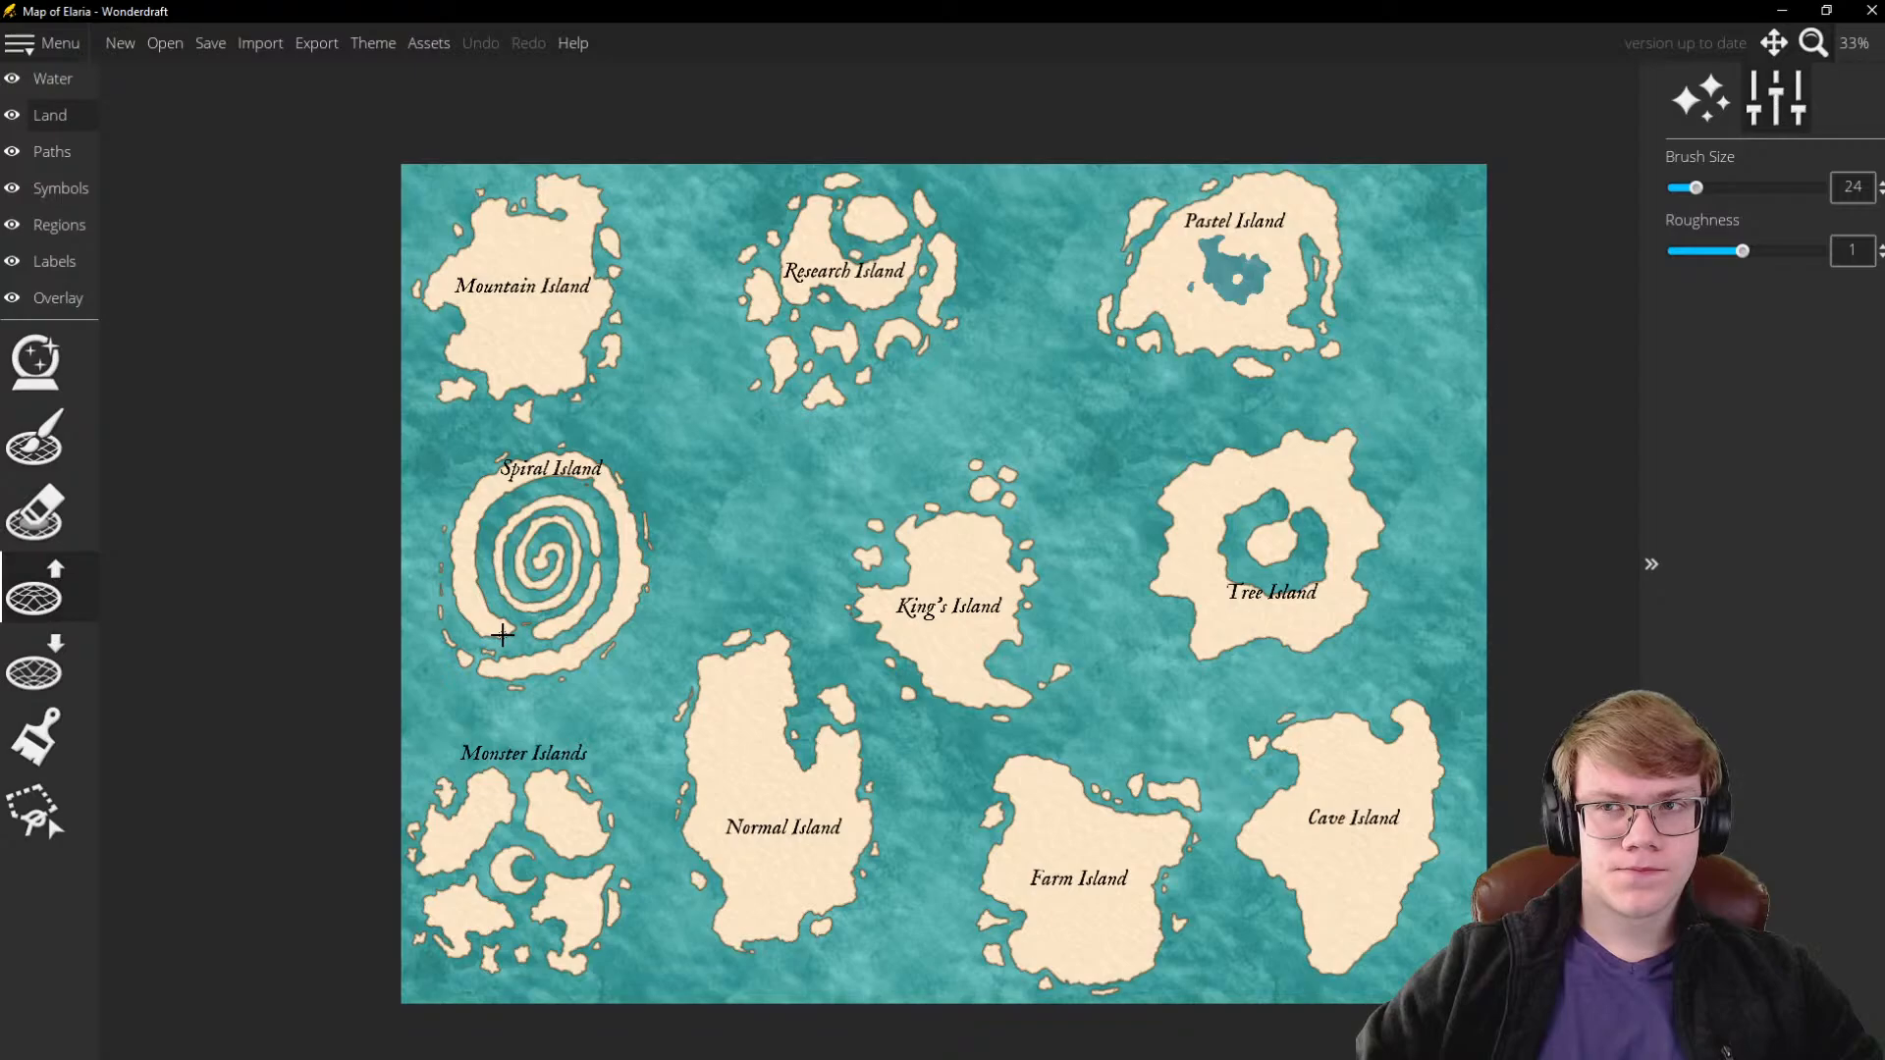
scroll(972, 629, up, 4)
scroll(973, 624, down, 3)
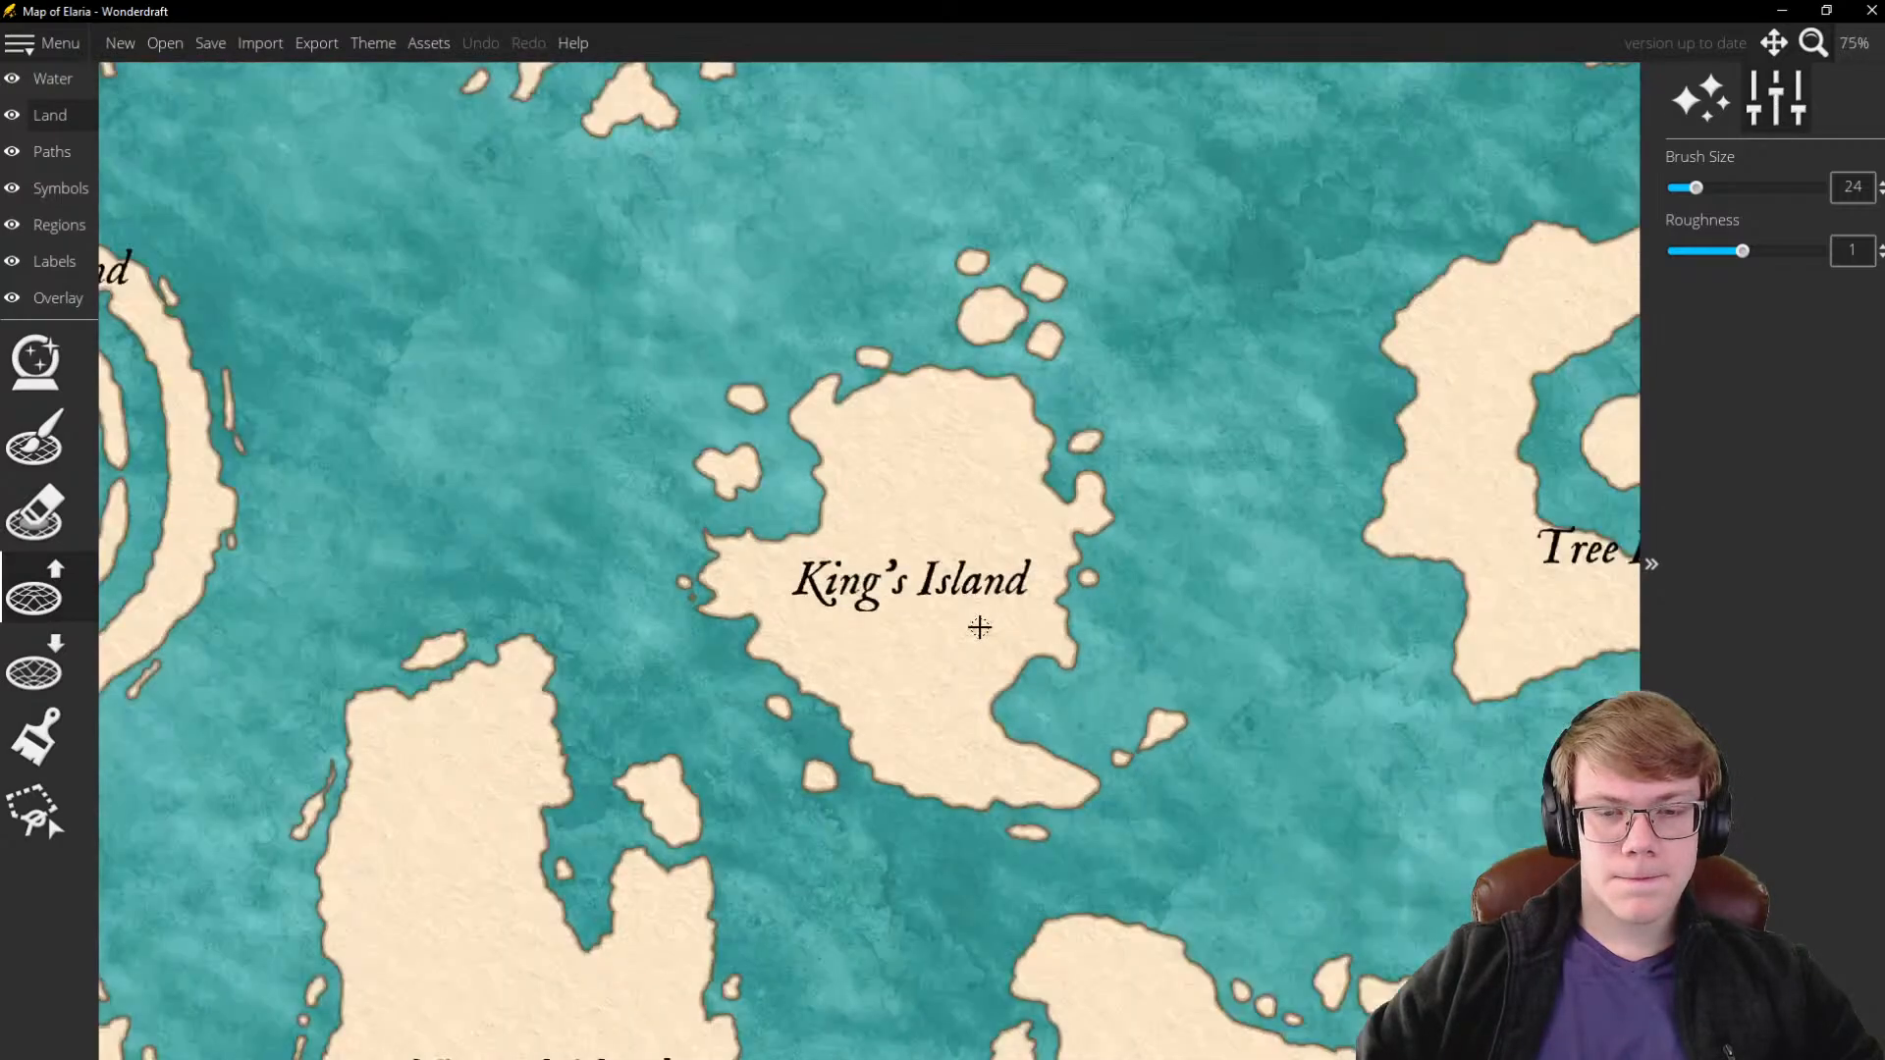
scroll(1016, 656, down, 4)
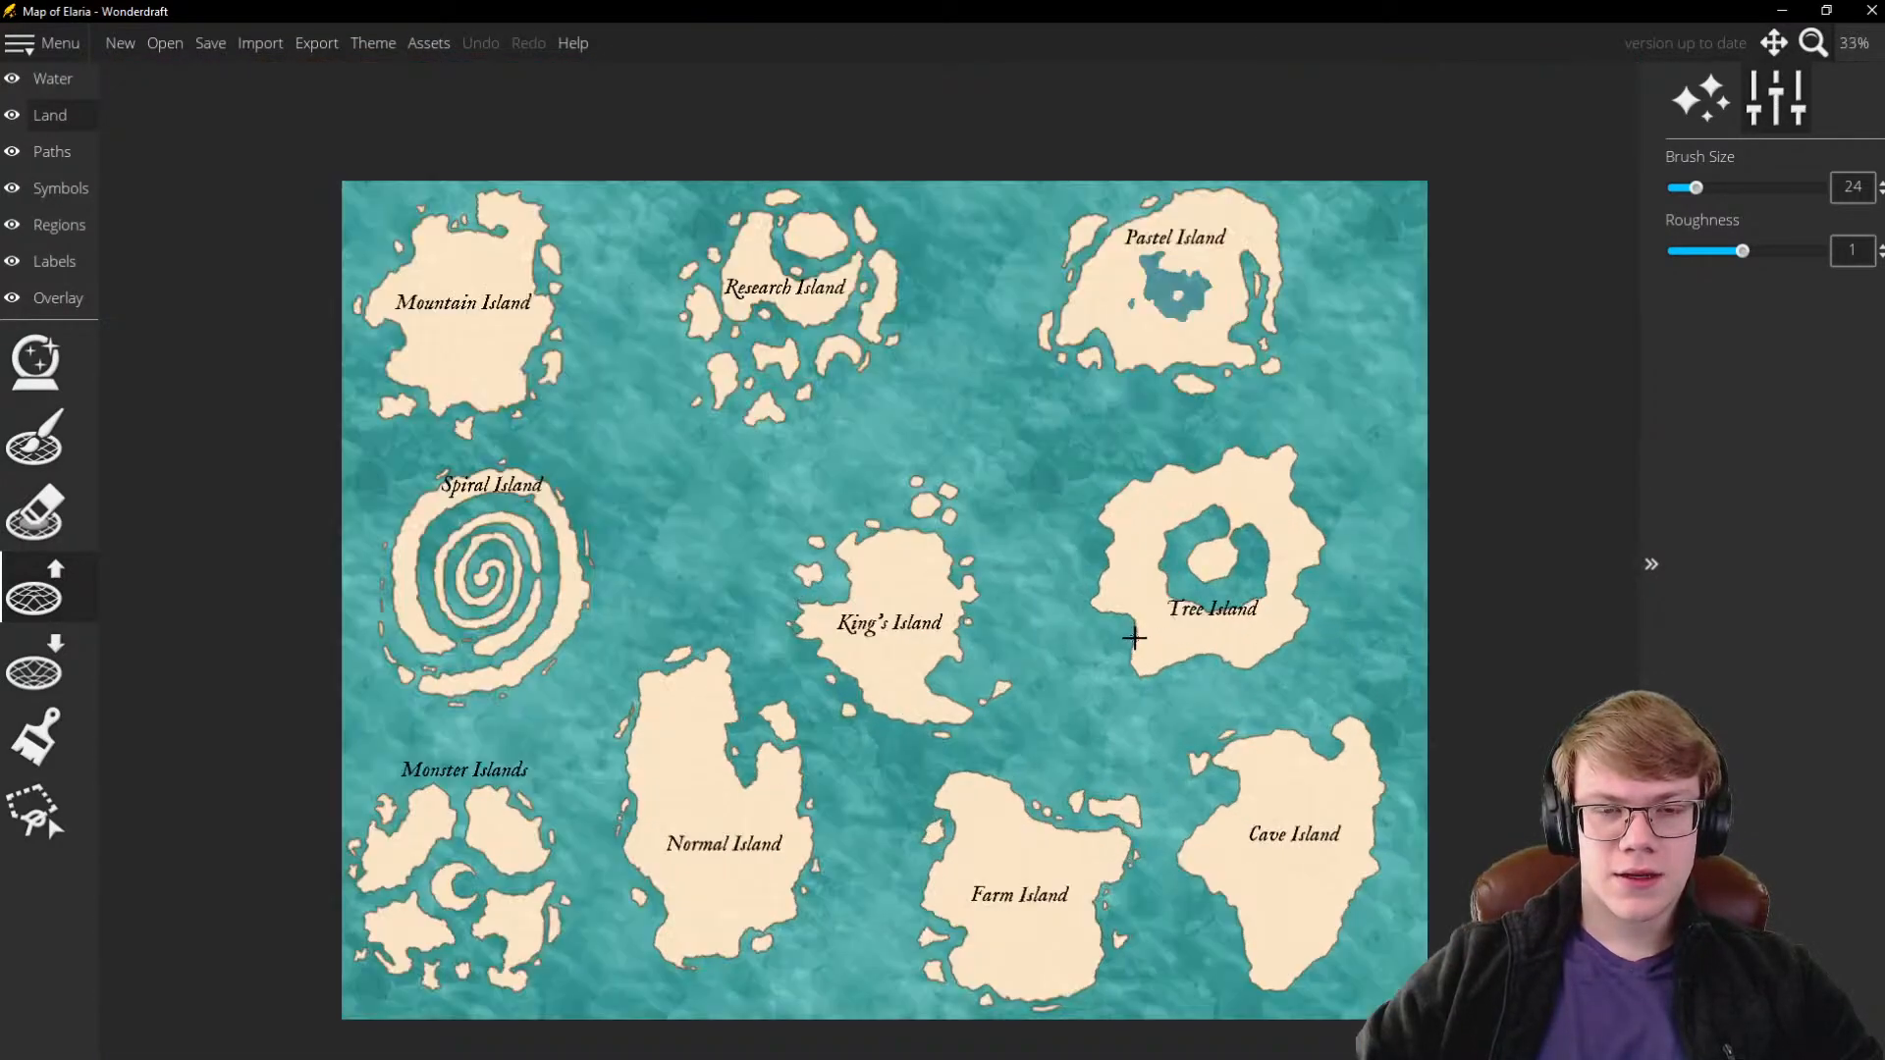
scroll(1196, 430, up, 1)
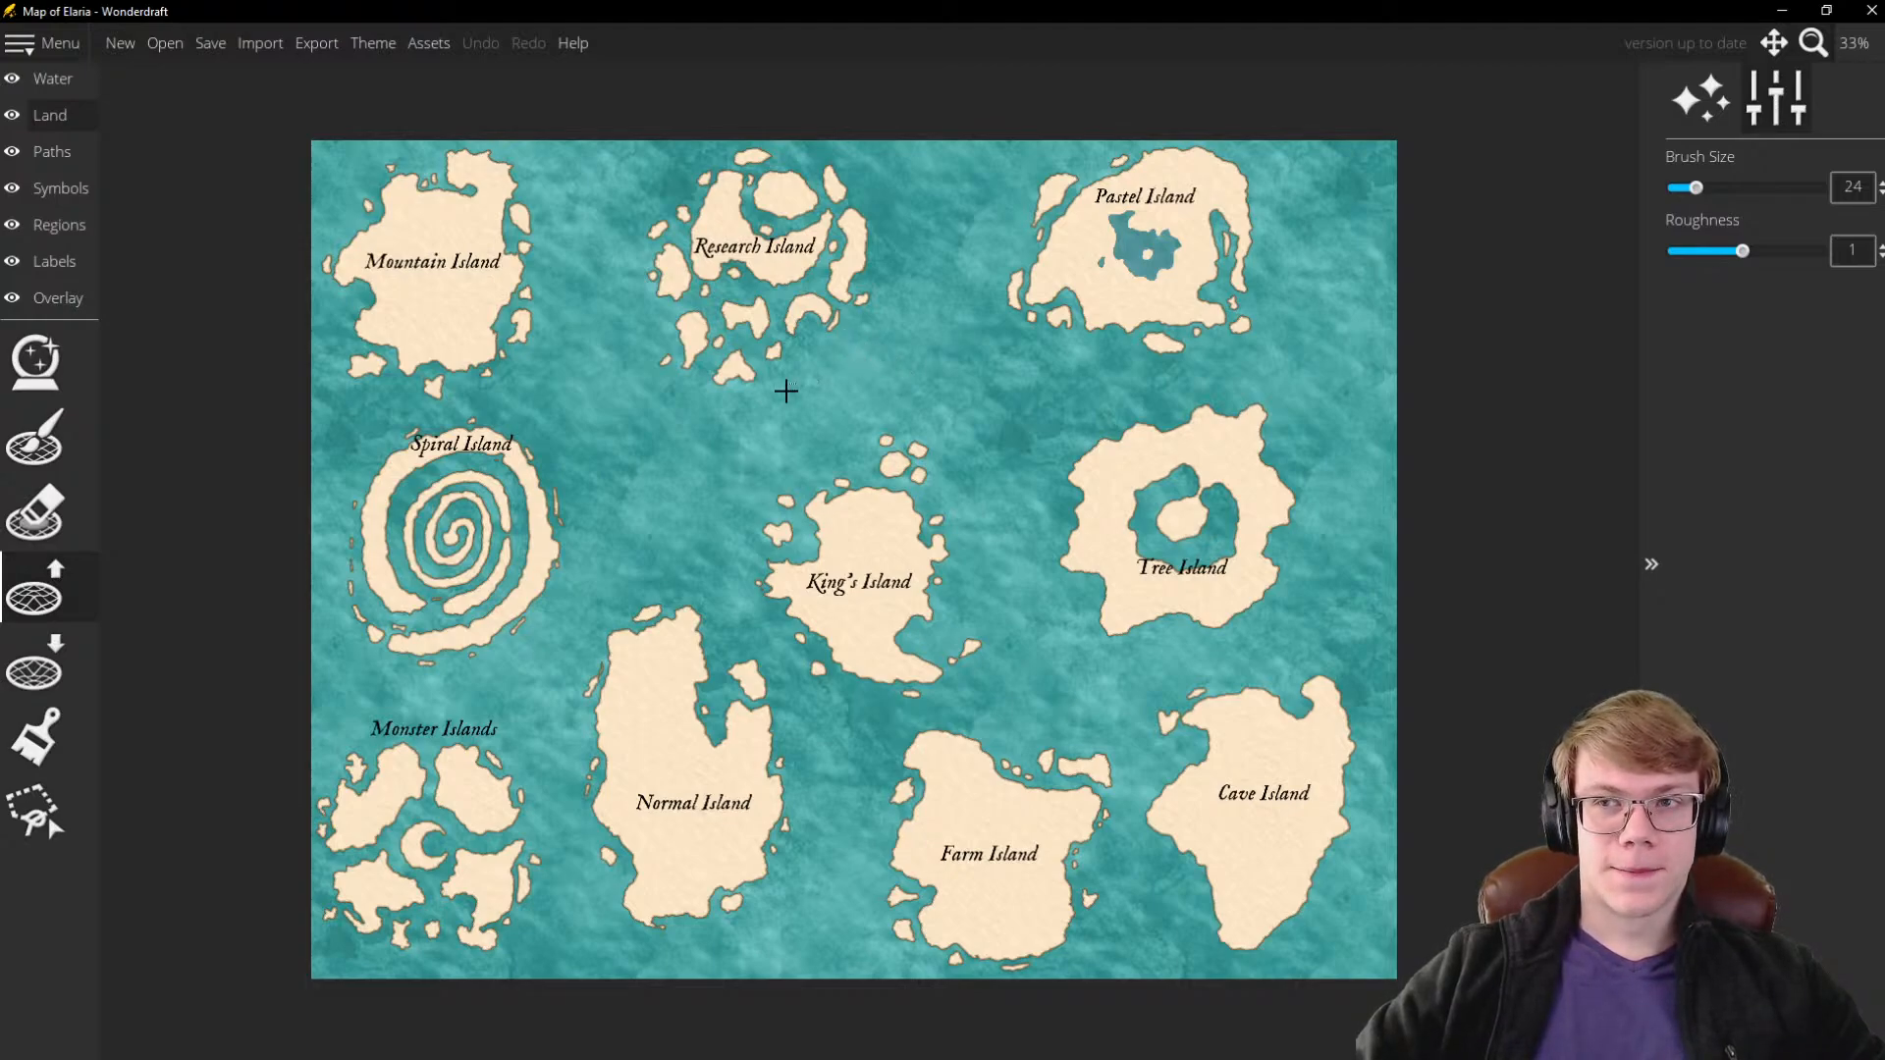
scroll(805, 395, down, 2)
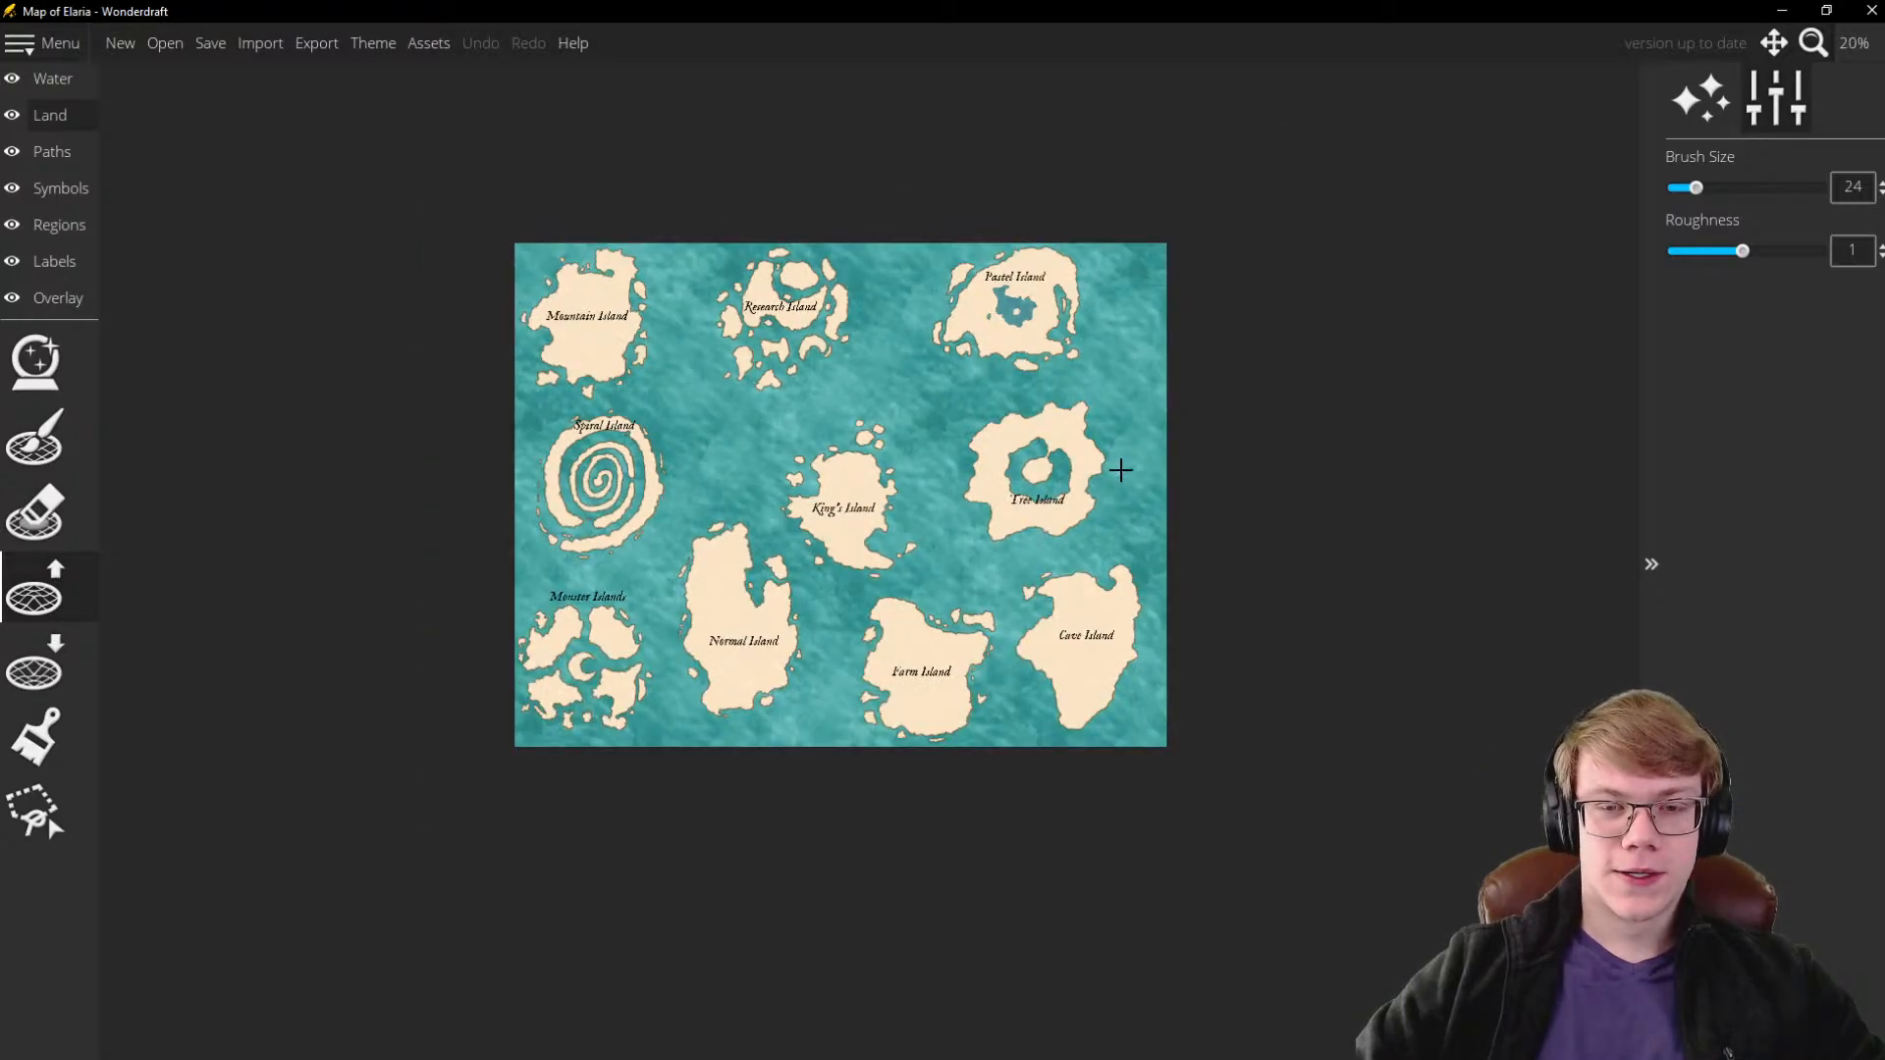
Raise a small islet in the water just off Tree Island's northeast coast
scroll(1120, 471, up, 5)
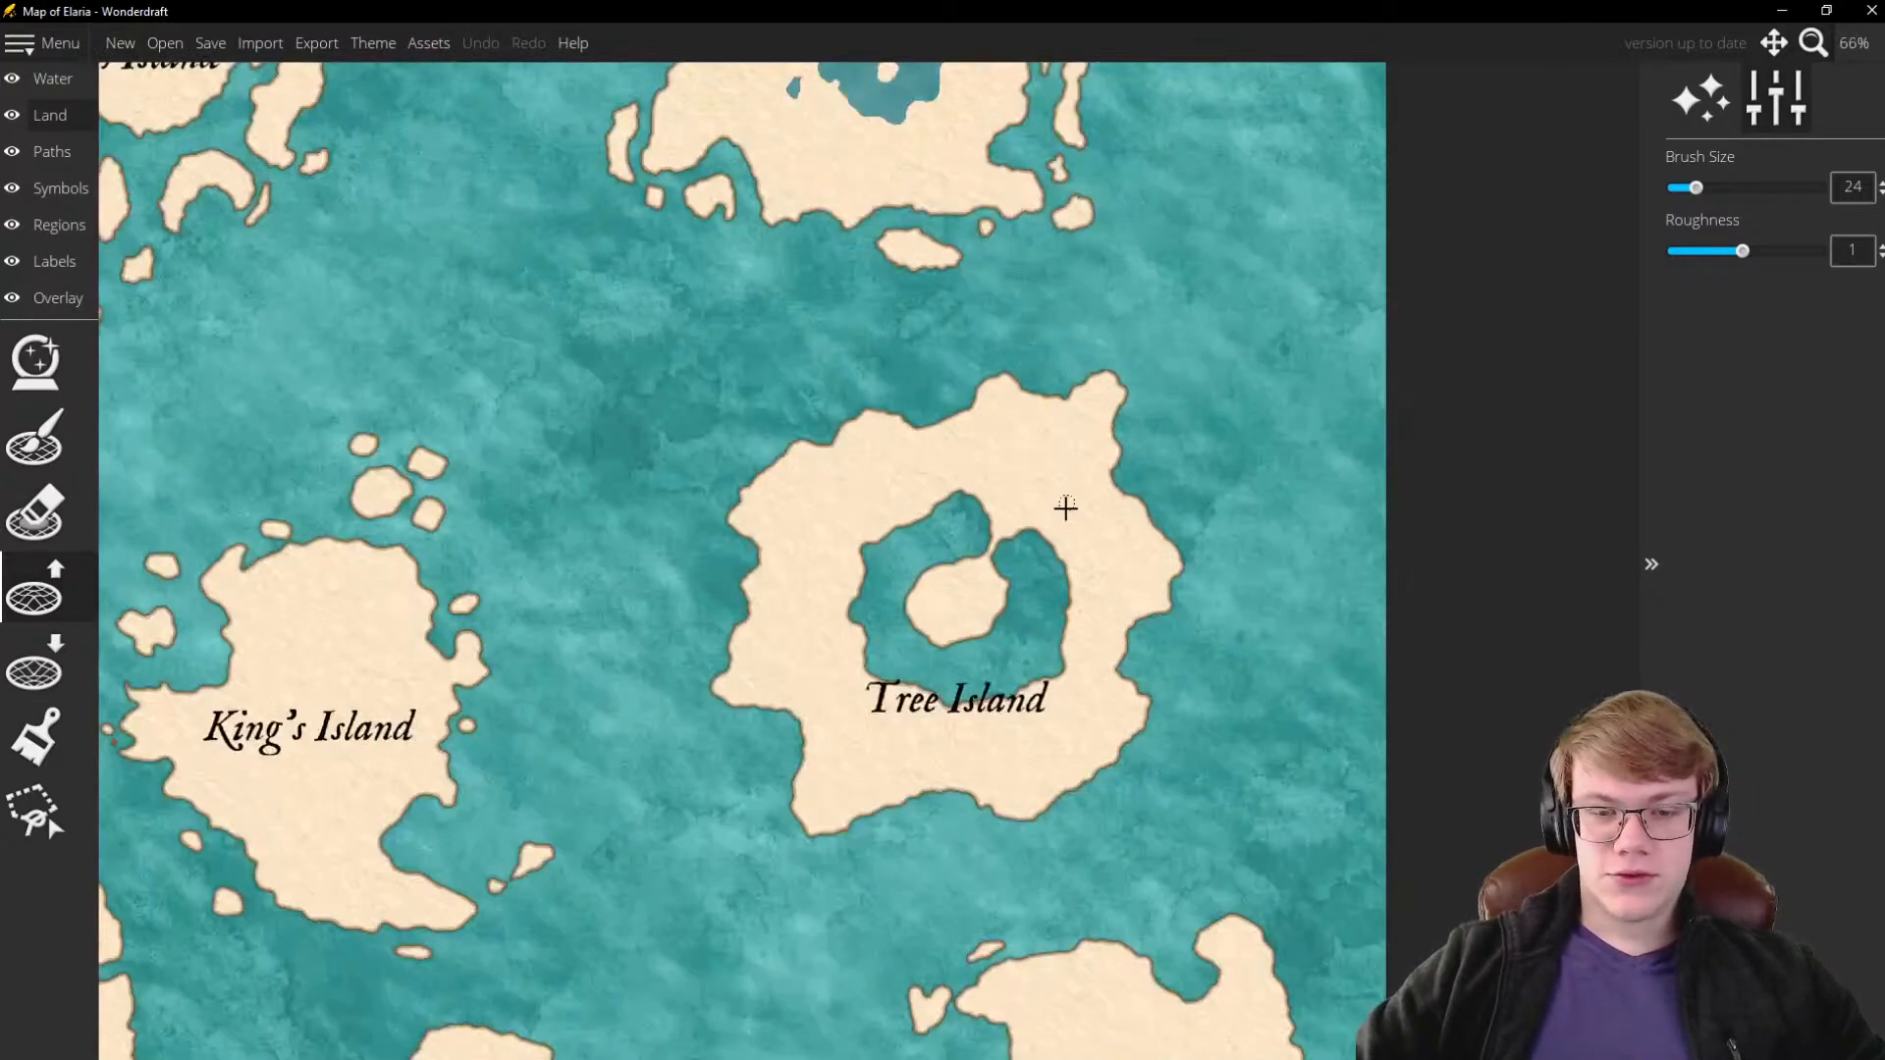
scroll(1064, 520, up, 1)
scroll(1092, 459, up, 2)
scroll(1132, 268, down, 1)
scroll(1142, 381, down, 1)
scroll(1105, 363, up, 1)
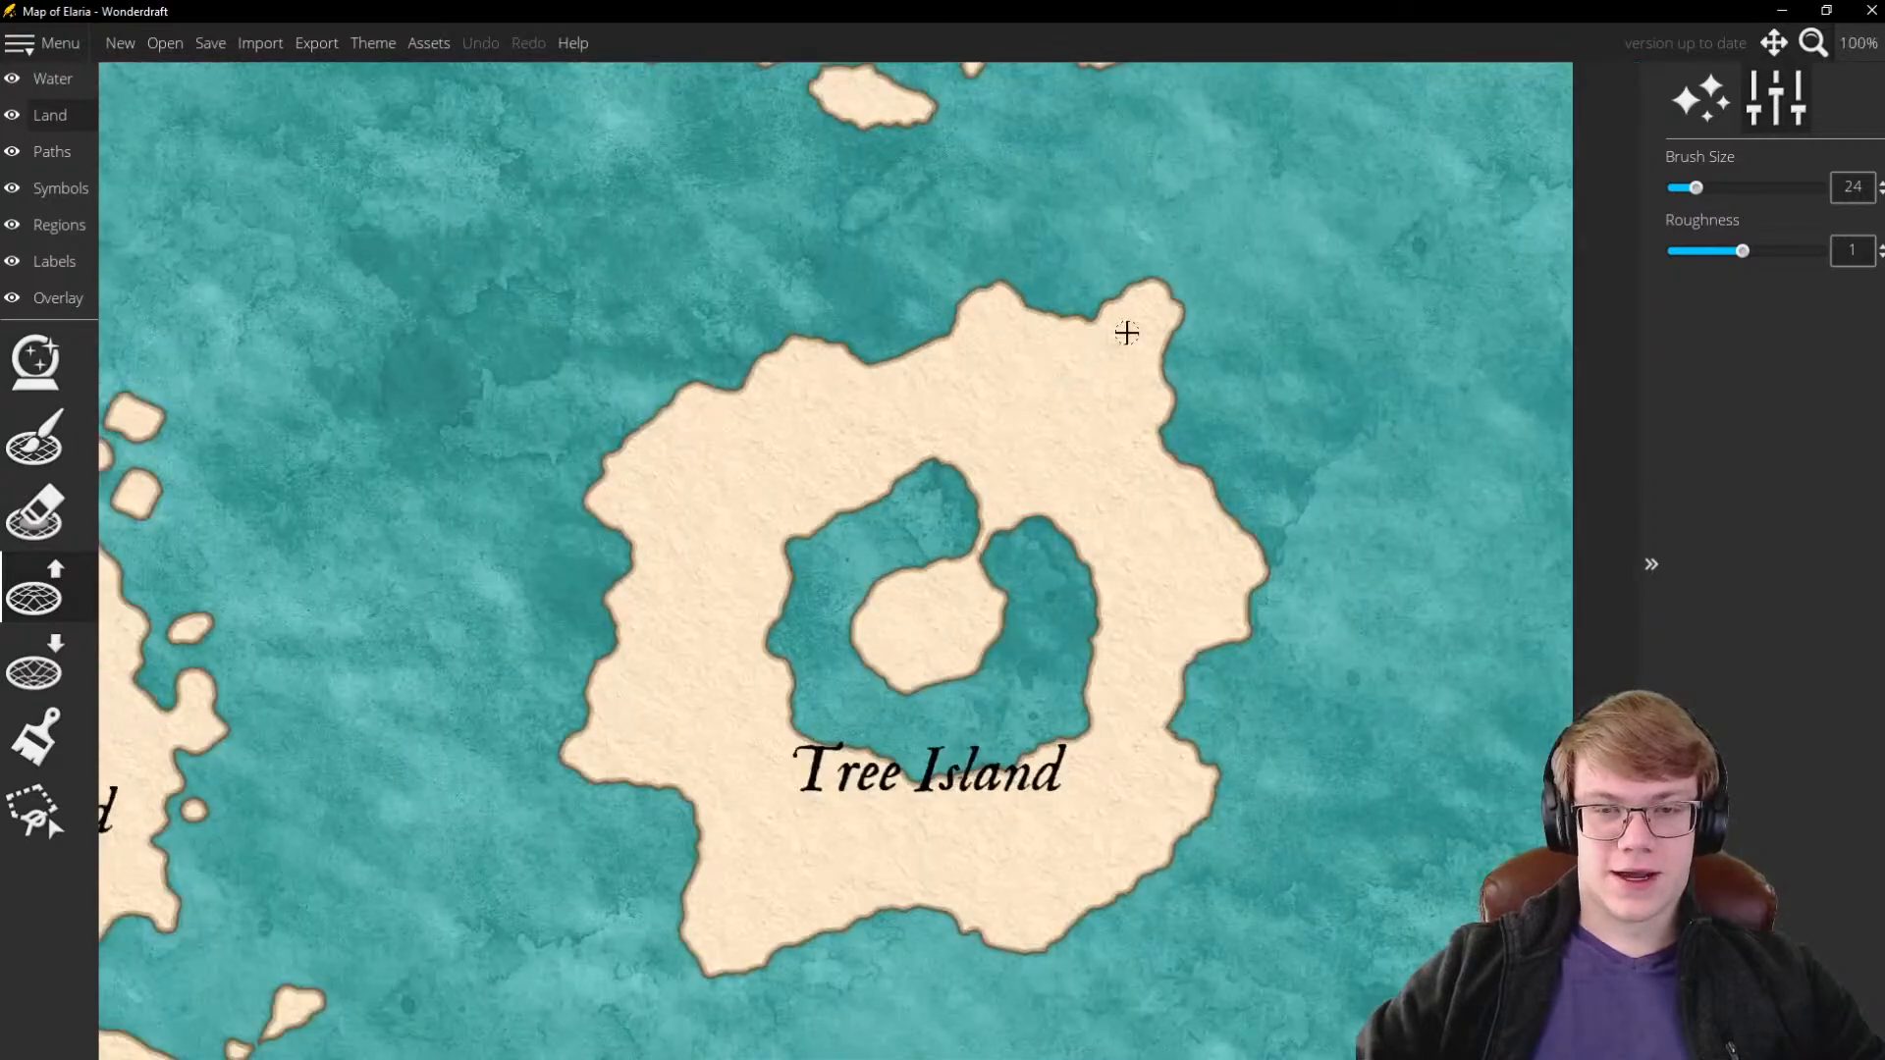
scroll(1128, 278, up, 1)
scroll(1267, 451, down, 1)
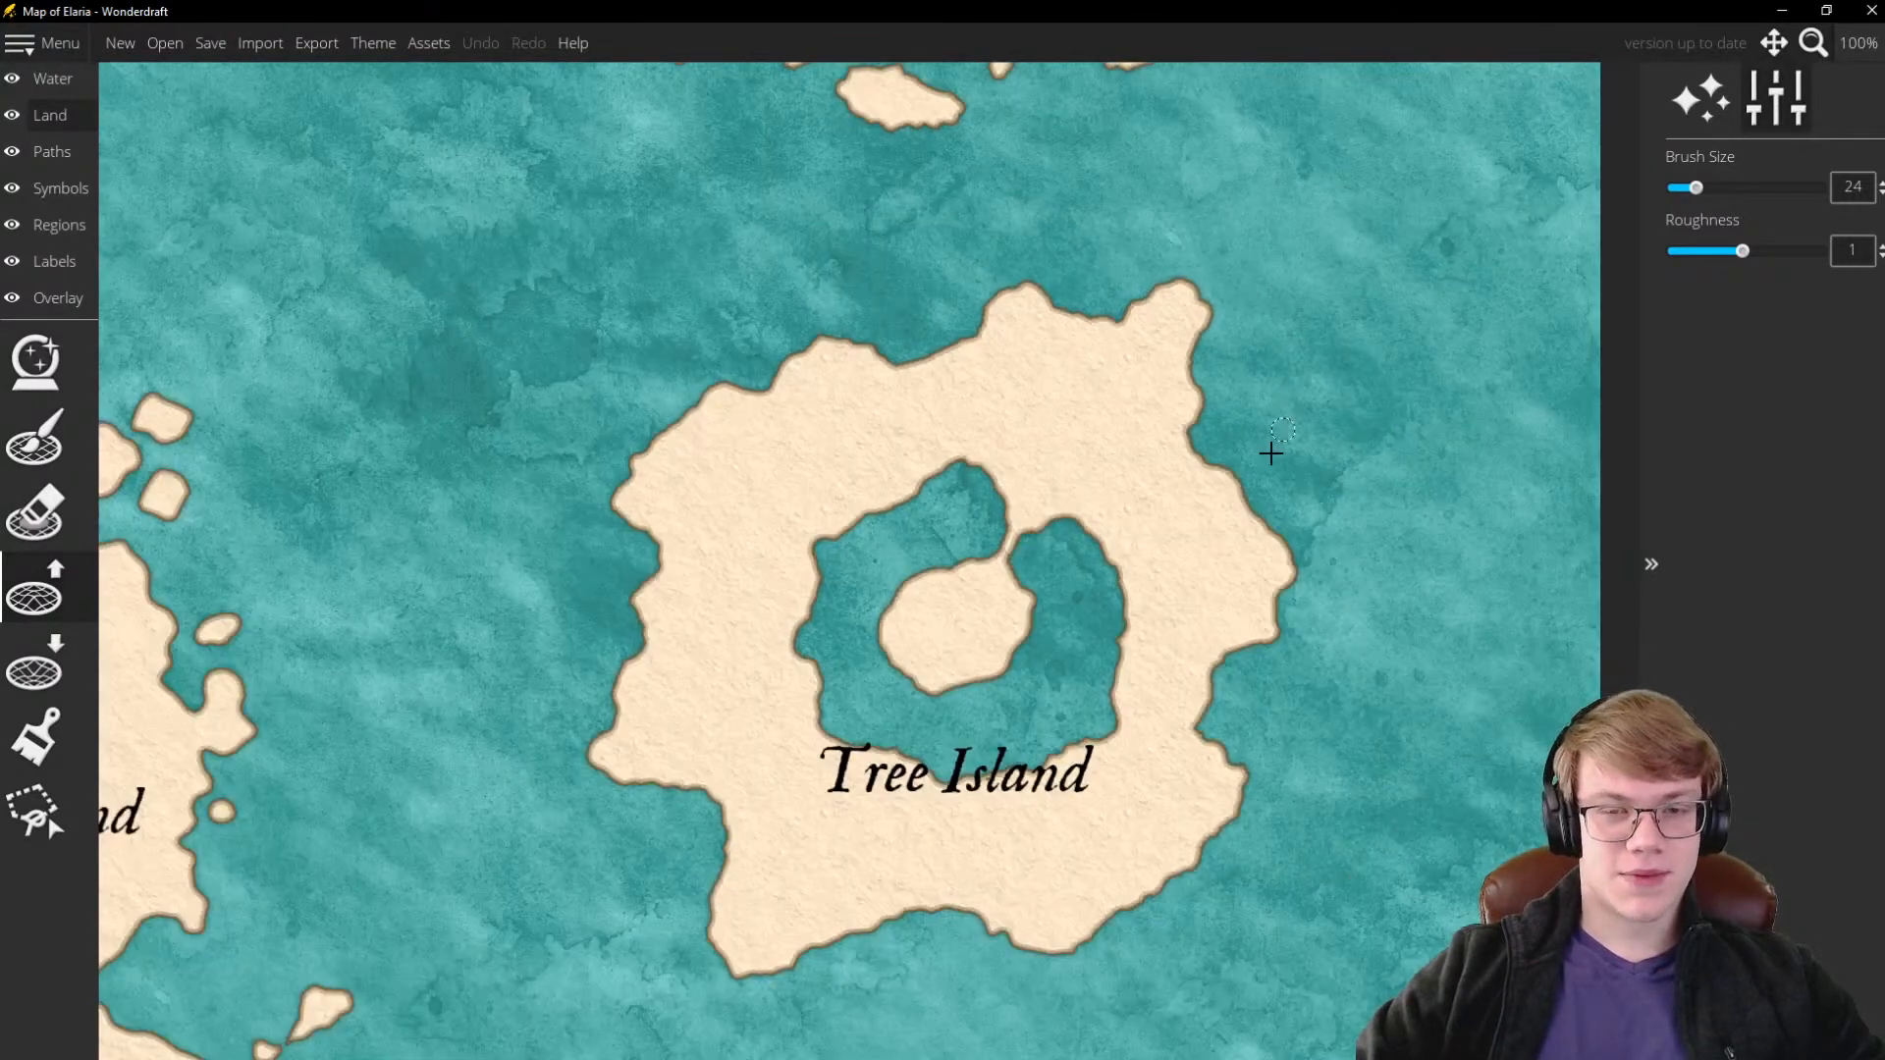
scroll(1246, 485, up, 3)
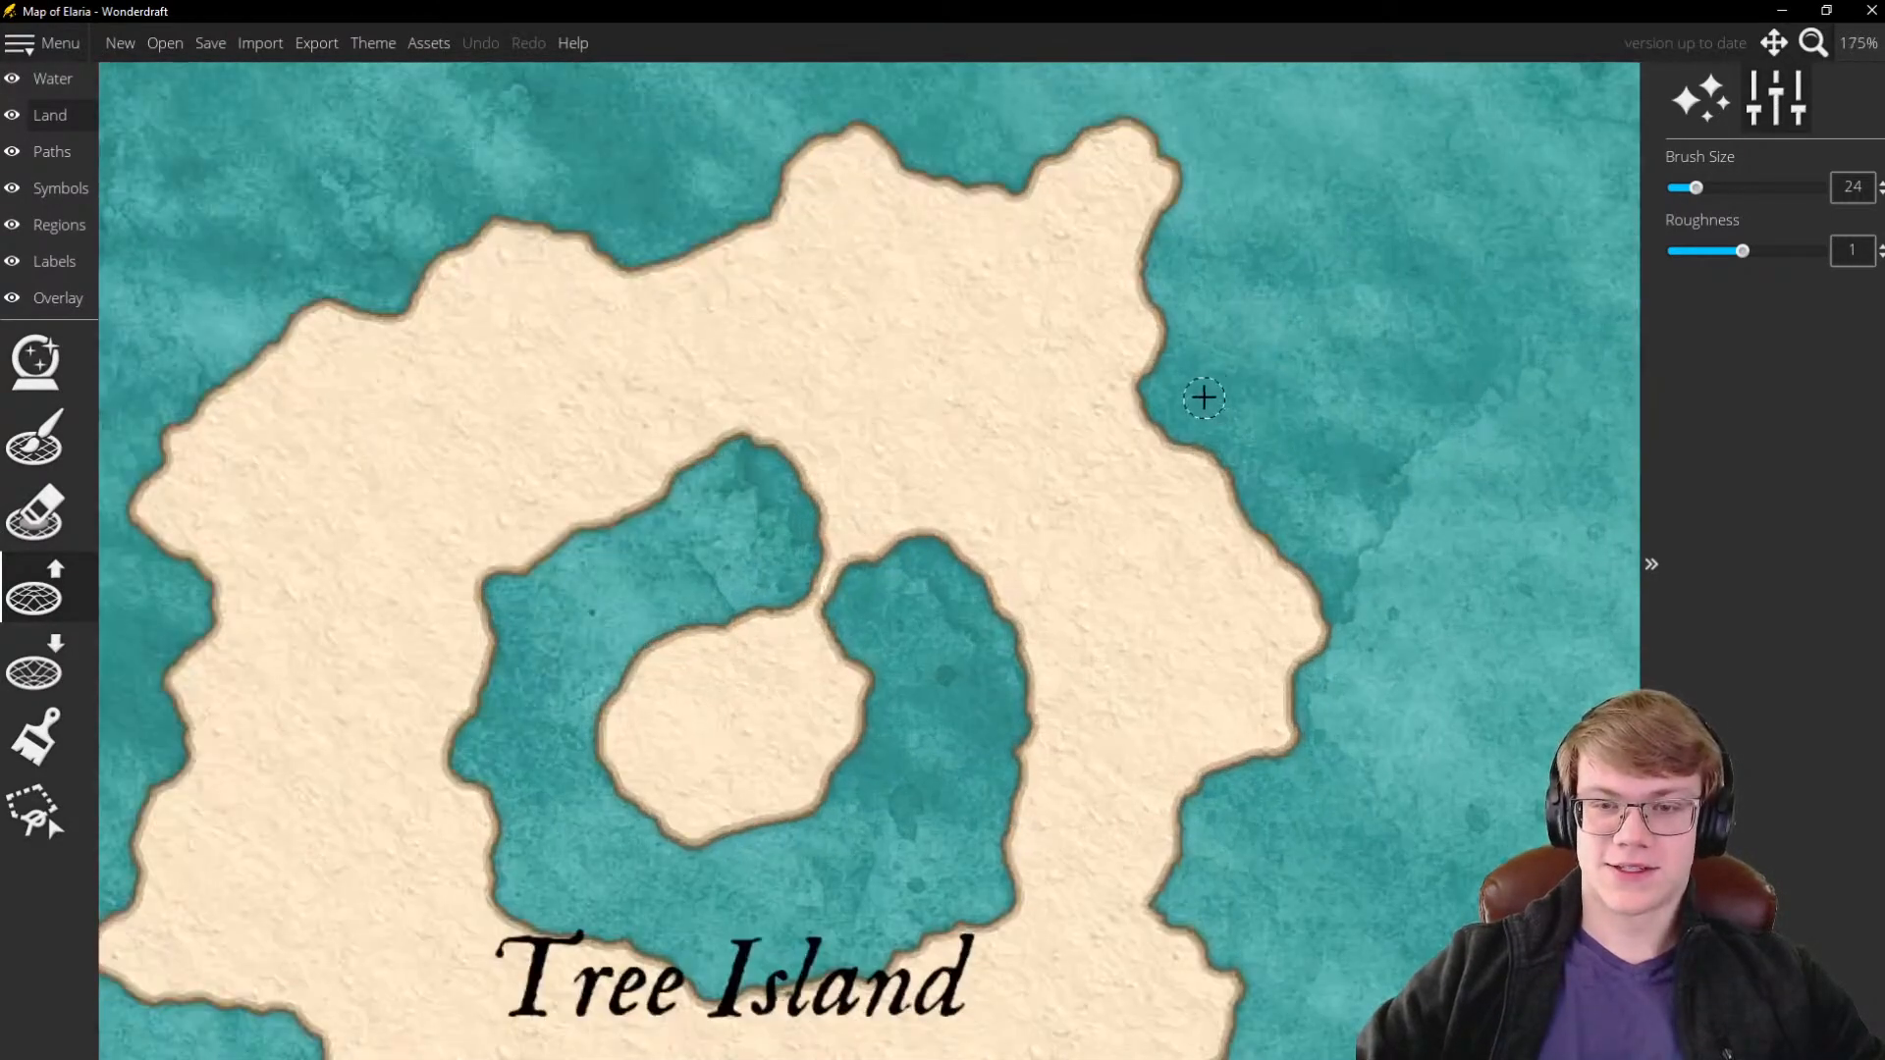
drag(1204, 395, 1233, 416)
scroll(1255, 416, up, 8)
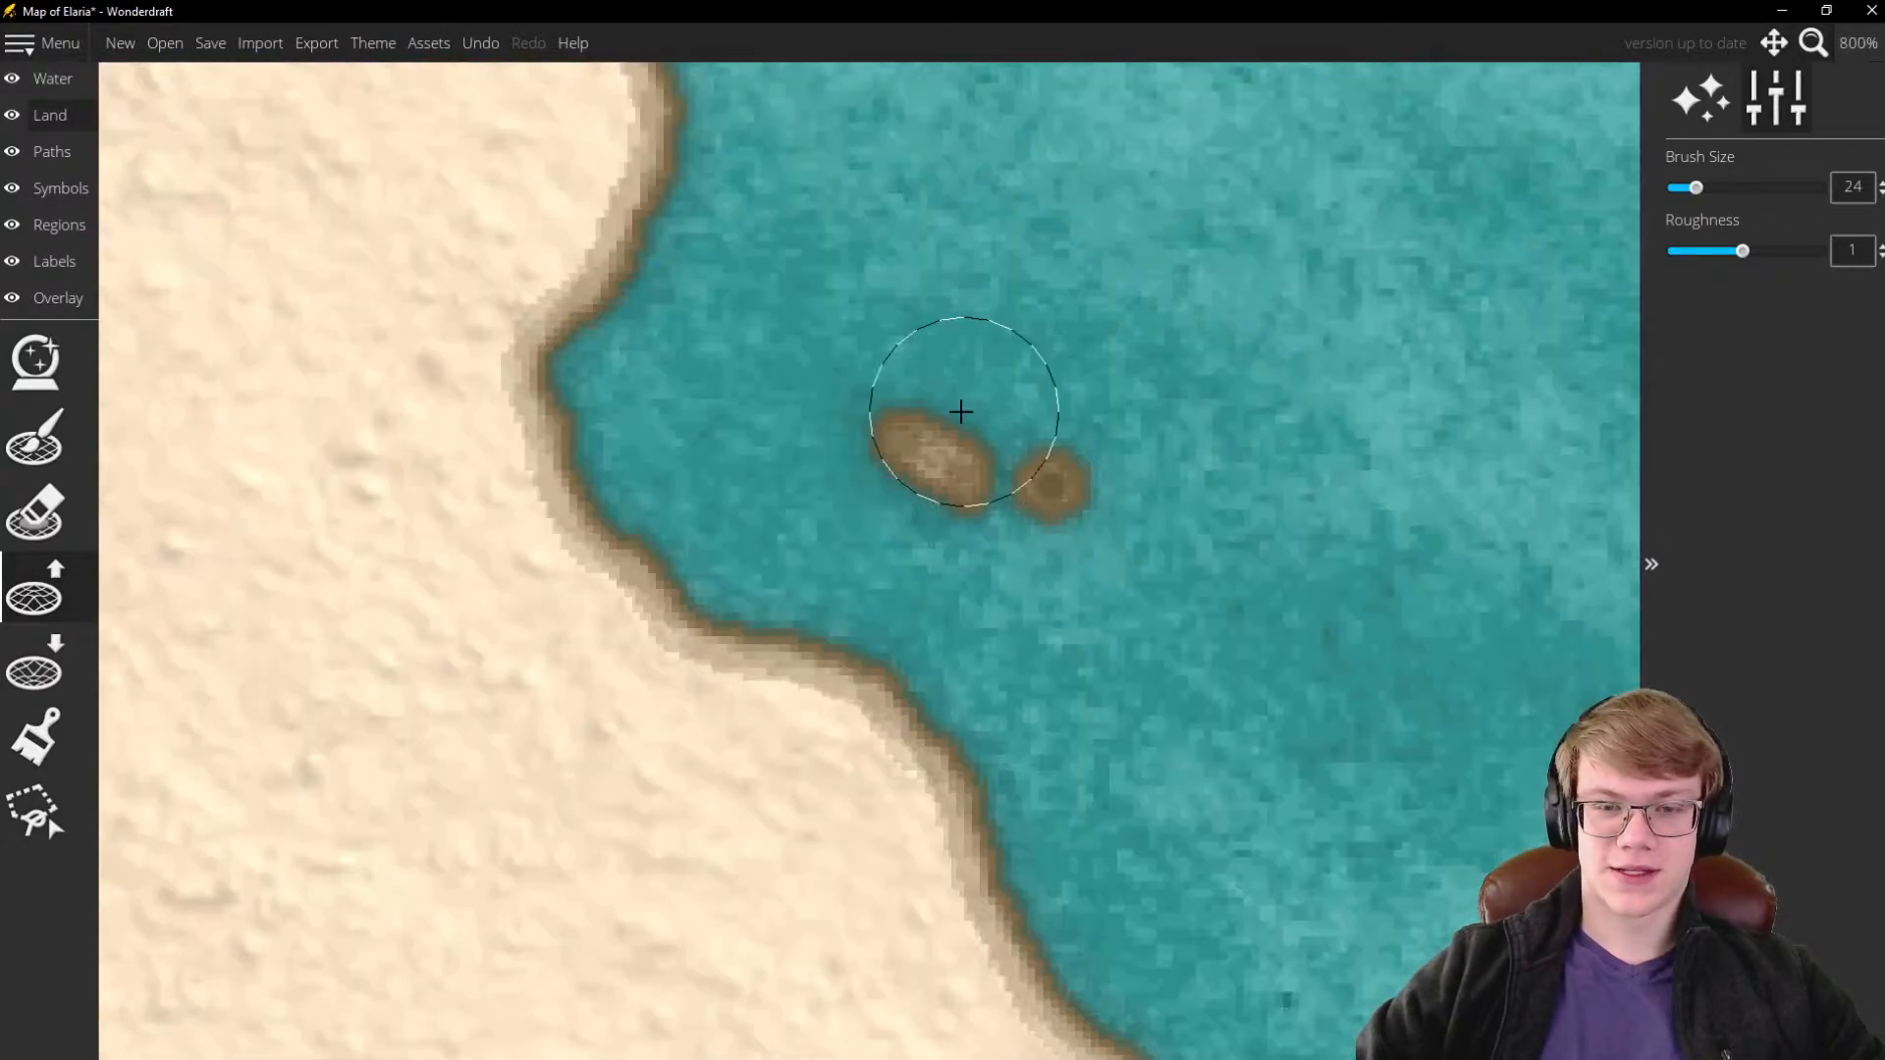
mouse_move(959, 412)
mouse_down()
mouse_move(1082, 521)
mouse_move(966, 438)
mouse_move(1036, 516)
mouse_move(992, 450)
mouse_move(974, 512)
mouse_move(952, 389)
mouse_move(934, 445)
mouse_move(969, 373)
mouse_move(943, 406)
mouse_move(989, 396)
mouse_up()
scroll(988, 393, down, 9)
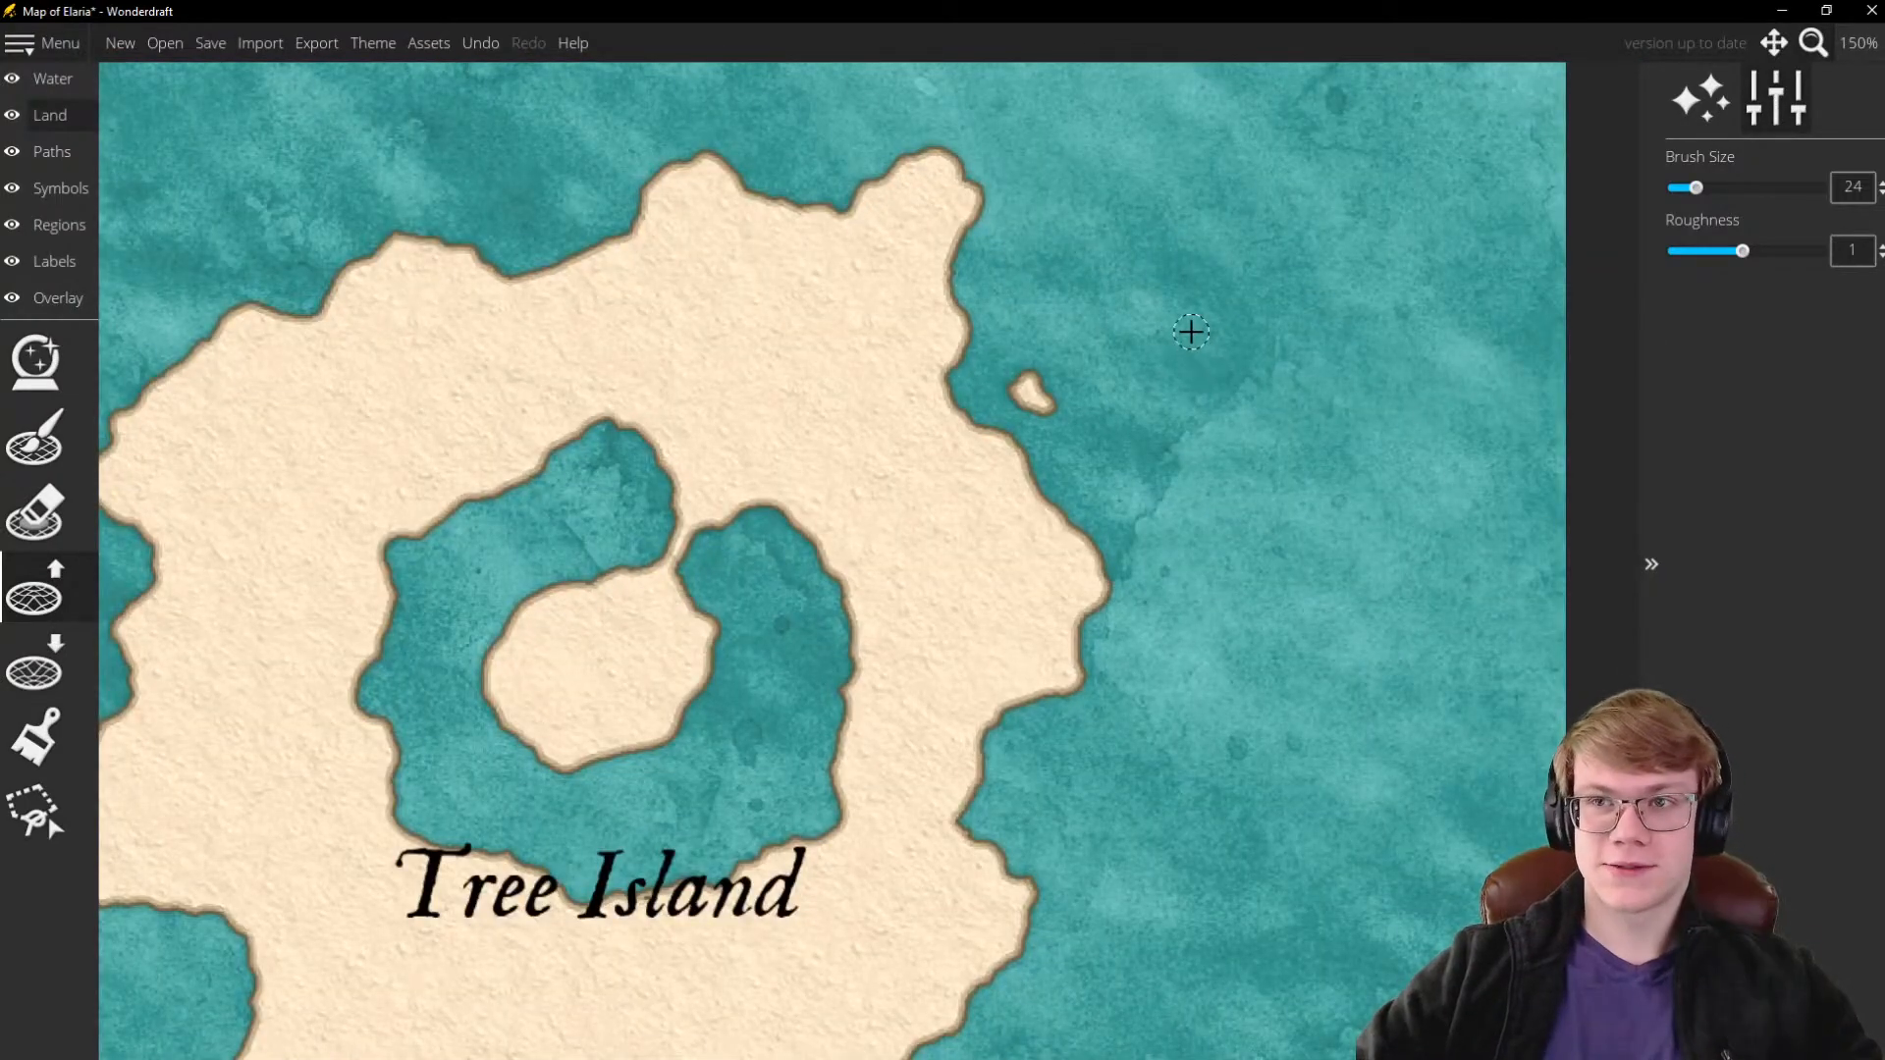
Raise a second small islet off Tree Island's east coast, southeast of the first islet
scroll(1162, 253, down, 2)
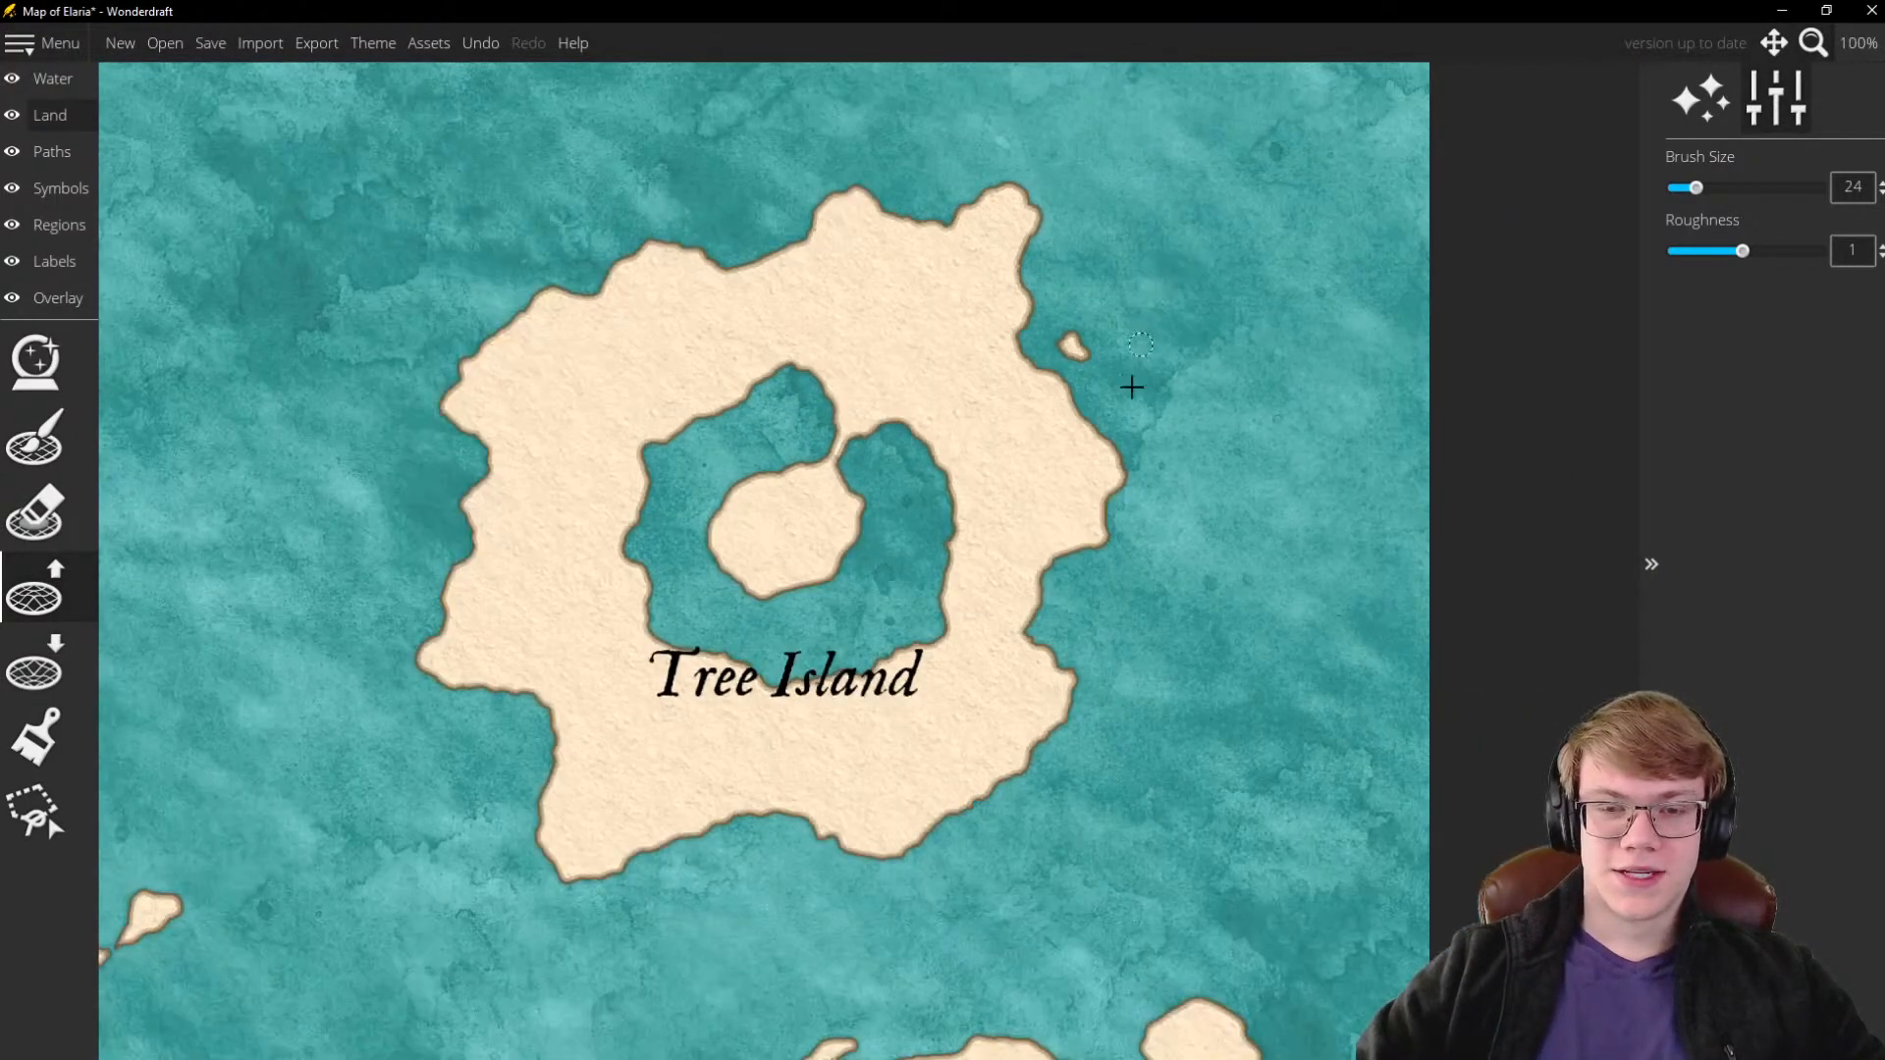
scroll(1128, 387, up, 4)
scroll(1107, 537, up, 3)
scroll(943, 511, down, 2)
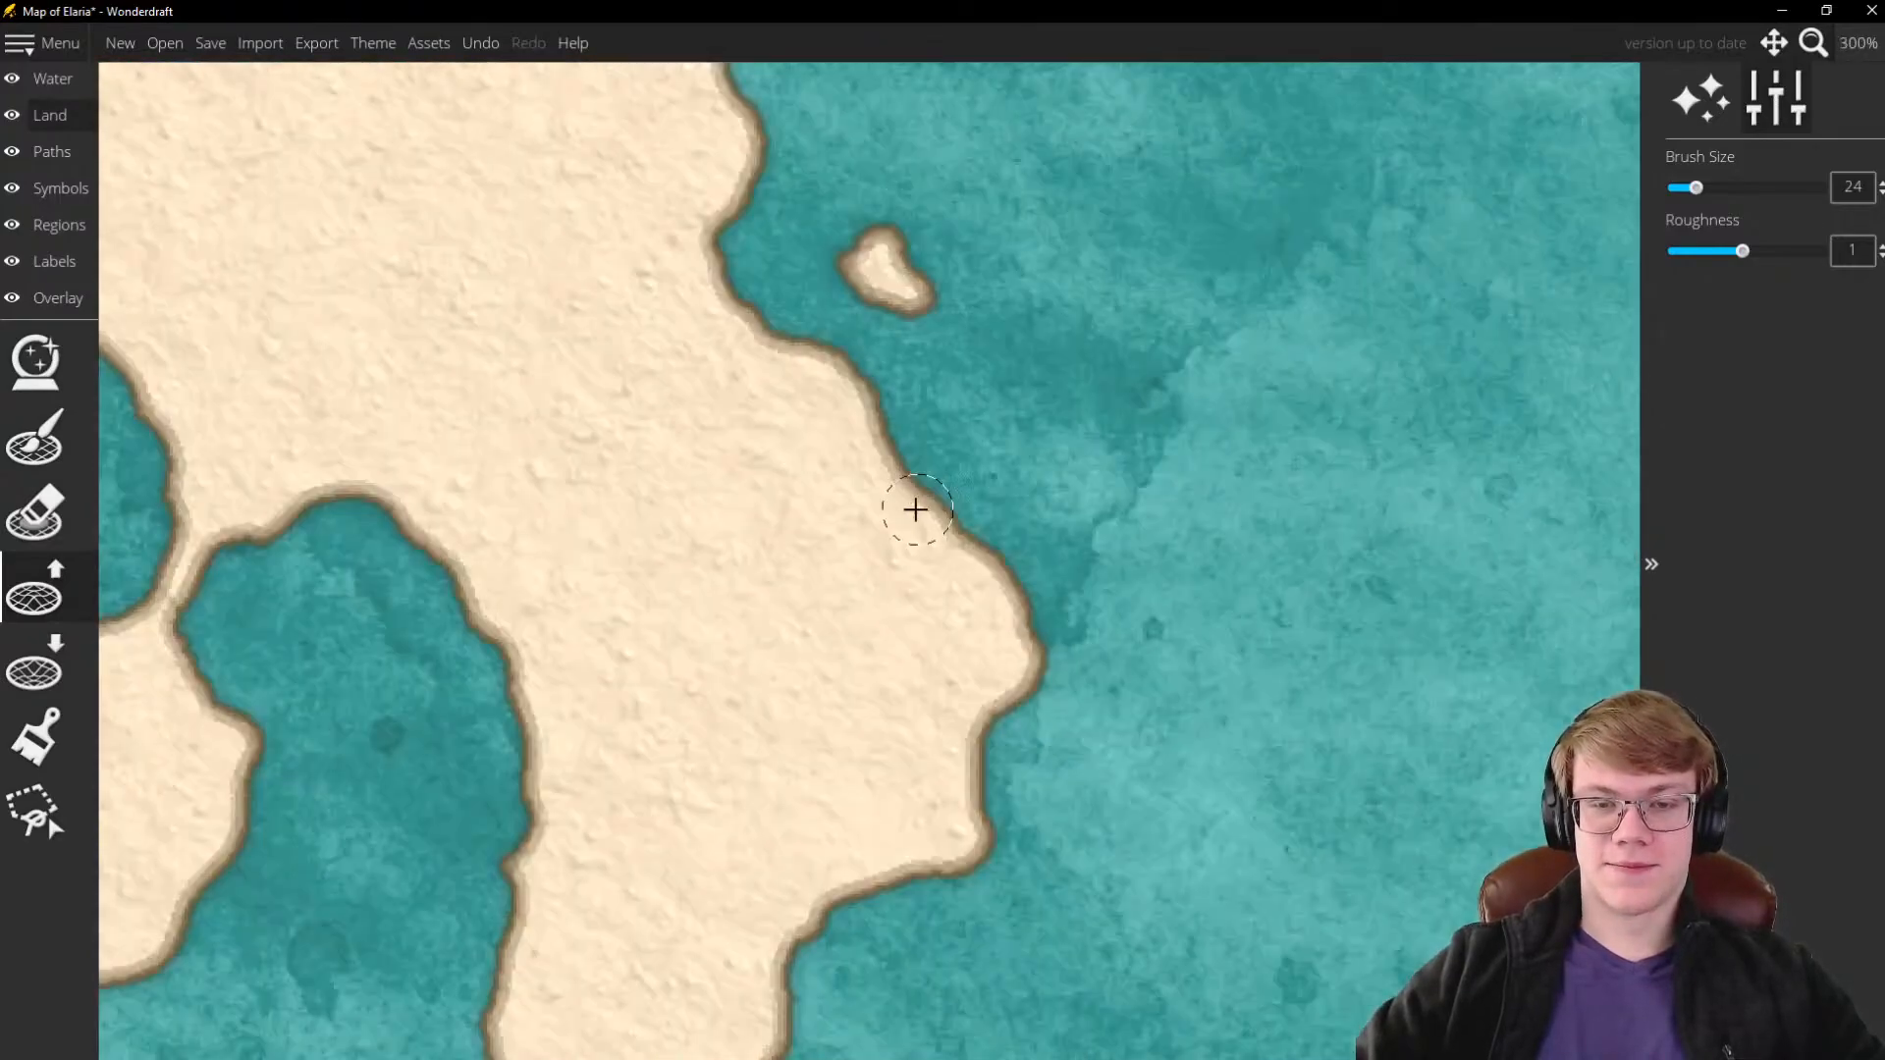
scroll(913, 509, up, 2)
click(886, 445)
mouse_move(958, 529)
mouse_down()
mouse_move(868, 416)
mouse_move(947, 547)
mouse_move(880, 505)
mouse_up()
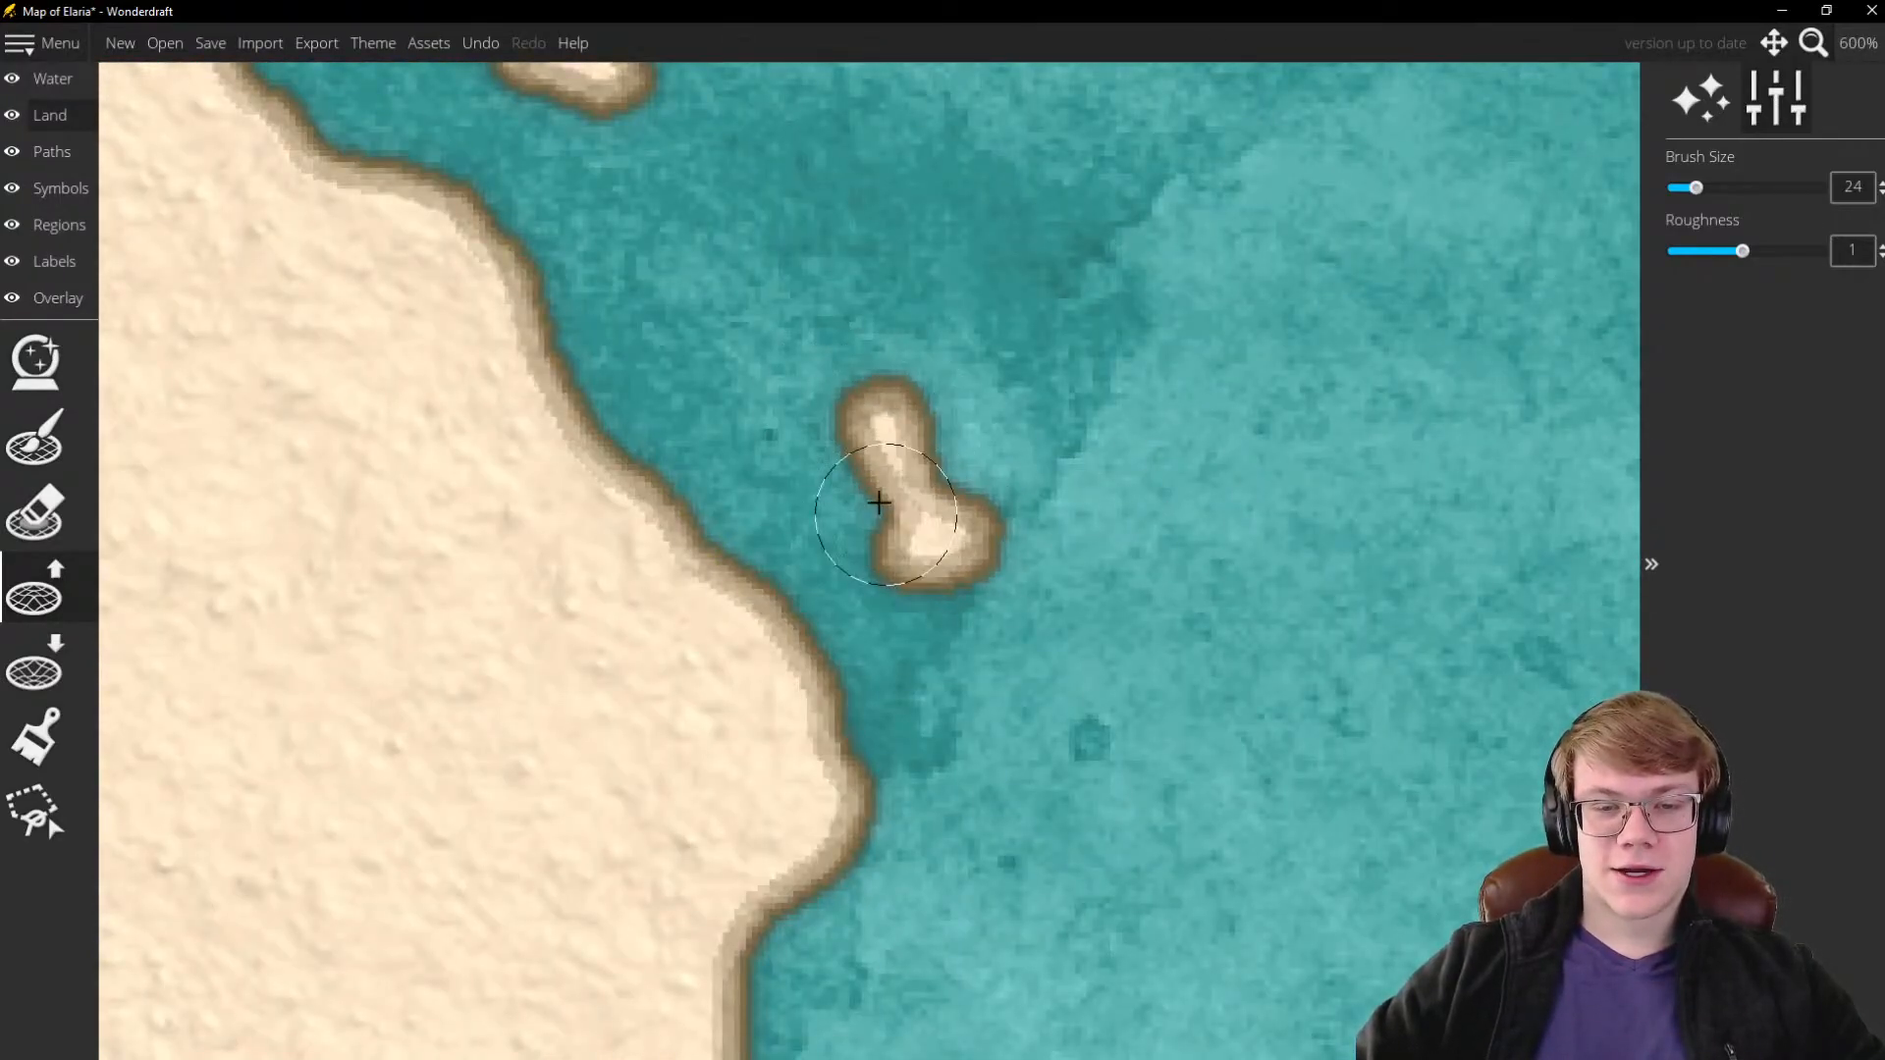
scroll(944, 294, down, 3)
scroll(945, 294, down, 2)
scroll(956, 341, up, 3)
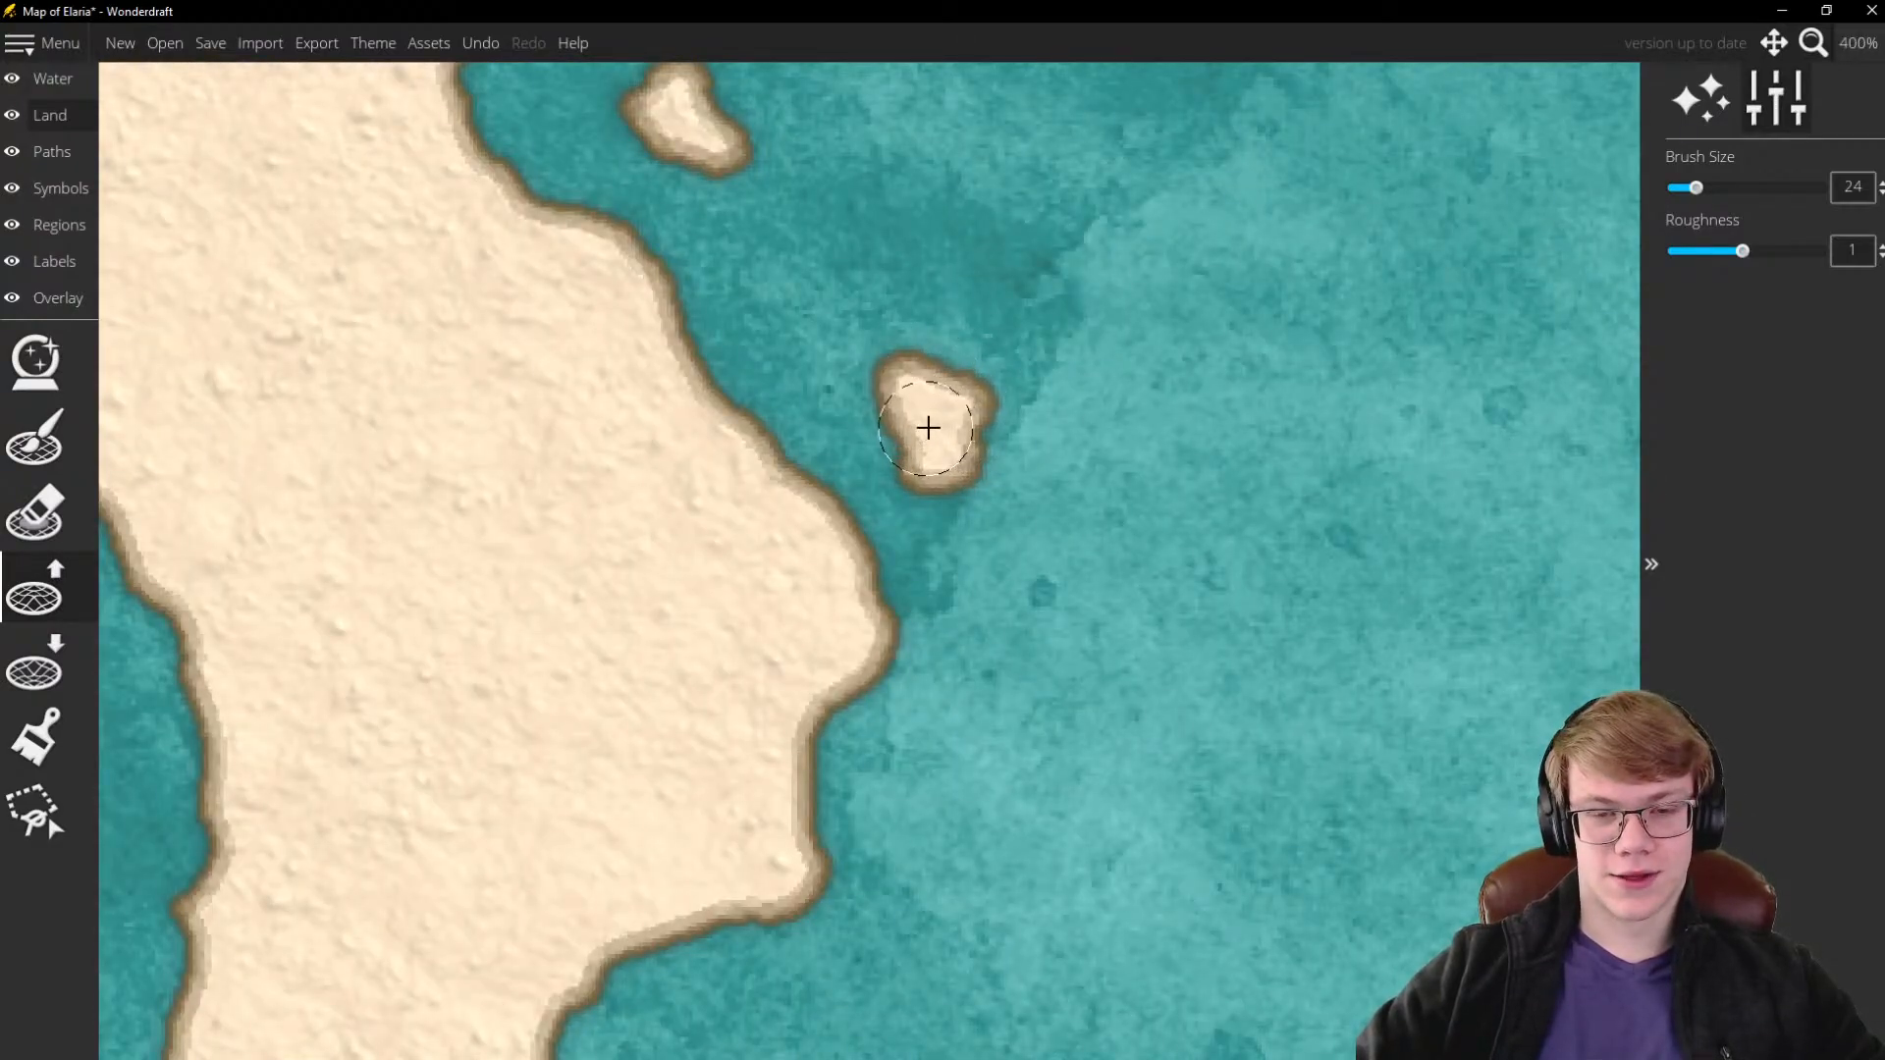
scroll(1040, 412, down, 3)
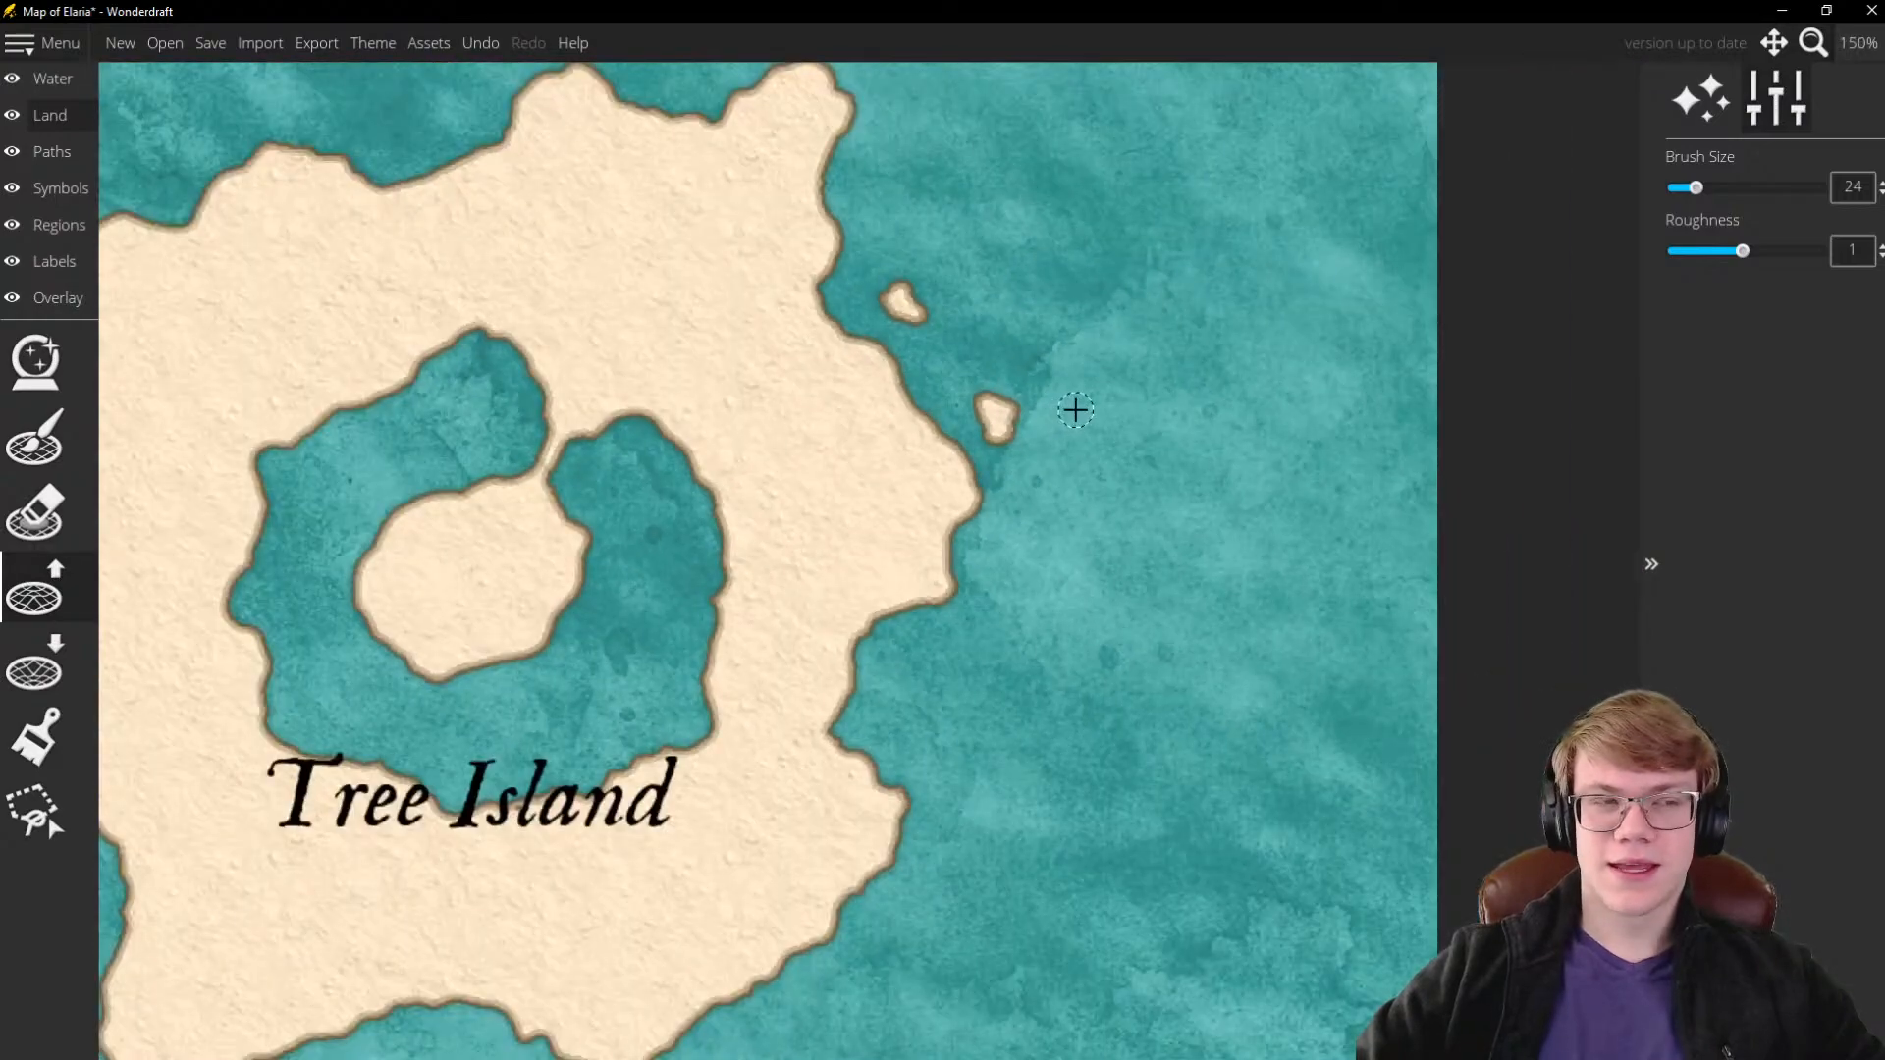
scroll(1162, 425, down, 3)
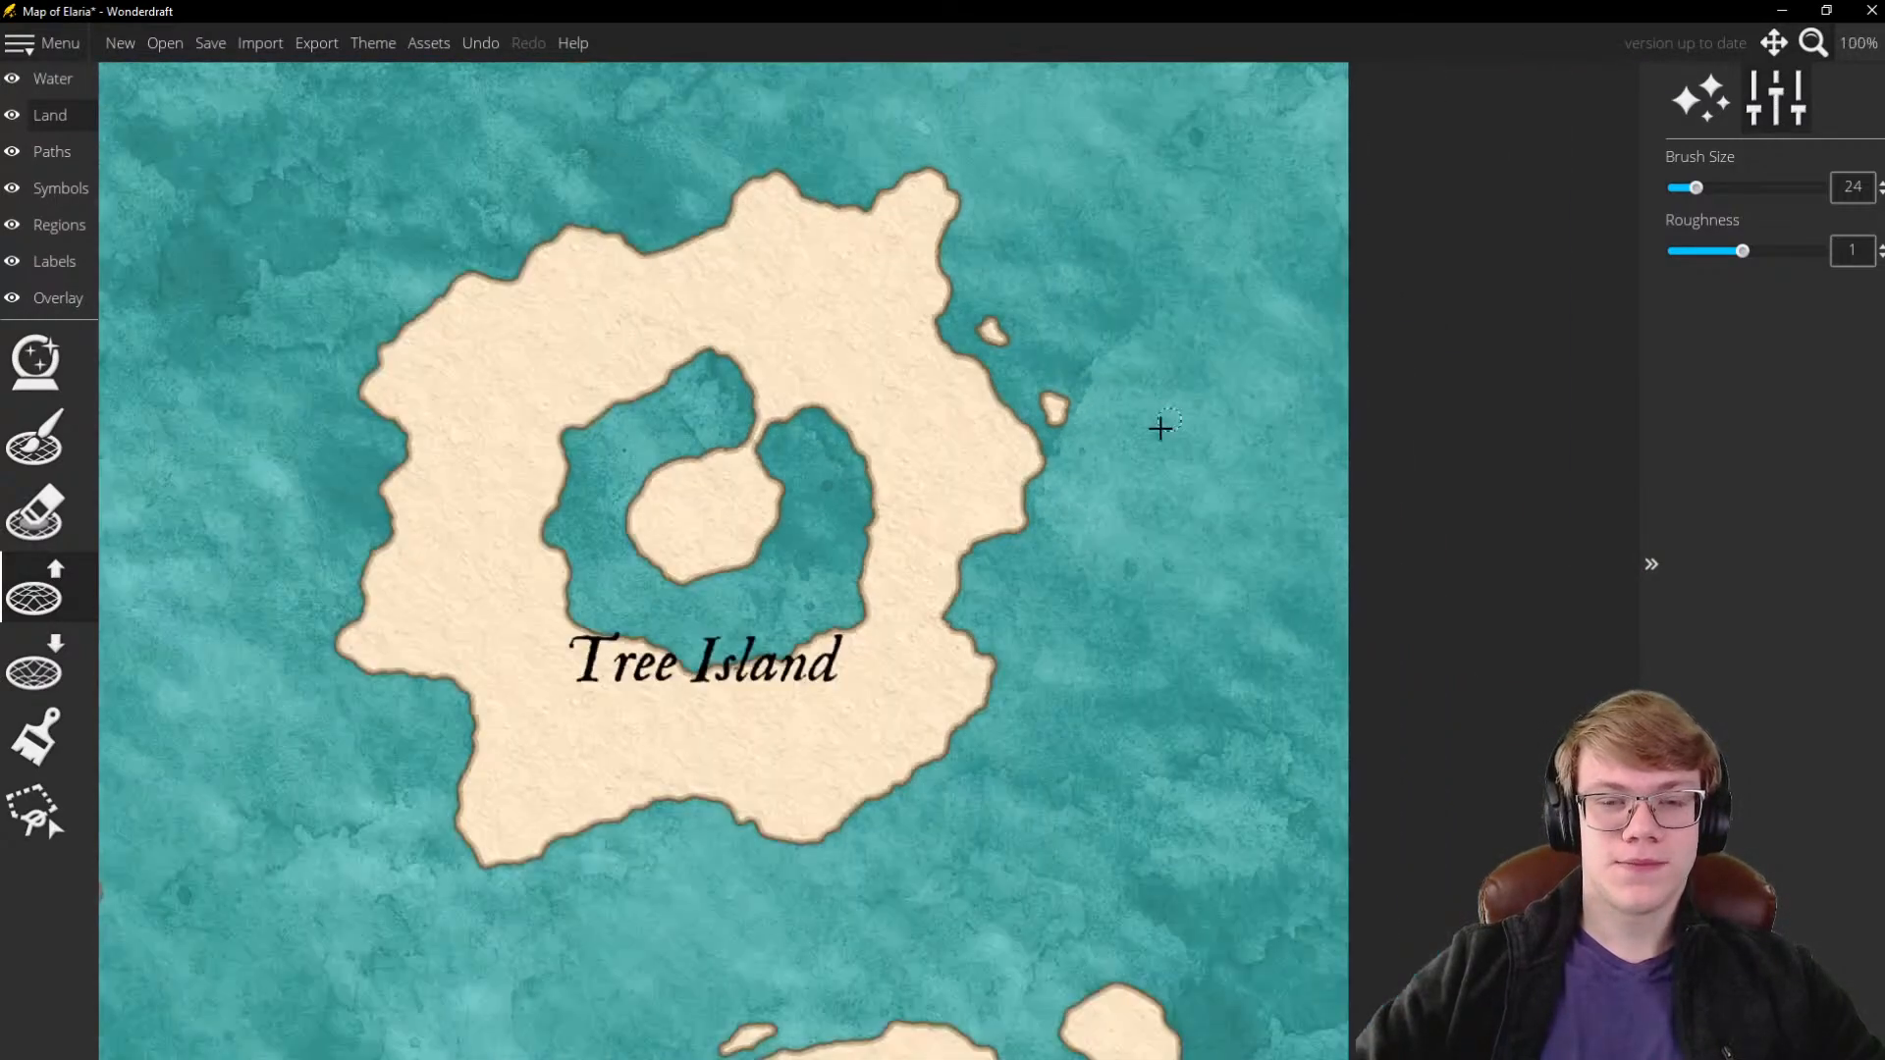
Raise a small islet north of Tree Island, in the notch between its two northern peaks
scroll(929, 233, up, 4)
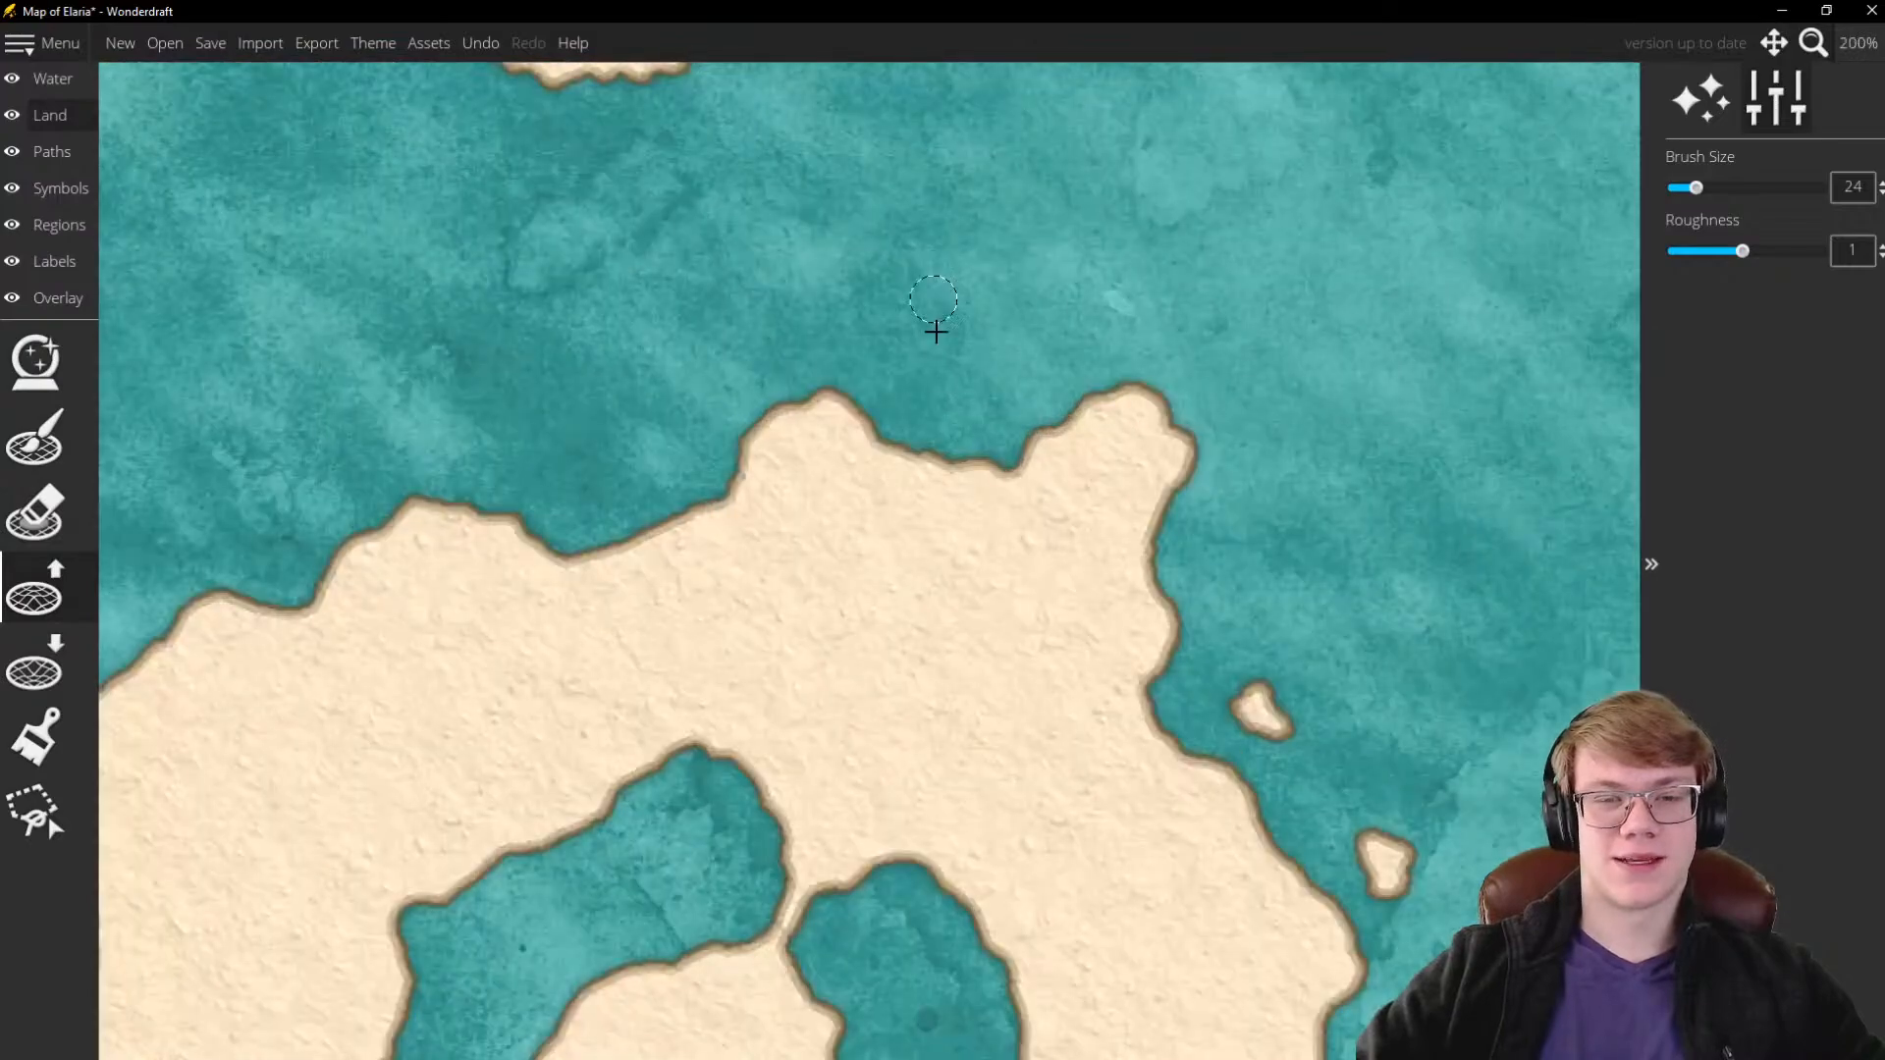
scroll(972, 393, up, 3)
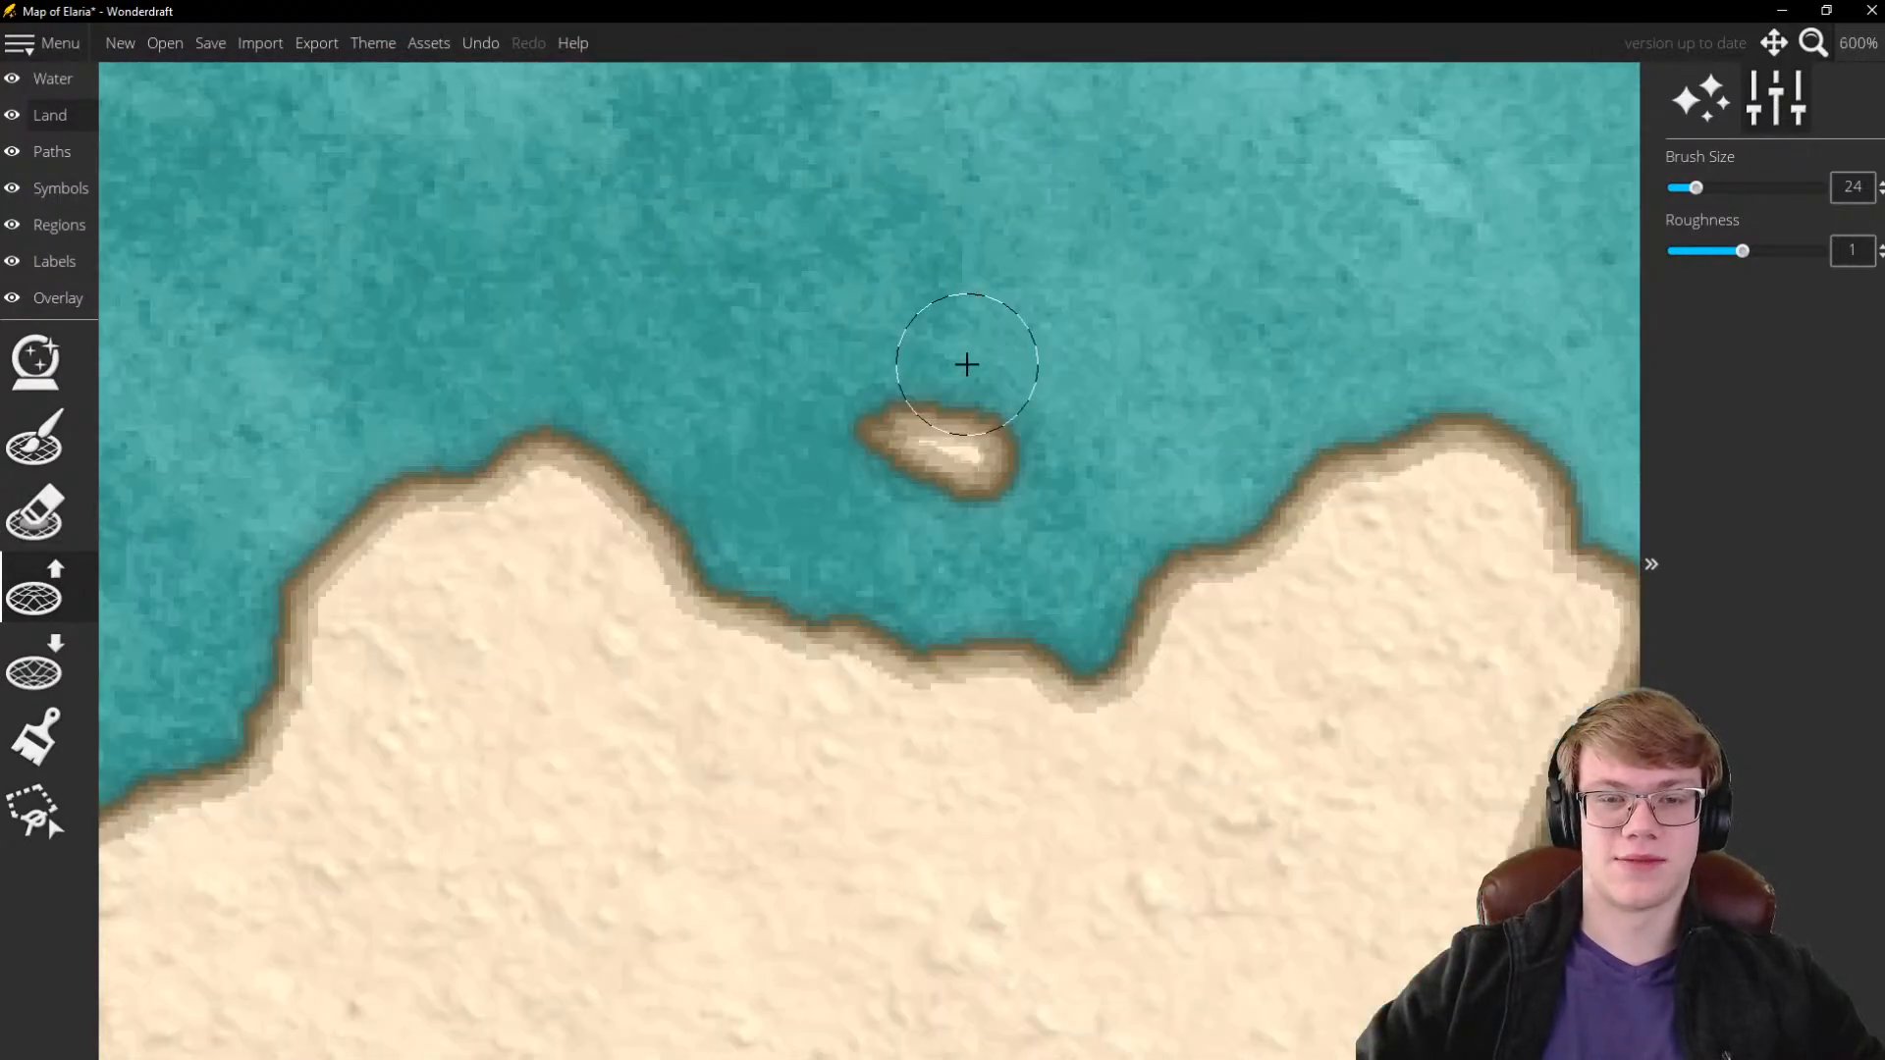
mouse_move(963, 363)
mouse_down()
mouse_move(935, 425)
mouse_move(876, 424)
mouse_move(915, 432)
mouse_move(867, 454)
mouse_move(887, 476)
mouse_move(926, 454)
mouse_up()
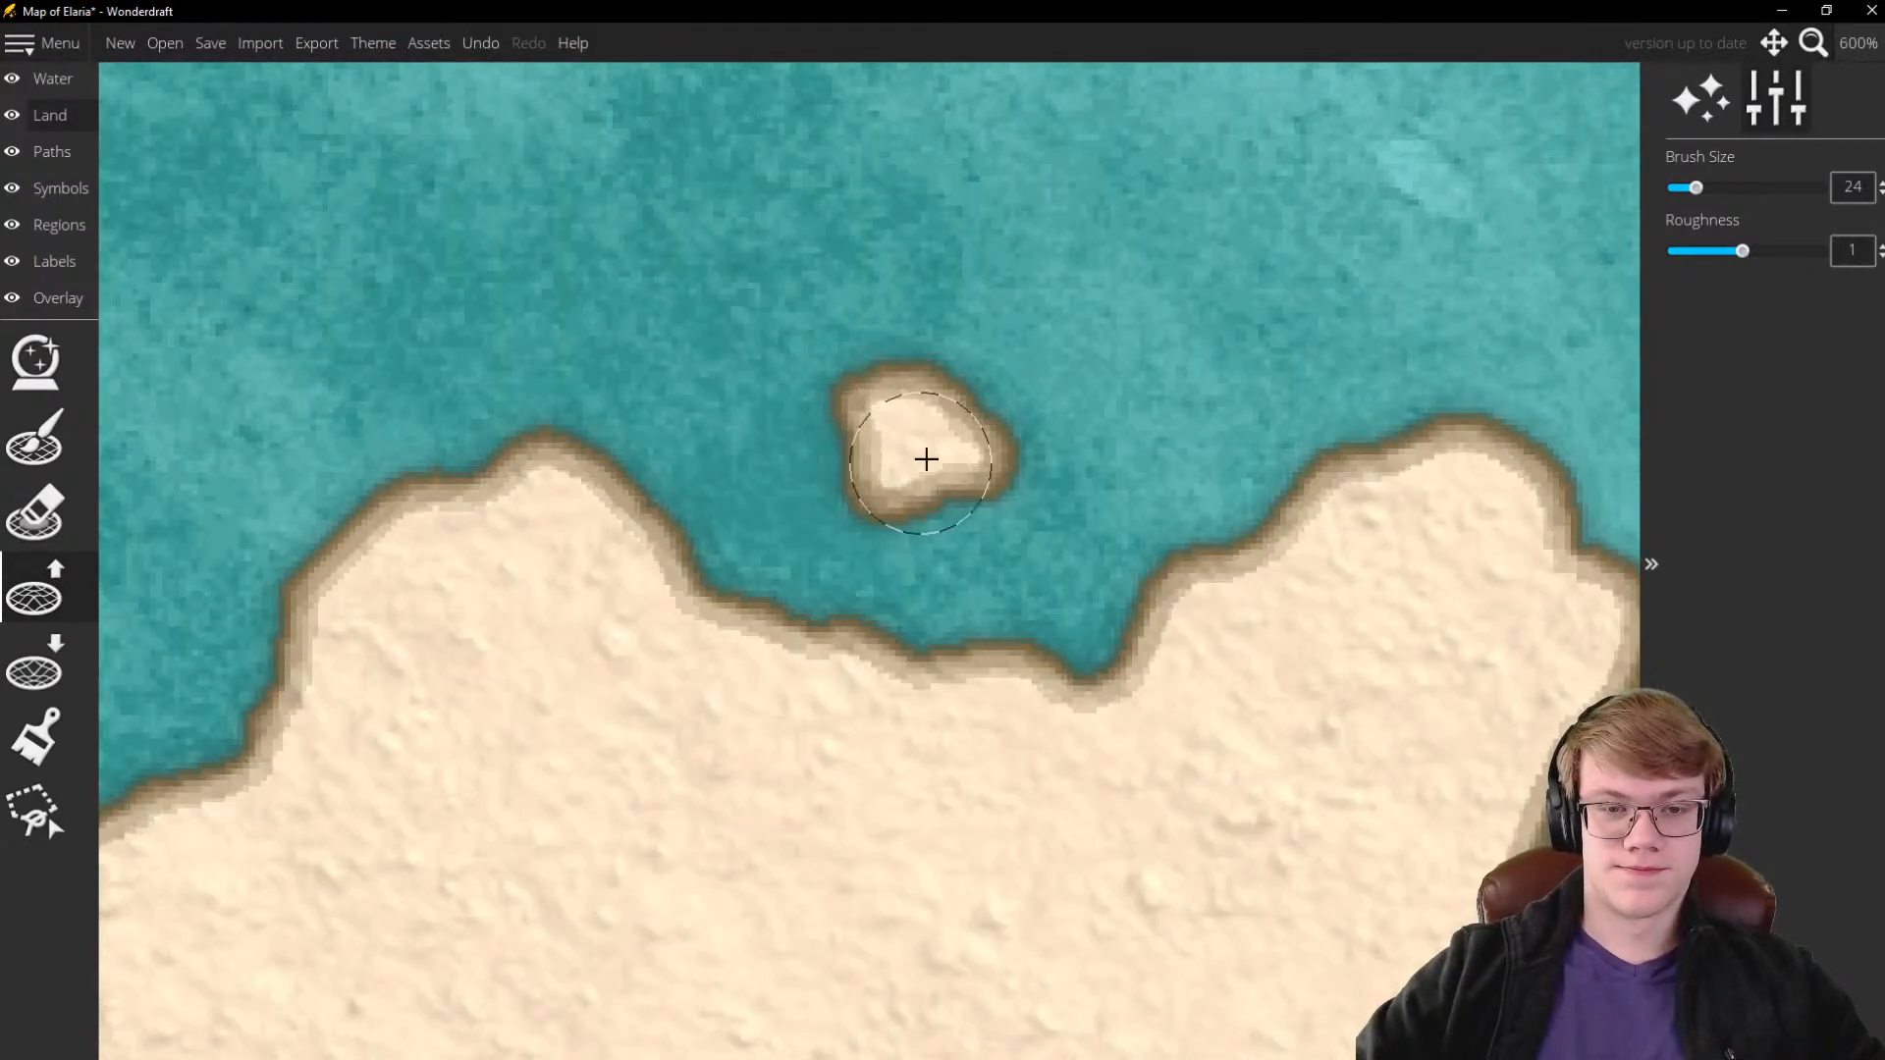
scroll(1124, 412, down, 2)
scroll(1182, 400, down, 1)
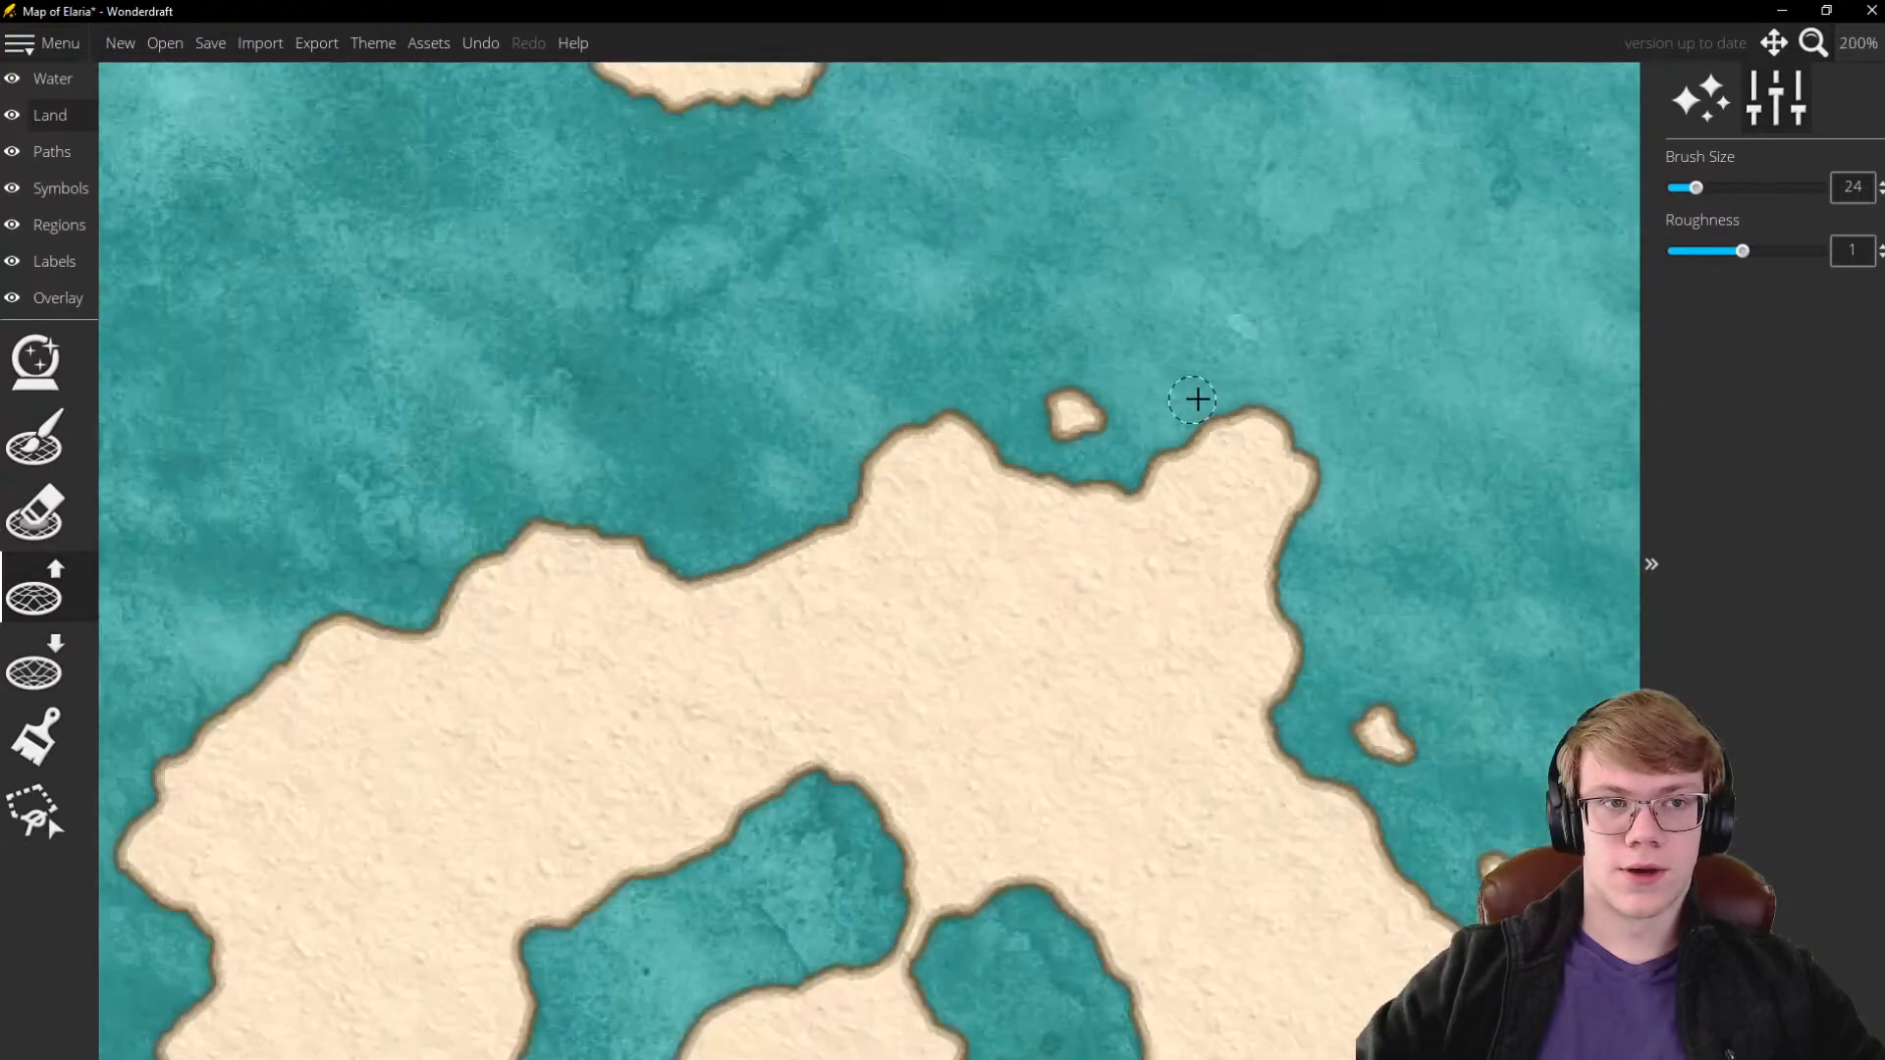
scroll(1237, 393, down, 2)
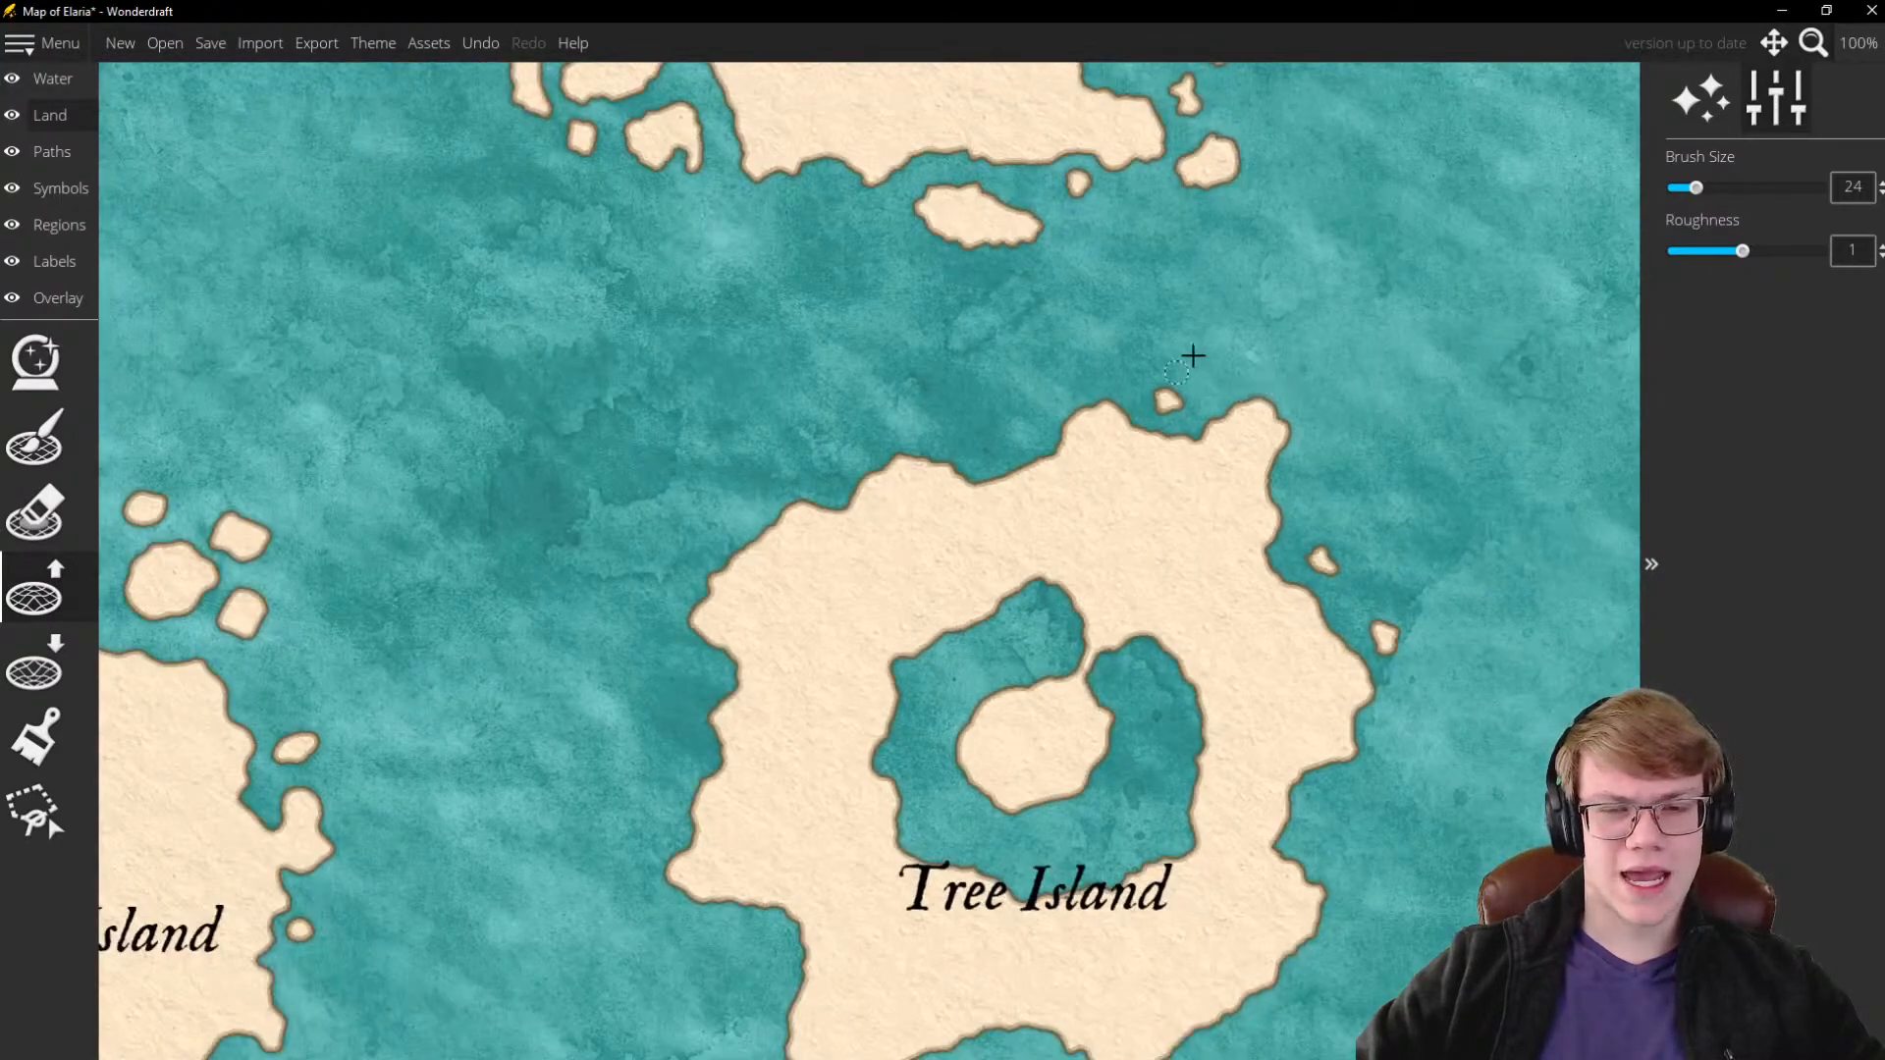
scroll(1192, 356, down, 2)
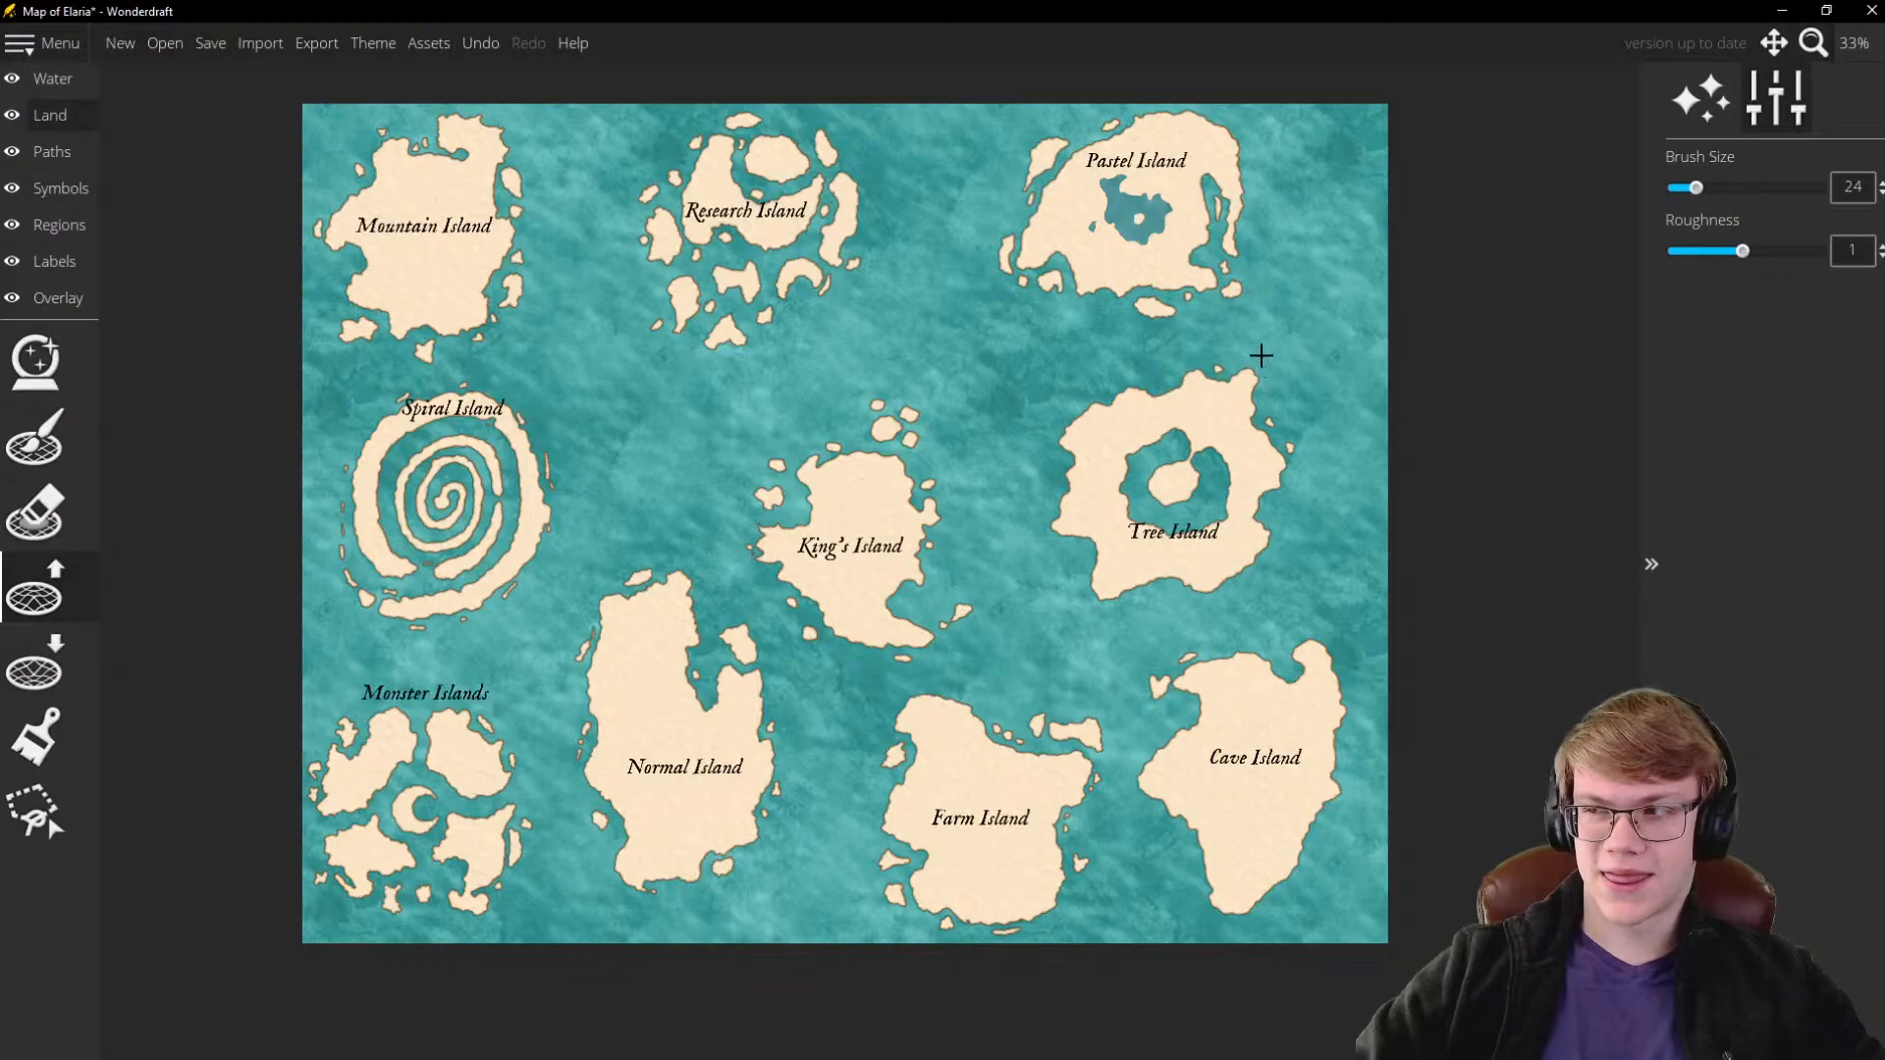
Enlarge the islet between Tree Island's two northern peaks with more raised land
scroll(1256, 349, up, 5)
mouse_move(1074, 462)
mouse_down()
mouse_move(1169, 463)
mouse_move(1026, 462)
mouse_move(1066, 468)
mouse_move(1020, 430)
mouse_move(1130, 463)
mouse_move(1073, 413)
mouse_up()
scroll(1346, 416, down, 3)
Raise a small rounded islet in the shallow bay west of Tree Island's northern peaks
scroll(1061, 442, up, 2)
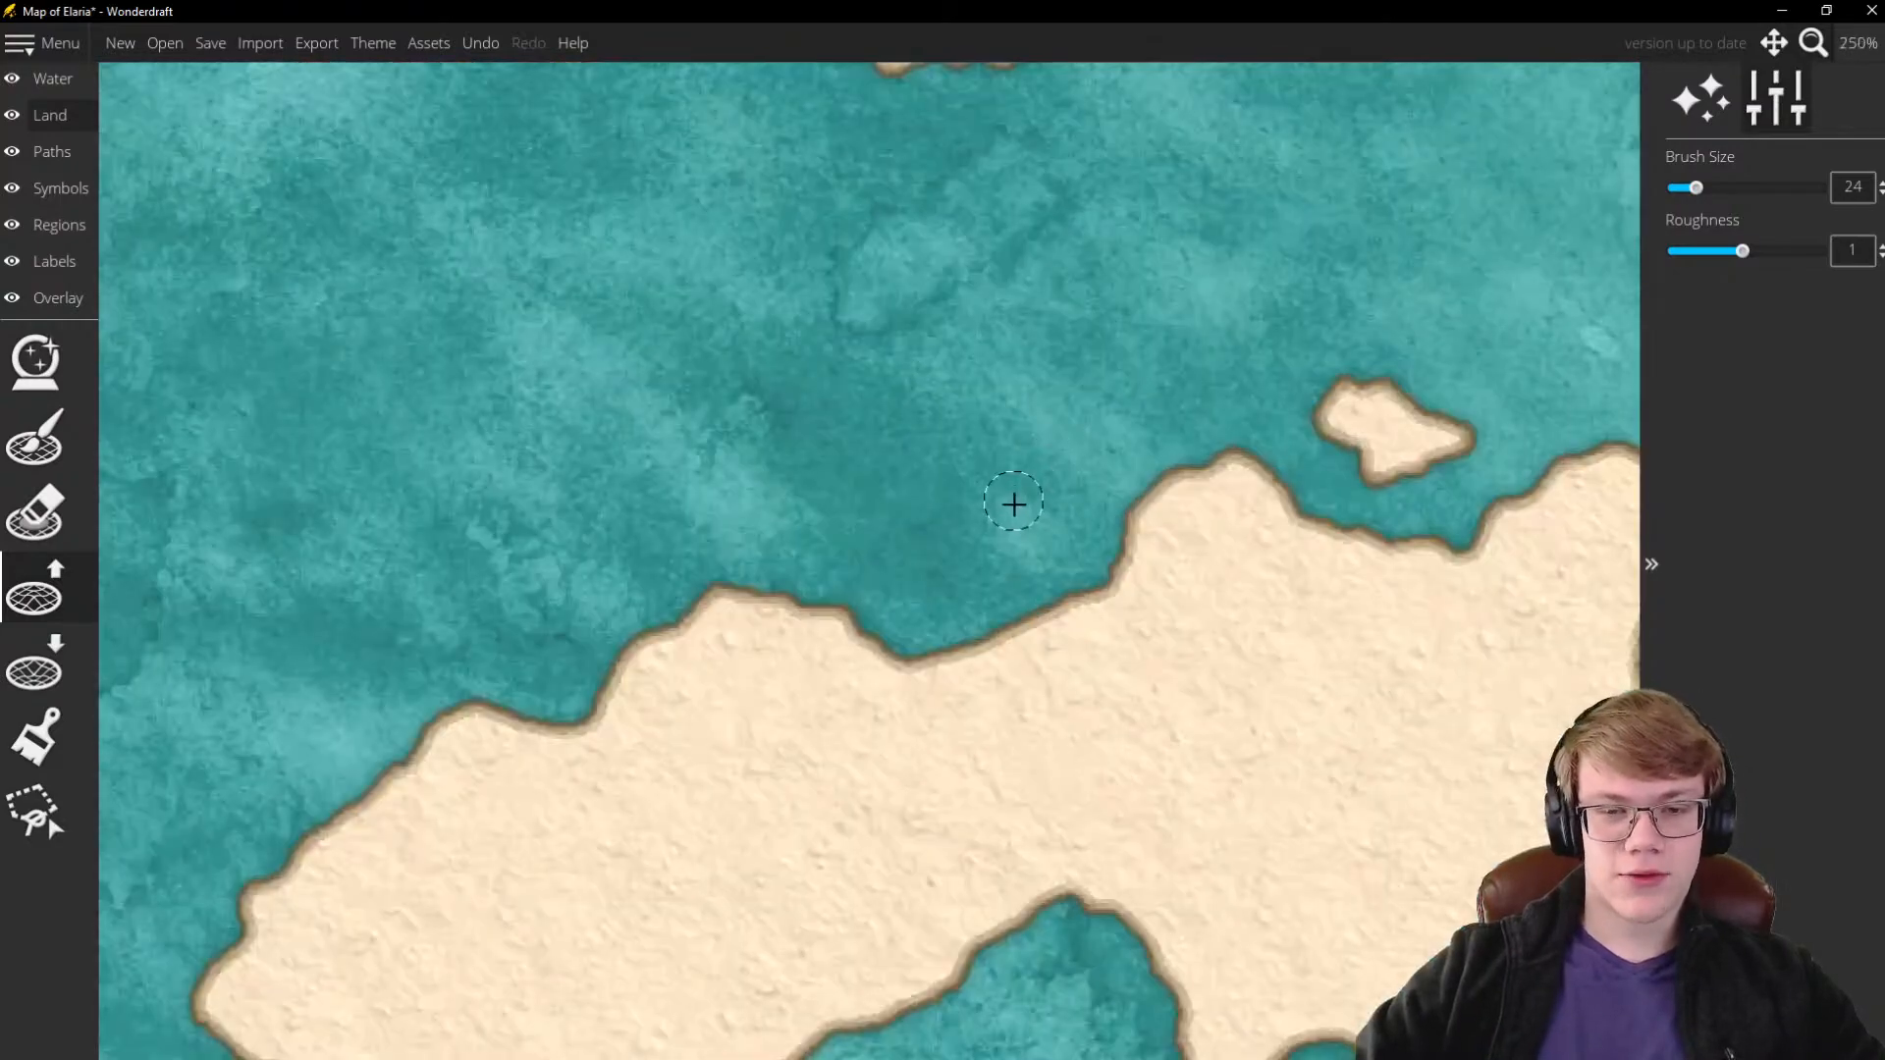
mouse_move(1011, 511)
mouse_down()
mouse_move(950, 556)
mouse_move(999, 526)
mouse_move(946, 527)
mouse_move(979, 519)
mouse_move(992, 567)
mouse_move(975, 533)
mouse_move(972, 561)
mouse_move(1026, 525)
mouse_up()
scroll(1139, 444, down, 2)
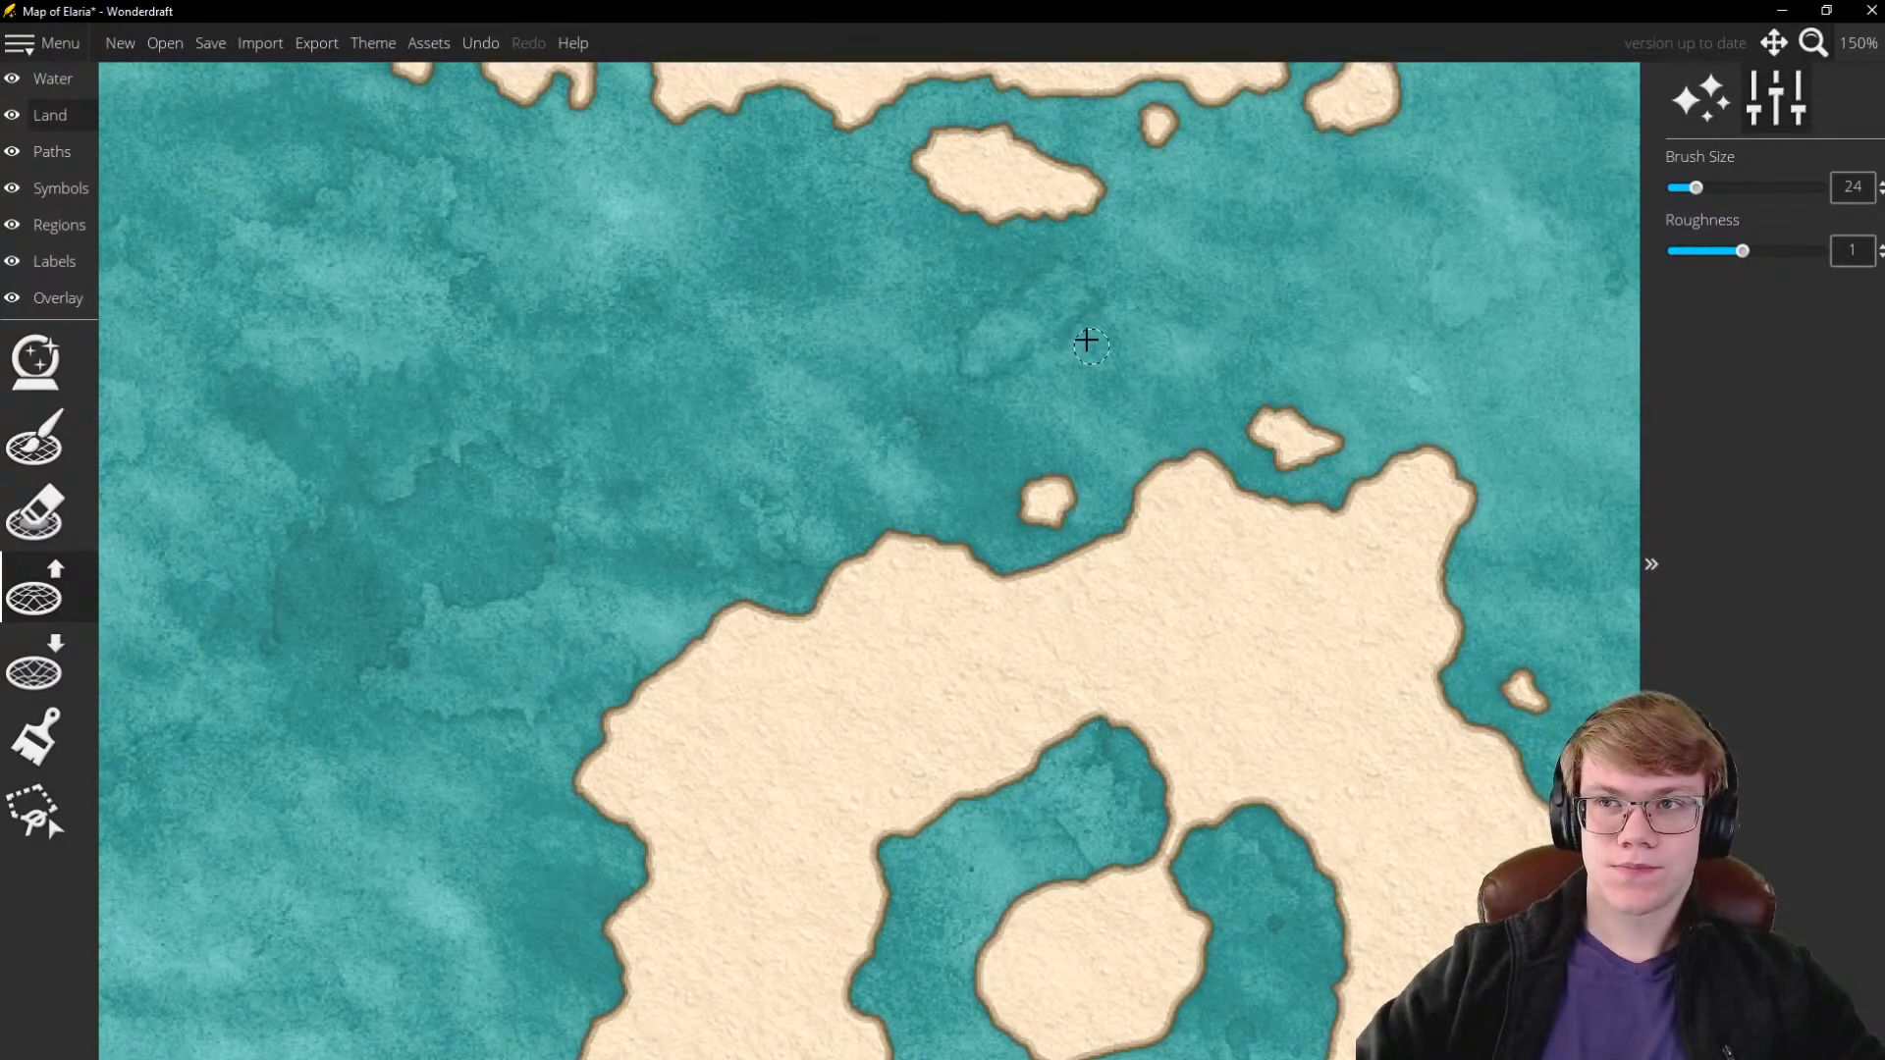
scroll(1127, 405, down, 1)
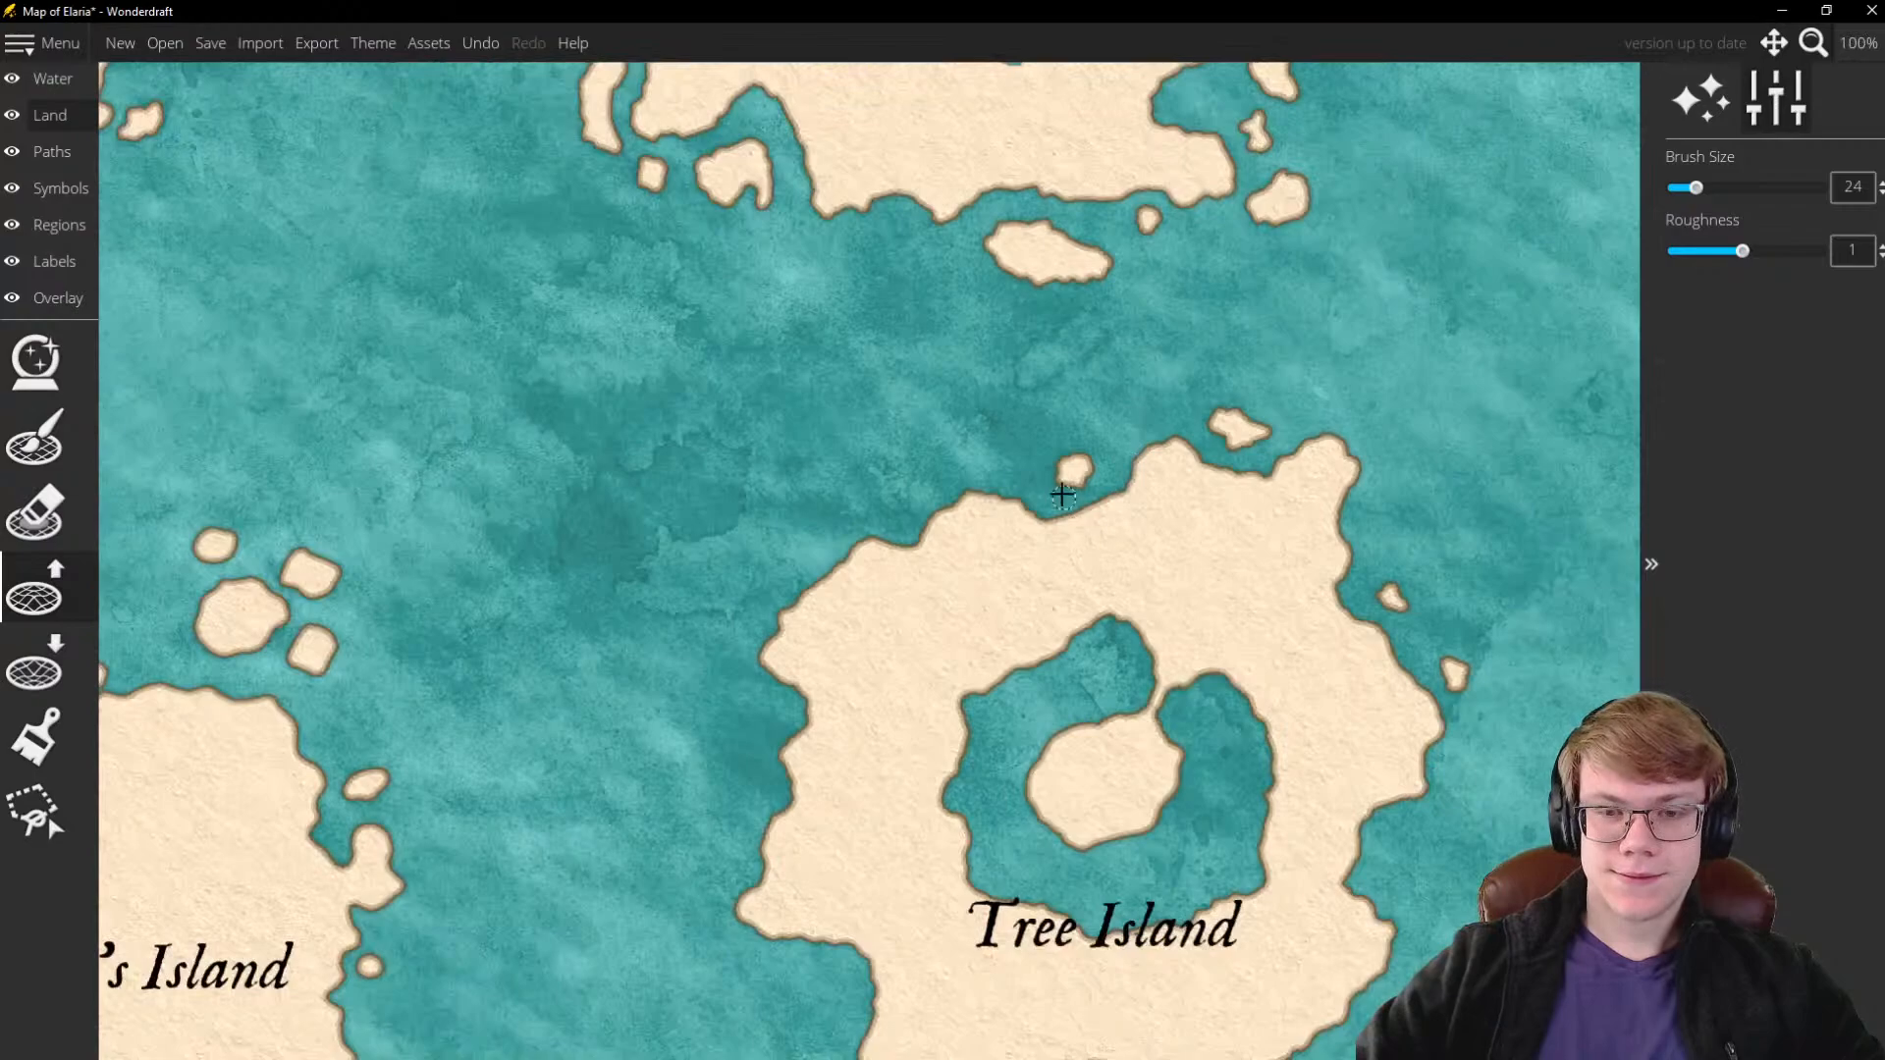
Raise a small islet in the notch of Tree Island's northwest coast
scroll(1063, 495, down, 1)
scroll(1031, 531, up, 3)
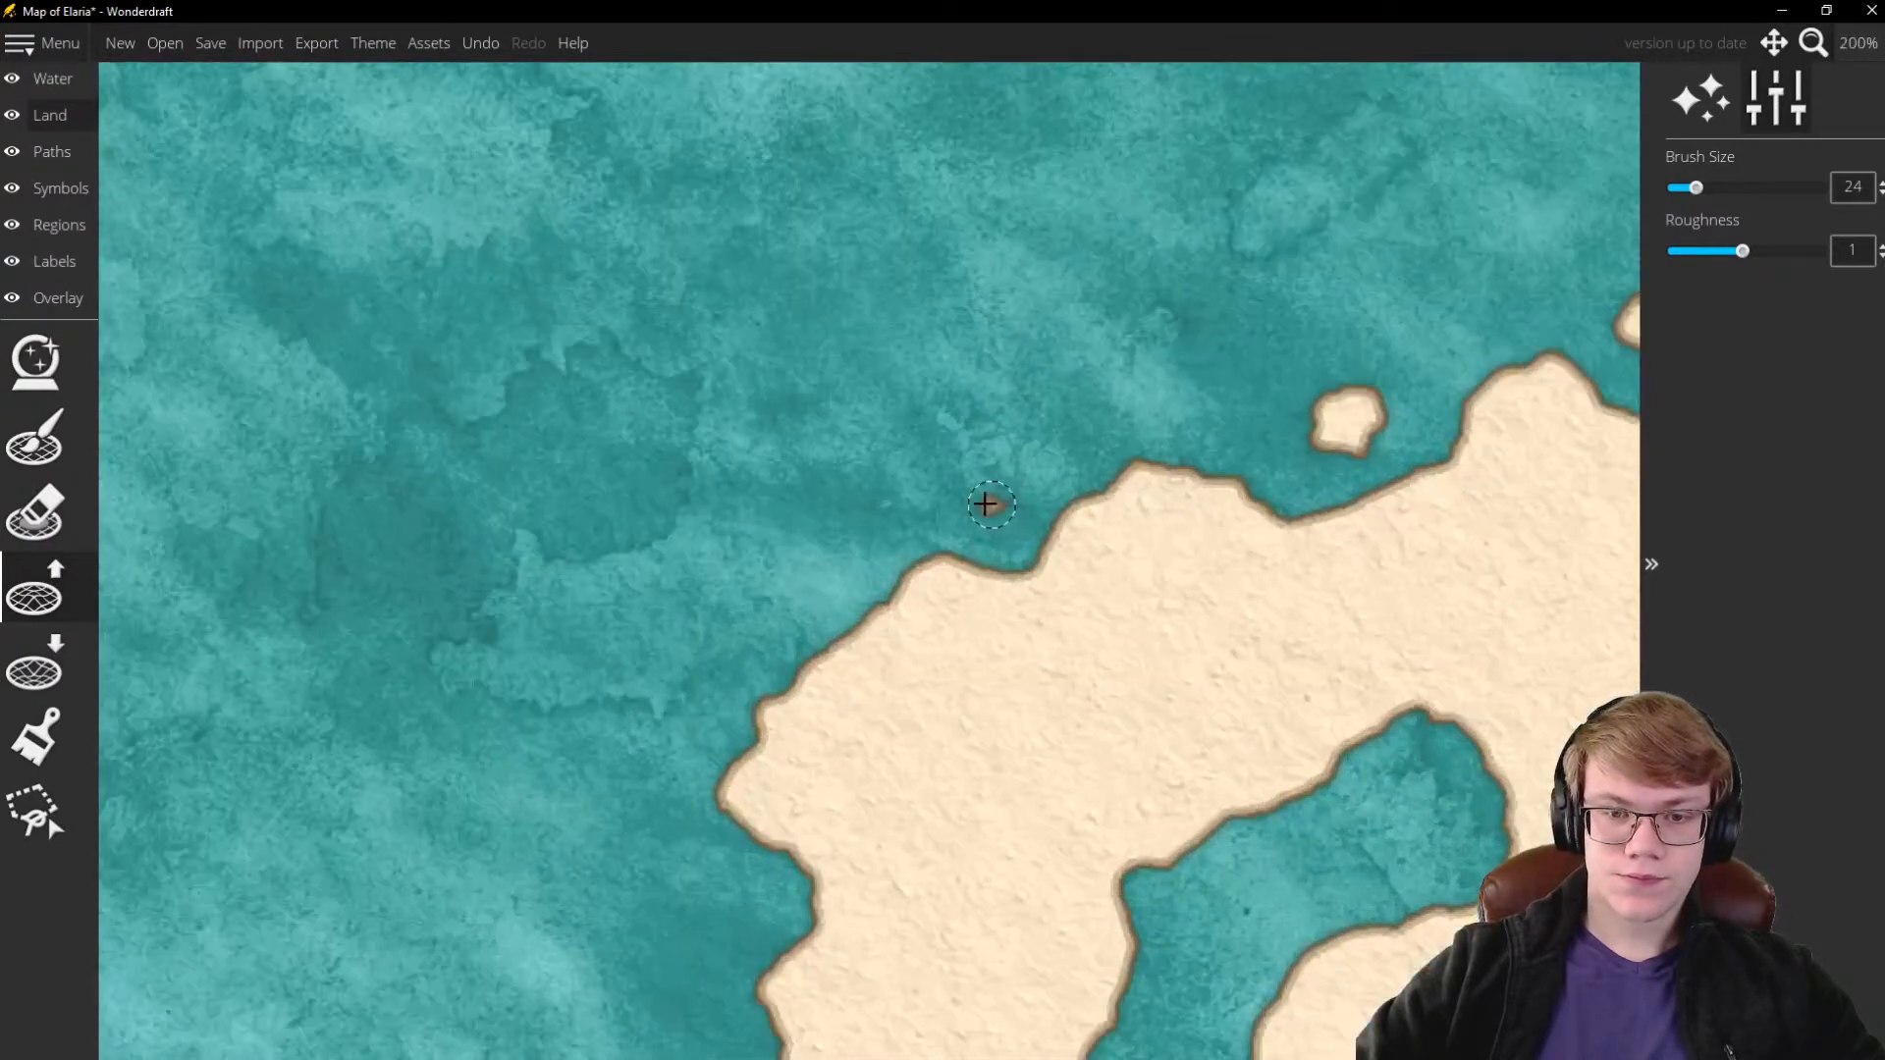
scroll(994, 499, up, 4)
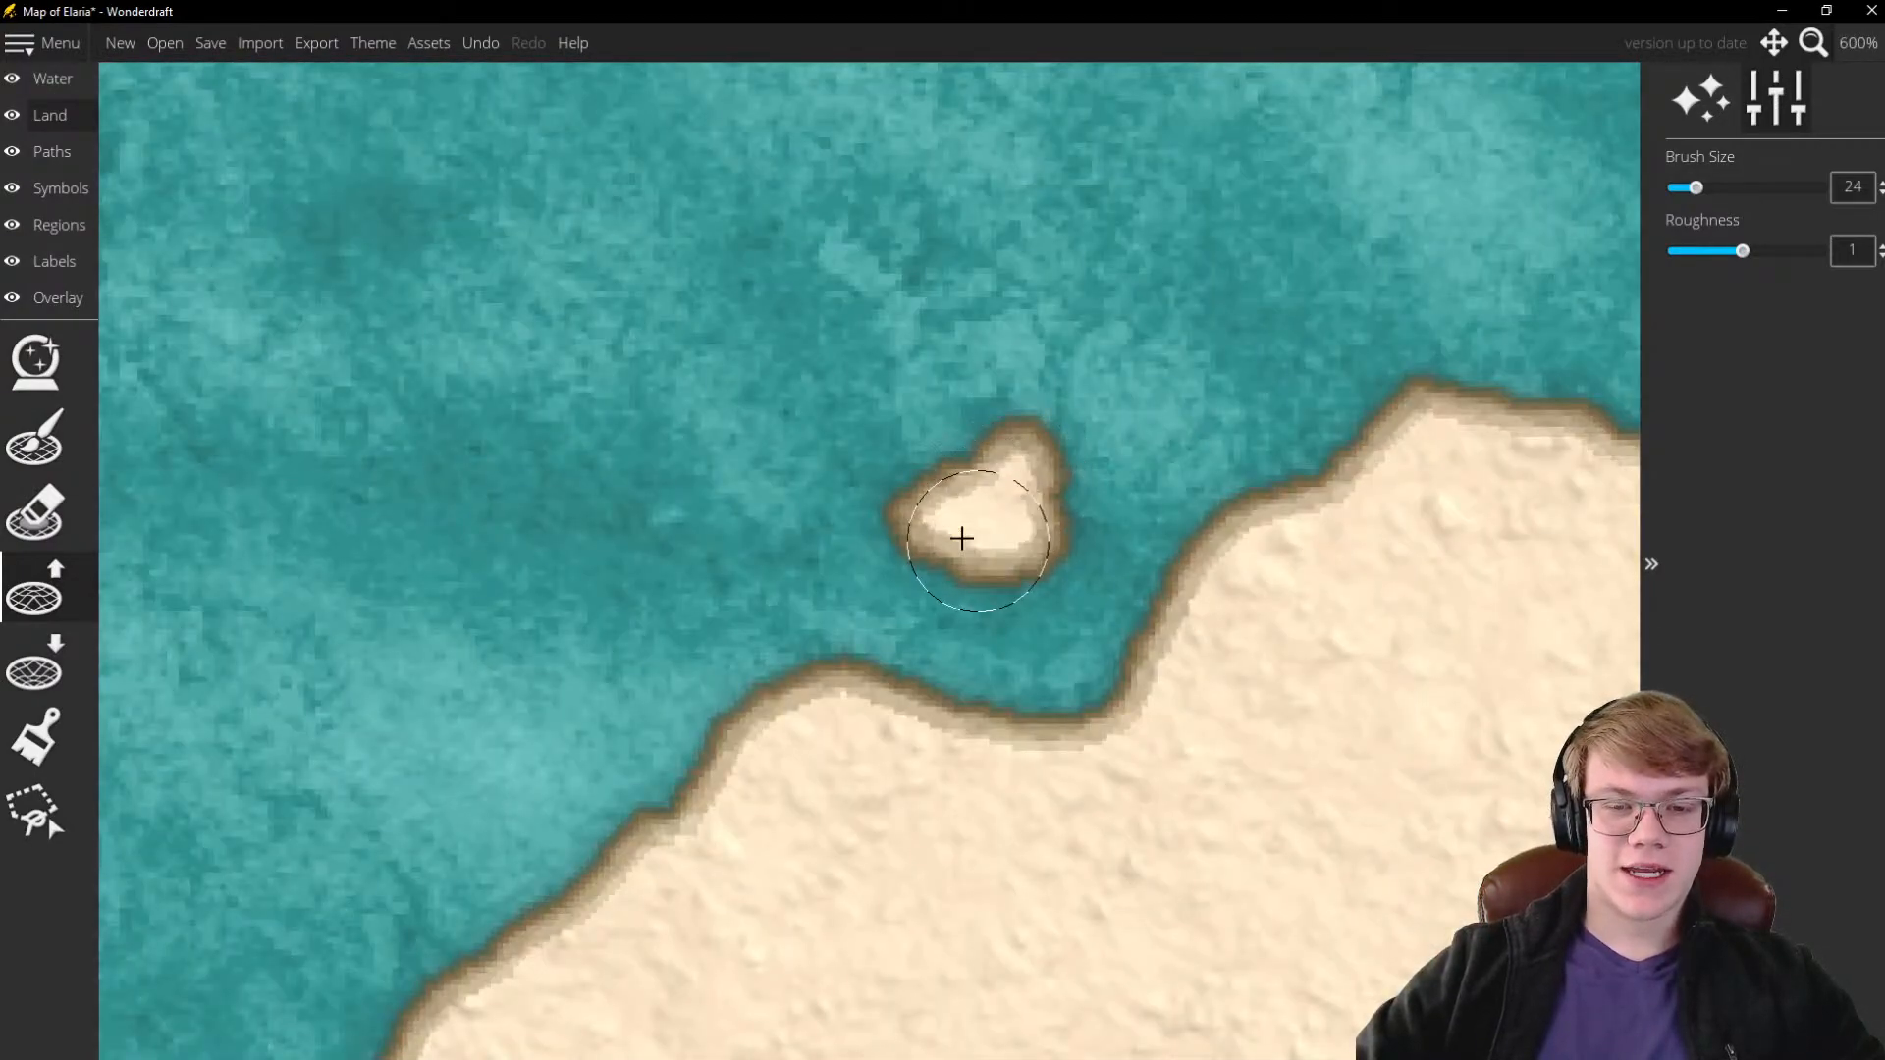
scroll(986, 508, down, 8)
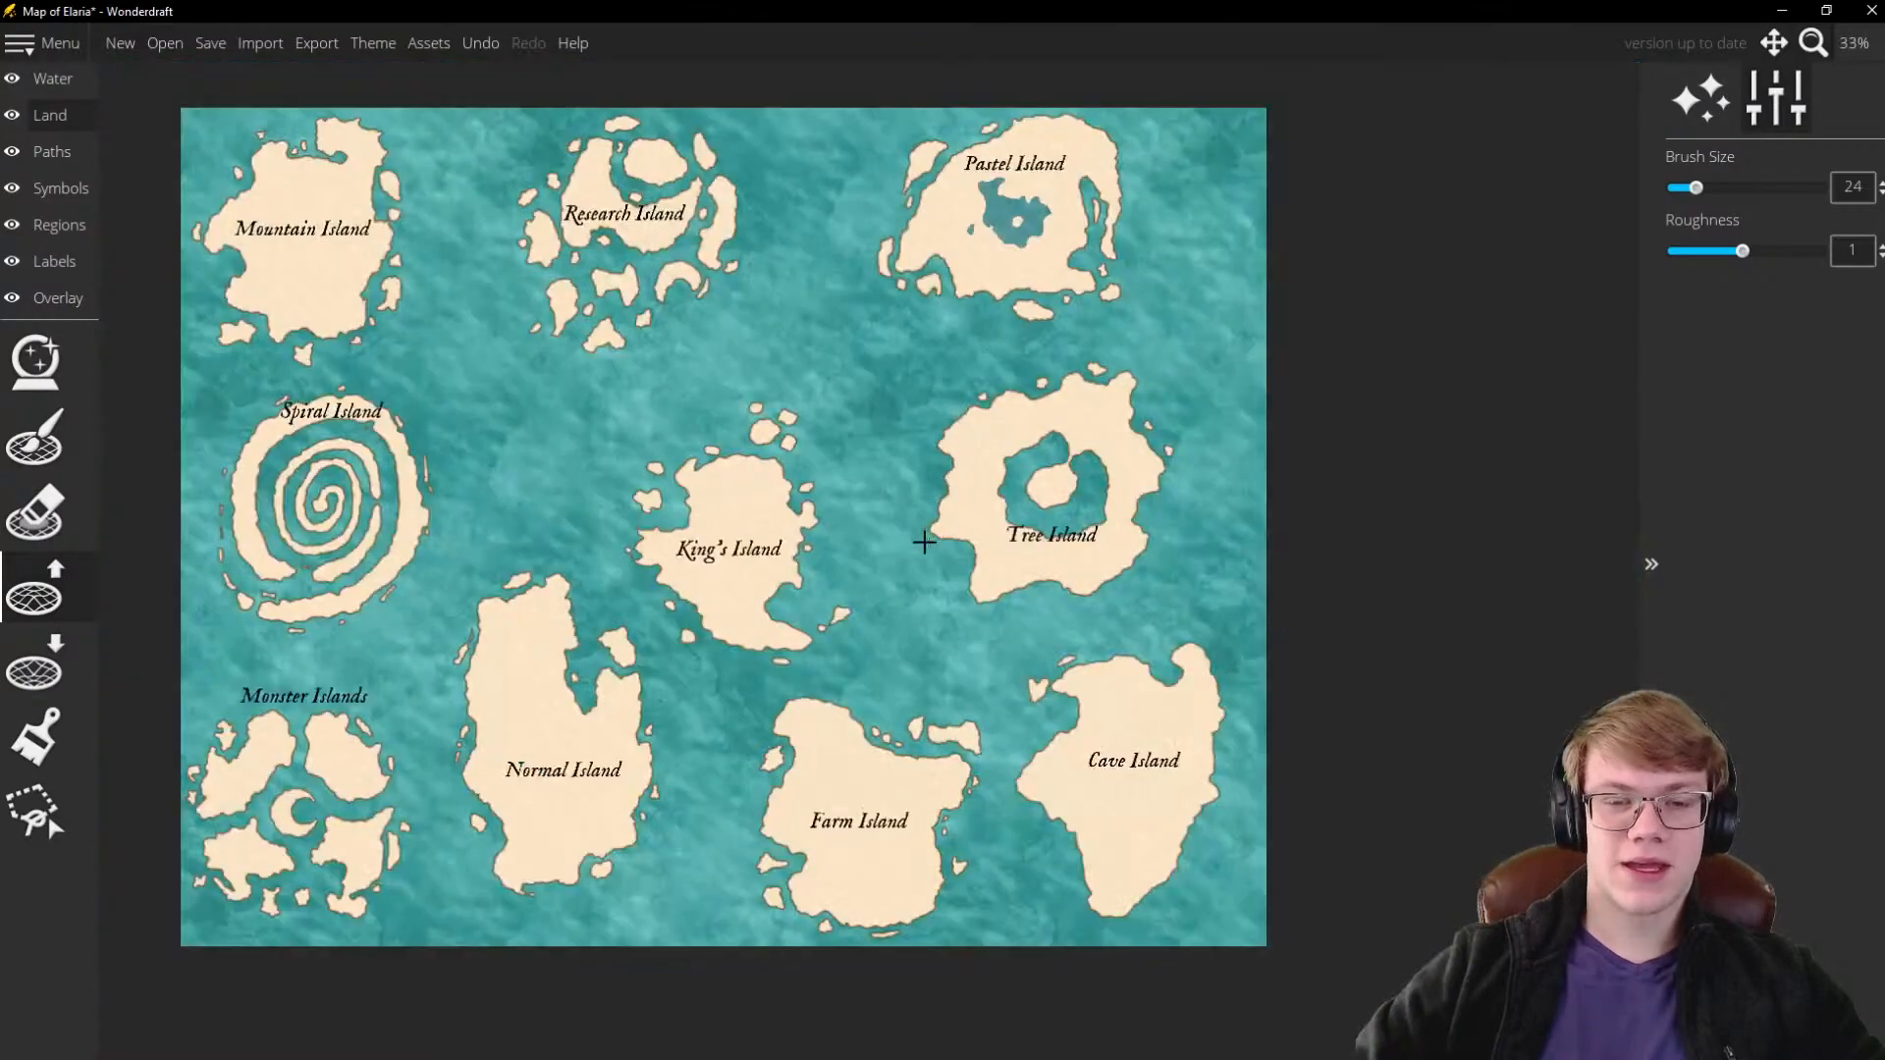
Raise a small islet in the upper inlet of Tree Island's west coast
scroll(965, 514, up, 1)
scroll(966, 515, up, 3)
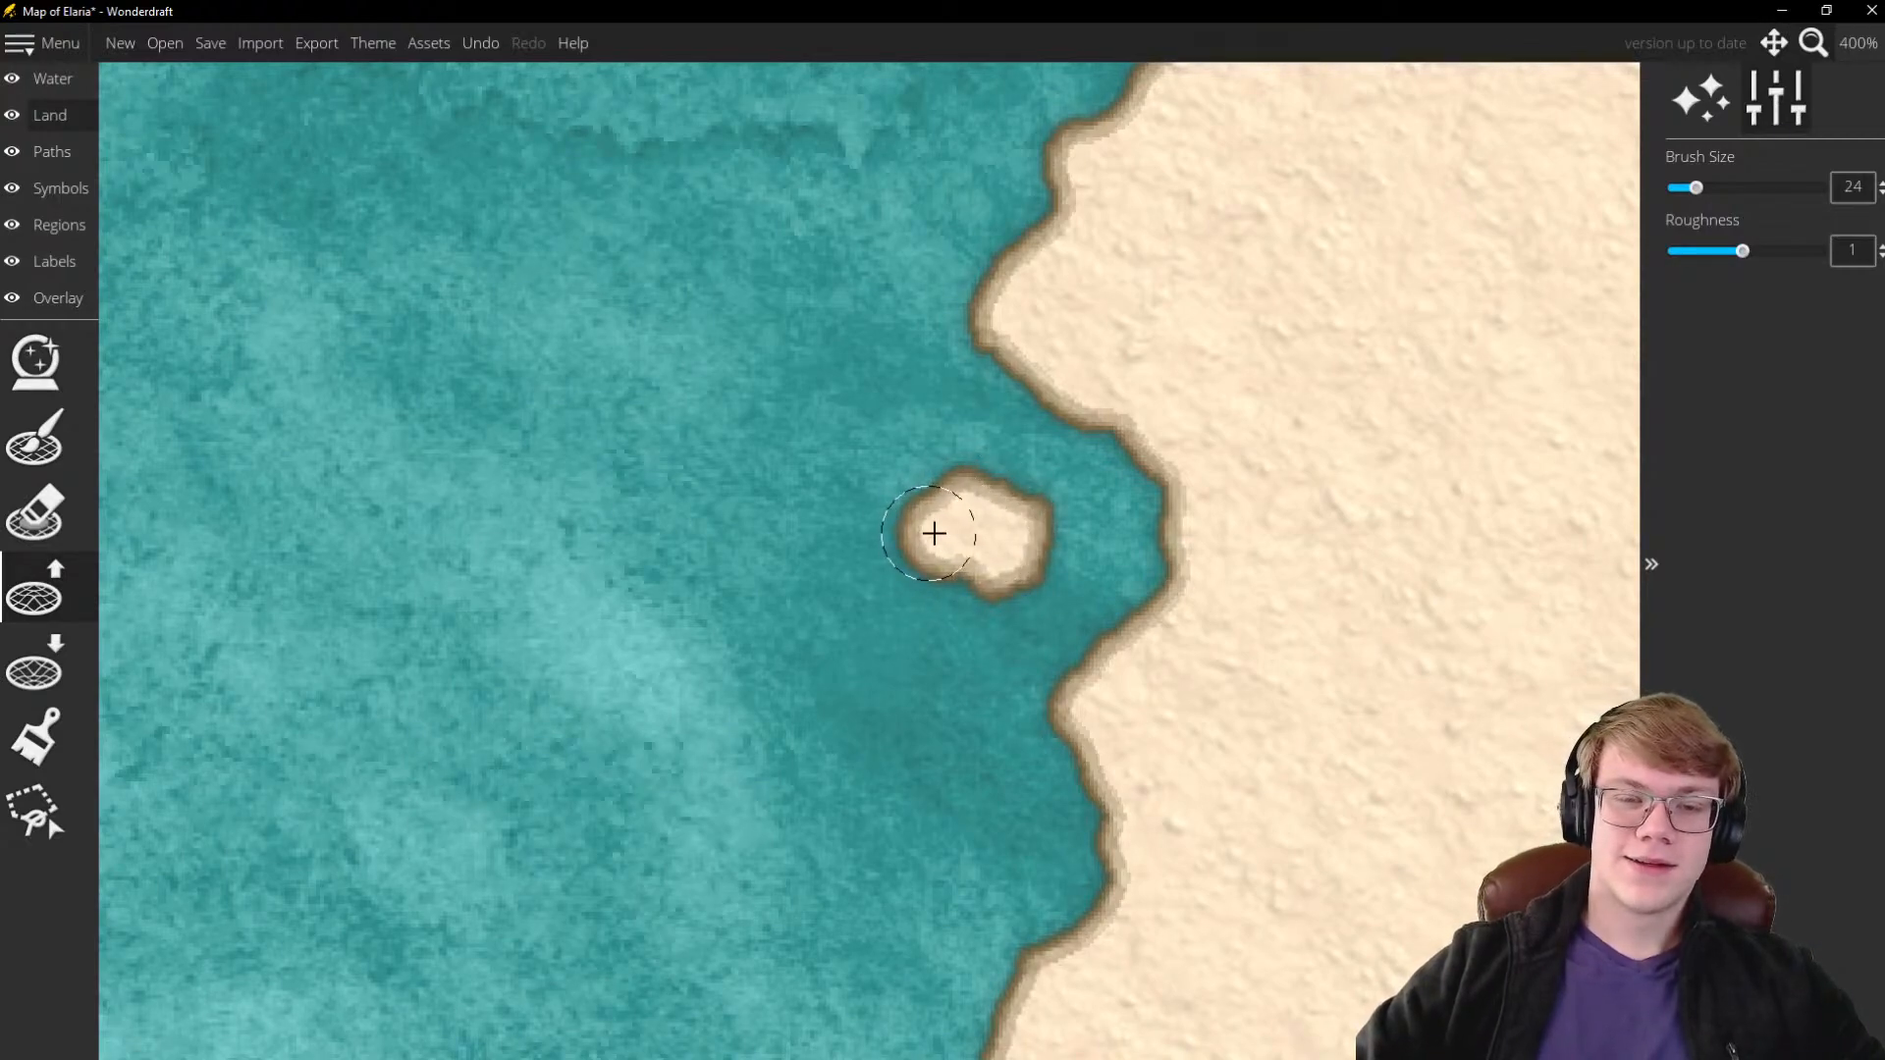
scroll(1023, 495, down, 4)
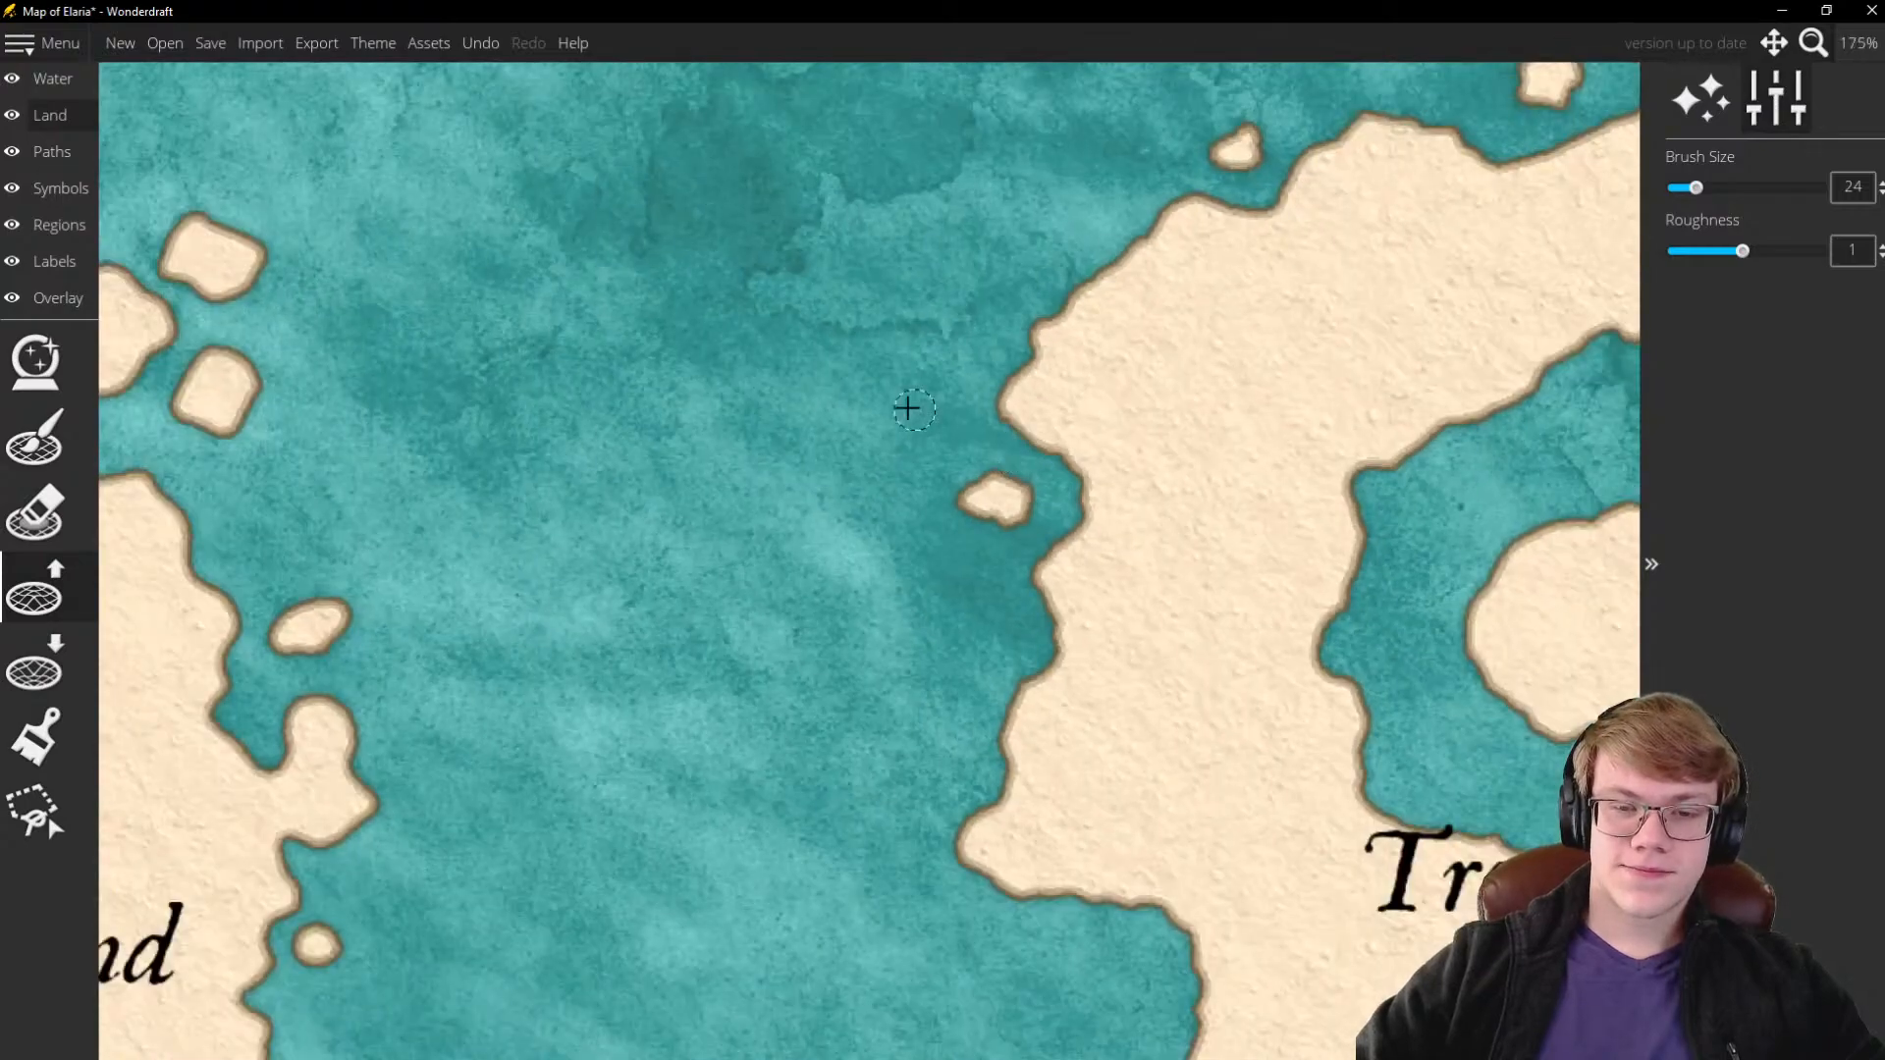
Raise another small islet off Tree Island's west coast, just south of the one in the upper inlet
scroll(904, 409, up, 3)
scroll(896, 546, up, 2)
mouse_move(858, 505)
mouse_down()
mouse_move(879, 558)
mouse_move(857, 520)
mouse_move(756, 546)
mouse_up()
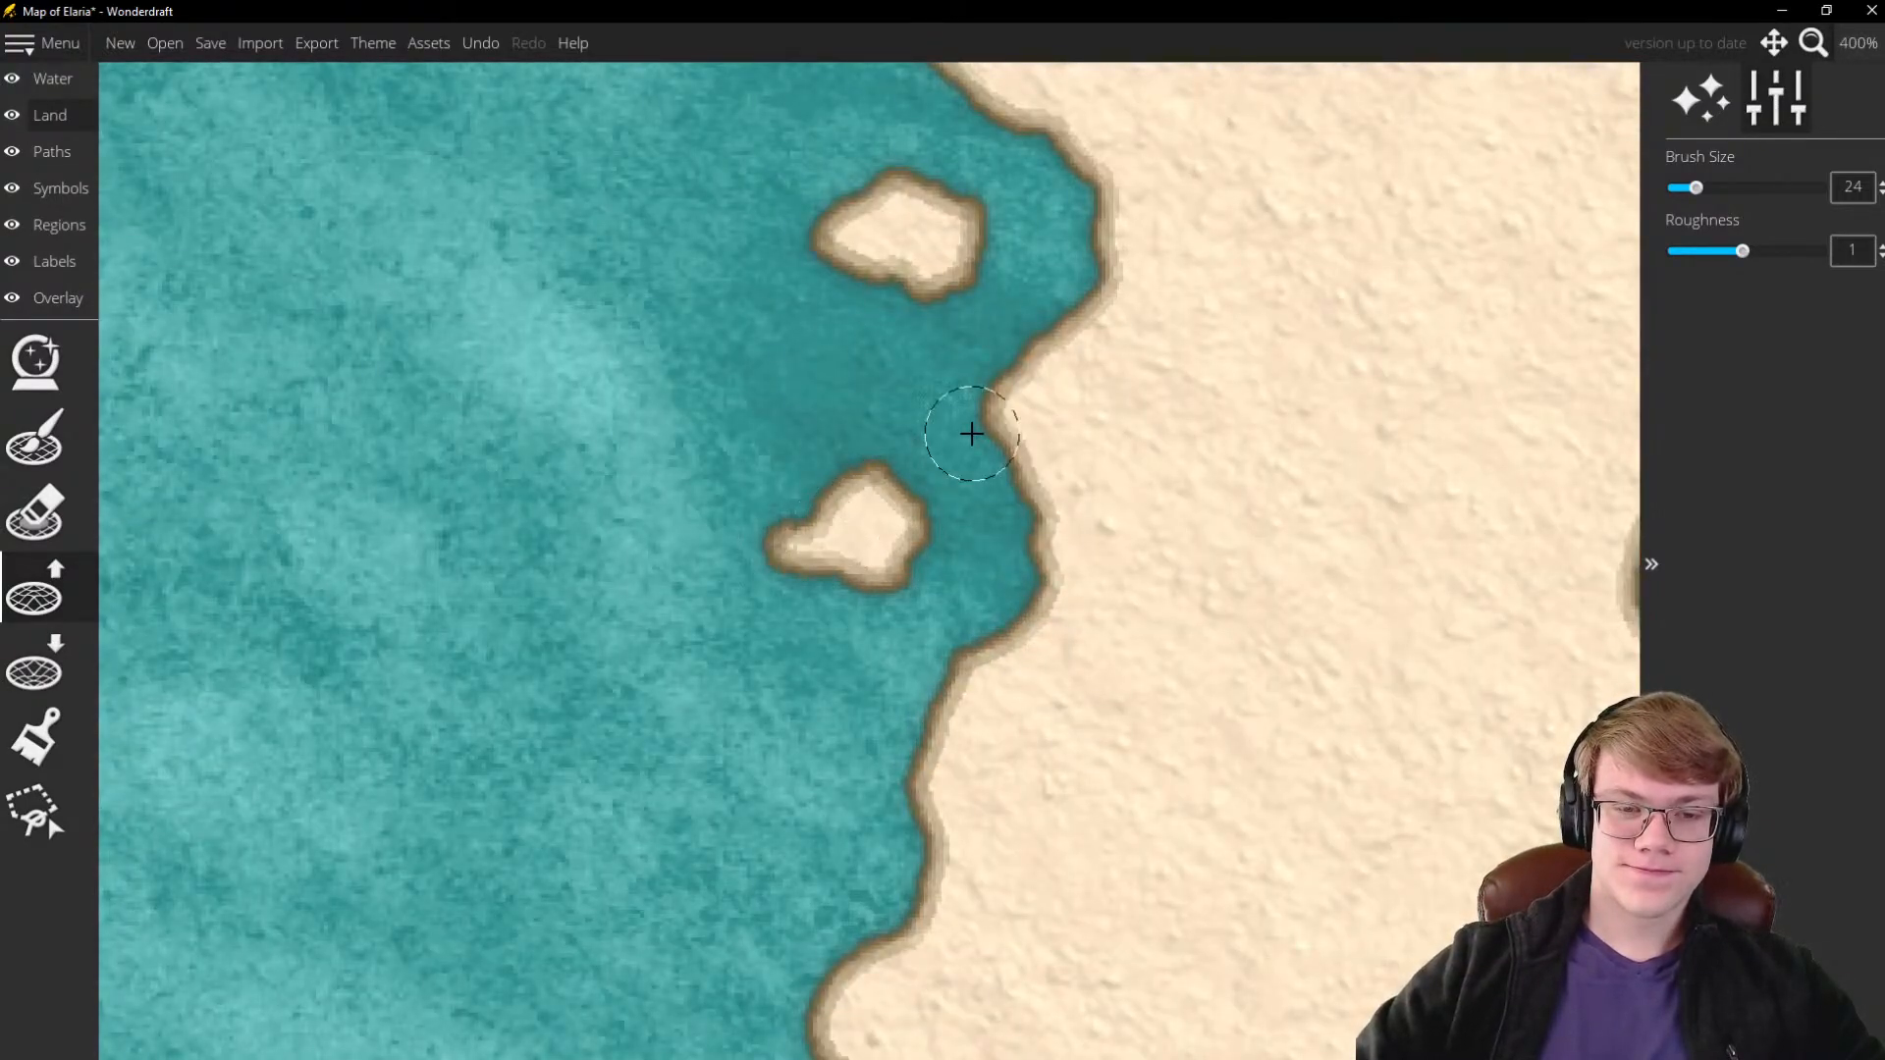
scroll(972, 412, down, 4)
Raise a tall, narrow islet in the bay on Tree Island's southwest side
scroll(871, 622, up, 2)
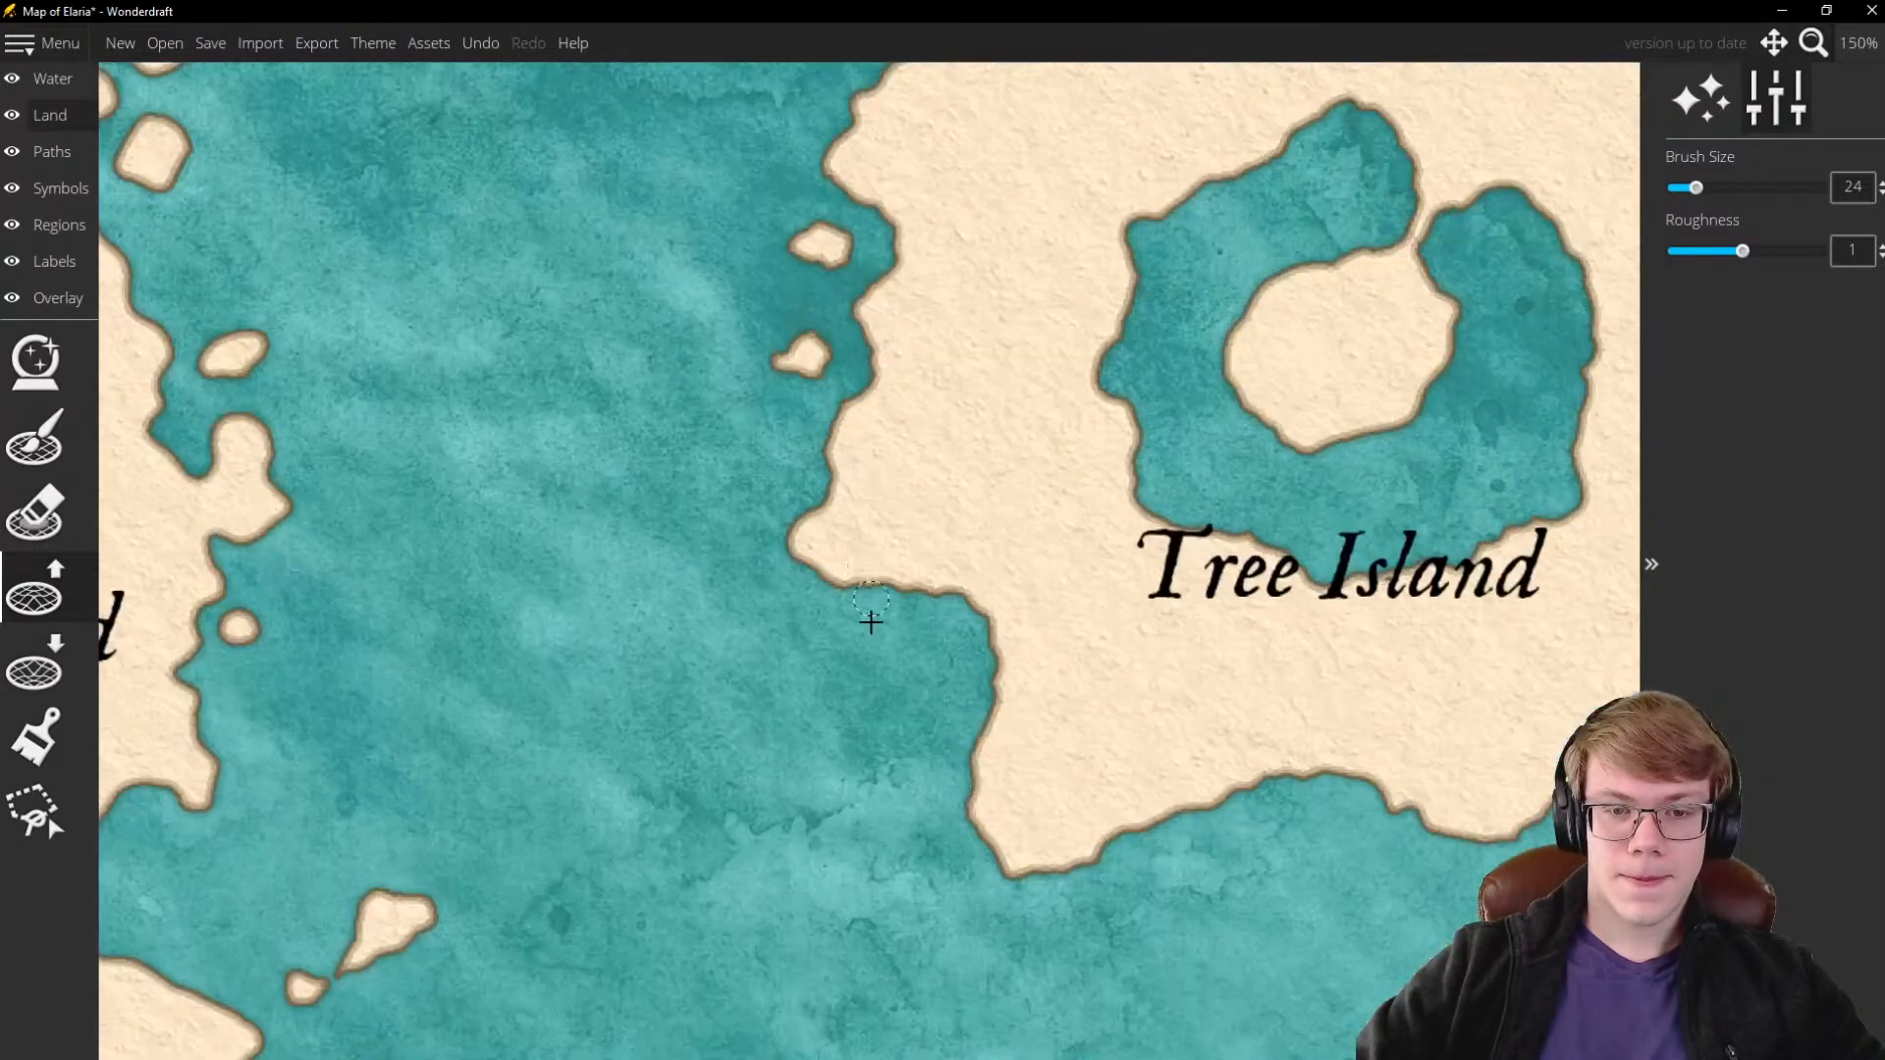
scroll(874, 658, up, 2)
mouse_move(950, 638)
mouse_down()
mouse_move(965, 728)
mouse_move(911, 804)
mouse_move(839, 722)
mouse_move(887, 635)
mouse_move(915, 735)
mouse_move(873, 716)
mouse_move(959, 646)
mouse_up()
mouse_move(885, 832)
mouse_down()
mouse_move(952, 691)
mouse_move(968, 707)
mouse_move(938, 711)
mouse_move(987, 628)
mouse_move(964, 577)
mouse_move(860, 584)
mouse_up()
scroll(697, 445, down, 3)
scroll(640, 437, down, 2)
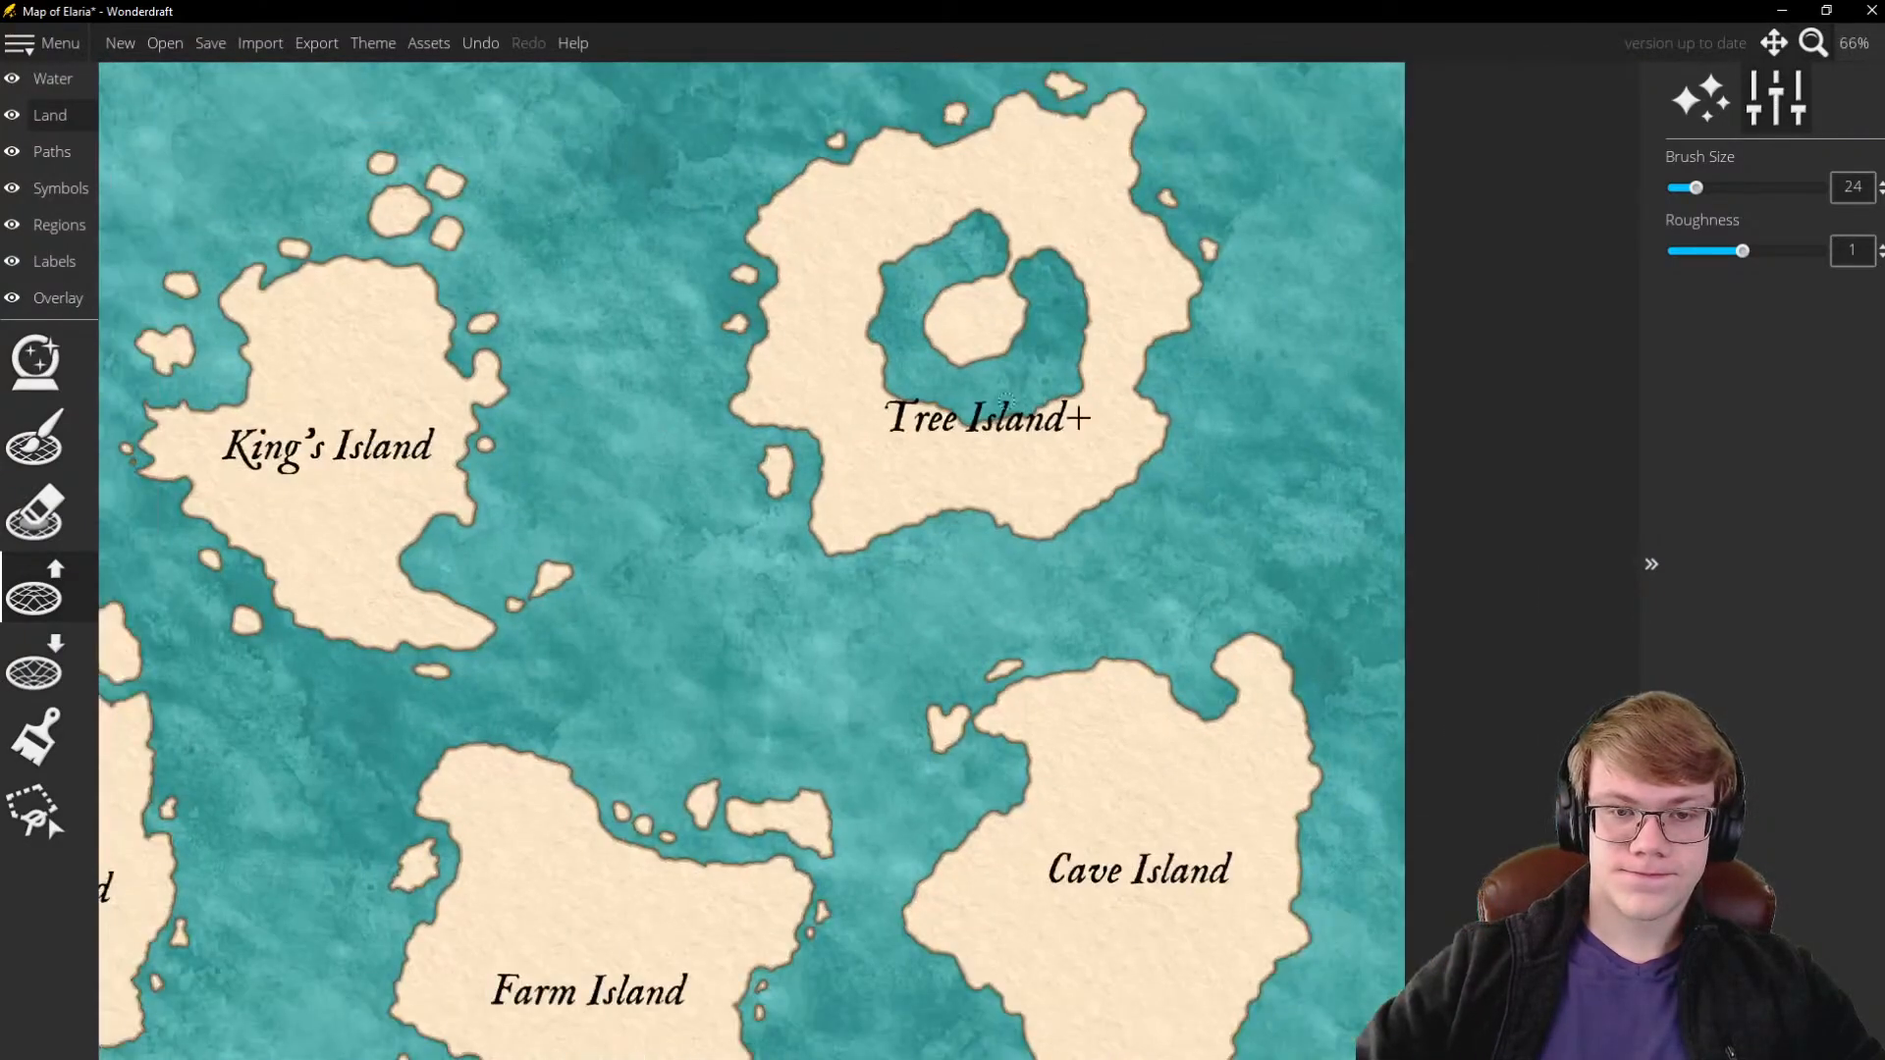
Raise two small elongated islets side by side along Tree Island's south coast
scroll(992, 579, up, 4)
mouse_move(986, 484)
mouse_down()
mouse_move(955, 505)
mouse_move(1010, 497)
mouse_move(982, 507)
mouse_move(1115, 551)
mouse_move(1132, 505)
mouse_up()
scroll(964, 497, up, 3)
scroll(963, 498, up, 1)
scroll(783, 488, up, 3)
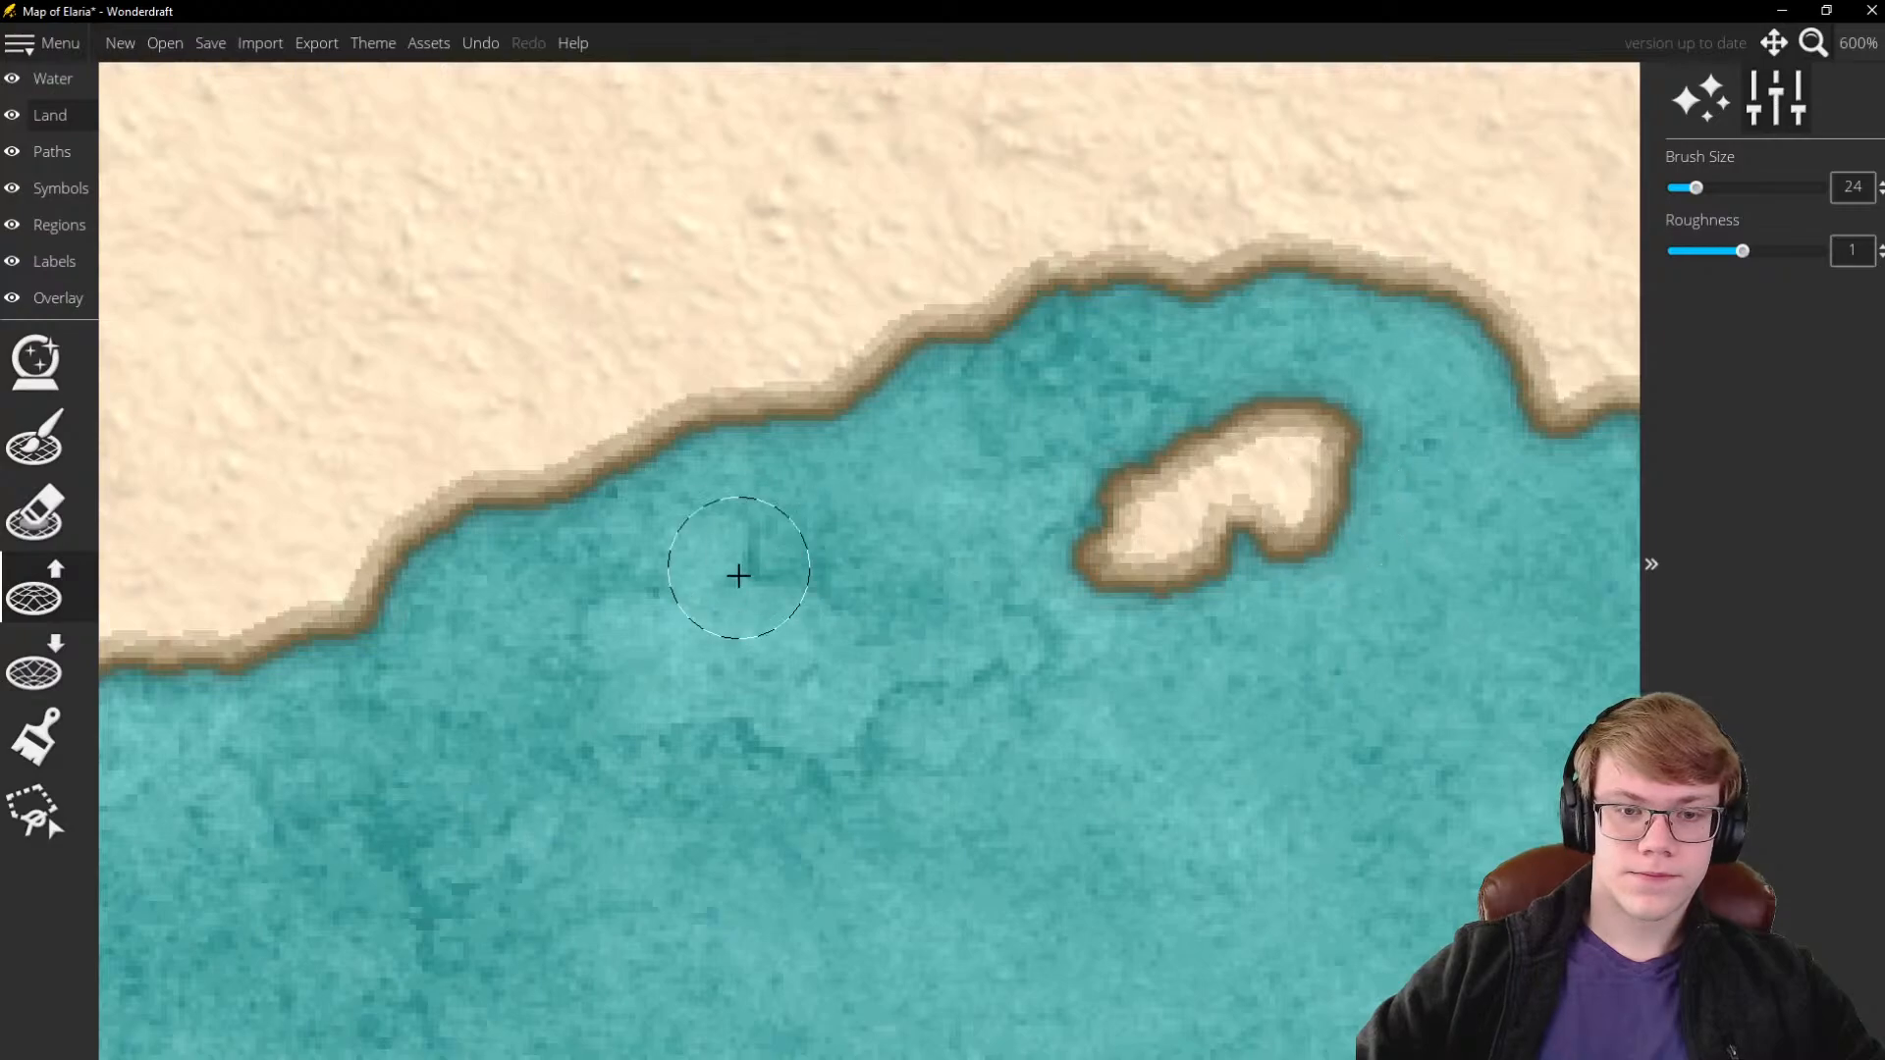
drag(736, 568, 622, 716)
scroll(951, 597, down, 6)
scroll(636, 626, down, 1)
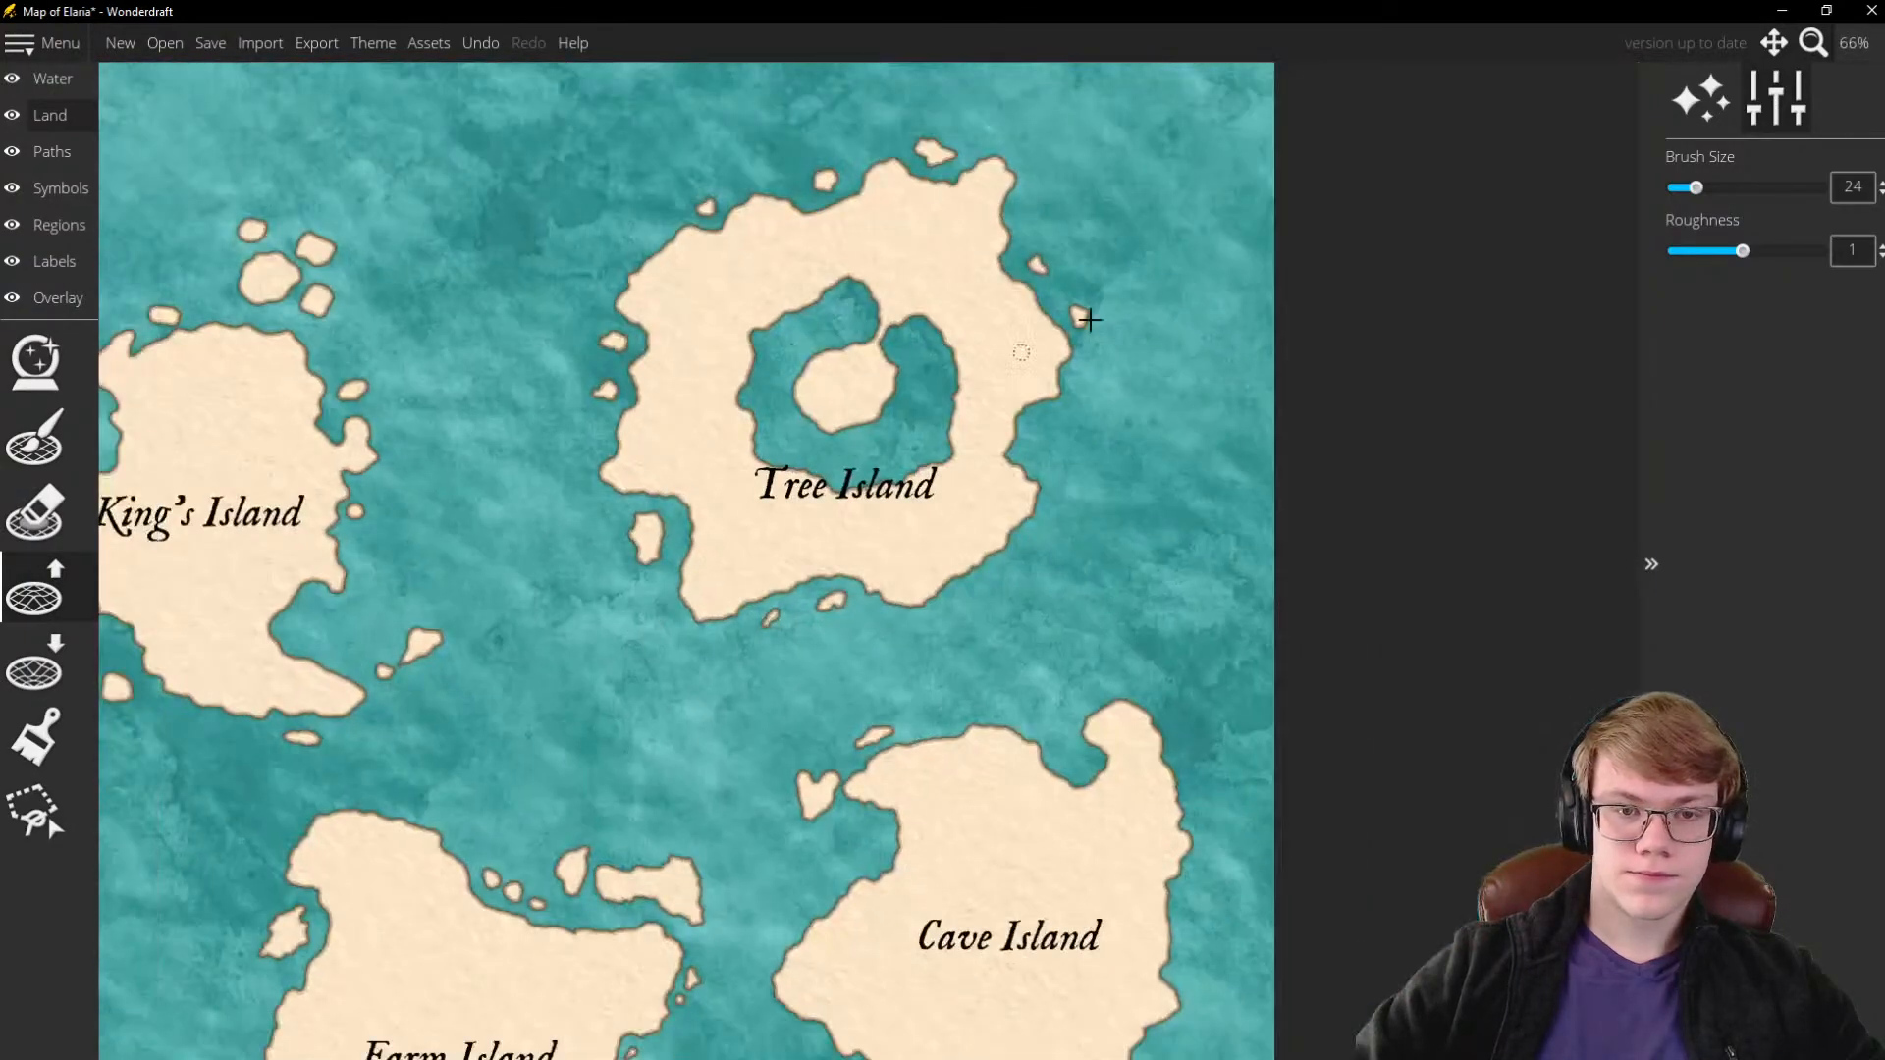
Raise two small islets along Tree Island's east coast, one in the southeastern inlet and one beside the eastern point
scroll(1086, 459, up, 5)
mouse_move(945, 472)
mouse_down()
mouse_move(958, 447)
mouse_move(1001, 488)
mouse_up()
scroll(1064, 446, down, 4)
scroll(1064, 443, up, 5)
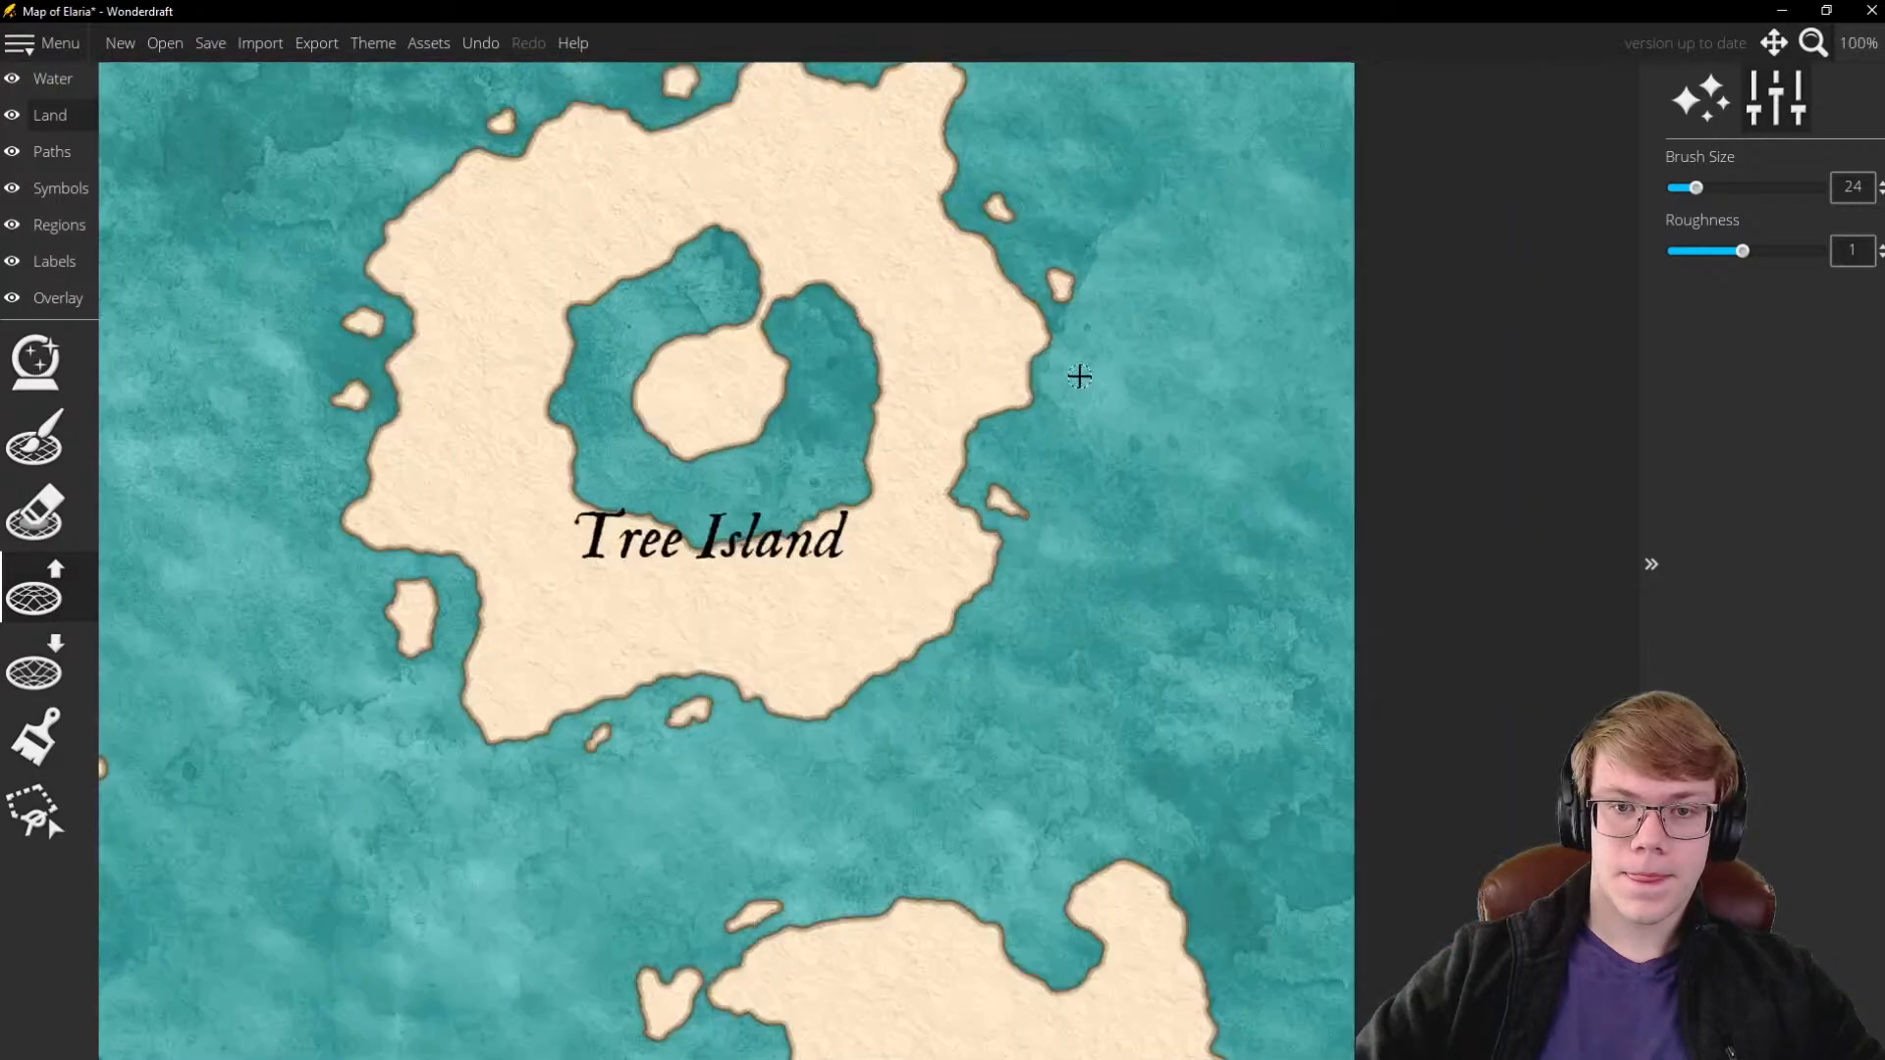
drag(1029, 381, 1038, 428)
scroll(1080, 412, down, 5)
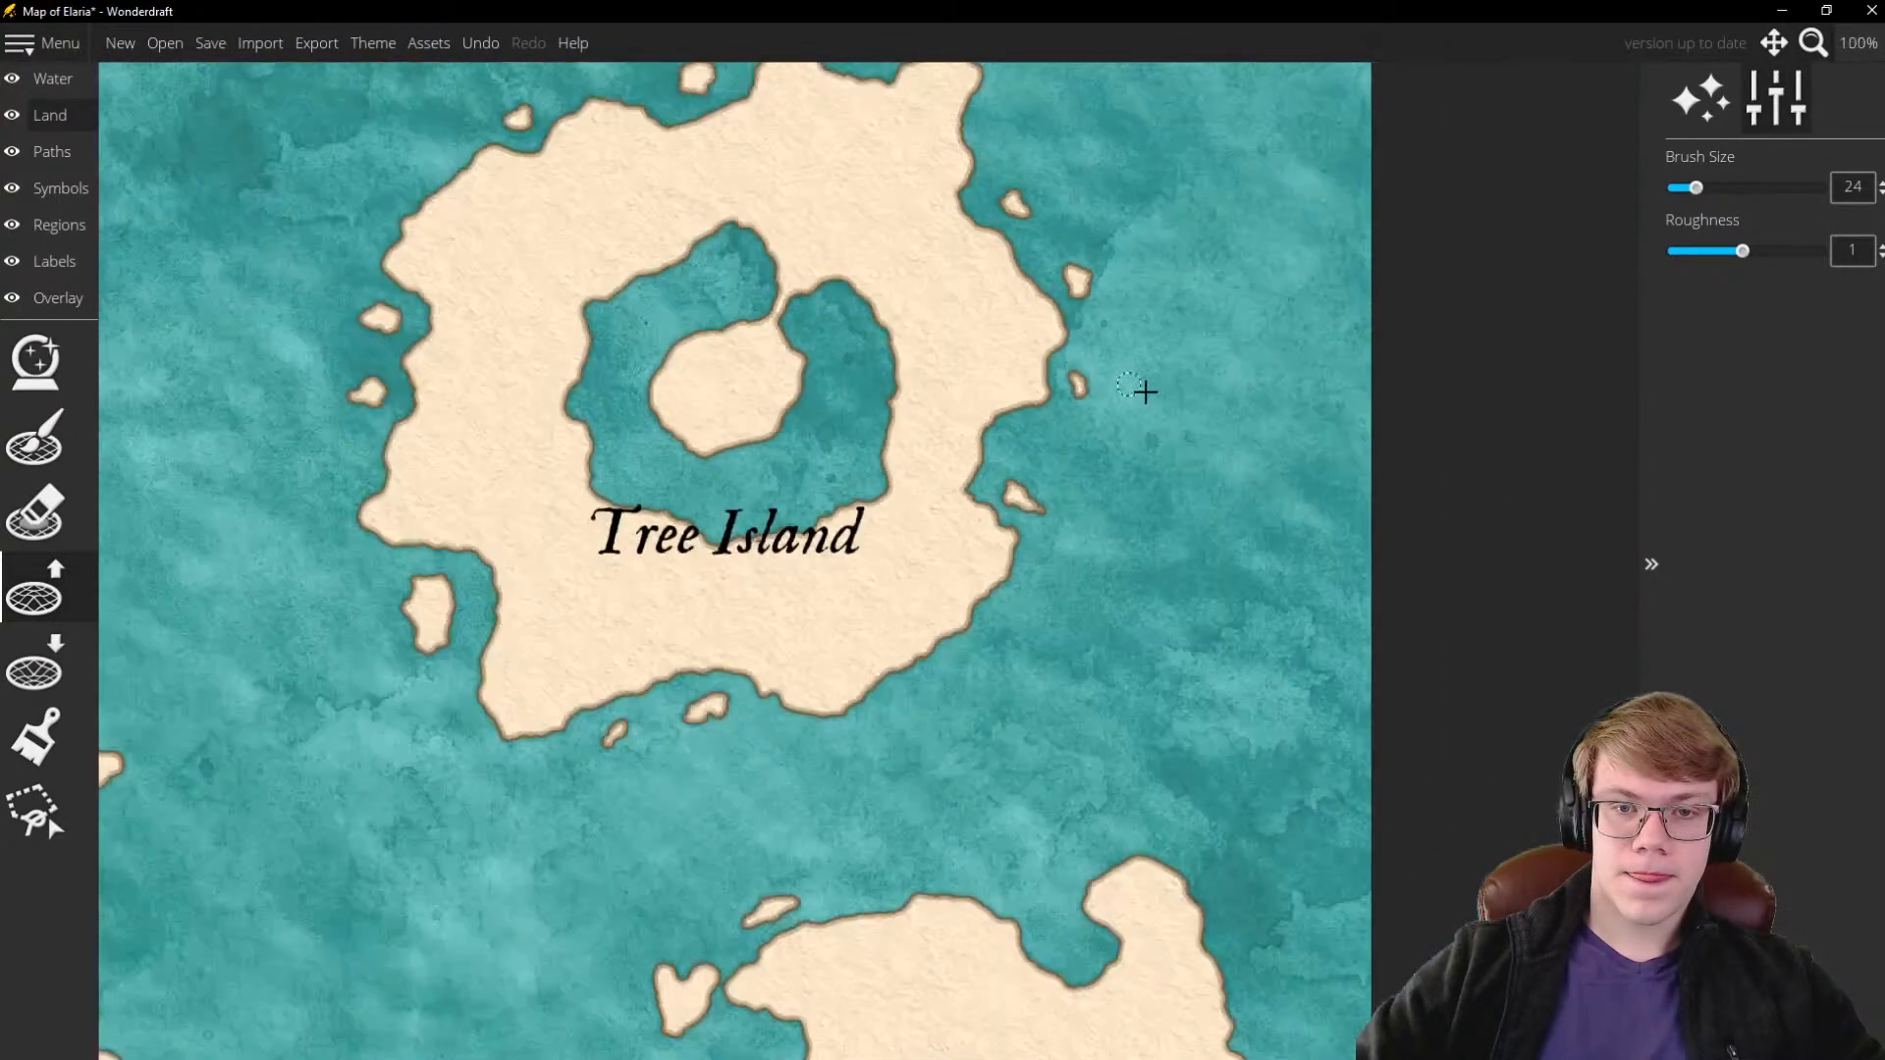
Raise an elongated islet off Tree Island's southeast coast and fill out its notched southern edge
scroll(1048, 472, up, 5)
mouse_move(1086, 520)
mouse_down()
mouse_move(1006, 594)
mouse_move(1032, 602)
mouse_move(1070, 569)
mouse_move(1058, 541)
mouse_move(1042, 582)
mouse_move(1083, 550)
mouse_move(1049, 610)
mouse_move(1081, 531)
mouse_up()
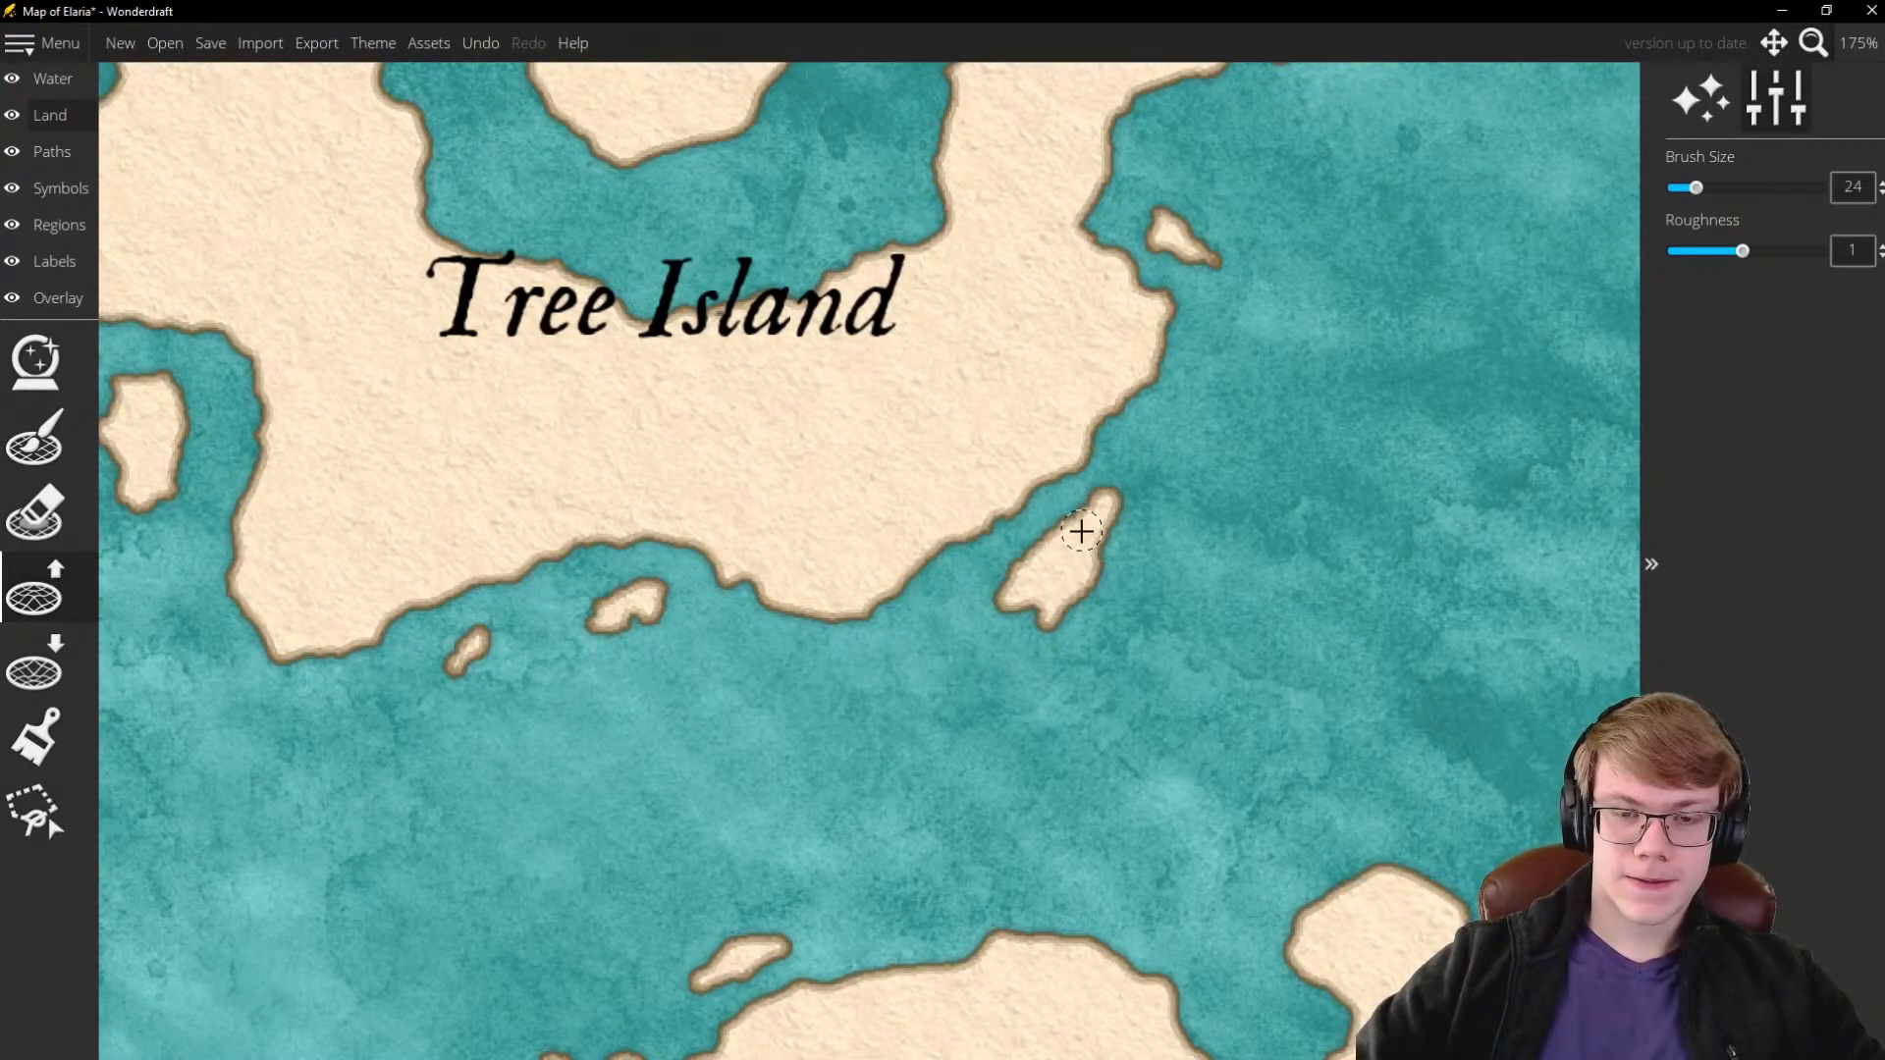
scroll(1010, 608, down, 8)
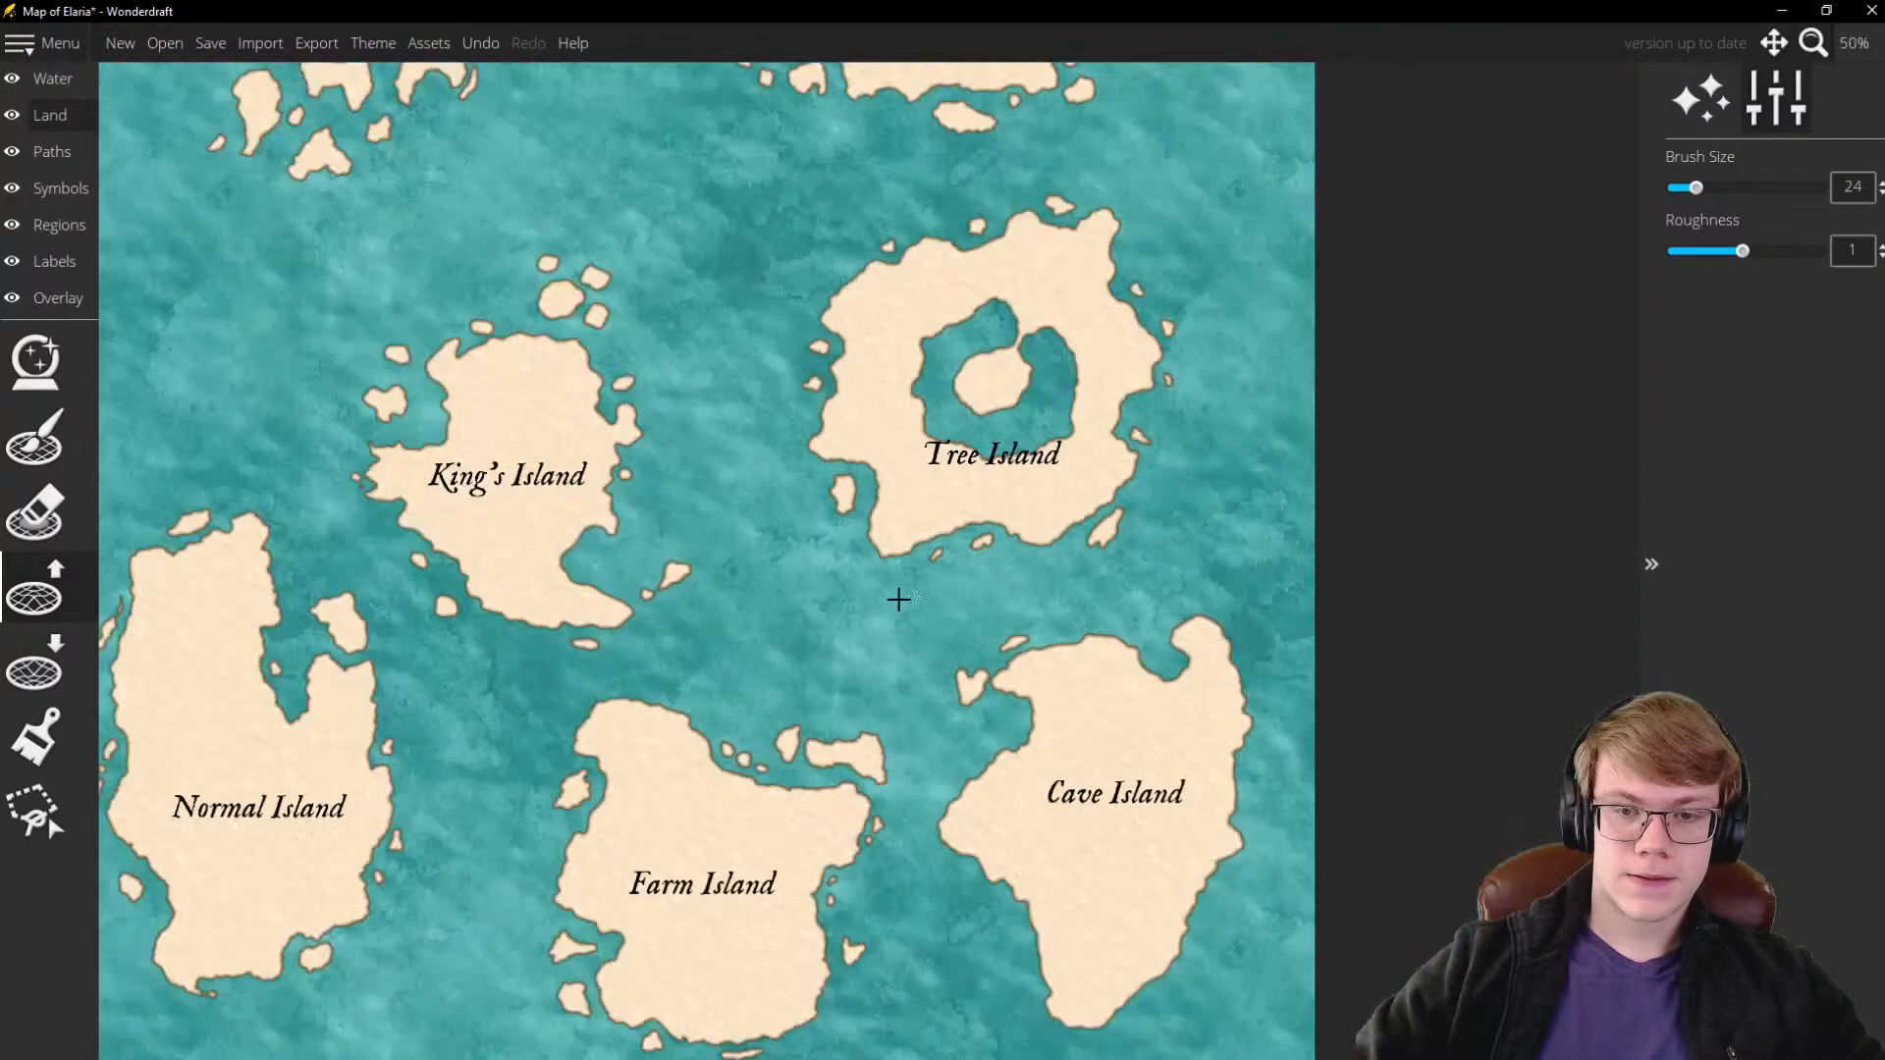
scroll(1037, 589, up, 8)
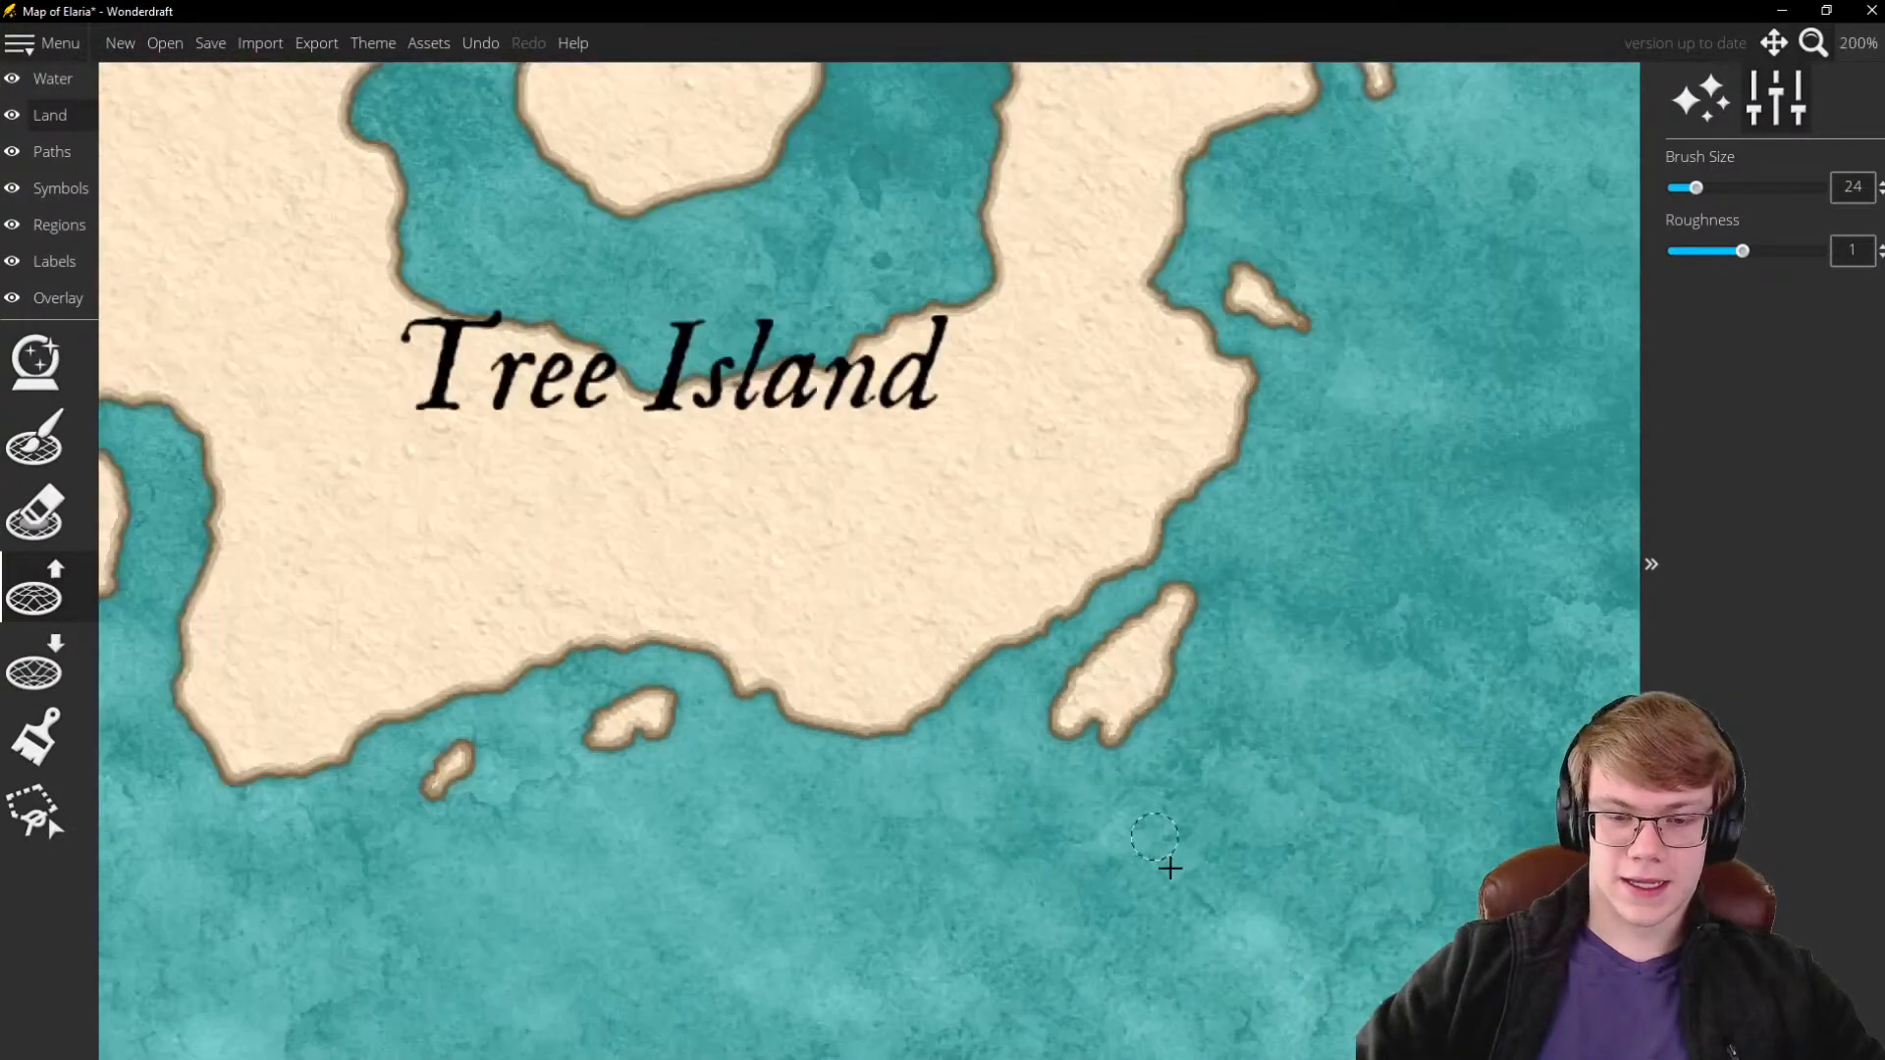
scroll(1168, 868, up, 4)
mouse_move(960, 421)
mouse_down()
mouse_move(1033, 472)
mouse_move(1105, 423)
mouse_move(1006, 459)
mouse_up()
scroll(1007, 459, down, 10)
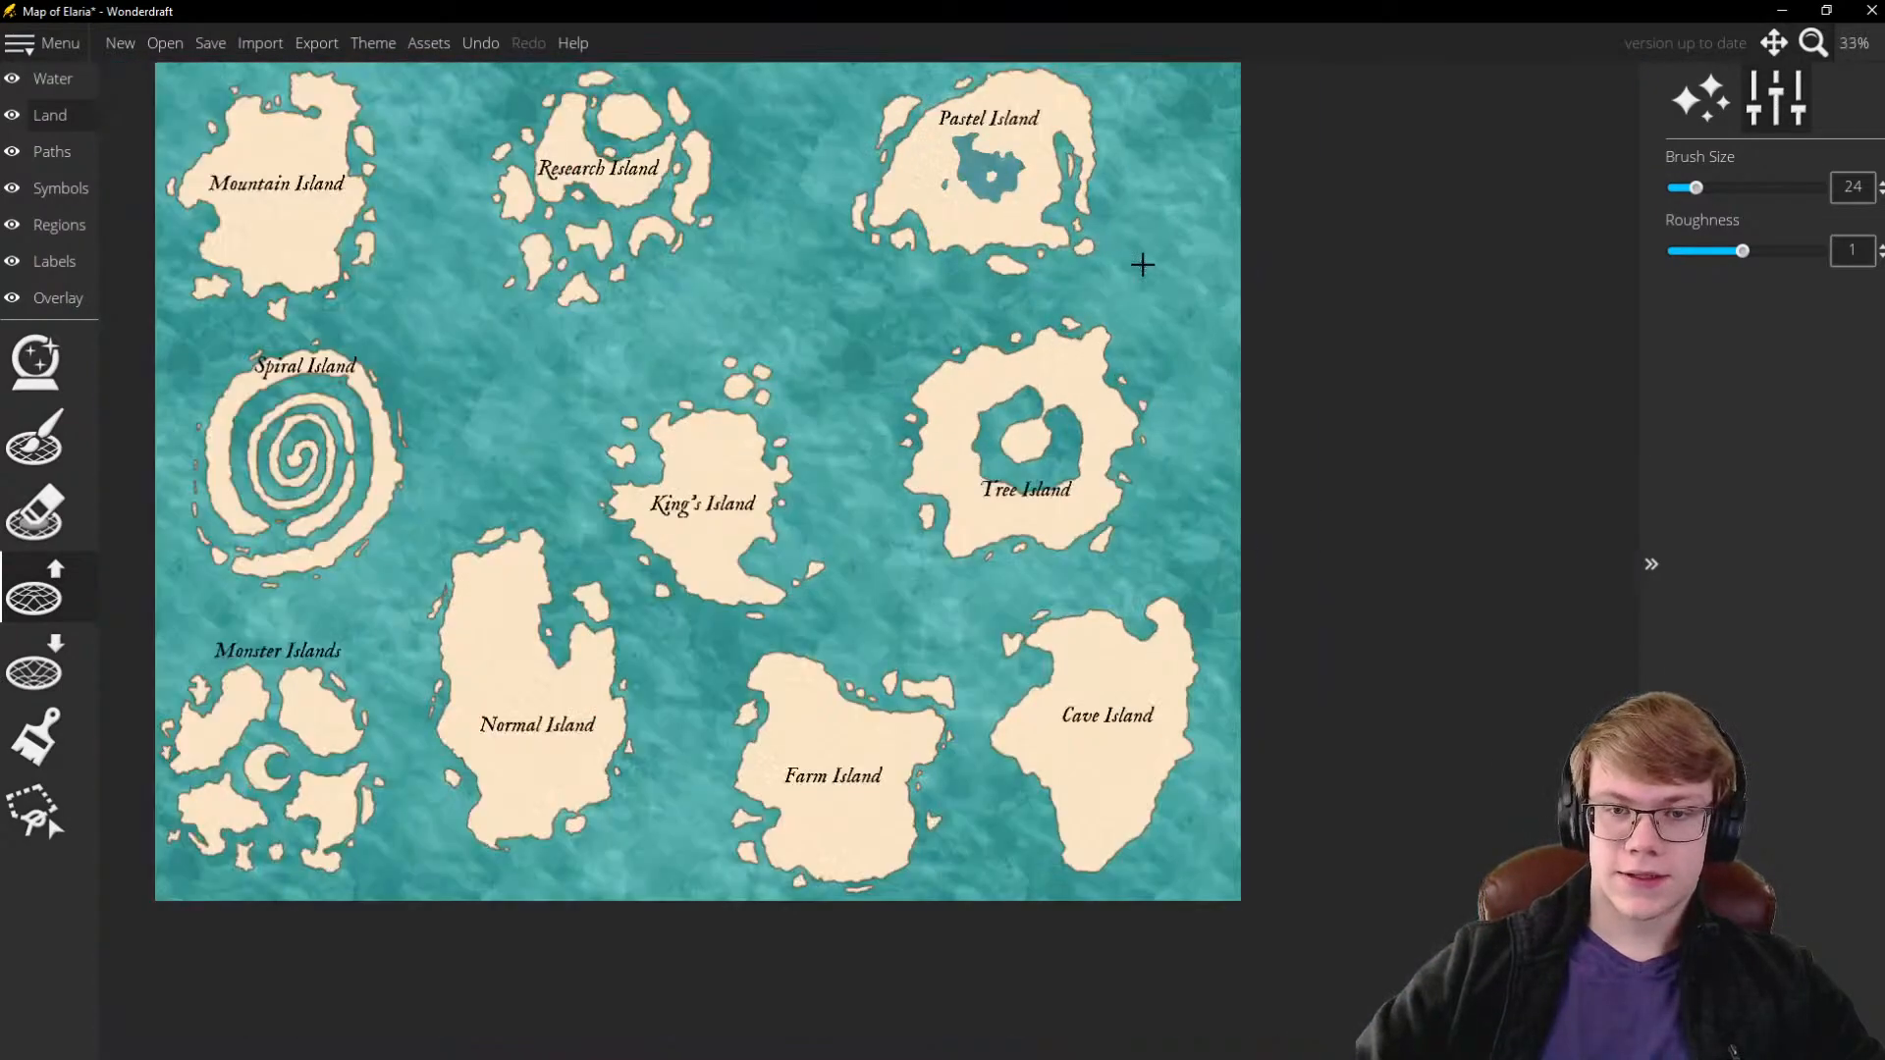
Examine Tree Island's coastline, inner lagoon and ring of islets up close and against the neighbouring islands
scroll(1186, 431, up, 3)
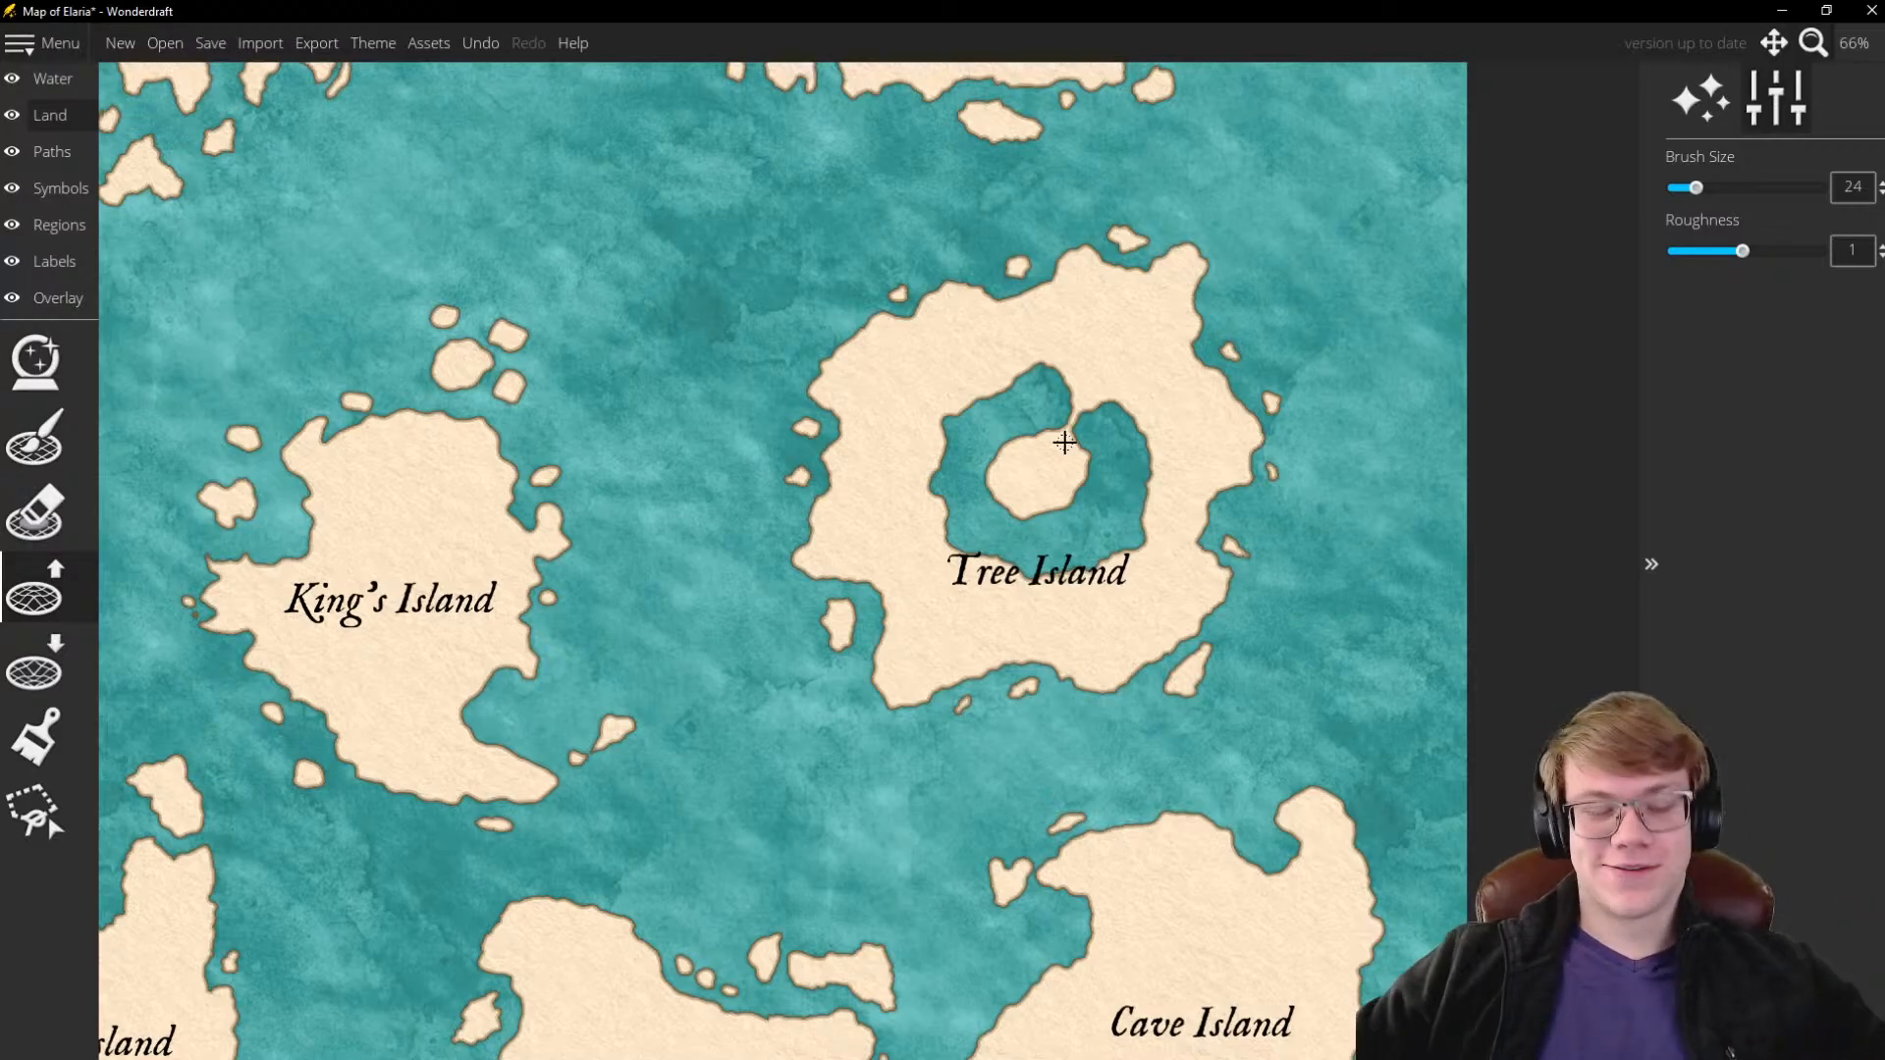
scroll(967, 434, down, 3)
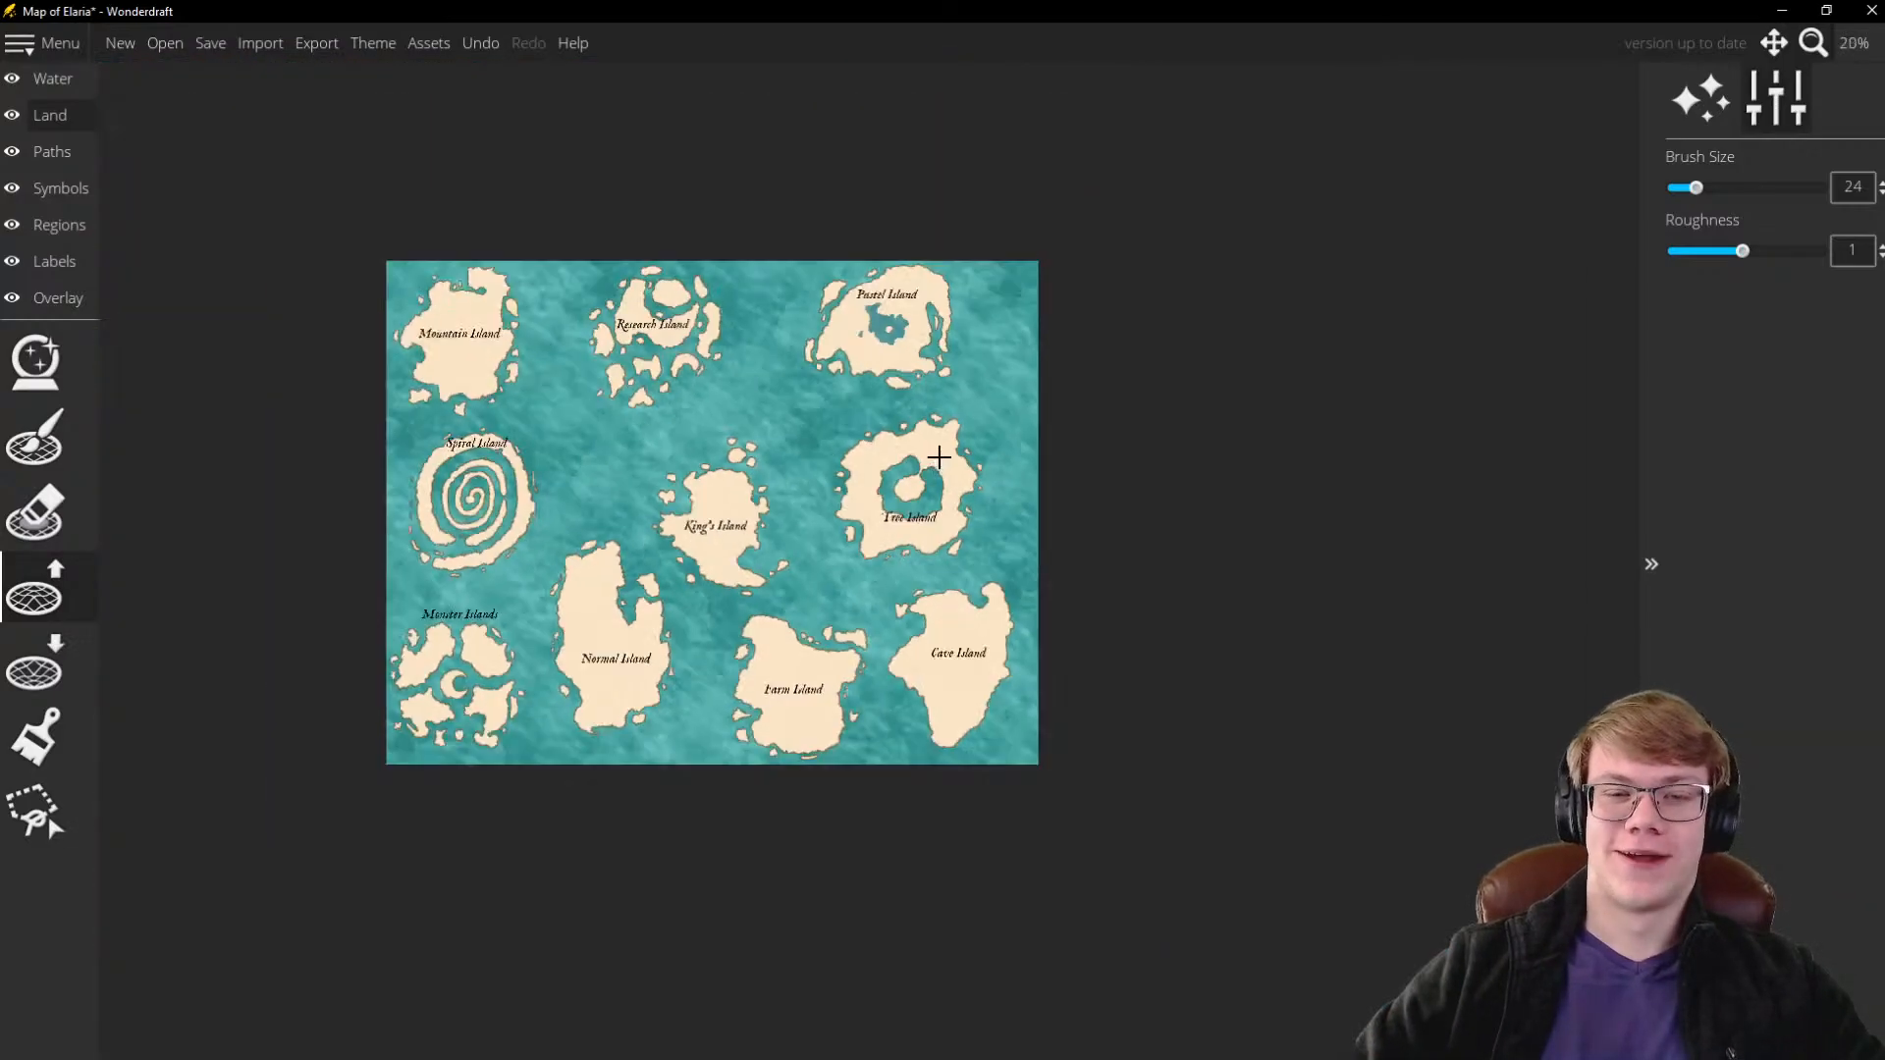
scroll(1070, 474, up, 3)
scroll(993, 615, up, 1)
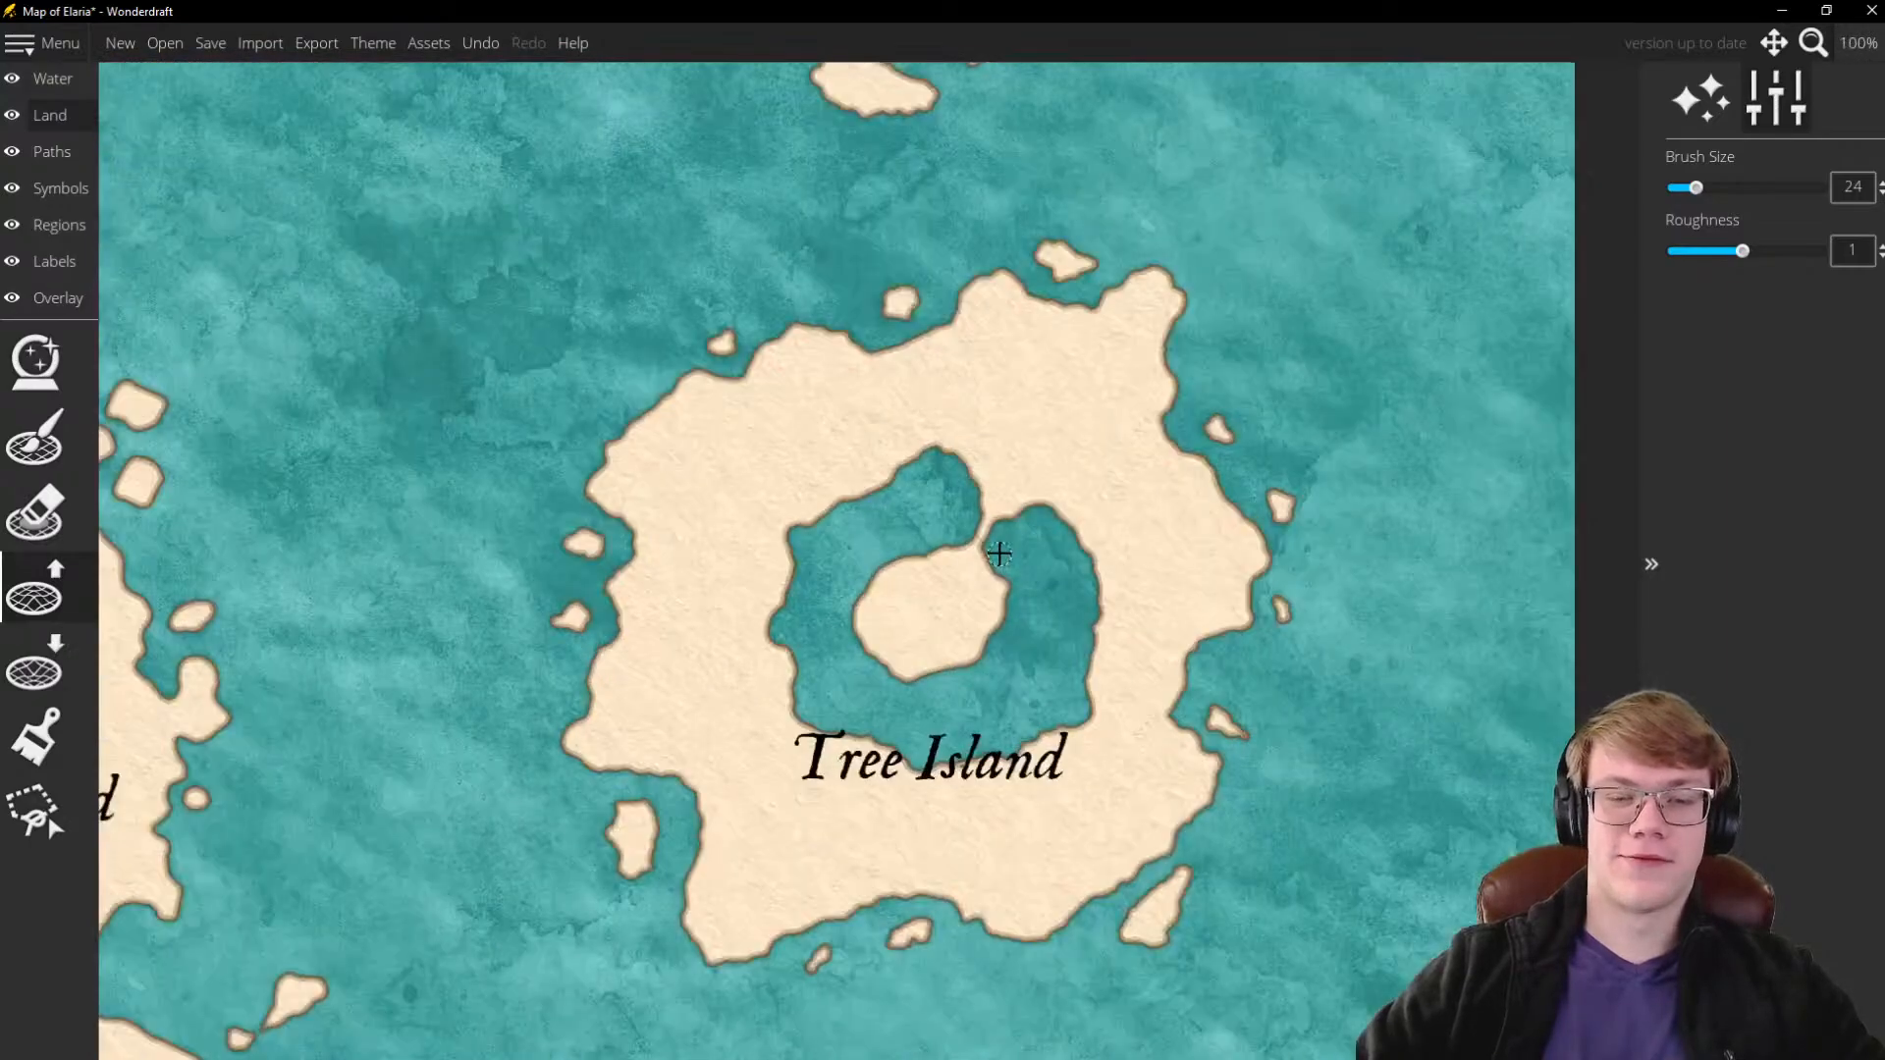
scroll(998, 547, down, 3)
scroll(1002, 556, up, 4)
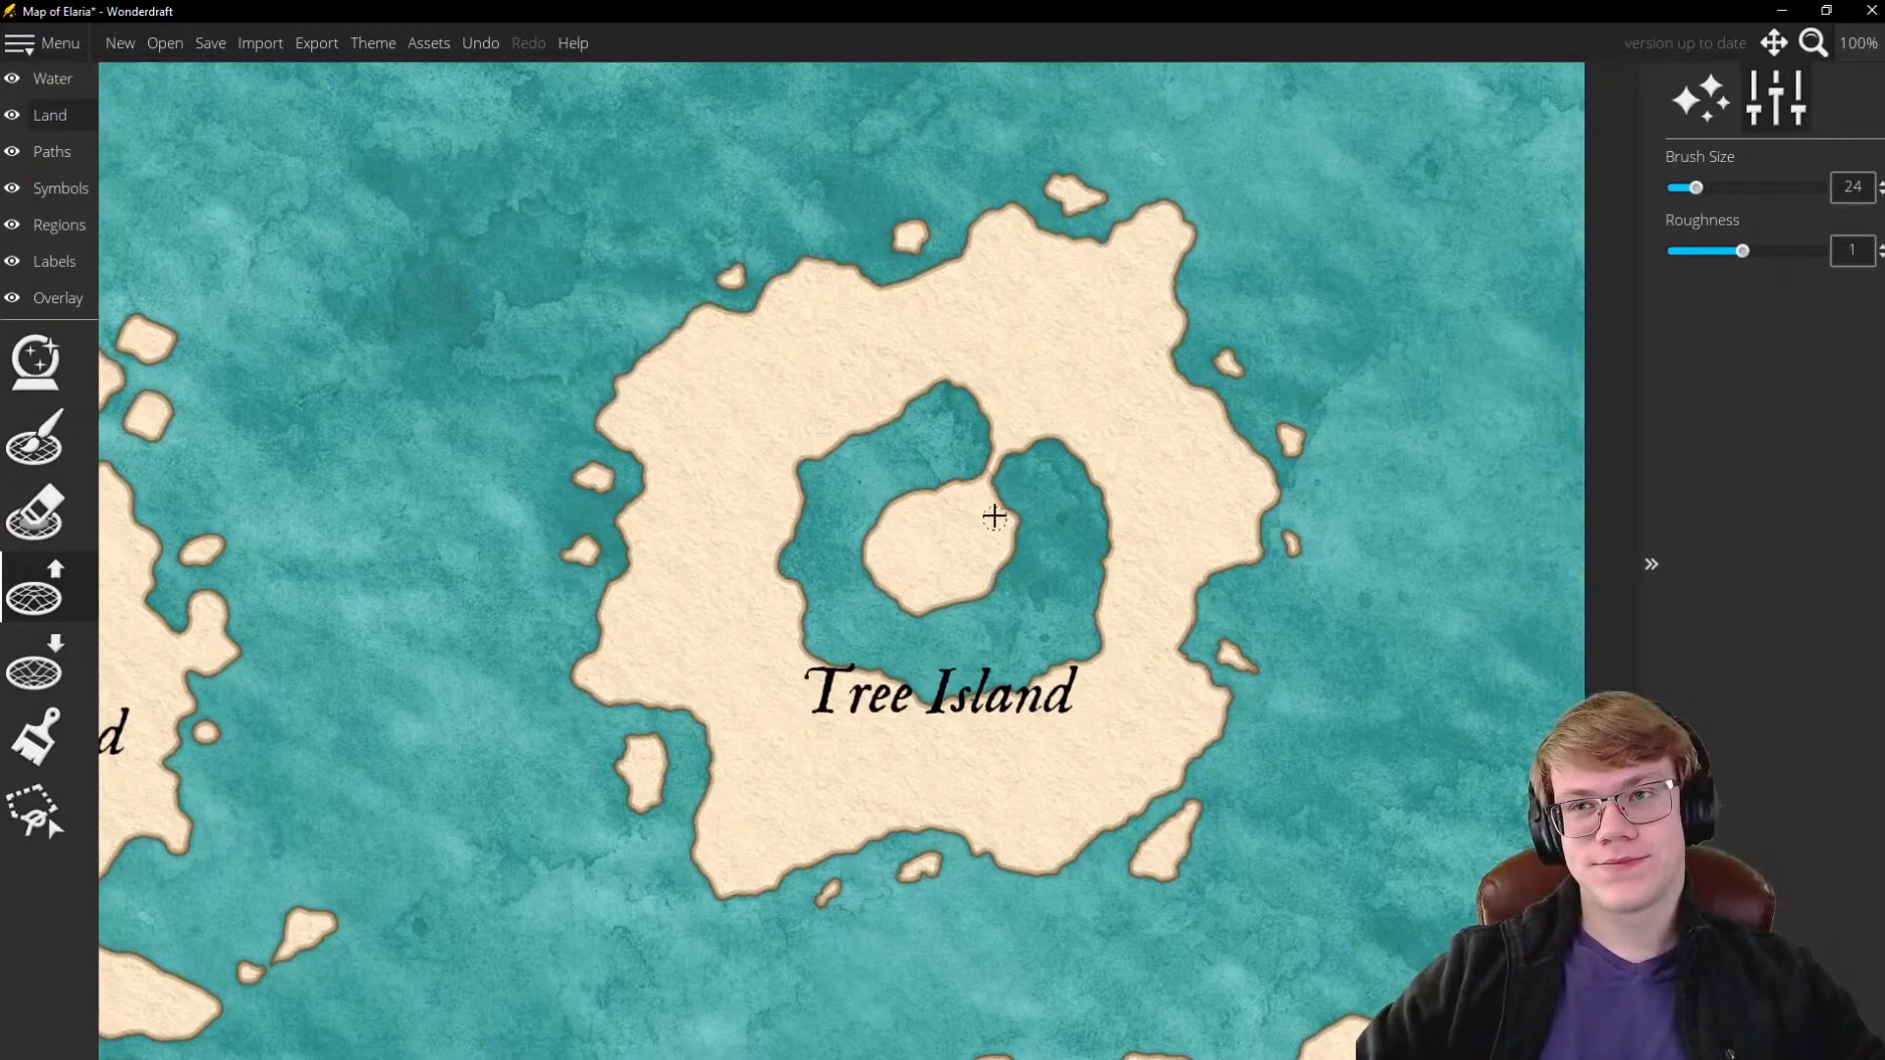
scroll(997, 540, down, 3)
scroll(1003, 579, up, 3)
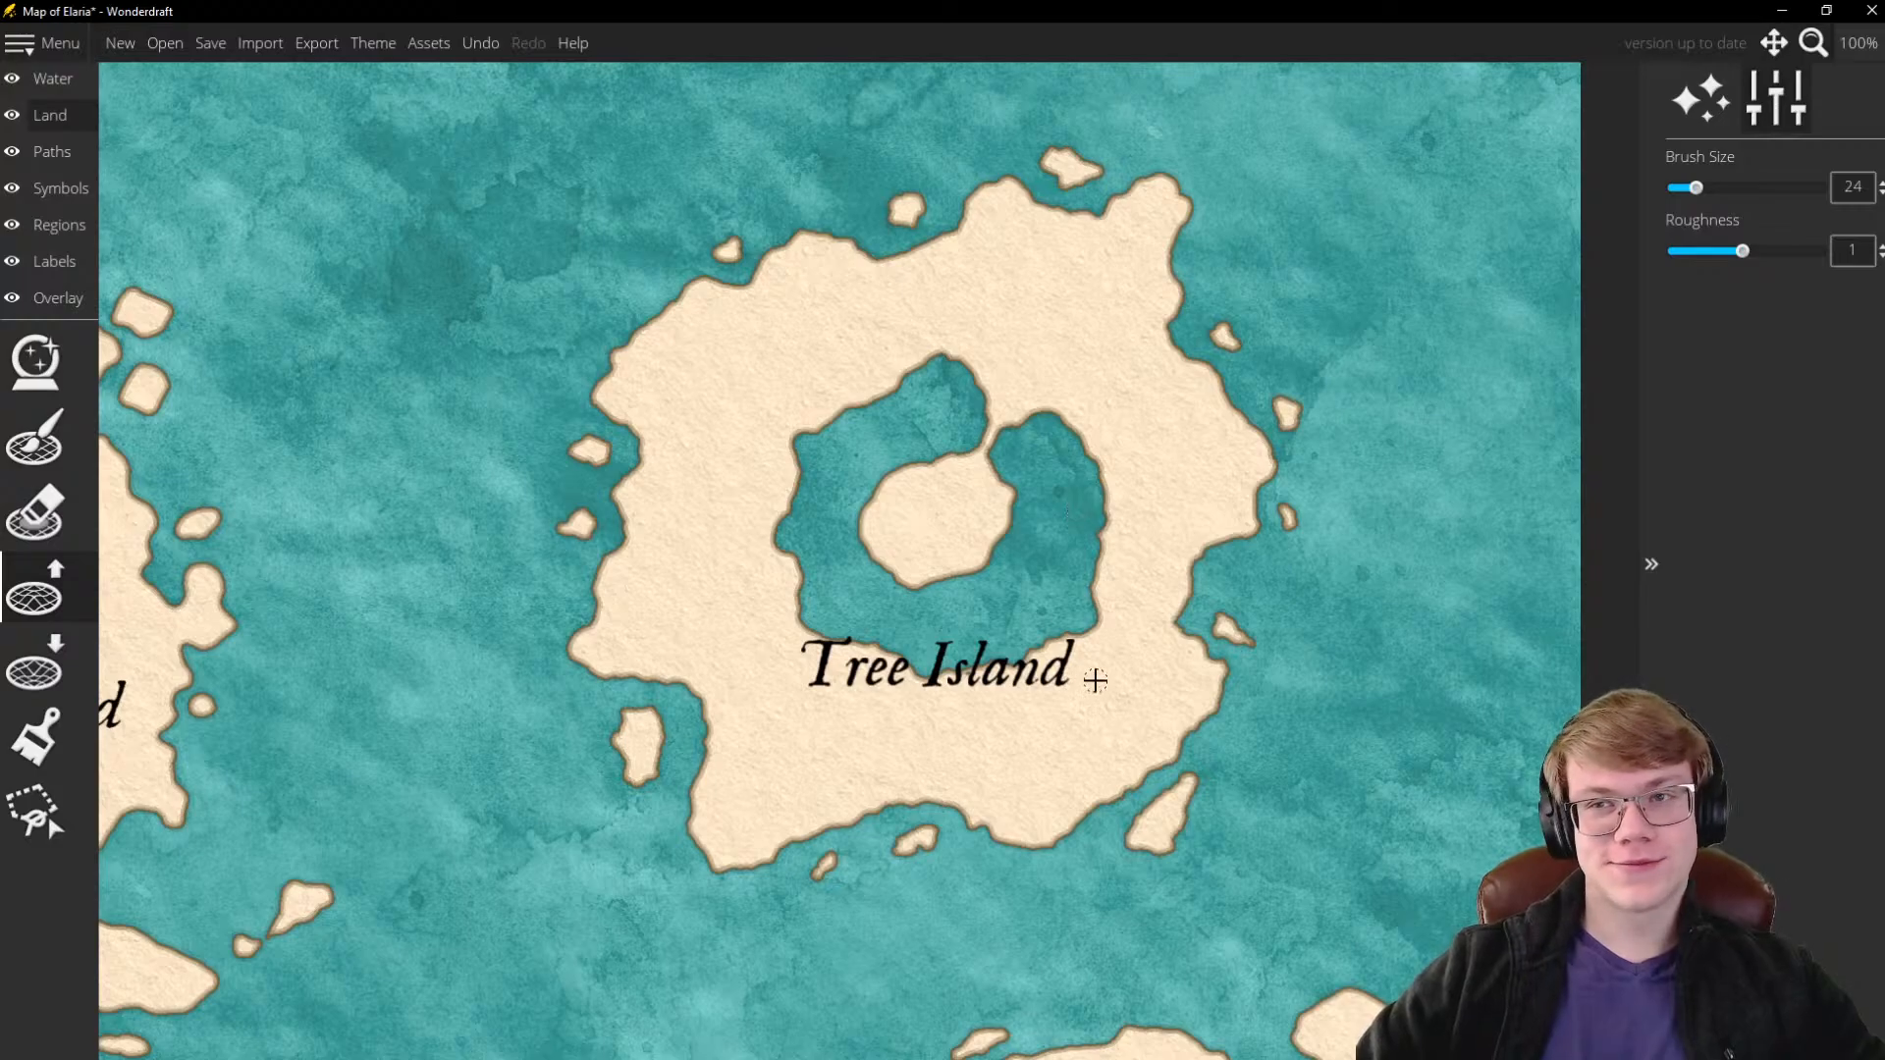
scroll(1097, 629, down, 1)
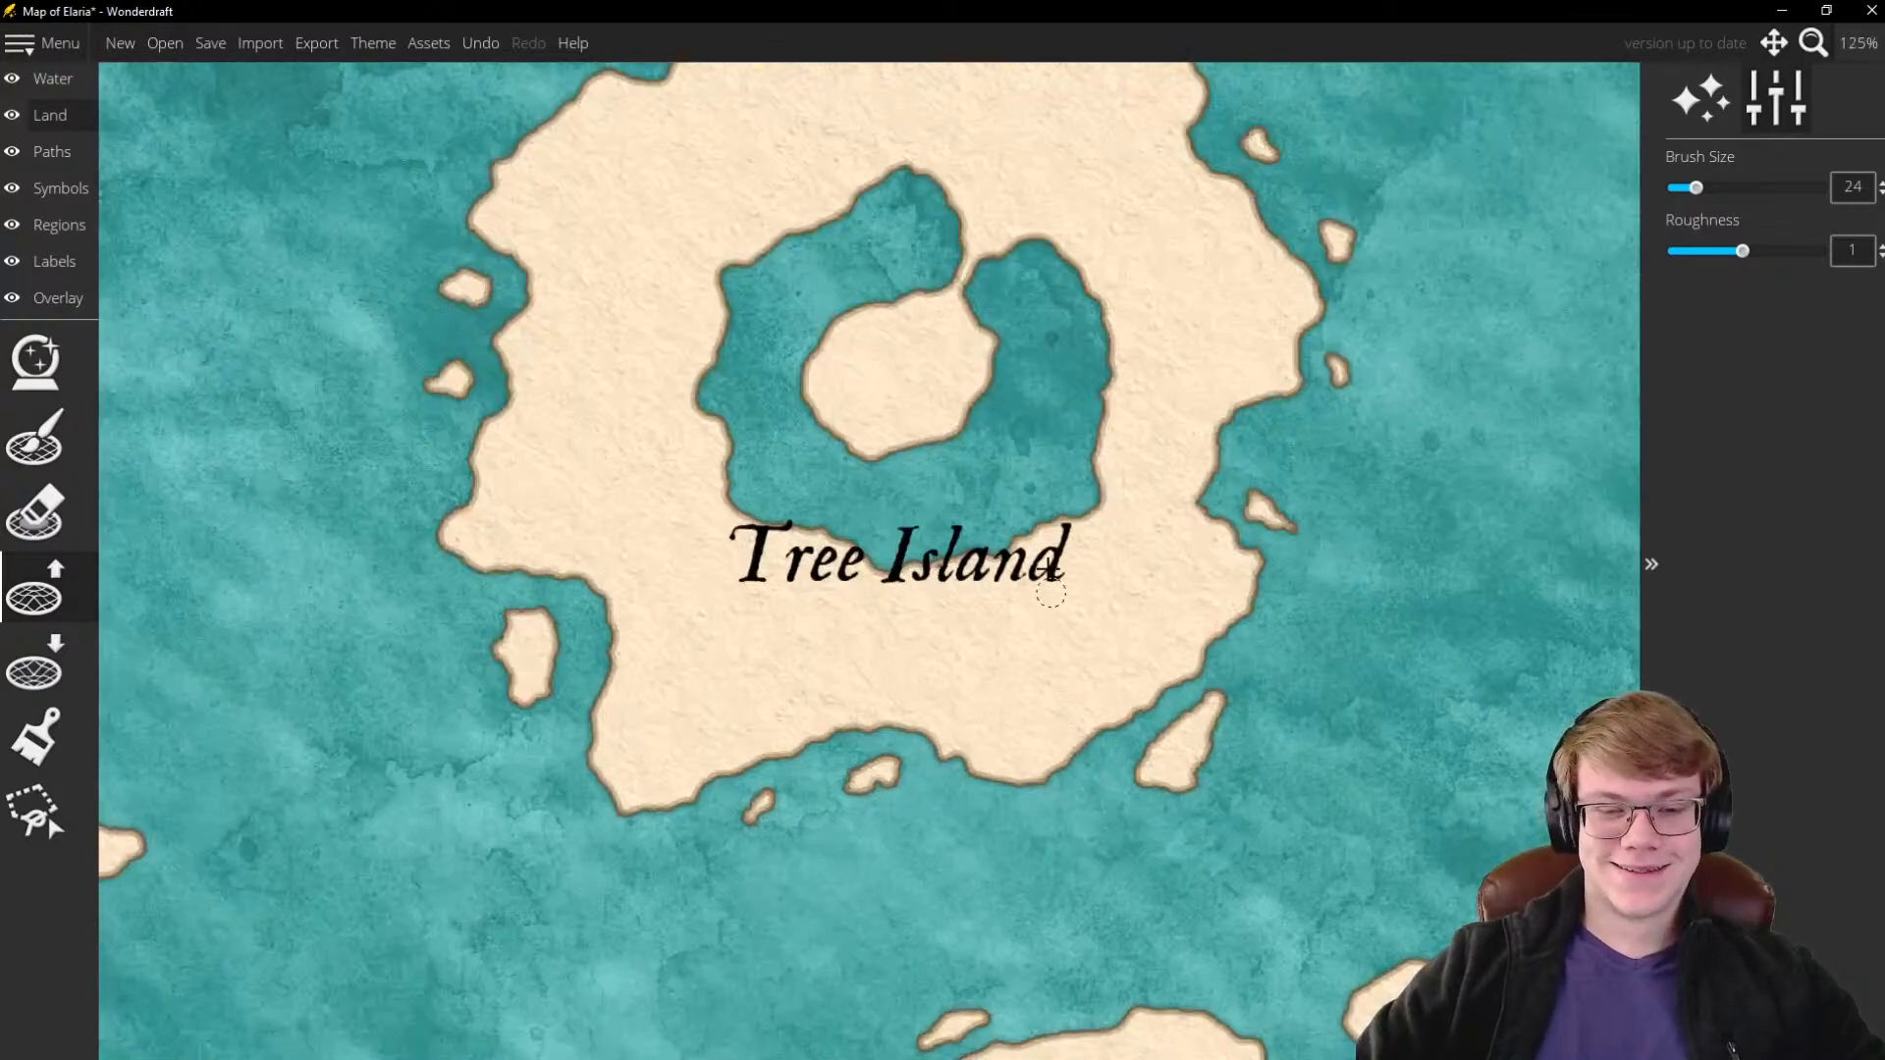
scroll(1007, 644, down, 3)
scroll(1049, 425, up, 2)
scroll(1101, 526, down, 3)
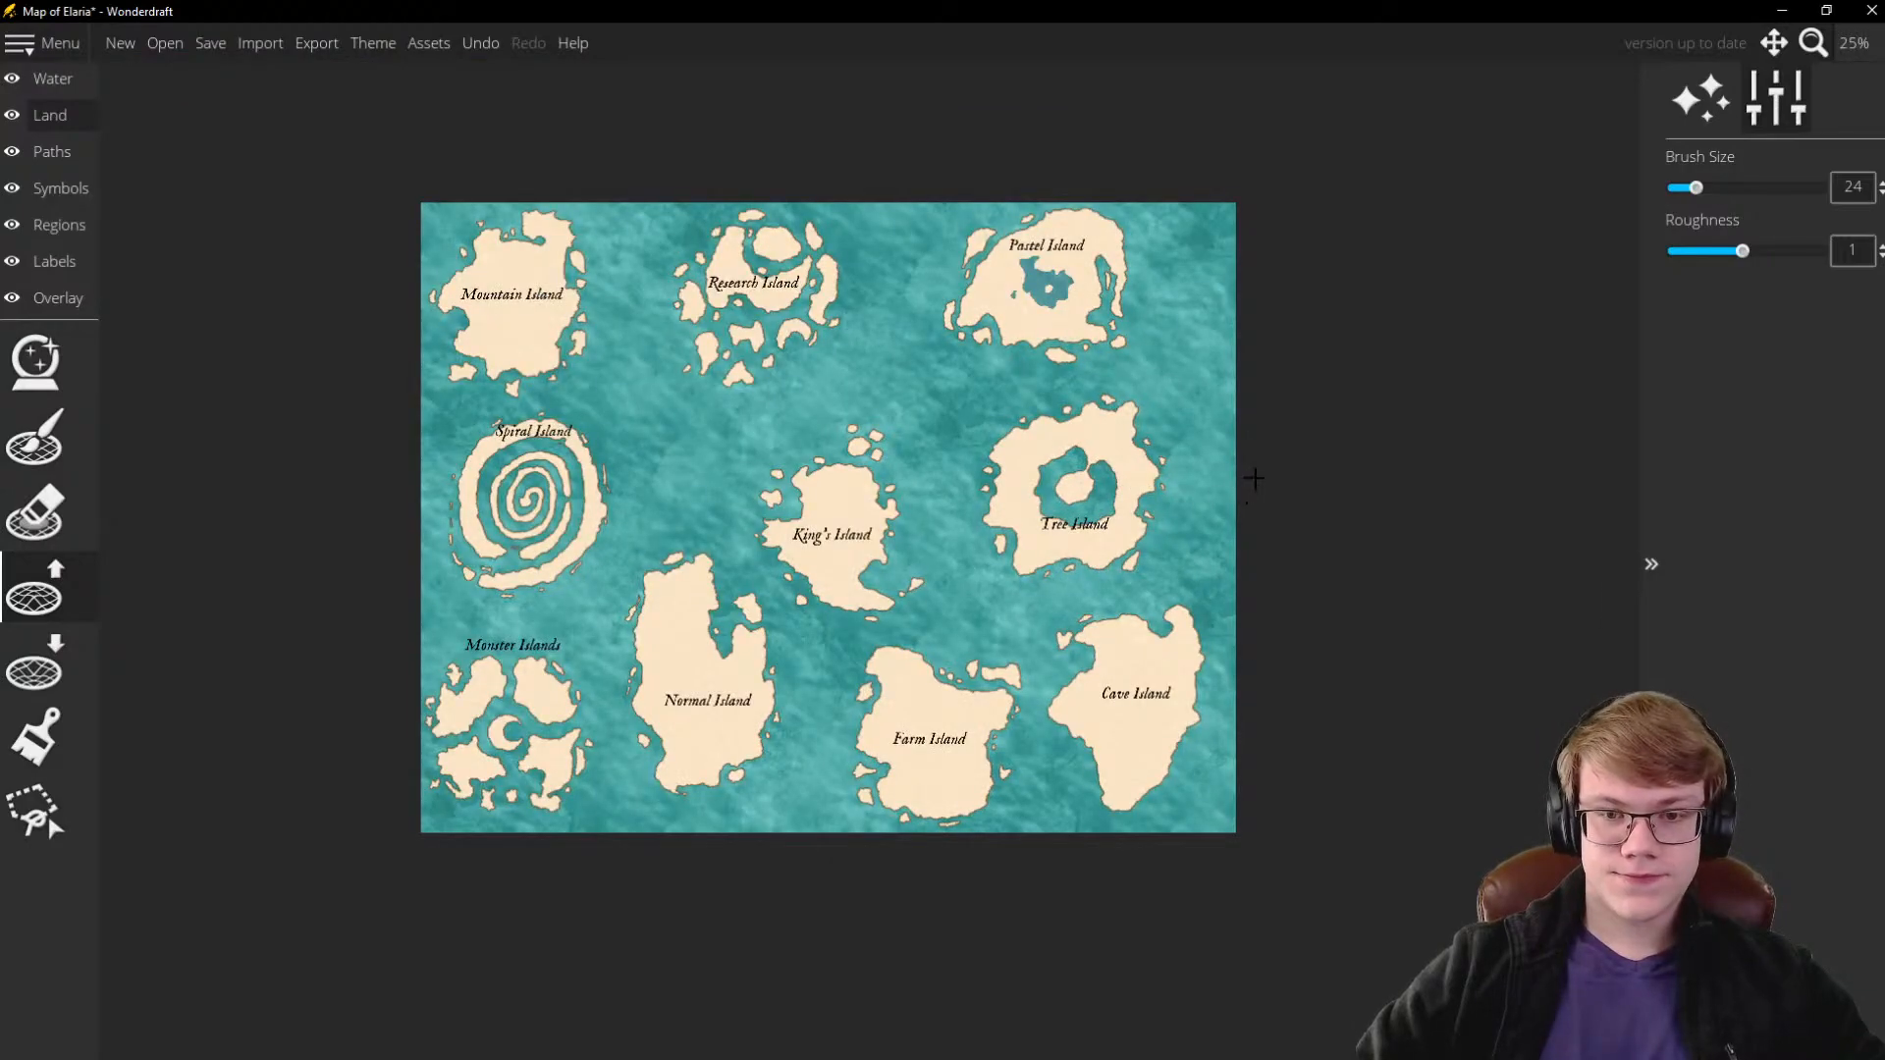
scroll(1182, 475, up, 4)
scroll(854, 353, down, 1)
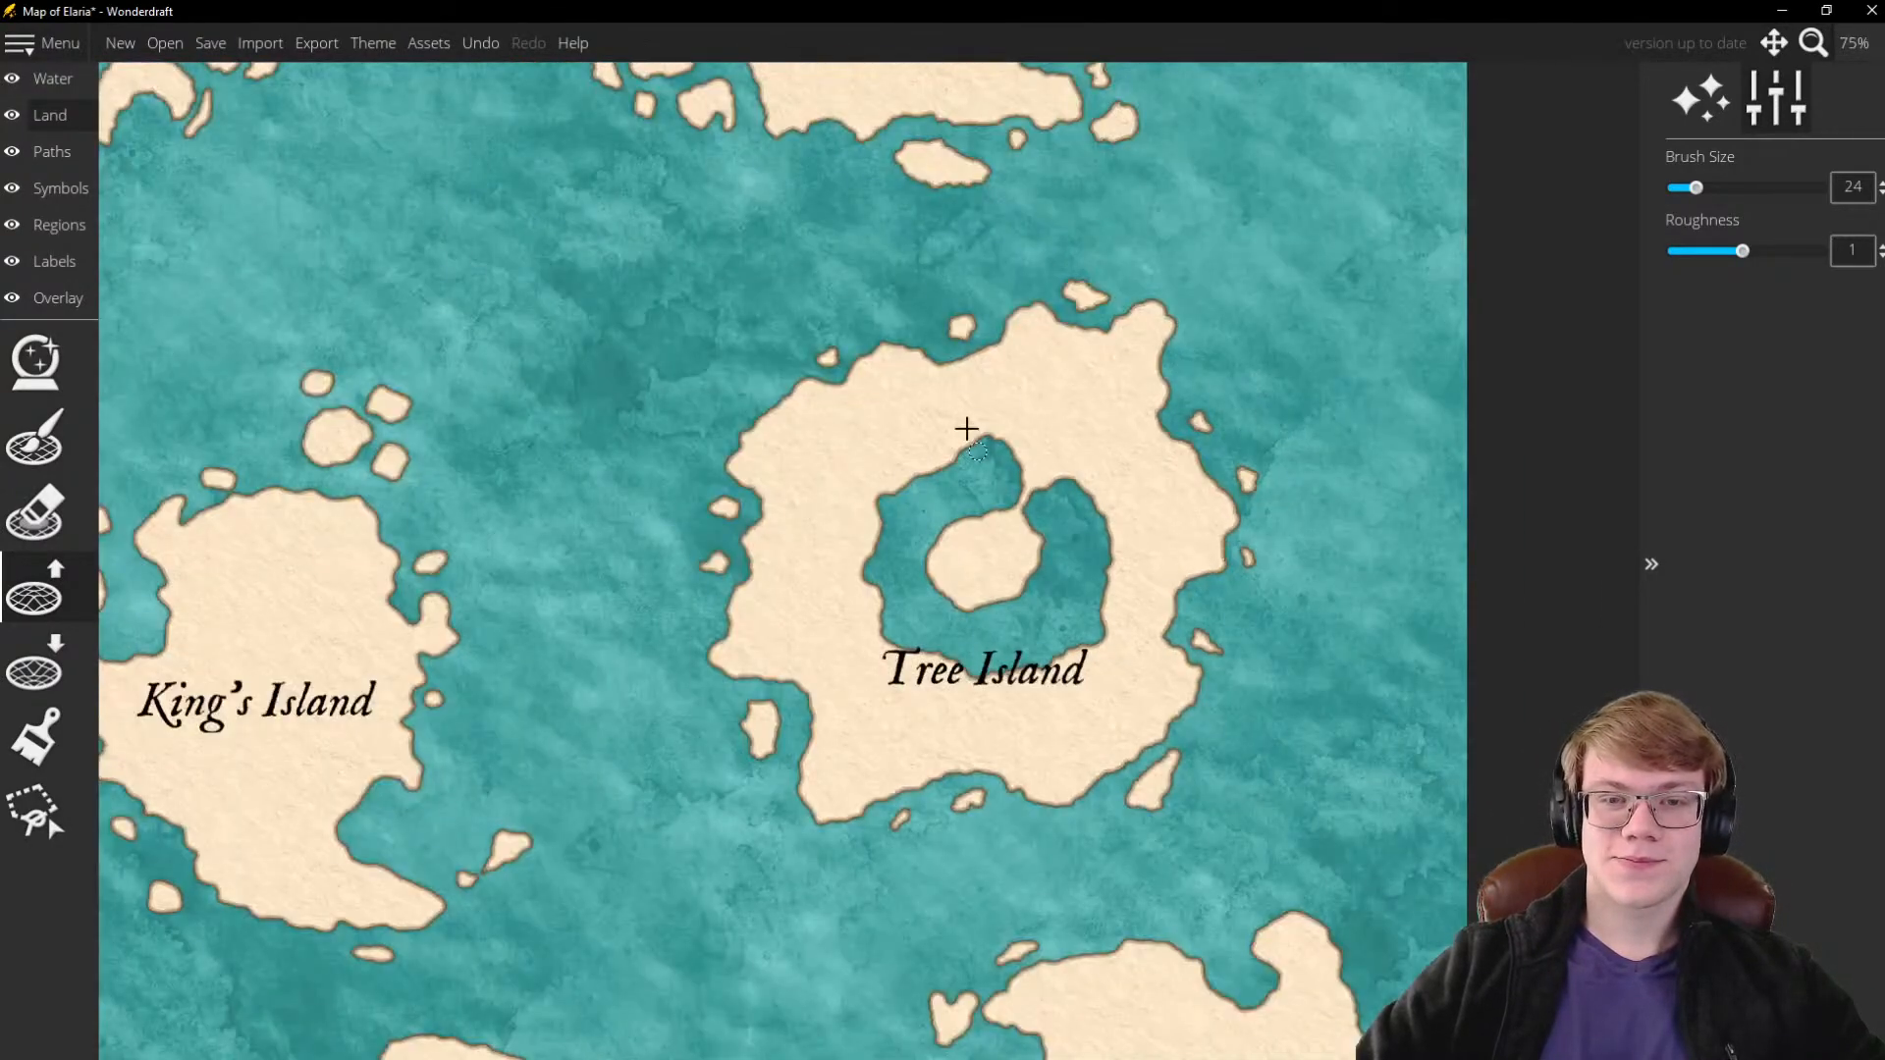
scroll(968, 426, up, 2)
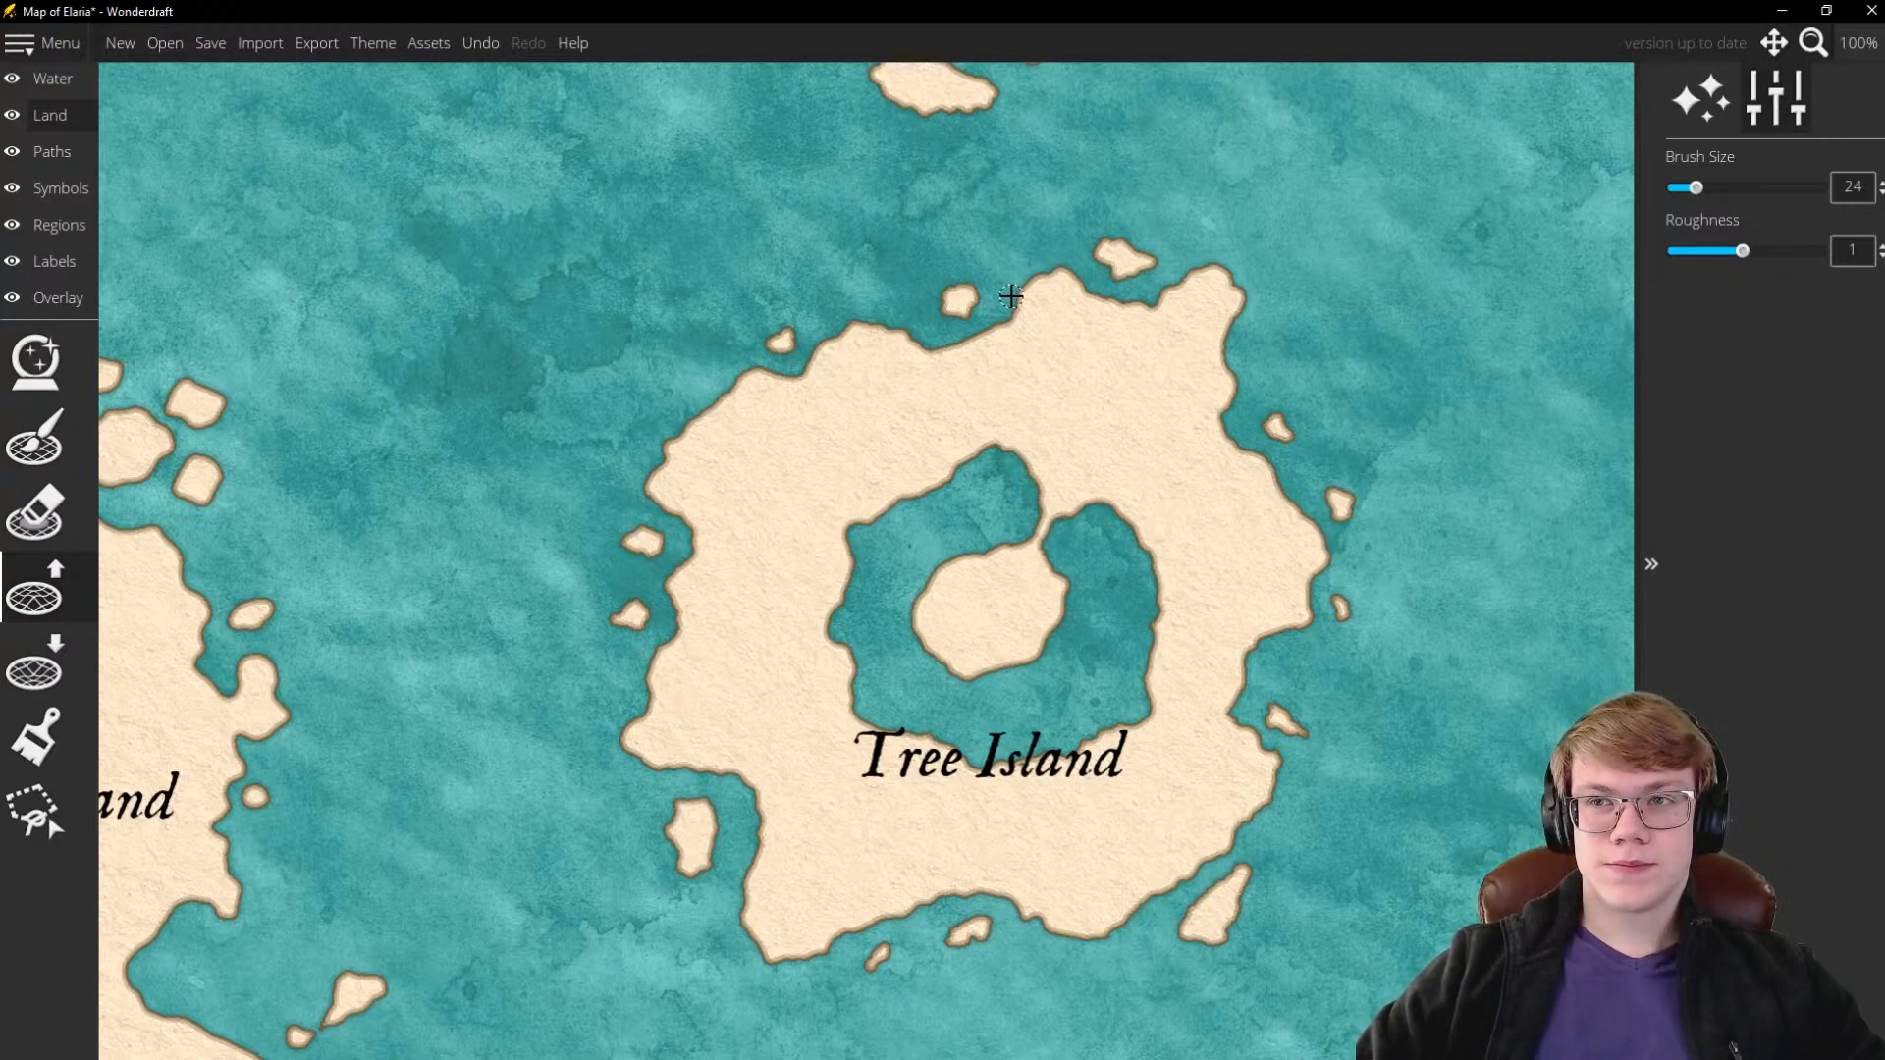
drag(1042, 311, 1033, 275)
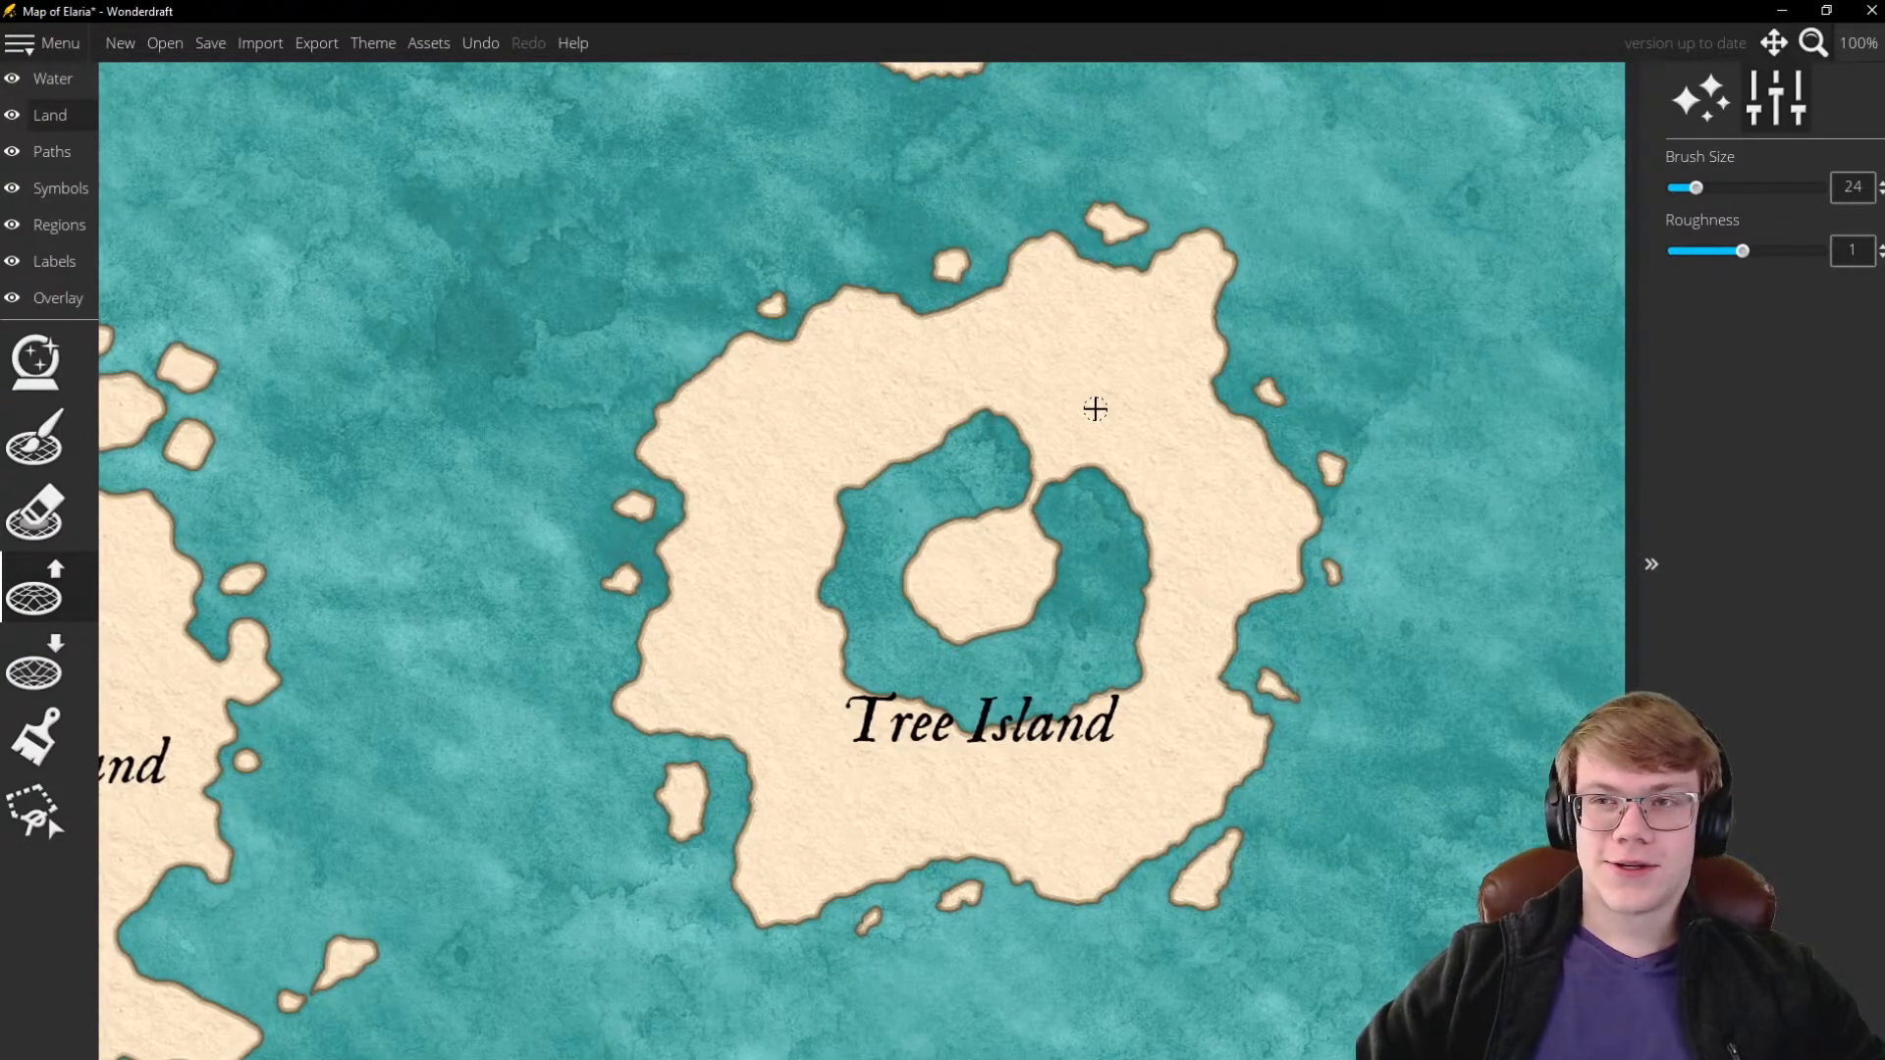
scroll(1100, 510, down, 4)
scroll(1110, 599, up, 5)
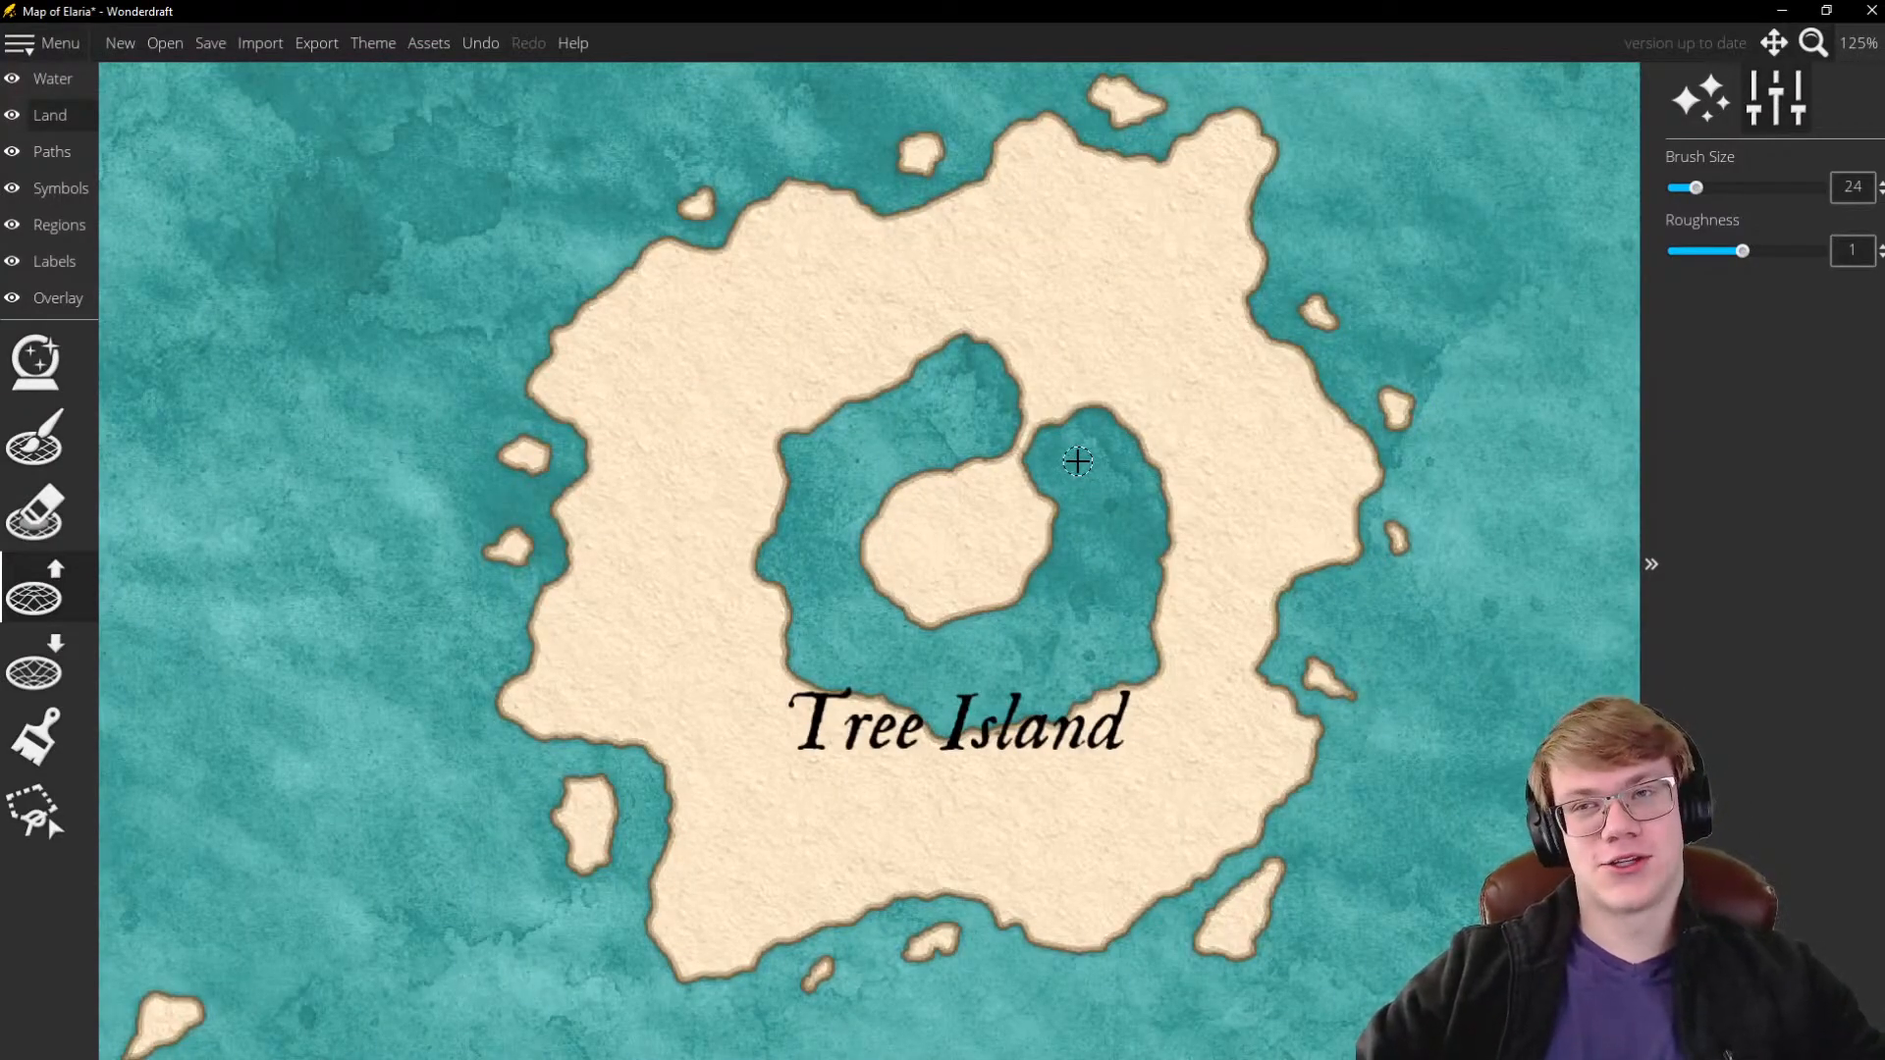
scroll(1021, 394, up, 1)
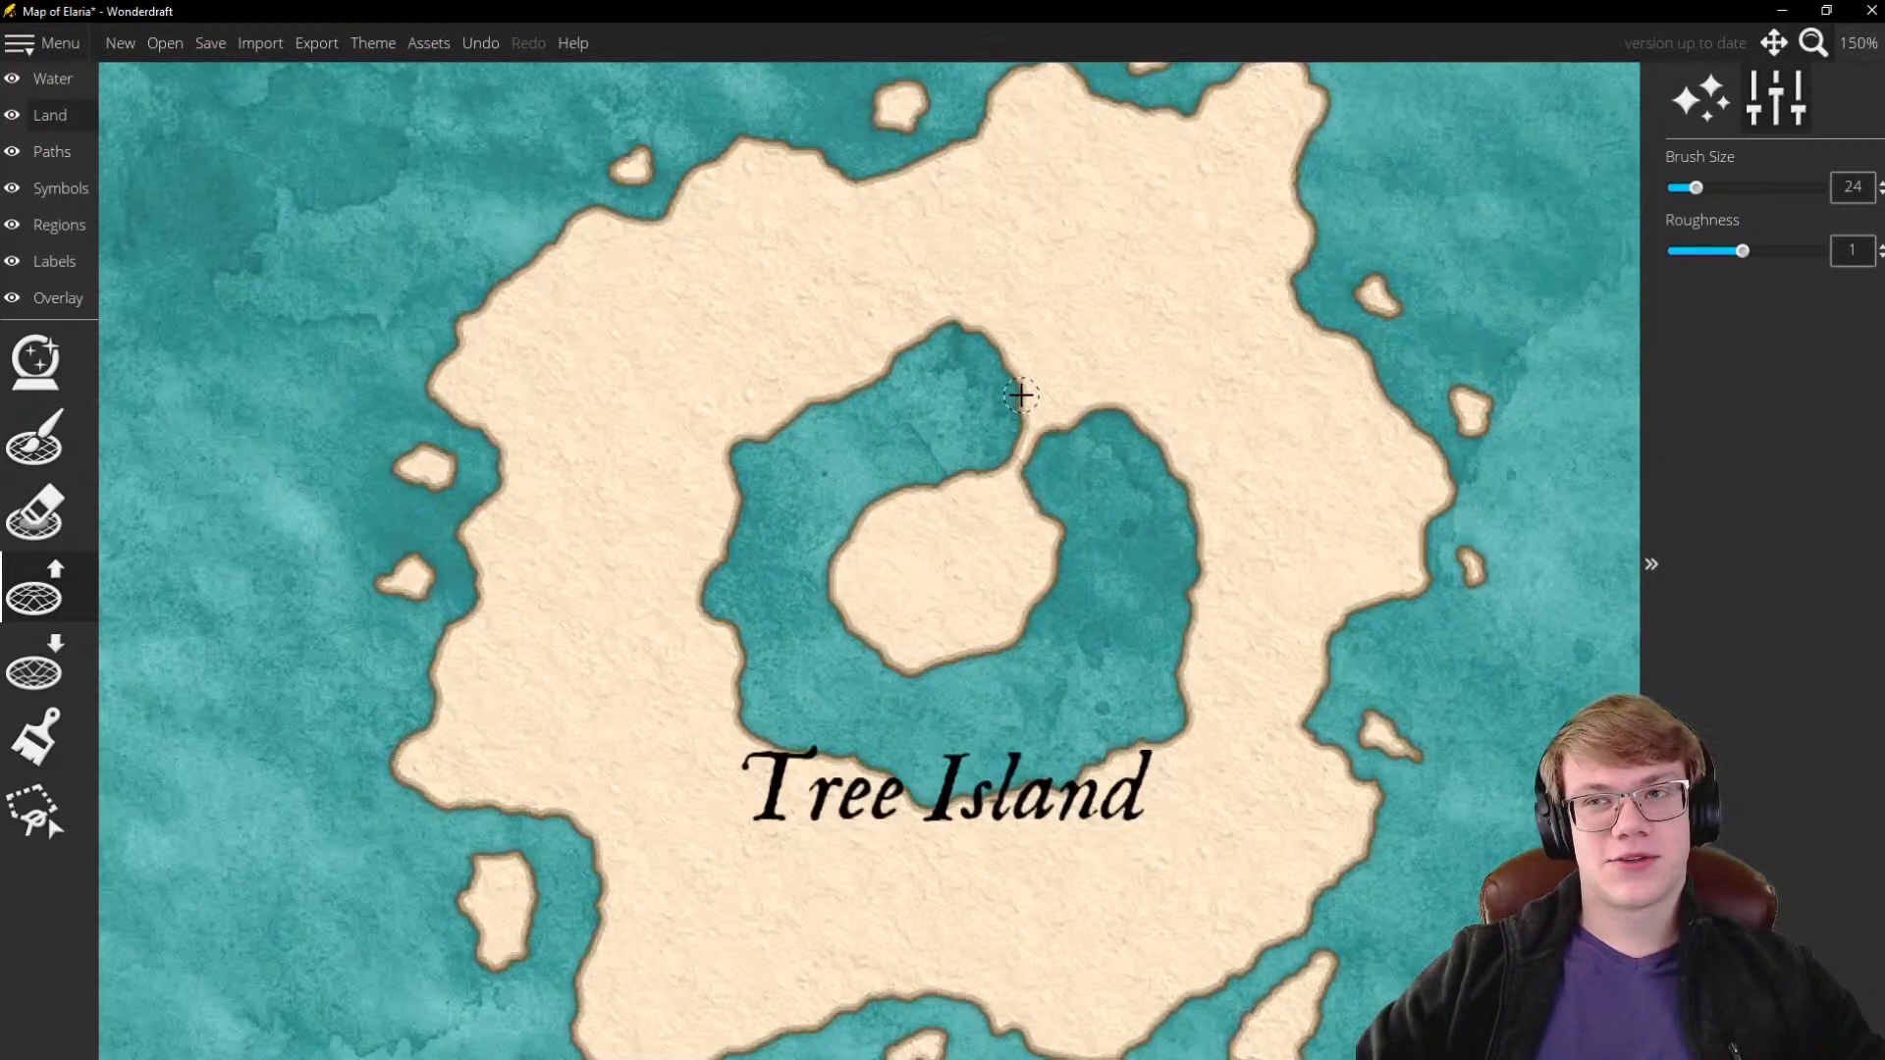
scroll(1026, 403, down, 1)
scroll(1063, 416, up, 1)
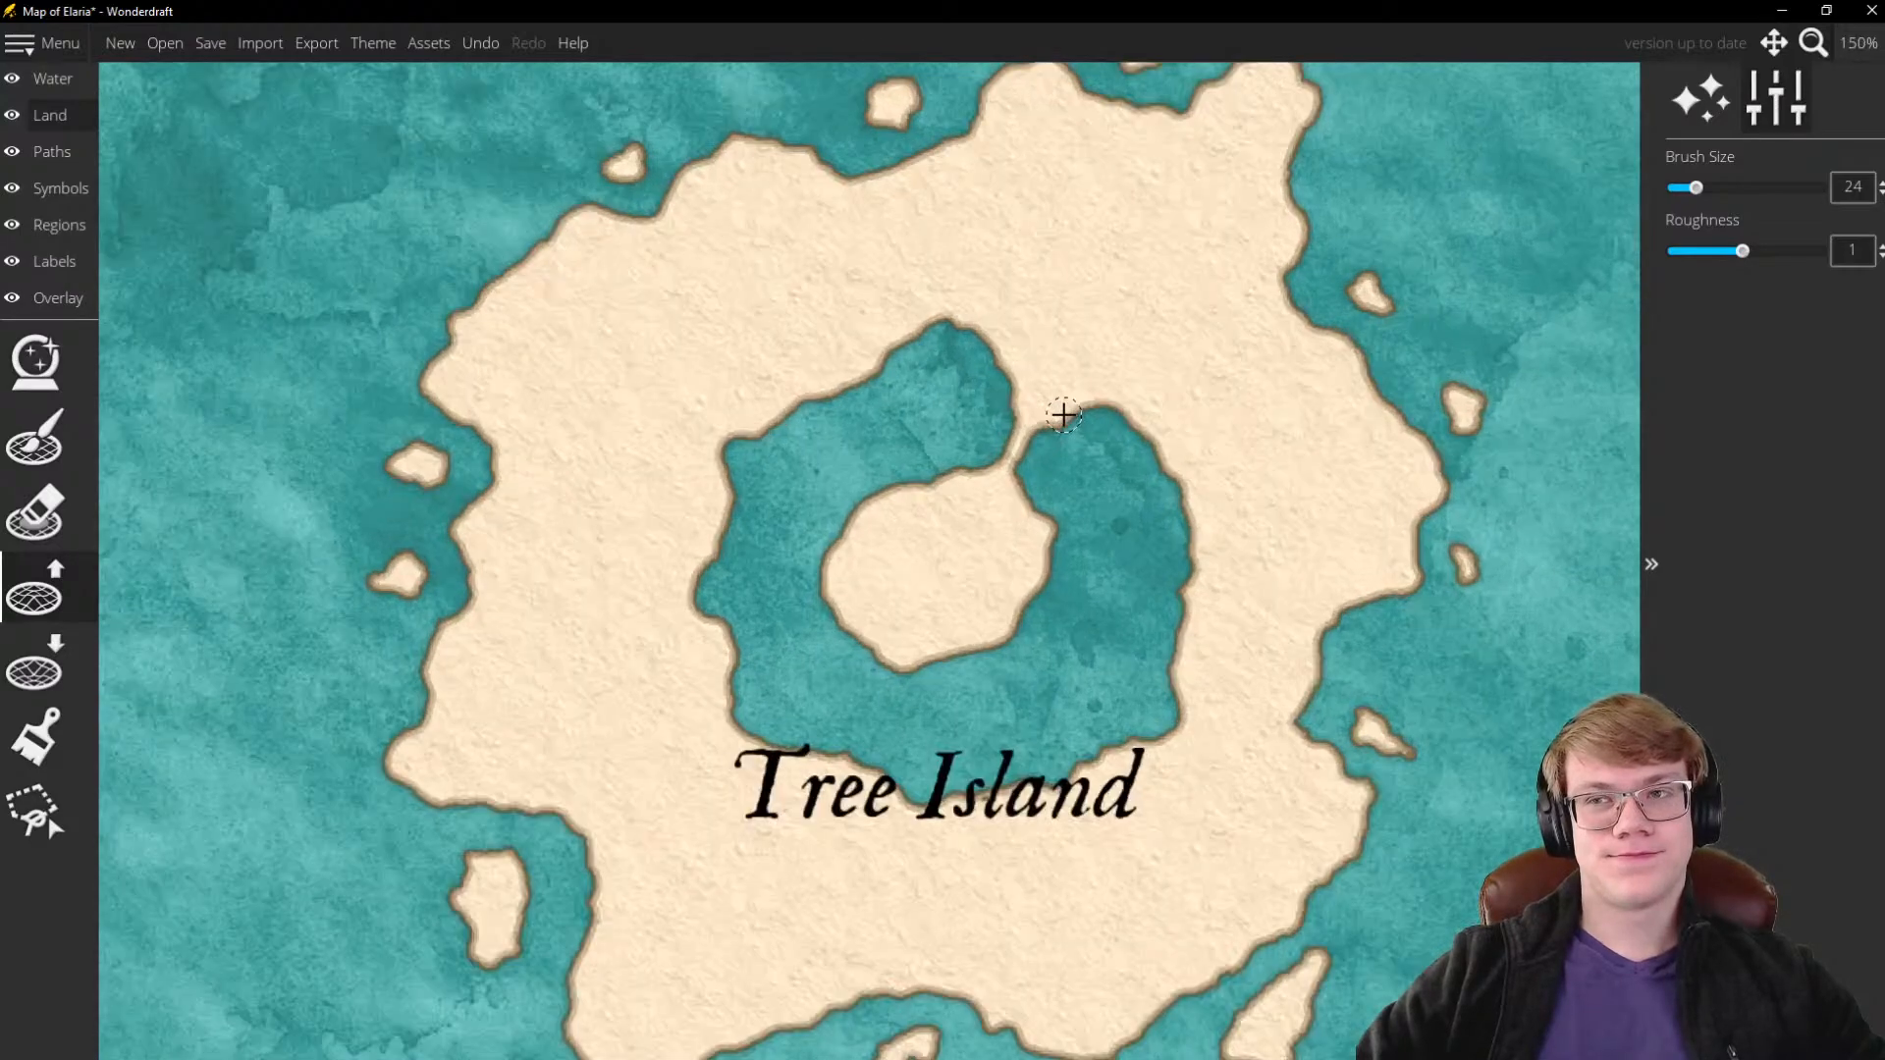
scroll(1064, 411, down, 2)
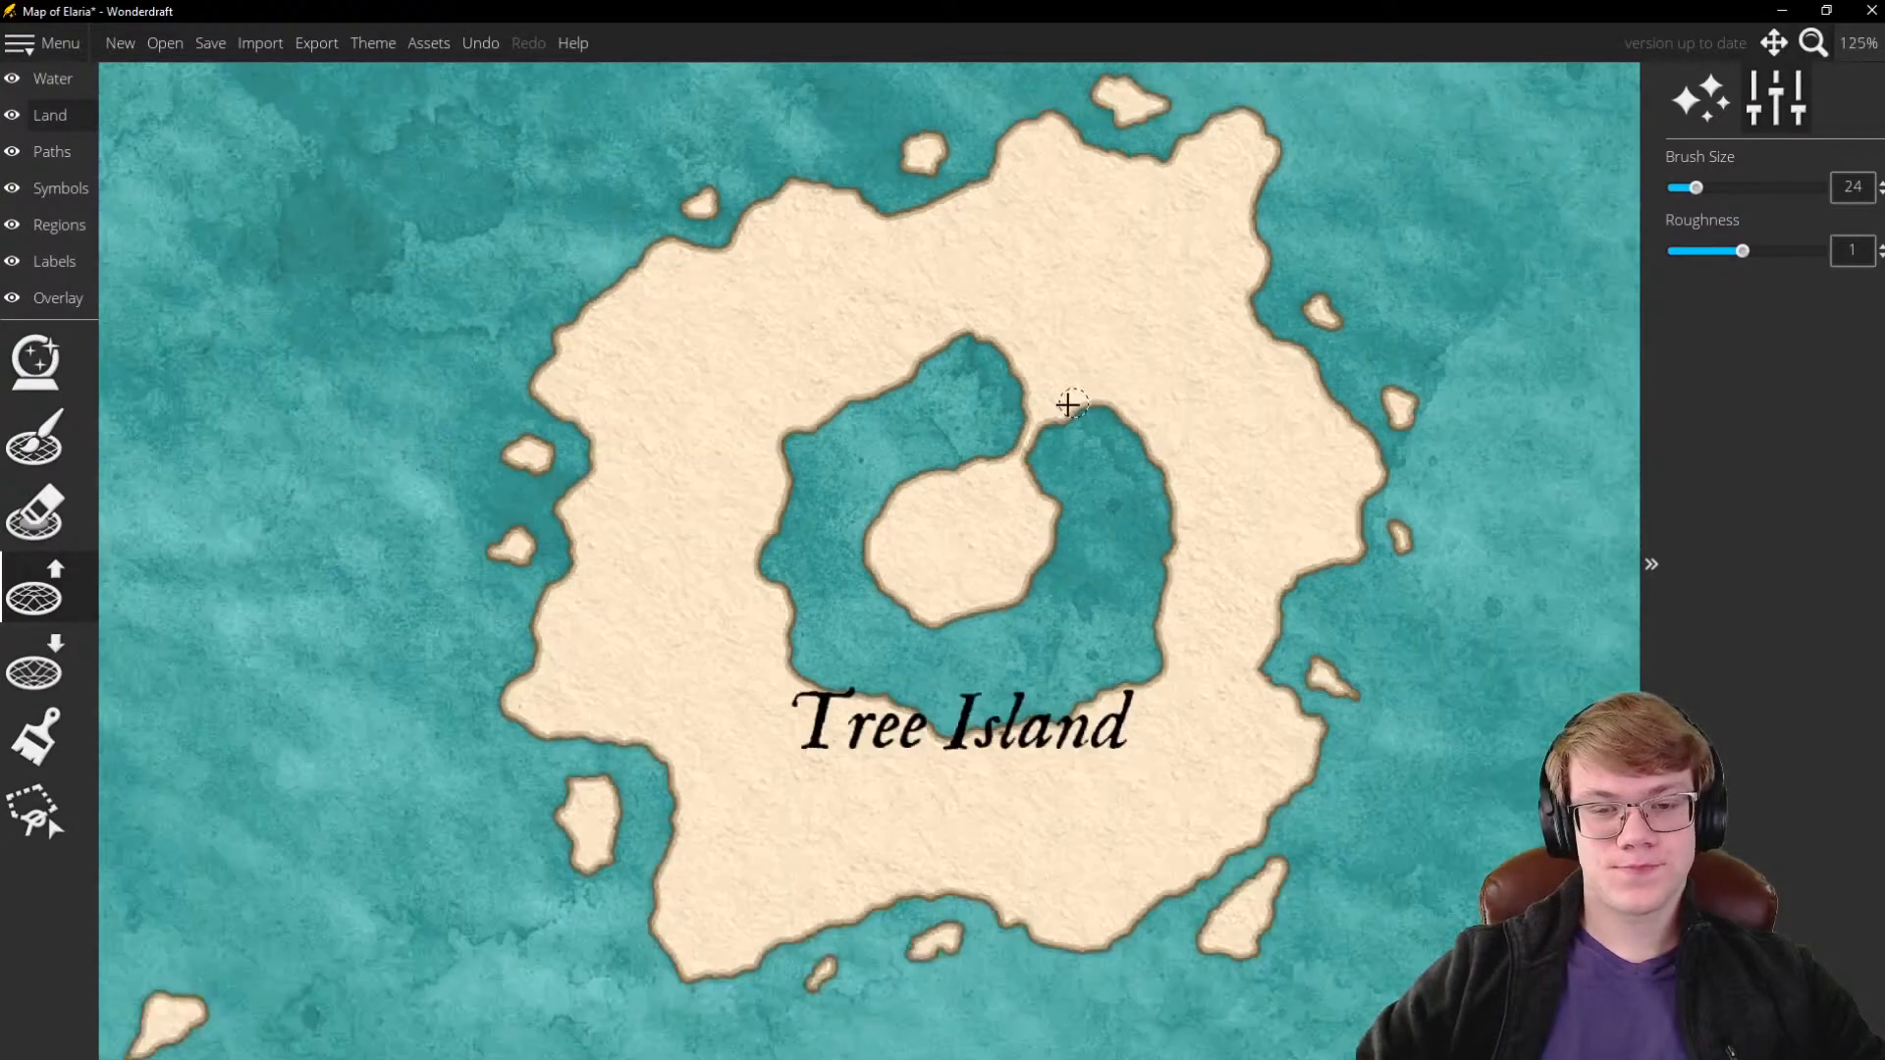
Raise a small triangular islet off Tree Island's south coast, between the two-lobed islet and the large southeastern one
scroll(1156, 566, up, 4)
scroll(1156, 565, up, 1)
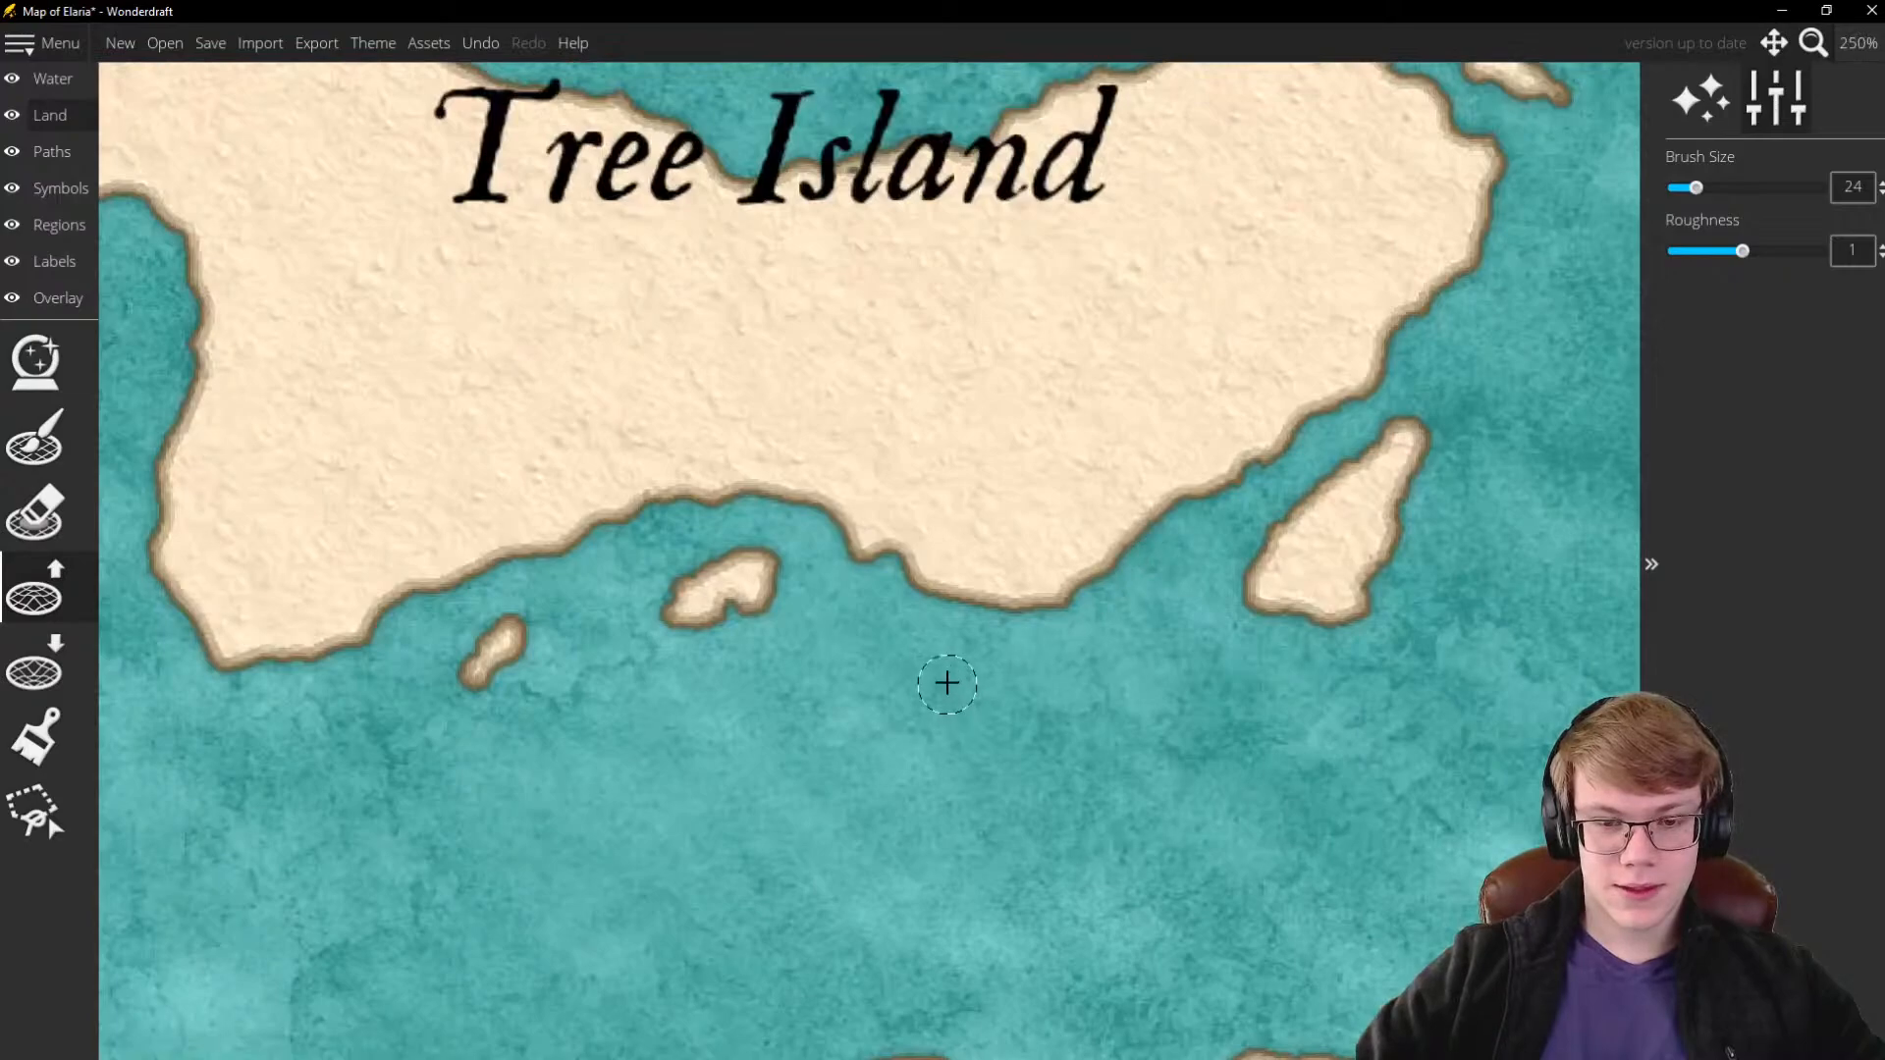
drag(943, 681, 963, 690)
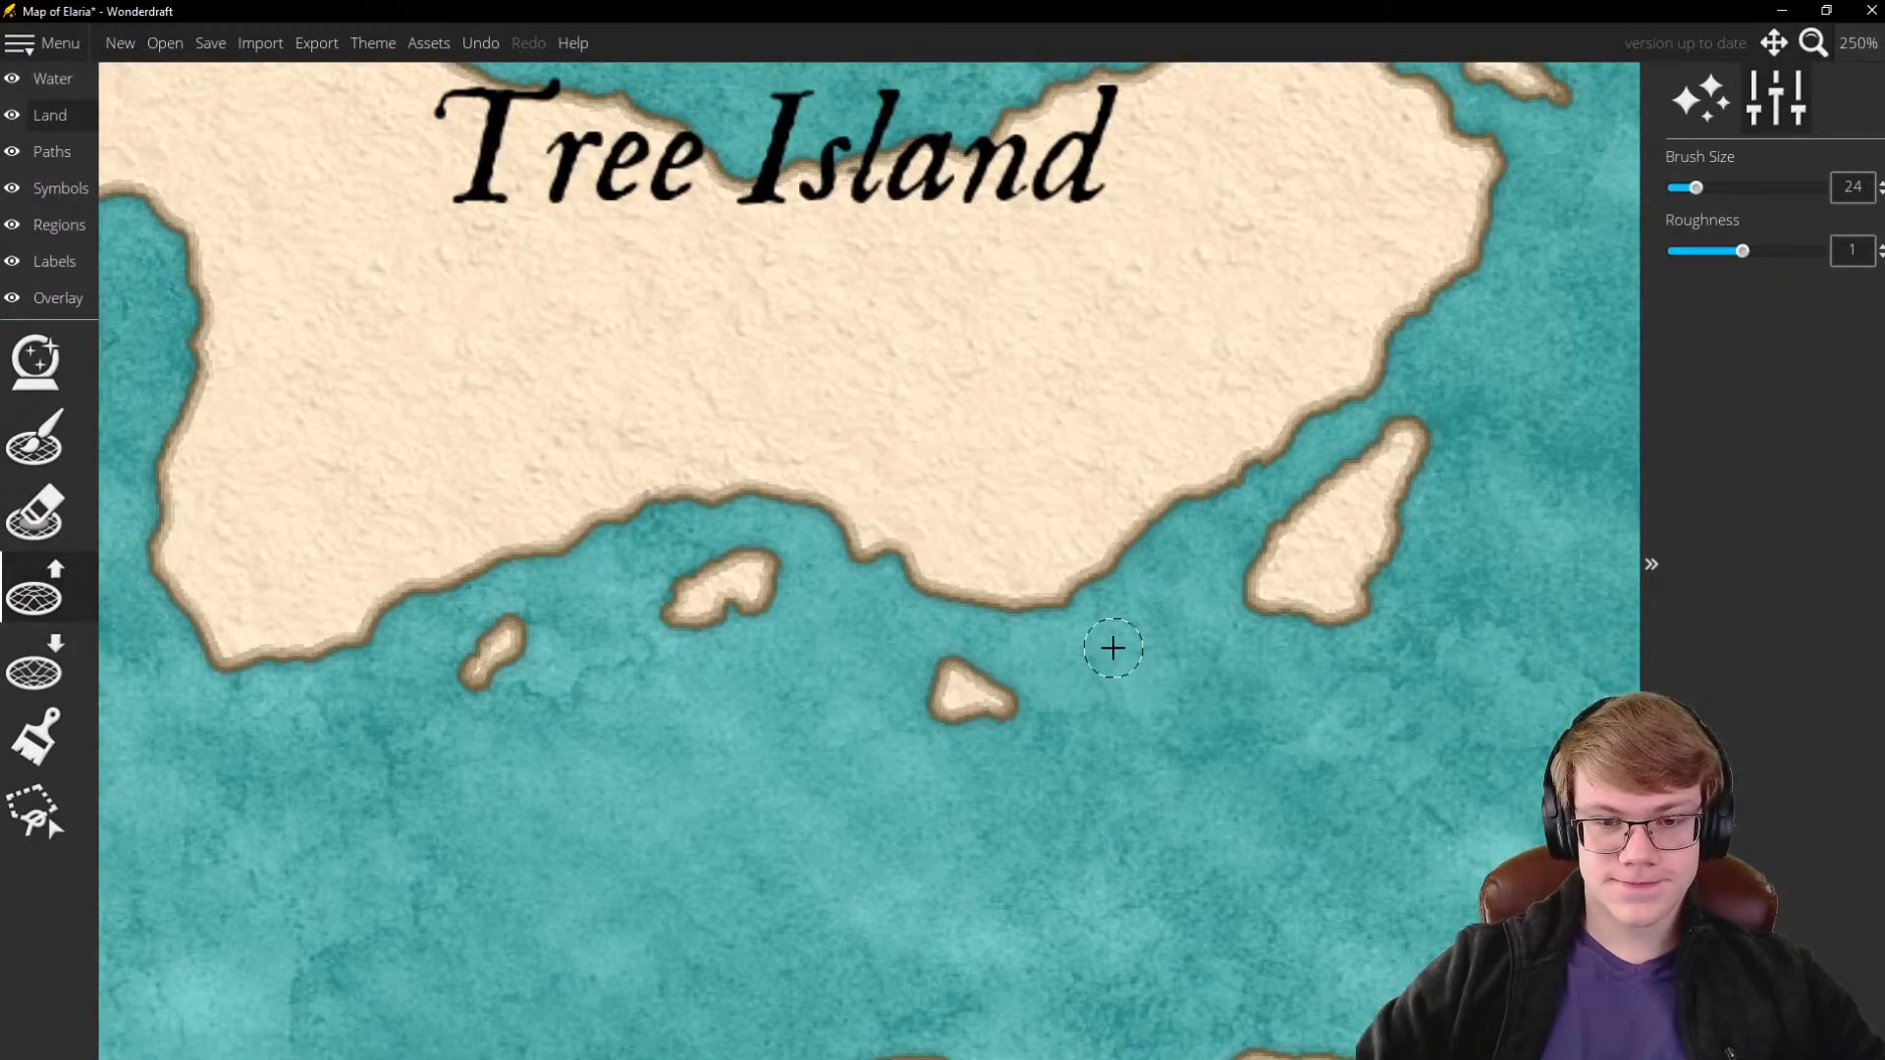
scroll(1111, 645, down, 6)
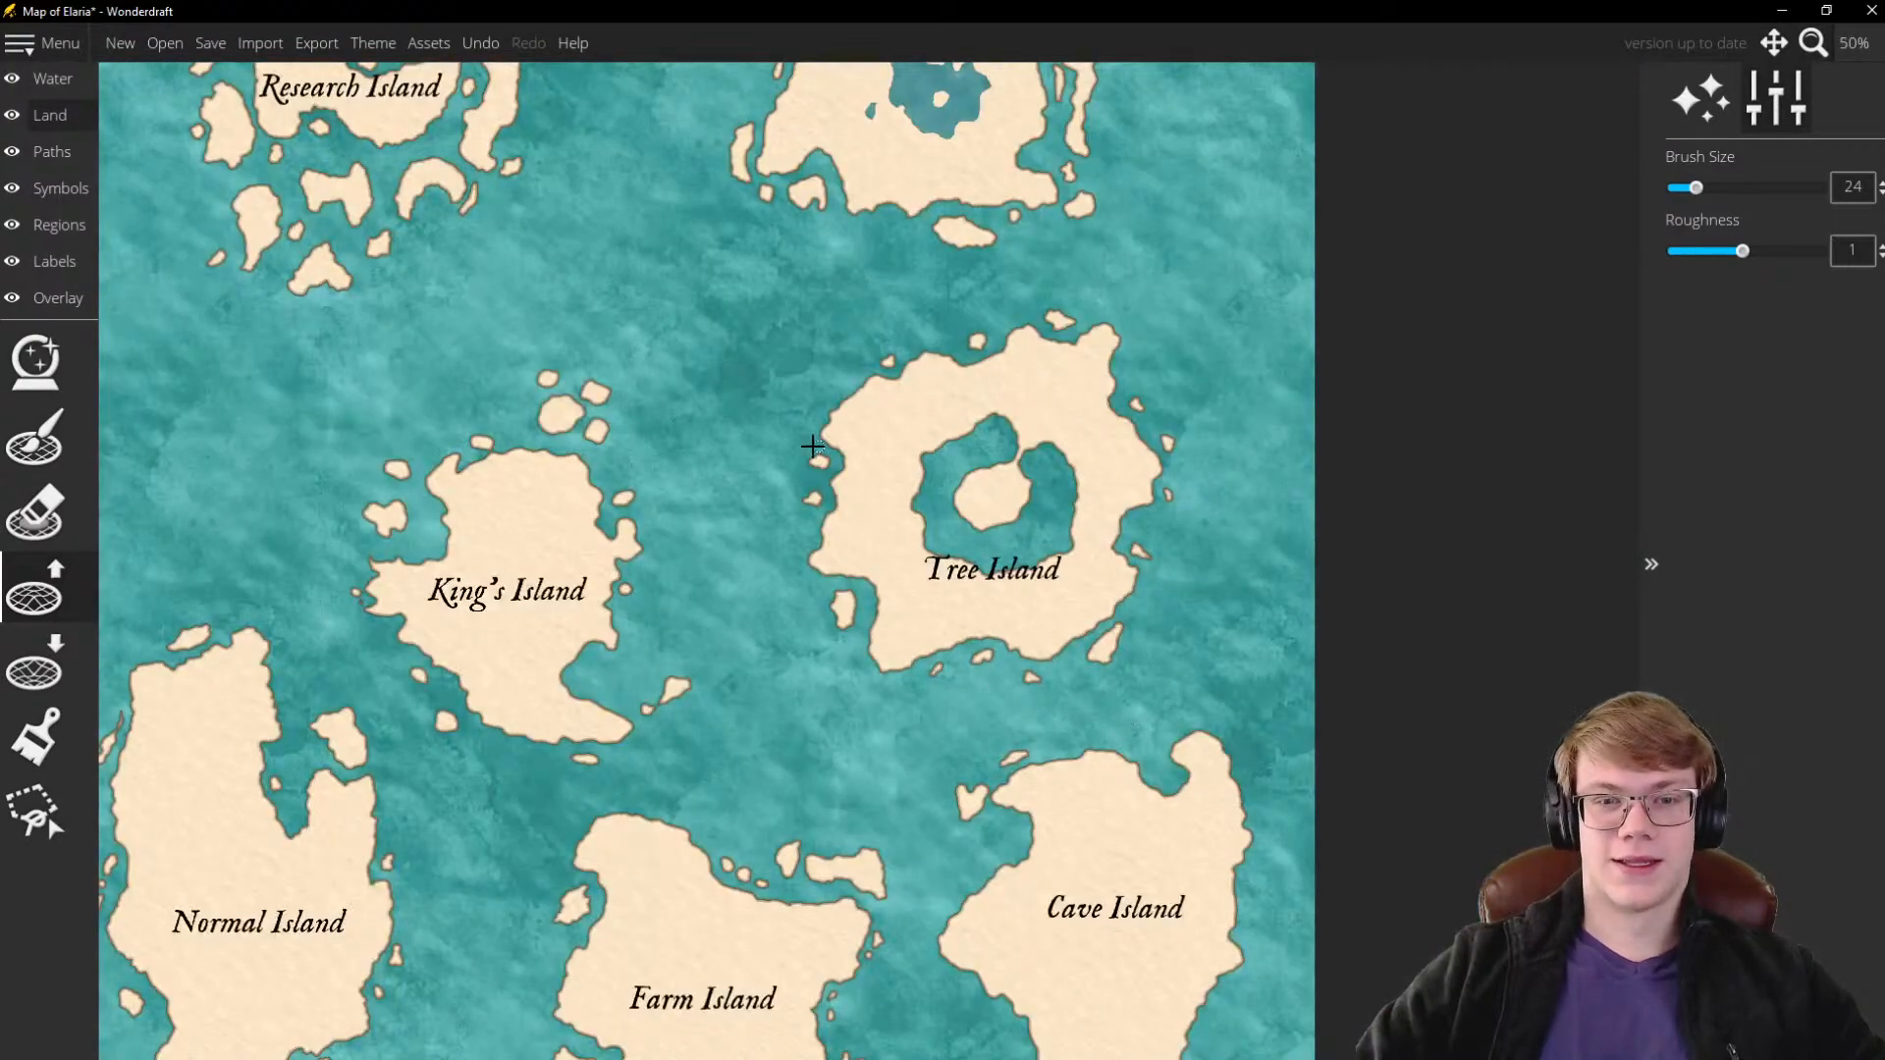
Raise a thin diagonal islet off Tree Island's northwest coast
scroll(823, 358, up, 5)
mouse_move(910, 430)
mouse_down()
mouse_move(867, 475)
mouse_move(895, 443)
mouse_up()
scroll(727, 451, down, 7)
scroll(956, 467, down, 1)
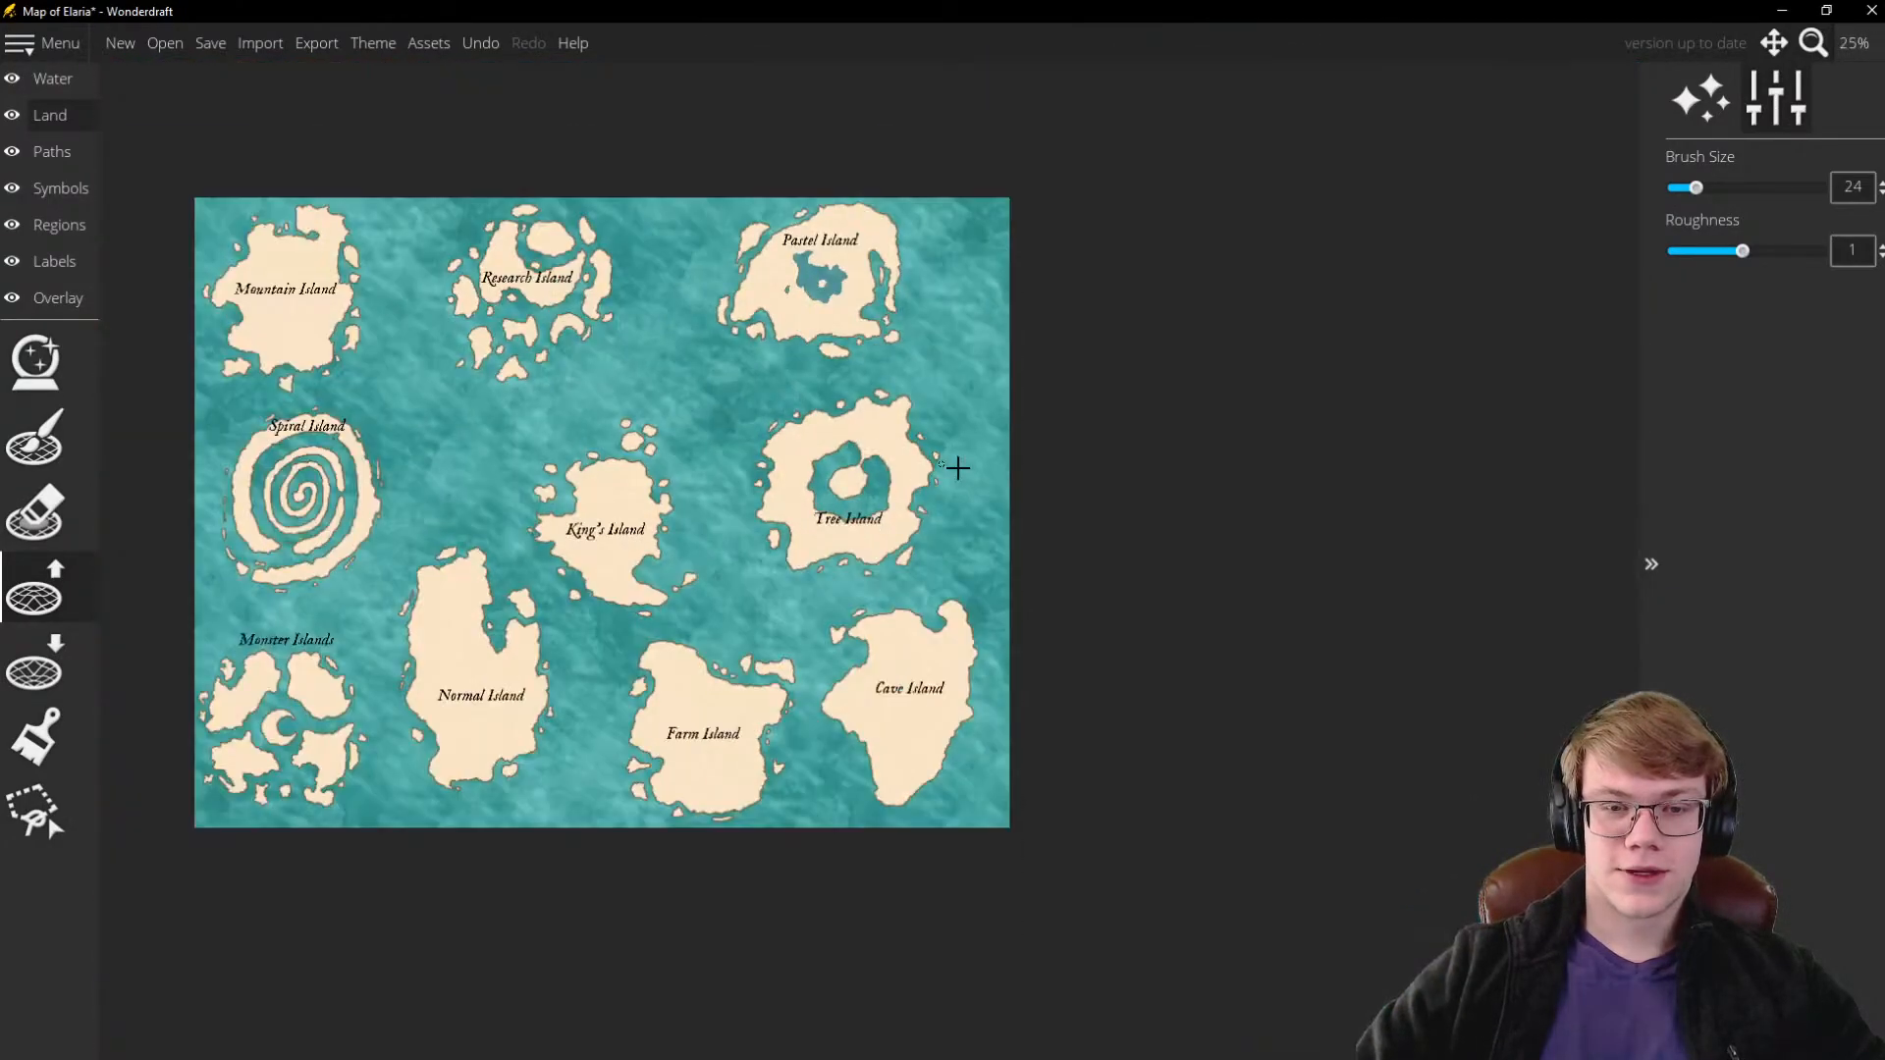
Look over the whole map to compare the islands' shapes and surrounding islets
scroll(769, 458, up, 3)
scroll(1081, 458, down, 3)
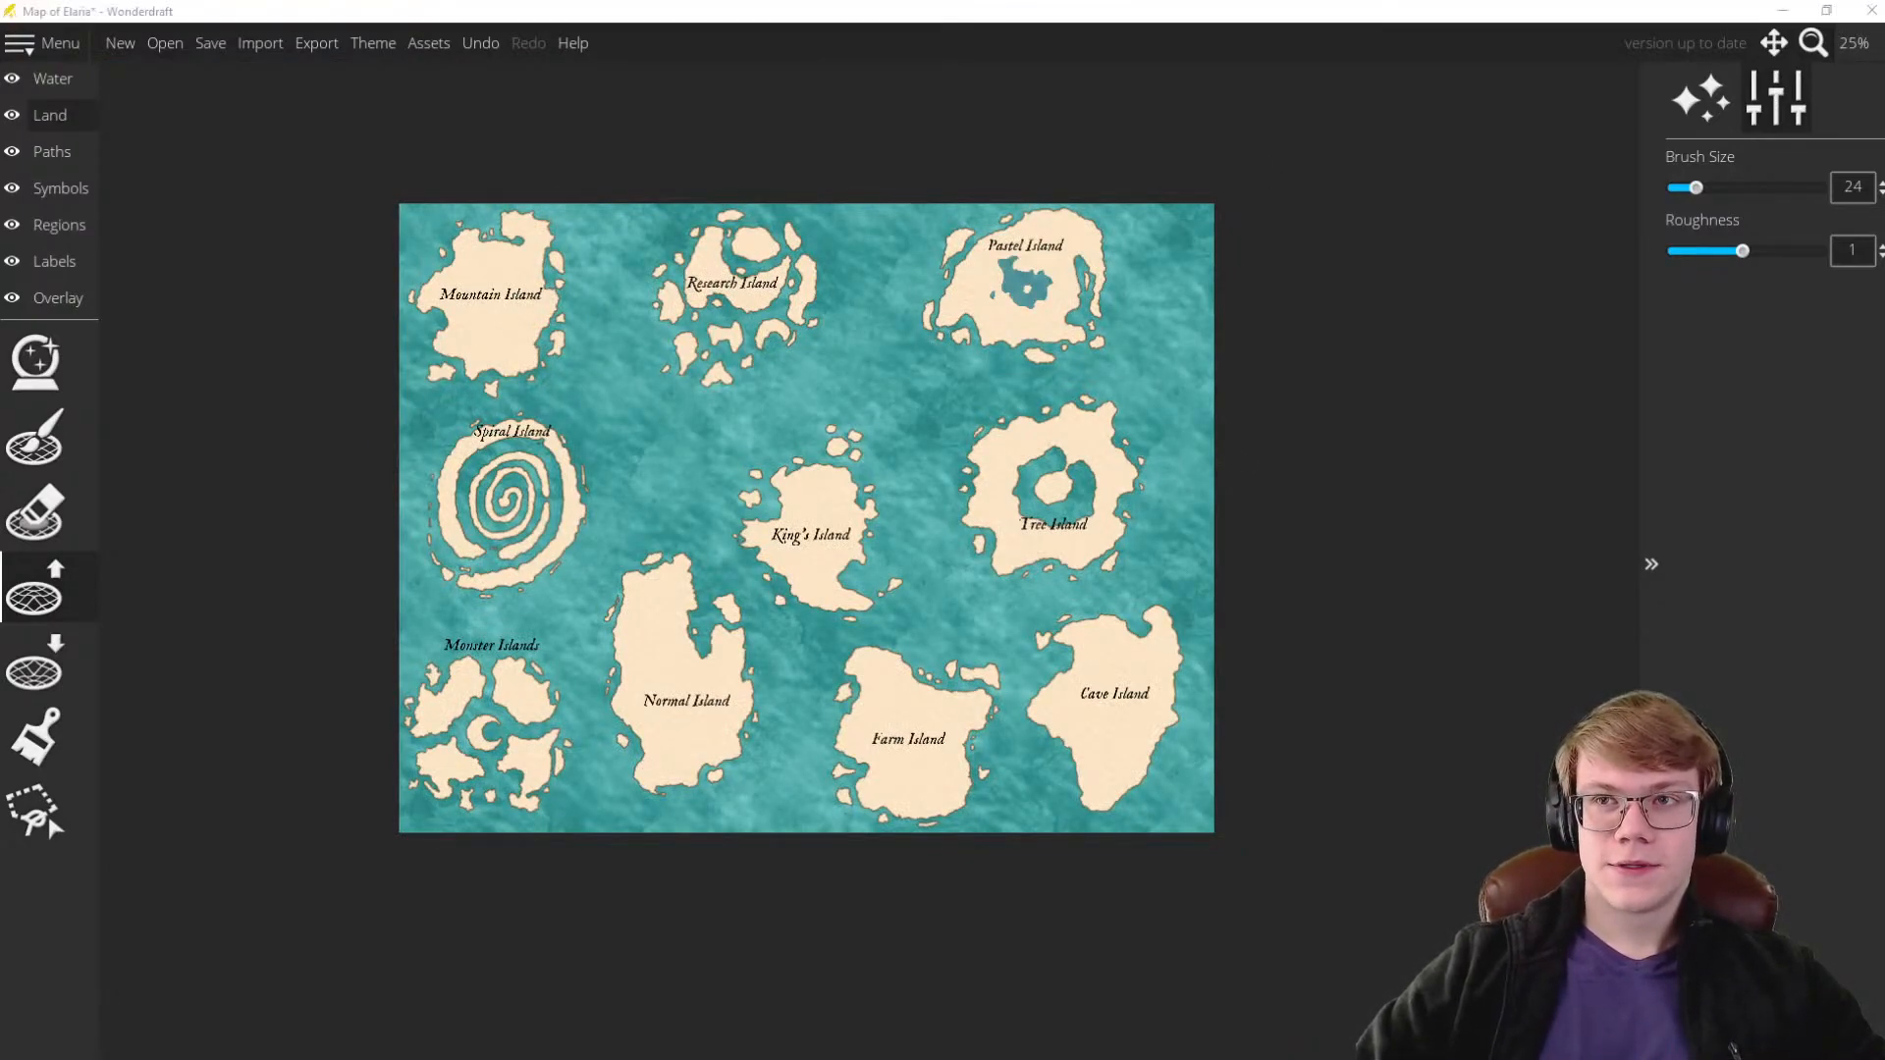
click(1453, 20)
scroll(1109, 417, down, 2)
scroll(1080, 434, up, 4)
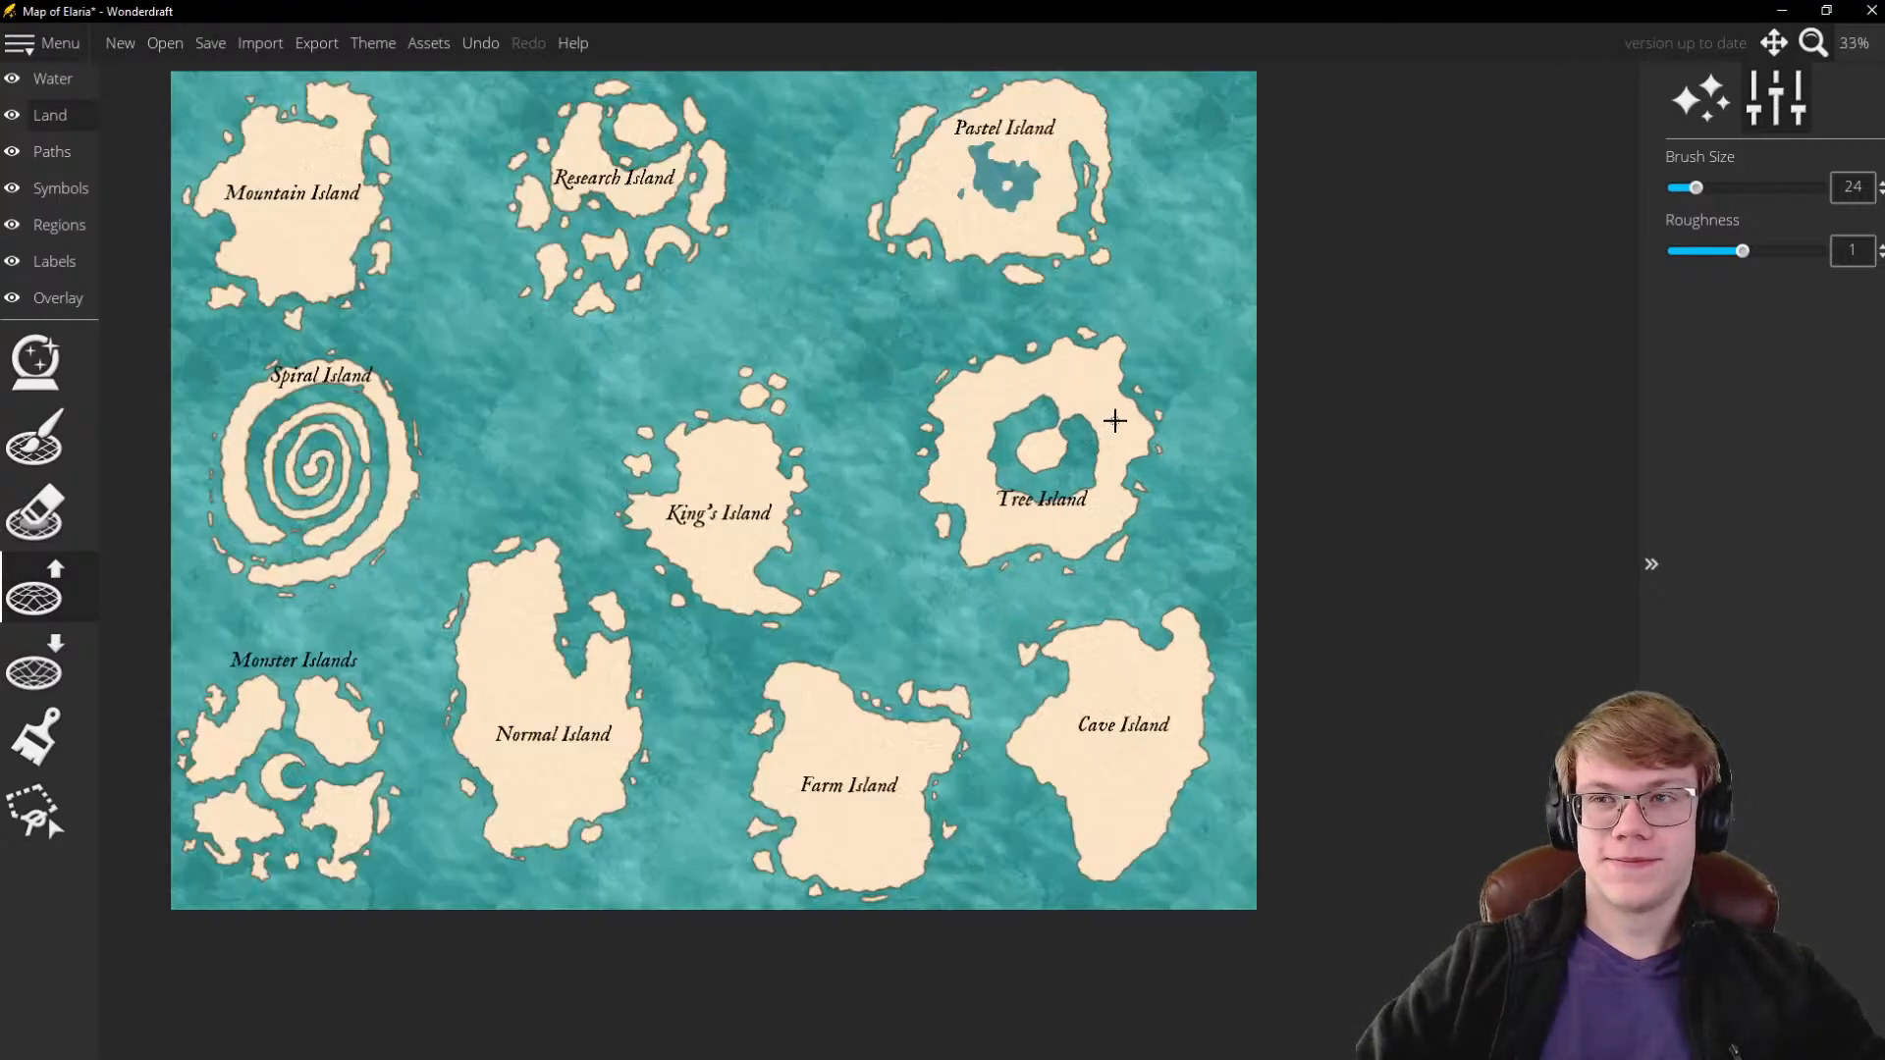
scroll(1161, 577, up, 2)
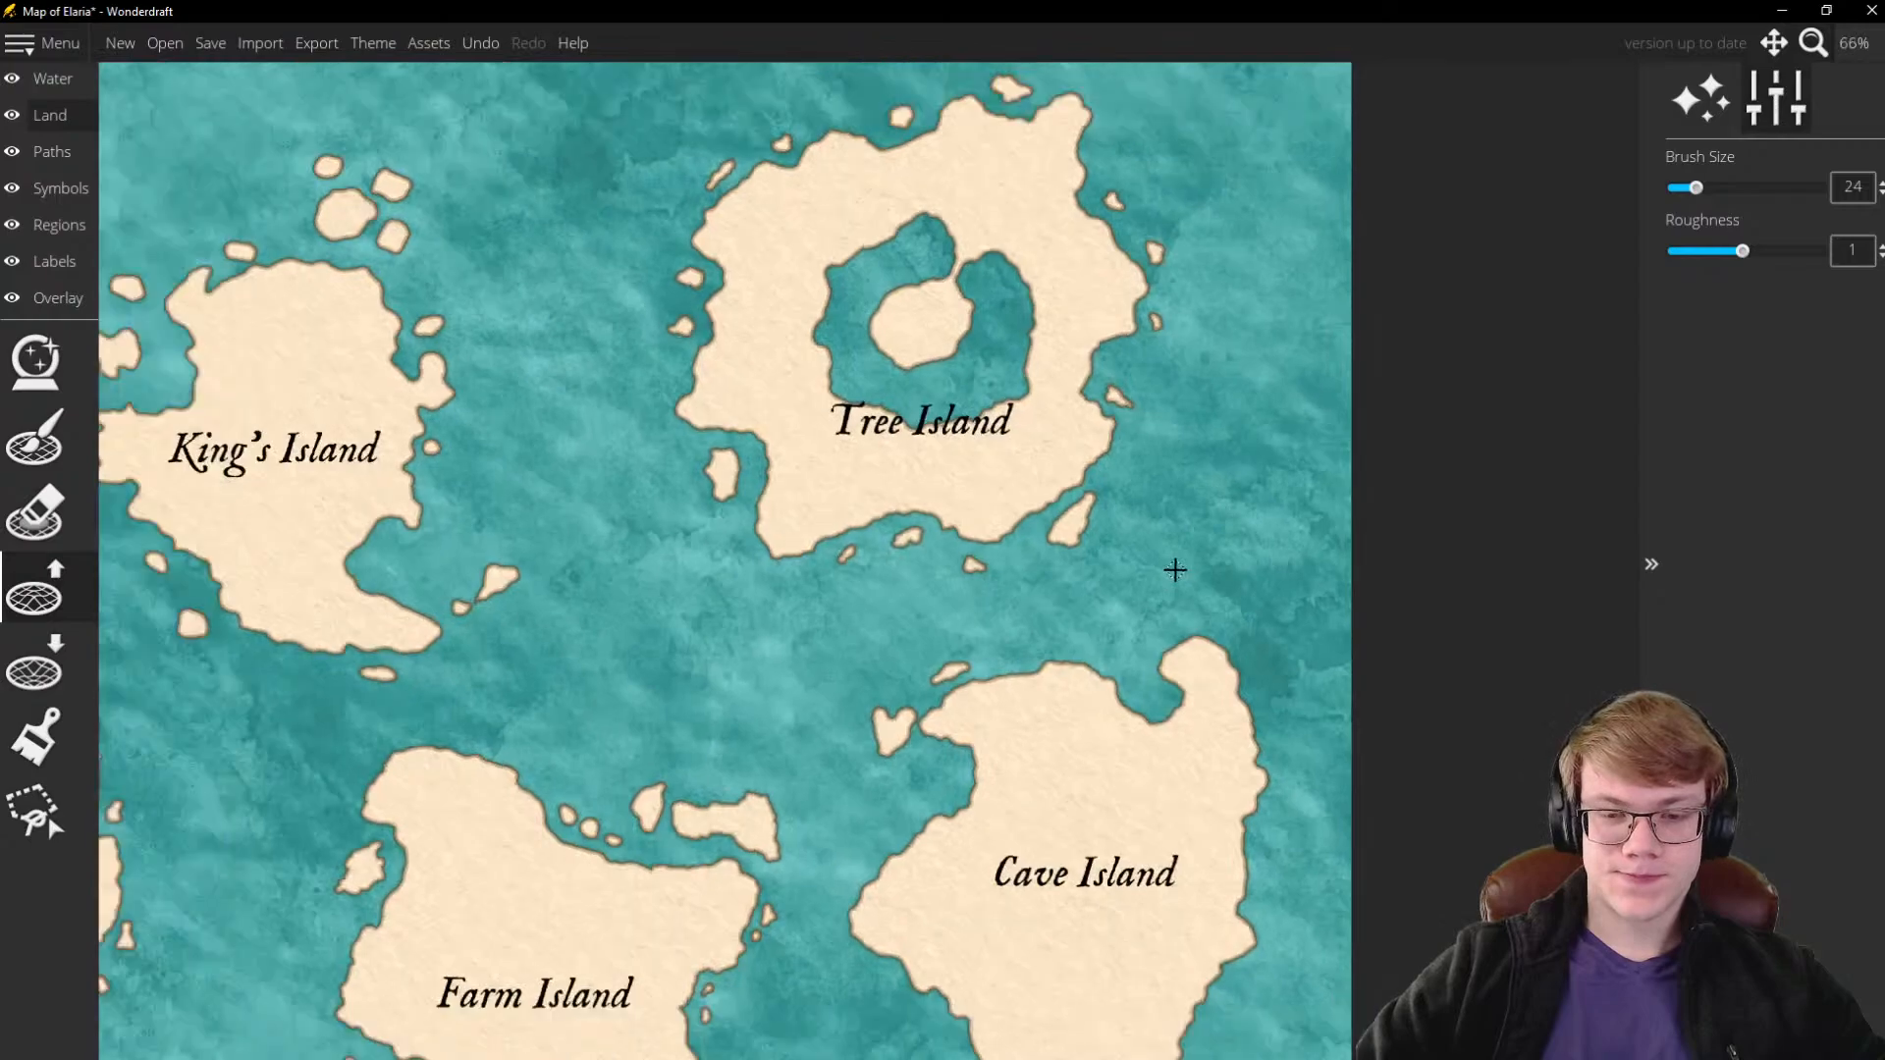
scroll(1176, 570, down, 1)
scroll(1143, 464, down, 3)
scroll(1159, 754, up, 4)
scroll(1168, 407, down, 3)
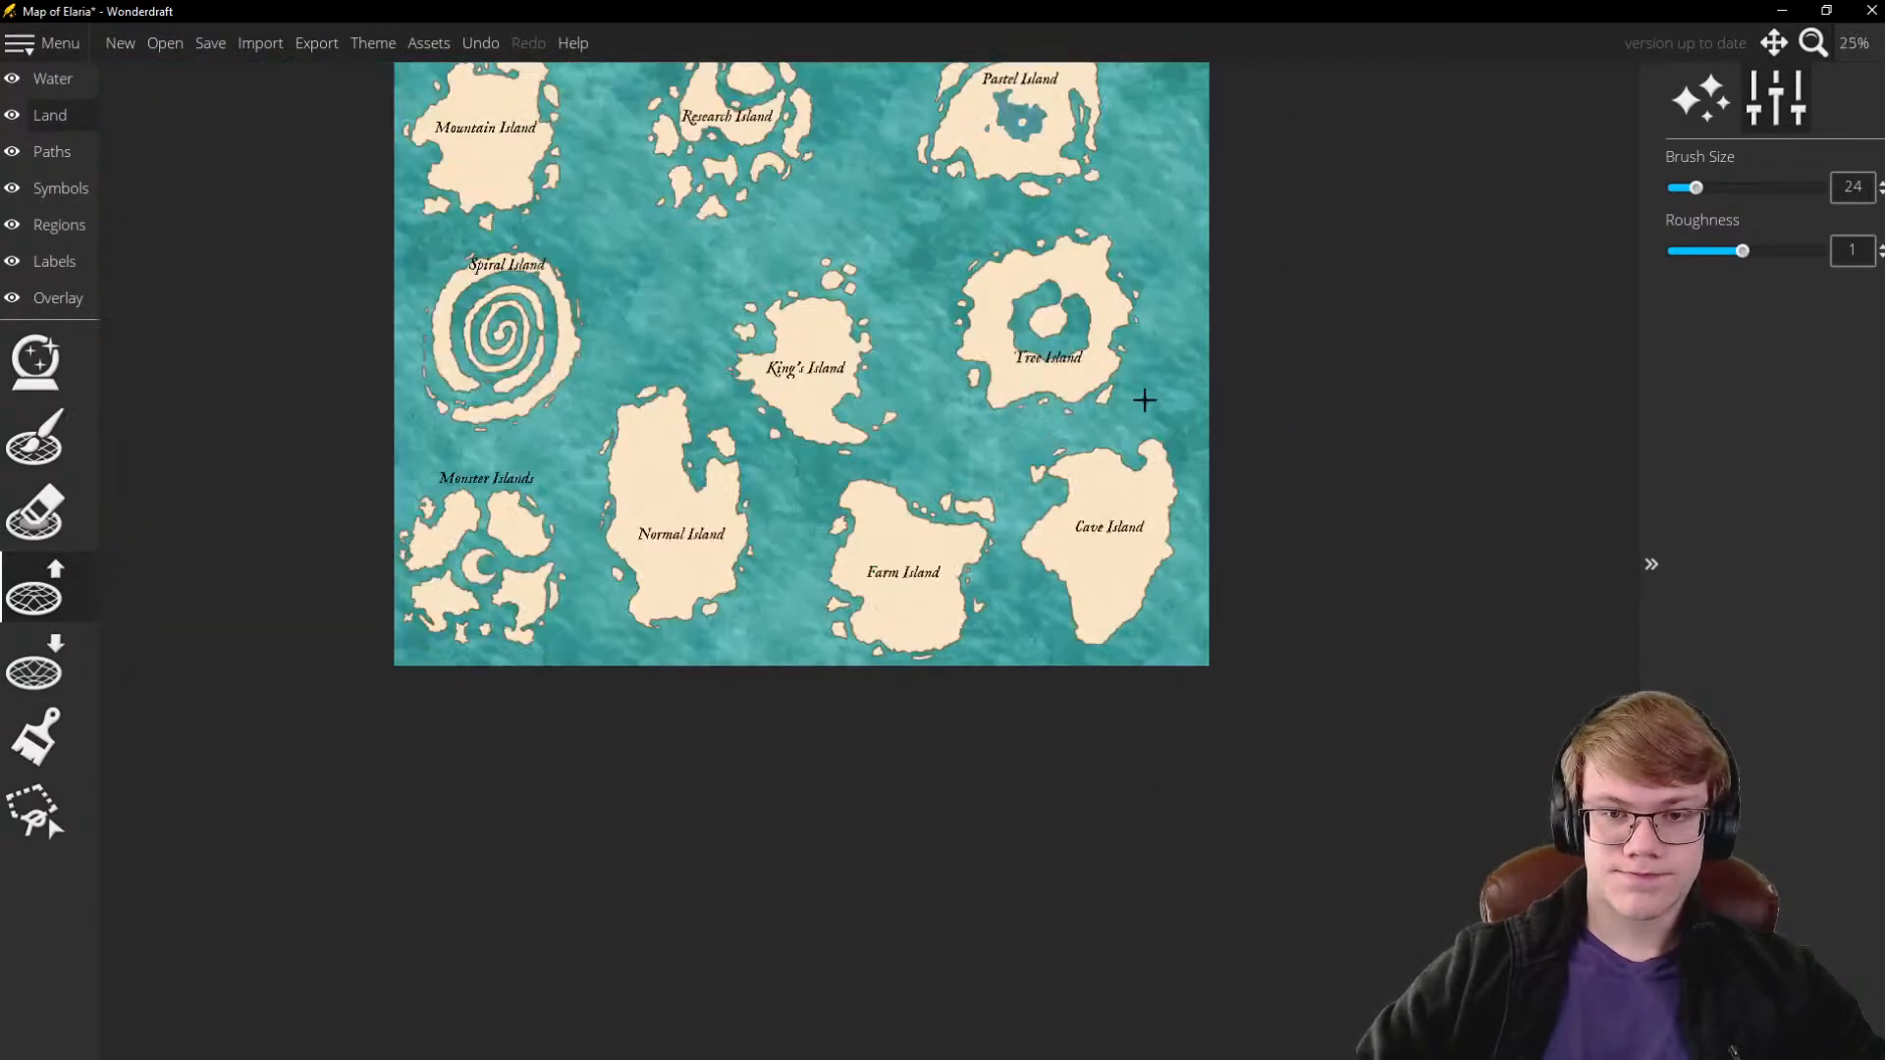
Erase the entire Cave Island landmass and its nearby islets with the land eraser at size 160
scroll(1188, 687, up, 4)
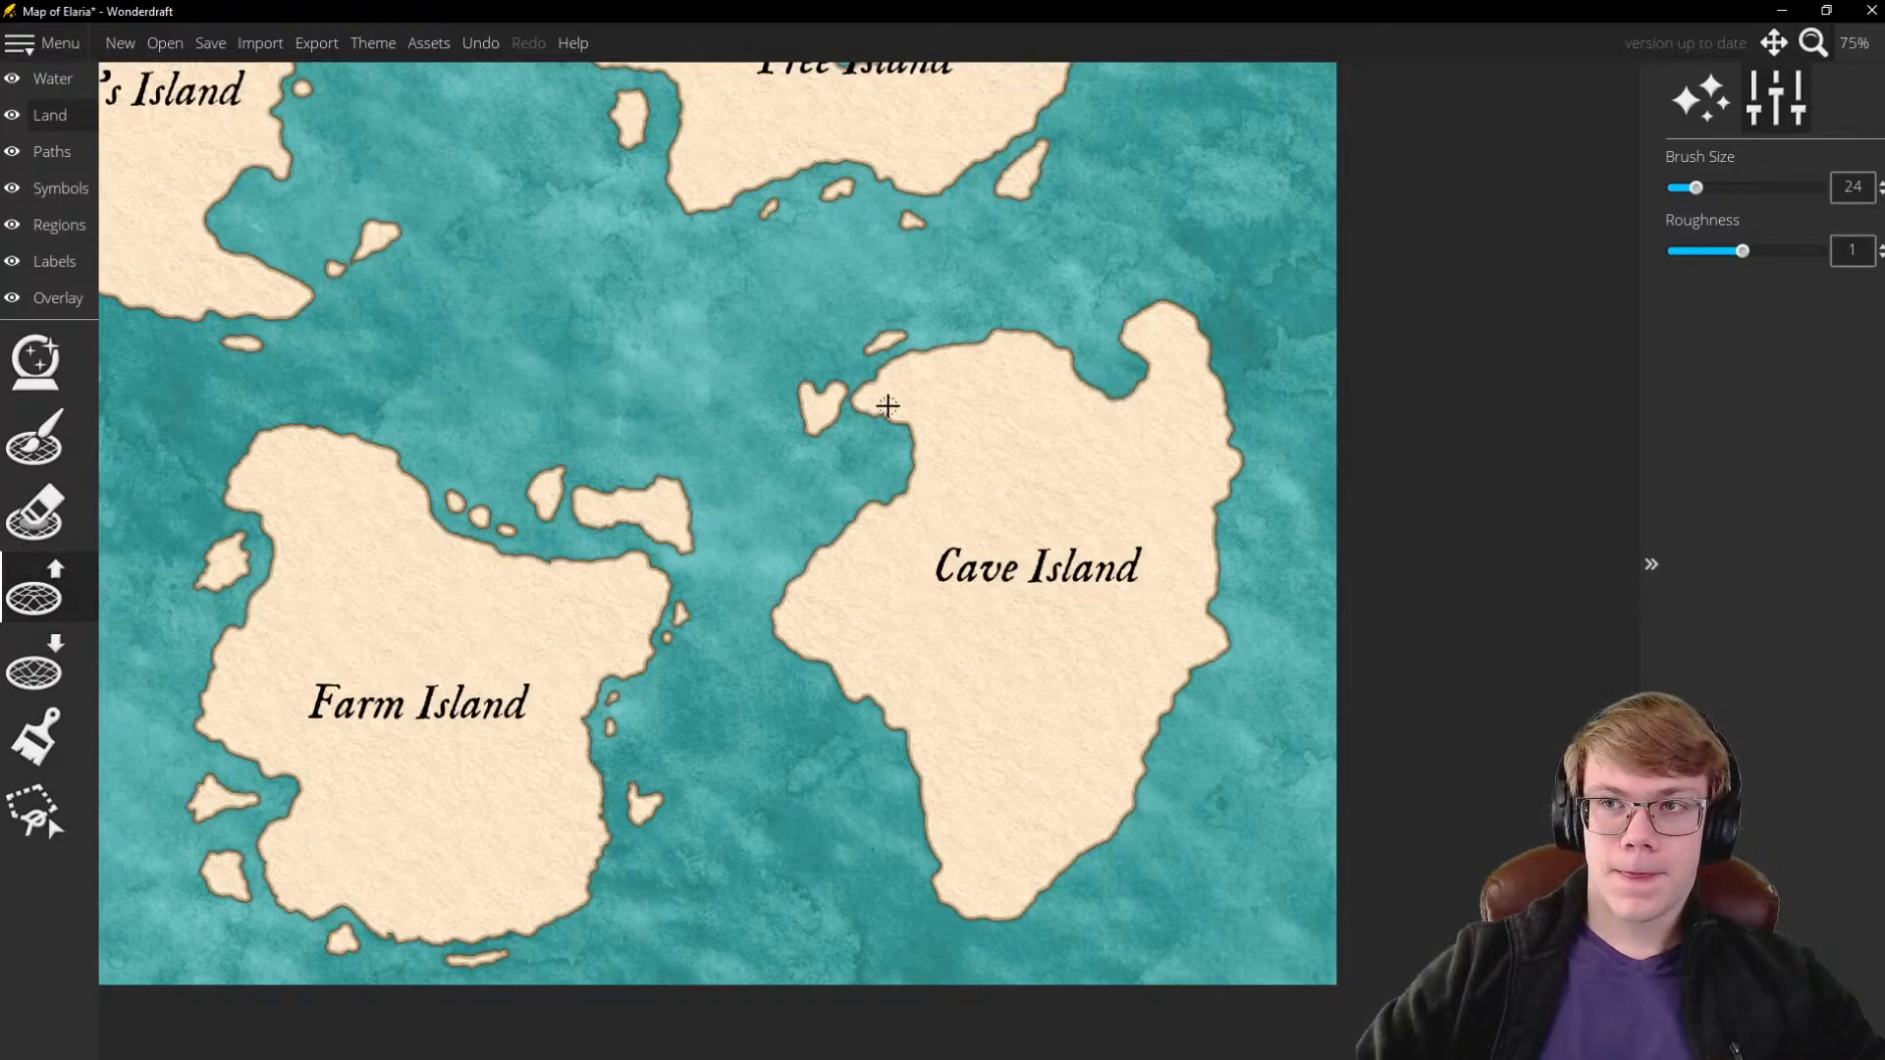
click(37, 663)
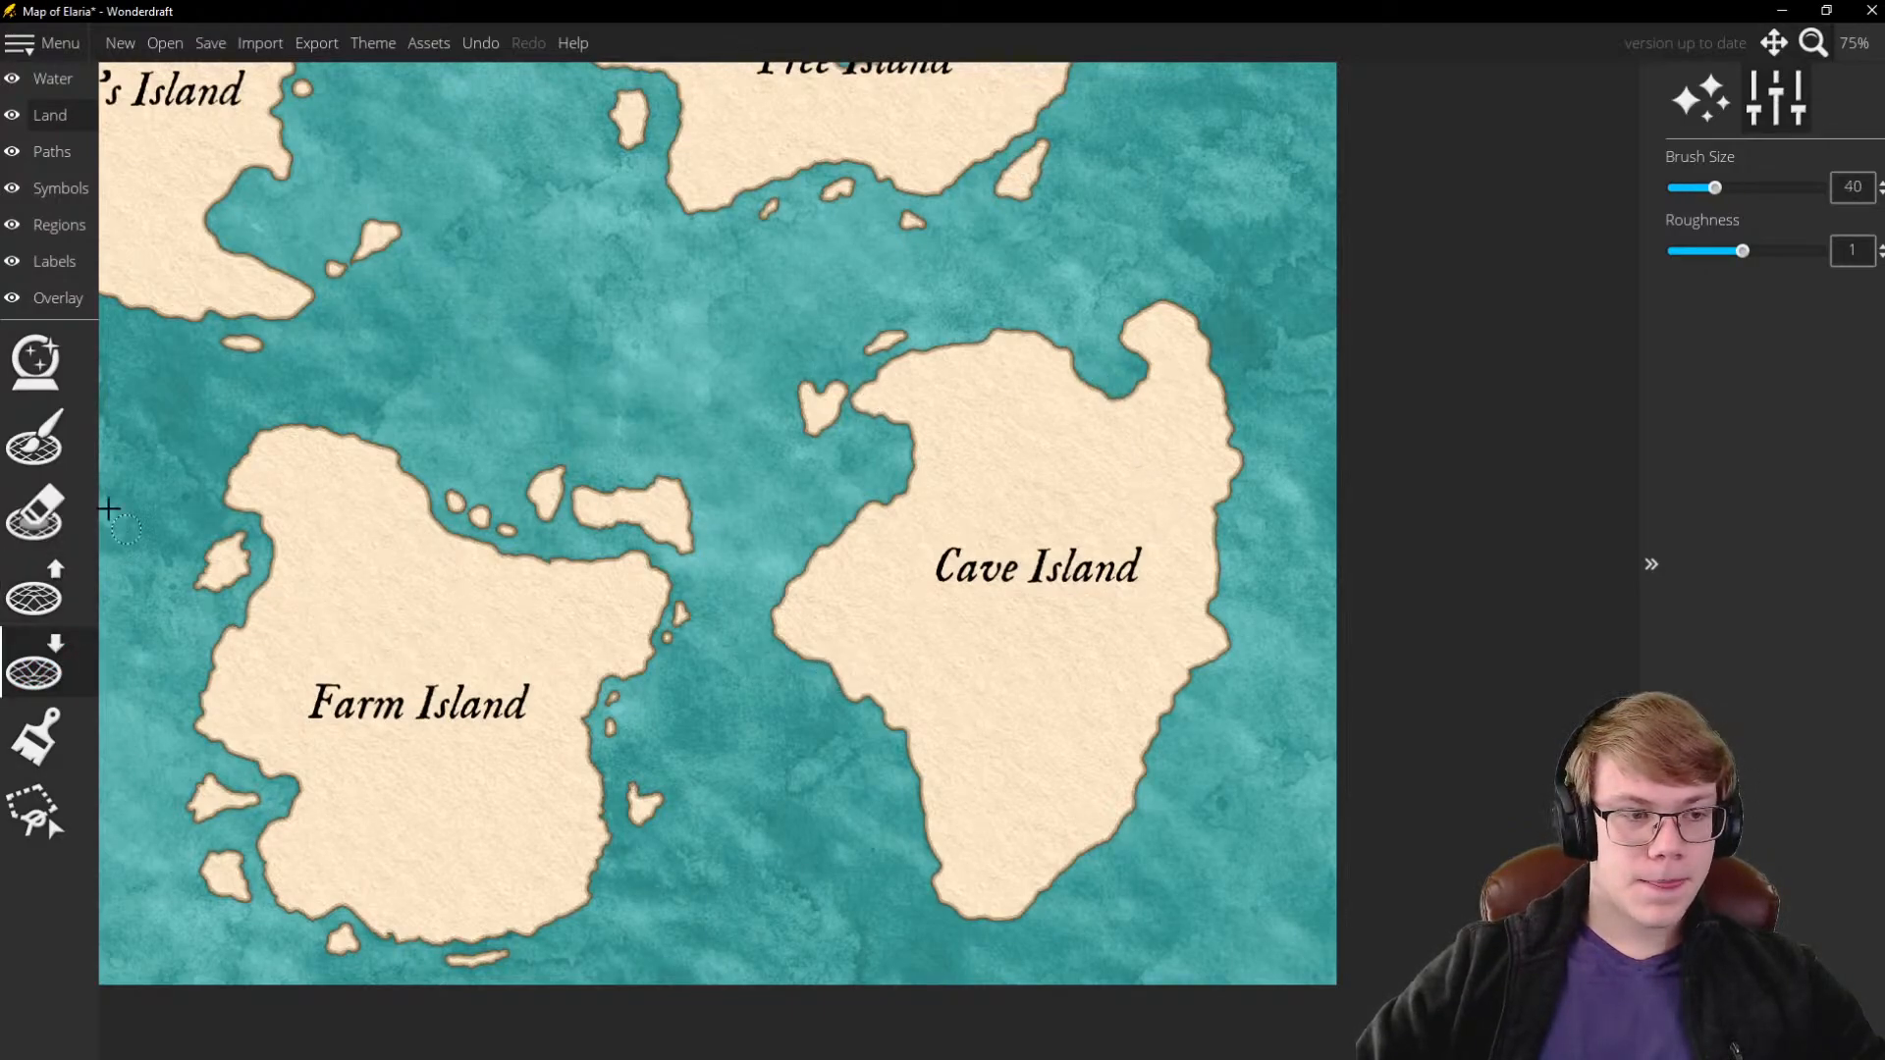
click(35, 510)
scroll(1005, 719, up, 4)
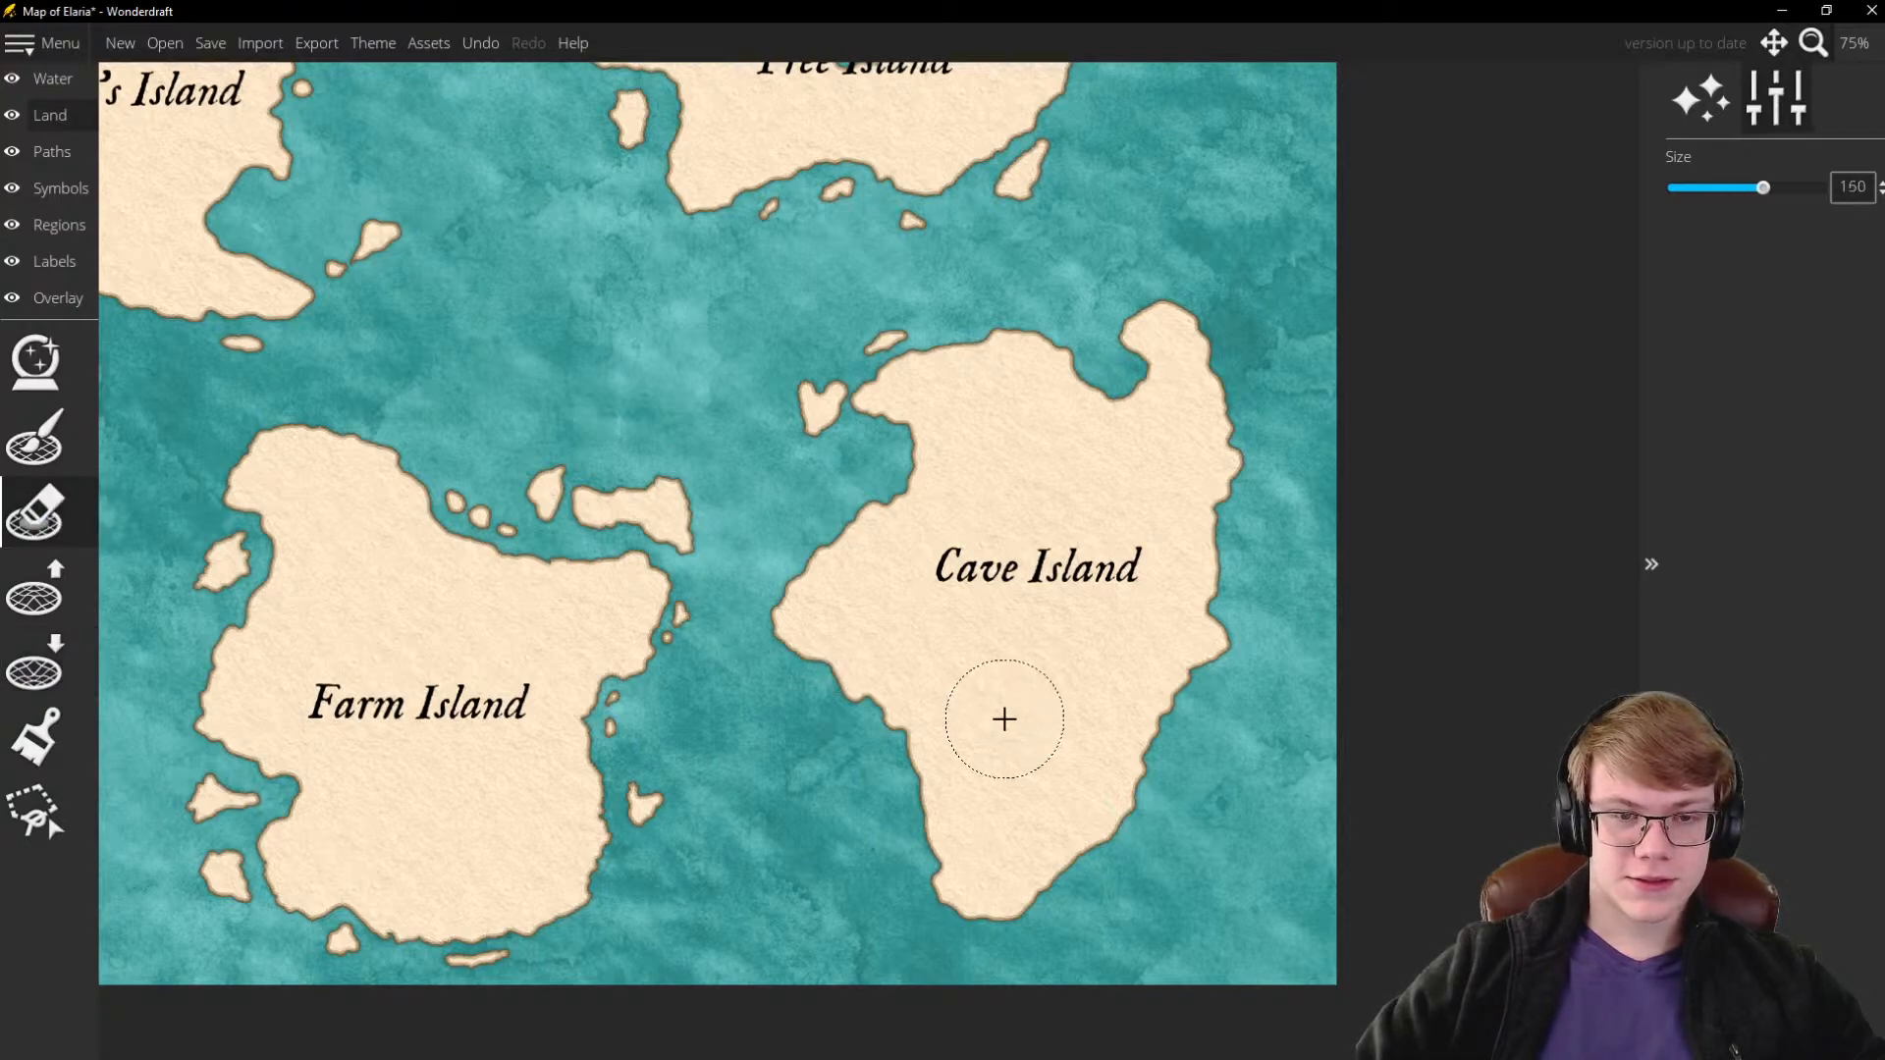
mouse_move(981, 909)
mouse_down()
mouse_move(817, 603)
mouse_move(821, 462)
mouse_move(861, 356)
mouse_move(1180, 318)
mouse_move(1225, 483)
mouse_move(1206, 728)
mouse_move(1091, 854)
mouse_move(976, 786)
mouse_move(885, 496)
mouse_move(997, 367)
mouse_move(1154, 399)
mouse_move(1130, 680)
mouse_move(1084, 761)
mouse_move(997, 576)
mouse_move(1020, 423)
mouse_move(1078, 717)
mouse_up()
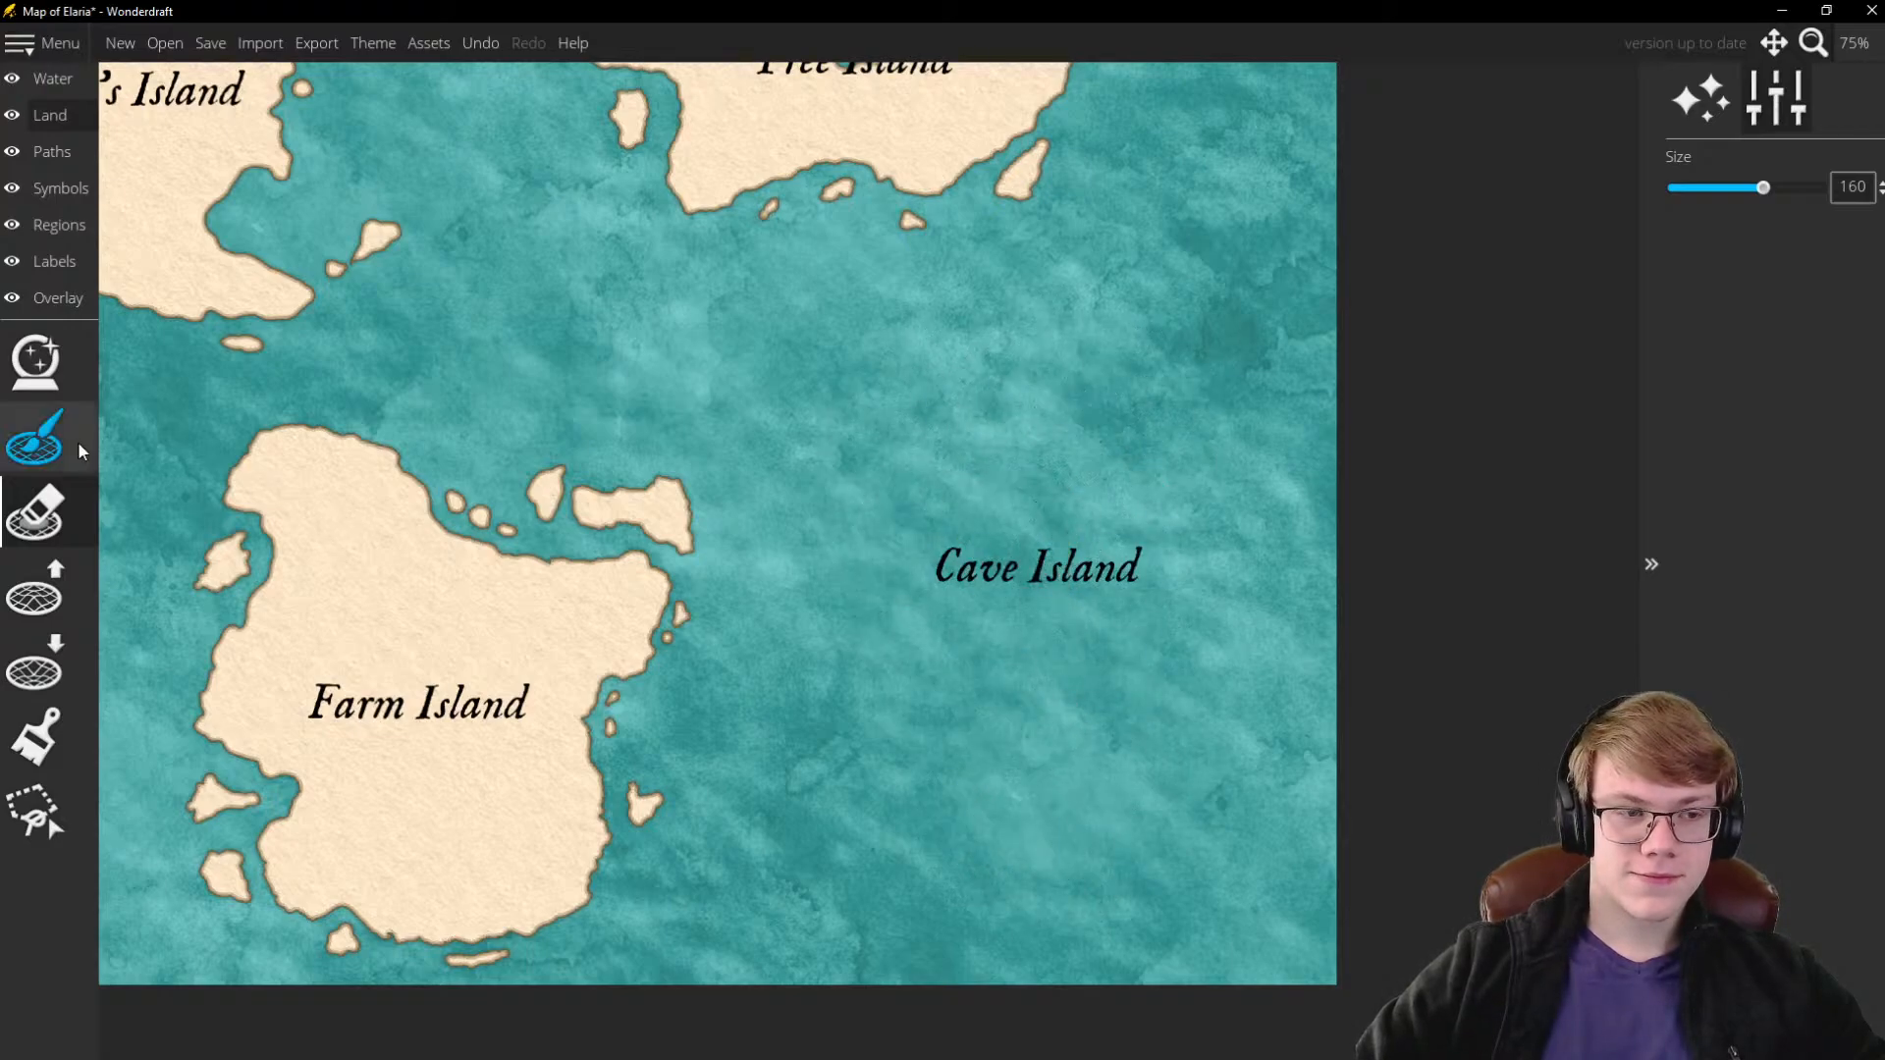
Move the Cave Island label into the open water just north of Farm Island
click(40, 589)
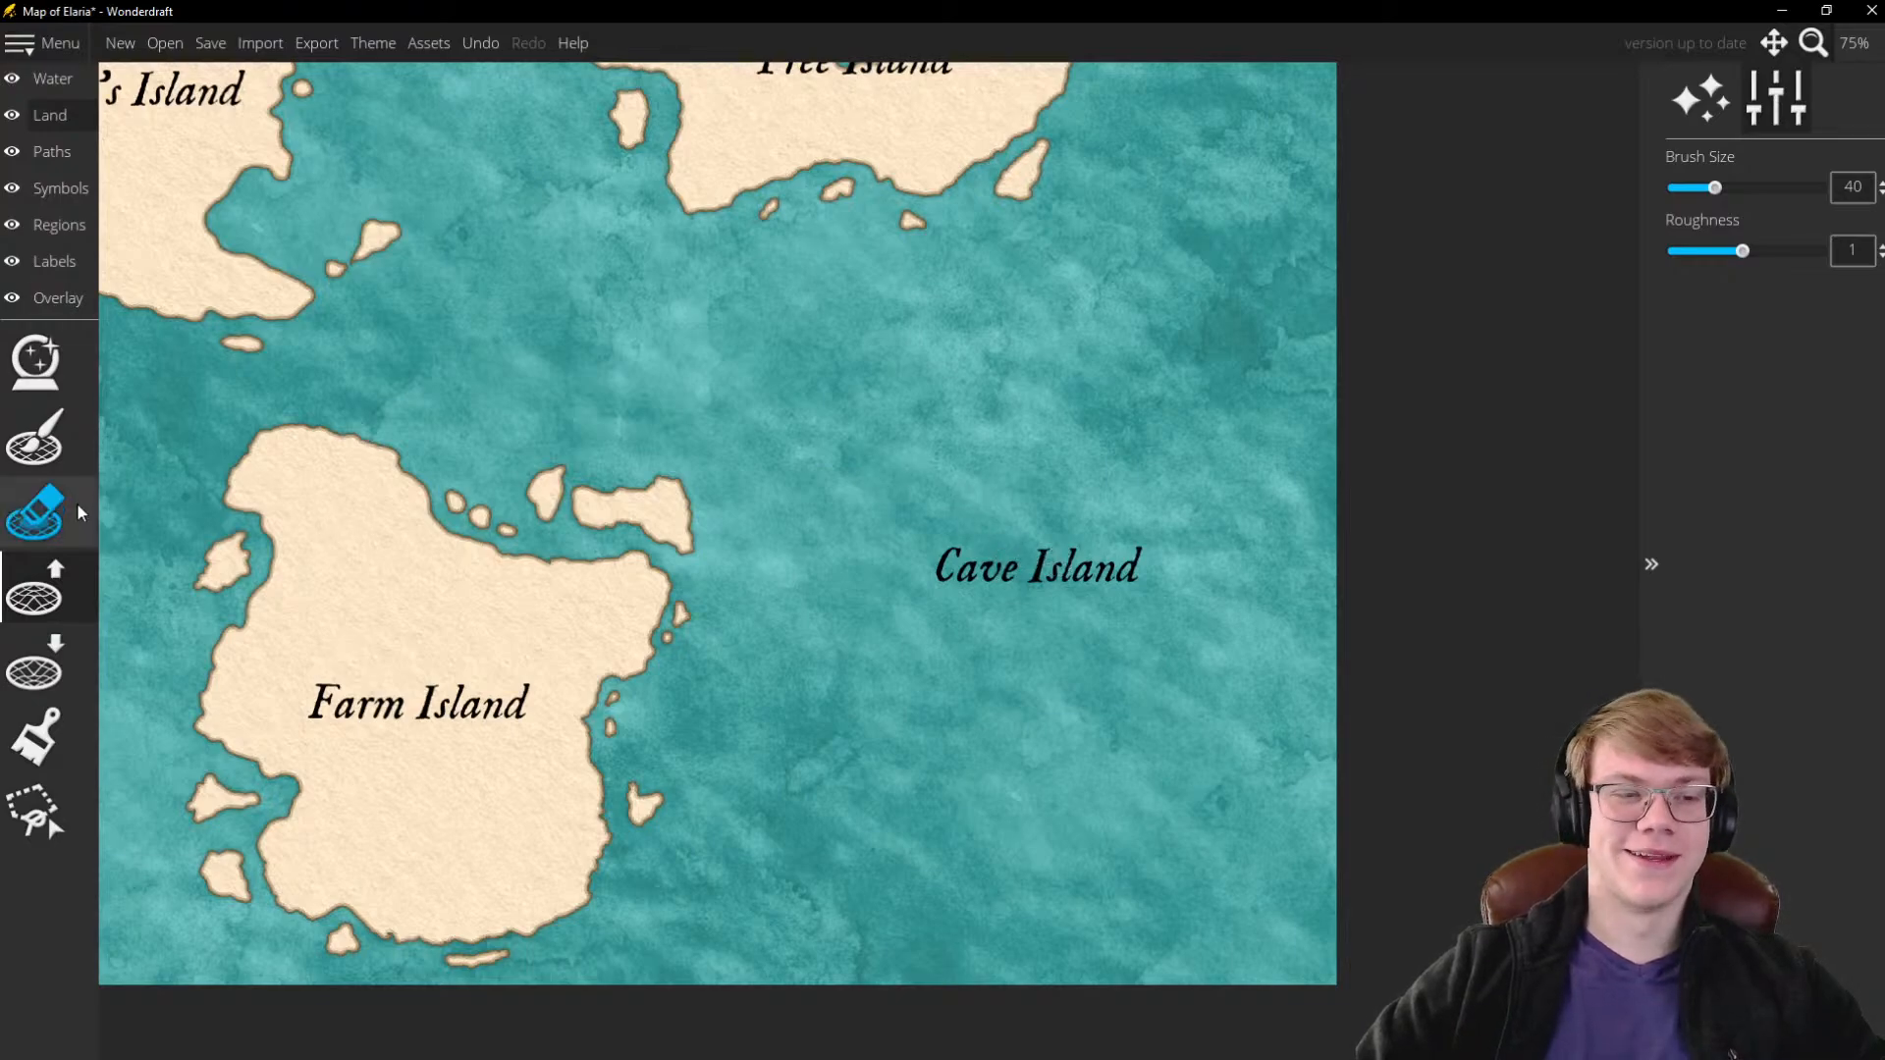
click(51, 263)
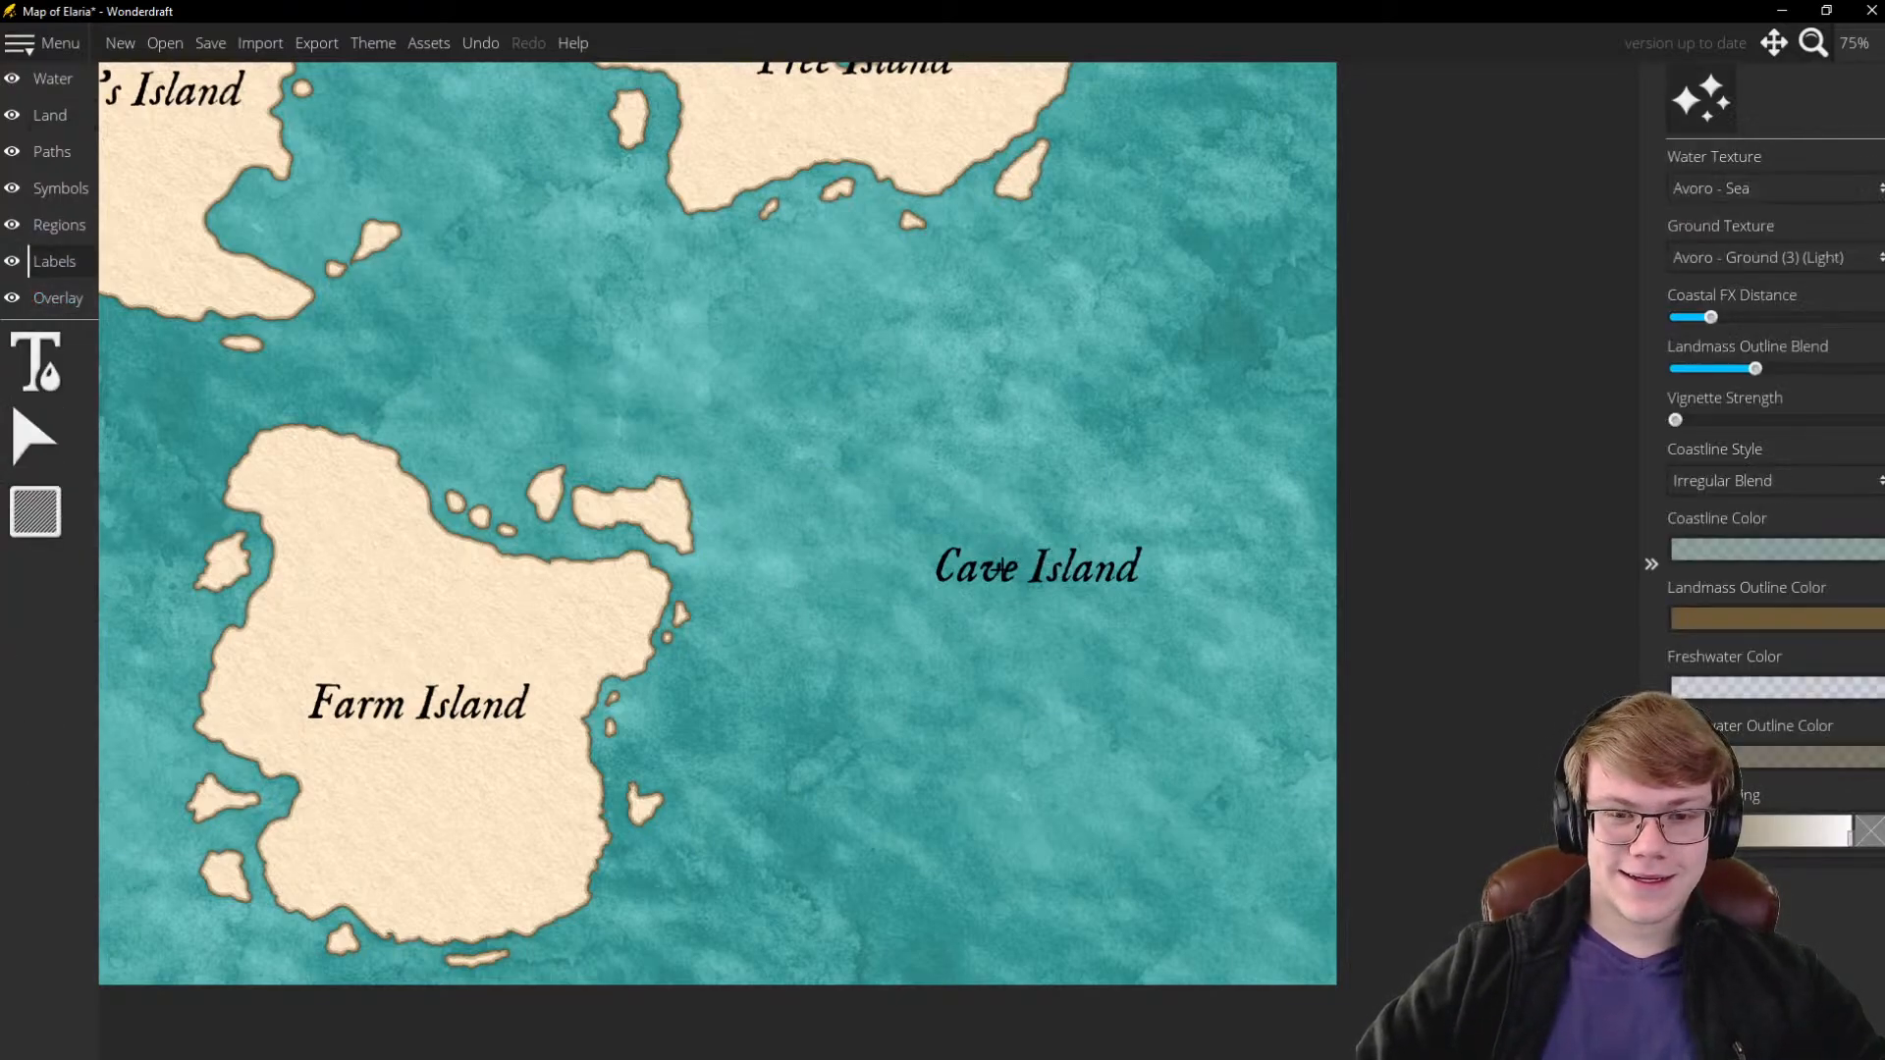
click(37, 363)
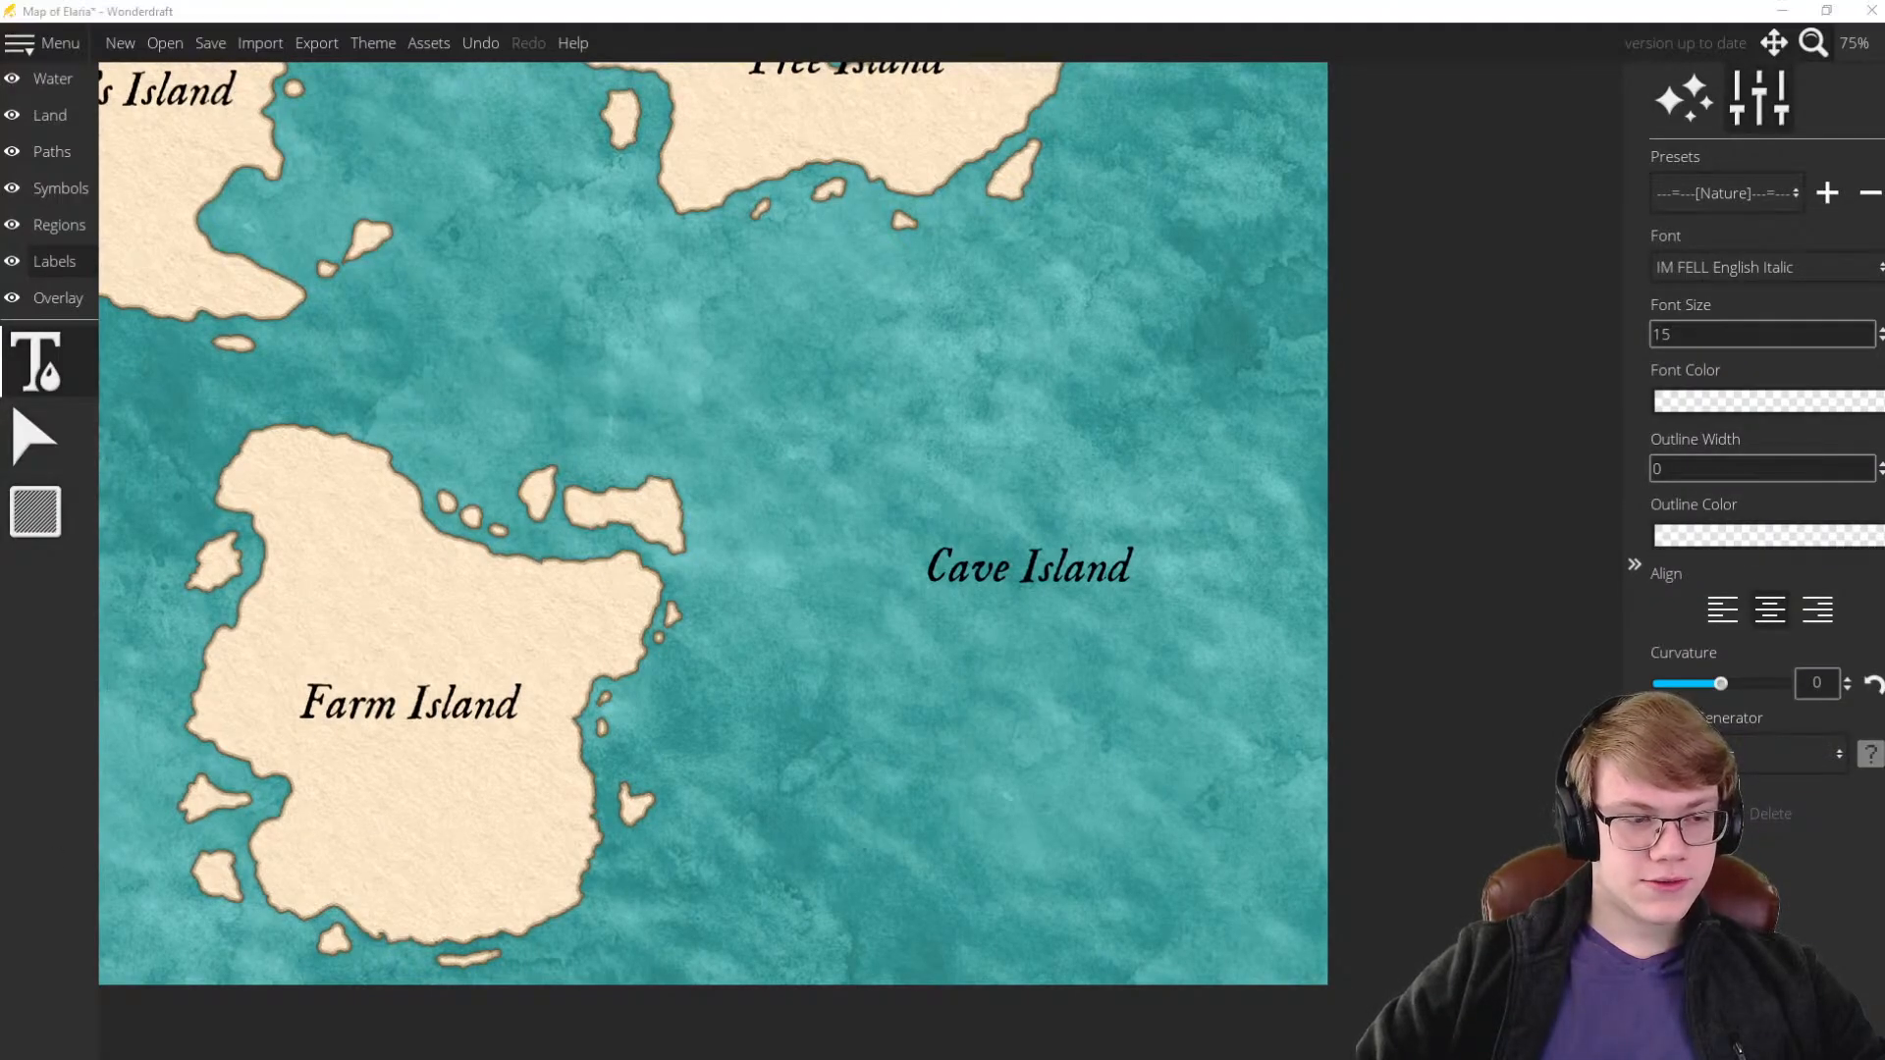
click(962, 575)
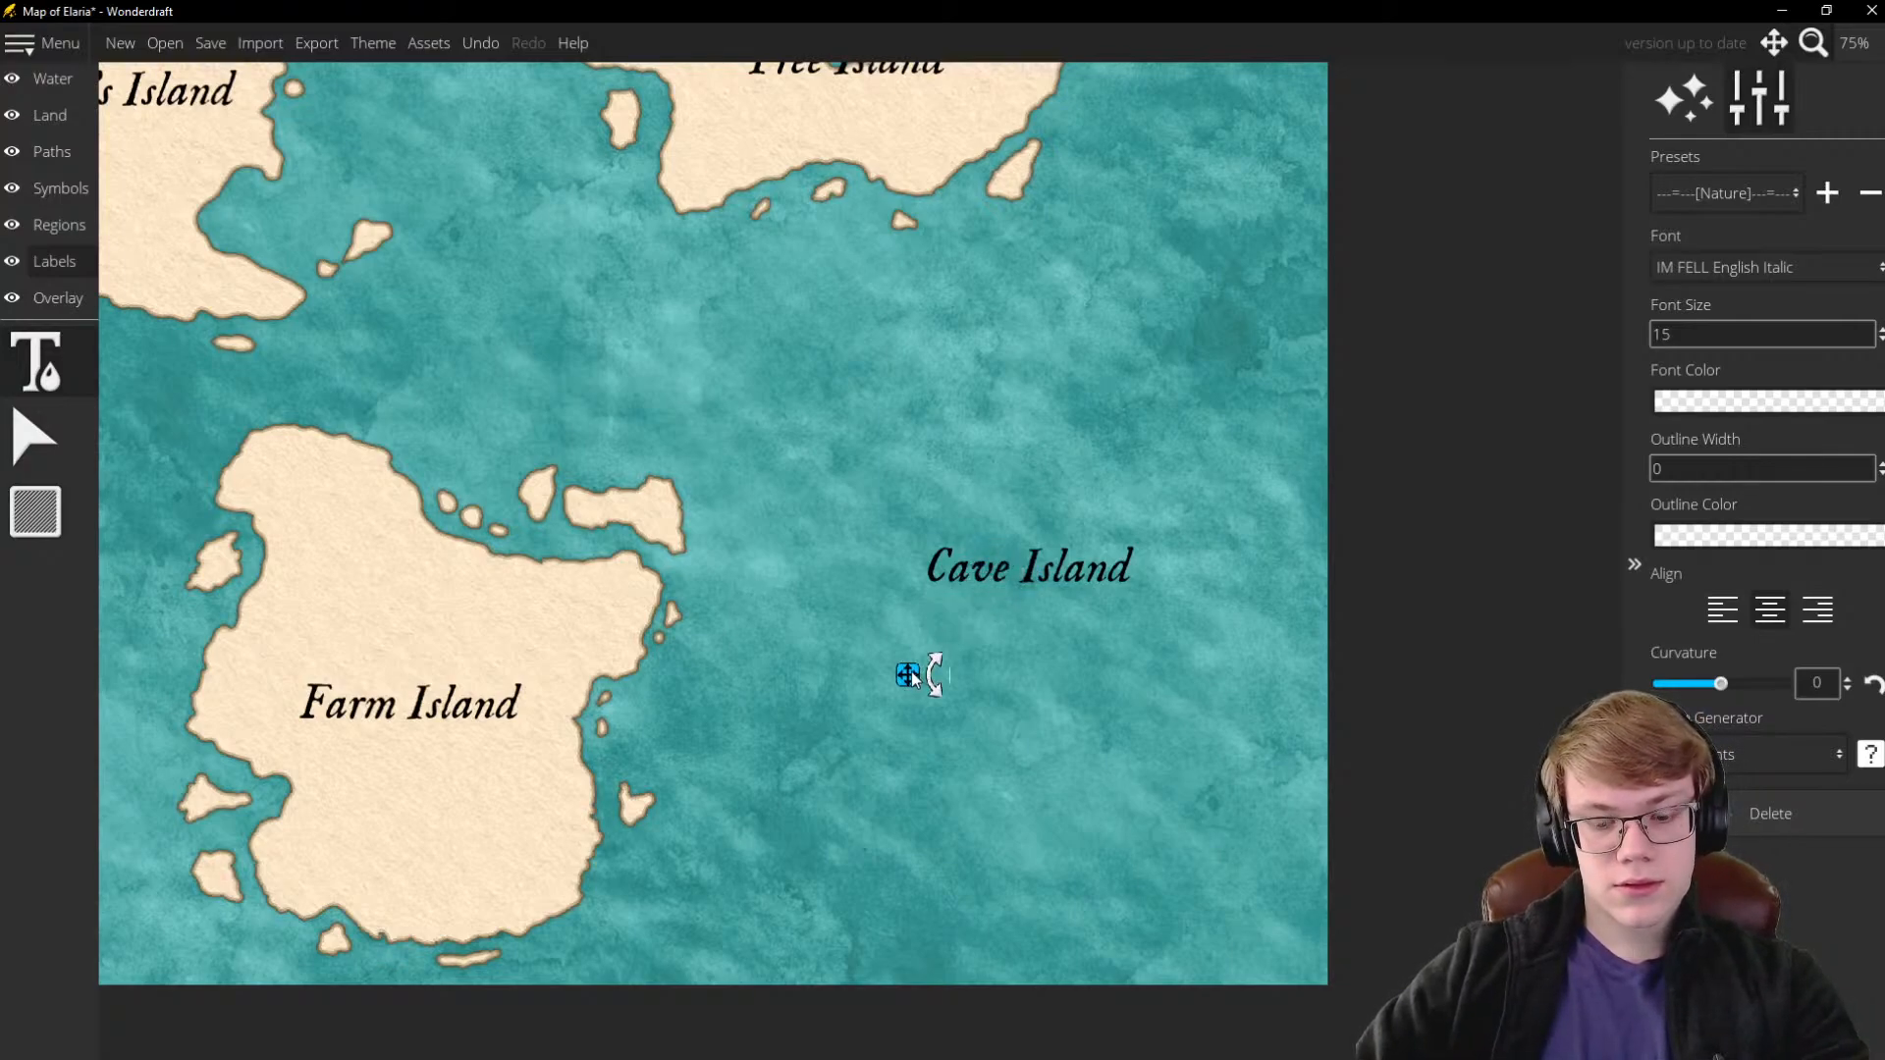
click(37, 434)
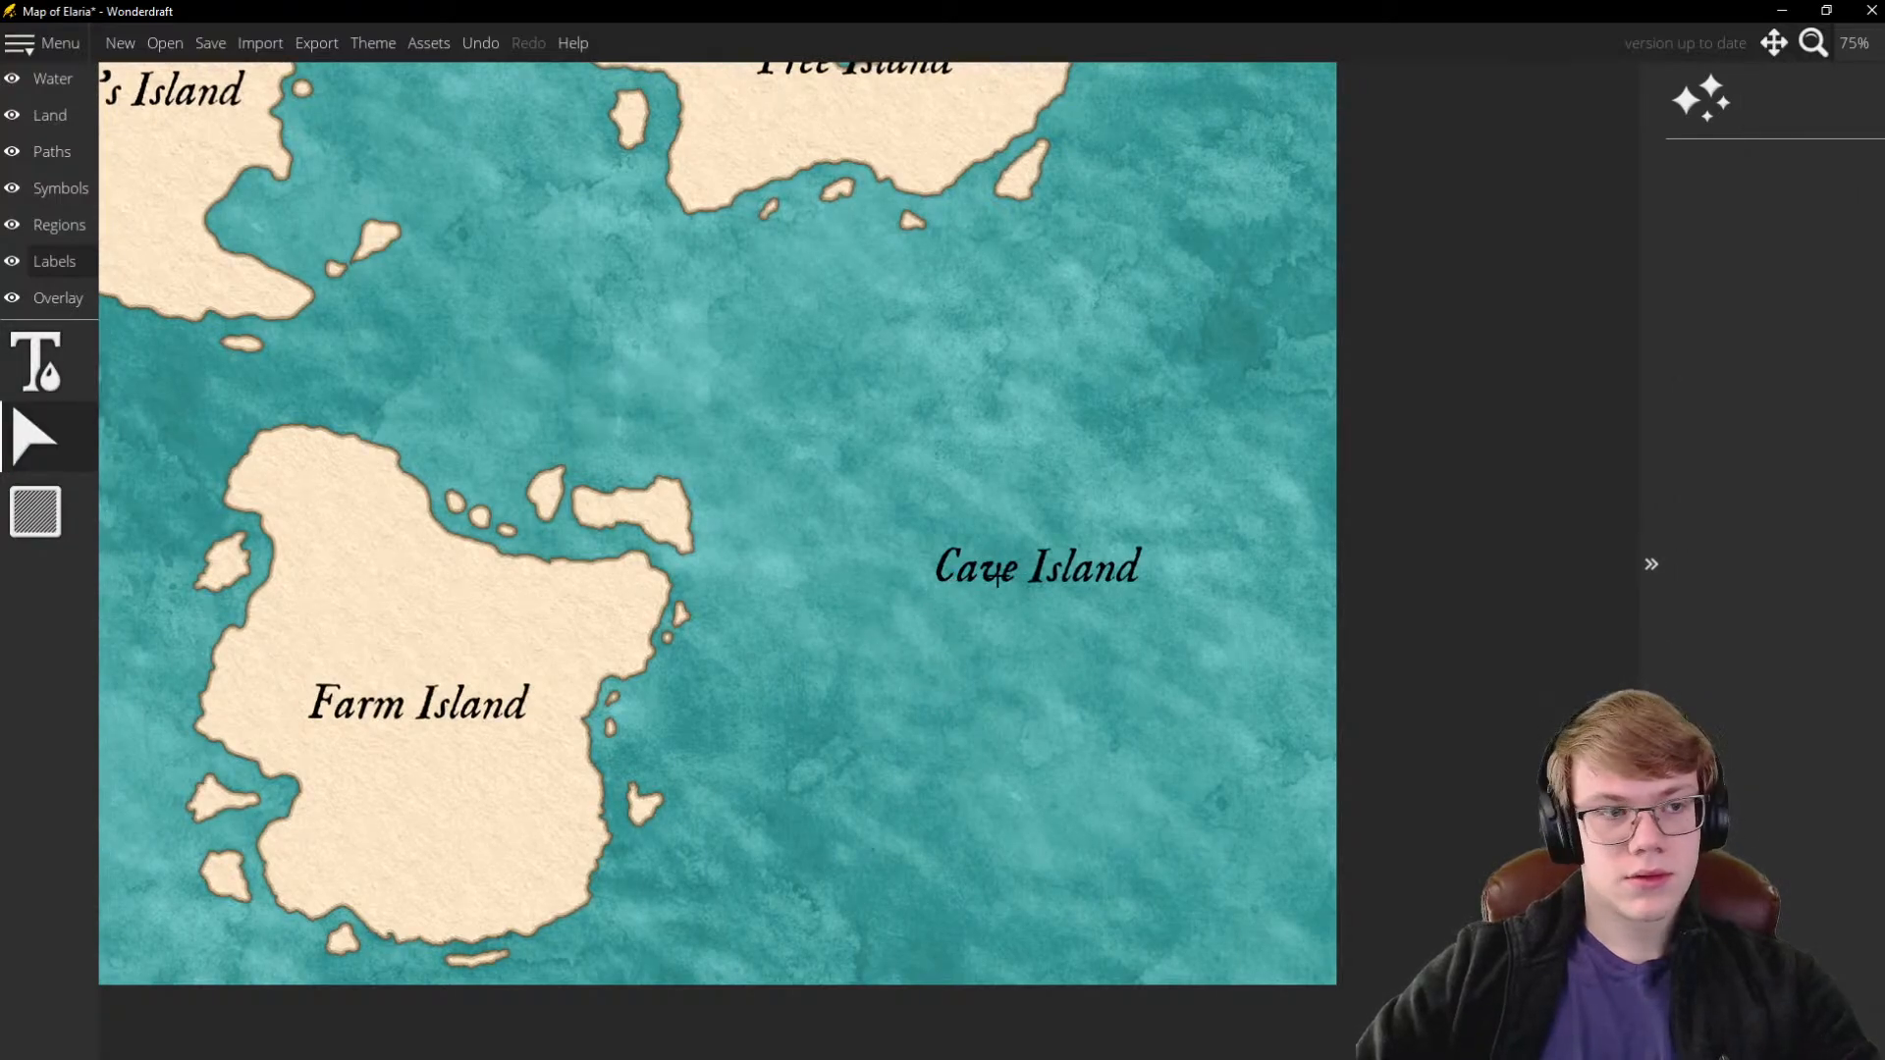
click(37, 363)
click(971, 569)
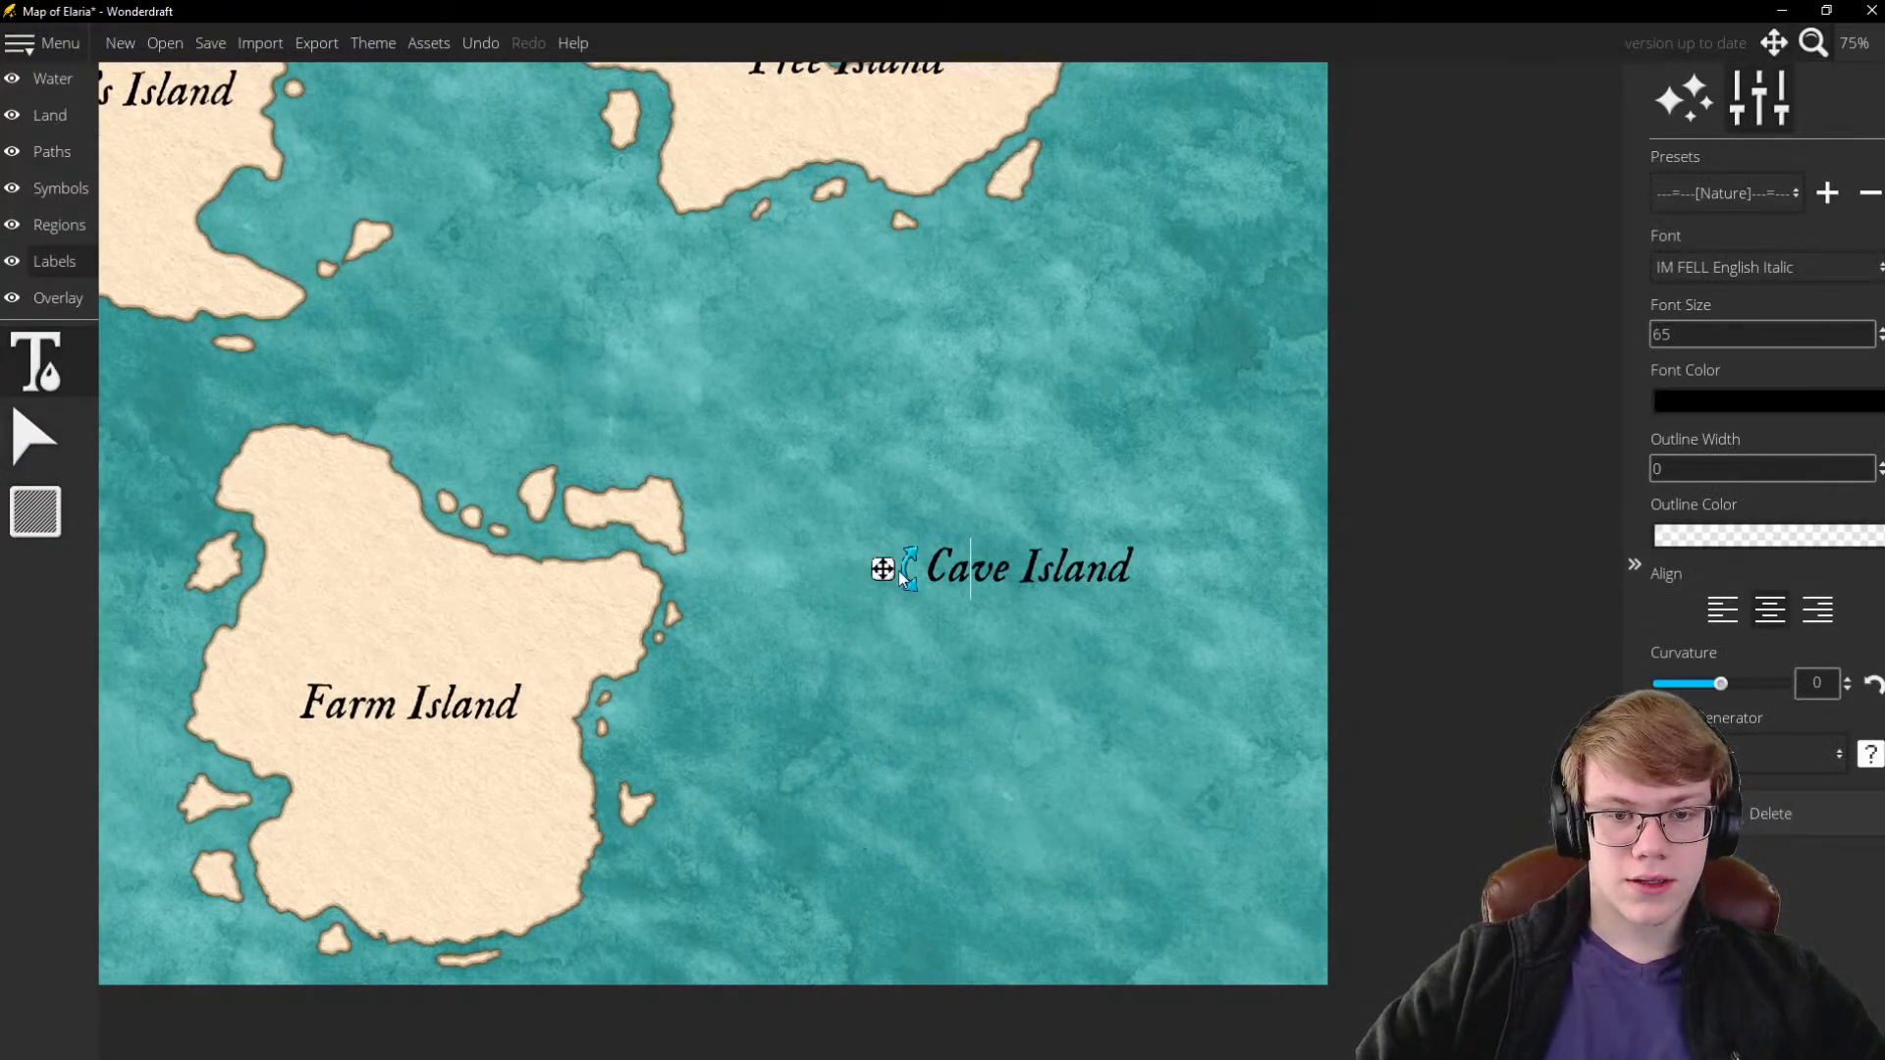
drag(900, 577, 431, 396)
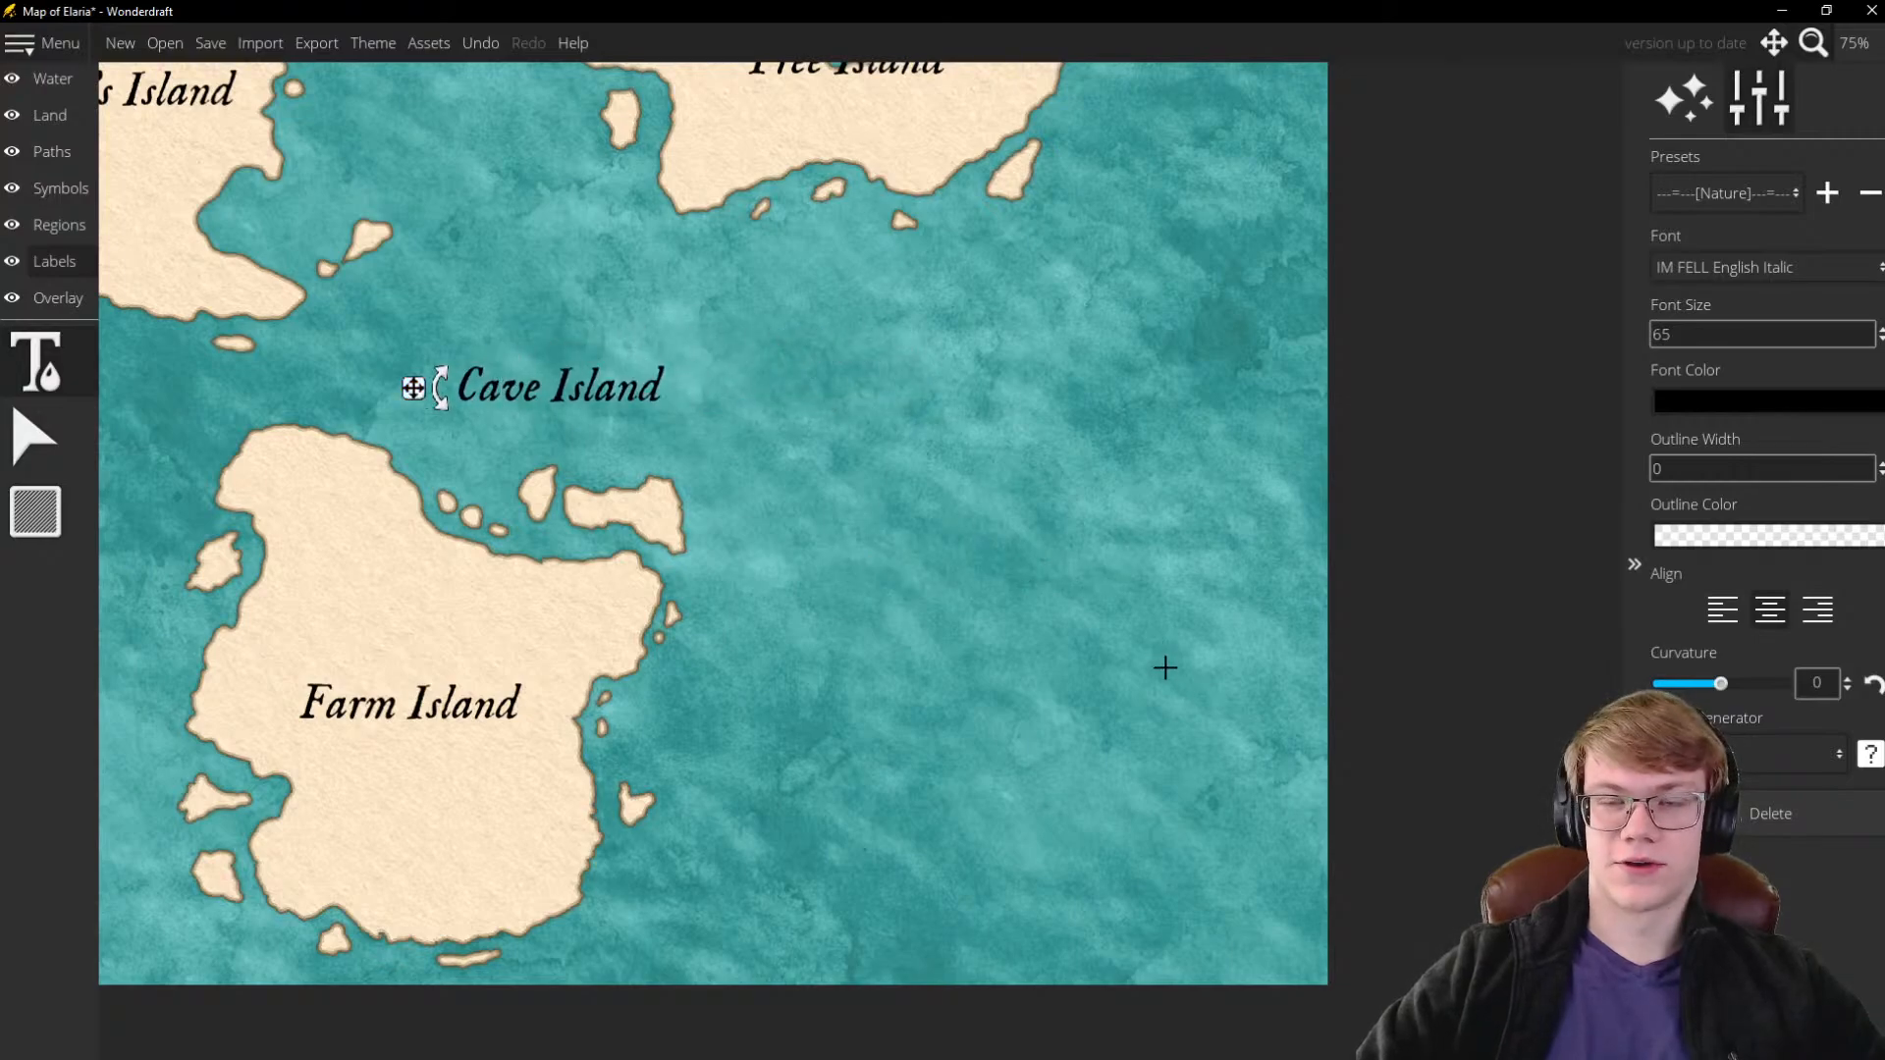
Paint a plus-shaped landmass in the open water east of Farm Island with the land brush at size 64
scroll(1122, 661, up, 1)
drag(933, 432, 877, 339)
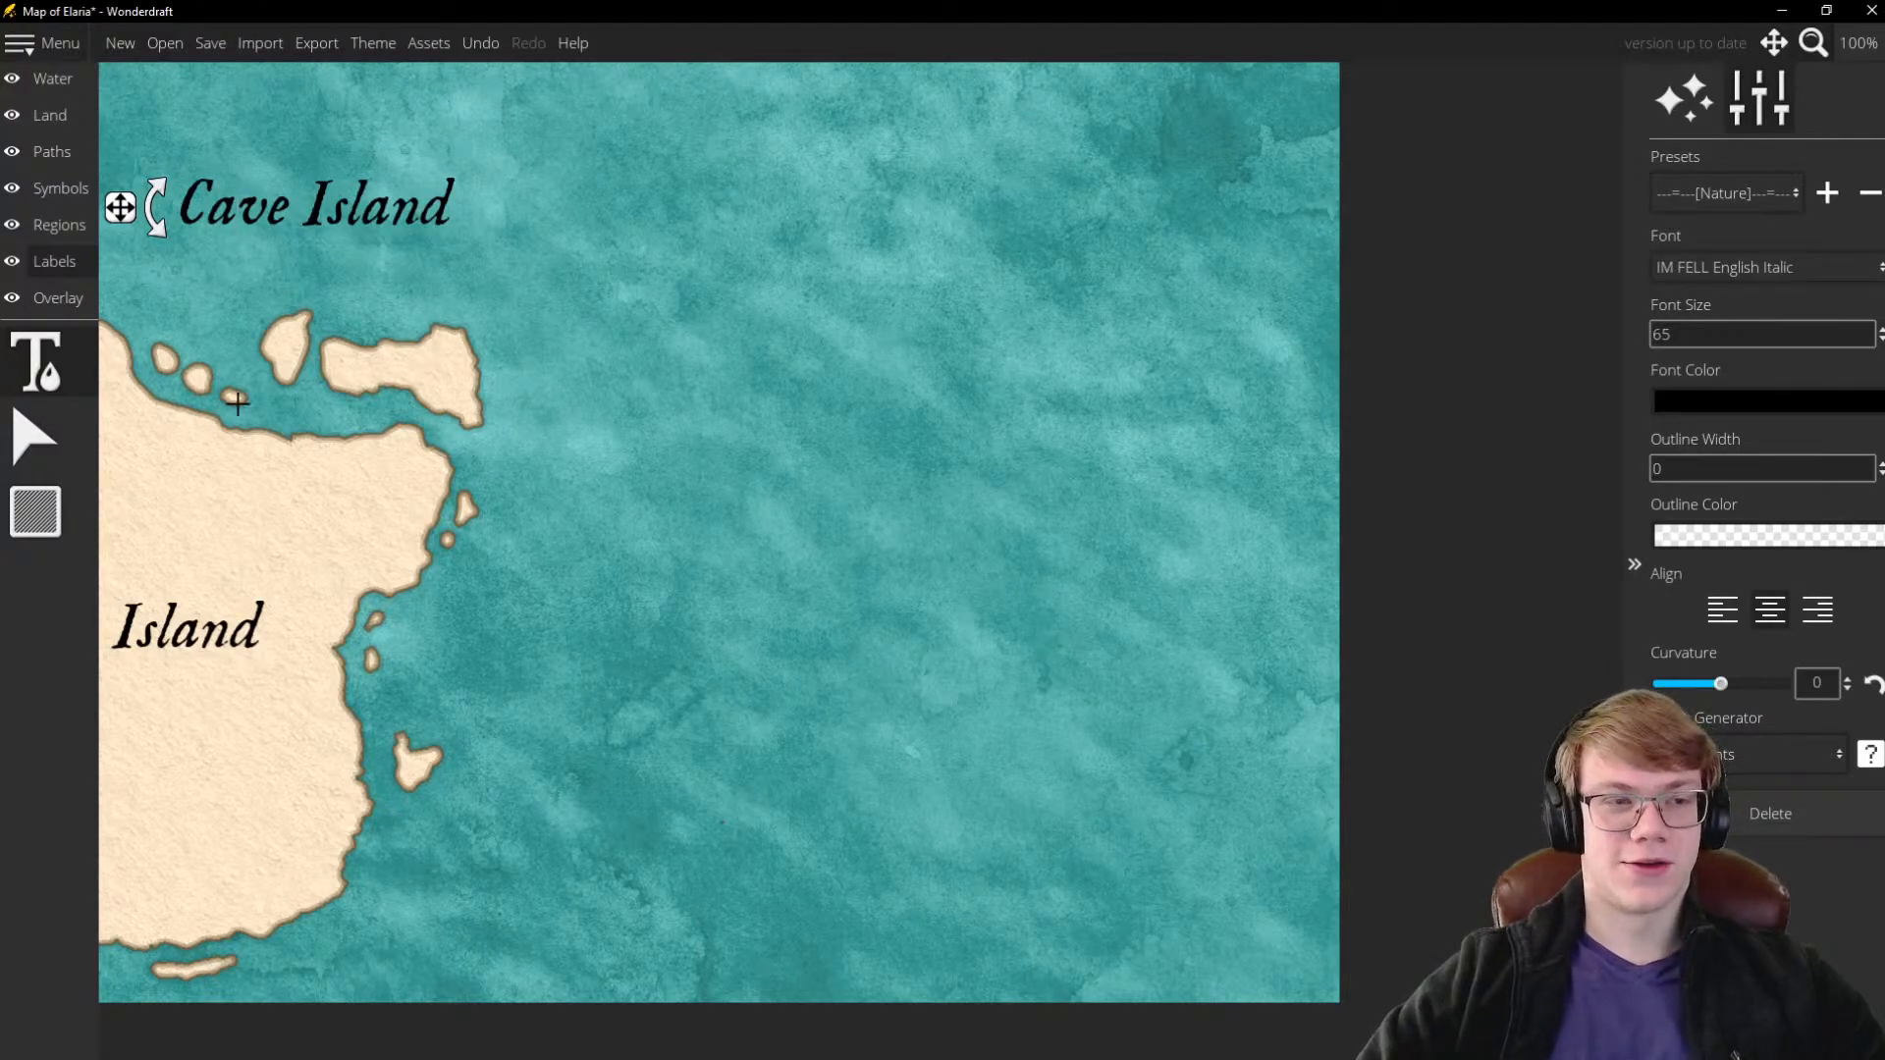
click(45, 115)
click(34, 436)
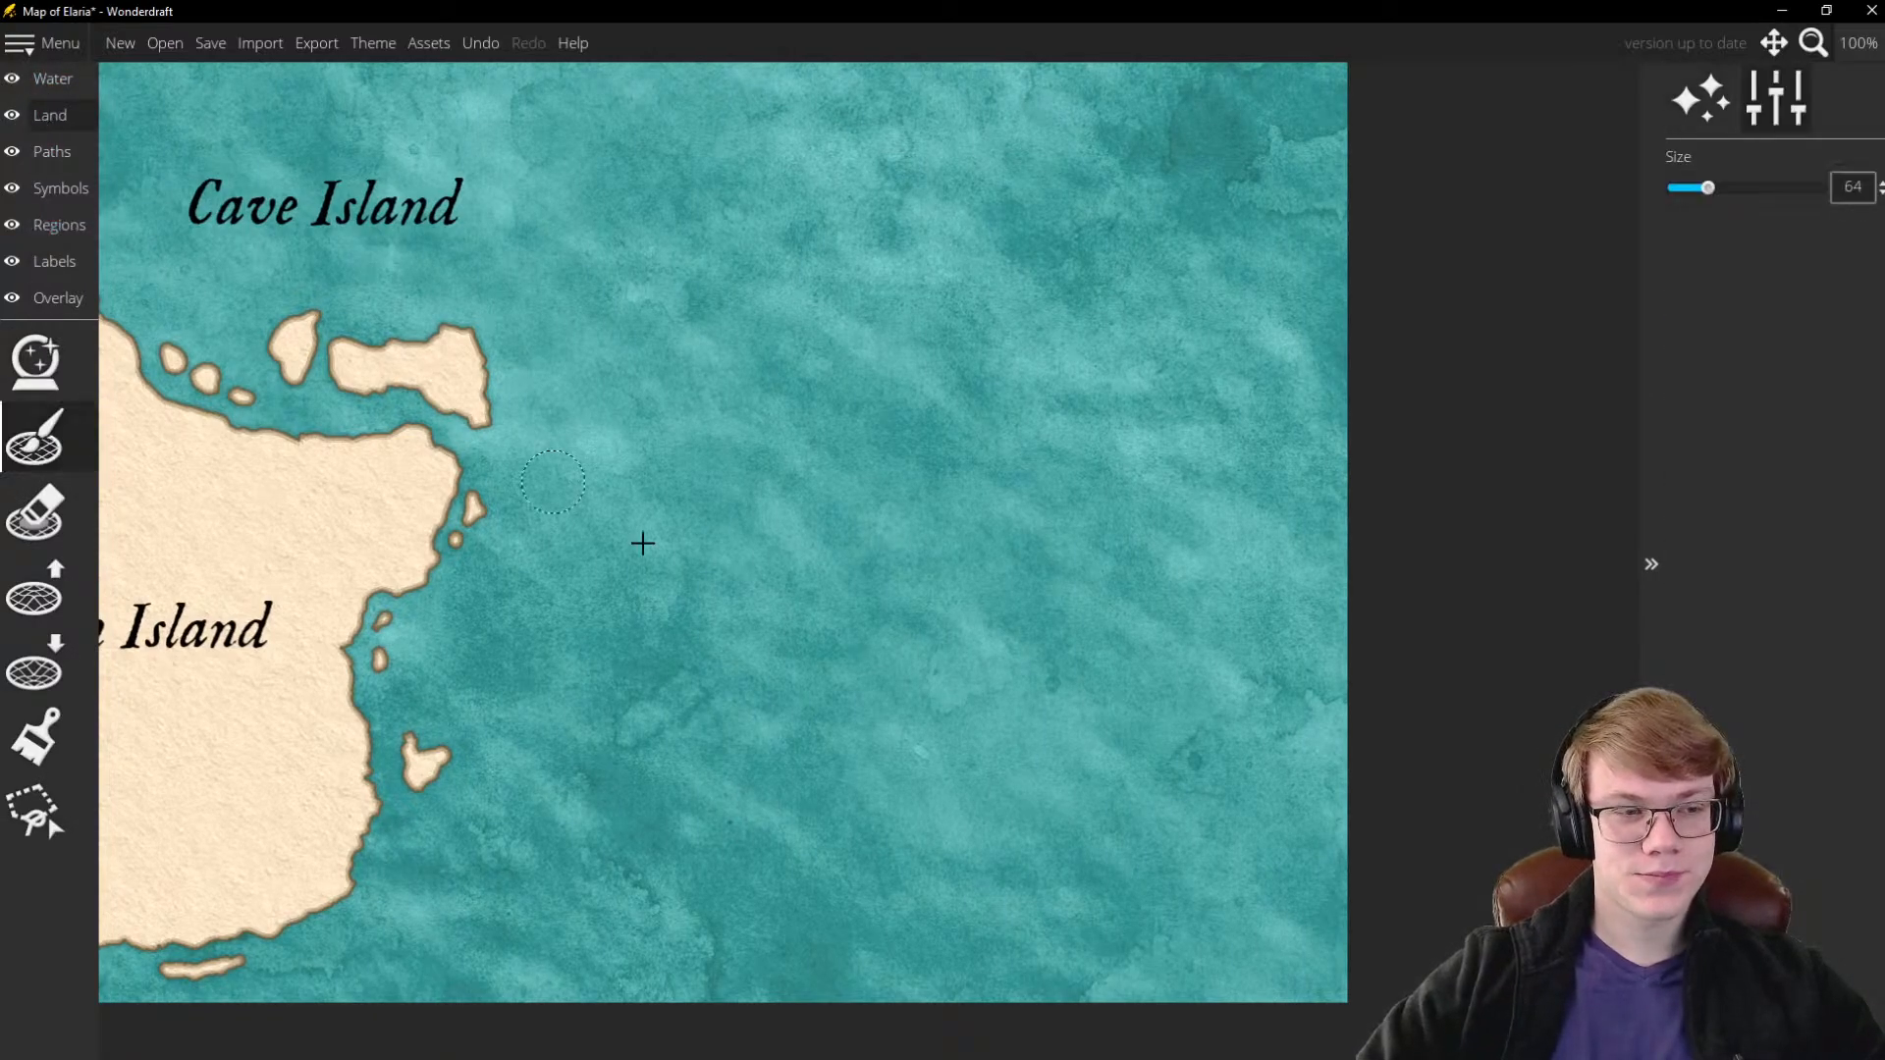
scroll(903, 638, up, 2)
scroll(926, 627, down, 3)
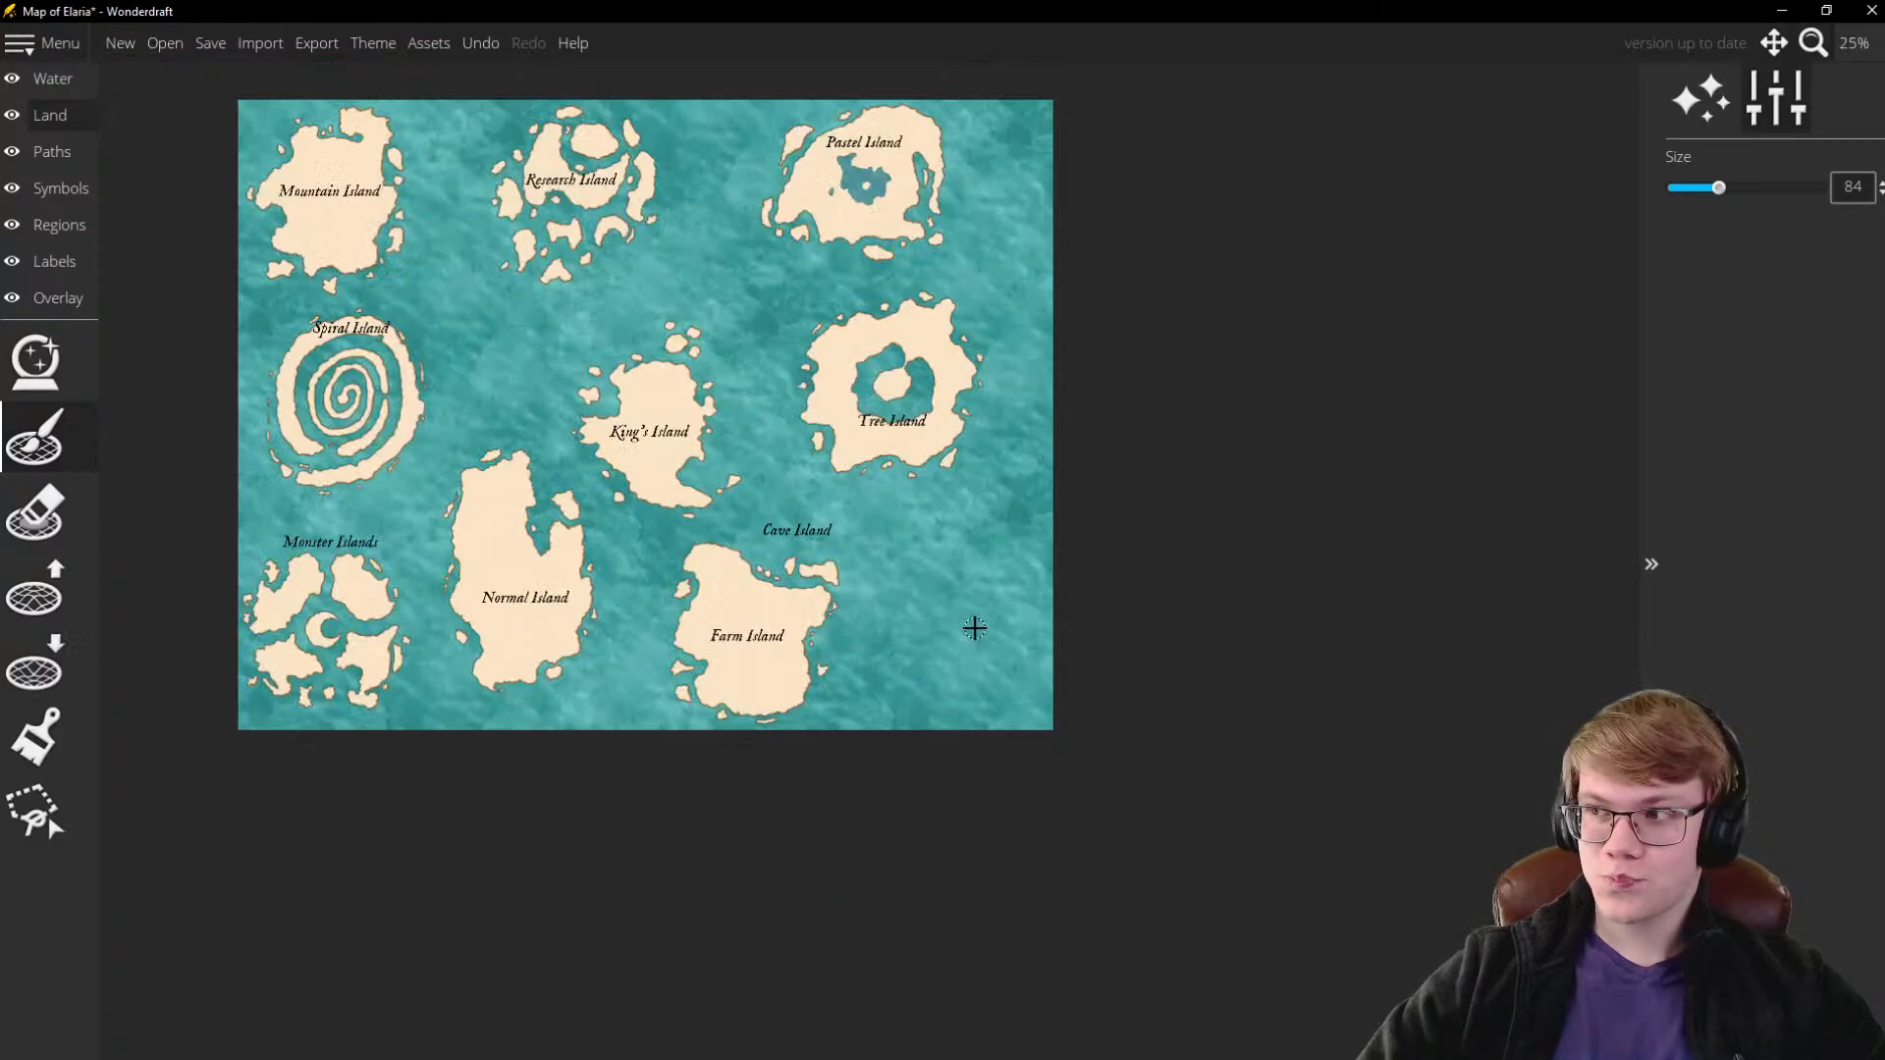
scroll(988, 713, up, 2)
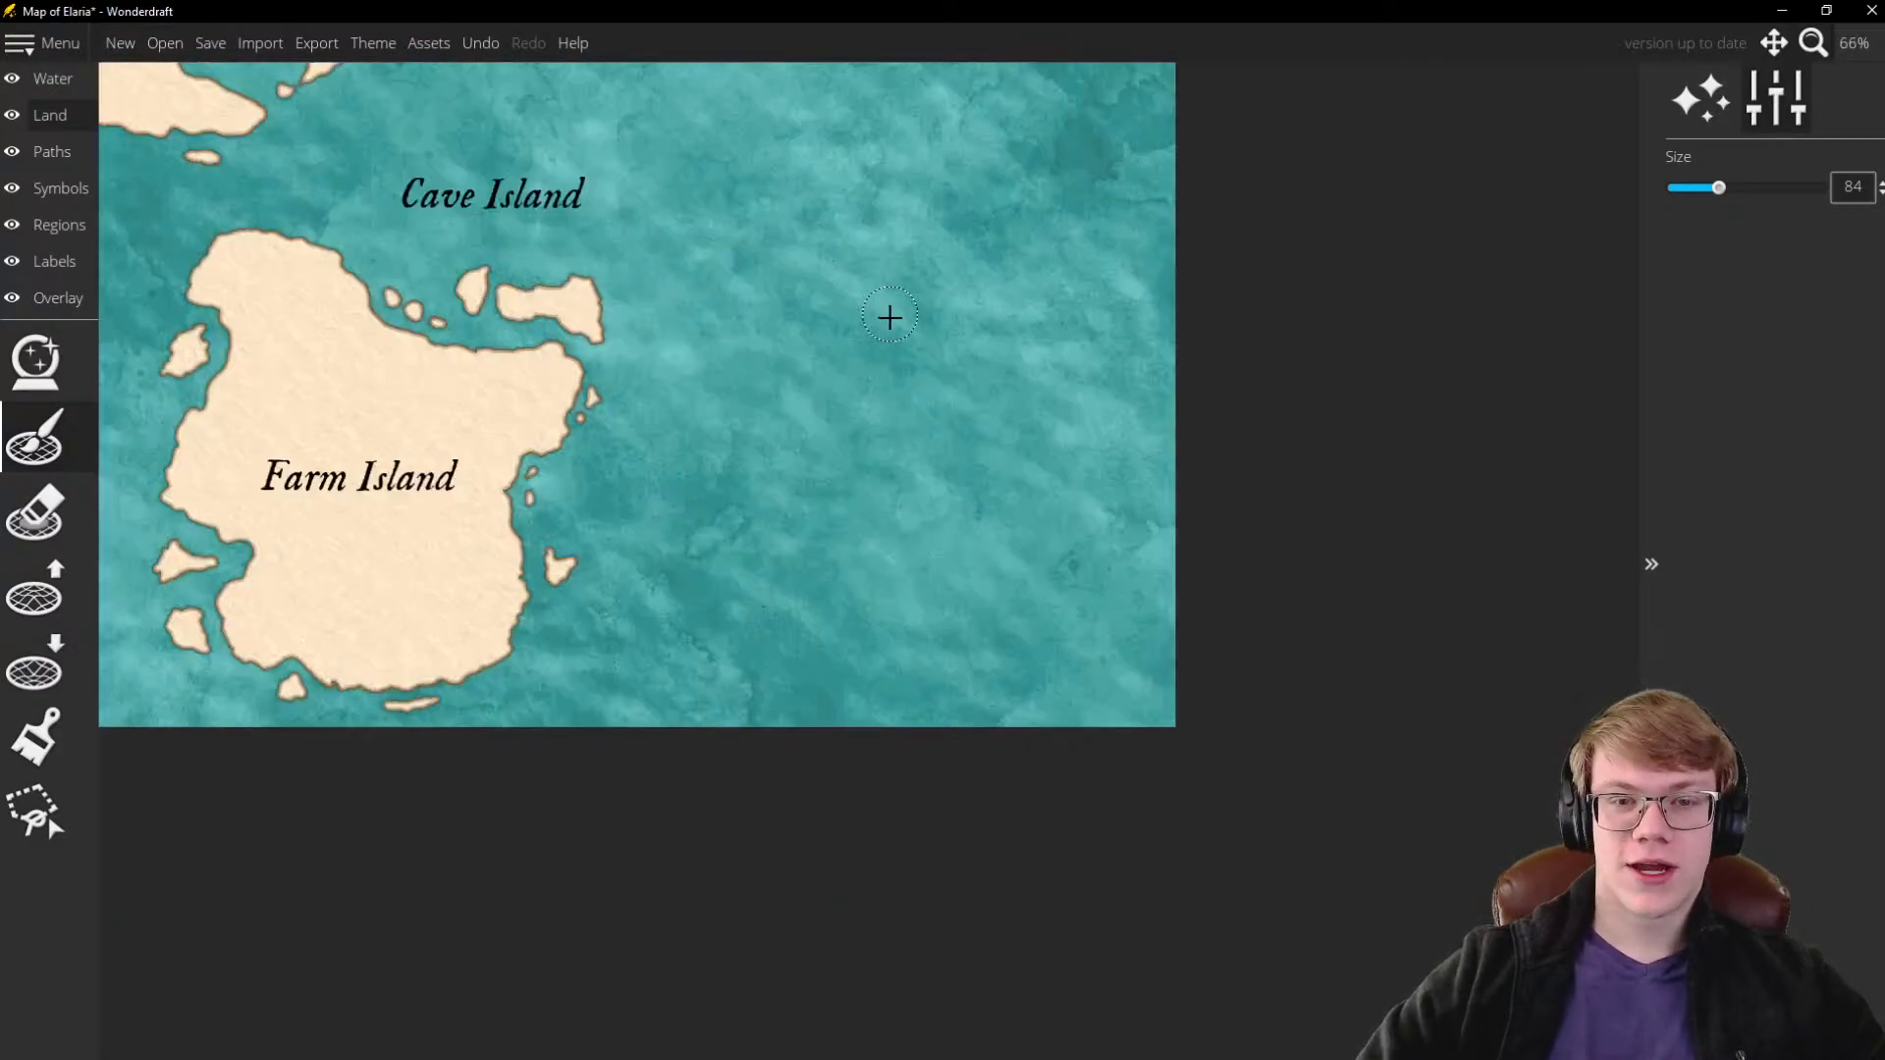
scroll(897, 346, up, 1)
scroll(903, 362, down, 2)
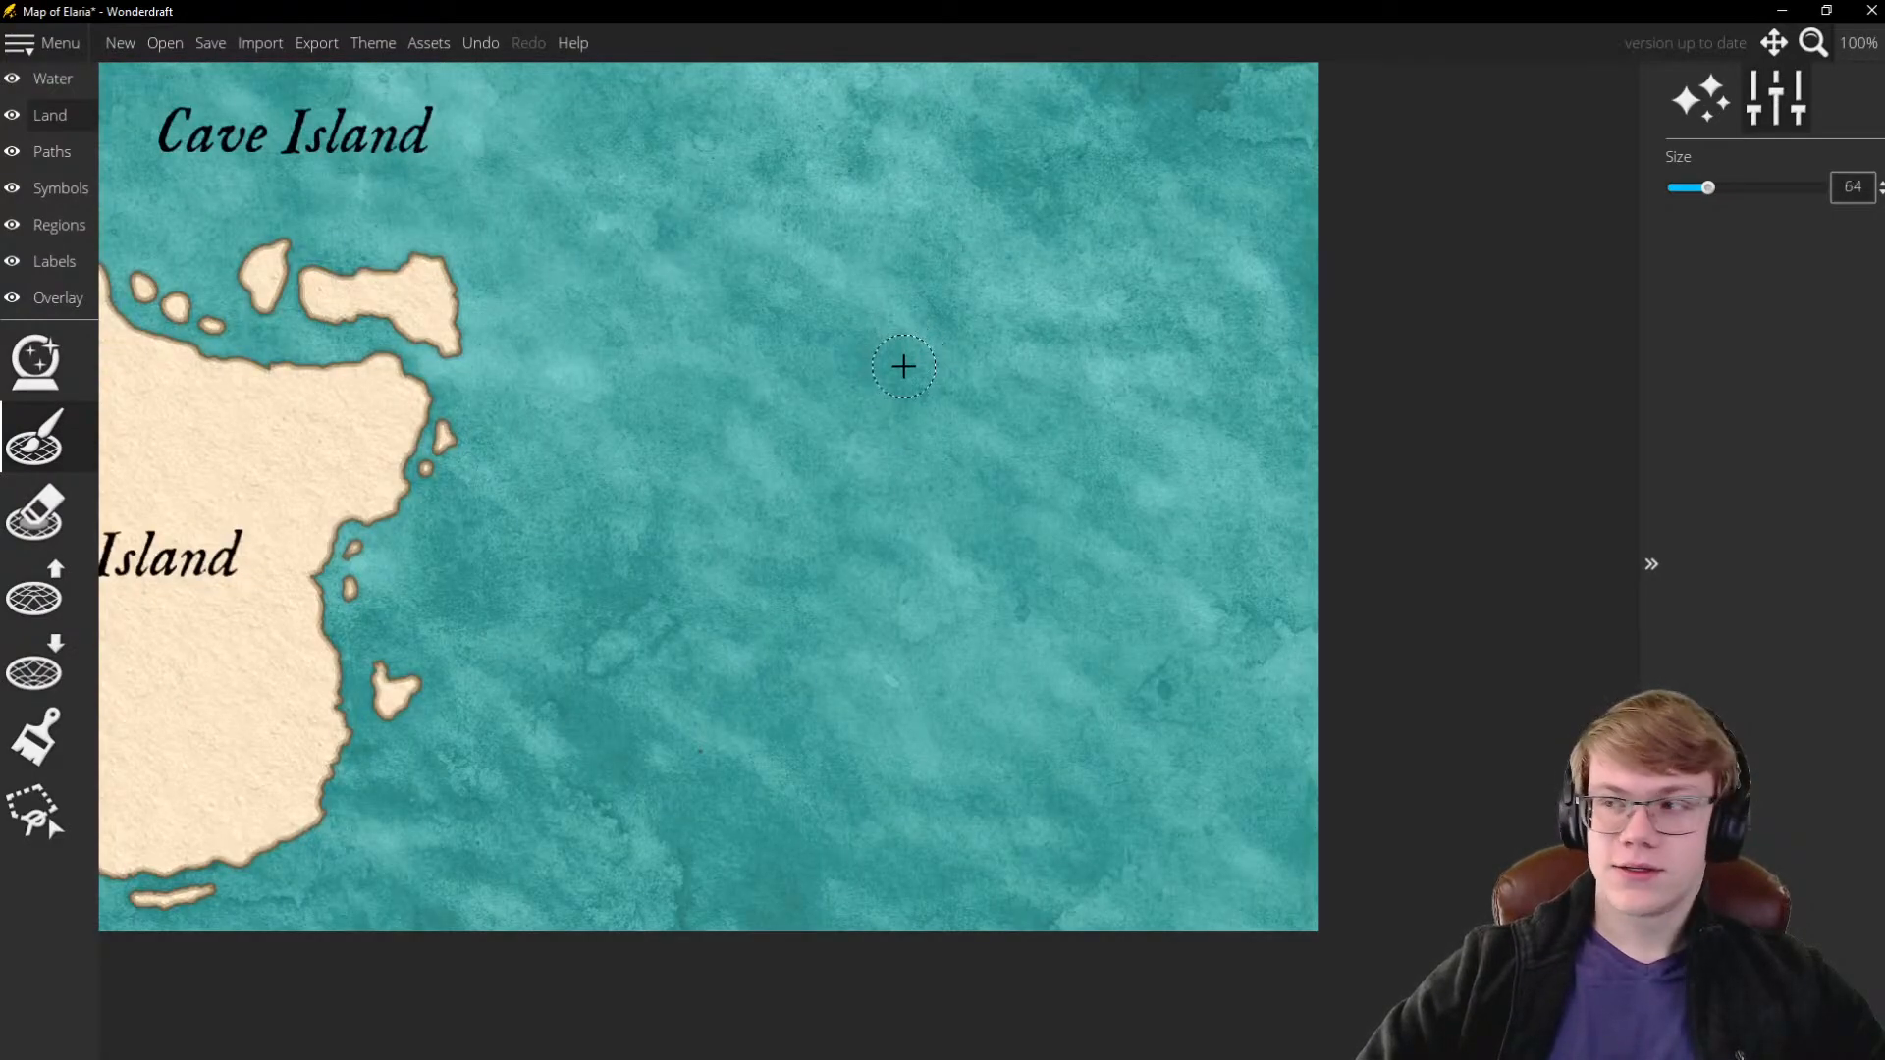
drag(904, 290, 895, 815)
drag(687, 531, 1137, 530)
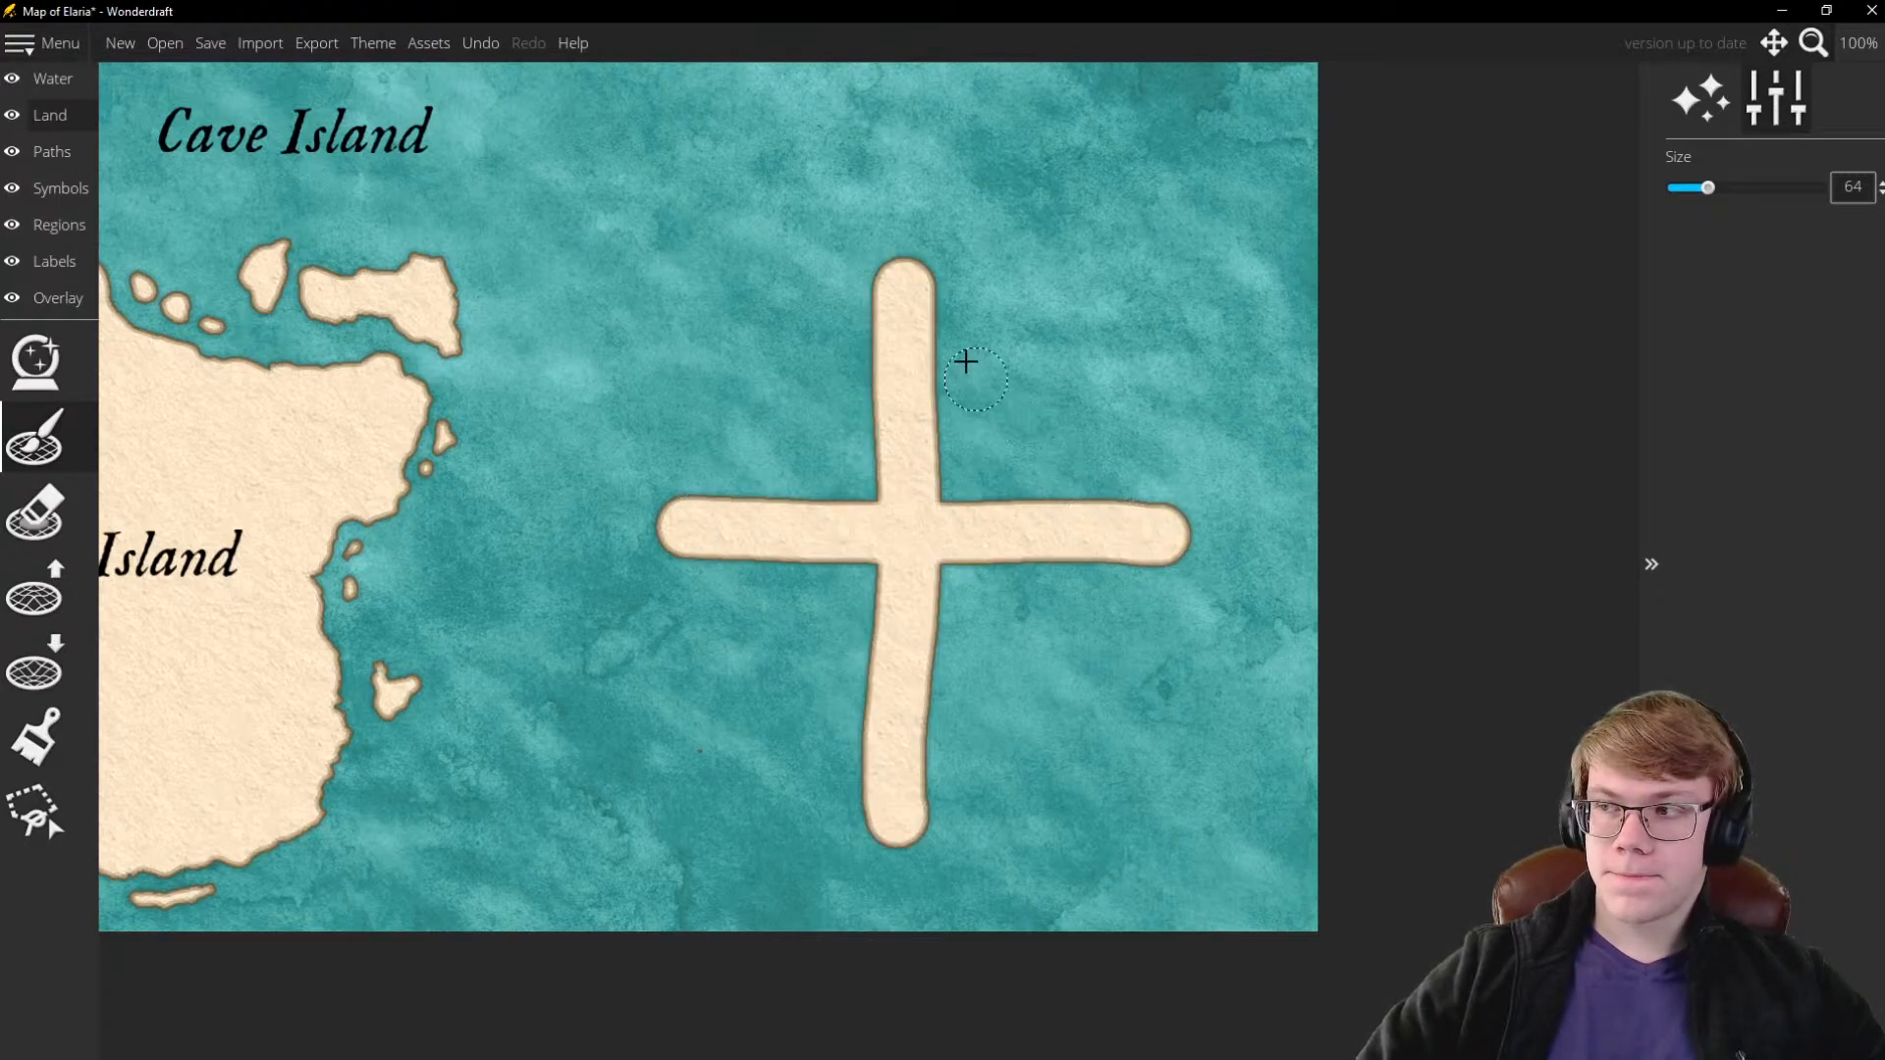
Raise land in the cross's two northern inner corners and the southeastern one at brush size 68 and roughness 1, forming flared arms
scroll(905, 297, up, 1)
scroll(905, 297, down, 1)
drag(797, 271, 875, 298)
scroll(877, 297, up, 1)
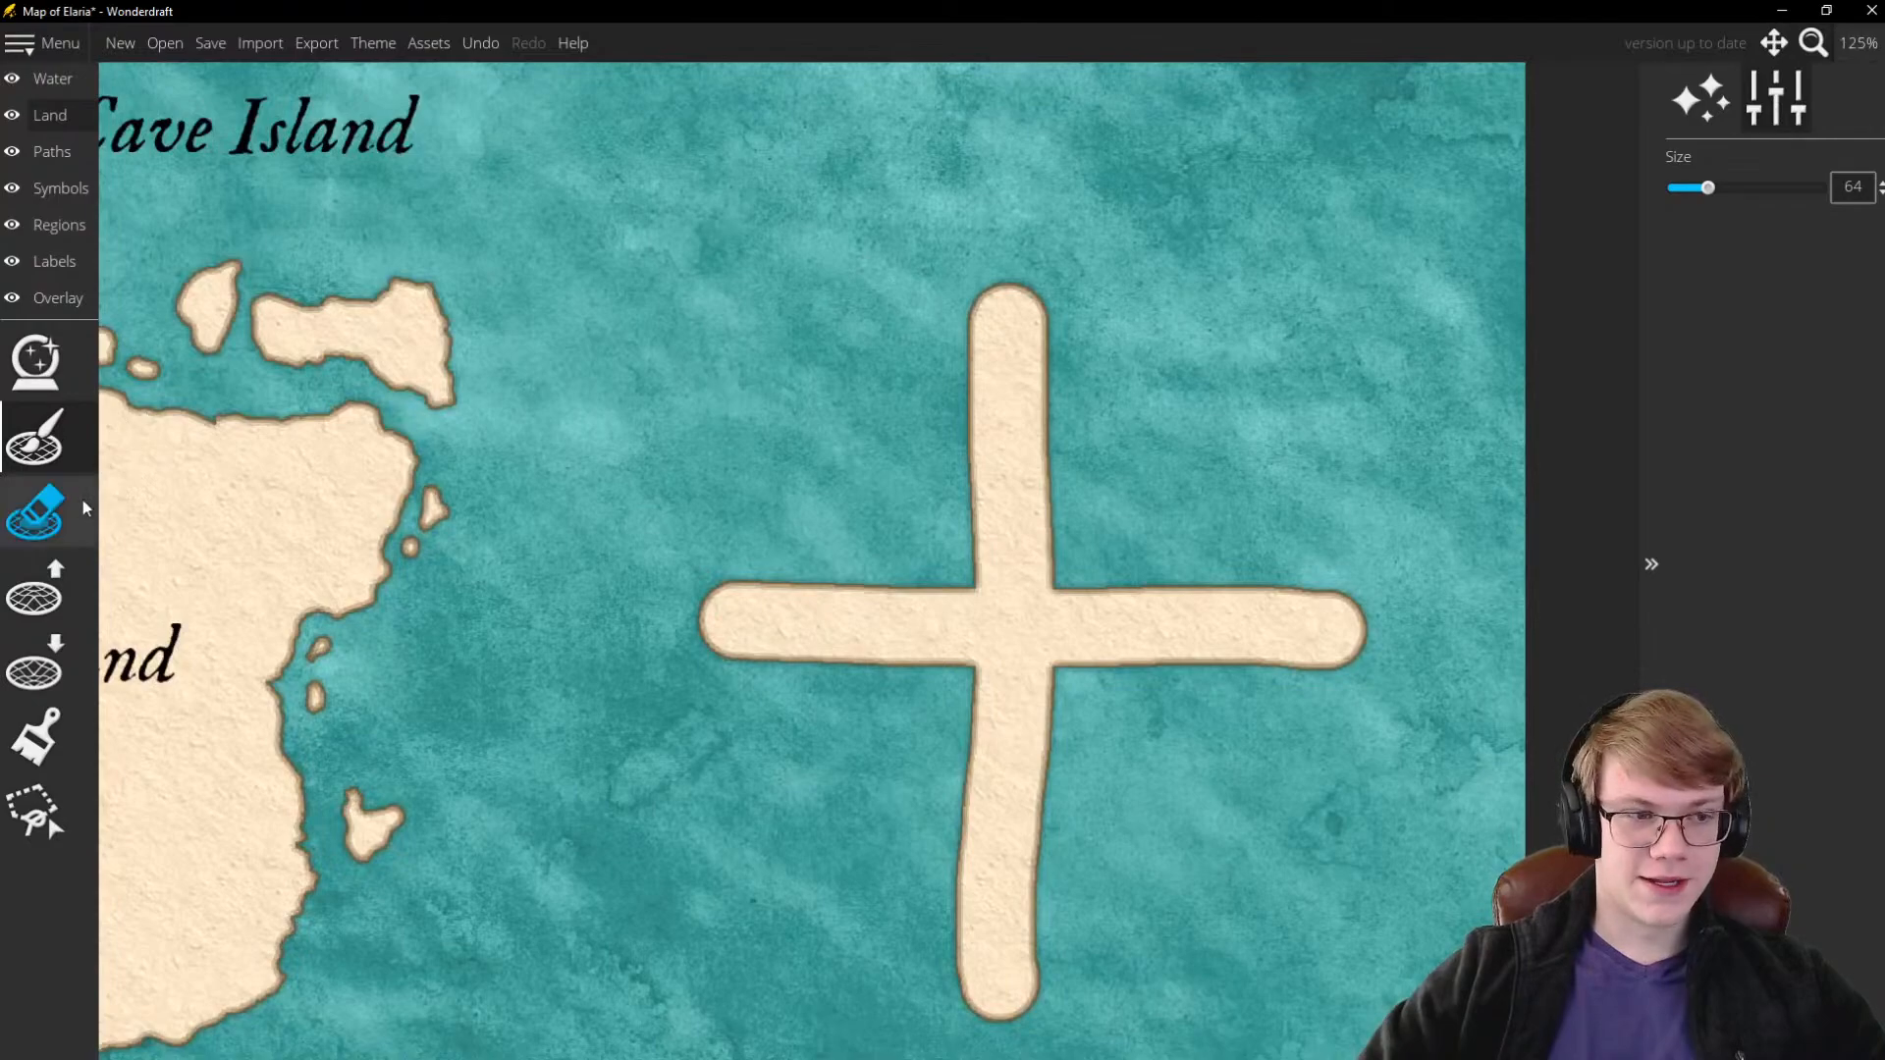
click(34, 590)
scroll(771, 429, up, 3)
mouse_move(1080, 334)
mouse_down()
mouse_move(1048, 539)
mouse_move(1012, 616)
mouse_move(971, 665)
mouse_move(873, 699)
mouse_move(1060, 661)
mouse_move(1135, 514)
mouse_move(1089, 597)
mouse_move(1002, 670)
mouse_move(741, 711)
mouse_move(1061, 654)
mouse_move(1122, 562)
mouse_move(1029, 662)
mouse_move(1076, 566)
mouse_move(1071, 653)
mouse_up()
key(bracketright)
key(bracketright)
key(bracketright)
key(bracketright)
key(bracketright)
key(bracketright)
key(bracketright)
mouse_move(1146, 337)
mouse_down()
mouse_move(1186, 599)
mouse_move(1269, 681)
mouse_move(1429, 697)
mouse_move(1322, 654)
mouse_move(1255, 589)
mouse_move(1205, 480)
mouse_move(1217, 549)
mouse_move(1195, 589)
mouse_up()
scroll(1195, 589, down, 2)
scroll(1047, 694, up, 2)
mouse_move(1238, 492)
mouse_down()
mouse_move(1236, 593)
mouse_move(1393, 551)
mouse_move(1234, 560)
mouse_move(1166, 598)
mouse_move(1061, 741)
mouse_move(1041, 813)
mouse_move(1078, 622)
mouse_move(1160, 542)
mouse_move(1059, 714)
mouse_move(1079, 507)
mouse_move(1054, 706)
mouse_move(1136, 481)
mouse_move(1080, 556)
mouse_up()
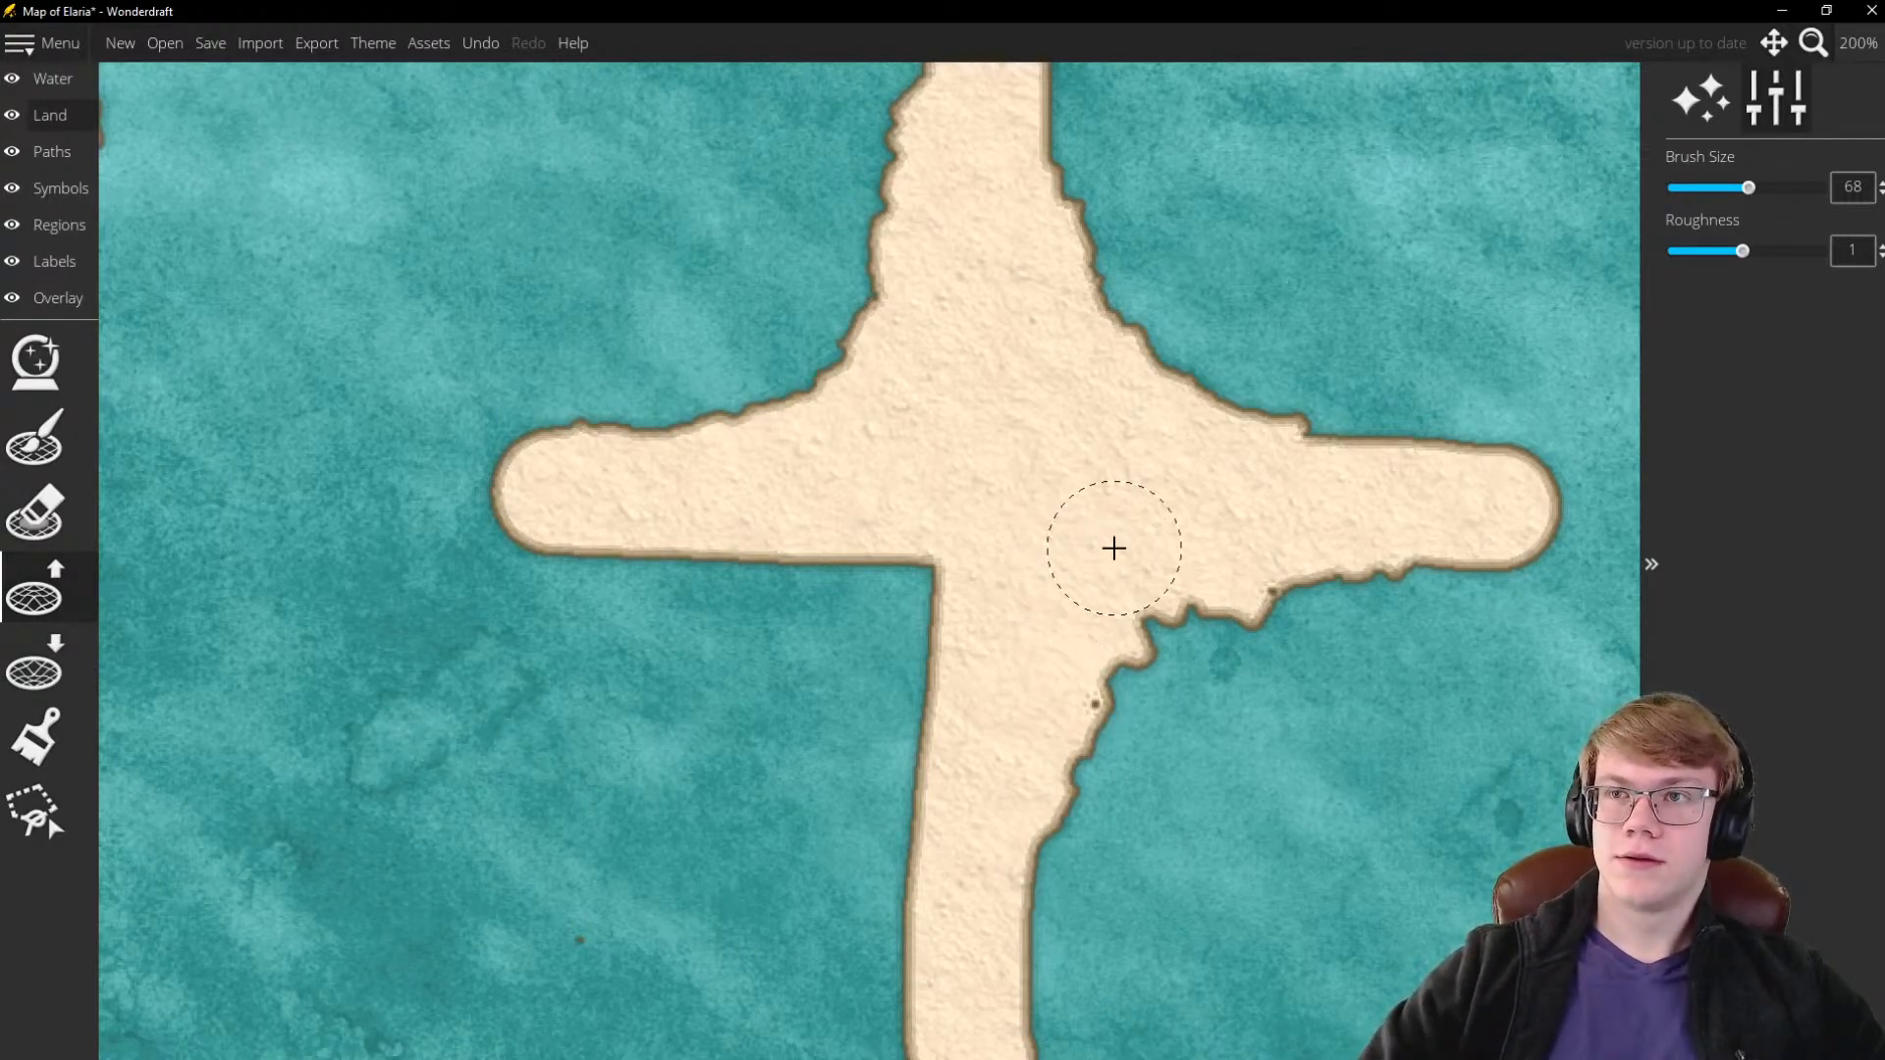
Raise land in the cross's southwestern inner corner and widen the upper part of its southern arm, filling the small gaps
scroll(985, 458, down, 1)
scroll(1027, 716, up, 1)
scroll(1043, 667, down, 3)
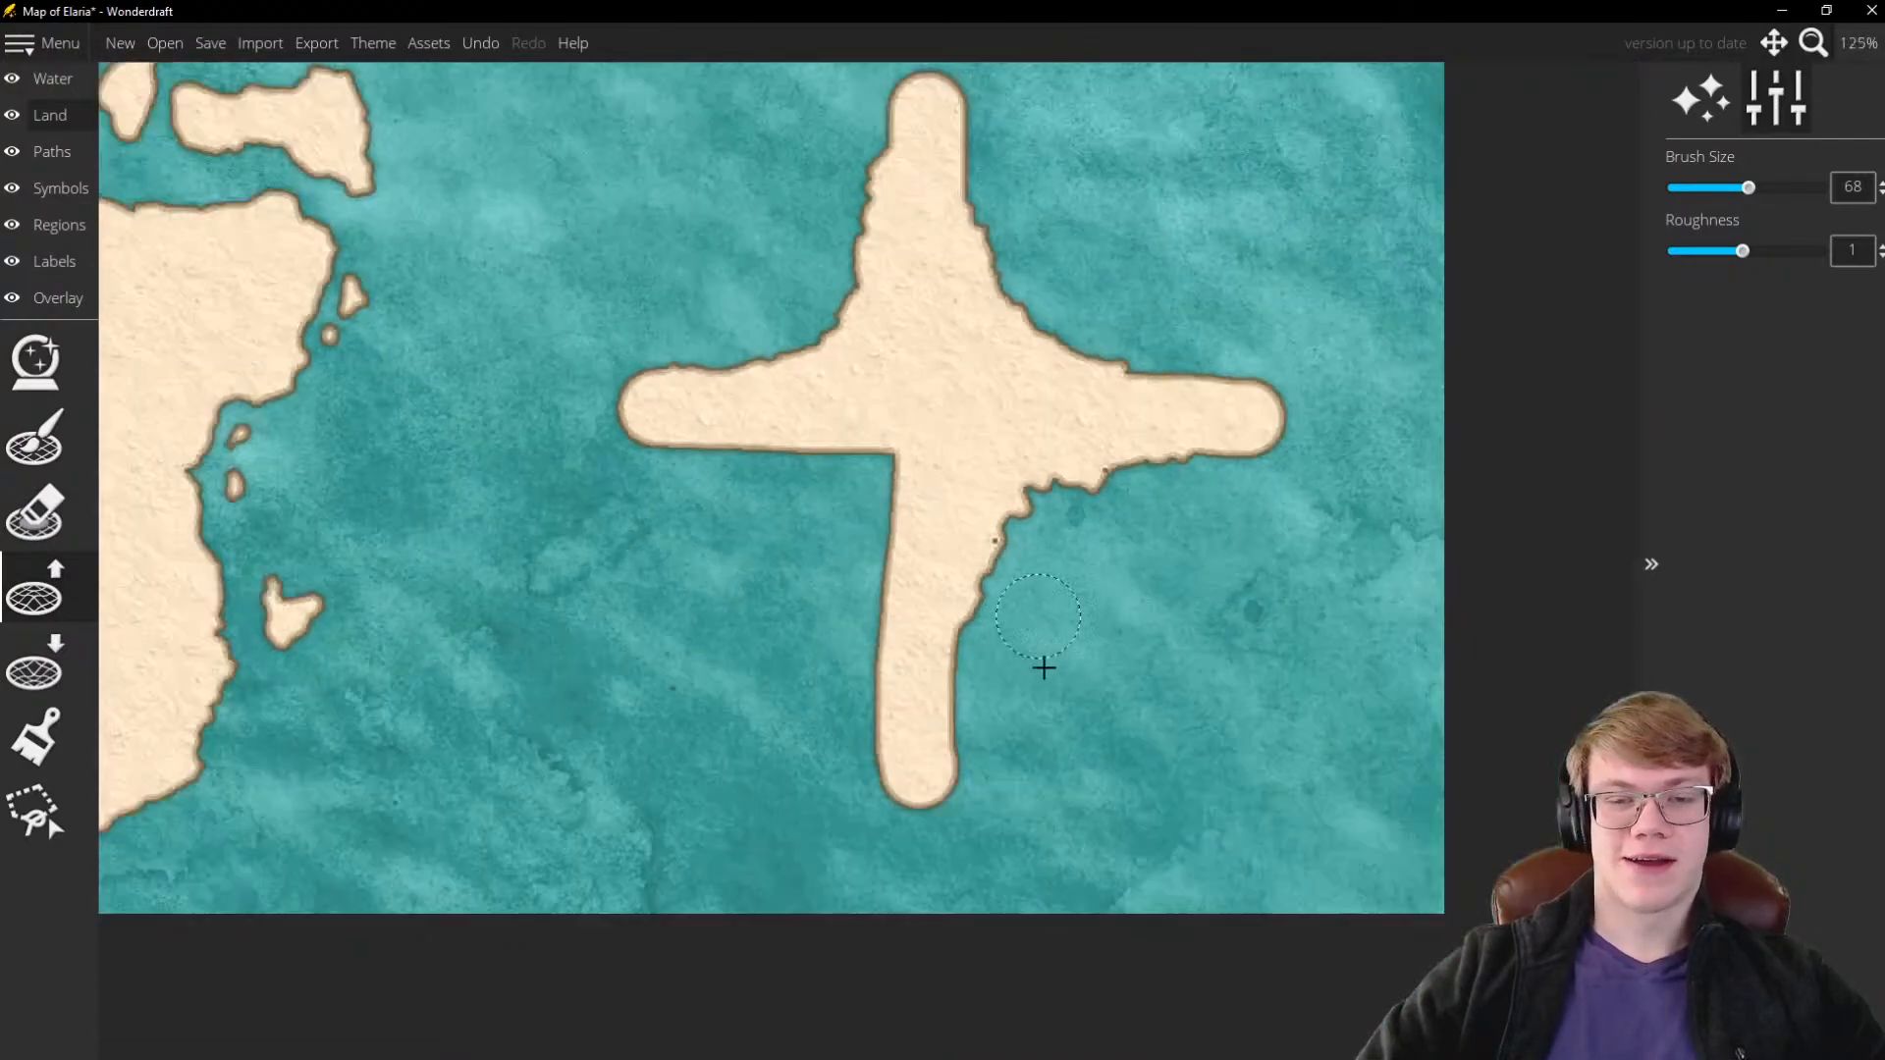
scroll(1044, 667, up, 2)
mouse_move(900, 631)
mouse_down()
mouse_move(928, 512)
mouse_move(1002, 413)
mouse_move(914, 529)
mouse_move(1107, 350)
mouse_move(1049, 390)
mouse_move(814, 362)
mouse_move(836, 625)
mouse_move(811, 453)
mouse_move(751, 374)
mouse_move(676, 350)
mouse_move(819, 450)
mouse_move(831, 555)
mouse_move(759, 334)
mouse_move(830, 385)
mouse_up()
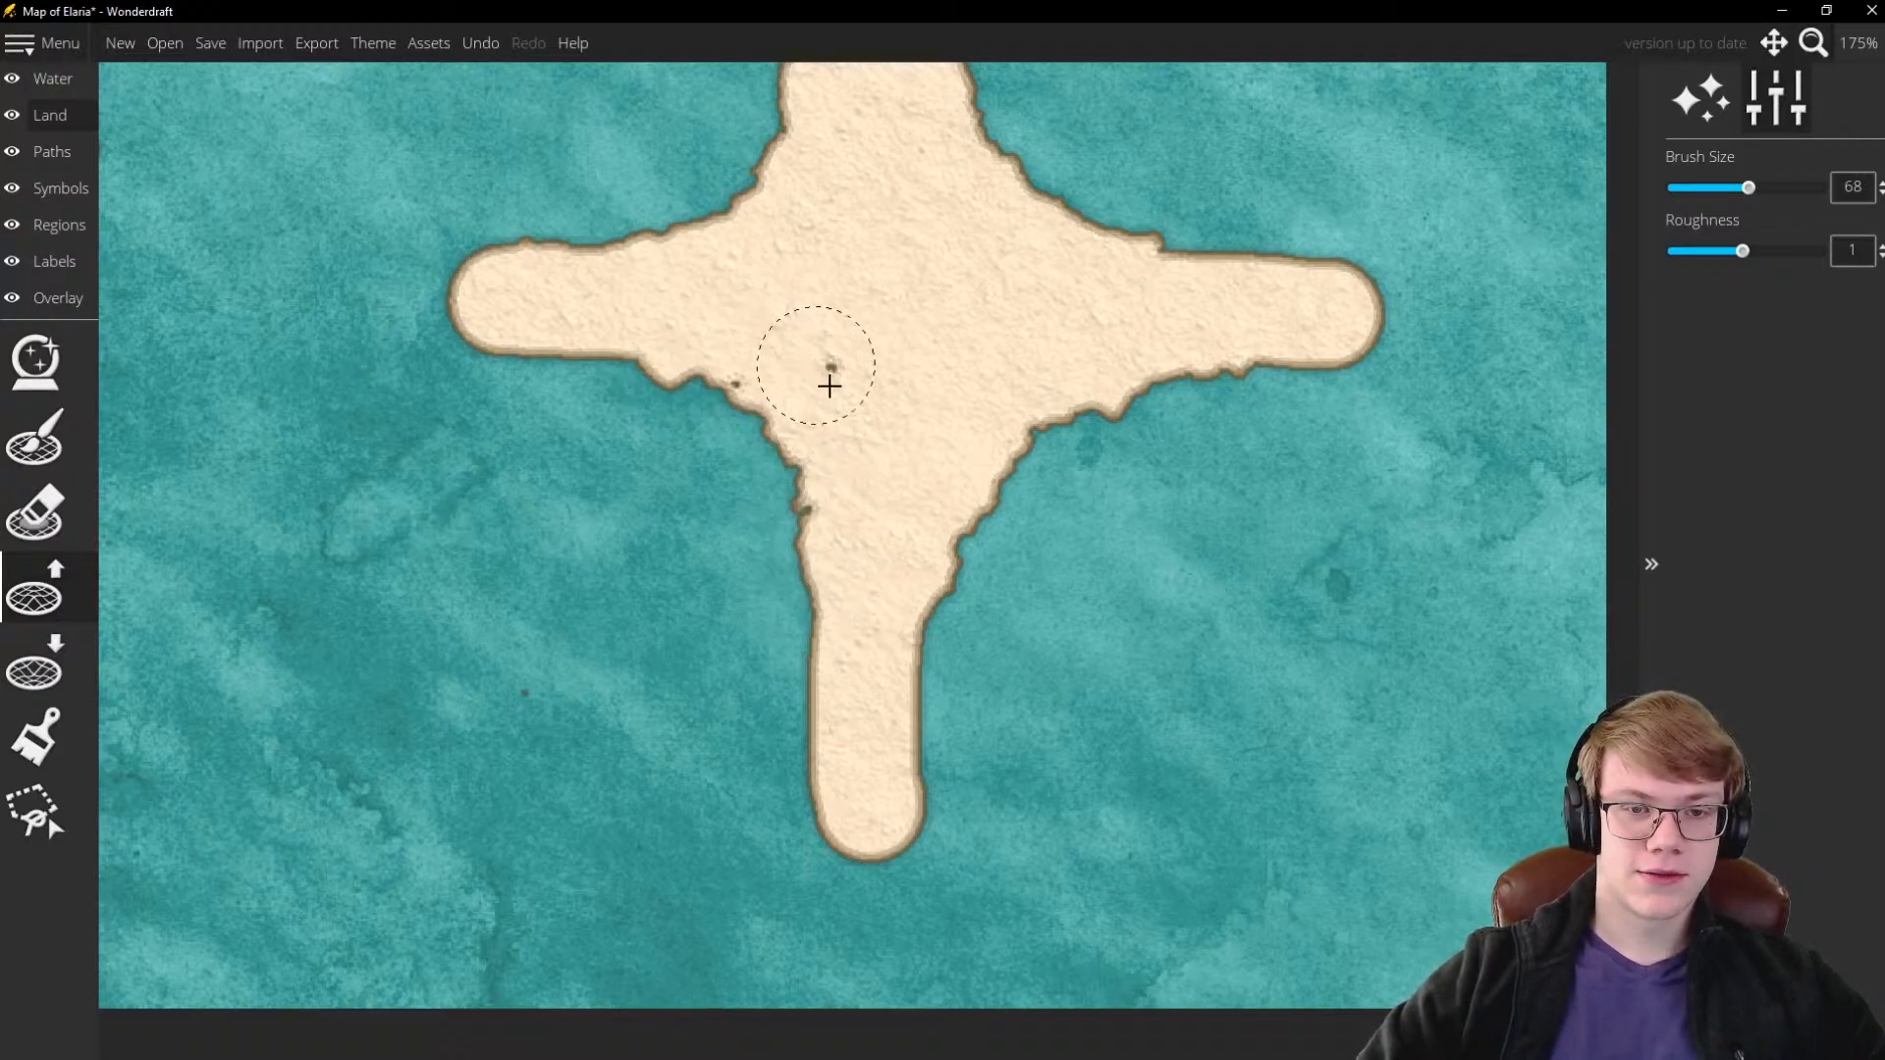
mouse_move(694, 336)
mouse_down()
mouse_move(585, 341)
mouse_move(675, 340)
mouse_move(803, 418)
mouse_move(731, 343)
mouse_move(772, 397)
mouse_move(837, 683)
mouse_move(907, 585)
mouse_move(905, 714)
mouse_move(936, 545)
mouse_move(986, 430)
mouse_move(909, 693)
mouse_move(941, 530)
mouse_move(1037, 412)
mouse_move(1088, 446)
mouse_move(898, 635)
mouse_up()
scroll(898, 635, down, 4)
scroll(943, 509, down, 2)
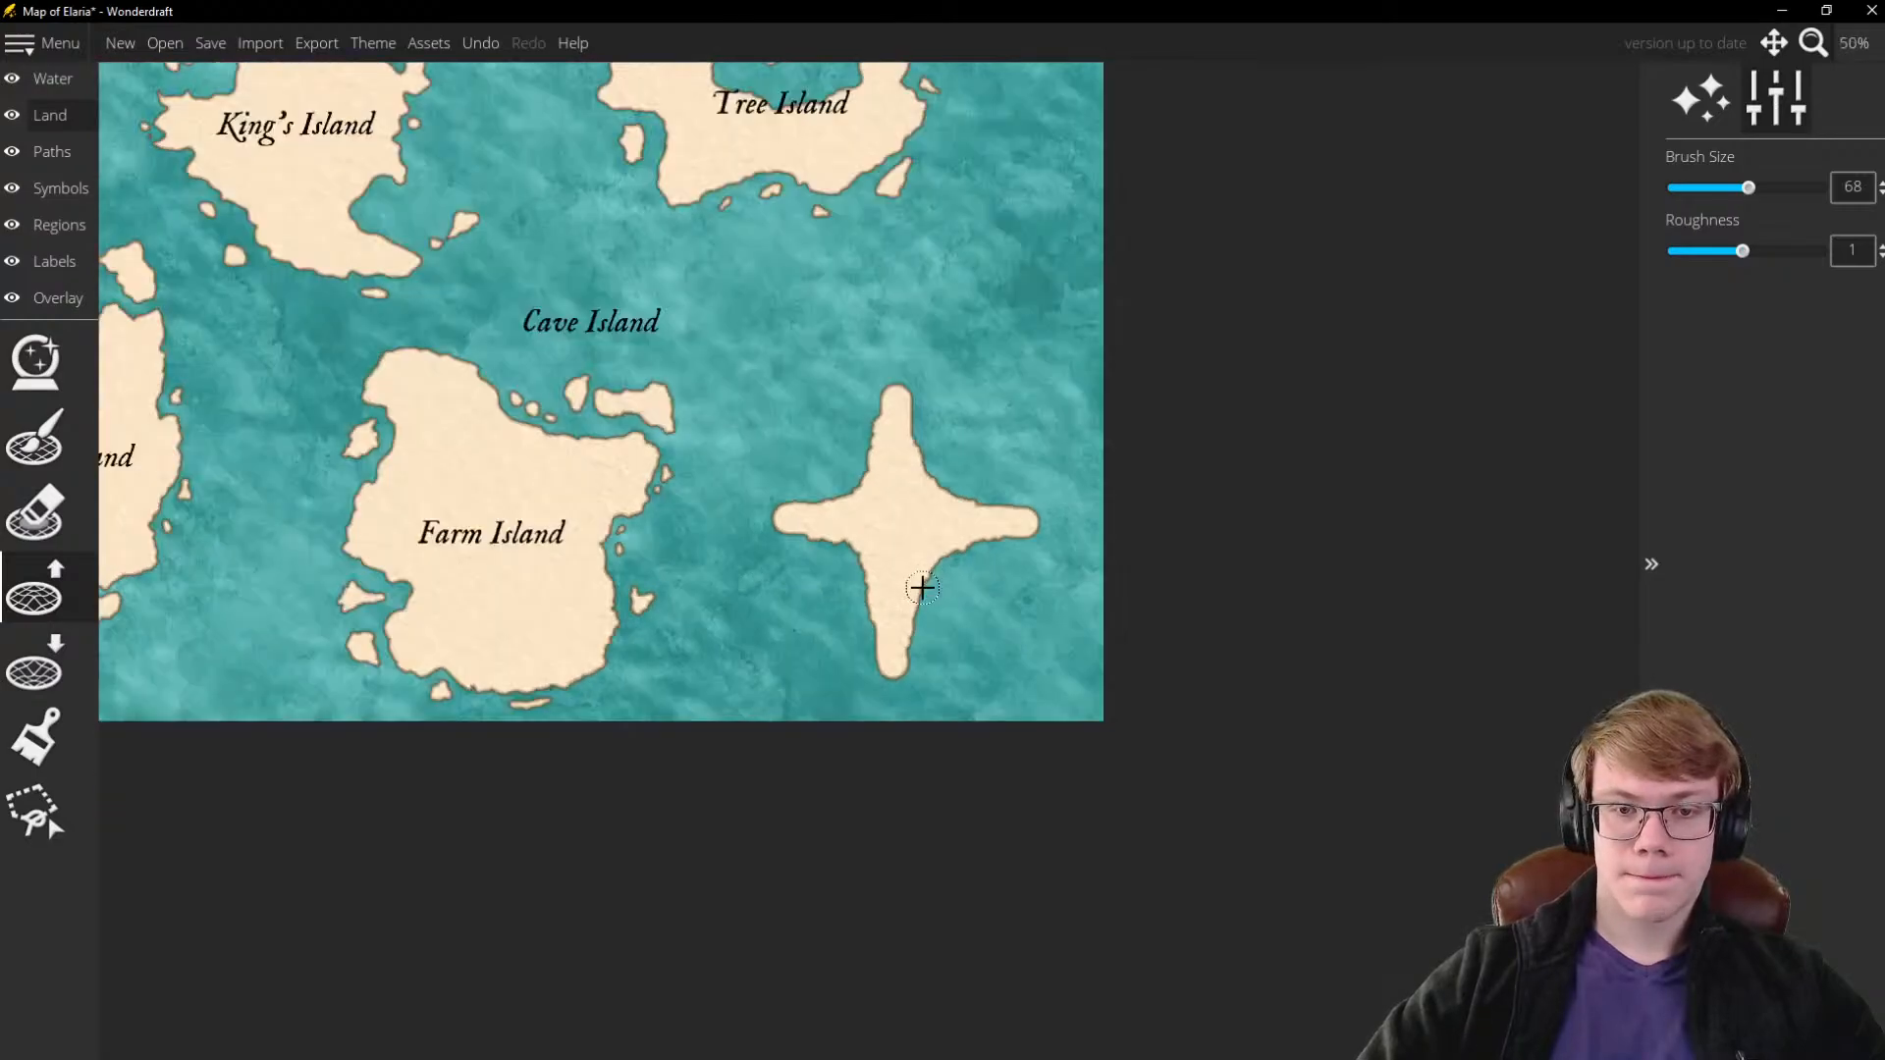
Raise more rough coastline along the star-shaped island's western arm and its northwestern inner corner
scroll(918, 585, up, 2)
scroll(911, 499, up, 3)
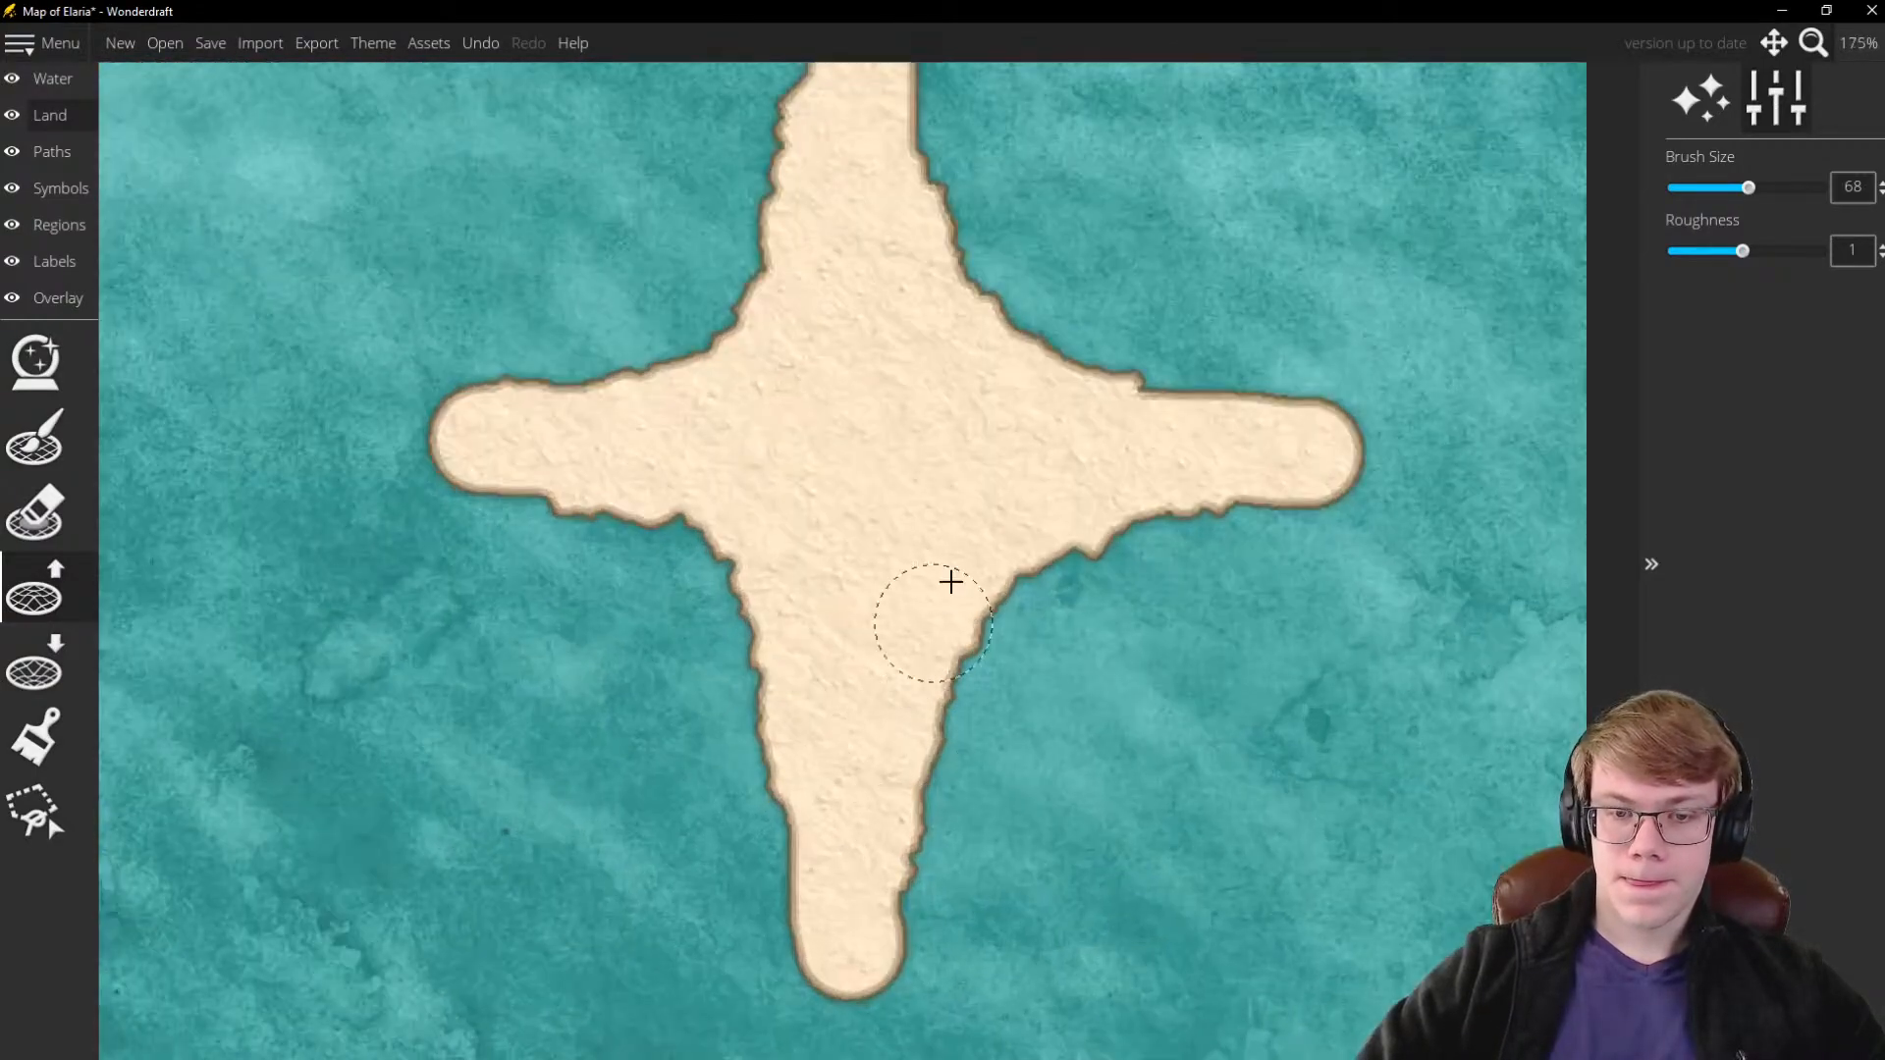
mouse_move(1000, 410)
mouse_down()
mouse_move(1234, 415)
mouse_move(959, 597)
mouse_move(910, 699)
mouse_move(836, 673)
mouse_move(787, 707)
mouse_move(699, 529)
mouse_move(588, 500)
mouse_move(681, 502)
mouse_move(529, 464)
mouse_up()
mouse_move(585, 406)
mouse_down()
mouse_move(779, 345)
mouse_move(658, 380)
mouse_move(812, 261)
mouse_up()
scroll(837, 487, down, 4)
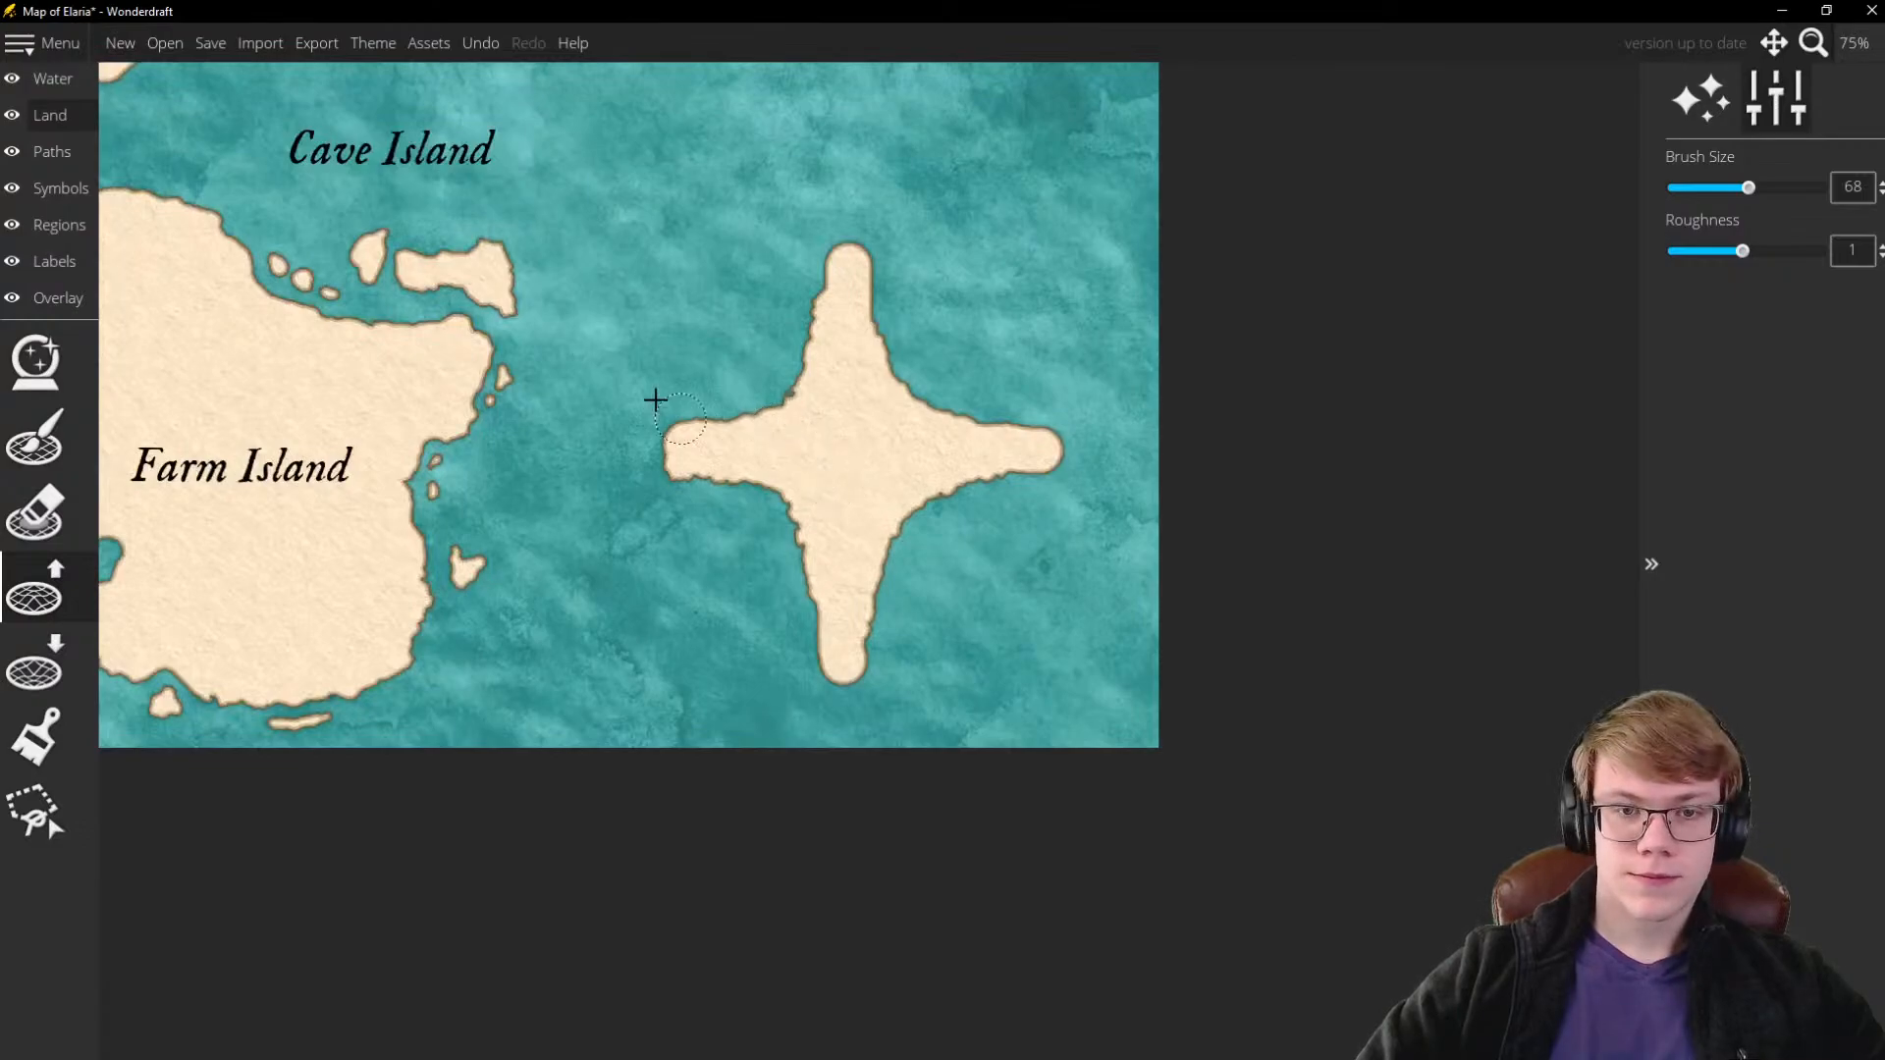
Lower land around the western arm's end to taper it, set roughness to 0.45, and smooth its edges and the northwestern corner's notch
scroll(652, 400, up, 2)
click(37, 664)
scroll(794, 449, up, 2)
drag(795, 449, 645, 463)
mouse_move(648, 620)
mouse_down()
mouse_move(711, 646)
mouse_move(684, 627)
mouse_move(723, 635)
mouse_move(666, 597)
mouse_move(815, 594)
mouse_up()
scroll(692, 630, down, 8)
scroll(684, 627, down, 1)
drag(1742, 250, 1701, 251)
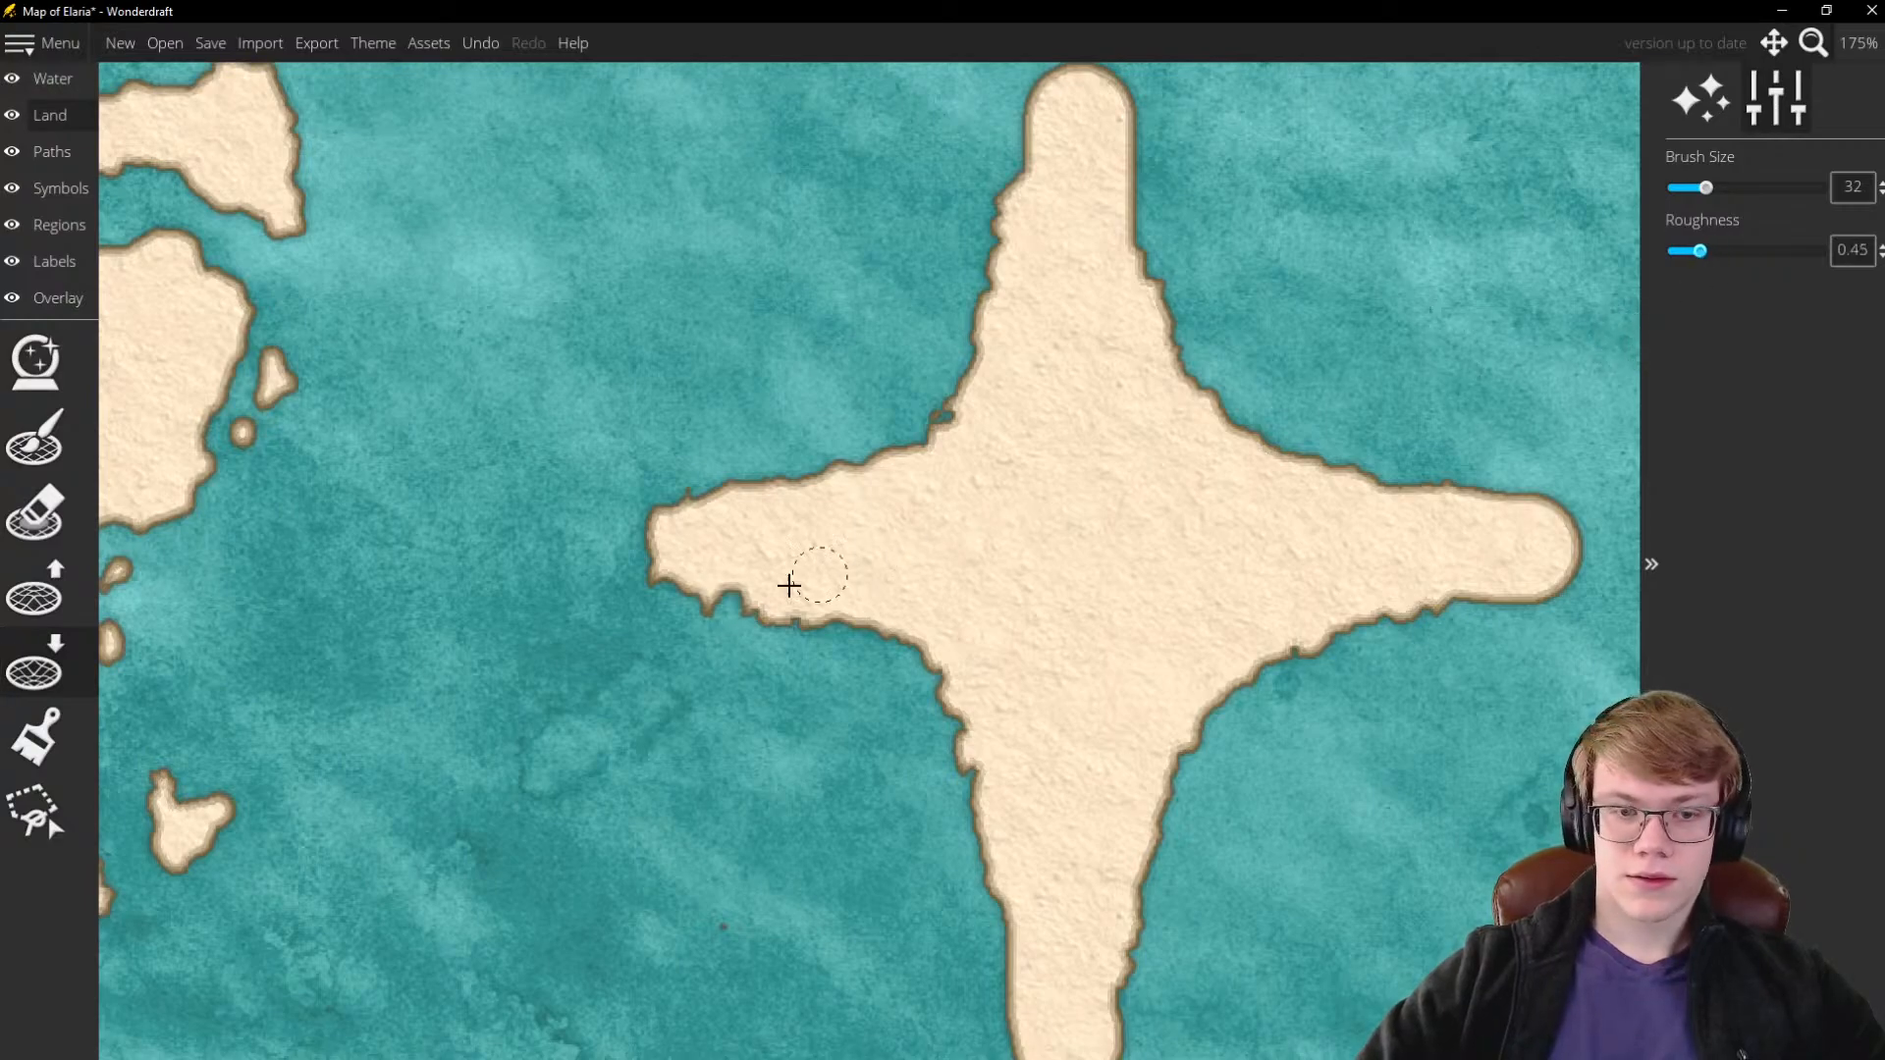
mouse_move(787, 585)
mouse_down()
mouse_move(706, 610)
mouse_move(643, 586)
mouse_move(713, 600)
mouse_move(647, 566)
mouse_move(664, 495)
mouse_move(739, 470)
mouse_move(665, 491)
mouse_move(773, 483)
mouse_move(593, 500)
mouse_up()
mouse_move(710, 474)
mouse_down()
mouse_move(644, 504)
mouse_move(753, 623)
mouse_move(792, 623)
mouse_move(761, 637)
mouse_up()
scroll(1028, 464, up, 5)
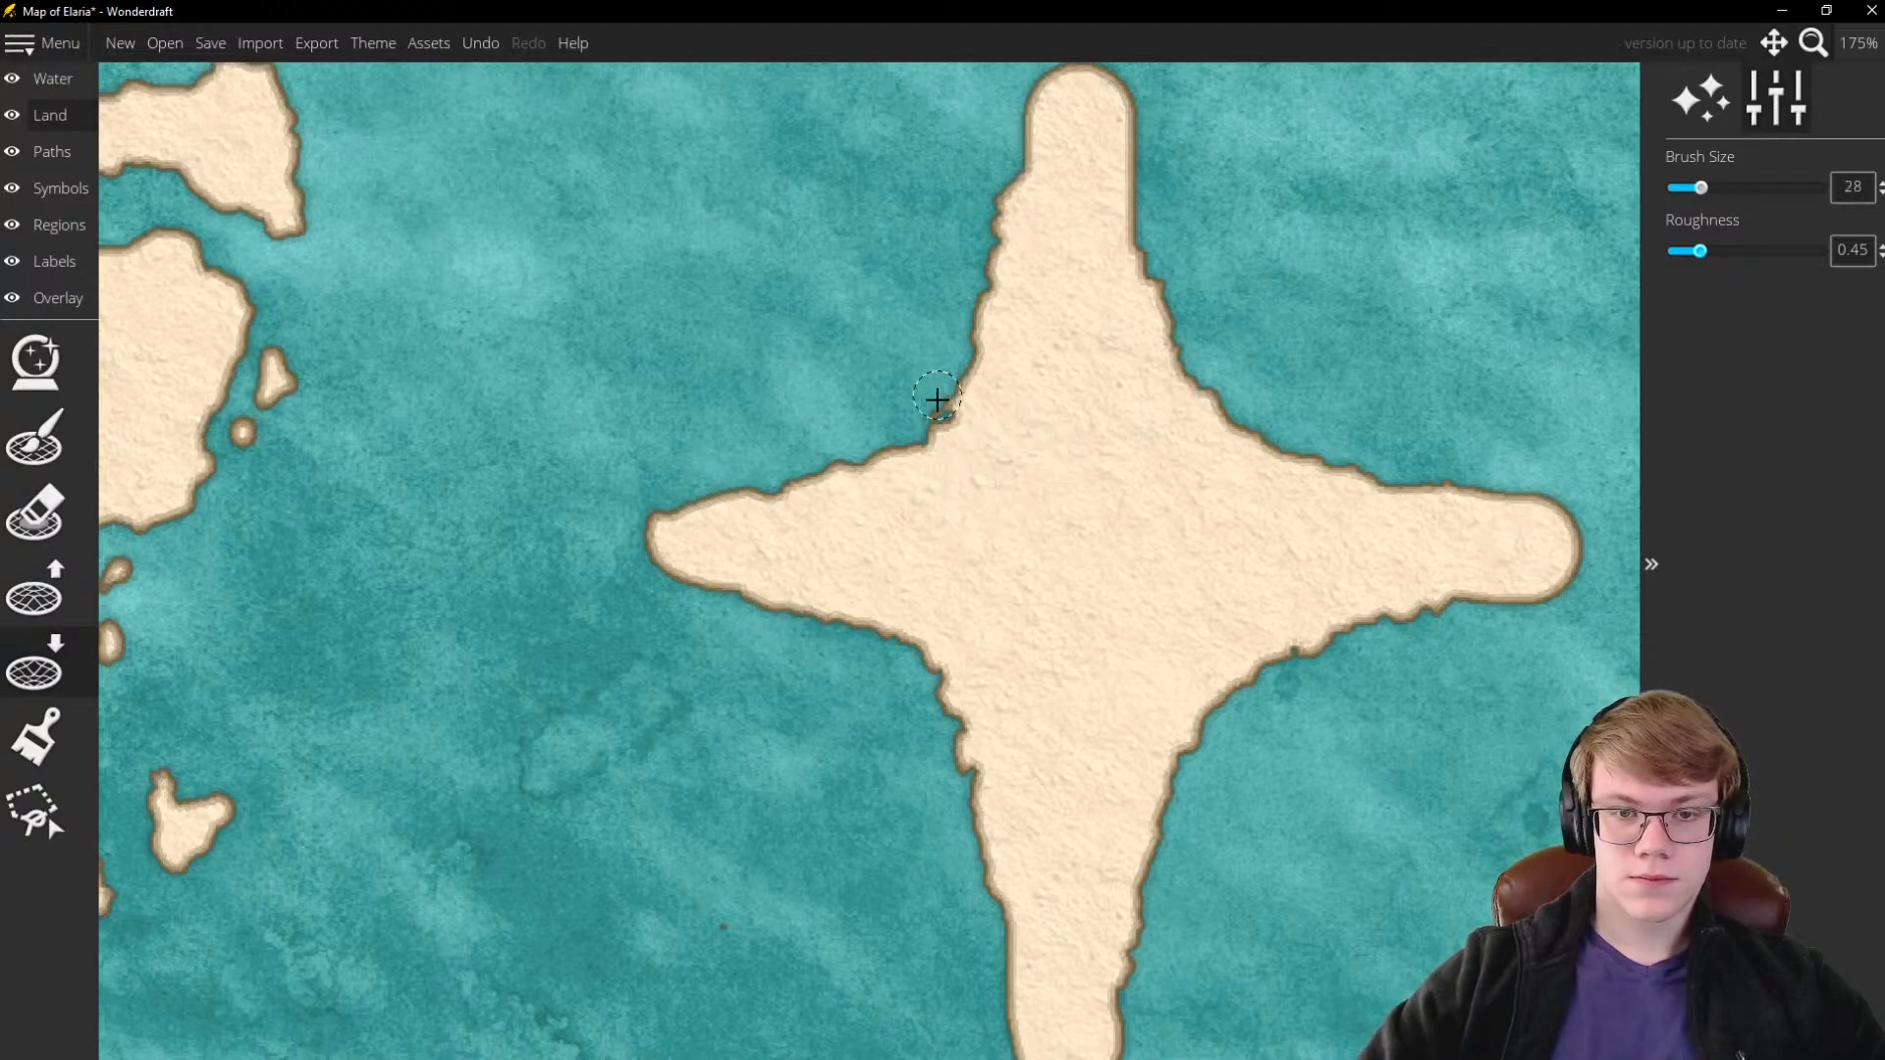
scroll(938, 396, up, 1)
drag(939, 392, 934, 410)
Taper the star-shaped island's northern arm to a narrow tip by lowering land at brush size 32 and roughness 0.45
scroll(935, 530, down, 3)
scroll(1046, 242, up, 6)
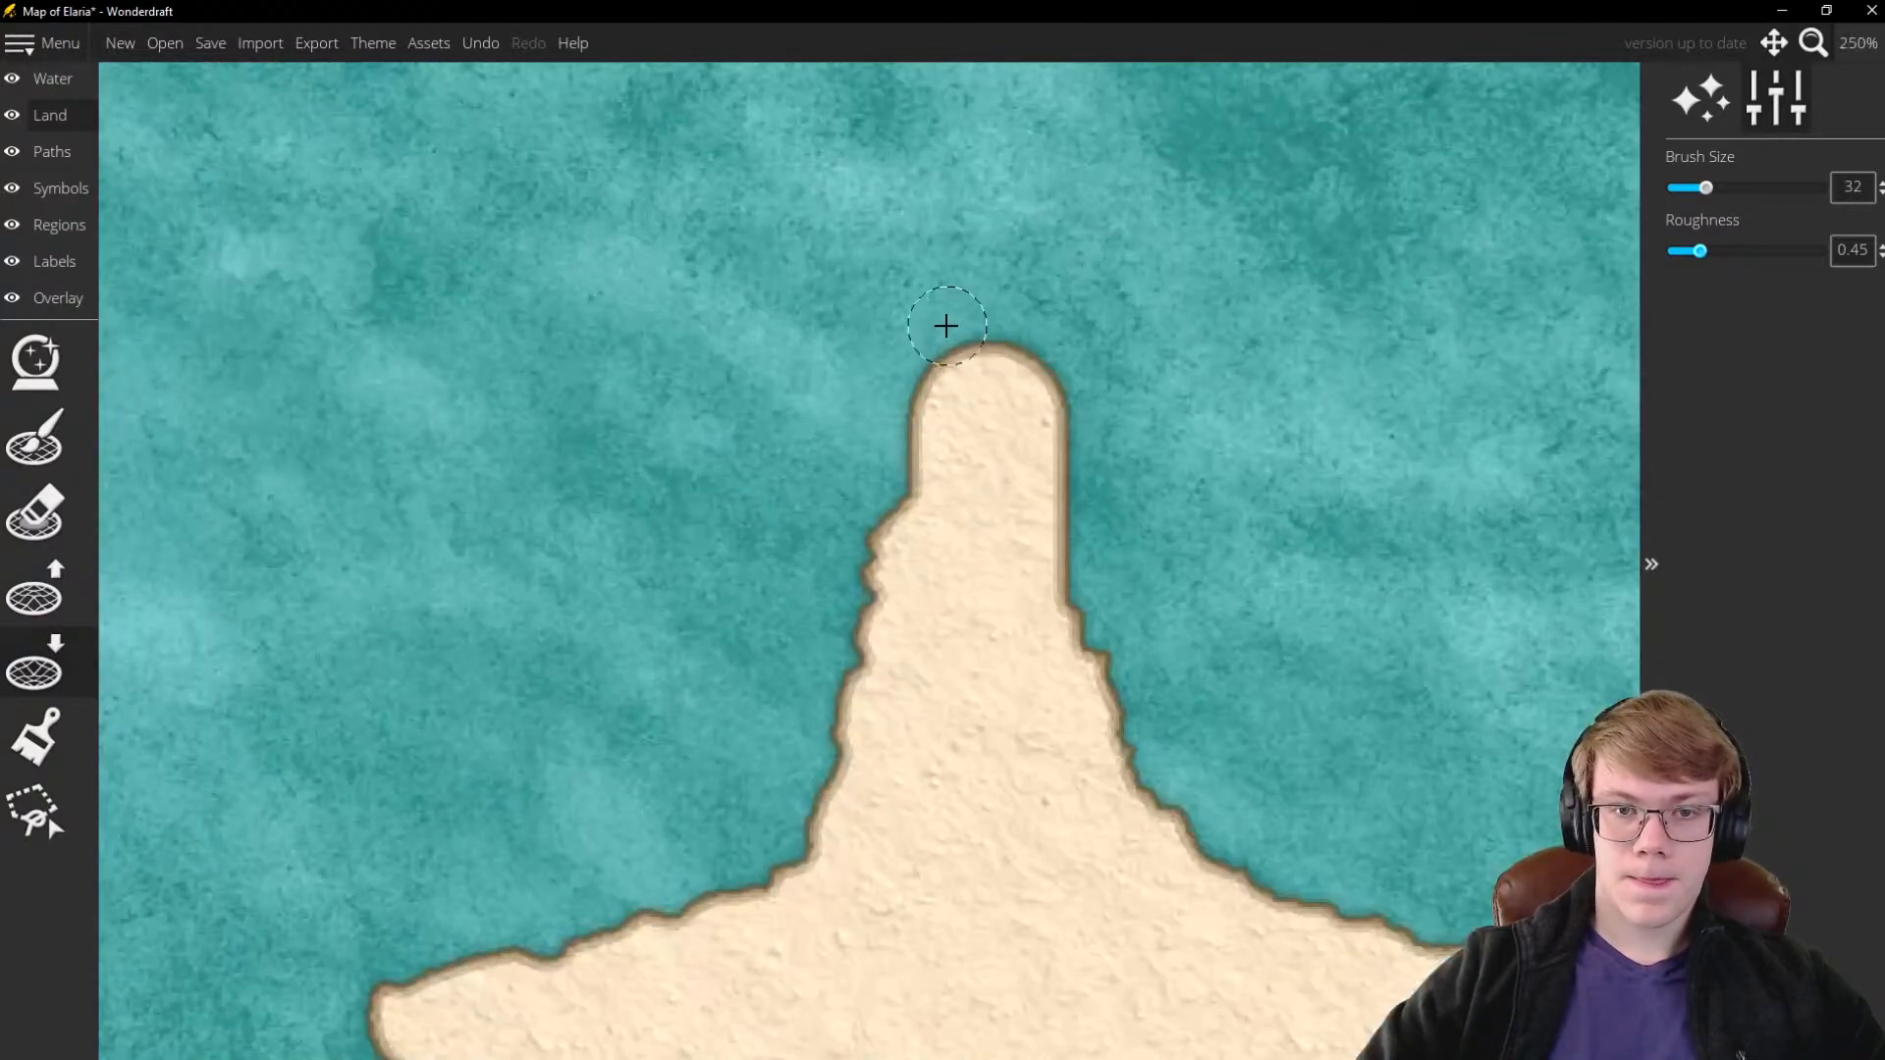
mouse_move(945, 325)
mouse_down()
mouse_move(895, 398)
mouse_move(1019, 332)
mouse_move(1056, 387)
mouse_move(985, 325)
mouse_move(1058, 389)
mouse_move(1073, 470)
mouse_move(1045, 406)
mouse_move(1036, 446)
mouse_move(1076, 548)
mouse_up()
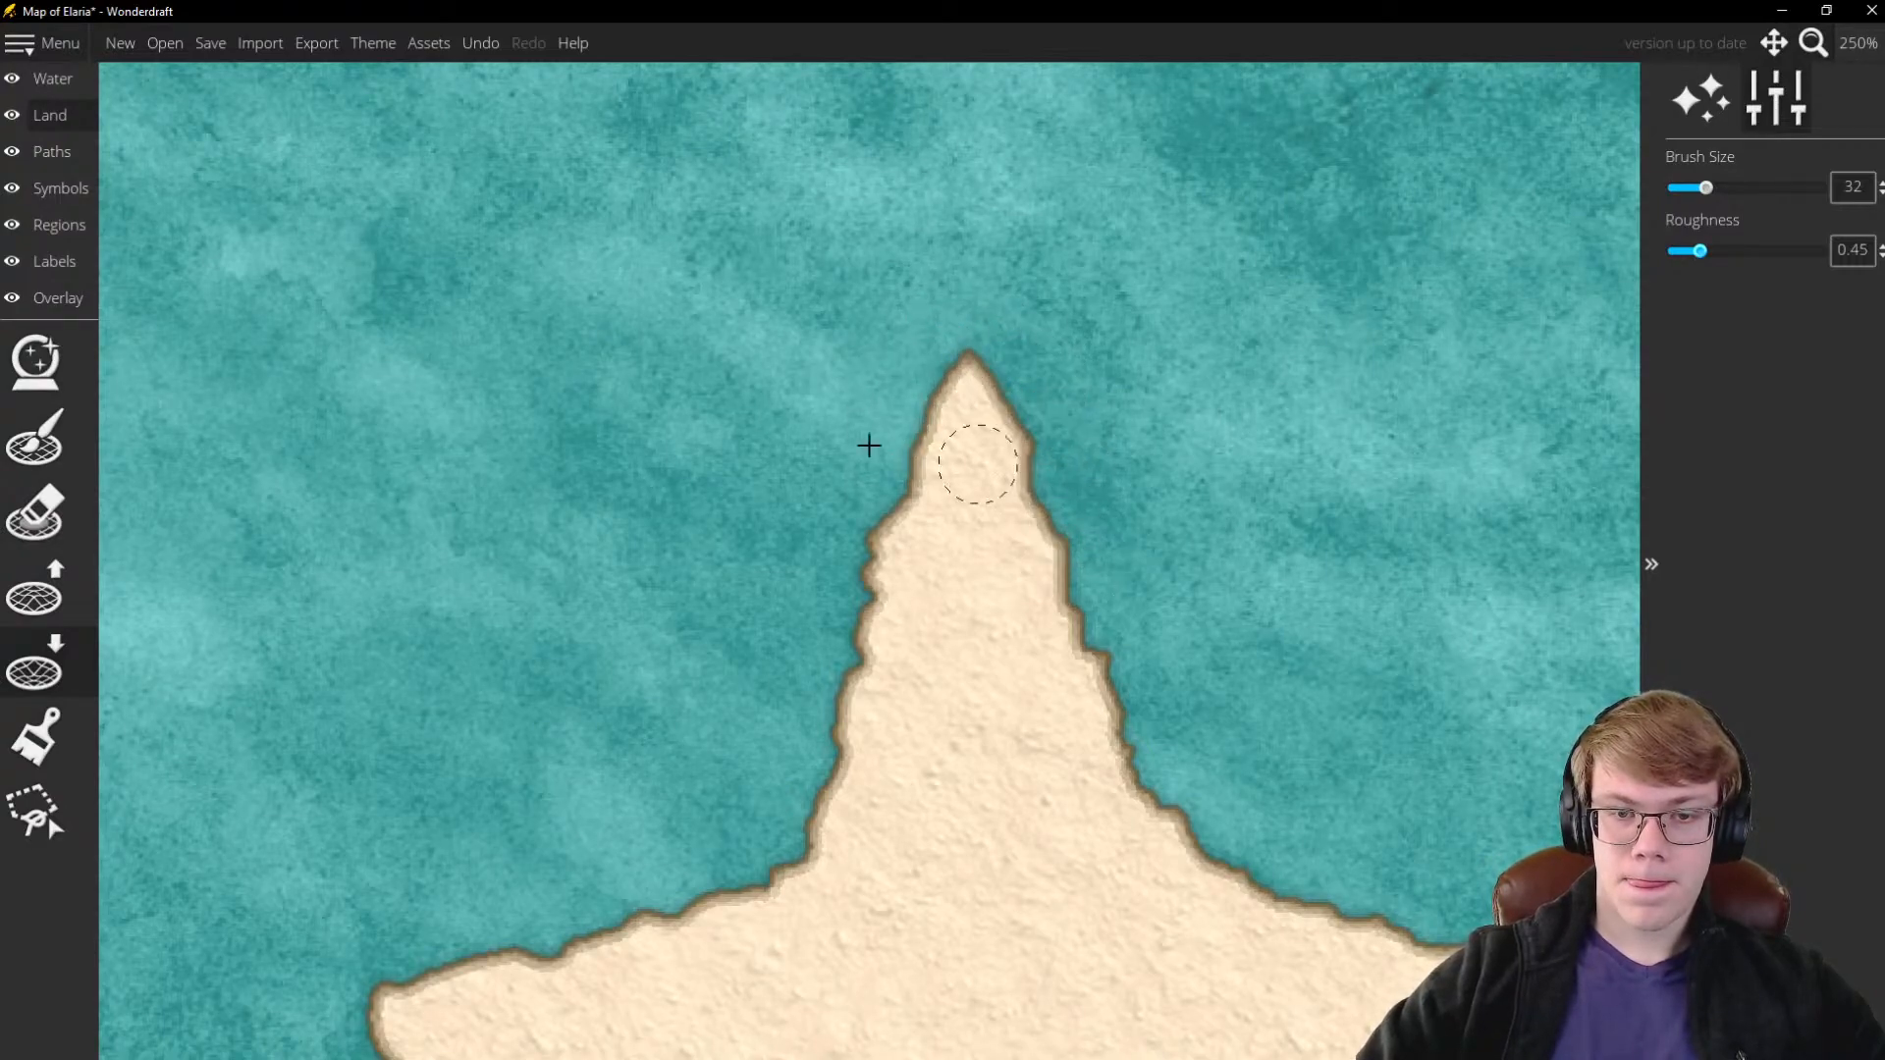
scroll(869, 446, down, 4)
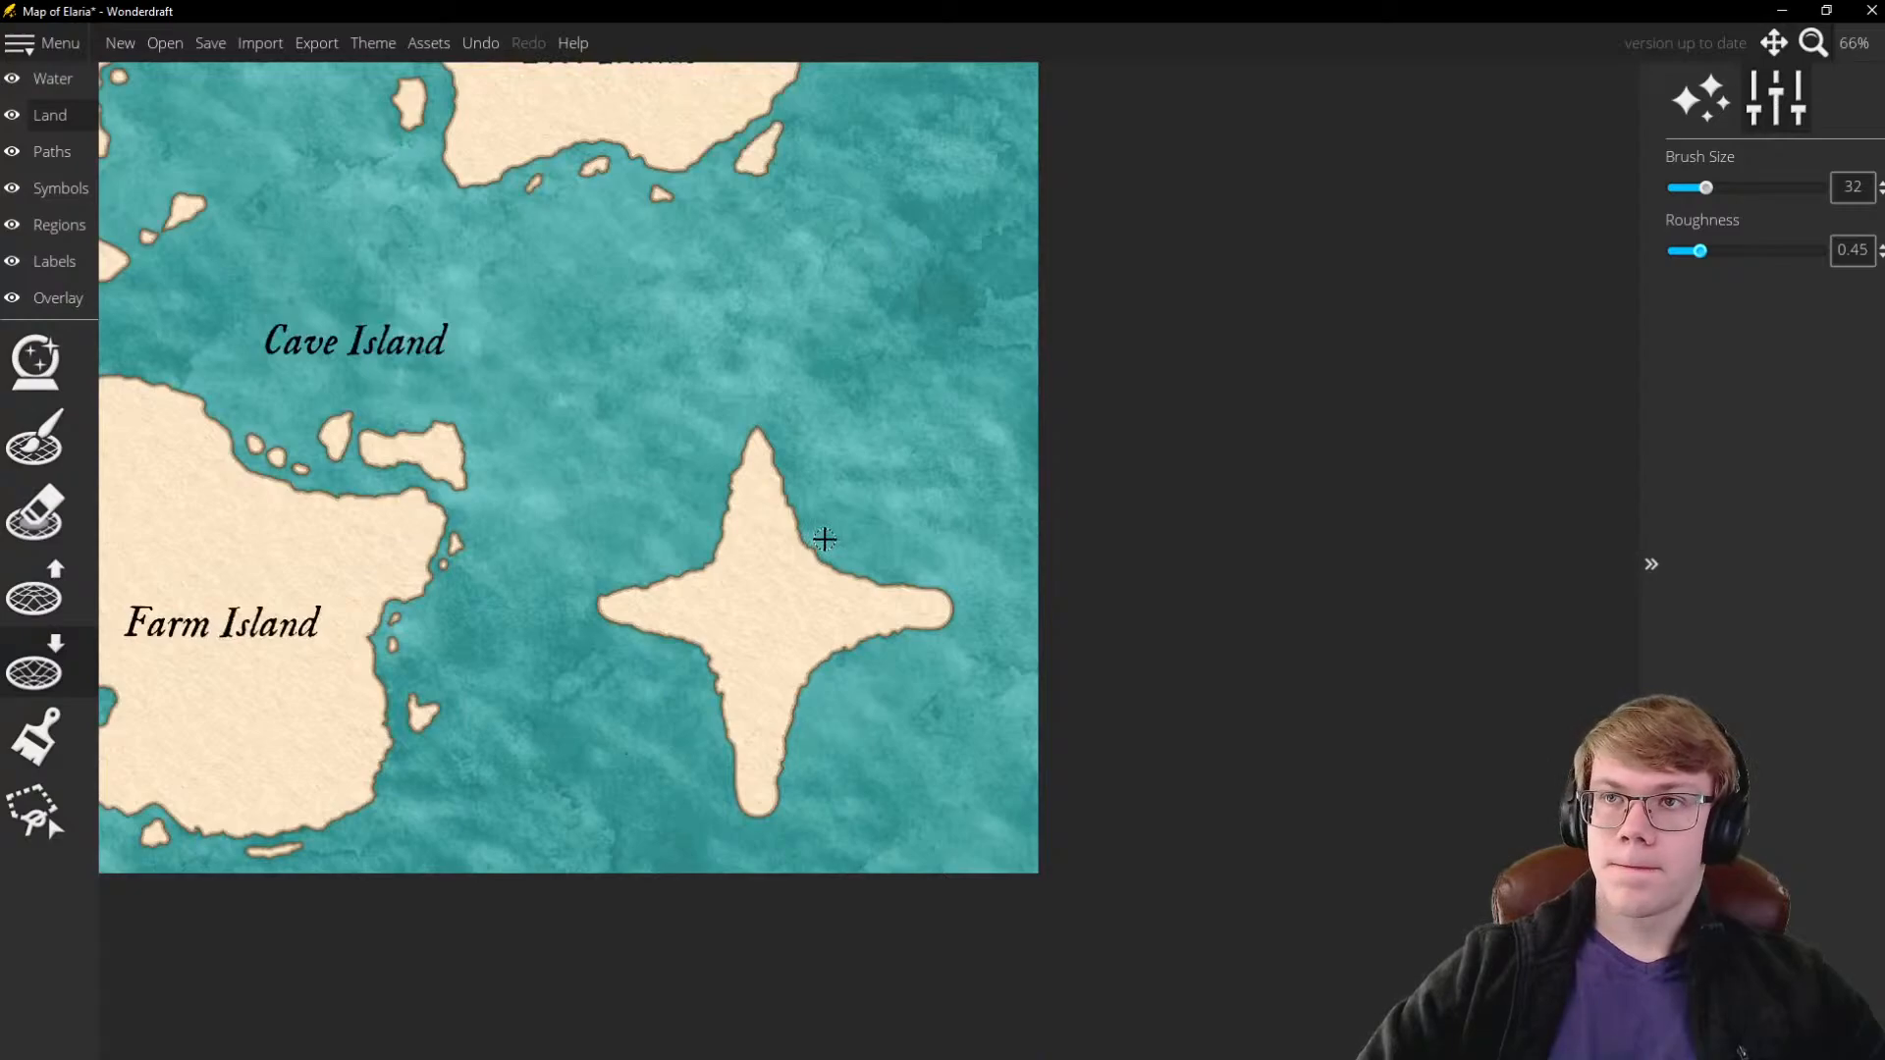
scroll(754, 410, up, 3)
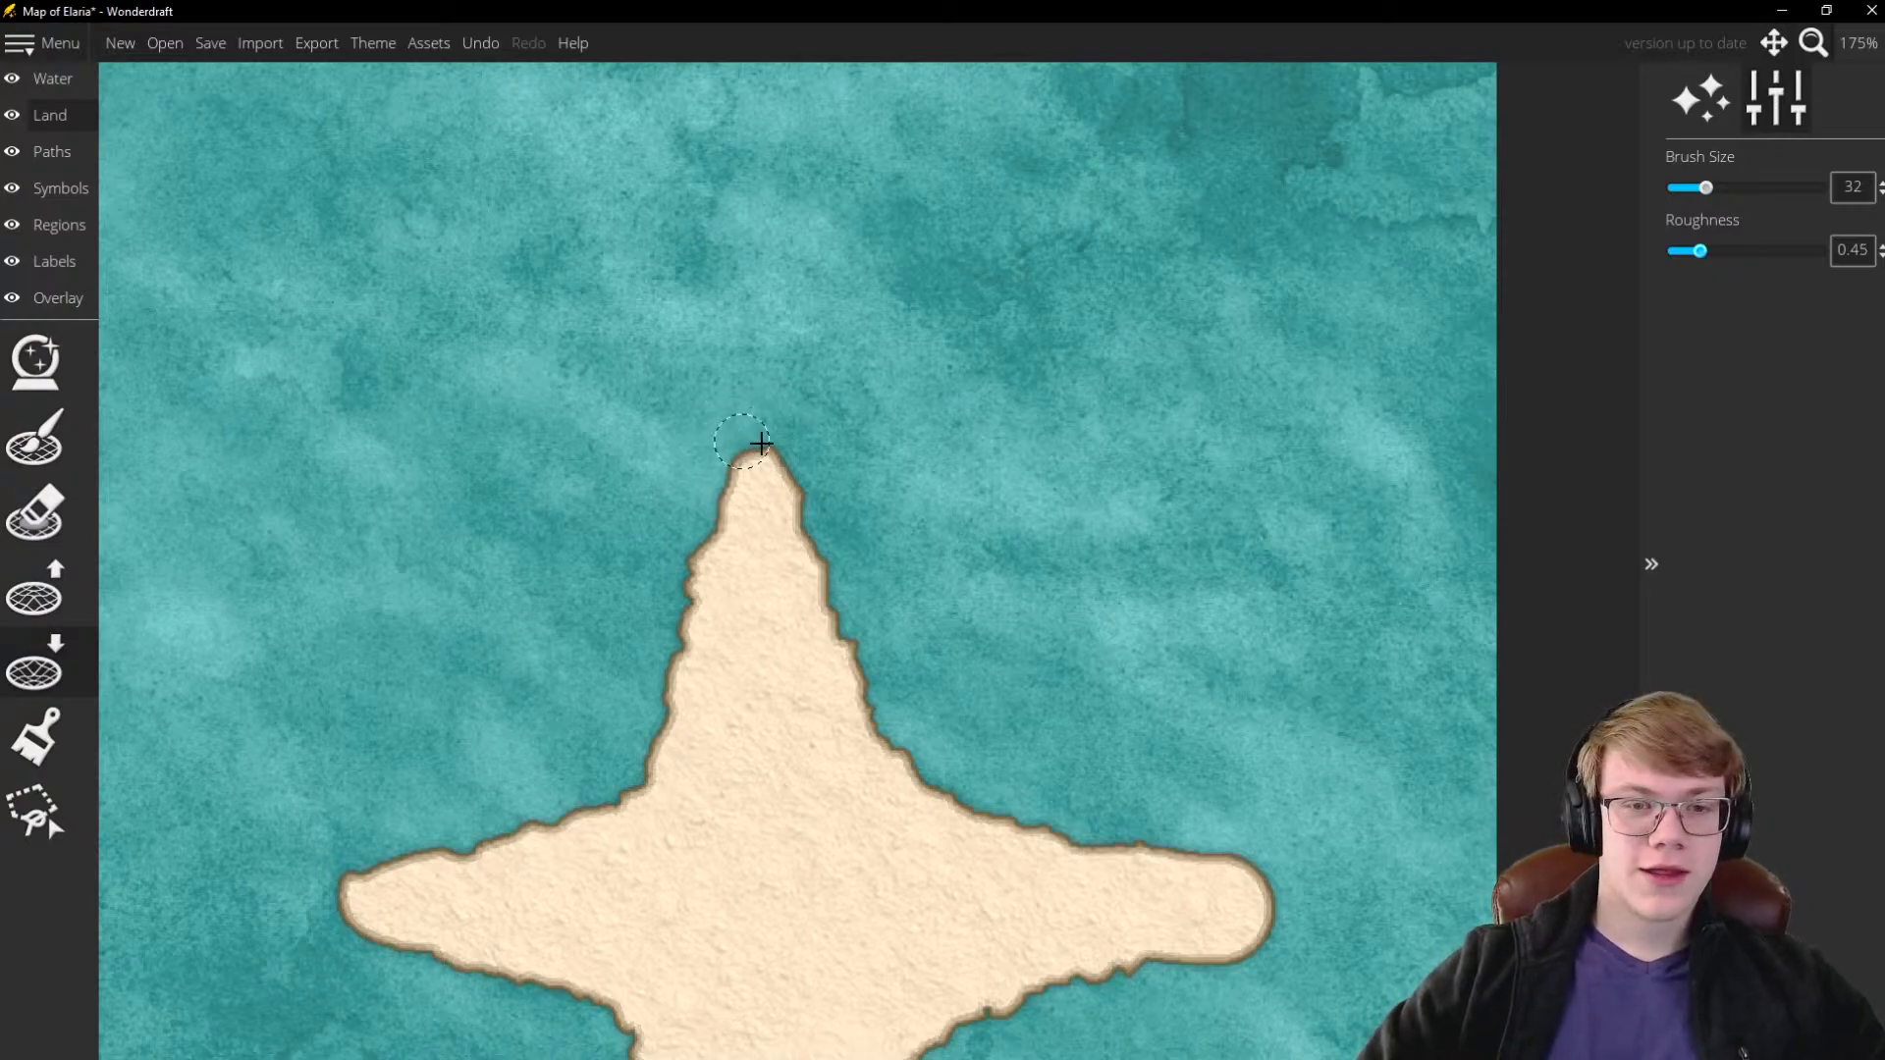
Lower land around the eastern arm's end to narrow its tip, and smooth the coast along its southern side
scroll(784, 535, down, 3)
mouse_move(1031, 616)
mouse_down()
mouse_move(877, 540)
mouse_move(1053, 565)
mouse_move(1010, 675)
mouse_move(869, 691)
mouse_move(1028, 652)
mouse_move(1007, 654)
mouse_move(1041, 632)
mouse_up()
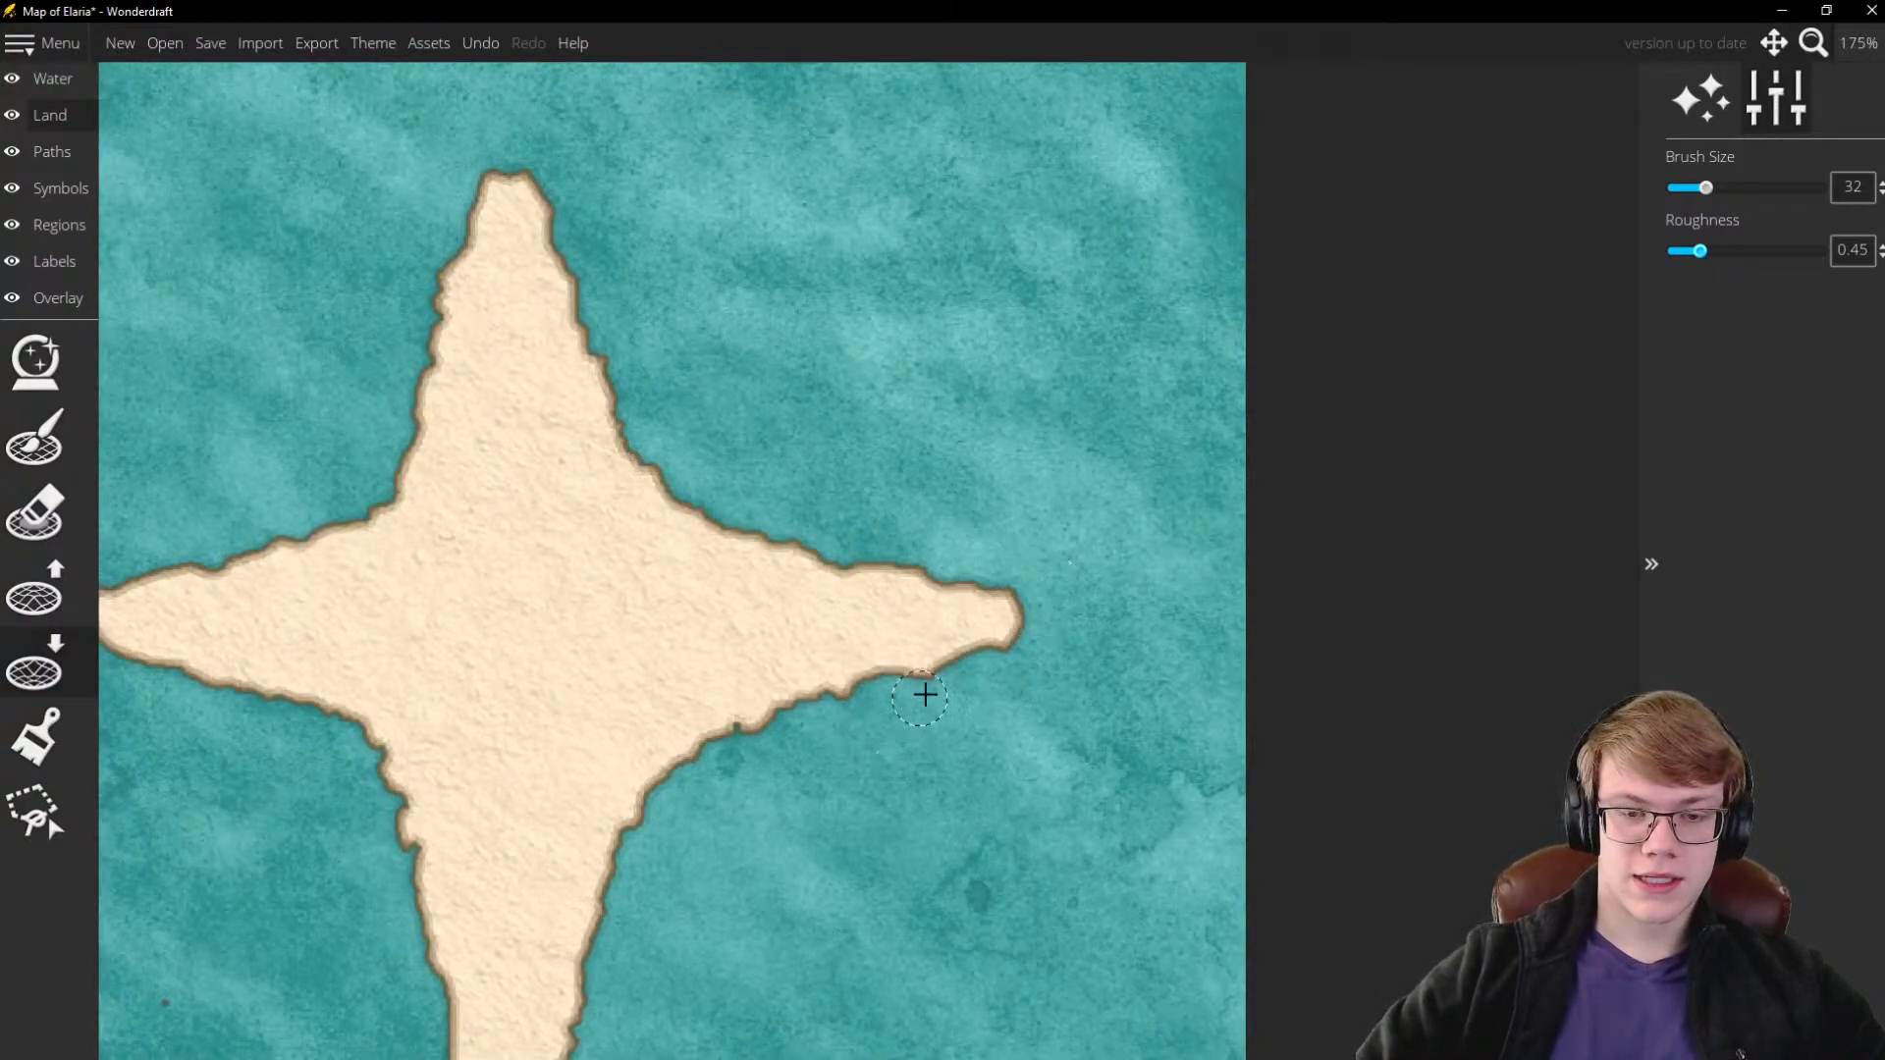
drag(864, 703, 727, 742)
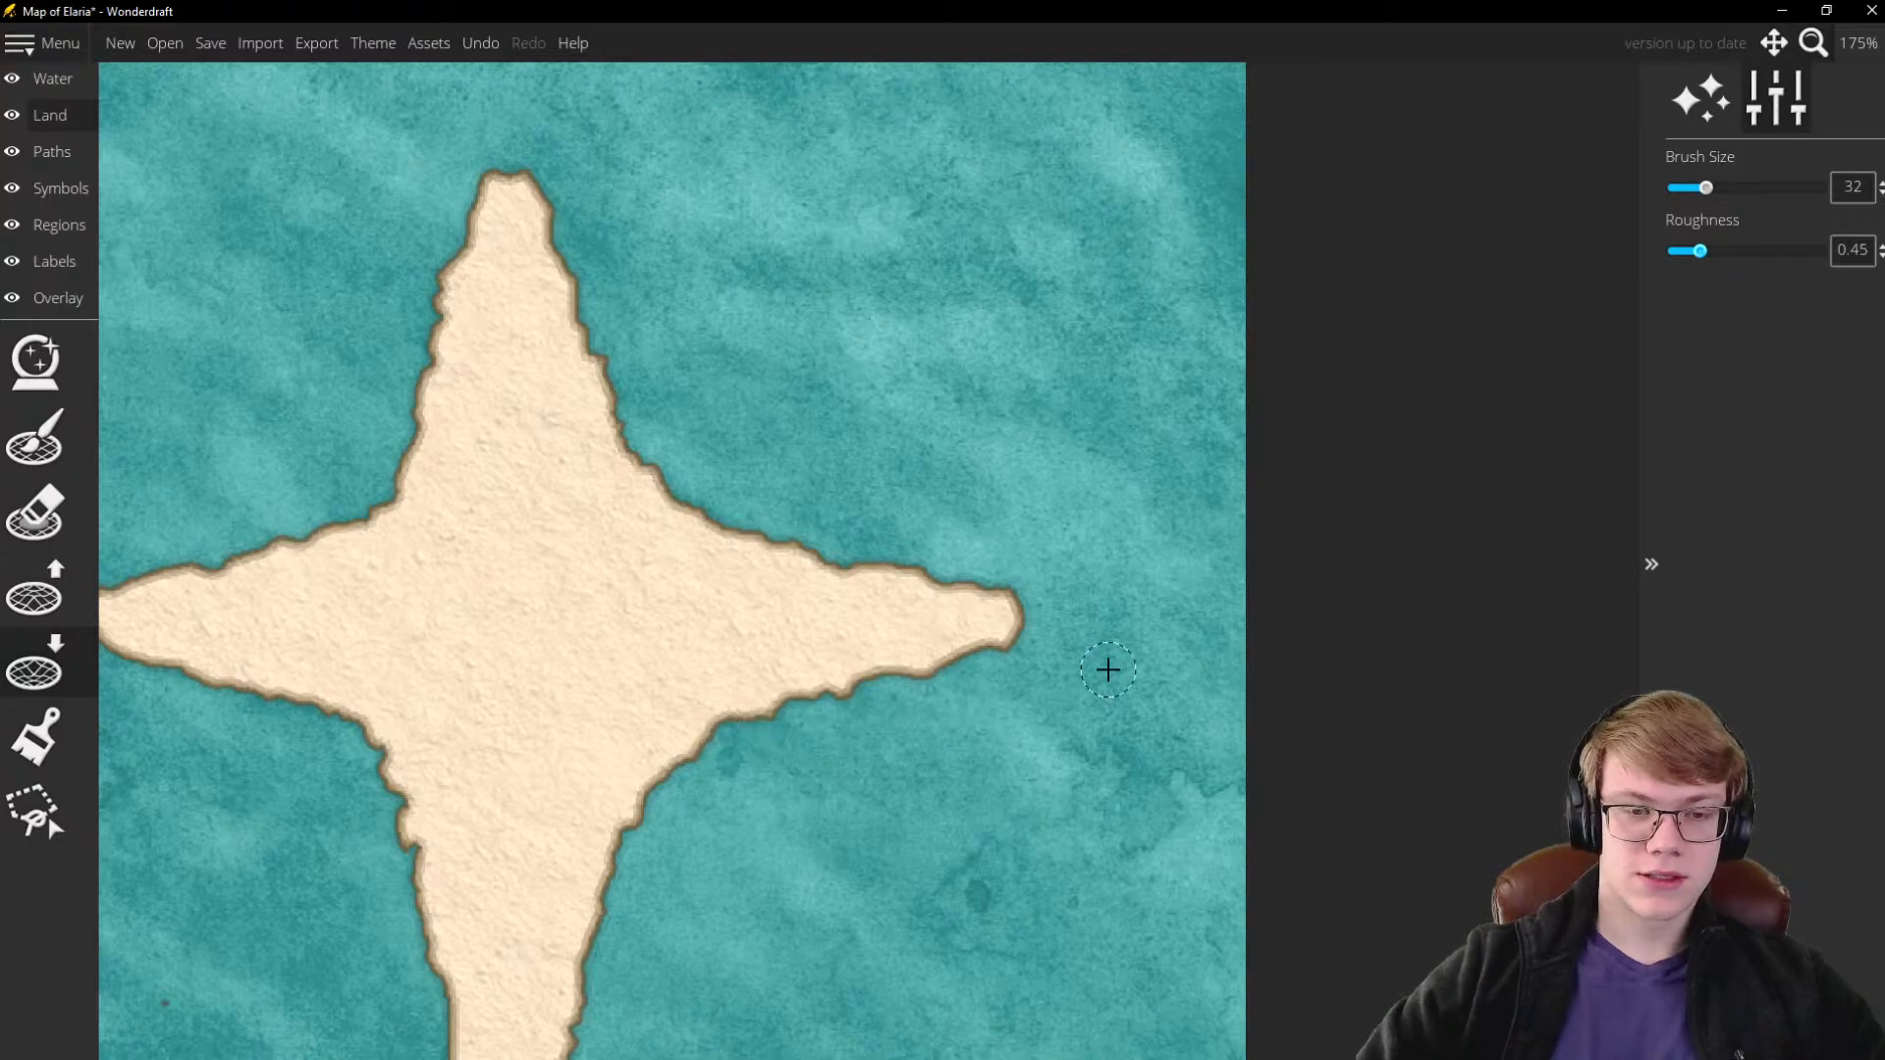
Taper the southern arm to a narrow tip by lowering land on both sides, undoing a stray stroke and trimming the leftover bump
scroll(1108, 666, down, 3)
scroll(1020, 602, up, 4)
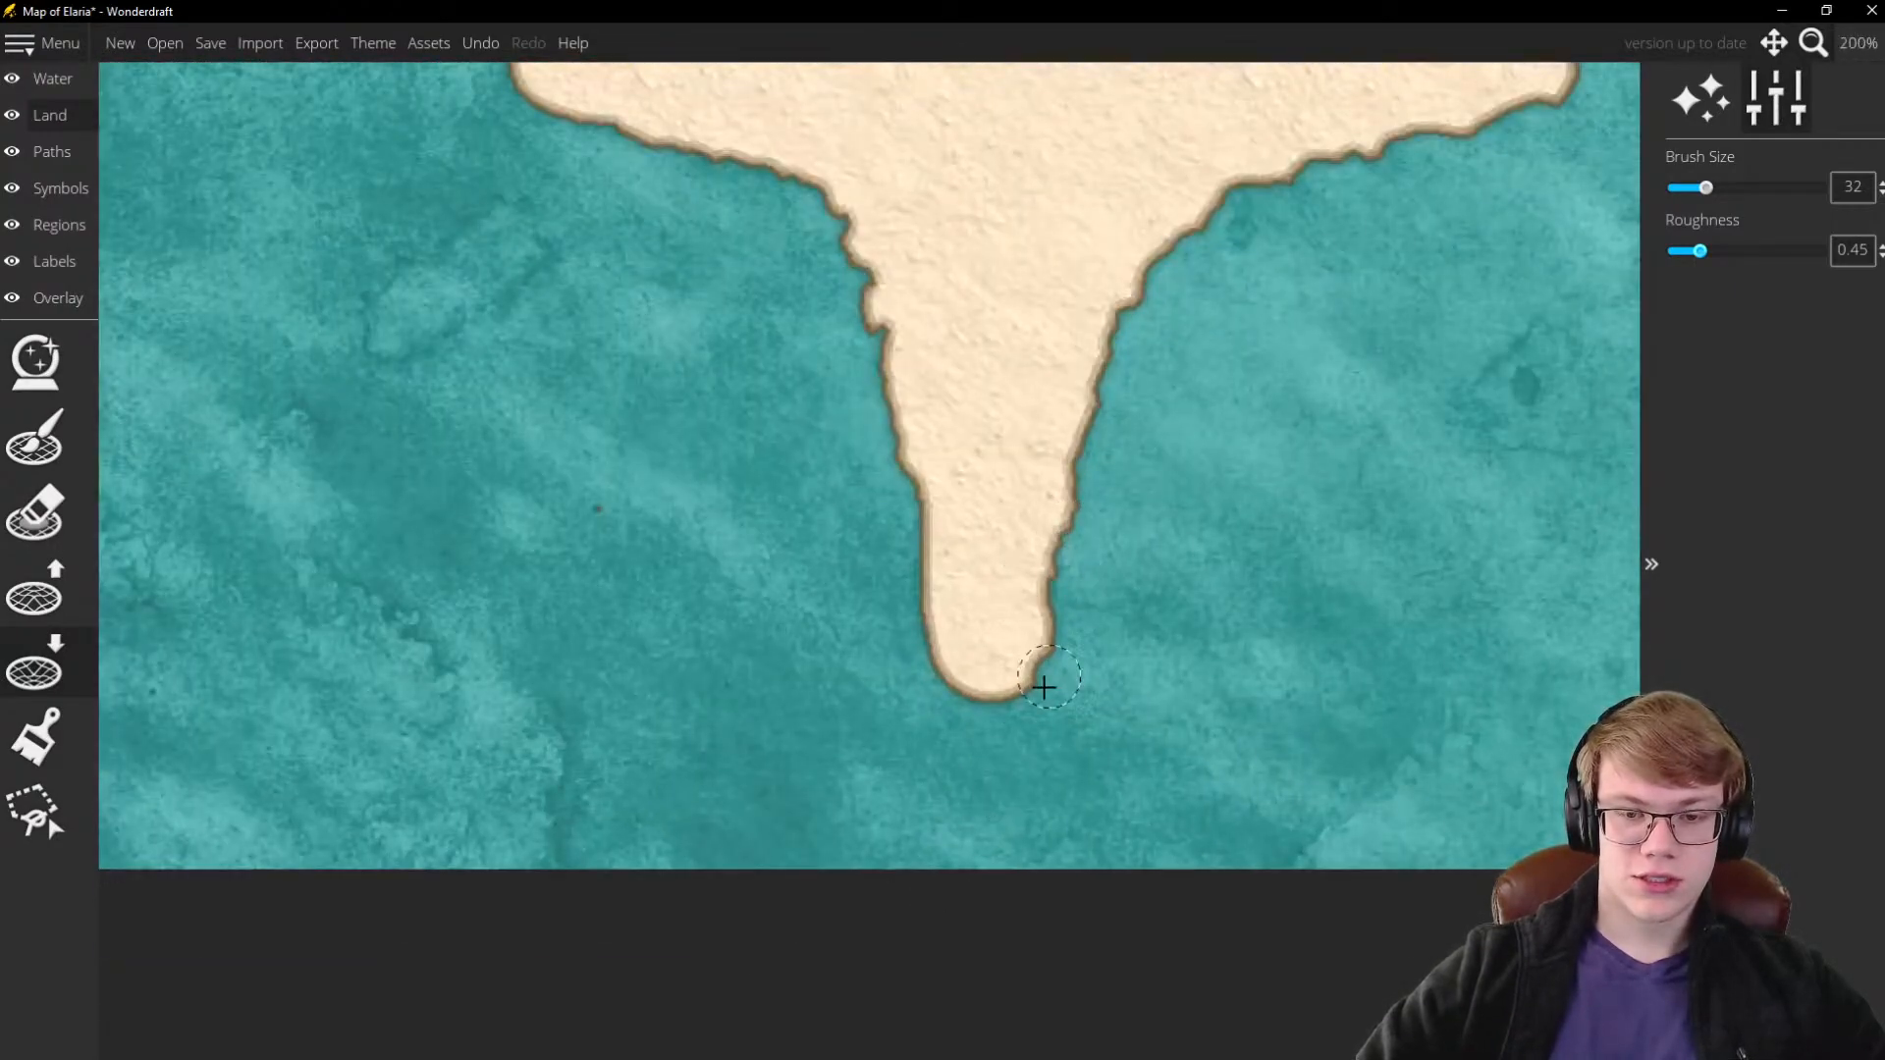
mouse_move(923, 624)
mouse_down()
mouse_move(898, 423)
mouse_move(860, 416)
mouse_move(885, 460)
mouse_move(873, 404)
mouse_move(950, 699)
mouse_move(1051, 677)
mouse_move(999, 708)
mouse_move(923, 704)
mouse_move(992, 694)
mouse_move(946, 694)
mouse_move(1046, 621)
mouse_move(1067, 567)
mouse_move(1052, 662)
mouse_move(1069, 598)
mouse_up()
key(ctrl+z)
scroll(891, 660, up, 6)
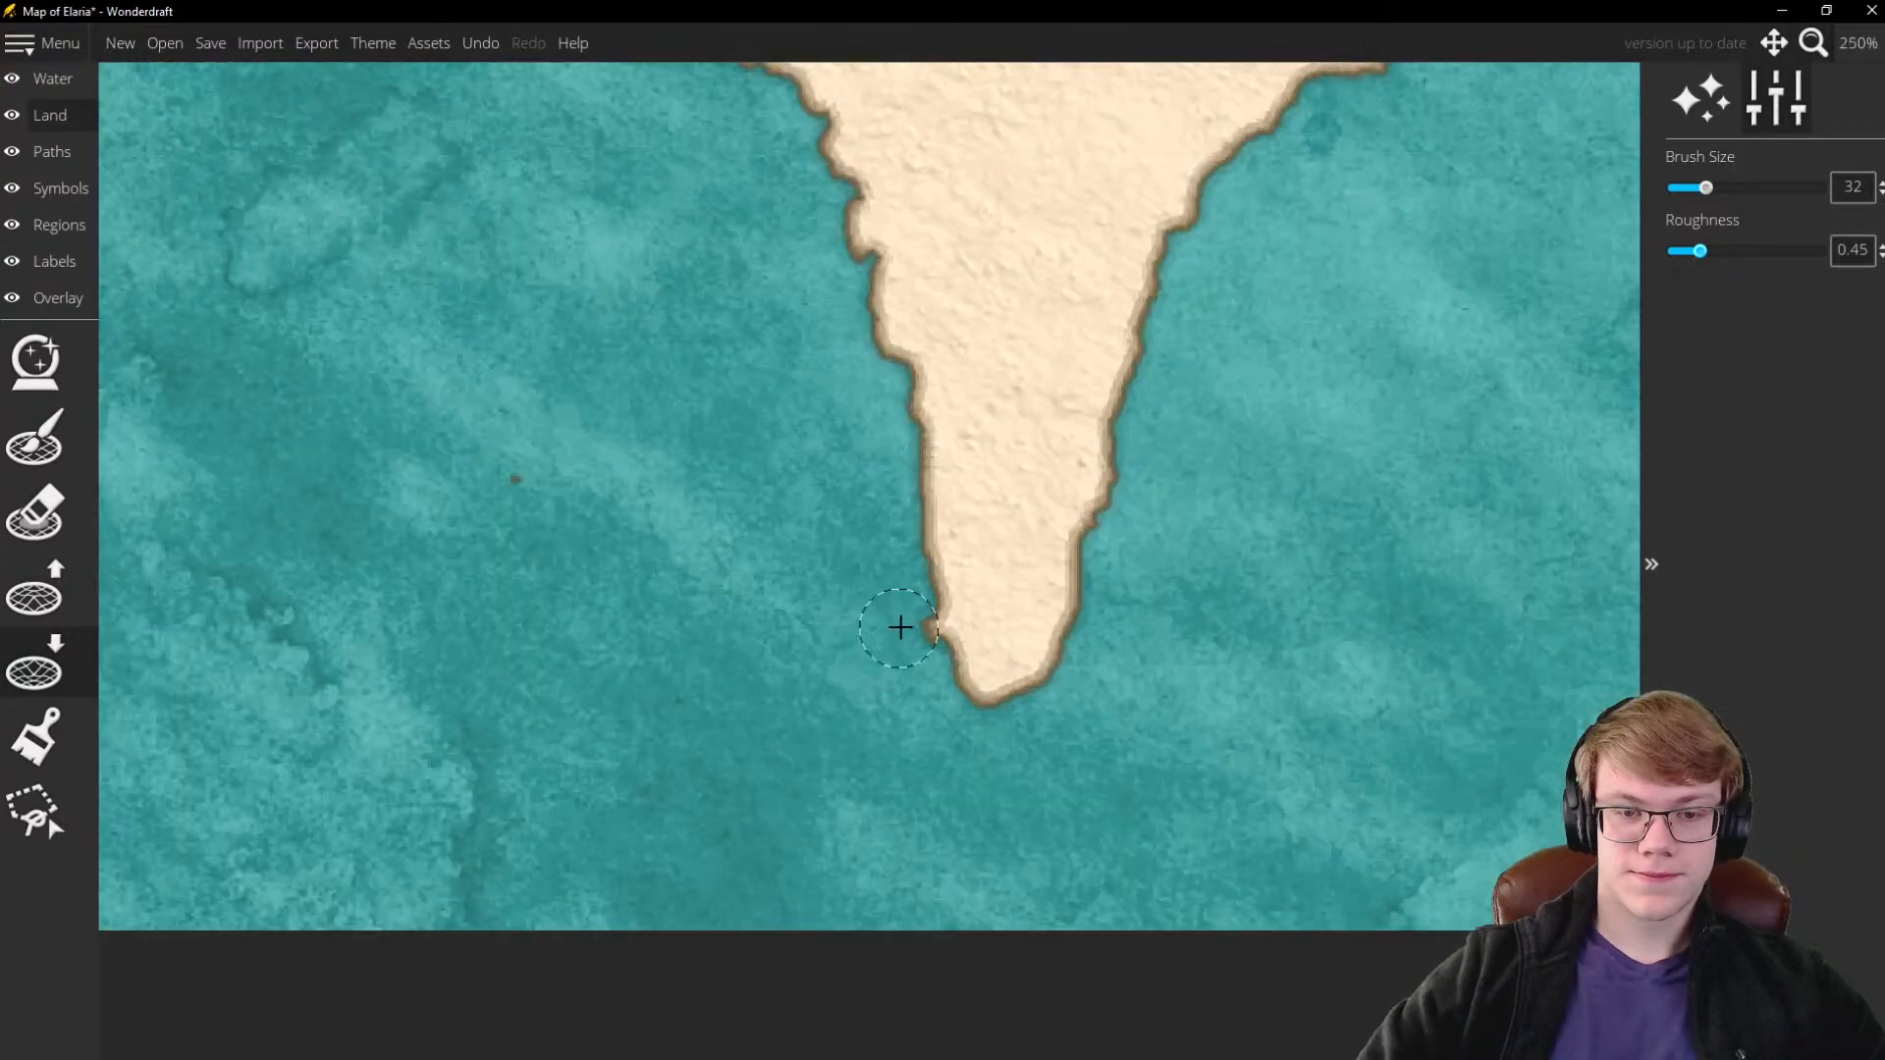
mouse_move(904, 626)
mouse_down()
mouse_move(945, 658)
mouse_move(931, 608)
mouse_up()
Smooth the jagged bumps along the southern arm's western coast near the southwestern inner corner
scroll(921, 648, down, 7)
scroll(840, 397, up, 7)
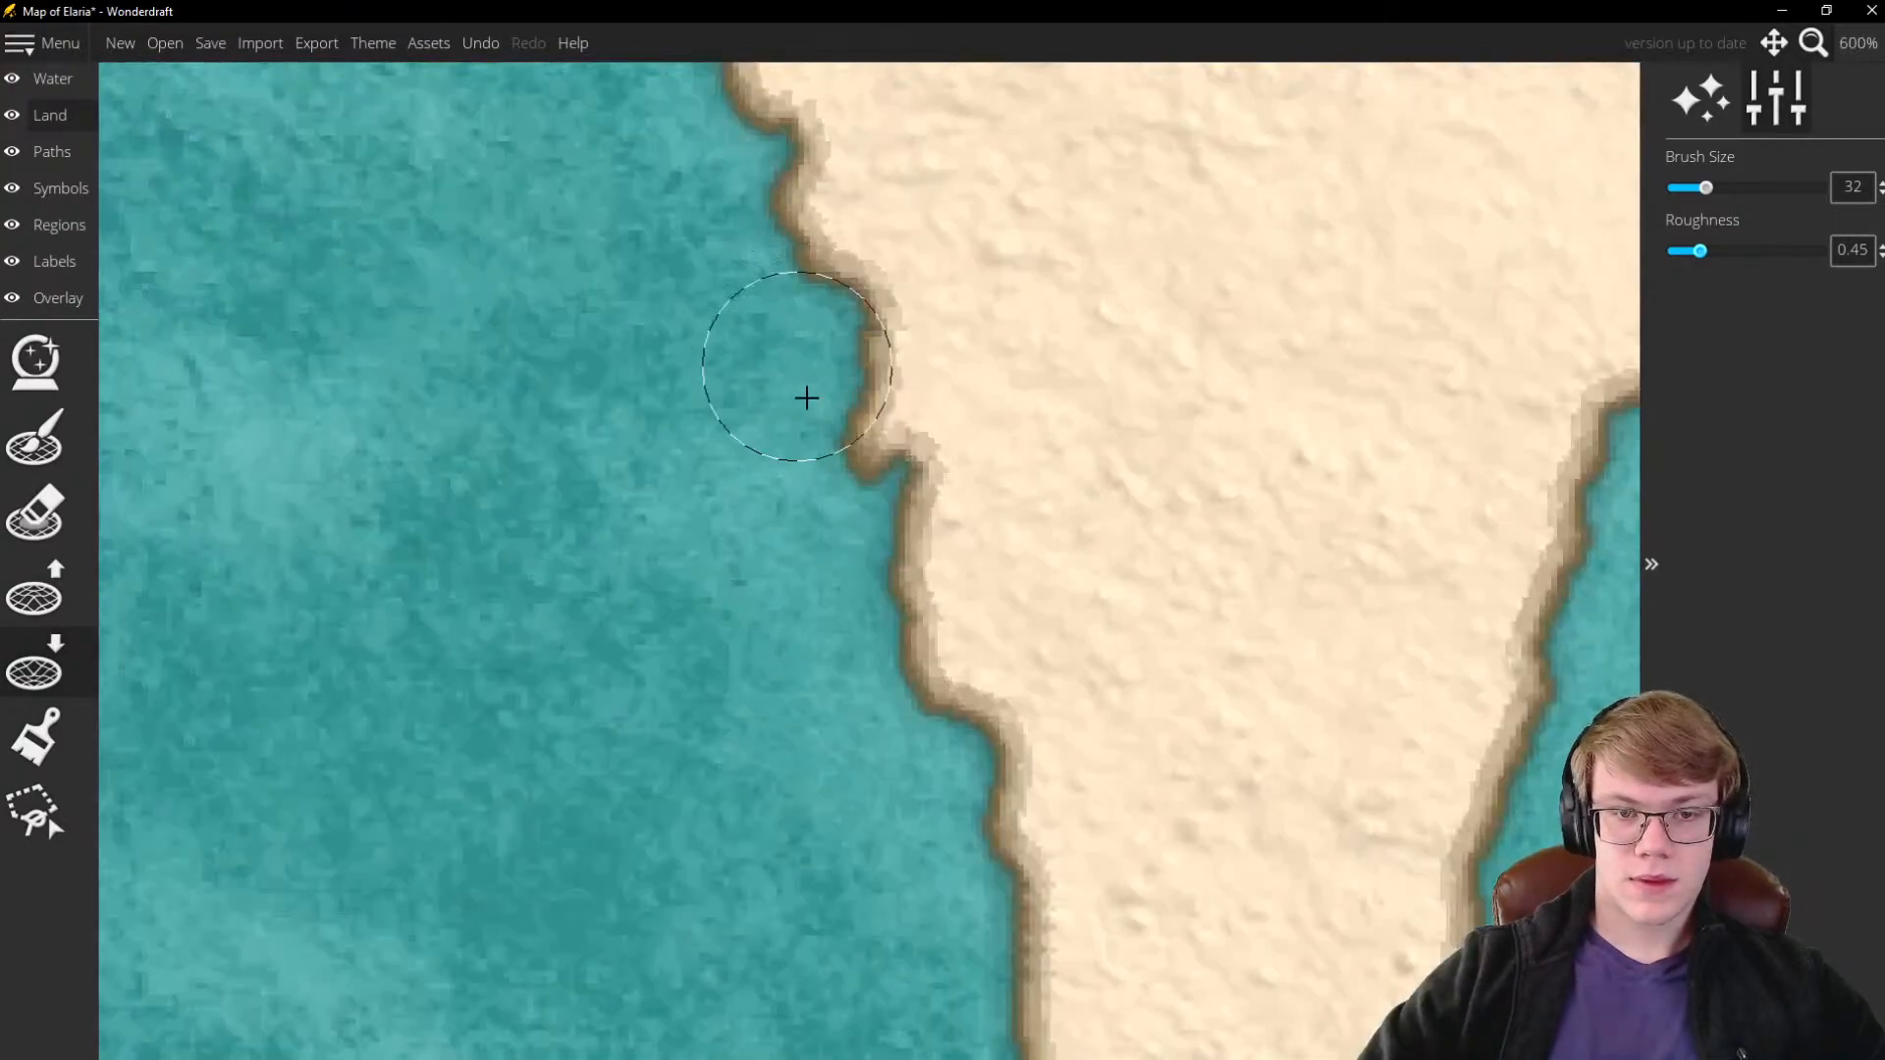
scroll(873, 674, down, 7)
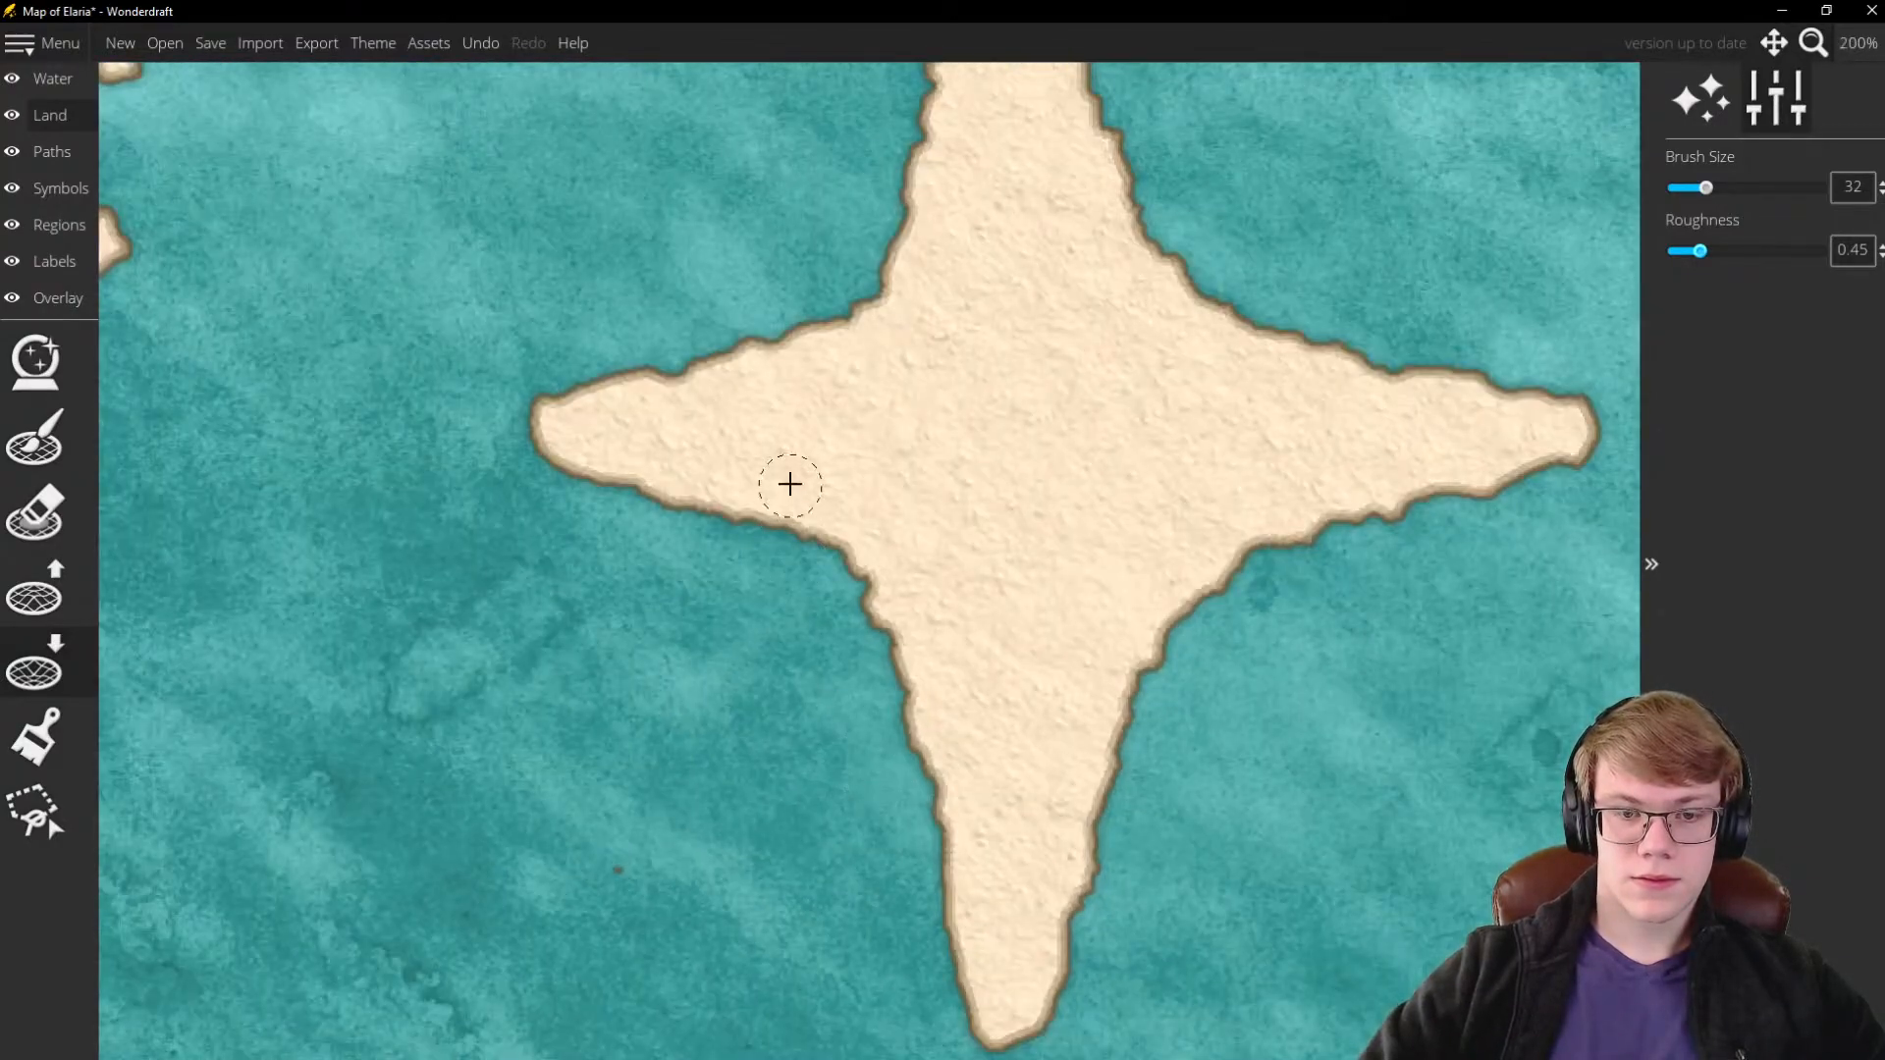
scroll(788, 484, up, 4)
scroll(888, 681, down, 4)
Check the star-shaped island against the whole map and refine its coast between the northern and western arms
scroll(714, 661, down, 8)
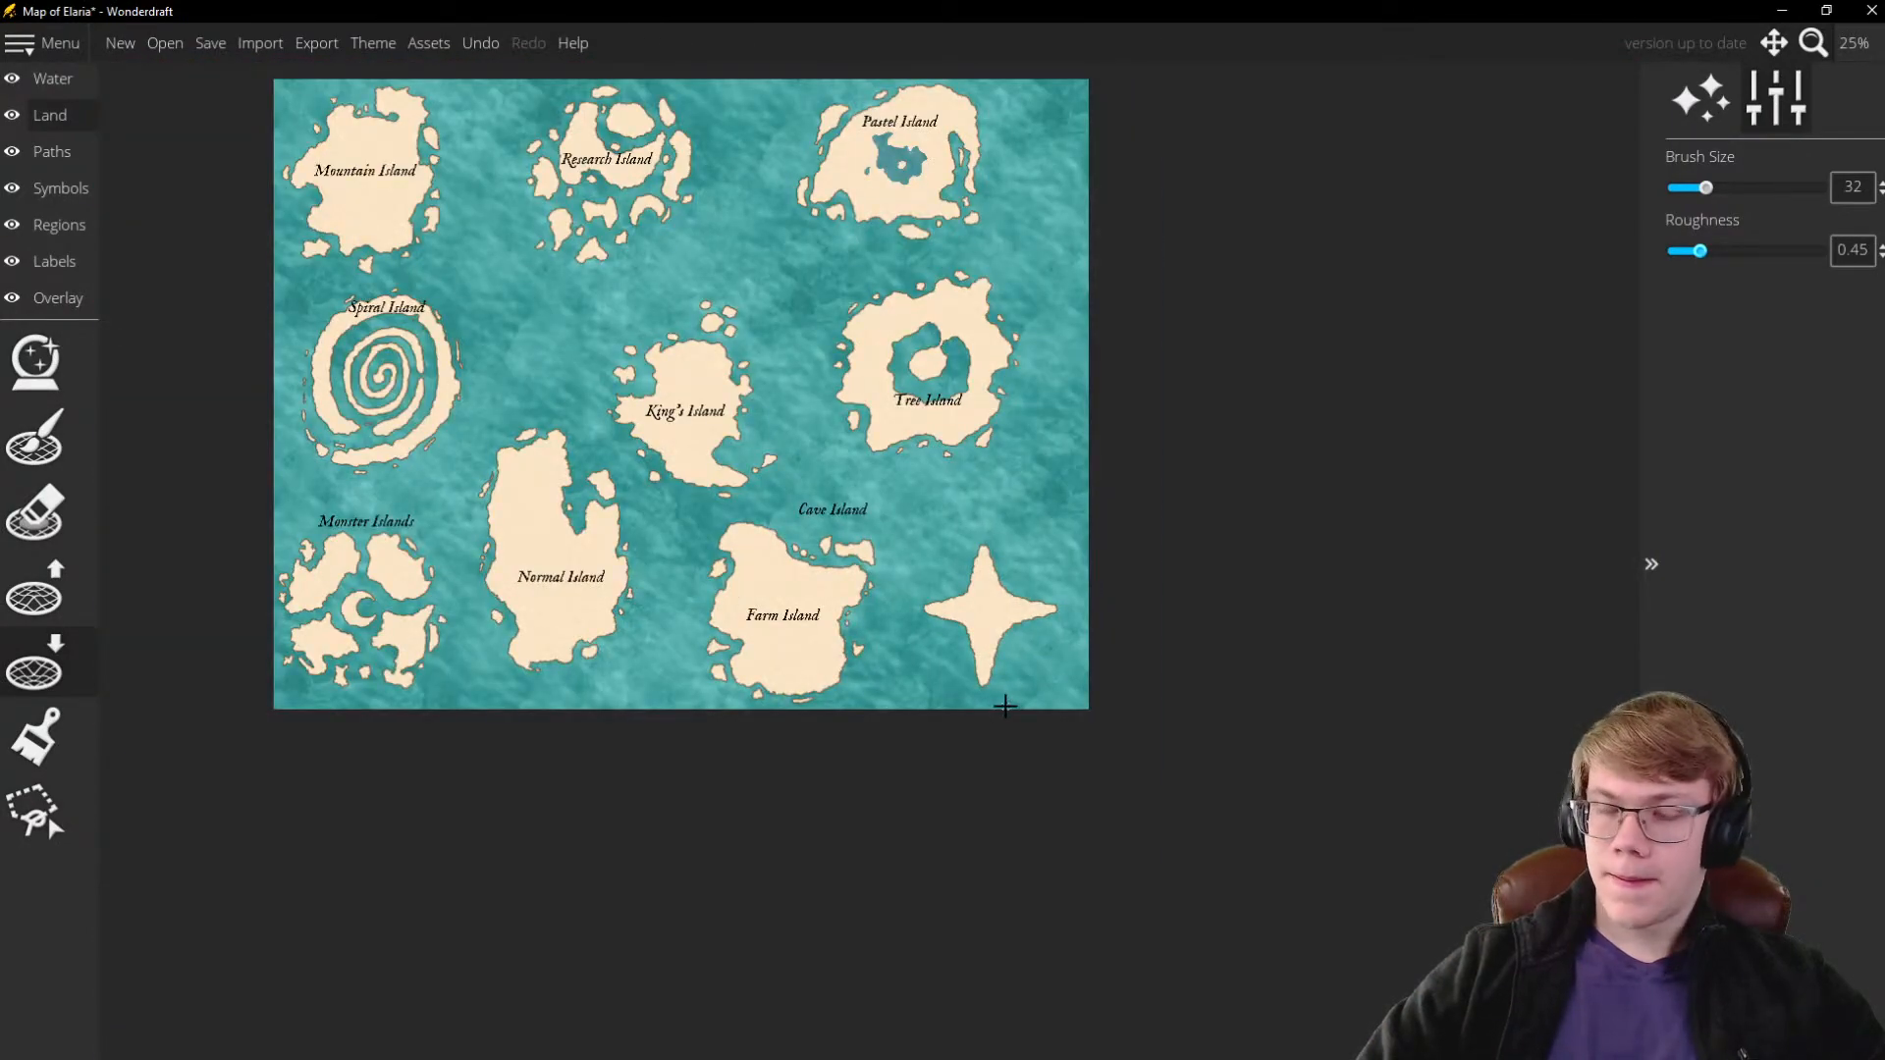
scroll(986, 570, up, 6)
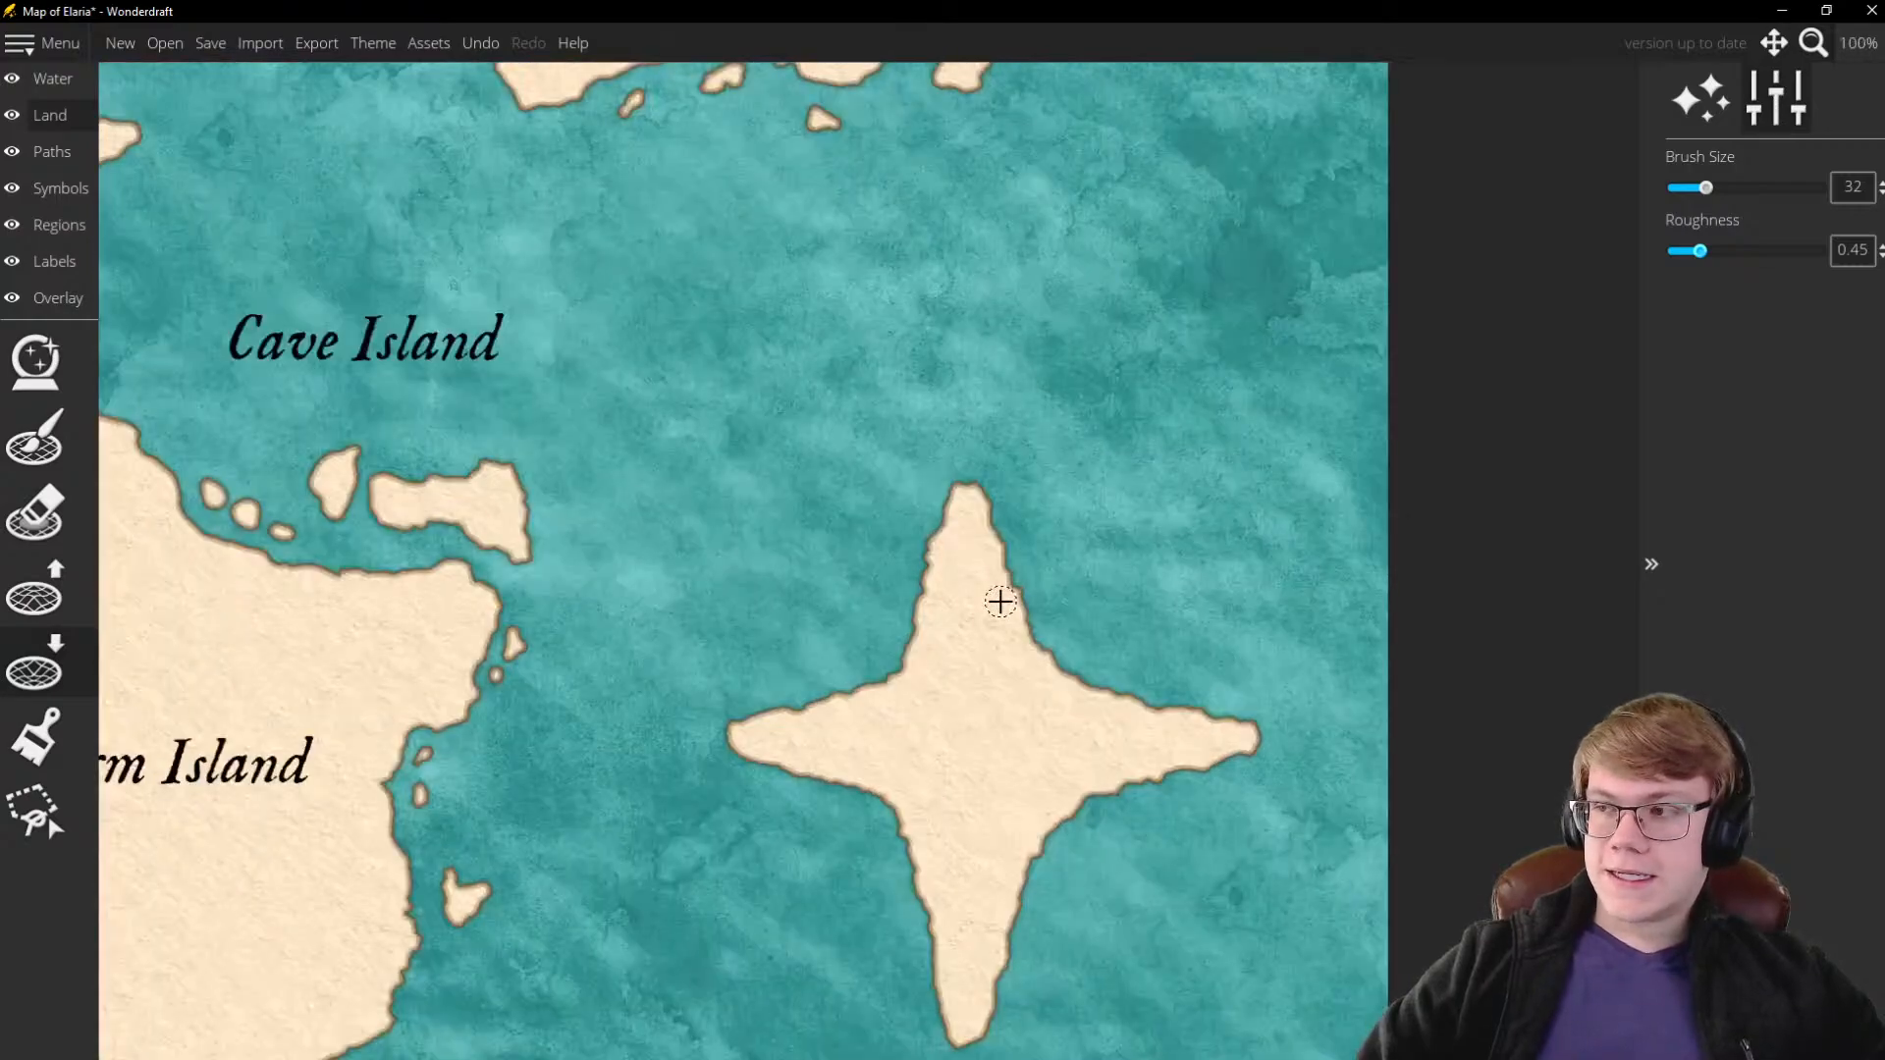
scroll(942, 661, up, 2)
mouse_move(900, 497)
mouse_down()
mouse_move(887, 646)
mouse_move(824, 679)
mouse_move(869, 656)
mouse_move(855, 676)
mouse_move(904, 625)
mouse_move(913, 516)
mouse_move(892, 651)
mouse_move(859, 695)
mouse_move(778, 706)
mouse_move(869, 679)
mouse_move(913, 556)
mouse_move(891, 681)
mouse_move(822, 698)
mouse_move(761, 659)
mouse_up()
scroll(761, 660, down, 4)
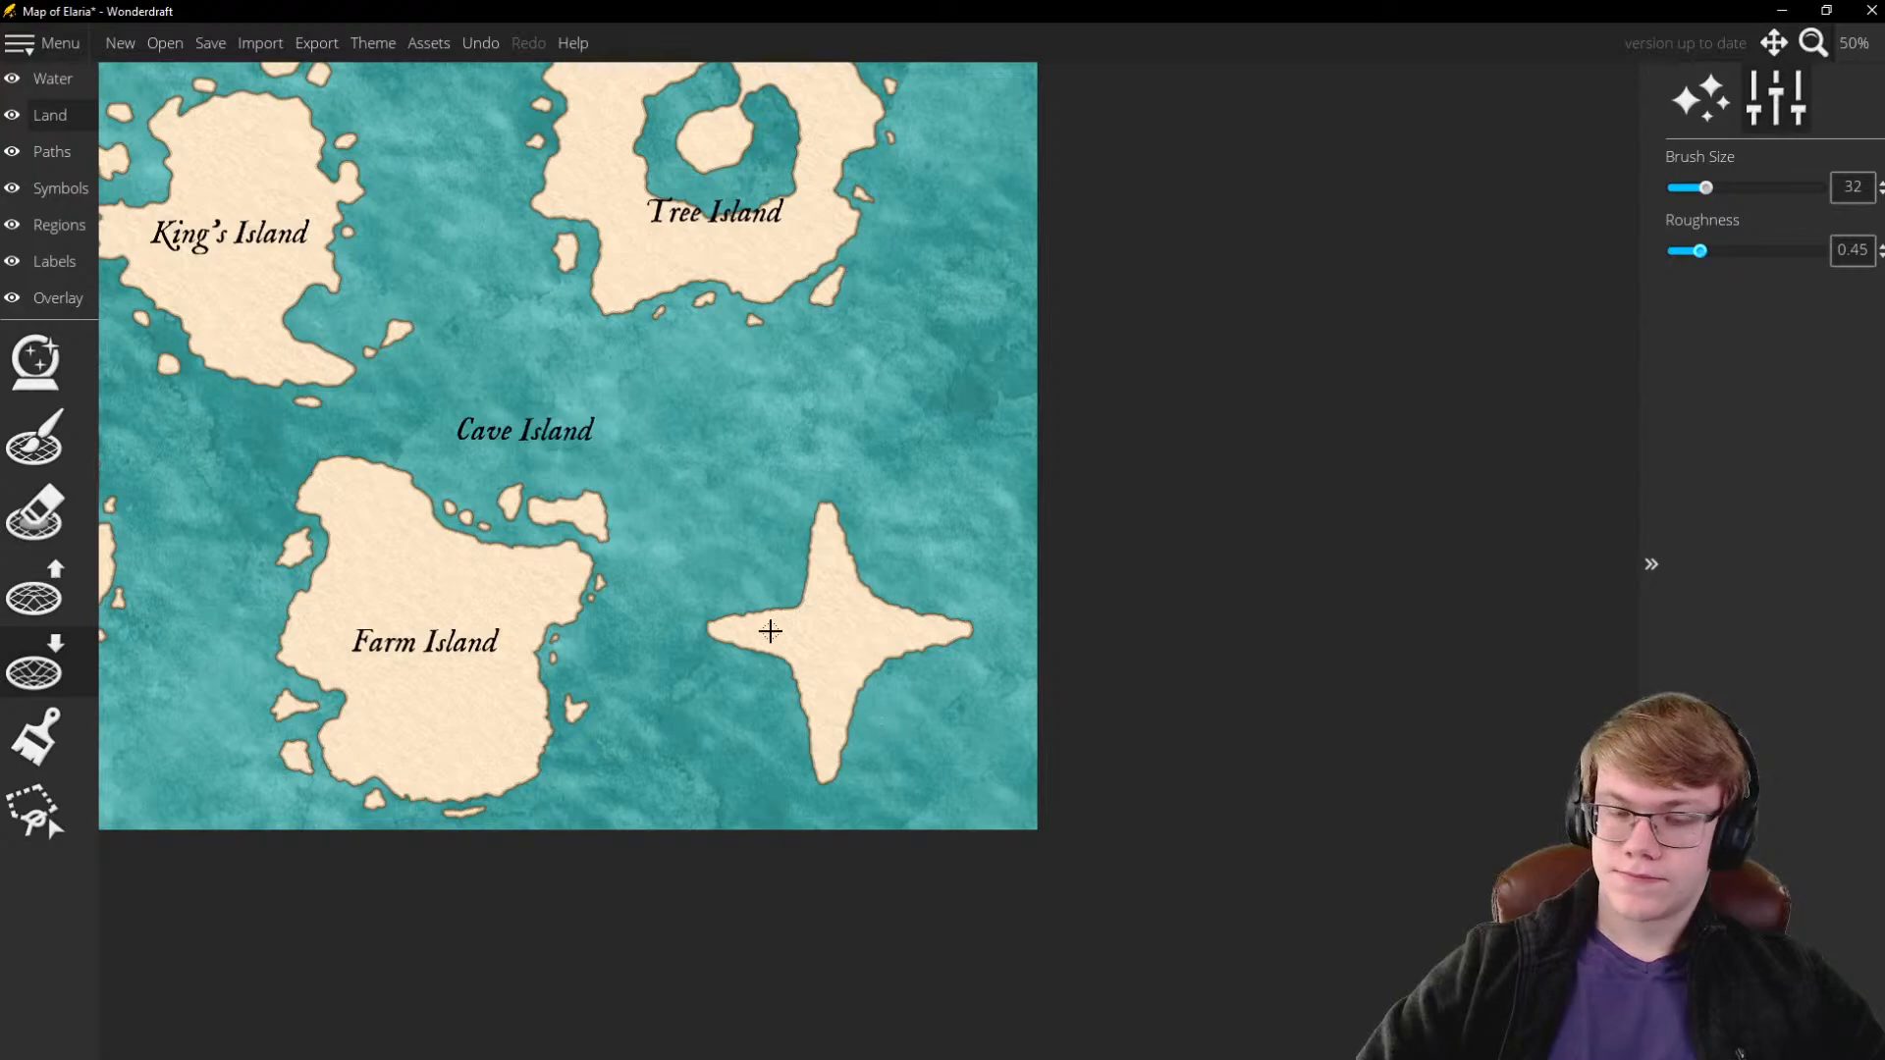
Raise land along the coast between the western and northern arms to smooth the star island's northwestern inner corner
scroll(771, 631, up, 5)
click(35, 589)
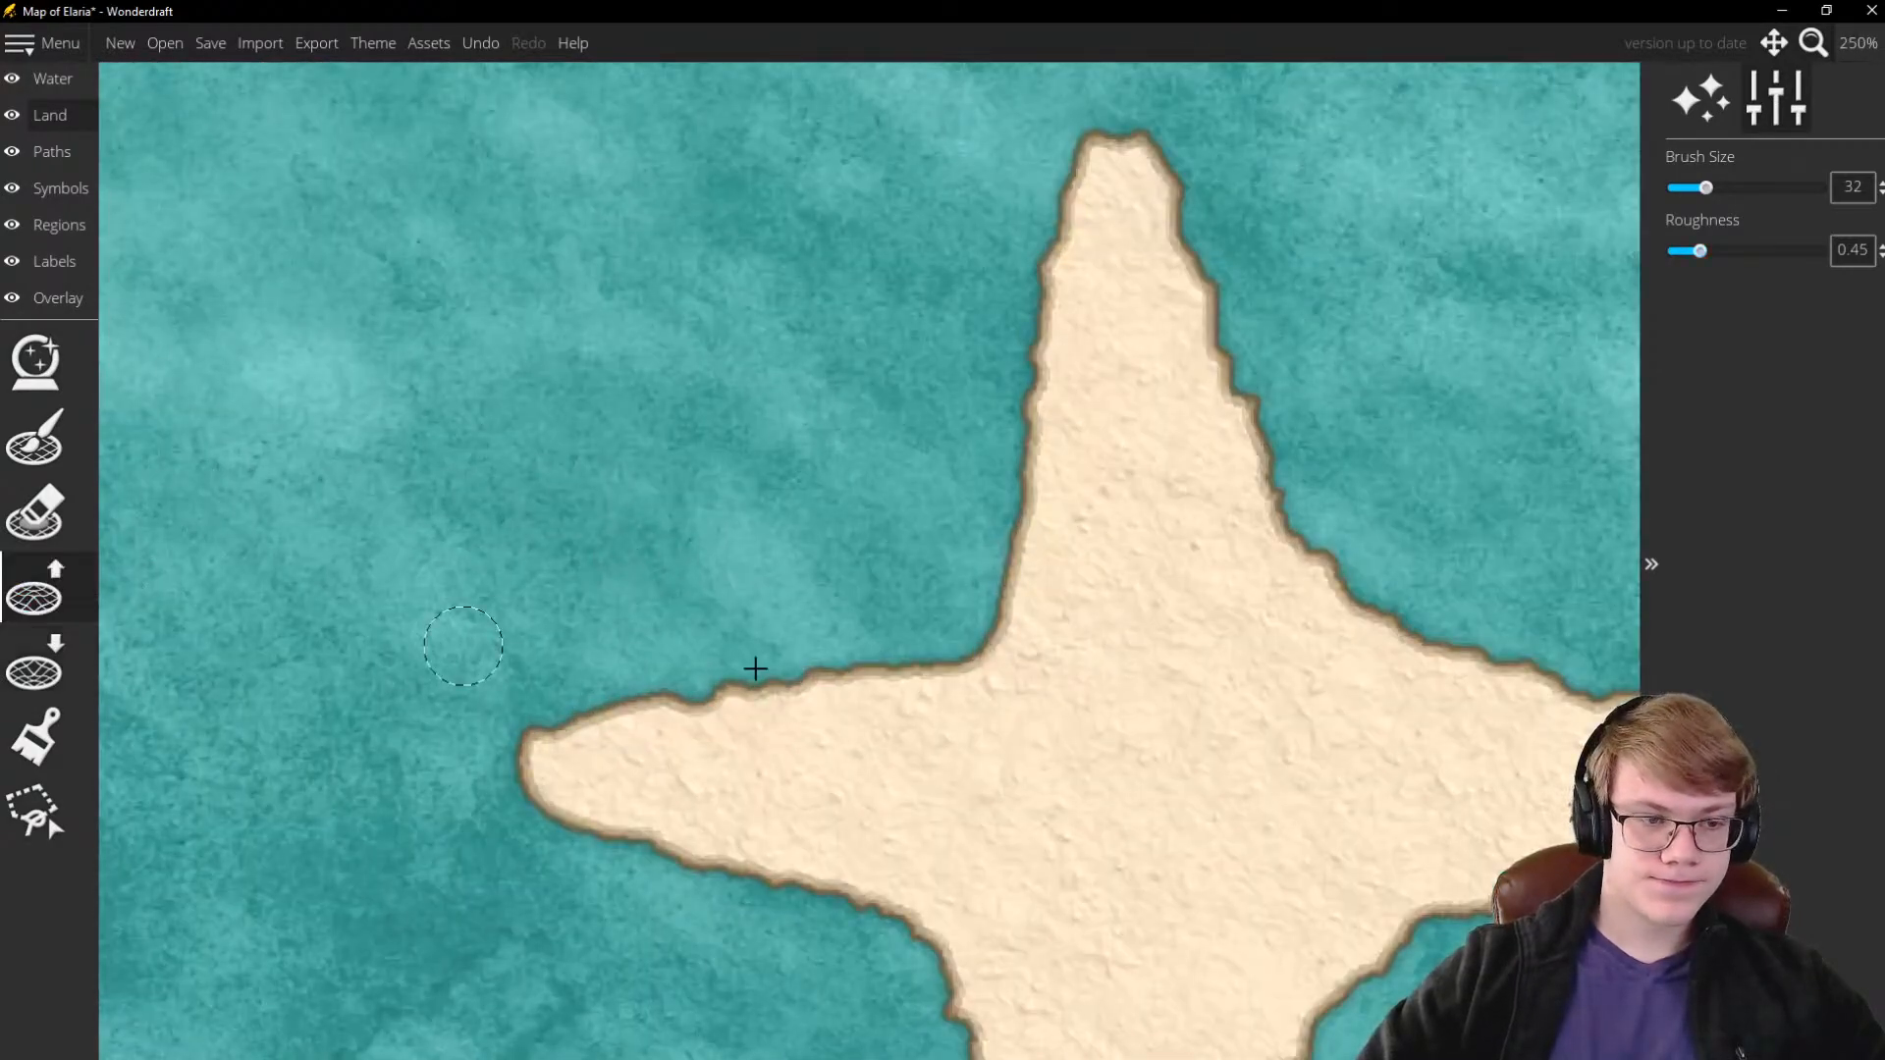
mouse_move(755, 669)
mouse_down()
mouse_move(792, 705)
mouse_move(917, 692)
mouse_move(1027, 583)
mouse_move(1036, 542)
mouse_move(975, 663)
mouse_move(854, 707)
mouse_move(987, 639)
mouse_move(1040, 506)
mouse_move(942, 693)
mouse_move(837, 718)
mouse_move(1002, 632)
mouse_move(1055, 465)
mouse_move(1053, 516)
mouse_move(913, 717)
mouse_move(844, 730)
mouse_move(819, 705)
mouse_move(931, 663)
mouse_move(1021, 576)
mouse_move(1052, 455)
mouse_up()
scroll(732, 646, down, 3)
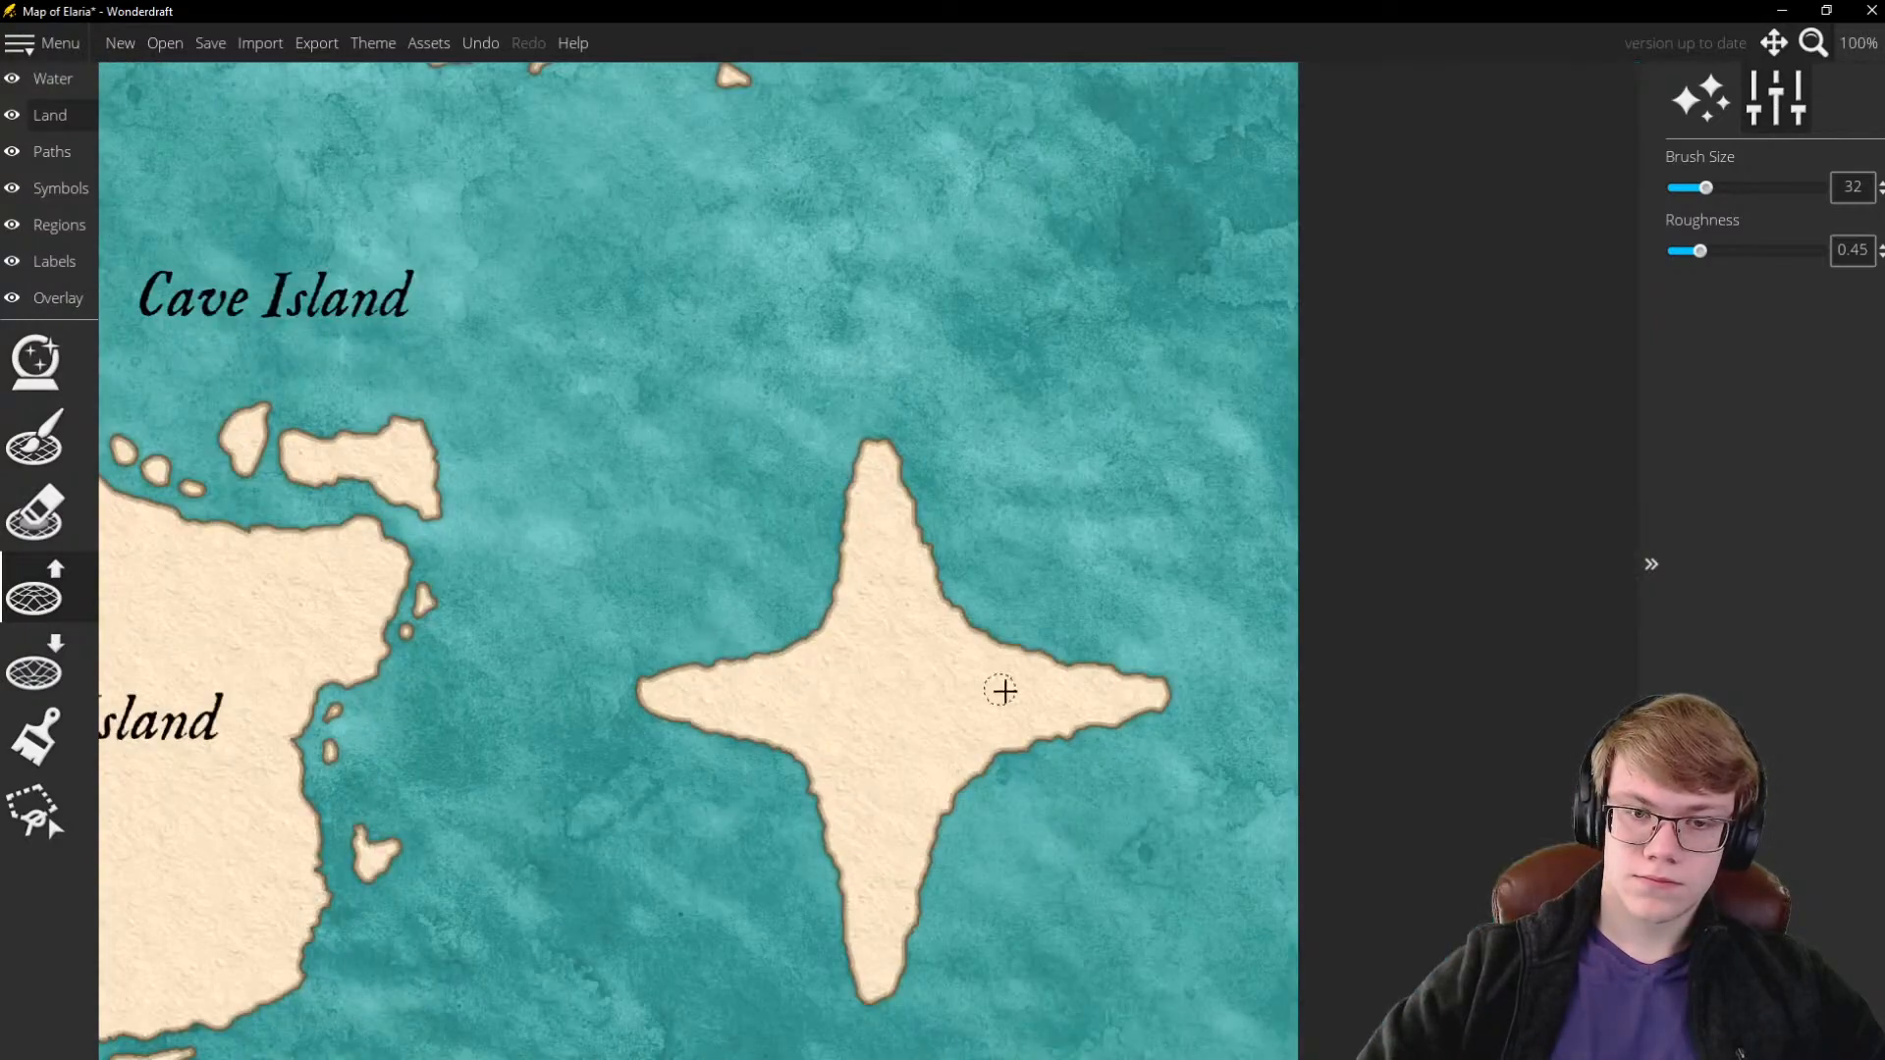
scroll(834, 626, down, 2)
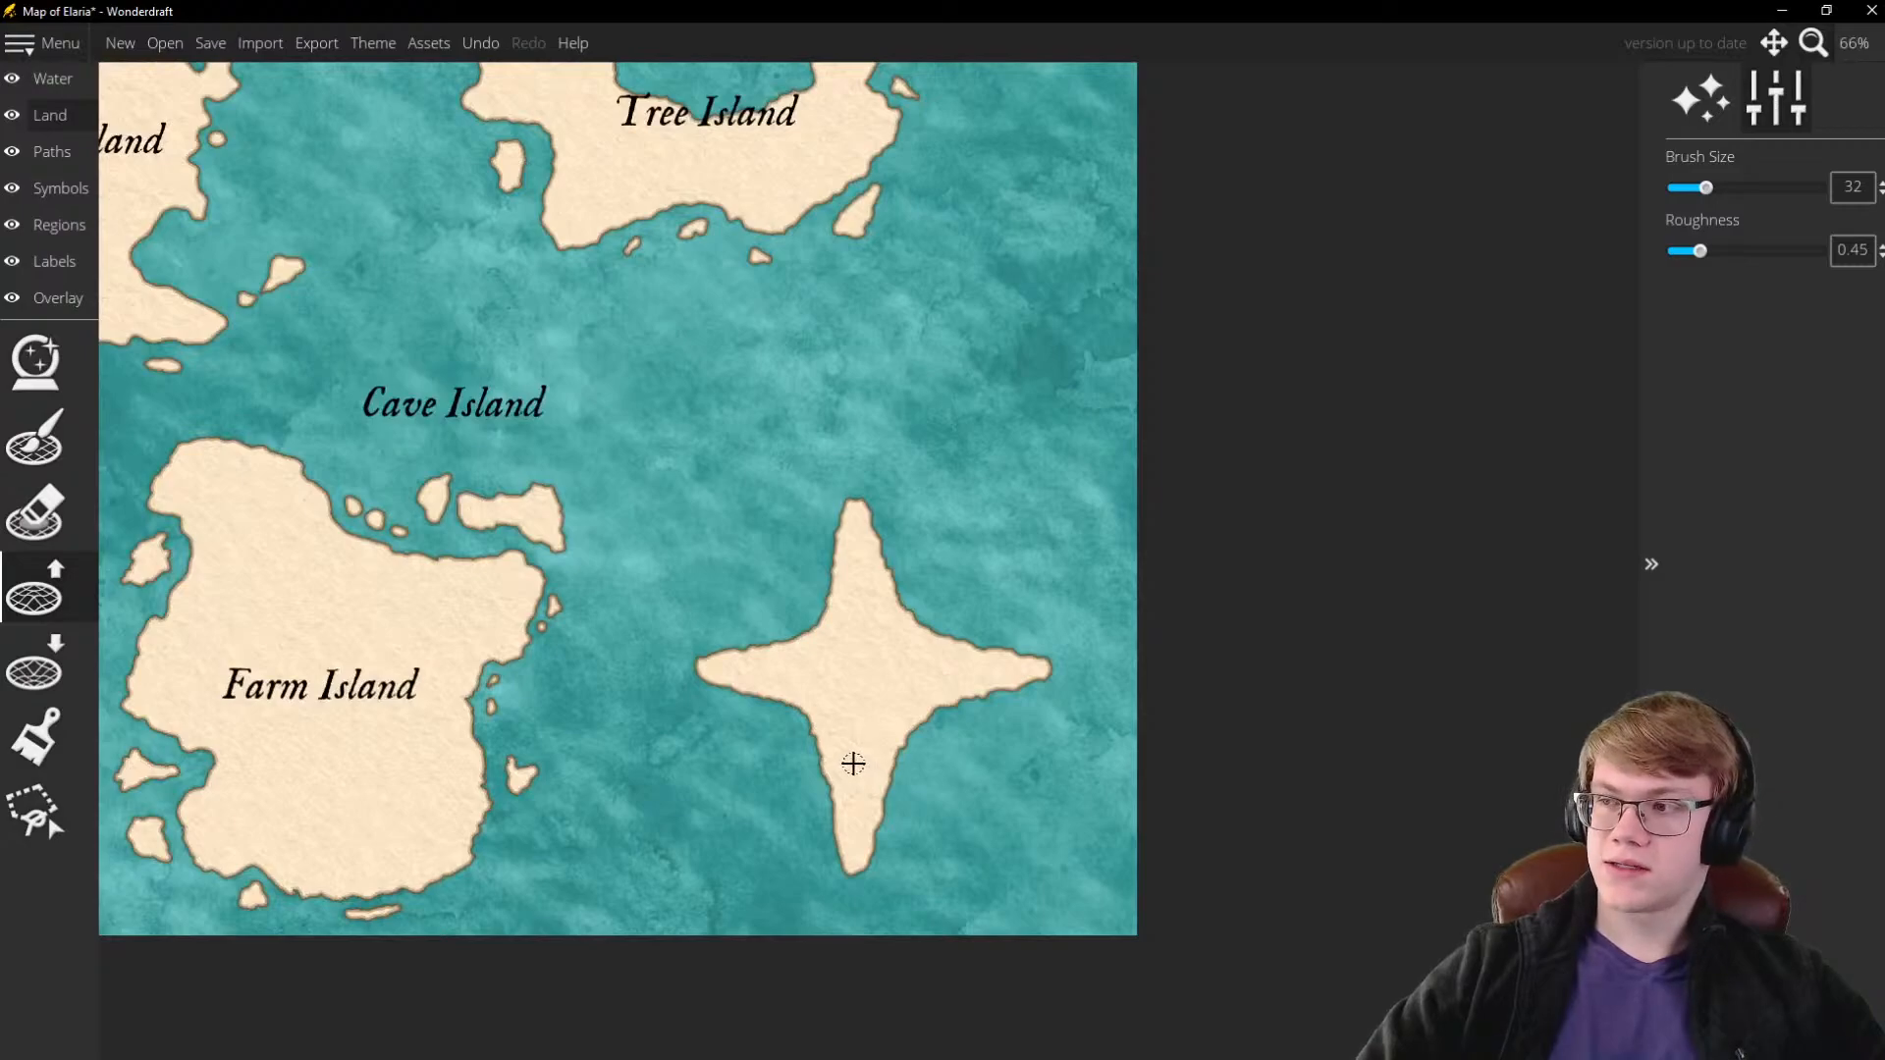
scroll(913, 750, up, 2)
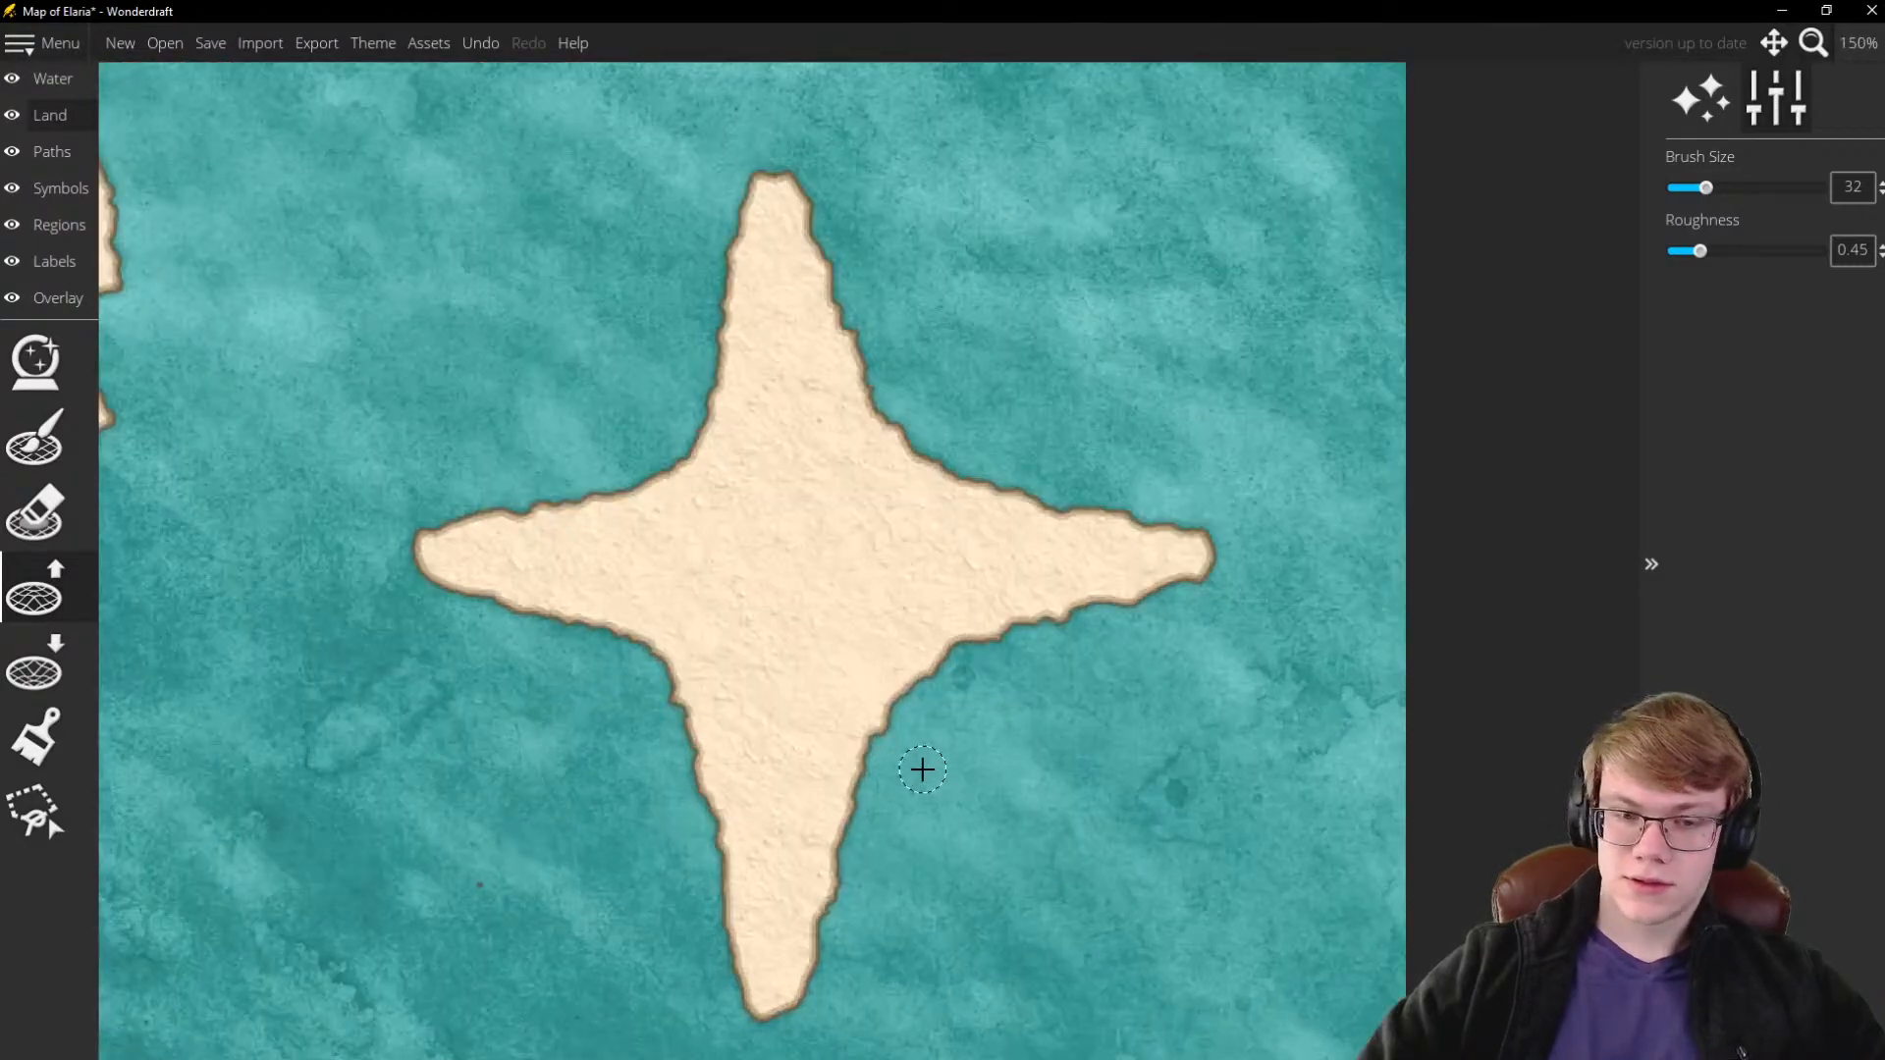
Reduce the brush size to 28 and try raising land along the southern arm's eastern coast, undoing the stroke
key(bracketleft)
scroll(871, 828, up, 3)
mouse_move(831, 709)
mouse_down()
mouse_move(847, 674)
mouse_move(884, 661)
mouse_move(815, 915)
mouse_move(887, 623)
mouse_move(941, 569)
mouse_move(1160, 487)
mouse_move(821, 686)
mouse_up()
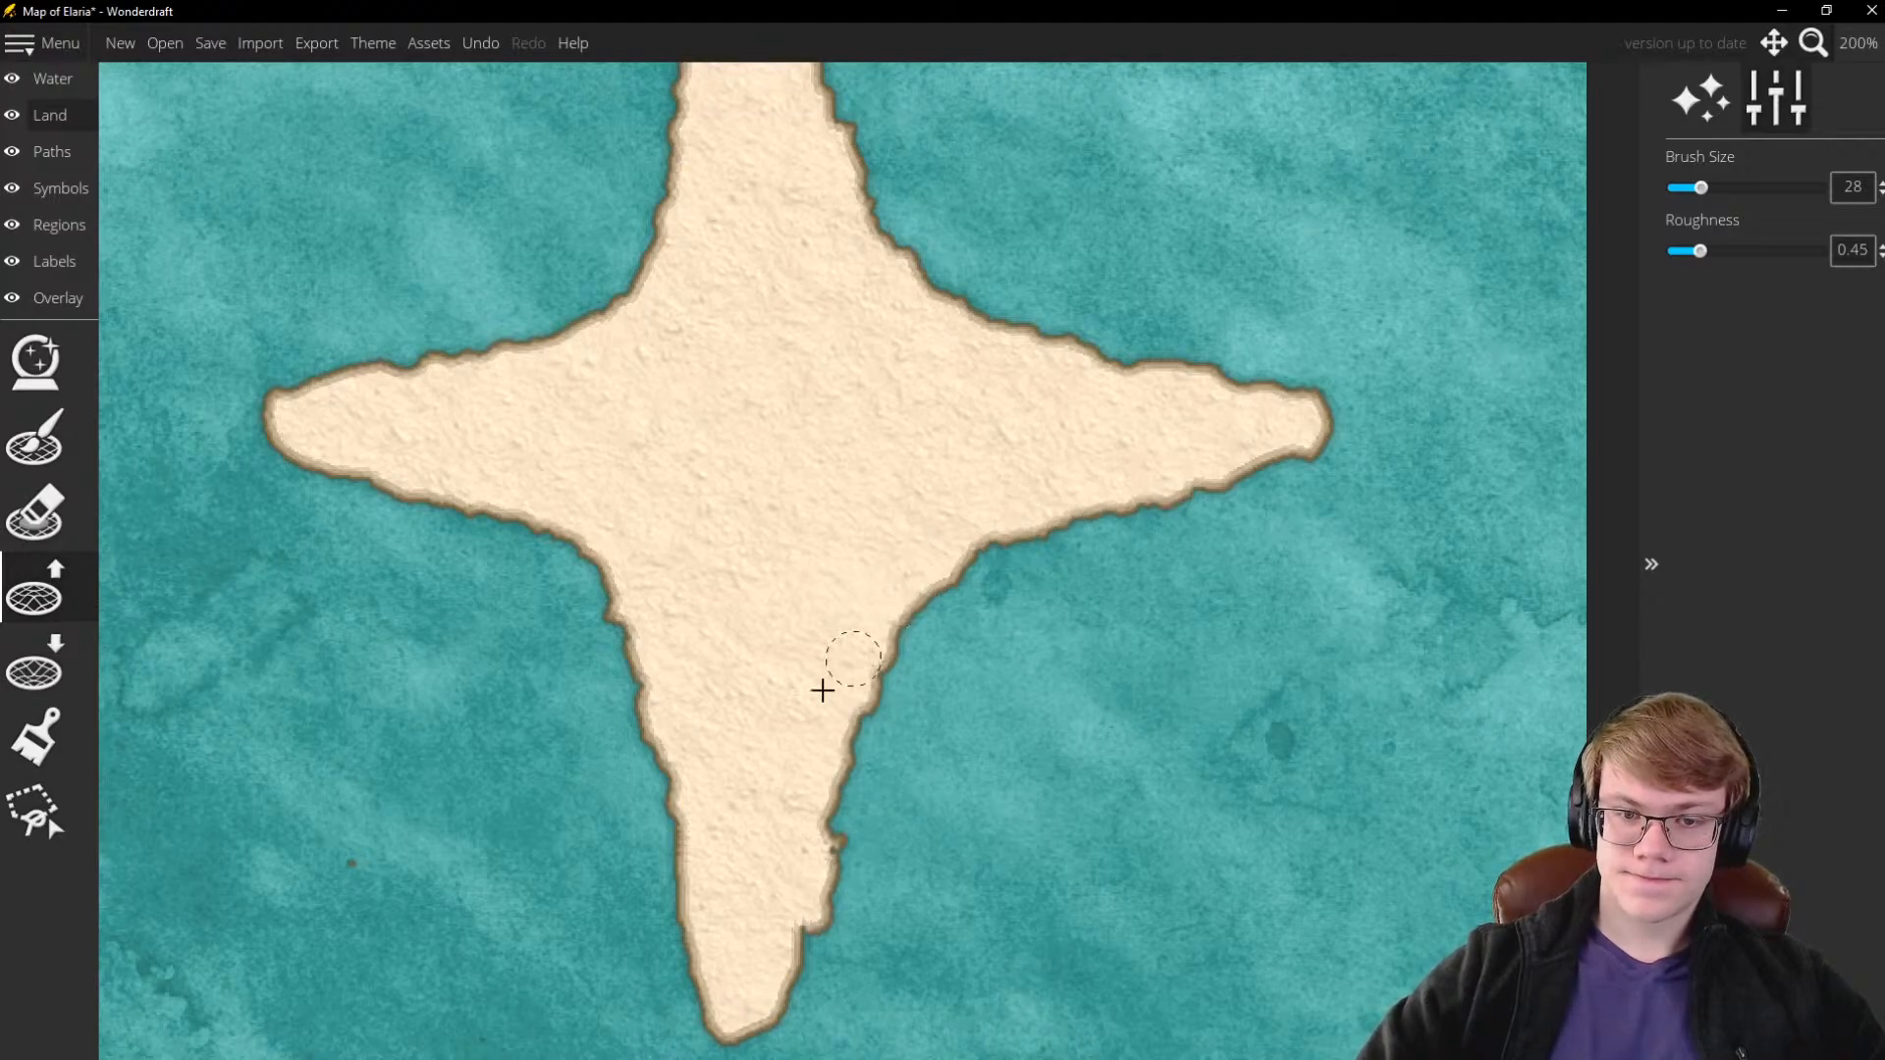
scroll(838, 674, down, 2)
scroll(858, 783, down, 1)
scroll(859, 785, up, 1)
key(ctrl+z)
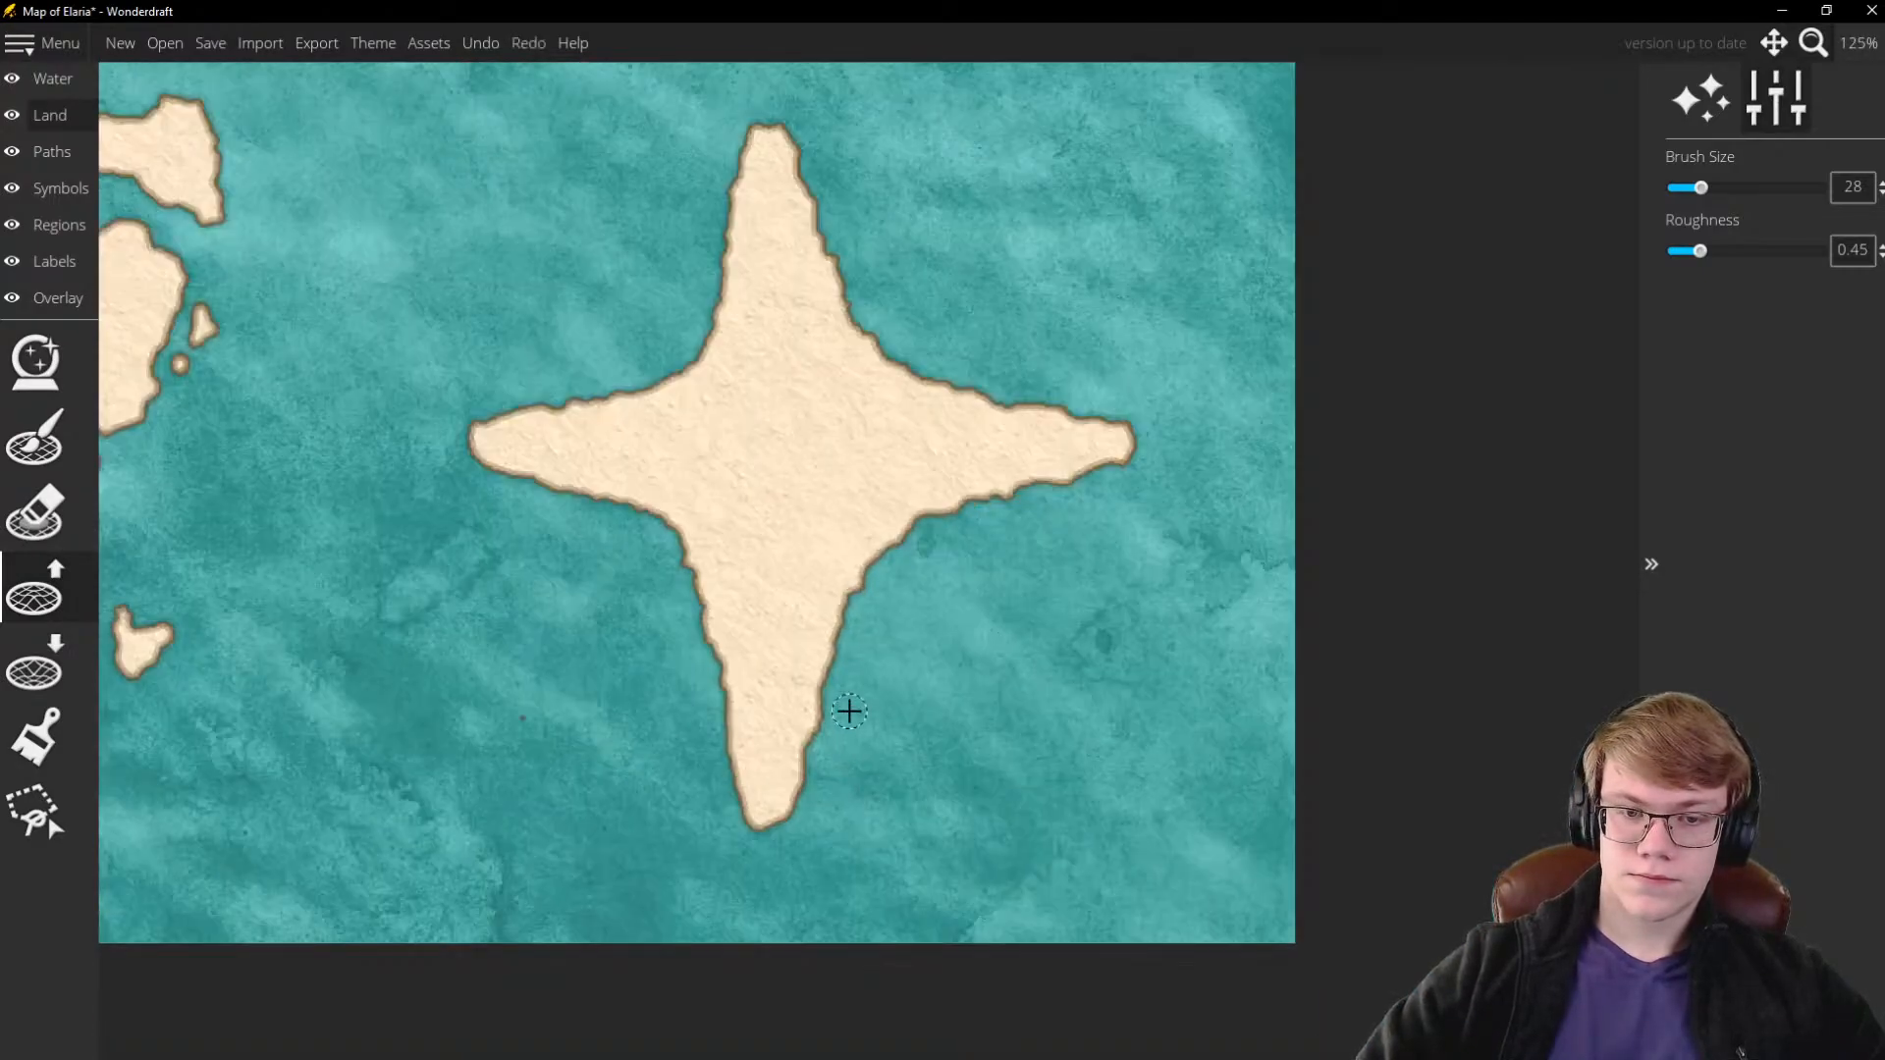
Examine the star-shaped island's outline up close and against Farm Island and the surrounding sea
scroll(859, 590, down, 3)
scroll(864, 561, up, 1)
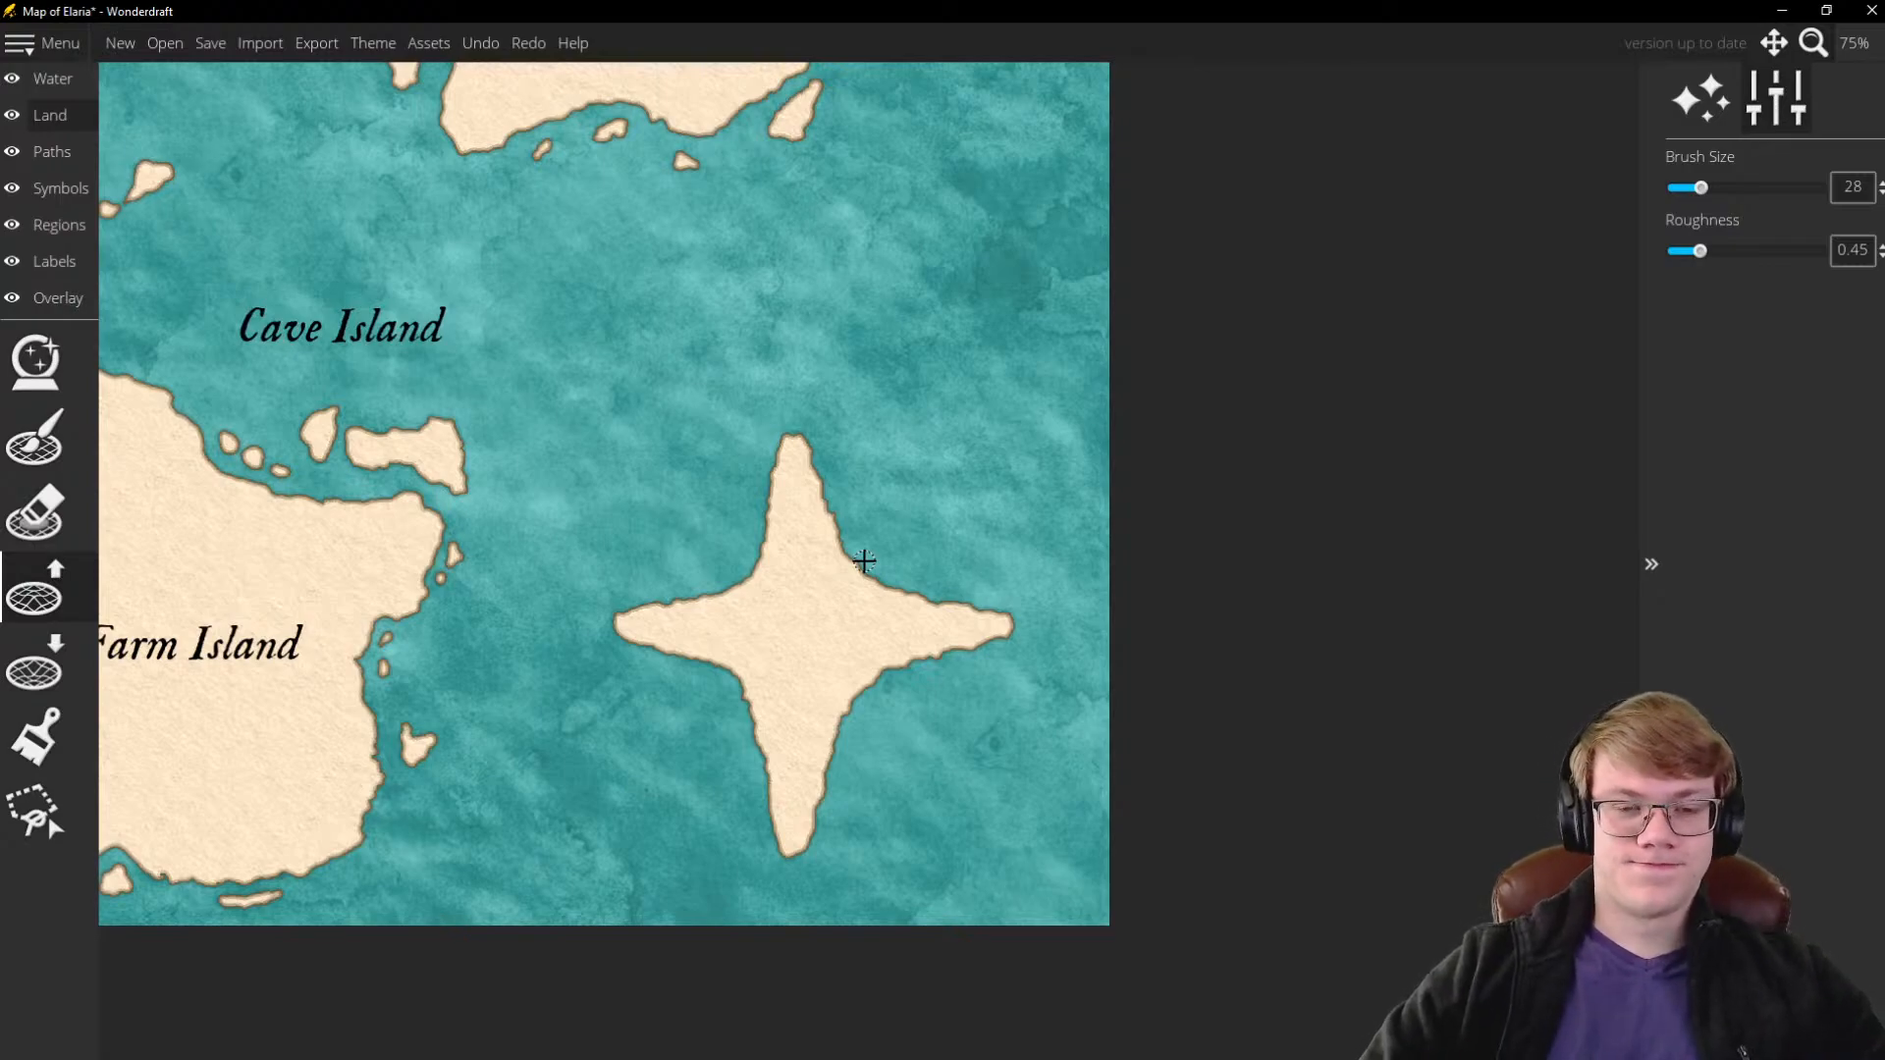
scroll(880, 600, up, 1)
scroll(880, 600, up, 1)
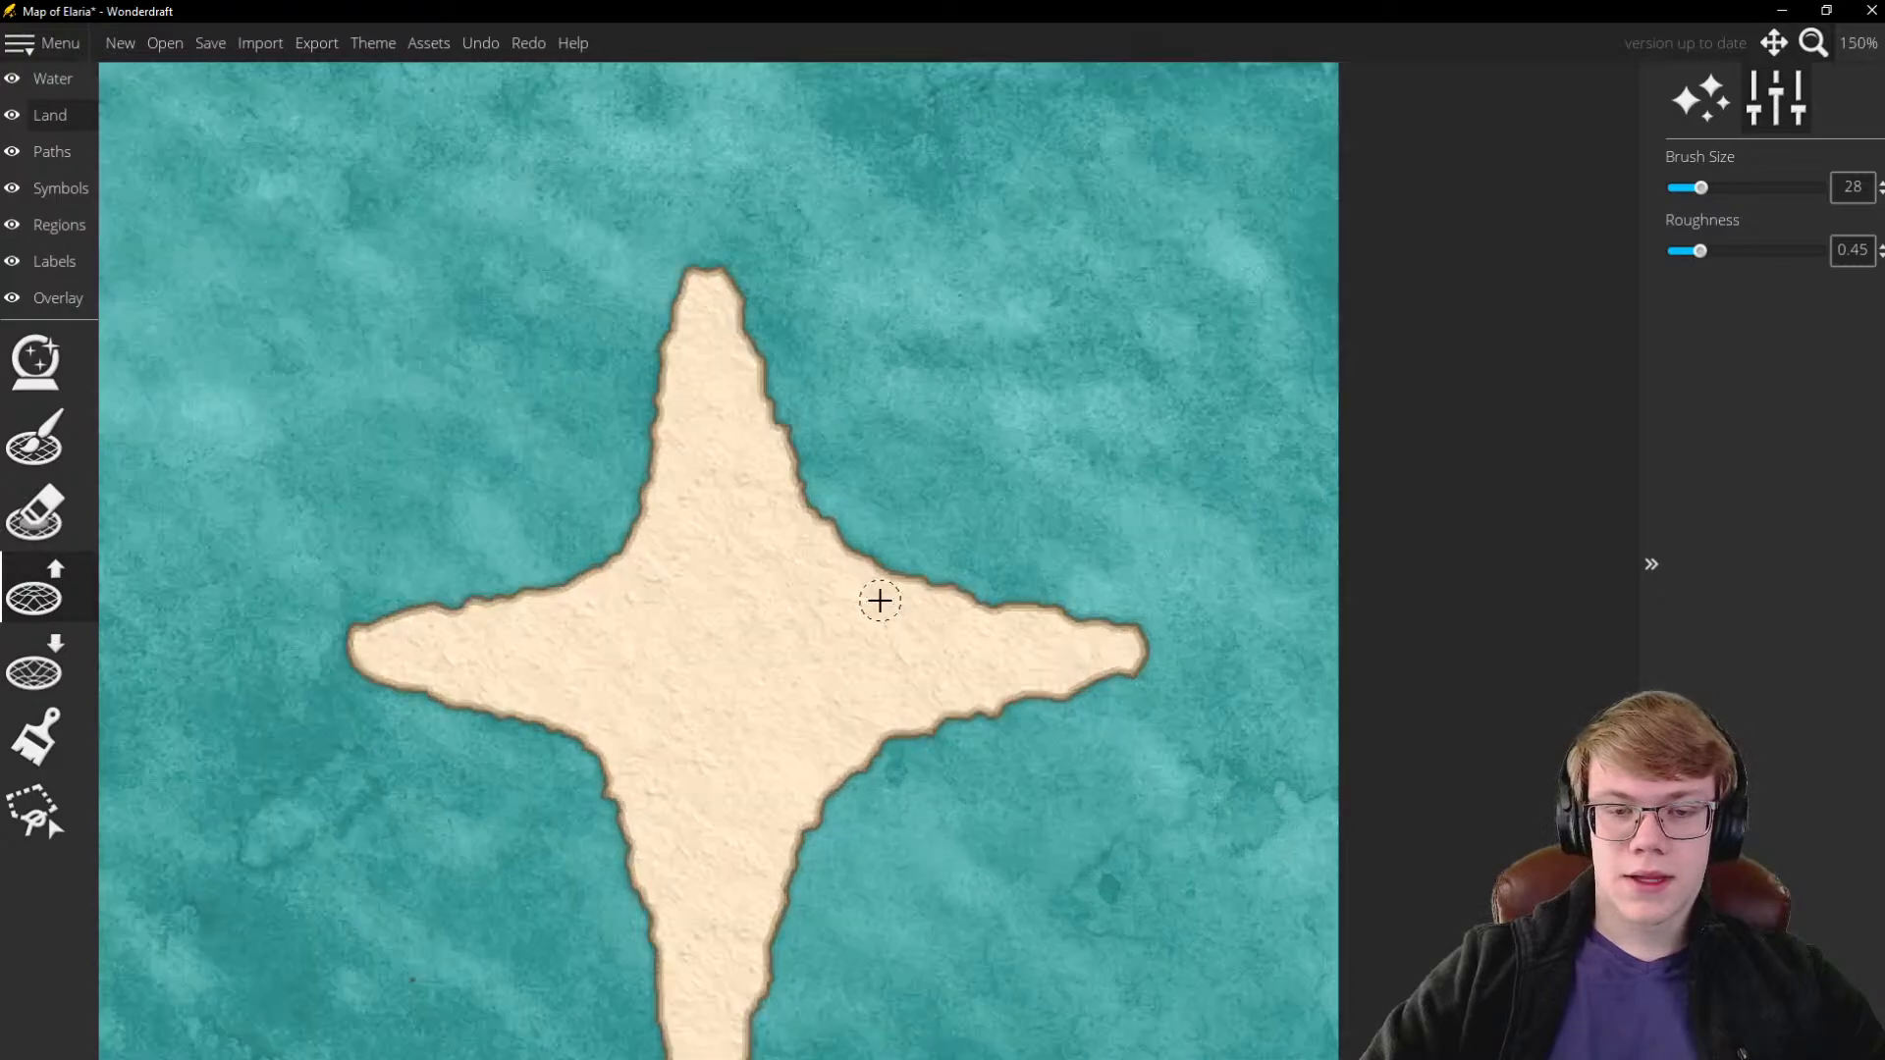
scroll(957, 593, down, 2)
scroll(867, 623, up, 3)
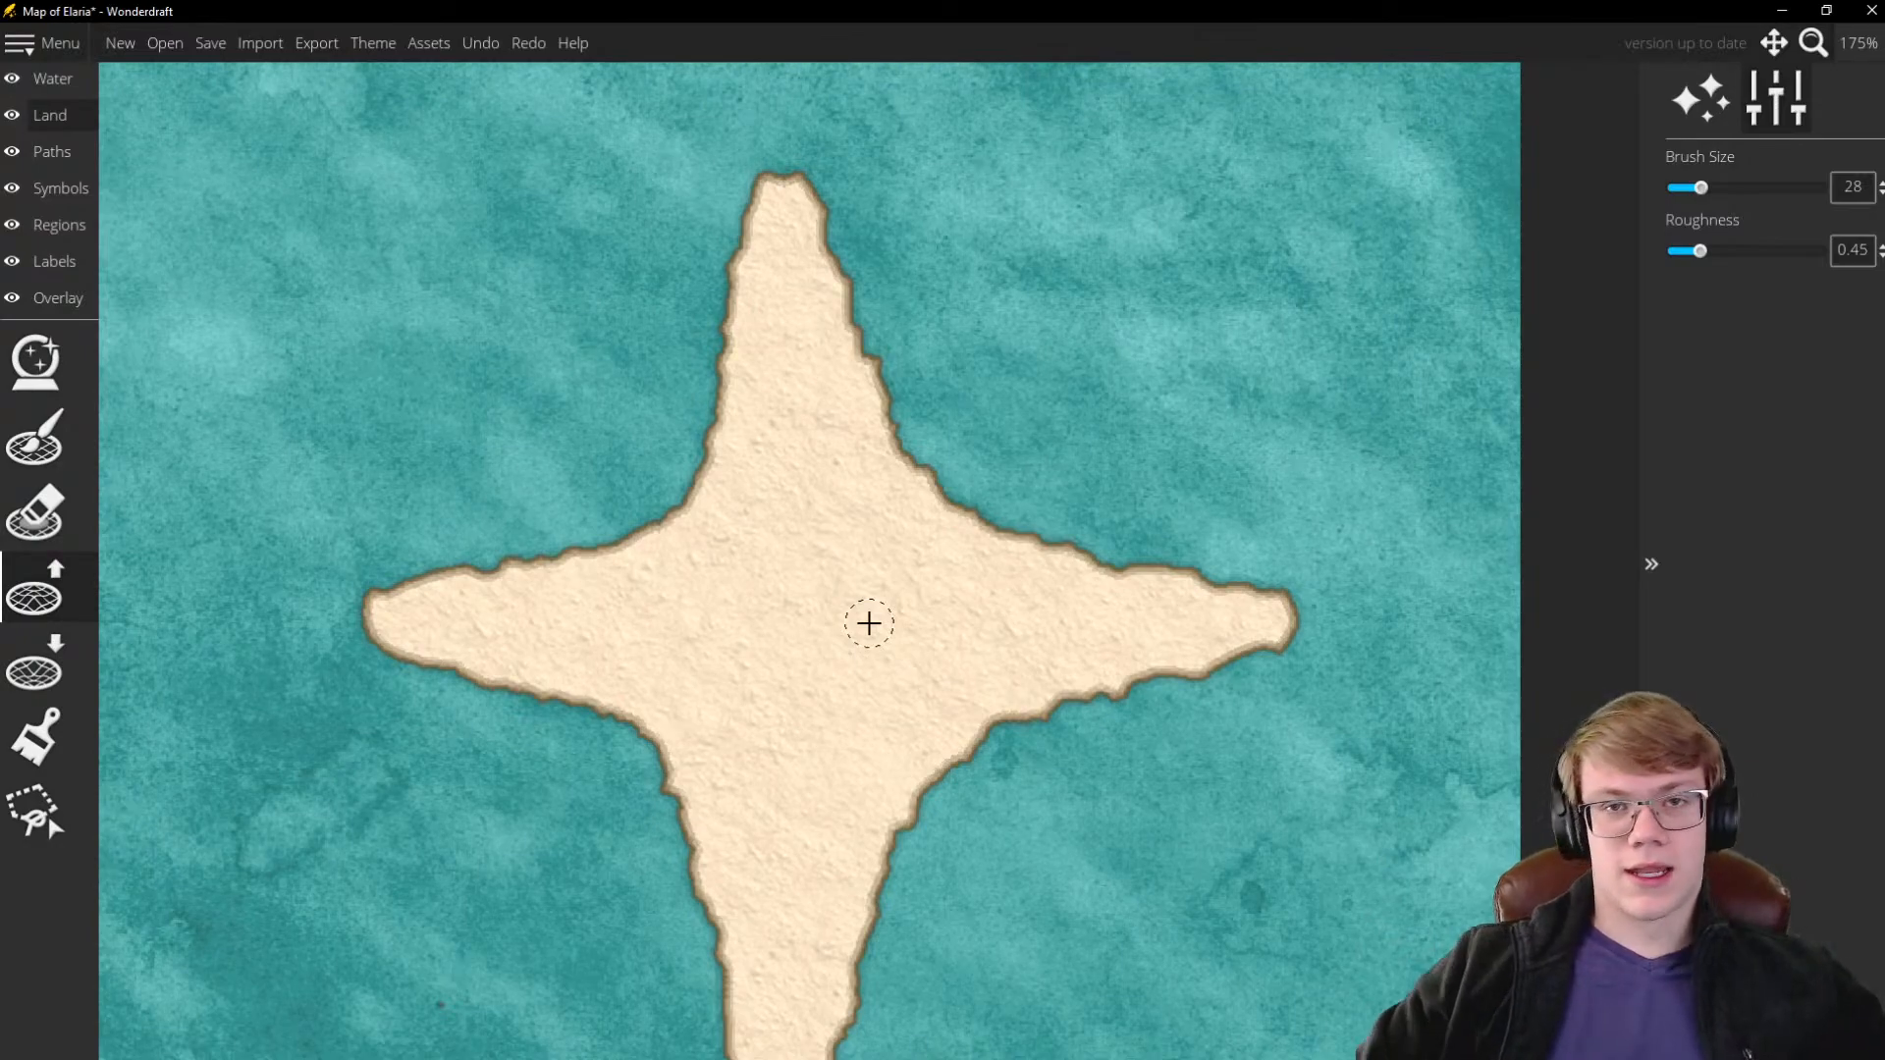
scroll(913, 521, down, 4)
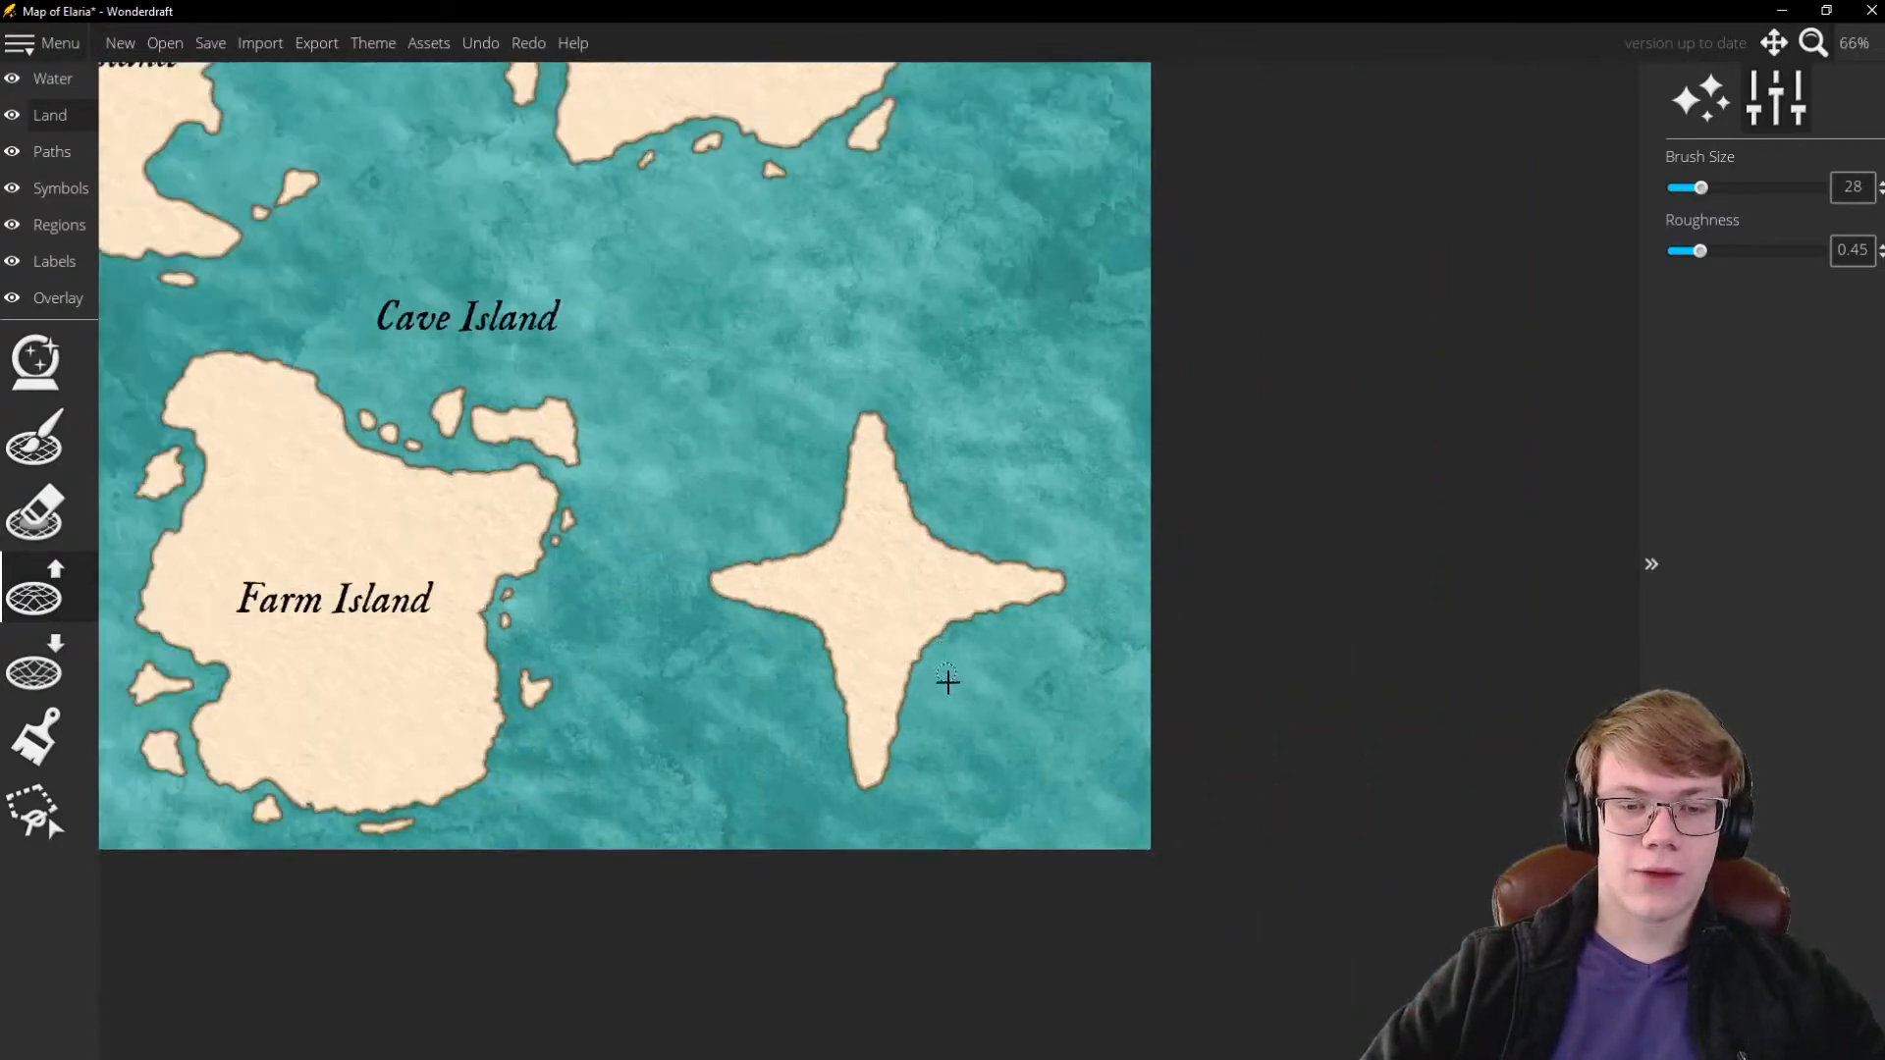
scroll(994, 543, up, 3)
scroll(946, 565, down, 2)
scroll(882, 685, up, 2)
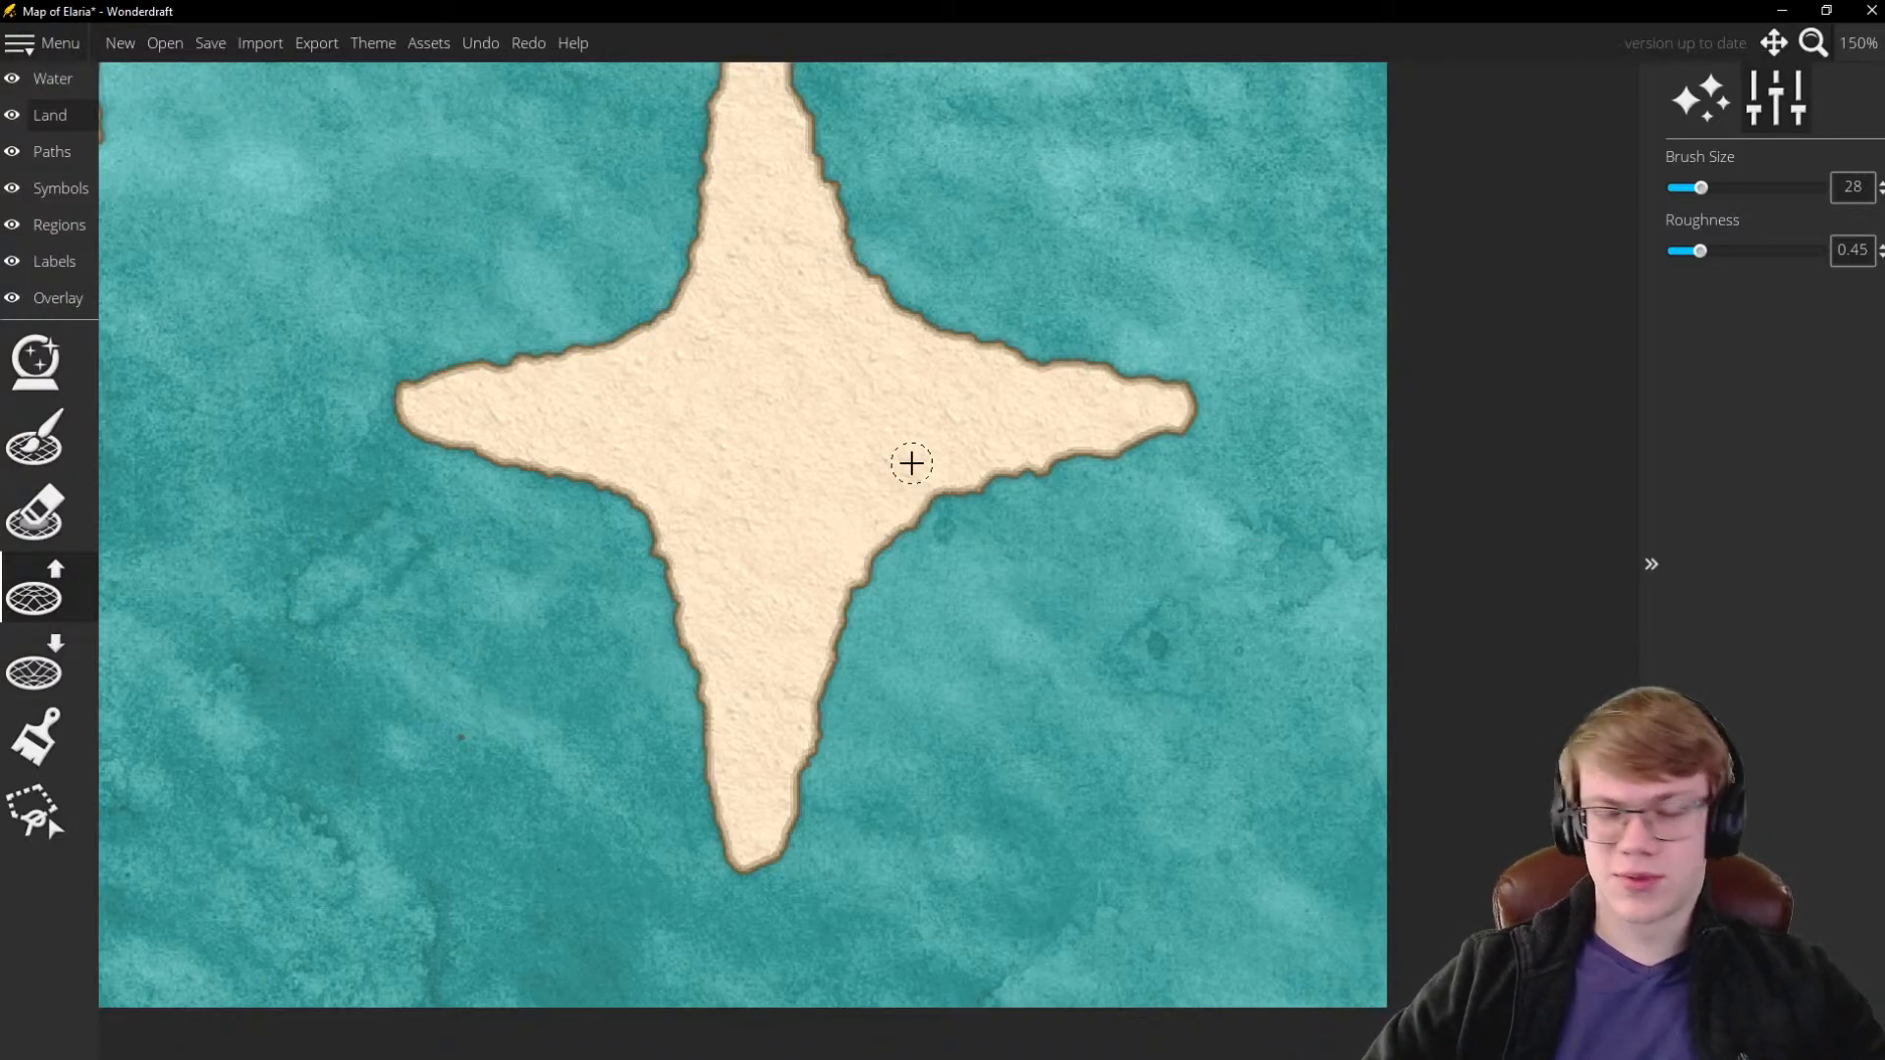
scroll(1065, 556, down, 2)
scroll(1069, 412, up, 3)
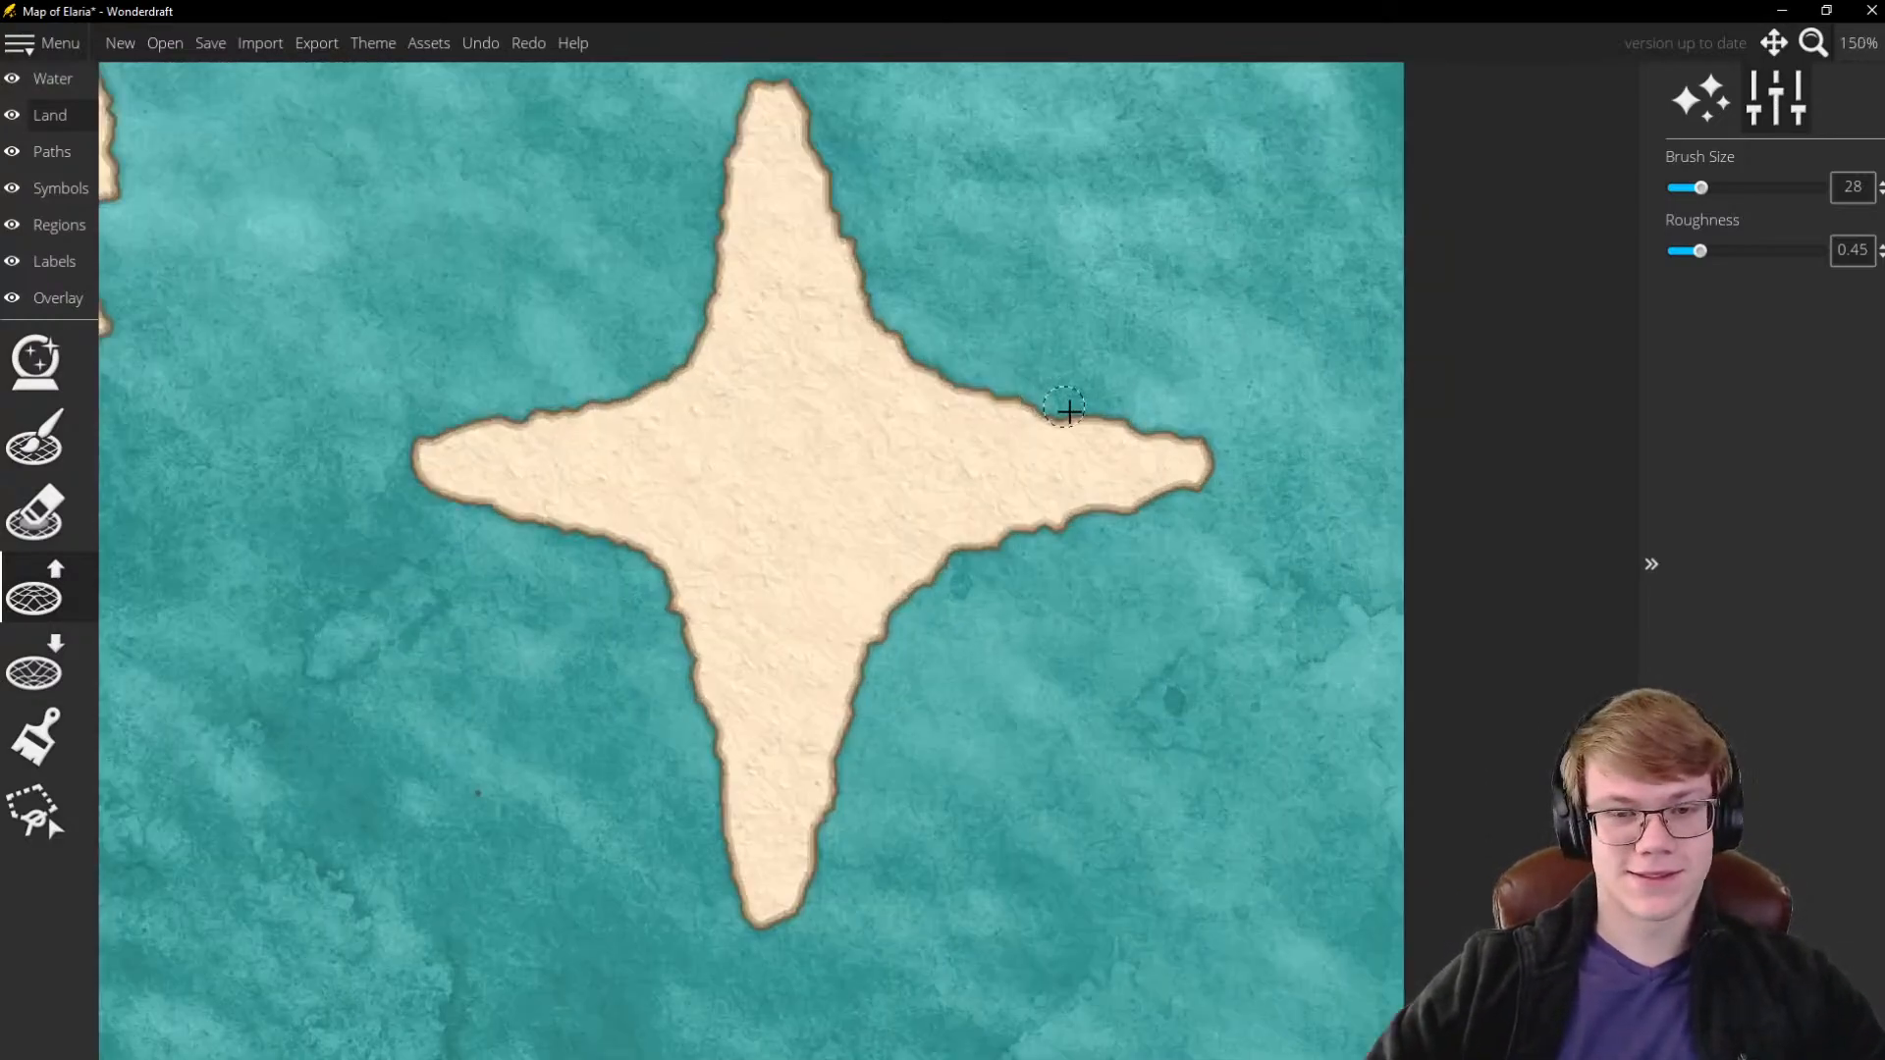
Lower land around the eastern arm's blunt end to sharpen its tip, and trim the coast along its southern side
click(34, 668)
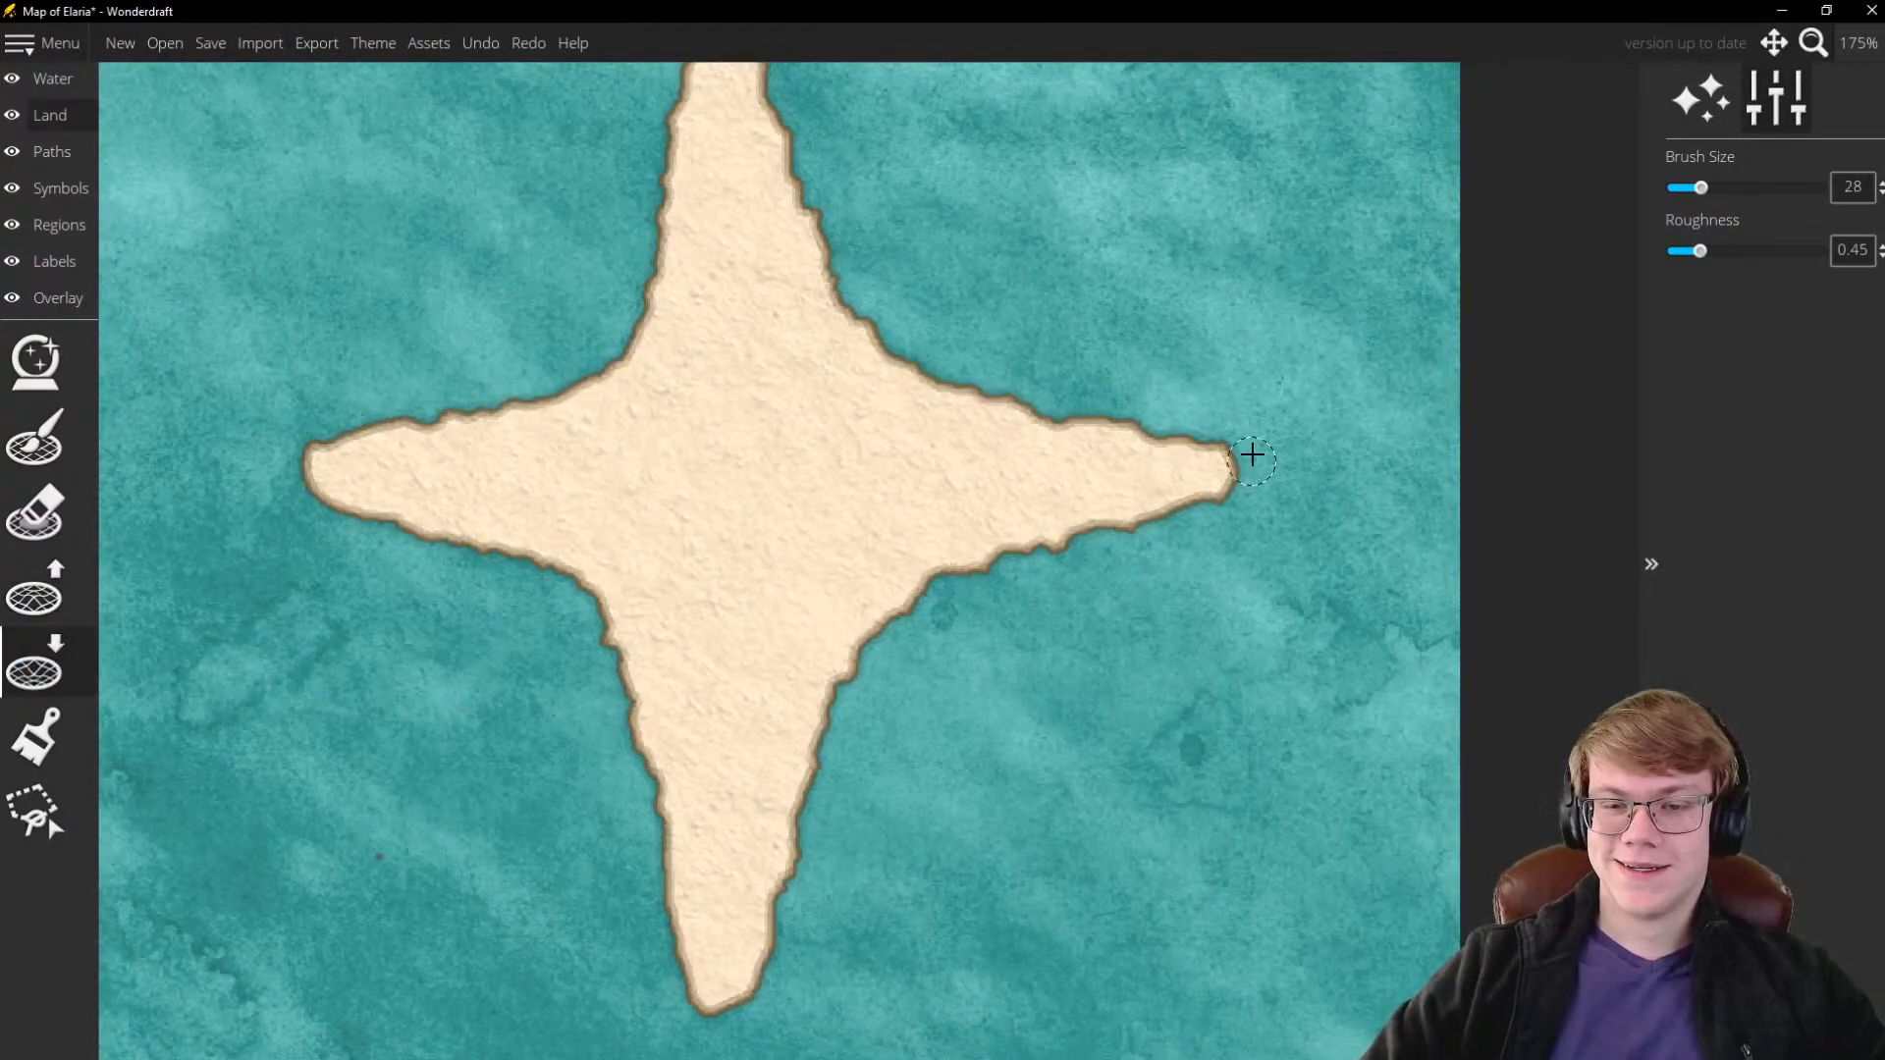
mouse_move(1240, 410)
mouse_down()
mouse_move(1244, 478)
mouse_move(1229, 428)
mouse_move(1212, 438)
mouse_move(1253, 451)
mouse_move(1155, 430)
mouse_move(1229, 453)
mouse_move(1219, 517)
mouse_move(1236, 448)
mouse_move(1198, 507)
mouse_move(1223, 465)
mouse_move(1201, 448)
mouse_move(1225, 451)
mouse_move(1165, 427)
mouse_move(1202, 436)
mouse_move(1153, 510)
mouse_move(1209, 453)
mouse_move(1180, 500)
mouse_move(1026, 577)
mouse_move(1082, 548)
mouse_move(963, 589)
mouse_up()
scroll(887, 587, down, 2)
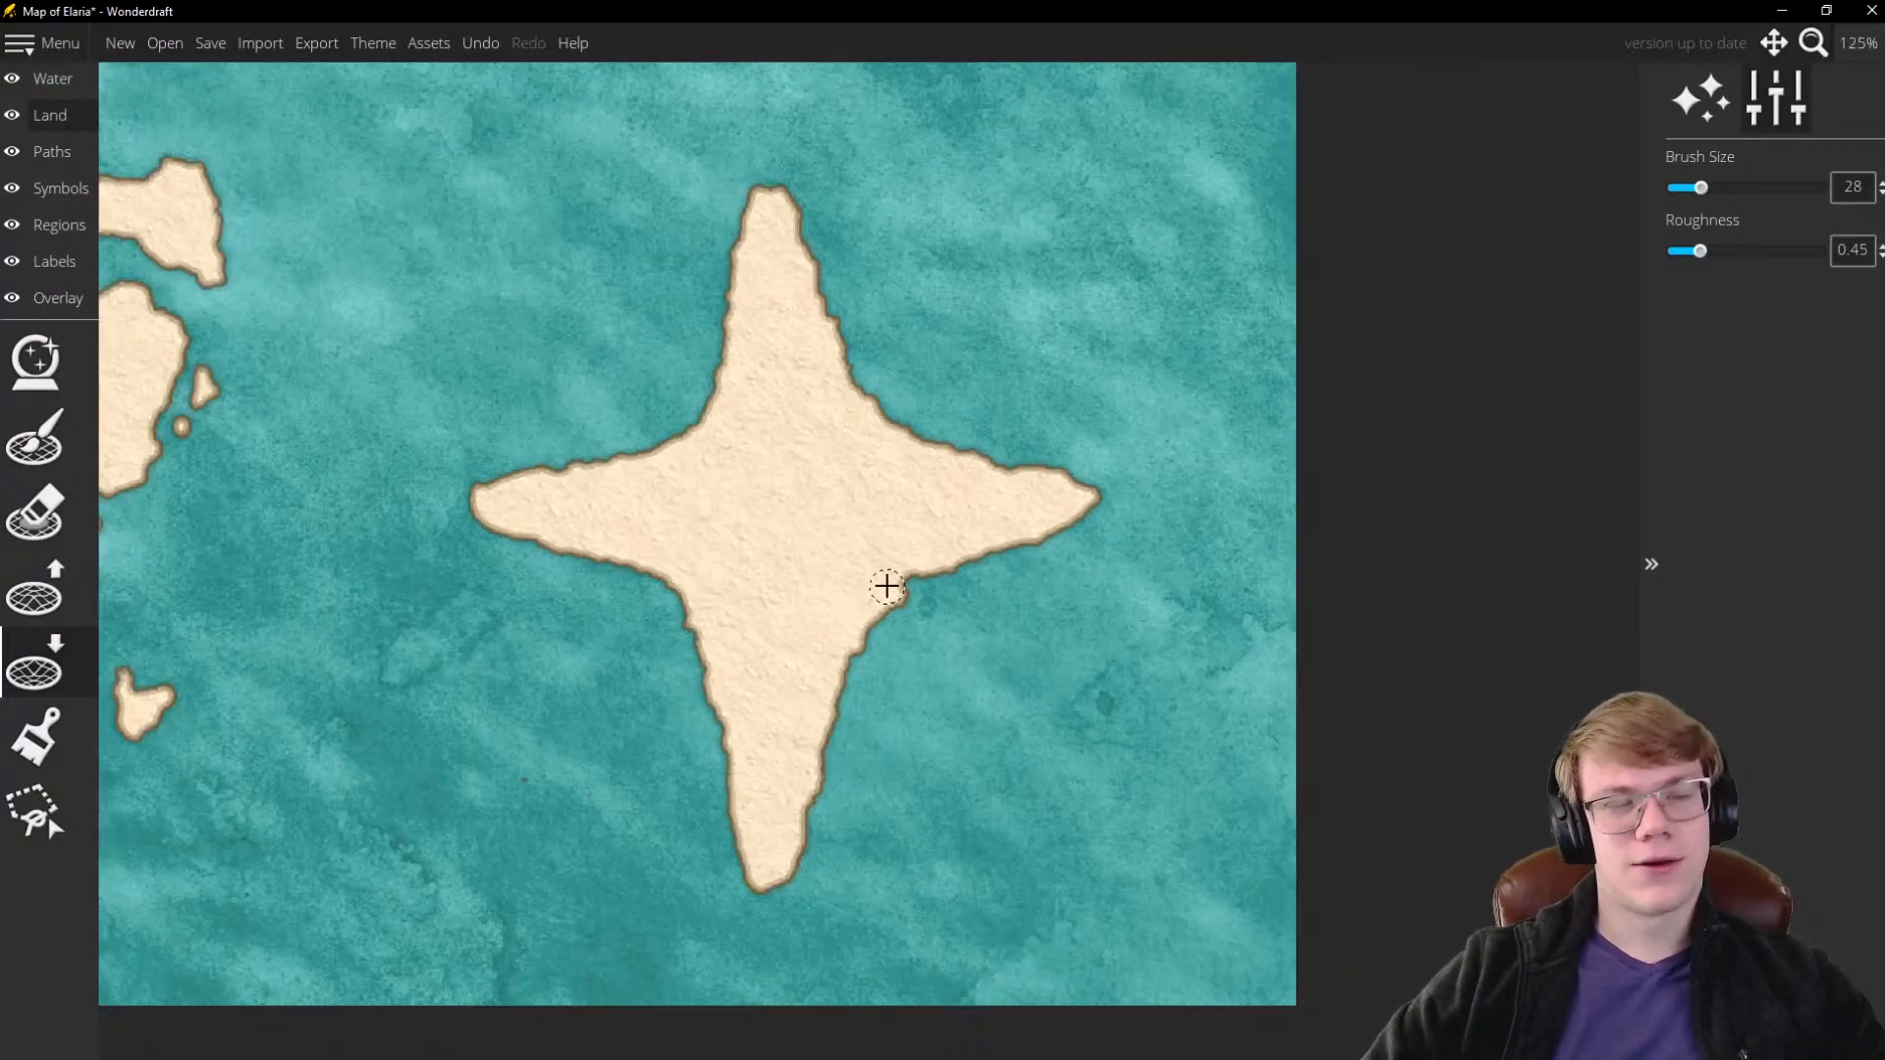
scroll(957, 579, up, 2)
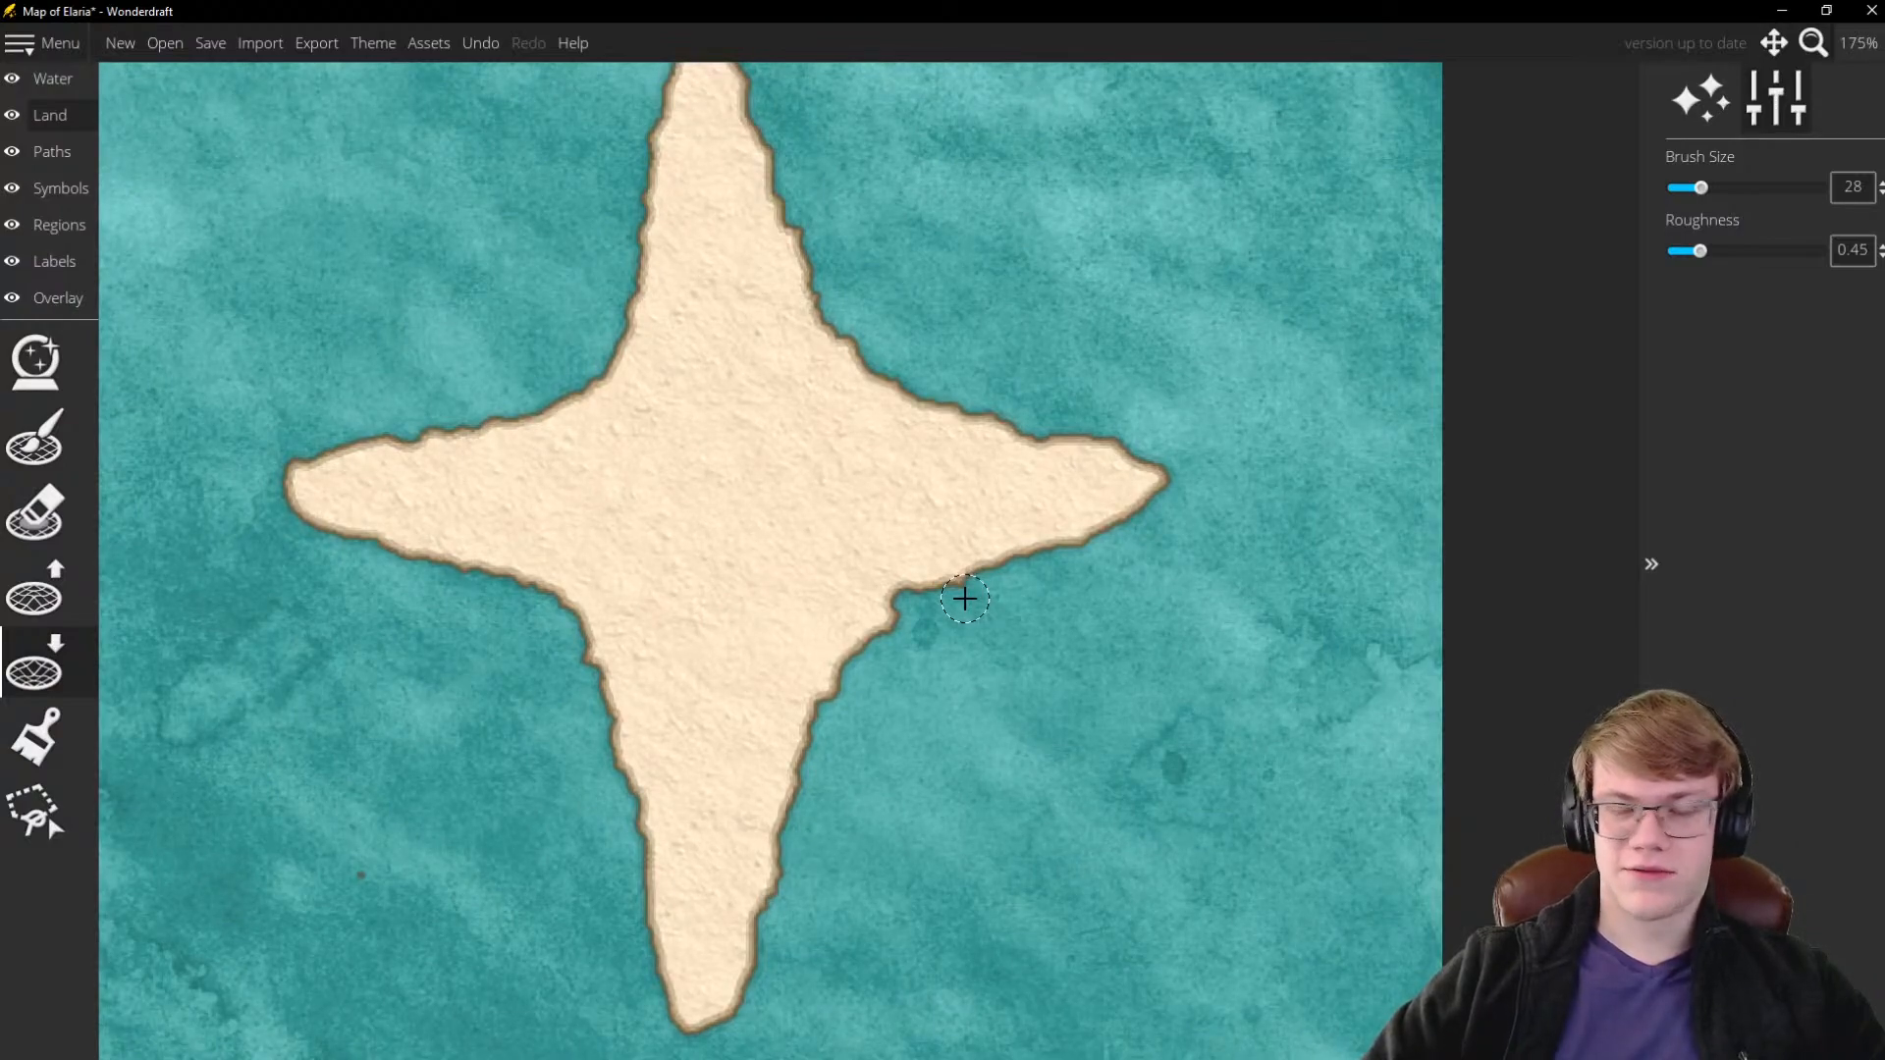
scroll(964, 599, down, 1)
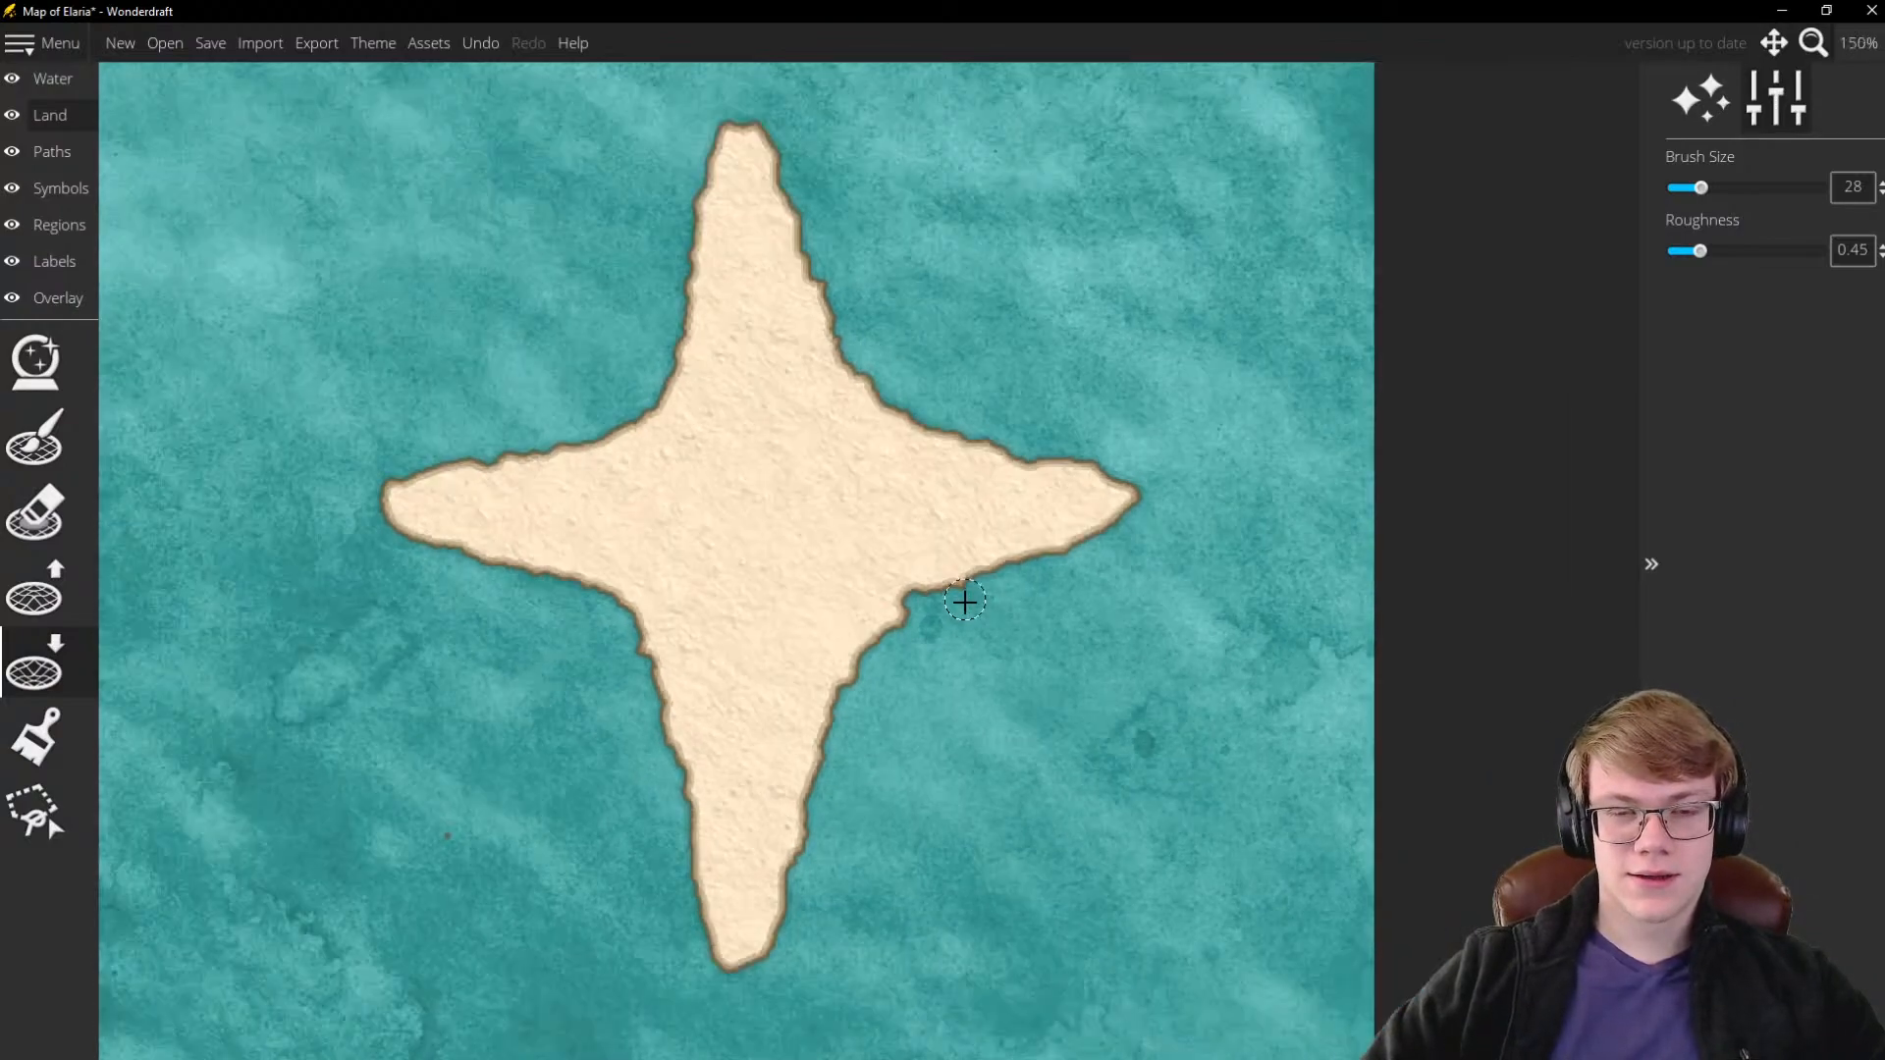
Raise land to extend the eastern arm's tip toward the southeast and smooth the bump at the southeastern inner corner
click(35, 593)
scroll(976, 619, up, 2)
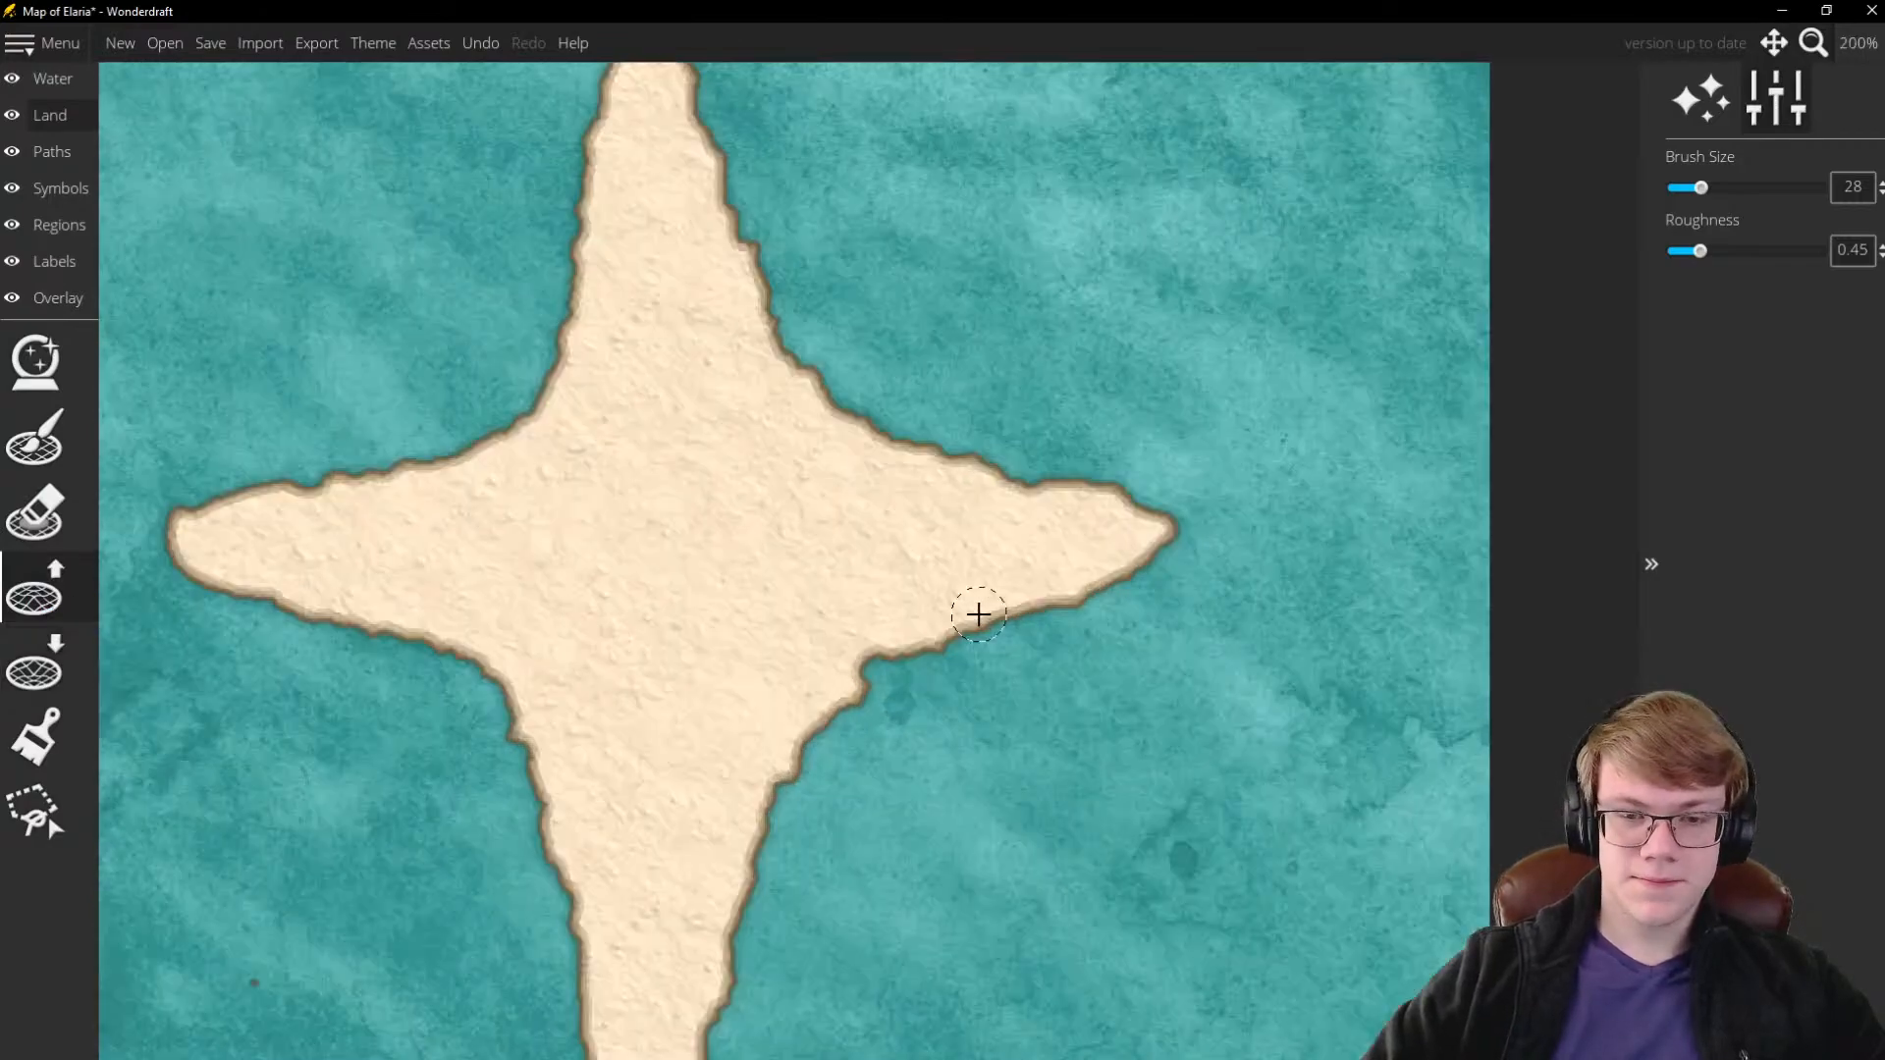
scroll(1156, 598, down, 1)
scroll(1156, 598, up, 1)
mouse_move(1245, 577)
mouse_down()
mouse_move(1304, 557)
mouse_move(1276, 558)
mouse_move(1295, 538)
mouse_move(1284, 572)
mouse_move(1229, 579)
mouse_up()
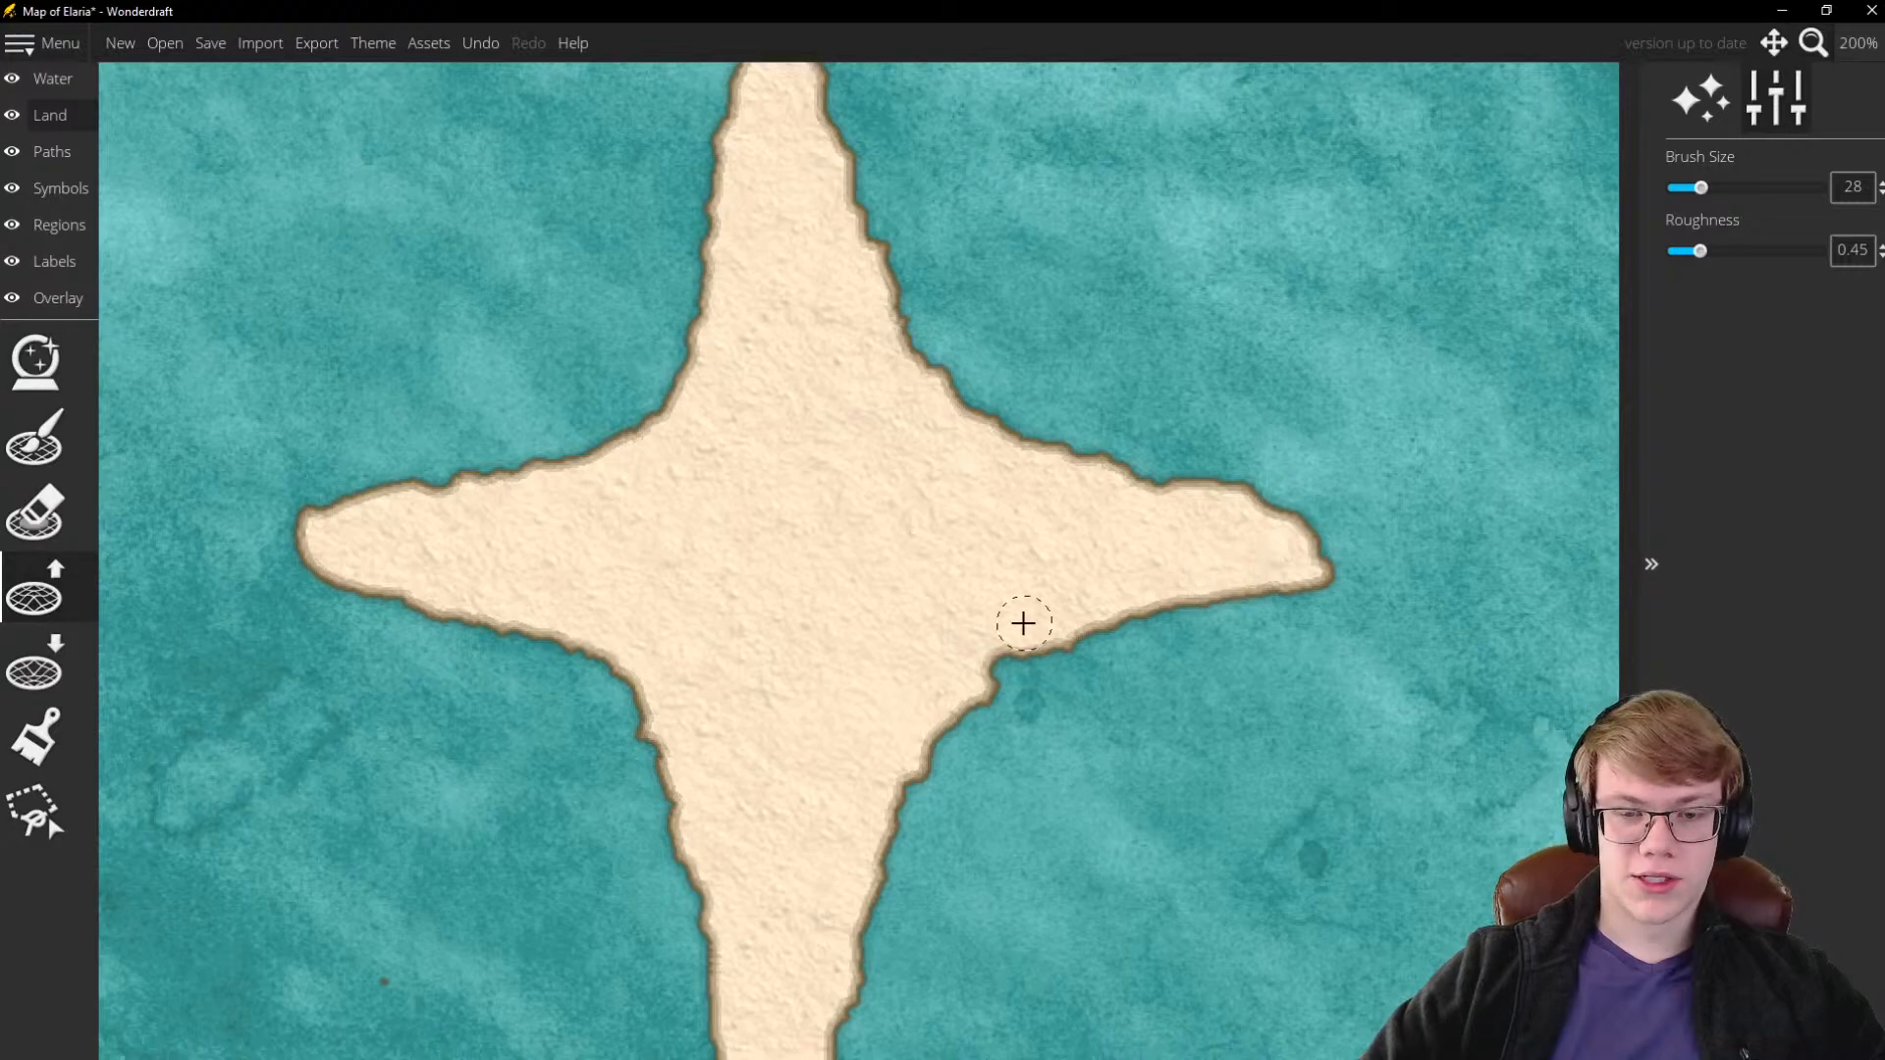
scroll(1021, 599, down, 5)
scroll(1028, 593, up, 3)
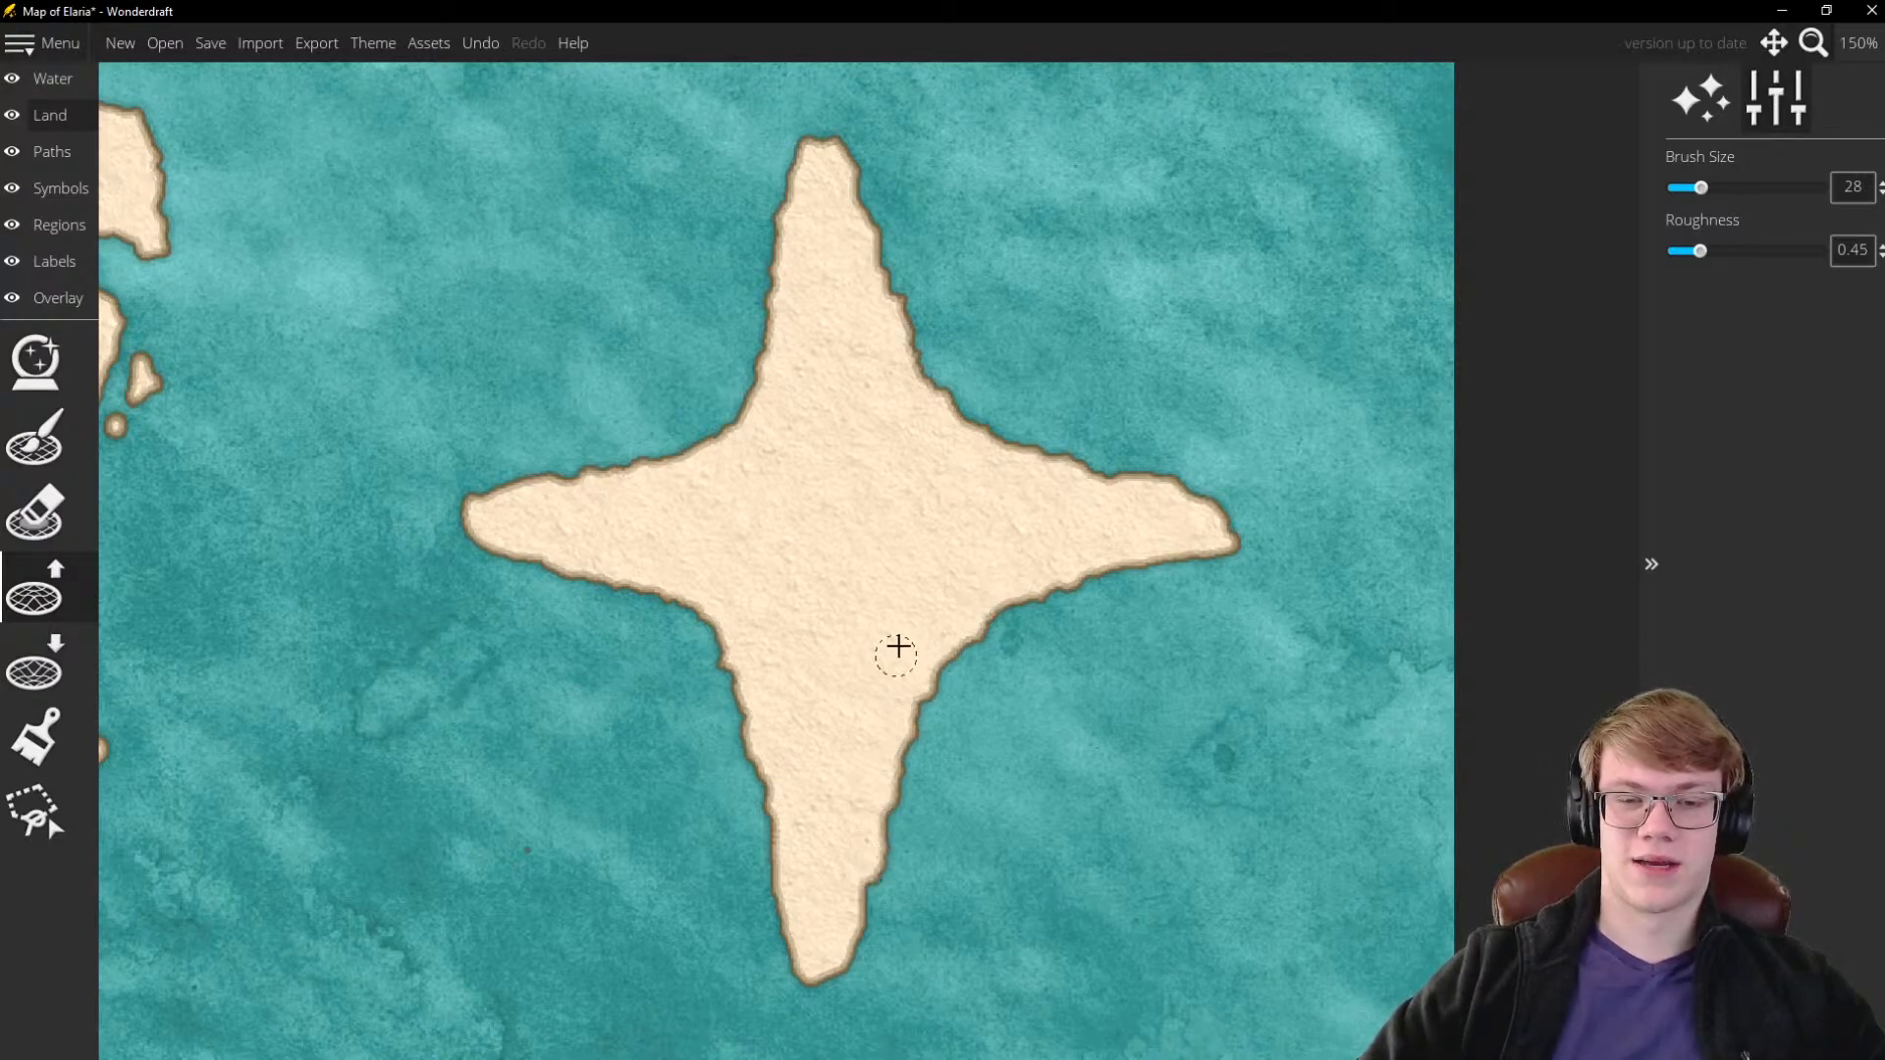
Compare the proportions of the star-shaped island's four arms, both up close and beside the neighbouring islands
scroll(914, 695, down, 3)
scroll(914, 725, up, 3)
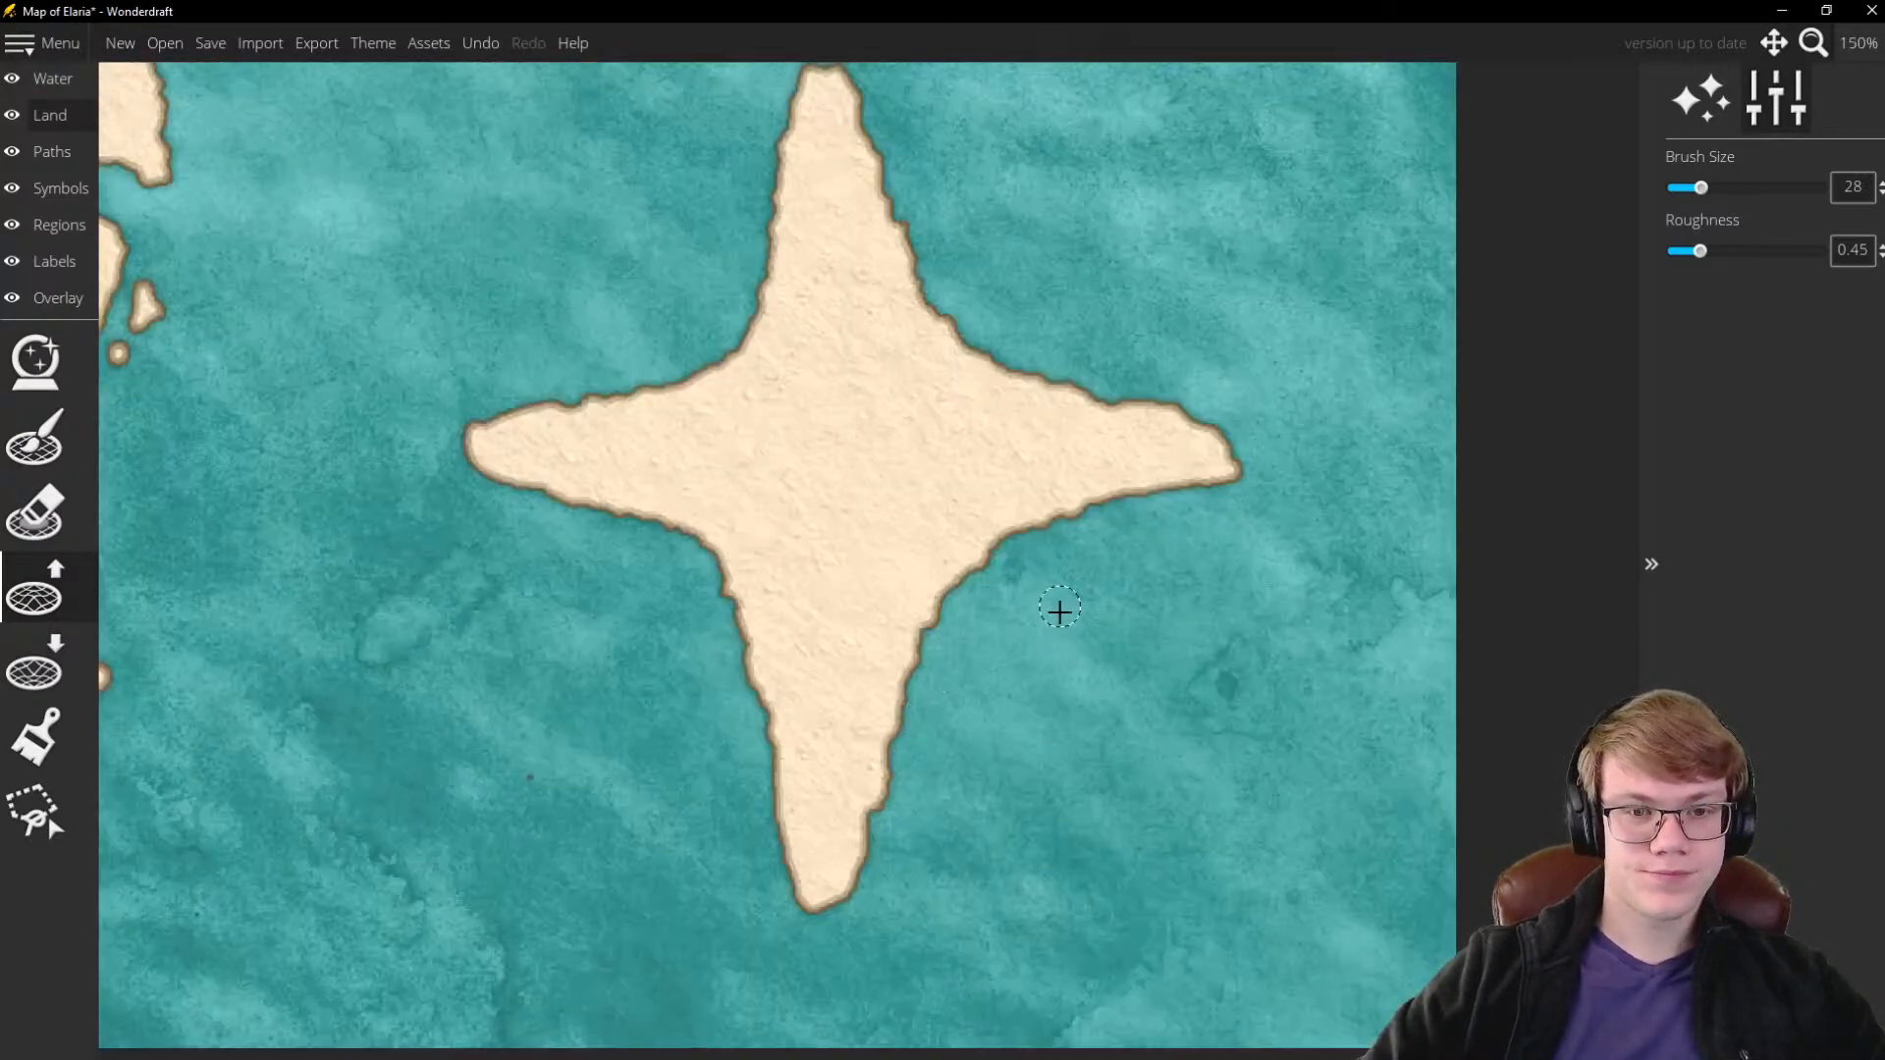
scroll(1060, 610, down, 4)
scroll(909, 771, down, 2)
scroll(943, 779, up, 6)
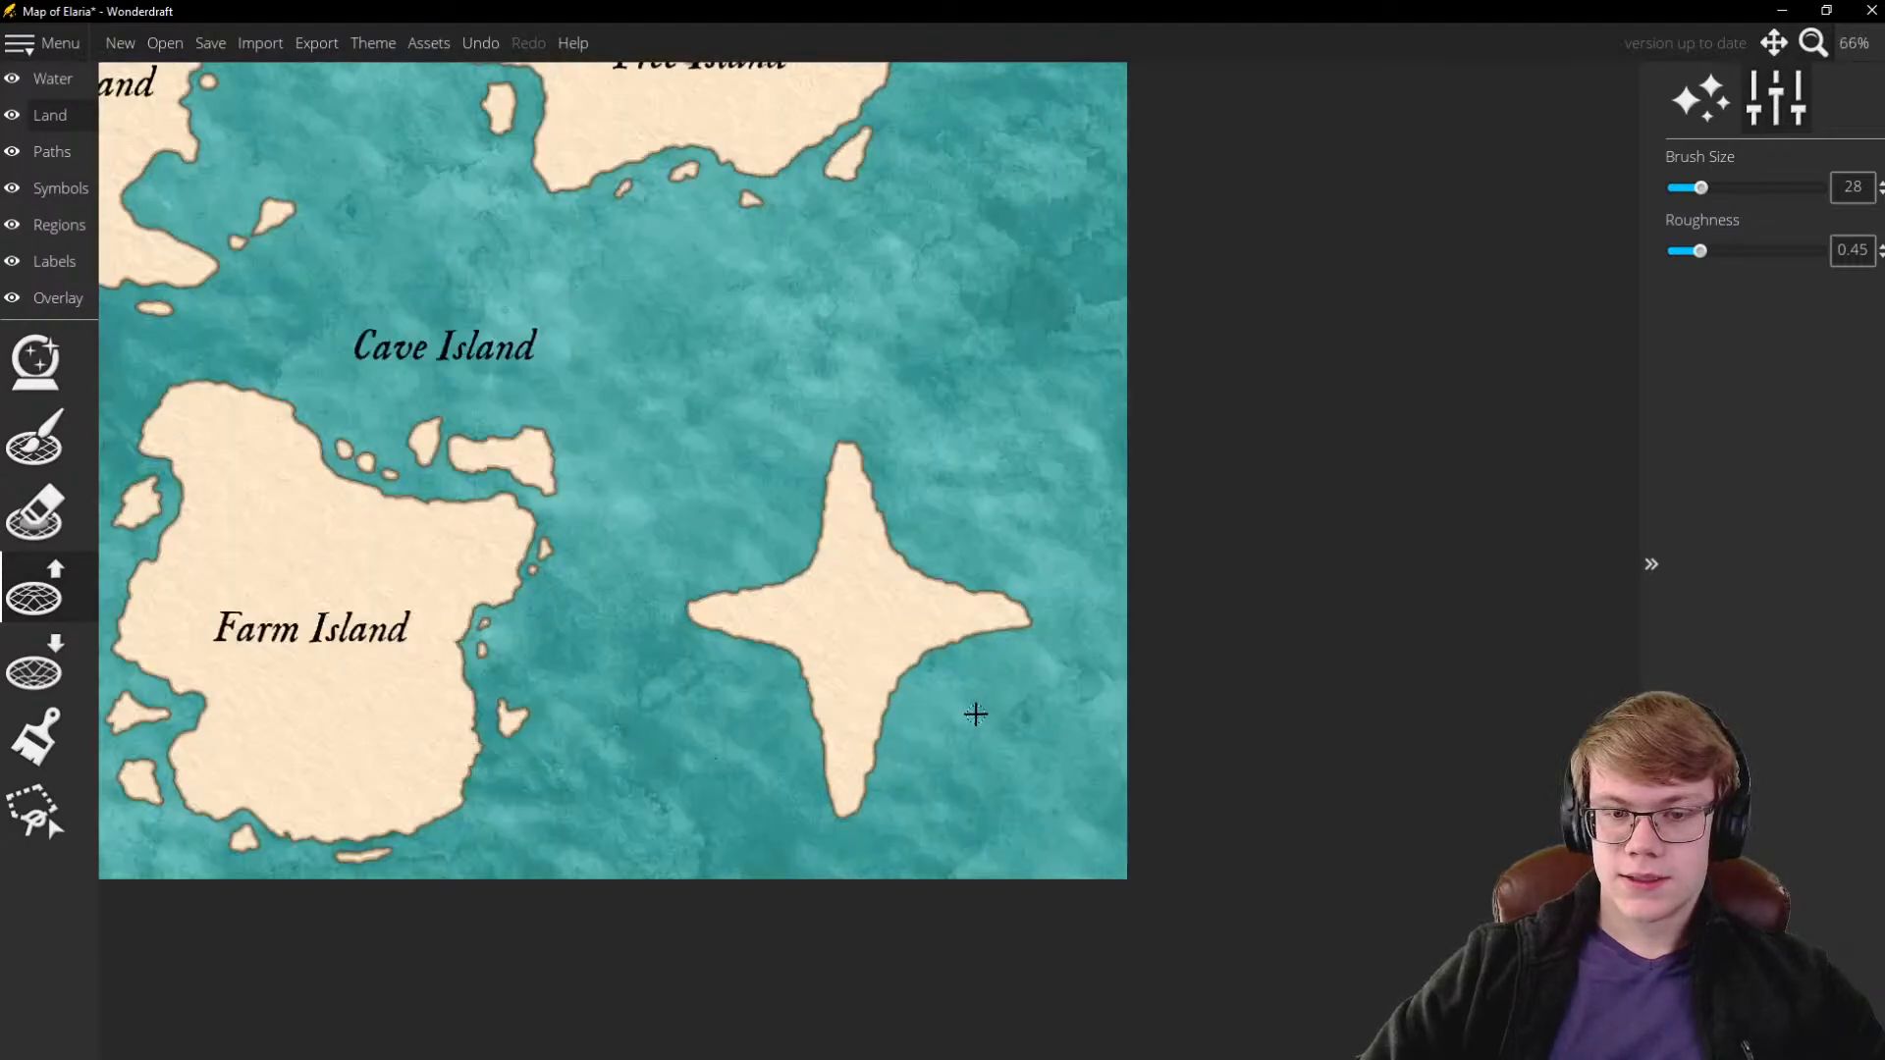
scroll(895, 618, down, 2)
scroll(872, 674, up, 2)
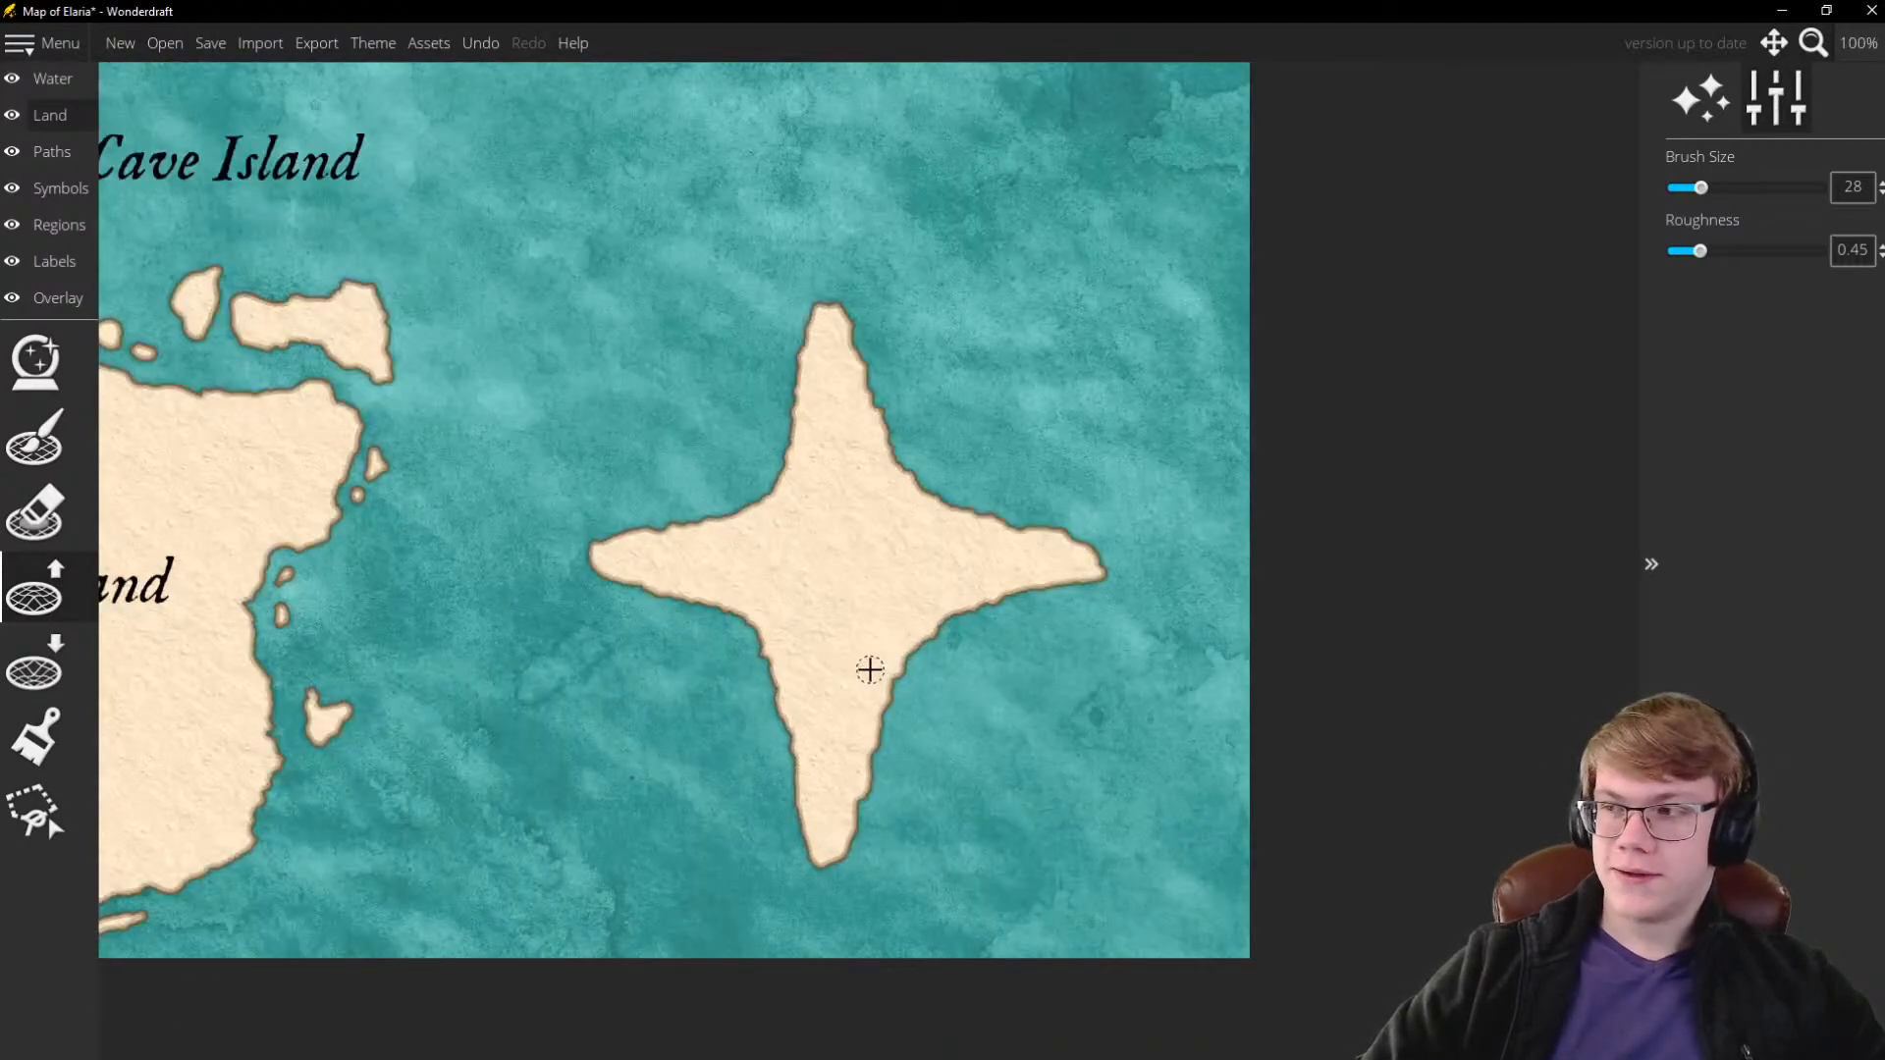
scroll(888, 505, down, 2)
scroll(913, 467, up, 2)
scroll(890, 500, down, 1)
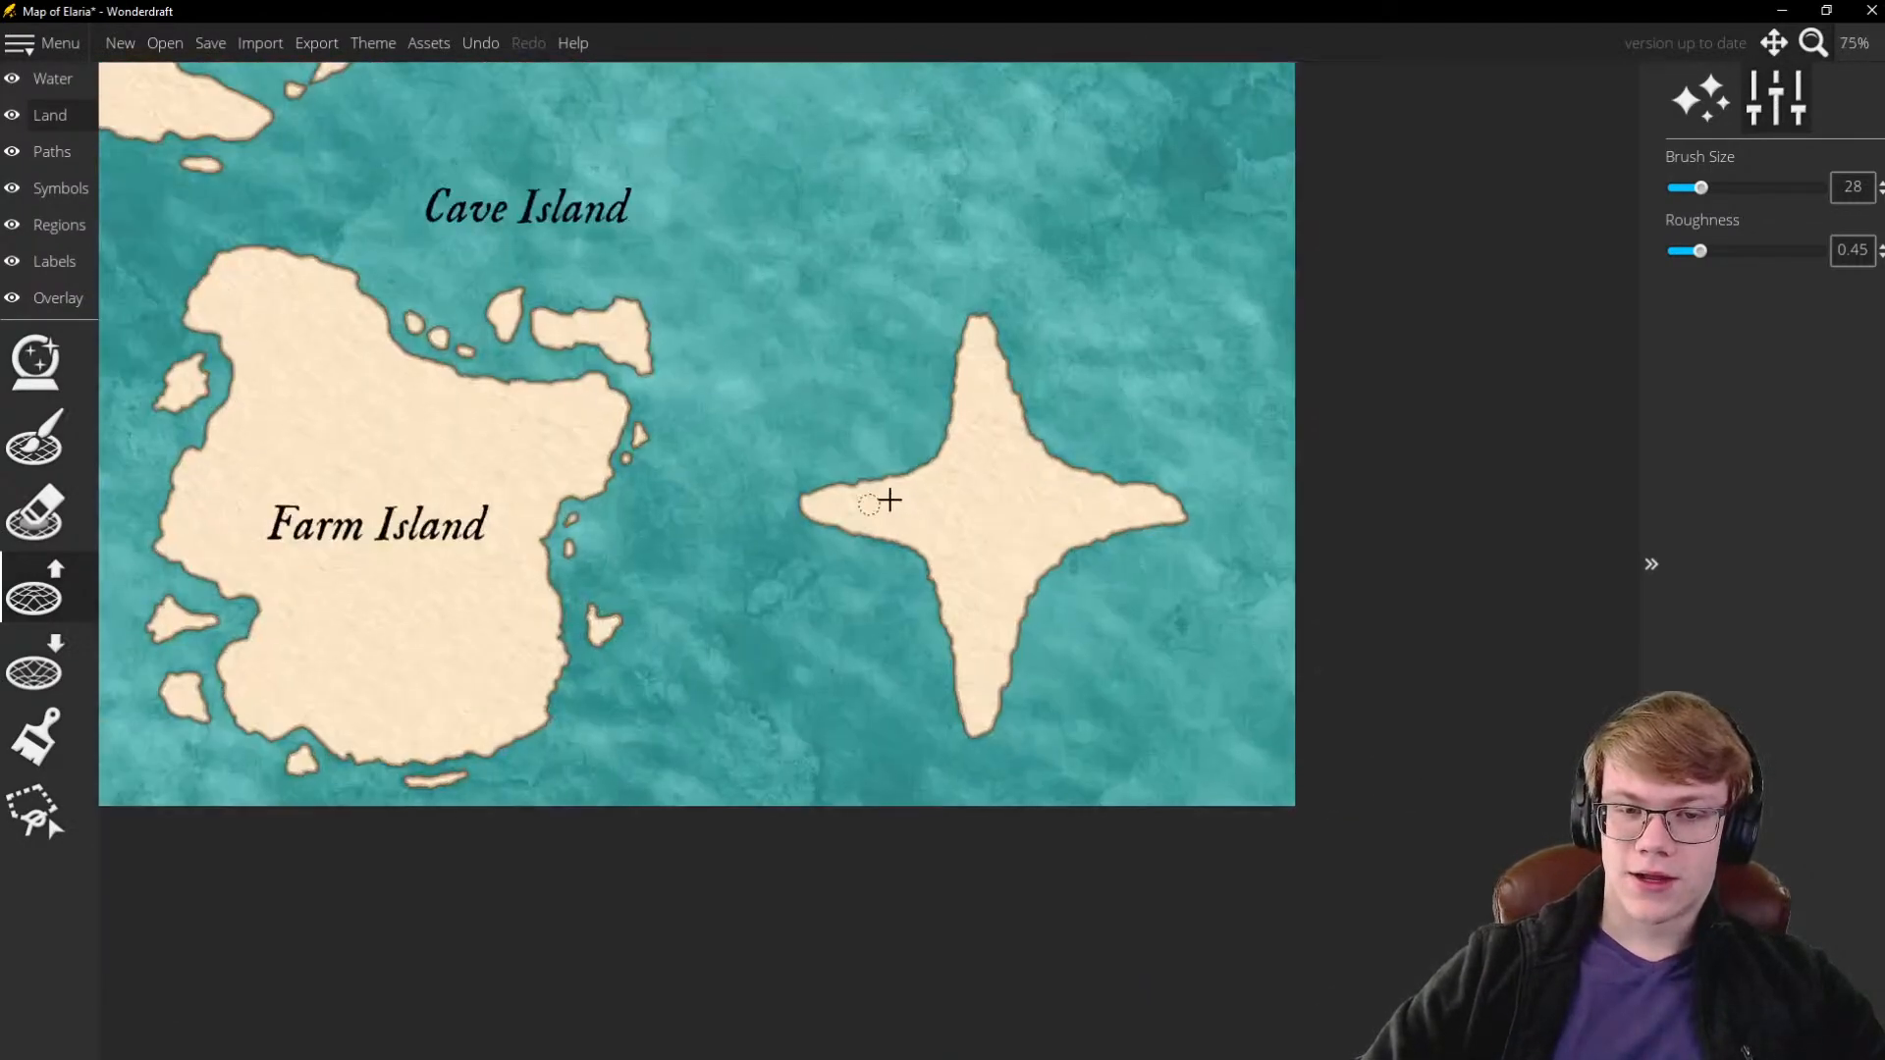
scroll(1054, 502, up, 2)
scroll(808, 501, down, 1)
scroll(926, 414, up, 1)
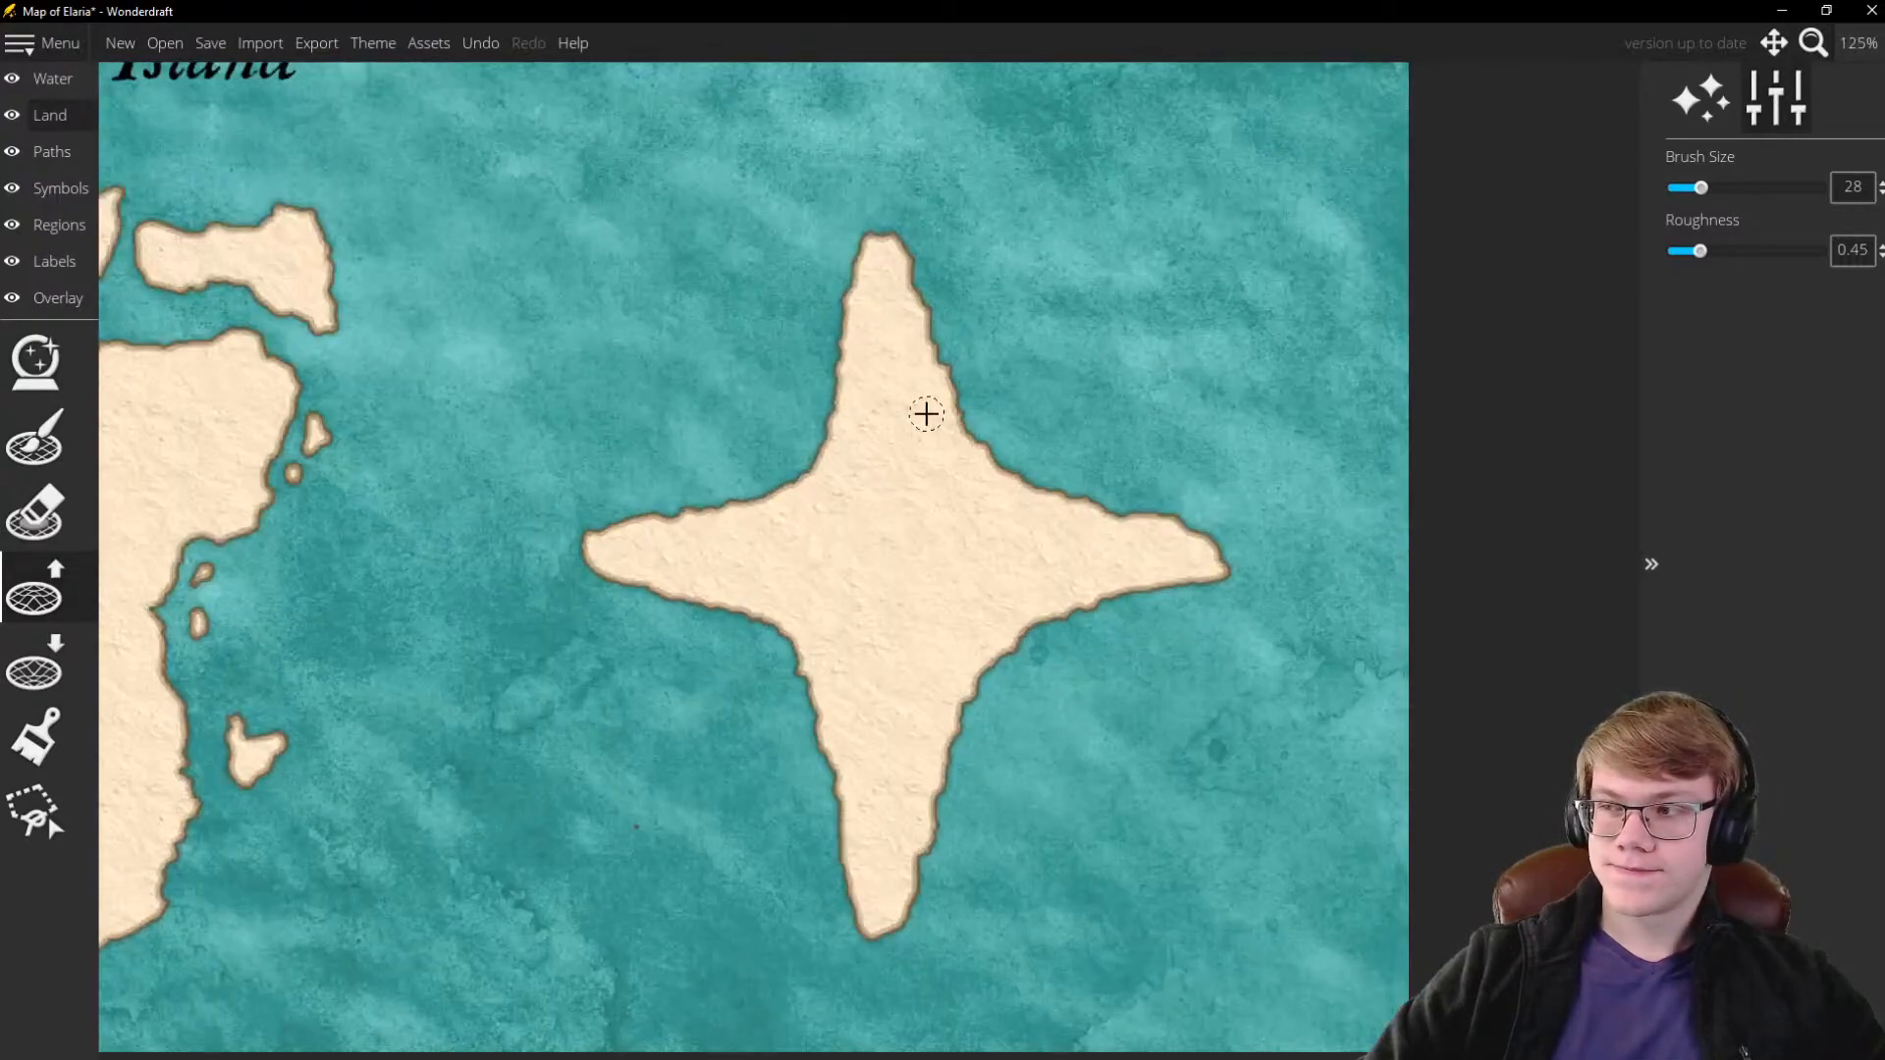
Lower land on the flat end of the northern arm to sharpen its tip
scroll(897, 231, up, 4)
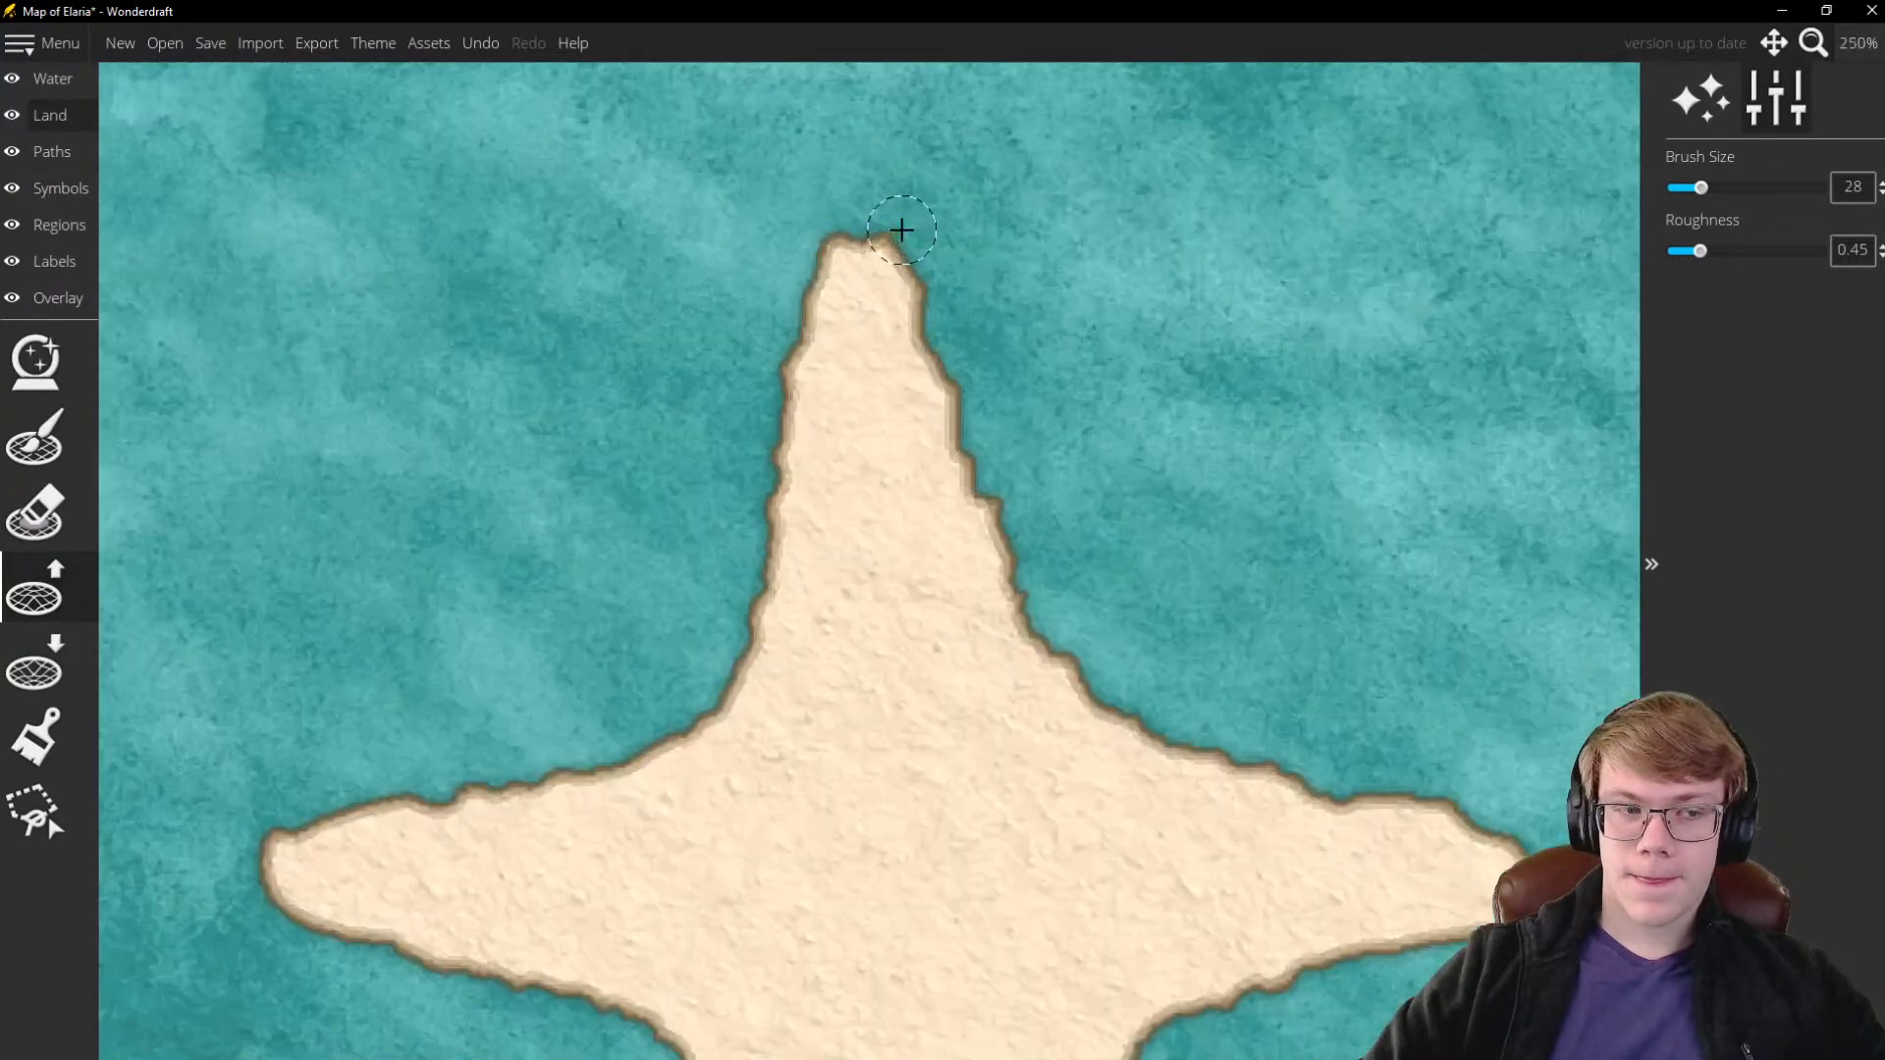
click(51, 659)
mouse_move(933, 240)
mouse_down()
mouse_move(872, 224)
mouse_move(948, 320)
mouse_move(880, 220)
mouse_up()
scroll(843, 302, down, 4)
scroll(839, 301, down, 5)
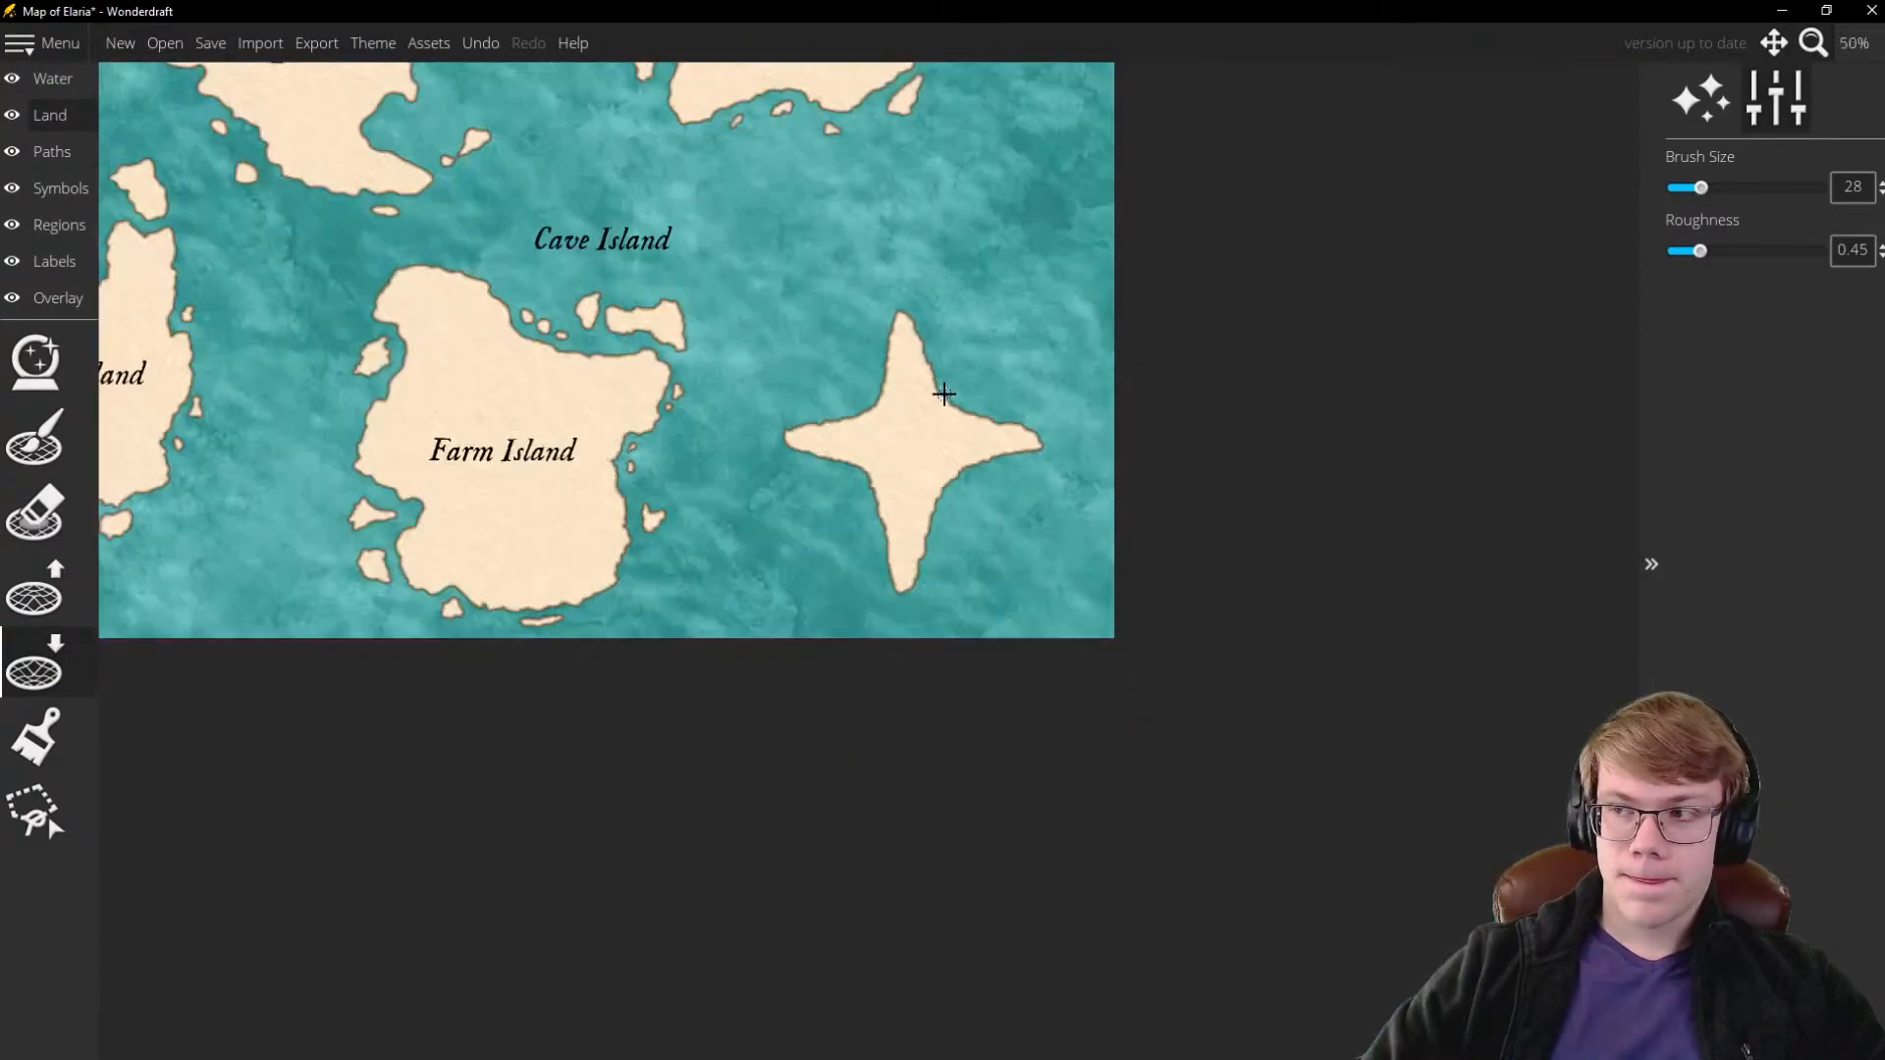
scroll(816, 292, up, 3)
scroll(816, 324, down, 1)
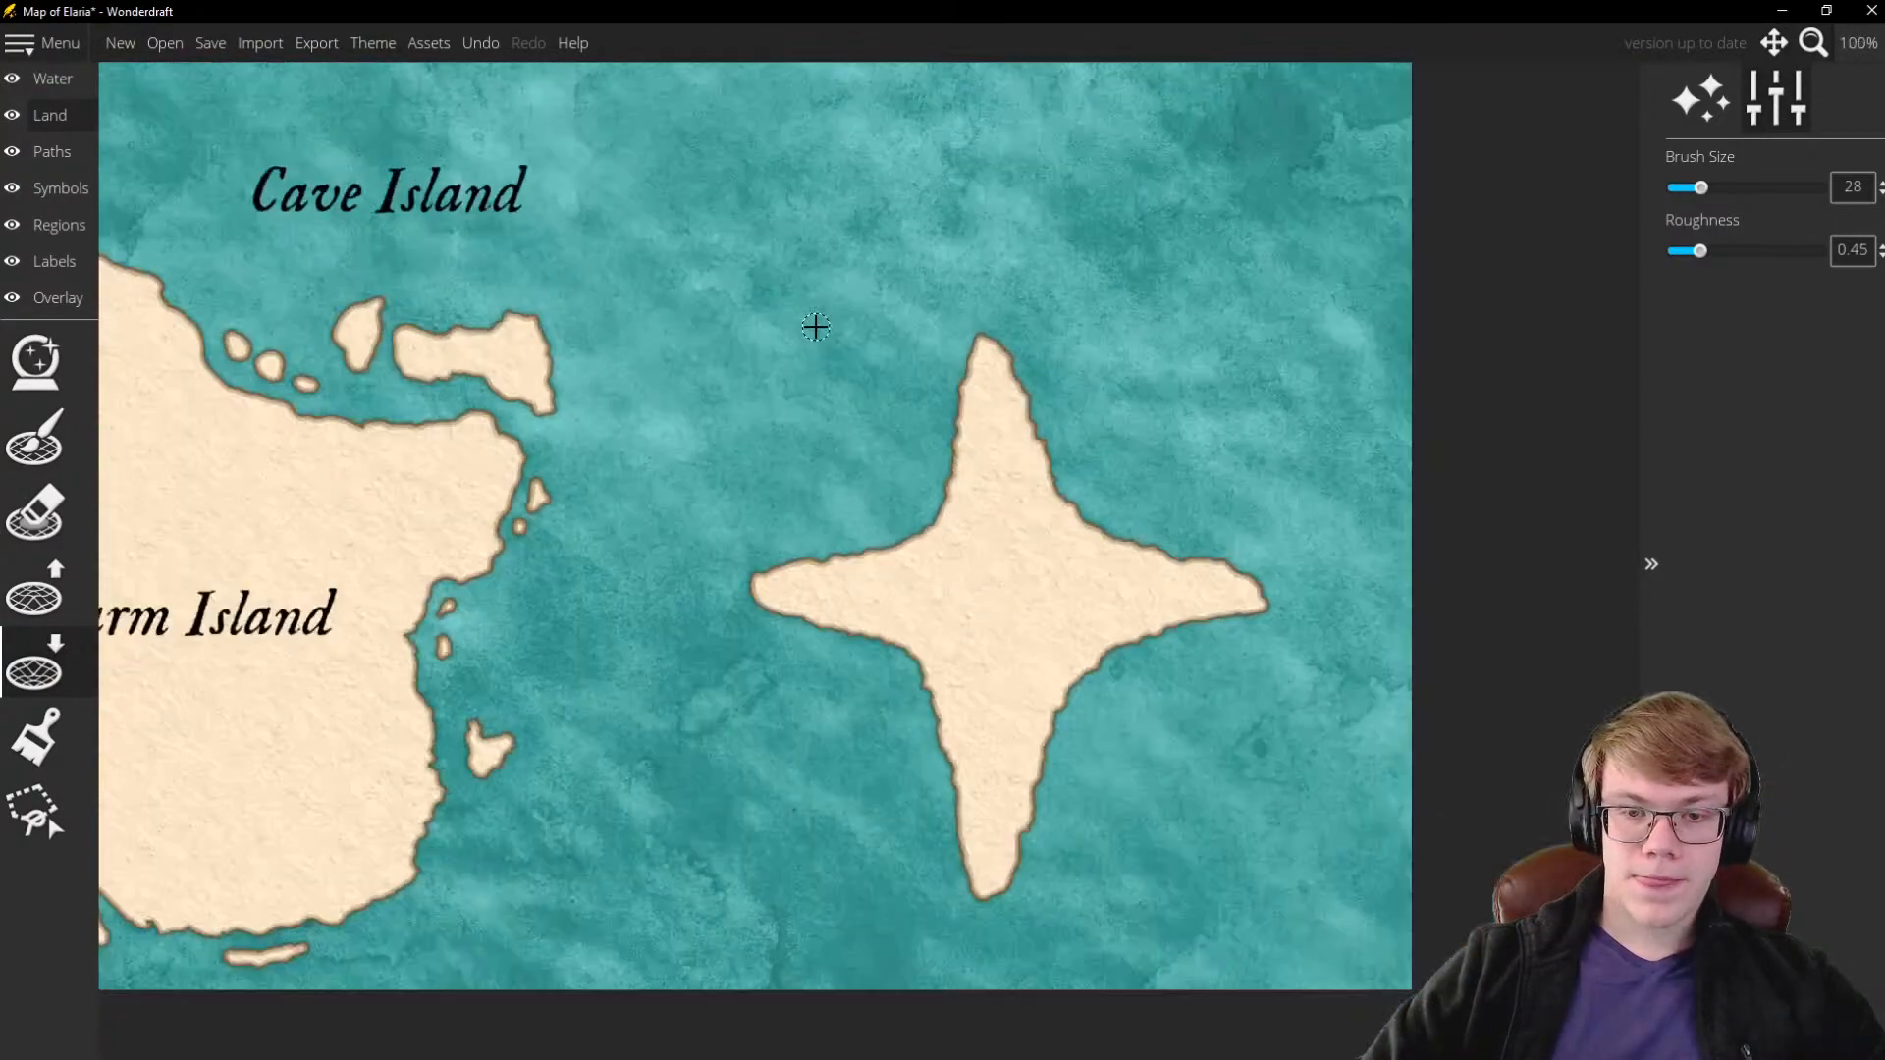
Raise a small elongated islet in the water just north of the star island's western arm
scroll(824, 383, up, 2)
click(51, 589)
scroll(928, 629, up, 1)
mouse_move(768, 598)
mouse_down()
mouse_move(686, 616)
mouse_move(759, 610)
mouse_move(672, 628)
mouse_move(819, 607)
mouse_move(778, 606)
mouse_move(896, 522)
mouse_move(827, 579)
mouse_move(881, 559)
mouse_move(810, 570)
mouse_move(927, 547)
mouse_move(969, 611)
mouse_move(942, 549)
mouse_move(1050, 554)
mouse_move(1228, 515)
mouse_move(917, 518)
mouse_move(1176, 509)
mouse_move(1117, 567)
mouse_move(1227, 543)
mouse_move(1028, 573)
mouse_move(1170, 558)
mouse_move(738, 532)
mouse_move(855, 513)
mouse_move(775, 539)
mouse_up()
scroll(699, 627, up, 4)
scroll(715, 570, down, 2)
scroll(711, 568, down, 1)
scroll(904, 539, up, 1)
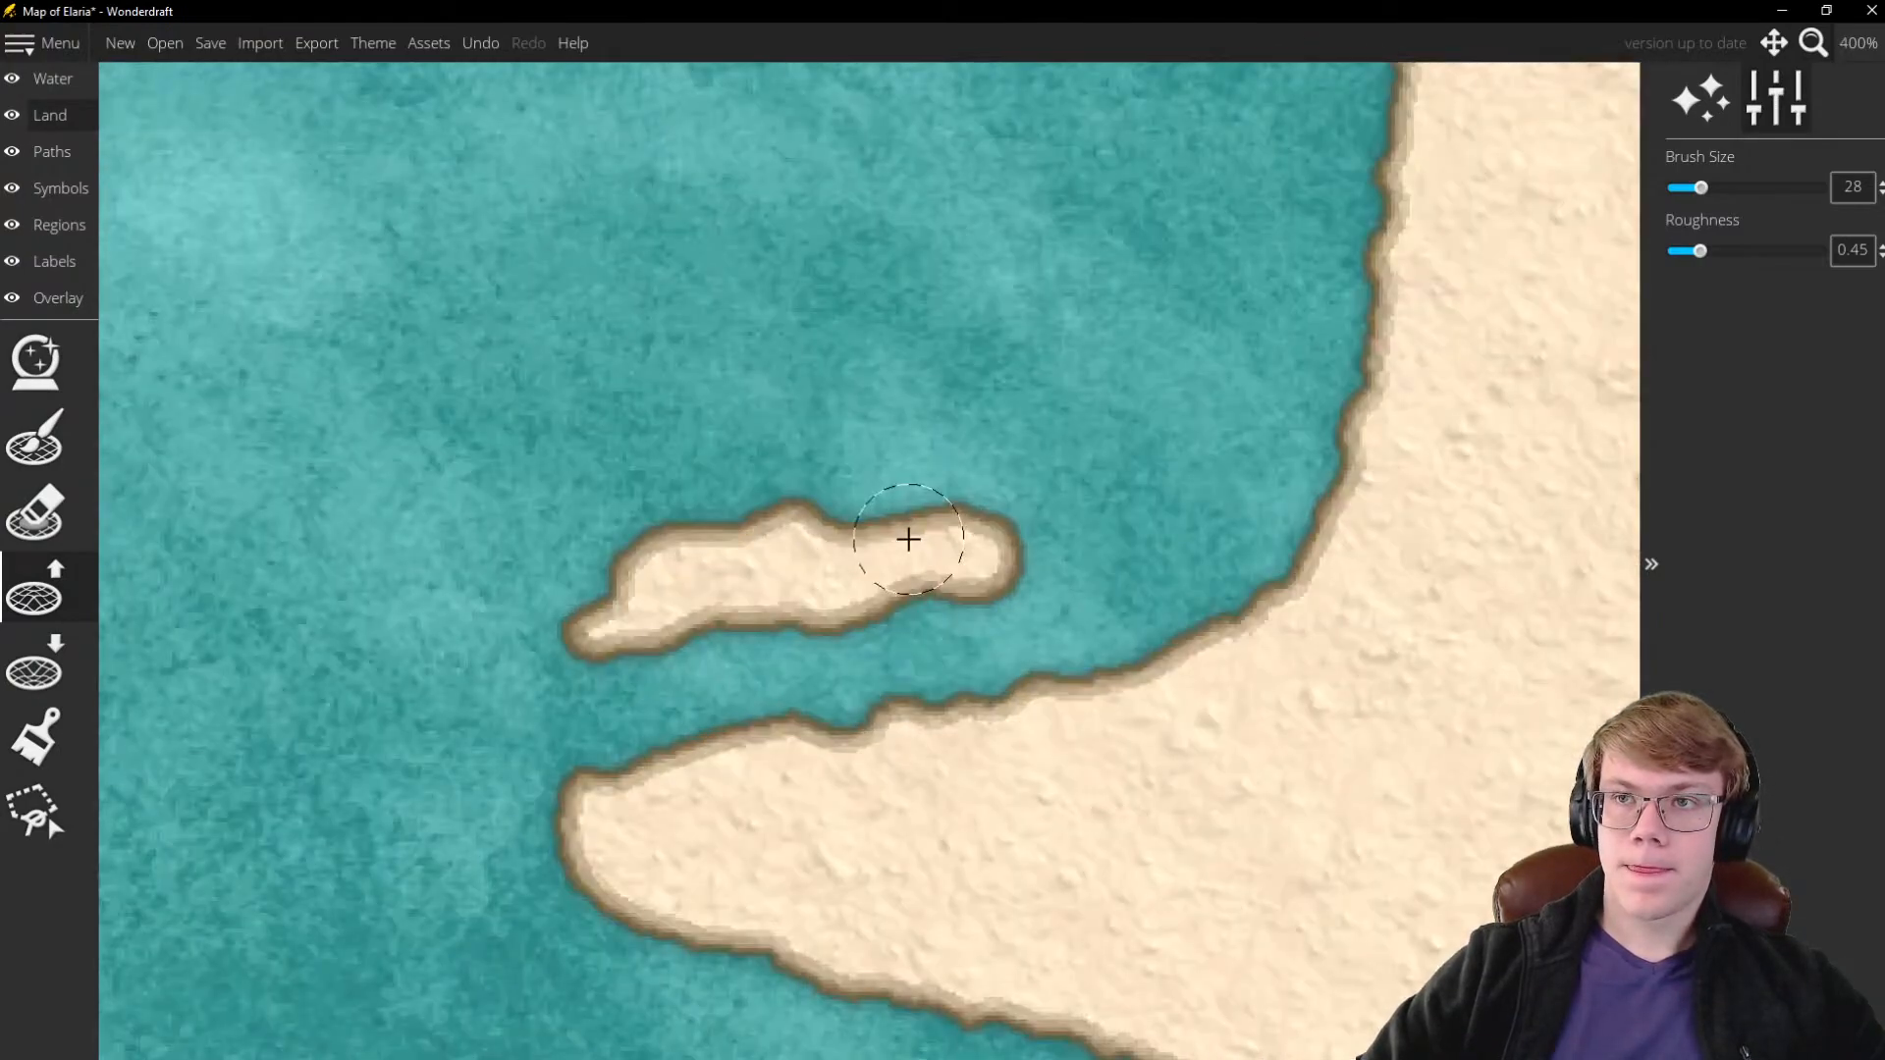
scroll(718, 623, down, 1)
scroll(882, 547, up, 1)
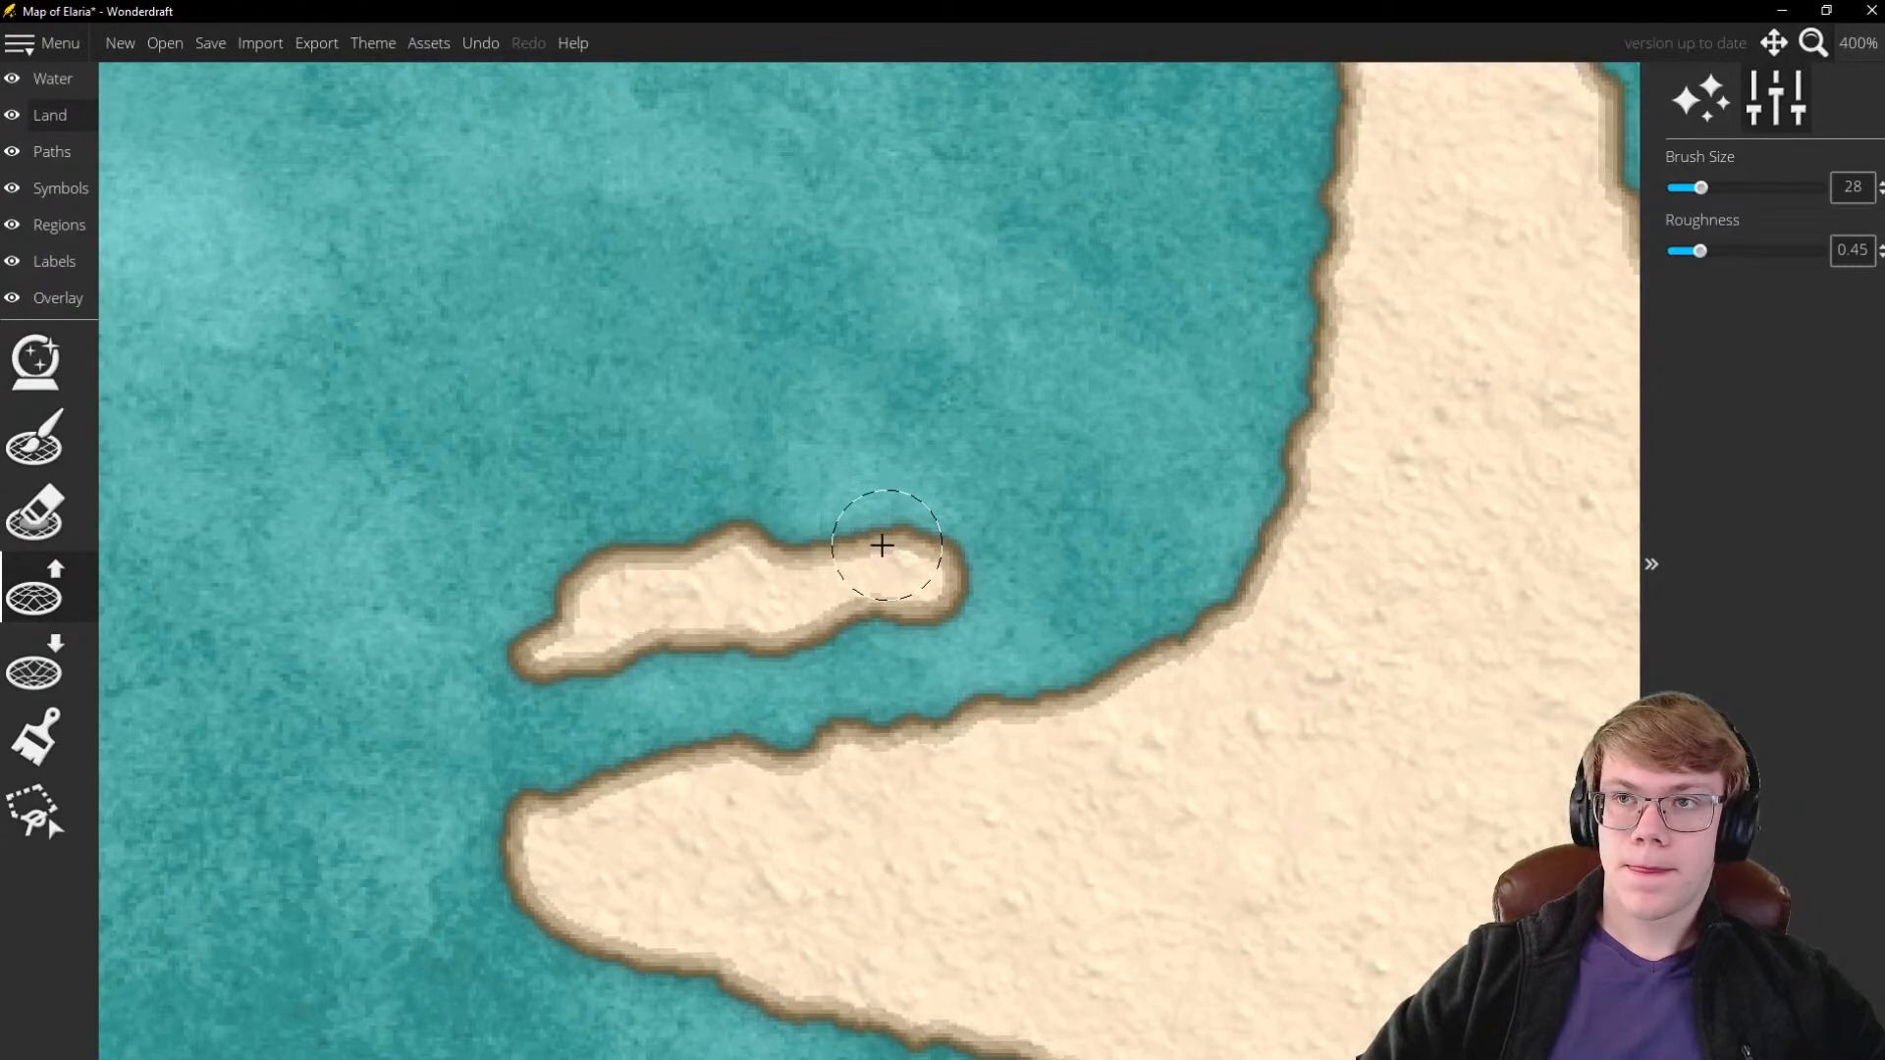
Raise more land along the elongated islet's northern side to give it a fuller, irregular coast
scroll(881, 545, down, 1)
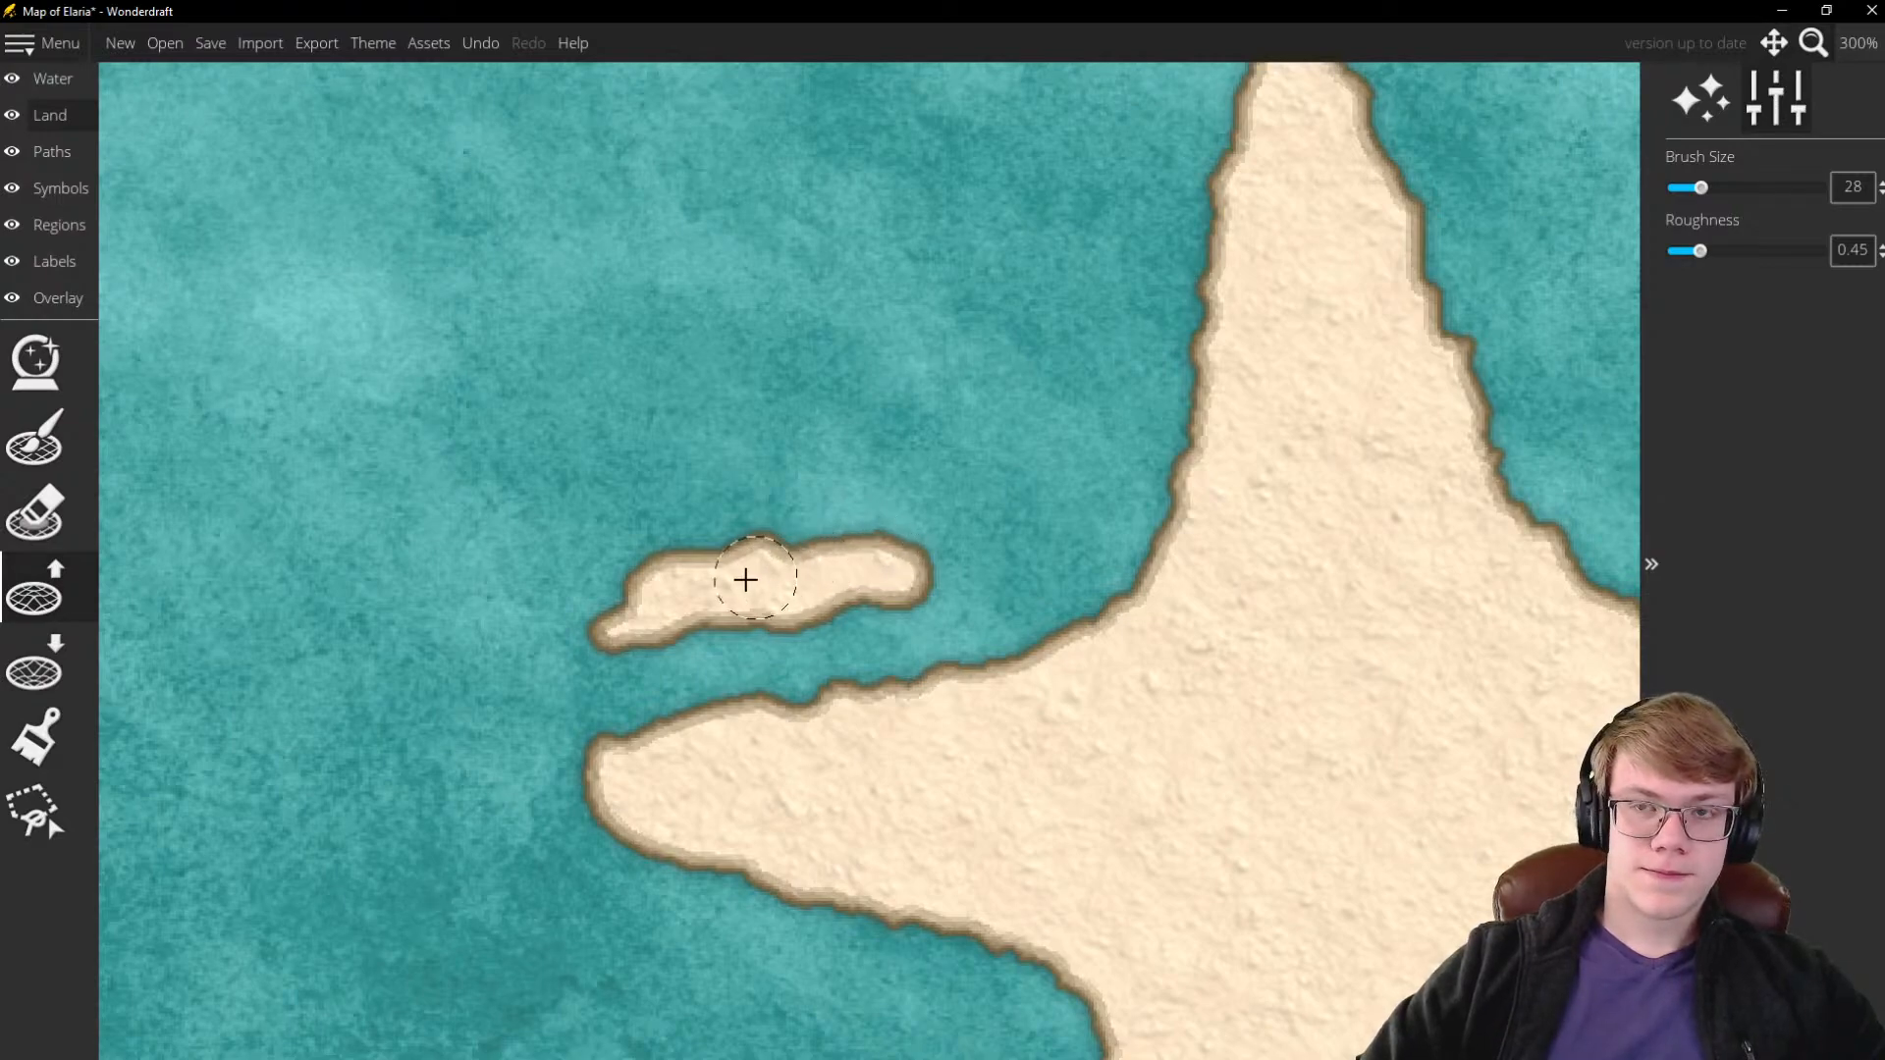
click(695, 569)
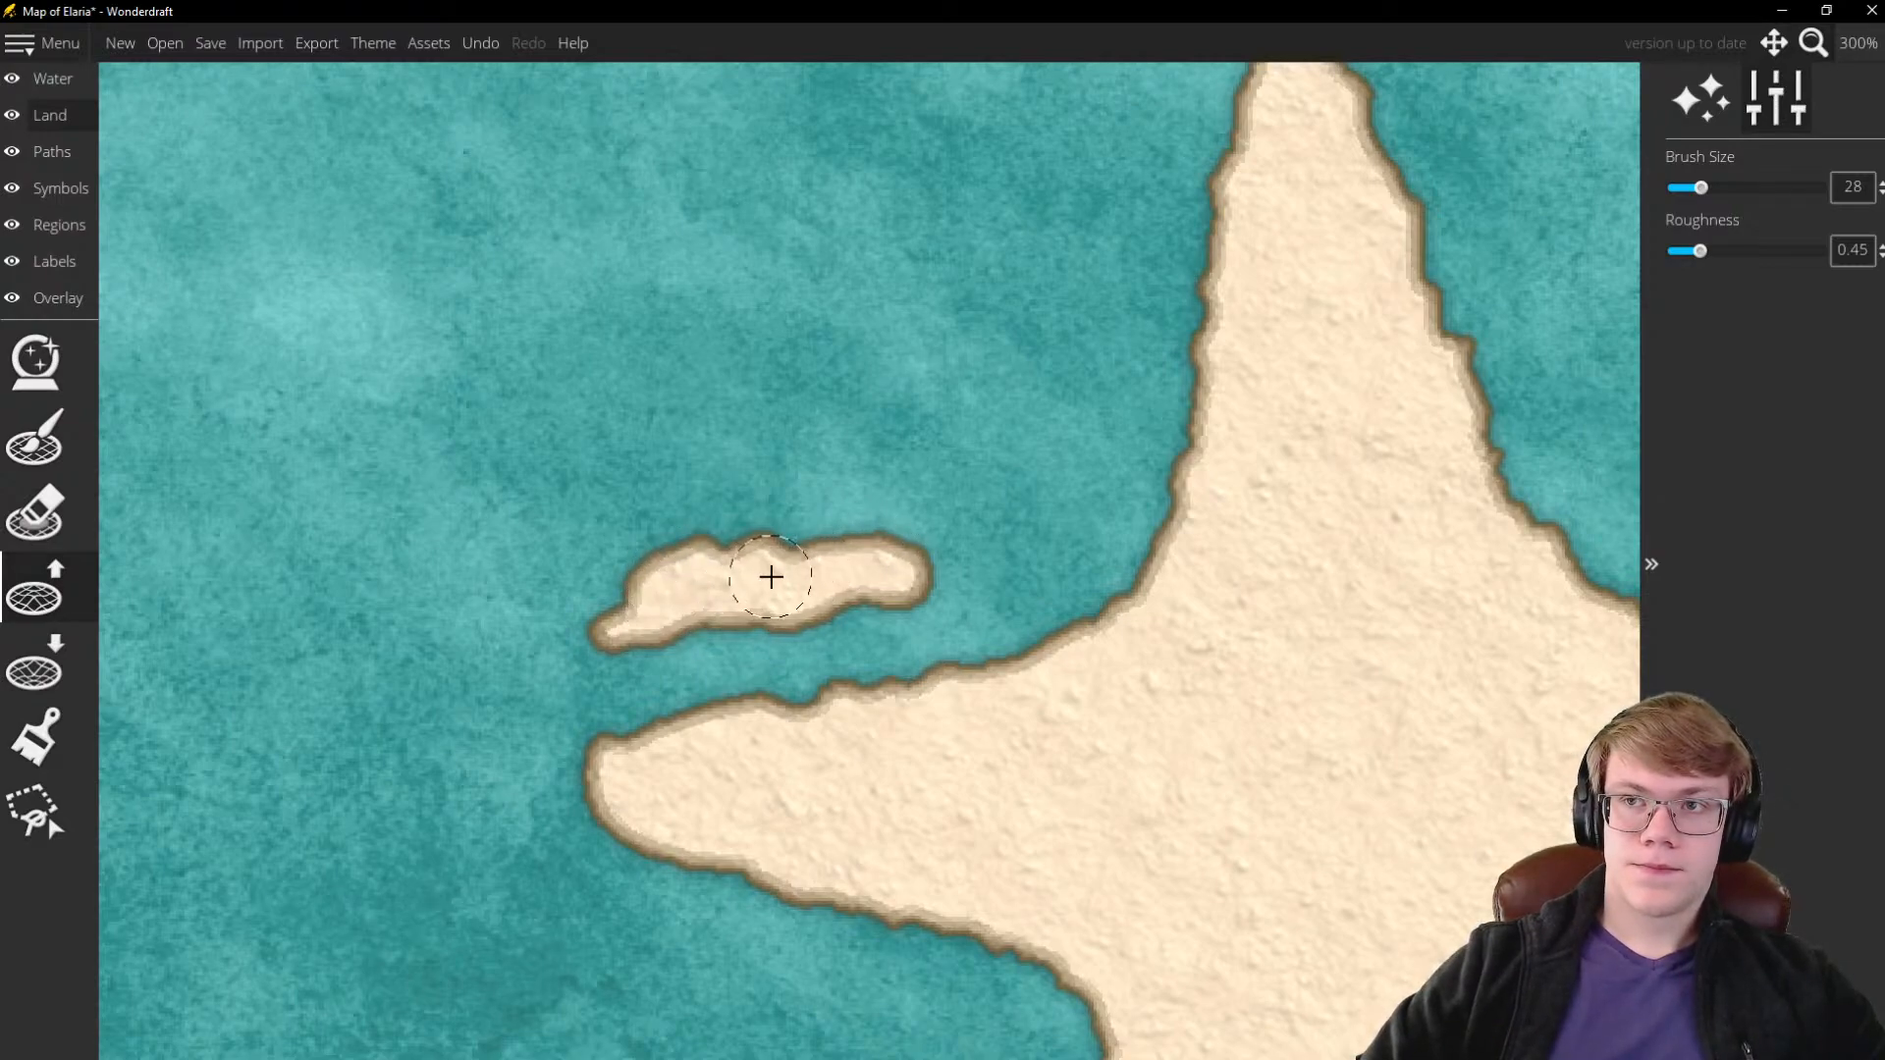
mouse_move(754, 583)
mouse_down()
mouse_move(897, 568)
mouse_move(839, 539)
mouse_move(706, 572)
mouse_move(776, 542)
mouse_move(807, 555)
mouse_move(706, 560)
mouse_move(809, 535)
mouse_move(680, 537)
mouse_move(775, 513)
mouse_up()
scroll(749, 565, down, 1)
scroll(749, 565, up, 1)
scroll(709, 594, down, 3)
scroll(709, 594, down, 1)
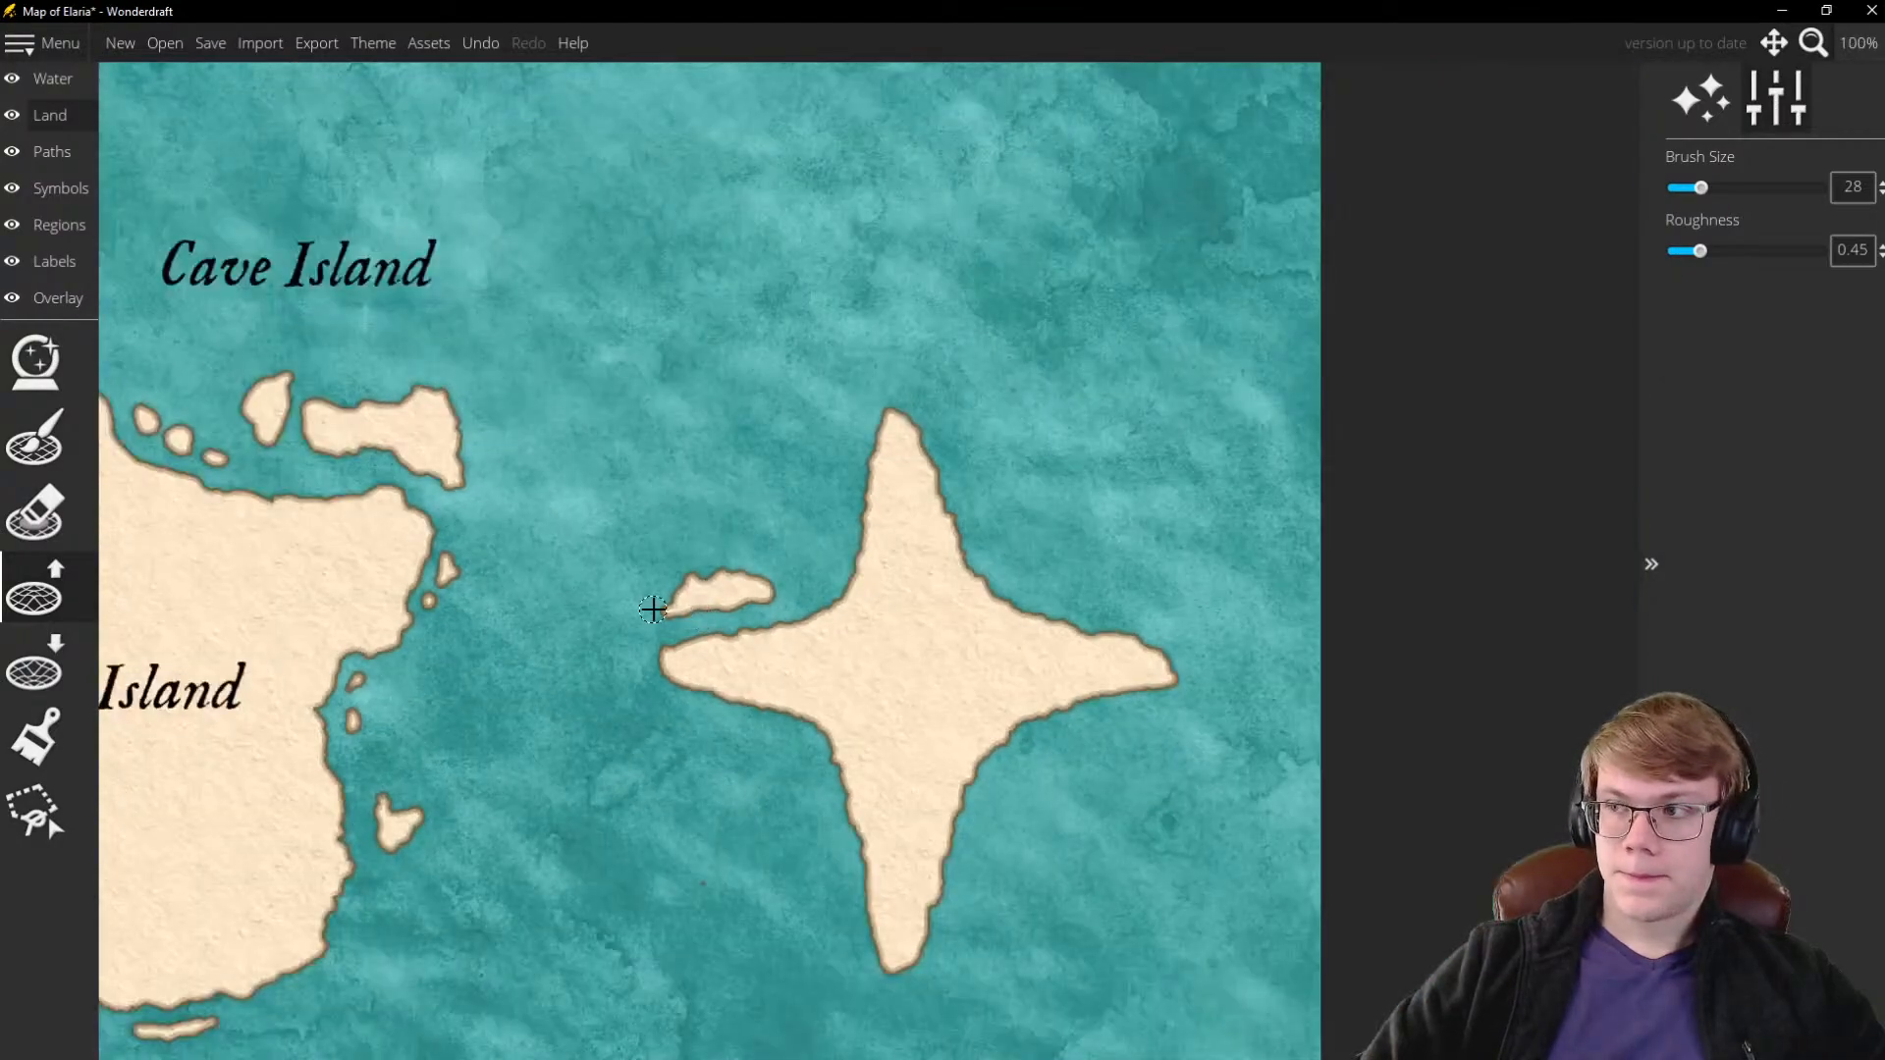
Raise a second small islet just west of the western arm's tip and widen it along its eastern side
scroll(653, 610, up, 4)
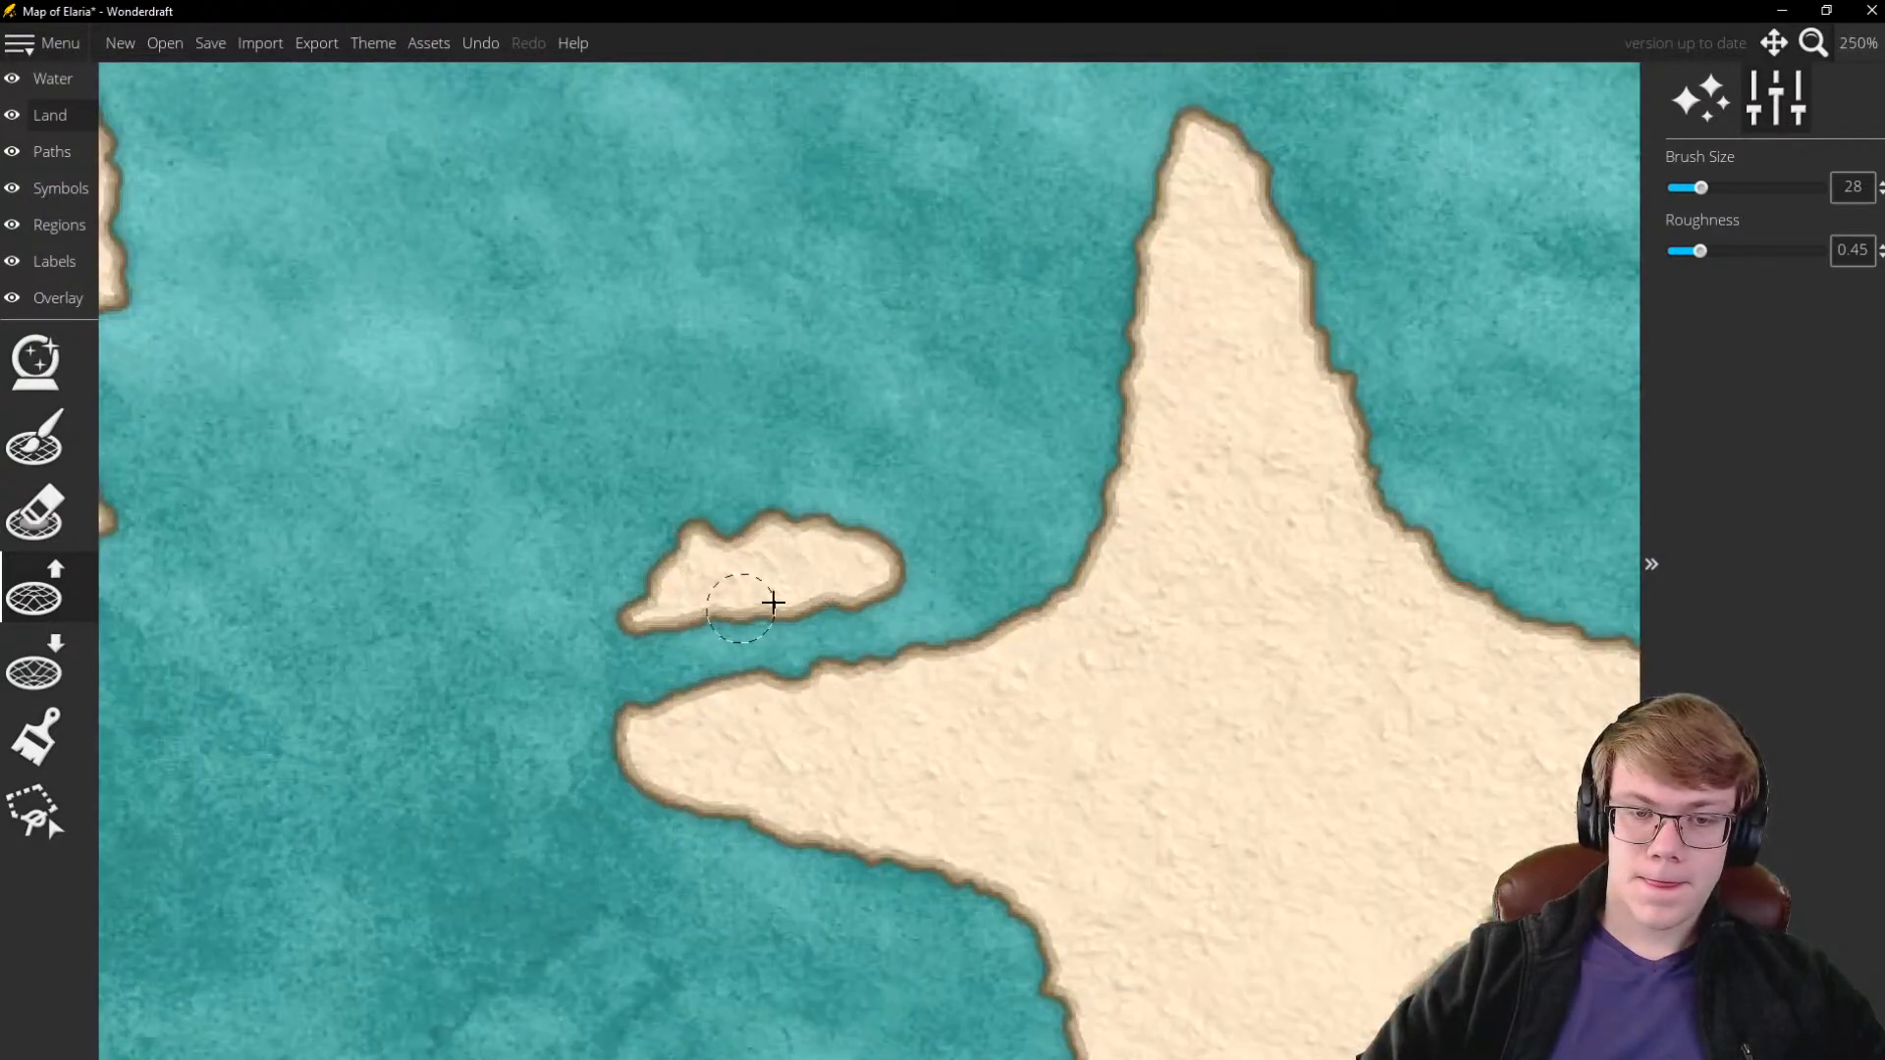
scroll(1092, 583, down, 2)
scroll(942, 625, up, 2)
mouse_move(601, 656)
mouse_down()
mouse_move(580, 750)
mouse_move(612, 677)
mouse_move(615, 716)
mouse_up()
scroll(869, 628, down, 3)
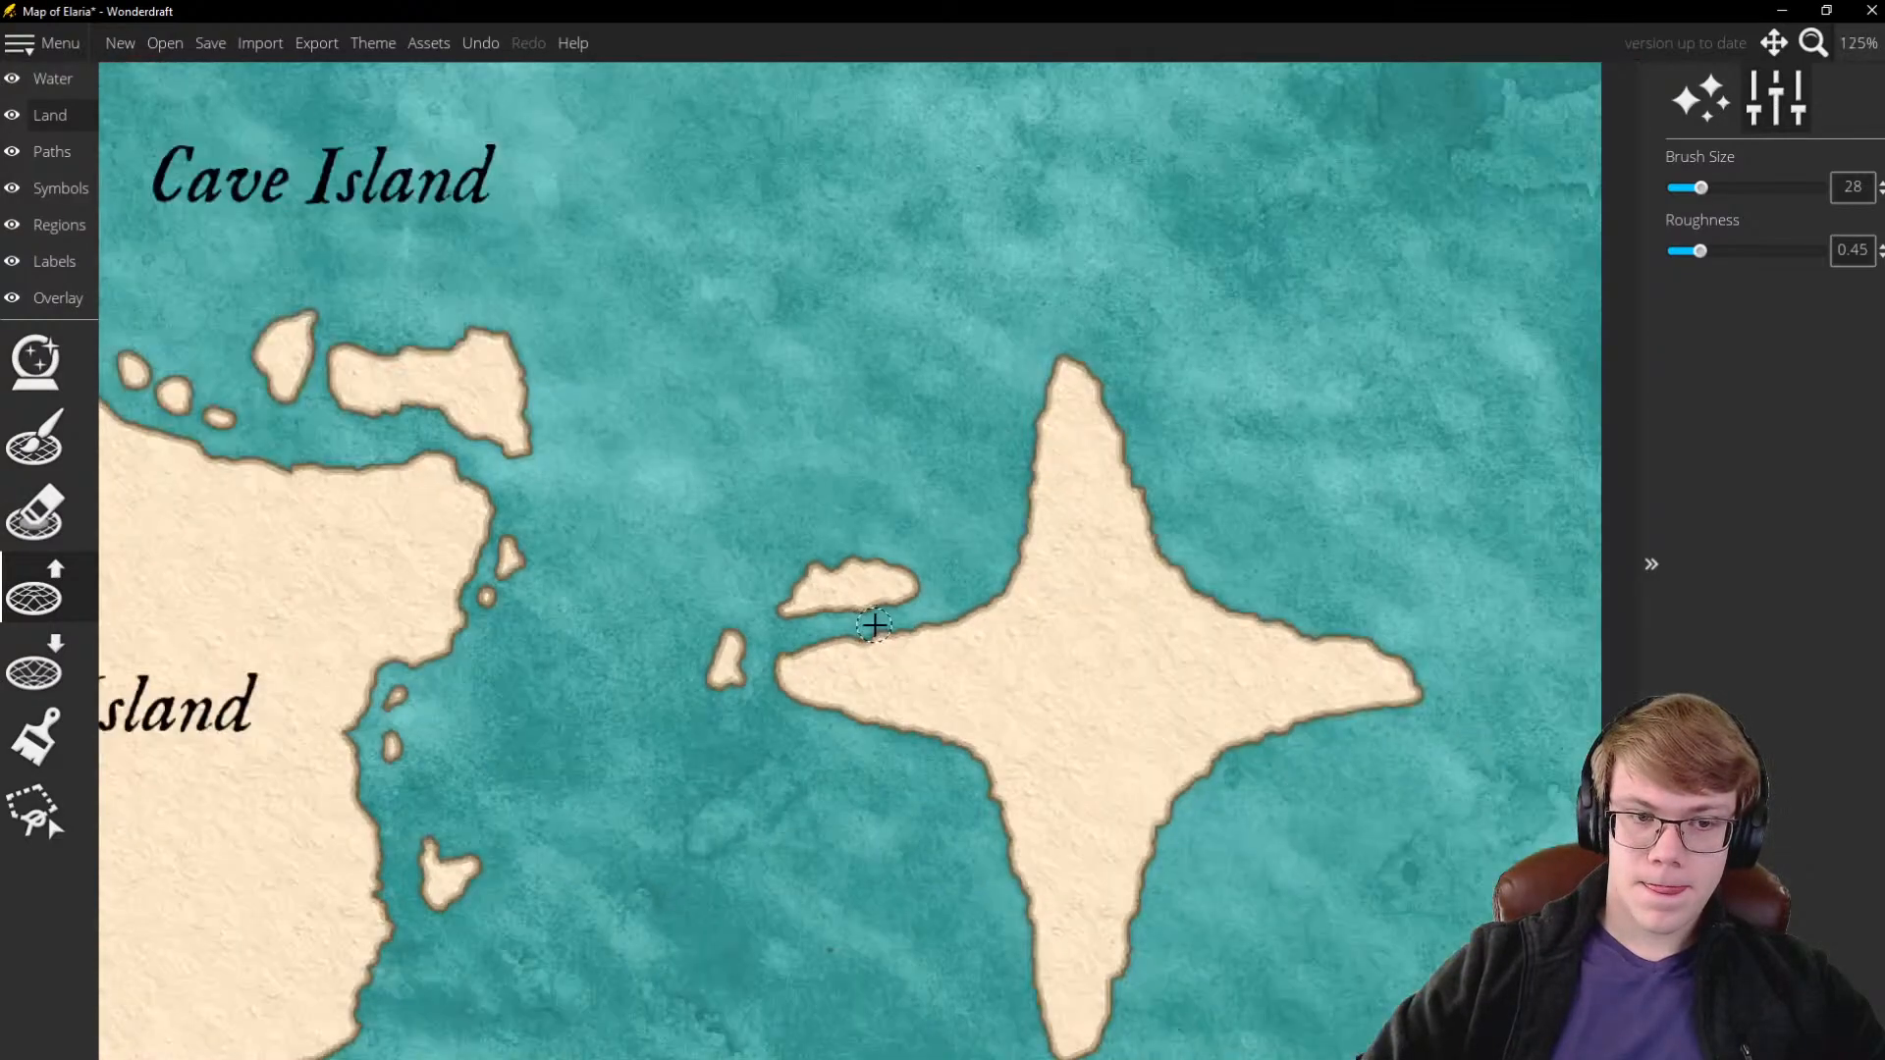
scroll(761, 668, up, 2)
mouse_move(825, 631)
mouse_down()
mouse_move(812, 602)
mouse_move(825, 652)
mouse_up()
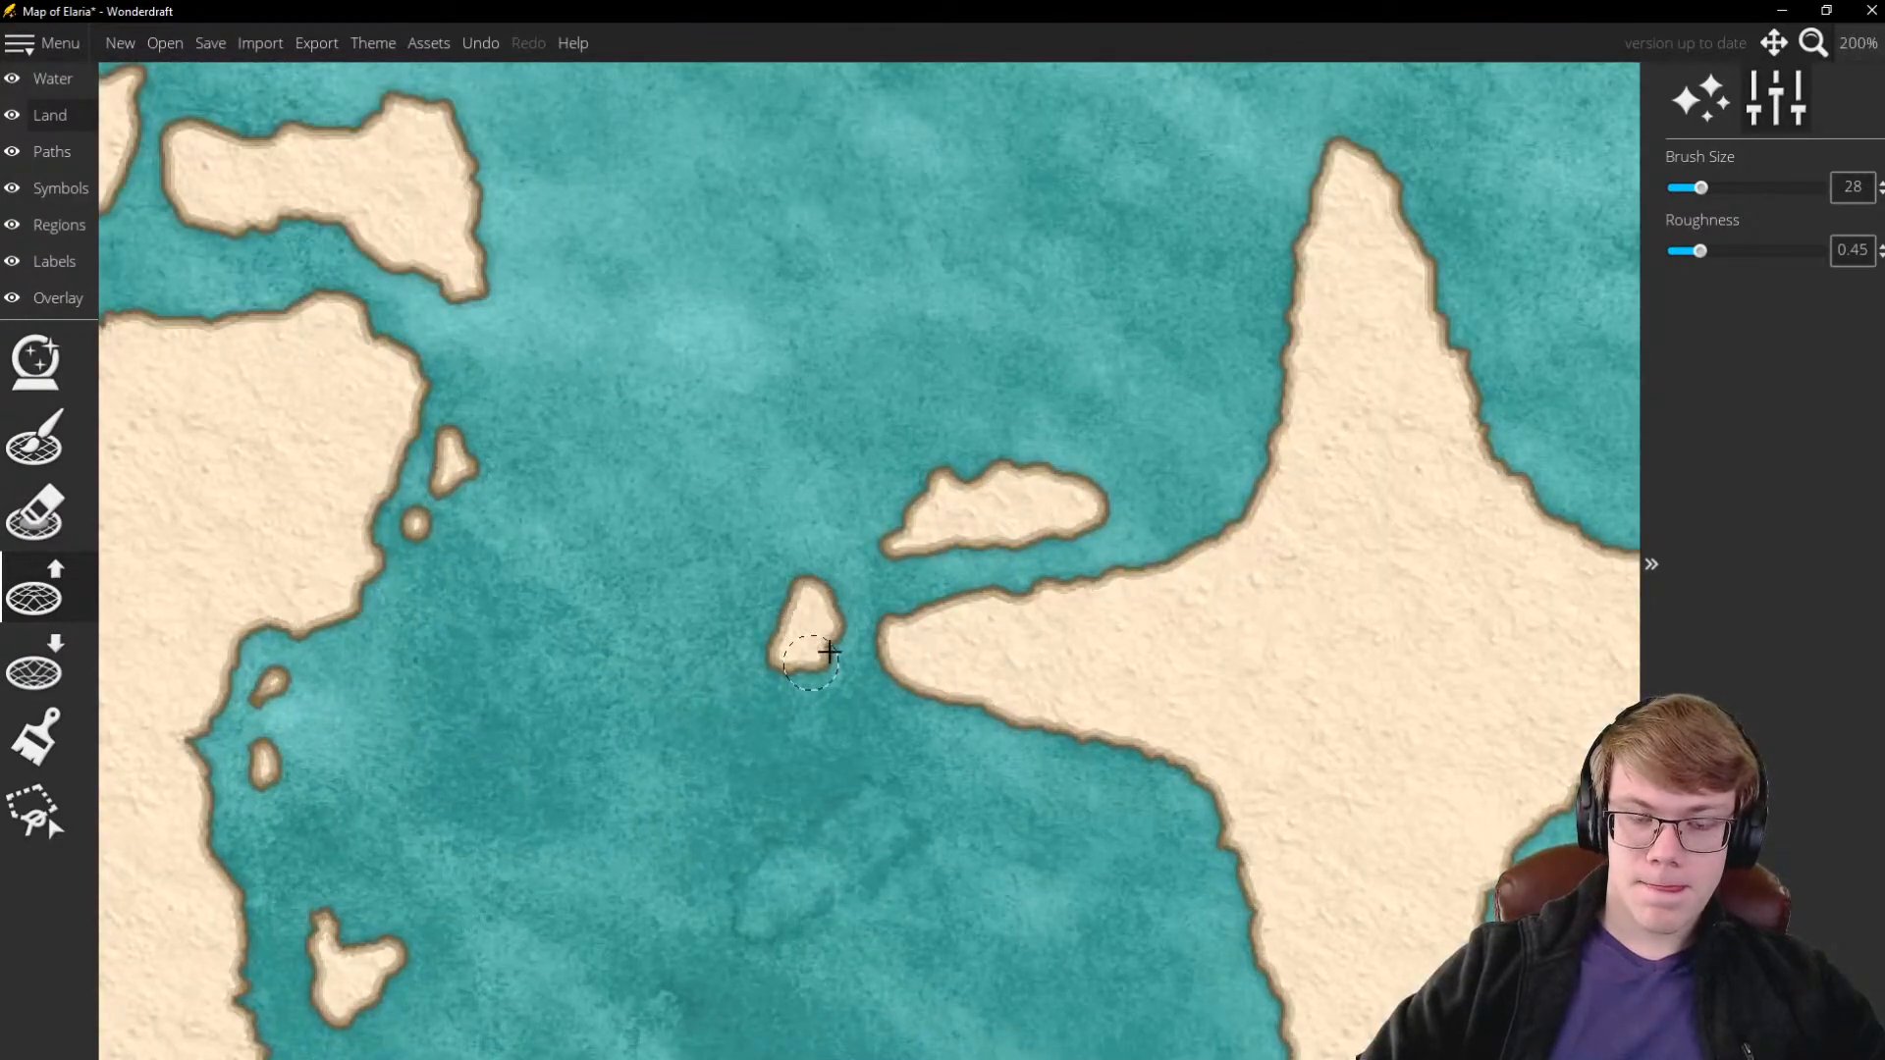
Raise two small spurs along the star island's inner southeastern coast and a tiny elongated islet just off them
scroll(887, 576, down, 4)
scroll(1064, 733, down, 3)
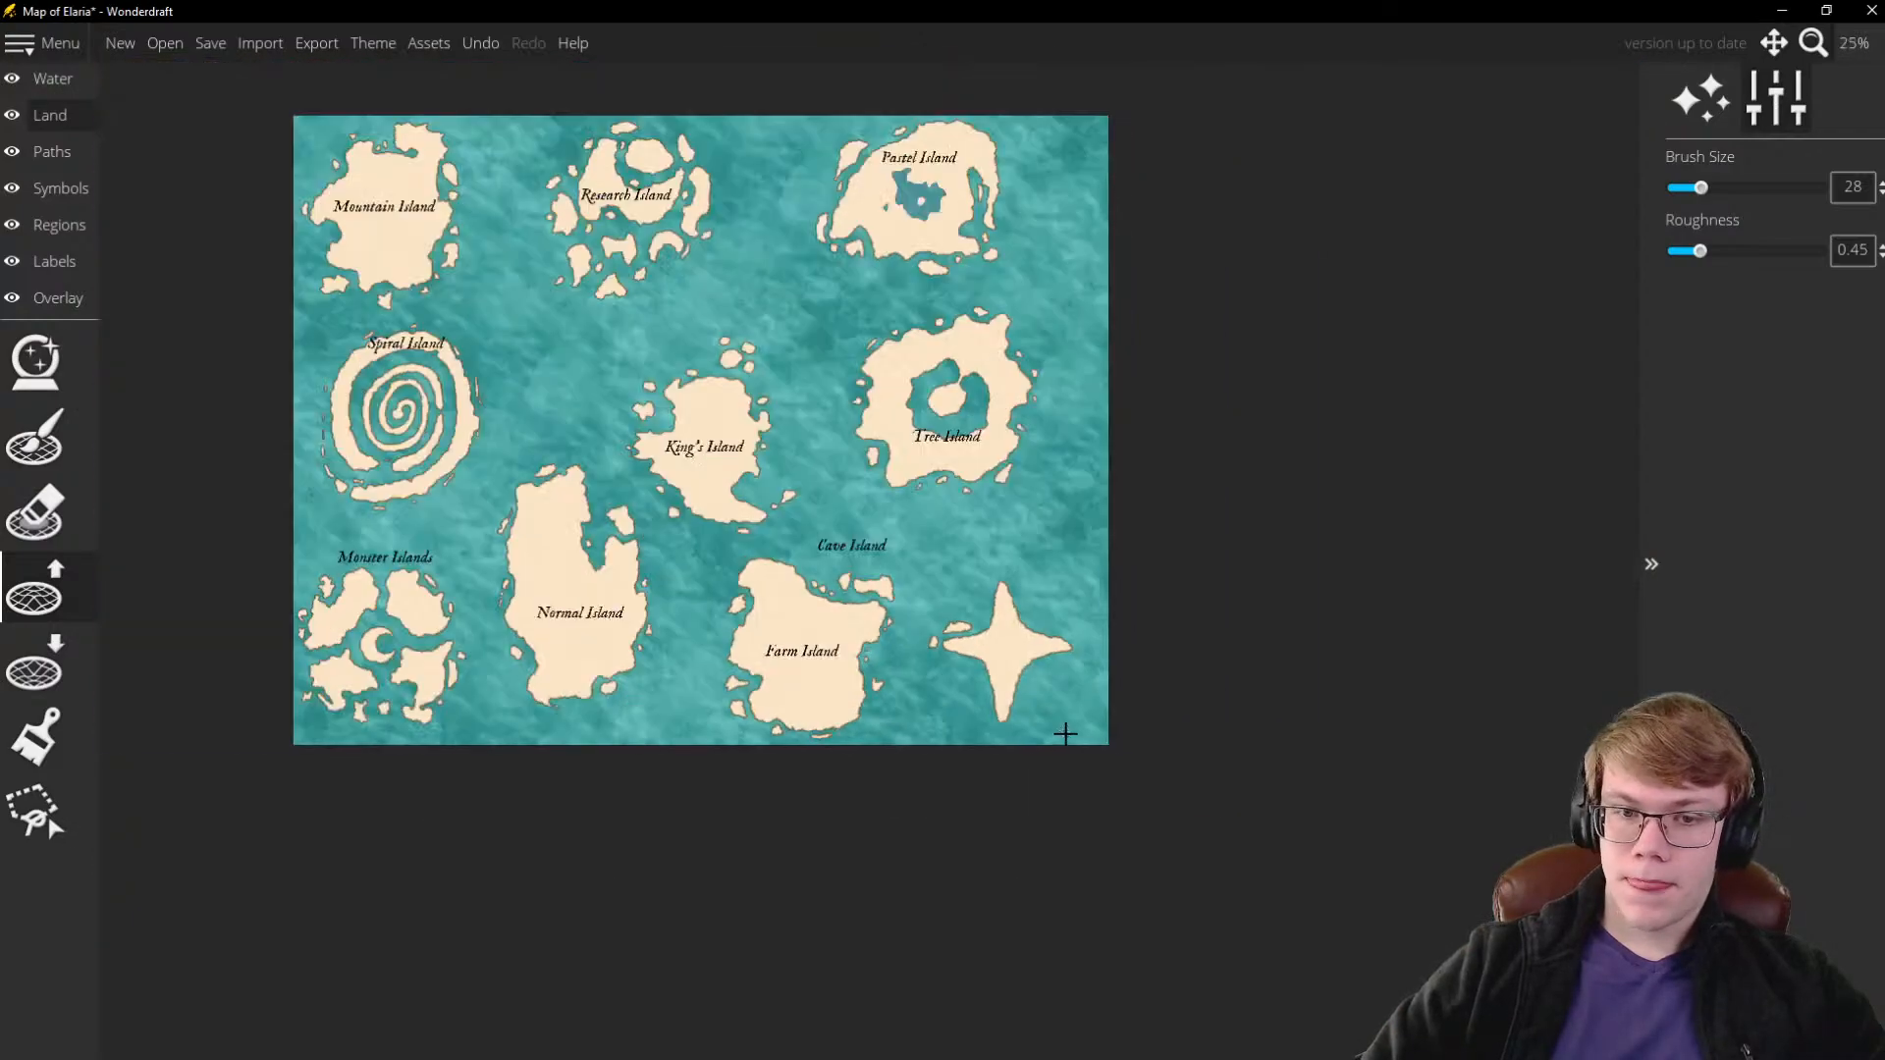
scroll(1065, 733, up, 3)
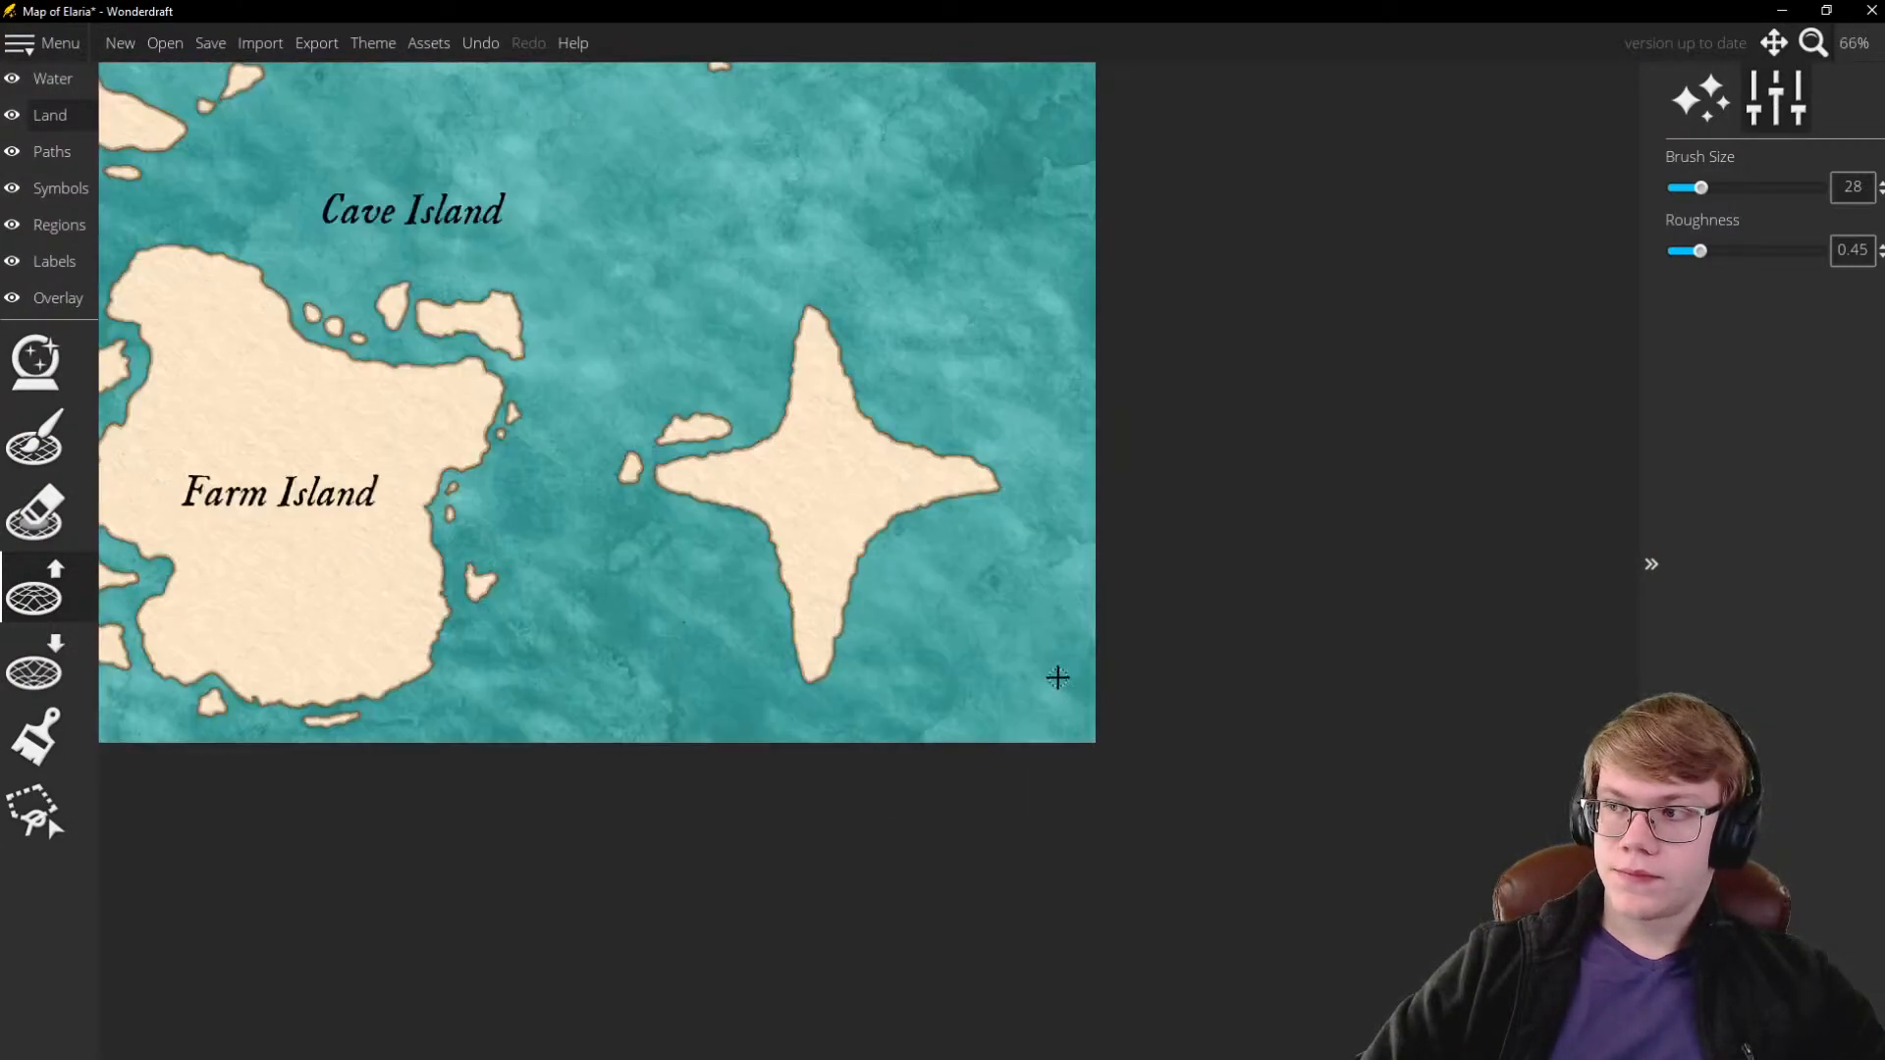
scroll(881, 519, up, 2)
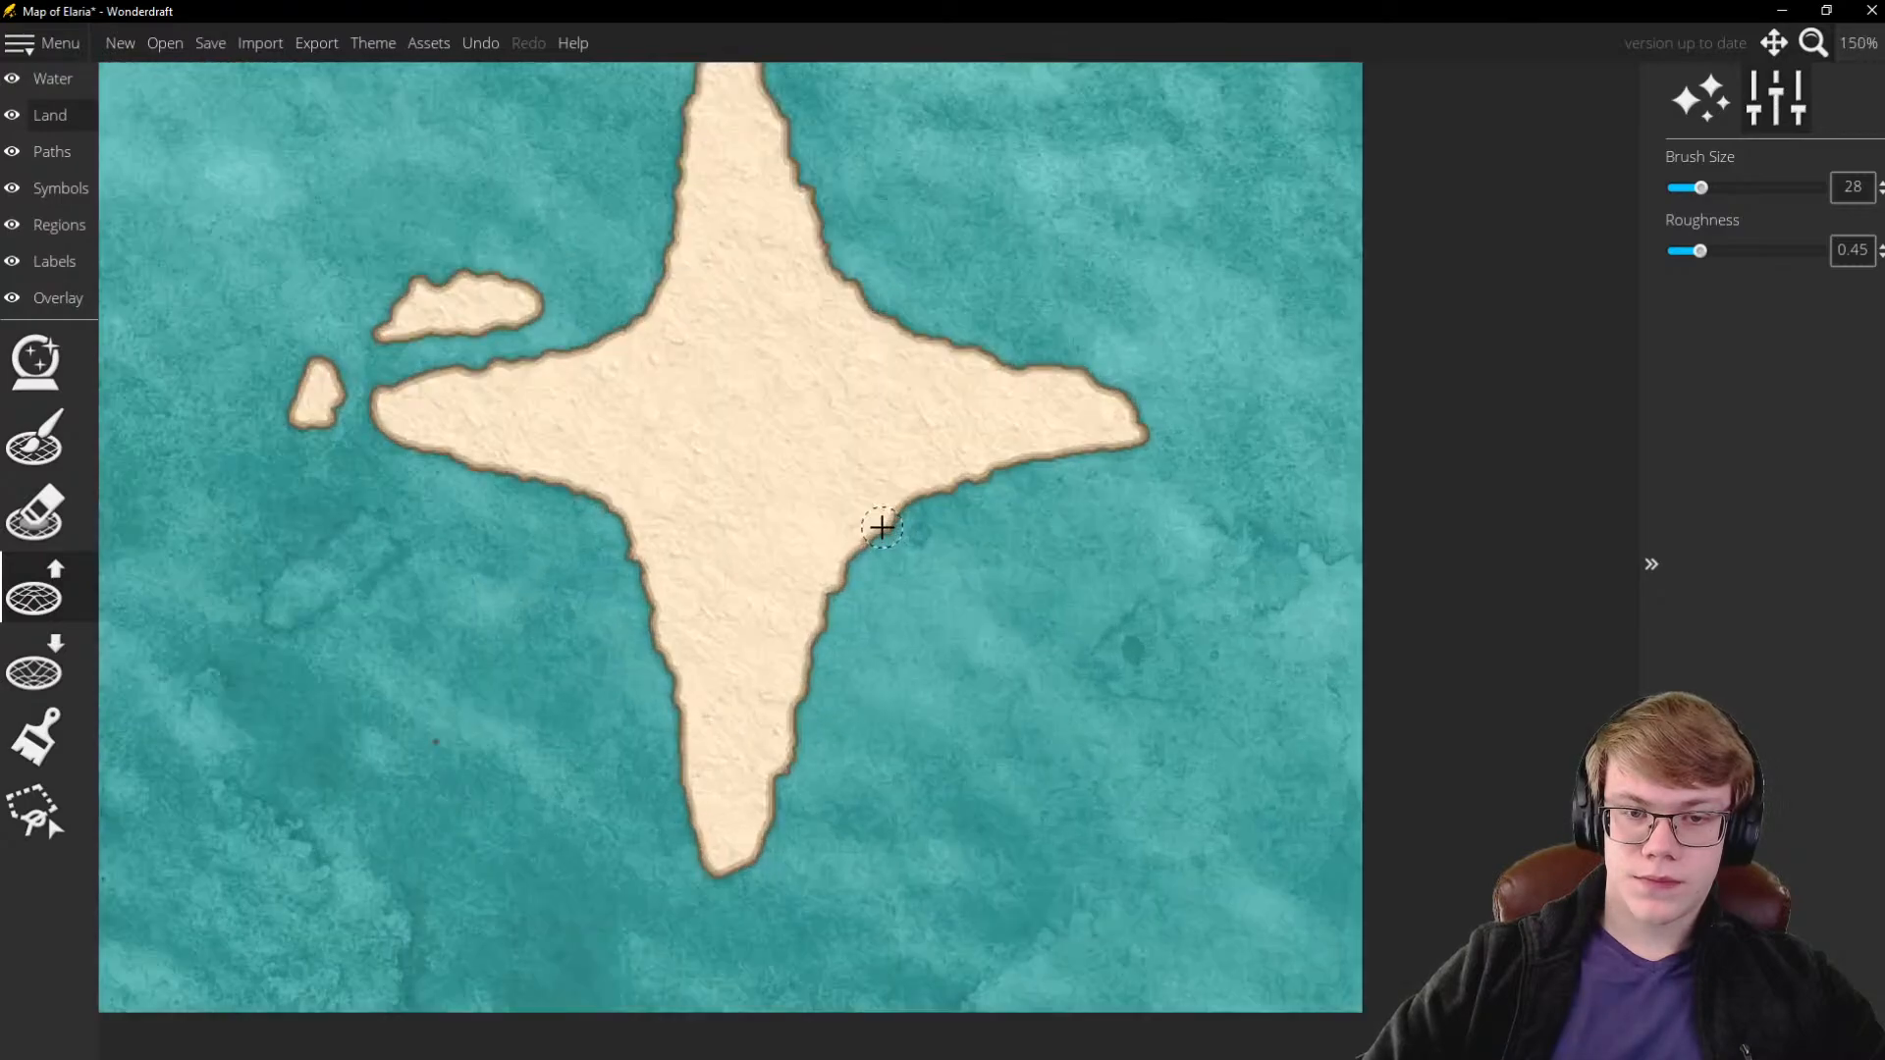
scroll(868, 595, up, 1)
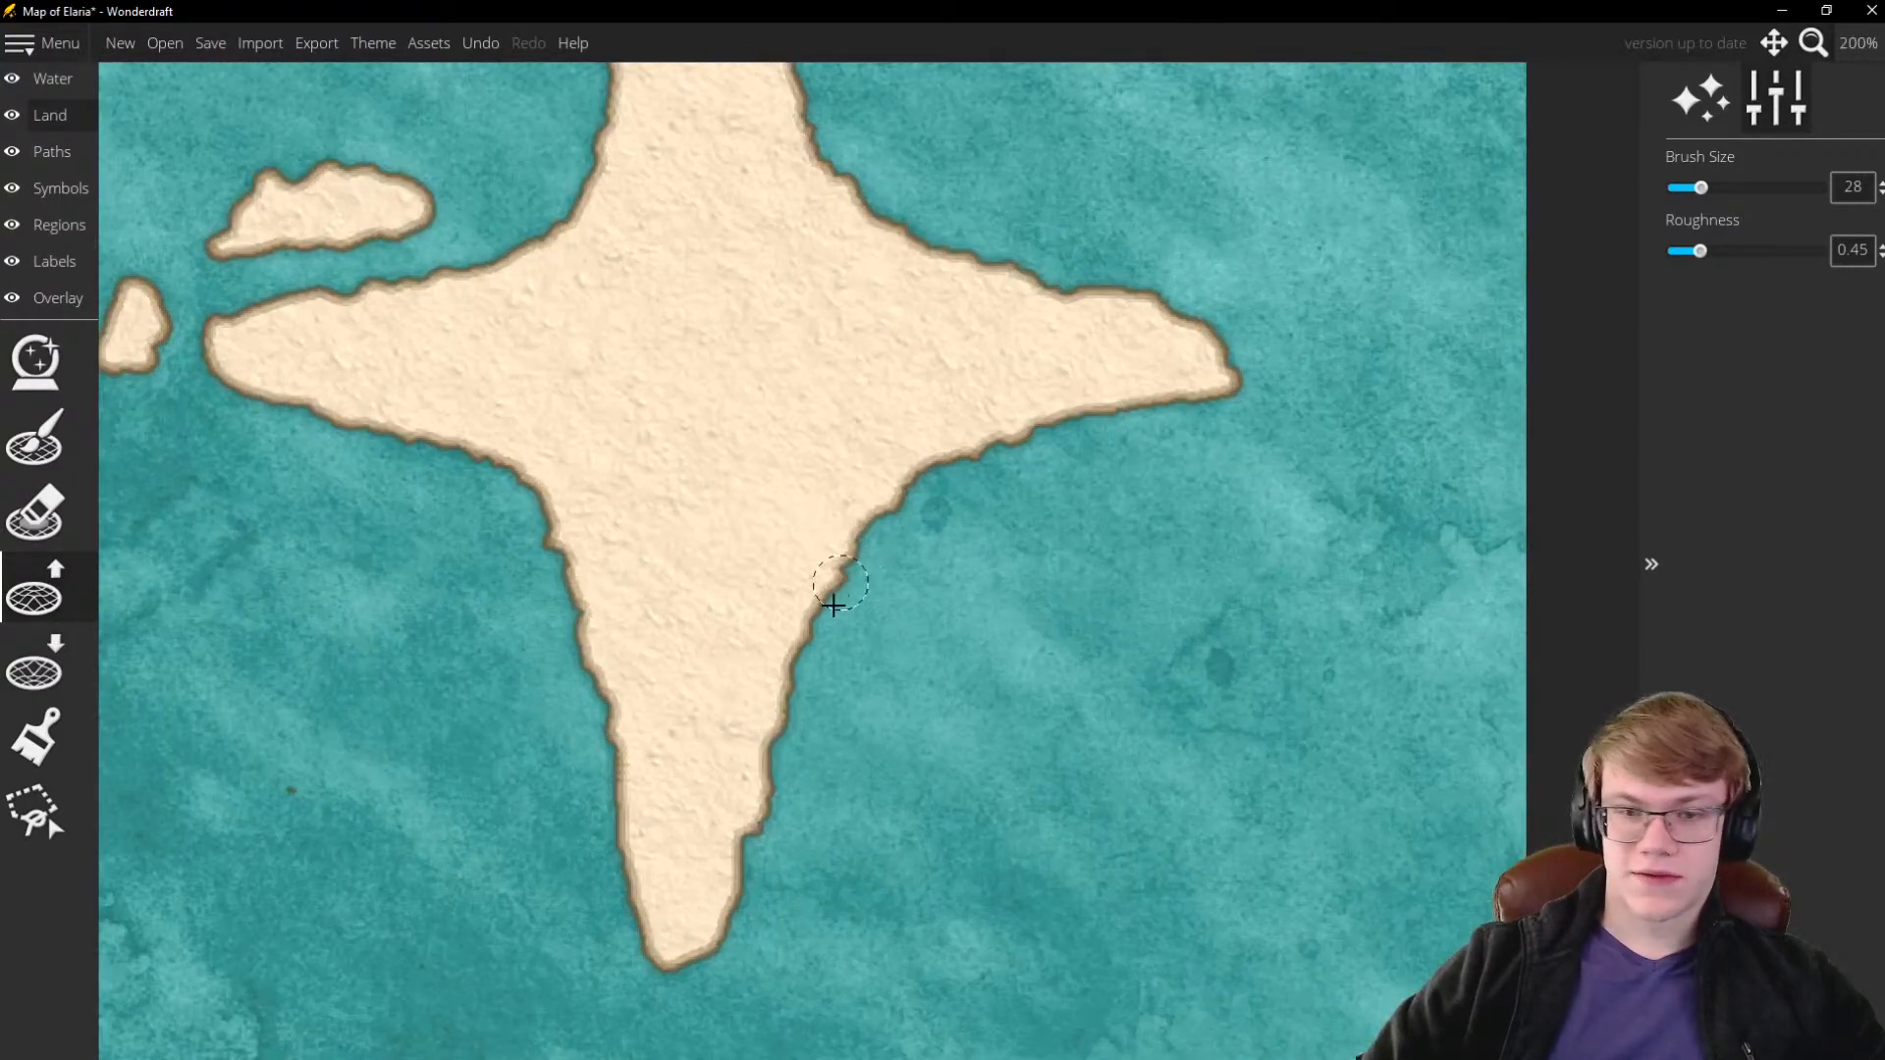
mouse_move(825, 602)
mouse_down()
mouse_move(873, 521)
mouse_move(937, 487)
mouse_move(846, 554)
mouse_move(850, 626)
mouse_move(852, 573)
mouse_move(898, 488)
mouse_up()
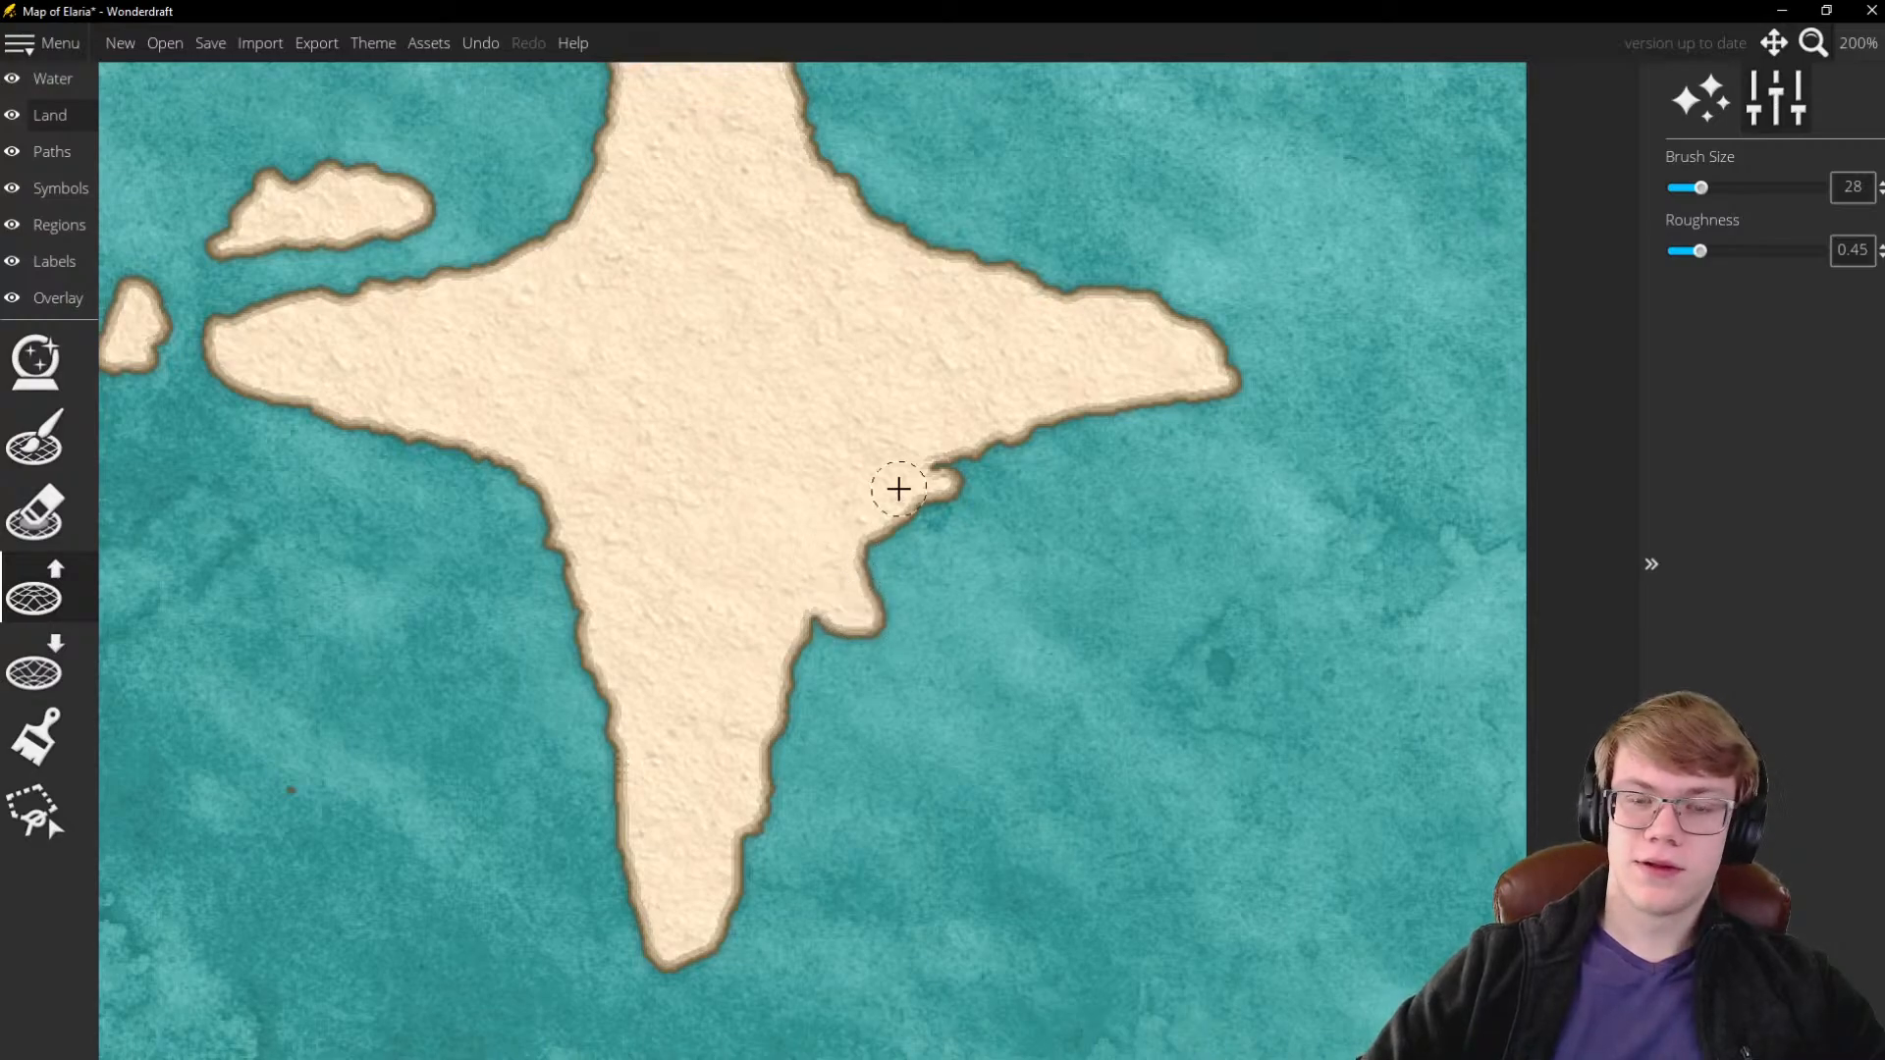
mouse_move(928, 566)
mouse_down()
mouse_move(943, 548)
mouse_move(931, 584)
mouse_up()
drag(970, 486, 985, 475)
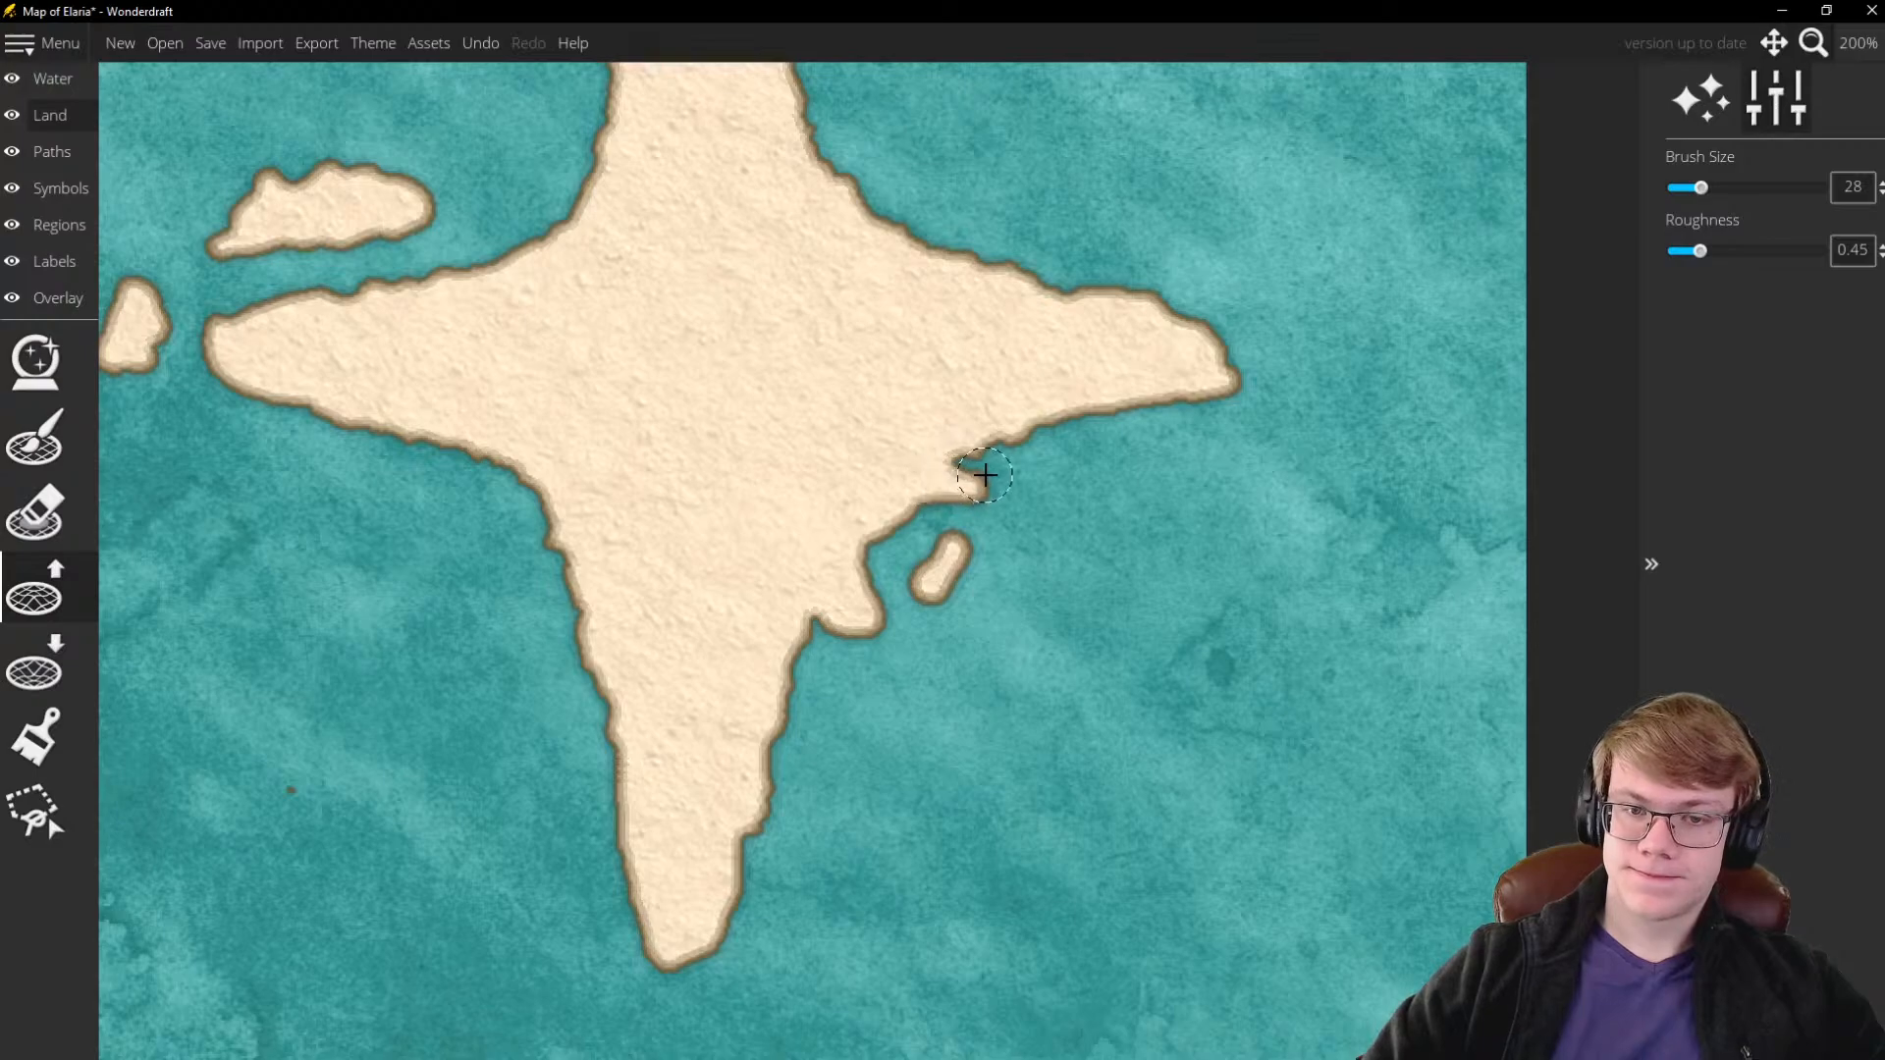
Raise an elongated, irregular islet in the water just south of the star island's eastern arm
scroll(1063, 544, down, 3)
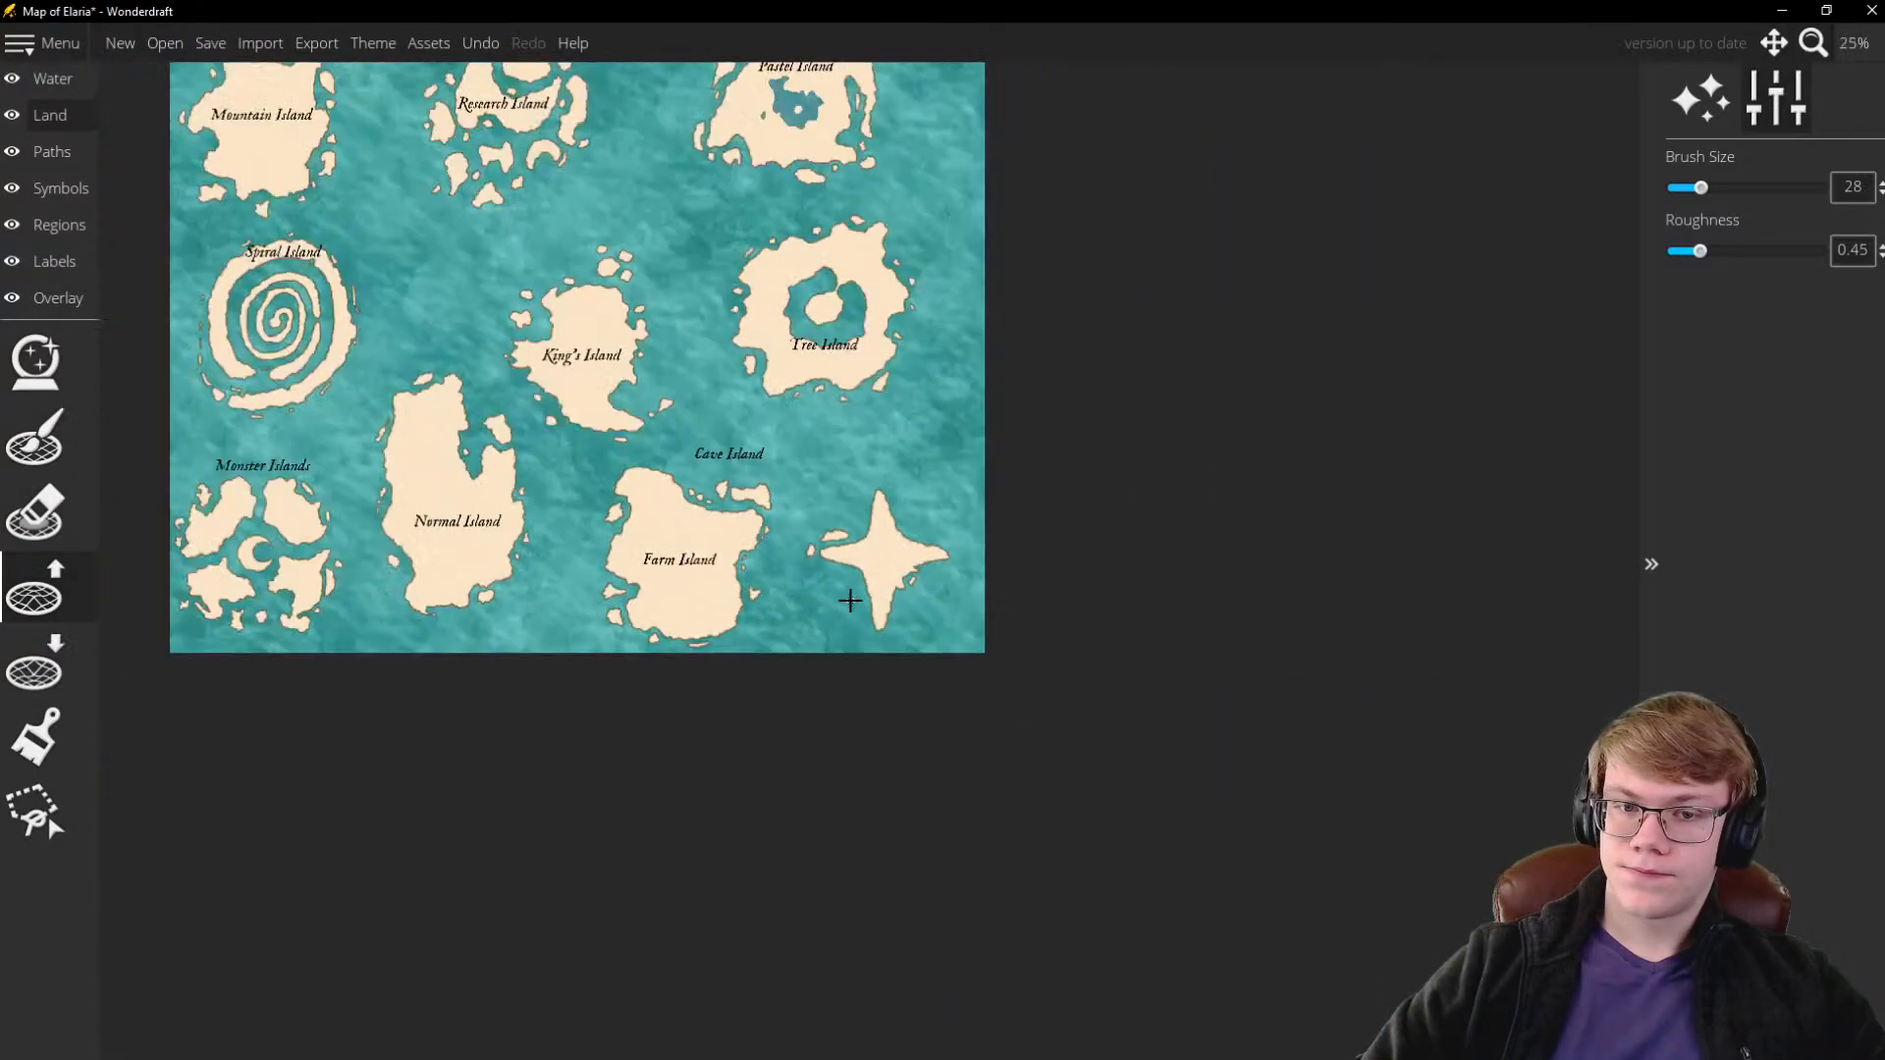
scroll(913, 644, up, 6)
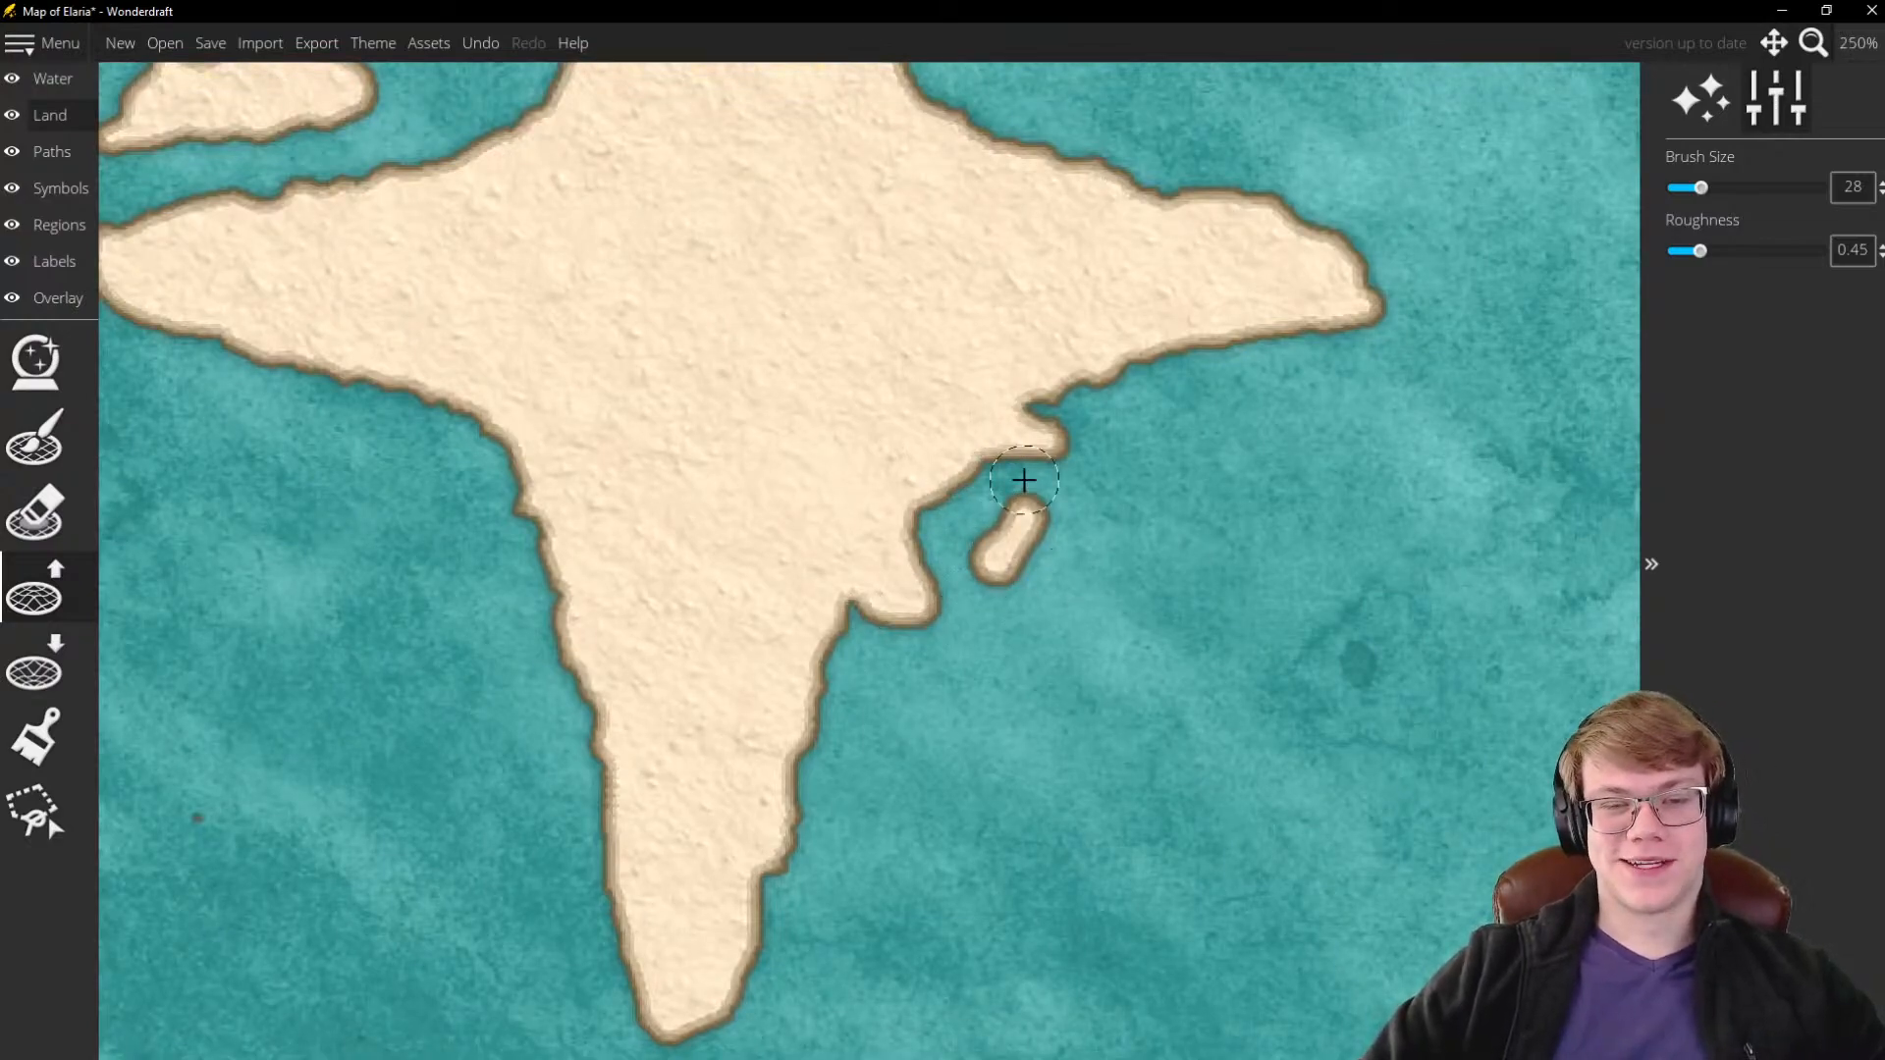
scroll(1113, 498, up, 1)
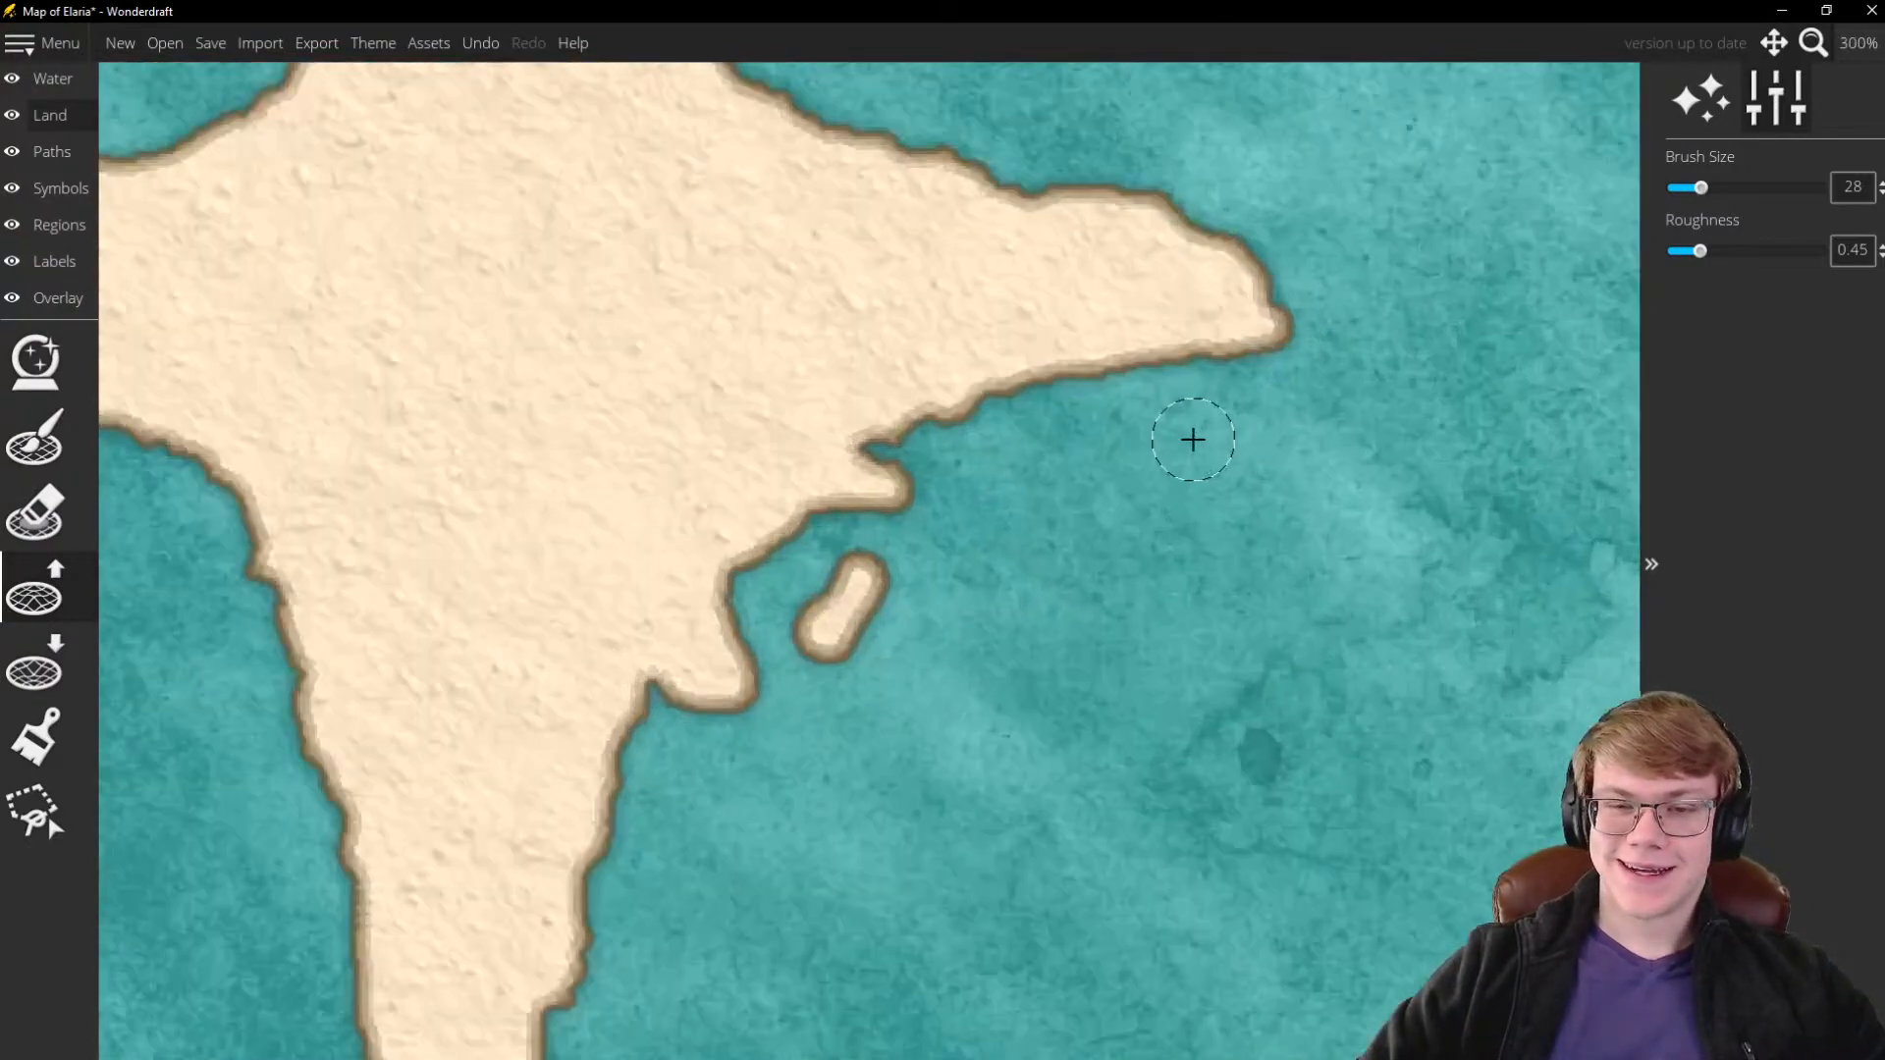
mouse_move(1191, 433)
mouse_down()
mouse_move(1065, 448)
mouse_move(1254, 473)
mouse_move(1199, 453)
mouse_move(1120, 477)
mouse_move(1291, 498)
mouse_move(1230, 473)
mouse_move(1288, 516)
mouse_move(1139, 486)
mouse_up()
scroll(1122, 447, up, 3)
scroll(1128, 484, down, 8)
Lower land along both sides of the eastern arm's end with a size 40 brush to narrow its tip
scroll(1154, 435, up, 1)
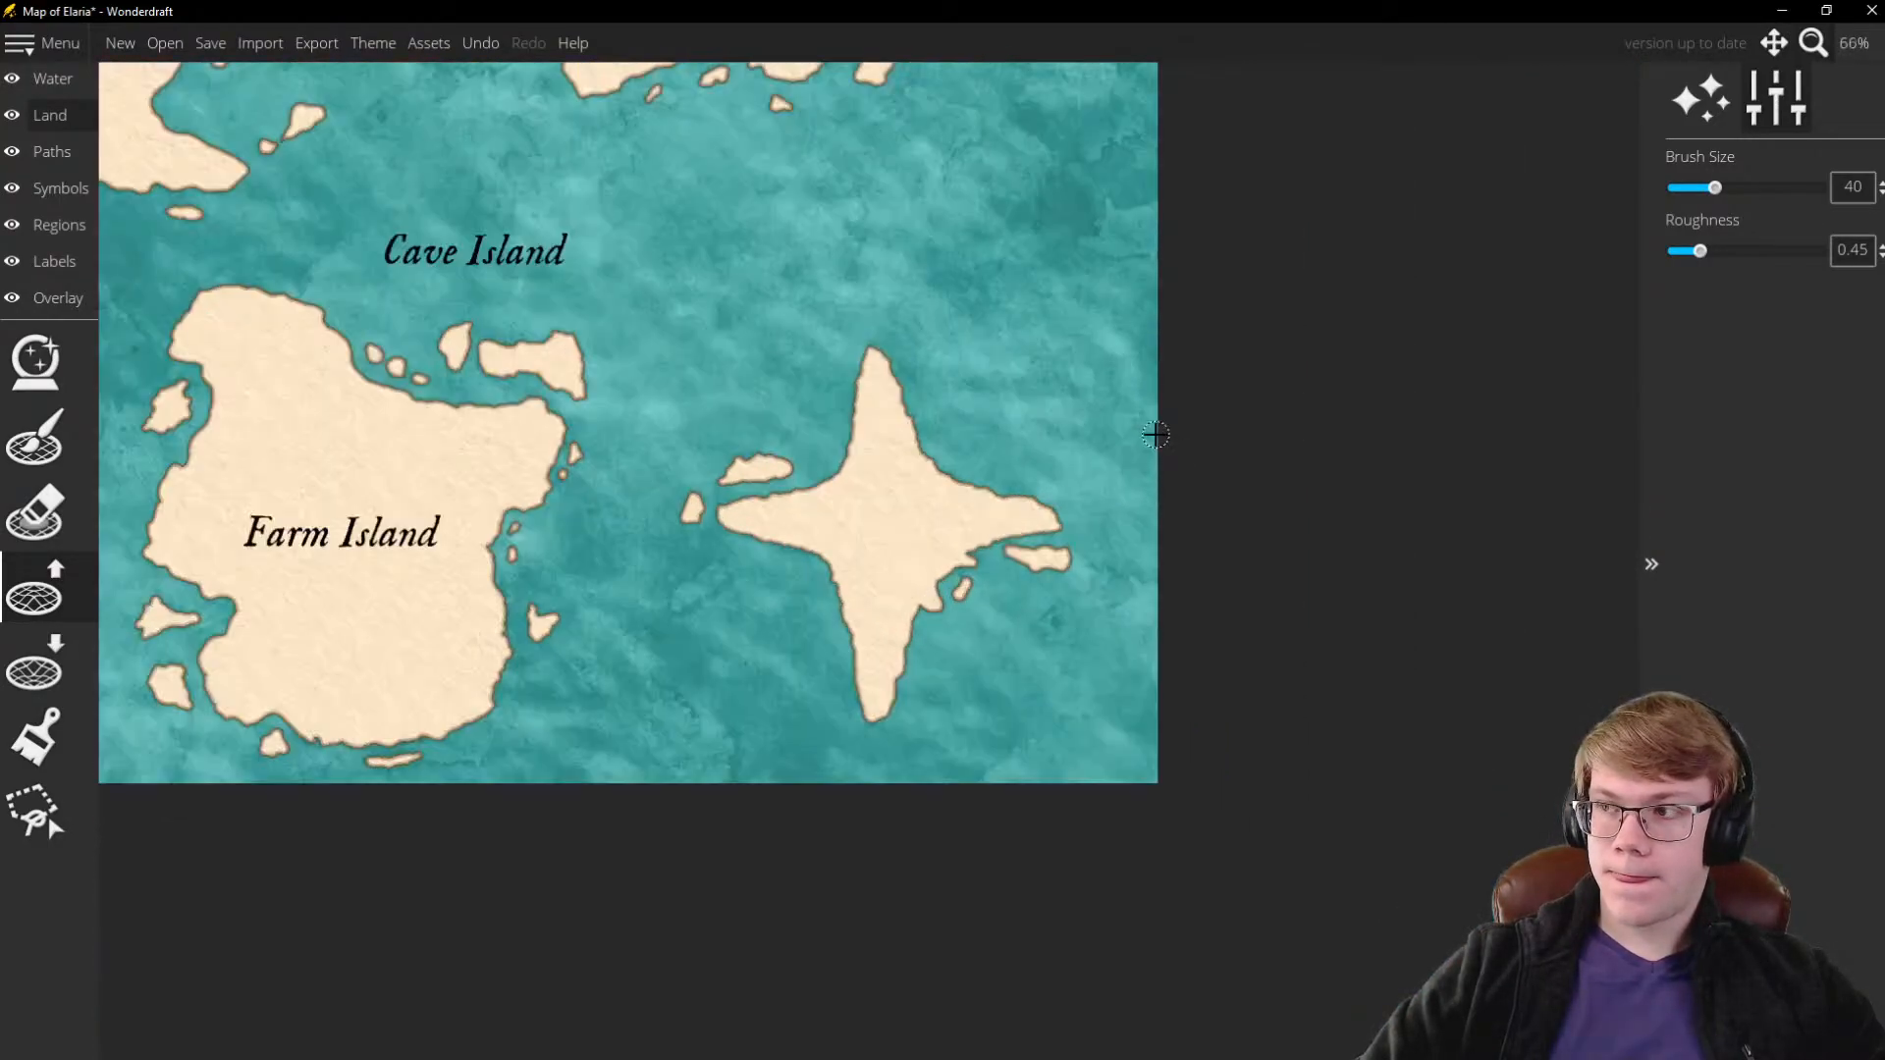
scroll(1070, 489, up, 5)
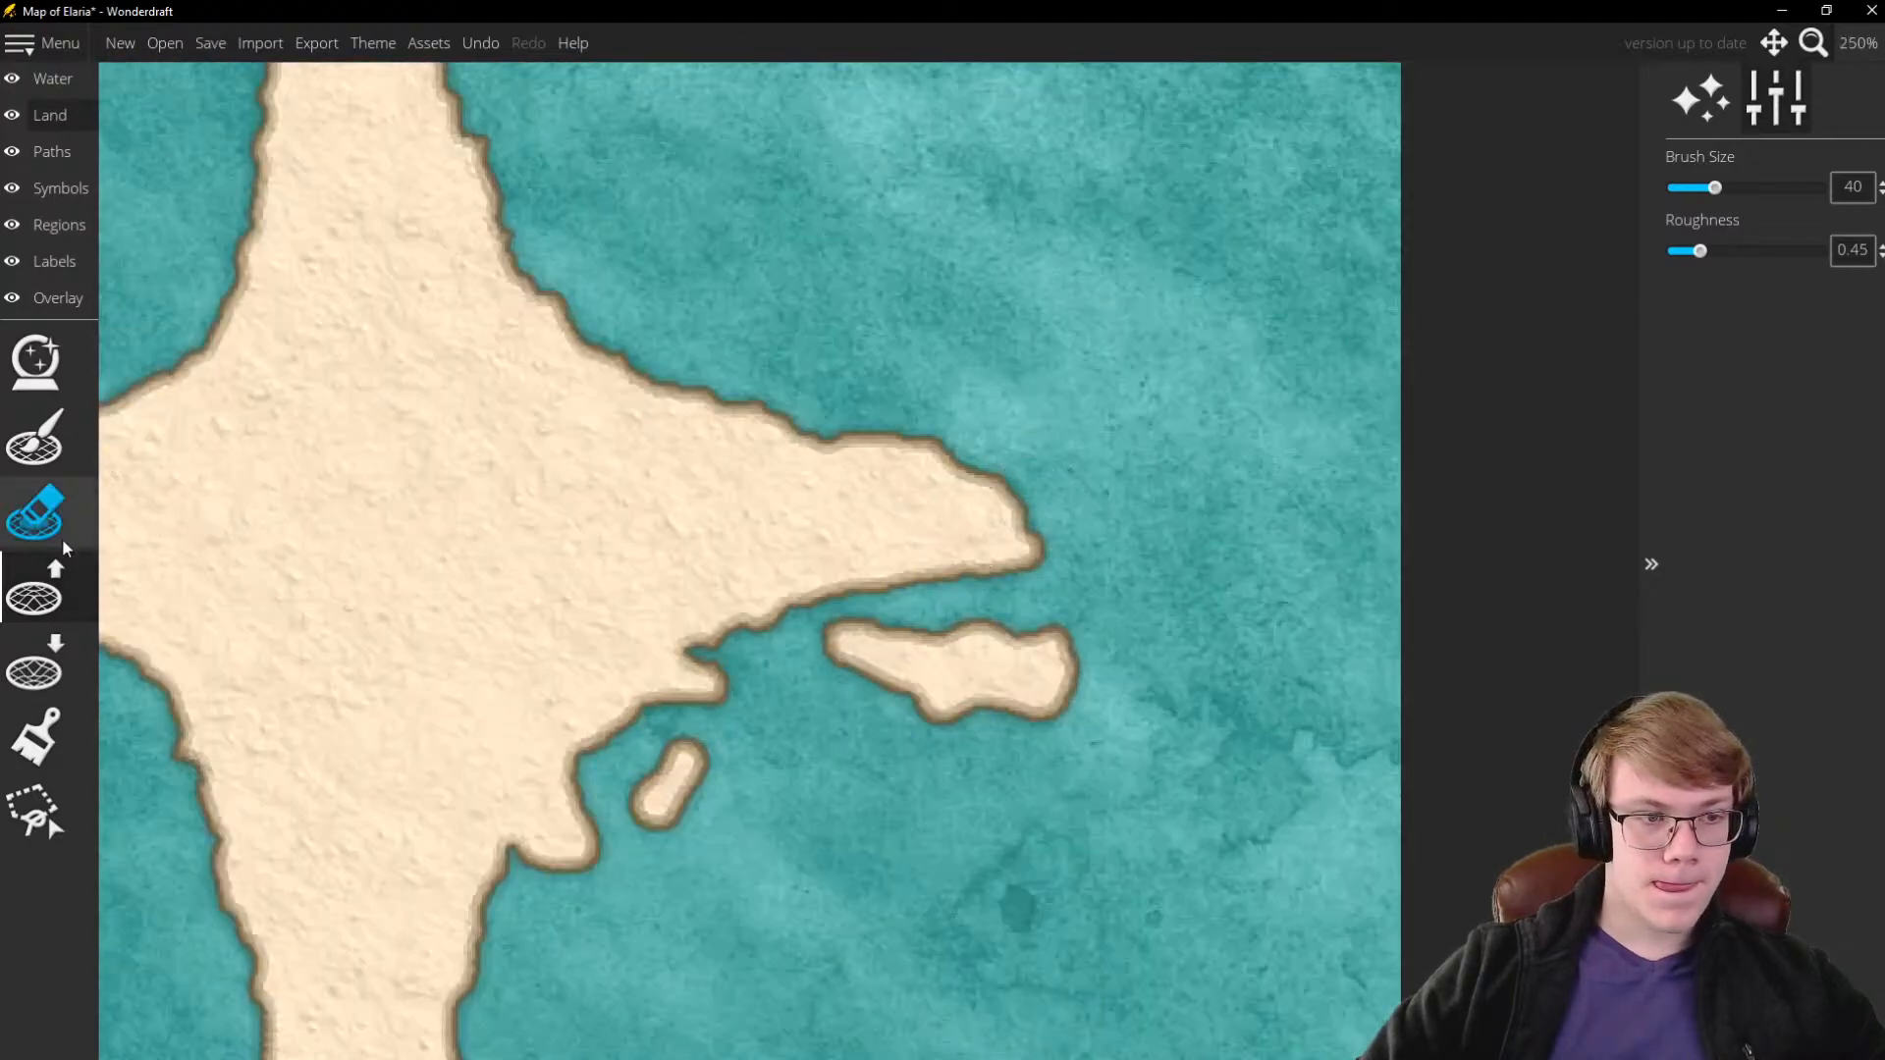
click(41, 660)
mouse_move(1094, 556)
mouse_down()
mouse_move(910, 579)
mouse_move(1031, 540)
mouse_up()
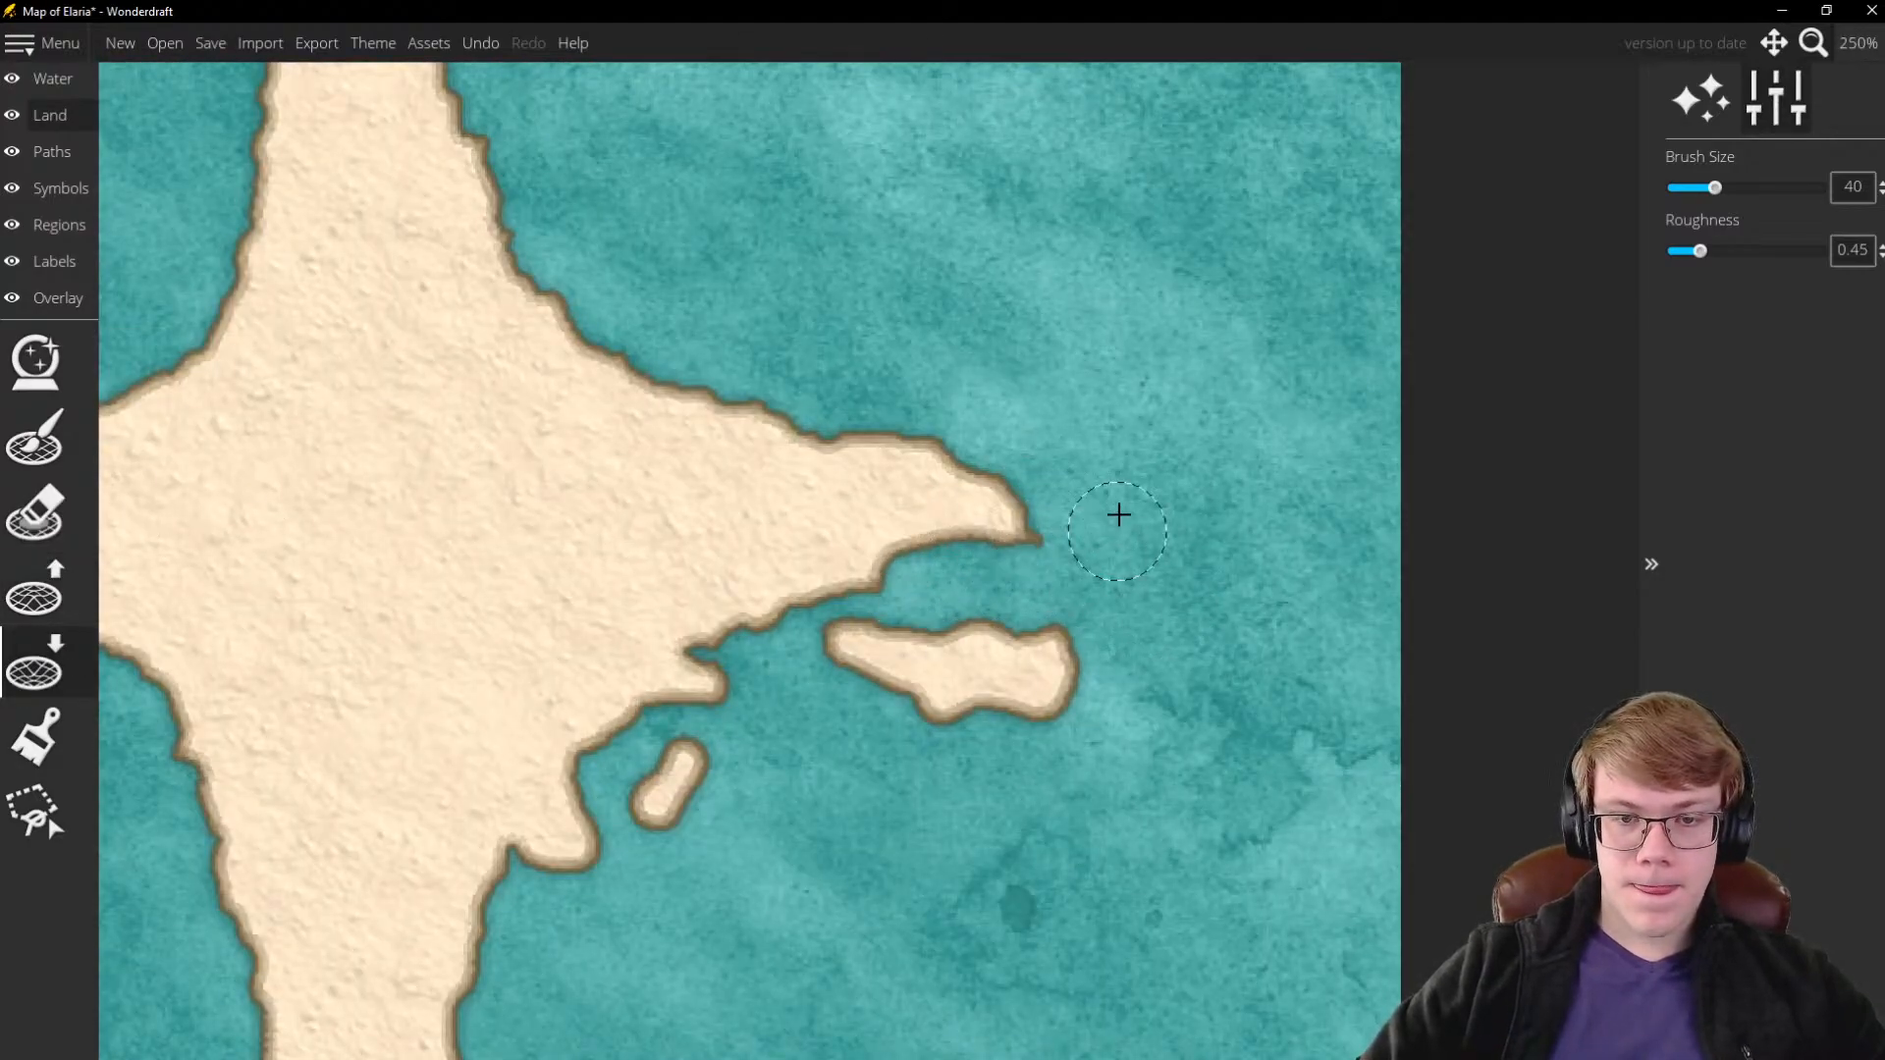
mouse_move(945, 420)
mouse_down()
mouse_move(885, 405)
mouse_move(1025, 438)
mouse_move(854, 414)
mouse_move(972, 504)
mouse_move(944, 576)
mouse_move(871, 582)
mouse_move(1072, 539)
mouse_move(830, 574)
mouse_move(1034, 574)
mouse_up()
scroll(1264, 517, down, 10)
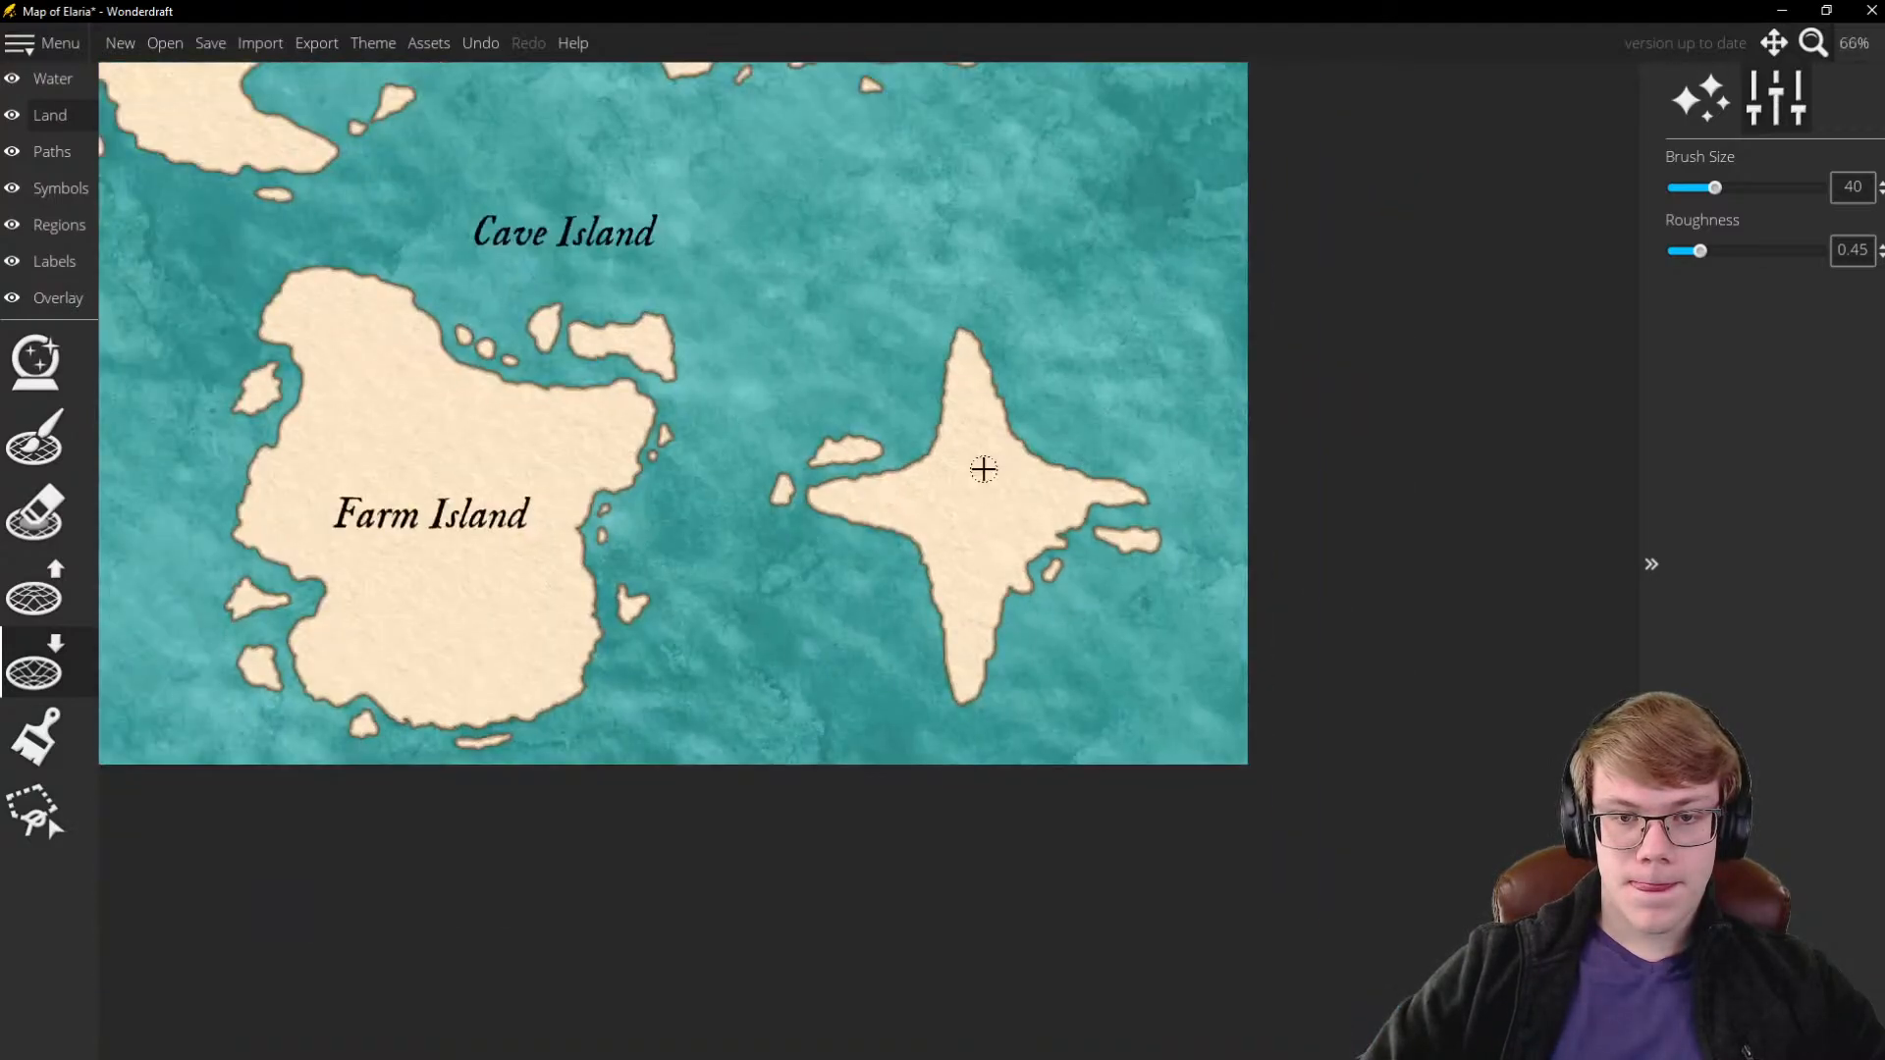
Lower land along the southern arm's eastern side to taper it into a narrower tip
scroll(1043, 448, up, 2)
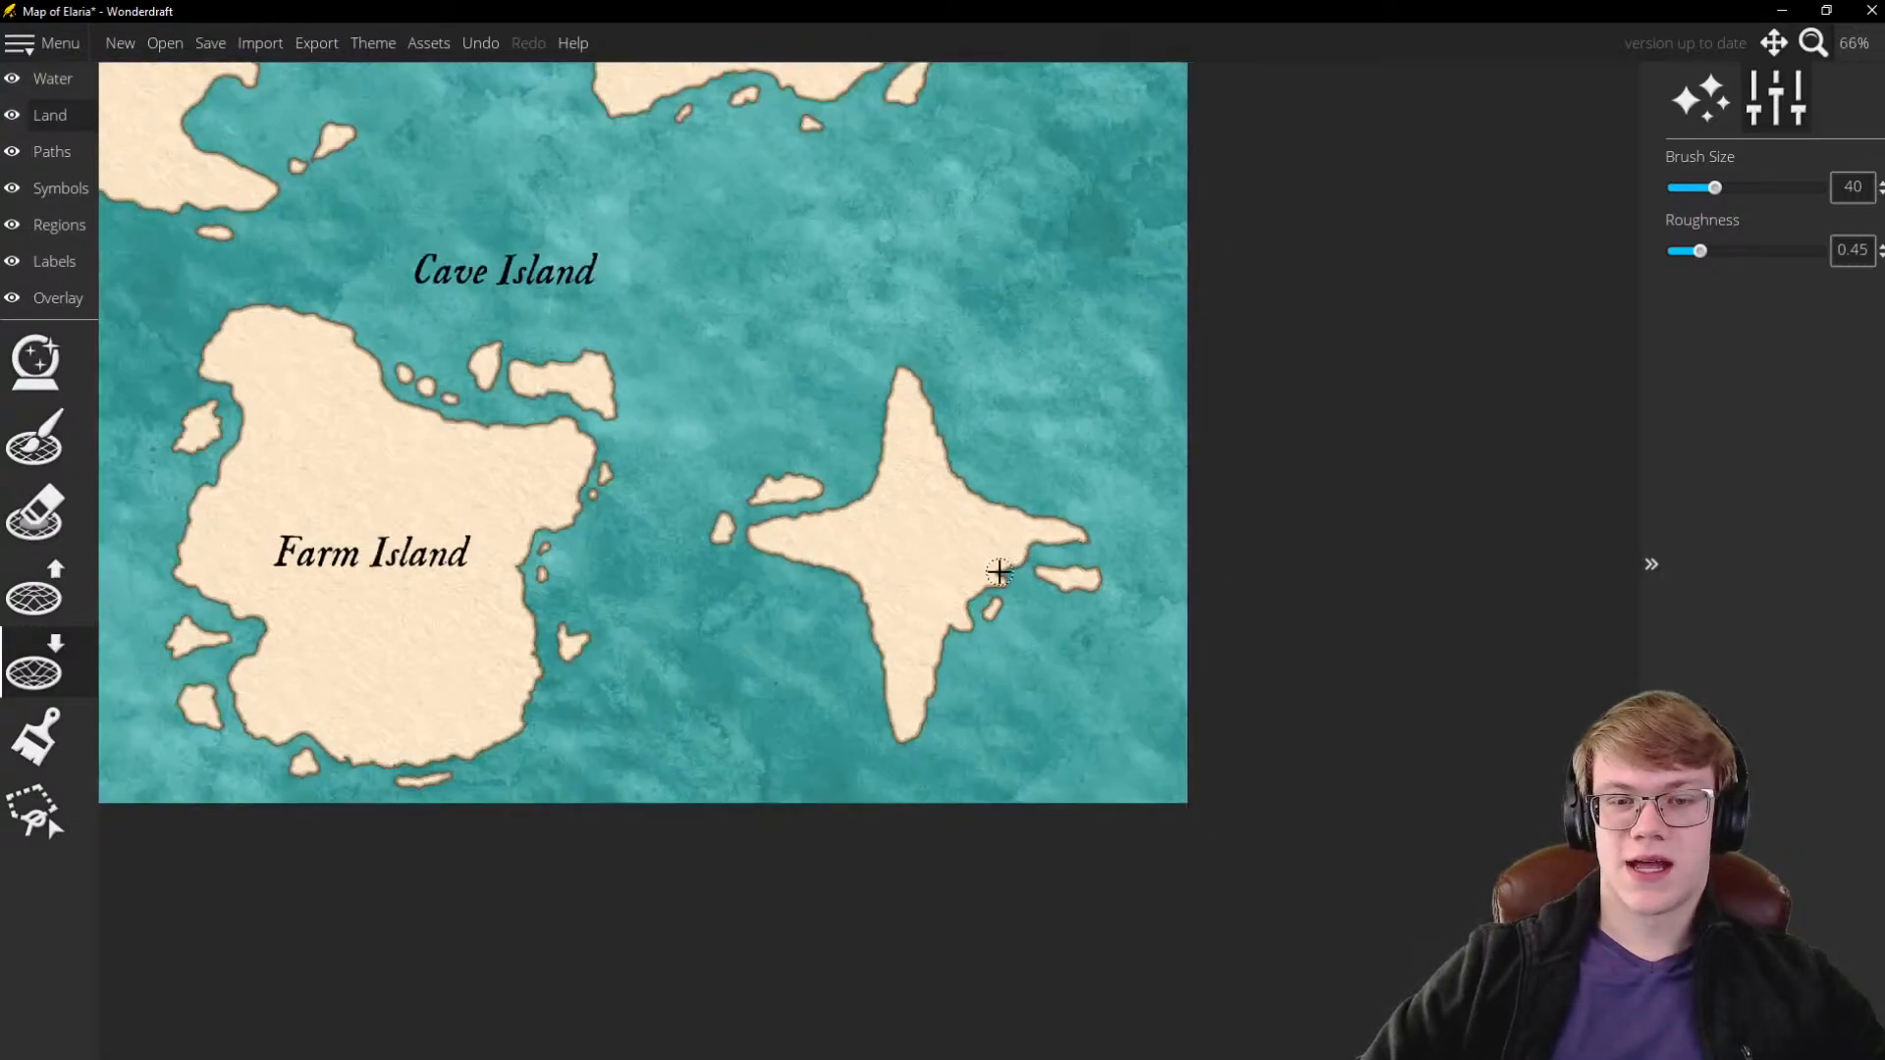
scroll(1006, 650, up, 2)
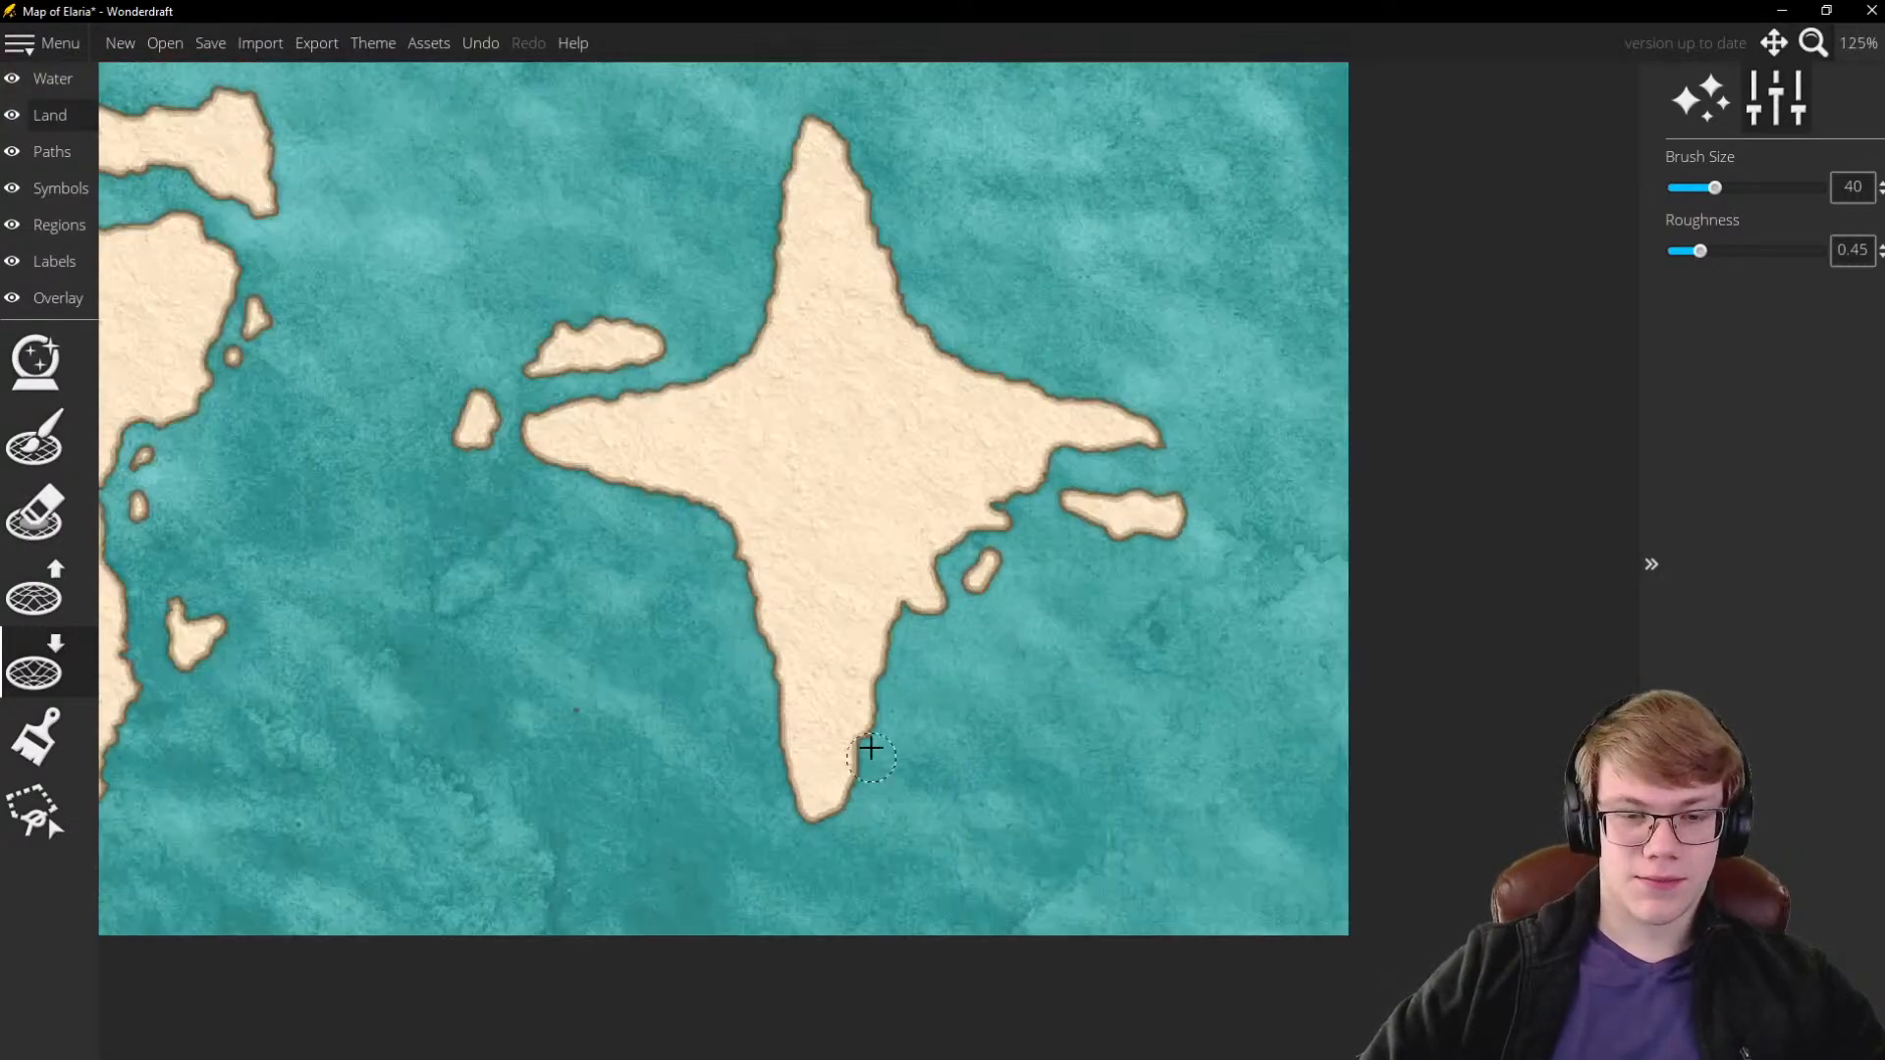
scroll(876, 700, up, 2)
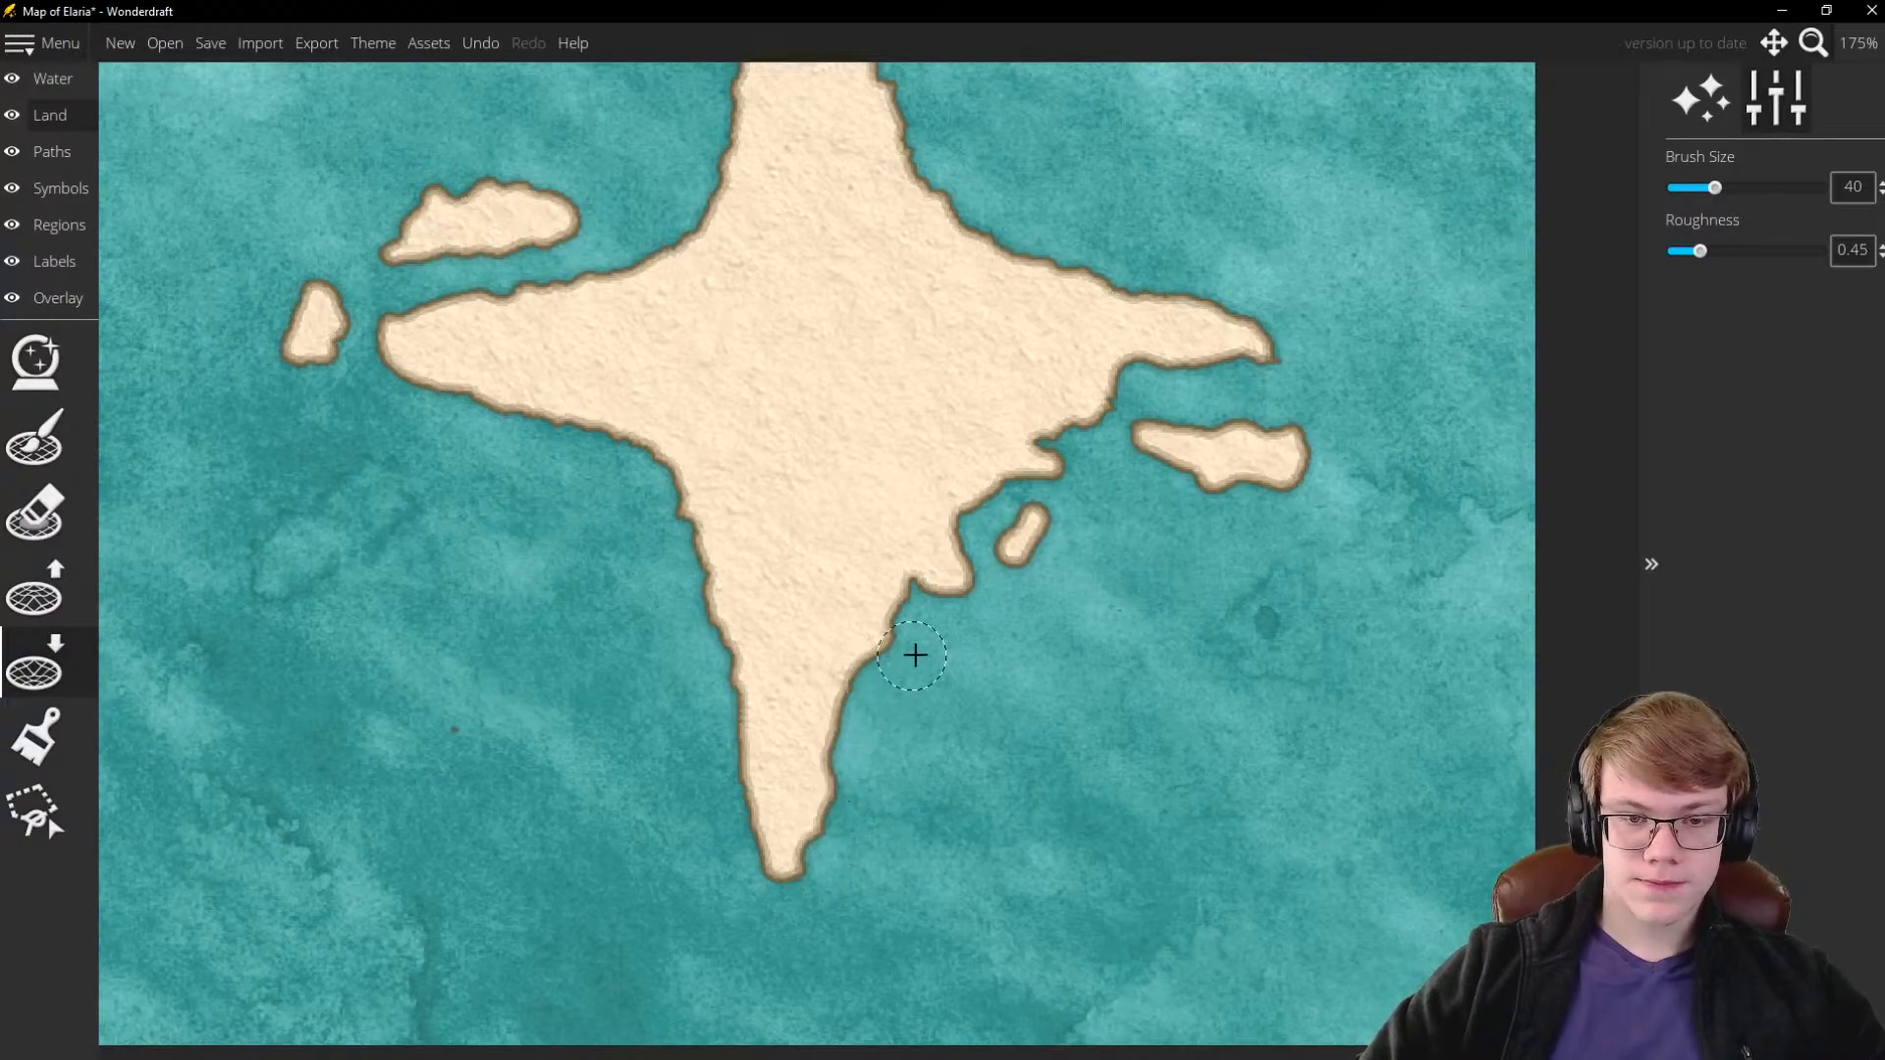
scroll(904, 704, down, 3)
scroll(905, 704, down, 1)
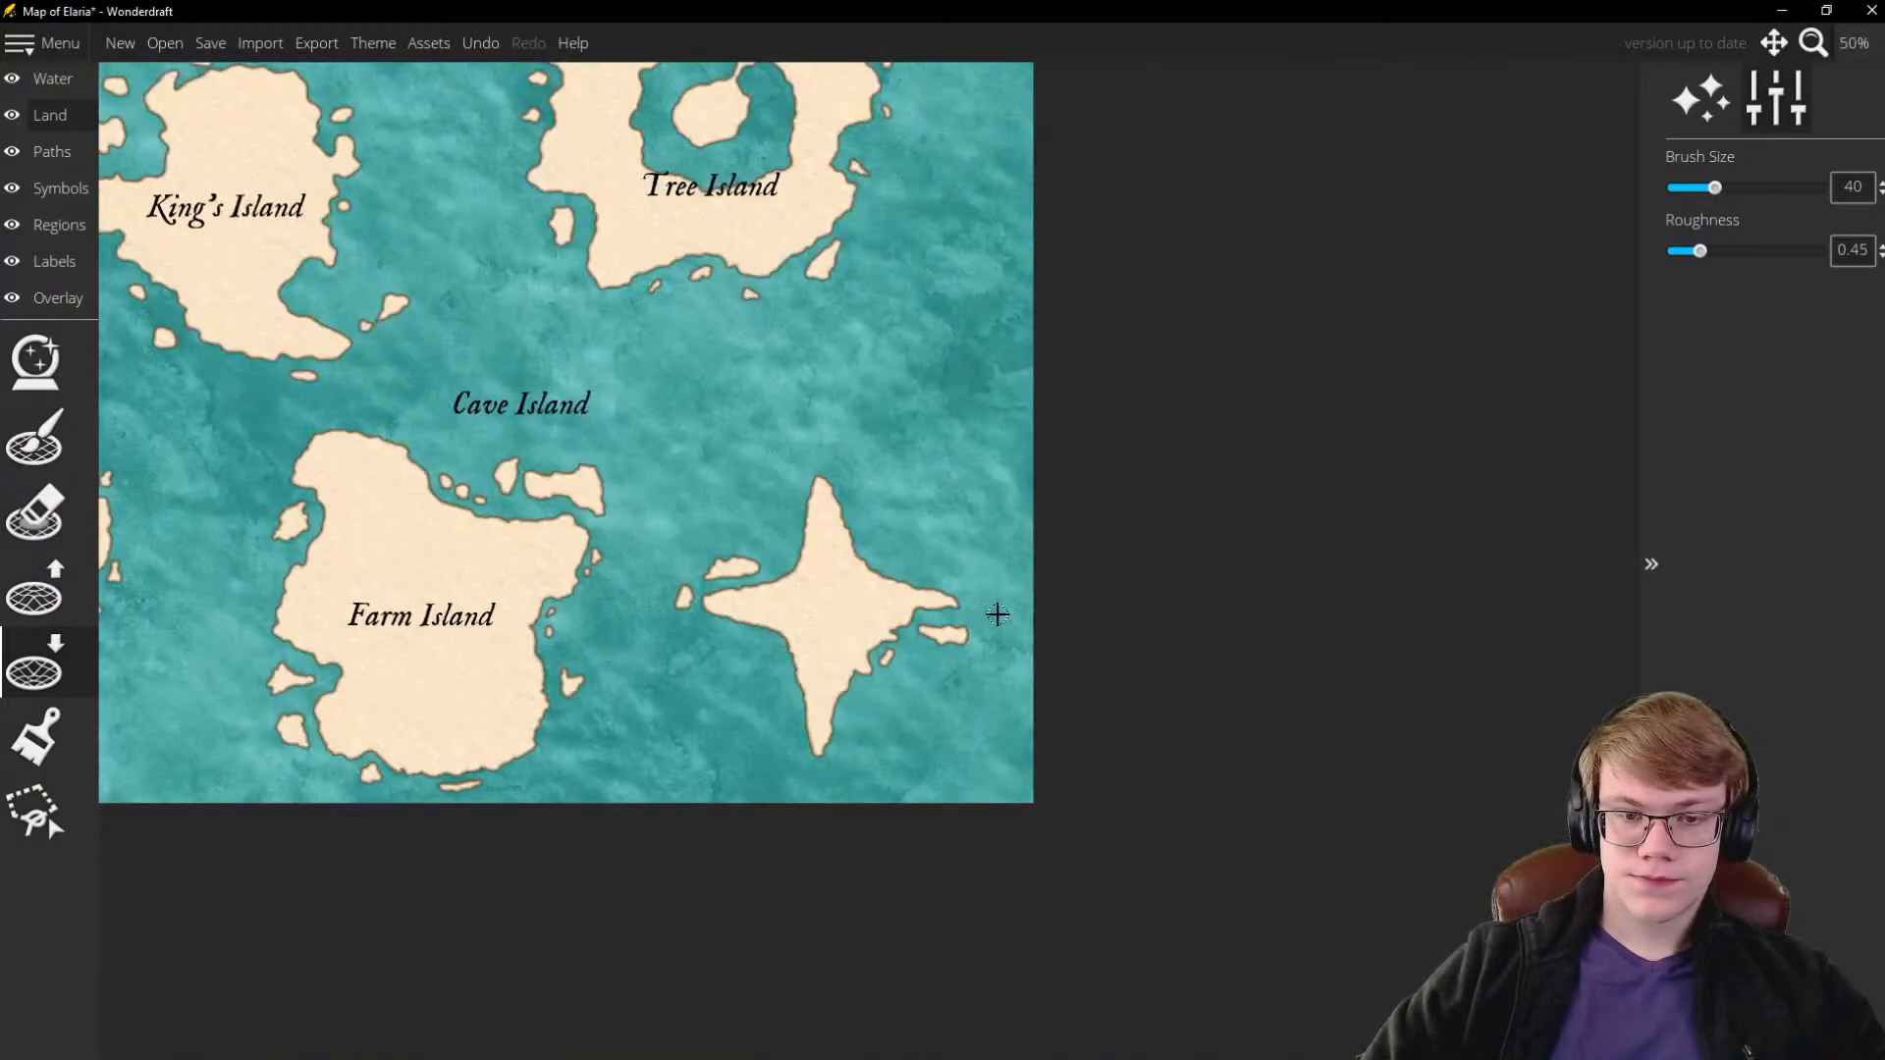
scroll(997, 613, down, 1)
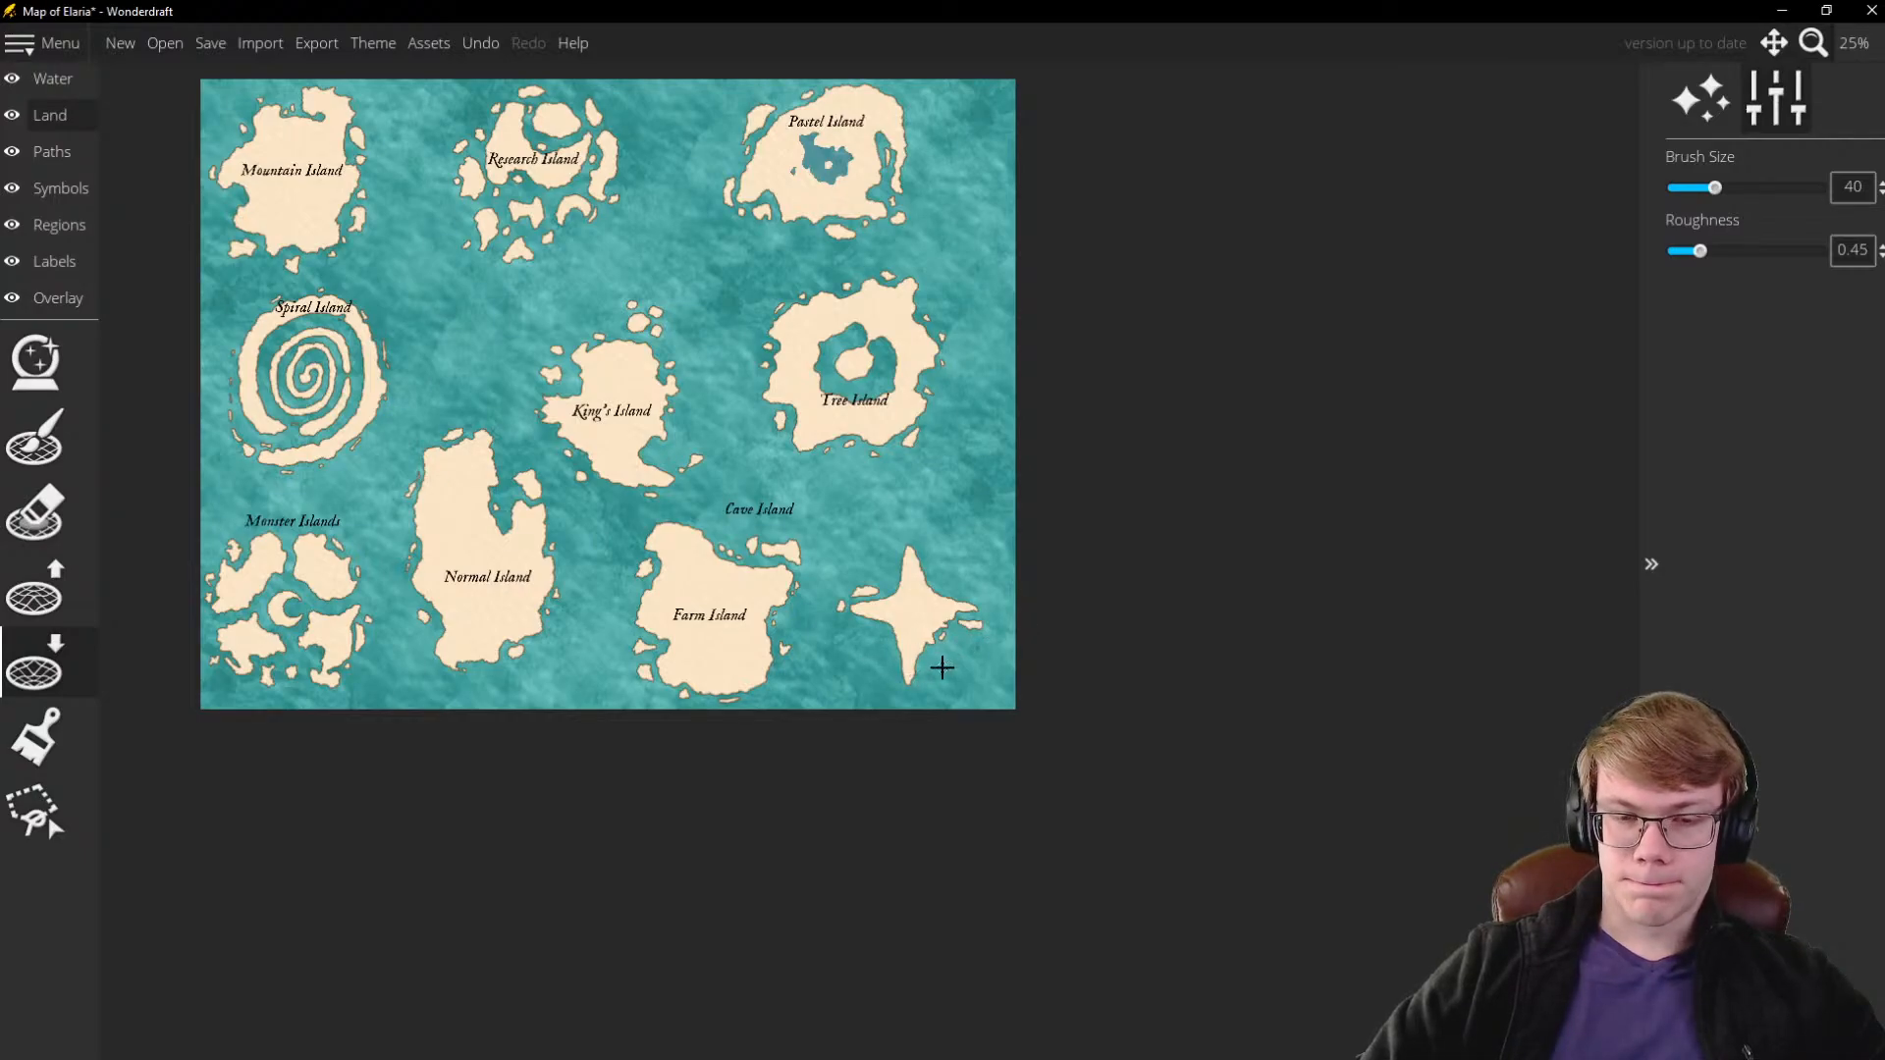
Lower land along the inner southeastern coast to cut back its spurs, reducing the brush size to 24 for the finer edges
scroll(942, 668, up, 2)
scroll(881, 618, up, 3)
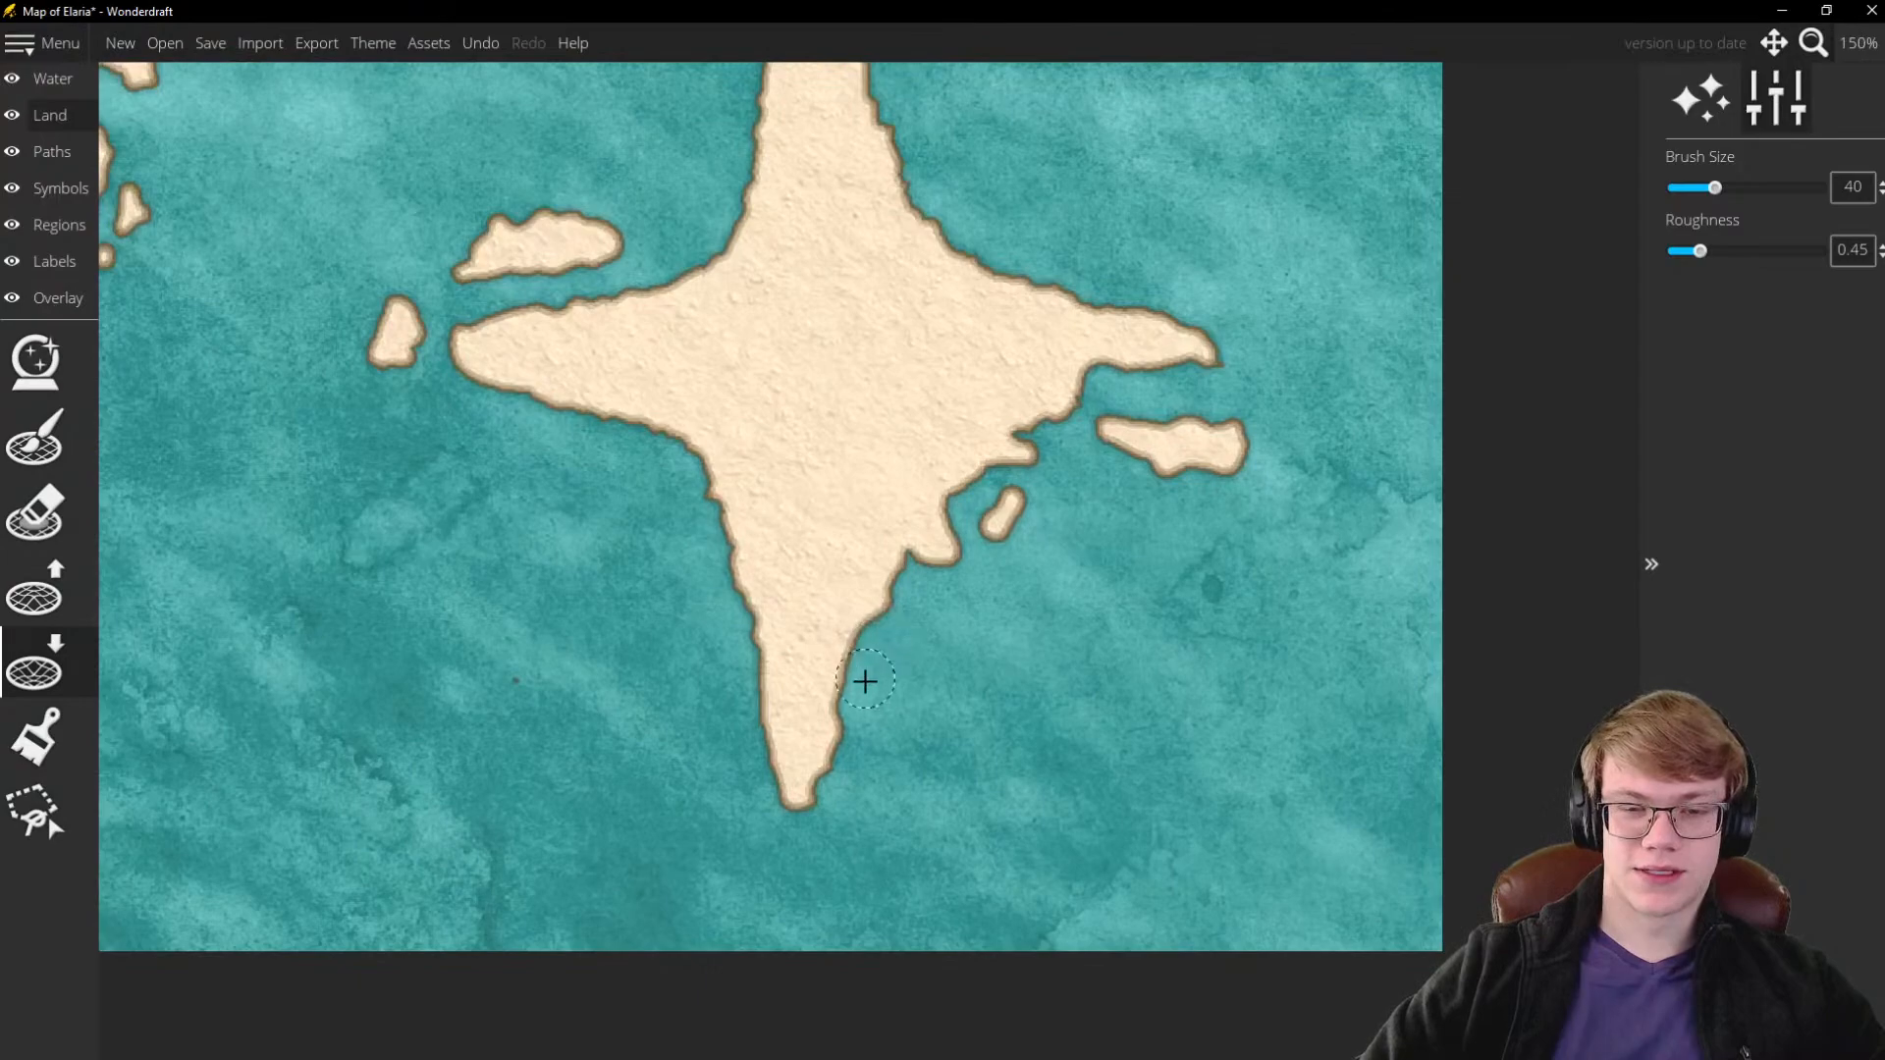
mouse_move(863, 681)
mouse_down()
mouse_move(871, 563)
mouse_move(882, 599)
mouse_move(904, 513)
mouse_move(933, 531)
mouse_up()
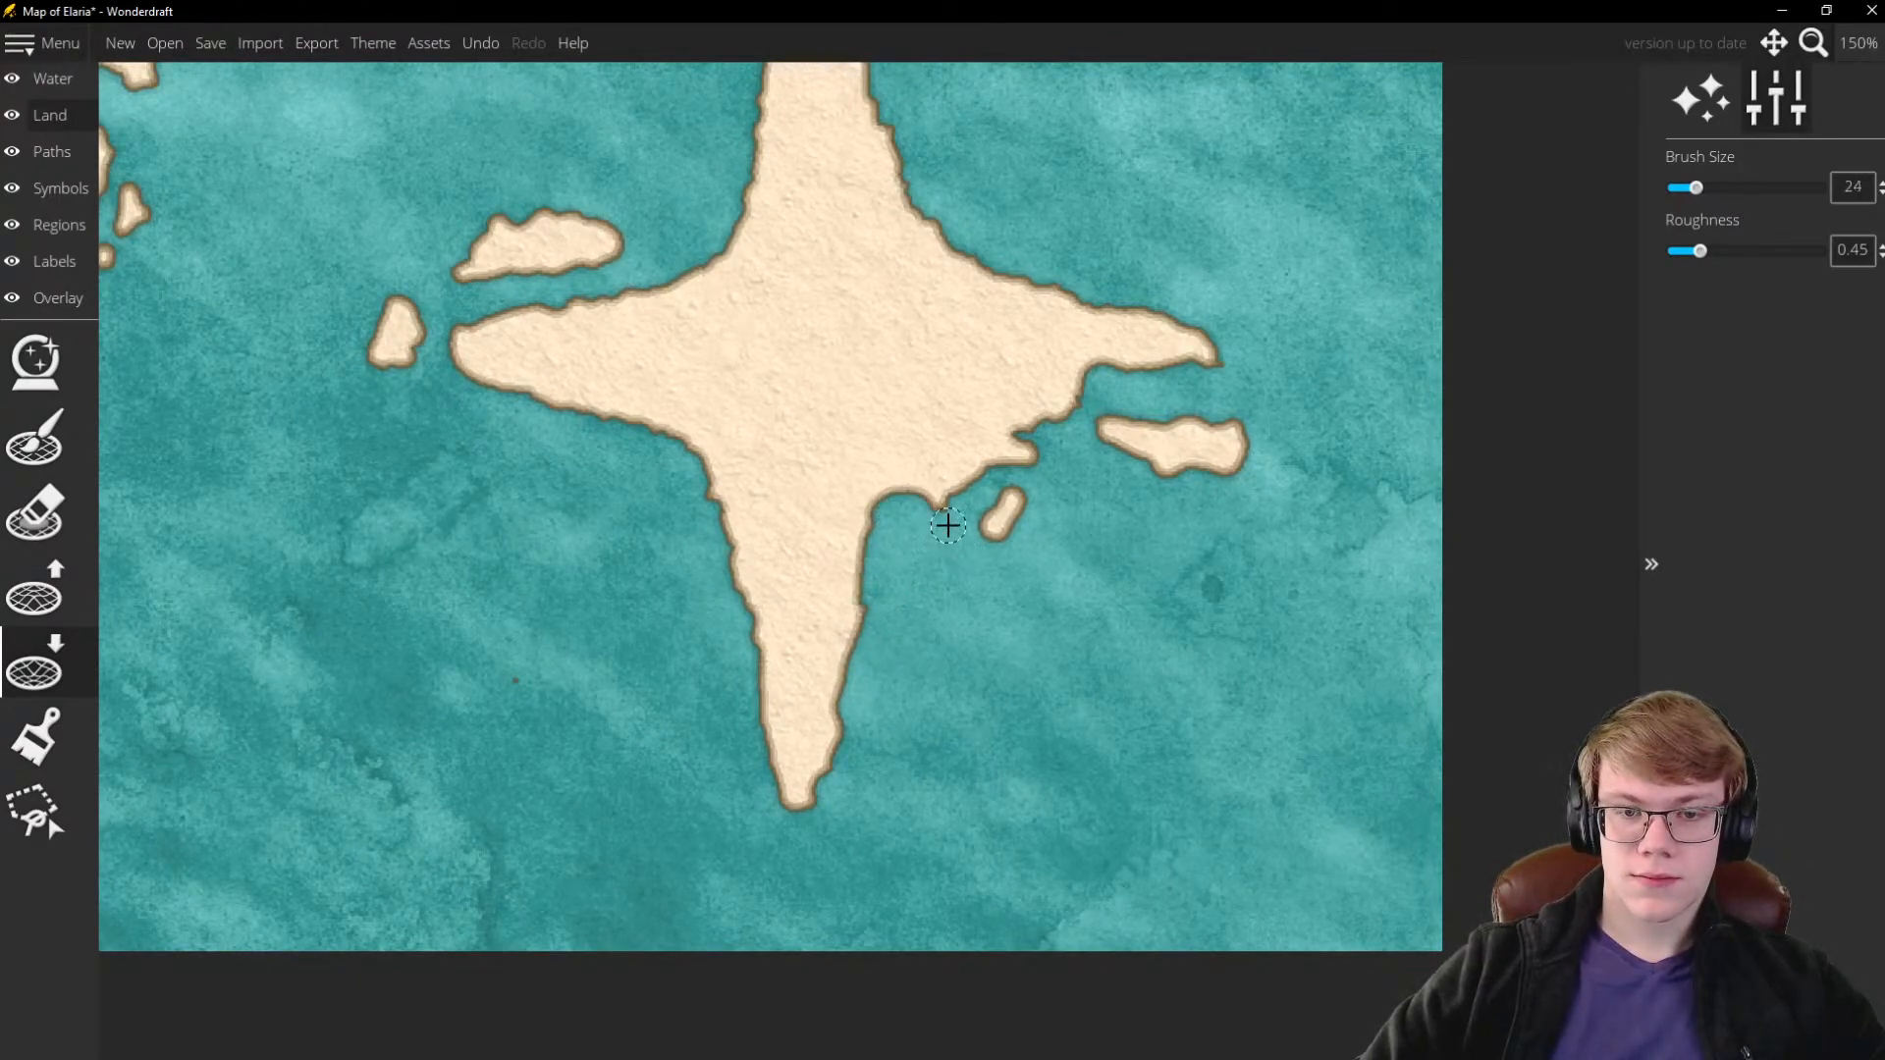
mouse_move(982, 471)
mouse_down()
mouse_move(1033, 440)
mouse_move(1036, 456)
mouse_move(1088, 399)
mouse_move(945, 484)
mouse_move(1024, 408)
mouse_move(934, 503)
mouse_move(973, 424)
mouse_move(916, 507)
mouse_move(959, 442)
mouse_move(972, 462)
mouse_move(891, 585)
mouse_move(908, 548)
mouse_up()
scroll(914, 506, down, 1)
scroll(914, 506, up, 2)
Raise land along the upper eastern side of the southern arm with a size 36 brush, adding a short spur
click(34, 589)
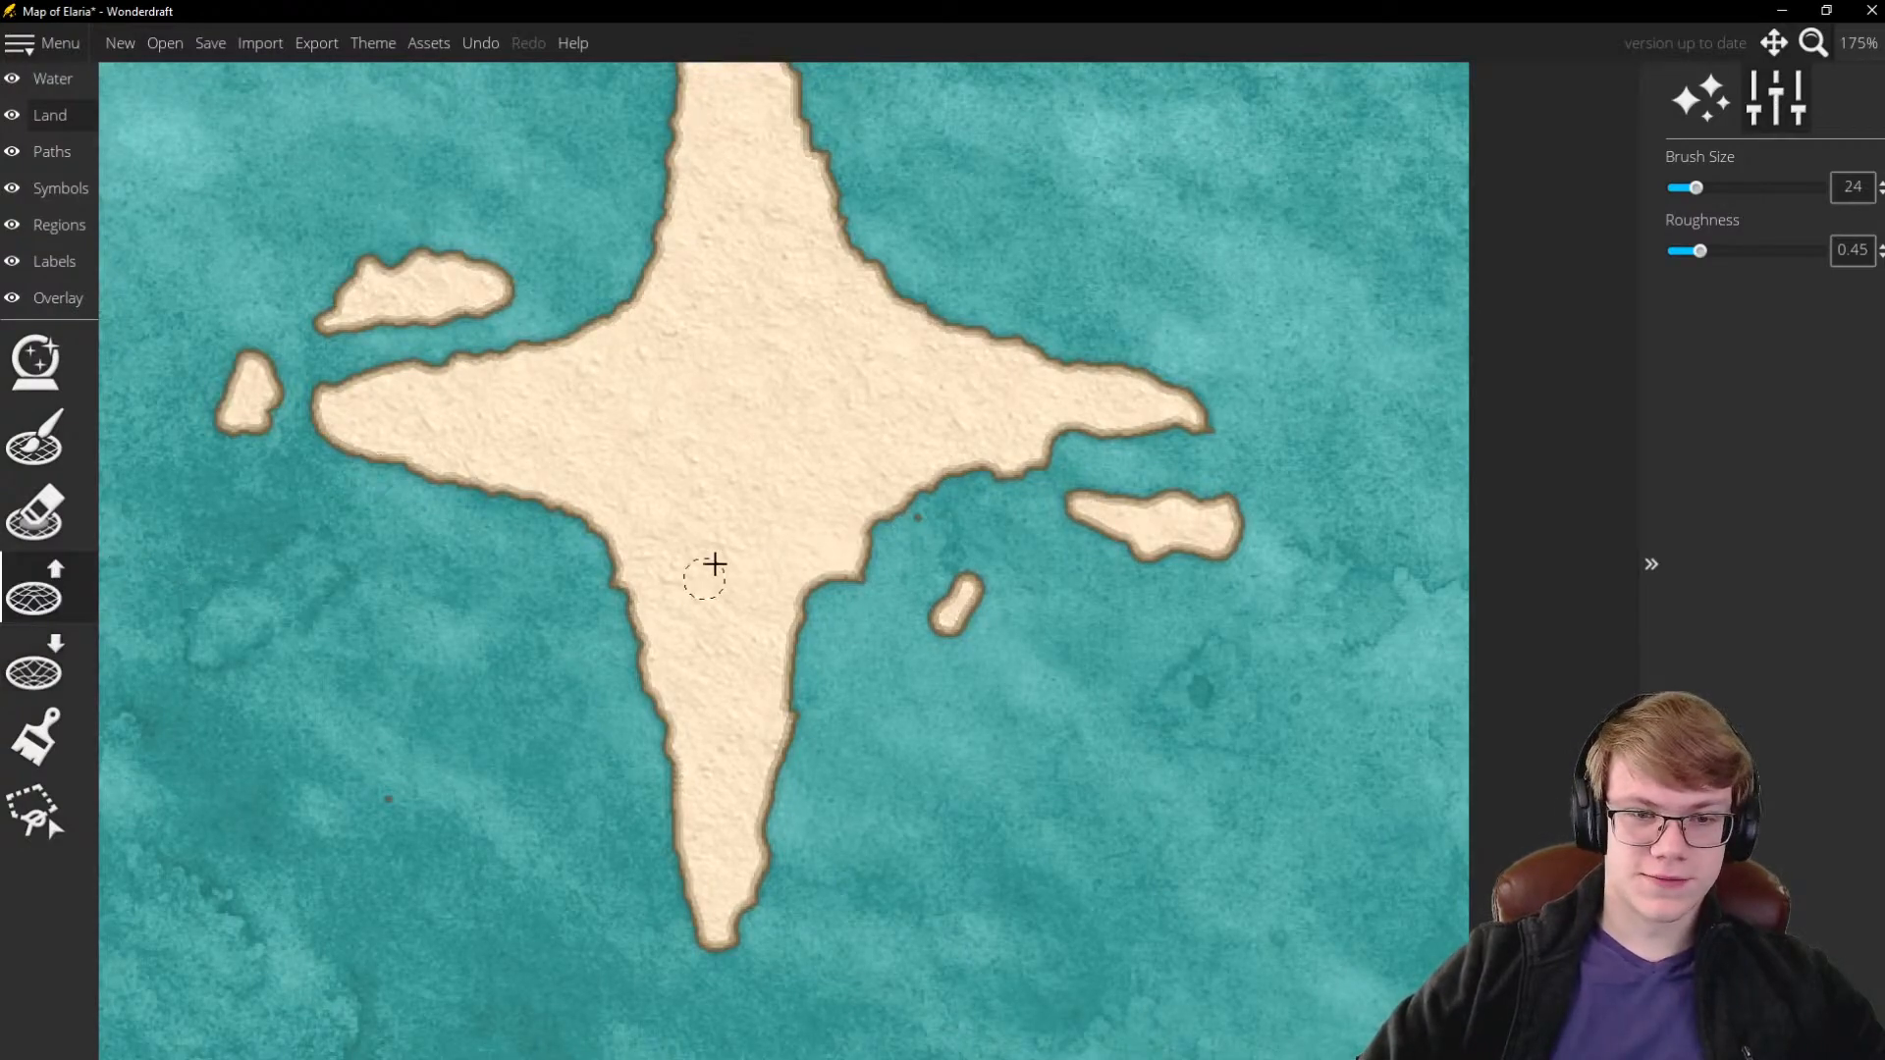
drag(830, 543, 777, 704)
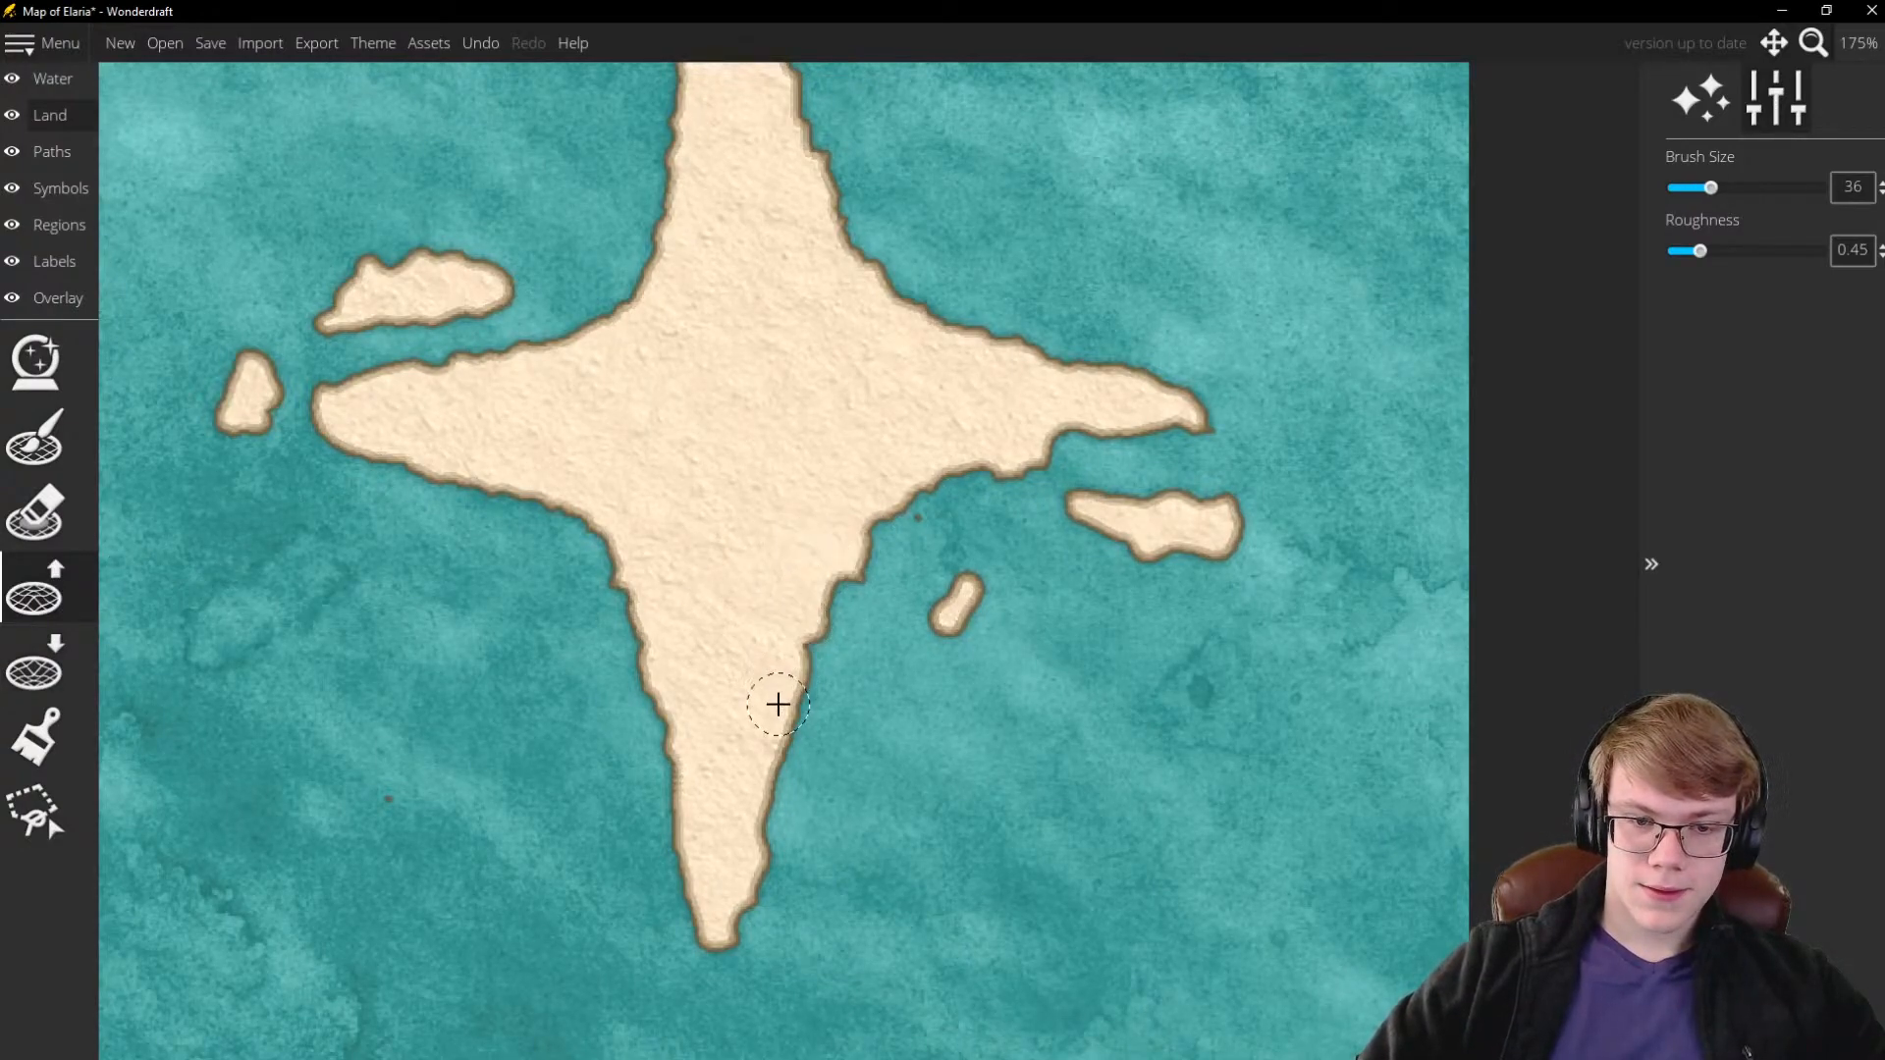
mouse_move(806, 619)
mouse_down()
mouse_move(844, 563)
mouse_move(836, 640)
mouse_move(829, 605)
mouse_move(882, 664)
mouse_up()
Raise land with a size 24 brush to fill out the inner southeastern coast and the notch above the southern arm's spur
key(bracketleft)
key(bracketleft)
scroll(838, 649, up, 2)
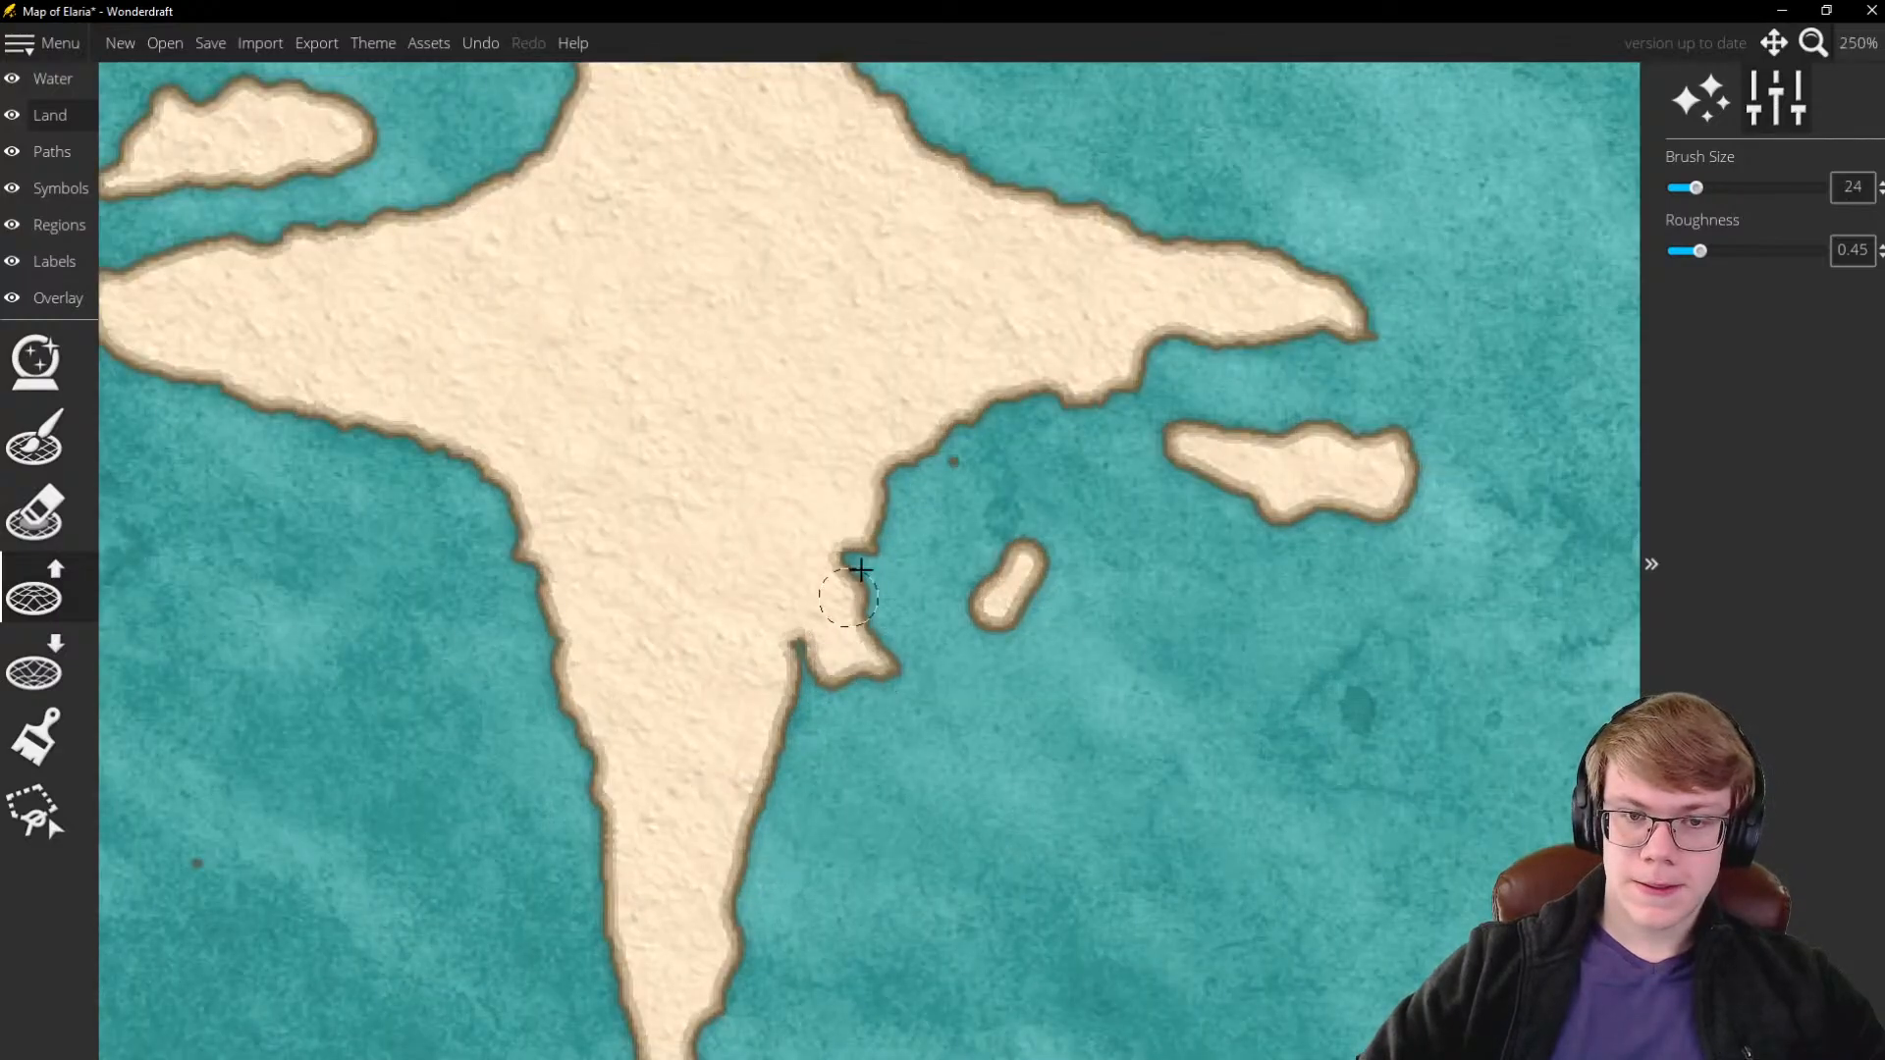
mouse_move(895, 453)
mouse_down()
mouse_move(1013, 437)
mouse_move(1012, 415)
mouse_move(1013, 445)
mouse_move(1045, 394)
mouse_up()
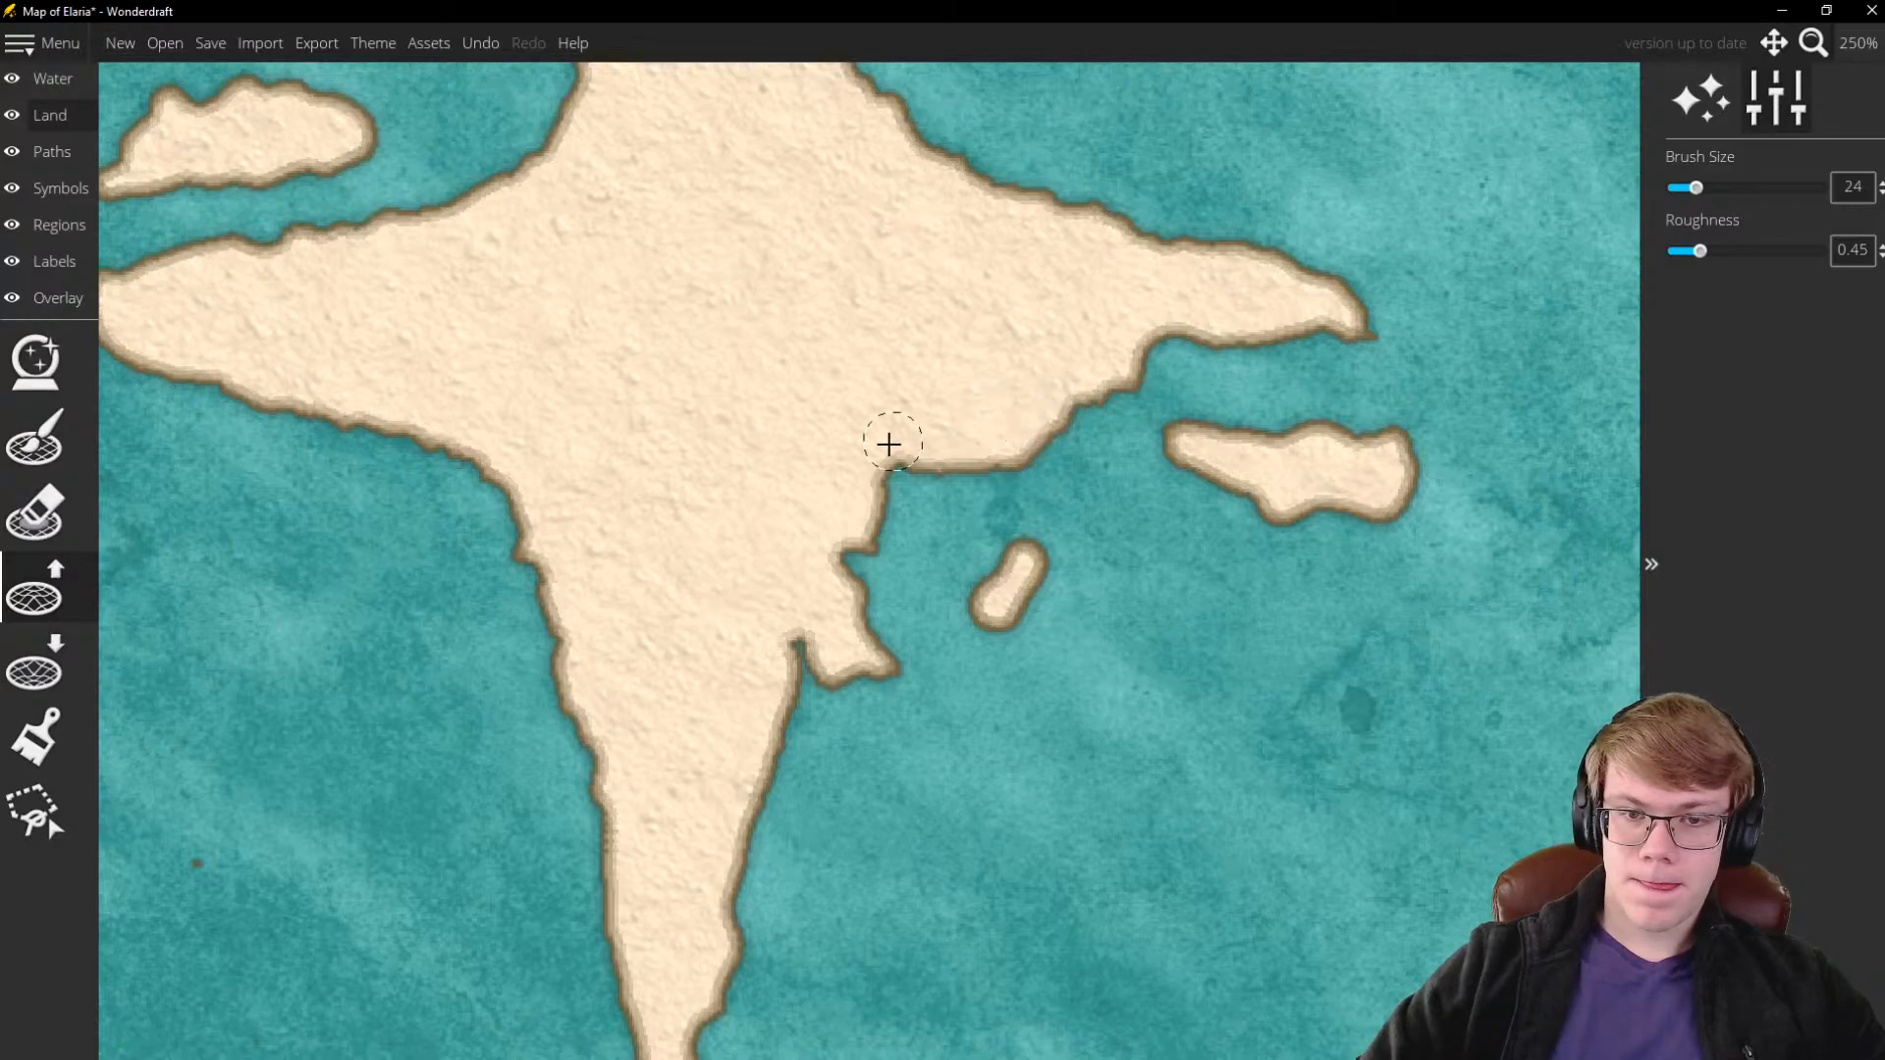
drag(889, 445, 841, 546)
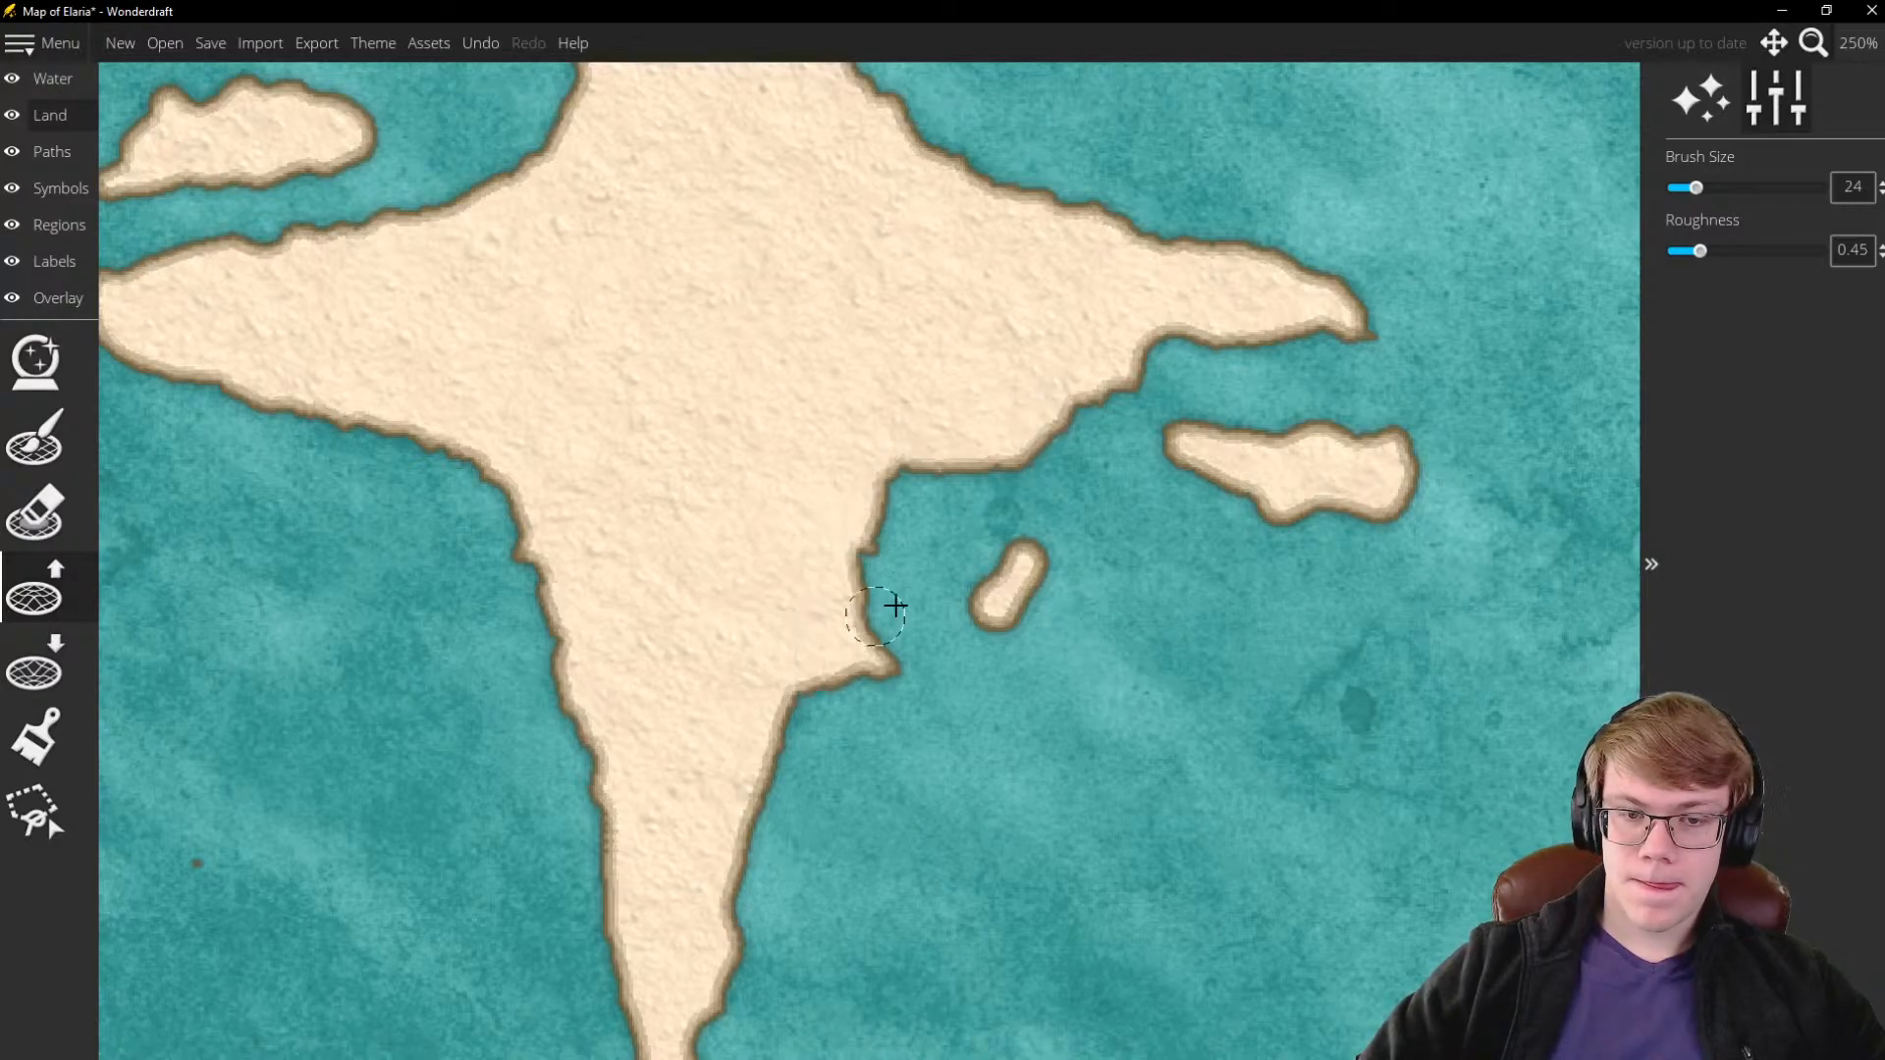
Raise more land on the tiny southeastern islet to make it wider and rounder
scroll(1021, 587, down, 3)
scroll(1021, 589, down, 4)
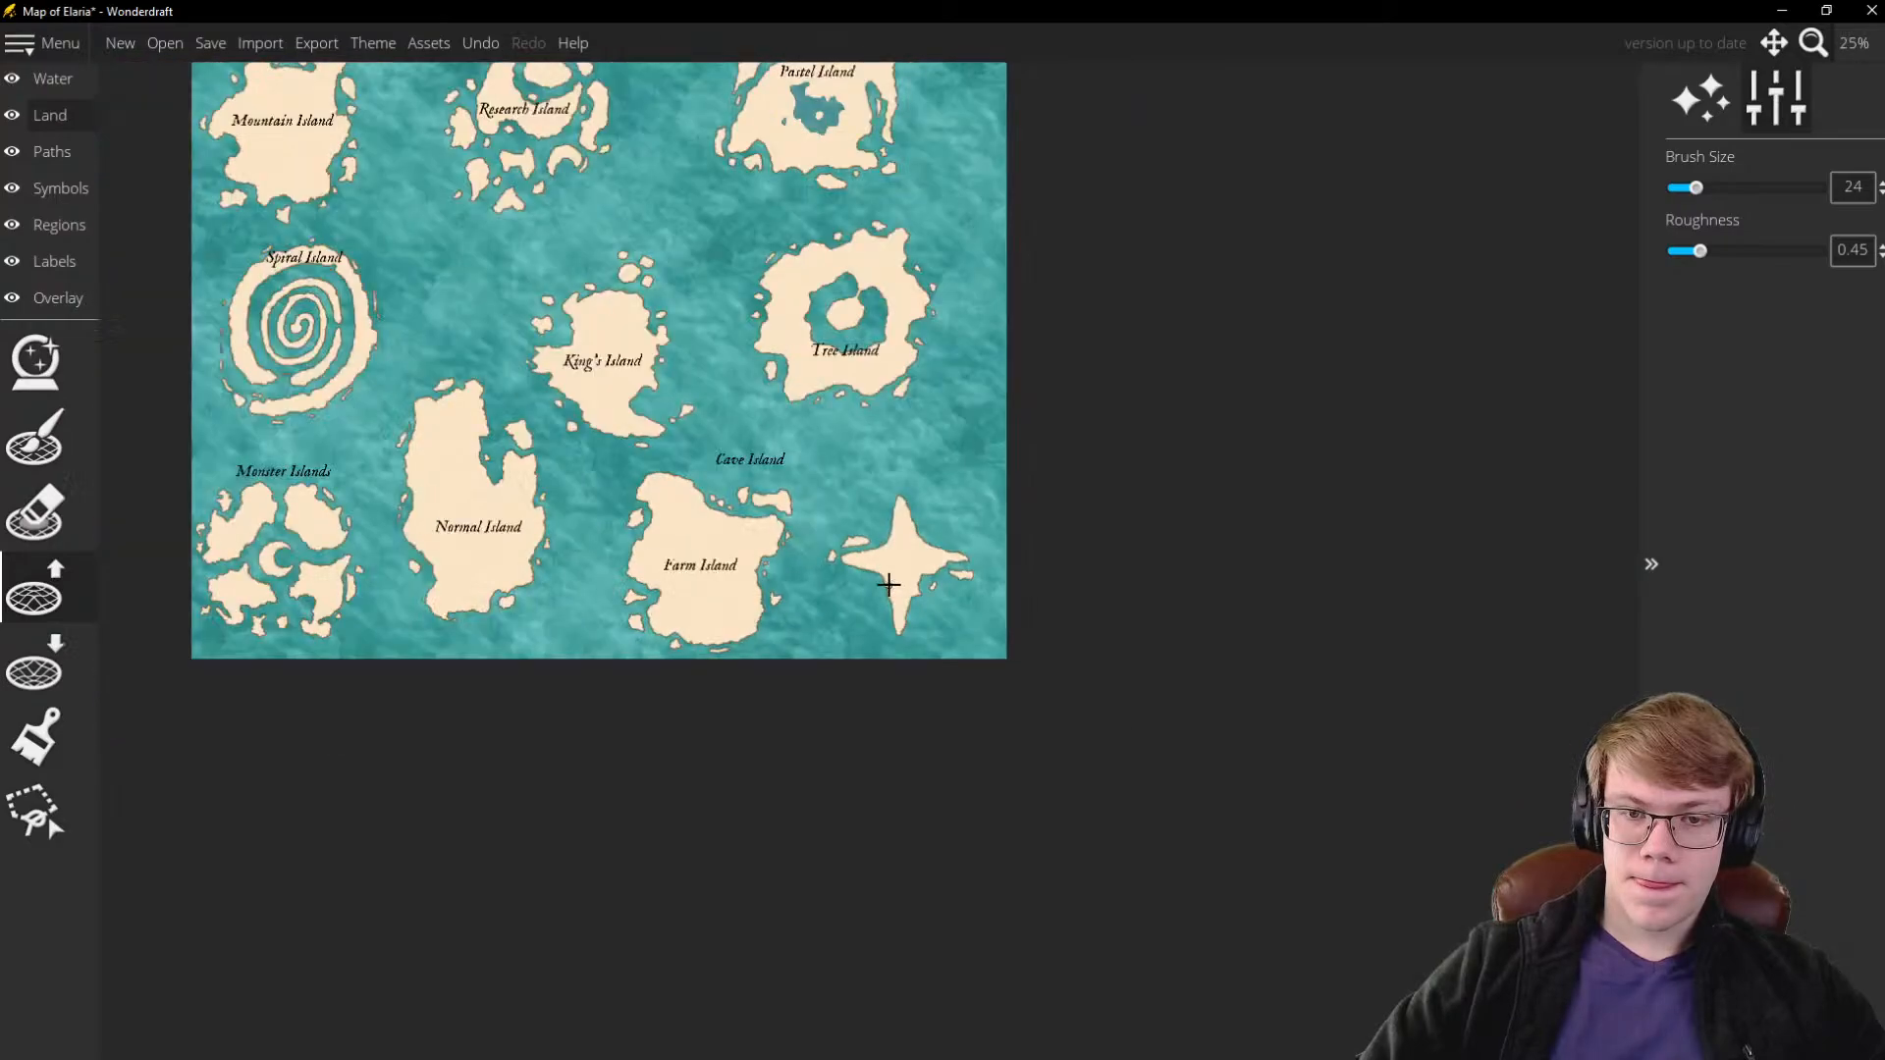
scroll(845, 601, up, 6)
drag(724, 622, 717, 644)
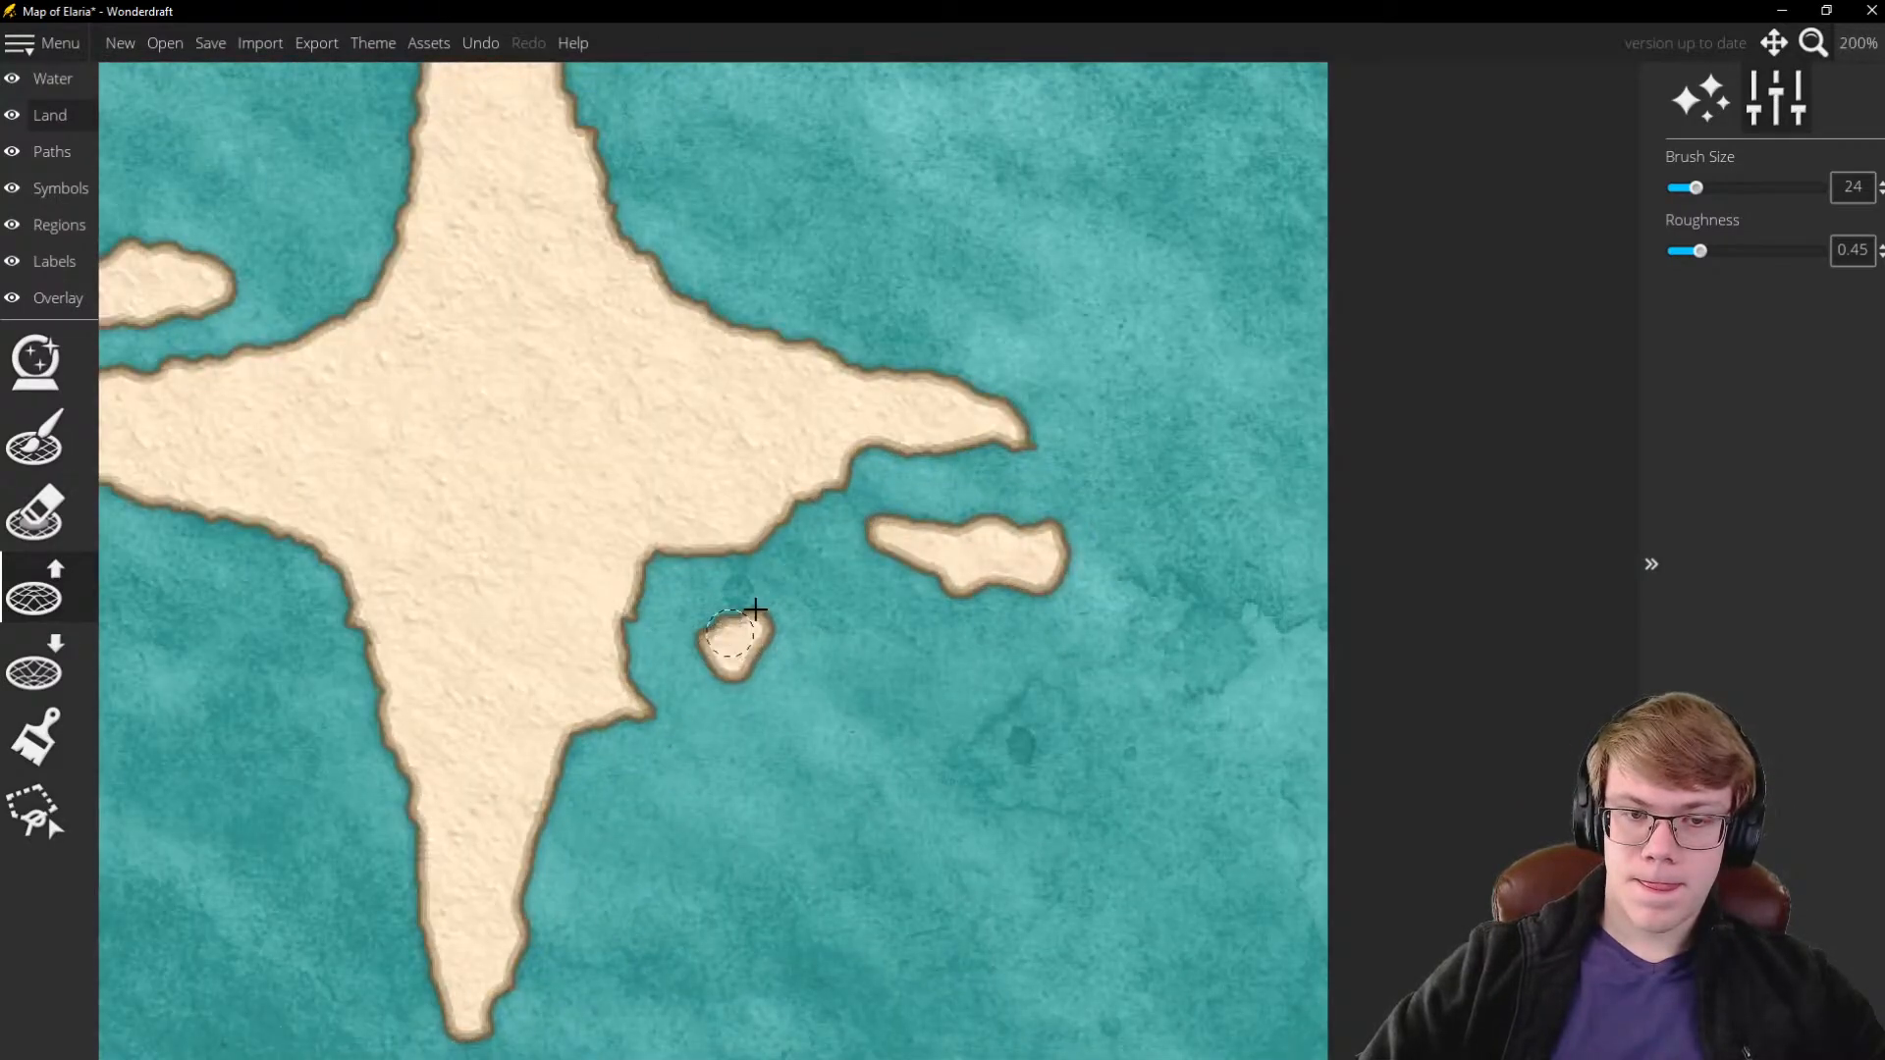
scroll(756, 609, down, 5)
scroll(938, 584, up, 3)
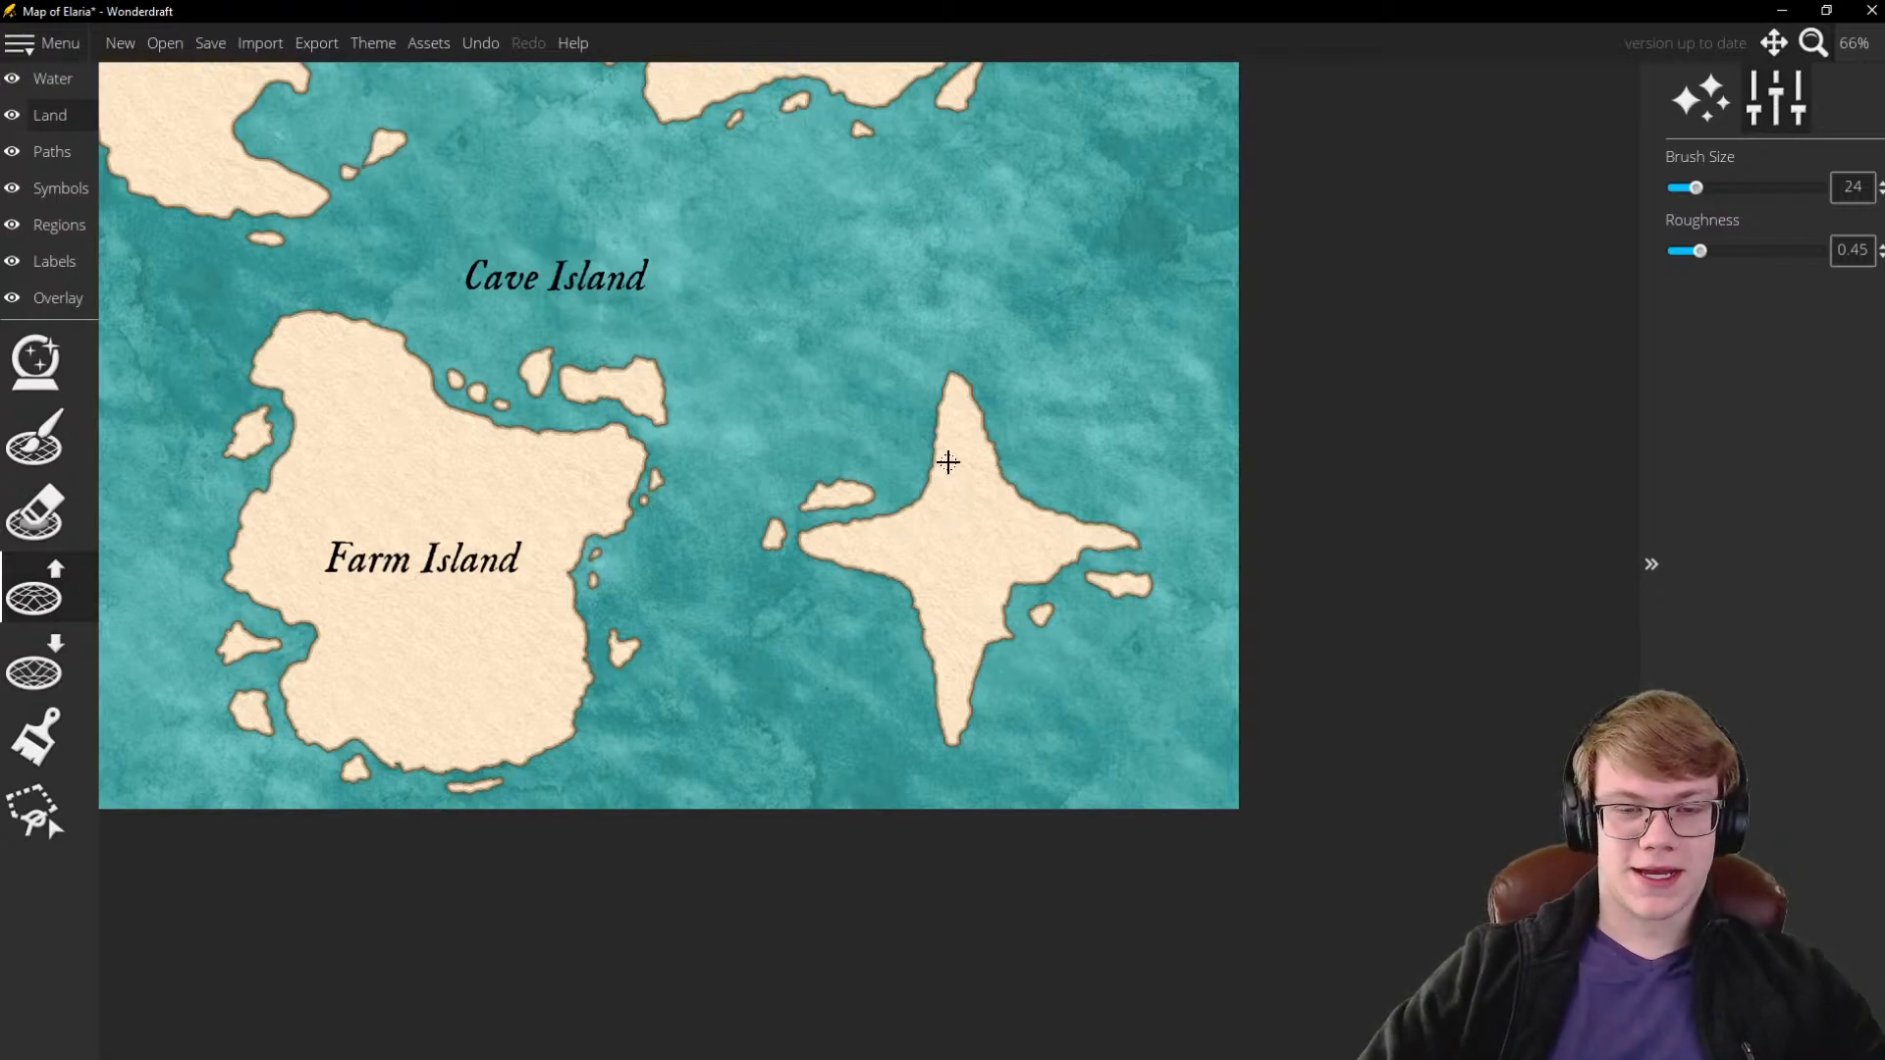
Raise a small pointed spur at the corner of the inner southeastern coast, facing the tiny islet
scroll(997, 560, down, 3)
scroll(1027, 602, up, 8)
mouse_move(1282, 631)
mouse_down()
mouse_move(1123, 573)
mouse_move(1201, 536)
mouse_move(1246, 573)
mouse_move(1060, 532)
mouse_move(975, 576)
mouse_move(941, 676)
mouse_up()
scroll(960, 698, down, 5)
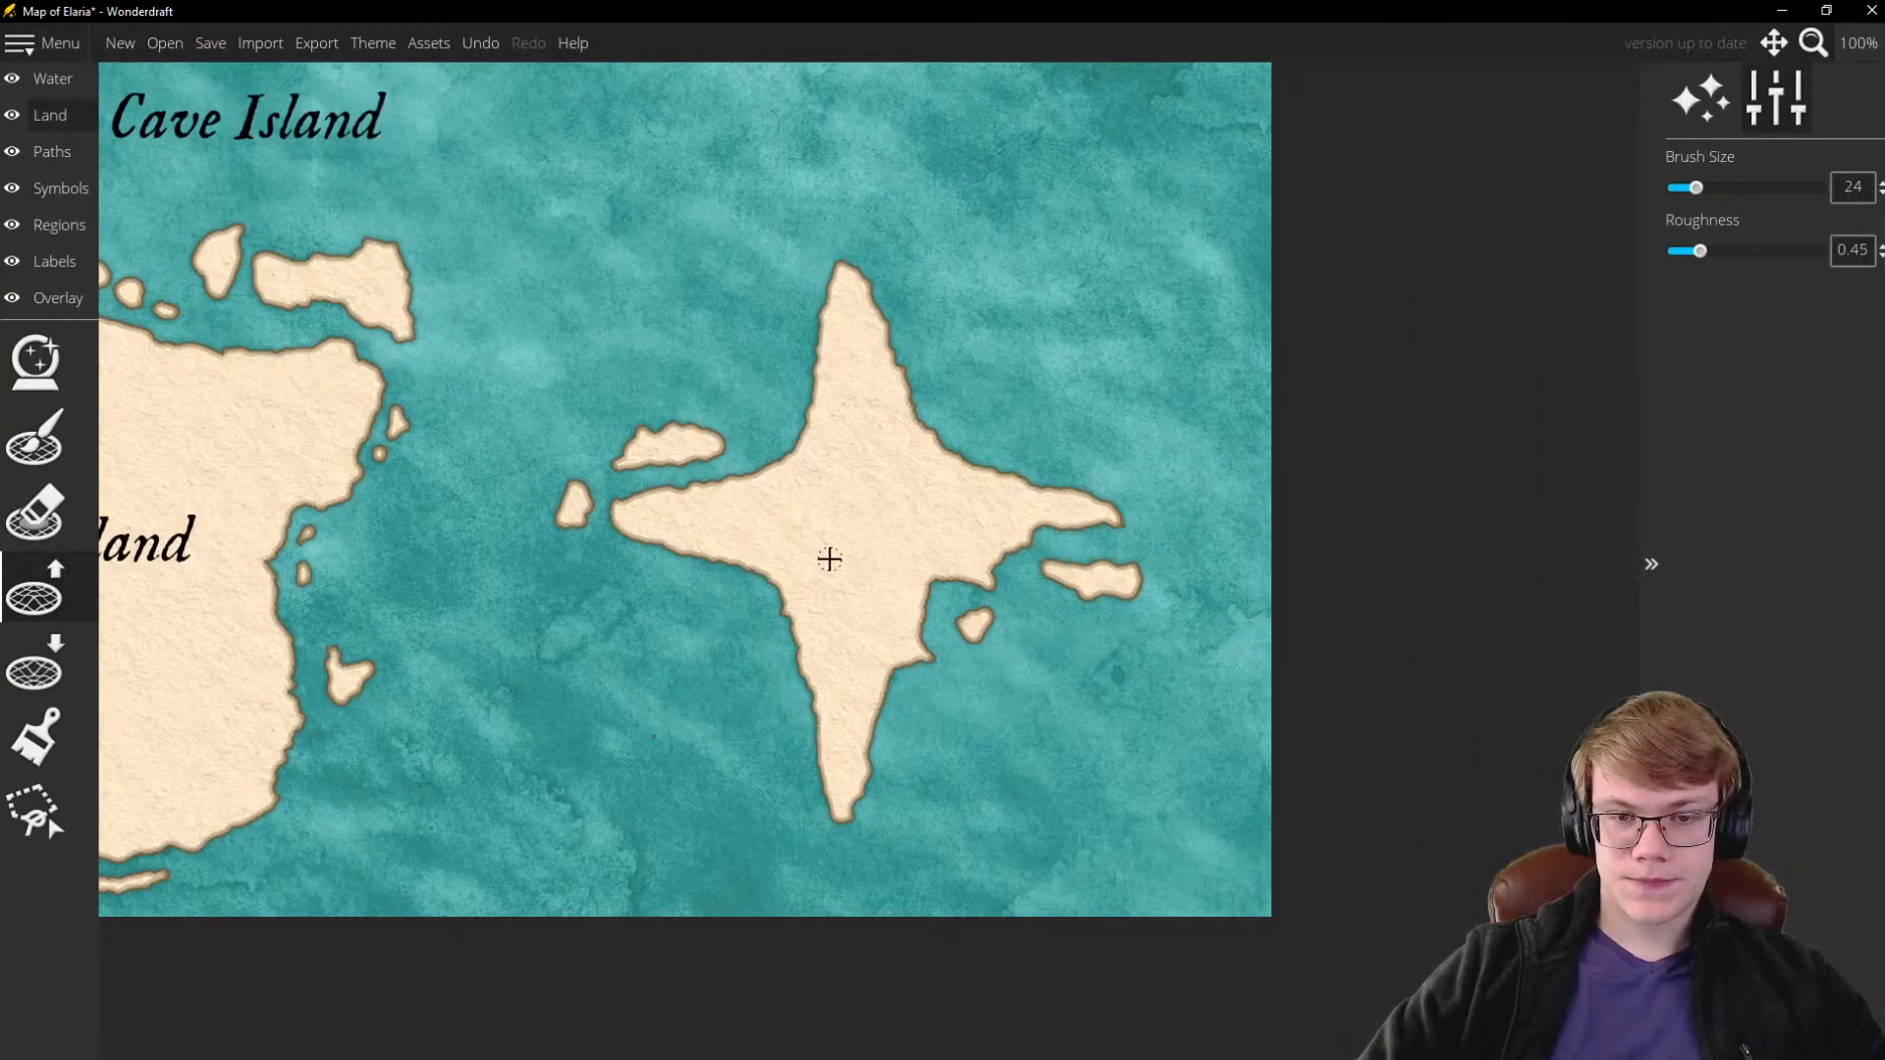
Lower land southeast of the star island to erase both islets and the coastal spurs, enlarging the brush to 56
scroll(998, 536, down, 3)
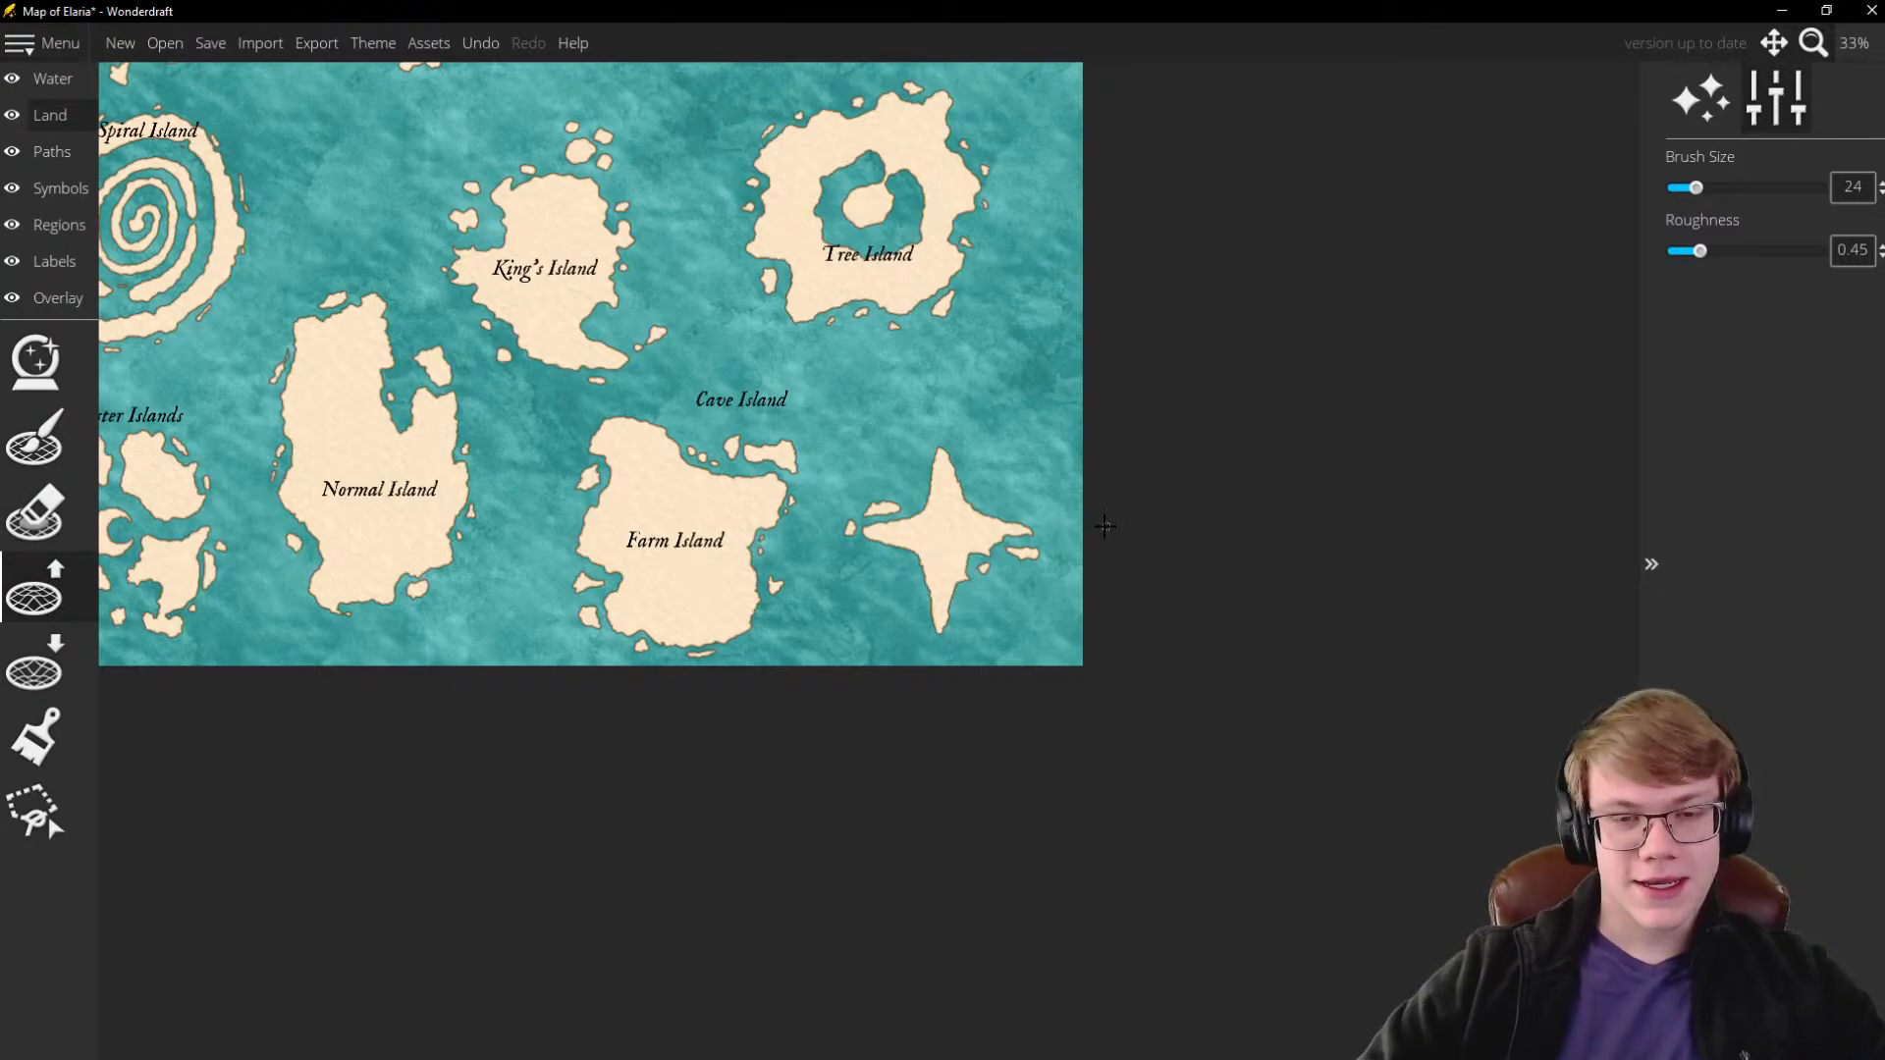
scroll(1114, 535, down, 2)
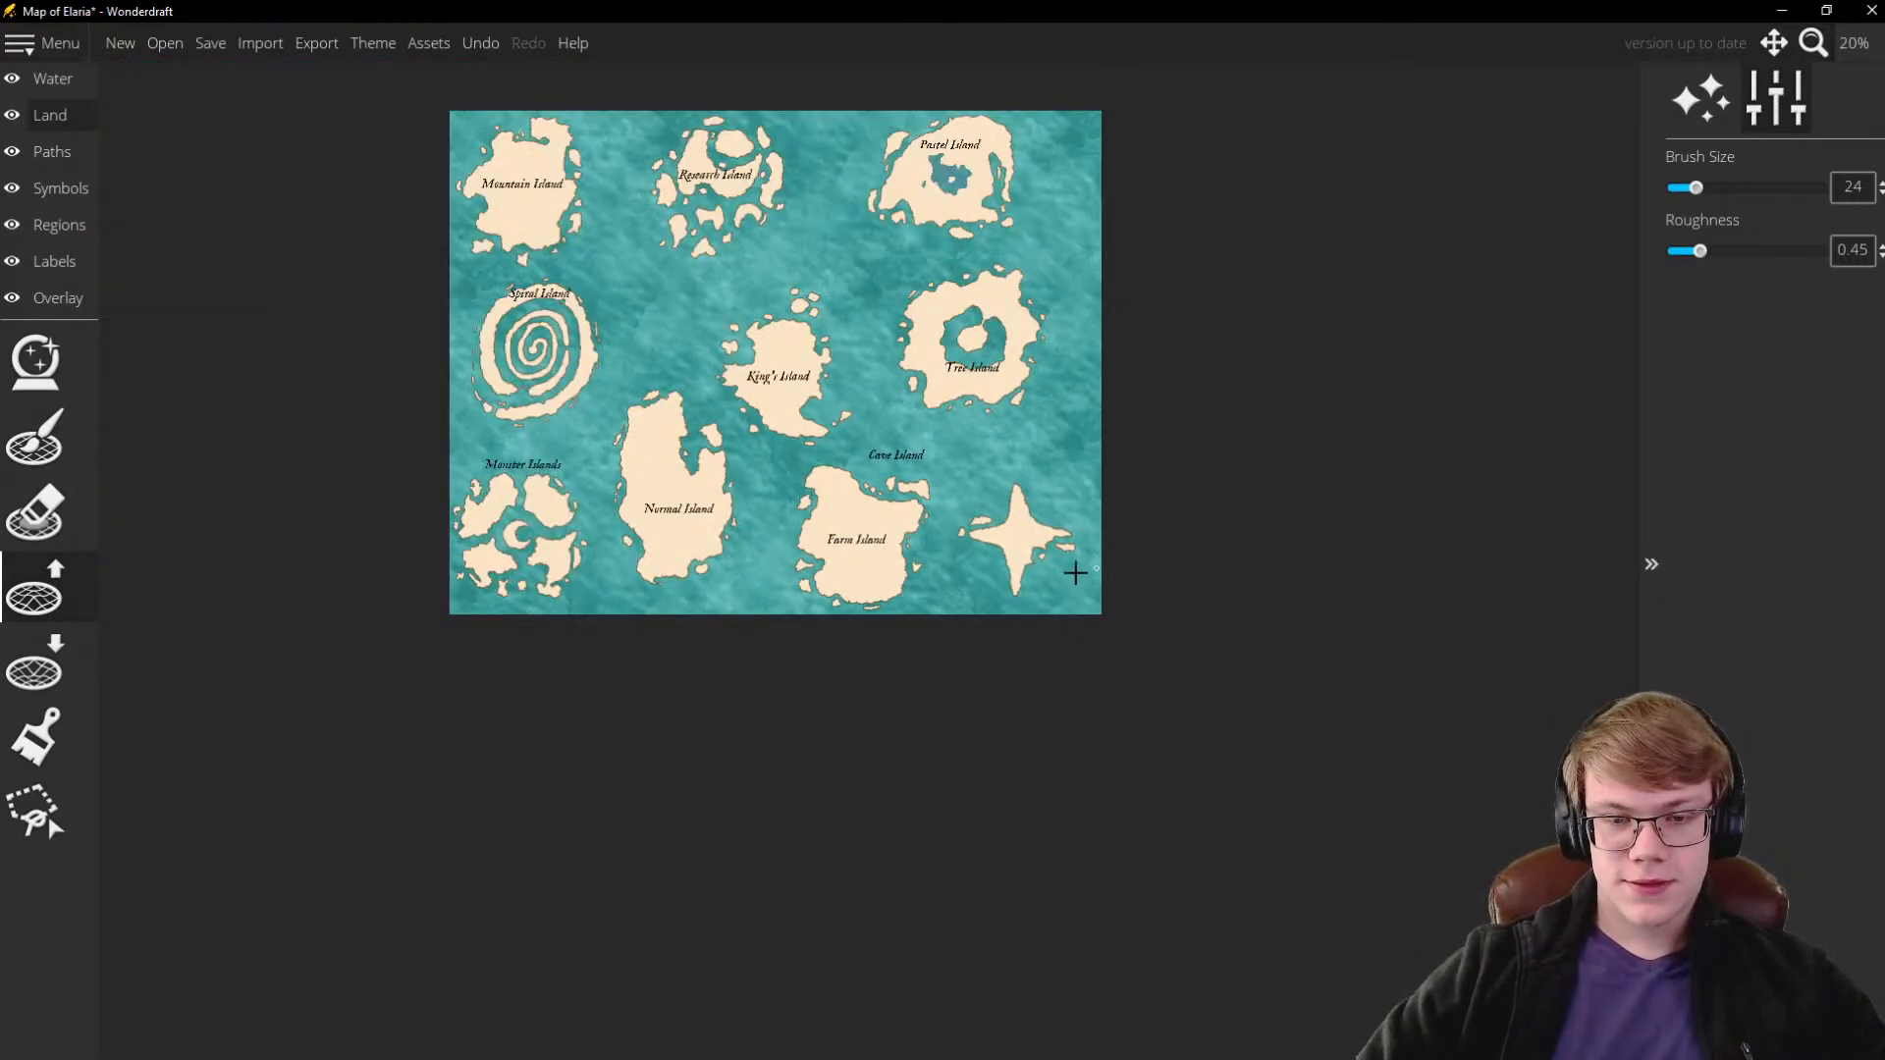
scroll(1047, 552, up, 5)
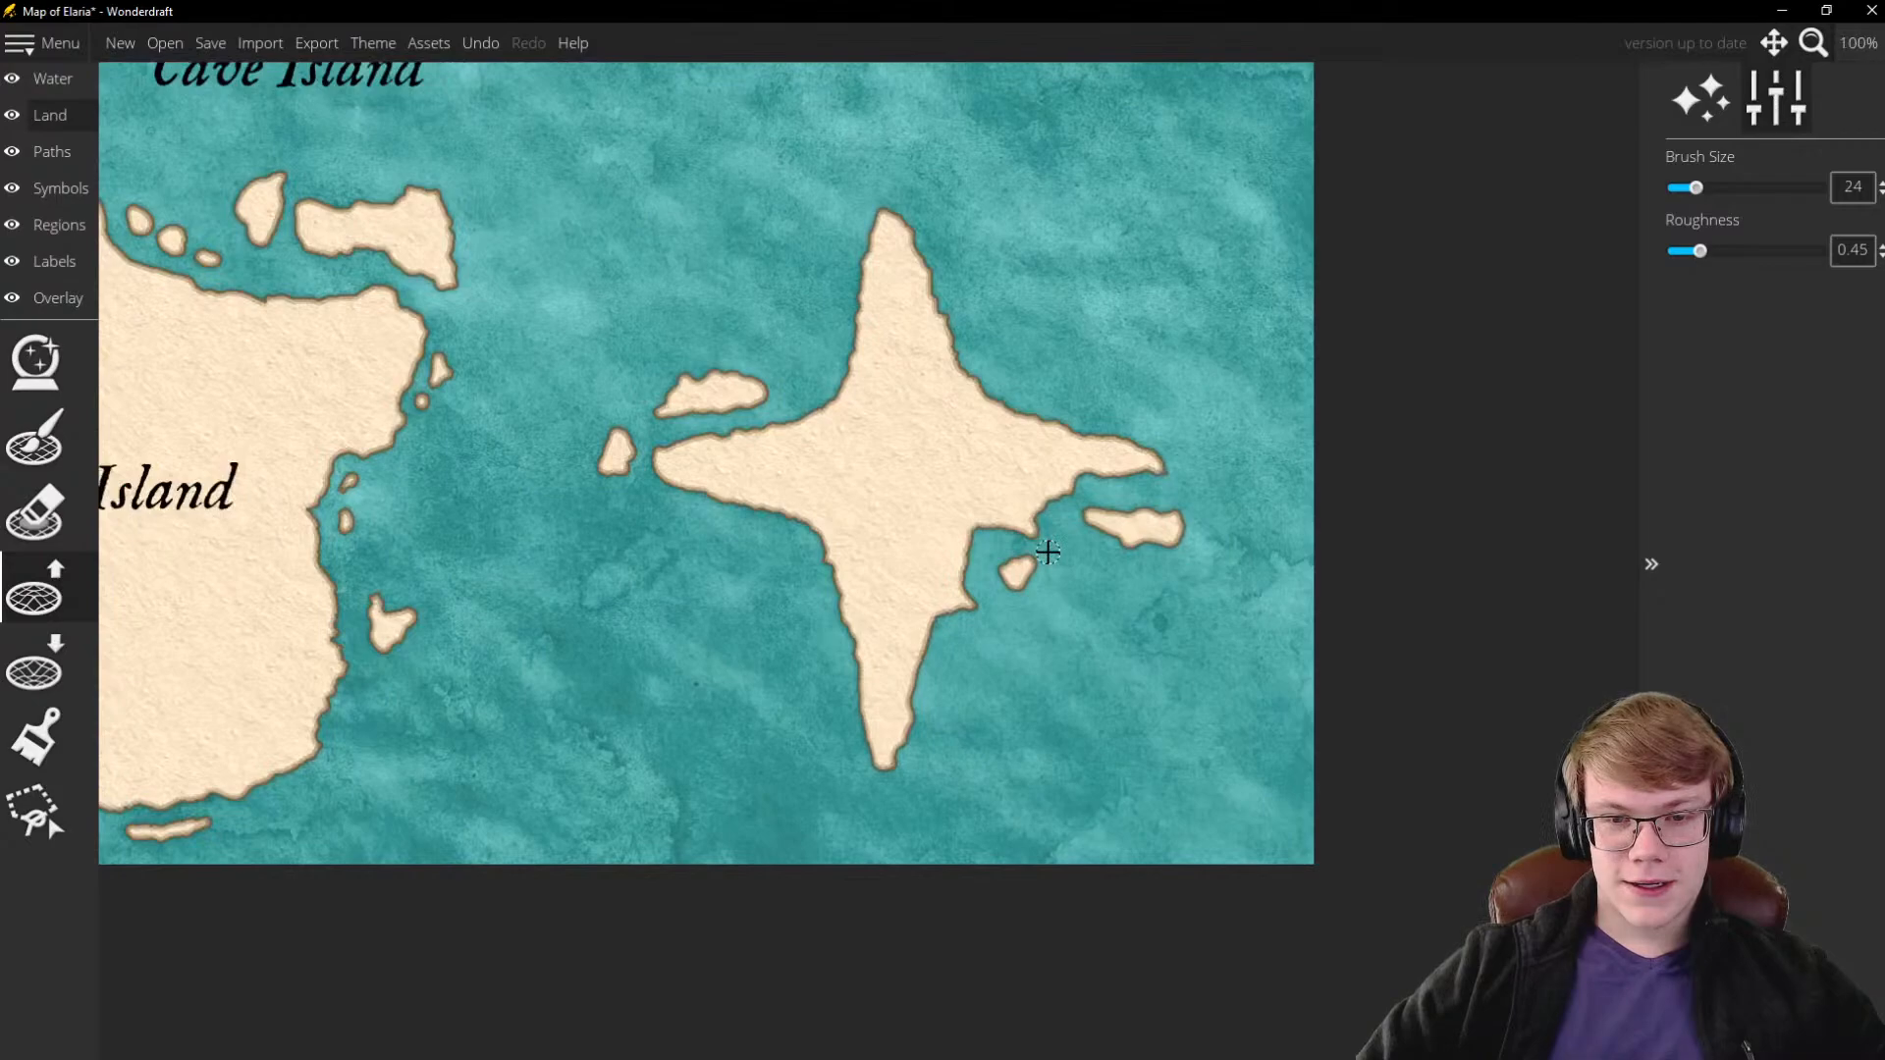
scroll(1047, 551, up, 2)
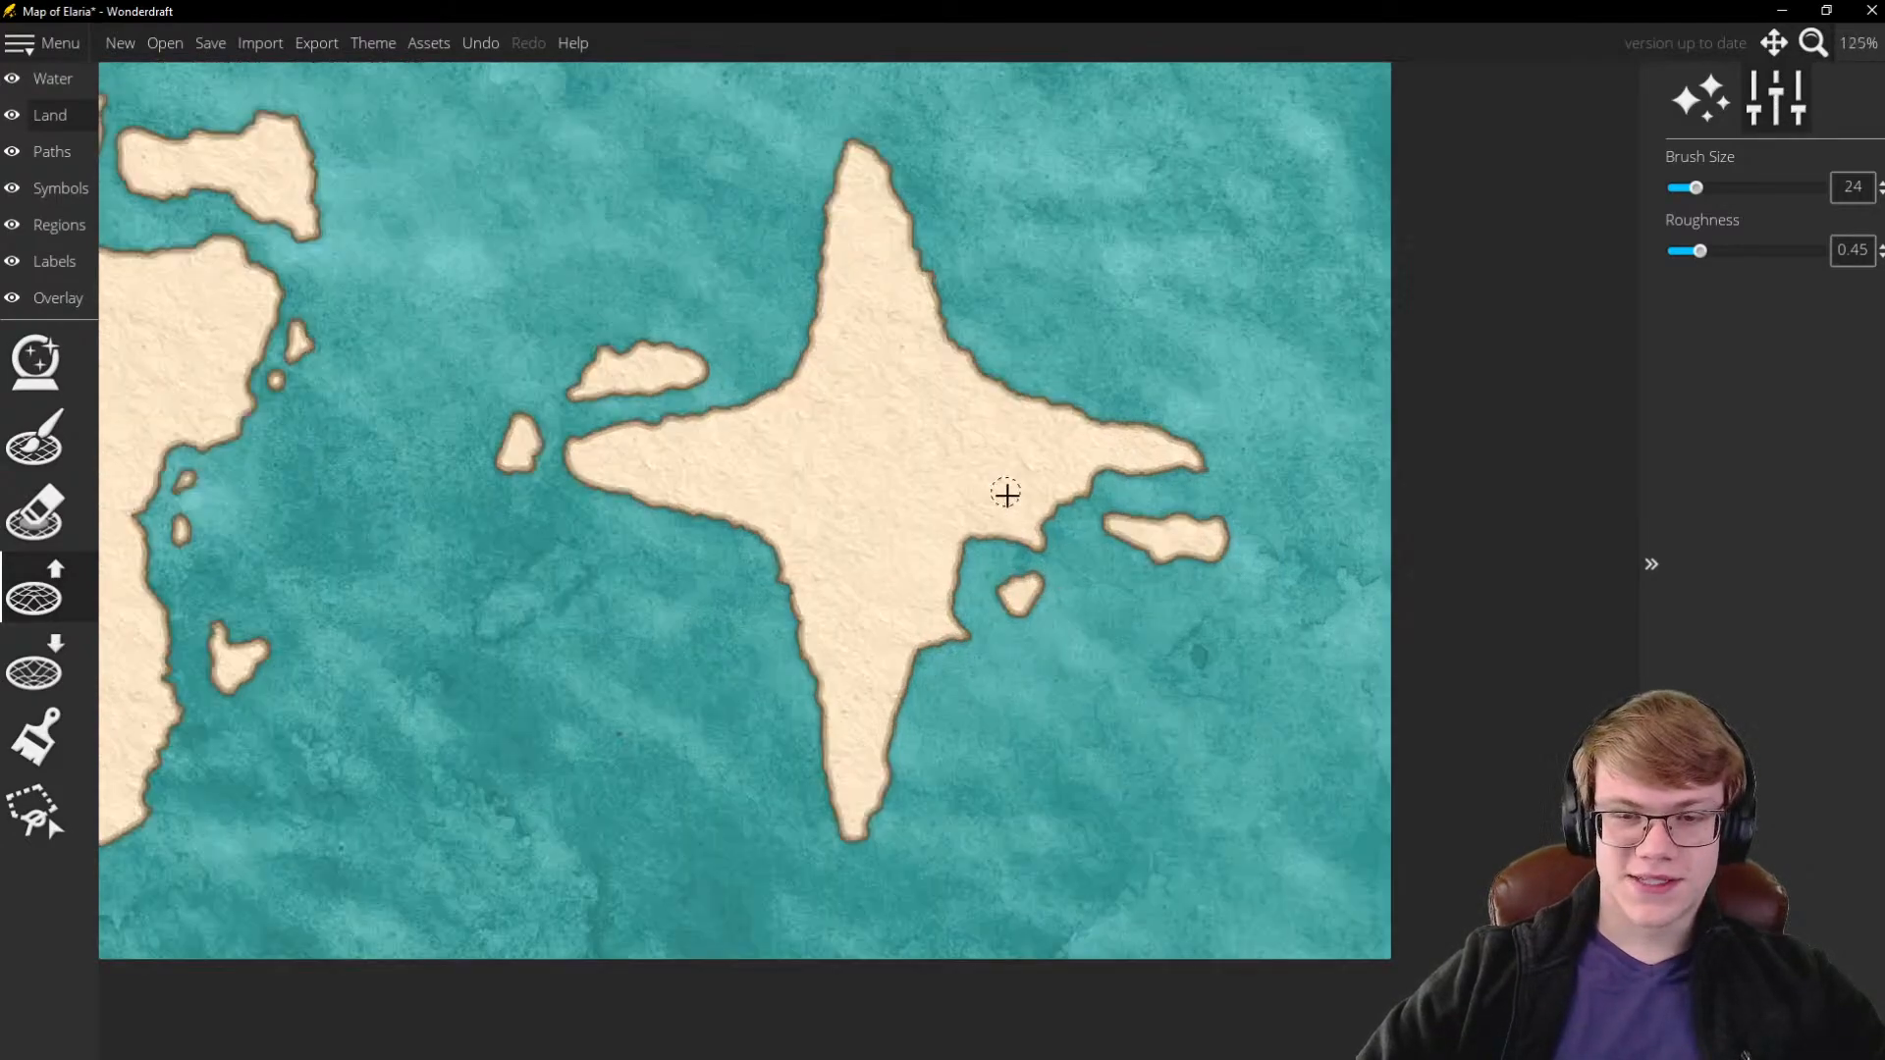
click(34, 664)
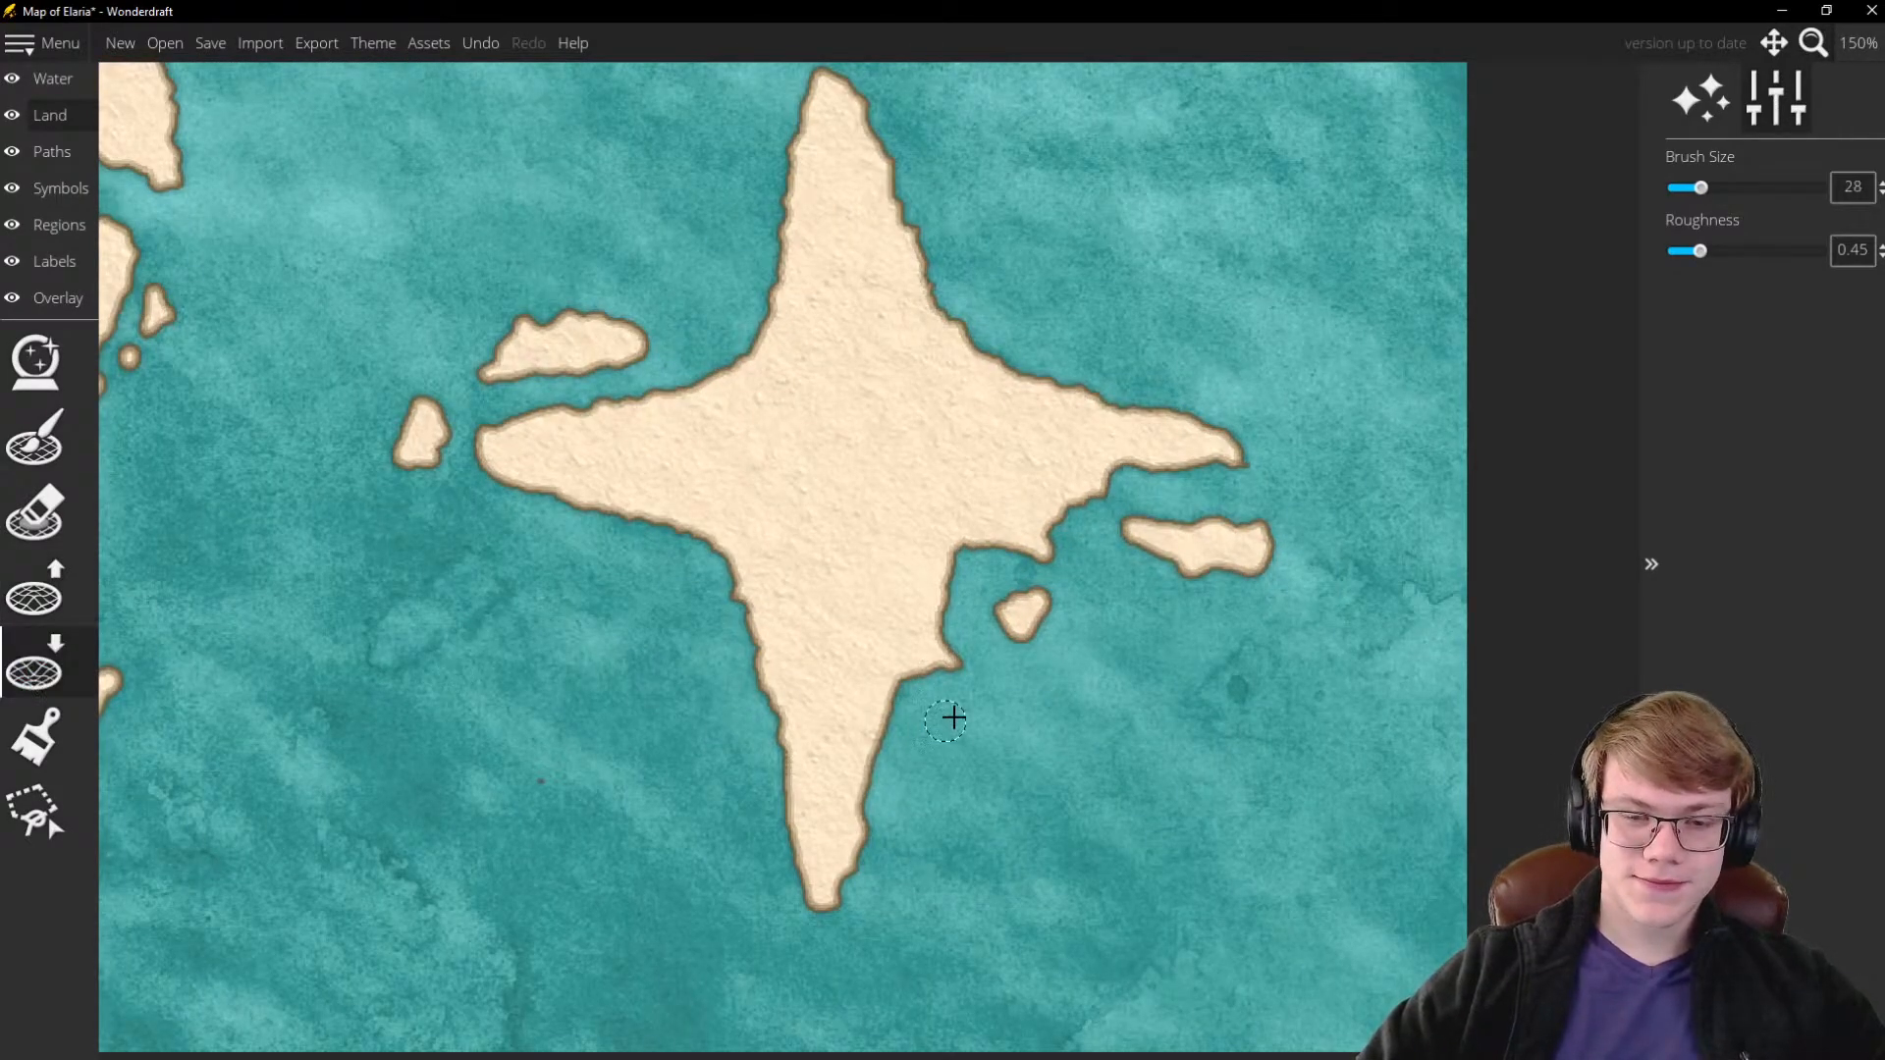
mouse_move(954, 696)
mouse_down()
mouse_move(1022, 628)
mouse_move(1262, 539)
mouse_move(1178, 526)
mouse_move(1338, 539)
mouse_move(1044, 553)
mouse_move(945, 676)
mouse_move(968, 564)
mouse_move(1031, 514)
mouse_move(957, 596)
mouse_move(926, 547)
mouse_move(1103, 694)
mouse_up()
scroll(1080, 717, down, 5)
scroll(1064, 740, up, 4)
scroll(1137, 576, up, 1)
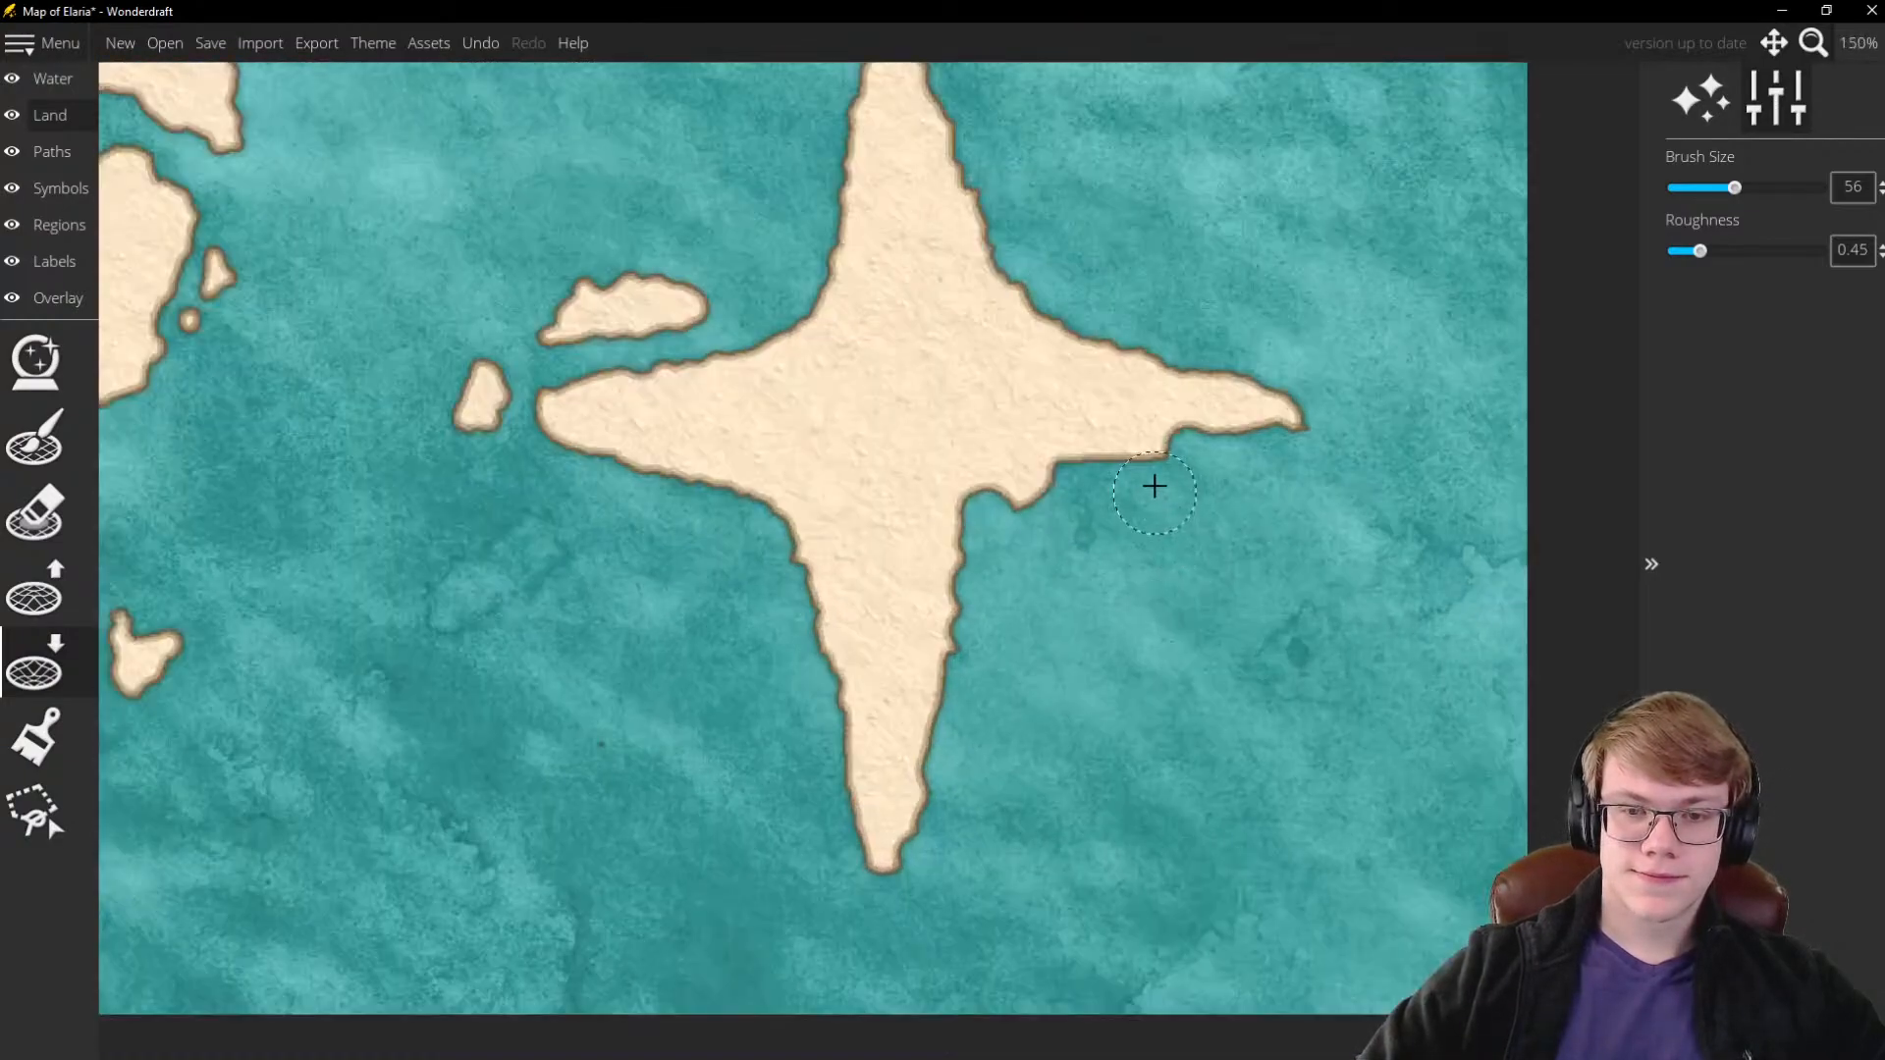
mouse_move(1152, 484)
mouse_down()
mouse_move(979, 491)
mouse_move(983, 694)
mouse_move(973, 582)
mouse_move(952, 767)
mouse_move(1017, 476)
mouse_up()
key(ctrl+z)
key(ctrl+z)
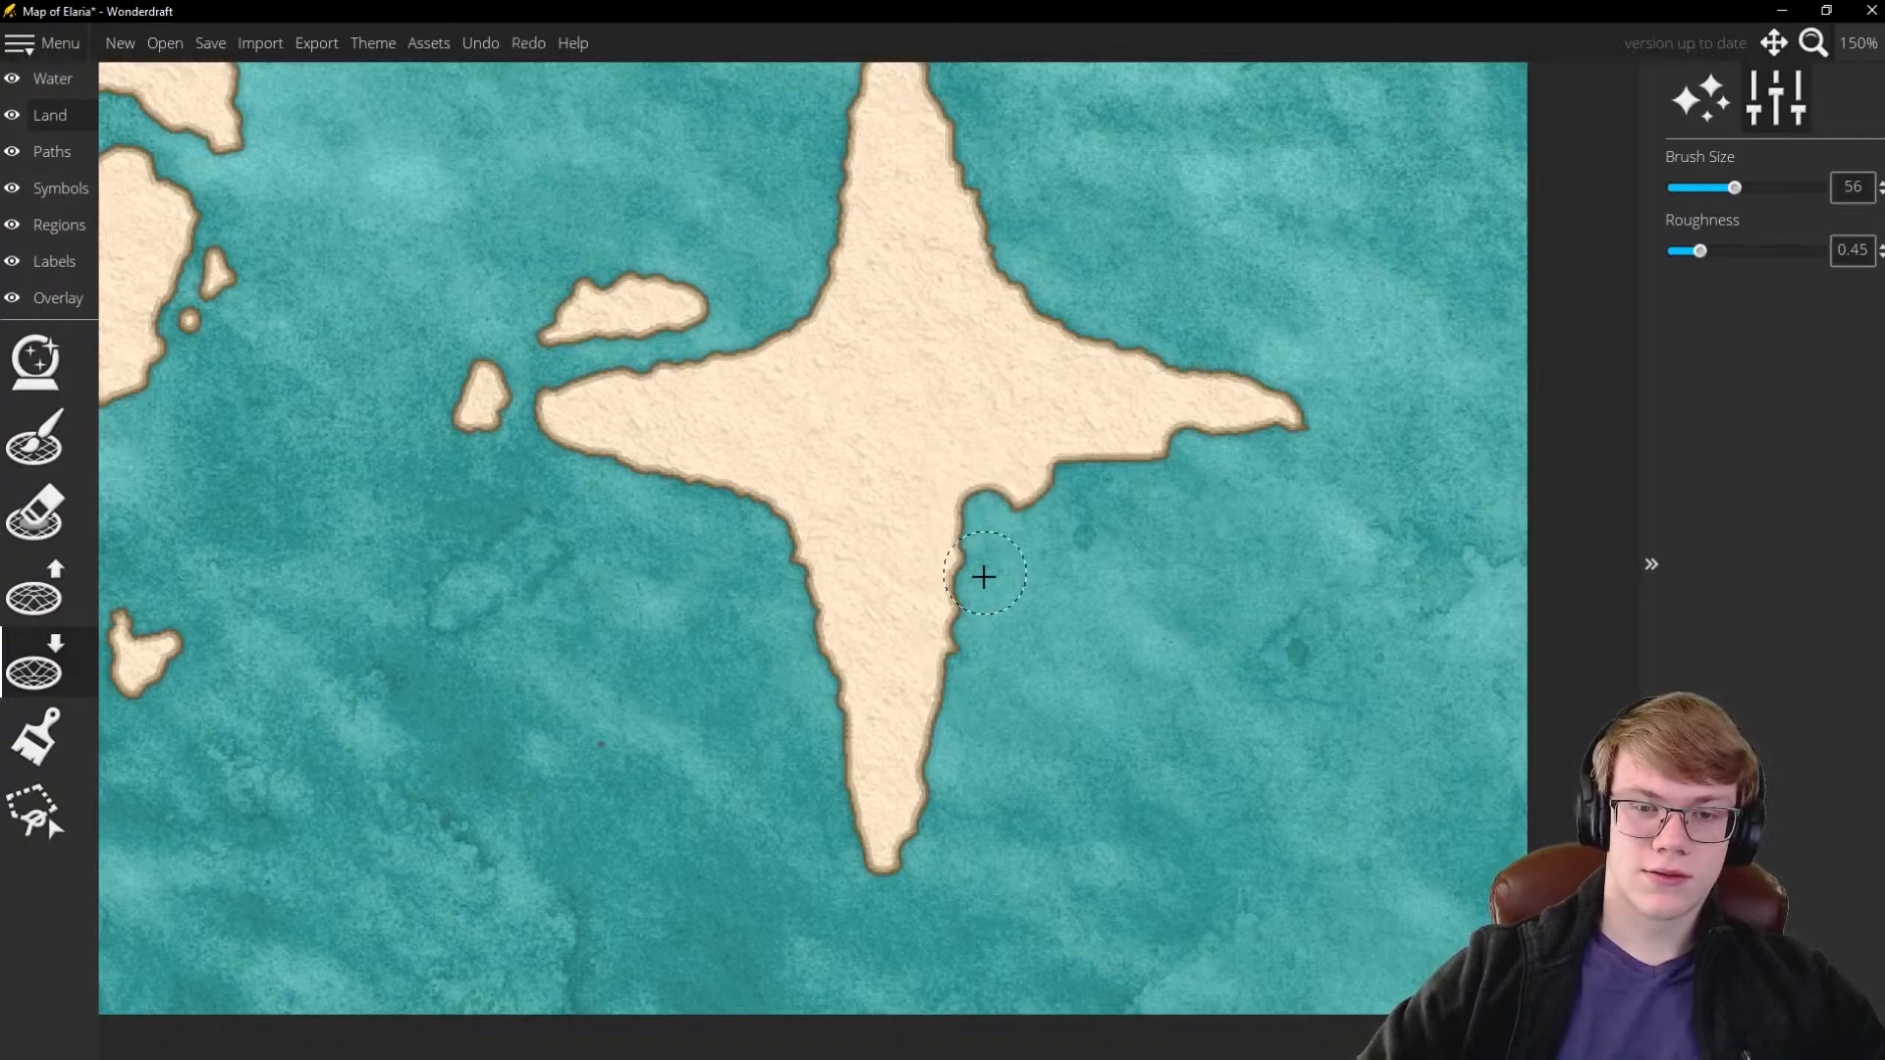
Lower land with the size 56 brush in the star island's inner southeastern corner and along the southern arm's east side
mouse_move(981, 572)
mouse_down()
mouse_move(968, 475)
mouse_move(1031, 488)
mouse_move(959, 513)
mouse_move(981, 687)
mouse_up()
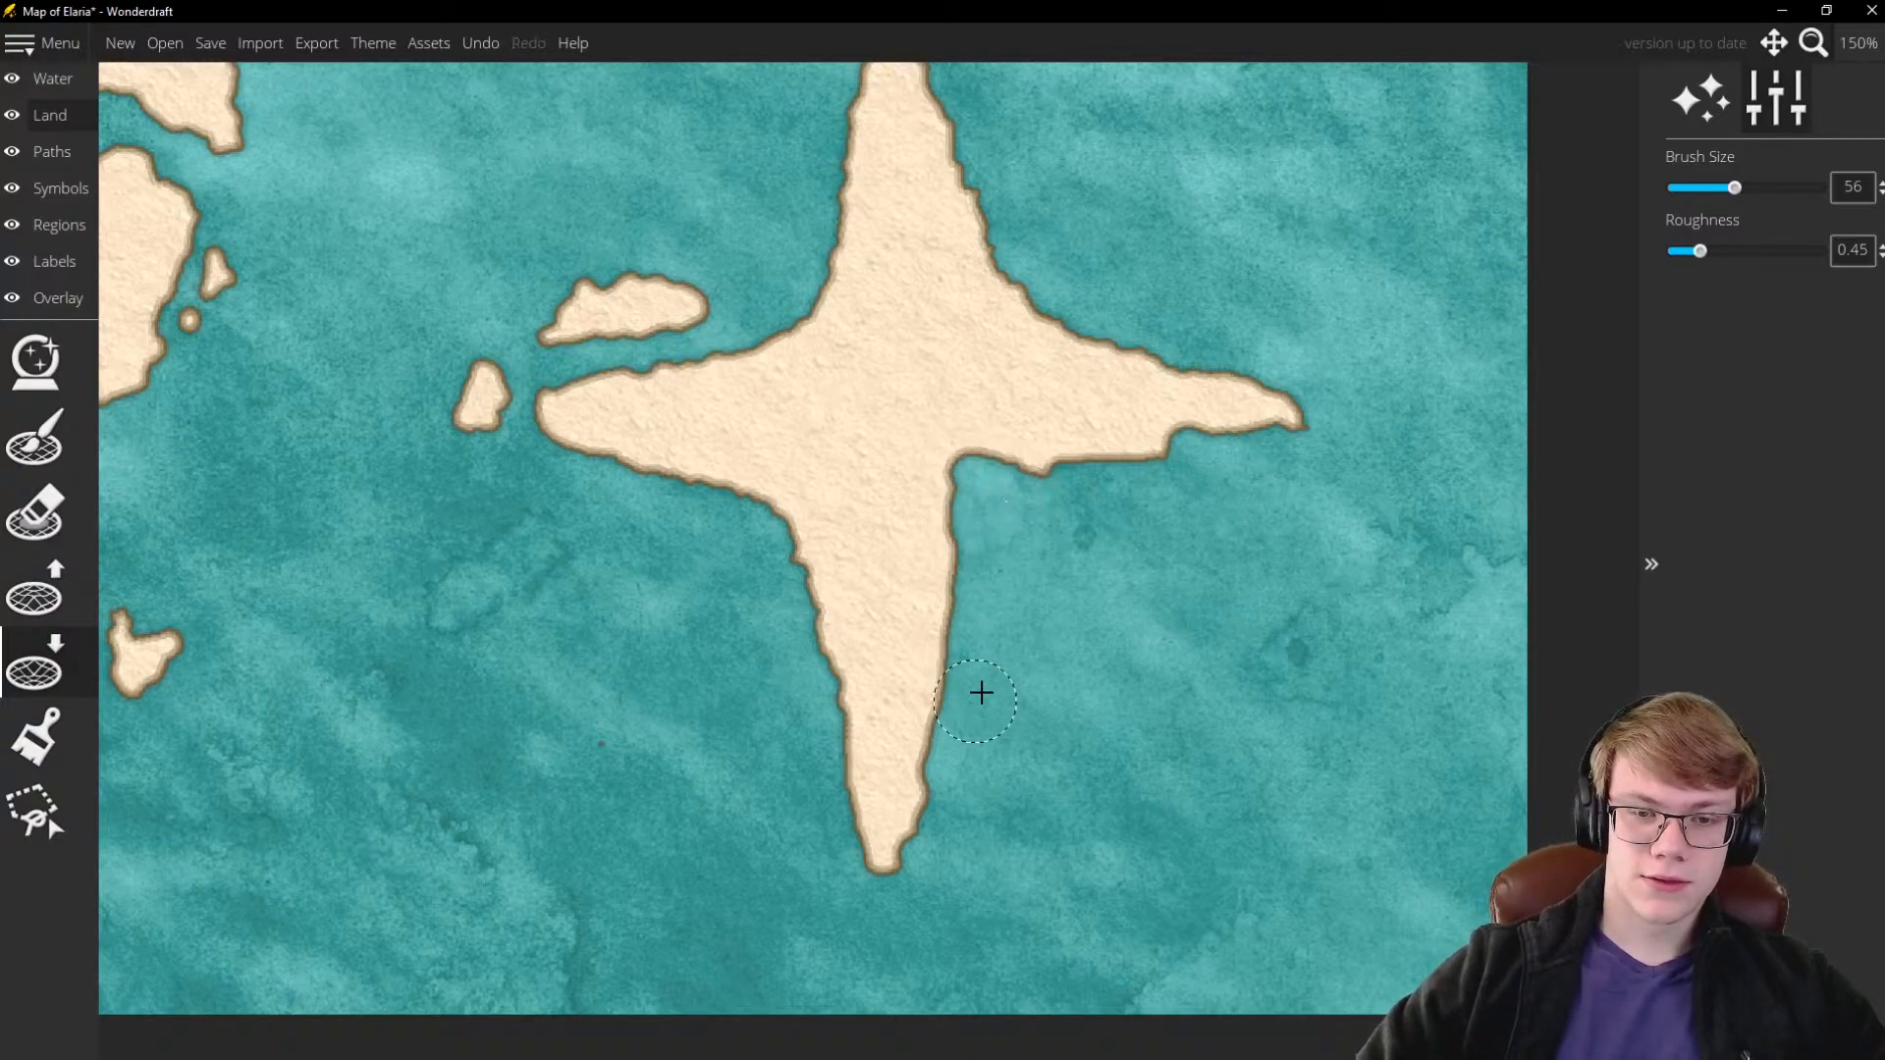
scroll(934, 762, down, 4)
scroll(625, 655, up, 3)
Raise land to round out the inner southeastern corner and thicken the underside of the eastern arm
click(34, 589)
scroll(791, 629, up, 2)
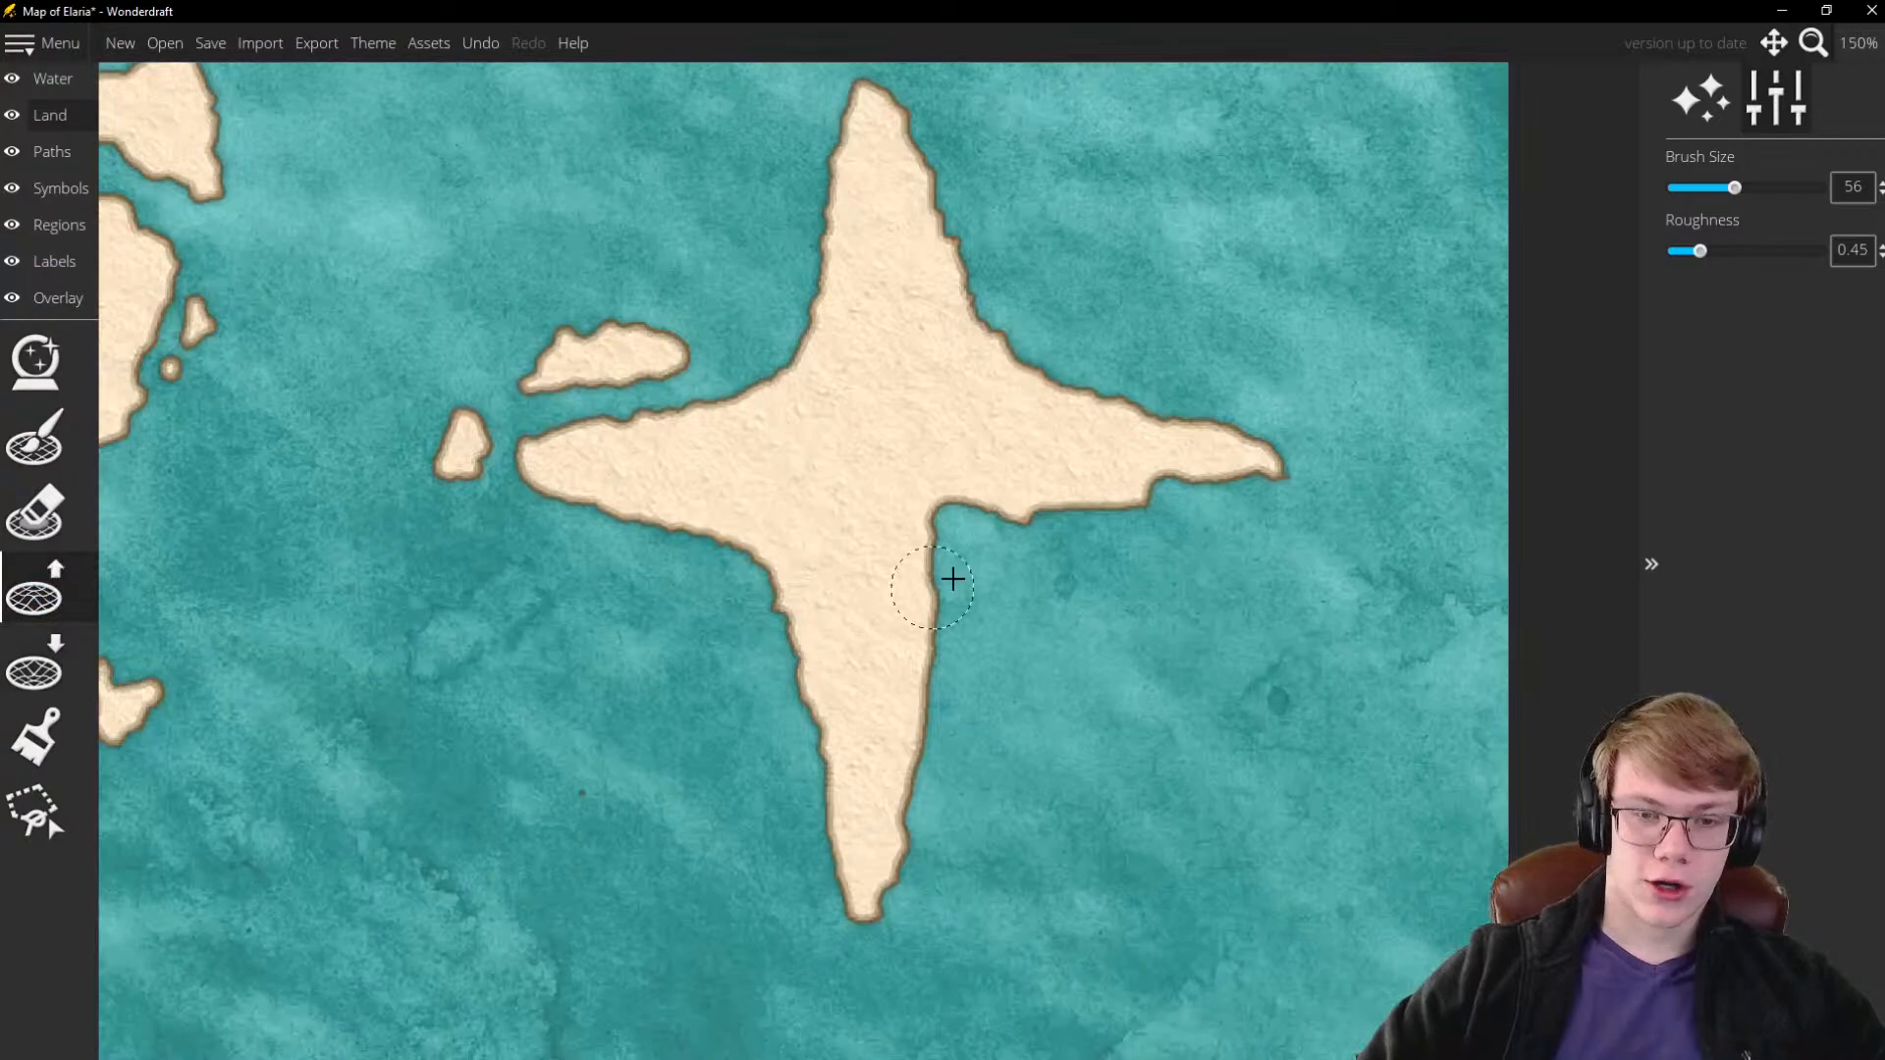
mouse_move(1139, 495)
mouse_down()
mouse_move(1011, 500)
mouse_move(958, 528)
mouse_move(905, 709)
mouse_move(925, 515)
mouse_move(909, 733)
mouse_move(926, 616)
mouse_move(964, 553)
mouse_move(1043, 508)
mouse_move(1237, 482)
mouse_move(1078, 503)
mouse_move(1004, 541)
mouse_move(909, 757)
mouse_up()
scroll(891, 608, down, 5)
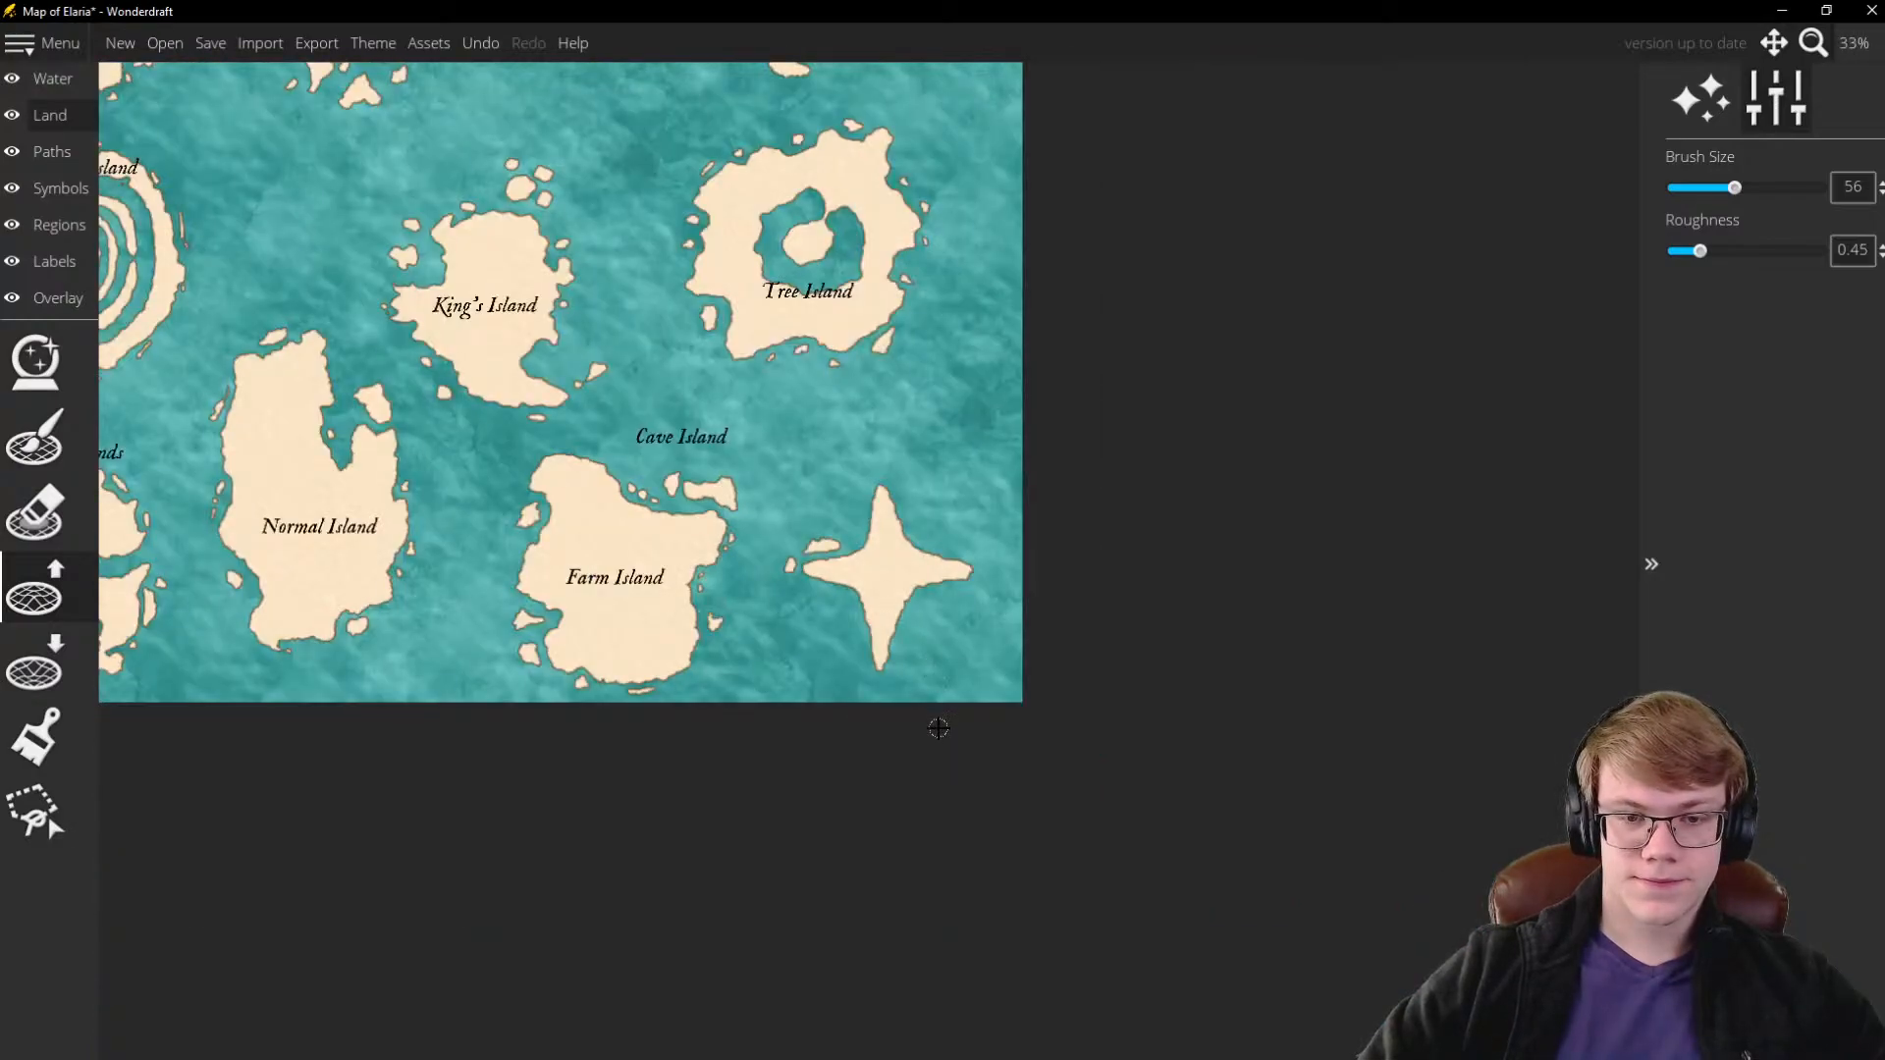
scroll(906, 613, up, 6)
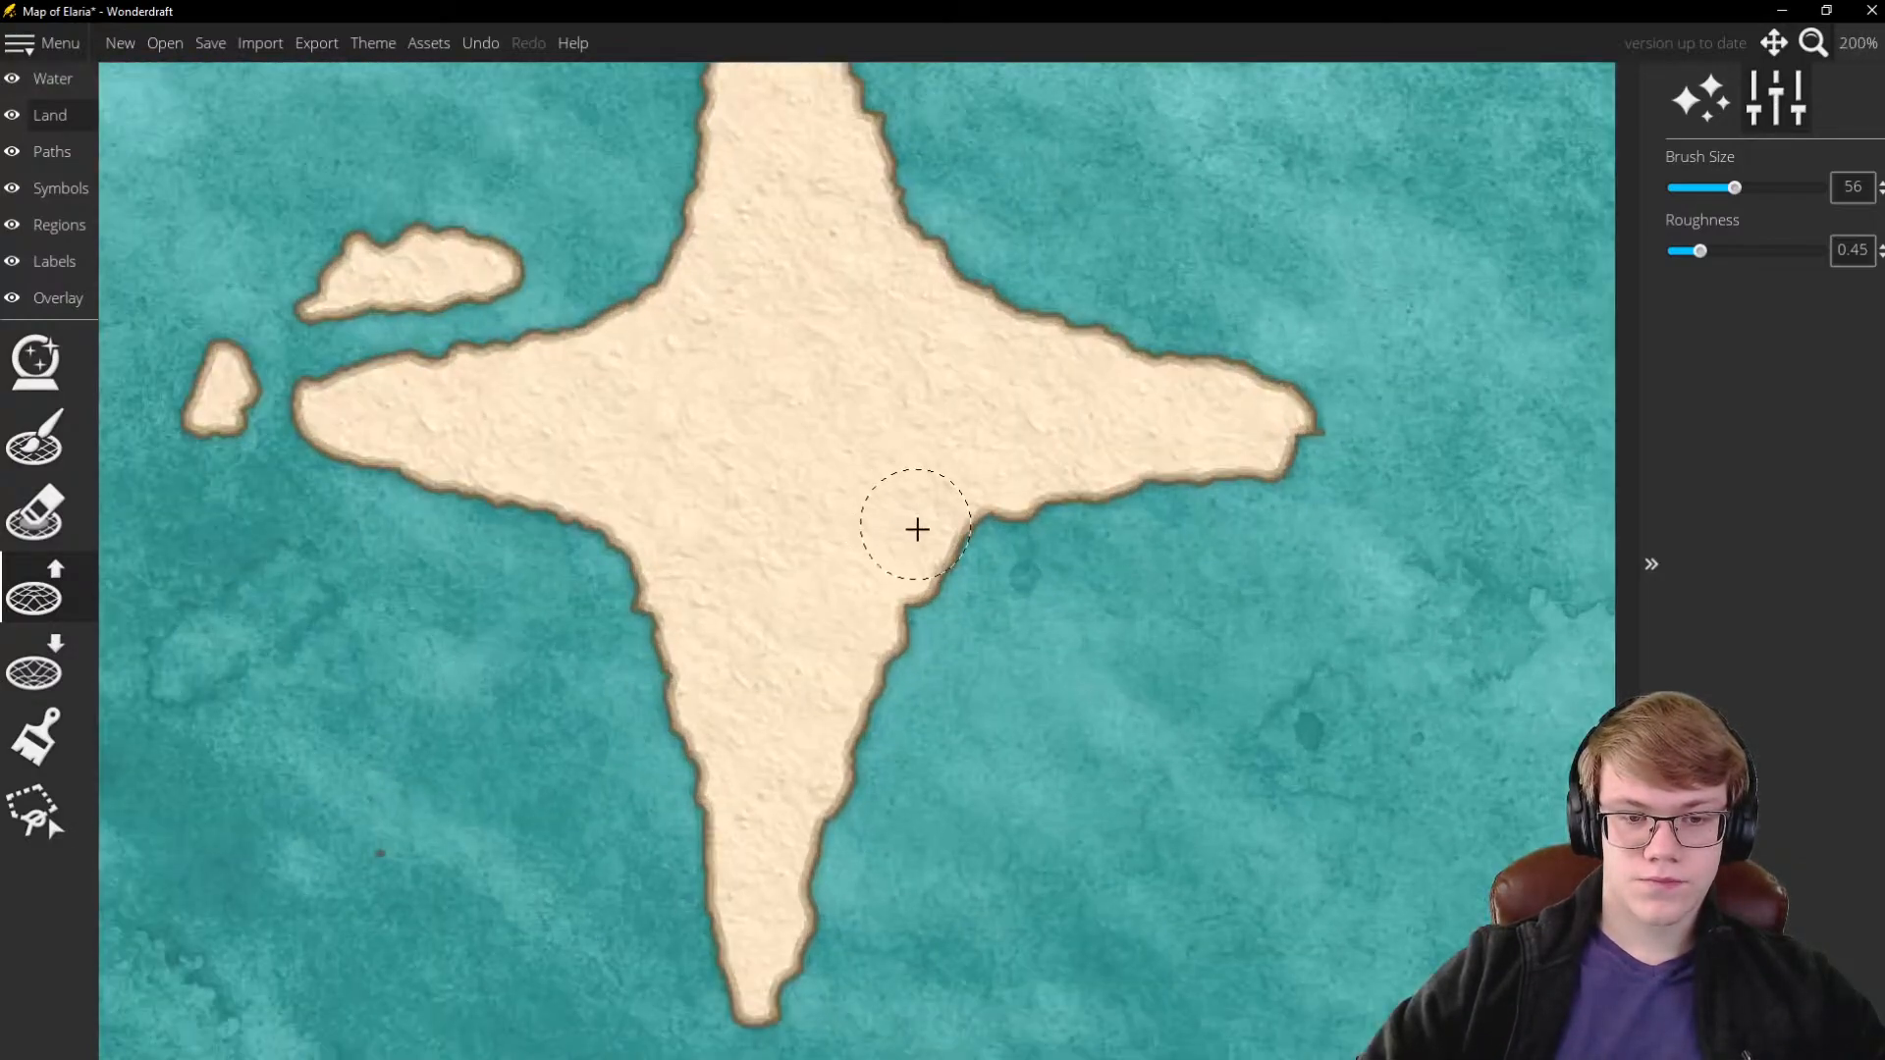
Raise more land from the southern arm's tip to the eastern arm's underside to widen both arms
mouse_move(821, 911)
mouse_down()
mouse_move(795, 963)
mouse_move(863, 648)
mouse_move(925, 581)
mouse_move(1086, 497)
mouse_move(1207, 497)
mouse_up()
scroll(913, 569, down, 4)
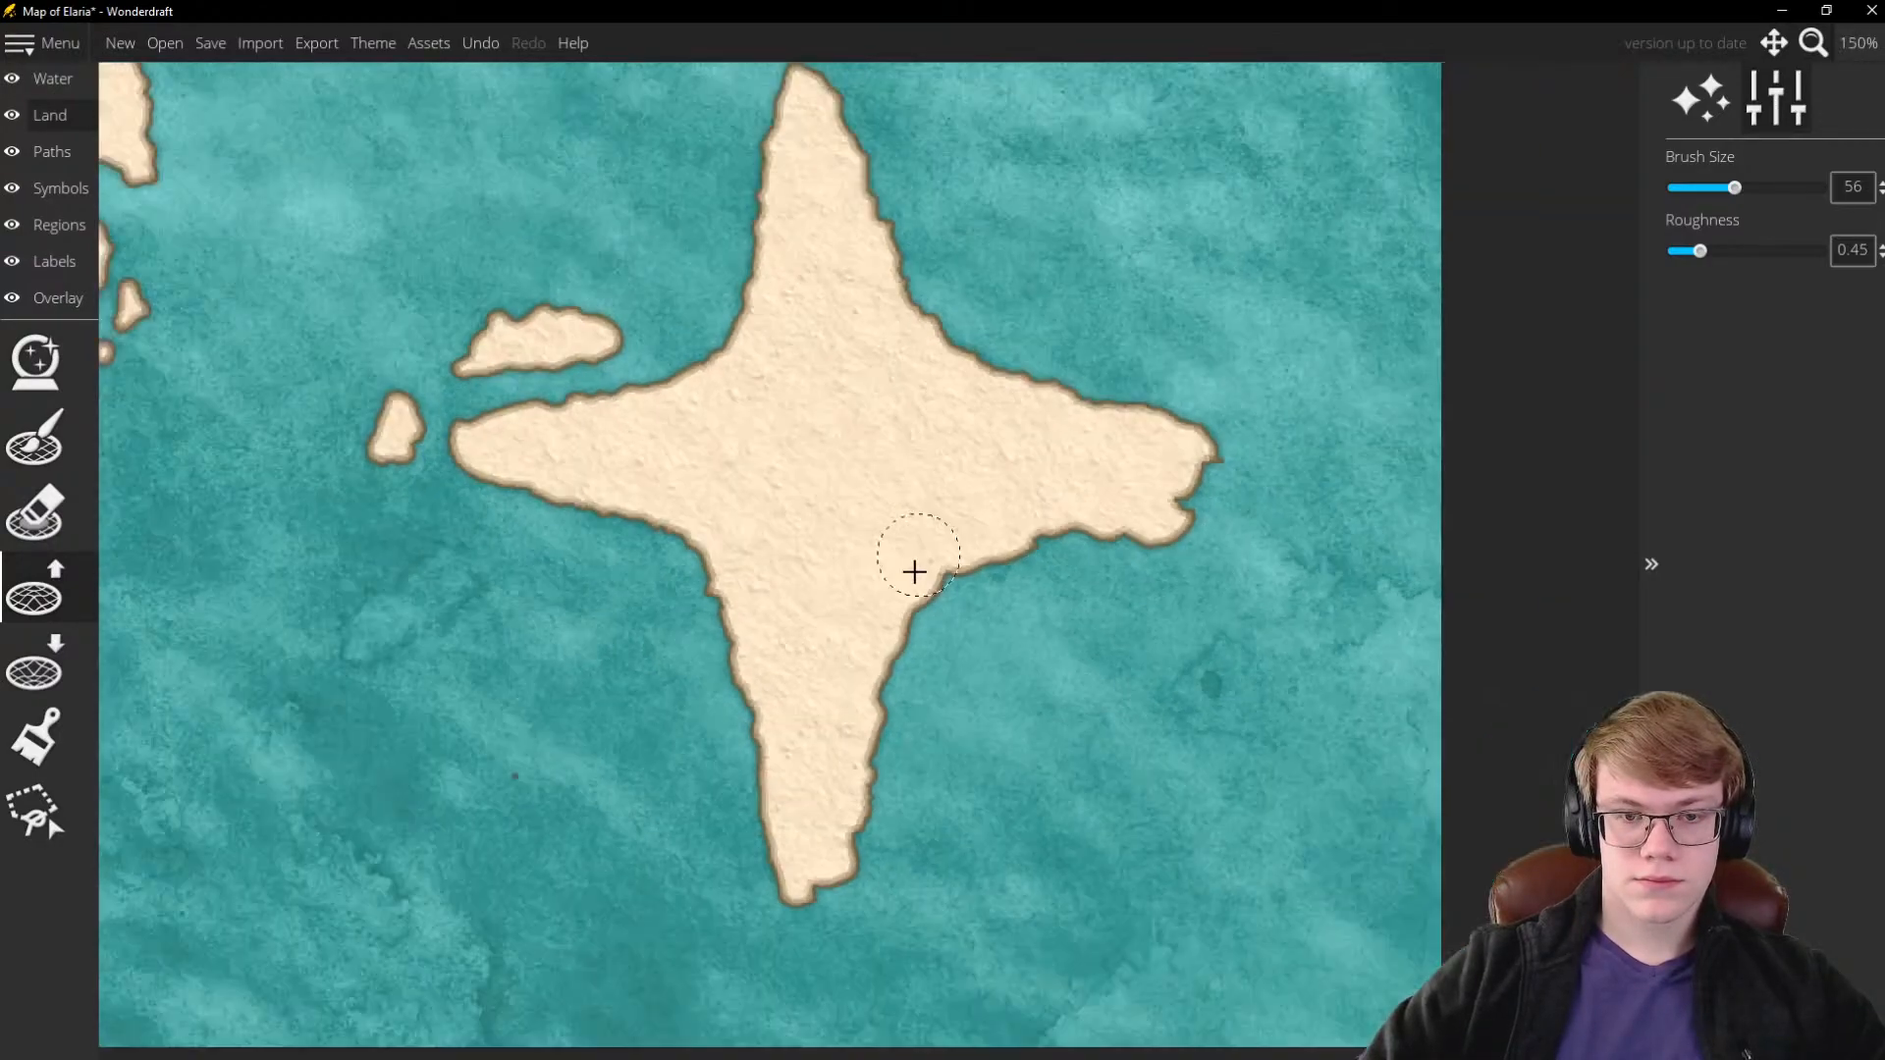
scroll(997, 727, down, 3)
scroll(1011, 690, up, 5)
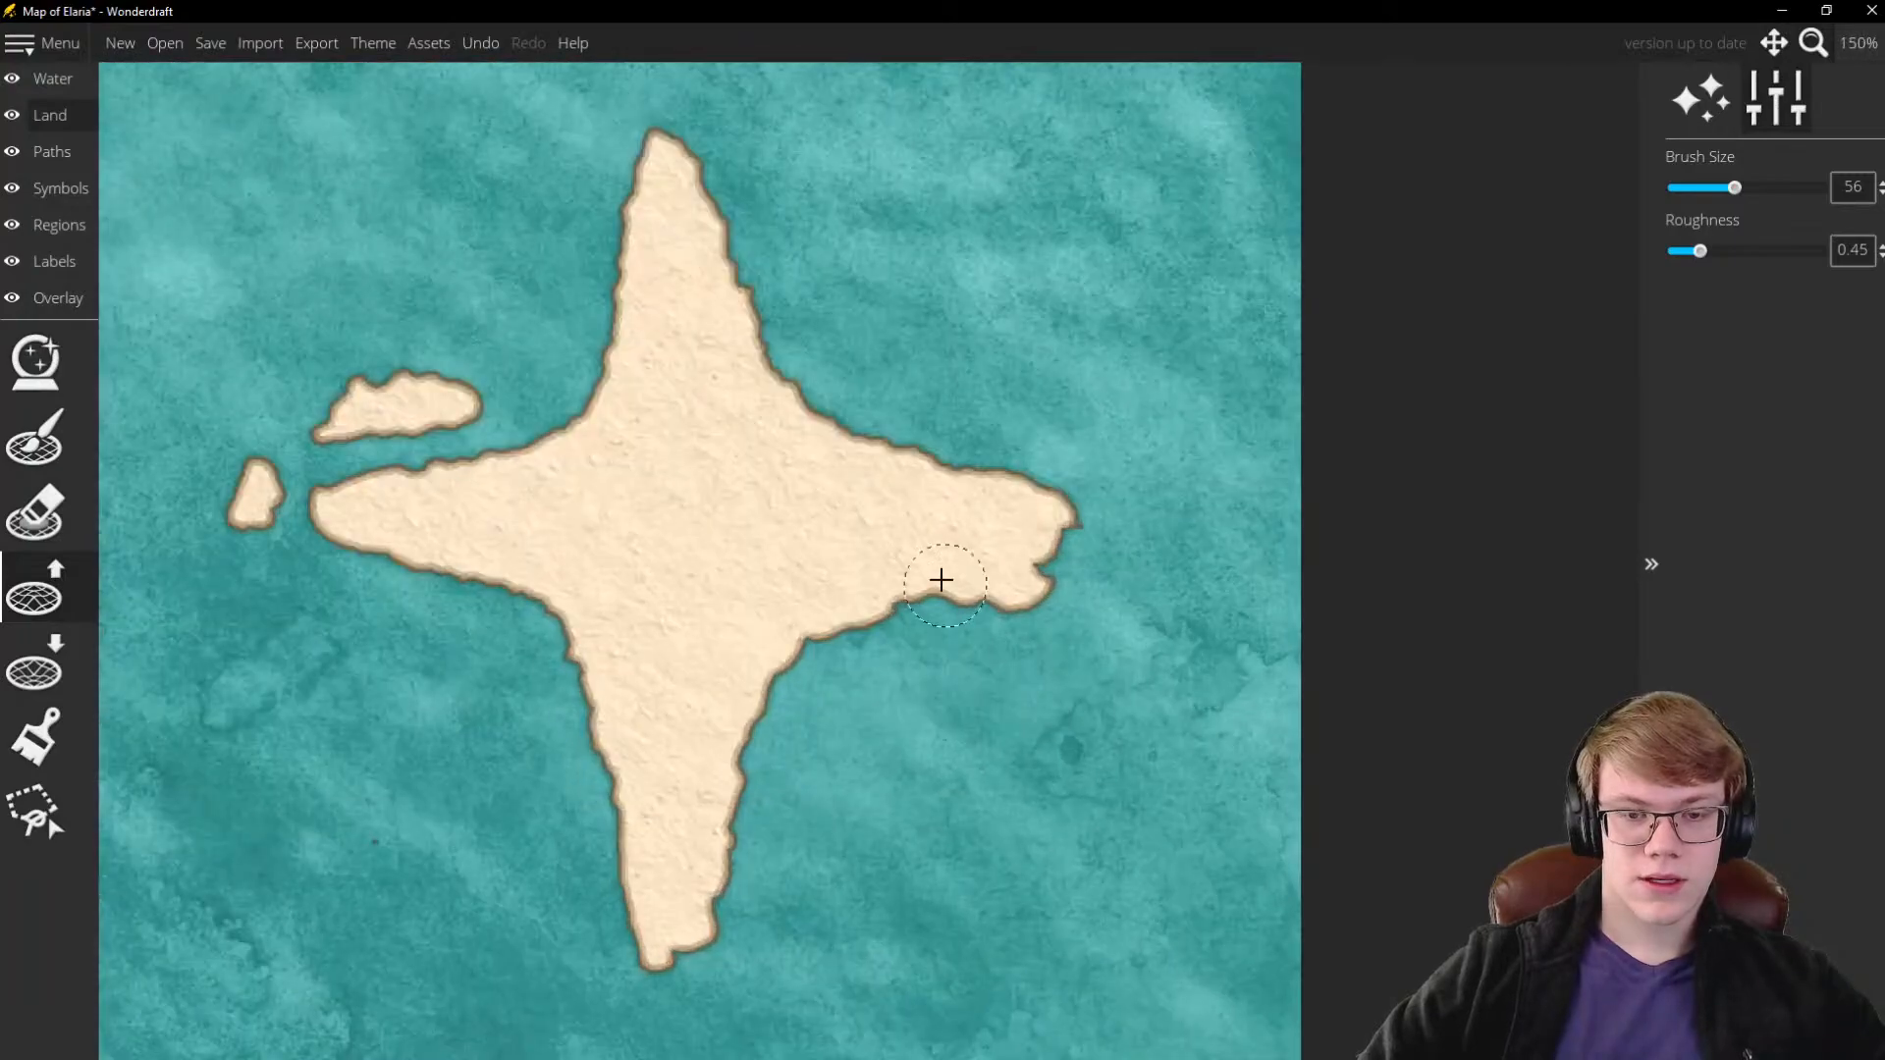
Lower land below the eastern arm with a size 64 brush to trim its bulge into a tapered point
click(81, 652)
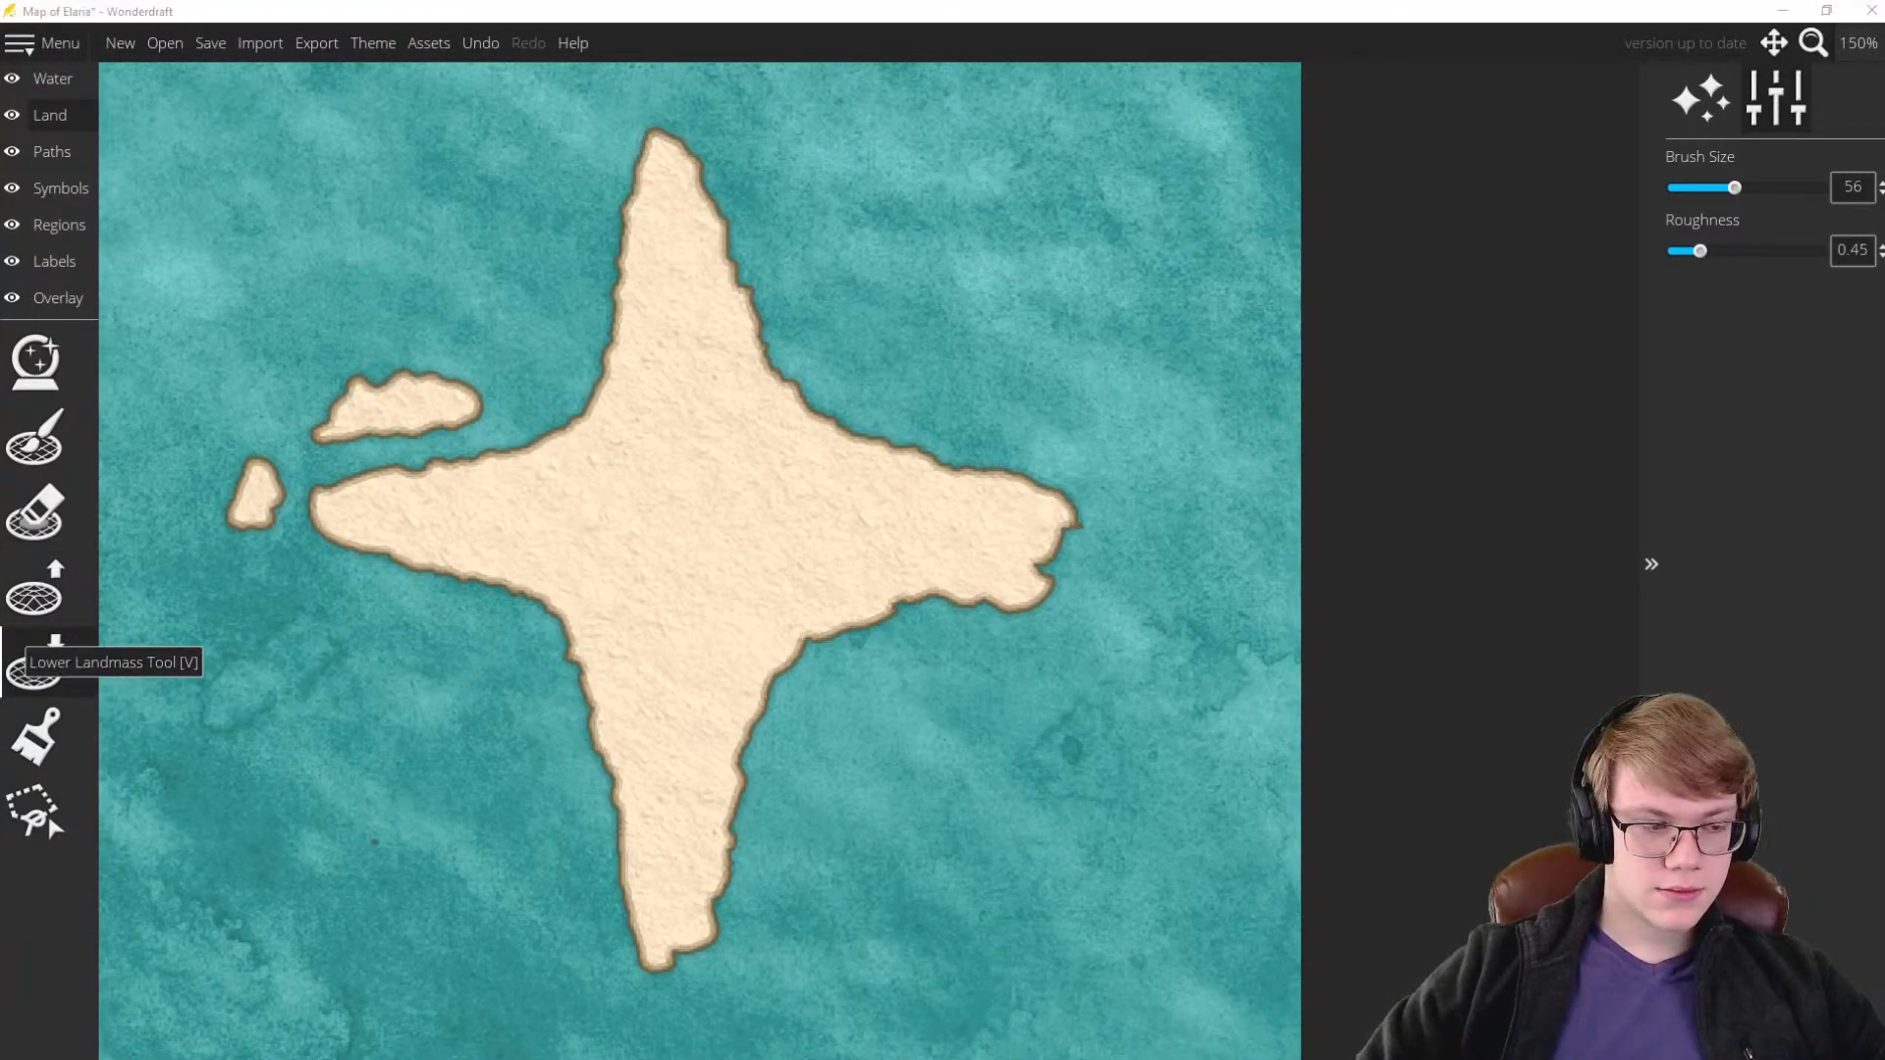
click(982, 609)
scroll(993, 611, up, 2)
mouse_move(995, 614)
mouse_down()
mouse_move(1033, 623)
mouse_move(992, 613)
mouse_move(1110, 591)
mouse_move(1007, 633)
mouse_move(1009, 599)
mouse_move(990, 603)
mouse_move(1042, 583)
mouse_move(984, 616)
mouse_up()
scroll(1110, 591, down, 4)
scroll(1006, 634, up, 3)
scroll(896, 639, down, 4)
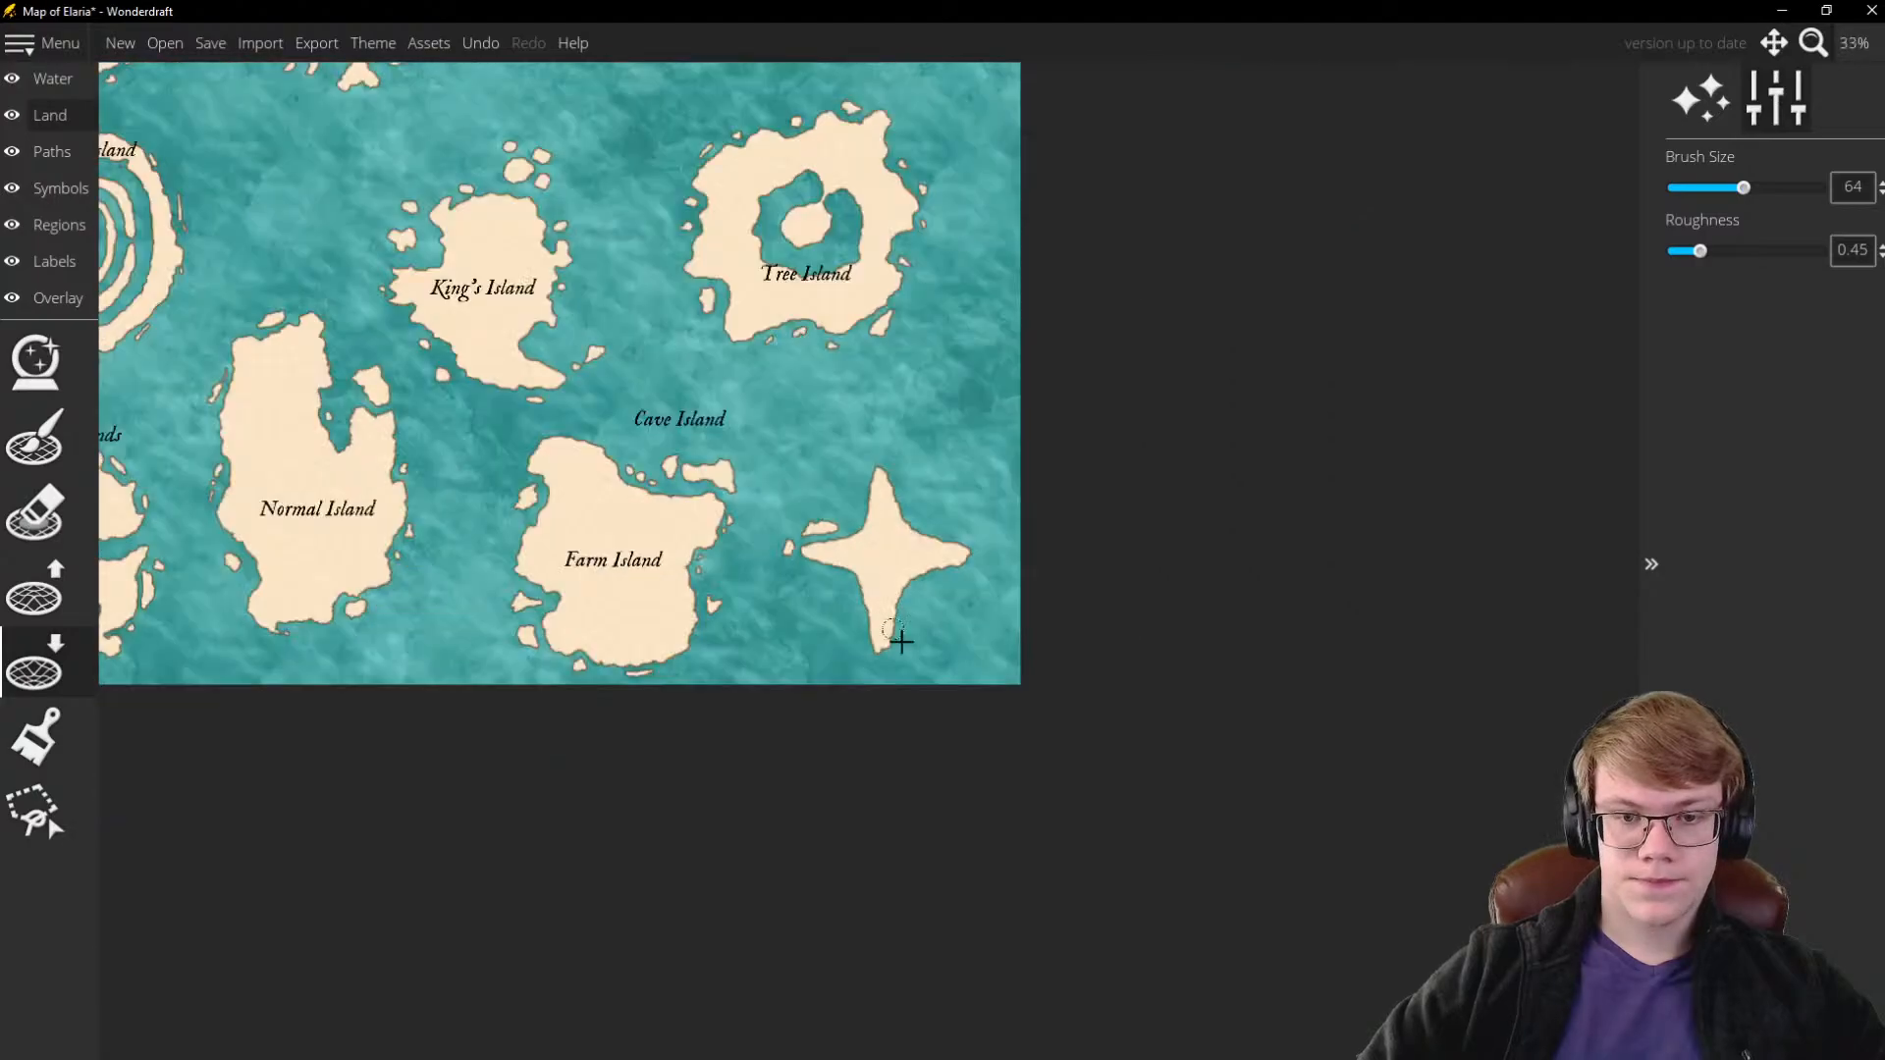
scroll(948, 353, up, 5)
drag(1126, 353, 1204, 291)
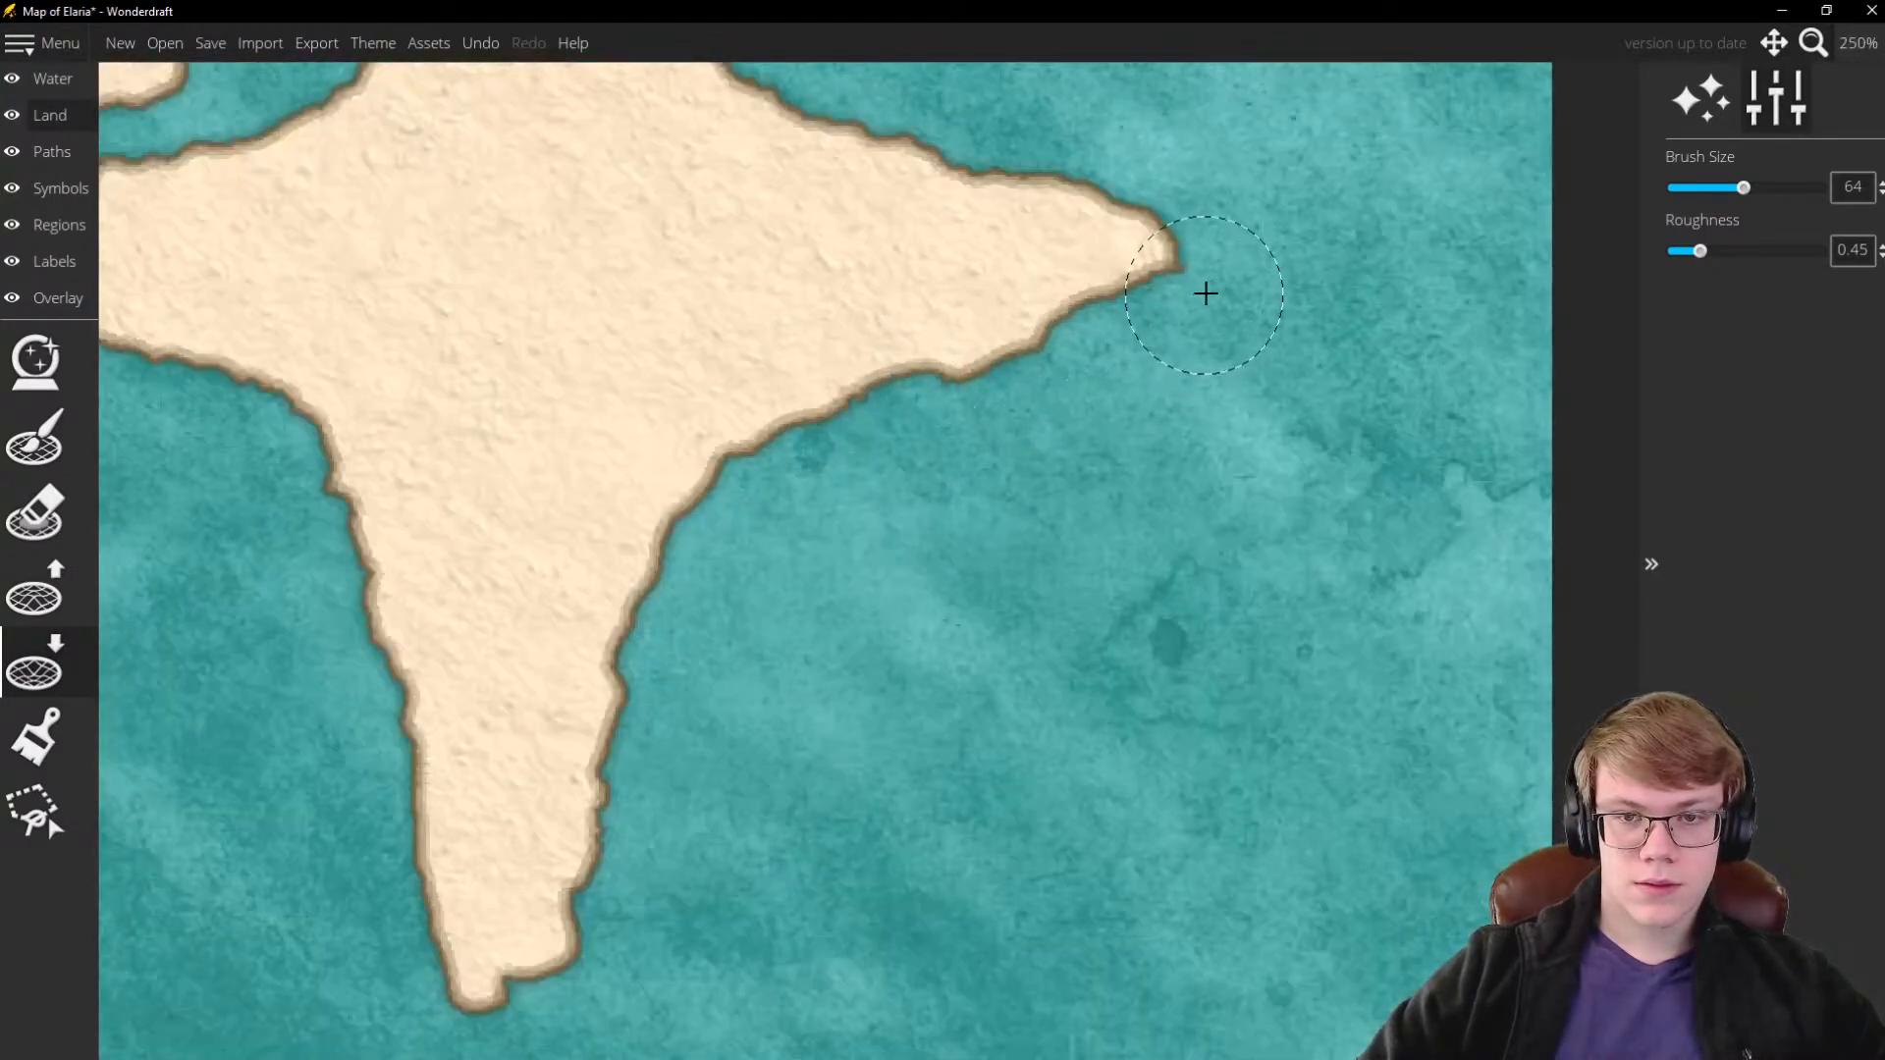
Examine the star island's southeastern coast up close and its overall shape among the neighbouring islands
scroll(998, 468, down, 5)
scroll(1027, 659, down, 1)
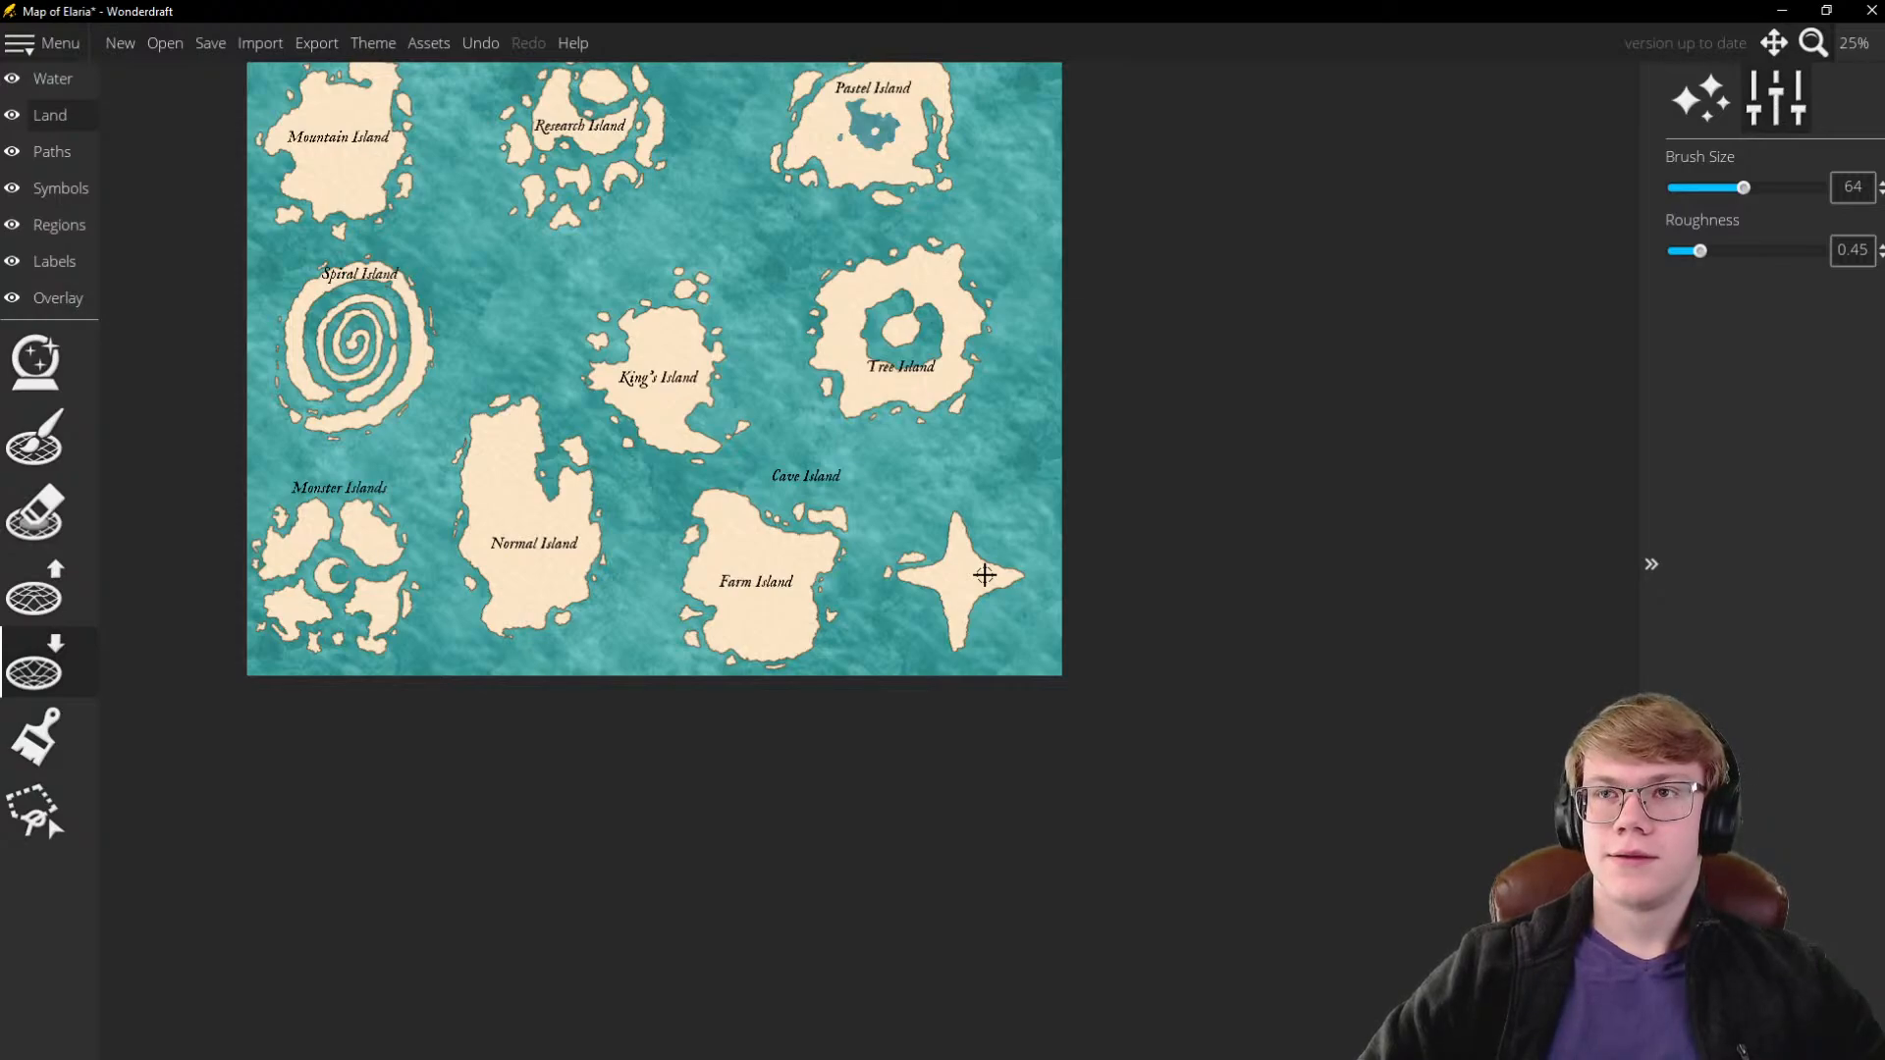
scroll(984, 575, up, 5)
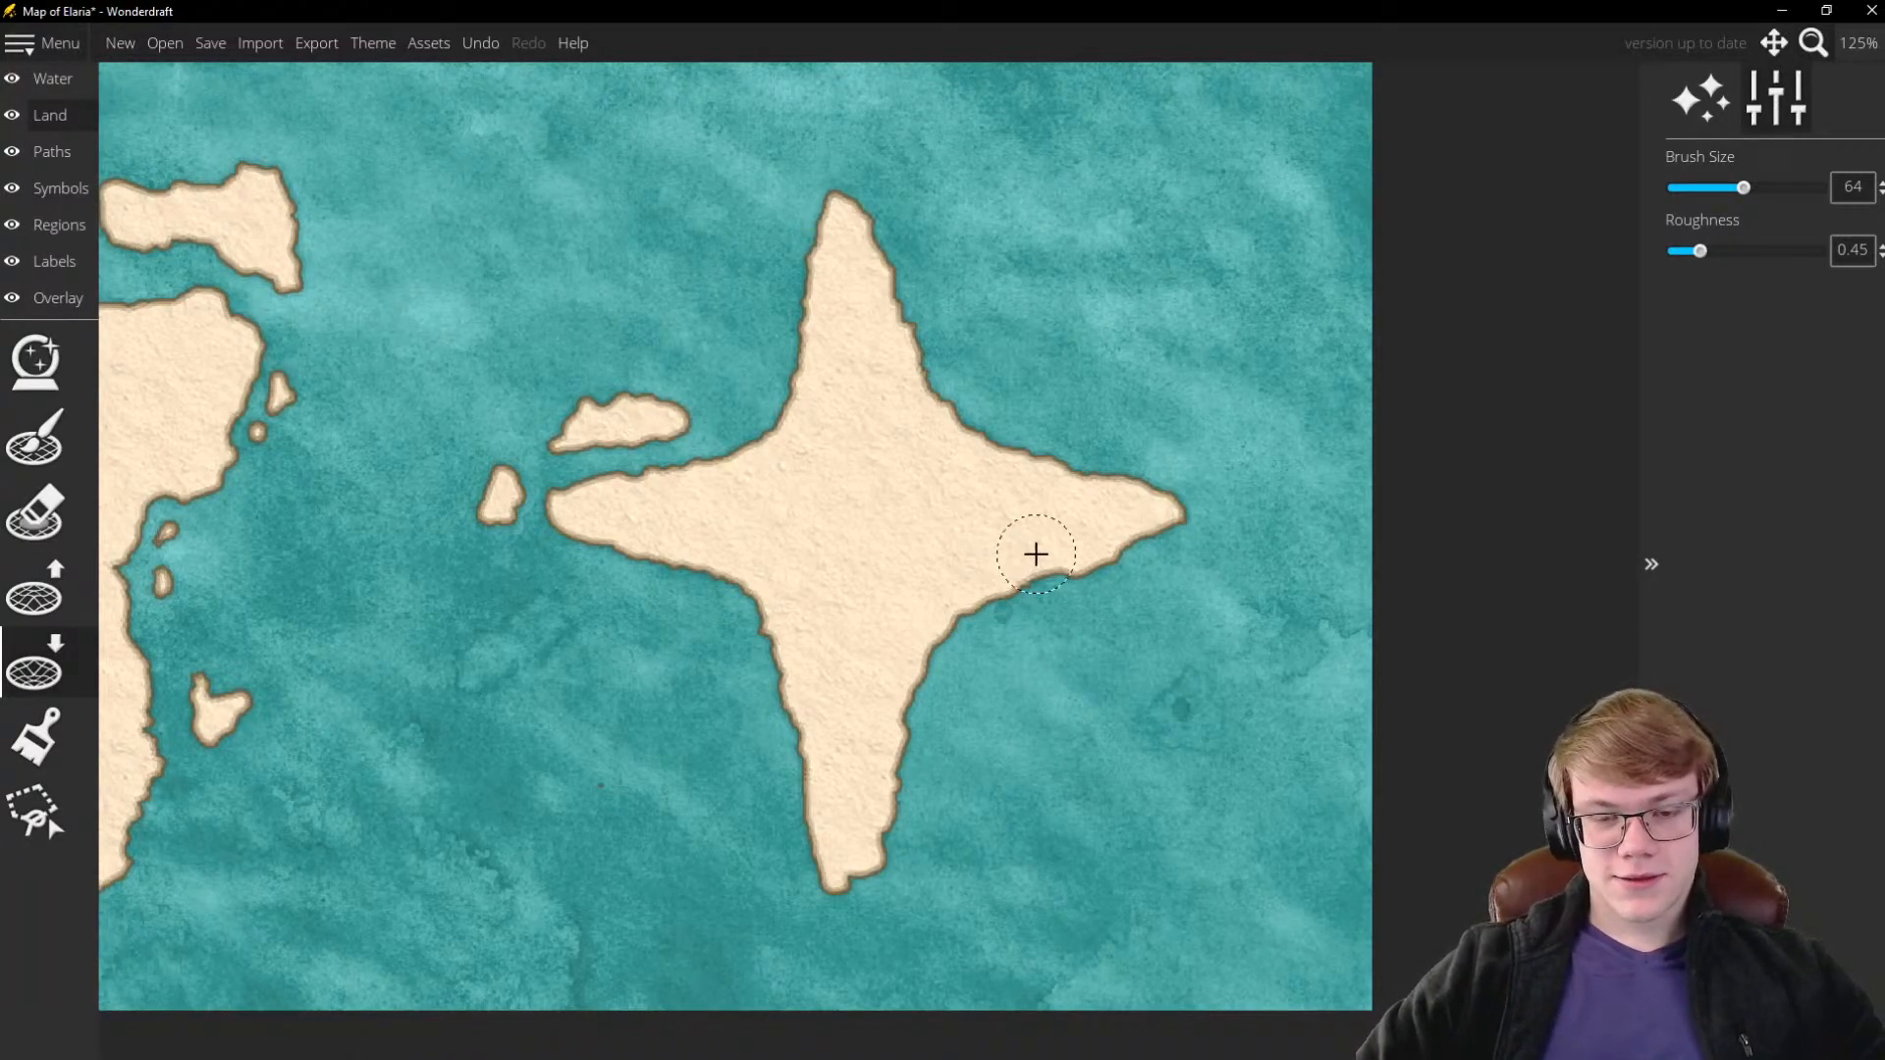
scroll(1080, 604, up, 5)
scroll(1103, 521, down, 4)
scroll(1182, 585, up, 6)
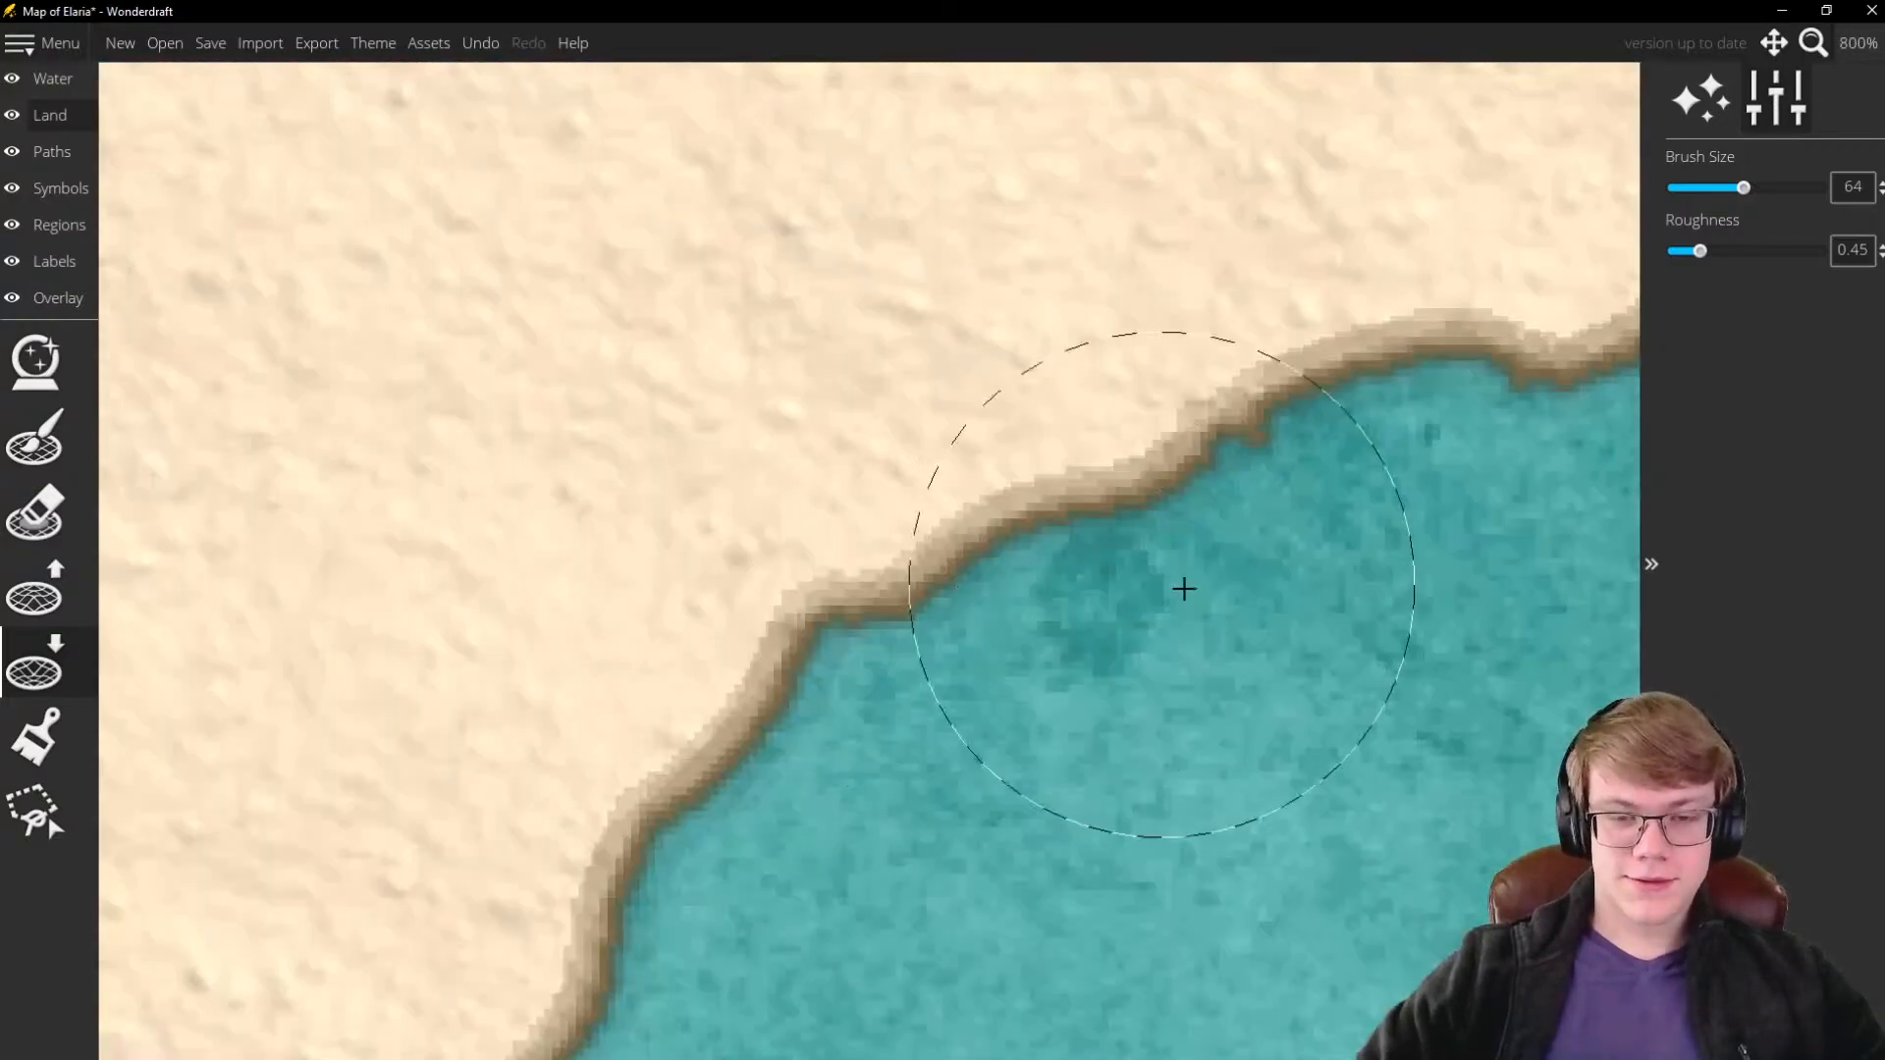
scroll(913, 639, down, 1)
scroll(1129, 619, up, 1)
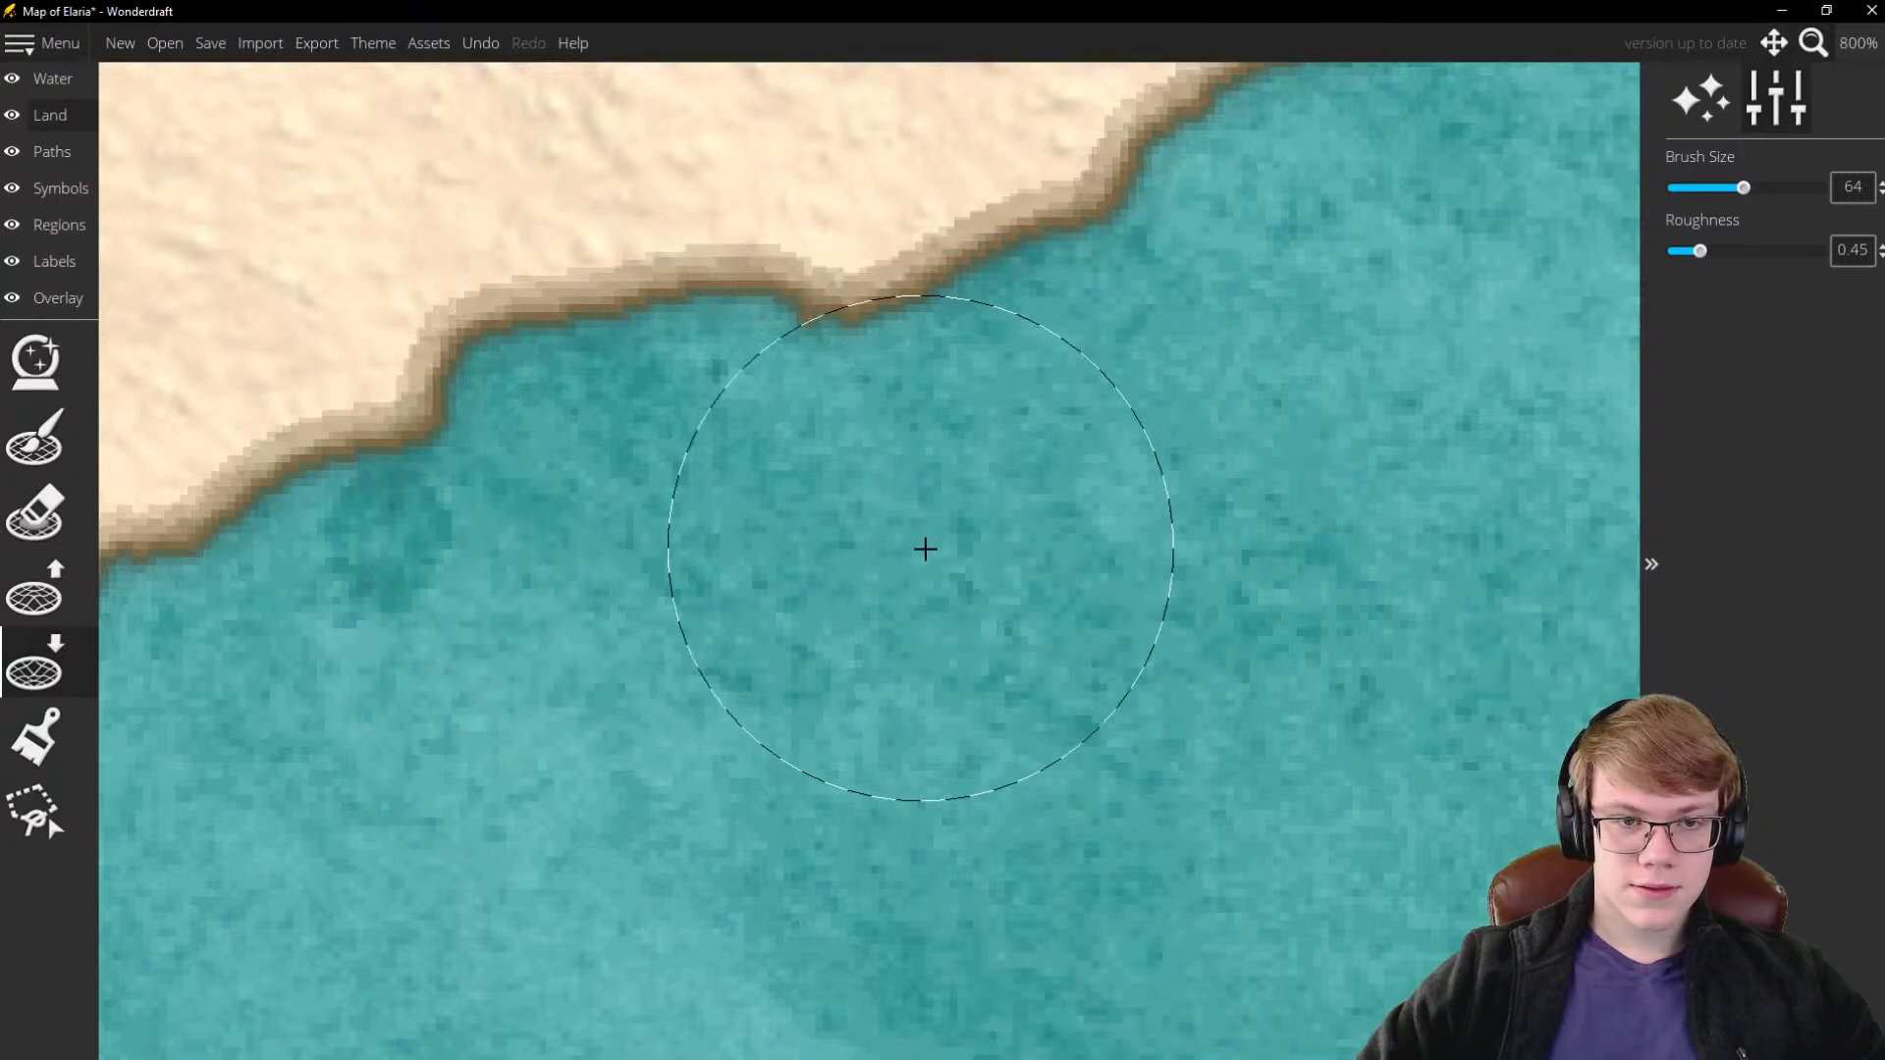
scroll(923, 535, down, 10)
scroll(883, 519, up, 5)
scroll(855, 564, down, 4)
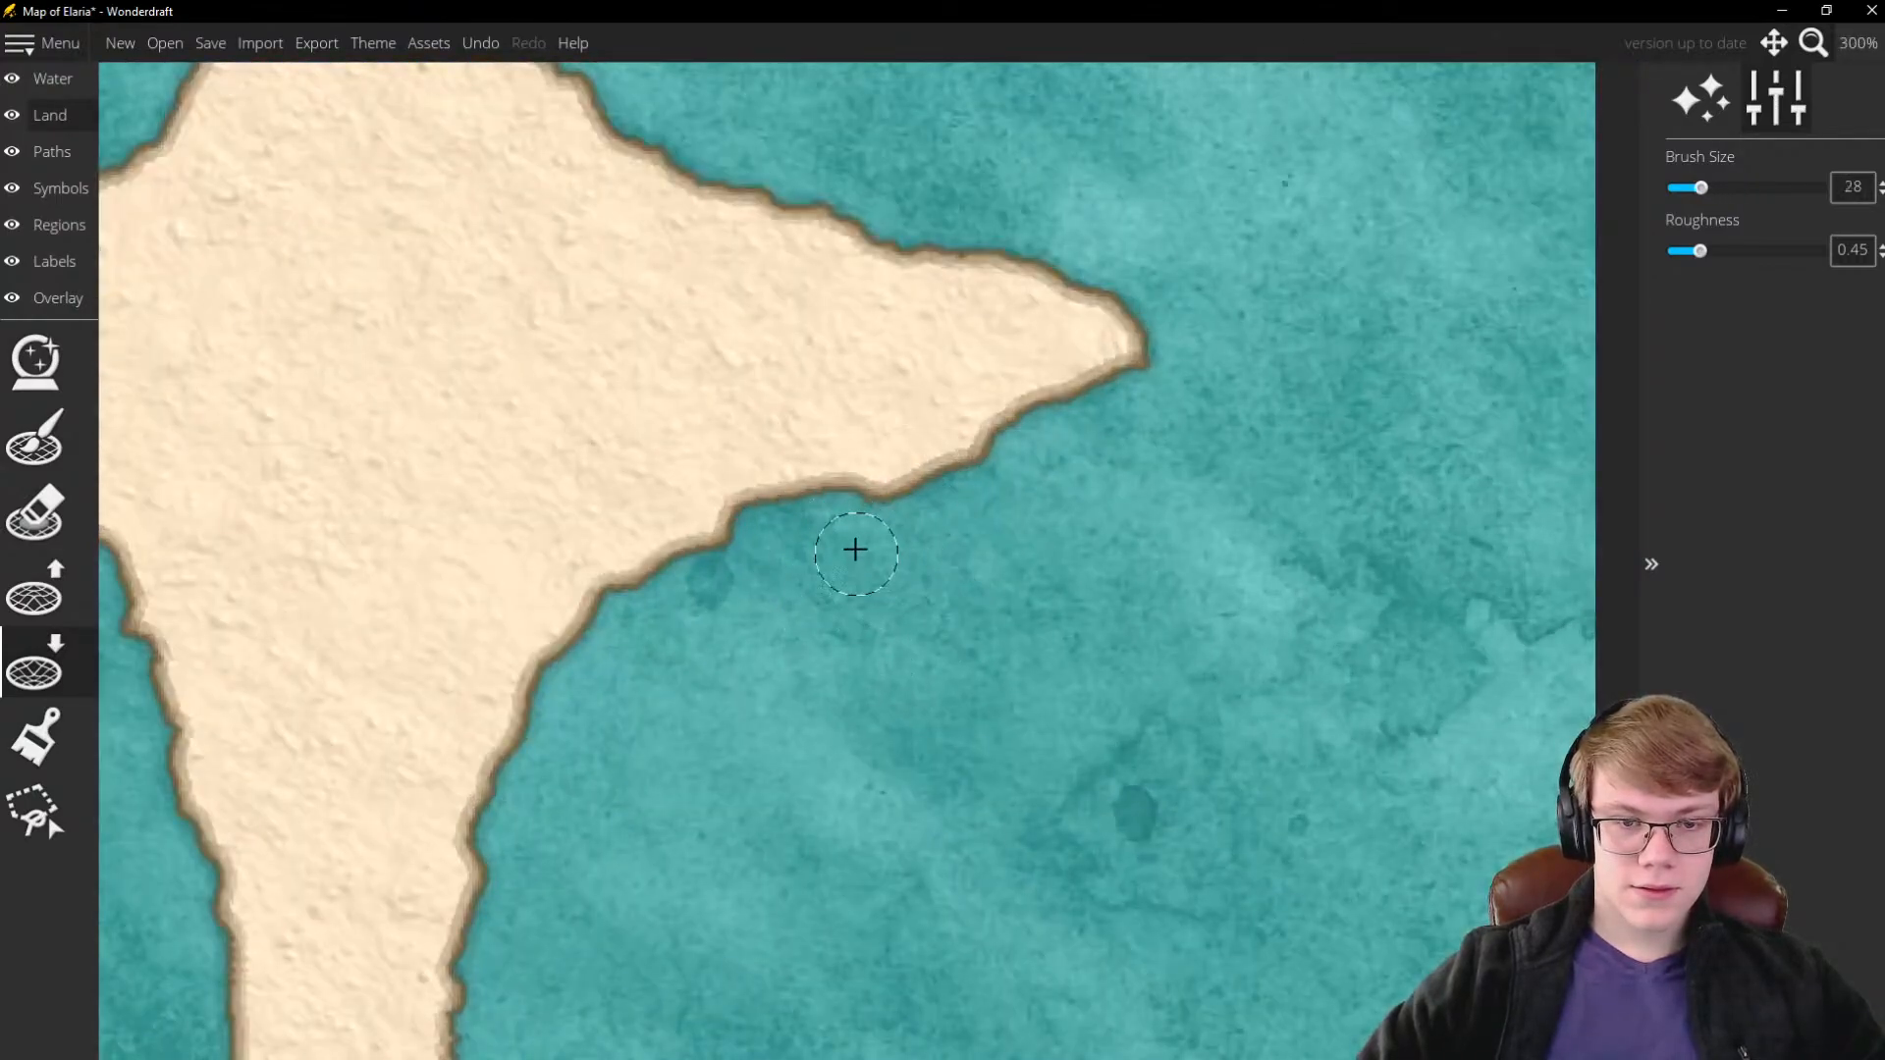
scroll(852, 540, down, 2)
scroll(844, 513, up, 6)
scroll(844, 512, down, 2)
scroll(856, 516, down, 4)
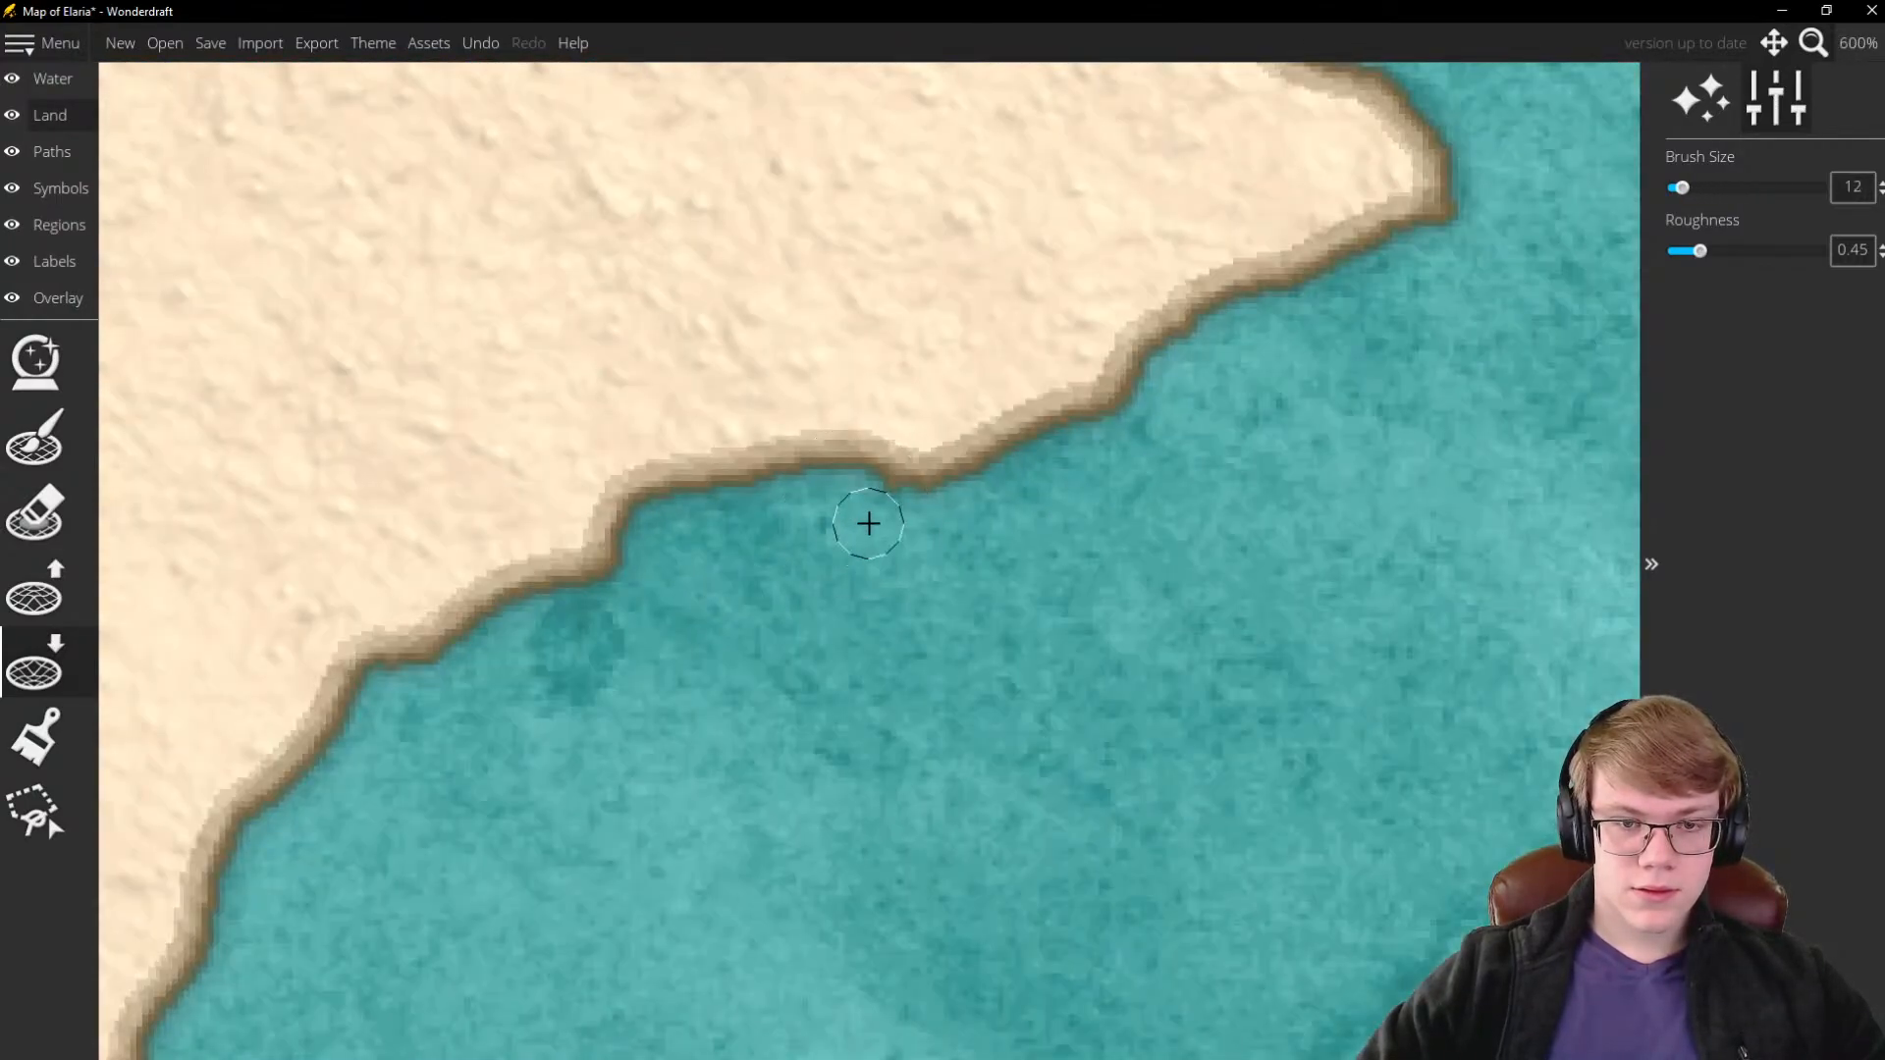
Raise land with a size 24 brush to form a small spur on the inner southeastern coast
scroll(1111, 461, down, 4)
click(36, 589)
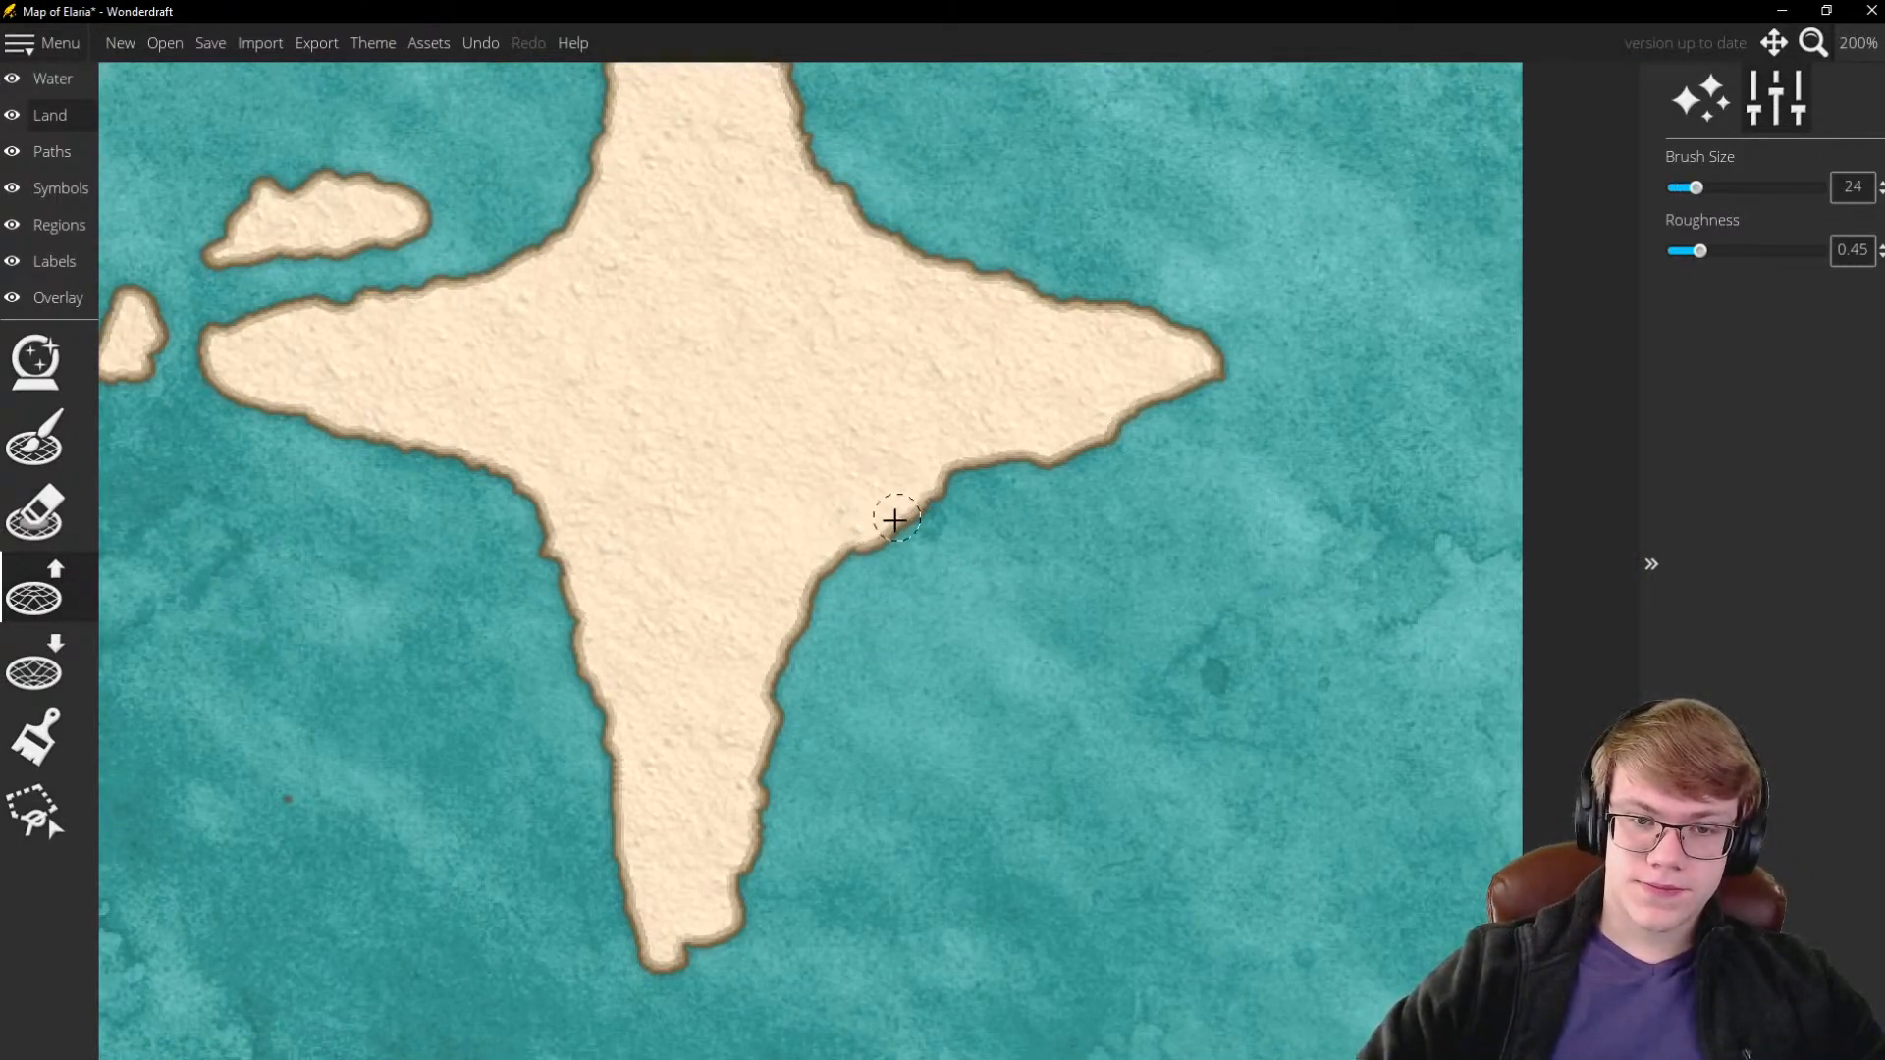
mouse_move(896, 521)
mouse_down()
mouse_move(983, 467)
mouse_move(866, 533)
mouse_move(865, 575)
mouse_move(912, 533)
mouse_move(874, 548)
mouse_move(879, 581)
mouse_move(898, 528)
mouse_up()
scroll(1084, 458, down, 1)
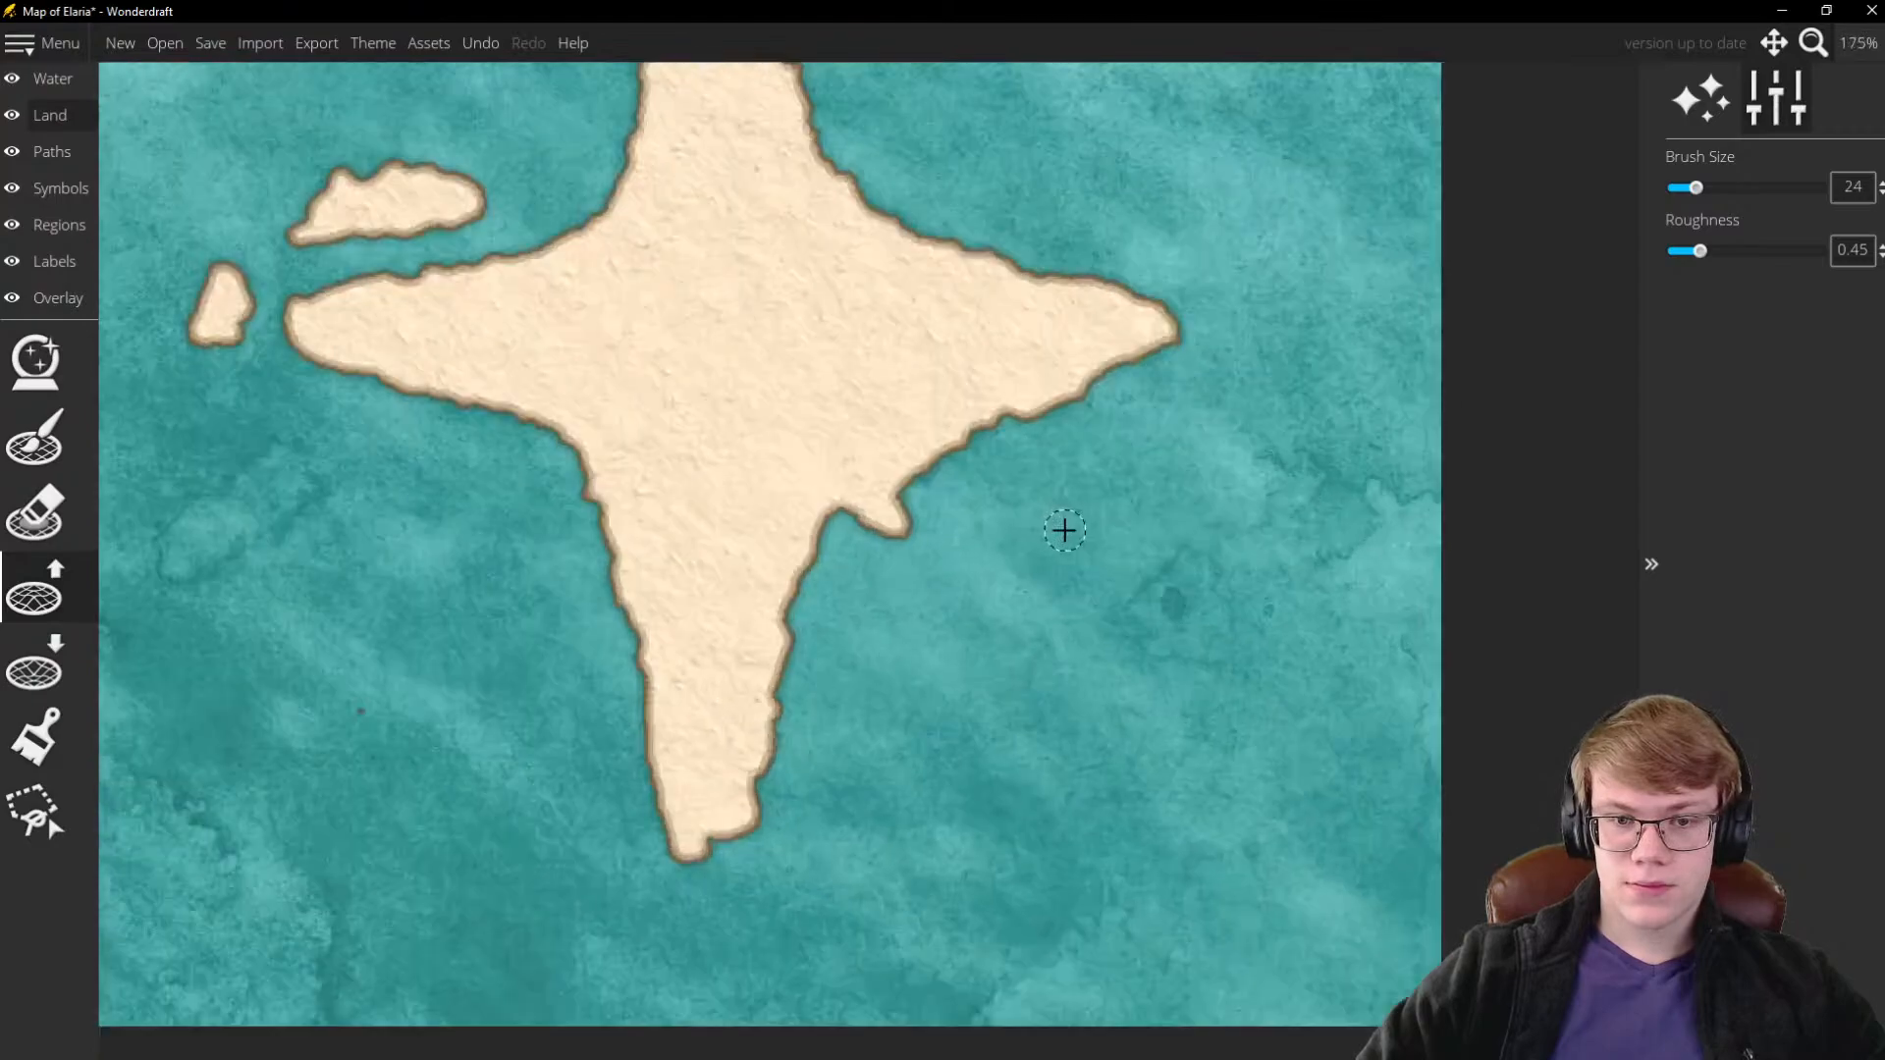
Raise an elongated islet and a tiny round one just south of the southeastern spur
mouse_move(832, 615)
mouse_down()
mouse_move(869, 572)
mouse_move(850, 611)
mouse_move(867, 573)
mouse_move(908, 602)
mouse_up()
scroll(897, 610, up, 4)
scroll(928, 584, down, 10)
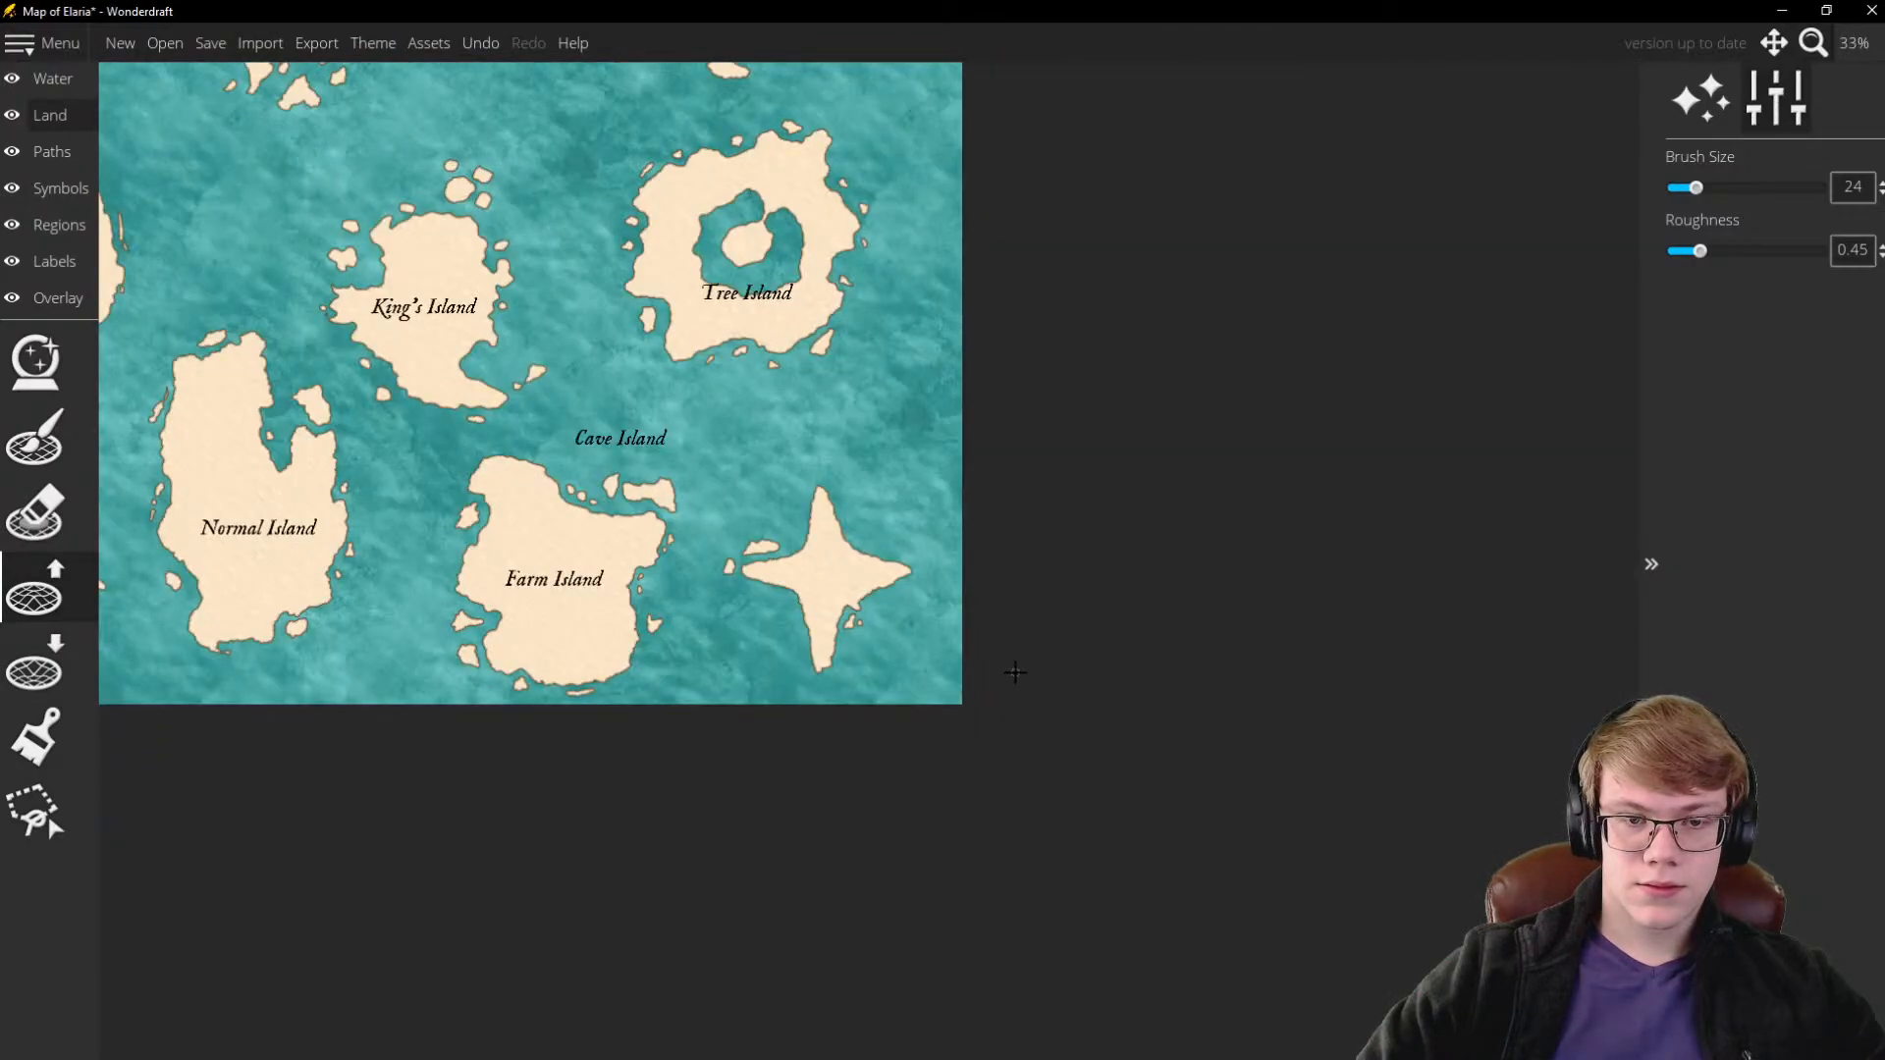
scroll(1108, 591, down, 2)
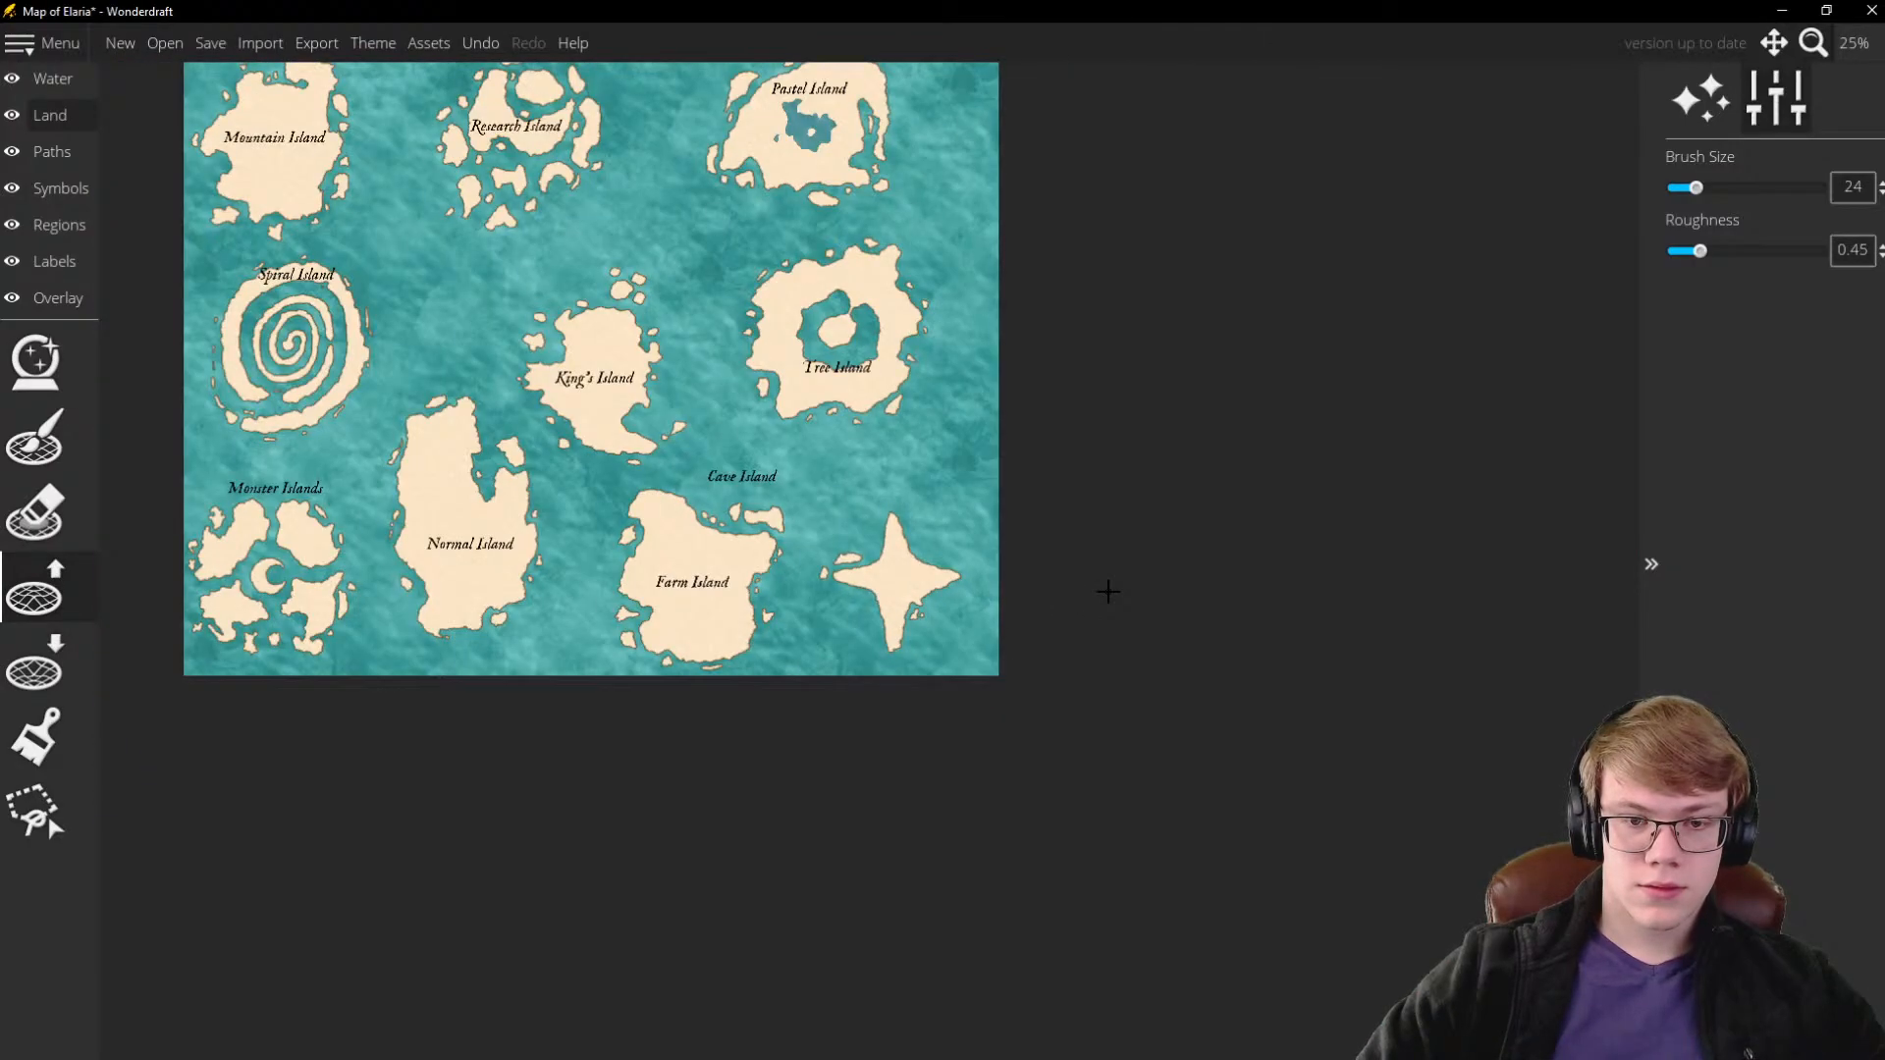
Raise an irregular elongated islet just below the eastern arm, near its tip
scroll(1107, 591, up, 10)
mouse_move(1125, 620)
mouse_down()
mouse_move(1191, 619)
mouse_move(1257, 560)
mouse_move(1169, 644)
mouse_move(1213, 629)
mouse_move(1133, 660)
mouse_up()
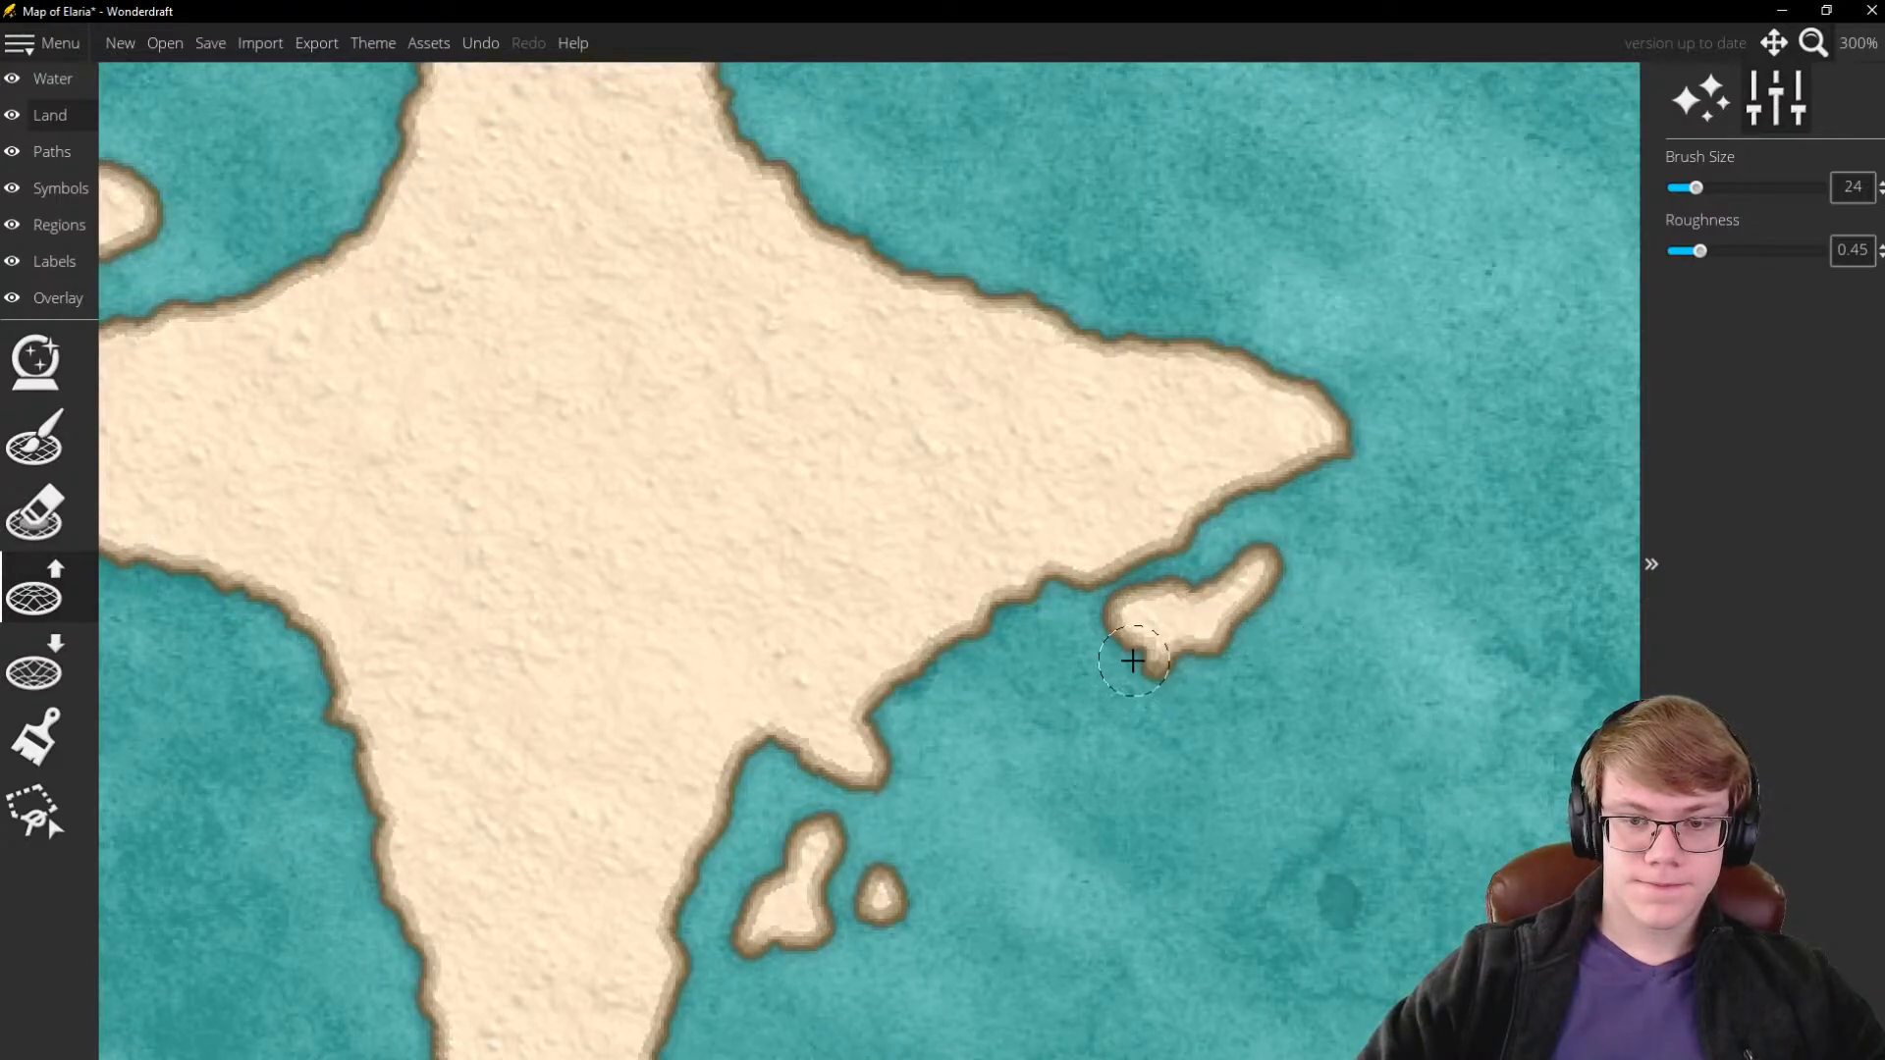
scroll(1264, 611, down, 5)
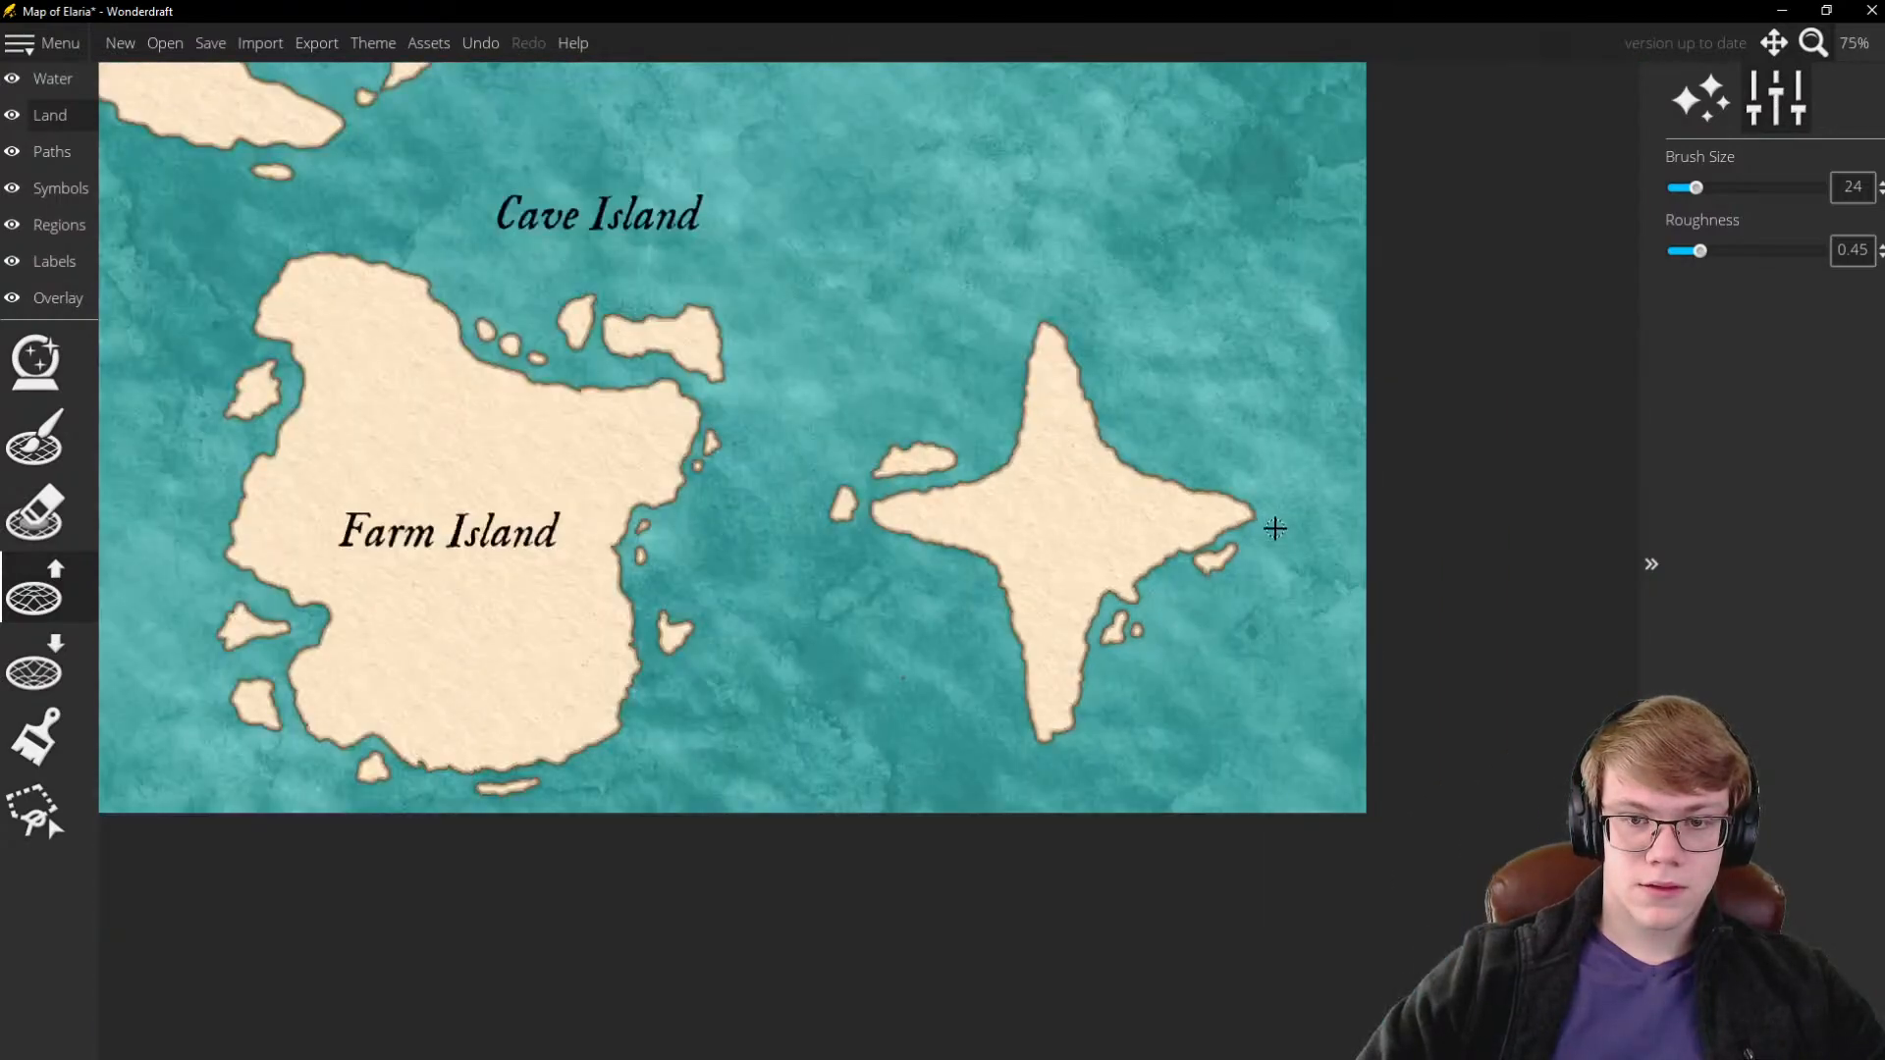
Raise three tiny islets off the inner northeastern coast and a string of tiny islets off the inner southwestern coast
scroll(1169, 417, up, 4)
scroll(1085, 486, down, 1)
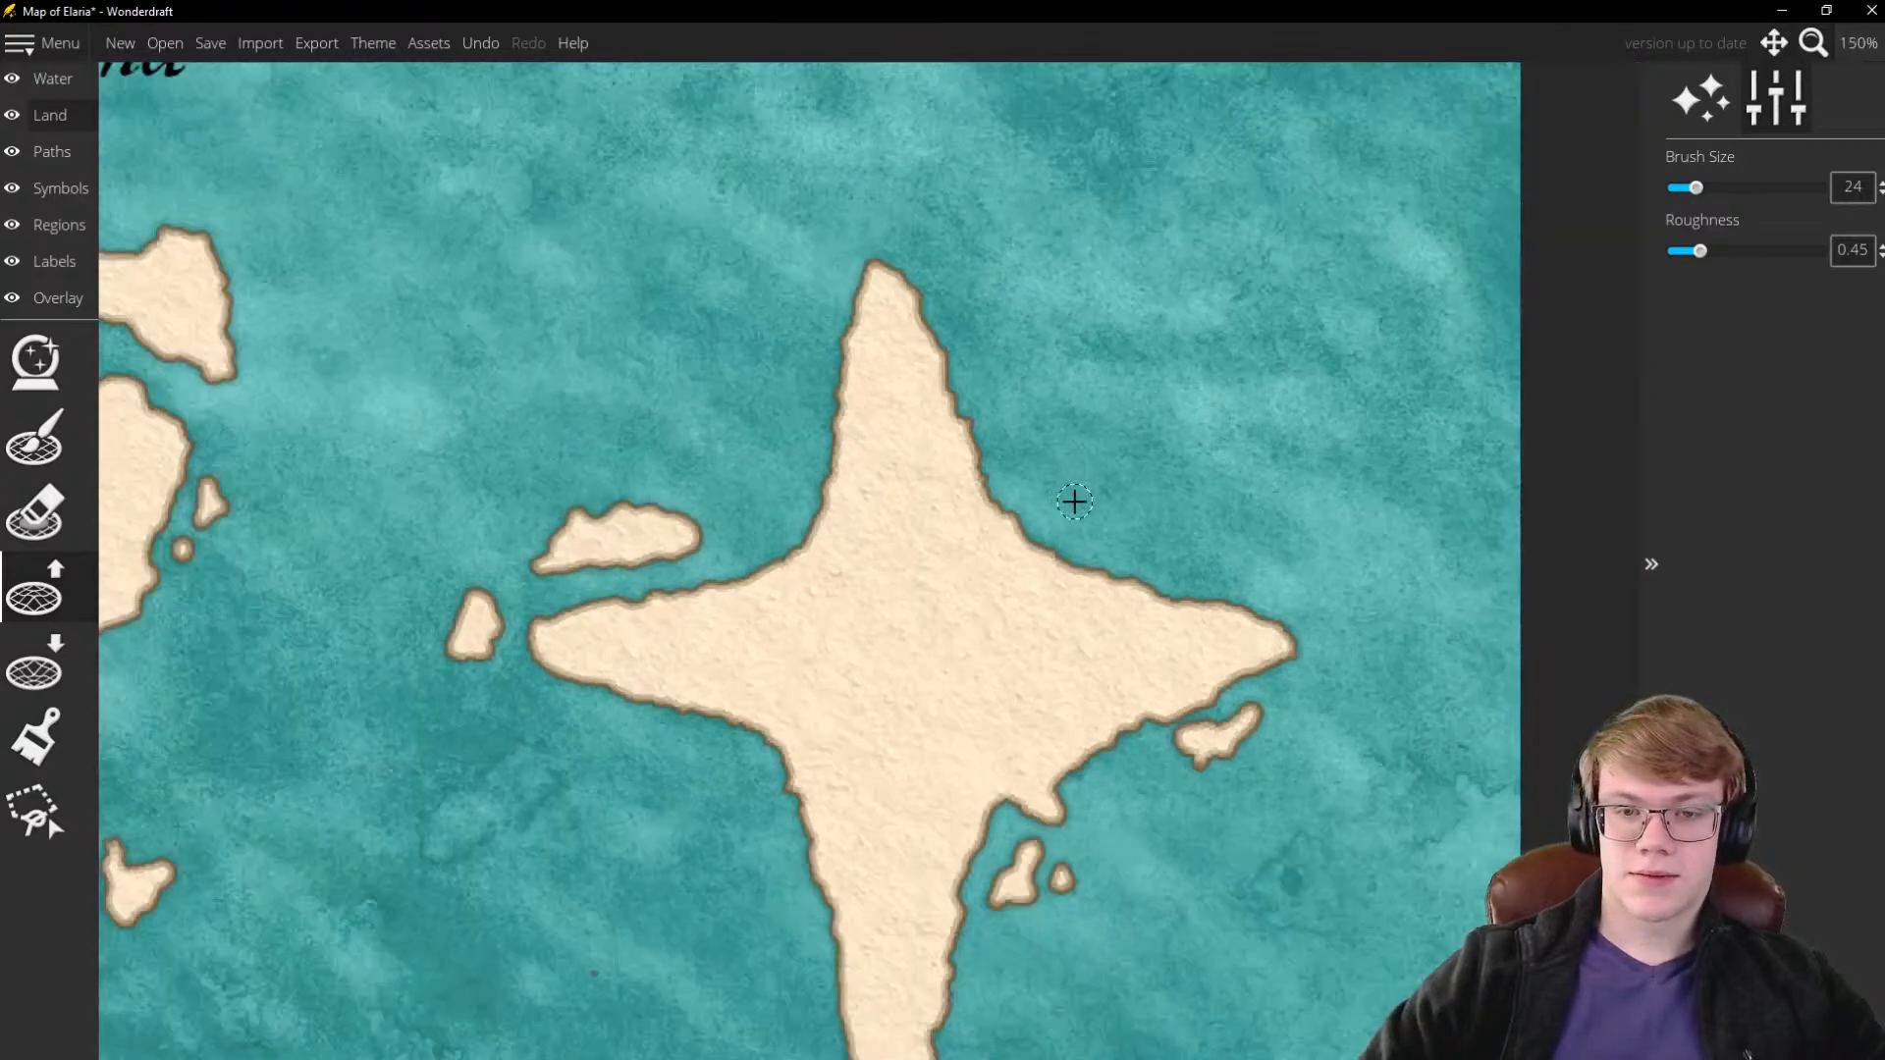
scroll(1080, 489, down, 4)
scroll(1064, 513, up, 4)
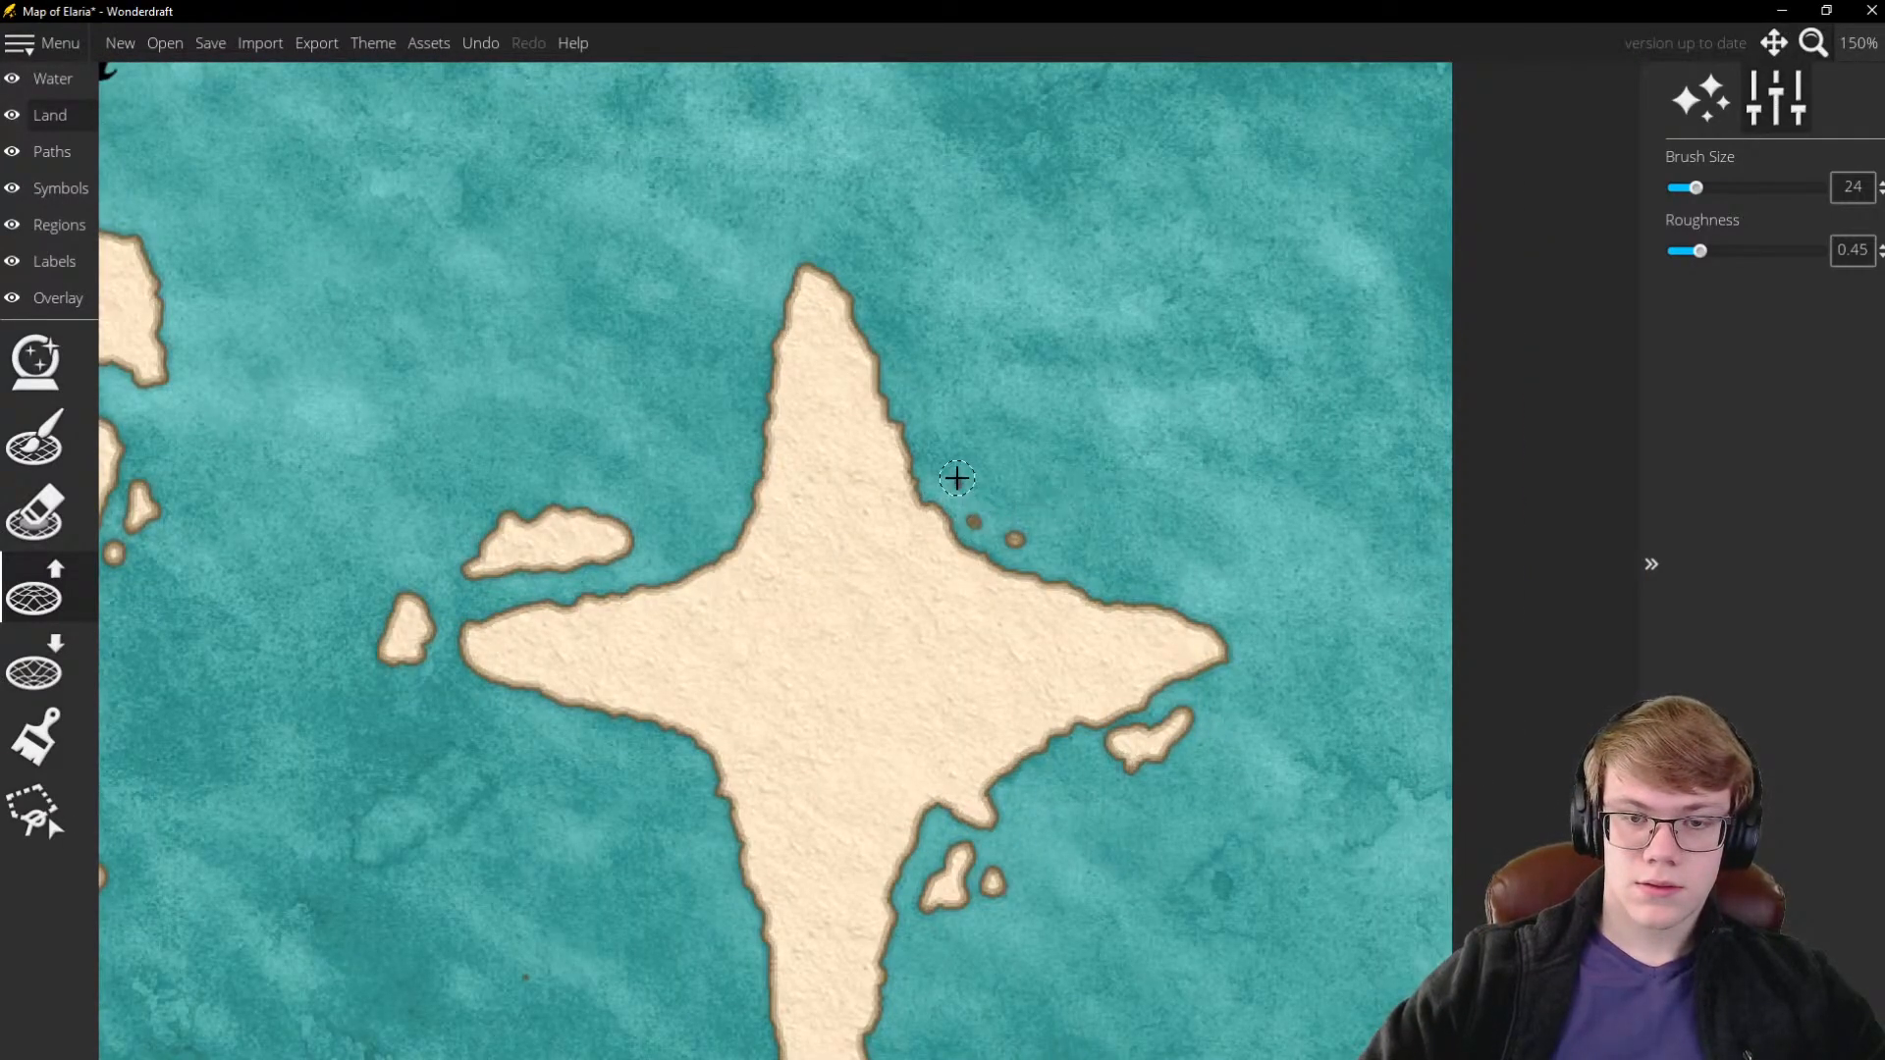
scroll(1076, 485, down, 4)
scroll(904, 657, up, 5)
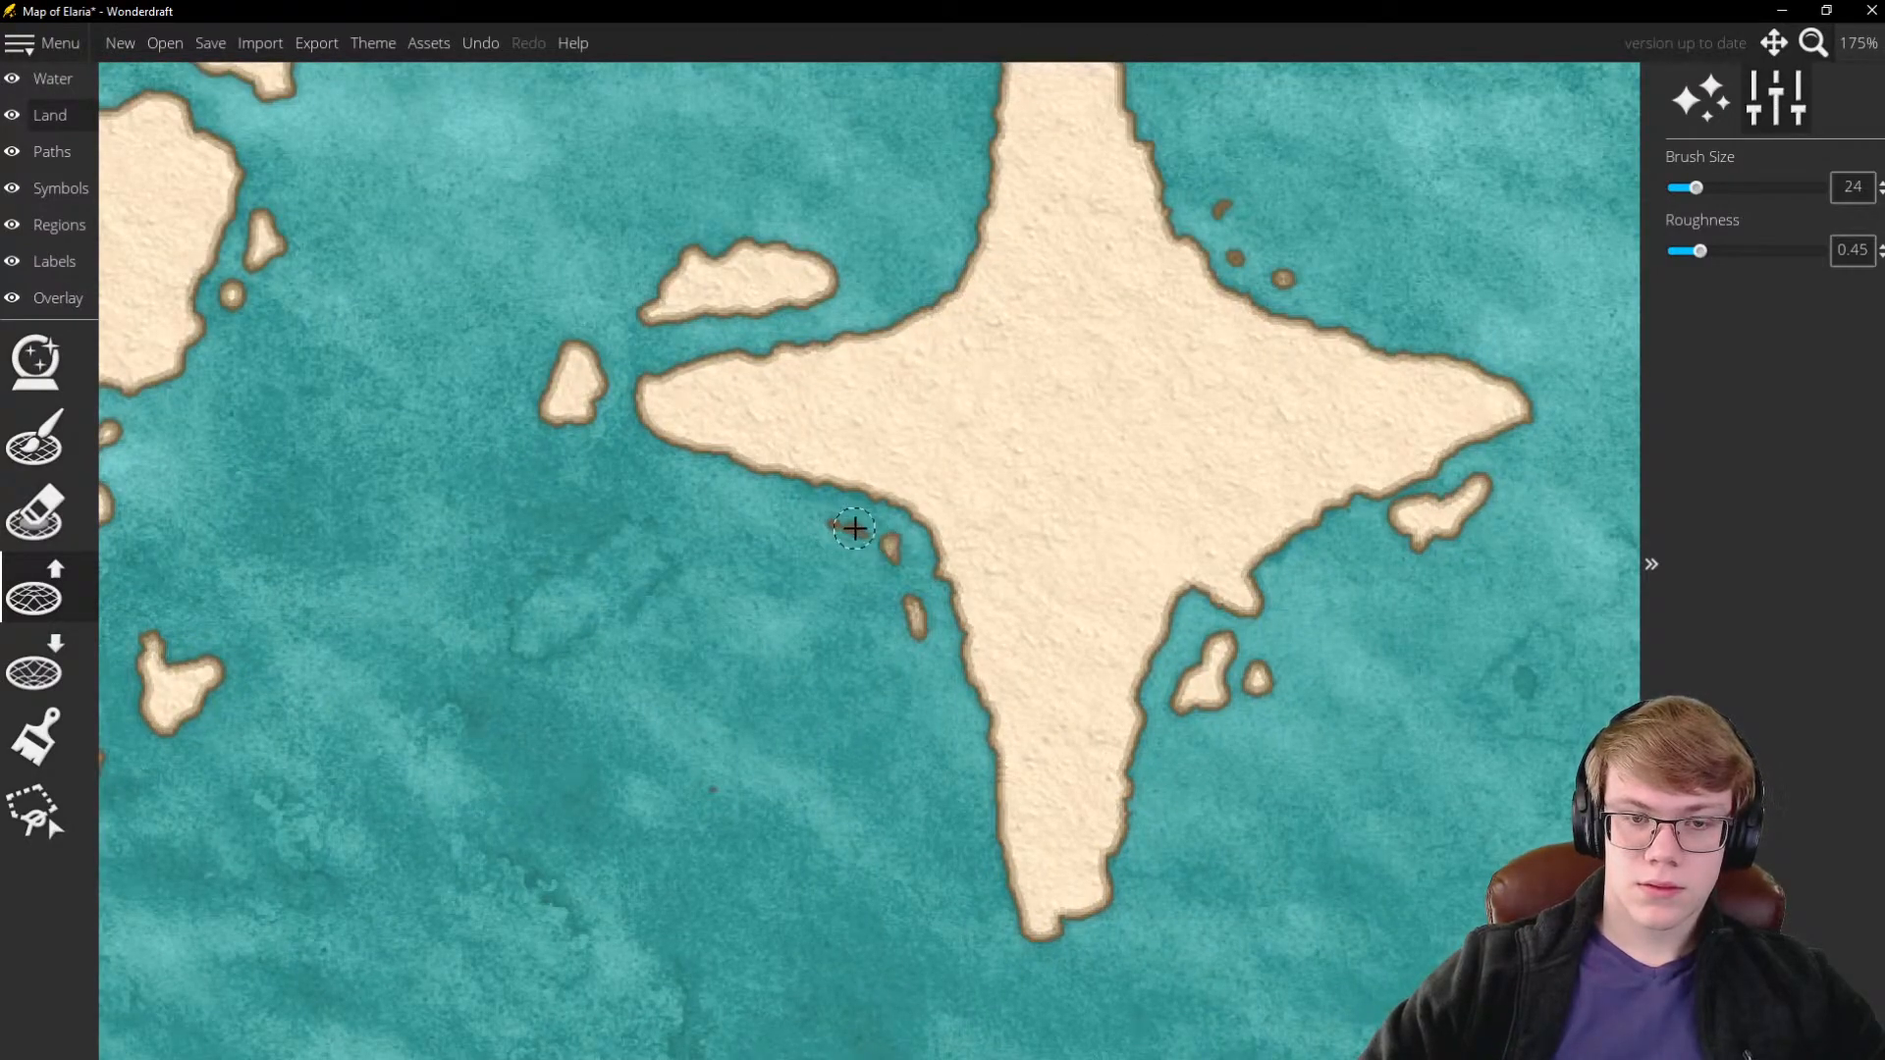
scroll(851, 536, down, 4)
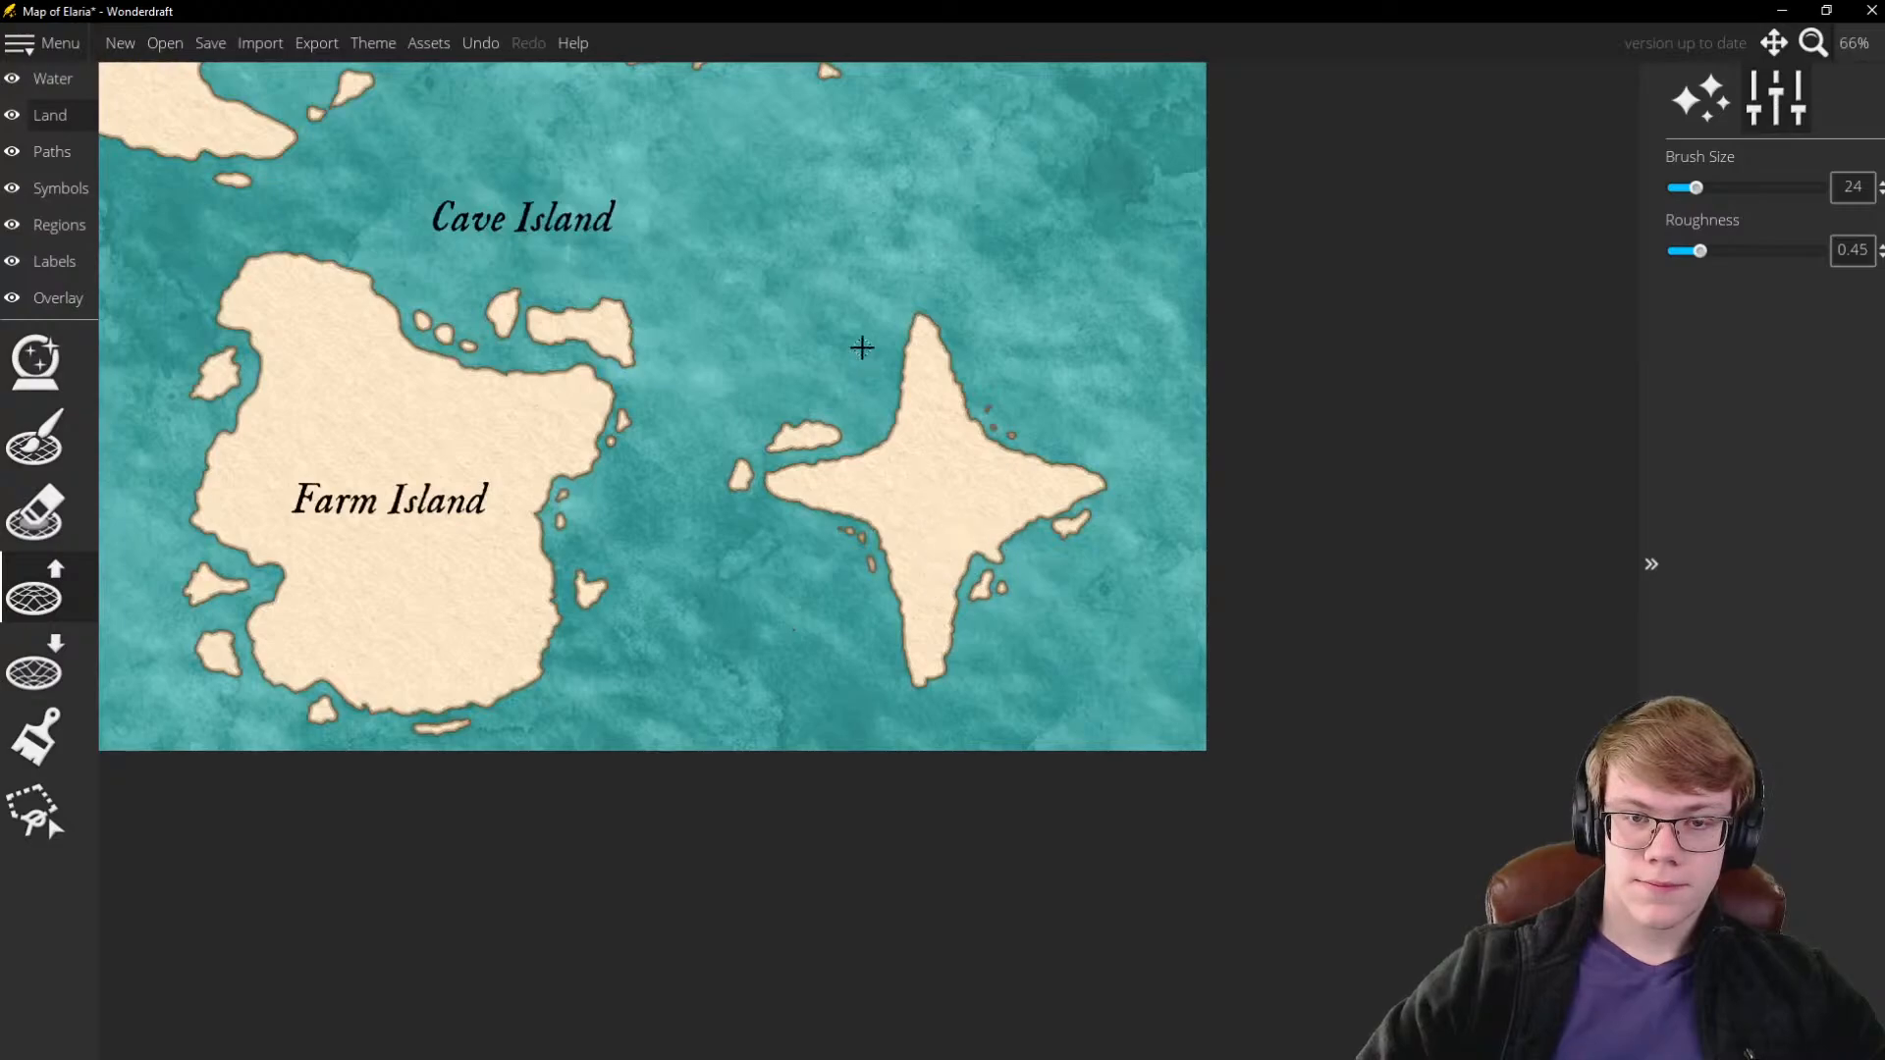
Raise land with a size 52 brush to extend the northern arm into a thick hook curving west
scroll(862, 348, up, 2)
scroll(989, 328, up, 3)
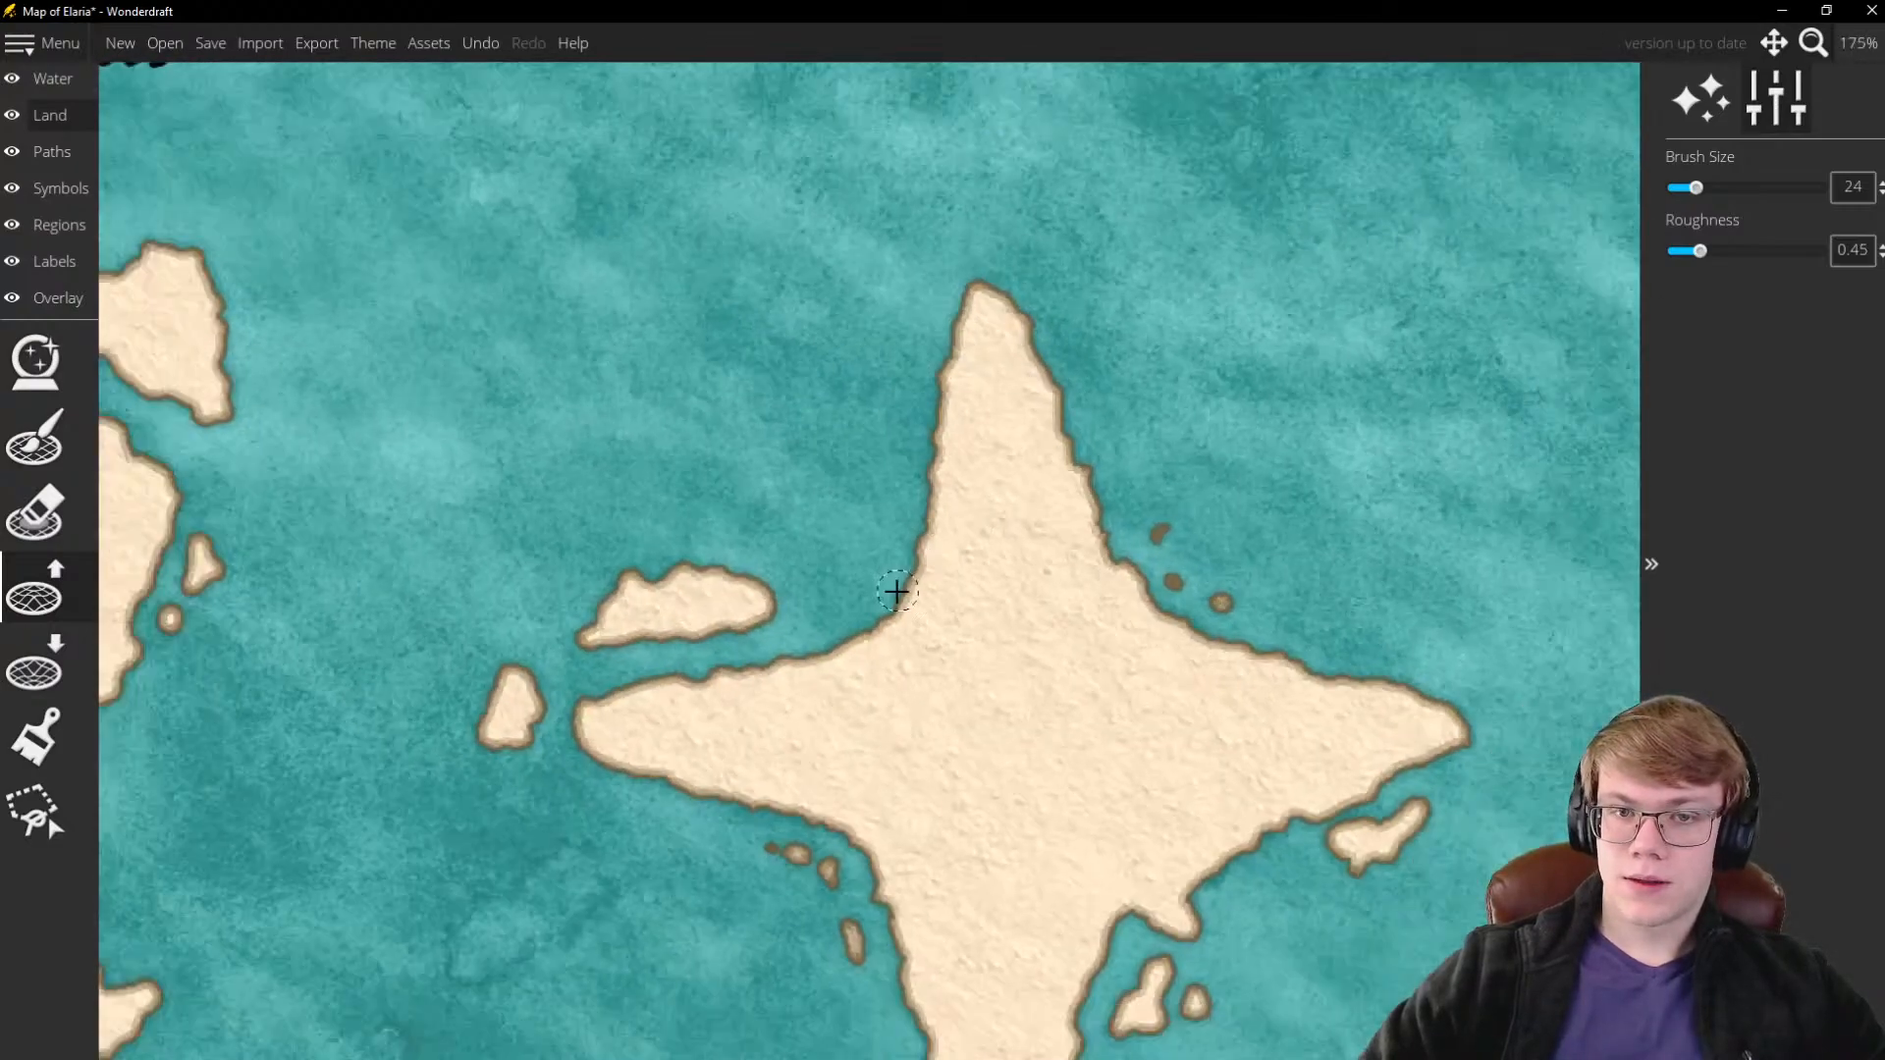
scroll(983, 339, up, 2)
mouse_move(945, 619)
mouse_down()
mouse_move(965, 569)
mouse_move(952, 648)
mouse_move(1001, 530)
mouse_move(946, 673)
mouse_move(994, 483)
mouse_move(983, 612)
mouse_move(937, 475)
mouse_move(1025, 545)
mouse_move(892, 421)
mouse_move(1031, 527)
mouse_move(965, 672)
mouse_move(1007, 594)
mouse_move(1034, 437)
mouse_move(966, 366)
mouse_move(860, 343)
mouse_move(950, 449)
mouse_move(872, 392)
mouse_move(967, 424)
mouse_move(920, 560)
mouse_up()
scroll(970, 611, up, 7)
mouse_move(819, 344)
mouse_down()
mouse_move(685, 390)
mouse_move(911, 361)
mouse_move(709, 398)
mouse_move(807, 381)
mouse_move(692, 465)
mouse_move(829, 348)
mouse_move(750, 359)
mouse_up()
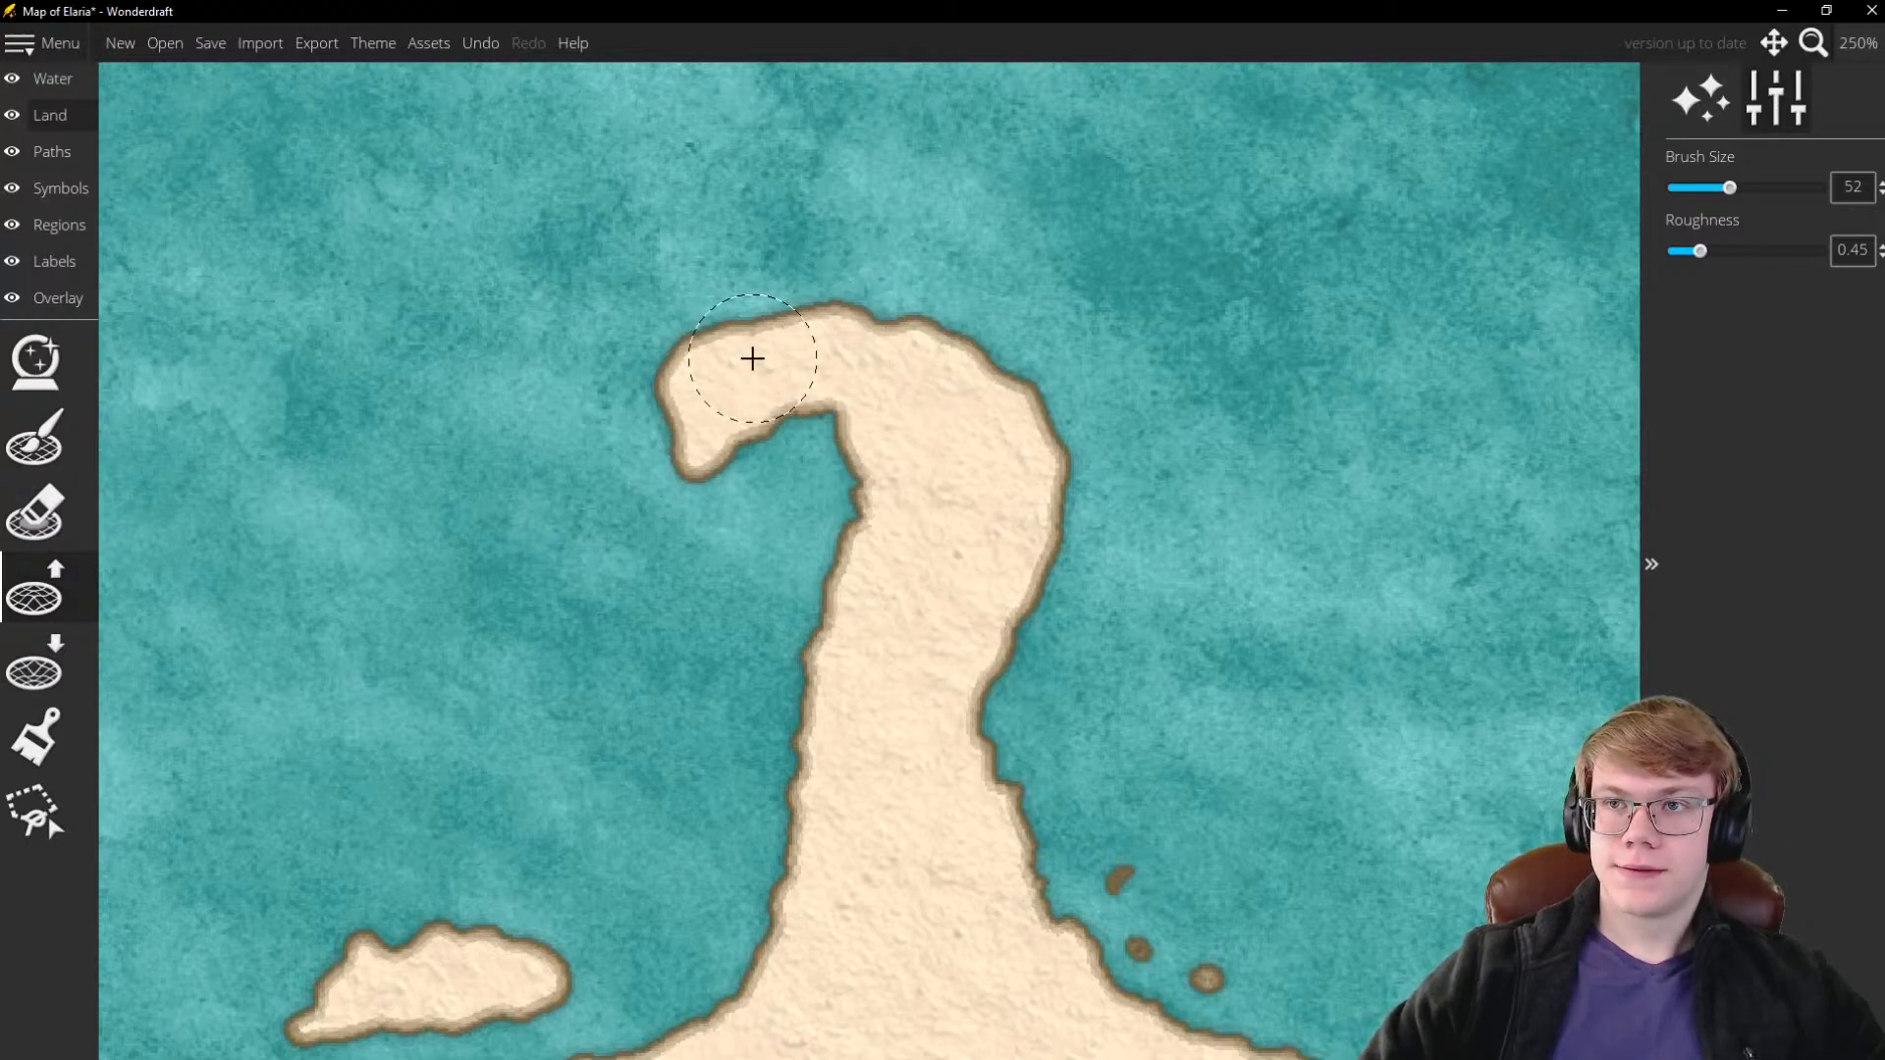
mouse_move(791, 357)
mouse_down()
mouse_move(701, 349)
mouse_move(1005, 342)
mouse_move(924, 330)
mouse_move(849, 405)
mouse_move(730, 386)
mouse_move(688, 428)
mouse_move(682, 471)
mouse_move(1040, 386)
mouse_up()
Examine the whole map to compare the hooked northern arm with the shapes of the other islands
scroll(1040, 386, down, 10)
scroll(1026, 609, down, 2)
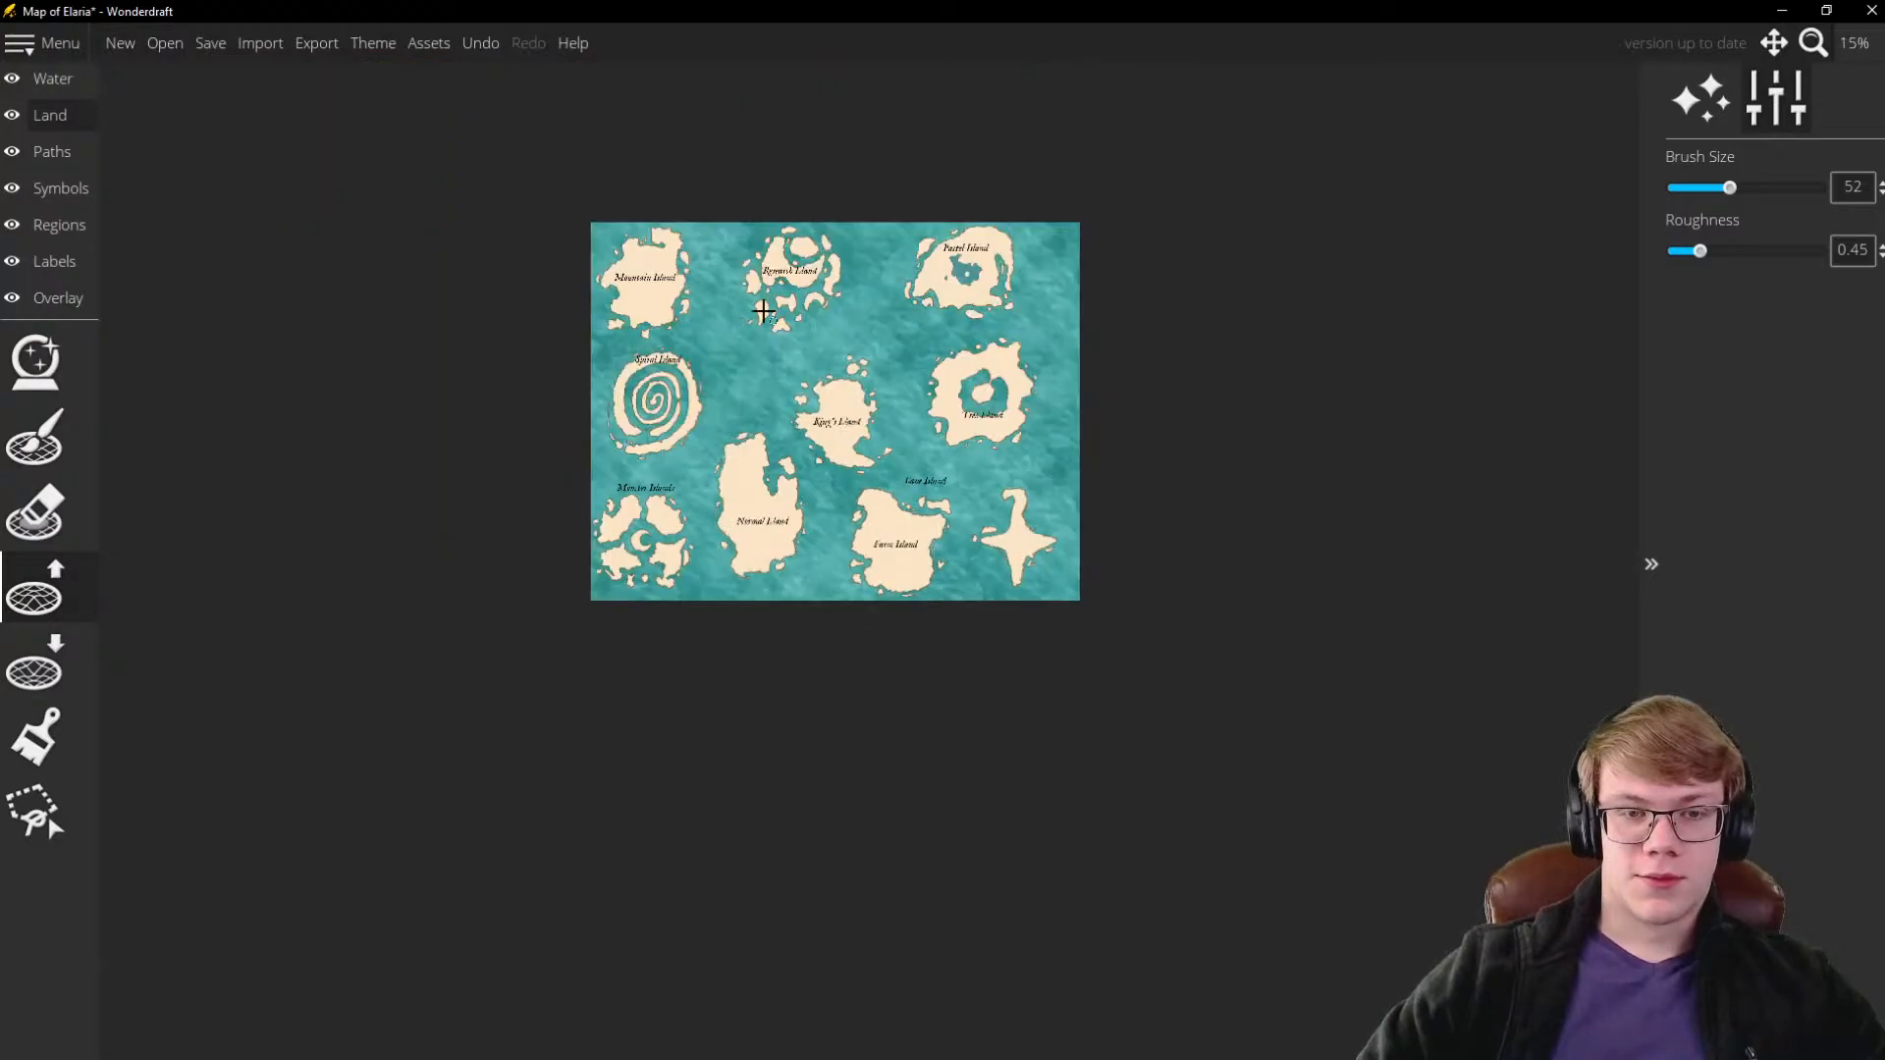
scroll(692, 220, up, 5)
scroll(510, 306, up, 2)
scroll(528, 348, down, 4)
scroll(904, 613, down, 1)
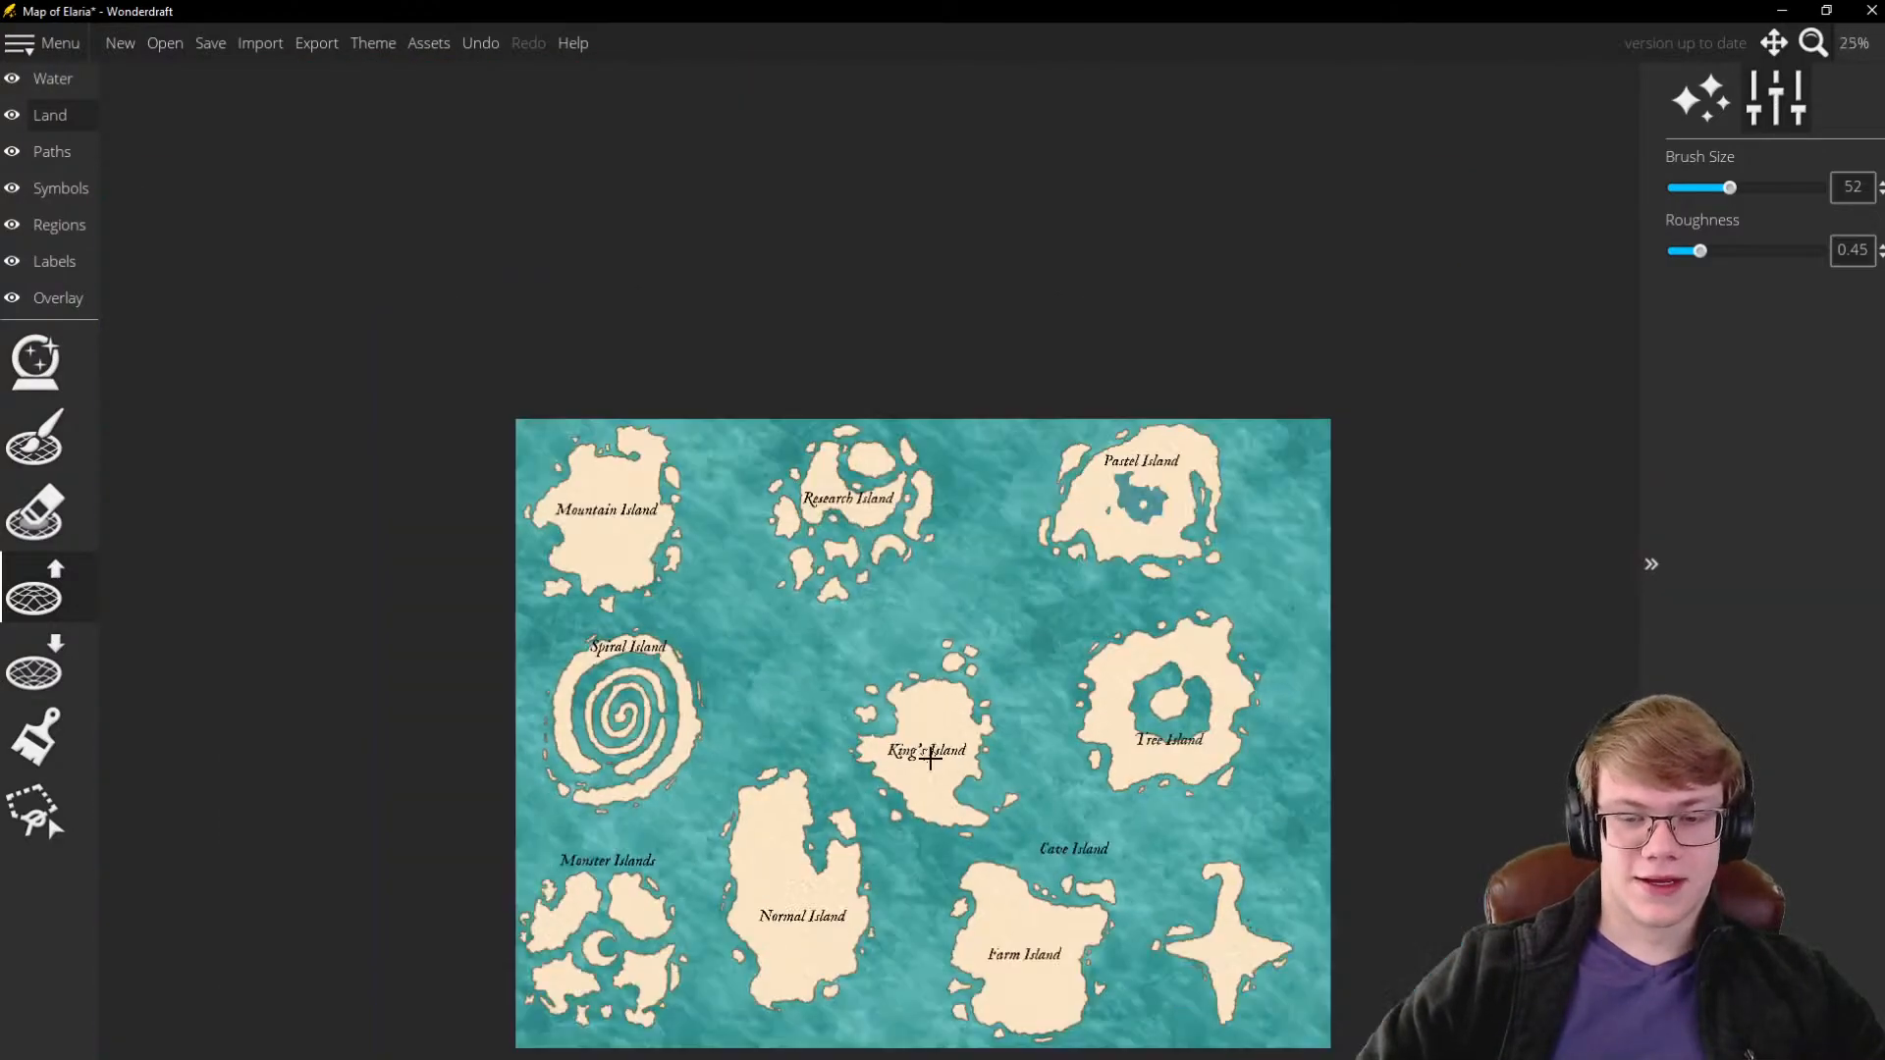
scroll(1262, 855, up, 4)
scroll(1157, 762, up, 2)
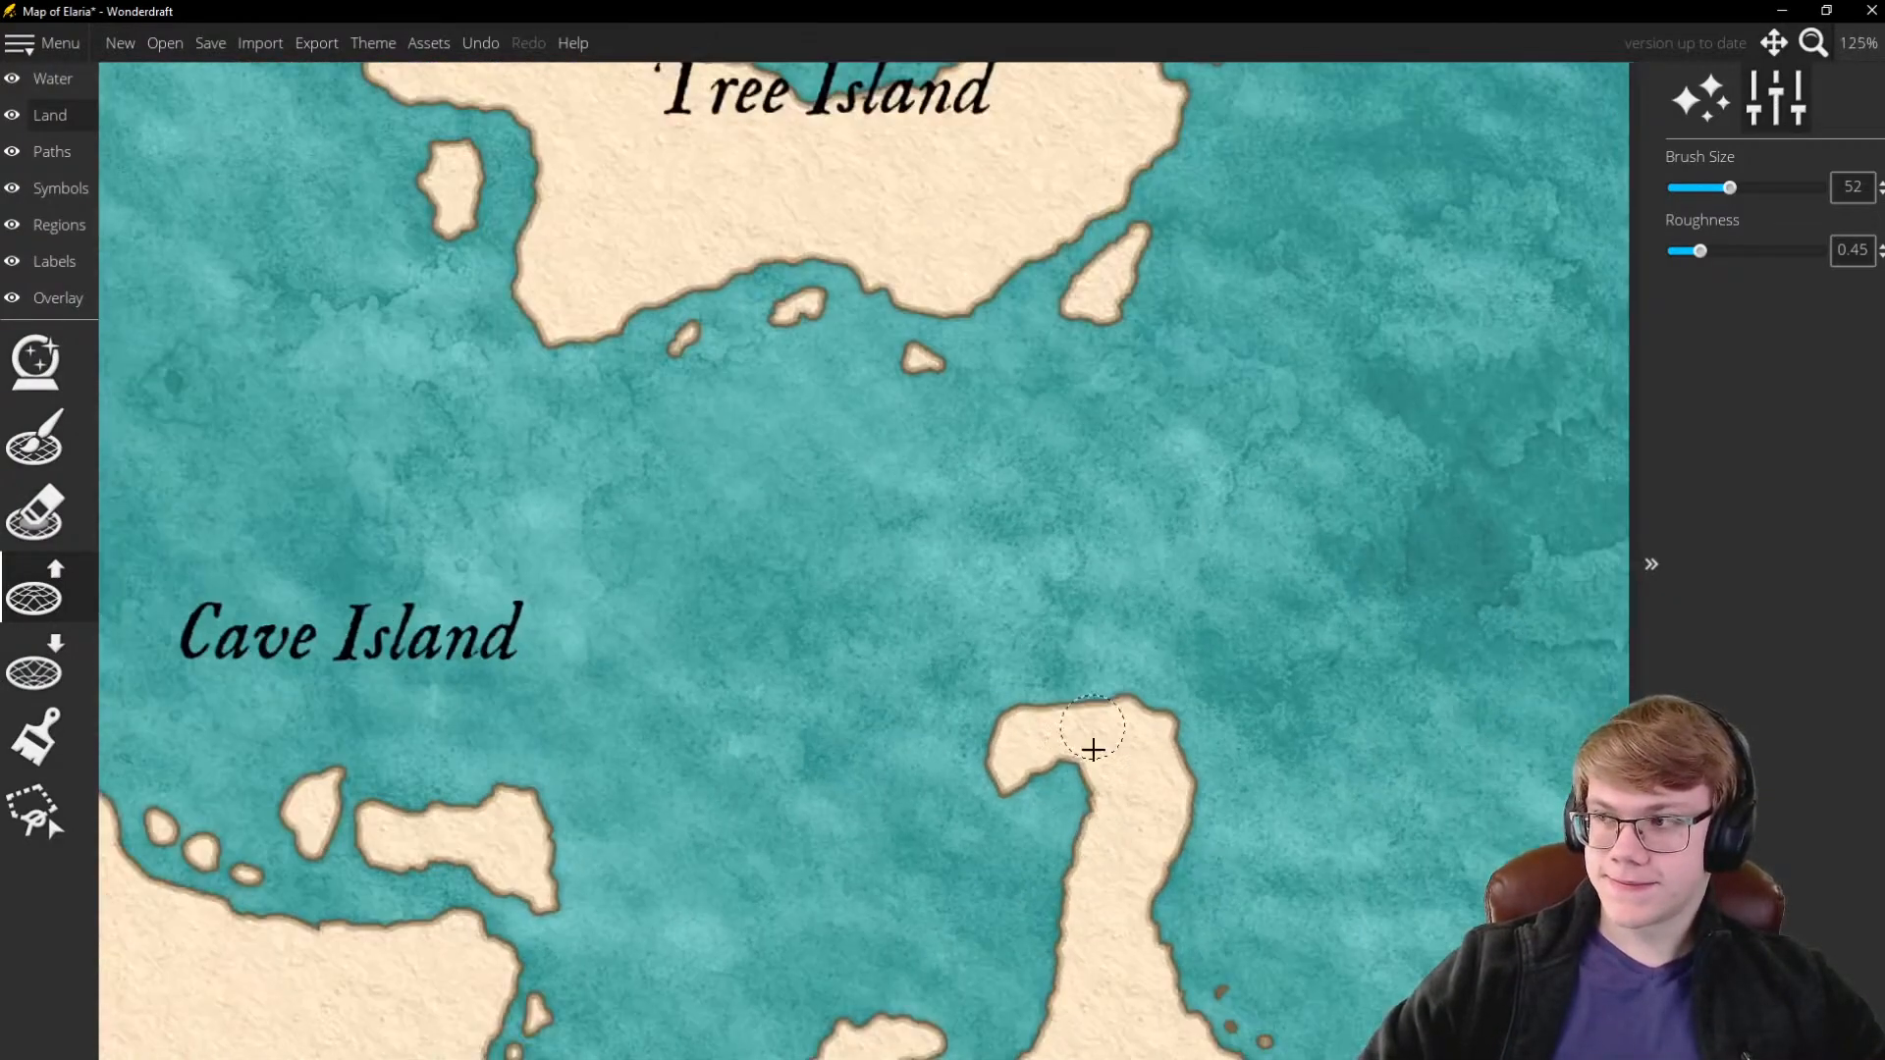
Lower land to cut the hook off the northern arm, and raise a curved prong from the east side of its tip
scroll(1145, 521, up, 2)
click(35, 668)
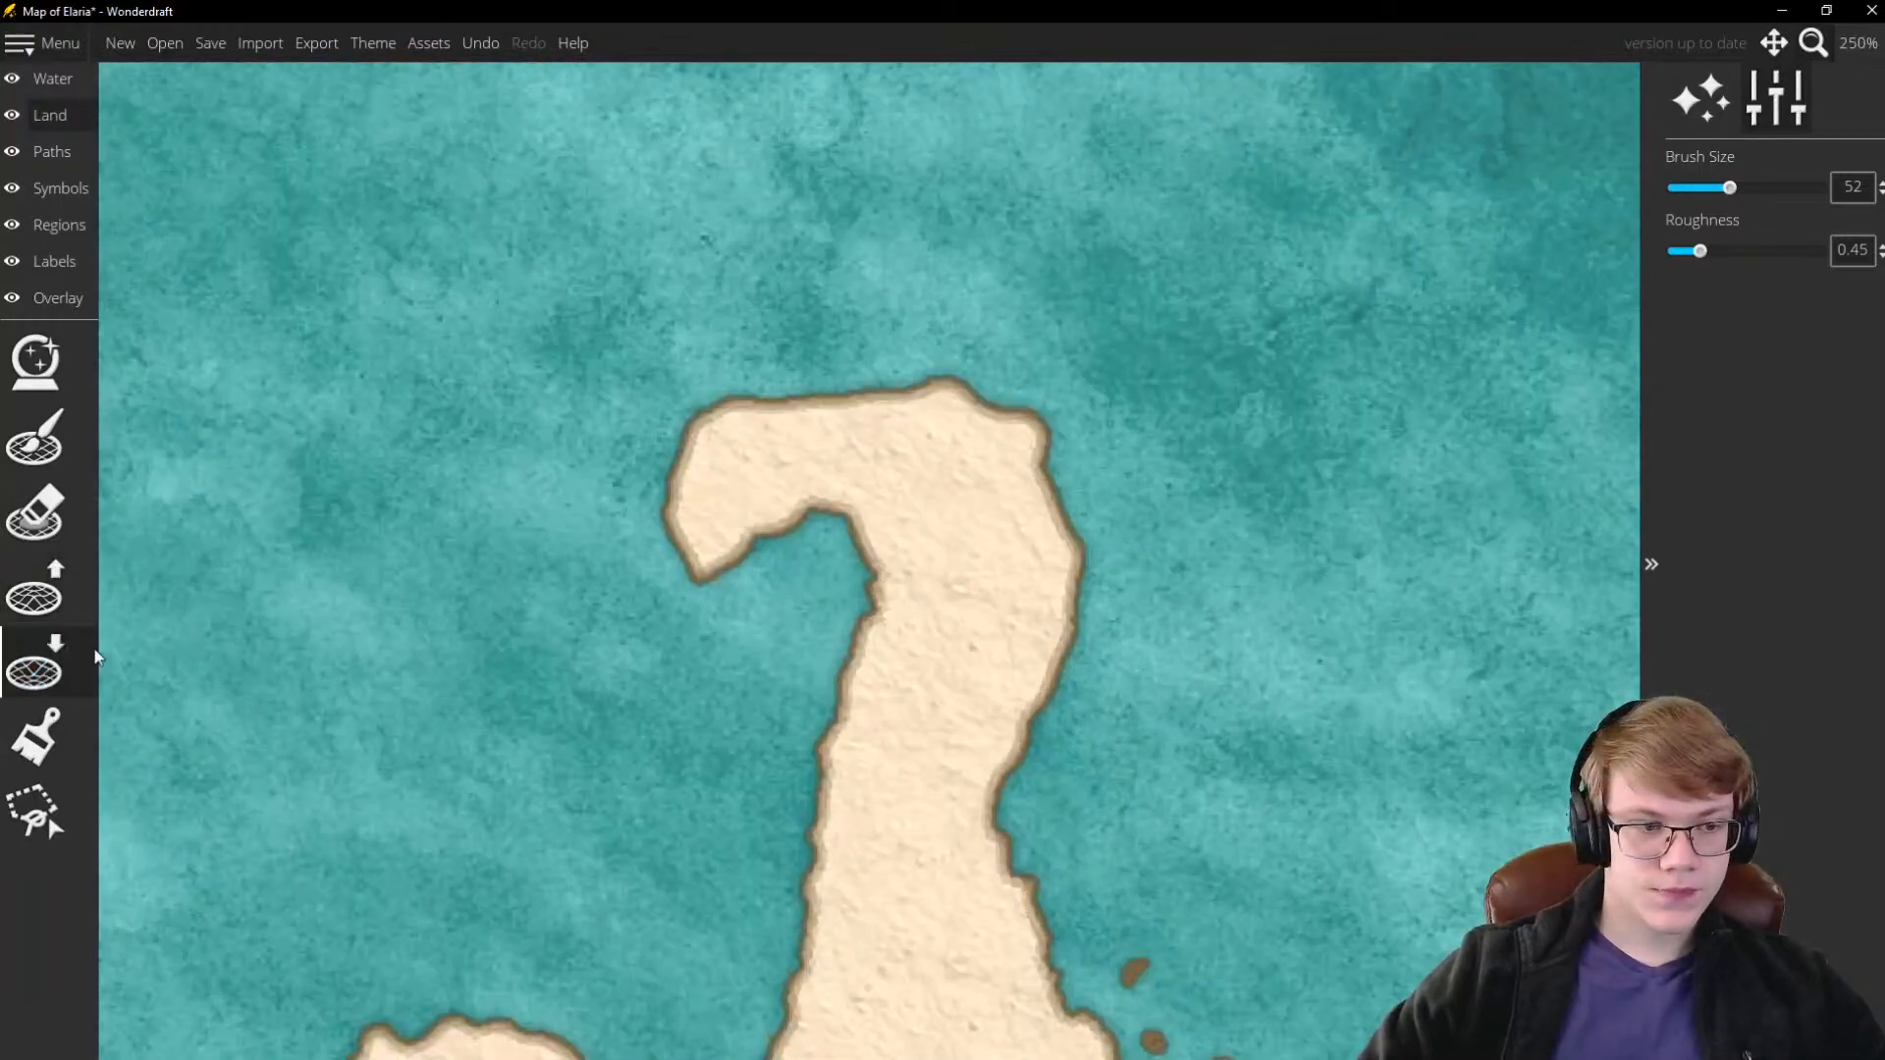
mouse_move(751, 481)
mouse_down()
mouse_move(832, 404)
mouse_move(796, 456)
mouse_move(732, 389)
mouse_move(752, 405)
mouse_move(696, 533)
mouse_move(829, 481)
mouse_move(726, 514)
mouse_move(760, 458)
mouse_move(812, 505)
mouse_move(863, 467)
mouse_move(776, 471)
mouse_move(898, 489)
mouse_move(1000, 472)
mouse_move(1122, 562)
mouse_move(1048, 406)
mouse_move(1052, 561)
mouse_move(1099, 598)
mouse_move(1023, 470)
mouse_move(1044, 486)
mouse_move(802, 511)
mouse_move(841, 529)
mouse_move(828, 580)
mouse_up()
click(34, 589)
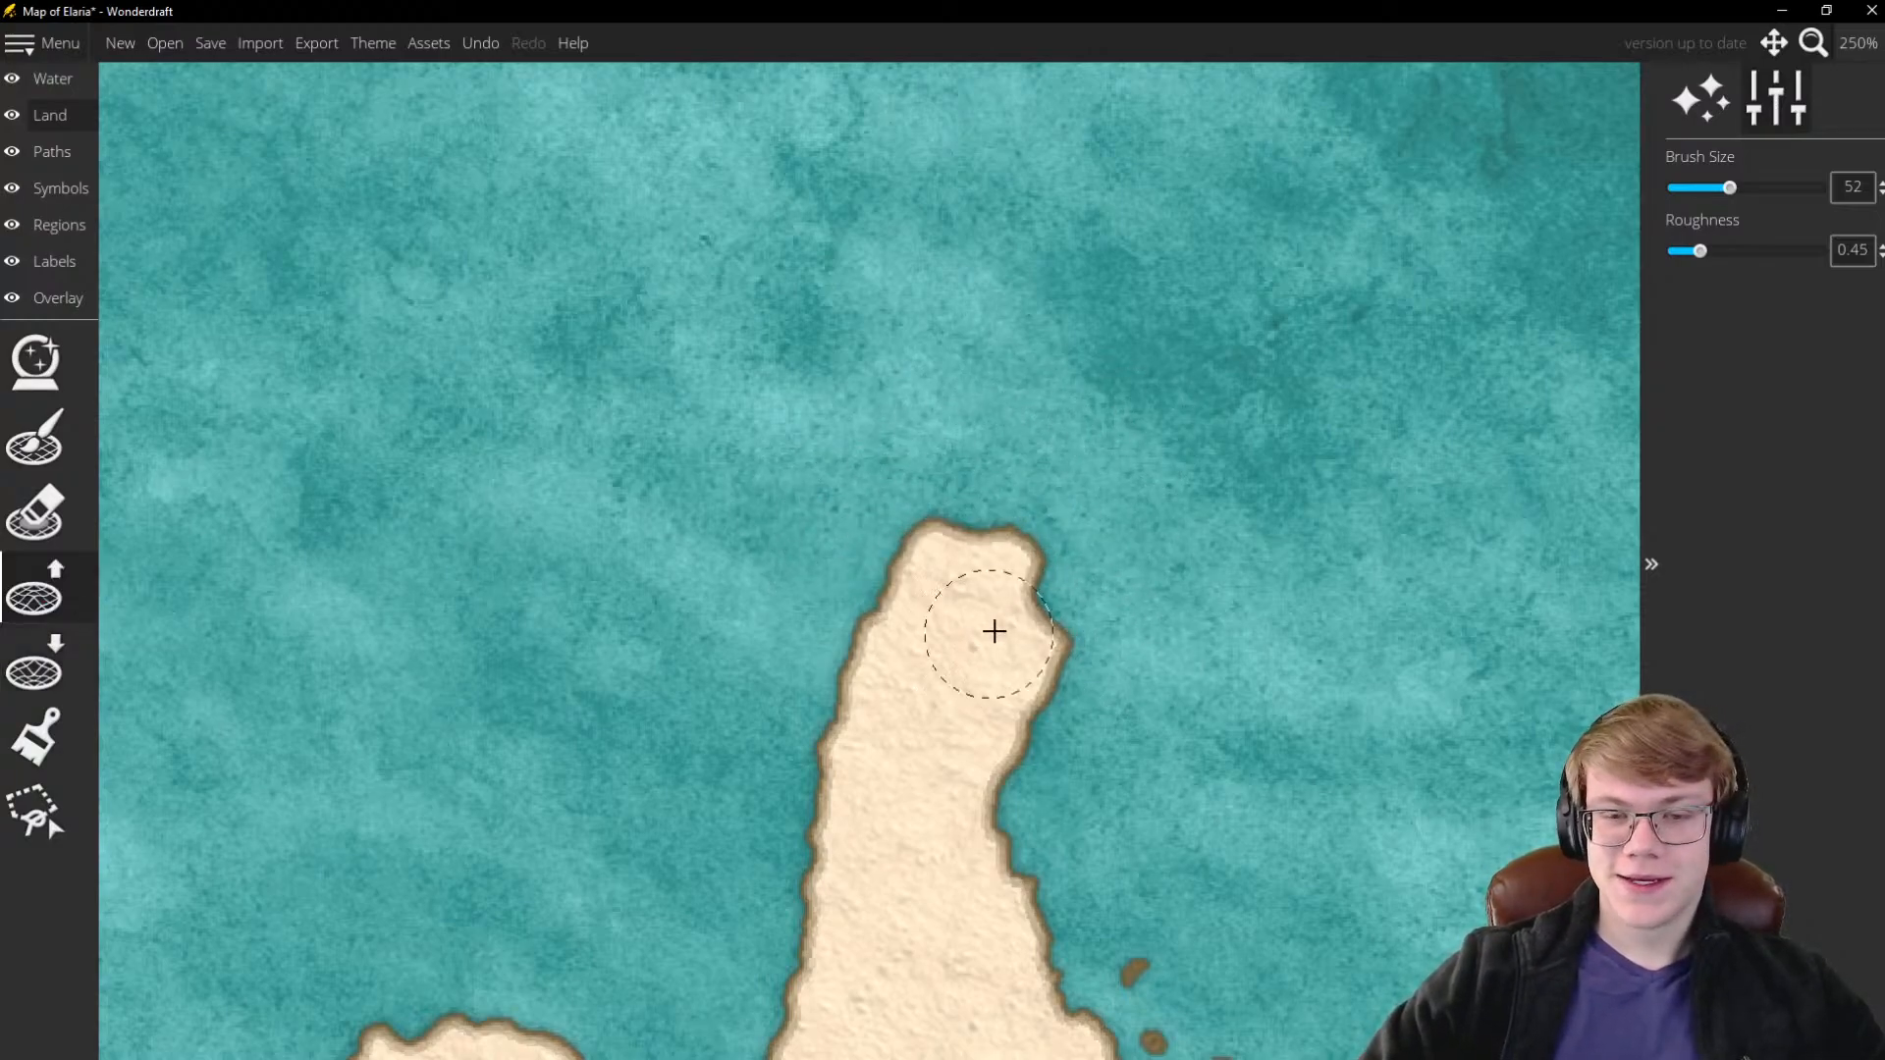
mouse_move(981, 644)
mouse_down()
mouse_move(1070, 521)
mouse_move(1084, 537)
mouse_move(1045, 423)
mouse_move(1032, 517)
mouse_move(1051, 522)
mouse_move(1037, 423)
mouse_up()
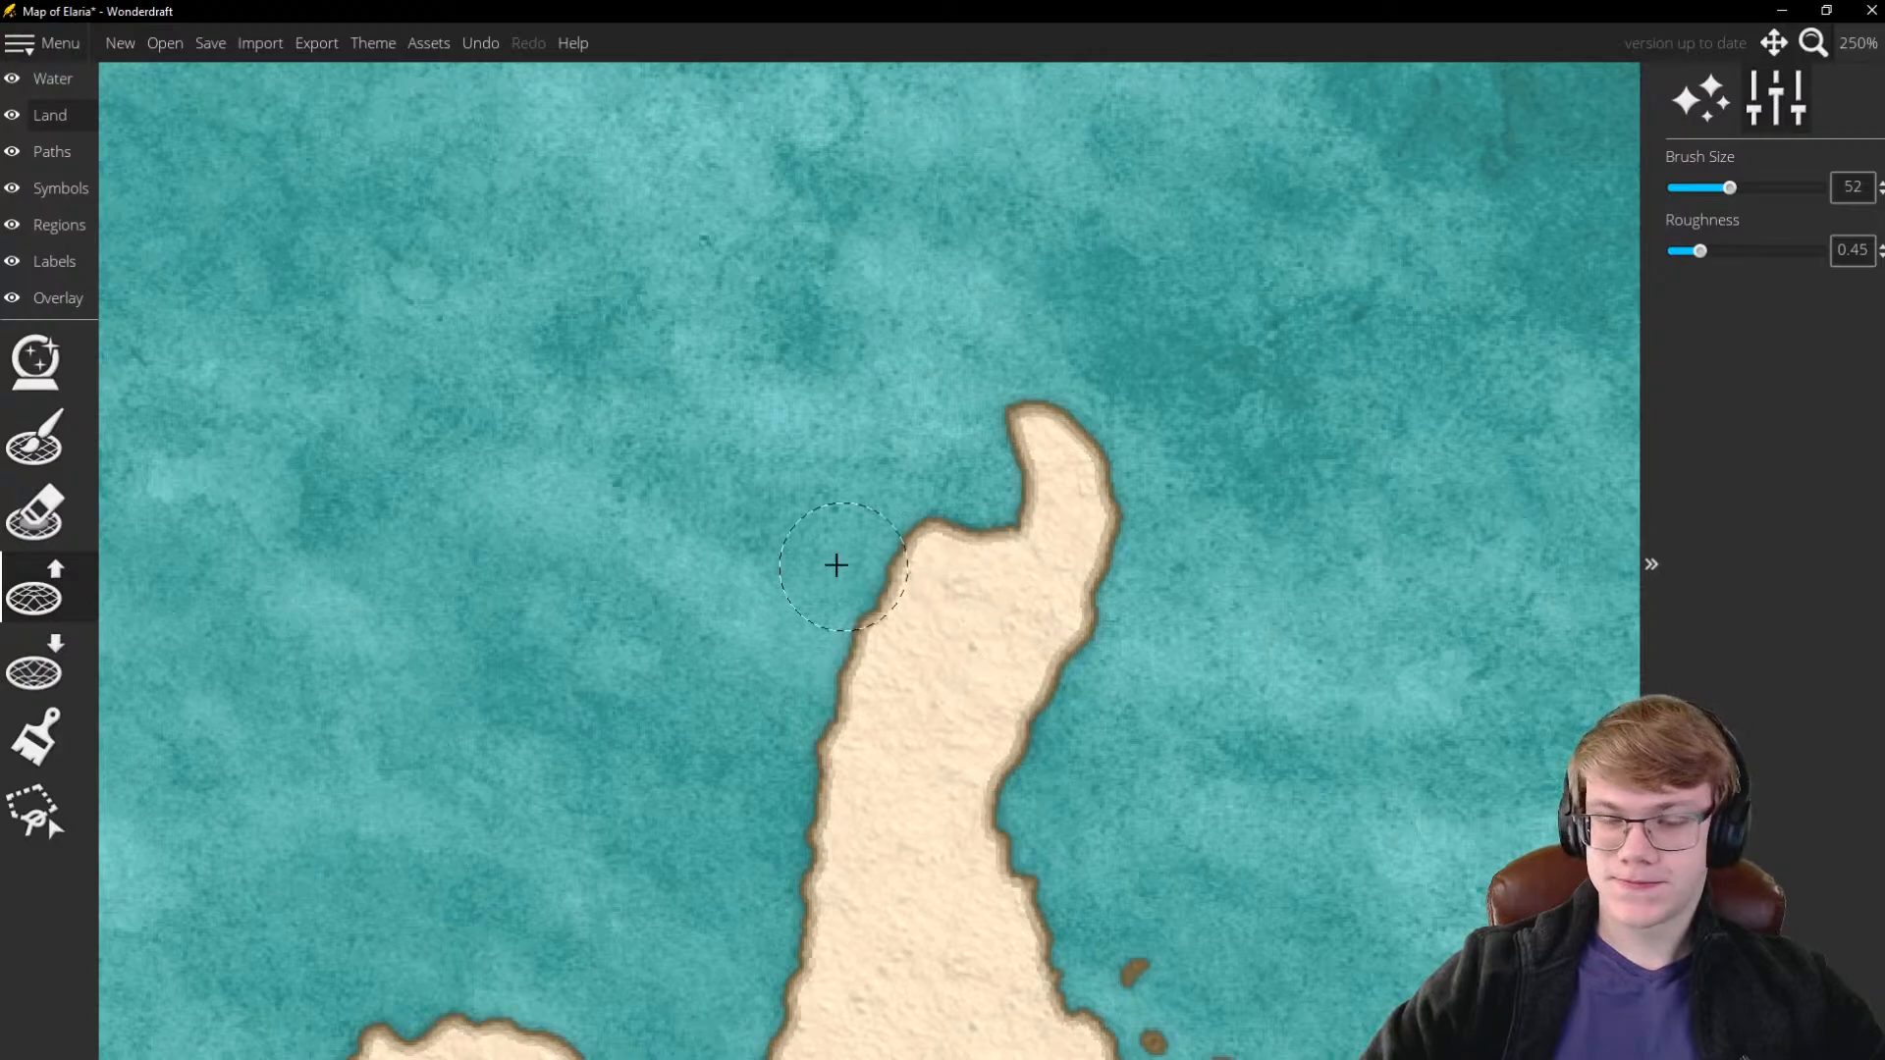
Raise a lumpy islet just west of the northern arm's tip with a size 32 brush
scroll(797, 530, down, 4)
scroll(797, 524, up, 3)
mouse_move(775, 512)
mouse_down()
mouse_move(757, 539)
mouse_move(812, 491)
mouse_move(705, 503)
mouse_move(724, 644)
mouse_move(728, 568)
mouse_move(716, 580)
mouse_move(832, 580)
mouse_up()
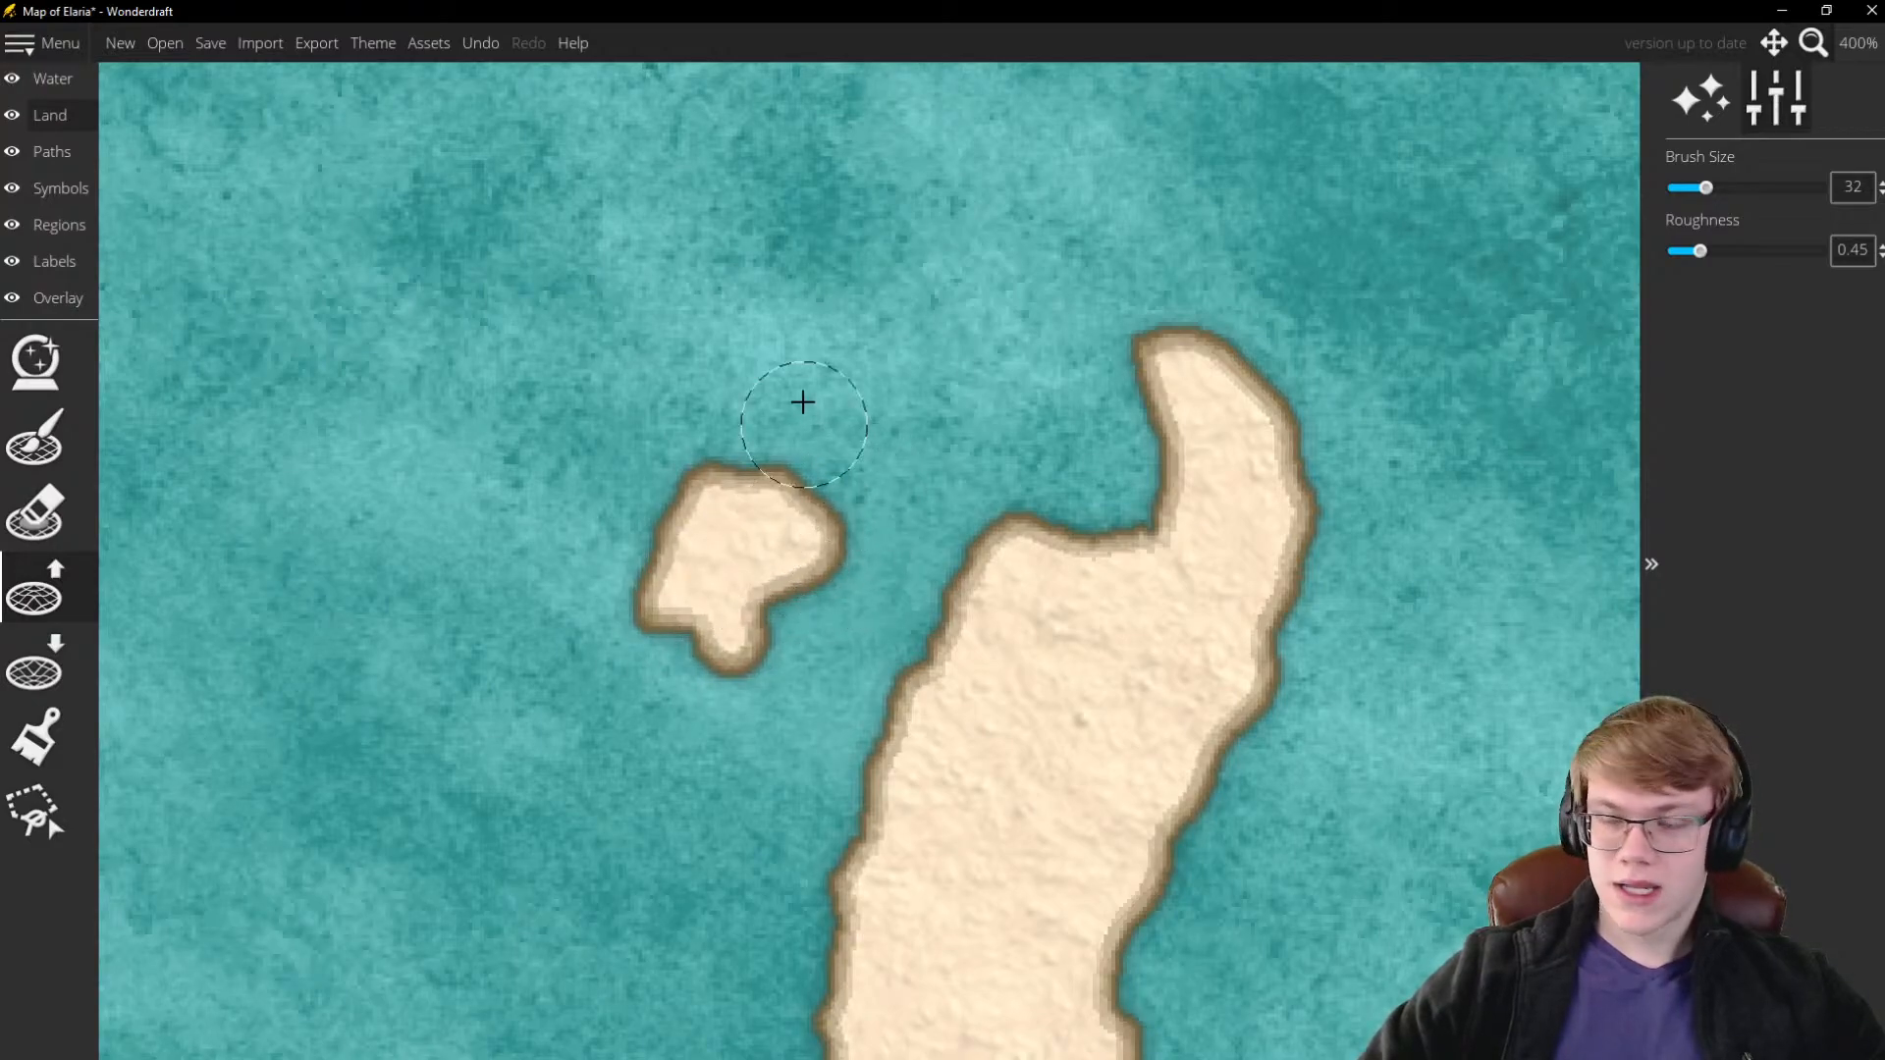
Raise a small jagged islet northwest of the northern arm's tip with the size 32 brush
scroll(803, 402, down, 2)
scroll(716, 527, up, 4)
mouse_move(779, 392)
mouse_down()
mouse_move(820, 267)
mouse_move(752, 331)
mouse_move(904, 252)
mouse_move(813, 301)
mouse_move(823, 274)
mouse_move(839, 357)
mouse_move(775, 265)
mouse_up()
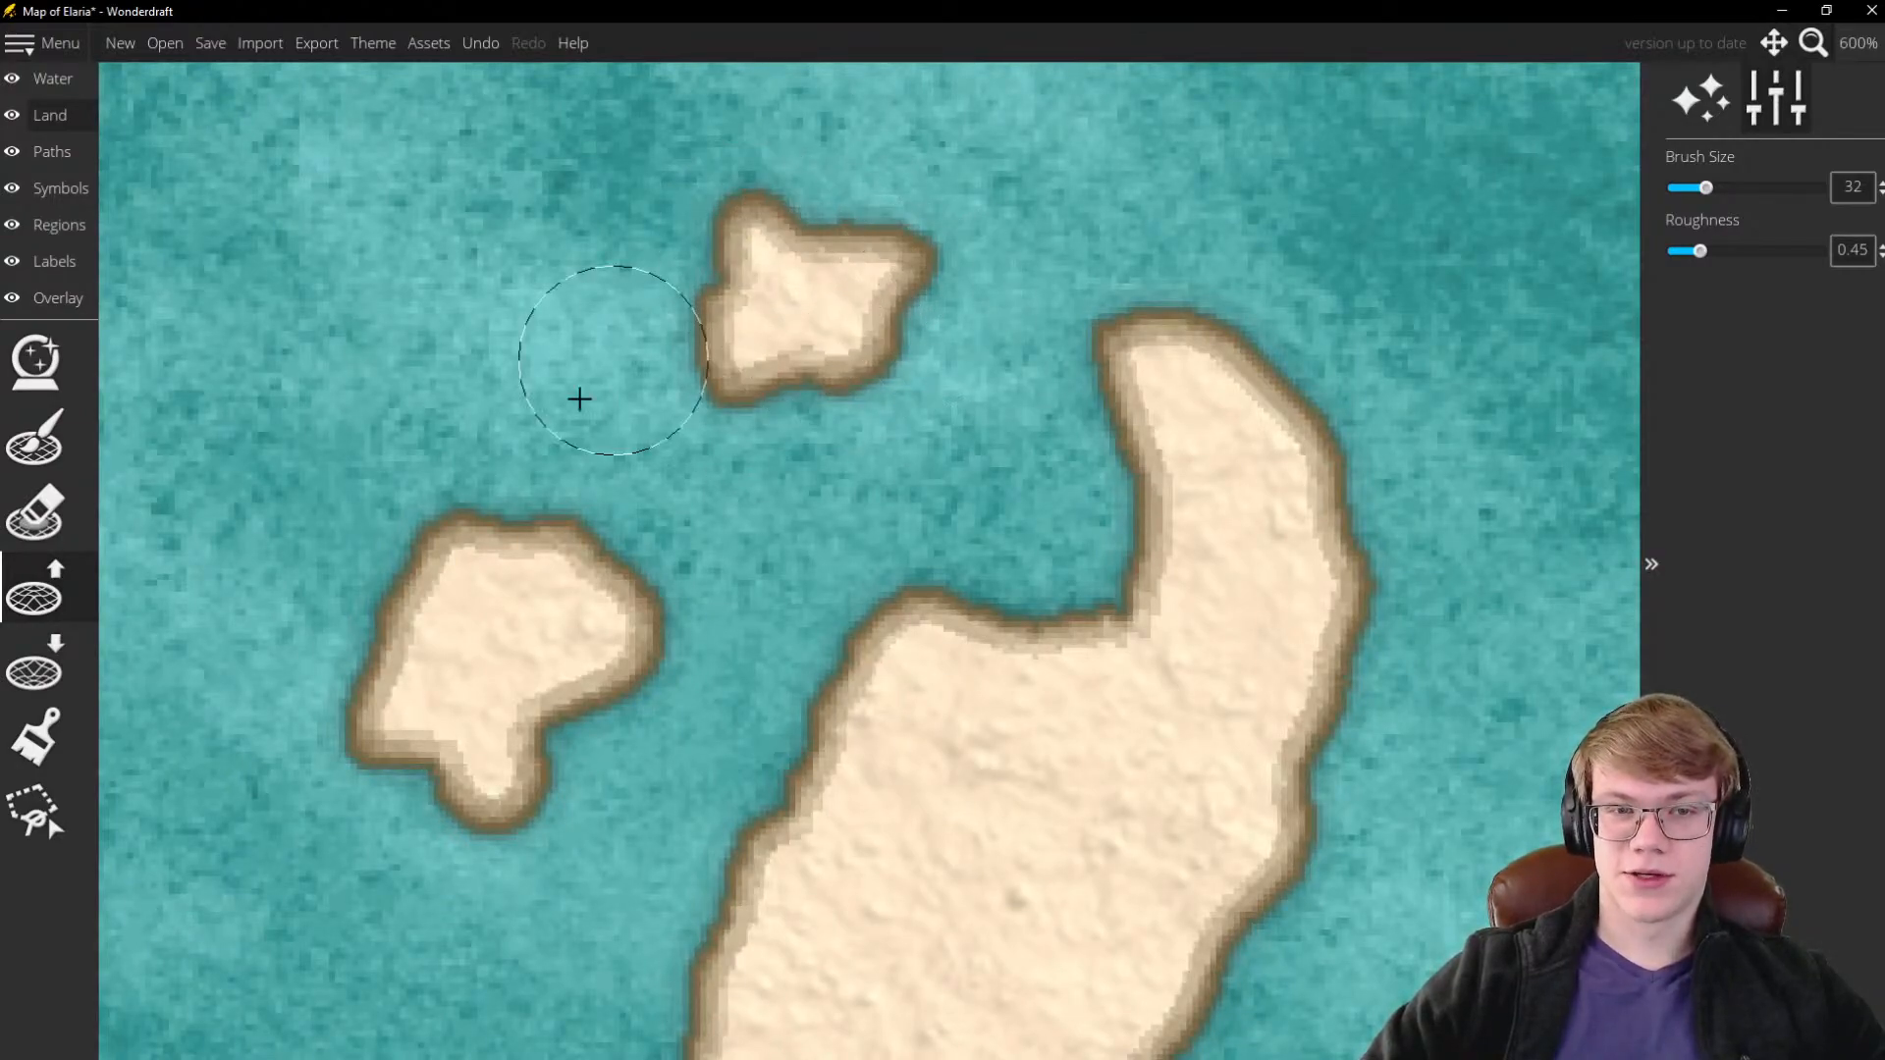
Raise a broken arc of narrow islets curving around the north and east sides of the northern arm's tip
scroll(618, 480, down, 3)
scroll(618, 480, up, 2)
click(912, 452)
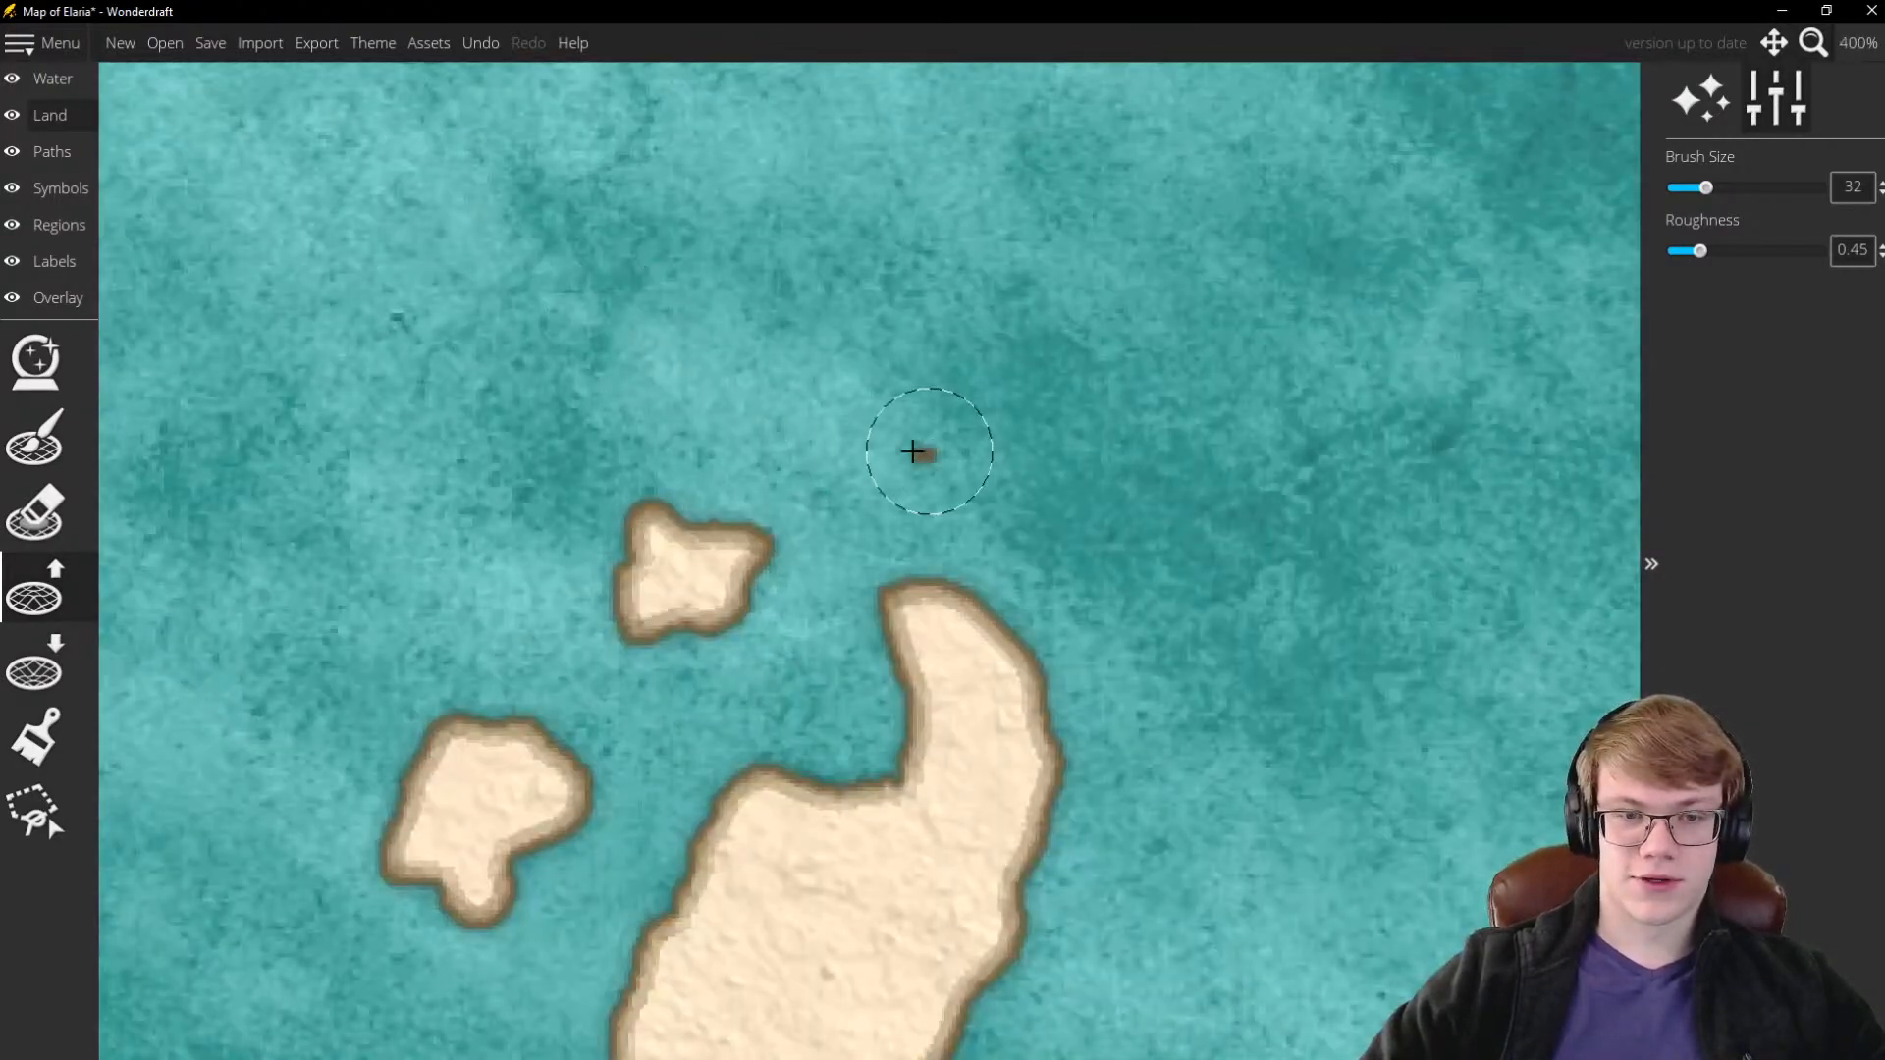
mouse_move(912, 452)
mouse_down()
mouse_move(1055, 469)
mouse_move(1006, 473)
mouse_move(1123, 518)
mouse_move(1076, 464)
mouse_move(1163, 567)
mouse_move(1155, 876)
mouse_move(1219, 561)
mouse_move(1113, 886)
mouse_move(1176, 762)
mouse_move(1084, 908)
mouse_move(1142, 827)
mouse_up()
scroll(1179, 705, down, 3)
scroll(1179, 720, up, 2)
click(1179, 567)
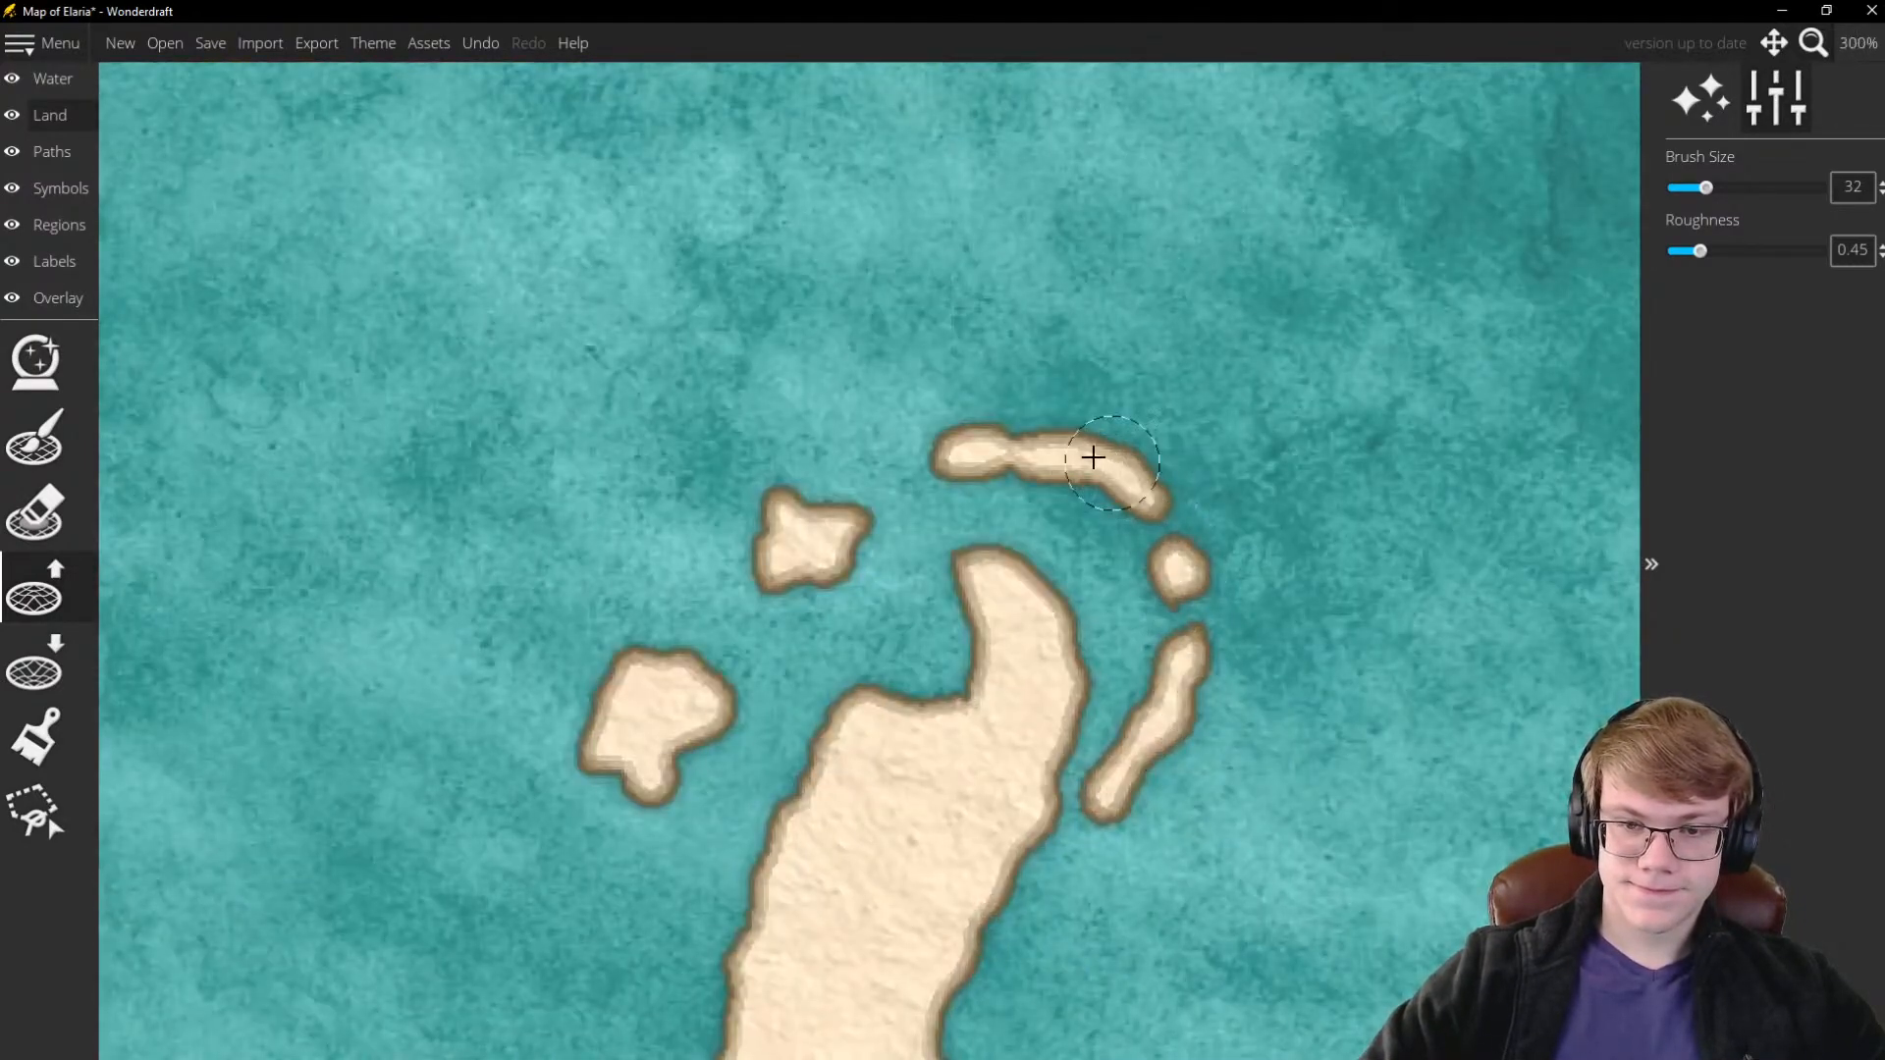
scroll(948, 344, down, 2)
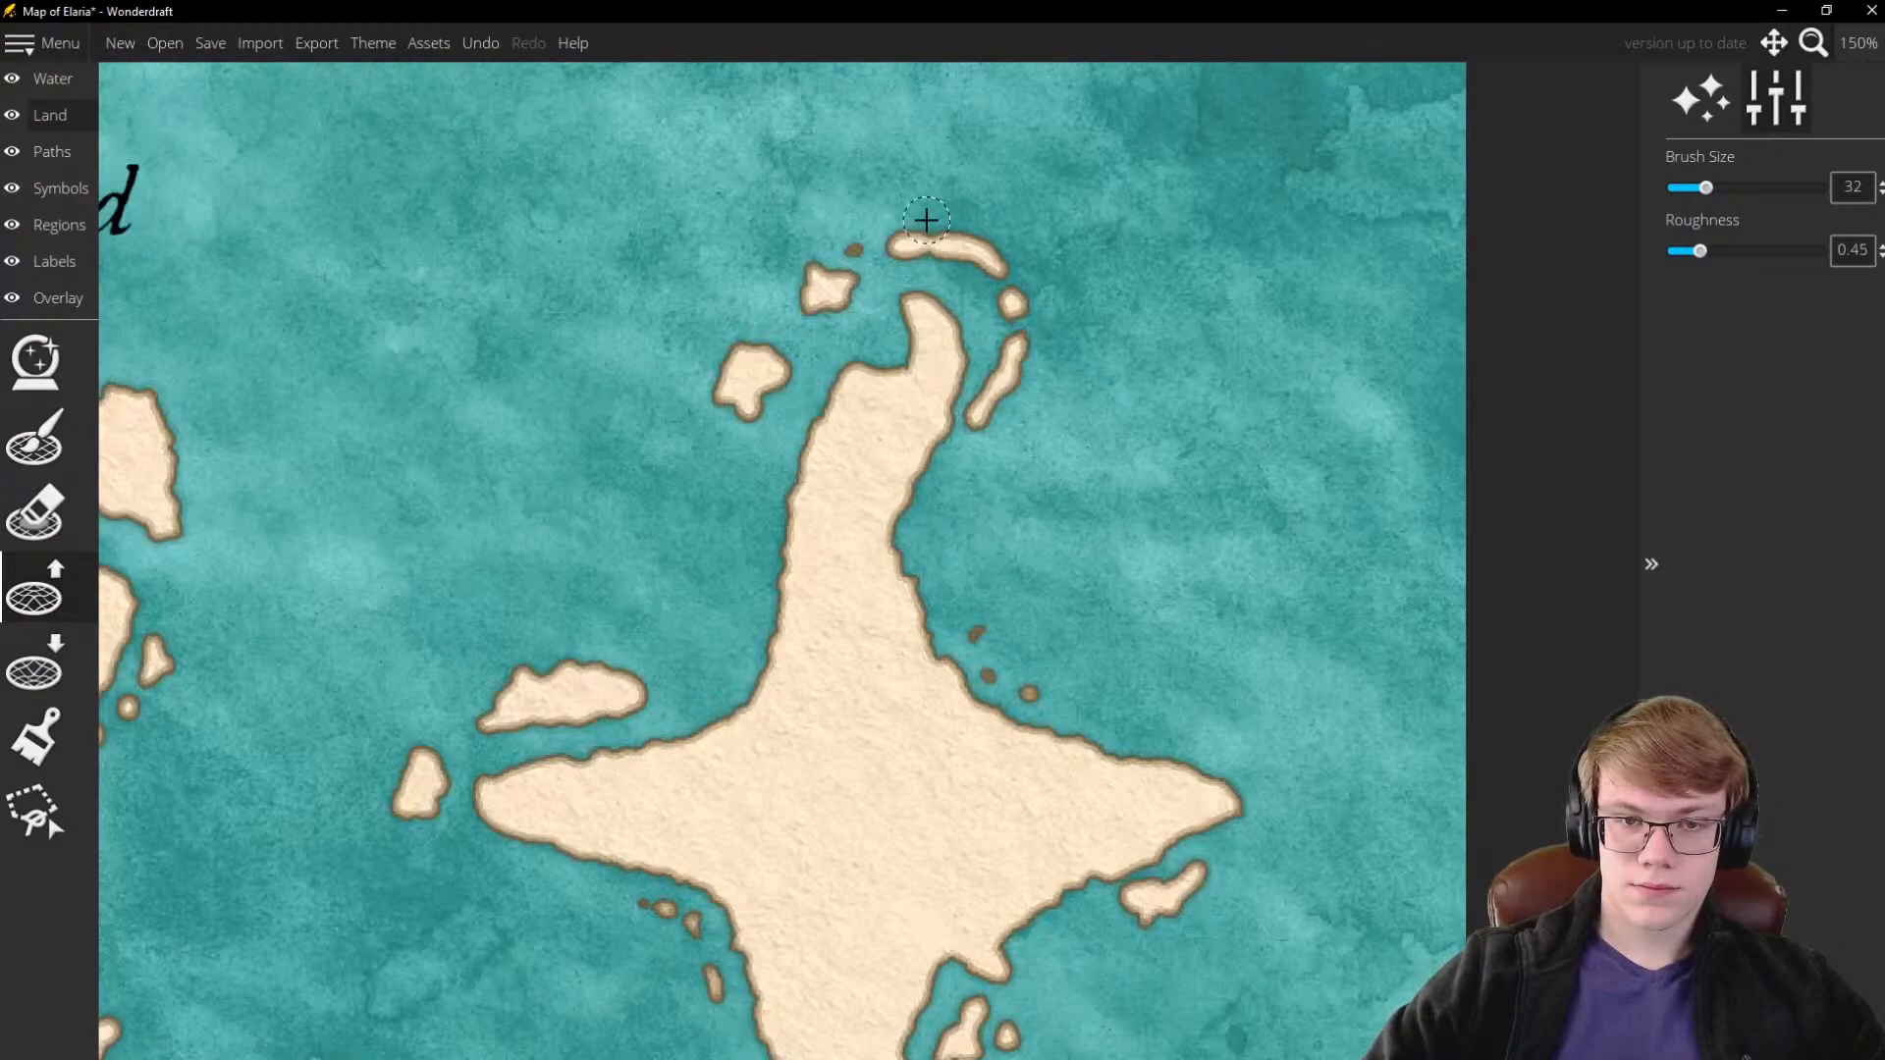
Raise a second, outer arc of small islets north and east of the first arc around the arm's tip
scroll(1051, 379, down, 2)
scroll(993, 223, up, 2)
click(953, 329)
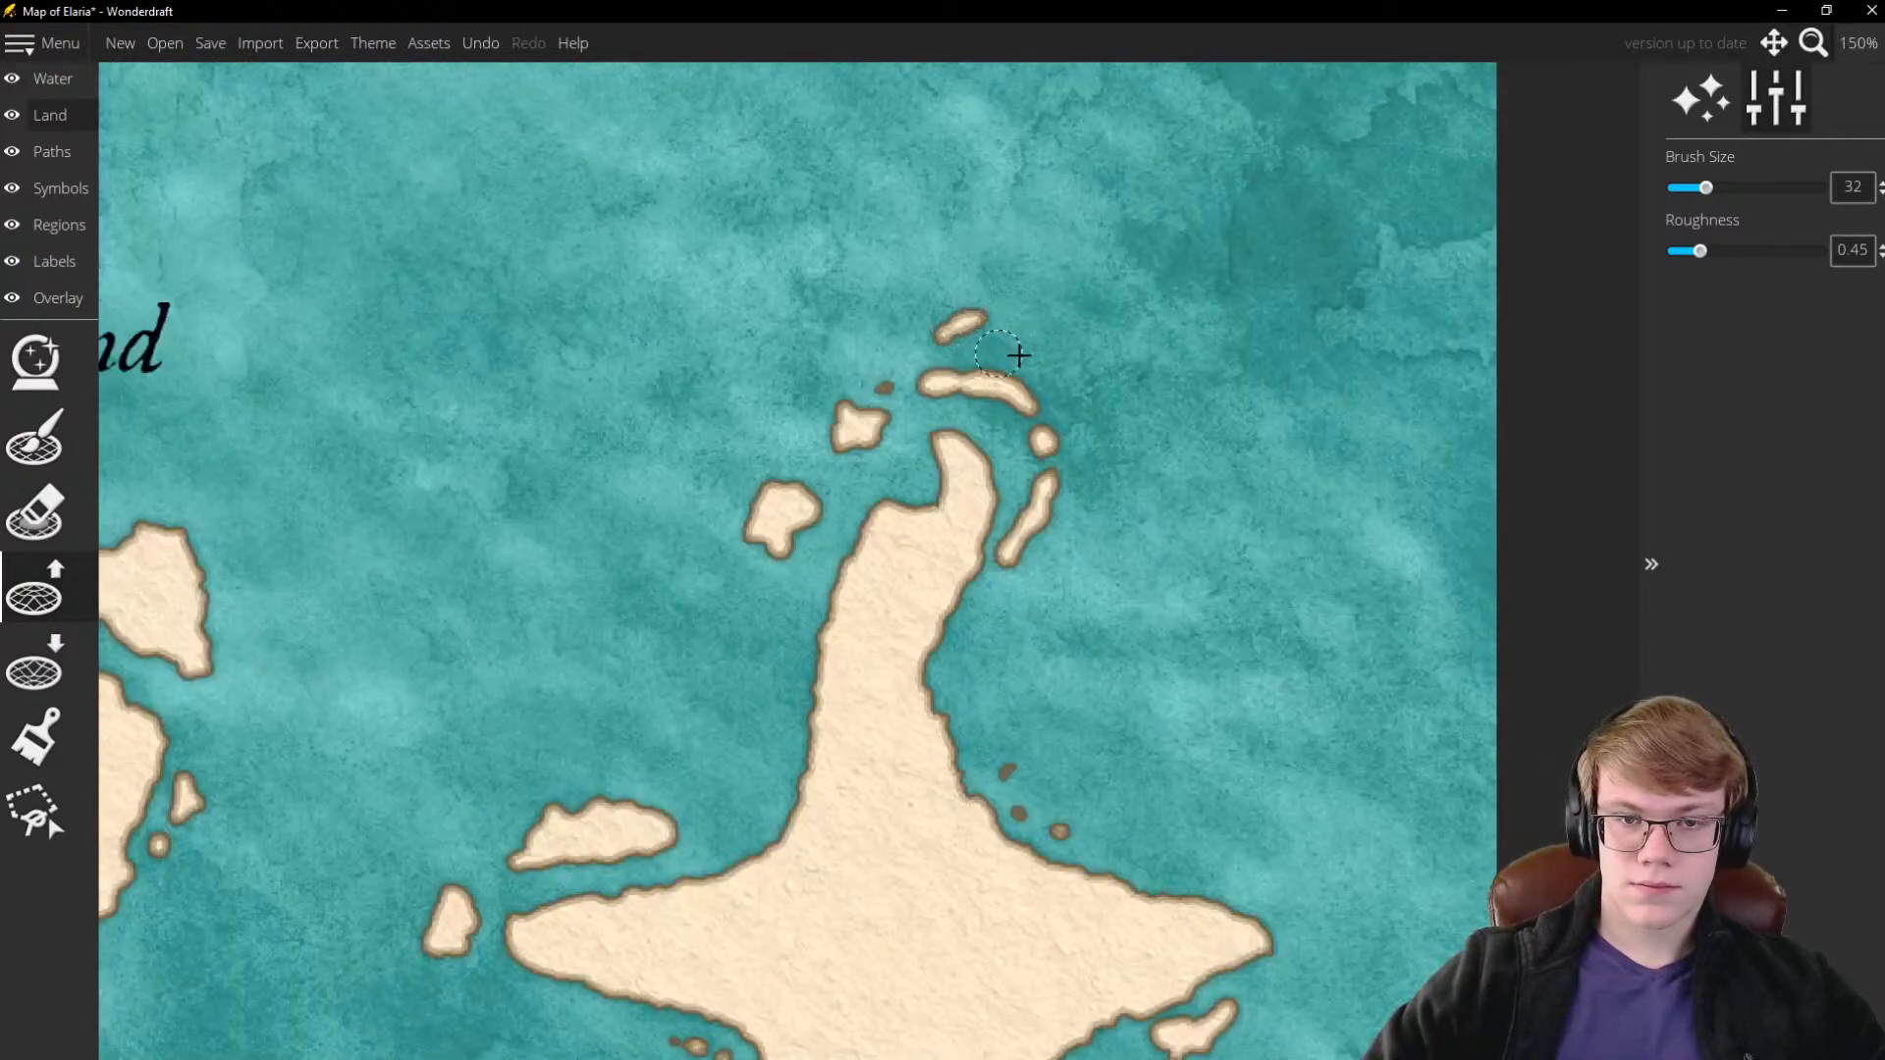
scroll(1017, 355, up, 2)
drag(1078, 346, 1111, 447)
click(994, 341)
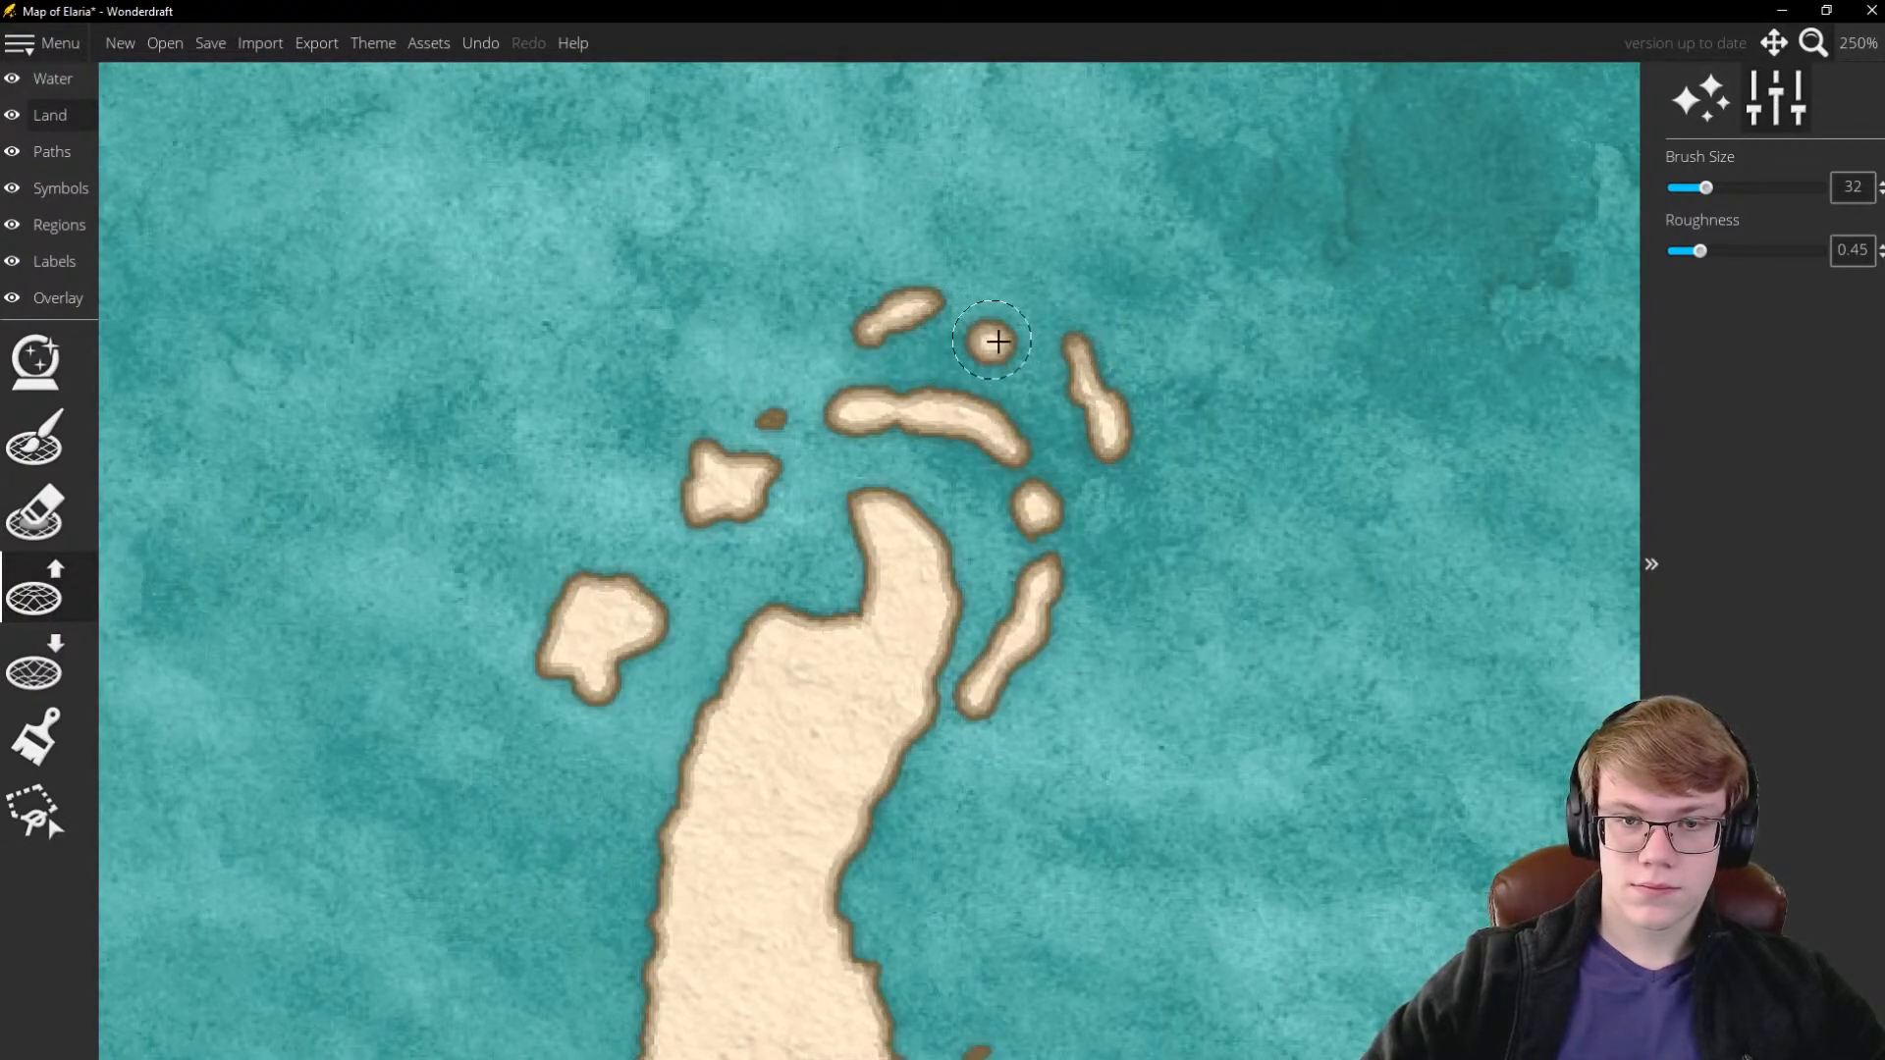
drag(1108, 523, 1086, 608)
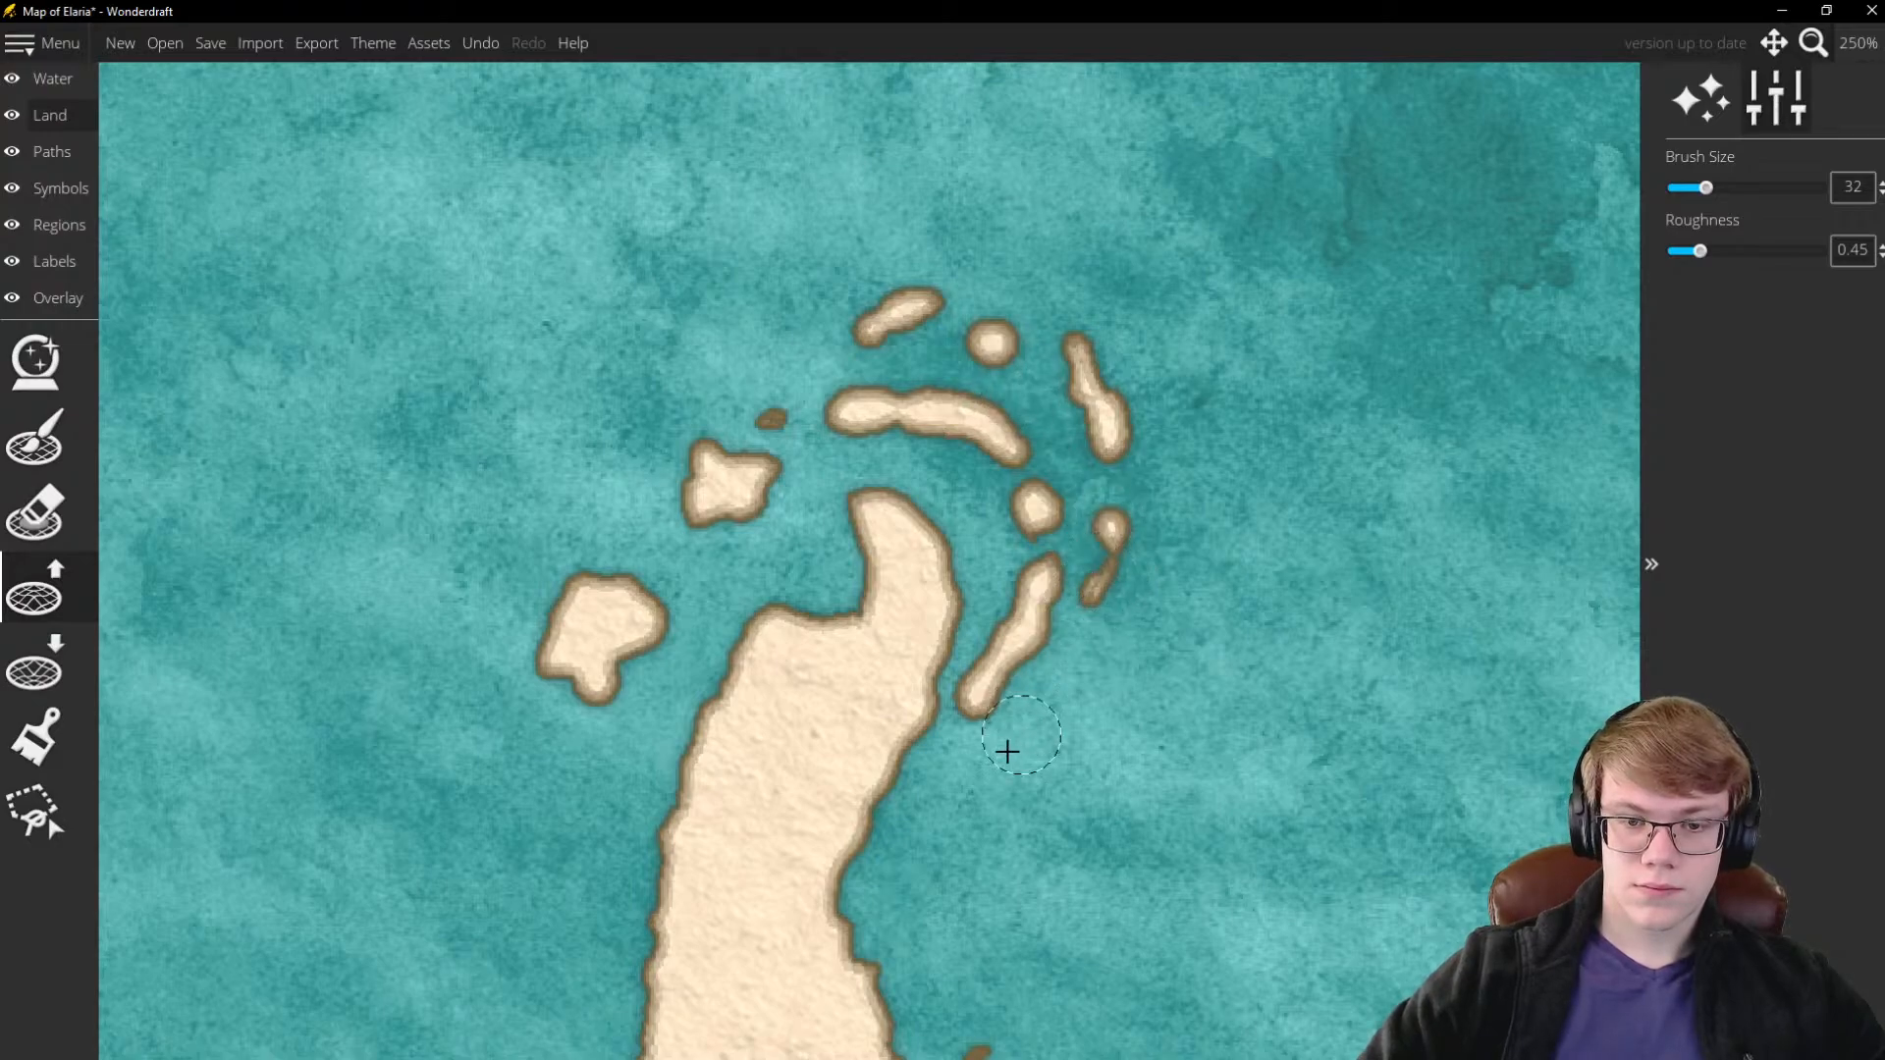
Raise a short diagonal chain of tiny islets off the northern arm's east coast, south of the arcs
drag(995, 770, 935, 835)
scroll(884, 640, down, 5)
scroll(908, 790, up, 3)
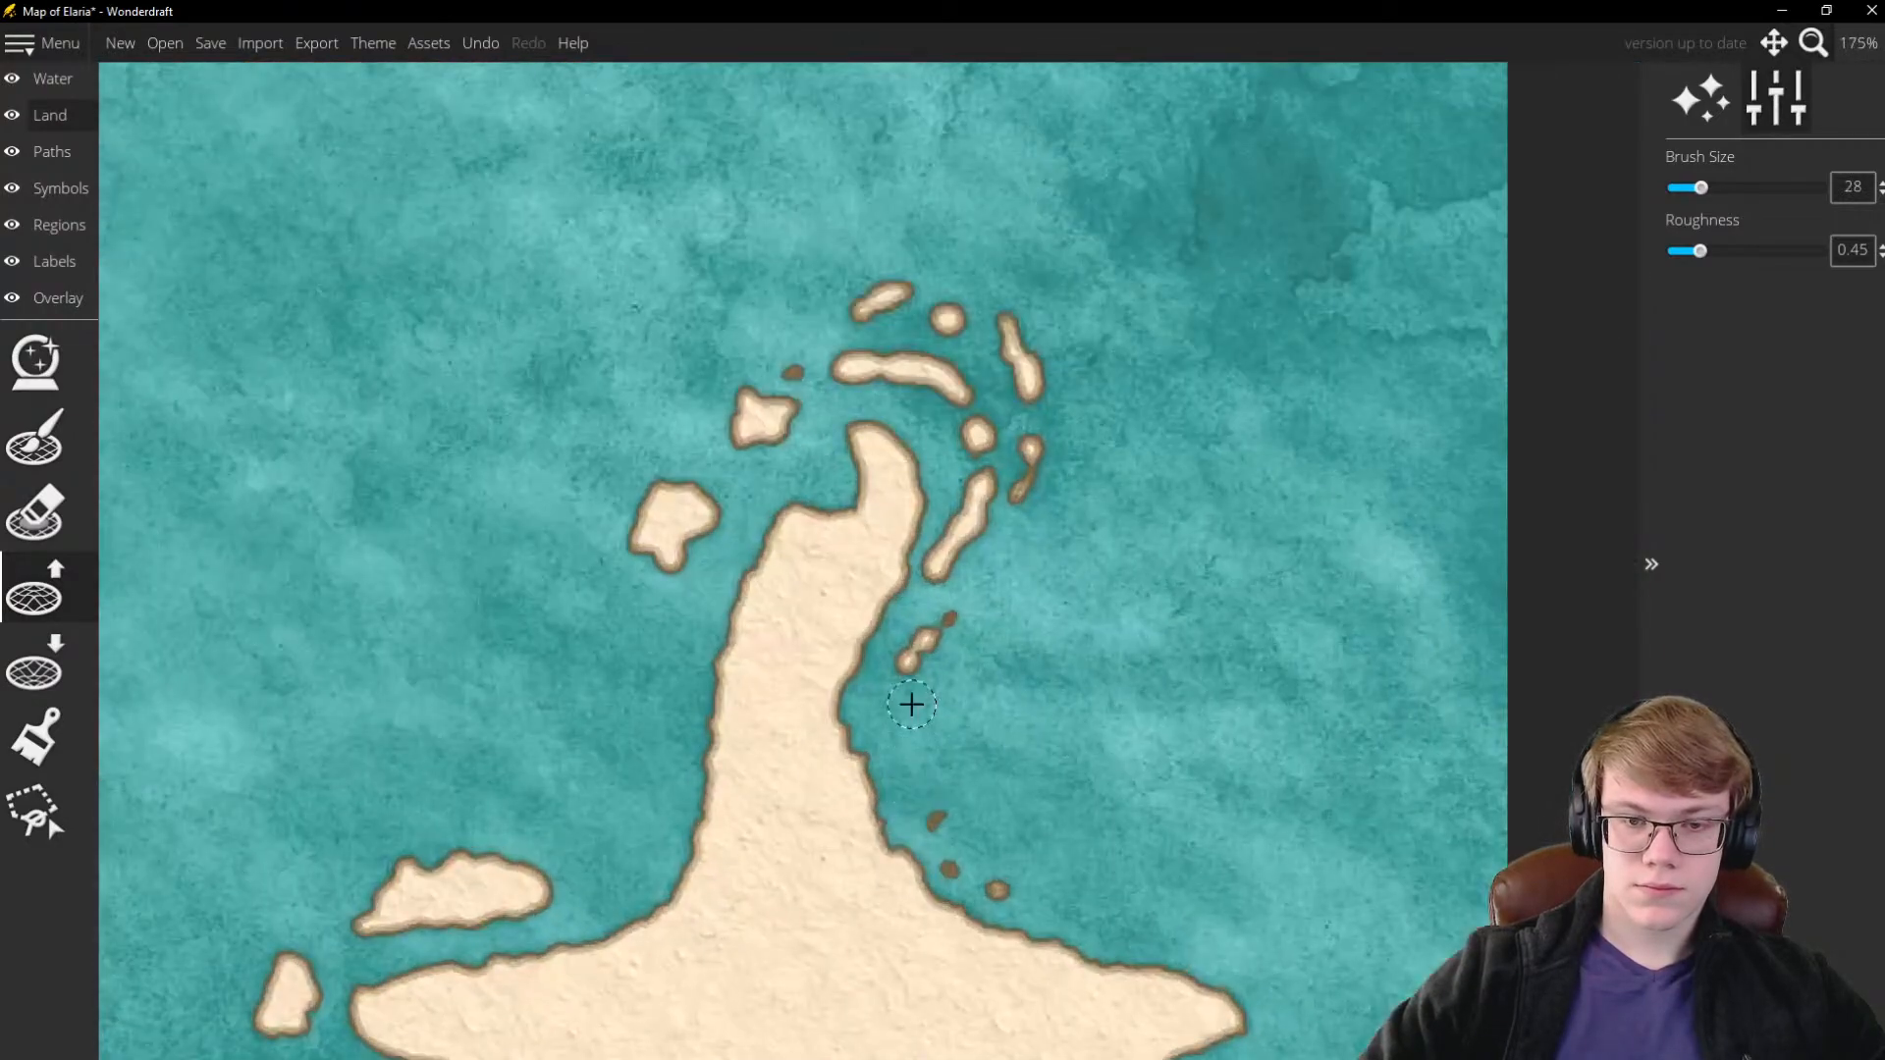
Lower land with a size 28 brush on both sides of the northern arm to narrow its neck below the tip
scroll(1011, 484, down, 8)
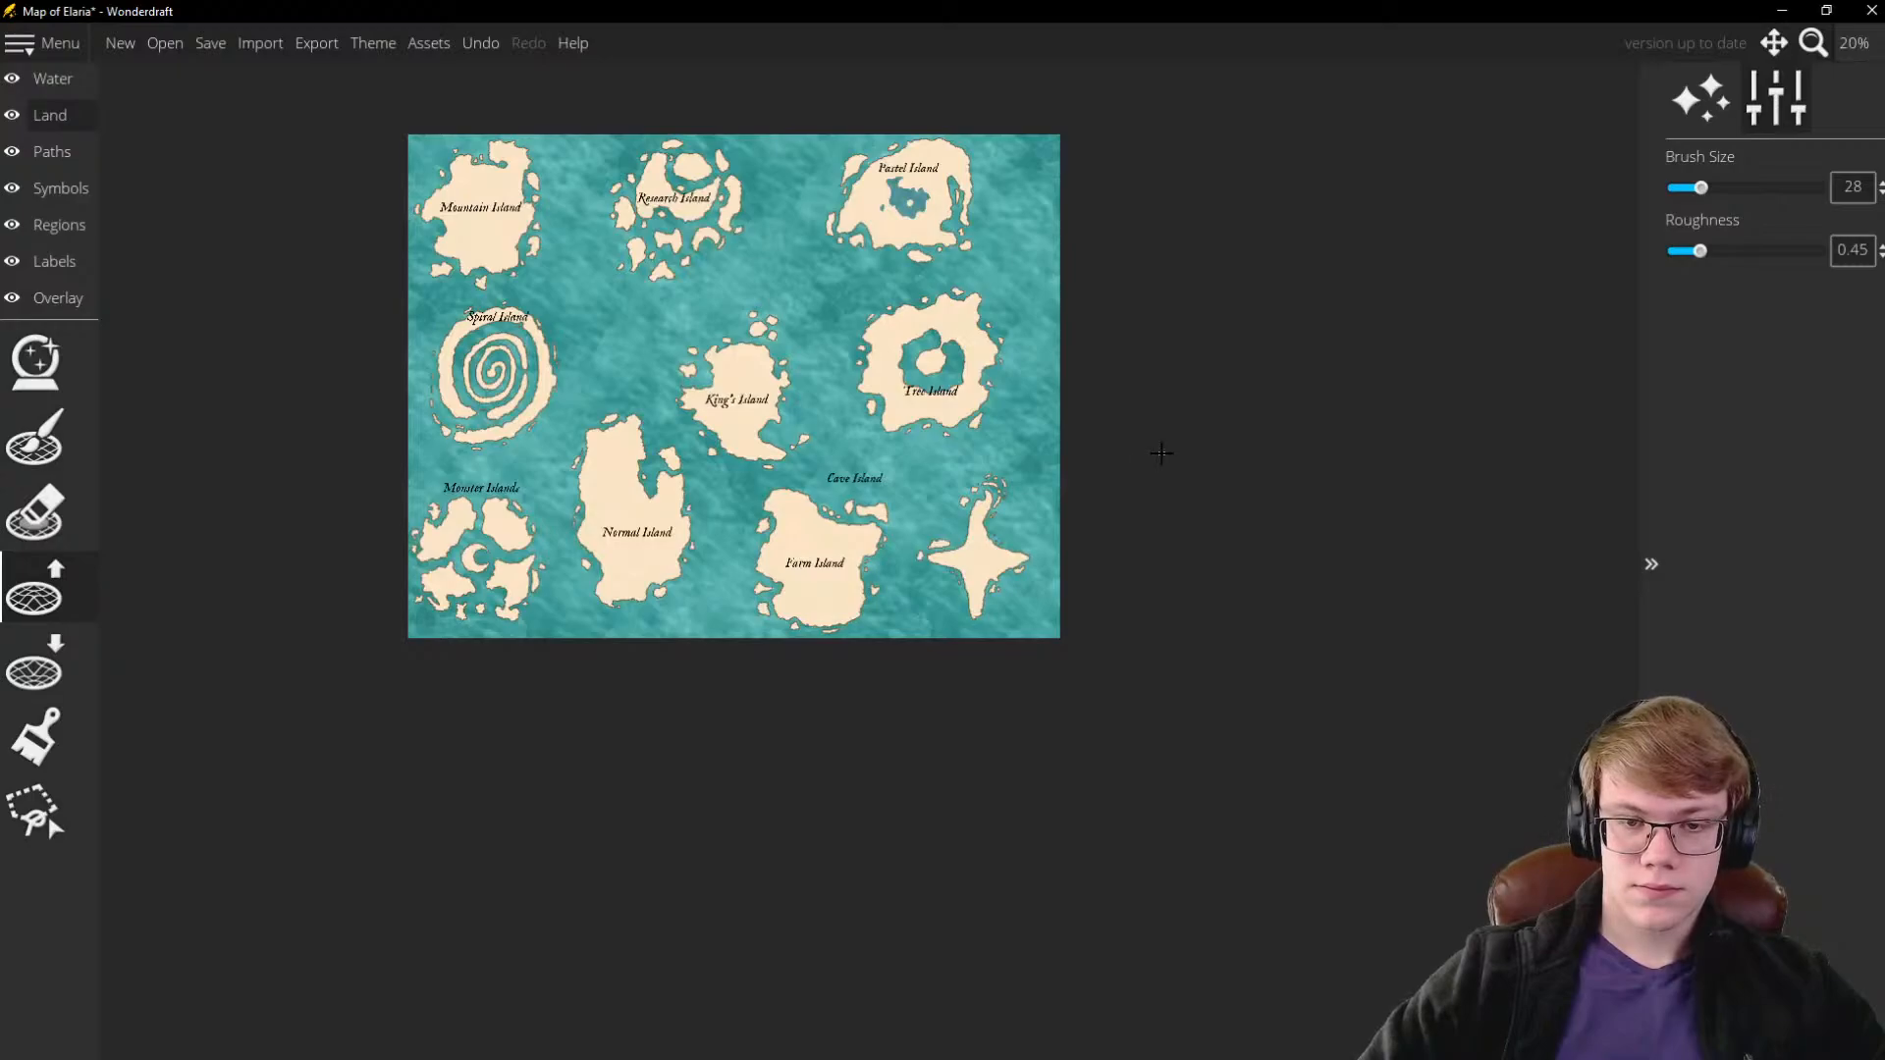
scroll(934, 433, up, 7)
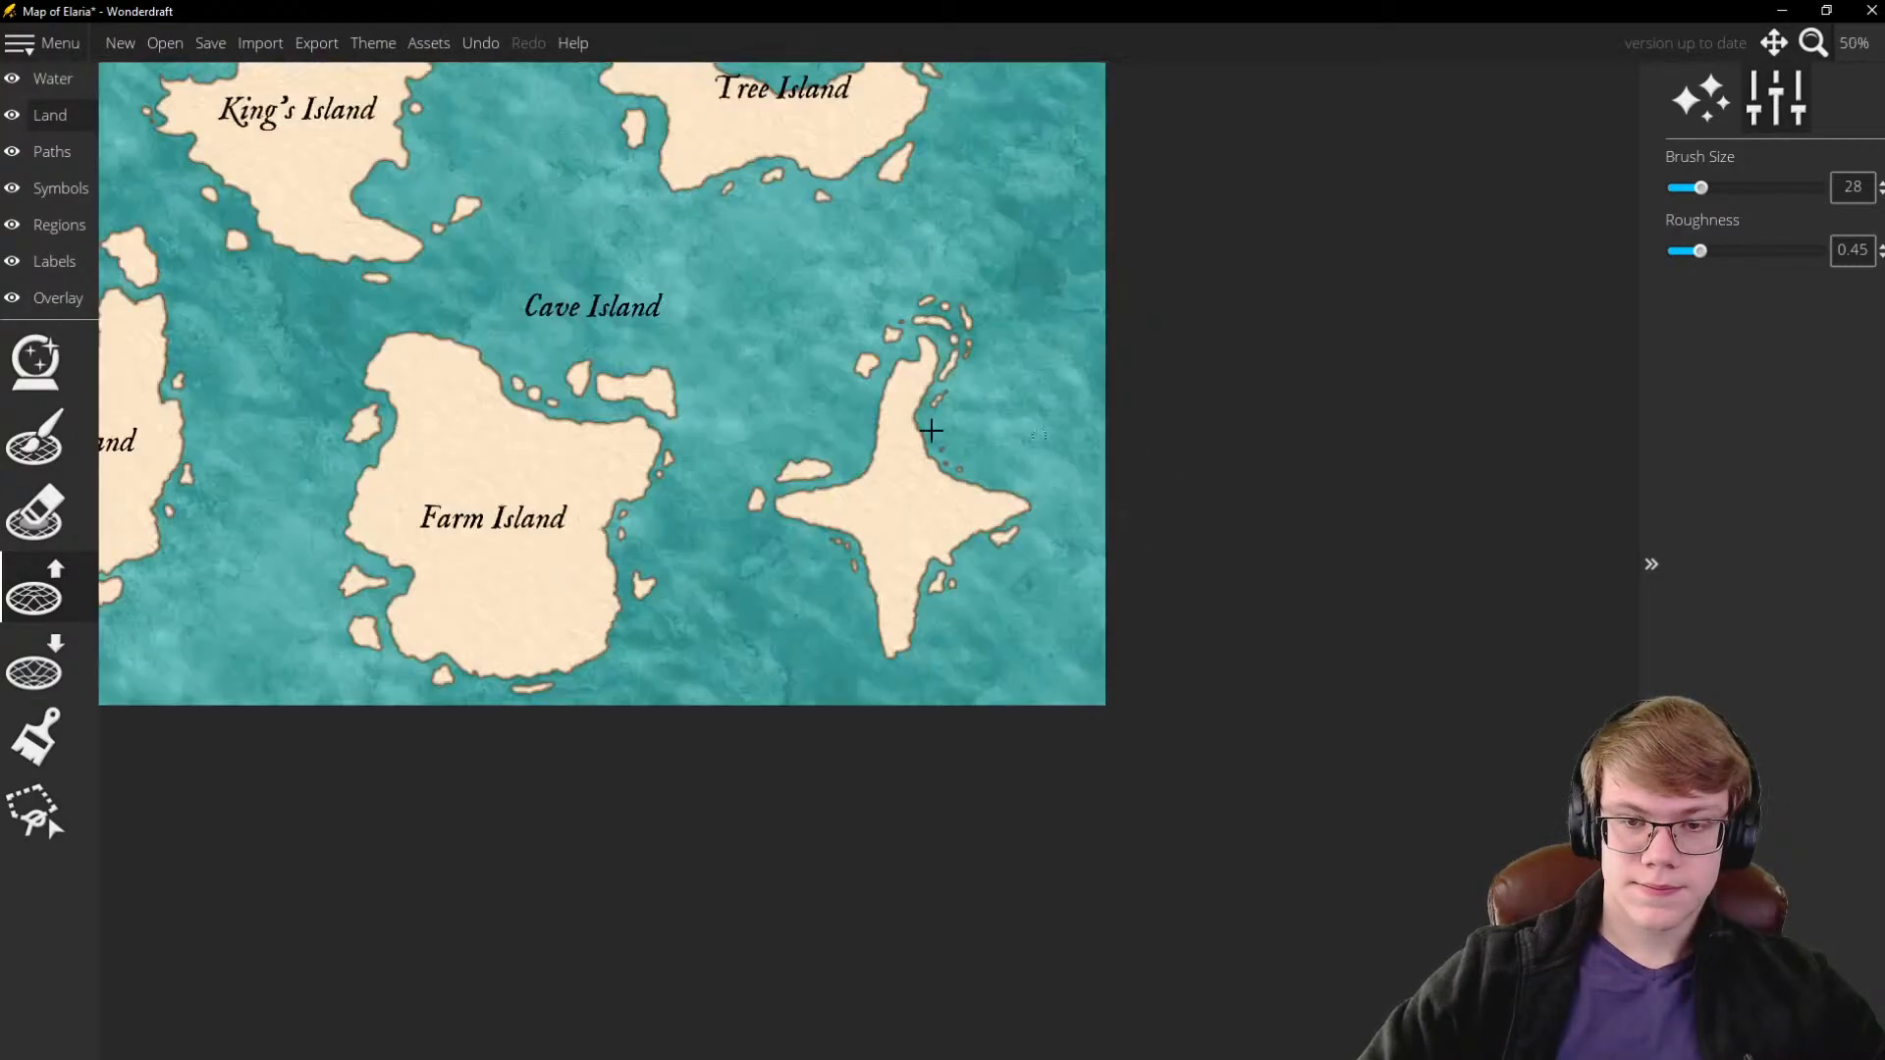
scroll(908, 363, up, 1)
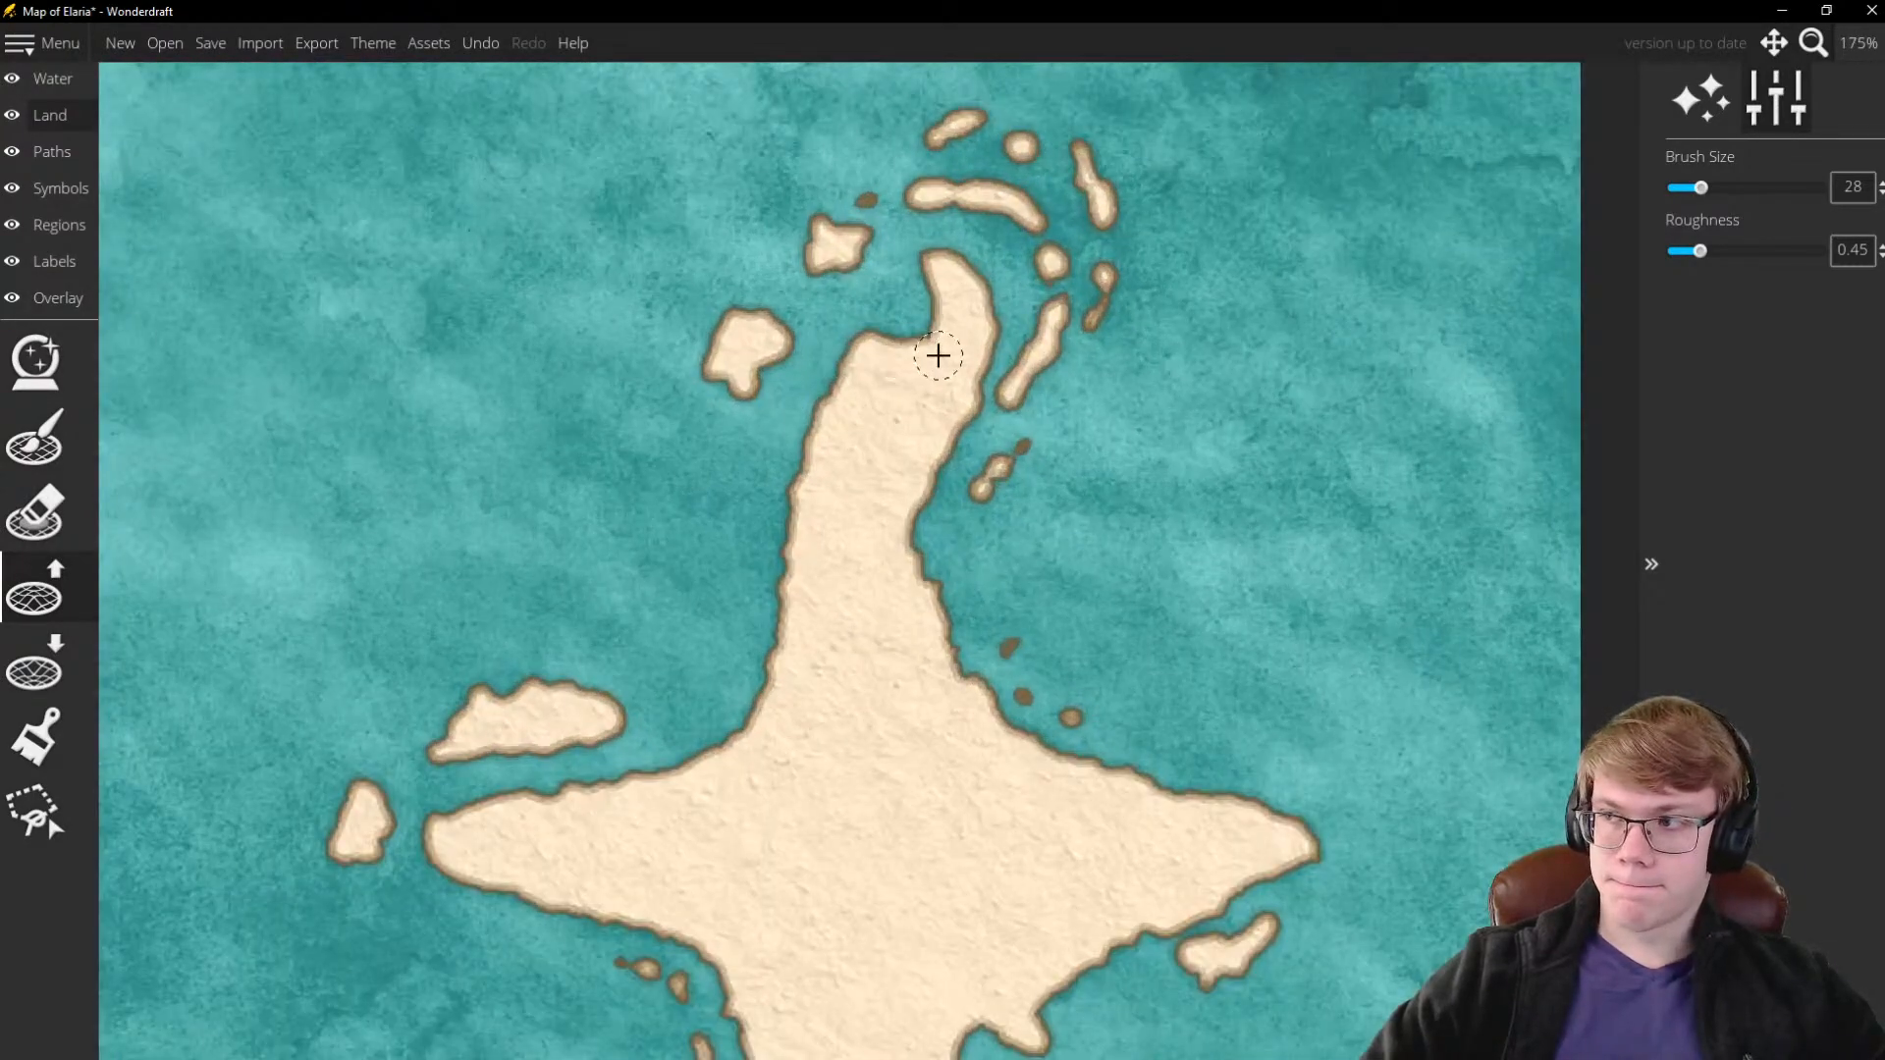
scroll(938, 355, up, 2)
click(34, 666)
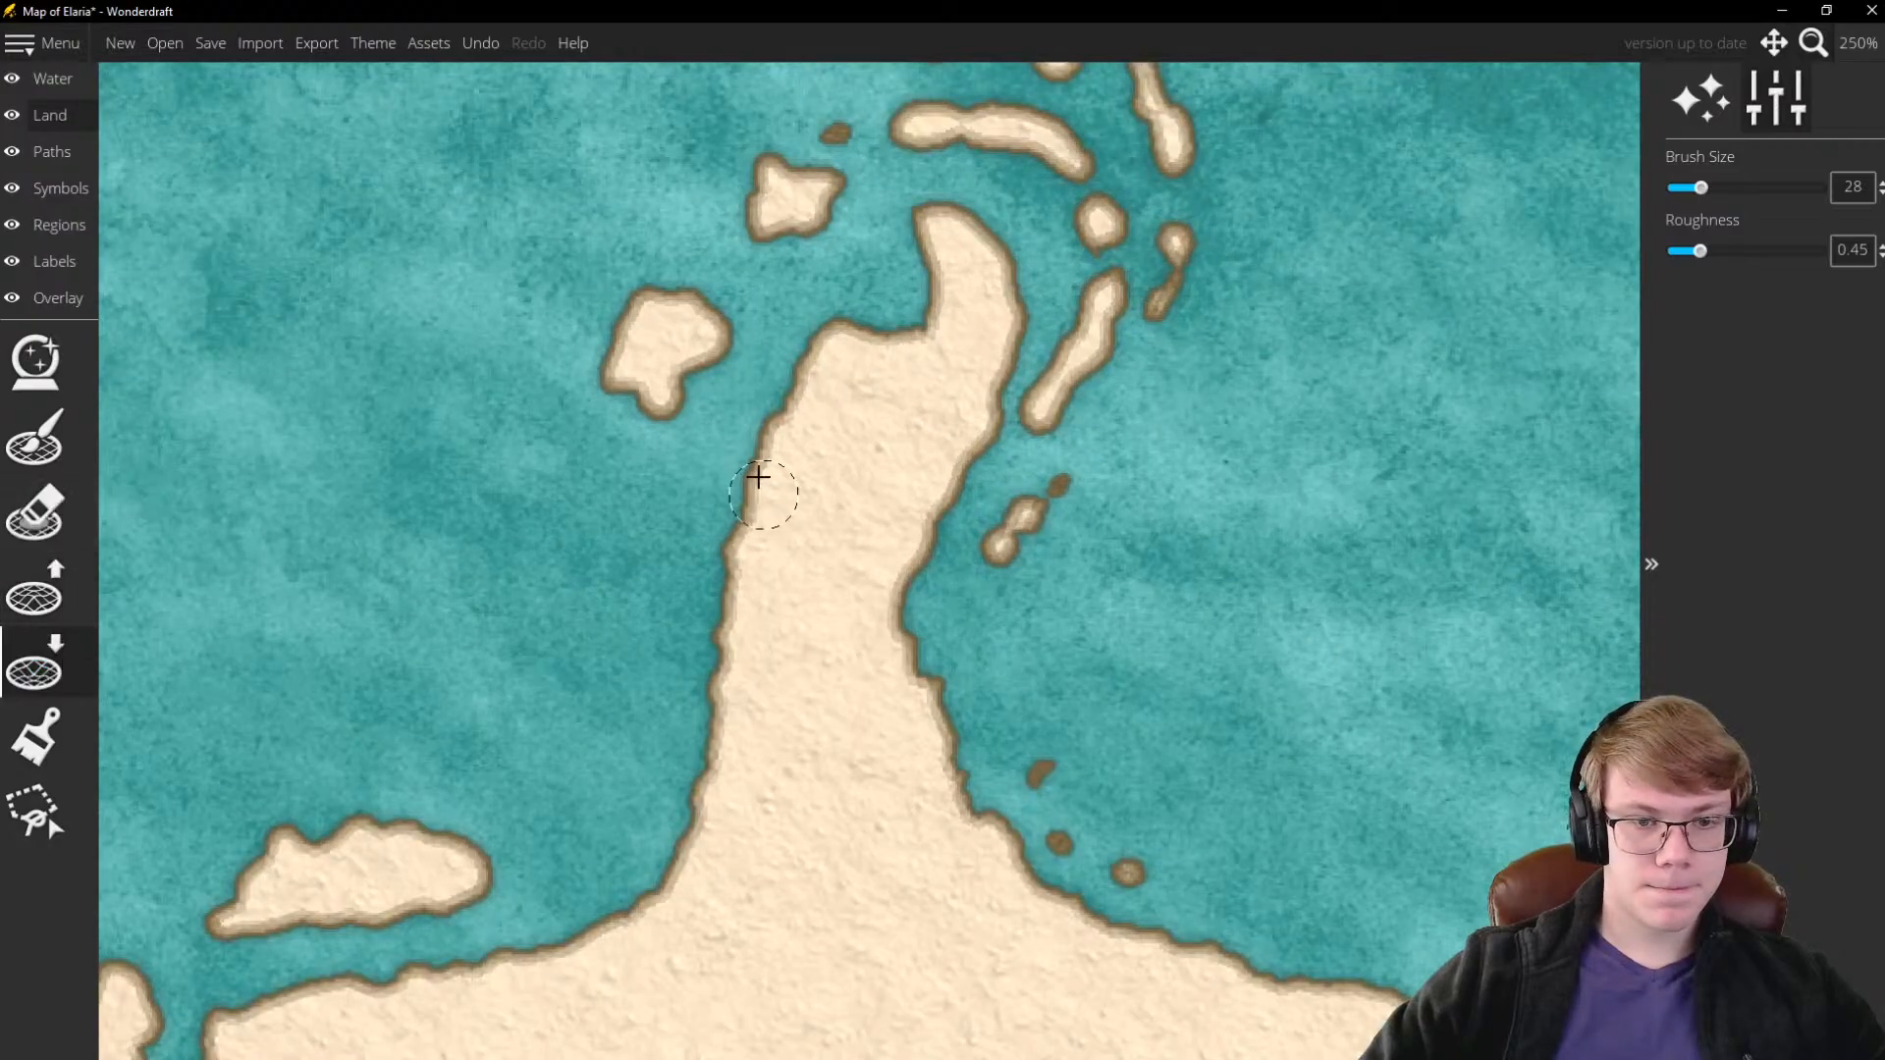
mouse_move(762, 484)
mouse_down()
mouse_move(732, 432)
mouse_move(758, 443)
mouse_move(767, 561)
mouse_move(748, 607)
mouse_move(749, 507)
mouse_move(698, 730)
mouse_move(773, 454)
mouse_move(756, 559)
mouse_move(786, 497)
mouse_up()
mouse_move(941, 535)
mouse_down()
mouse_move(921, 530)
mouse_move(943, 471)
mouse_up()
mouse_move(798, 412)
mouse_down()
mouse_move(775, 495)
mouse_move(859, 519)
mouse_up()
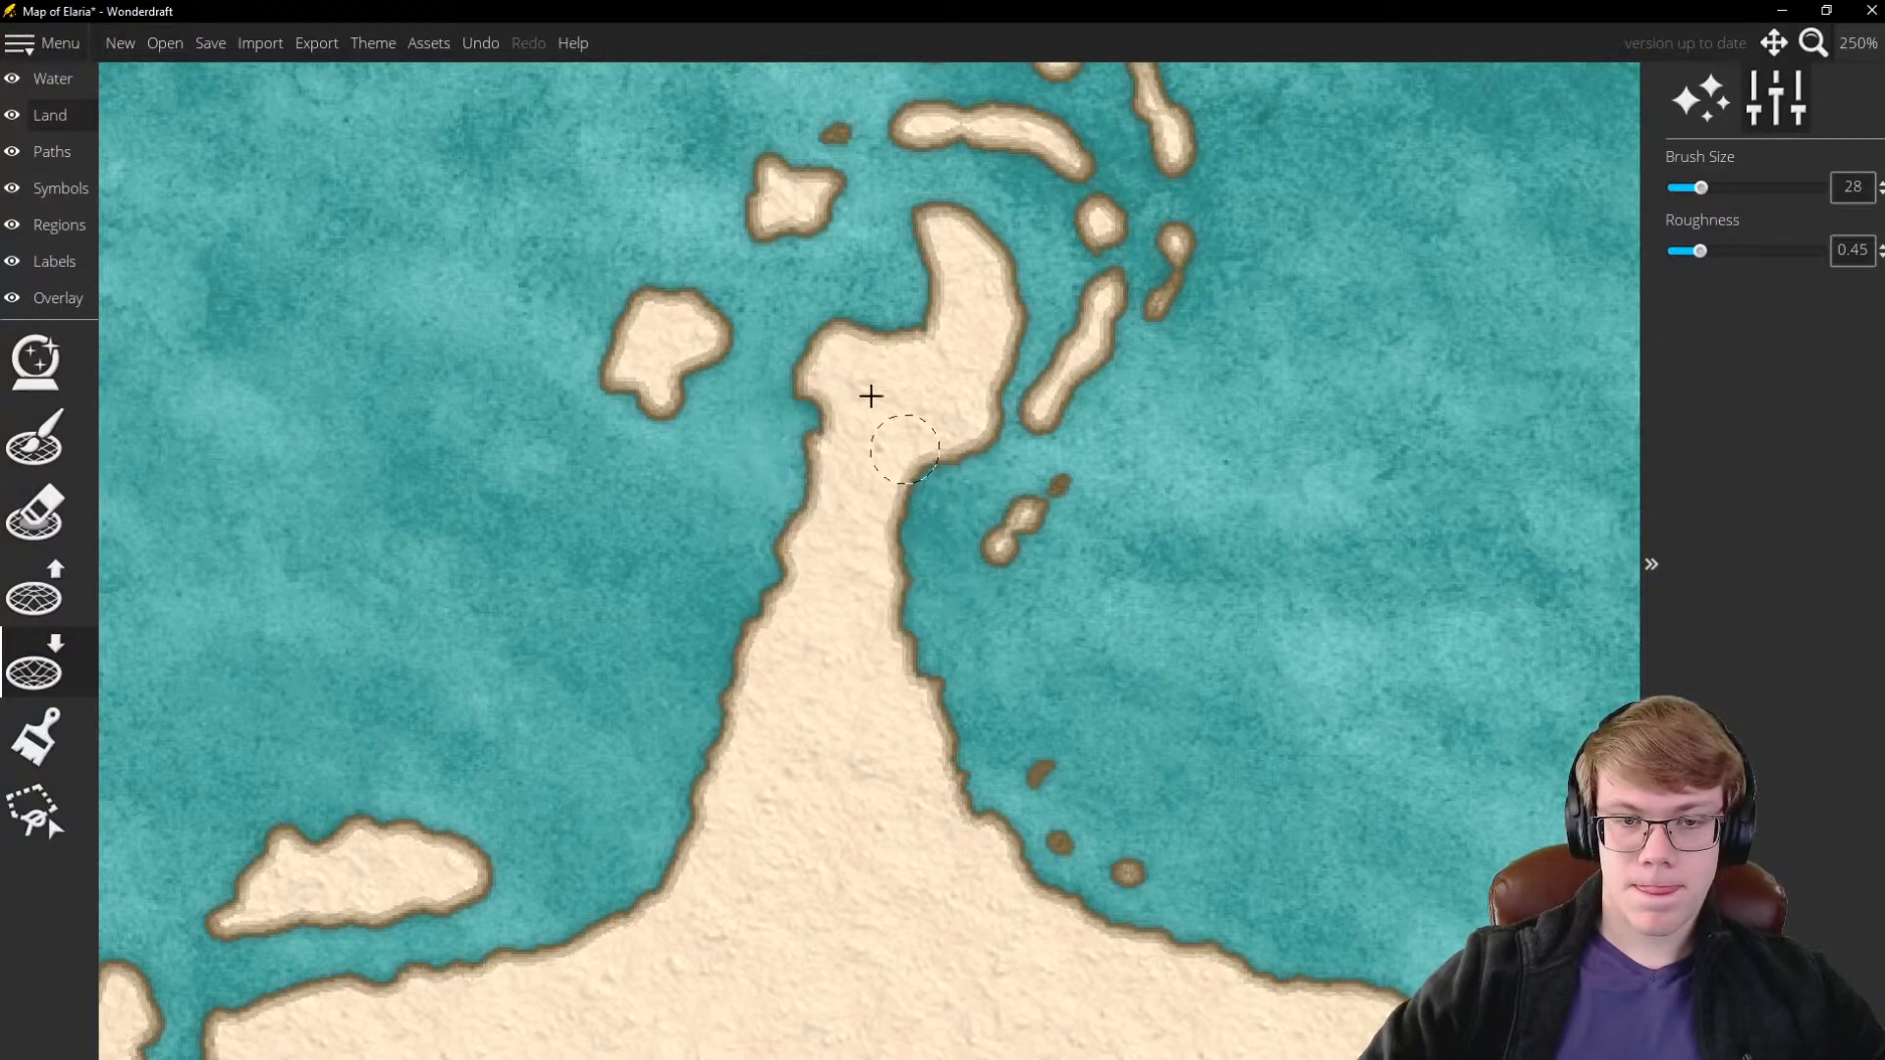
Examine the whole map and the star-shaped island to judge its narrowed northern arm and islets
scroll(1247, 393, down, 10)
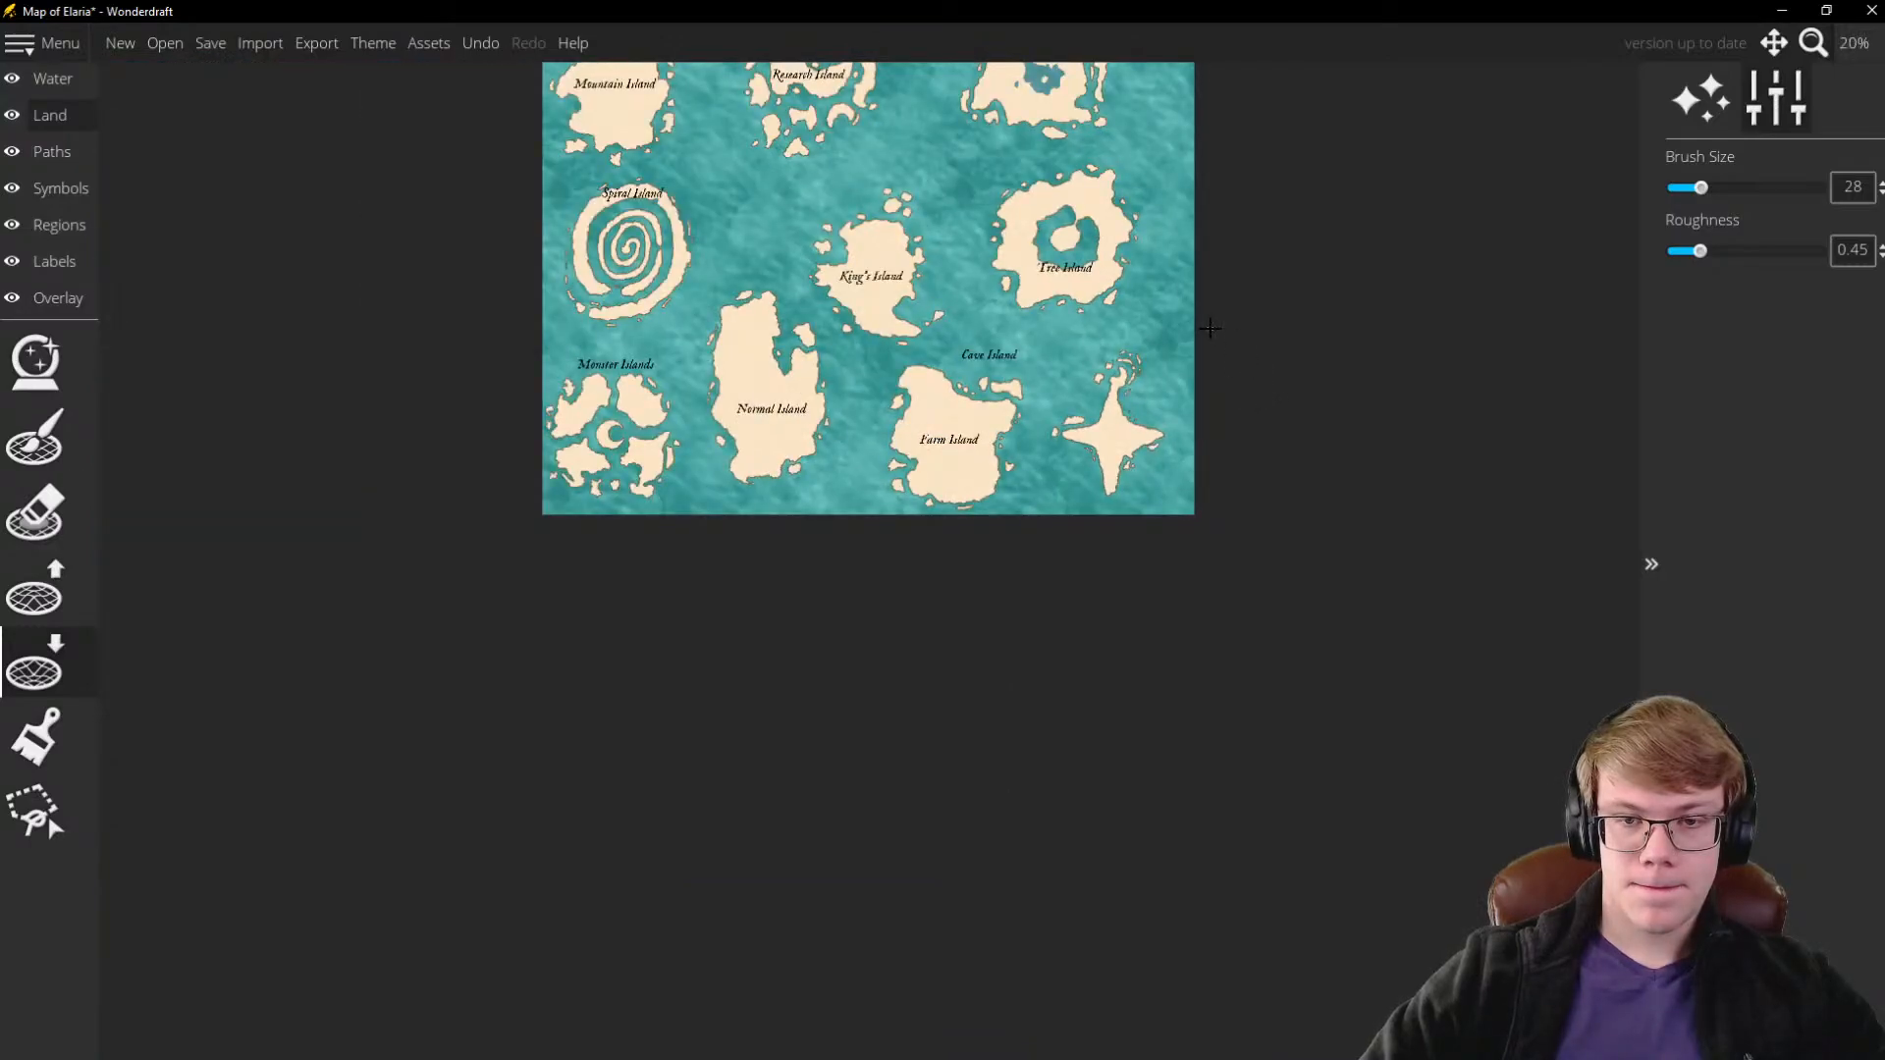
scroll(1161, 631, down, 1)
scroll(1080, 393, up, 3)
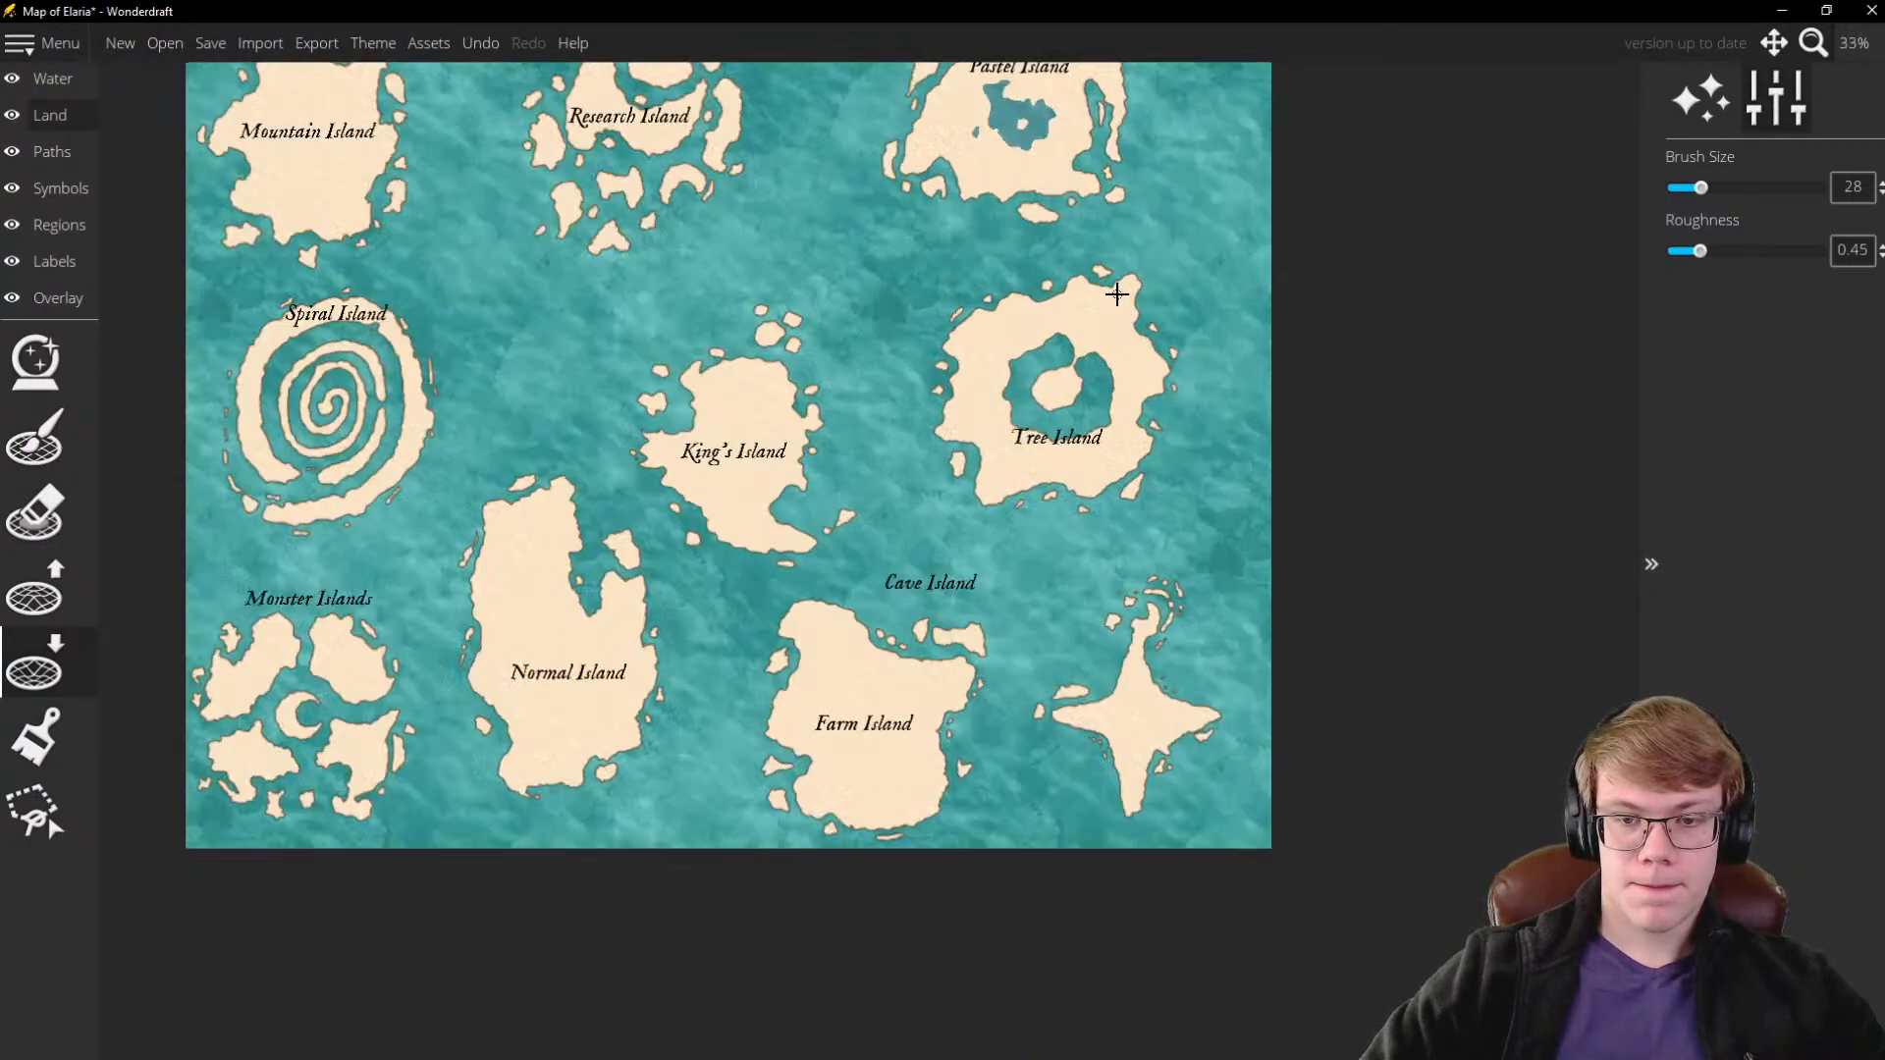
scroll(1017, 158, down, 1)
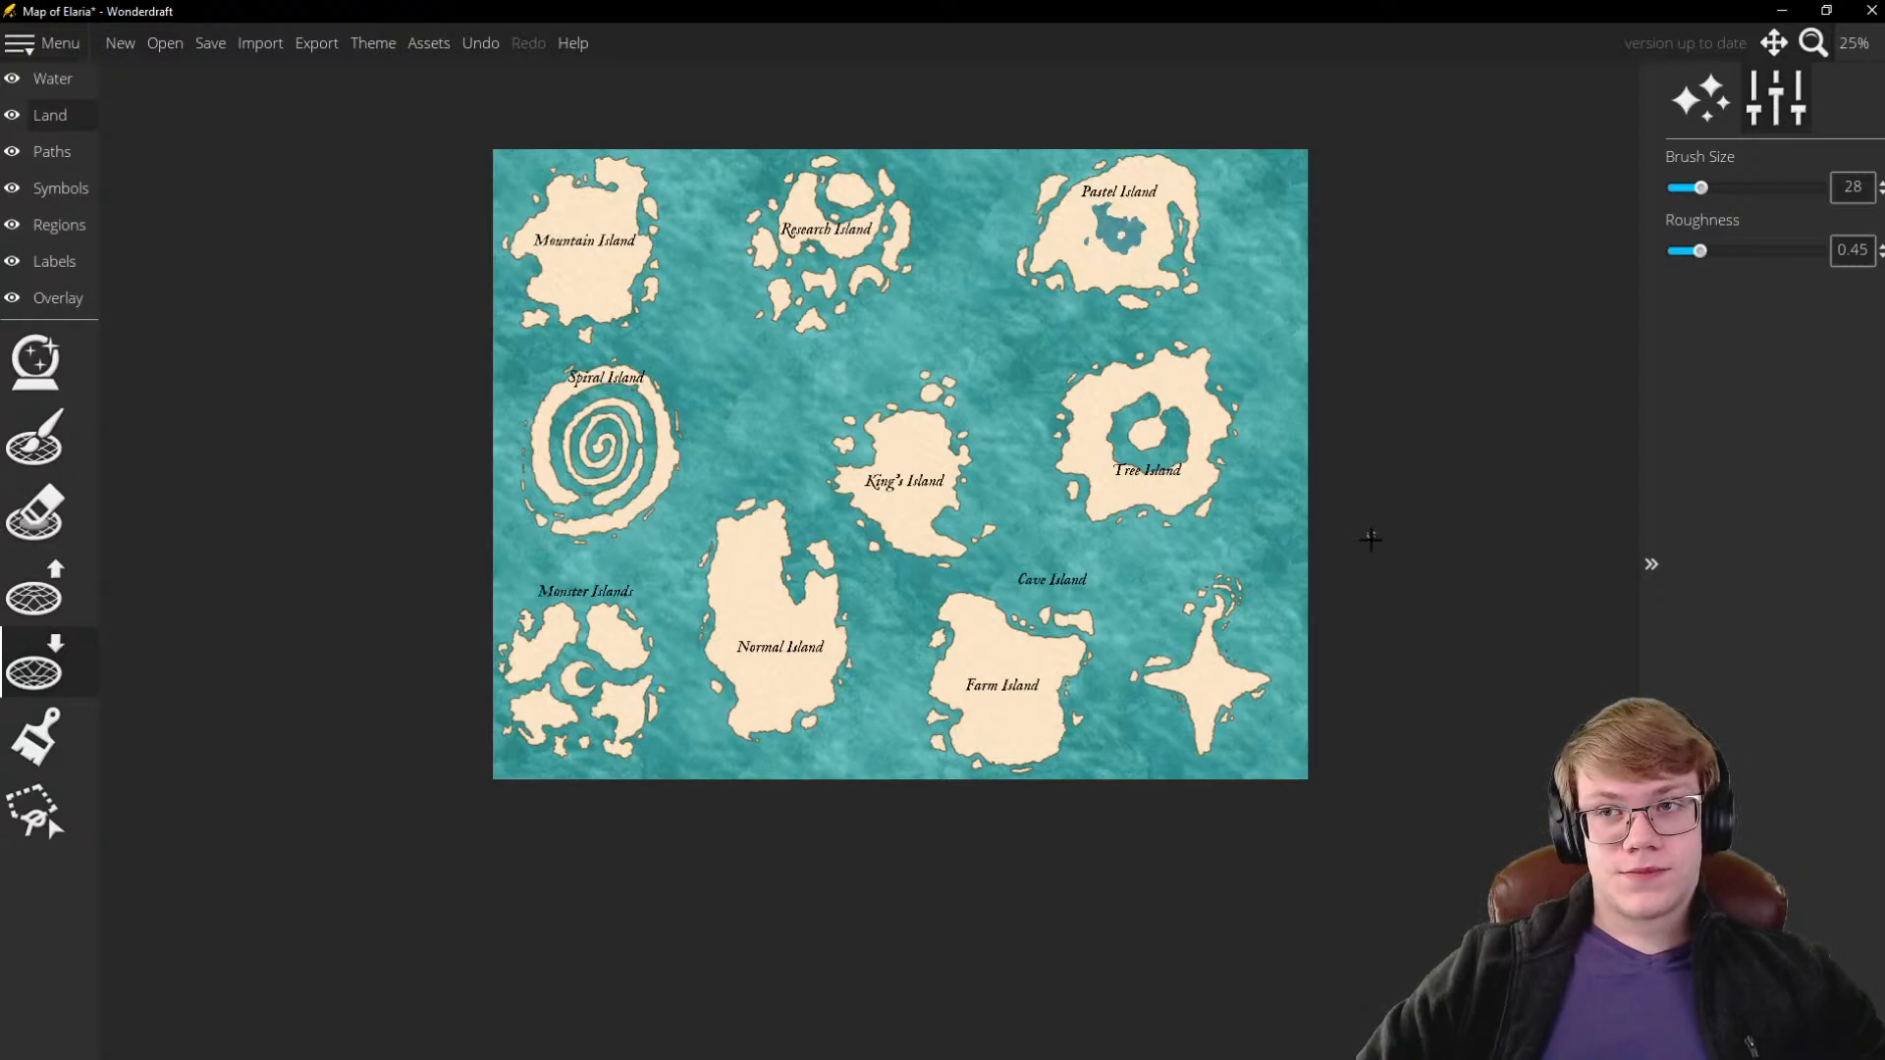
scroll(1365, 550, up, 4)
scroll(1331, 609, down, 4)
scroll(1266, 677, up, 4)
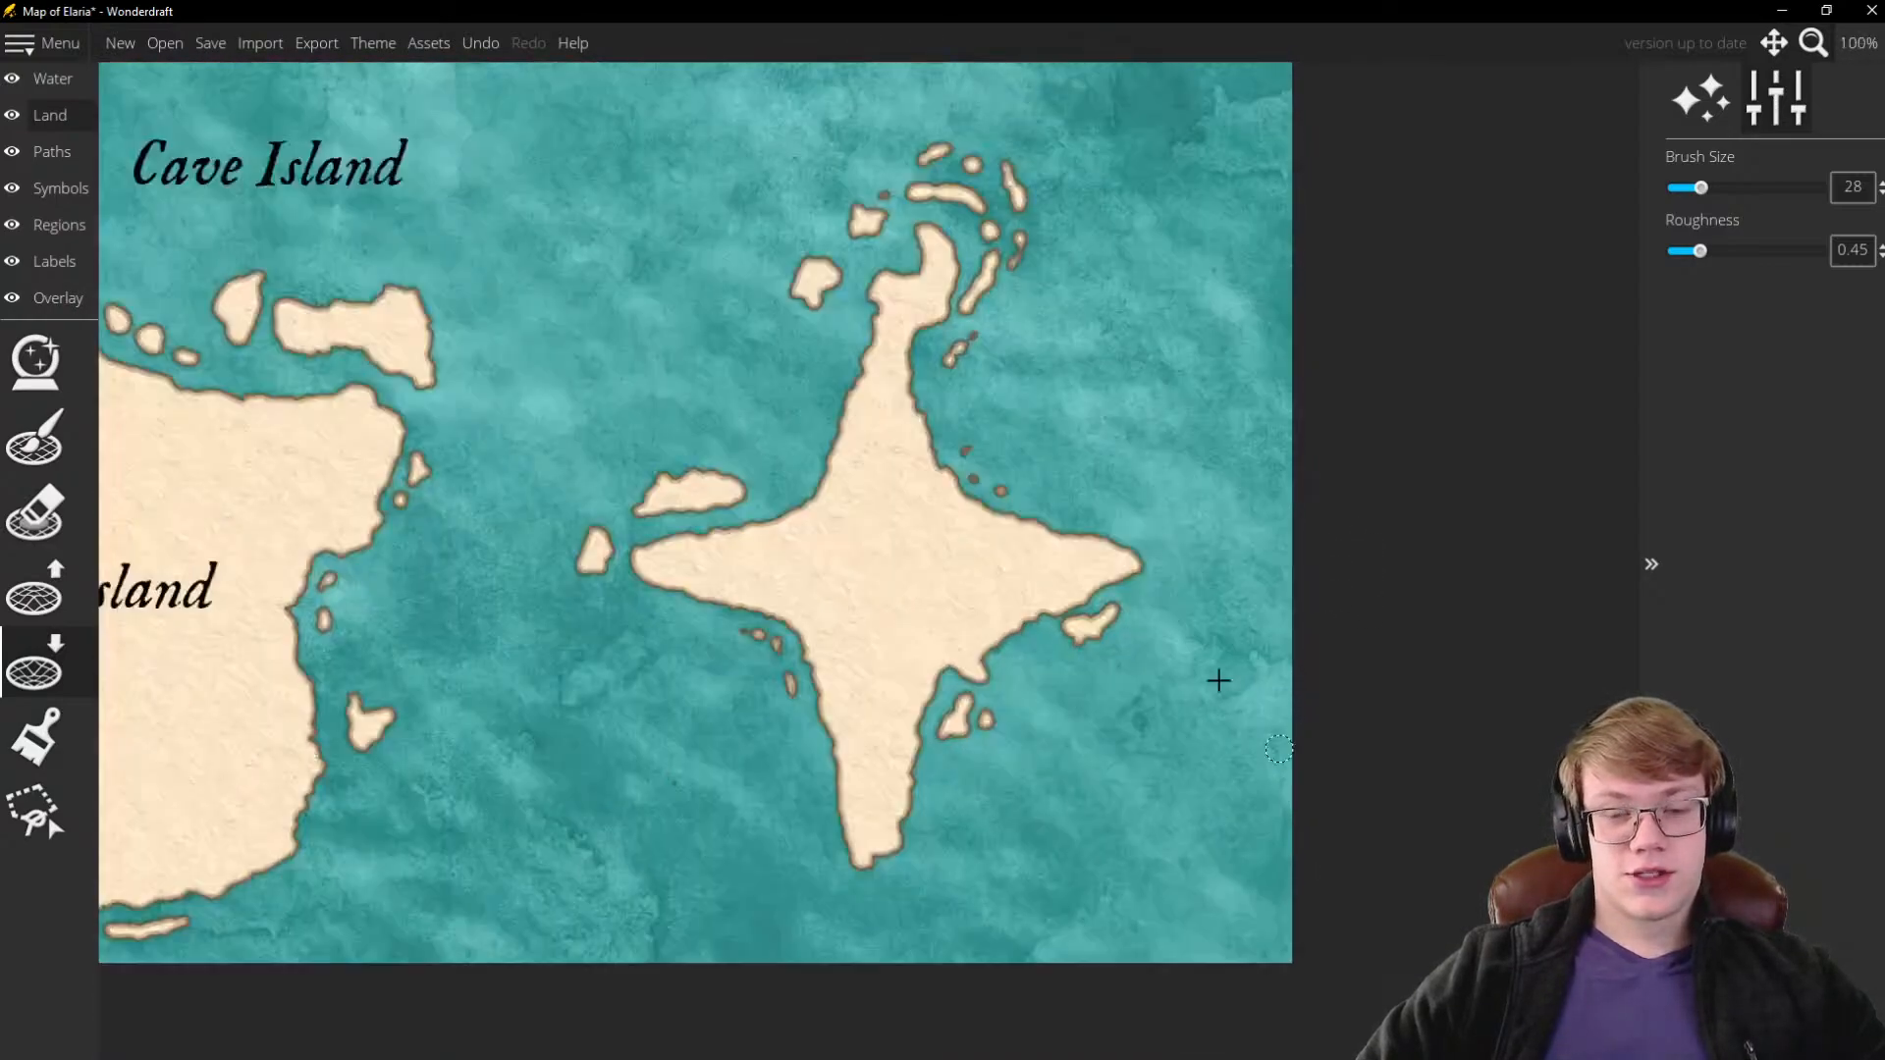
scroll(1168, 550, down, 2)
scroll(954, 355, up, 3)
scroll(1034, 375, down, 3)
scroll(1070, 418, up, 2)
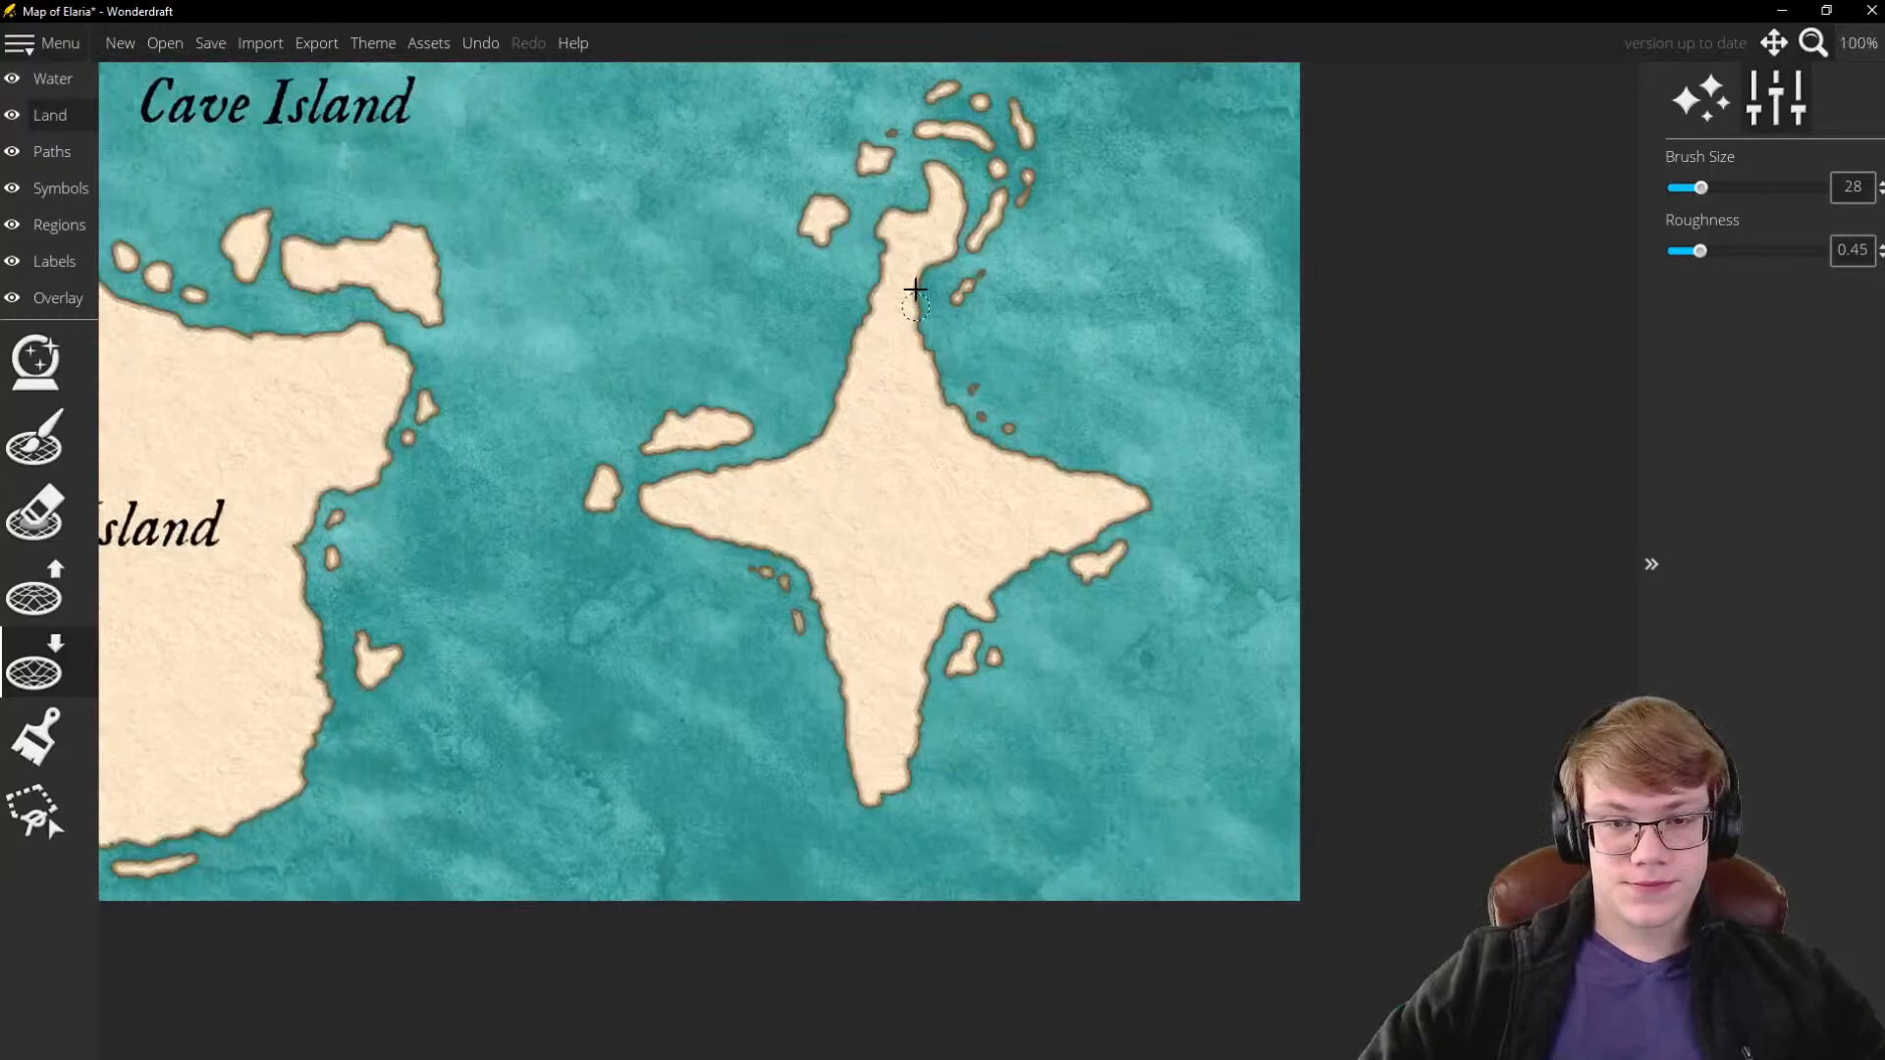
Raise land on the three tiny islets between the northern and eastern arms to enlarge them
scroll(968, 484, up, 6)
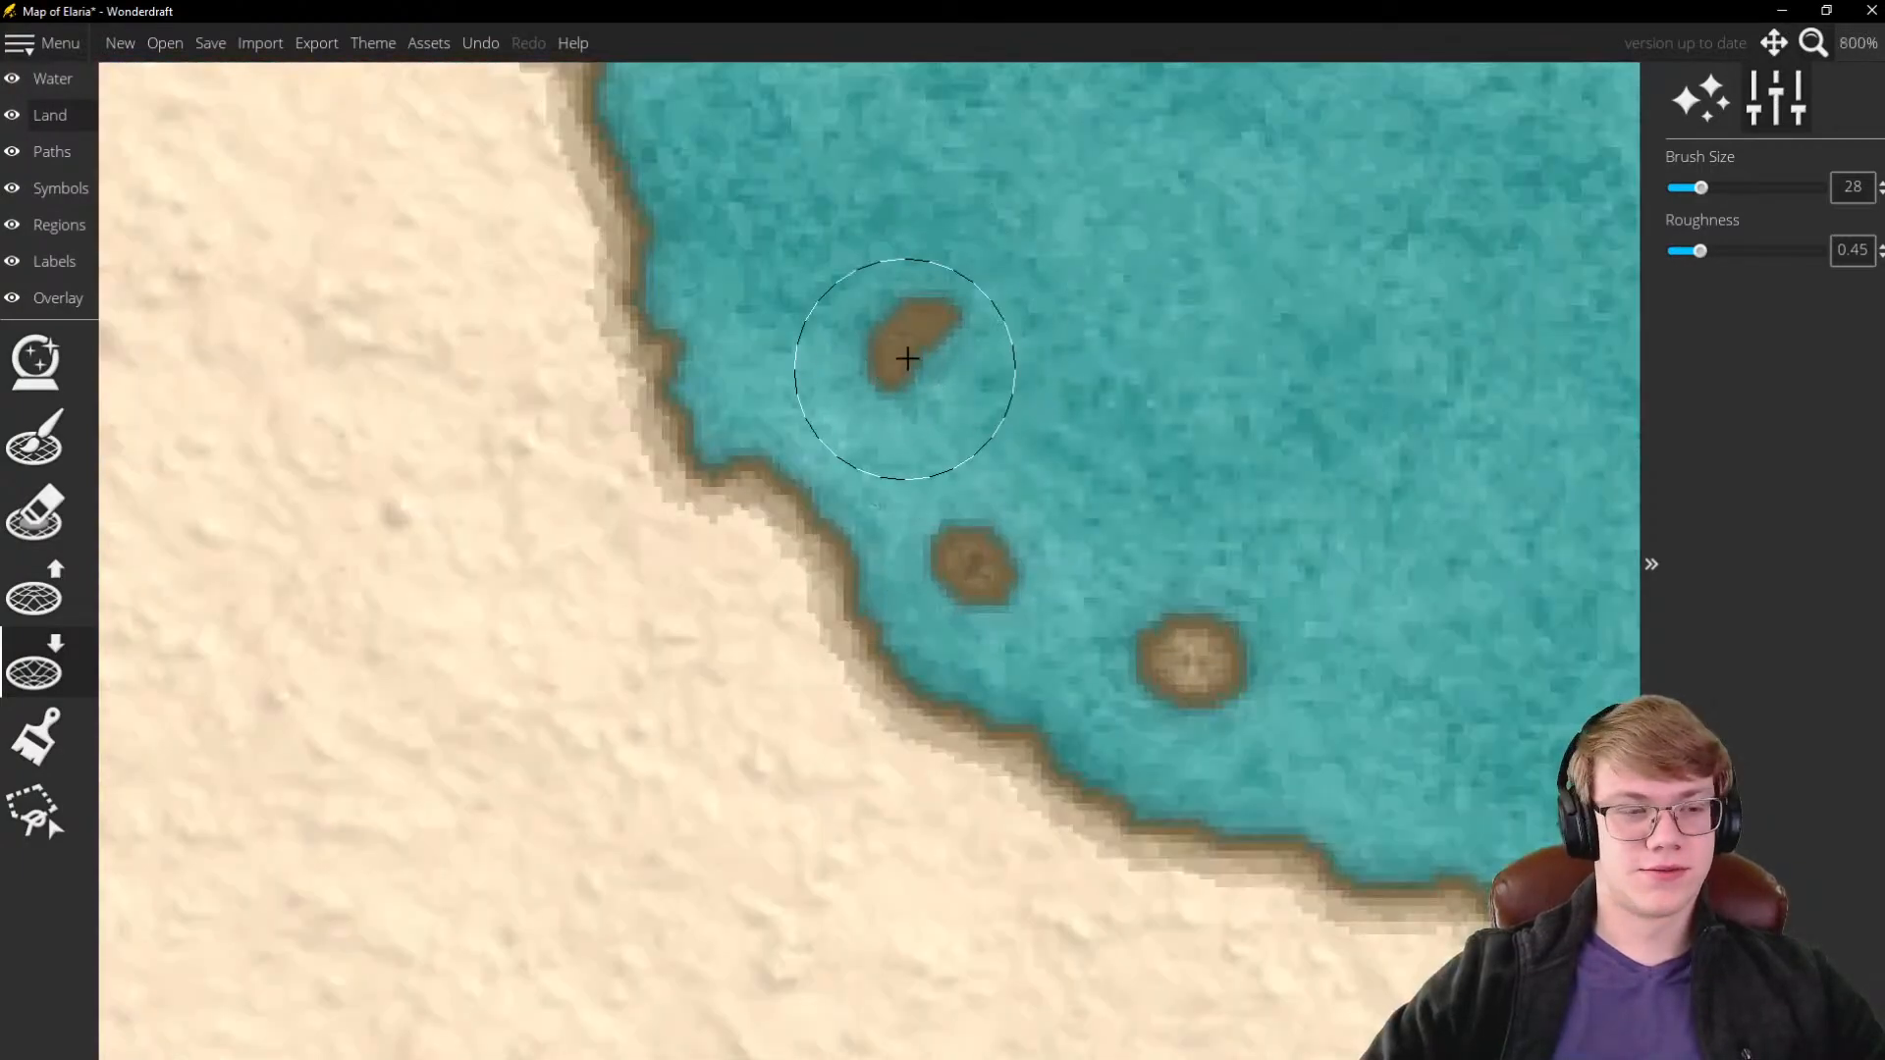
click(35, 589)
drag(903, 319, 917, 354)
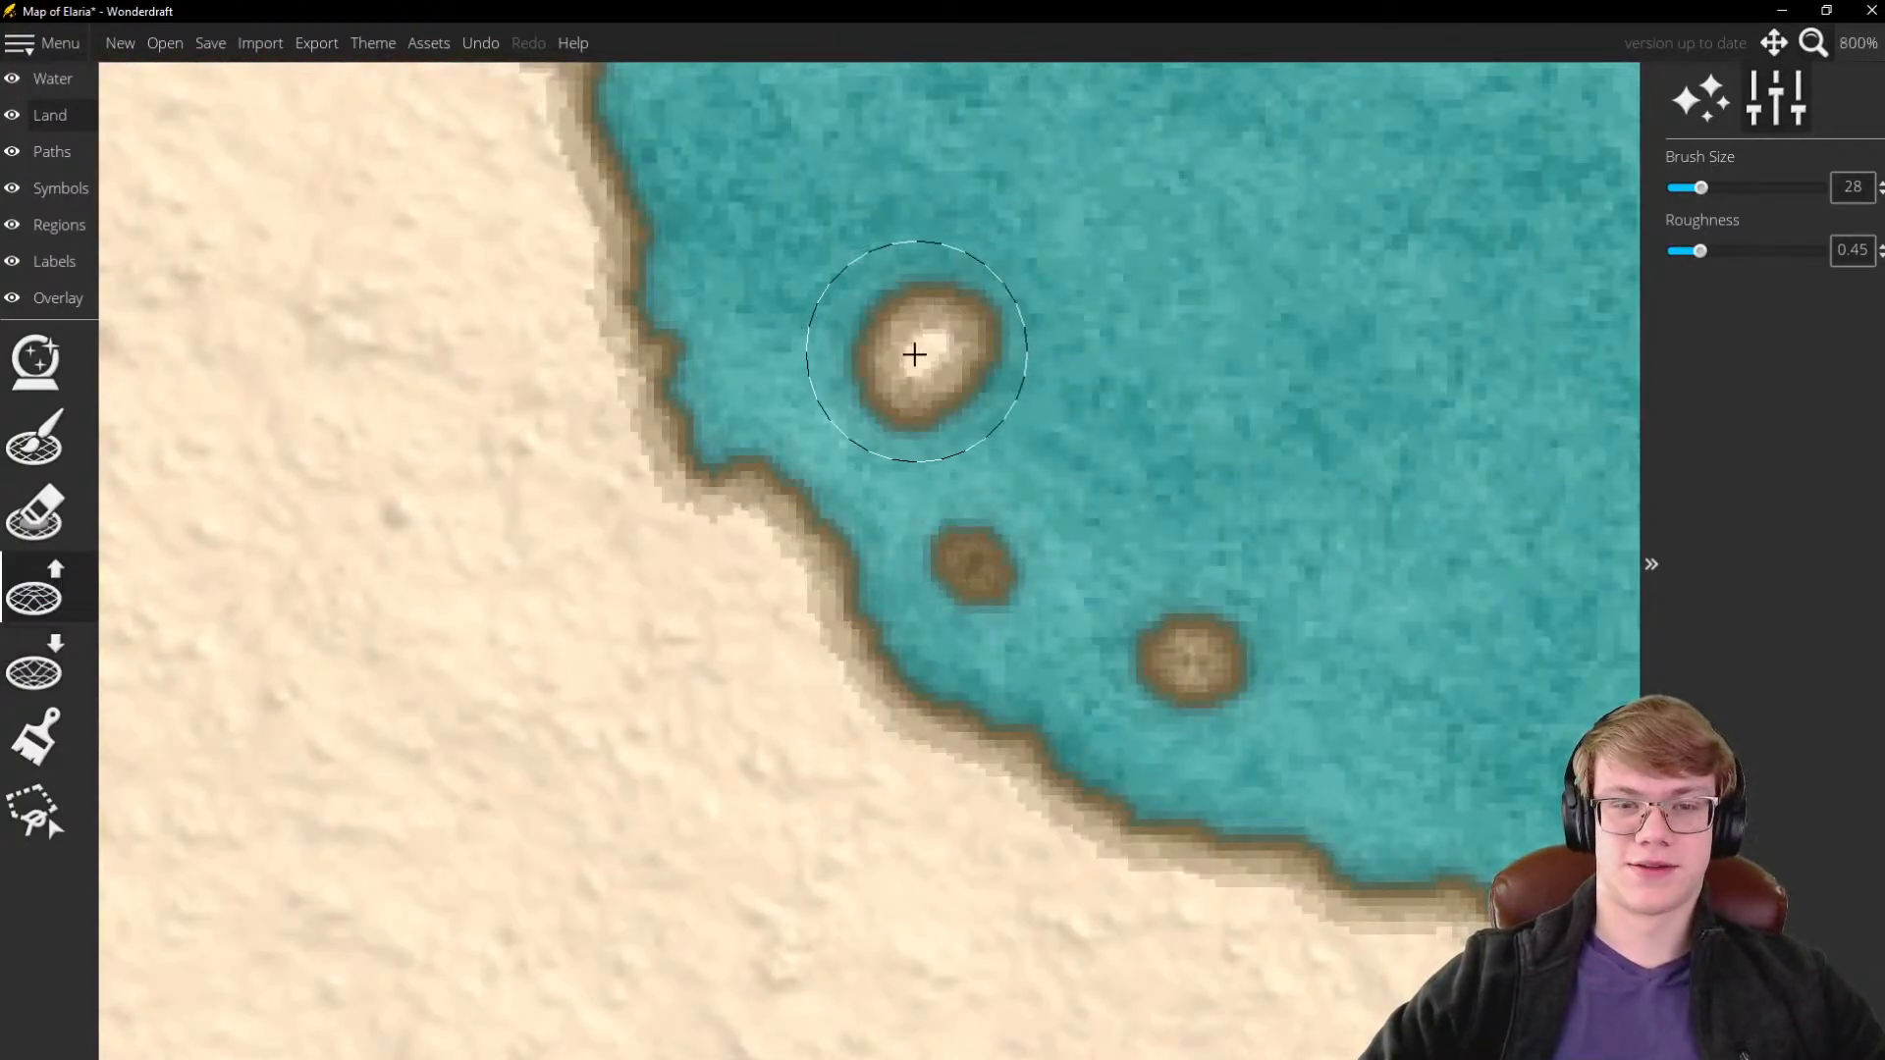
mouse_move(1164, 640)
mouse_down()
mouse_move(1220, 657)
mouse_move(1183, 640)
mouse_up()
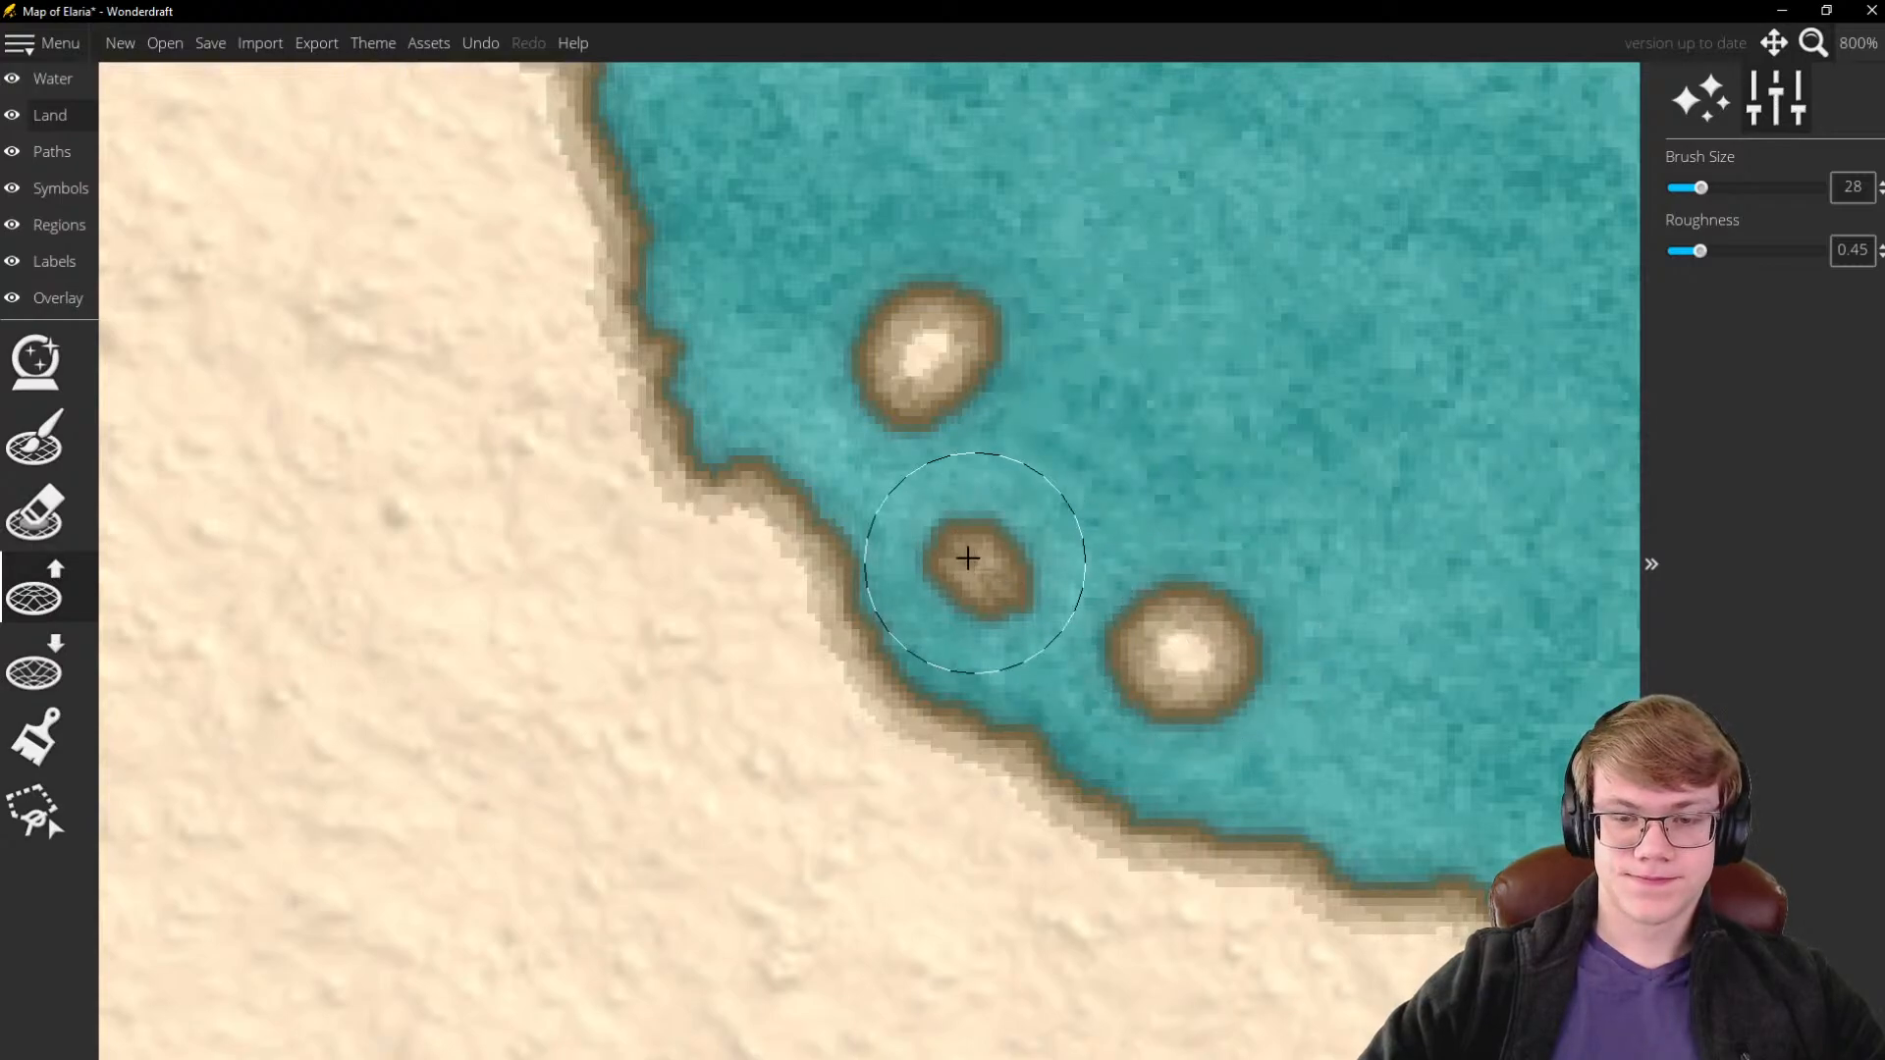
drag(968, 555, 956, 514)
scroll(956, 514, down, 6)
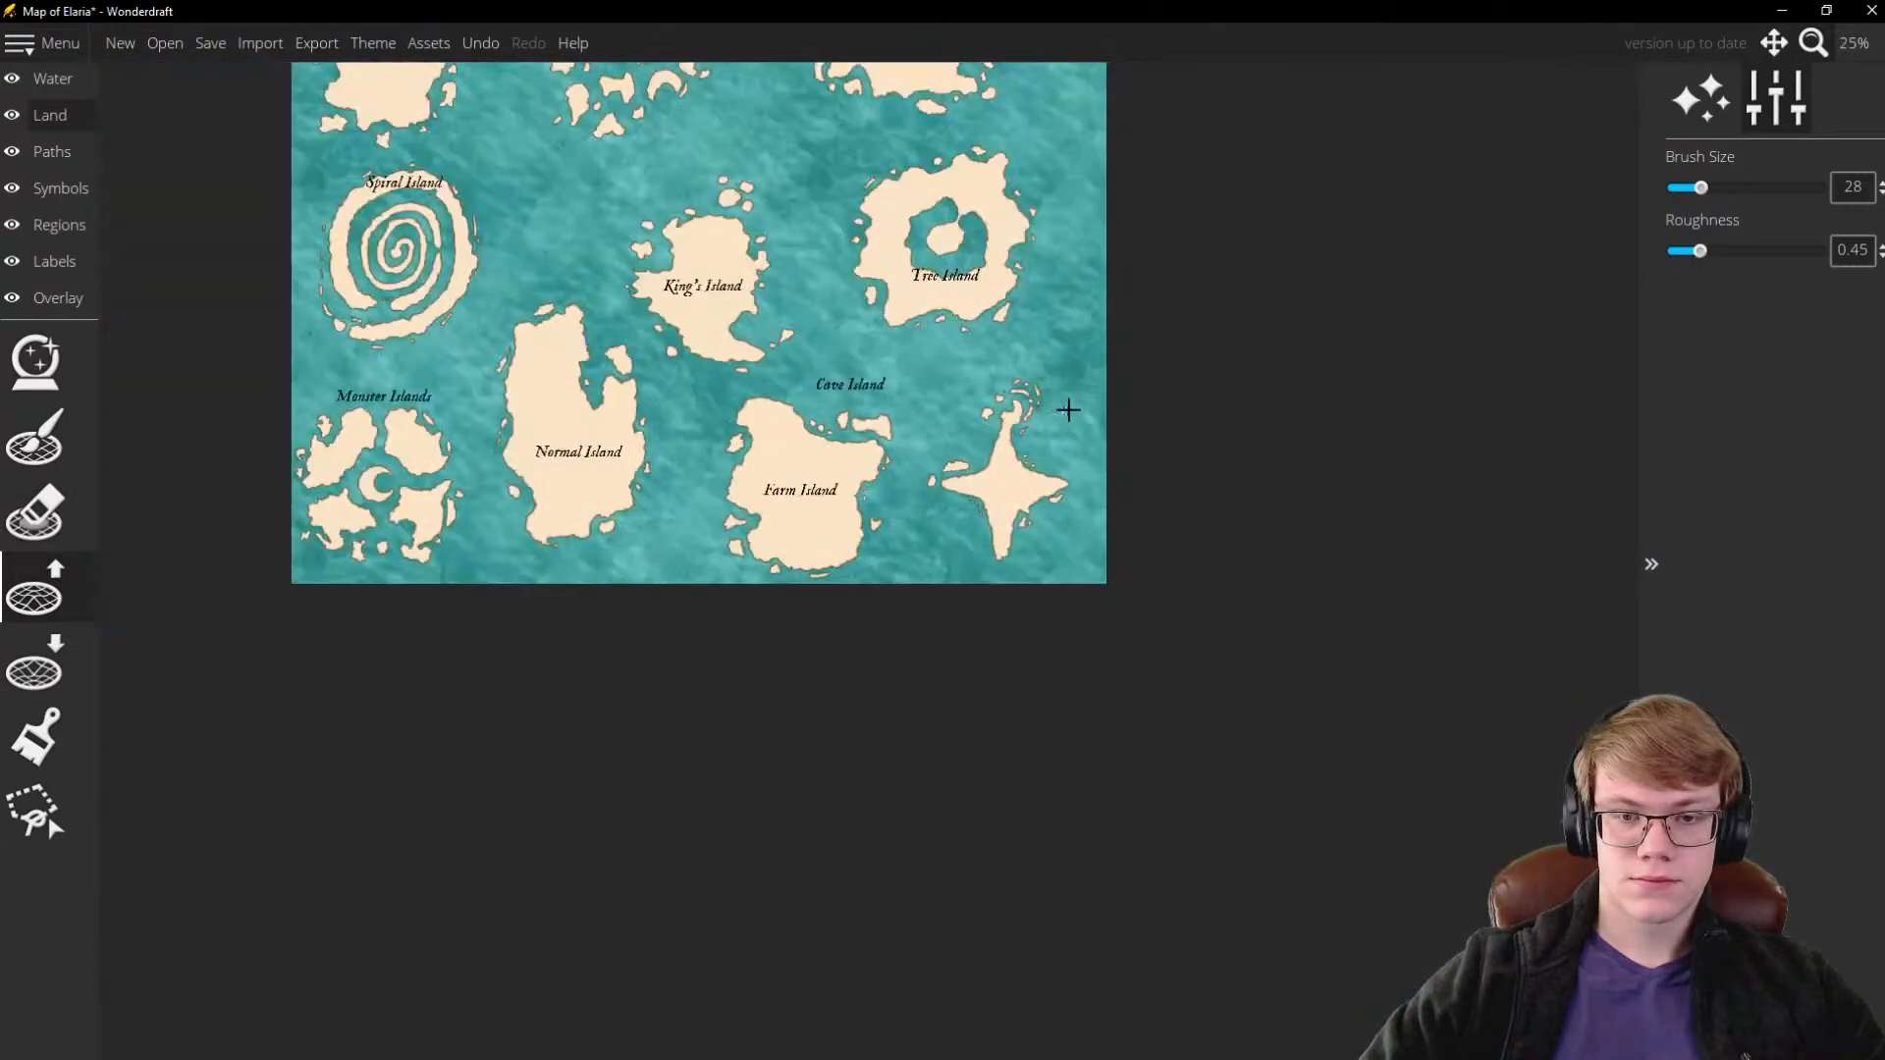
Extend the middle of the three northeastern islets toward the northeast with a size 12 brush, and set the brush size to 20
scroll(1068, 409, up, 5)
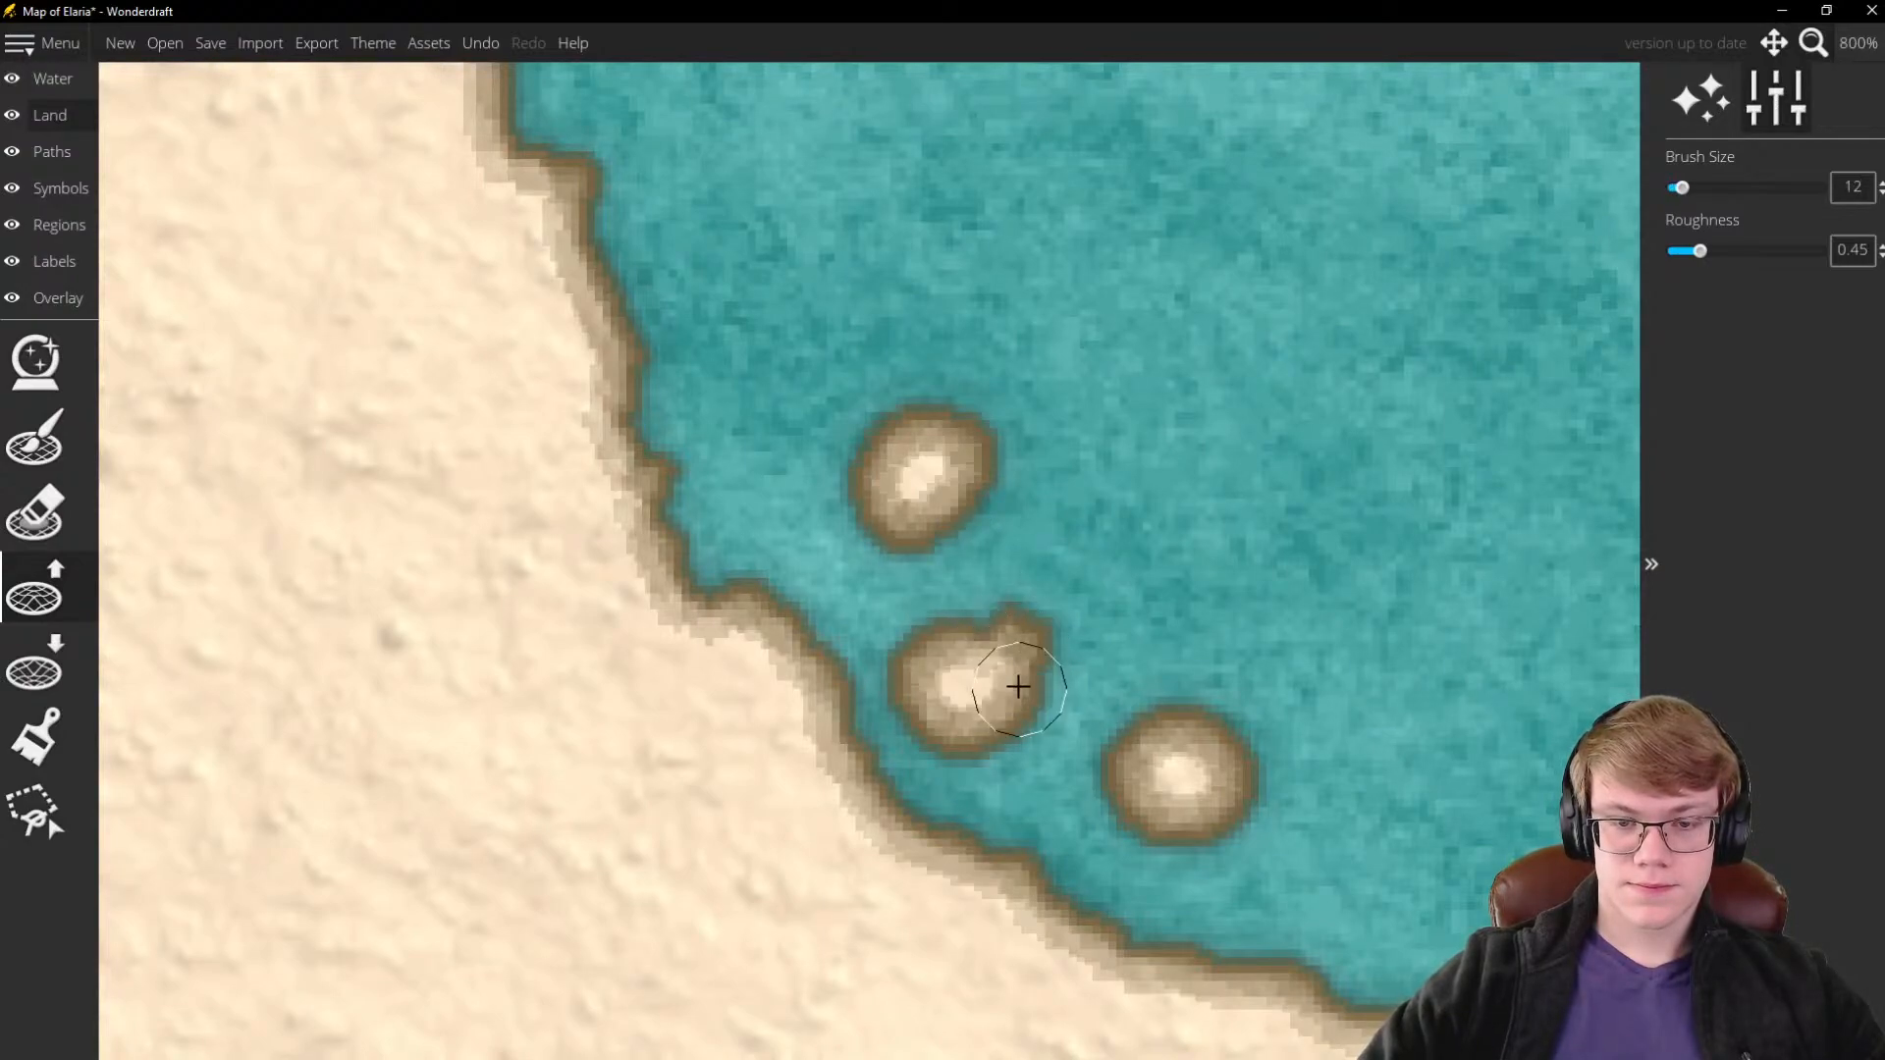
mouse_move(1034, 641)
mouse_down()
mouse_move(1080, 530)
mouse_move(1053, 618)
mouse_move(1114, 576)
mouse_move(1033, 653)
mouse_move(1077, 618)
mouse_move(1019, 598)
mouse_move(1012, 629)
mouse_move(1033, 584)
mouse_move(1149, 560)
mouse_up()
key(bracketright)
key(bracketright)
scroll(1149, 561, down, 5)
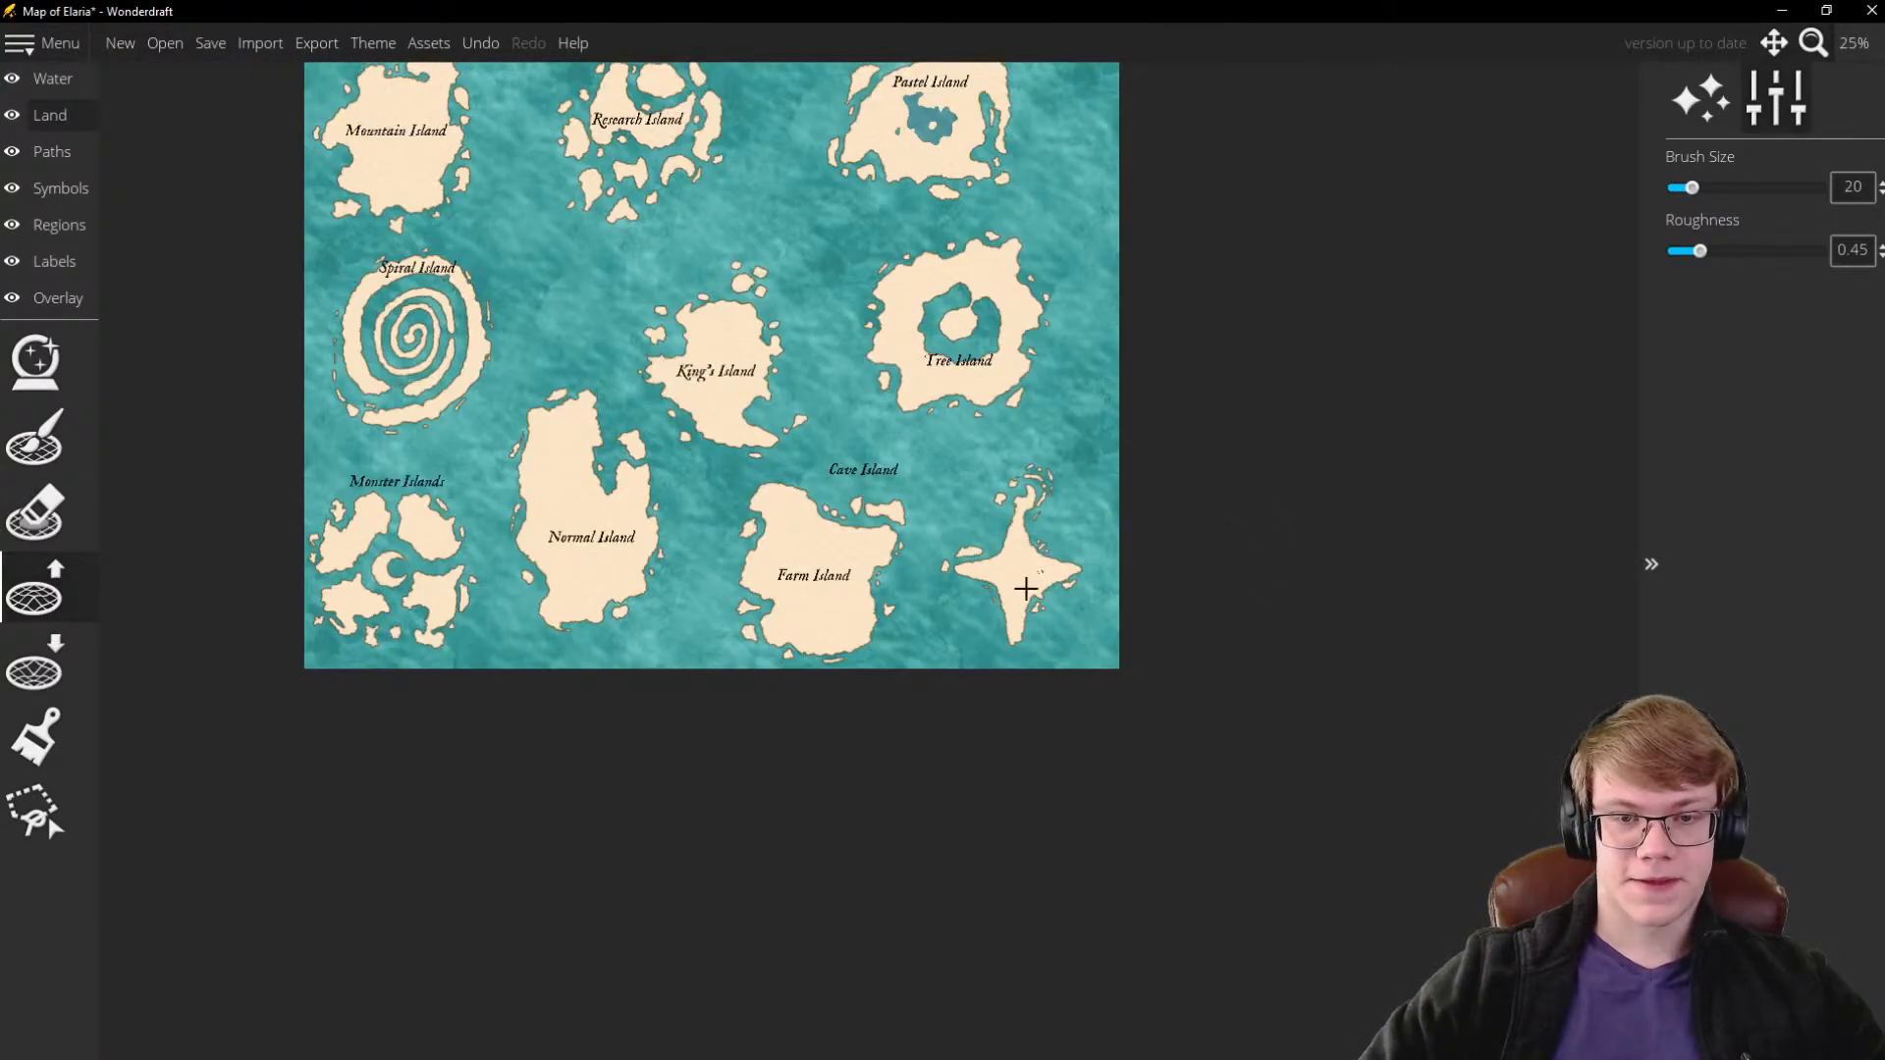
Raise a heart-shaped islet just southwest of the western arm's tip with the size 20 brush
scroll(1026, 589, up, 2)
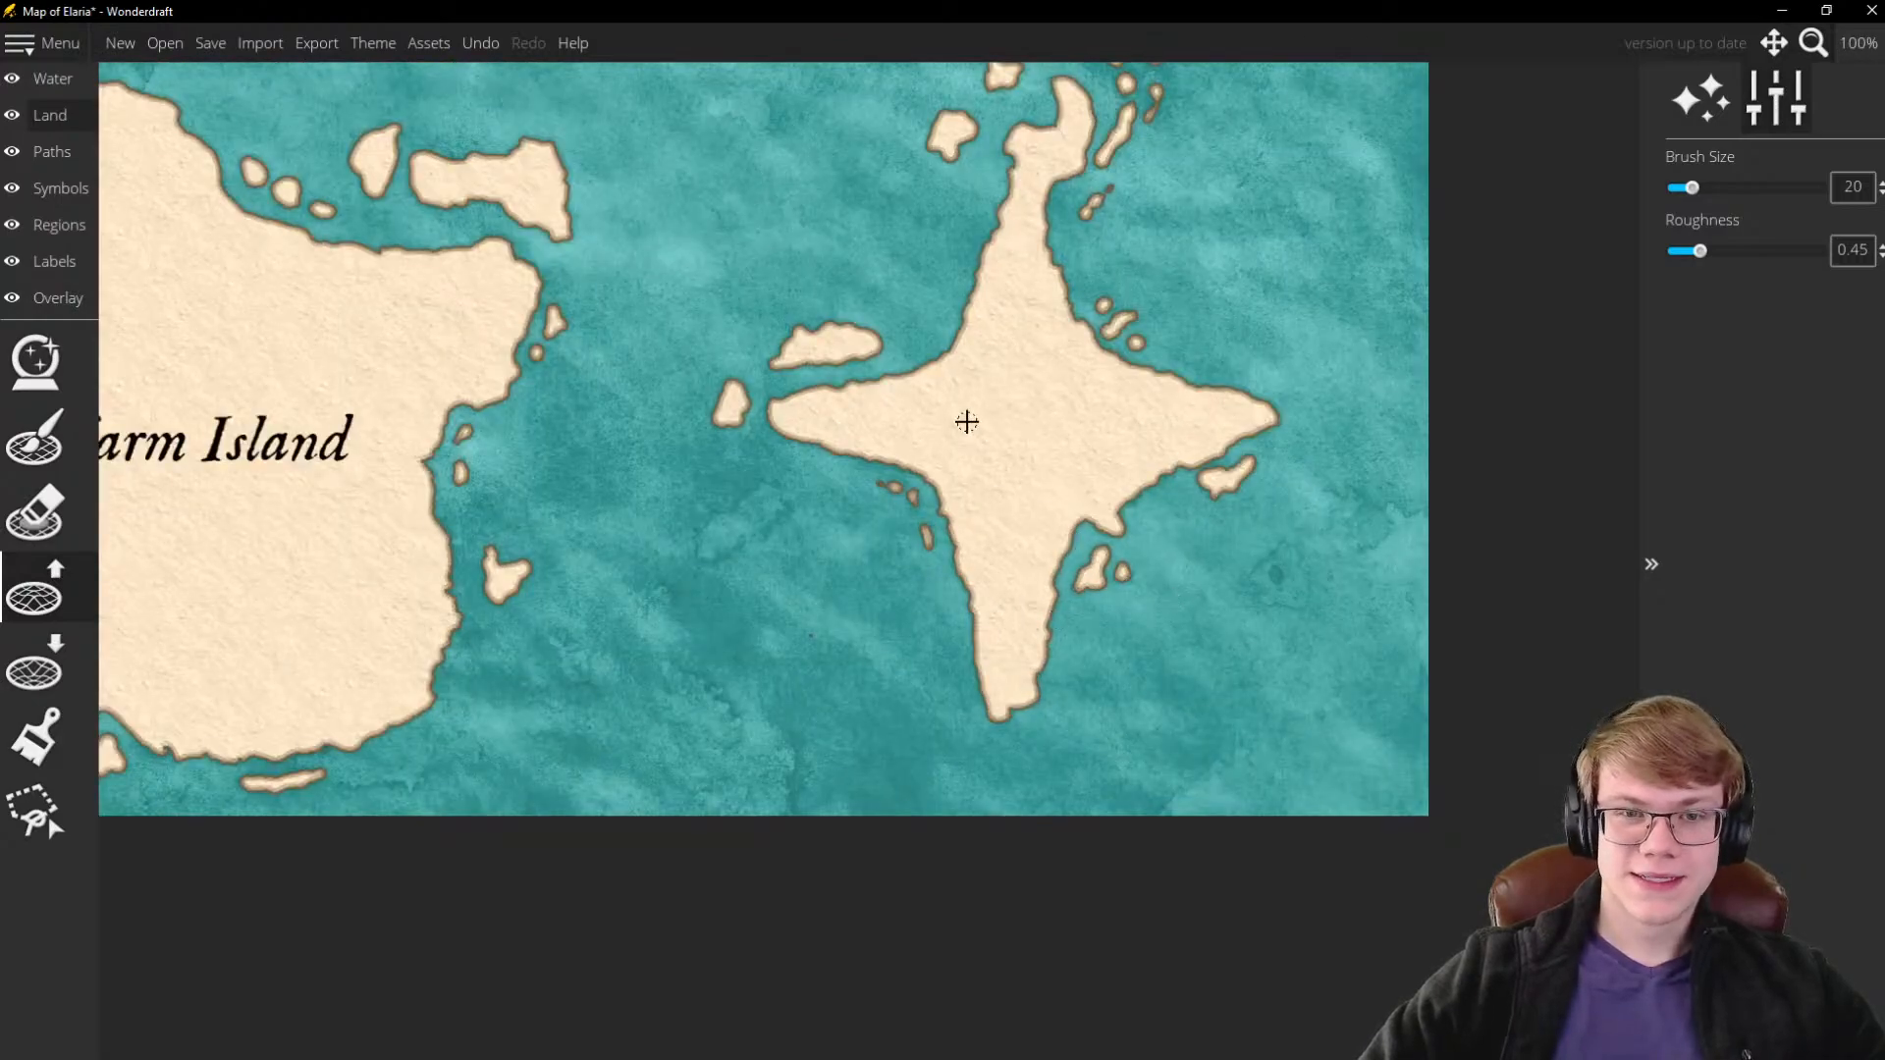
scroll(968, 421, down, 1)
scroll(982, 247, up, 3)
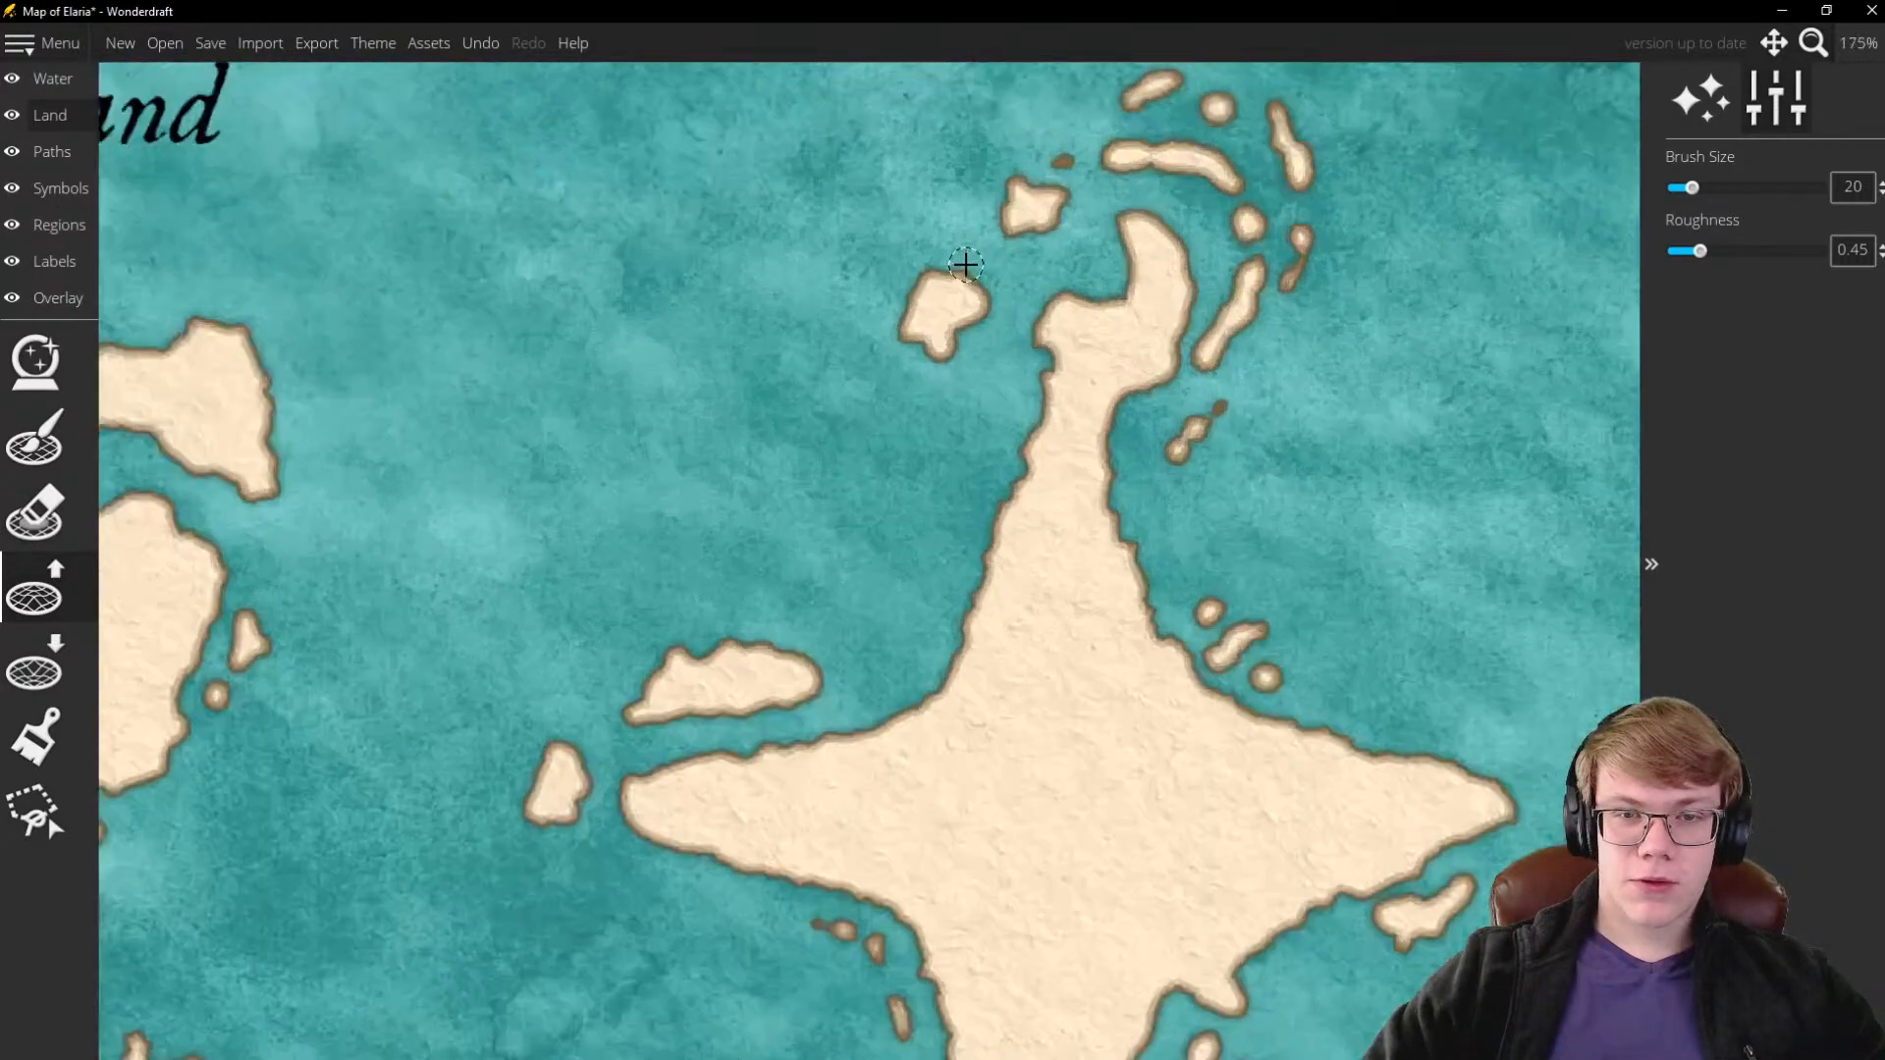
scroll(960, 261, down, 2)
scroll(834, 484, up, 6)
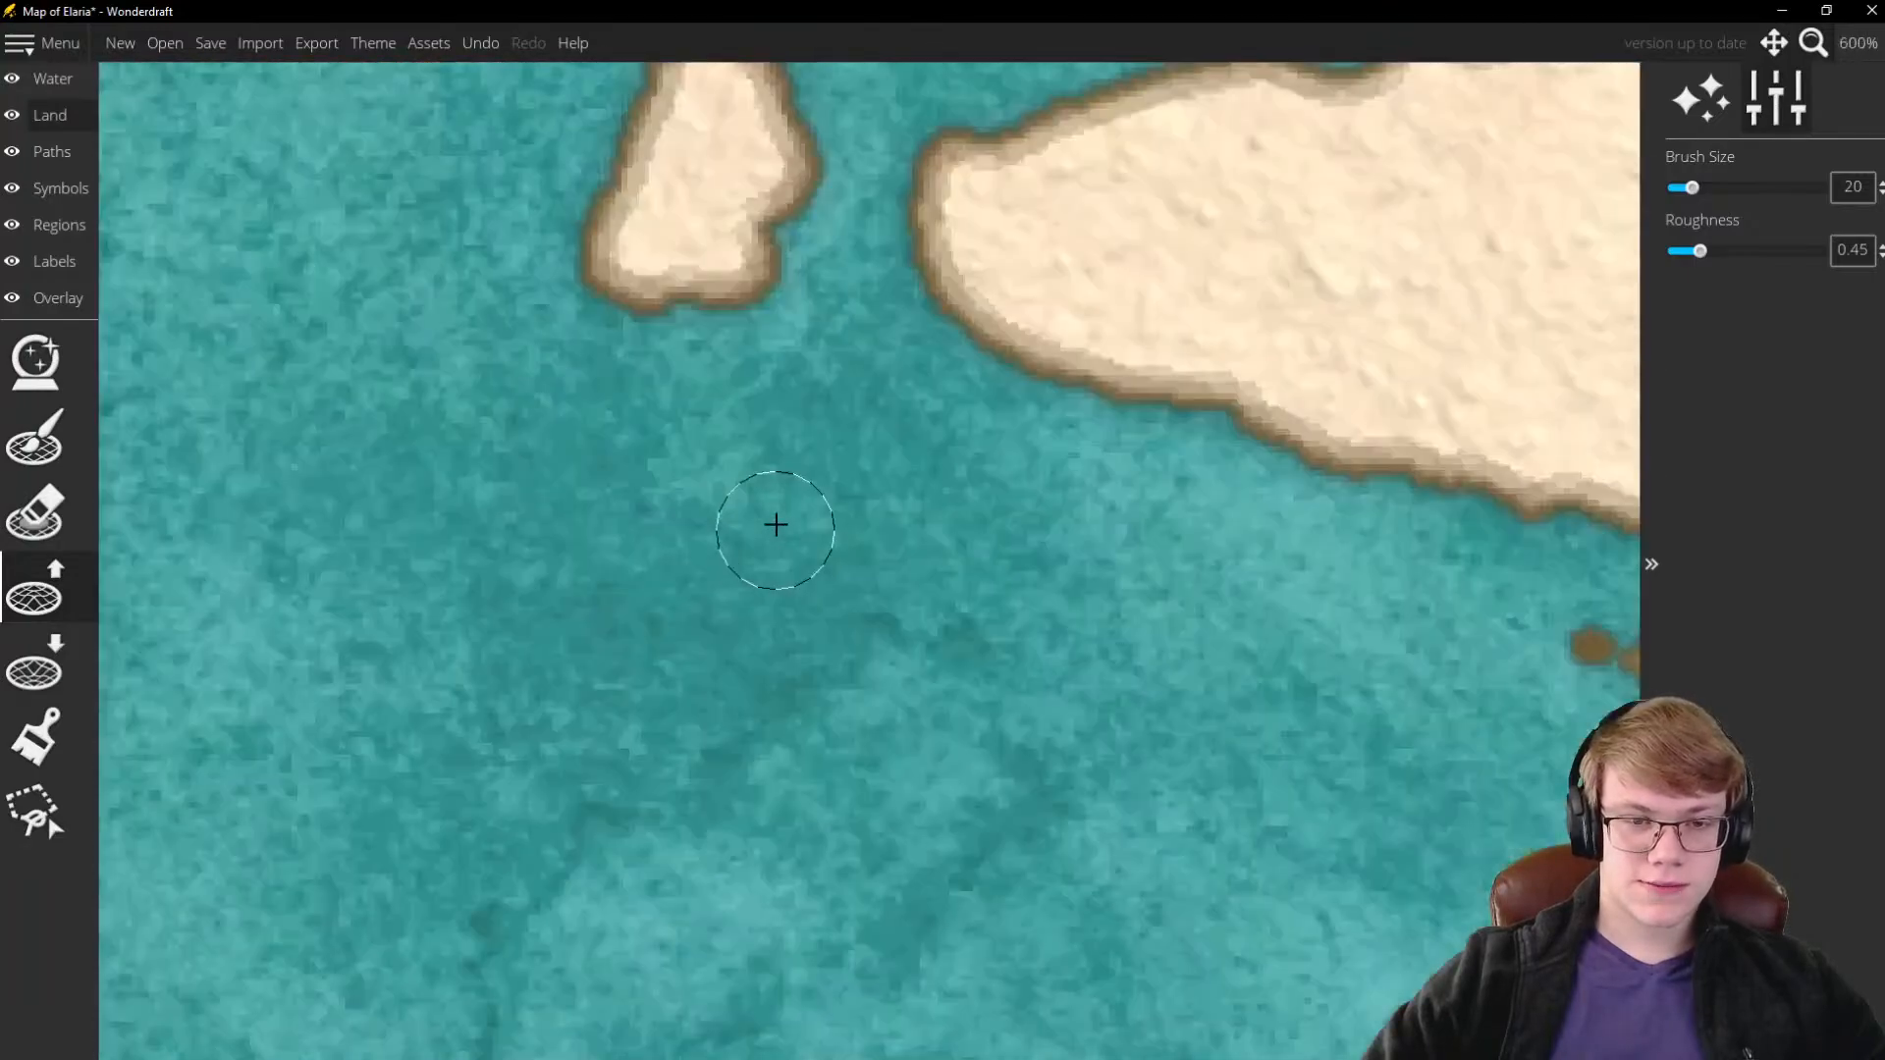
mouse_move(839, 442)
mouse_down()
mouse_move(832, 583)
mouse_move(855, 473)
mouse_move(959, 589)
mouse_move(809, 533)
mouse_move(896, 631)
mouse_move(867, 564)
mouse_move(1022, 513)
mouse_move(1010, 595)
mouse_move(904, 654)
mouse_move(860, 722)
mouse_move(837, 550)
mouse_move(867, 454)
mouse_move(829, 492)
mouse_move(823, 449)
mouse_move(790, 631)
mouse_move(884, 726)
mouse_up()
scroll(1107, 573, down, 6)
scroll(1185, 586, down, 1)
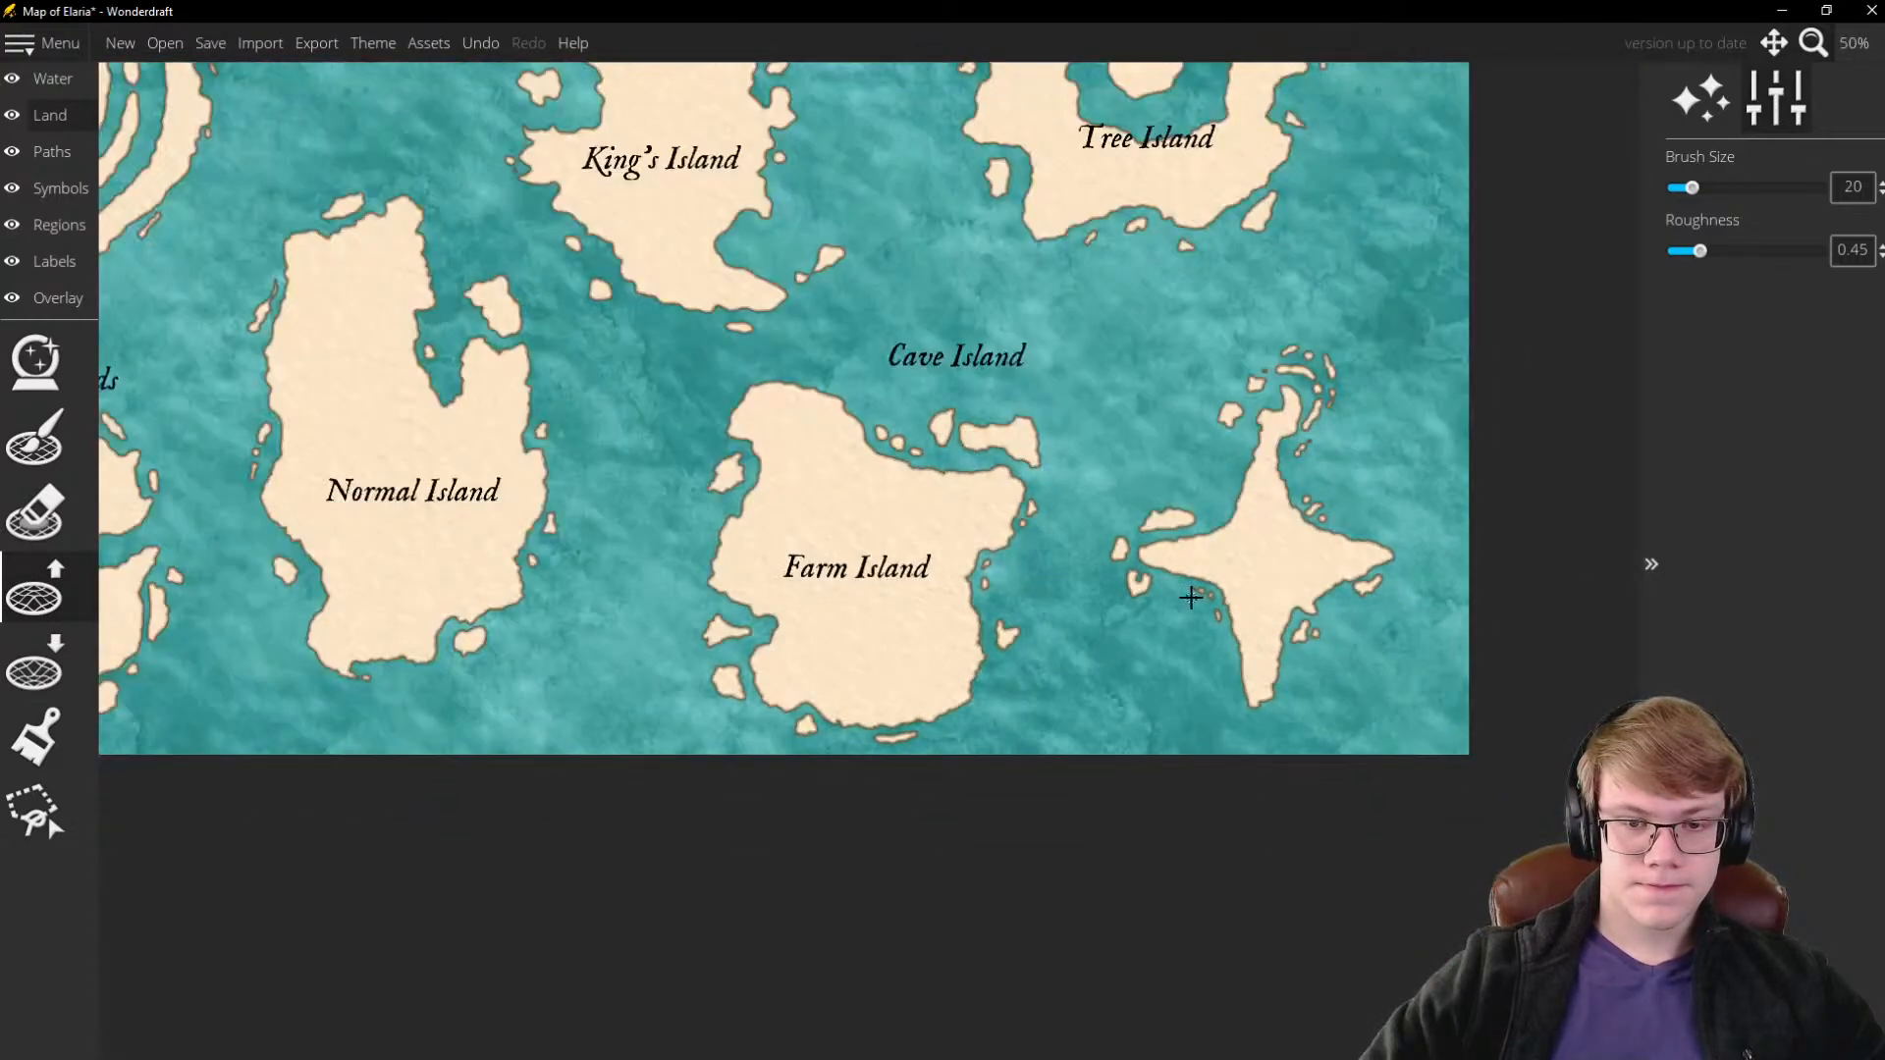
Raise land inside the heart-shaped islet's notch to make it shallower
scroll(1191, 598, up, 7)
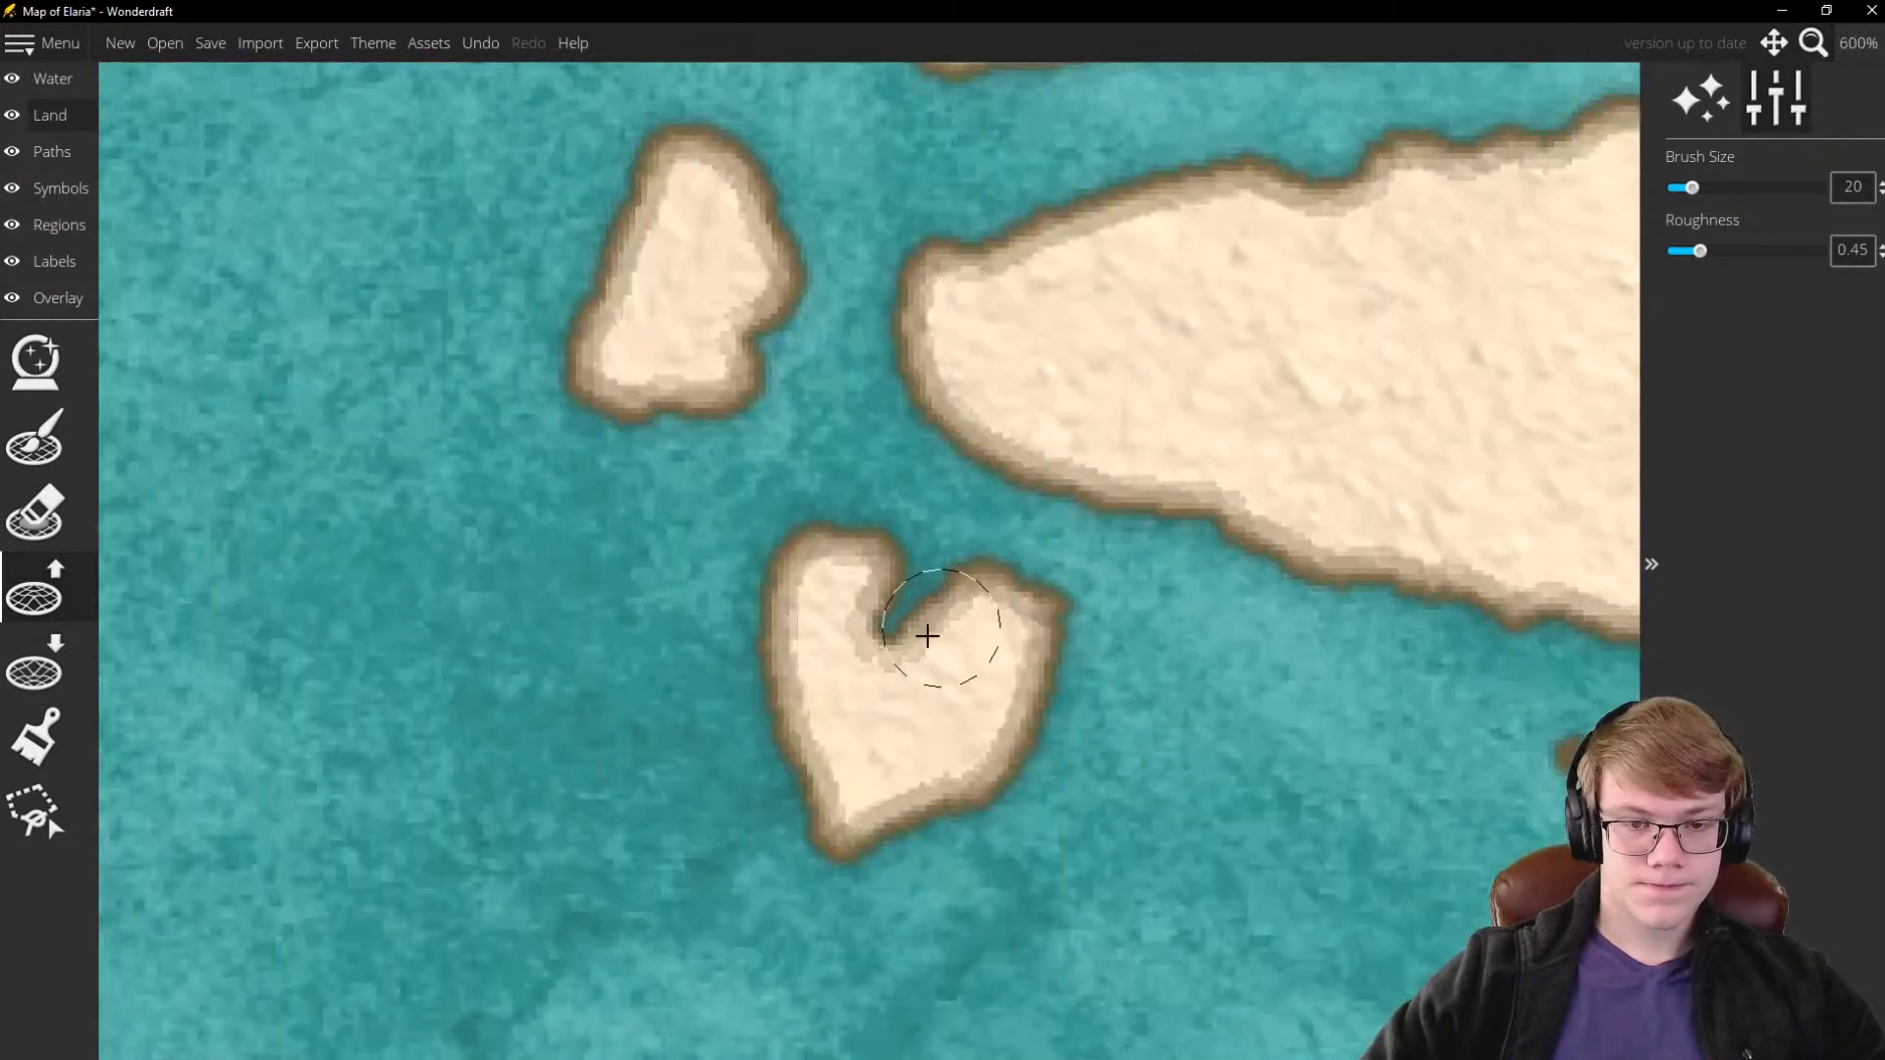
drag(927, 636, 881, 623)
scroll(1176, 565, down, 9)
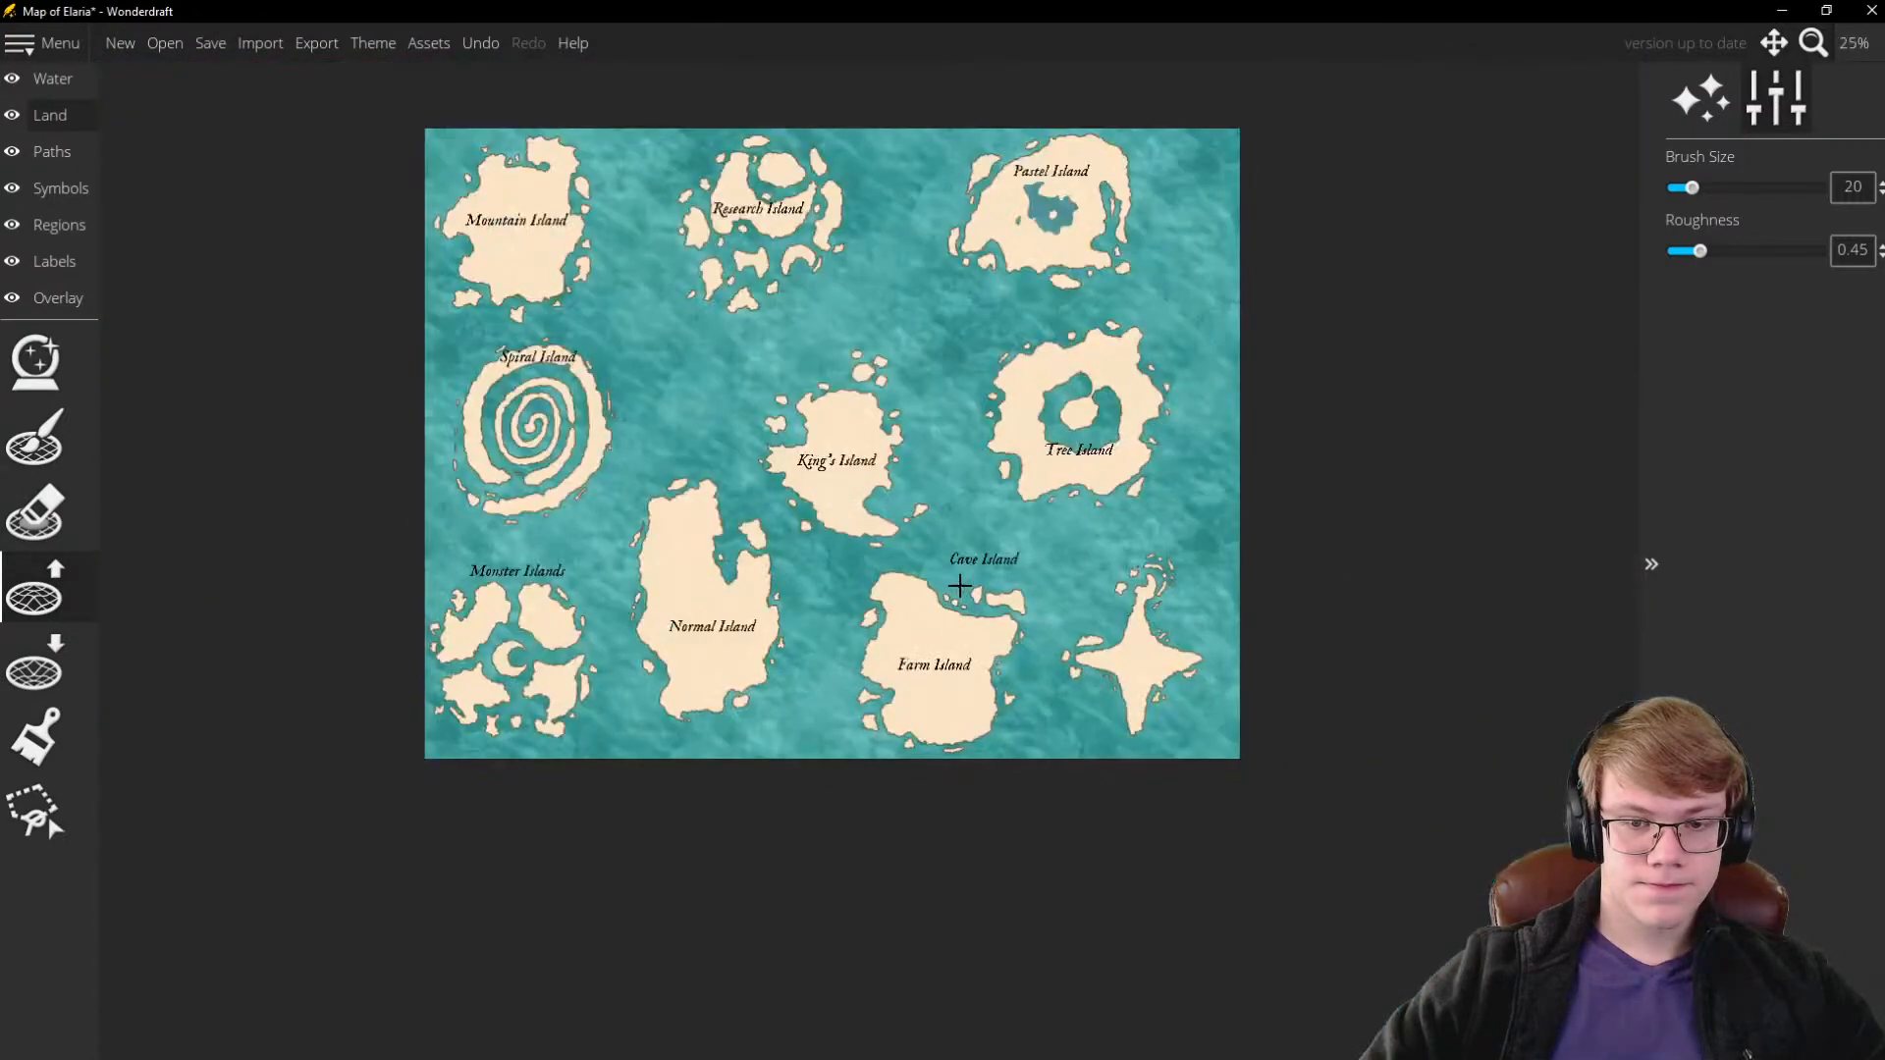
Examine how the finished star-shaped island and its islets fit with Farm Island, Tree Island and the rest of the map
scroll(1138, 597, up, 3)
scroll(1129, 648, down, 2)
scroll(1161, 769, up, 2)
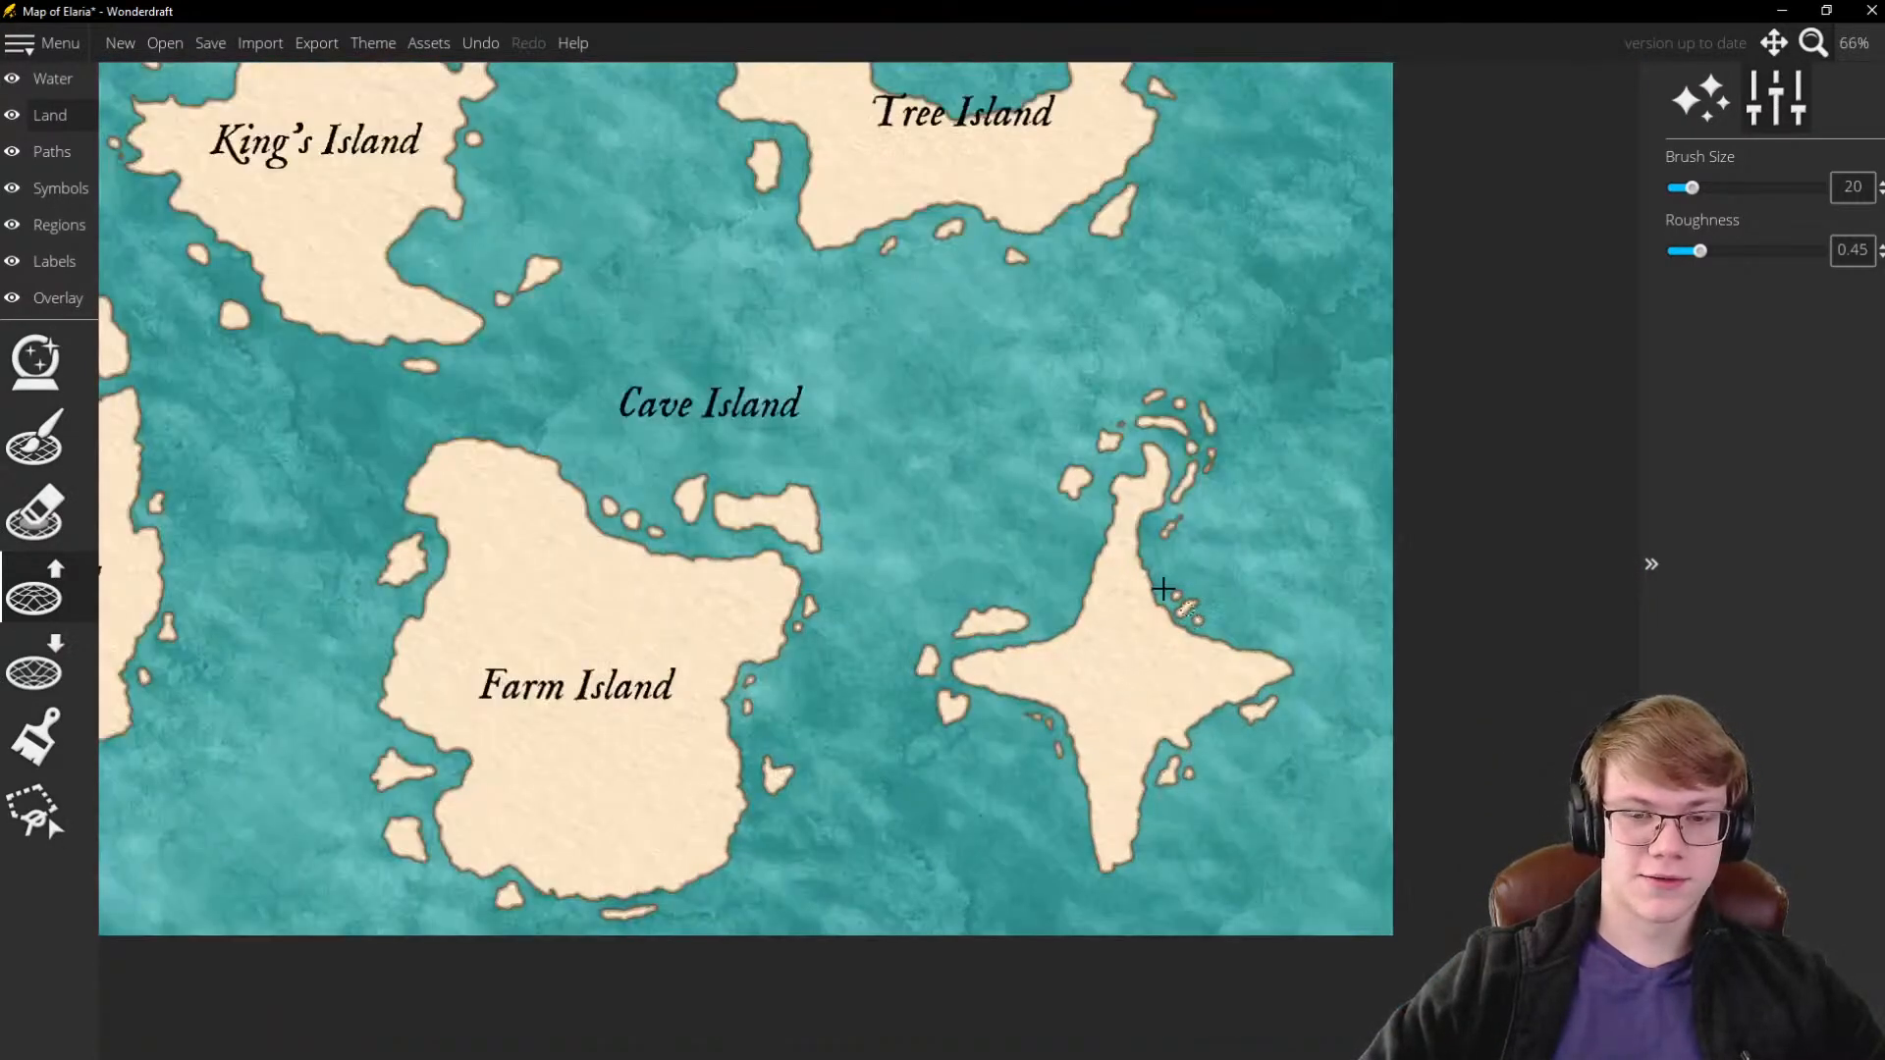
scroll(1163, 589, down, 3)
scroll(874, 680, up, 5)
scroll(873, 601, down, 1)
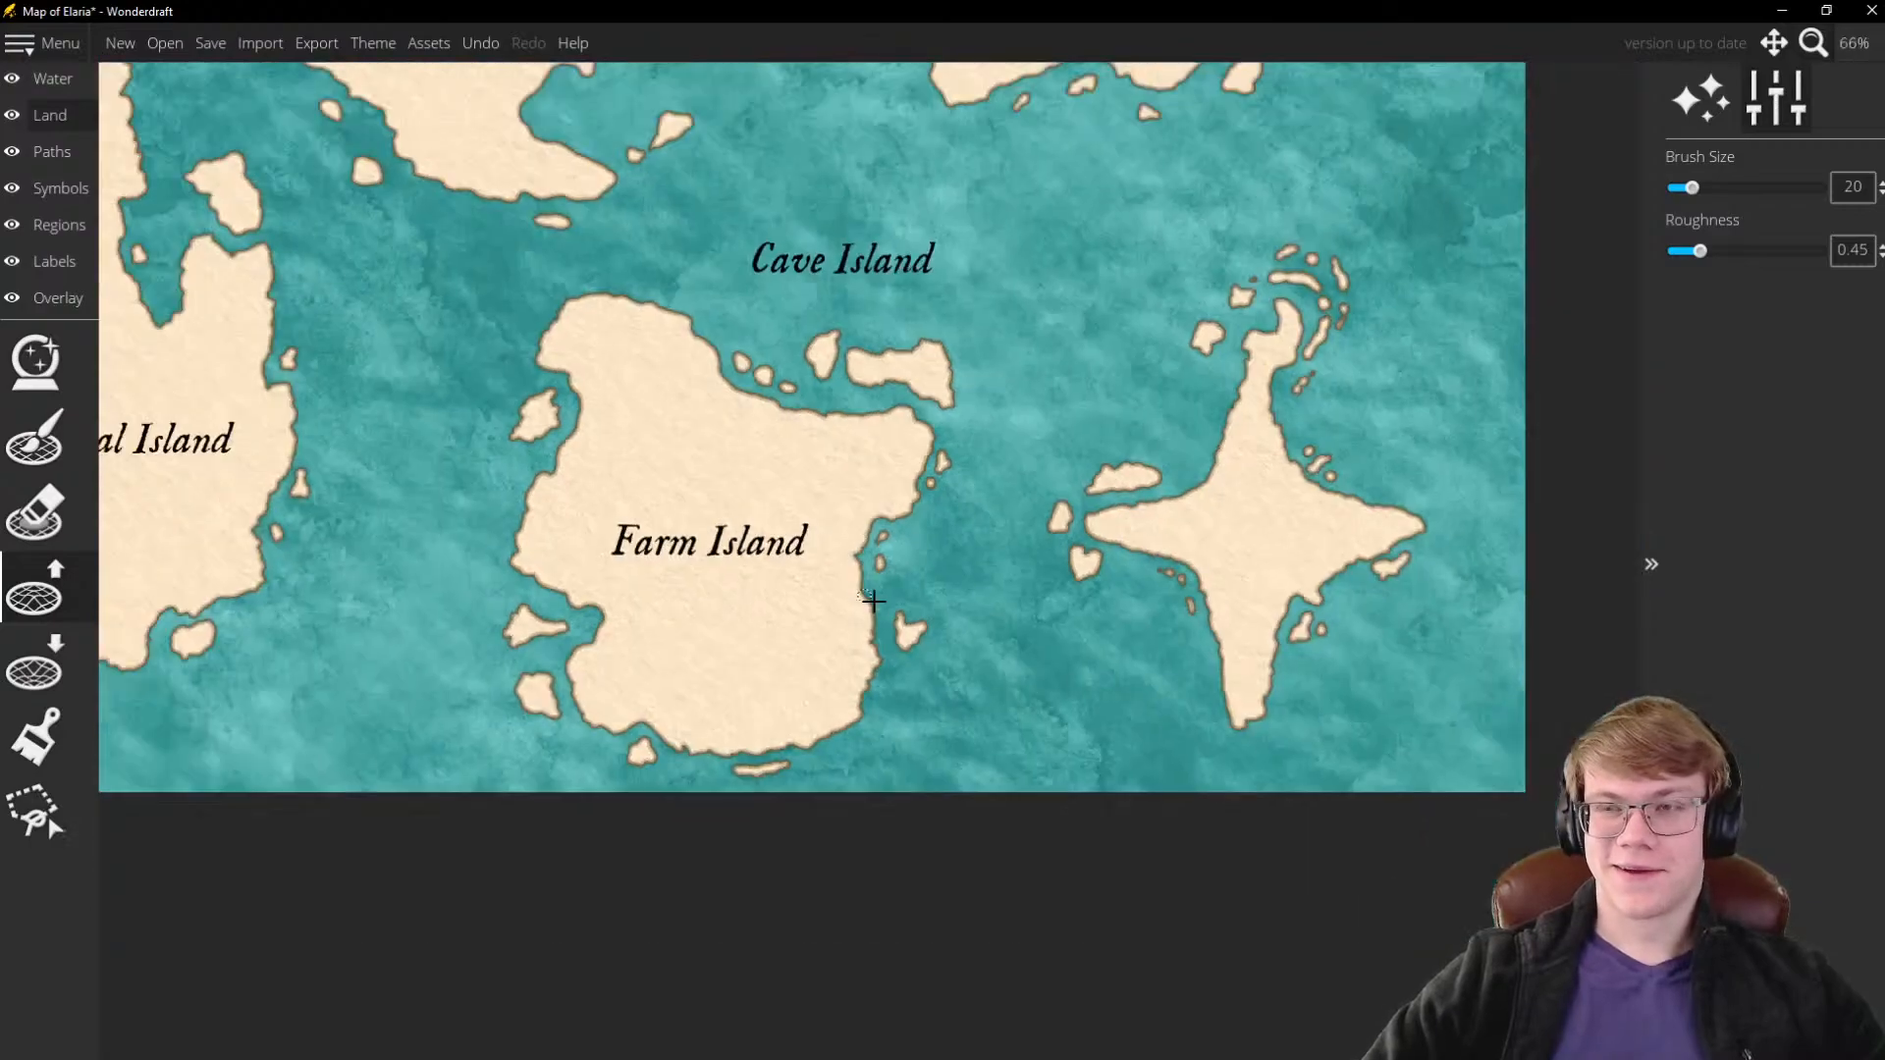
scroll(1078, 668, down, 2)
scroll(1101, 481, up, 2)
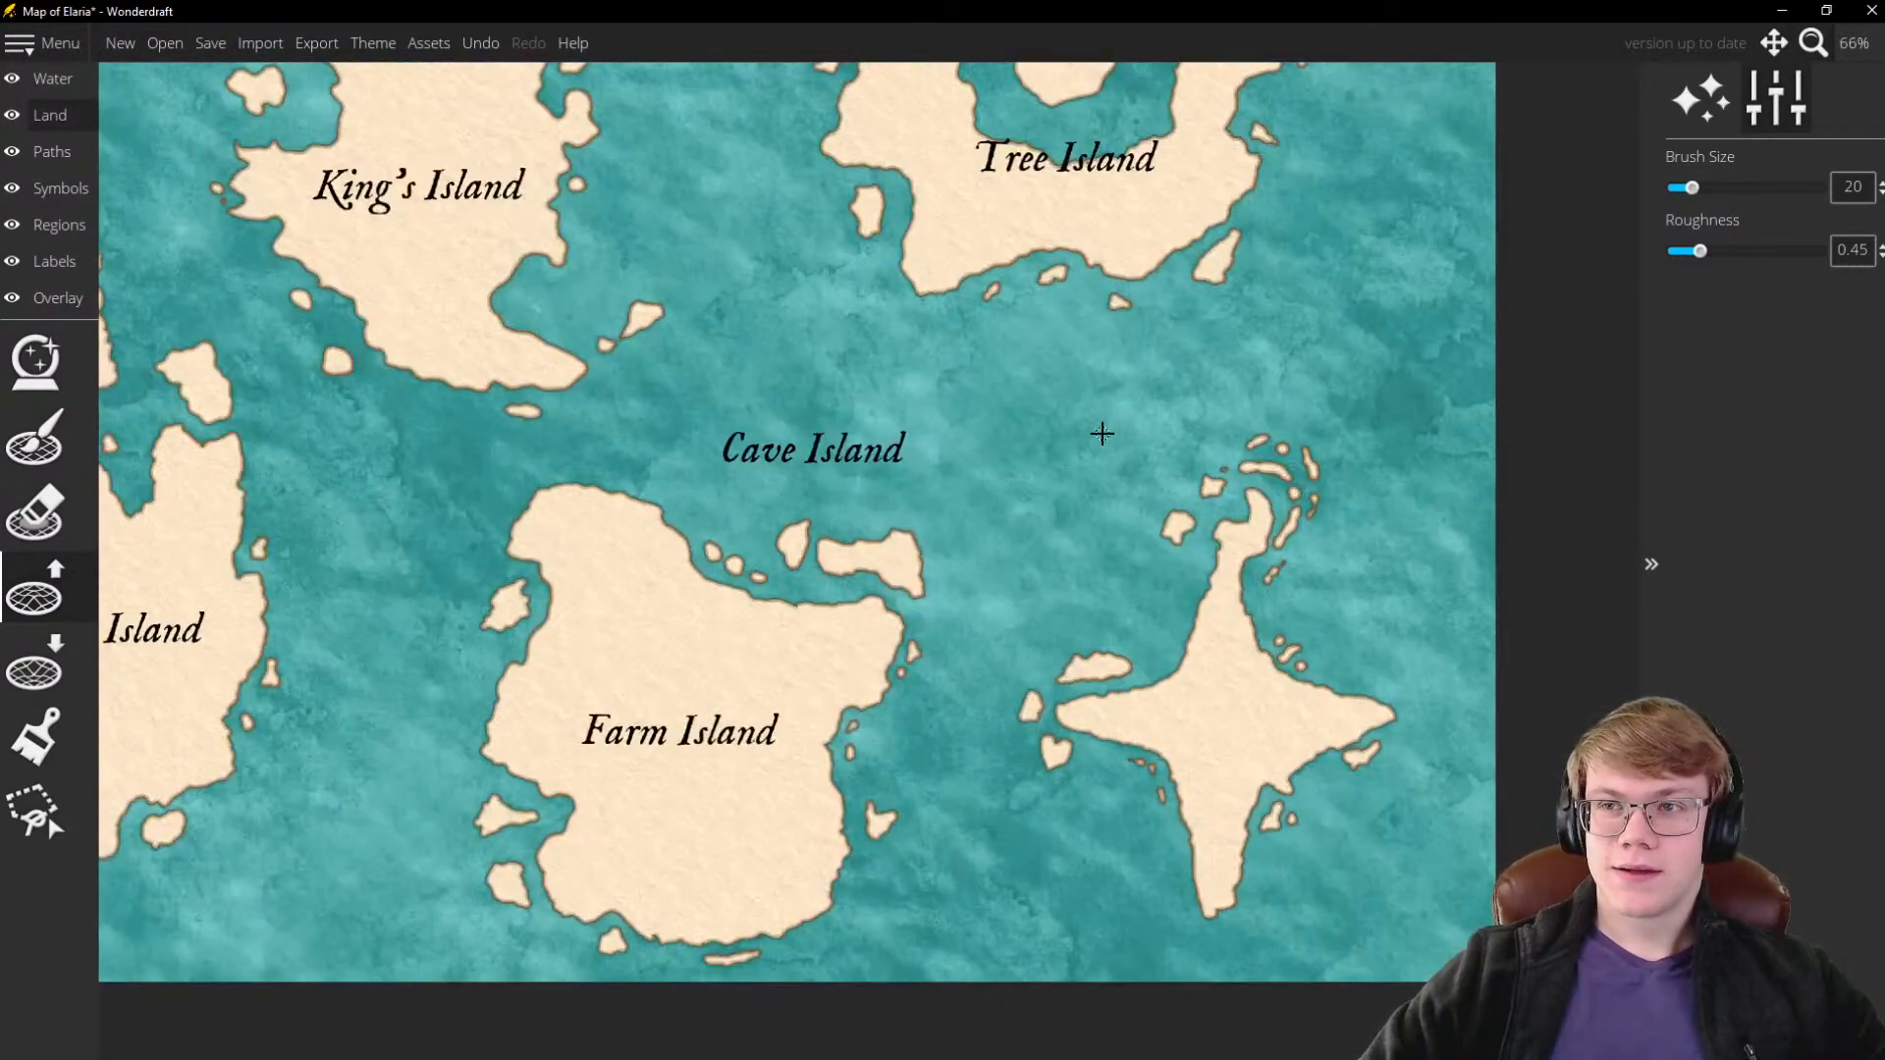
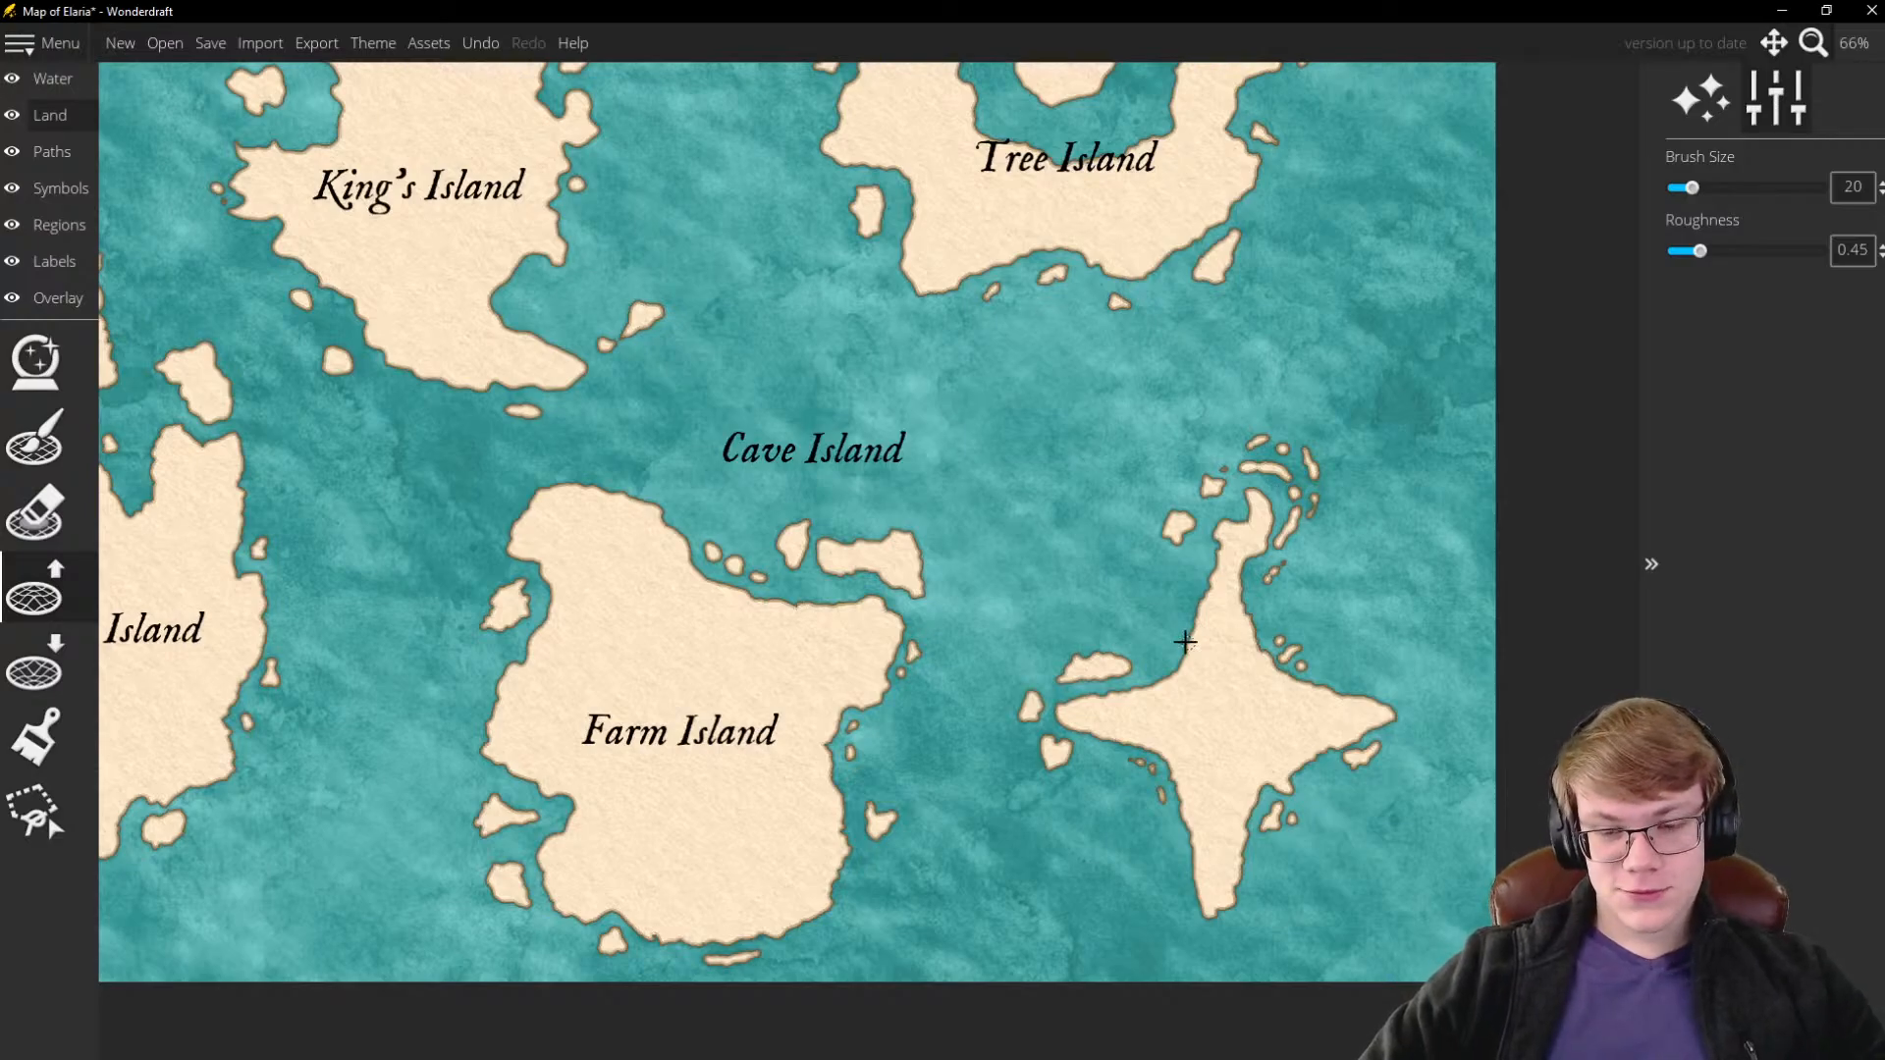
scroll(1064, 708, down, 14)
scroll(1176, 659, up, 14)
scroll(1161, 657, down, 9)
scroll(1030, 768, up, 10)
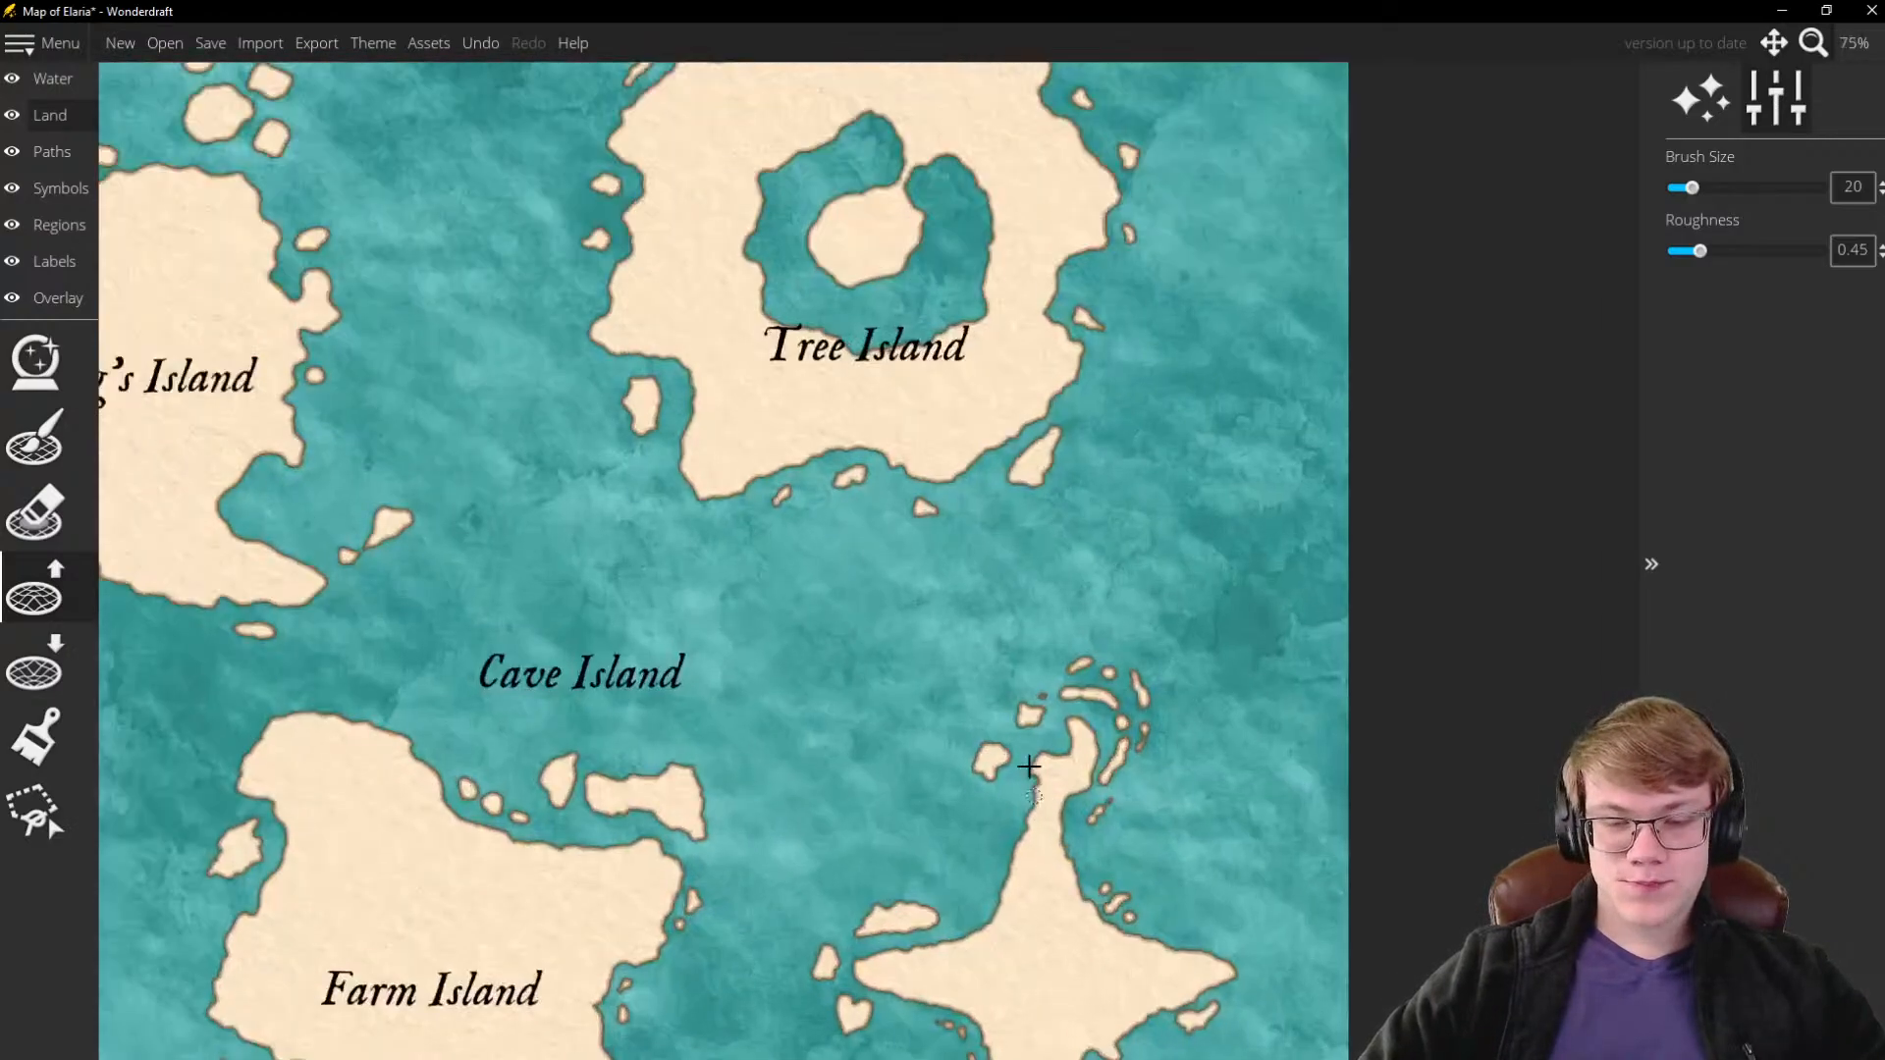
Inspect the star-shaped island's coastline and the islets around its arms for spots that need more detail
scroll(1099, 617, down, 6)
scroll(1125, 828, up, 5)
scroll(1125, 828, up, 3)
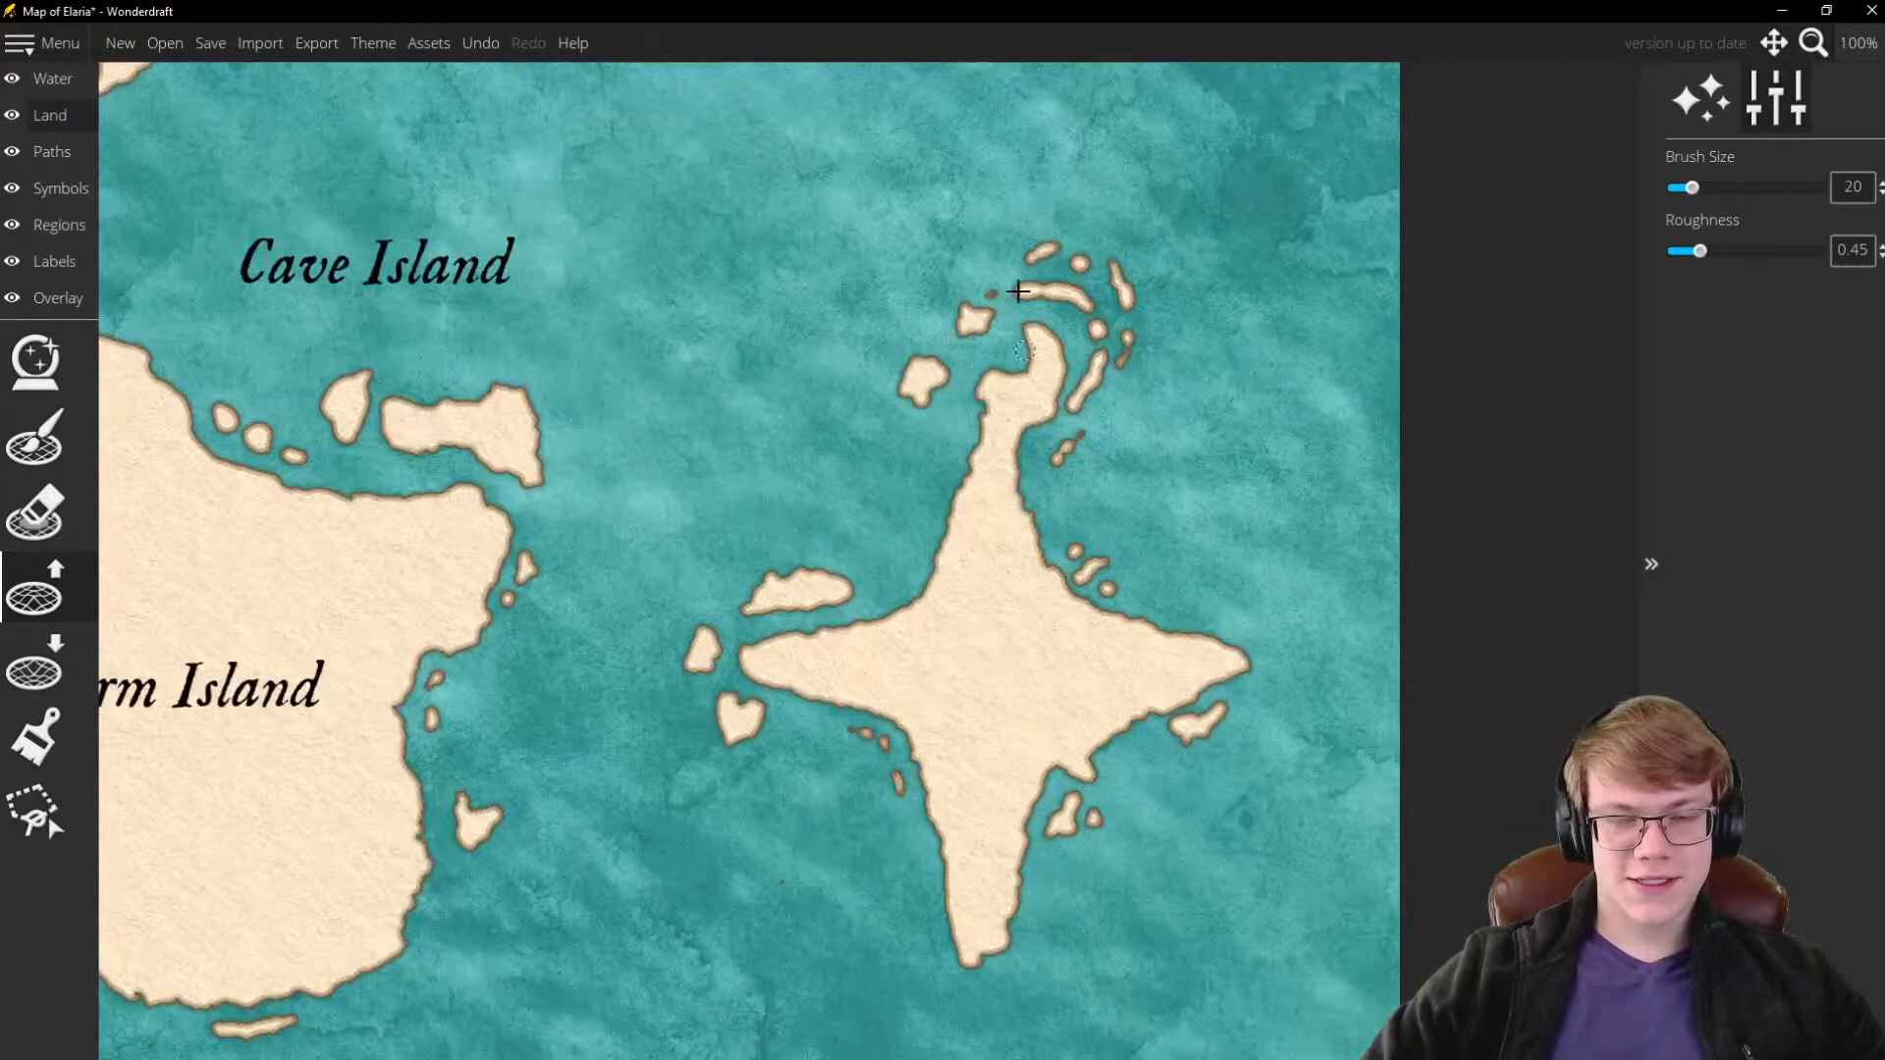
scroll(1002, 631, down, 2)
scroll(1010, 669, up, 3)
scroll(1022, 629, down, 1)
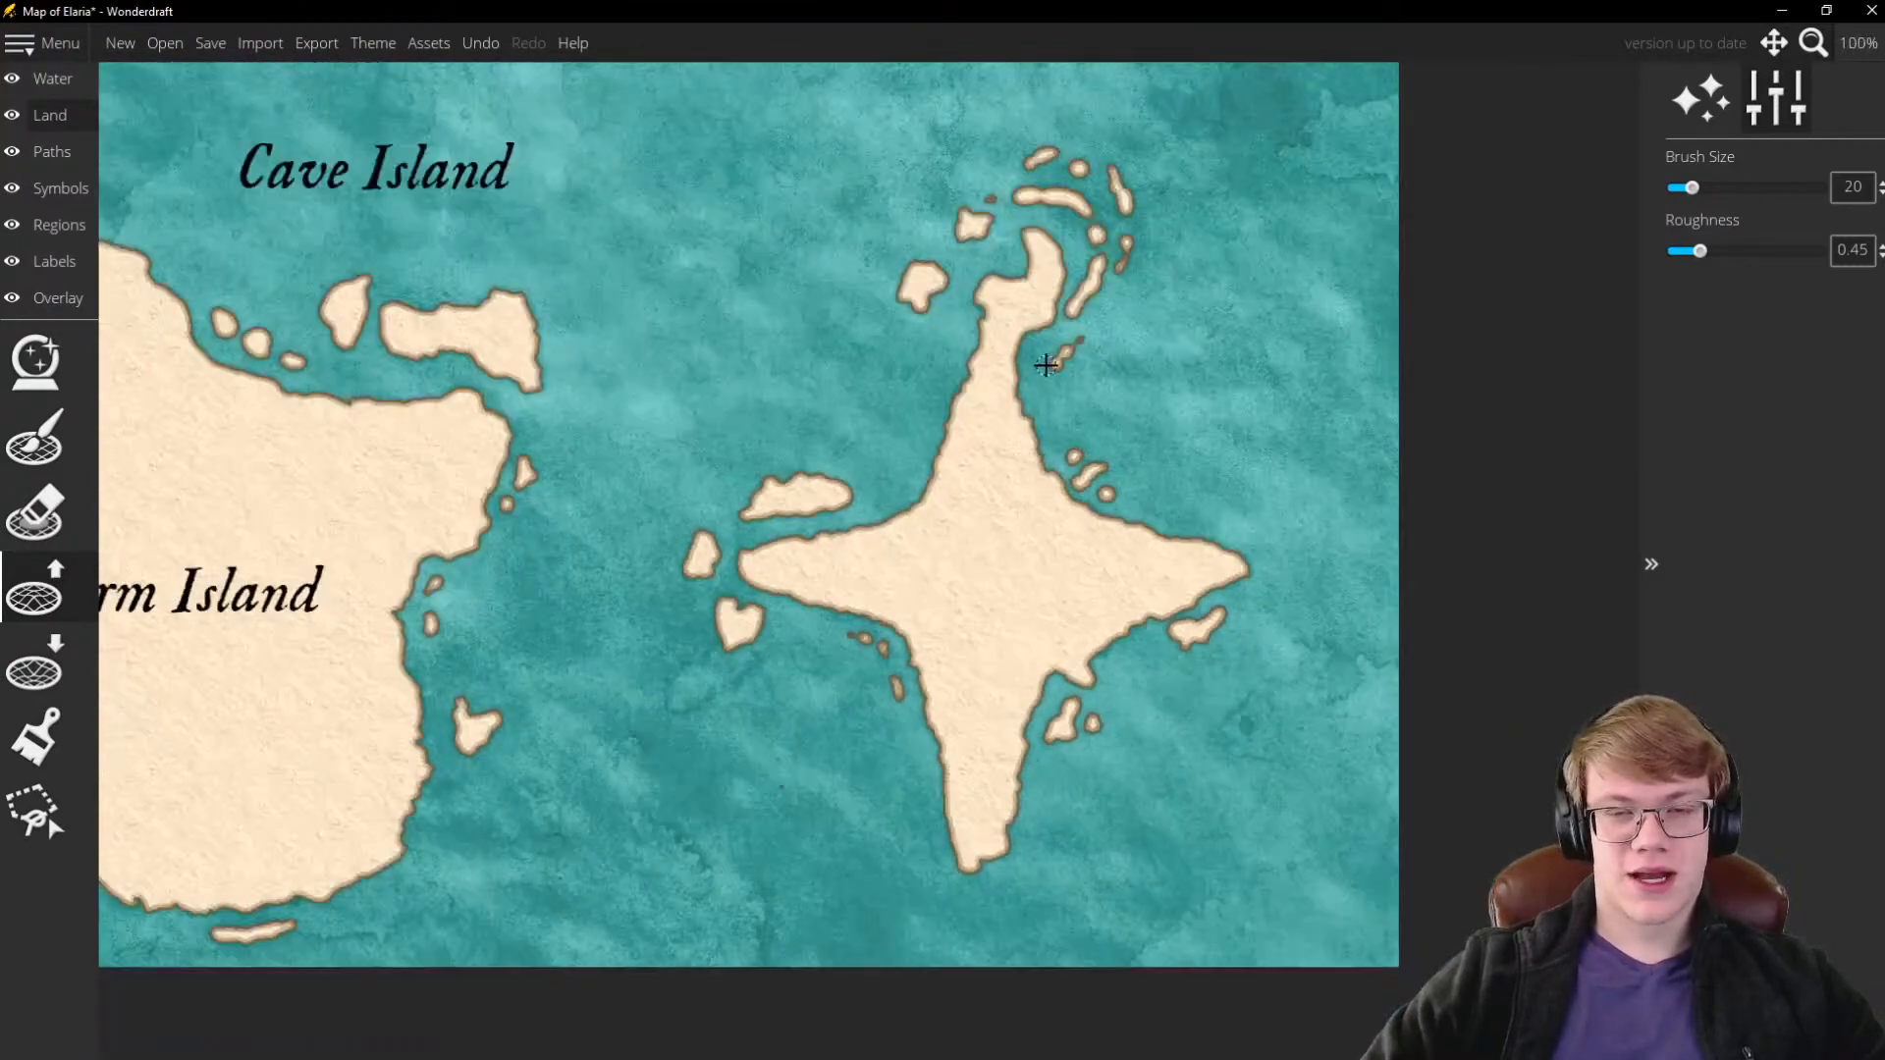
scroll(1046, 365, up, 1)
scroll(1048, 593, down, 1)
scroll(1031, 518, up, 1)
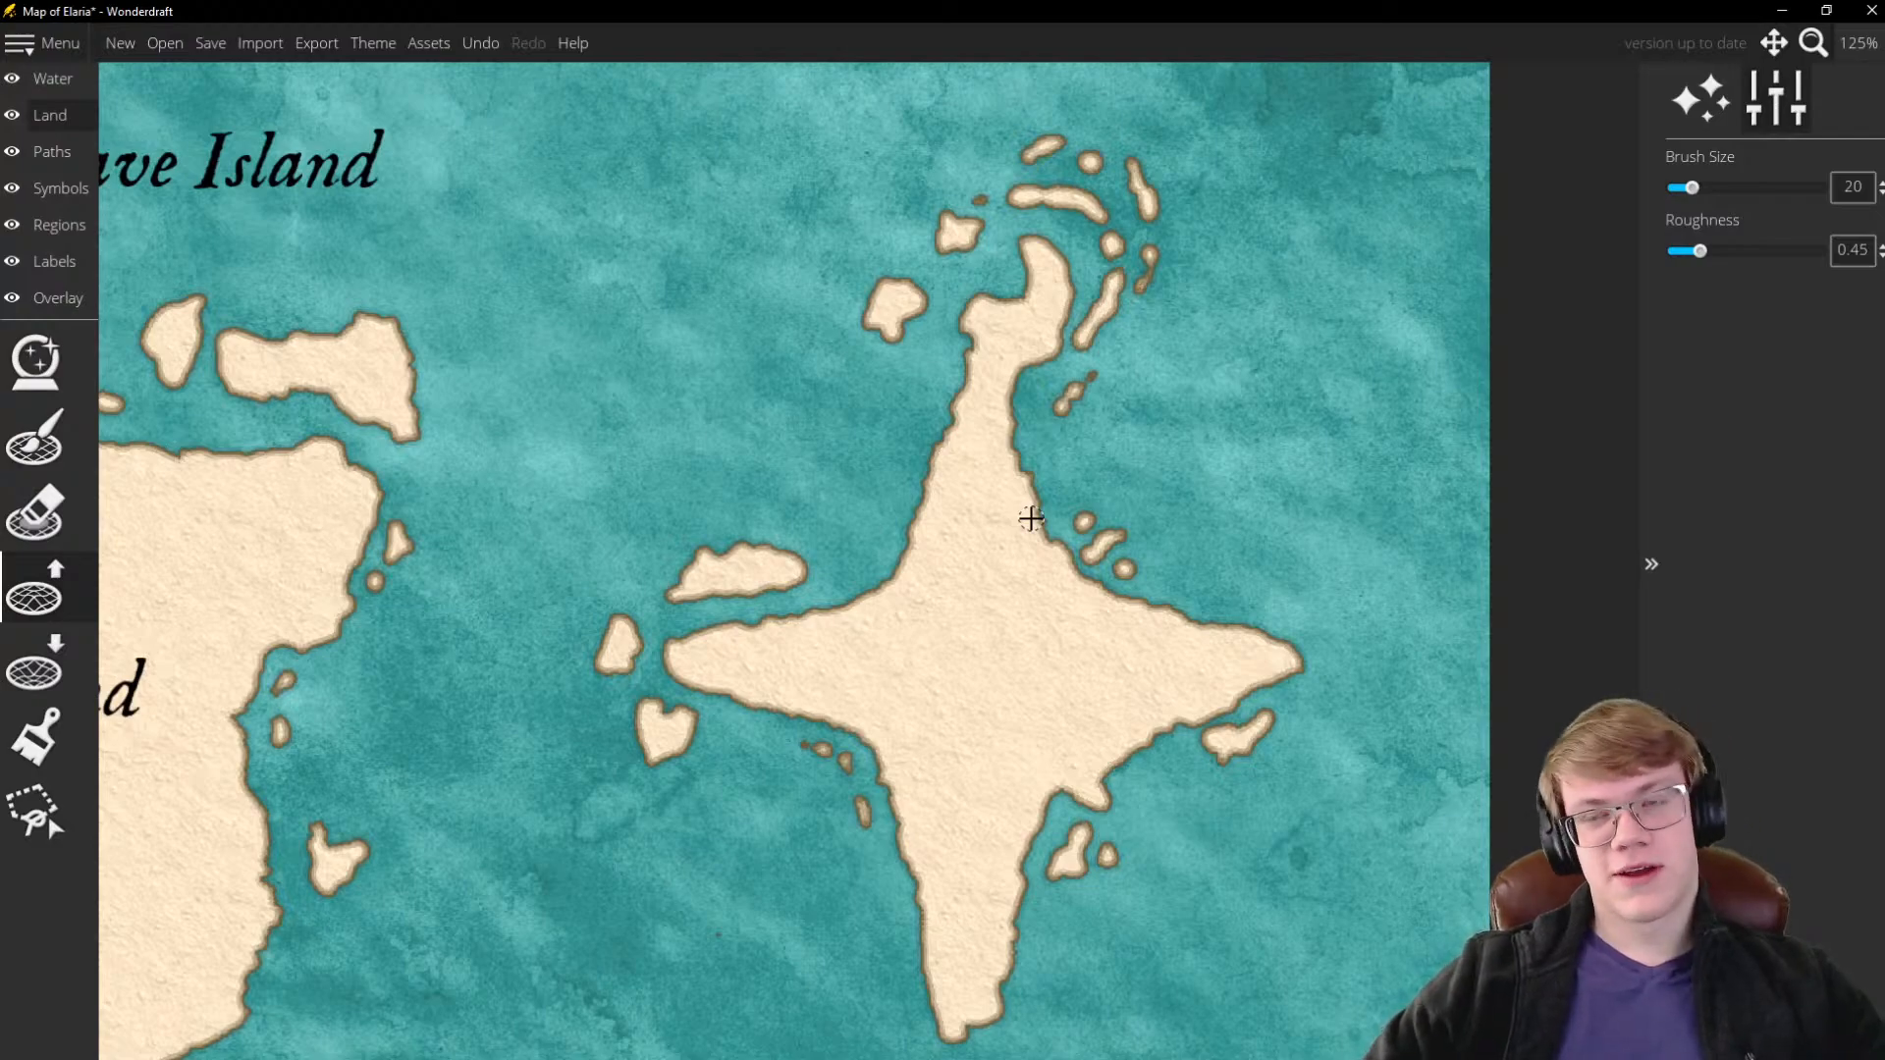
scroll(1333, 656, down, 4)
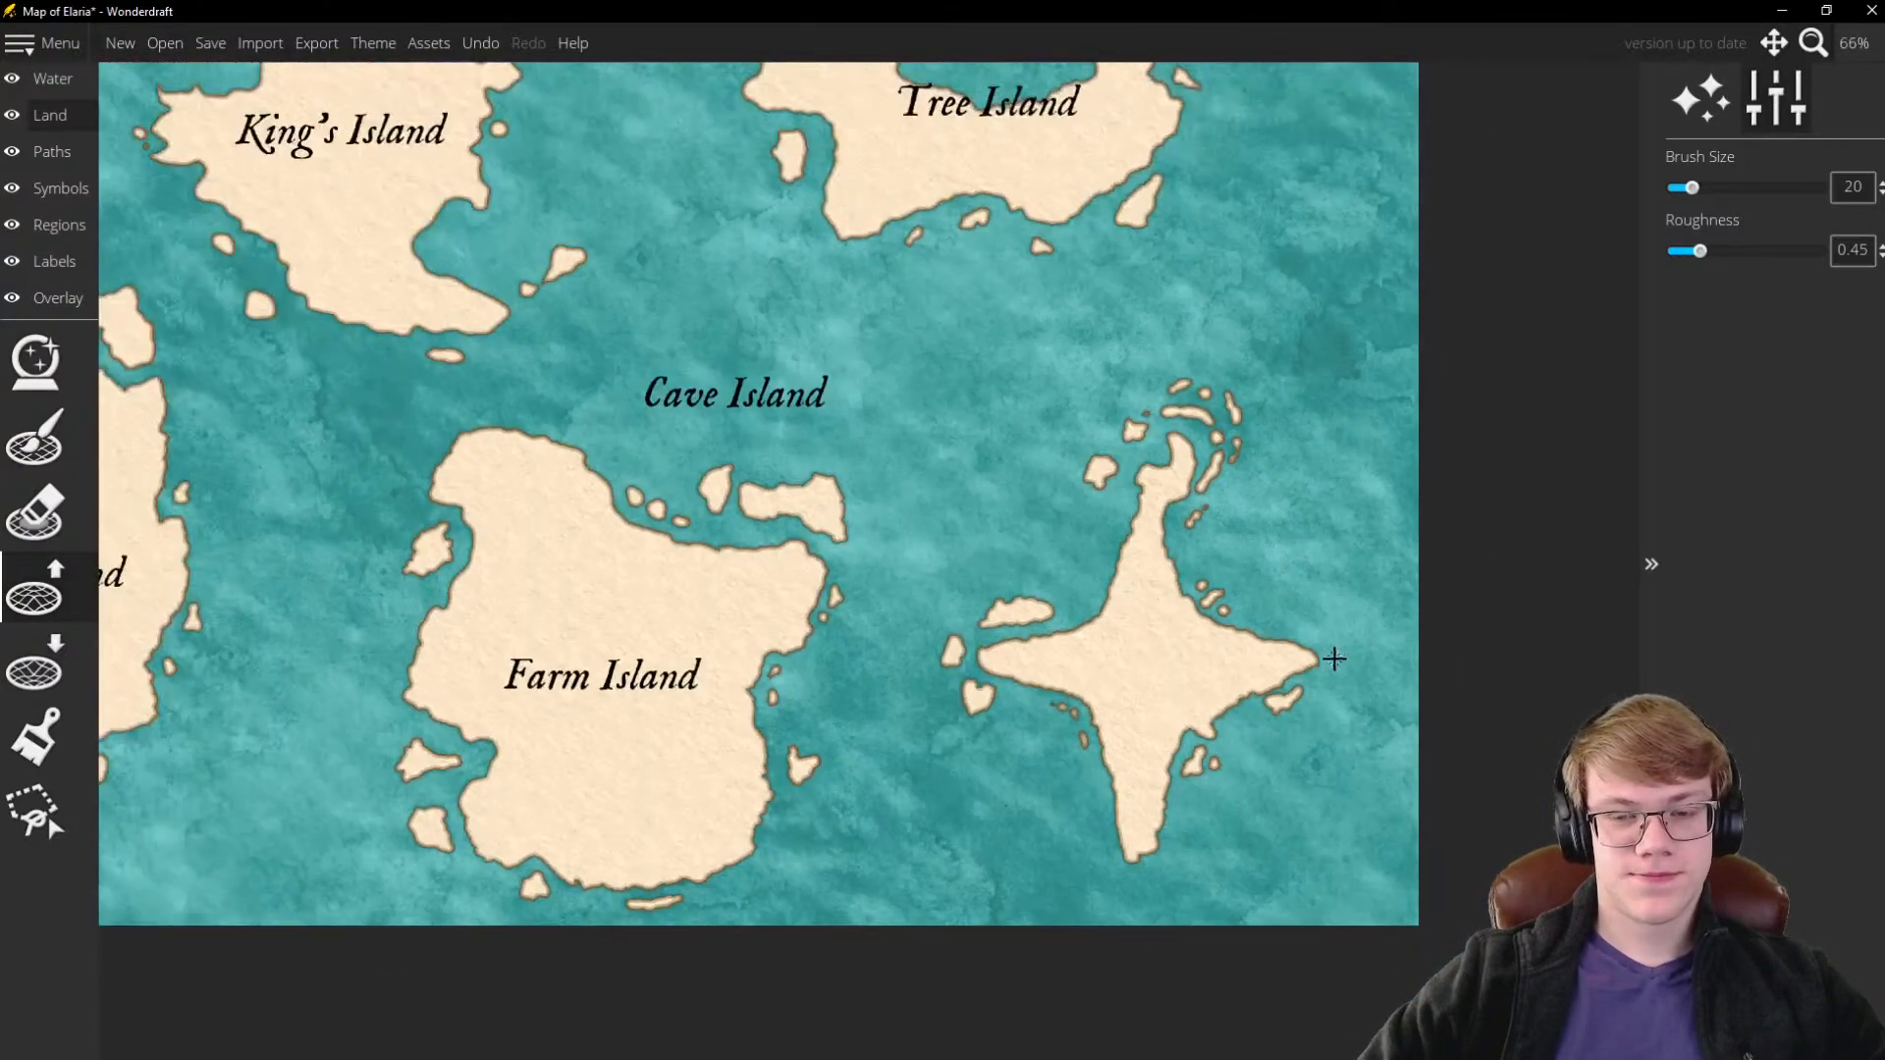
scroll(1338, 675, up, 1)
scroll(1338, 675, up, 1)
scroll(1031, 556, up, 3)
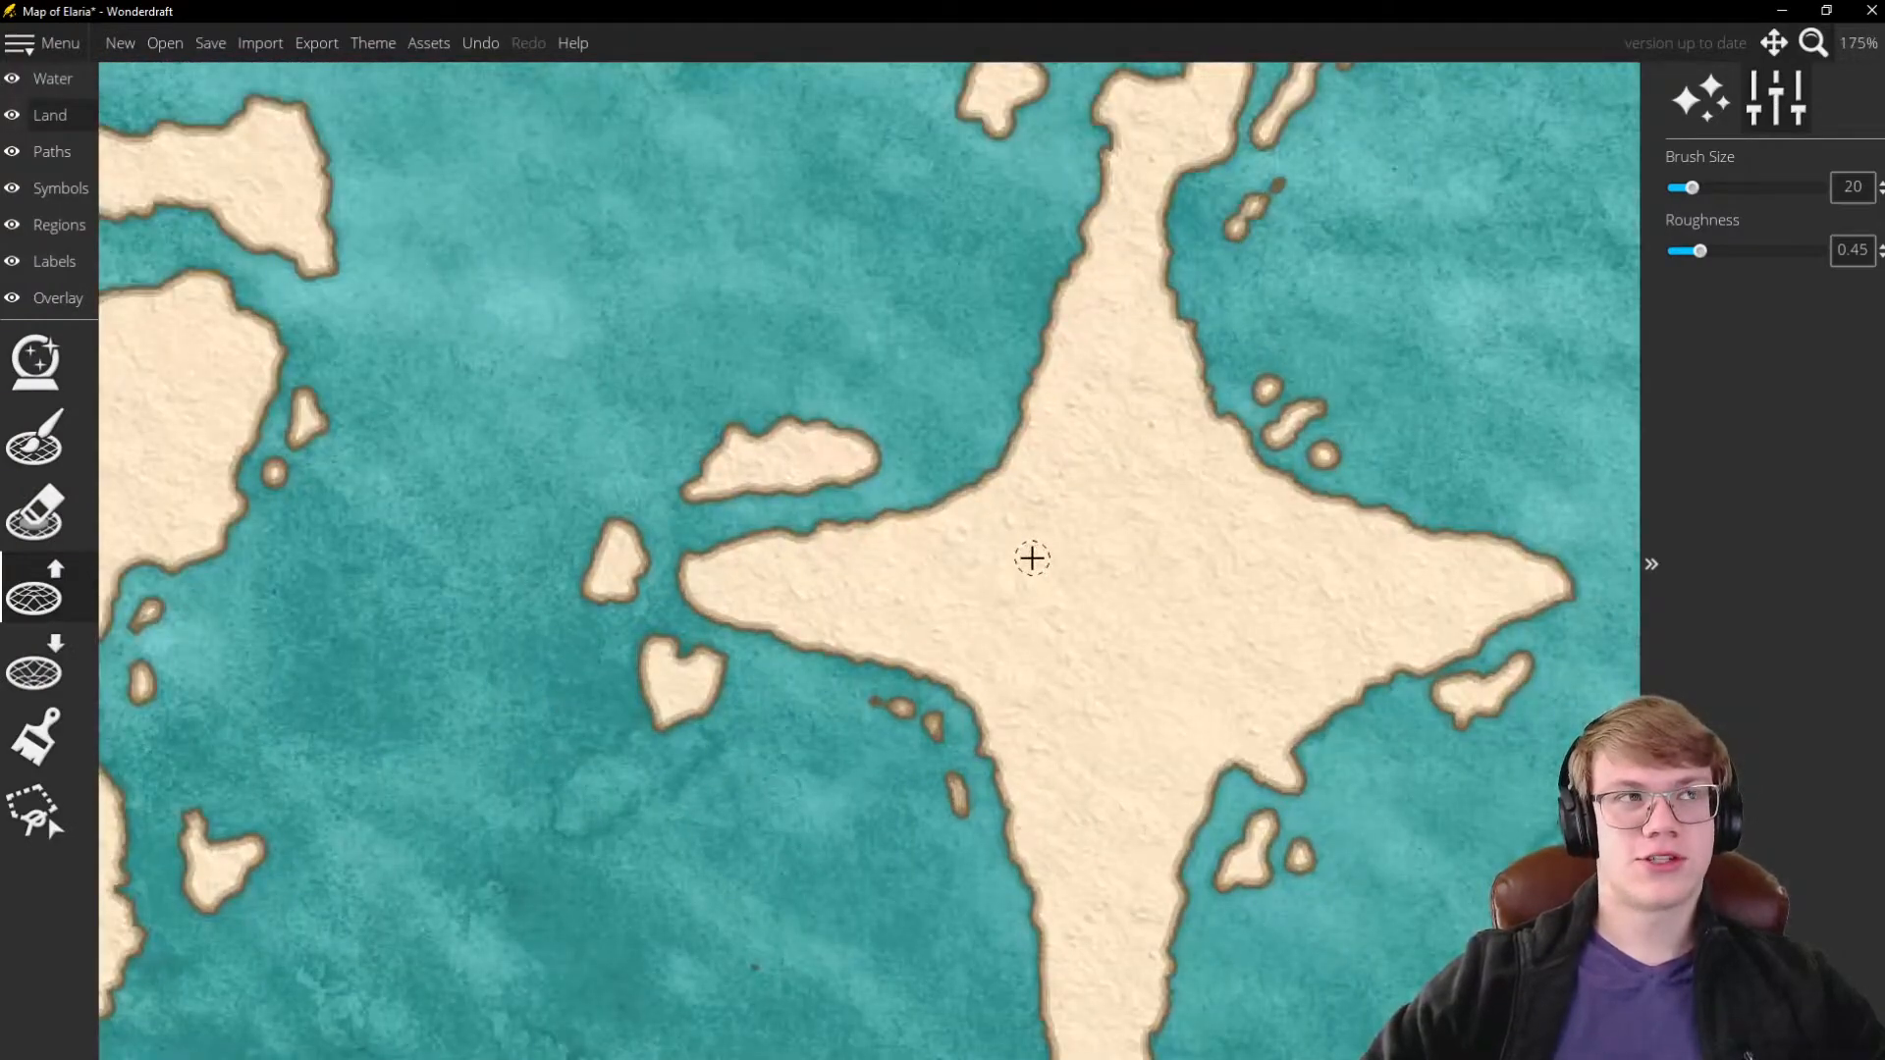
scroll(1032, 557, down, 2)
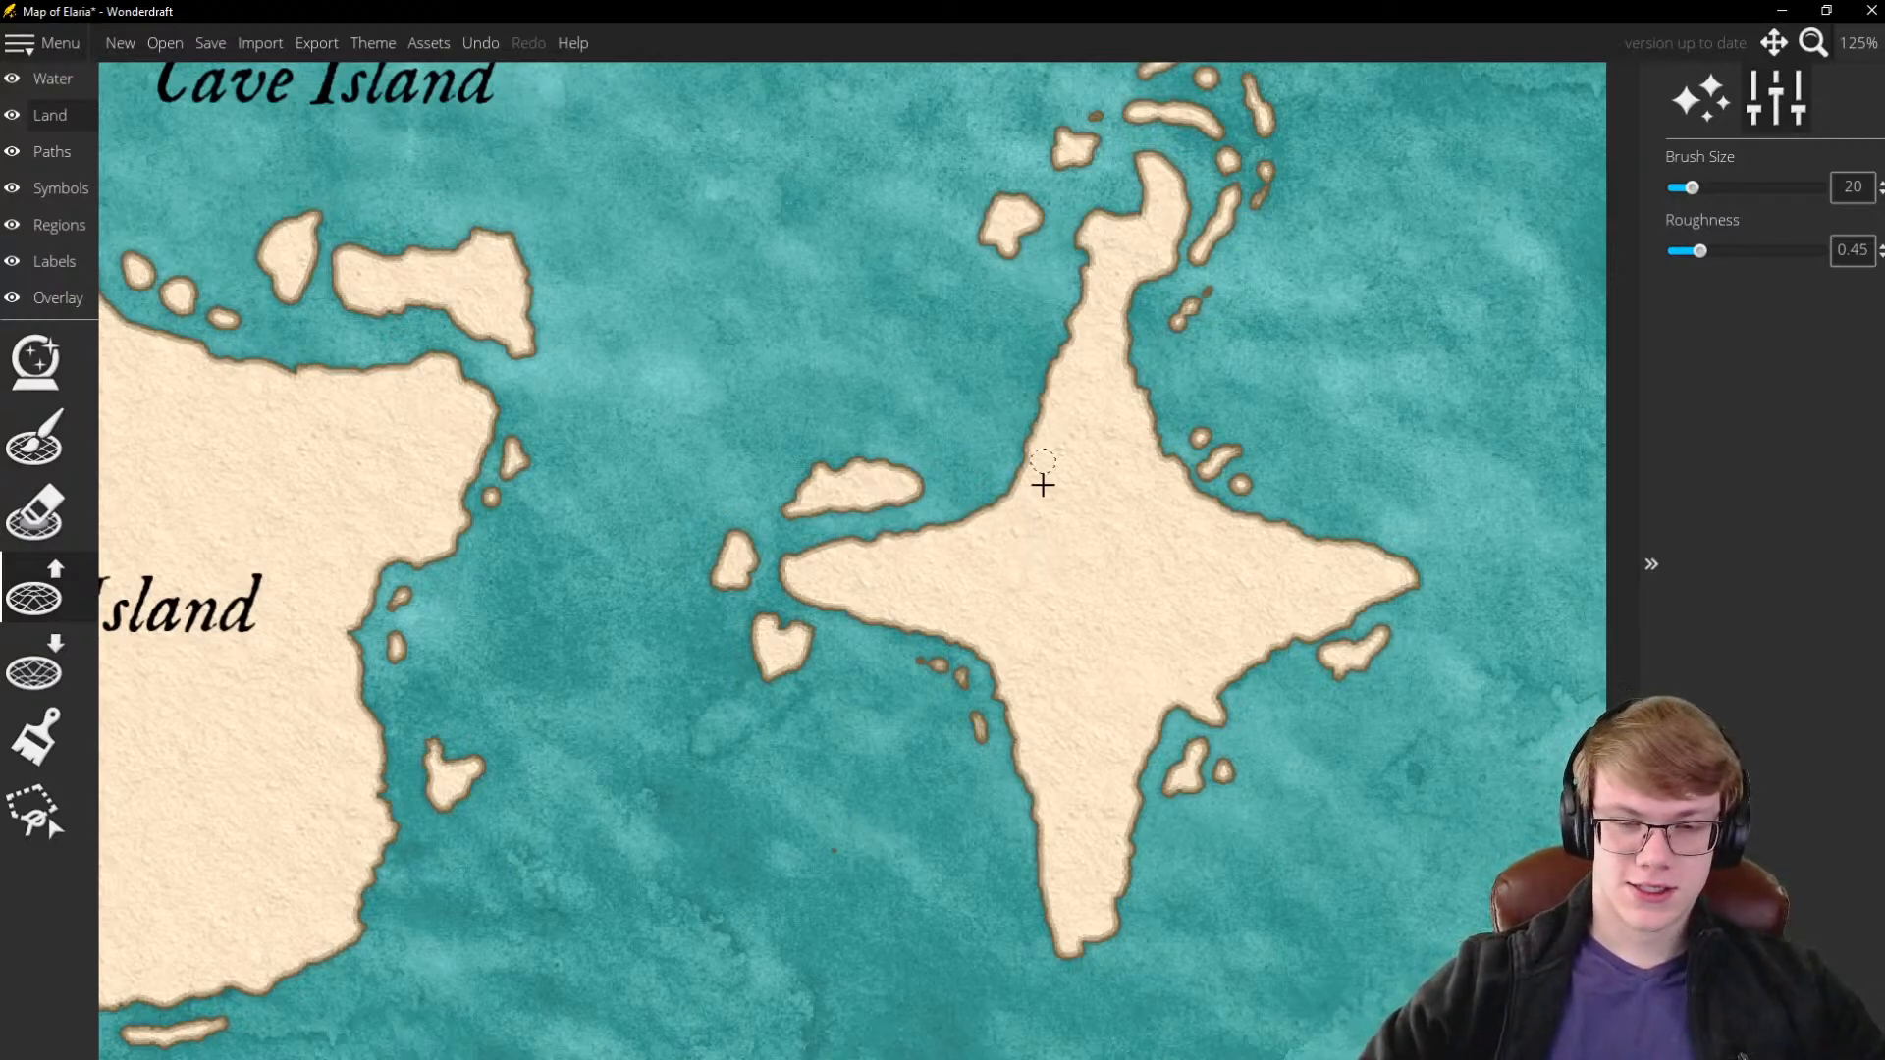
Join and thicken the broken islet just east of the northern arm into one bent islet, and reduce the brush size to 16
scroll(1039, 484, down, 2)
scroll(1180, 372, up, 8)
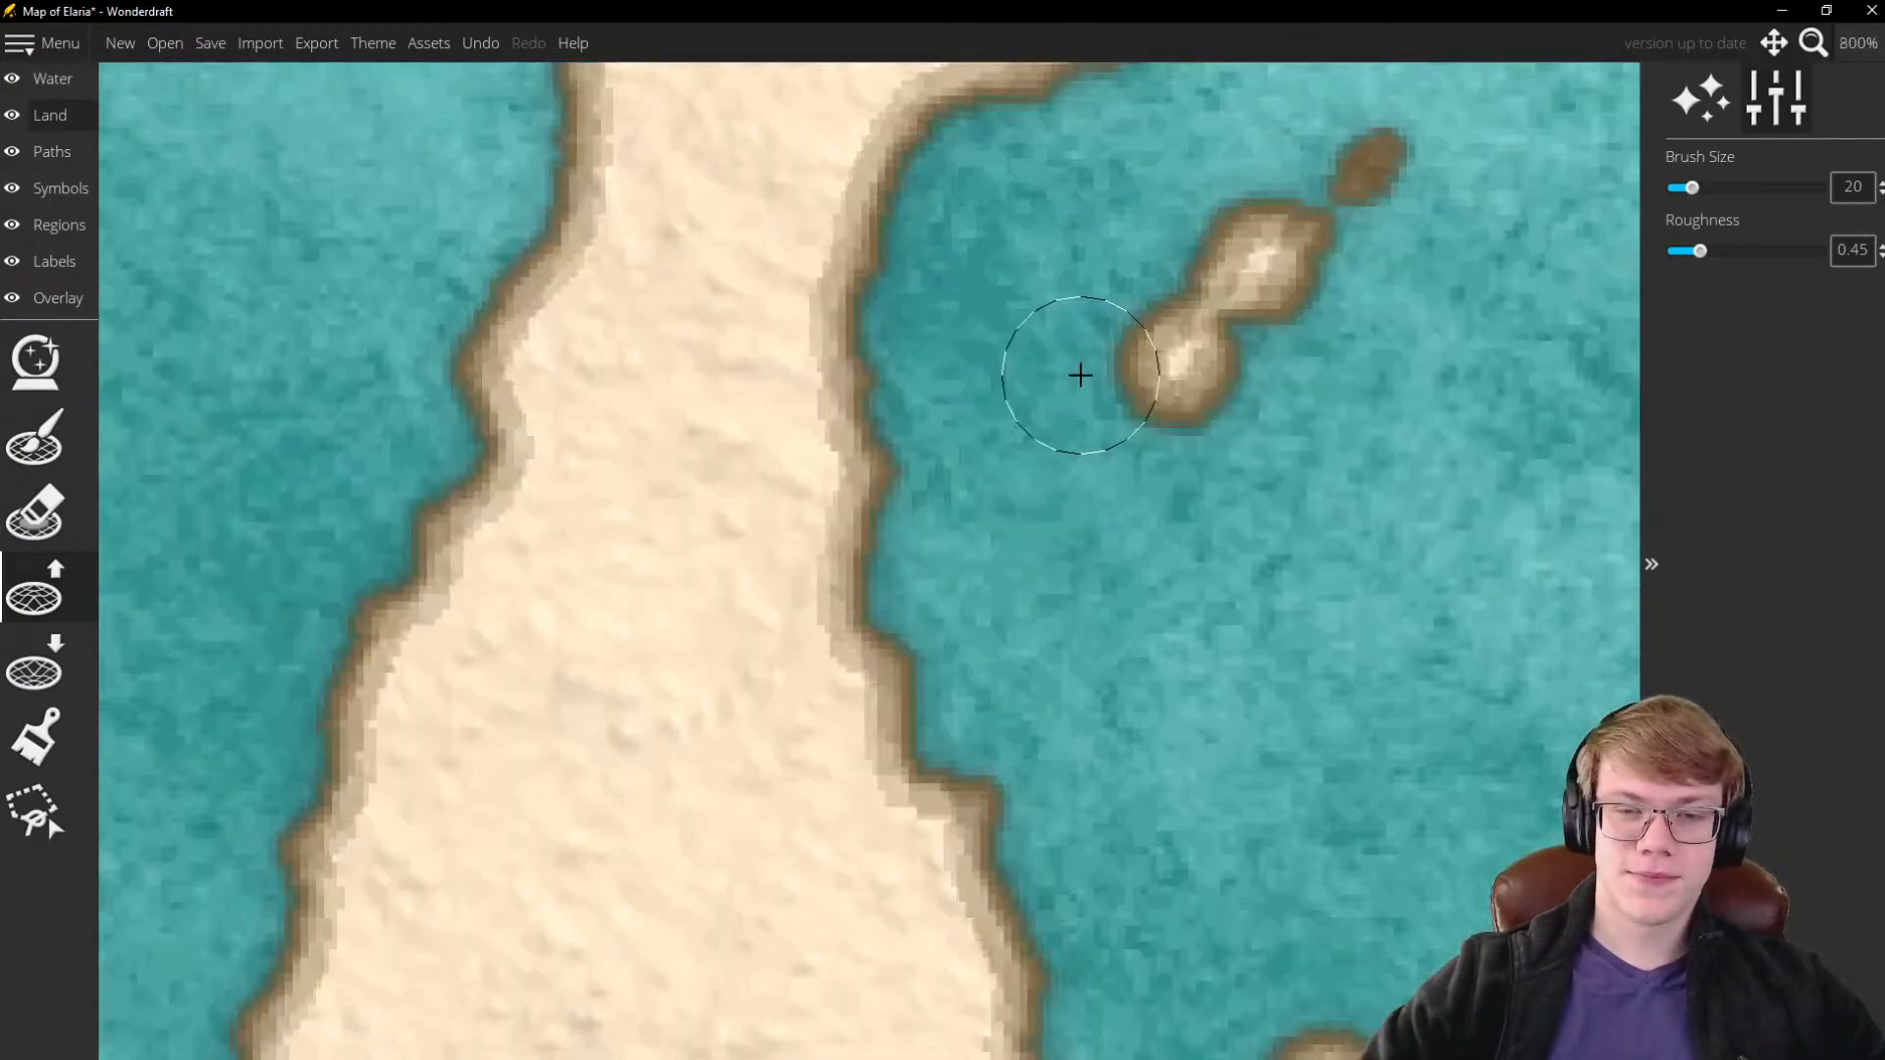
mouse_move(1329, 185)
mouse_down()
mouse_move(1218, 323)
mouse_move(1228, 371)
mouse_move(1251, 296)
mouse_move(1294, 373)
mouse_move(1247, 324)
mouse_move(1258, 348)
mouse_move(1195, 399)
mouse_up()
scroll(998, 379, down, 4)
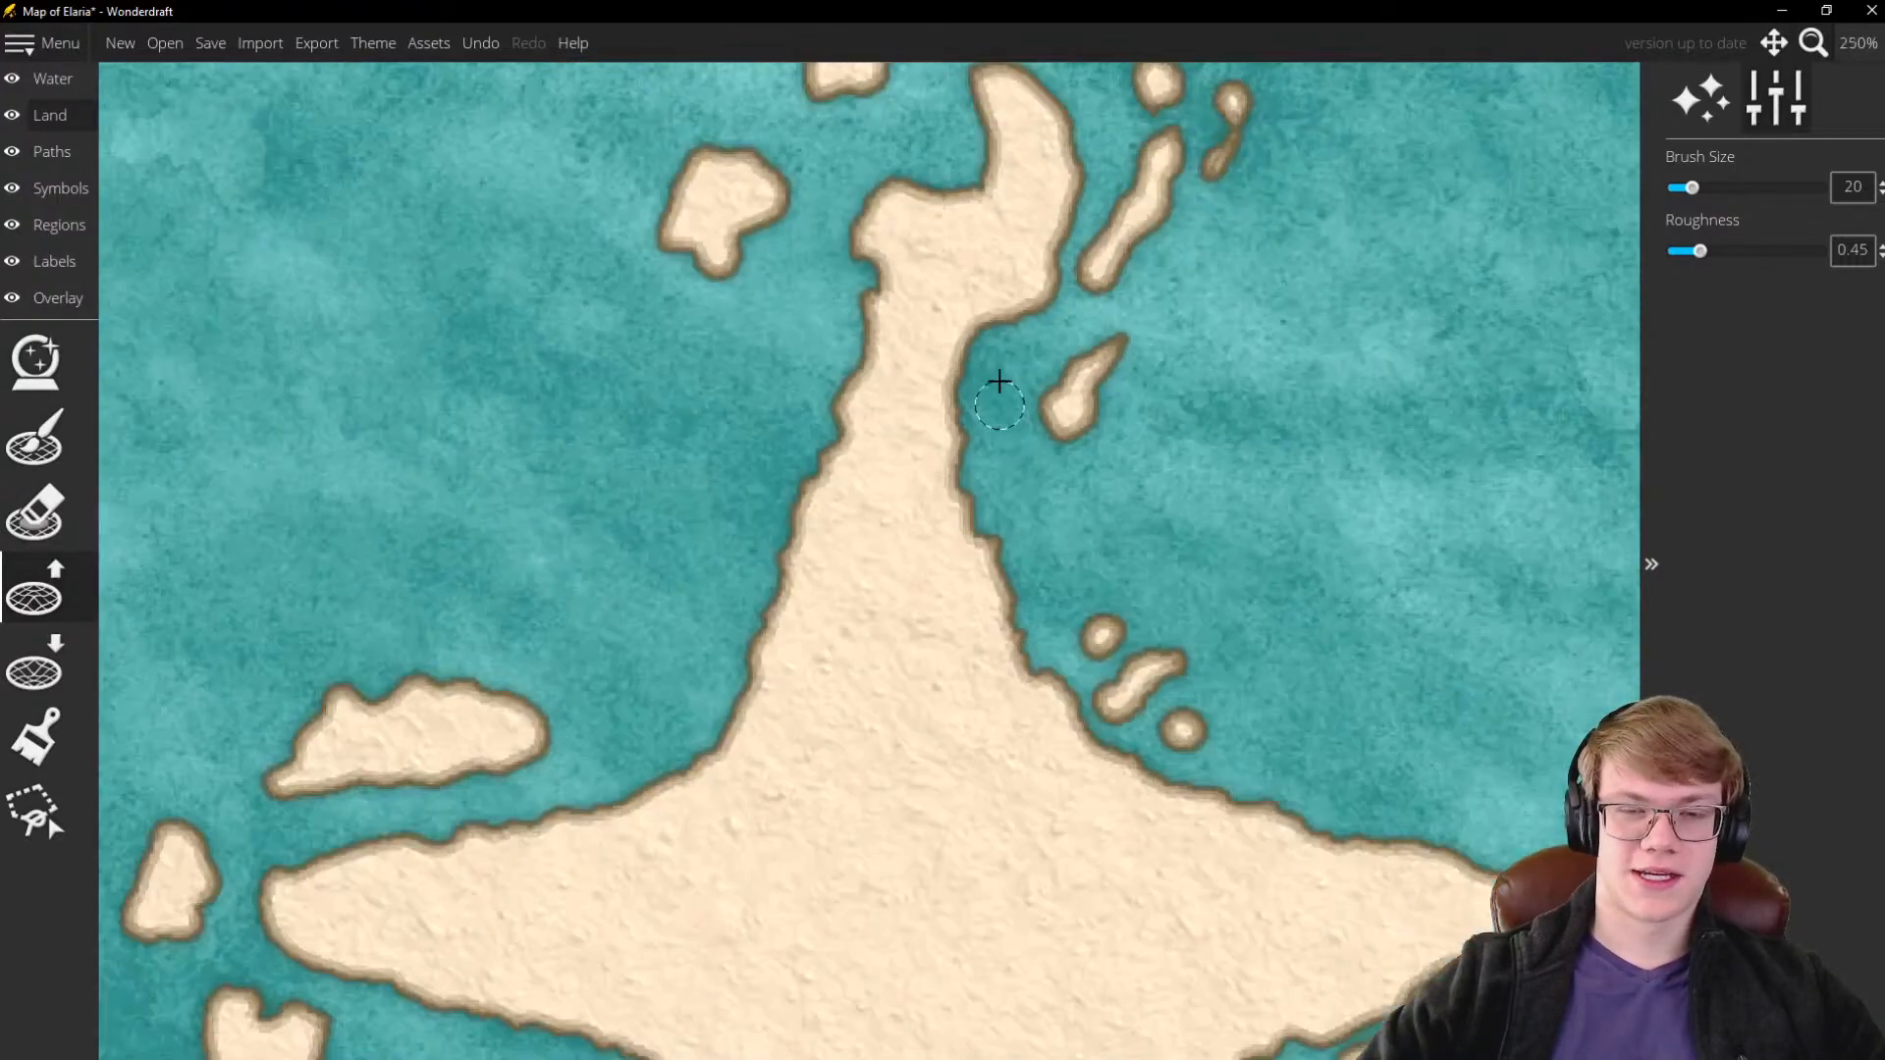
scroll(1123, 350, up, 3)
mouse_move(1052, 417)
mouse_down()
mouse_move(1160, 376)
mouse_move(1047, 401)
mouse_move(1107, 354)
mouse_move(1039, 378)
mouse_move(981, 370)
mouse_move(1078, 392)
mouse_up()
scroll(1201, 374, down, 7)
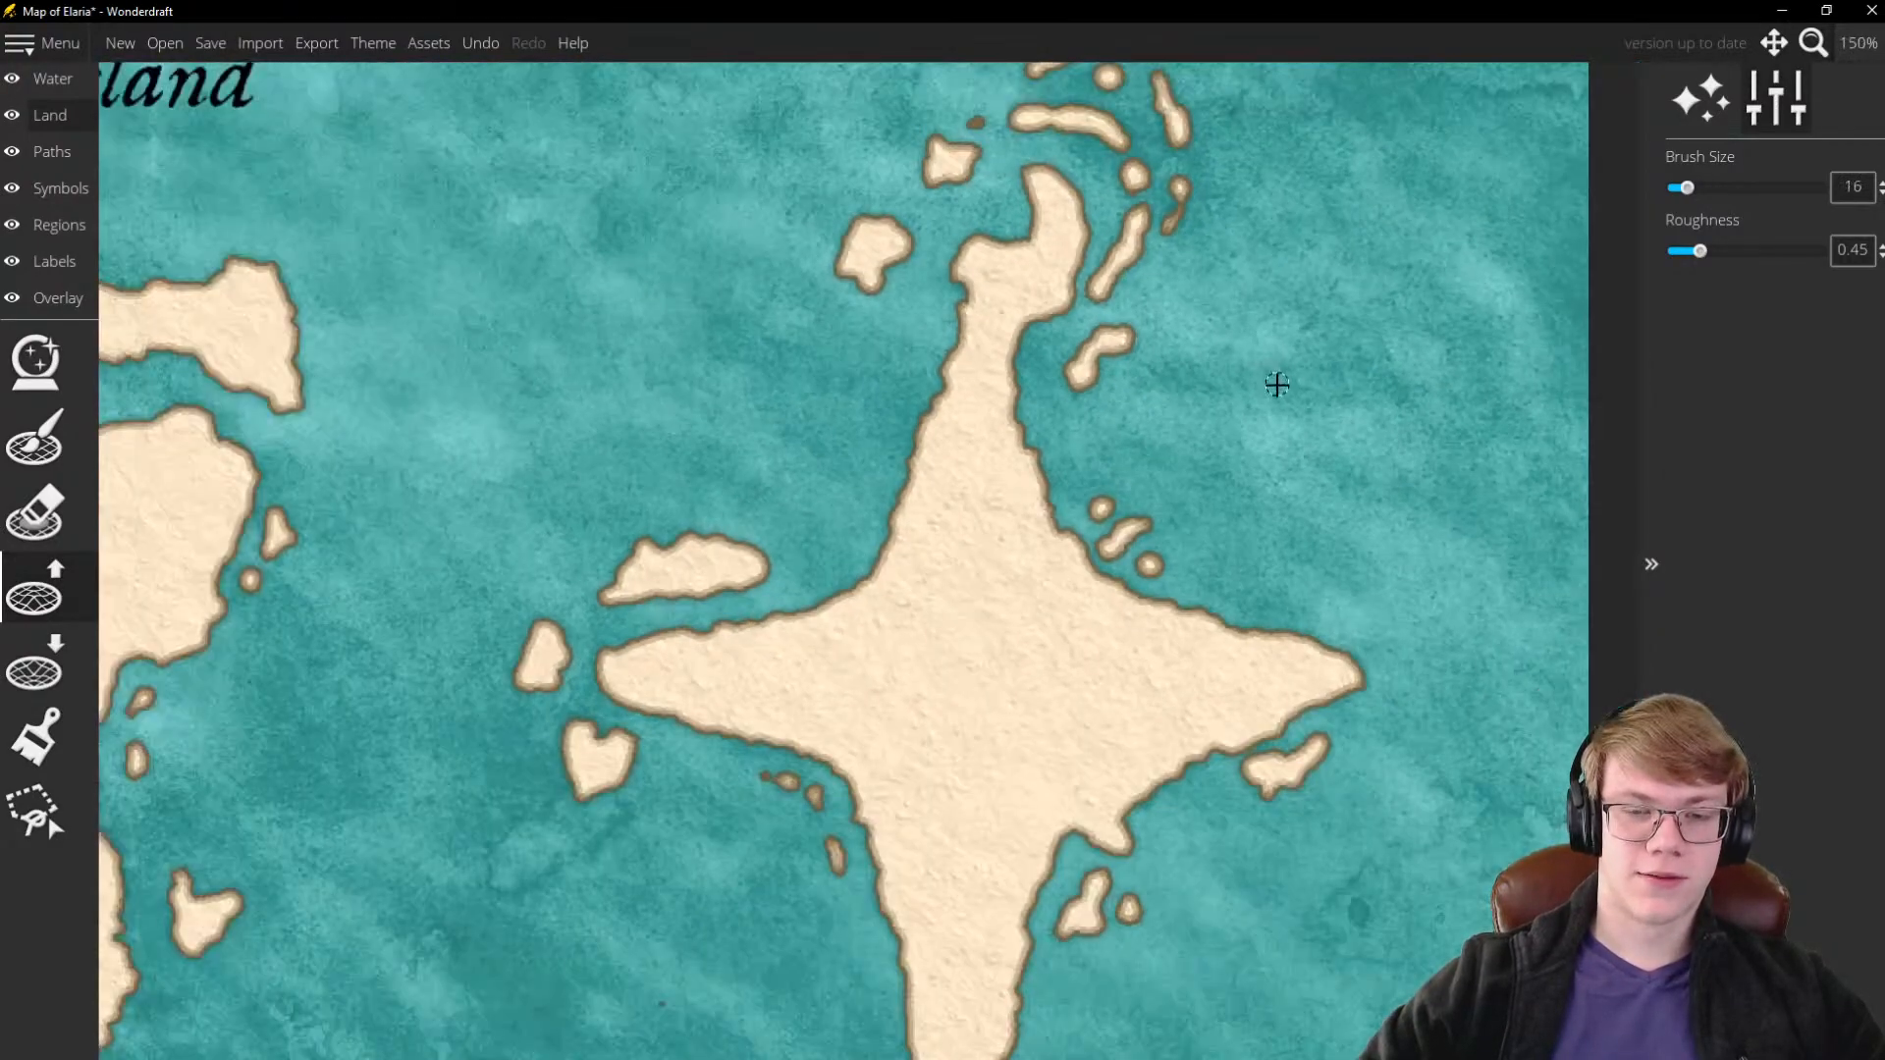
Enlarge the tiny islet west of the arc-shaped islet above the northern arm into a short horizontal one with the size 16 brush
scroll(1202, 671, up, 3)
scroll(1202, 671, down, 2)
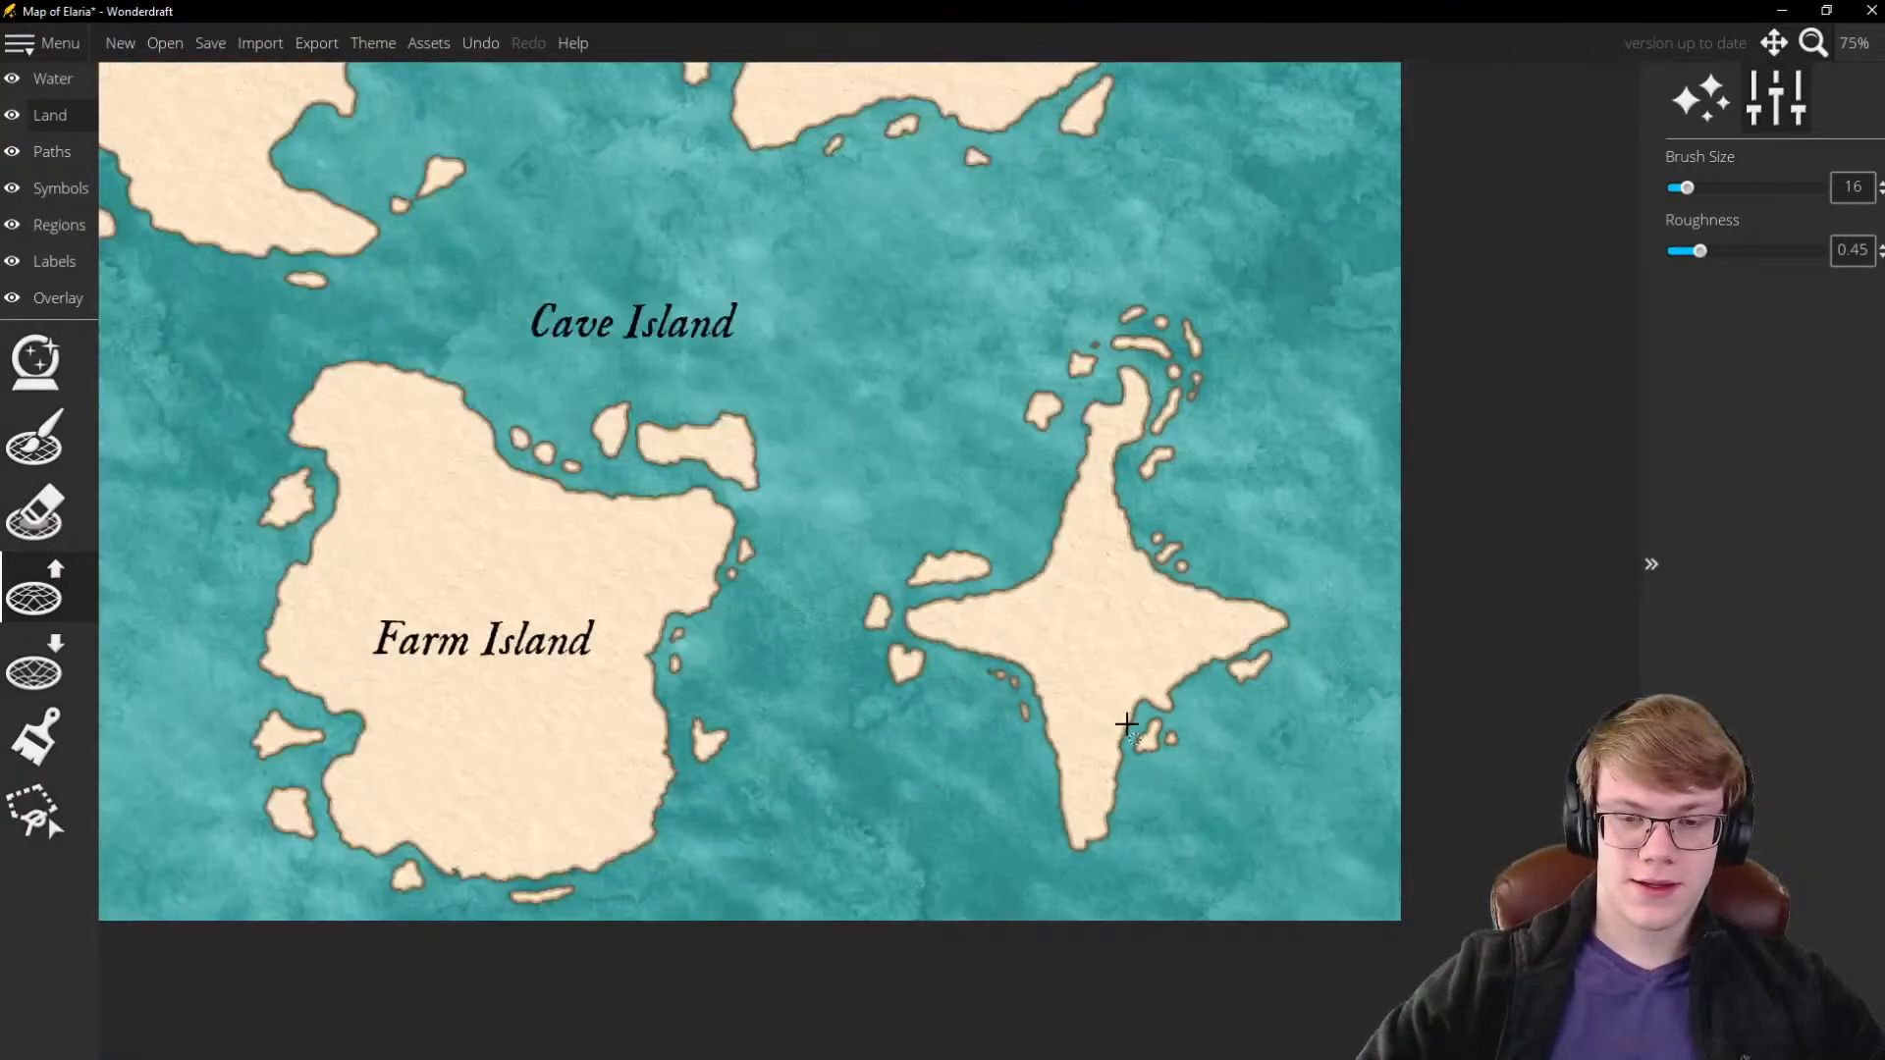
scroll(1064, 574, up, 4)
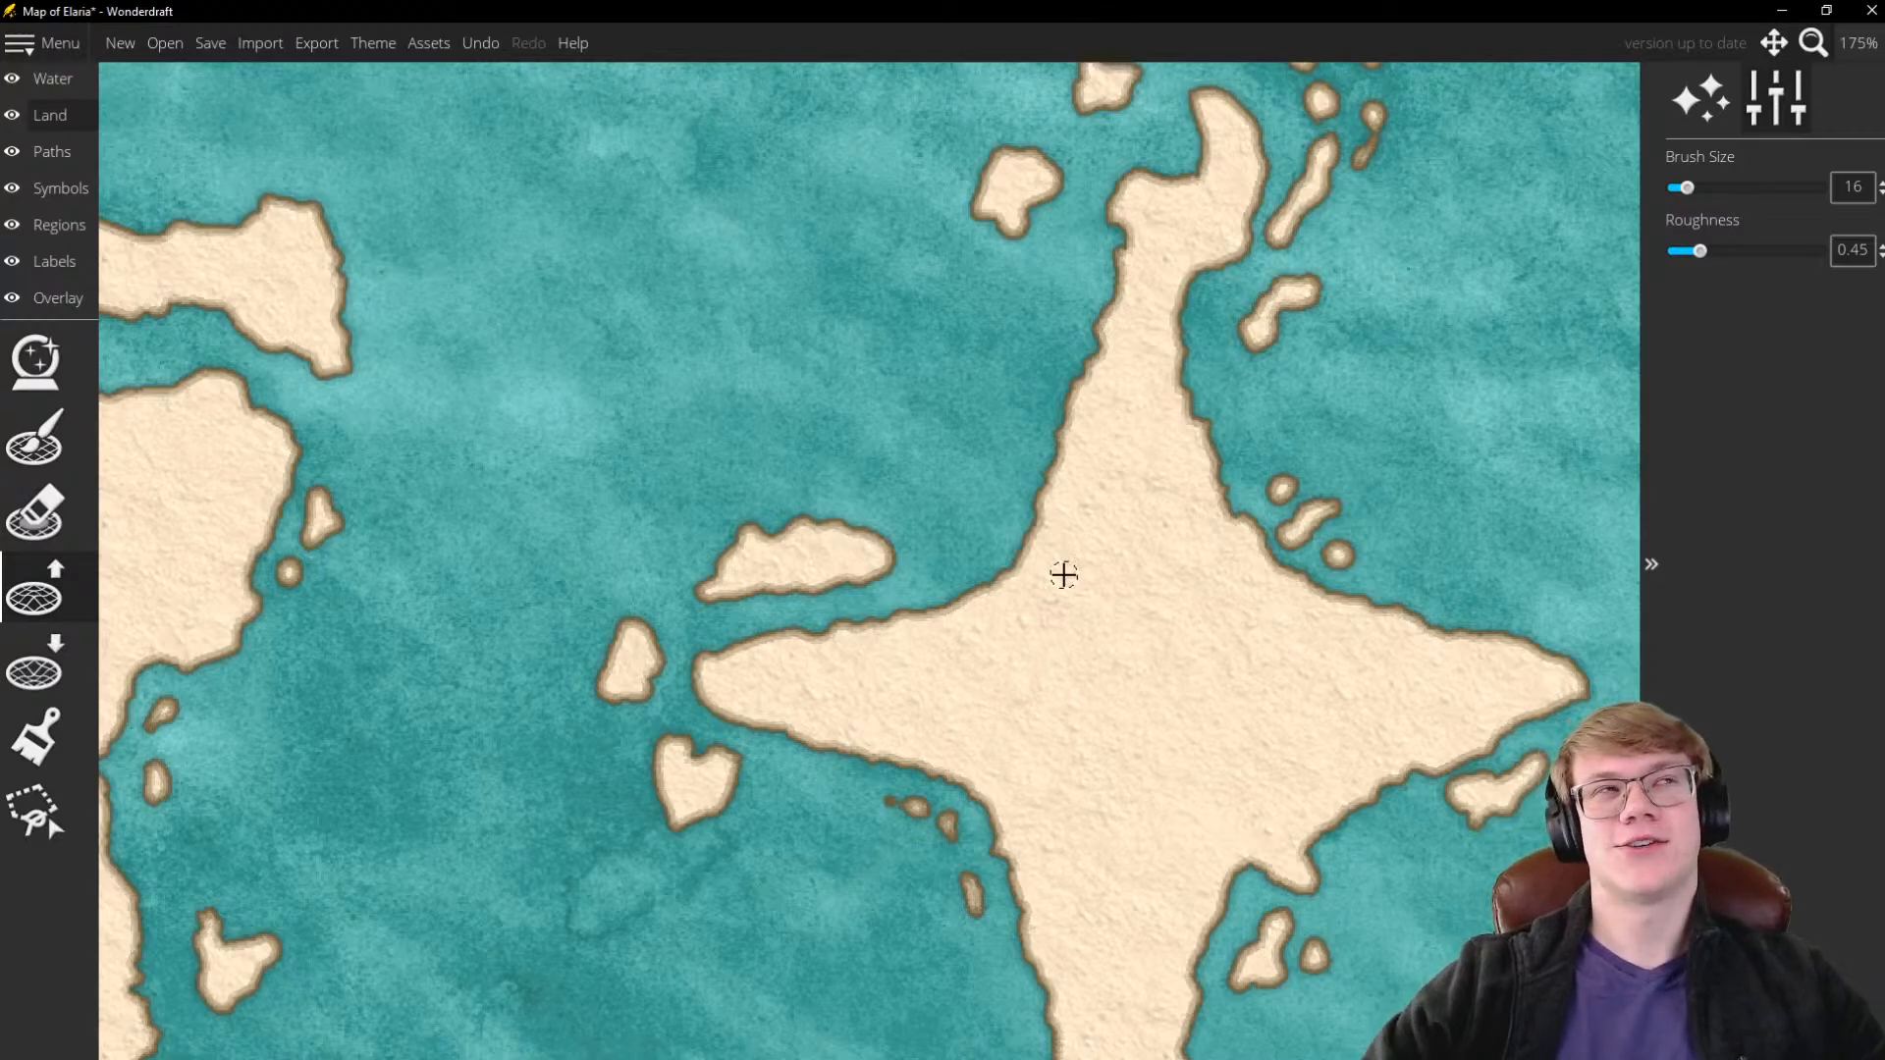
scroll(1104, 589, down, 4)
scroll(1094, 286, up, 4)
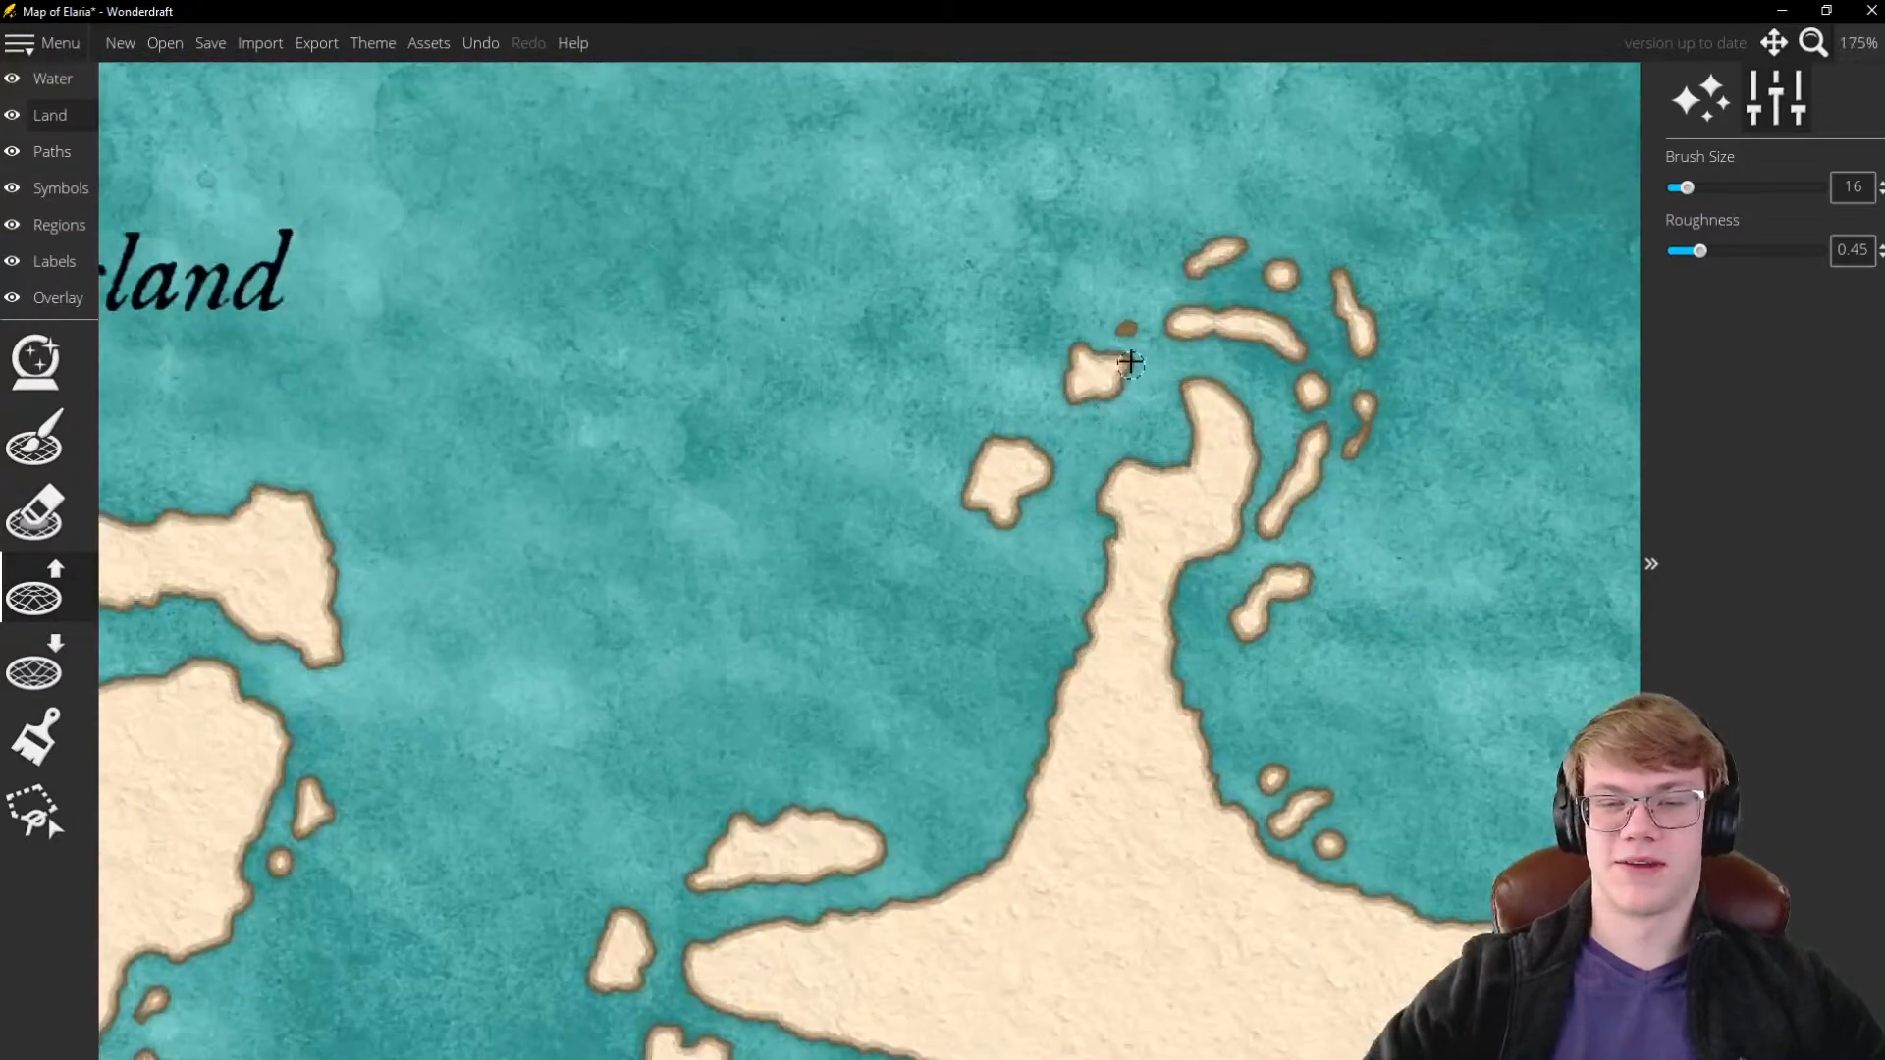
scroll(1171, 232, down, 1)
scroll(776, 167, up, 5)
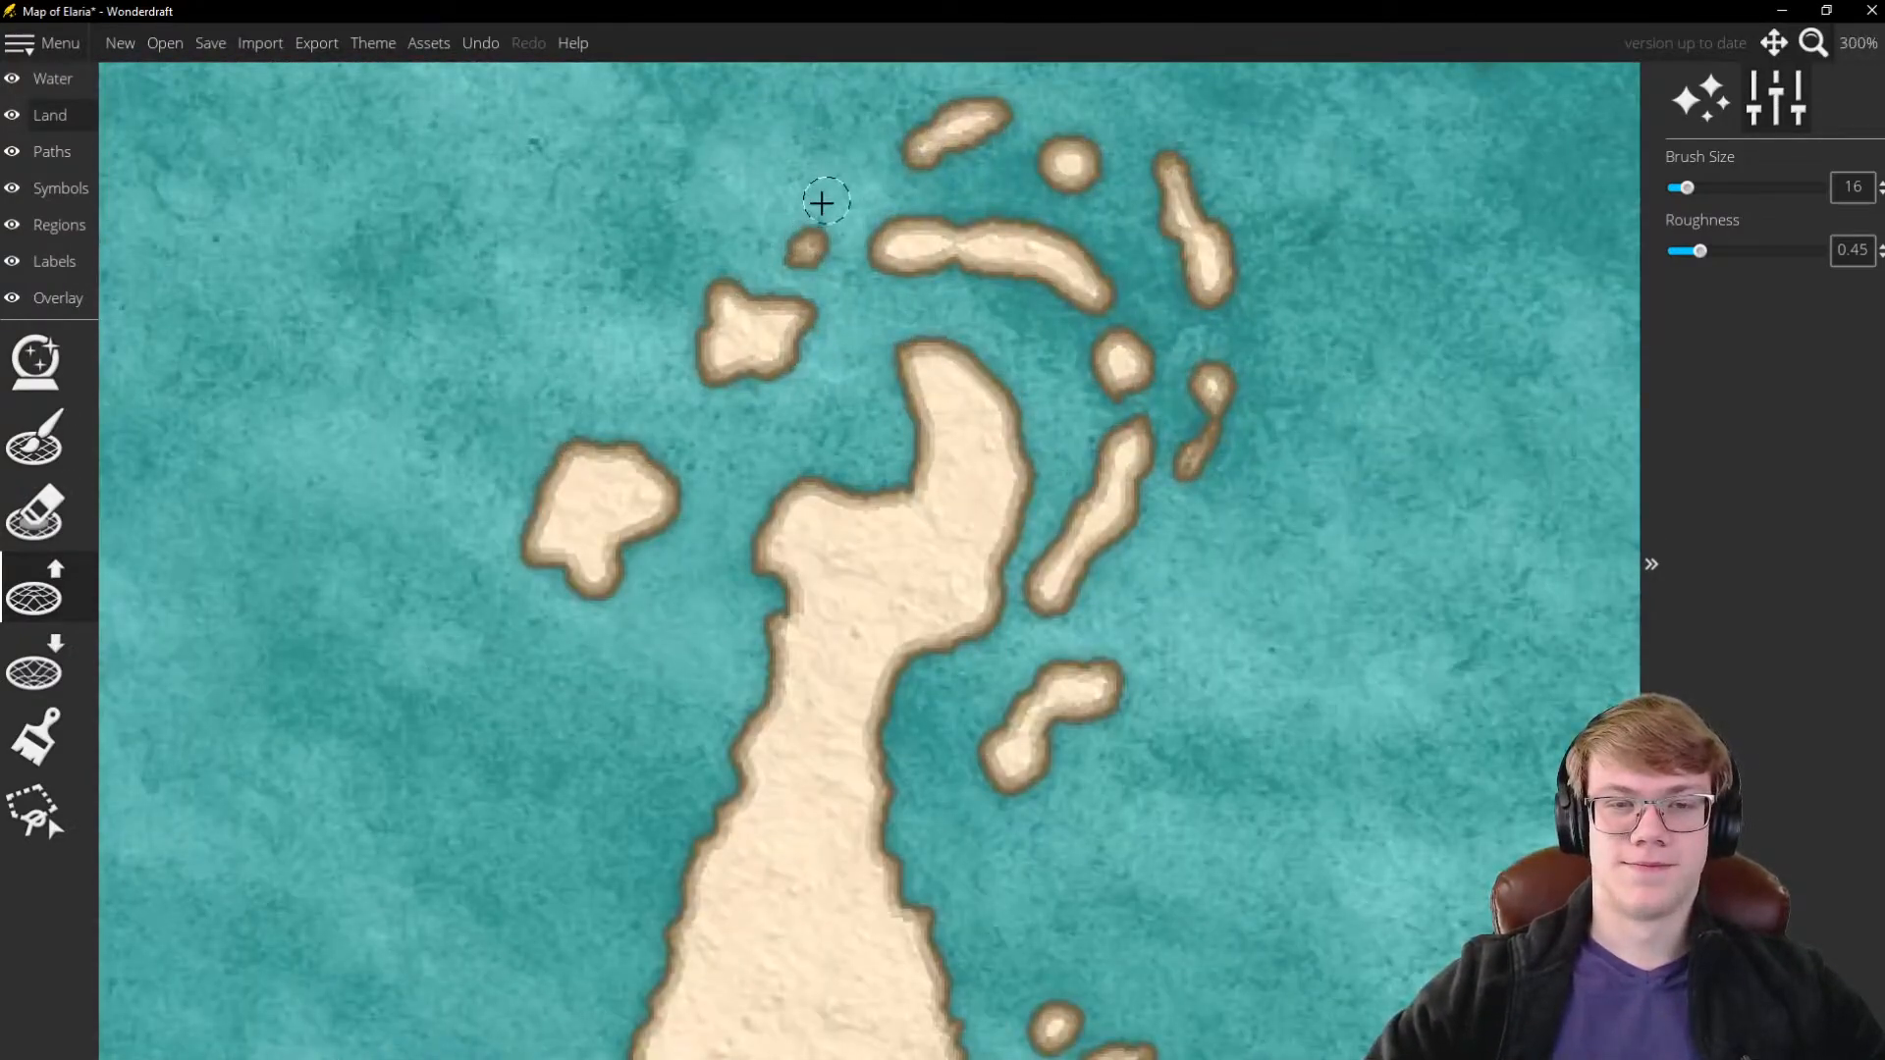
scroll(821, 197, up, 6)
drag(821, 291, 707, 307)
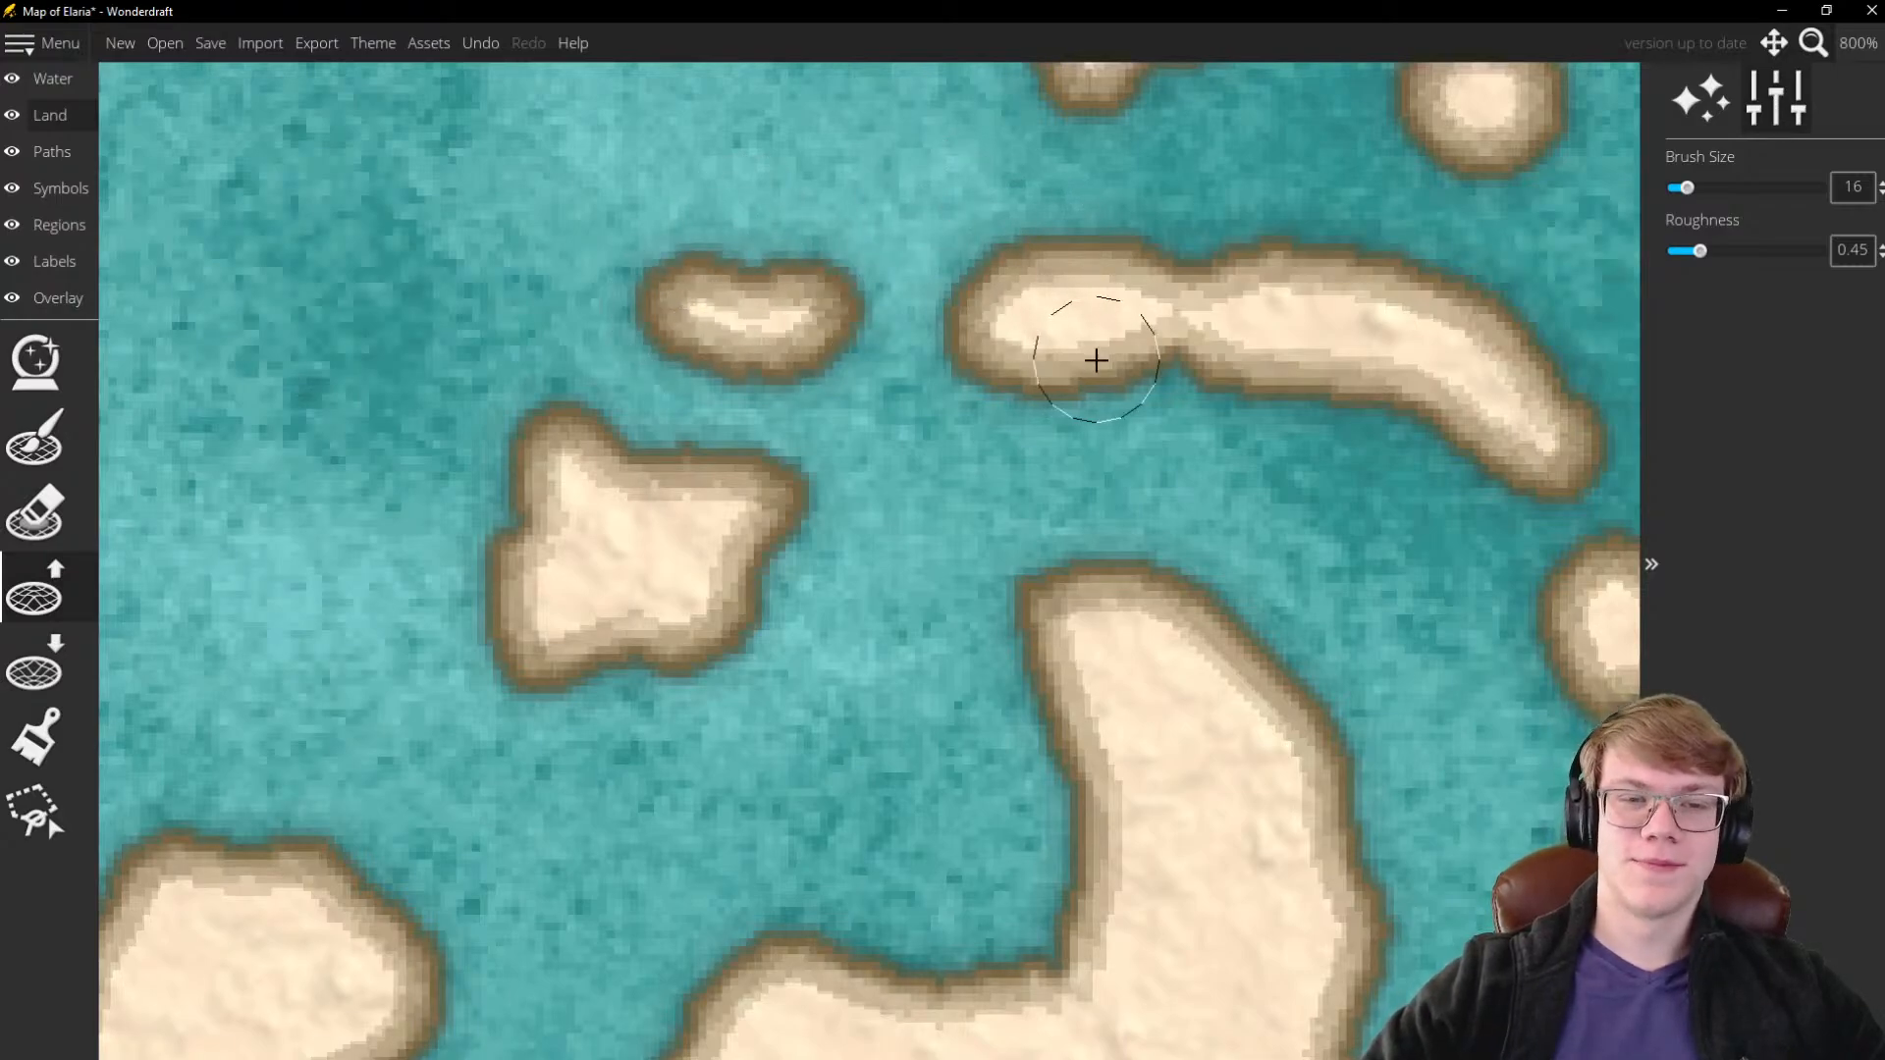
Raise land along the southern arm's east coast to roughen it and form a small headland with the size 16 brush
scroll(1031, 370, down, 15)
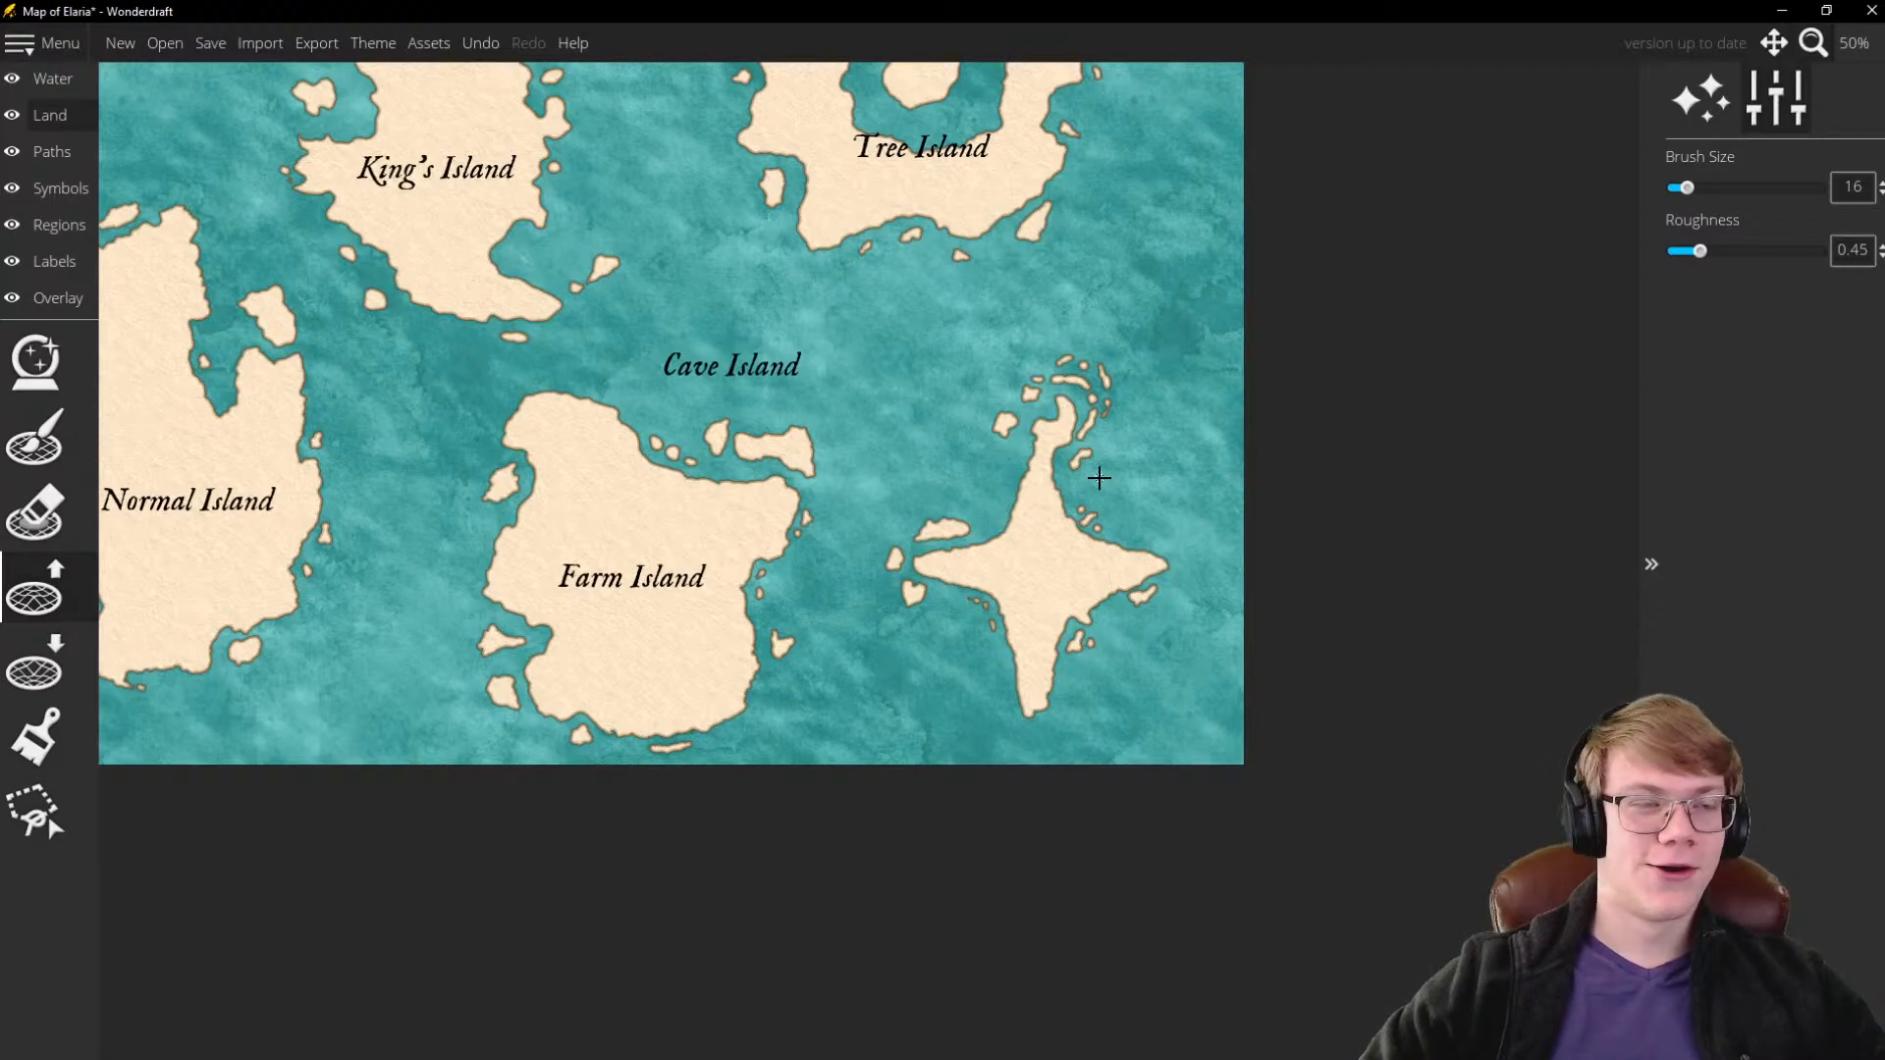
scroll(1044, 505, up, 6)
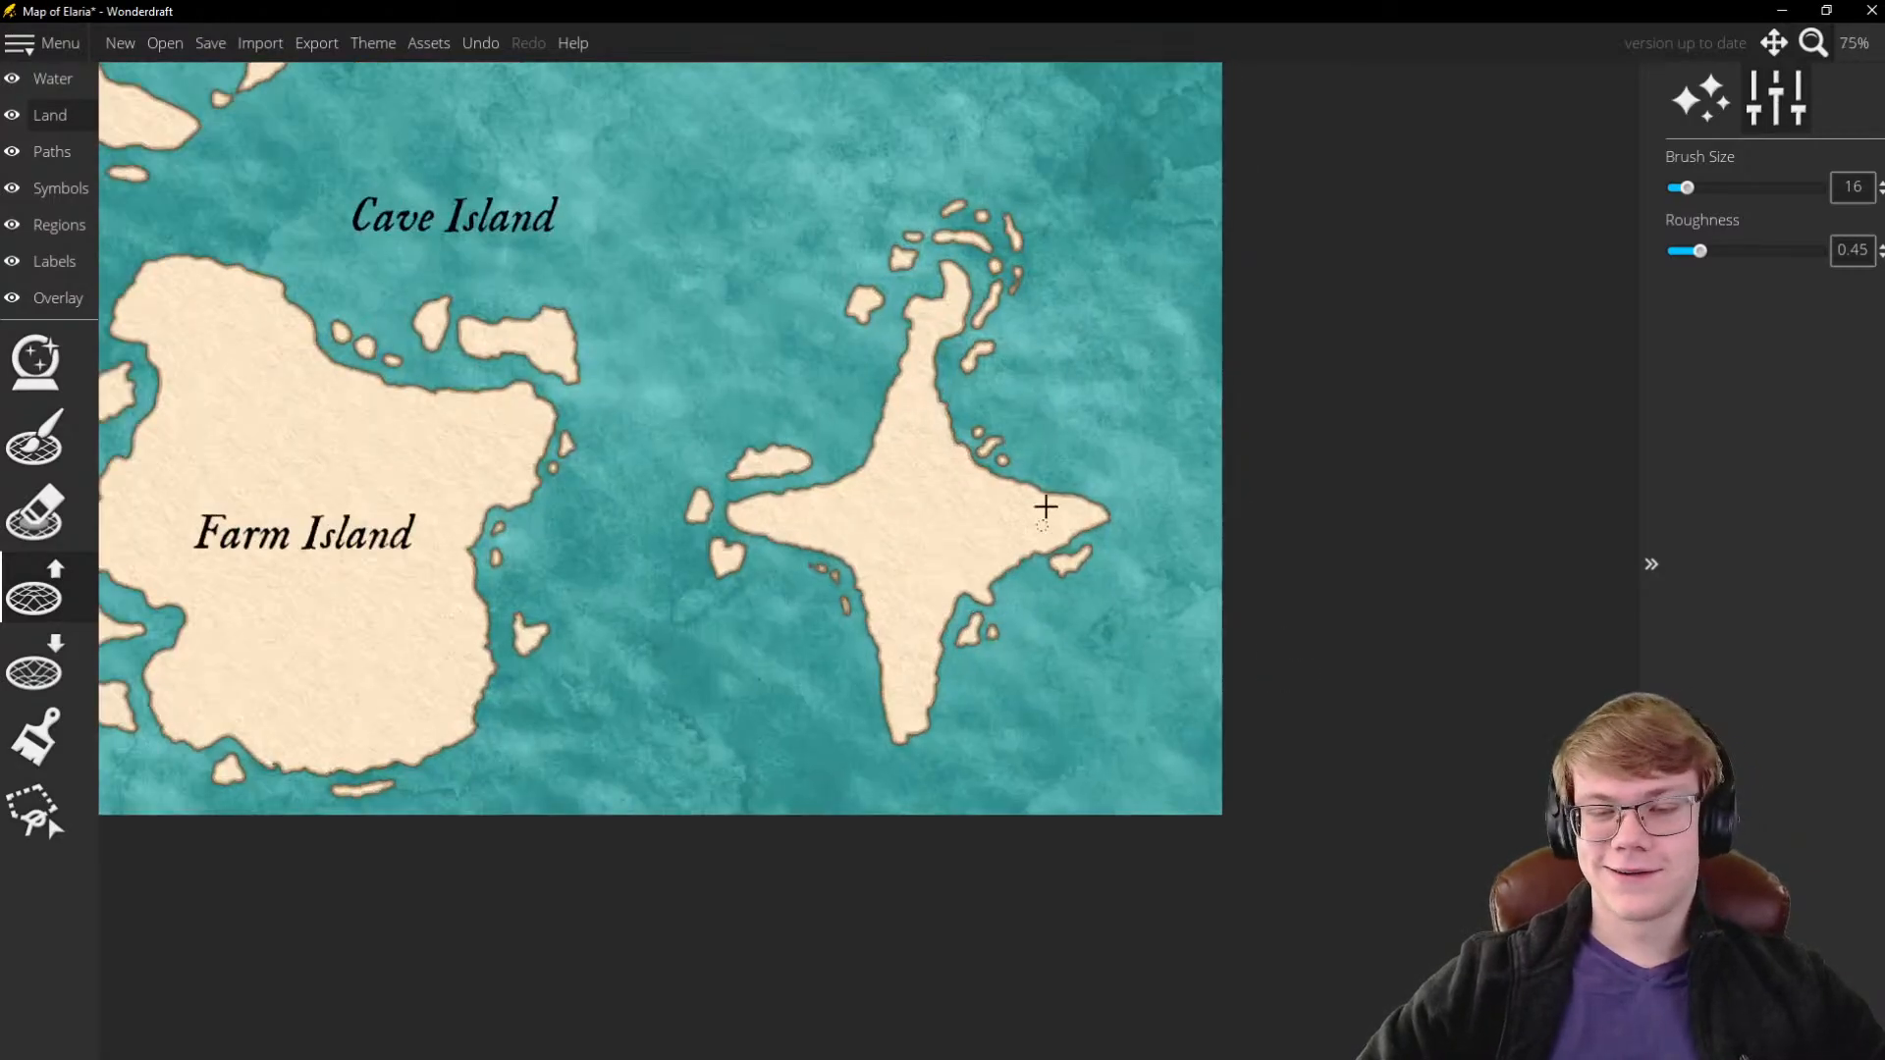
scroll(1053, 405, down, 2)
scroll(1021, 628, up, 3)
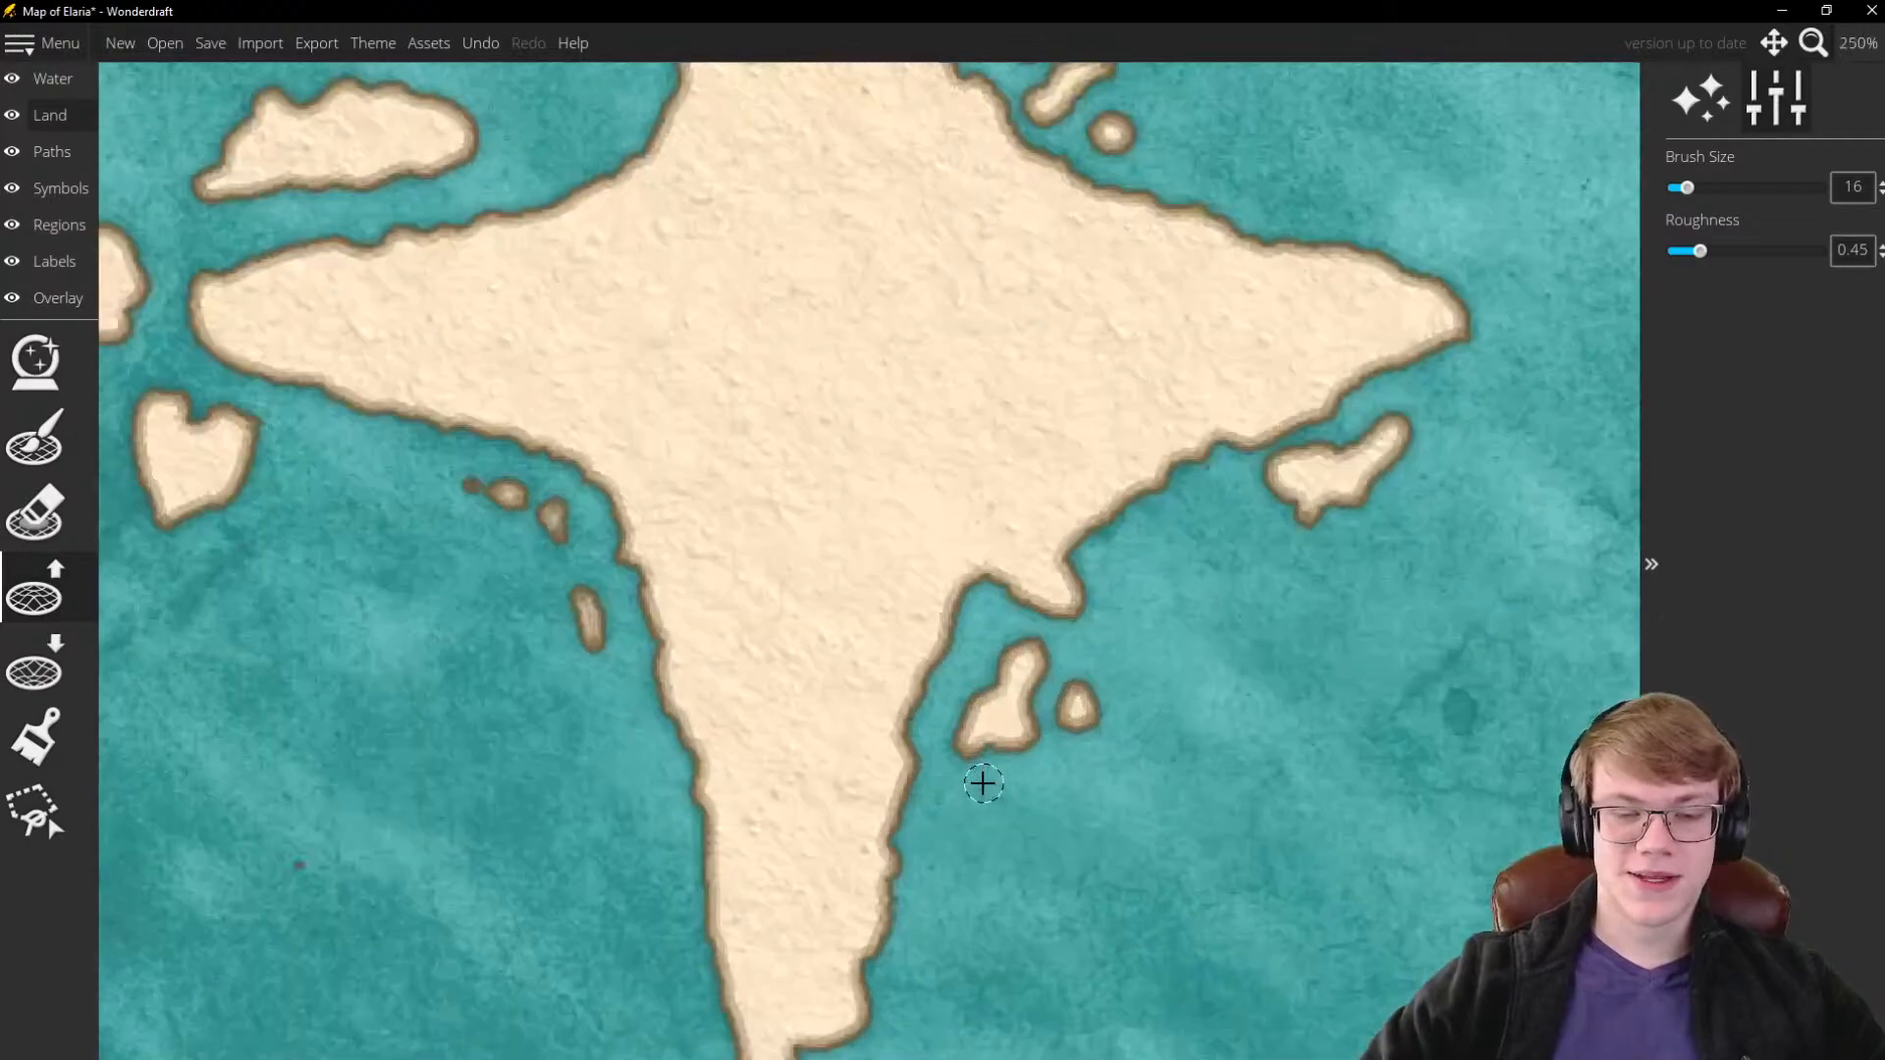
scroll(894, 806, up, 6)
mouse_move(876, 745)
mouse_down()
mouse_move(956, 807)
mouse_move(938, 829)
mouse_move(906, 823)
mouse_move(994, 813)
mouse_move(959, 811)
mouse_move(943, 837)
mouse_move(998, 839)
mouse_move(950, 817)
mouse_move(963, 801)
mouse_move(919, 759)
mouse_move(875, 654)
mouse_move(874, 679)
mouse_move(875, 455)
mouse_up()
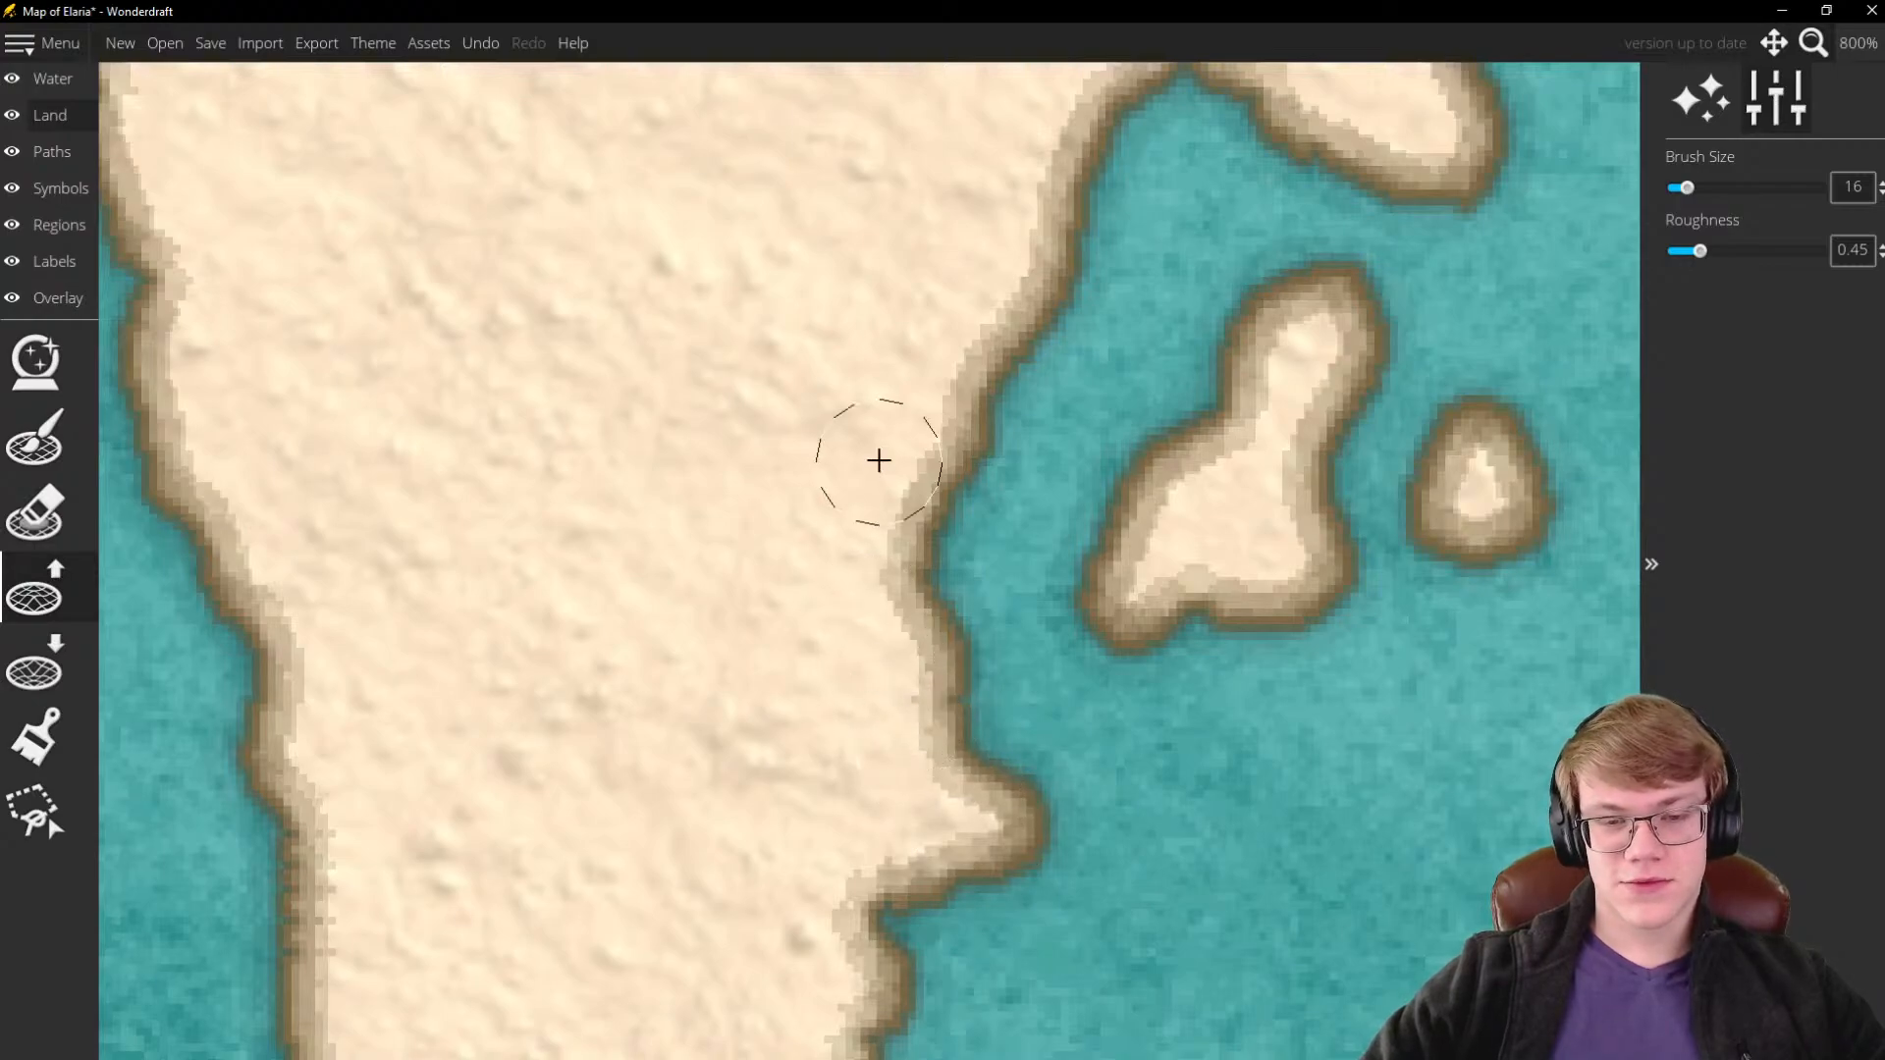
scroll(909, 741, down, 6)
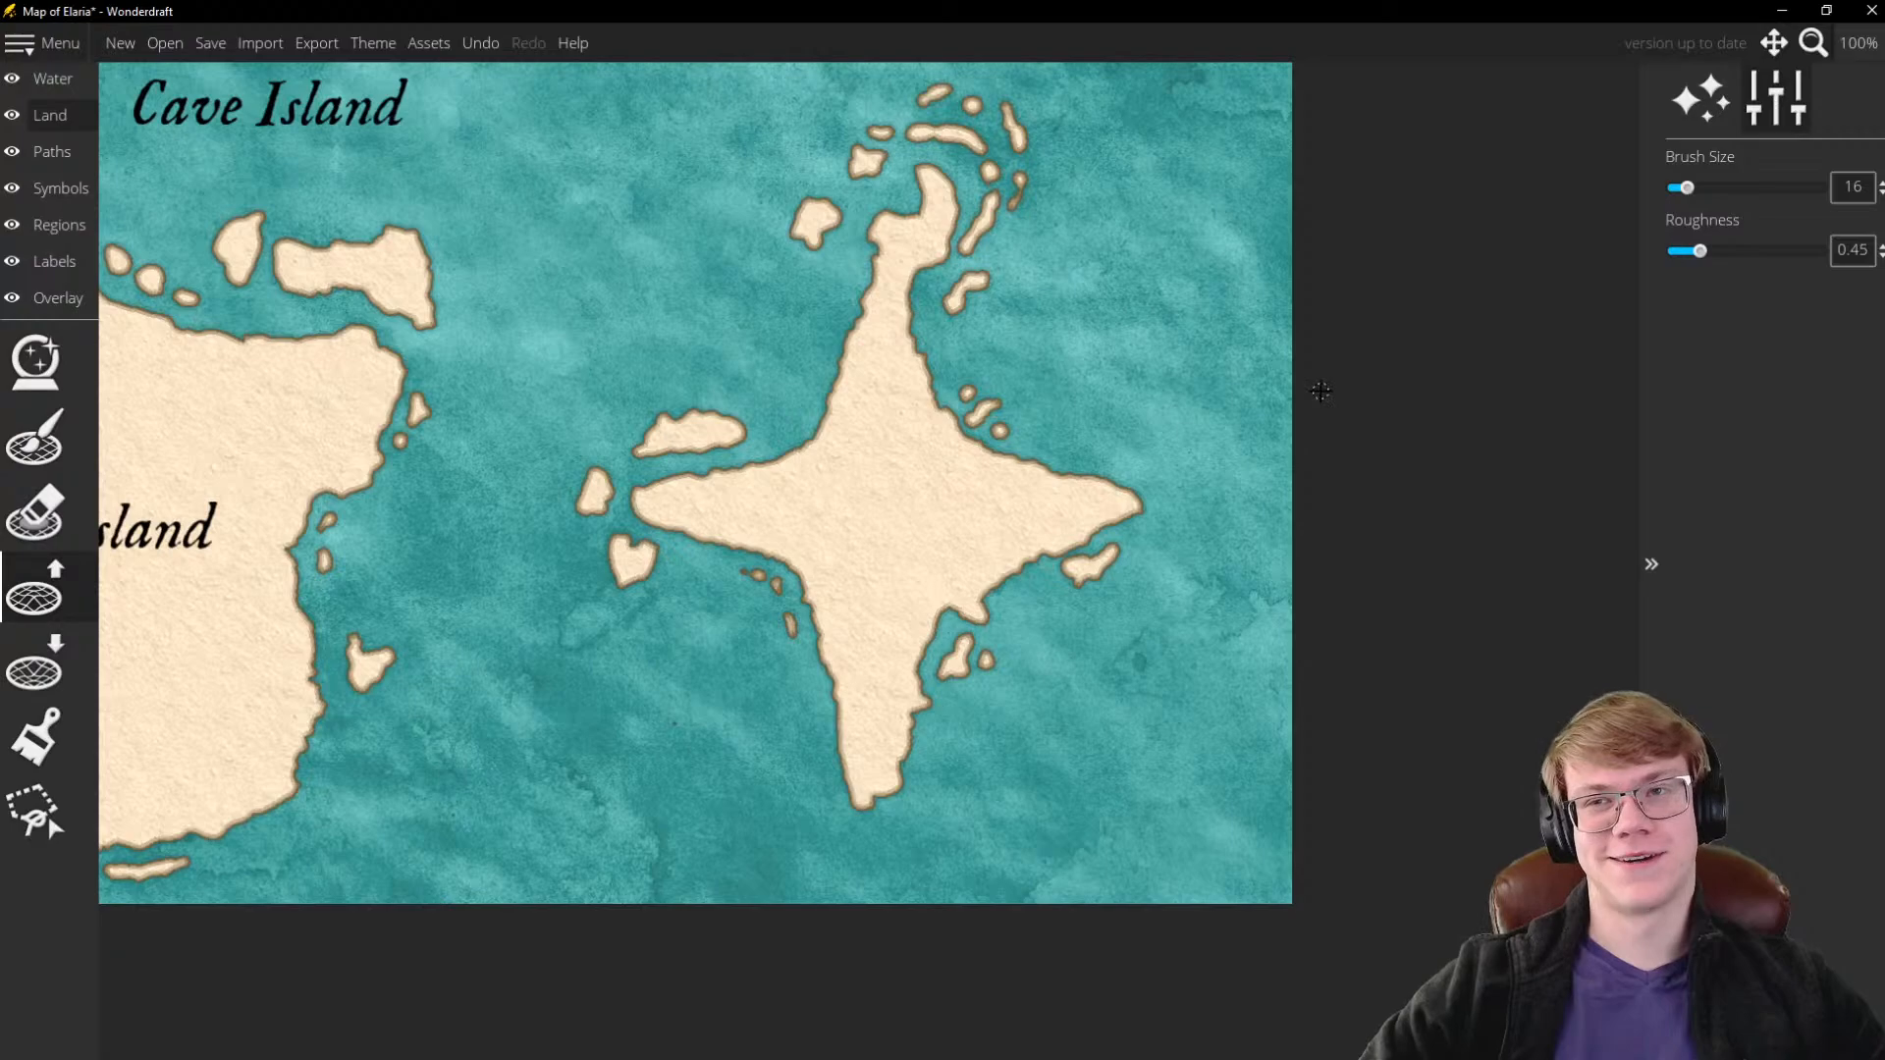
Review the star-shaped island's fit with the surrounding islands, and look over Tree Island, King's Island and Spiral Island
scroll(1222, 348, down, 2)
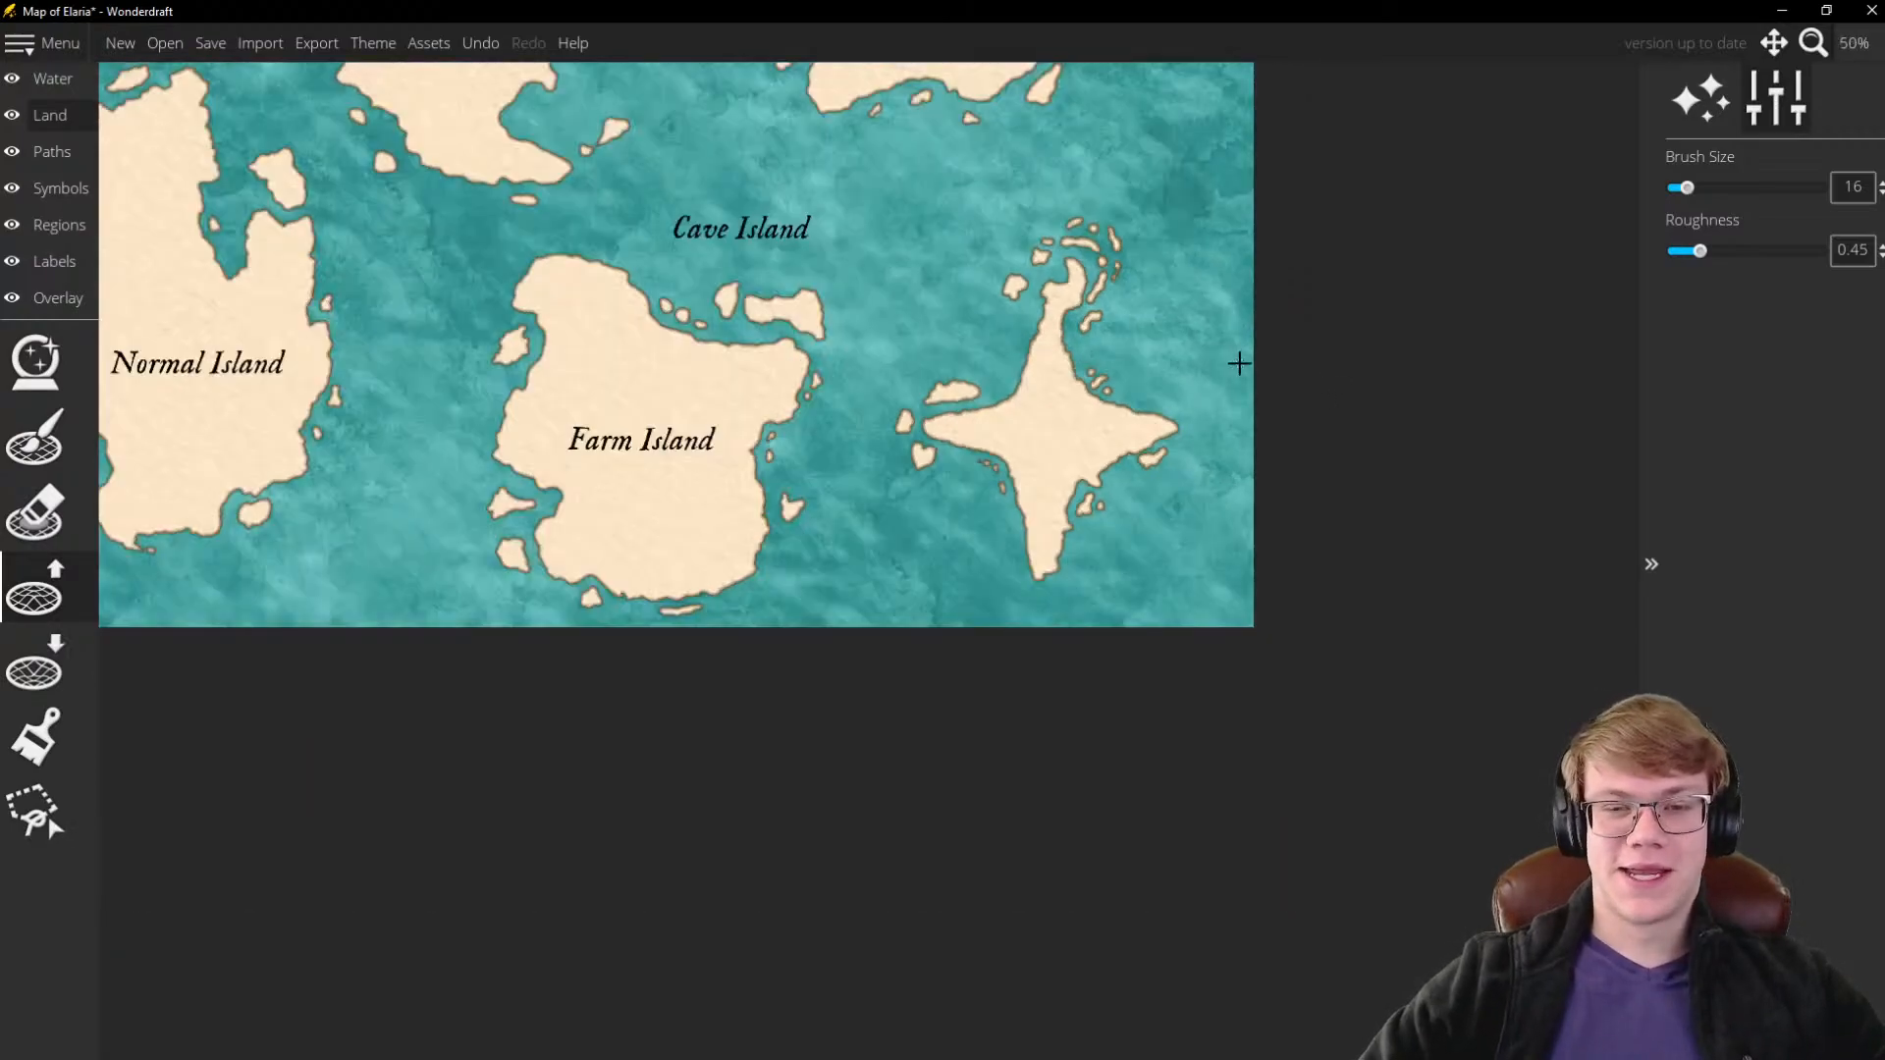
scroll(1206, 300, down, 2)
scroll(1107, 160, up, 2)
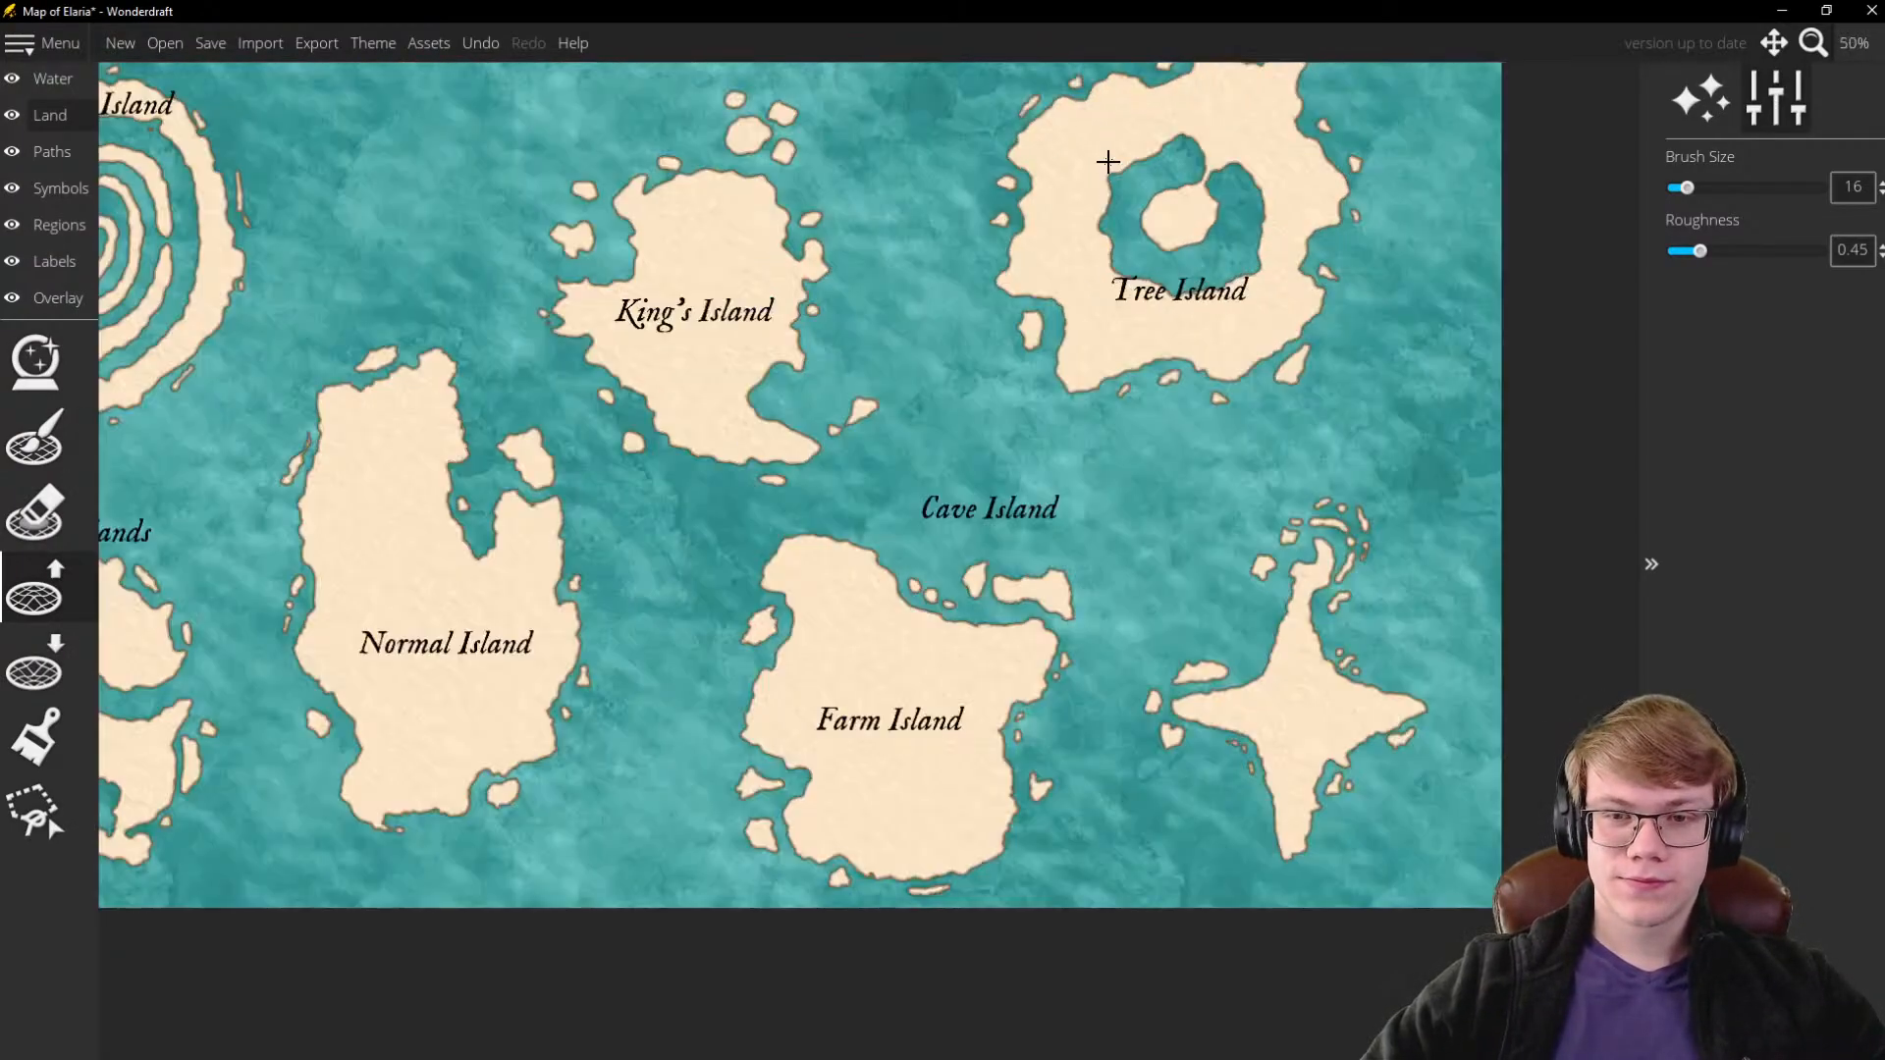
scroll(1379, 648, down, 1)
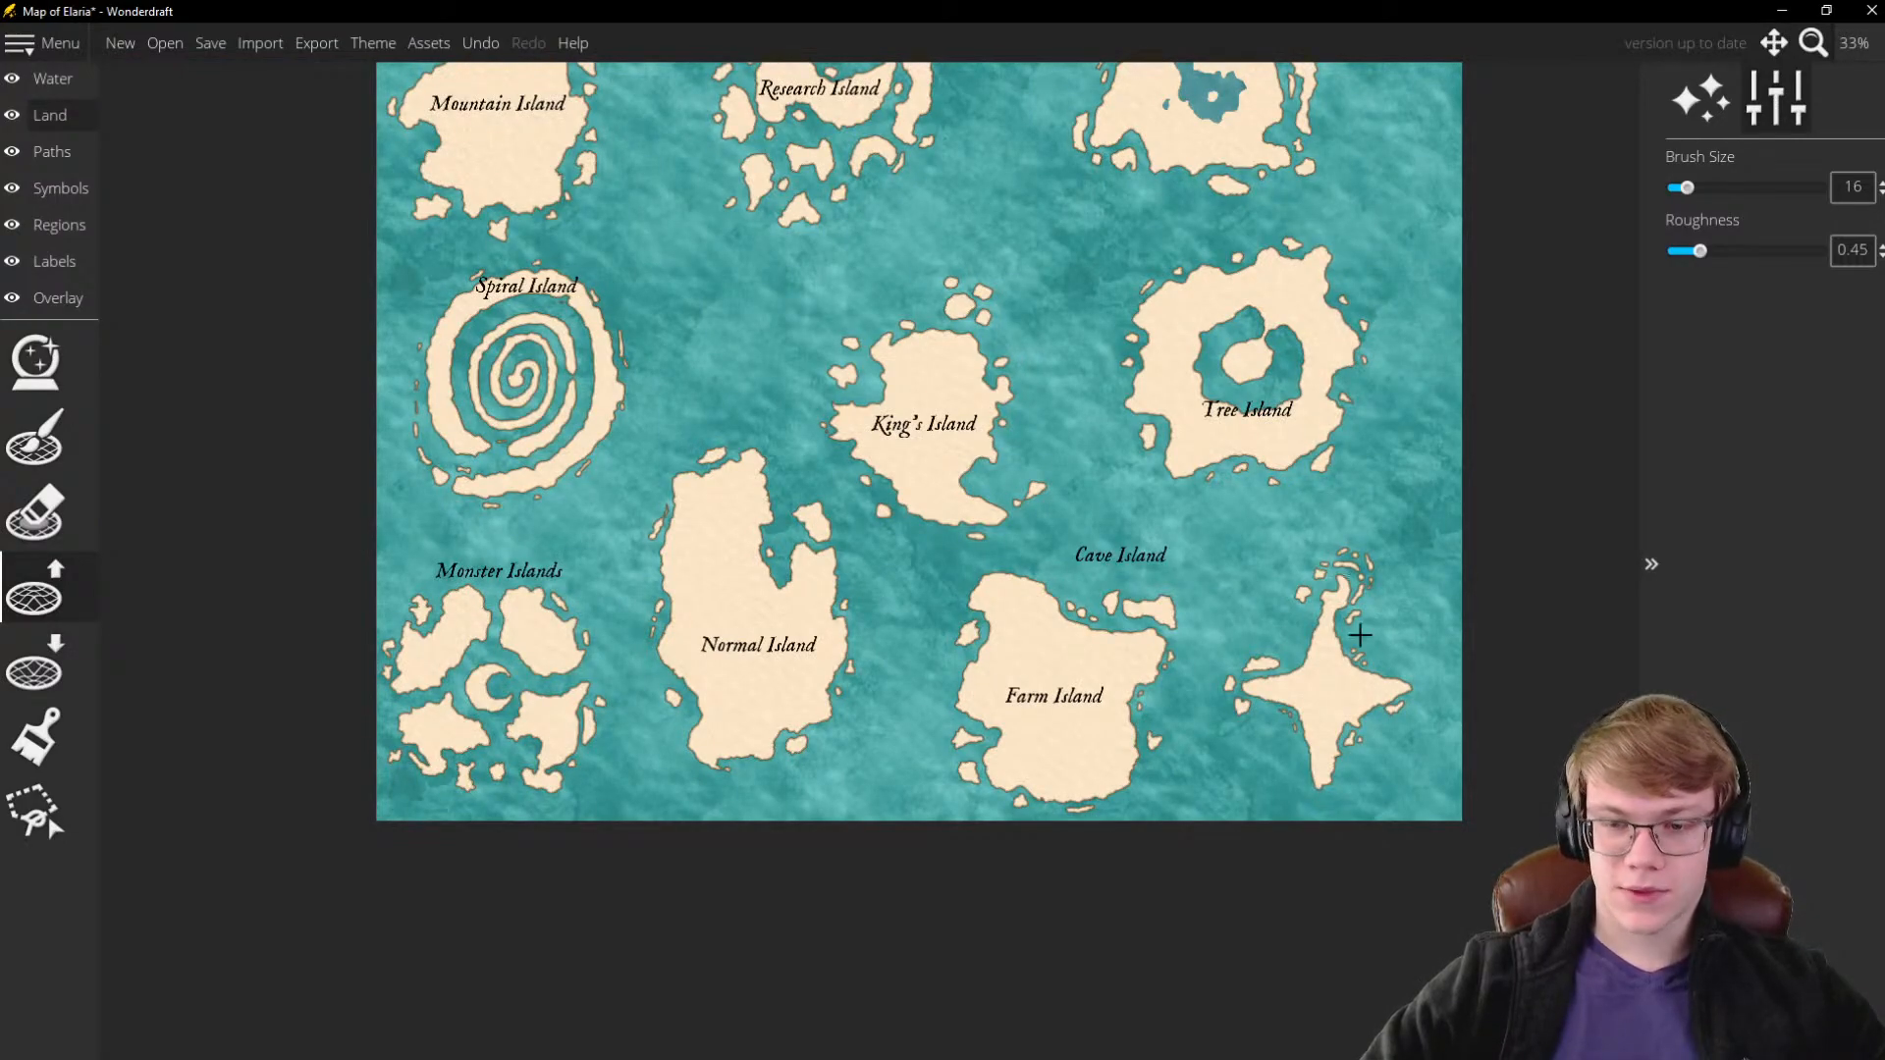
scroll(1360, 635, up, 2)
scroll(1293, 707, down, 1)
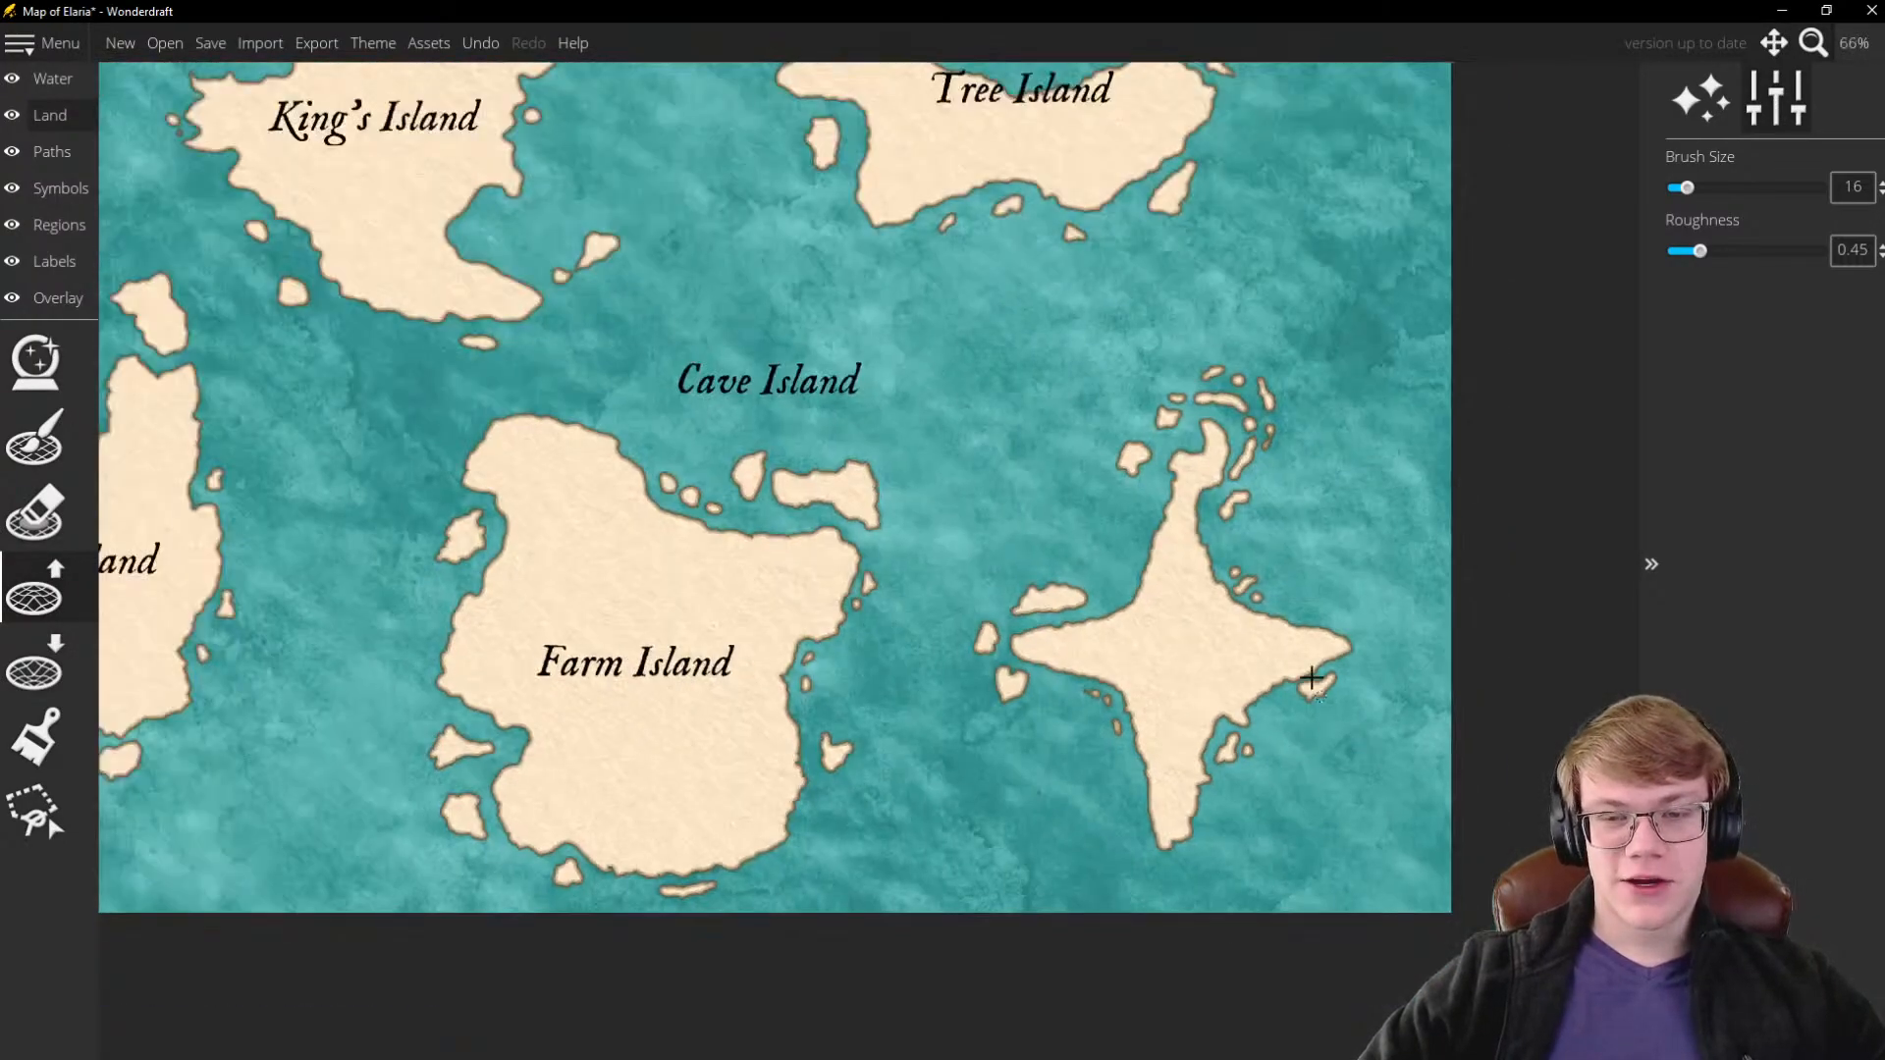
scroll(1157, 579, up, 3)
scroll(984, 552, down, 1)
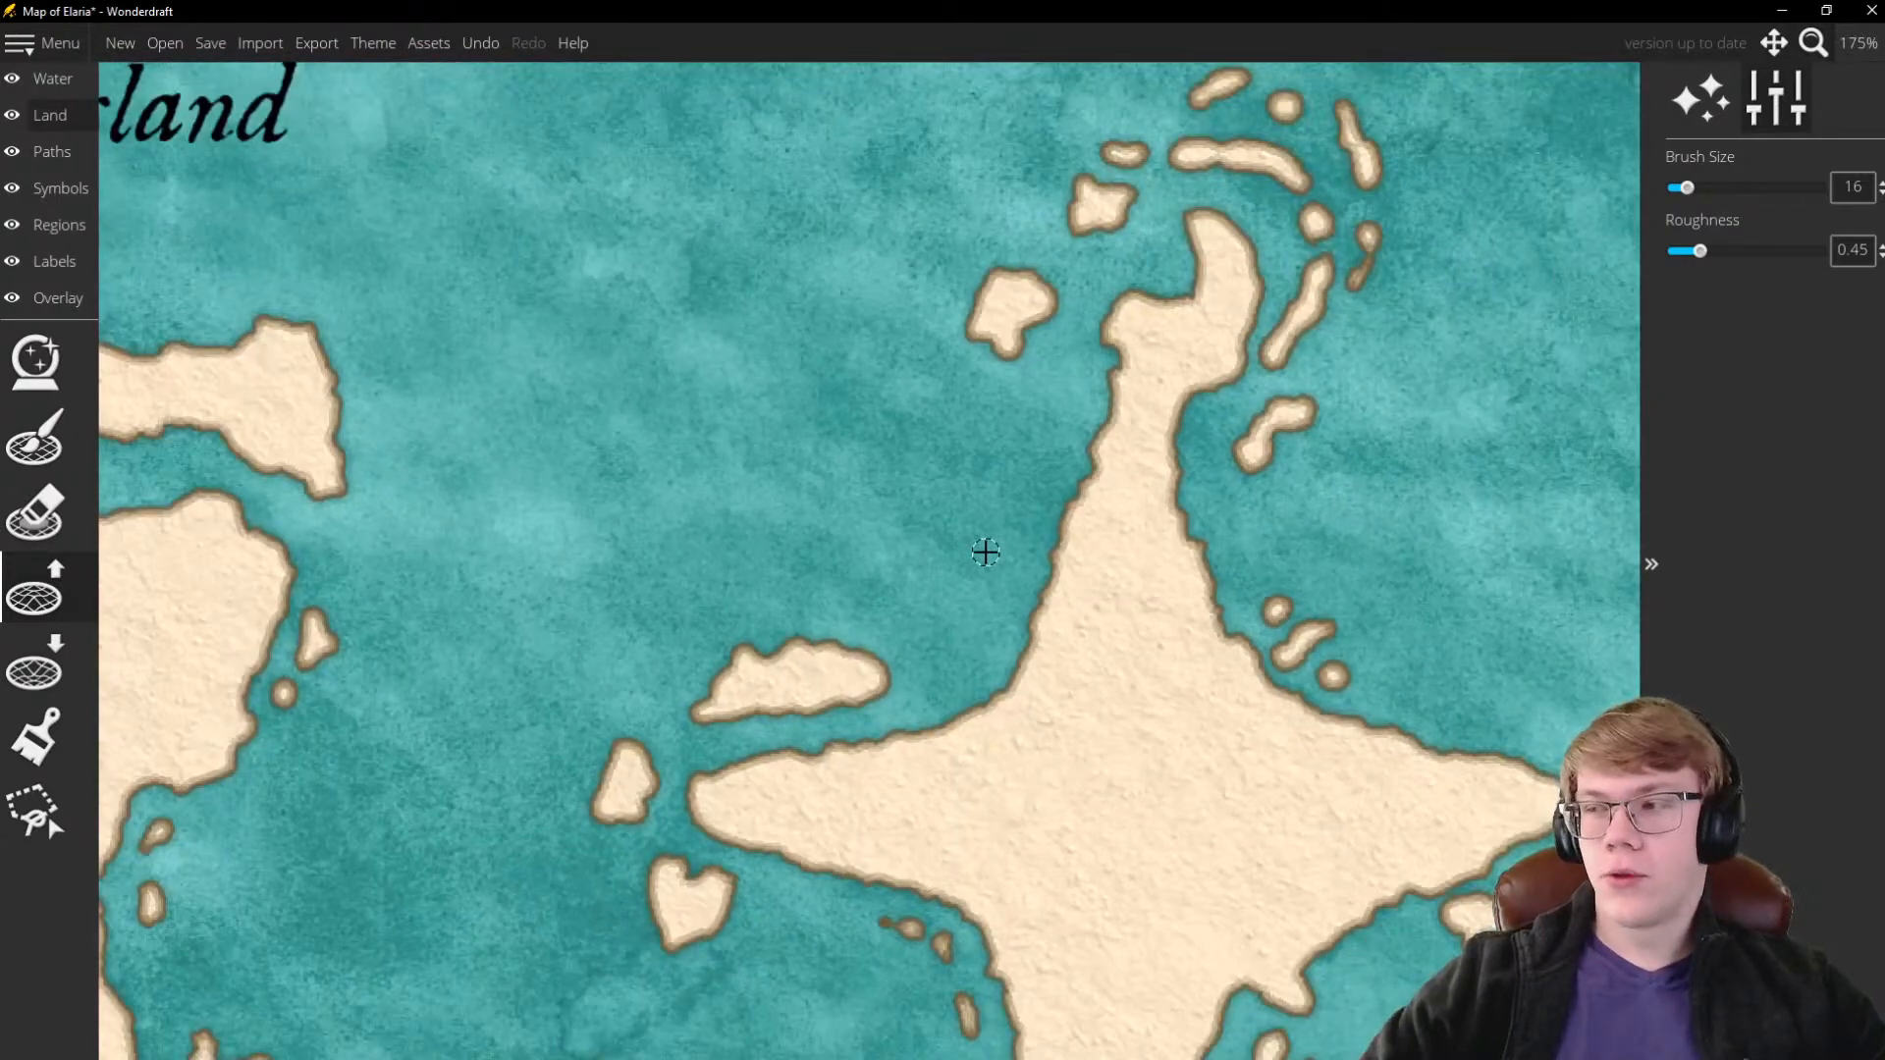
scroll(985, 510, down, 5)
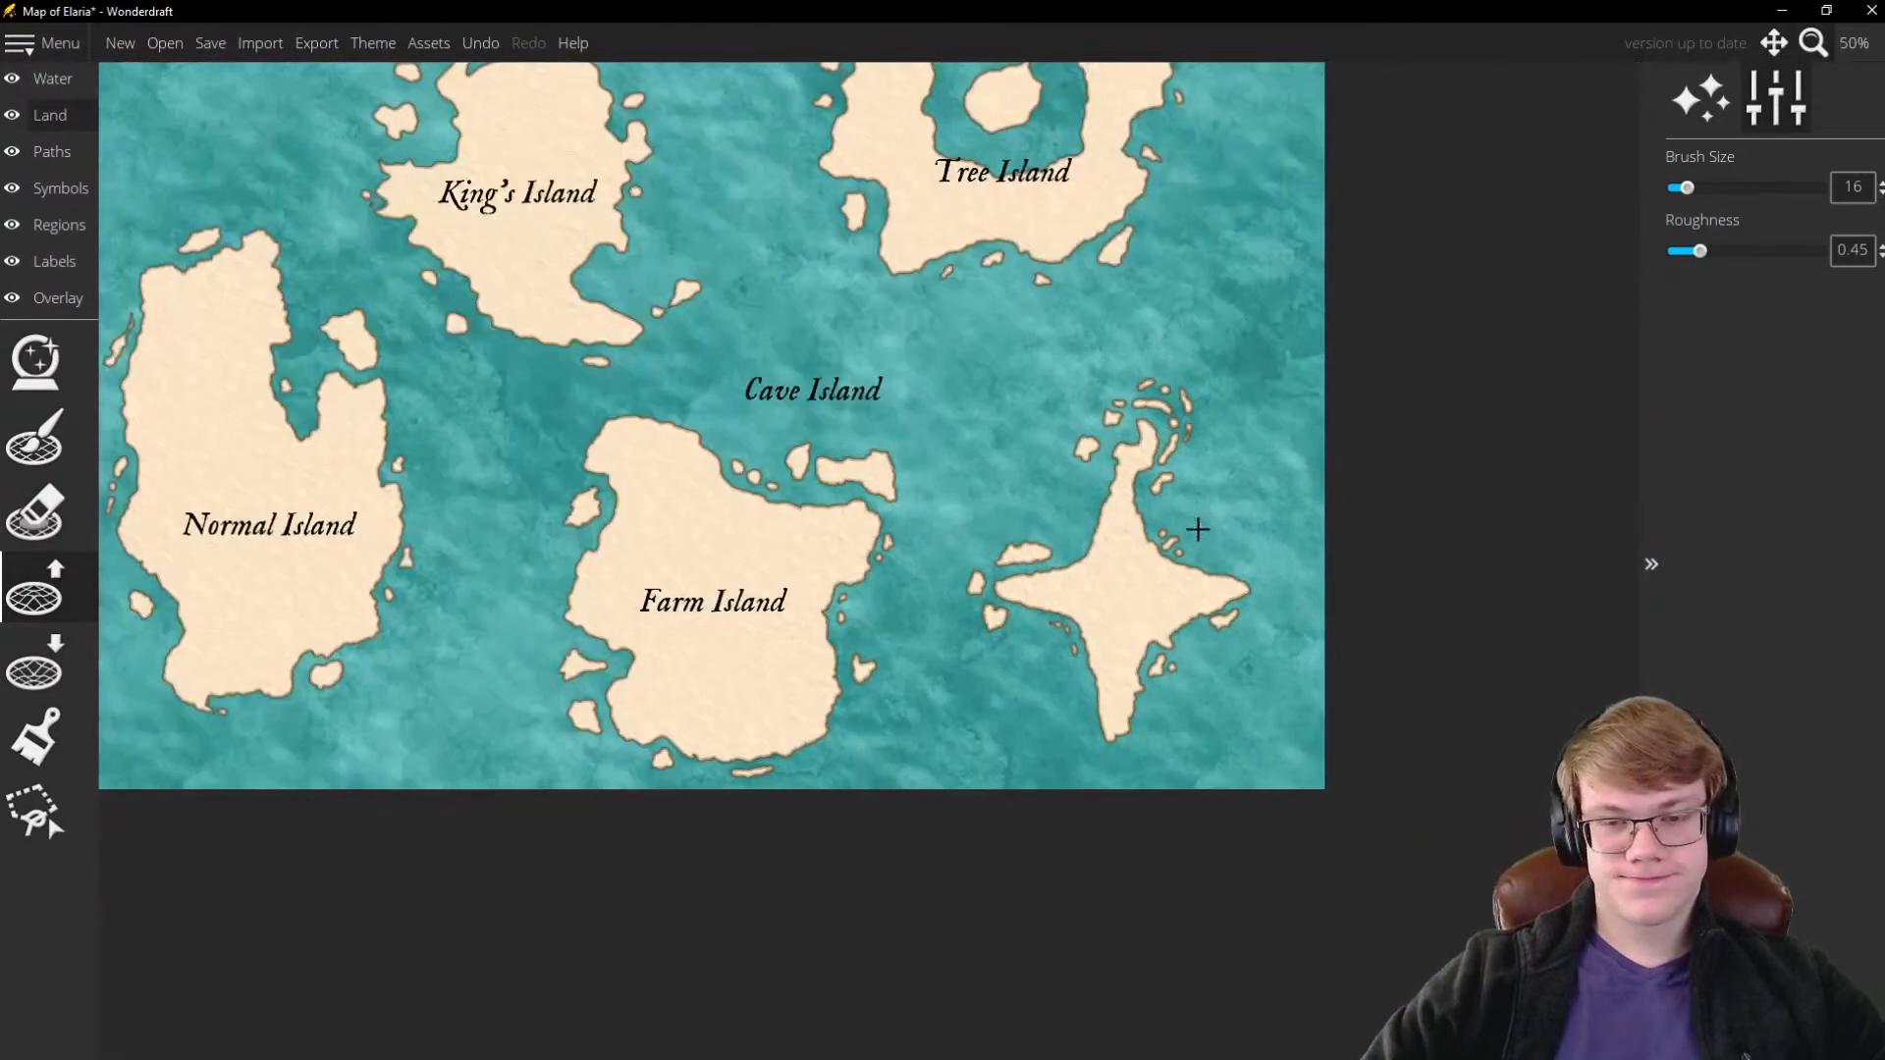
scroll(1121, 266, up, 1)
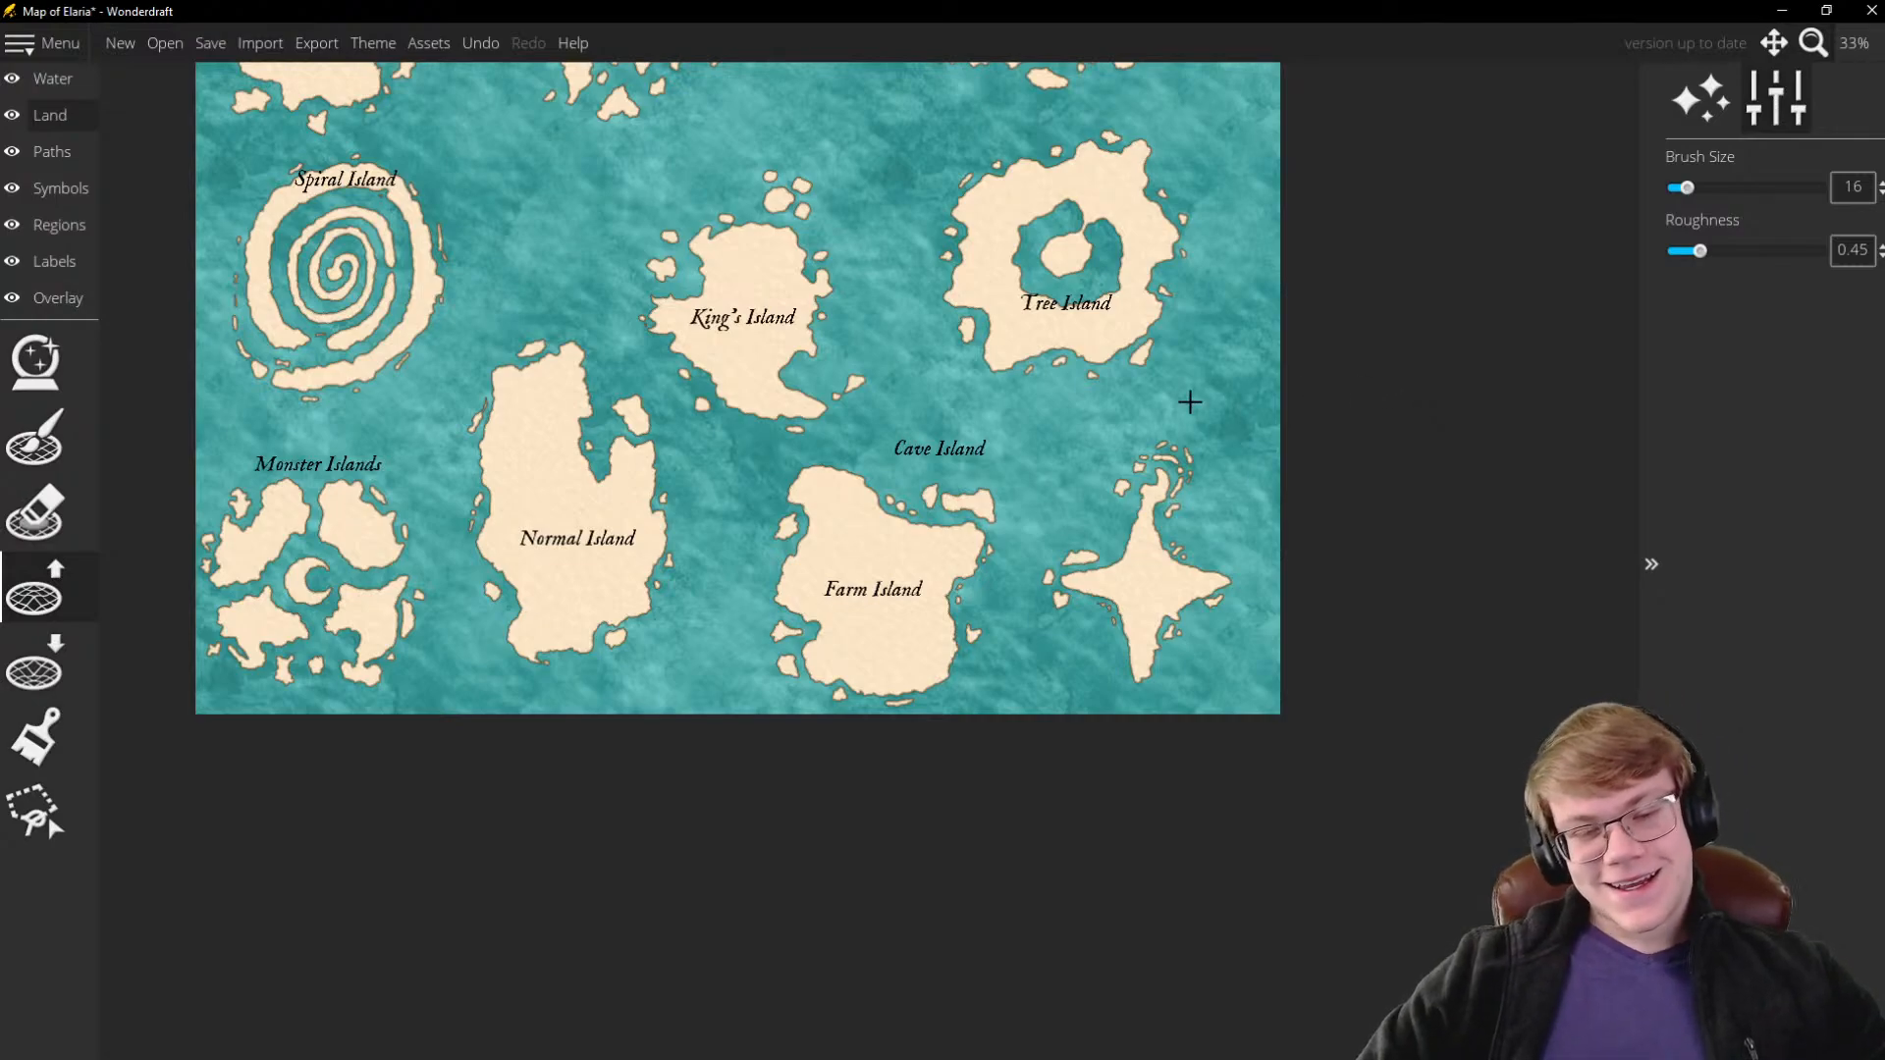
scroll(1096, 395, down, 1)
scroll(967, 341, up, 1)
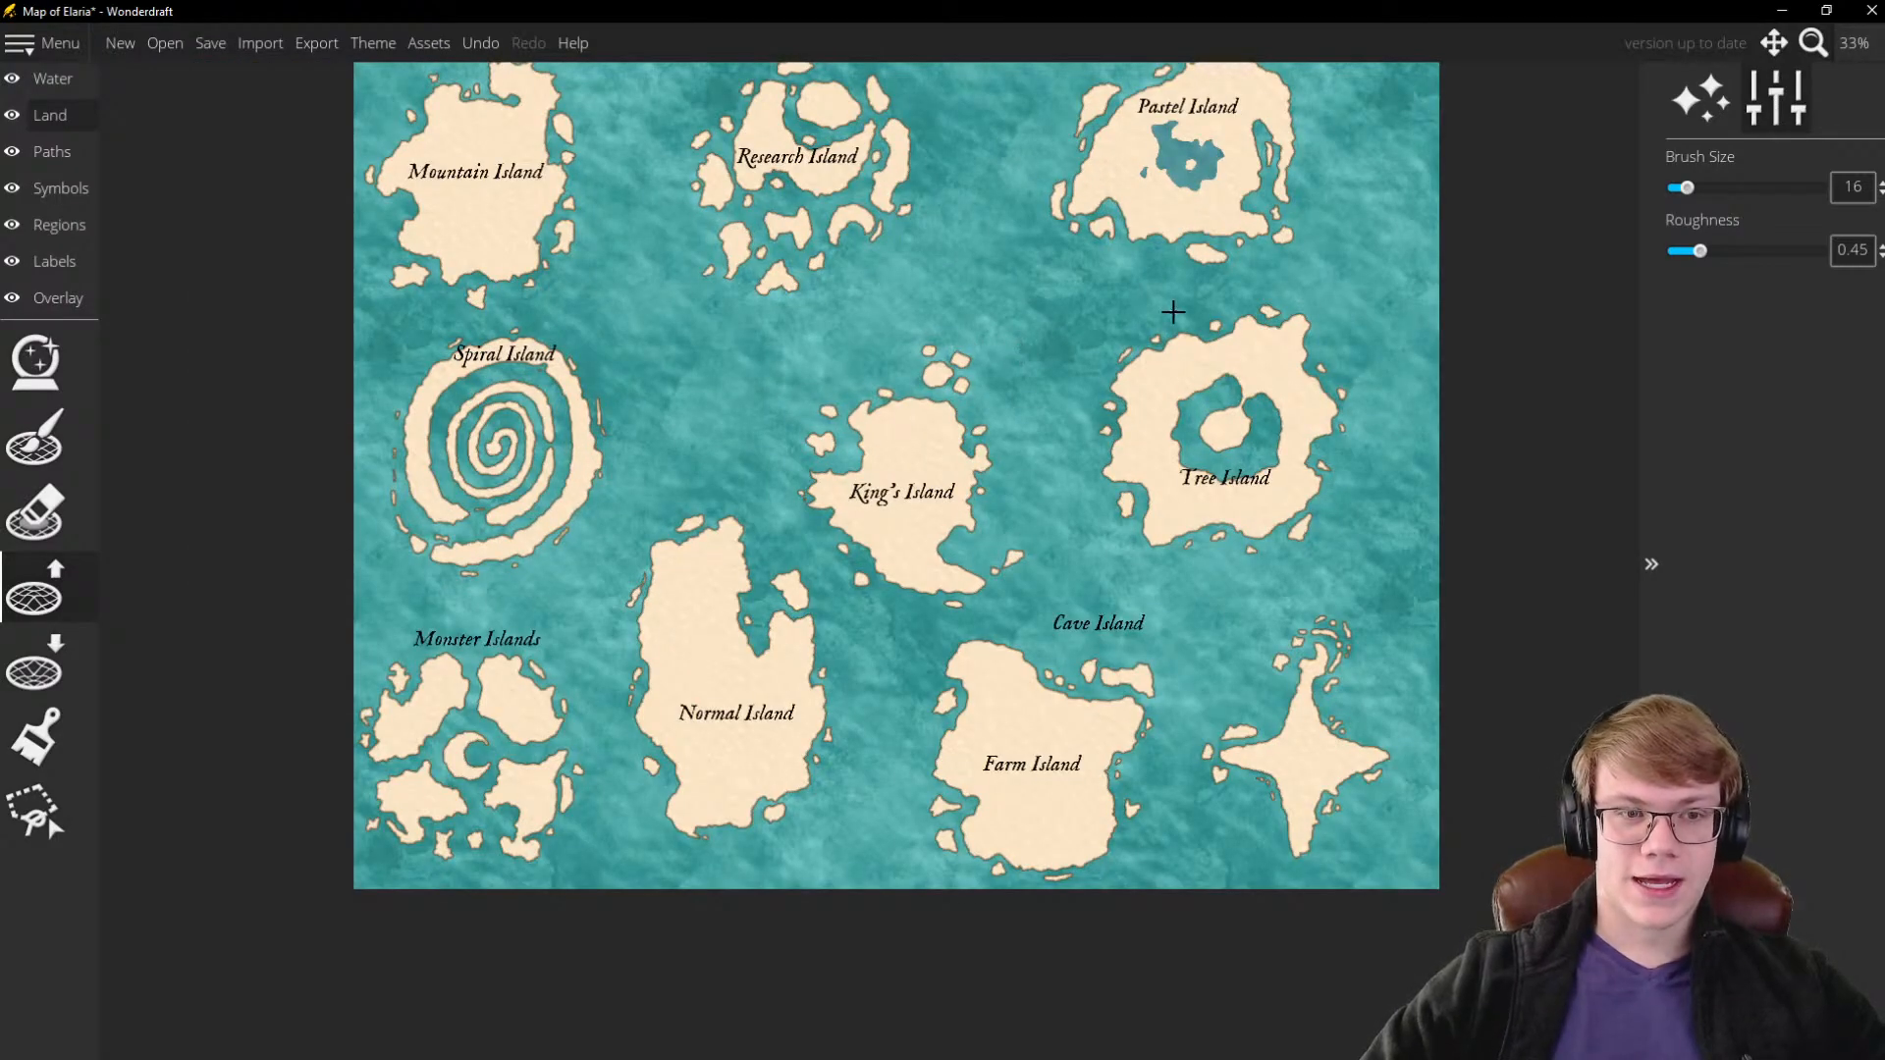
scroll(1144, 496, down, 3)
scroll(835, 443, up, 4)
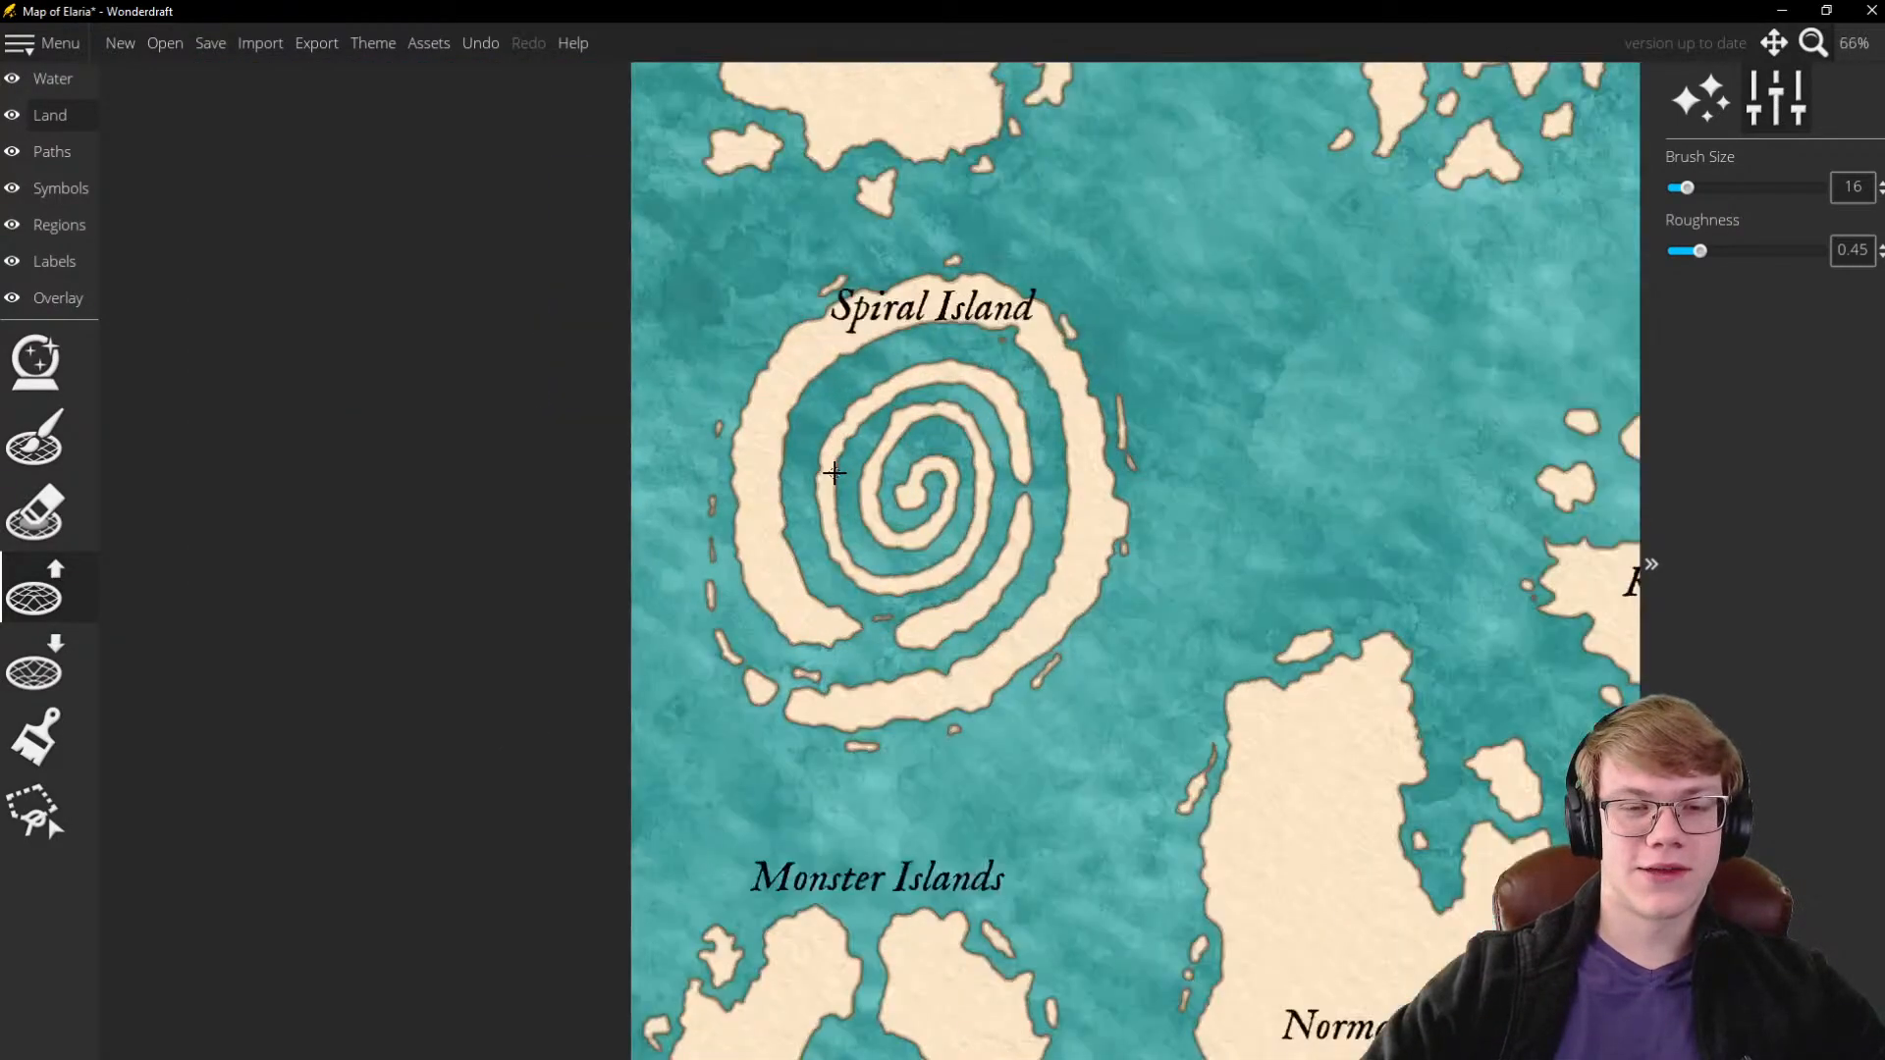
scroll(902, 370, up, 2)
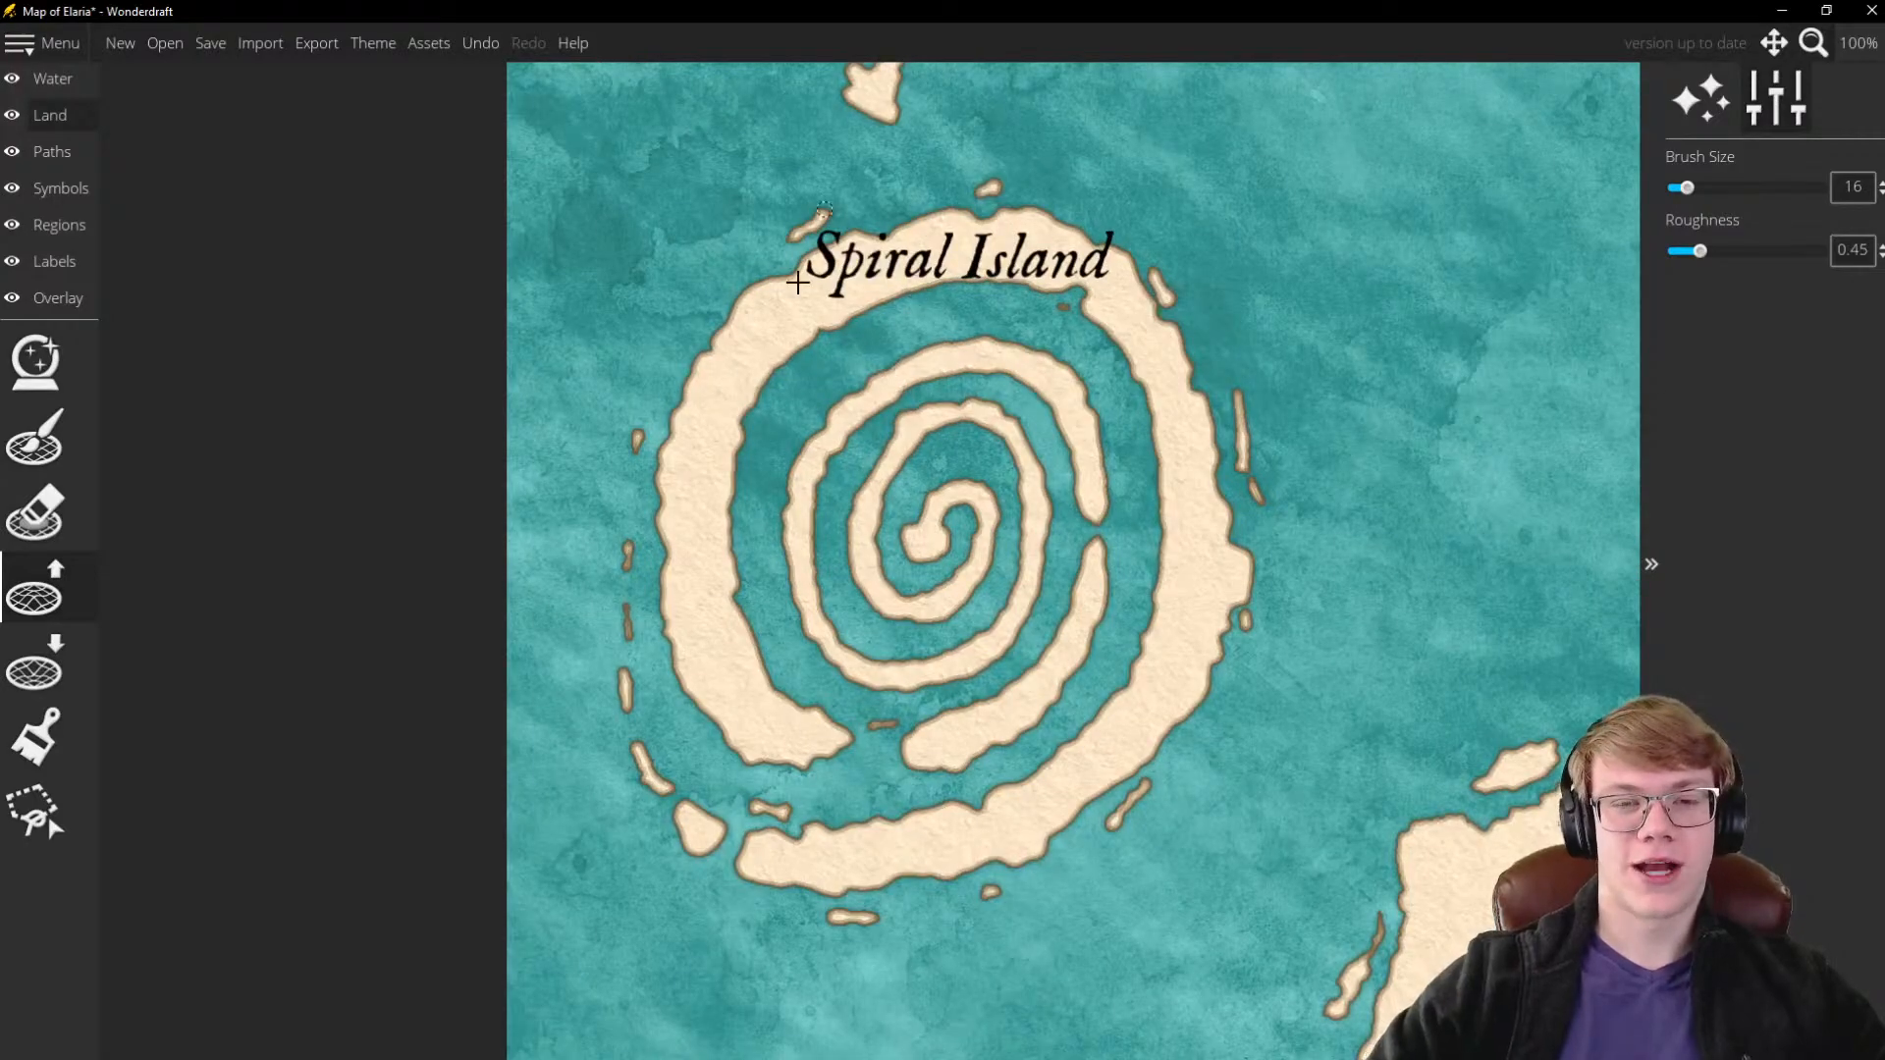
scroll(746, 412, down, 5)
scroll(1287, 551, up, 3)
Move the Cave Island label onto the middle of the star-shaped island
click(54, 261)
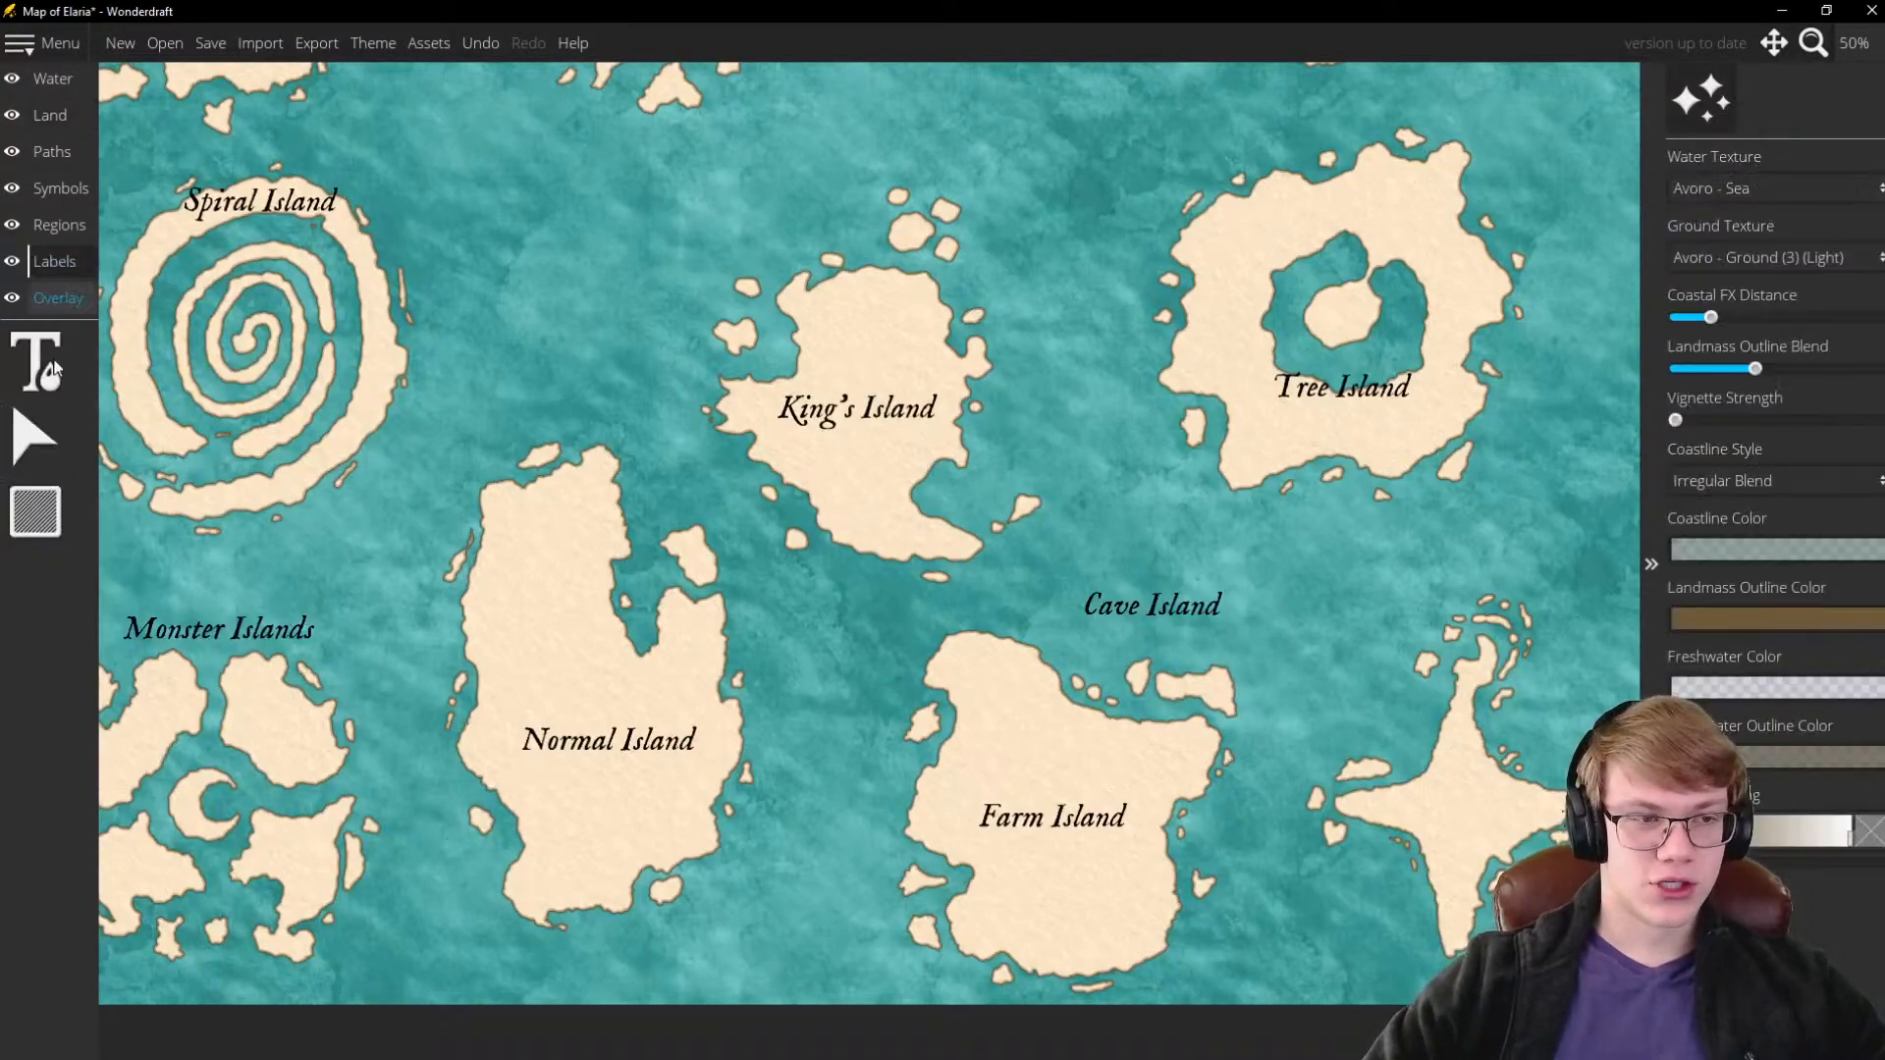
click(1133, 603)
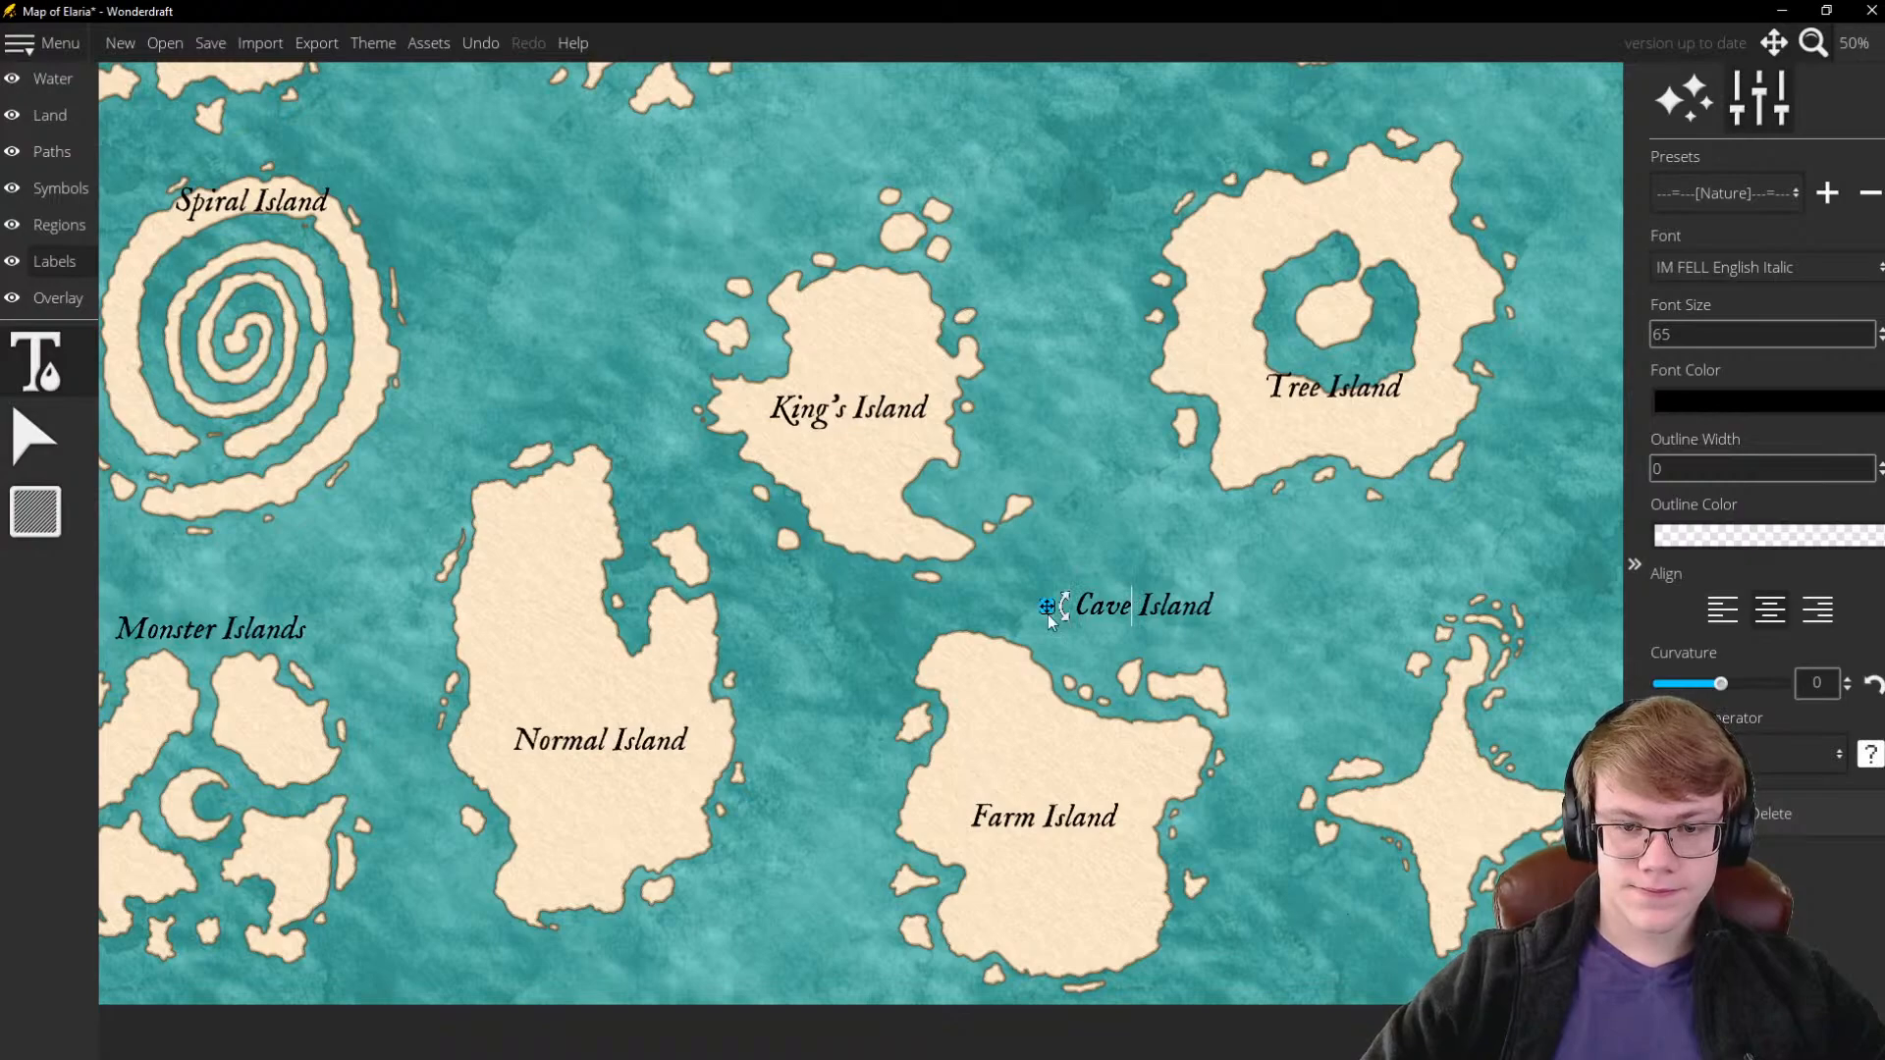
drag(1047, 614, 1356, 816)
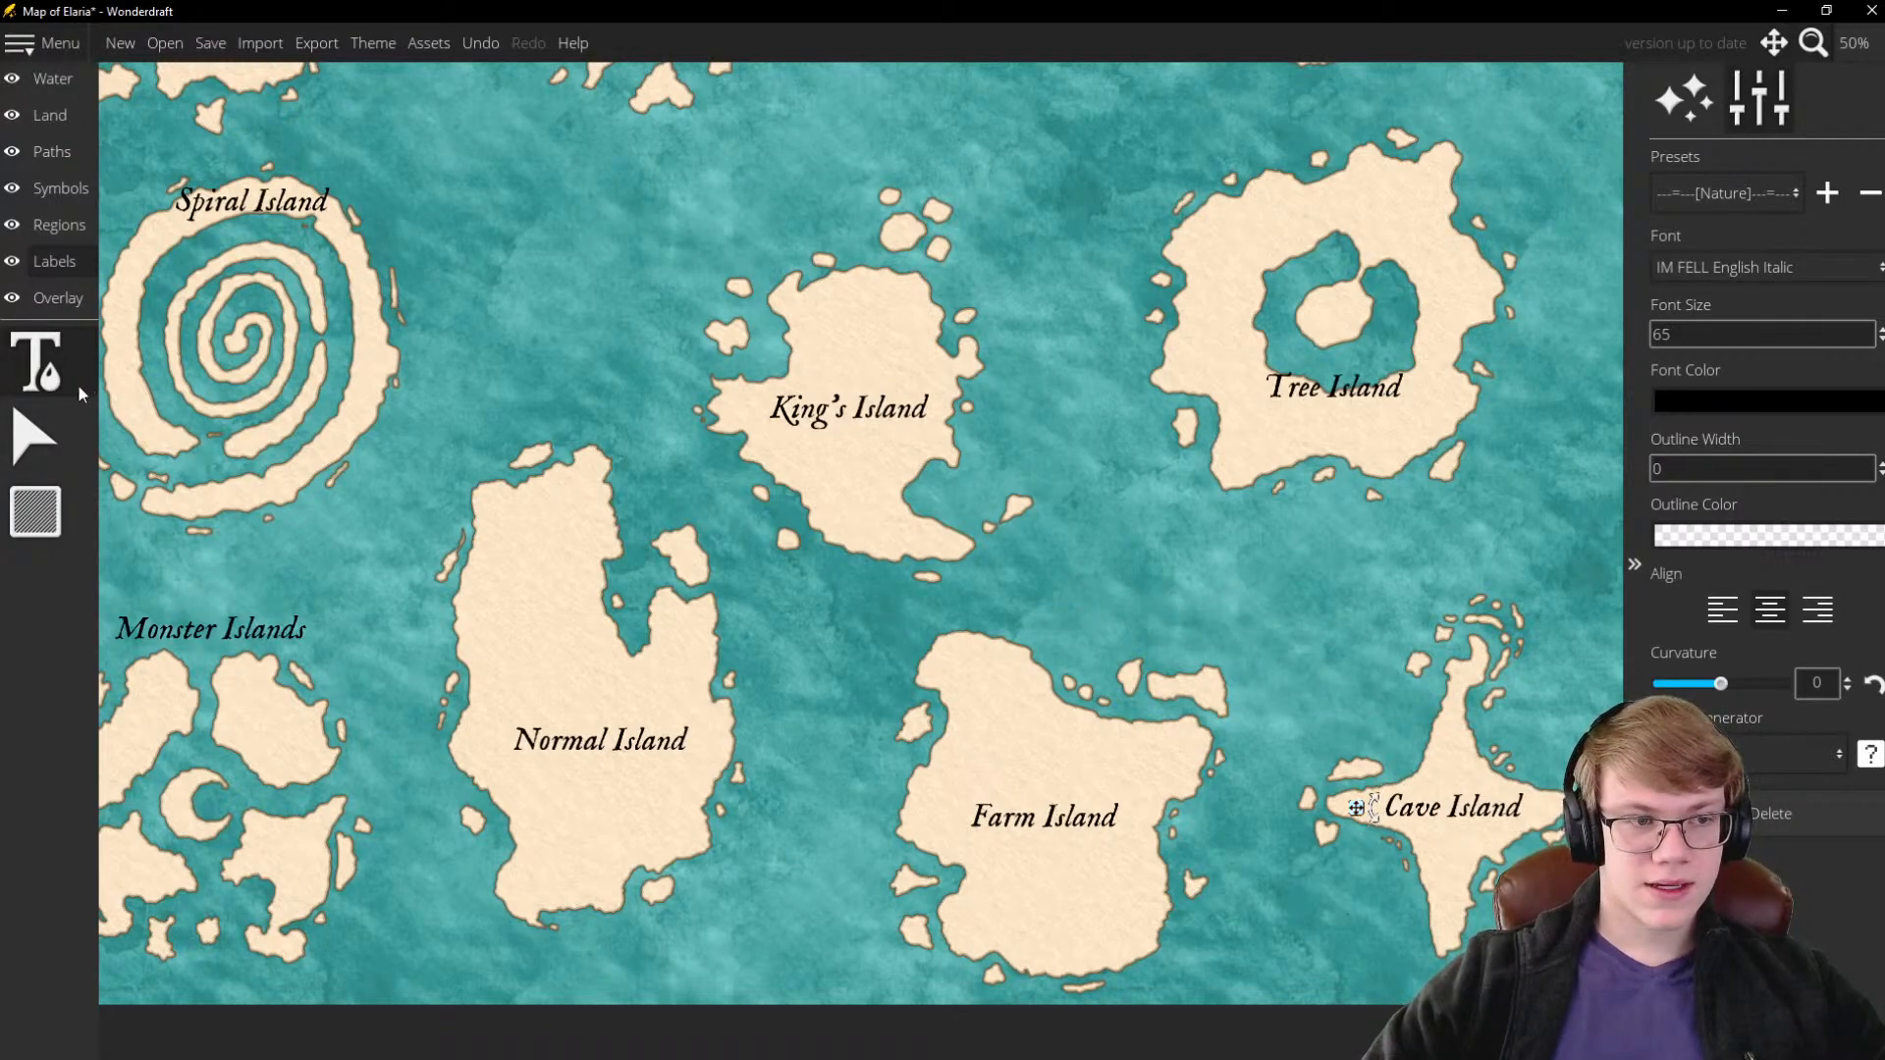
Raise land along Spiral Island's outer east coast to thicken the outer ring, enlarging the brush up to size 68
click(61, 116)
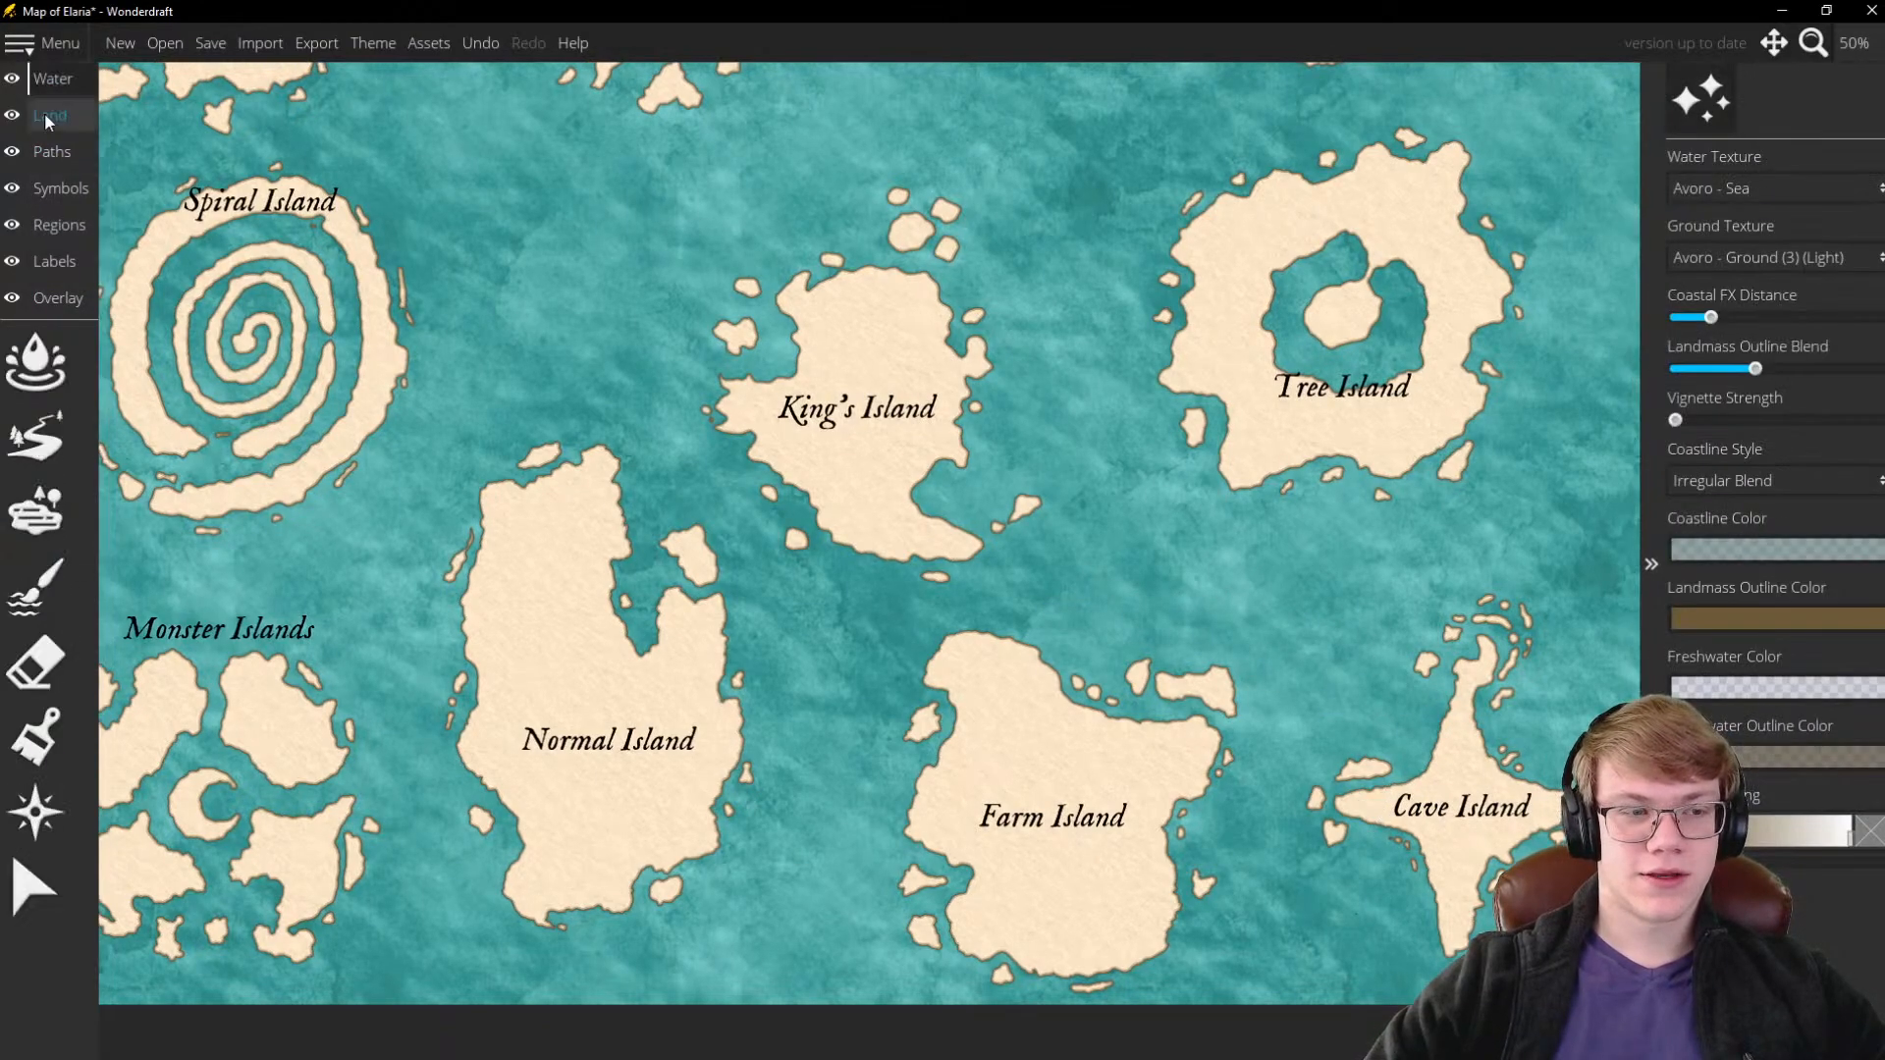
scroll(888, 518, down, 5)
scroll(700, 416, up, 8)
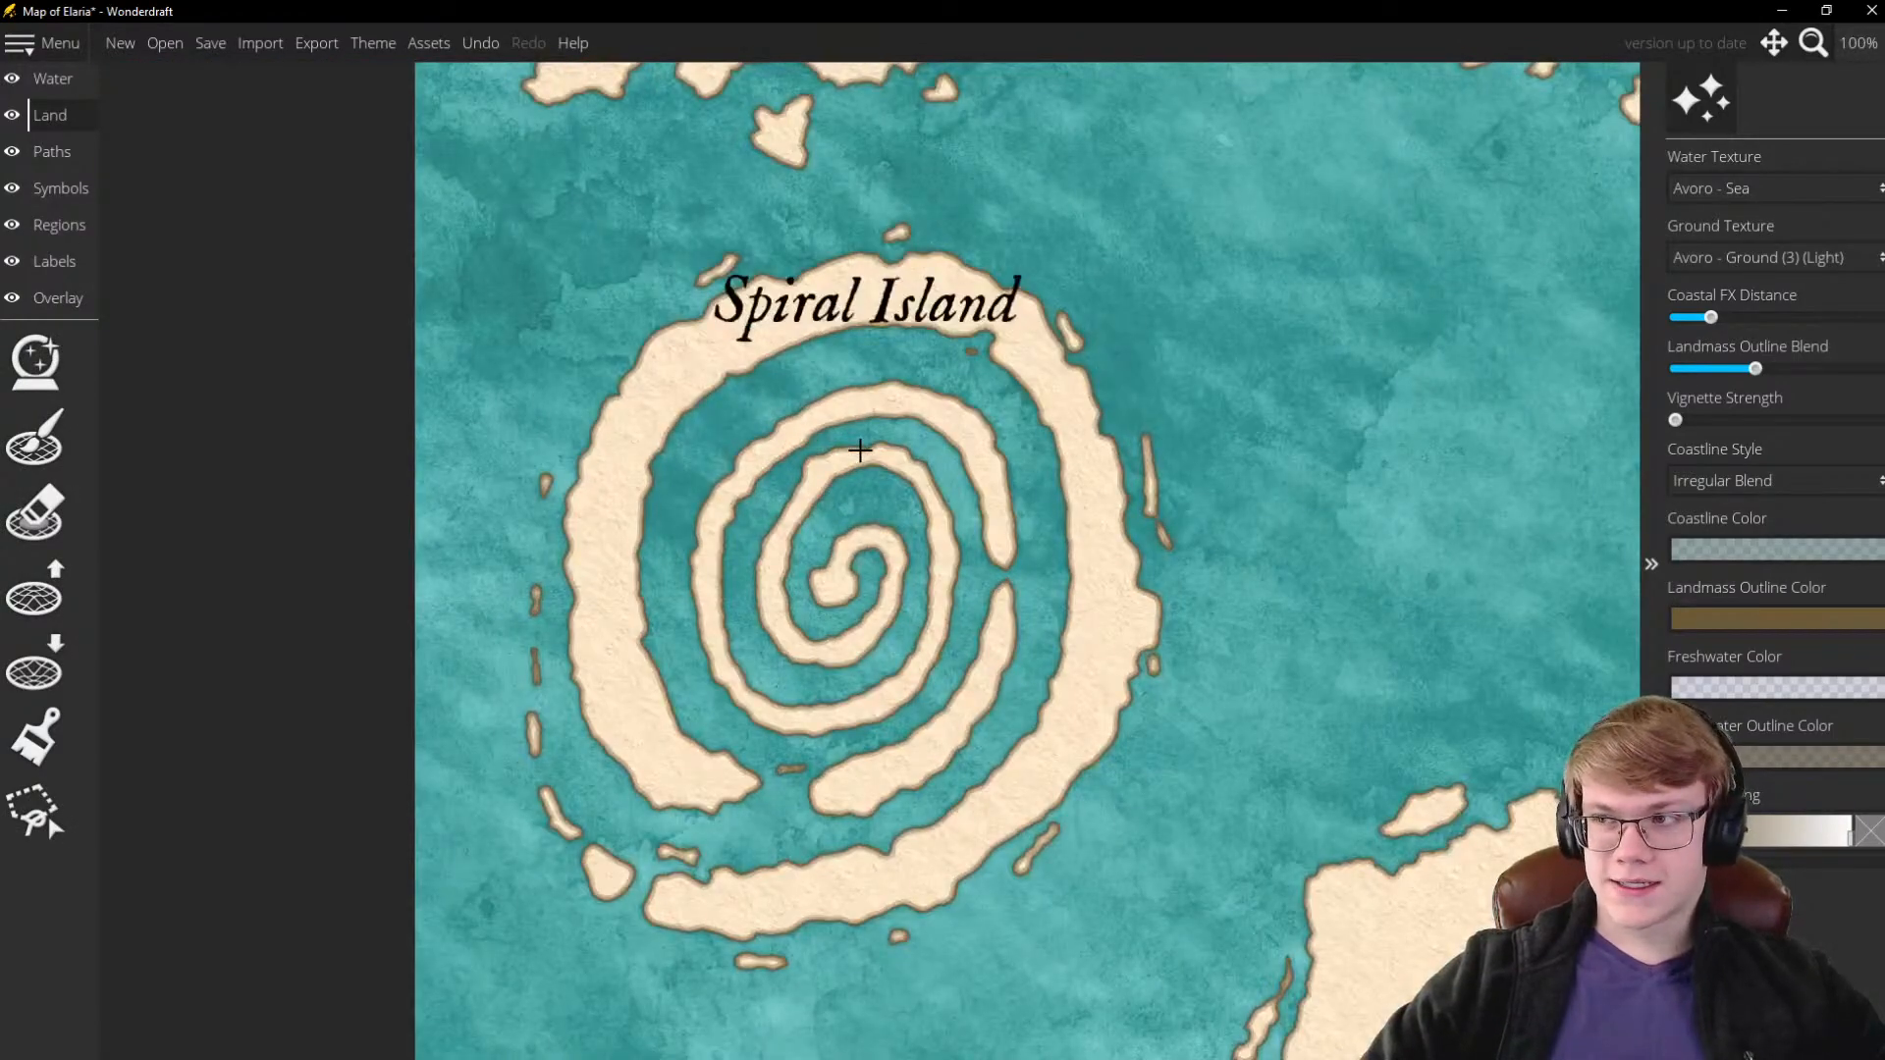
scroll(1081, 893, up, 2)
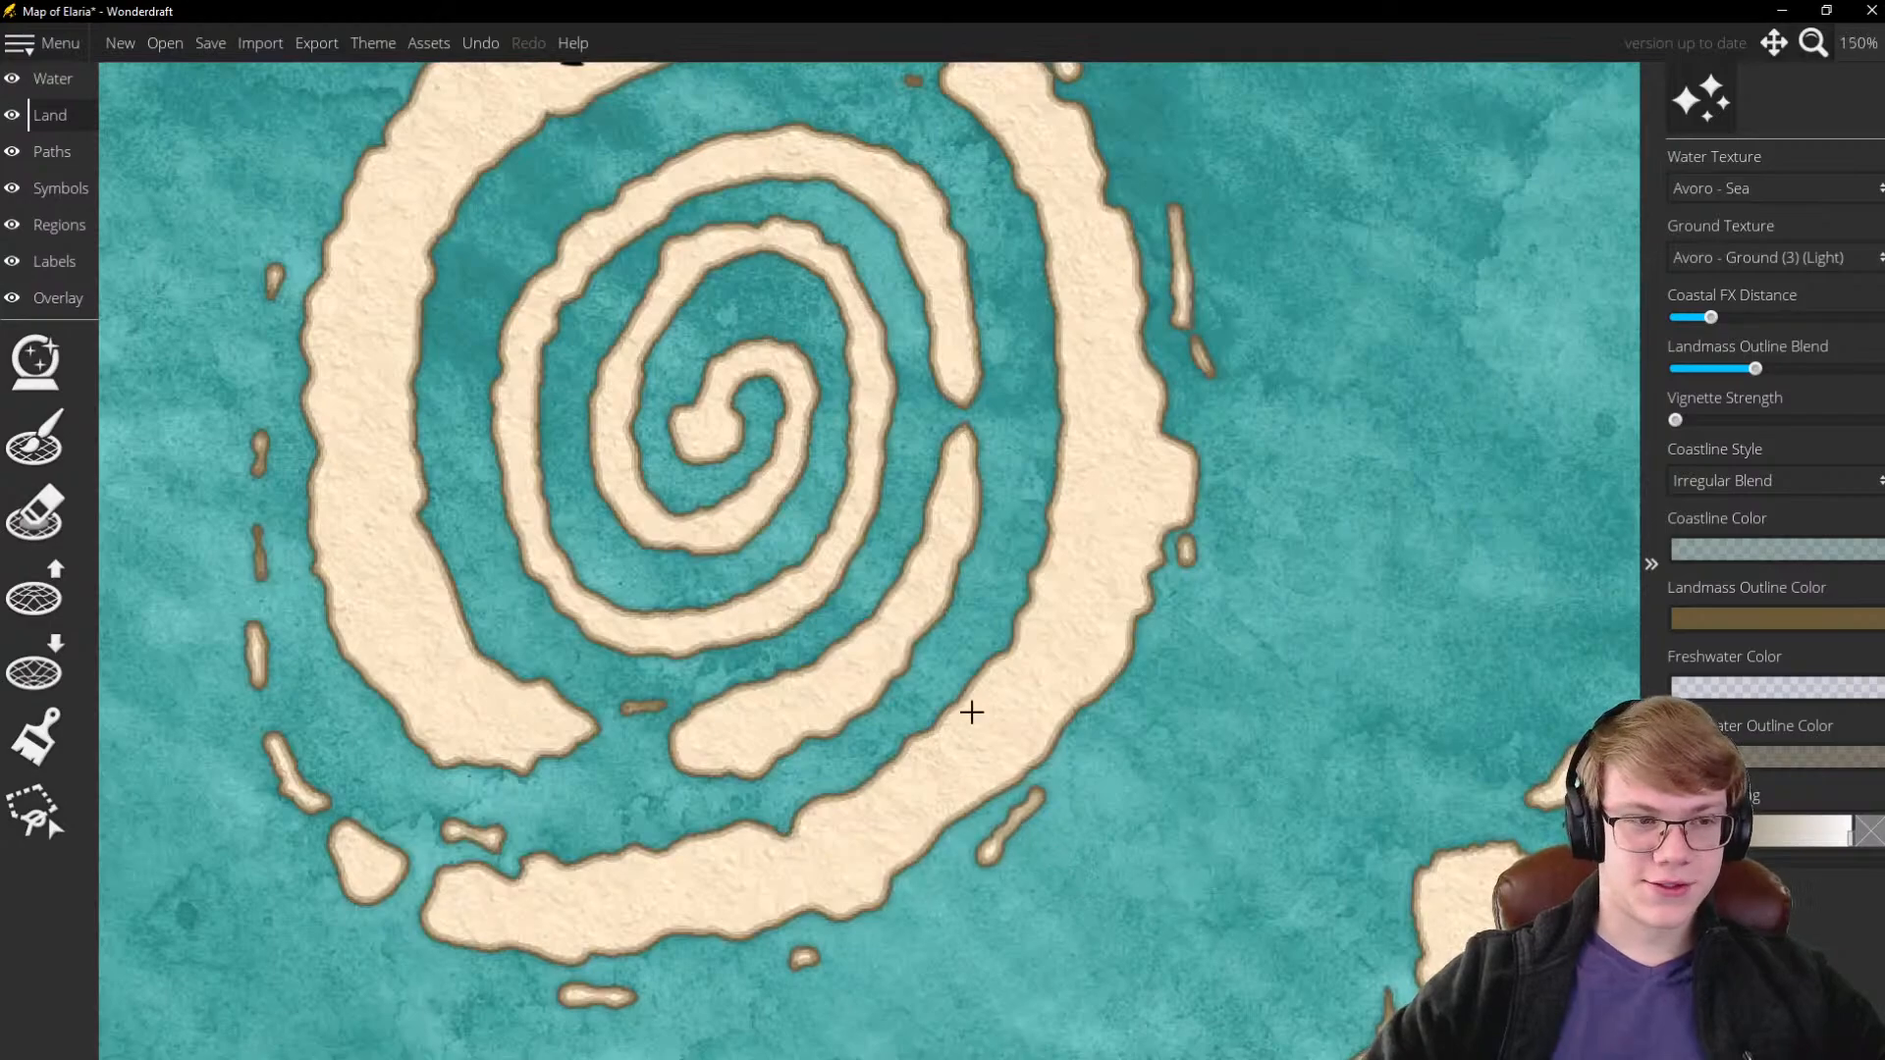
click(39, 592)
scroll(1072, 773, up, 1)
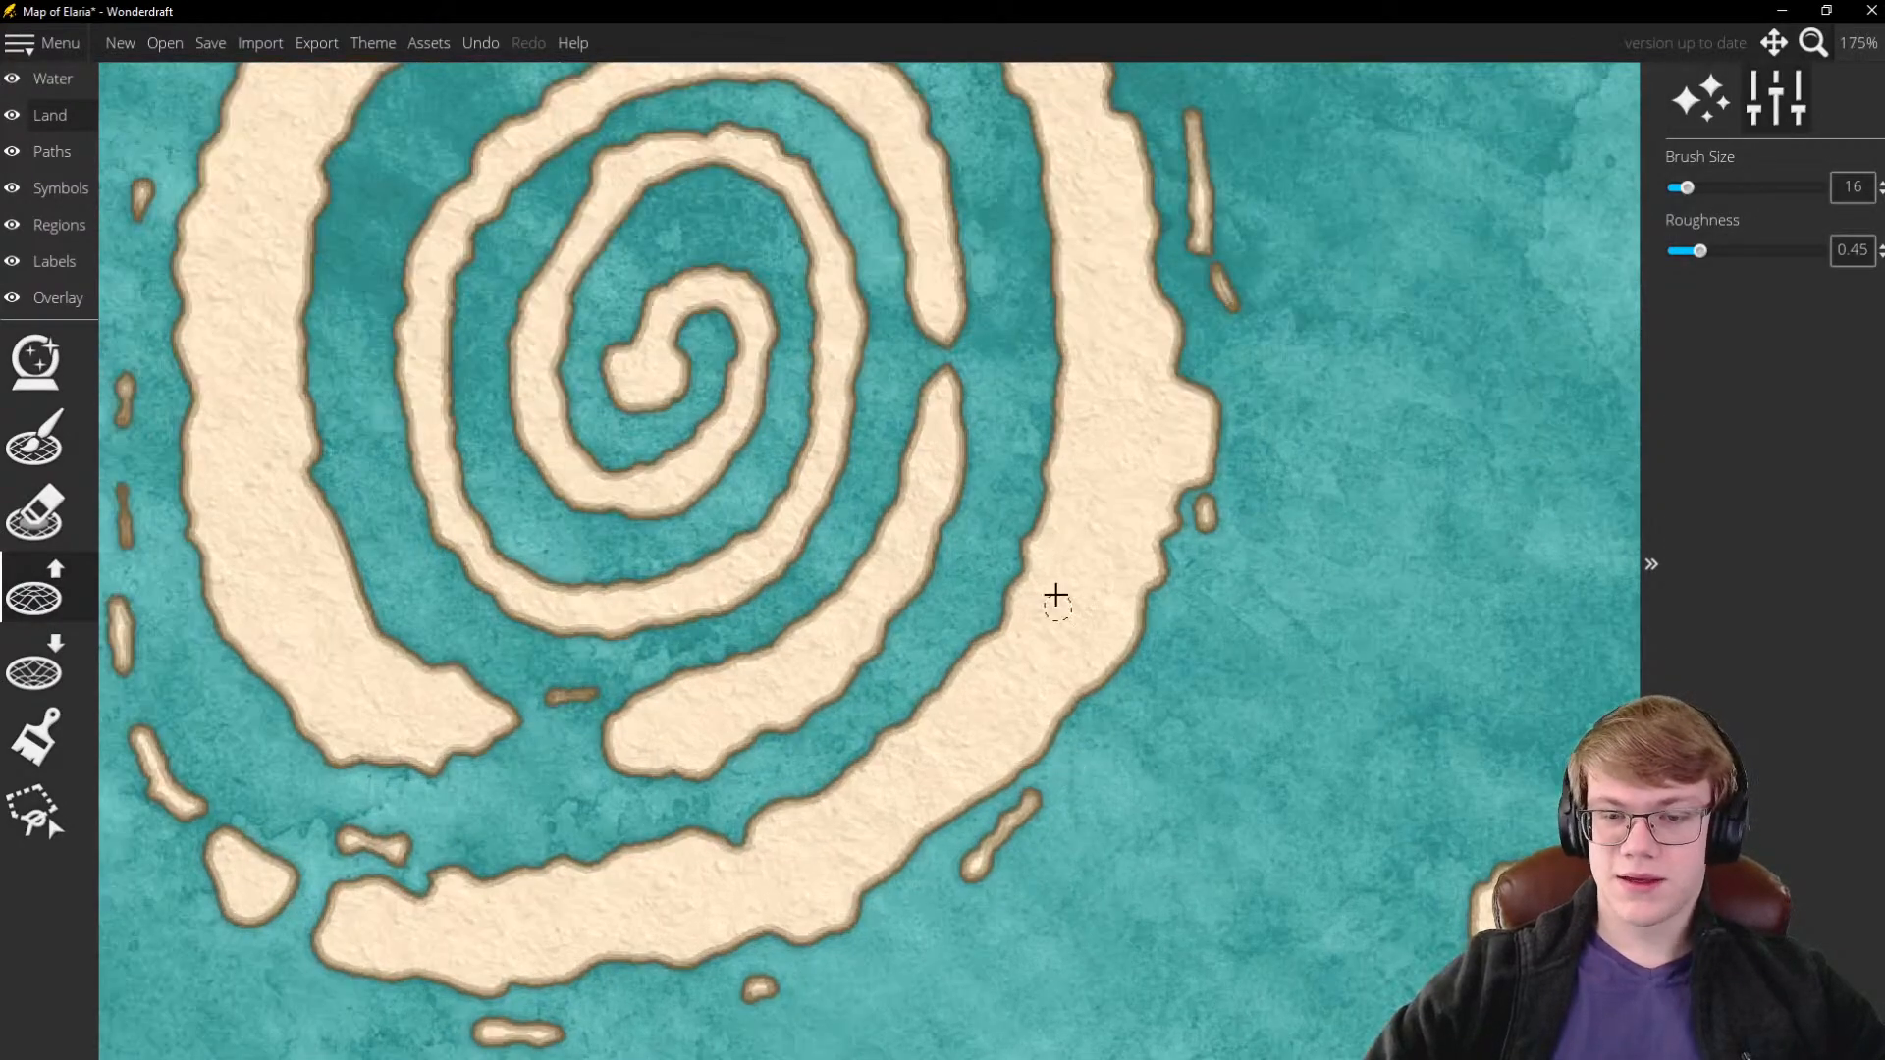
scroll(1037, 655, down, 4)
scroll(1048, 796, up, 3)
scroll(1021, 717, up, 6)
scroll(1140, 433, up, 1)
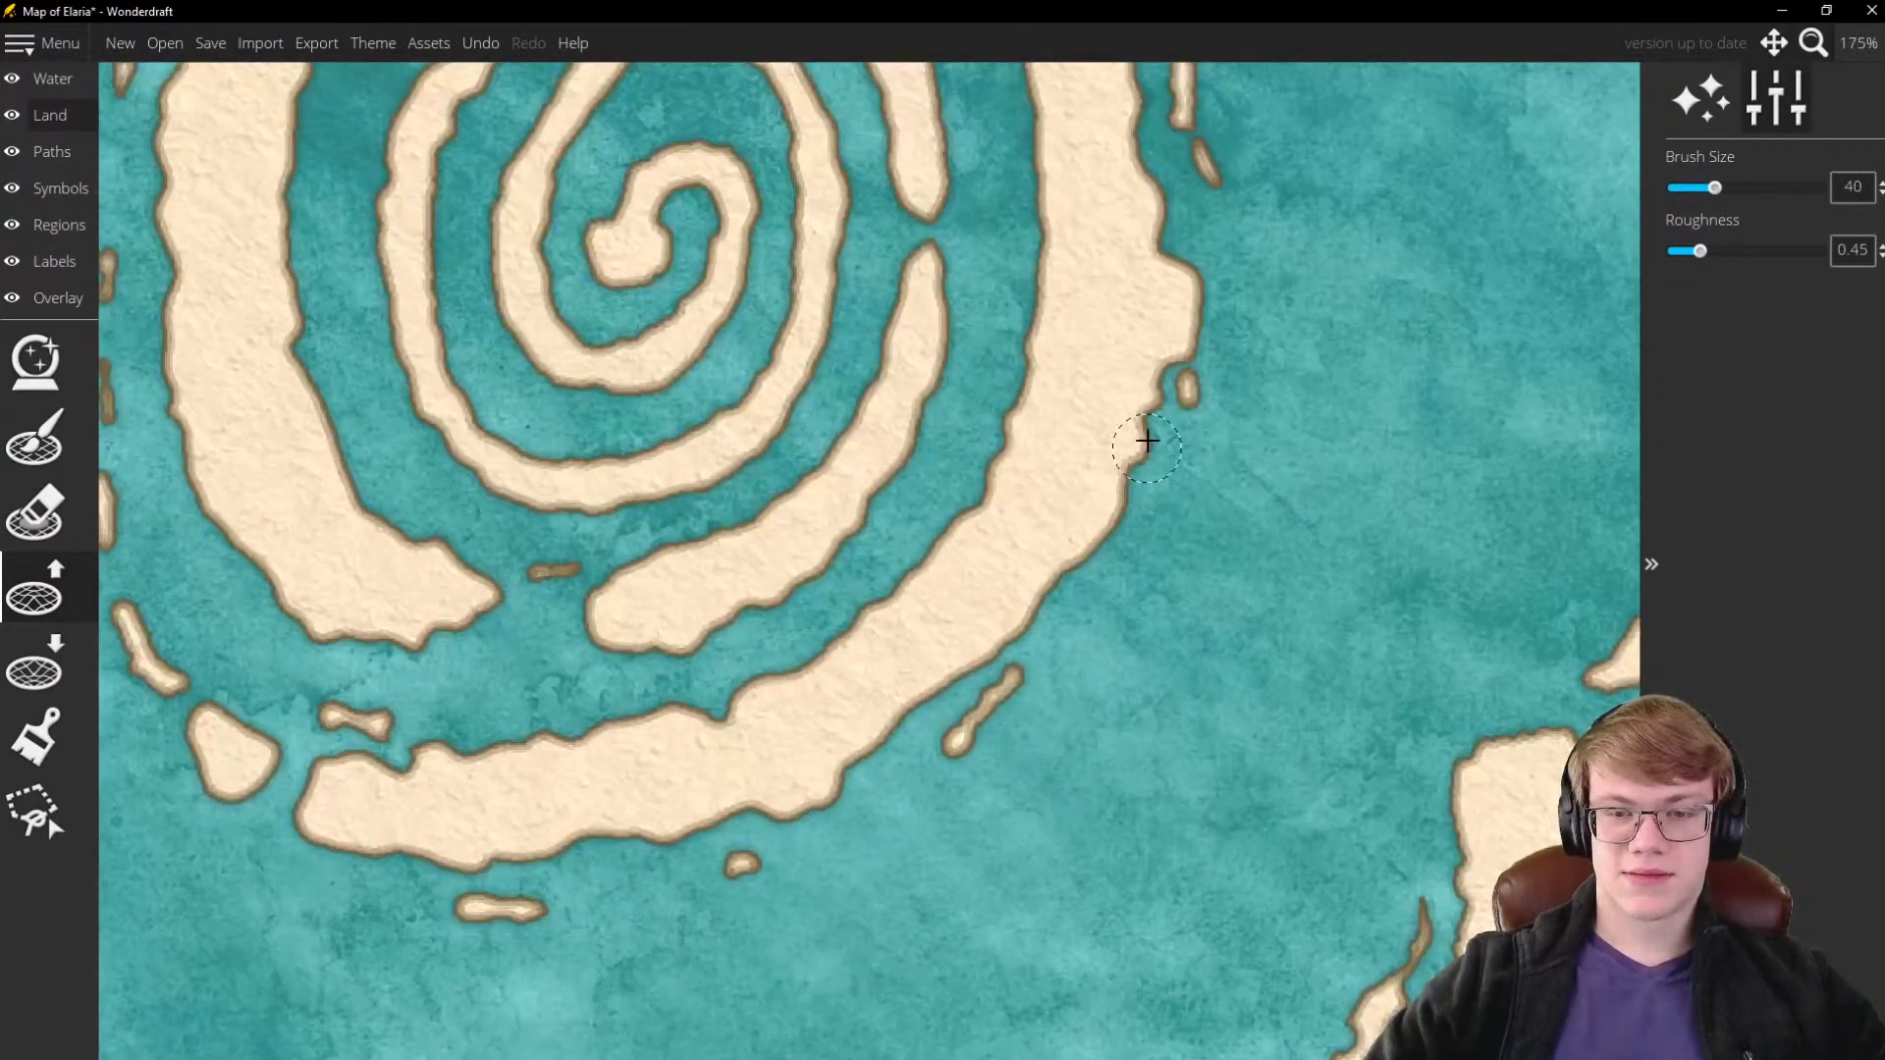
mouse_move(1140, 433)
mouse_down()
mouse_move(1071, 598)
mouse_move(1103, 519)
mouse_move(1016, 659)
mouse_move(1031, 606)
mouse_move(871, 772)
mouse_move(928, 735)
mouse_move(941, 712)
mouse_move(863, 784)
mouse_move(1042, 672)
mouse_move(1068, 628)
mouse_move(997, 716)
mouse_move(989, 756)
mouse_move(1016, 741)
mouse_move(1024, 701)
mouse_move(951, 766)
mouse_move(1097, 629)
mouse_move(1051, 698)
mouse_move(1107, 577)
mouse_move(1092, 610)
mouse_move(1112, 397)
mouse_move(1080, 251)
mouse_up()
scroll(1029, 630, down, 2)
scroll(1090, 599, up, 4)
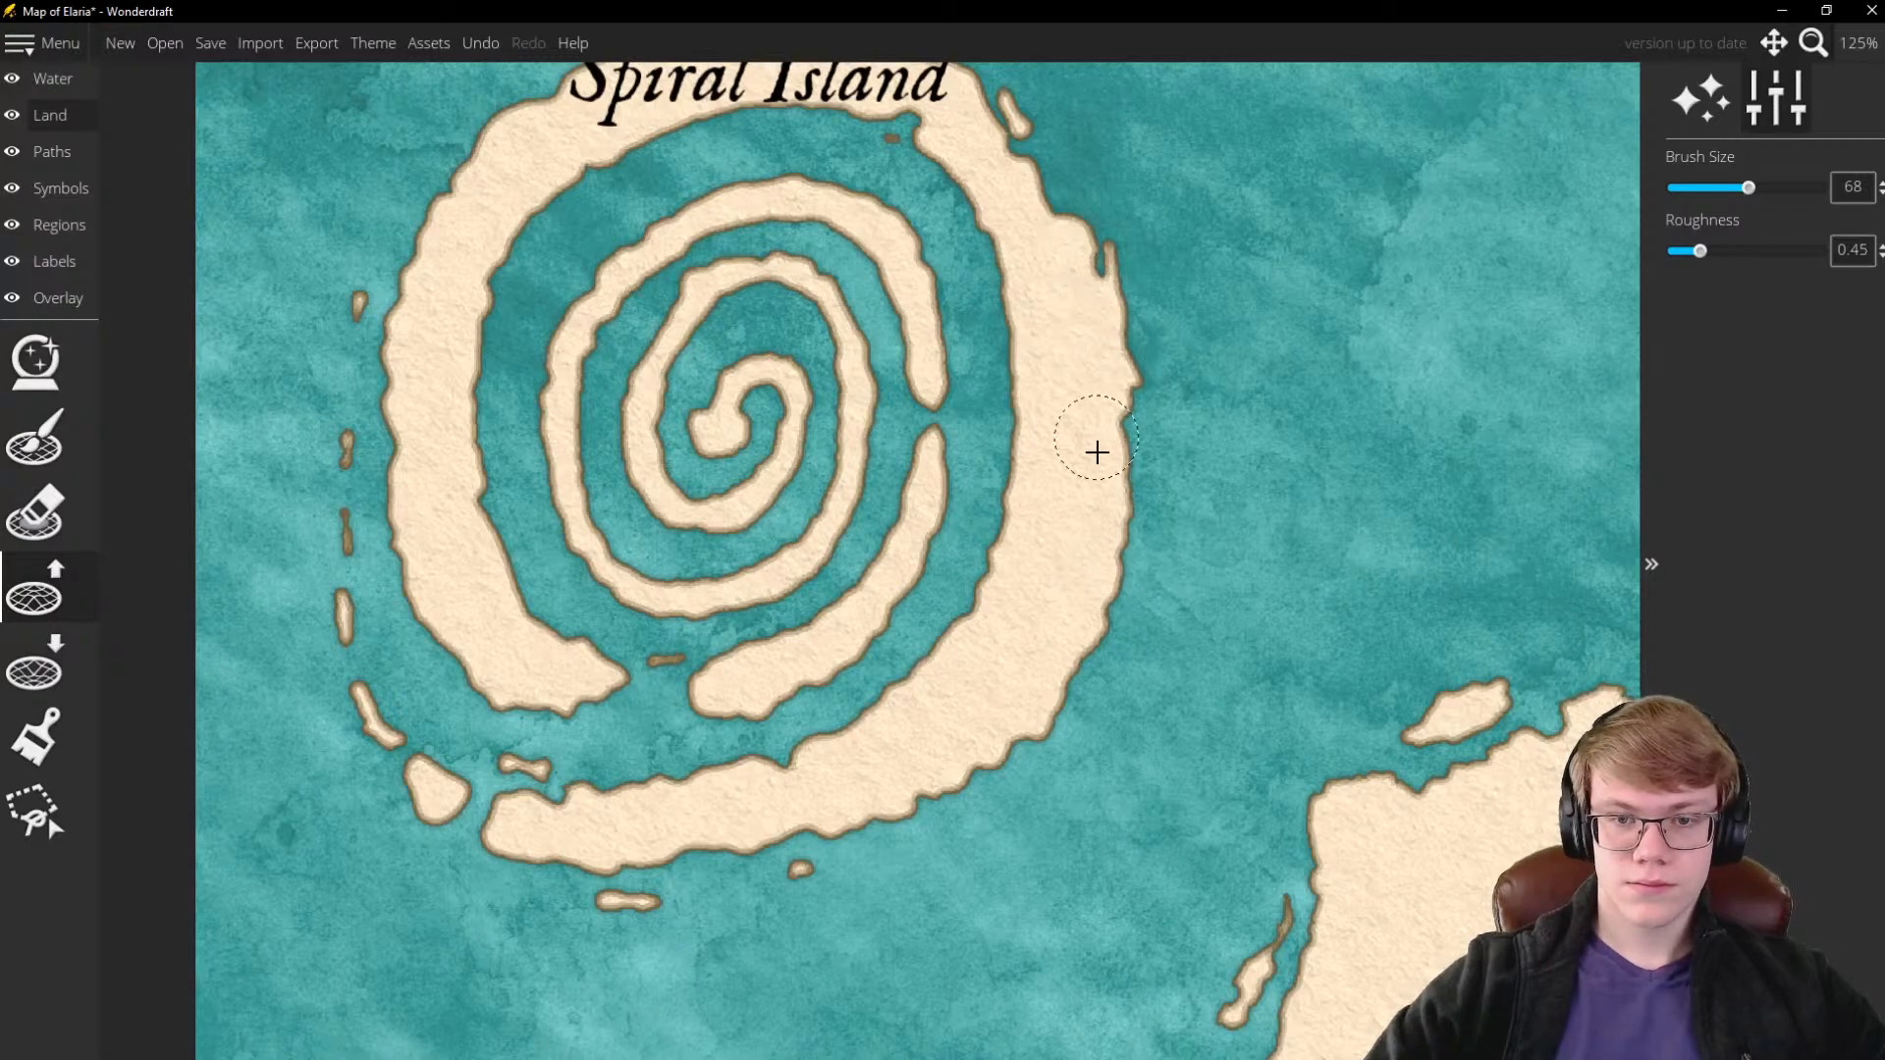
Raise land on Spiral Island's southeast coast with the size 68 brush to bulge the outer ring into a broad headland
scroll(1080, 510, down, 1)
scroll(1065, 373, up, 2)
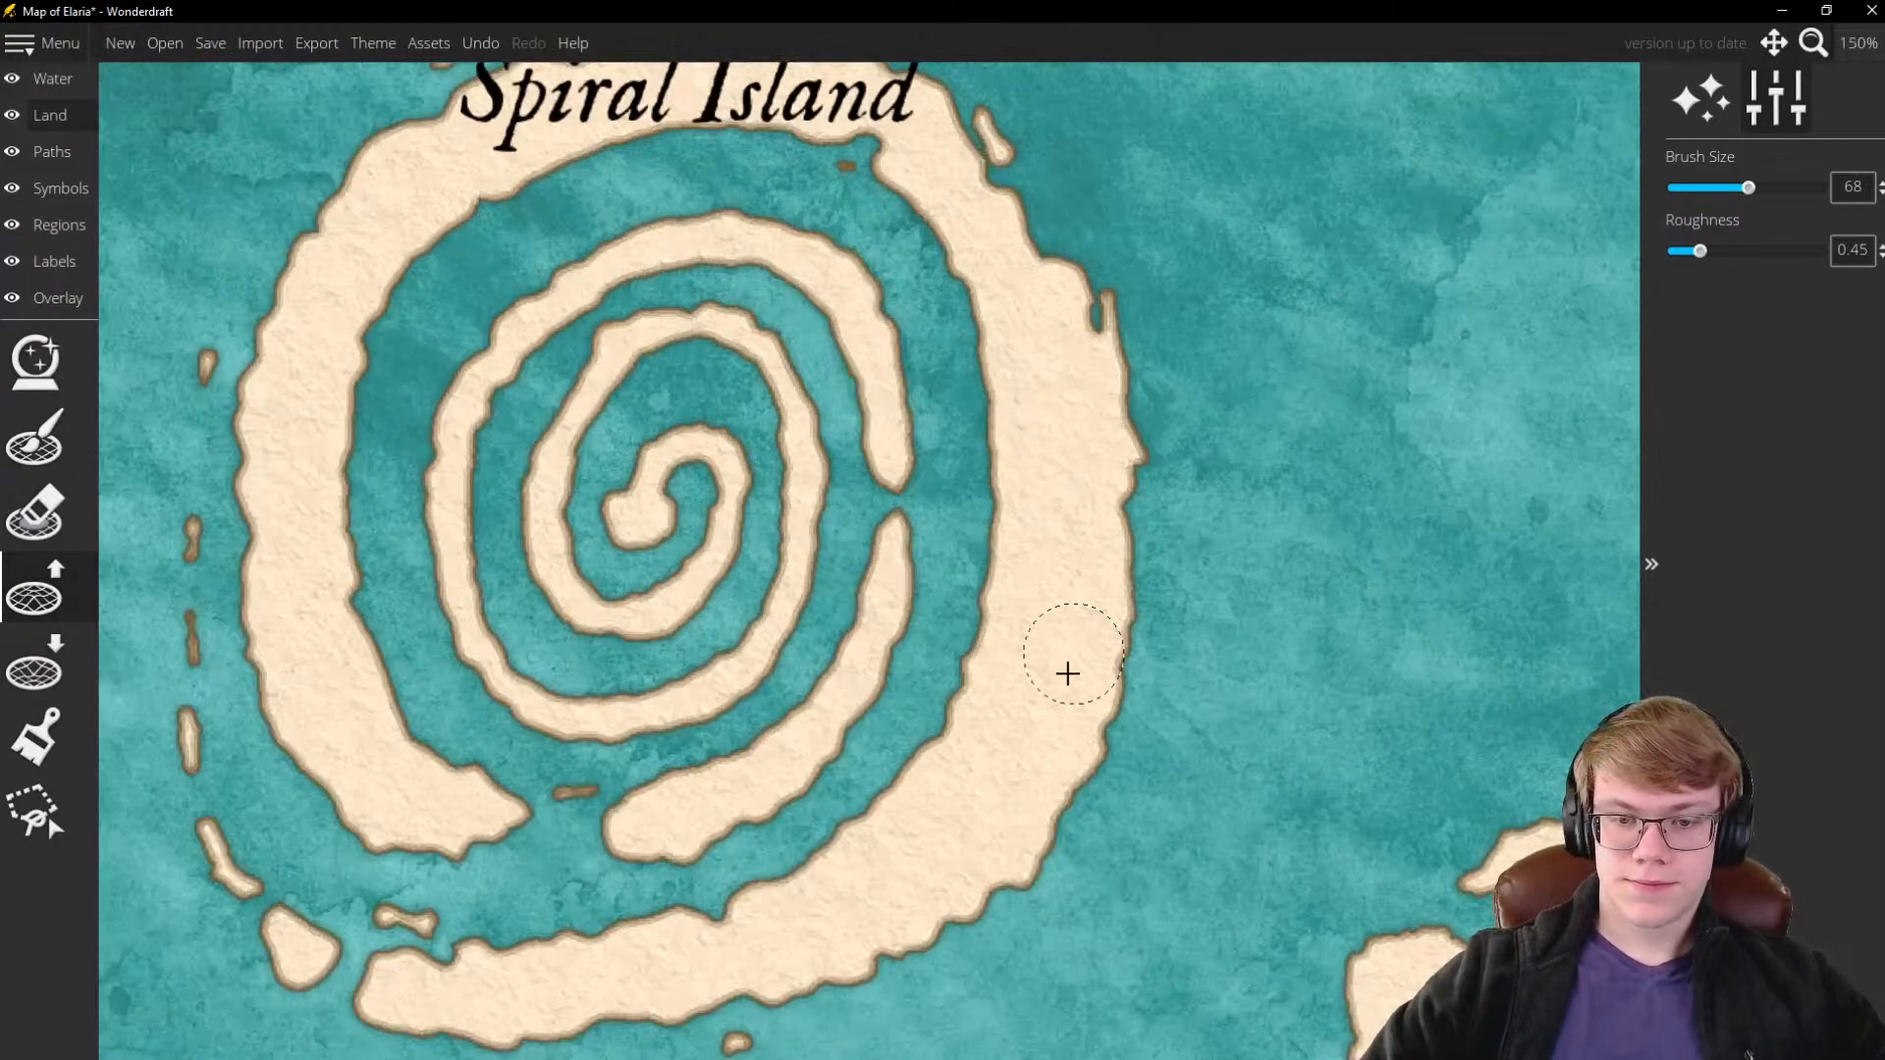
mouse_move(1067, 673)
mouse_down()
mouse_move(1017, 872)
mouse_move(1081, 812)
mouse_move(942, 956)
mouse_move(1139, 677)
mouse_up()
scroll(1136, 564, down, 3)
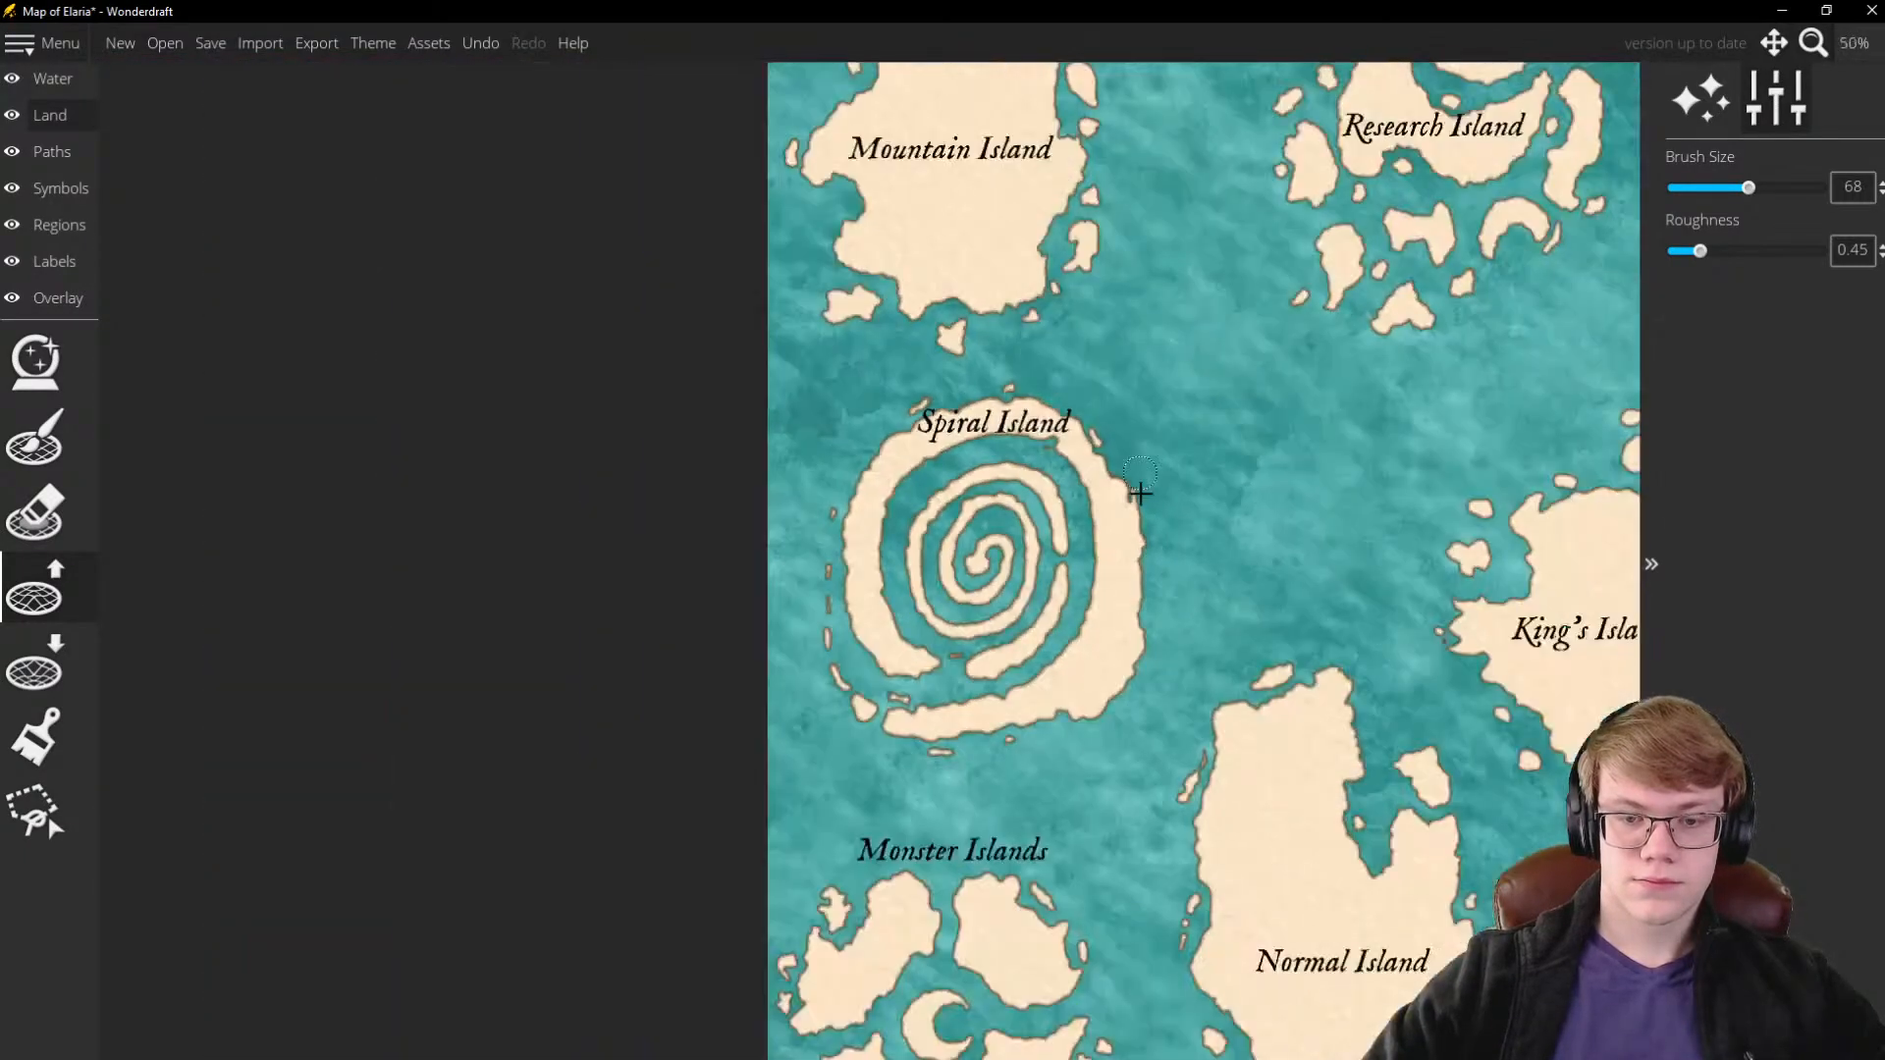
scroll(1132, 492, up, 3)
mouse_move(1128, 539)
mouse_down()
mouse_move(1150, 589)
mouse_move(1141, 520)
mouse_move(1153, 593)
mouse_move(1093, 687)
mouse_move(1010, 772)
mouse_move(909, 807)
mouse_up()
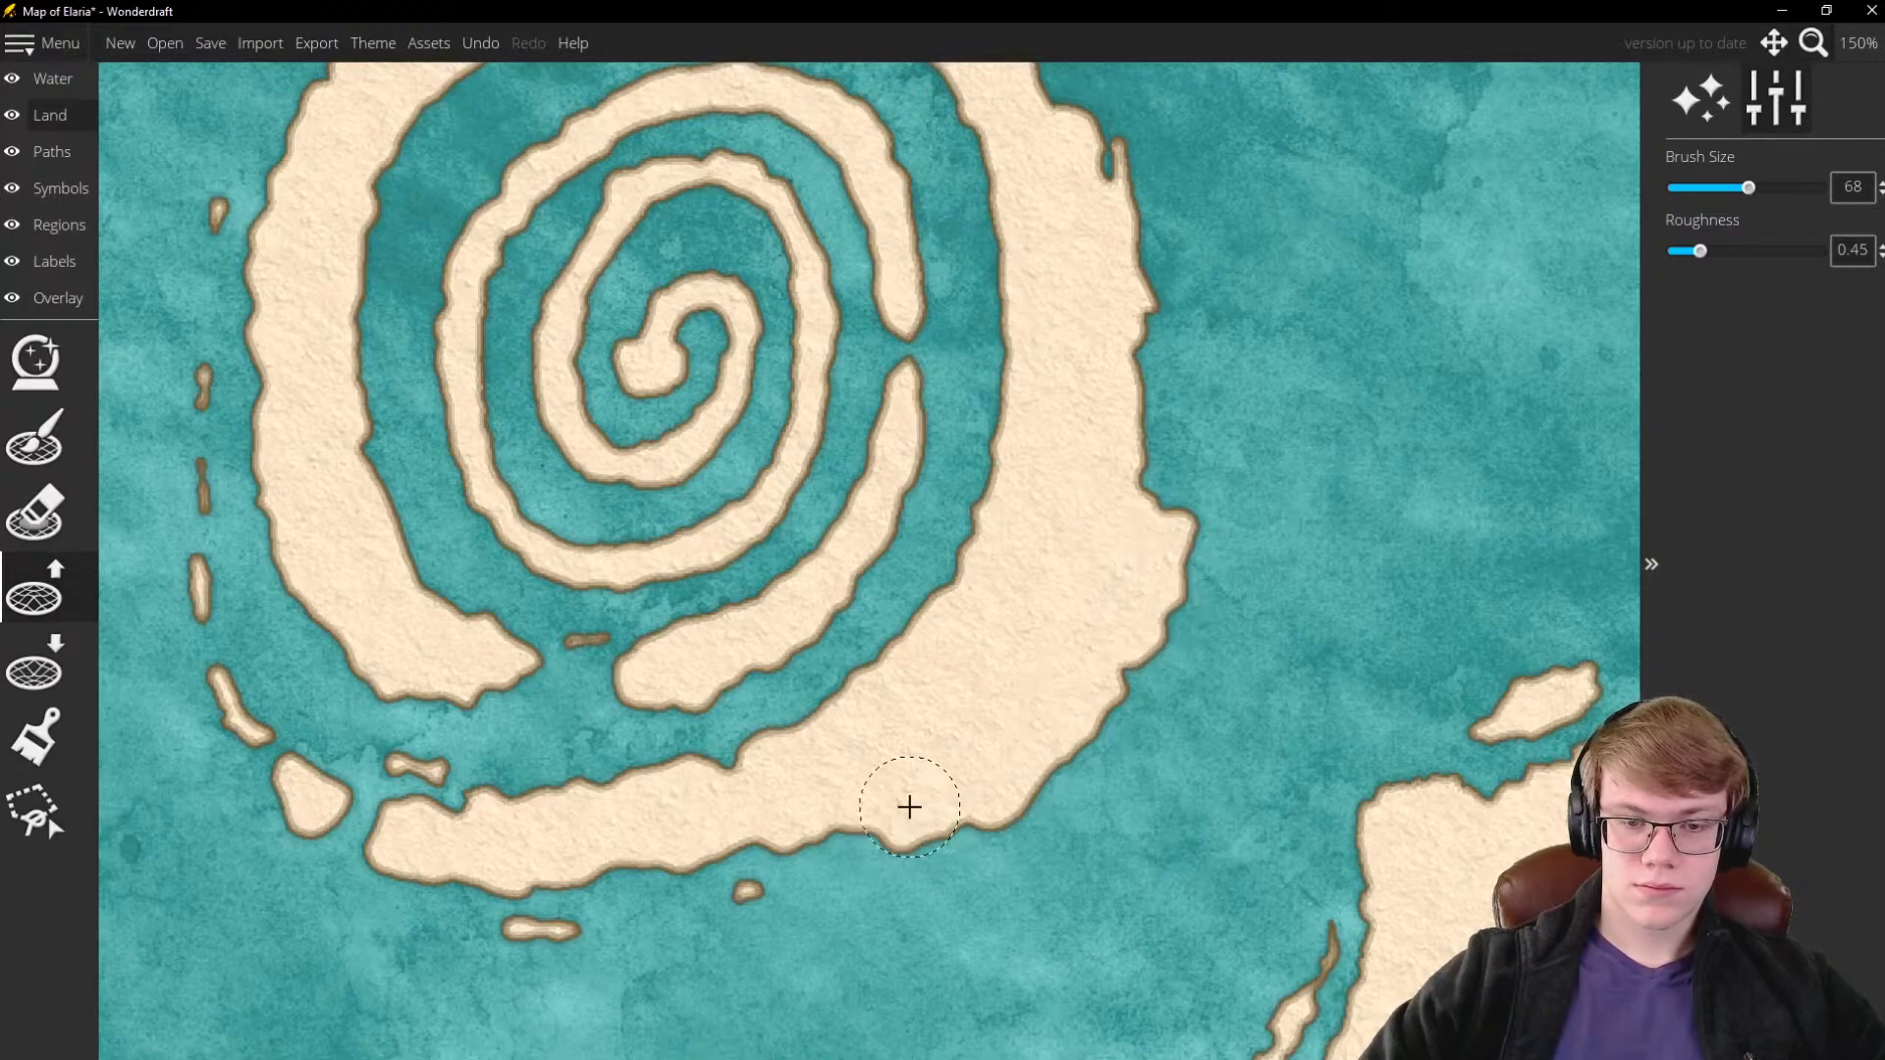
drag(1184, 639, 1026, 641)
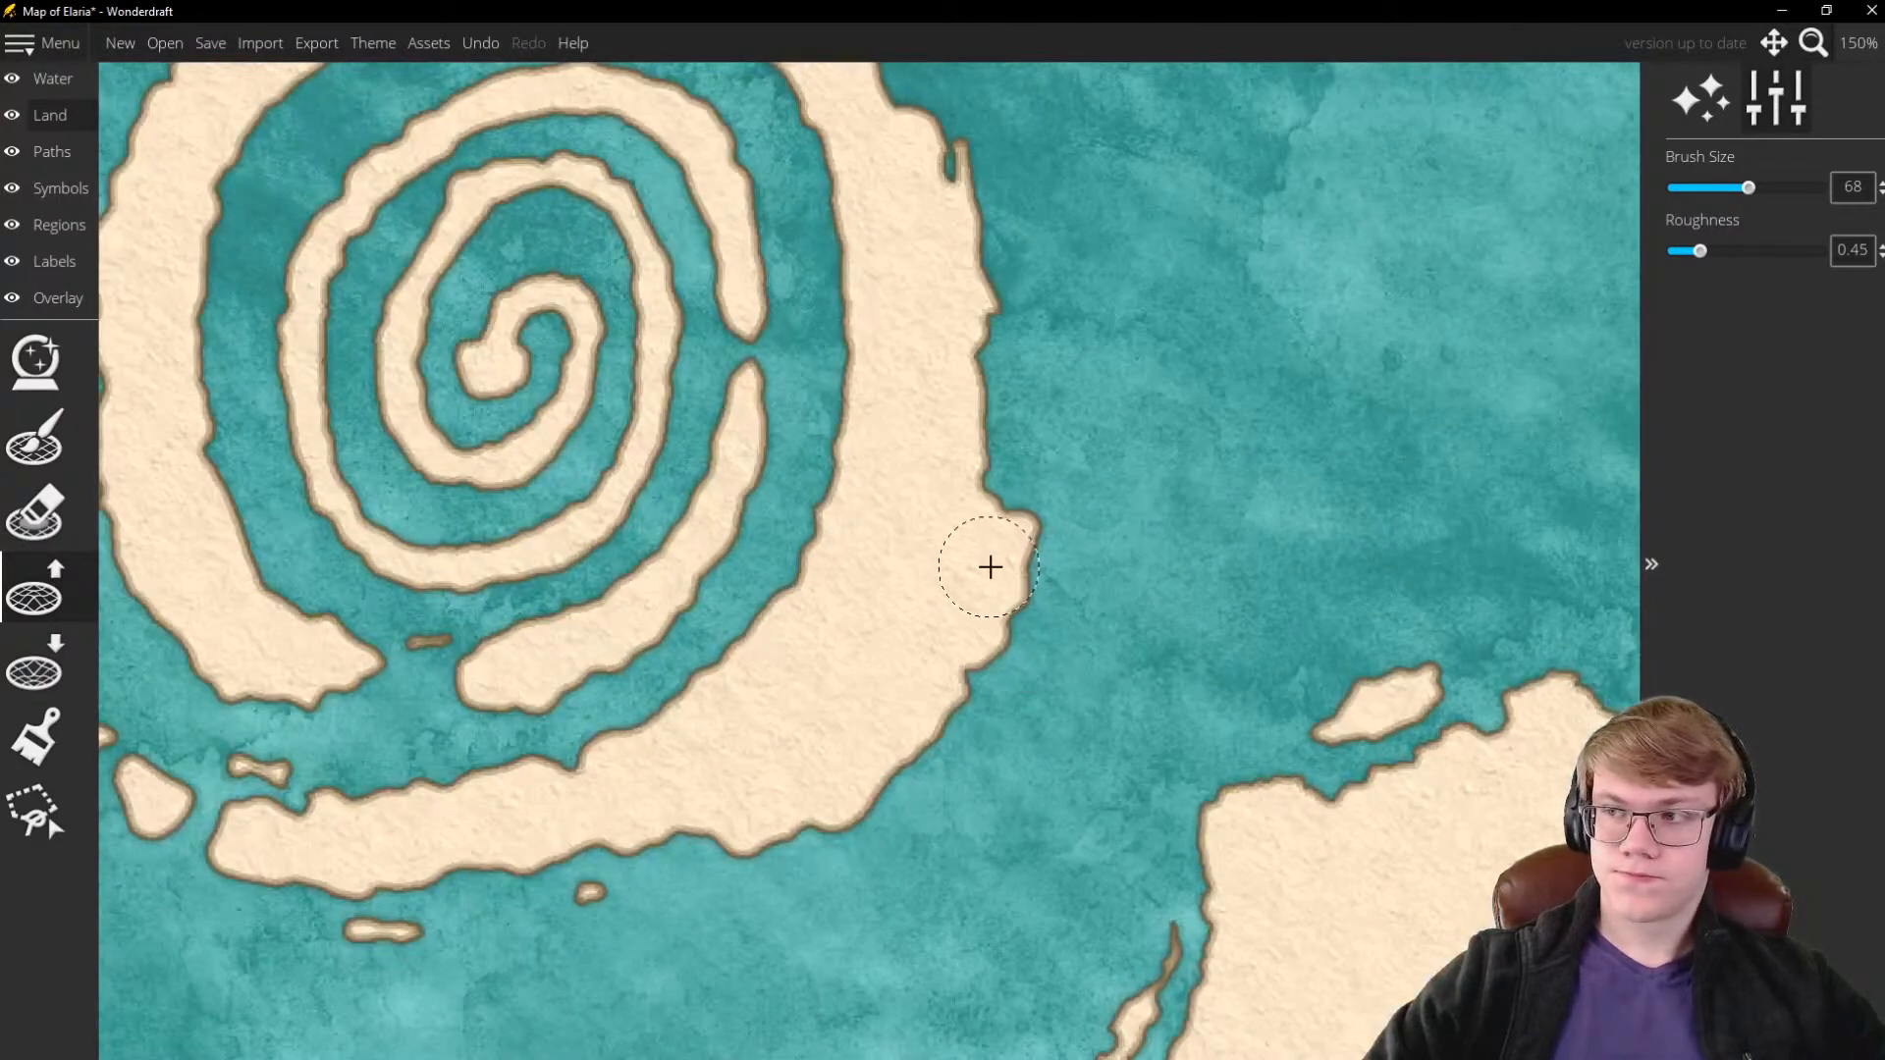
Lower land on Spiral Island's southeast coast to carve a bay between two pointed headlands
scroll(947, 631, down, 1)
scroll(922, 694, up, 2)
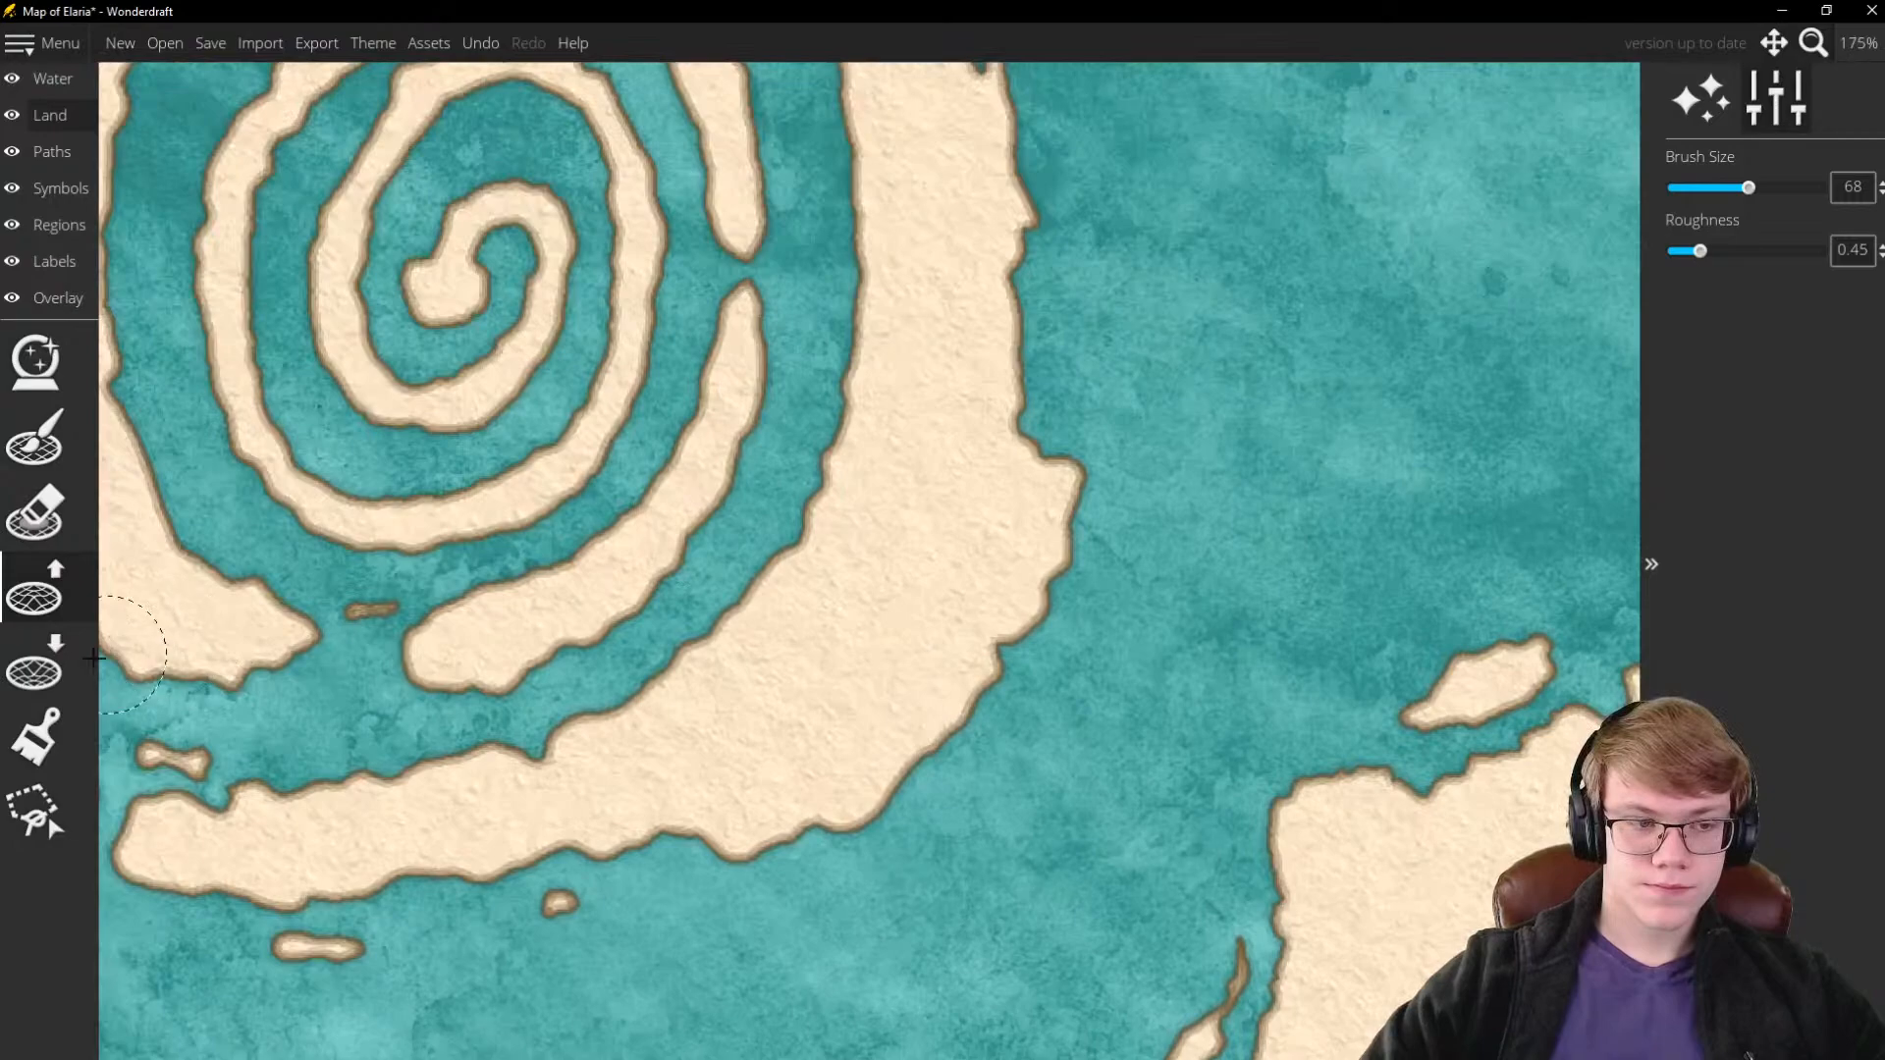
click(95, 658)
mouse_move(972, 766)
mouse_down()
mouse_move(985, 702)
mouse_move(943, 710)
mouse_move(936, 688)
mouse_move(942, 712)
mouse_move(938, 697)
mouse_move(917, 726)
mouse_move(905, 707)
mouse_move(971, 631)
mouse_move(882, 723)
mouse_move(1048, 613)
mouse_up()
Deepen the southeast bay's inner shore by lowering land with the brush set to size 28
key(bracketleft)
key(bracketleft)
key(bracketleft)
key(bracketleft)
key(bracketleft)
key(bracketleft)
key(bracketleft)
key(bracketleft)
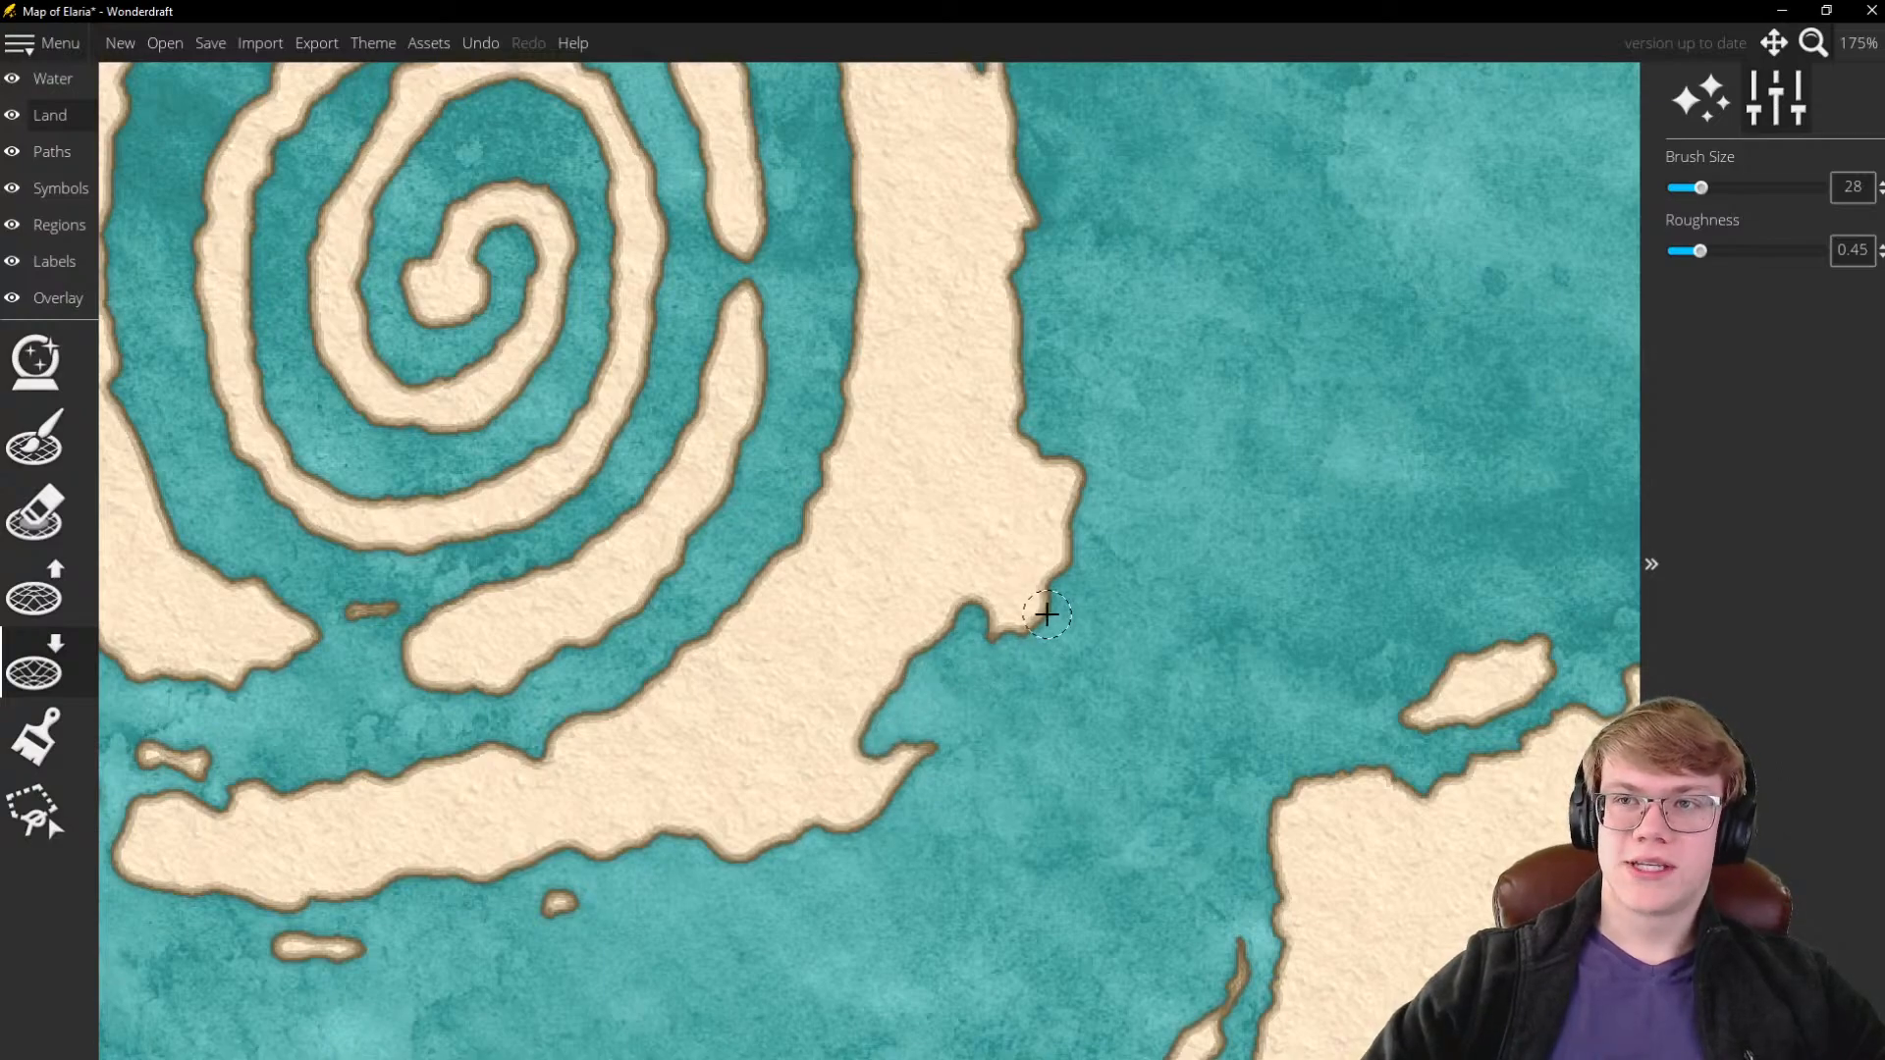
scroll(1045, 616, down, 5)
scroll(1094, 623, up, 4)
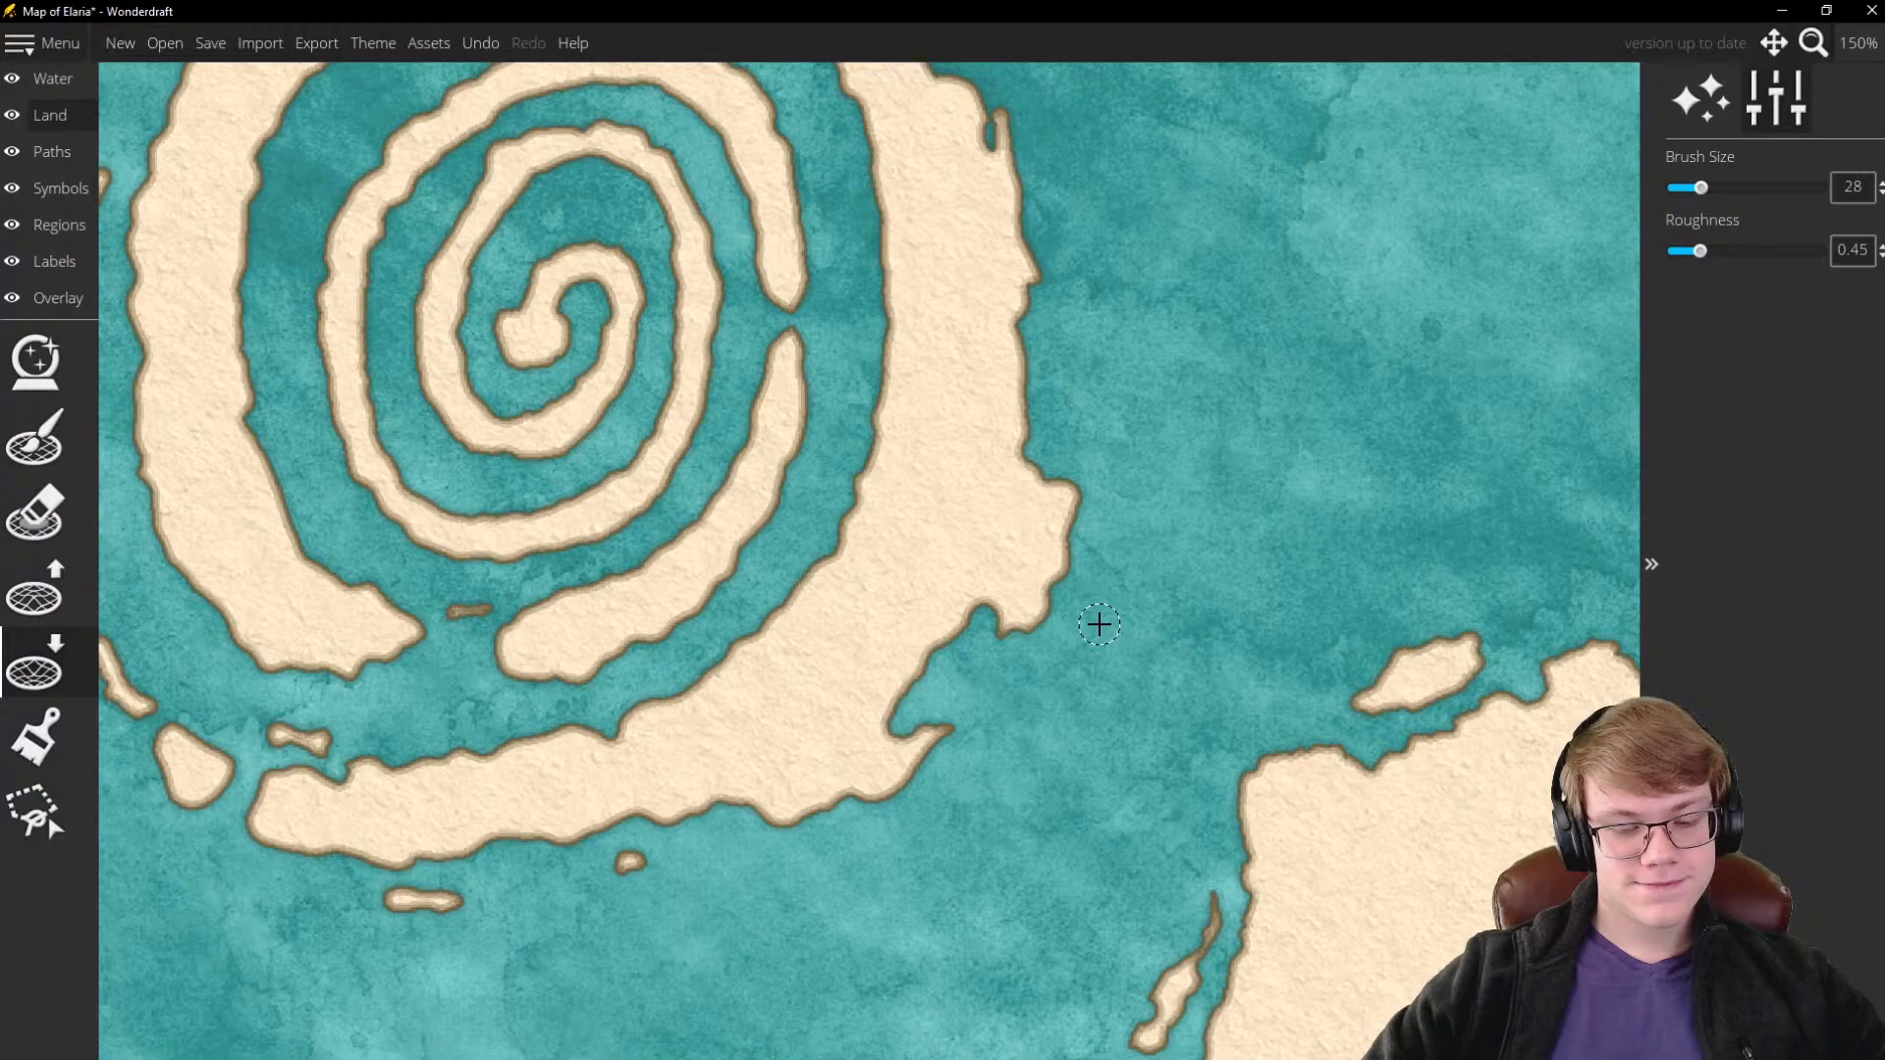
scroll(1090, 622, up, 4)
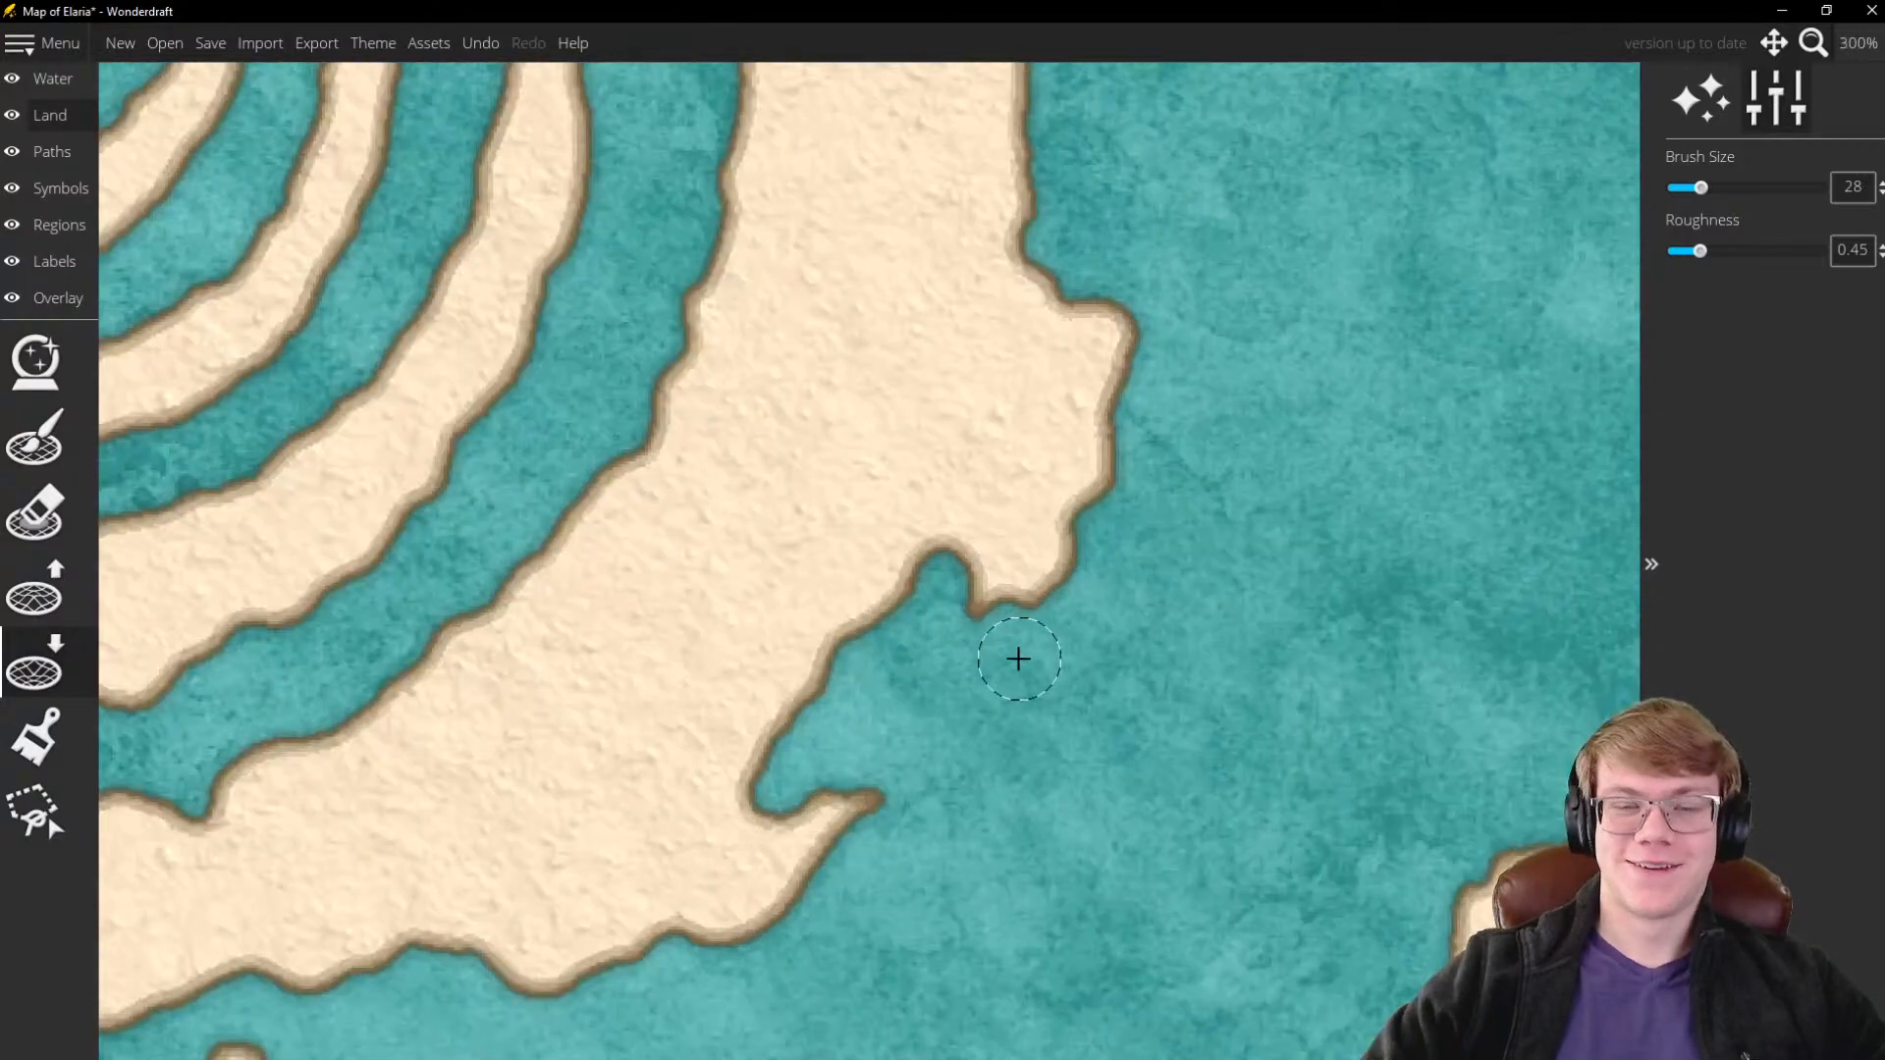
mouse_move(1014, 652)
mouse_down()
mouse_move(950, 573)
mouse_move(947, 601)
mouse_move(946, 550)
mouse_move(808, 723)
mouse_up()
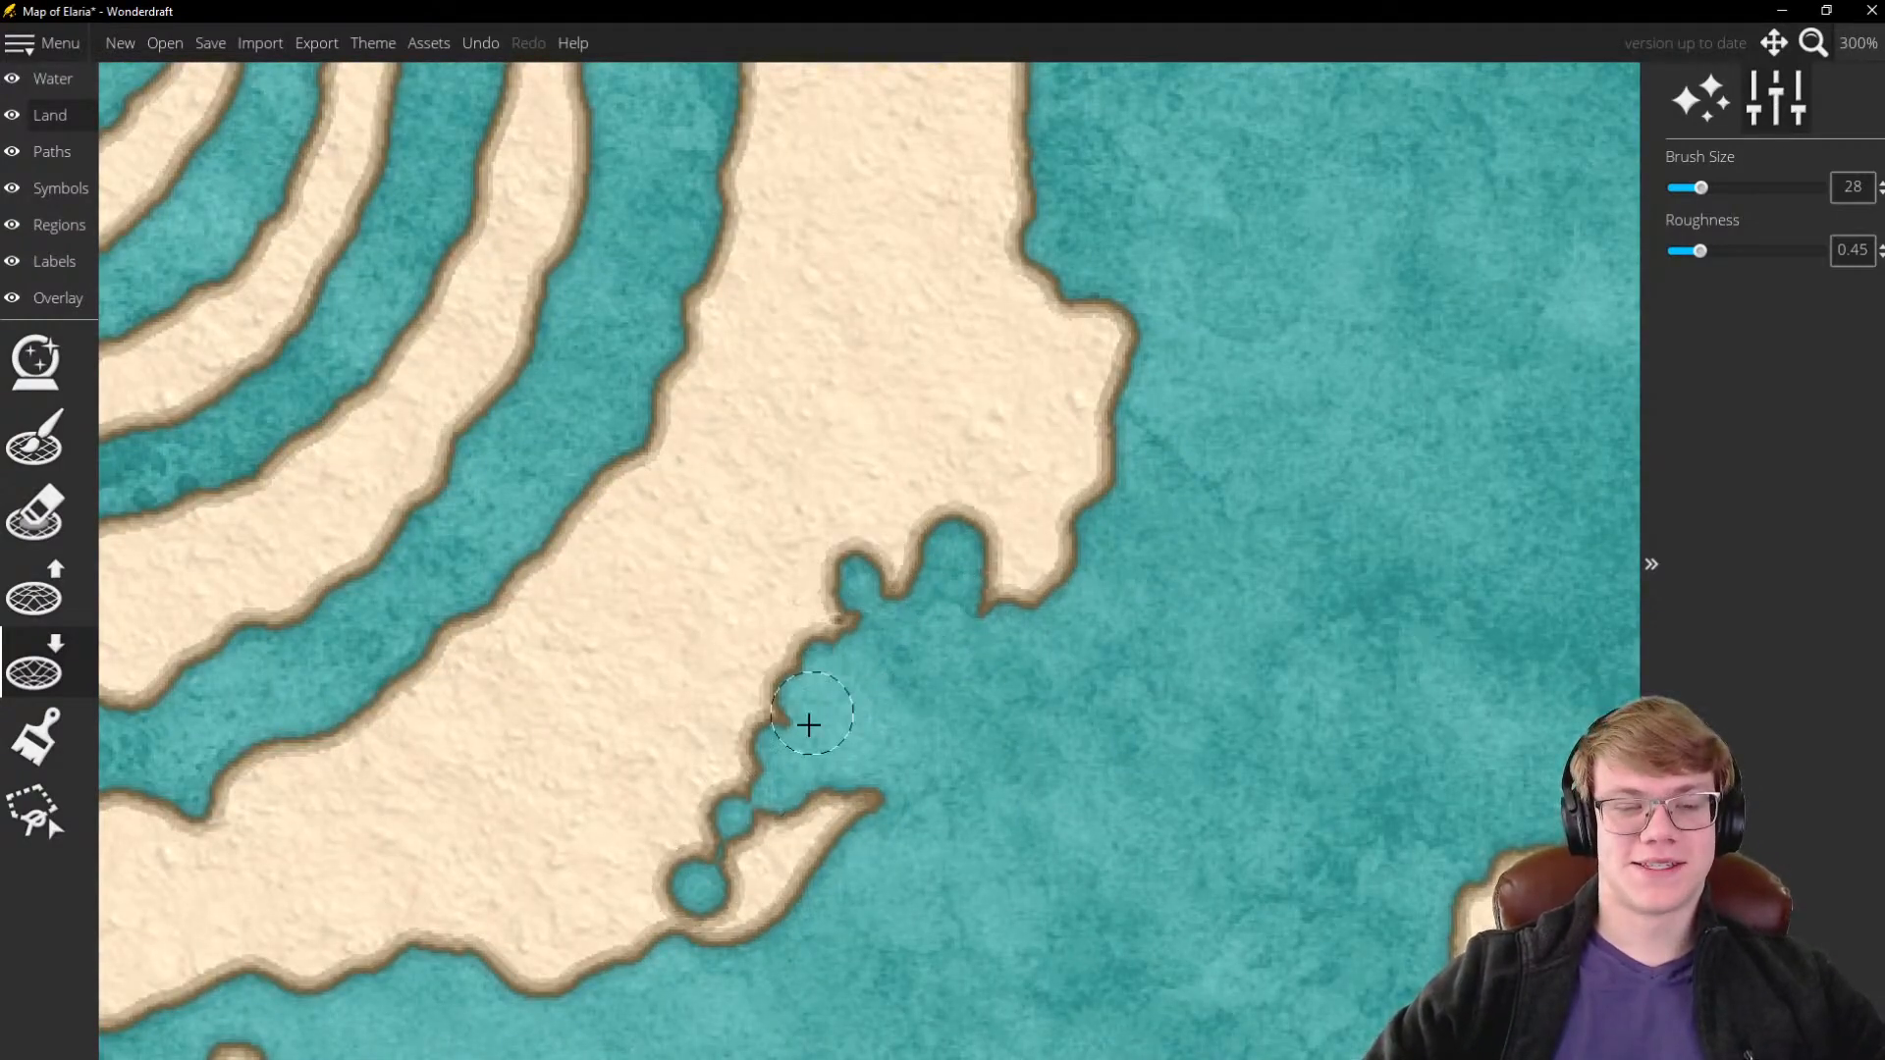
key(ctrl+z)
mouse_move(930, 625)
mouse_down()
mouse_move(929, 549)
mouse_move(855, 627)
mouse_move(850, 600)
mouse_move(779, 756)
mouse_move(903, 553)
mouse_move(775, 762)
mouse_move(845, 631)
mouse_up()
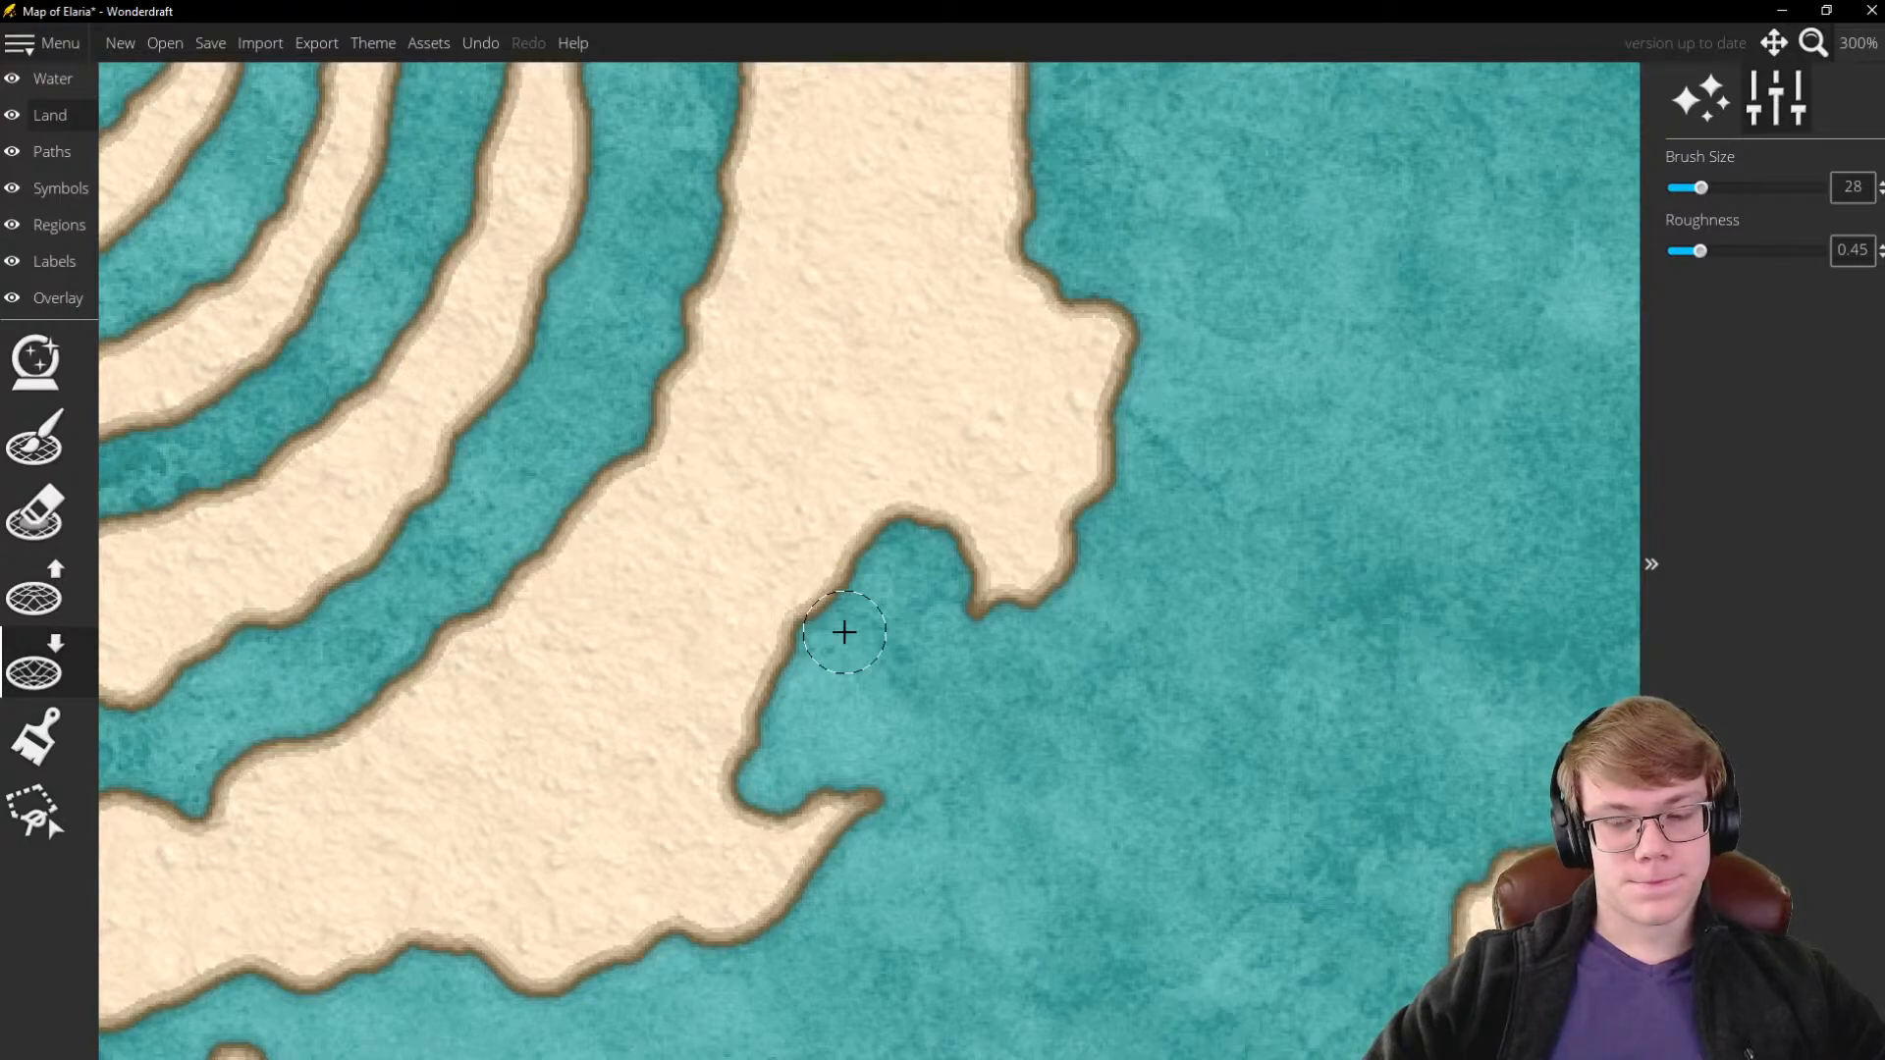
Raise land at the tip of the headland north of the bay to extend it southward with the size 28 brush
scroll(845, 631, down, 10)
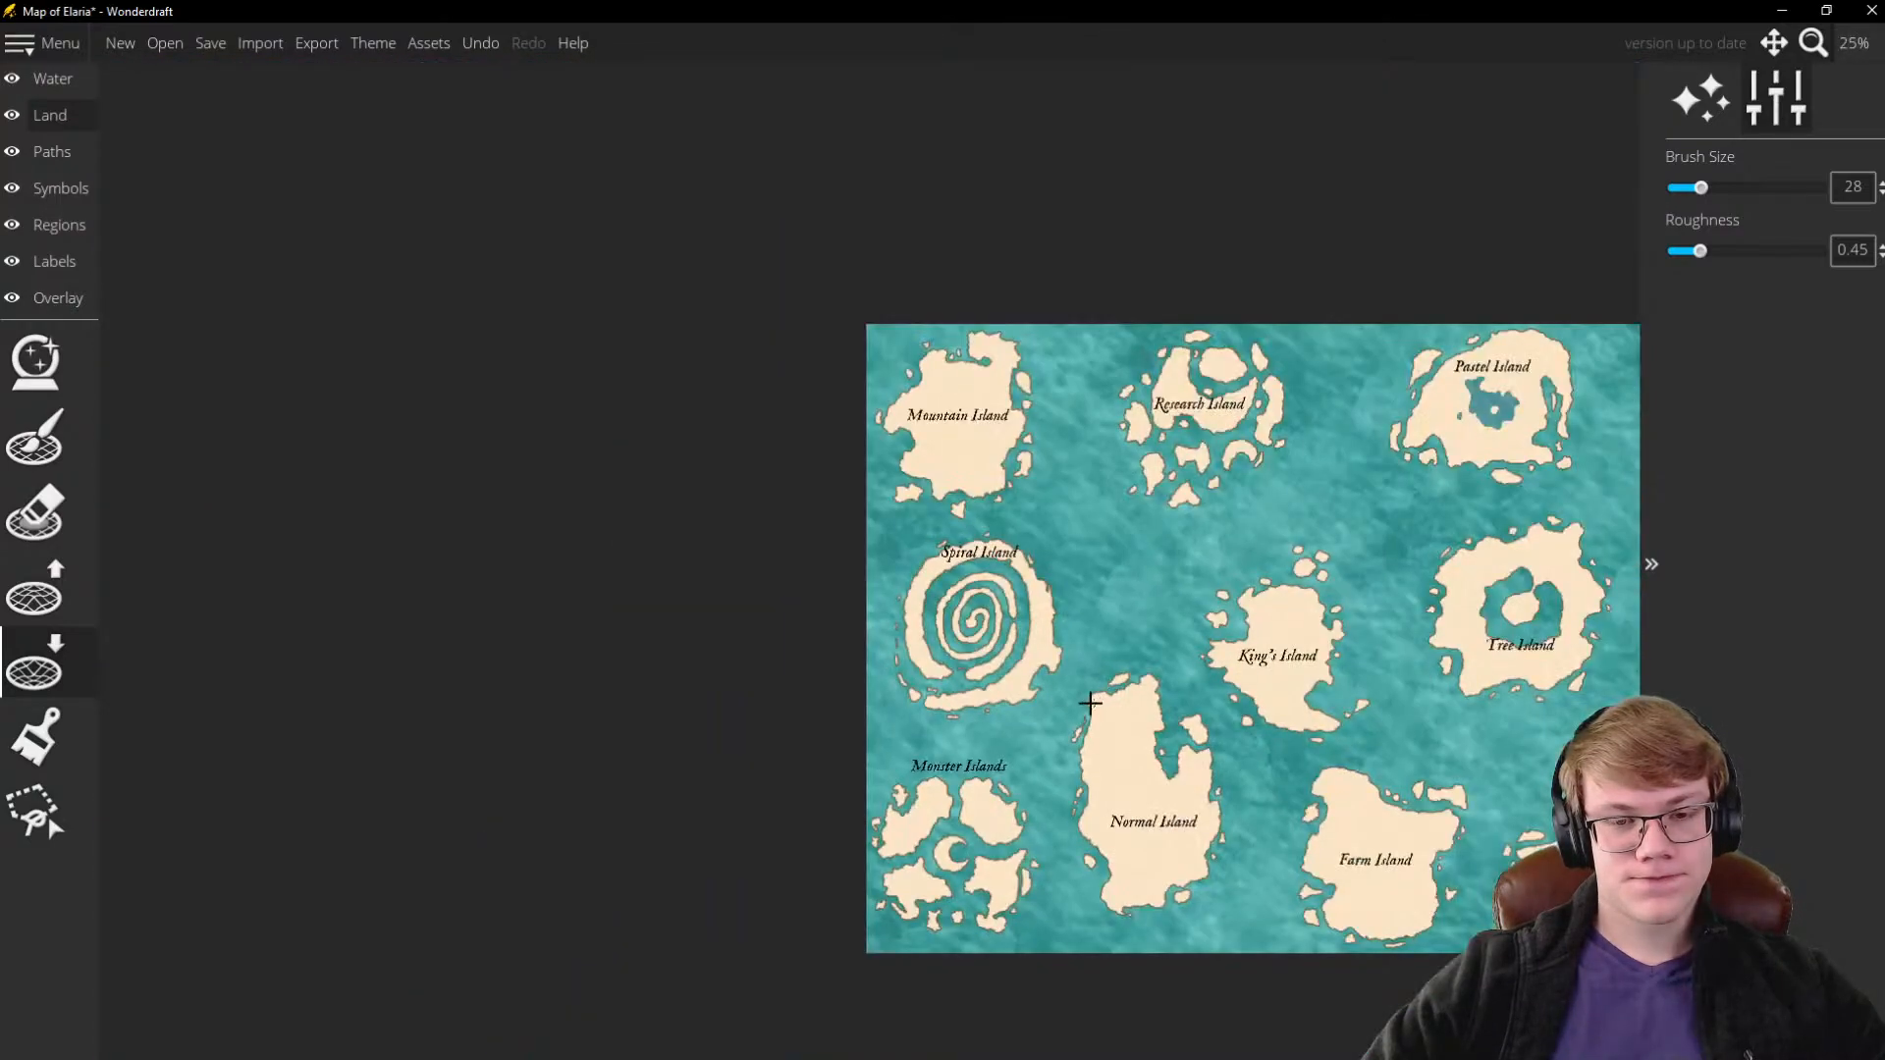
scroll(1070, 655, up, 5)
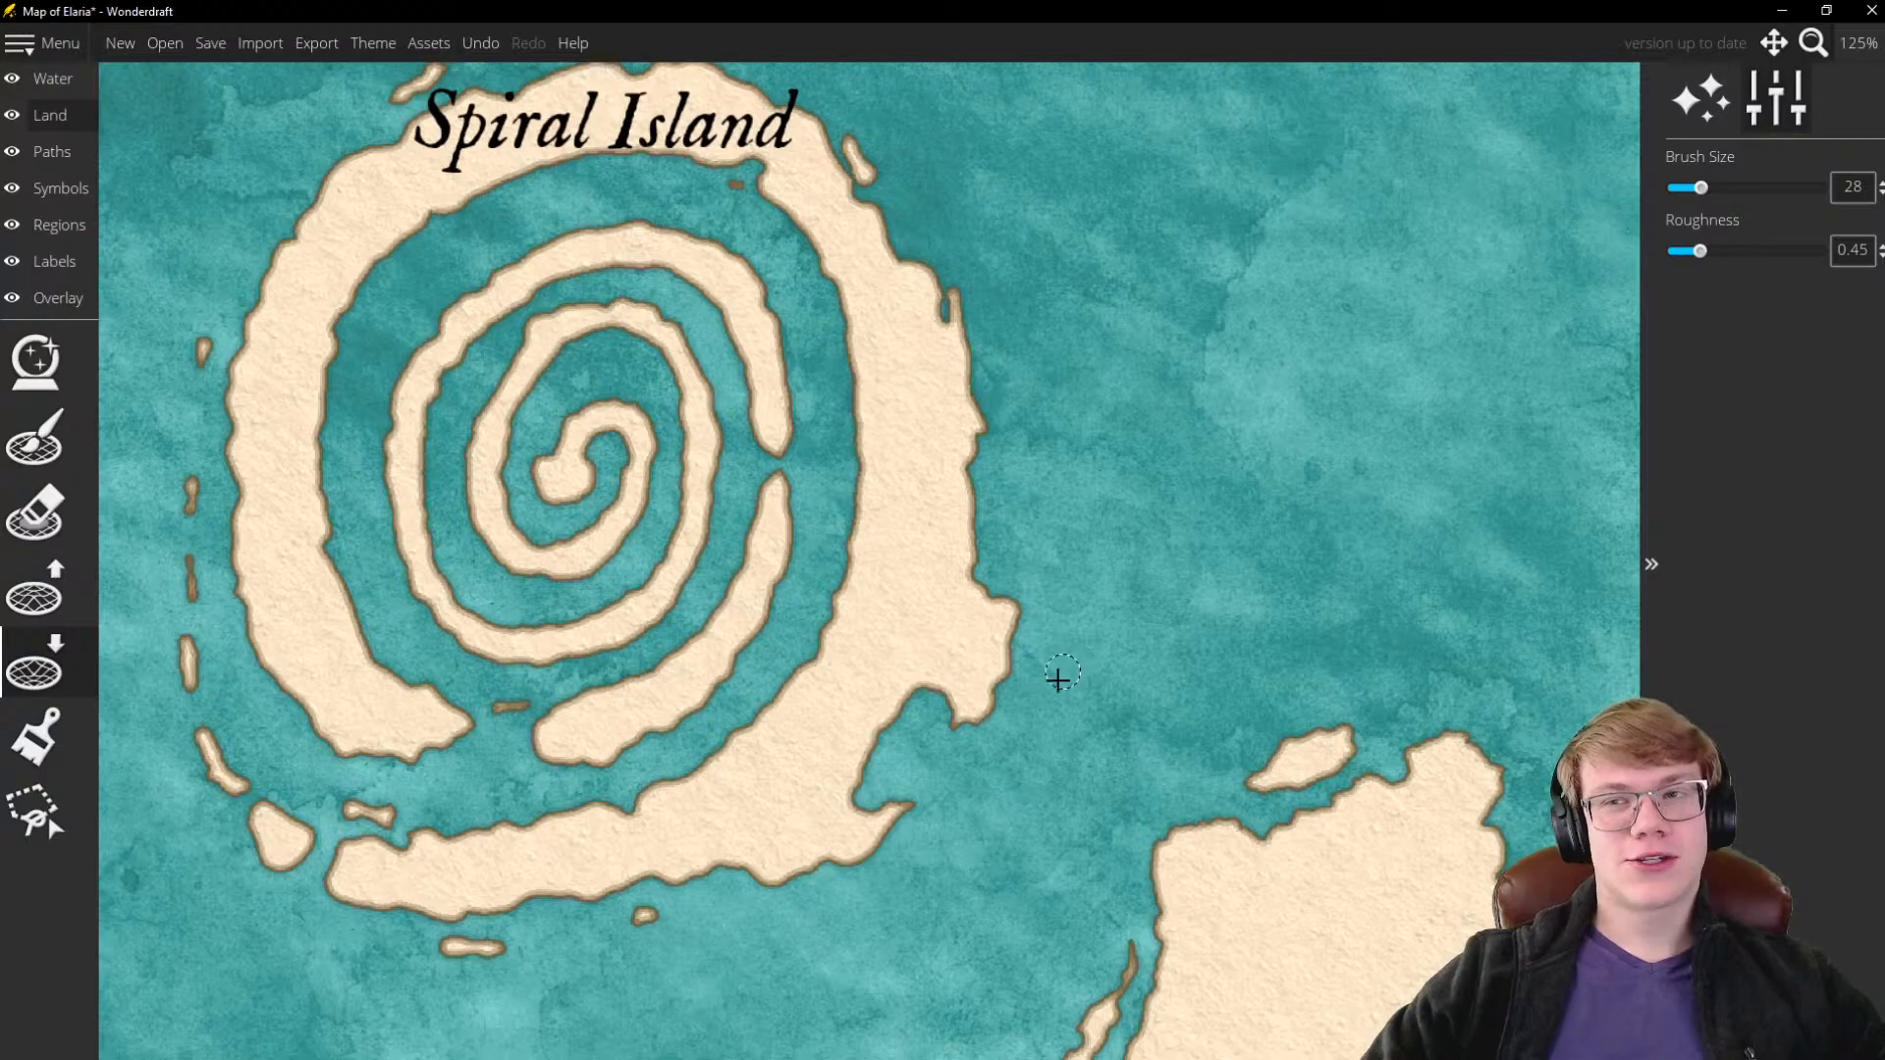
scroll(920, 620, down, 3)
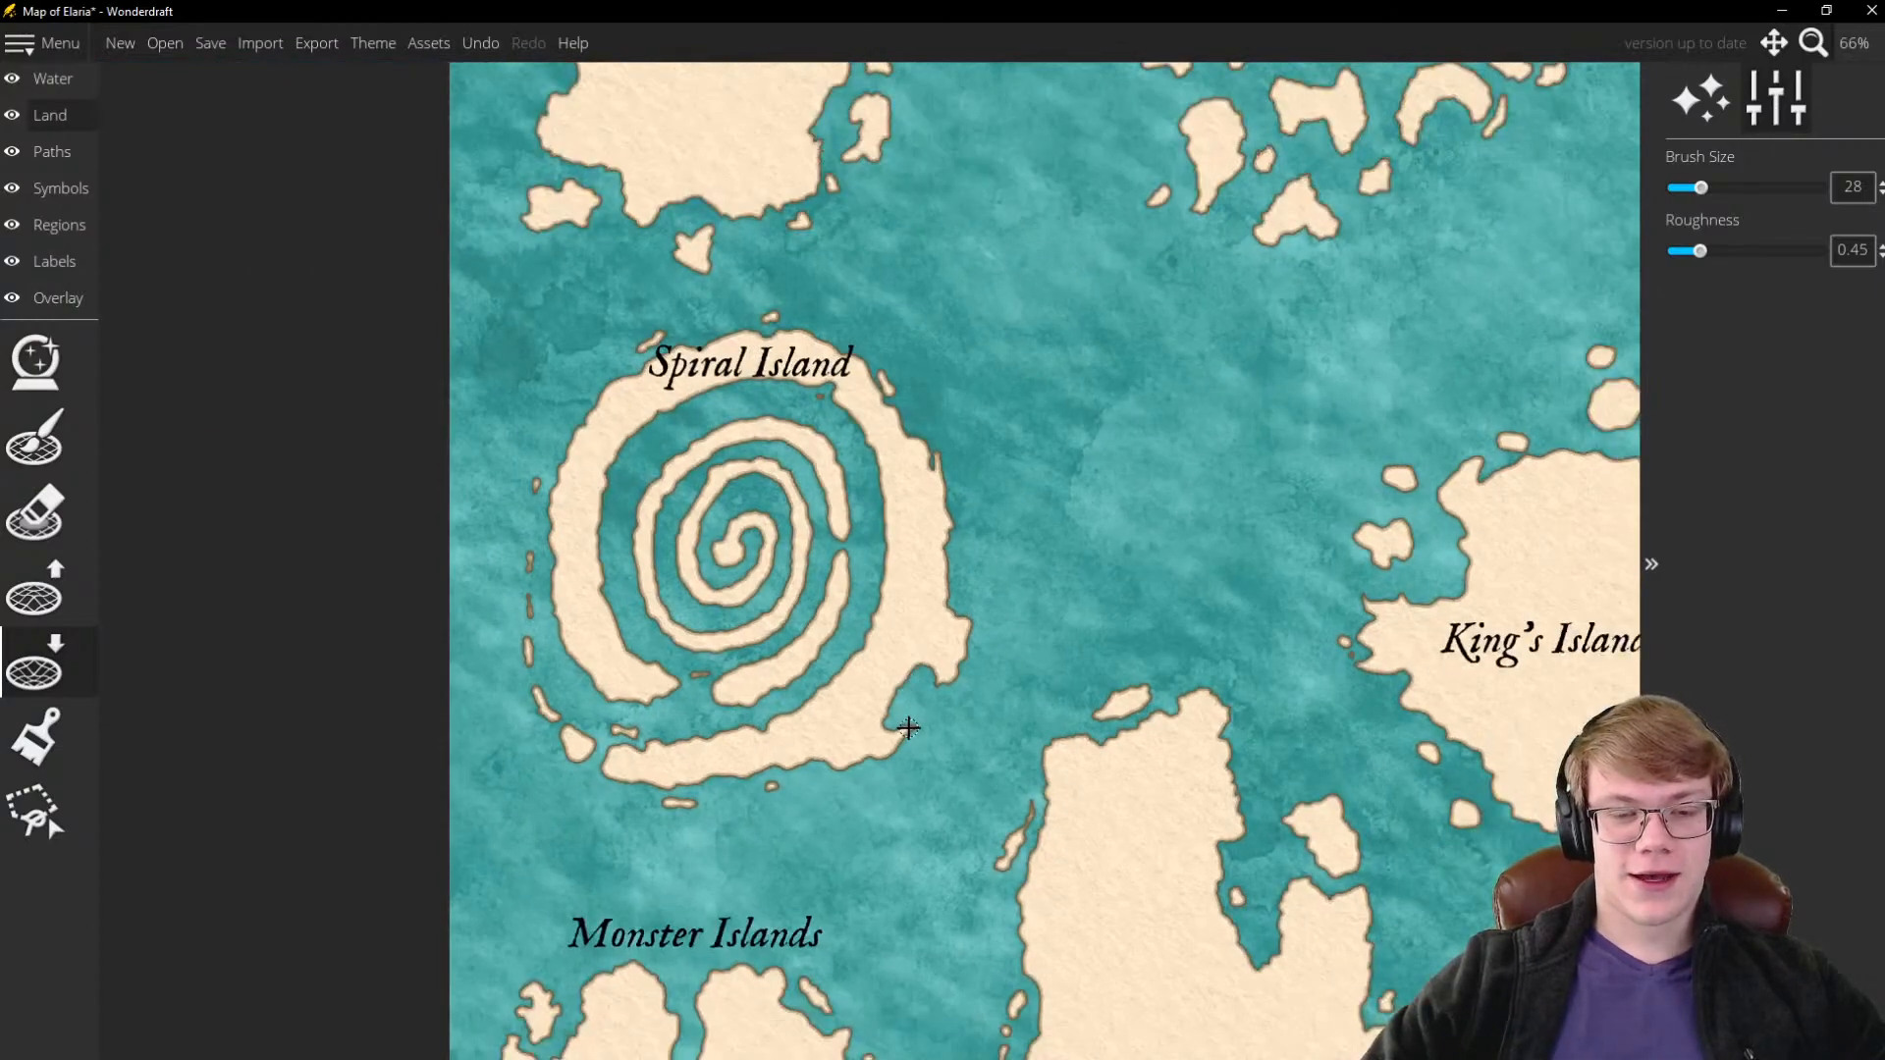
scroll(913, 673, up, 4)
scroll(959, 547, down, 2)
scroll(972, 676, up, 2)
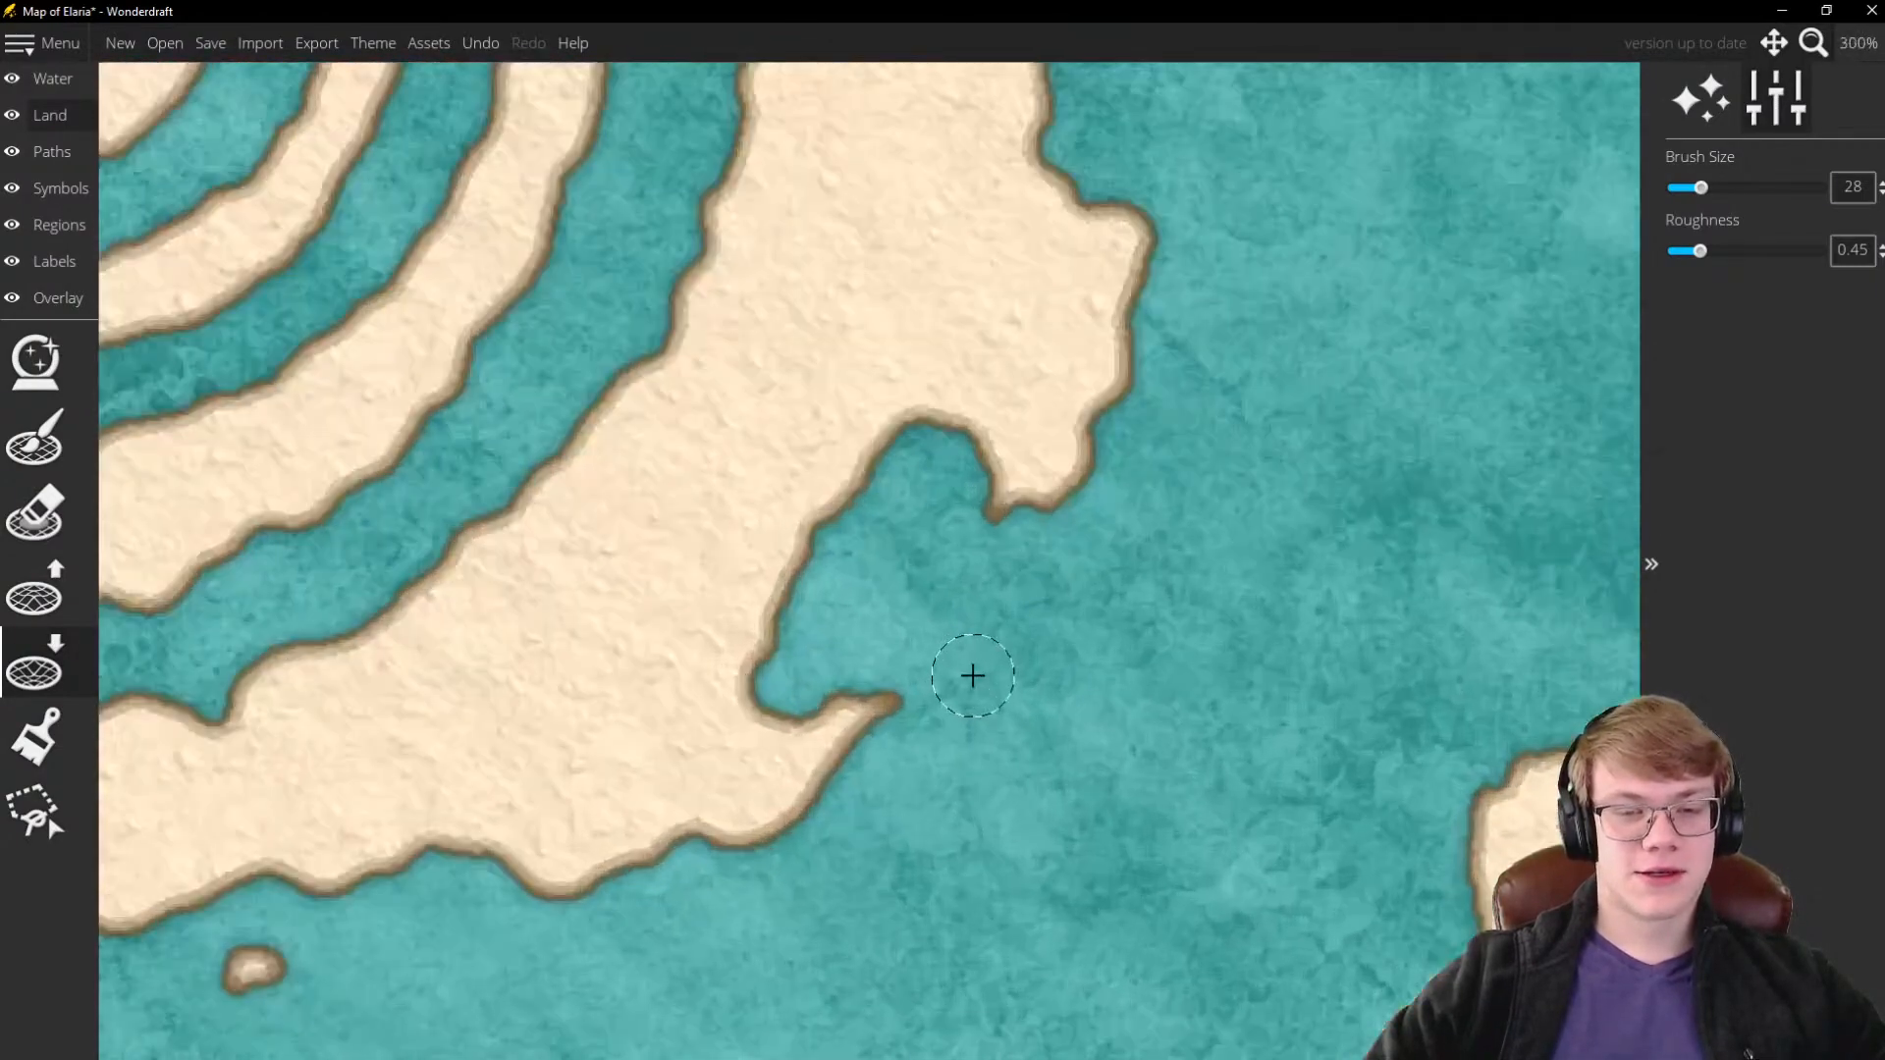
scroll(968, 556, down, 1)
scroll(956, 433, up, 1)
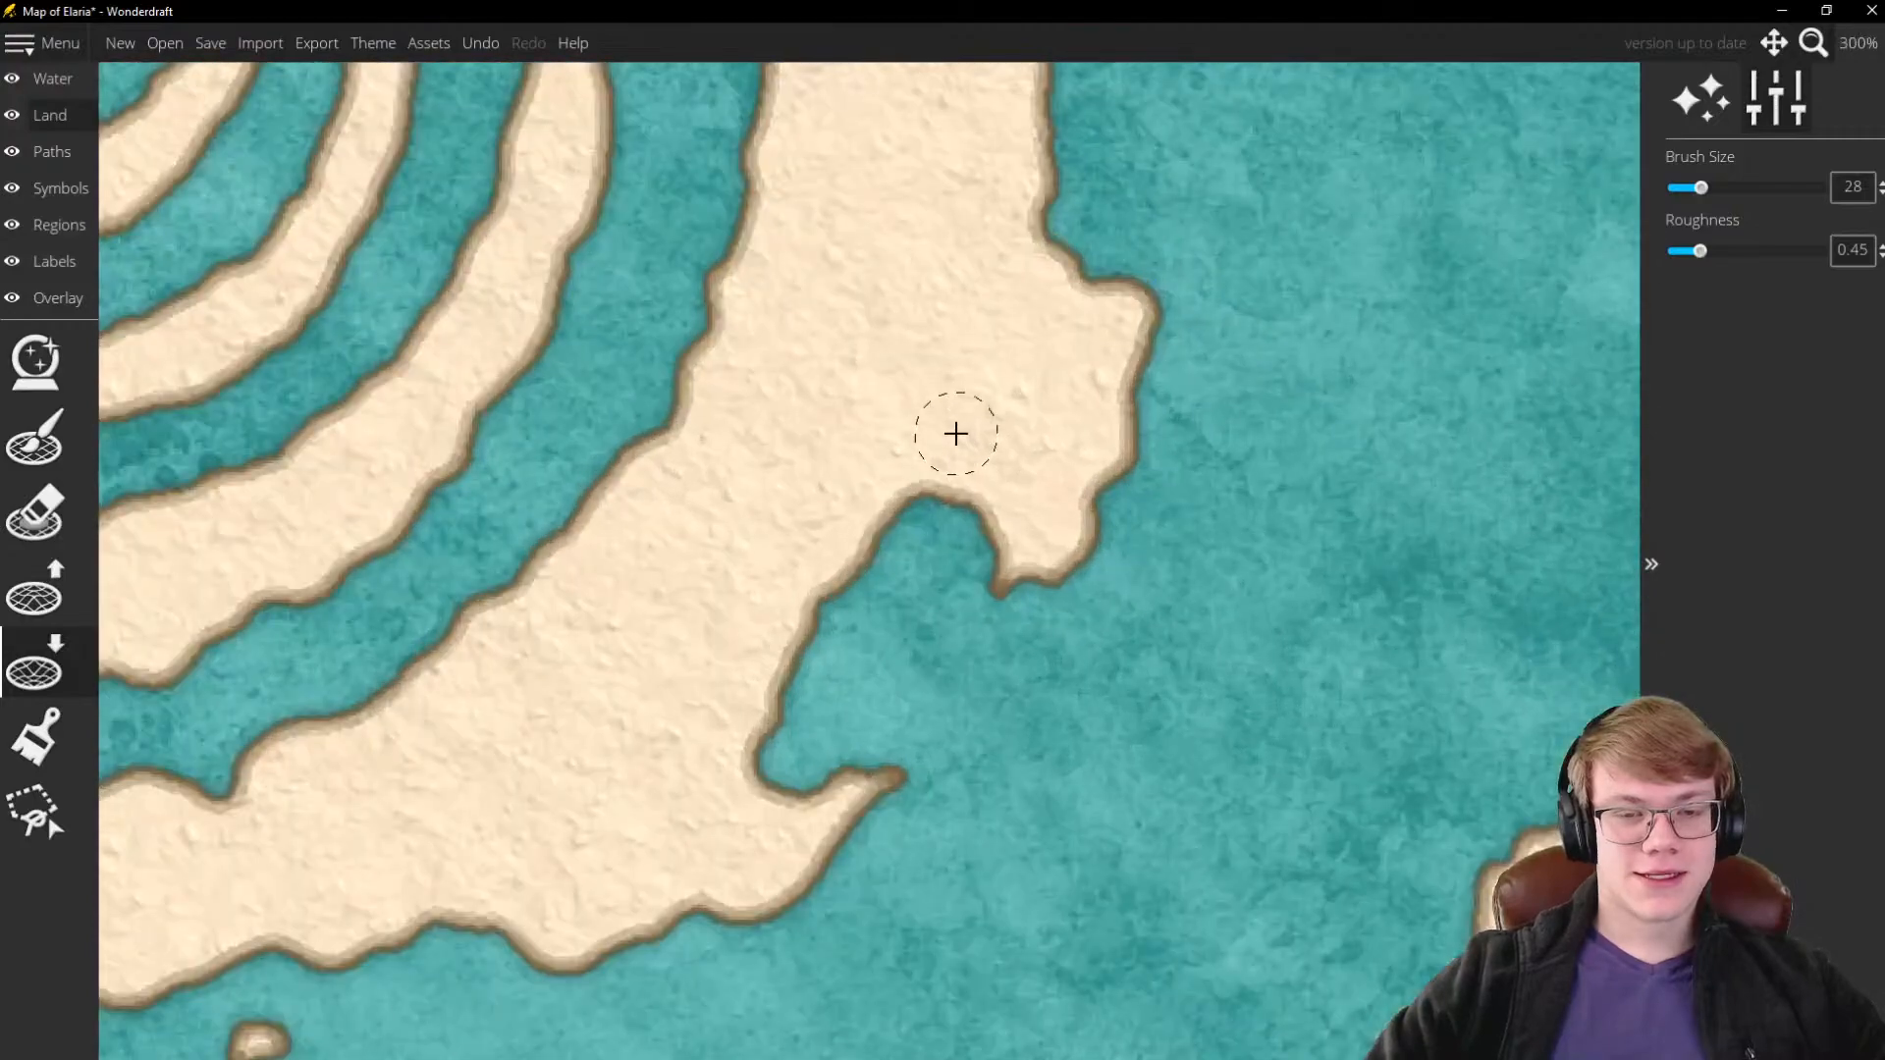
click(45, 590)
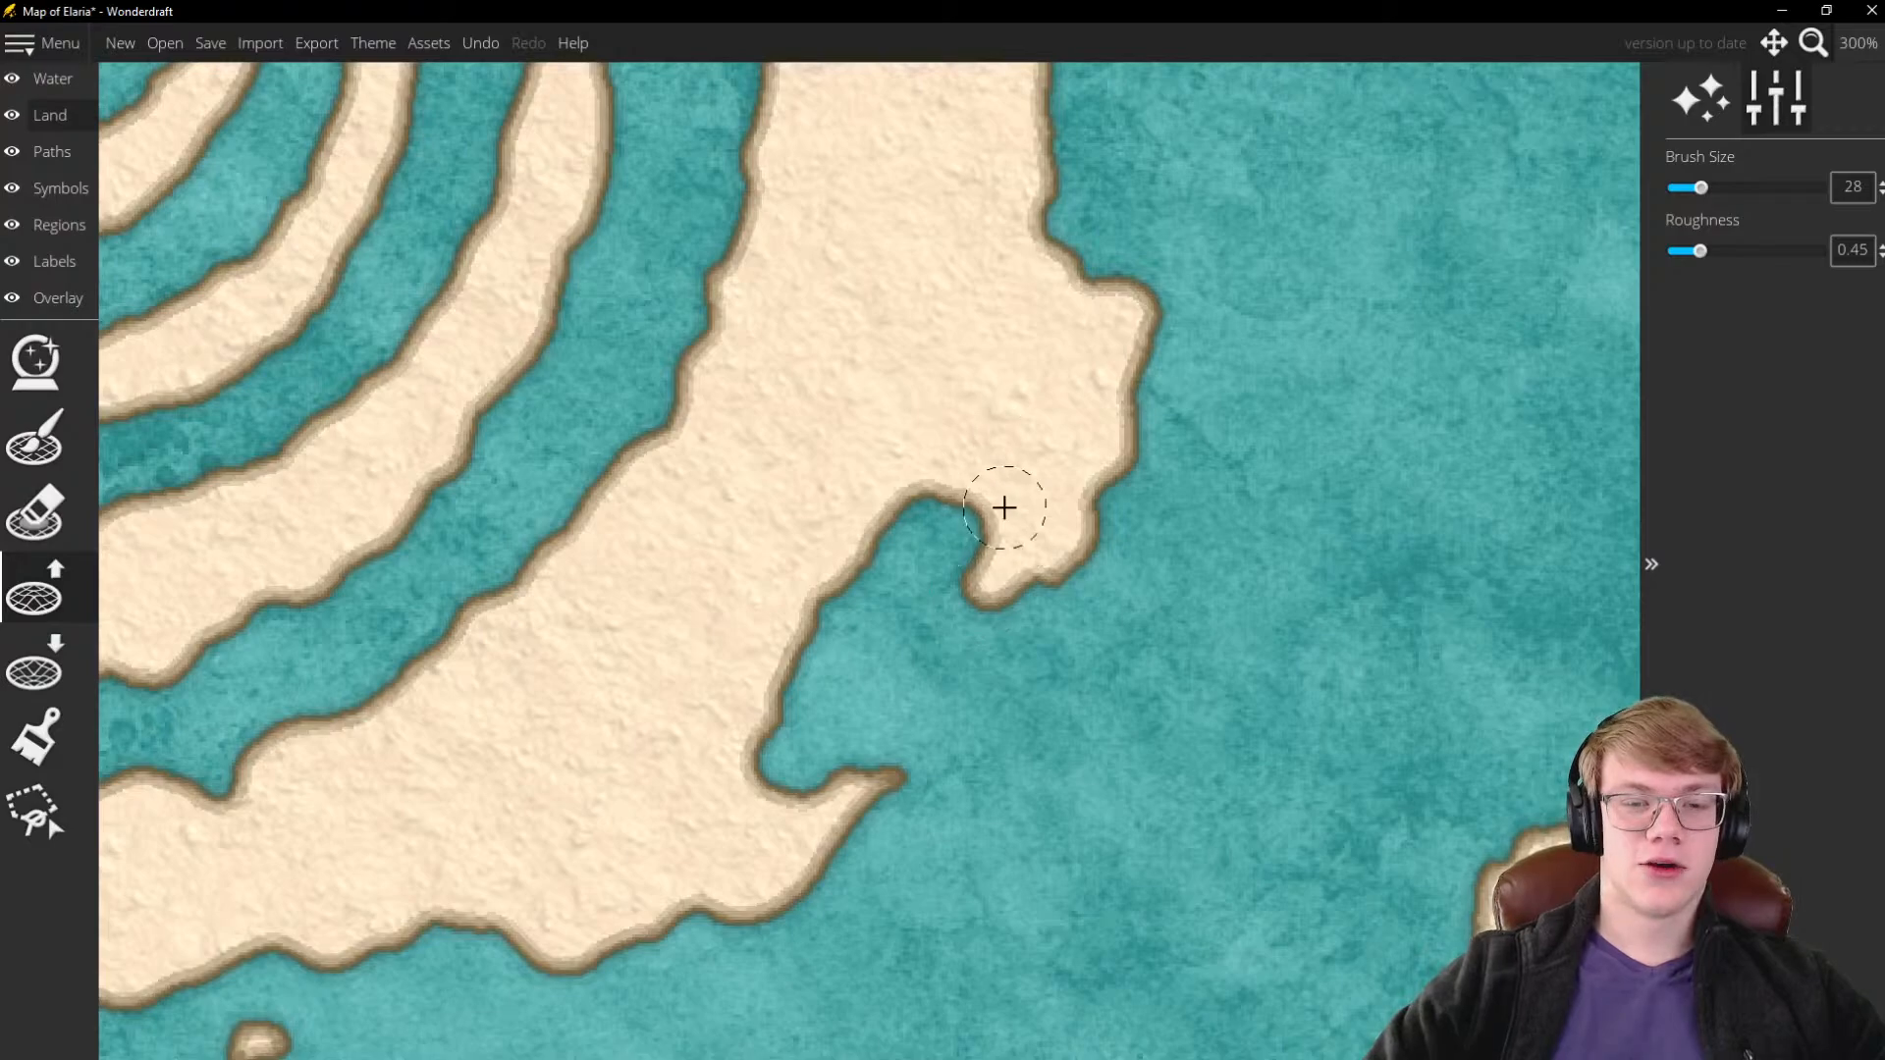
drag(997, 575, 983, 601)
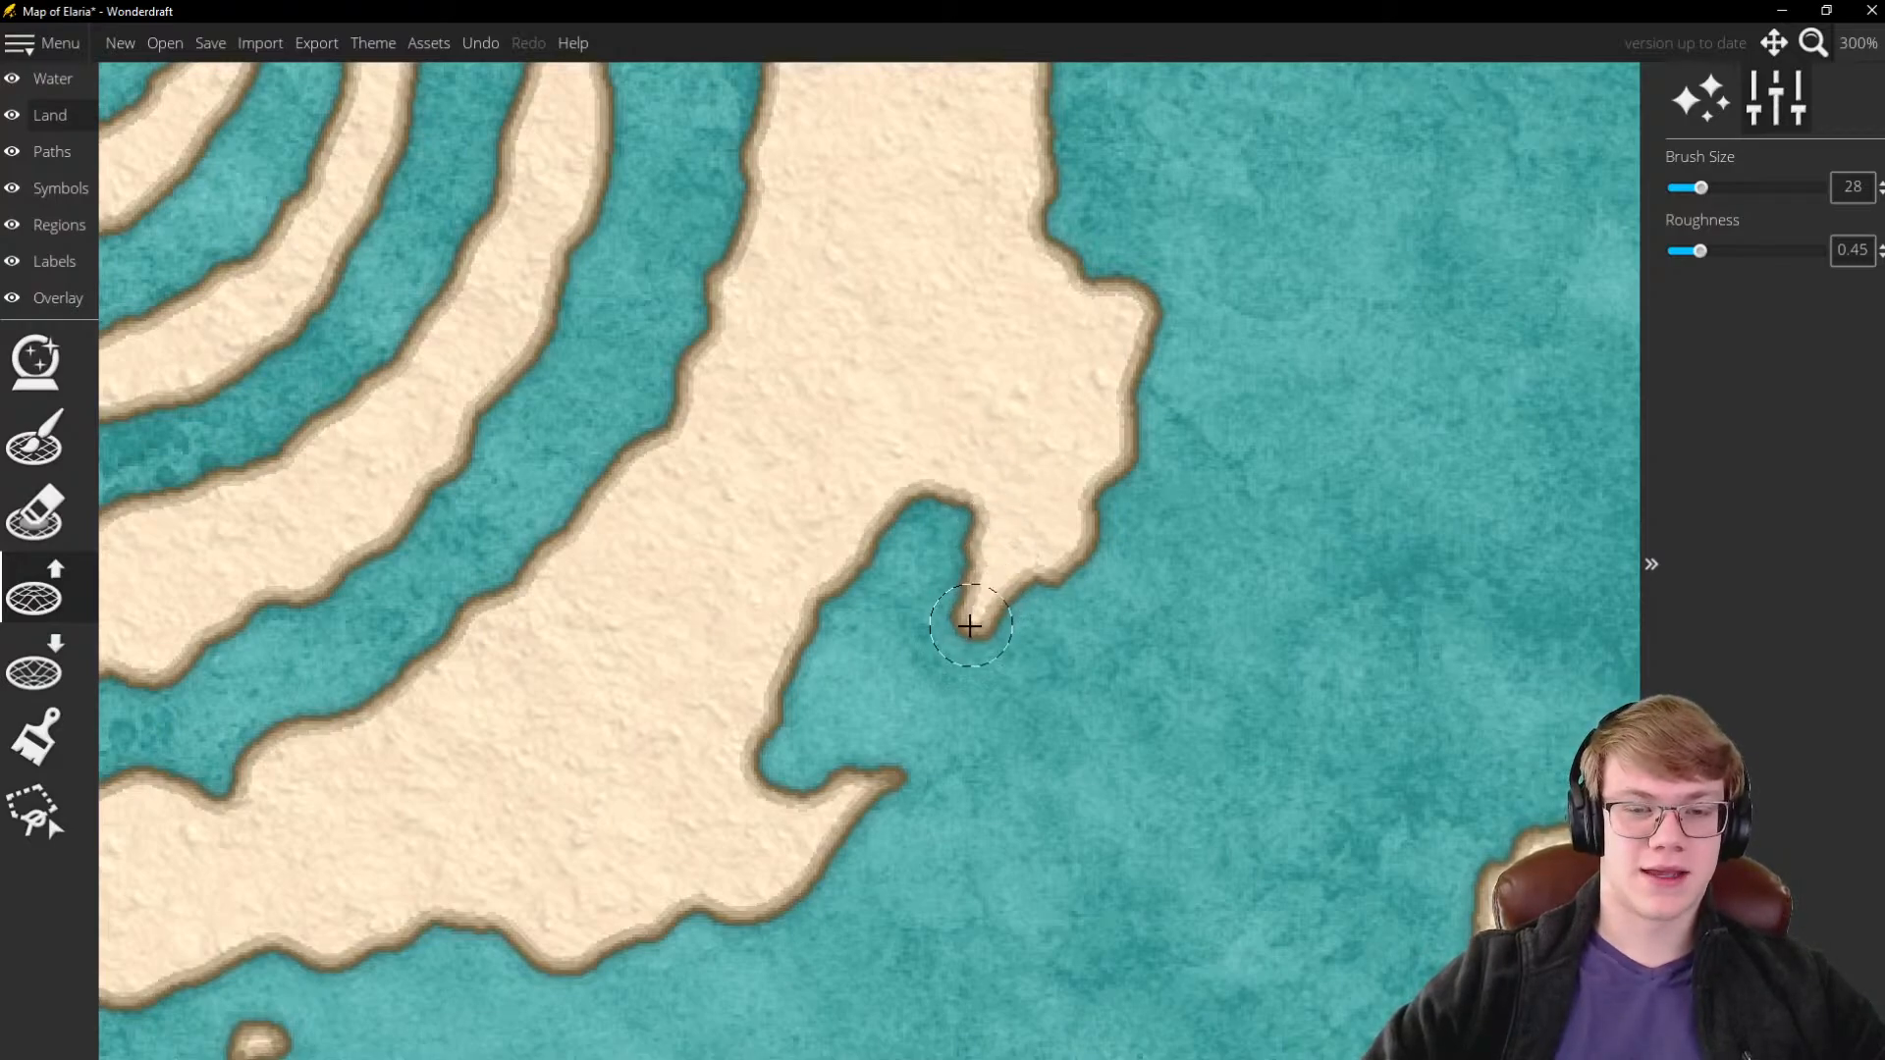
Examine the bay and headlands on Spiral Island's southeast coast up close and in relation to the neighboring islands
scroll(976, 656, up, 3)
scroll(990, 550, down, 4)
scroll(897, 622, up, 2)
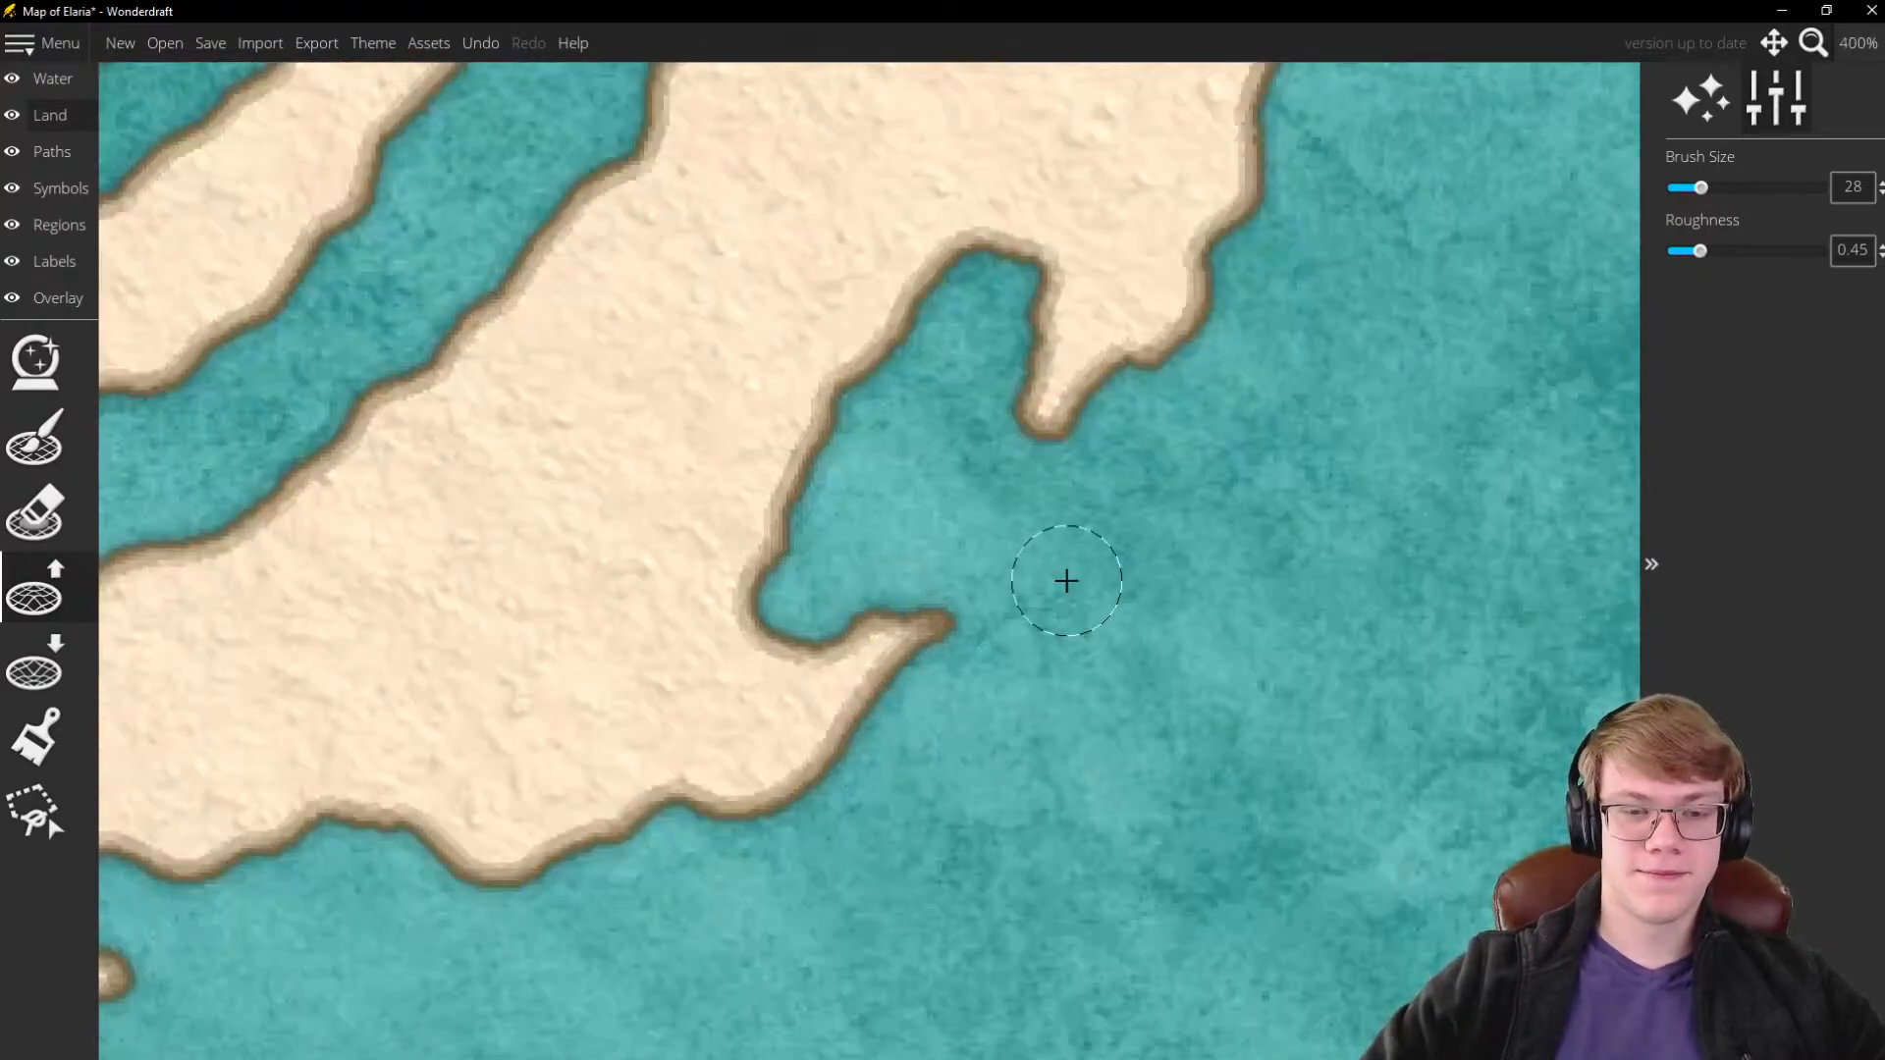
scroll(1052, 623, down, 4)
scroll(1127, 516, up, 3)
scroll(1125, 515, down, 3)
scroll(1094, 368, up, 3)
scroll(1081, 762, down, 4)
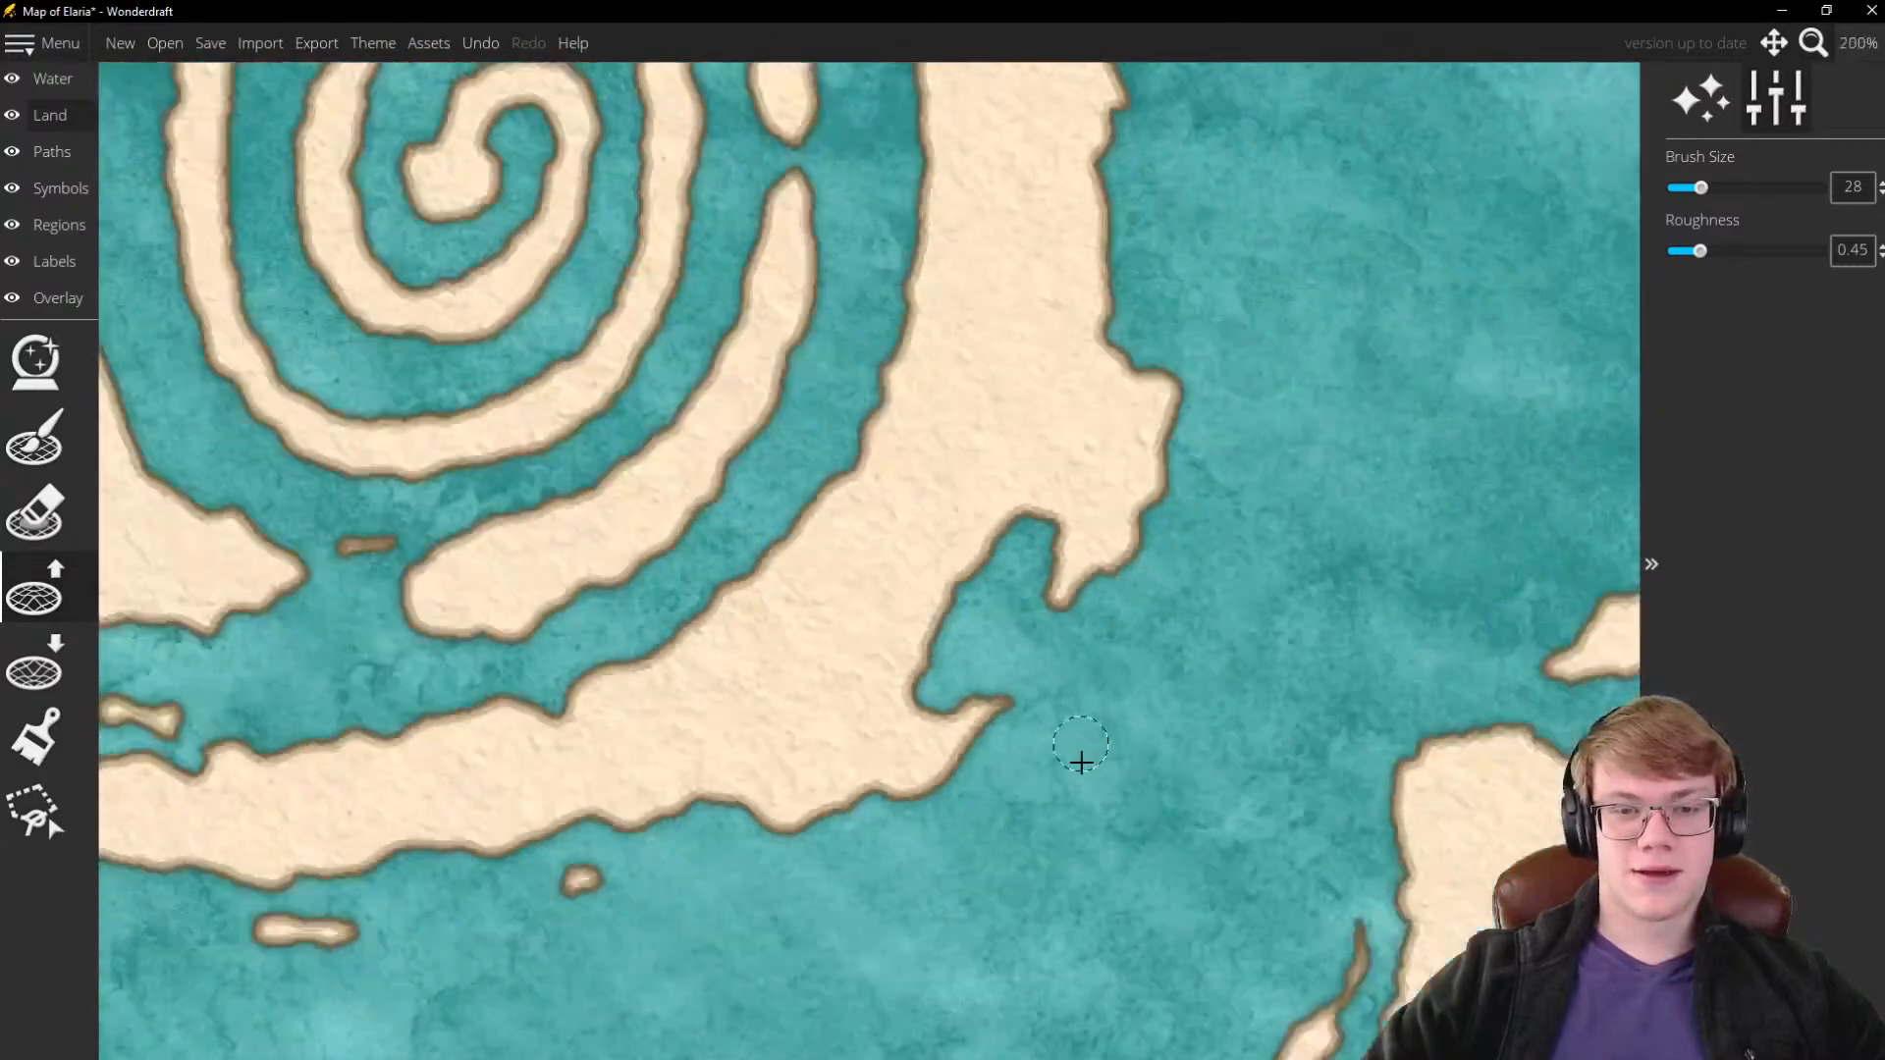
scroll(1157, 619, up, 2)
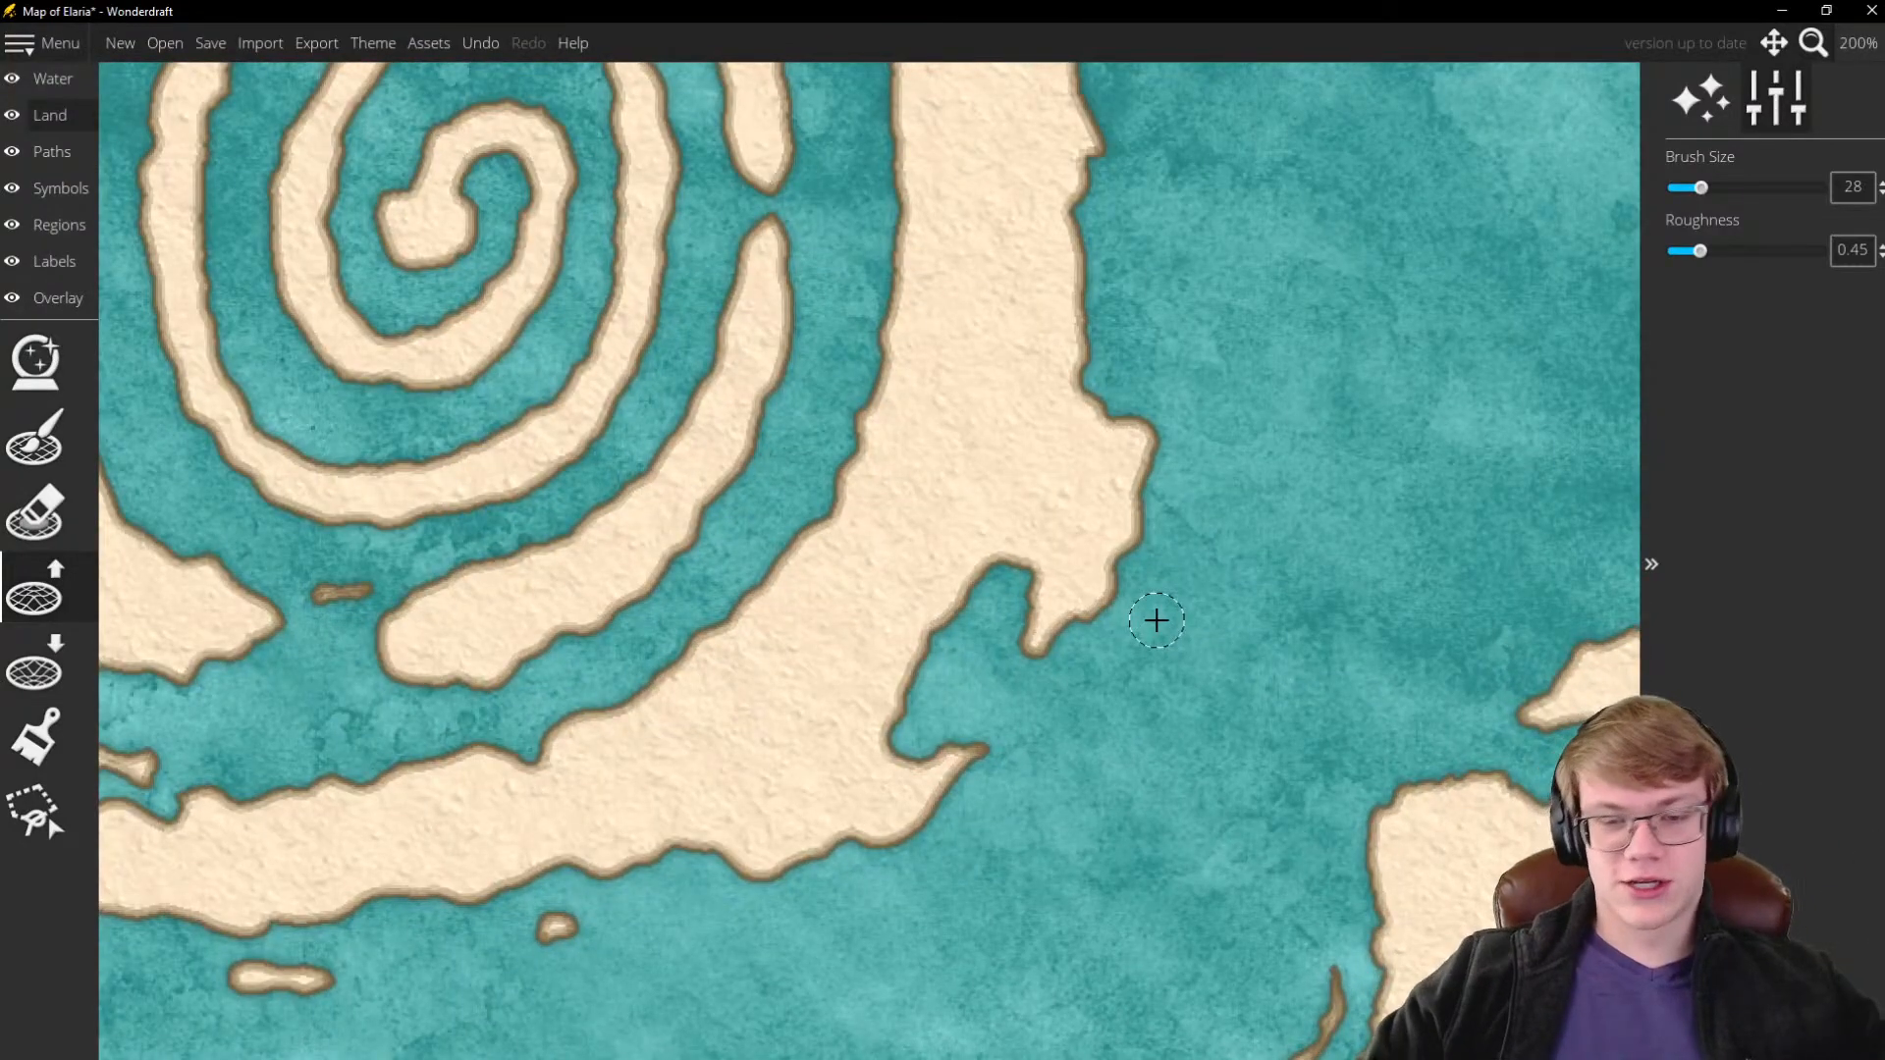
scroll(1051, 484, down, 3)
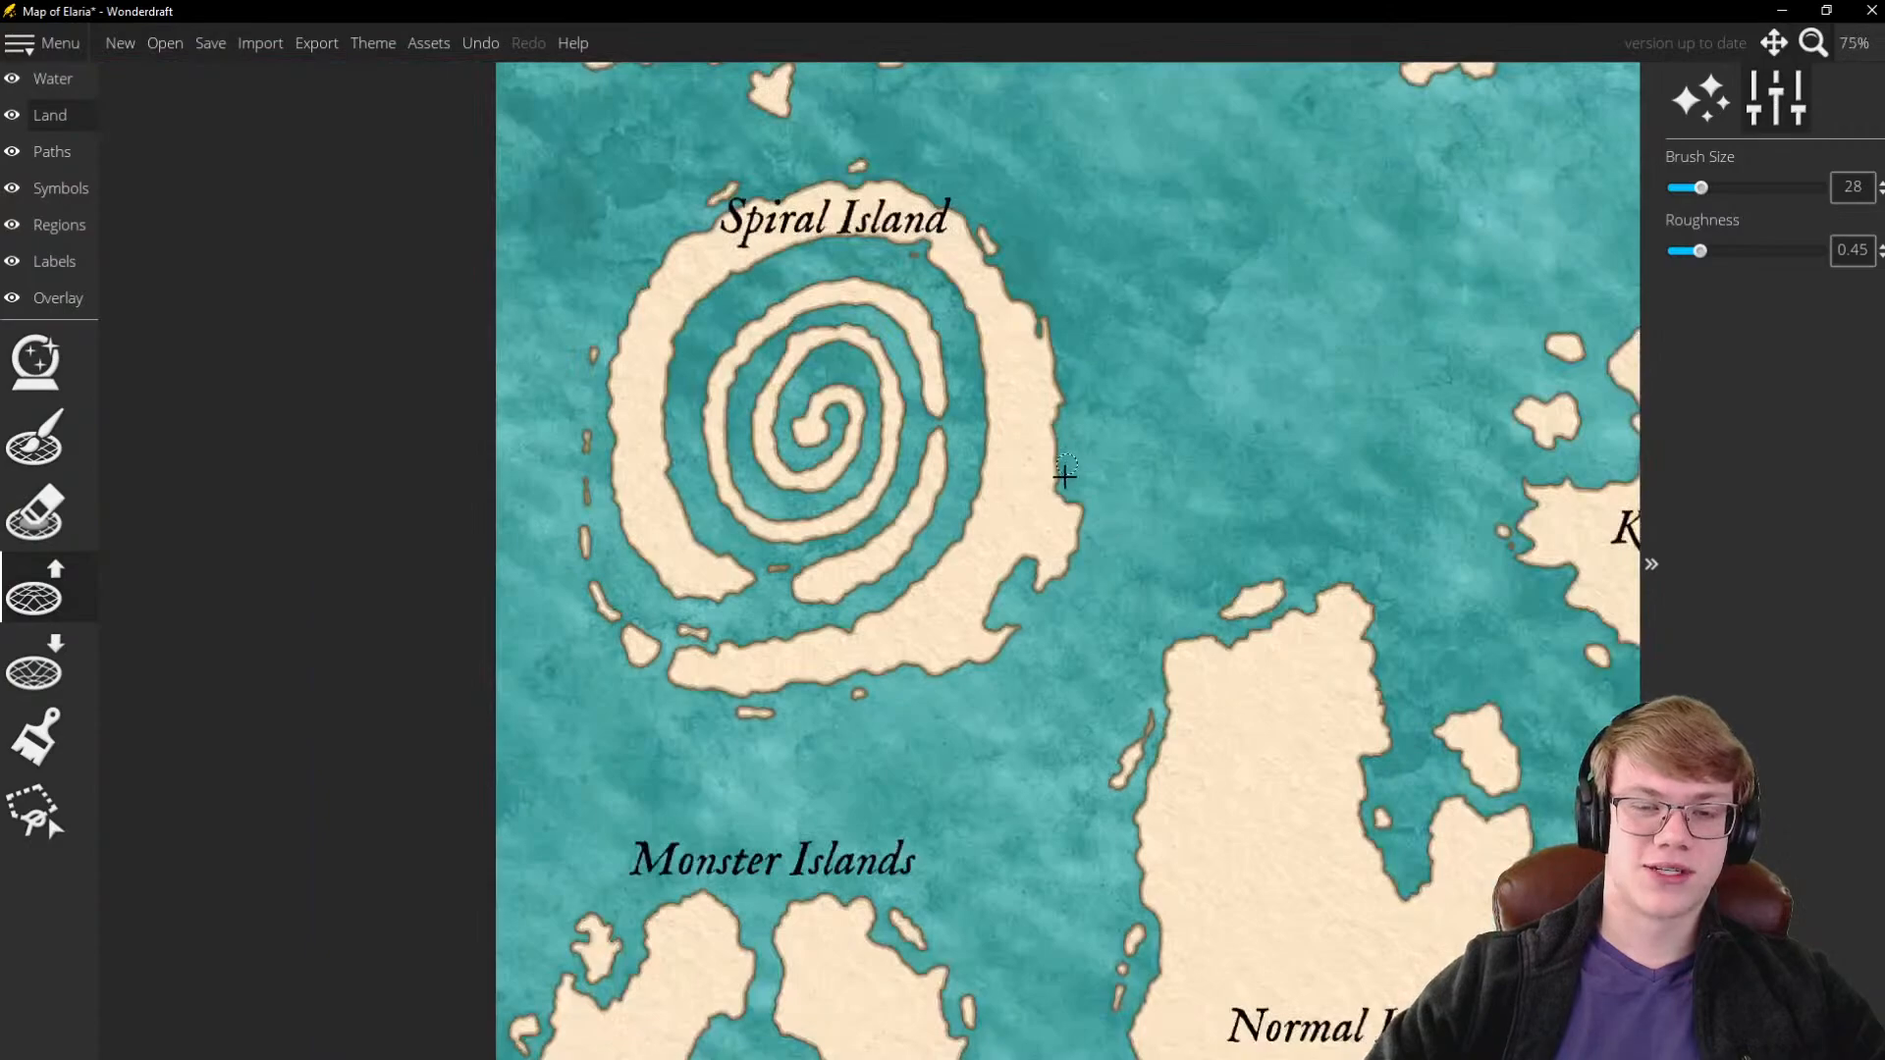
Fill the notch above the eastern headland by raising land with the size 28 brush, giving the east coast a smoother slope
scroll(1081, 438, up, 3)
scroll(1027, 724, down, 2)
scroll(1014, 804, up, 6)
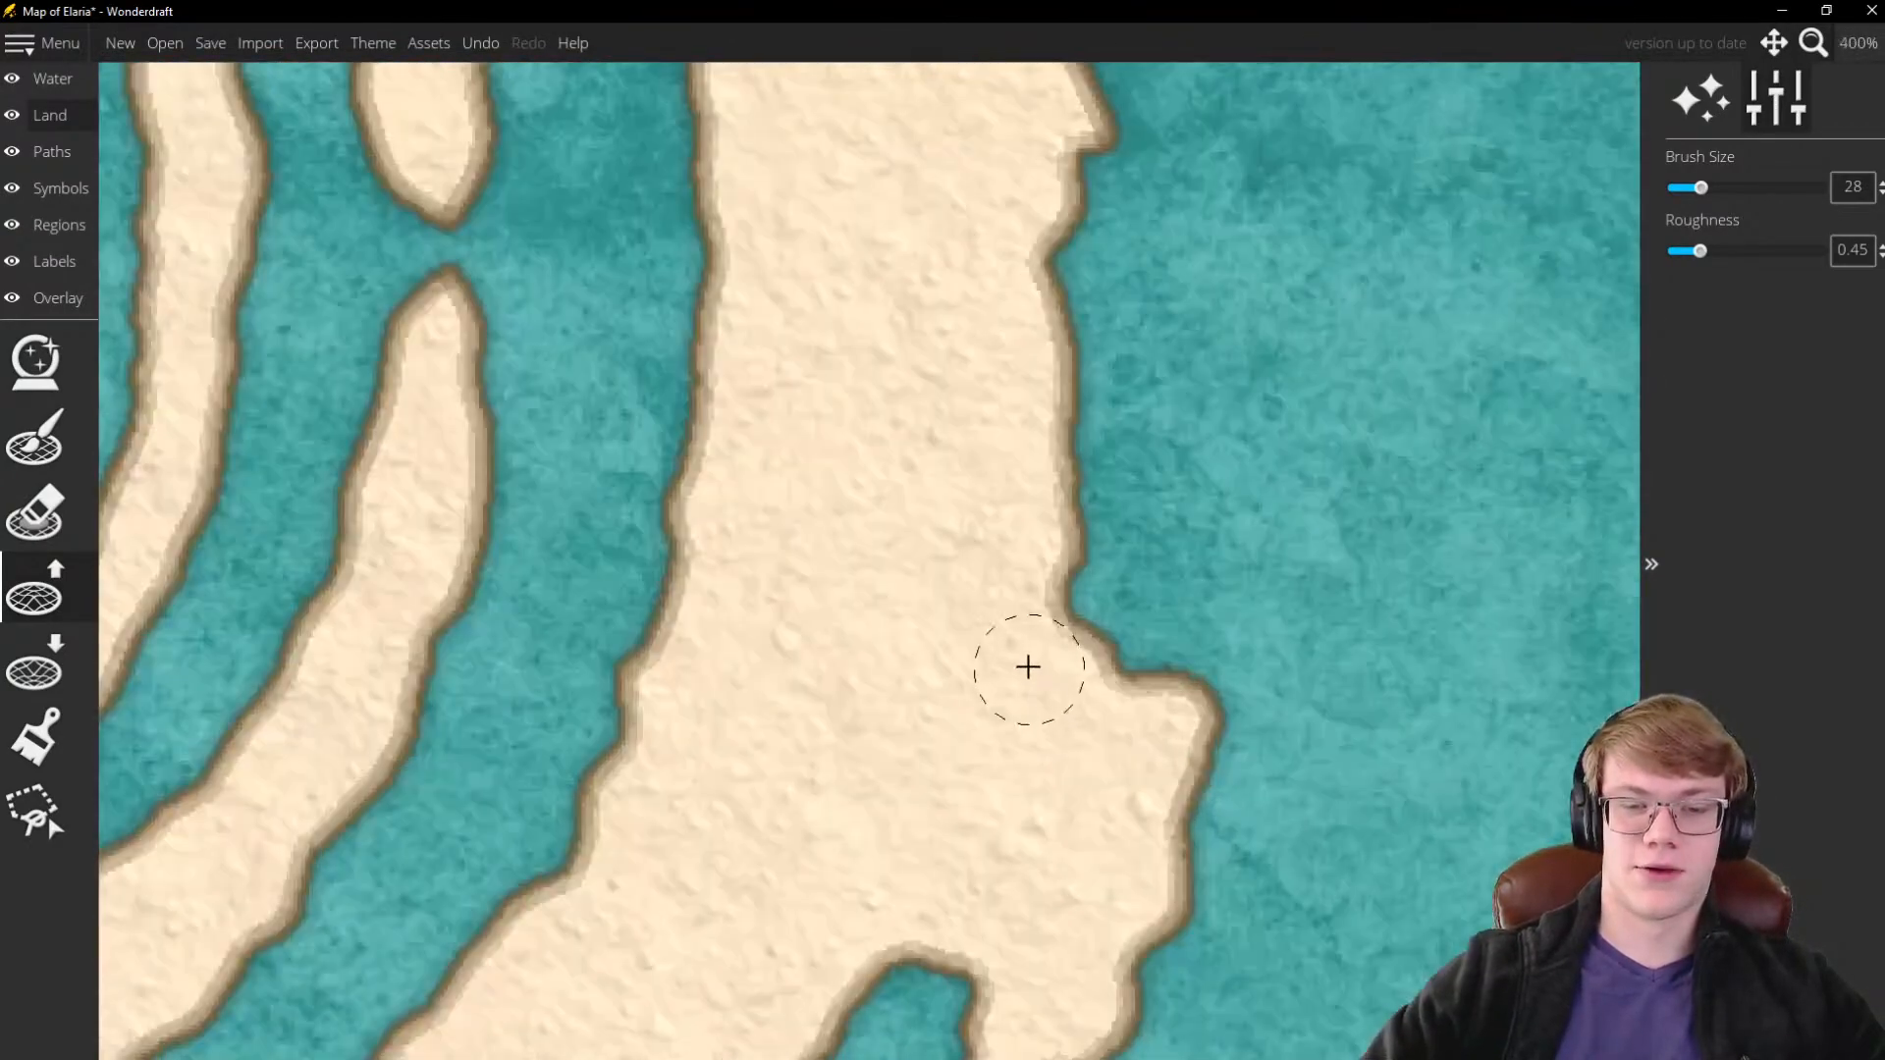
mouse_move(1081, 615)
mouse_down()
mouse_move(1059, 511)
mouse_move(1116, 701)
mouse_move(1128, 650)
mouse_move(1070, 561)
mouse_move(1060, 499)
mouse_move(1086, 602)
mouse_up()
scroll(1052, 527, down, 3)
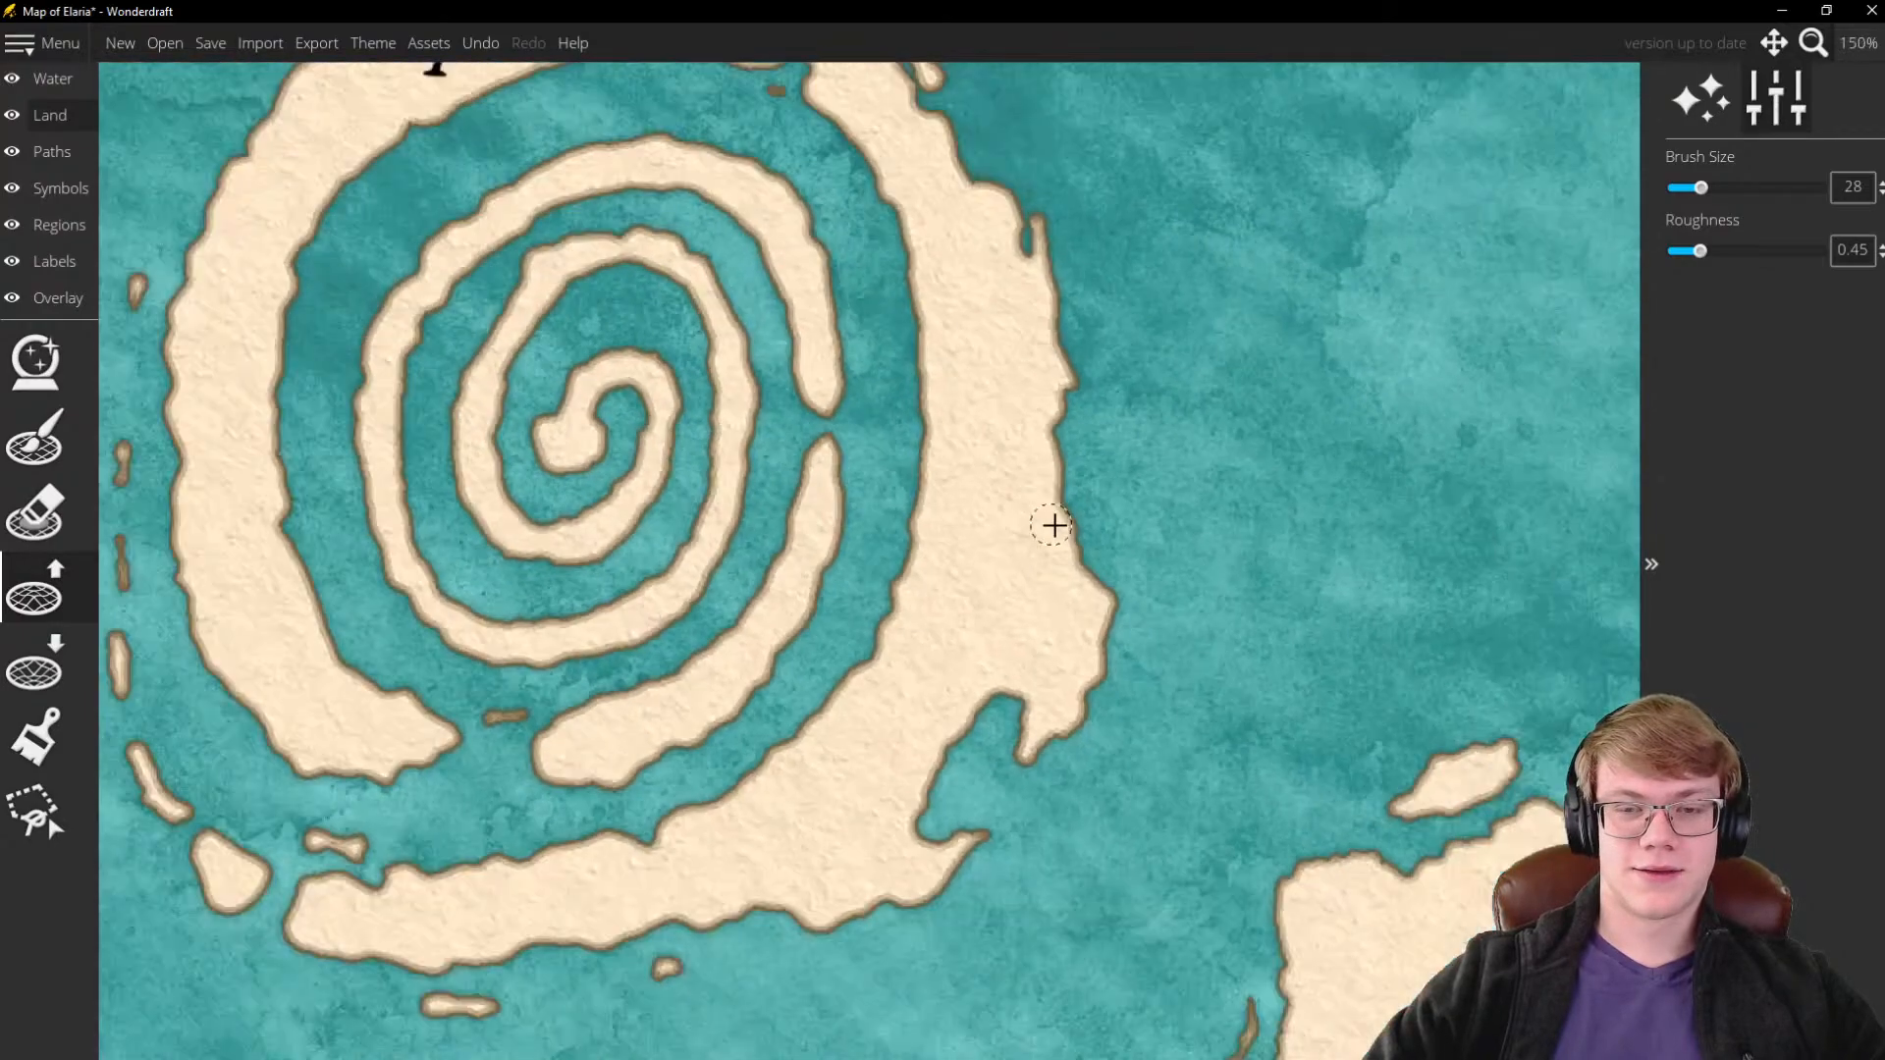
scroll(1071, 540, up, 2)
scroll(1072, 540, down, 2)
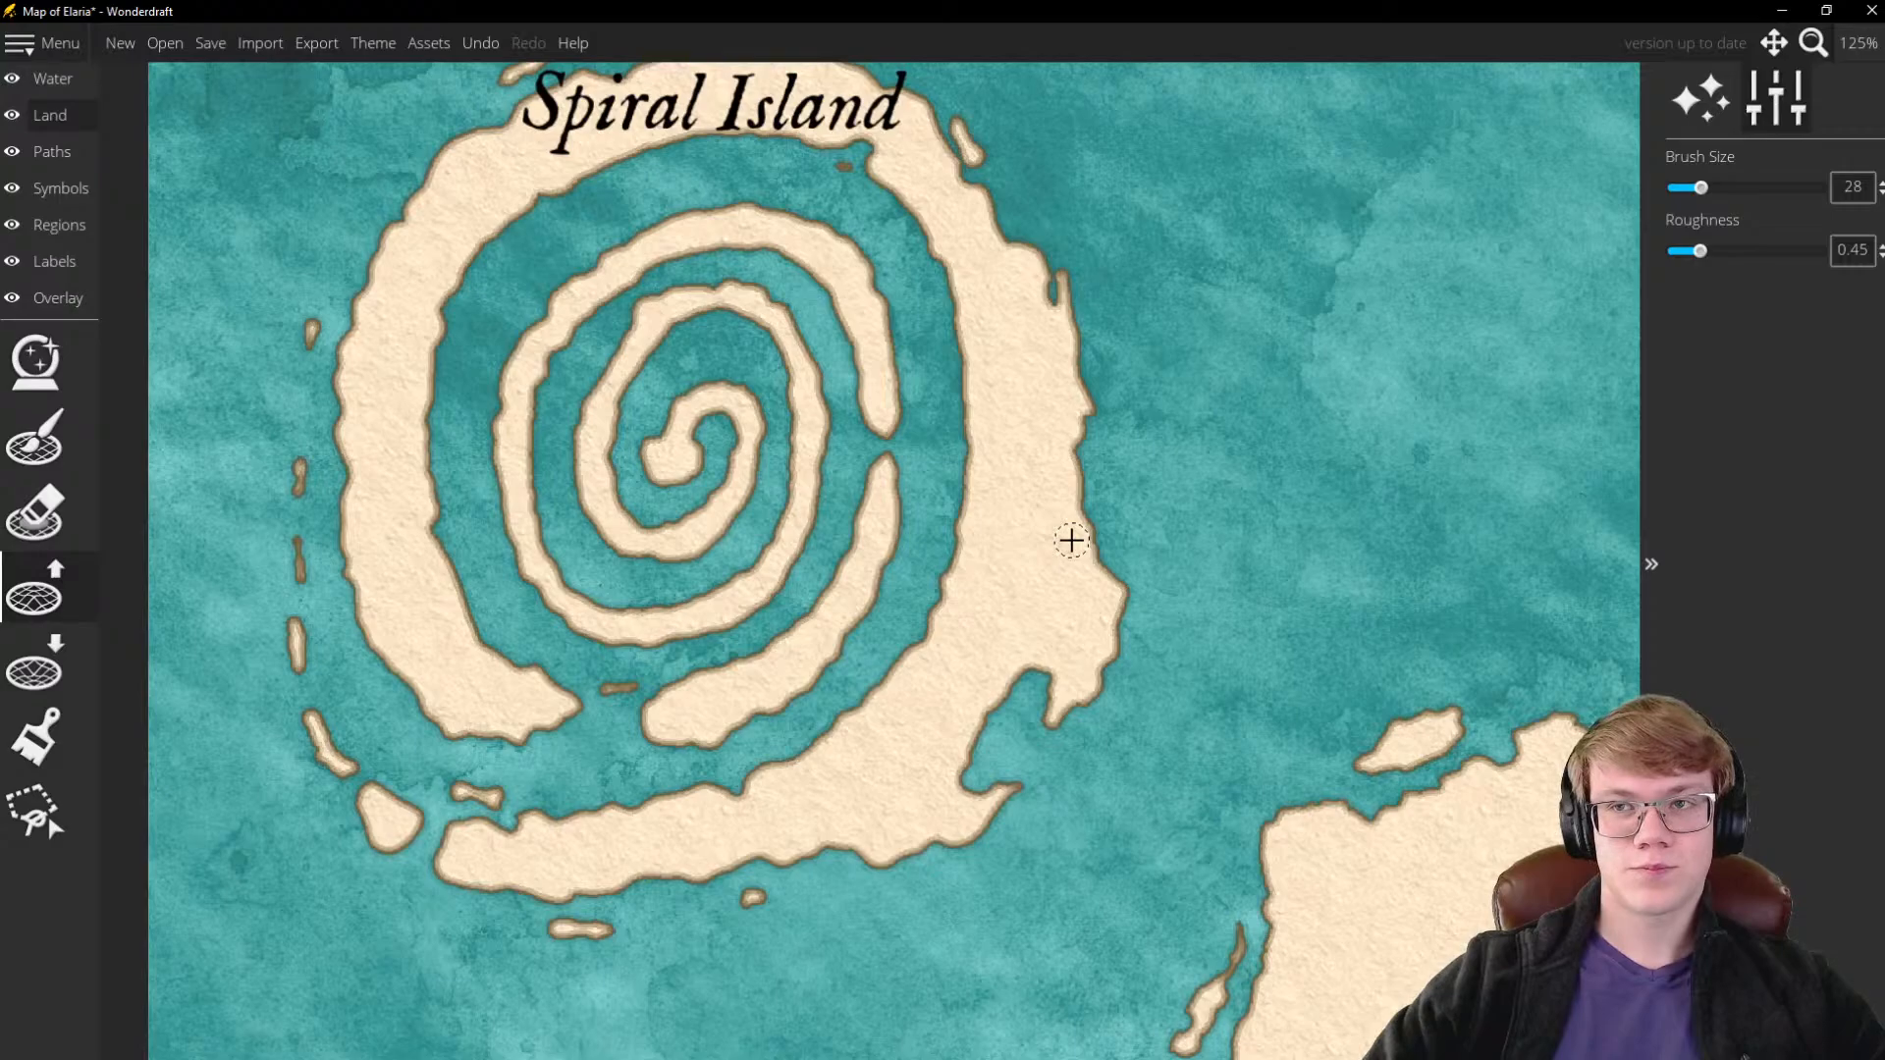
Raise land along Spiral Island's south coast just west of the bay to fill its indents with the size 28 brush
scroll(1072, 540, down, 2)
scroll(988, 734, up, 4)
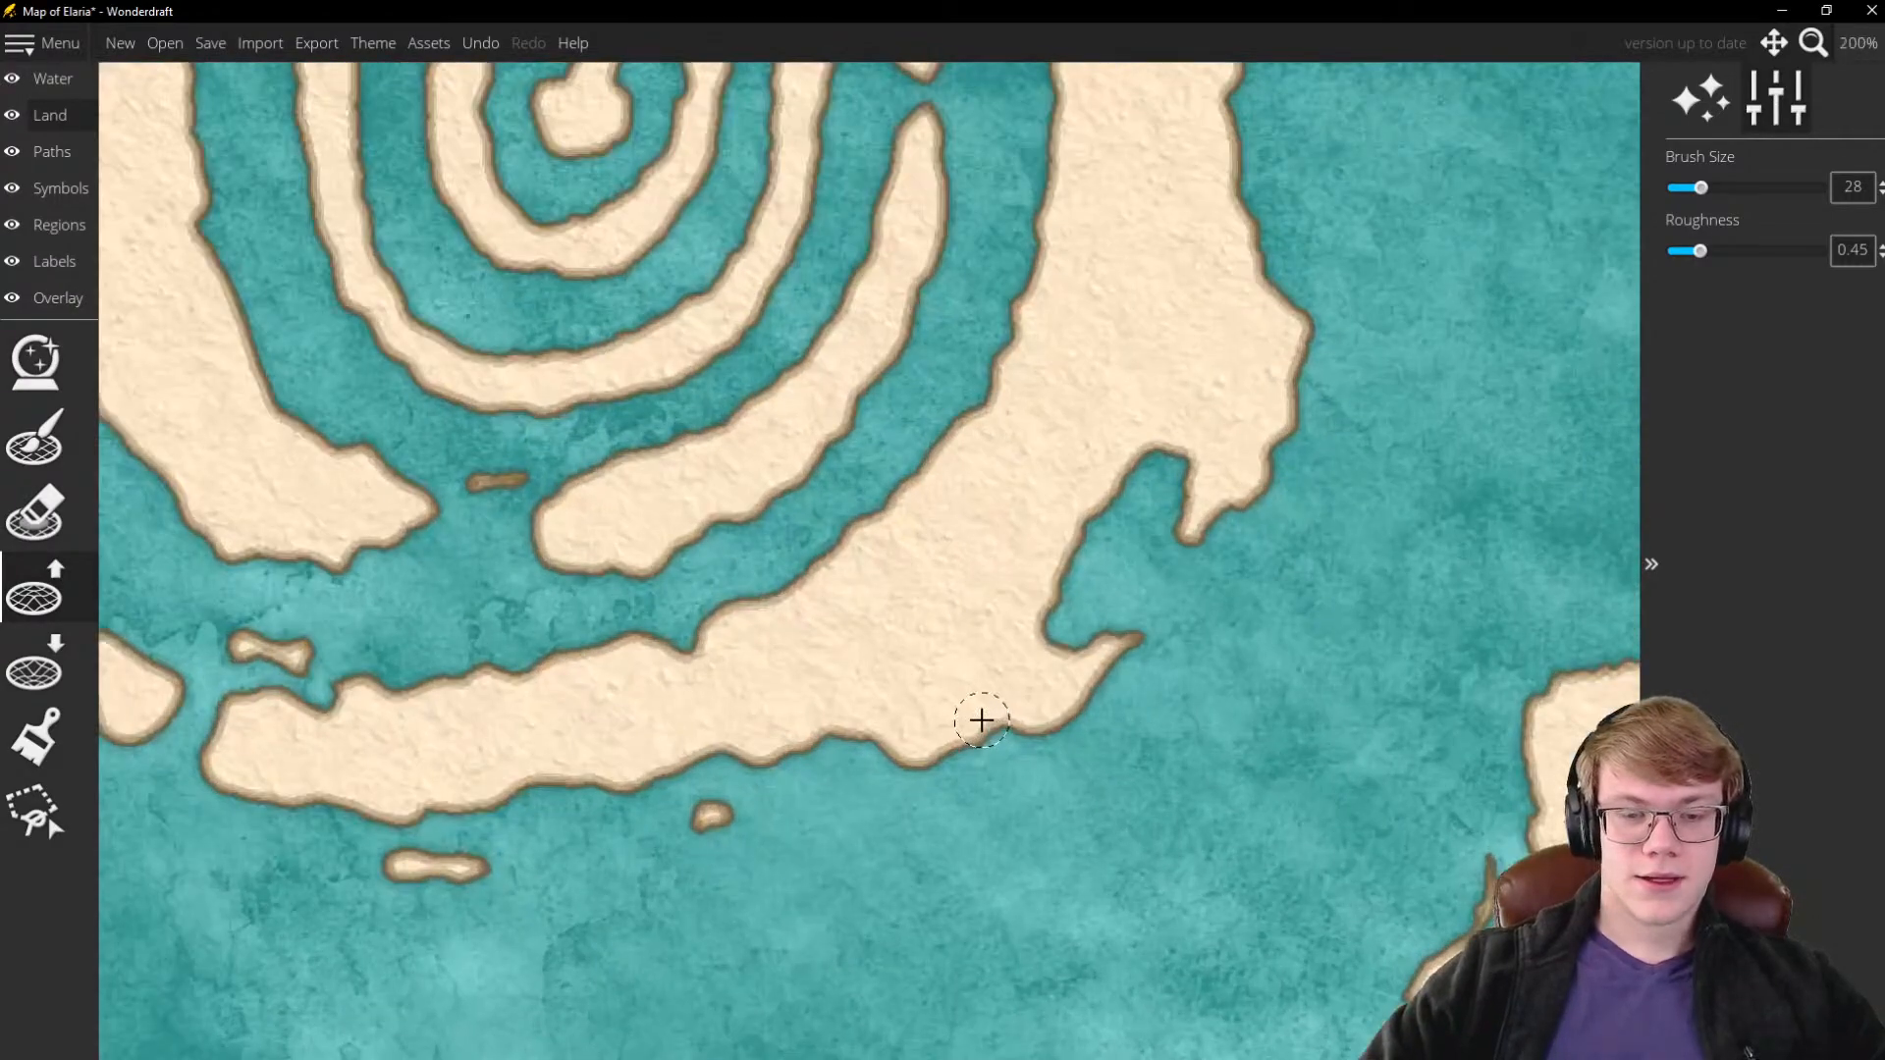
mouse_move(1048, 710)
mouse_down()
mouse_move(981, 719)
mouse_move(1073, 711)
mouse_move(892, 736)
mouse_move(770, 728)
mouse_move(822, 659)
mouse_up()
scroll(822, 659, down, 2)
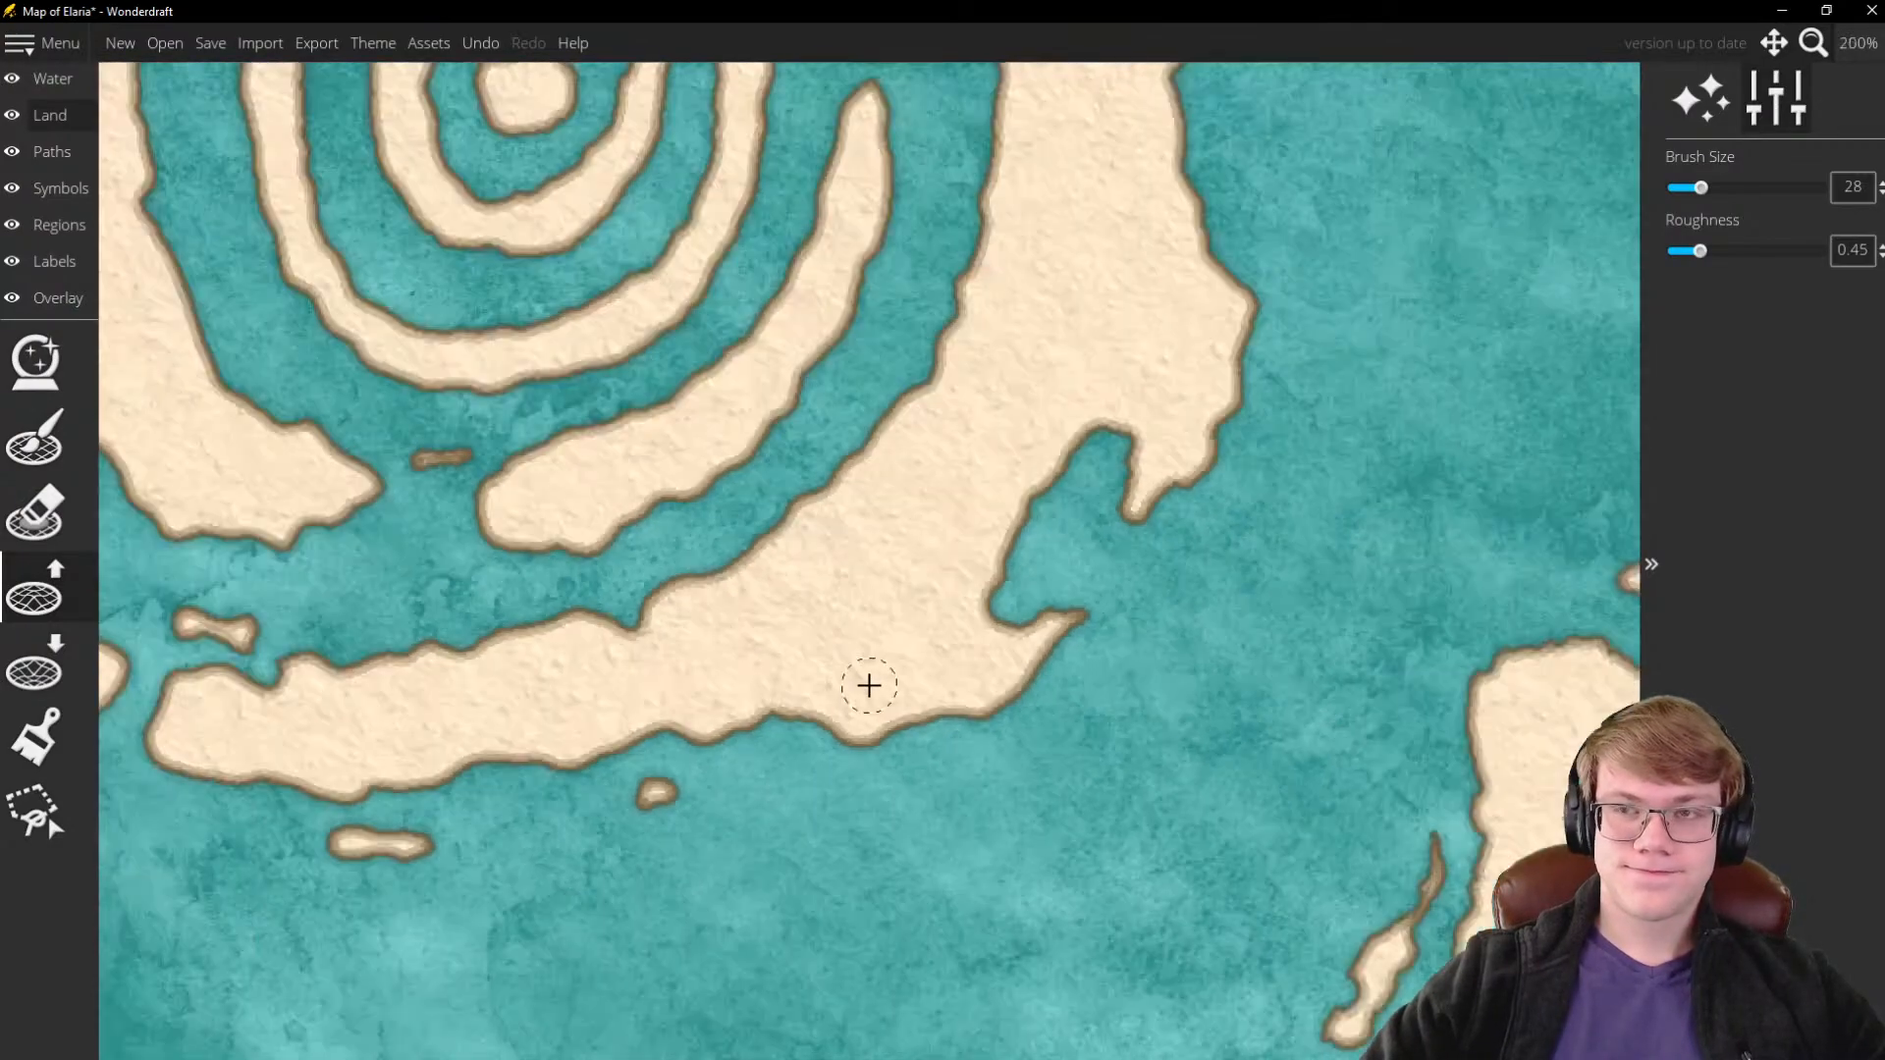
scroll(868, 684, down, 1)
scroll(1070, 530, up, 1)
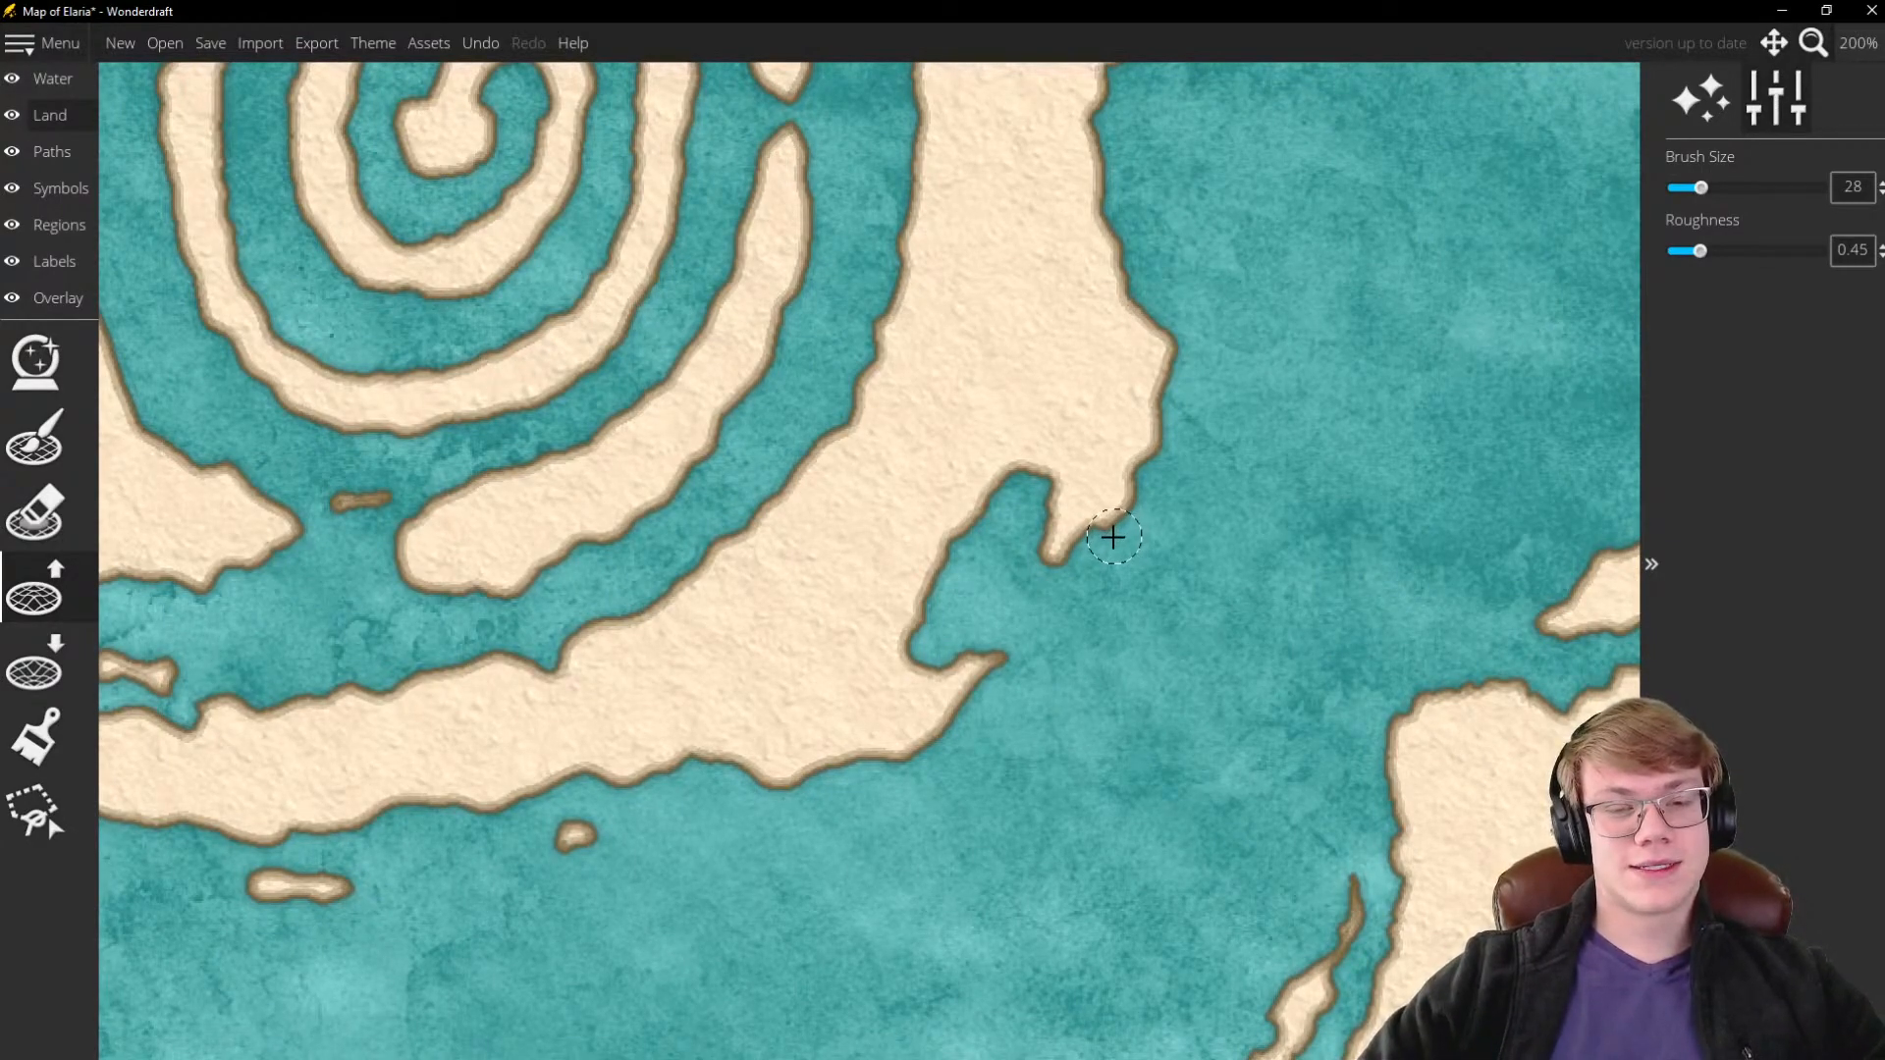
Raise a small elongated islet just off Spiral Island's east coast with the brush set to size 32
scroll(1024, 463, down, 2)
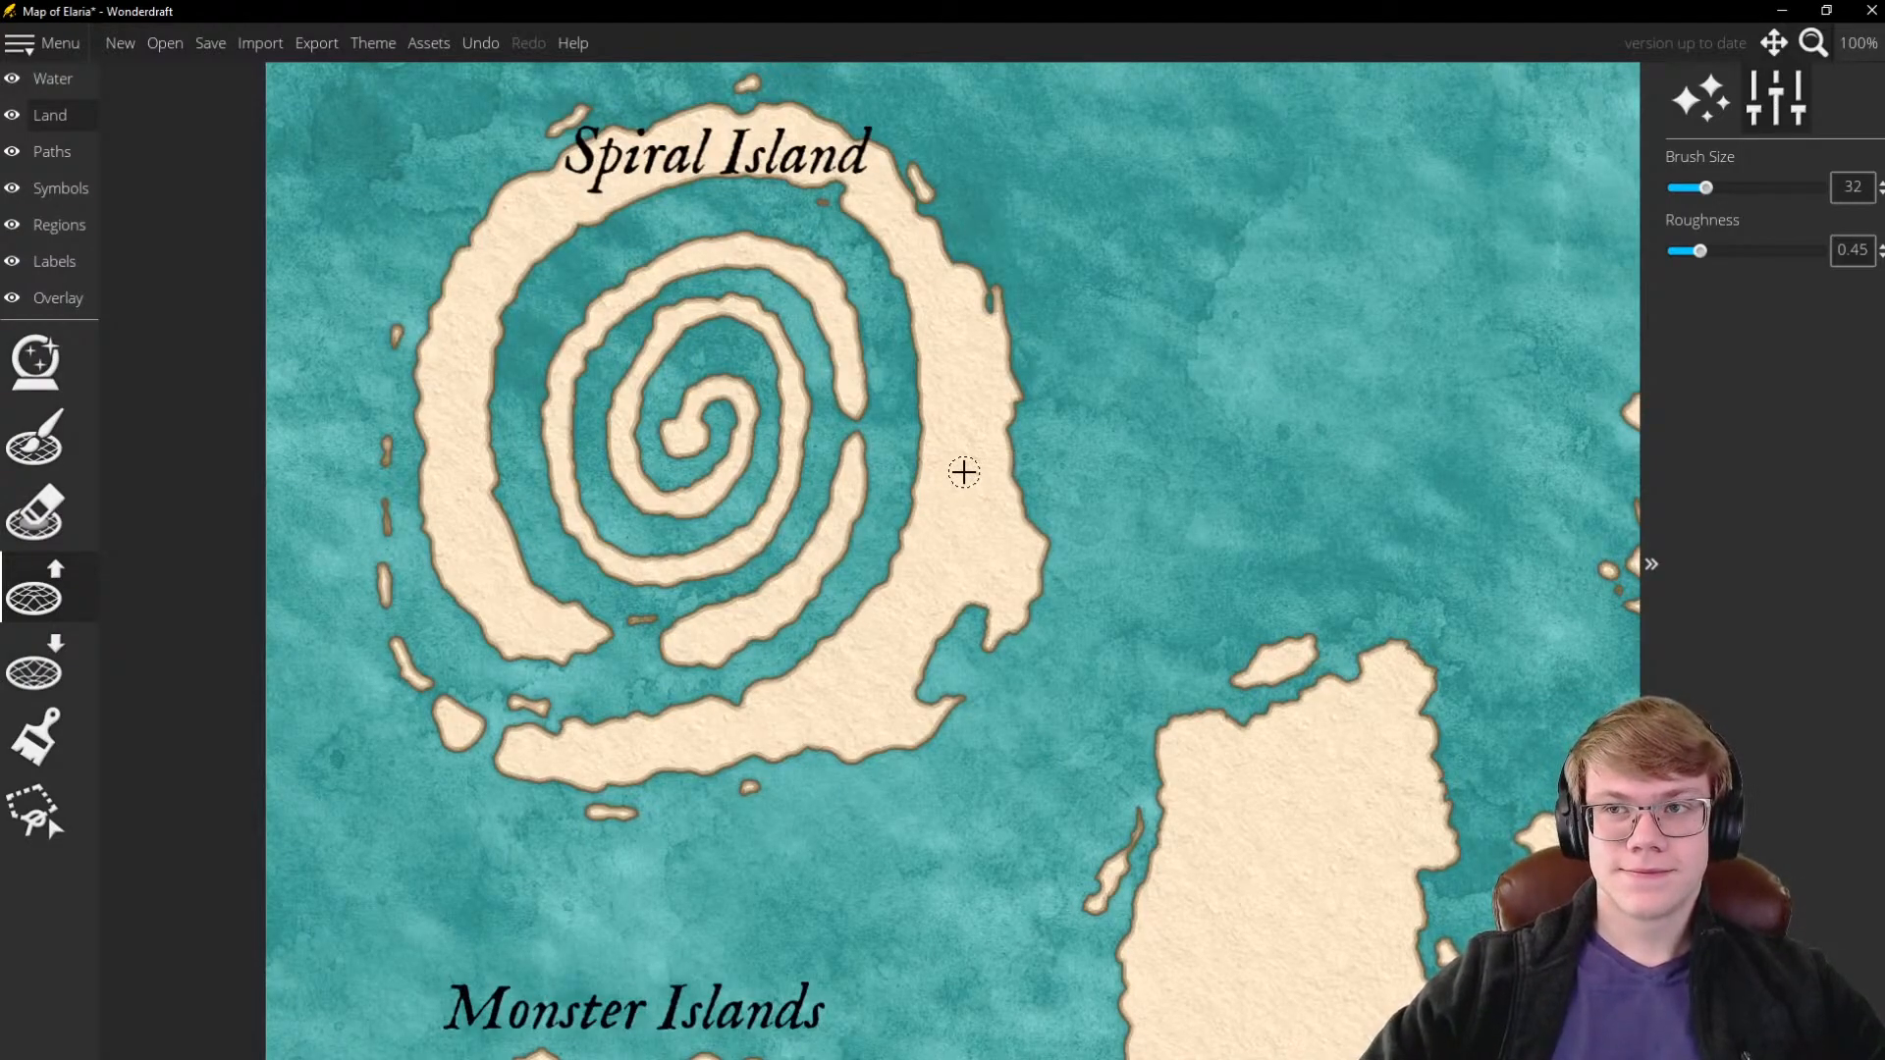
scroll(964, 472, down, 3)
scroll(966, 566, down, 1)
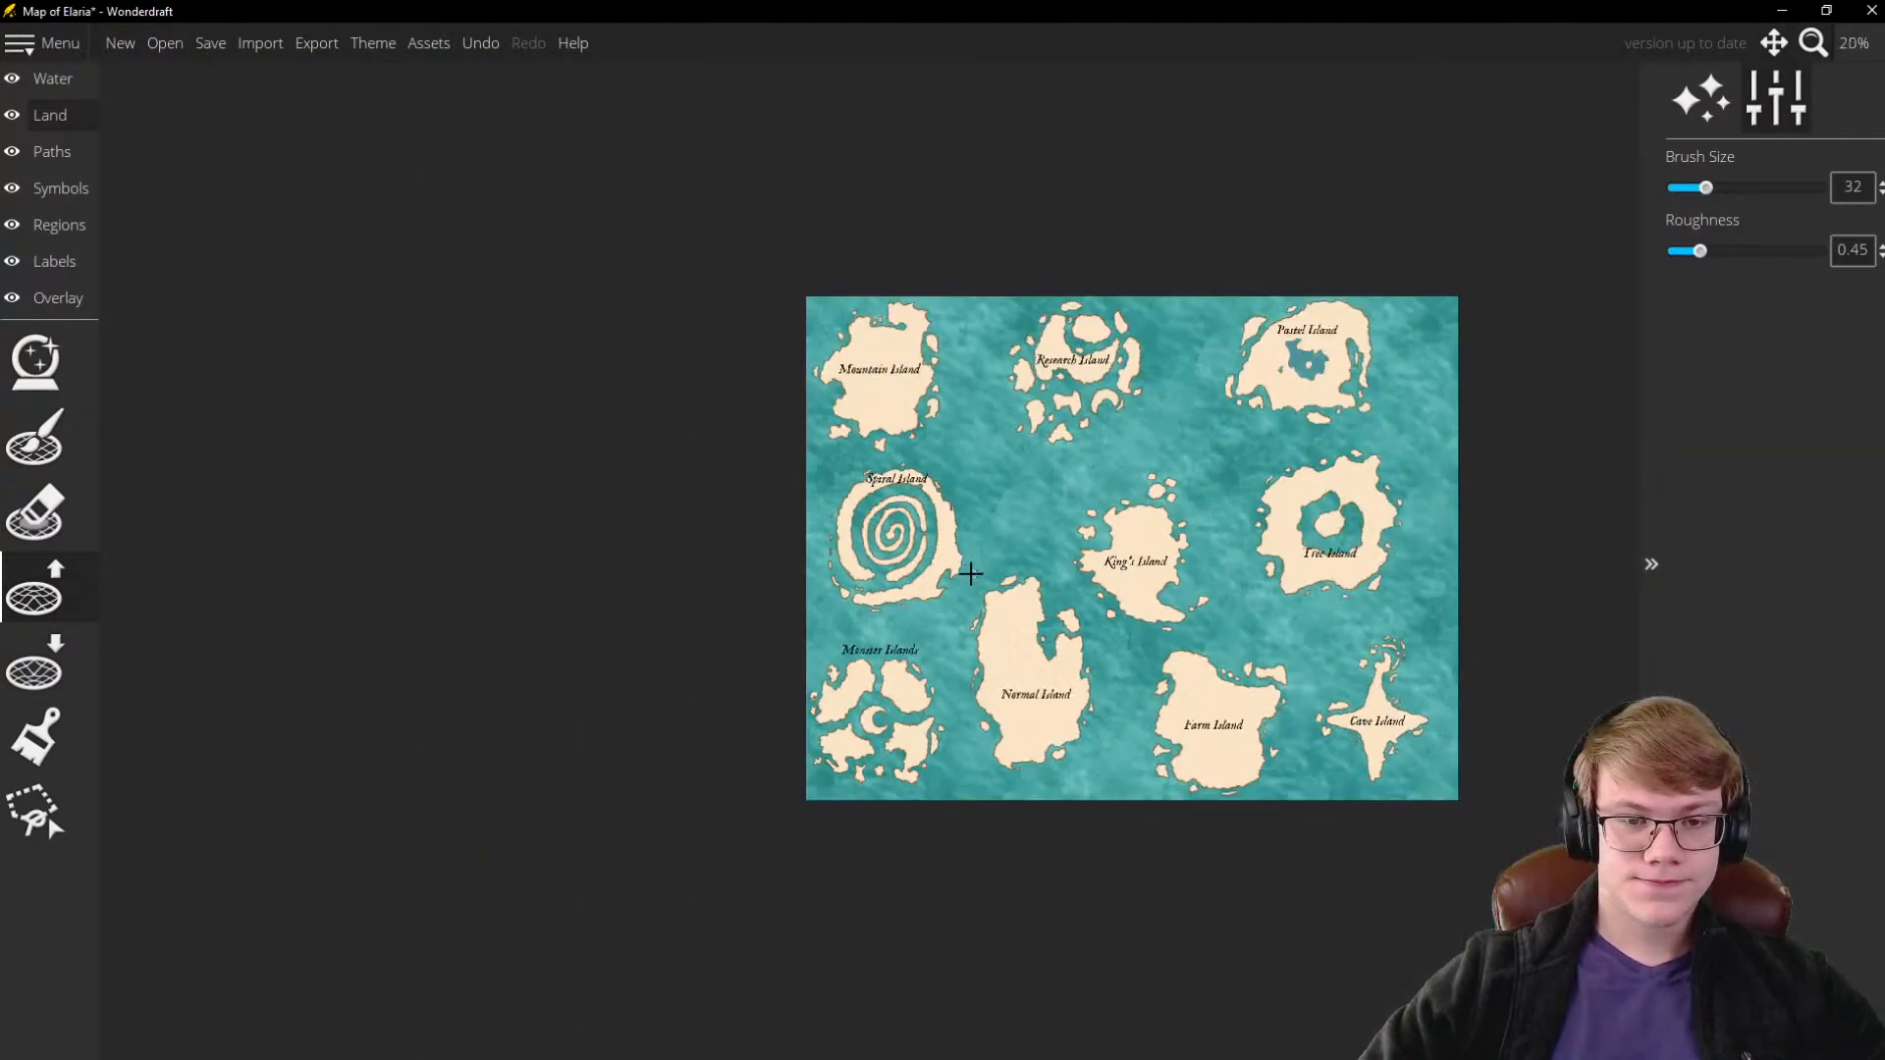
scroll(964, 579, up, 4)
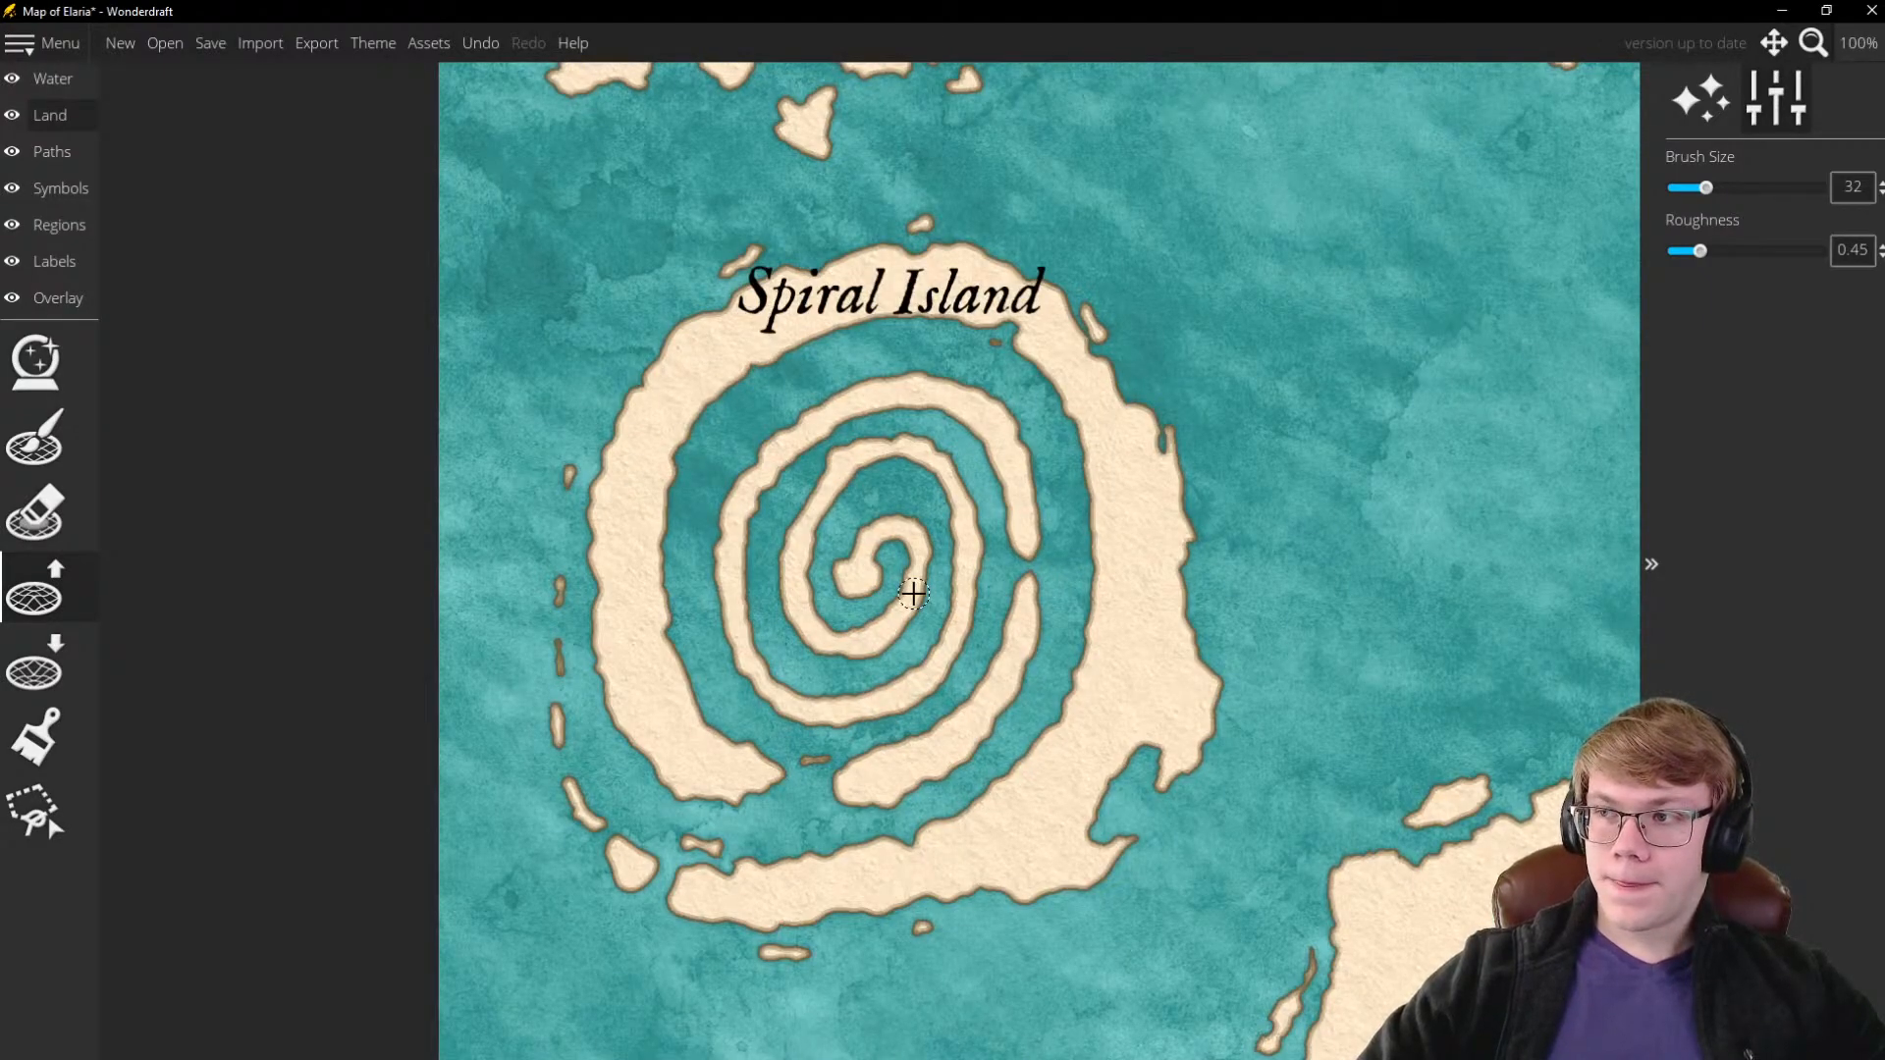
scroll(1115, 493, down, 1)
scroll(1129, 648, up, 2)
drag(1125, 716, 1129, 686)
scroll(1130, 687, up, 1)
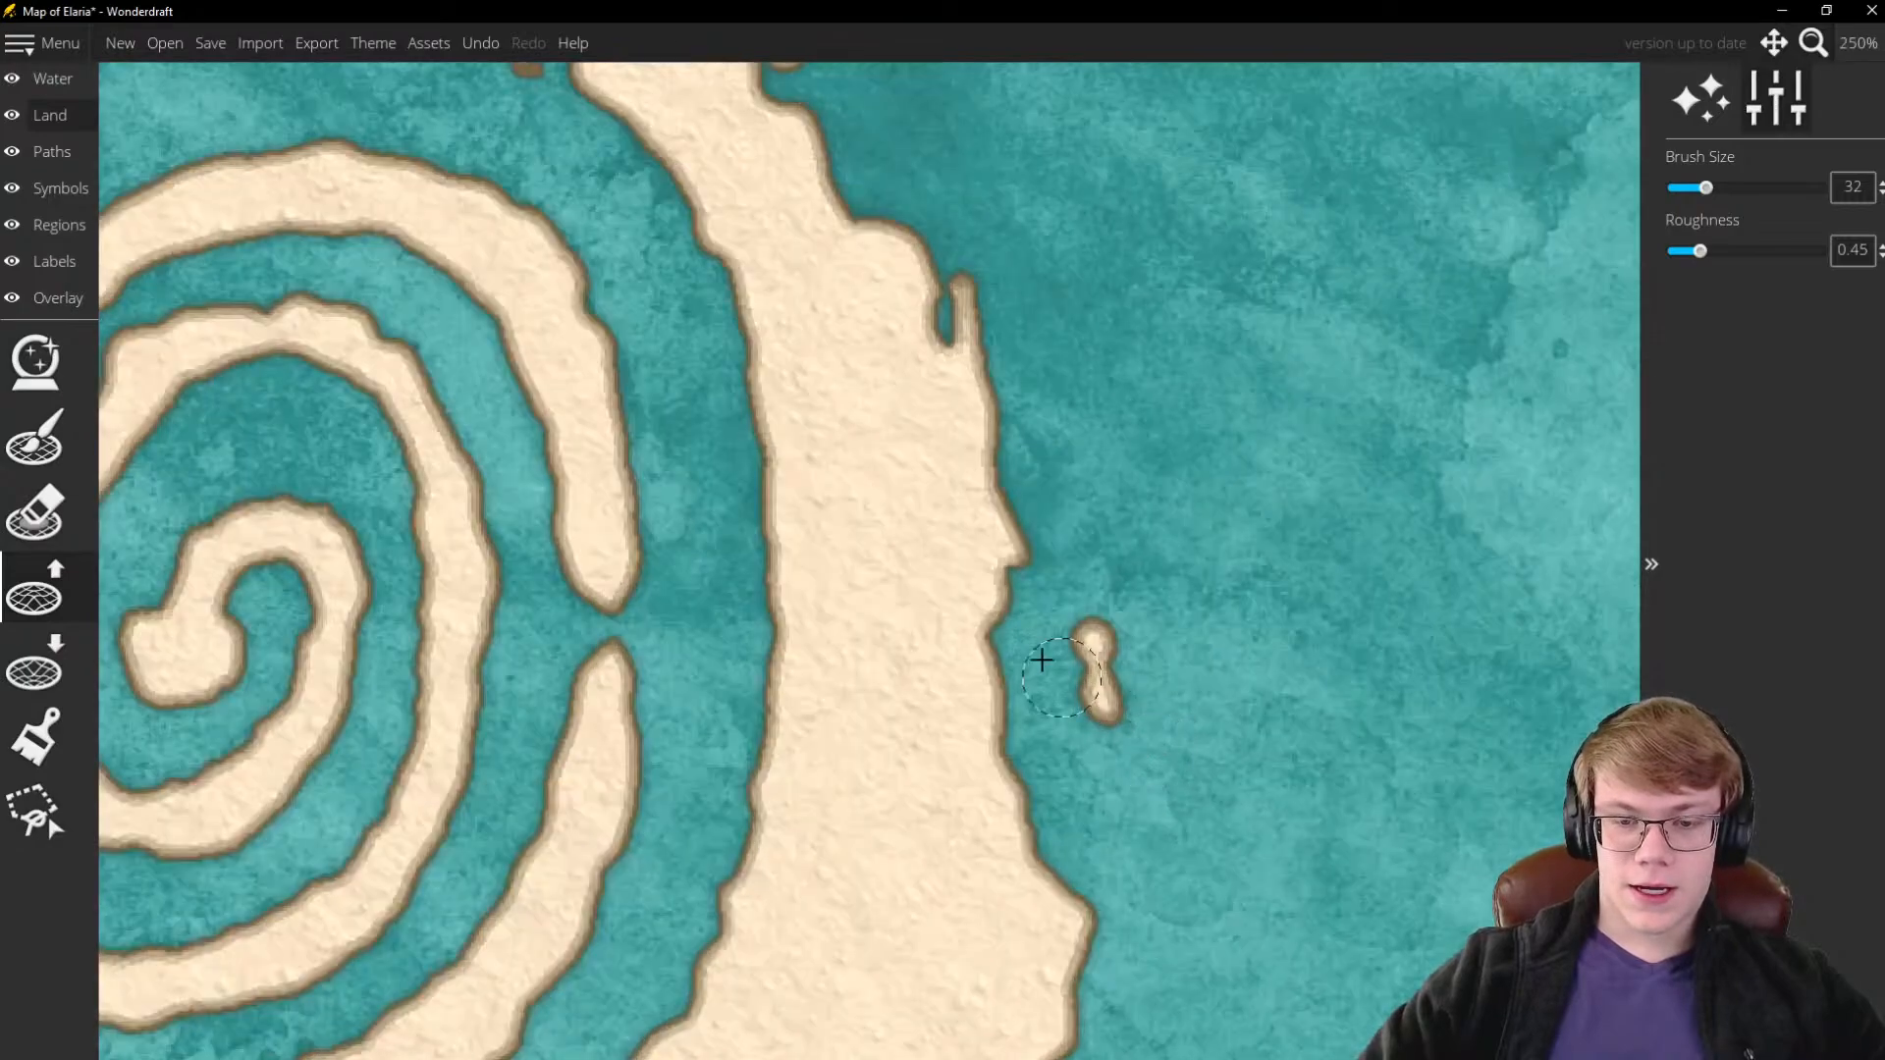
Set the land-raising brush size to 44 and widen the small islet off Spiral Island's east coast
key(bracketleft)
scroll(1026, 648, down, 1)
scroll(1092, 715, up, 2)
key(bracketright)
key(bracketright)
key(bracketright)
key(bracketright)
mouse_move(1064, 621)
mouse_down()
mouse_move(1066, 693)
mouse_move(1044, 657)
mouse_move(1057, 757)
mouse_move(1027, 623)
mouse_up()
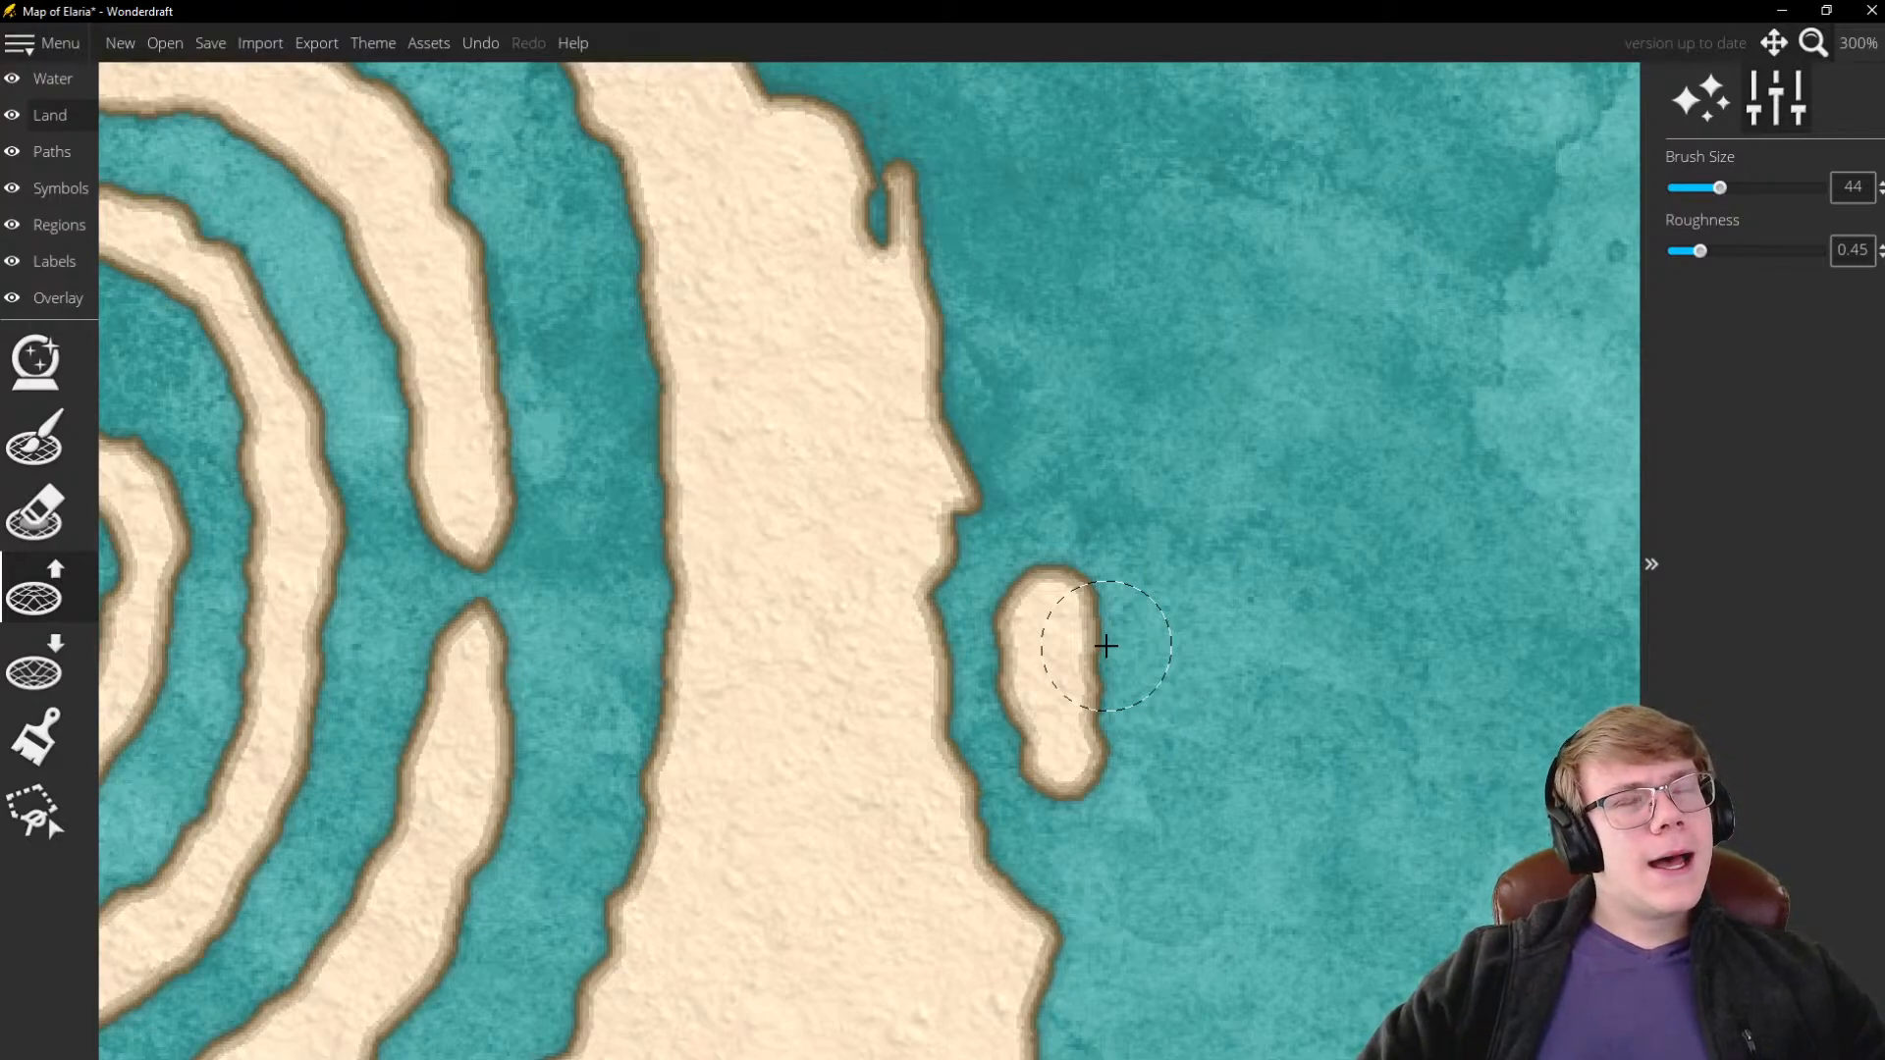
mouse_move(1103, 632)
mouse_down()
mouse_move(1074, 825)
mouse_move(1044, 556)
mouse_move(1060, 629)
mouse_up()
Extend the east coast islet northward into a thin point and build out its eastern side by raising land
scroll(887, 665, down, 5)
scroll(875, 618, up, 8)
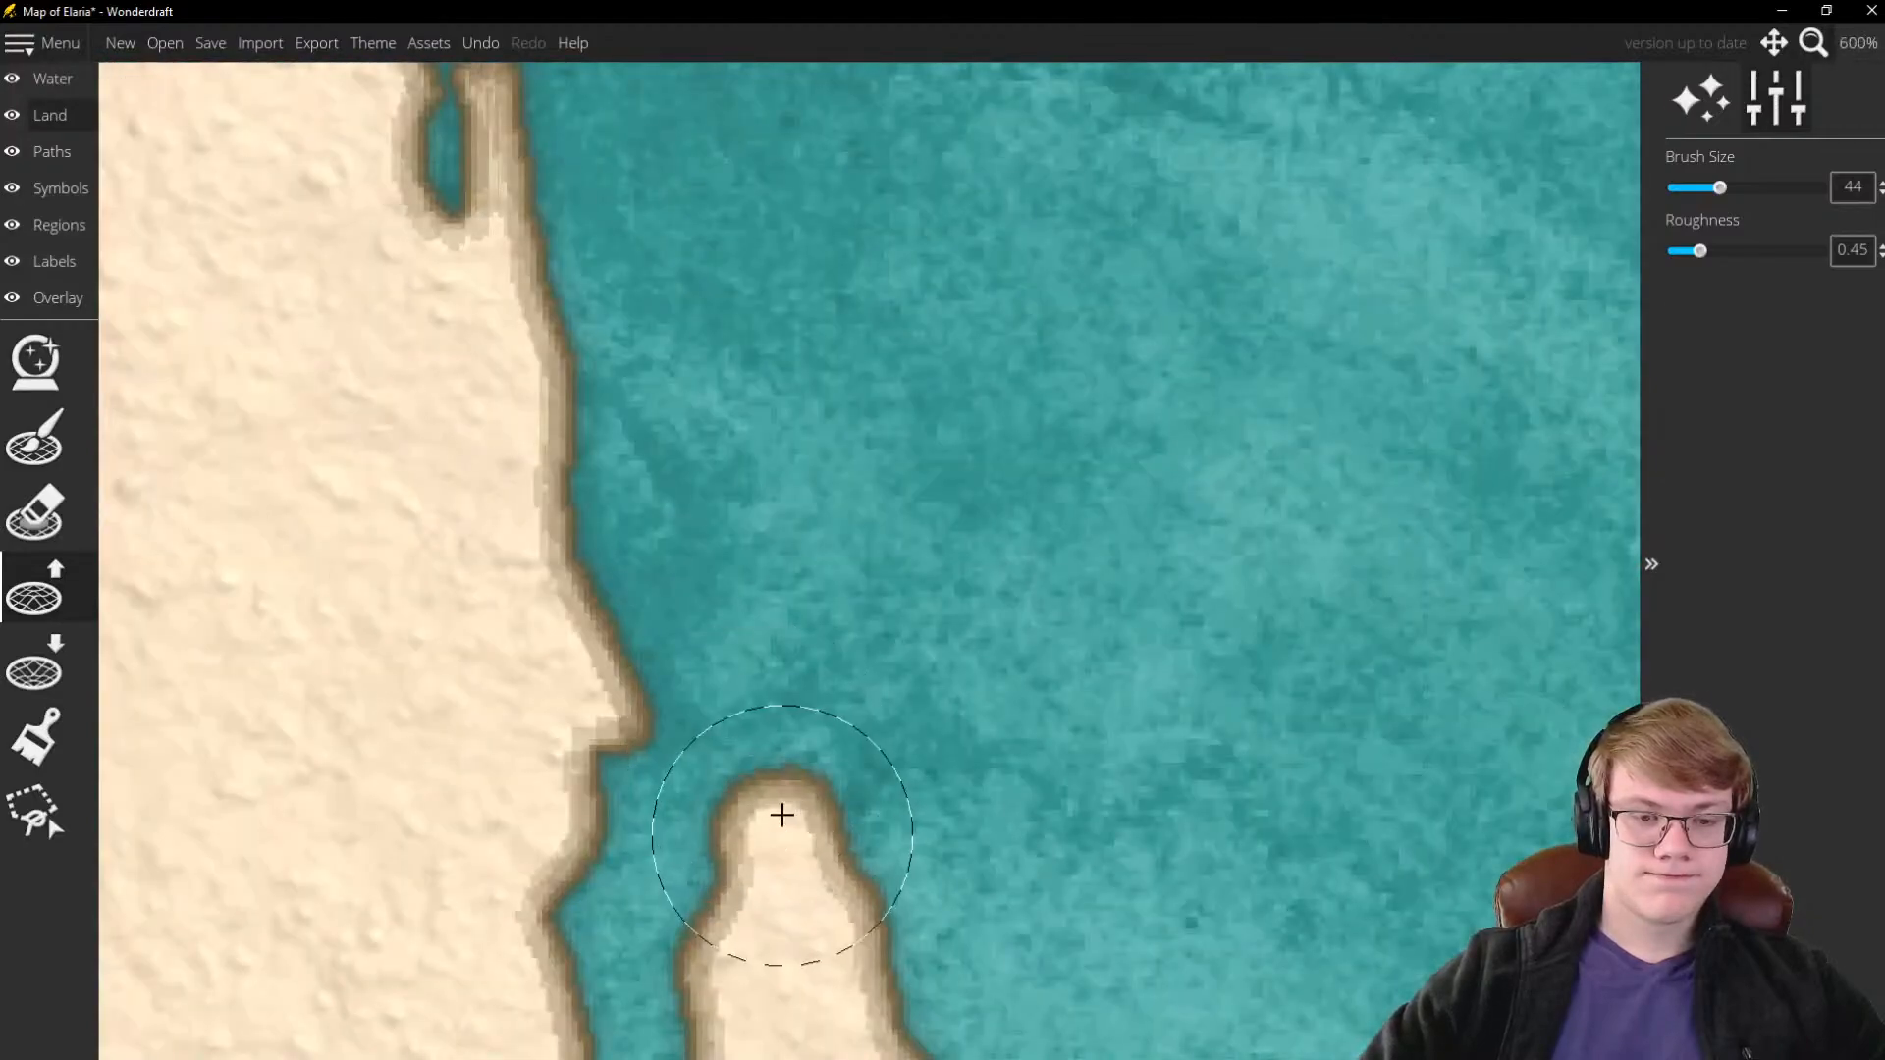
mouse_move(782, 815)
mouse_down()
mouse_move(789, 592)
mouse_move(813, 675)
mouse_move(750, 536)
mouse_move(702, 485)
mouse_up()
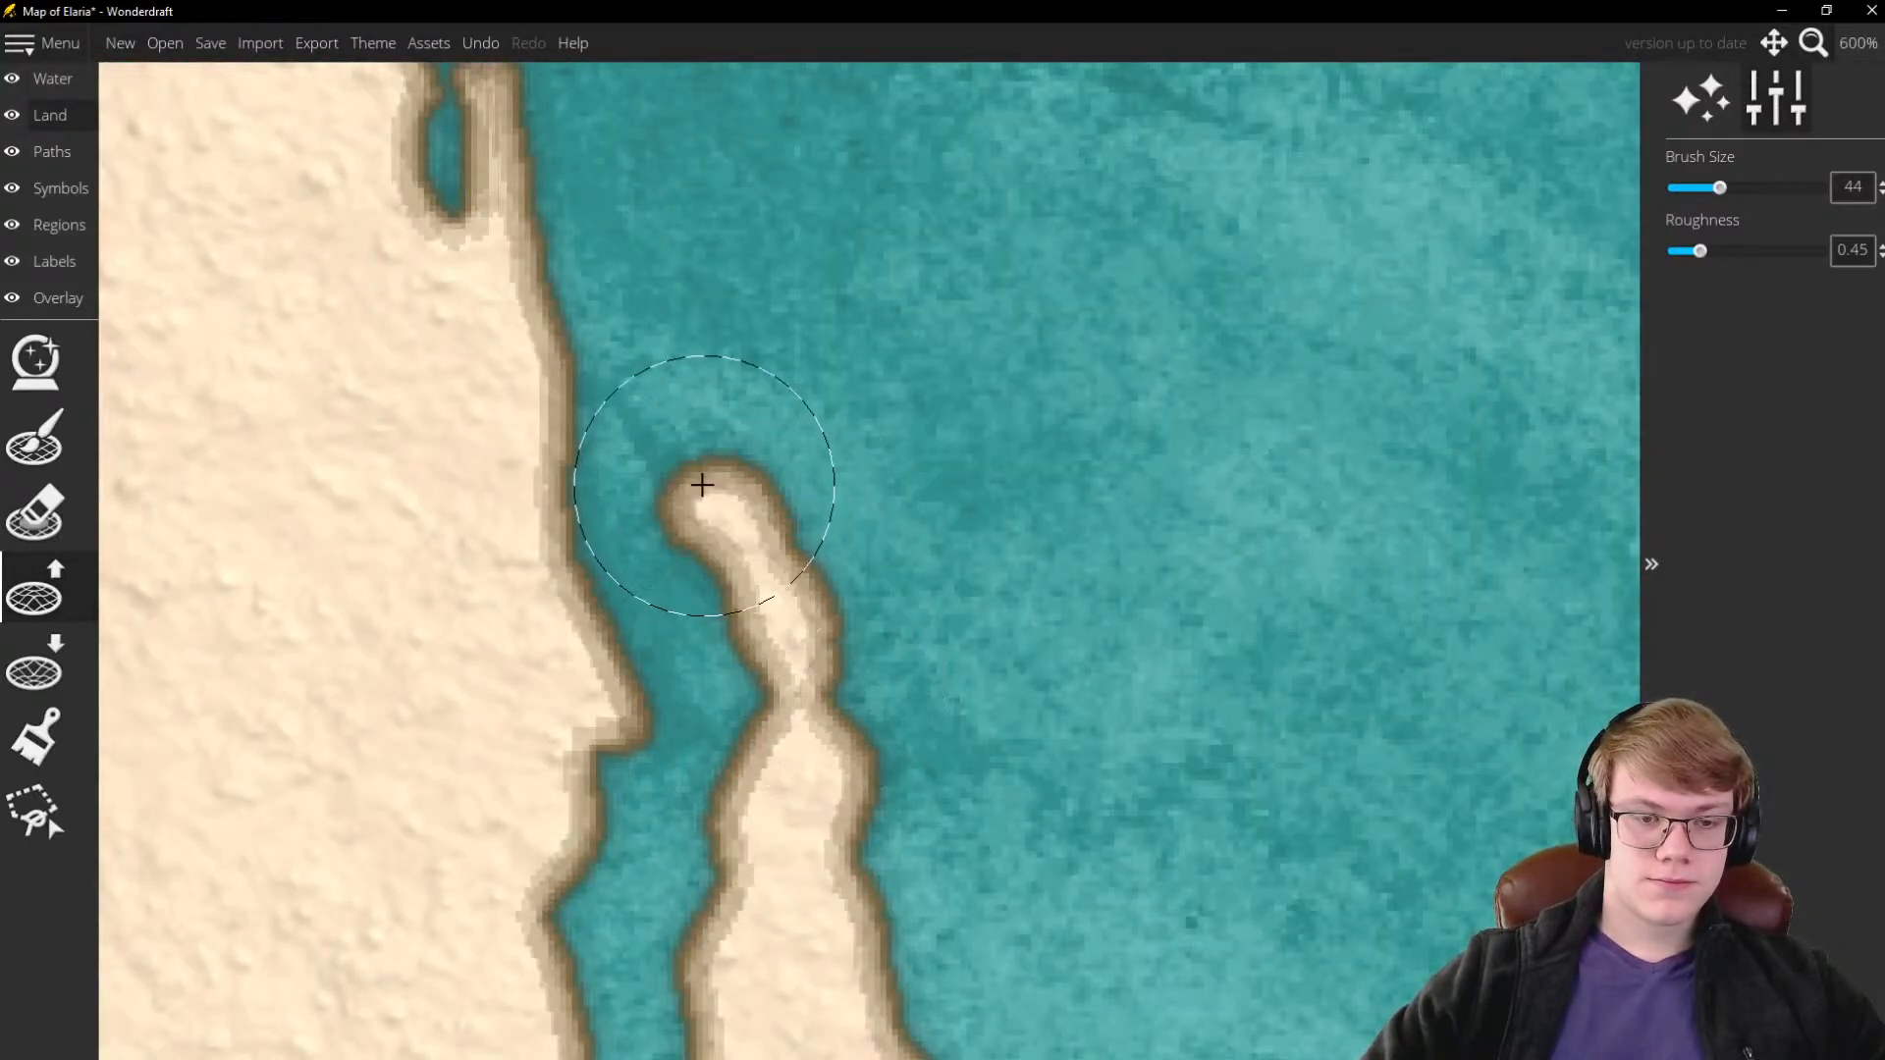
scroll(786, 501, down, 2)
mouse_move(841, 513)
mouse_down()
mouse_move(820, 579)
mouse_move(843, 510)
mouse_move(849, 700)
mouse_move(860, 594)
mouse_move(903, 708)
mouse_move(858, 661)
mouse_move(910, 803)
mouse_move(945, 823)
mouse_move(893, 864)
mouse_up()
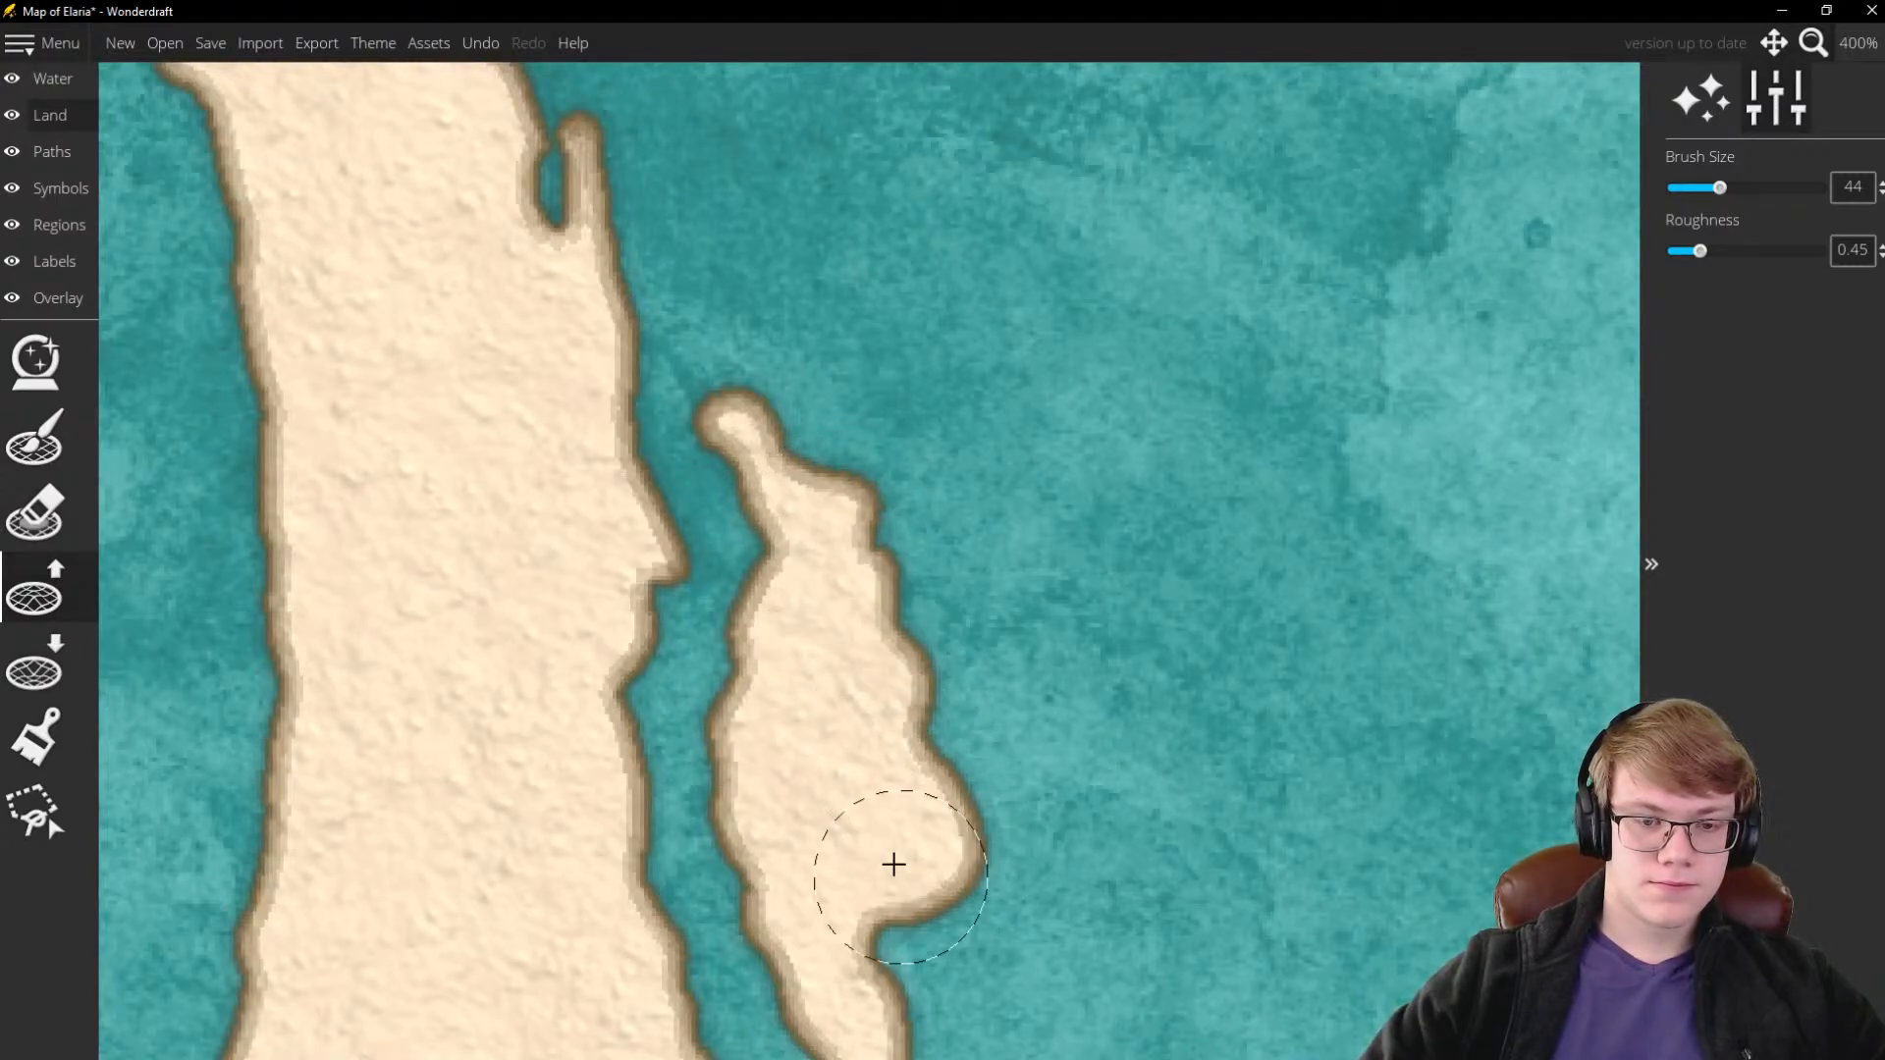
scroll(1086, 628, down, 7)
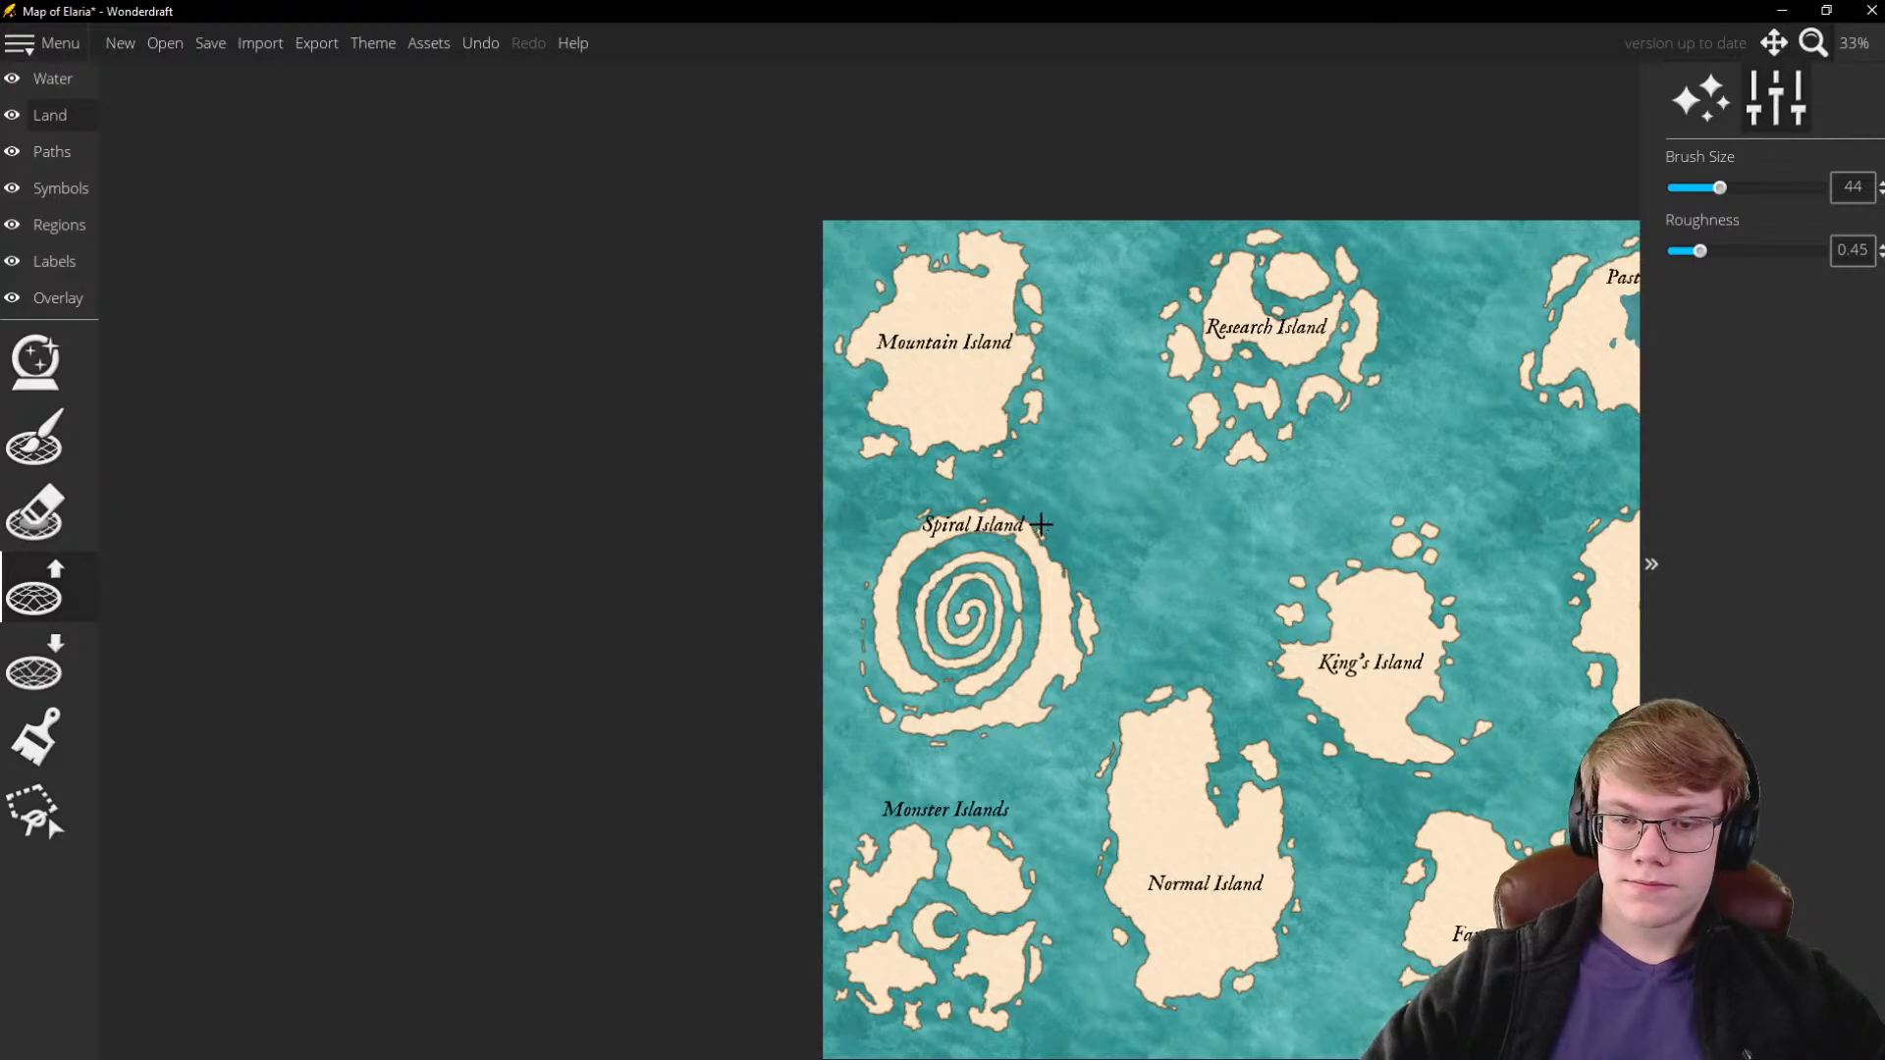
Raise a long, narrow islet following Spiral Island's northeast coast
scroll(1040, 525, up, 5)
mouse_move(1077, 598)
mouse_down()
mouse_move(993, 470)
mouse_move(1060, 512)
mouse_move(1048, 500)
mouse_move(1112, 643)
mouse_move(1138, 663)
mouse_move(1137, 636)
mouse_move(1154, 641)
mouse_move(1114, 592)
mouse_move(1169, 667)
mouse_move(1175, 722)
mouse_move(1139, 637)
mouse_move(1042, 525)
mouse_move(1112, 613)
mouse_up()
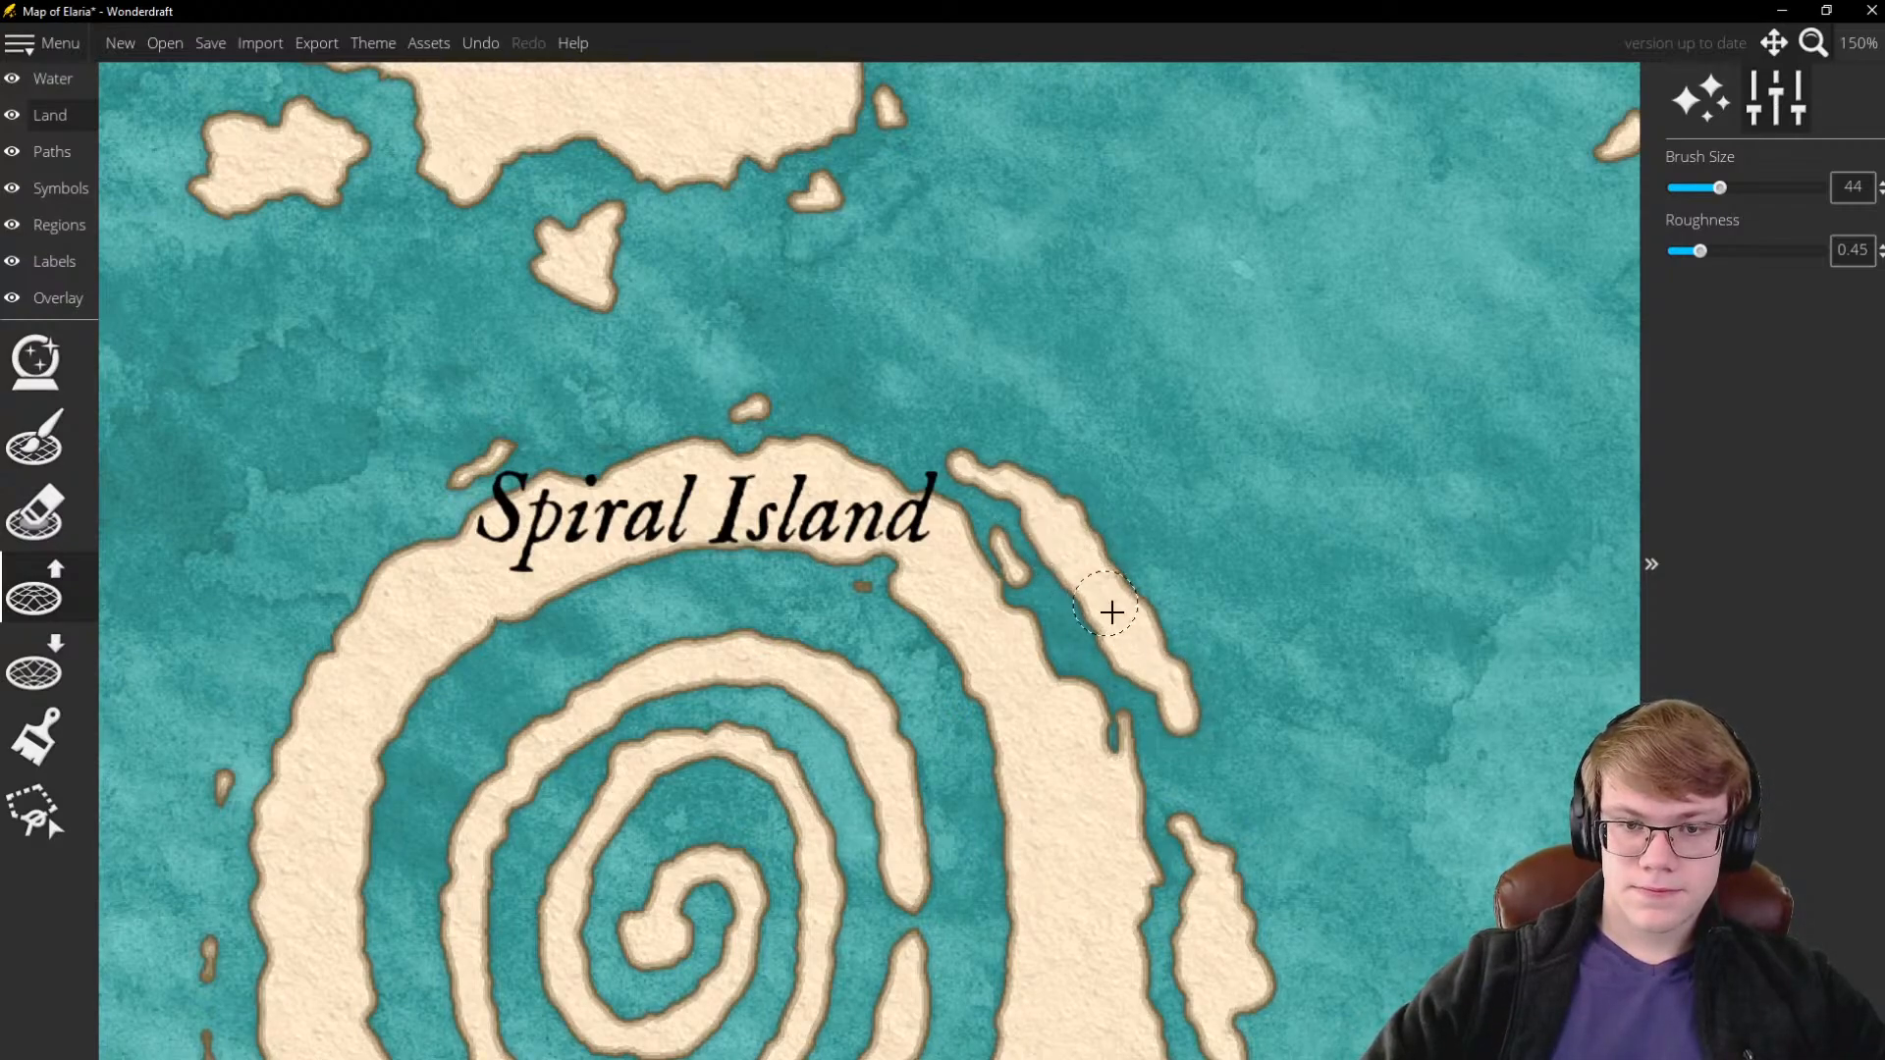
scroll(1127, 602, down, 10)
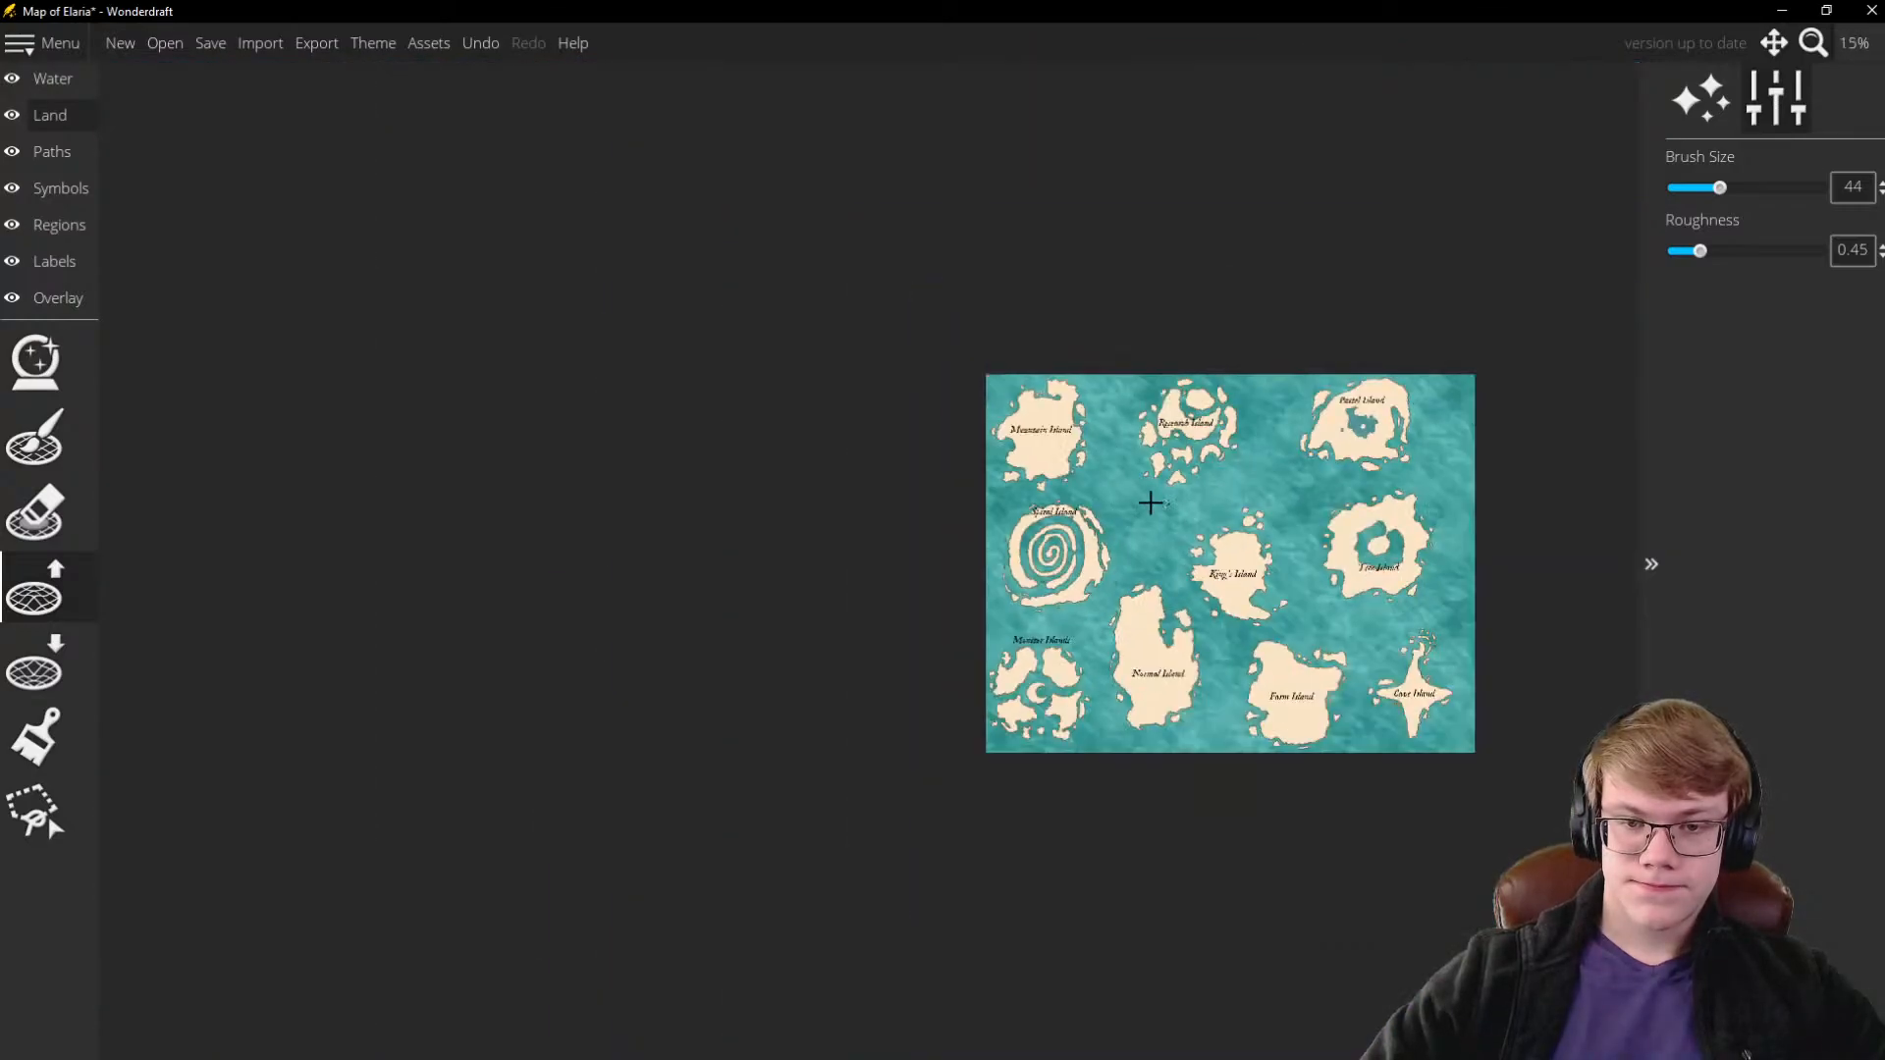
Raise land along Spiral Island's northern and northwestern coast to thicken the outer ring around its label
scroll(1129, 548, up, 5)
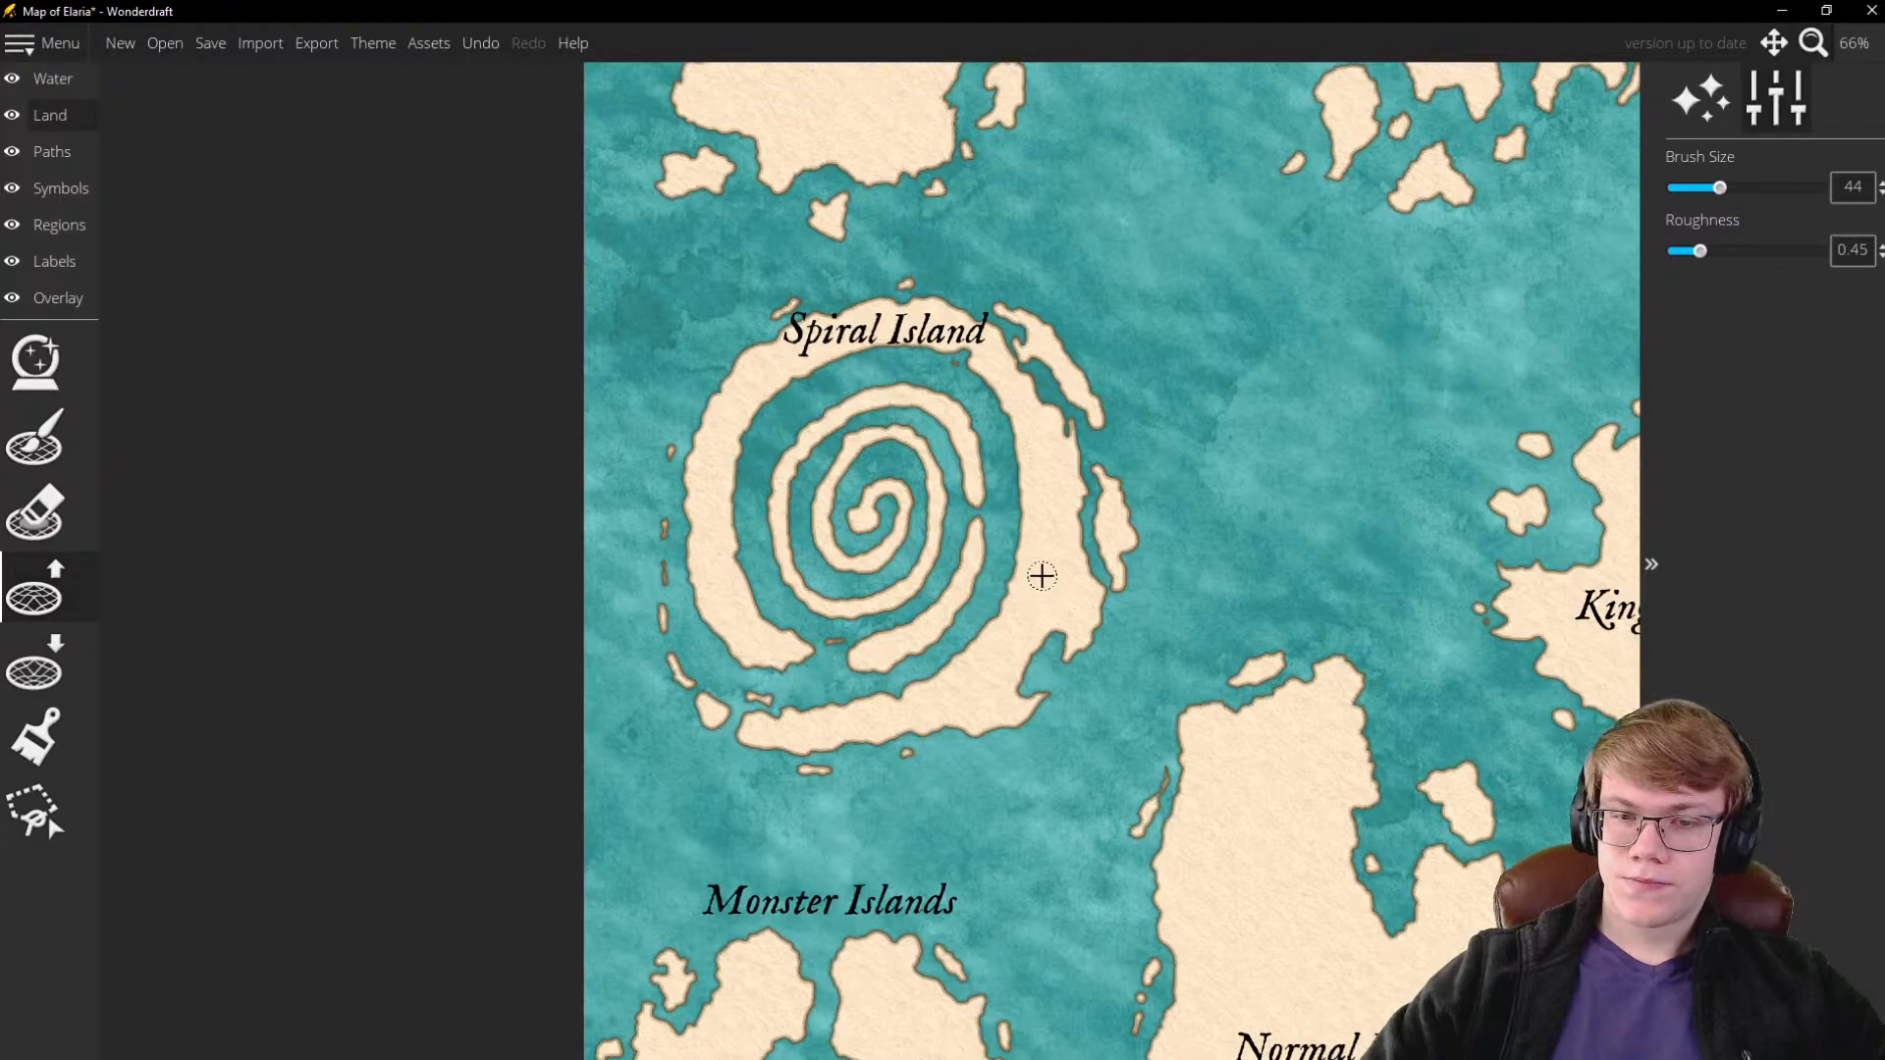
scroll(1041, 577, down, 4)
scroll(1021, 657, up, 3)
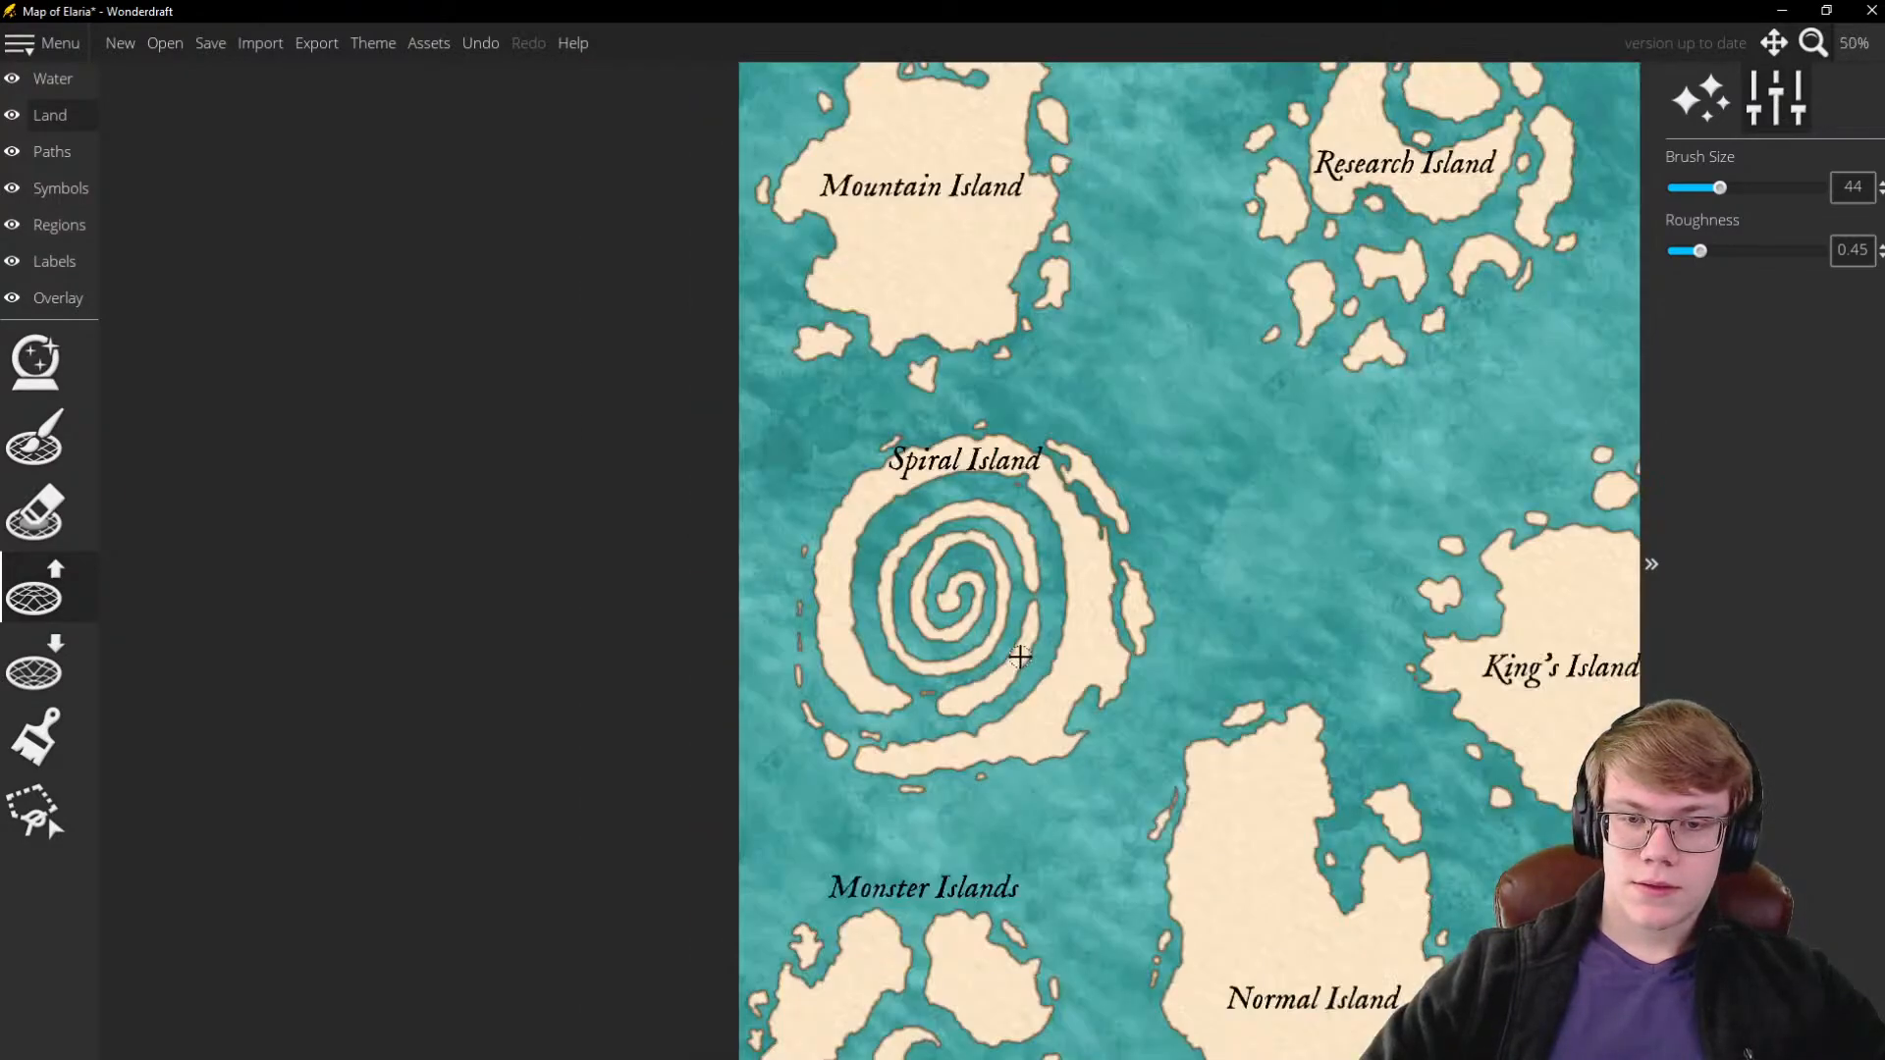
scroll(982, 408, up, 4)
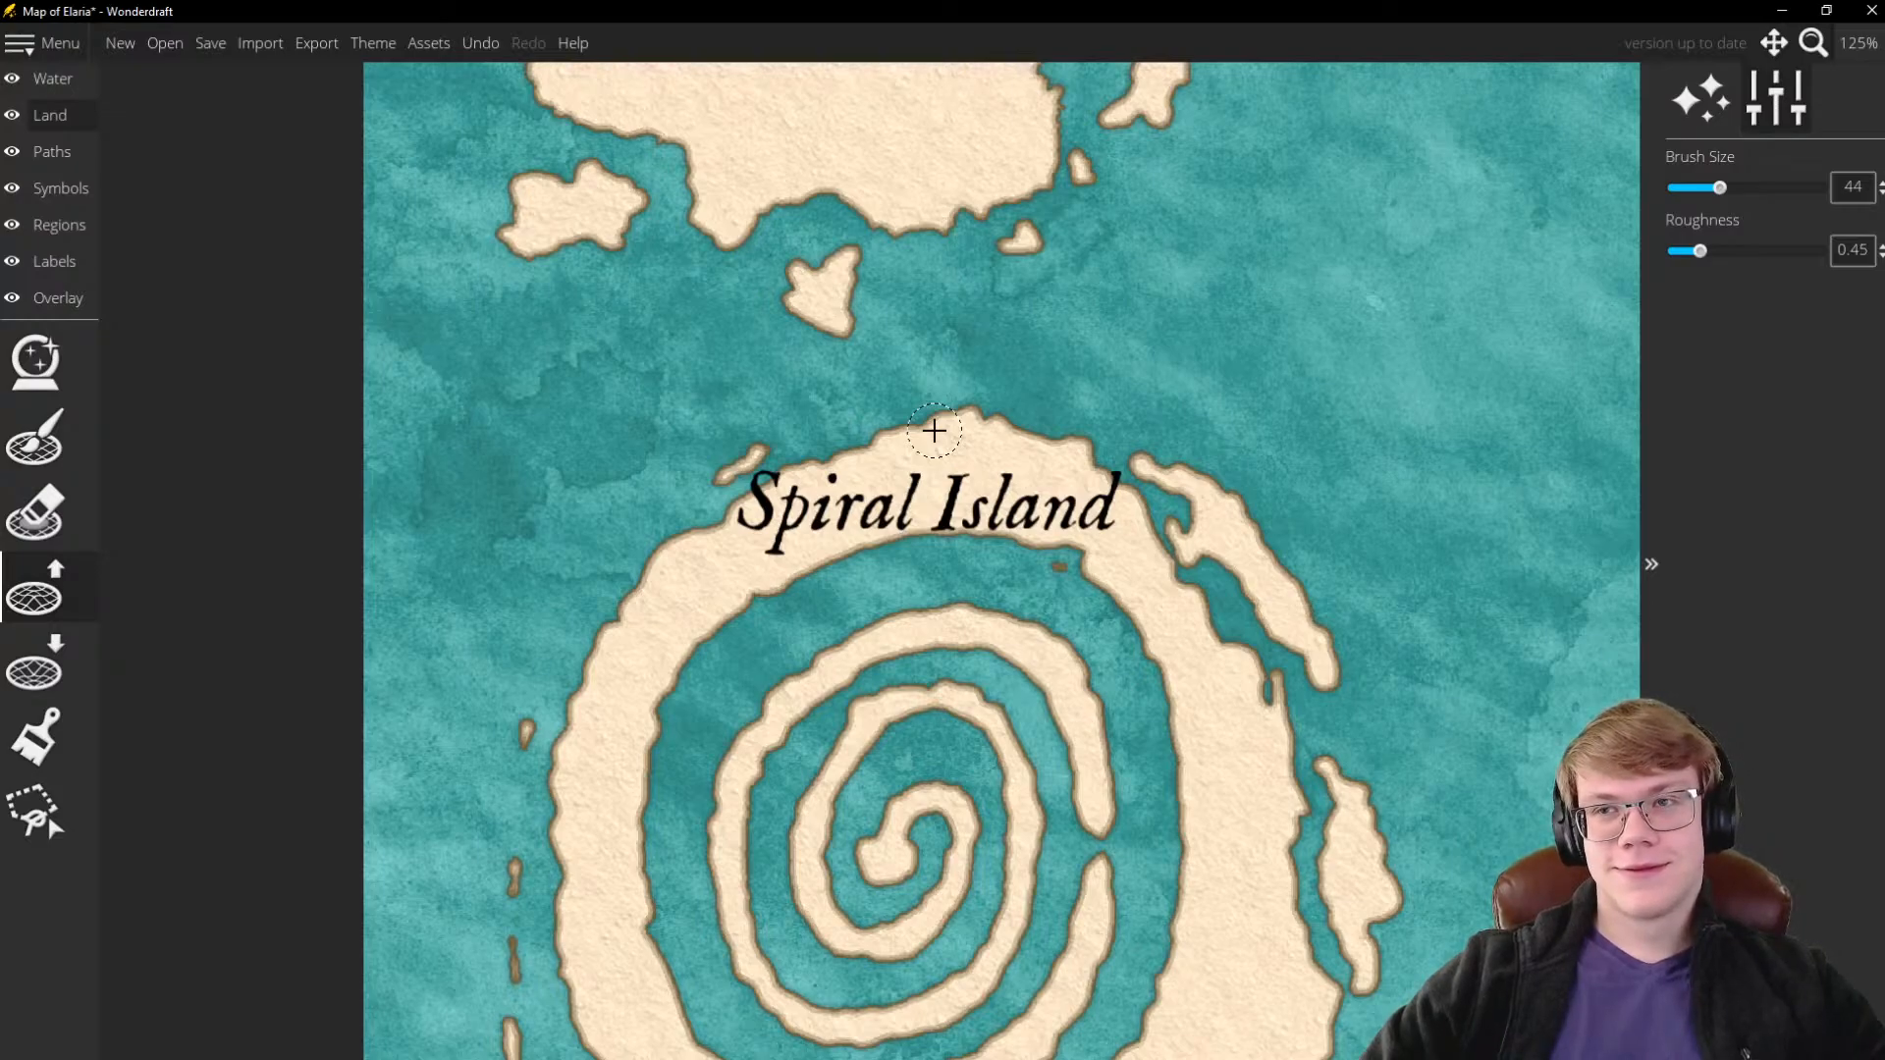
scroll(934, 430, up, 5)
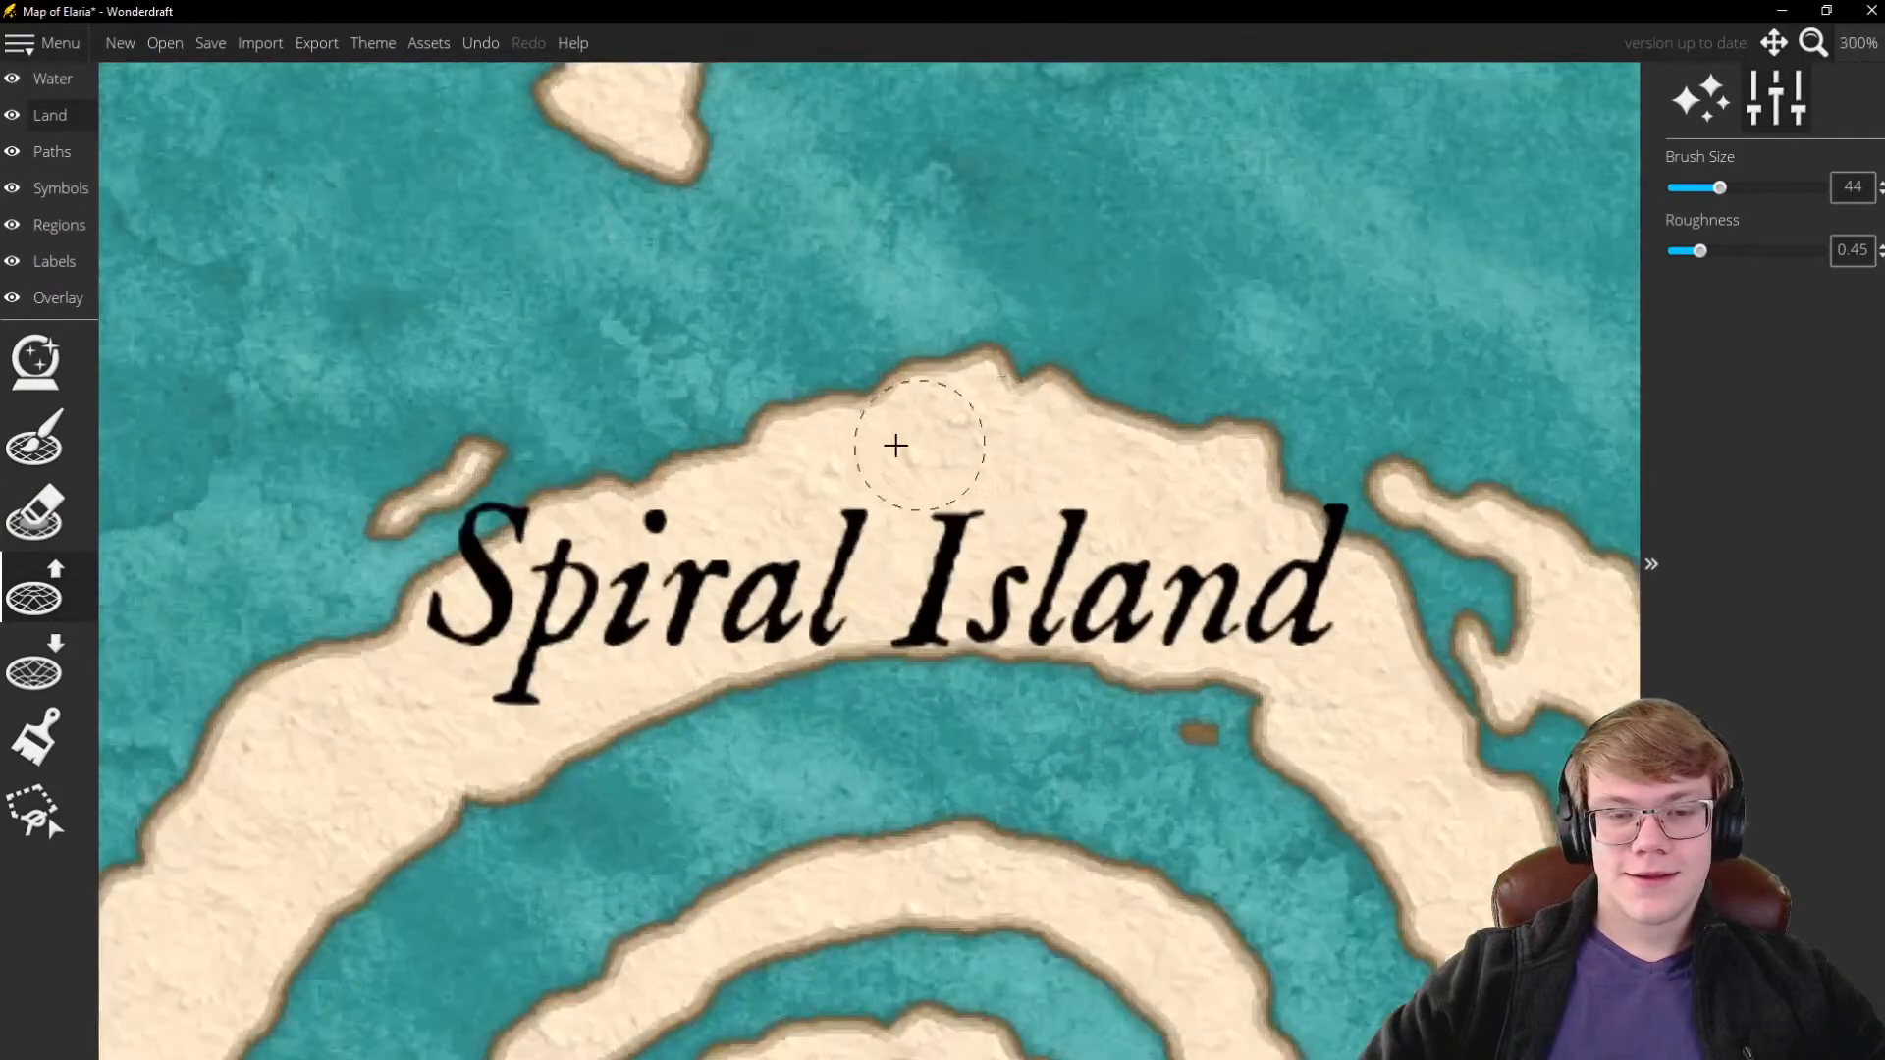
mouse_move(896, 446)
mouse_down()
mouse_move(704, 501)
mouse_move(663, 546)
mouse_move(595, 573)
mouse_move(759, 472)
mouse_move(816, 408)
mouse_move(652, 482)
mouse_move(676, 440)
mouse_move(877, 364)
mouse_move(751, 397)
mouse_move(945, 348)
mouse_move(692, 410)
mouse_move(850, 399)
mouse_move(995, 424)
mouse_move(931, 402)
mouse_move(962, 393)
mouse_move(763, 387)
mouse_move(927, 387)
mouse_move(648, 391)
mouse_up()
scroll(563, 438, down, 4)
scroll(849, 395, up, 3)
scroll(1129, 413, down, 4)
scroll(871, 404, up, 3)
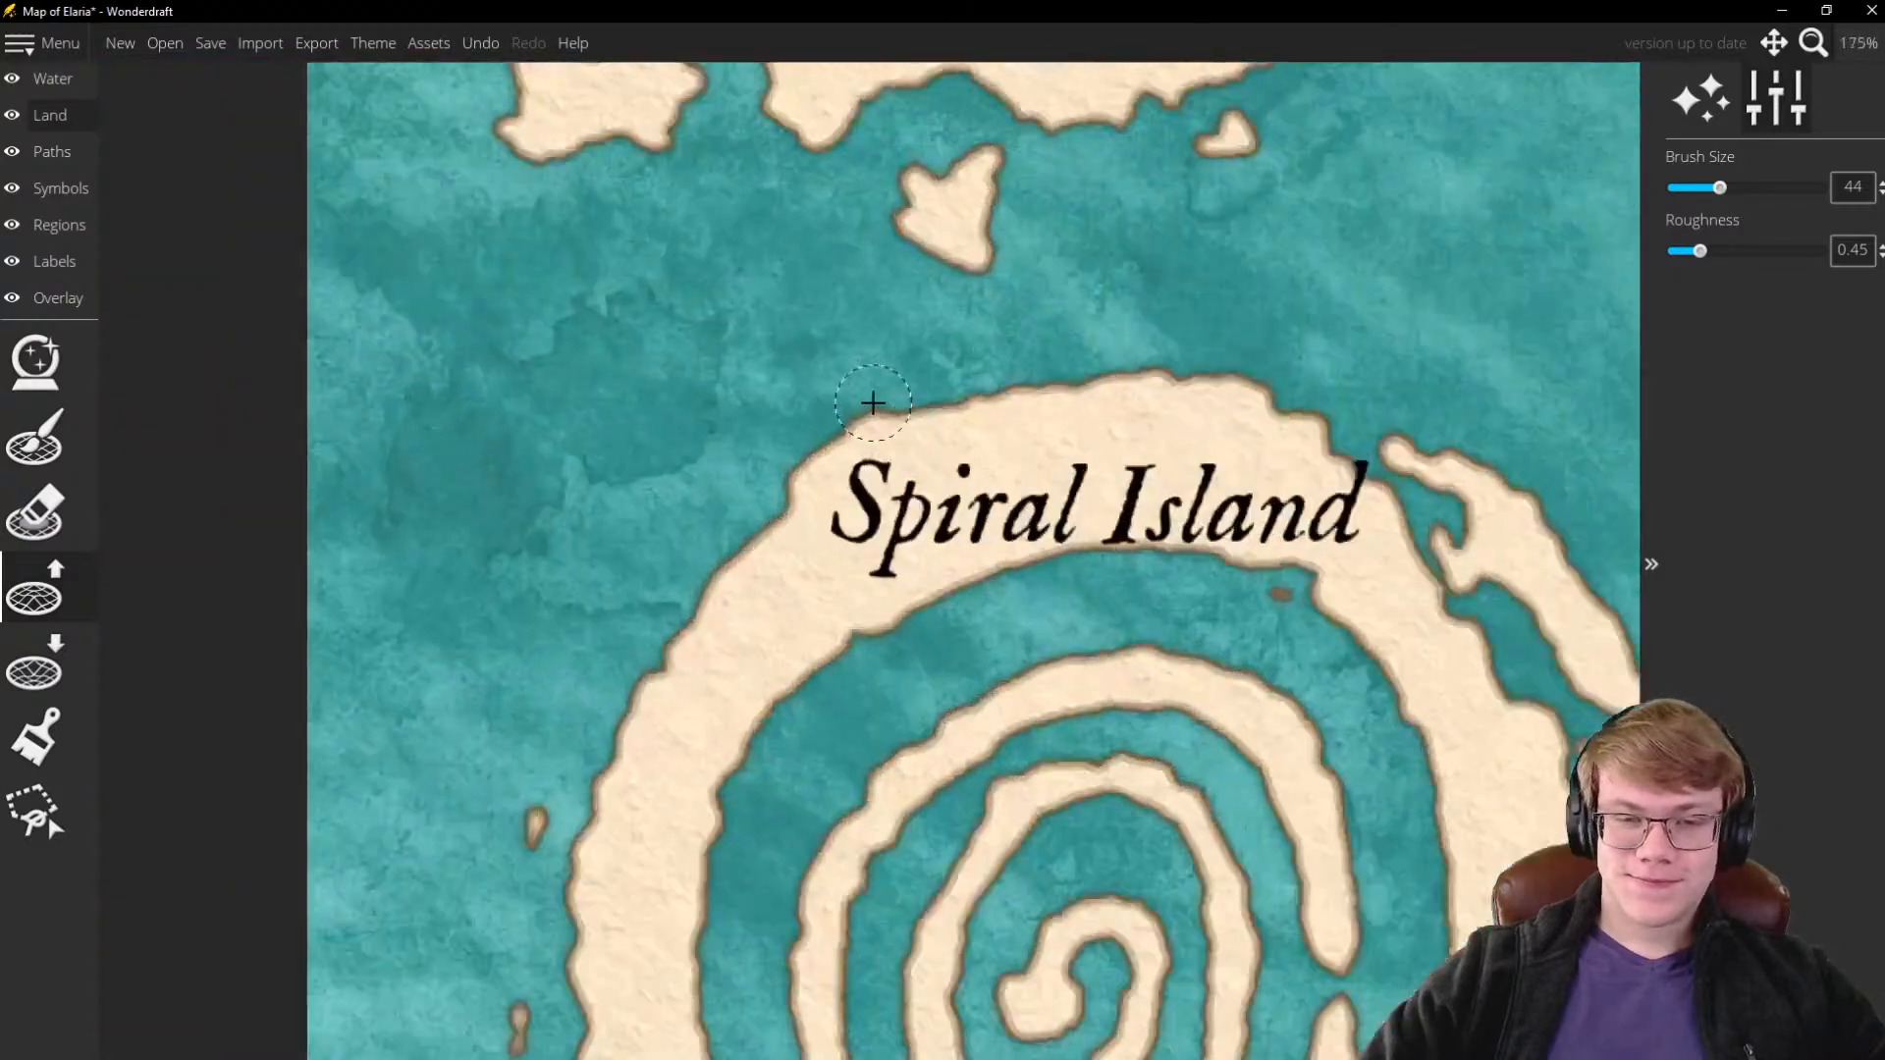
drag(765, 509, 678, 574)
Examine Spiral Island's outer ring around the label and the islets along its northeast coast
scroll(687, 569, down, 4)
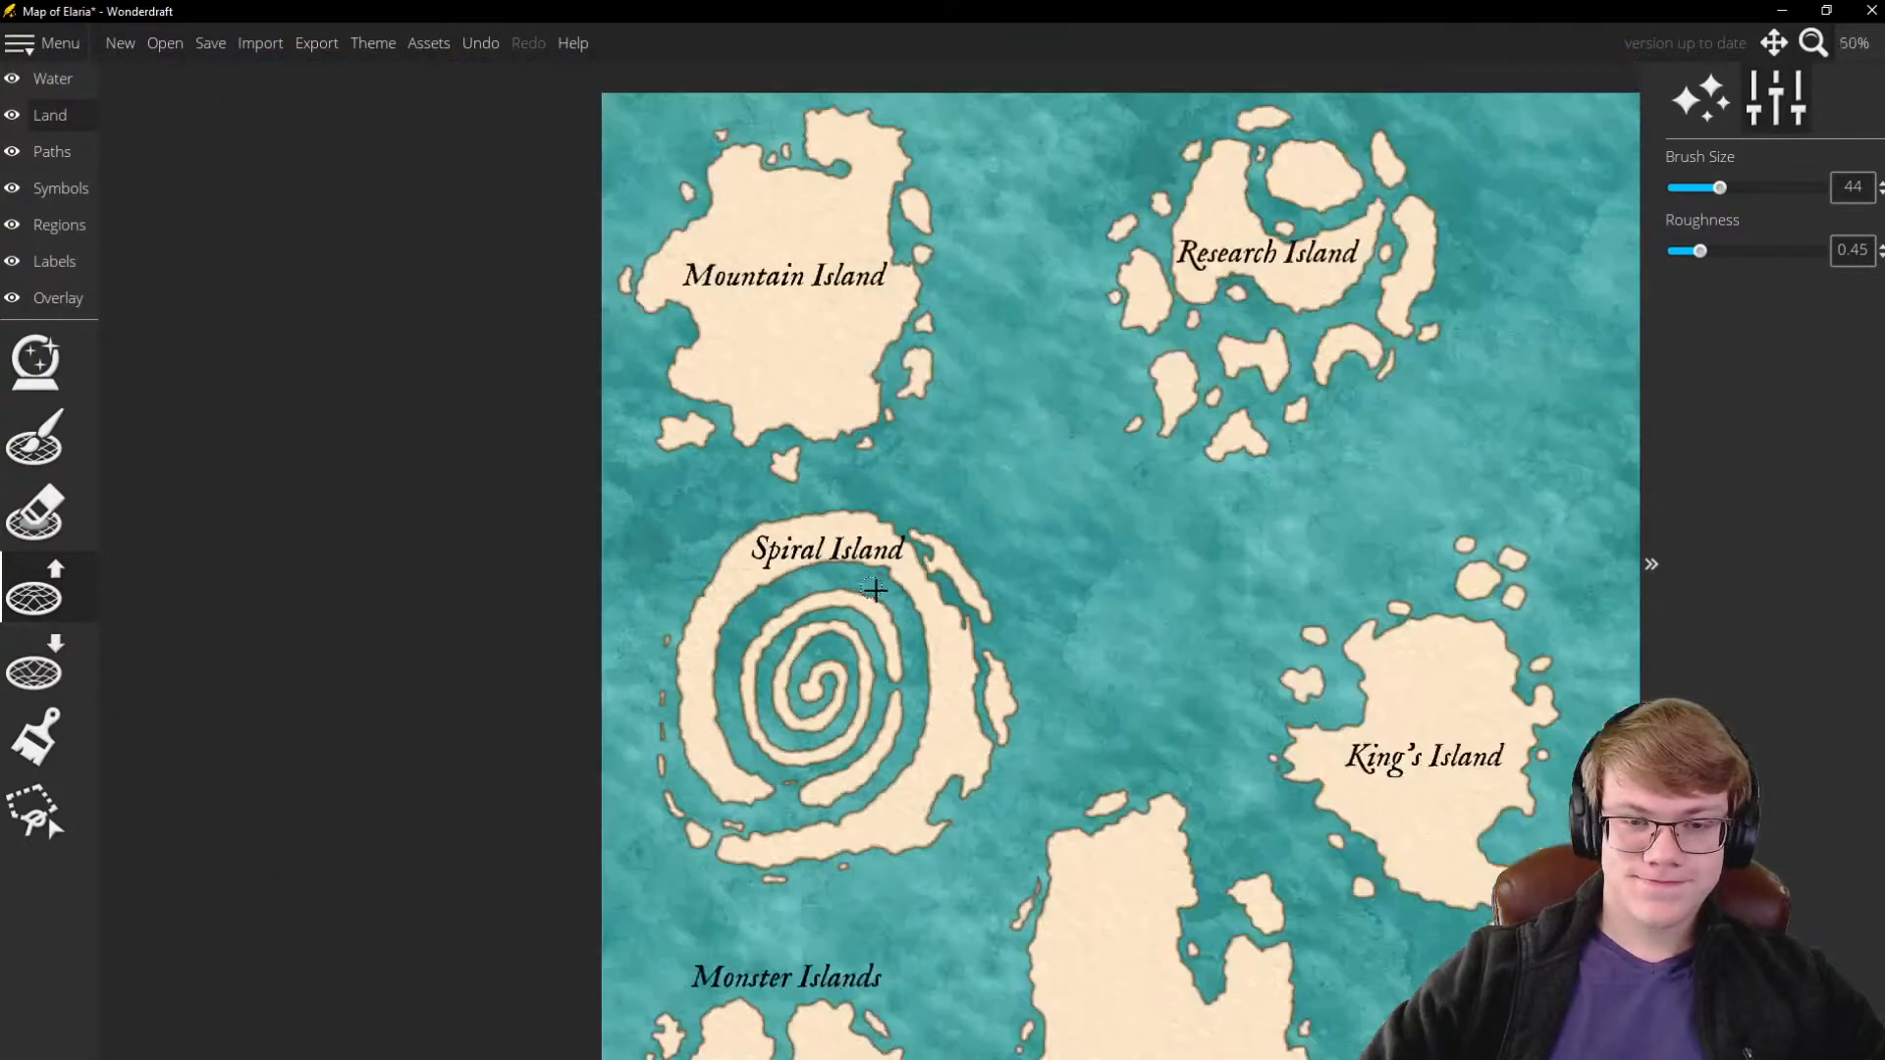
scroll(873, 623, up, 1)
scroll(873, 623, up, 4)
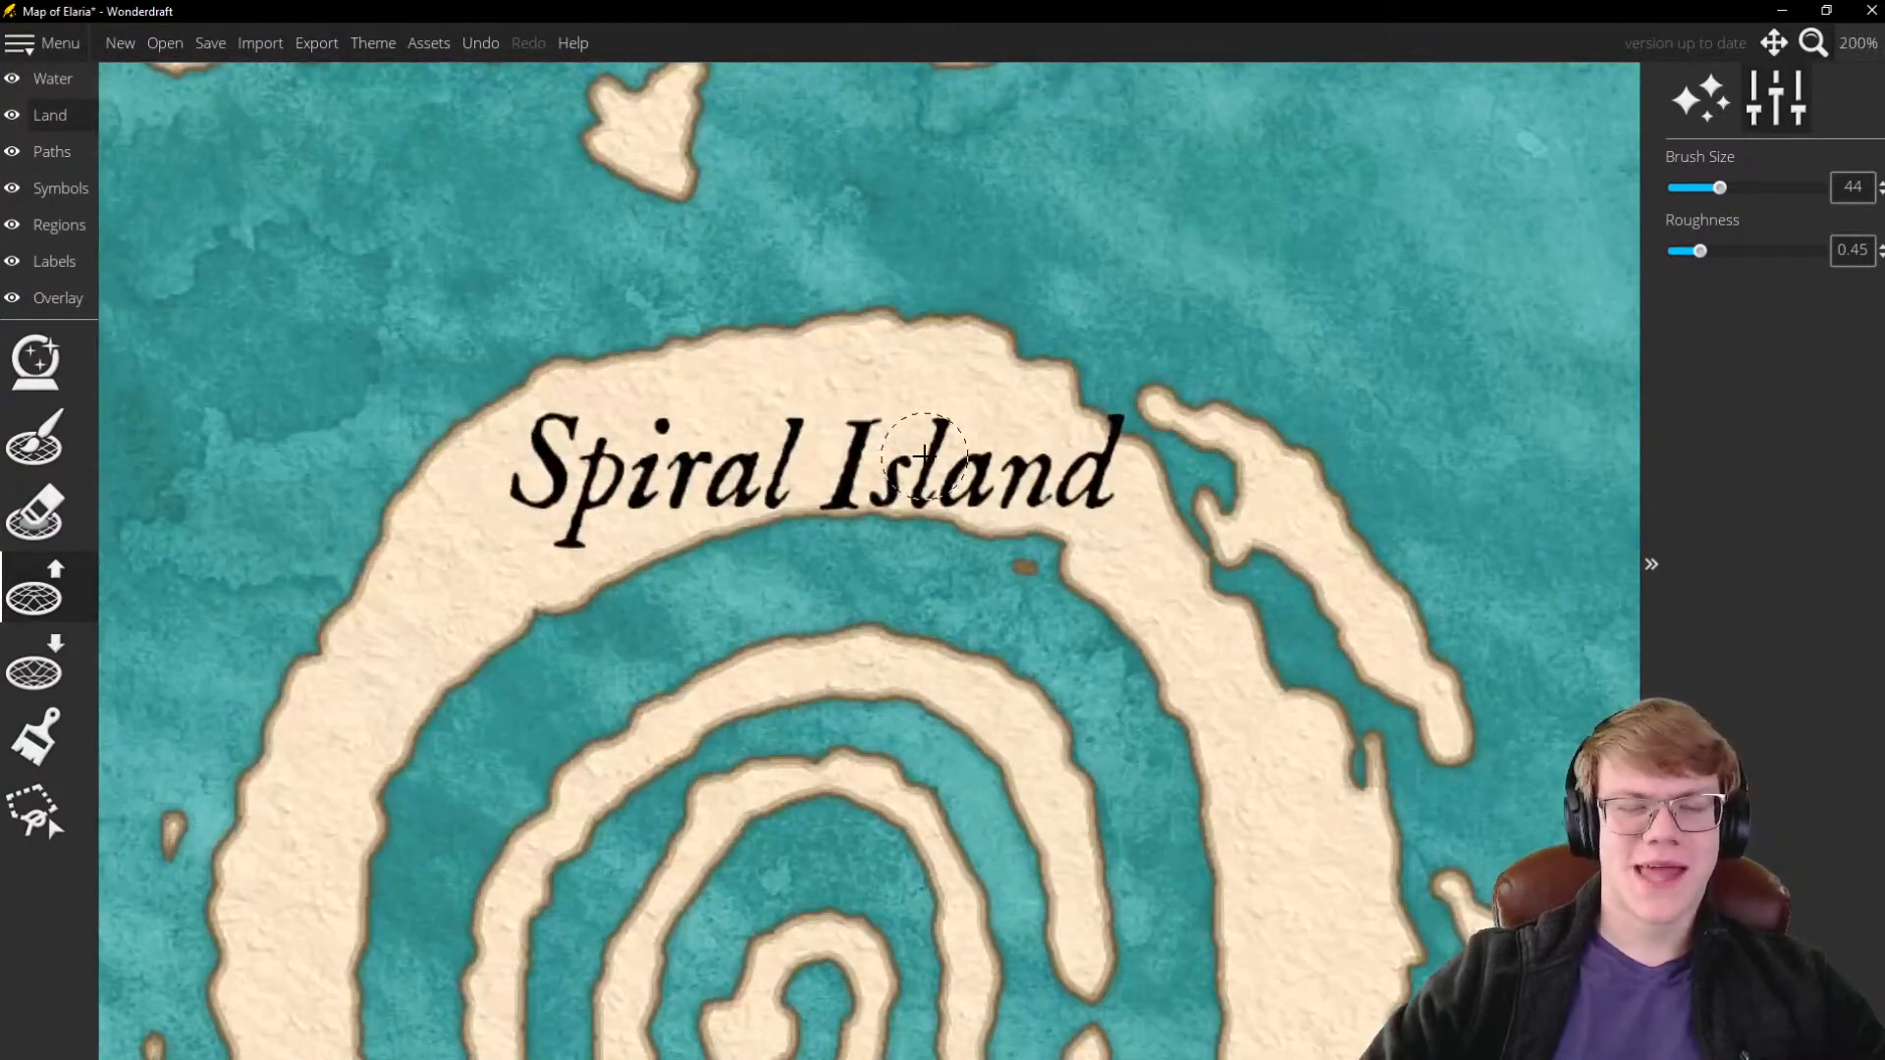
mouse_move(853, 475)
mouse_down()
mouse_move(641, 547)
mouse_move(583, 545)
mouse_up()
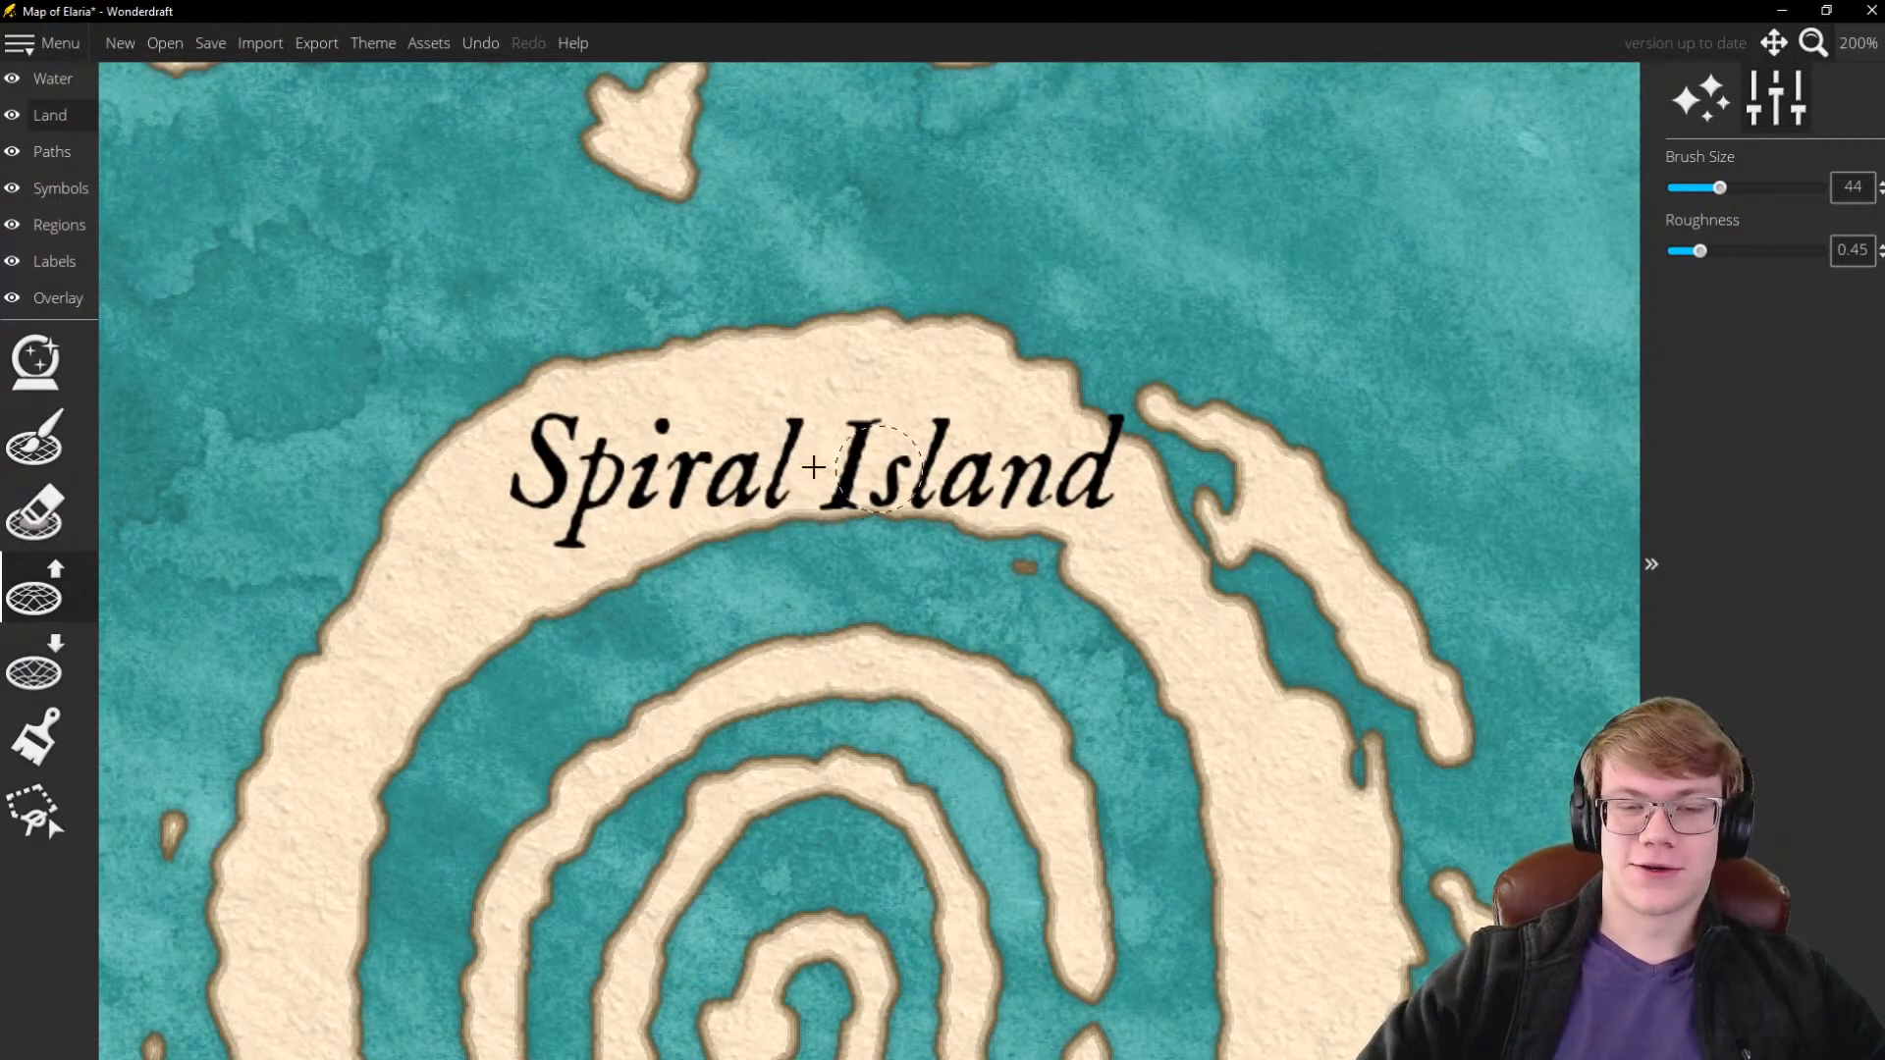
scroll(996, 433, down, 1)
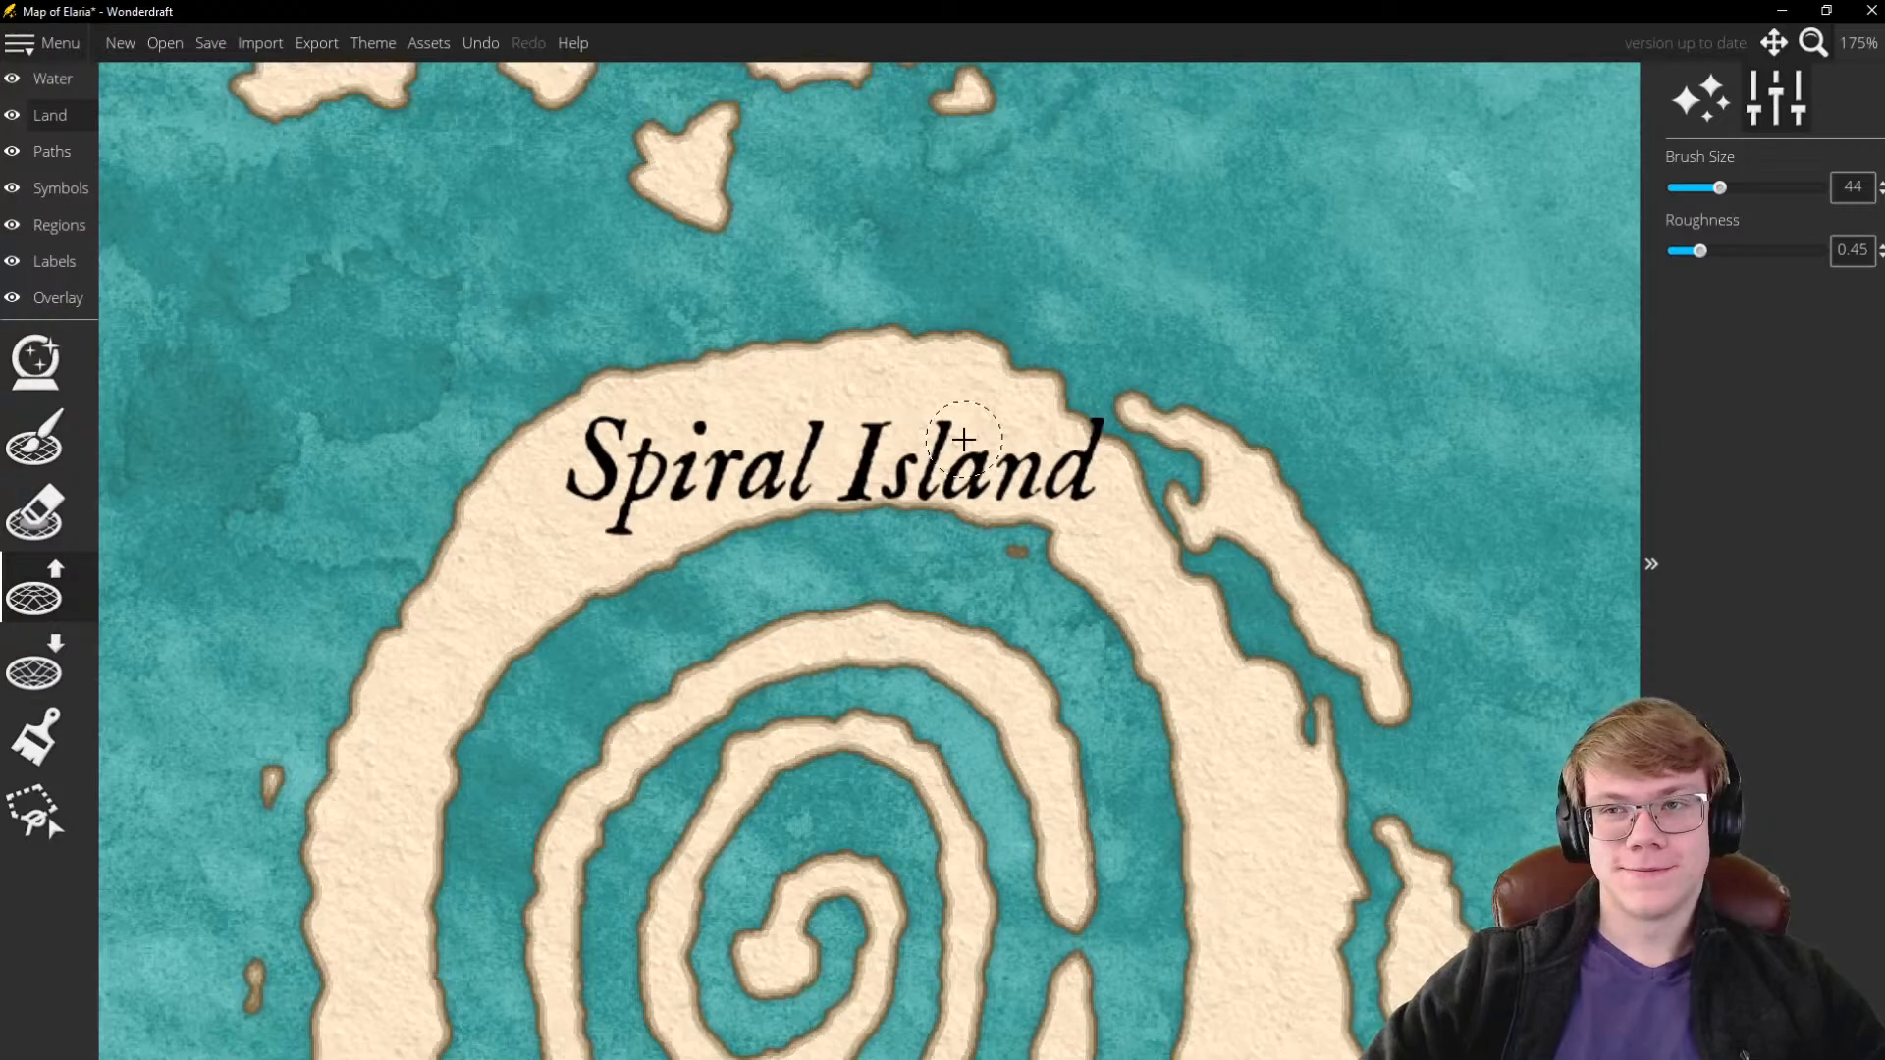
scroll(963, 439, down, 2)
scroll(1042, 488, up, 2)
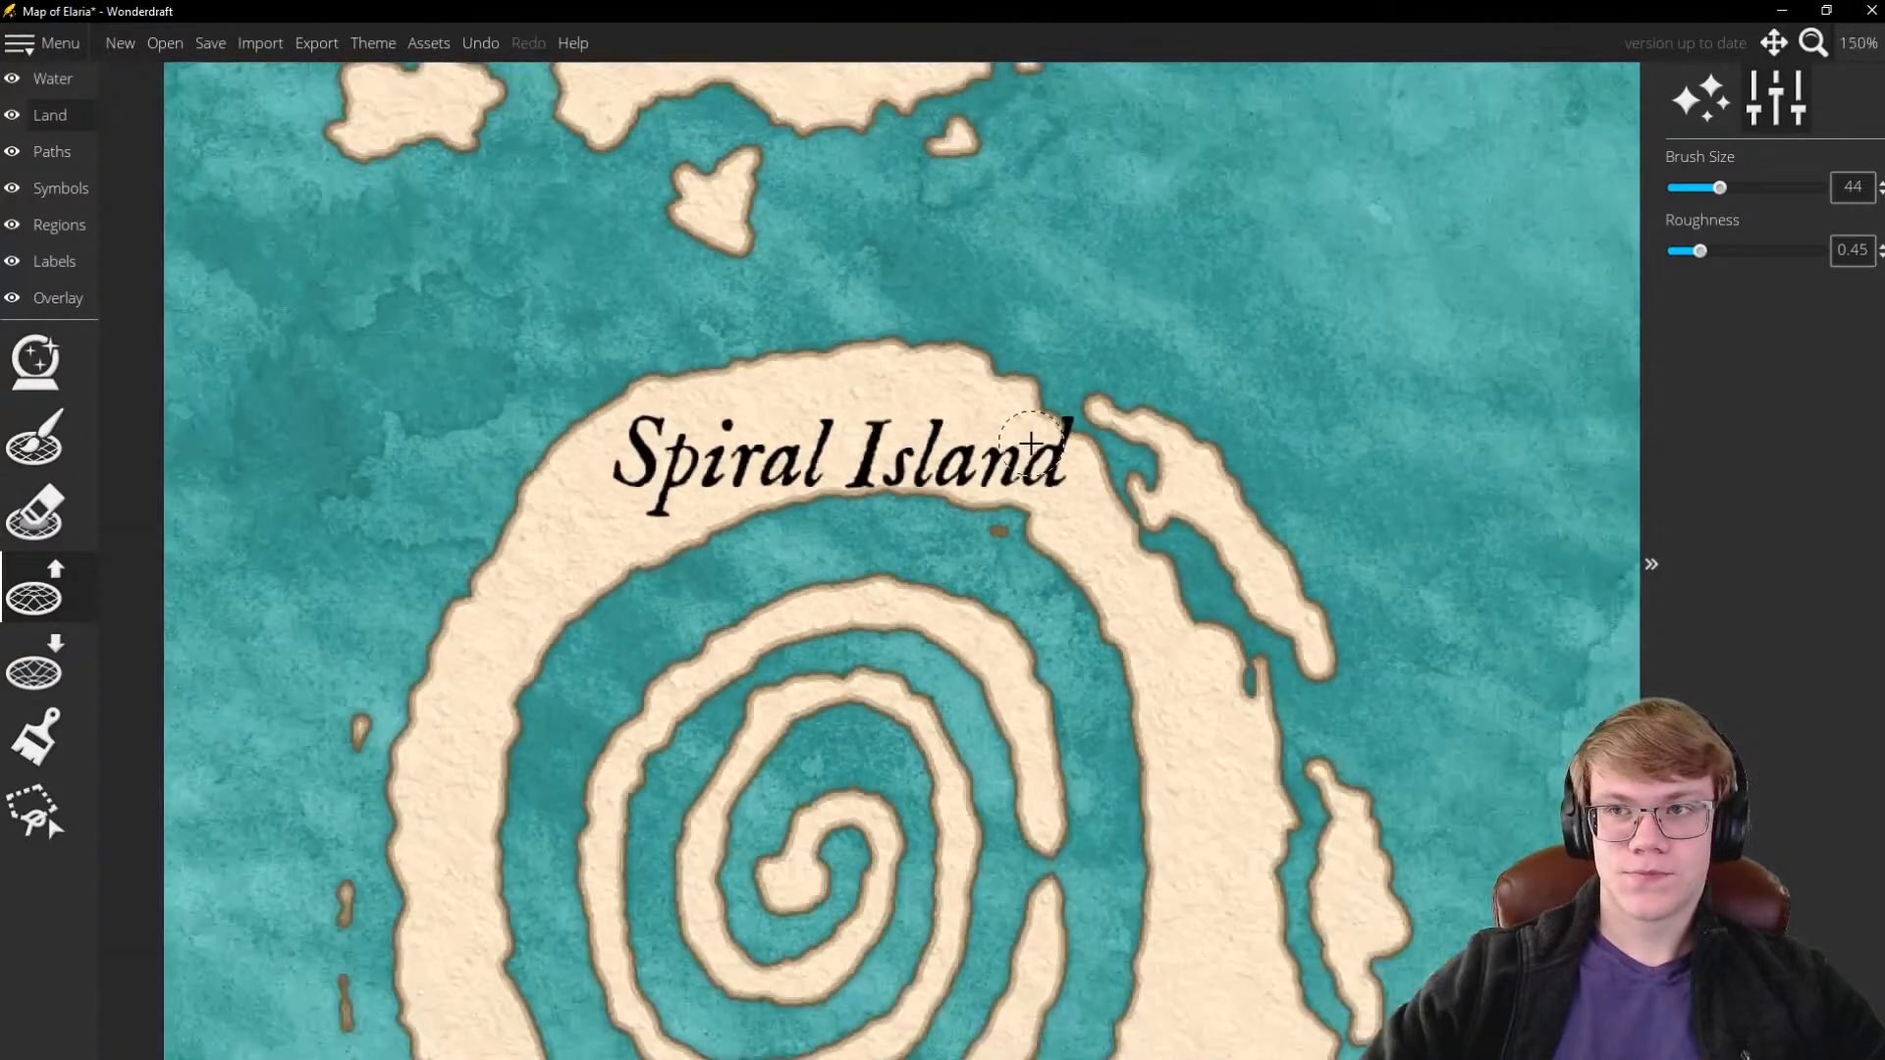
scroll(1070, 484, down, 2)
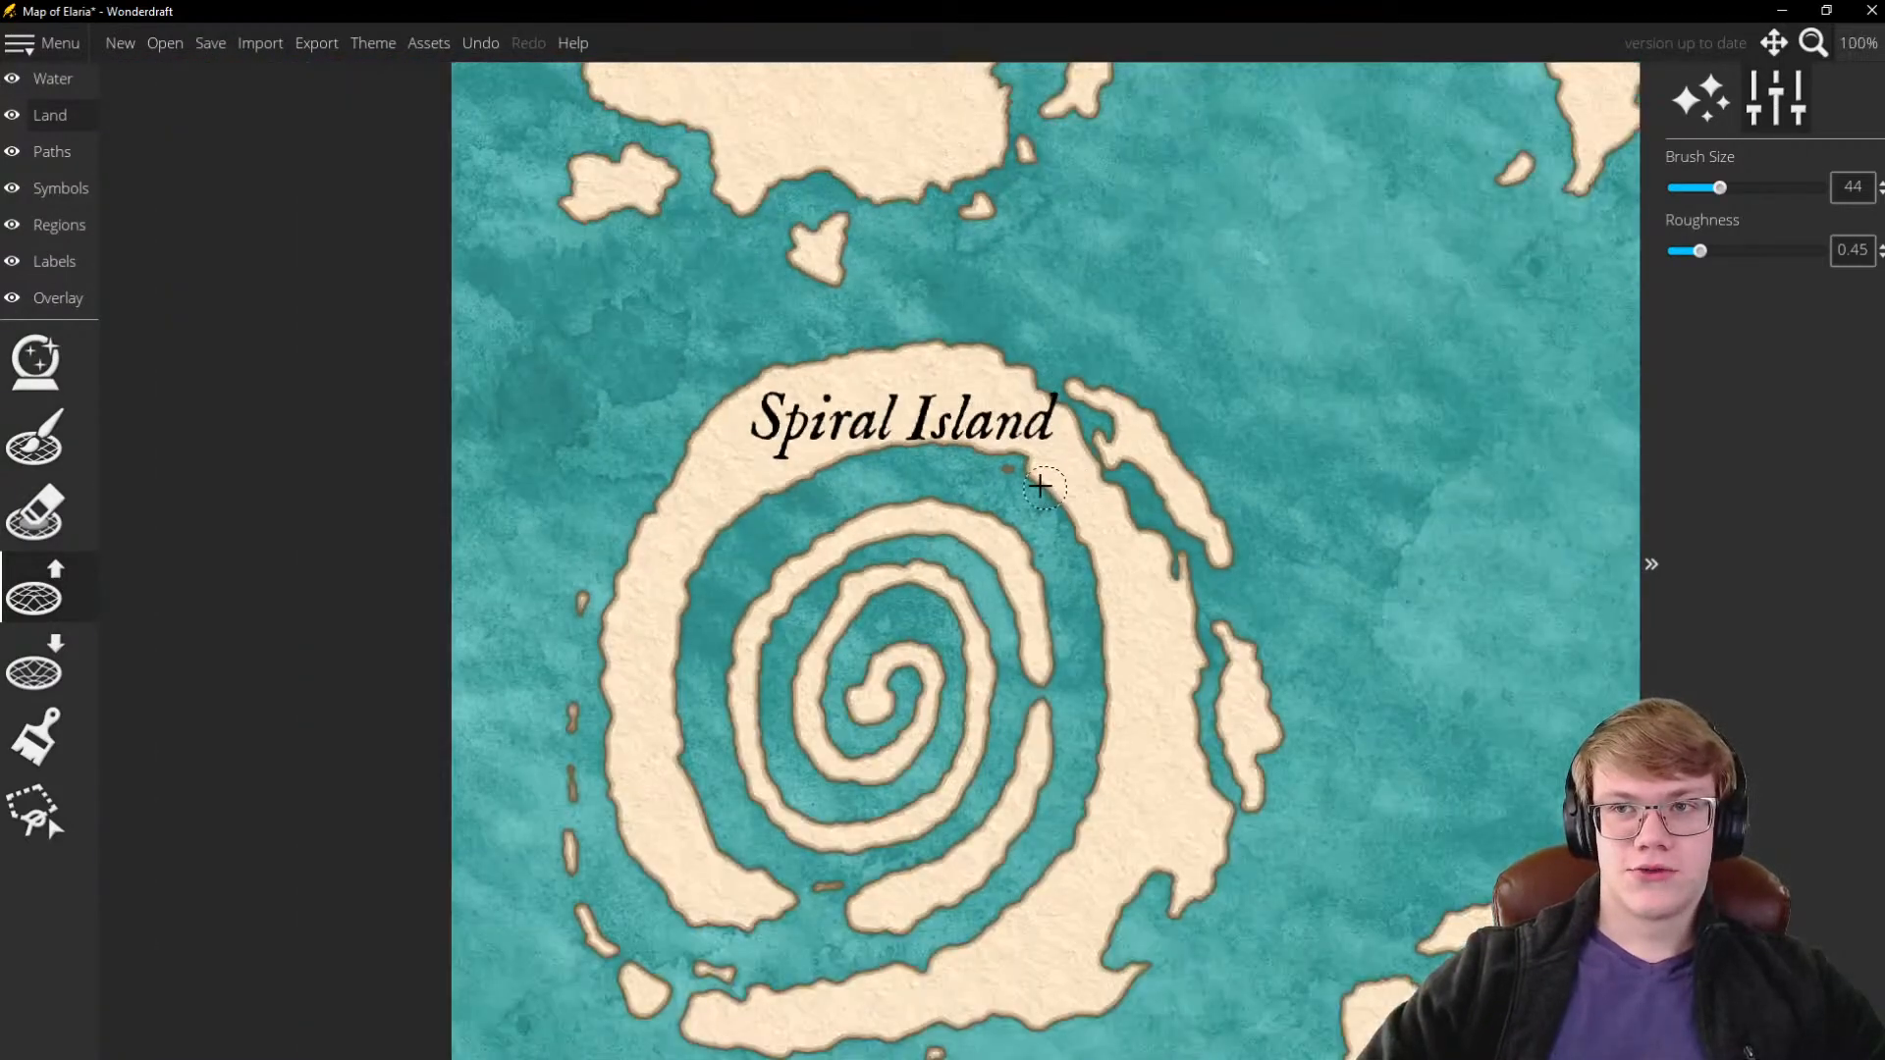
scroll(1039, 479, up, 2)
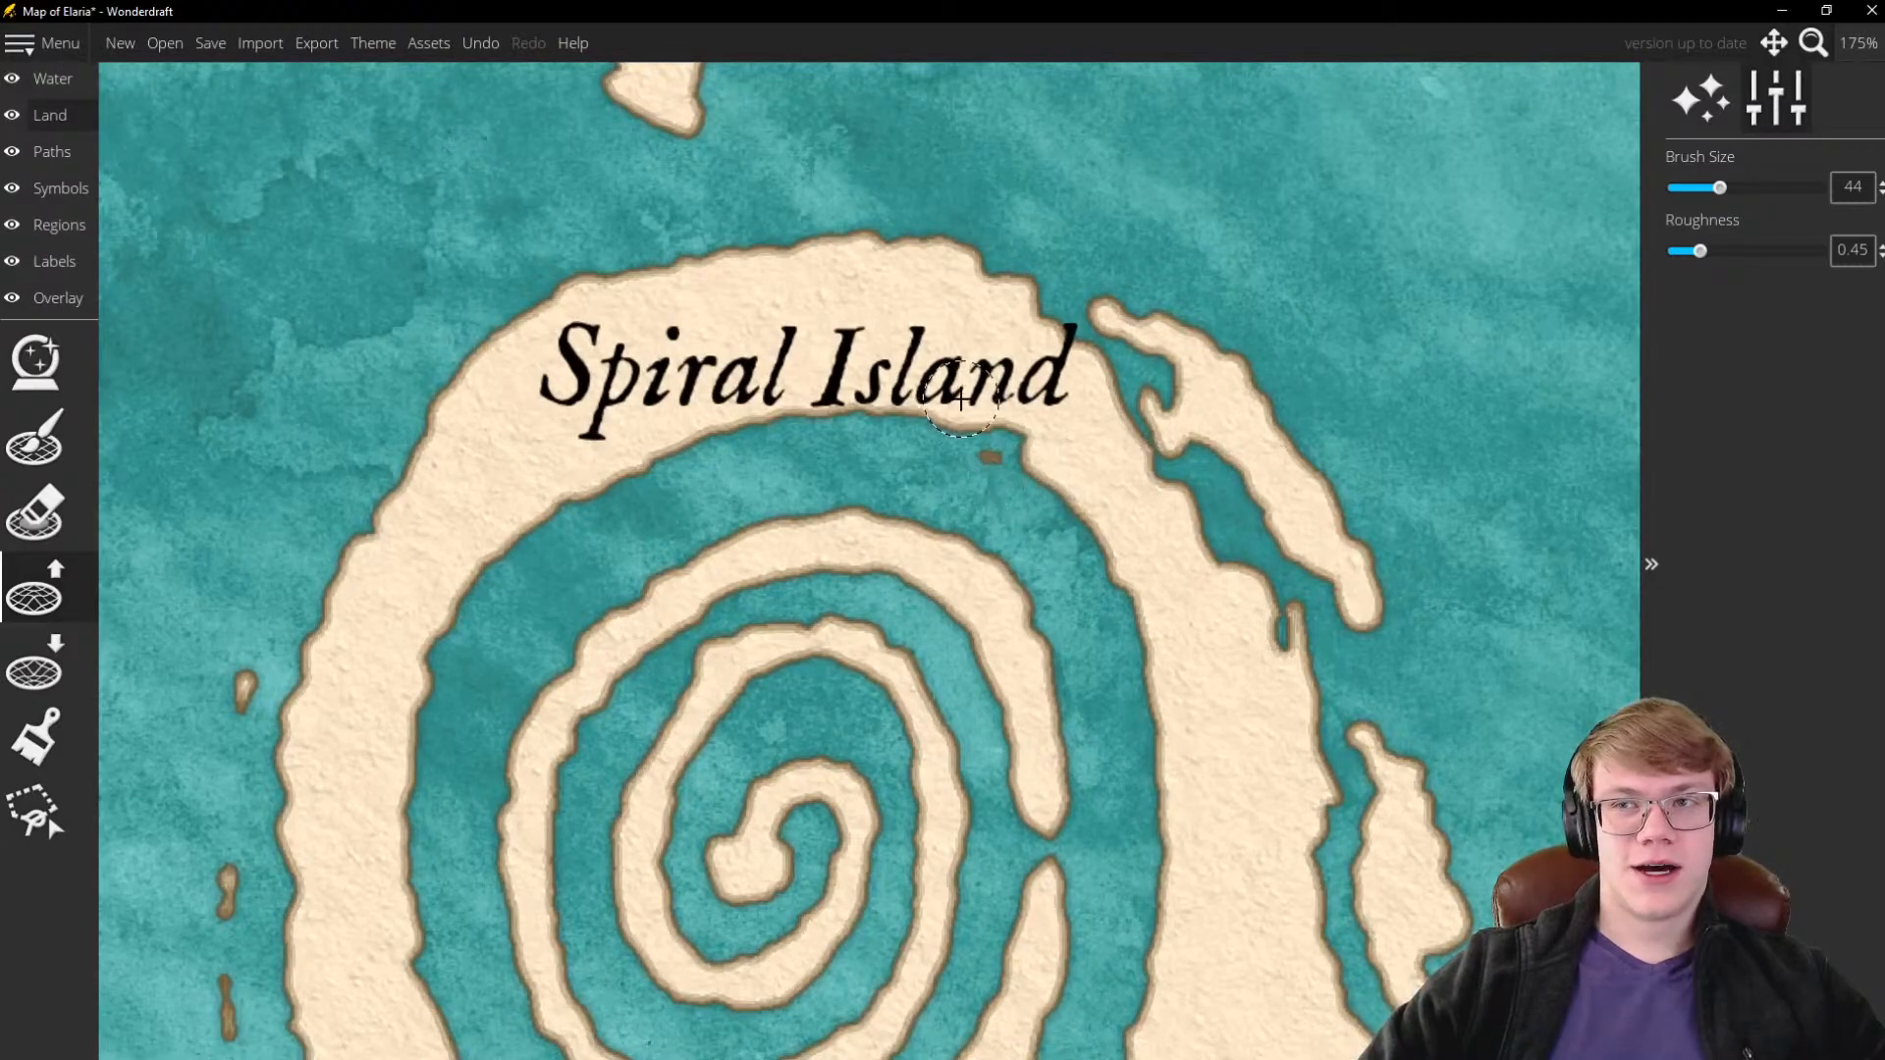
scroll(967, 393, down, 2)
scroll(997, 328, up, 3)
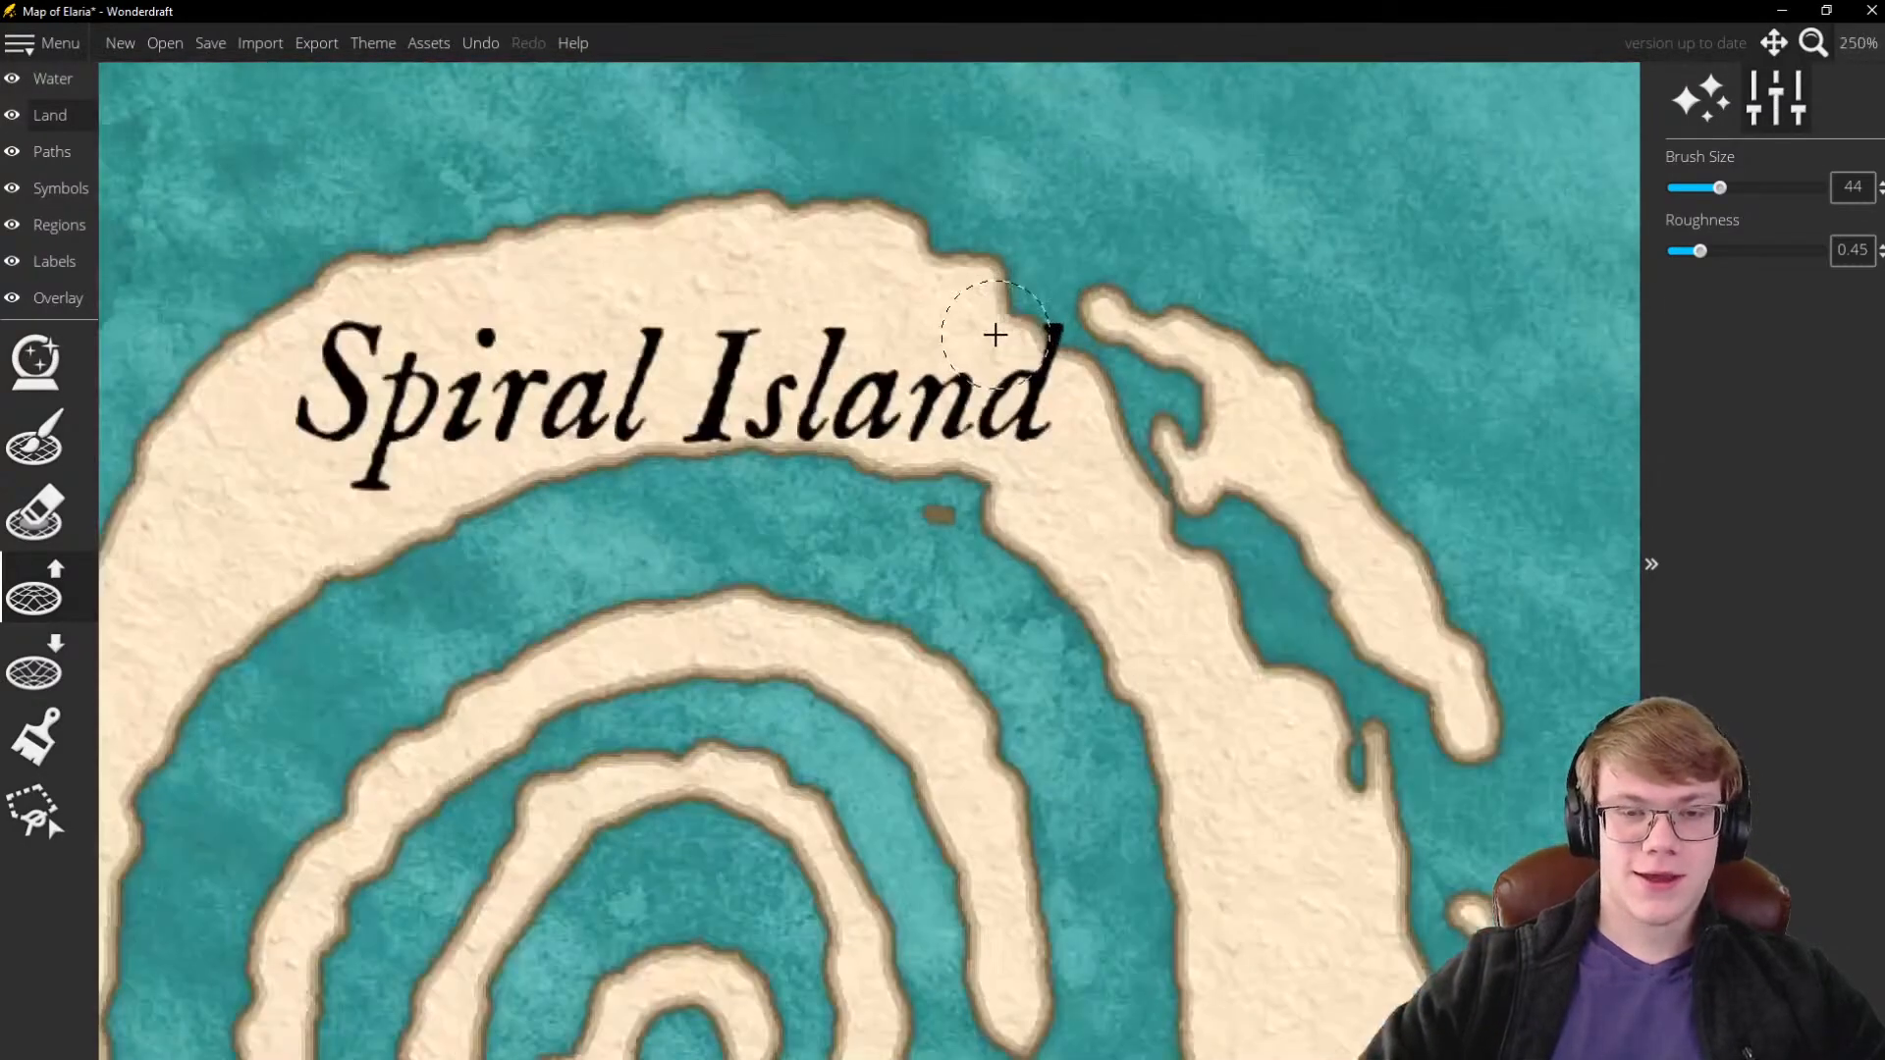
Lower the tip of the thin spit on Spiral Island's east coast with brush size 8 to open the narrow inlet
scroll(1031, 339, down, 4)
scroll(1126, 453, up, 4)
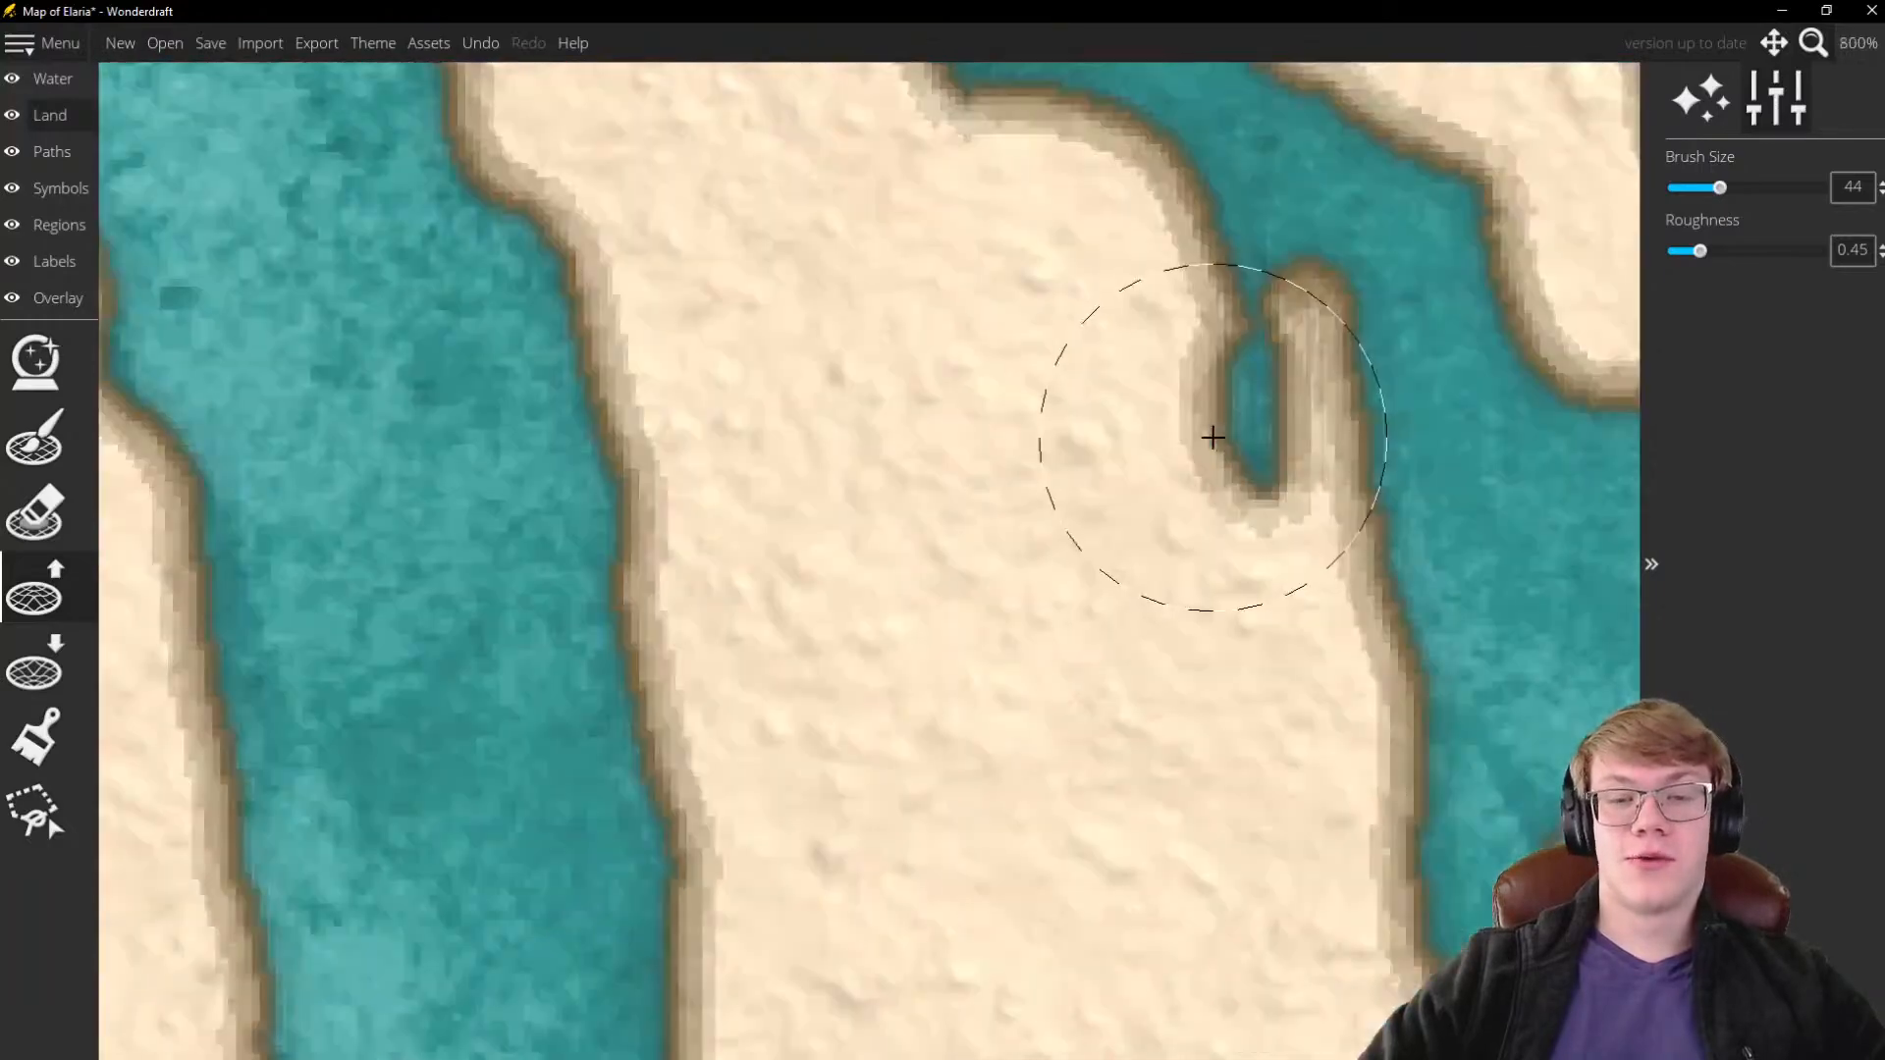
scroll(1115, 333, down, 3)
scroll(836, 542, up, 5)
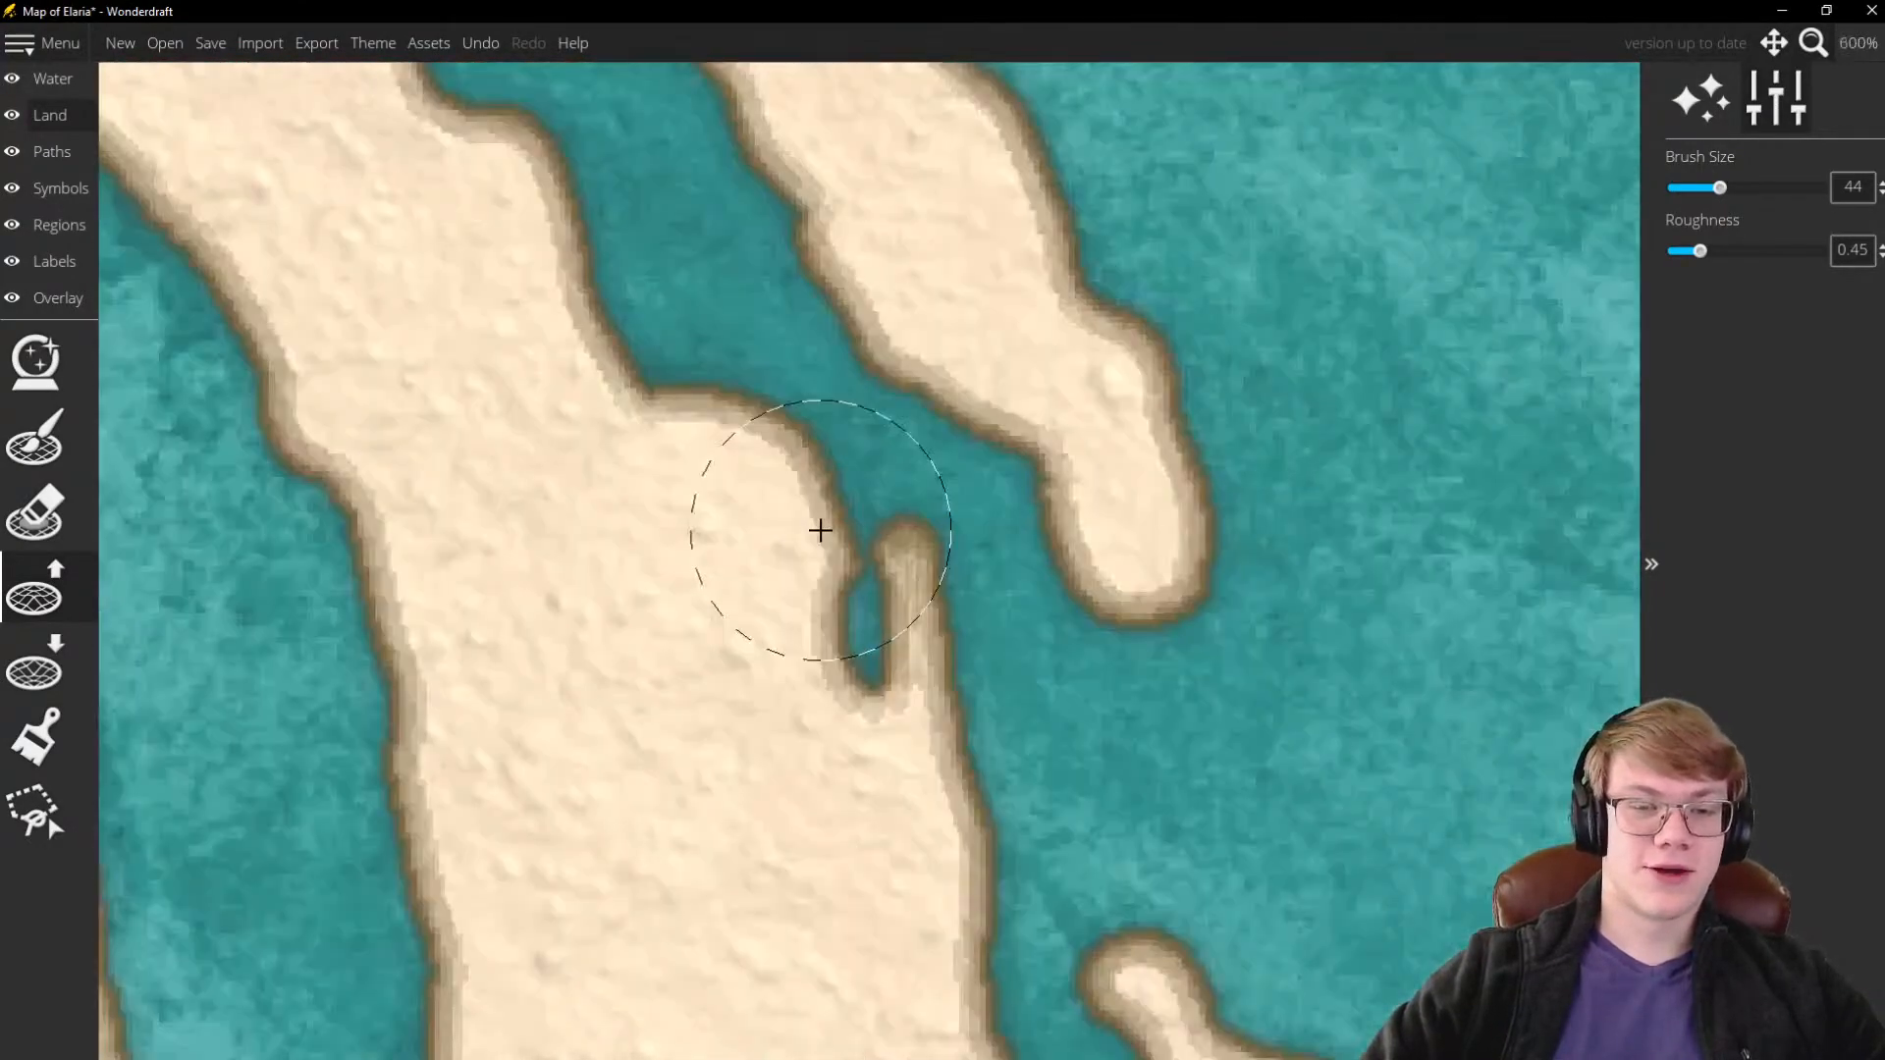
click(34, 665)
scroll(923, 565, down, 5)
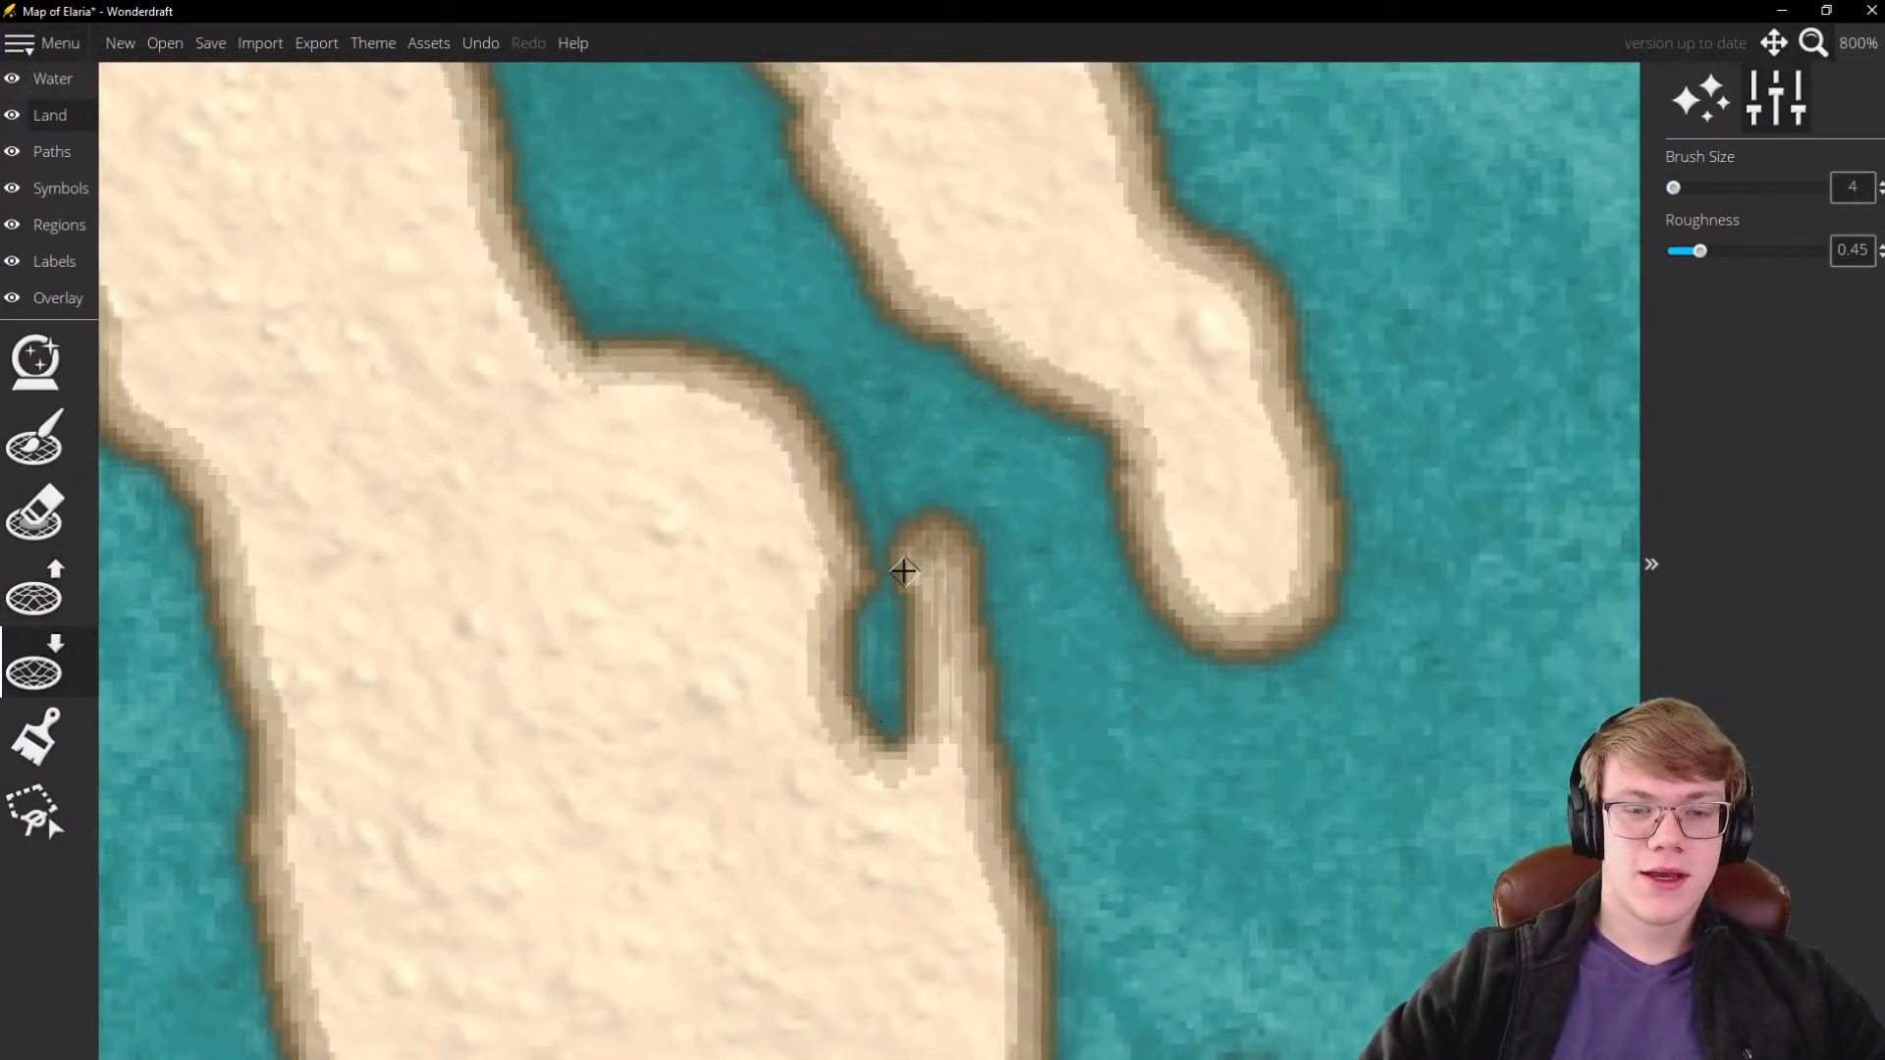
mouse_move(880, 517)
mouse_down()
mouse_move(874, 627)
mouse_move(897, 549)
mouse_move(903, 620)
mouse_move(931, 528)
mouse_move(992, 542)
mouse_move(960, 552)
mouse_move(1021, 550)
mouse_move(952, 555)
mouse_move(912, 619)
mouse_move(915, 595)
mouse_move(1022, 580)
mouse_move(983, 578)
mouse_move(997, 622)
mouse_move(926, 601)
mouse_up()
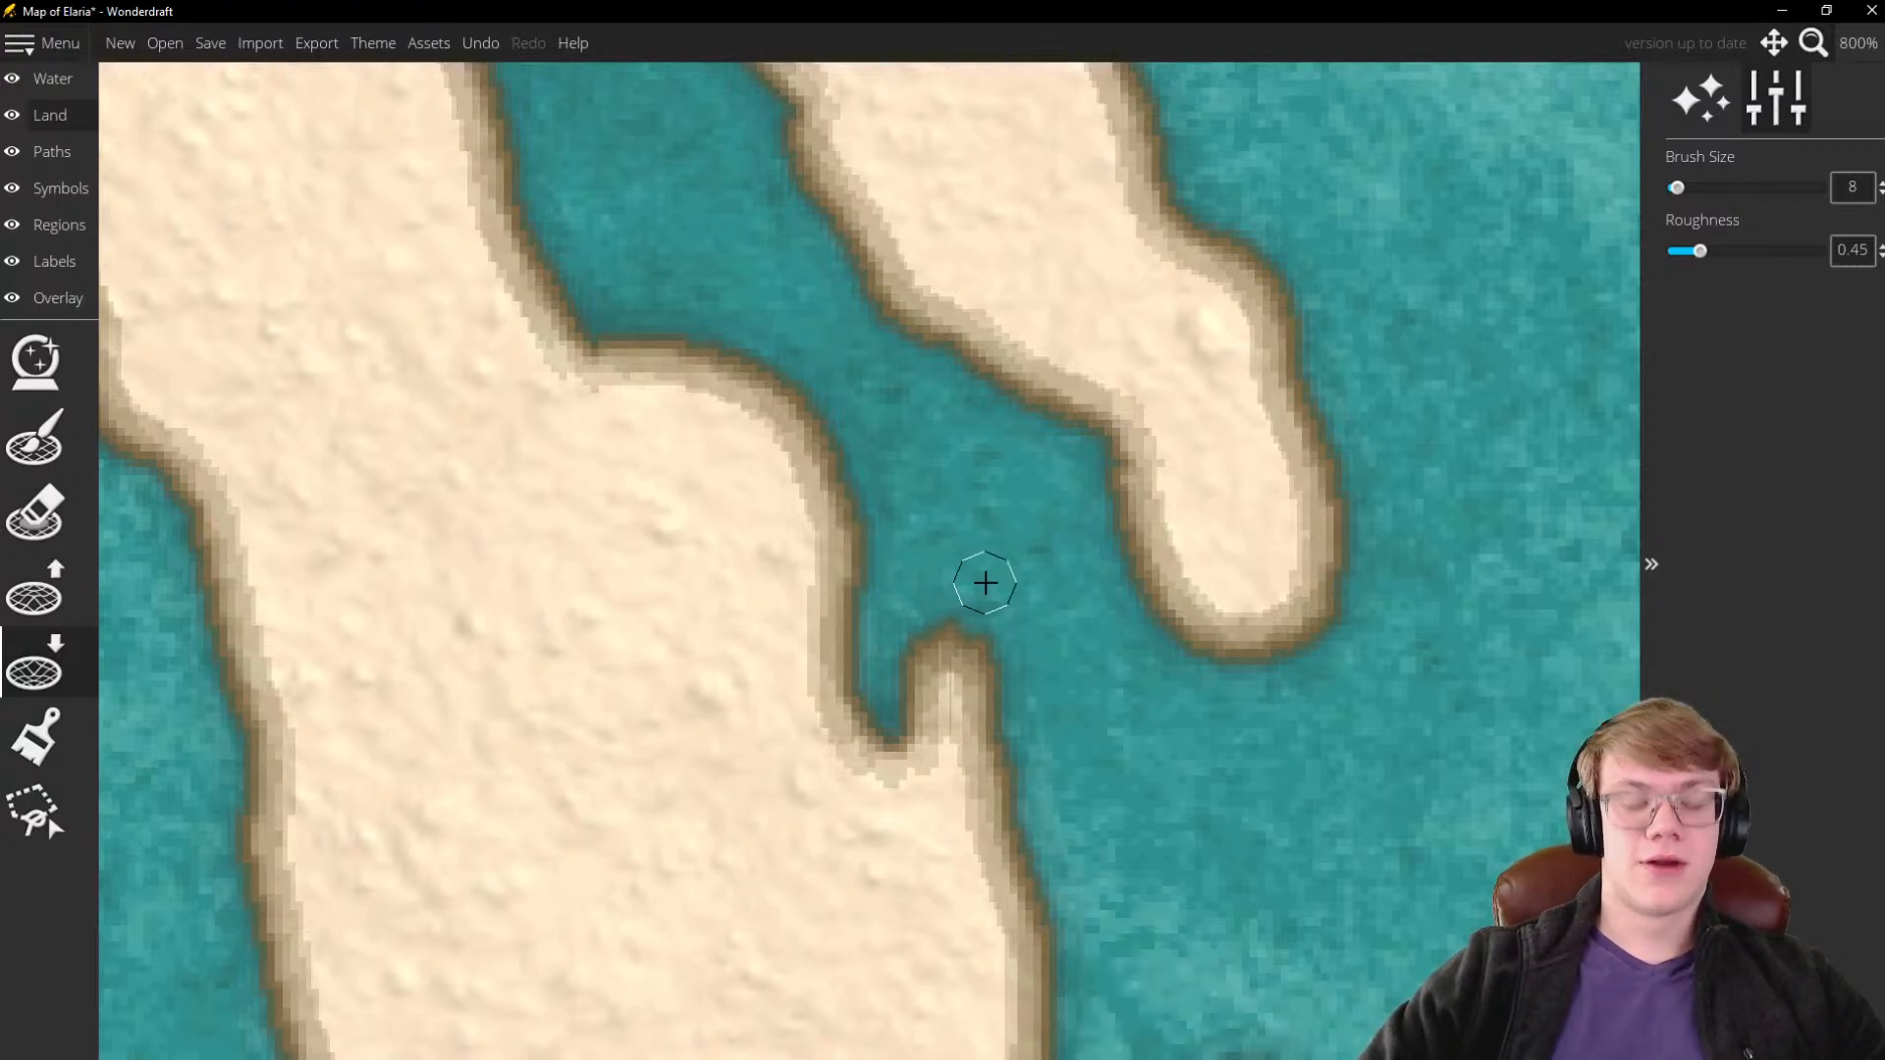
Examine Spiral Island's inner rings, the gaps between them and the surrounding islets
scroll(985, 589, down, 6)
scroll(1080, 638, up, 2)
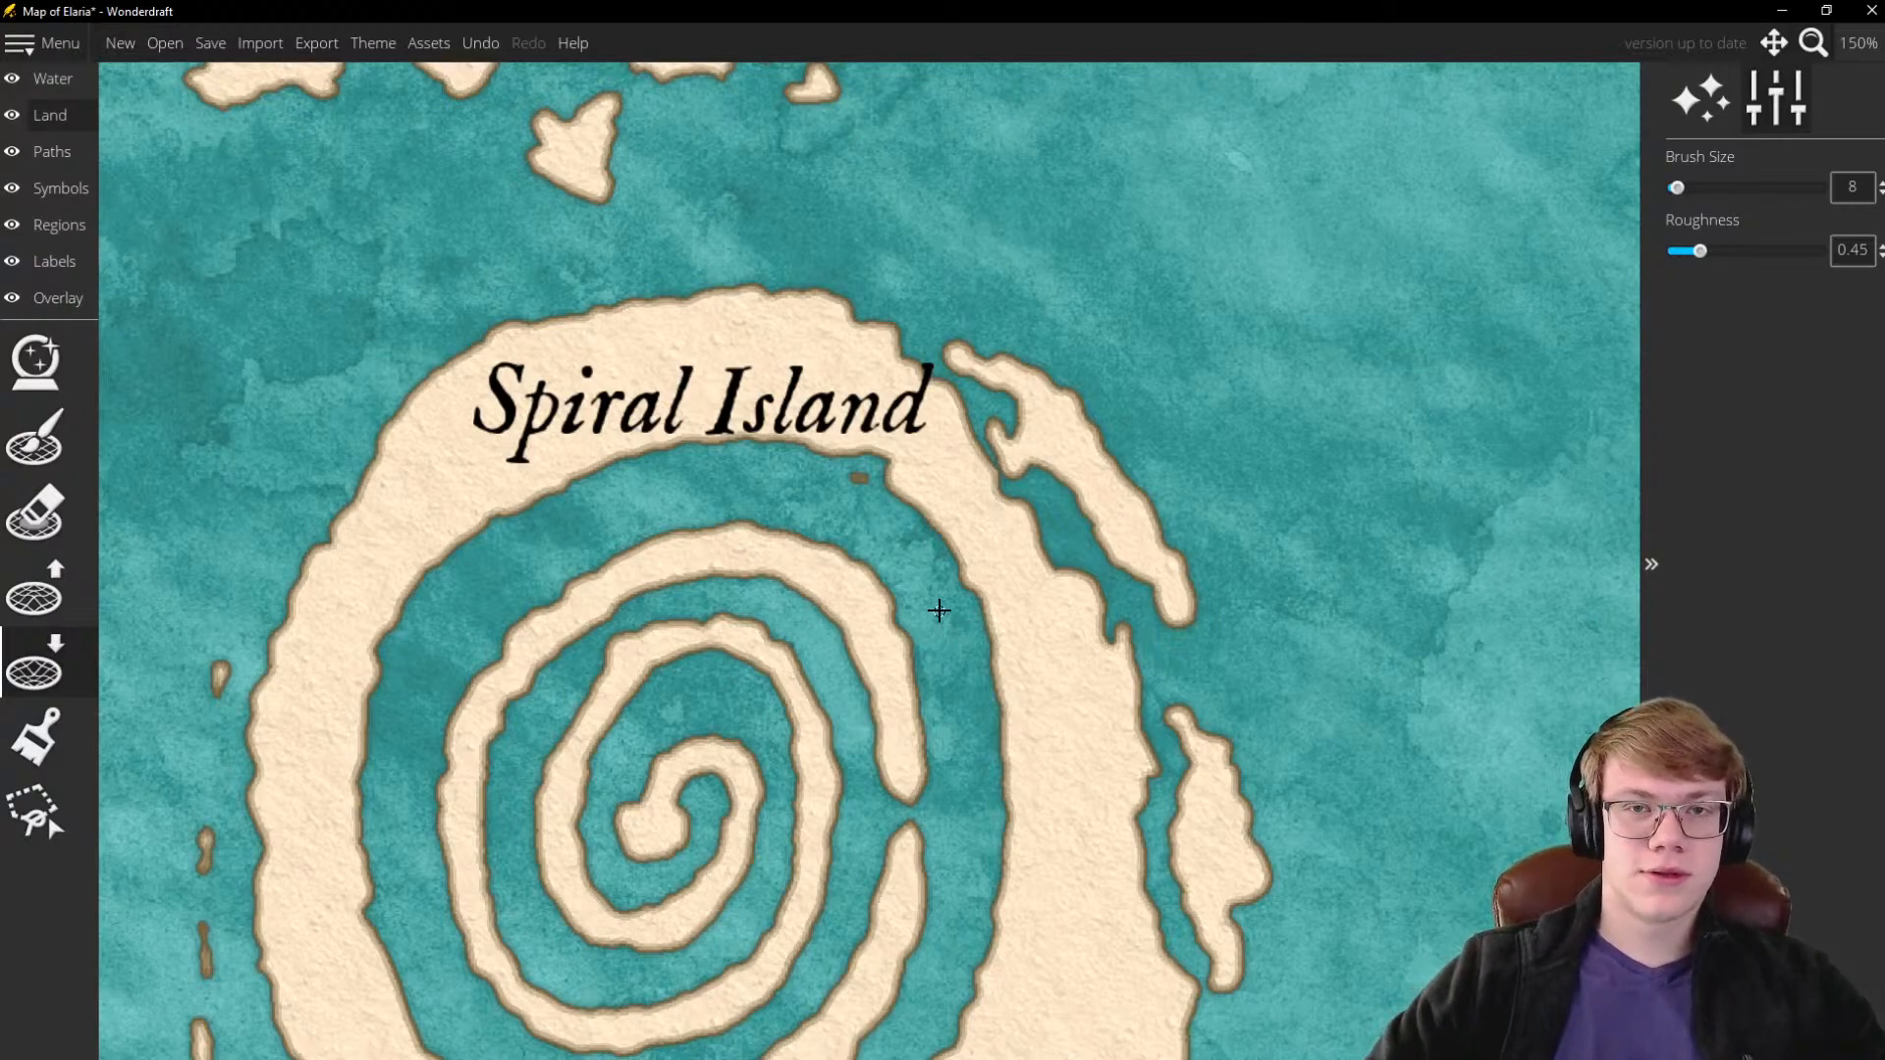
key(bracketleft)
scroll(1043, 535, down, 3)
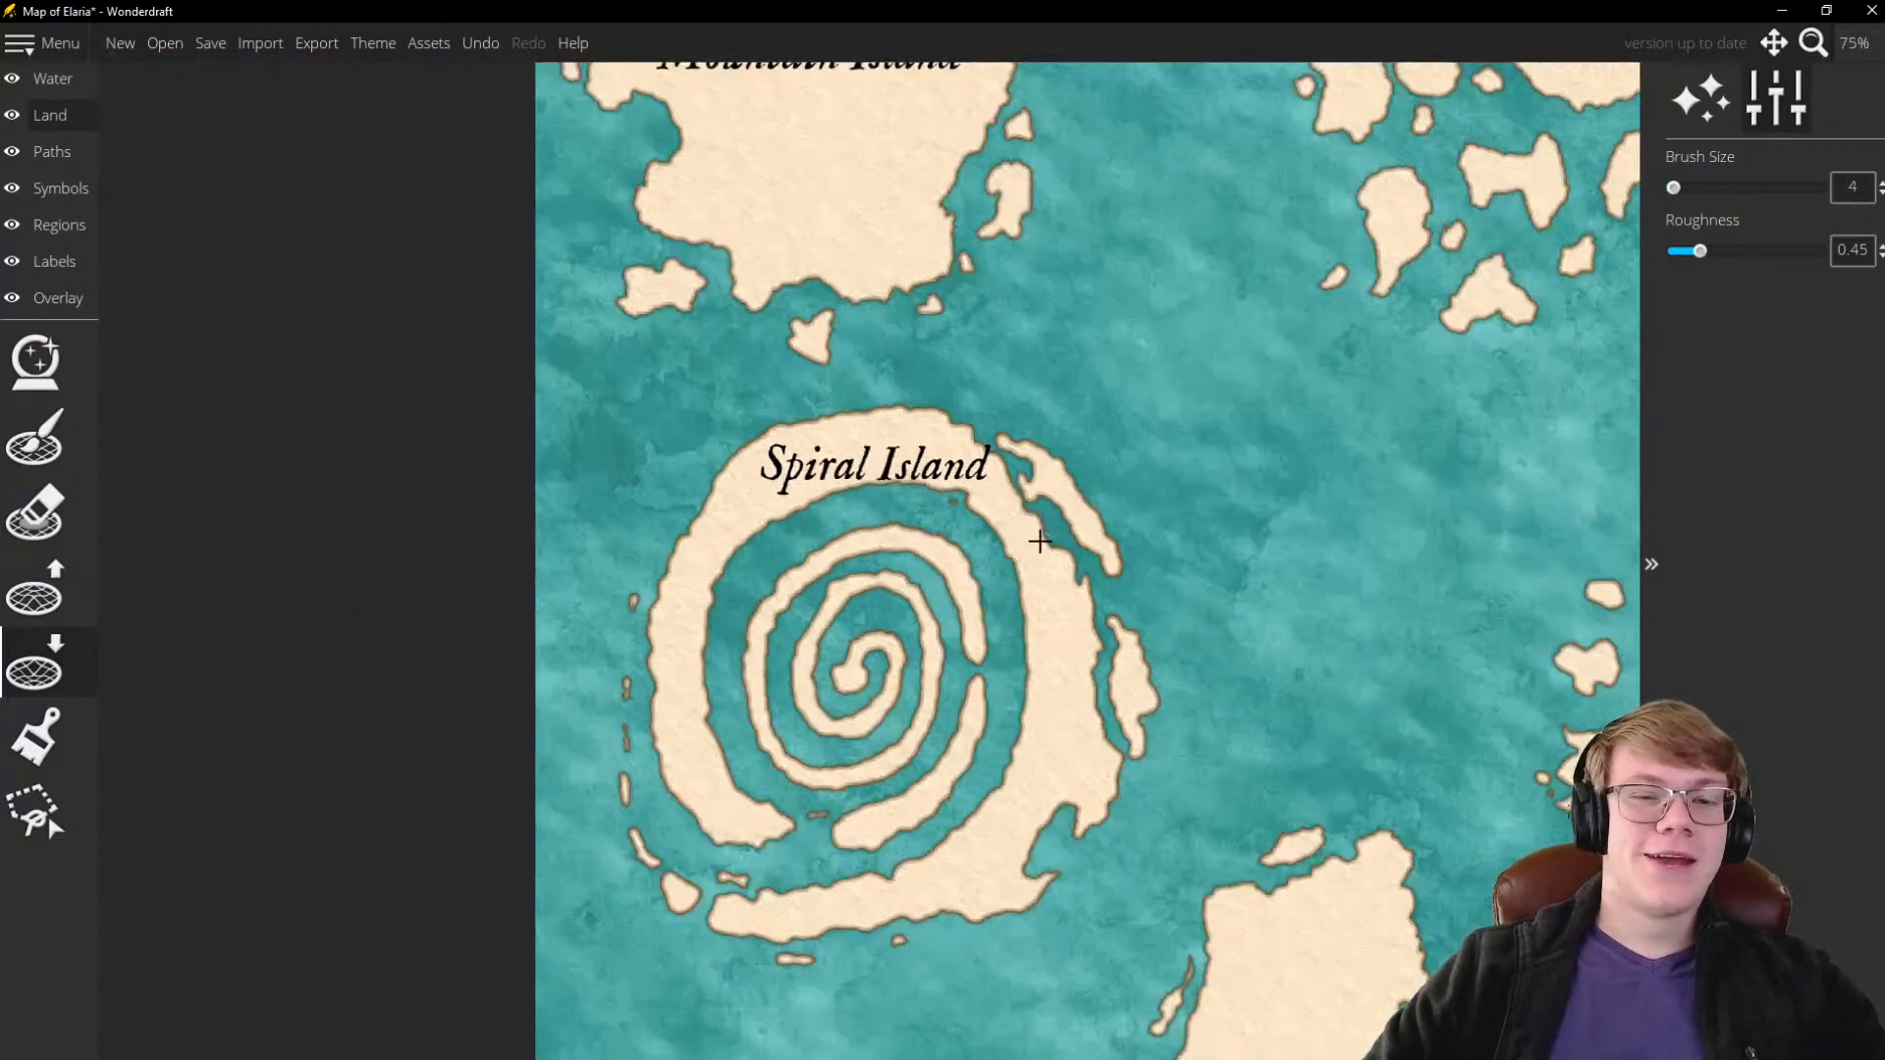
scroll(947, 709, up, 2)
mouse_move(947, 709)
mouse_down()
mouse_move(1059, 723)
mouse_move(1024, 570)
mouse_up()
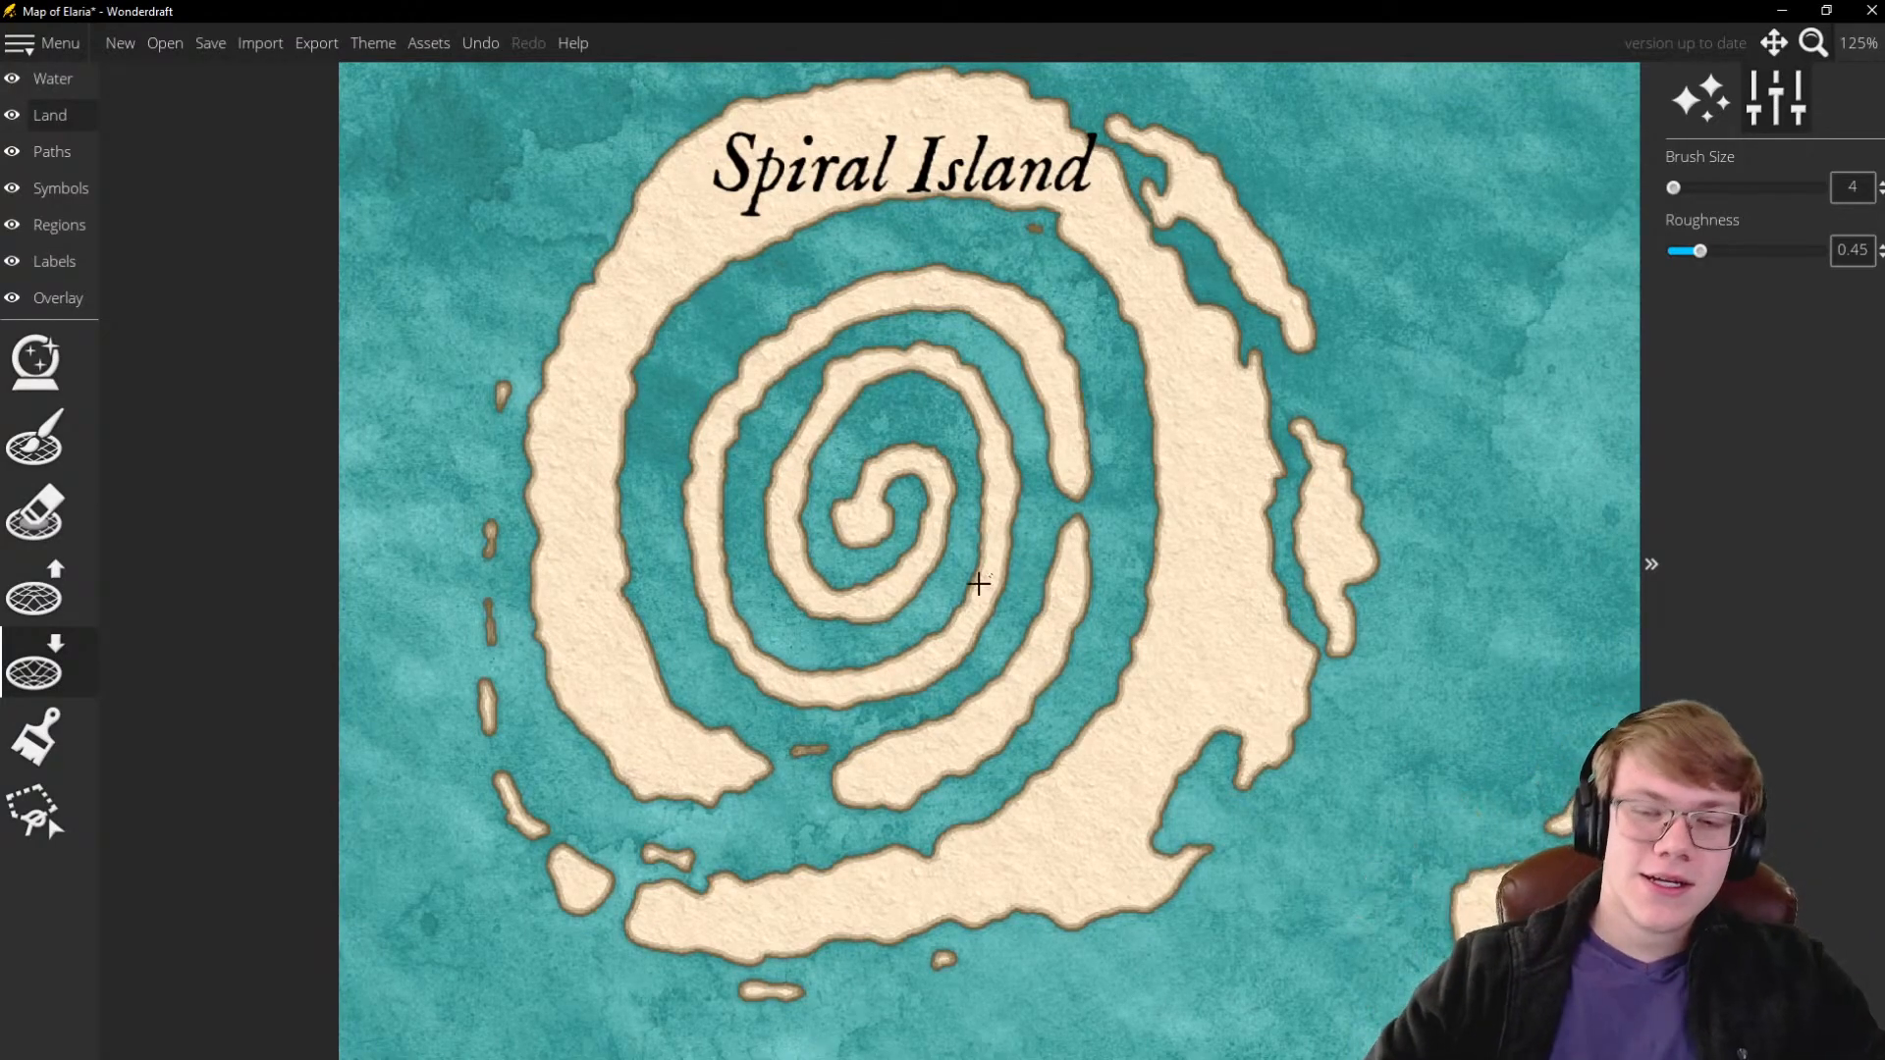
drag(939, 362, 852, 443)
scroll(940, 198, up, 3)
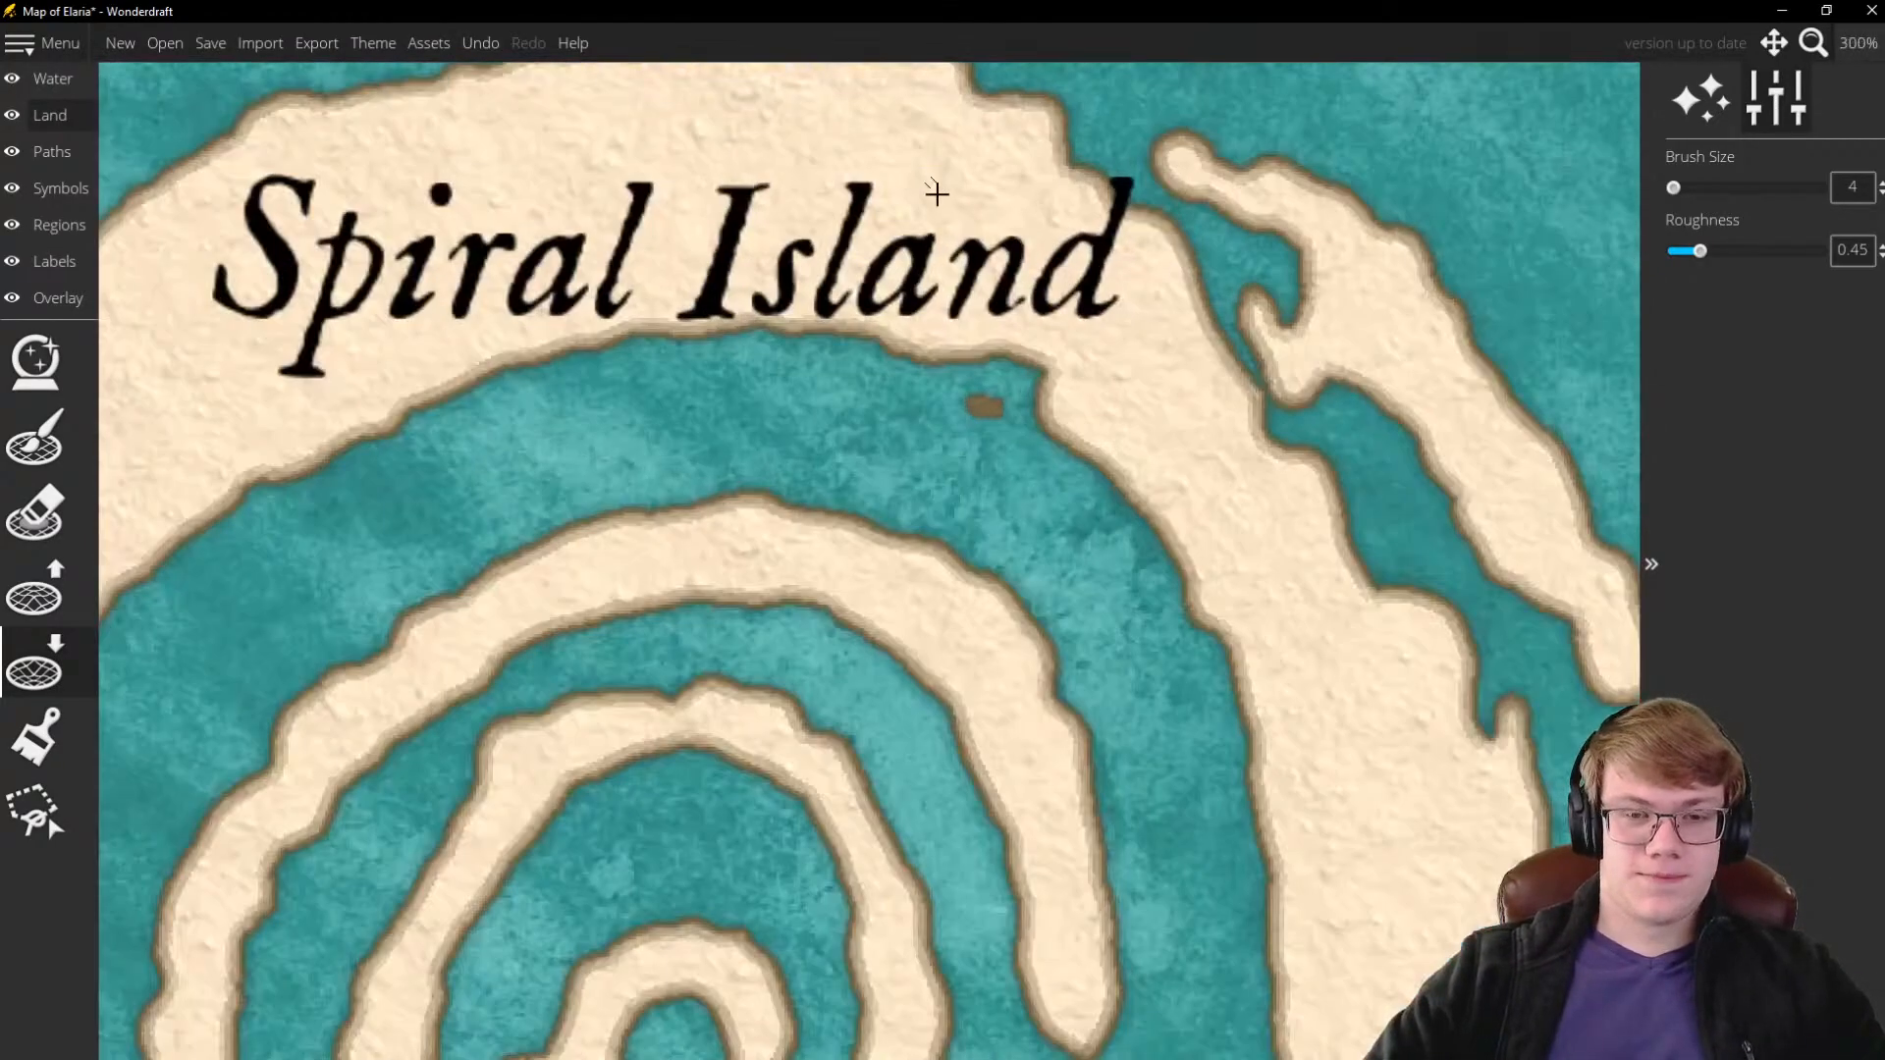
Raise land with brush size 4 at the tiny islet in the water just inside the ring, below the end of the Spiral Island label
click(34, 589)
scroll(842, 202, up, 4)
scroll(893, 514, down, 5)
scroll(968, 580, up, 5)
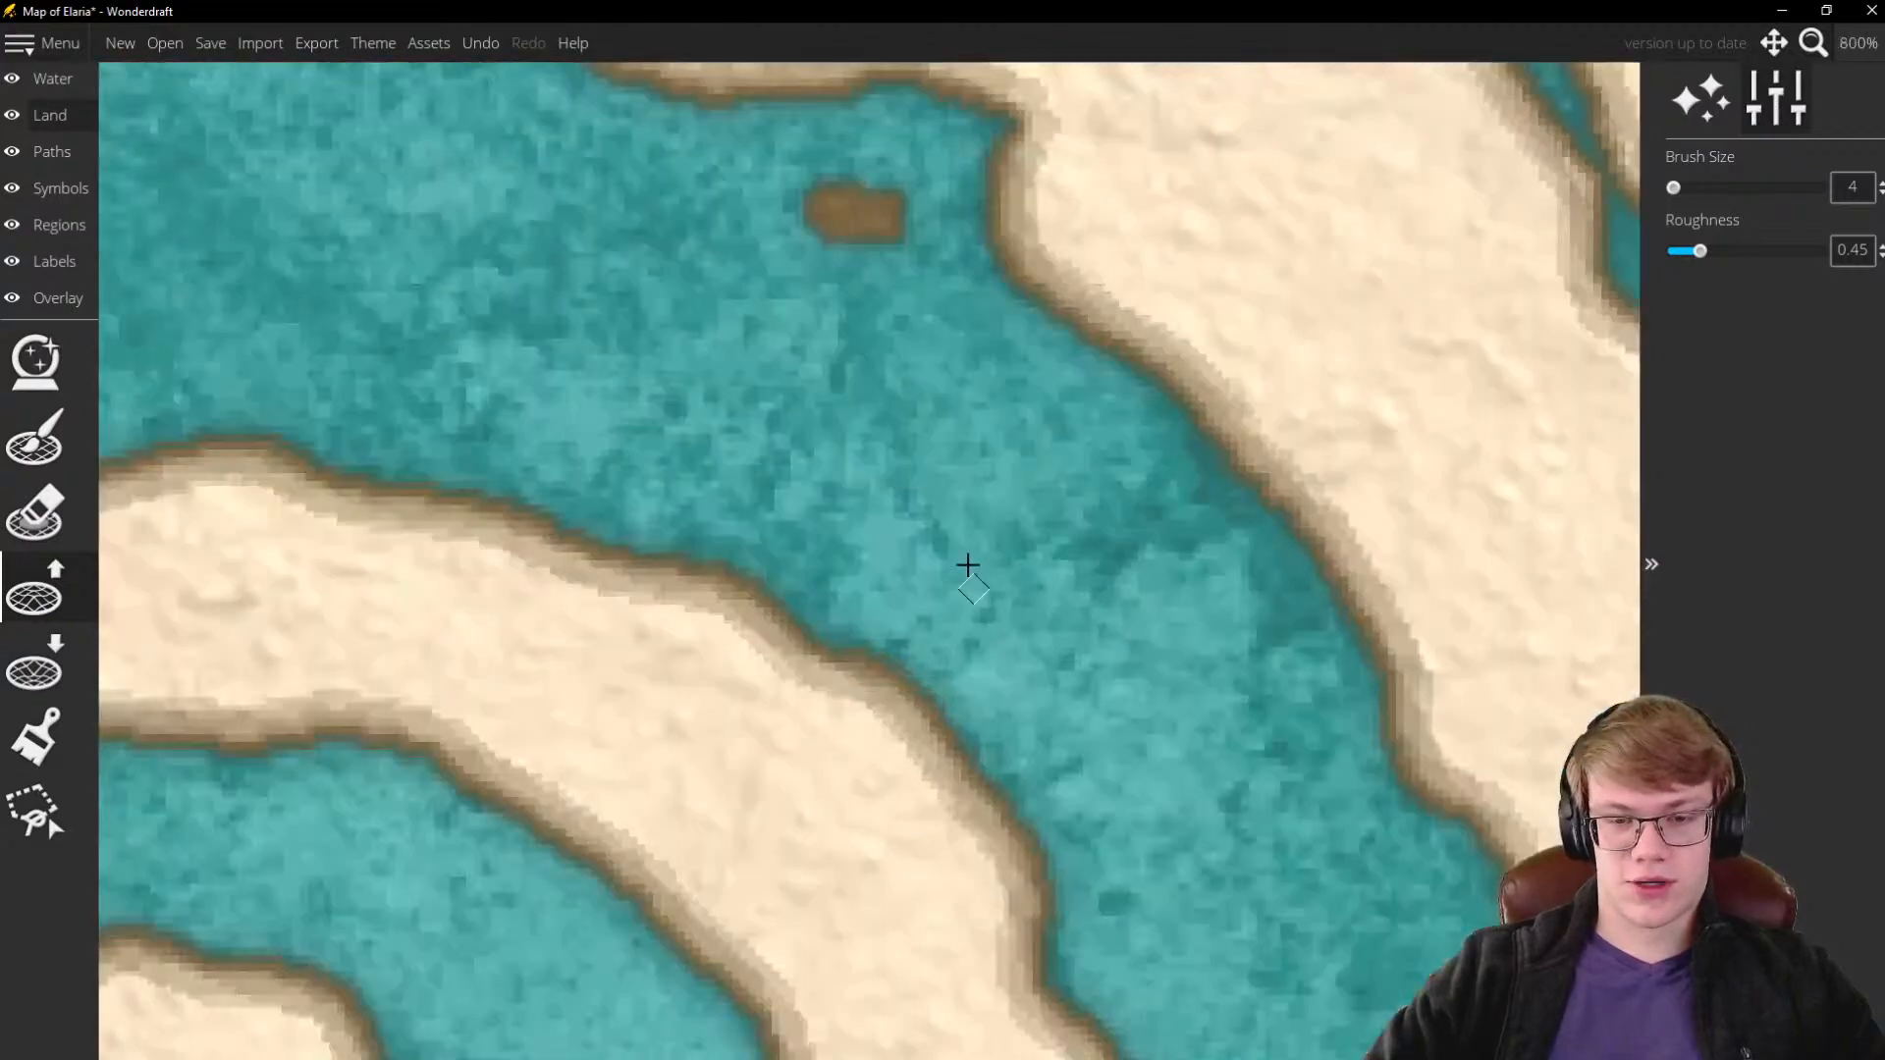
scroll(958, 521, down, 4)
scroll(872, 486, up, 4)
scroll(1041, 634, up, 8)
scroll(1042, 634, down, 6)
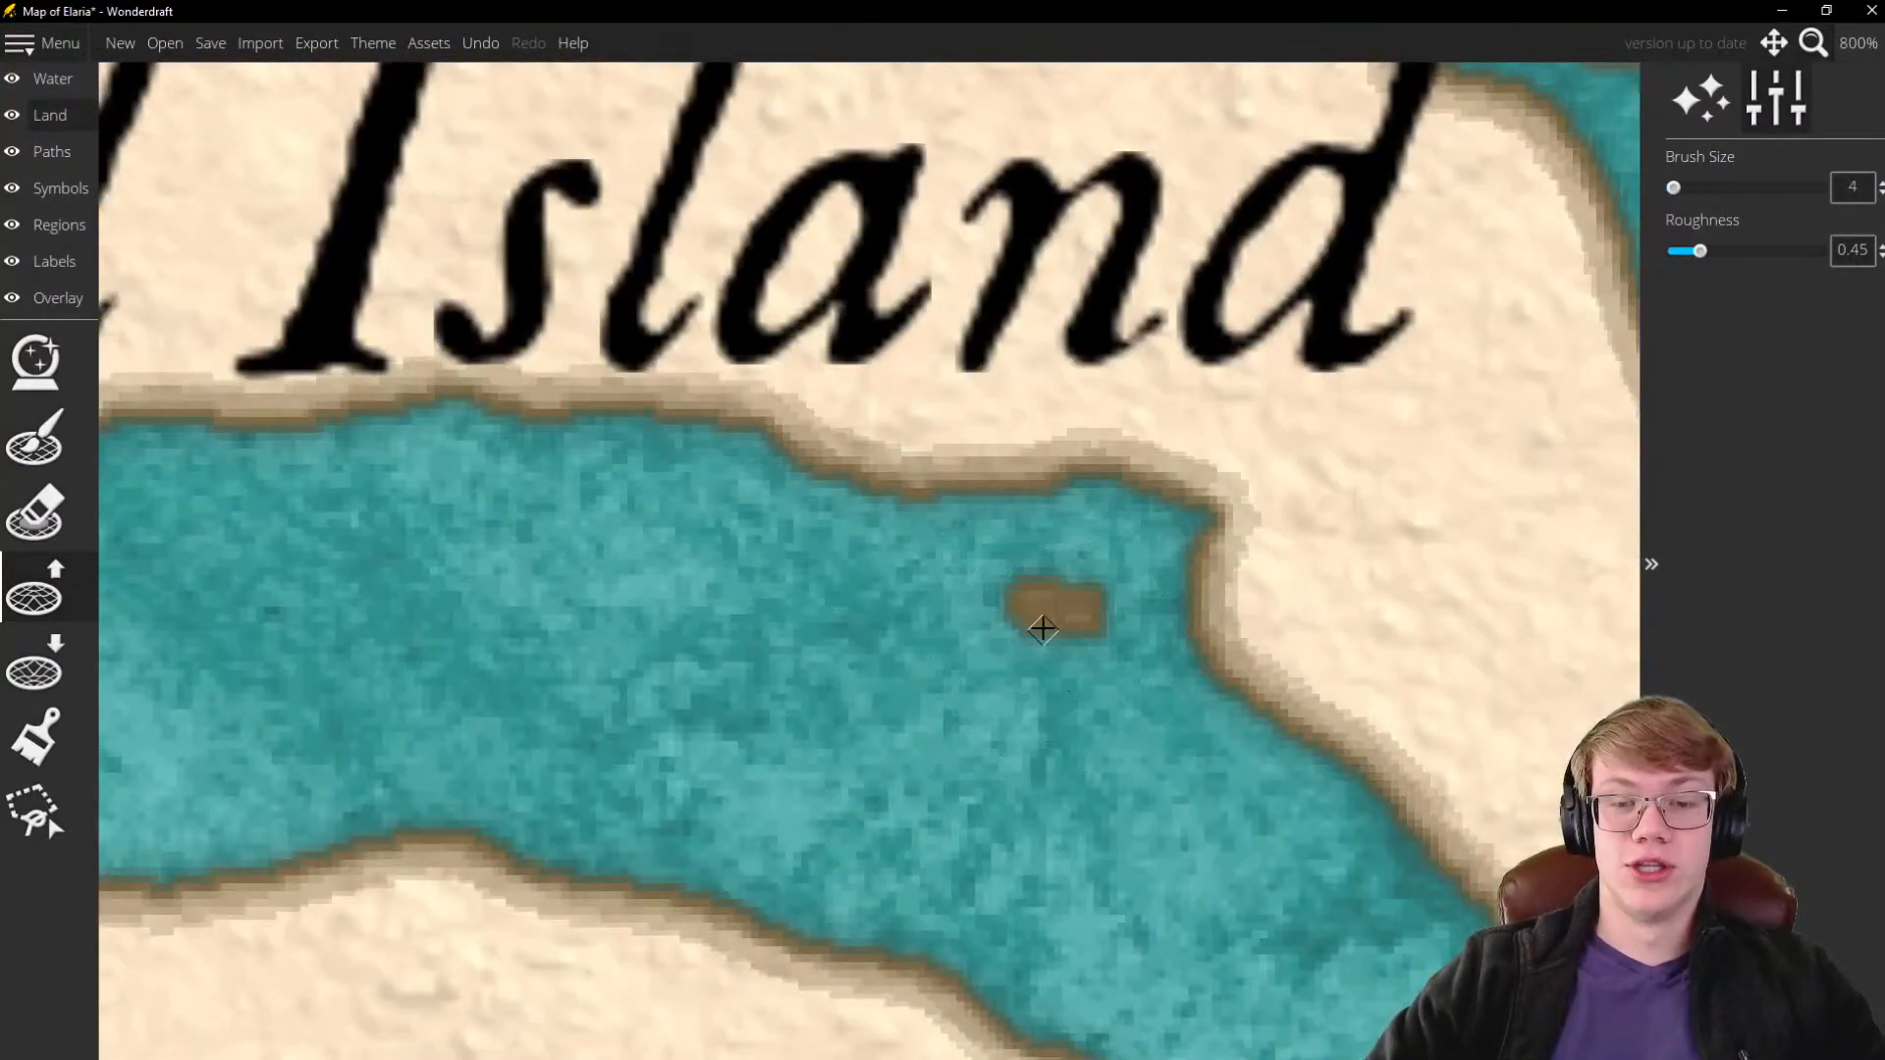
mouse_move(1040, 614)
mouse_down()
mouse_move(1013, 590)
mouse_move(1061, 622)
mouse_move(1023, 623)
mouse_move(1064, 555)
mouse_move(1016, 588)
mouse_move(1094, 589)
mouse_move(1056, 623)
mouse_move(1082, 626)
mouse_up()
Raise a narrow curved islet off Spiral Island's northwest coast with brush size 20 and extend its northeastern end
scroll(1083, 626, down, 7)
mouse_move(745, 444)
mouse_down()
mouse_move(762, 421)
mouse_move(800, 455)
mouse_move(807, 437)
mouse_move(748, 507)
mouse_up()
scroll(743, 447, up, 3)
key(ctrl+z)
scroll(827, 440, up, 2)
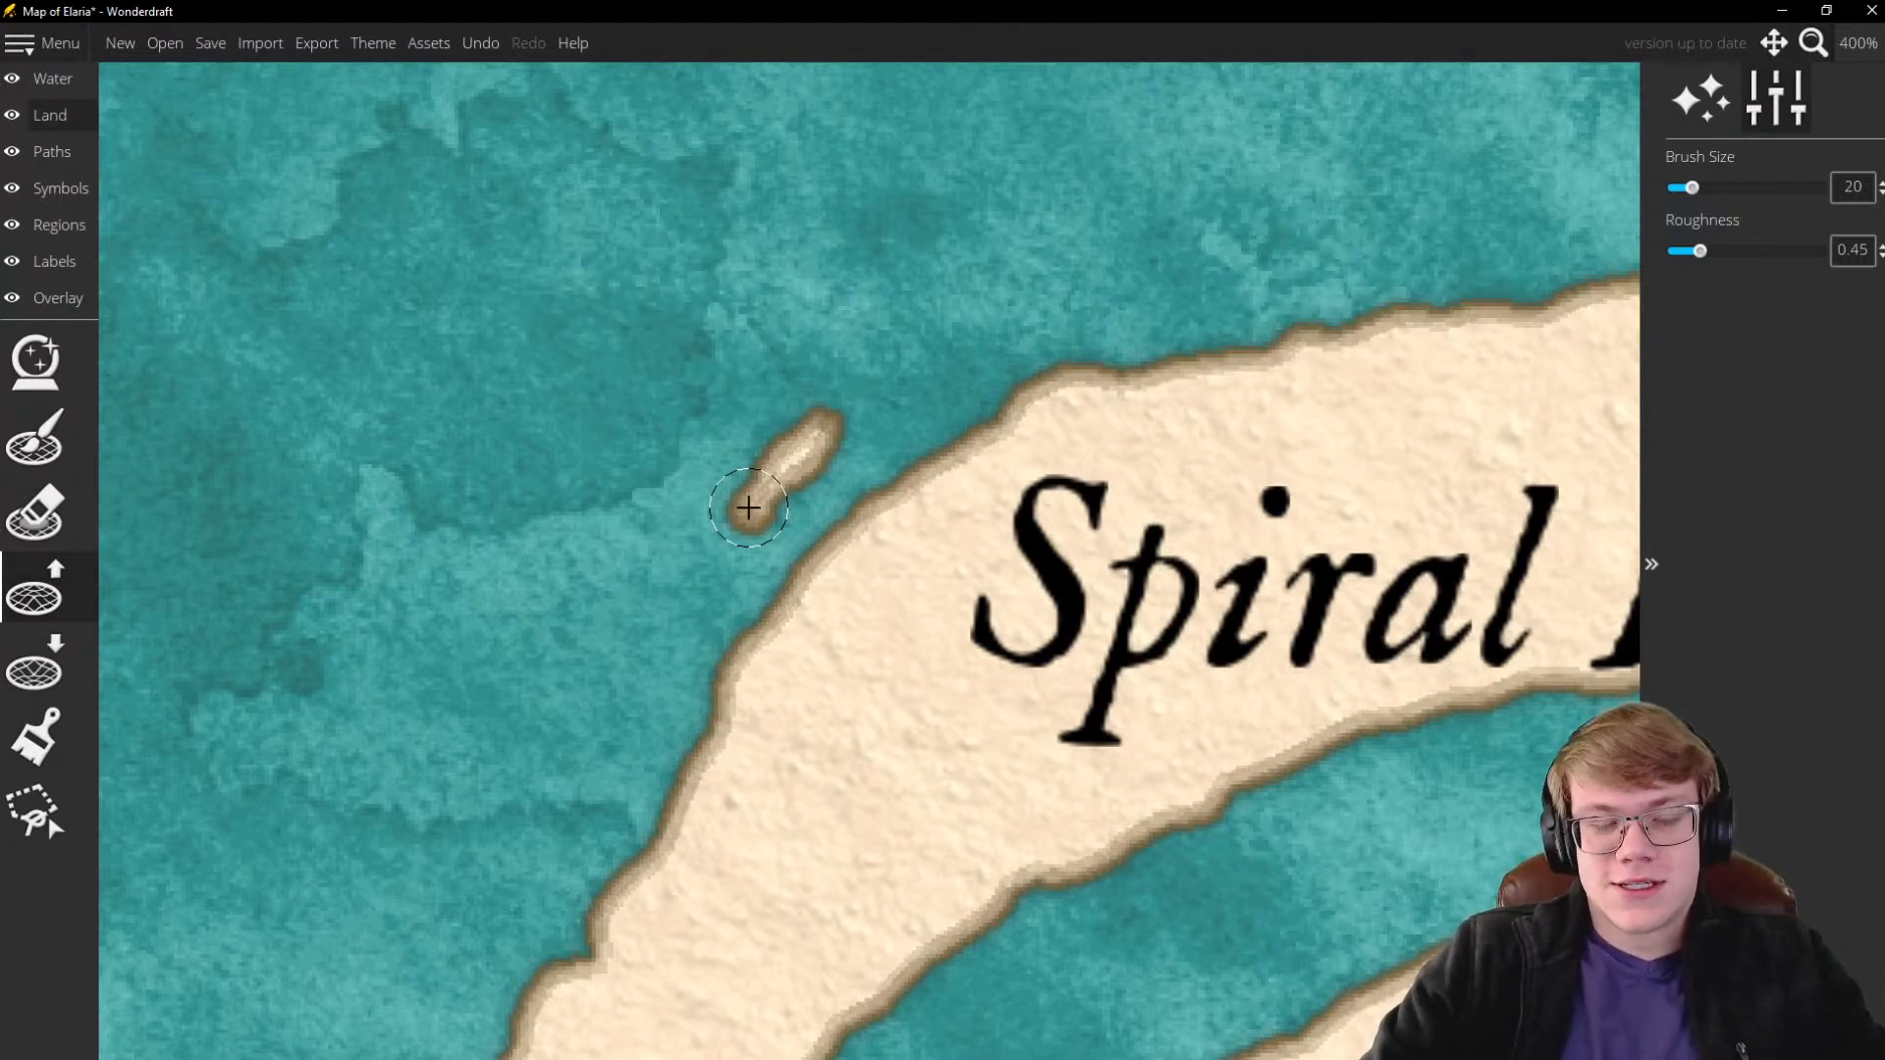
mouse_move(749, 508)
mouse_down()
mouse_move(848, 424)
mouse_move(785, 465)
mouse_move(726, 545)
mouse_move(742, 504)
mouse_move(727, 563)
mouse_move(734, 524)
mouse_up()
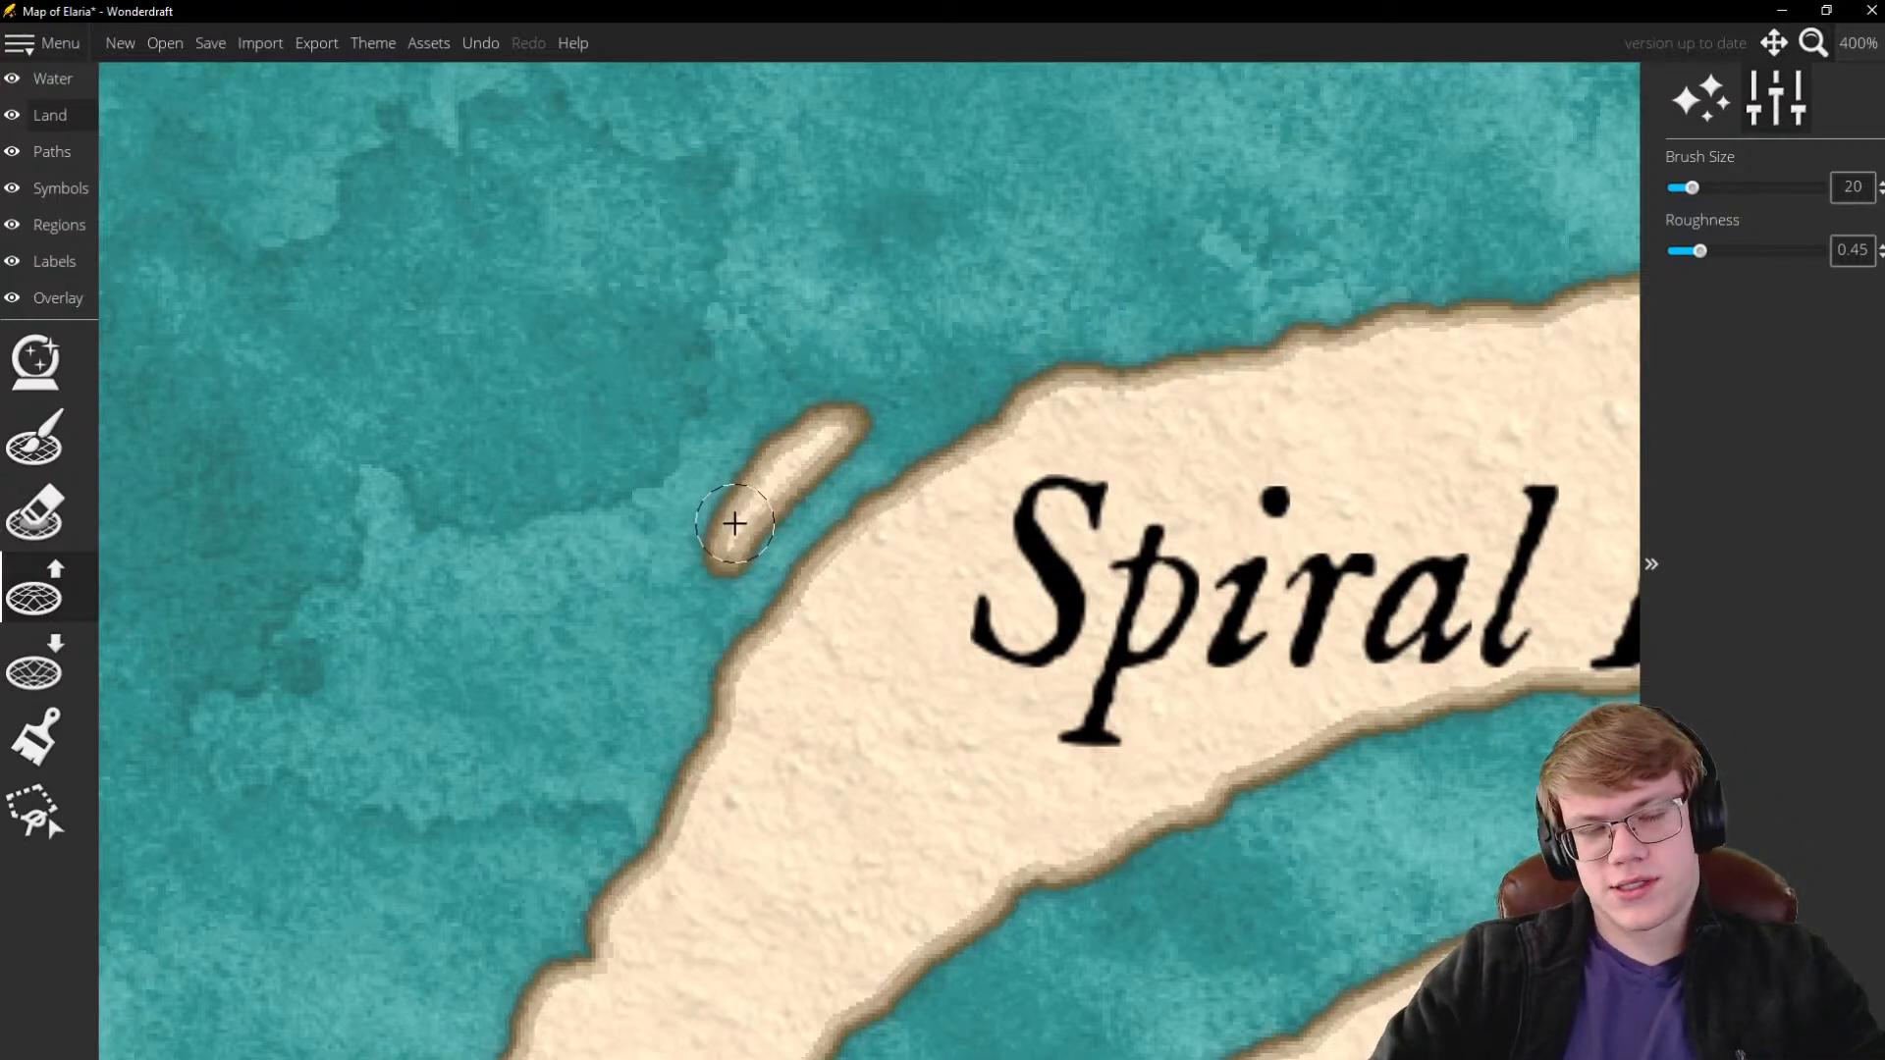
scroll(750, 489, down, 2)
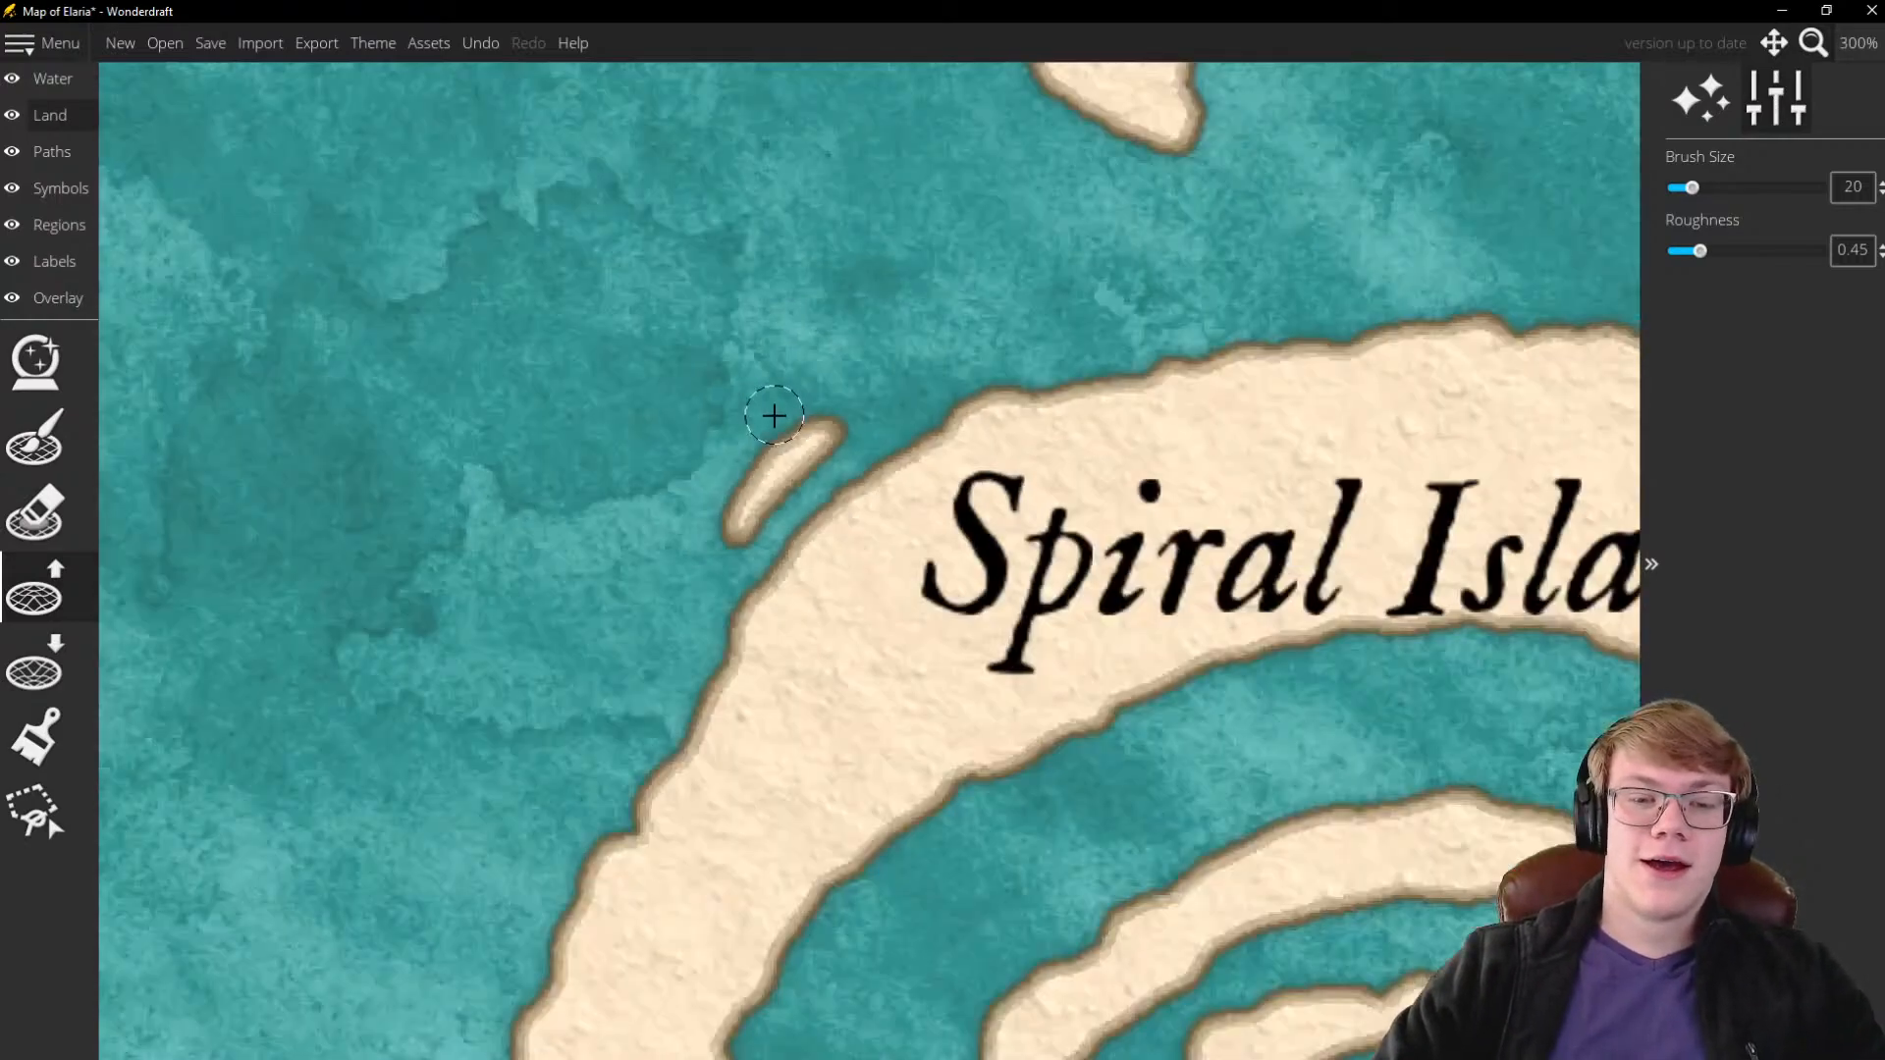
scroll(771, 421, up, 4)
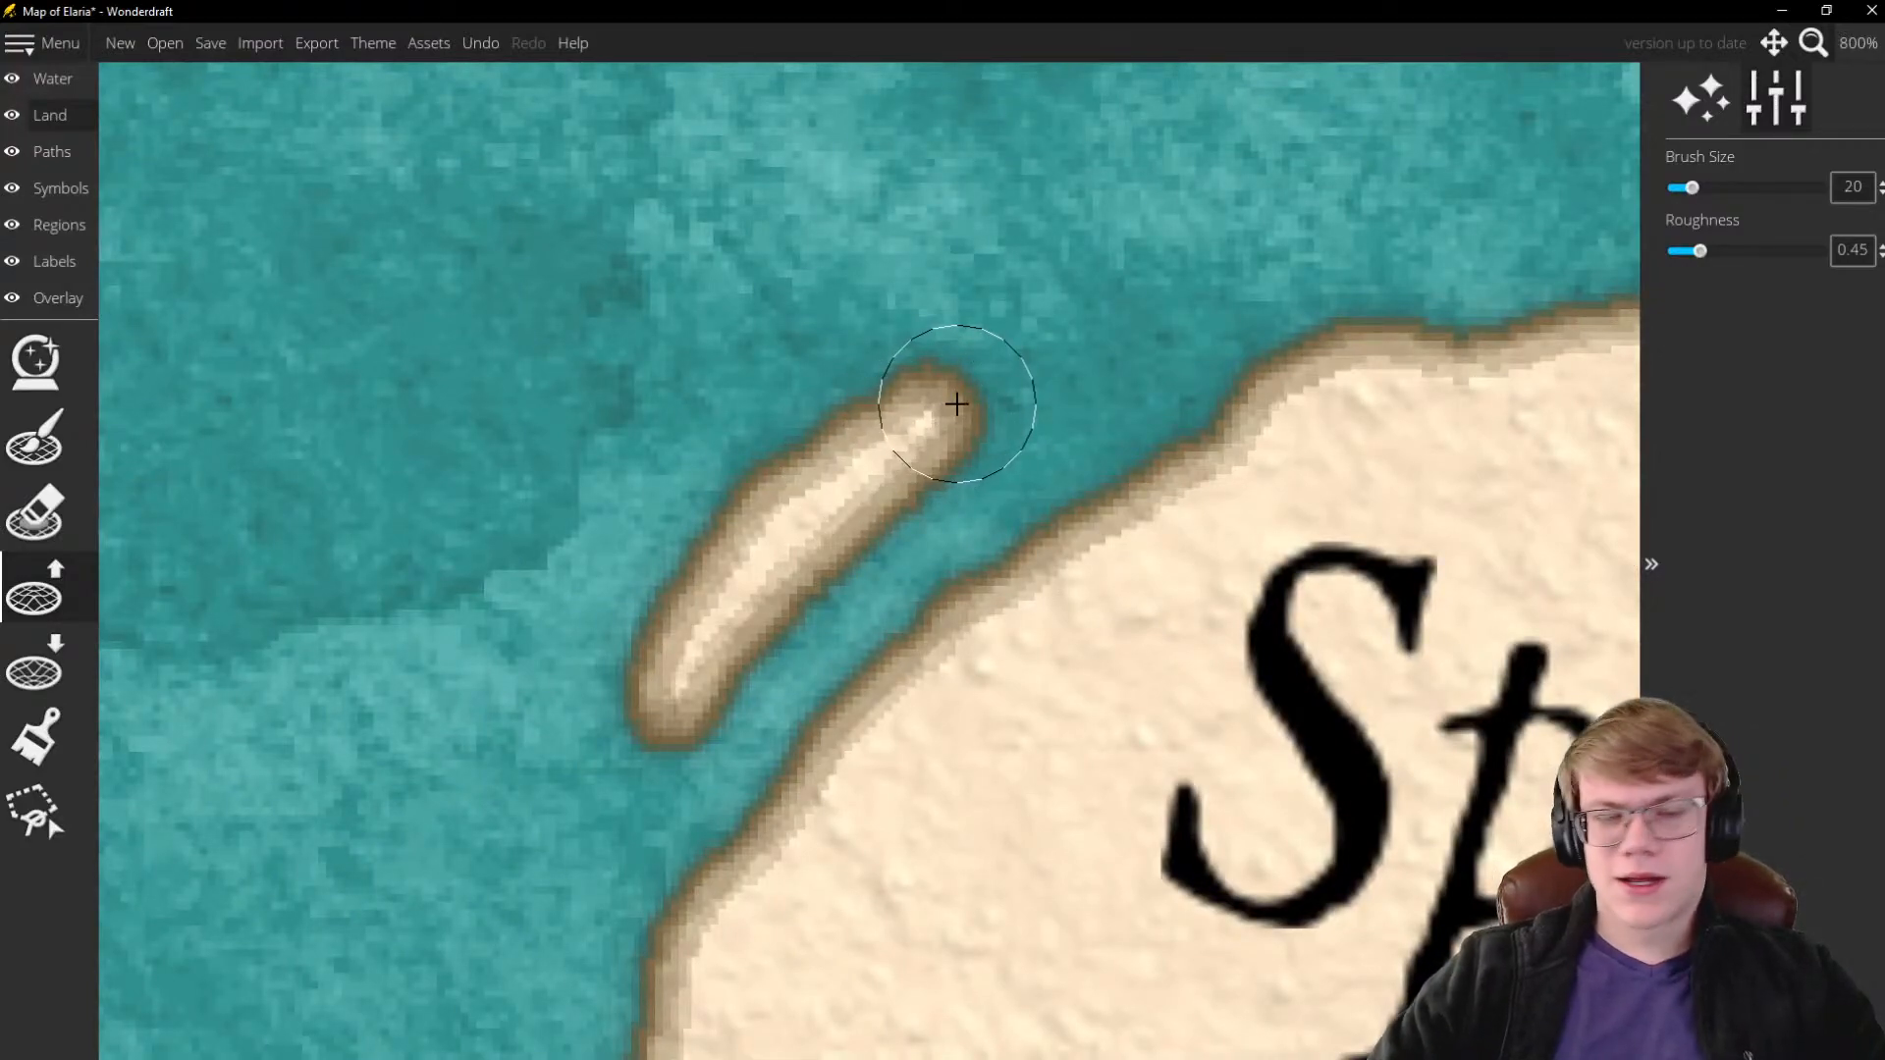
drag(951, 421, 976, 408)
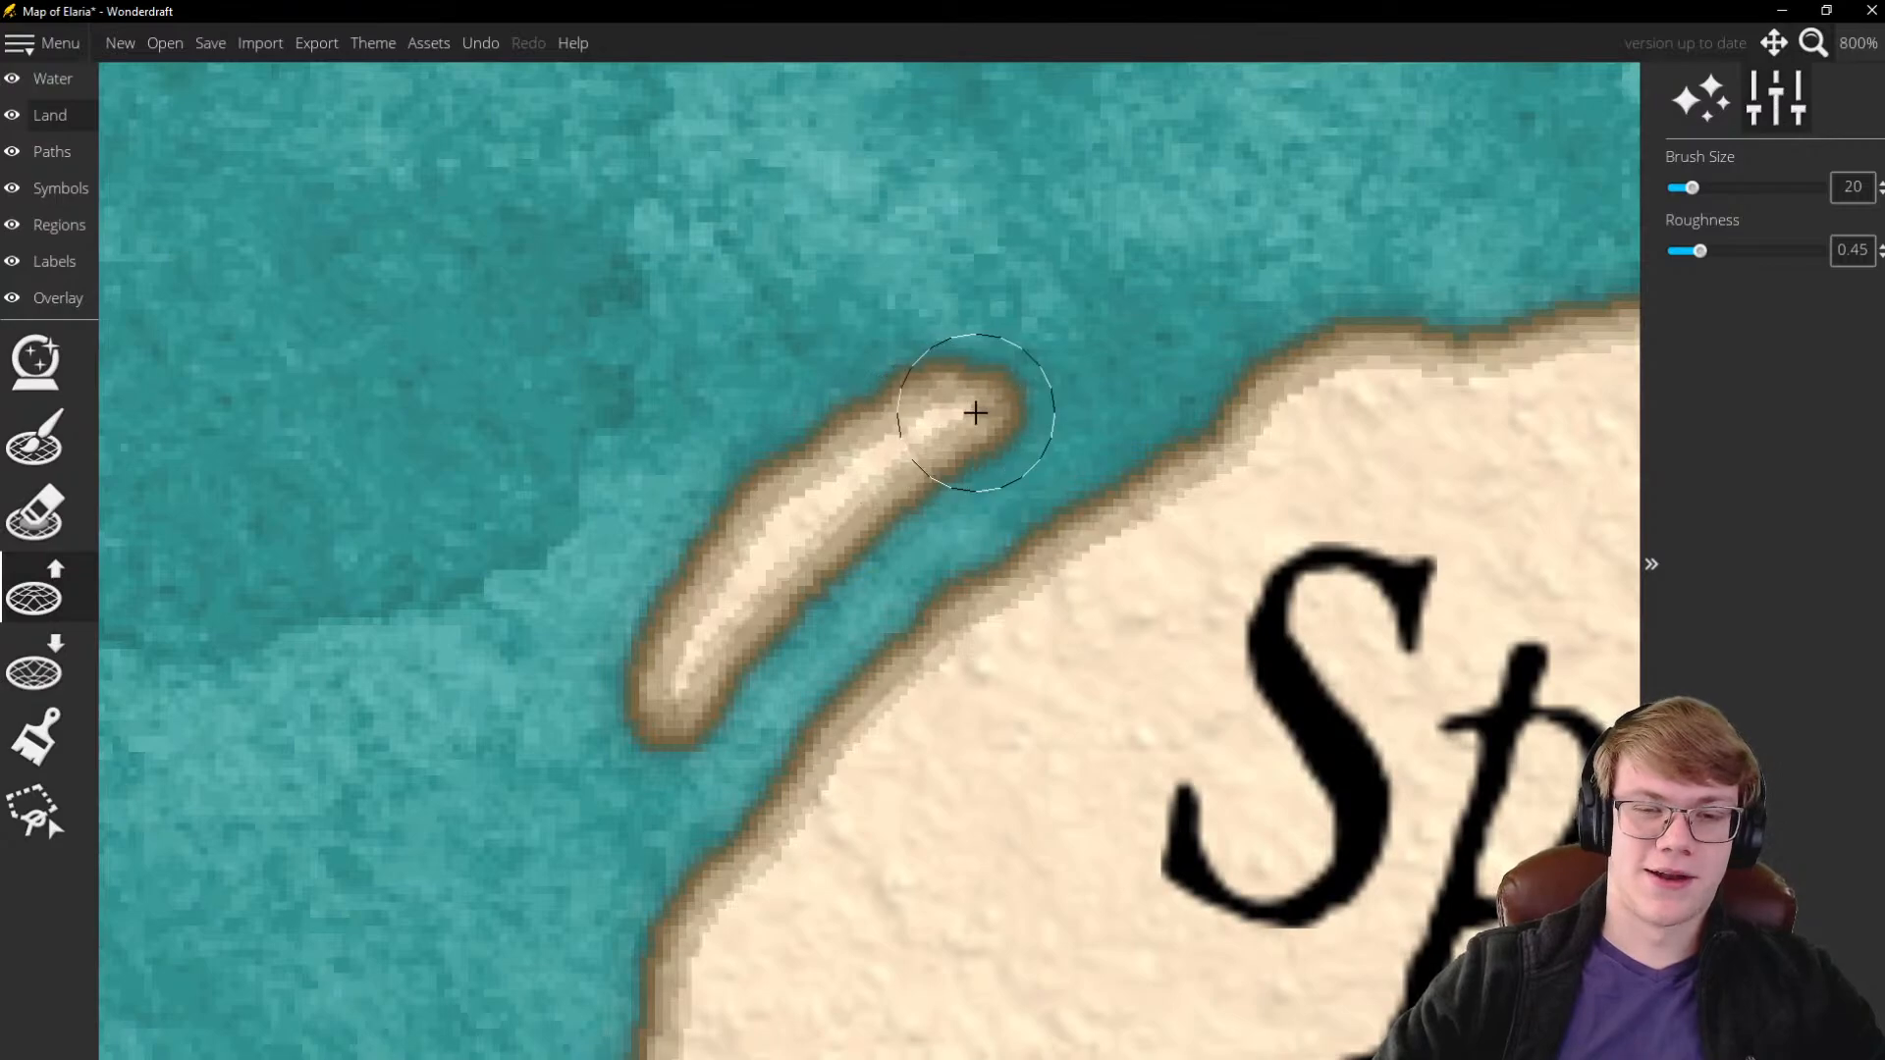
Thicken the middle of the narrow curved islet off Spiral Island's northwest coast by raising land with brush size 20
mouse_move(889, 483)
mouse_down()
mouse_move(800, 566)
mouse_move(807, 593)
mouse_move(759, 615)
mouse_move(746, 584)
mouse_move(683, 557)
mouse_move(758, 521)
mouse_move(657, 590)
mouse_move(745, 491)
mouse_move(810, 479)
mouse_move(836, 405)
mouse_up()
scroll(766, 501, down, 5)
scroll(611, 514, up, 2)
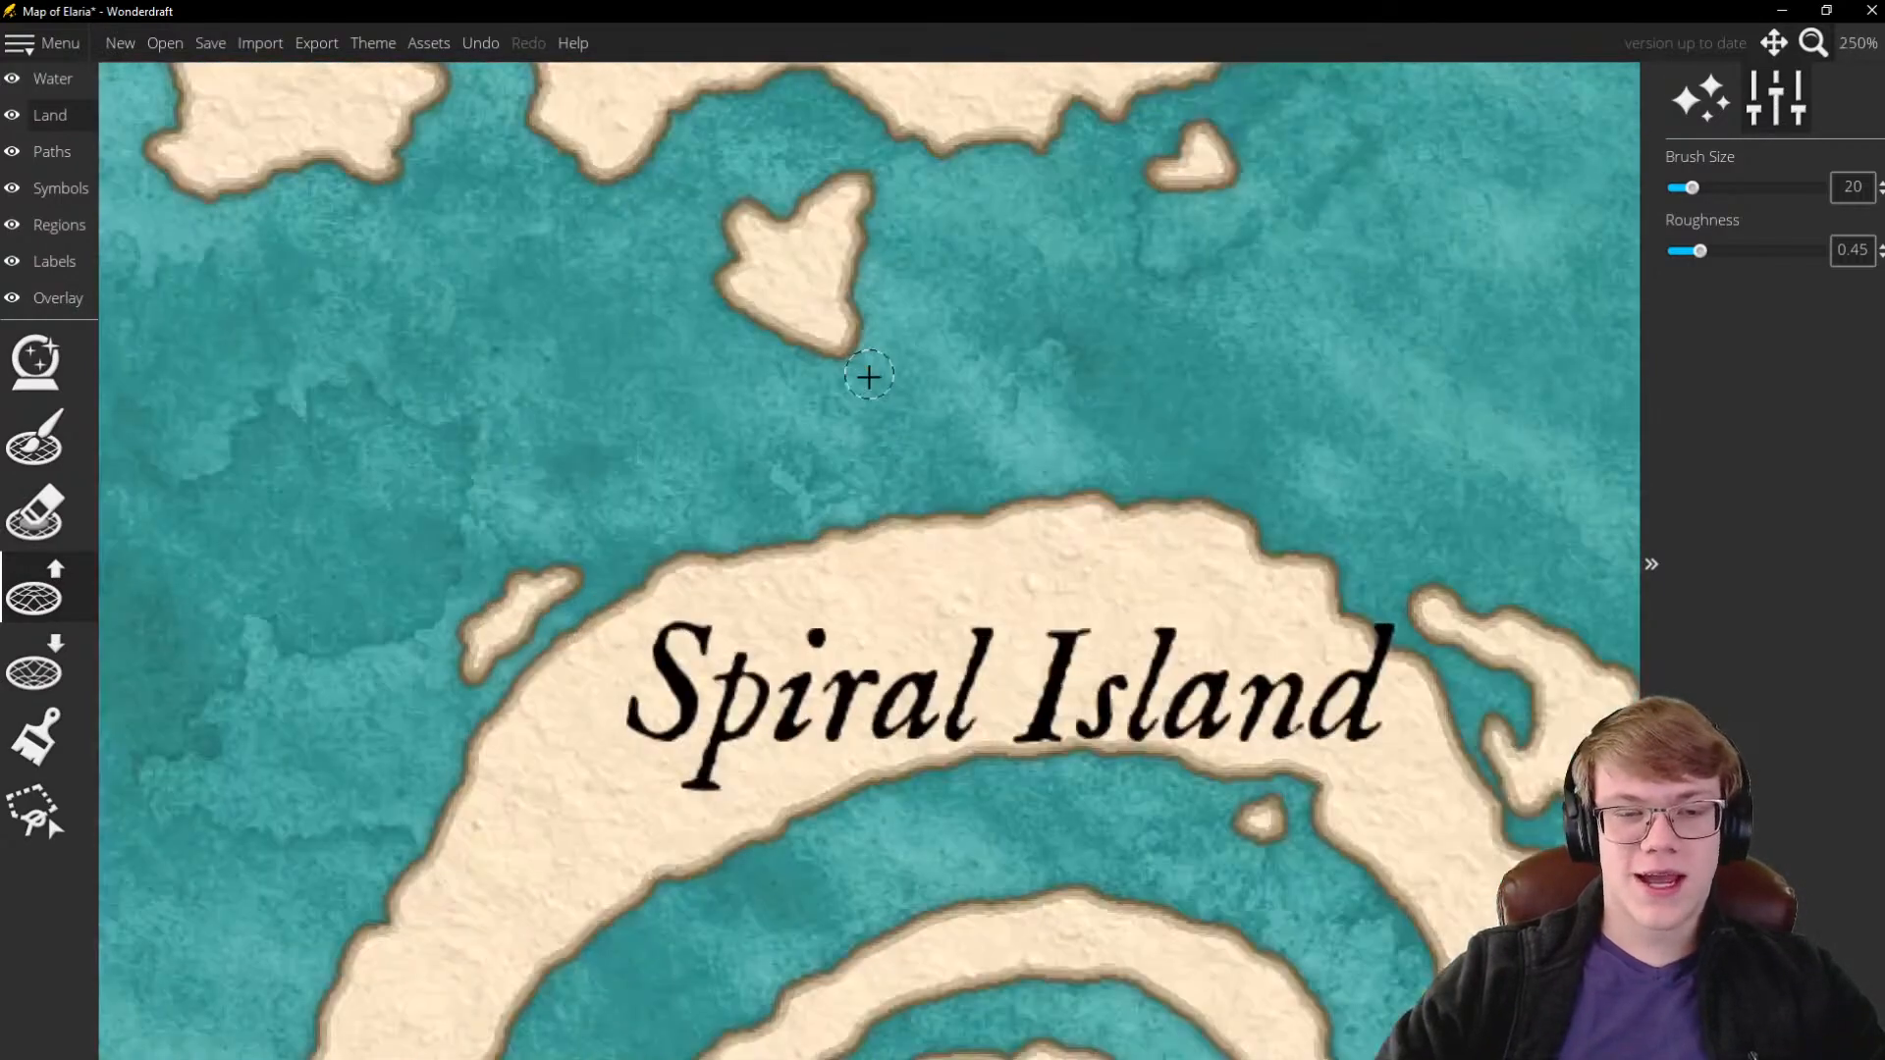
Raise two thin, elongated islets along Spiral Island's north coast above its label with brush size 20
scroll(795, 489, up, 1)
mouse_move(782, 492)
mouse_down()
mouse_move(890, 485)
mouse_move(822, 513)
mouse_move(845, 513)
mouse_move(873, 491)
mouse_move(632, 555)
mouse_move(925, 450)
mouse_move(891, 476)
mouse_up()
scroll(844, 492, up, 2)
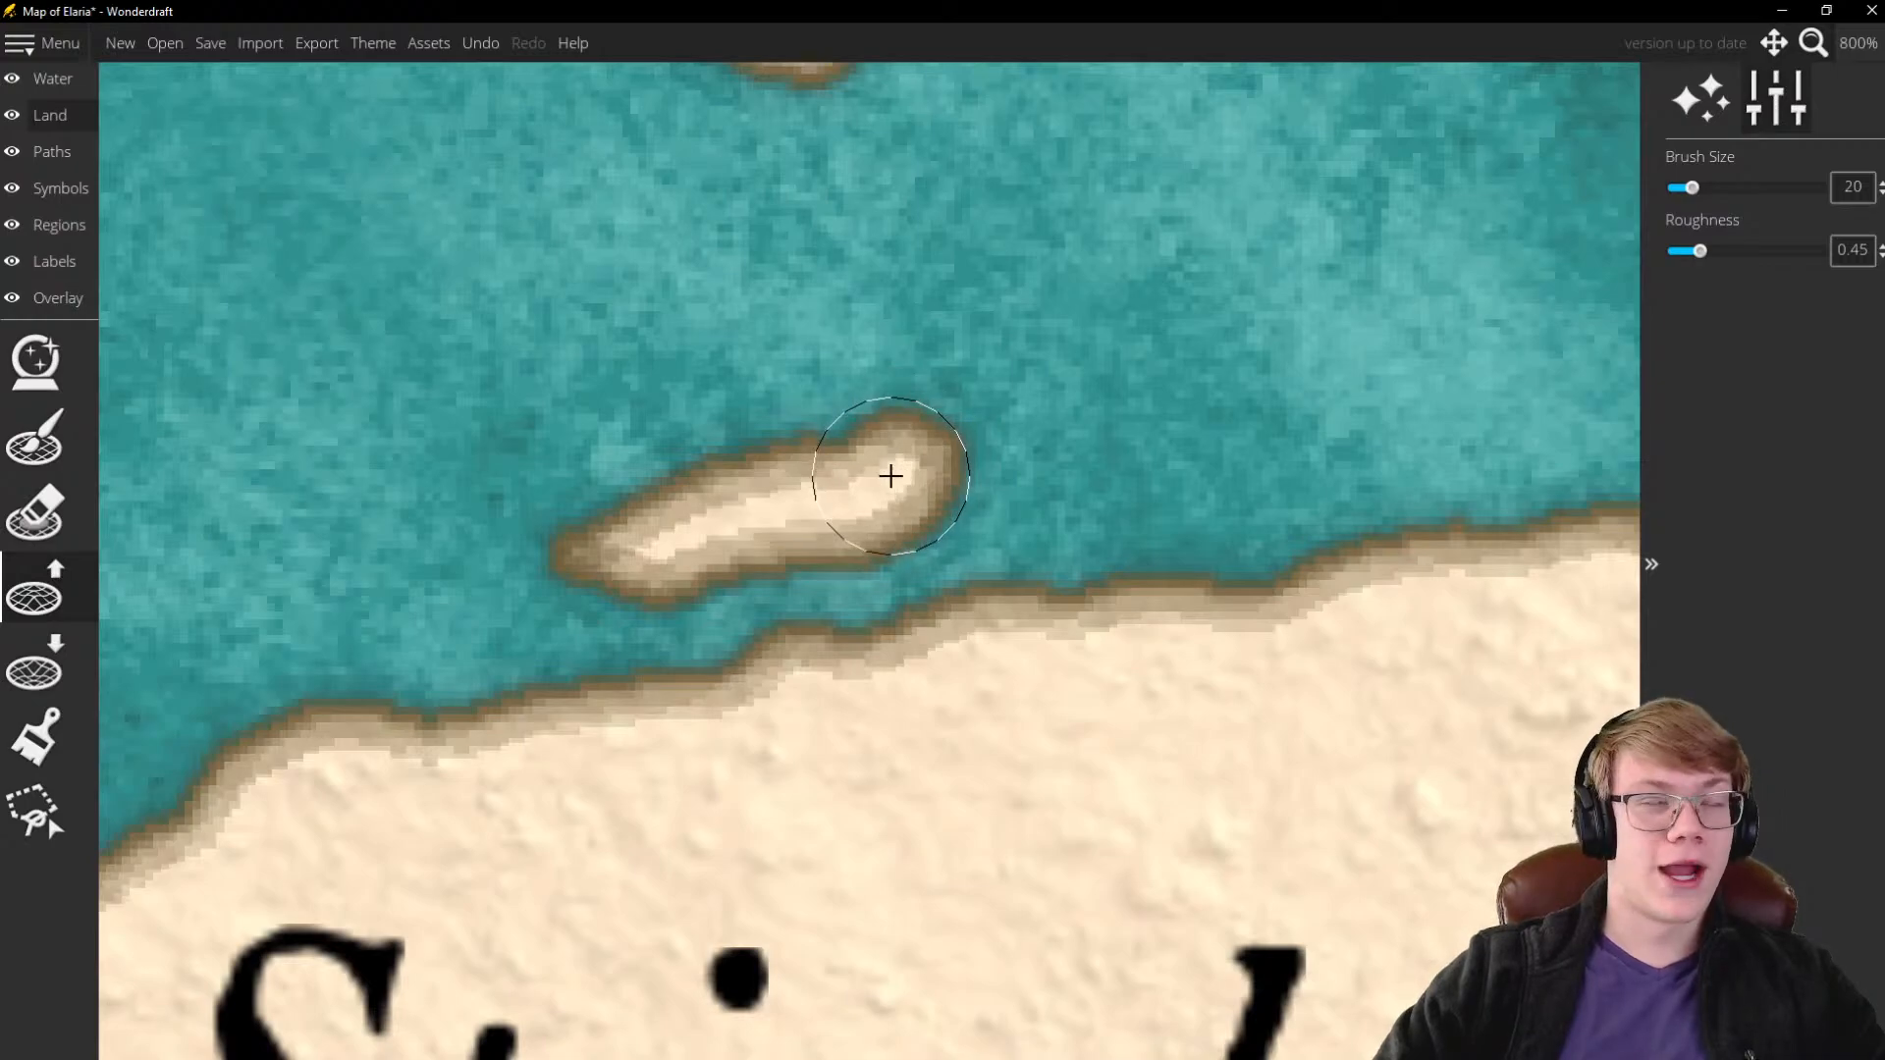
scroll(786, 528, down, 6)
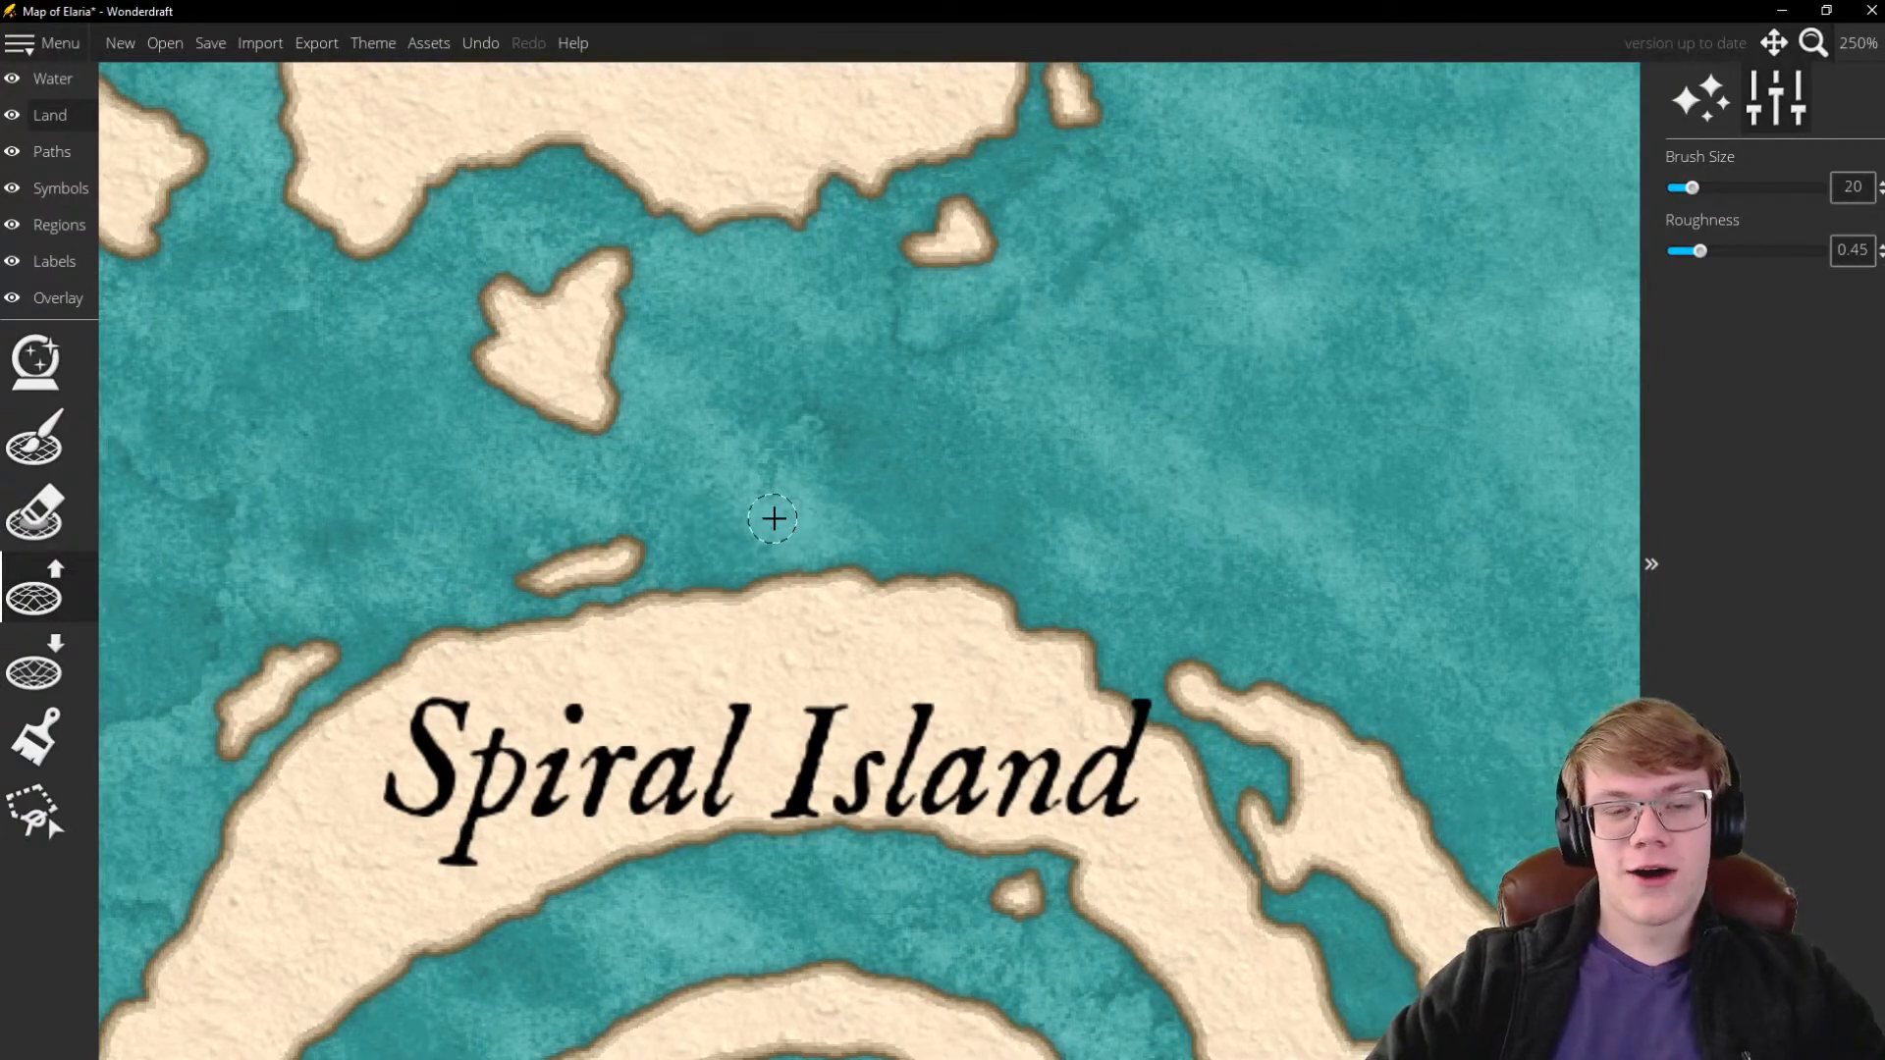
scroll(770, 522, up, 4)
mouse_move(833, 534)
mouse_down()
mouse_move(1032, 559)
mouse_move(1089, 542)
mouse_move(962, 563)
mouse_move(1074, 542)
mouse_move(1007, 540)
mouse_move(1094, 542)
mouse_move(1036, 559)
mouse_move(1173, 536)
mouse_move(1071, 546)
mouse_move(928, 519)
mouse_move(875, 555)
mouse_move(798, 558)
mouse_move(1161, 547)
mouse_move(1177, 531)
mouse_move(1129, 530)
mouse_move(1109, 533)
mouse_move(1211, 539)
mouse_up()
Raise a slanted islet off Spiral Island's upper west coast, southwest of the curved northwest islet, with brush size 20
scroll(1212, 539, down, 15)
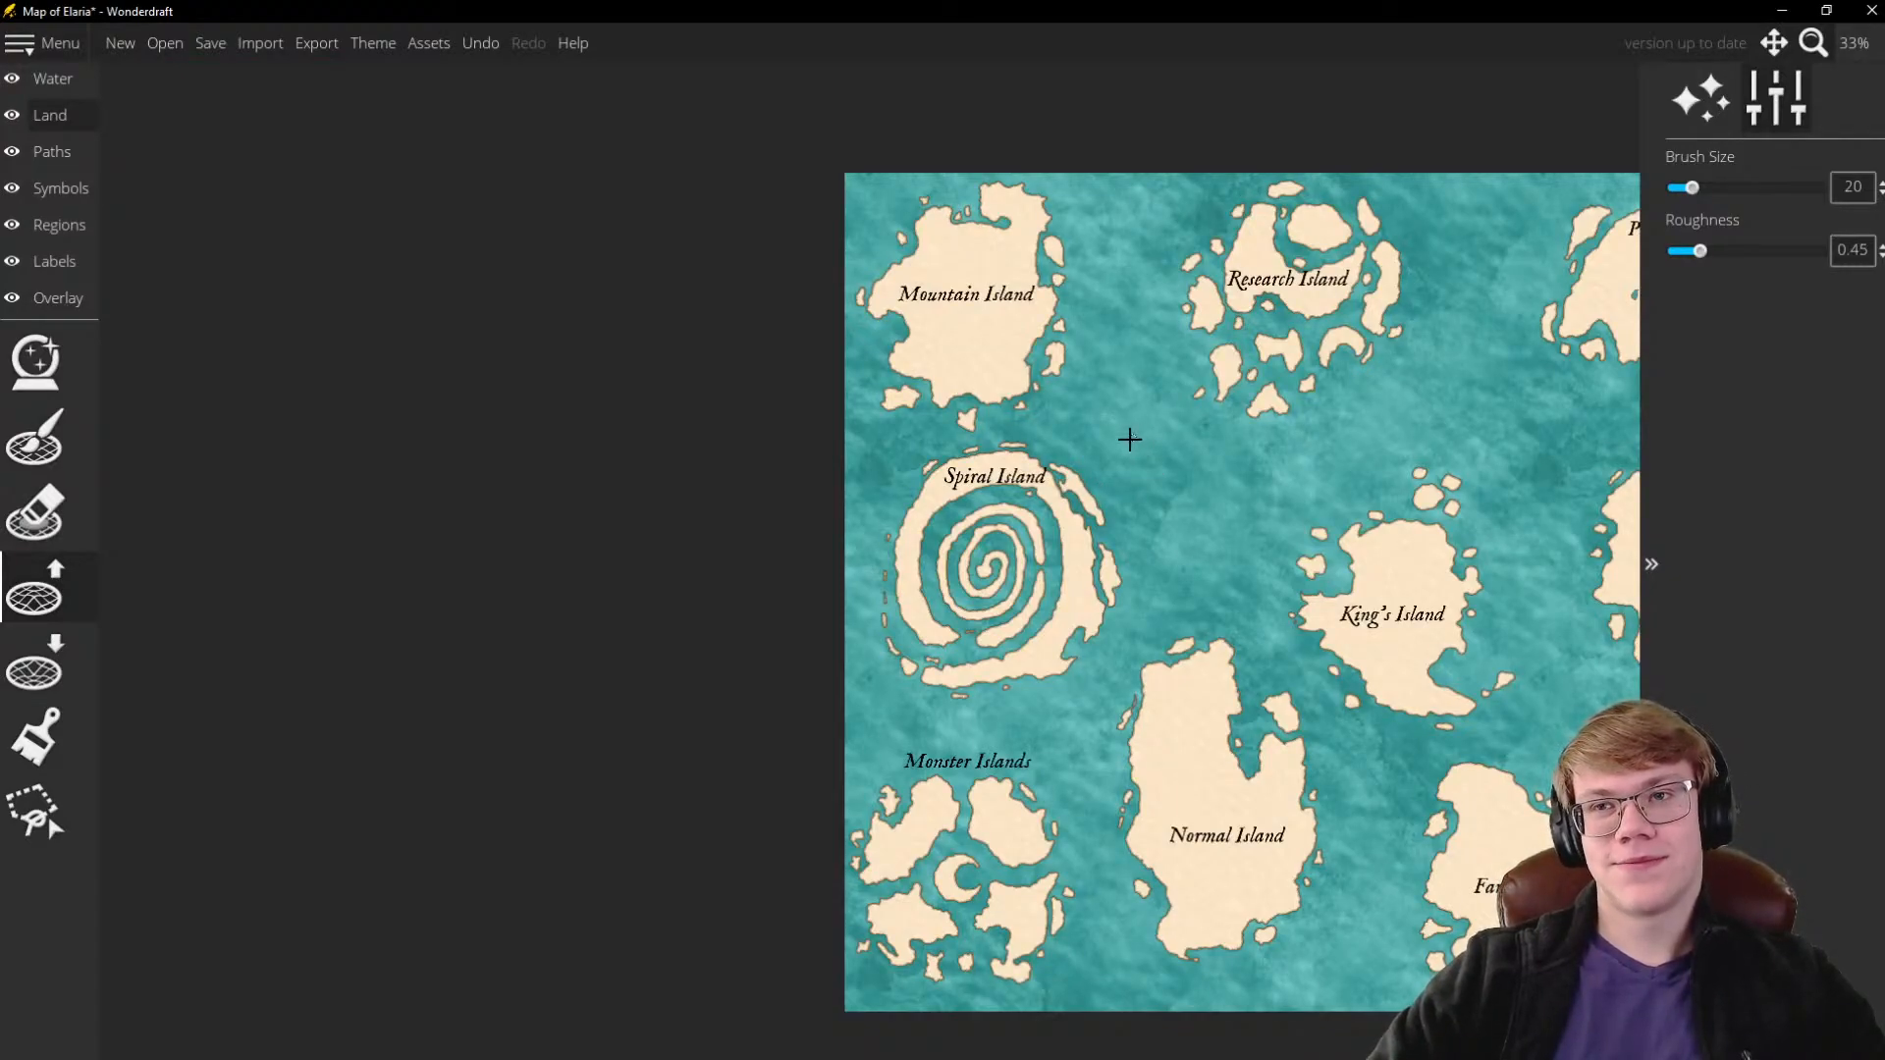
scroll(928, 467, up, 12)
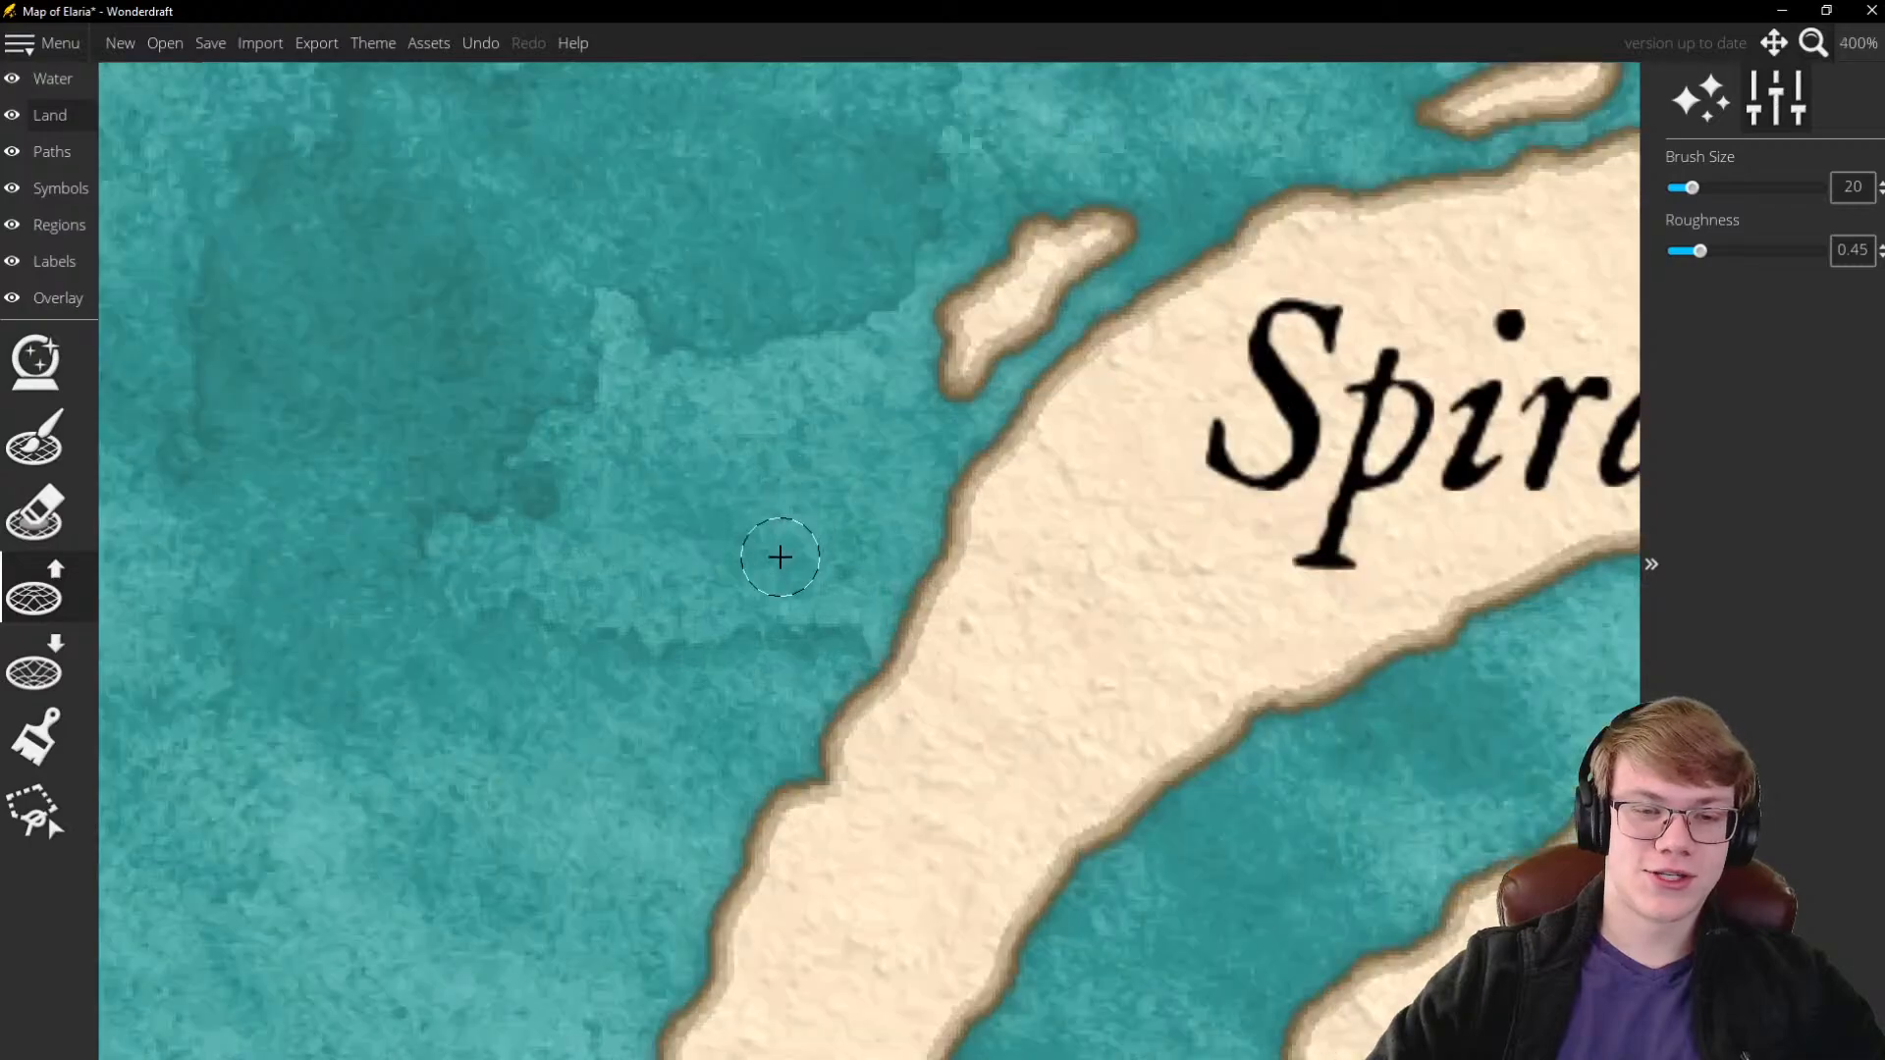
scroll(780, 557, down, 3)
scroll(847, 543, up, 3)
mouse_move(835, 535)
mouse_down()
mouse_move(875, 457)
mouse_move(832, 542)
mouse_move(778, 581)
mouse_move(817, 548)
mouse_move(807, 581)
mouse_move(856, 510)
mouse_move(863, 542)
mouse_move(873, 505)
mouse_move(849, 571)
mouse_move(892, 546)
mouse_move(879, 490)
mouse_move(870, 547)
mouse_move(813, 521)
mouse_move(683, 602)
mouse_move(763, 552)
mouse_move(740, 629)
mouse_move(665, 690)
mouse_move(741, 645)
mouse_move(682, 707)
mouse_move(751, 617)
mouse_move(704, 698)
mouse_move(736, 643)
mouse_move(639, 695)
mouse_move(701, 676)
mouse_move(651, 708)
mouse_up()
scroll(872, 501, up, 2)
scroll(687, 556, down, 2)
scroll(782, 551, up, 1)
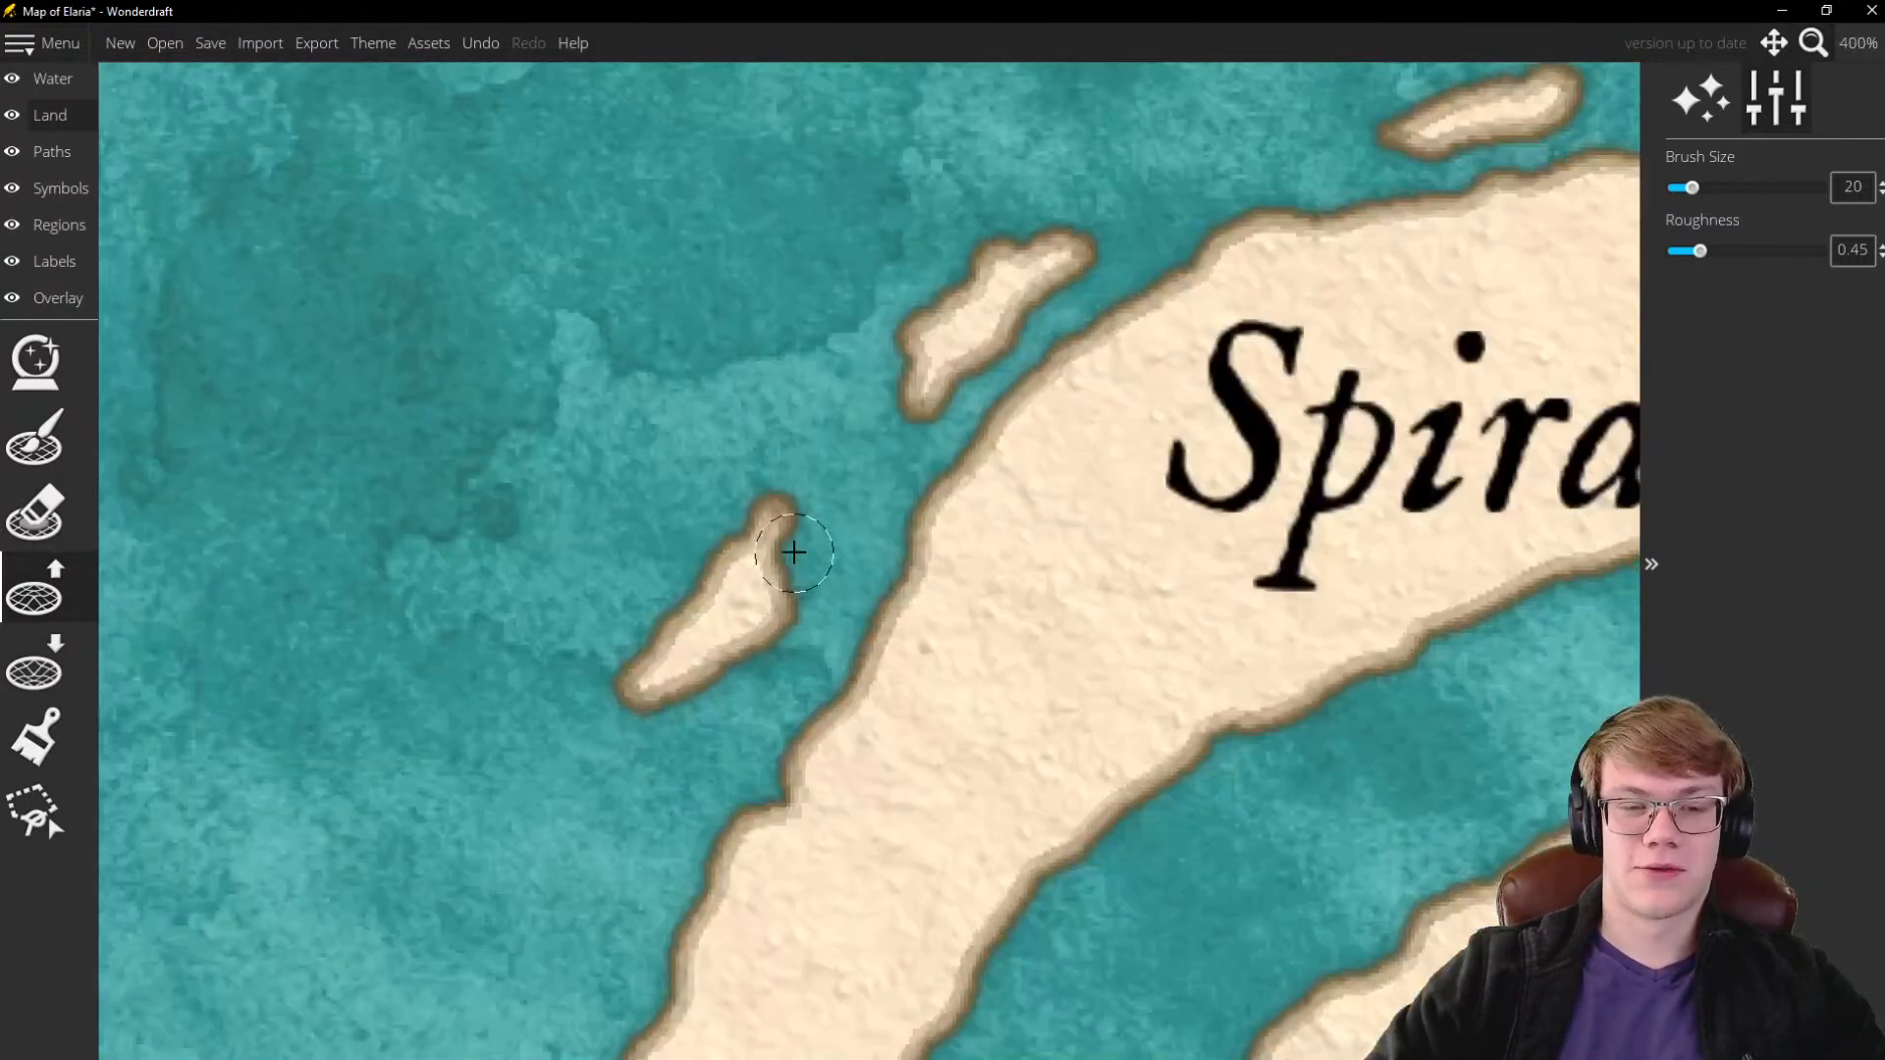
scroll(782, 569, up, 1)
scroll(765, 624, down, 3)
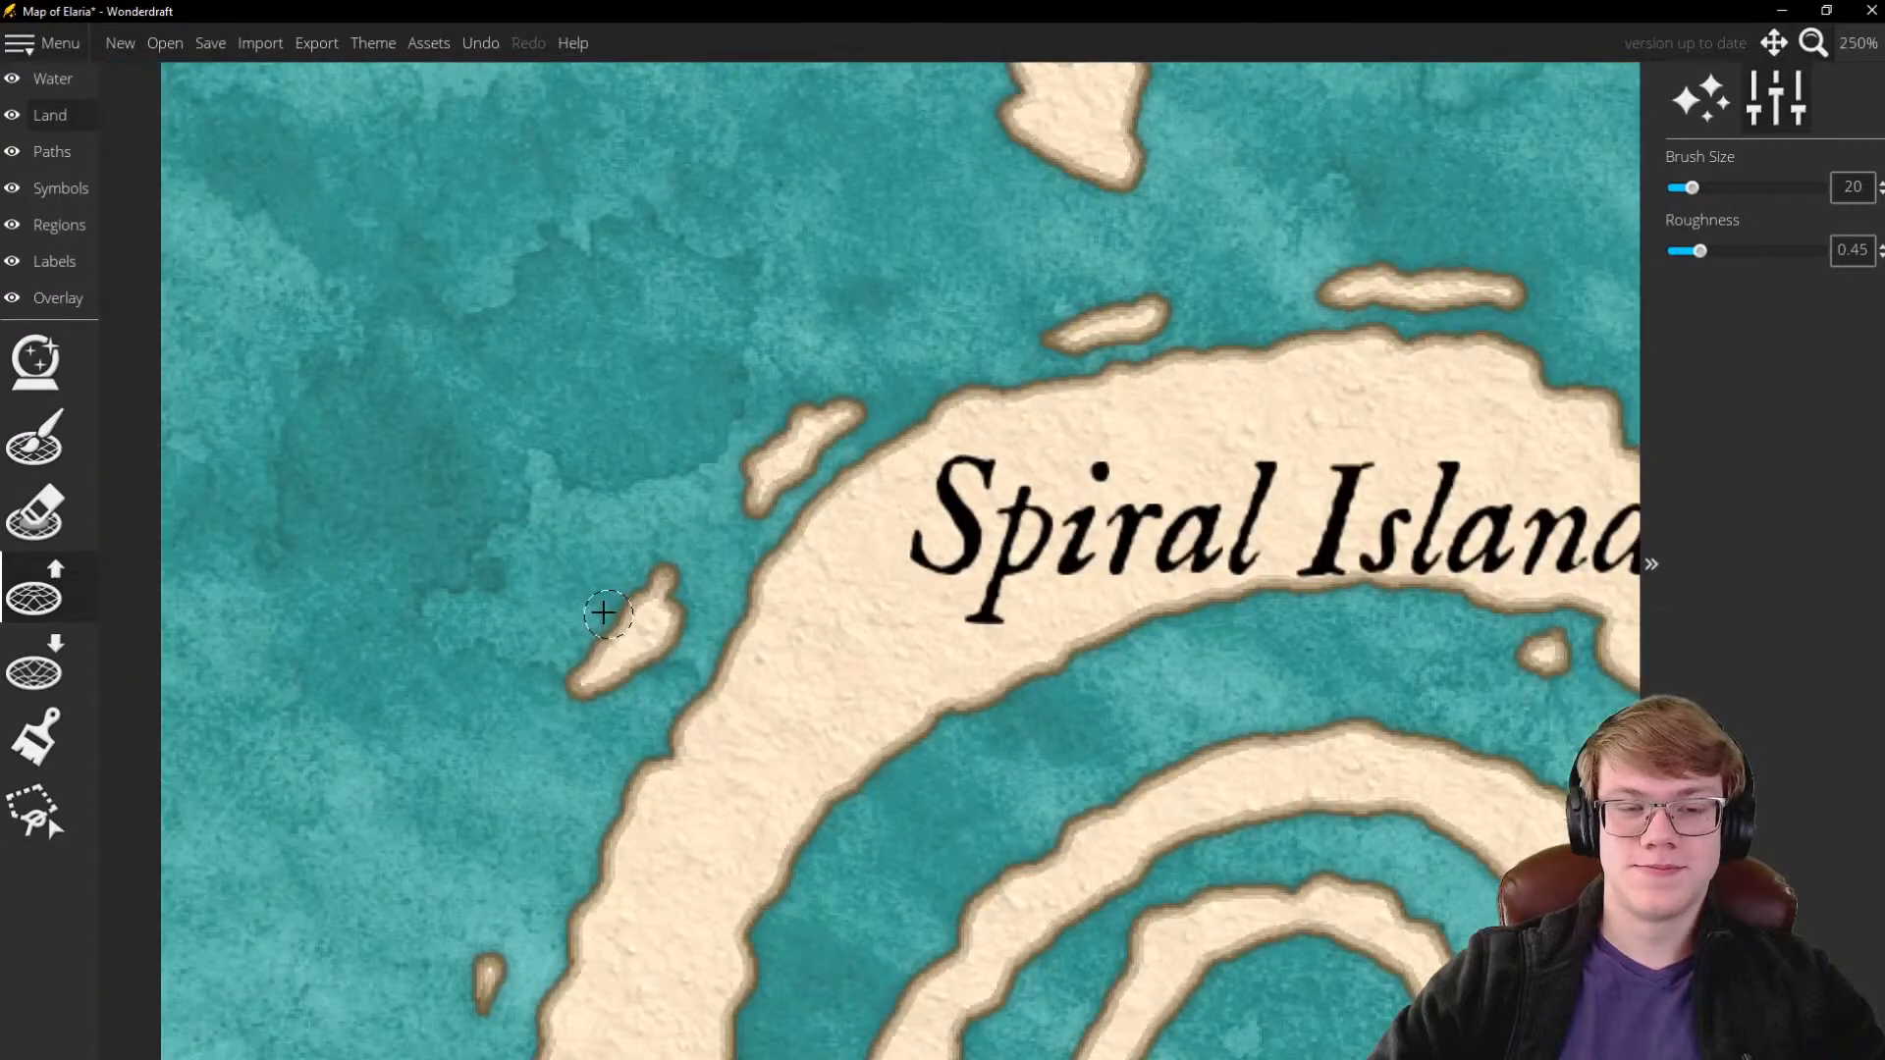
Raise a small slim islet in the northwest part of the water between Spiral Island's outer ring and inner spiral
scroll(674, 540, down, 3)
scroll(1006, 645, up, 2)
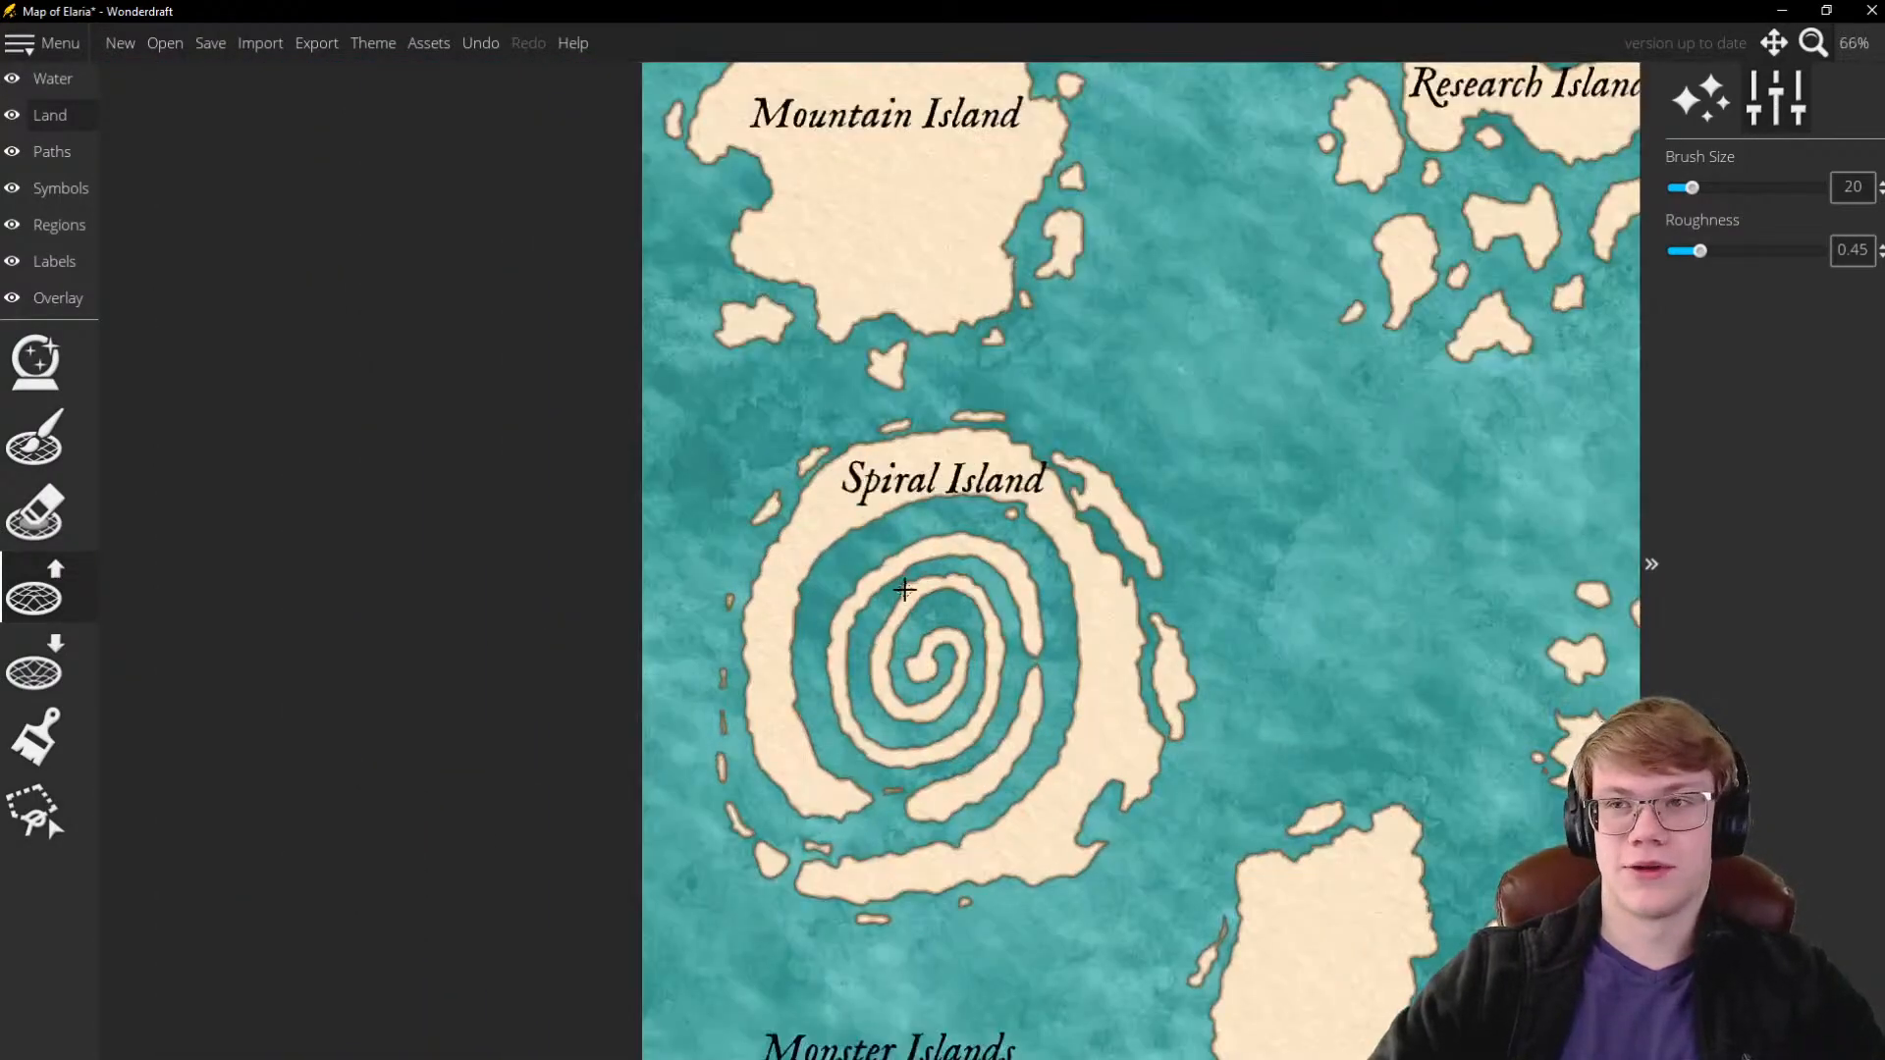
scroll(1006, 645, up, 3)
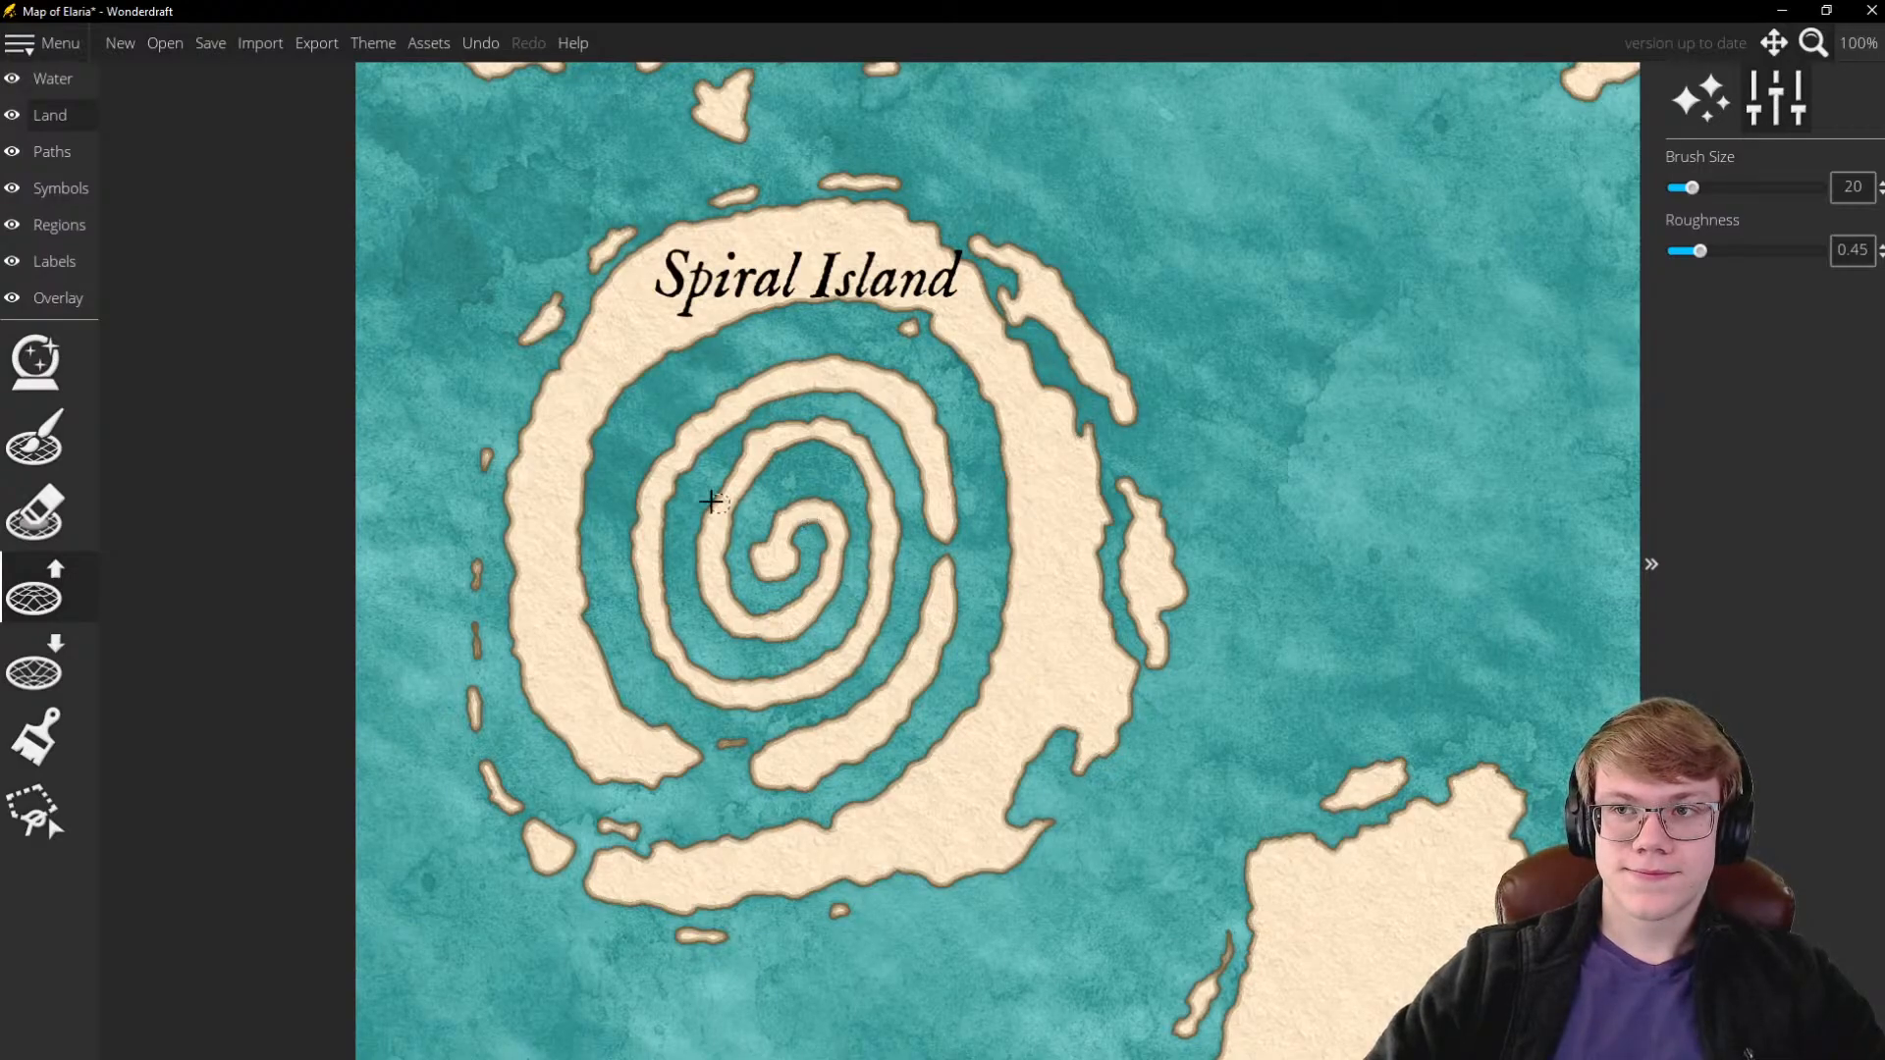
scroll(660, 485, down, 1)
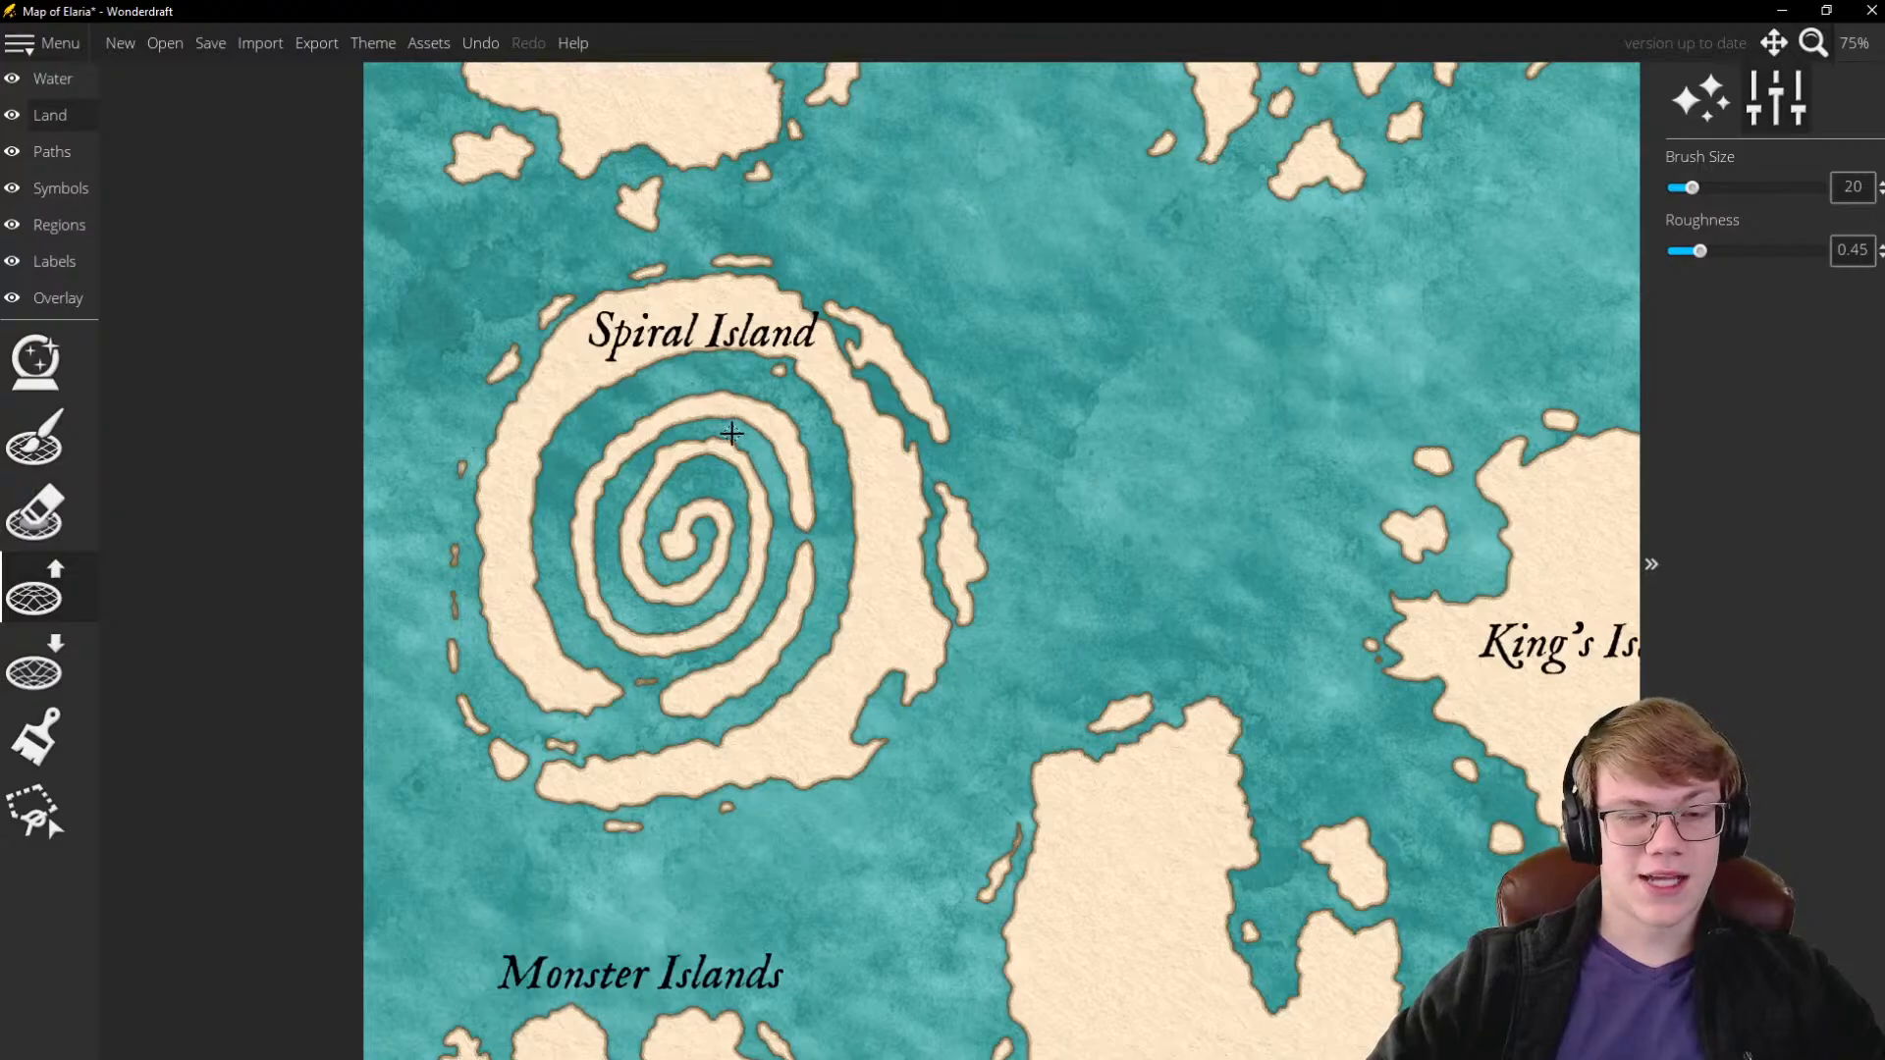
scroll(573, 397, down, 1)
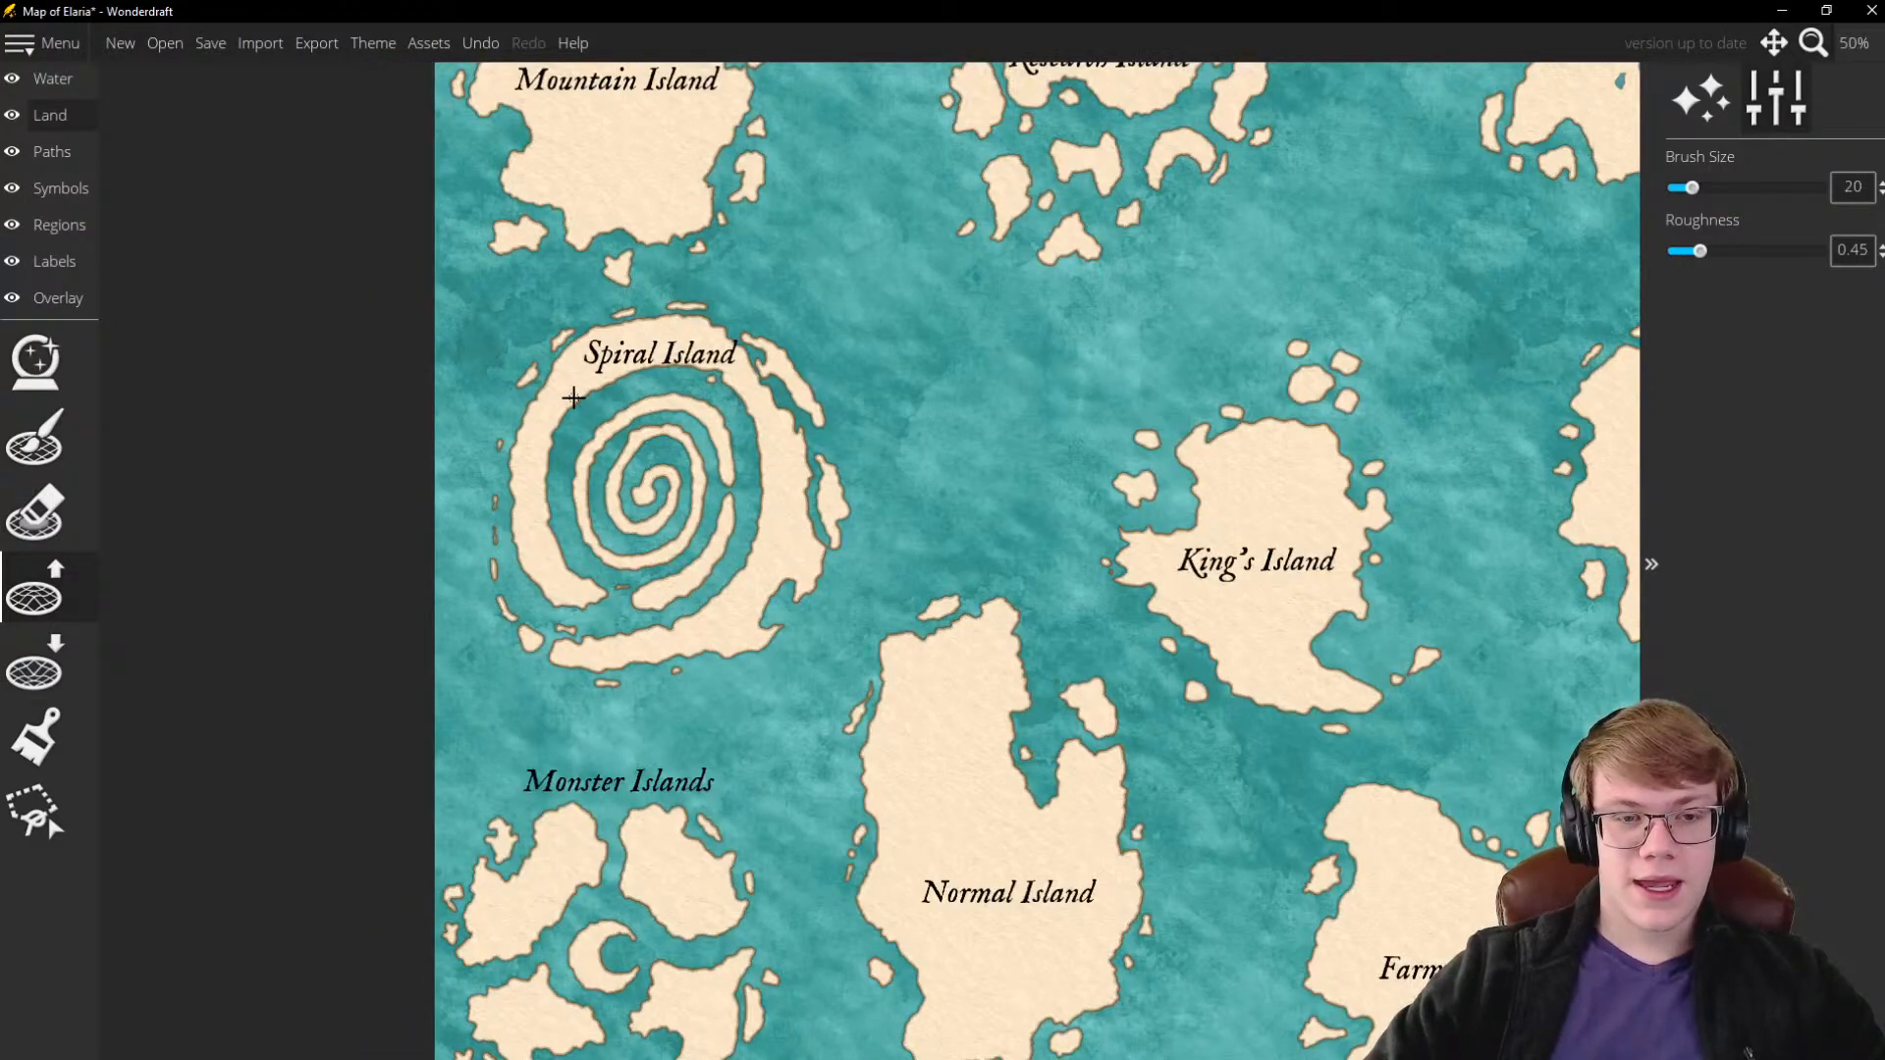
scroll(572, 397, up, 5)
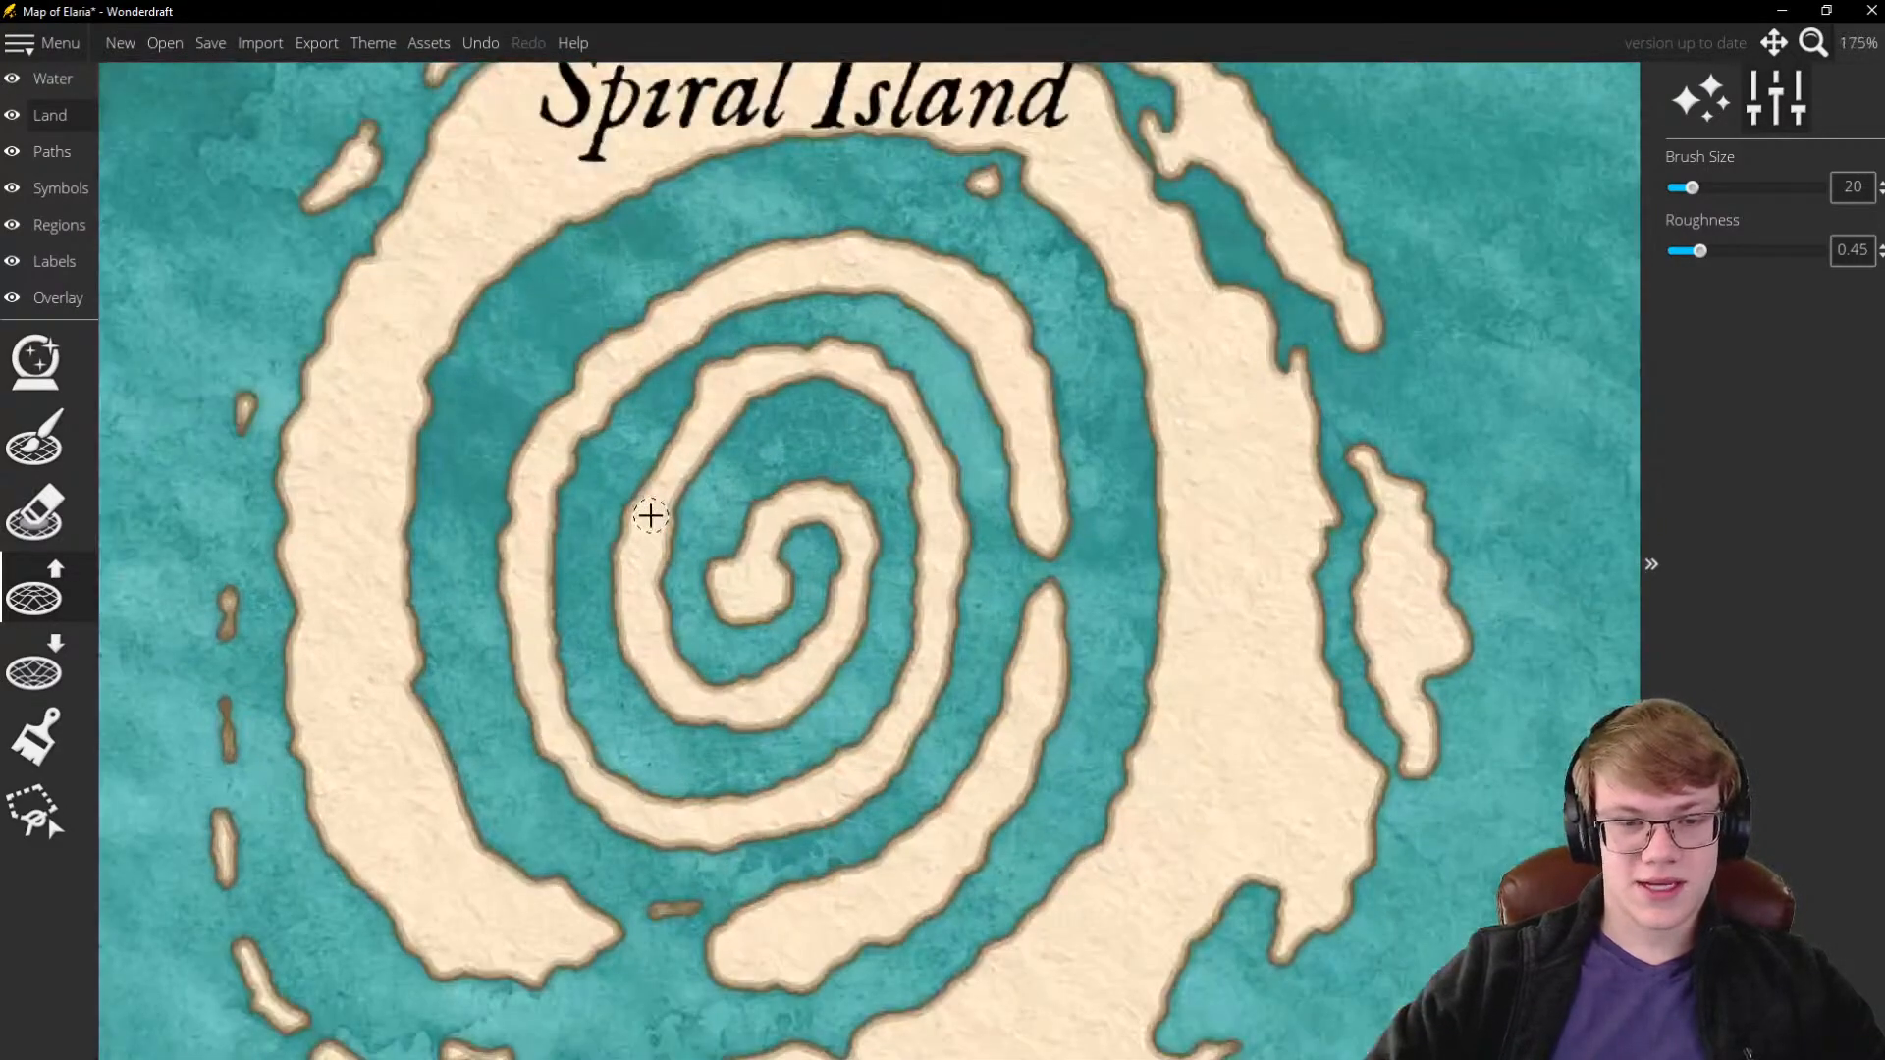
scroll(534, 371, up, 5)
mouse_move(475, 354)
mouse_down()
mouse_move(462, 378)
mouse_move(510, 305)
mouse_up()
mouse_move(552, 240)
mouse_down()
mouse_move(505, 282)
mouse_move(504, 345)
mouse_move(565, 246)
mouse_up()
Try to raise a small curved islet at the mouth of Spiral Island's southeast bay with brush size 20
scroll(693, 289, down, 12)
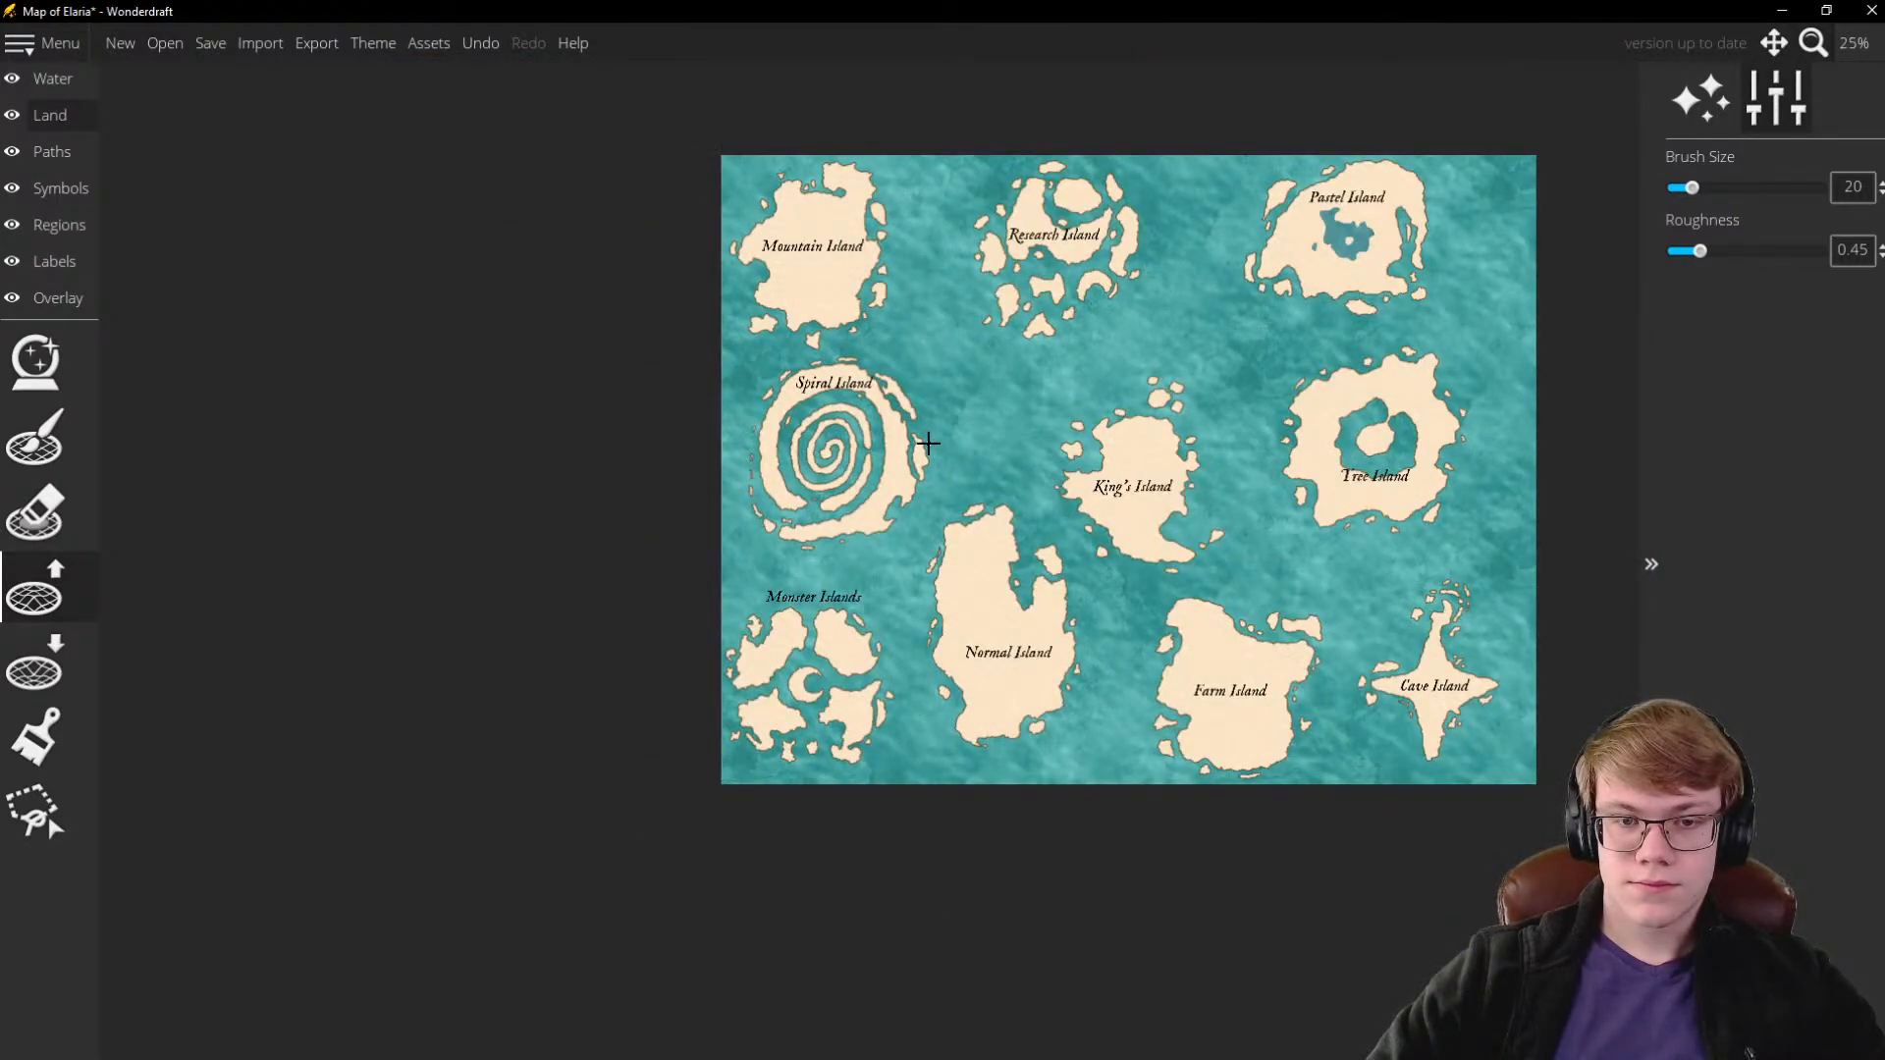
scroll(926, 437, up, 9)
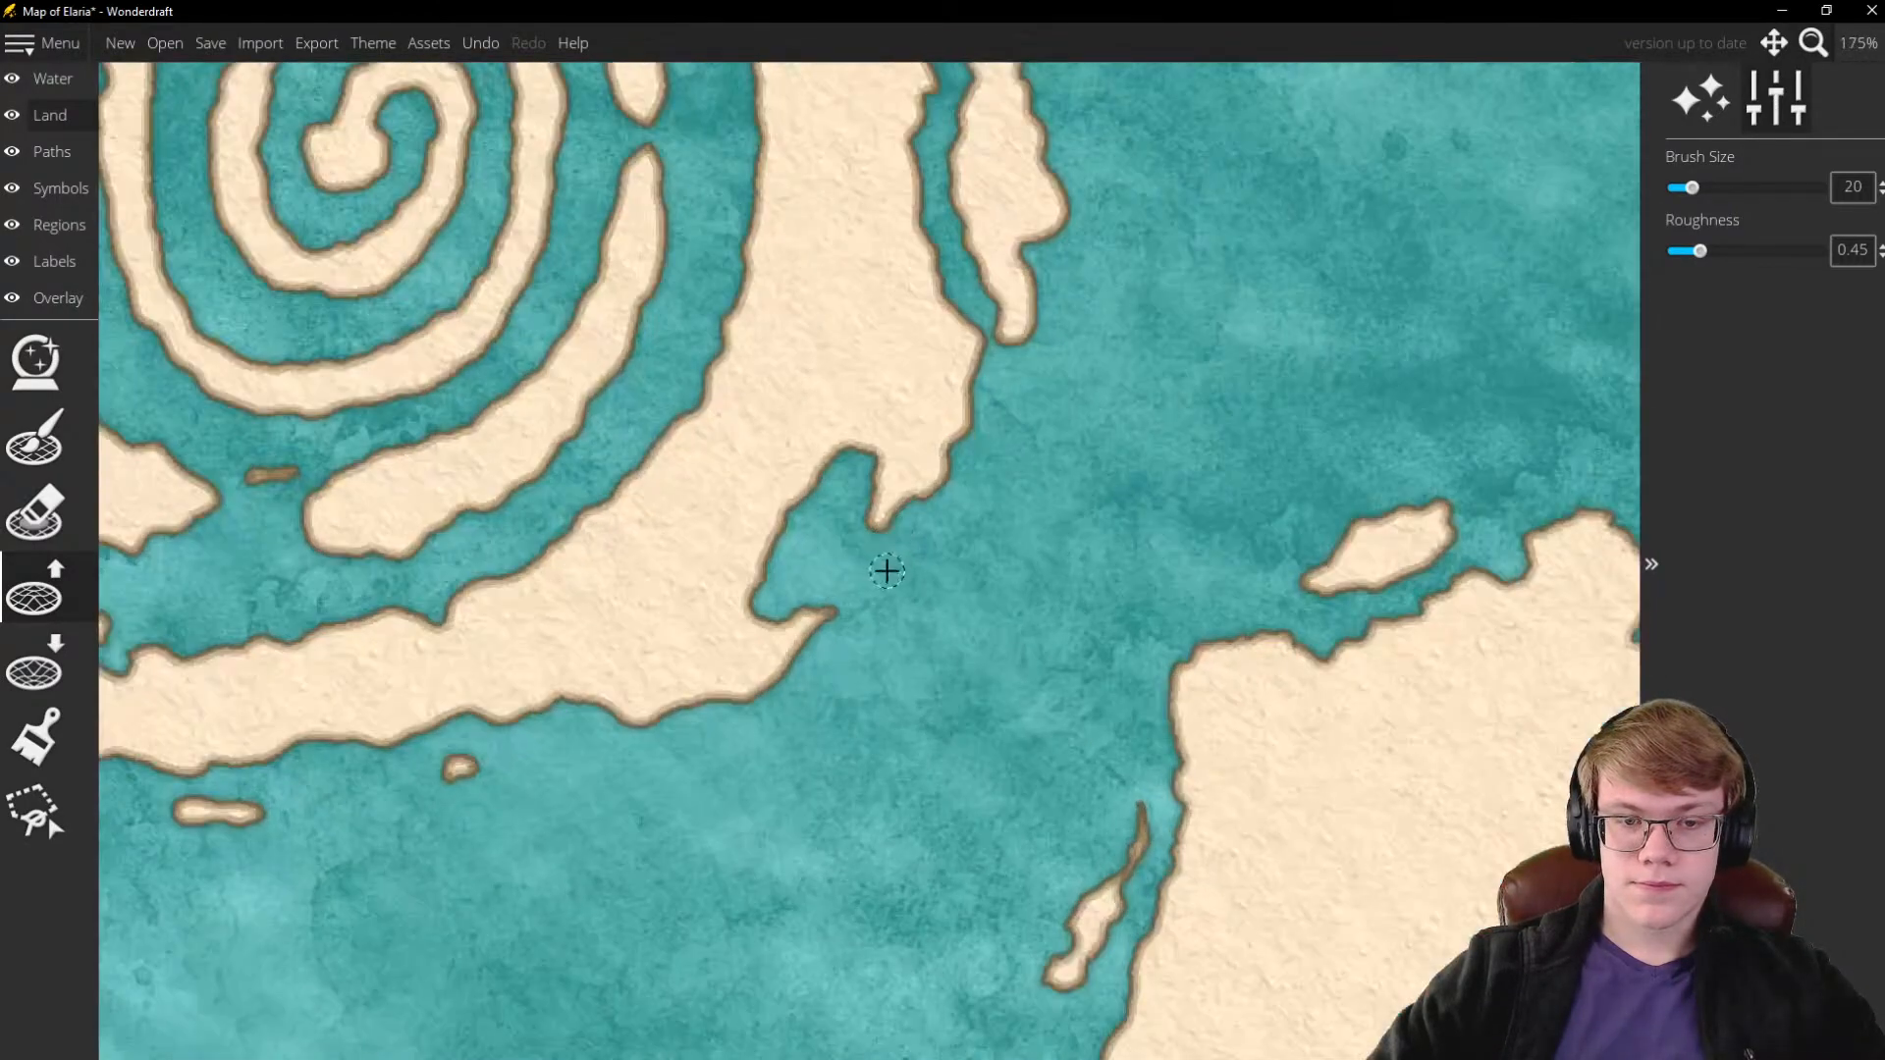
mouse_move(817, 556)
mouse_down()
mouse_move(856, 580)
mouse_move(879, 634)
mouse_move(865, 652)
mouse_move(881, 585)
mouse_move(845, 582)
mouse_move(891, 620)
mouse_up()
scroll(892, 618, up, 3)
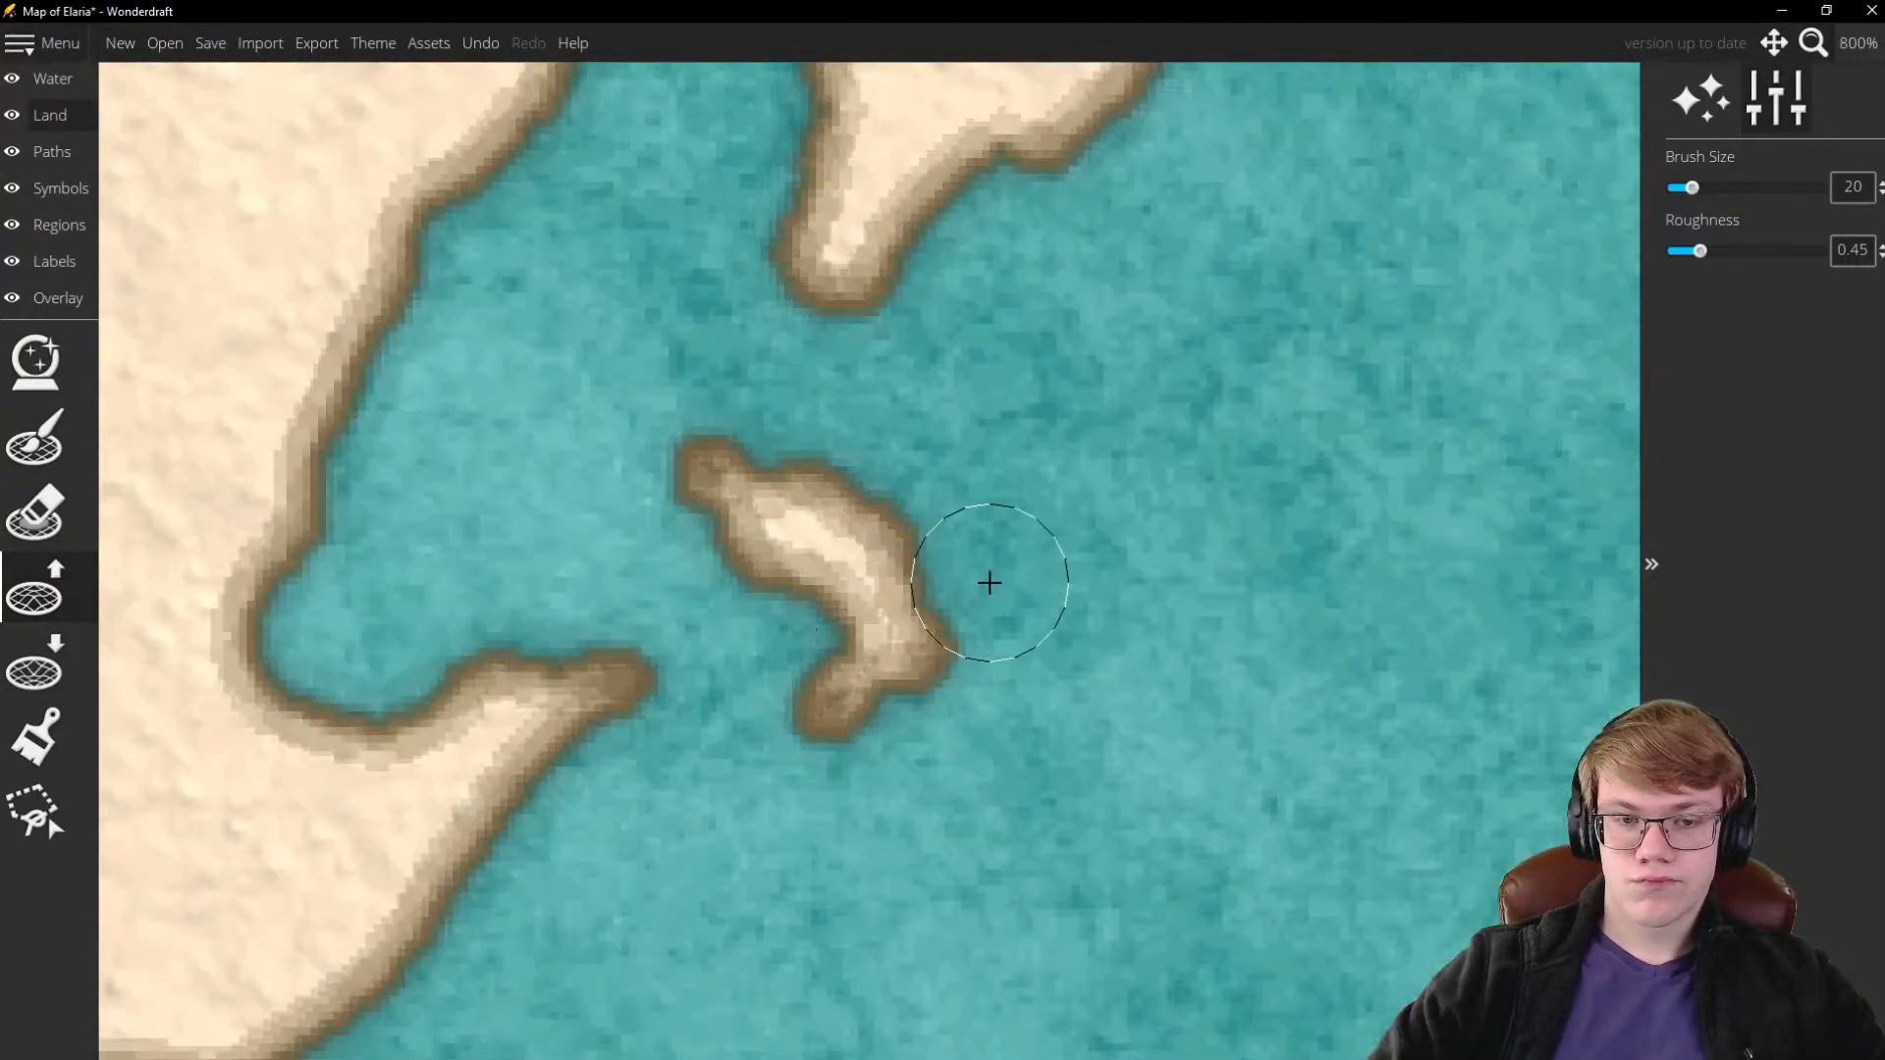
scroll(1052, 567, down, 9)
scroll(657, 526, down, 1)
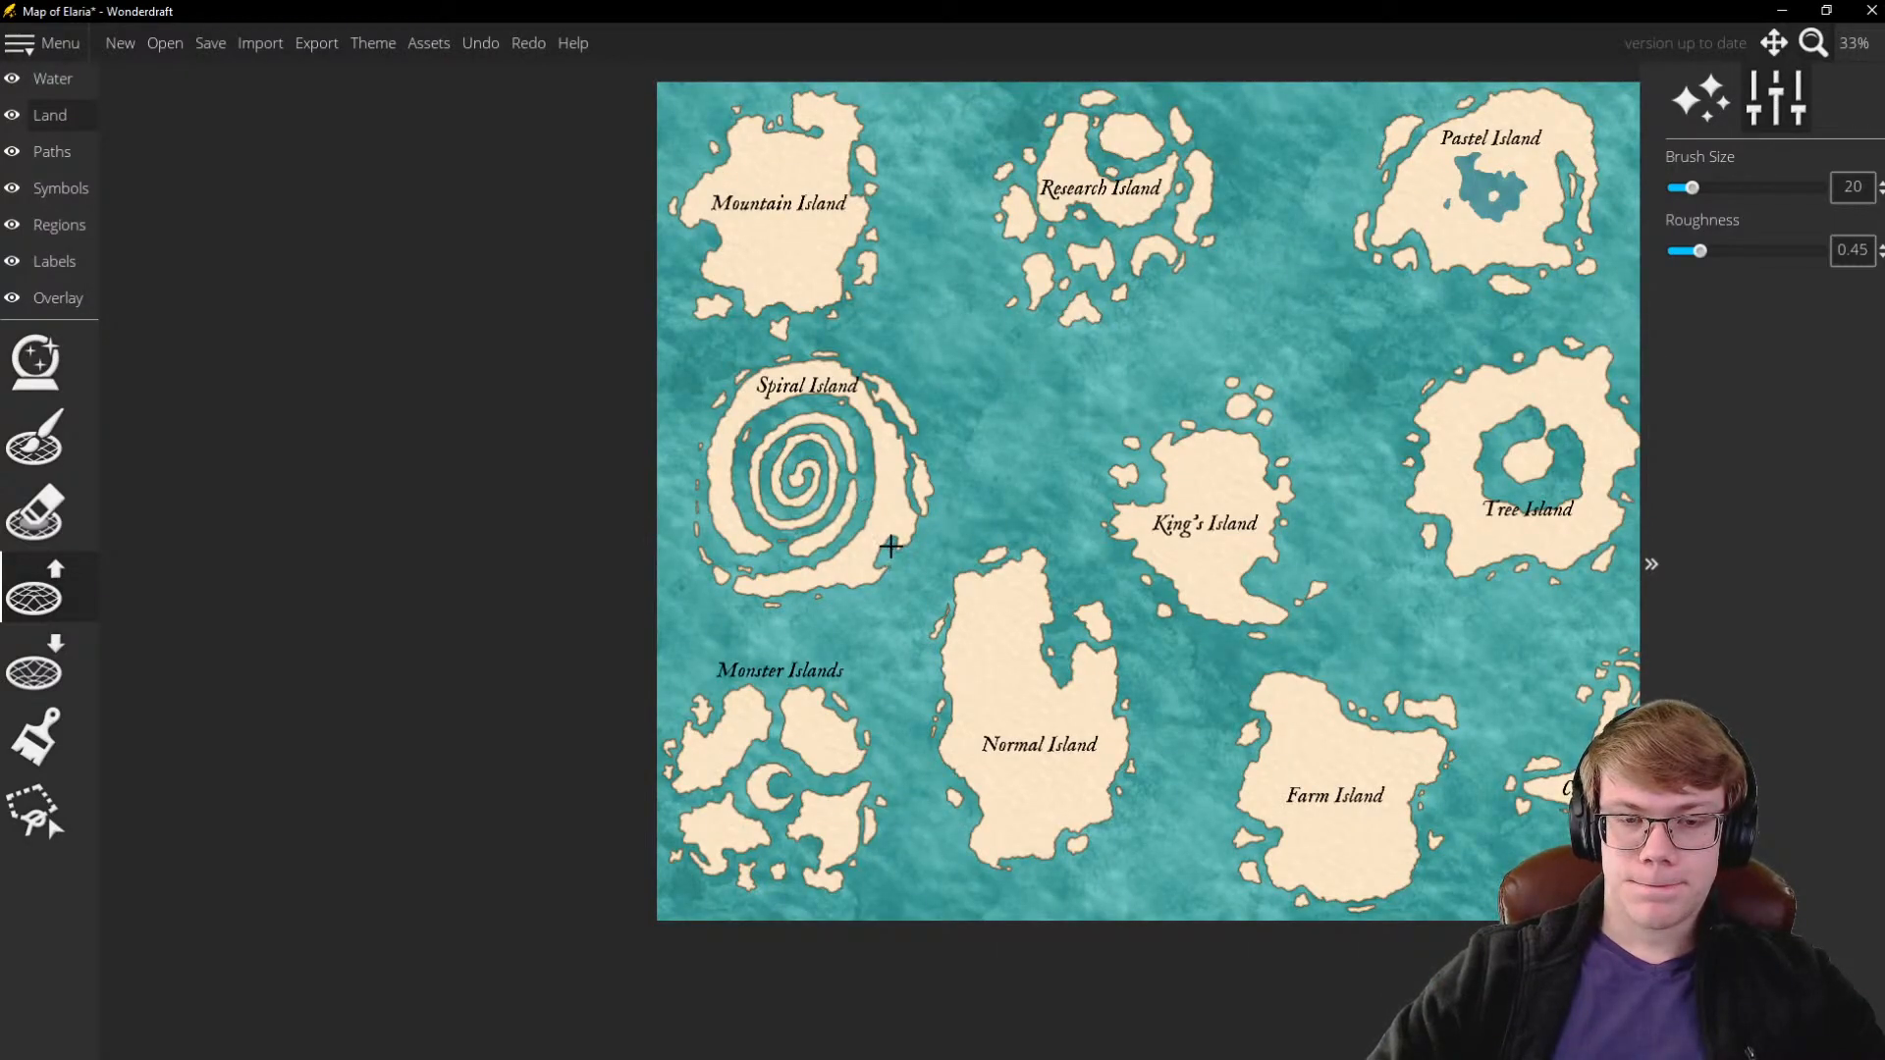
Examine Spiral Island and its islets in relation to the other islands across the whole map
scroll(893, 531, down, 1)
scroll(812, 498, up, 4)
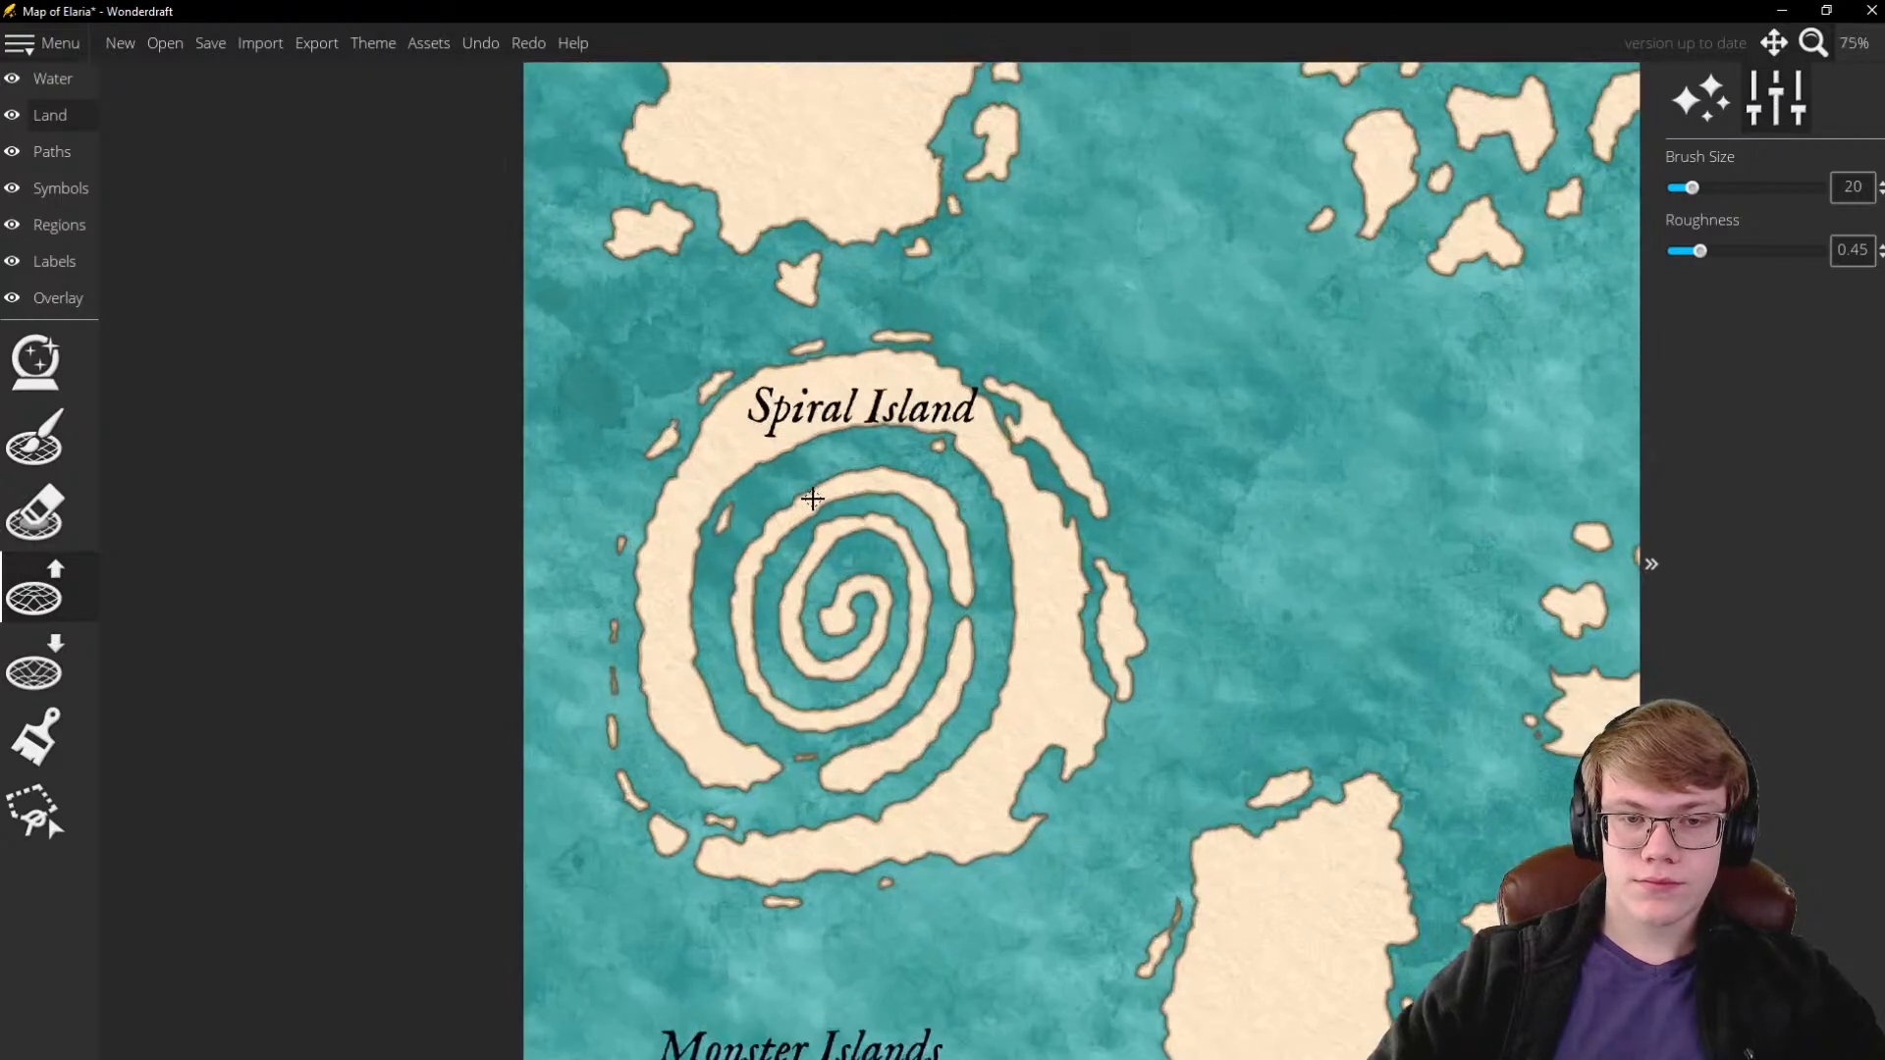
scroll(839, 574, down, 1)
scroll(900, 530, up, 2)
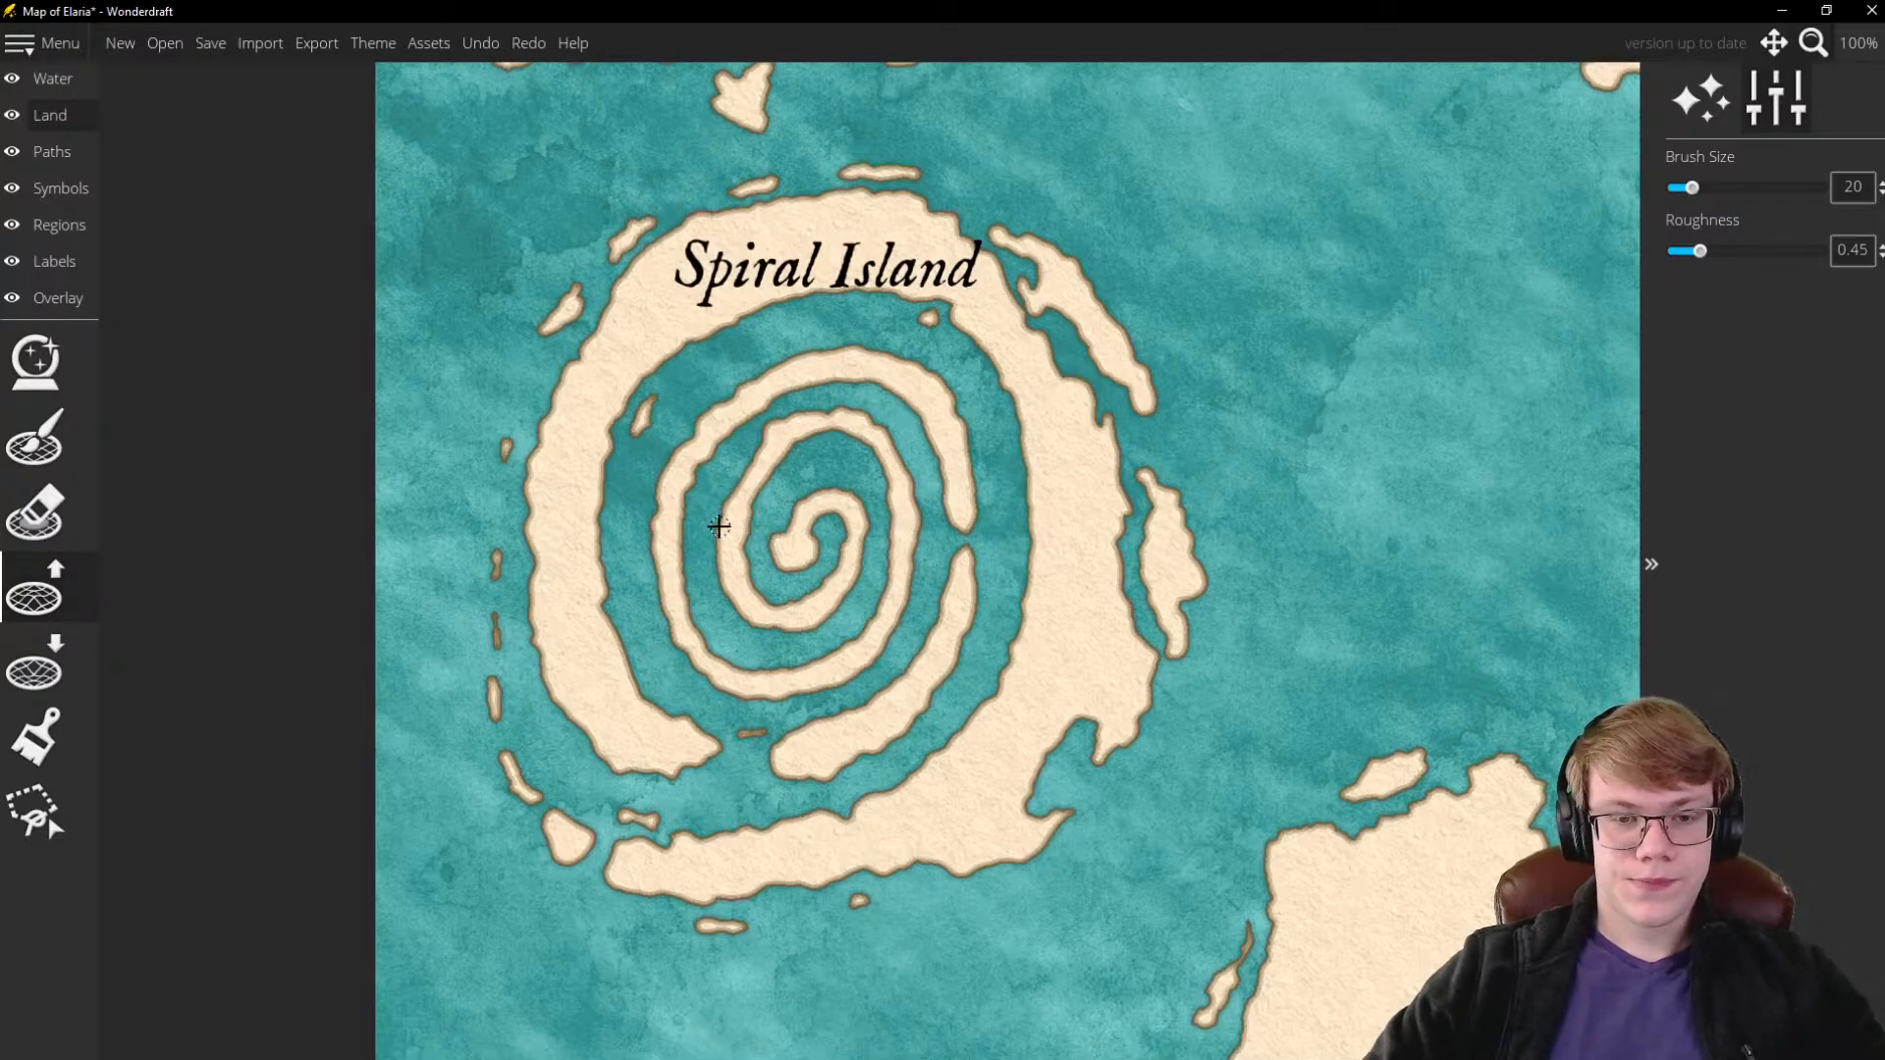
scroll(697, 509, down, 2)
scroll(625, 453, down, 2)
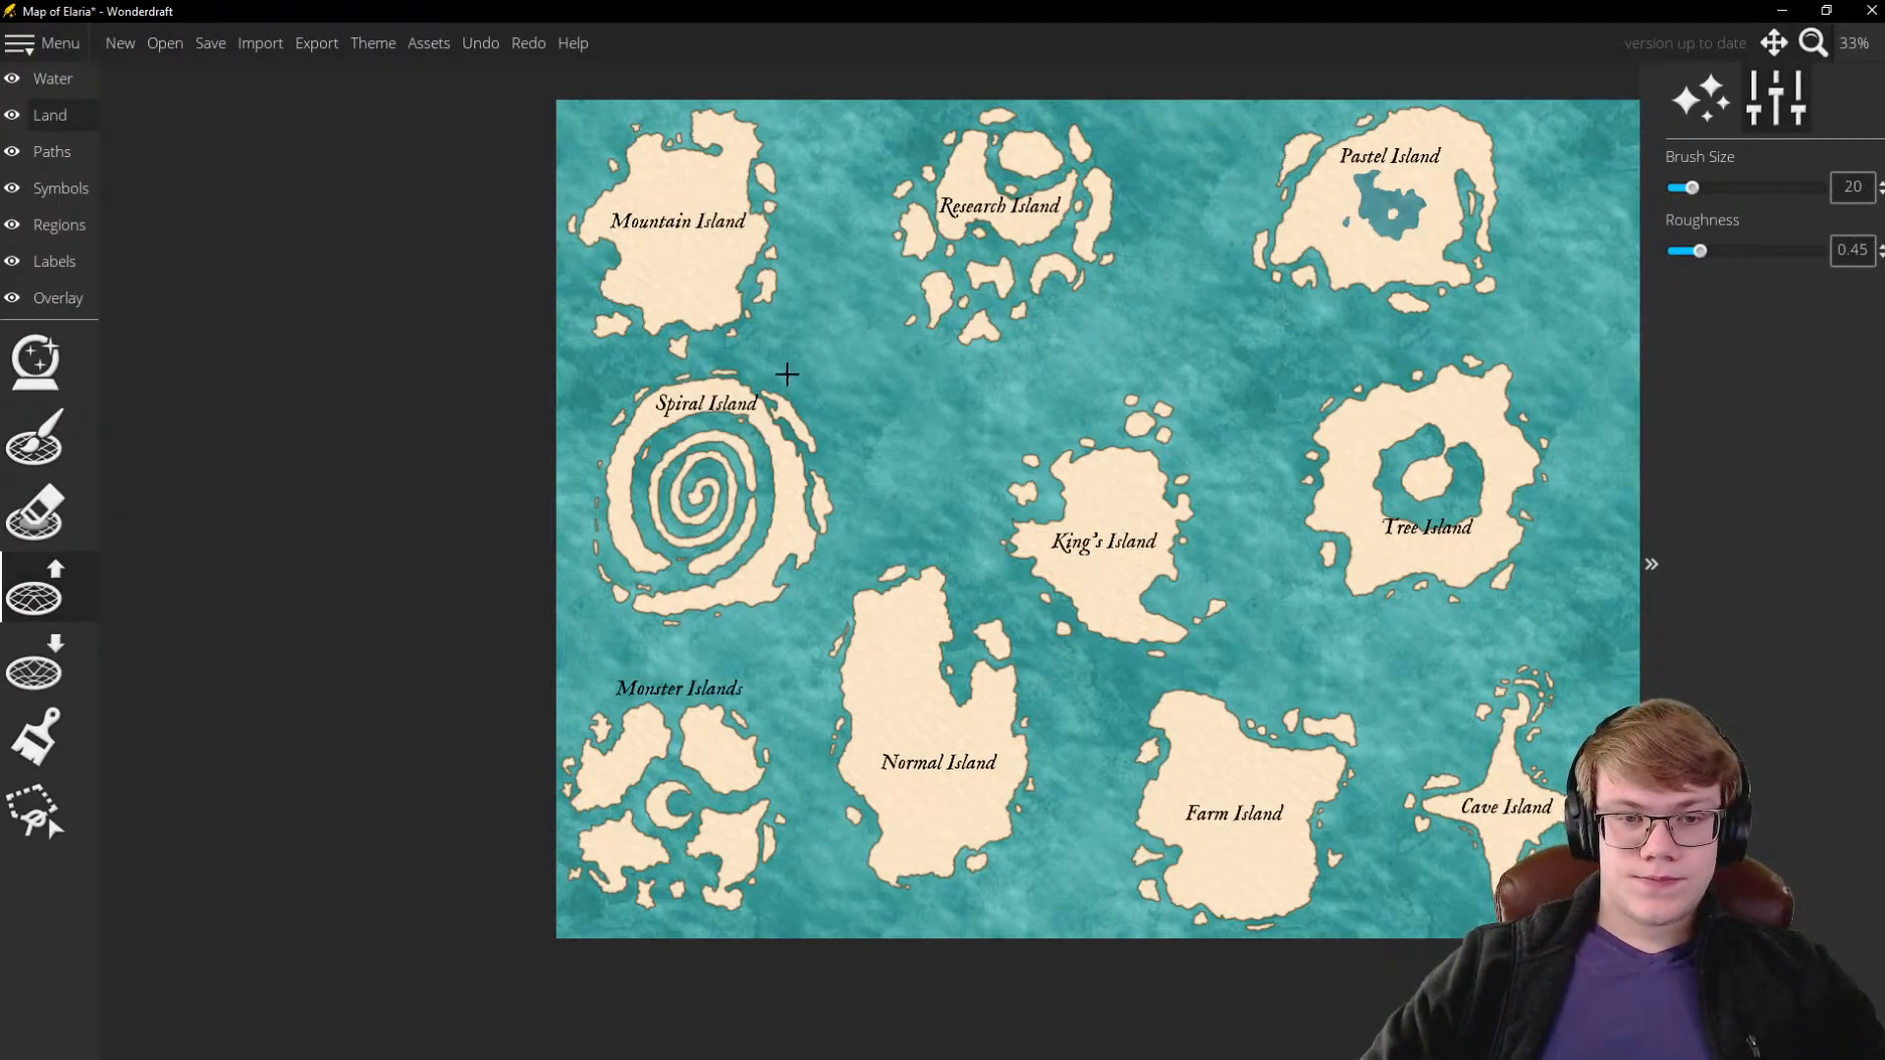
scroll(787, 374, down, 1)
scroll(1200, 525, down, 1)
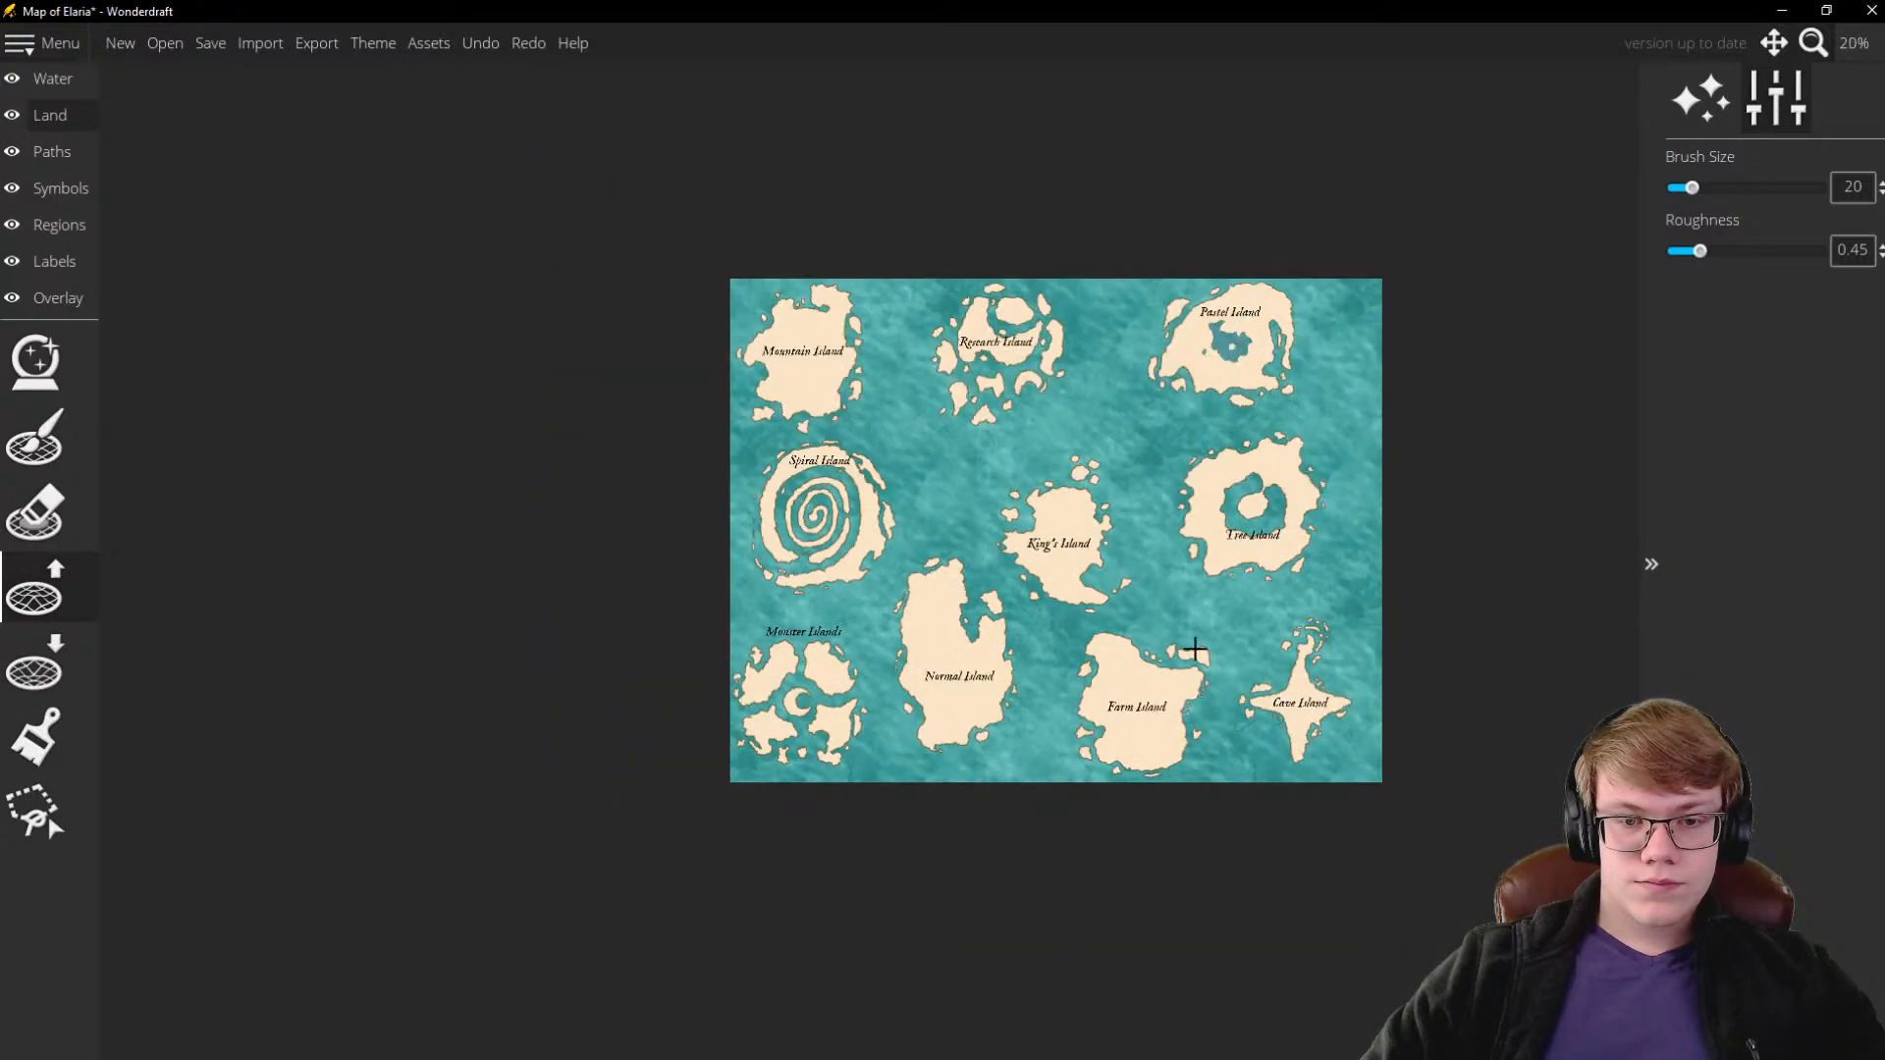
scroll(1213, 502, up, 1)
scroll(1214, 502, up, 1)
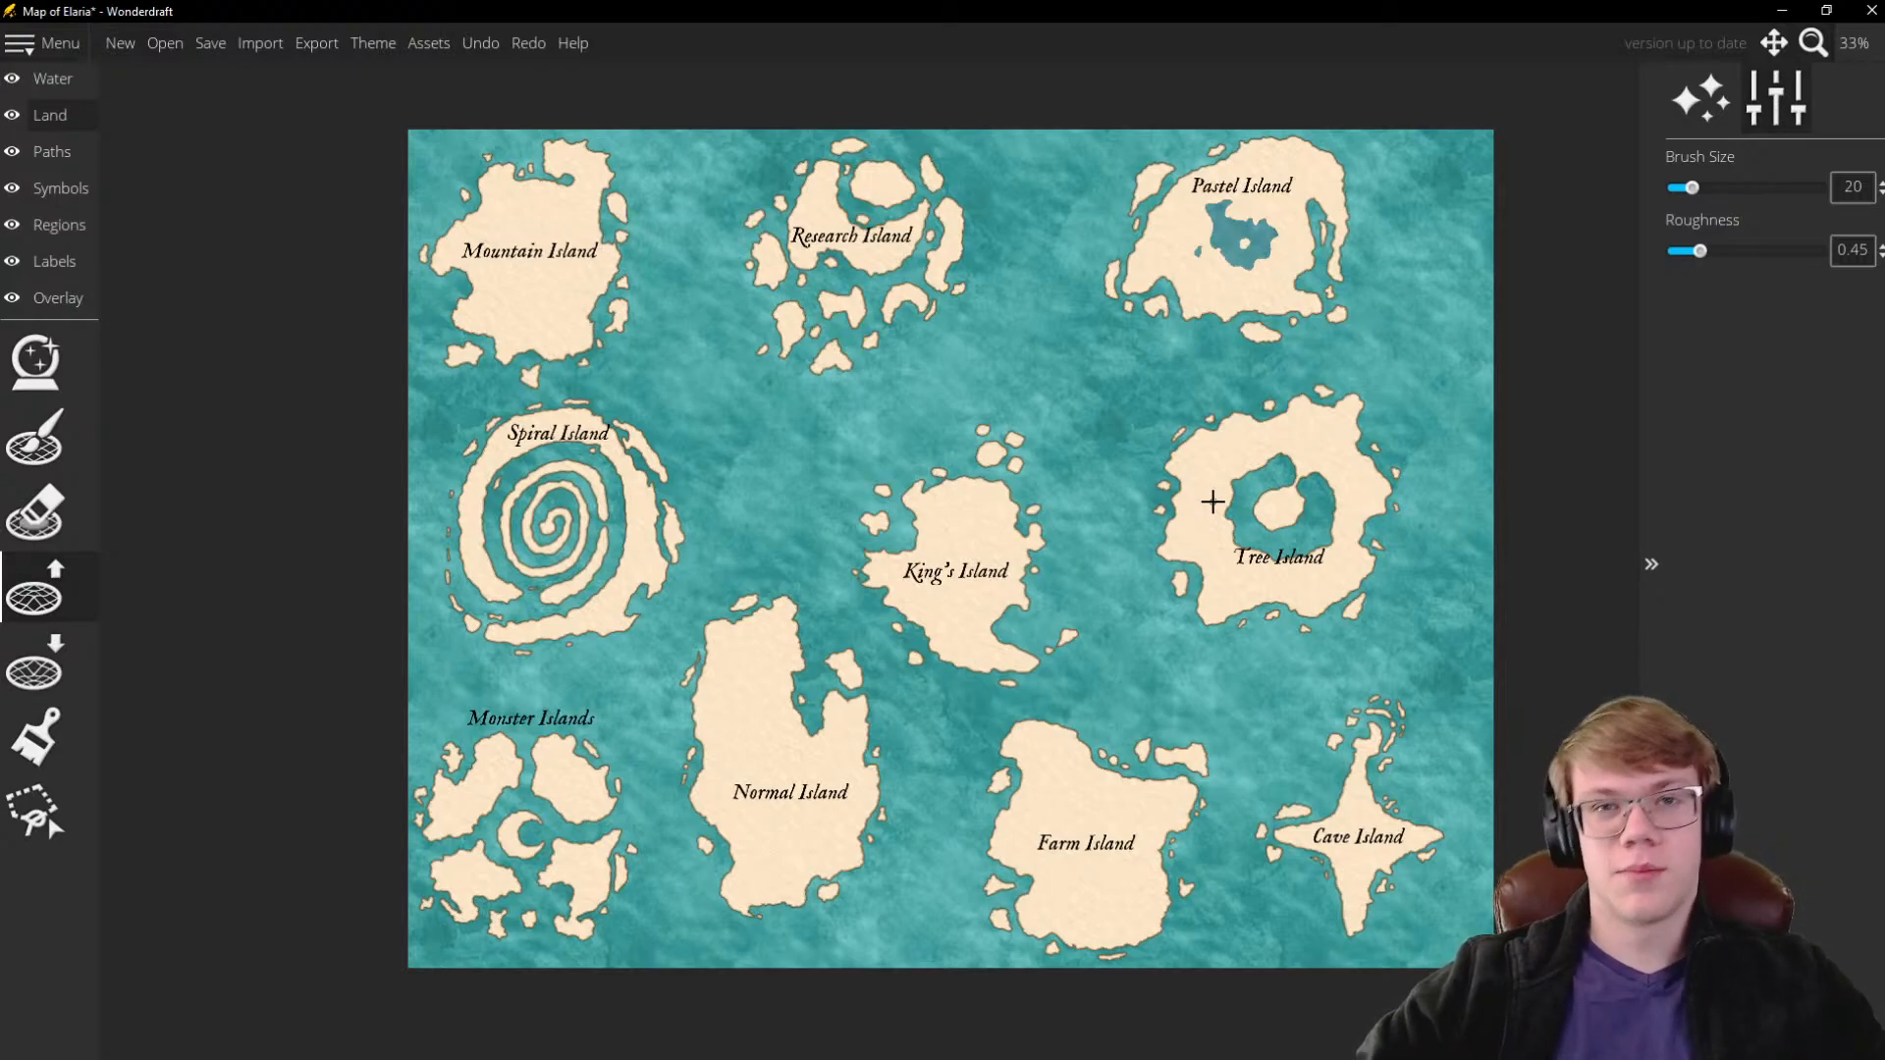
Inspect Spiral Island's inner spiral, outer ring and surrounding islets up close for spots that still need reshaping
scroll(770, 433, up, 3)
scroll(766, 440, down, 1)
scroll(763, 448, up, 1)
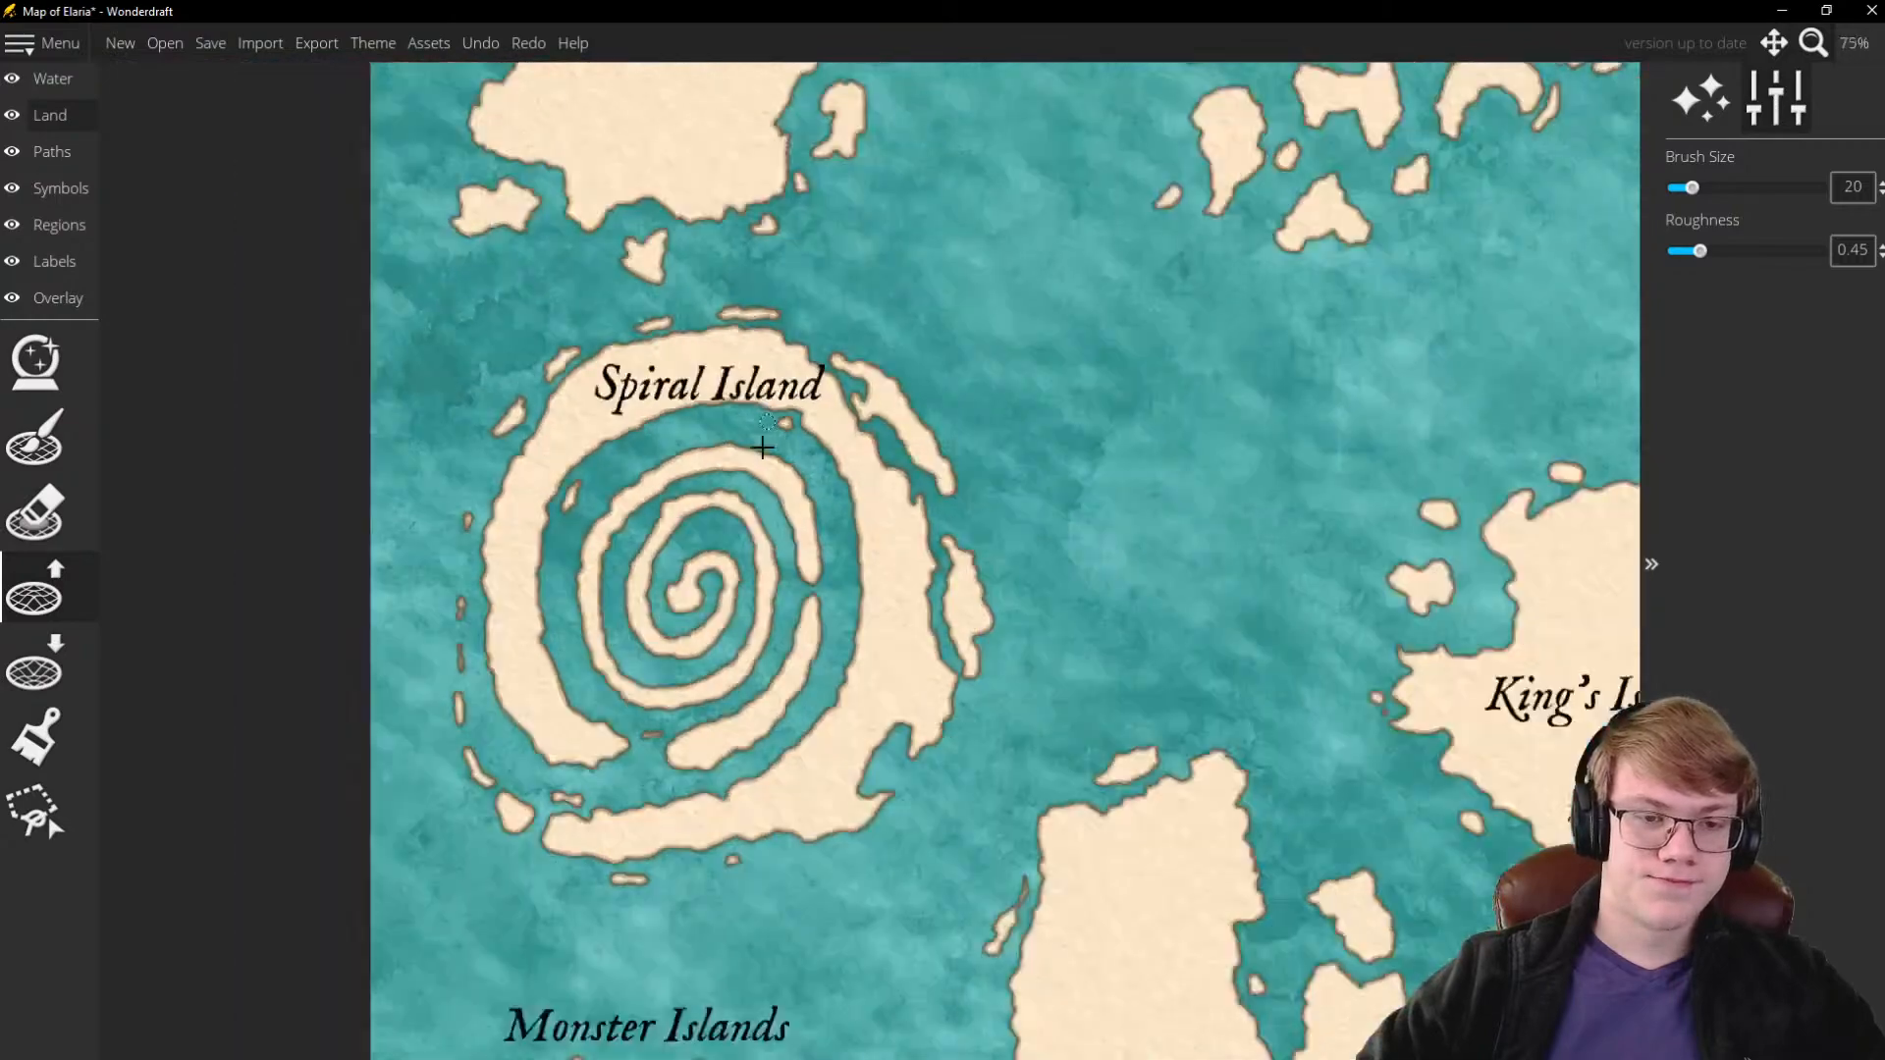
scroll(609, 572, up, 1)
scroll(687, 535, down, 2)
scroll(693, 600, up, 2)
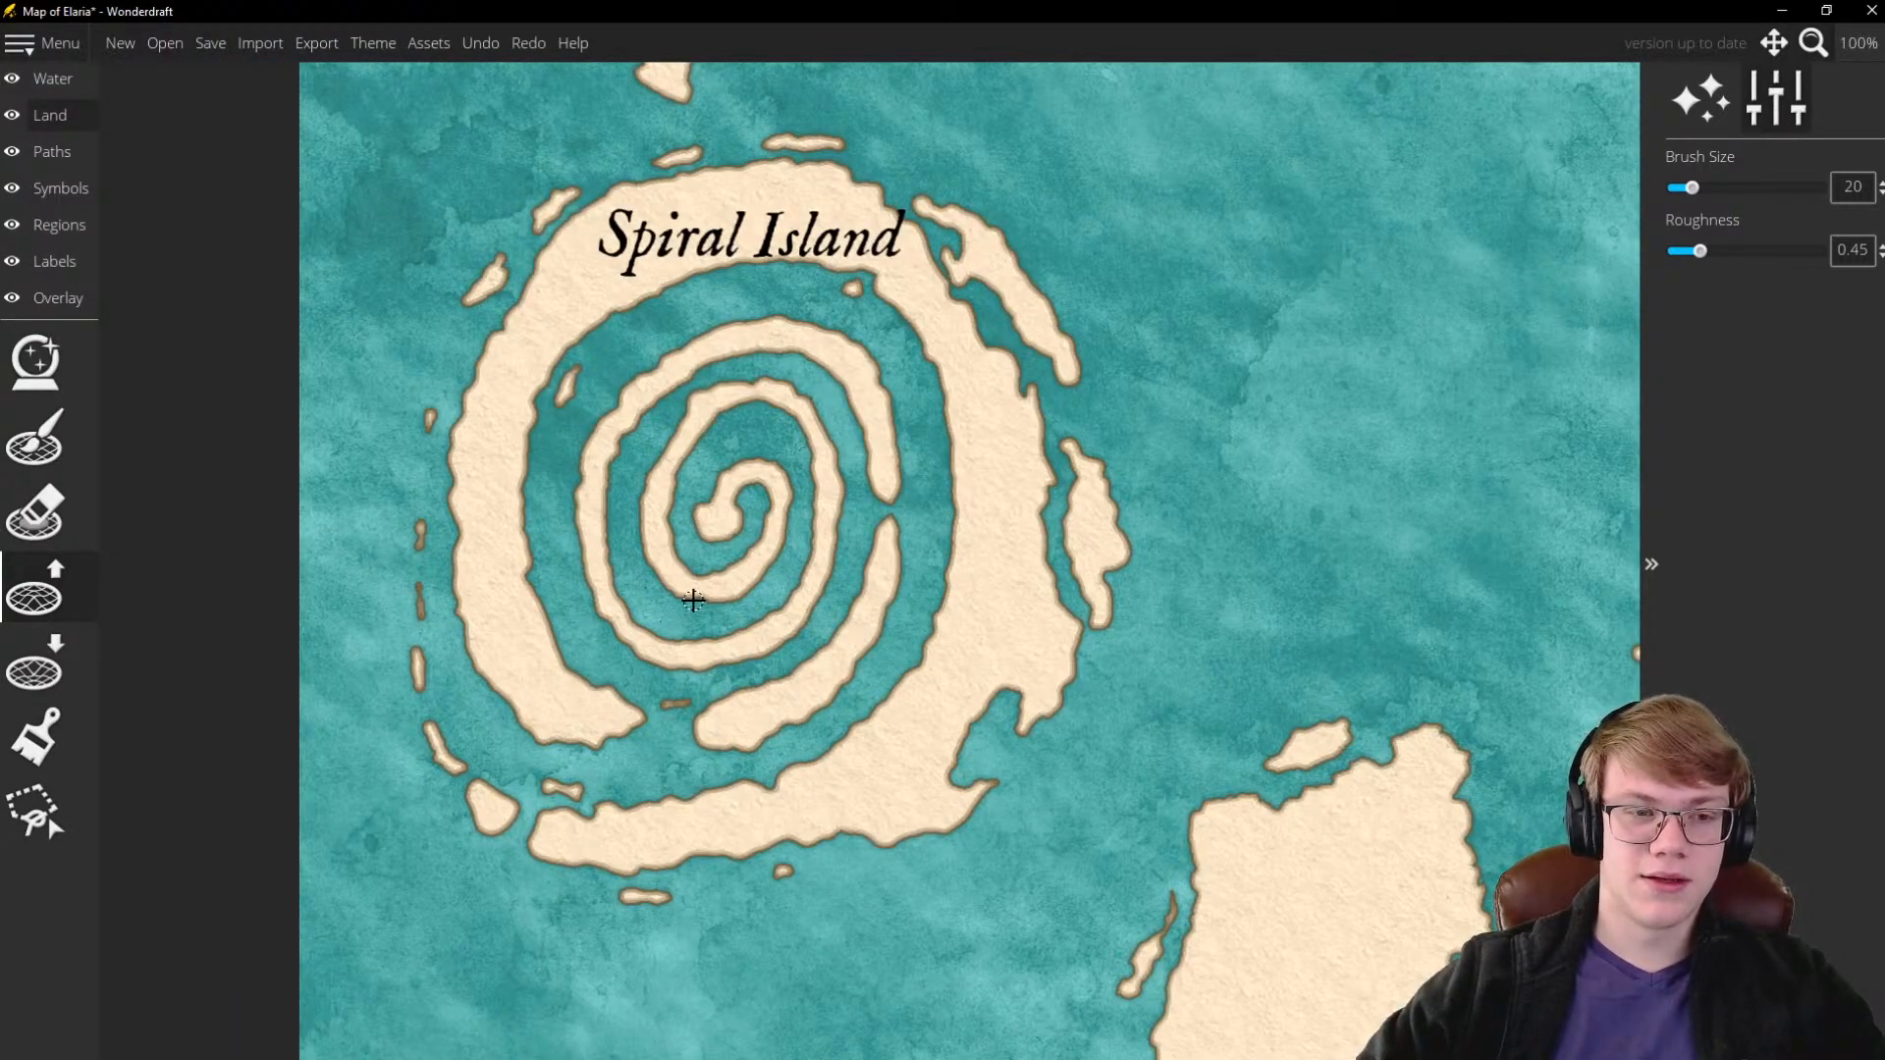
scroll(699, 588, up, 1)
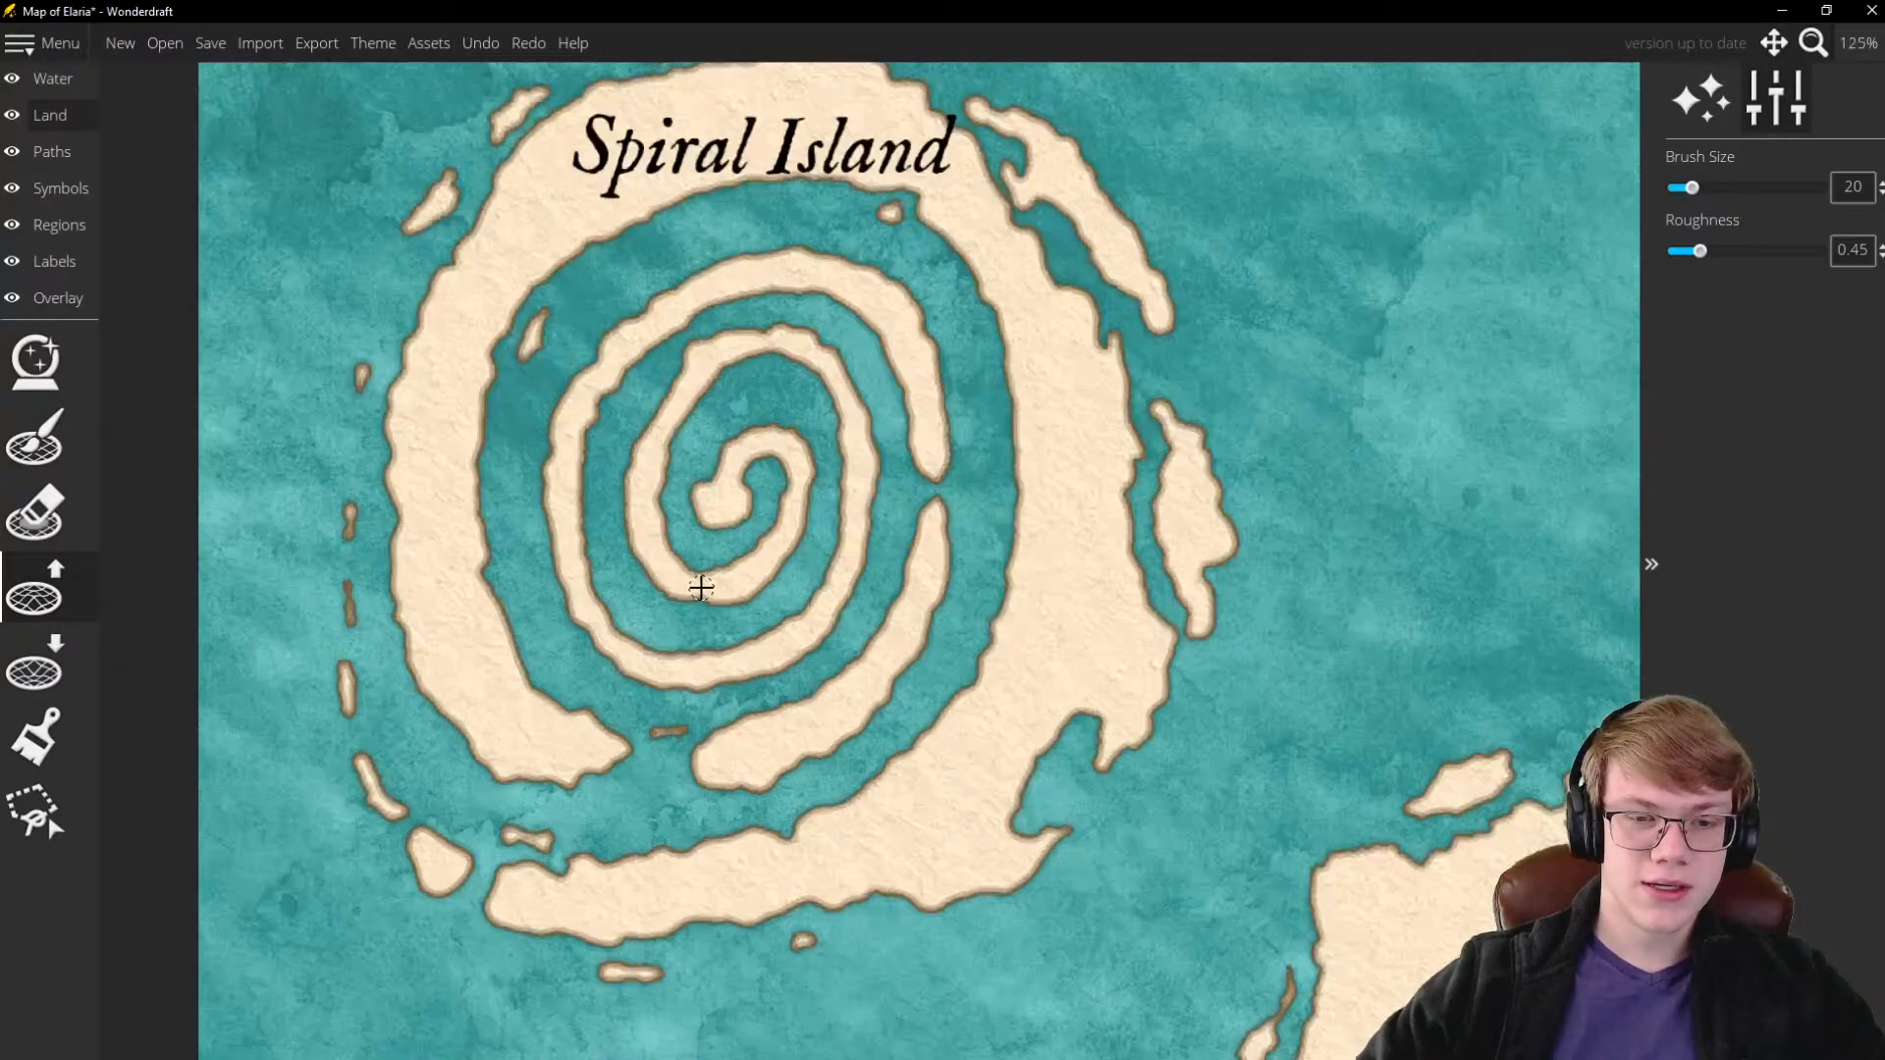
scroll(702, 452, up, 2)
scroll(702, 481, down, 4)
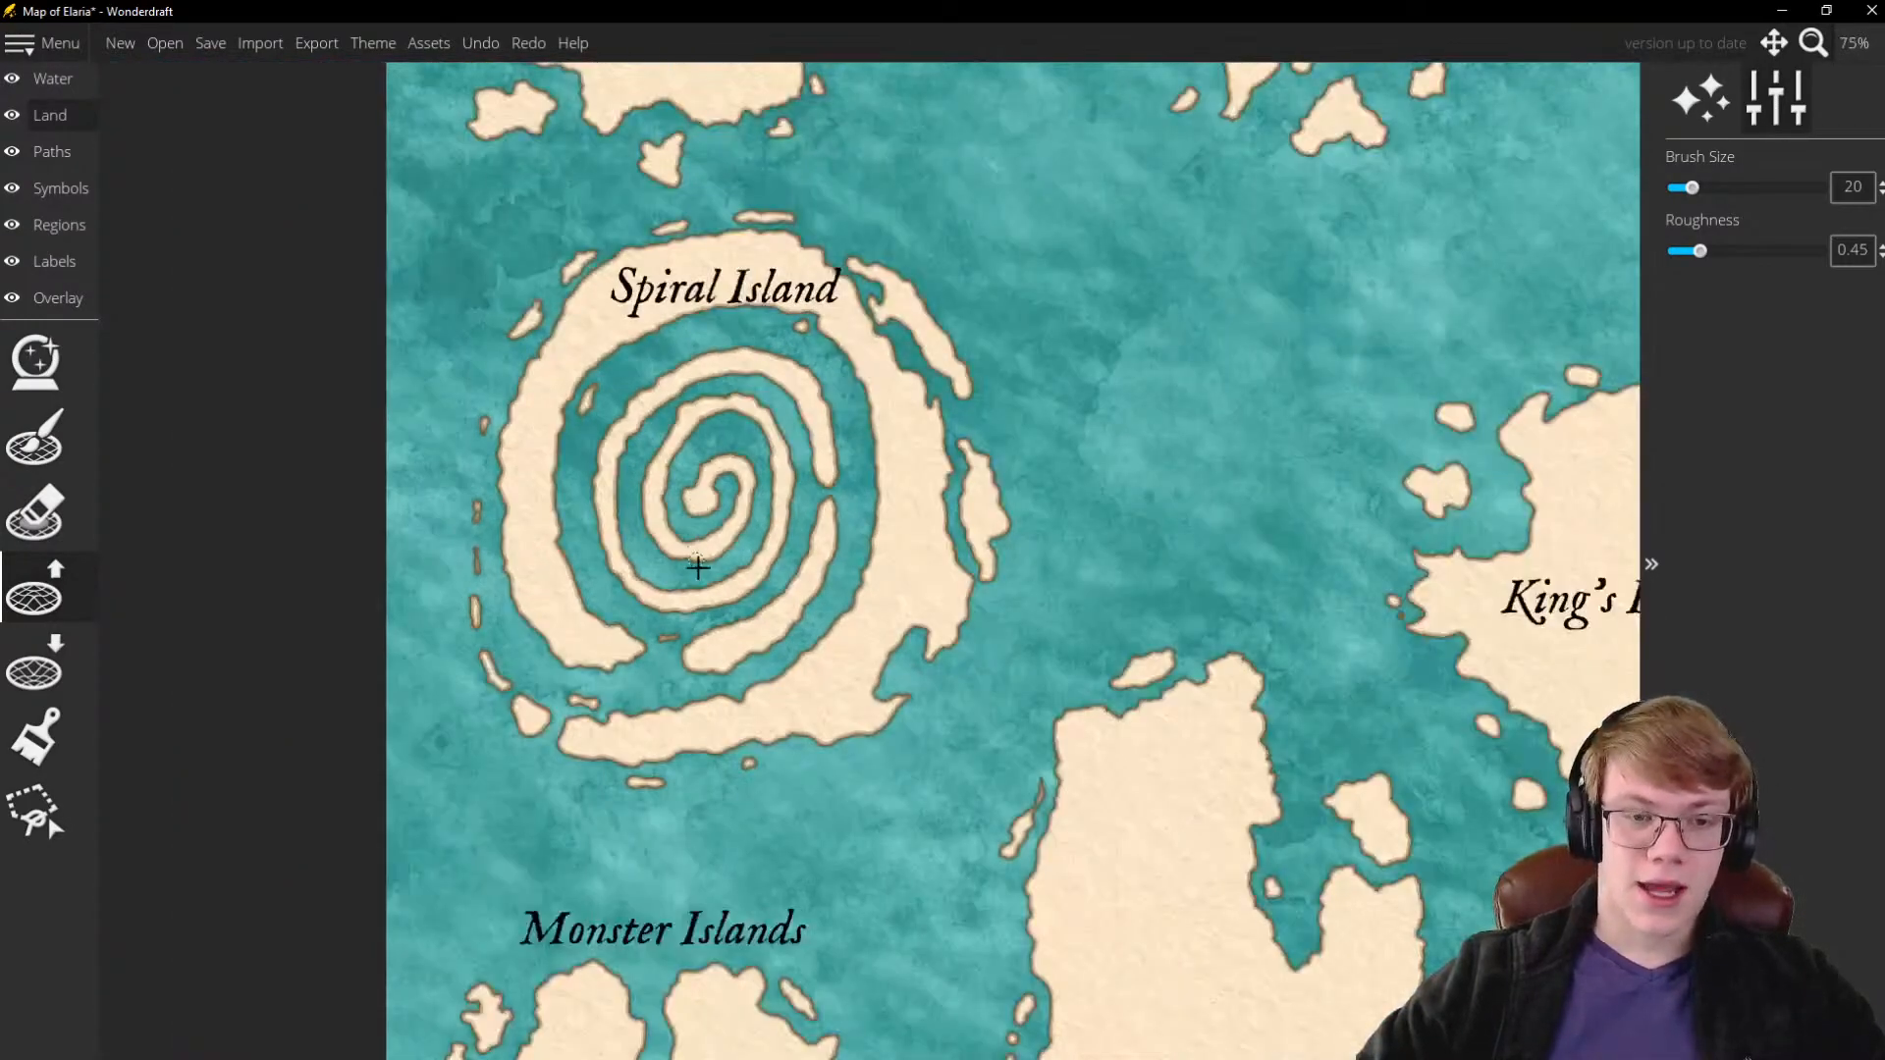
scroll(694, 491, down, 1)
scroll(692, 489, up, 1)
scroll(692, 489, down, 1)
scroll(694, 484, up, 4)
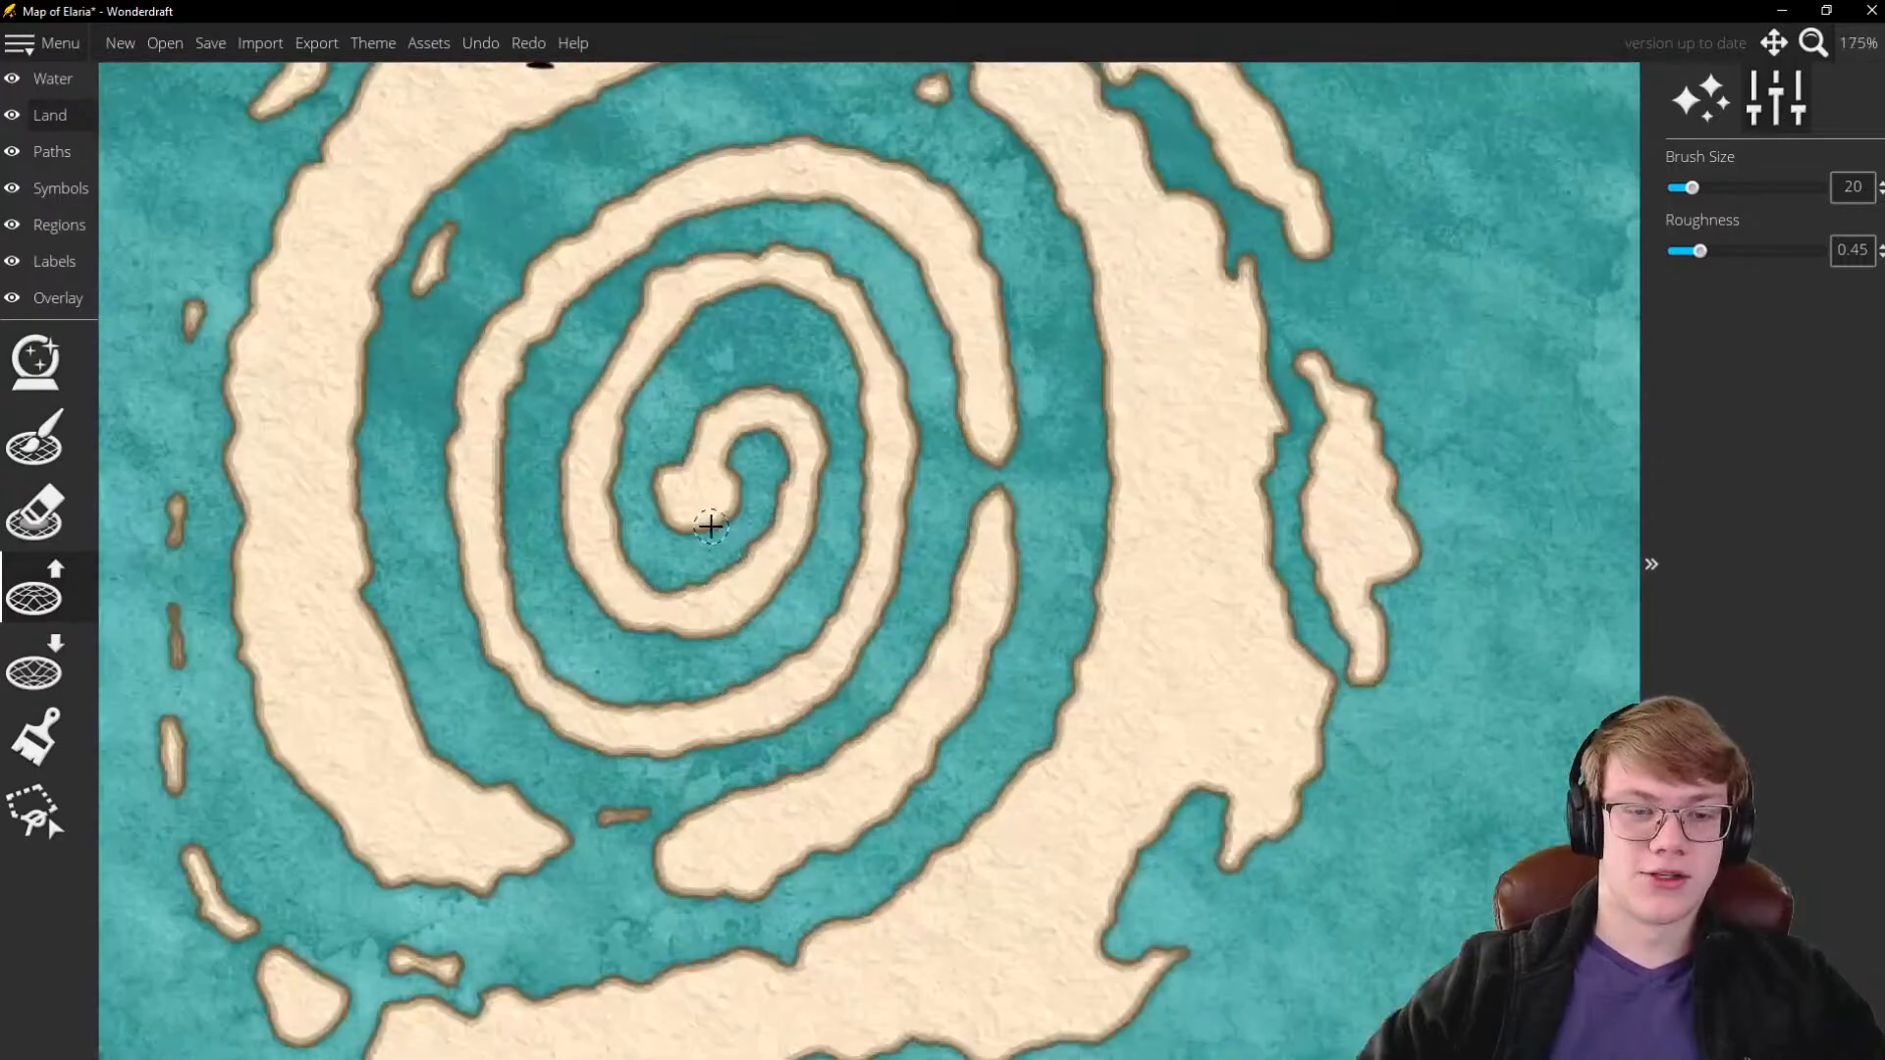
scroll(703, 518, down, 1)
scroll(694, 555, down, 4)
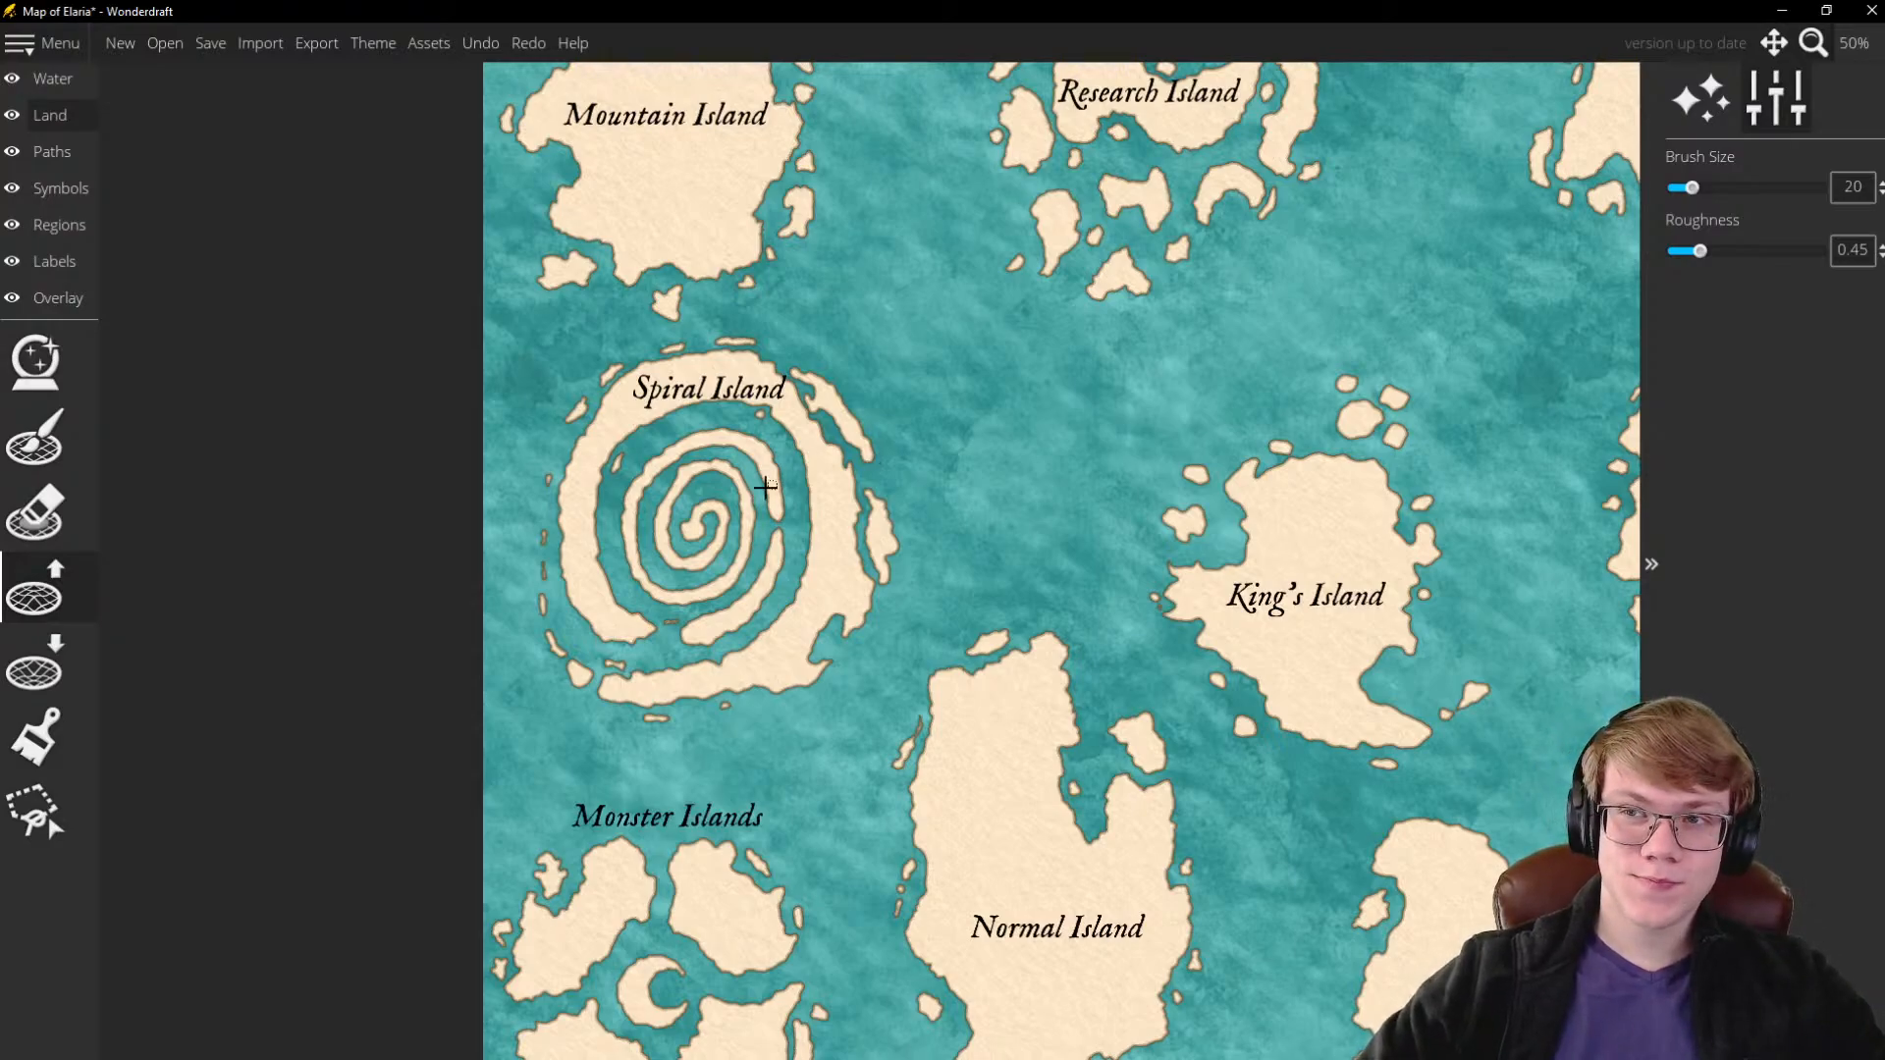
Lower land with brush size 16 to widen the narrow channel between Spiral Island's northeast coast and the long islet's small spit
scroll(792, 412, down, 1)
scroll(783, 433, up, 2)
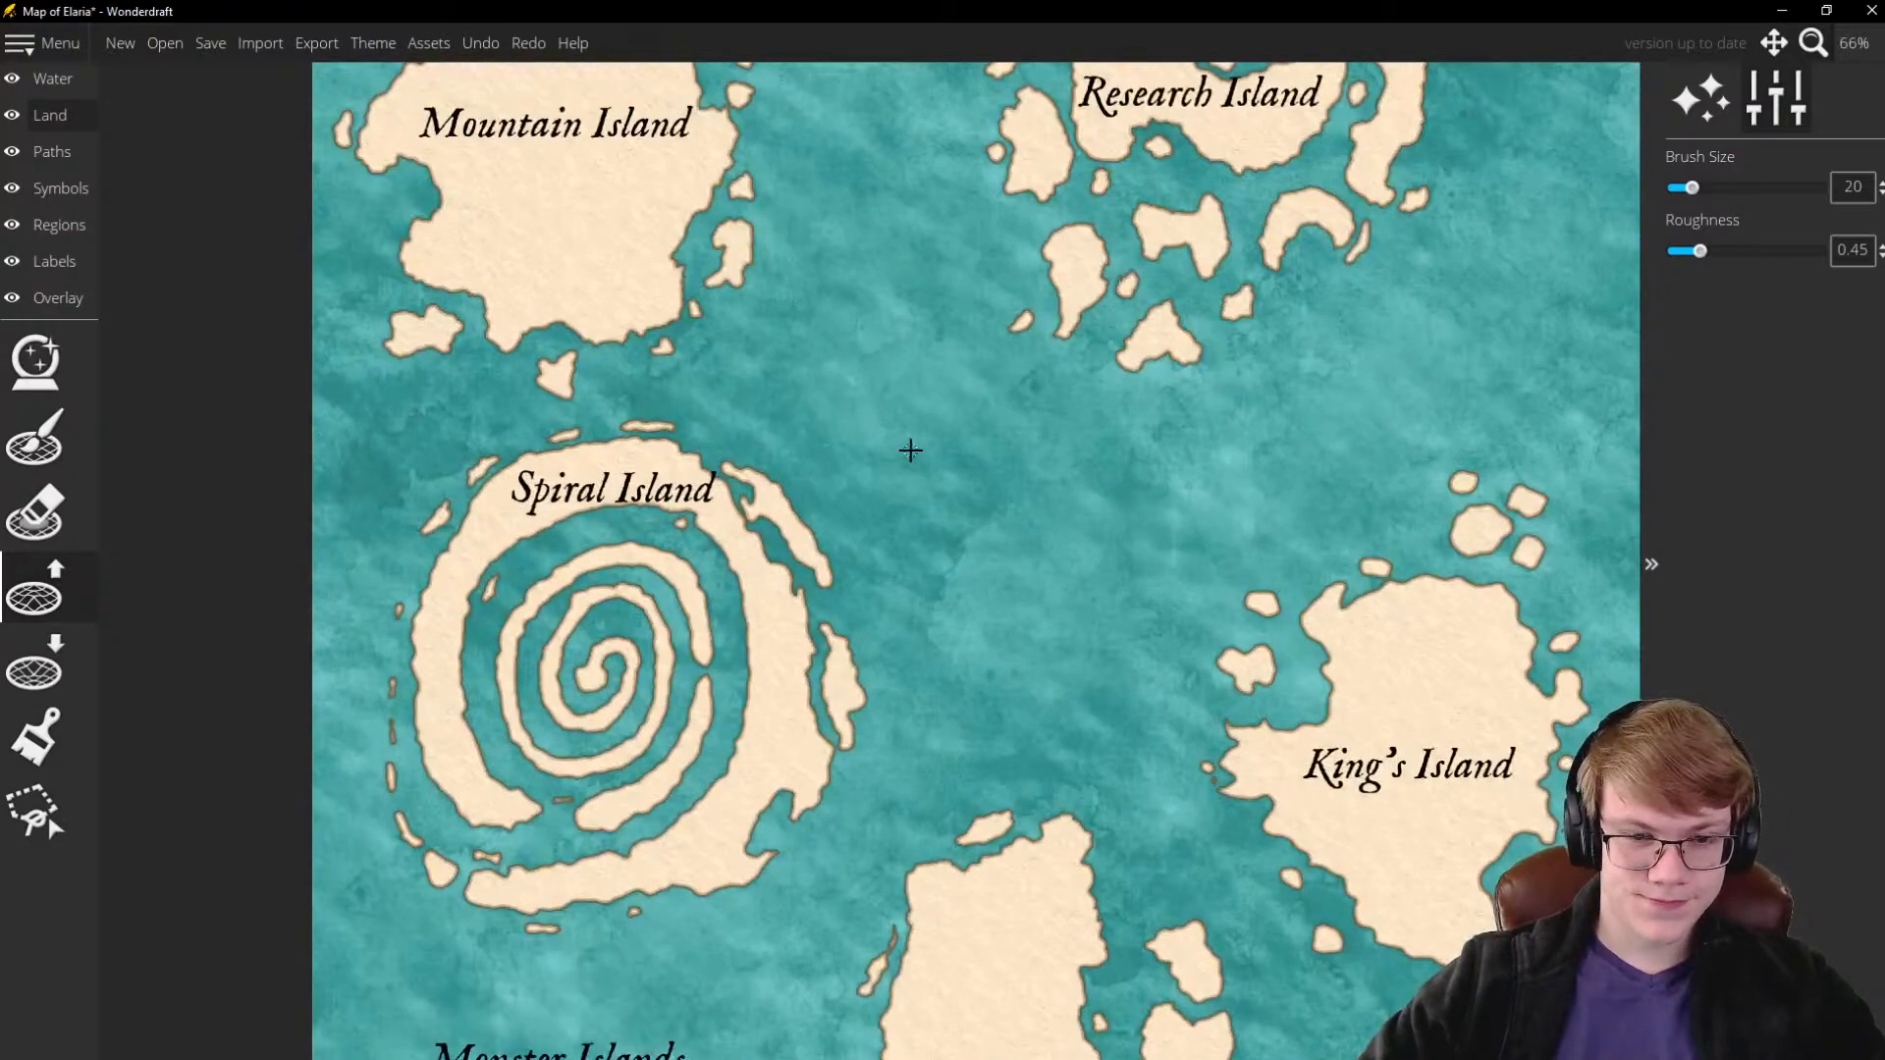
scroll(762, 497, up, 5)
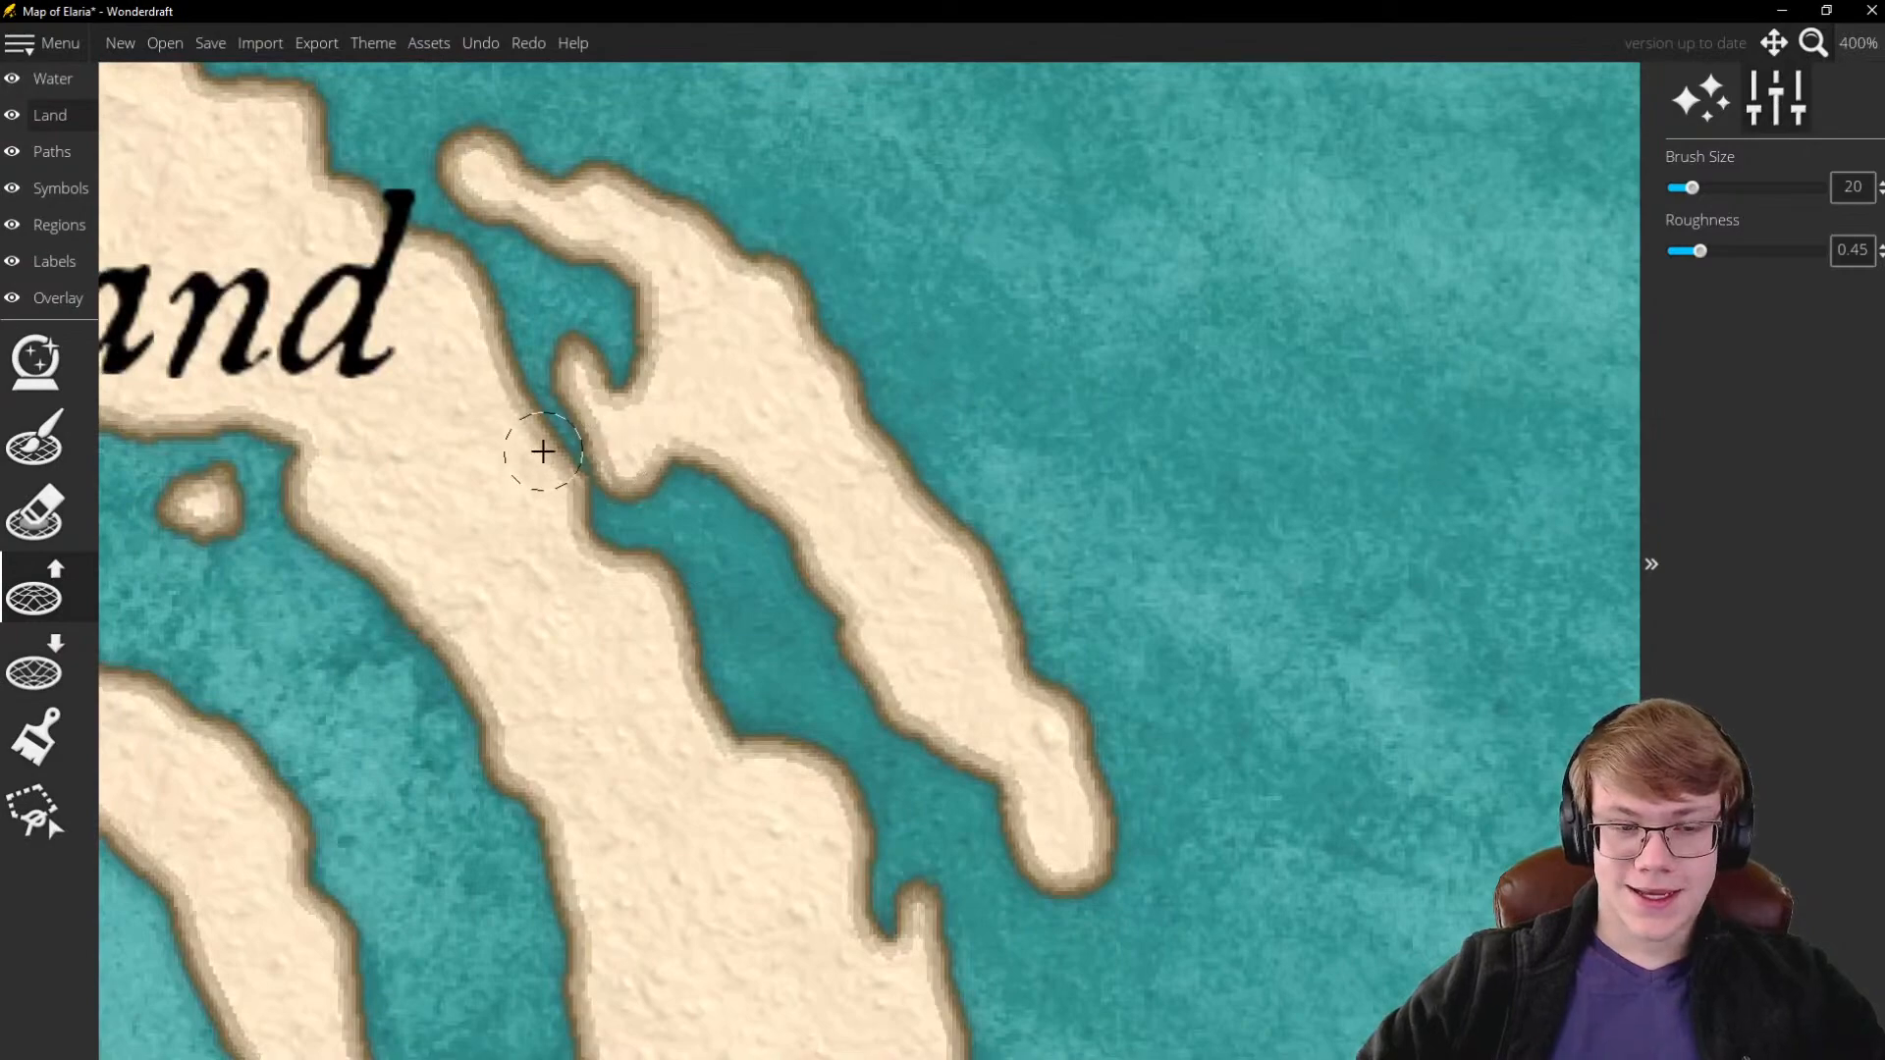
scroll(539, 450, up, 2)
click(25, 656)
scroll(633, 405, down, 4)
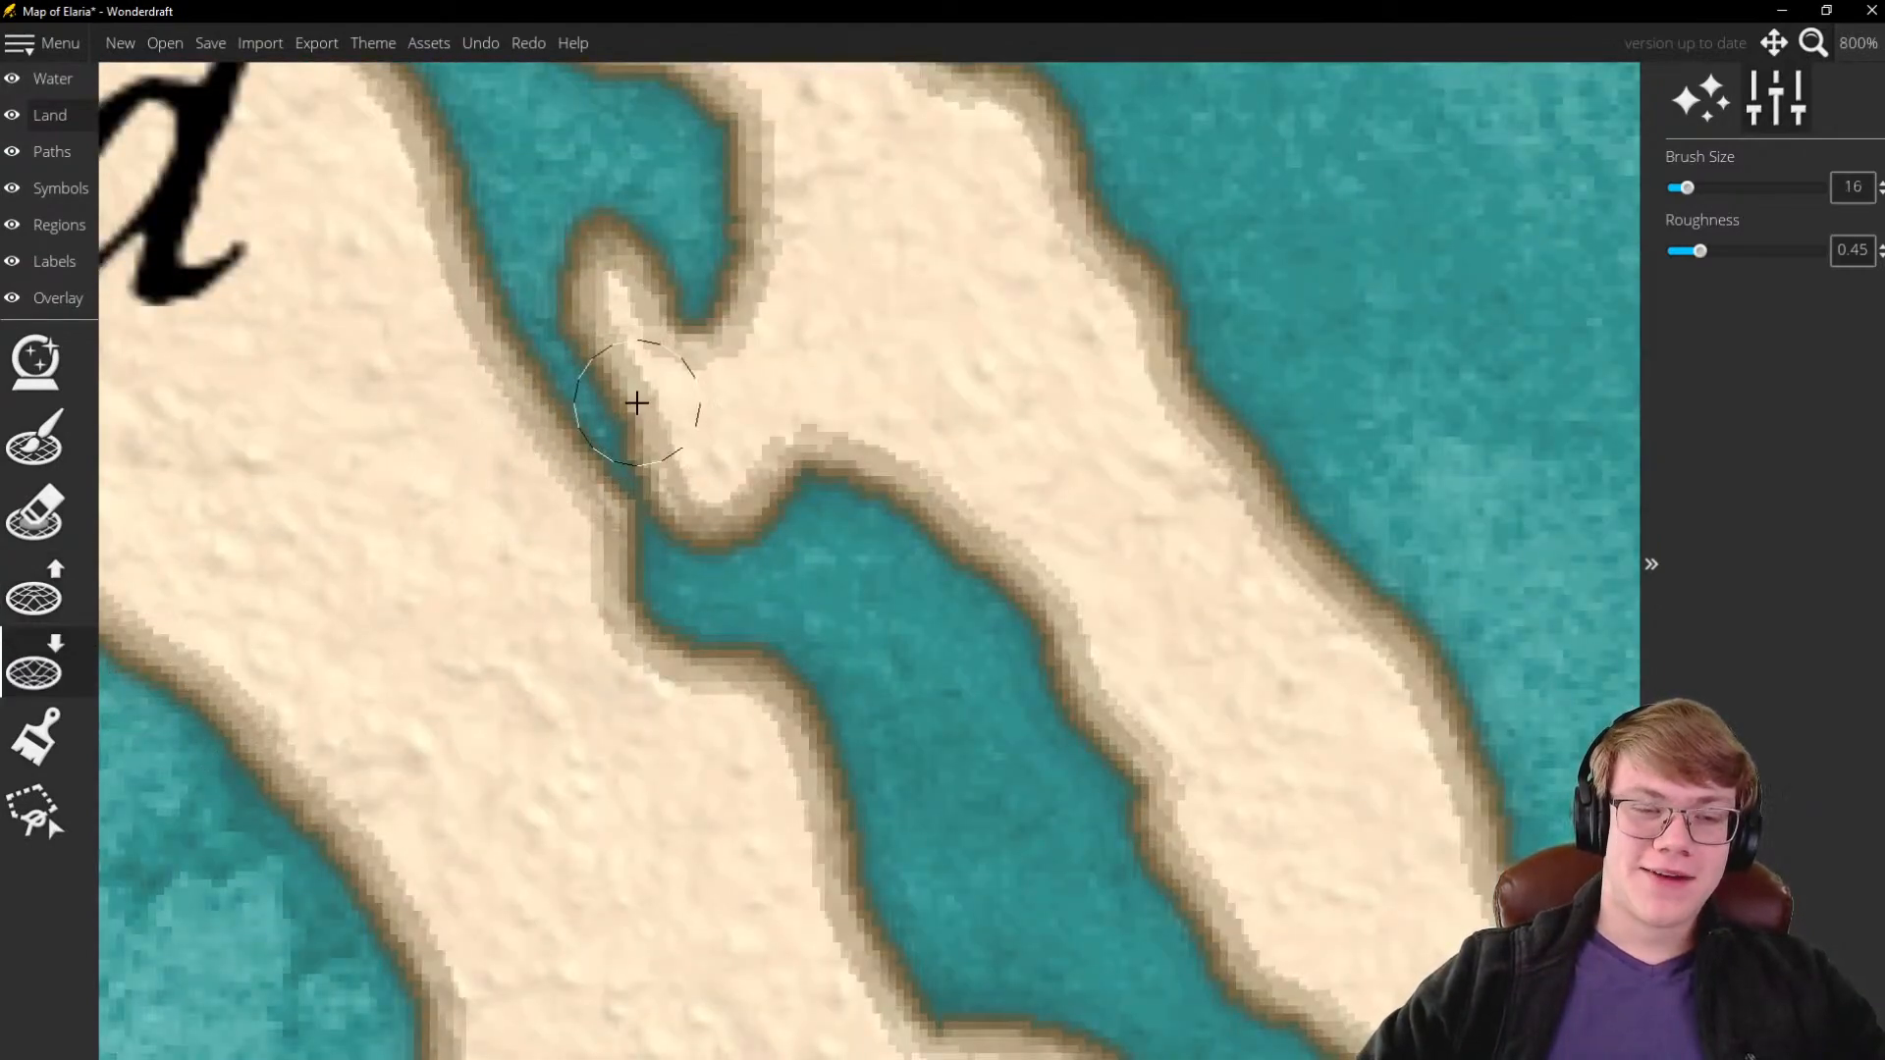
scroll(628, 443, up, 3)
mouse_move(628, 465)
mouse_down()
mouse_move(645, 524)
mouse_move(565, 341)
mouse_move(638, 490)
mouse_move(566, 348)
mouse_move(656, 476)
mouse_move(607, 410)
mouse_move(845, 559)
mouse_up()
scroll(830, 520, down, 3)
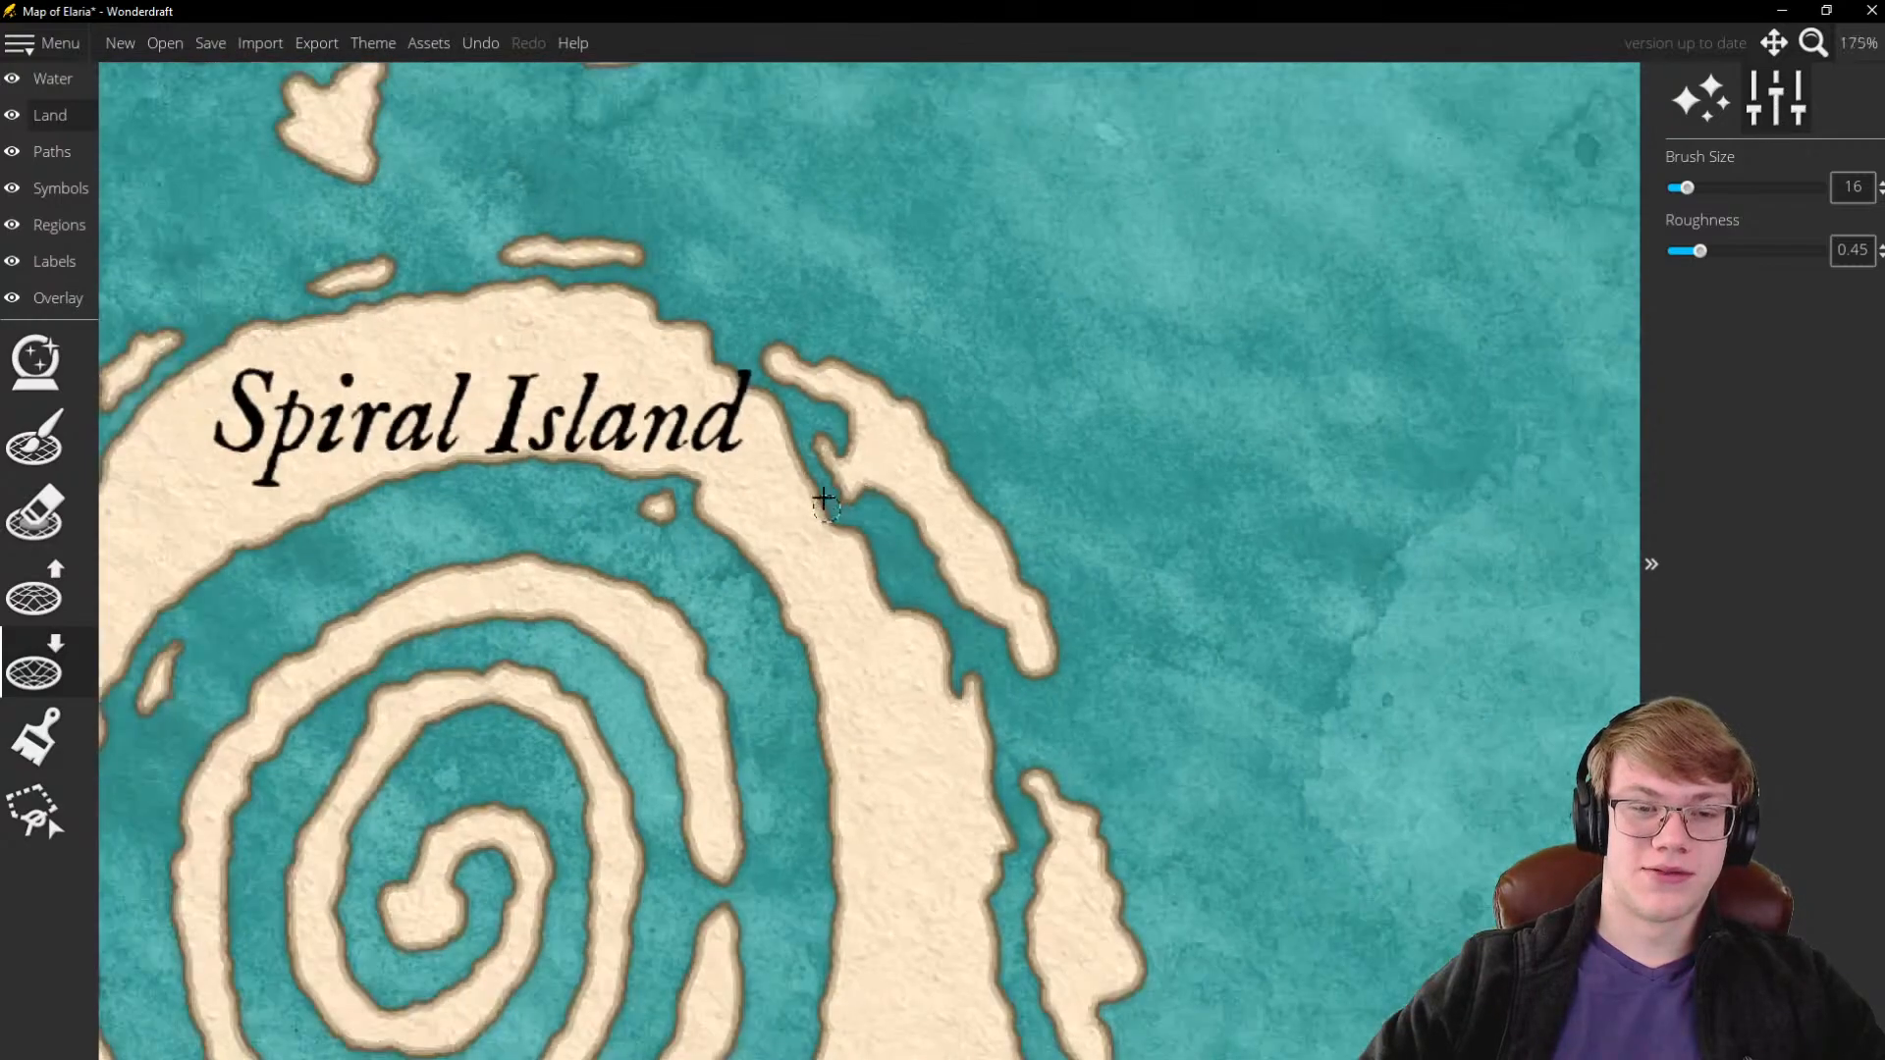
scroll(824, 511, up, 2)
mouse_move(945, 635)
mouse_down()
mouse_move(899, 592)
mouse_move(952, 602)
mouse_up()
scroll(1082, 564, down, 4)
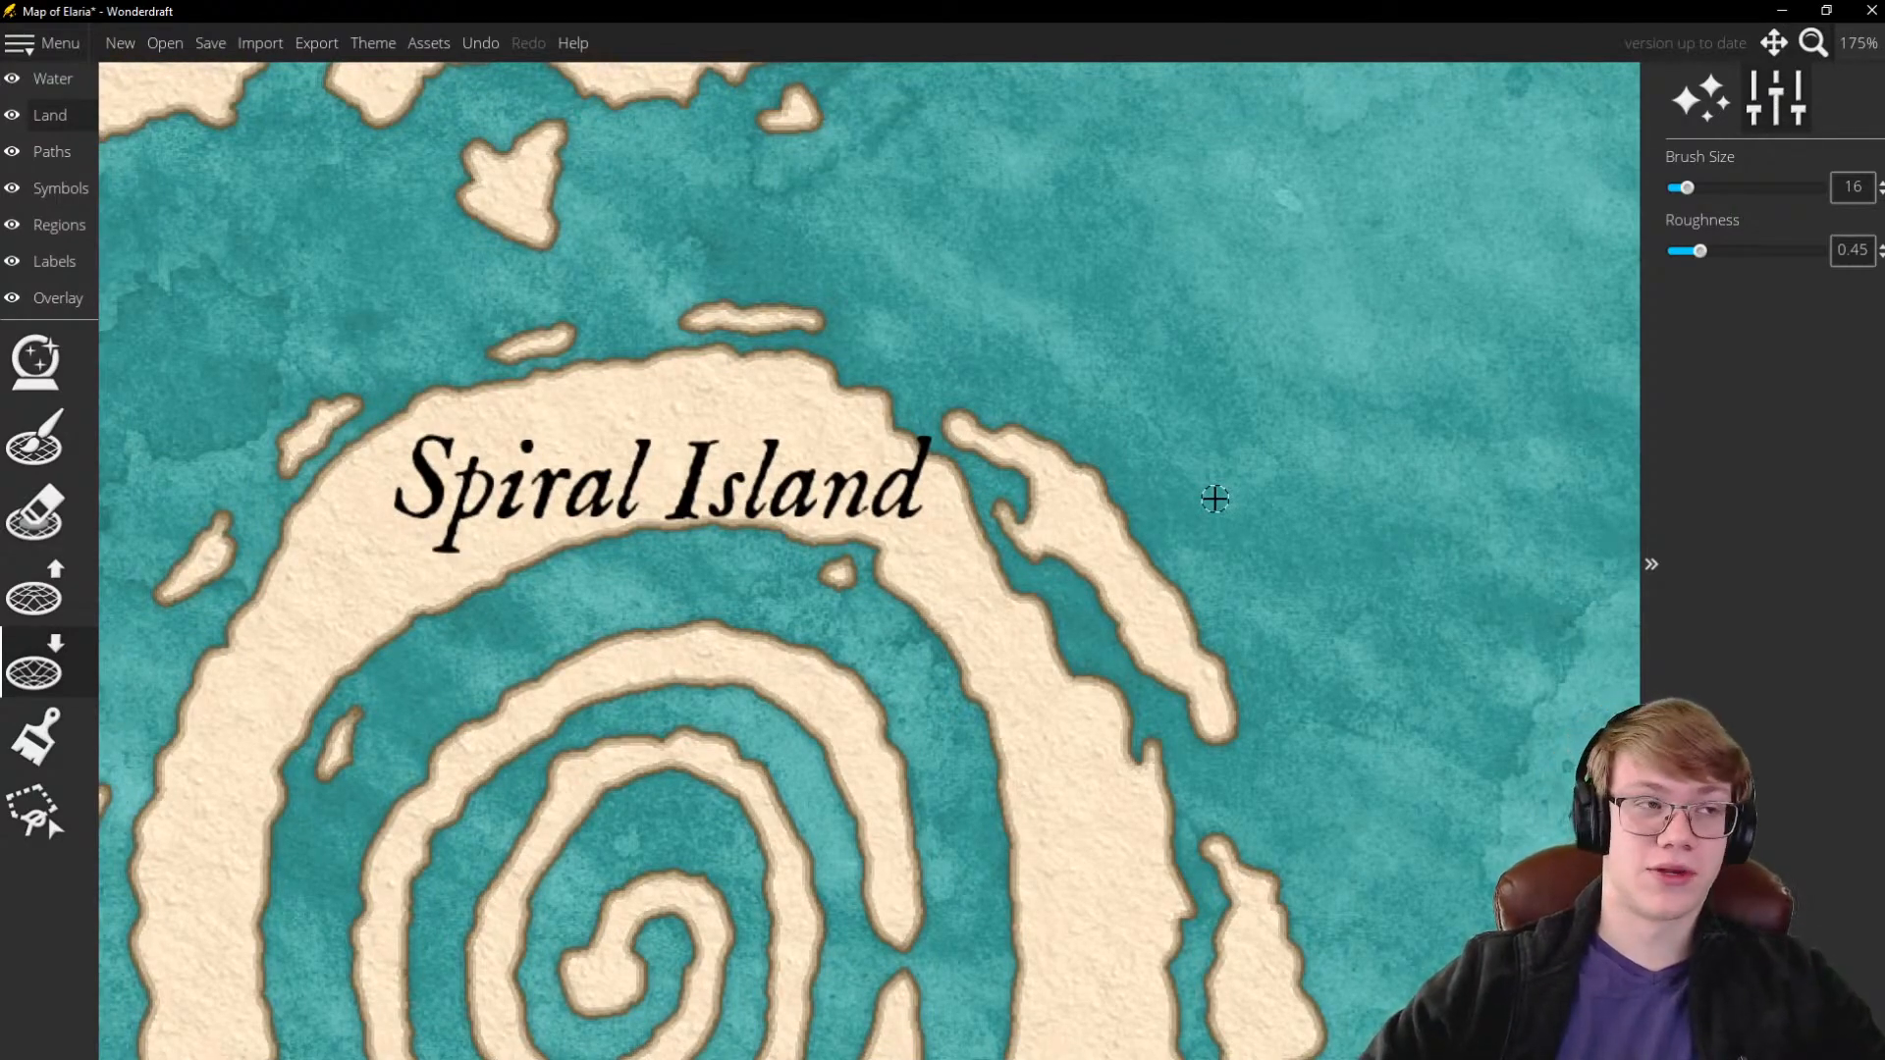
scroll(976, 340, down, 5)
scroll(908, 510, up, 2)
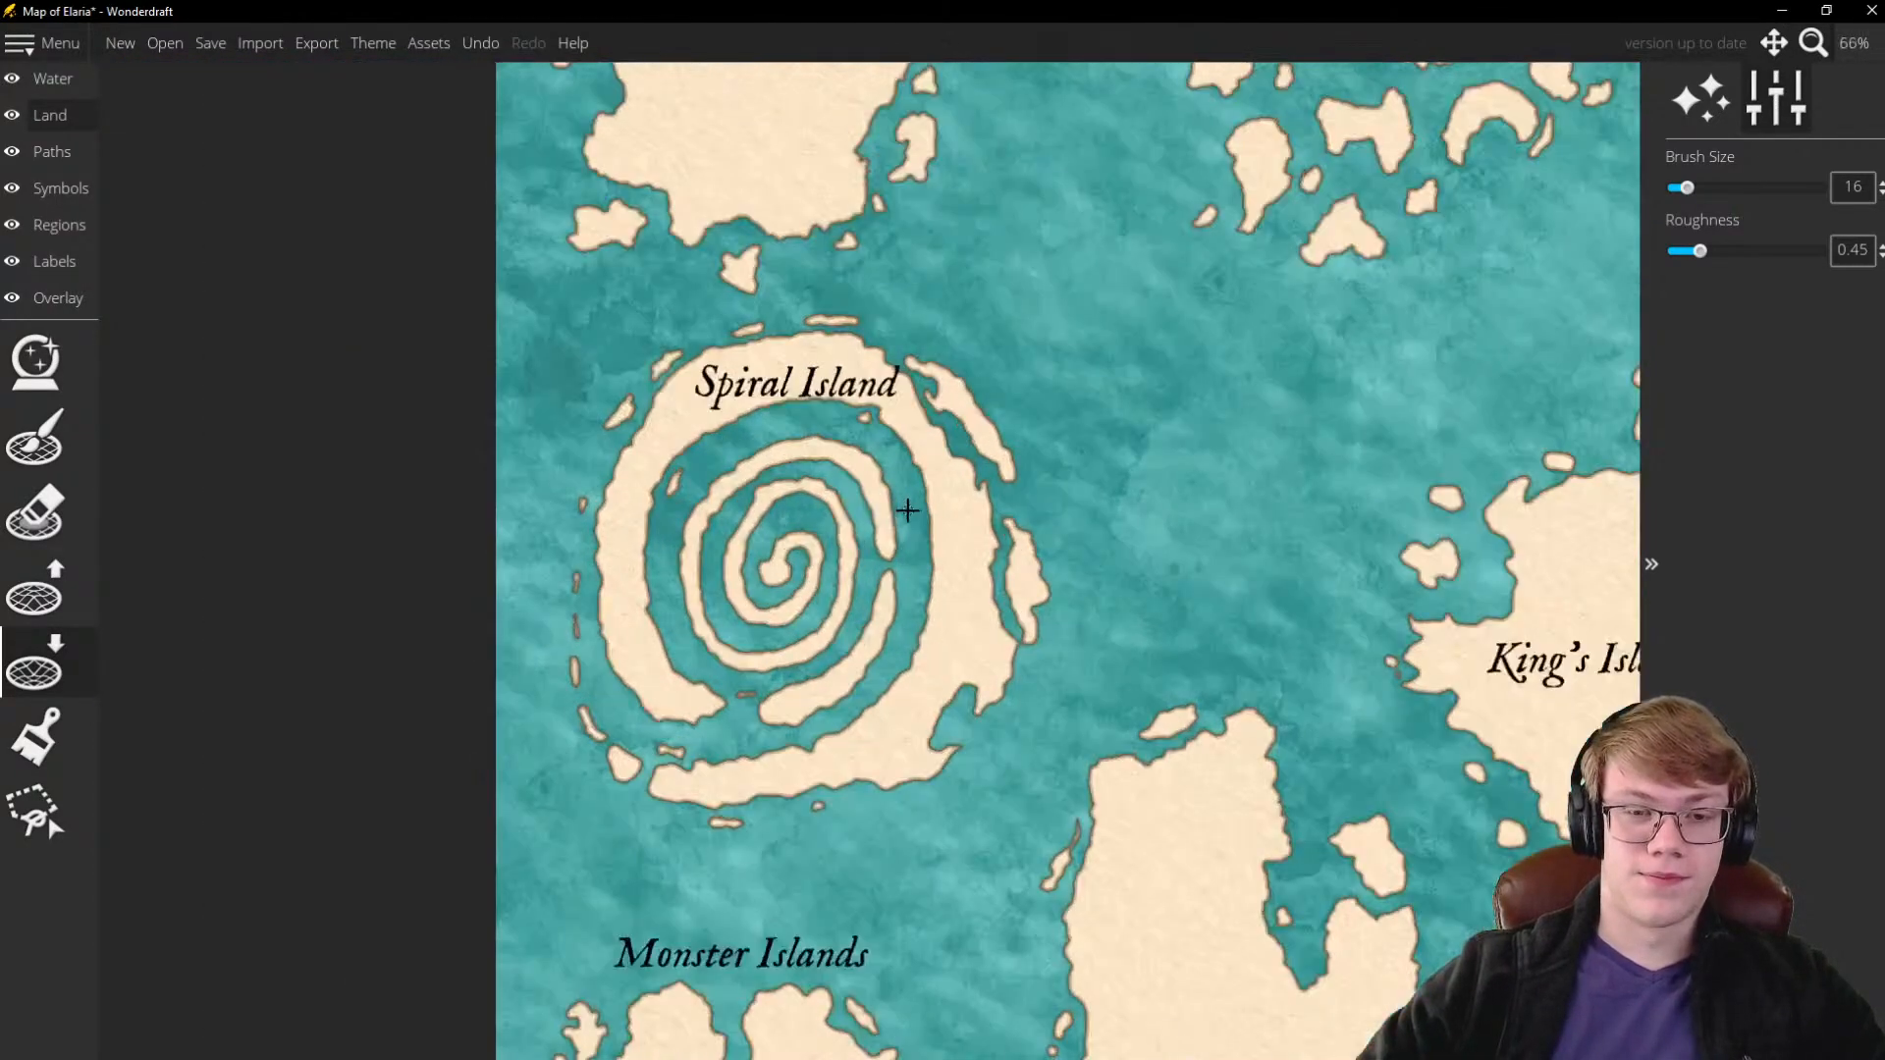
scroll(907, 510, up, 1)
scroll(1007, 477, down, 1)
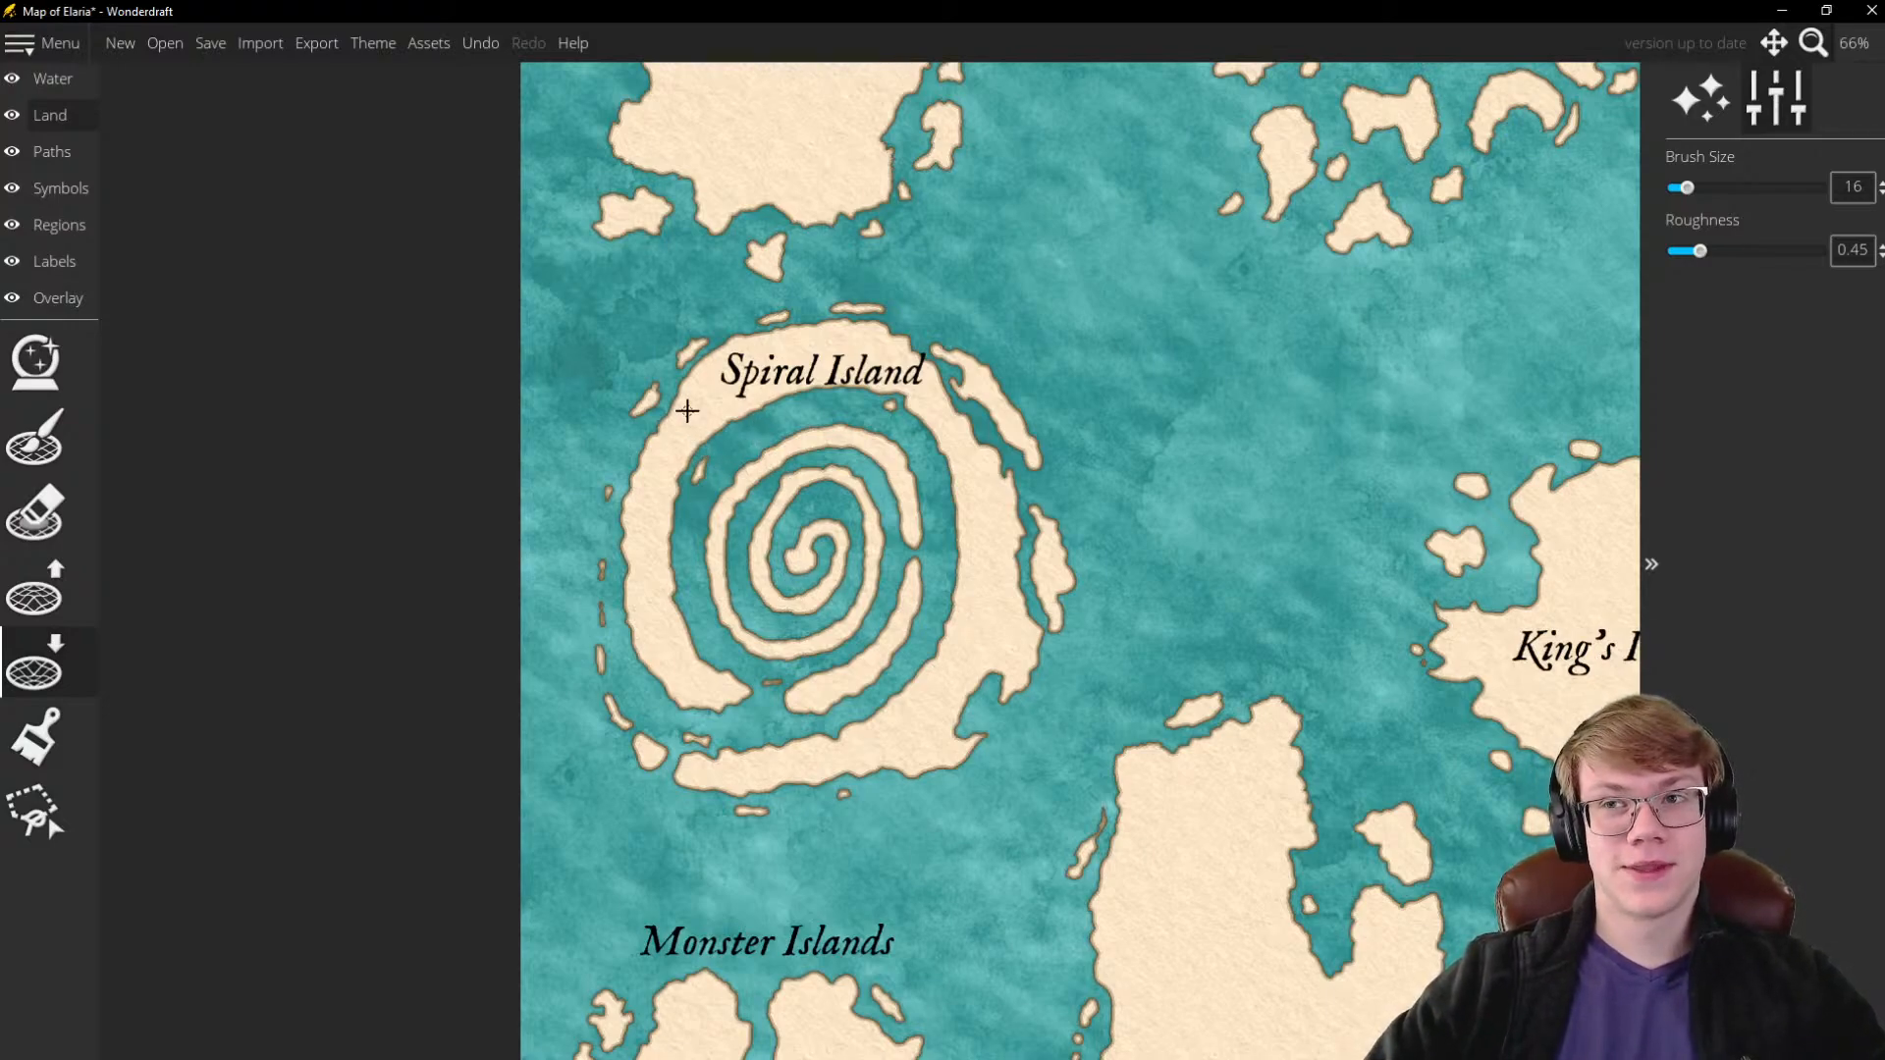
scroll(687, 408, down, 4)
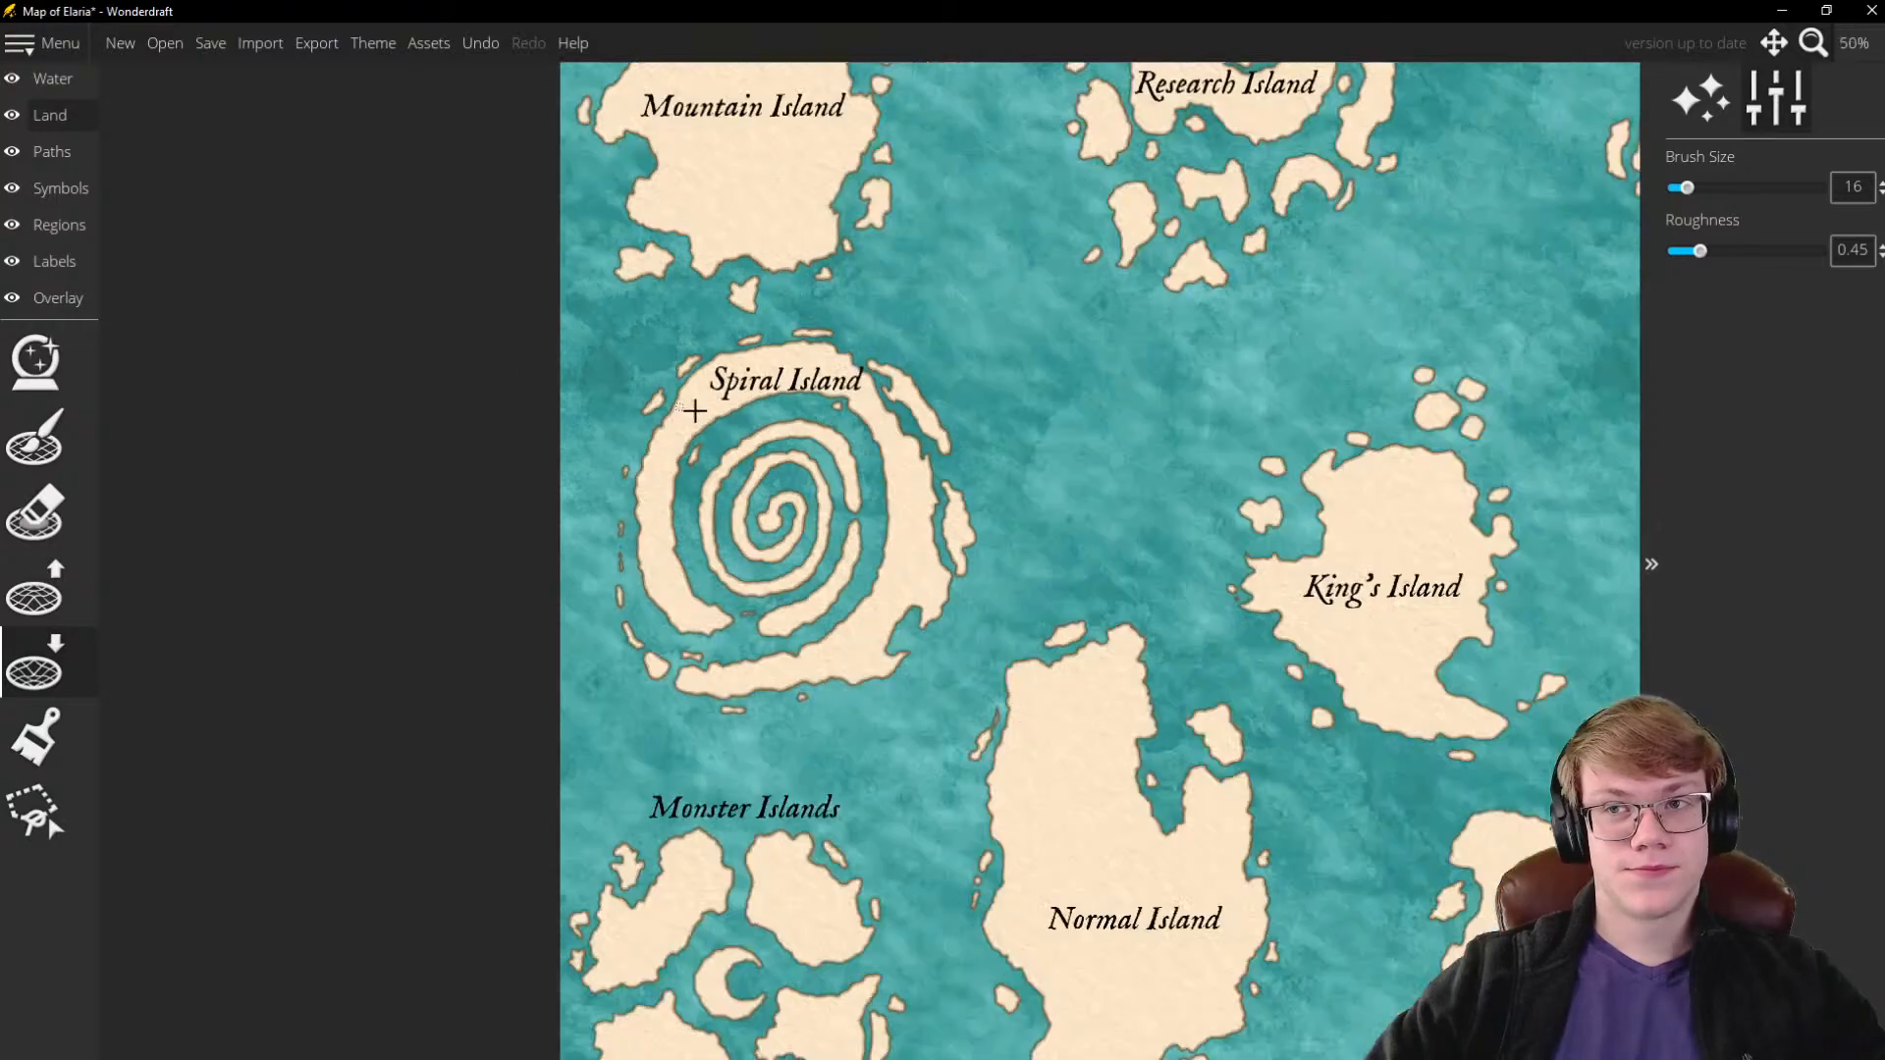
Try to raise land between the small islets off Spiral Island's west coast
scroll(732, 481, up, 4)
scroll(756, 472, down, 1)
scroll(765, 481, down, 2)
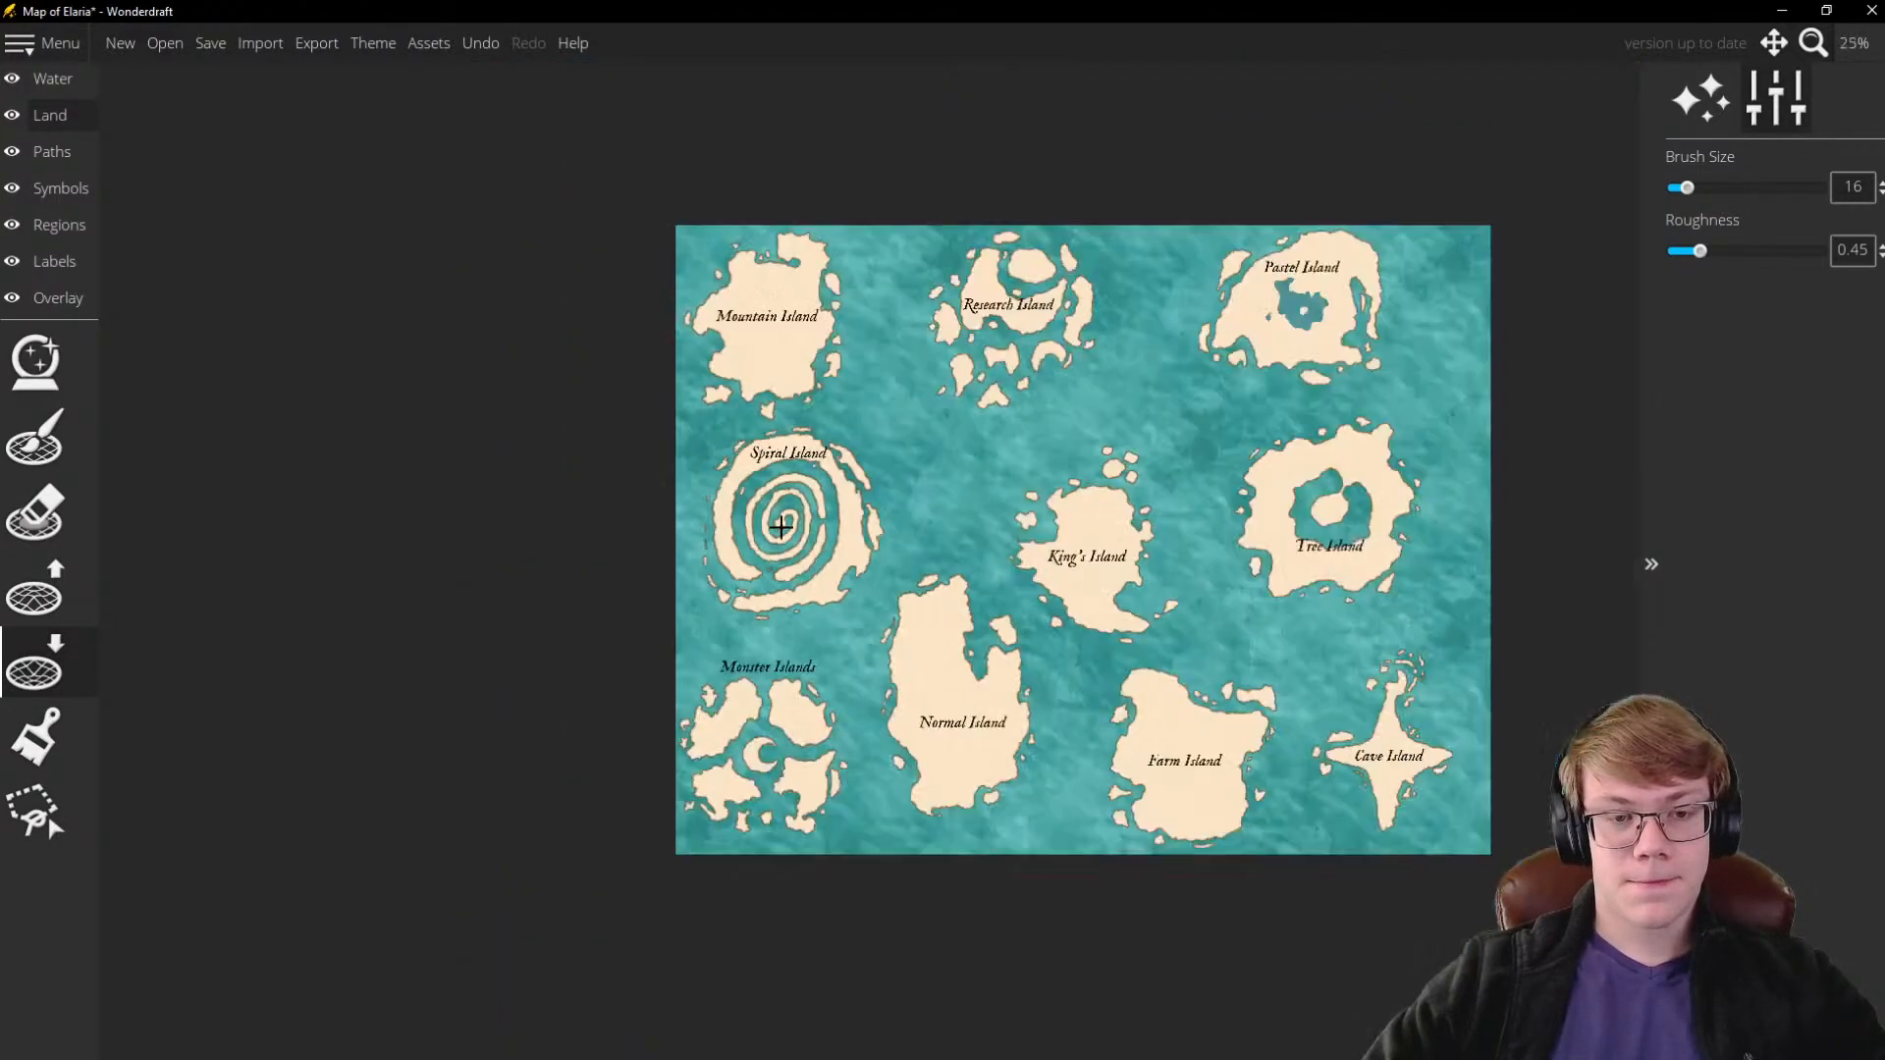
scroll(710, 494, up, 5)
click(41, 599)
scroll(784, 513, up, 4)
mouse_move(742, 530)
mouse_down()
mouse_move(738, 604)
mouse_move(699, 633)
mouse_up()
Erase the chain of small islets along Spiral Island's west and southwest coast, reducing the eraser size to 108
click(34, 510)
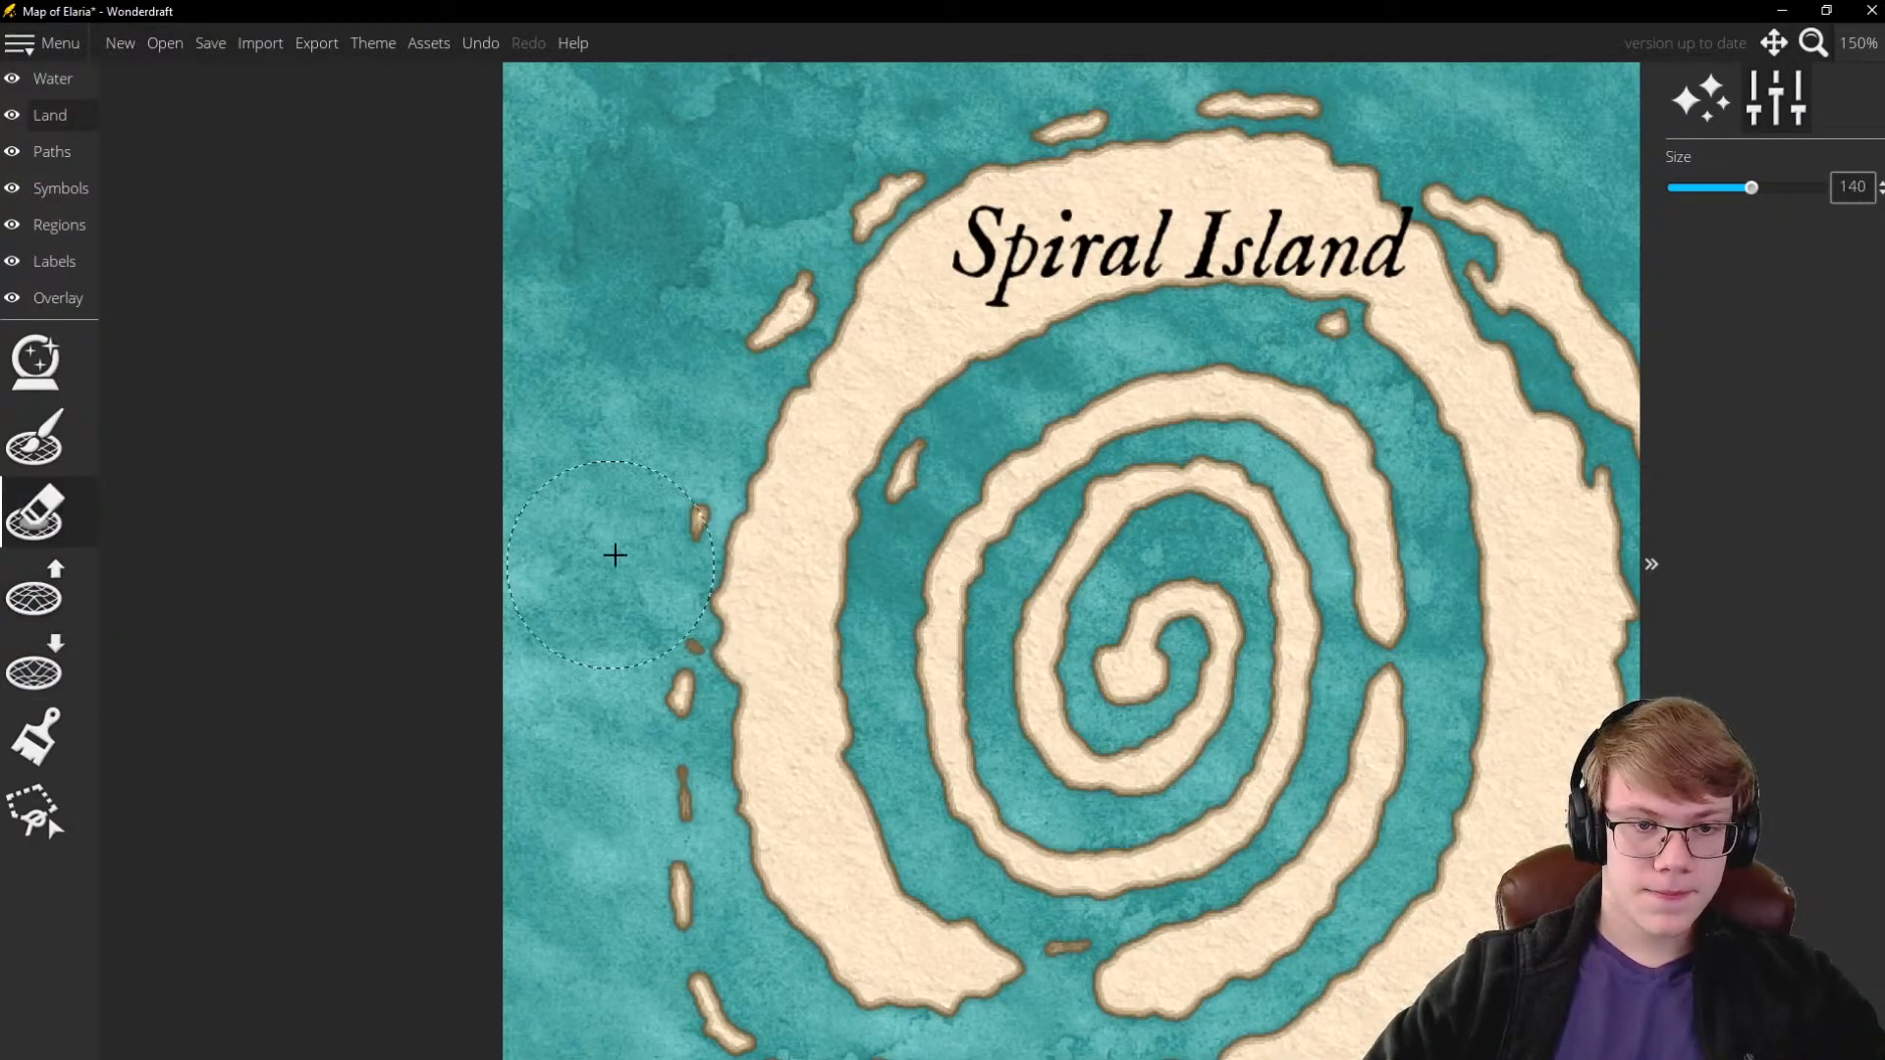
scroll(638, 488, down, 5)
mouse_move(643, 485)
mouse_down()
mouse_move(605, 635)
mouse_move(632, 843)
mouse_move(595, 649)
mouse_move(603, 763)
mouse_move(664, 873)
mouse_move(682, 857)
mouse_move(630, 709)
mouse_up()
scroll(601, 697, down, 2)
scroll(531, 447, down, 2)
scroll(677, 903, up, 2)
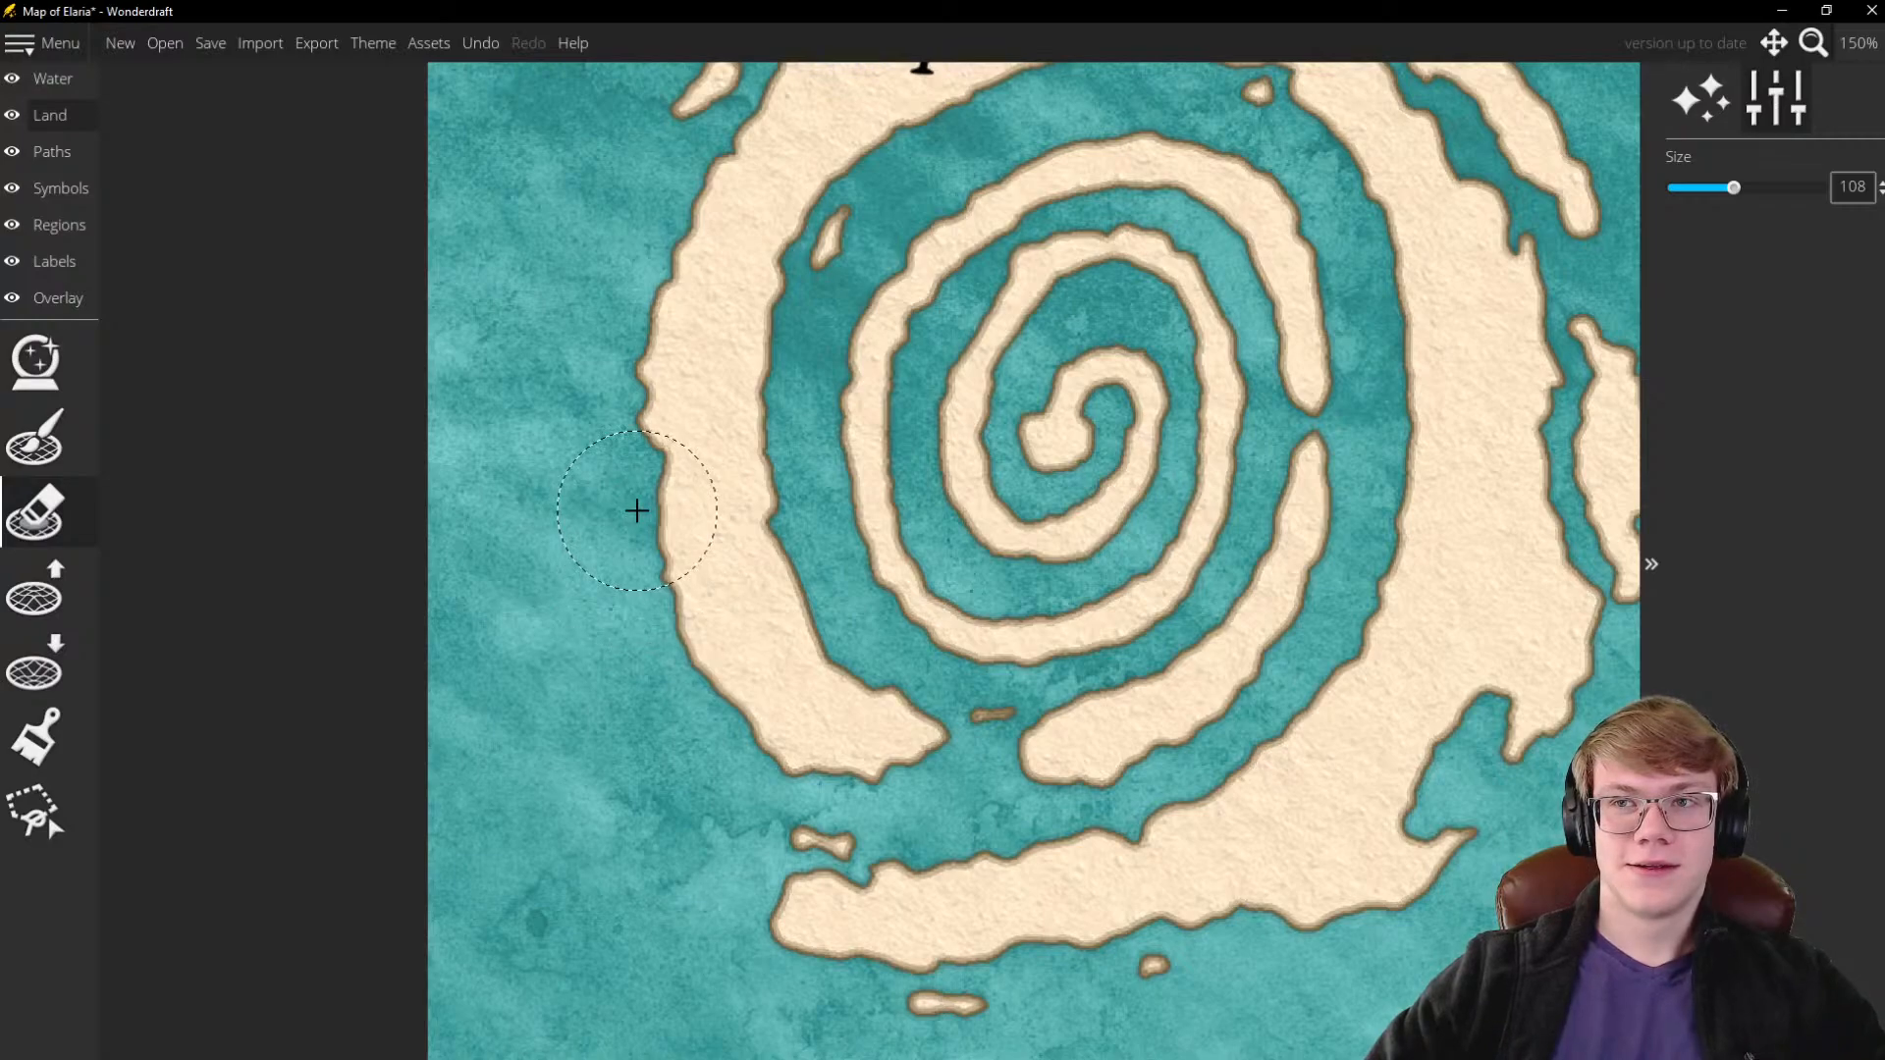
scroll(638, 550, down, 2)
scroll(634, 348, up, 4)
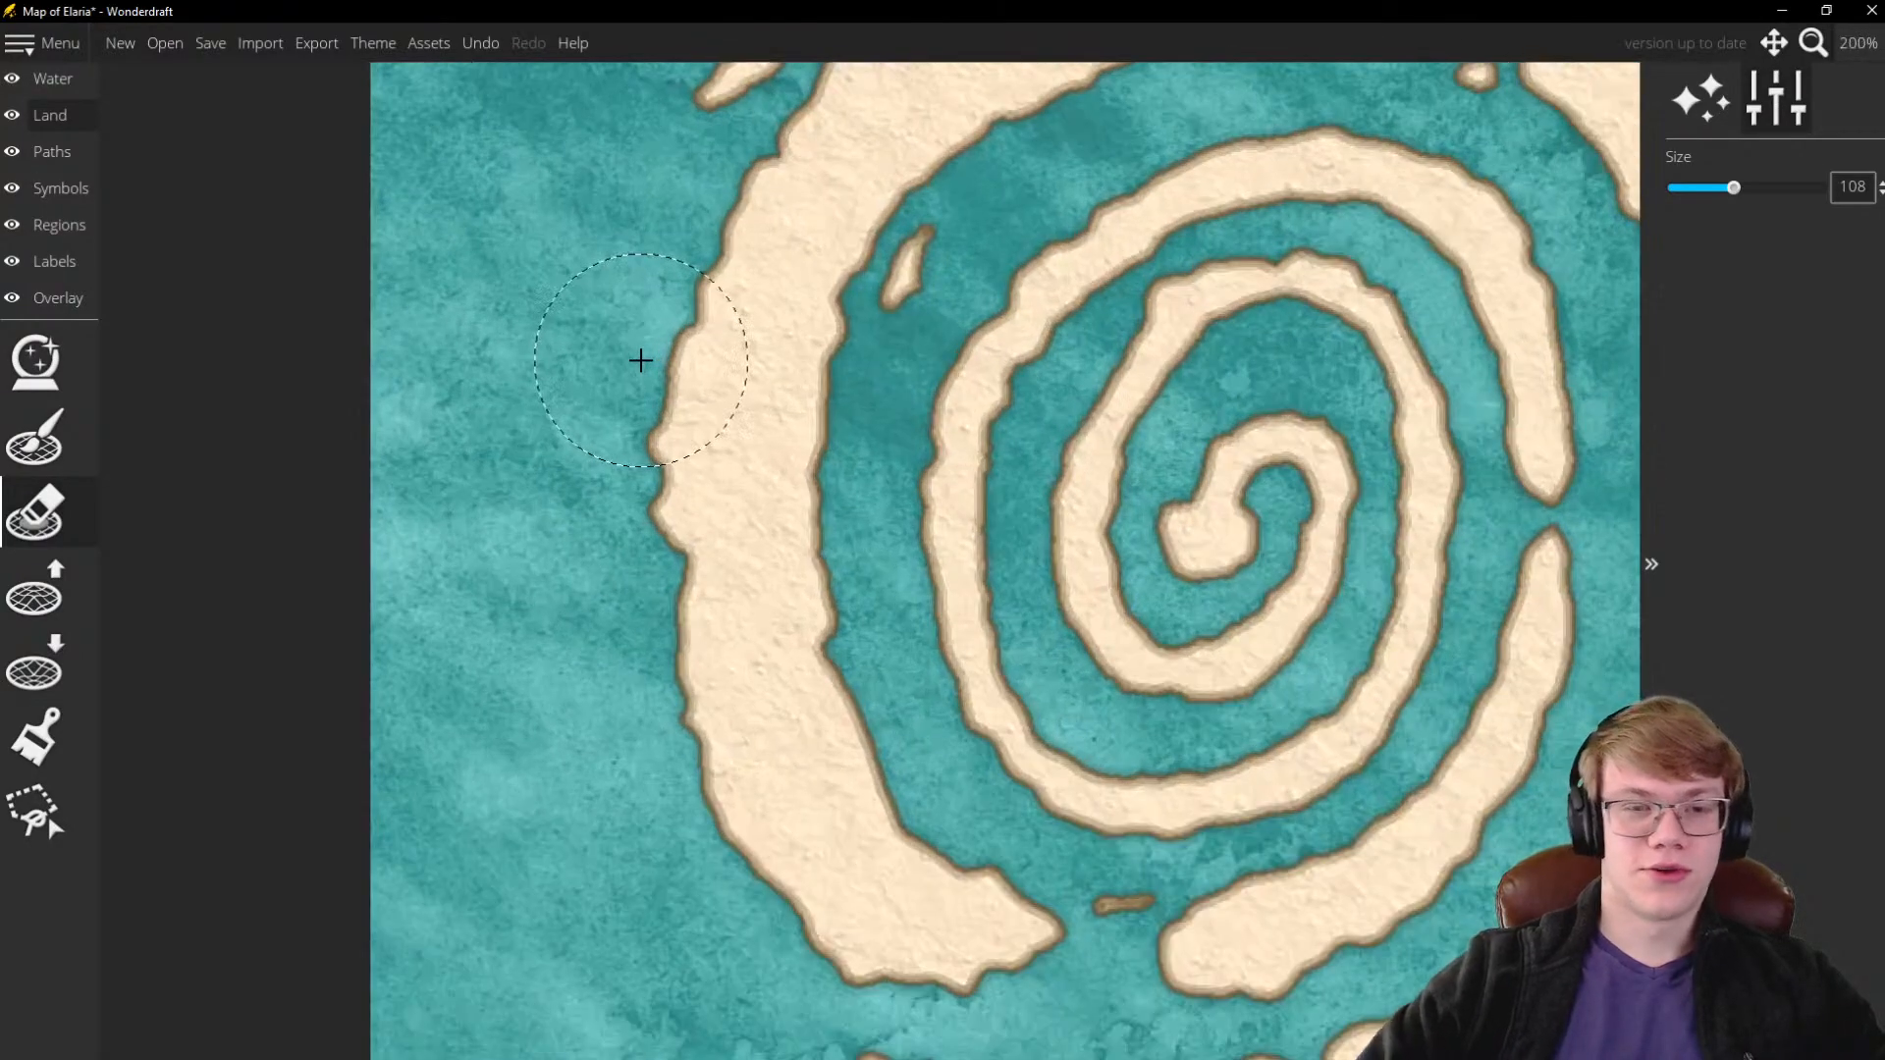
Raise land with brush size 64 to bulge Spiral Island's west coast outward
click(35, 589)
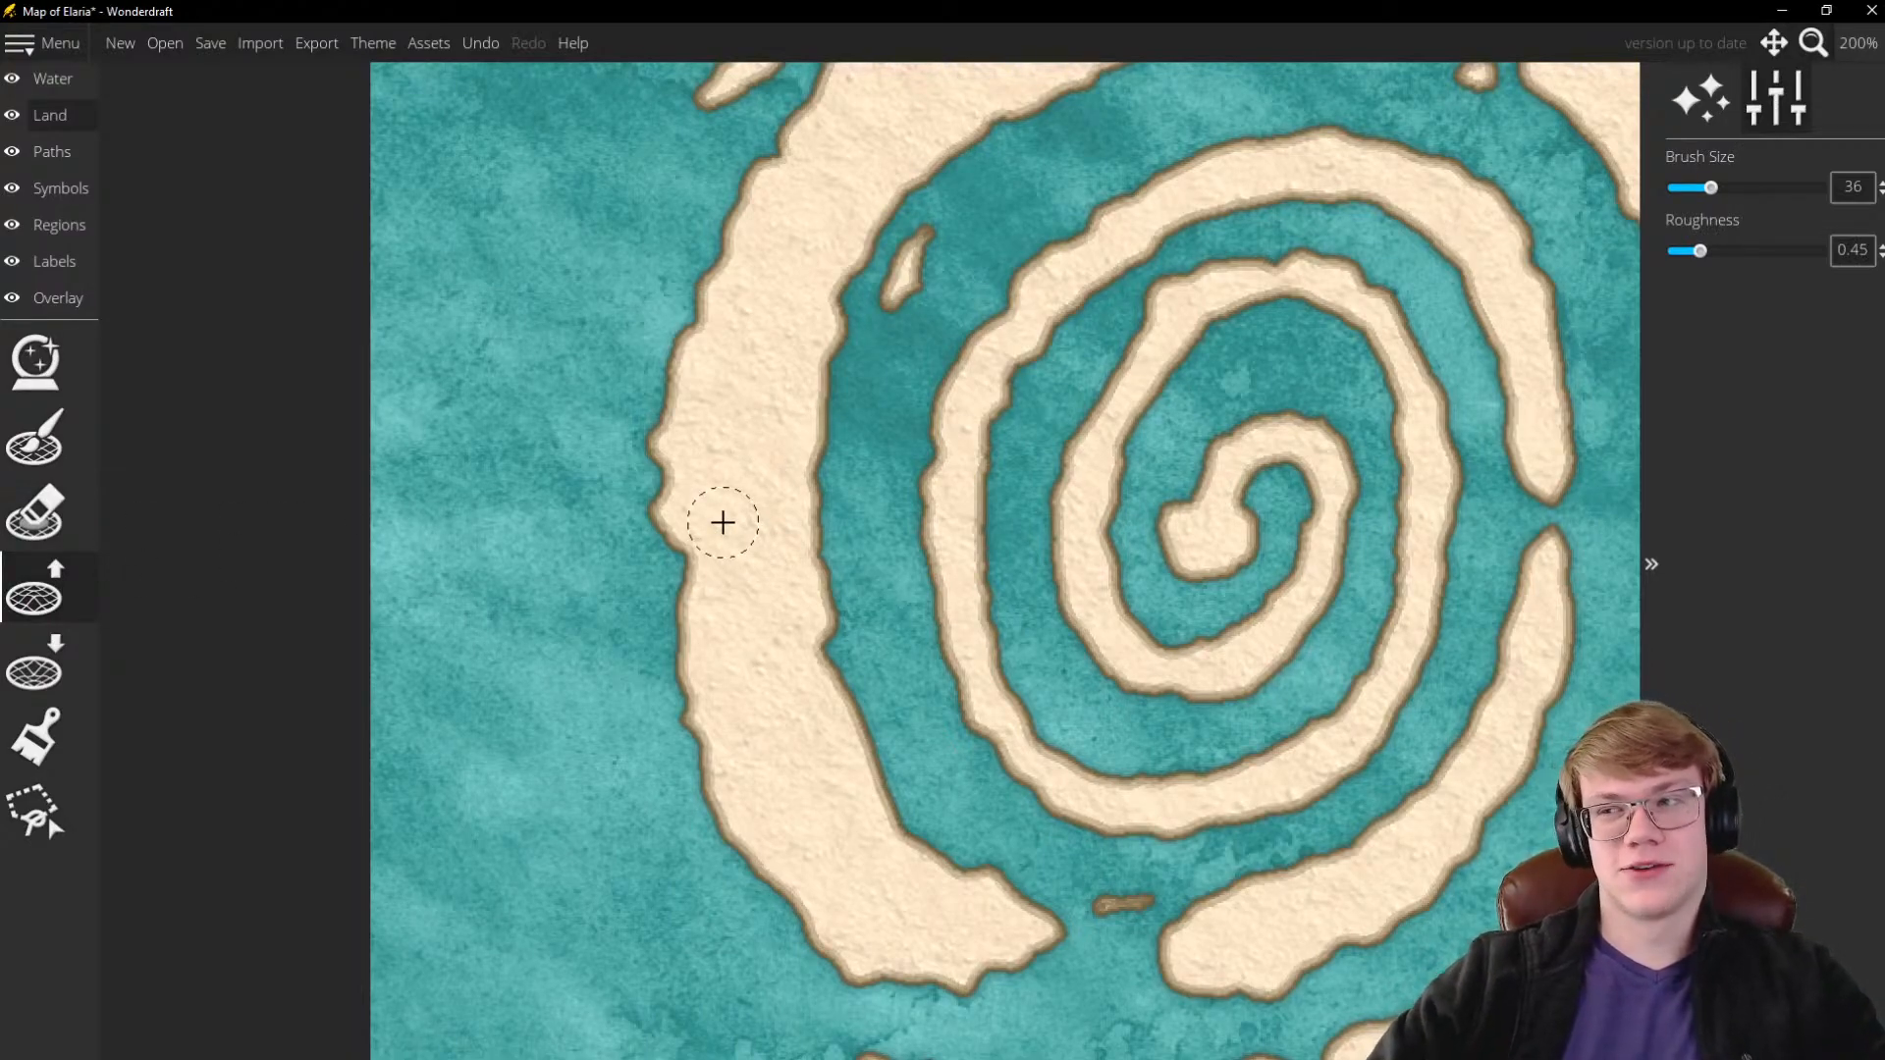
scroll(653, 339, up, 1)
key(bracketright)
key(bracketright)
key(bracketright)
key(bracketright)
key(bracketright)
key(bracketright)
key(bracketright)
mouse_move(734, 362)
mouse_down()
mouse_move(691, 394)
mouse_move(659, 600)
mouse_move(634, 539)
mouse_move(685, 526)
mouse_move(644, 530)
mouse_up()
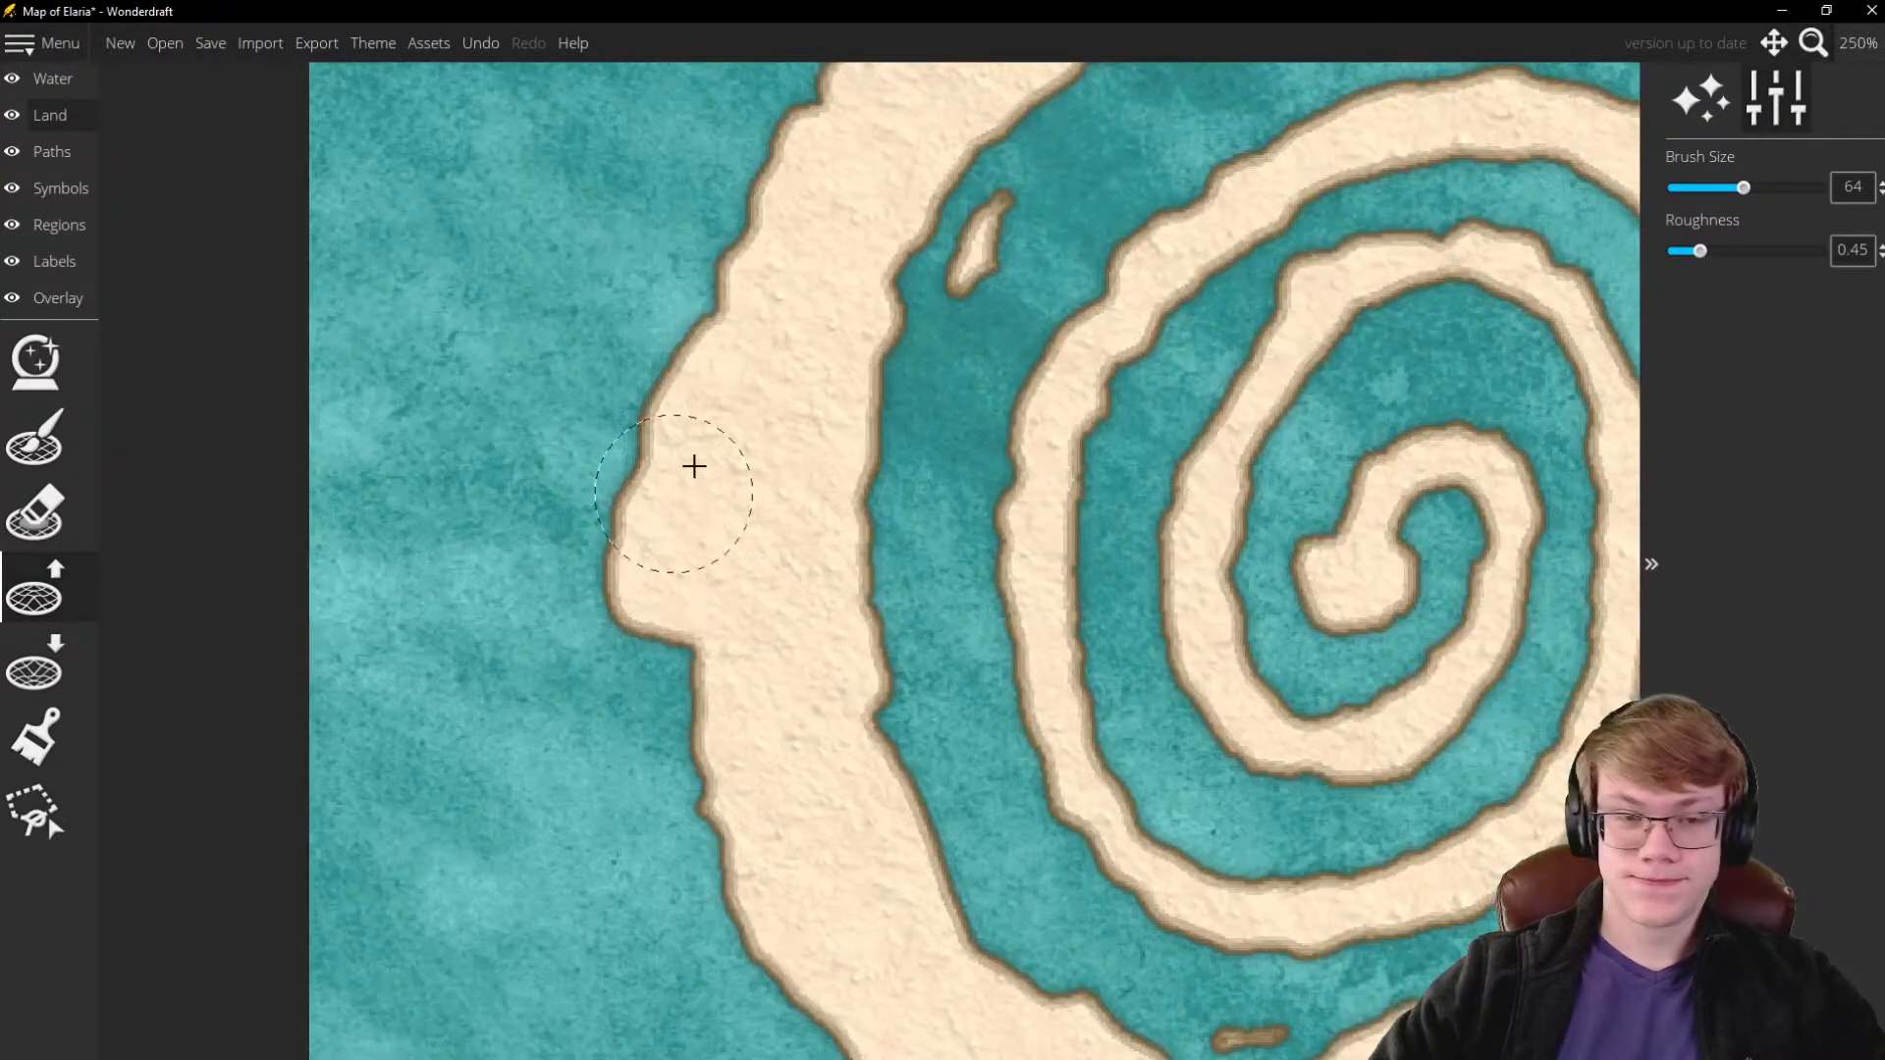
mouse_move(695, 466)
mouse_down()
mouse_move(641, 574)
mouse_move(627, 650)
mouse_move(643, 653)
mouse_move(616, 663)
mouse_move(634, 716)
mouse_move(725, 675)
mouse_move(681, 680)
mouse_move(694, 669)
mouse_move(678, 721)
mouse_move(687, 742)
mouse_move(692, 693)
mouse_move(717, 718)
mouse_move(725, 793)
mouse_move(690, 709)
mouse_up()
Touch up the bulge on Spiral Island's west coast by raising land with brush size 40 and roughness 0.54
key(bracketleft)
key(bracketleft)
key(bracketleft)
key(bracketleft)
key(bracketleft)
key(bracketleft)
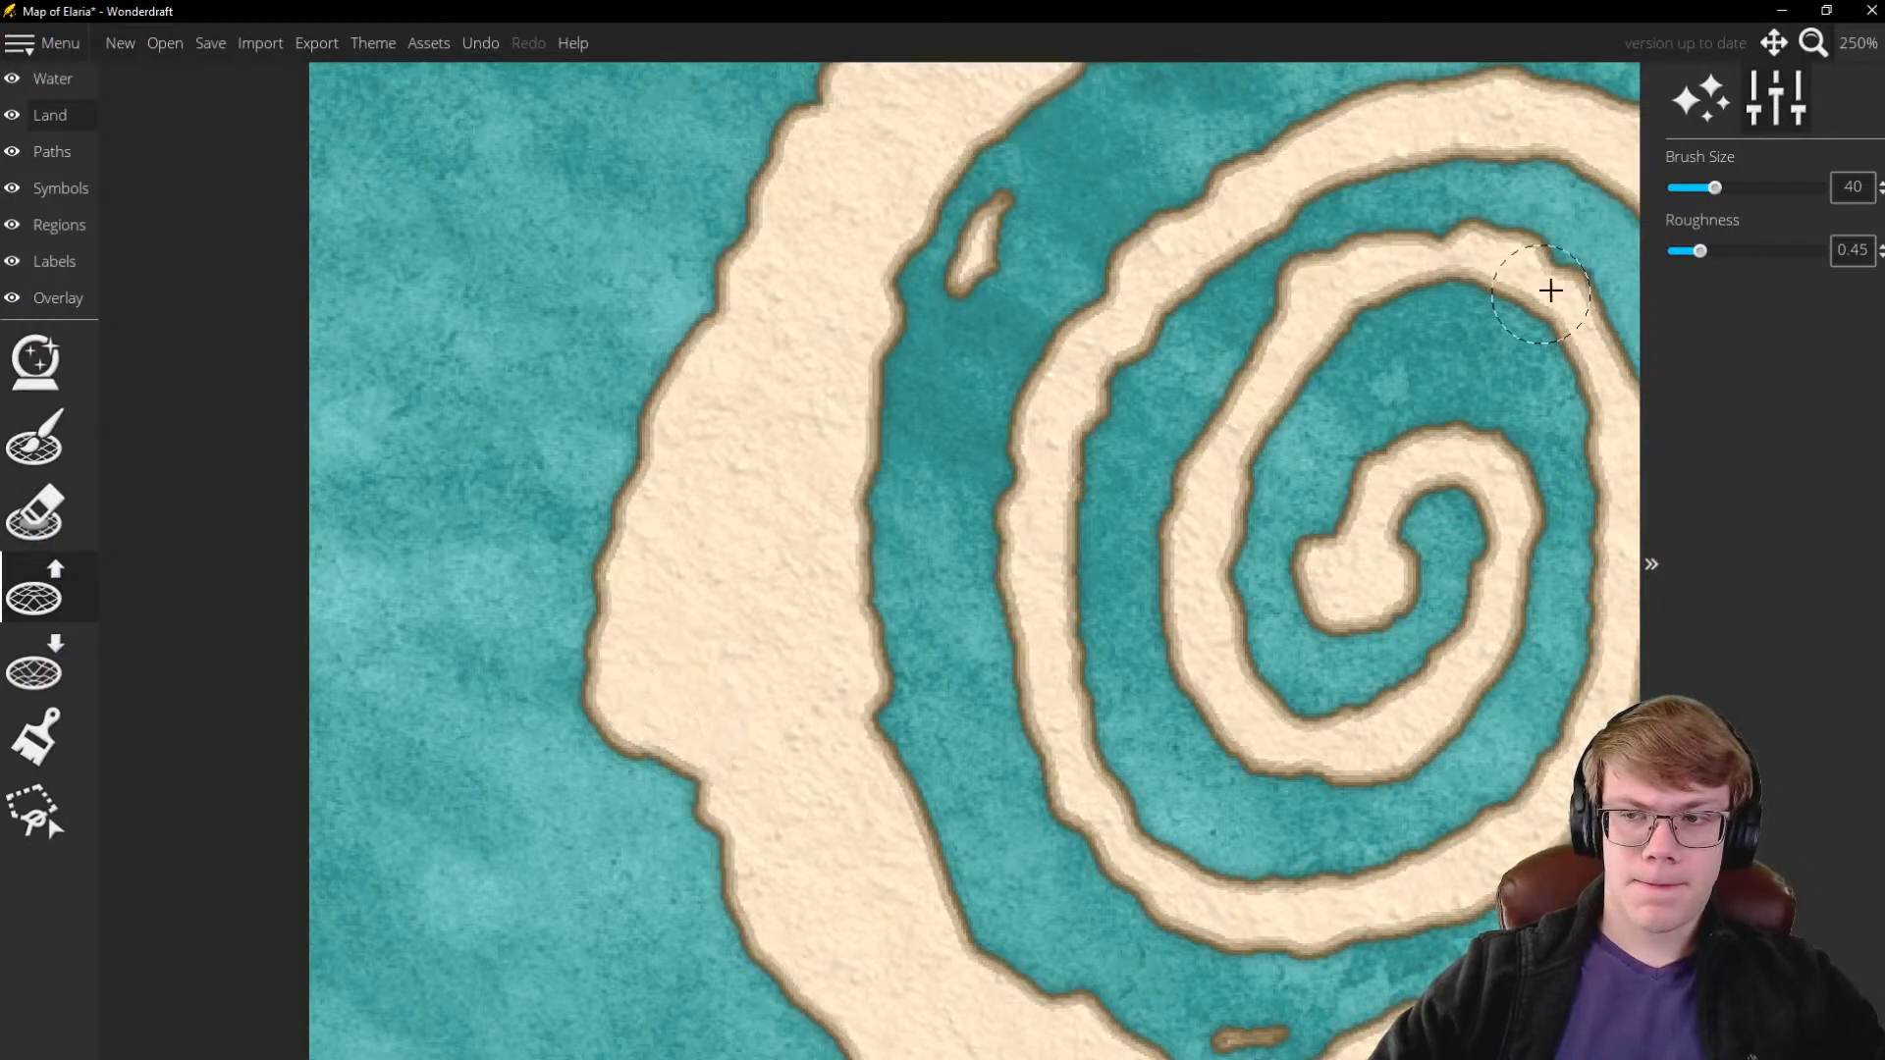
drag(1707, 249, 1708, 251)
mouse_move(589, 442)
mouse_down()
mouse_move(631, 467)
mouse_move(650, 449)
mouse_move(600, 599)
mouse_move(627, 566)
mouse_up()
scroll(627, 567, down, 5)
scroll(626, 567, down, 2)
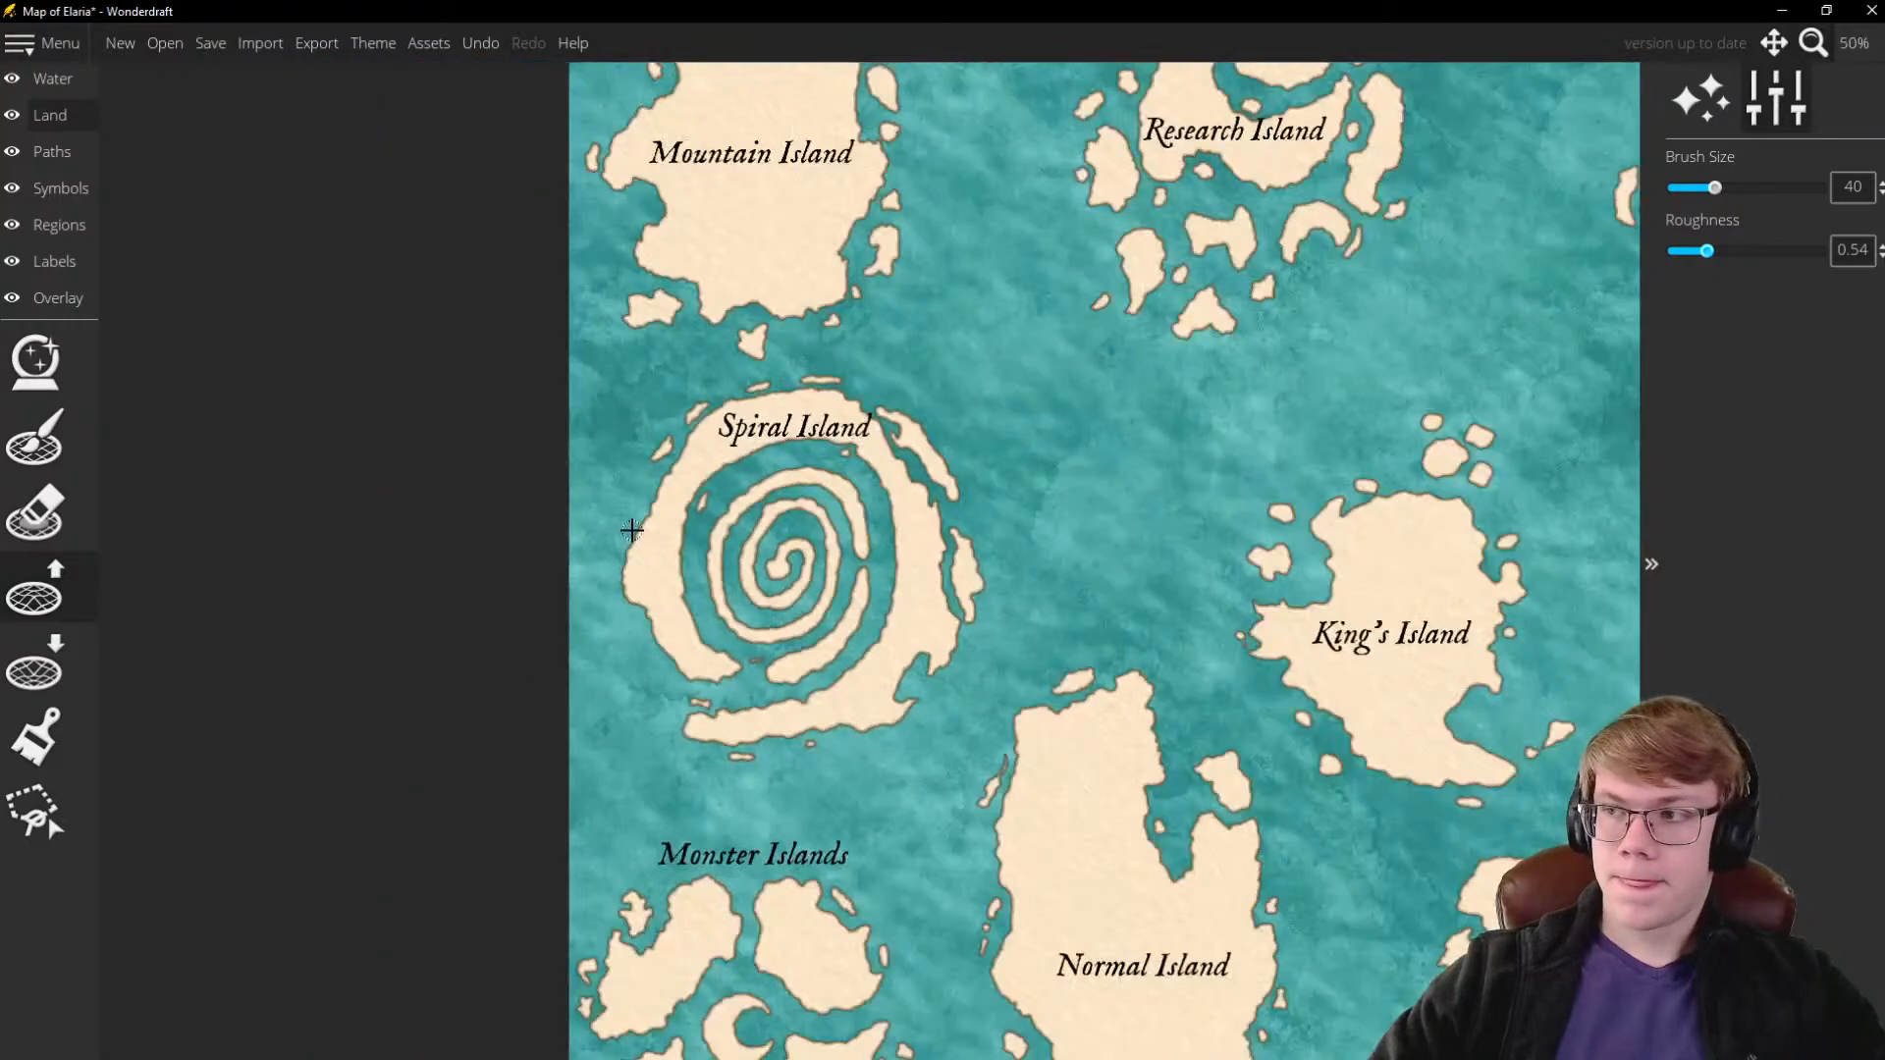
scroll(632, 530, up, 4)
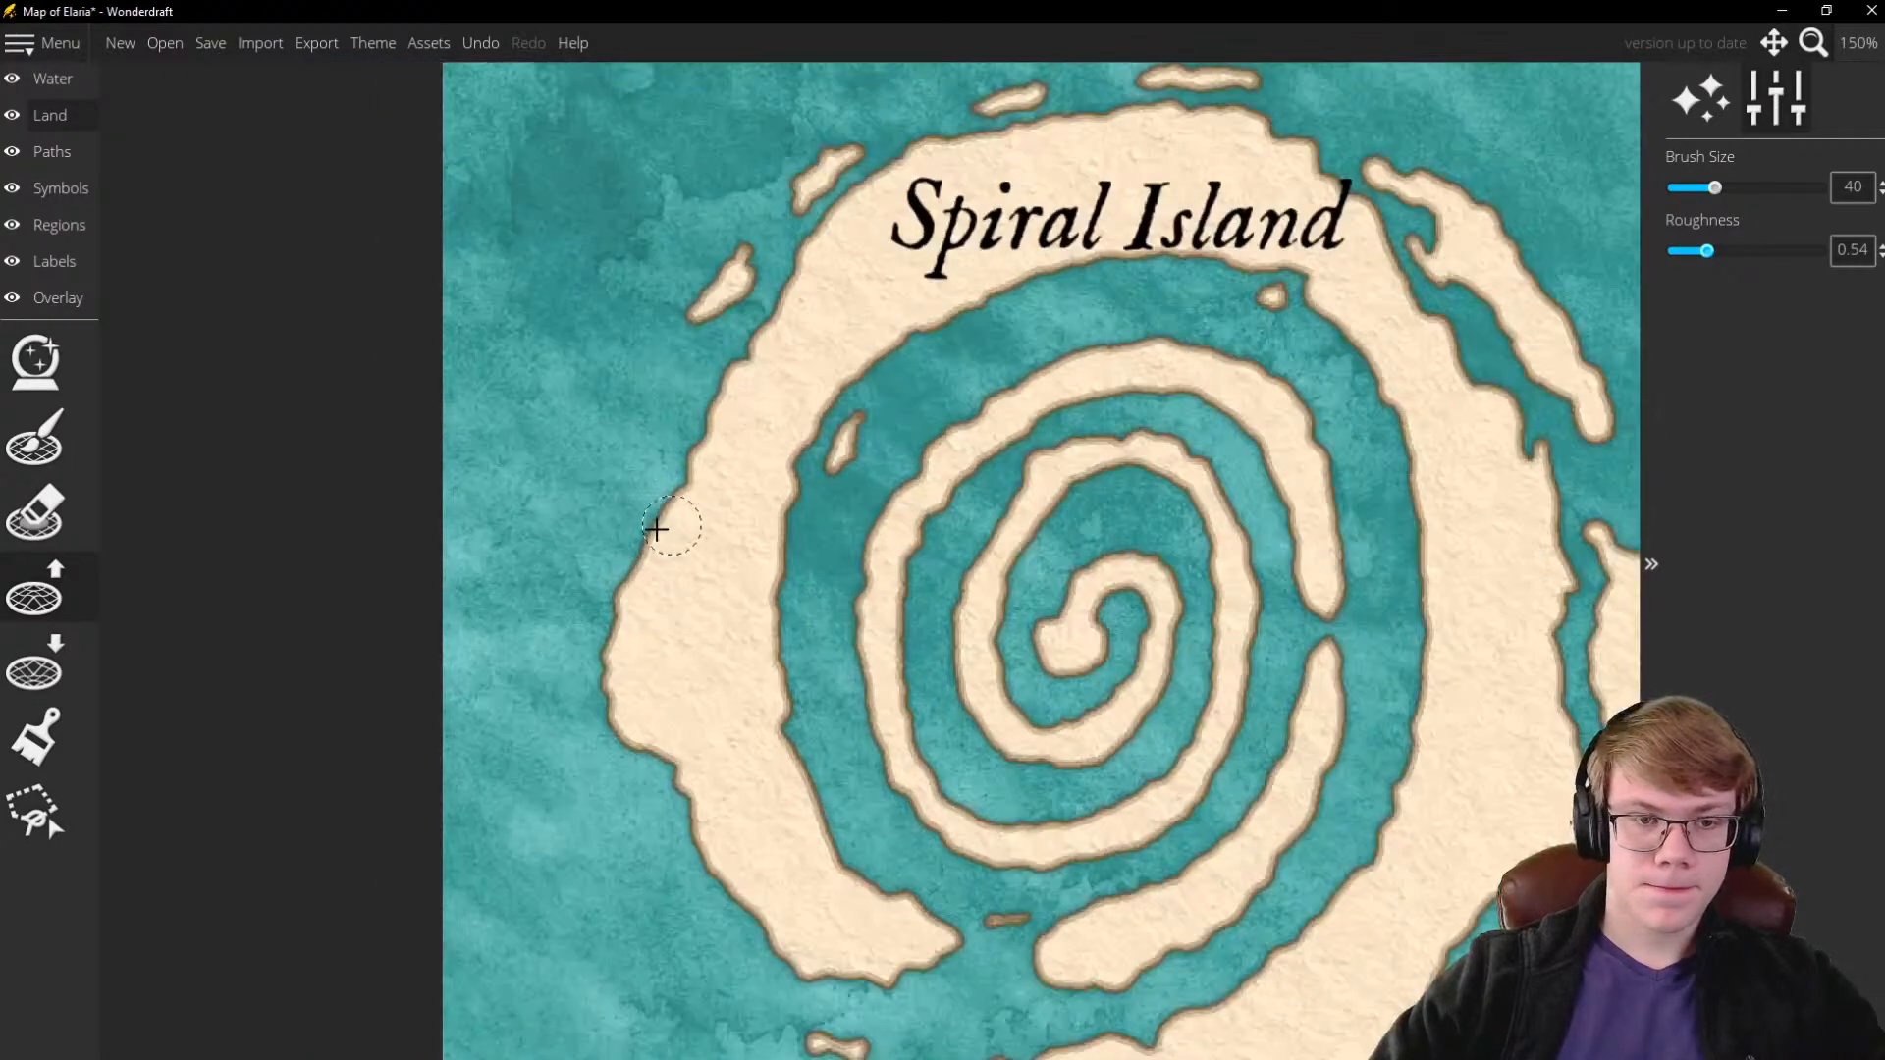
Raise the west bulge into a pointed headland and fill out the coast on either side of it
mouse_move(652, 526)
mouse_down()
mouse_move(606, 577)
mouse_move(625, 577)
mouse_move(601, 659)
mouse_move(612, 713)
mouse_move(607, 670)
mouse_move(567, 671)
mouse_move(640, 707)
mouse_up()
scroll(728, 613, down, 3)
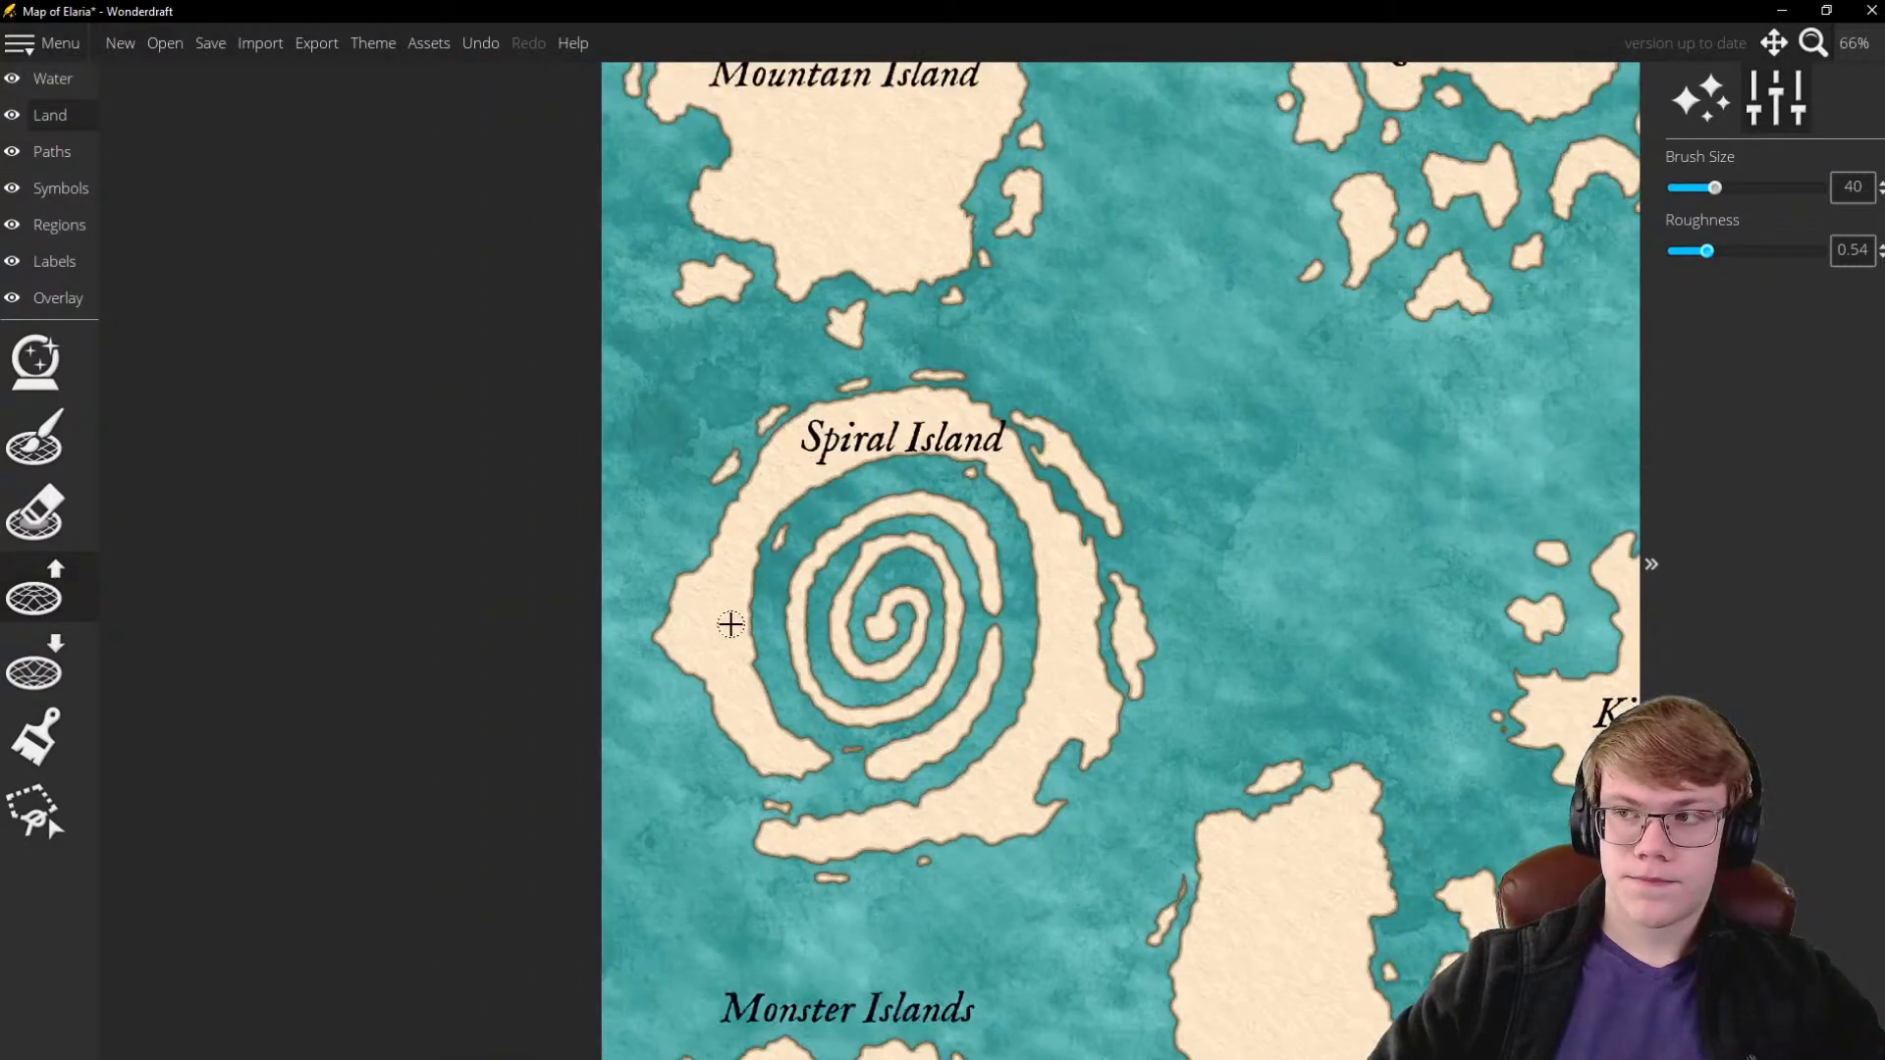
scroll(707, 639, up, 3)
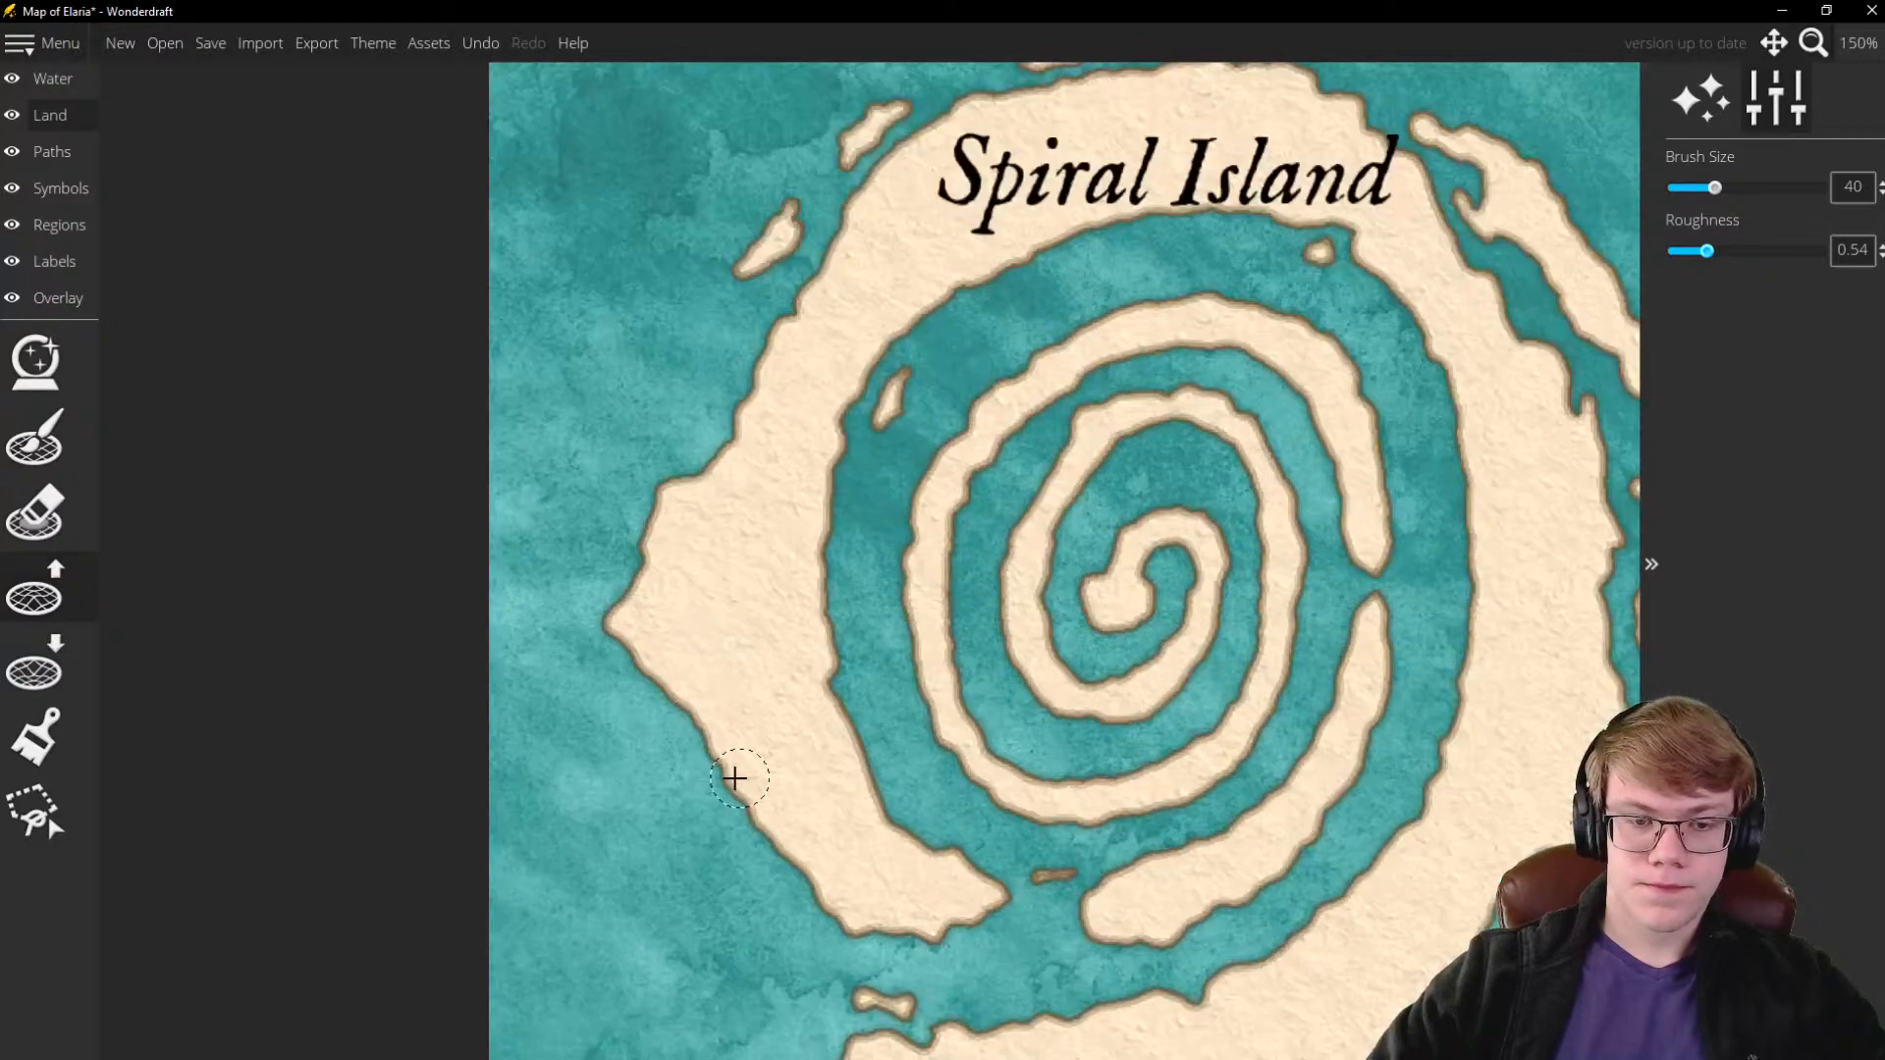
mouse_move(734, 778)
mouse_down()
mouse_move(836, 914)
mouse_move(784, 859)
mouse_move(795, 880)
mouse_move(720, 593)
mouse_move(737, 501)
mouse_move(708, 481)
mouse_move(752, 413)
mouse_move(686, 498)
mouse_move(752, 399)
mouse_move(631, 563)
mouse_move(784, 526)
mouse_up()
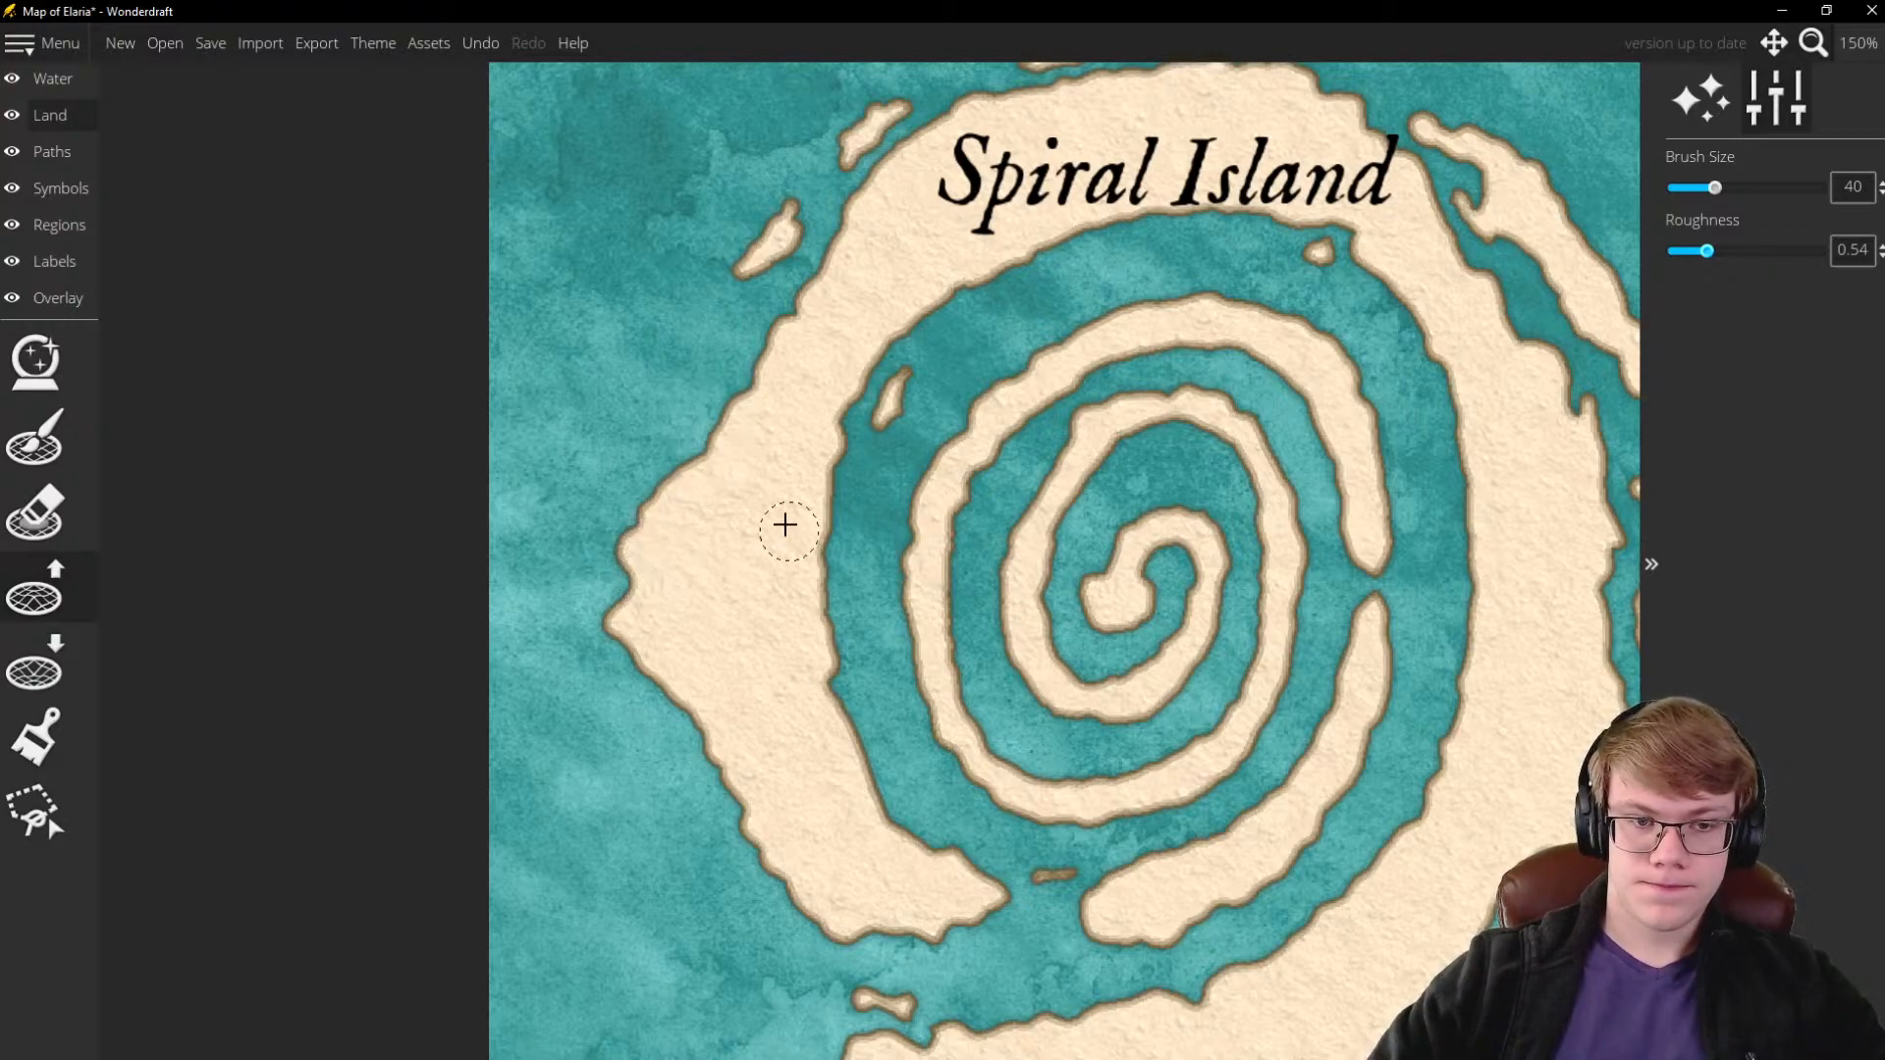
scroll(784, 526, down, 5)
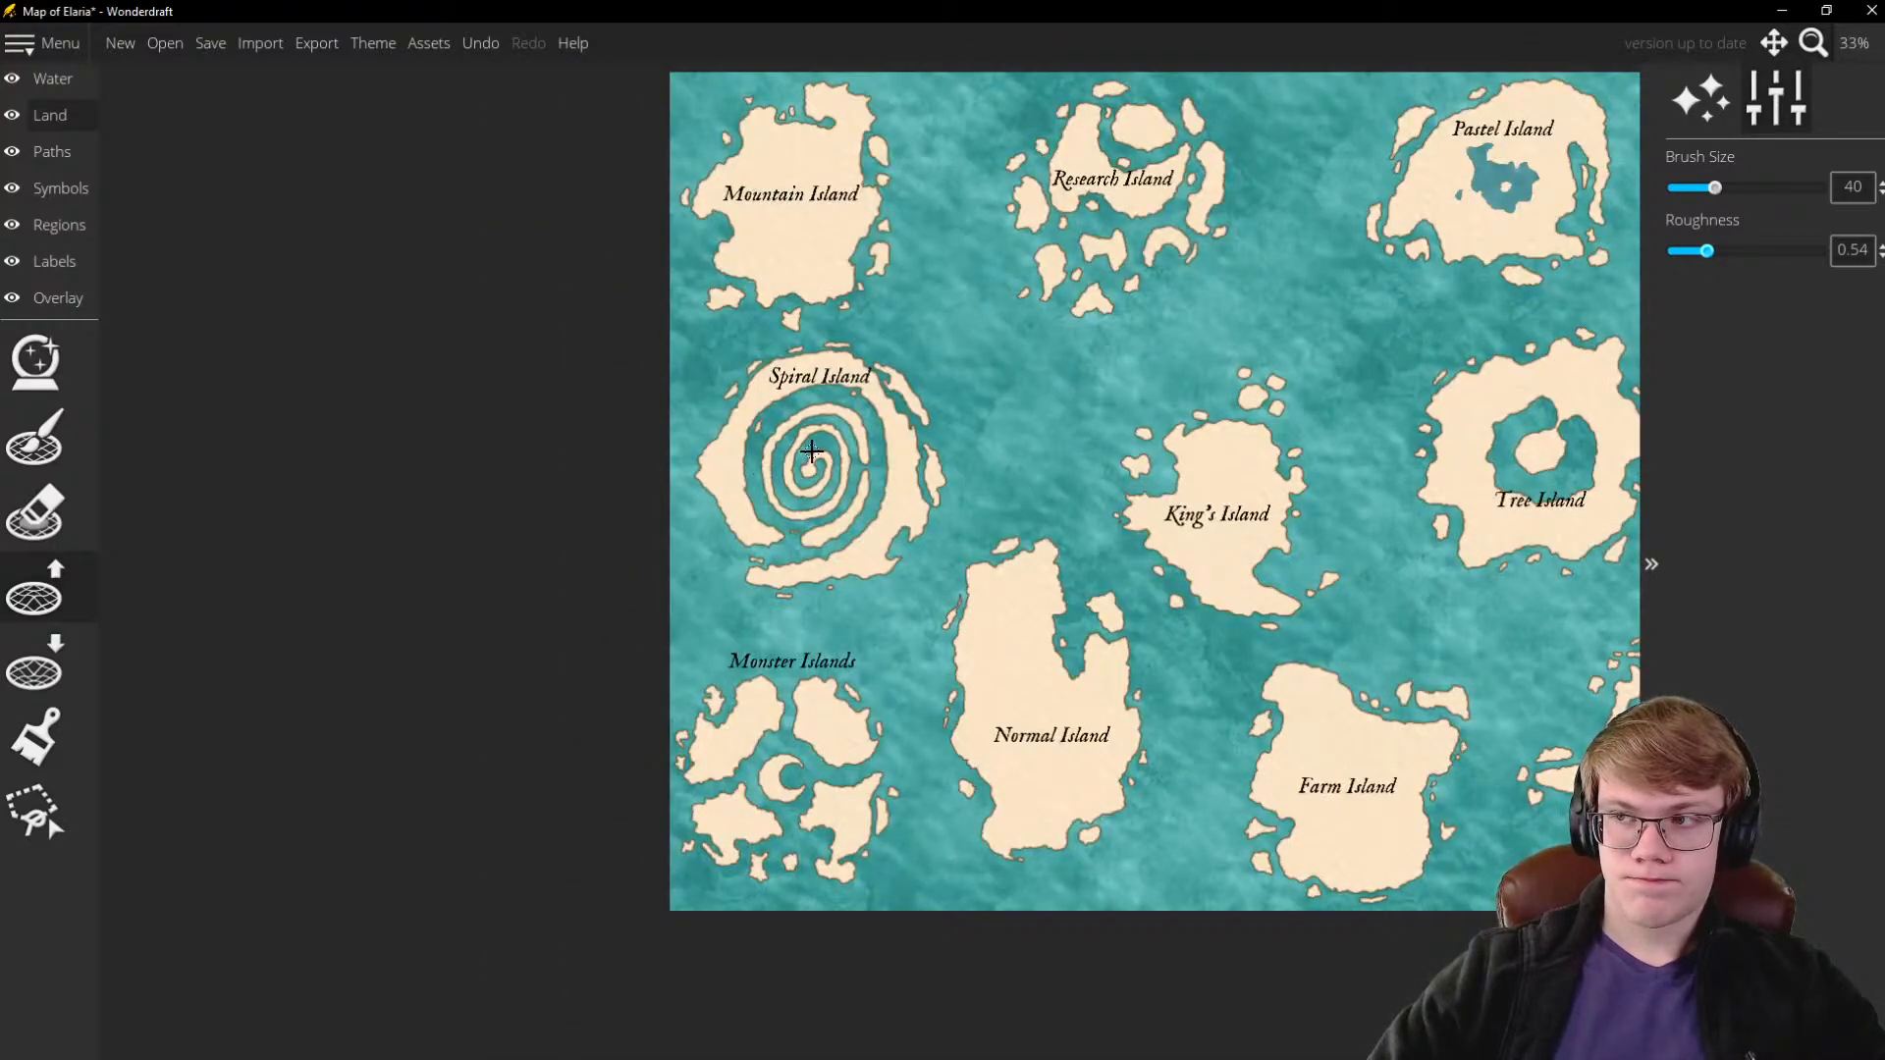
scroll(776, 442, up, 5)
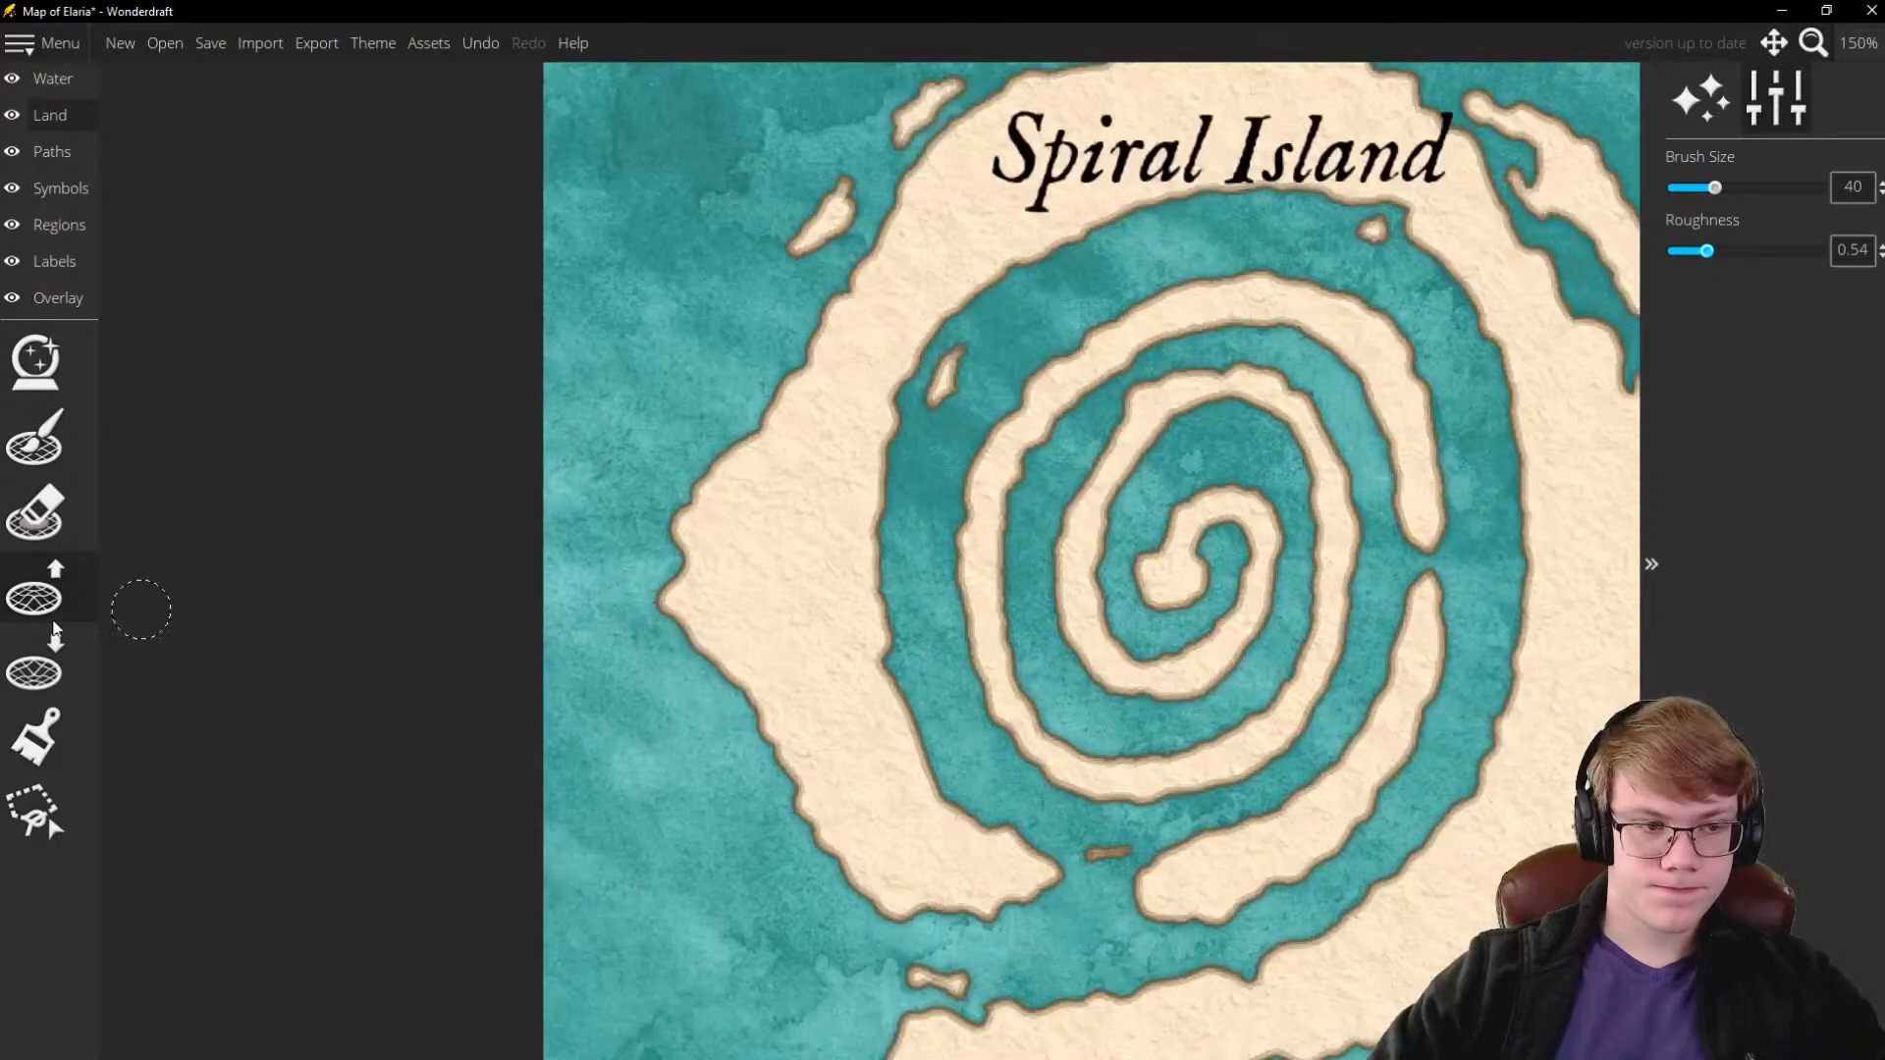
Lower land with brush size 40 to trim the pointed west headland back to a rounded coast
click(34, 663)
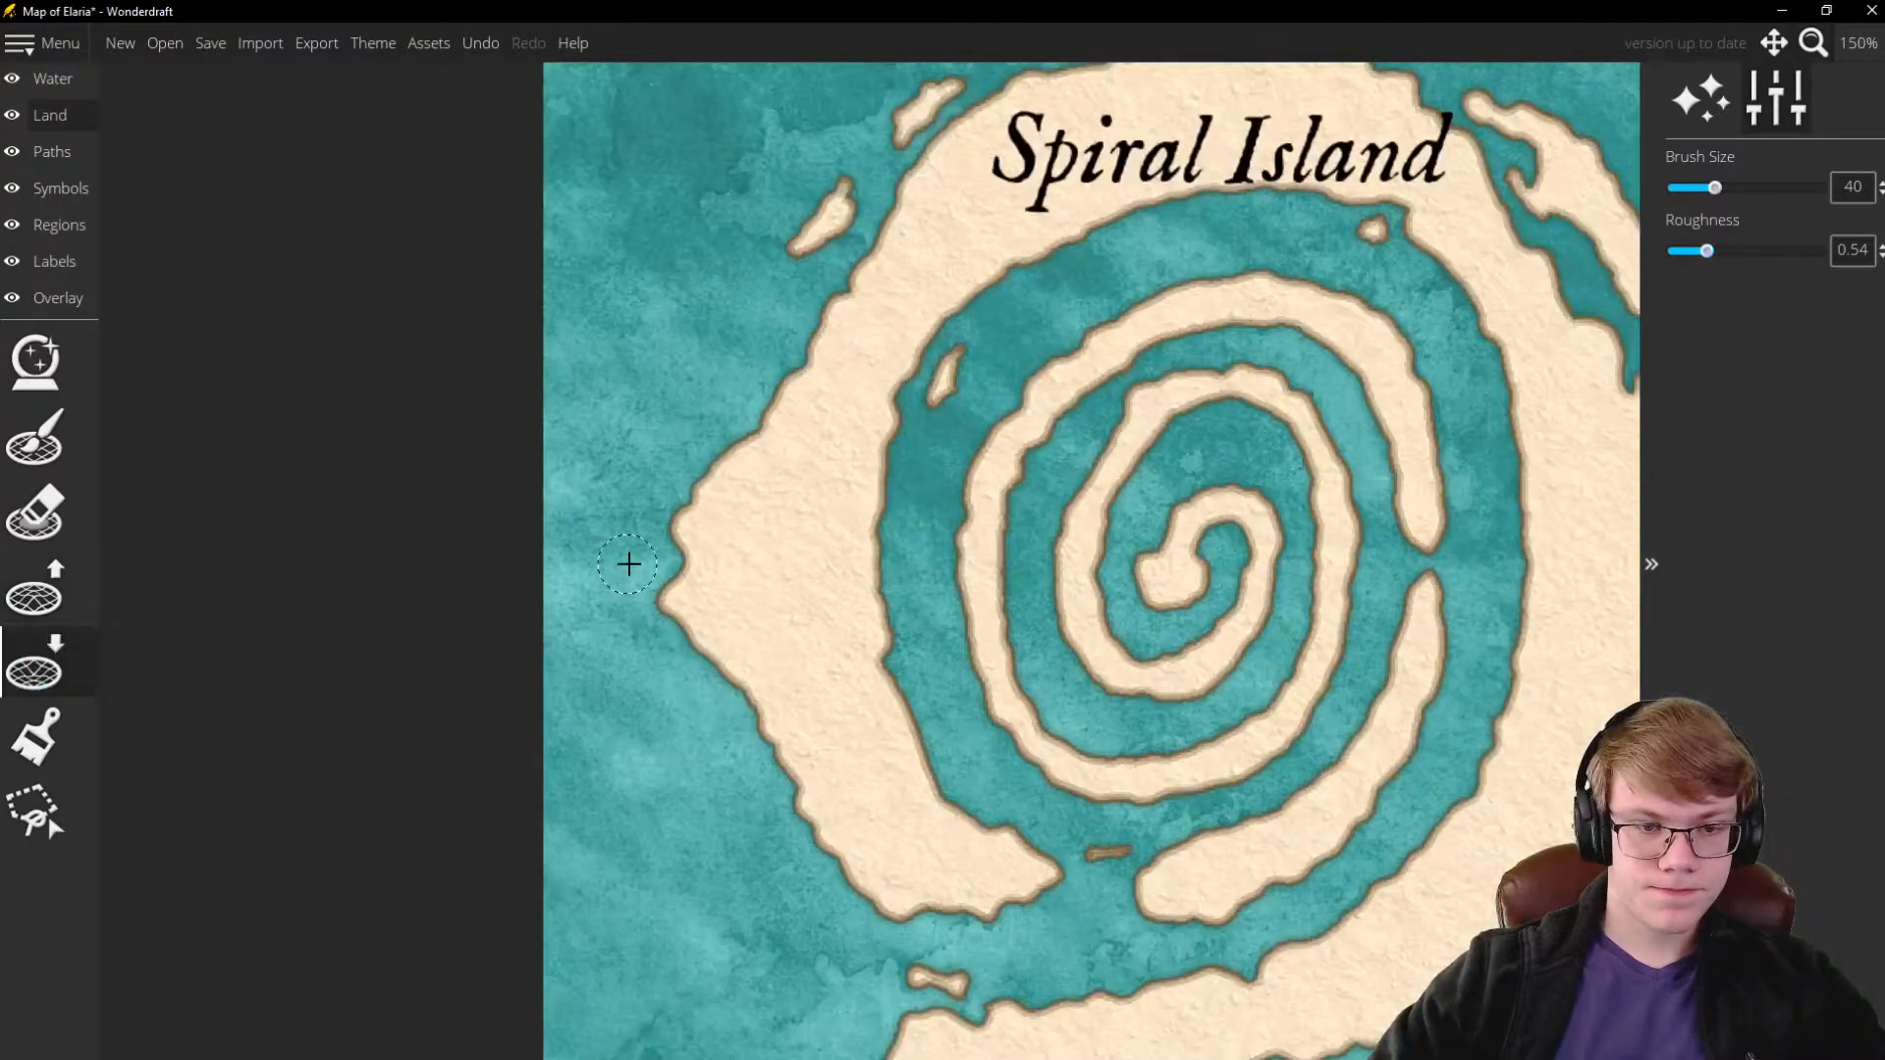
mouse_move(629, 564)
mouse_down()
mouse_move(681, 577)
mouse_move(641, 580)
mouse_move(671, 614)
mouse_move(715, 464)
mouse_move(679, 539)
mouse_move(683, 606)
mouse_move(735, 422)
mouse_move(678, 596)
mouse_move(723, 618)
mouse_move(773, 523)
mouse_up()
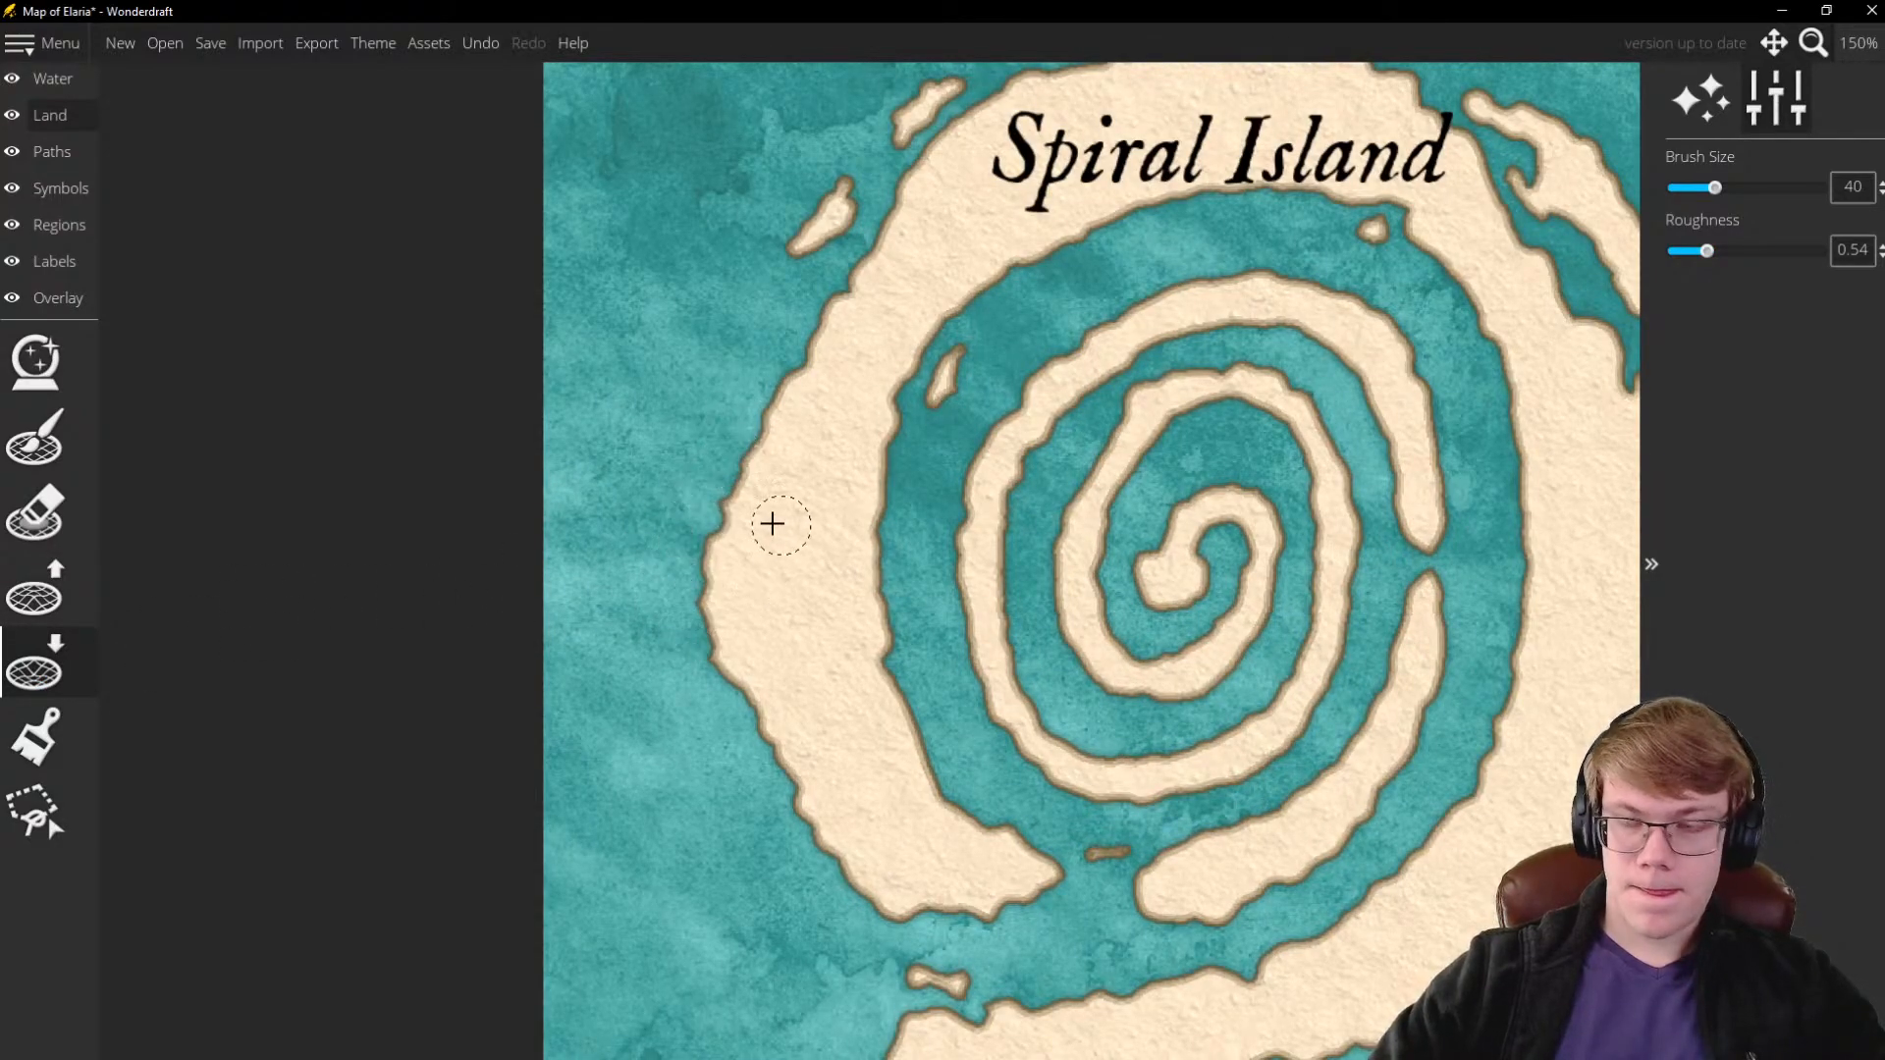
scroll(717, 569, down, 3)
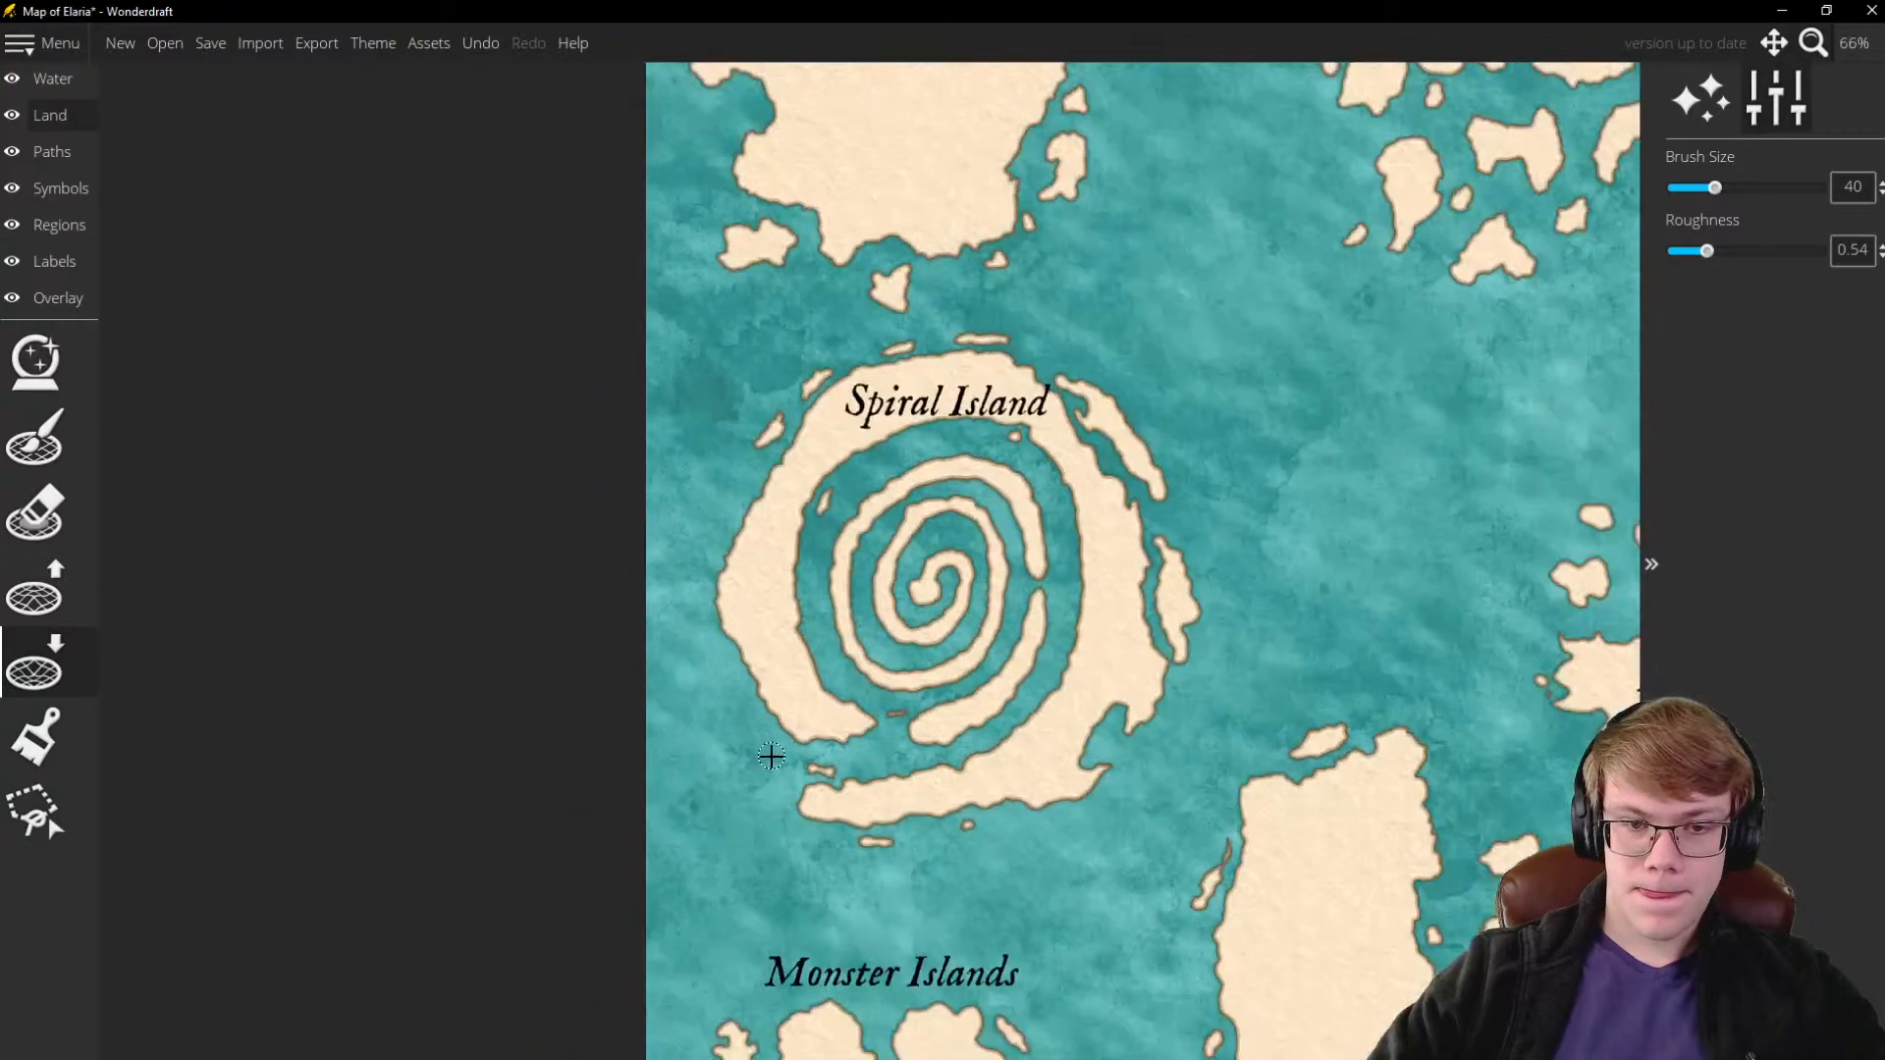
Lower land along the inner edge of Spiral Island's western ring to widen the inner channel
scroll(737, 640, up, 4)
mouse_move(737, 640)
mouse_down()
mouse_move(848, 631)
mouse_move(805, 611)
mouse_move(801, 551)
mouse_move(824, 519)
mouse_move(834, 594)
mouse_move(807, 481)
mouse_move(800, 589)
mouse_up()
scroll(785, 550, down, 4)
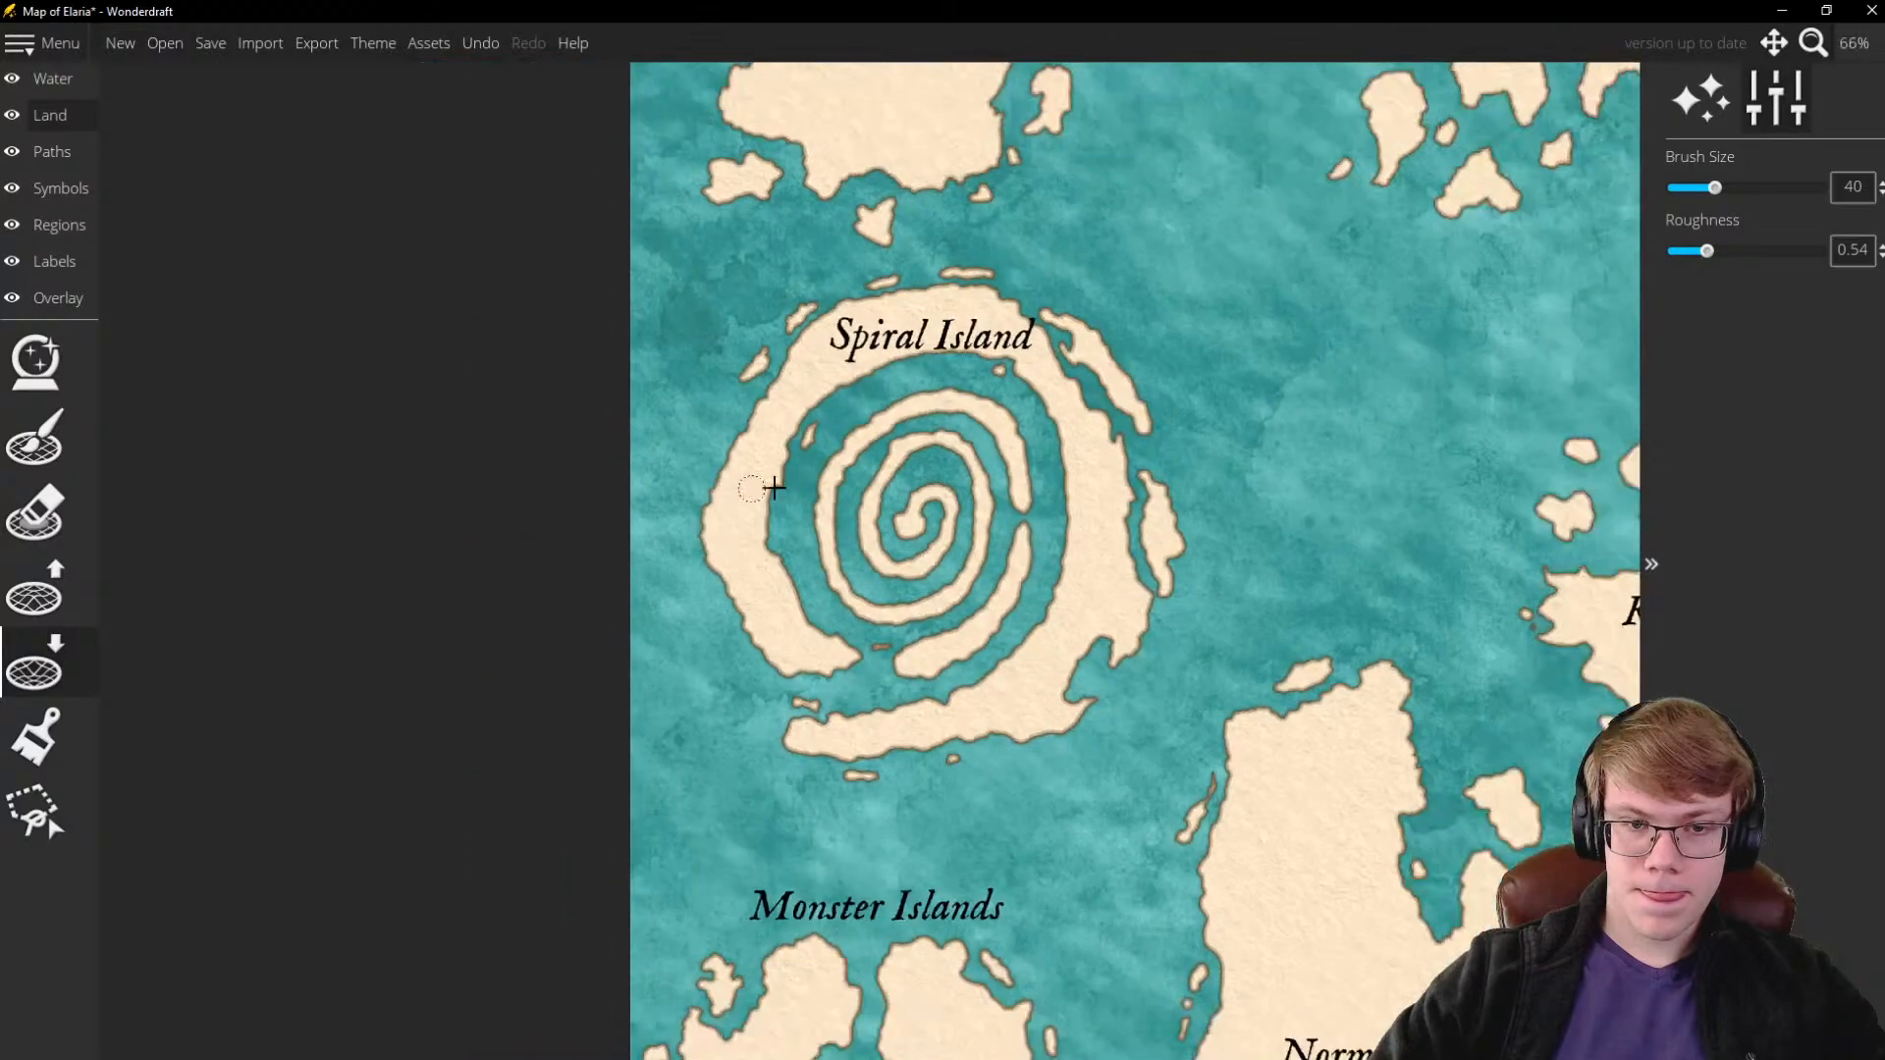
scroll(761, 472, up, 3)
drag(753, 426, 758, 429)
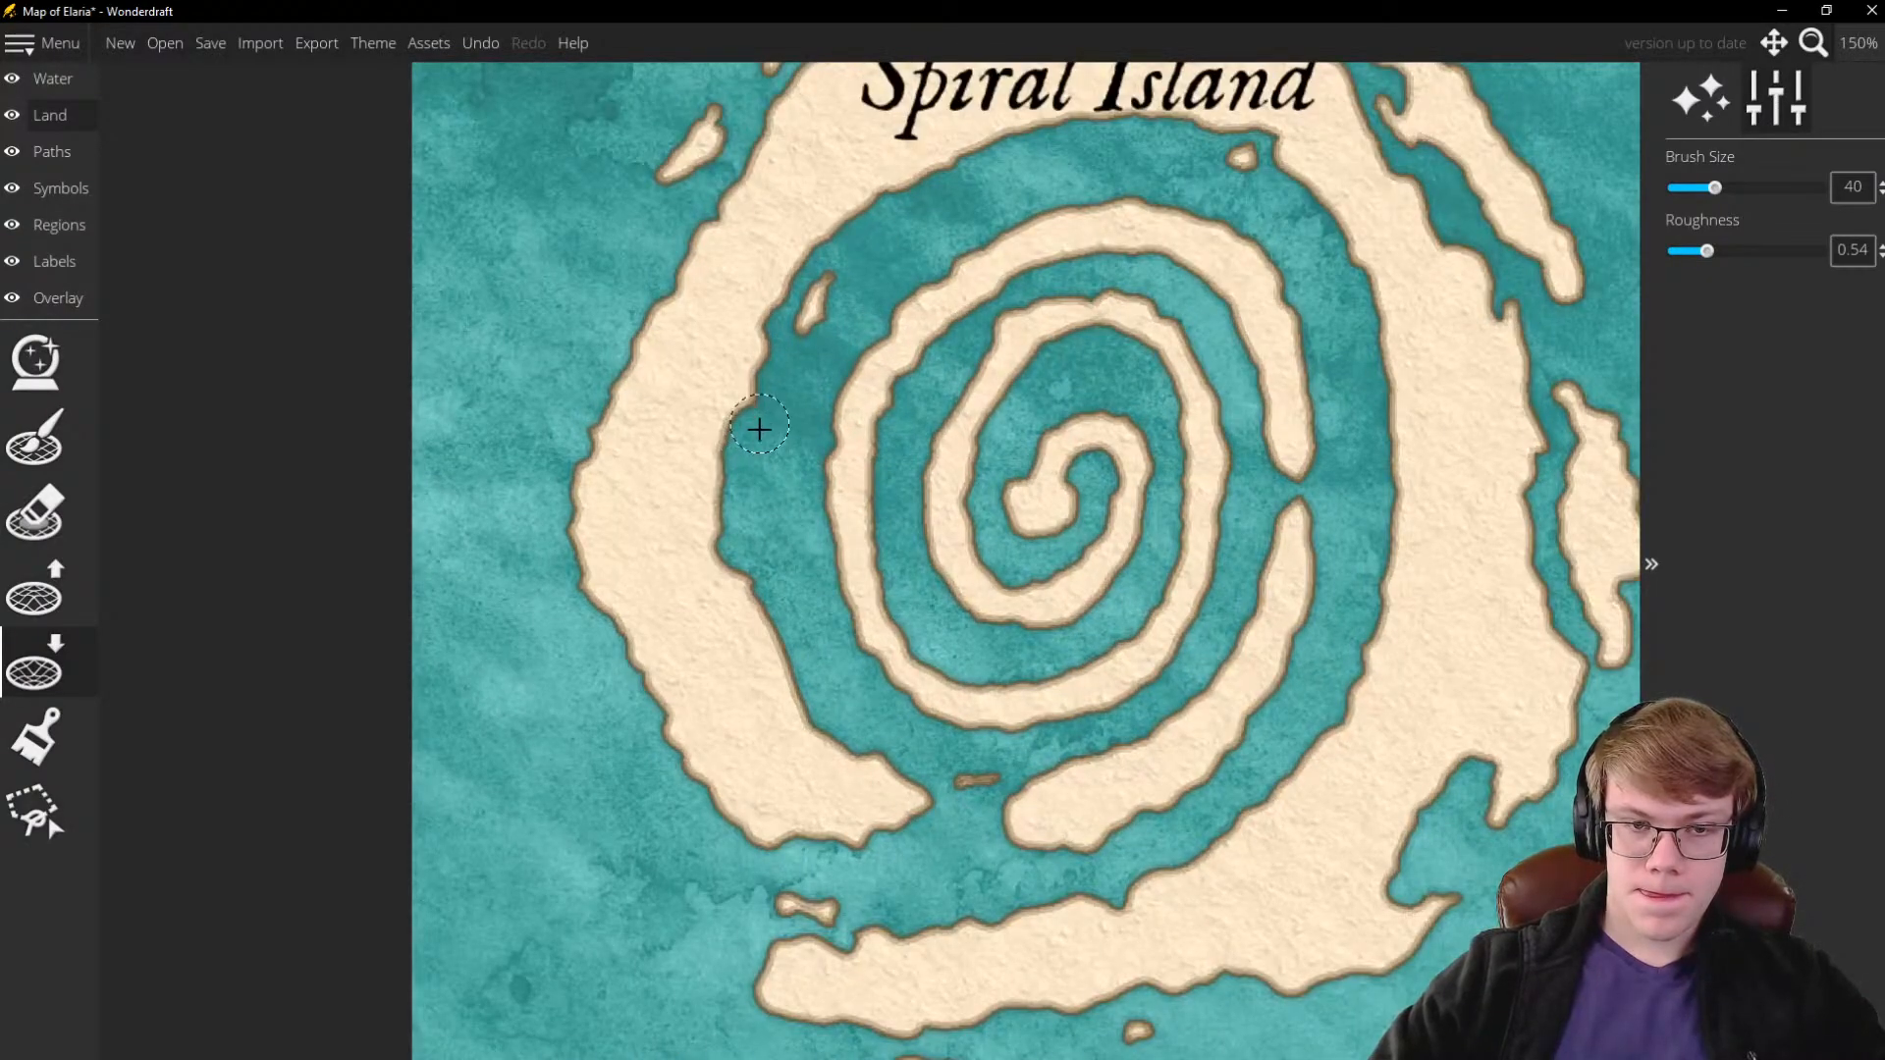
scroll(762, 506, up, 3)
scroll(772, 621, down, 5)
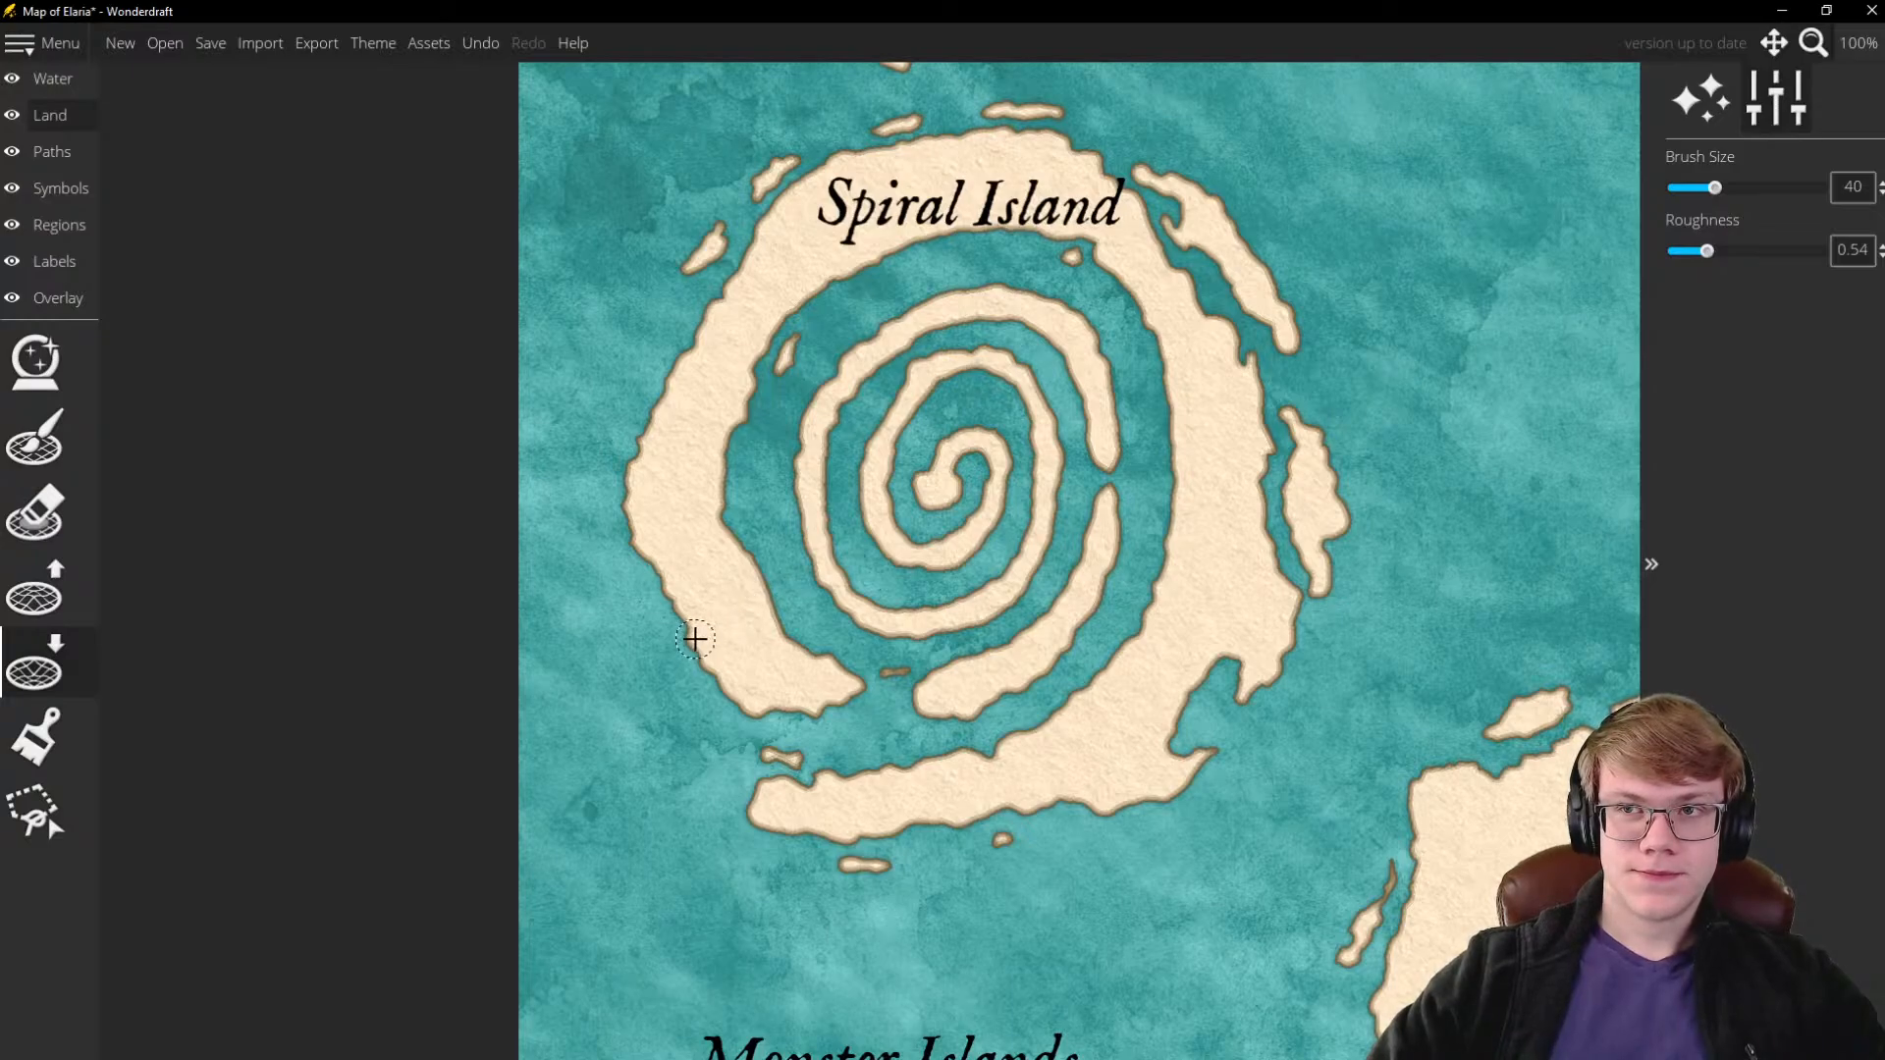
Raise two islets beyond the tip of Spiral Island's southern arm with brush size 40, and undo the surplus last stroke
scroll(697, 639, up, 3)
scroll(593, 526, down, 2)
scroll(703, 674, up, 2)
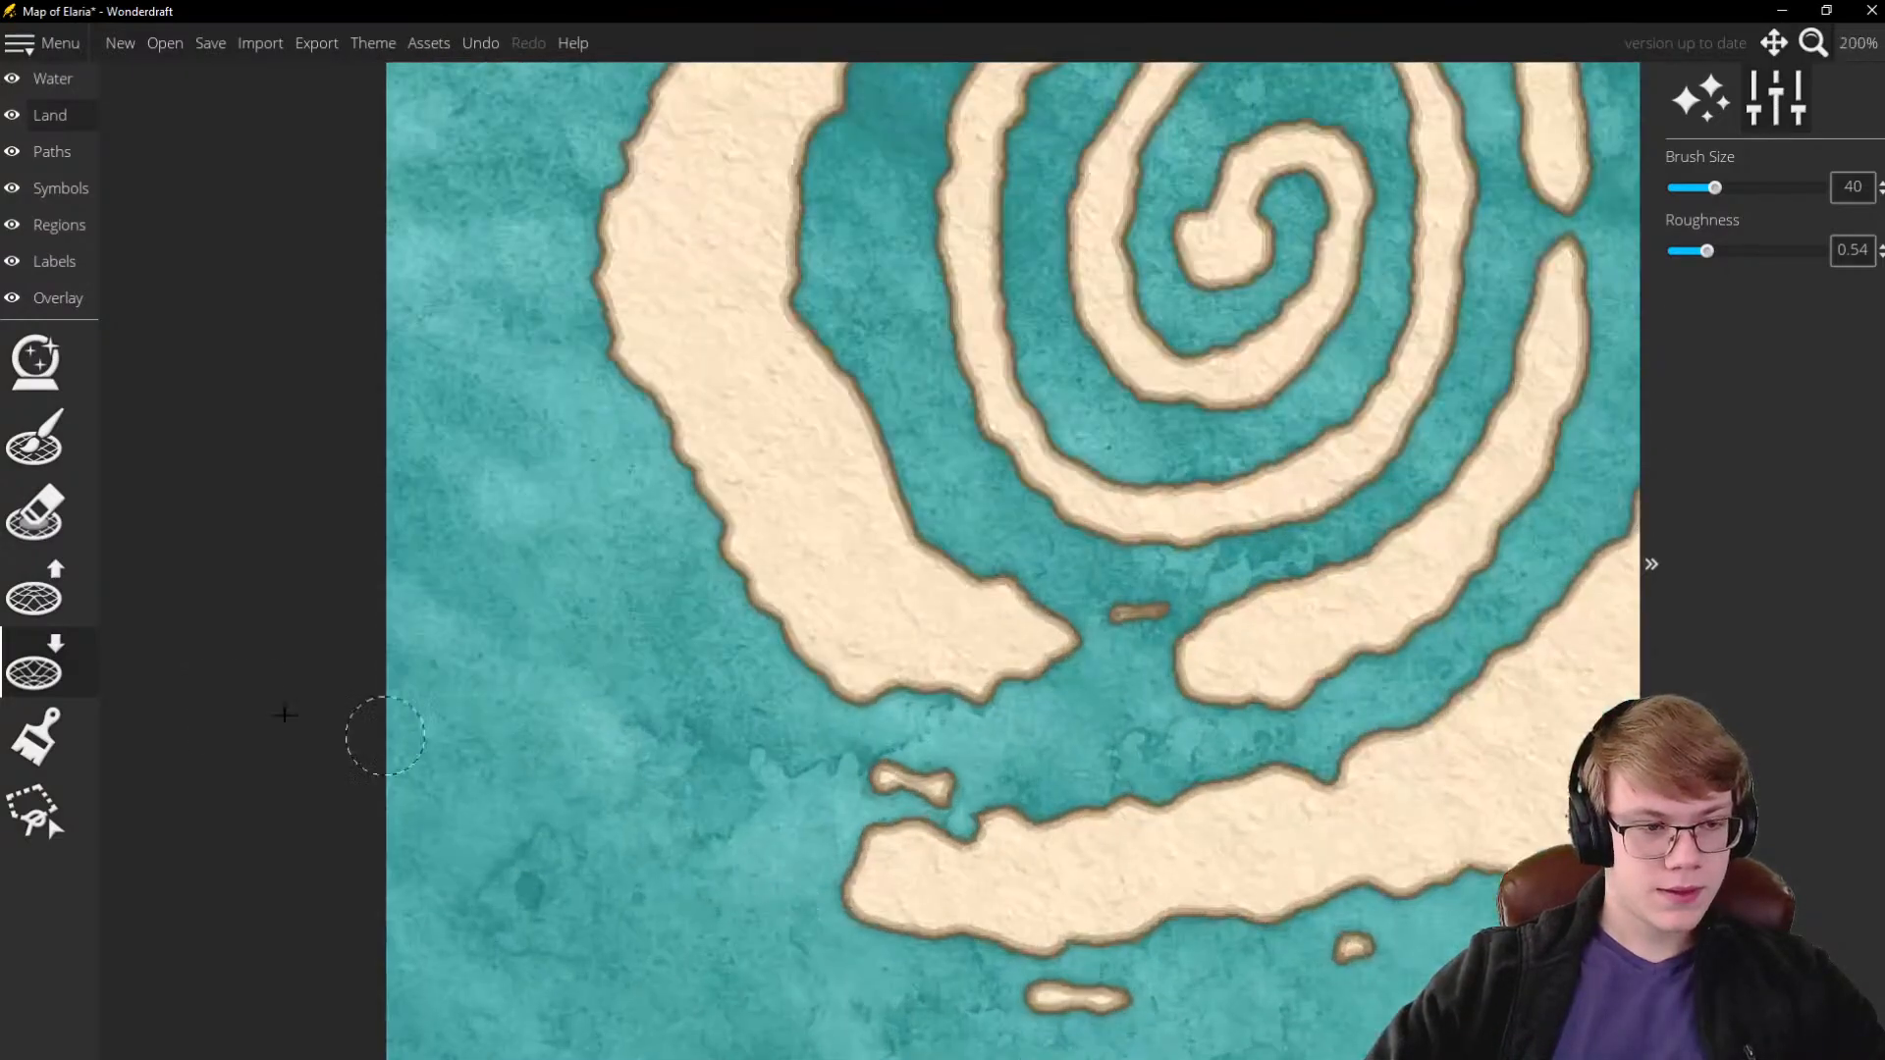
click(59, 599)
scroll(736, 932, up, 1)
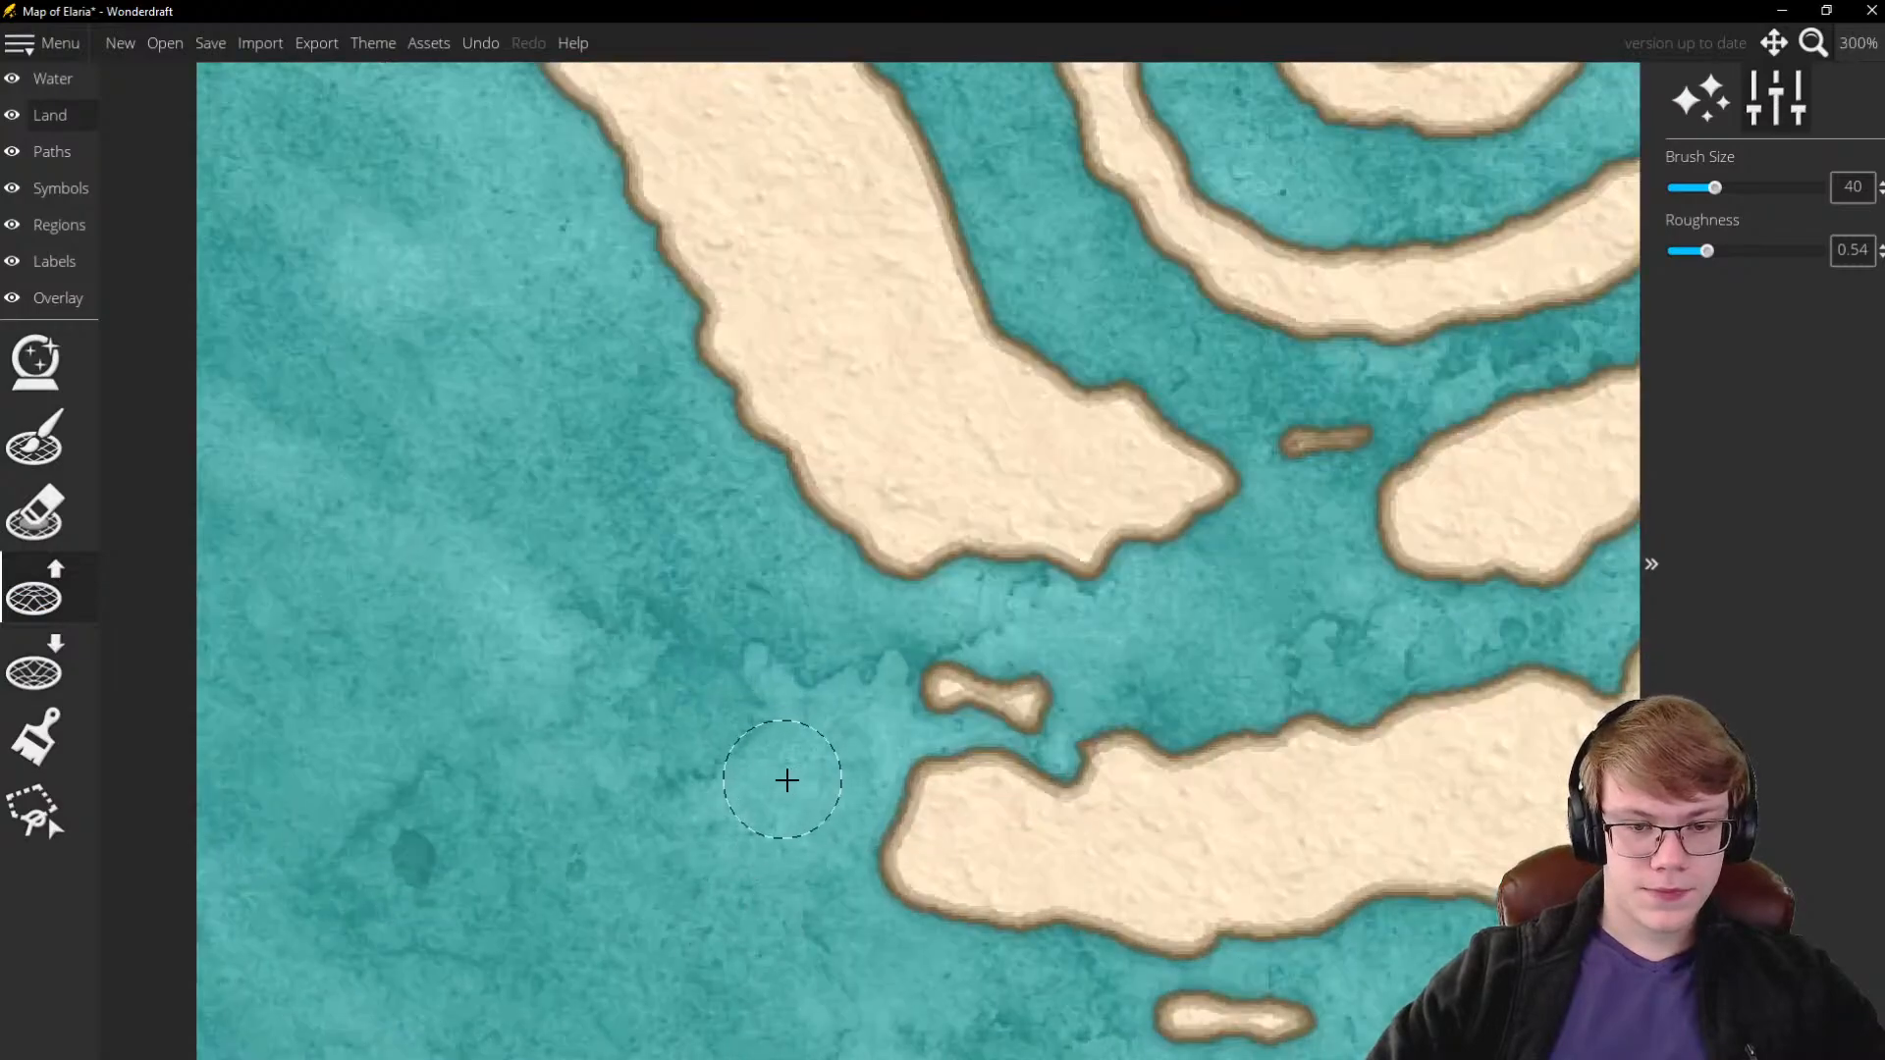
mouse_move(788, 781)
mouse_down()
mouse_move(783, 828)
mouse_move(828, 769)
mouse_move(796, 833)
mouse_move(743, 801)
mouse_move(765, 769)
mouse_move(775, 784)
mouse_move(852, 736)
mouse_move(732, 720)
mouse_move(768, 739)
mouse_move(765, 712)
mouse_move(800, 762)
mouse_move(749, 728)
mouse_move(799, 796)
mouse_move(710, 664)
mouse_up()
scroll(829, 673, down, 2)
scroll(757, 749, up, 1)
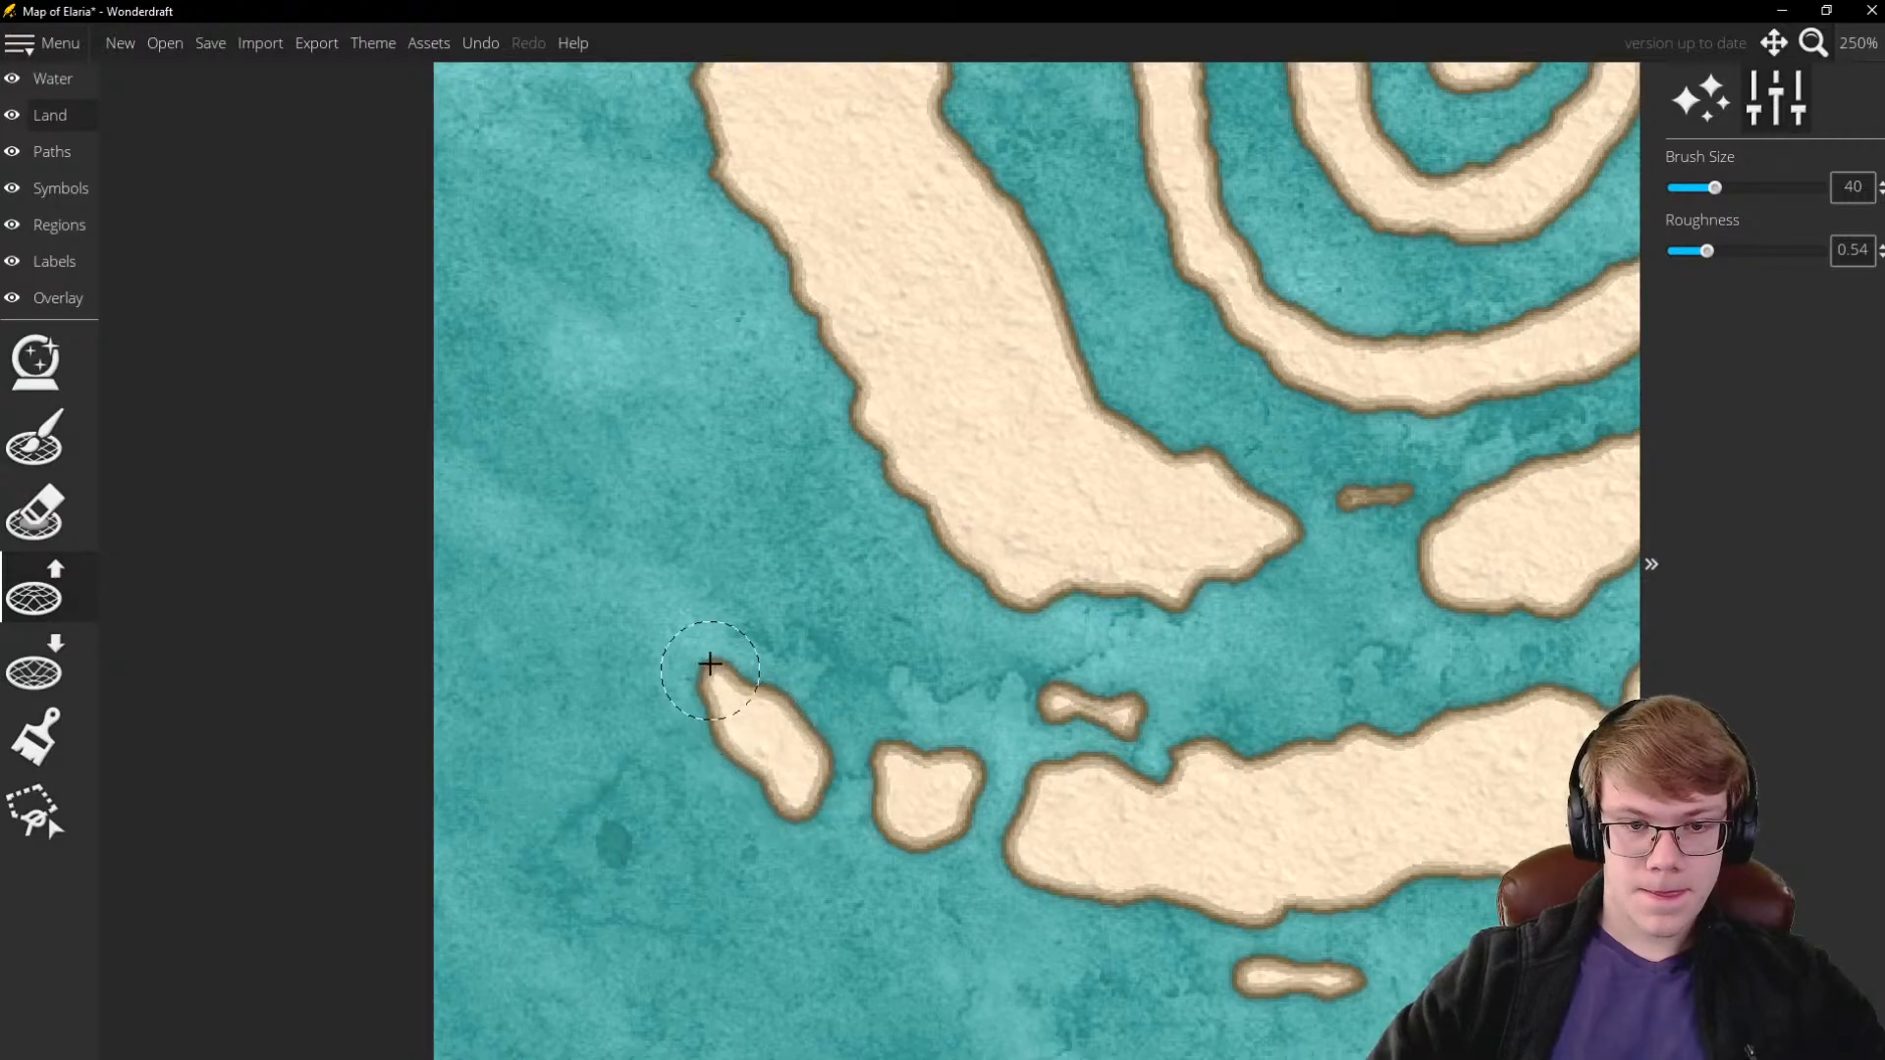
scroll(710, 664, down, 4)
scroll(752, 676, up, 2)
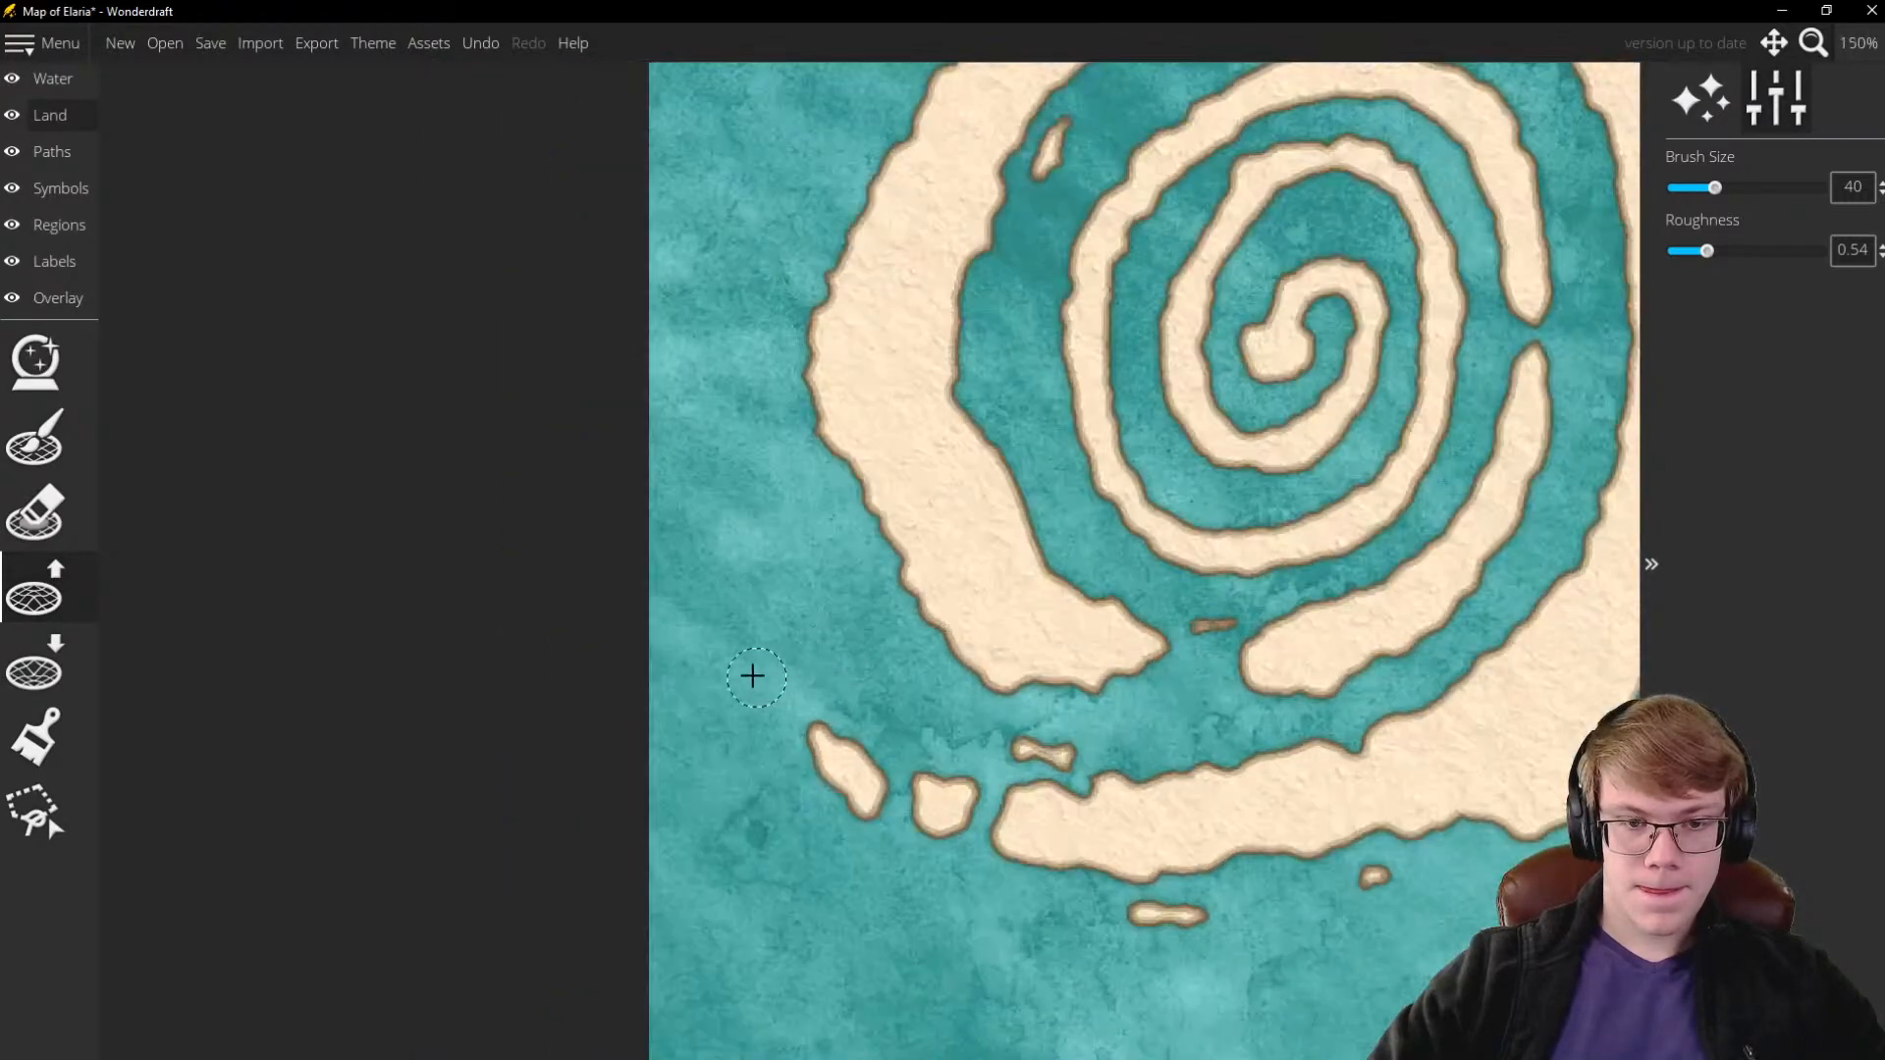
key(ctrl+z)
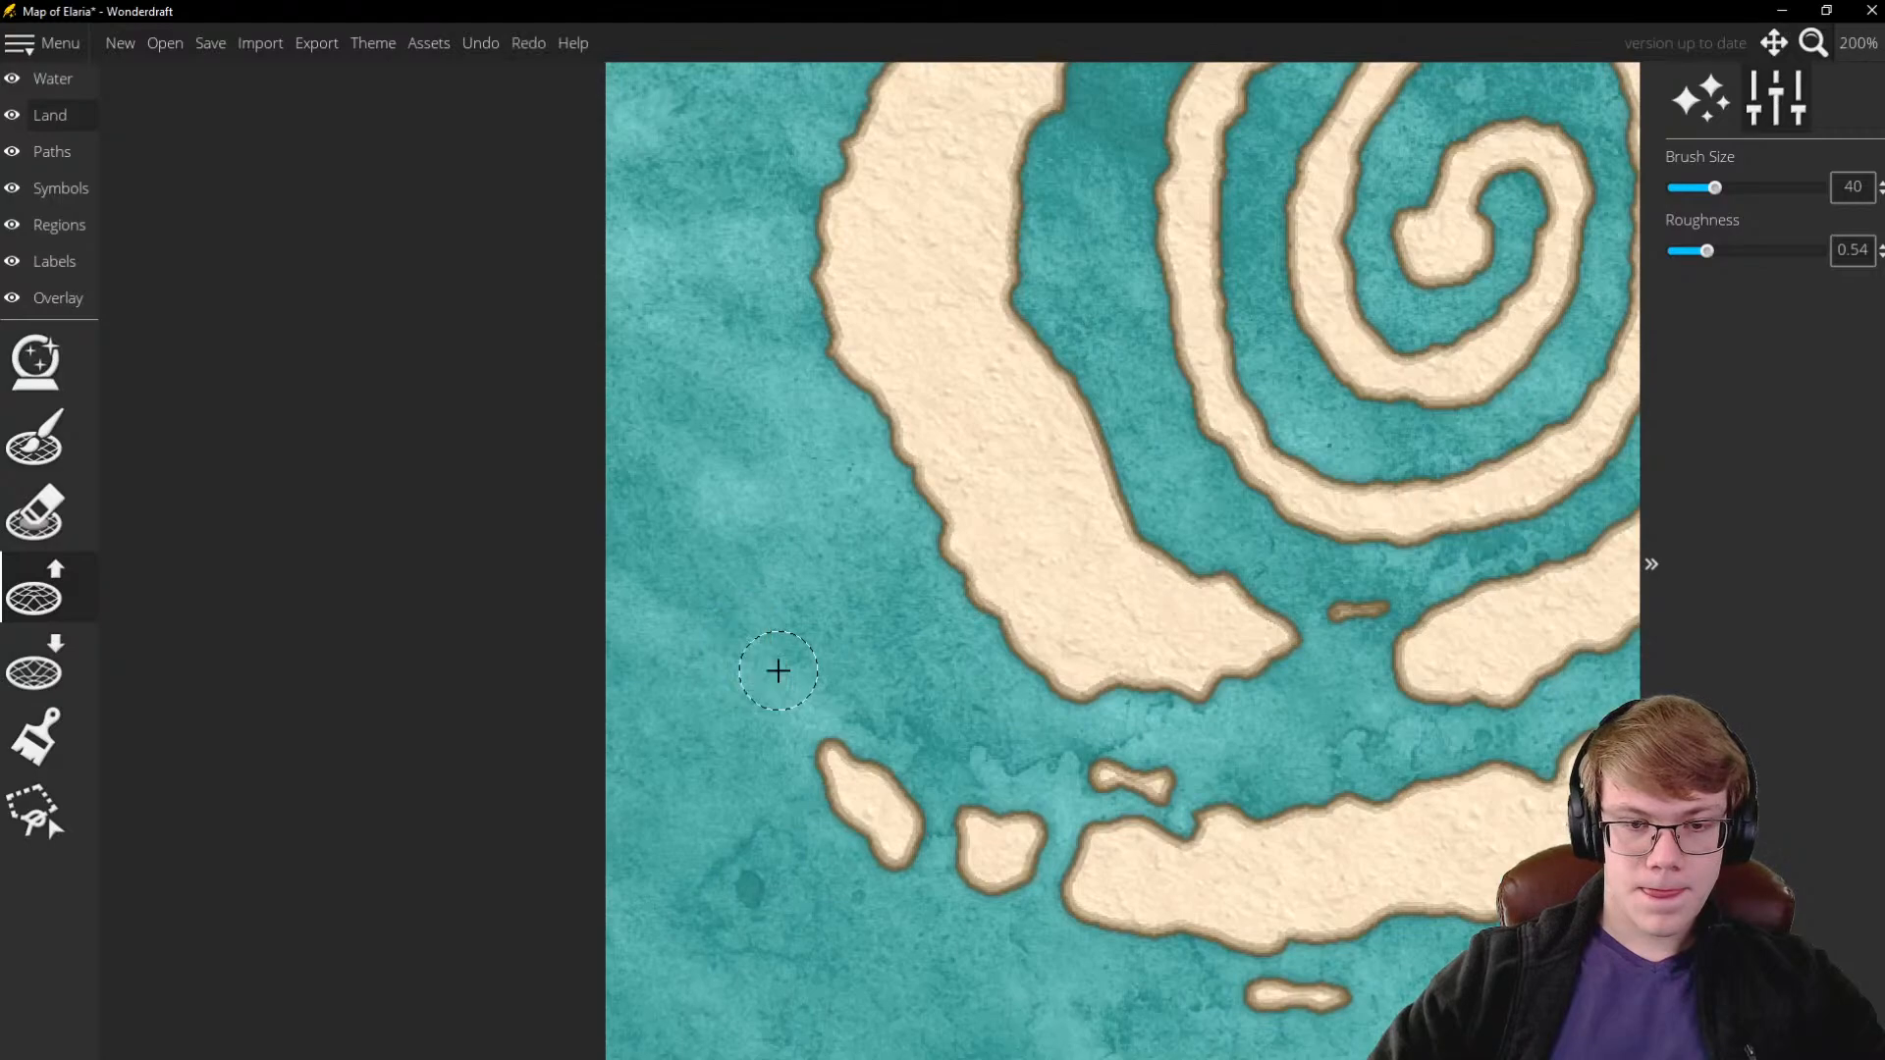
Raise a narrow elongated islet northwest of the two new islets with brush size 20
scroll(774, 683, up, 1)
ctrl+scroll(773, 691, down, 2)
scroll(772, 691, up, 5)
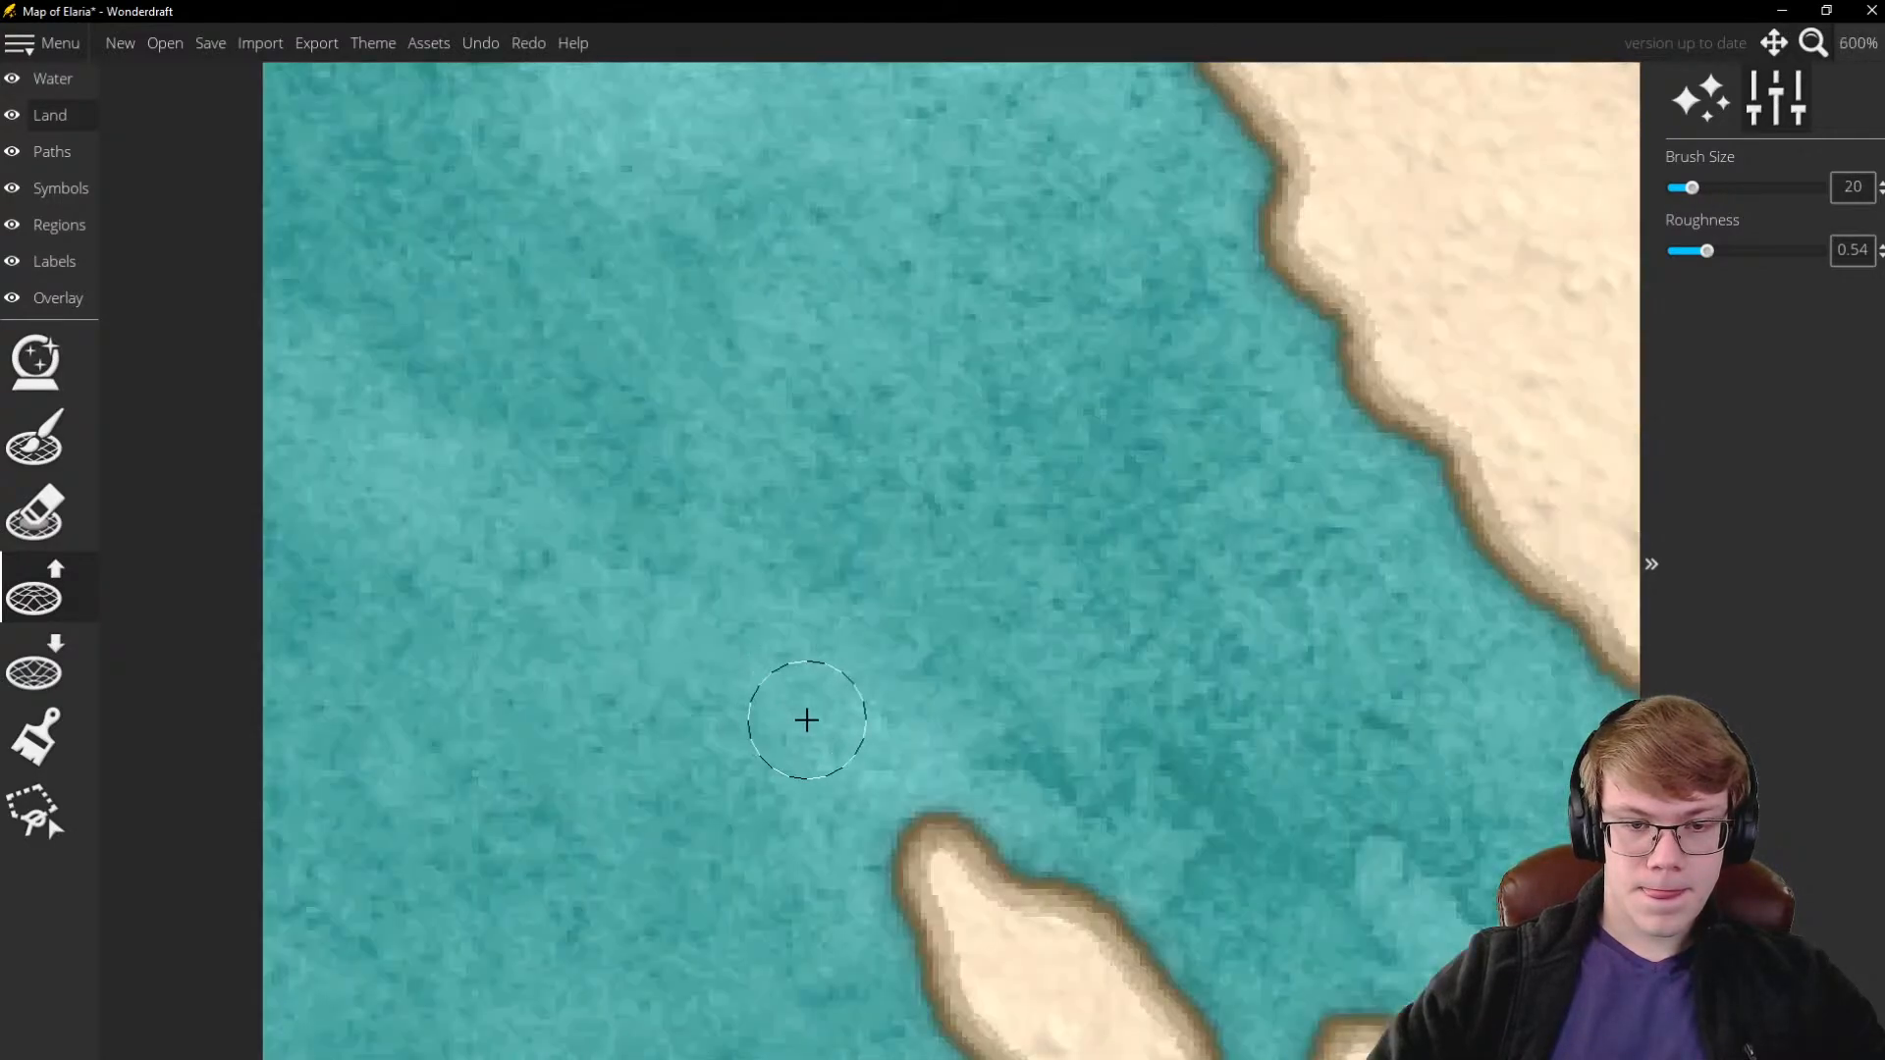
mouse_move(746, 697)
mouse_down()
mouse_move(774, 627)
mouse_move(757, 612)
mouse_move(783, 715)
mouse_move(729, 636)
mouse_move(748, 621)
mouse_move(704, 510)
mouse_move(785, 641)
mouse_move(744, 535)
mouse_up()
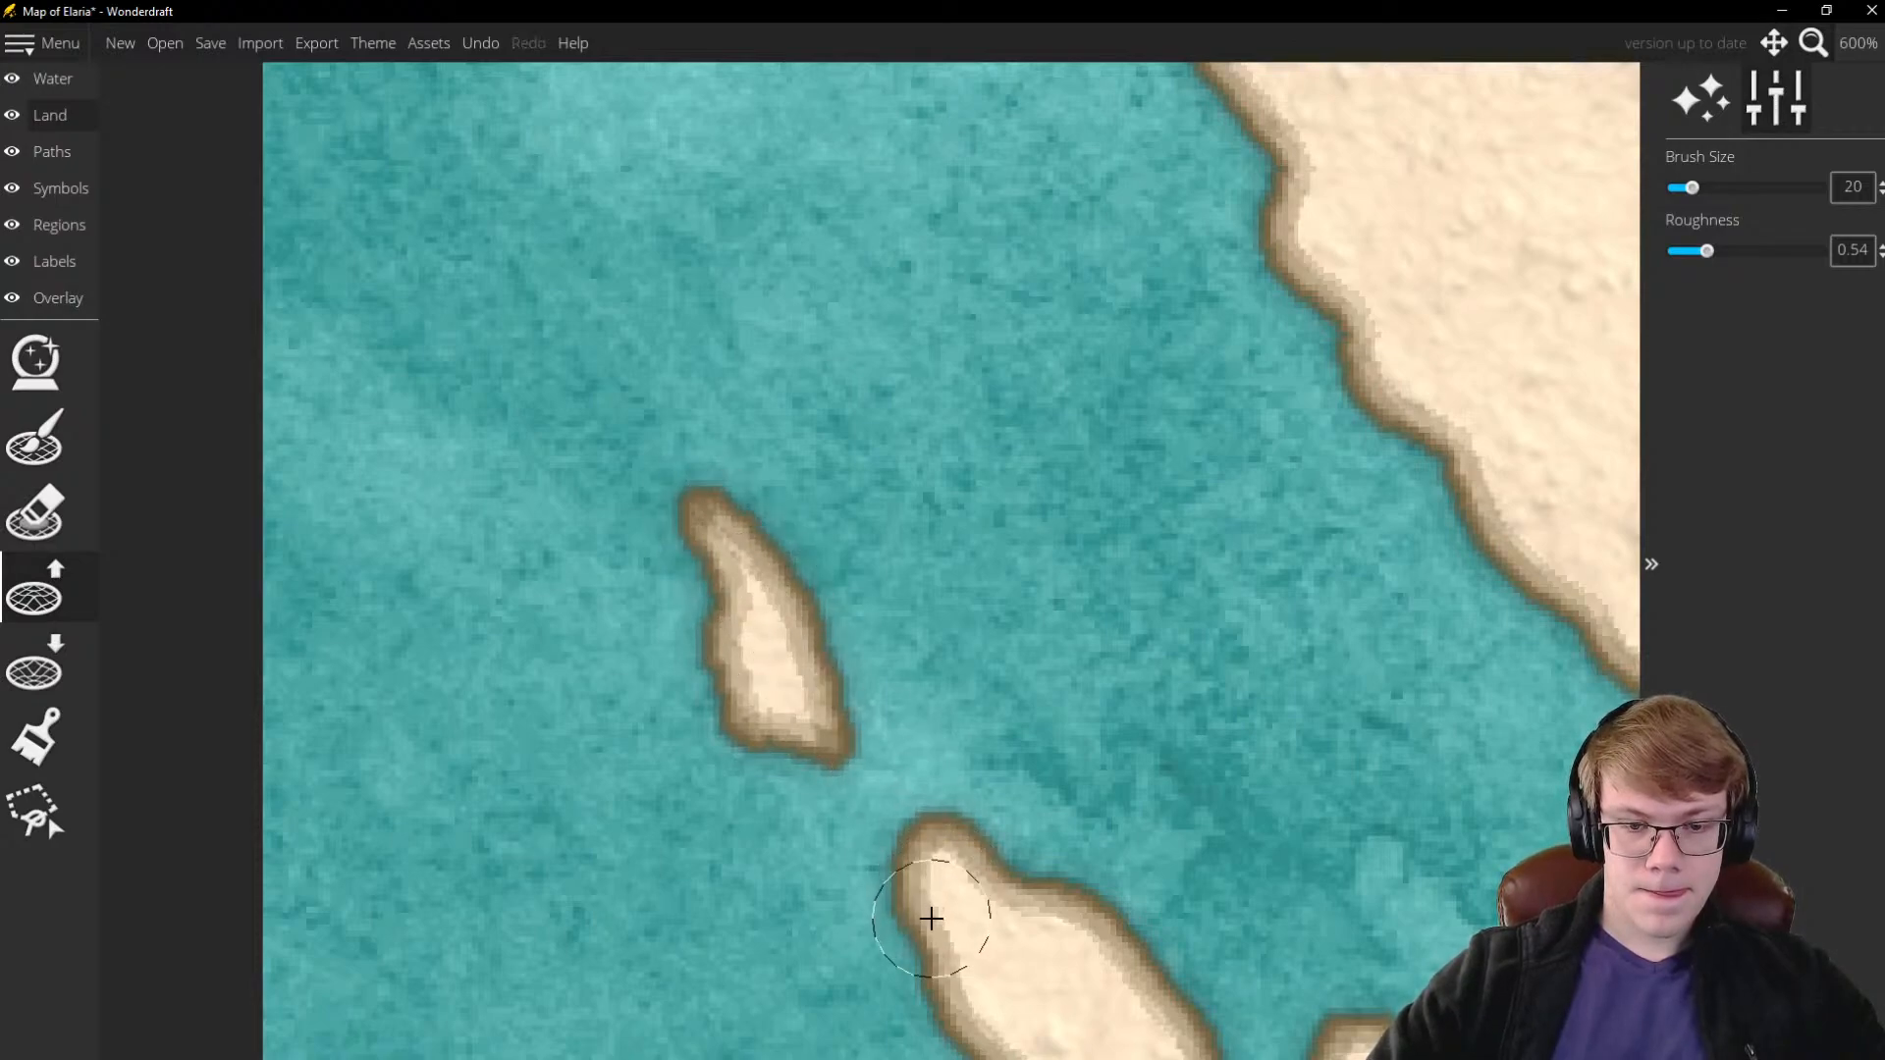
mouse_move(930, 918)
mouse_down()
mouse_move(891, 882)
mouse_move(945, 904)
mouse_move(985, 889)
mouse_move(953, 906)
mouse_move(869, 892)
mouse_move(867, 842)
mouse_up()
mouse_move(744, 647)
mouse_down()
mouse_move(663, 429)
mouse_move(692, 457)
mouse_move(726, 587)
mouse_move(813, 710)
mouse_move(770, 716)
mouse_move(758, 756)
mouse_move(782, 737)
mouse_move(740, 674)
mouse_up()
scroll(717, 707, down, 5)
scroll(697, 731, down, 2)
scroll(695, 736, up, 6)
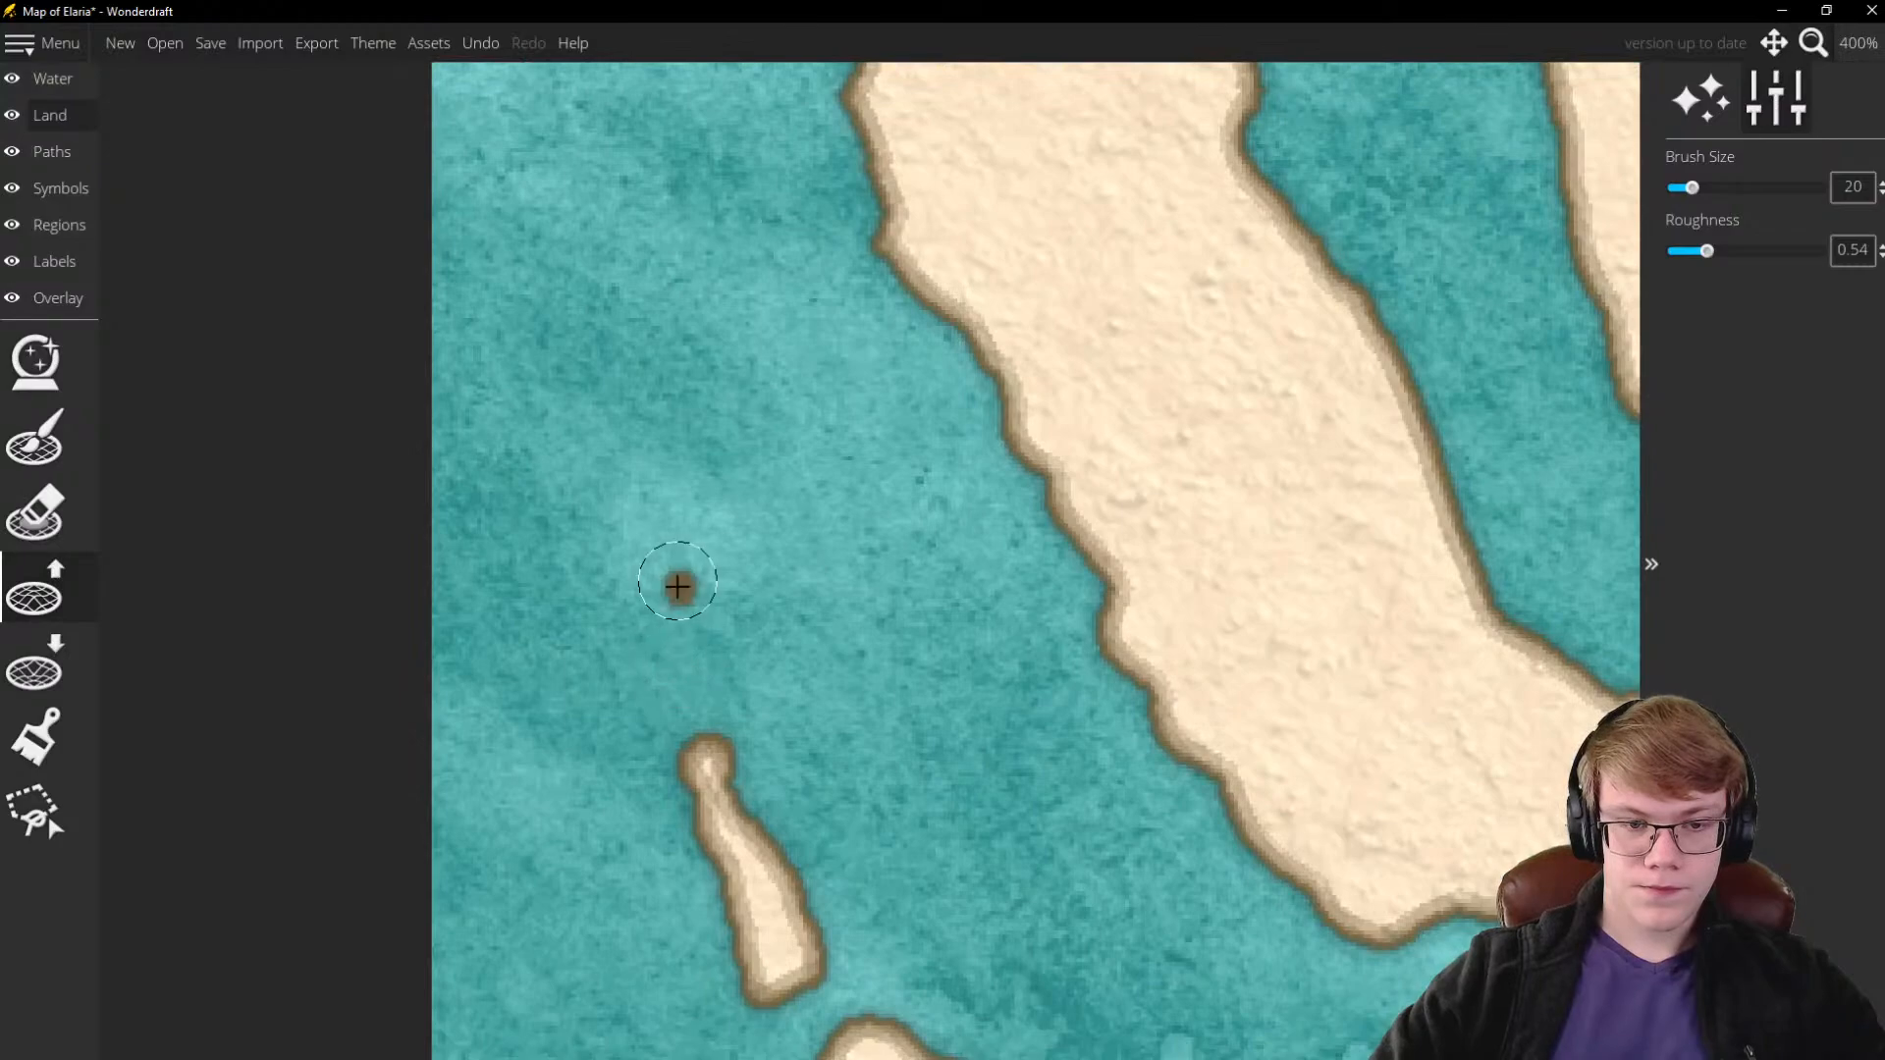
Continue the islet chain with three small islets curving north toward Spiral Island's west coast
mouse_move(678, 586)
mouse_down()
mouse_move(664, 631)
mouse_move(623, 492)
mouse_move(615, 522)
mouse_up()
scroll(628, 589, down, 2)
scroll(650, 571, up, 4)
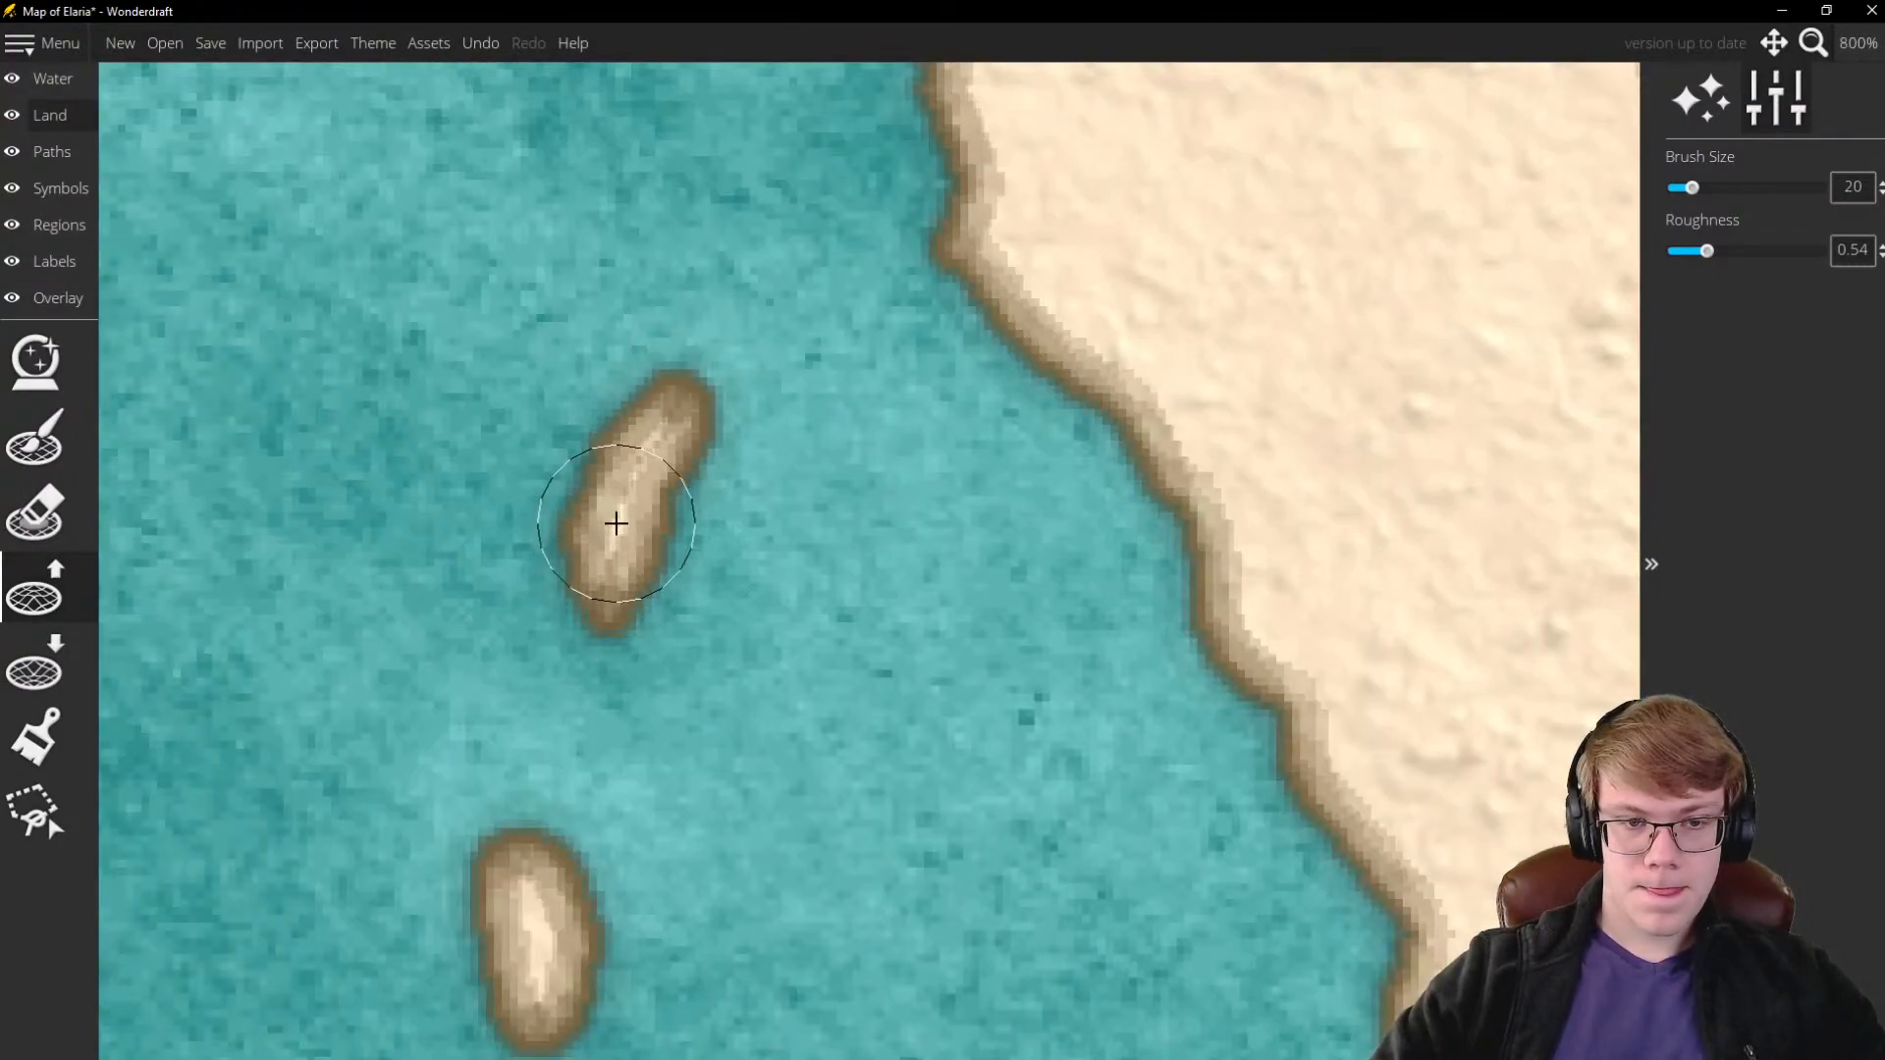
mouse_move(766, 245)
mouse_down()
mouse_move(801, 182)
mouse_move(745, 257)
mouse_move(746, 219)
mouse_up()
scroll(530, 349, down, 6)
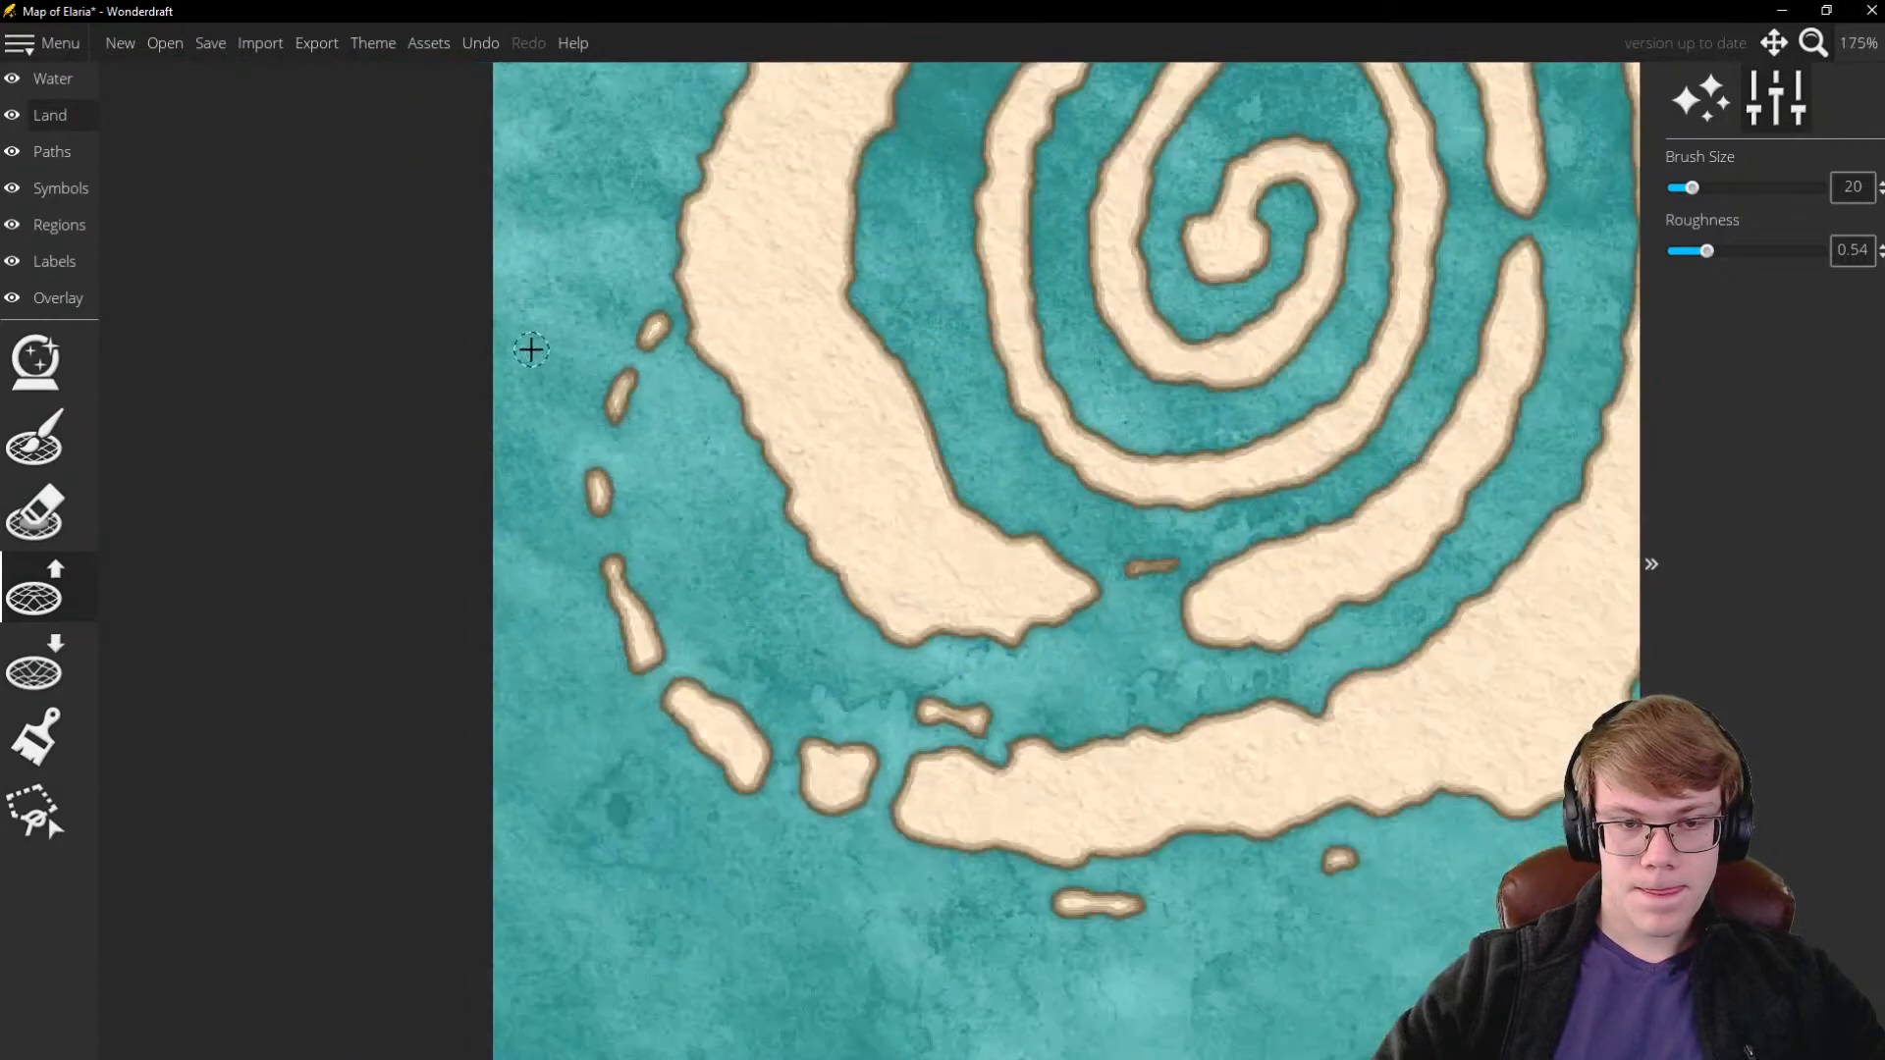
Lower land with brush size 32 to remove the two northernmost islets of the new chain
scroll(741, 649, down, 3)
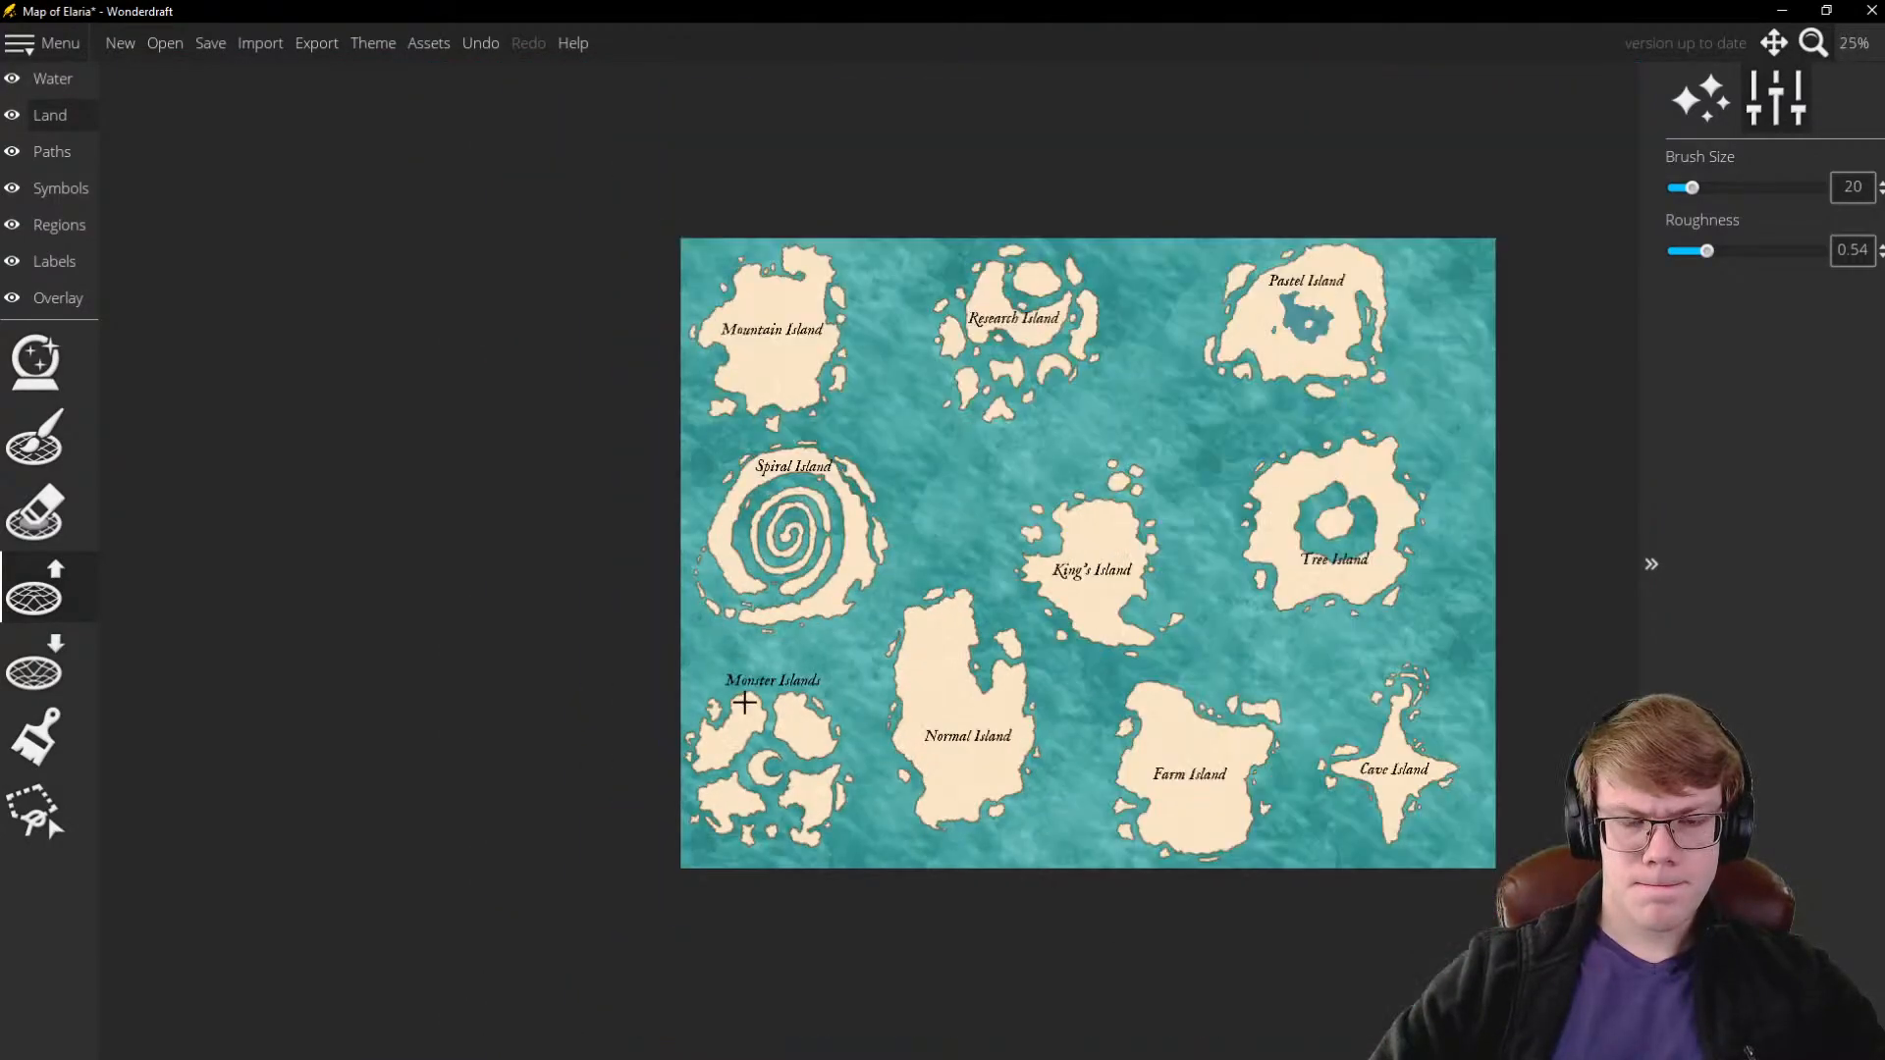
scroll(721, 601, up, 3)
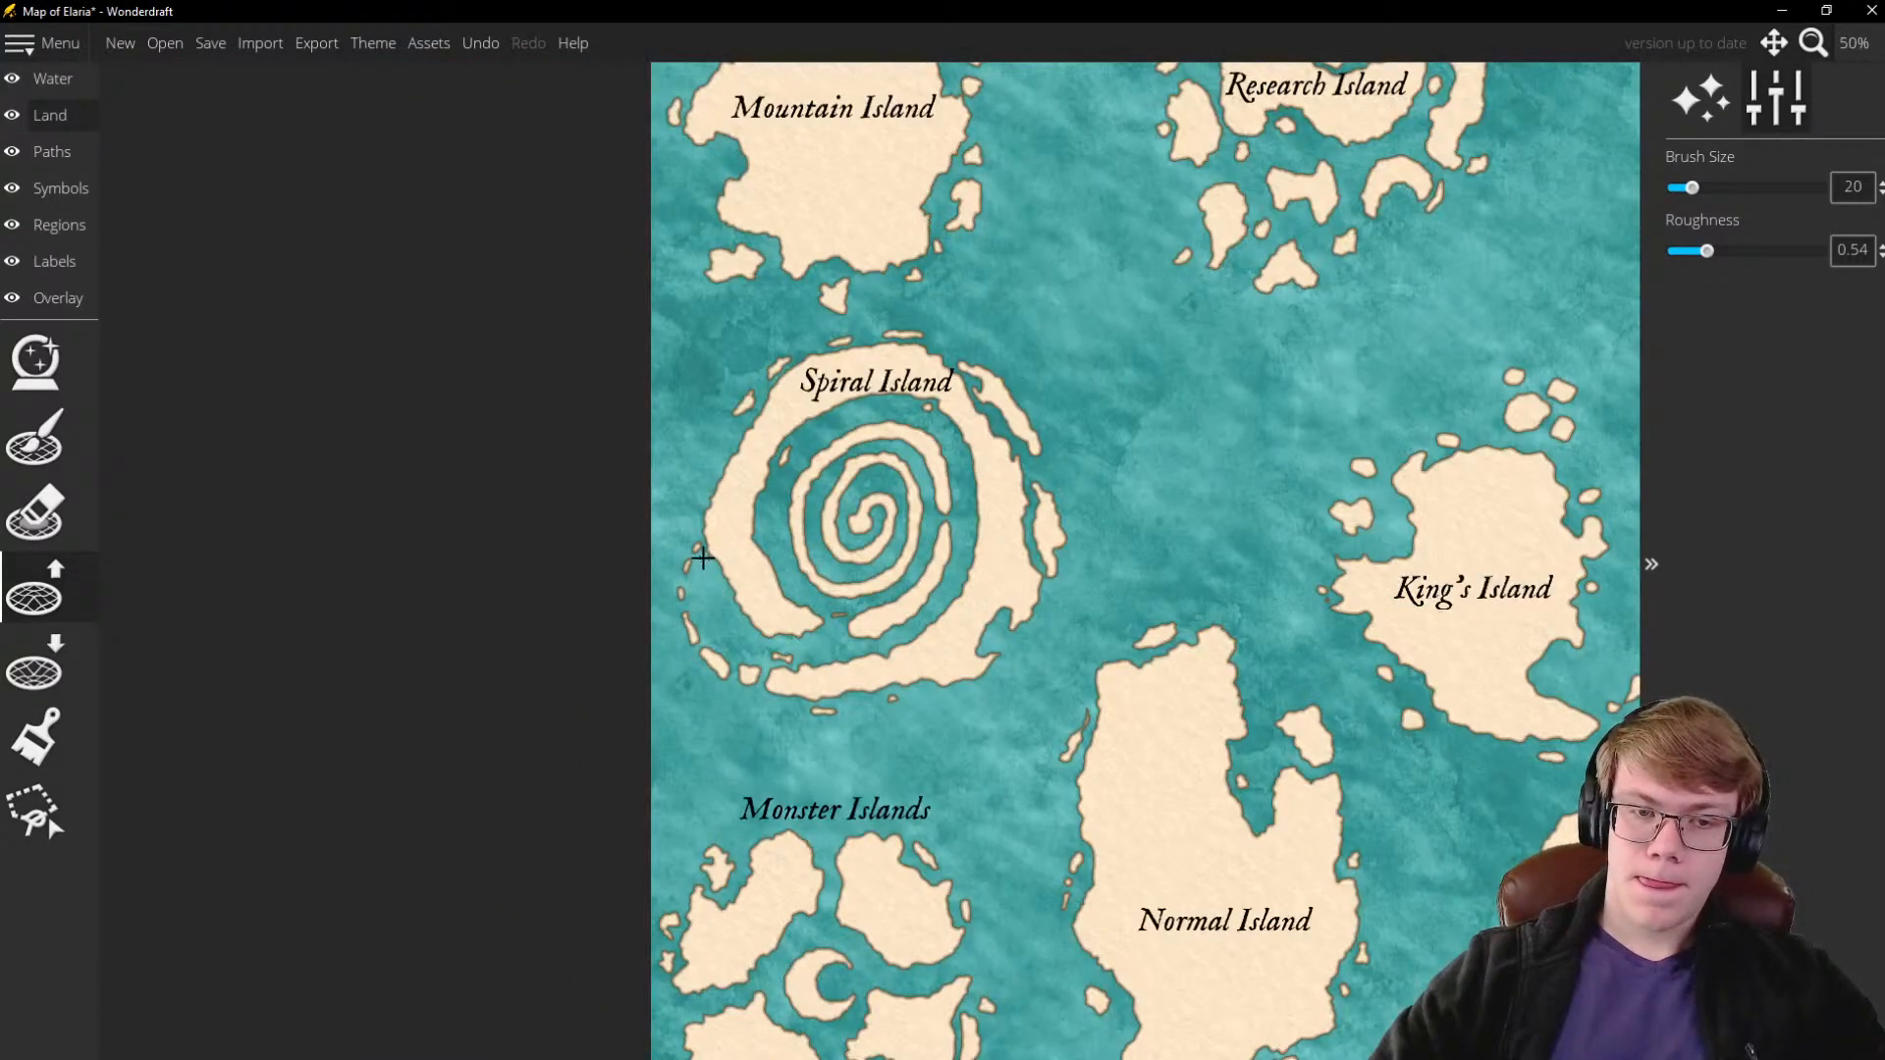
scroll(703, 557, up, 3)
scroll(767, 567, up, 1)
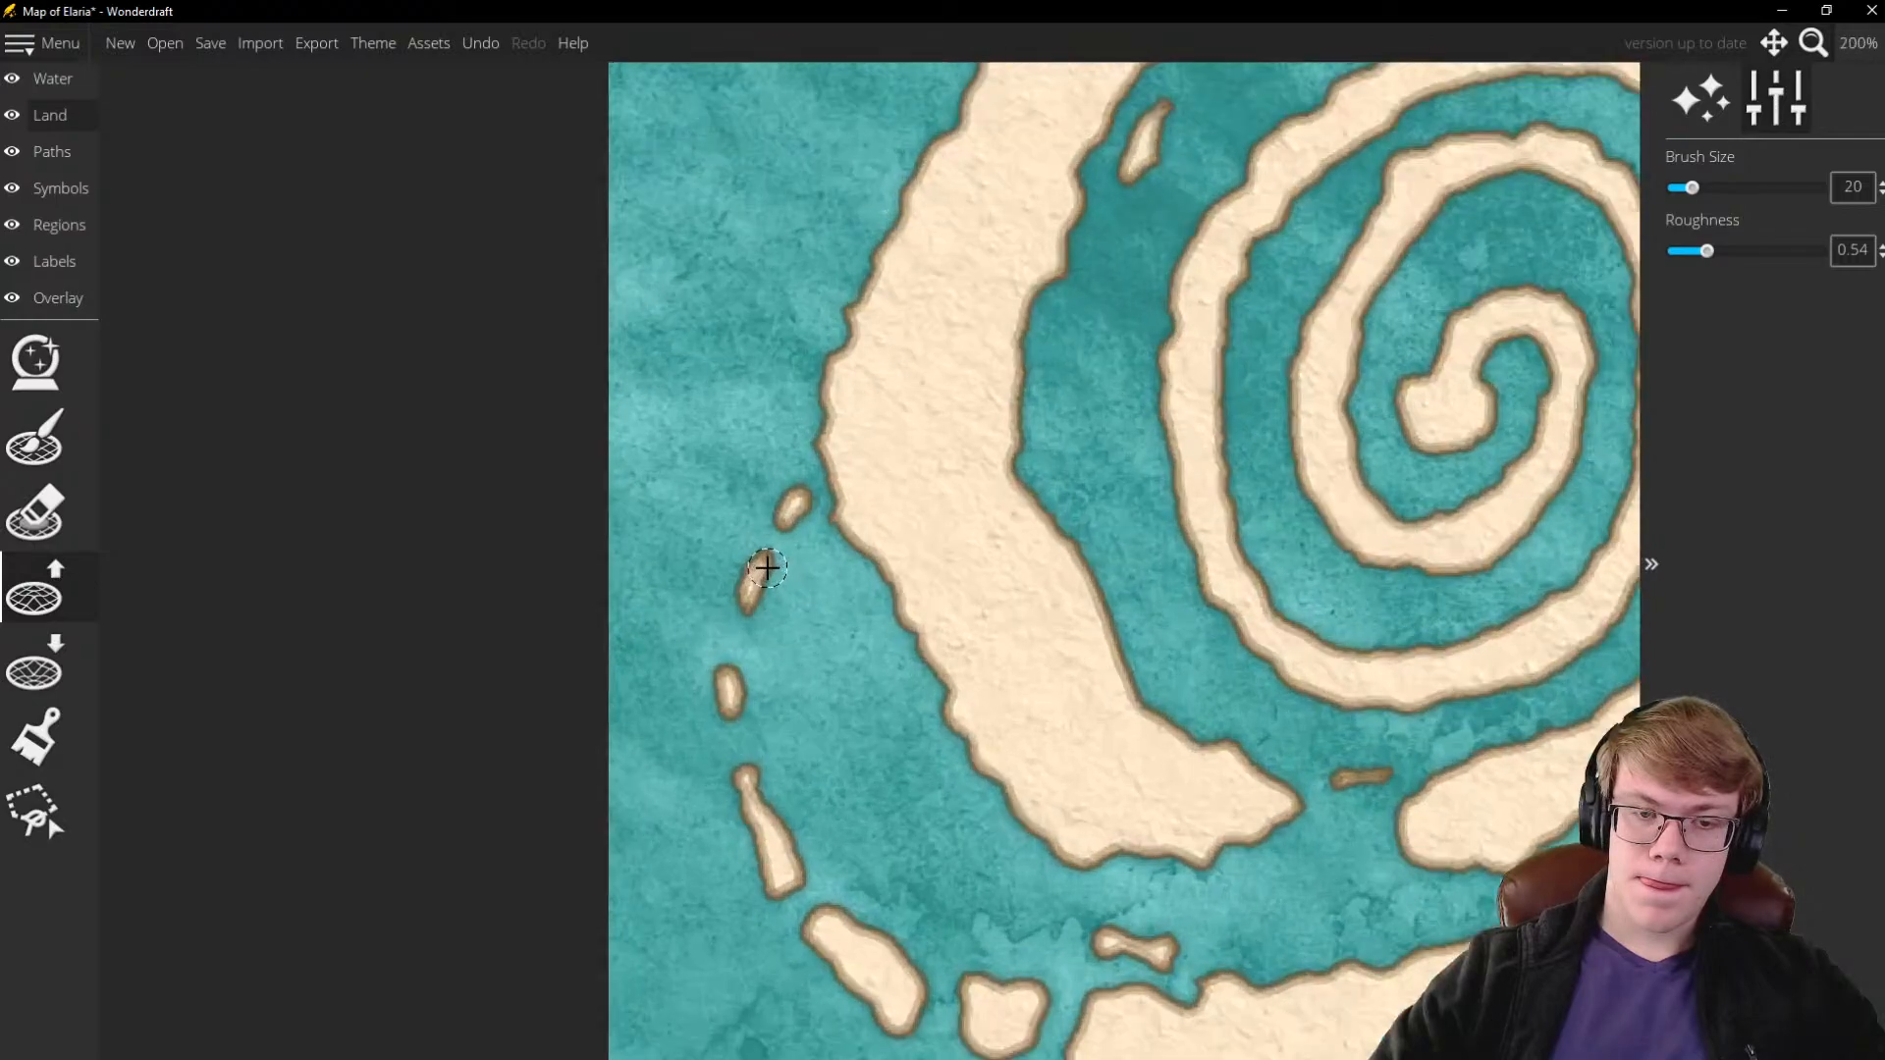
click(57, 654)
key(bracketright)
drag(788, 518, 785, 515)
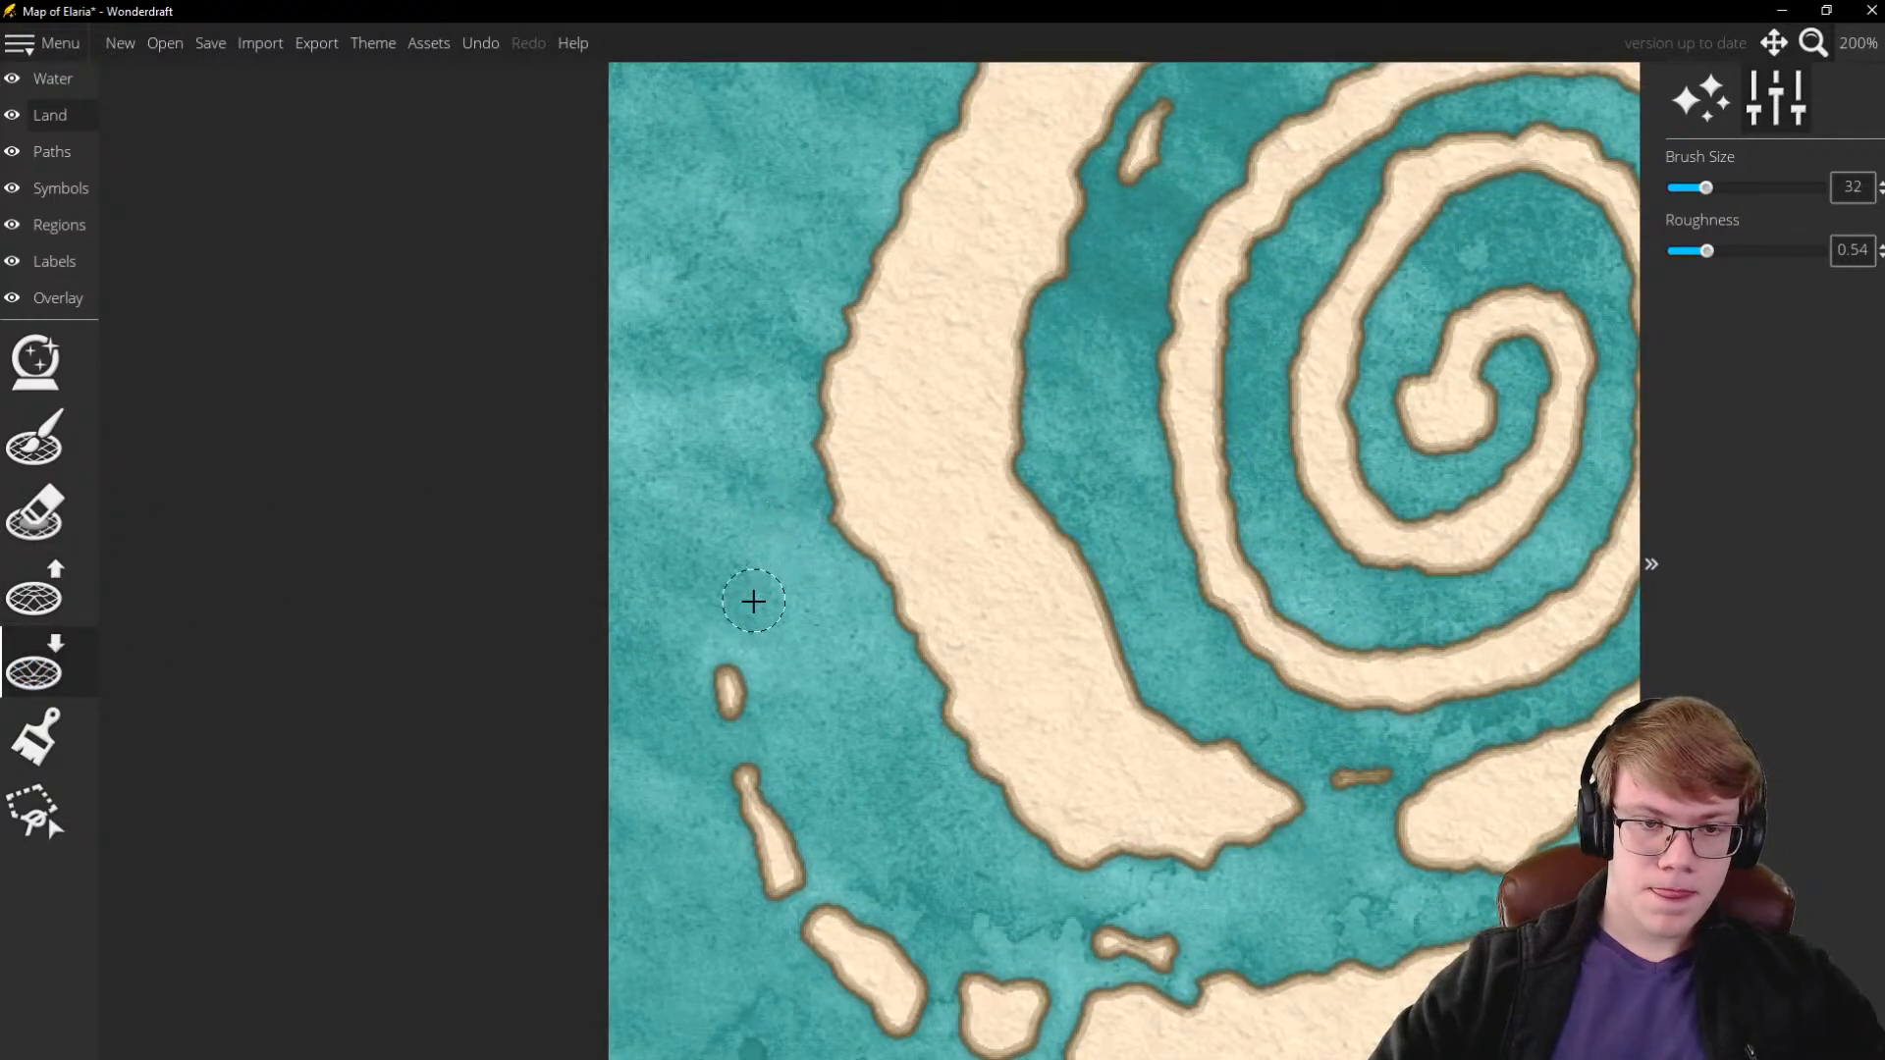
Raise two small narrow islets at the north end of Spiral Island's western chain with brush size 16, undoing the first larger attempt
click(35, 589)
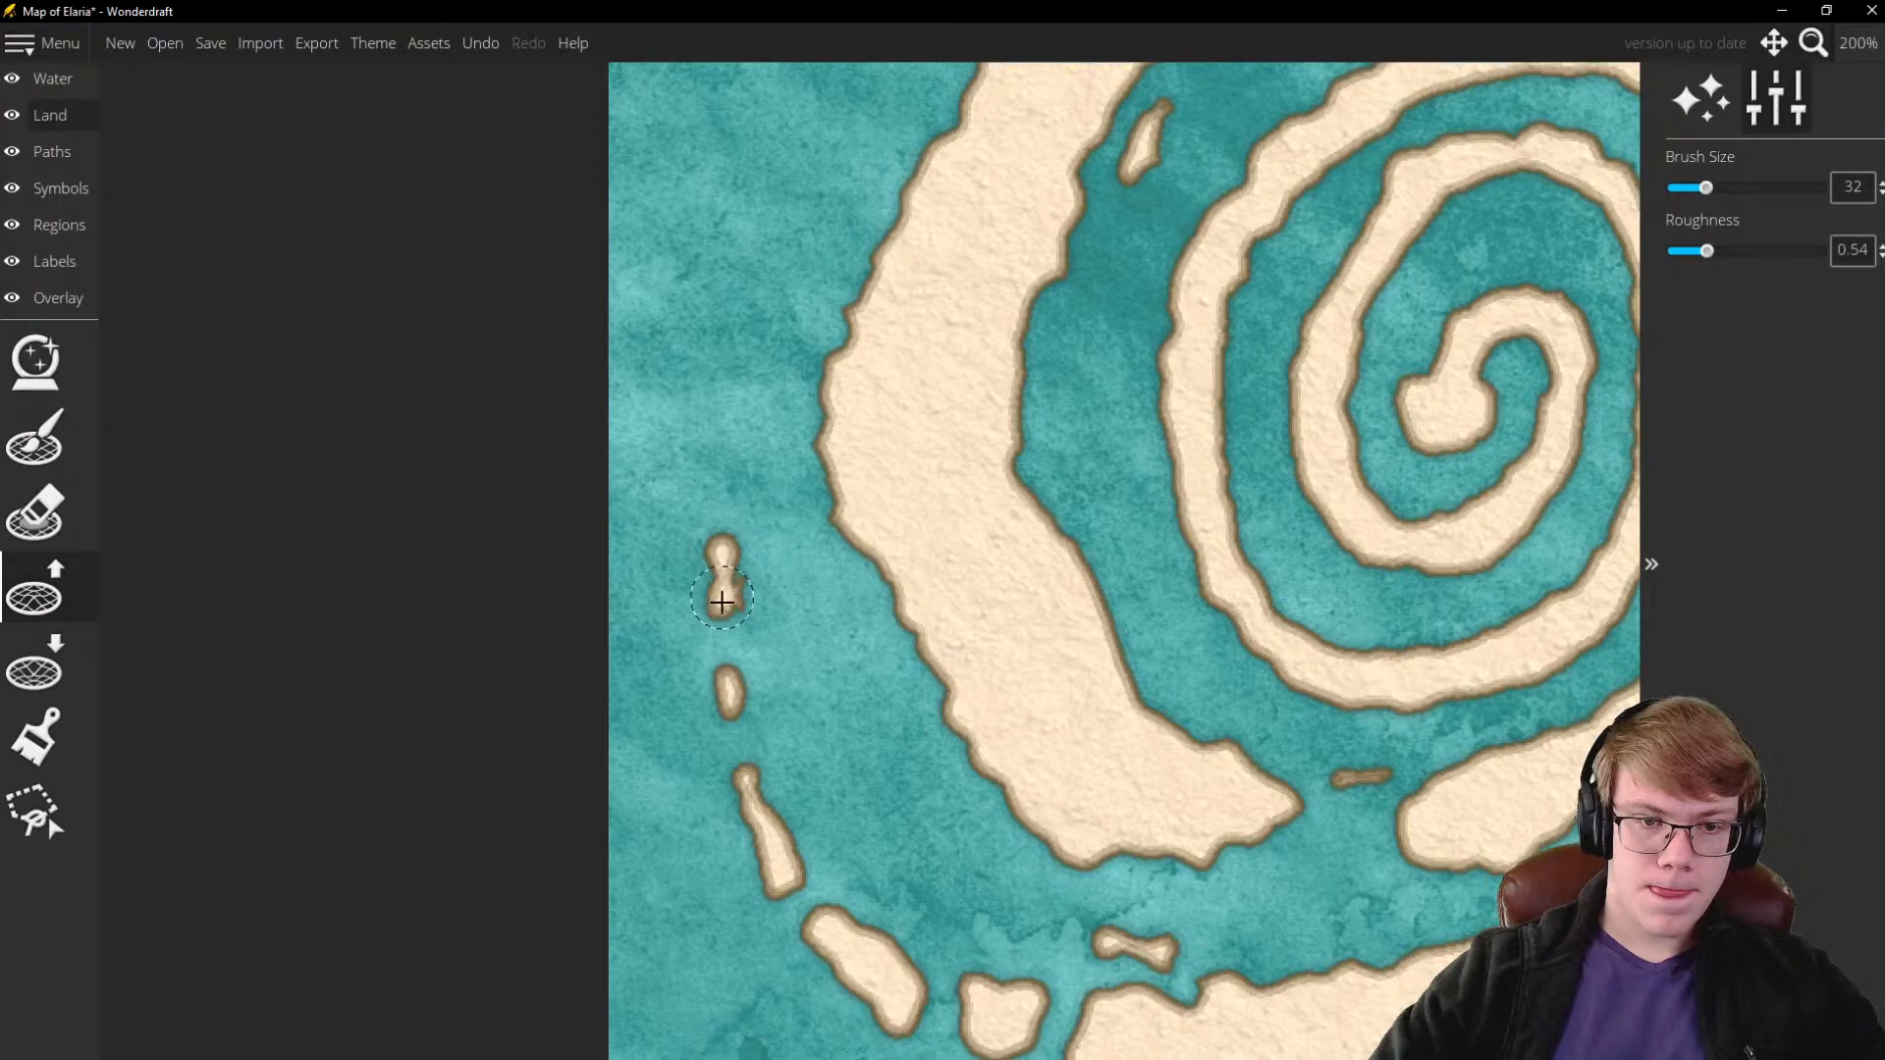
scroll(715, 564, up, 2)
key(ctrl+z)
key(bracketleft)
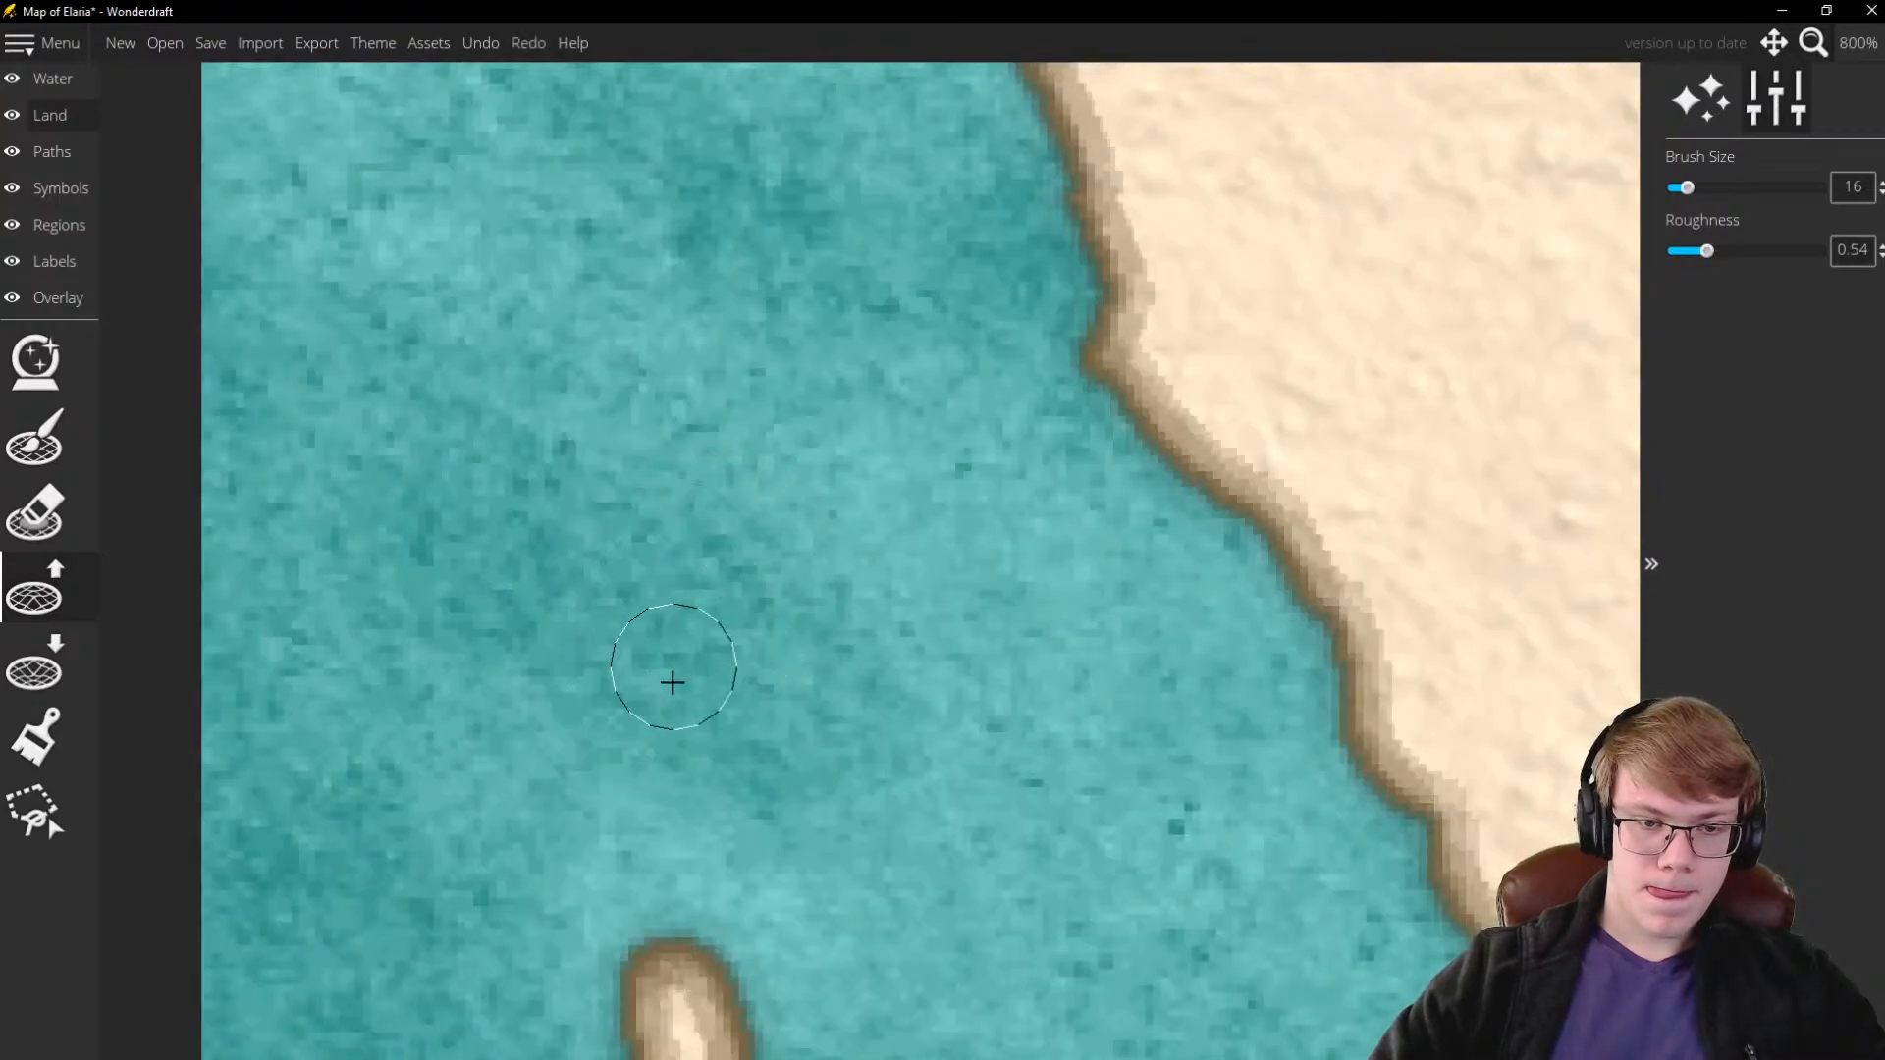
mouse_move(672, 681)
mouse_down()
mouse_move(656, 526)
mouse_move(661, 679)
mouse_move(630, 547)
mouse_move(650, 726)
mouse_move(619, 596)
mouse_move(605, 604)
mouse_move(647, 720)
mouse_move(644, 555)
mouse_move(675, 692)
mouse_move(637, 493)
mouse_move(656, 452)
mouse_move(673, 720)
mouse_move(696, 415)
mouse_move(690, 580)
mouse_move(705, 437)
mouse_move(662, 524)
mouse_move(666, 546)
mouse_move(682, 470)
mouse_move(662, 558)
mouse_move(682, 577)
mouse_move(631, 475)
mouse_up()
scroll(654, 453, down, 3)
scroll(654, 453, up, 2)
scroll(619, 496, down, 6)
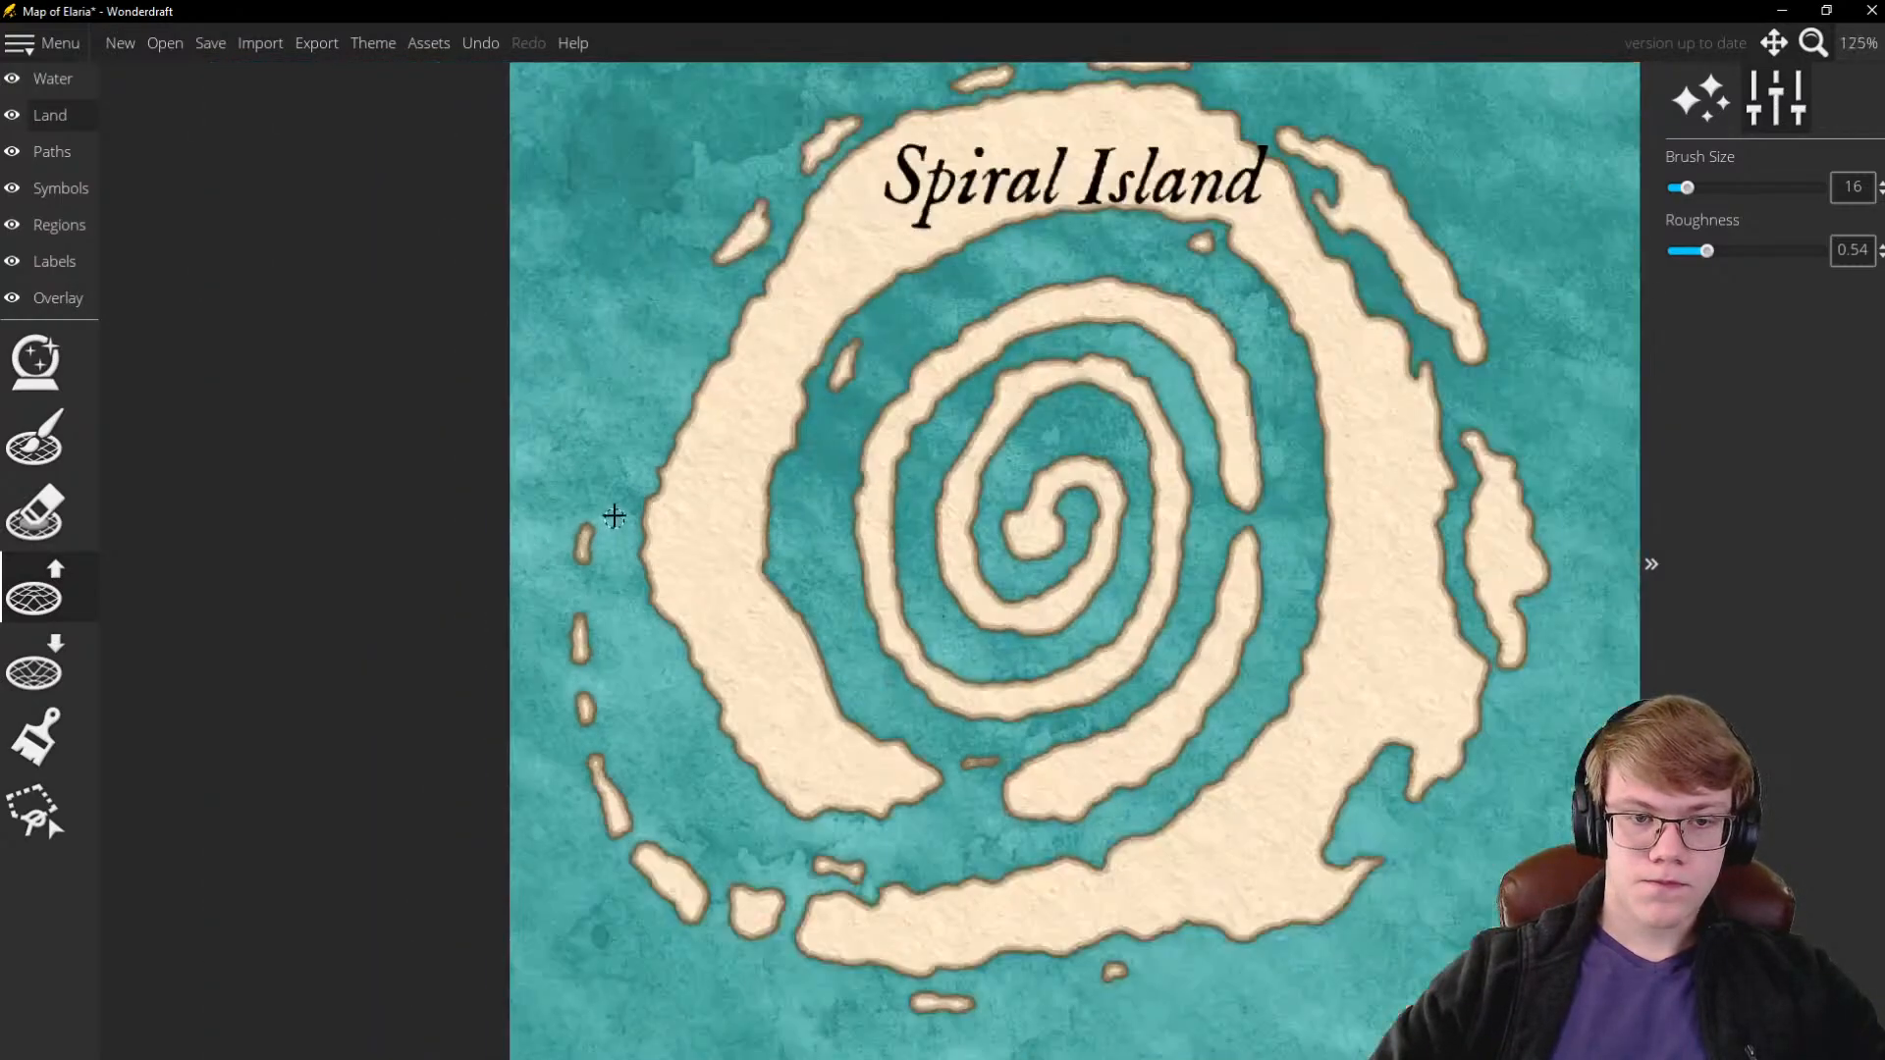
Examine Spiral Island's western islet chain at close range and against the whole map
scroll(618, 496, down, 3)
scroll(861, 505, up, 1)
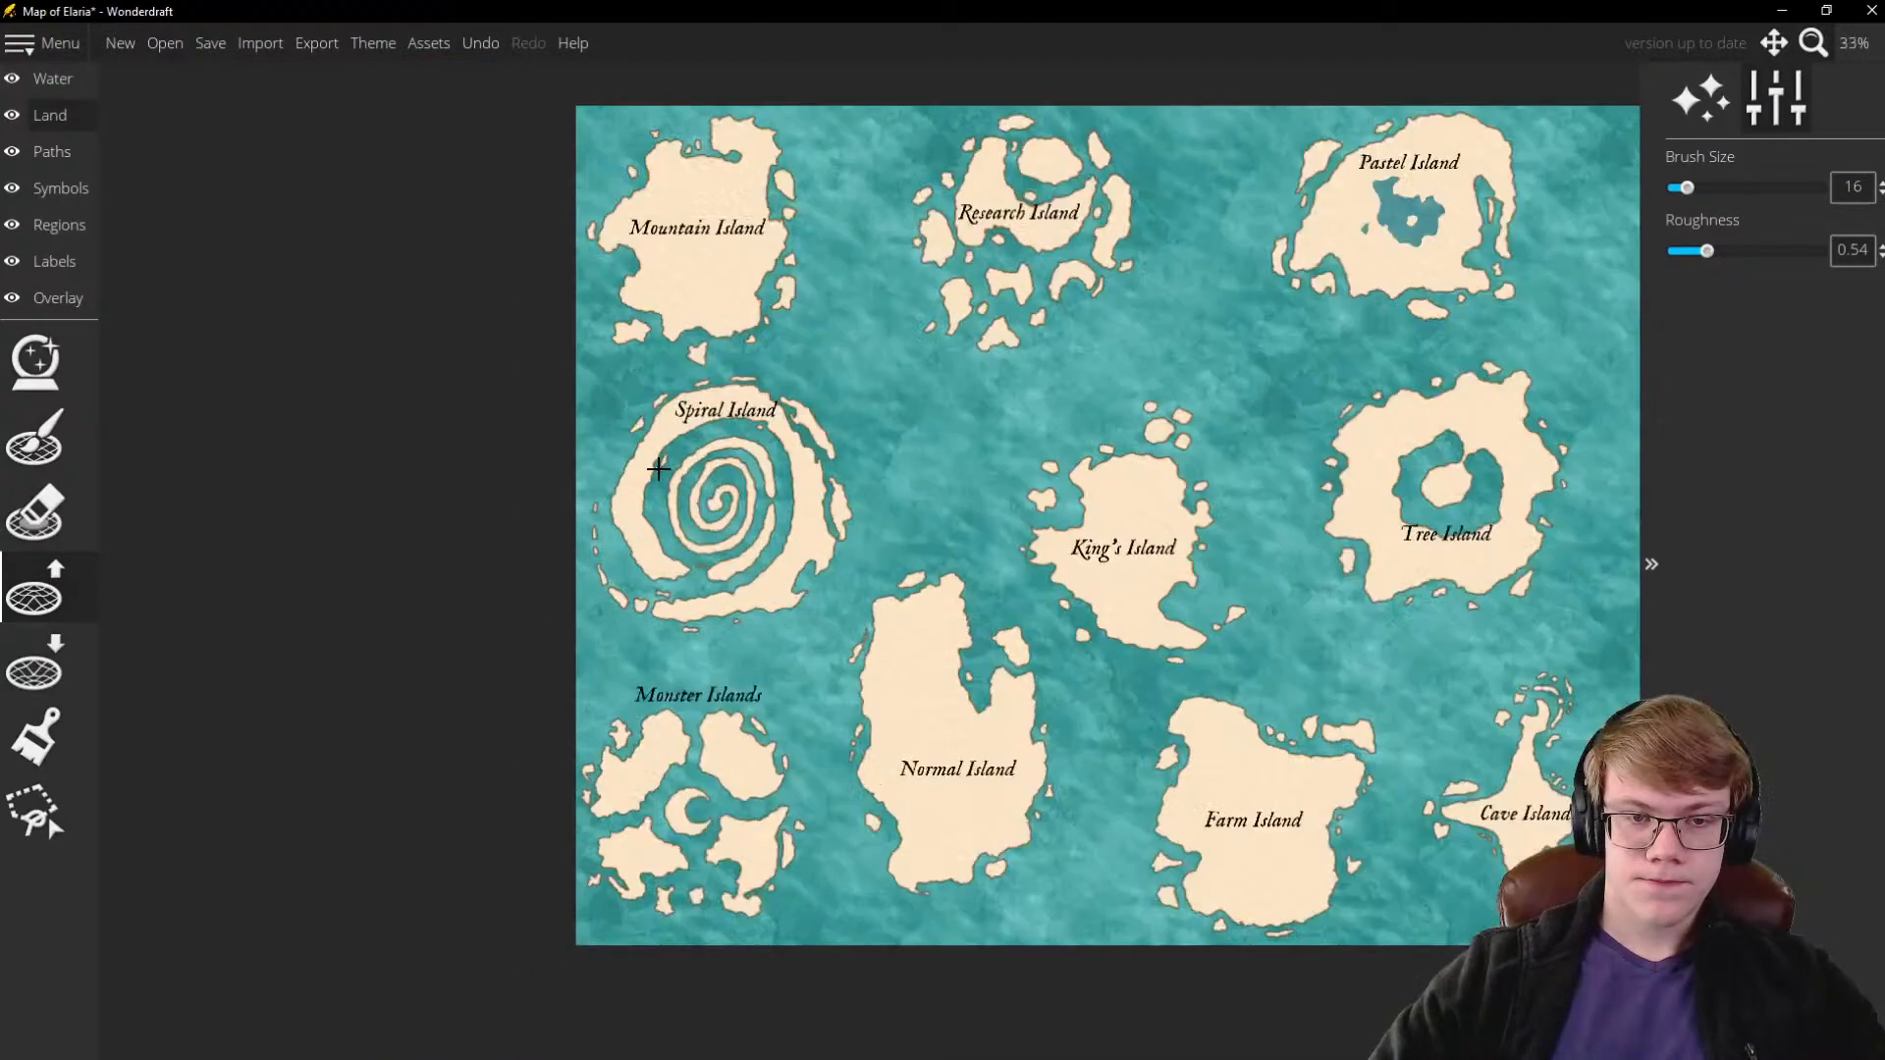
scroll(773, 456, down, 1)
scroll(773, 456, up, 3)
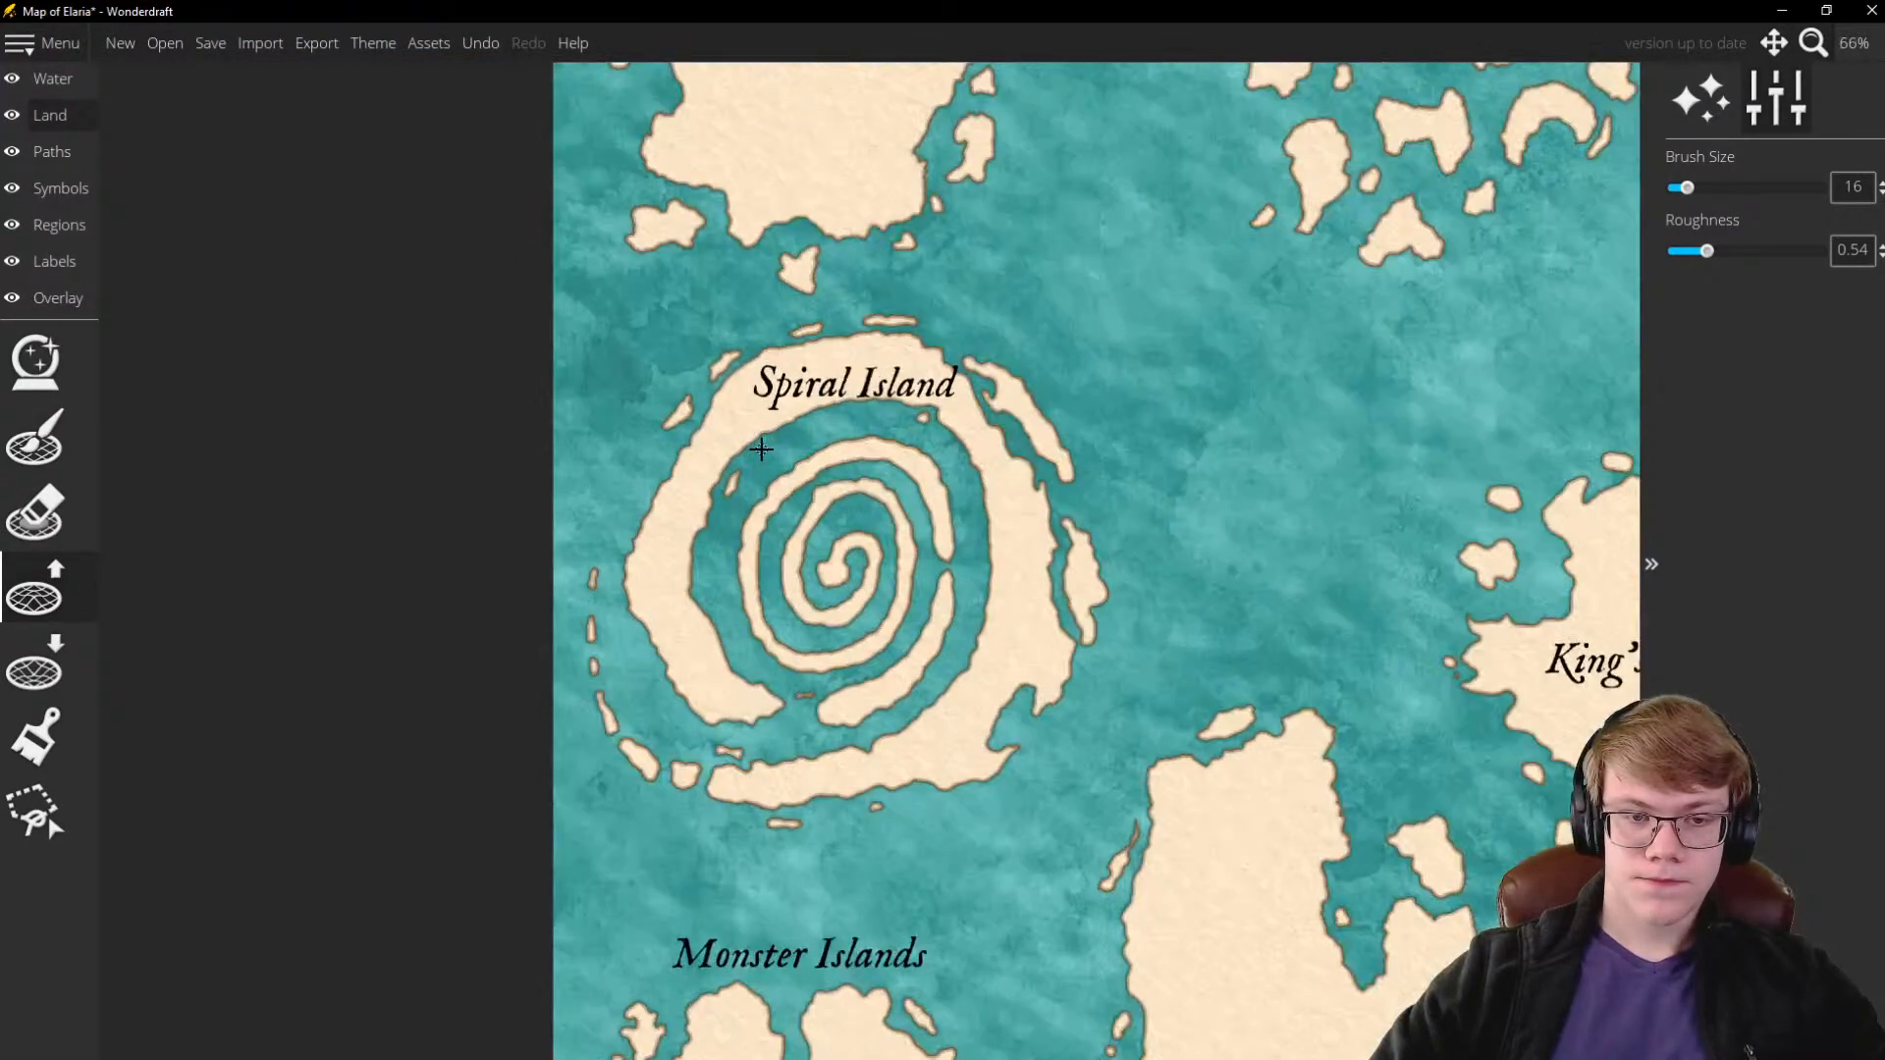
scroll(762, 449, down, 3)
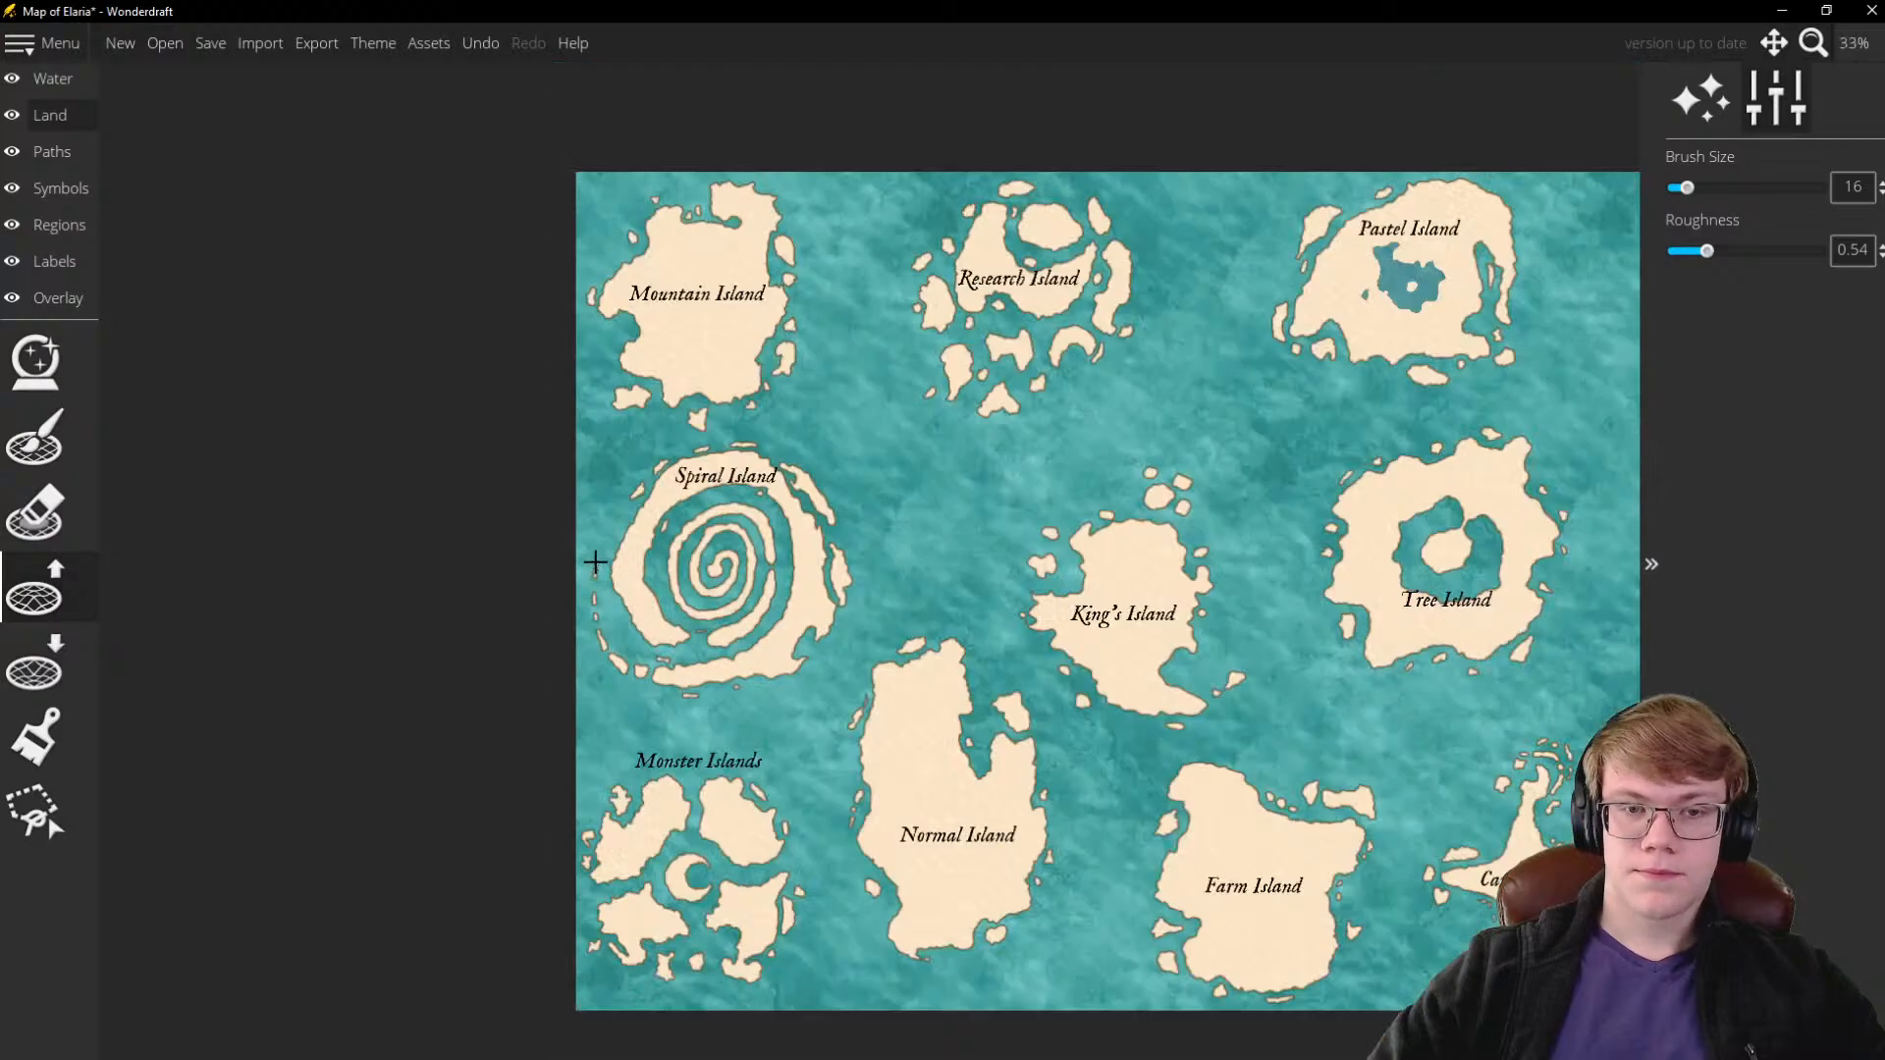
scroll(756, 530, up, 3)
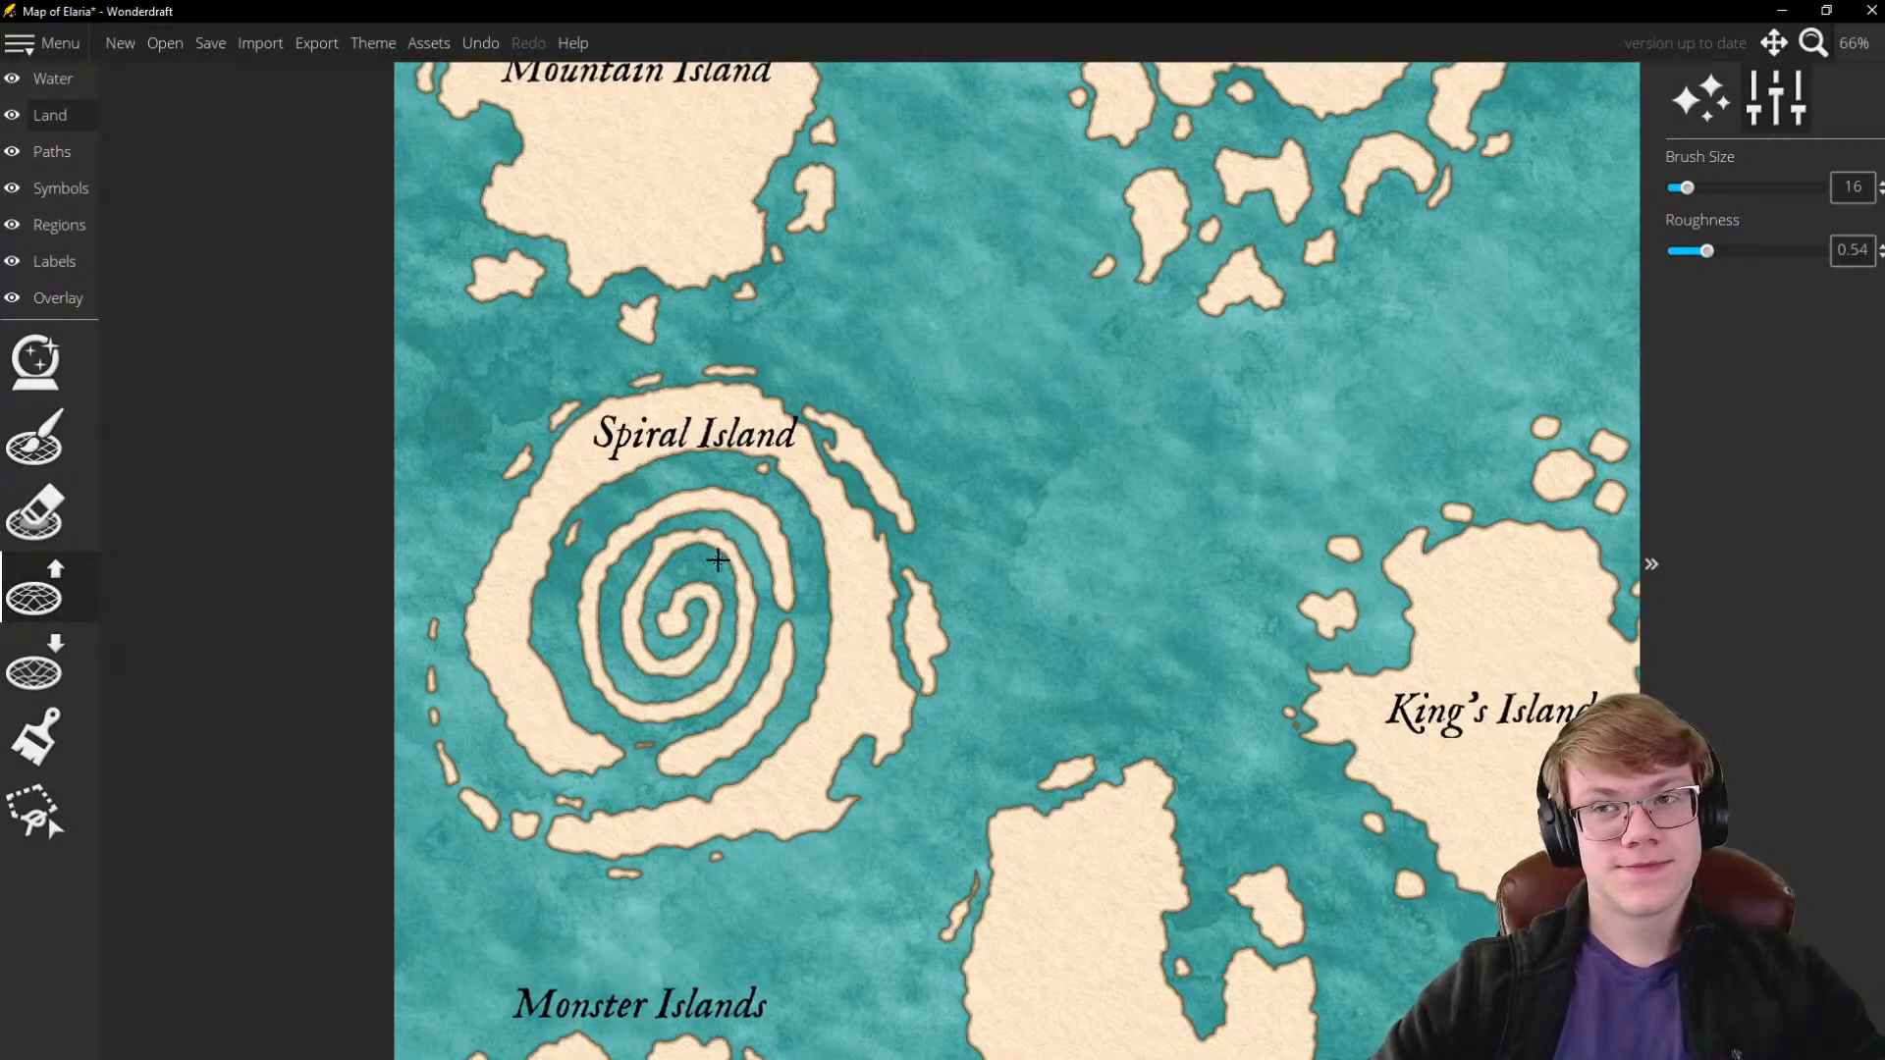
scroll(718, 559, down, 2)
scroll(646, 472, down, 2)
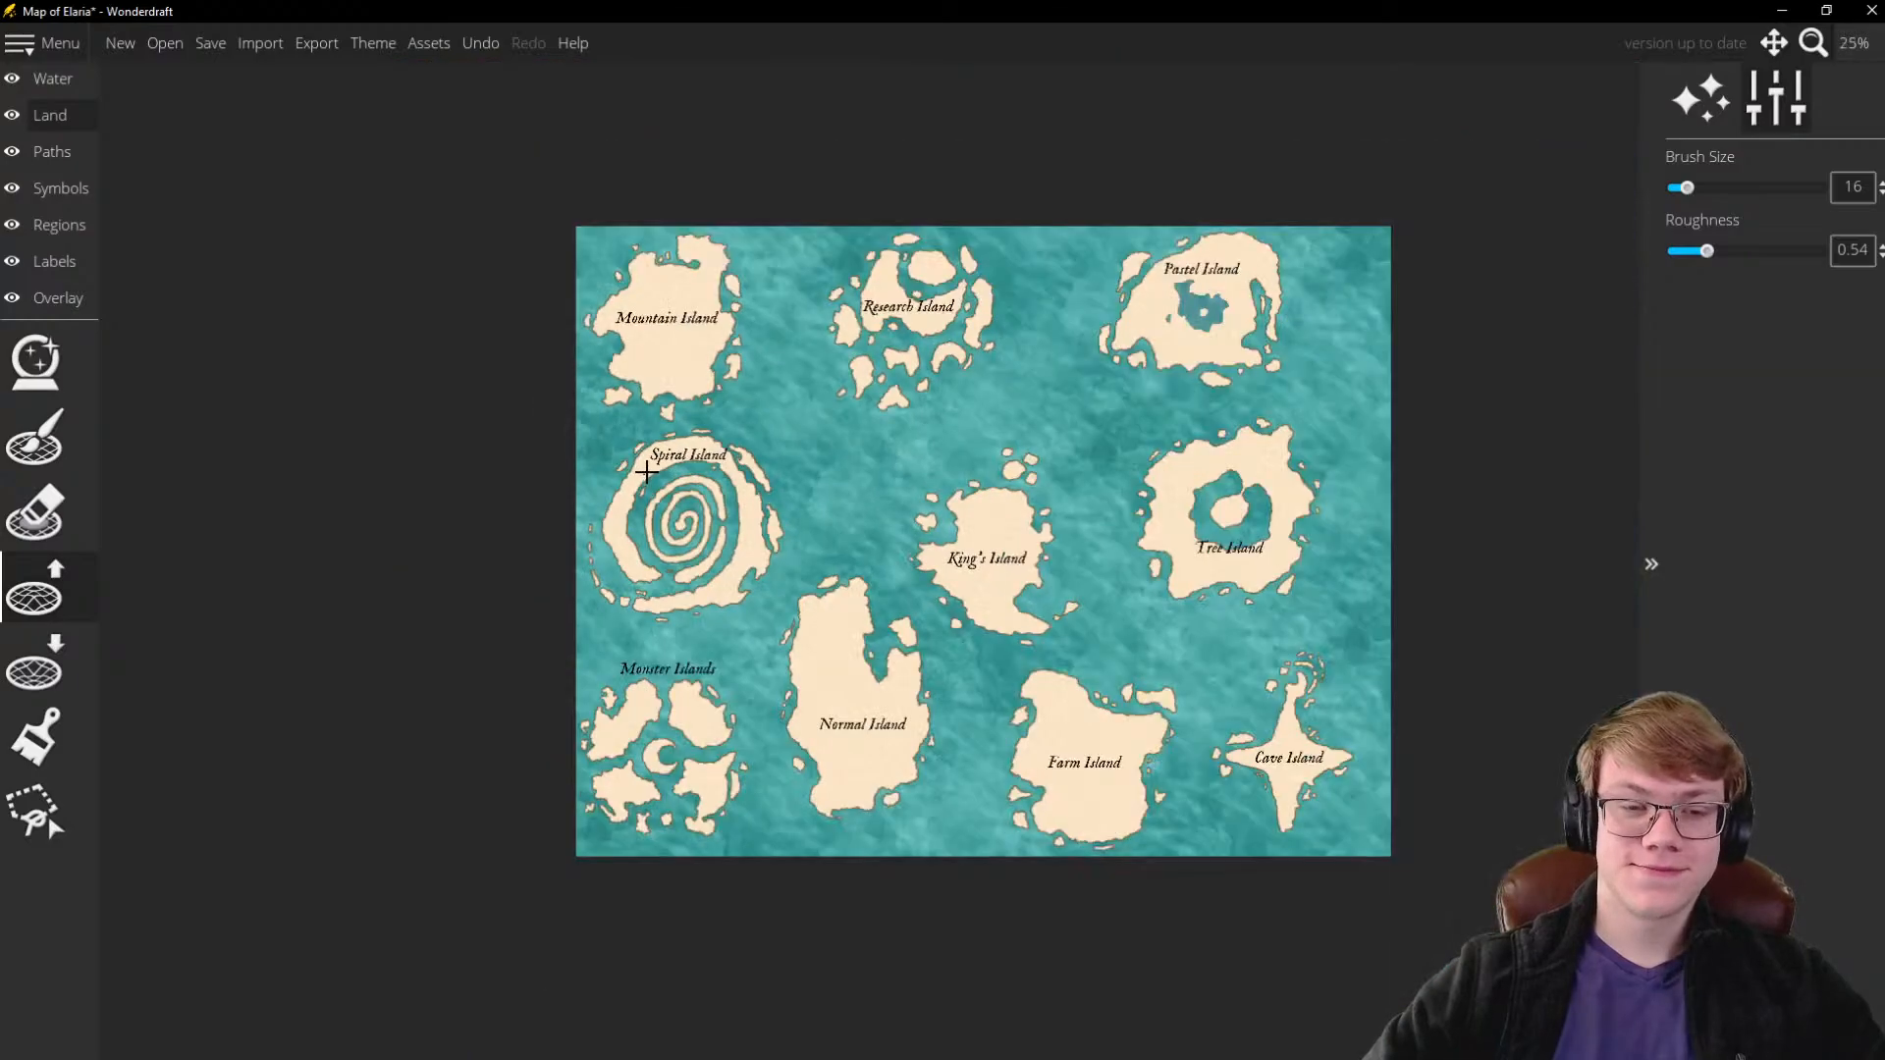
Raise an elongated slanted islet off Spiral Island's northwest coast with brush size 32
scroll(578, 483, up, 10)
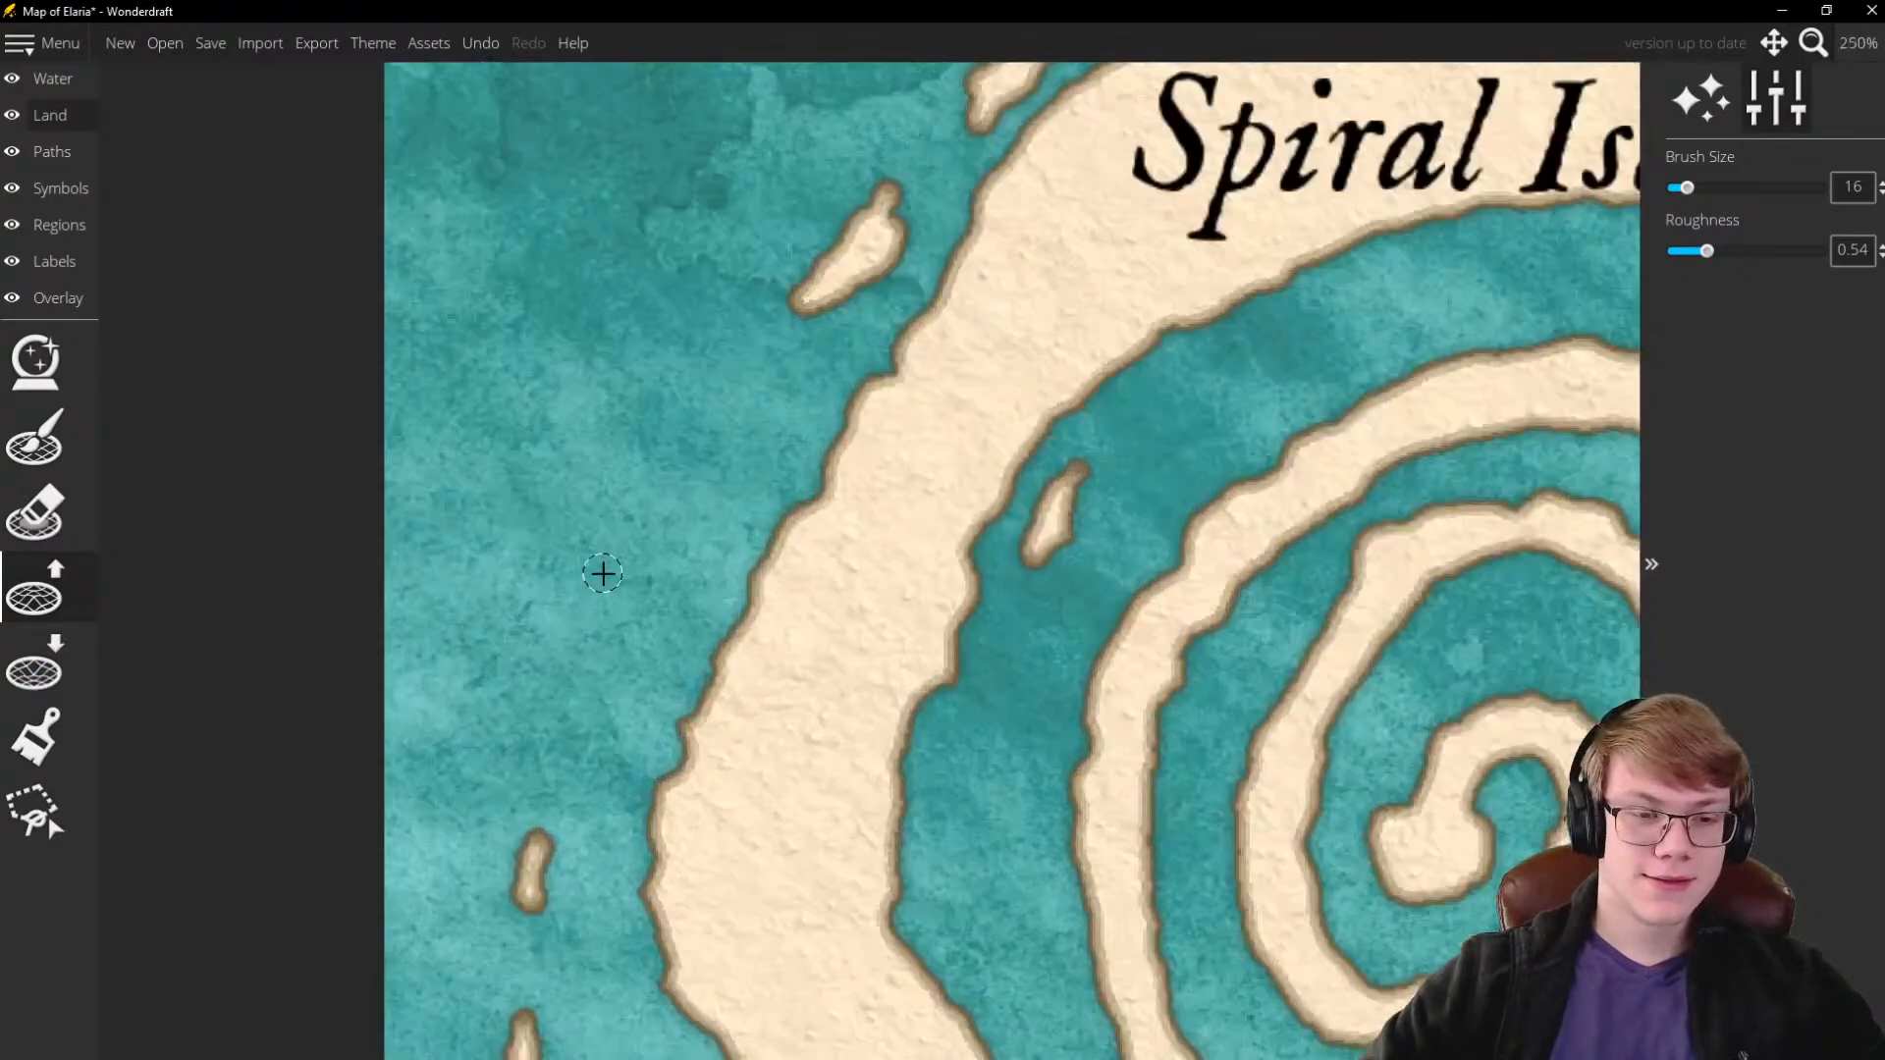
mouse_move(668, 541)
mouse_down()
mouse_move(671, 596)
mouse_move(702, 516)
mouse_move(649, 599)
mouse_up()
scroll(550, 471, down, 5)
scroll(586, 505, up, 7)
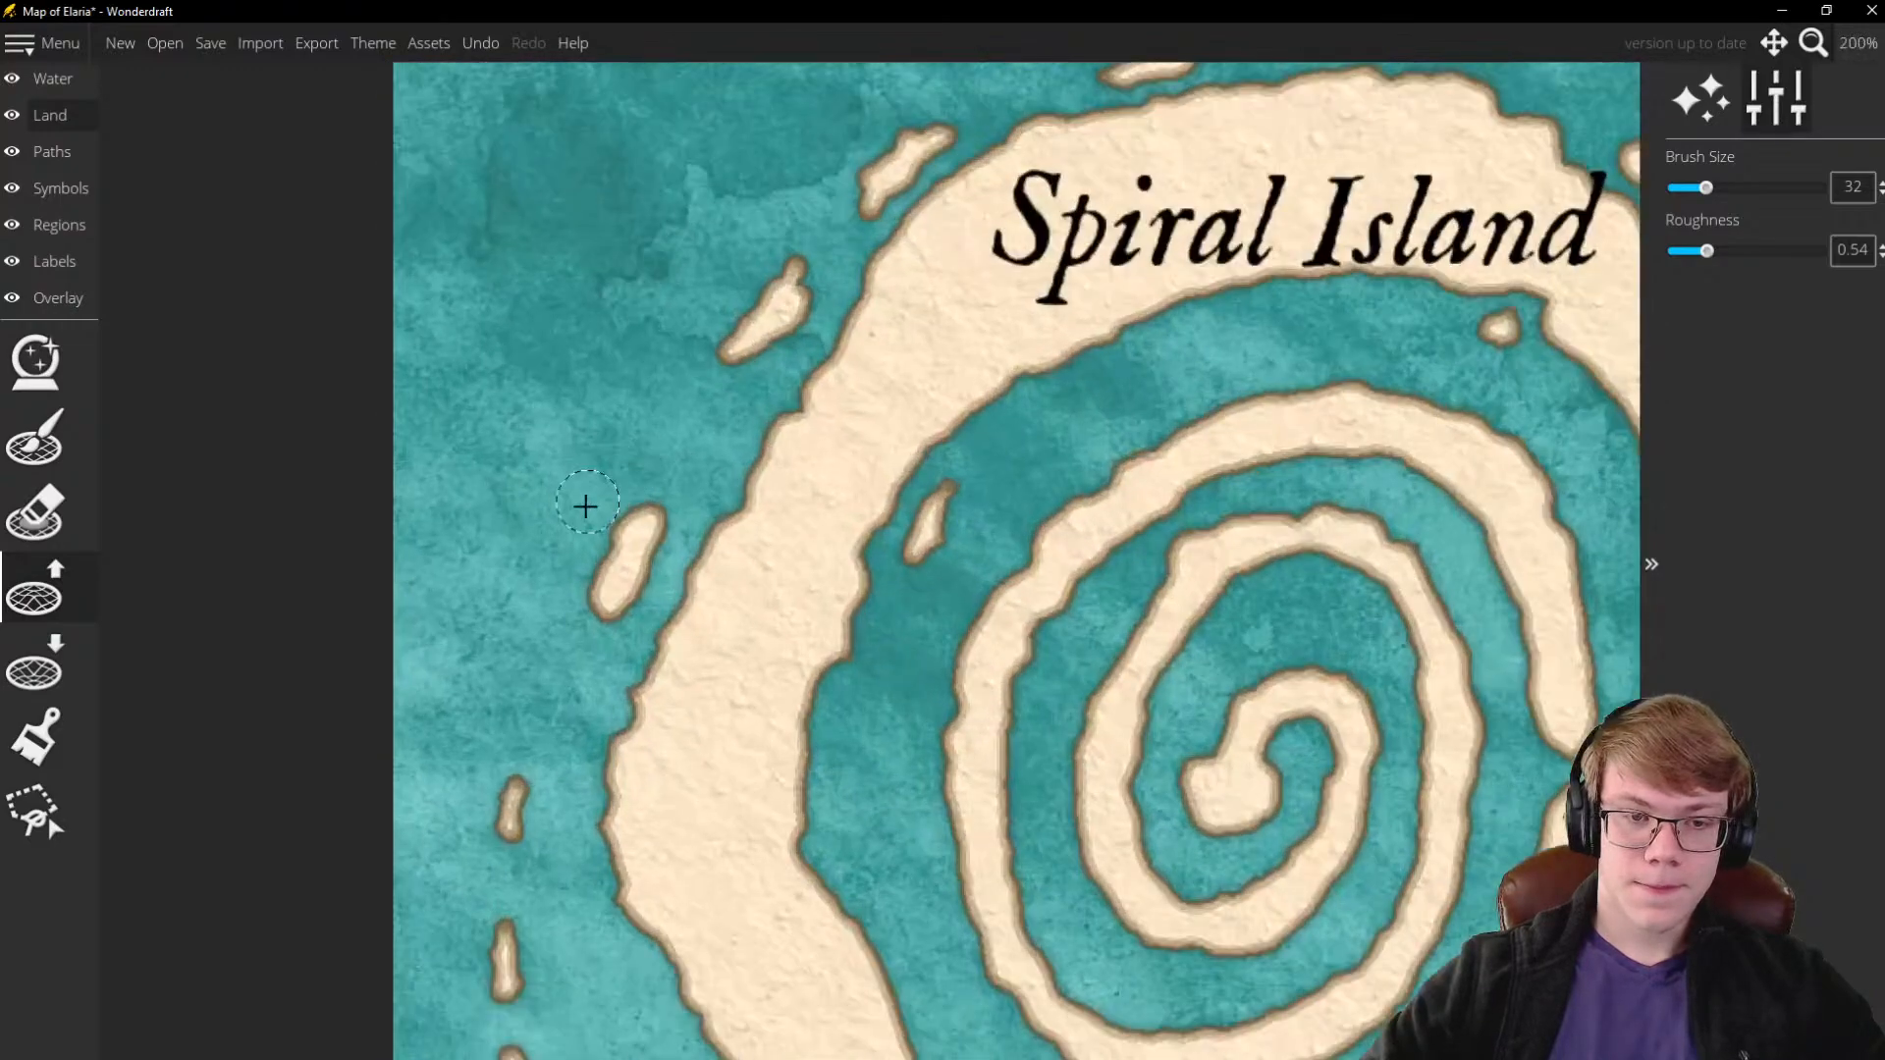
Widen the southern half of the new northwest islet by raising land down its western side
scroll(601, 561, up, 4)
mouse_move(639, 580)
mouse_down()
mouse_move(687, 621)
mouse_move(673, 740)
mouse_move(633, 671)
mouse_move(579, 652)
mouse_move(667, 759)
mouse_move(648, 756)
mouse_move(633, 643)
mouse_move(631, 794)
mouse_move(604, 741)
mouse_move(610, 804)
mouse_up()
scroll(599, 688, down, 4)
scroll(623, 664, up, 4)
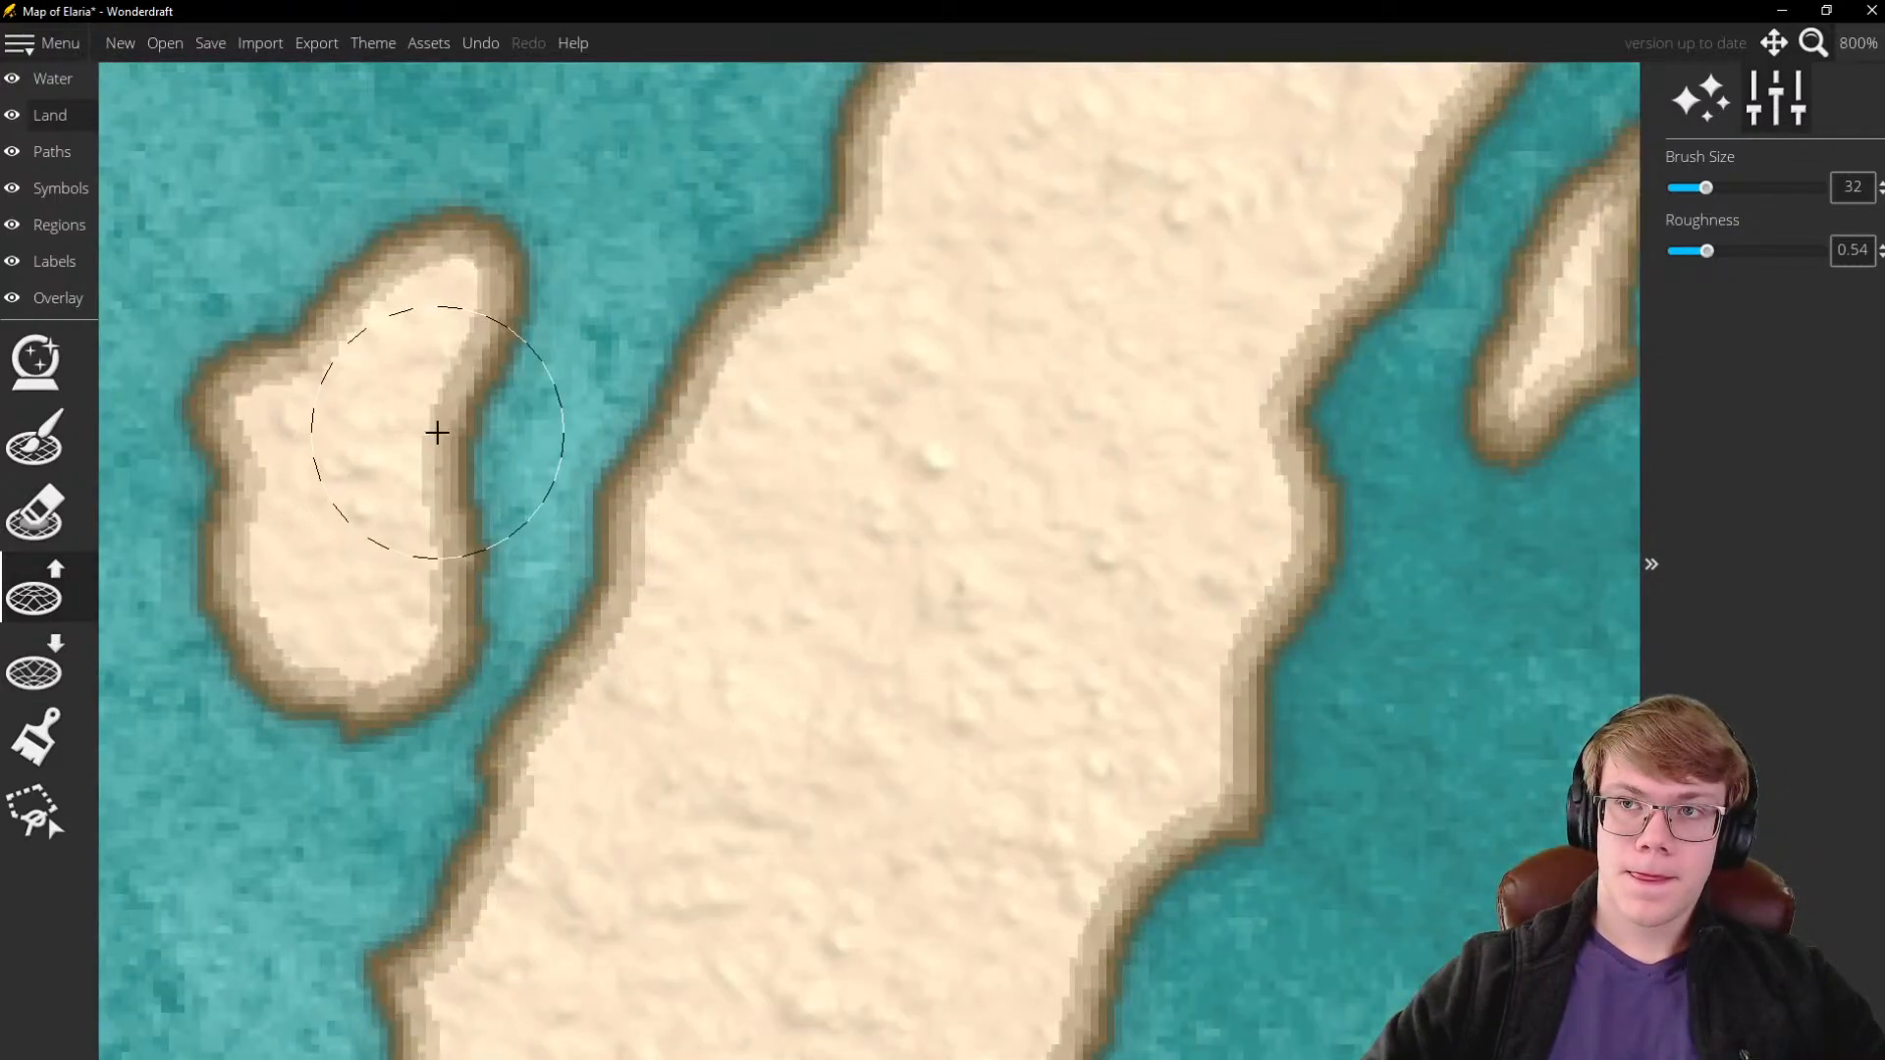
scroll(808, 480, down, 3)
scroll(491, 489, up, 2)
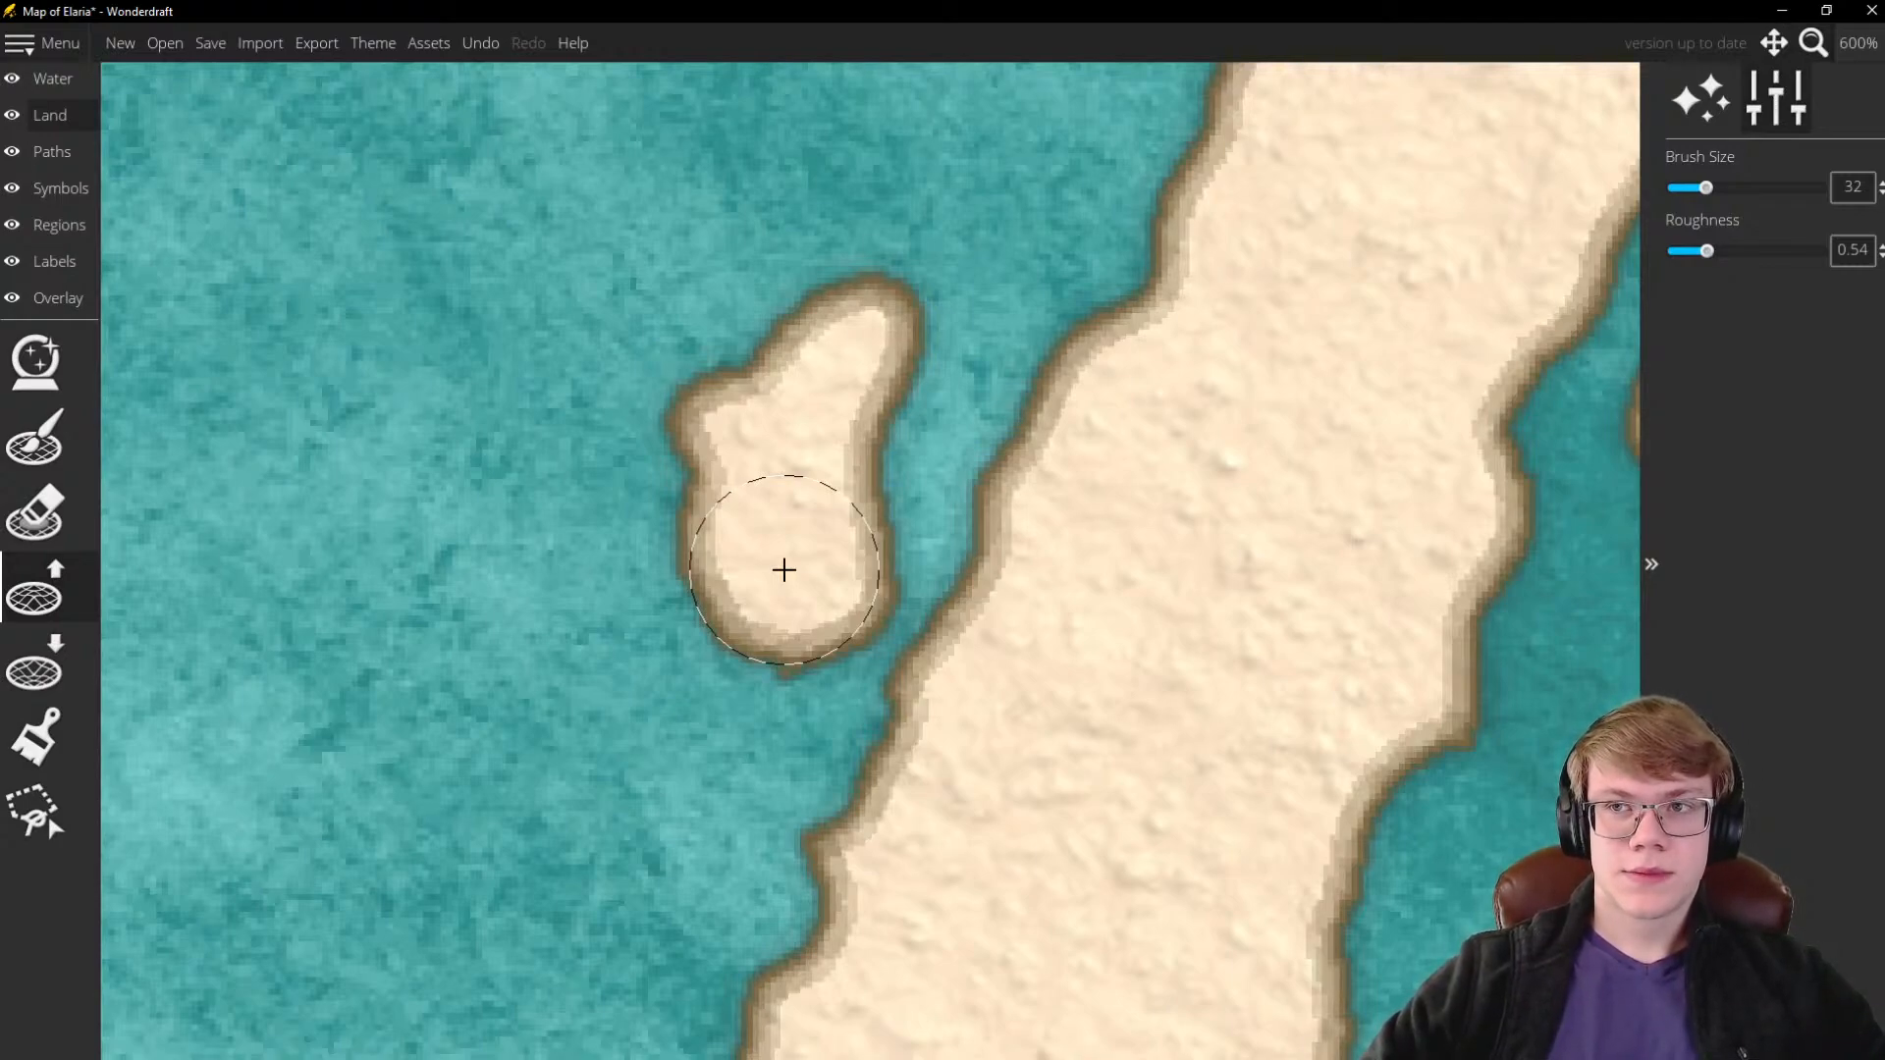
scroll(644, 593, down, 10)
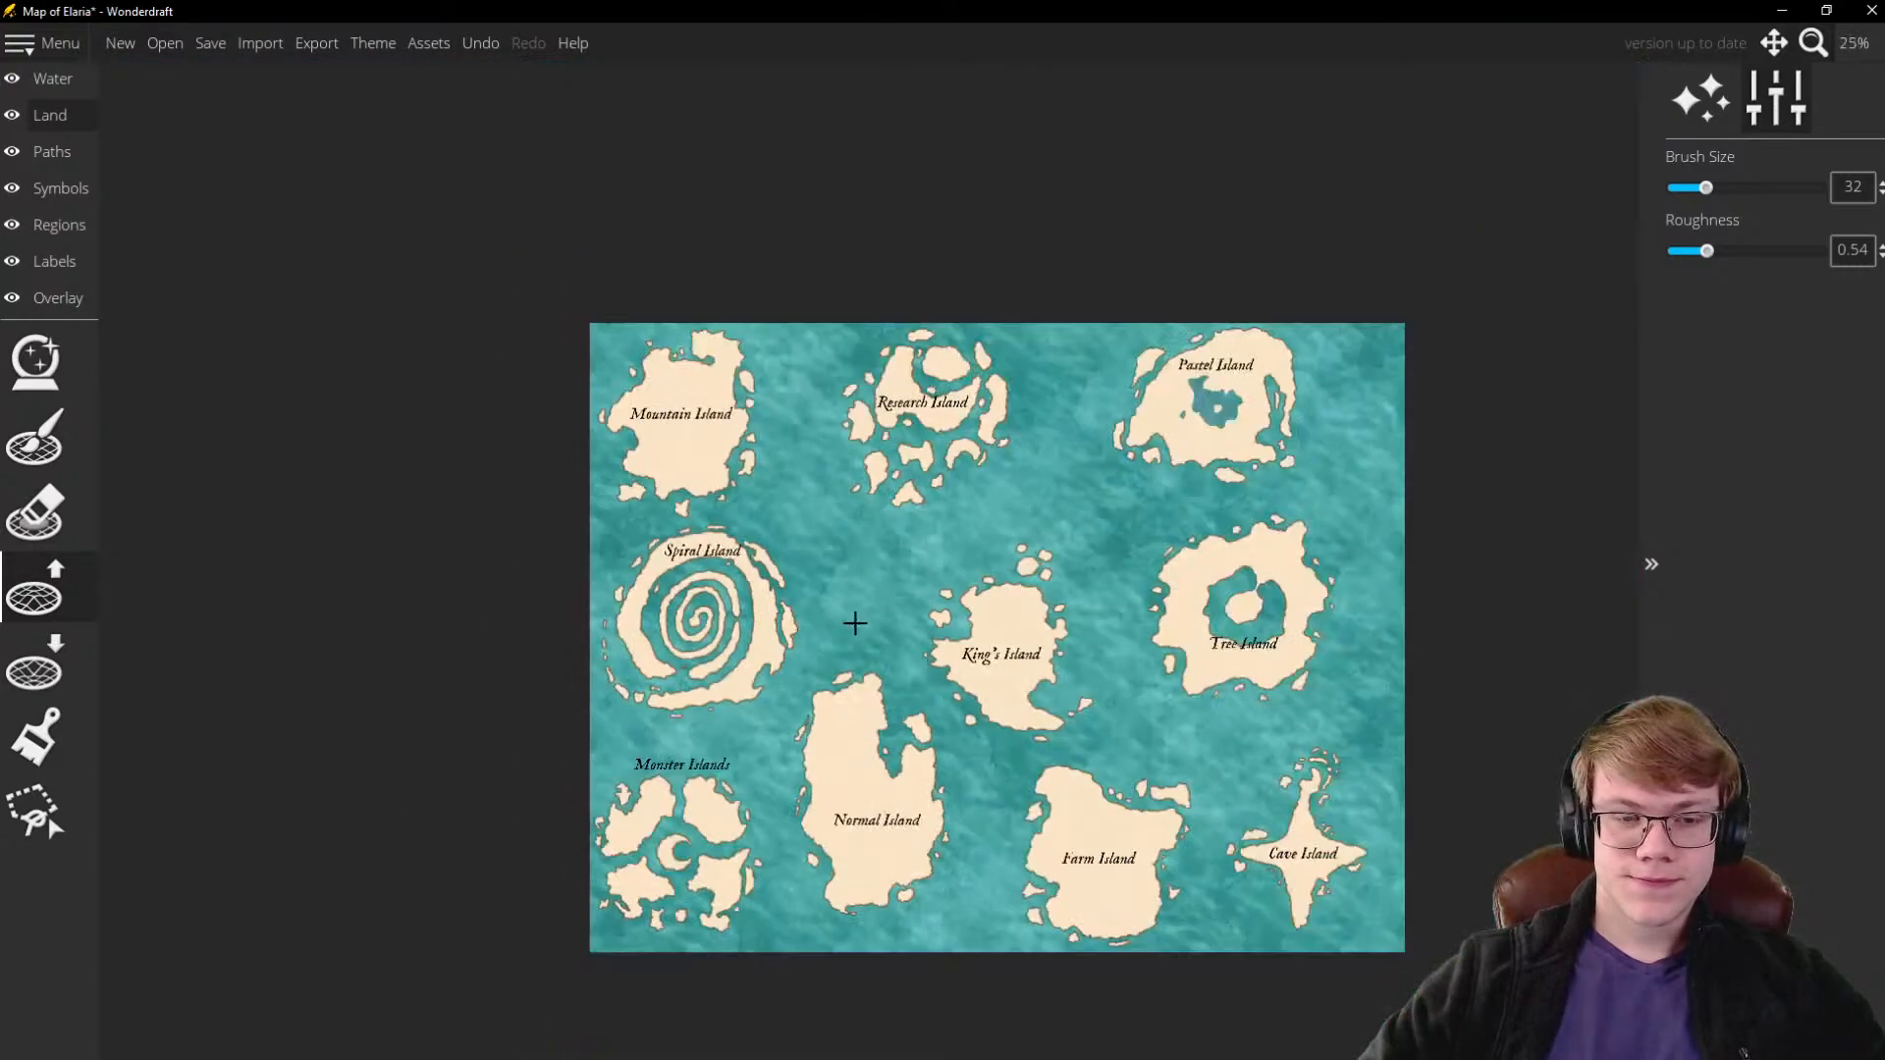
Extend the northwest islet's upper tip toward the northeast with brush size 32
scroll(594, 602, up, 5)
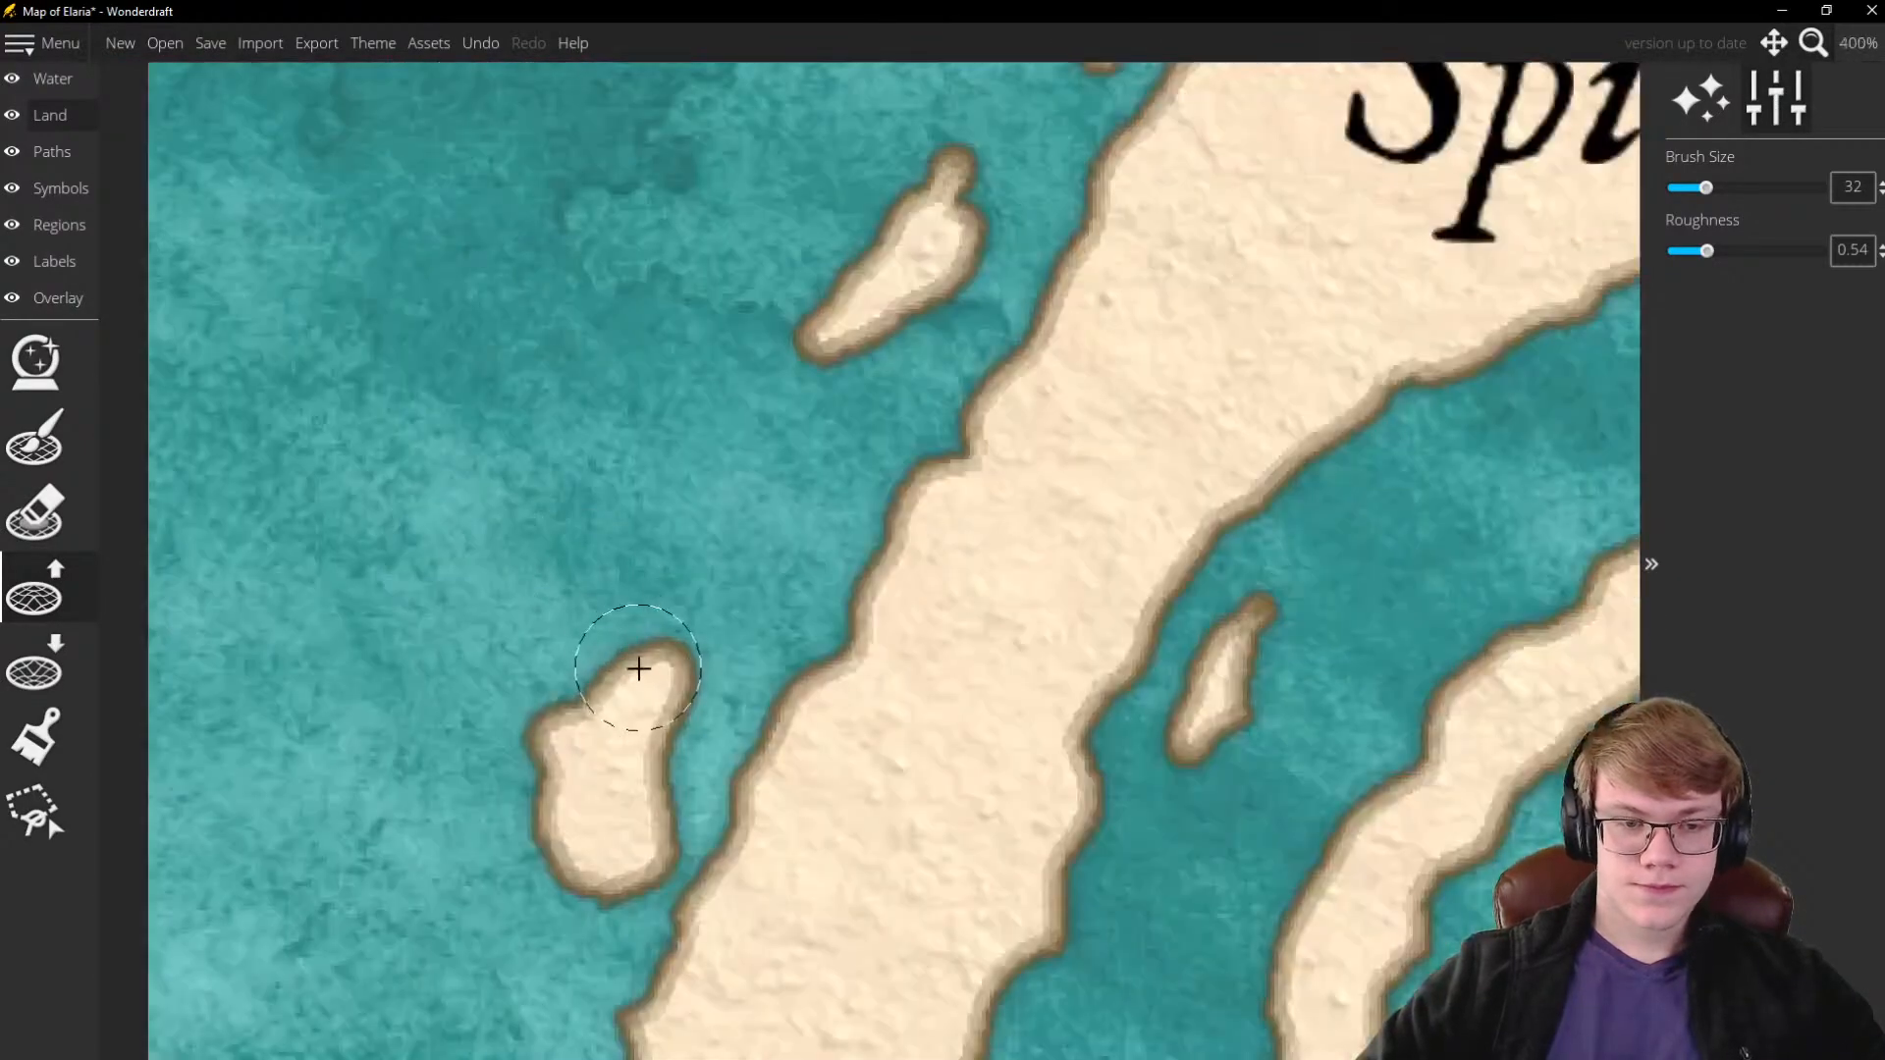
mouse_move(639, 668)
mouse_down()
mouse_move(672, 651)
mouse_move(720, 542)
mouse_move(674, 610)
mouse_up()
scroll(514, 540, down, 4)
scroll(528, 600, up, 2)
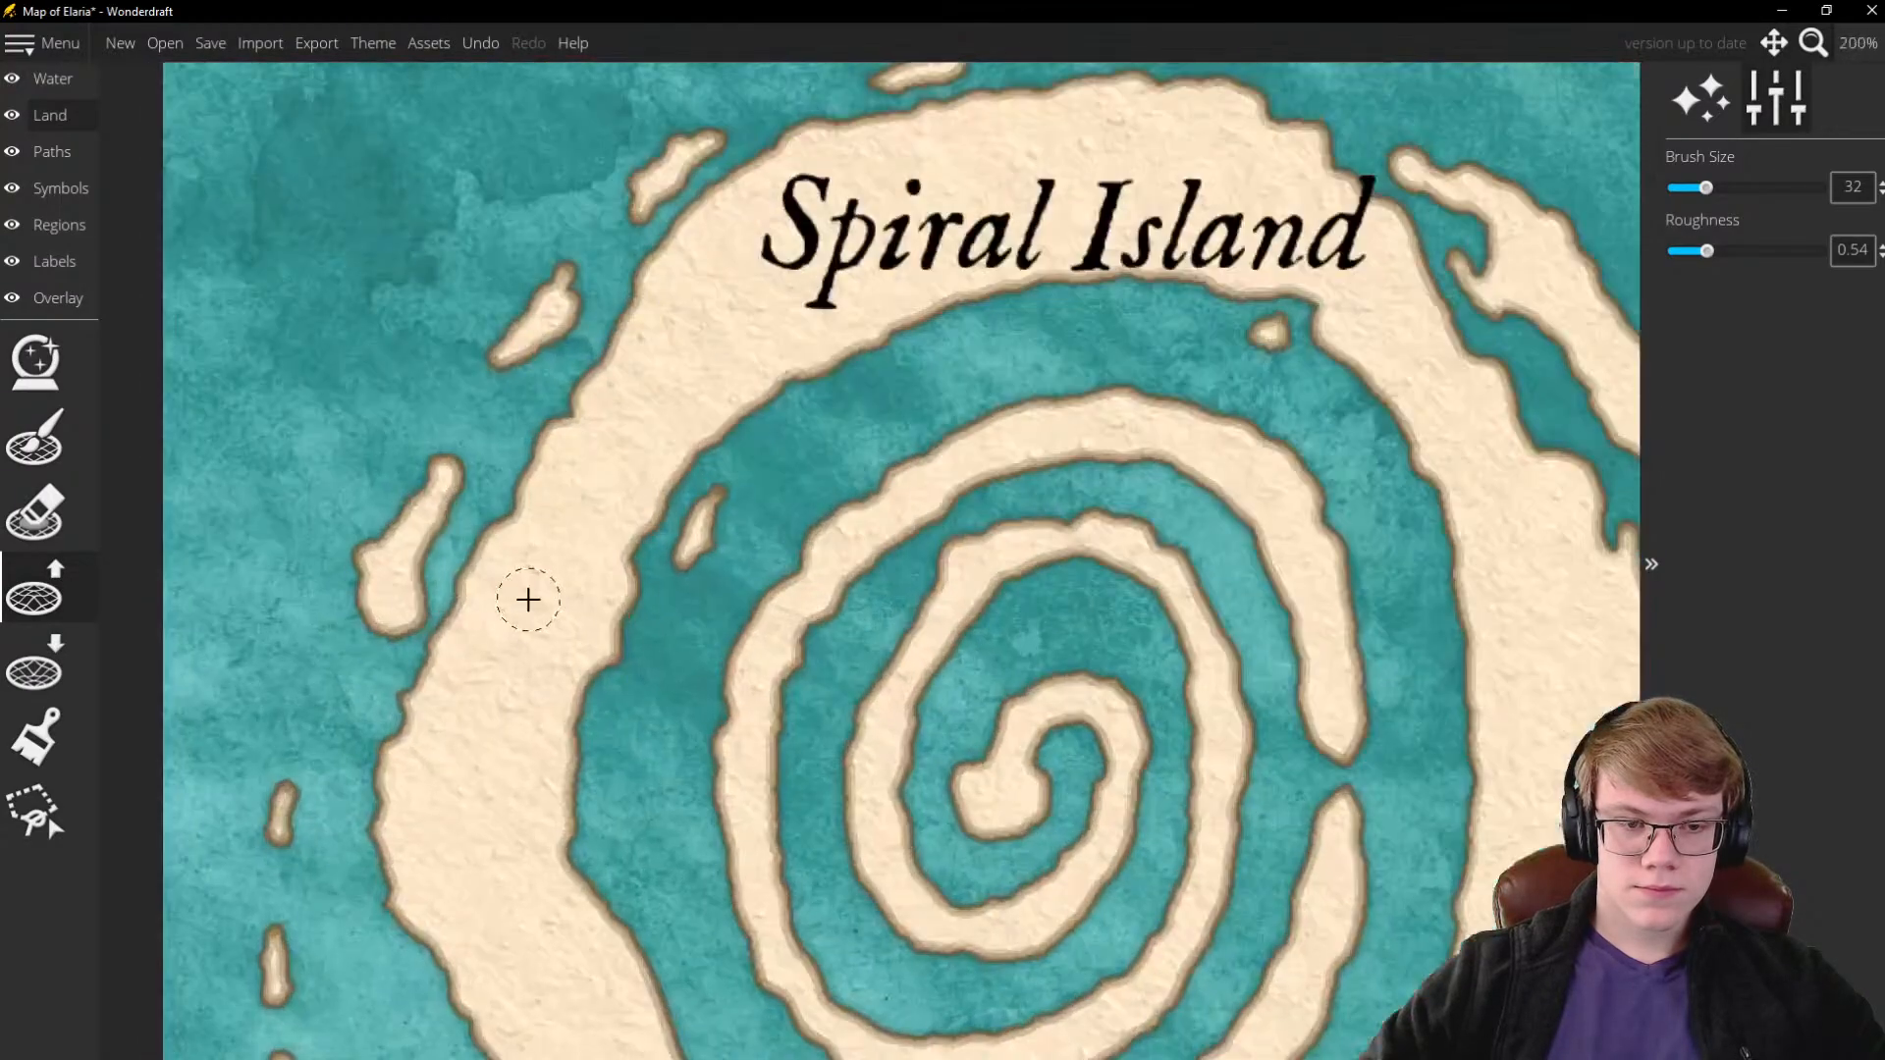
Lower land with brush size 20 to taper the northwest islet's southeastern edge
scroll(328, 530, up, 4)
click(34, 668)
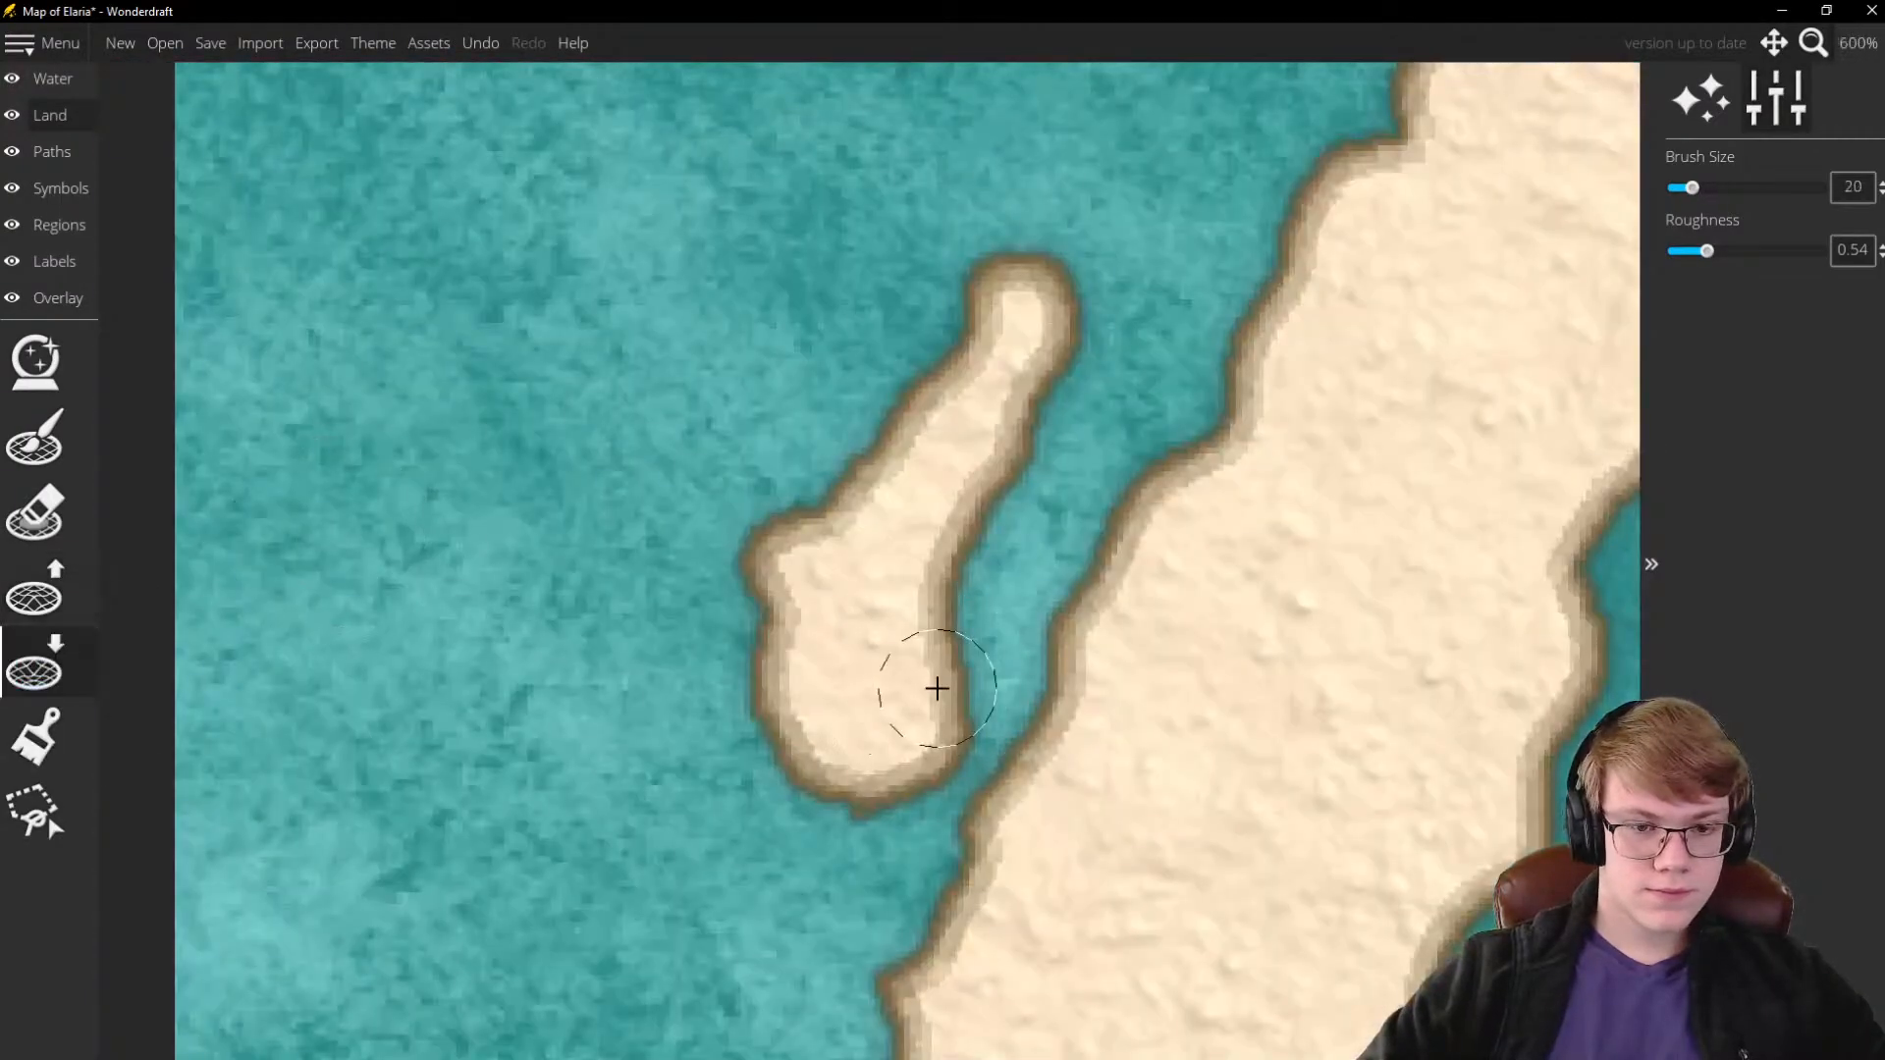
mouse_move(938, 689)
mouse_down()
mouse_move(926, 782)
mouse_move(938, 711)
mouse_move(978, 652)
mouse_move(896, 766)
mouse_up()
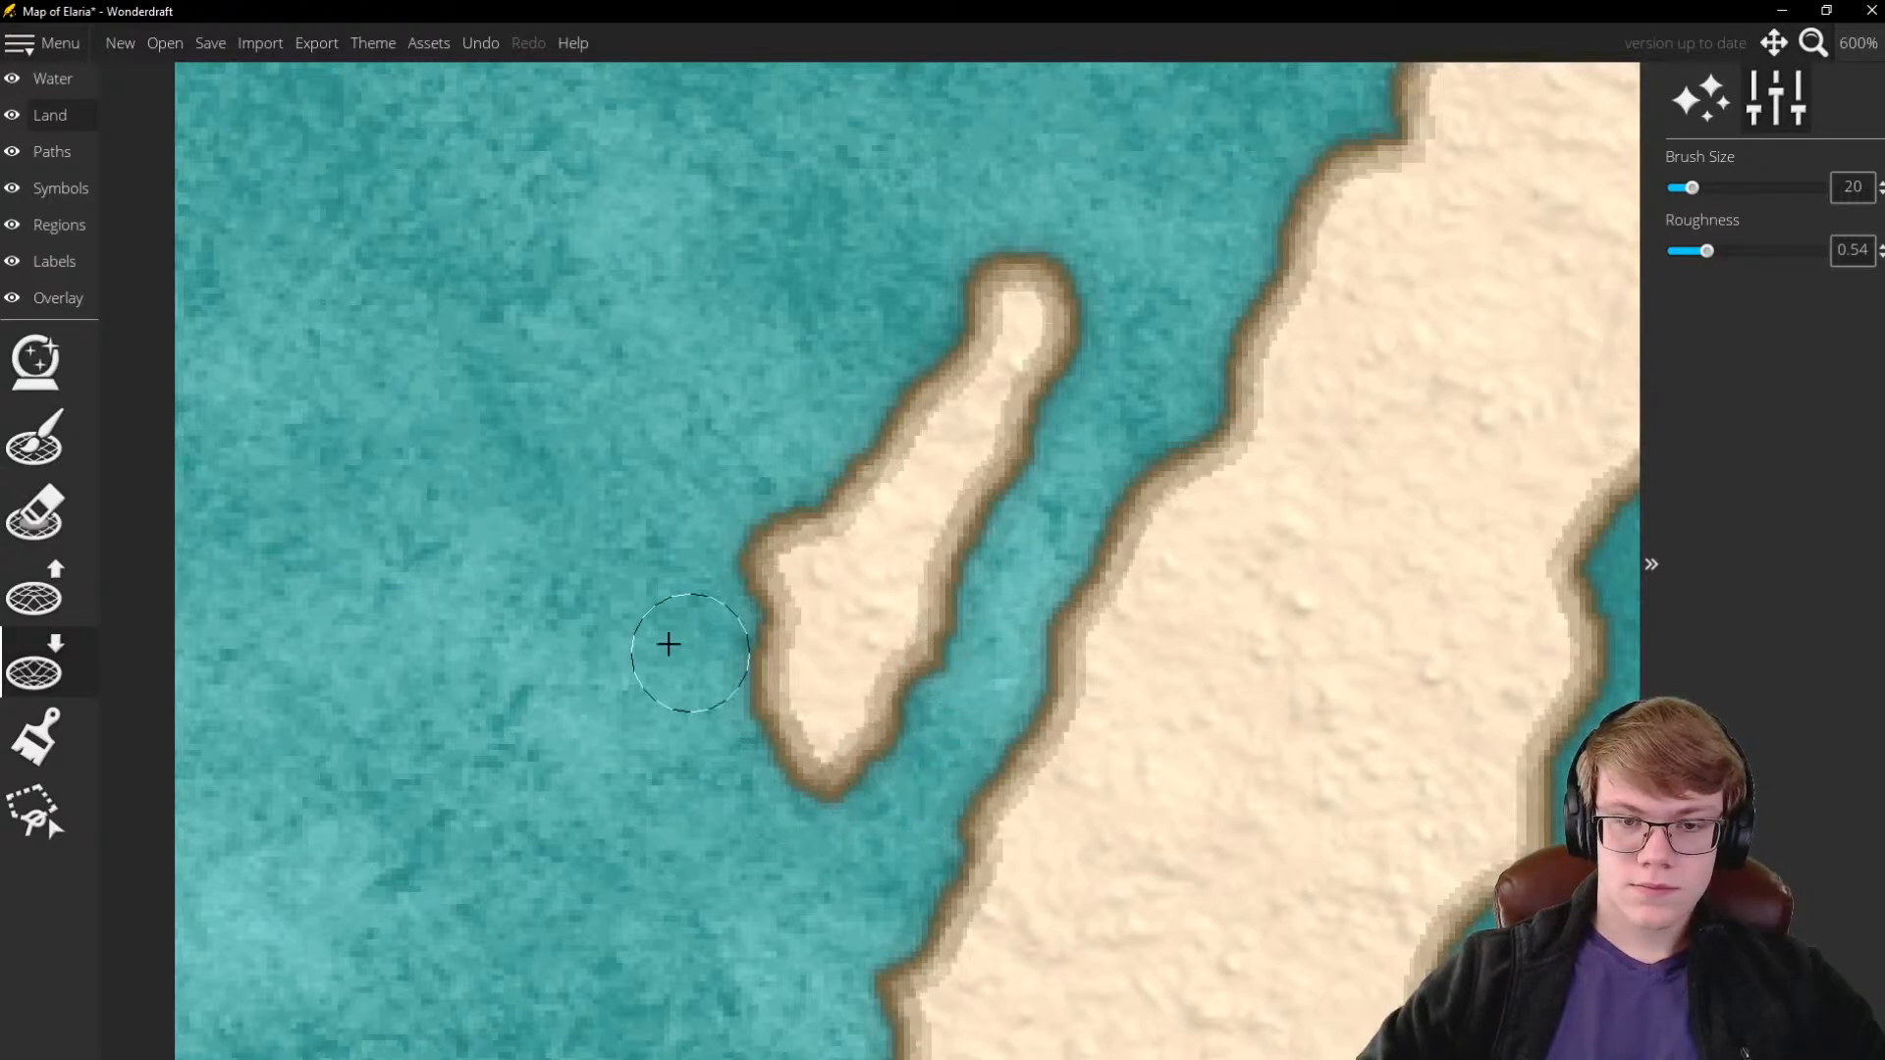
scroll(669, 644, down, 2)
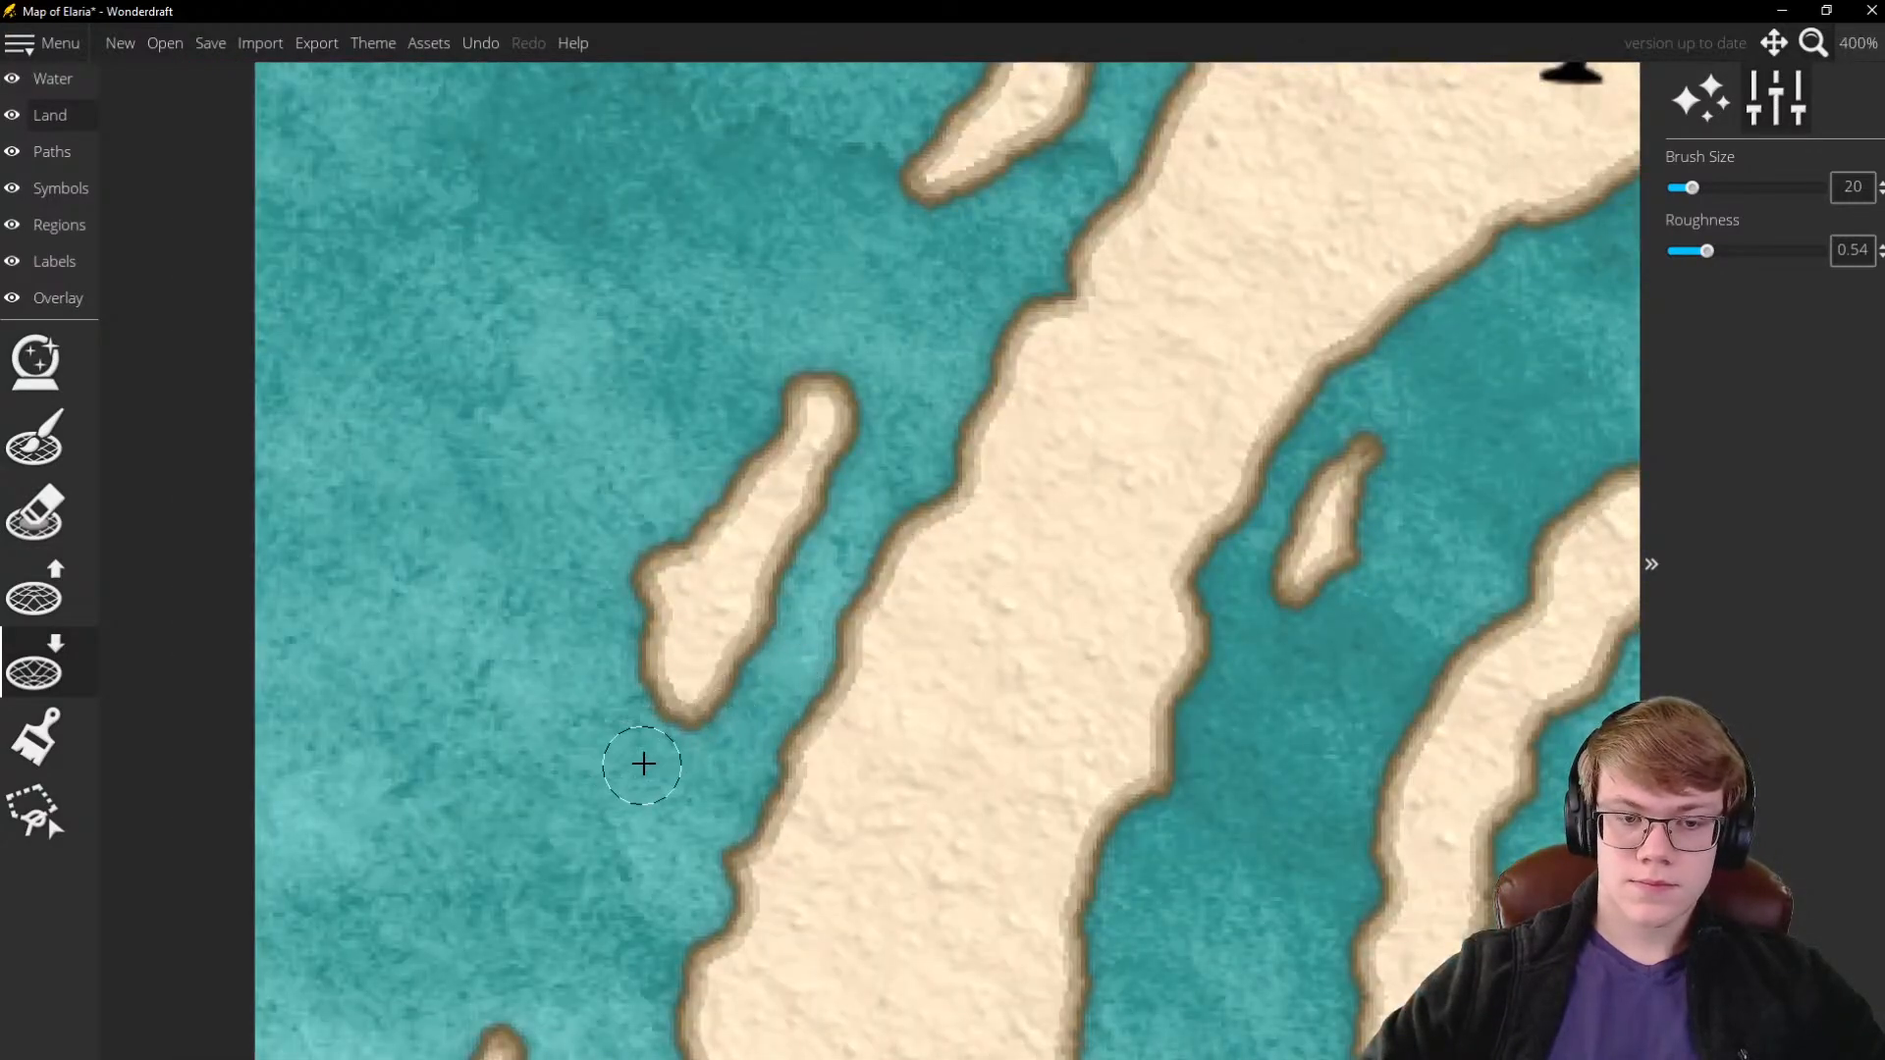
scroll(643, 764, down, 5)
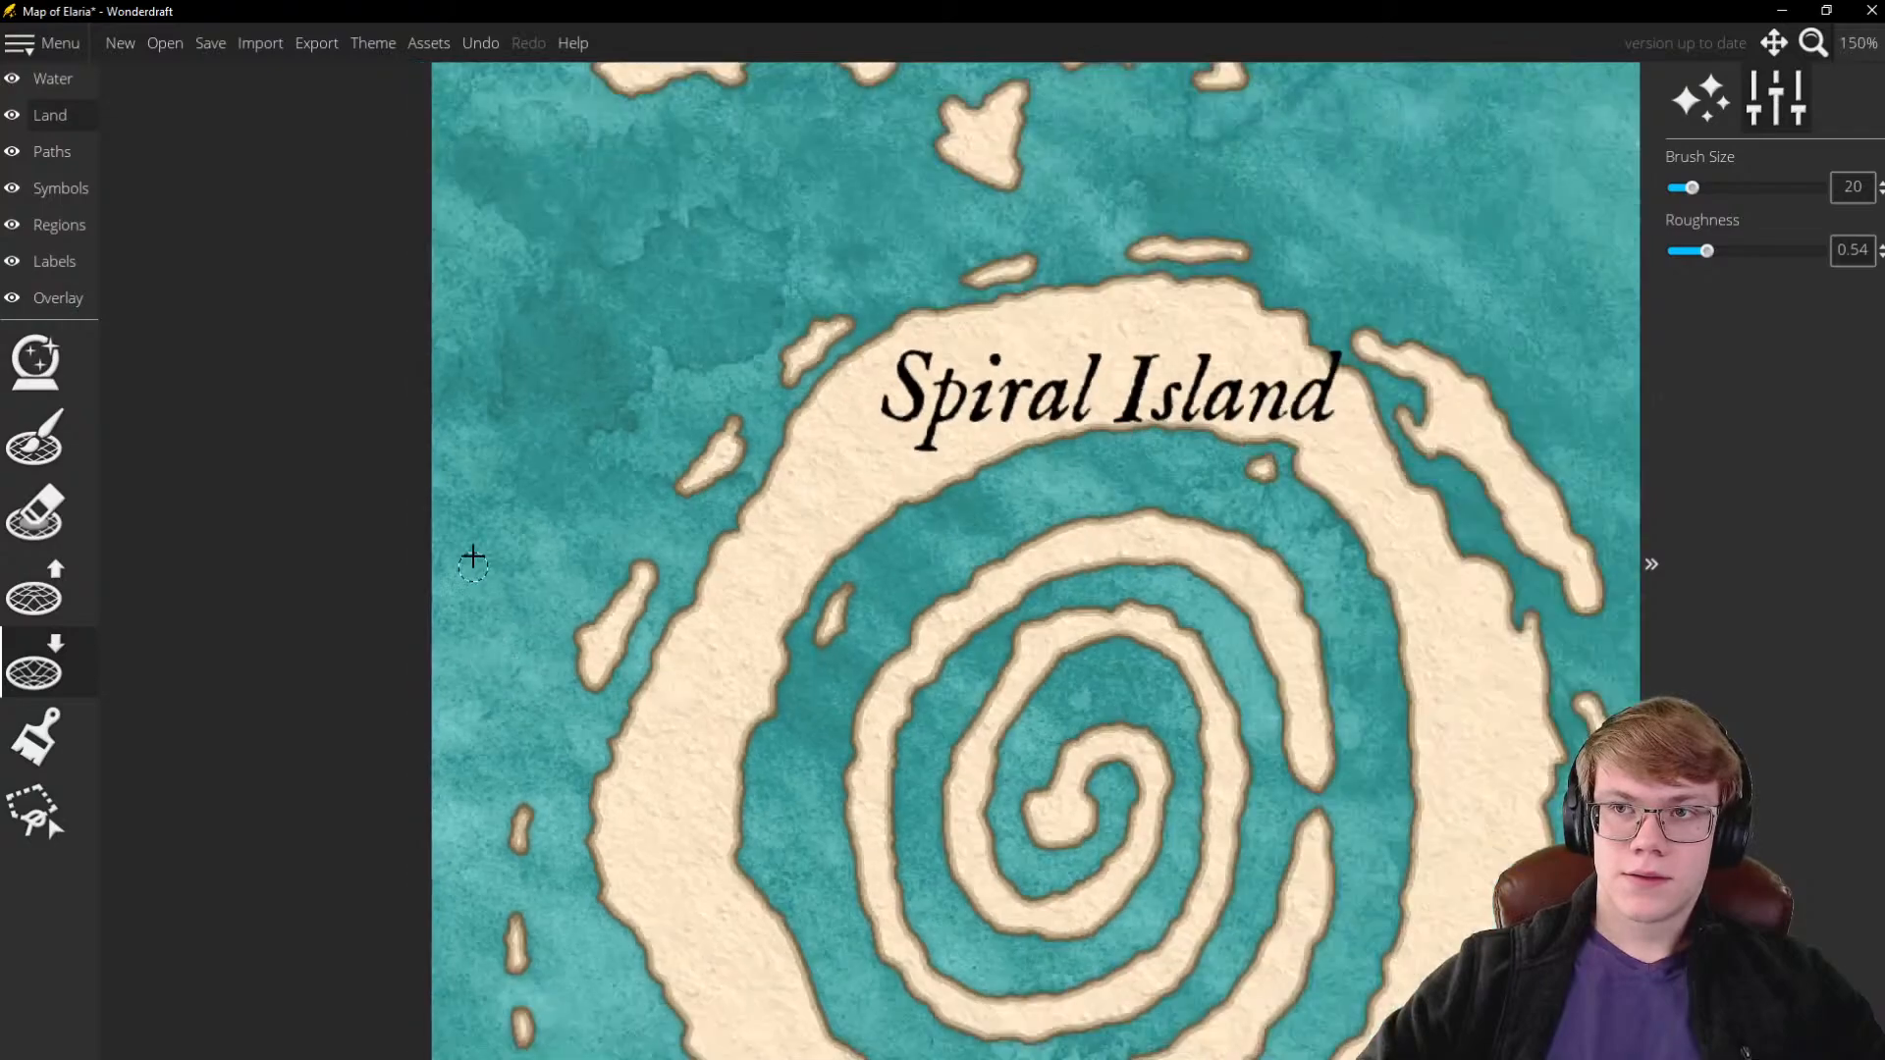
Examine Spiral Island's overall shape and surrounding islets in comparison with the other islands on the map
scroll(719, 648, down, 4)
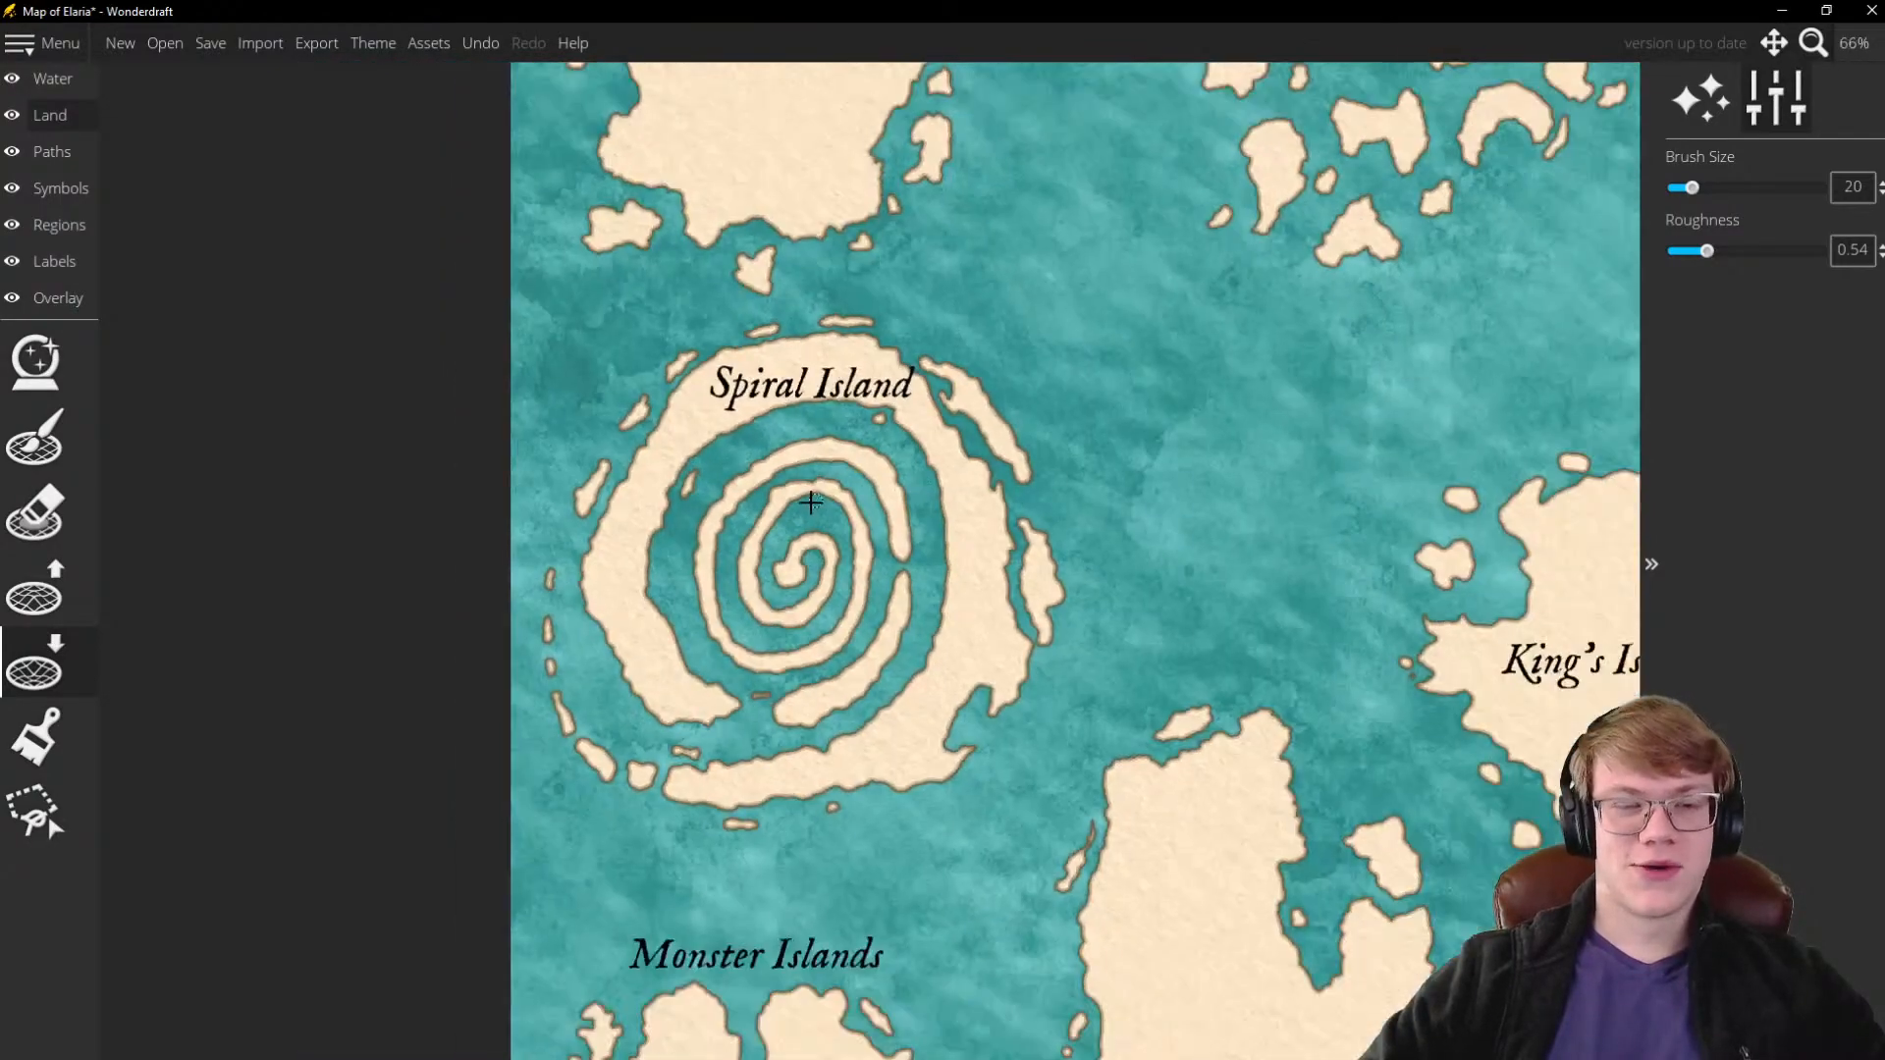
scroll(811, 503, up, 3)
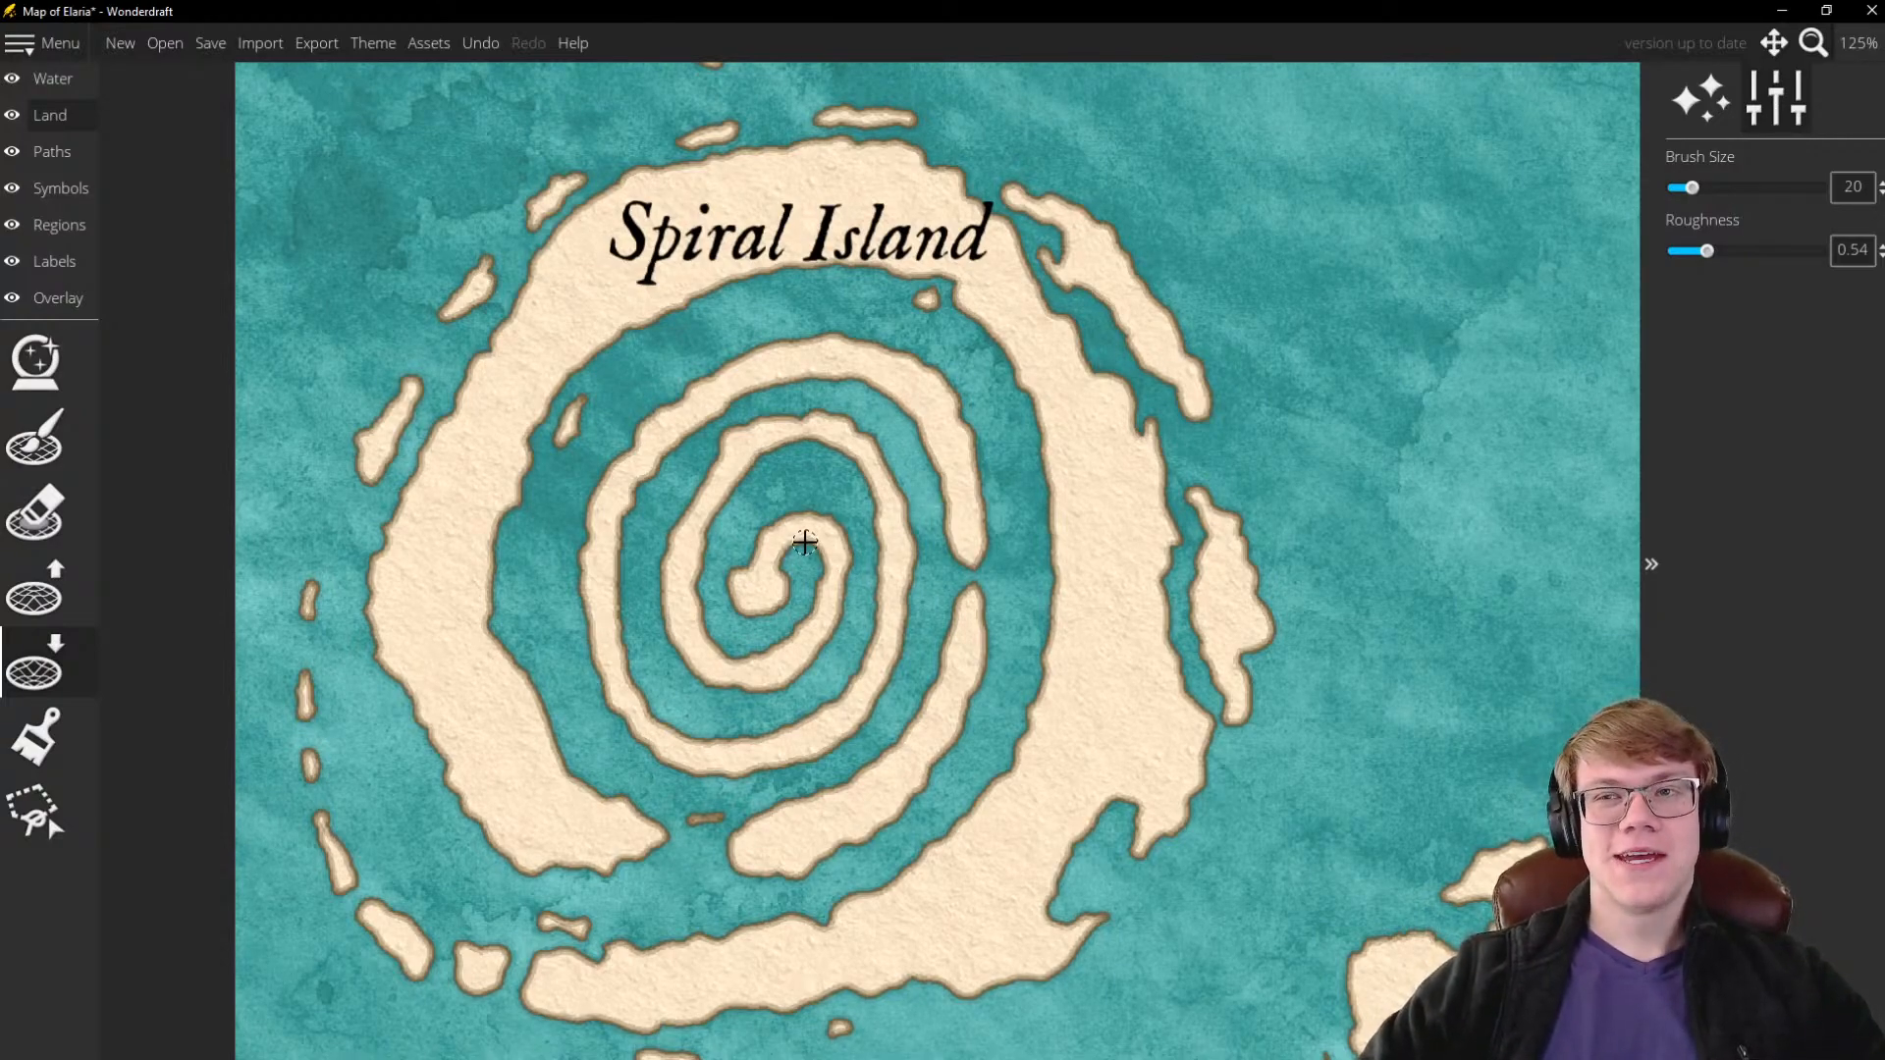
scroll(833, 501, down, 5)
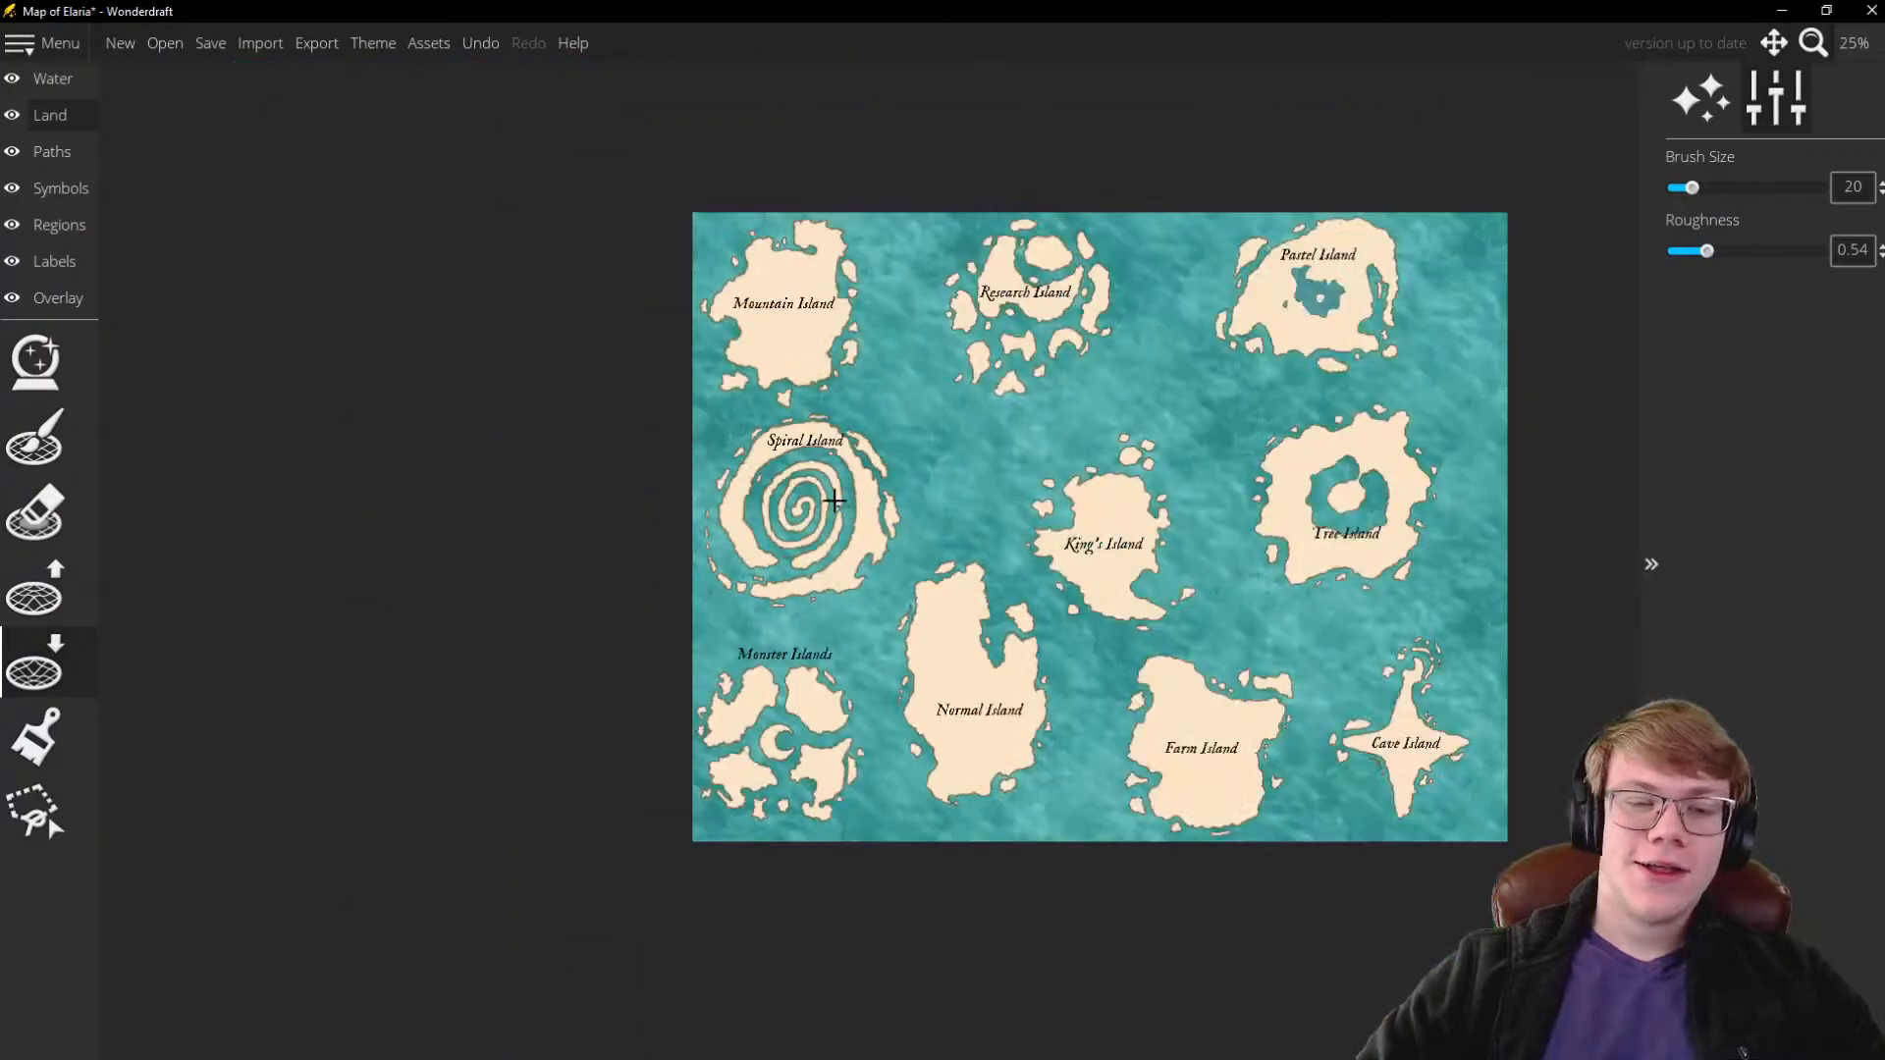
scroll(834, 501, up, 3)
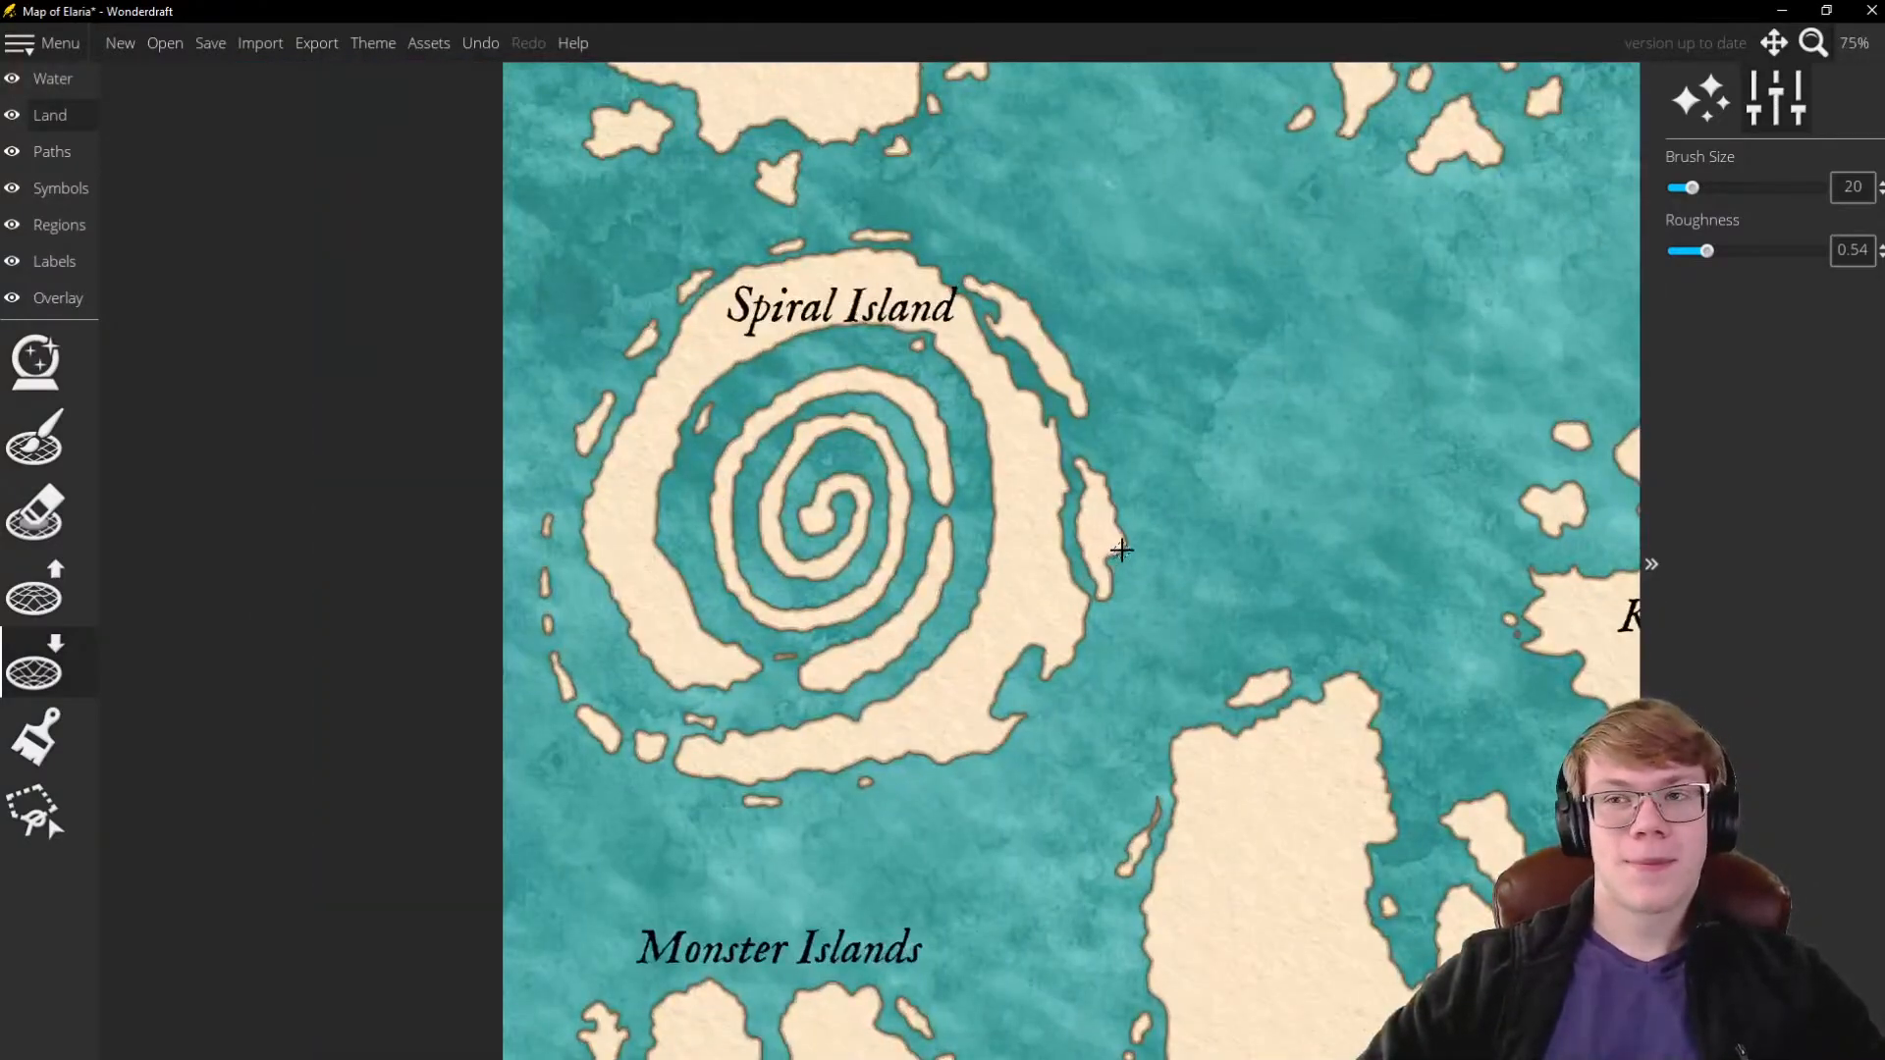
scroll(1013, 511, up, 2)
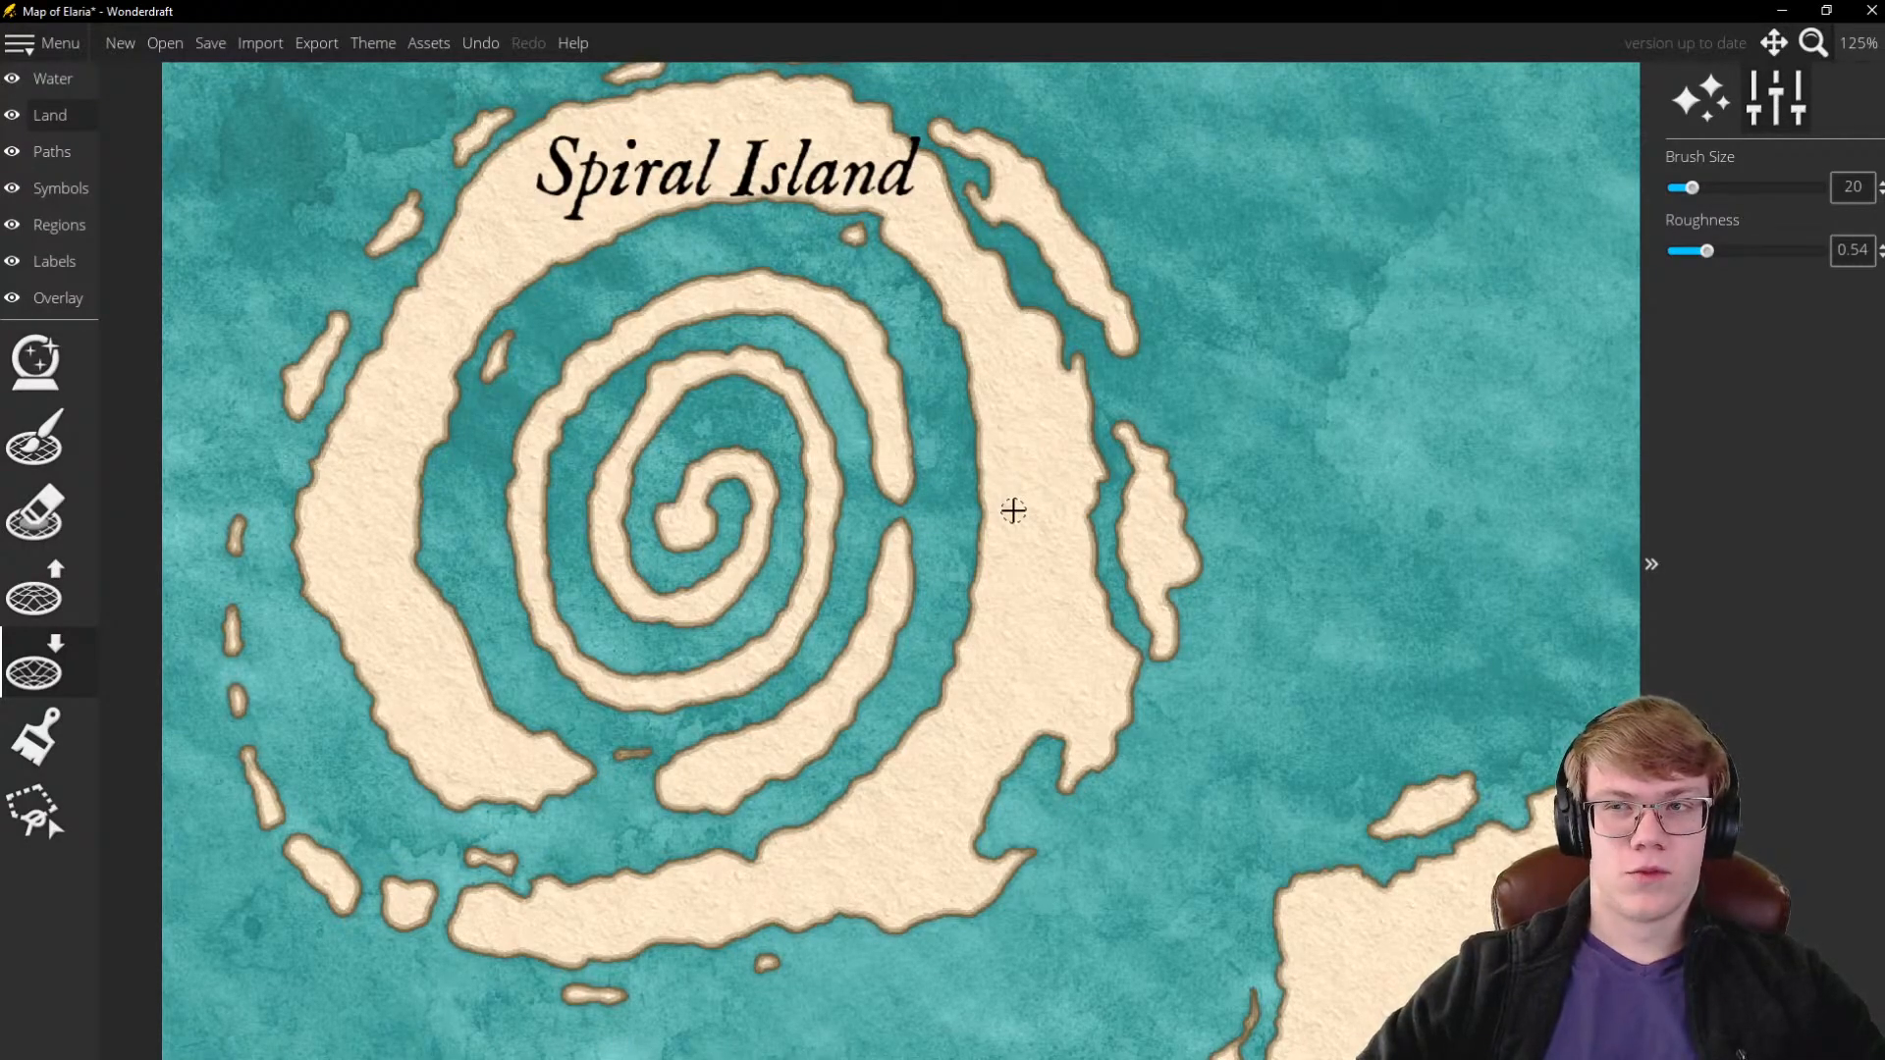
scroll(1017, 515, down, 2)
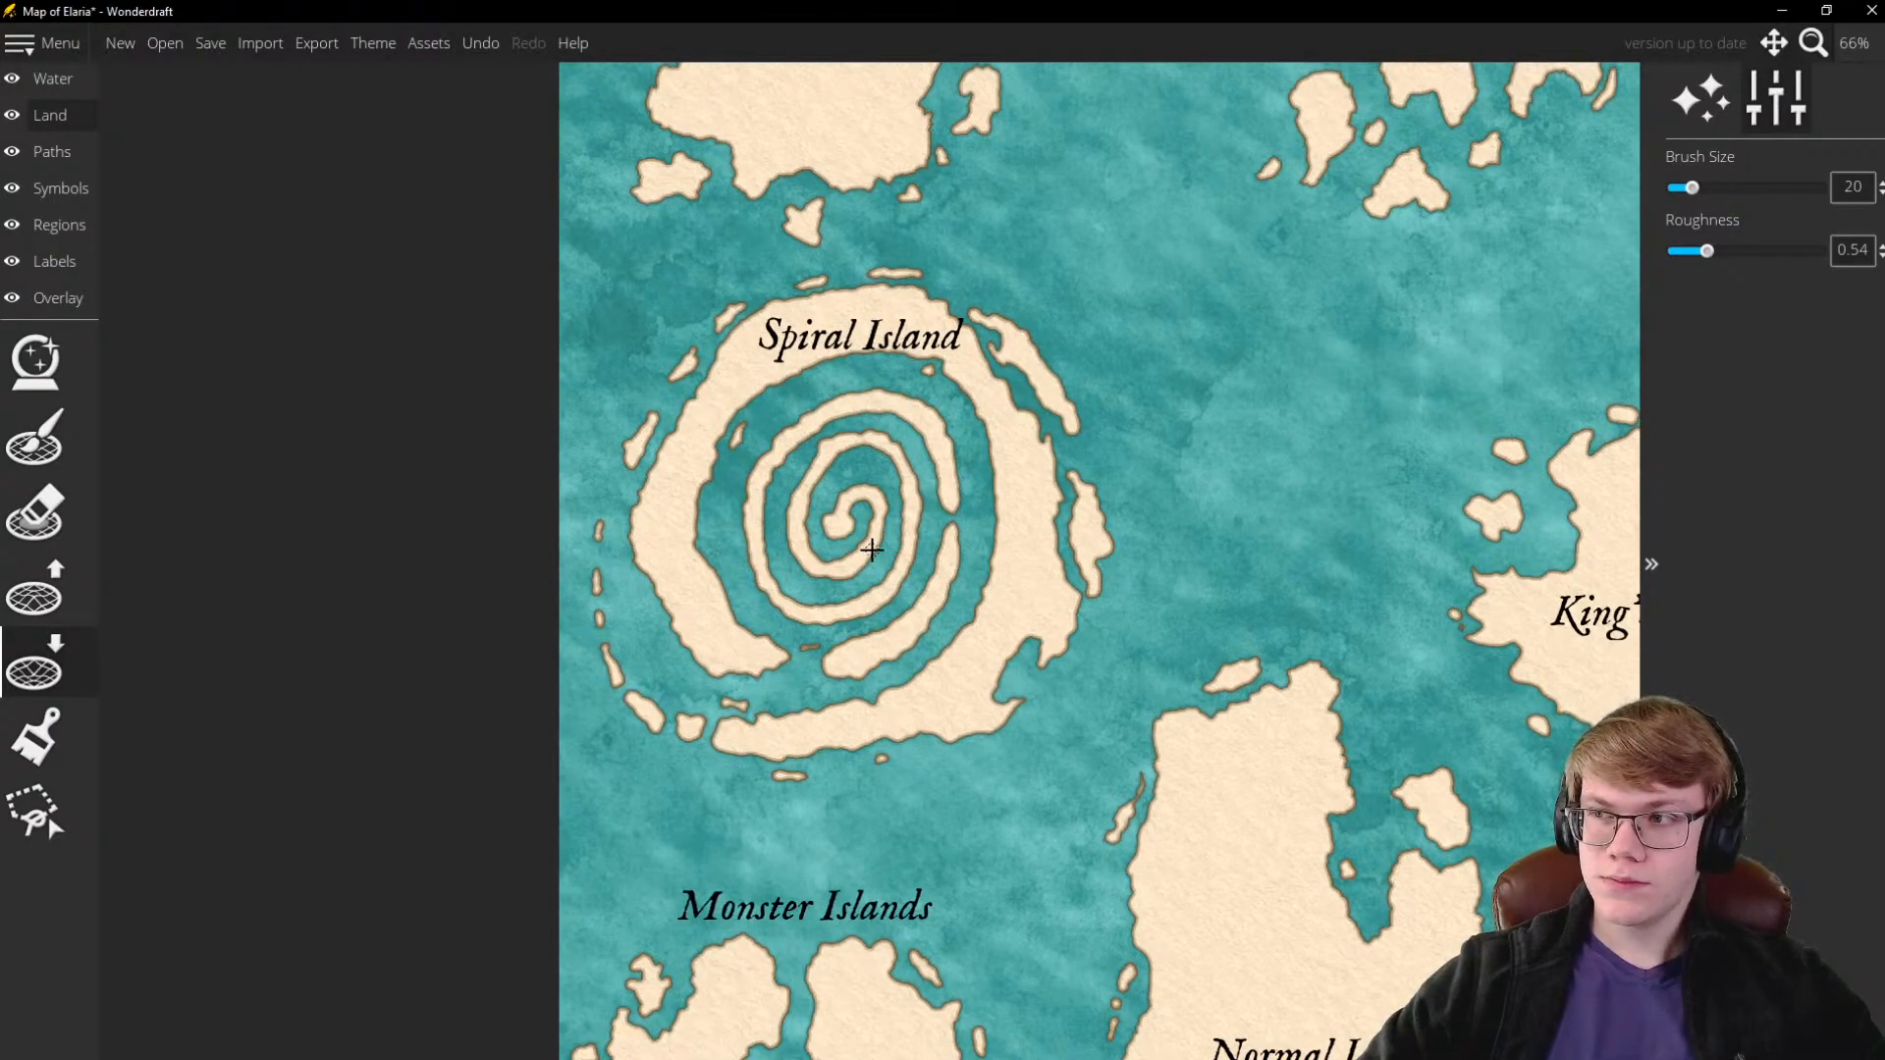
scroll(805, 538, down, 3)
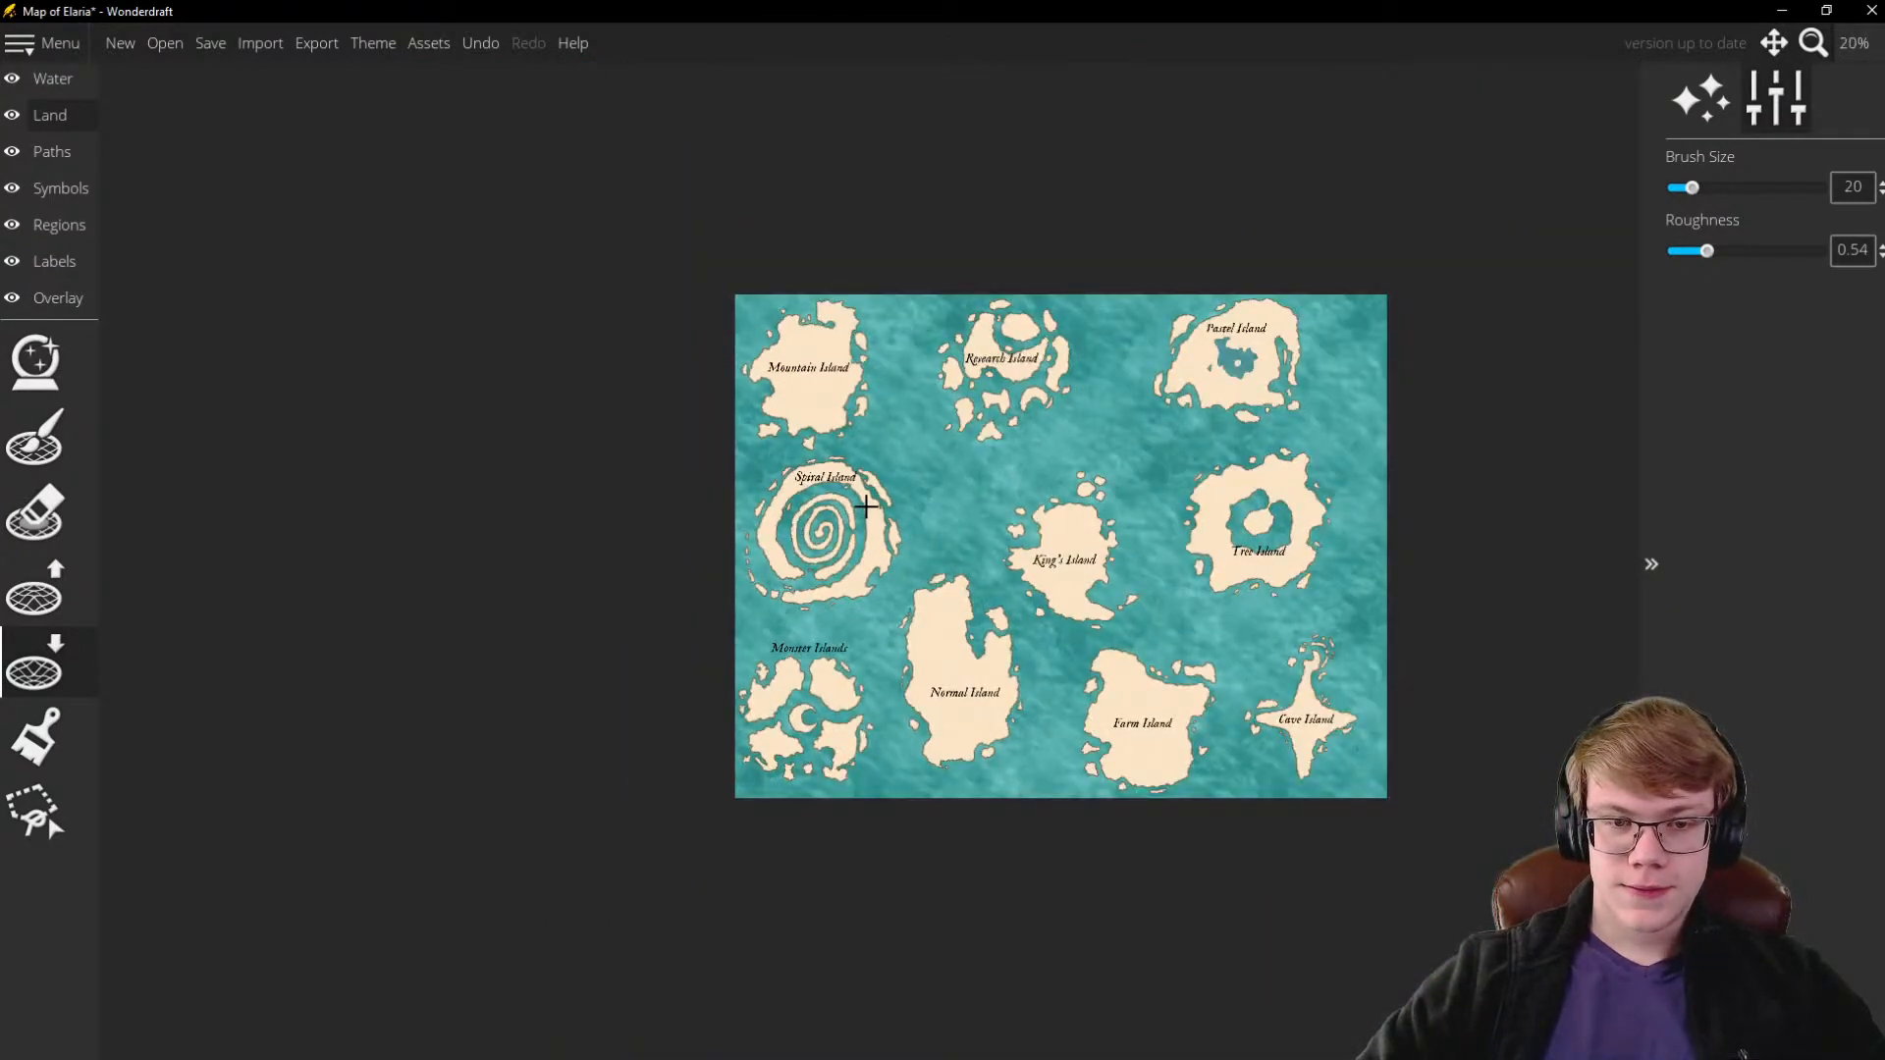
scroll(864, 508, down, 1)
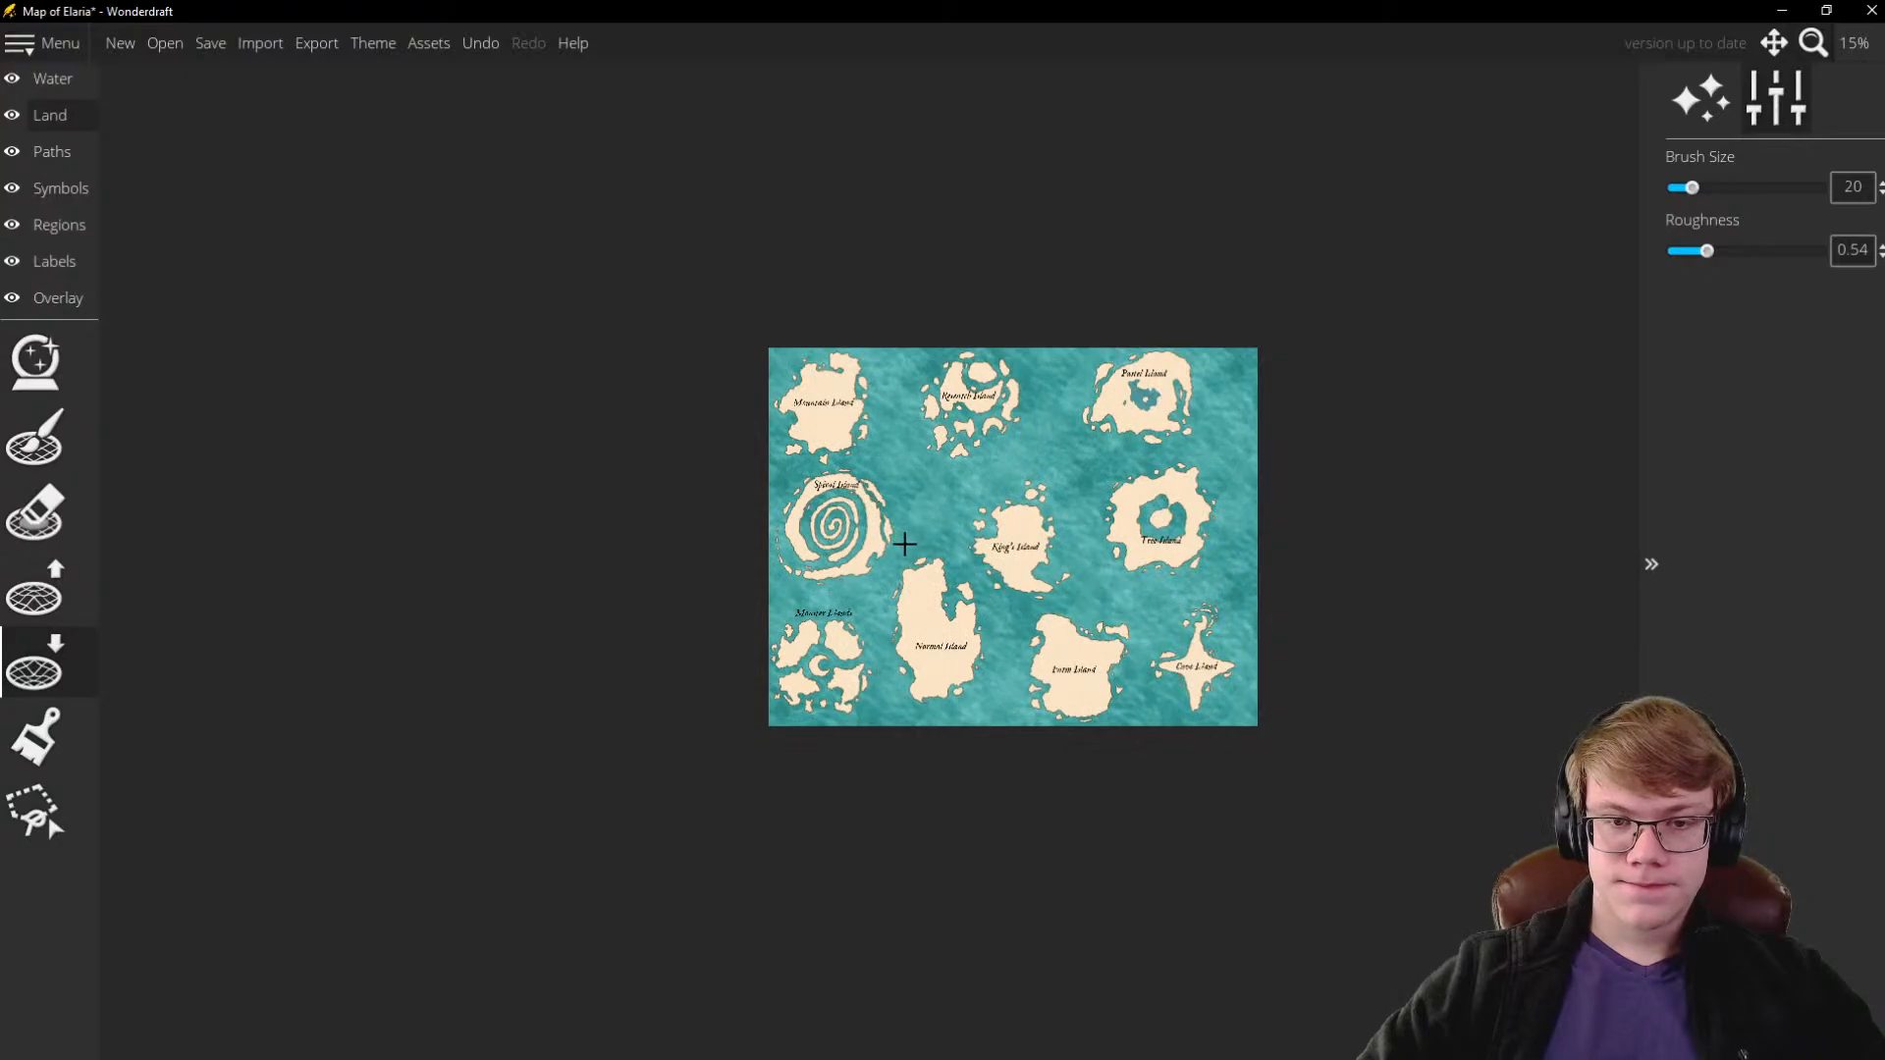
scroll(904, 543, up, 8)
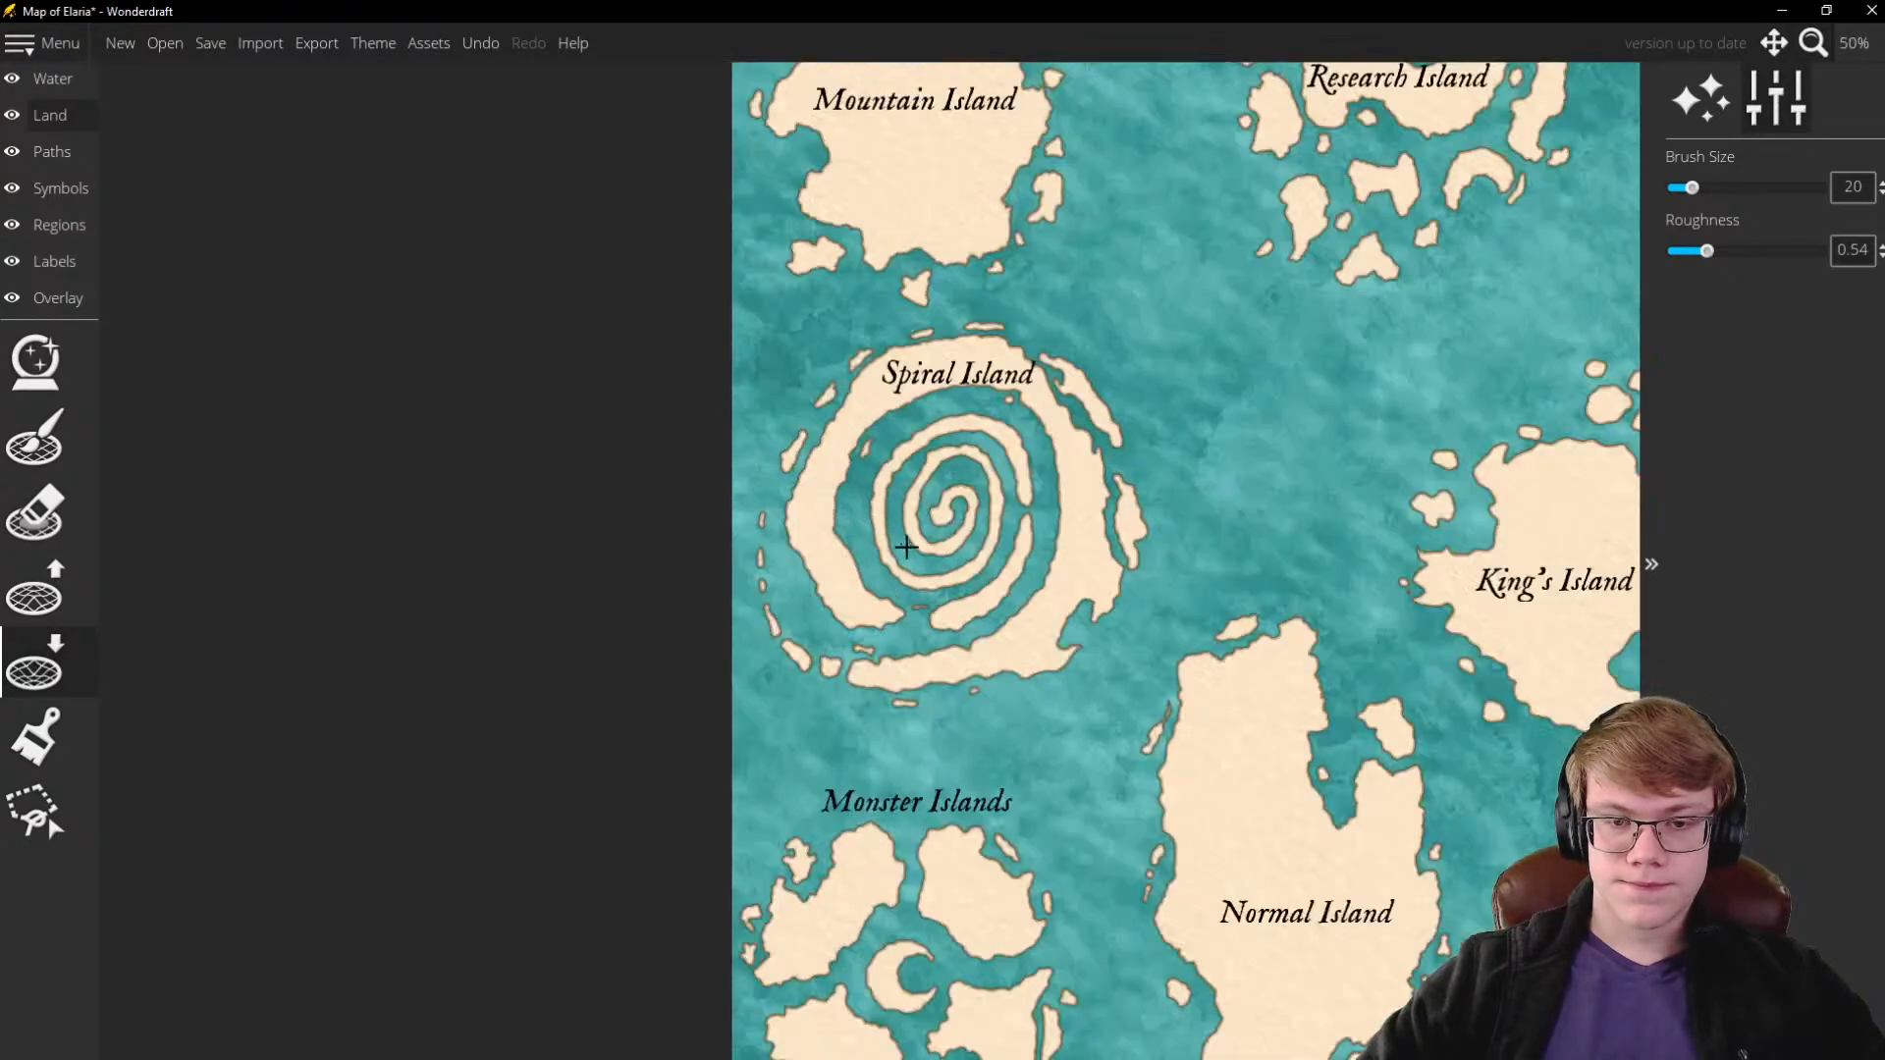
scroll(841, 607, down, 1)
scroll(795, 643, up, 1)
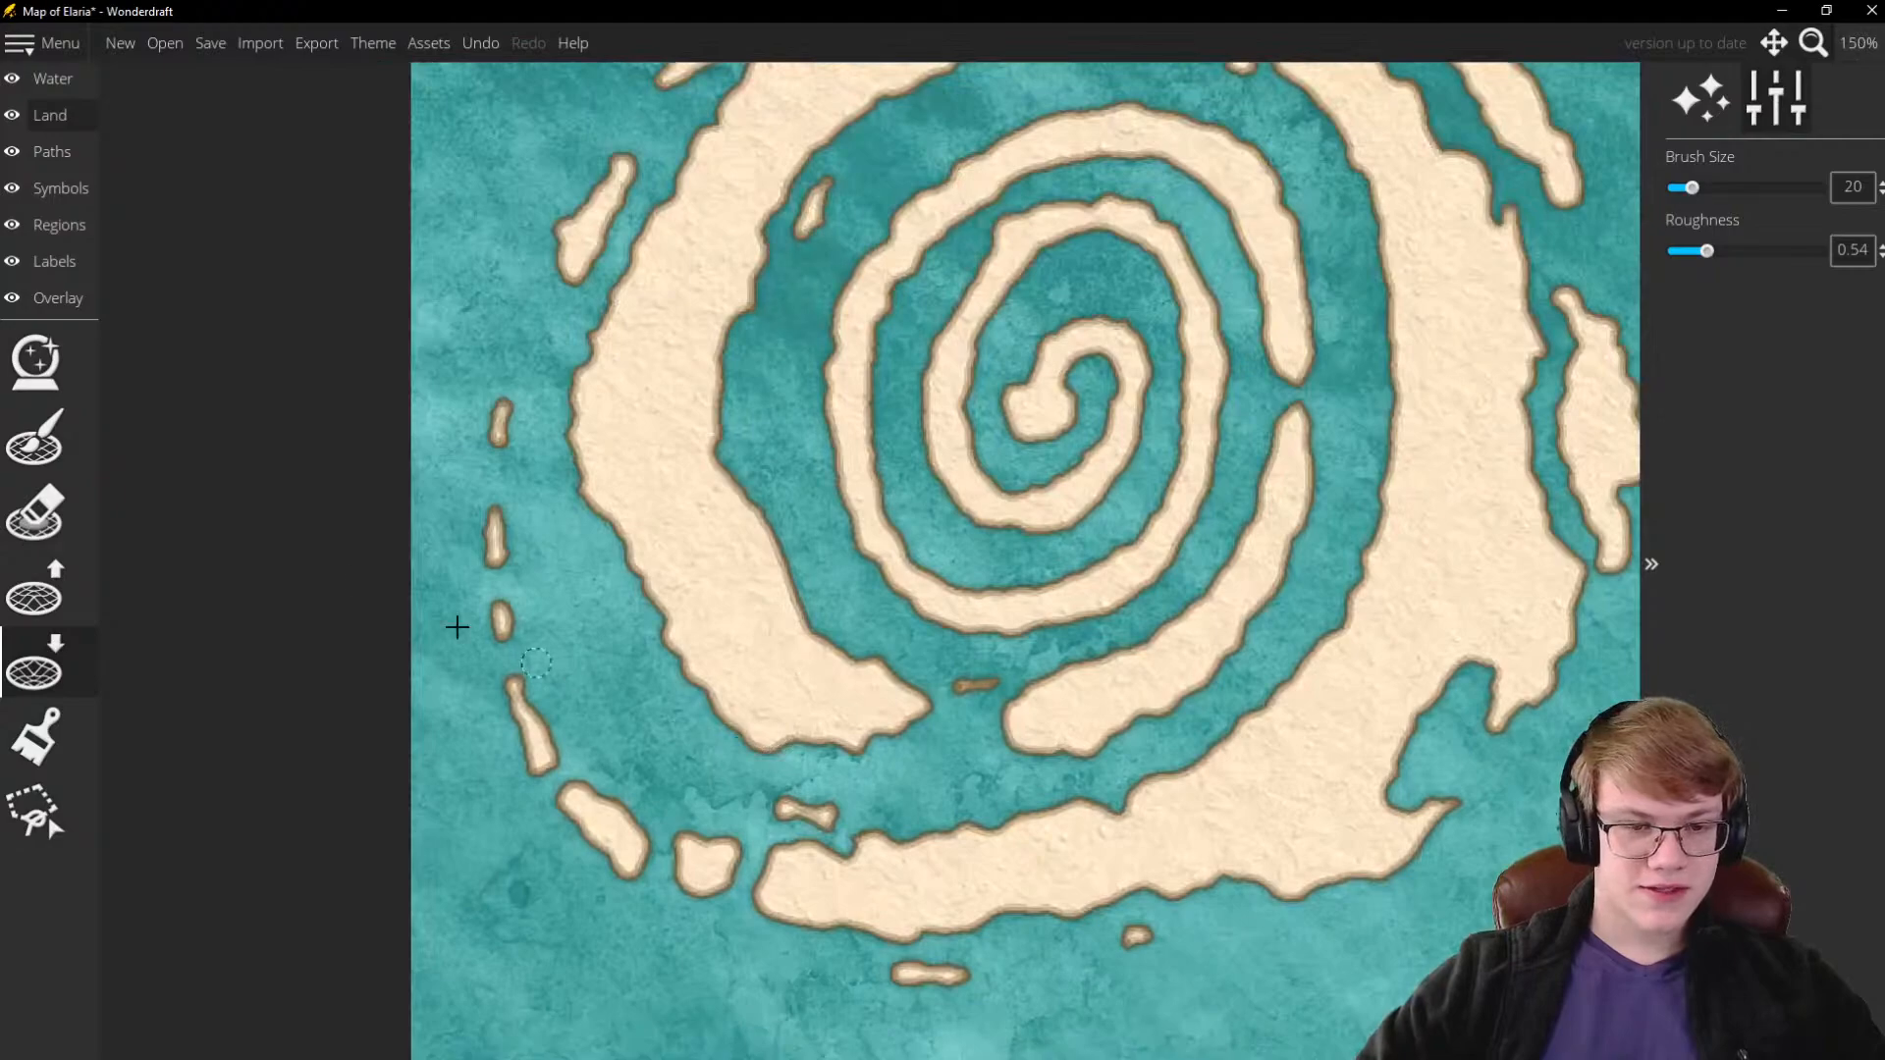
Lower land with brush size 32 to trim the outer shore of Spiral Island's southwestern arm, undoing one stroke near its tip
scroll(879, 746, up, 6)
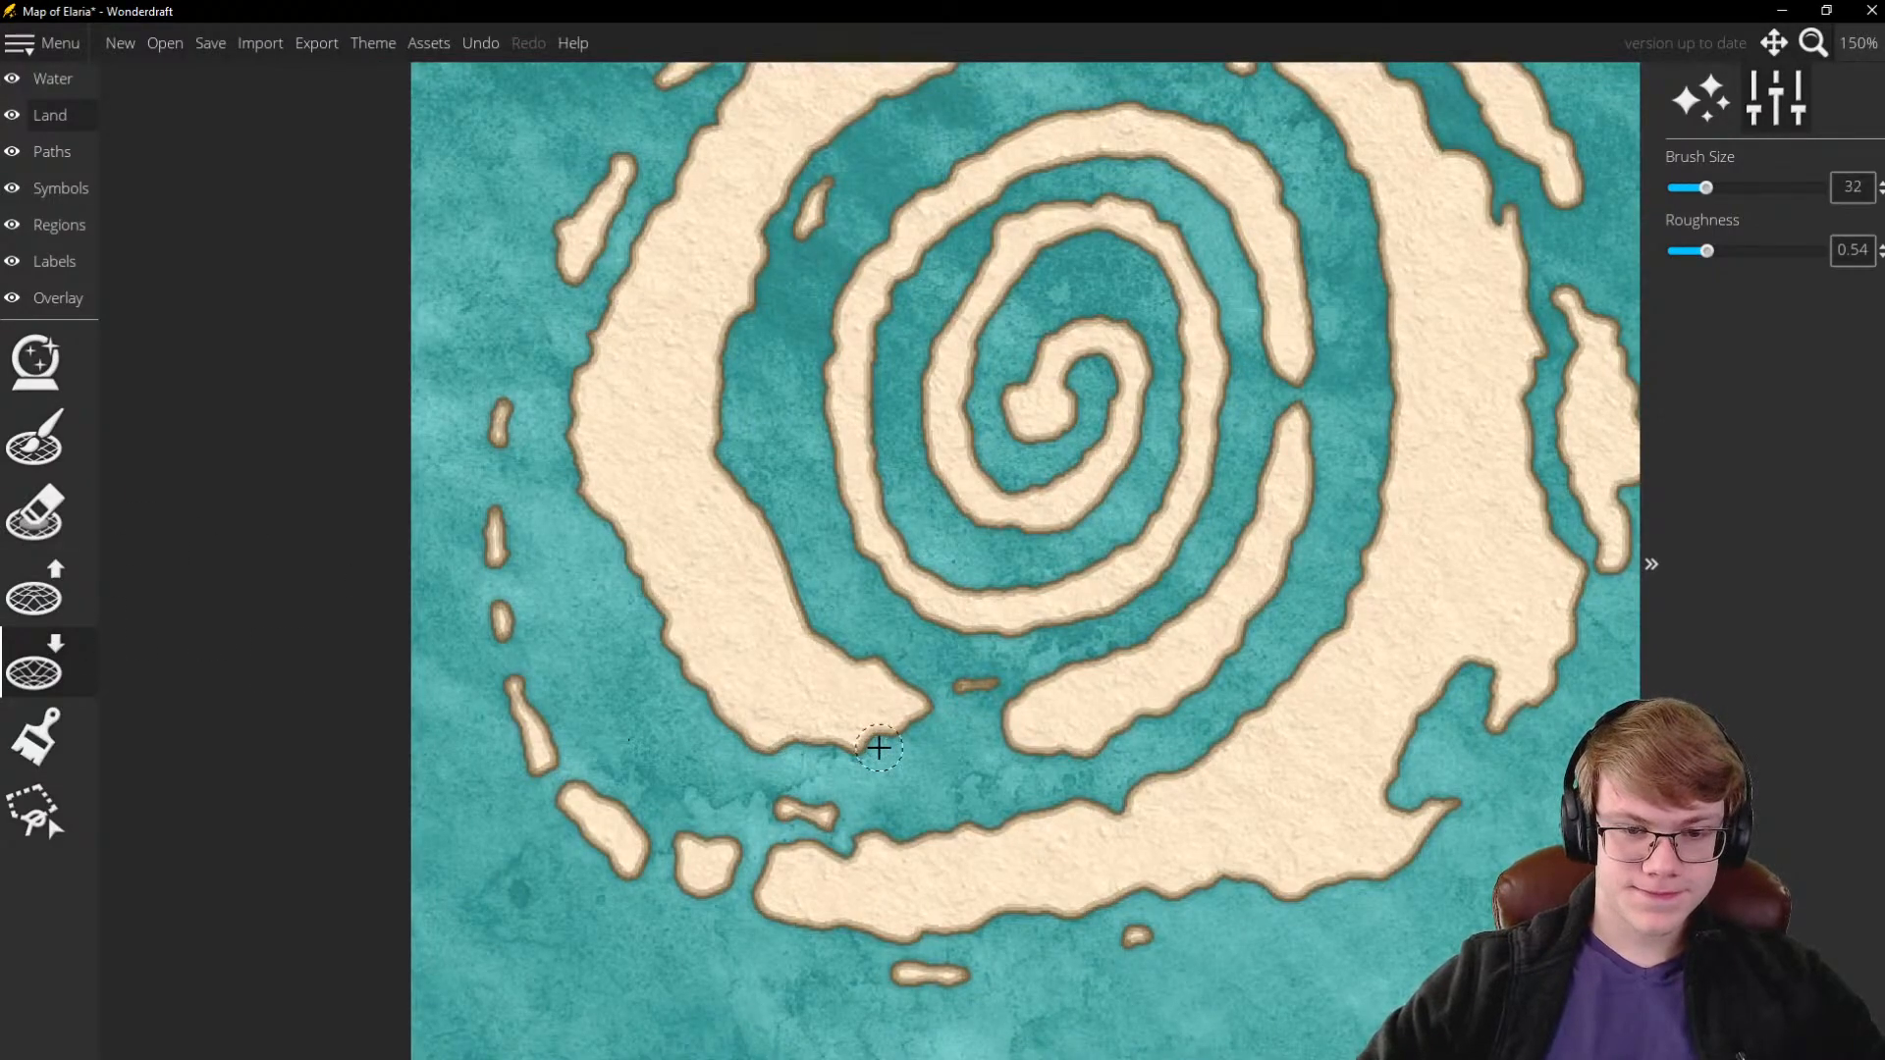
mouse_move(880, 747)
mouse_down()
mouse_move(711, 729)
mouse_move(815, 745)
mouse_move(932, 727)
mouse_move(845, 636)
mouse_move(943, 703)
mouse_up()
key(ctrl+z)
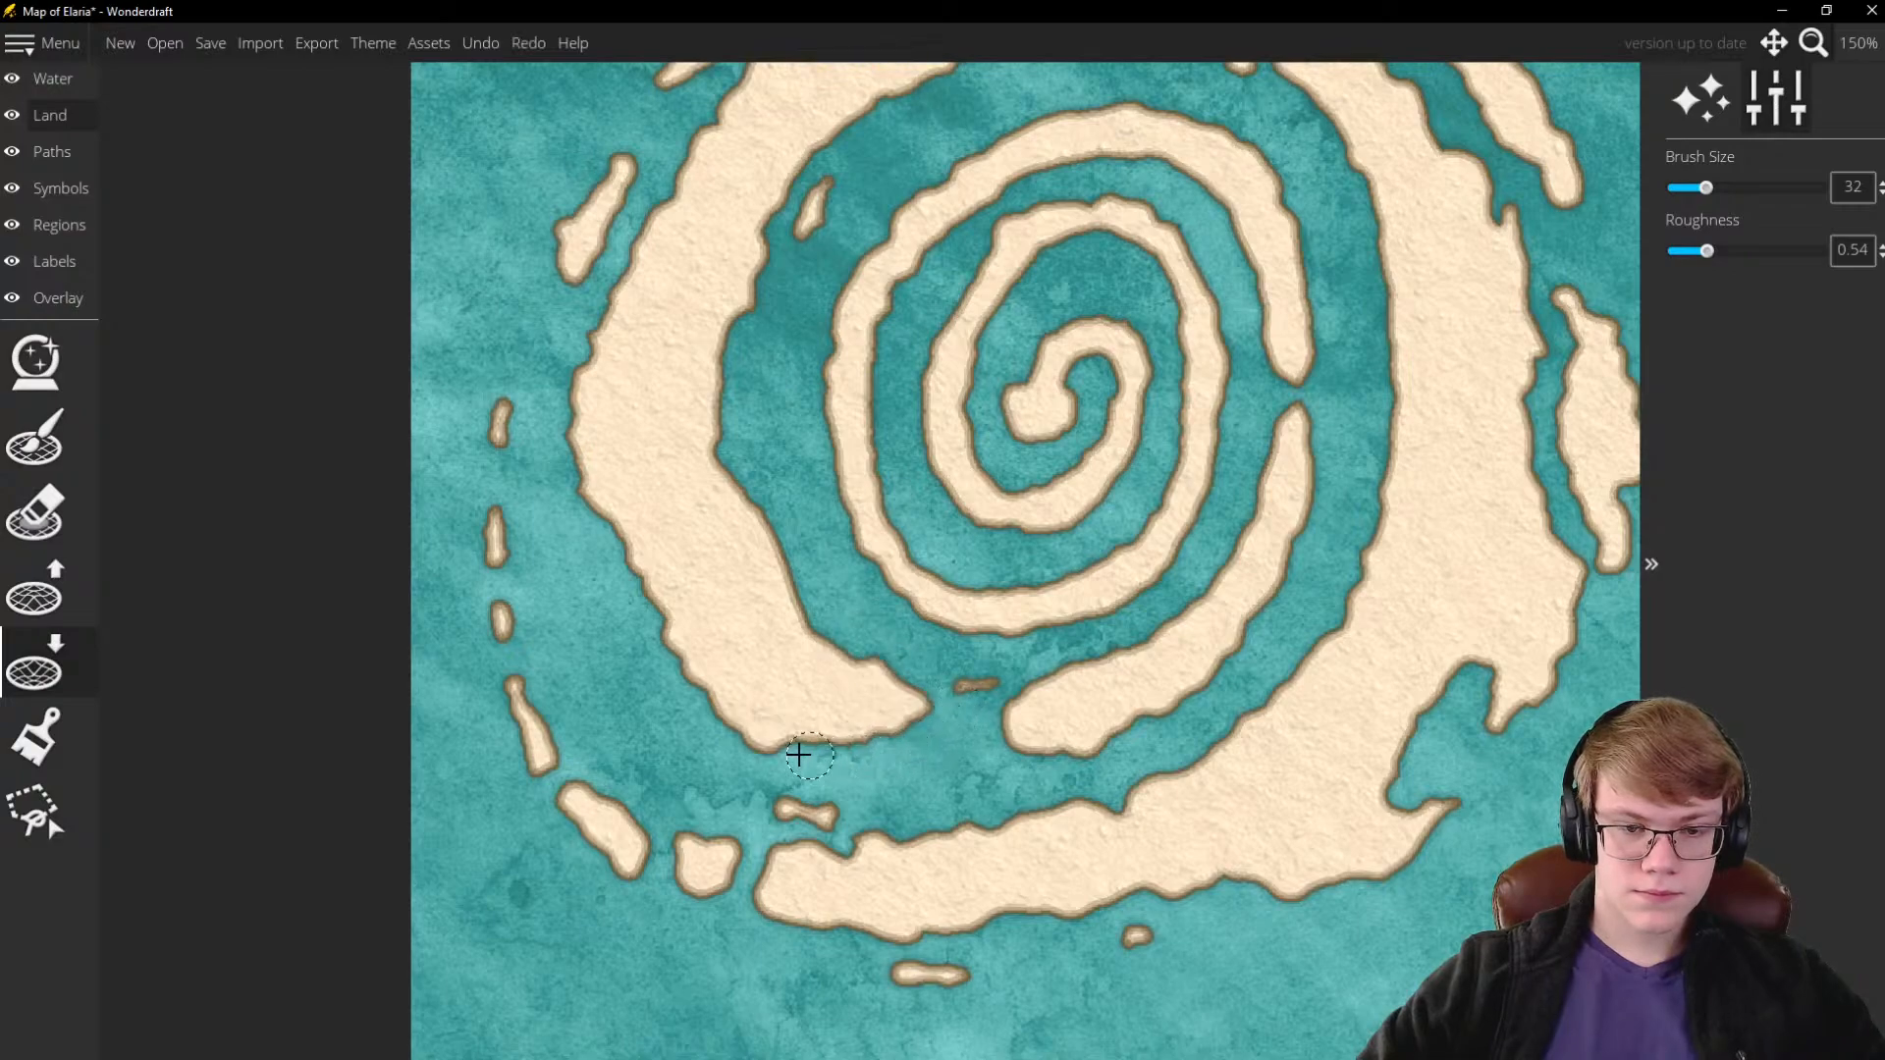
mouse_move(848, 757)
mouse_down()
mouse_move(897, 749)
mouse_move(727, 716)
mouse_move(645, 644)
mouse_move(822, 757)
mouse_move(677, 668)
mouse_up()
scroll(357, 754, down, 2)
scroll(358, 753, up, 3)
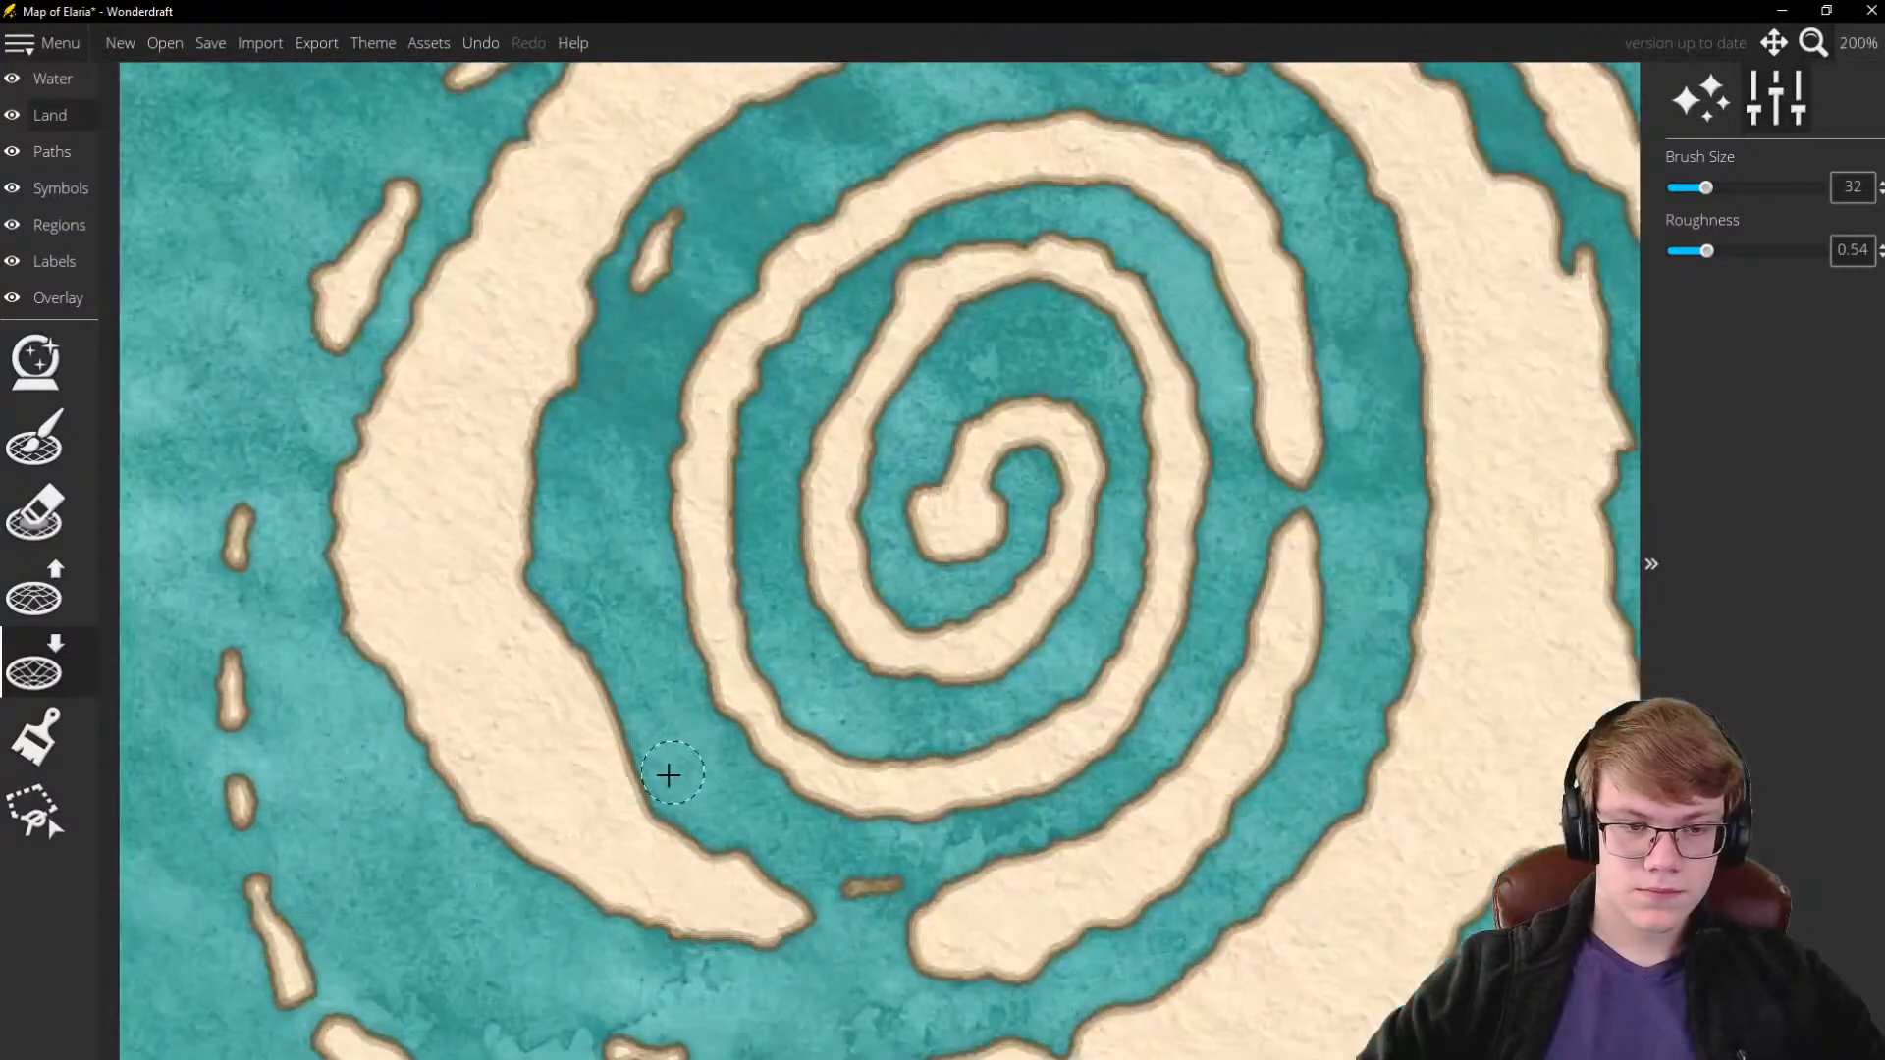
Lower land with brush size 32 along the inner shore of Spiral Island's western arm to narrow it
mouse_move(665, 775)
mouse_down()
mouse_move(587, 707)
mouse_move(604, 687)
mouse_move(574, 646)
mouse_move(632, 706)
mouse_move(585, 680)
mouse_move(555, 608)
mouse_move(583, 705)
mouse_move(654, 741)
mouse_move(602, 716)
mouse_move(705, 806)
mouse_move(681, 772)
mouse_move(627, 765)
mouse_move(672, 816)
mouse_move(629, 789)
mouse_move(572, 714)
mouse_move(602, 661)
mouse_up()
scroll(616, 626, down, 3)
scroll(661, 619, down, 2)
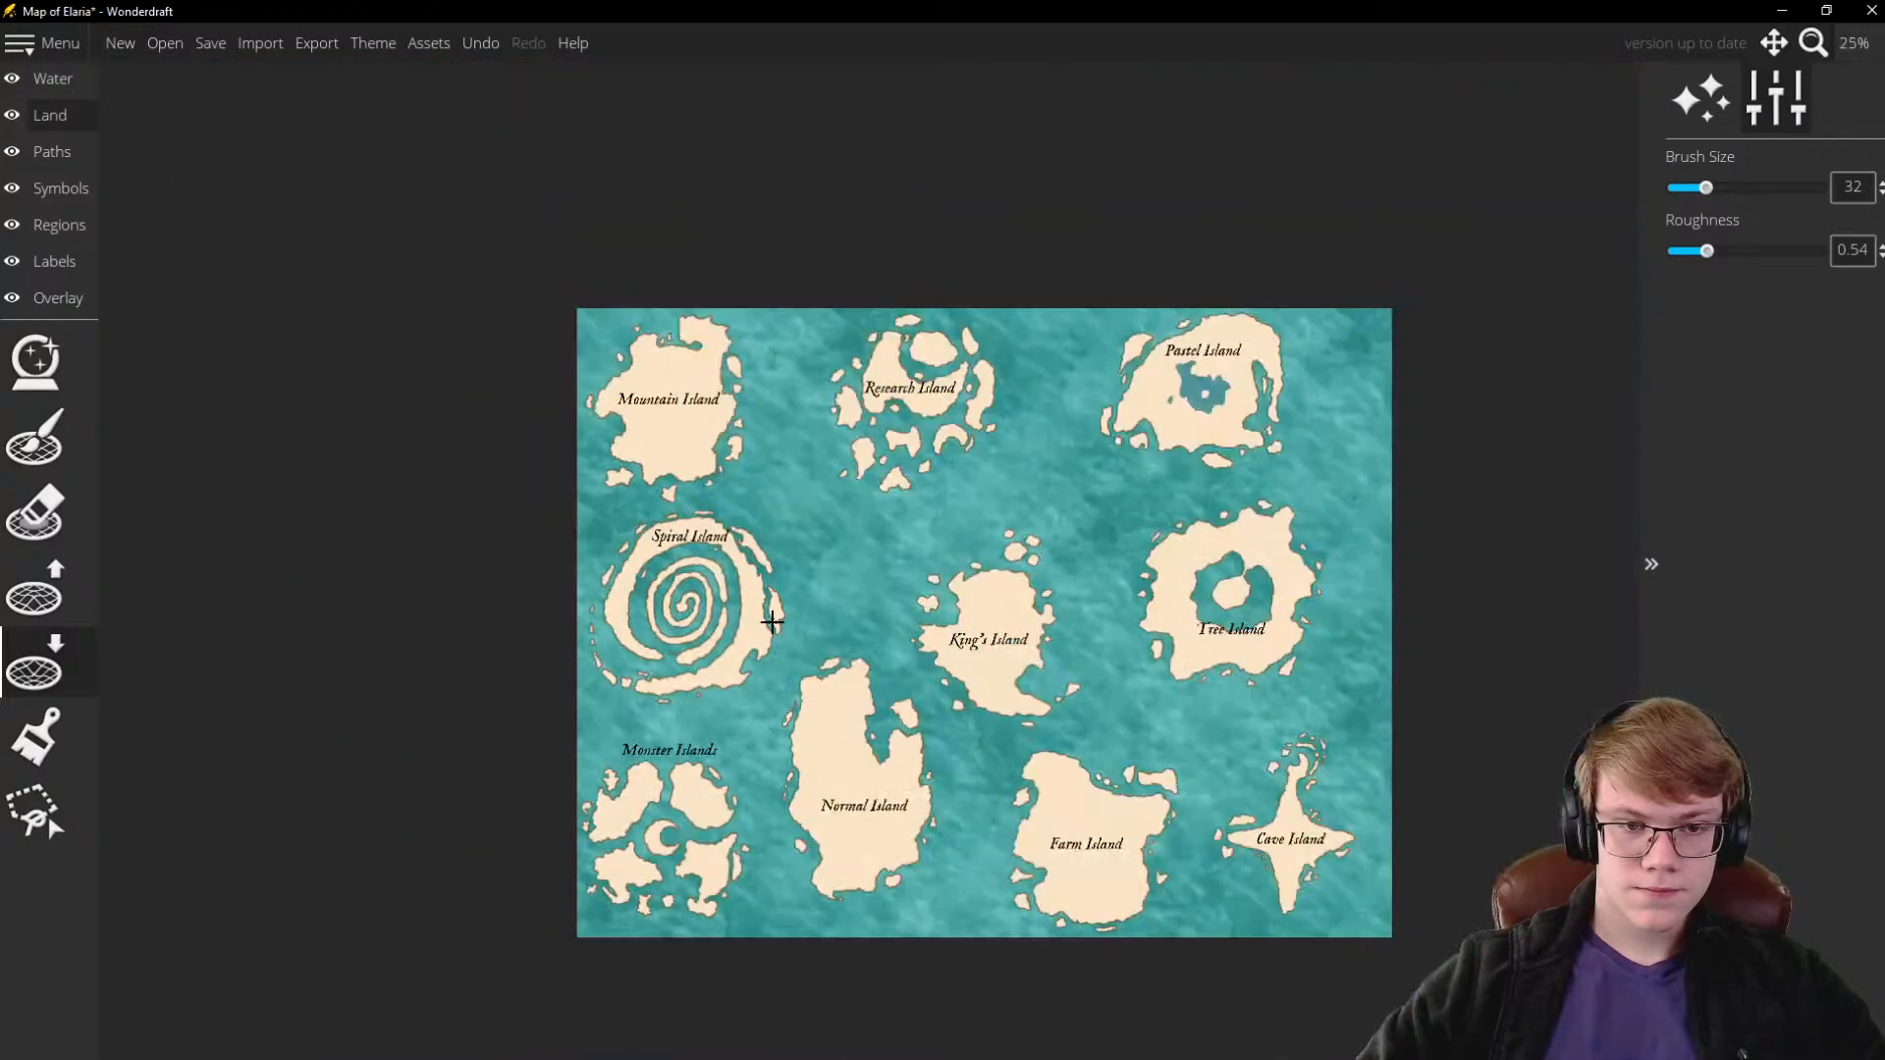
scroll(714, 607, up, 4)
scroll(392, 618, down, 2)
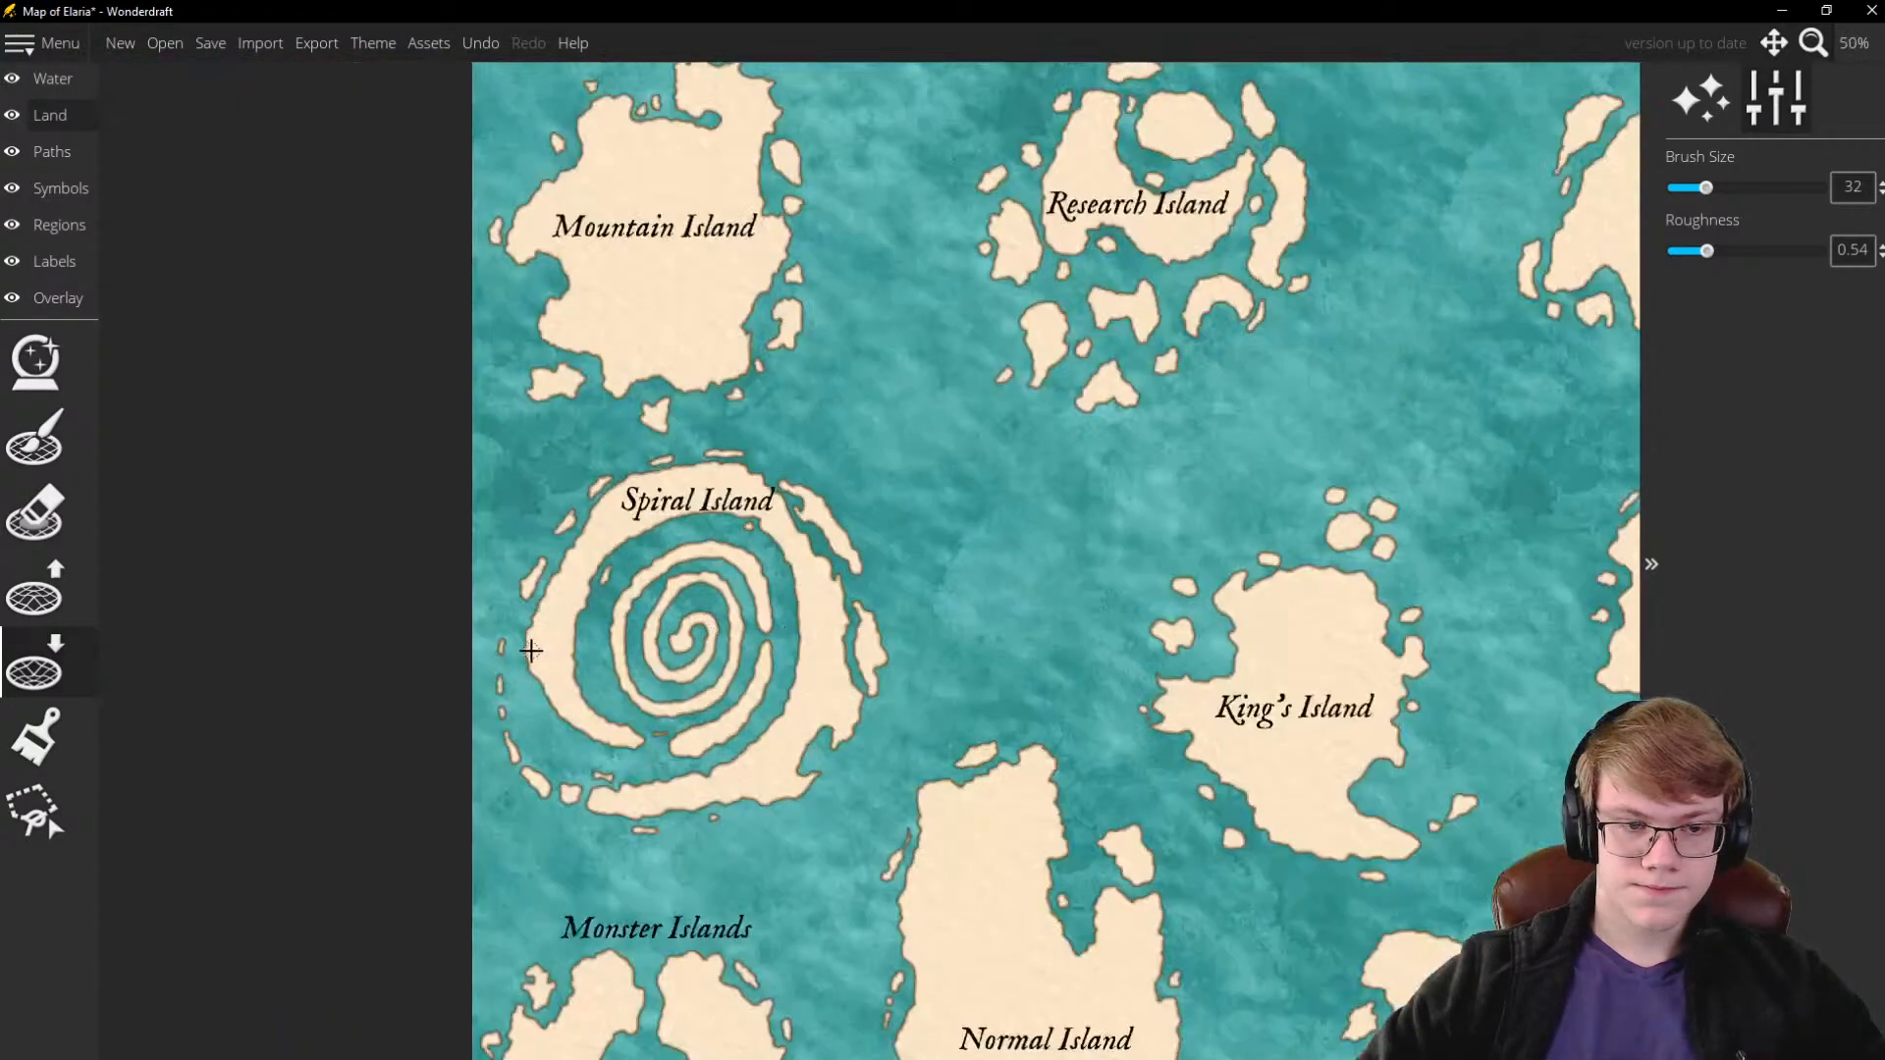
scroll(530, 648, up, 4)
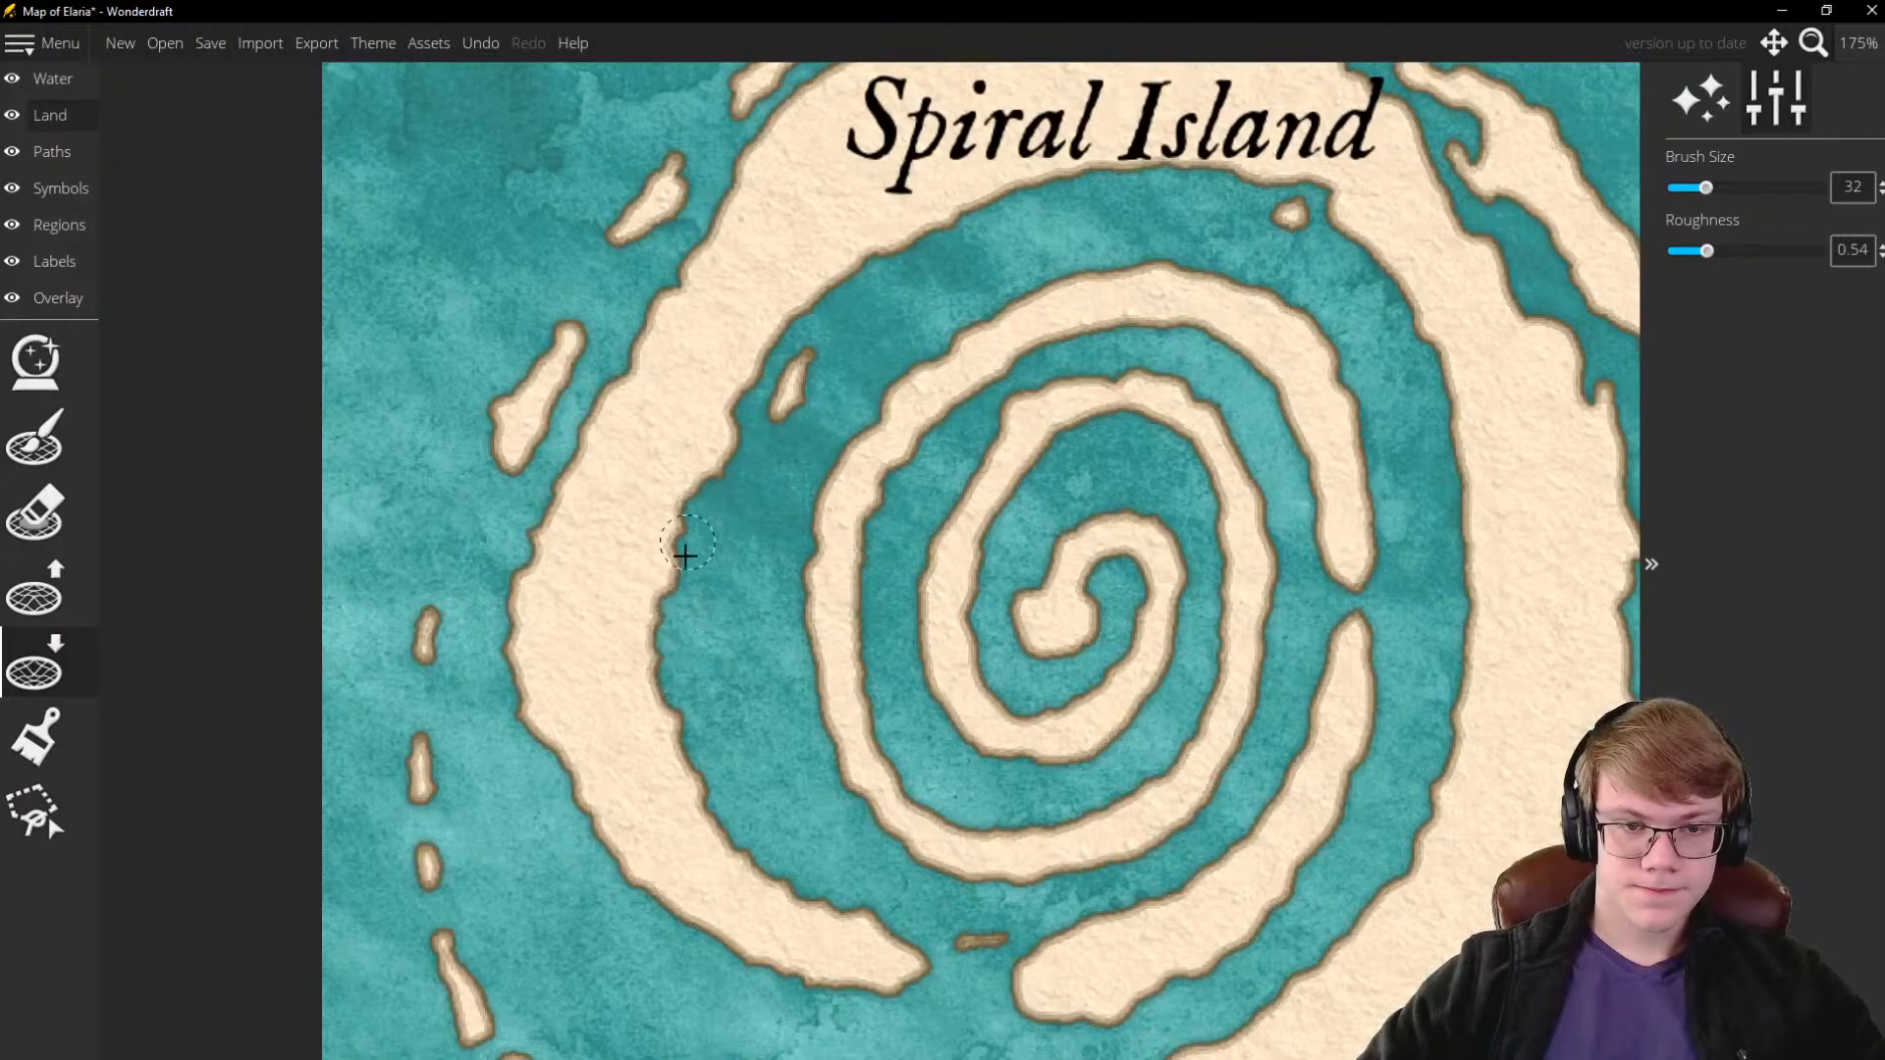
Set roughness to 0.45 and raise land with brush size 32 to smooth the inner shore of Spiral Island's western arm
scroll(644, 622, down, 3)
scroll(699, 611, up, 3)
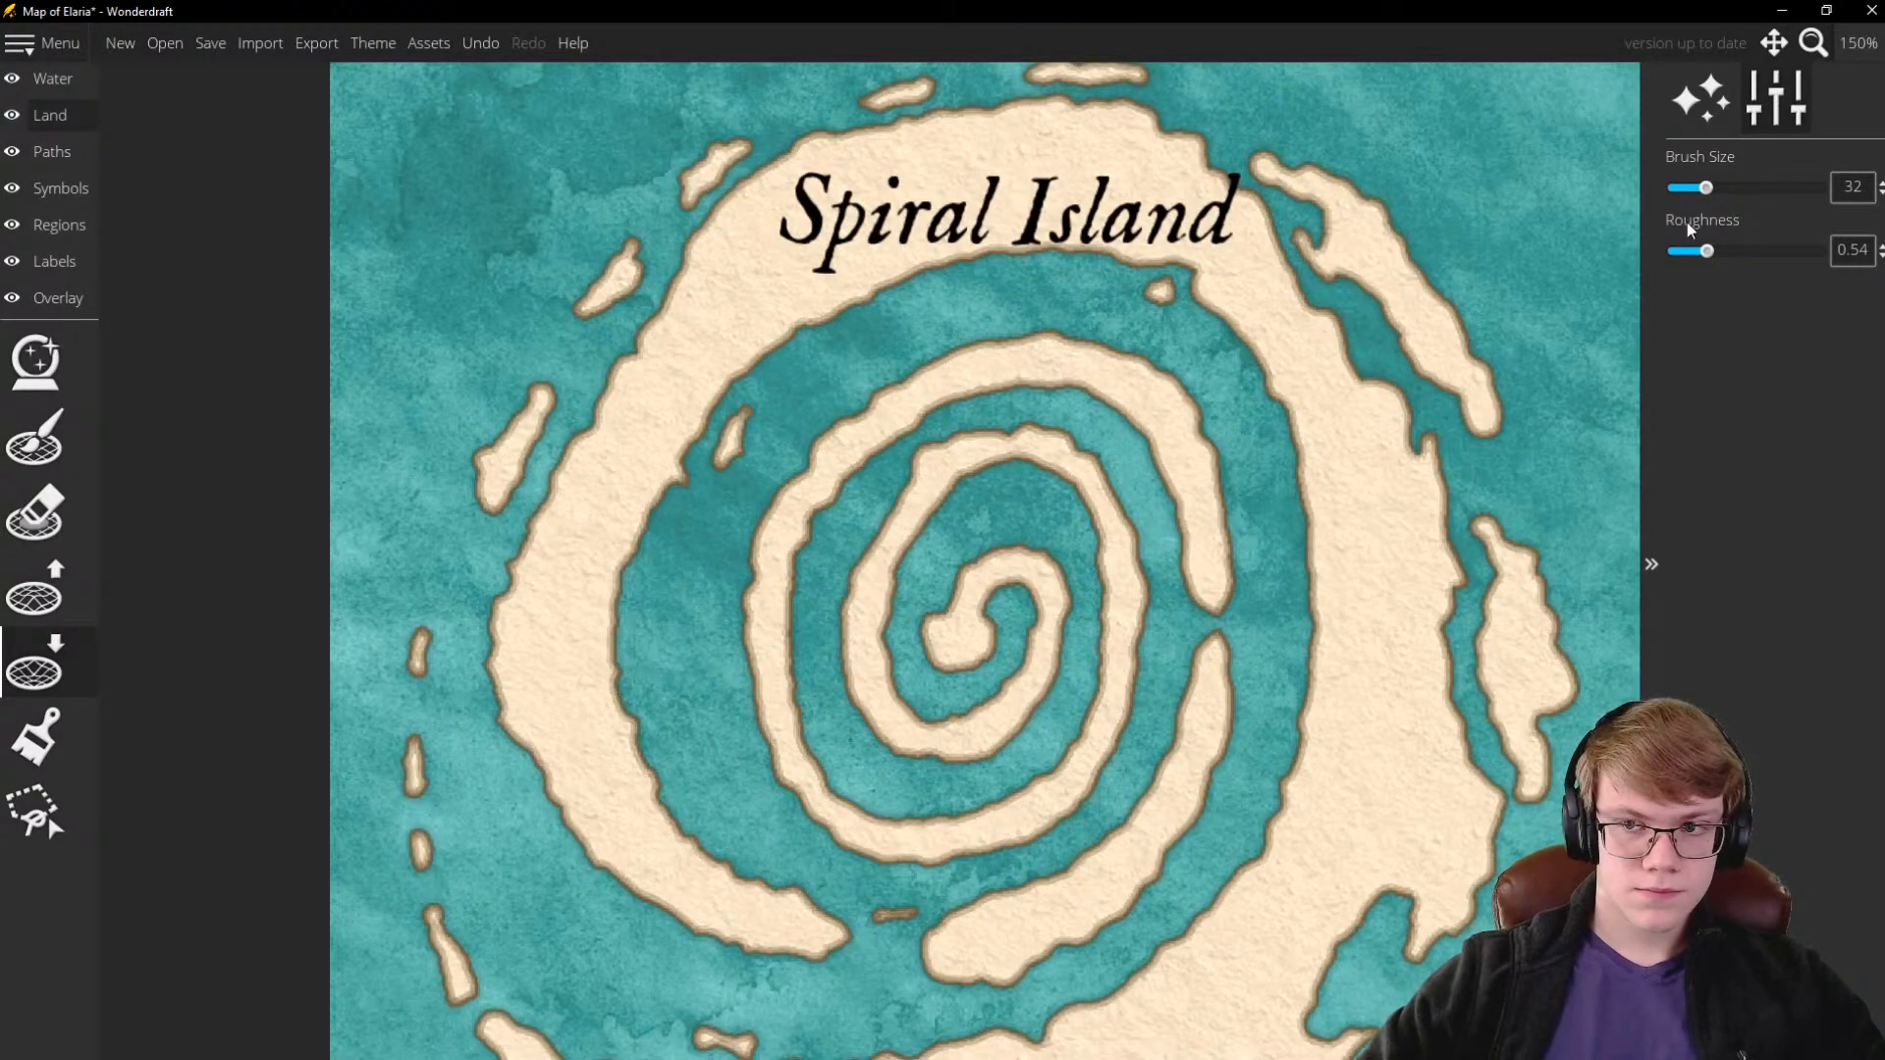
drag(1706, 252, 1699, 252)
scroll(658, 736, up, 2)
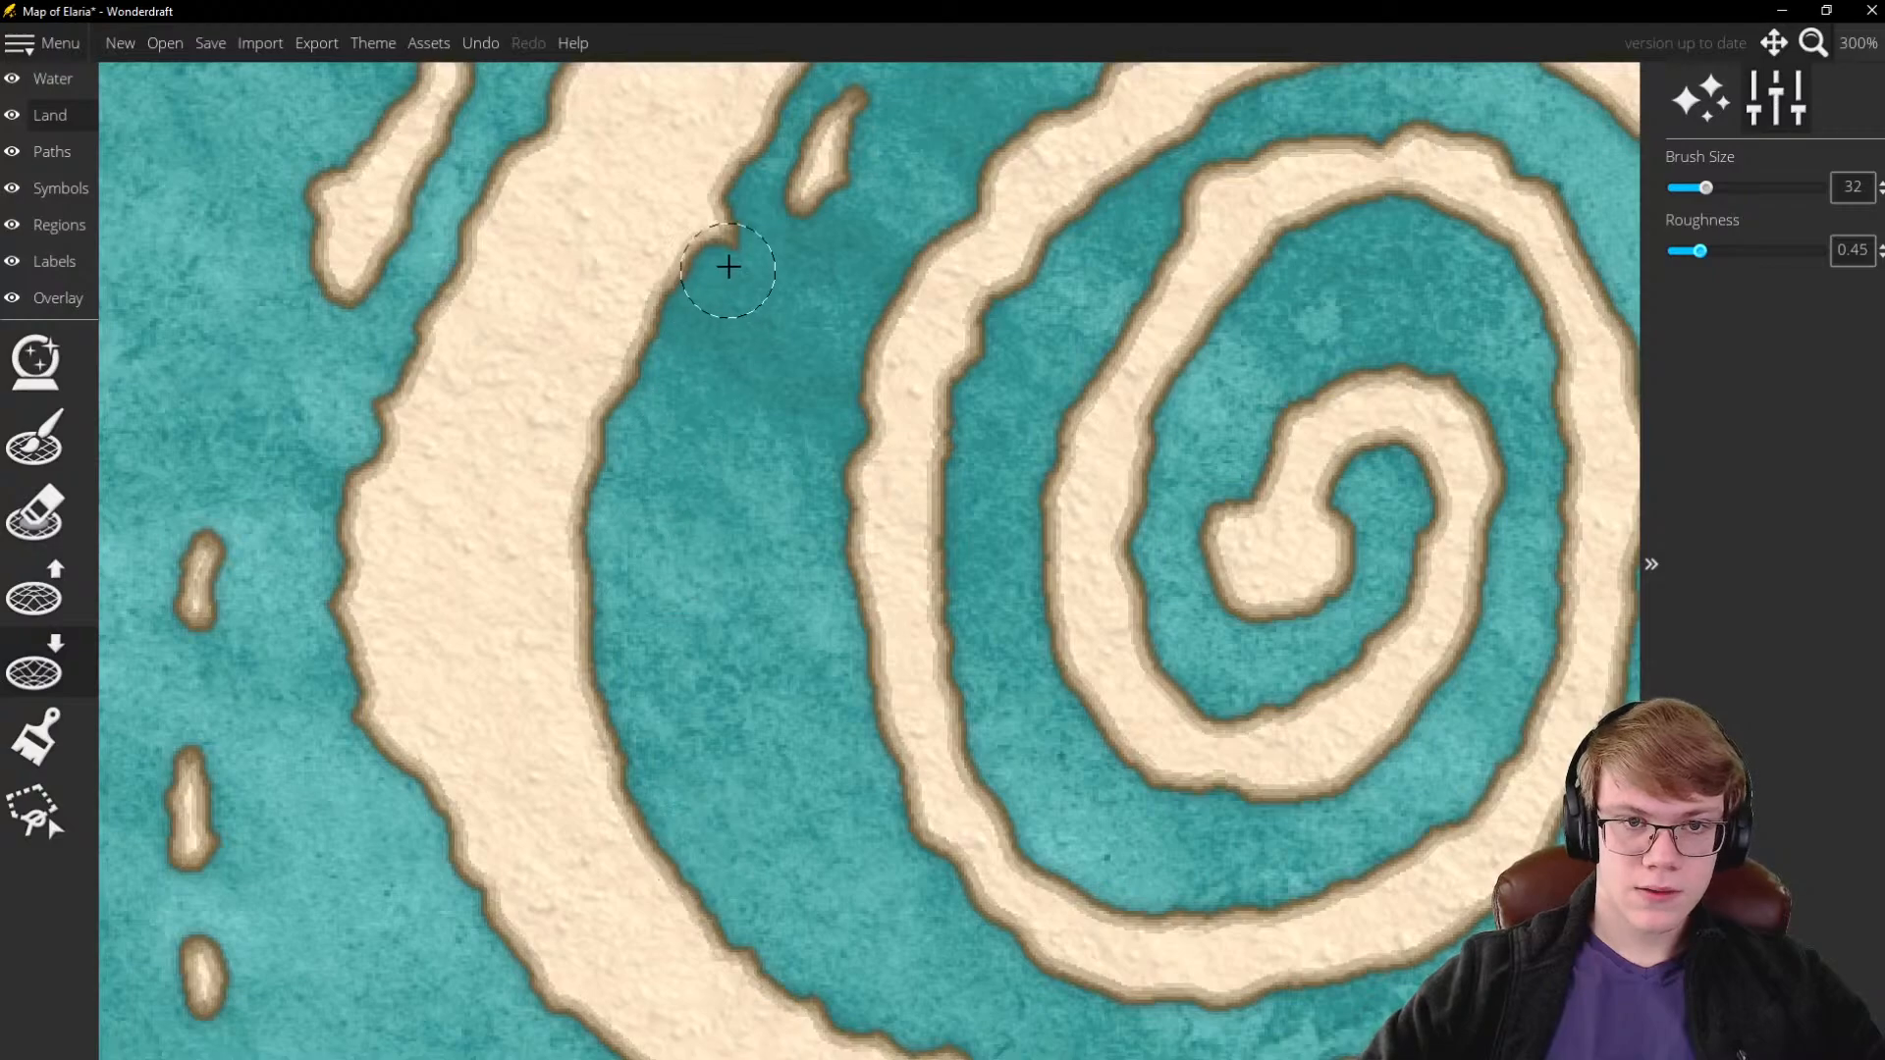
scroll(576, 488, down, 4)
scroll(638, 378, up, 3)
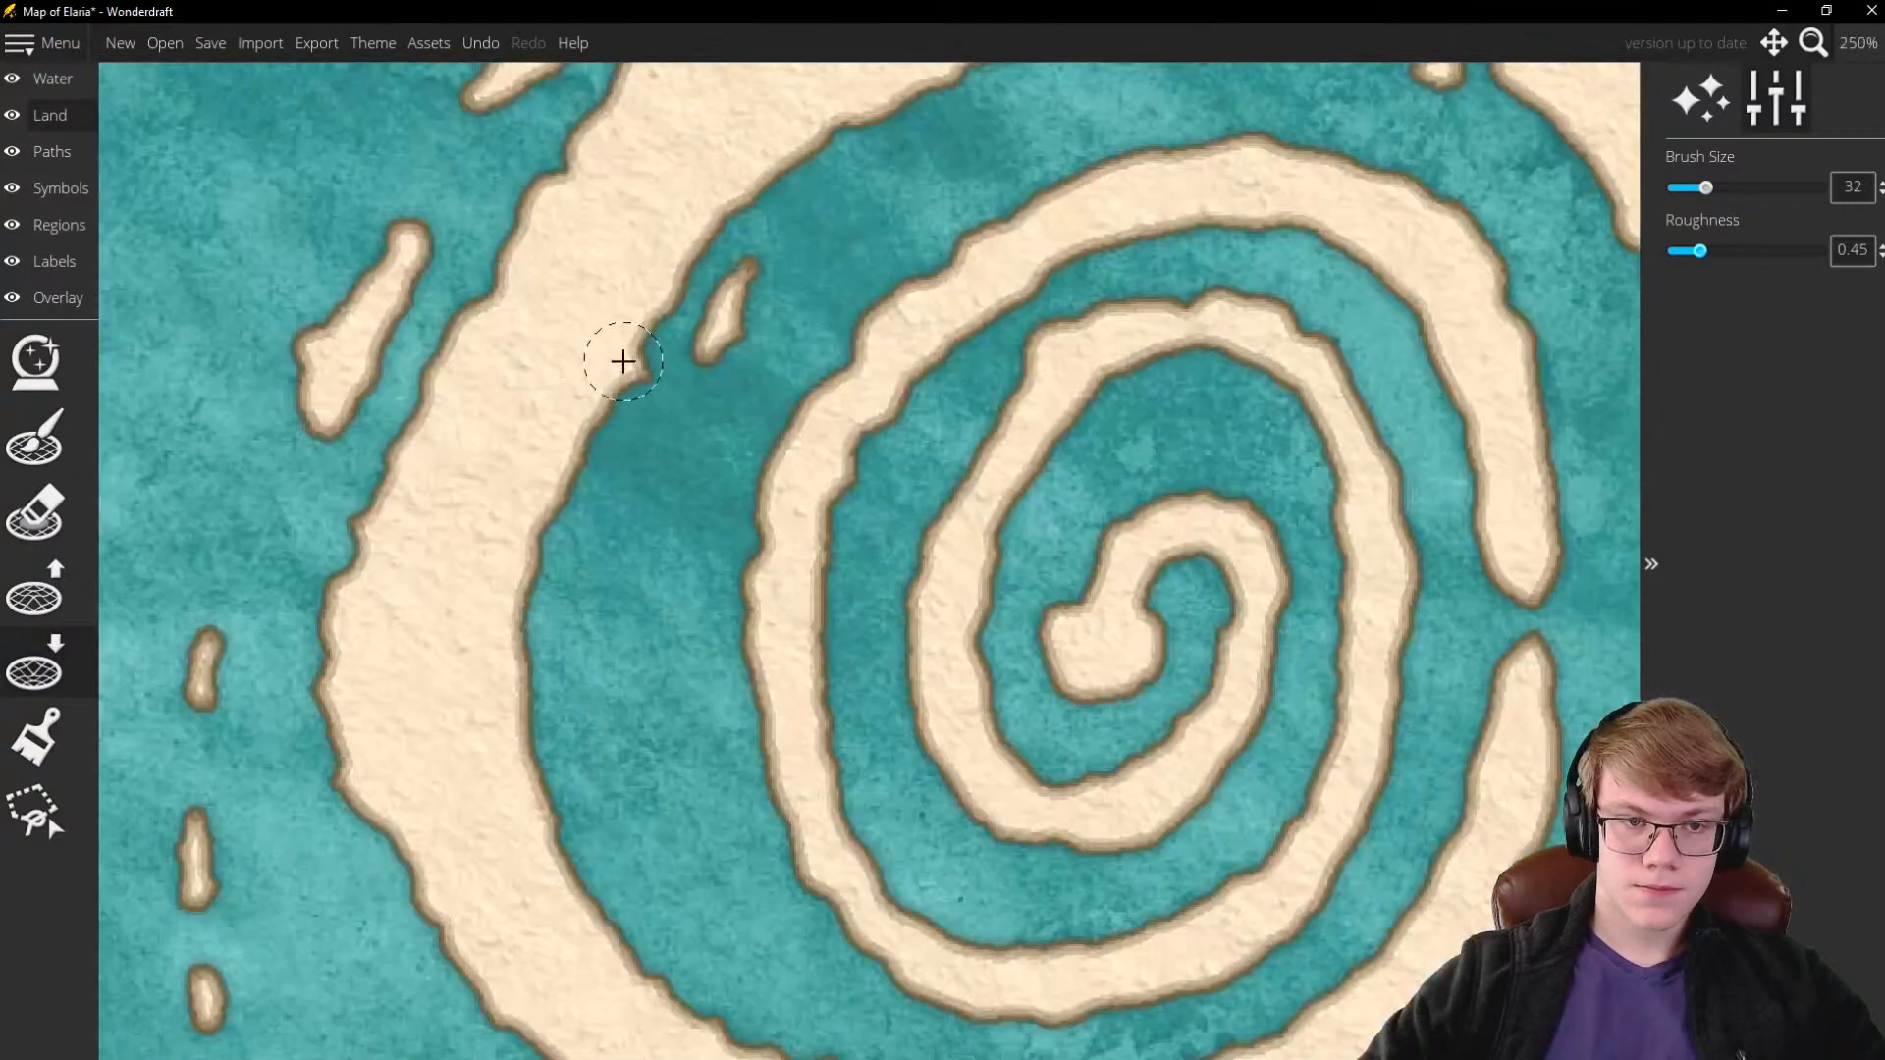
click(65, 591)
mouse_move(599, 331)
mouse_down()
mouse_move(612, 390)
mouse_move(560, 408)
mouse_up()
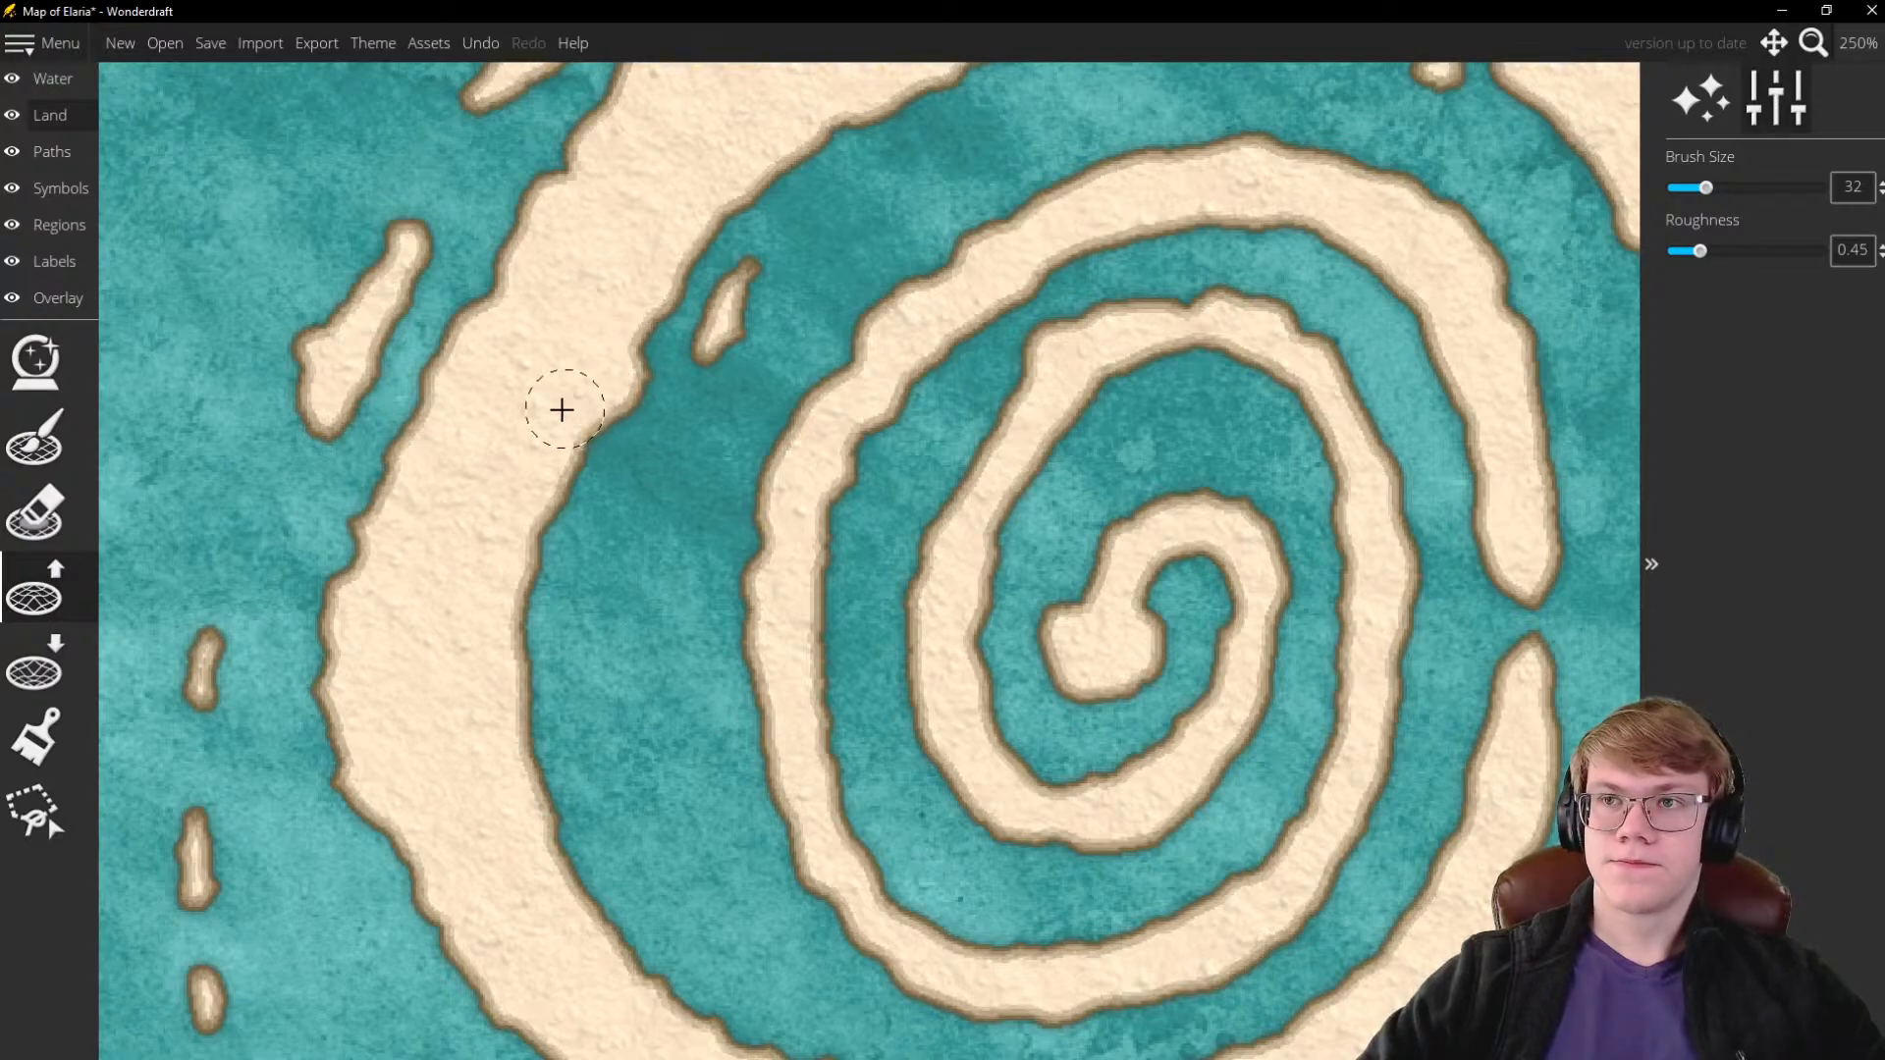
Examine Spiral Island's western arm and inner channel, and compare the island's overall shape with the neighbouring islands
scroll(560, 408, down, 3)
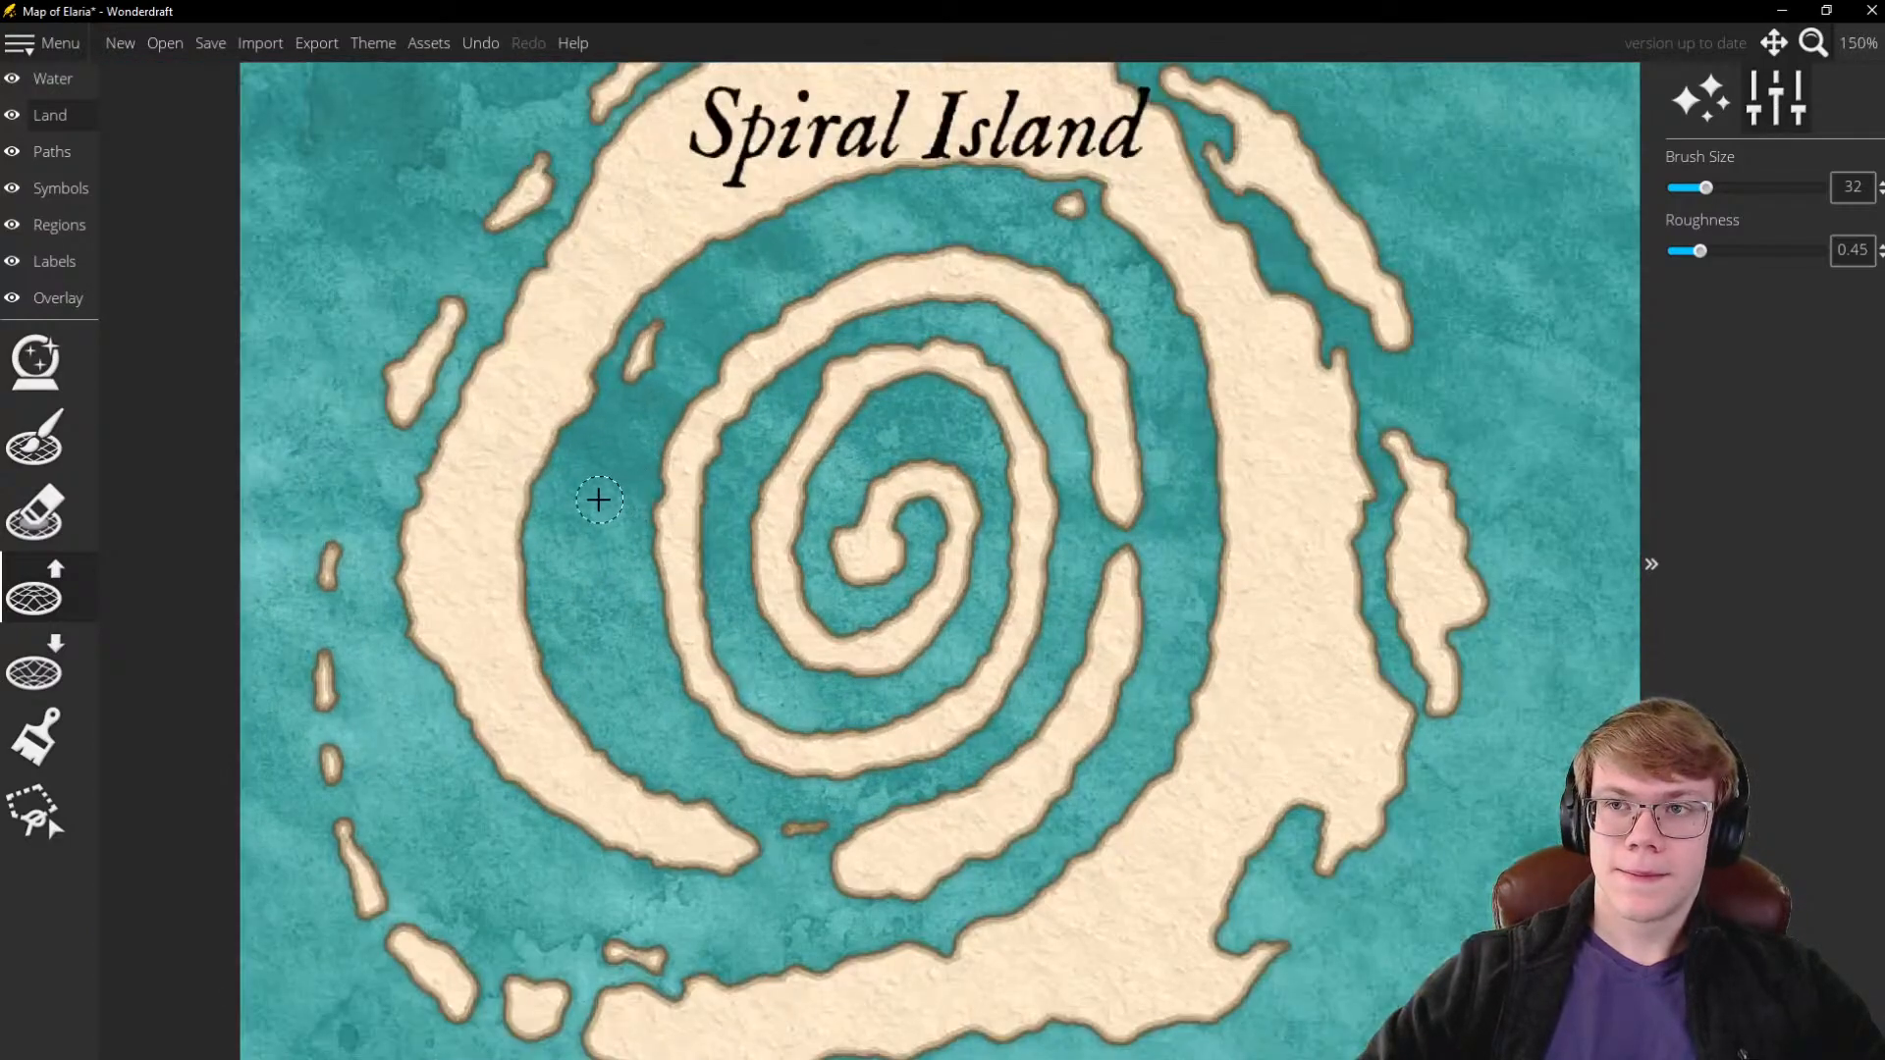
scroll(581, 497, up, 2)
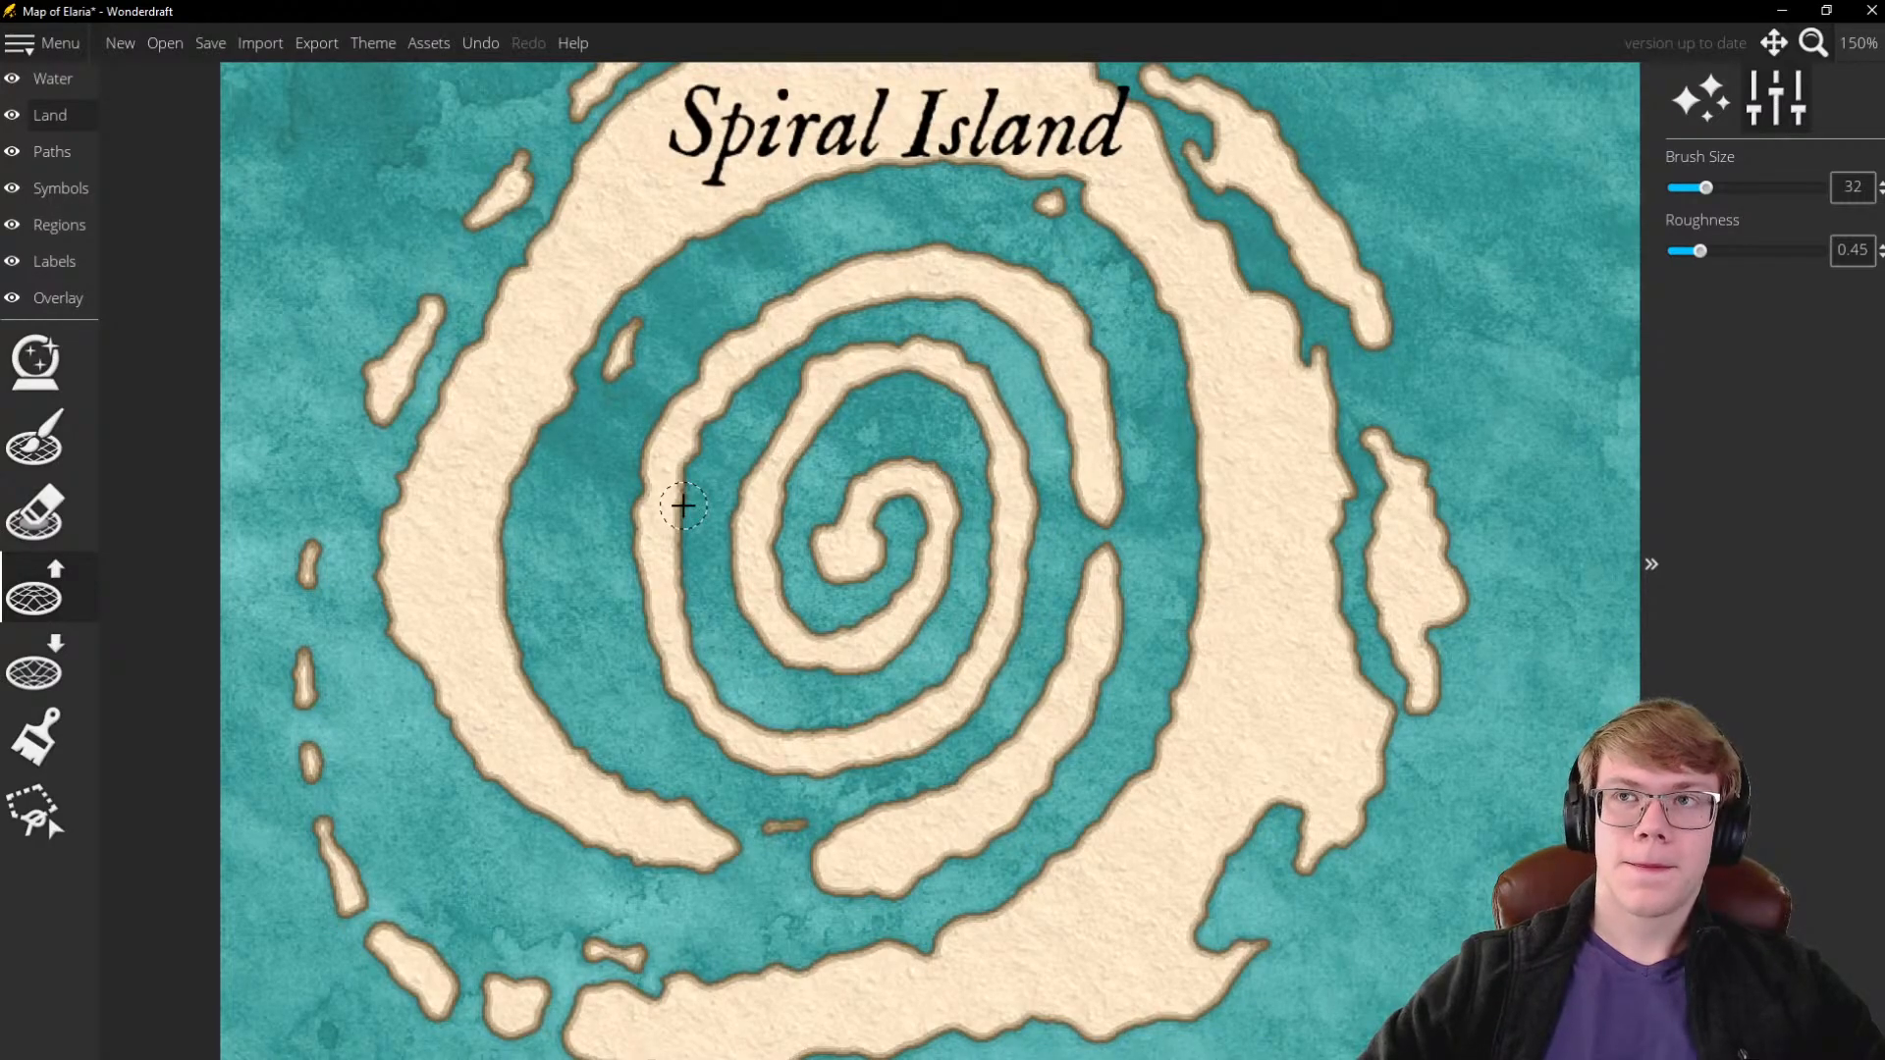
scroll(534, 501, down, 4)
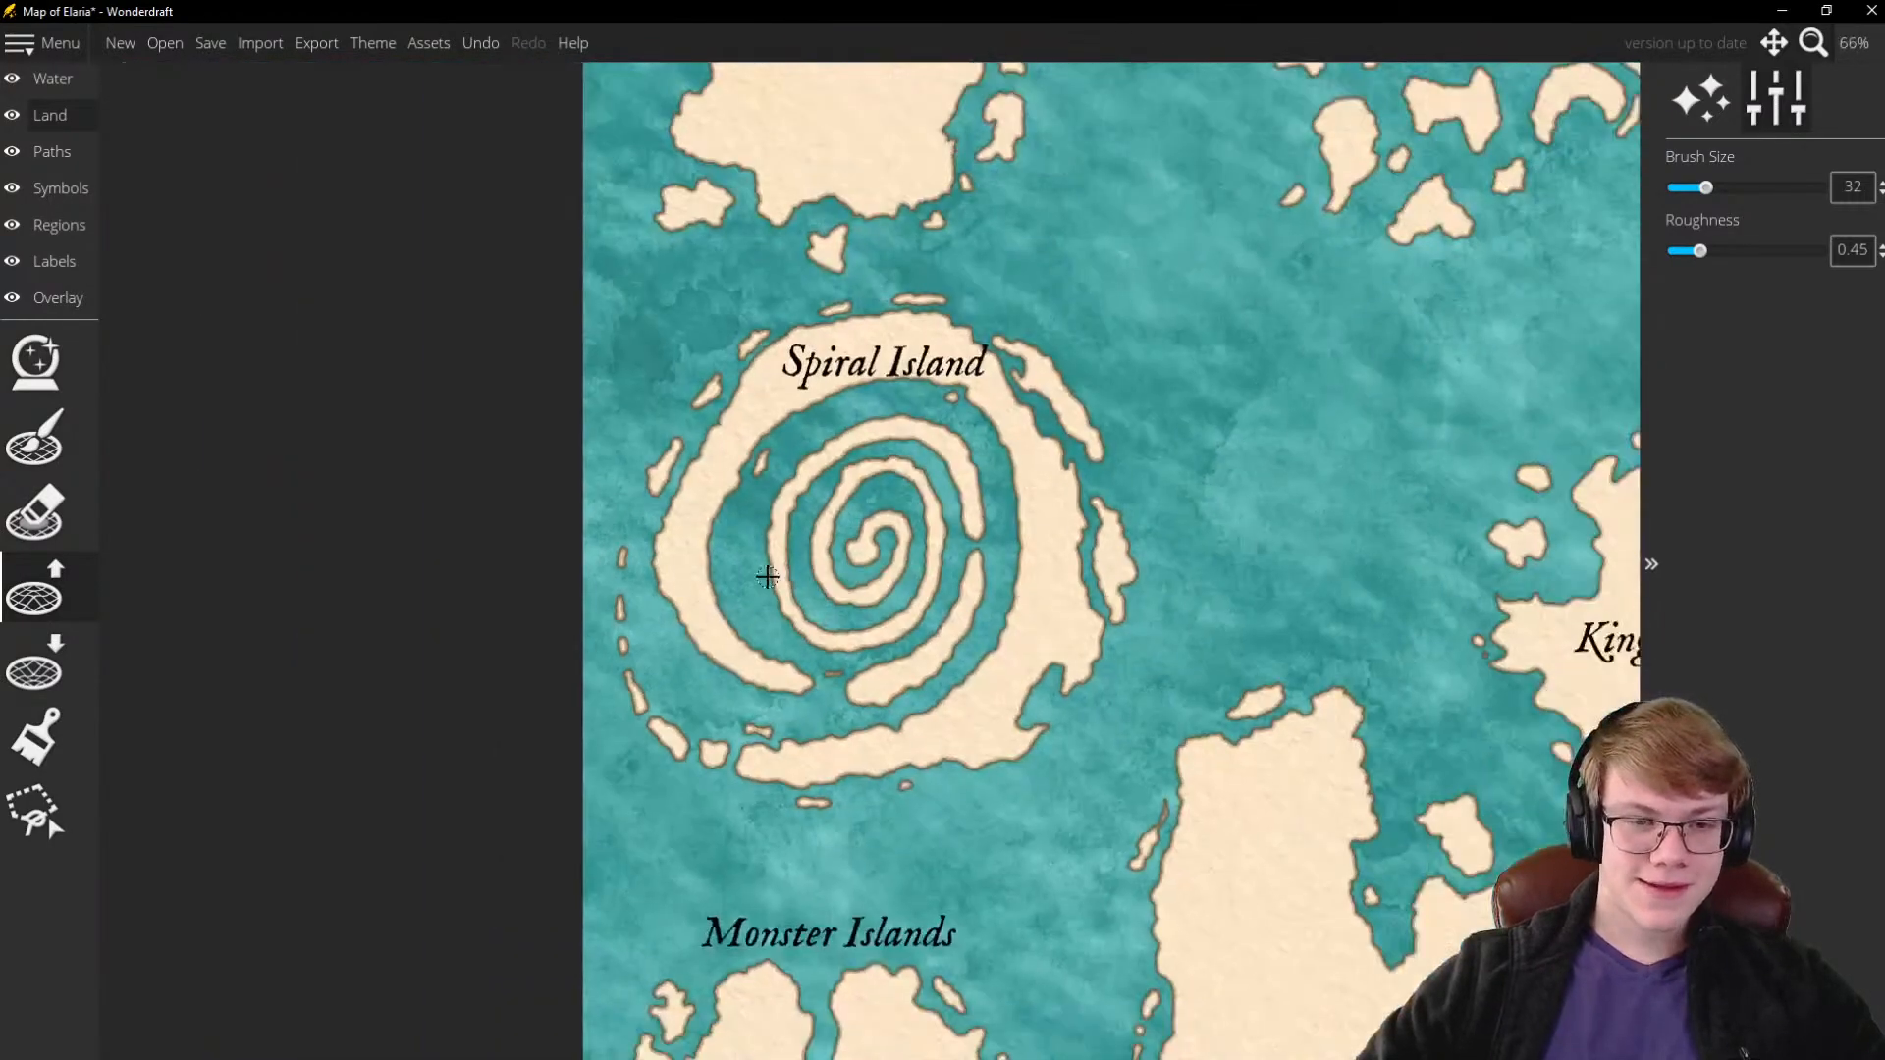
scroll(785, 569, up, 4)
scroll(593, 526, down, 4)
scroll(695, 560, up, 3)
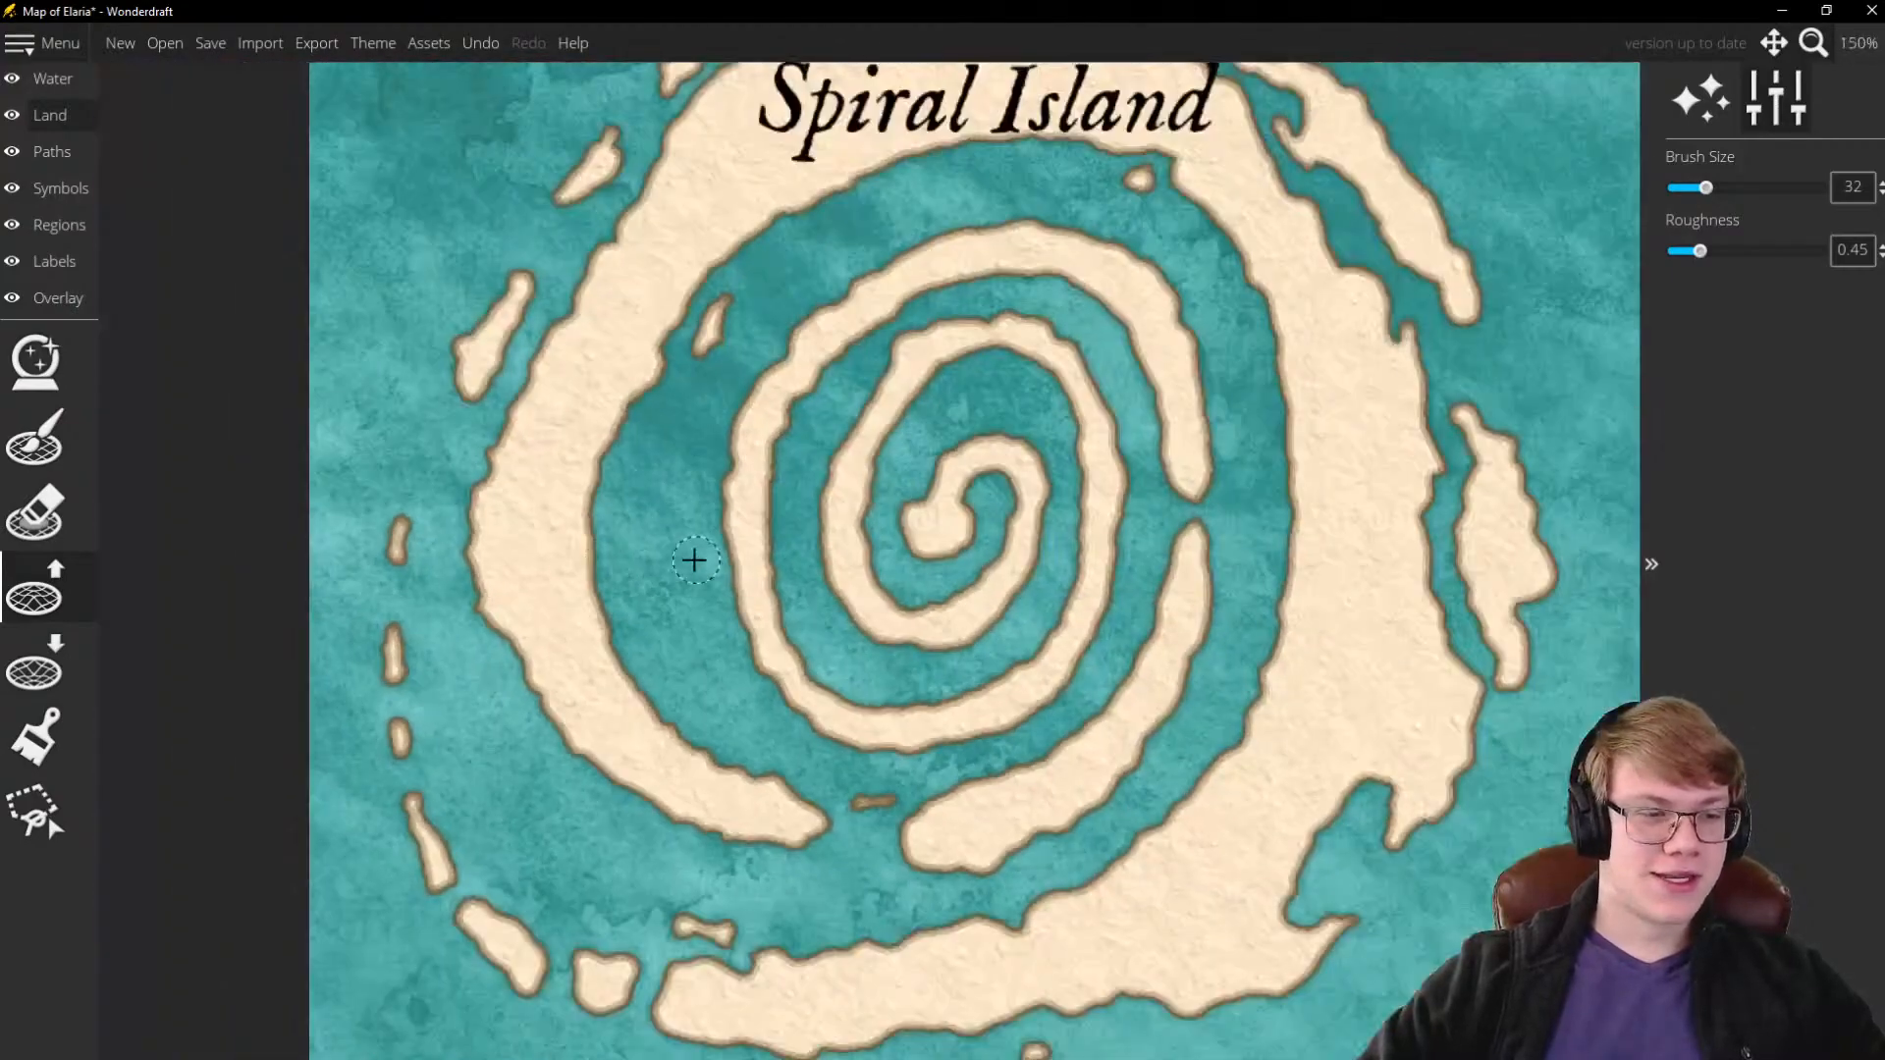
scroll(695, 560, up, 3)
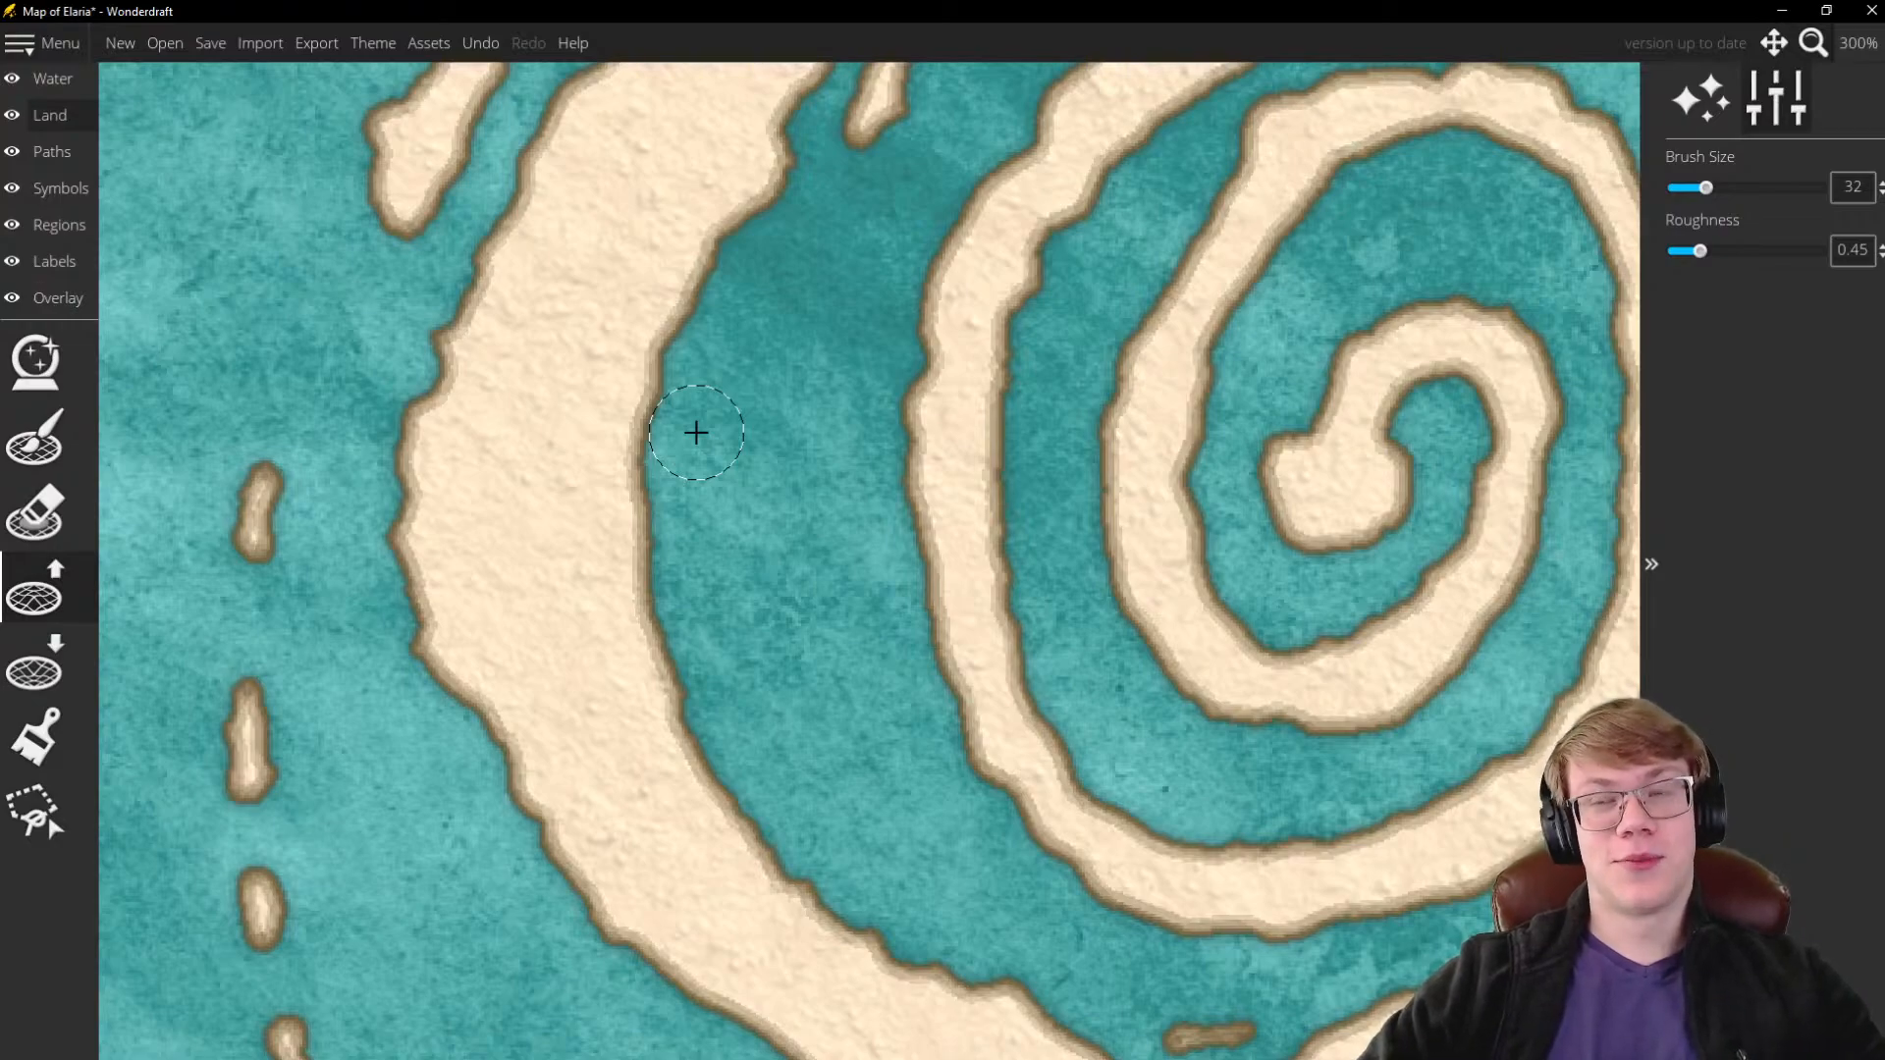
scroll(688, 451, down, 2)
scroll(682, 462, up, 2)
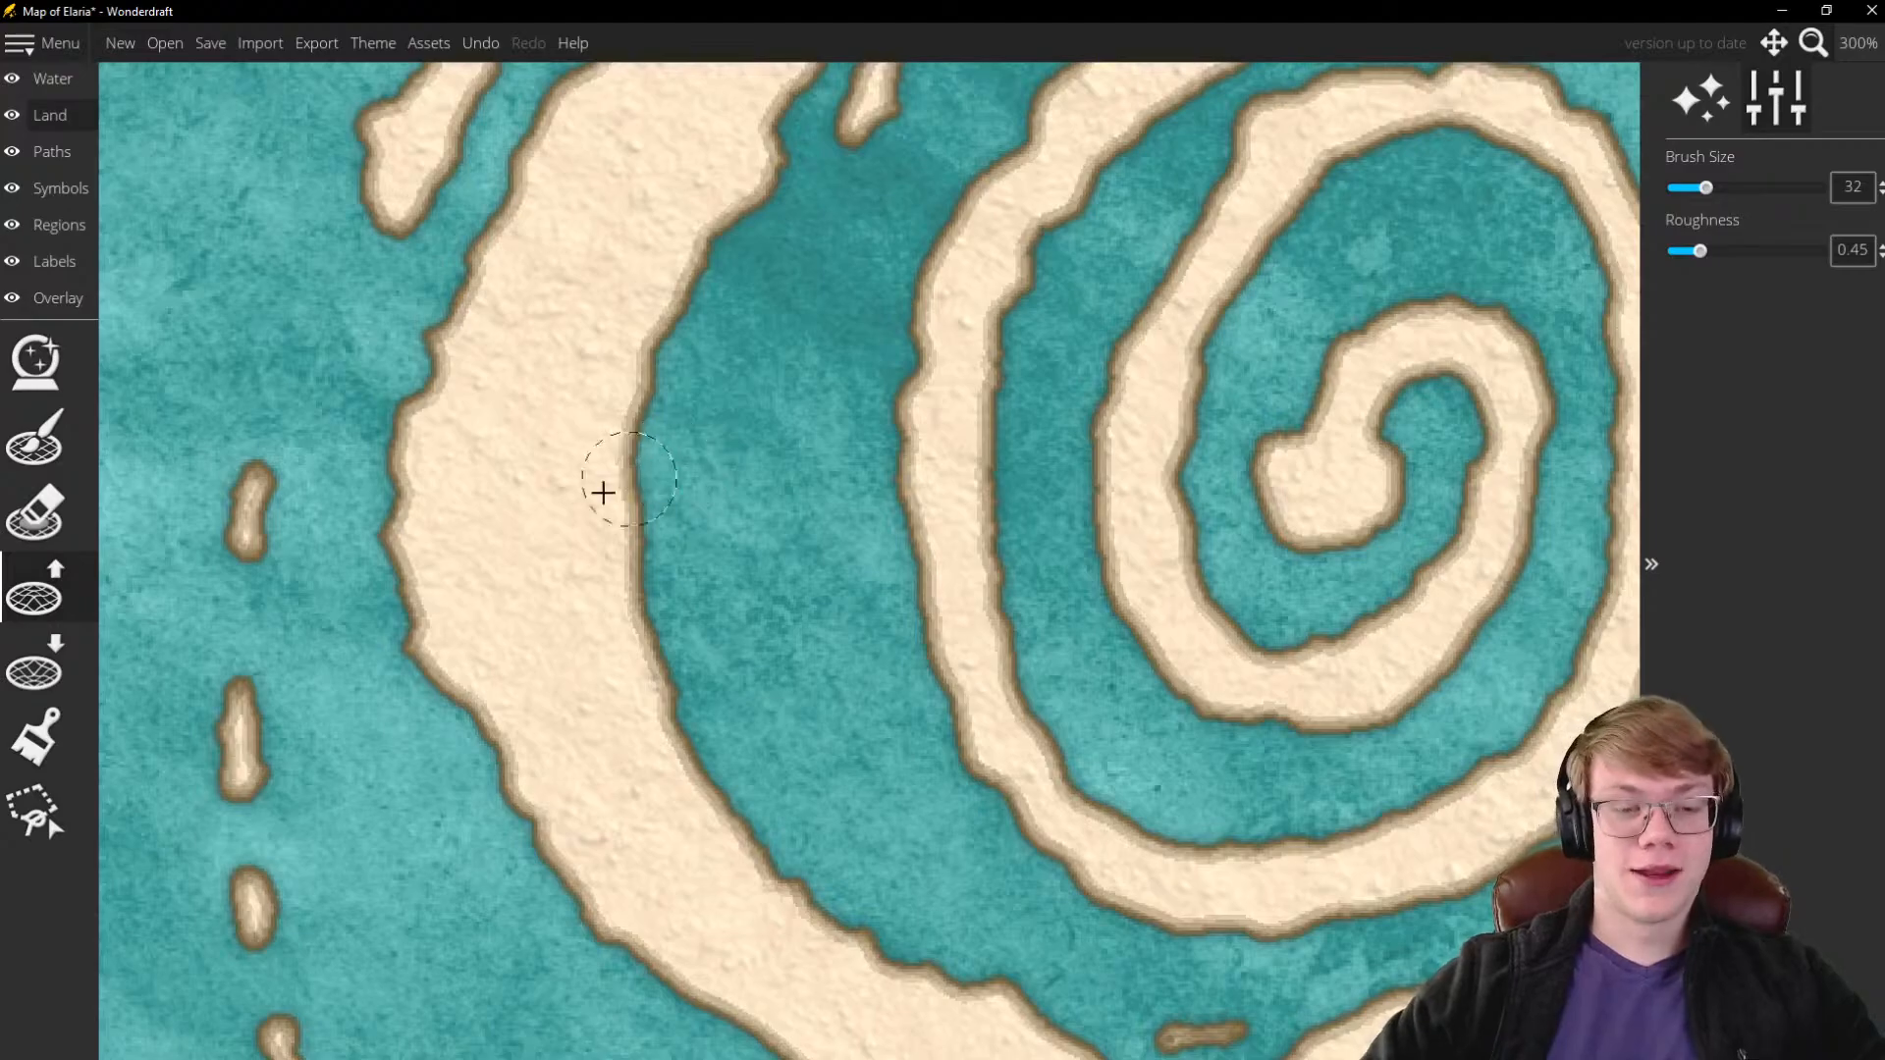
scroll(596, 520, down, 3)
scroll(638, 500, up, 5)
scroll(649, 468, down, 4)
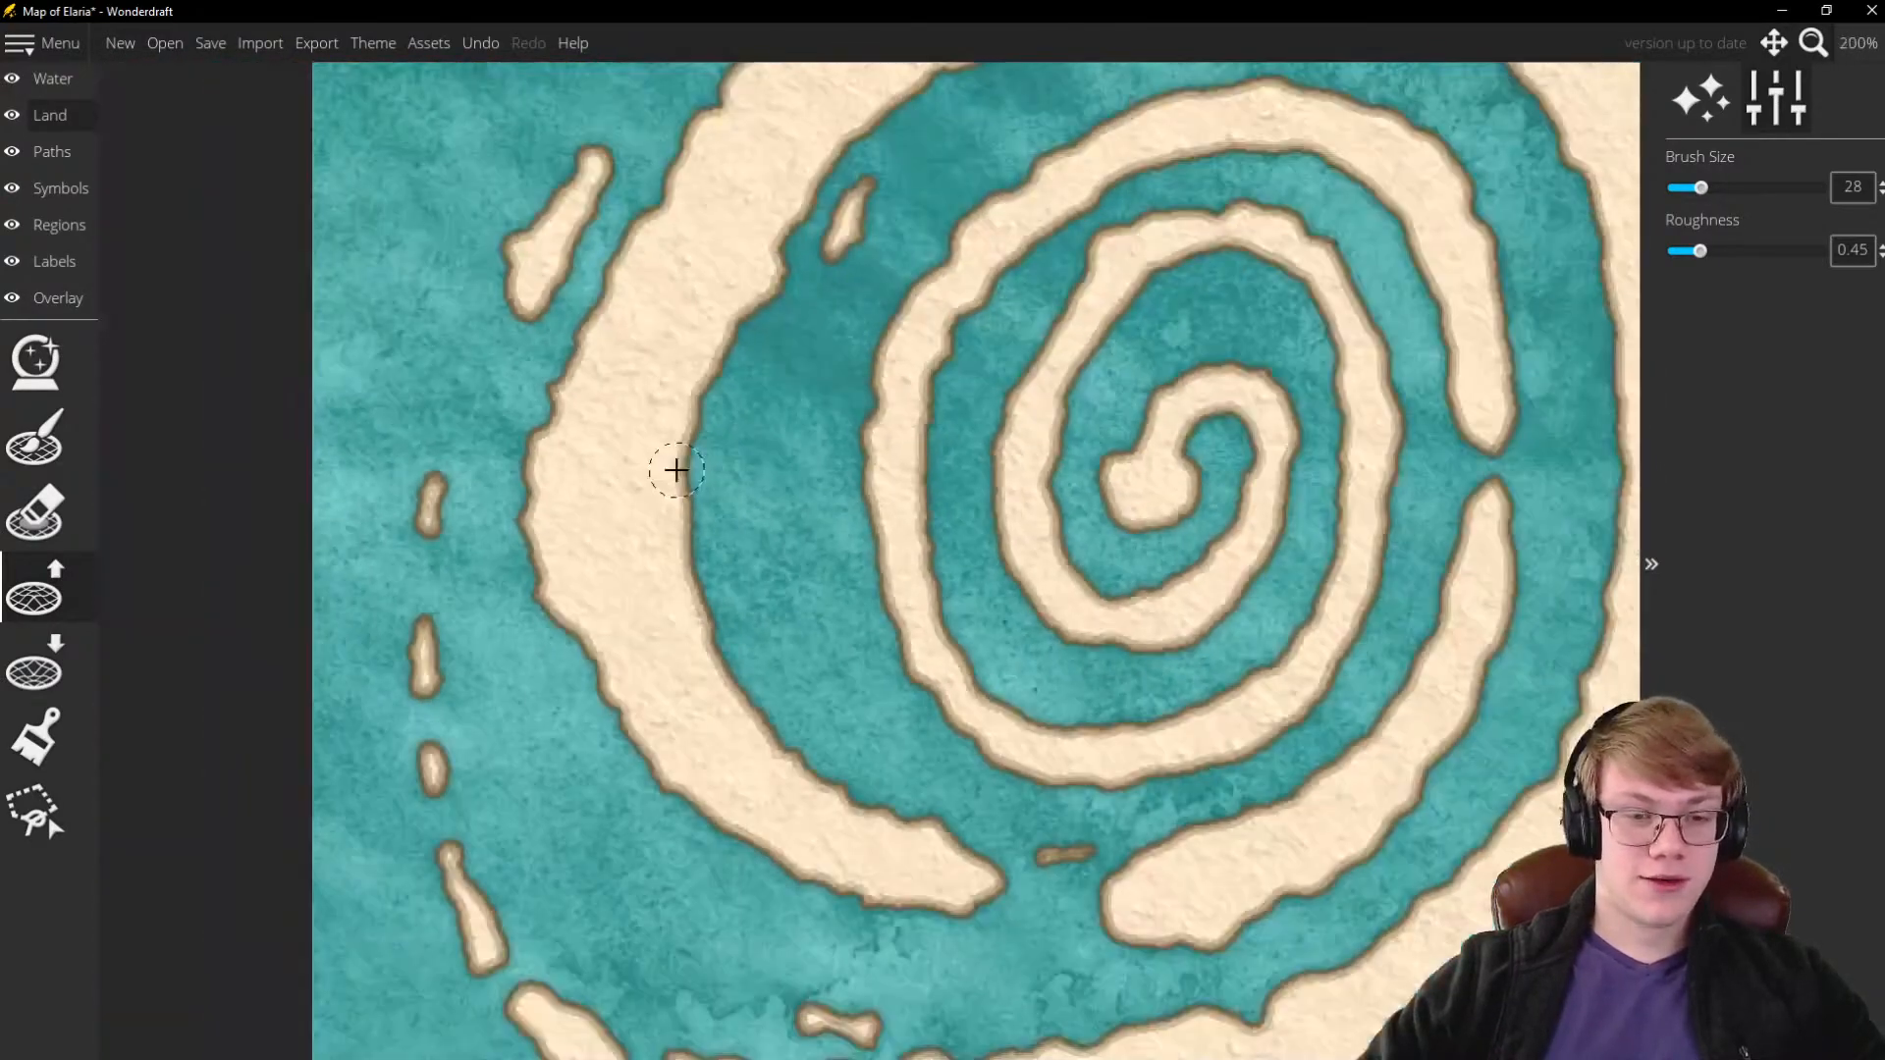
scroll(707, 455, up, 1)
scroll(622, 467, down, 3)
scroll(588, 486, down, 2)
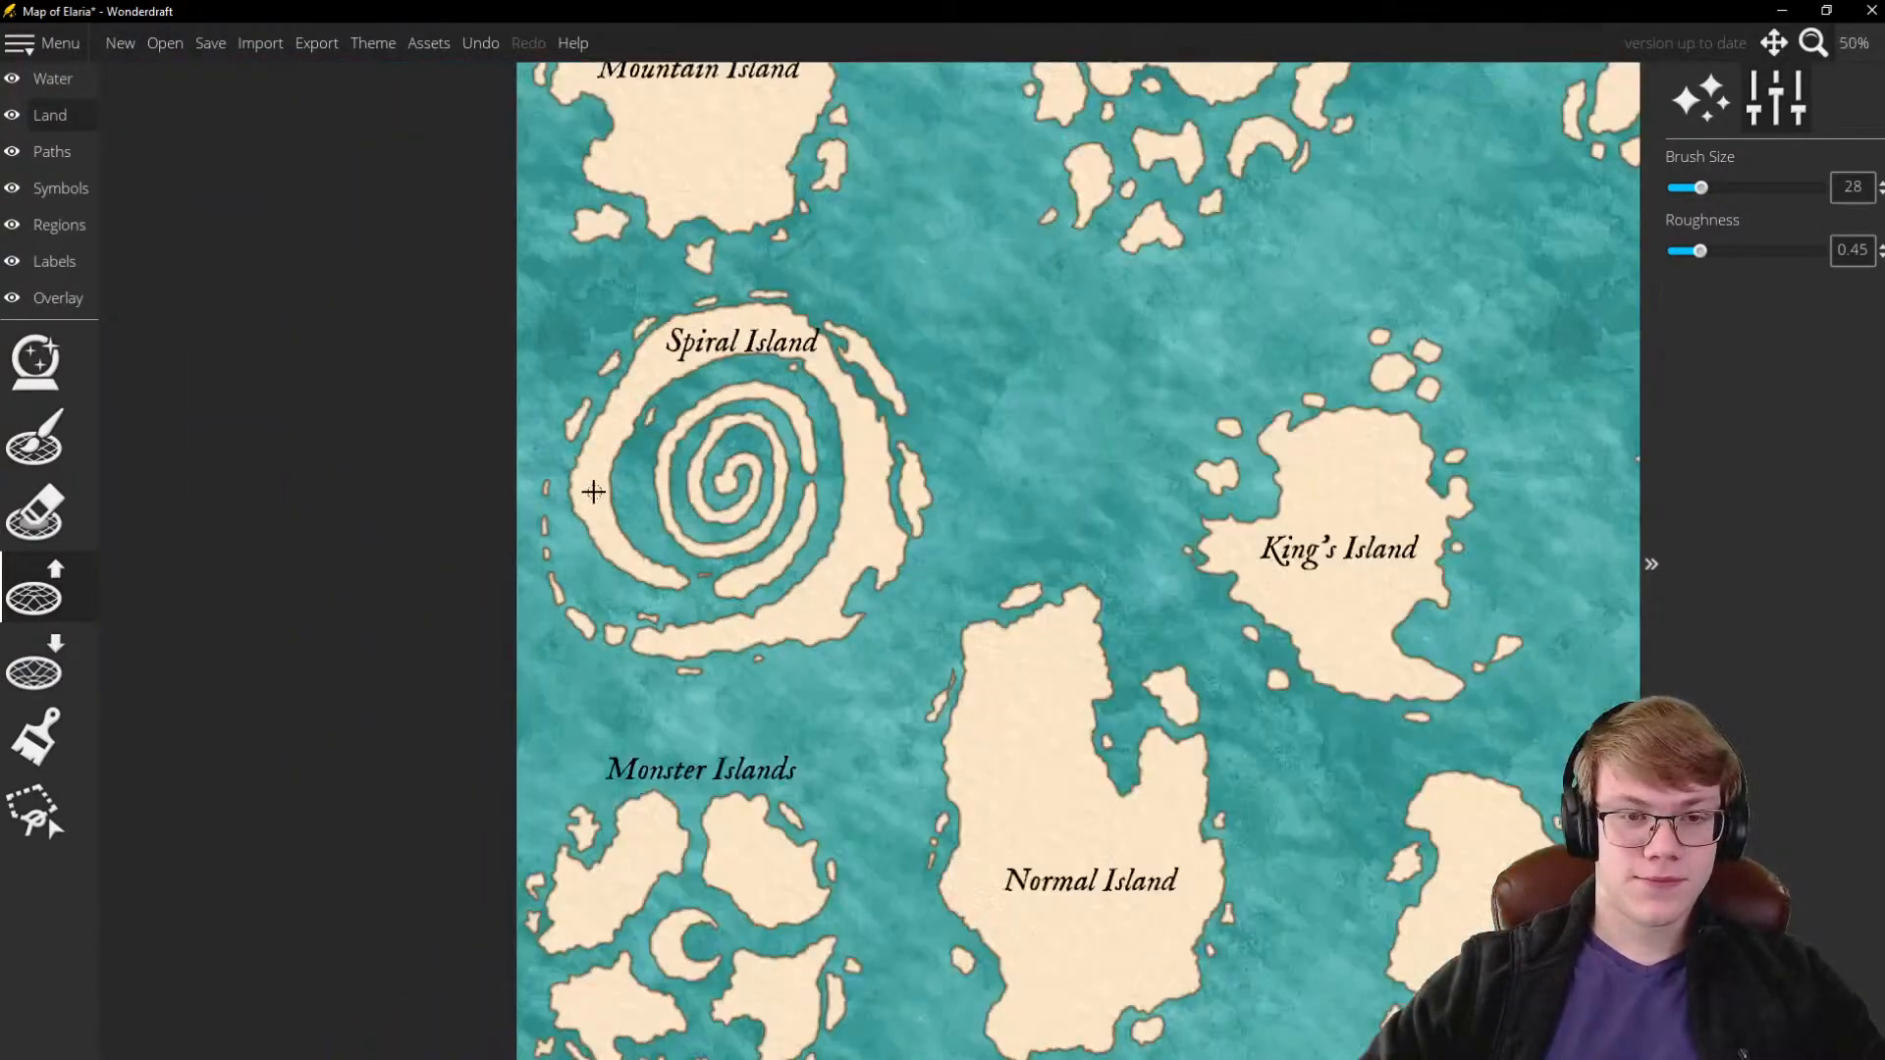
scroll(579, 501, up, 2)
scroll(550, 545, down, 2)
scroll(638, 393, up, 4)
scroll(893, 383, down, 4)
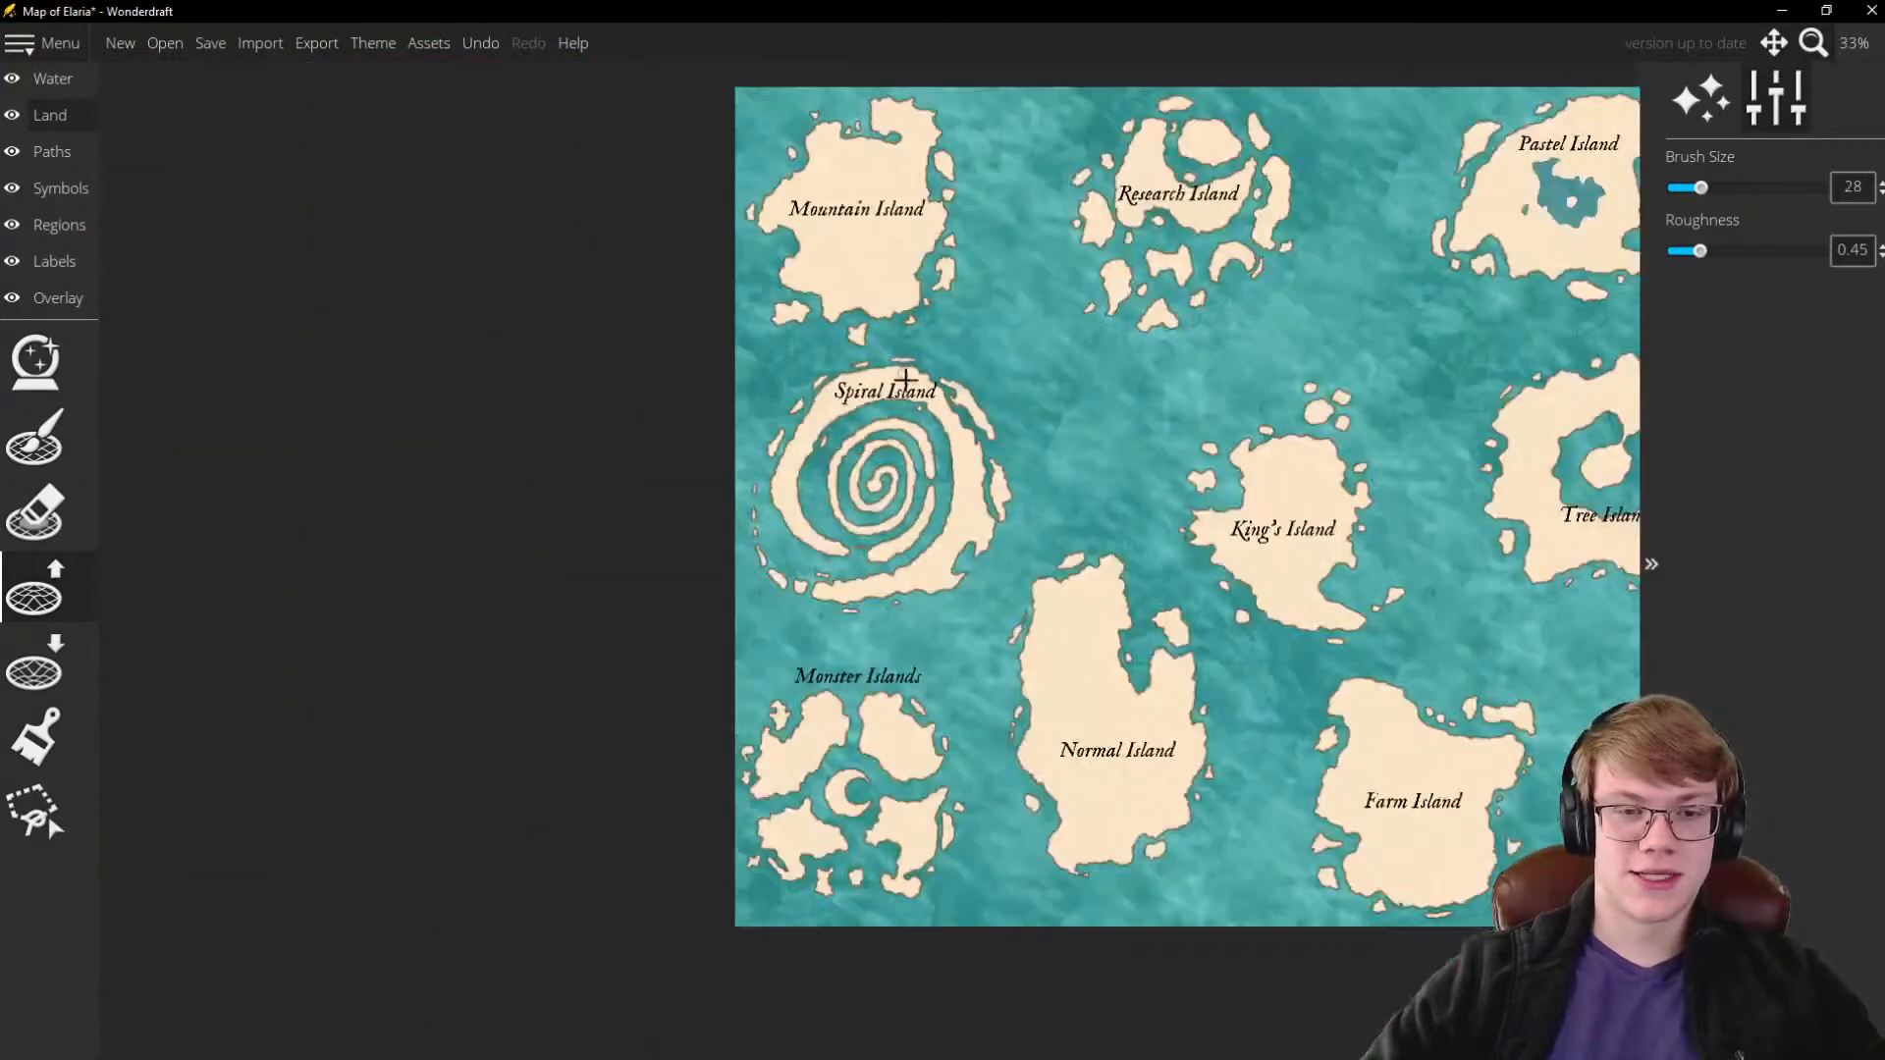
Try raising a thin islet with brush size 28 in the channel beside the western arm's inner shore, and undo it
scroll(905, 383, up, 4)
scroll(908, 383, down, 2)
scroll(681, 578, up, 3)
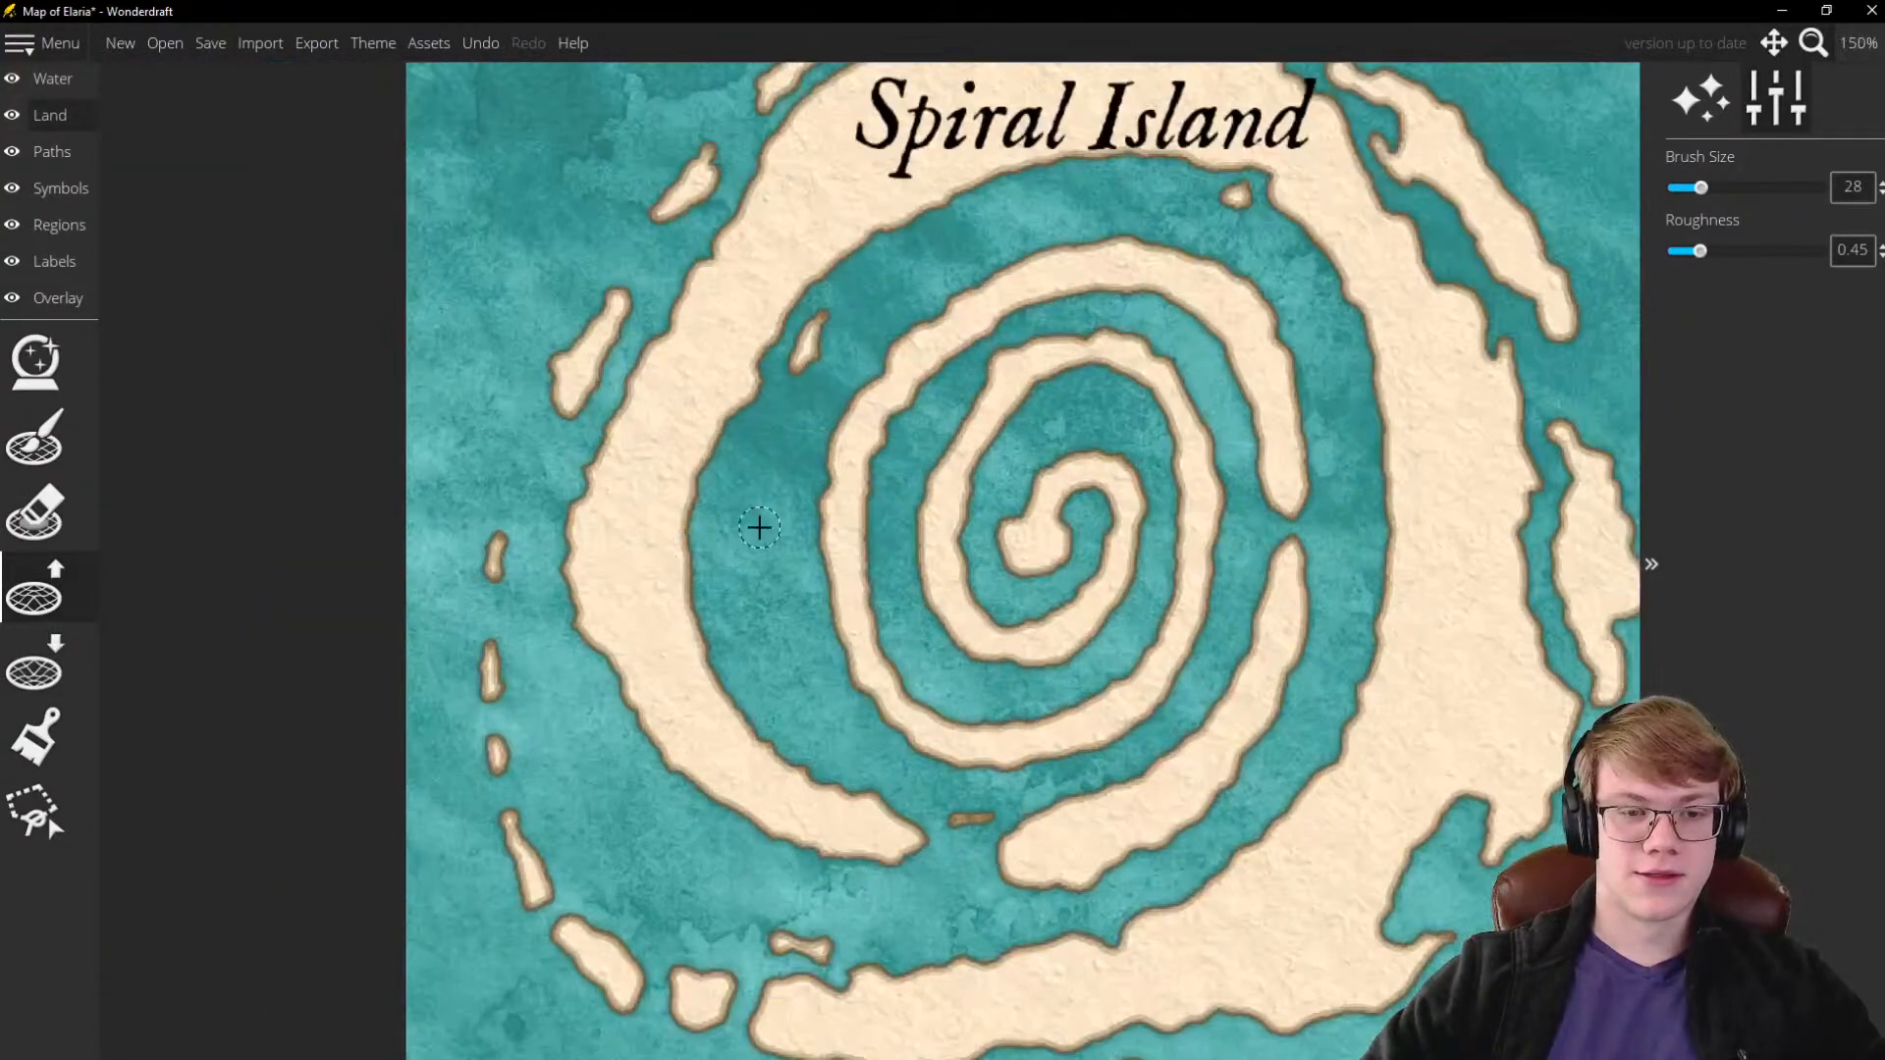
scroll(757, 527, up, 1)
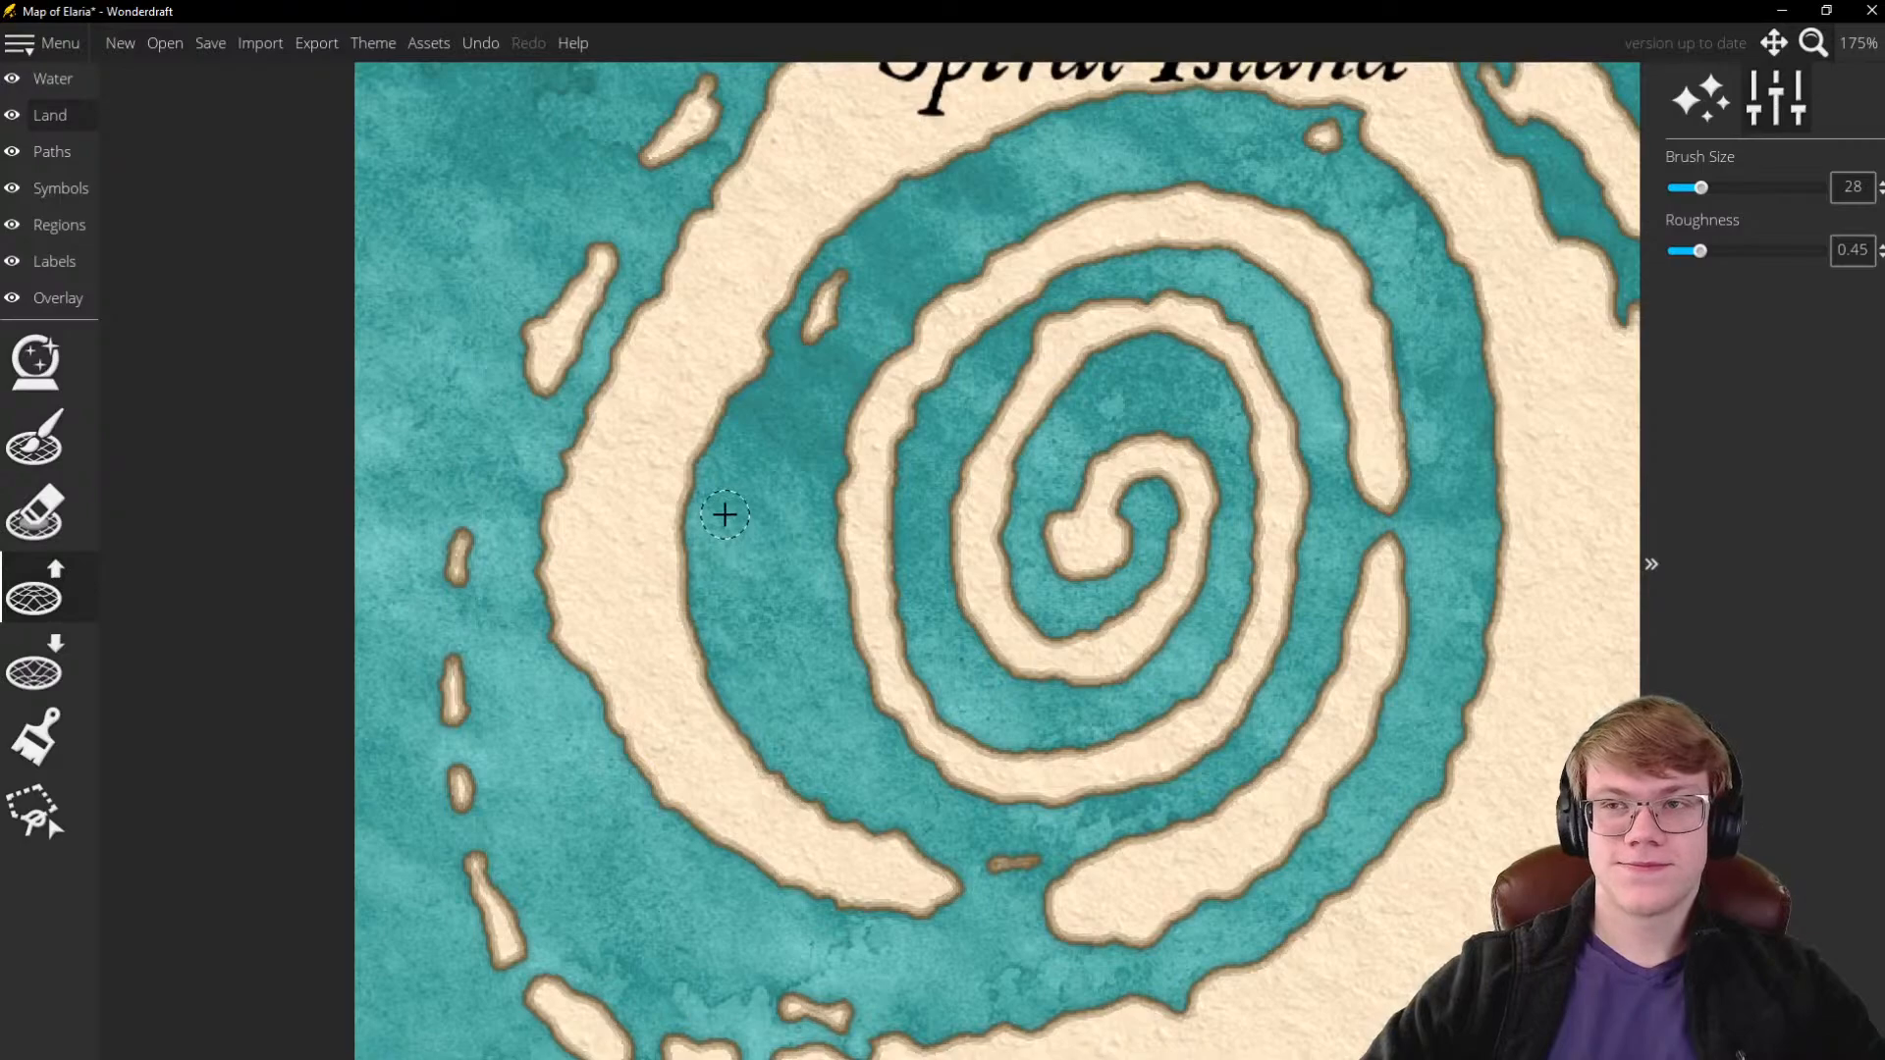
scroll(724, 514, up, 2)
scroll(745, 497, down, 1)
scroll(650, 417, up, 3)
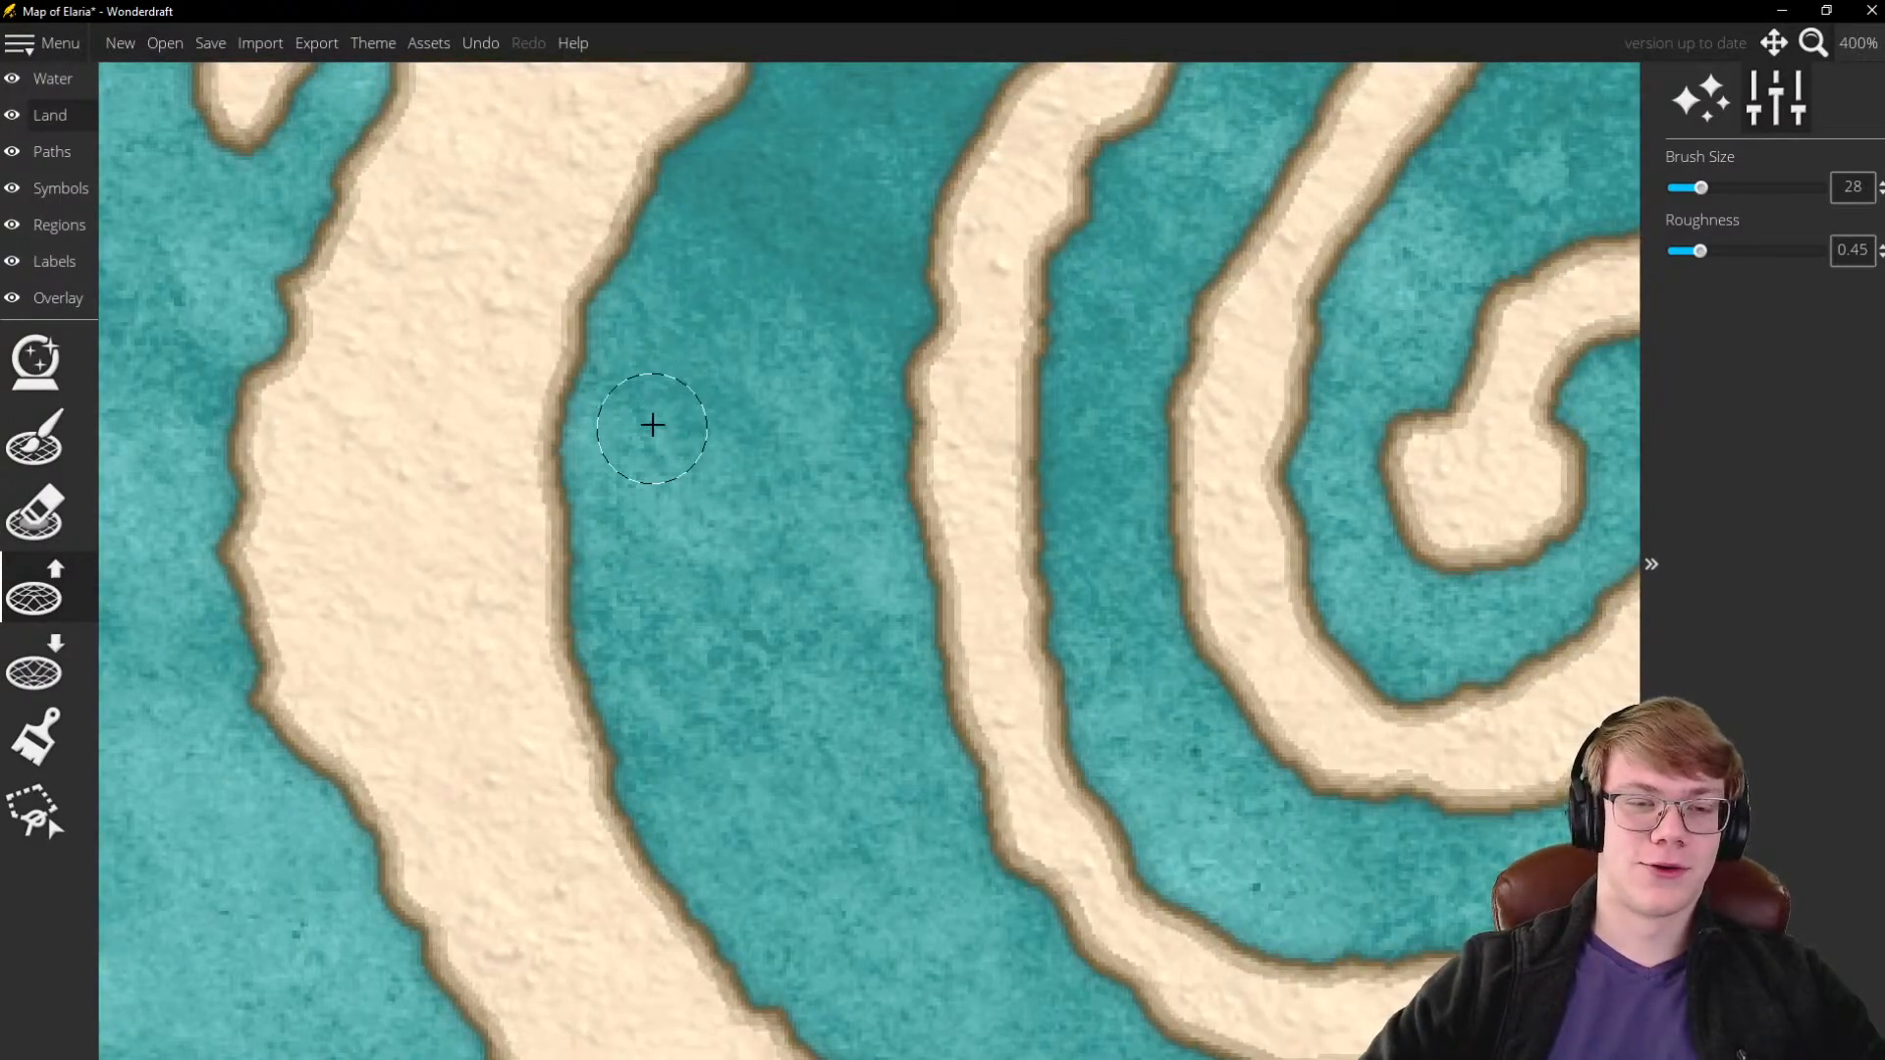
mouse_move(608, 459)
mouse_down()
mouse_move(622, 560)
mouse_move(652, 576)
mouse_move(652, 604)
mouse_move(678, 350)
mouse_move(706, 325)
mouse_move(674, 387)
mouse_move(692, 316)
mouse_move(677, 393)
mouse_move(677, 291)
mouse_up()
scroll(678, 290, down, 5)
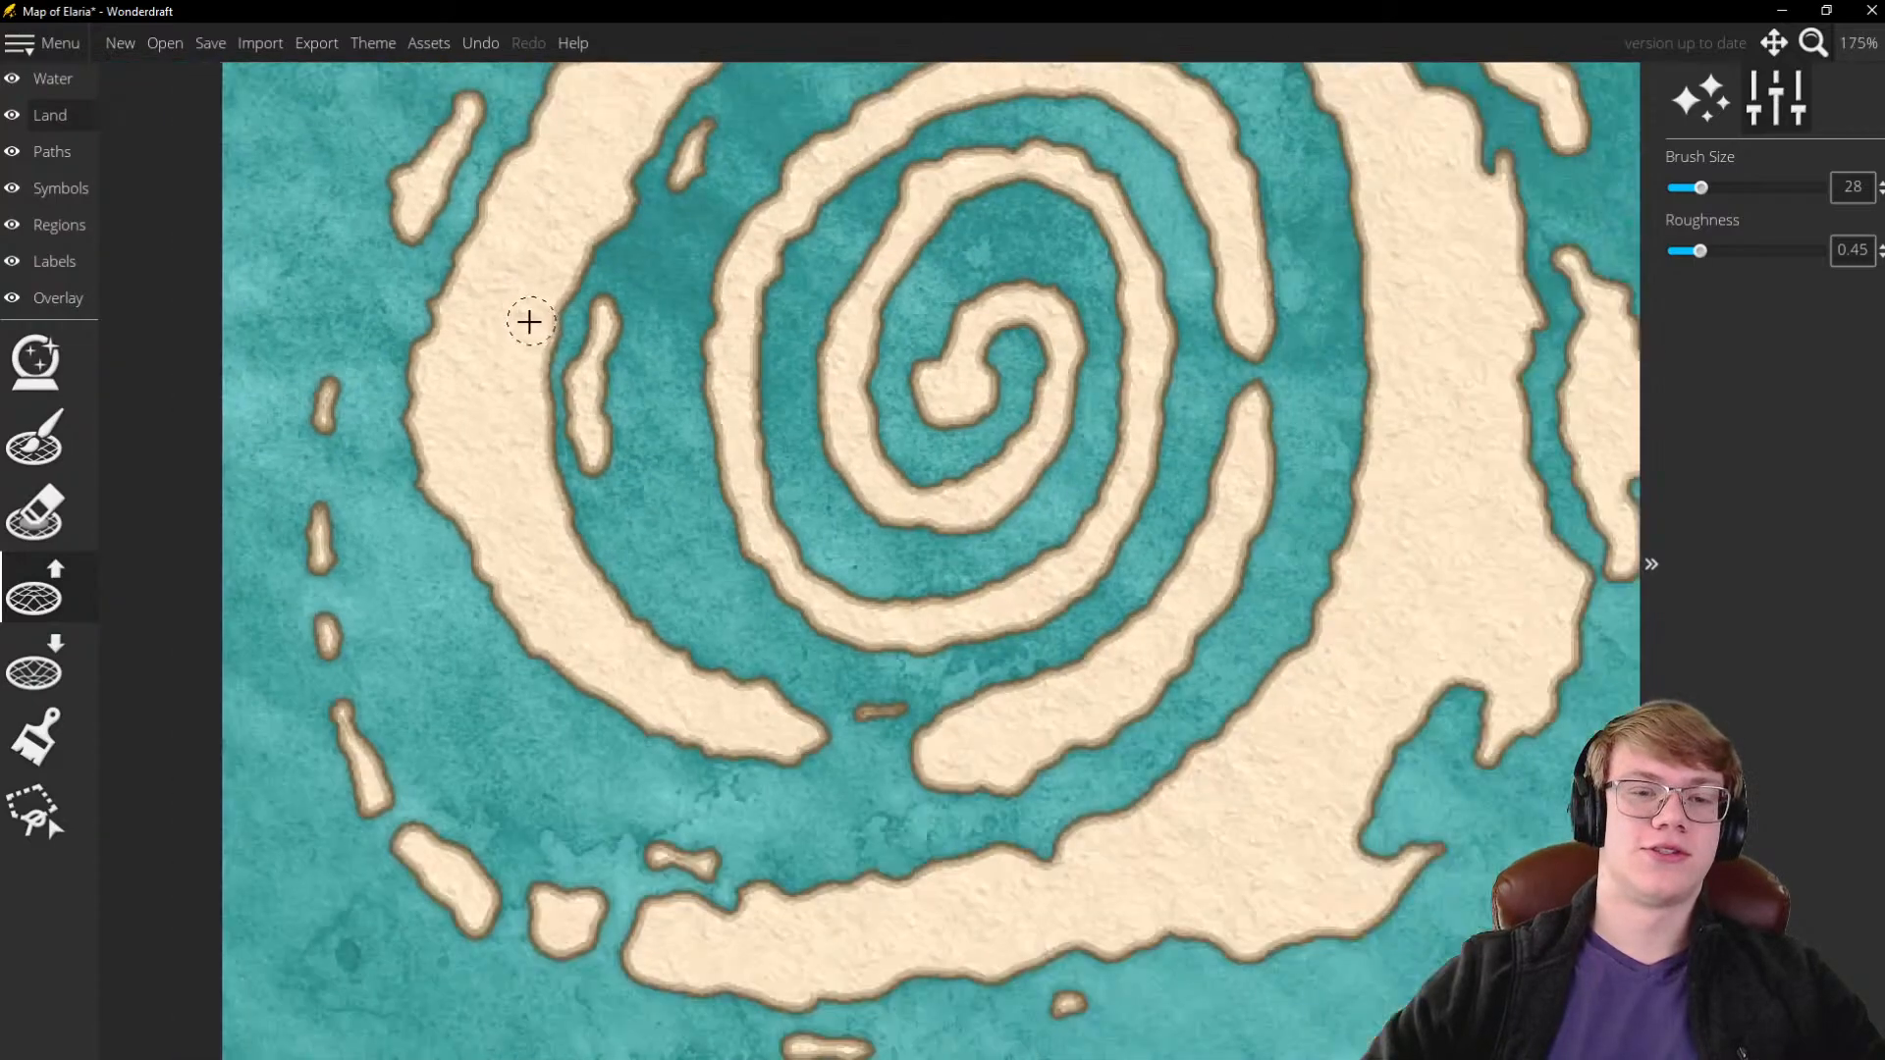
scroll(530, 413, down, 3)
scroll(661, 421, up, 2)
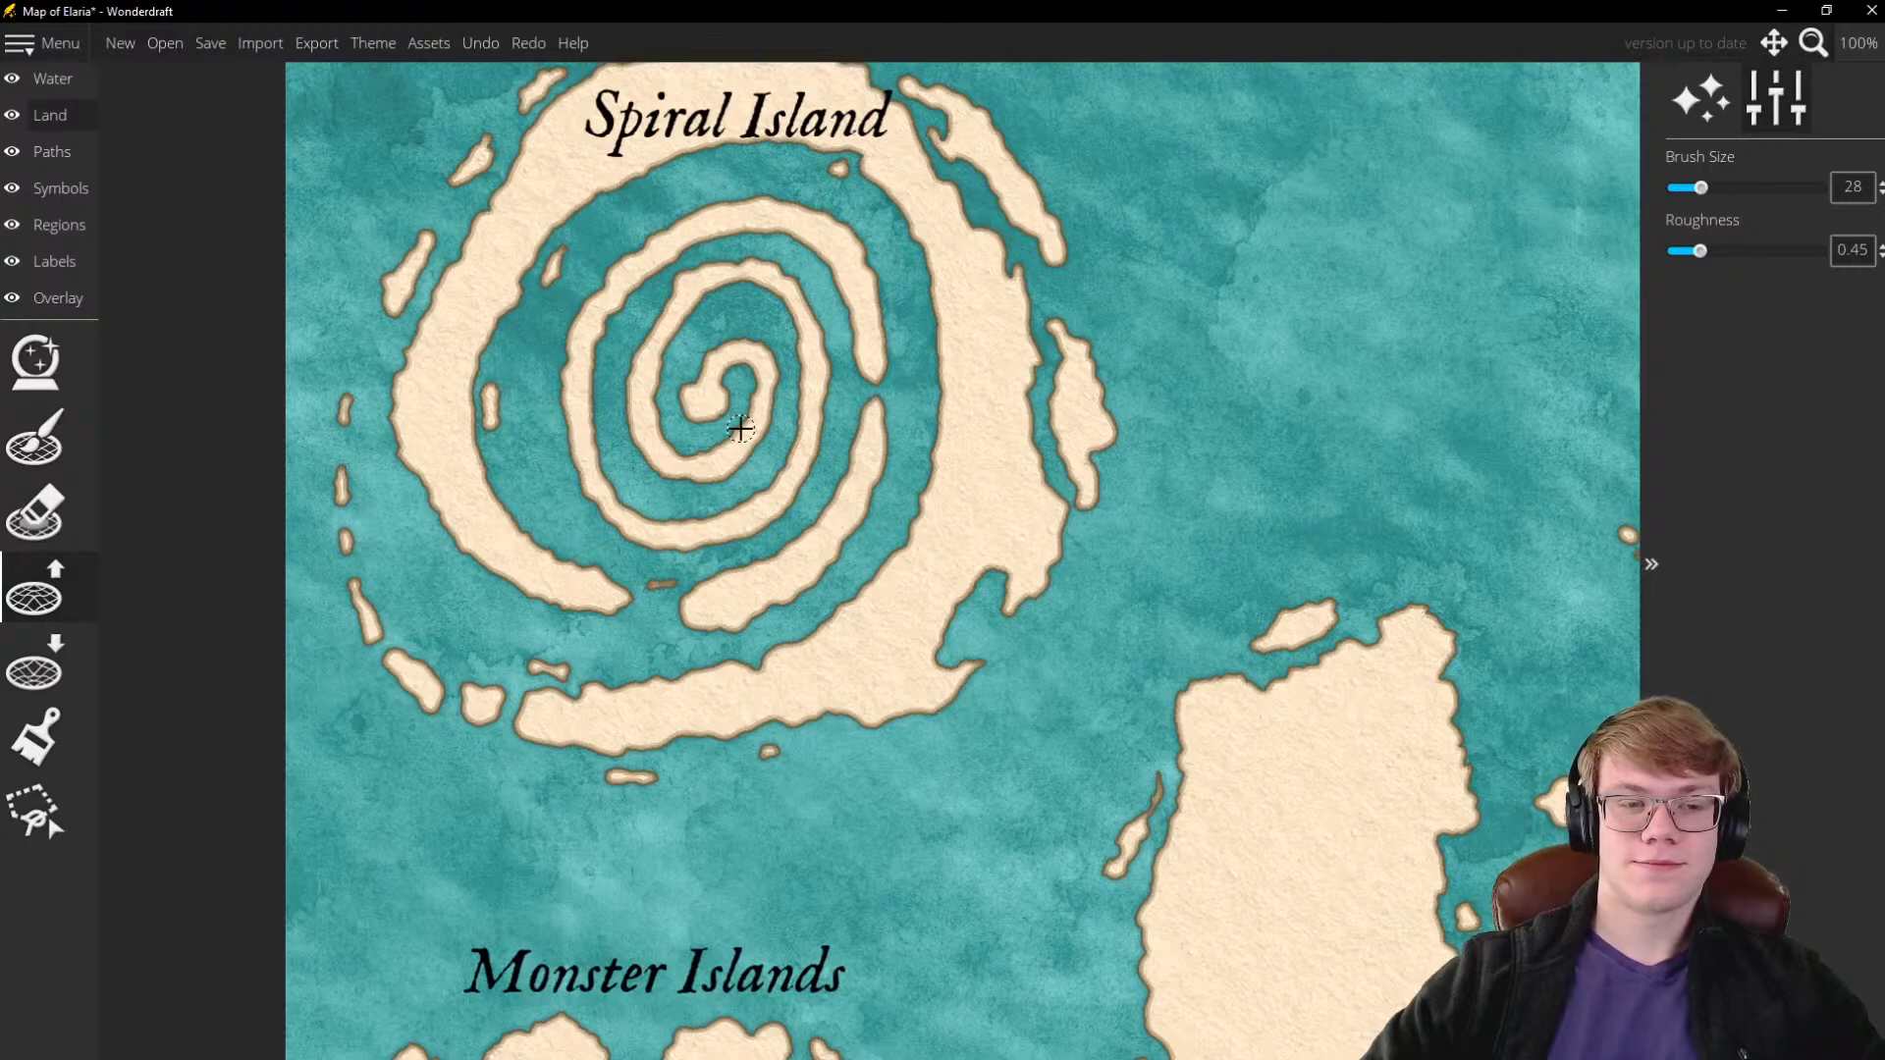
scroll(774, 527, down, 2)
scroll(761, 504, up, 2)
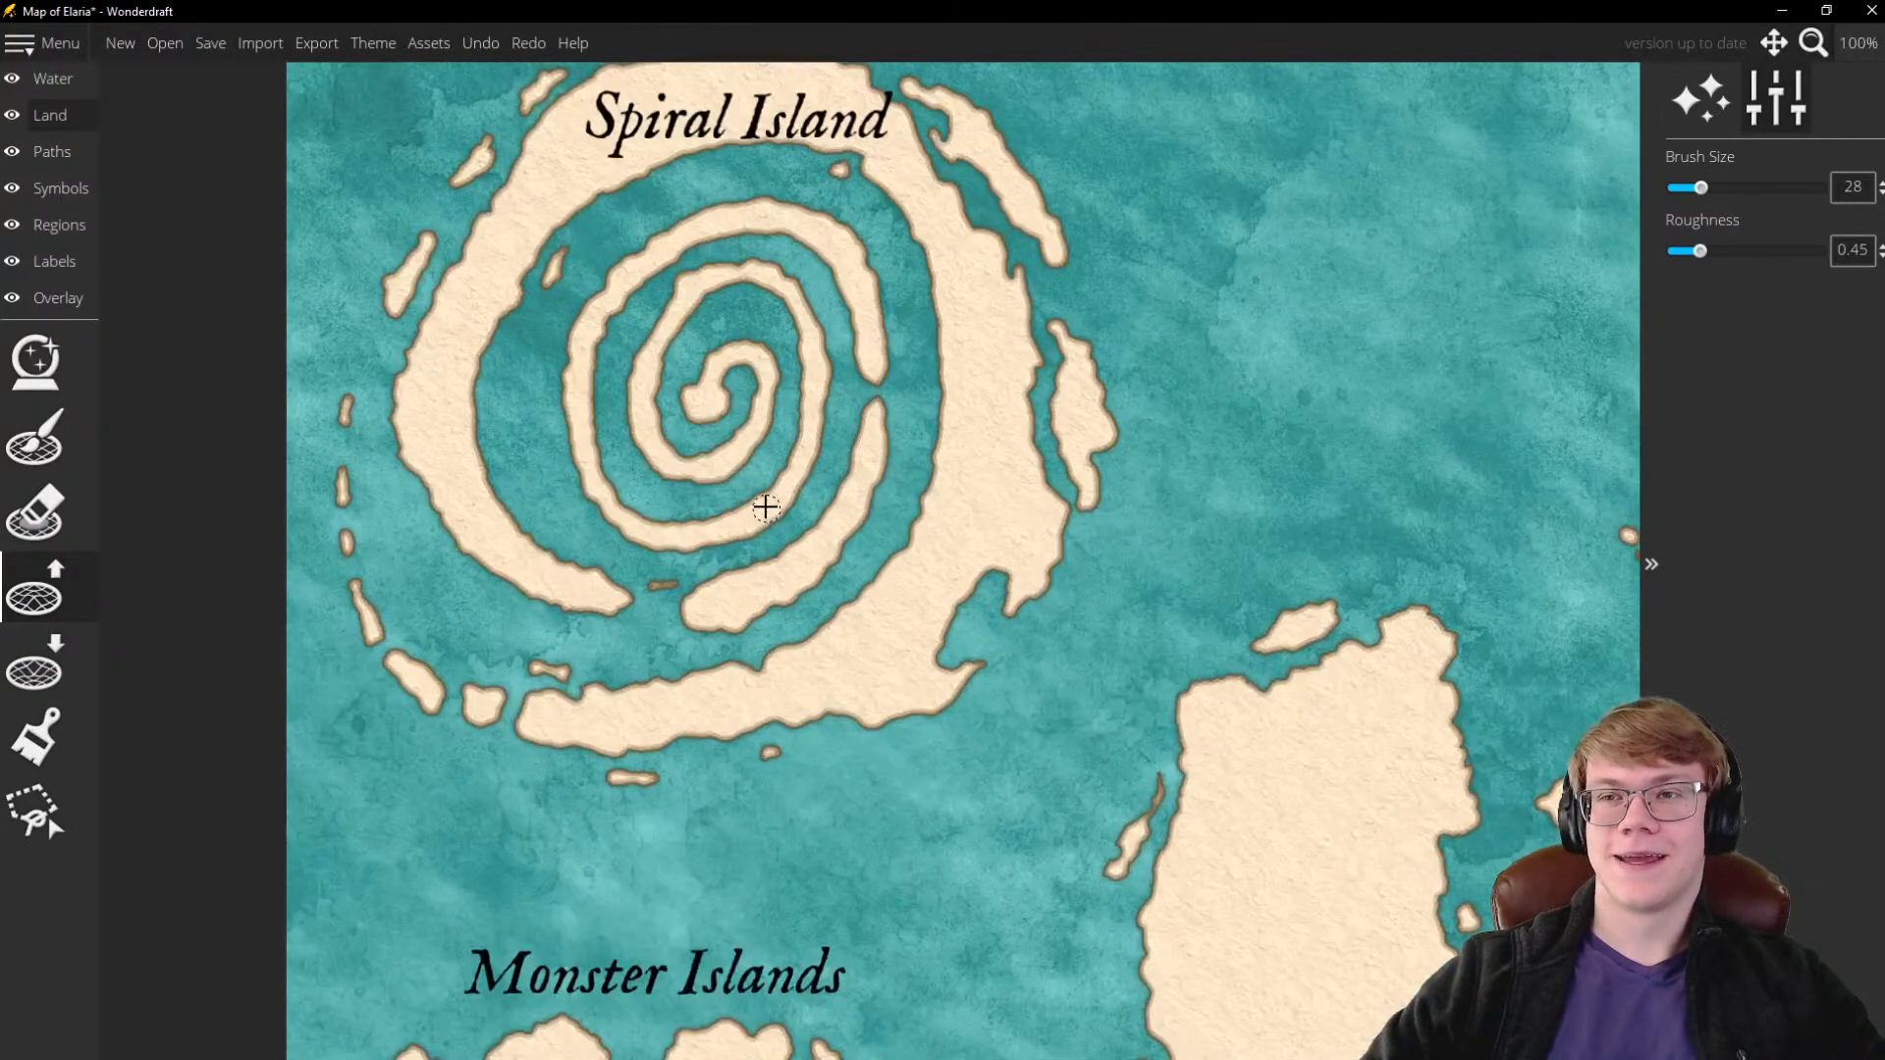
Review Spiral Island's spiral, outer ring and surrounding islets both up close and within the whole map
scroll(752, 461, down, 2)
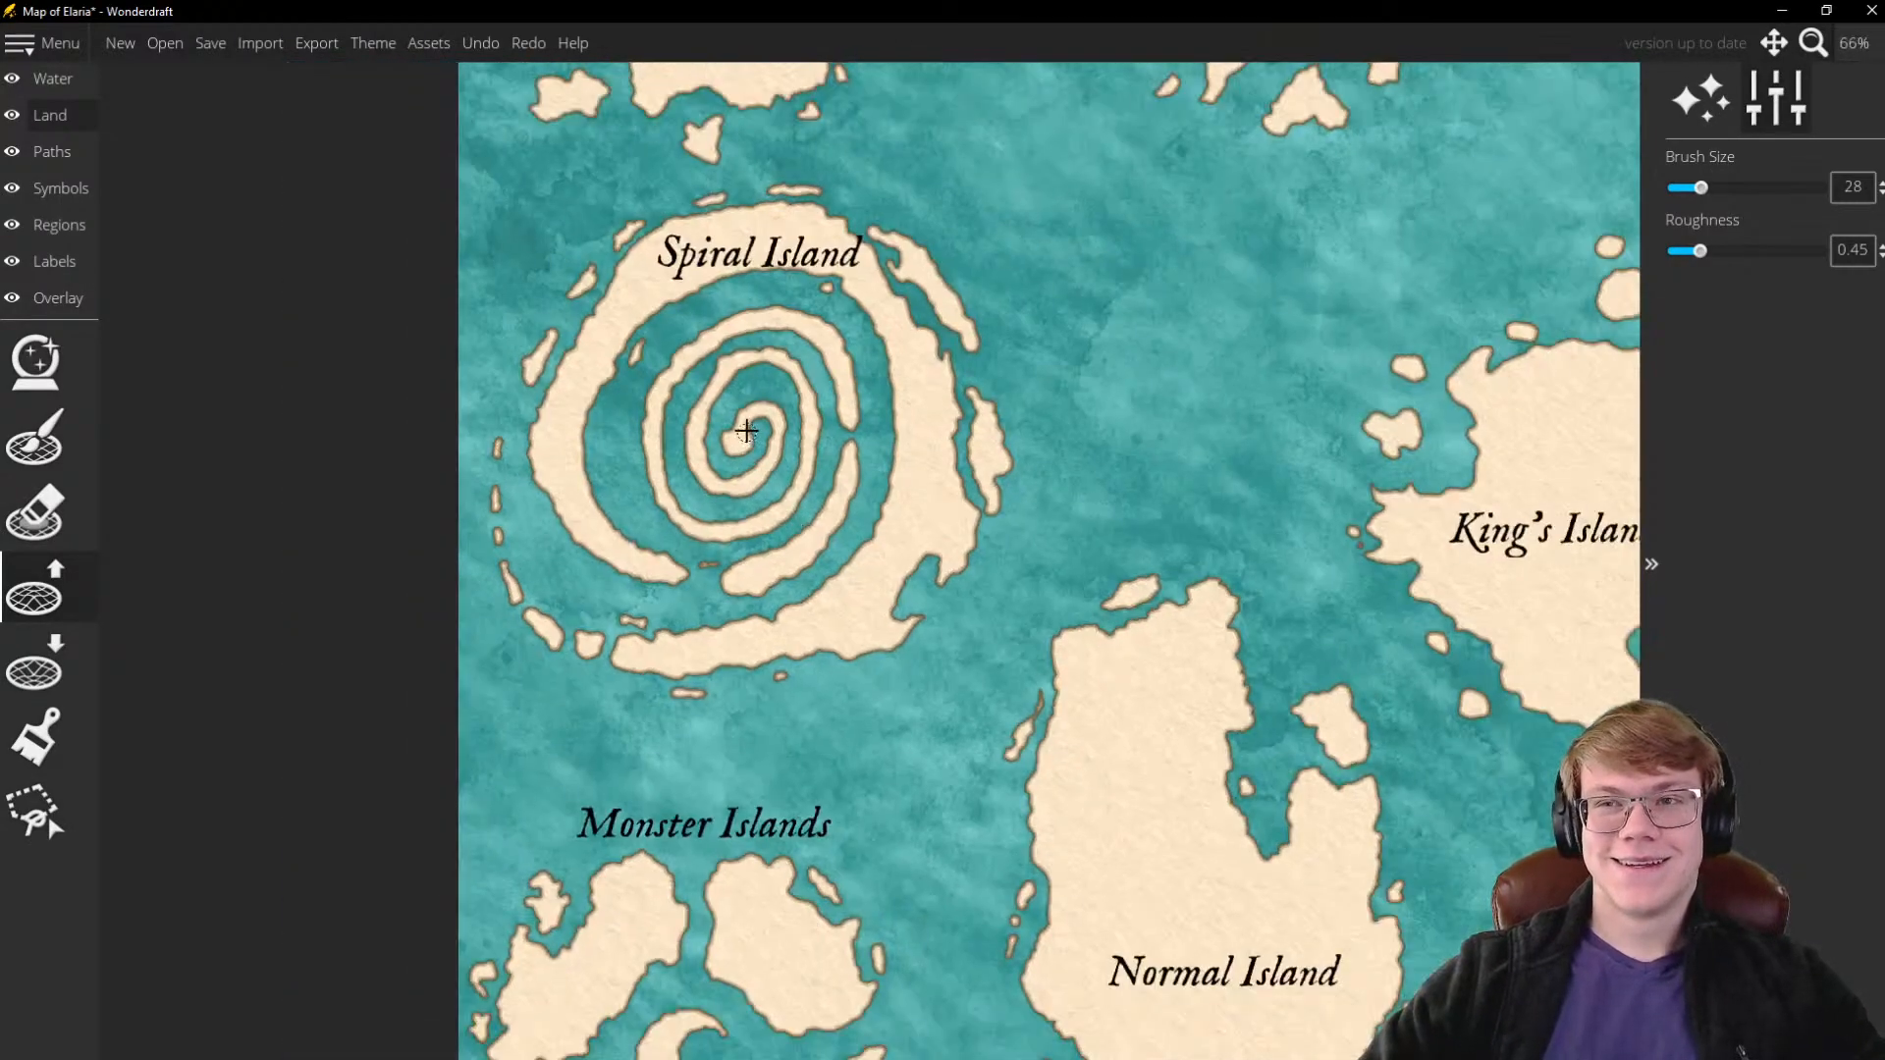
scroll(746, 430, up, 2)
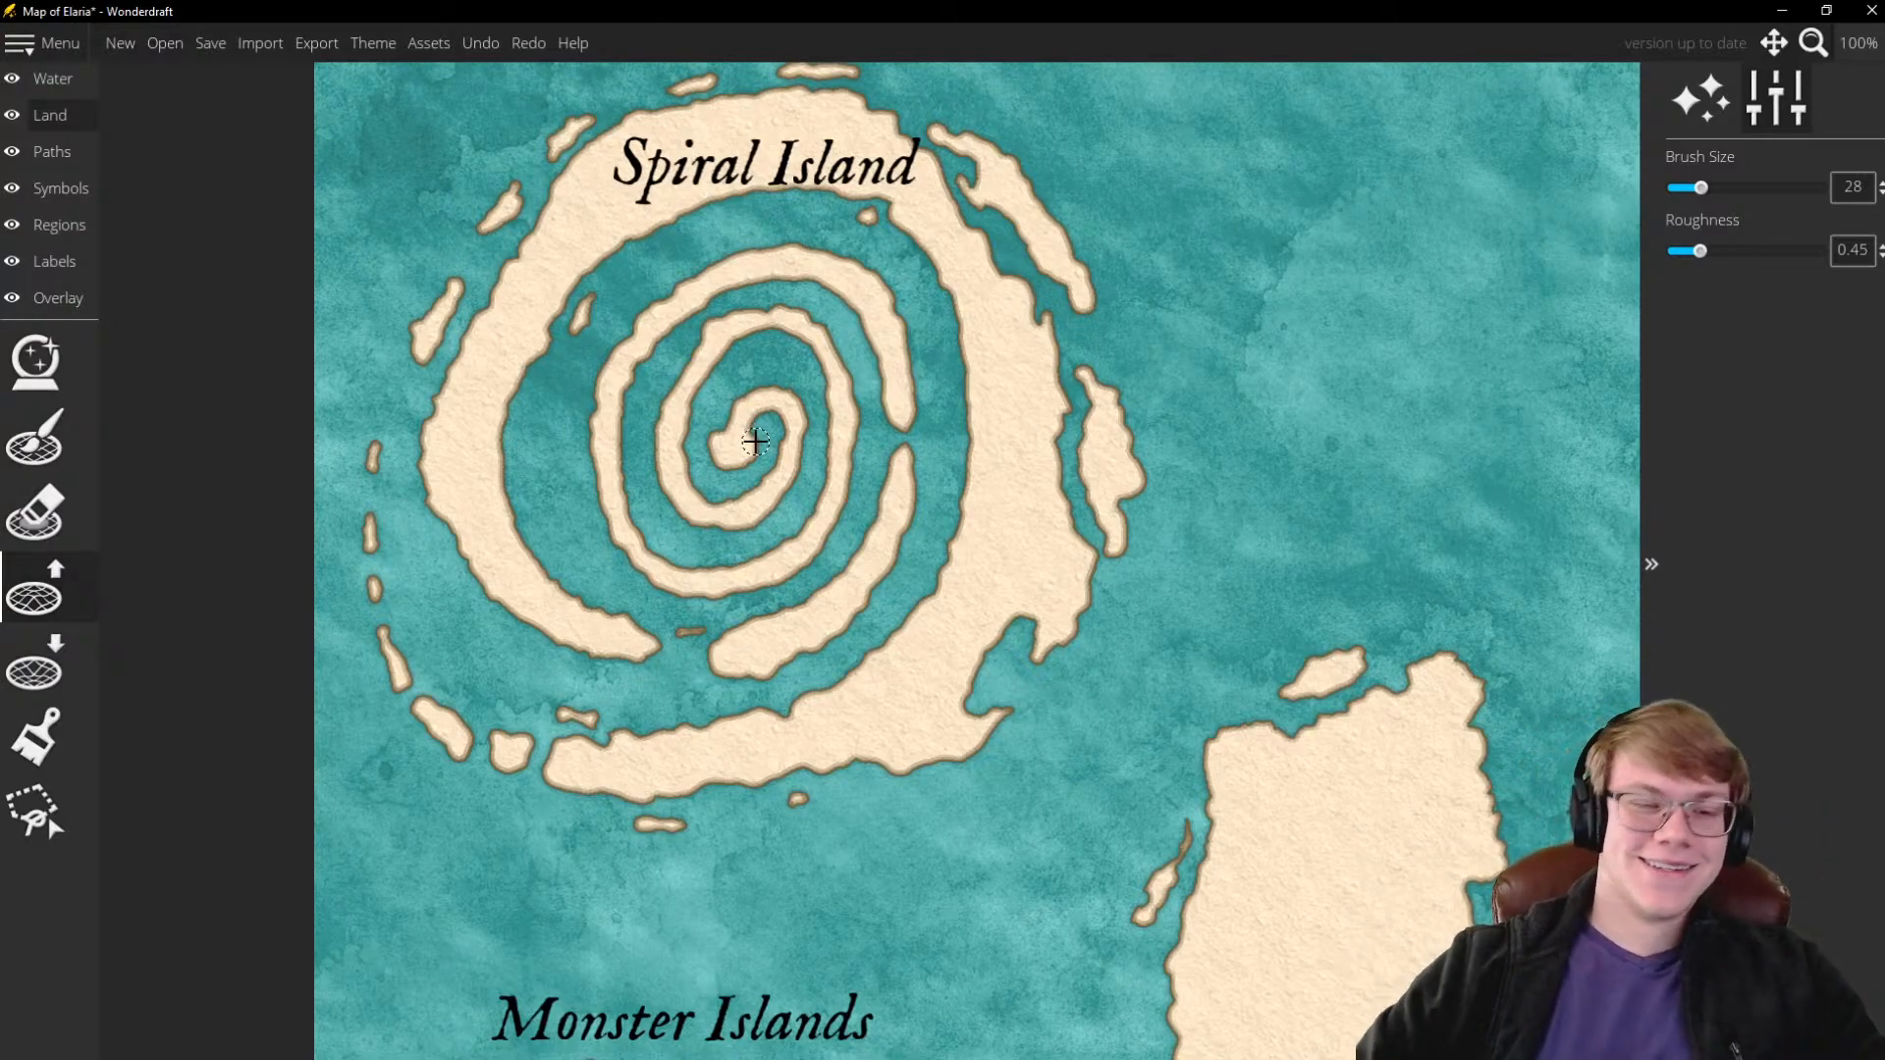
scroll(754, 441, down, 5)
scroll(786, 491, up, 5)
scroll(834, 540, down, 2)
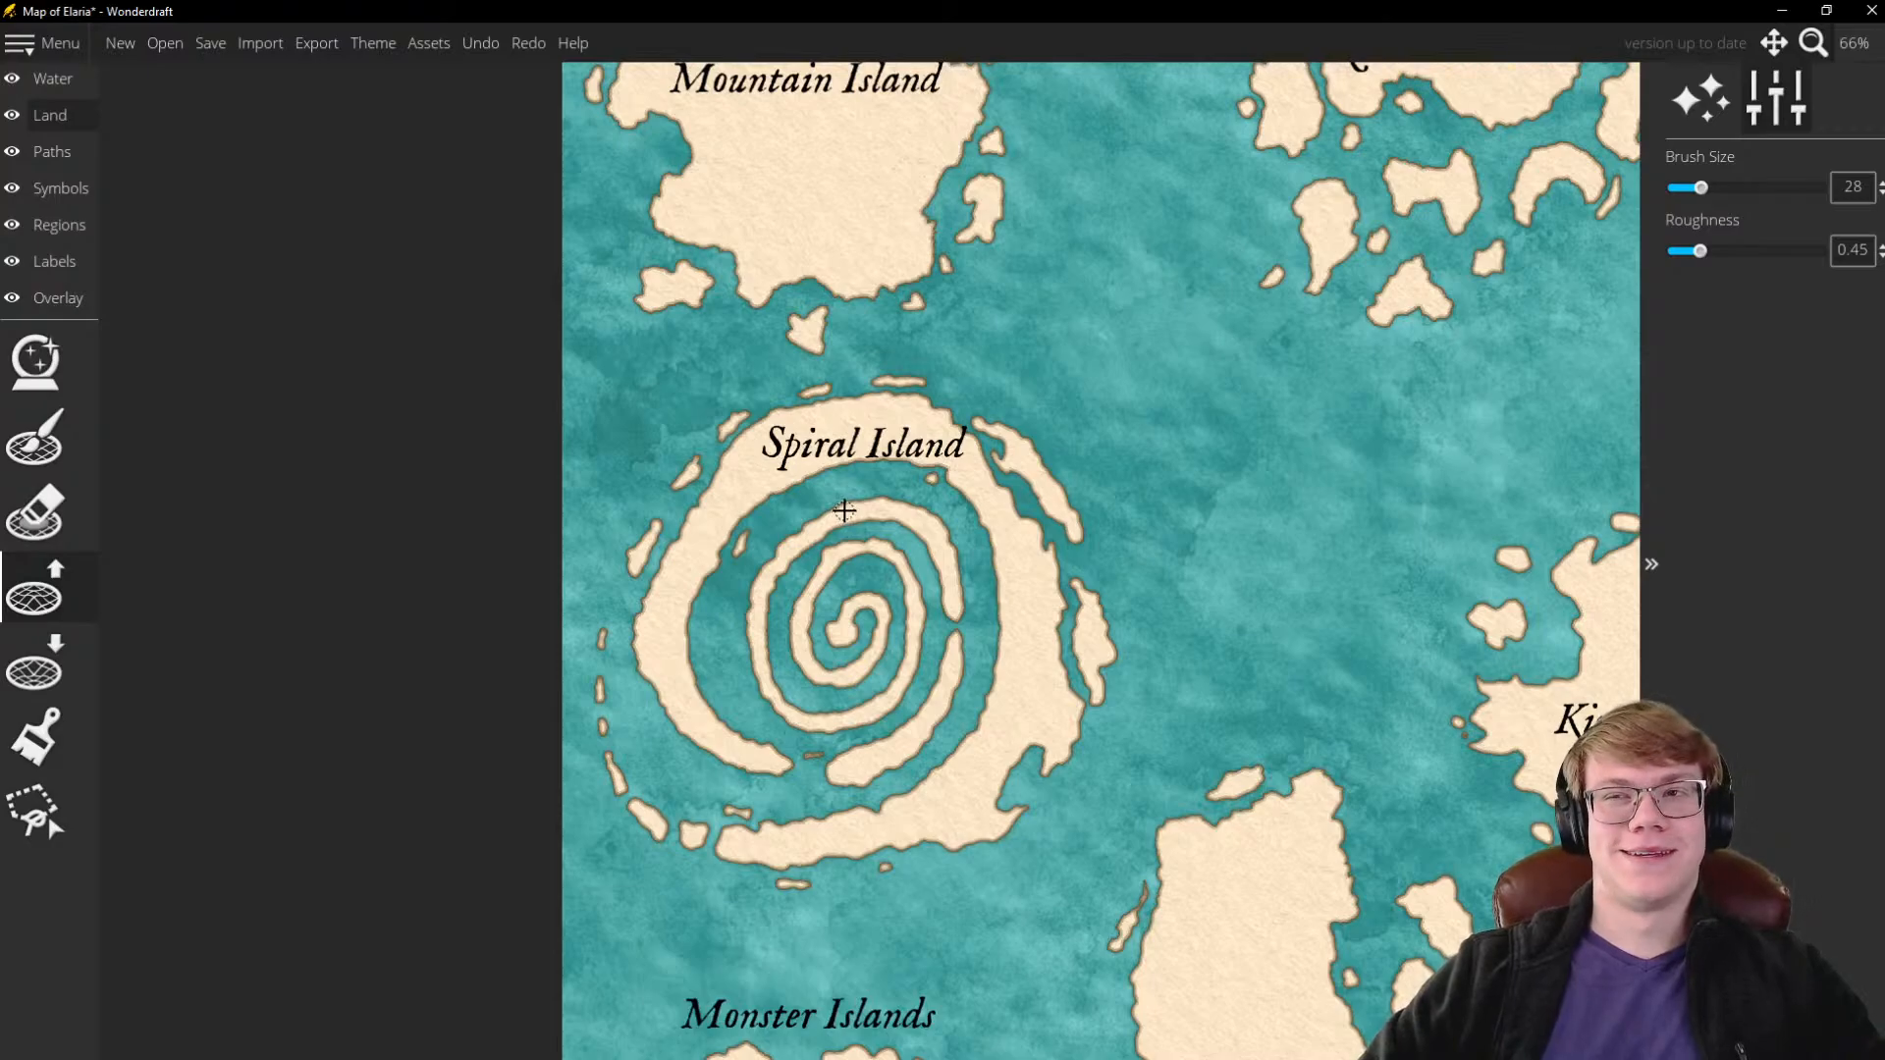
scroll(844, 508, down, 3)
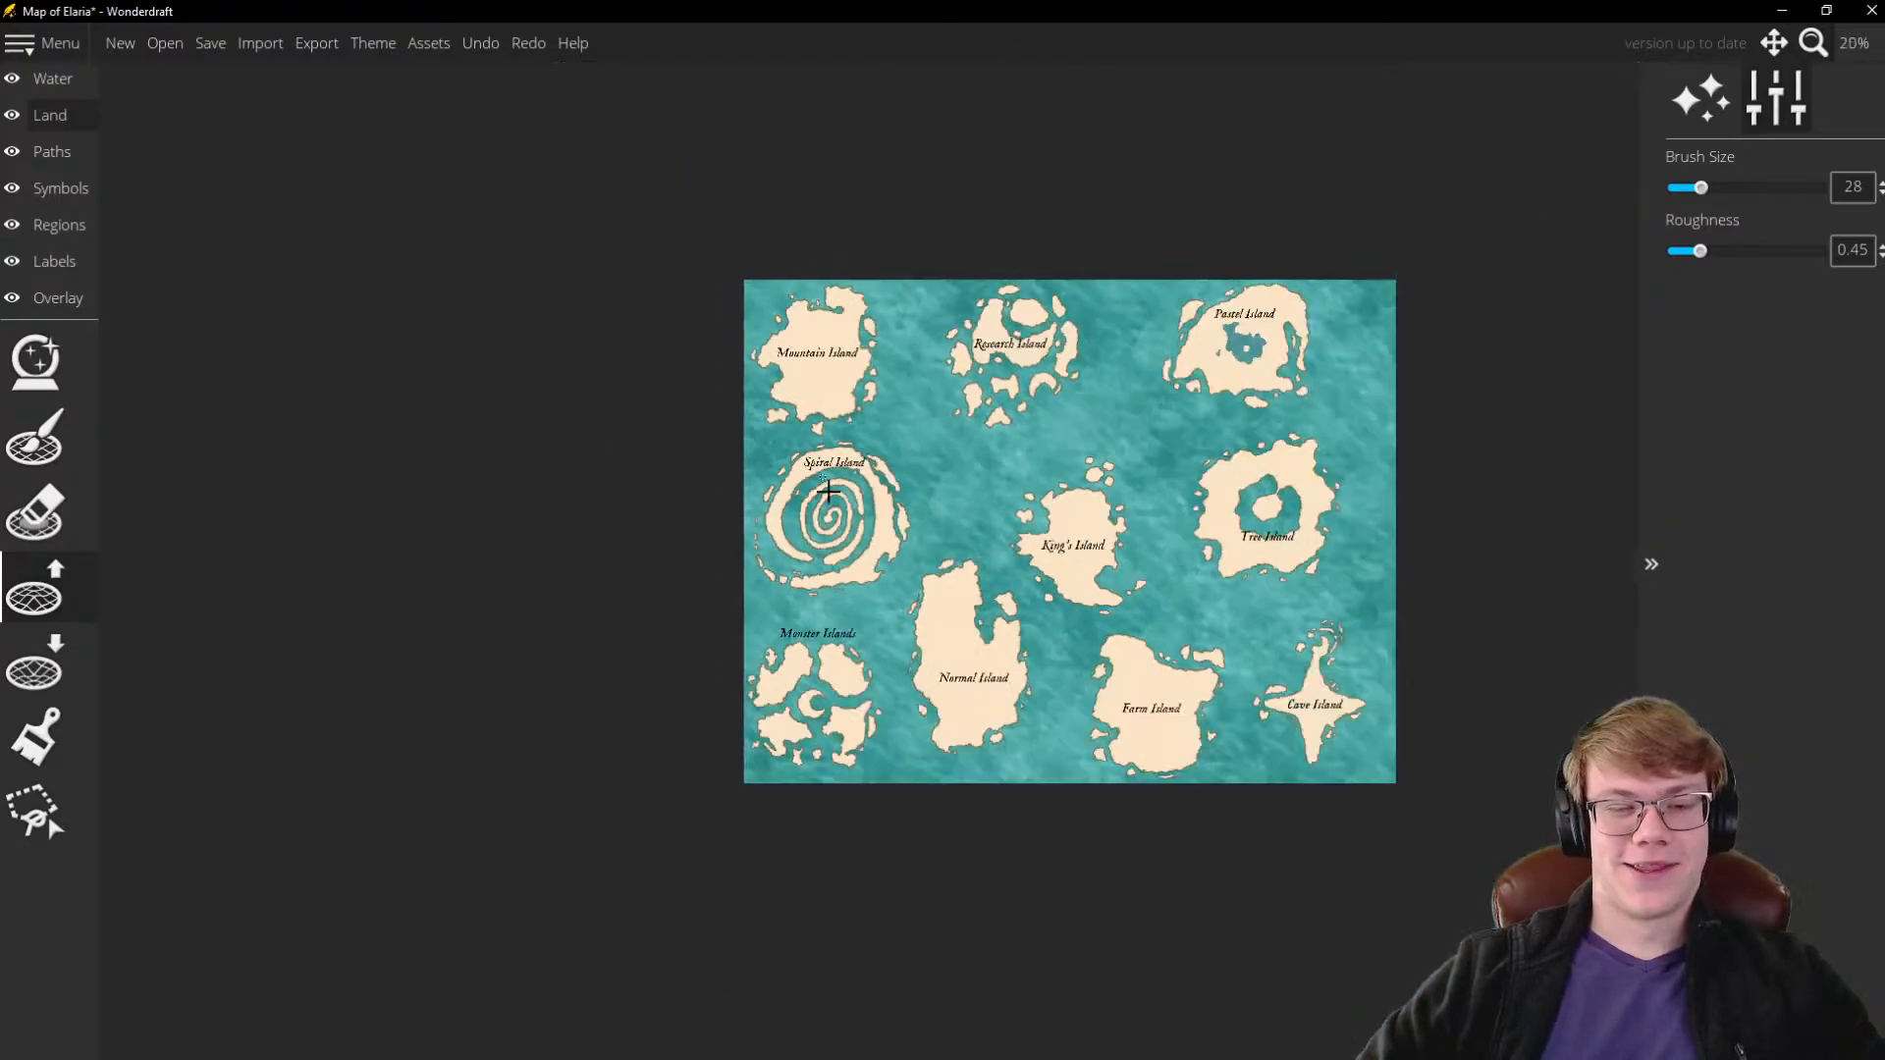
scroll(767, 383, up, 5)
scroll(766, 384, down, 2)
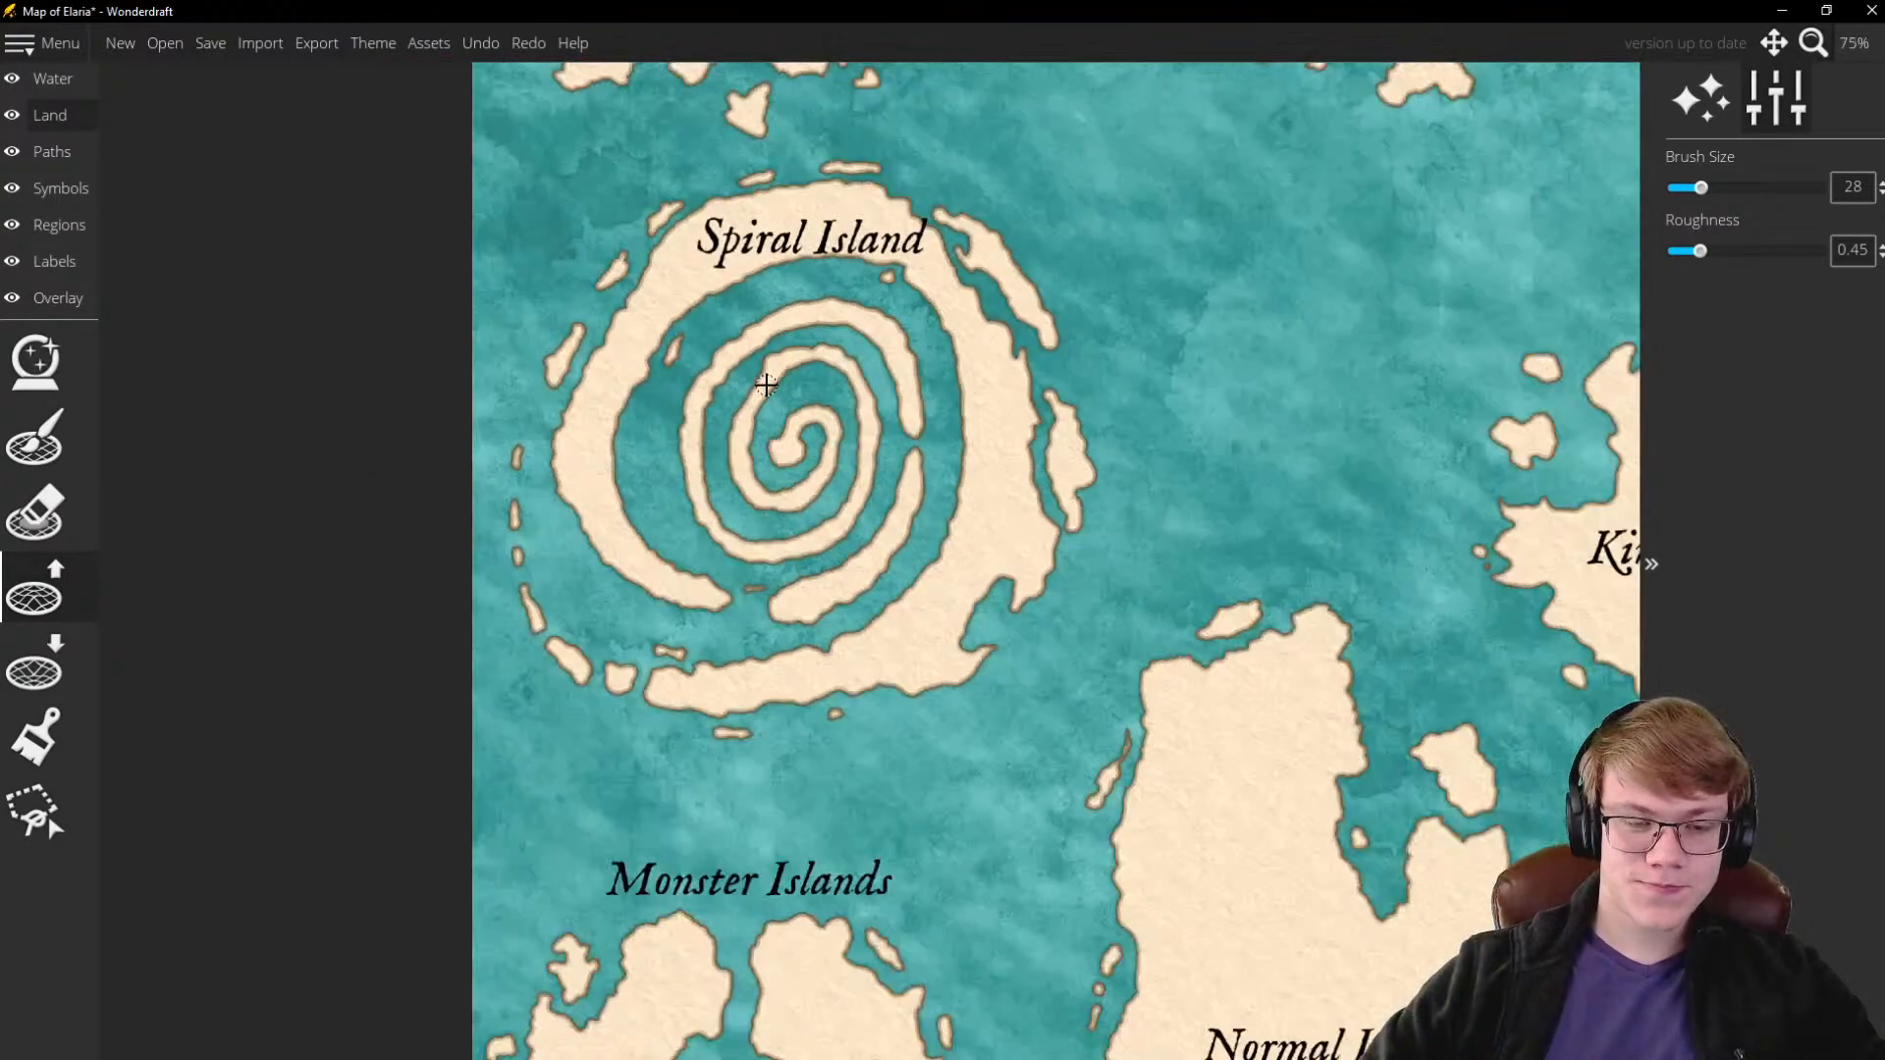
scroll(771, 363, up, 3)
scroll(775, 343, down, 1)
scroll(784, 319, up, 1)
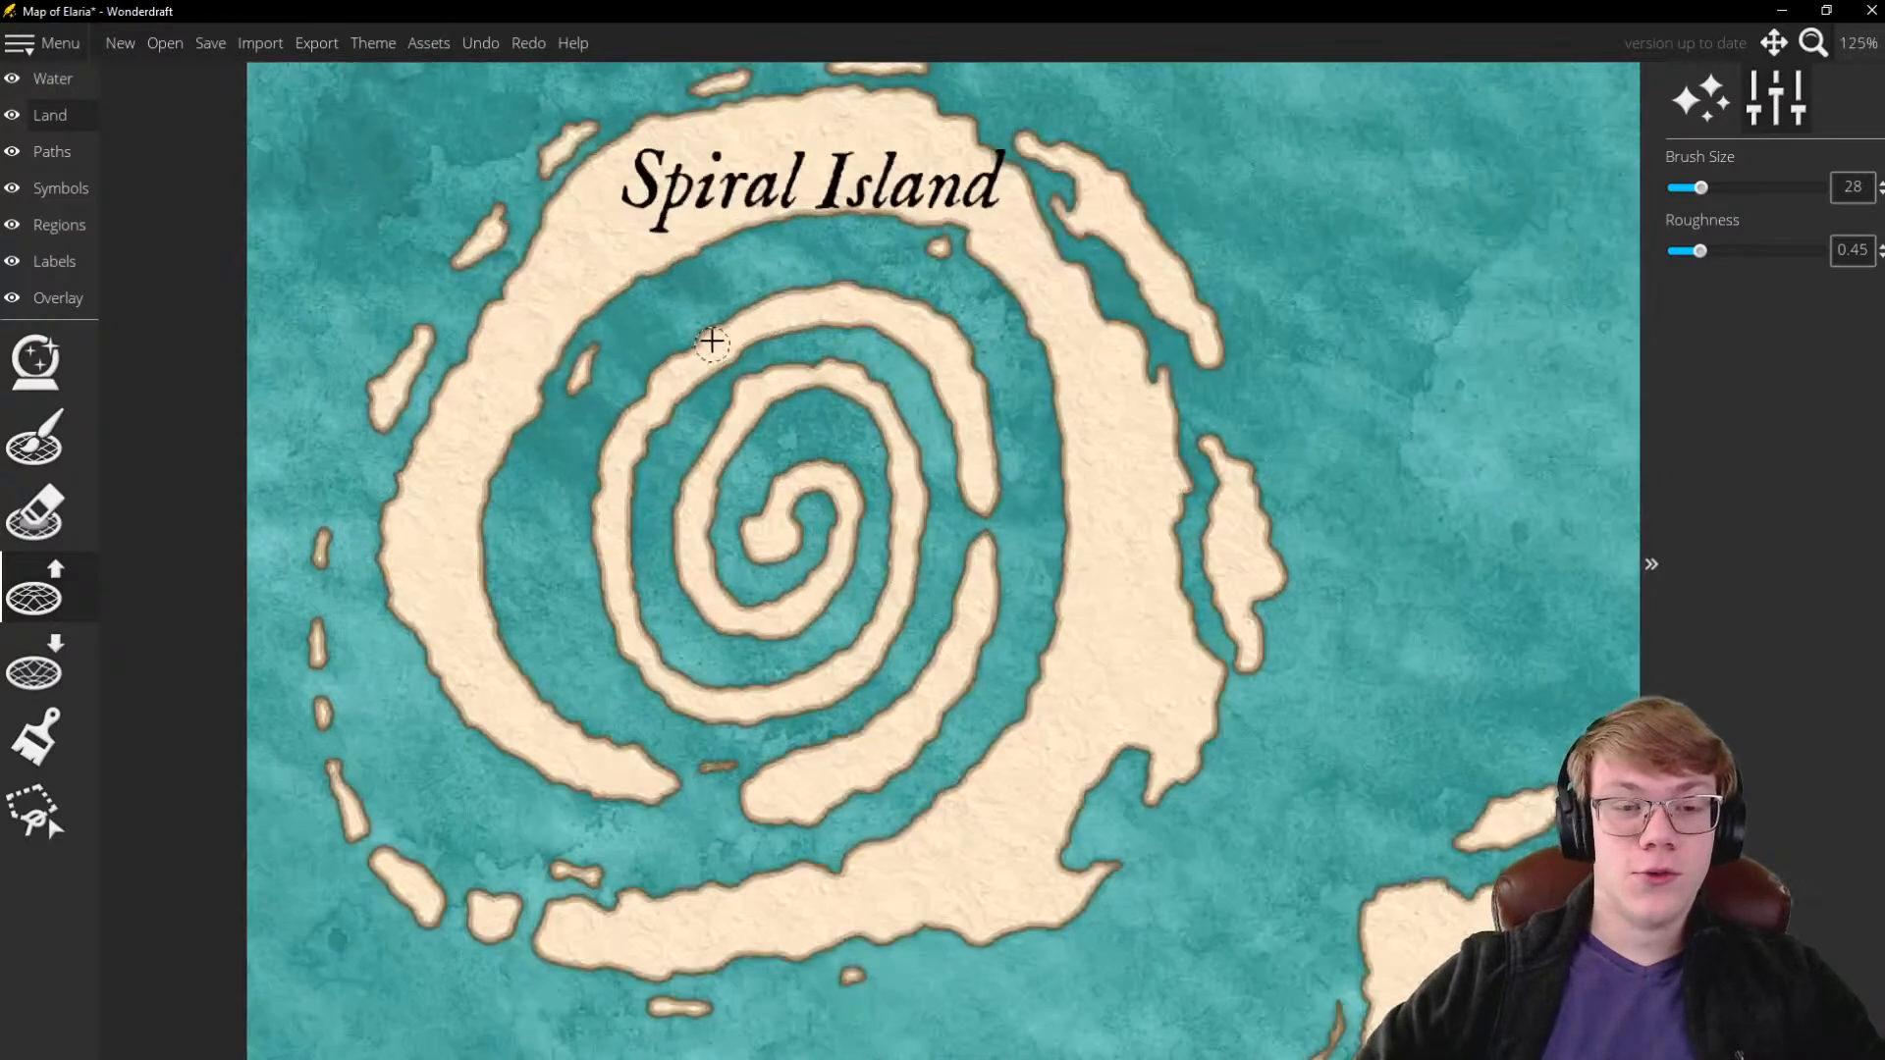
scroll(716, 337, down, 1)
scroll(733, 155, up, 3)
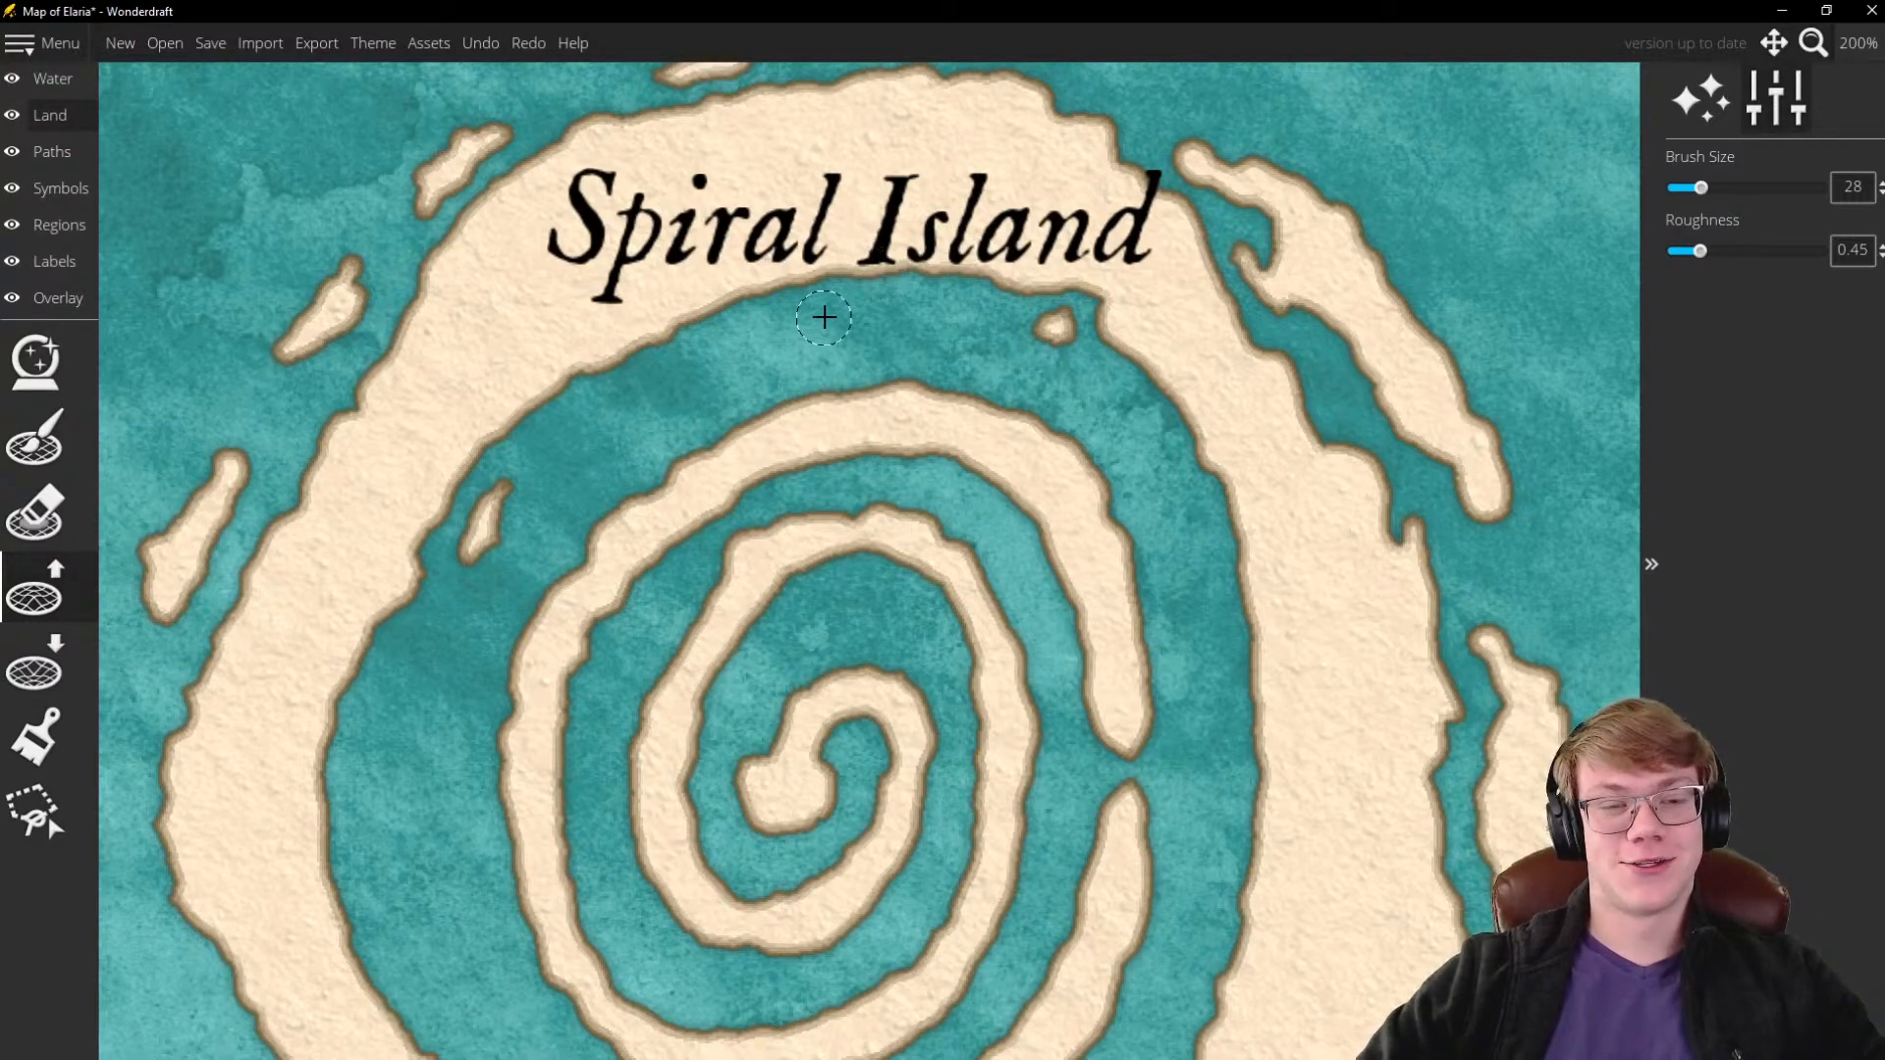
scroll(815, 279, down, 2)
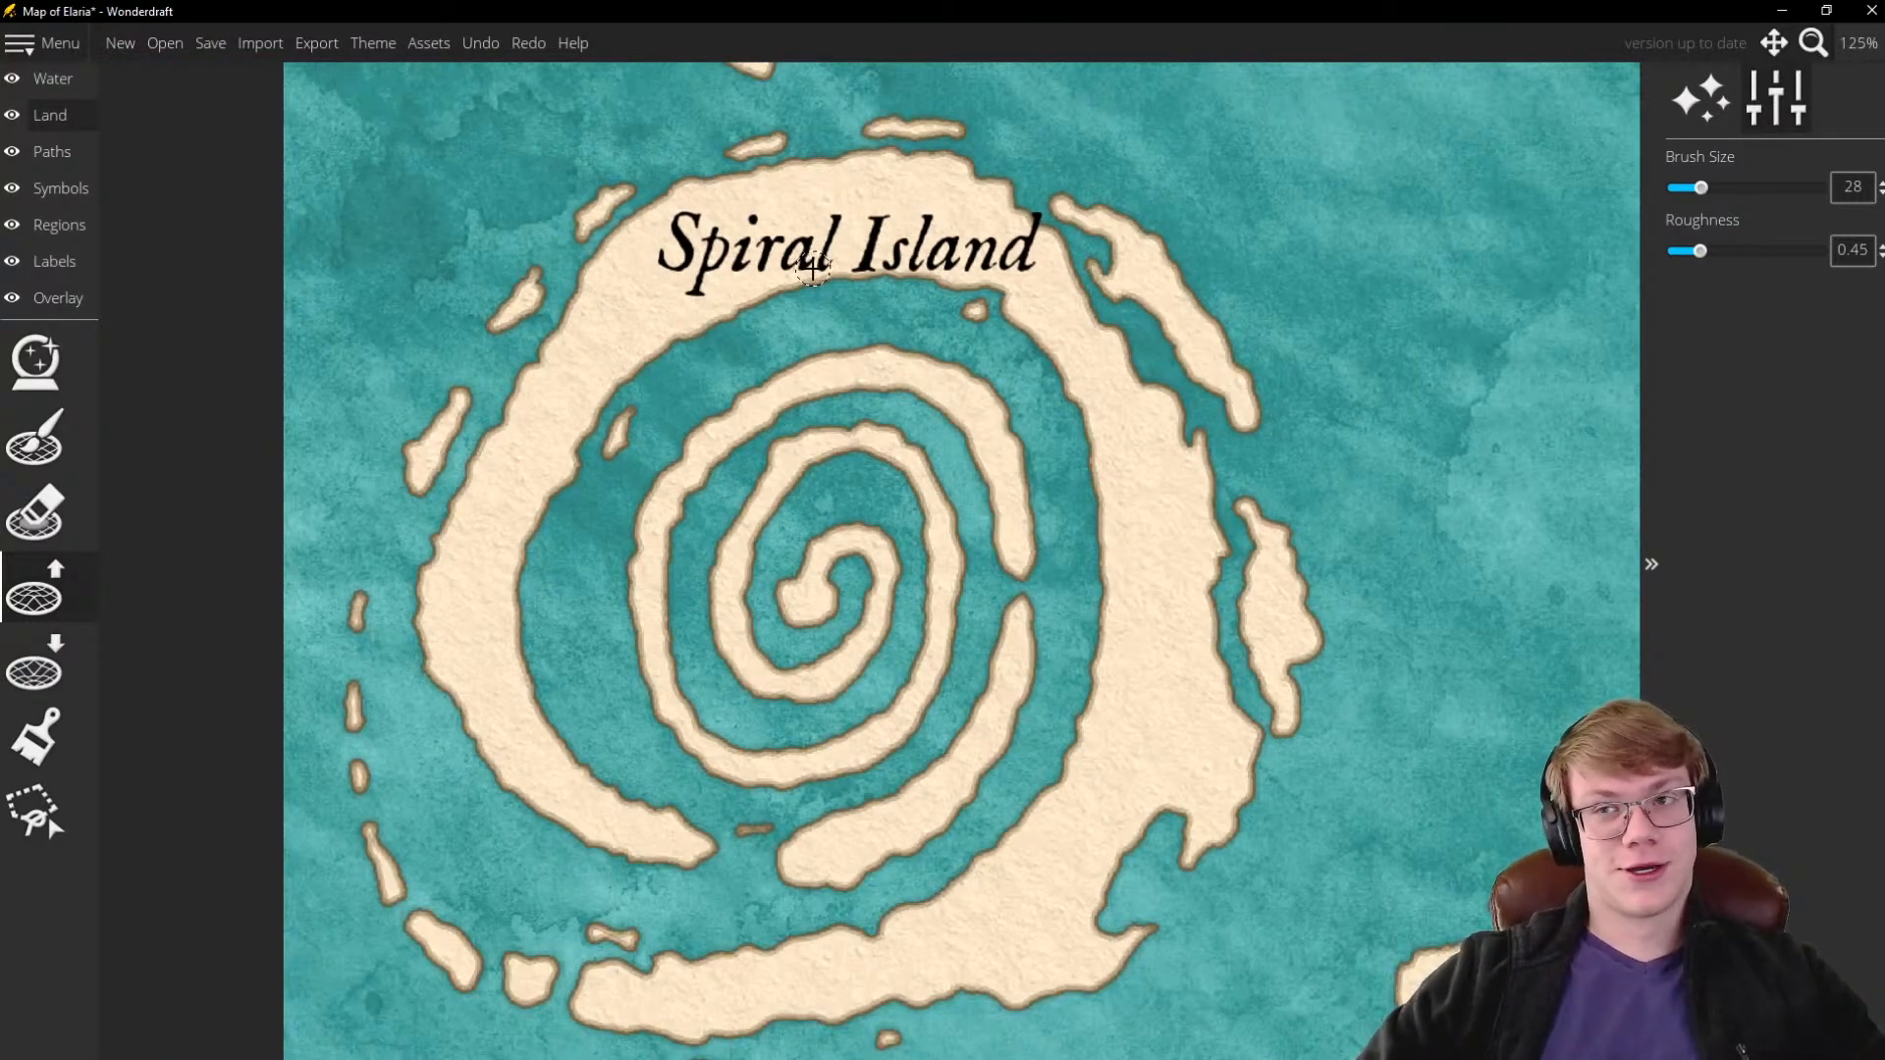
scroll(748, 267, down, 2)
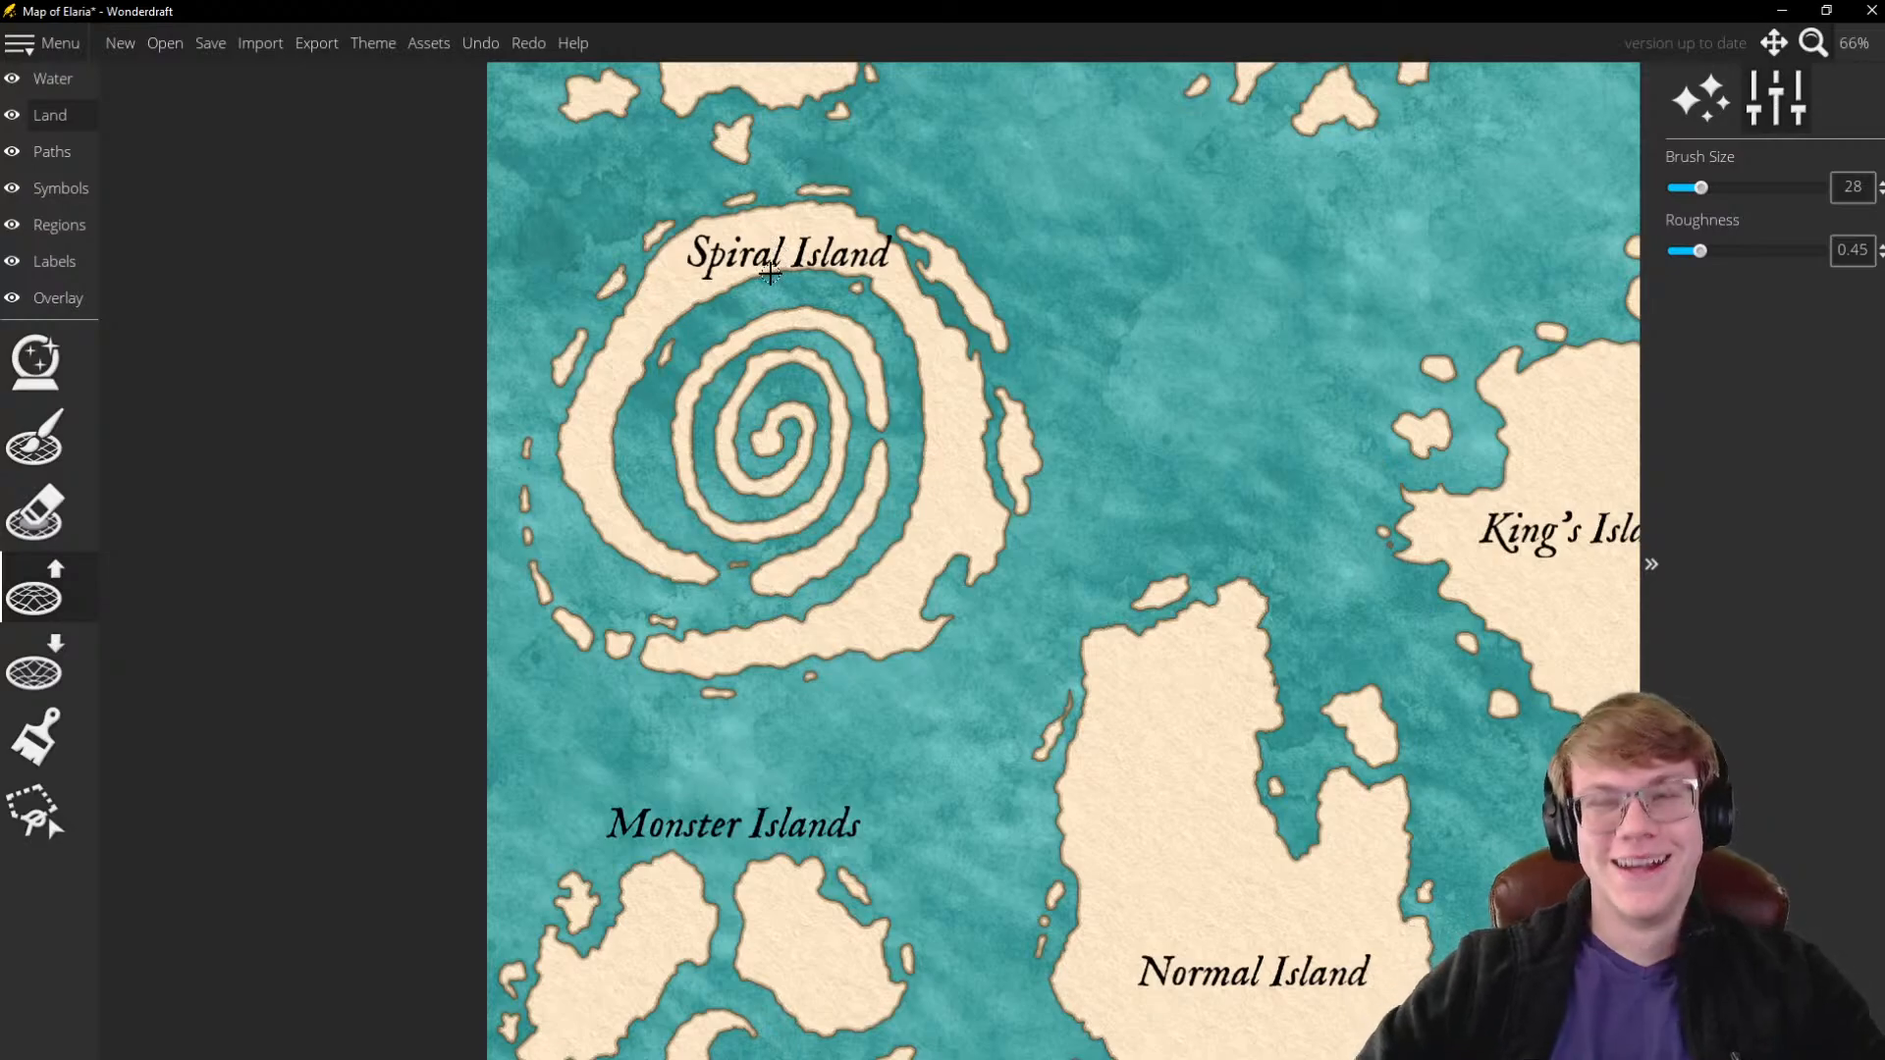
Set the brush size for raising land to 24
scroll(644, 423, up, 2)
scroll(644, 422, down, 2)
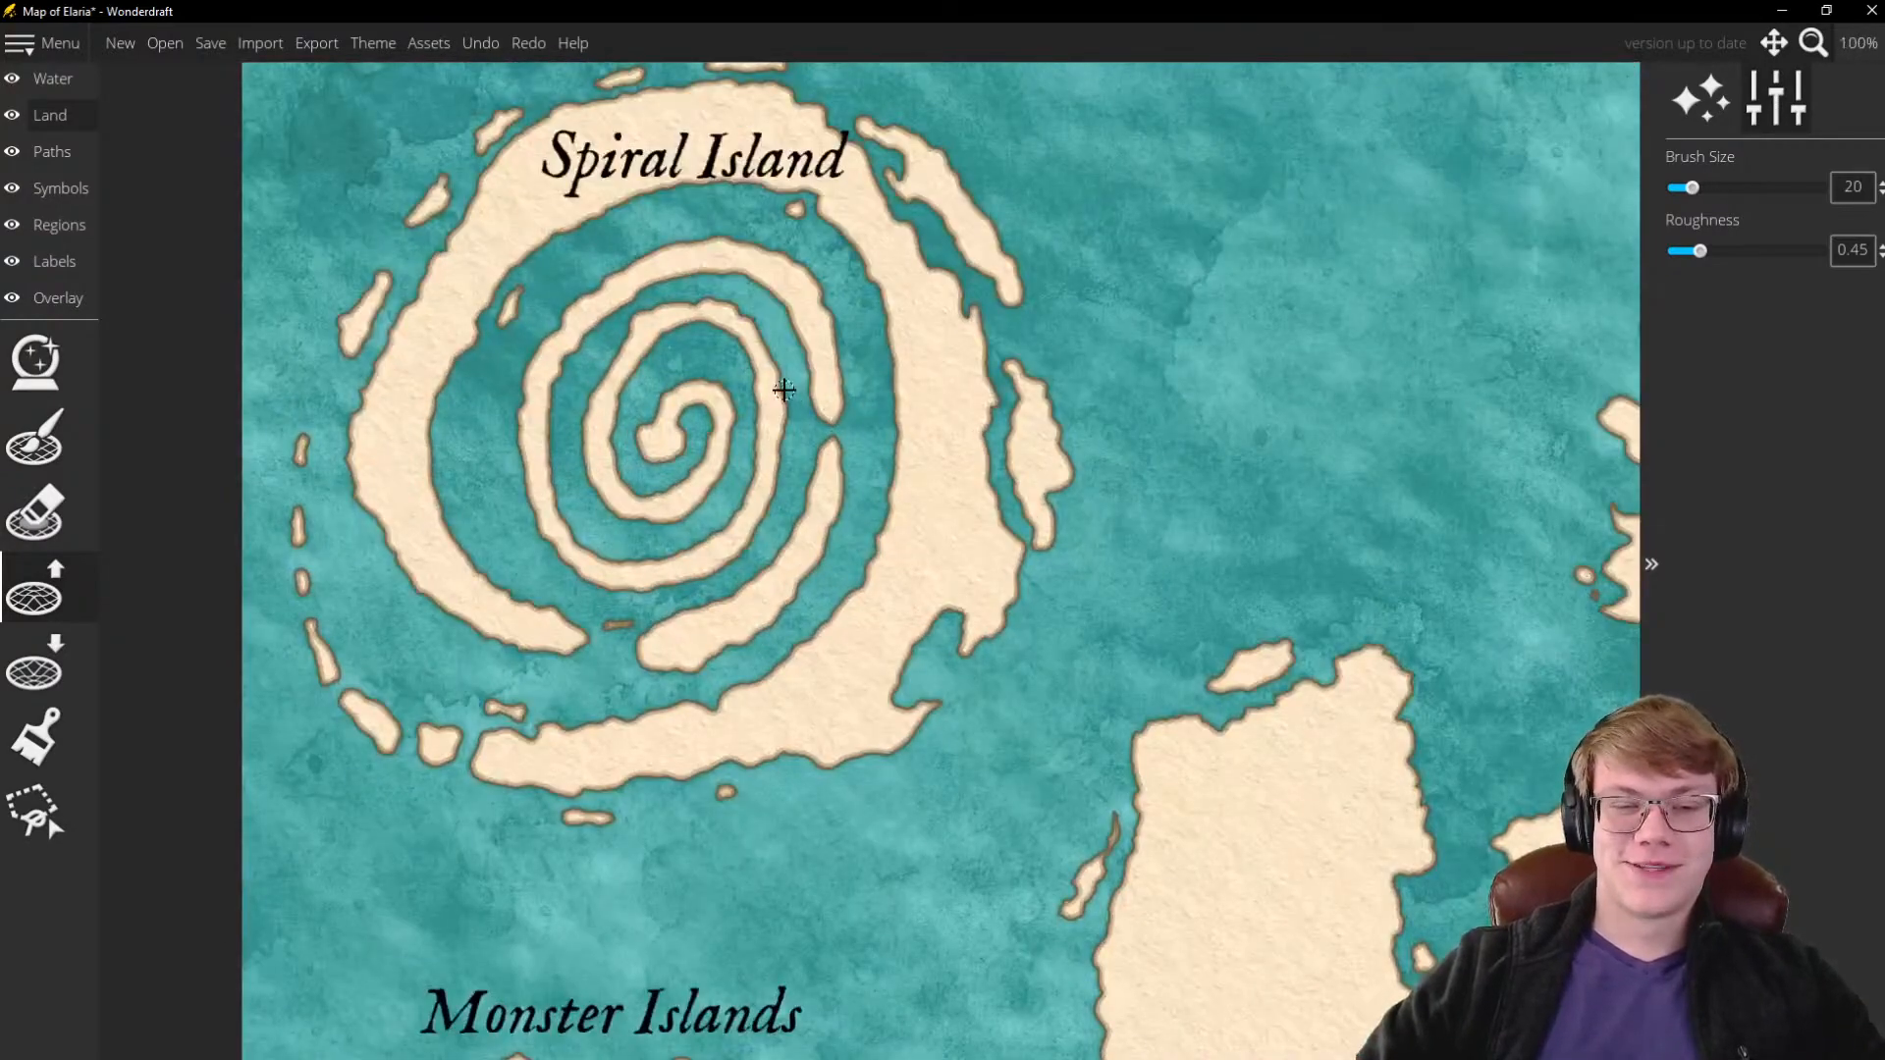
scroll(705, 393, up, 2)
scroll(706, 394, up, 2)
scroll(706, 393, down, 3)
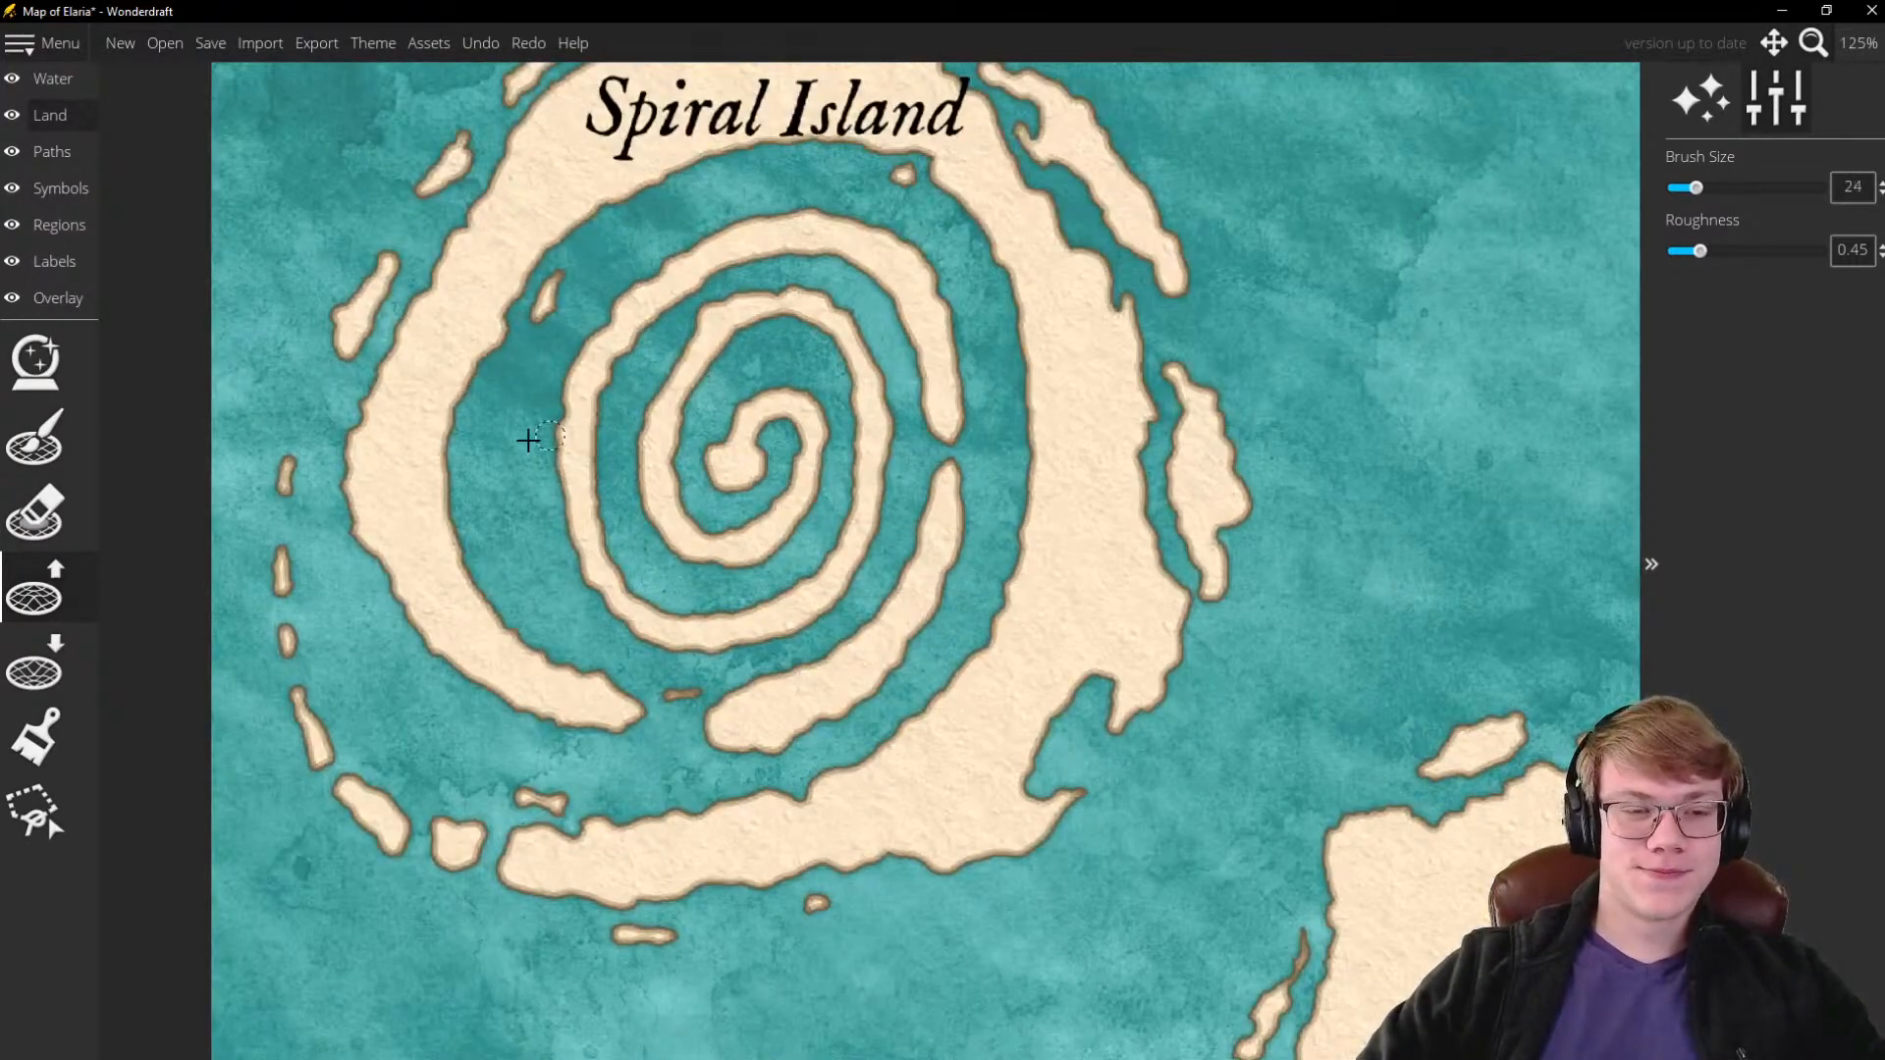
scroll(590, 425, up, 2)
scroll(633, 412, down, 3)
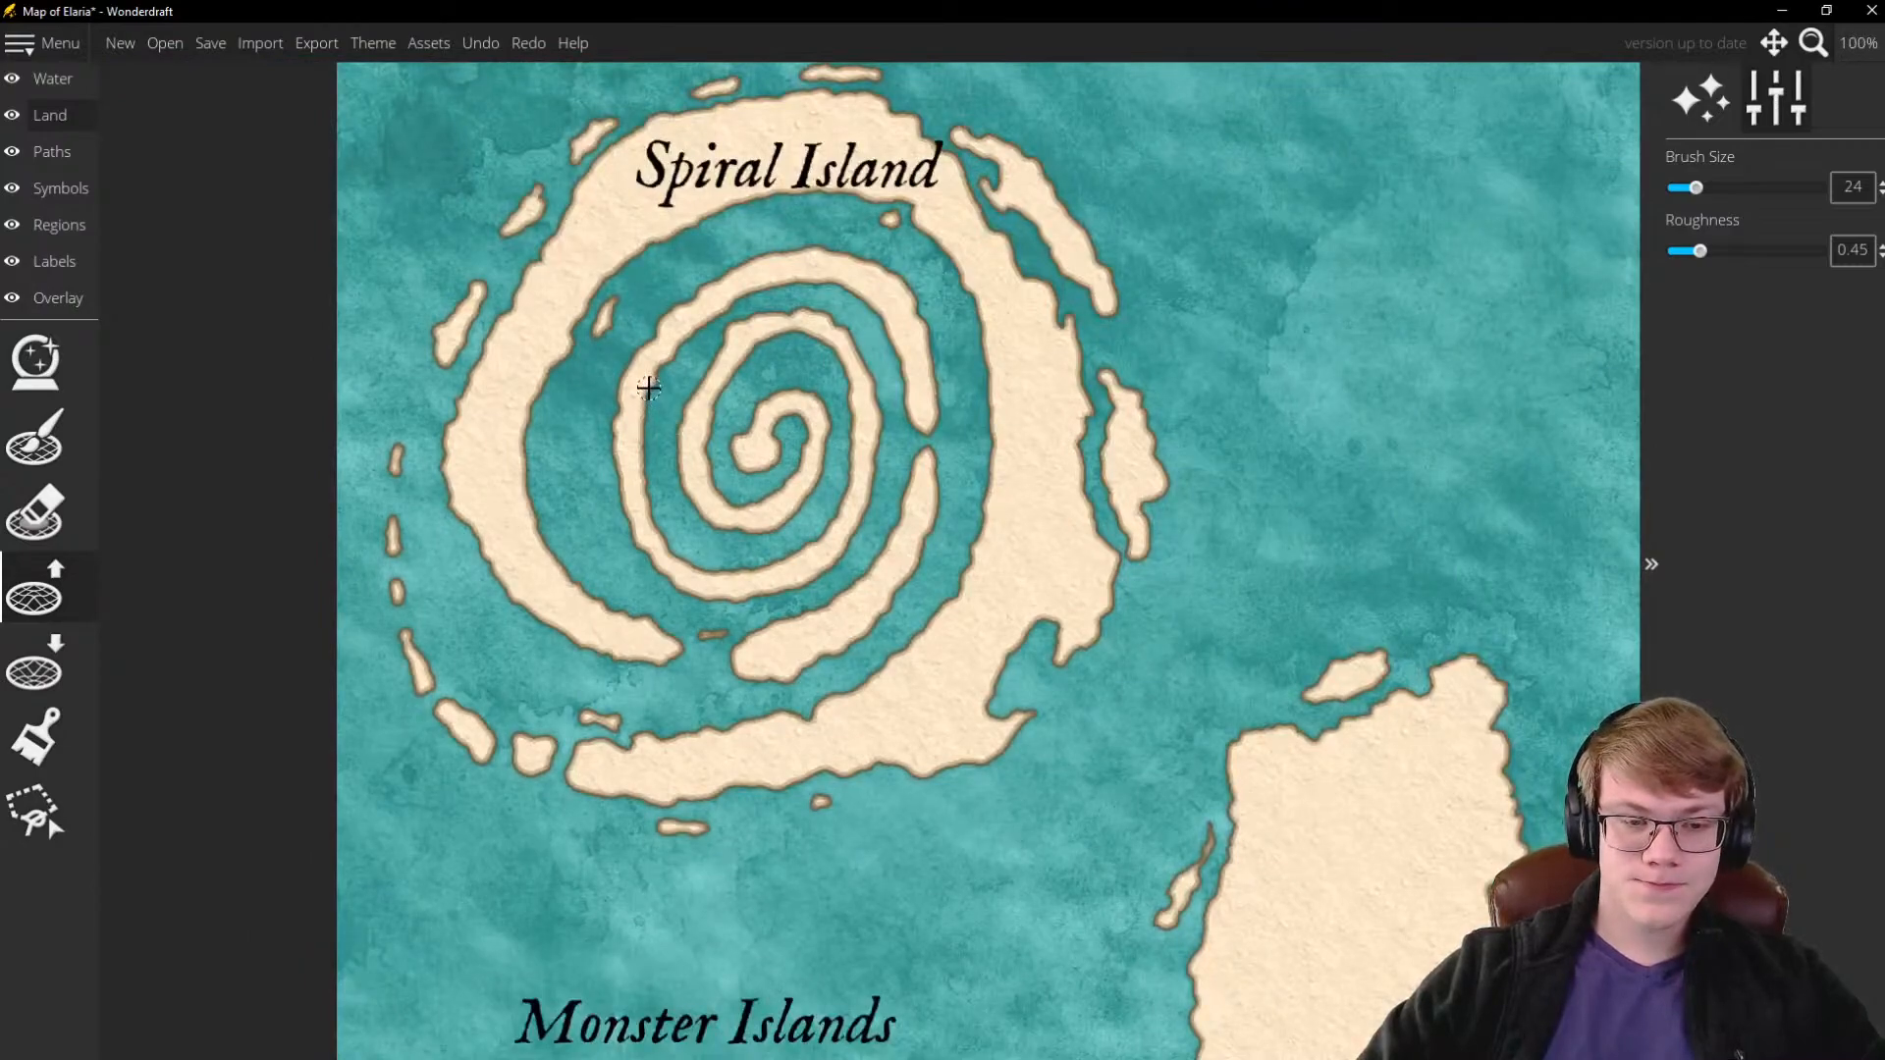
scroll(648, 388, down, 2)
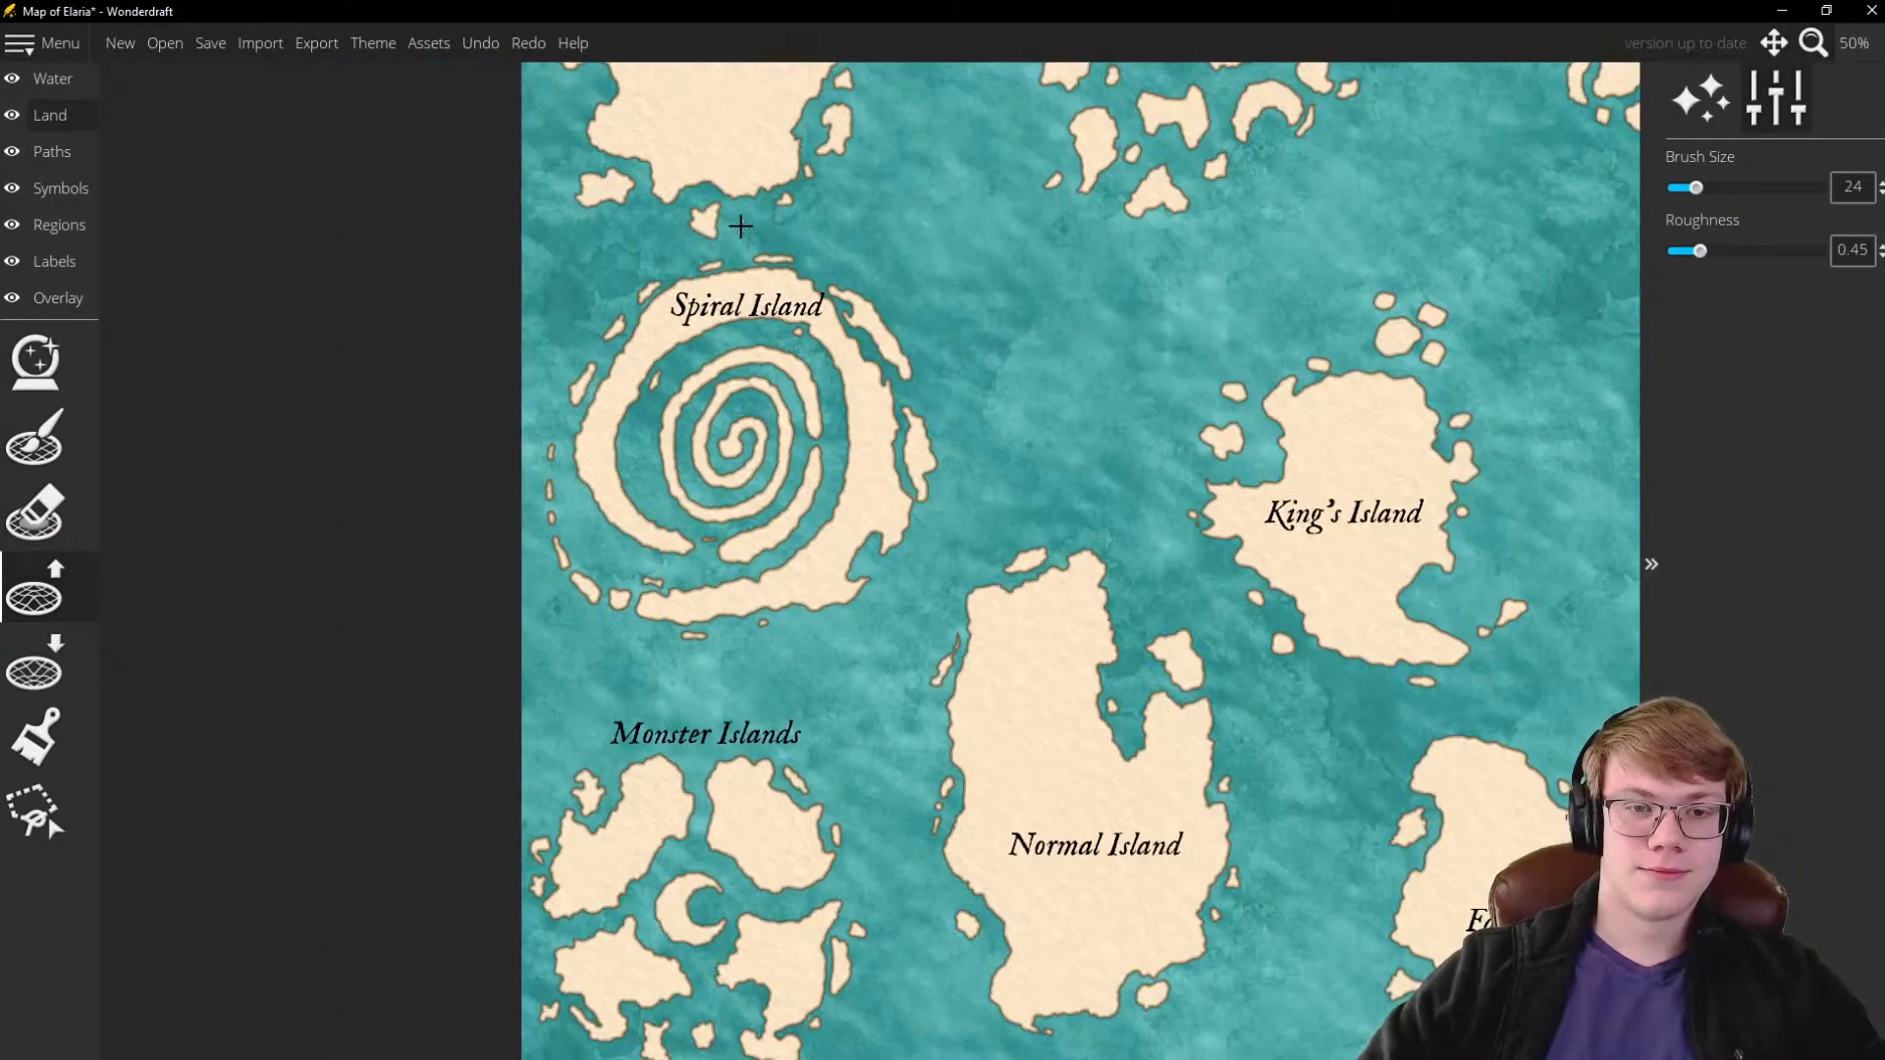
scroll(741, 226, up, 2)
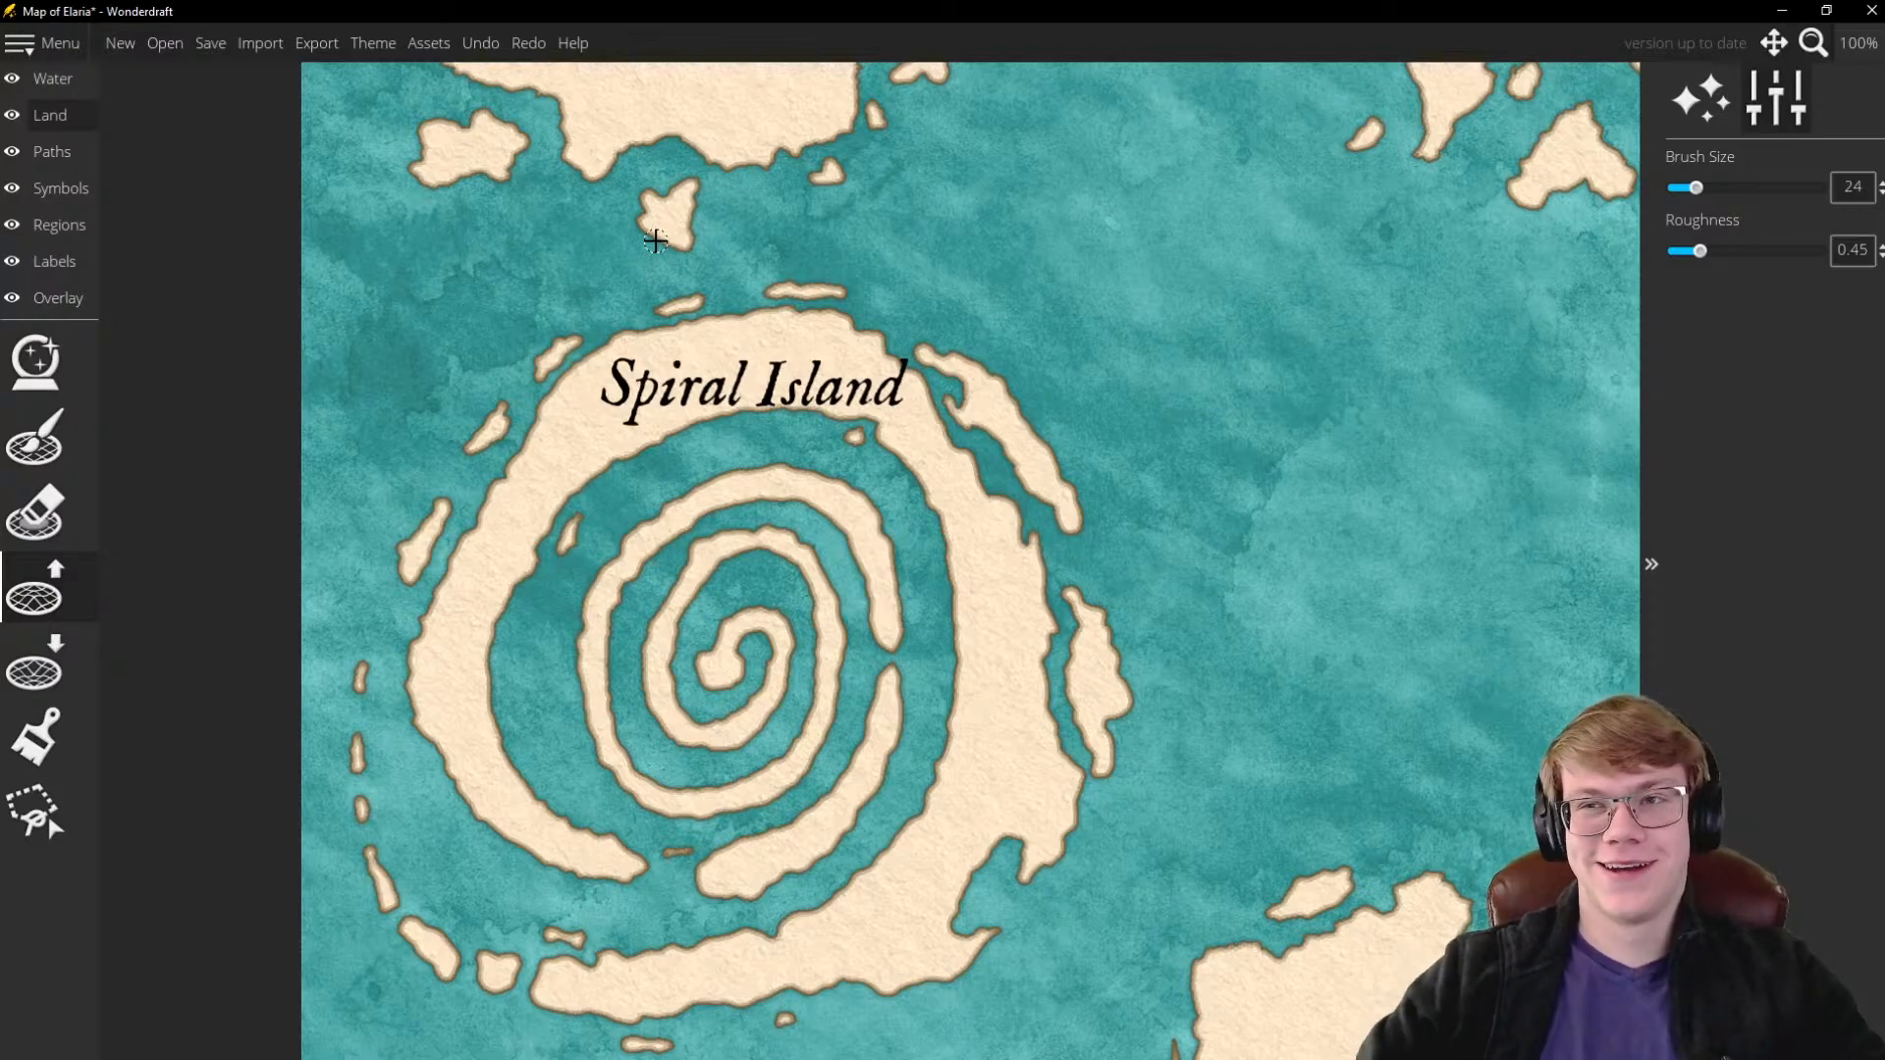
scroll(349, 252, down, 3)
scroll(550, 462, up, 4)
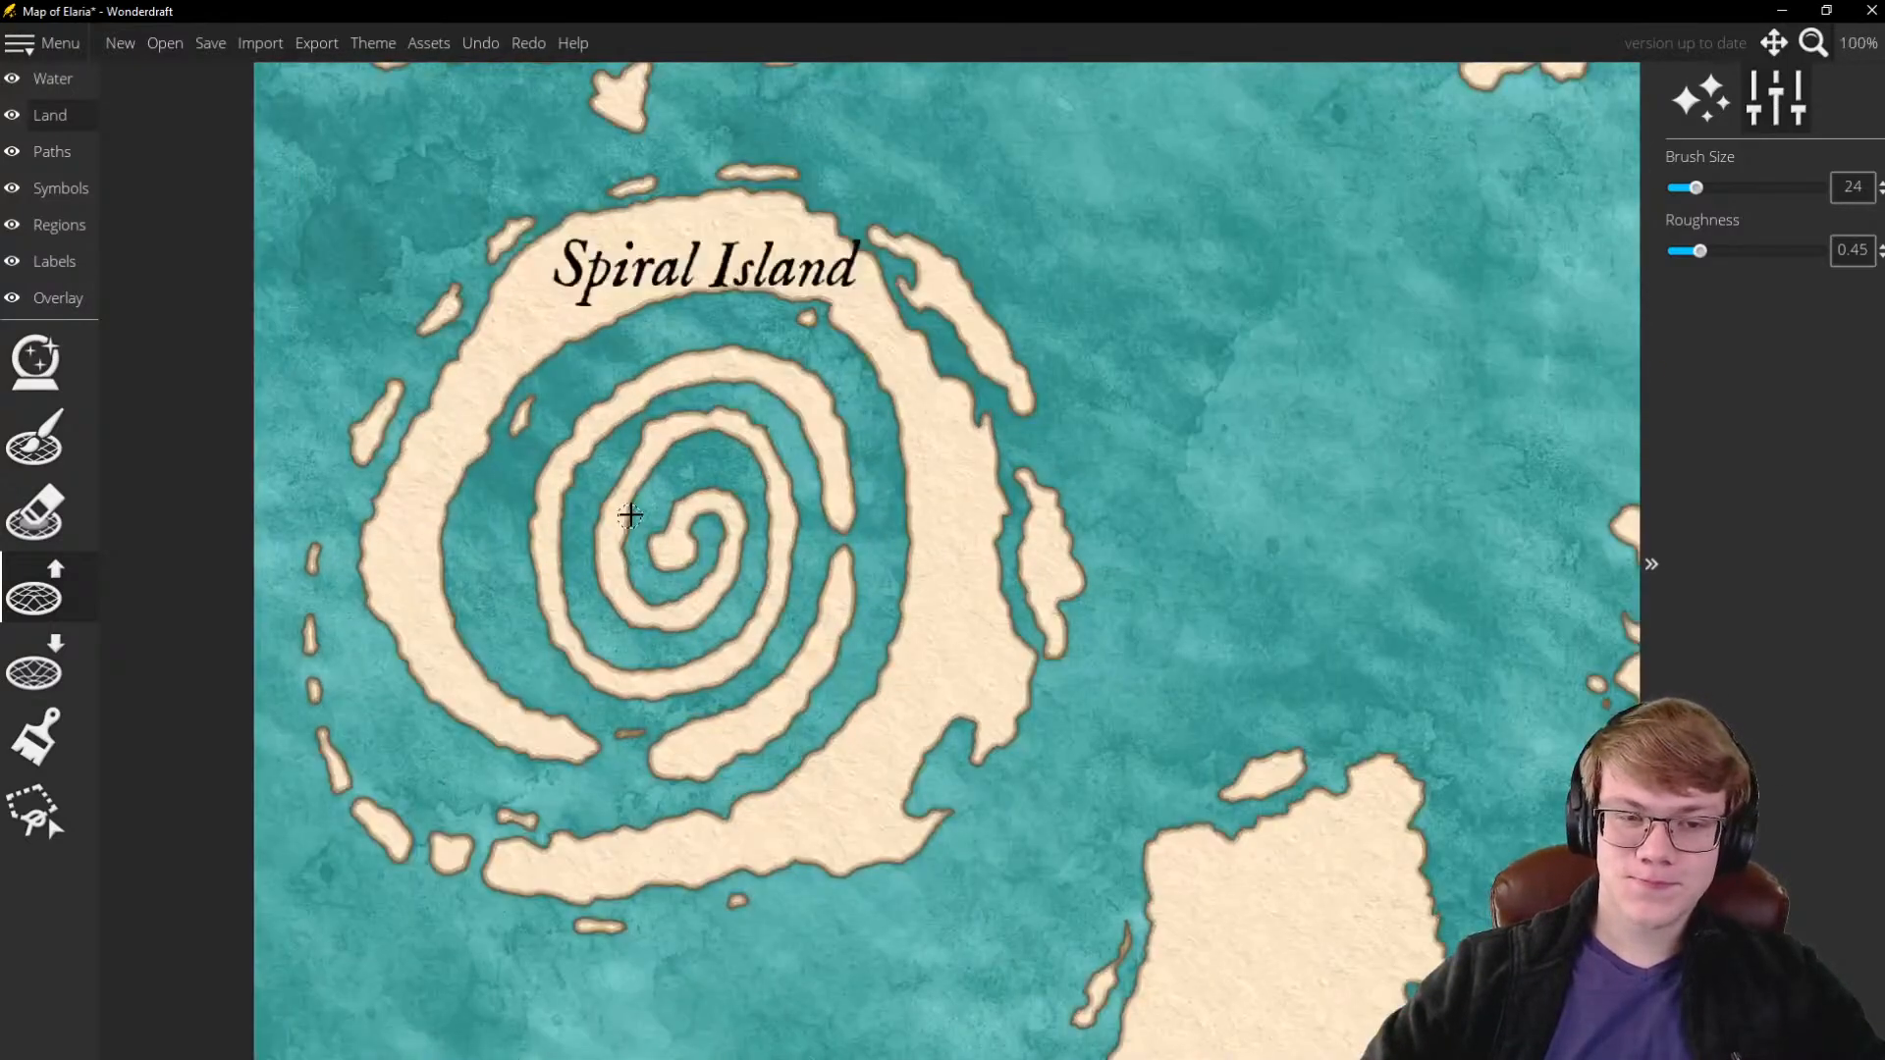
drag(772, 436, 745, 413)
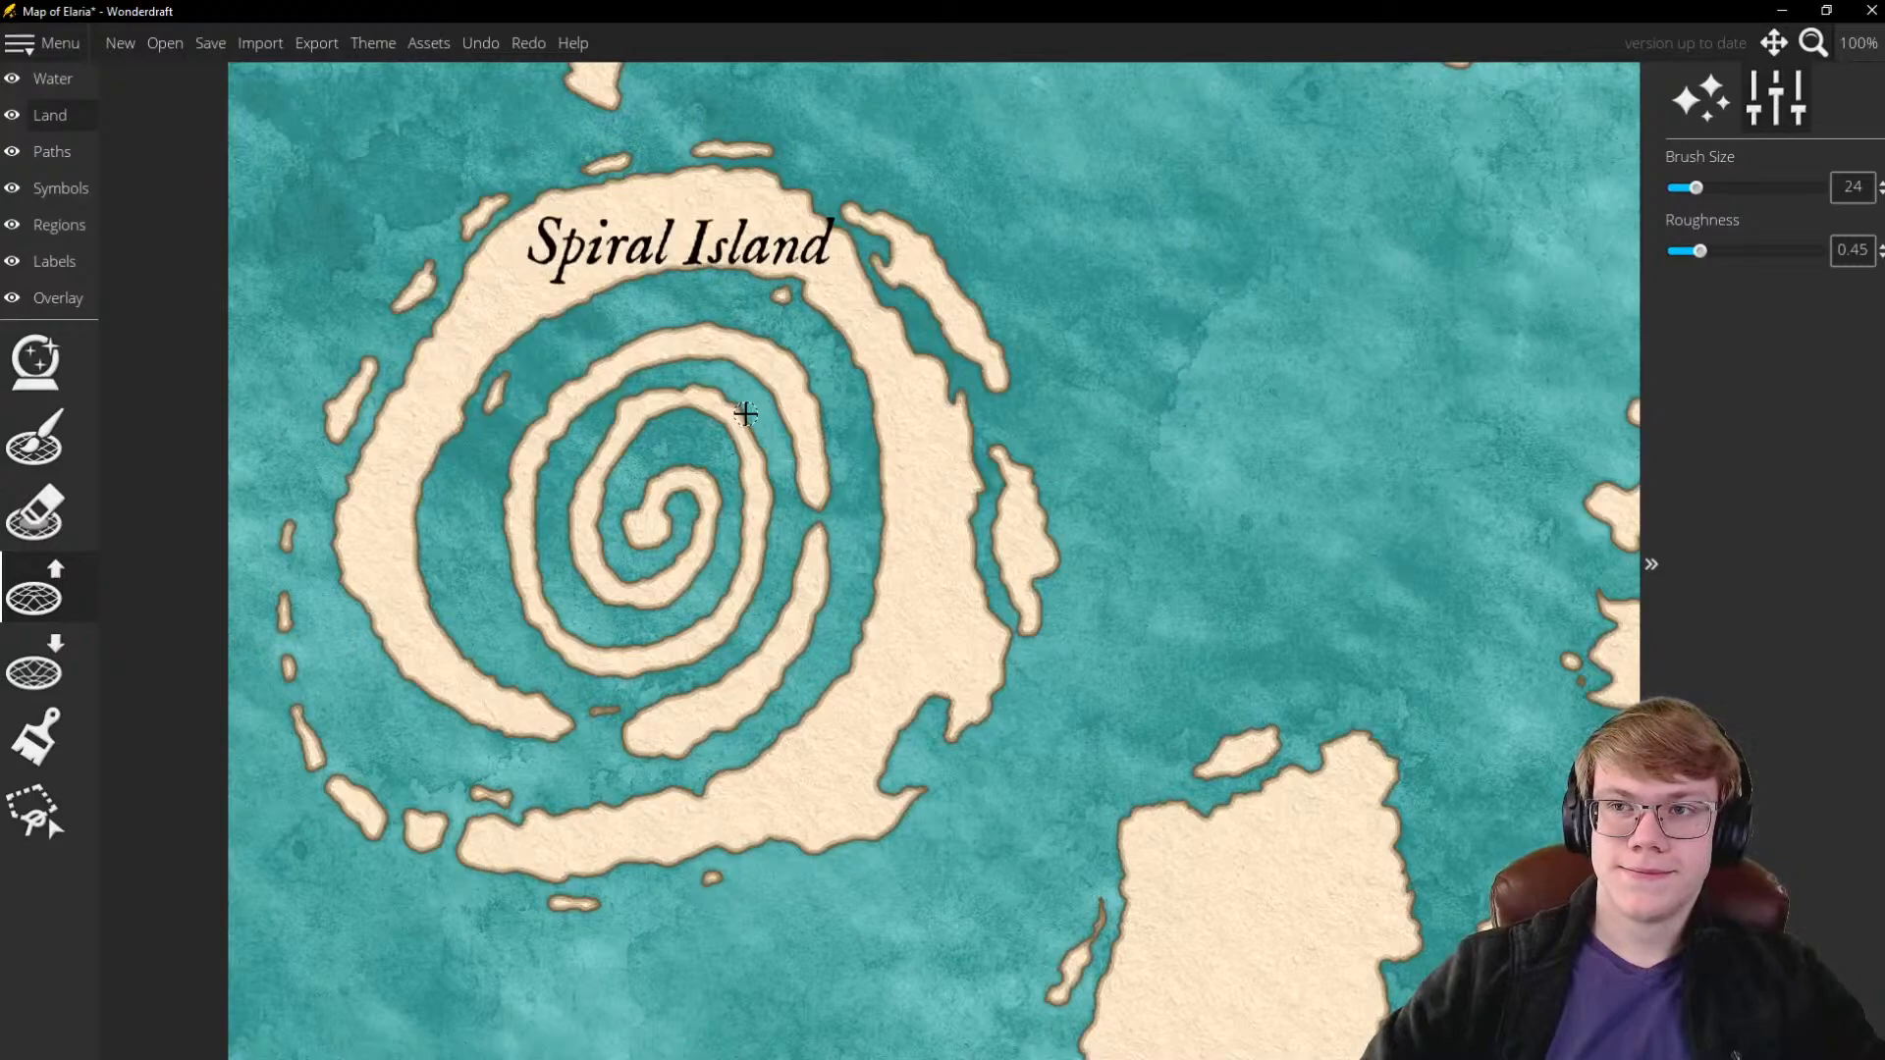
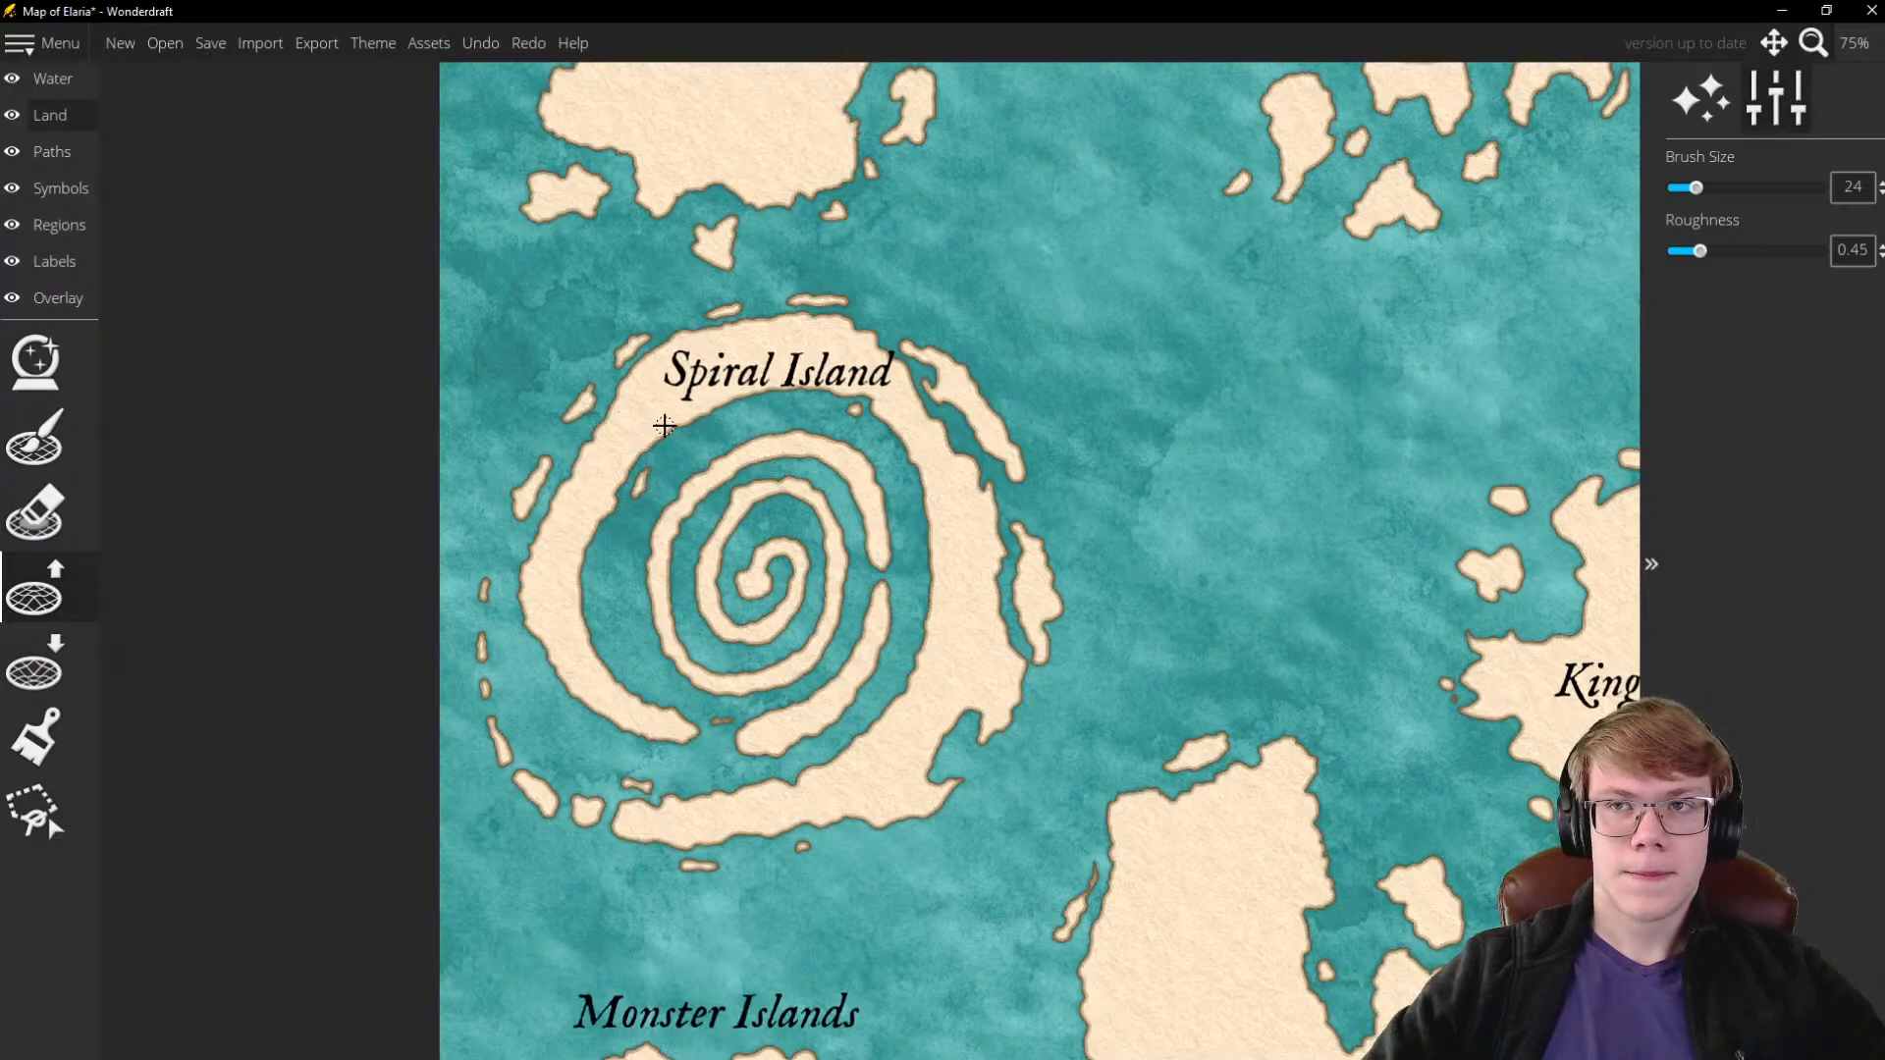
Review Spiral Island's outer ring and surrounding islets up close and against the neighbouring islands on the whole map
scroll(625, 438, up, 1)
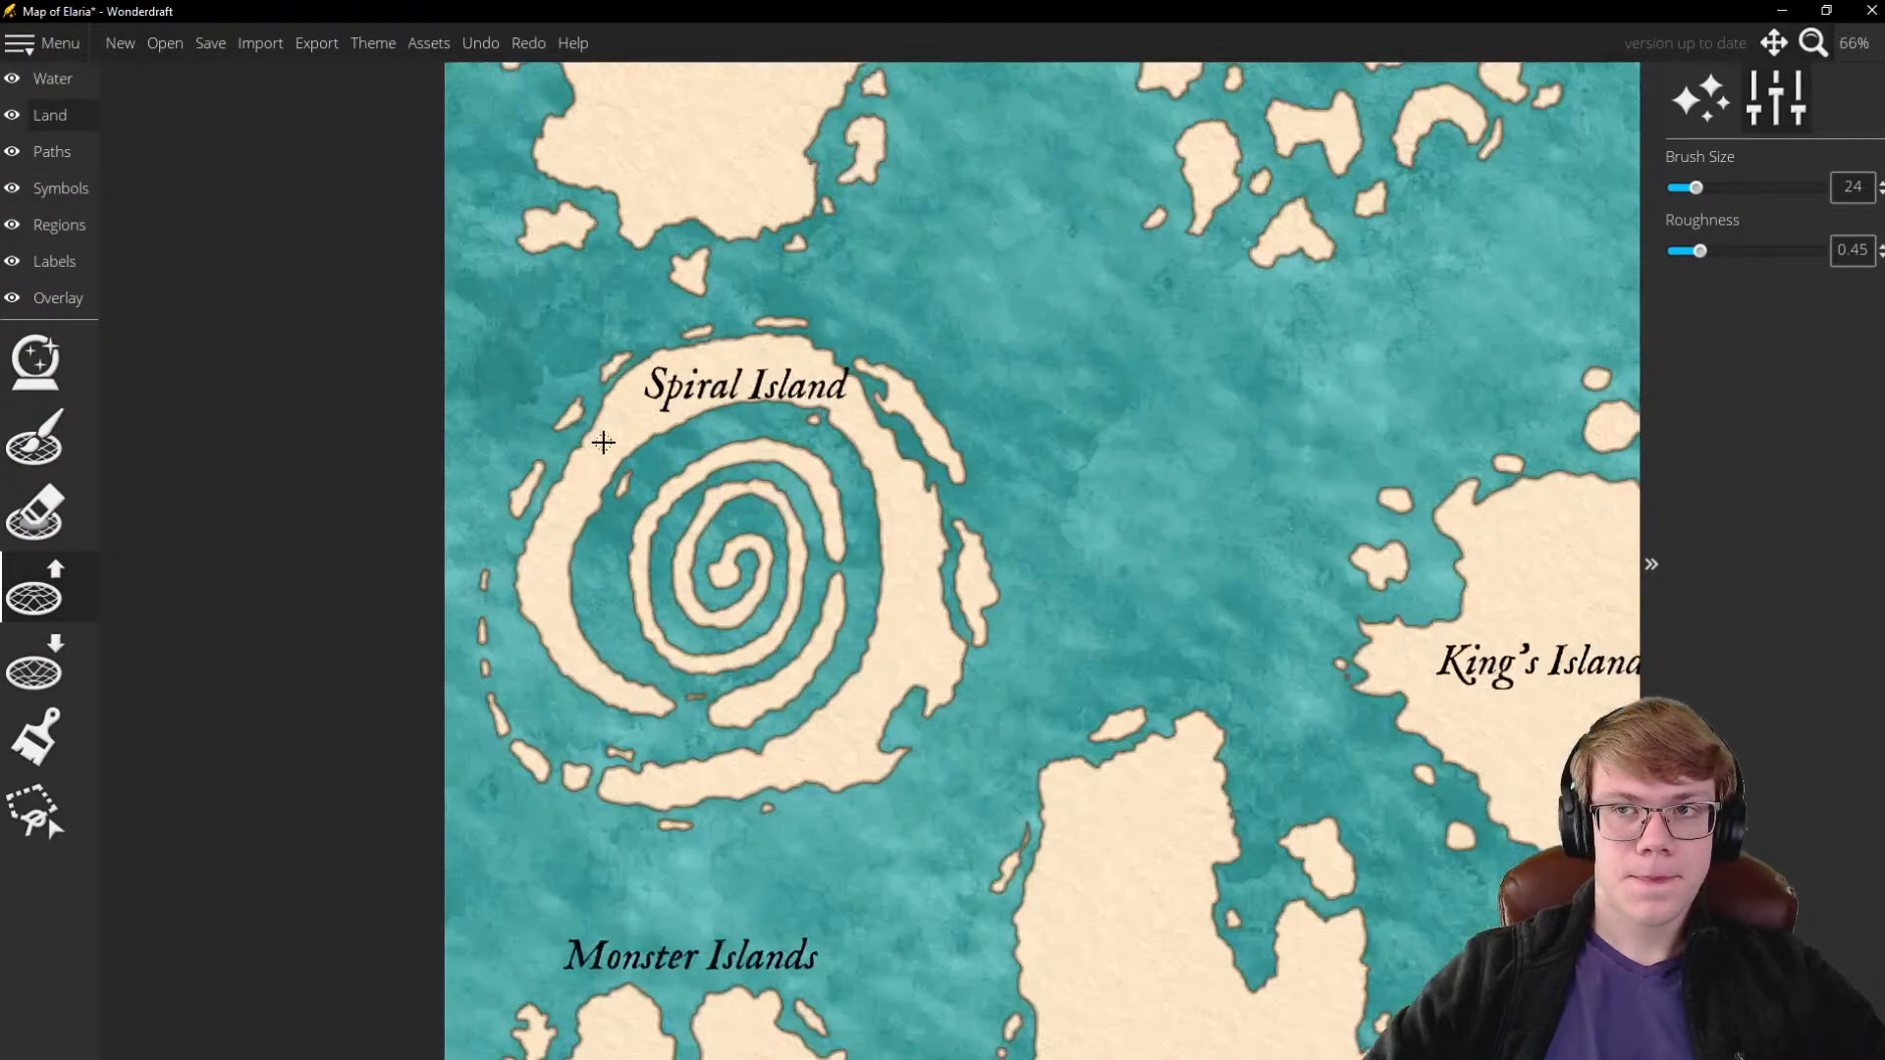
scroll(641, 390, down, 1)
scroll(640, 389, down, 1)
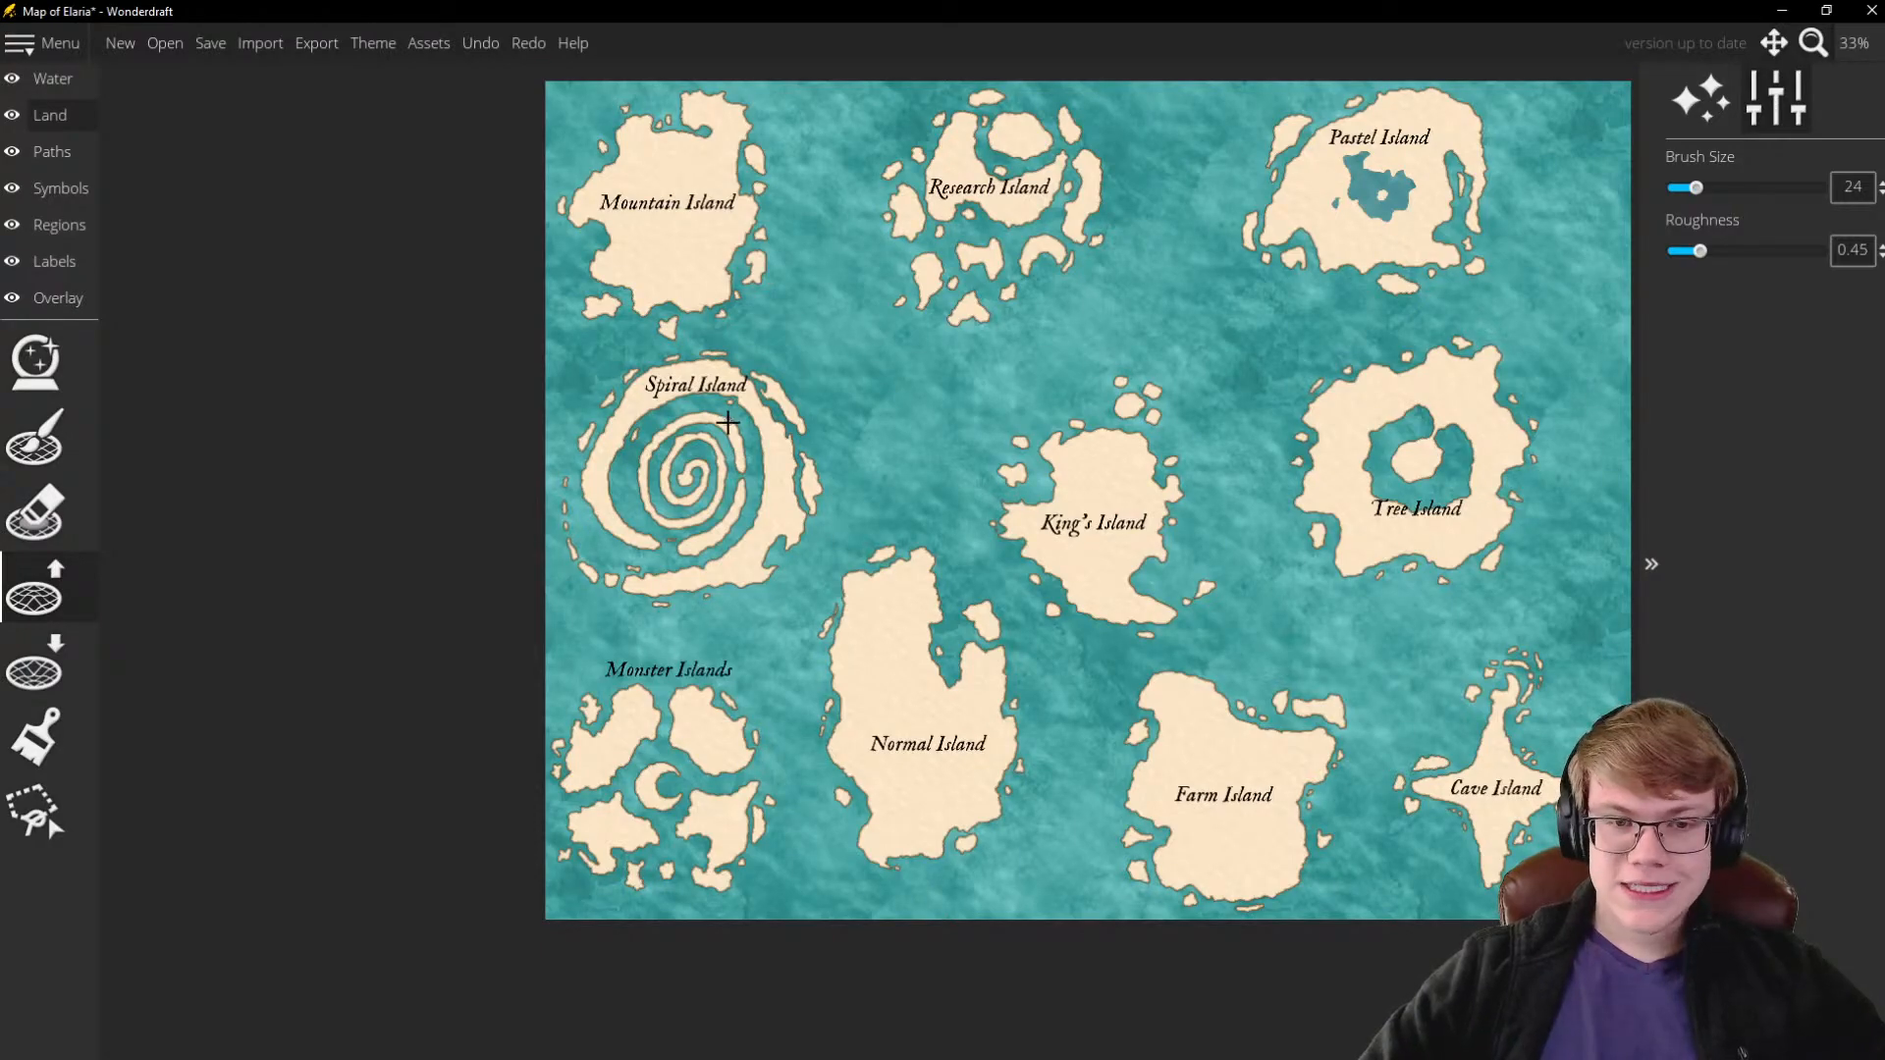
scroll(785, 428, down, 1)
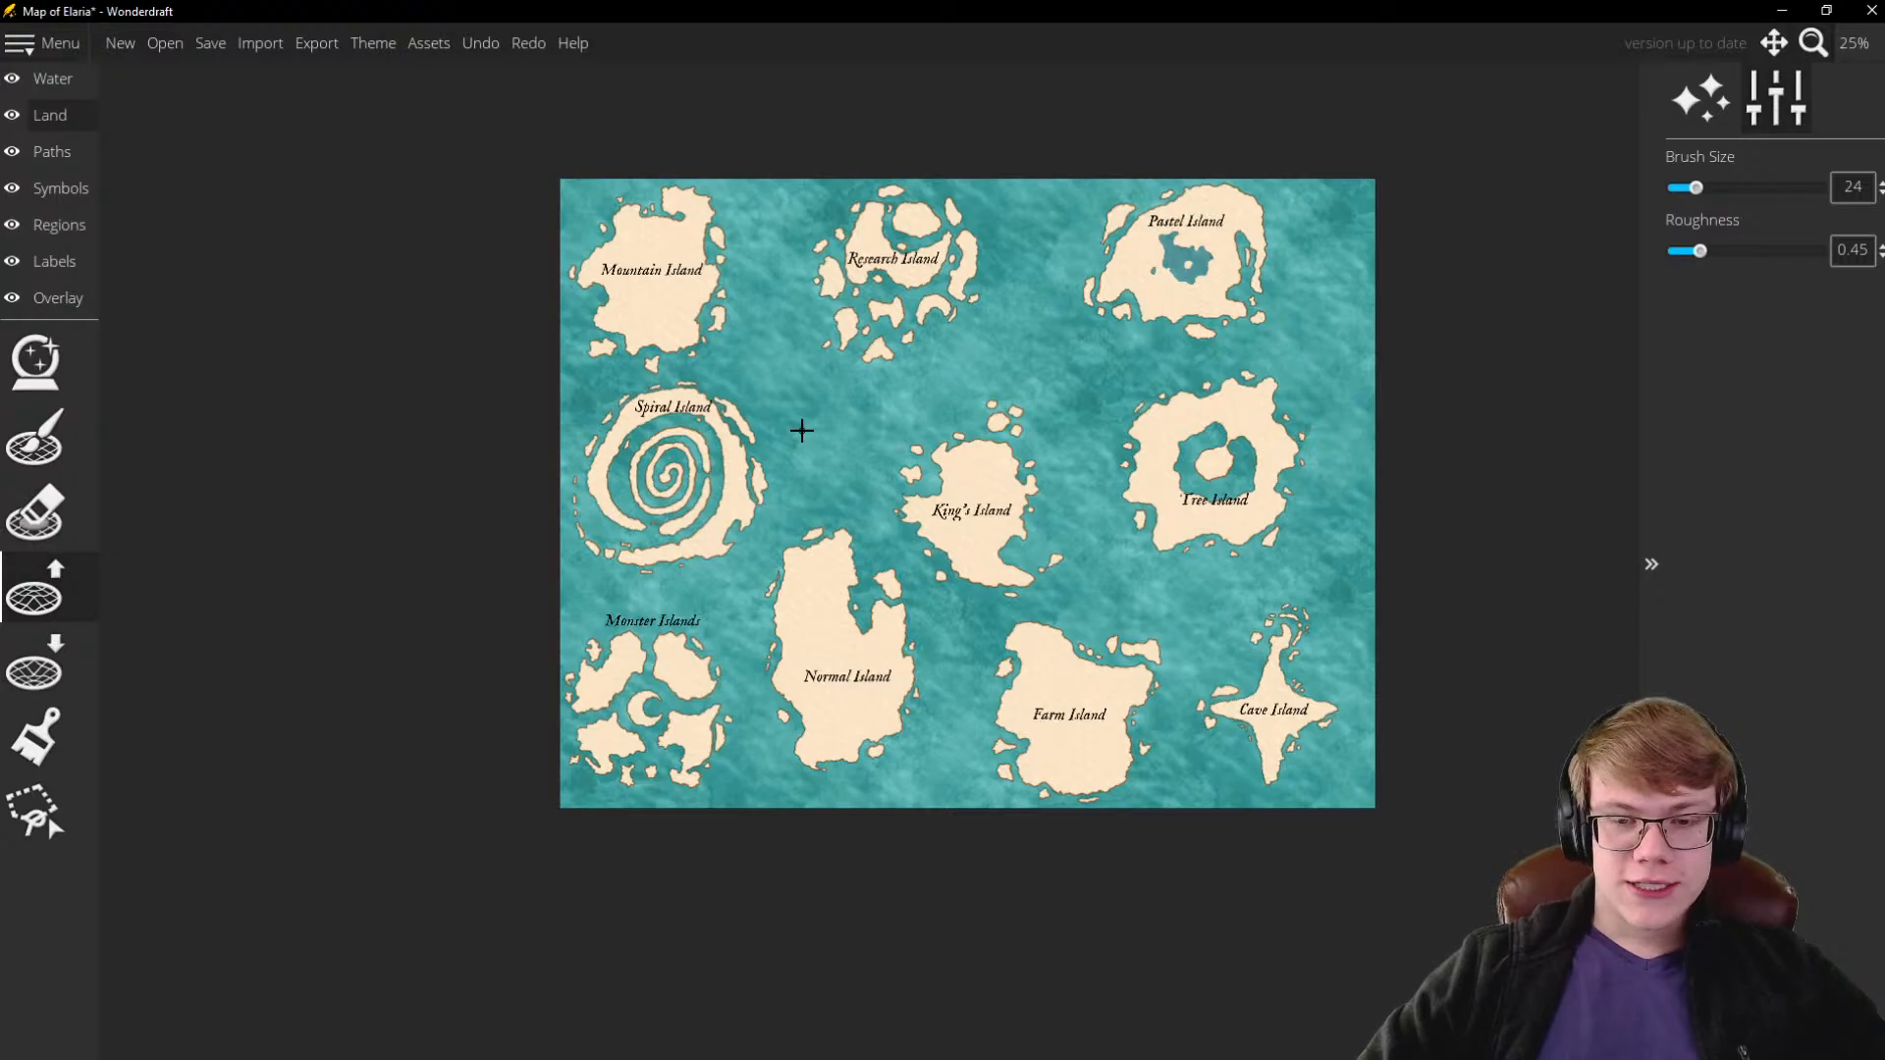
scroll(756, 391, up, 3)
scroll(736, 402, down, 2)
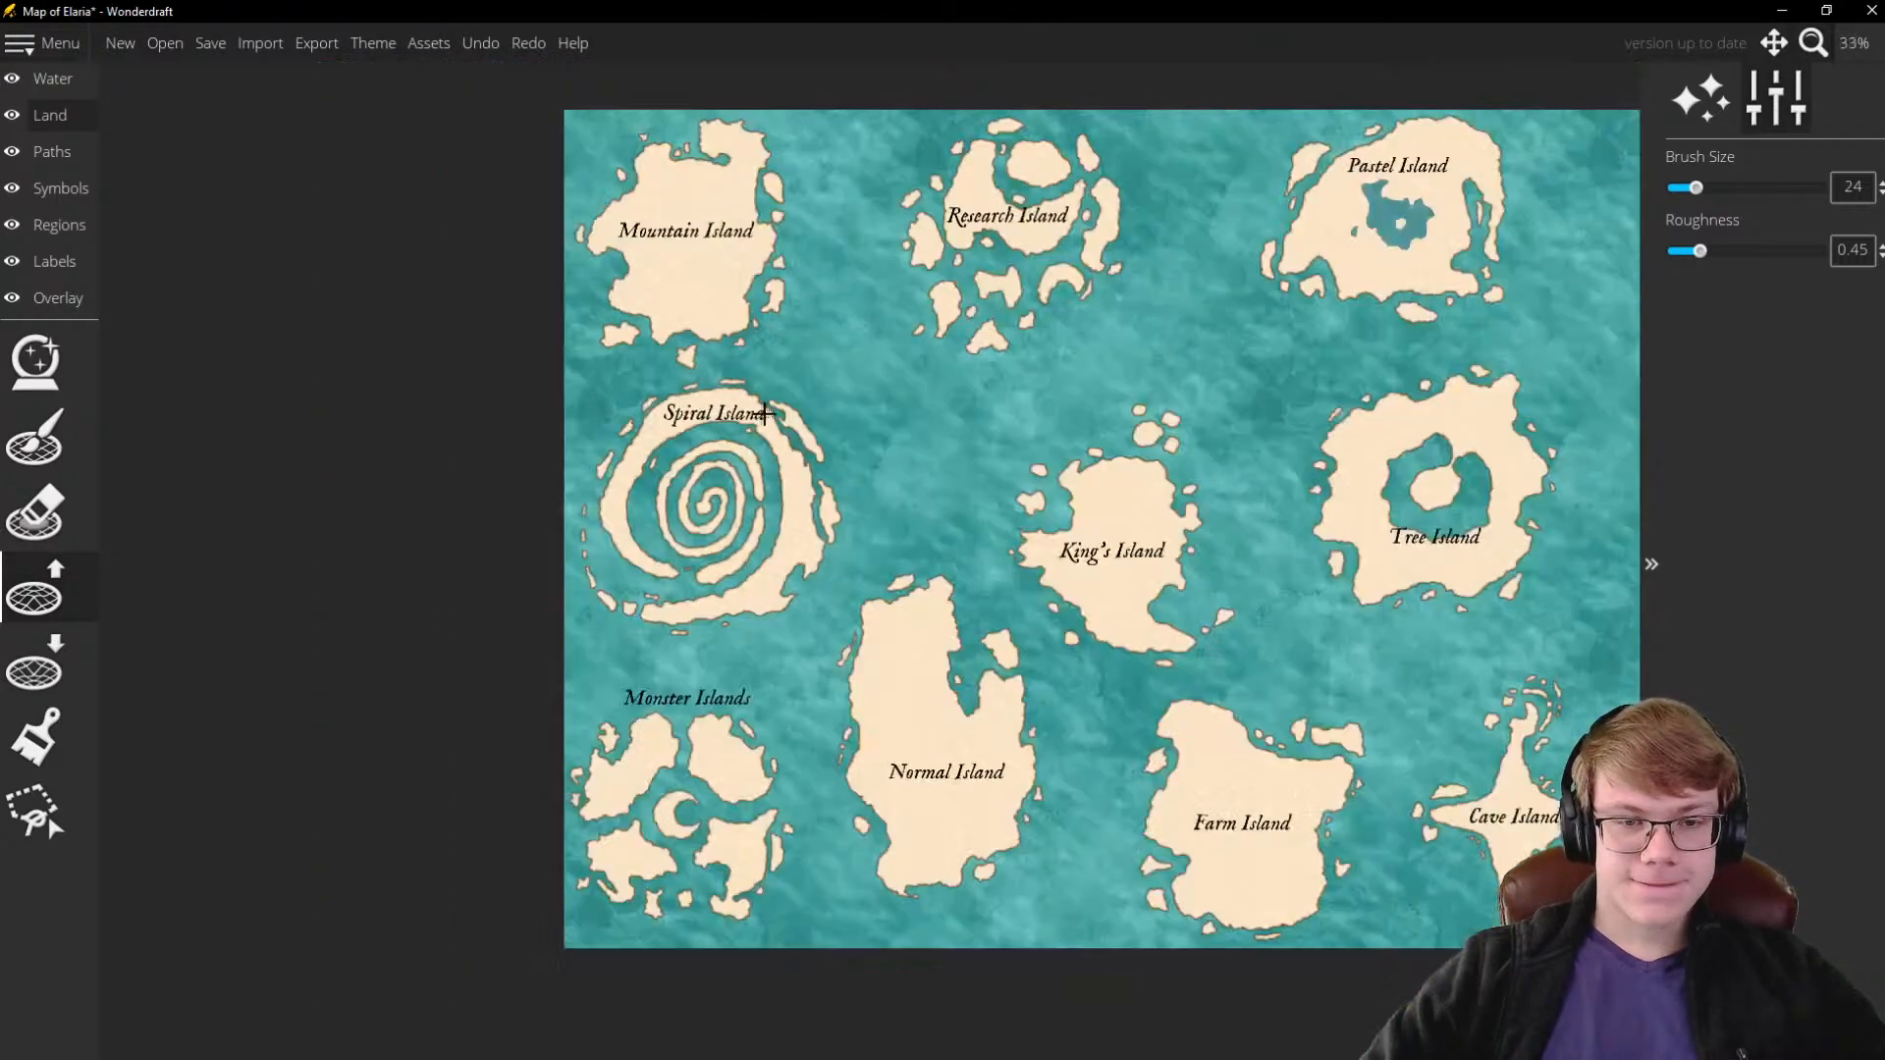
scroll(720, 420, up, 2)
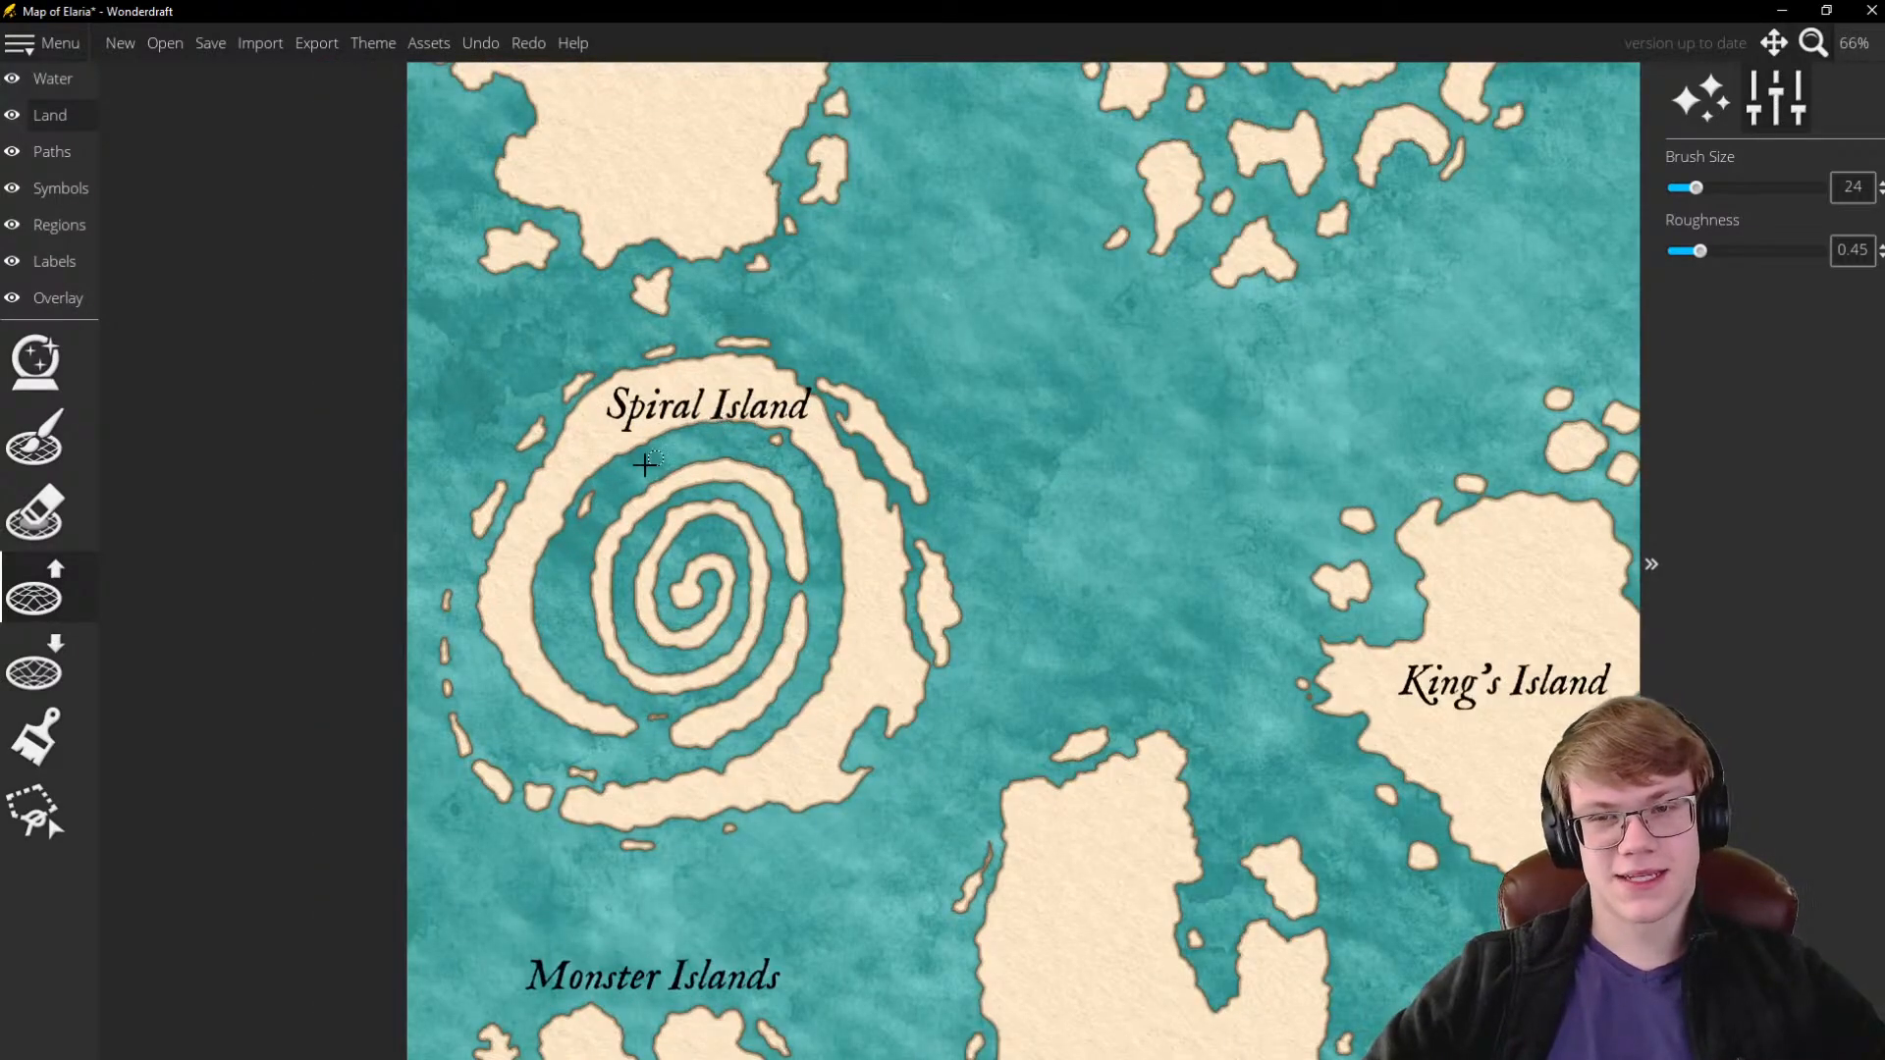
scroll(661, 451, down, 3)
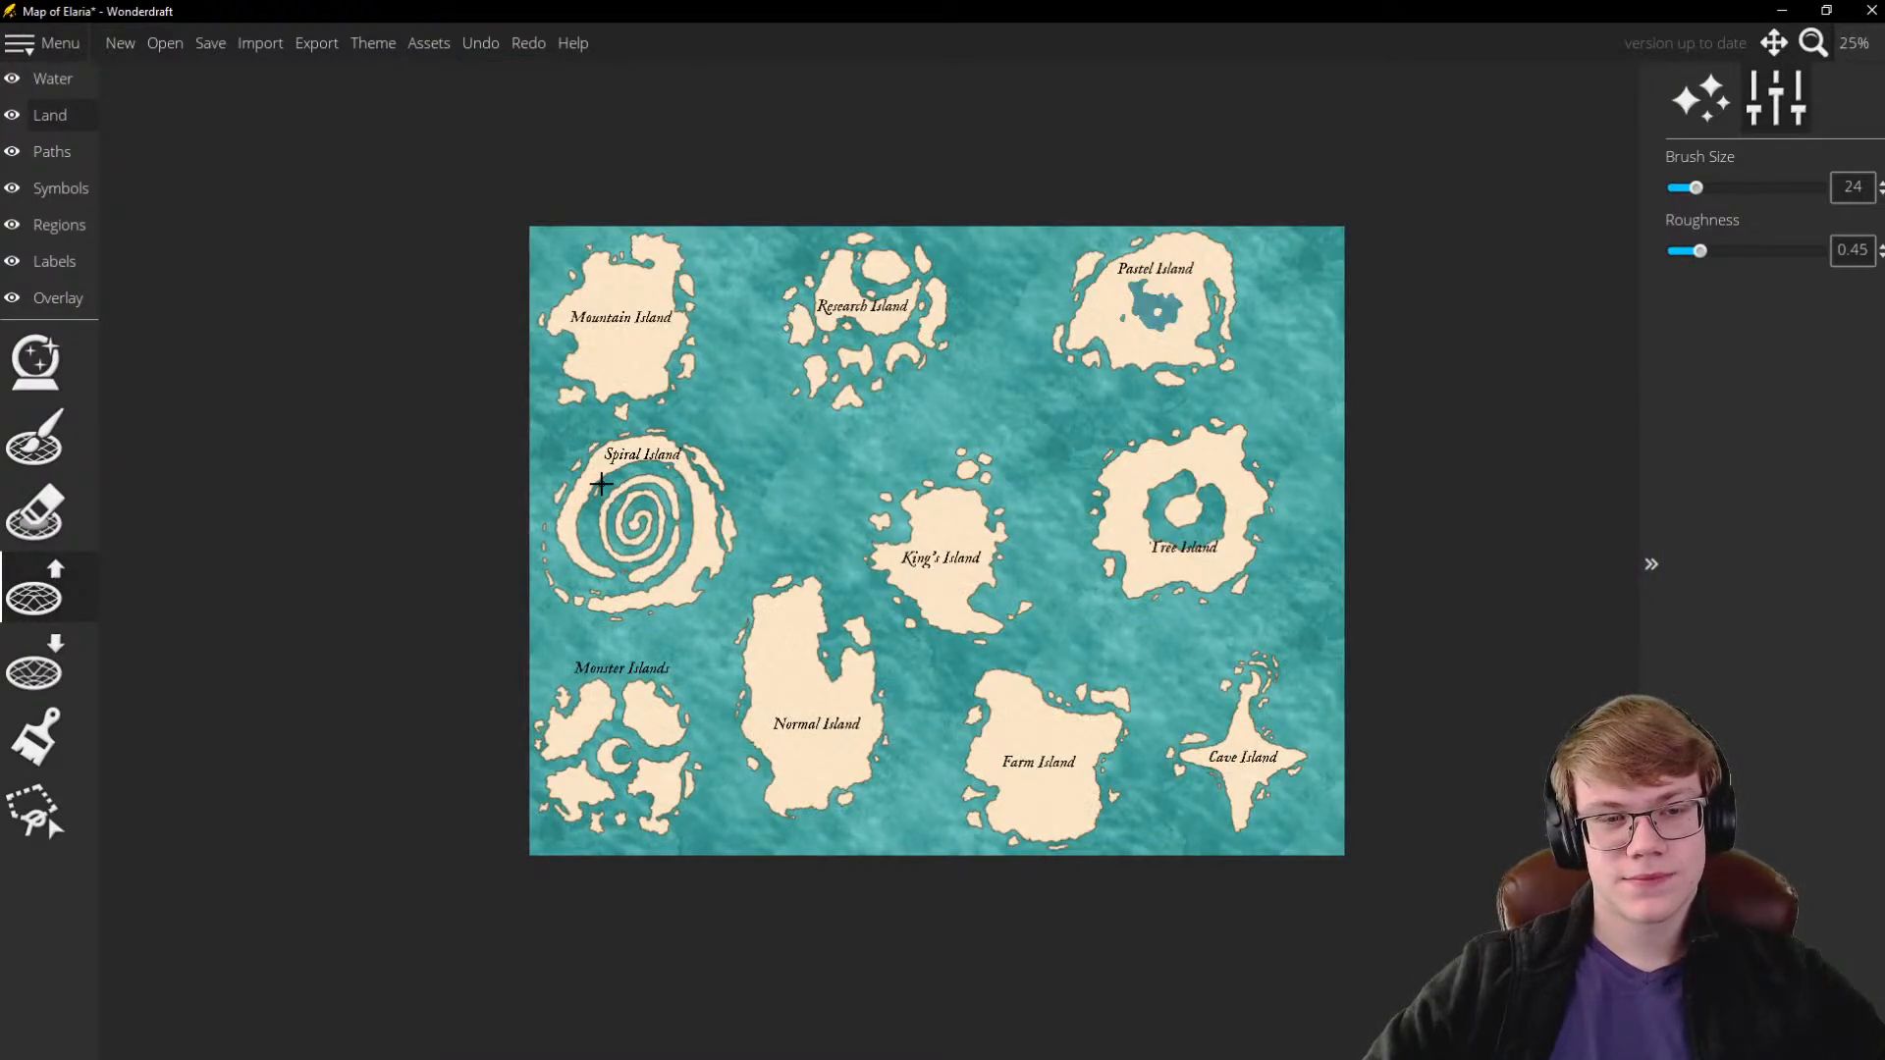
scroll(609, 413, up, 3)
scroll(613, 432, down, 3)
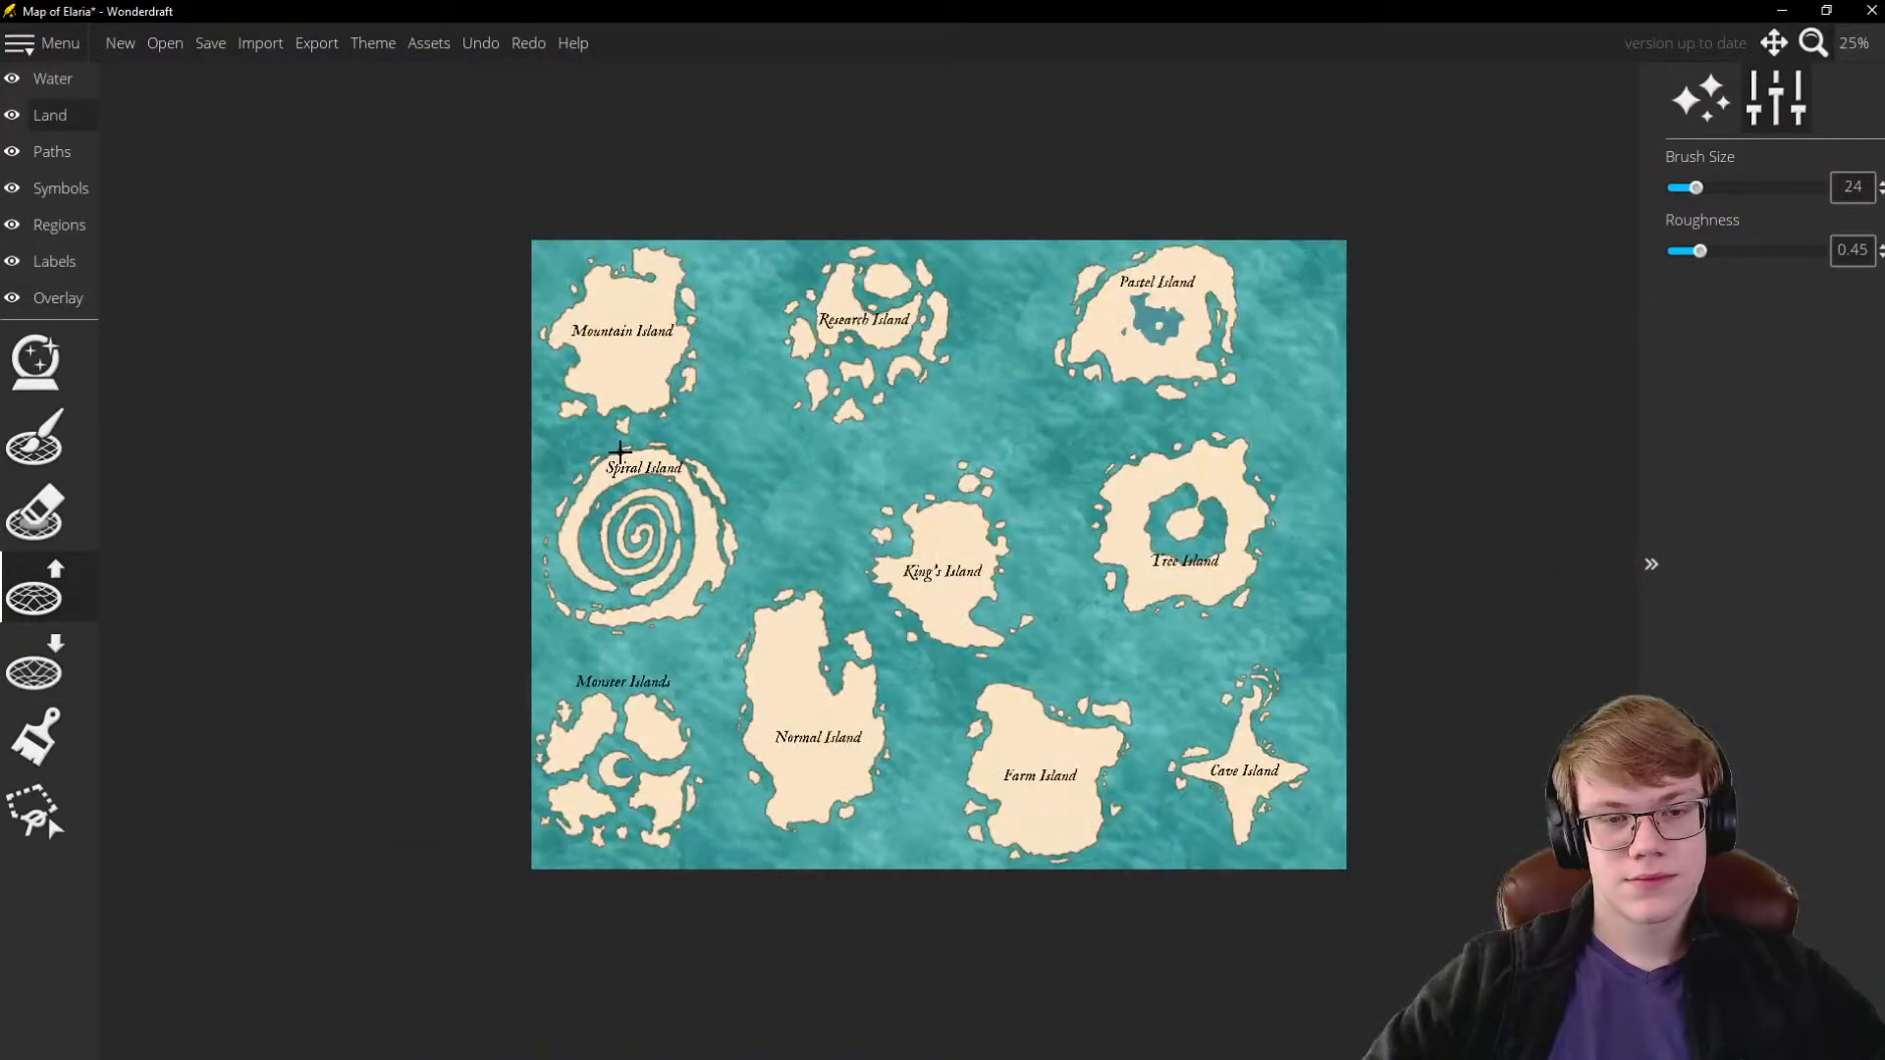
Raise a small elongated islet off Spiral Island's southern shore with brush size 24, and compare it with the whole map
scroll(627, 501, up, 6)
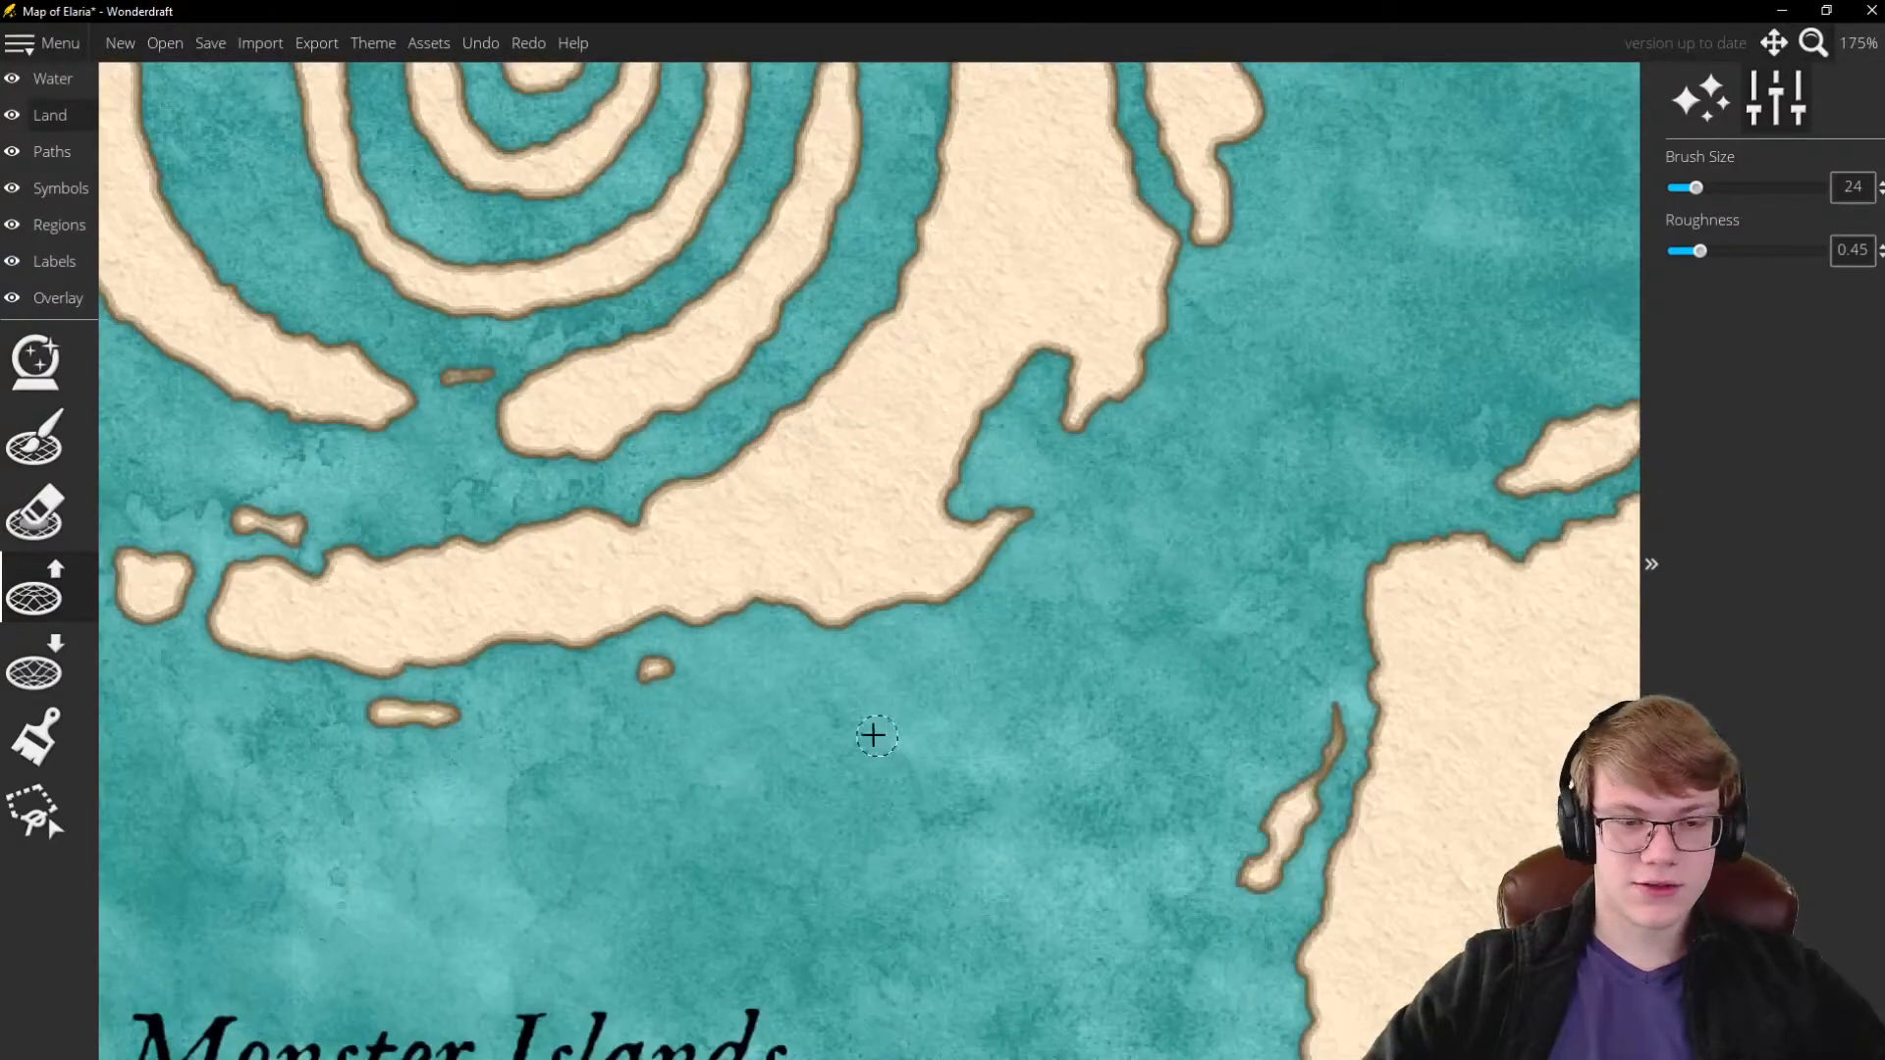
mouse_move(762, 678)
mouse_down()
mouse_move(818, 689)
mouse_move(760, 671)
mouse_move(910, 675)
mouse_move(815, 702)
mouse_move(859, 701)
mouse_move(828, 731)
mouse_move(794, 699)
mouse_move(804, 663)
mouse_move(858, 674)
mouse_move(731, 714)
mouse_up()
scroll(794, 682, up, 3)
scroll(731, 714, down, 3)
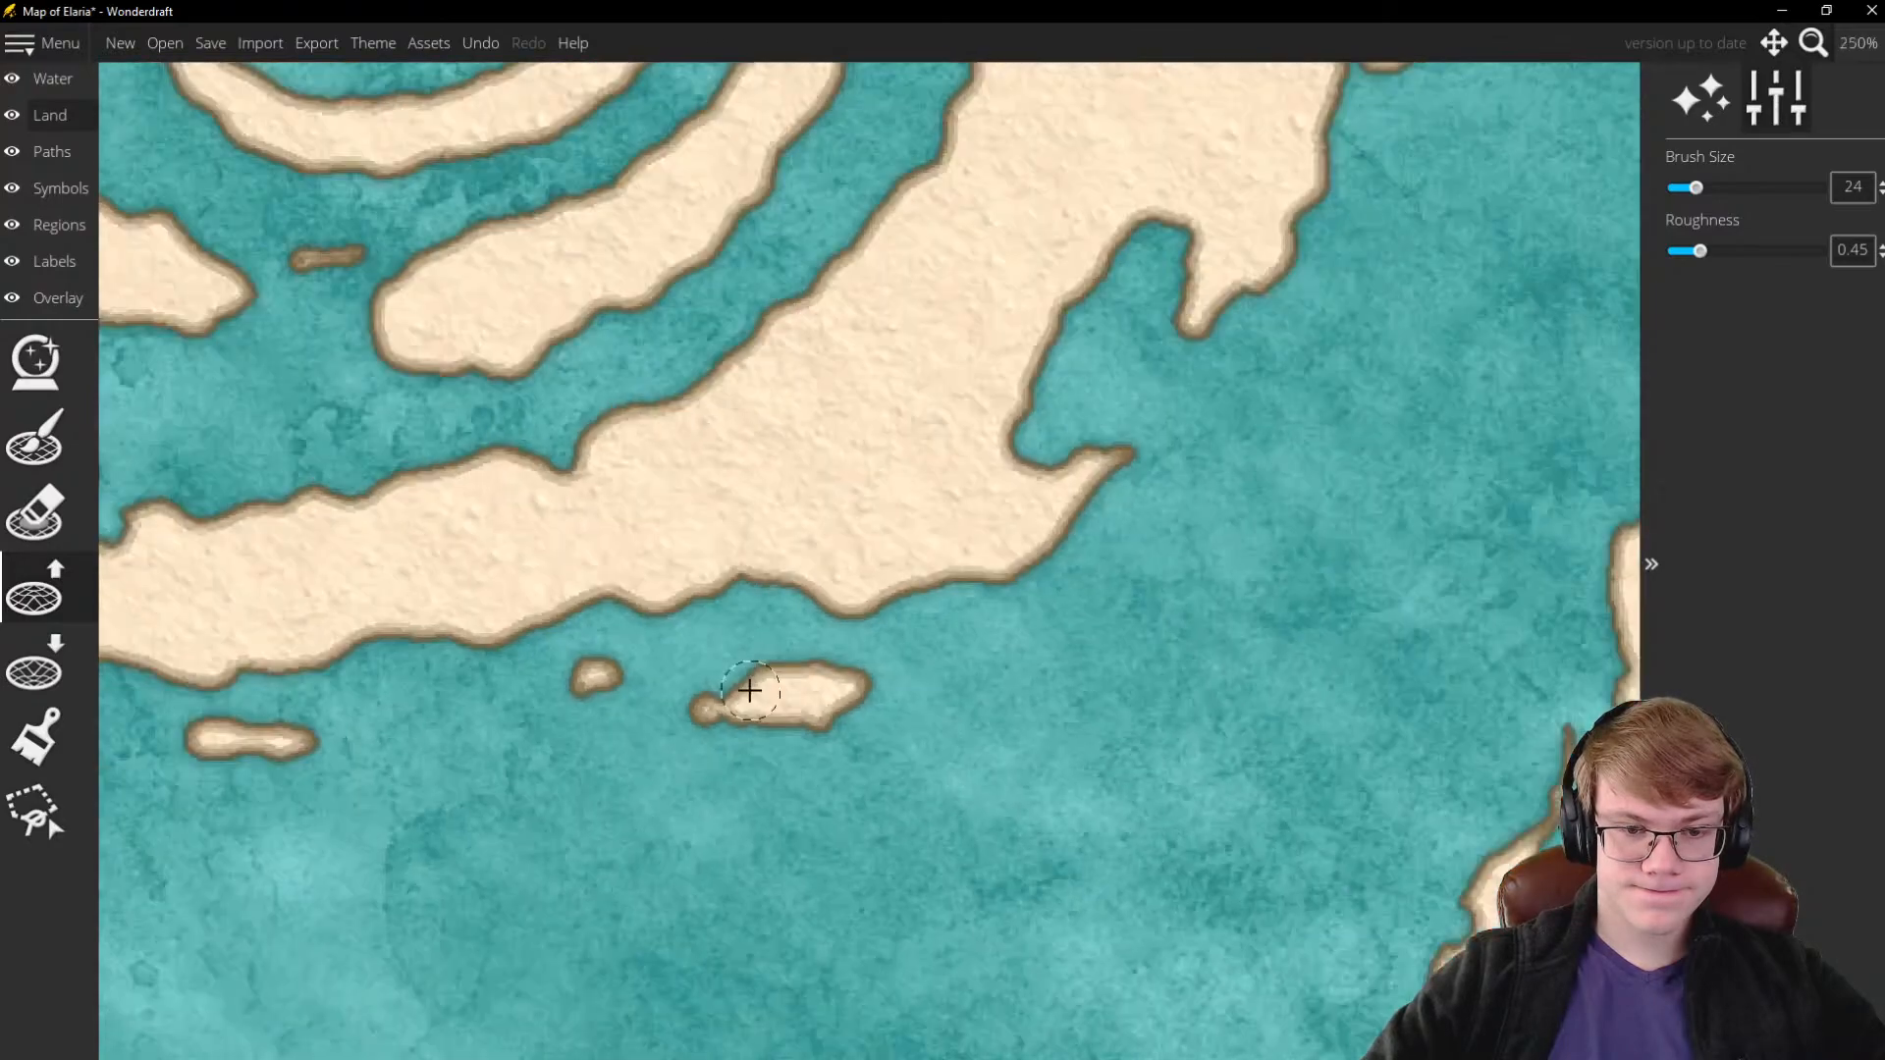
scroll(965, 672, down, 2)
scroll(966, 672, down, 6)
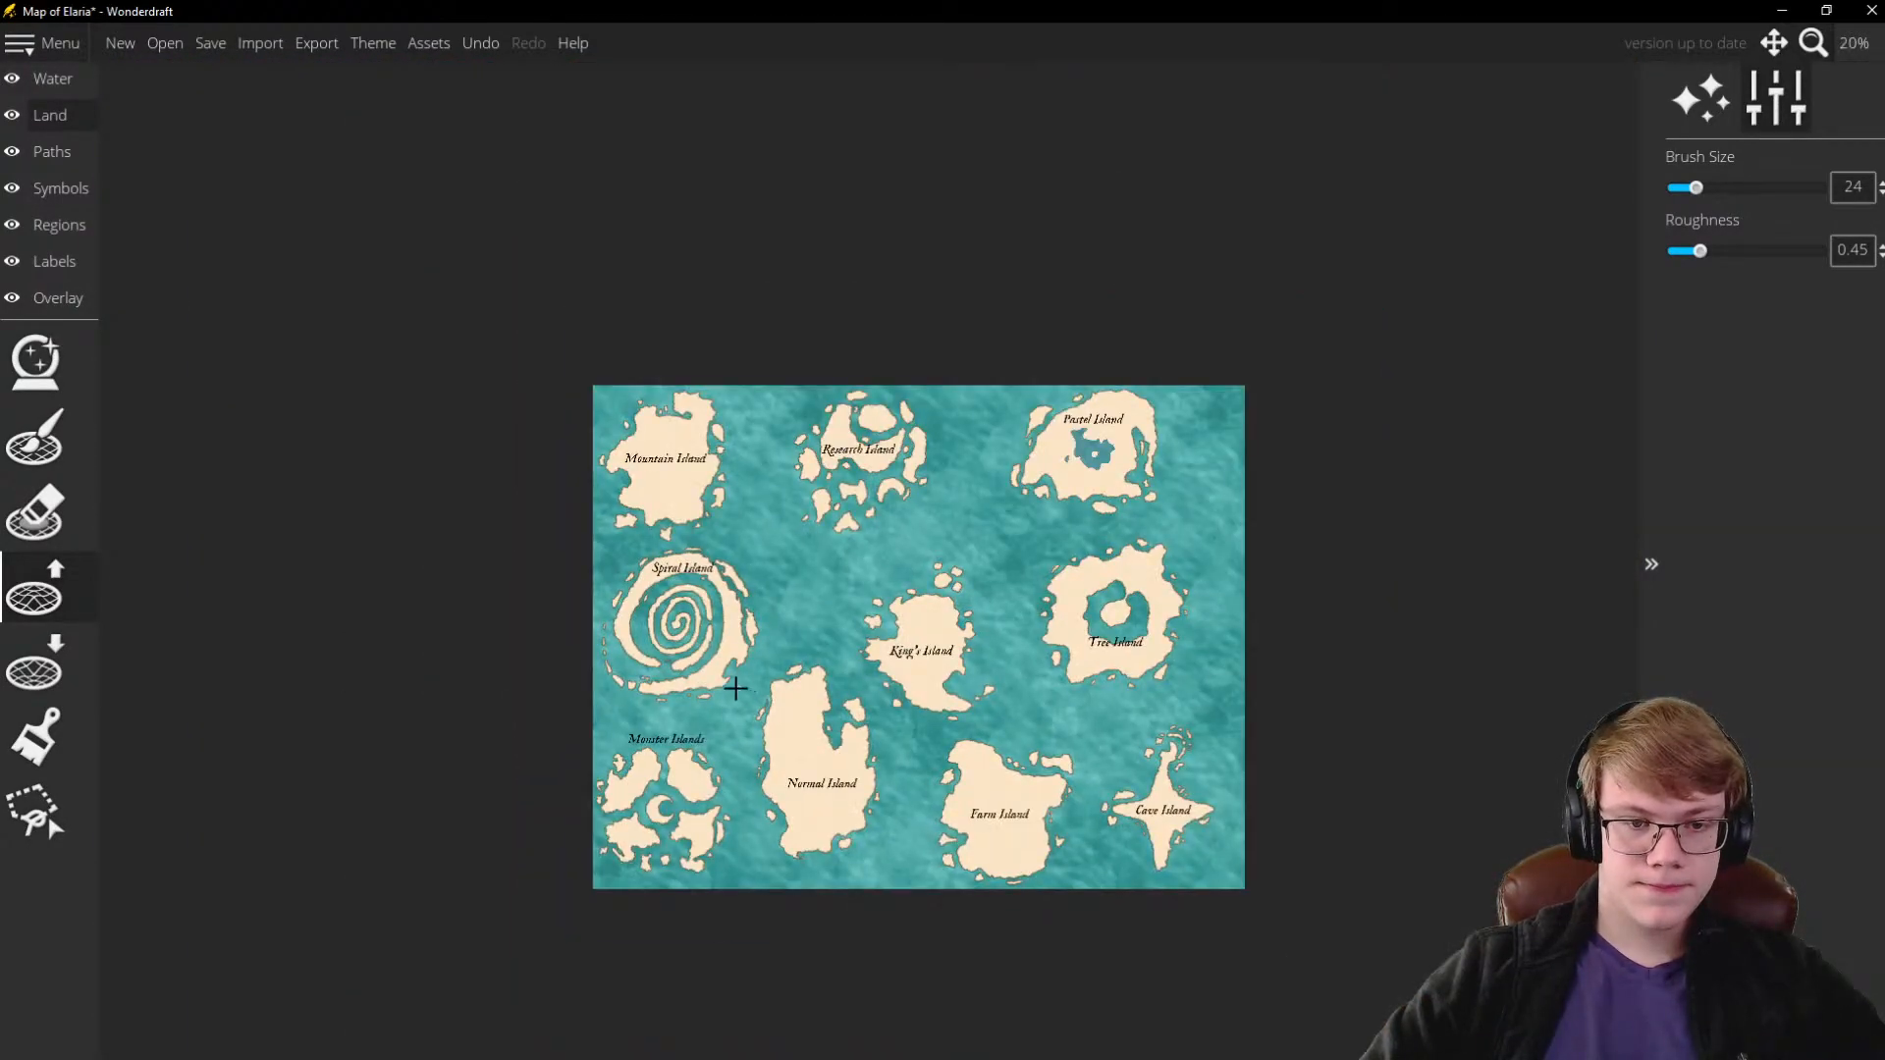
Lower away the two thin islets off Spiral Island's northwestern and northern shores with brush size 36
scroll(648, 569, up, 8)
click(34, 663)
mouse_move(475, 656)
mouse_down()
mouse_move(497, 639)
mouse_move(429, 690)
mouse_up()
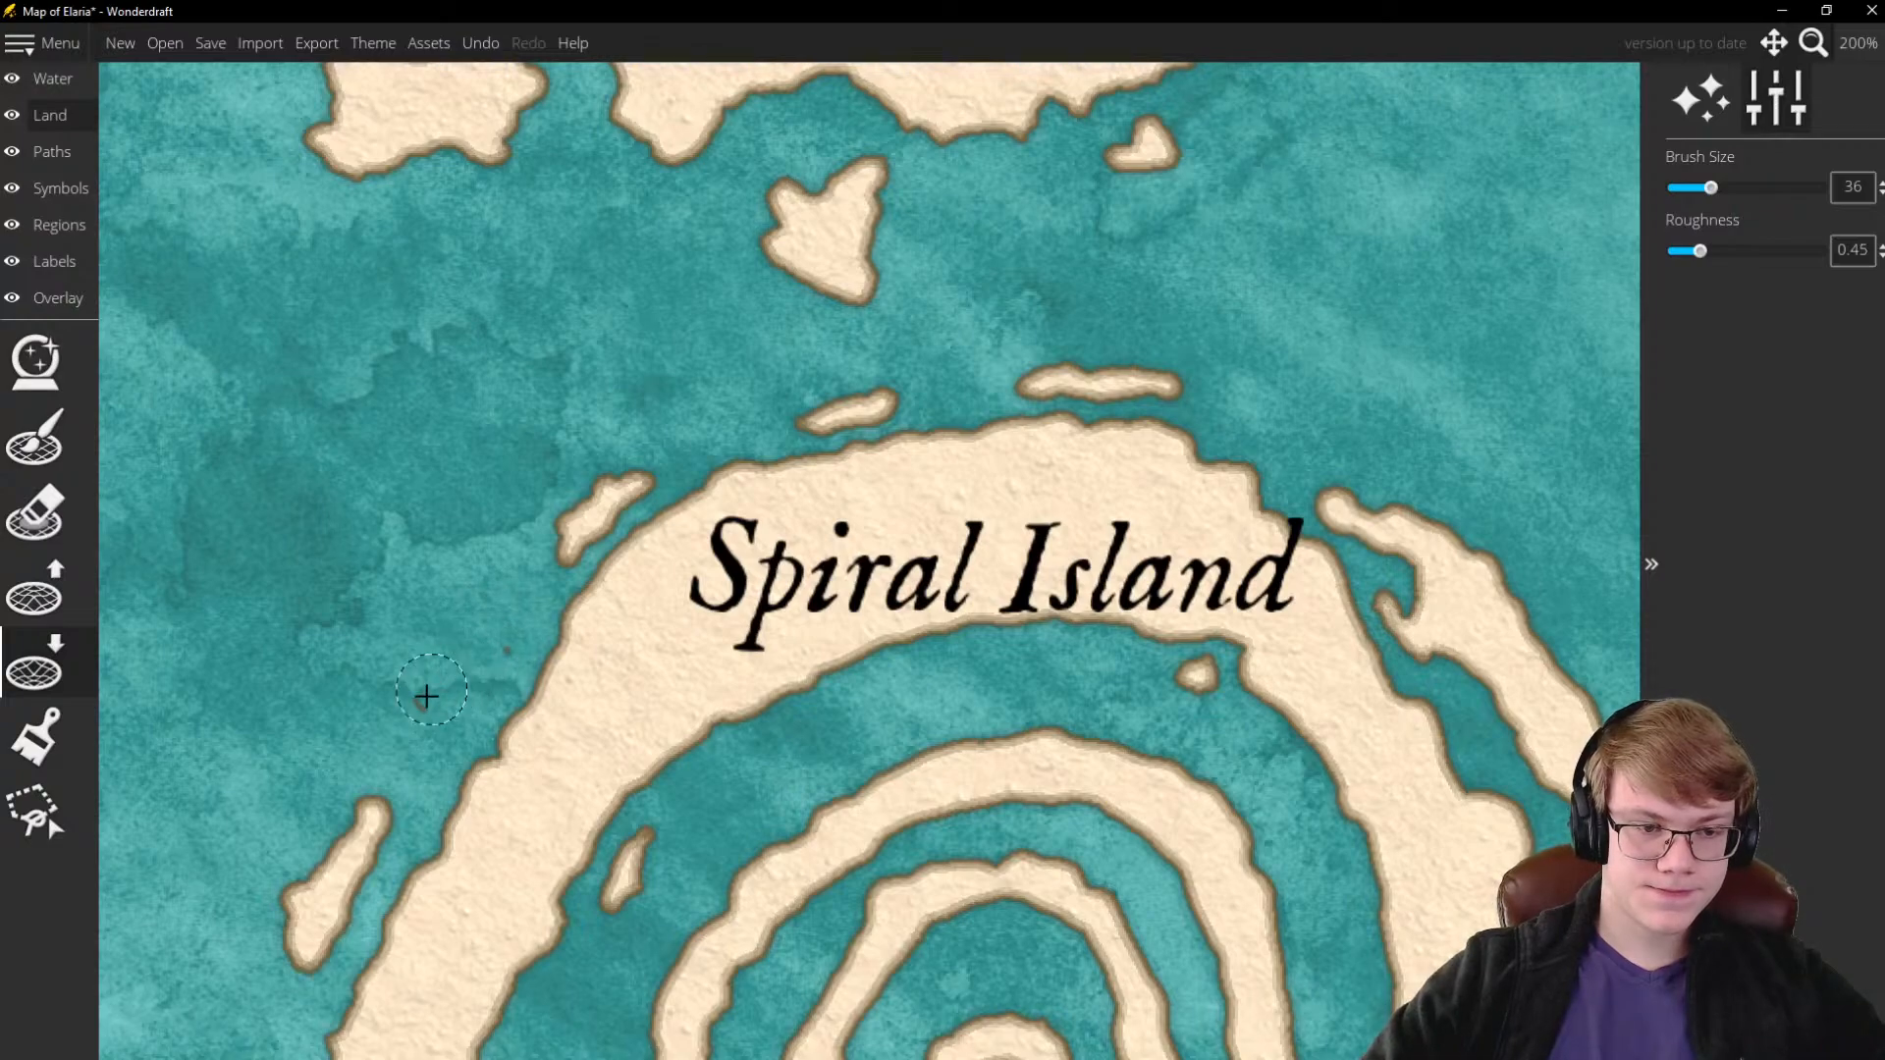
mouse_move(917, 370)
mouse_down()
mouse_move(798, 408)
mouse_move(858, 400)
mouse_move(832, 406)
mouse_move(814, 465)
mouse_move(761, 389)
mouse_move(863, 348)
mouse_up()
Raise compact, rounded islets in place of the removed ones off Spiral Island's northern and northwestern shores with brush size 36
click(35, 590)
scroll(845, 398, up, 5)
scroll(773, 435, down, 5)
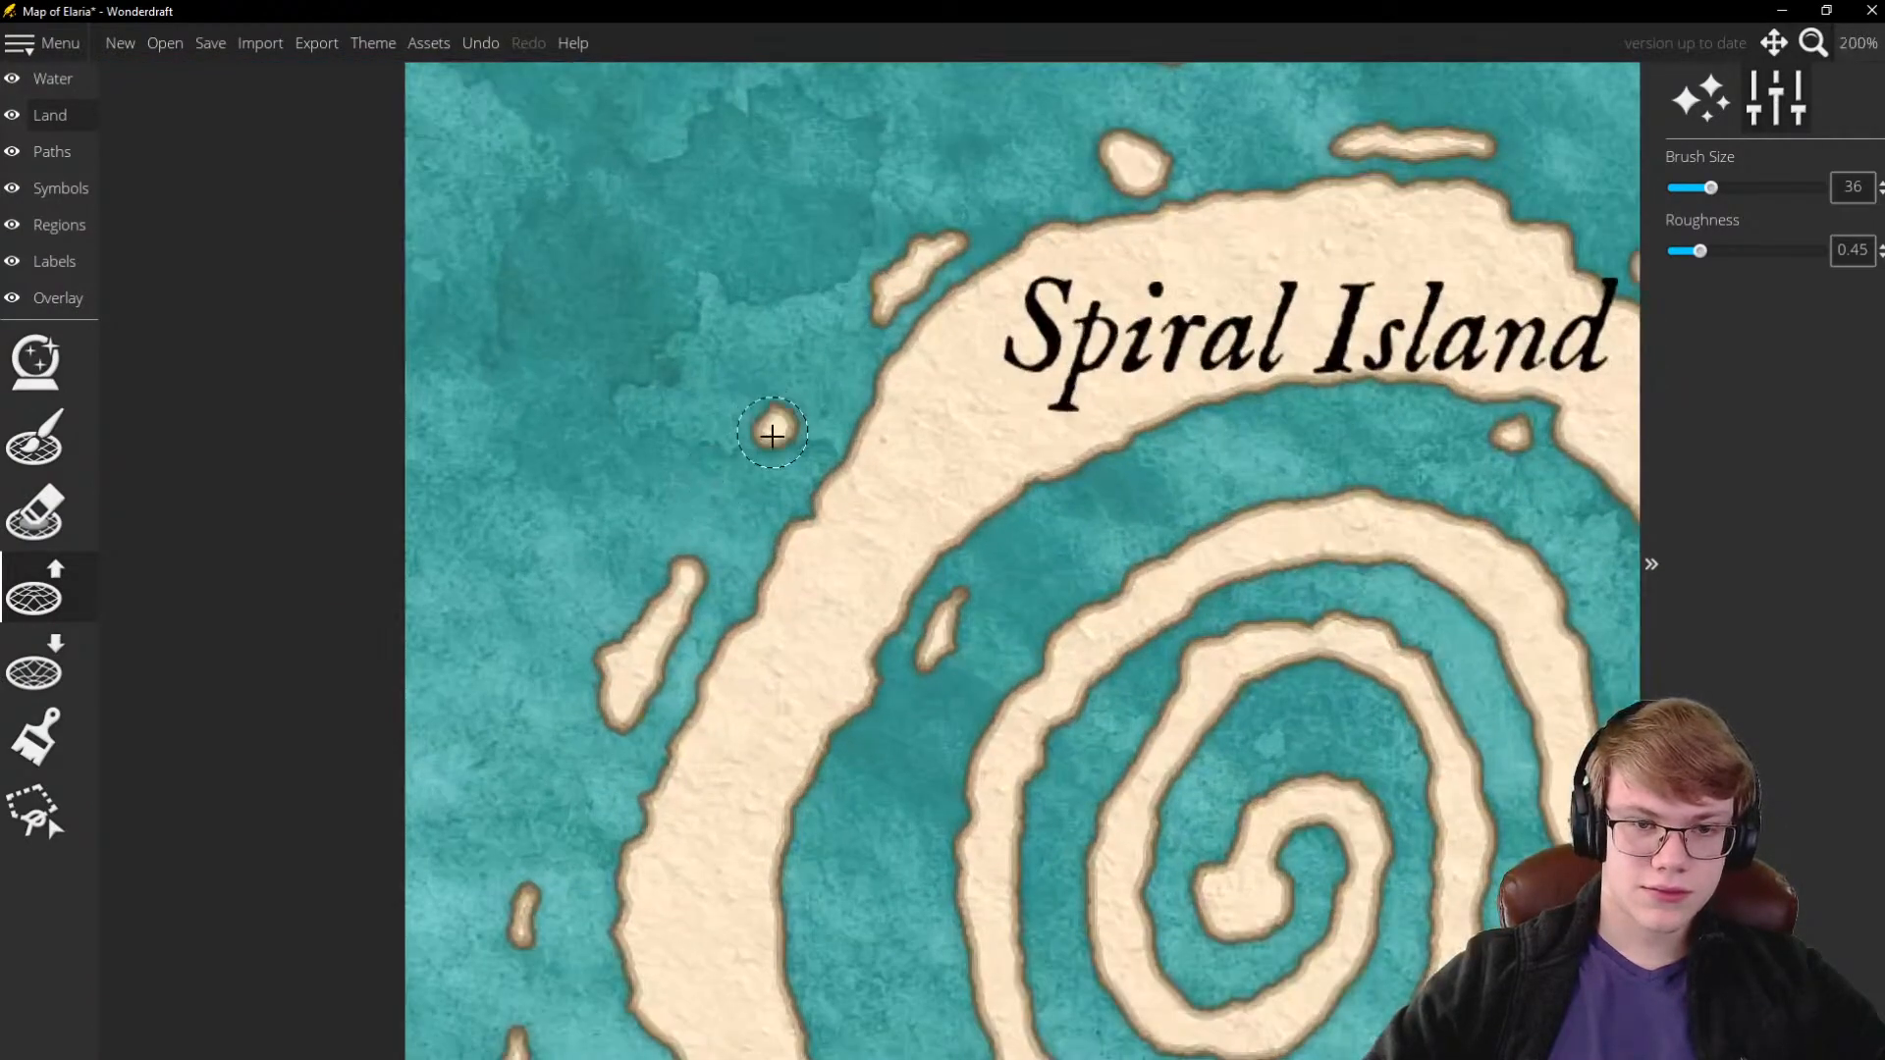
mouse_move(772, 435)
mouse_down()
mouse_move(817, 411)
mouse_move(735, 446)
mouse_move(813, 488)
mouse_move(742, 462)
mouse_move(812, 484)
mouse_move(749, 579)
mouse_move(717, 469)
mouse_up()
Refine the small islet off Spiral Island's northwestern shore, using brush size 20 for raising land
scroll(785, 413, up, 2)
click(56, 666)
click(51, 597)
scroll(796, 462, up, 2)
scroll(732, 475, down, 2)
scroll(717, 470, down, 10)
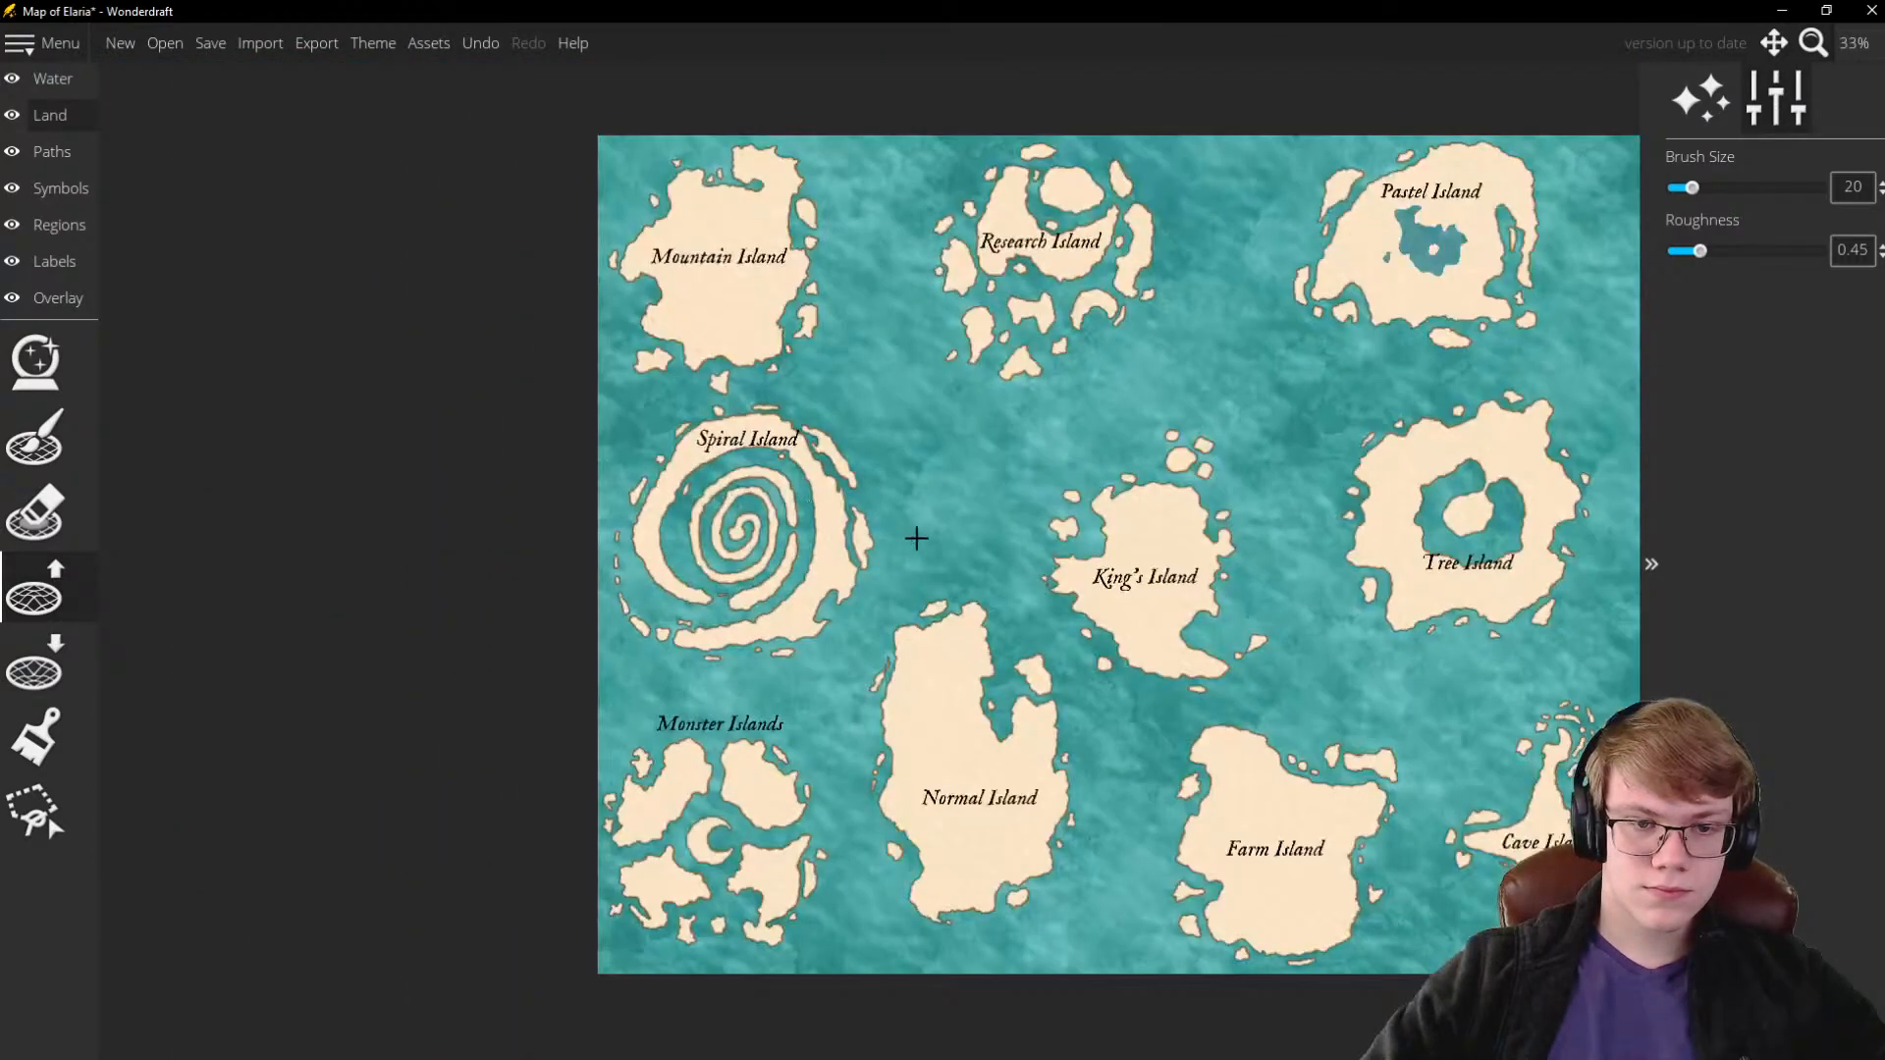
Reshape the rounded islet off Spiral Island's northern shore into a flatter form by raising and lowering land
scroll(769, 433, up, 3)
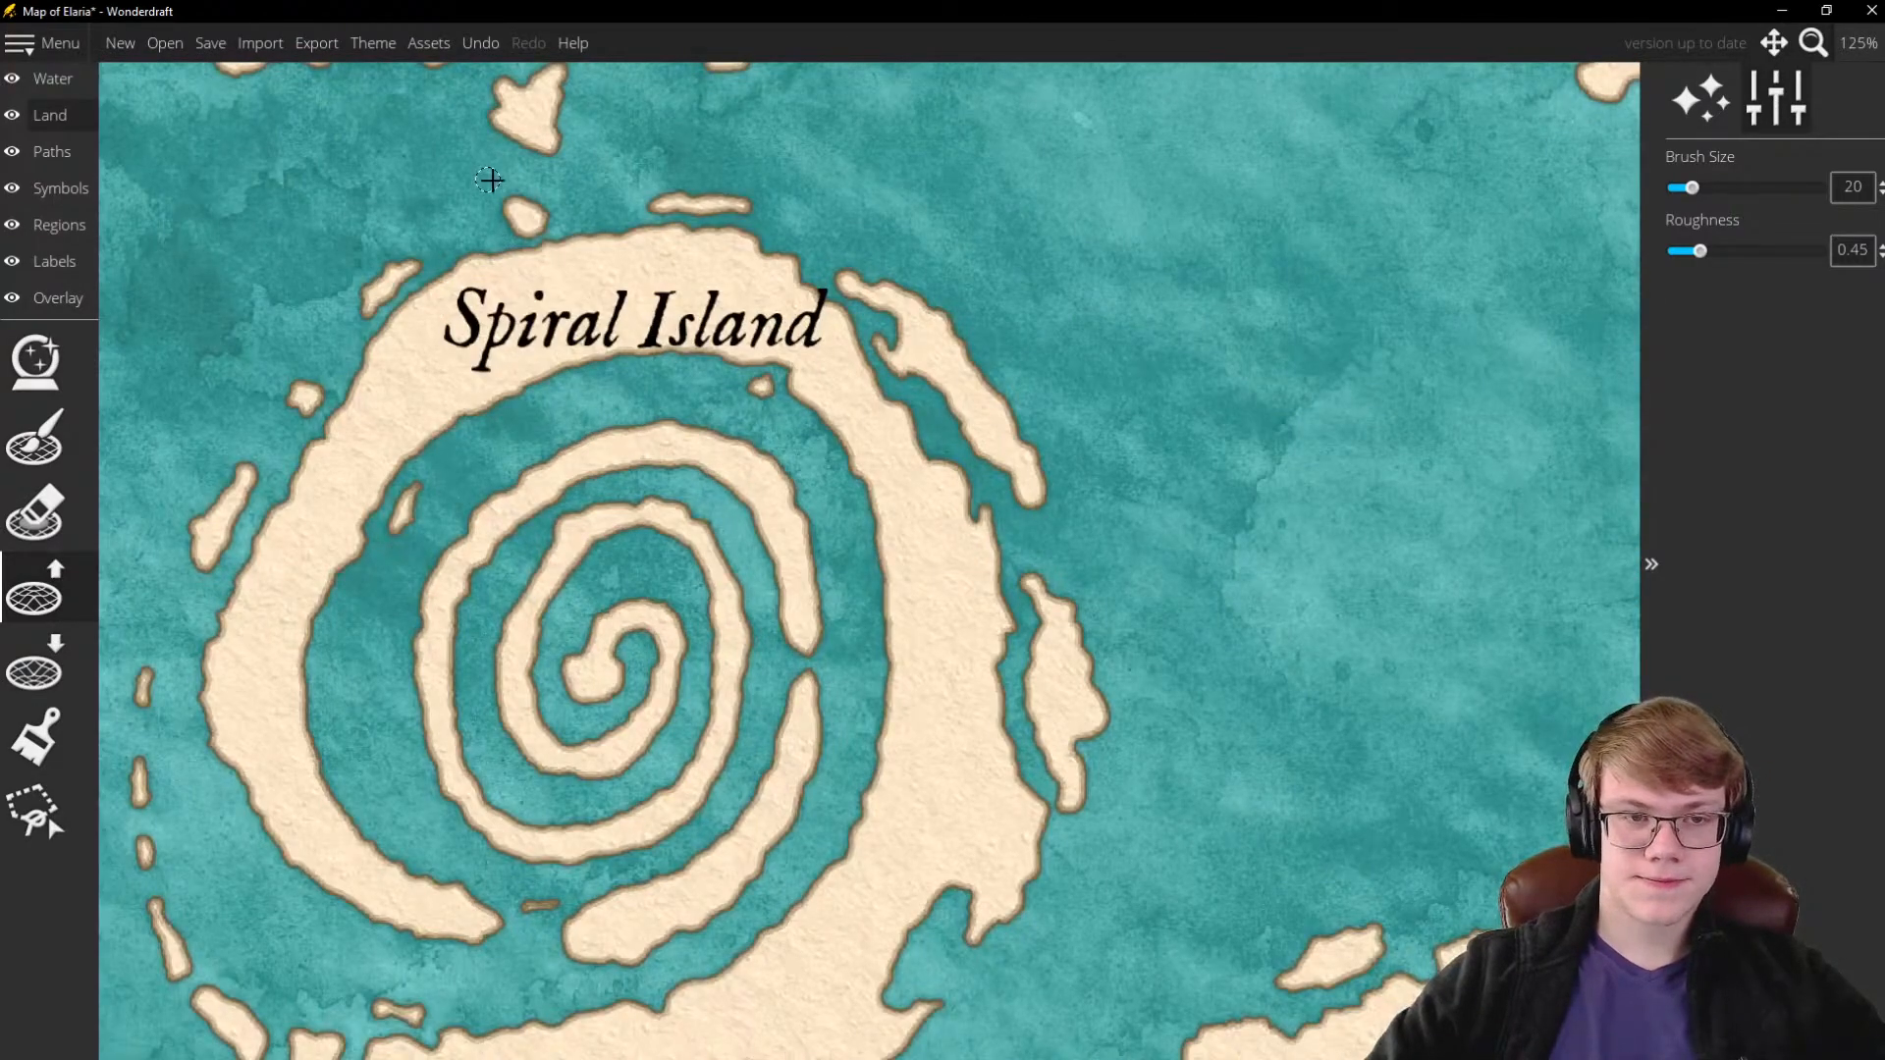
scroll(484, 177, up, 3)
mouse_move(420, 168)
mouse_down()
mouse_move(475, 172)
mouse_move(484, 139)
mouse_move(463, 118)
mouse_move(491, 132)
mouse_up()
scroll(724, 135, down, 6)
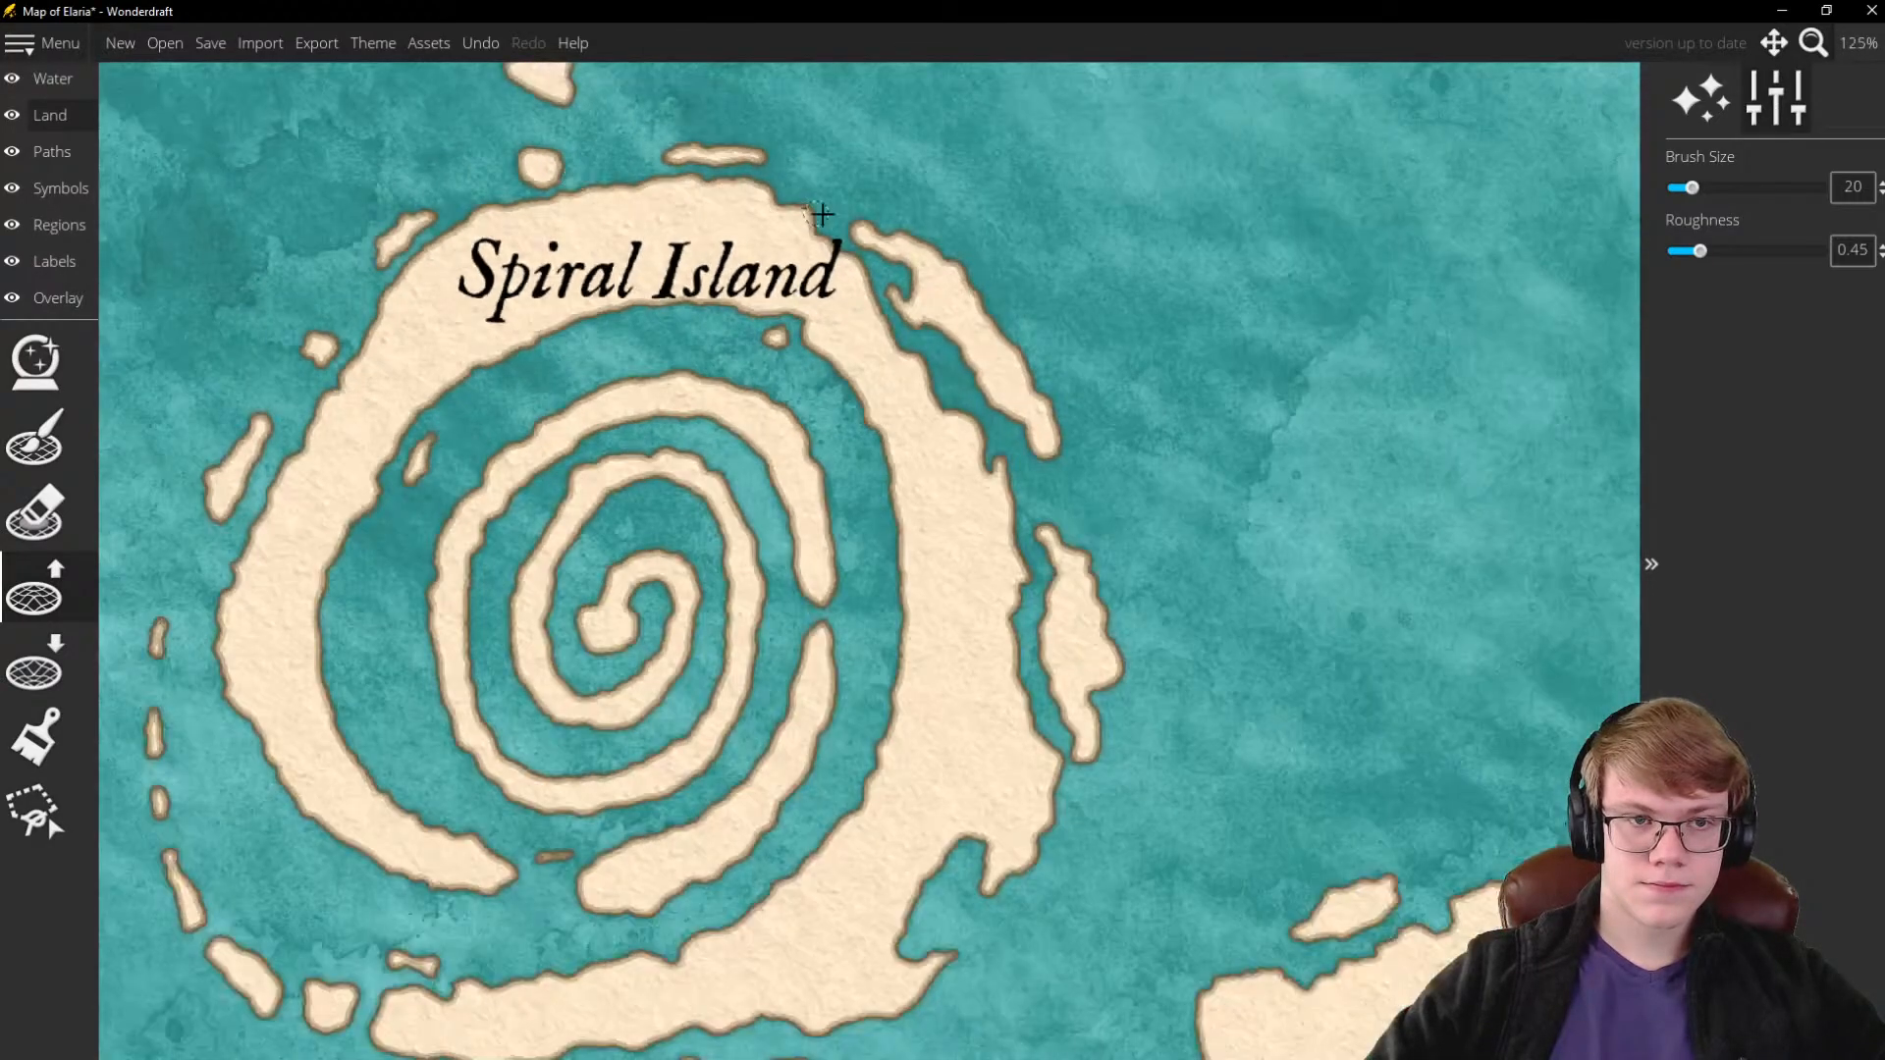
scroll(912, 286, up, 5)
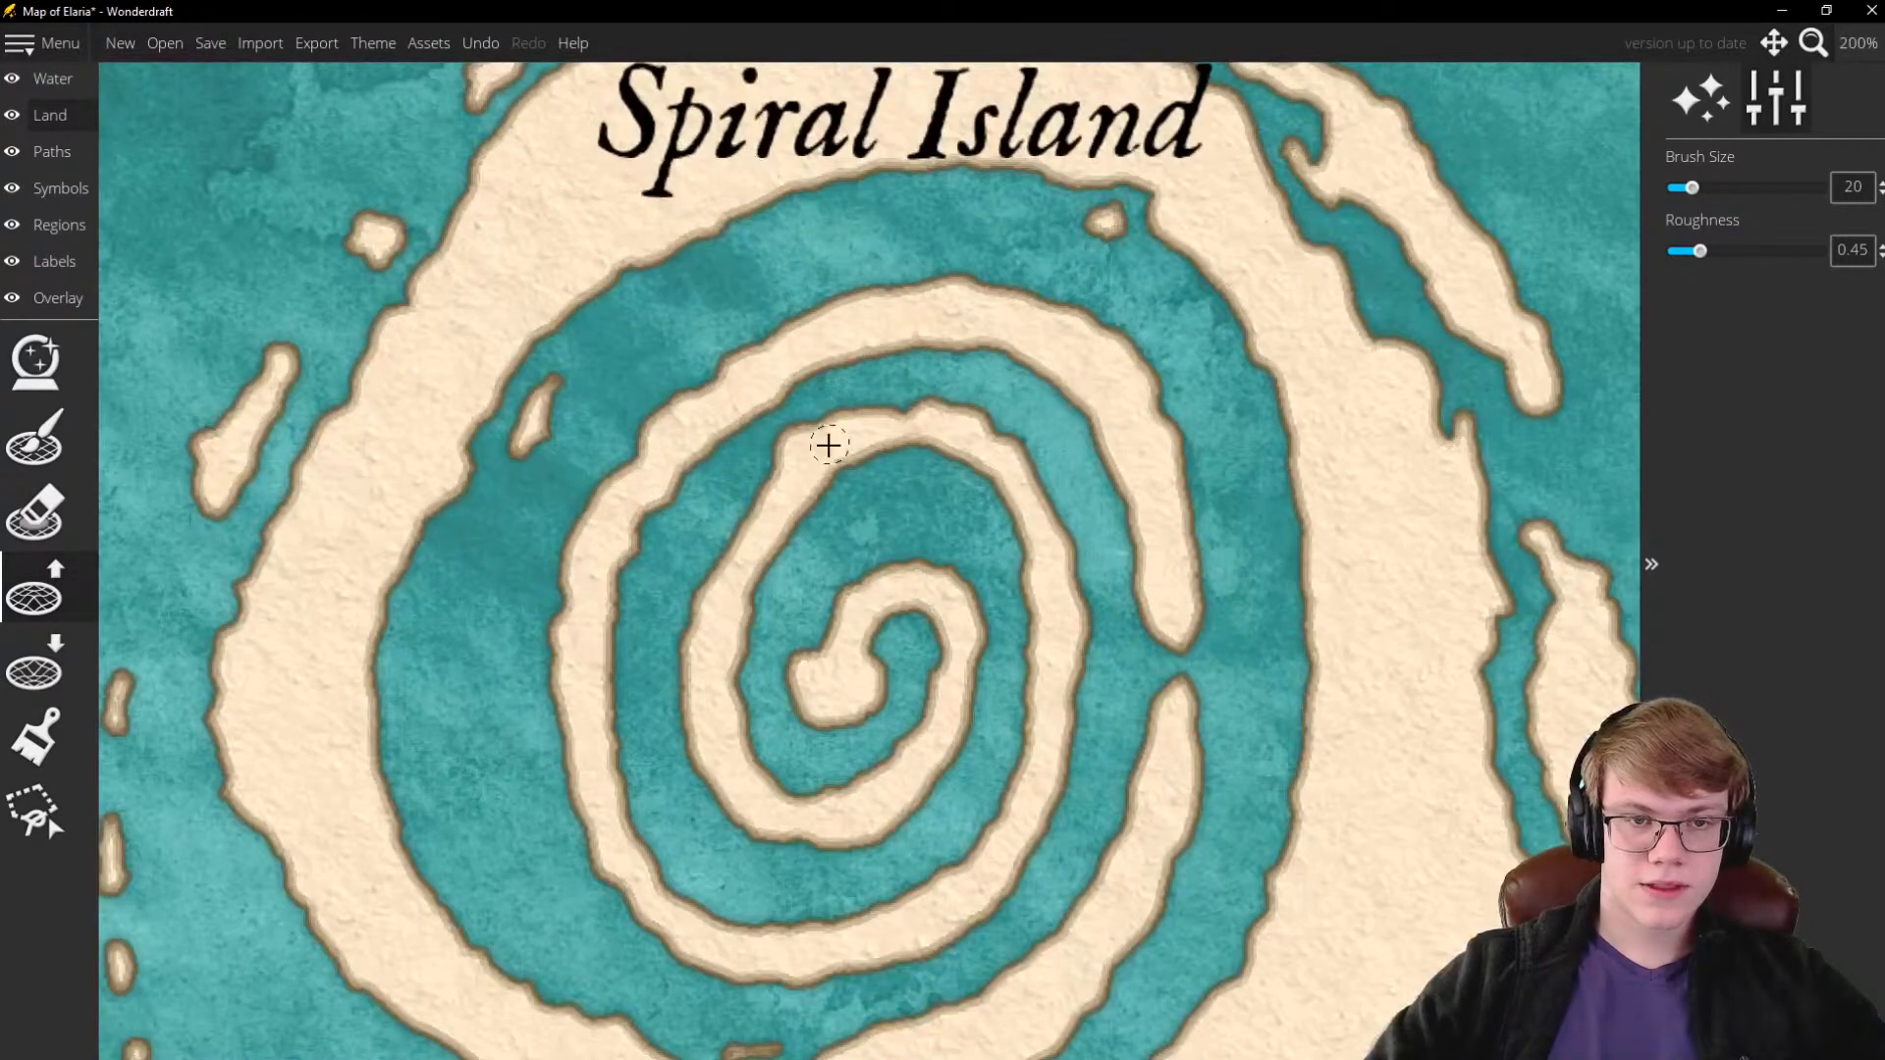
scroll(821, 549, down, 2)
scroll(789, 304, up, 4)
click(34, 667)
mouse_move(794, 304)
mouse_down()
mouse_move(735, 278)
mouse_move(773, 278)
mouse_move(725, 305)
mouse_move(737, 360)
mouse_move(869, 342)
mouse_move(733, 316)
mouse_move(828, 372)
mouse_move(727, 386)
mouse_move(712, 336)
mouse_move(753, 321)
mouse_move(739, 370)
mouse_move(775, 355)
mouse_move(672, 364)
mouse_up()
click(34, 590)
scroll(698, 261, down, 6)
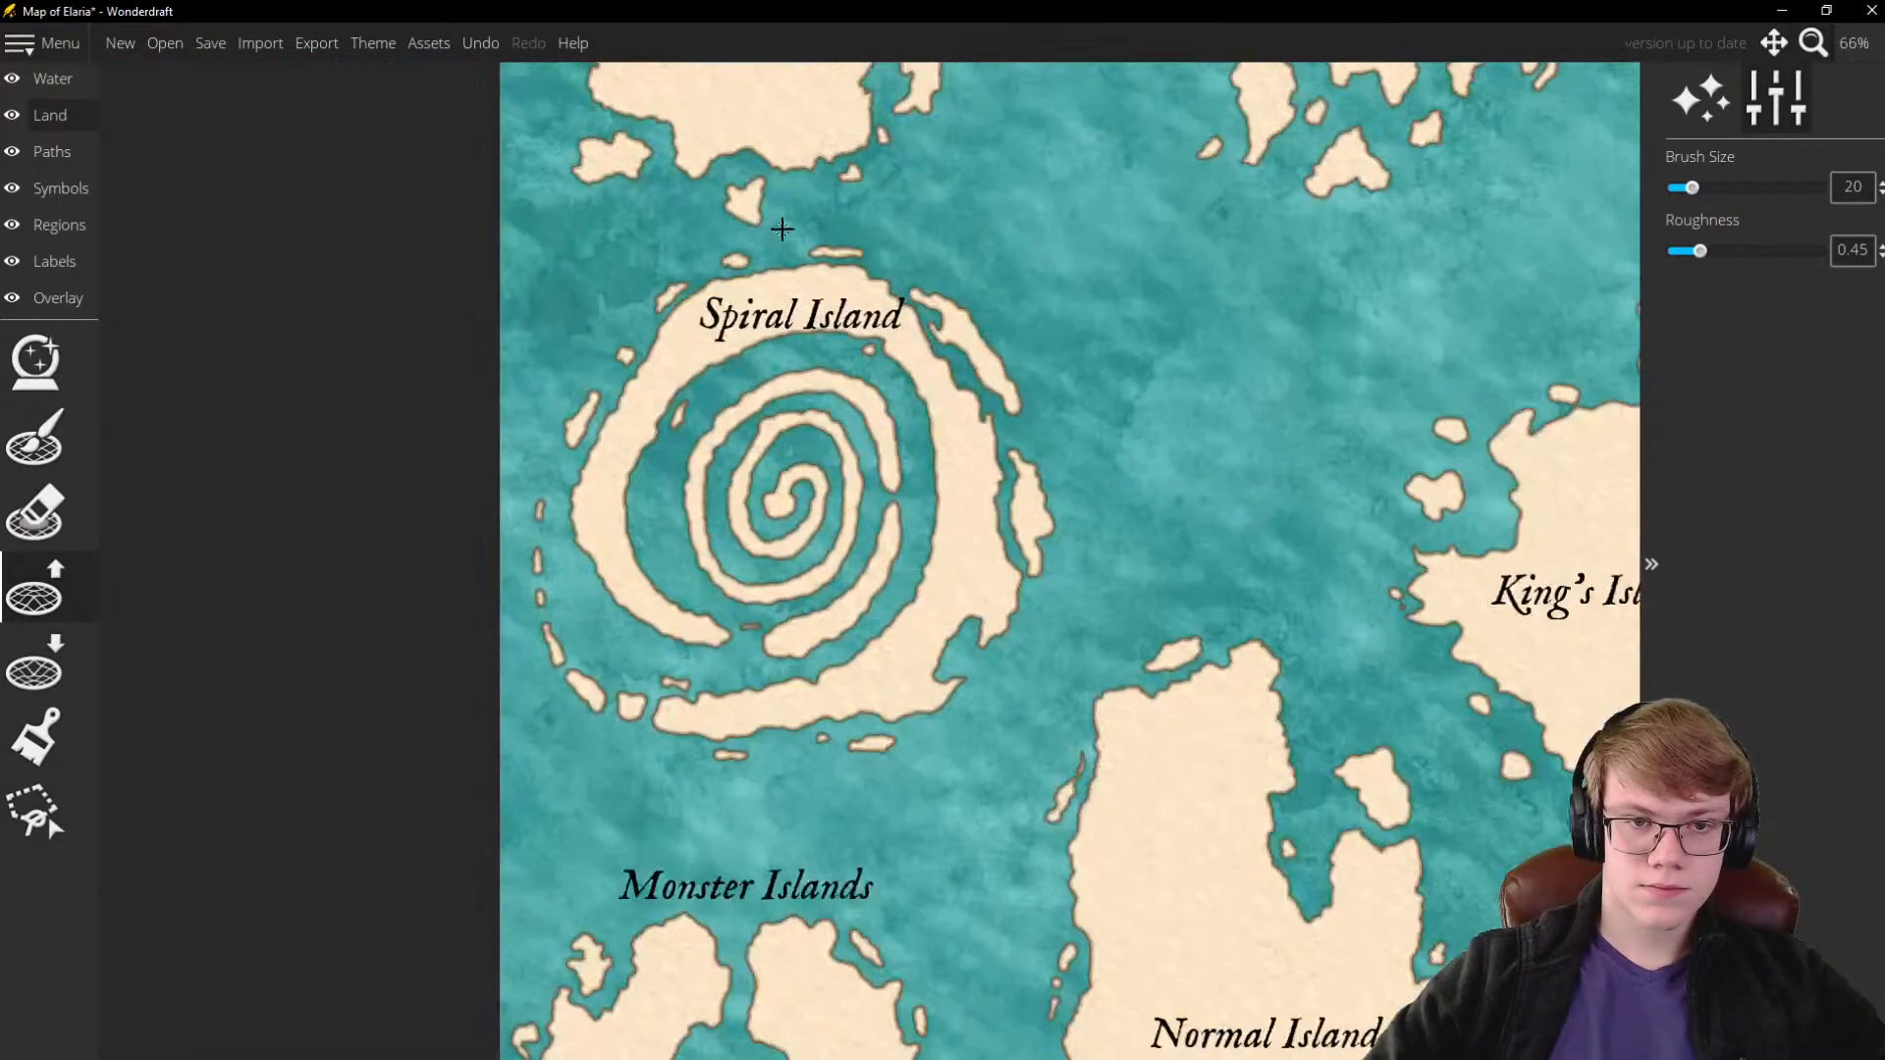
Examine Spiral Island's coastline, spiral and ring of islets from close up and from farther out
scroll(756, 164, up, 3)
scroll(757, 180, down, 3)
scroll(799, 392, up, 3)
scroll(836, 443, down, 2)
scroll(836, 443, up, 2)
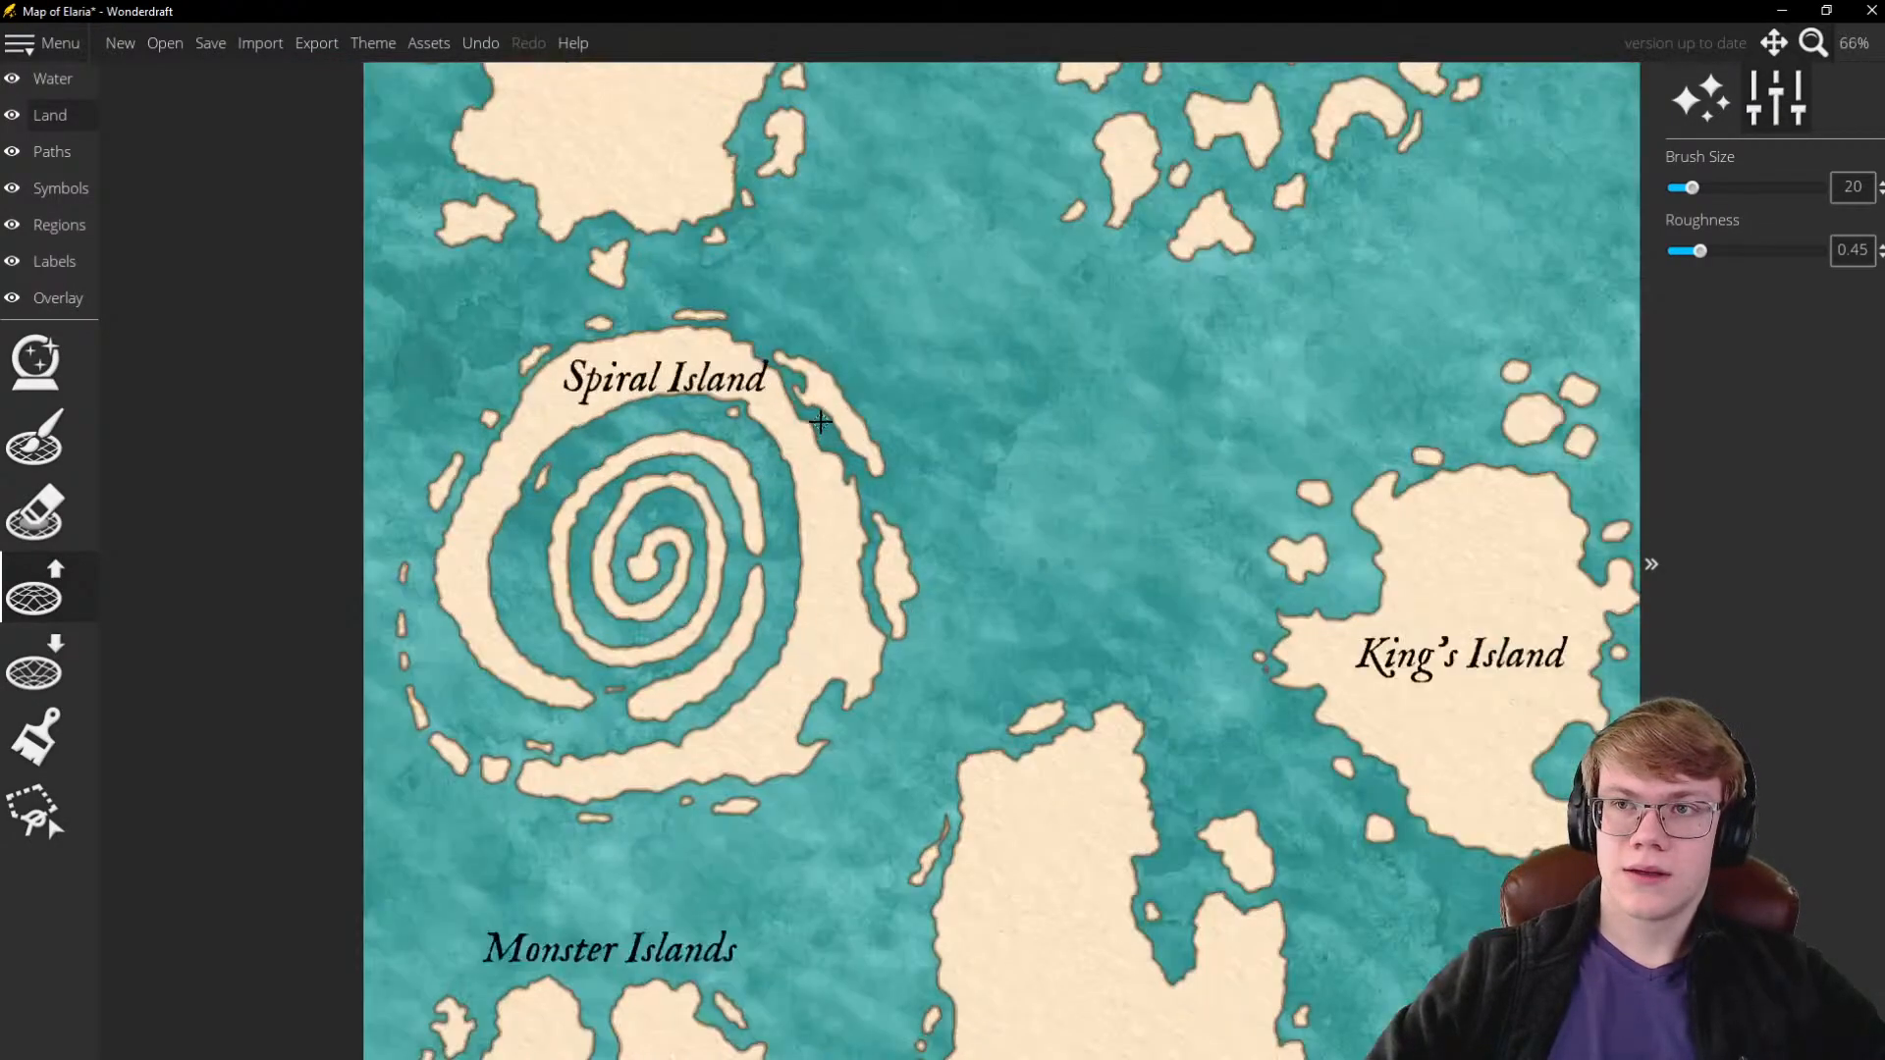
scroll(830, 426, down, 1)
scroll(834, 428, up, 1)
scroll(834, 428, down, 1)
scroll(543, 426, up, 1)
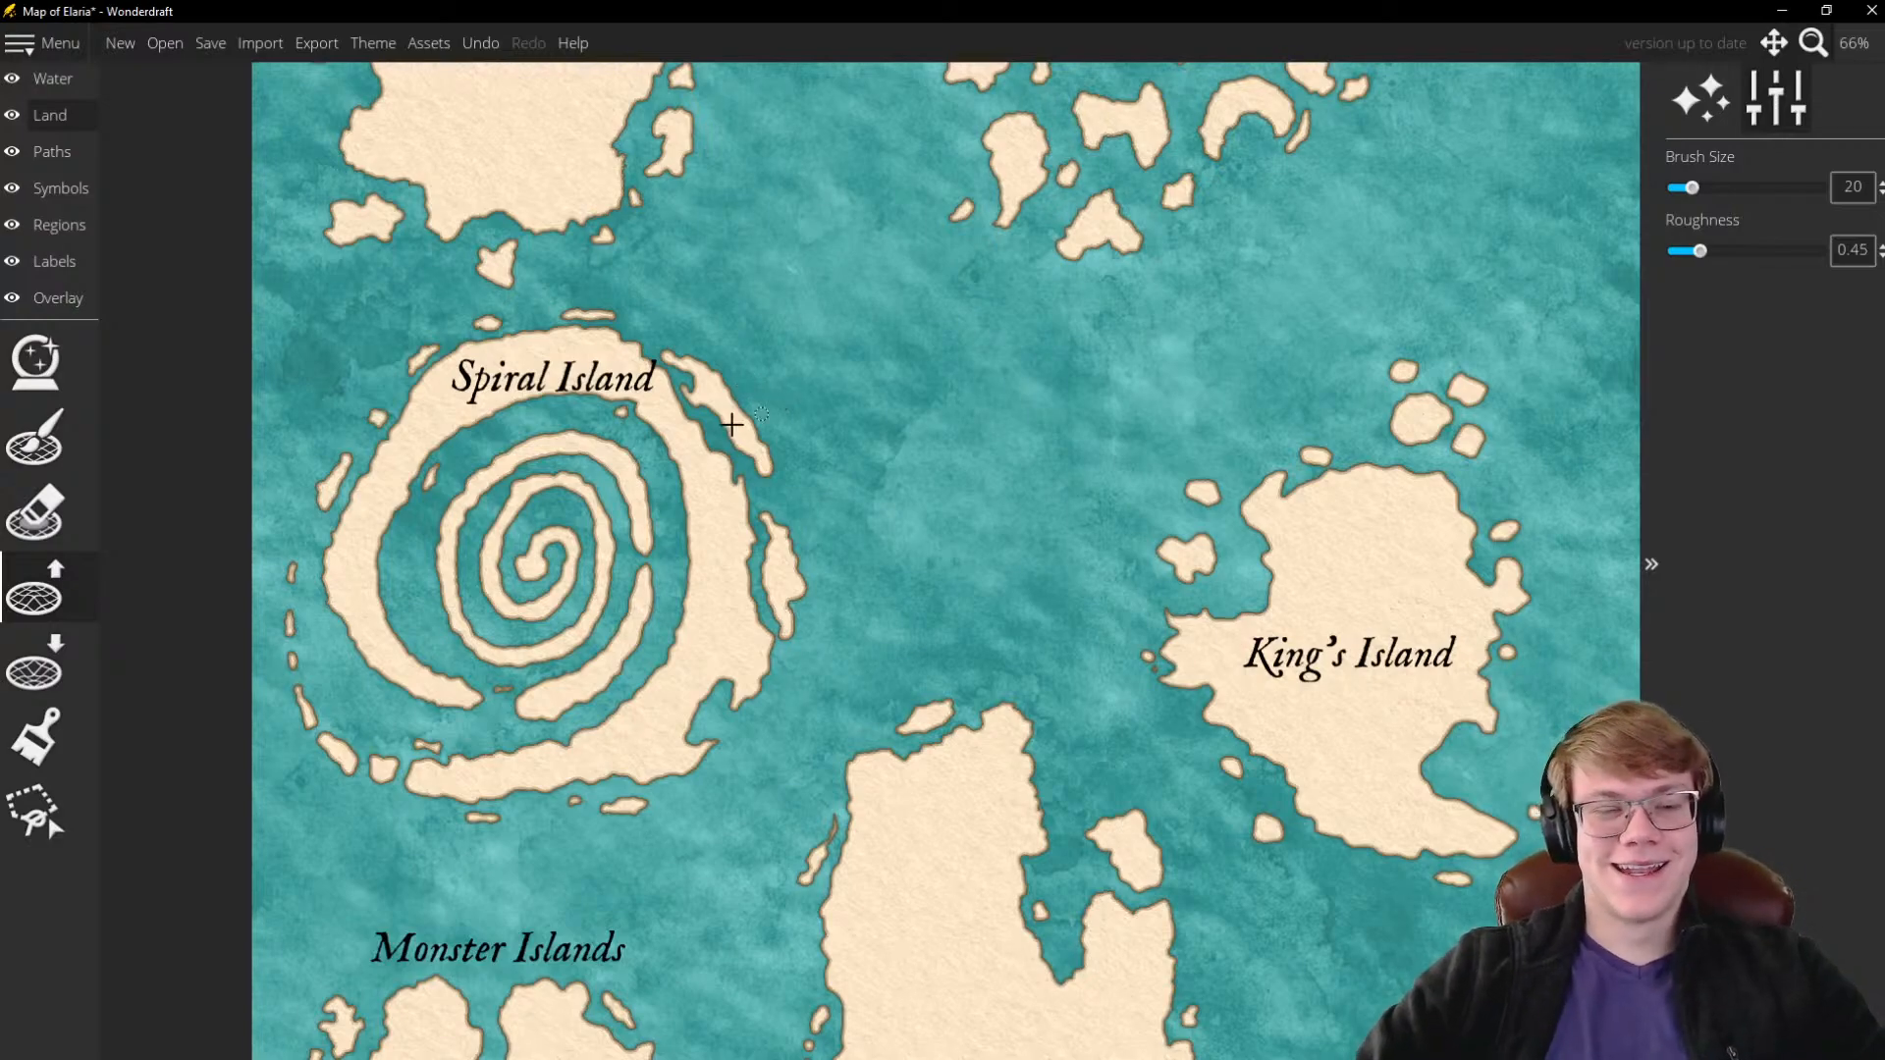
scroll(424, 369, down, 2)
scroll(424, 368, down, 2)
scroll(539, 421, up, 4)
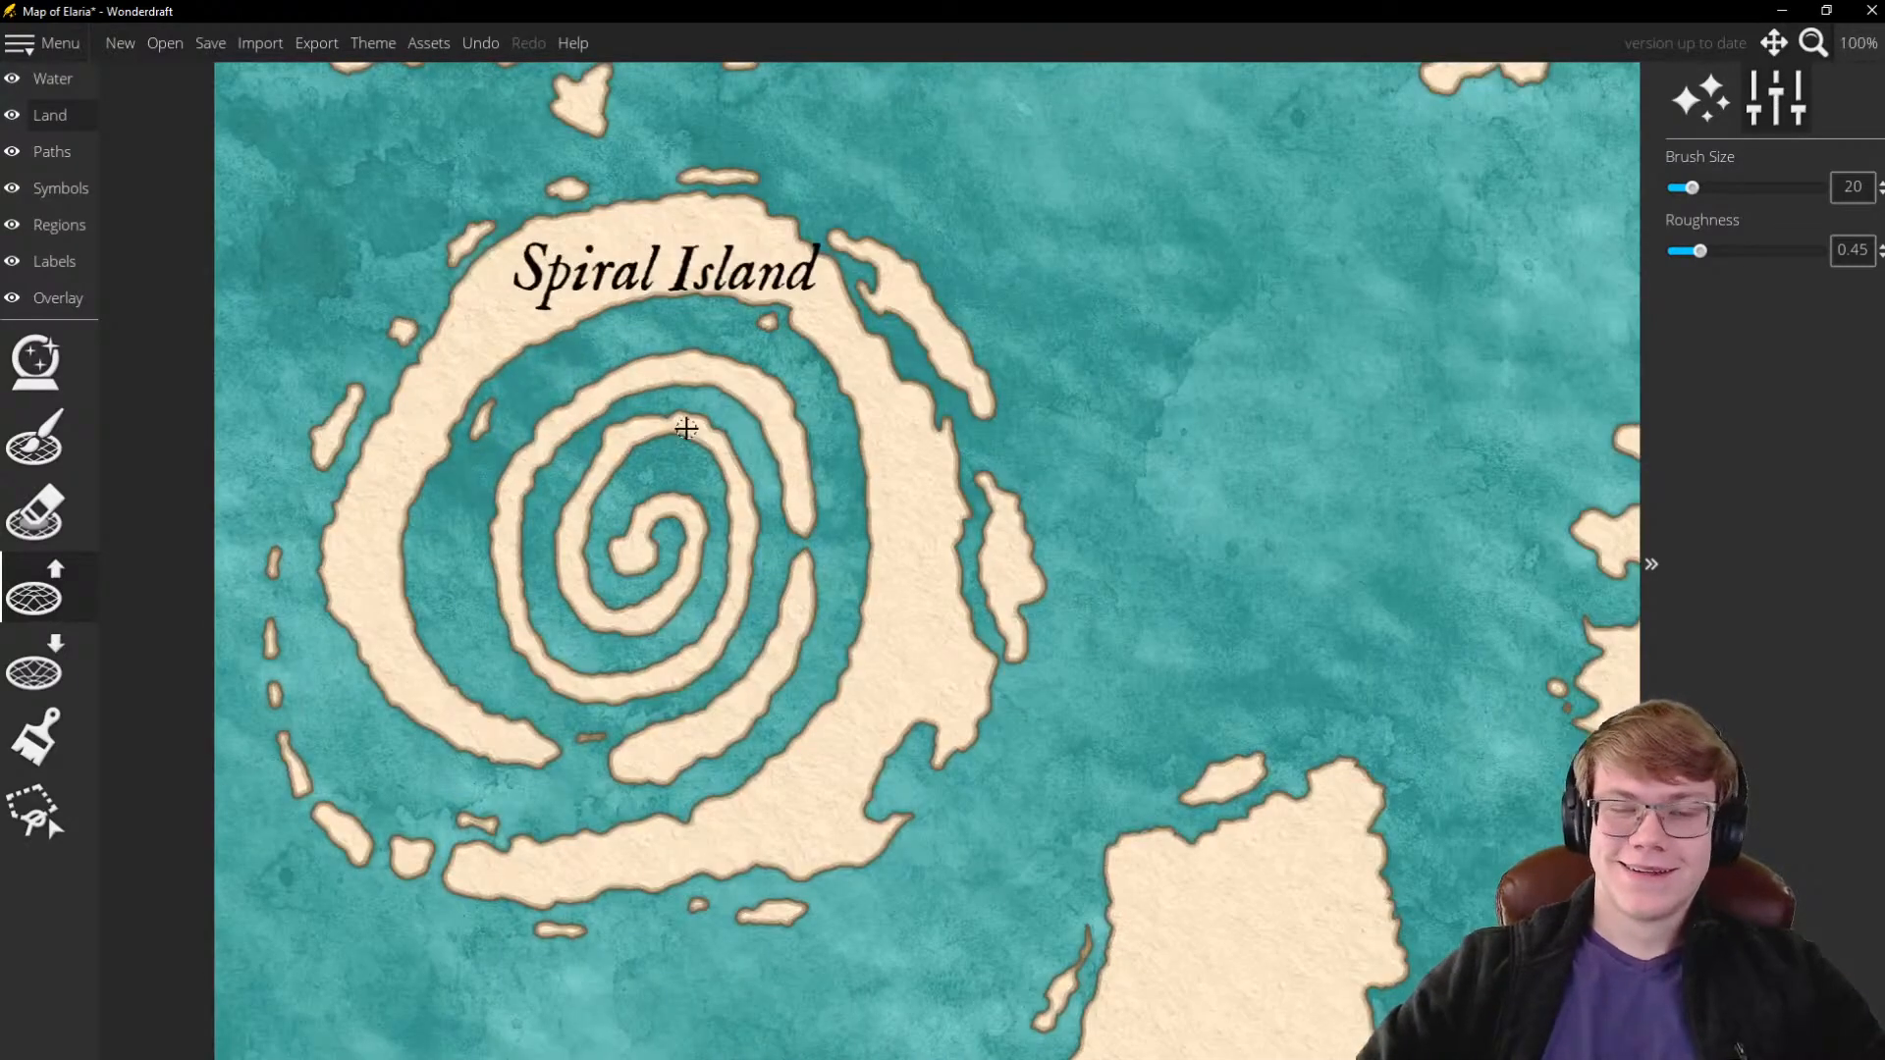
scroll(650, 412, down, 1)
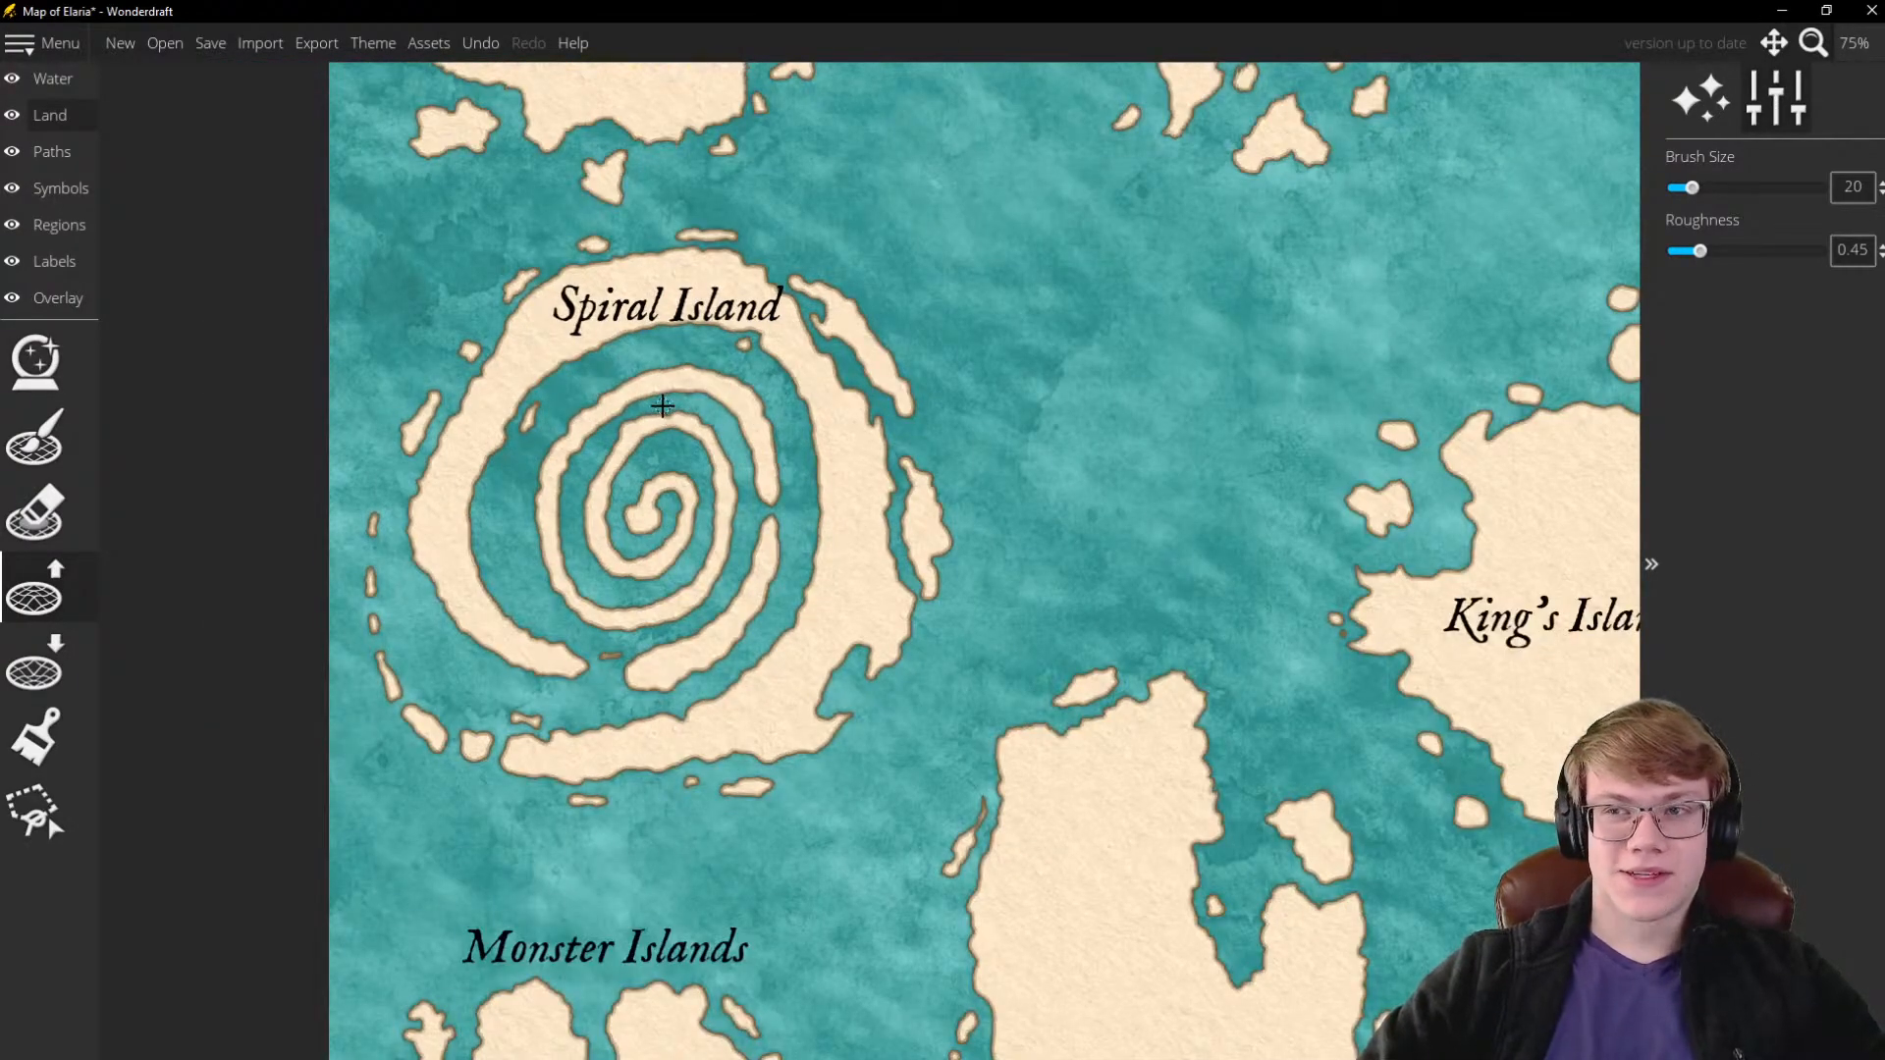
scroll(604, 400, up, 2)
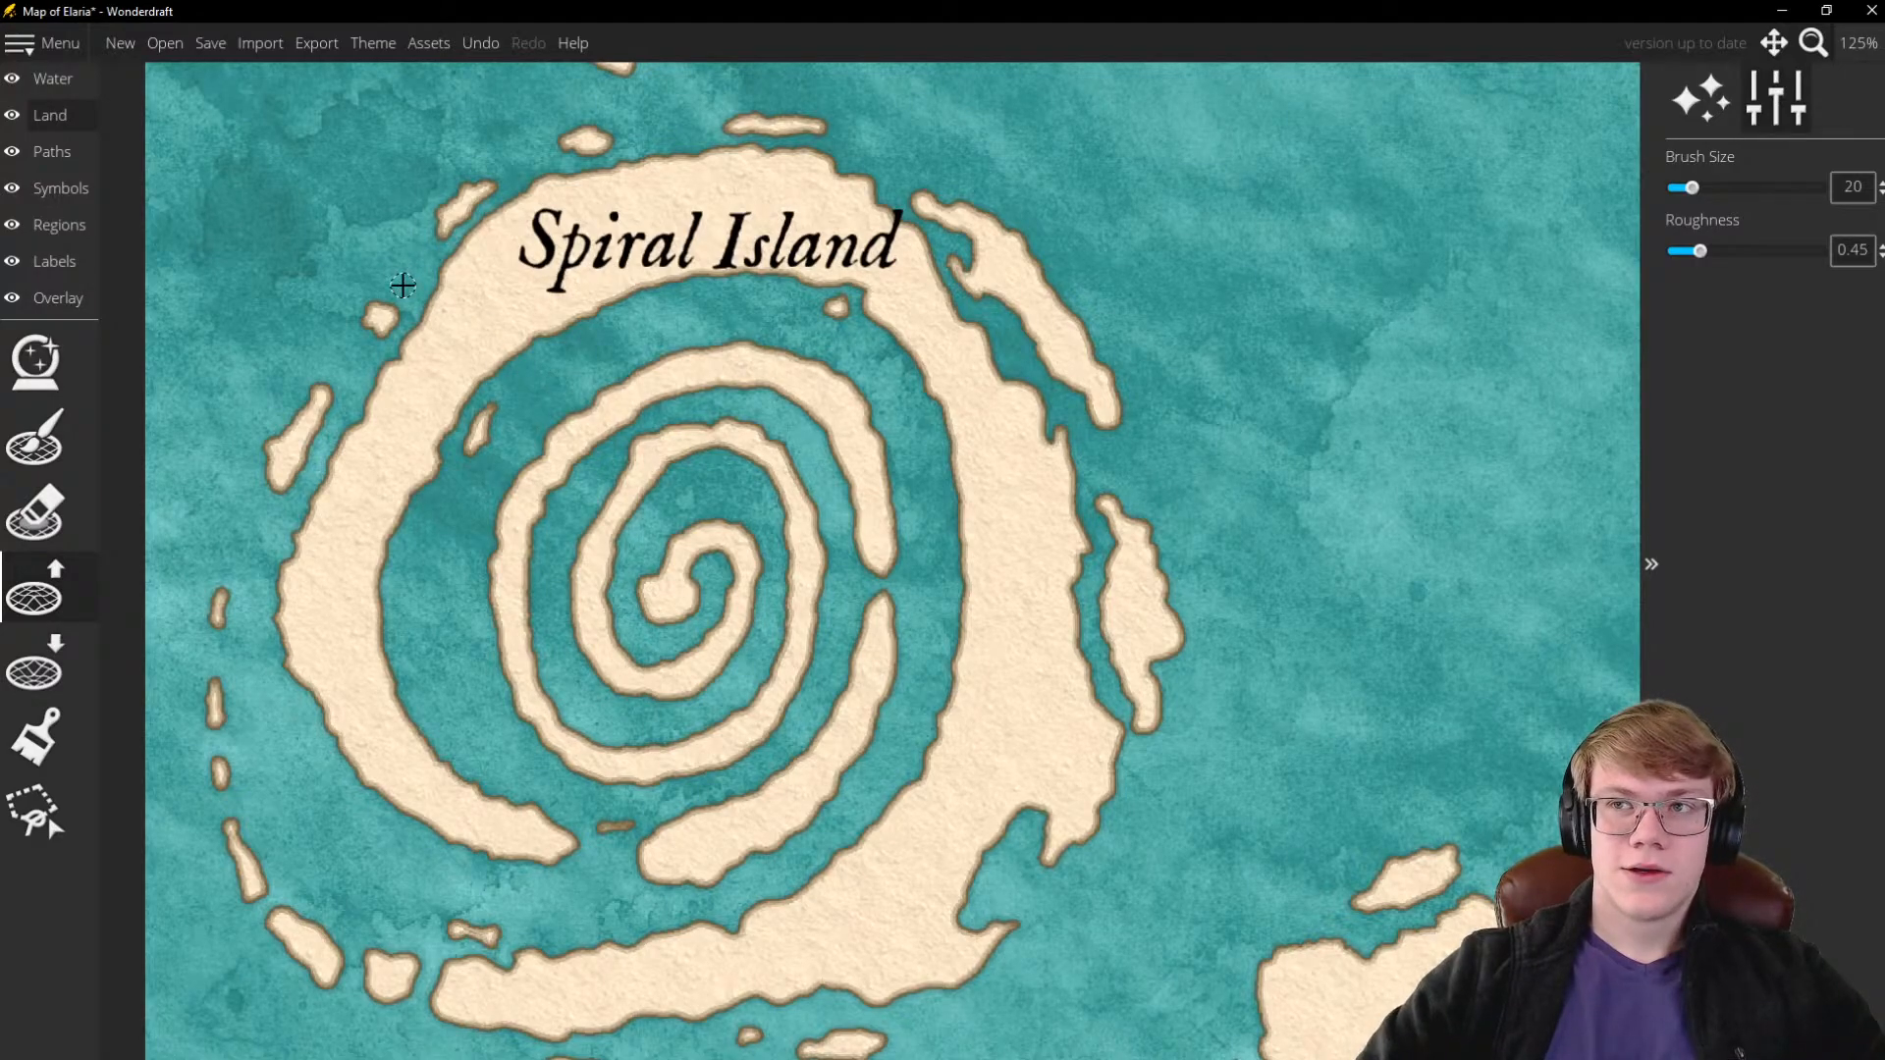
scroll(392, 295, down, 4)
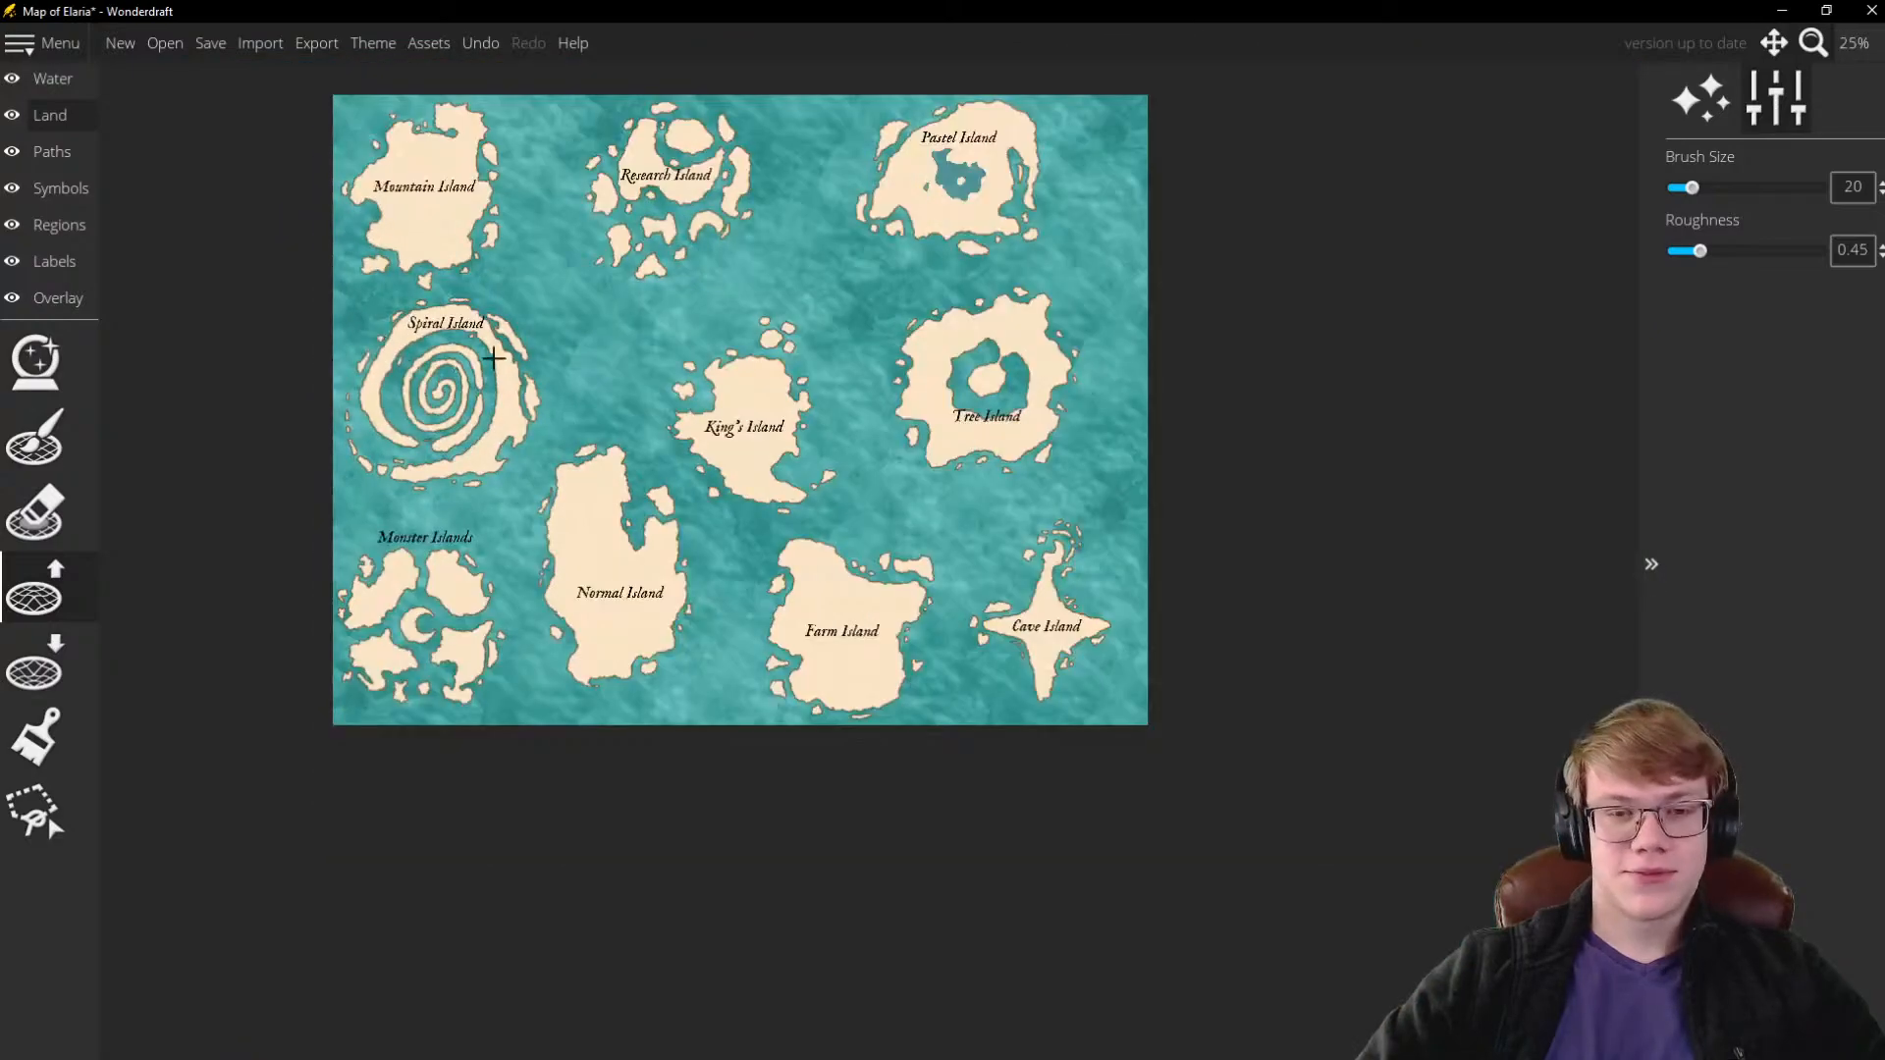
Compare the sizes, shapes and spacing of all the islands across the whole Map of Elaria
scroll(467, 366, down, 1)
scroll(688, 417, up, 1)
scroll(731, 437, up, 1)
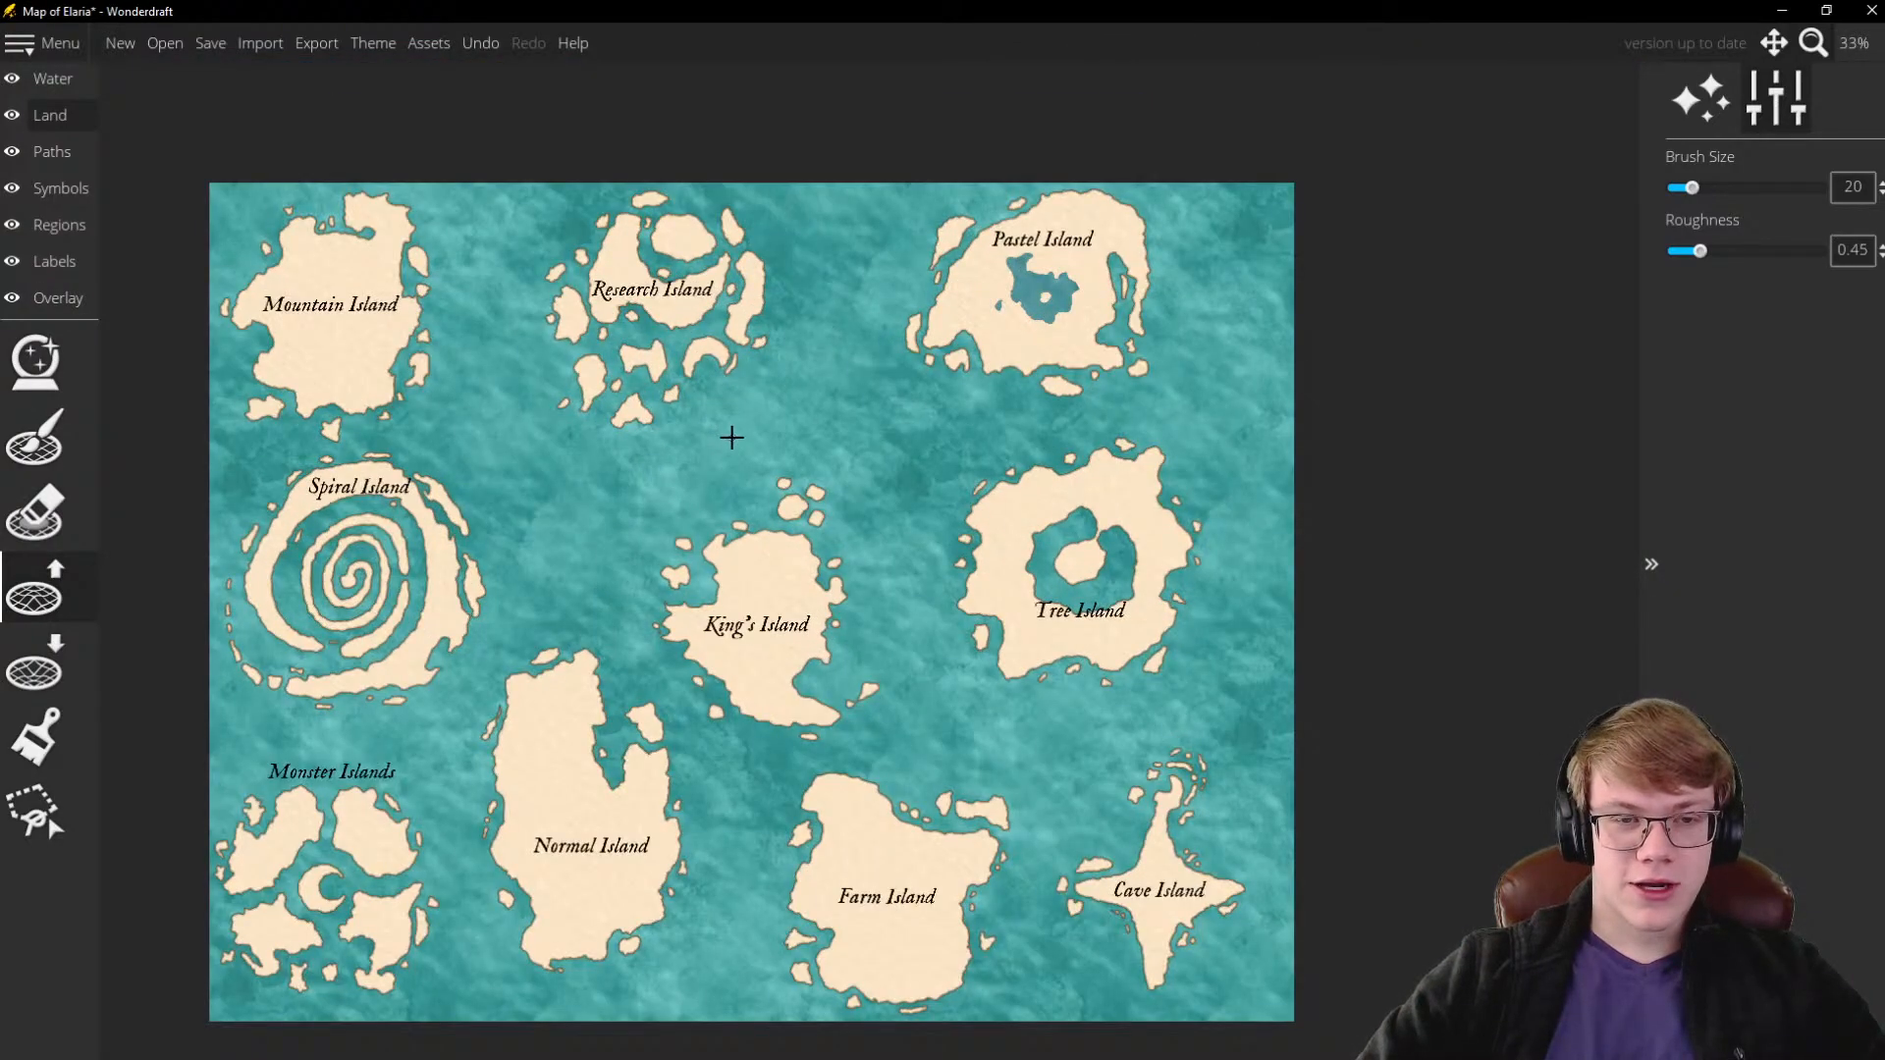
scroll(731, 437, down, 1)
scroll(751, 505, up, 1)
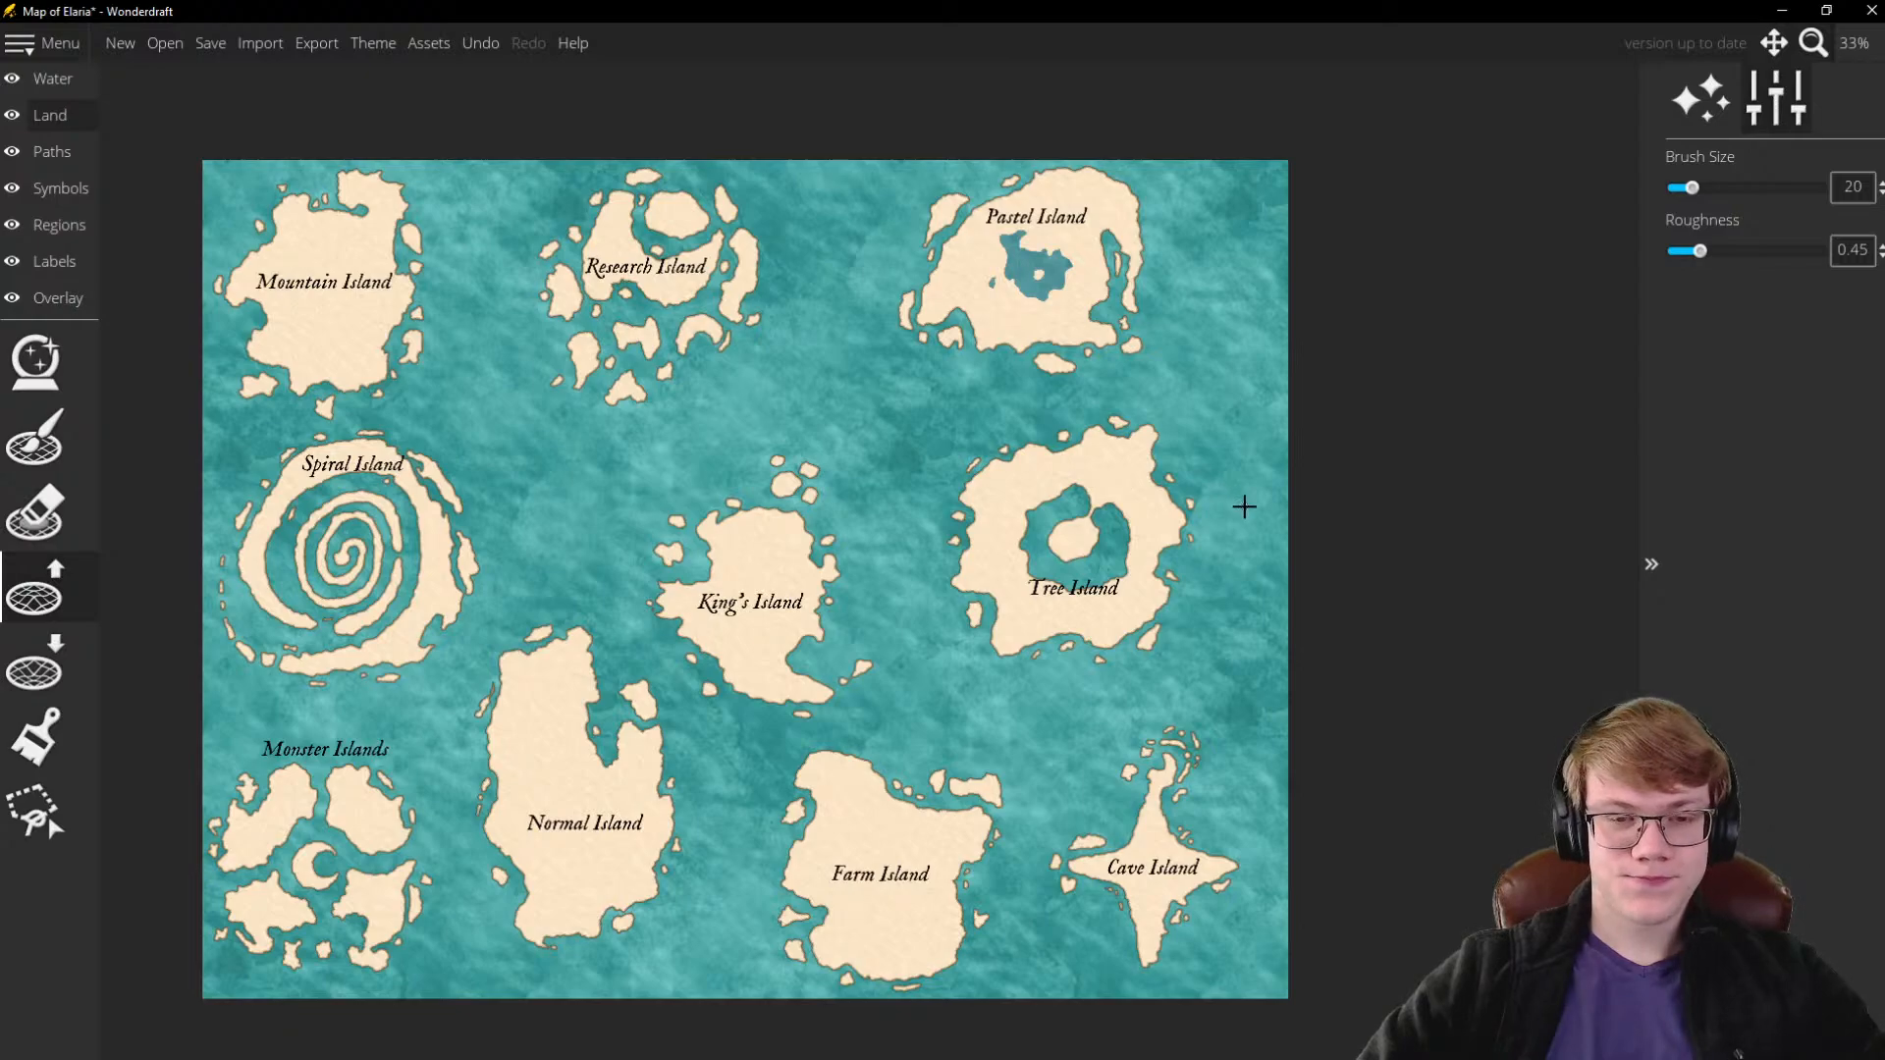
scroll(1244, 507, down, 2)
scroll(1075, 445, up, 2)
scroll(1147, 417, down, 2)
scroll(1165, 467, up, 3)
scroll(1239, 413, down, 2)
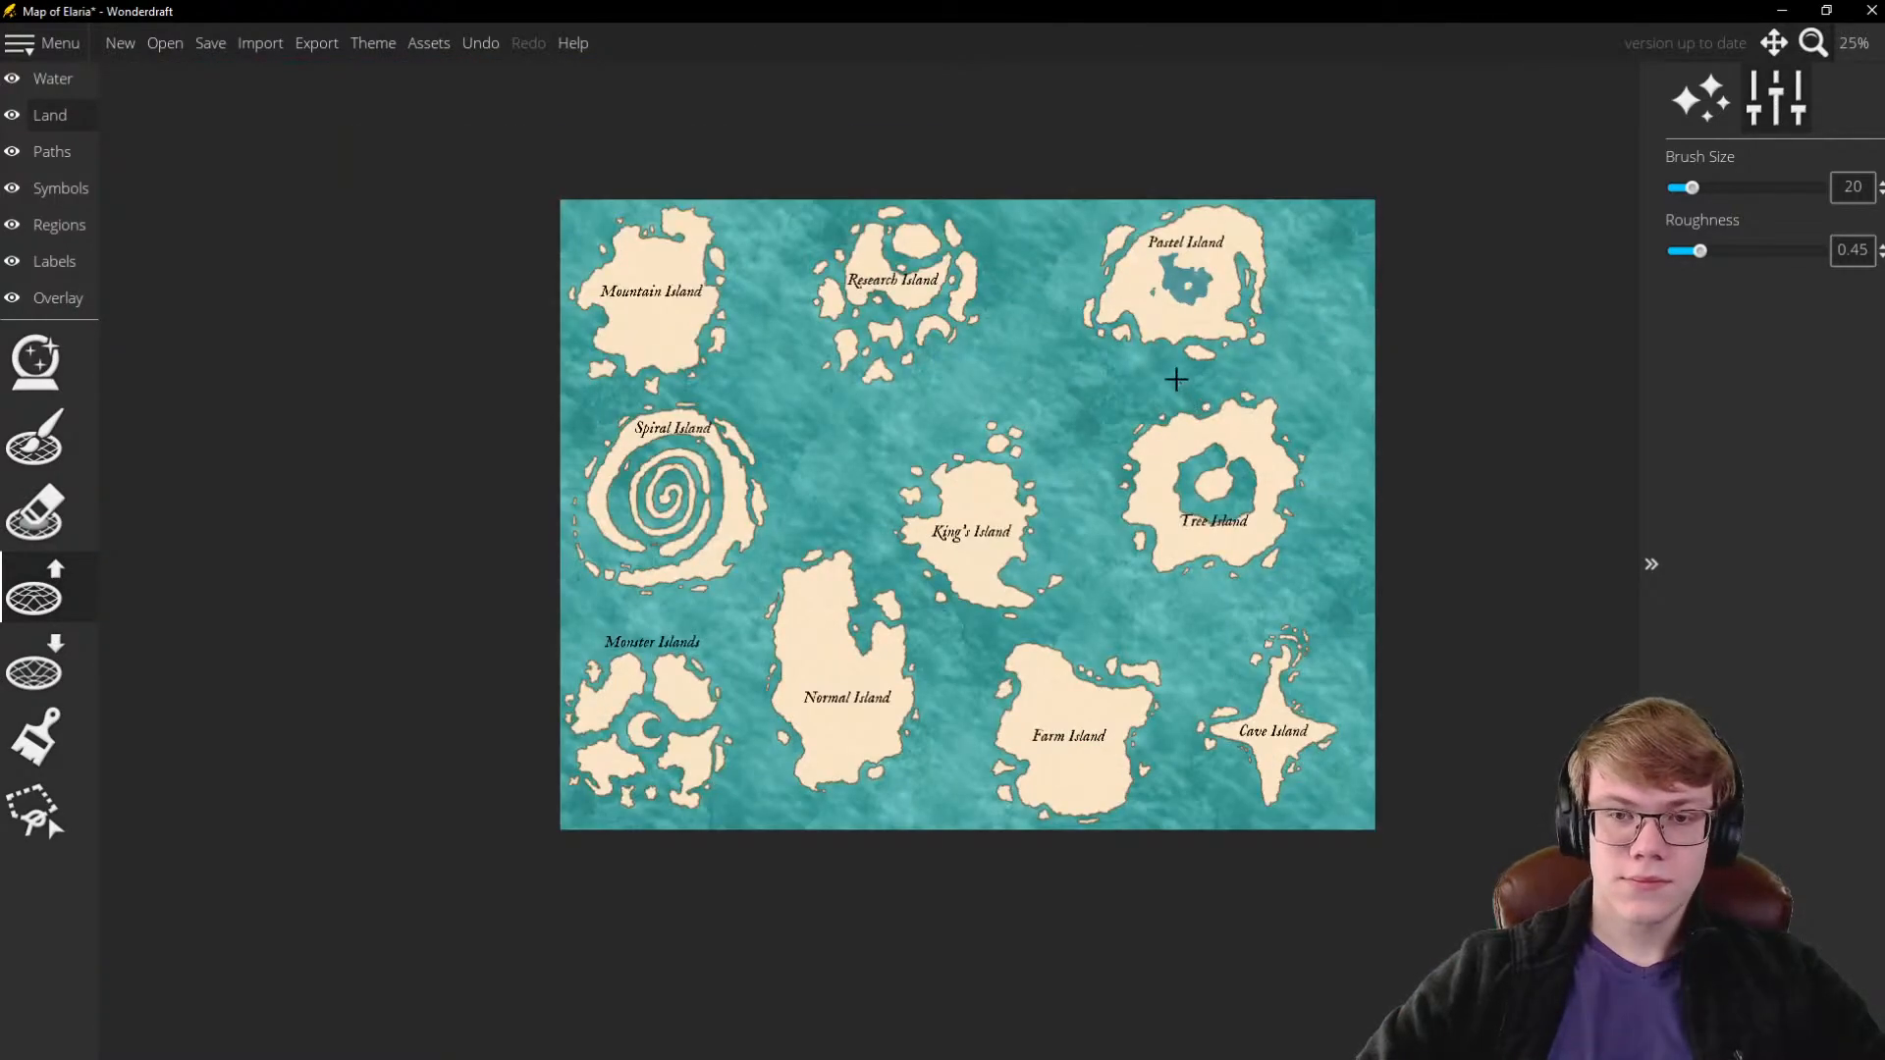
scroll(1178, 382, up, 1)
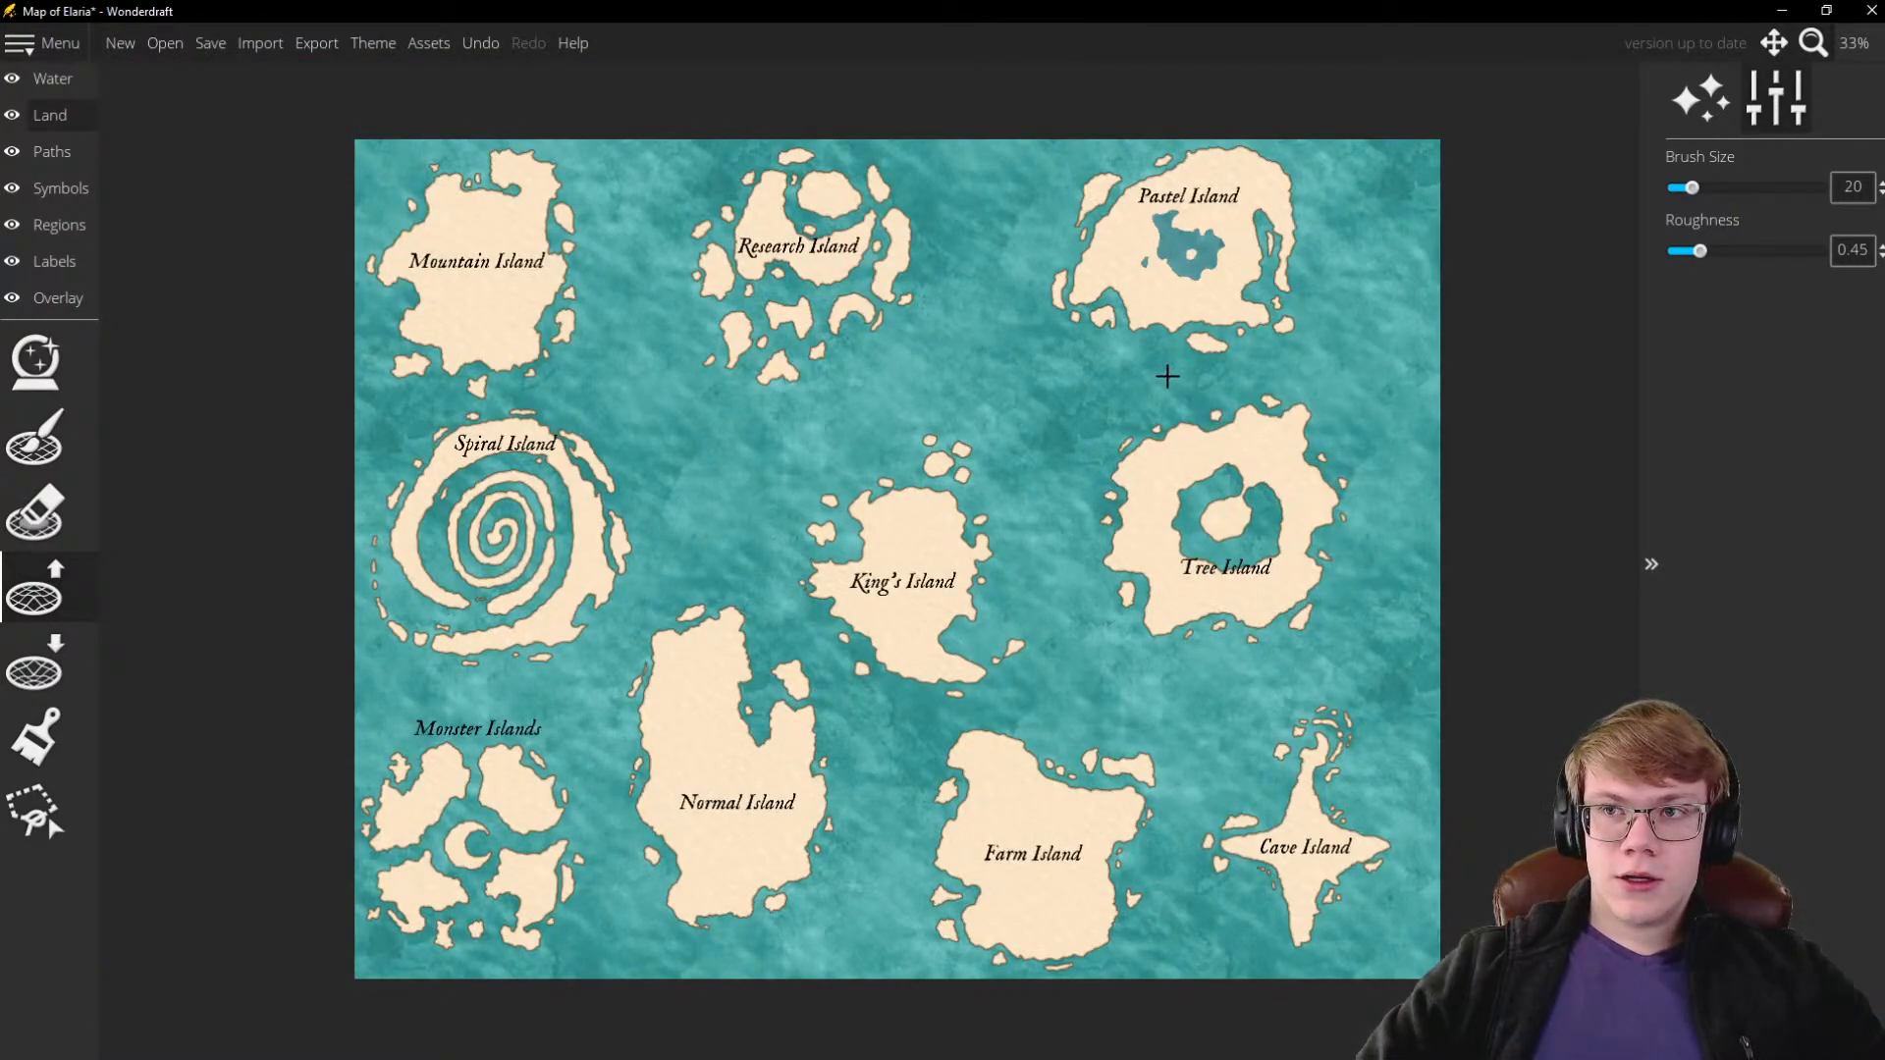
scroll(1082, 367, down, 1)
scroll(1051, 560, down, 1)
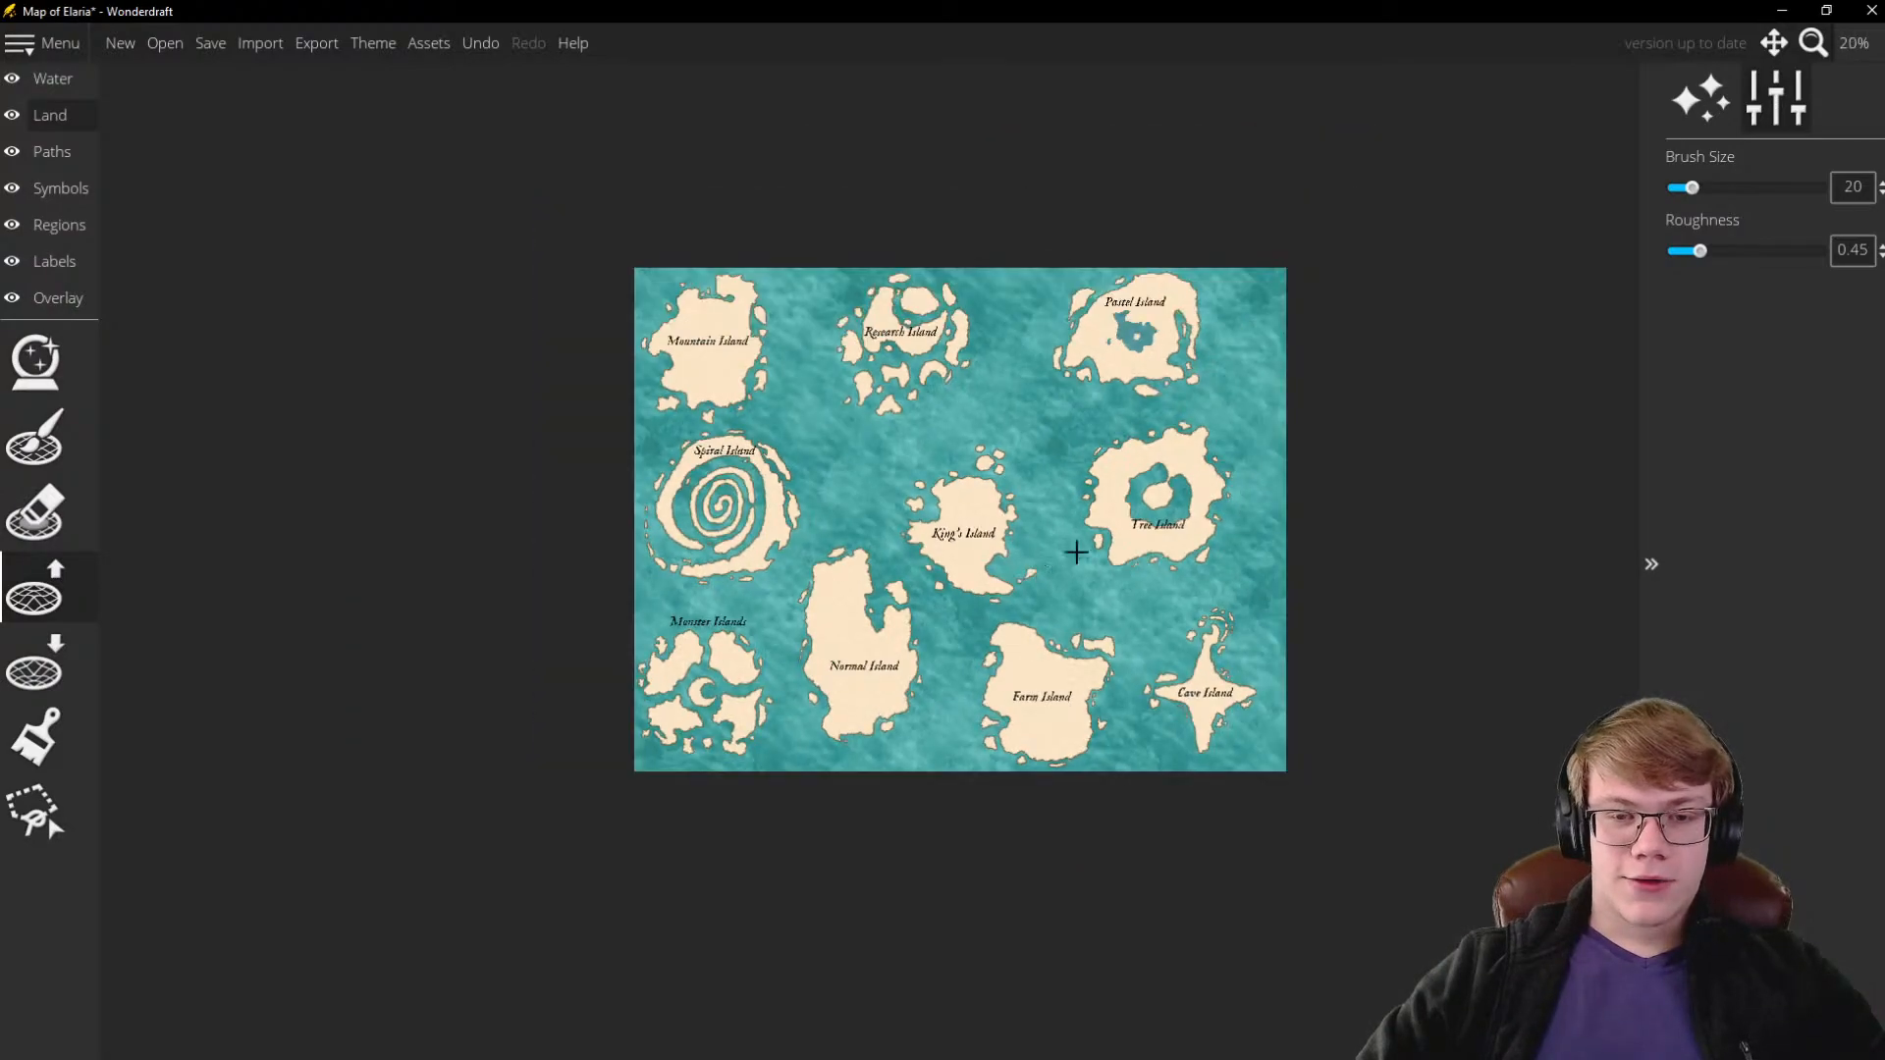
scroll(1129, 540, up, 1)
scroll(1102, 432, up, 1)
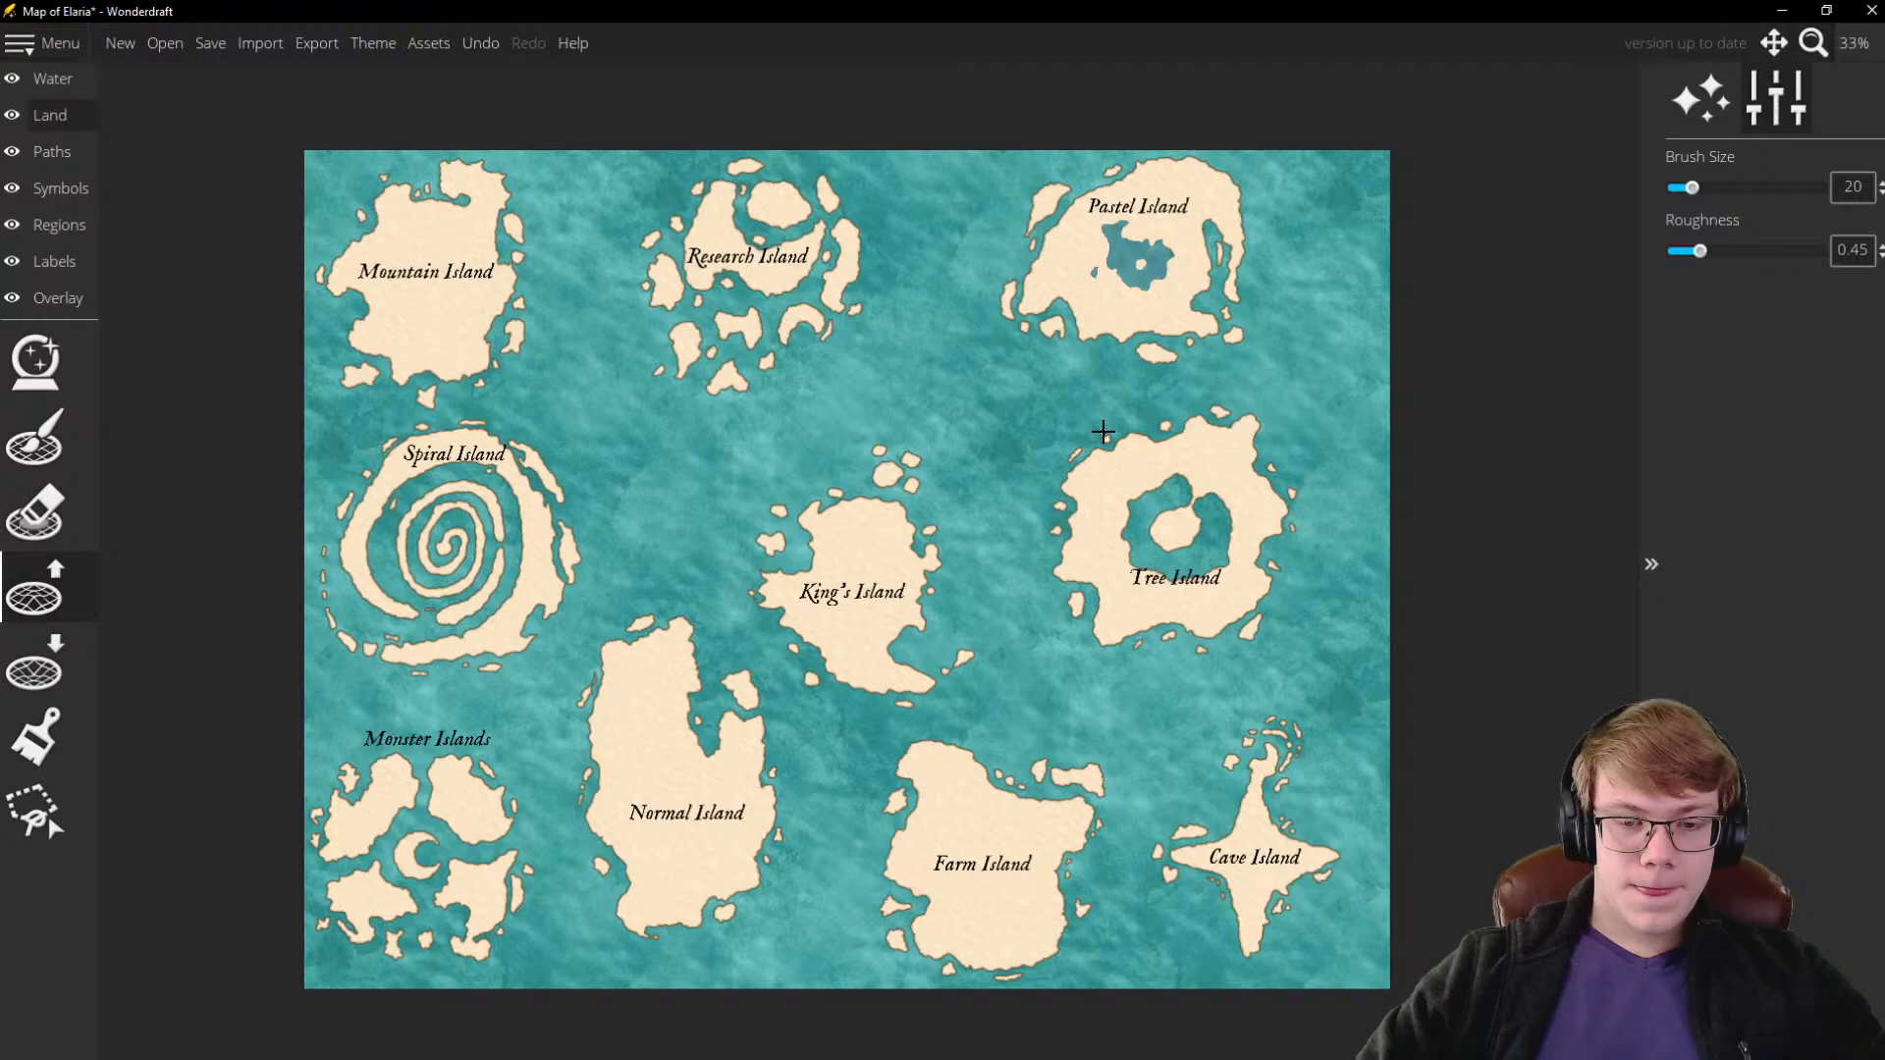
Select Farm Island's land together with its surrounding islets, scale it down slightly around its label, and apply the transformation
click(36, 813)
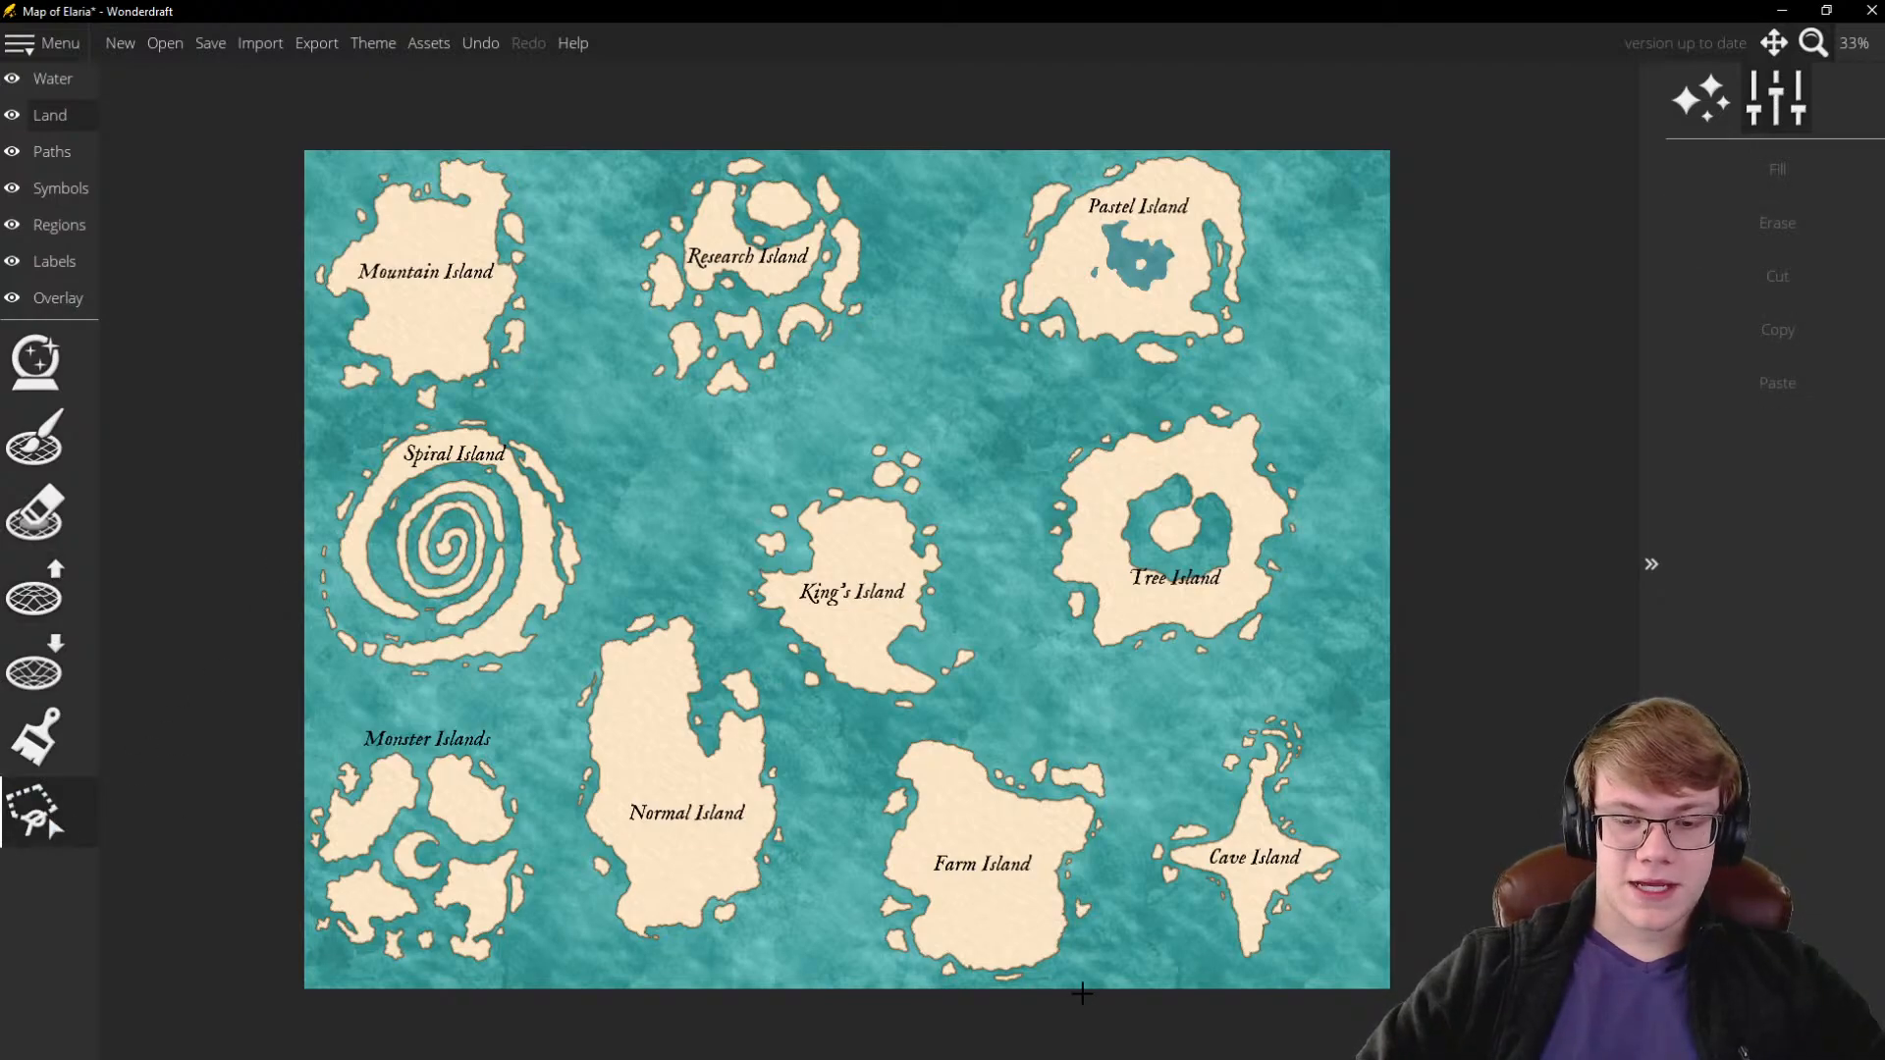
mouse_move(1113, 985)
mouse_down()
mouse_move(1128, 843)
mouse_move(1115, 724)
mouse_move(1089, 707)
mouse_move(855, 733)
mouse_move(818, 1002)
mouse_move(835, 993)
mouse_up()
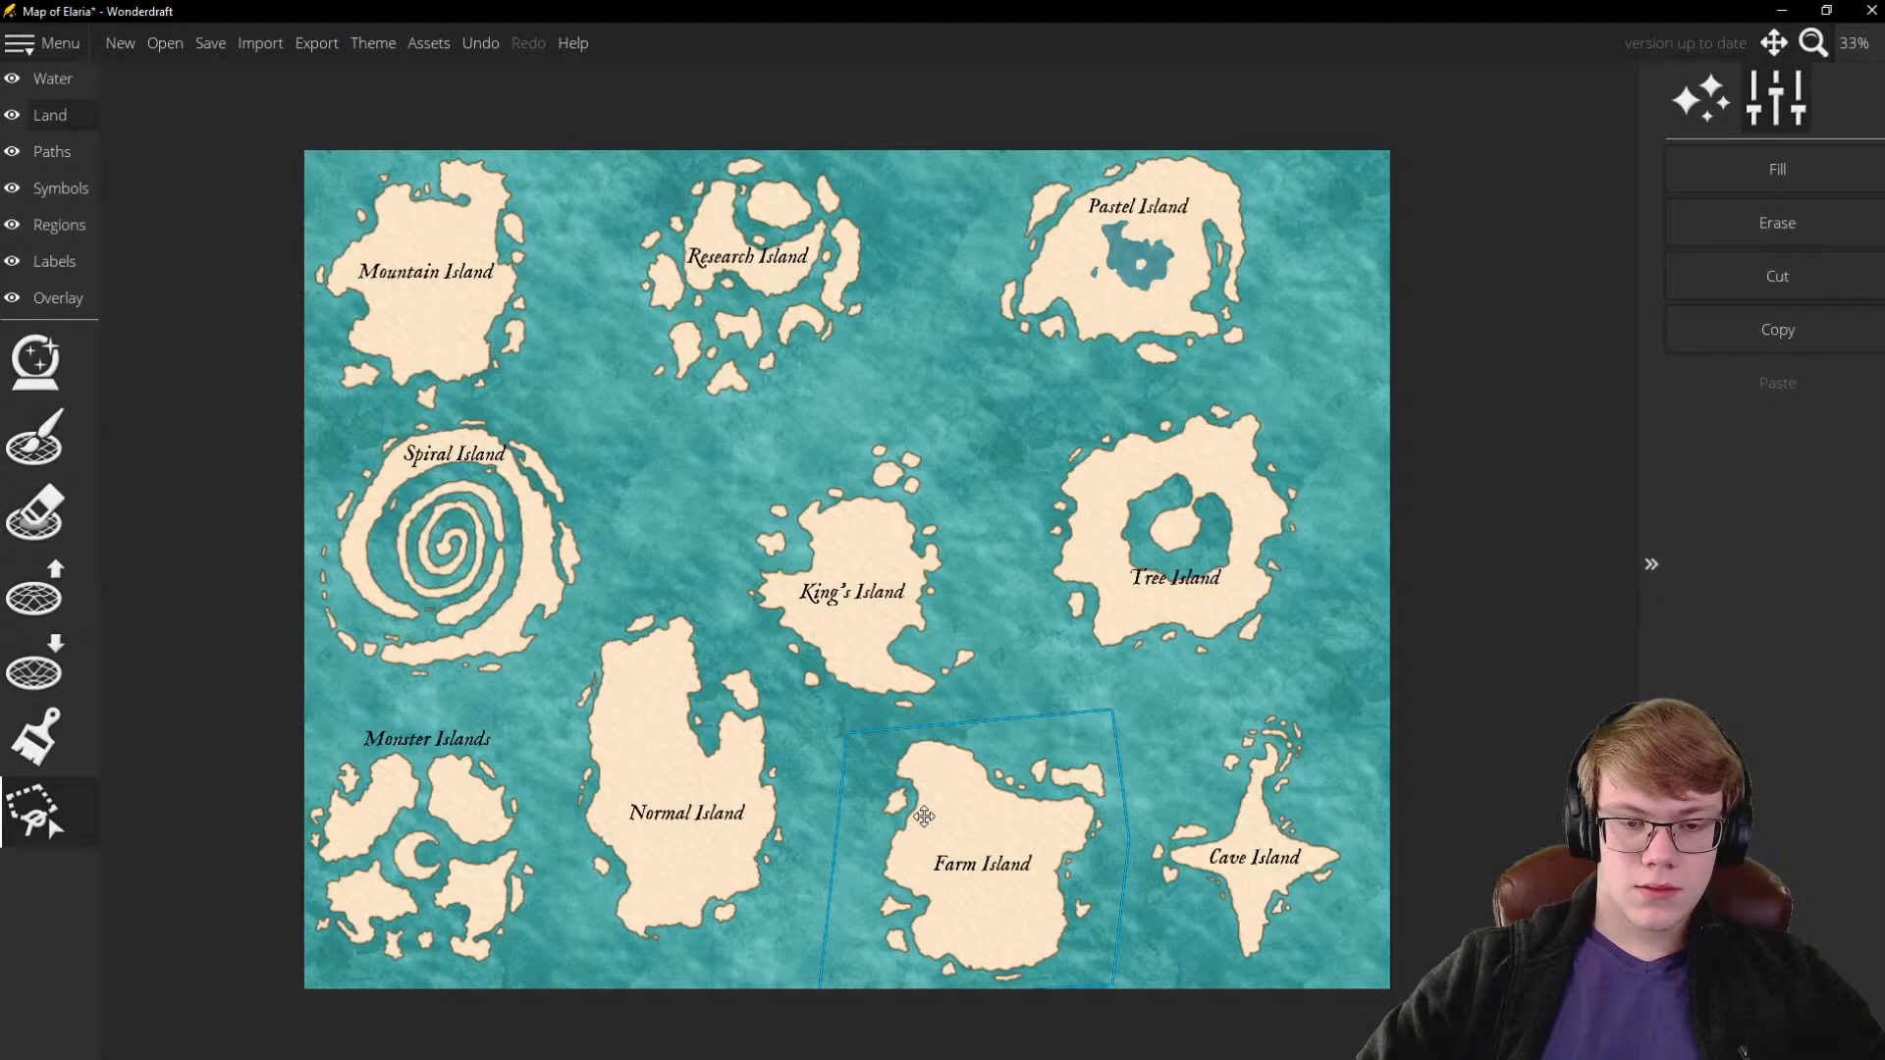
mouse_move(831, 716)
mouse_down()
mouse_move(884, 736)
mouse_move(845, 764)
mouse_move(835, 705)
mouse_move(894, 796)
mouse_move(883, 768)
mouse_up()
drag(992, 869, 963, 848)
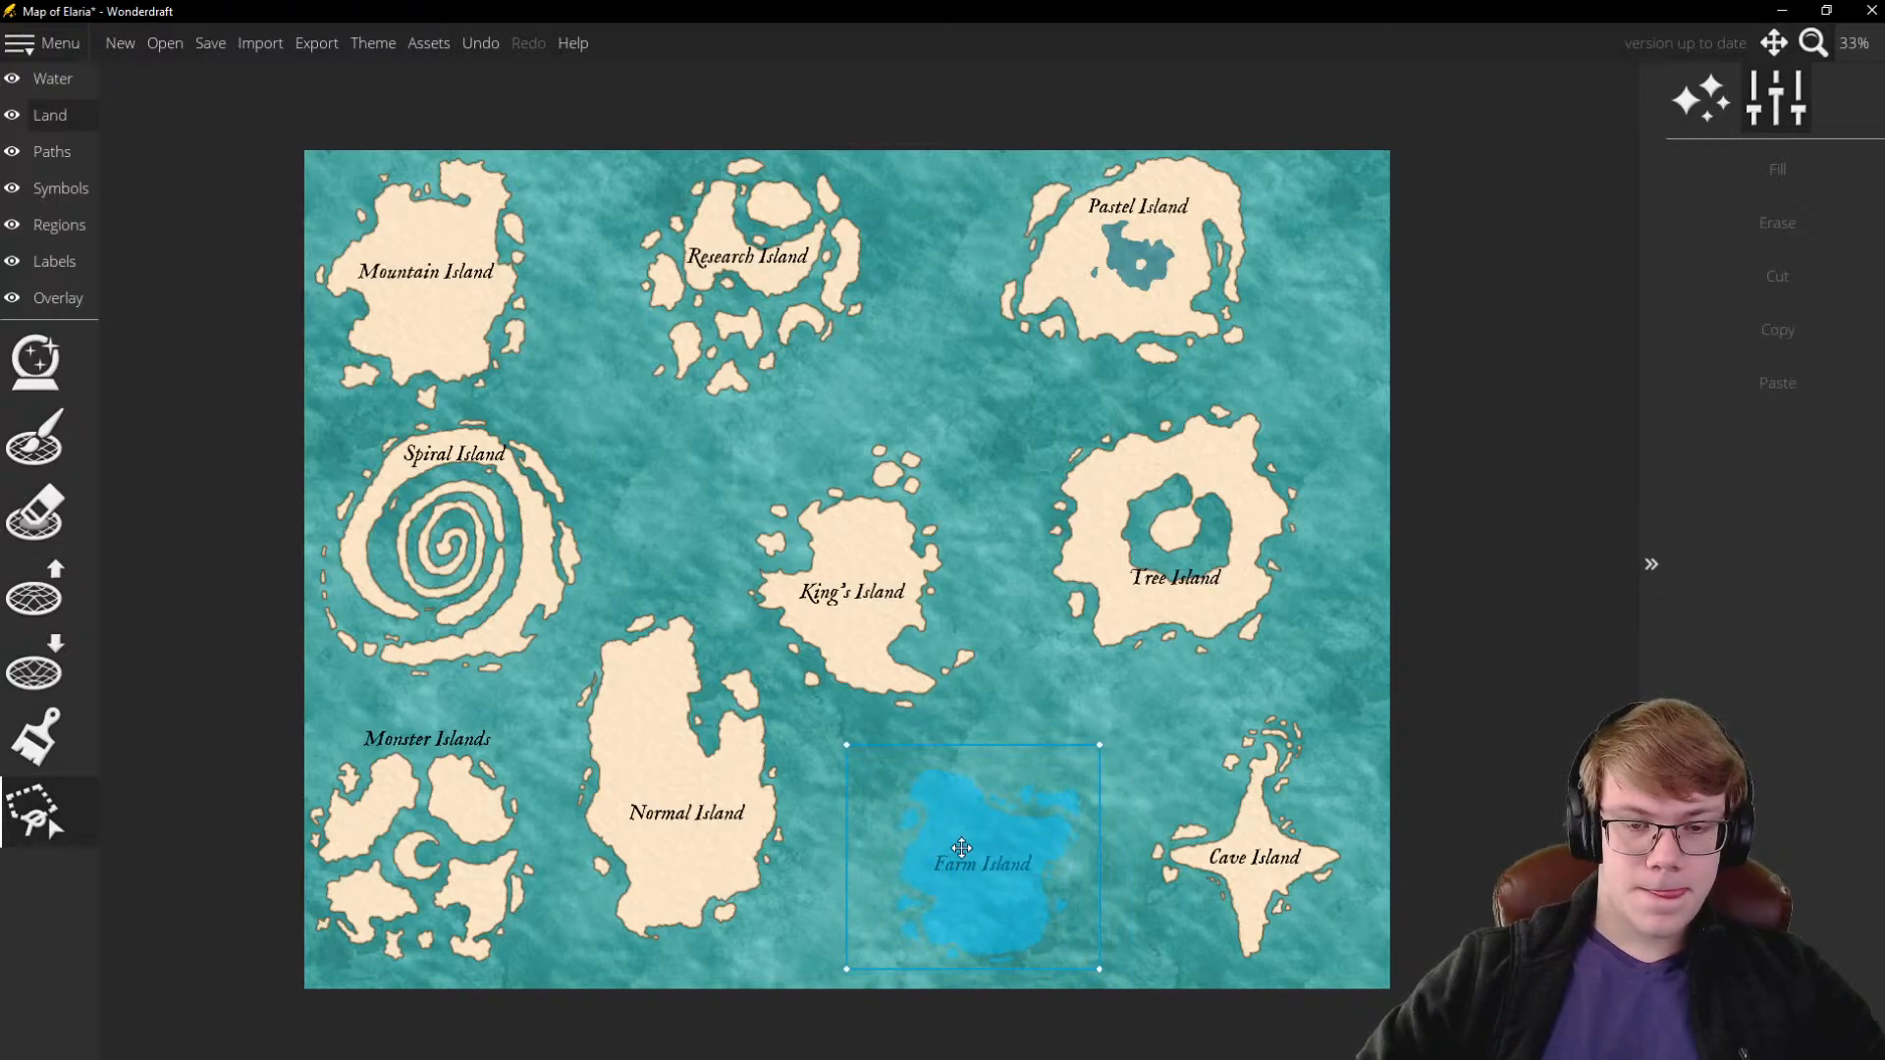
key(Return)
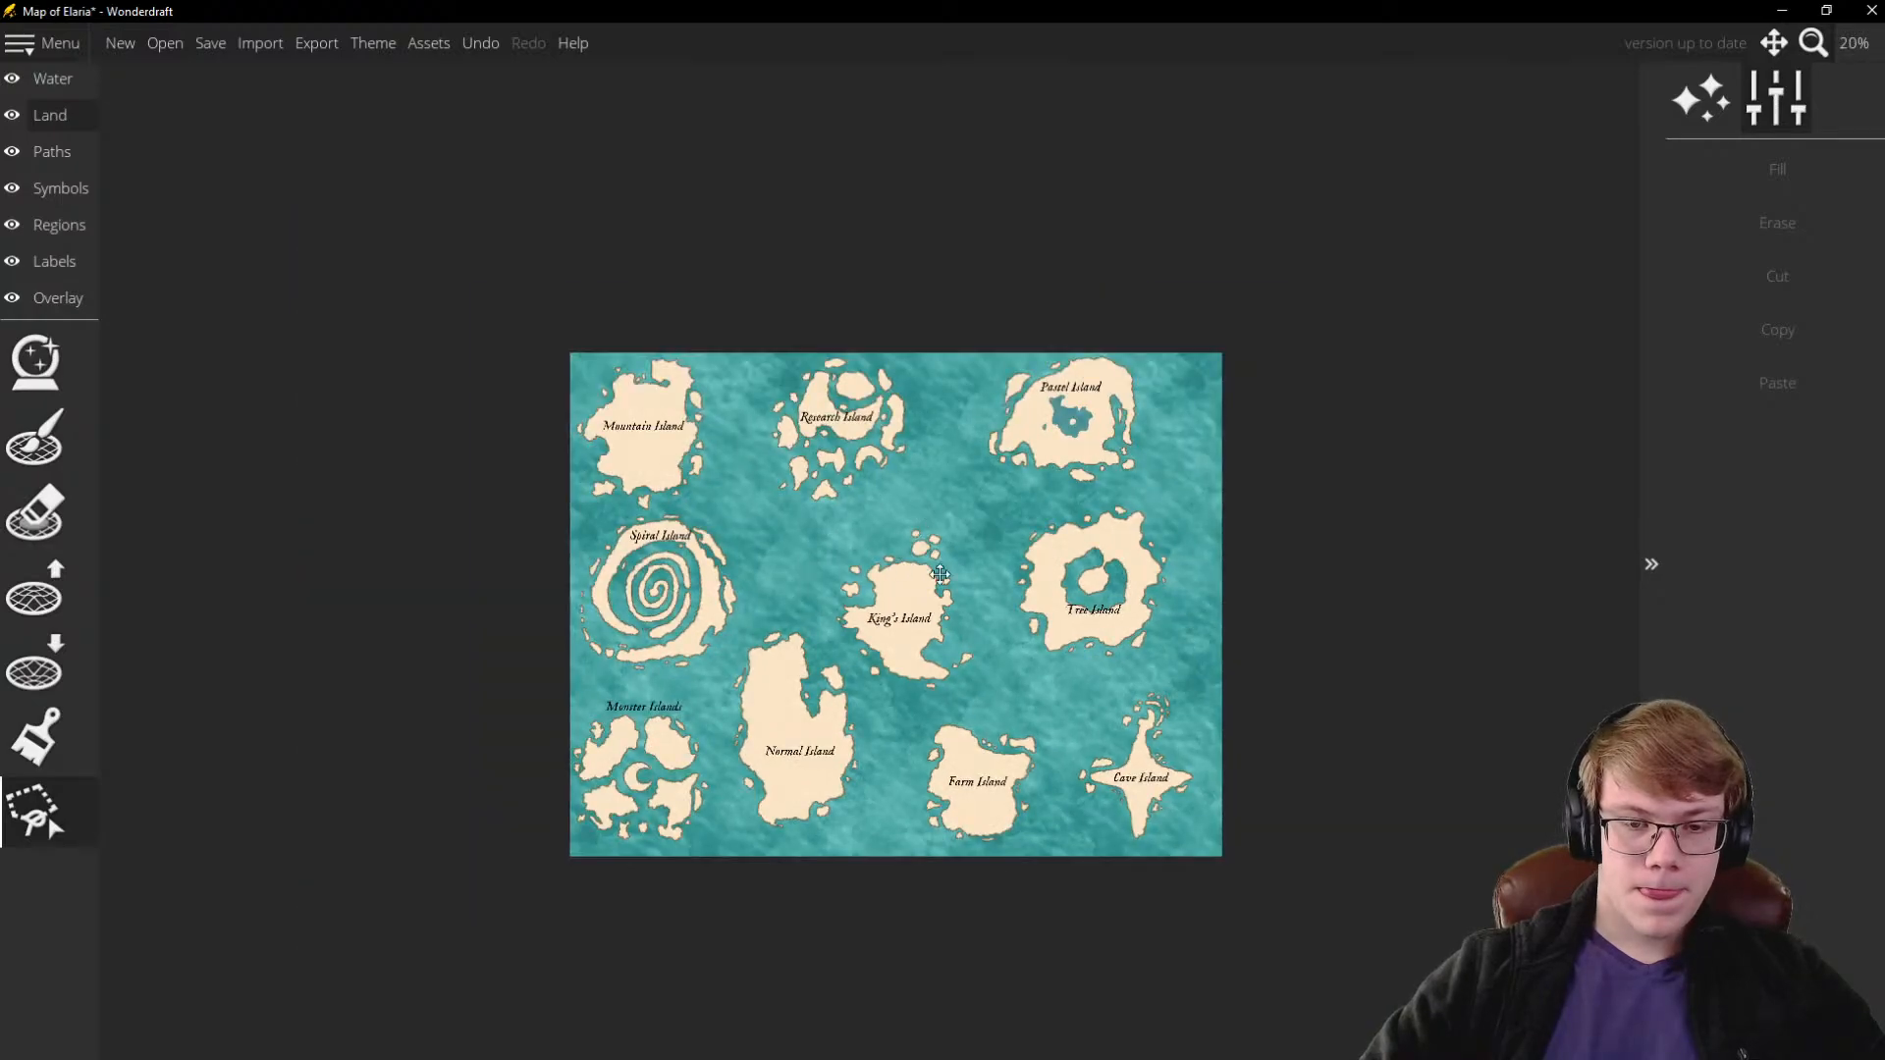
scroll(1023, 798, up, 2)
scroll(1023, 797, down, 3)
scroll(913, 471, up, 2)
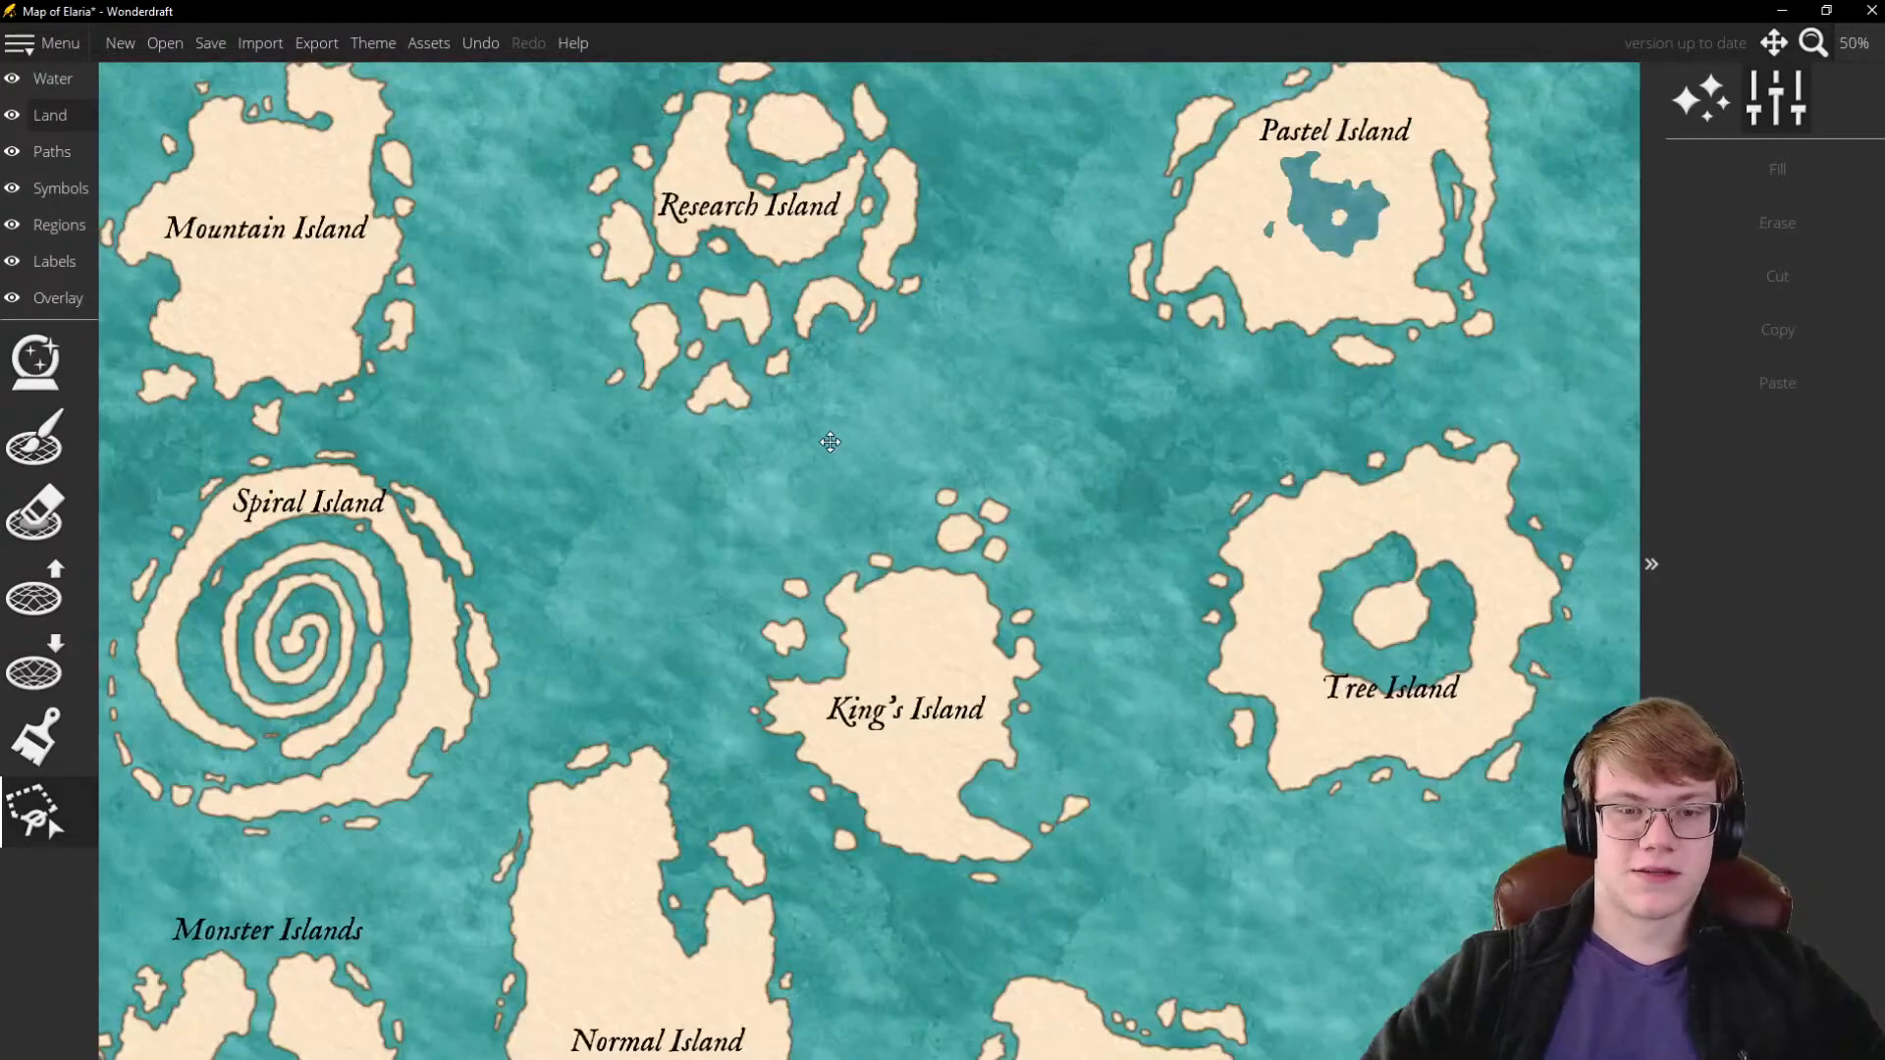
Select Normal Island's land with its surrounding islets, scale it down slightly, reposition it around its label, and apply the transformation
scroll(893, 549, down, 2)
scroll(601, 775, up, 2)
scroll(687, 550, down, 2)
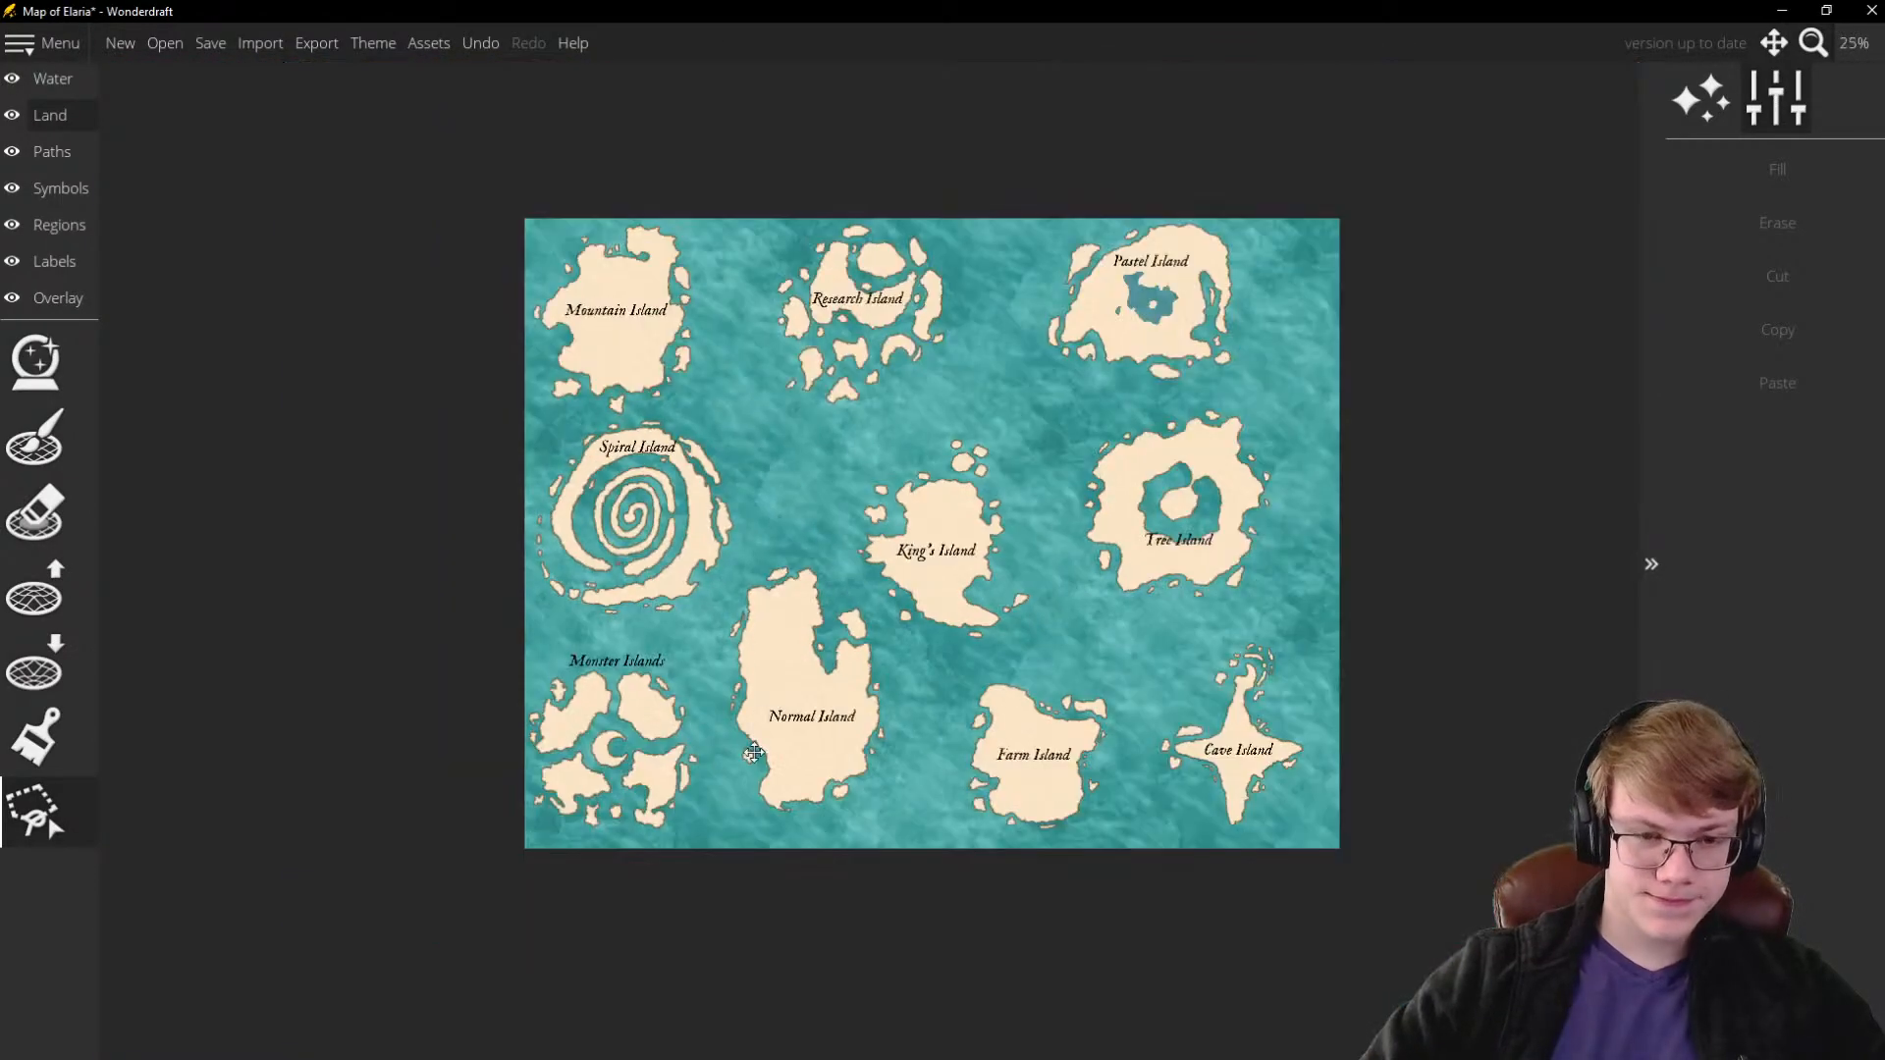
scroll(766, 352, up, 3)
click(765, 351)
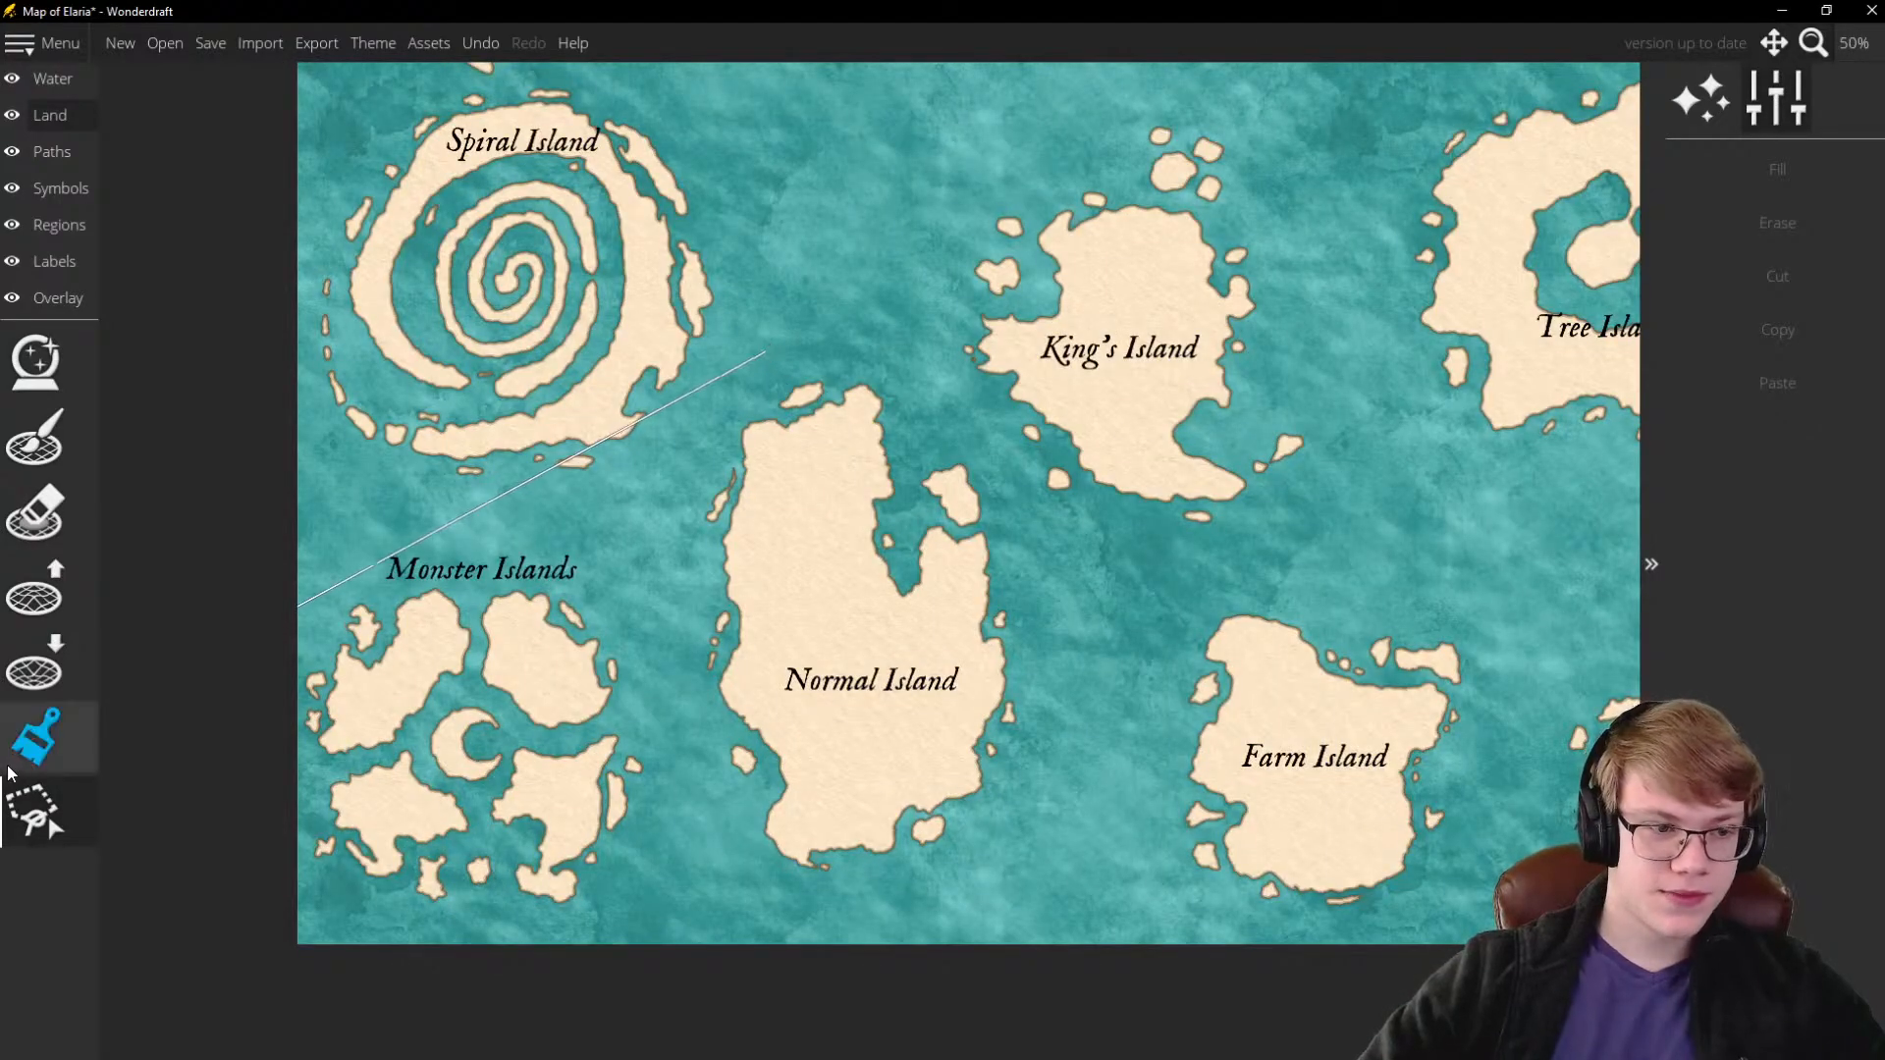
click(638, 510)
click(694, 820)
click(849, 943)
click(1067, 872)
click(1136, 619)
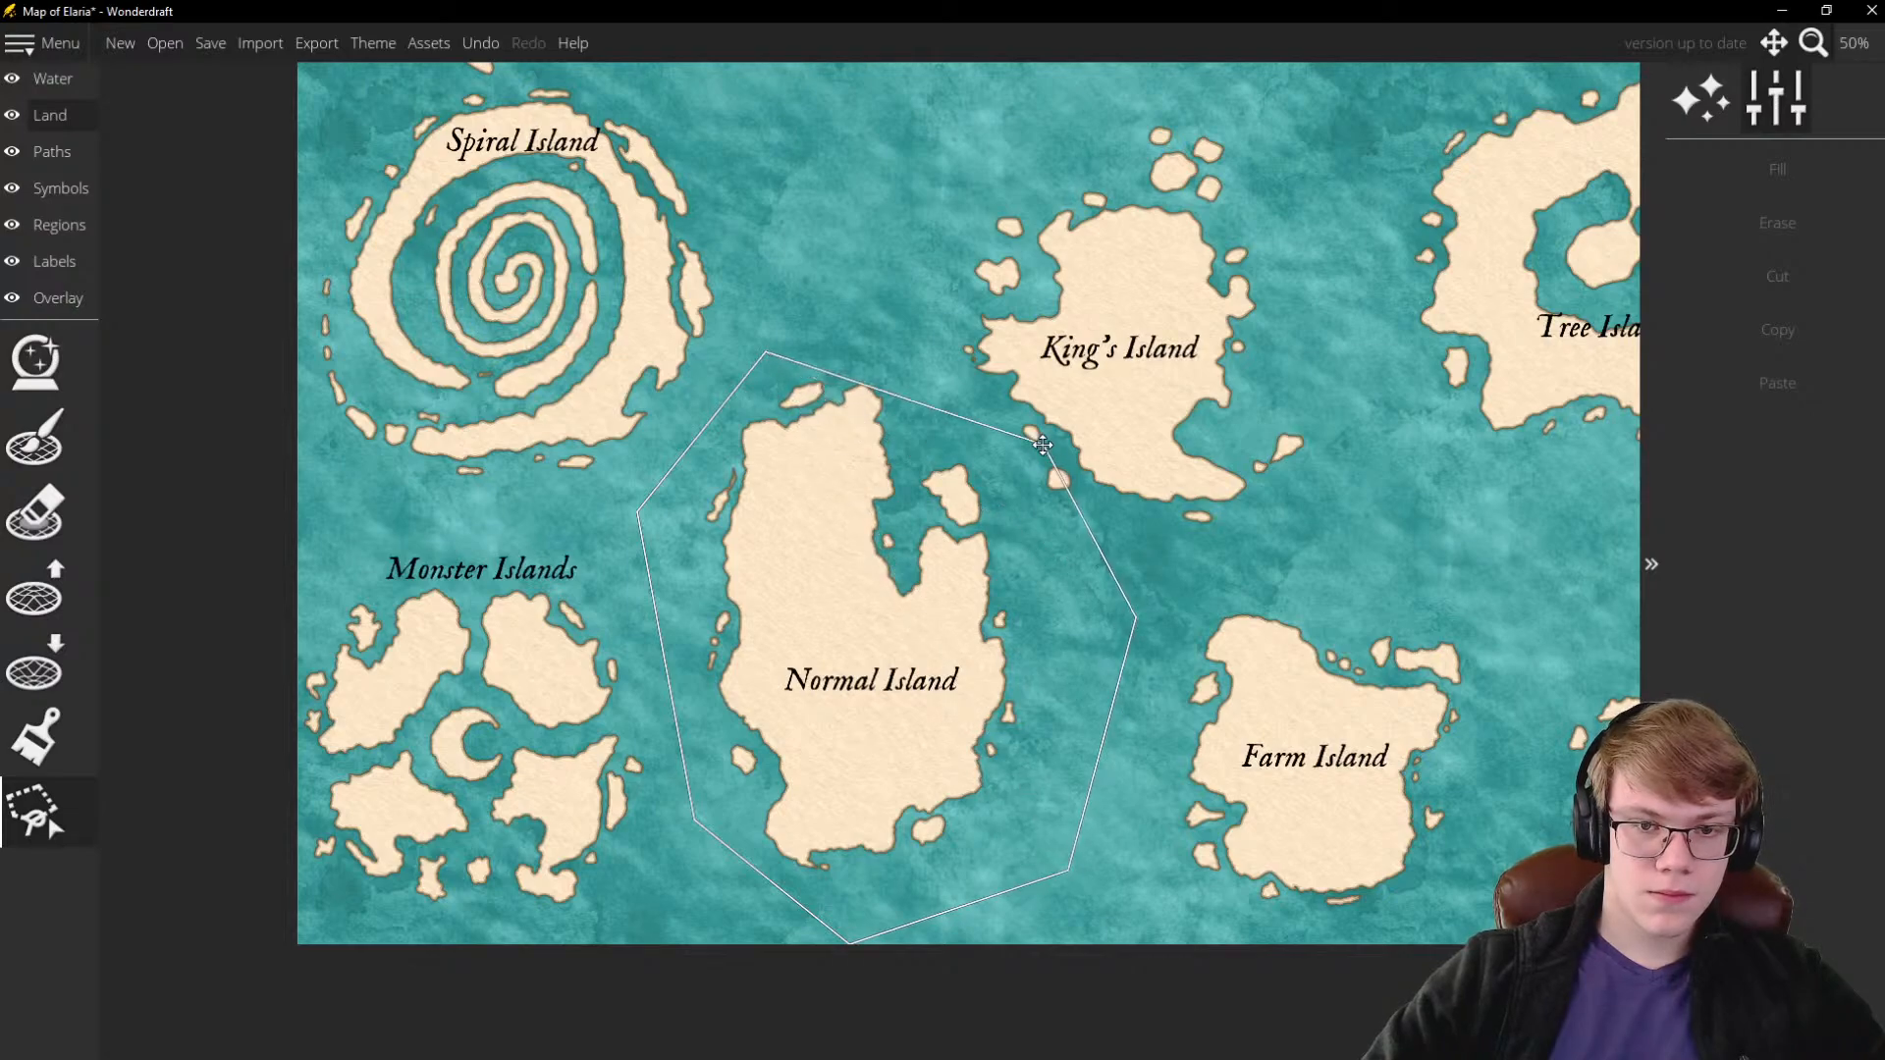
click(875, 327)
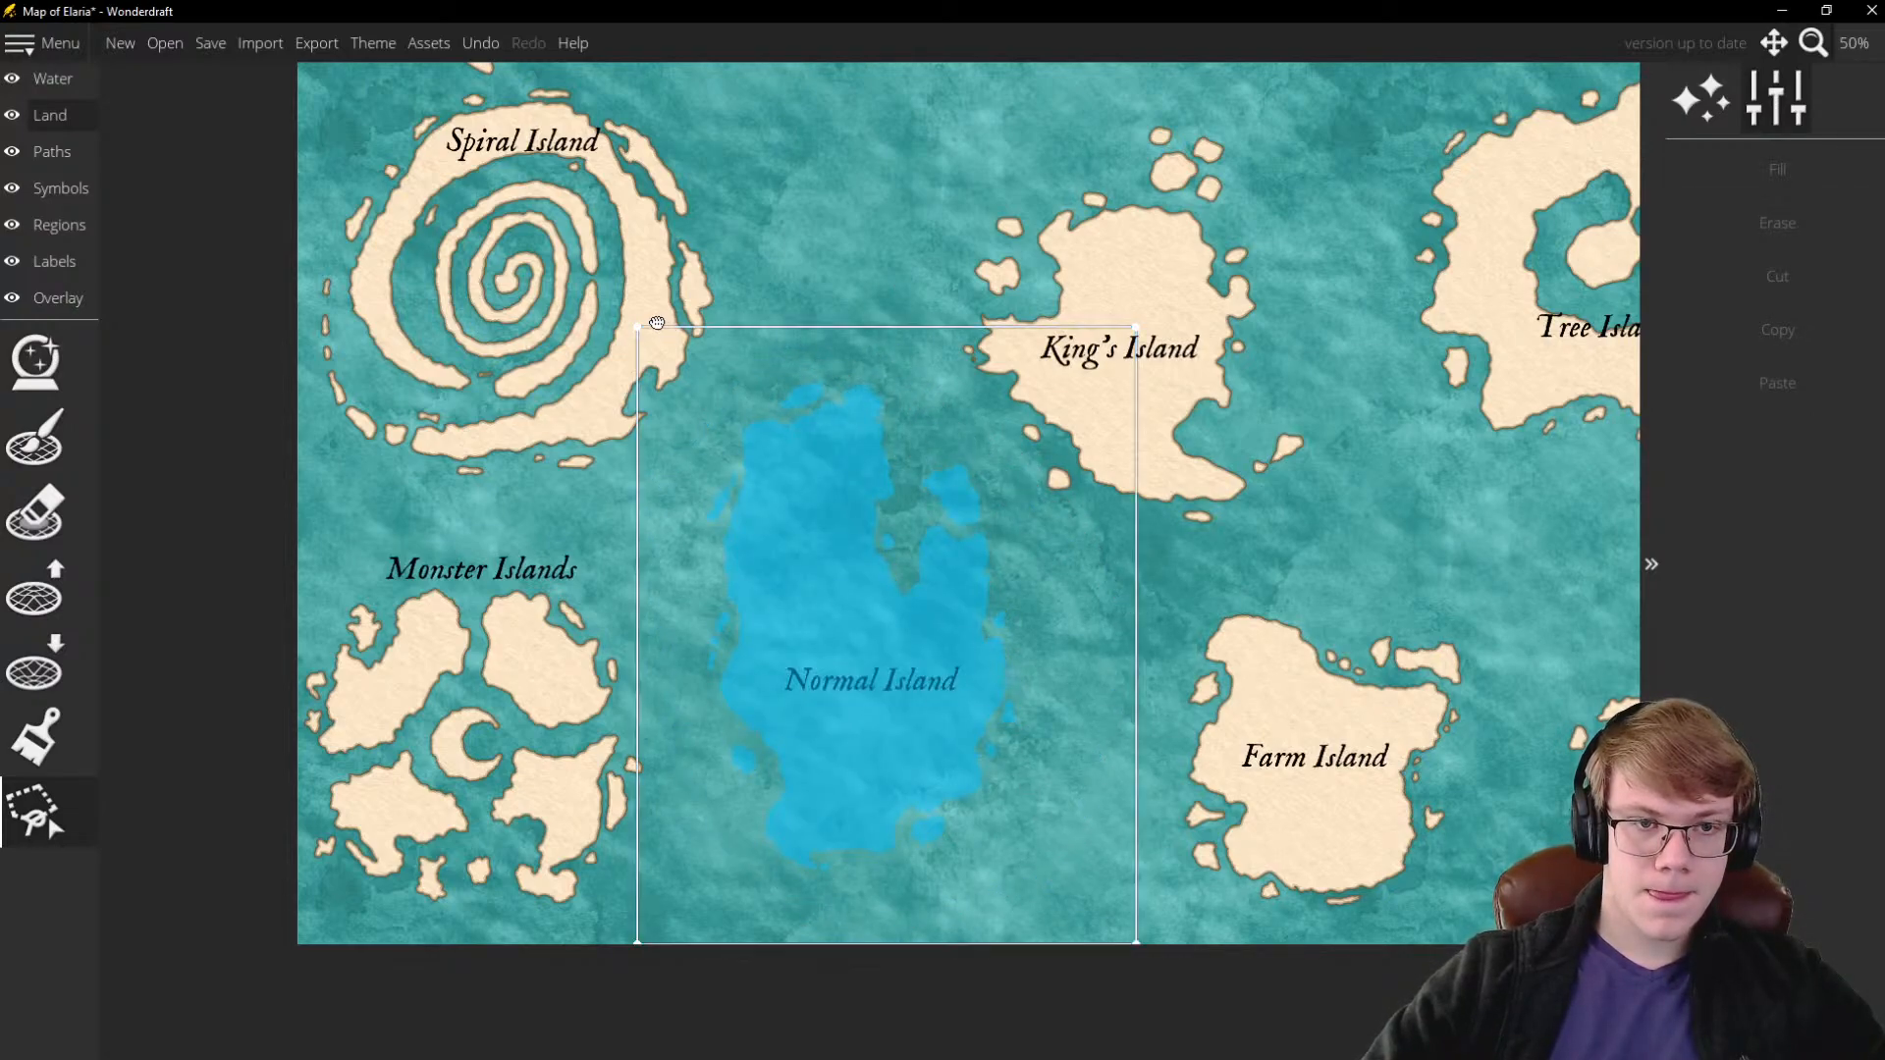
drag(637, 326, 698, 409)
drag(816, 533, 792, 530)
key(Return)
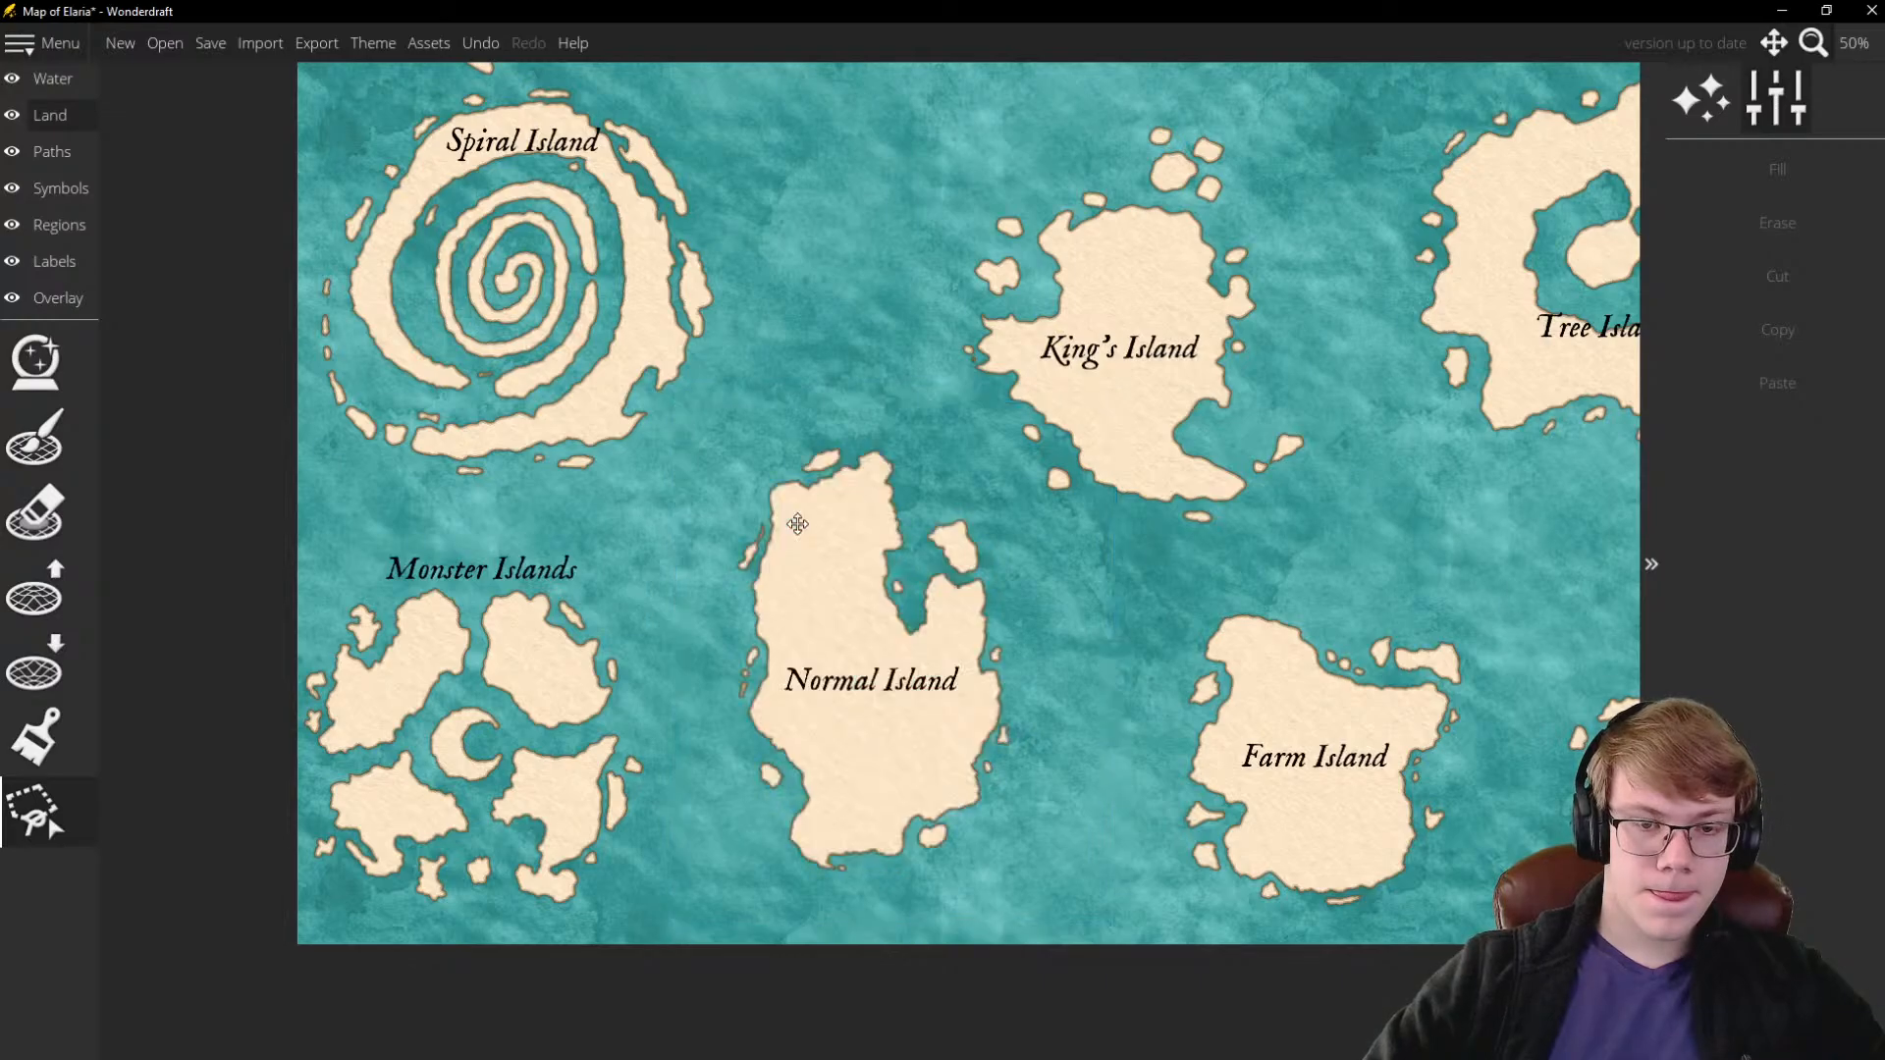
Select Spiral Island's land with its ring of islets, scale it down, shift it slightly southeast, and apply the transformation
scroll(748, 535, down, 5)
scroll(640, 445, up, 5)
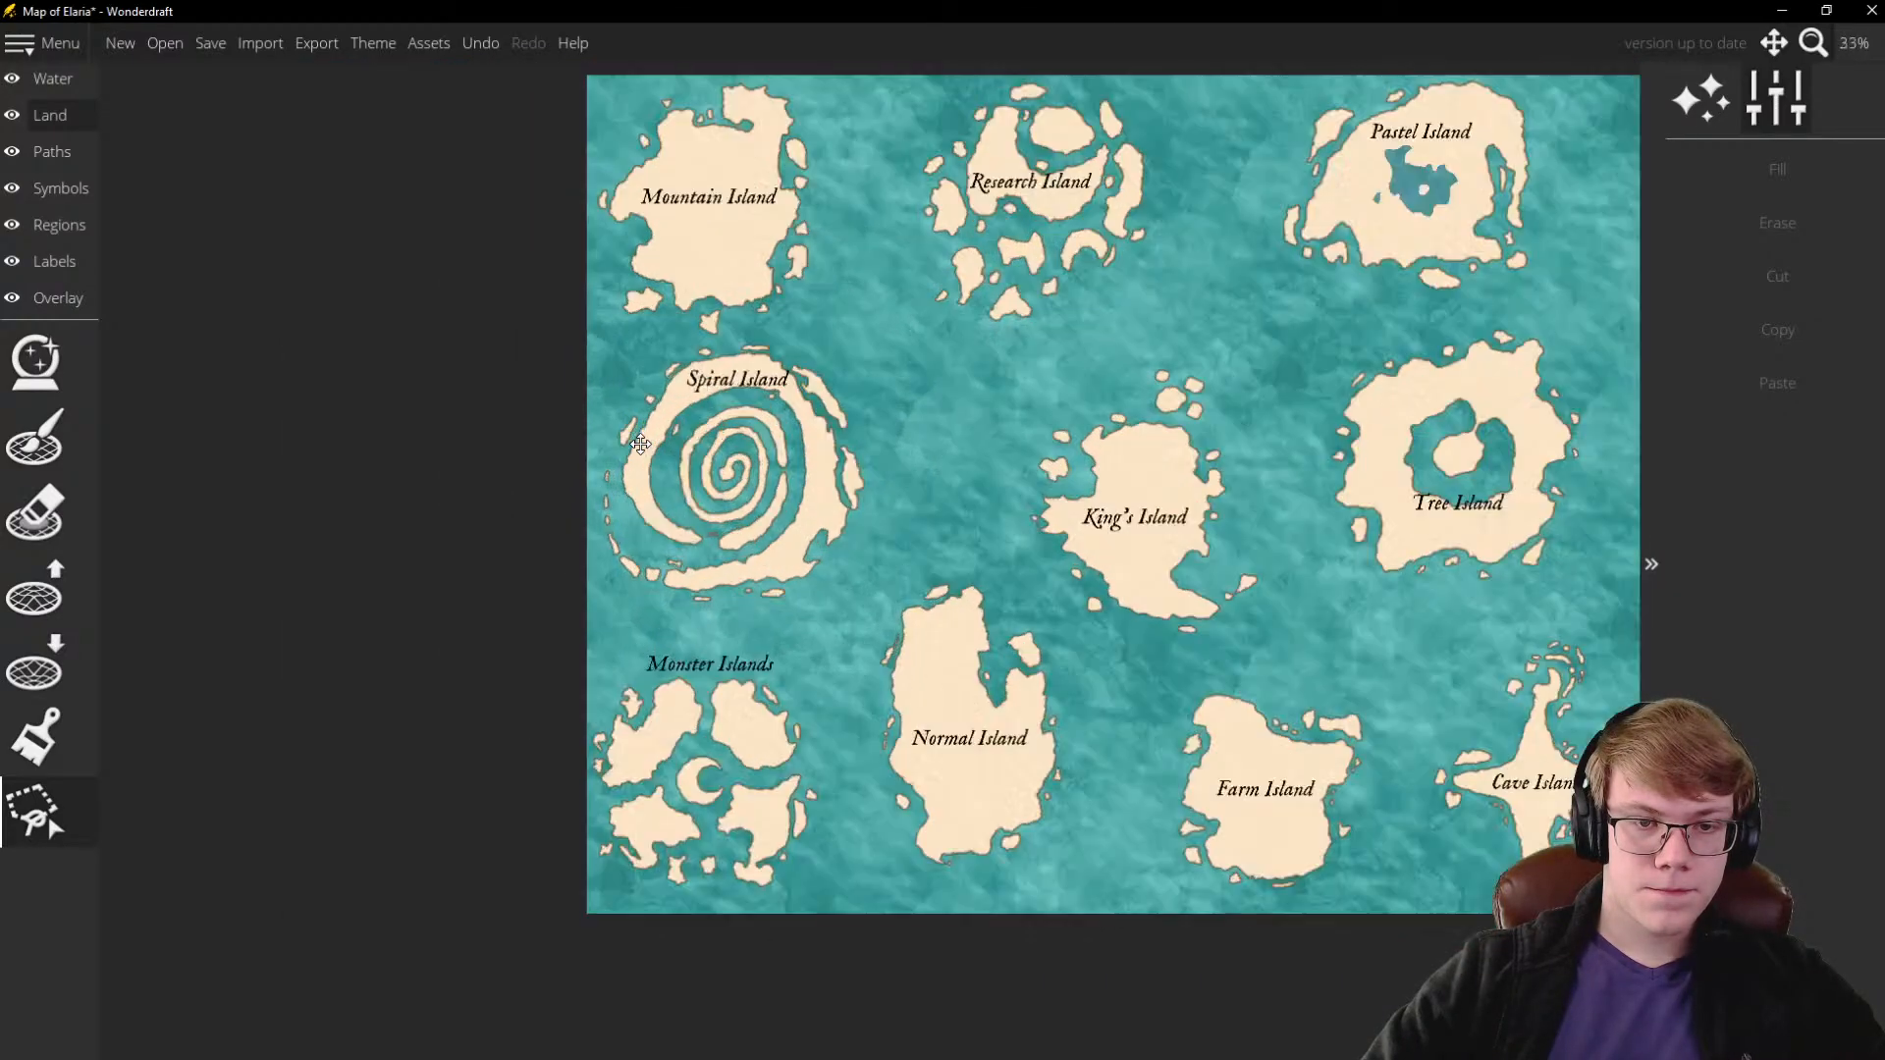
scroll(641, 445, down, 2)
scroll(688, 530, up, 1)
scroll(745, 620, down, 1)
click(812, 756)
click(999, 679)
click(1079, 401)
click(919, 301)
click(785, 295)
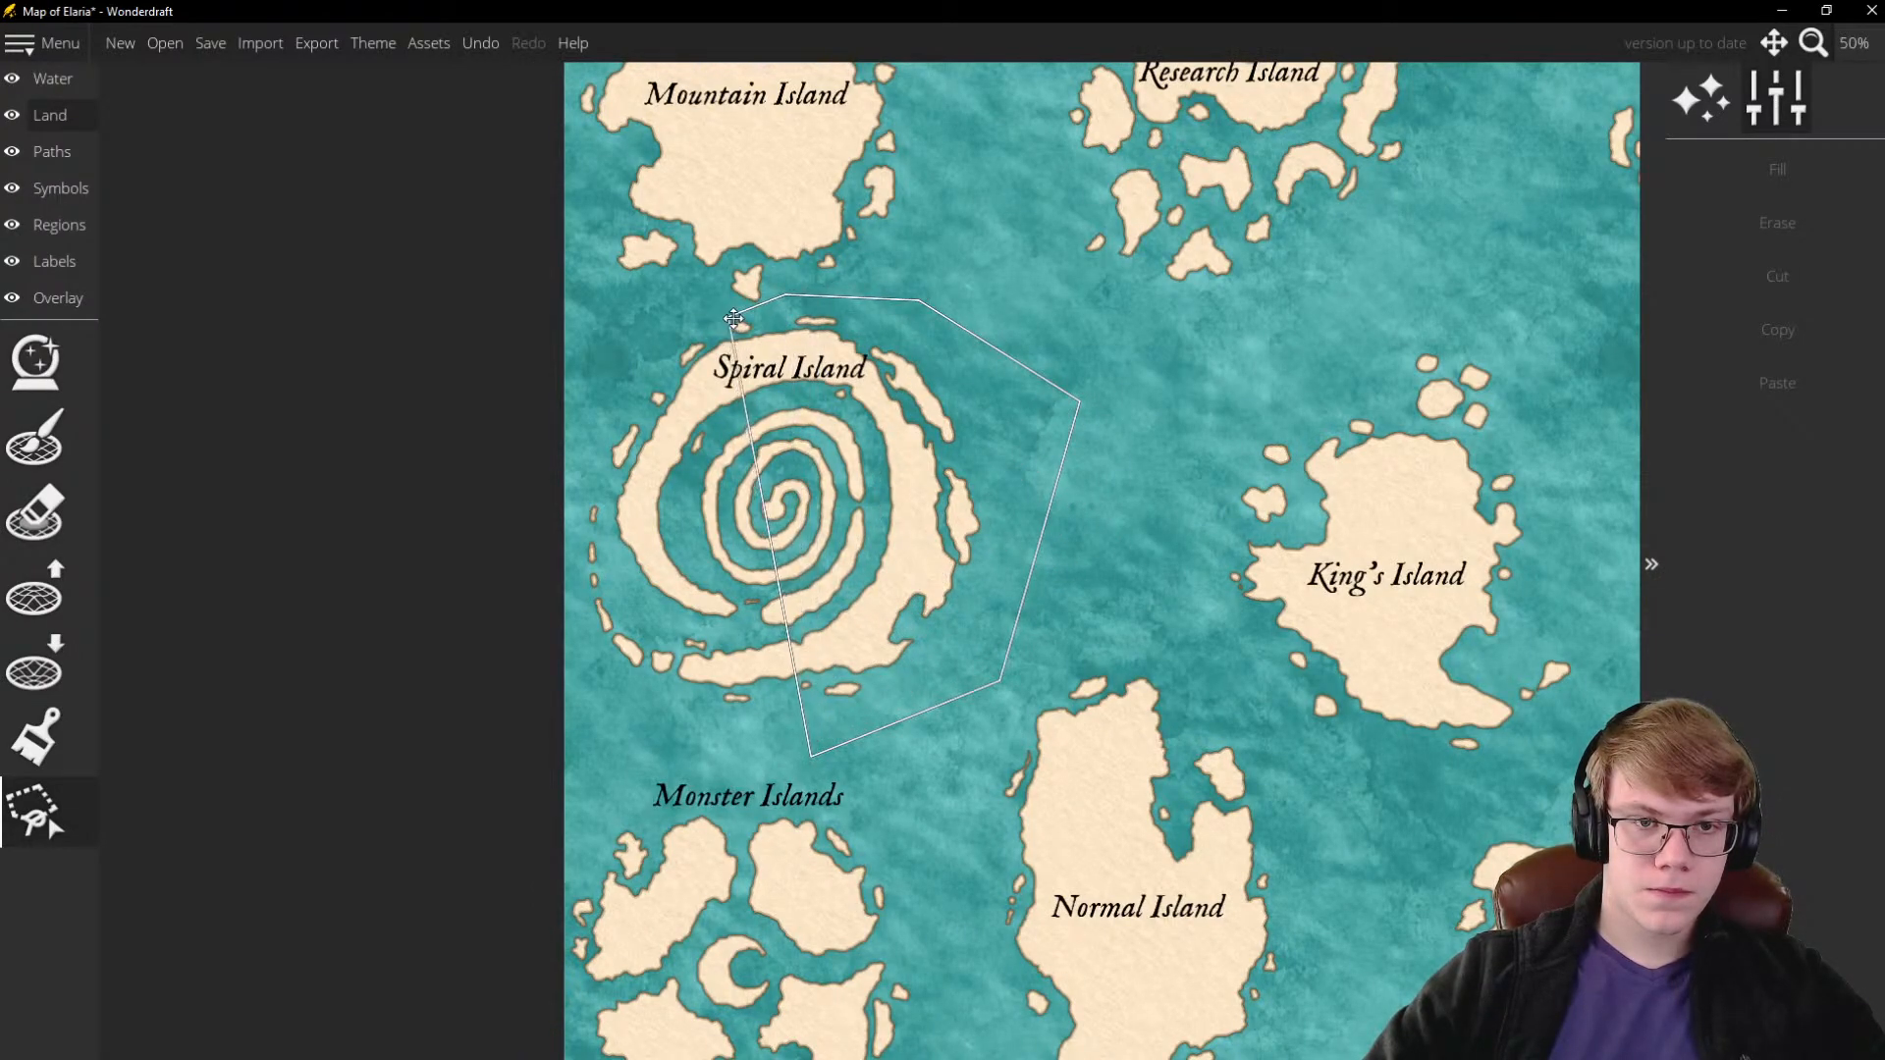
click(762, 310)
click(719, 310)
click(585, 386)
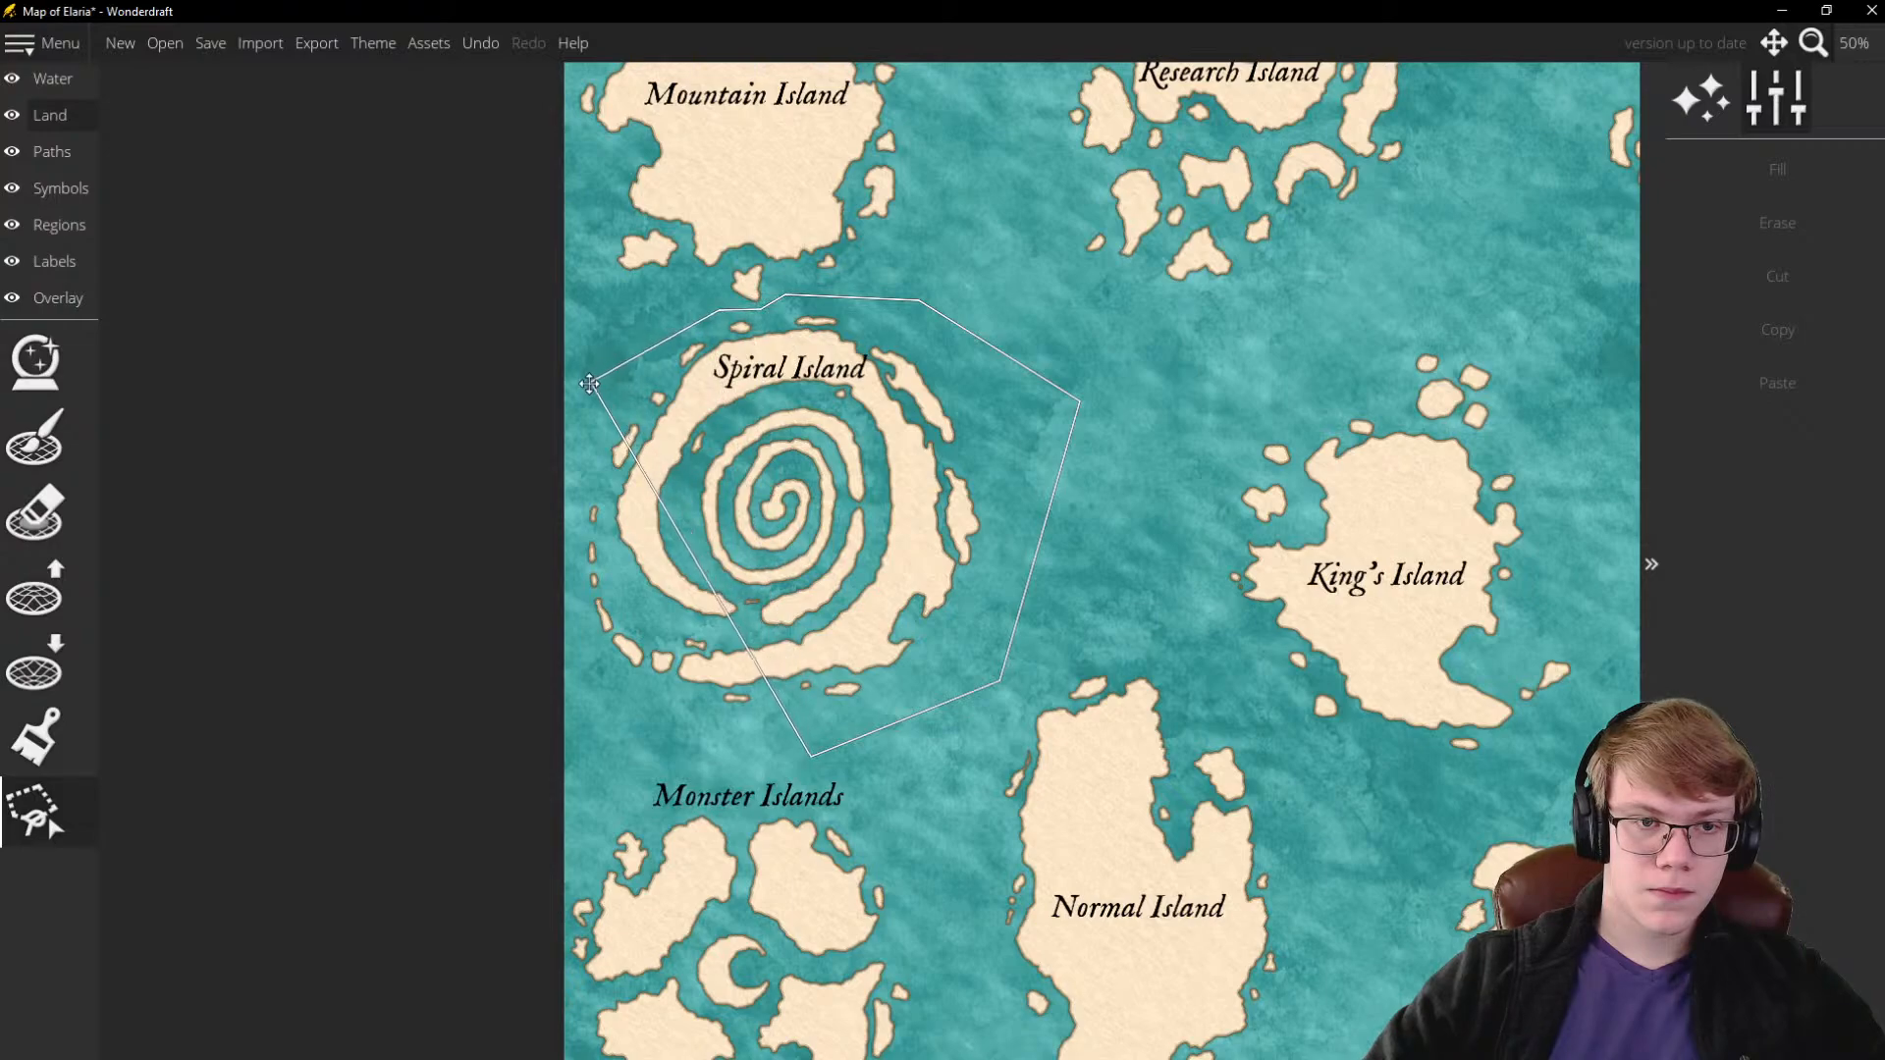
double_click(509, 703)
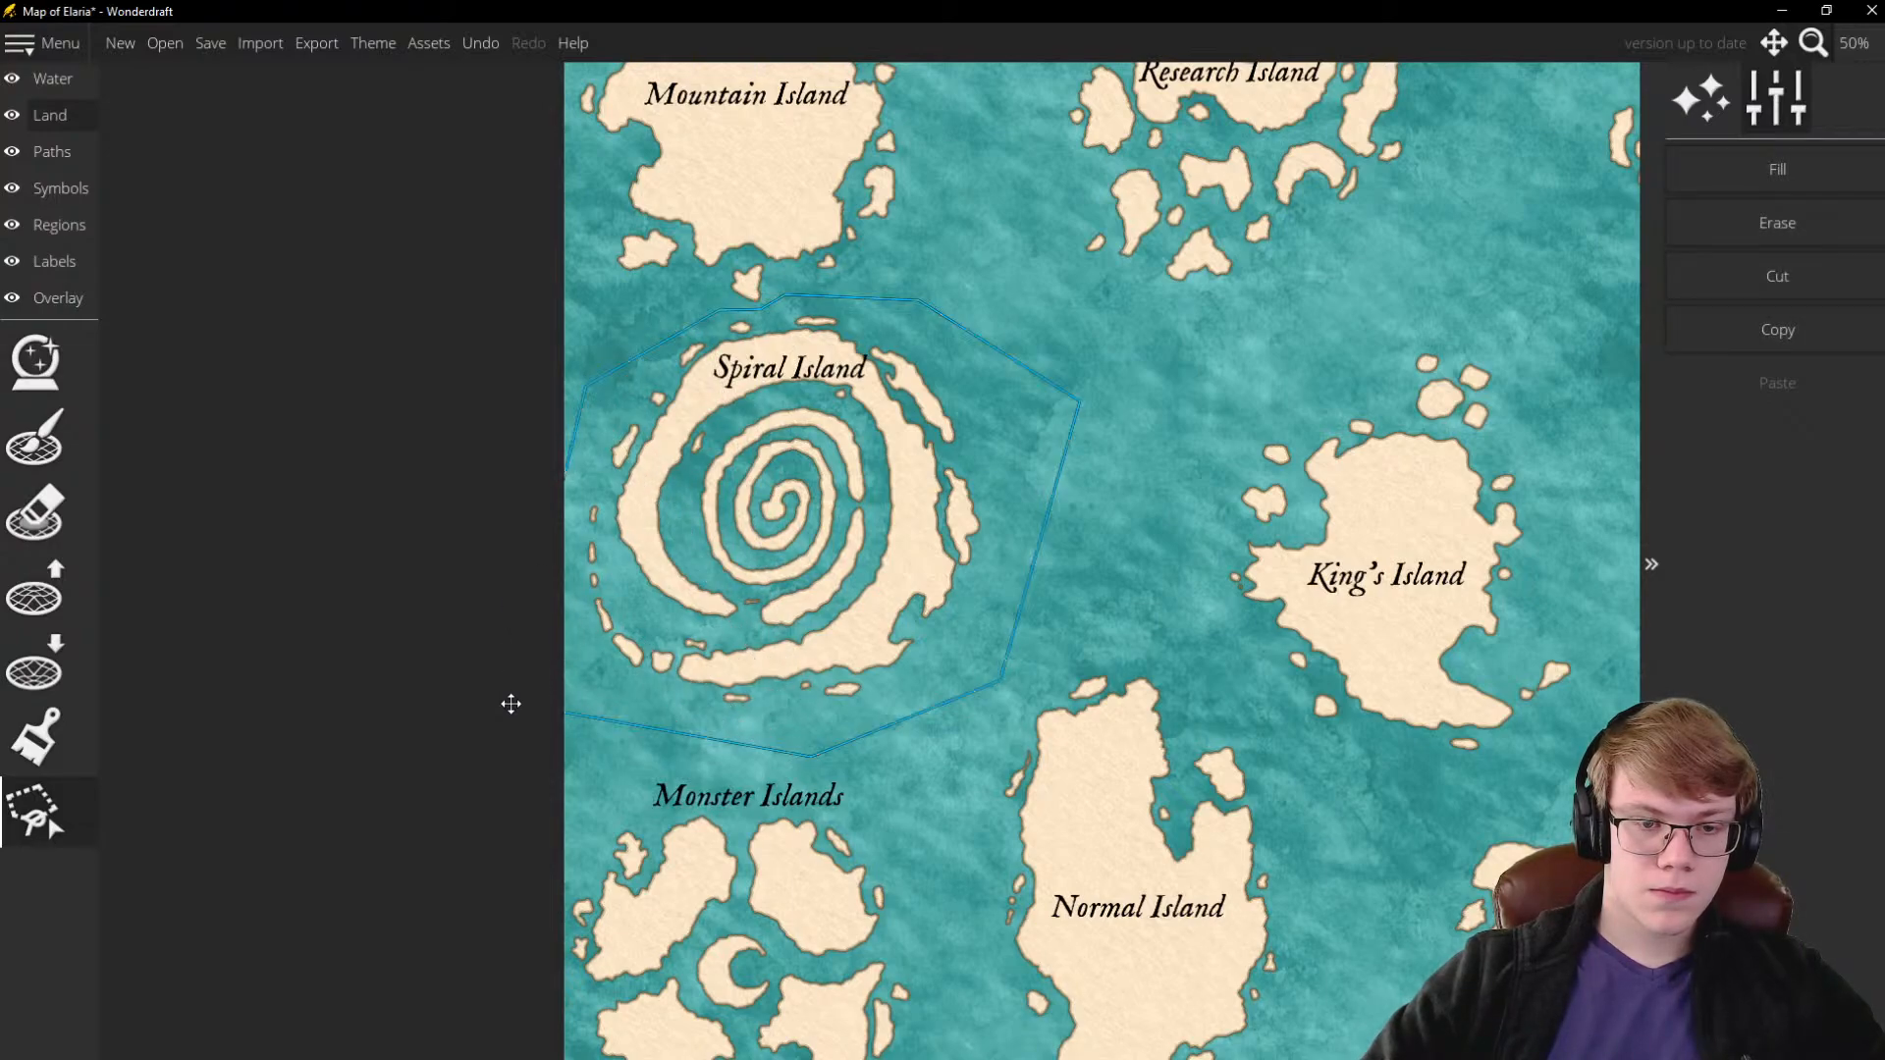
key(ctrl+x)
drag(1080, 757, 964, 671)
drag(845, 545, 902, 571)
key(Return)
Select all the Monster Islands' land, scale it down slightly beneath the label, and apply the transformation
scroll(904, 572, down, 4)
scroll(845, 792, up, 4)
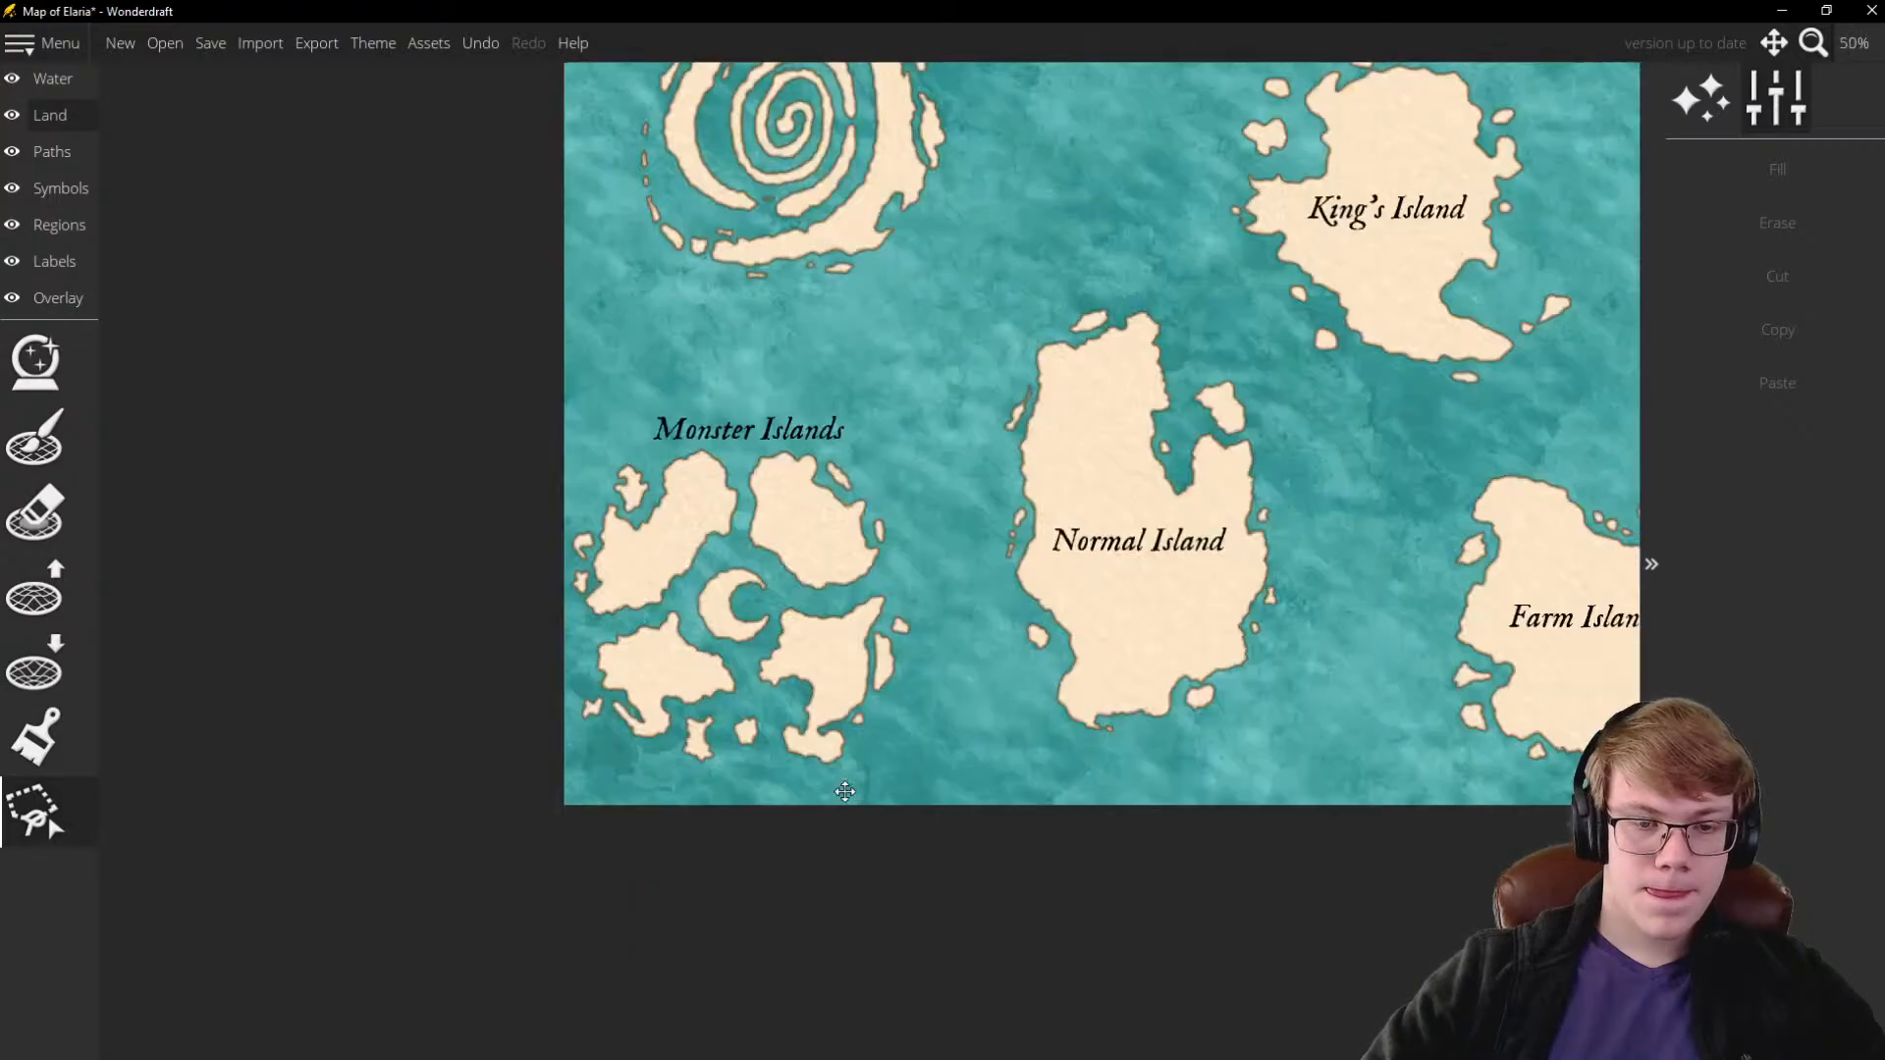
mouse_move(868, 790)
mouse_down()
mouse_move(948, 586)
mouse_move(934, 522)
mouse_move(822, 384)
mouse_move(716, 391)
mouse_move(624, 407)
mouse_move(444, 544)
mouse_move(453, 832)
mouse_up()
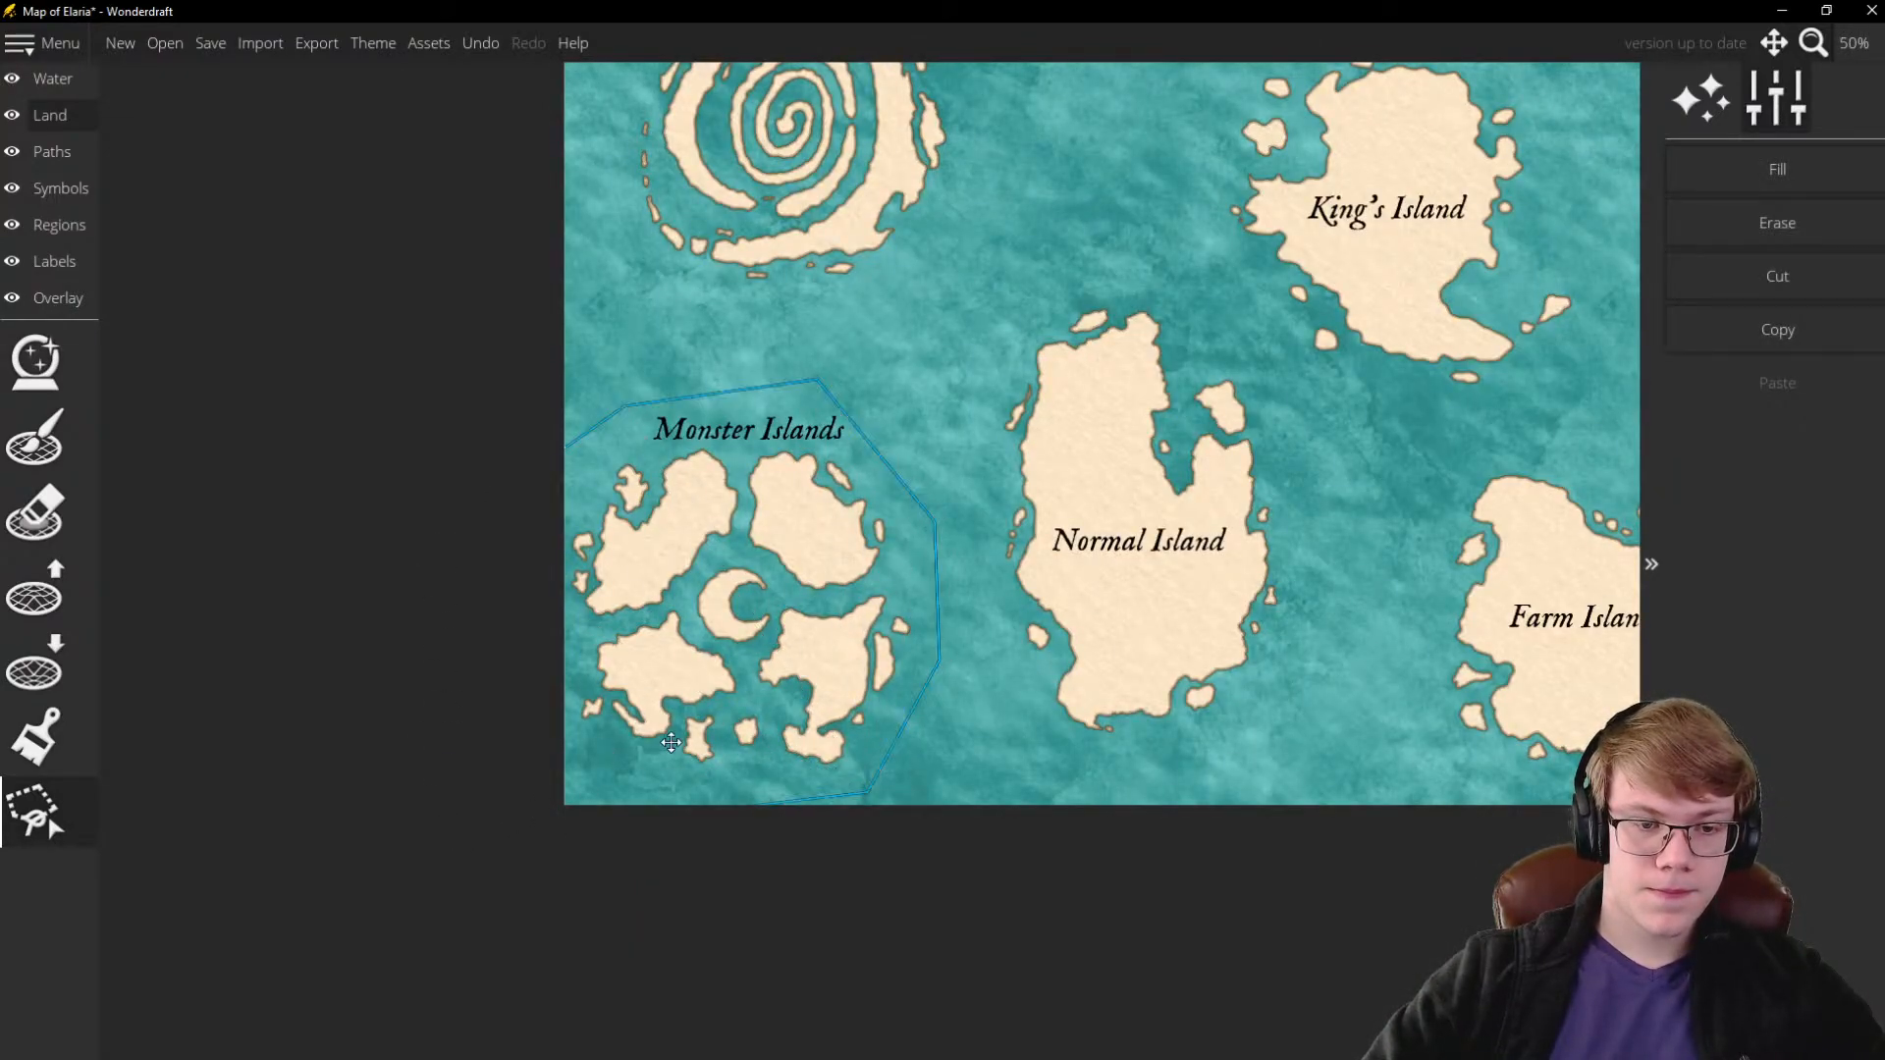
click(666, 746)
drag(938, 803, 891, 745)
drag(785, 604, 819, 617)
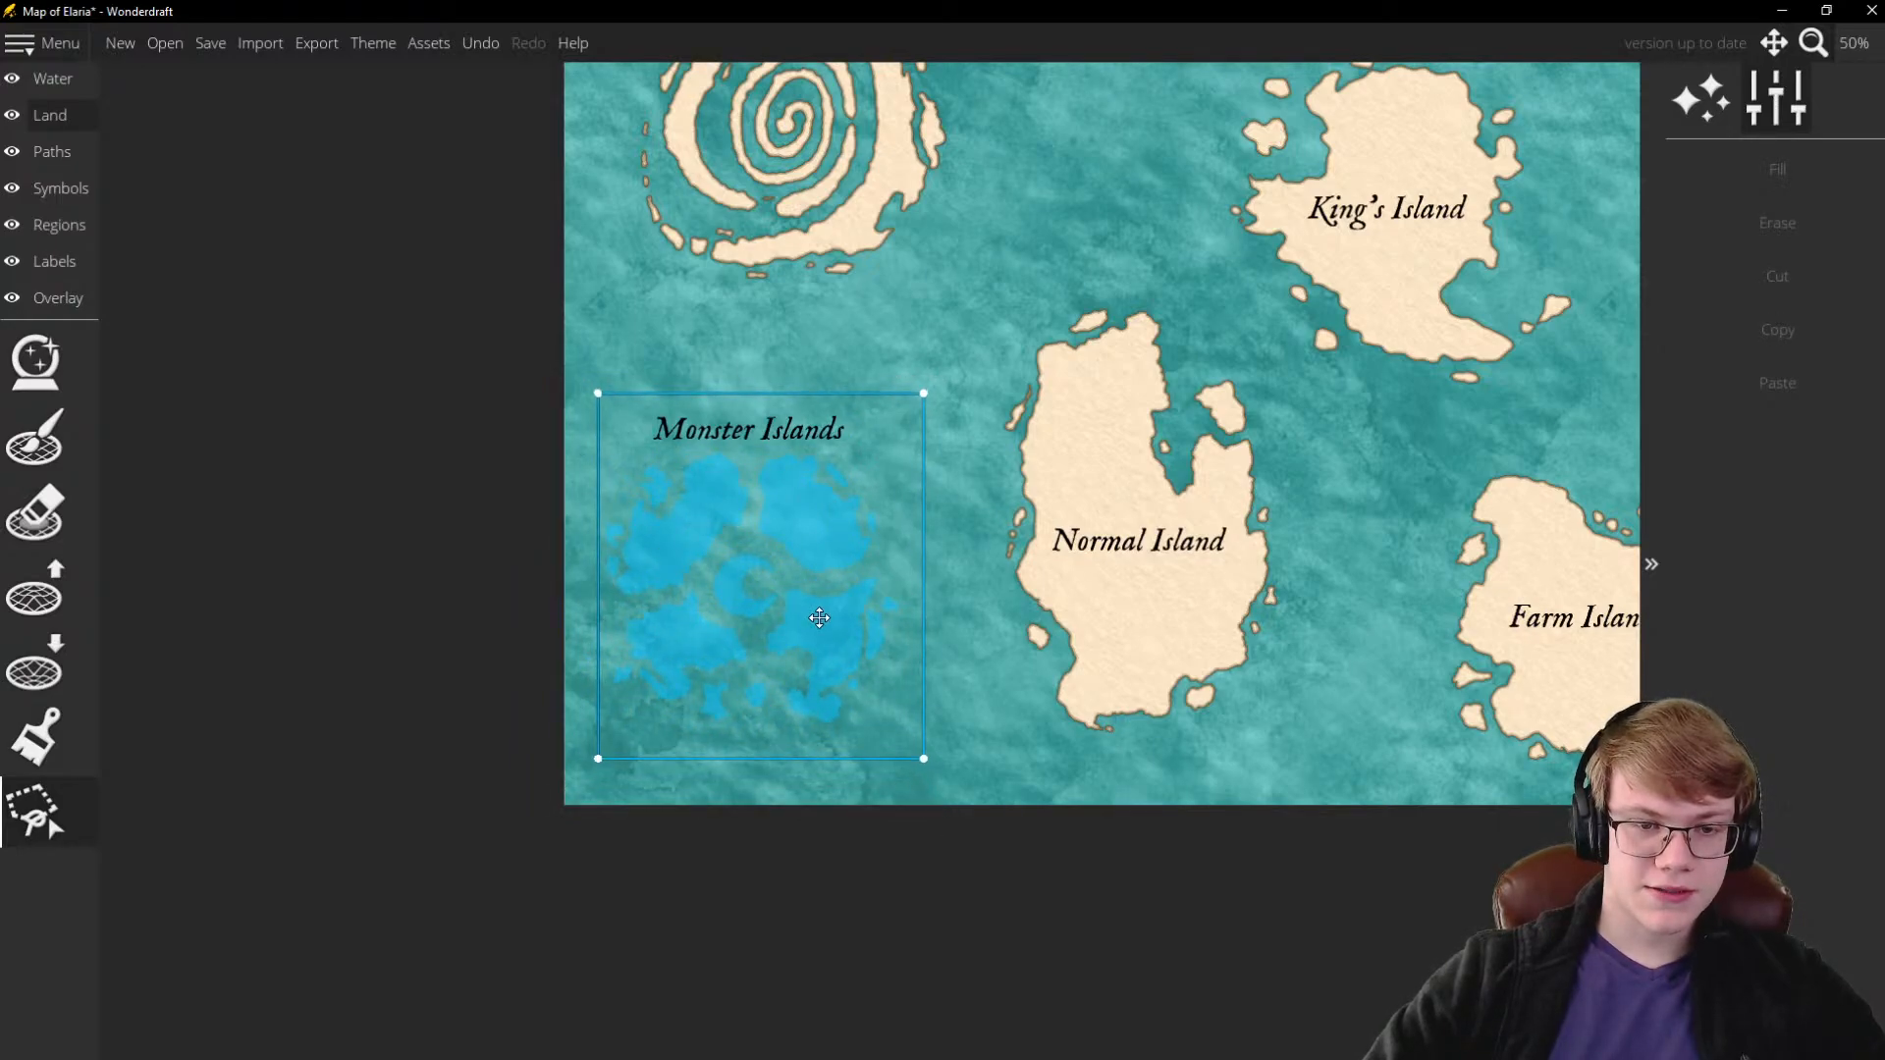
key(Return)
Select Tree Island's land with its surrounding islets, scale it down, recentre it within its original area, and apply the transformation
scroll(786, 525, up, 1)
scroll(648, 609, down, 3)
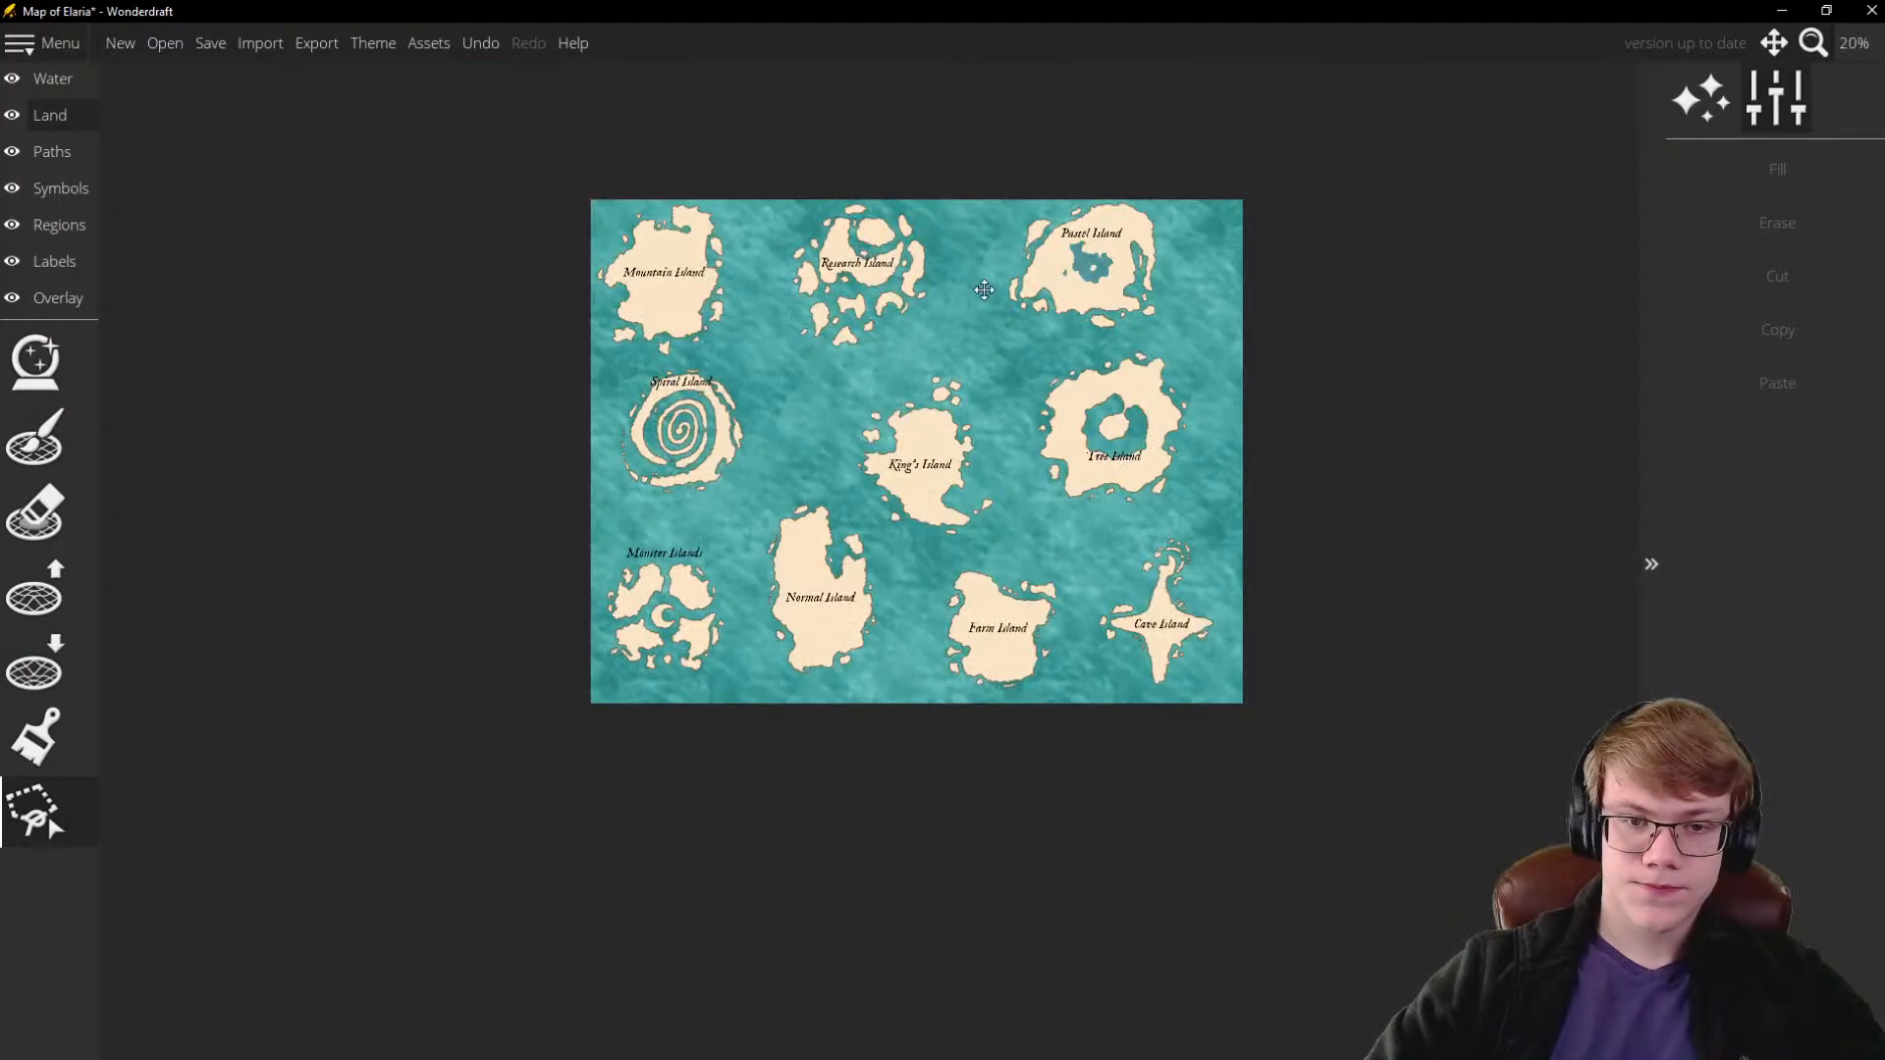
scroll(1111, 153, up, 2)
scroll(1123, 168, down, 1)
scroll(1240, 549, up, 2)
drag(1217, 987, 1167, 742)
click(1032, 745)
click(1292, 527)
click(1274, 276)
click(1068, 145)
click(805, 144)
click(562, 259)
click(682, 613)
click(698, 804)
right_click(700, 802)
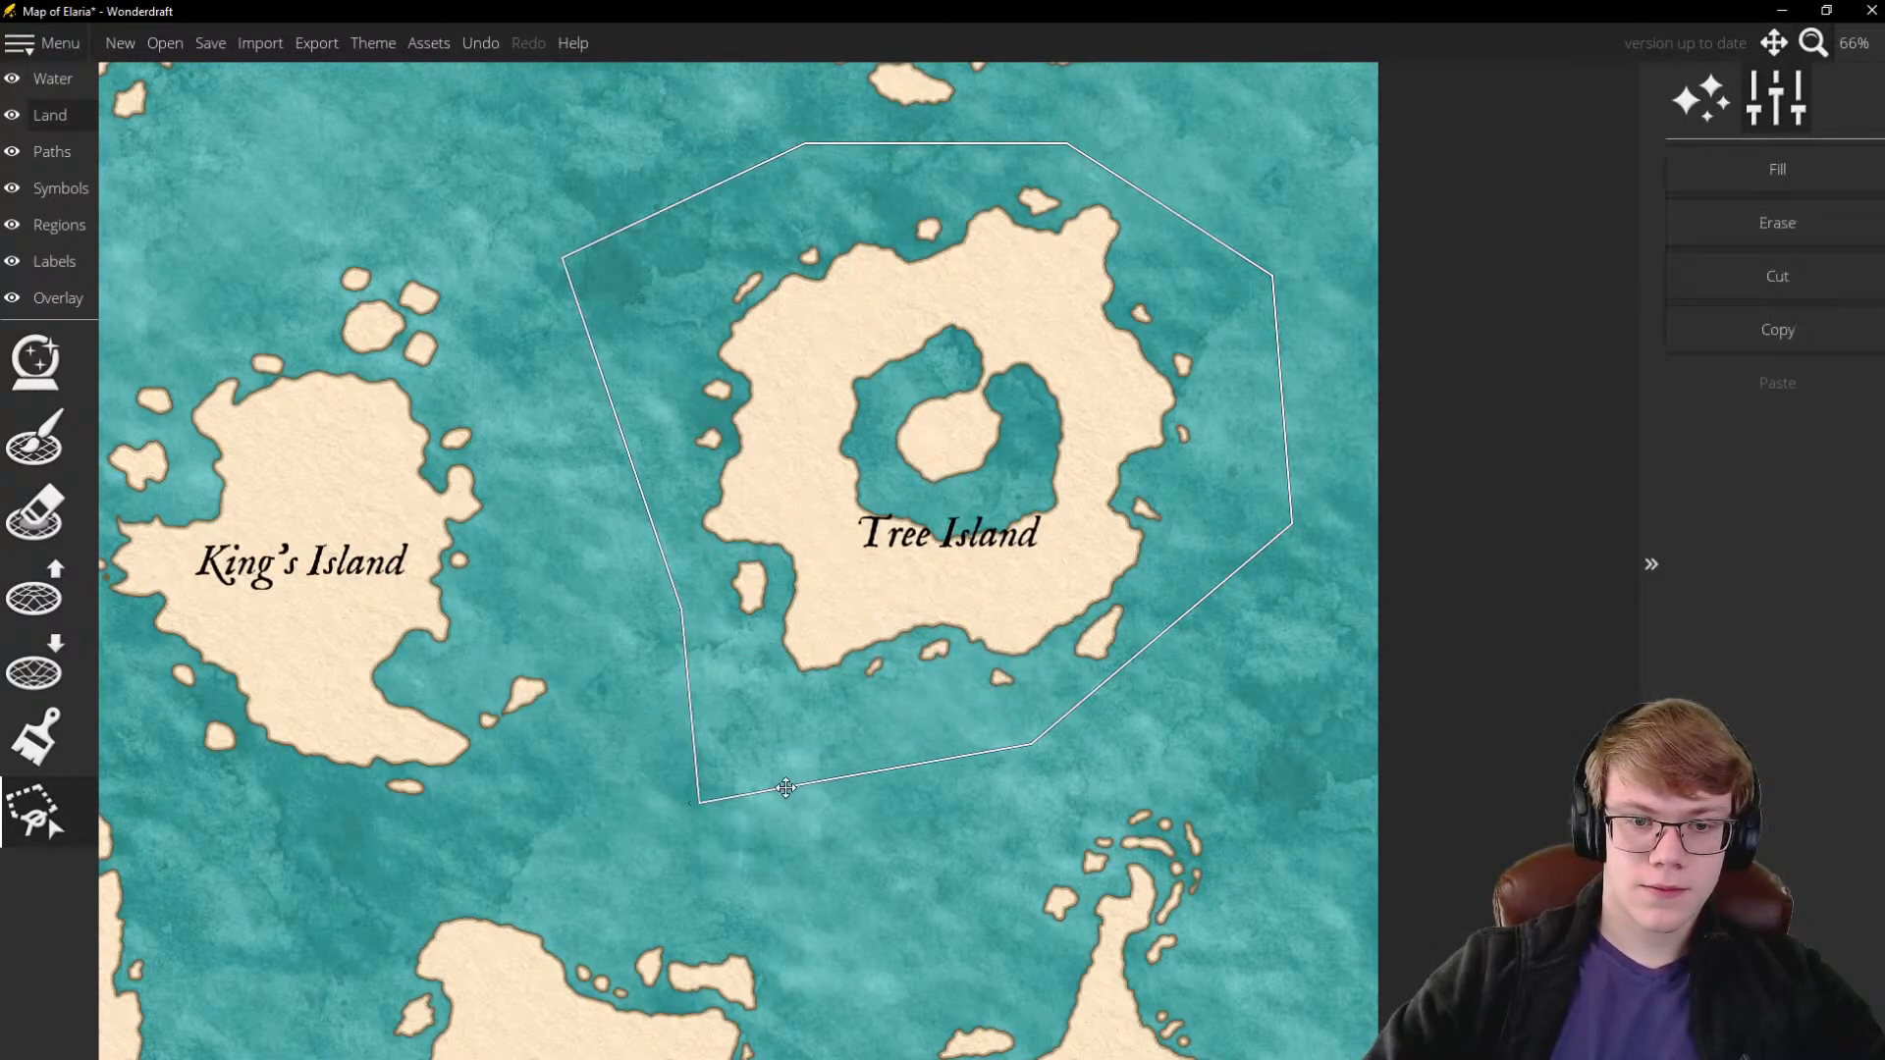
click(1052, 577)
drag(1292, 804, 1172, 688)
drag(949, 416, 1018, 492)
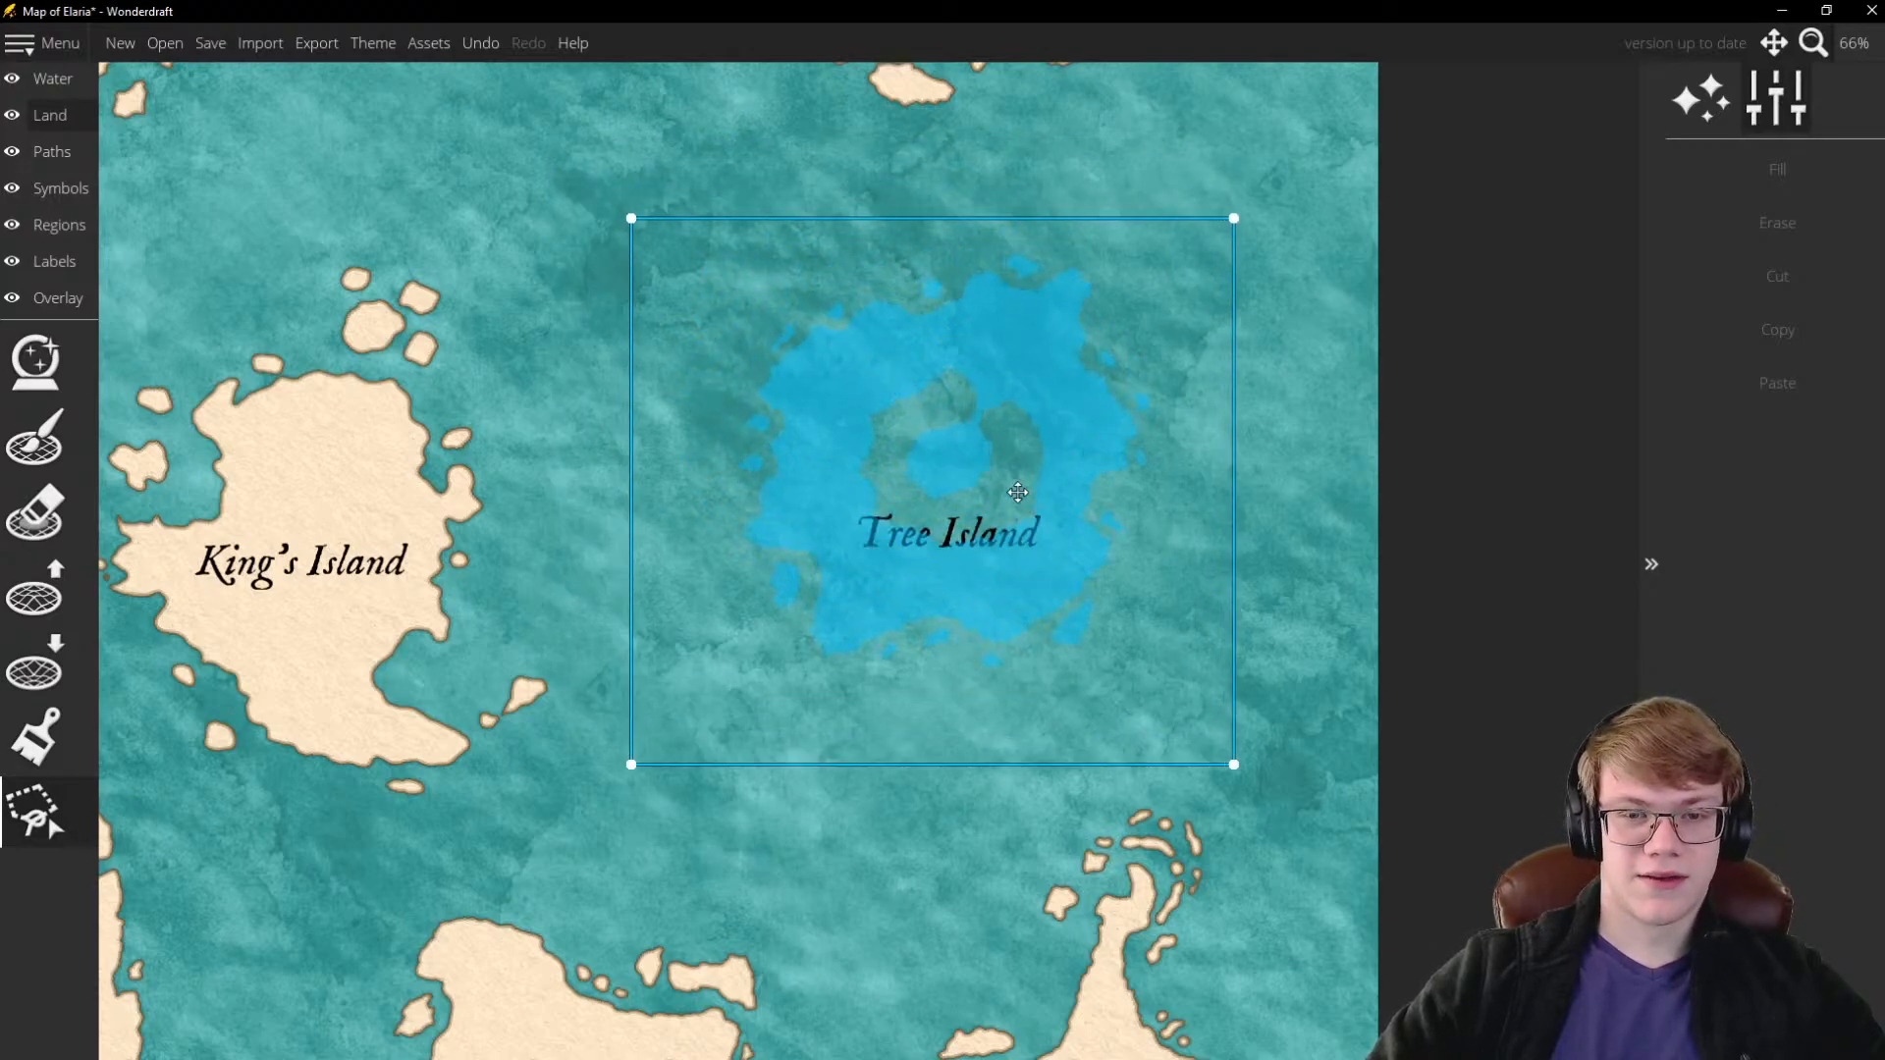
right_click(1019, 494)
Select Pastel Island's land with its surrounding islets, scale it down towards the northeast, nudge it slightly west, and apply the transformation
scroll(1109, 558, down, 3)
scroll(994, 165, up, 2)
scroll(994, 165, up, 1)
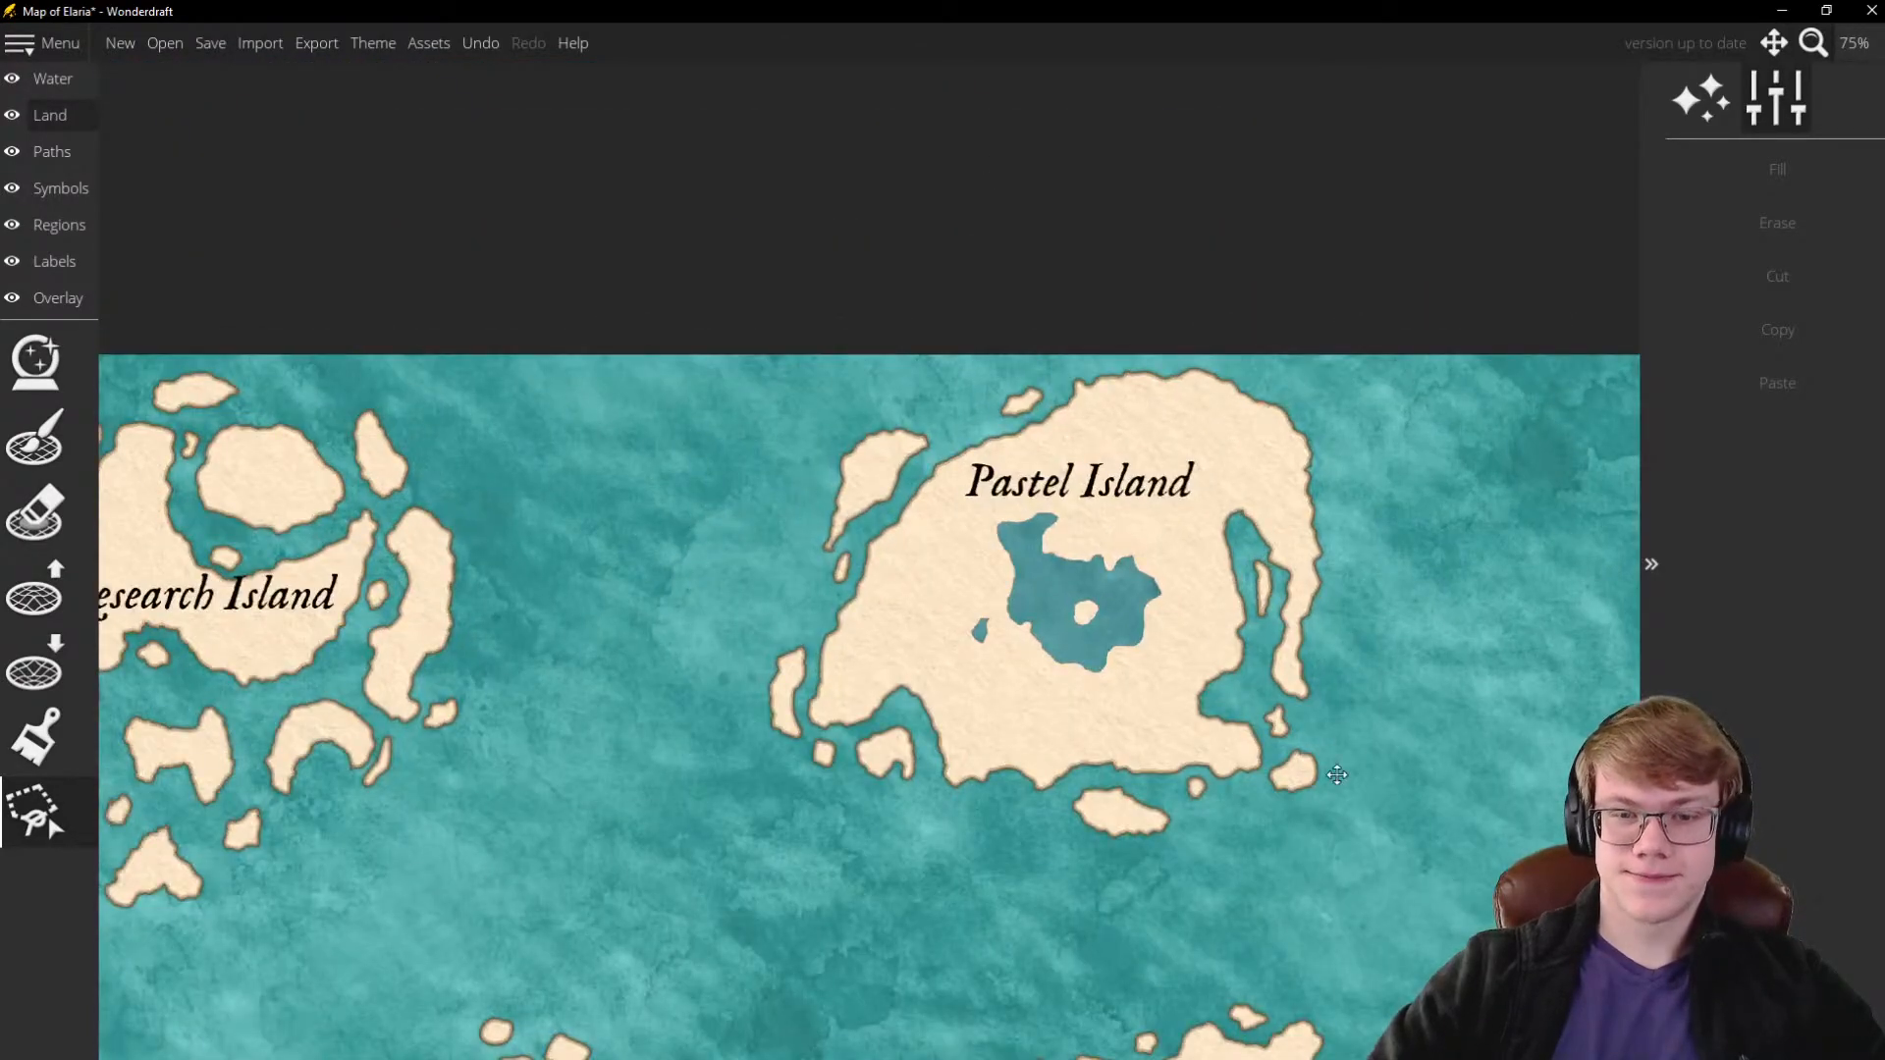
click(1296, 910)
click(1481, 668)
click(1265, 259)
click(826, 287)
click(616, 588)
click(642, 907)
right_click(642, 908)
key(ctrl+x)
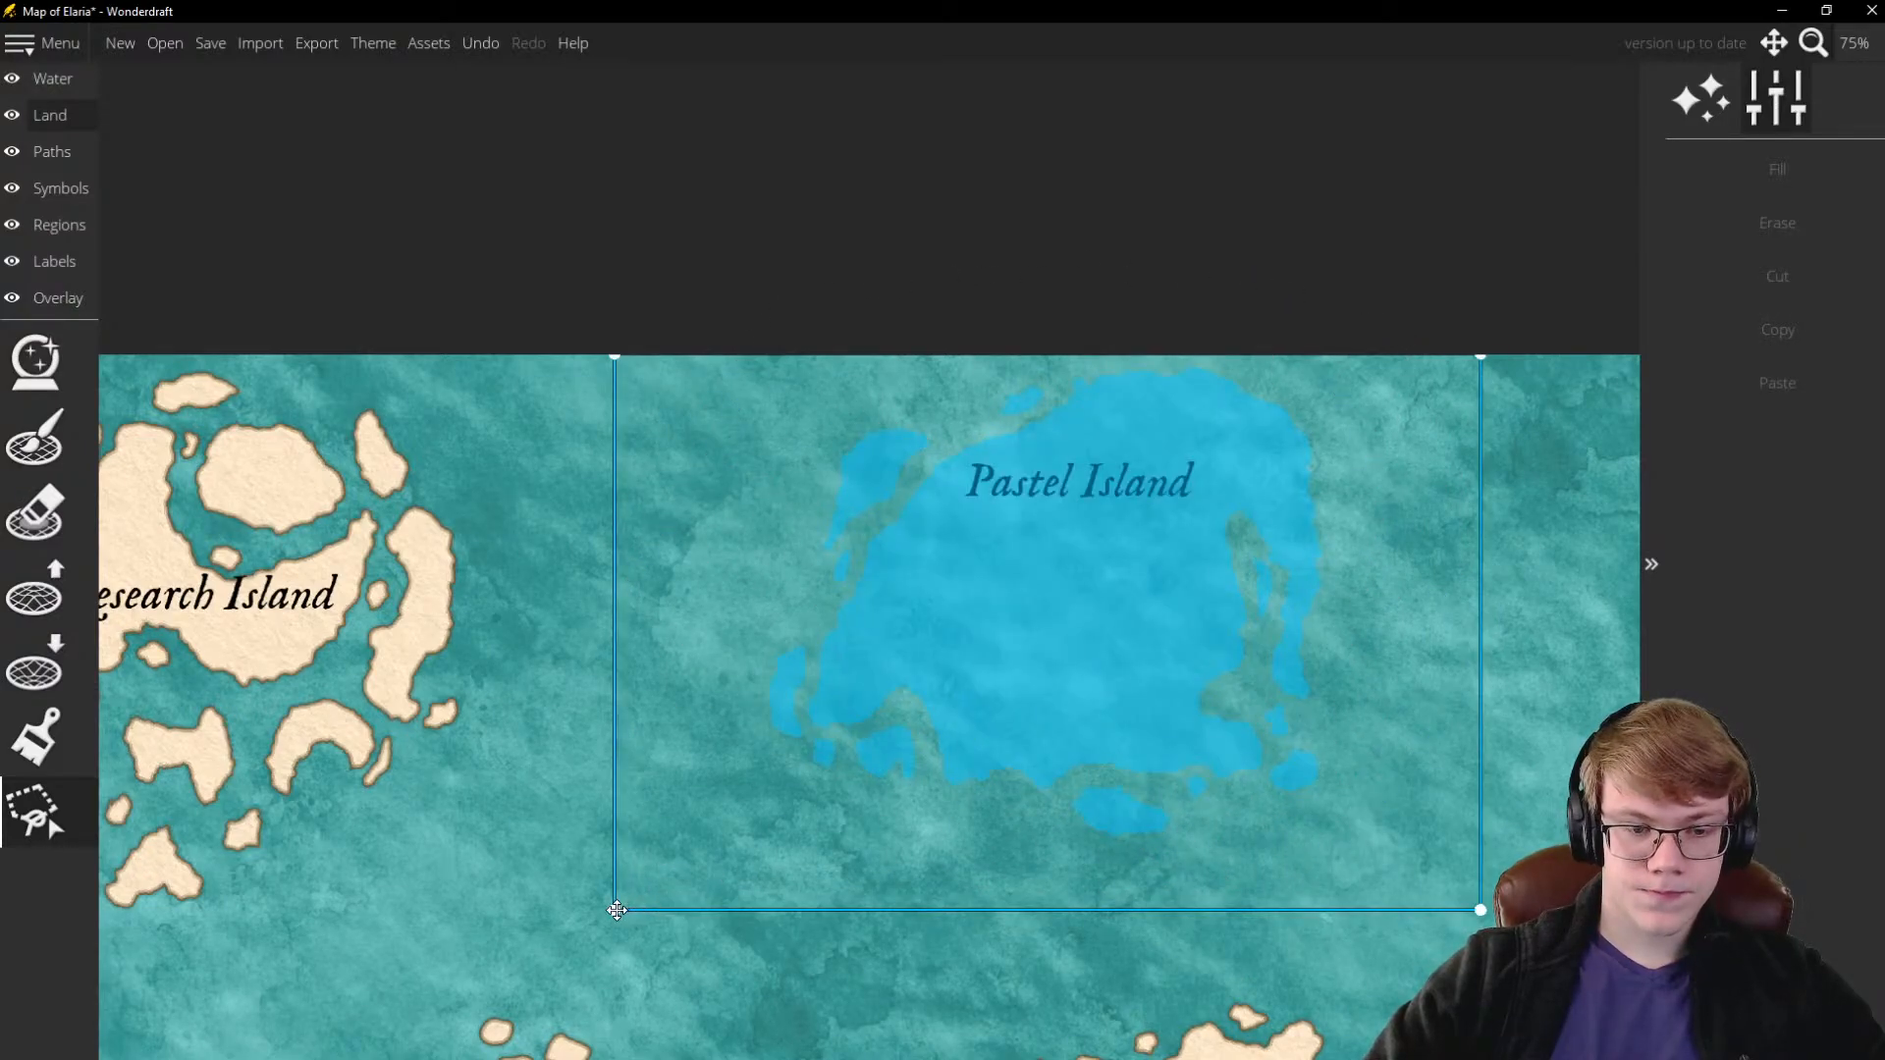
drag(617, 910, 762, 817)
drag(1071, 660, 1043, 669)
key(Return)
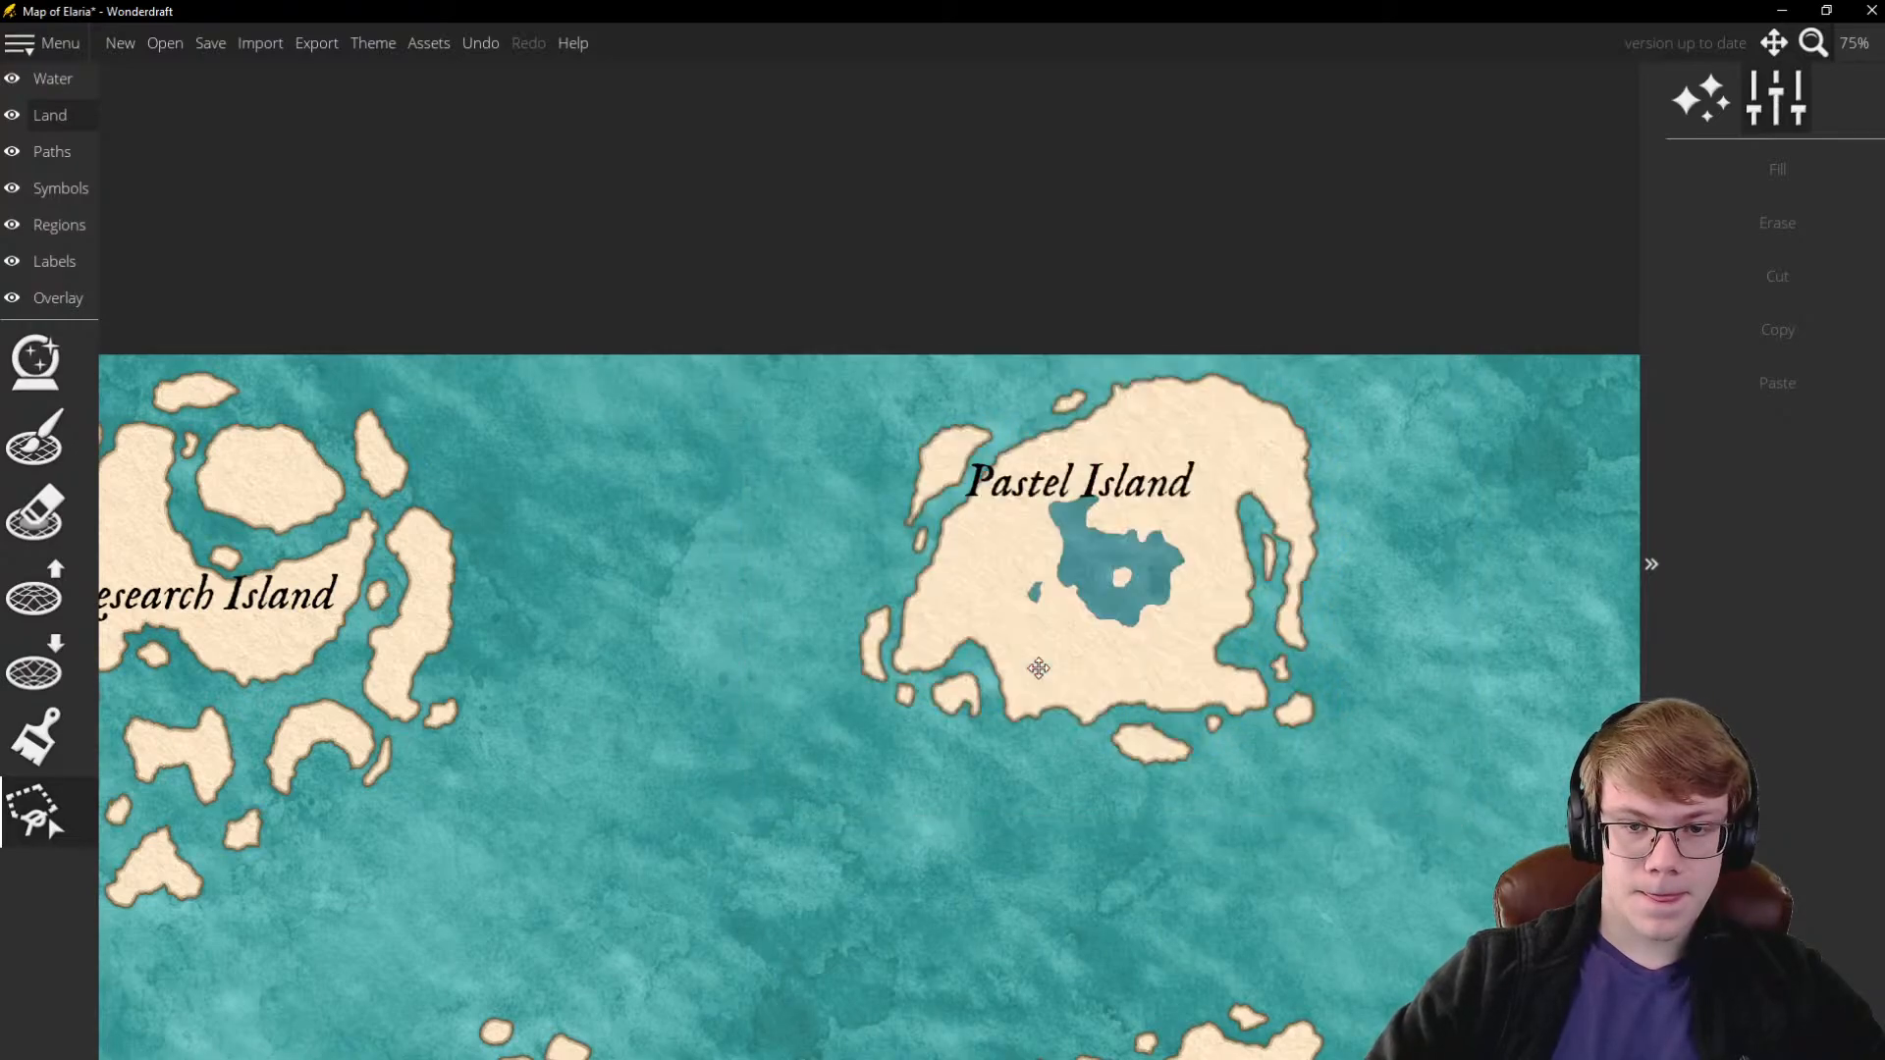
Select Research Island's land with all its islets, scale it down slightly around its label, and apply the transformation
scroll(1178, 594, down, 5)
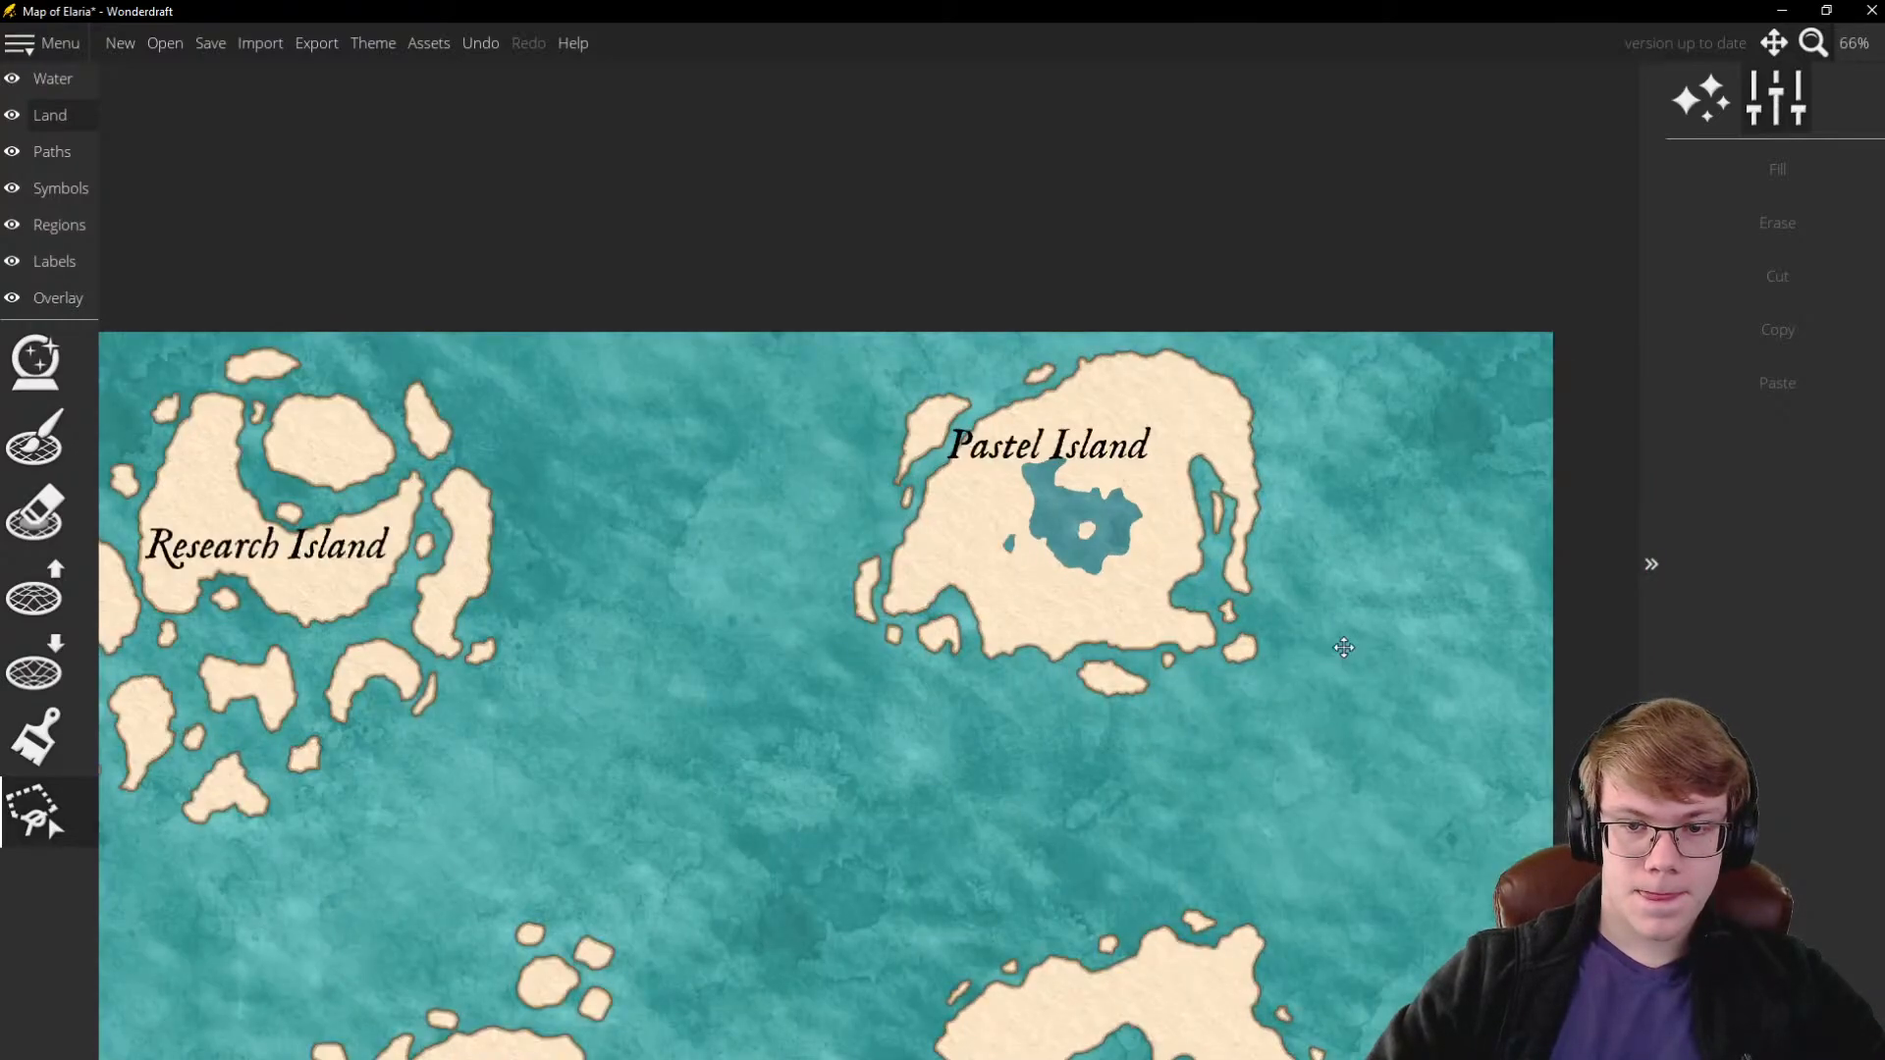
scroll(1089, 655, up, 3)
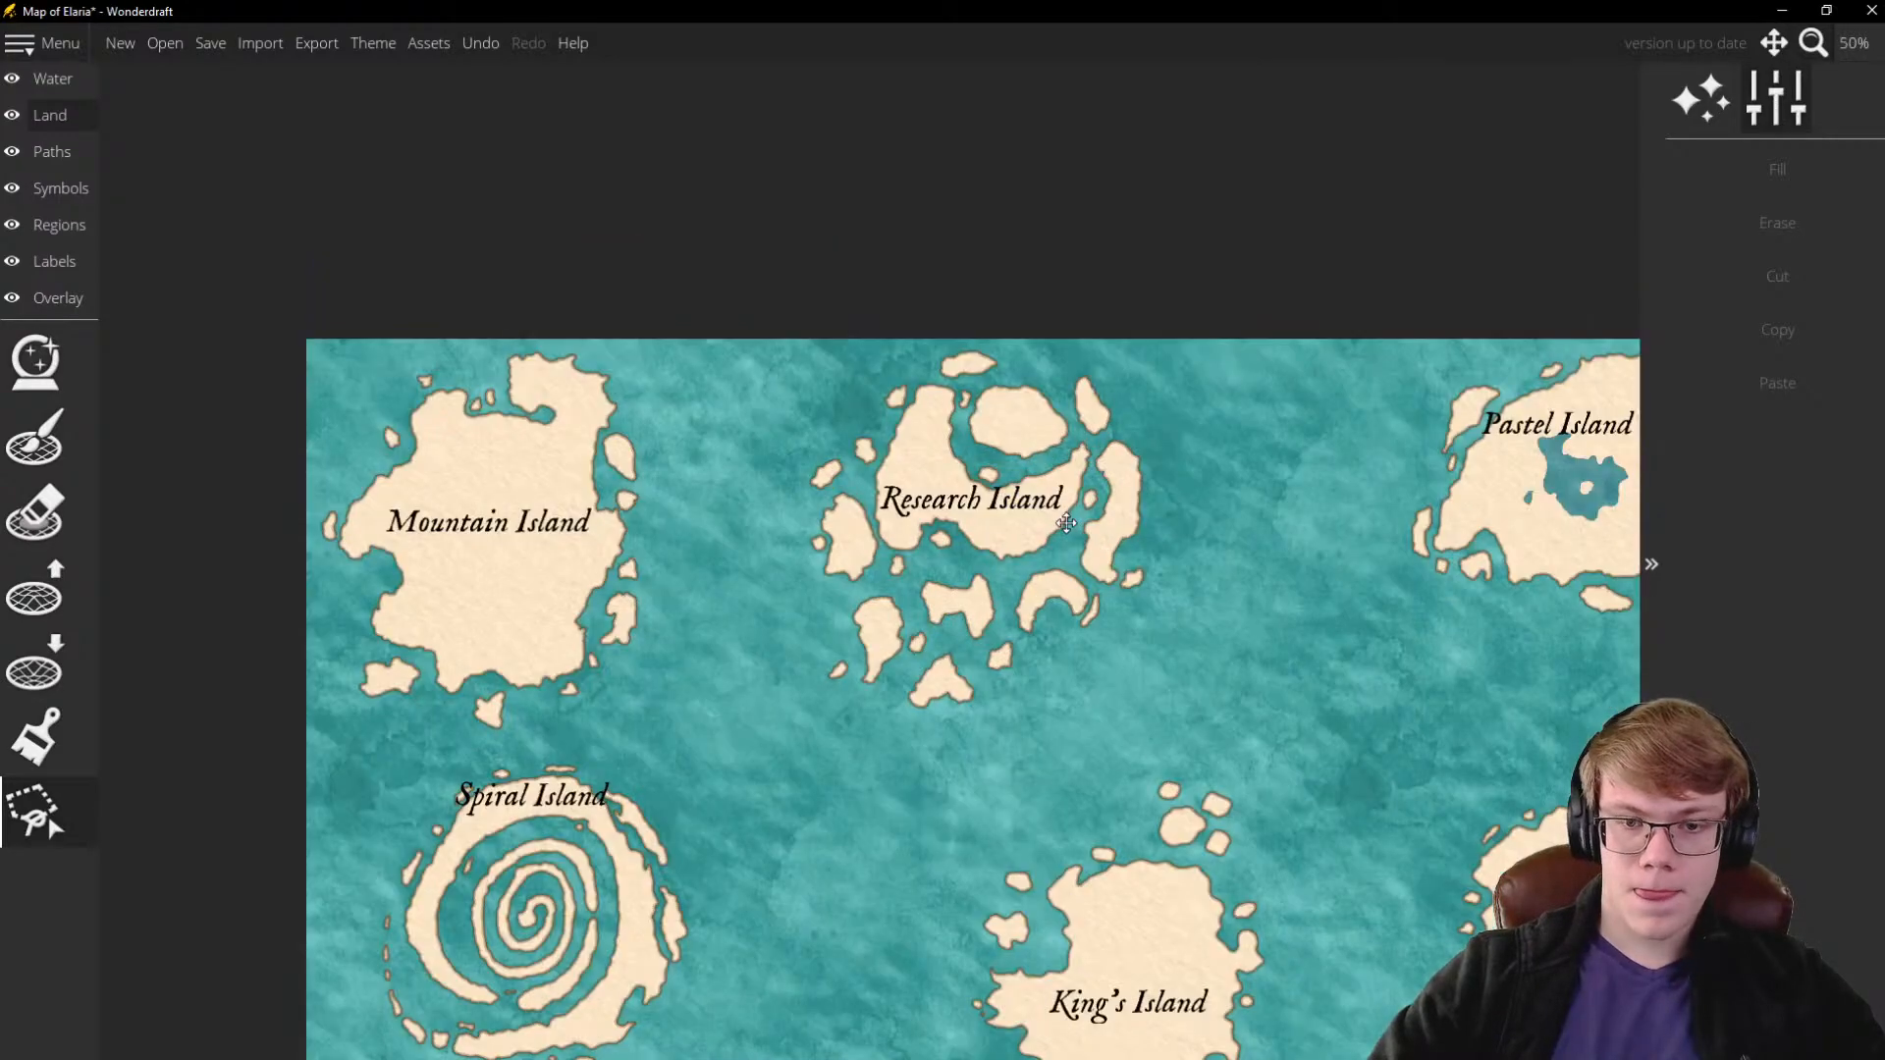
click(960, 767)
click(1285, 579)
click(1201, 359)
click(729, 420)
double_click(722, 735)
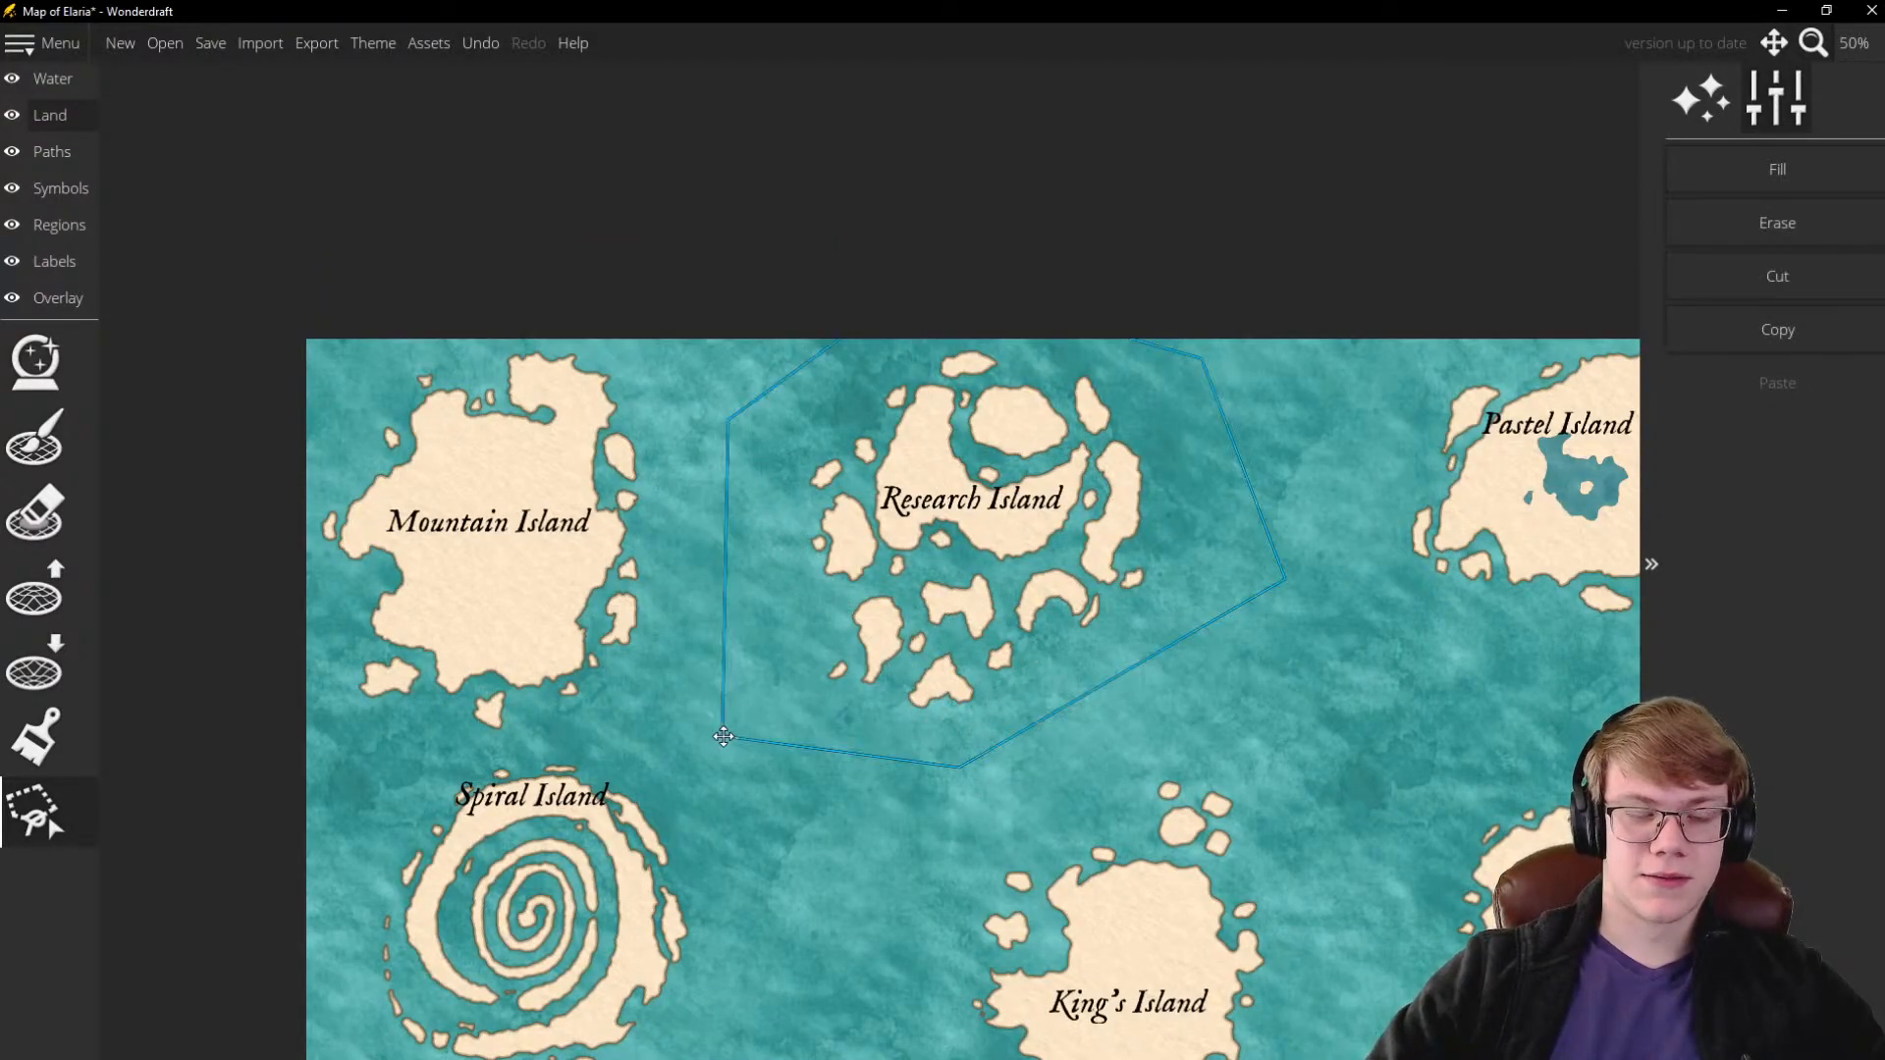
drag(1284, 767, 1208, 707)
drag(1010, 598, 1032, 609)
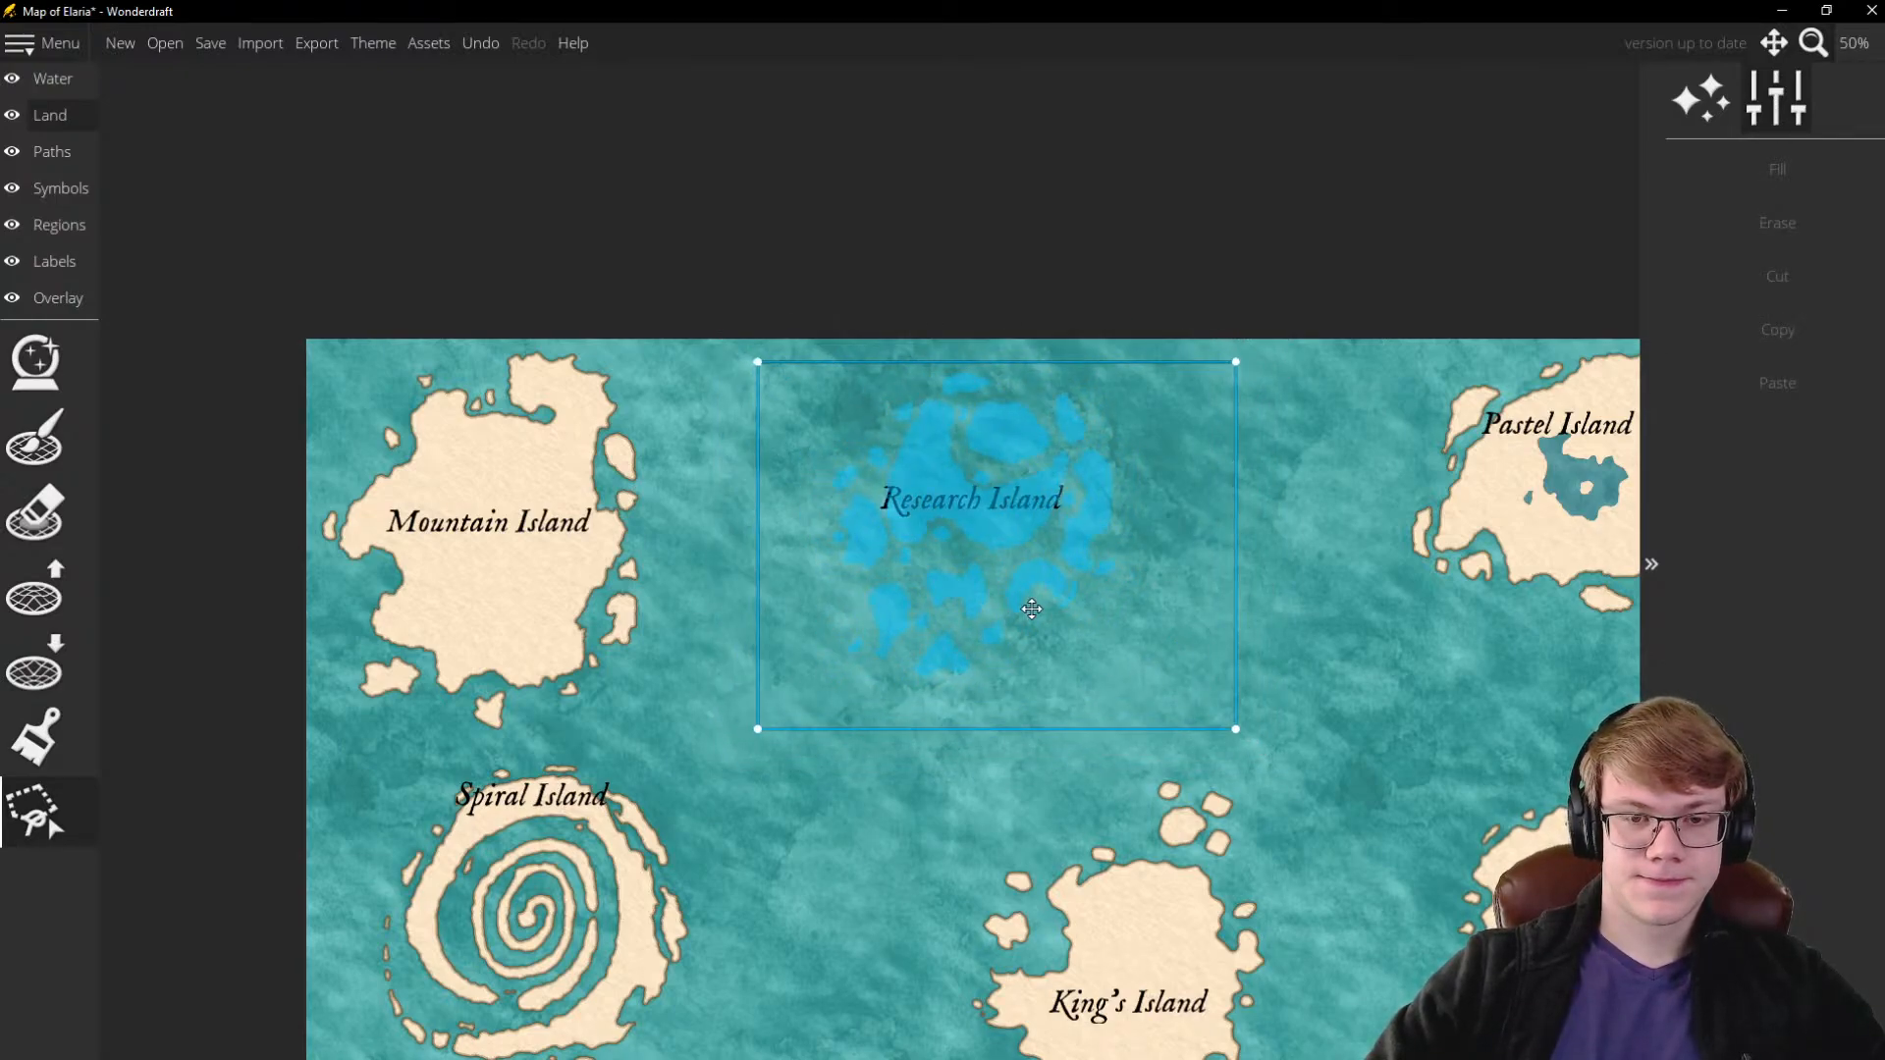
click(683, 594)
scroll(629, 565, down, 2)
scroll(481, 559, up, 3)
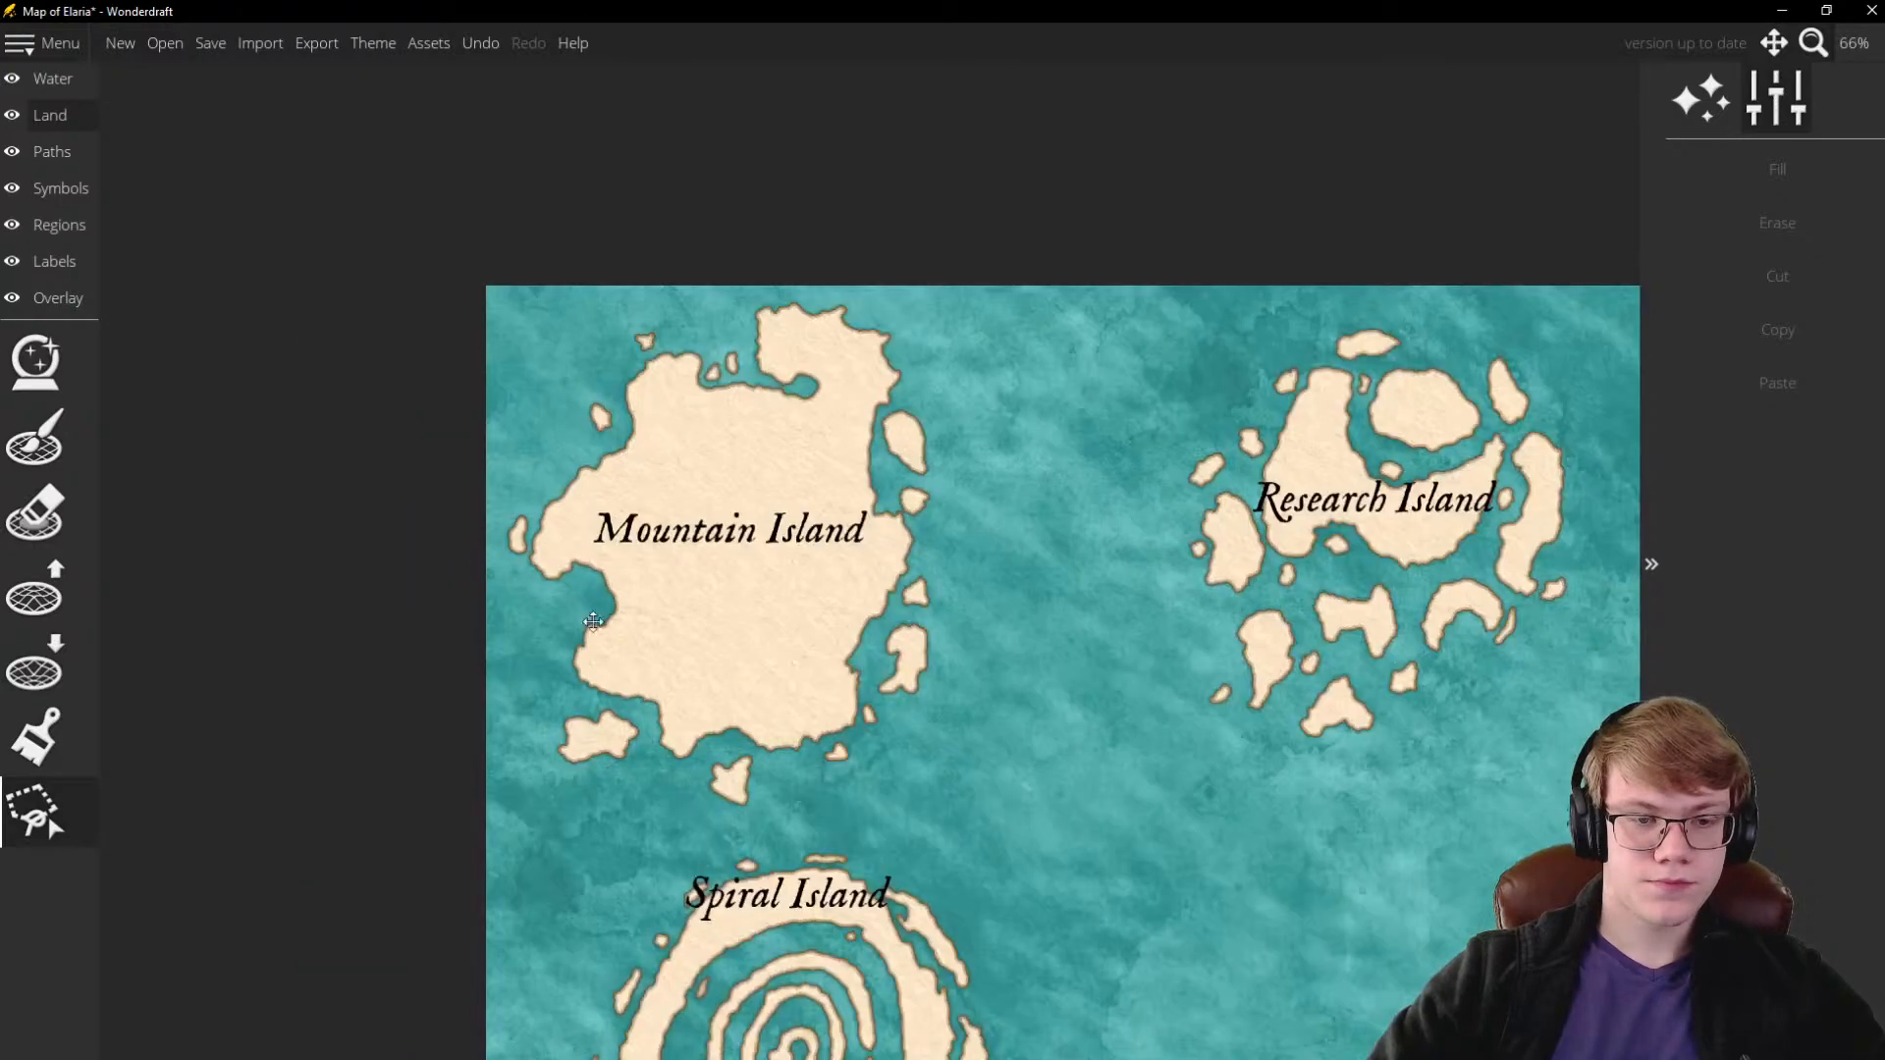
click(854, 823)
click(1093, 576)
click(1002, 366)
click(679, 241)
double_click(509, 294)
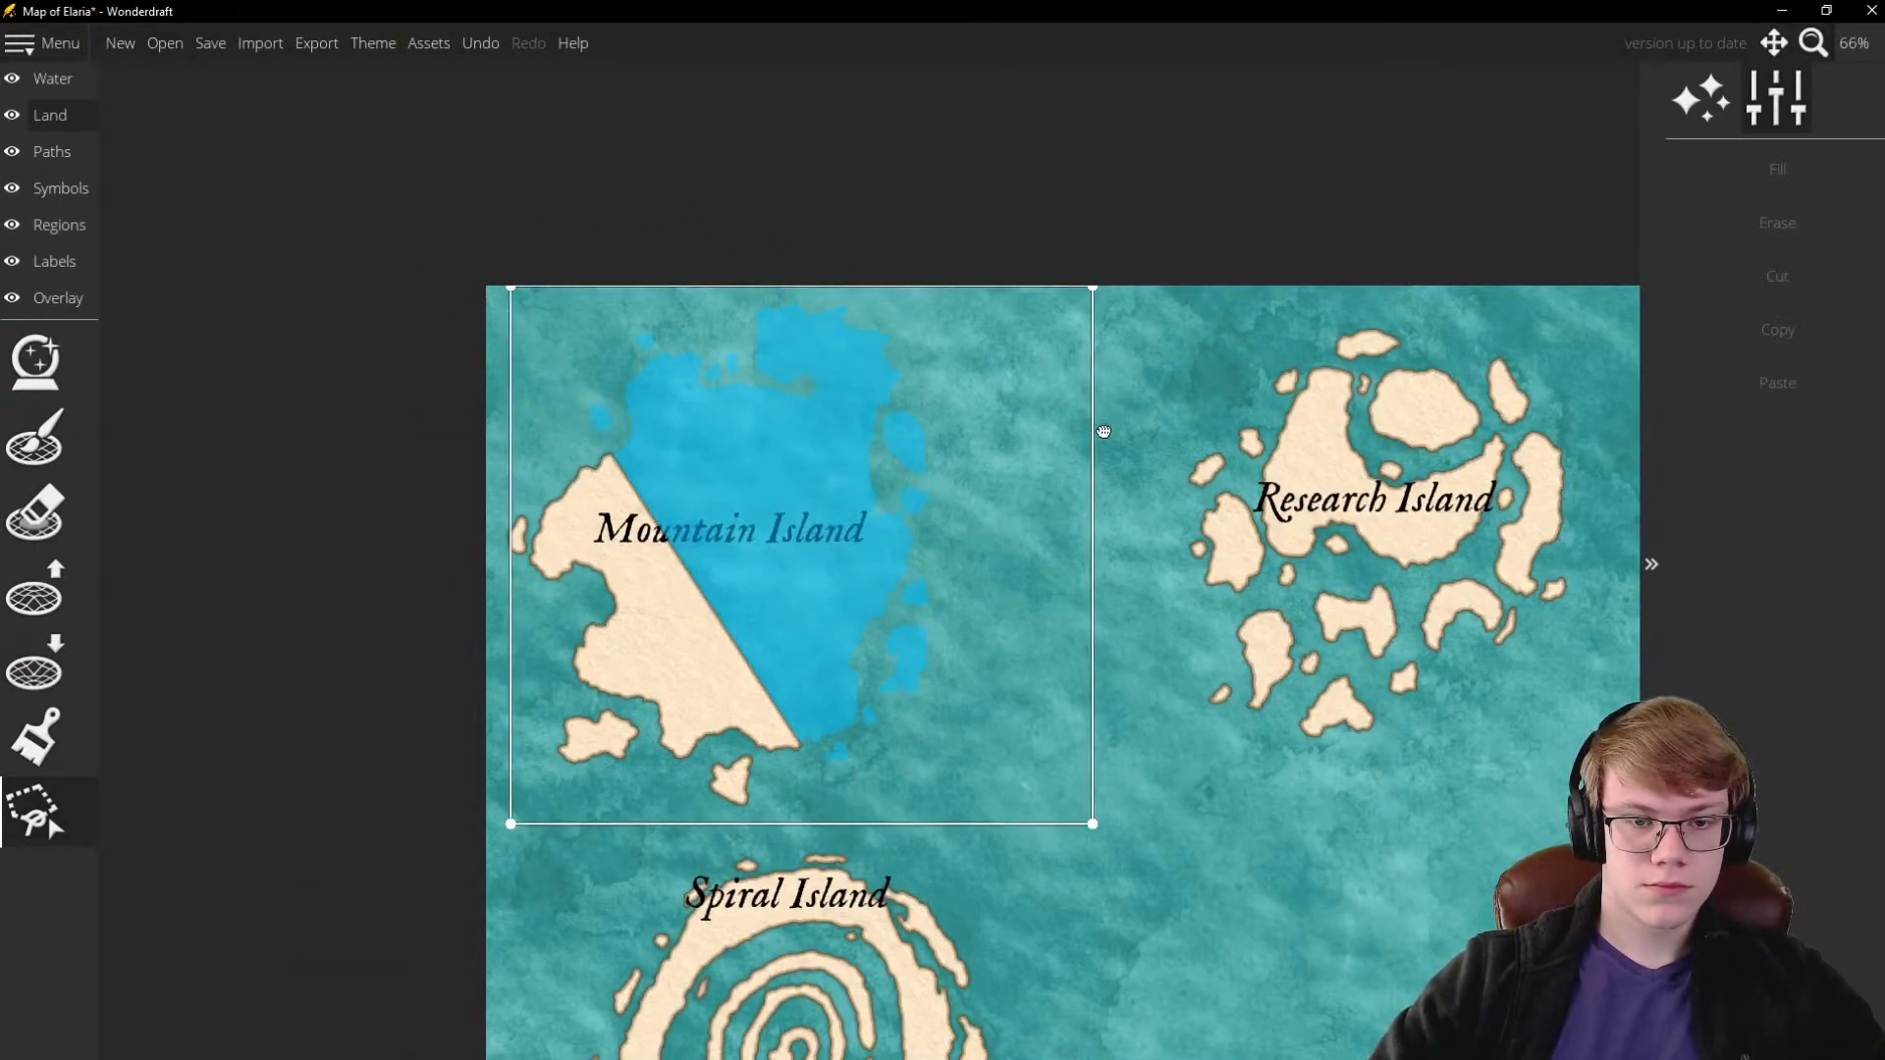
click(497, 483)
Select all of Mountain Island's land with its islets, scale it down, shift it slightly southeast, and apply the transformation
click(894, 804)
click(1061, 596)
click(1043, 329)
click(681, 180)
click(280, 314)
double_click(409, 884)
click(734, 712)
drag(1055, 871, 955, 770)
drag(760, 600, 811, 639)
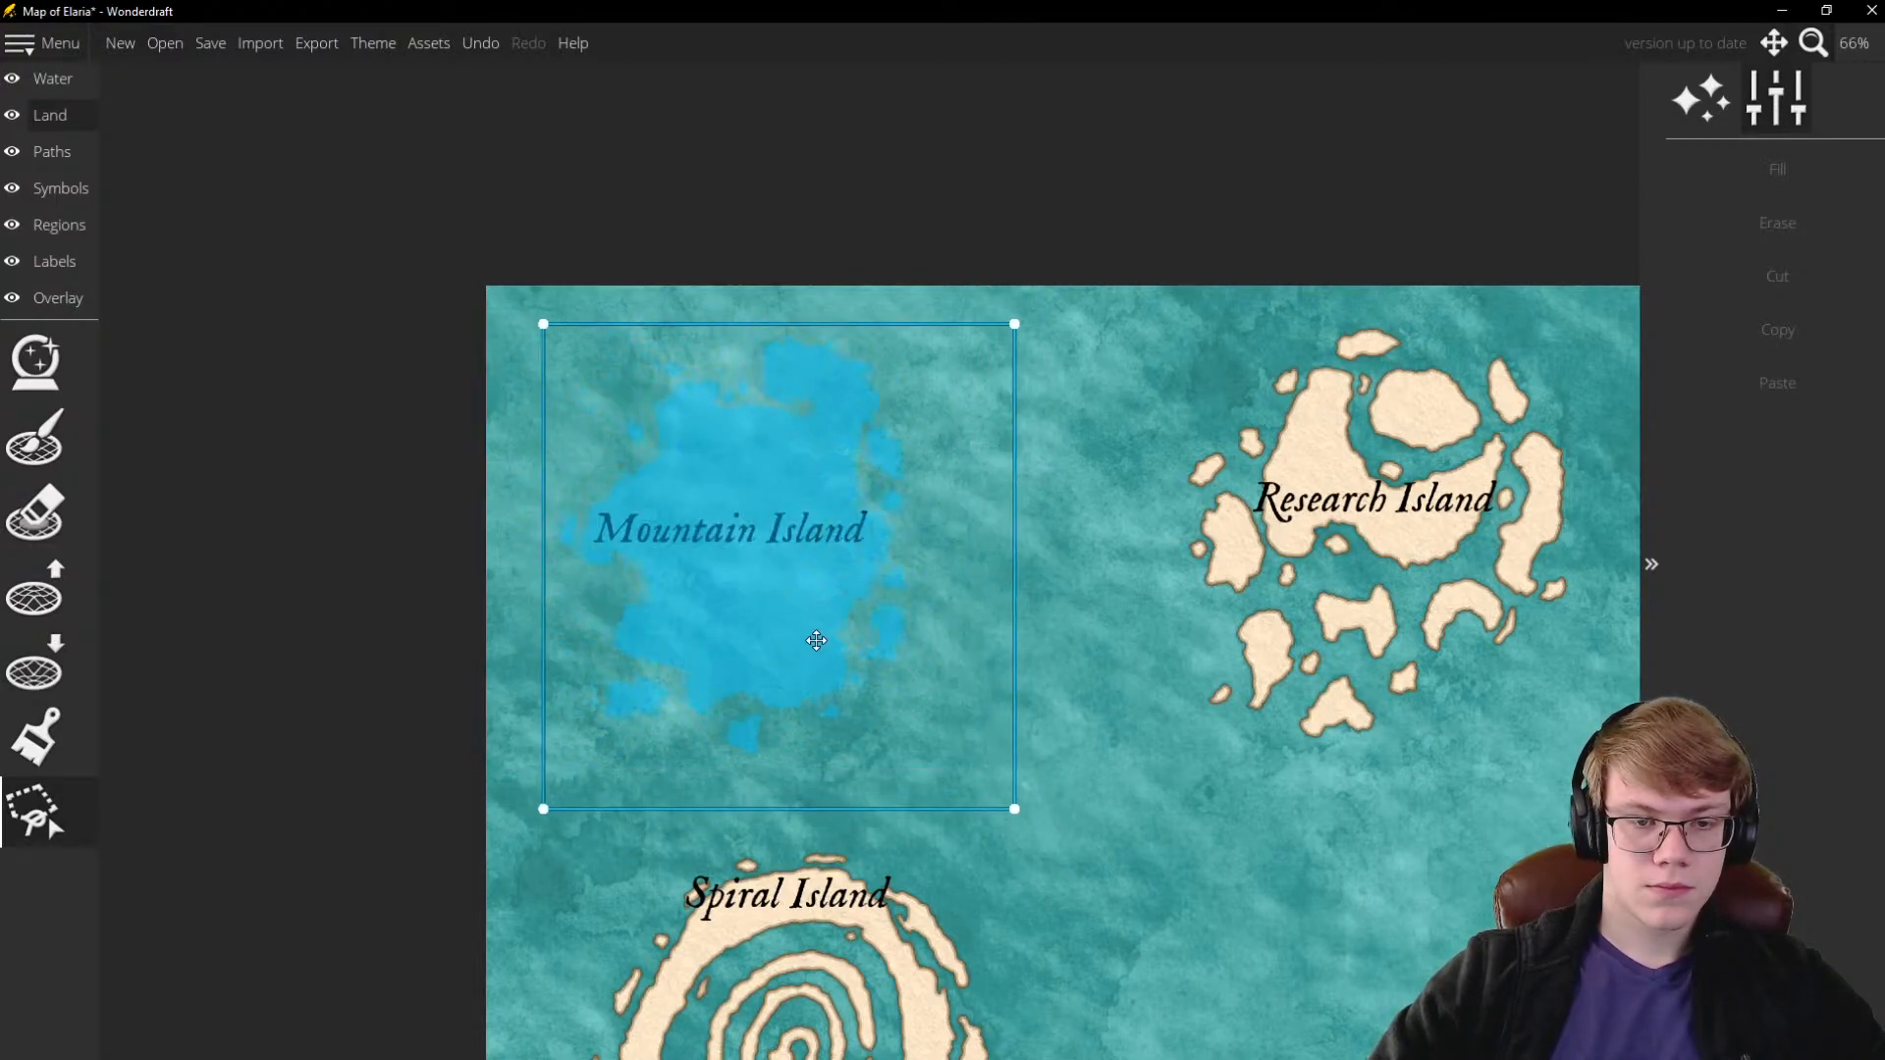
key(Return)
Check the relative sizes and spacing of the resized islands across the whole Map of Elaria
scroll(614, 419, down, 5)
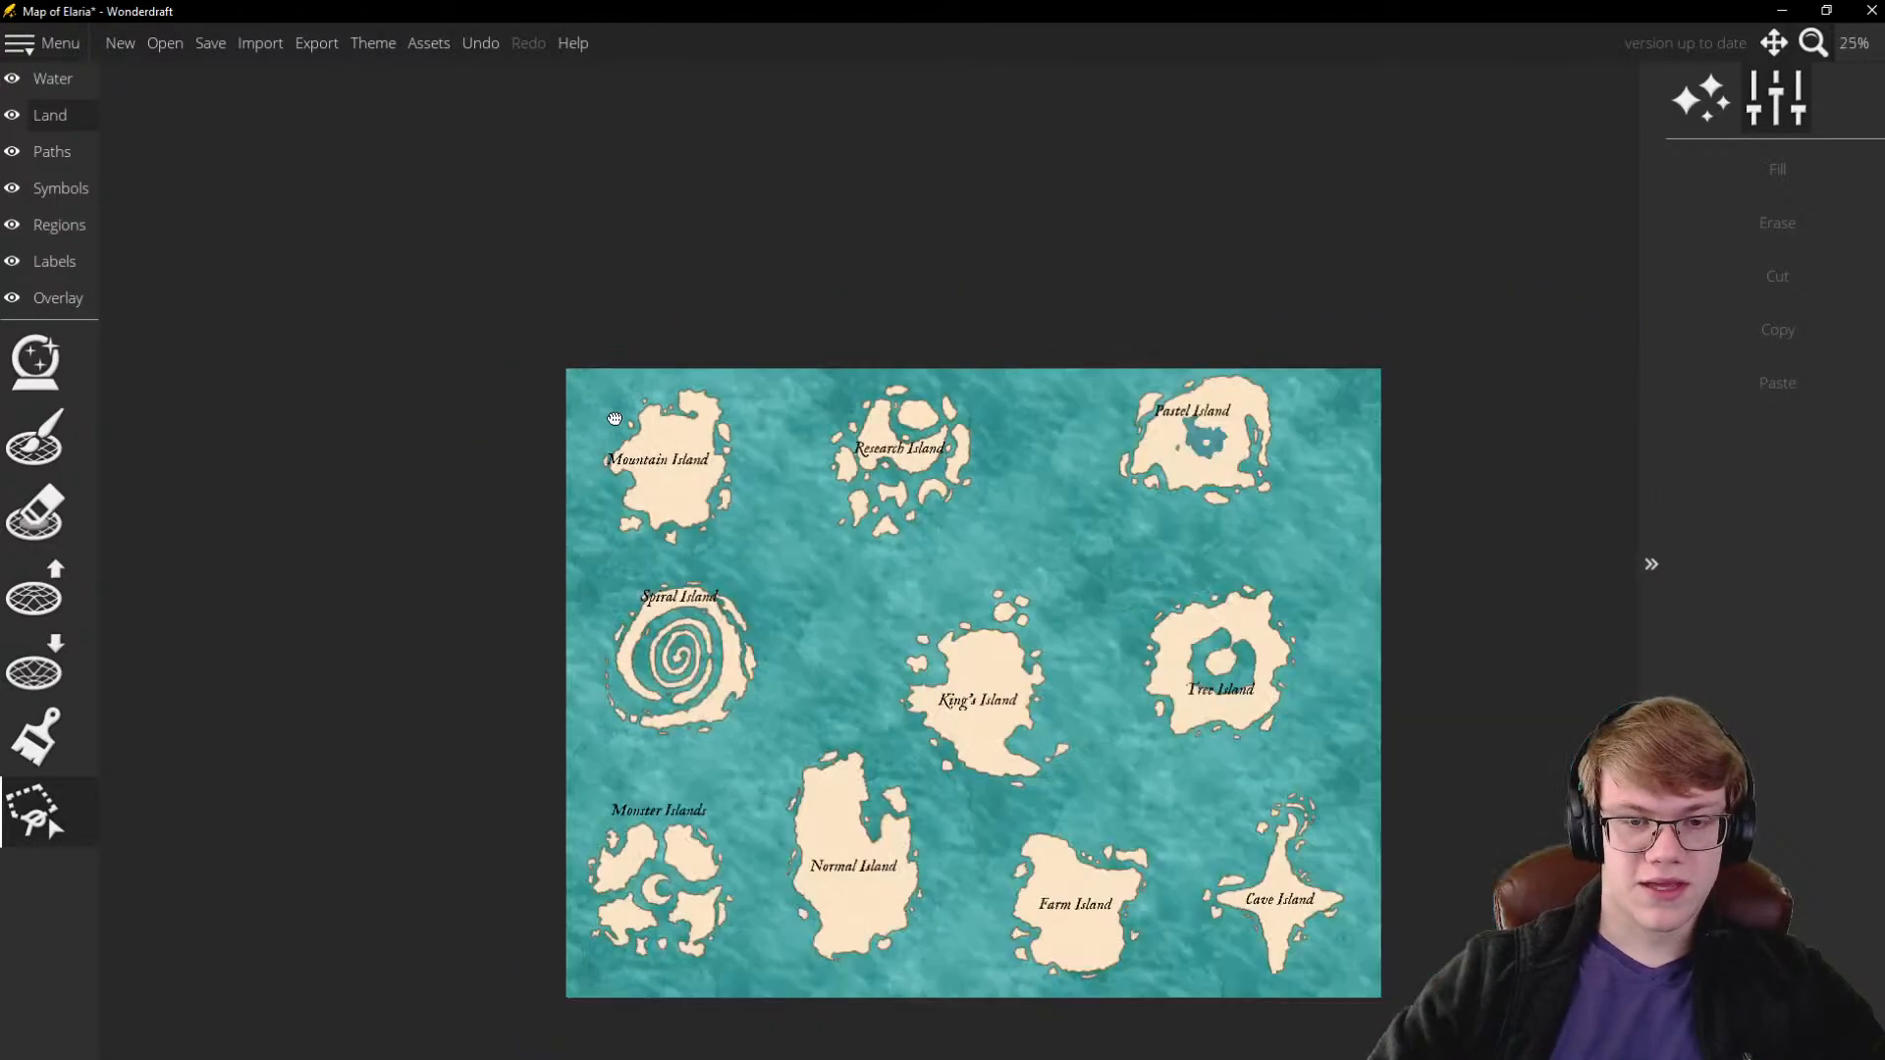
scroll(614, 419, down, 1)
scroll(923, 510, up, 1)
scroll(982, 609, down, 1)
scroll(949, 553, up, 1)
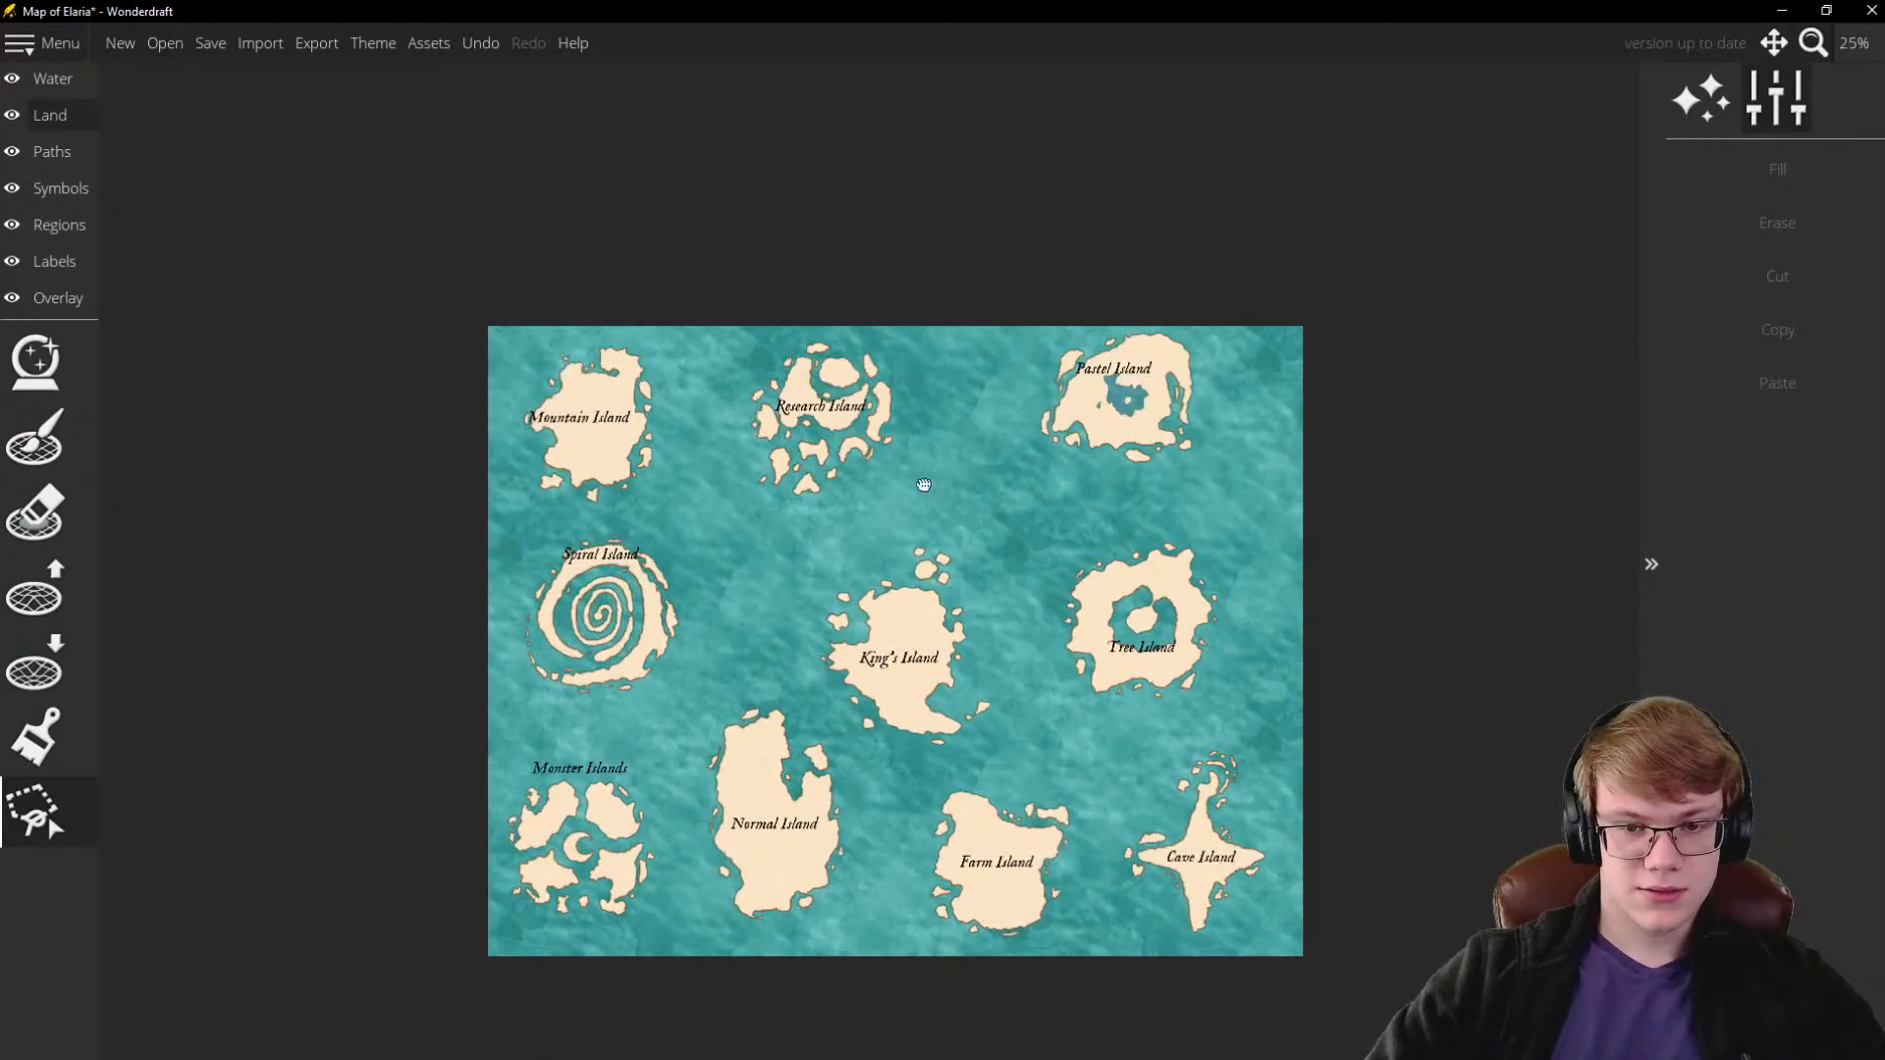
scroll(1002, 584, up, 1)
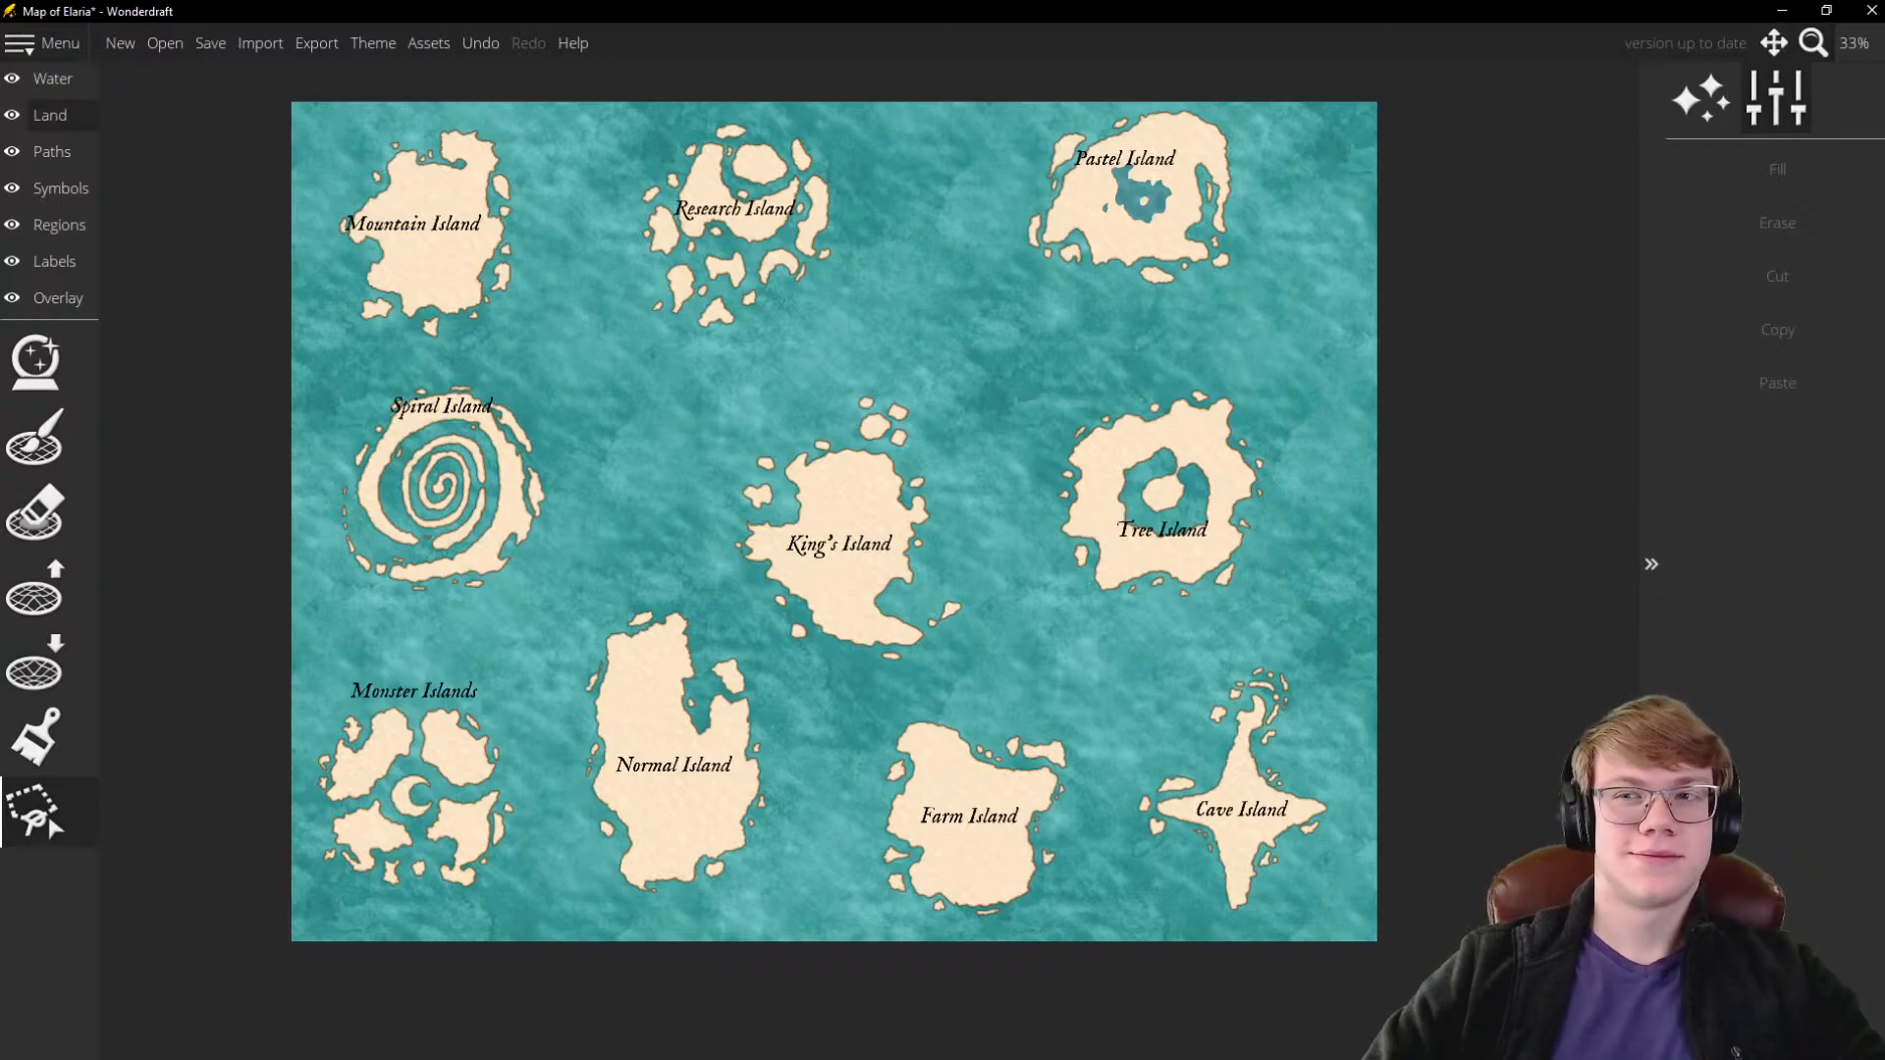
scroll(922, 285, down, 2)
scroll(922, 287, up, 2)
scroll(1078, 348, down, 2)
scroll(1052, 335, up, 2)
scroll(1052, 336, down, 2)
scroll(1053, 336, up, 2)
scroll(1056, 334, down, 2)
scroll(1137, 252, up, 2)
scroll(942, 373, down, 2)
scroll(1051, 347, up, 2)
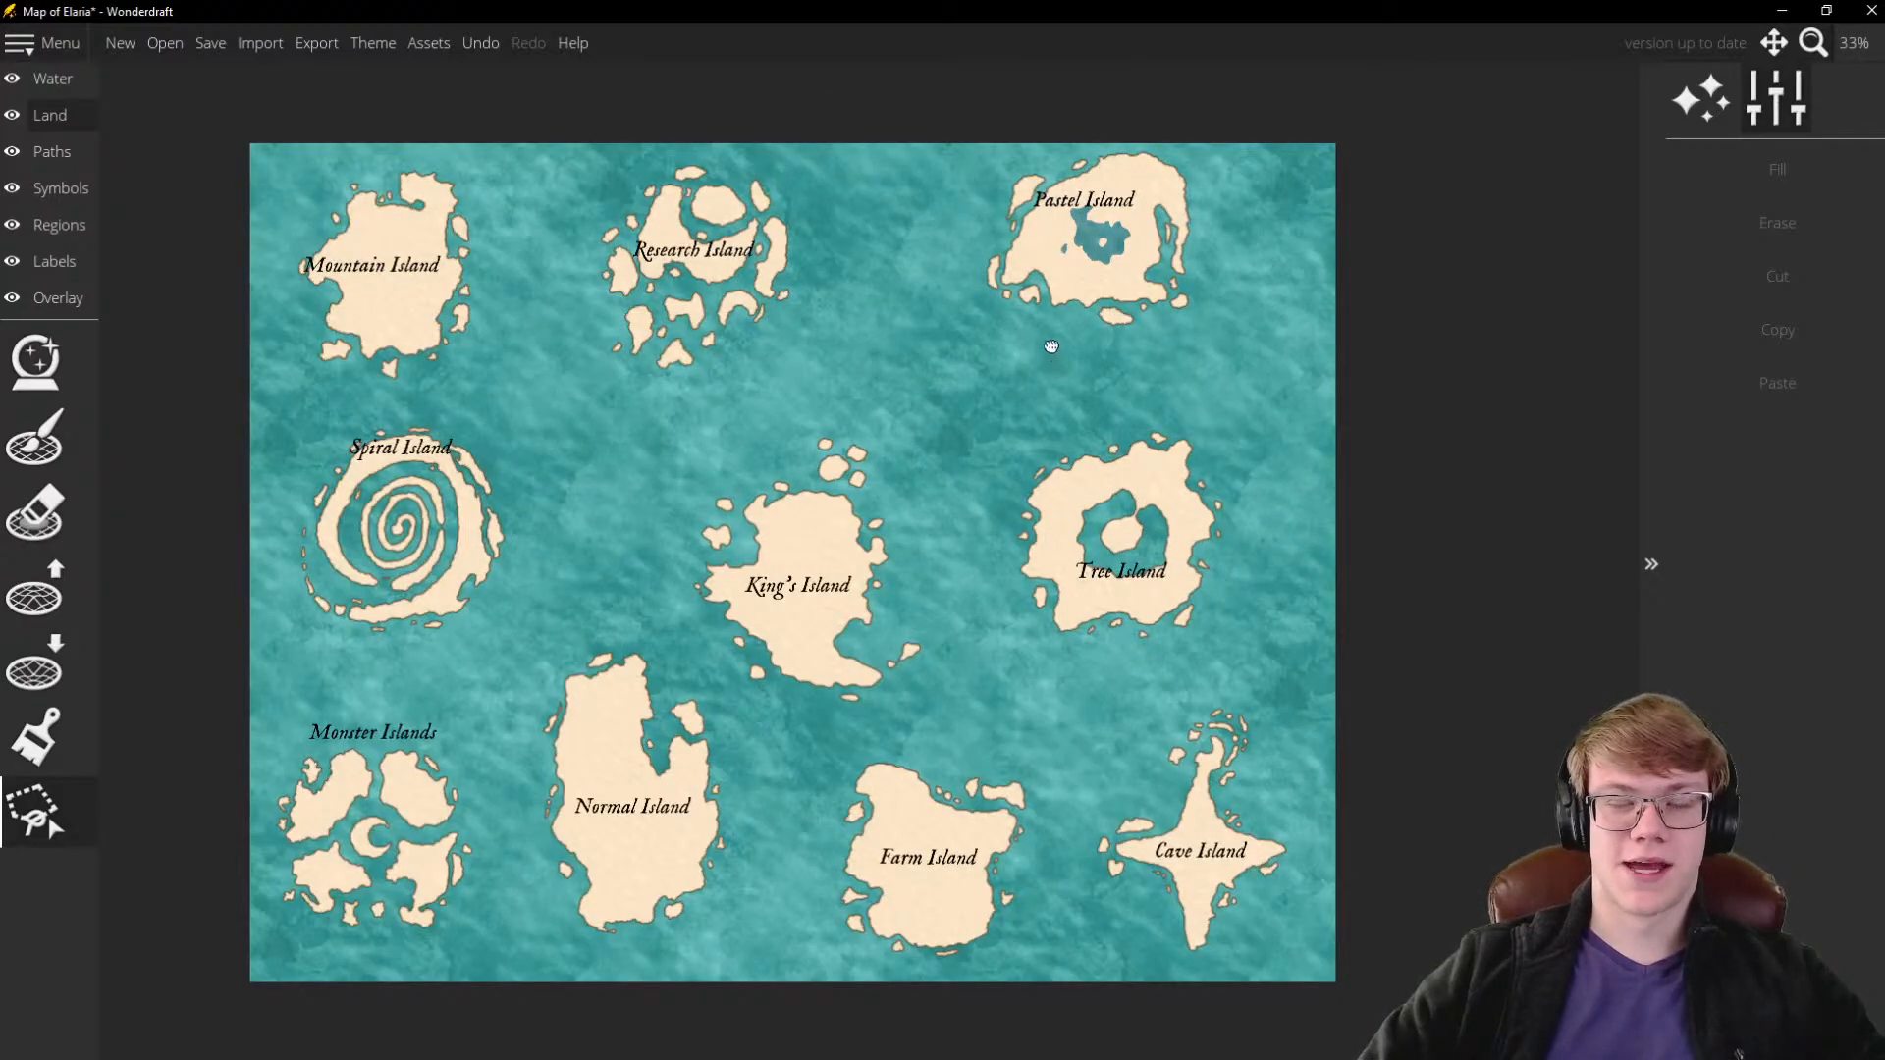
scroll(884, 403, down, 2)
scroll(913, 403, up, 2)
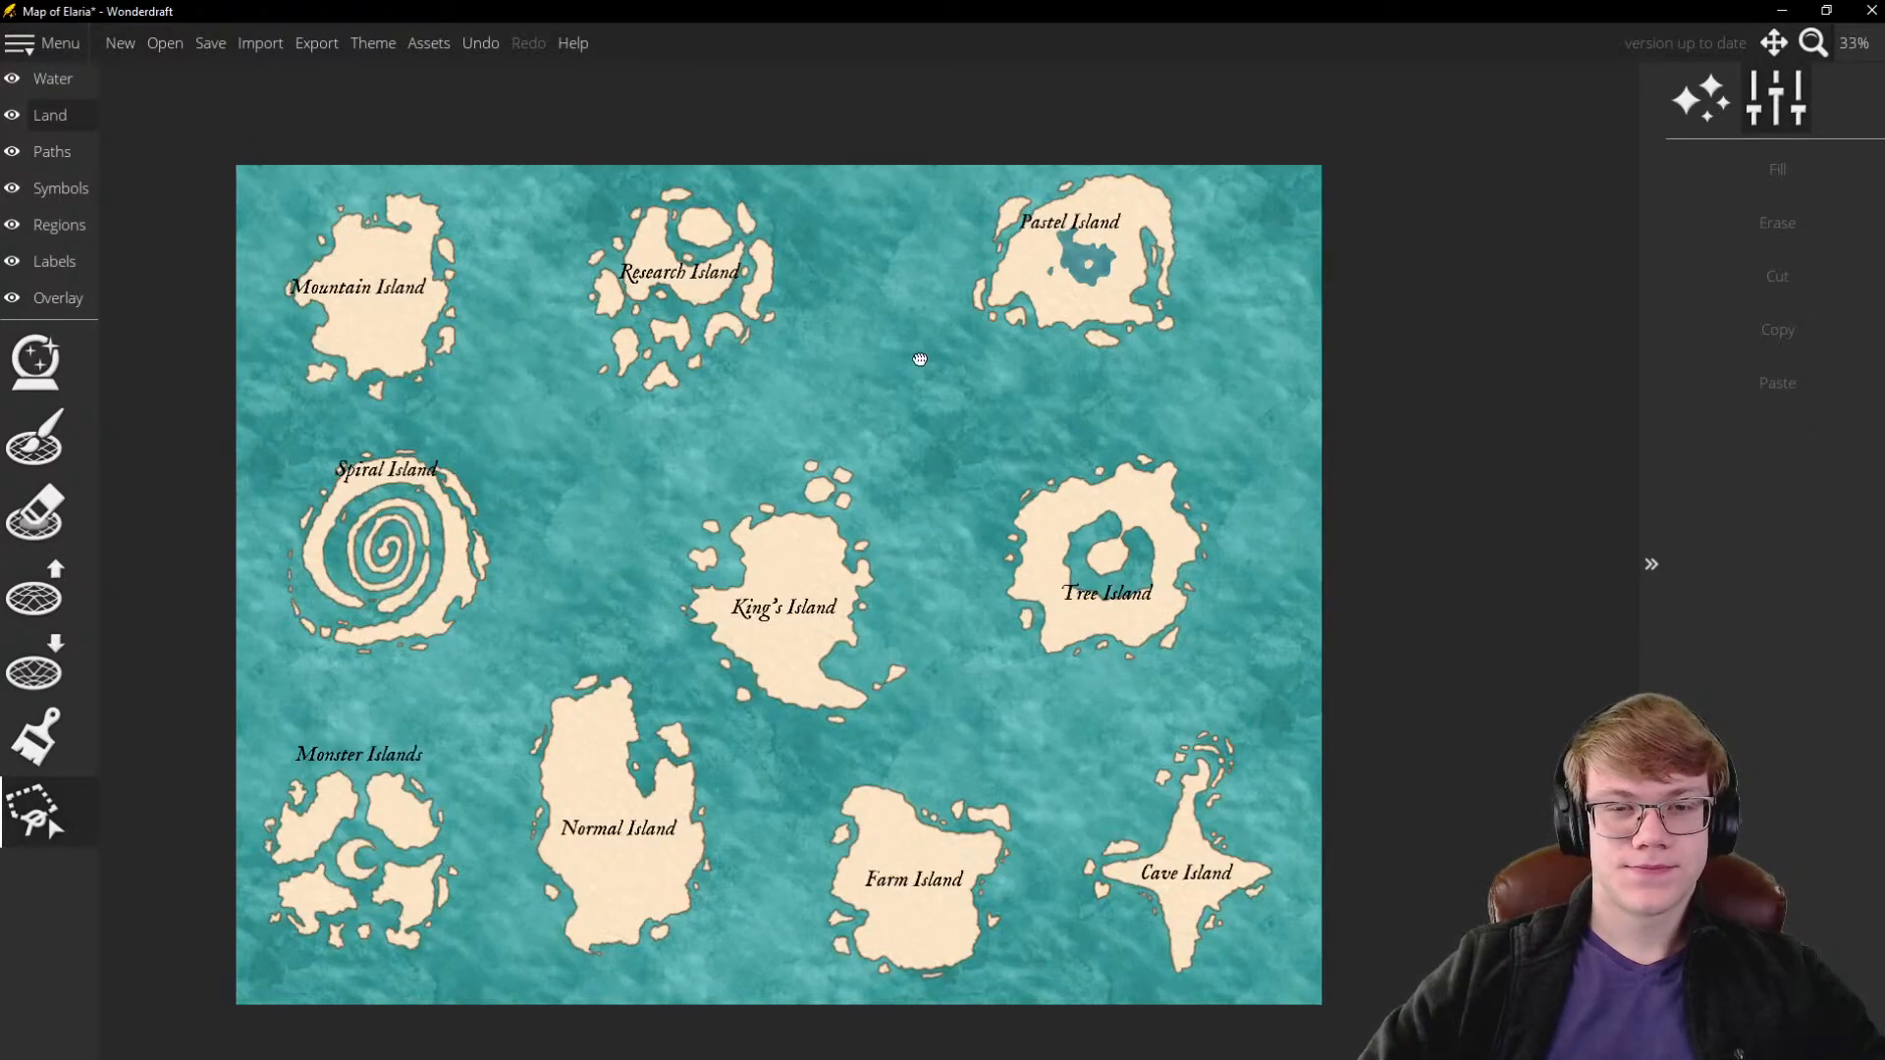
scroll(997, 326, down, 2)
scroll(785, 272, up, 2)
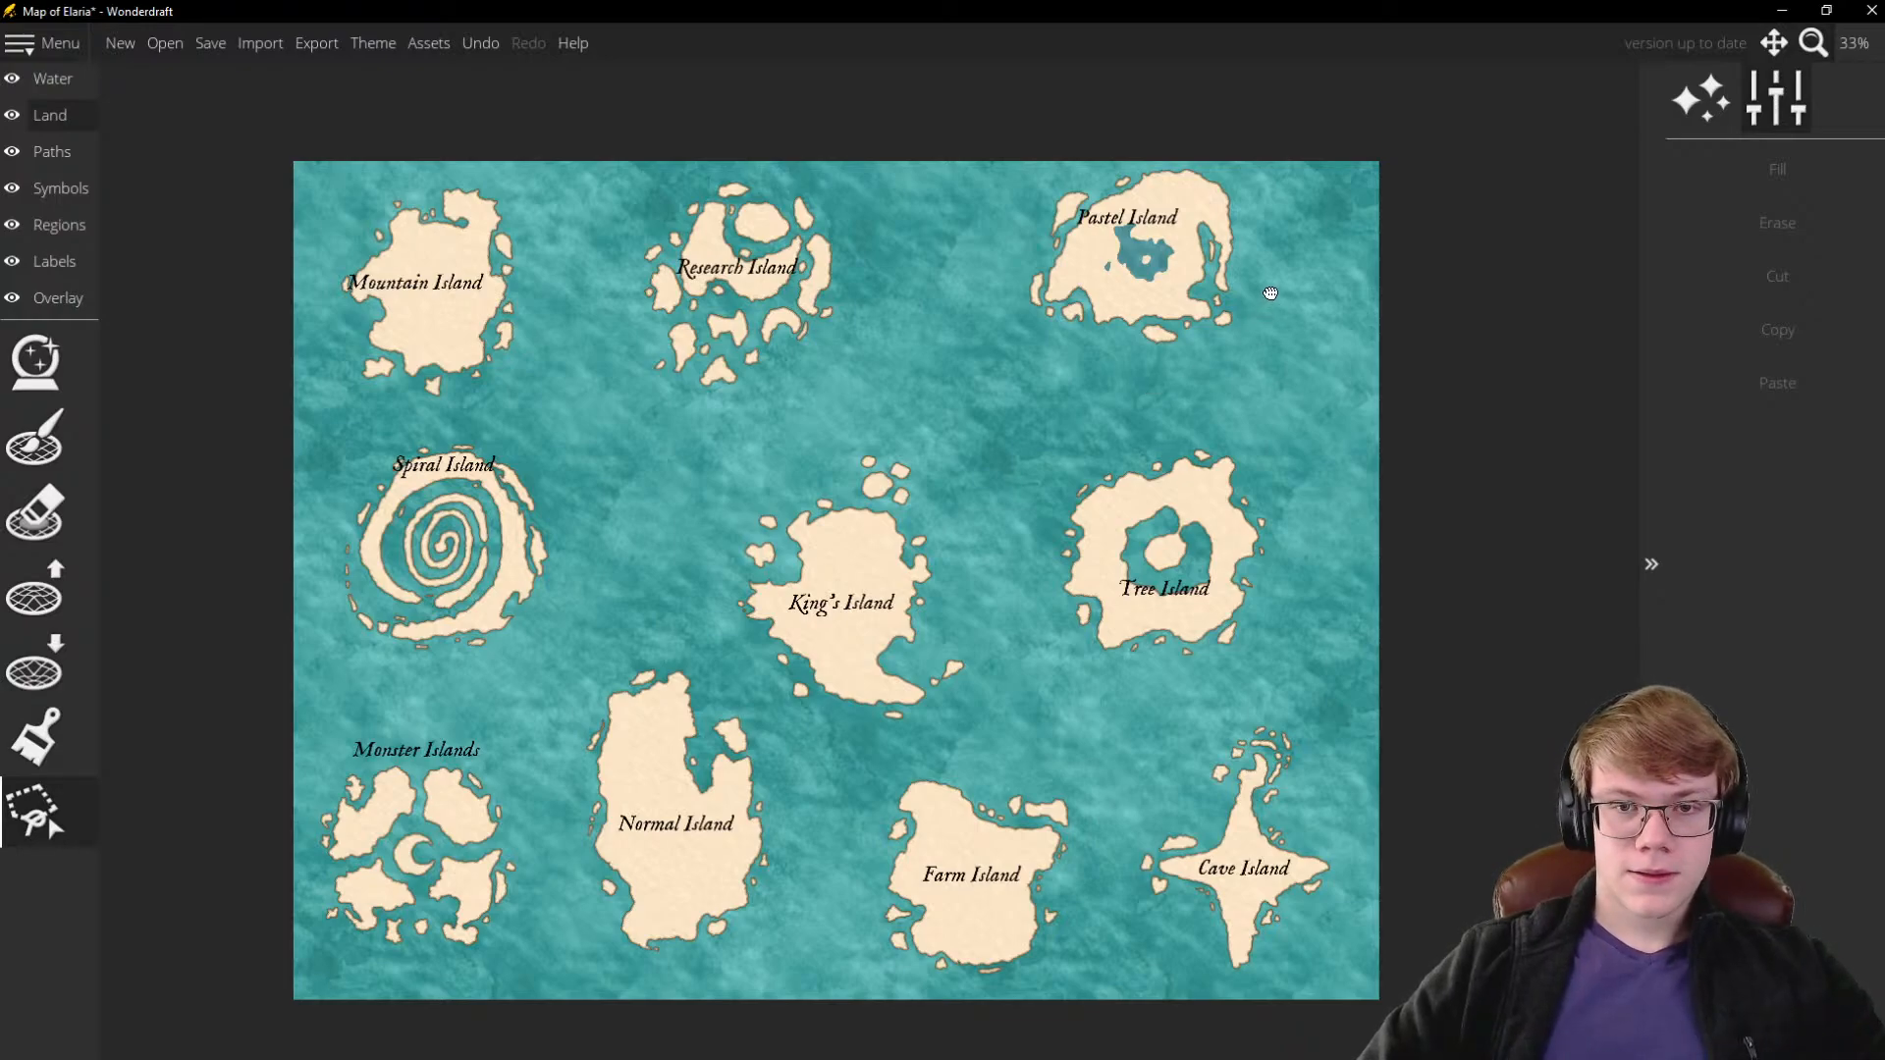
scroll(1271, 294, down, 3)
scroll(1214, 212, up, 2)
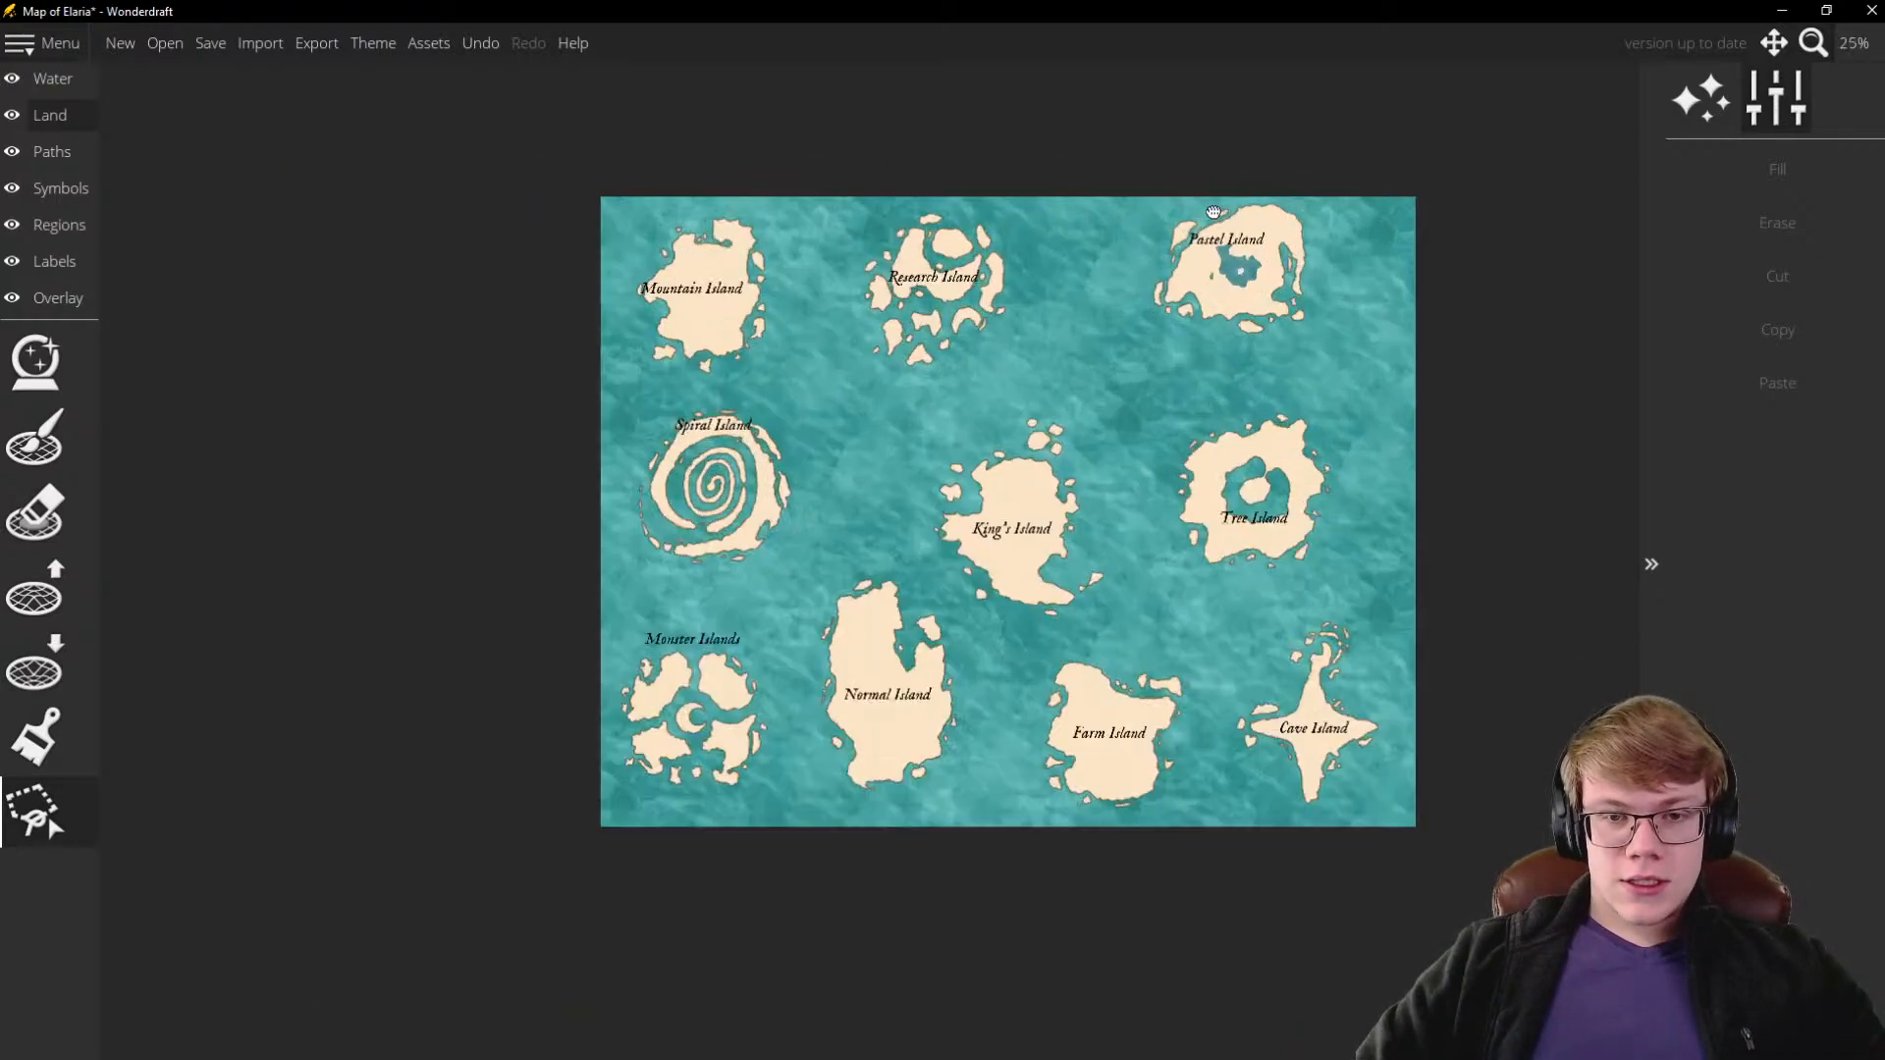
scroll(815, 353, up, 1)
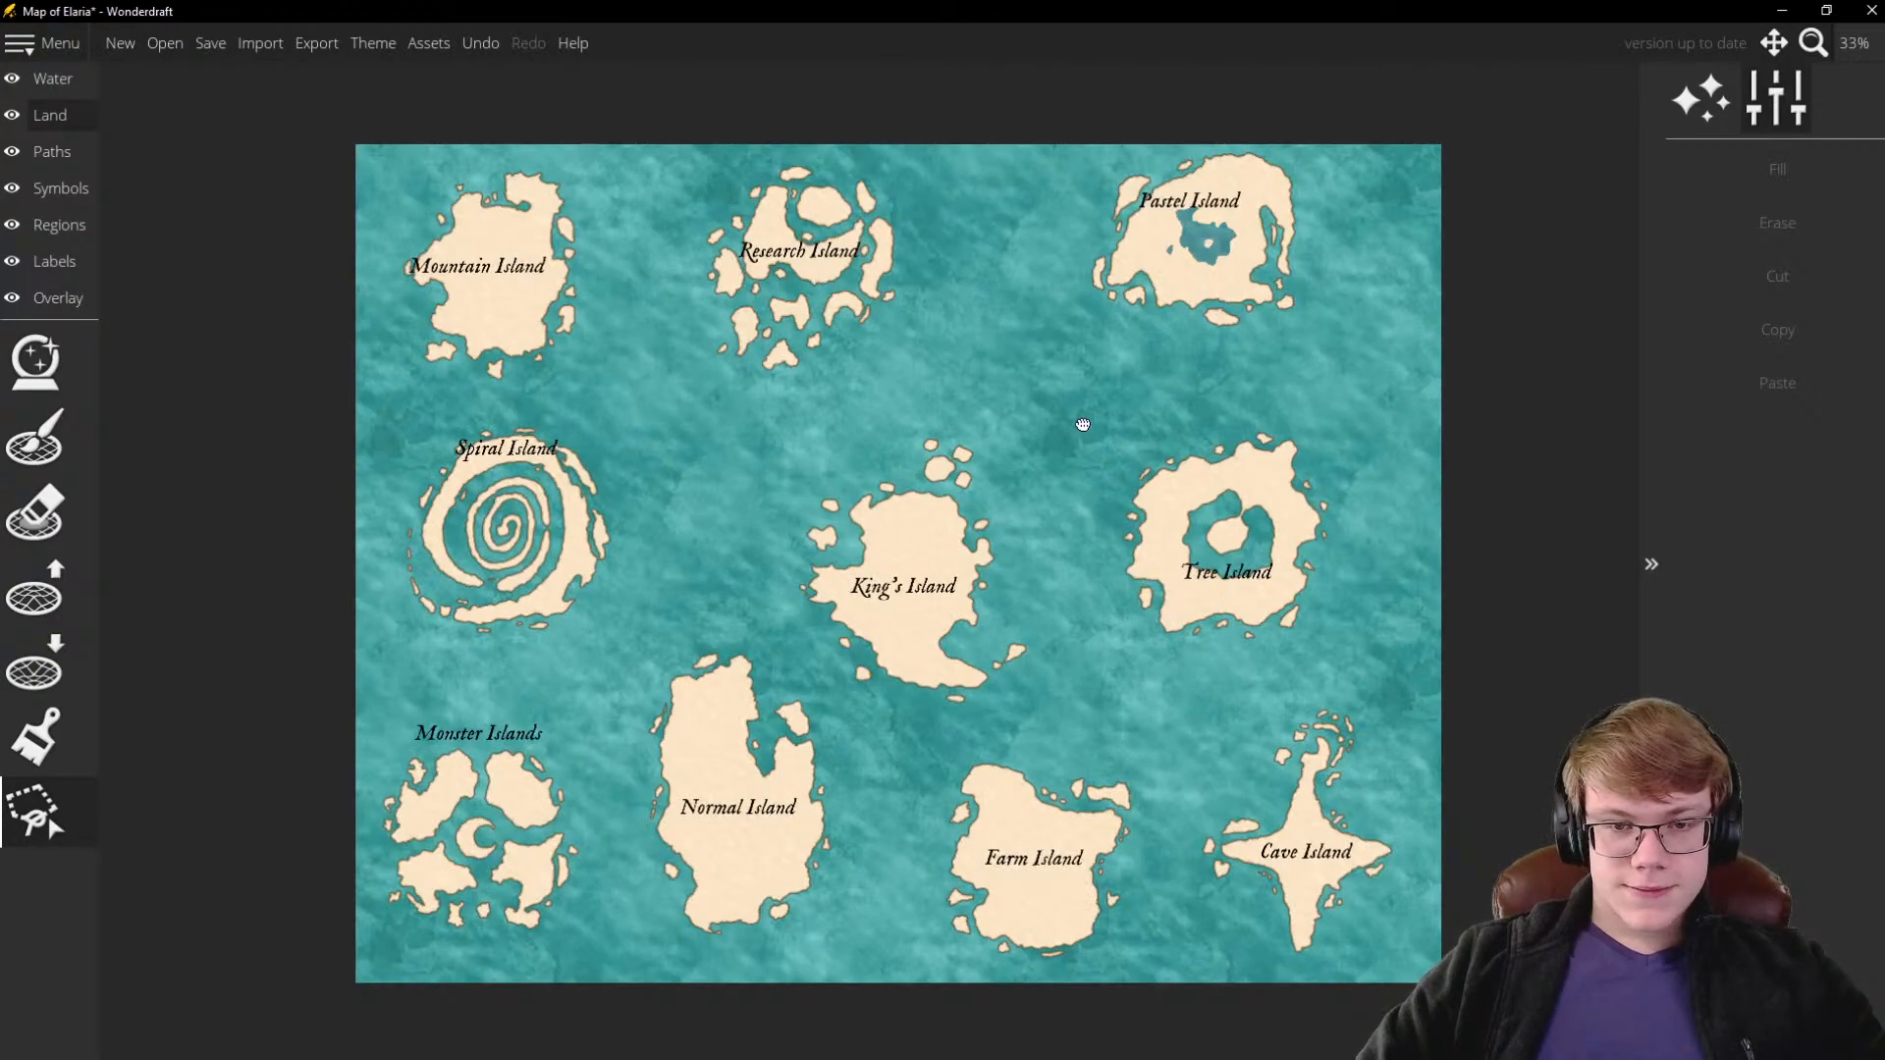
scroll(986, 369, down, 1)
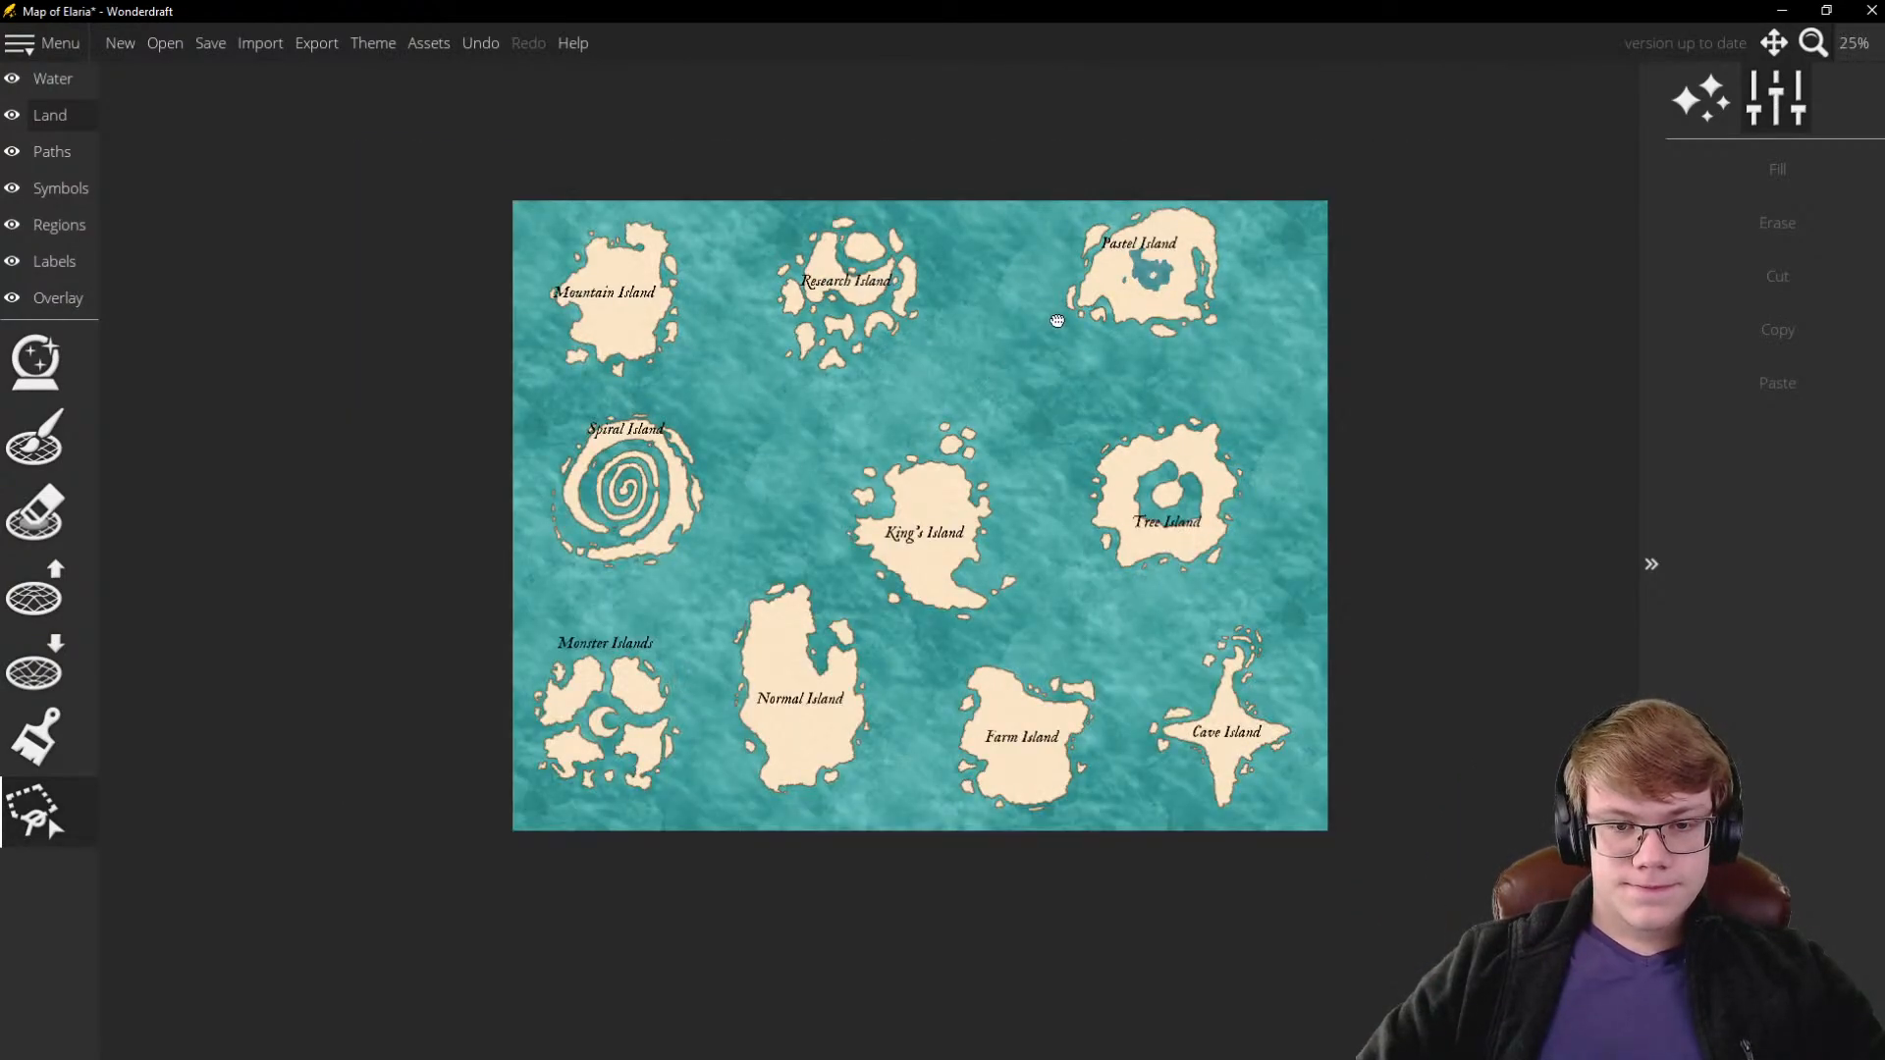
scroll(1043, 382, down, 1)
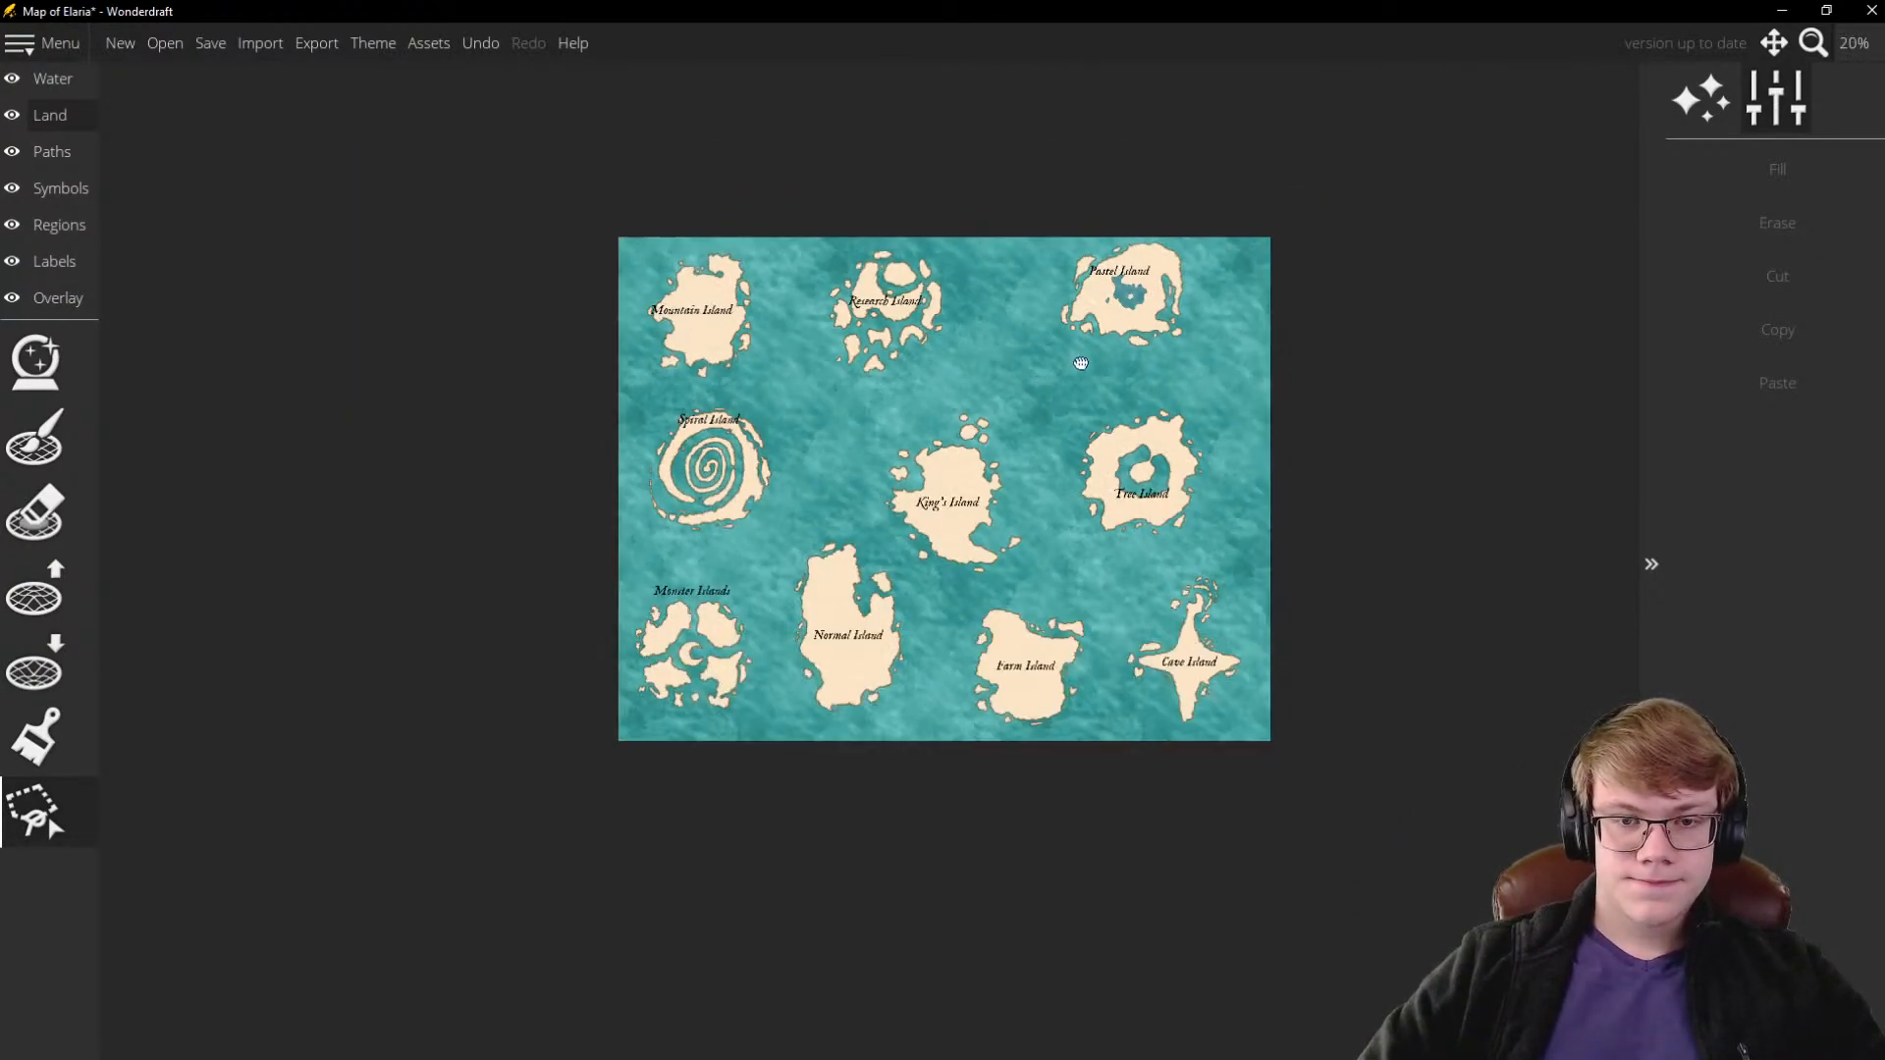
Enlarge and roughen the cluster of small islets north of King's Island with the Raise Landmass brush
scroll(972, 415, up, 5)
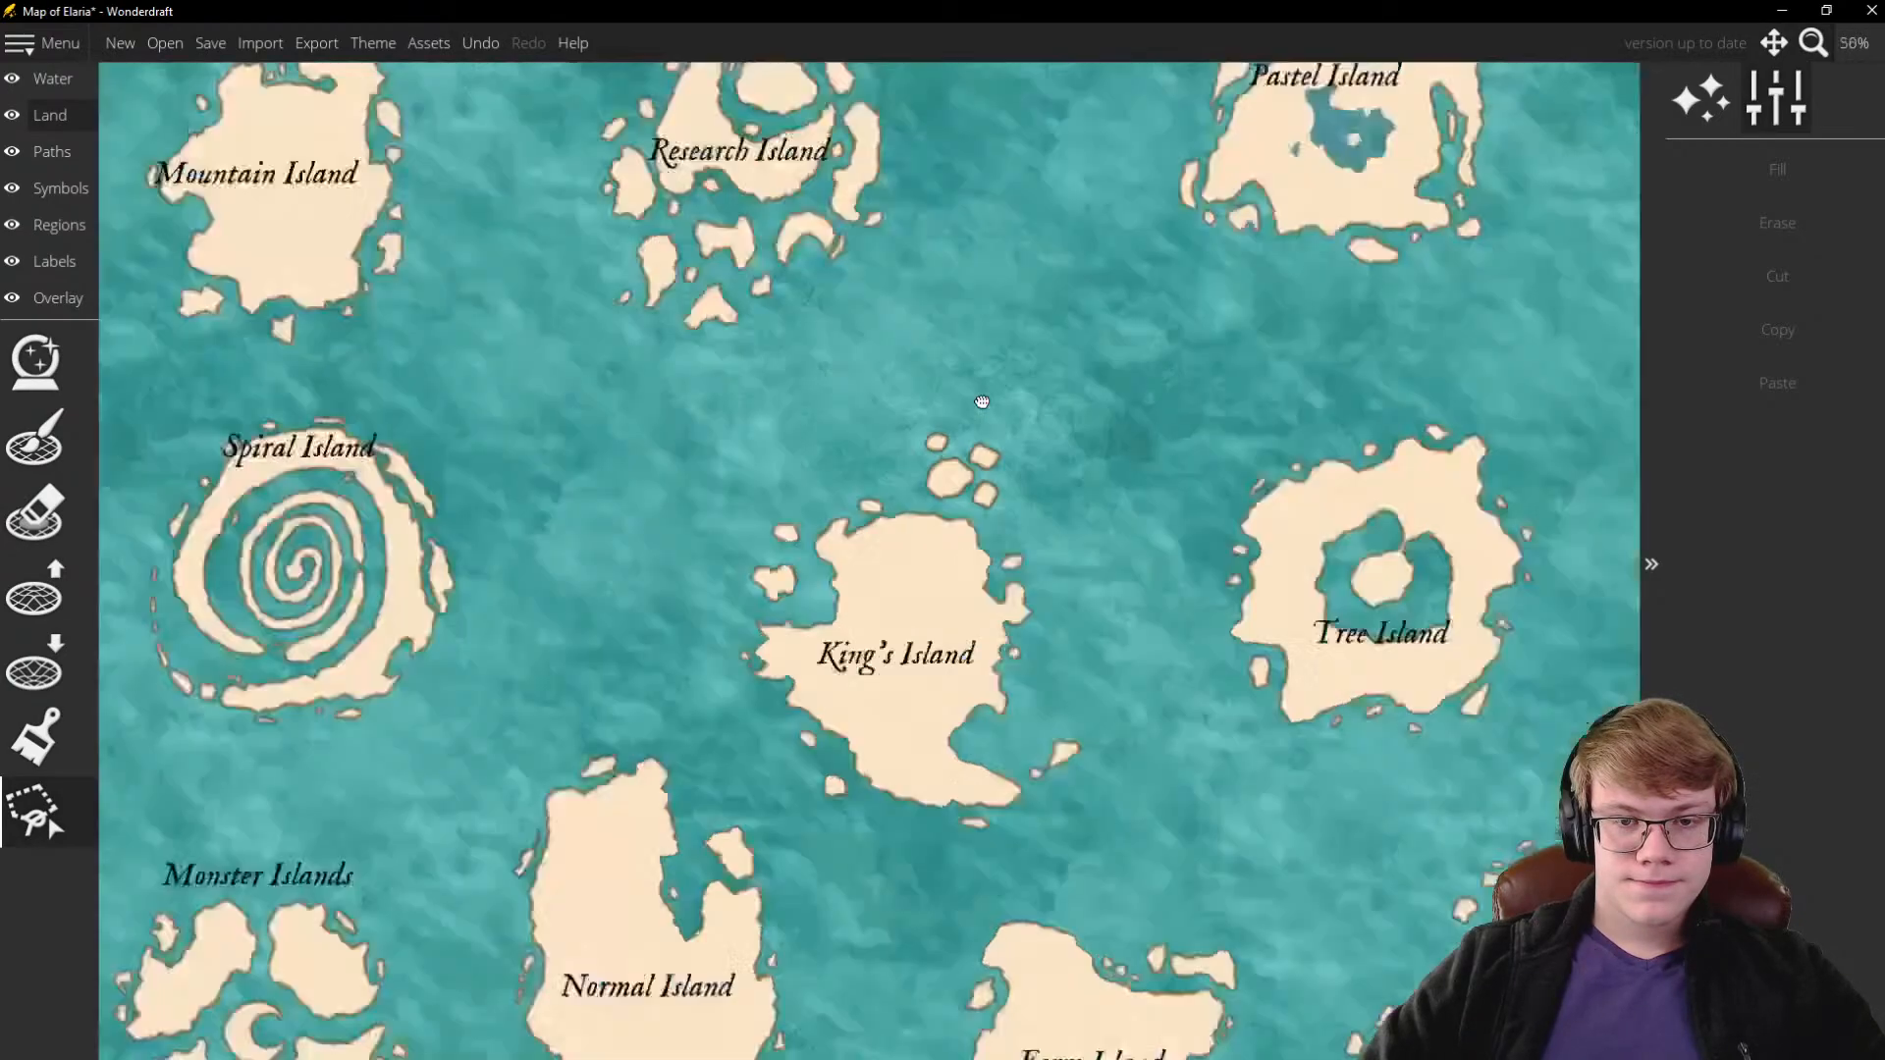
click(34, 589)
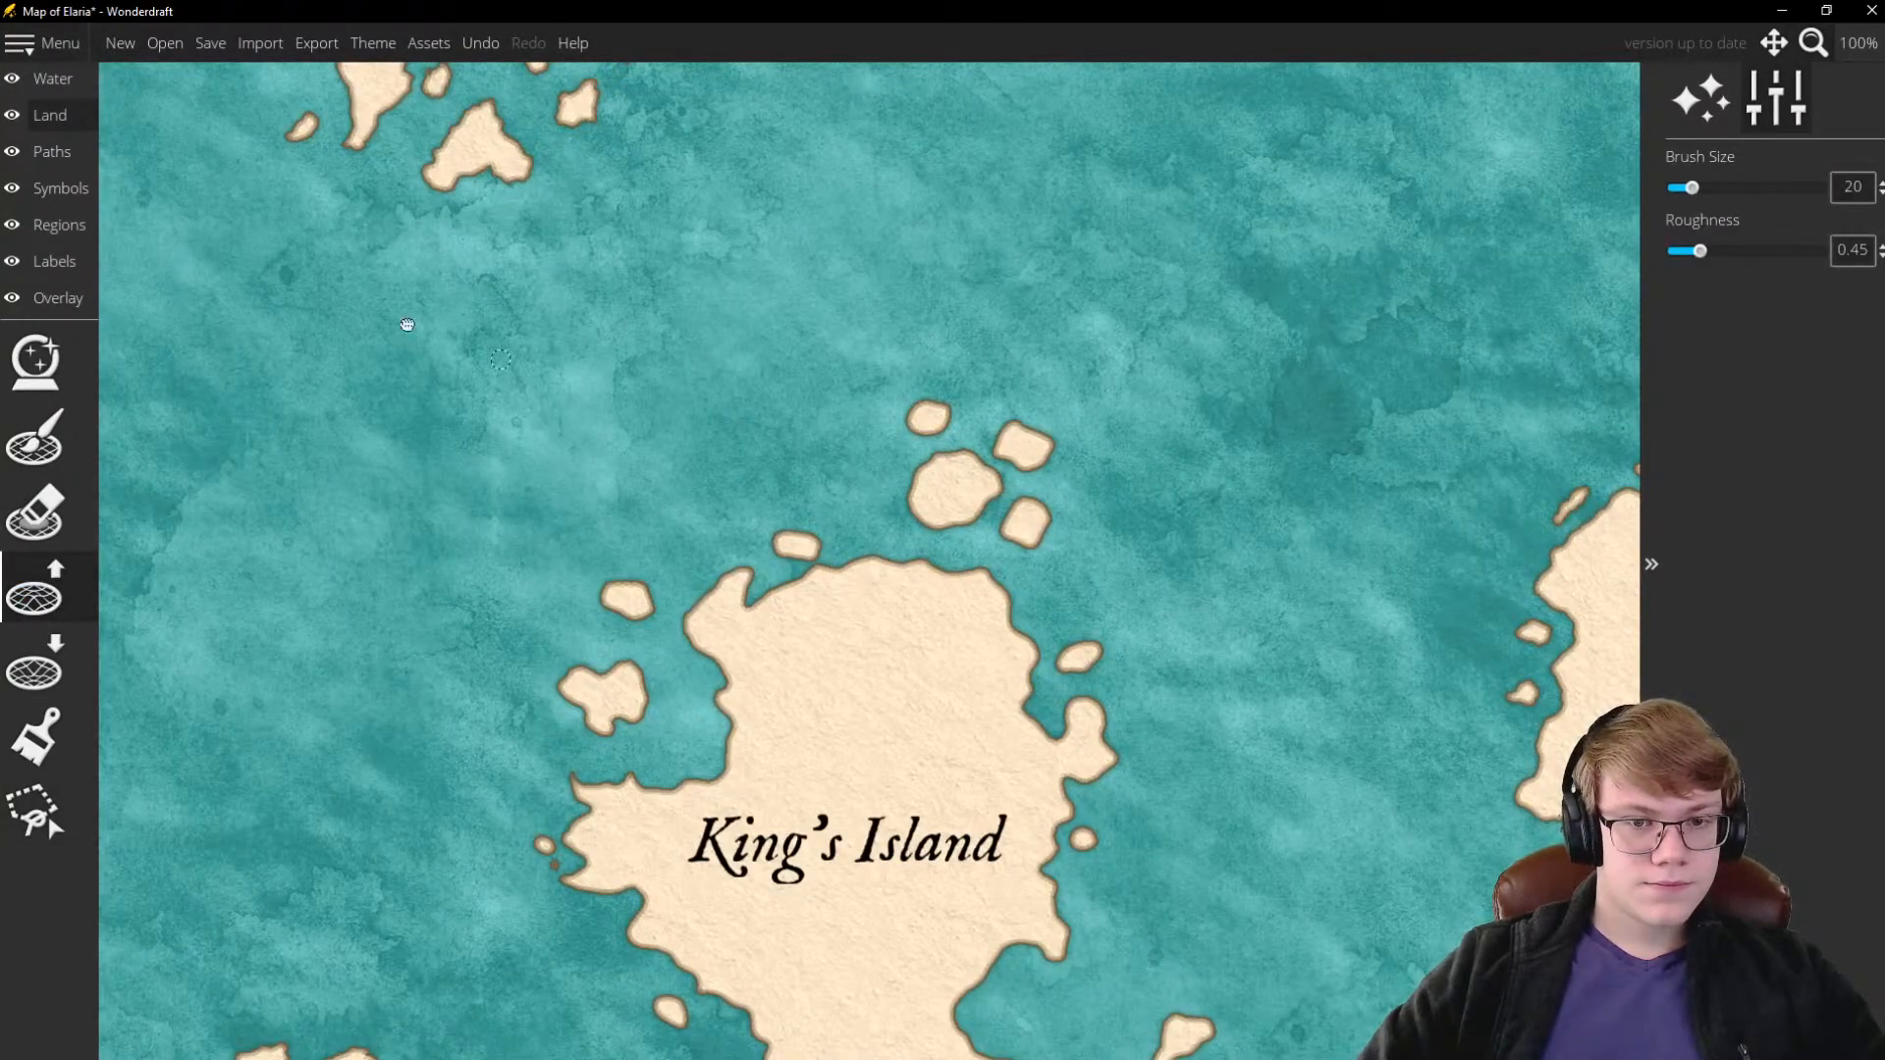
click(63, 79)
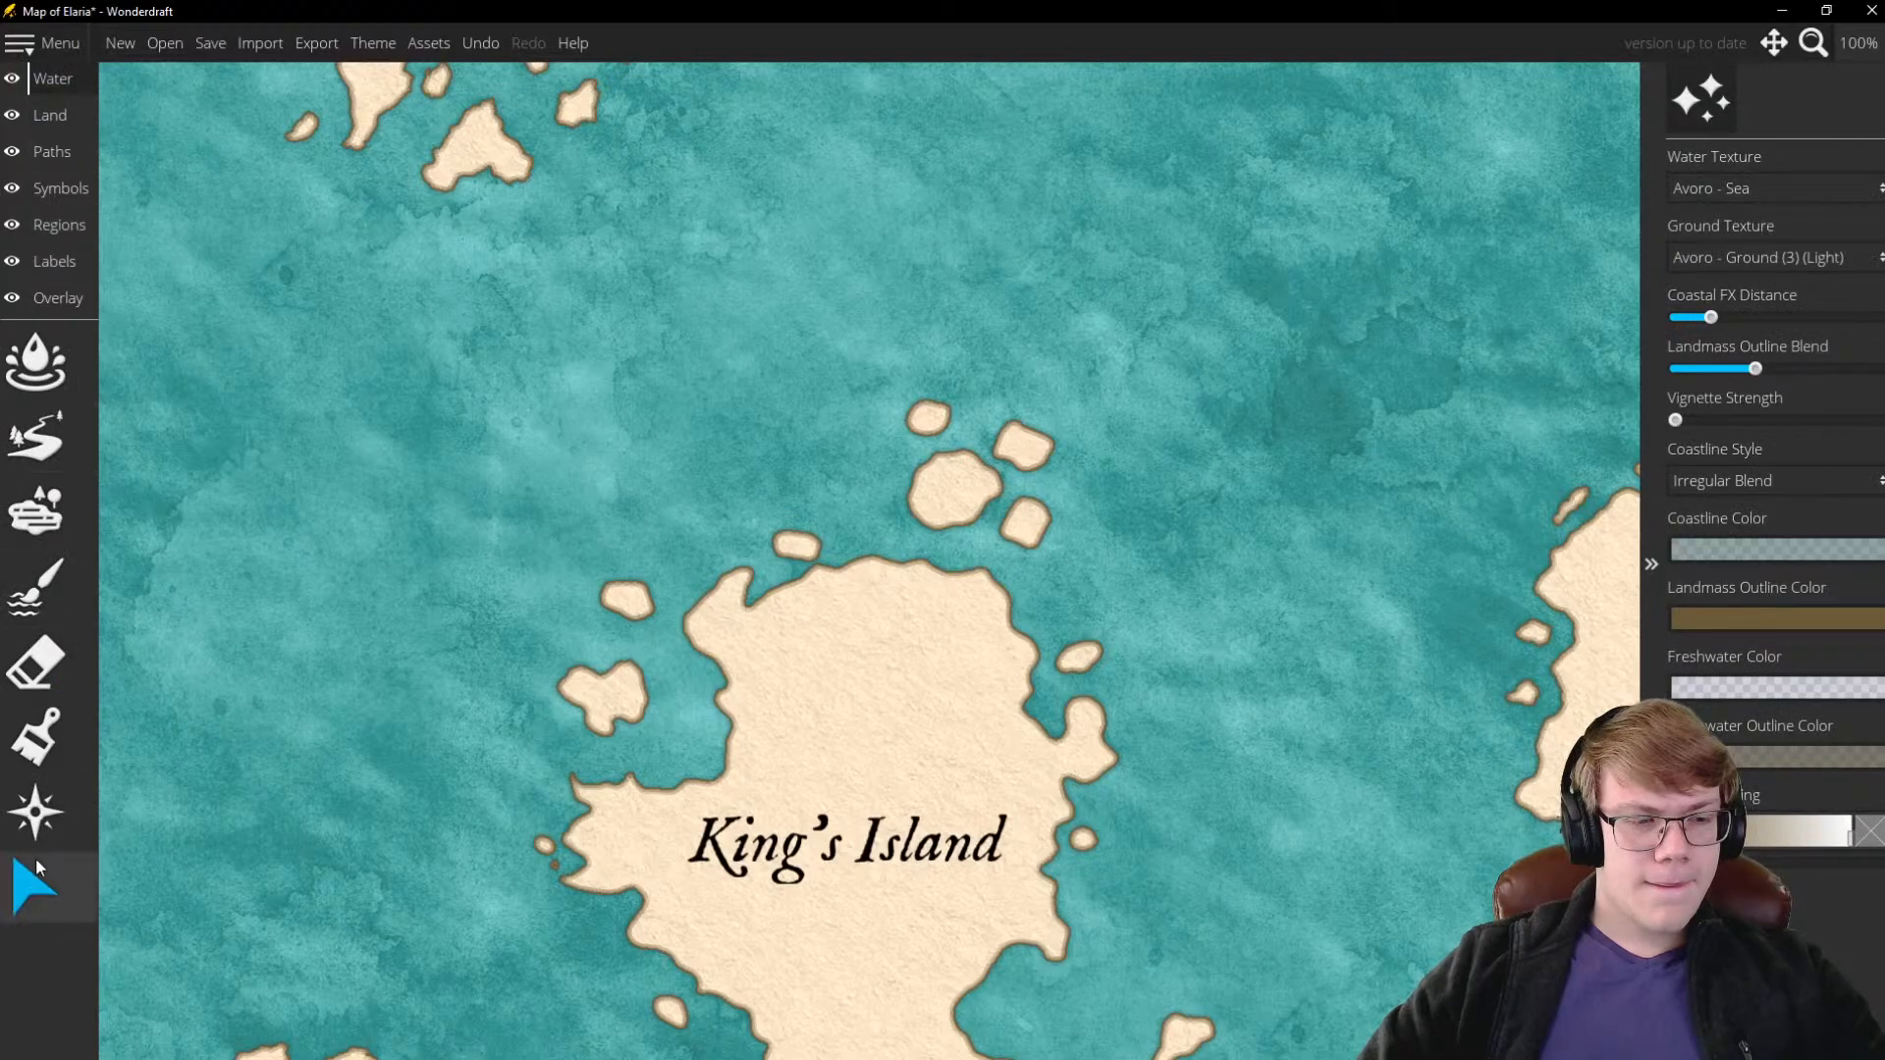
click(35, 887)
click(71, 122)
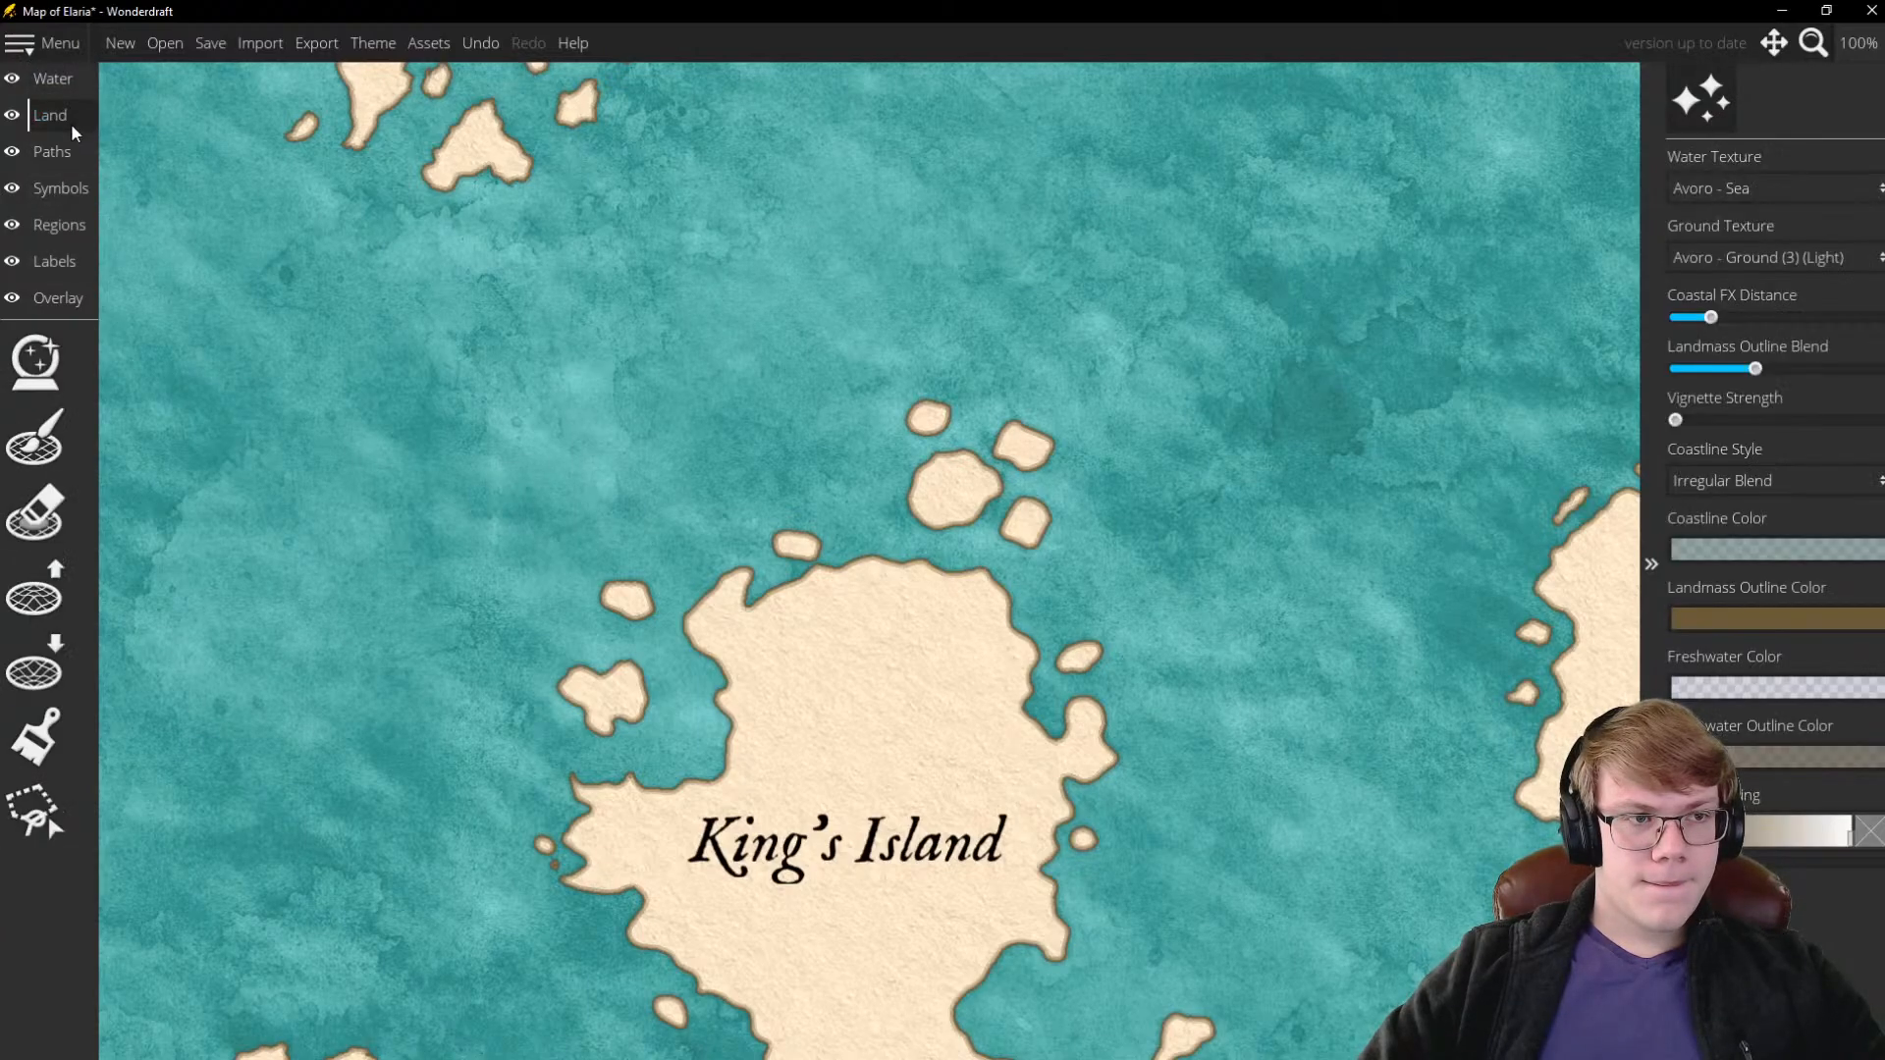
click(35, 589)
scroll(928, 481, up, 4)
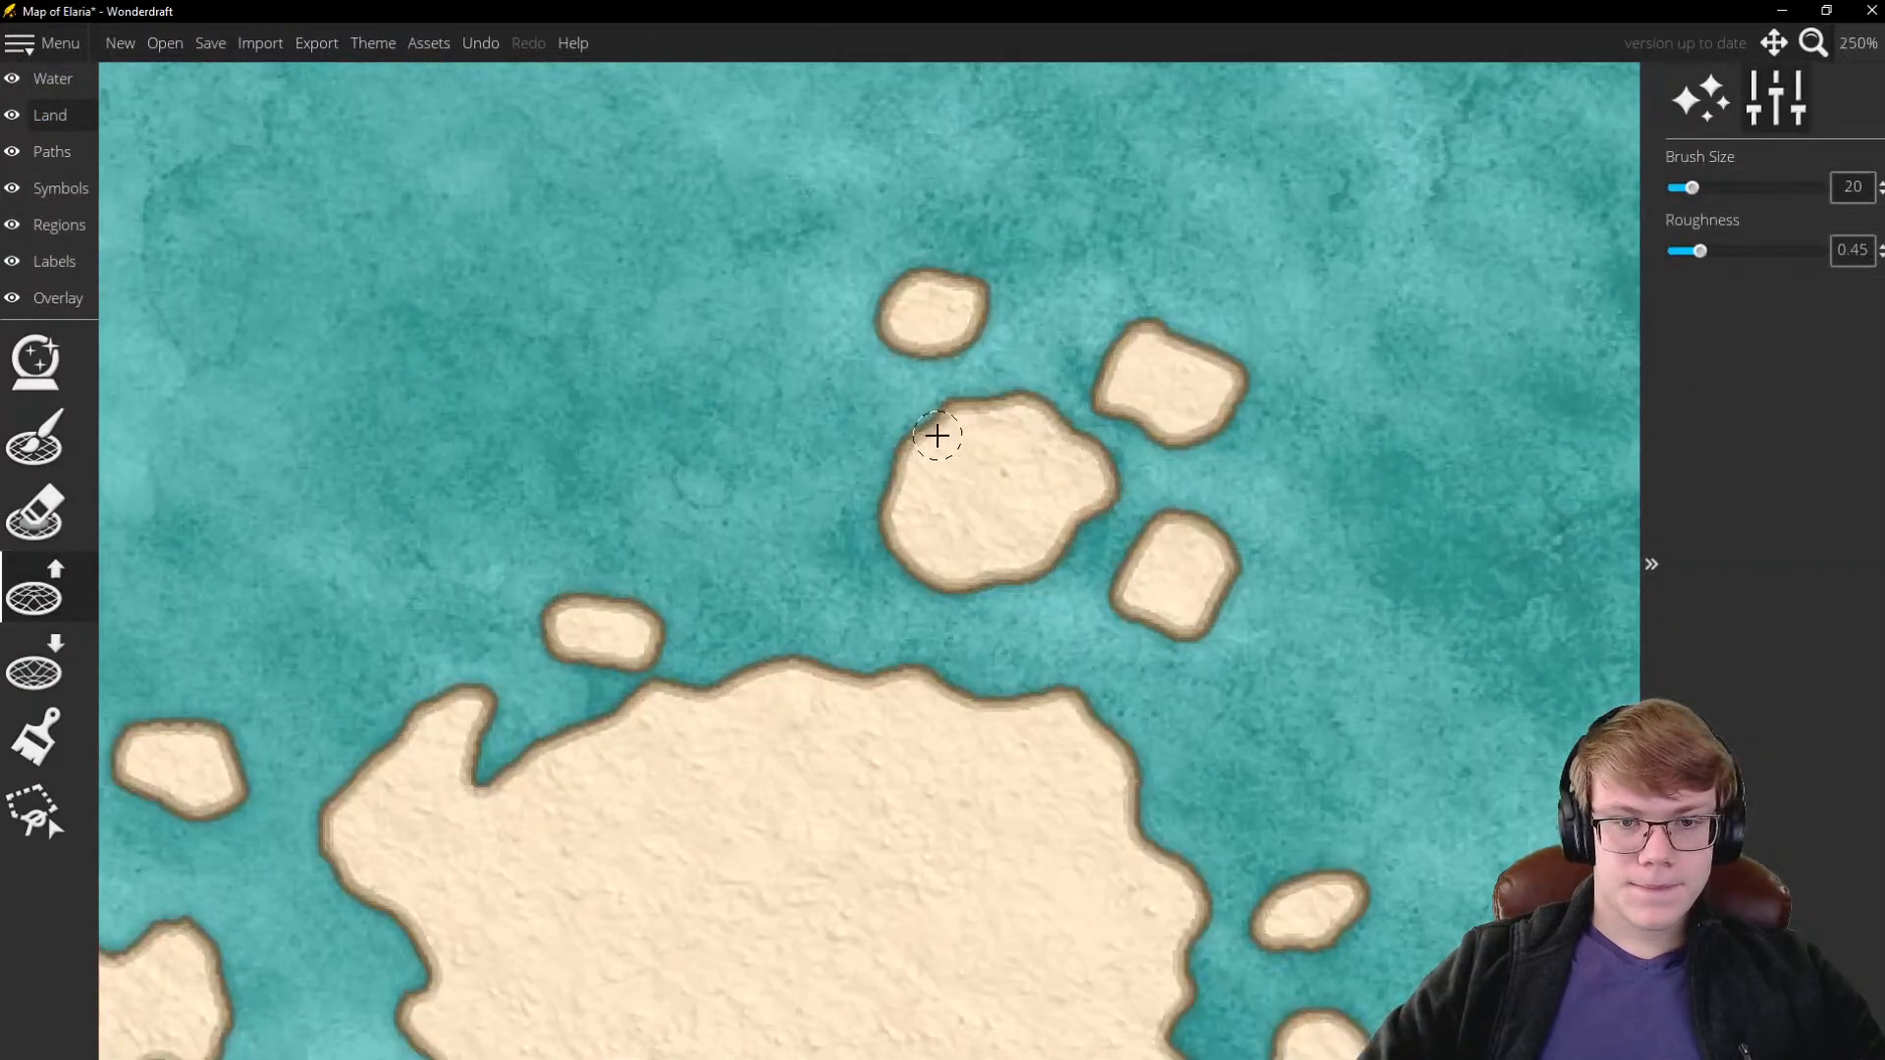
mouse_move(899, 462)
mouse_down()
mouse_move(863, 546)
mouse_move(891, 540)
mouse_move(852, 553)
mouse_move(912, 550)
mouse_move(837, 530)
mouse_move(856, 532)
mouse_move(842, 552)
mouse_move(853, 503)
mouse_move(863, 525)
mouse_move(959, 495)
mouse_move(1032, 566)
mouse_move(998, 580)
mouse_move(1032, 588)
mouse_move(1057, 550)
mouse_move(976, 582)
mouse_move(1027, 503)
mouse_up()
mouse_move(1221, 366)
mouse_down()
mouse_move(1173, 309)
mouse_move(1172, 328)
mouse_move(1106, 336)
mouse_move(1111, 362)
mouse_move(1143, 329)
mouse_move(1193, 425)
mouse_move(1235, 408)
mouse_move(1199, 448)
mouse_move(1179, 436)
mouse_move(1231, 574)
mouse_move(1203, 635)
mouse_move(1132, 628)
mouse_move(1168, 601)
mouse_move(1150, 526)
mouse_move(1201, 512)
mouse_move(1124, 525)
mouse_up()
mouse_move(959, 336)
mouse_down()
mouse_move(887, 354)
mouse_move(913, 319)
mouse_move(893, 333)
mouse_move(969, 336)
mouse_move(957, 294)
mouse_move(909, 322)
mouse_up()
scroll(910, 322, down, 5)
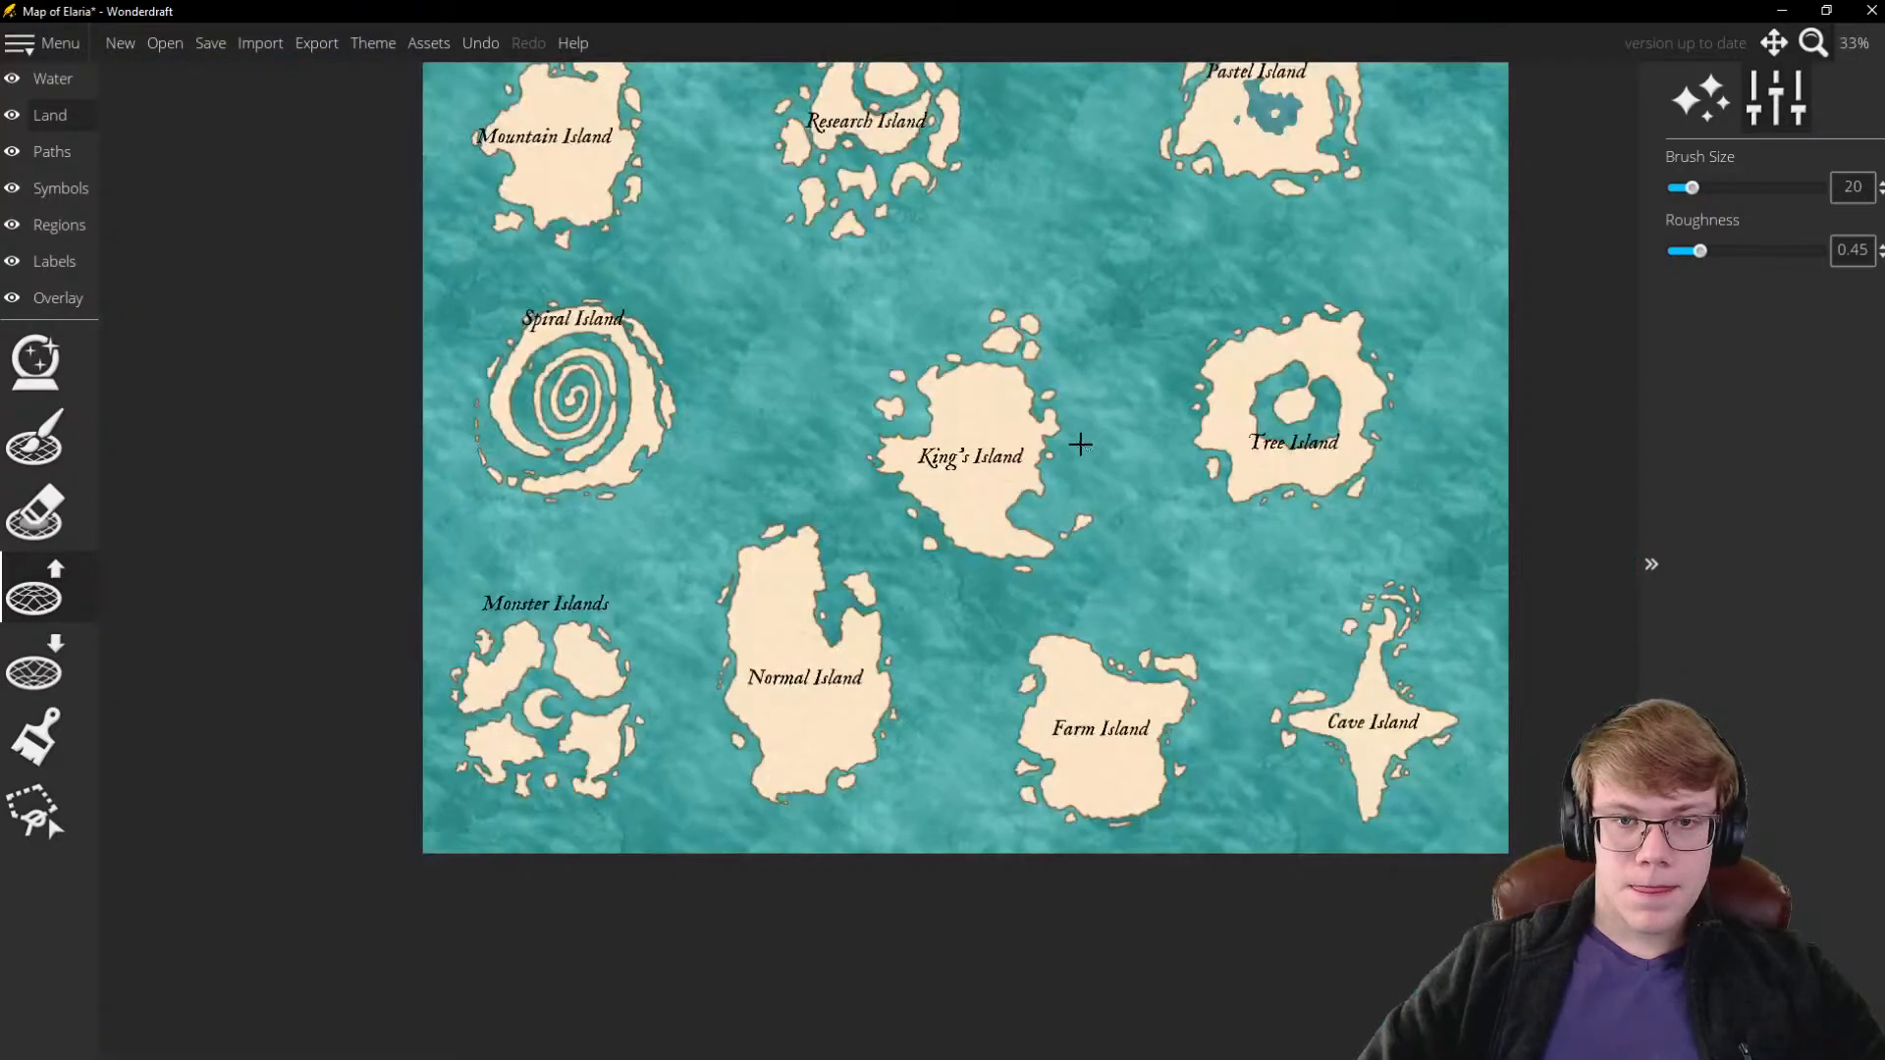
scroll(906, 404, down, 1)
Extend and reshape the islets off King's Island's northwest coast with the Raise Landmass brush
scroll(1010, 320, up, 8)
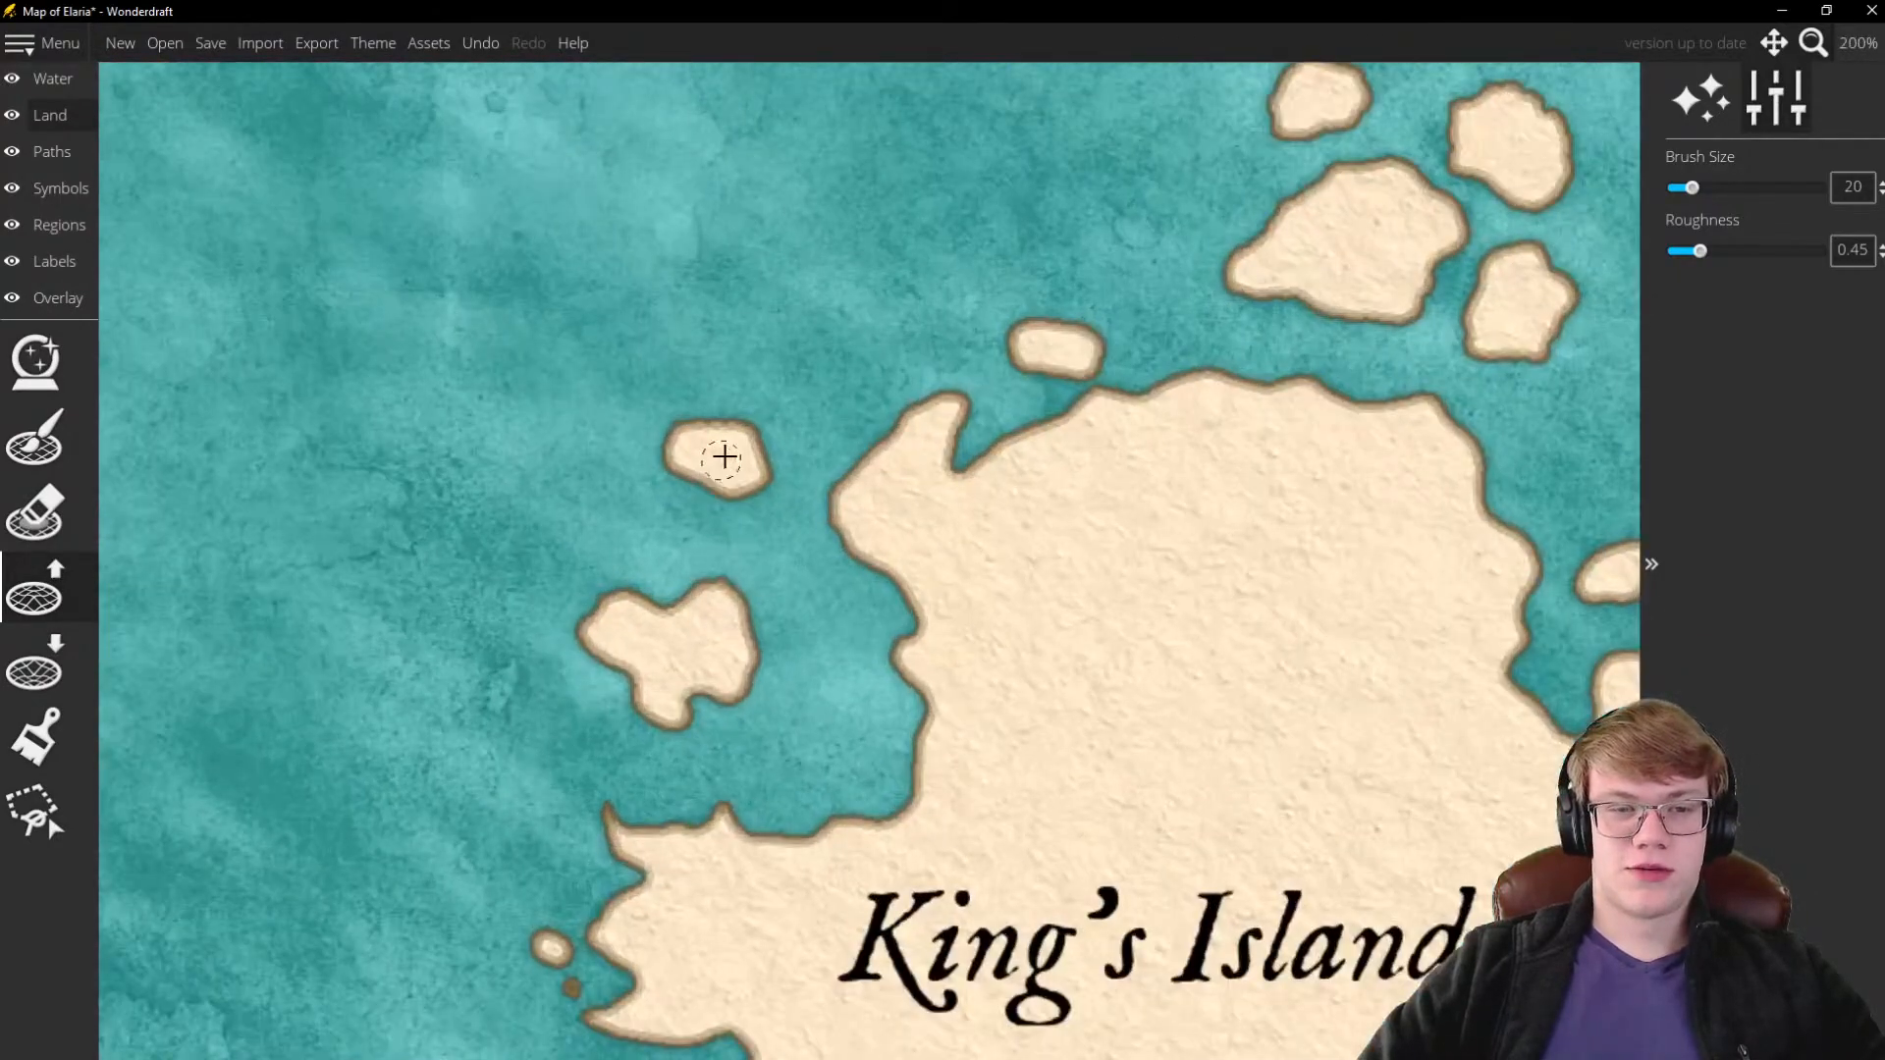
scroll(723, 456, up, 2)
mouse_move(720, 413)
mouse_down()
mouse_move(647, 347)
mouse_move(571, 409)
mouse_move(626, 451)
mouse_move(612, 470)
mouse_move(590, 435)
mouse_move(580, 483)
mouse_up()
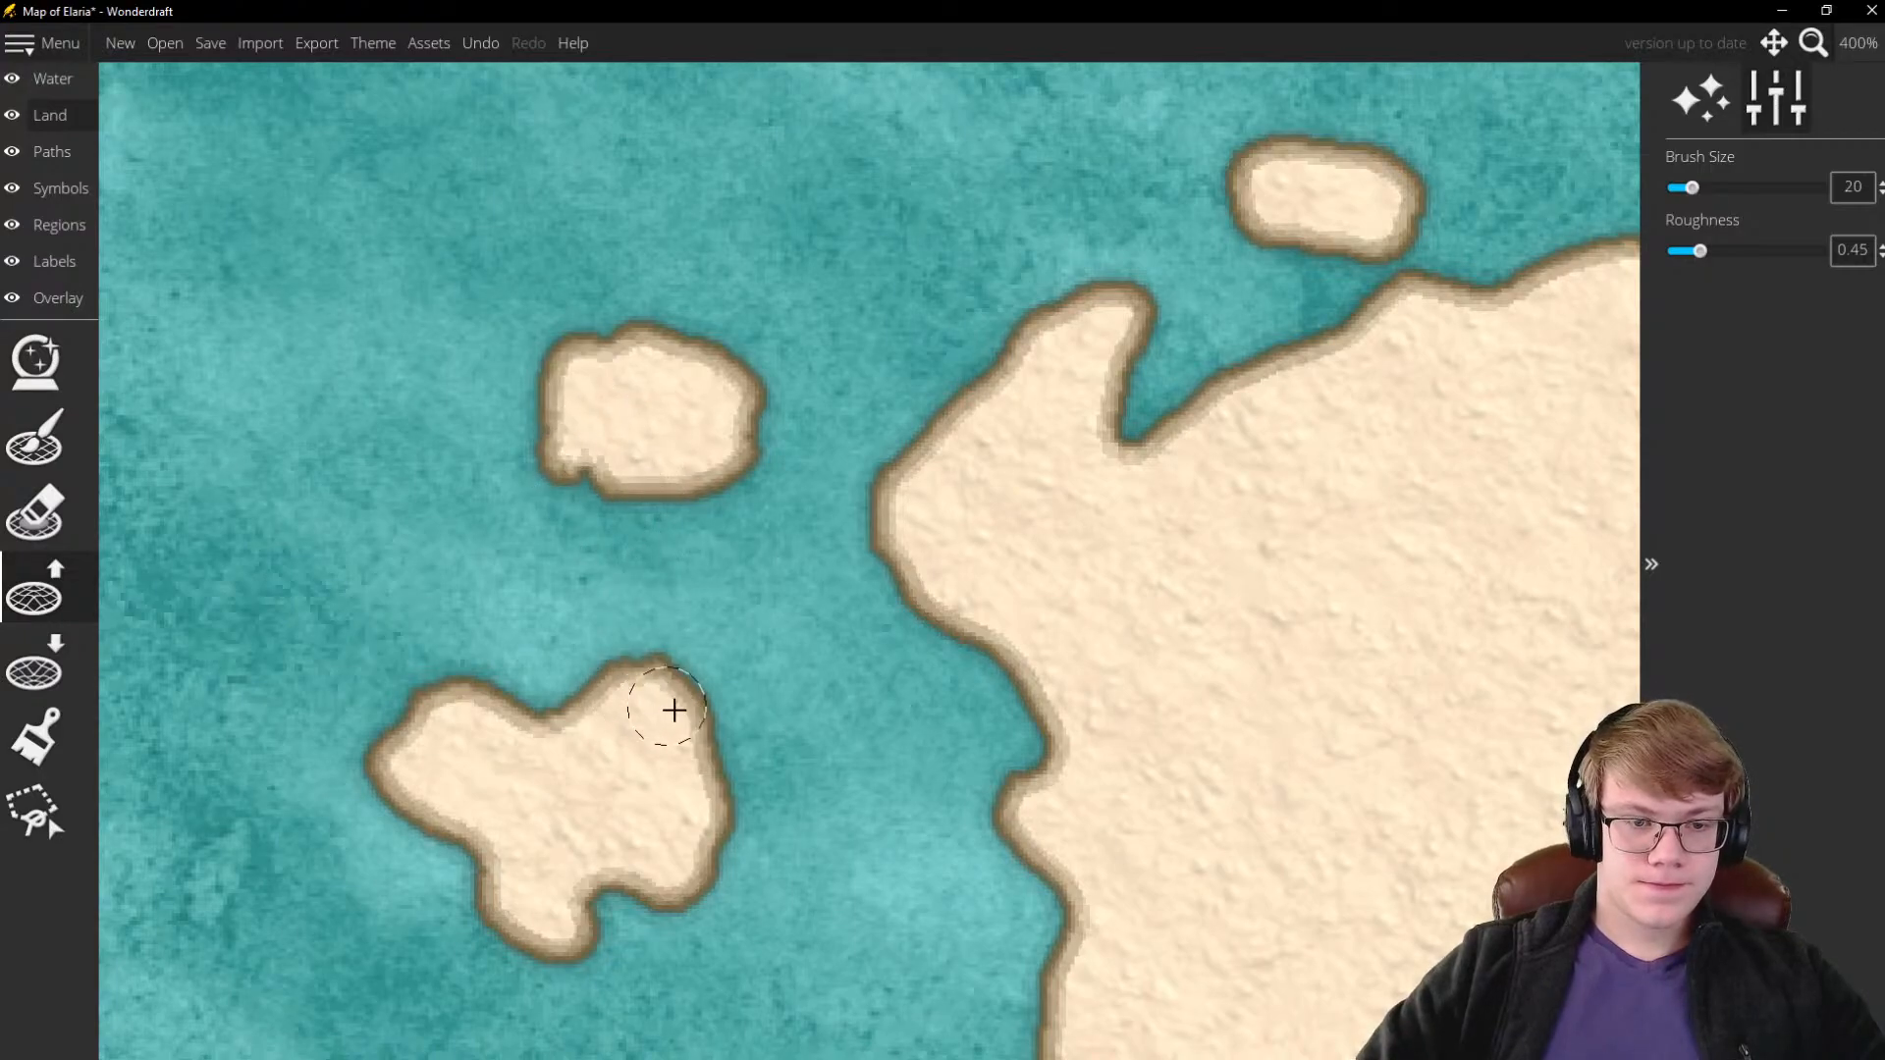
mouse_move(1315, 218)
mouse_down()
mouse_move(1232, 188)
mouse_move(1296, 149)
mouse_move(1359, 177)
mouse_up()
scroll(800, 303, down, 2)
scroll(1460, 422, down, 2)
Enlarge and reshape the small islets along King's Island's east and southwest coasts with the Raise Landmass brush
scroll(1459, 423, up, 4)
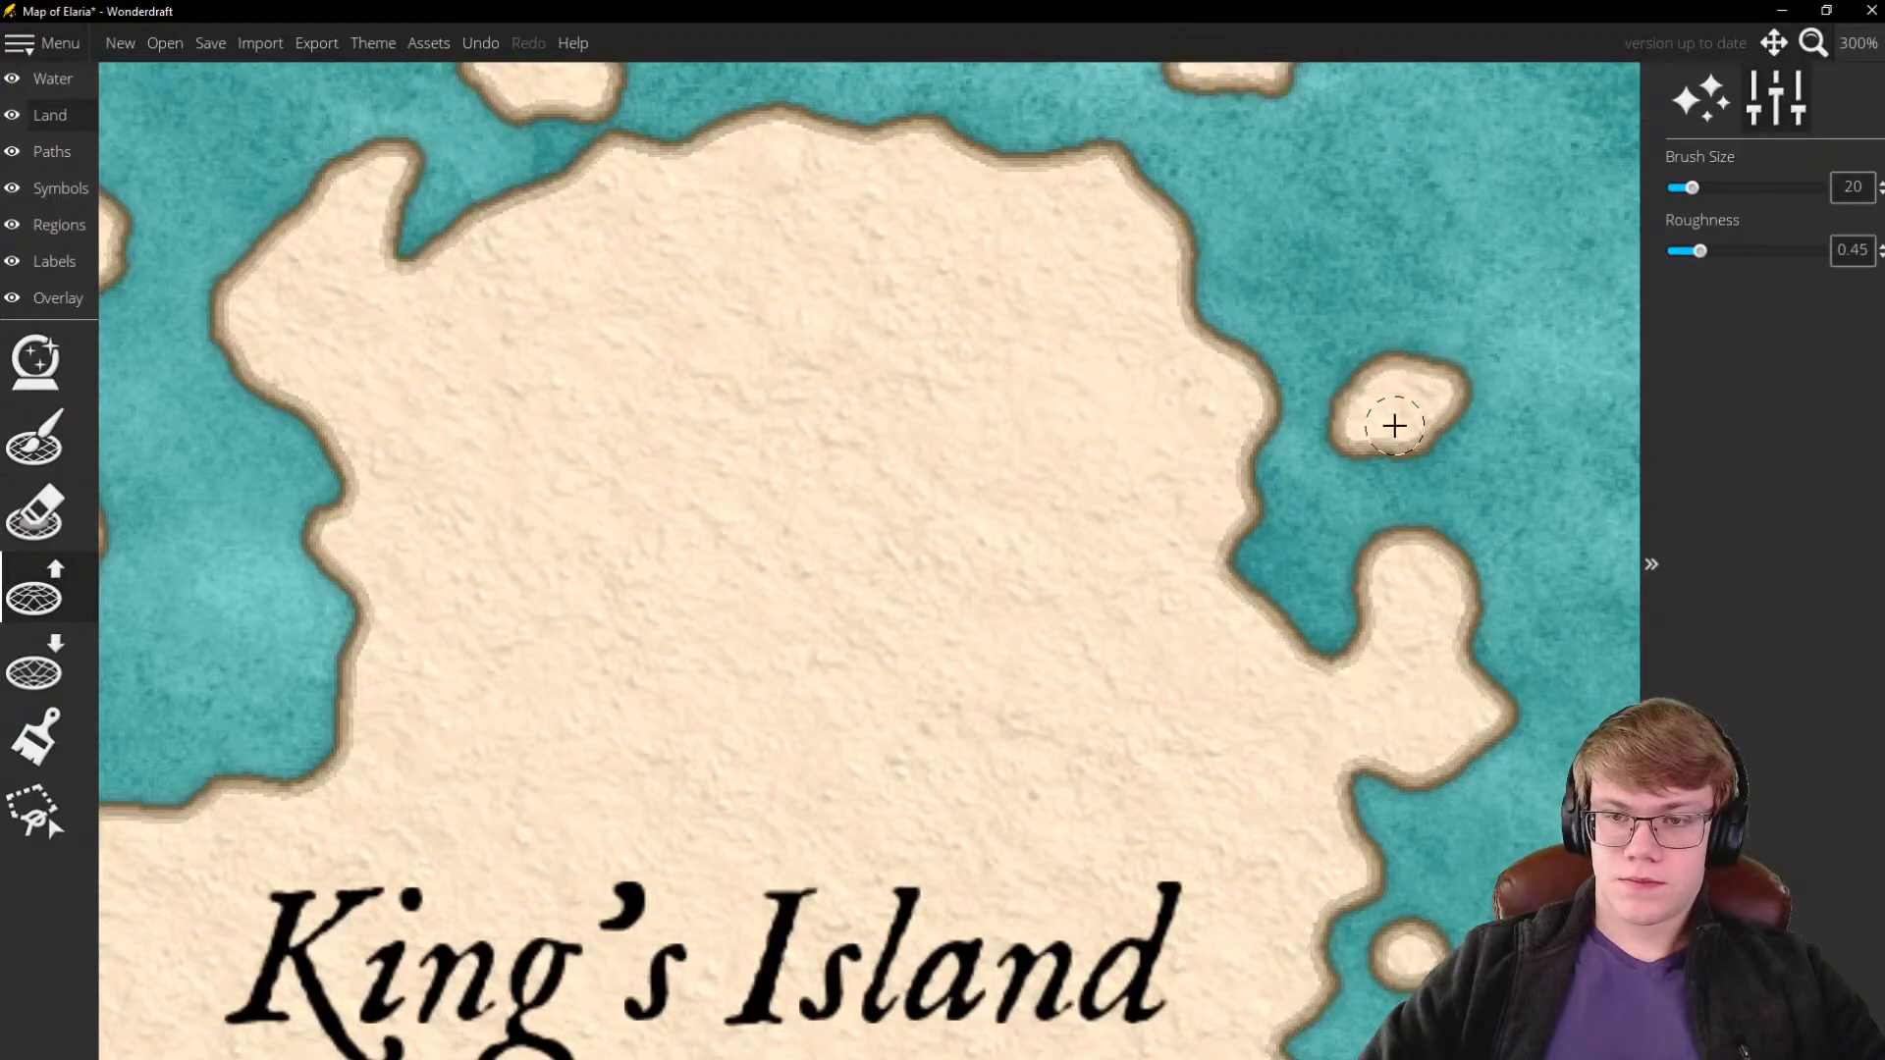
scroll(1200, 439, down, 3)
scroll(1266, 857, up, 3)
mouse_move(1208, 656)
mouse_down()
mouse_move(1181, 665)
mouse_move(1184, 703)
mouse_up()
scroll(1079, 592, down, 3)
scroll(1077, 591, down, 2)
scroll(1215, 904, up, 3)
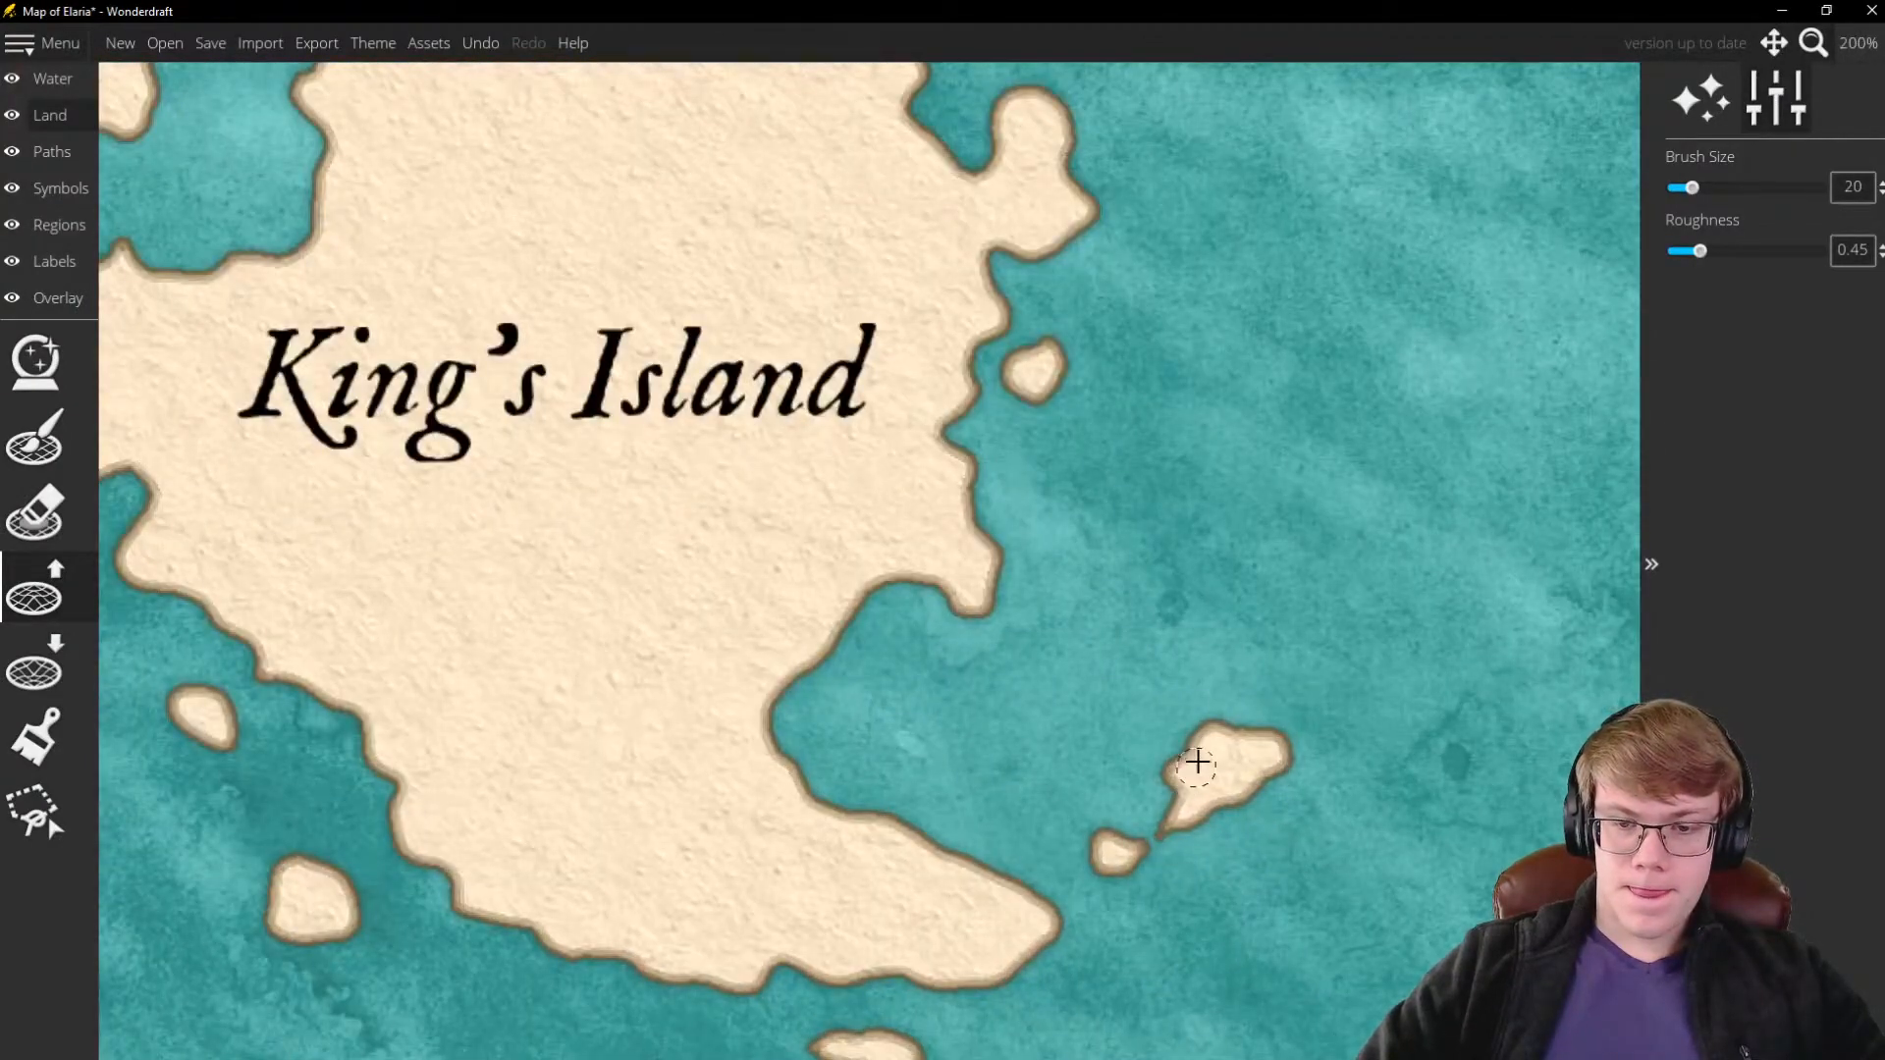
scroll(1250, 746, down, 4)
scroll(1216, 762, up, 3)
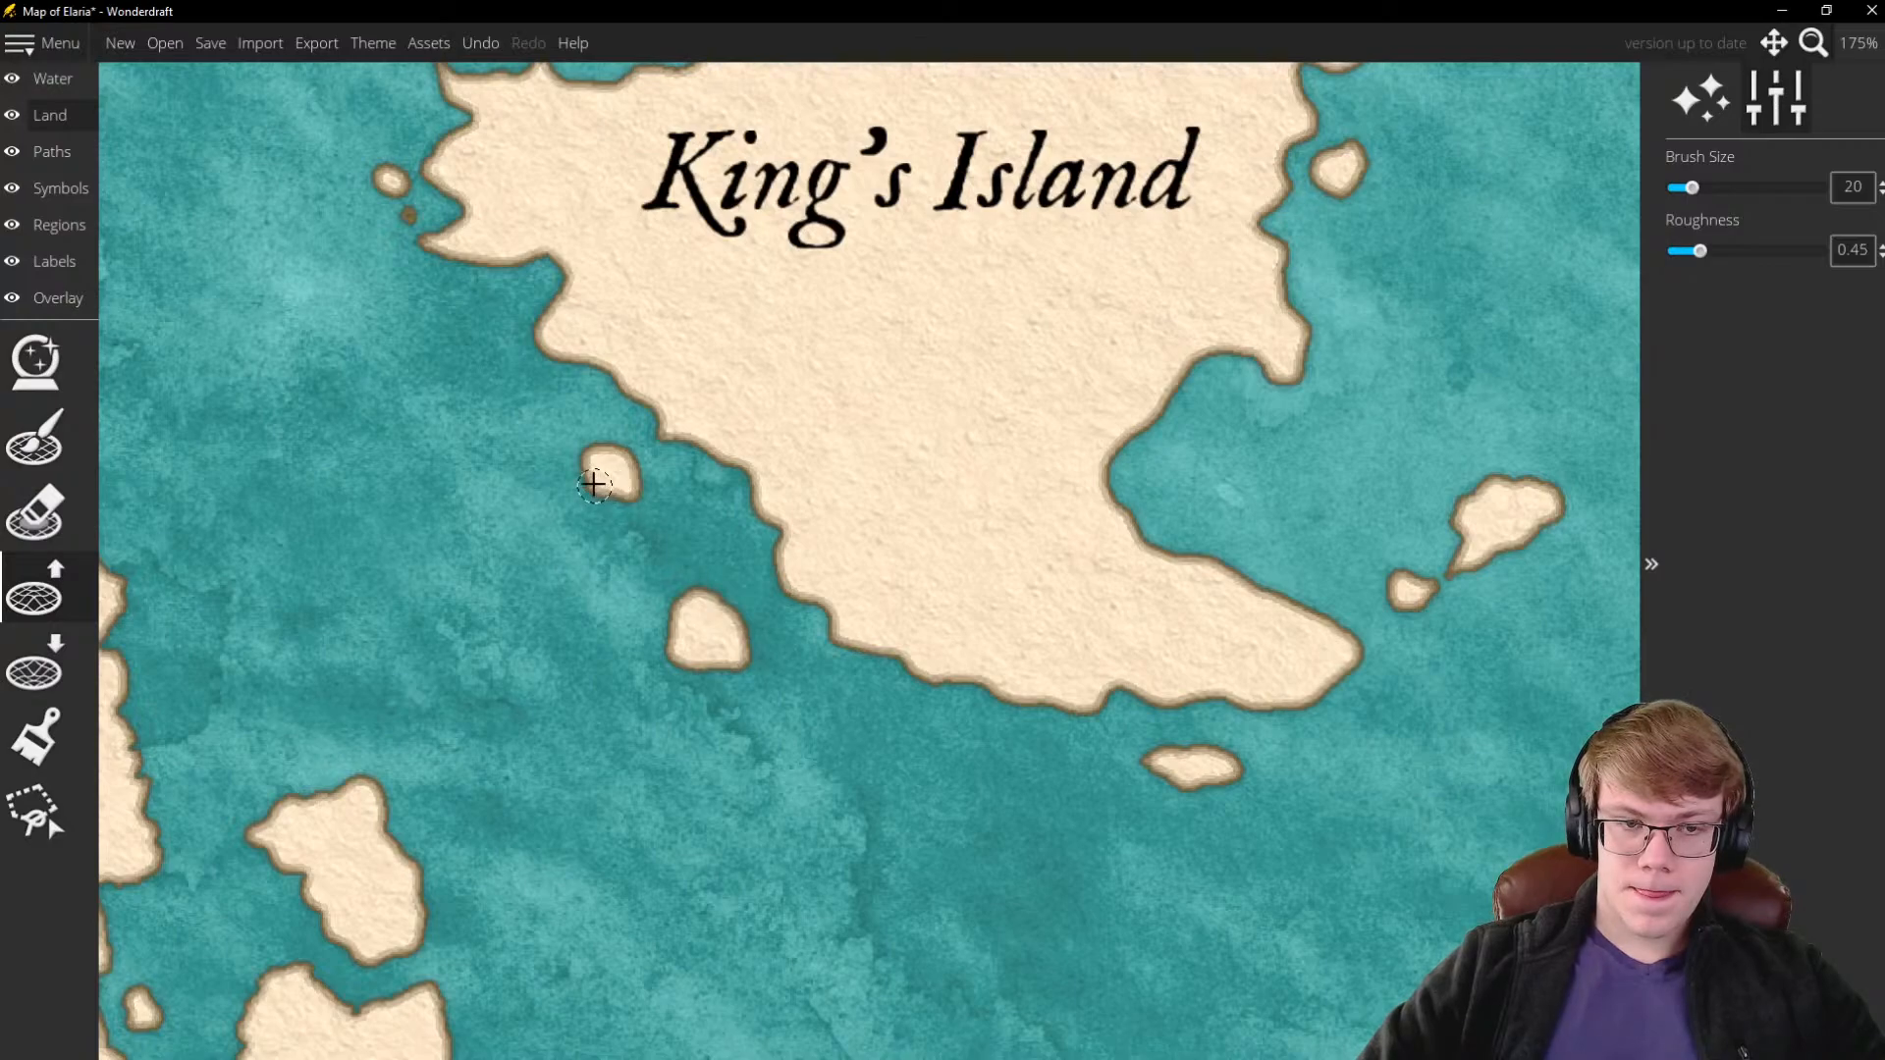
Examine the island shapes, relative sizes and ocean spacing across the whole Map of Elaria, with the land selection tool active
scroll(525, 553, down, 6)
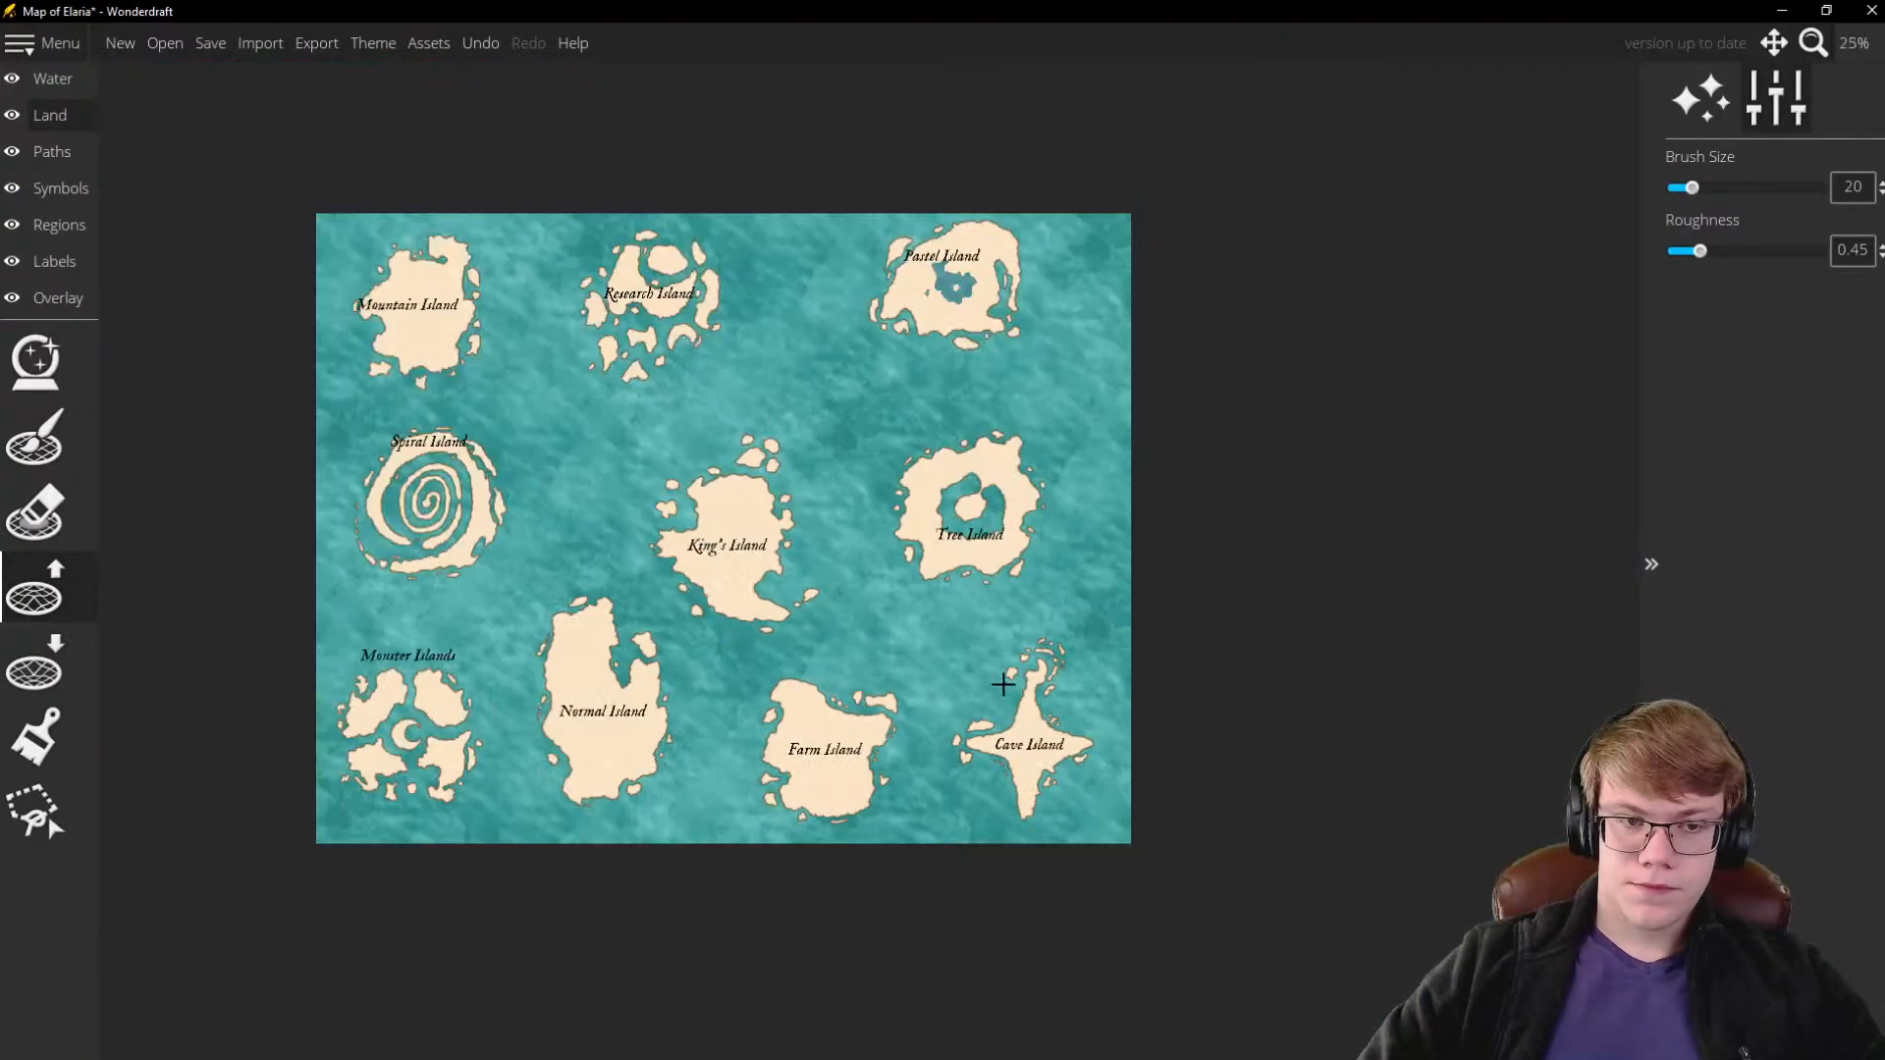
scroll(589, 466, up, 1)
scroll(854, 460, down, 1)
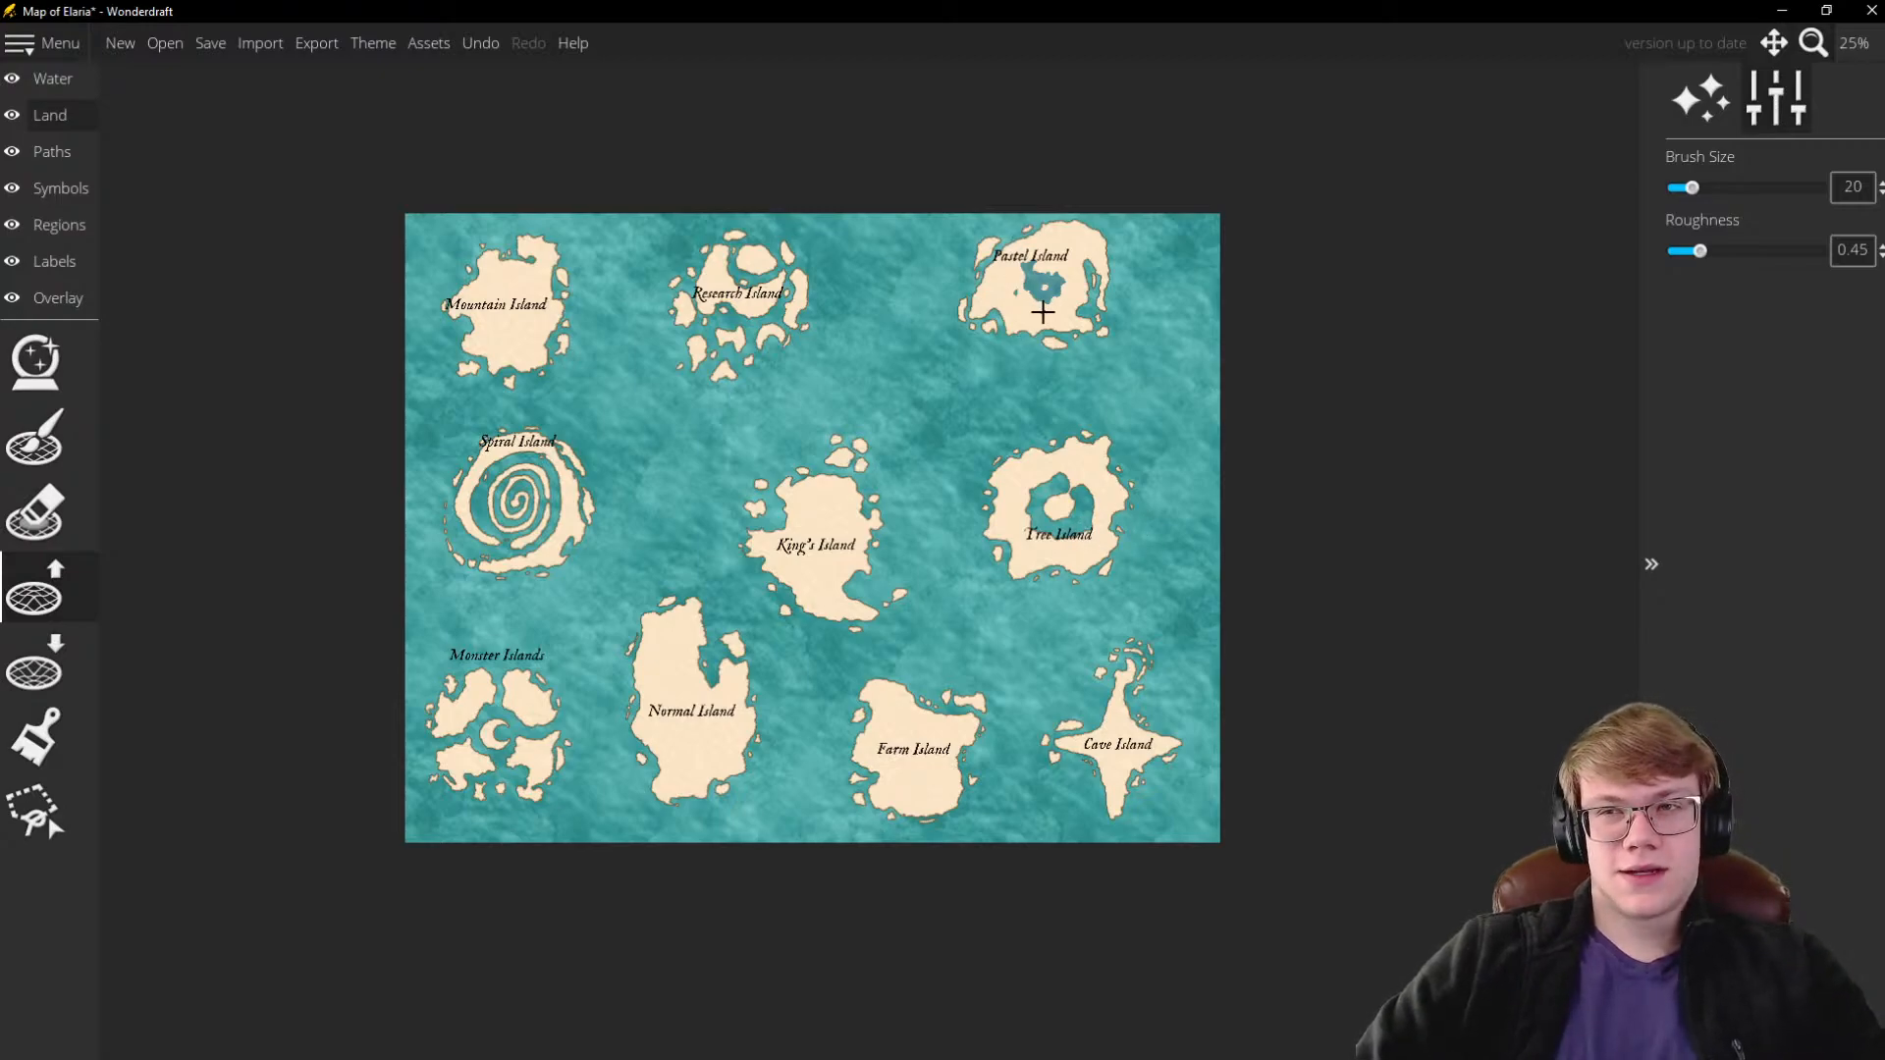
scroll(906, 241, up, 1)
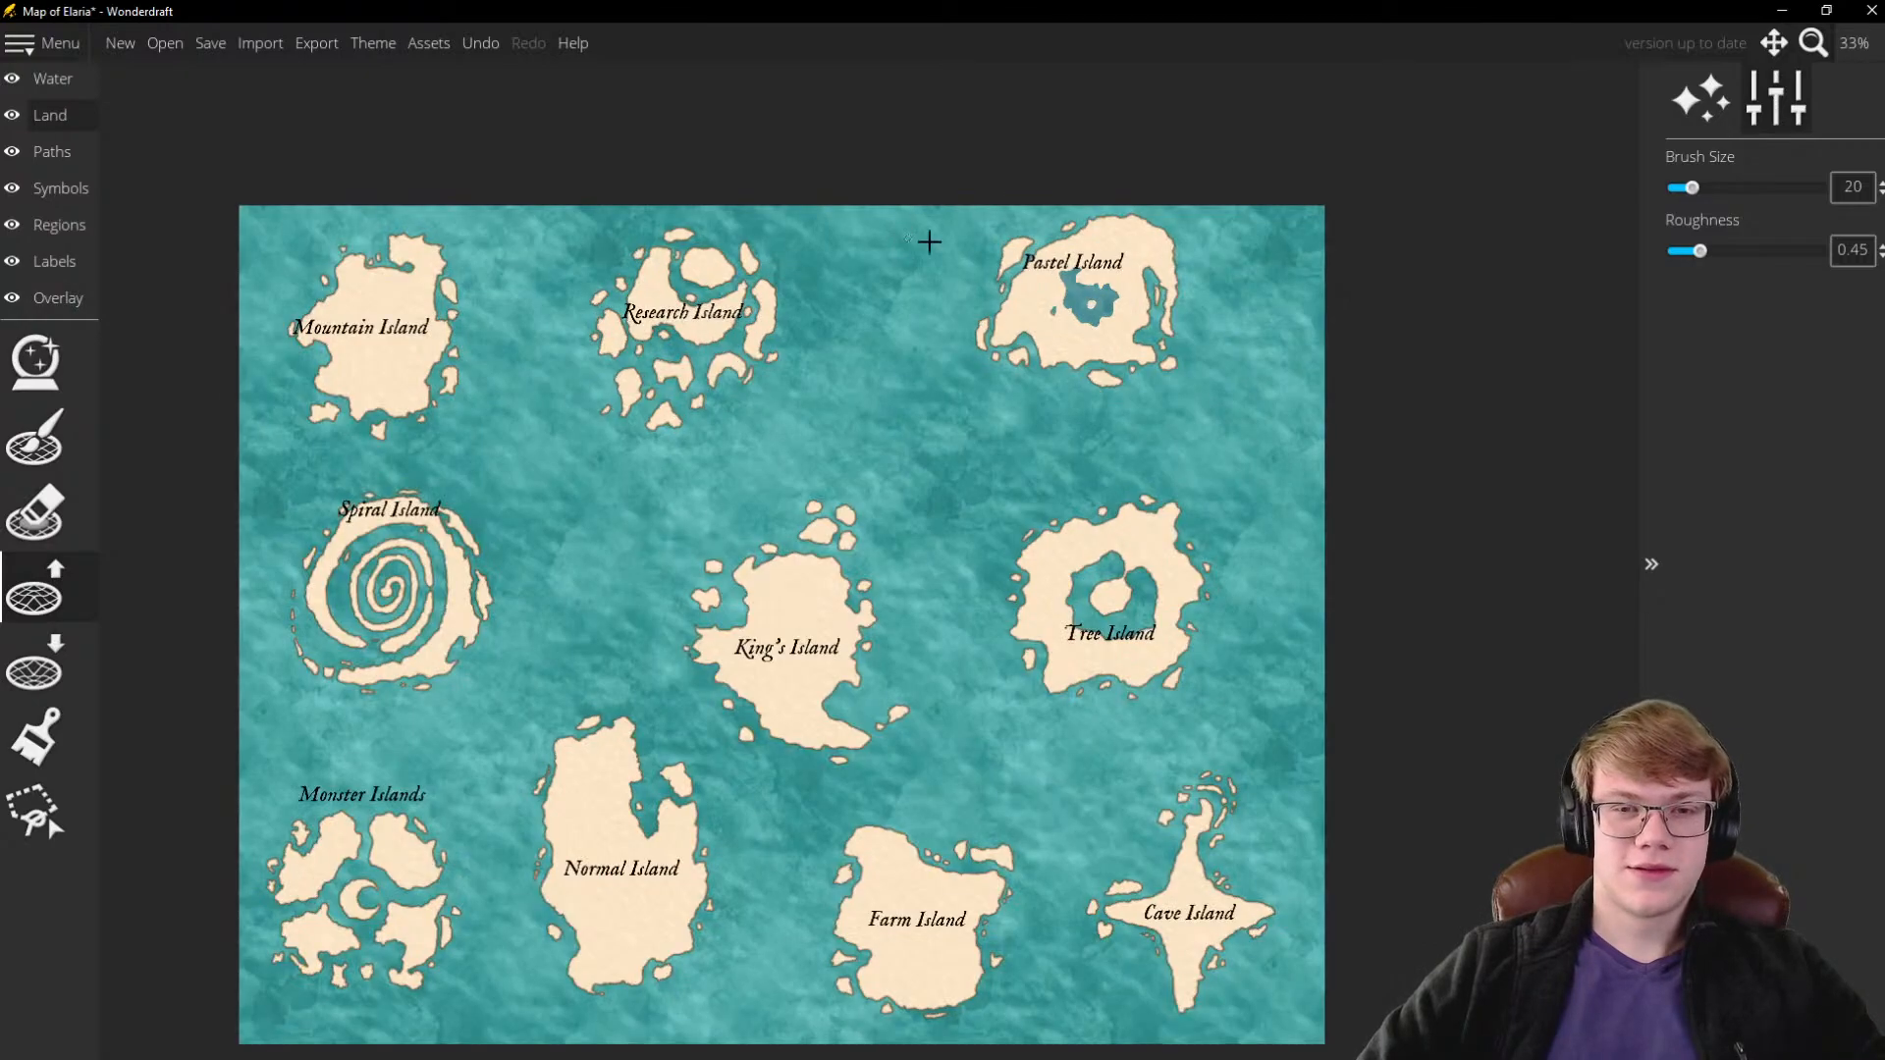
scroll(1113, 234, down, 1)
scroll(903, 502, up, 2)
scroll(903, 502, down, 2)
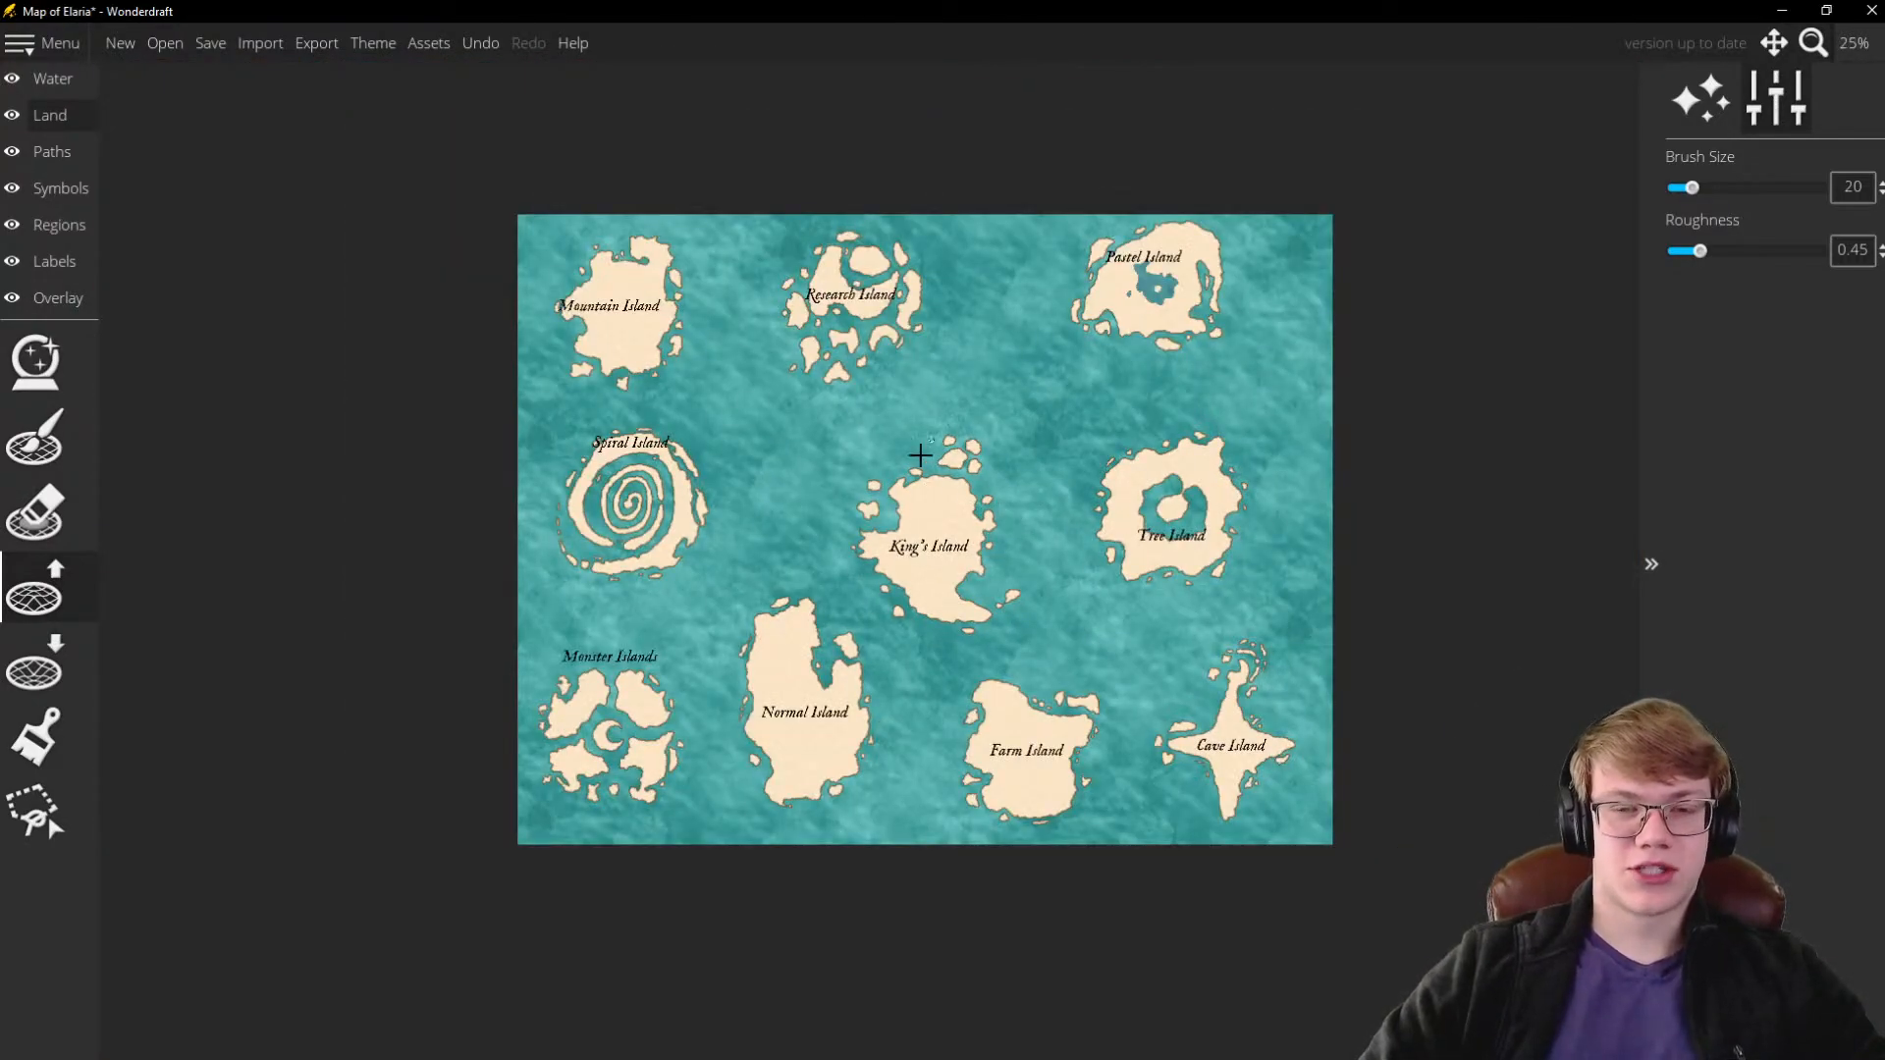
scroll(979, 463, up, 1)
scroll(978, 464, down, 1)
click(34, 813)
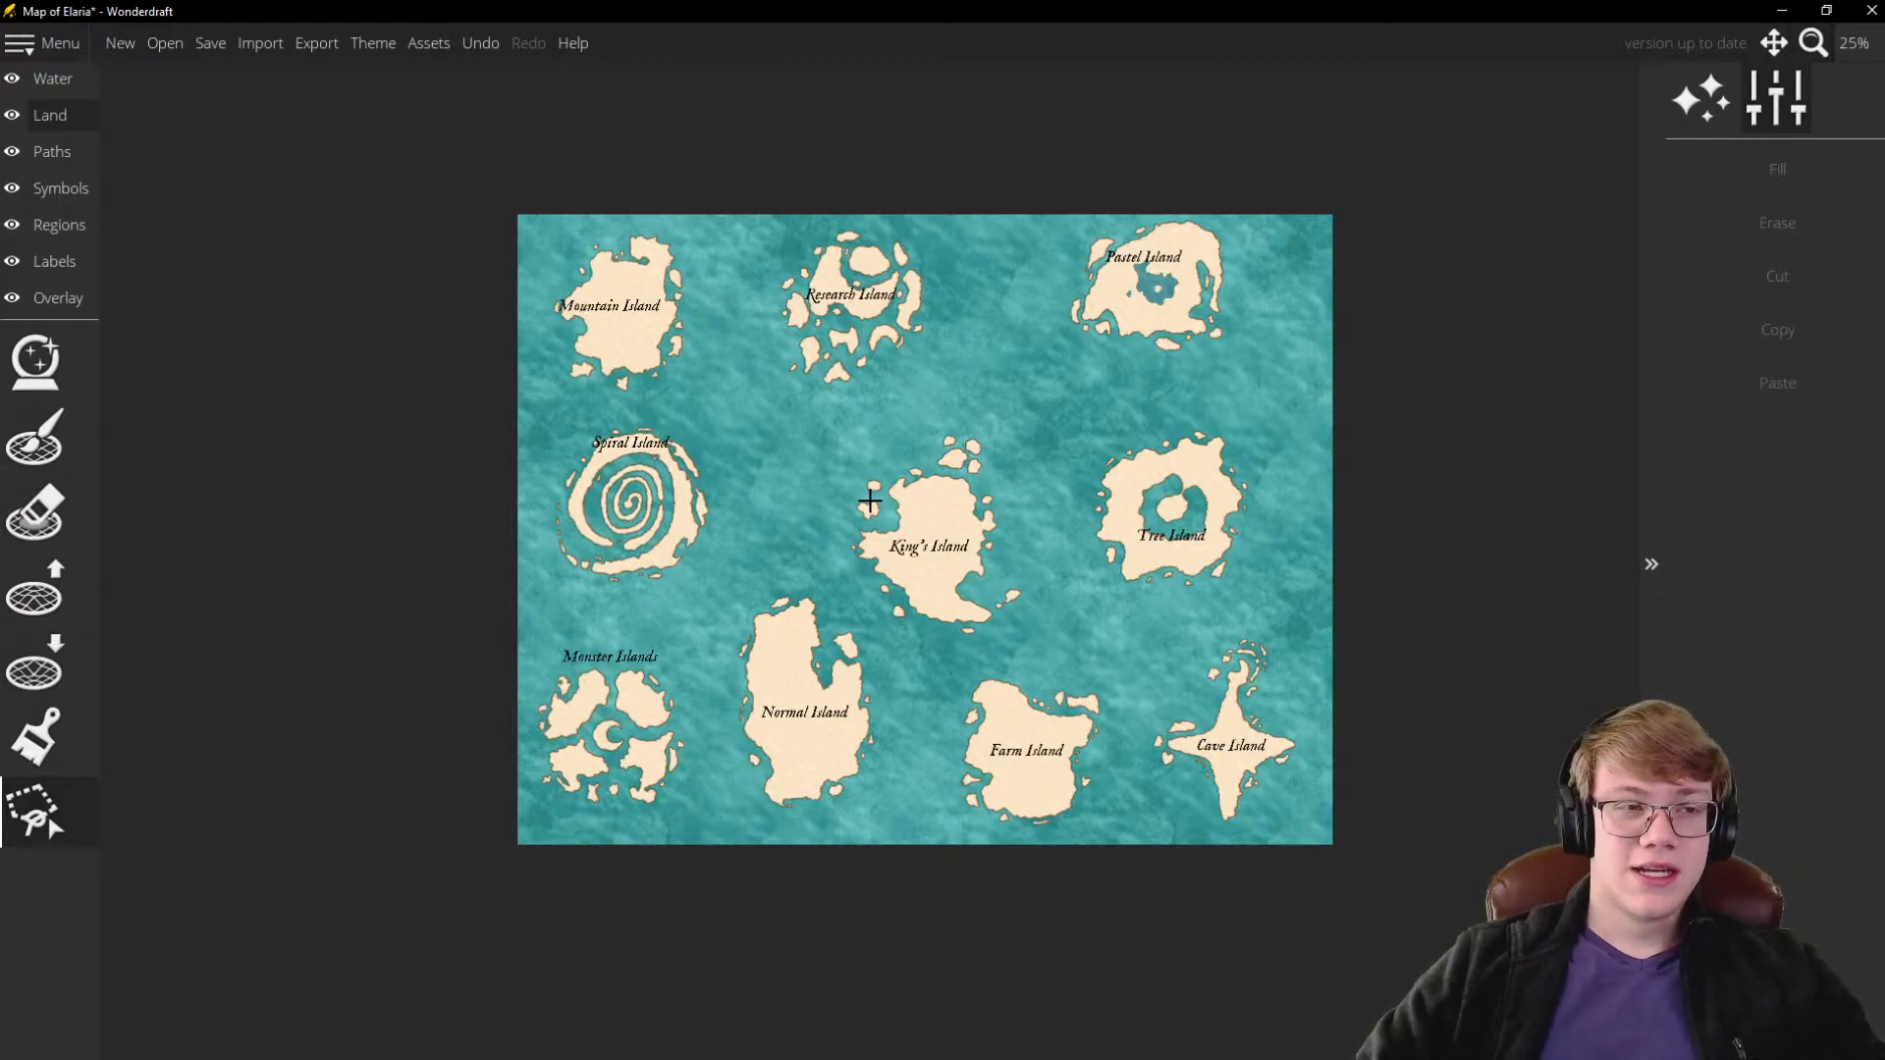
scroll(1157, 254, up, 1)
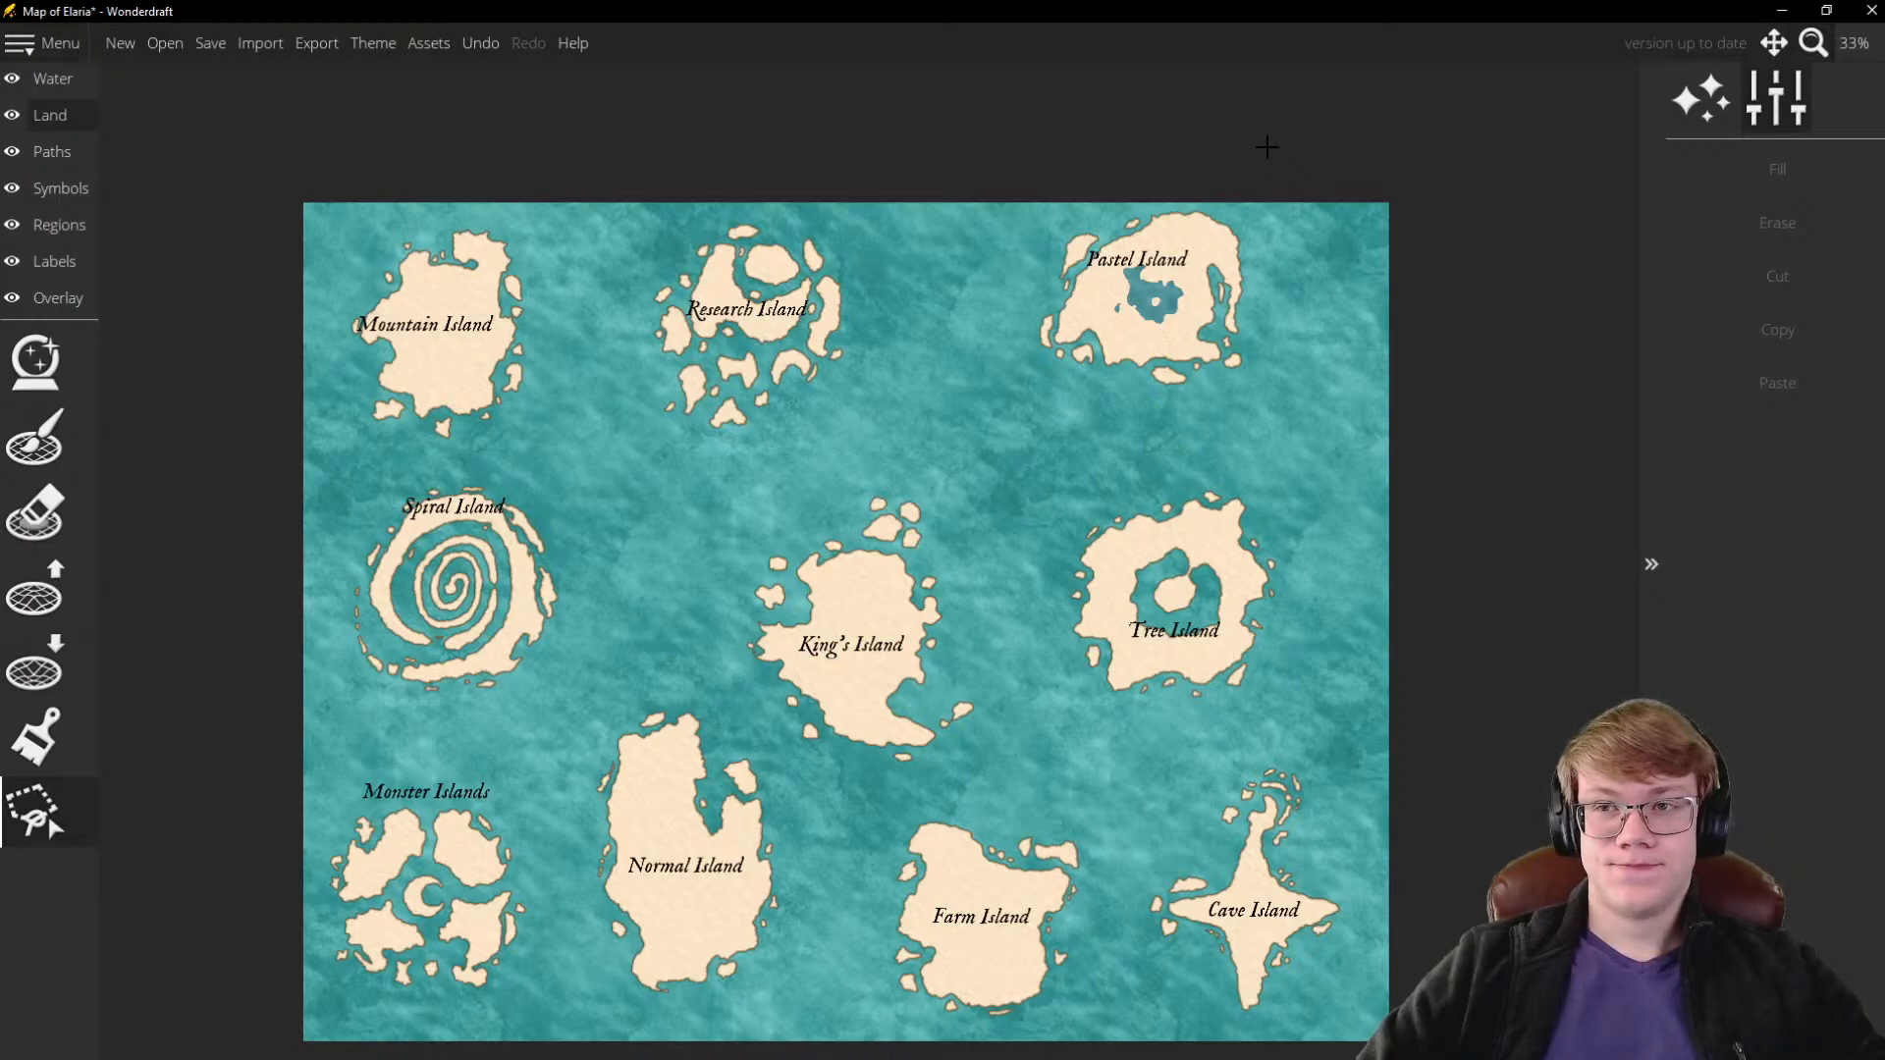
scroll(1247, 422, down, 1)
scroll(1039, 589, up, 2)
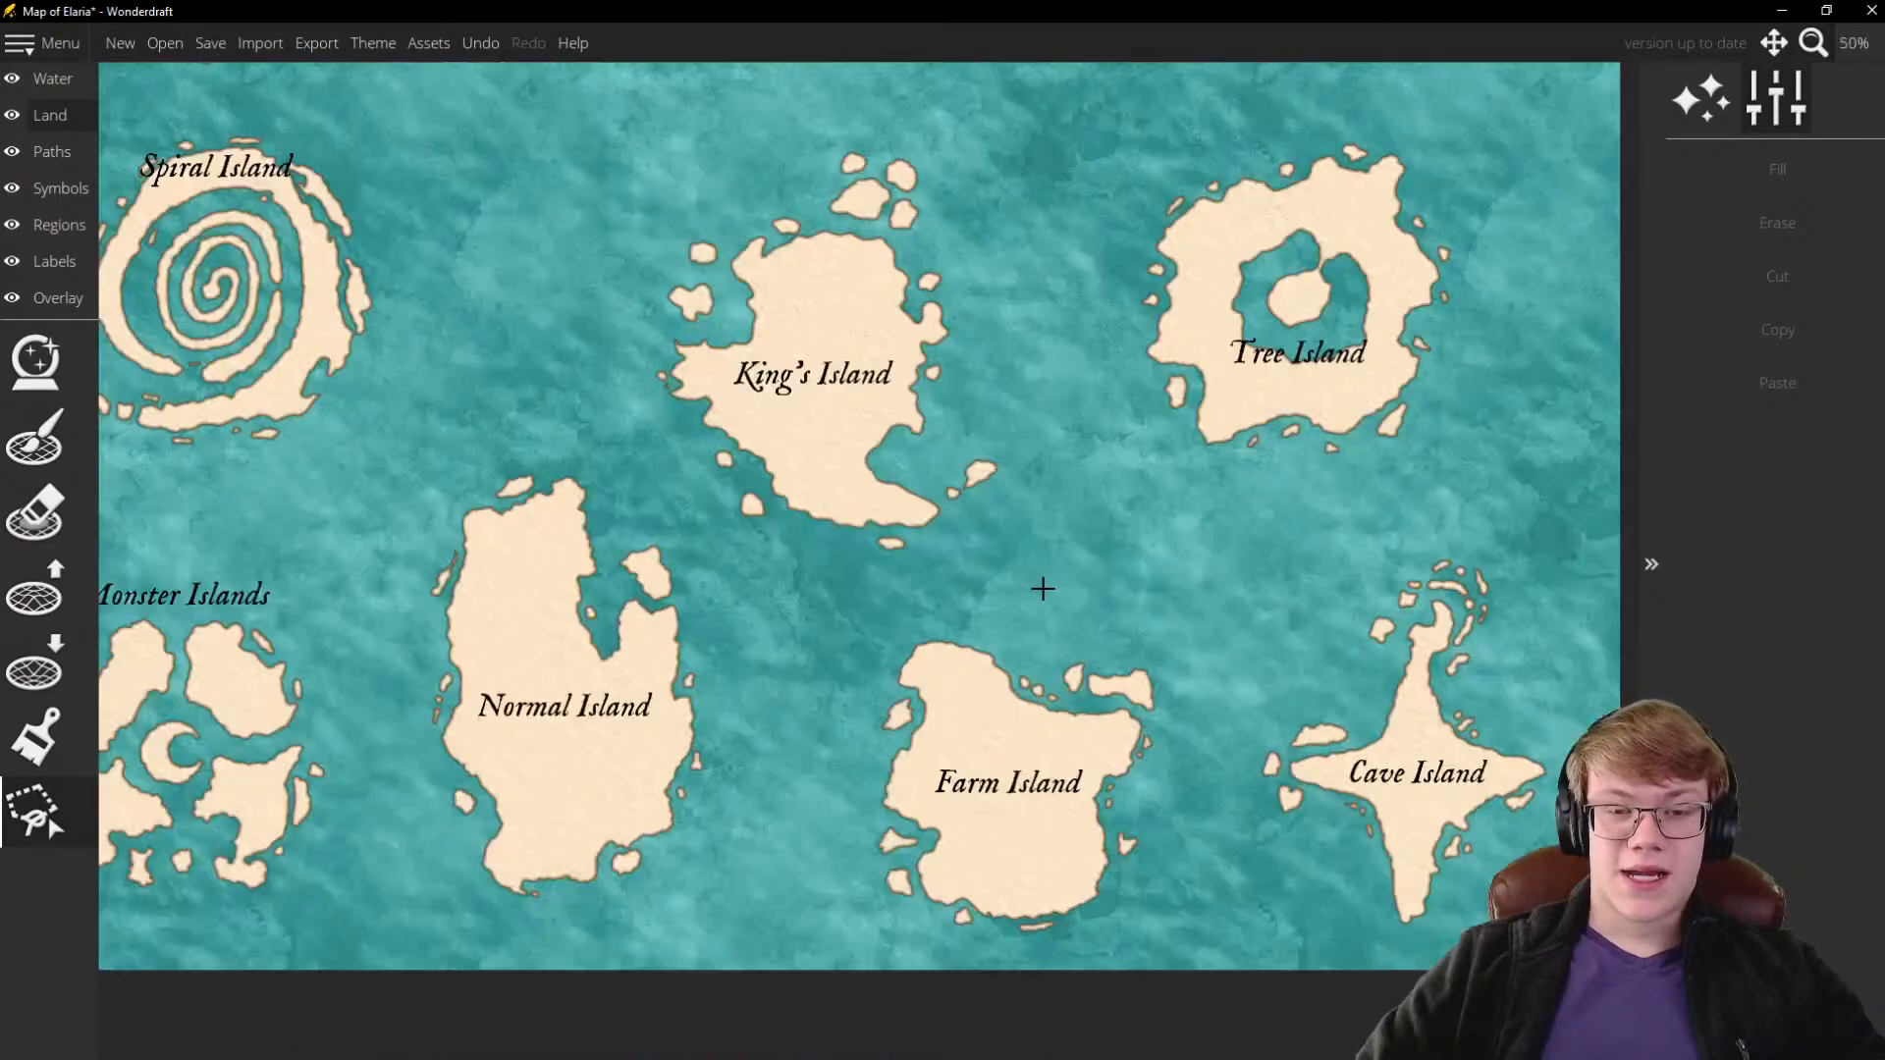
scroll(1051, 476, down, 1)
scroll(868, 282, up, 1)
scroll(979, 550, down, 2)
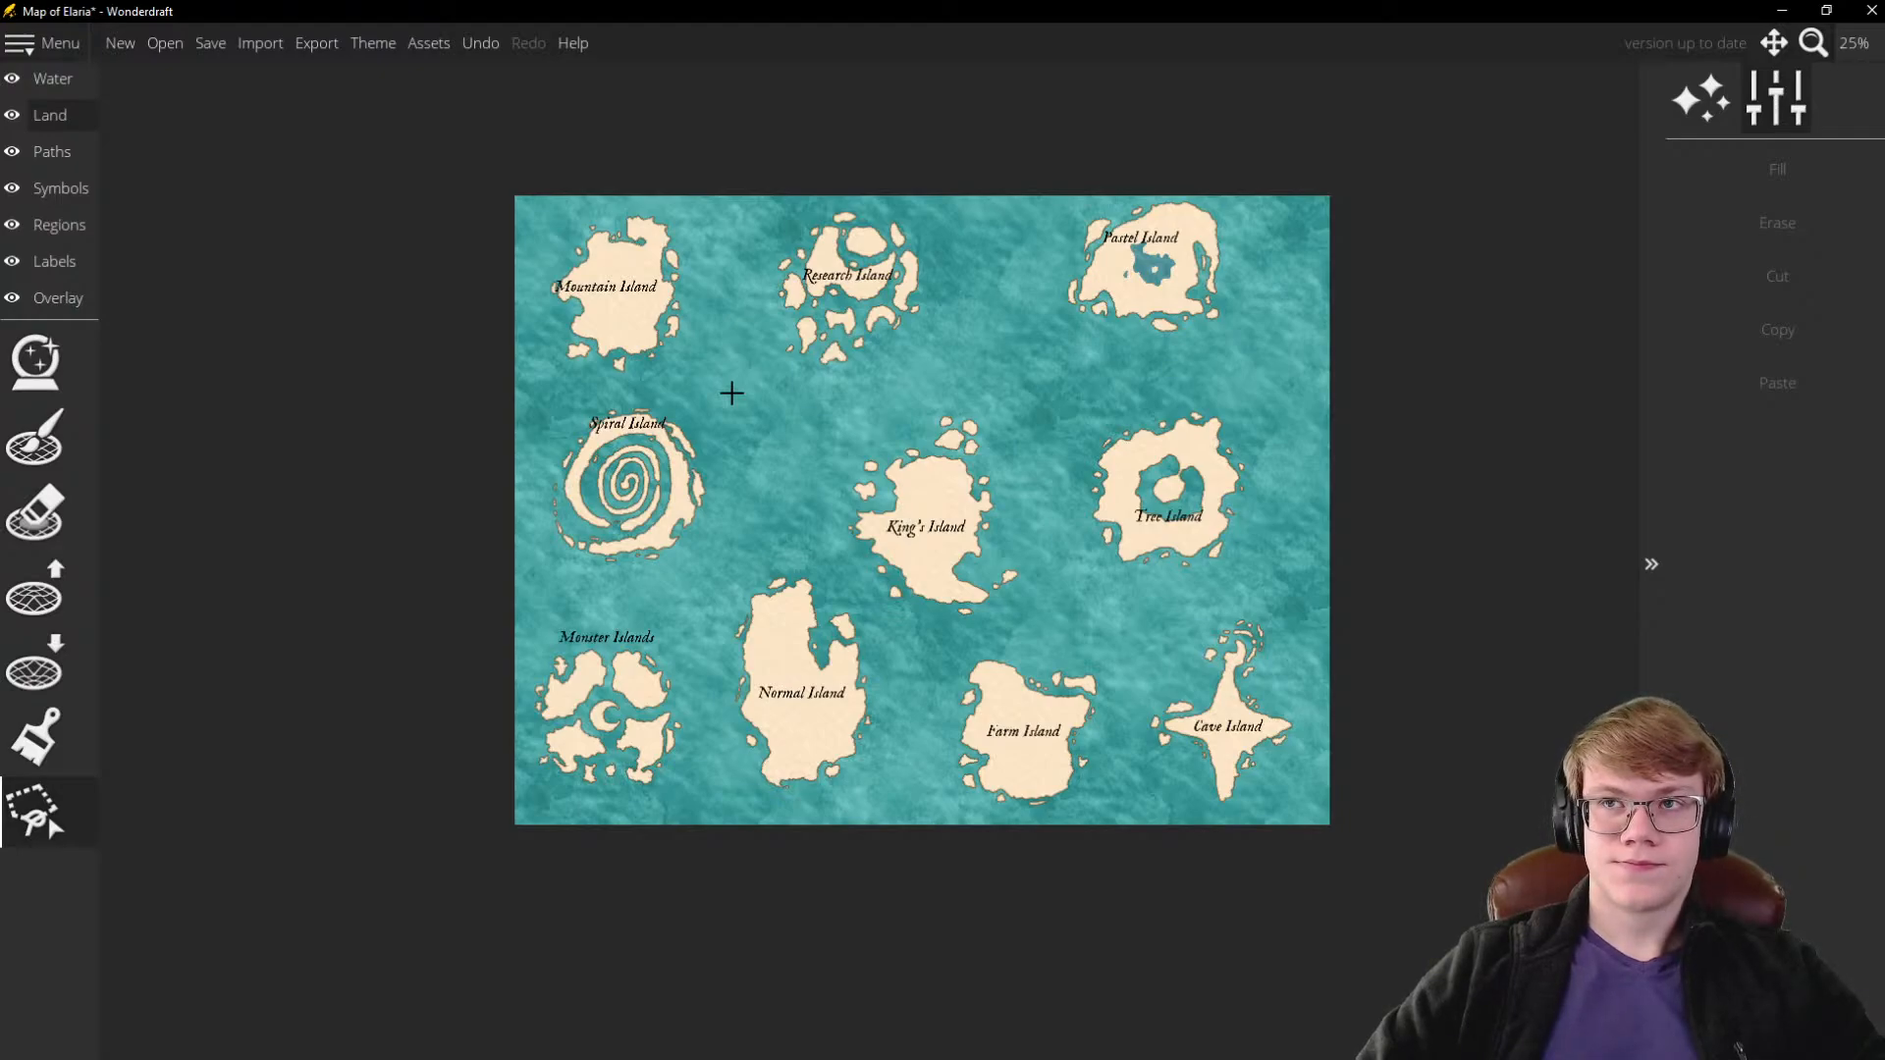
scroll(962, 397, down, 1)
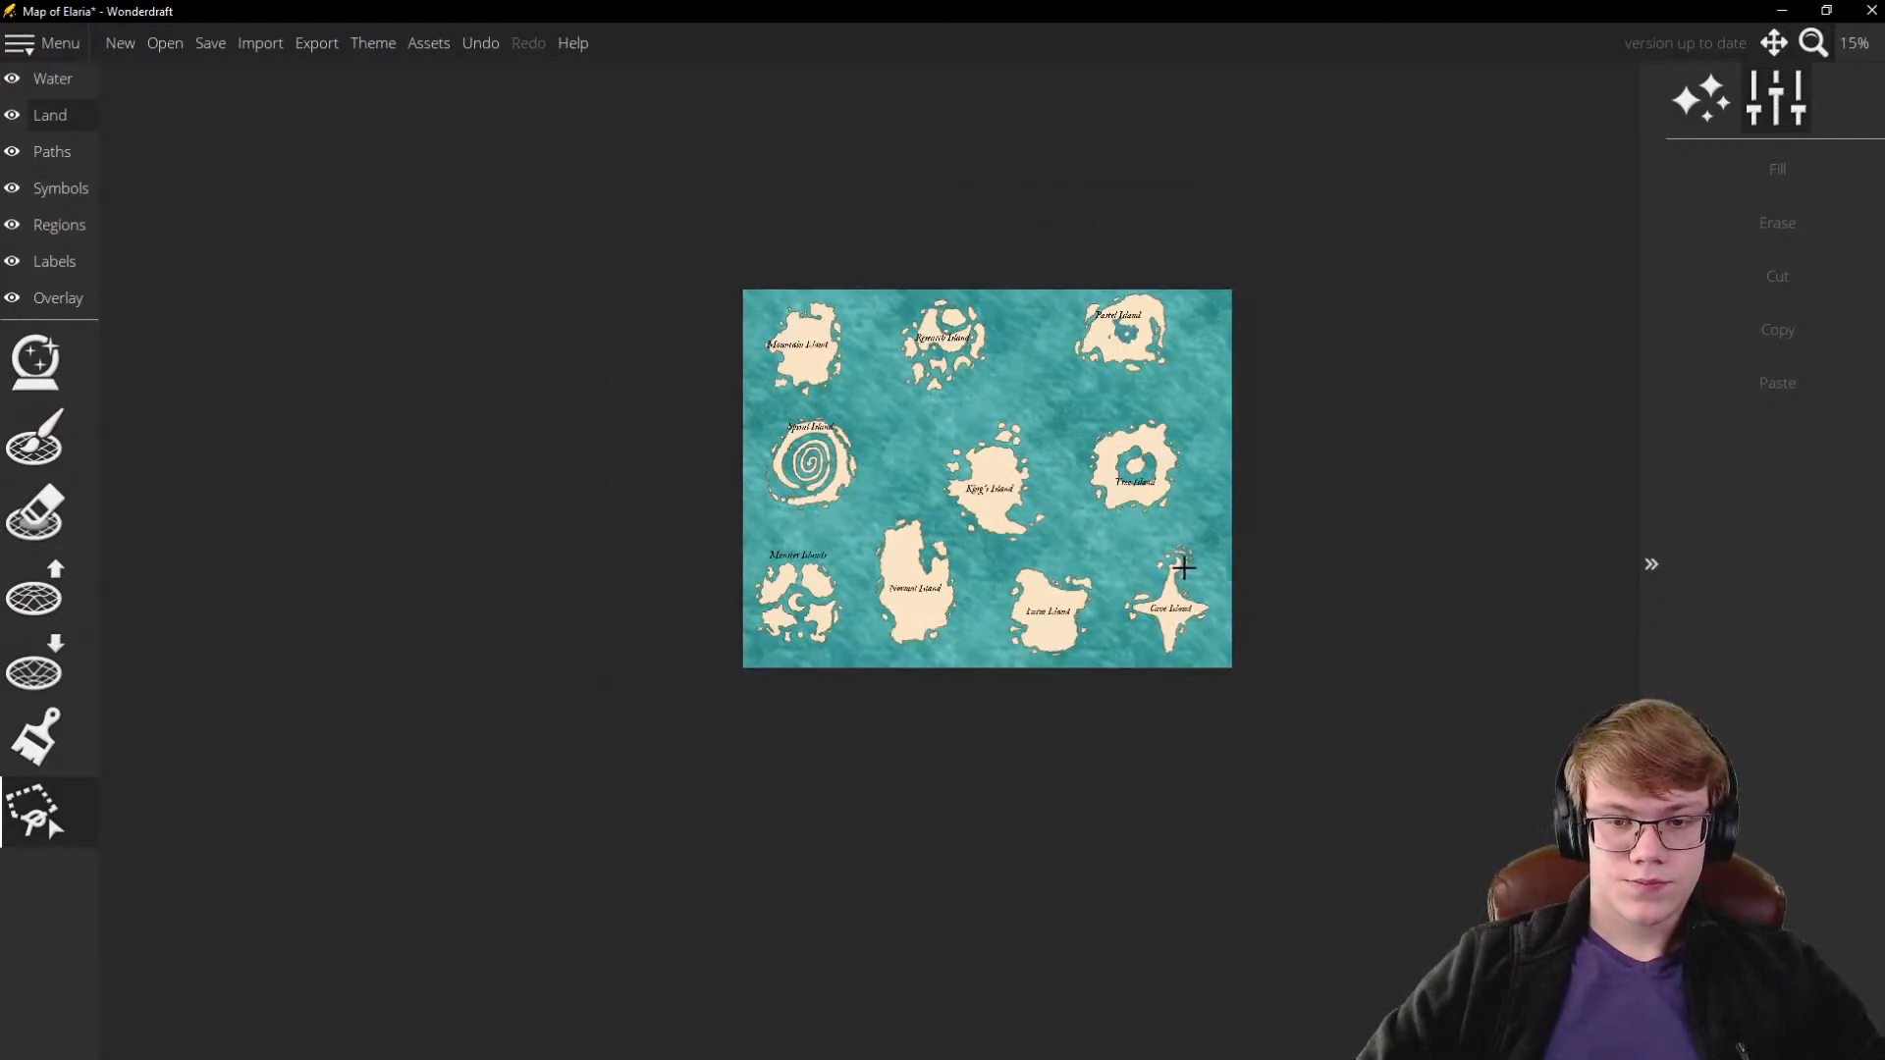
scroll(1182, 559, up, 3)
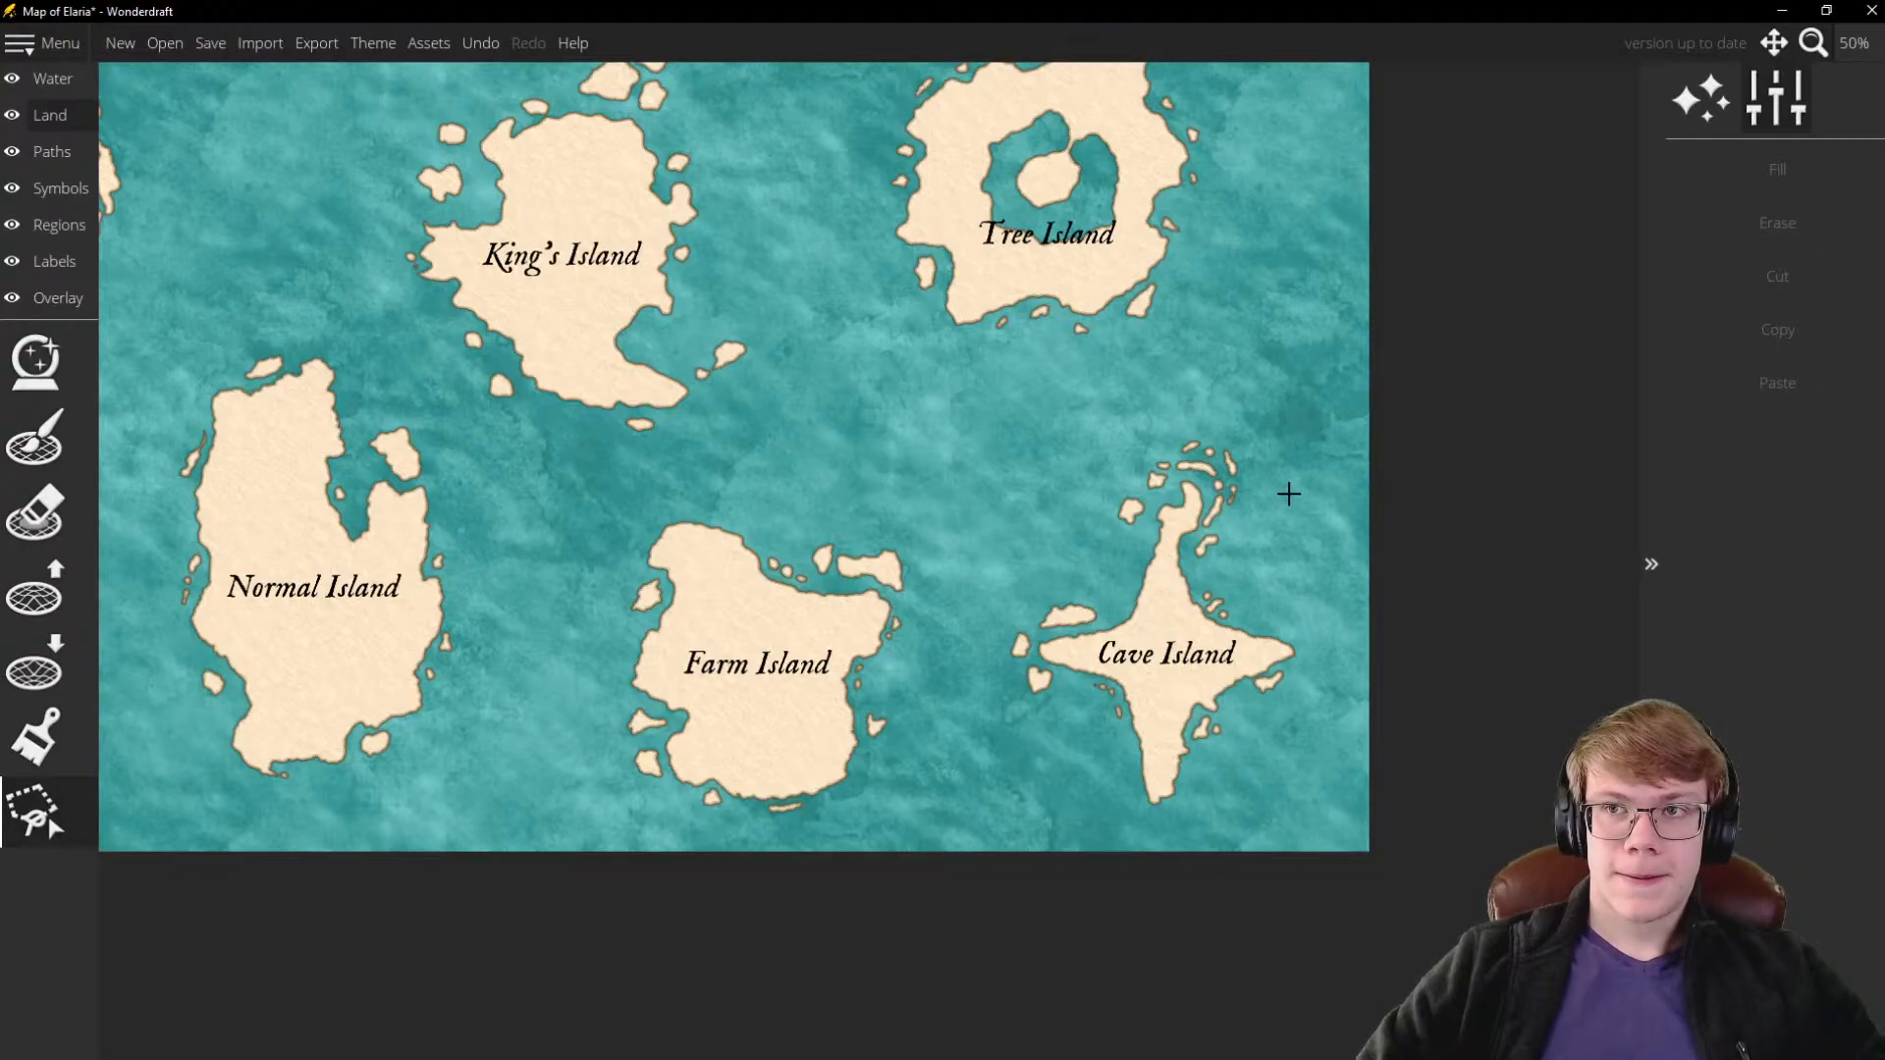
scroll(1290, 494, down, 2)
scroll(1207, 422, up, 2)
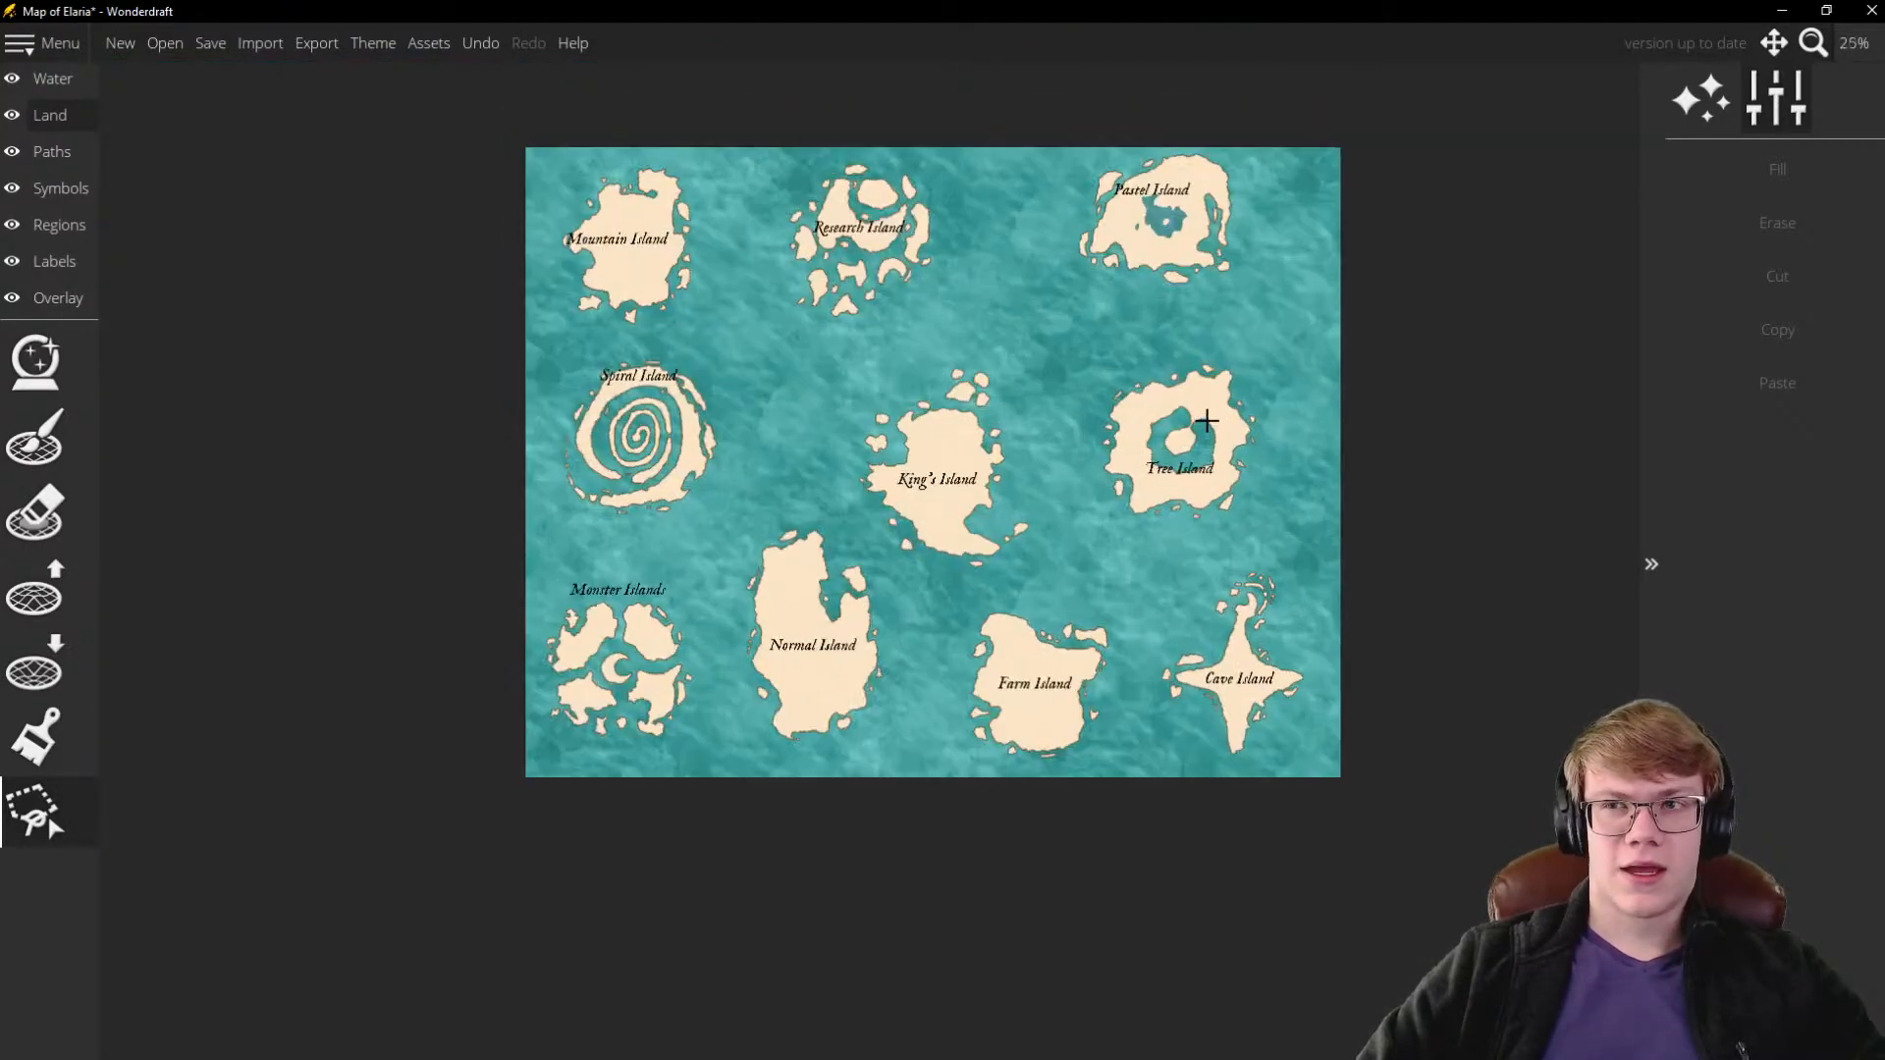
scroll(1207, 421, down, 2)
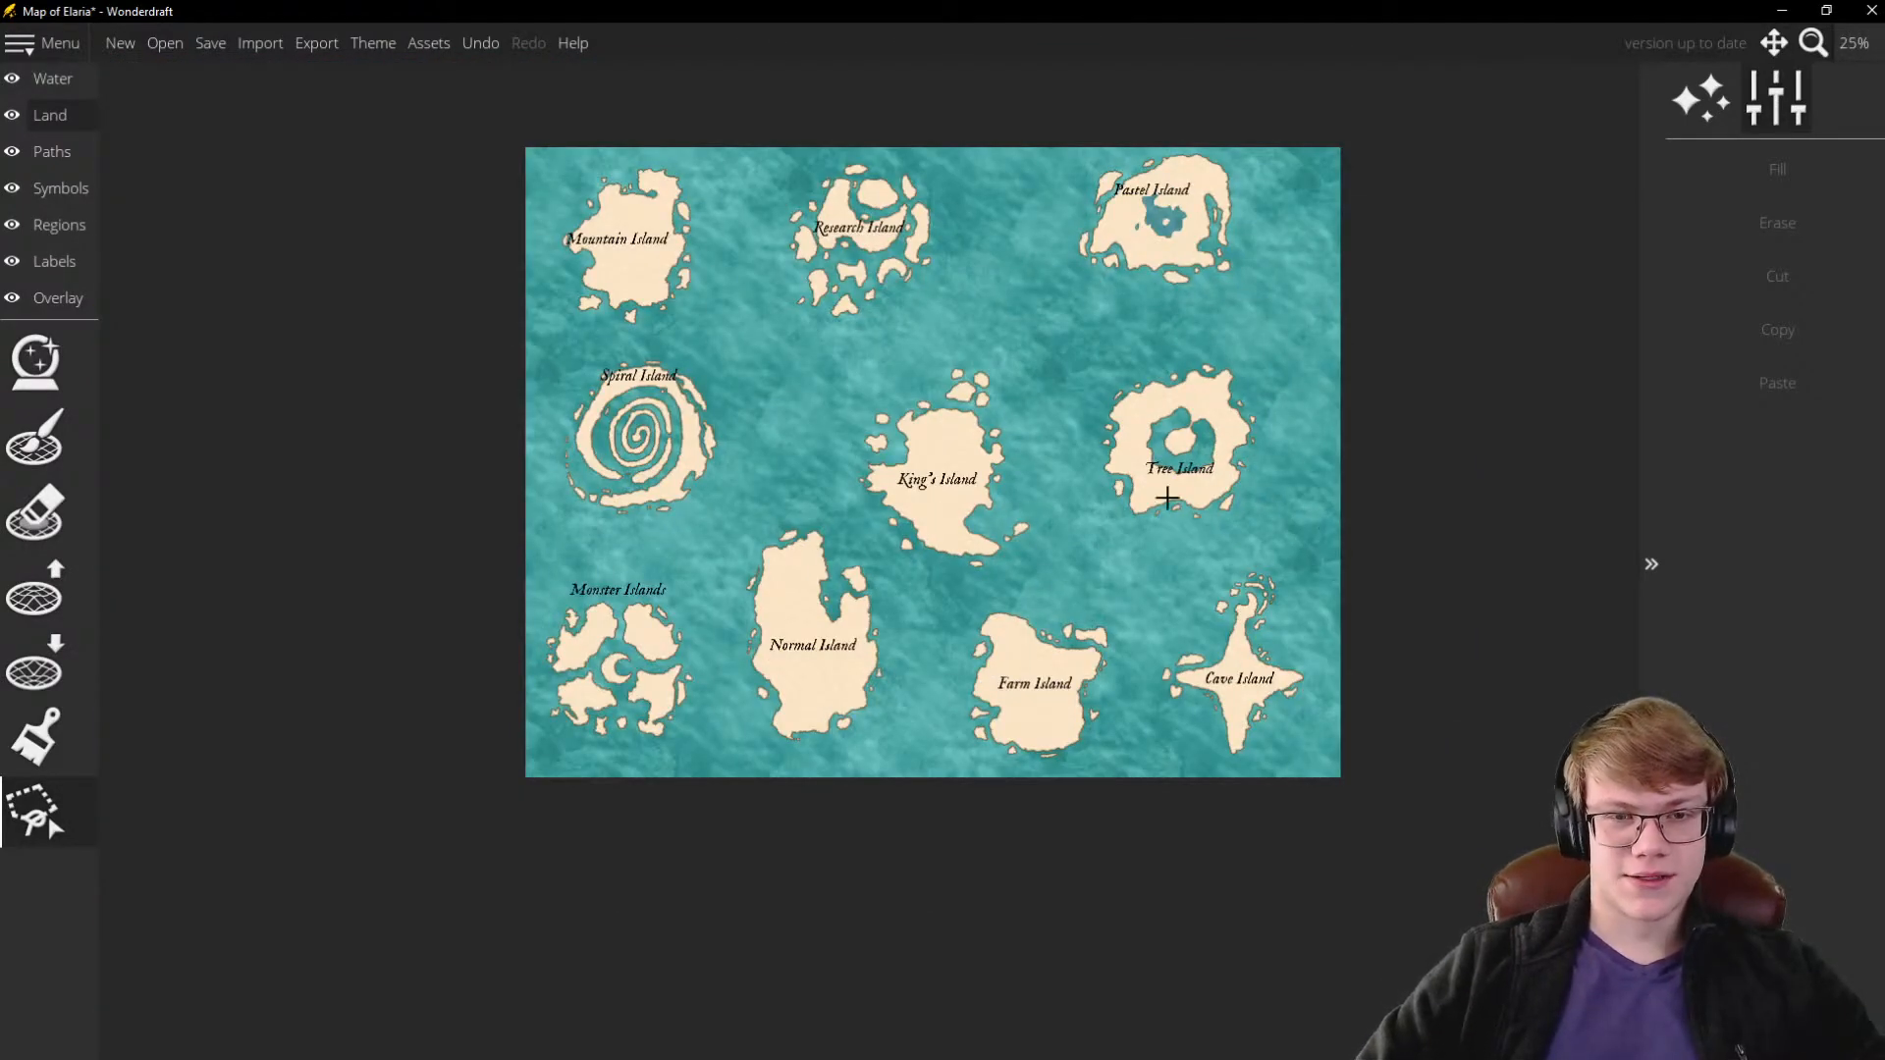
scroll(1064, 344, up, 2)
scroll(896, 478, down, 2)
scroll(903, 381, down, 1)
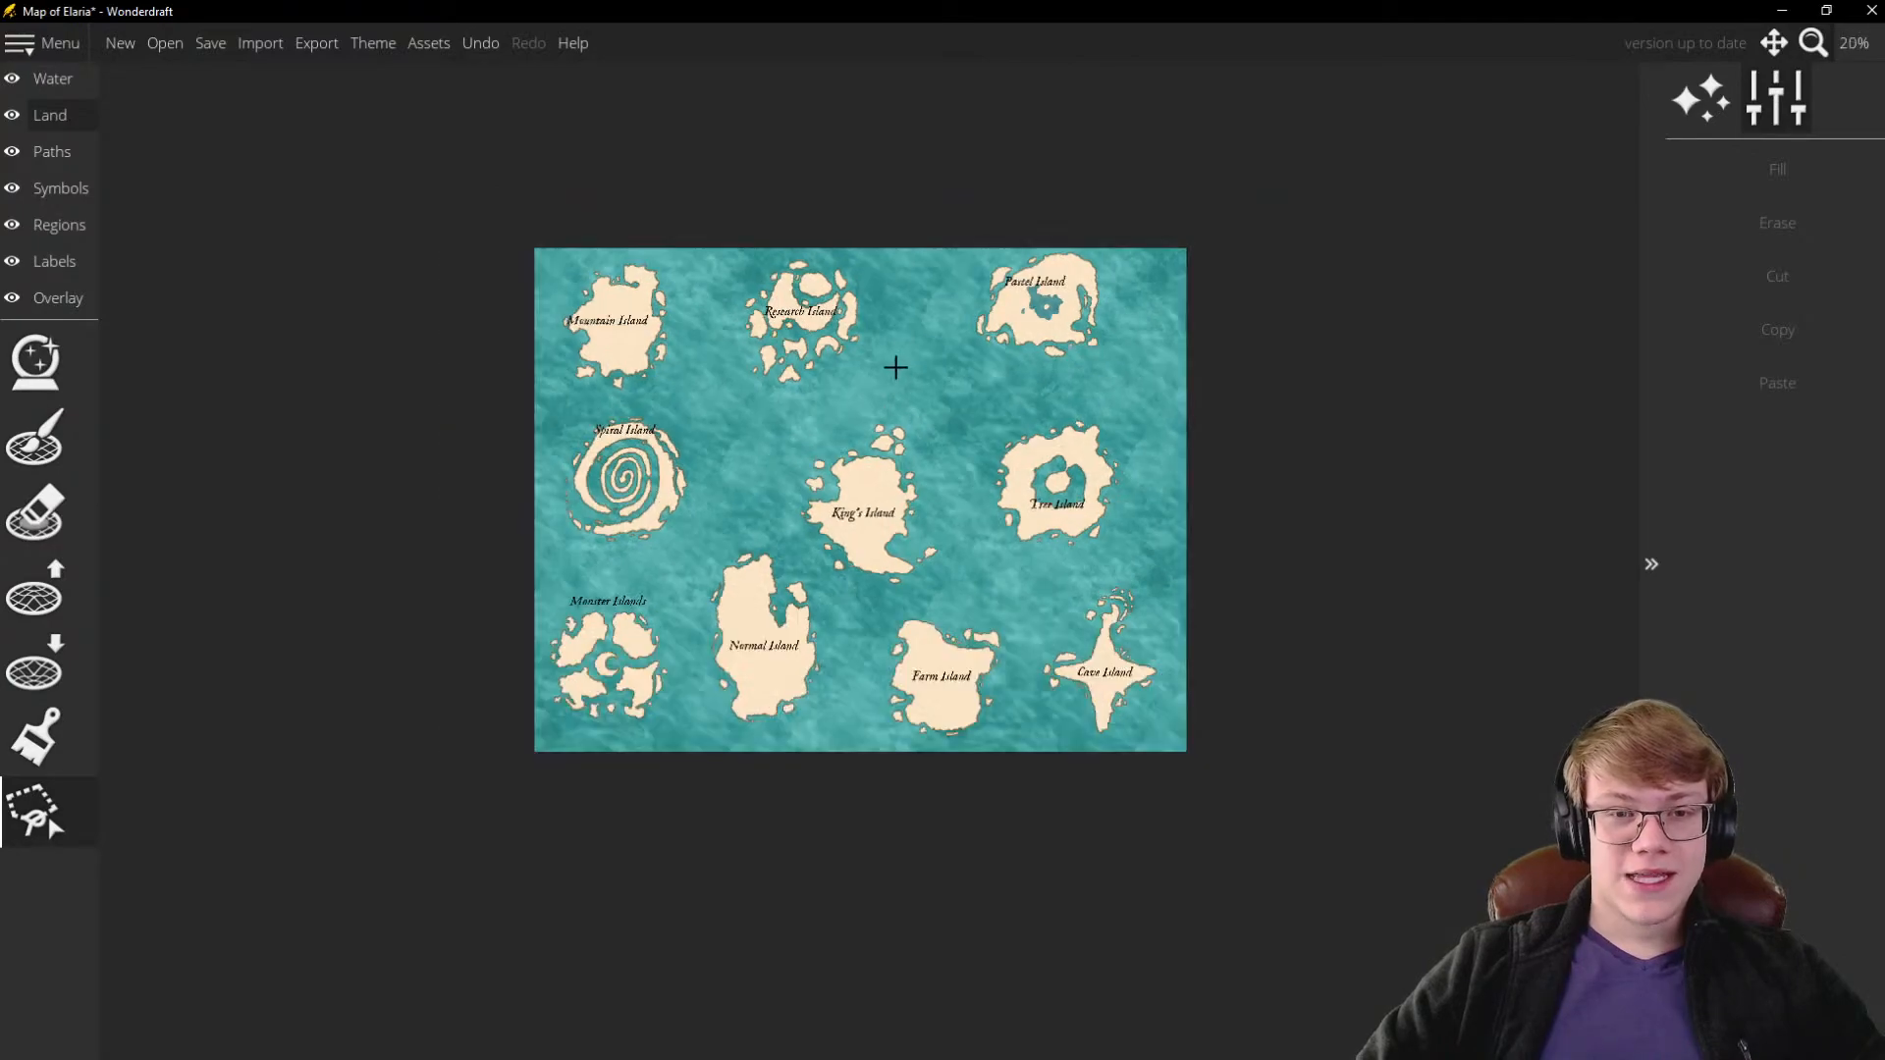
scroll(903, 349, up, 2)
scroll(903, 348, down, 1)
scroll(922, 381, up, 1)
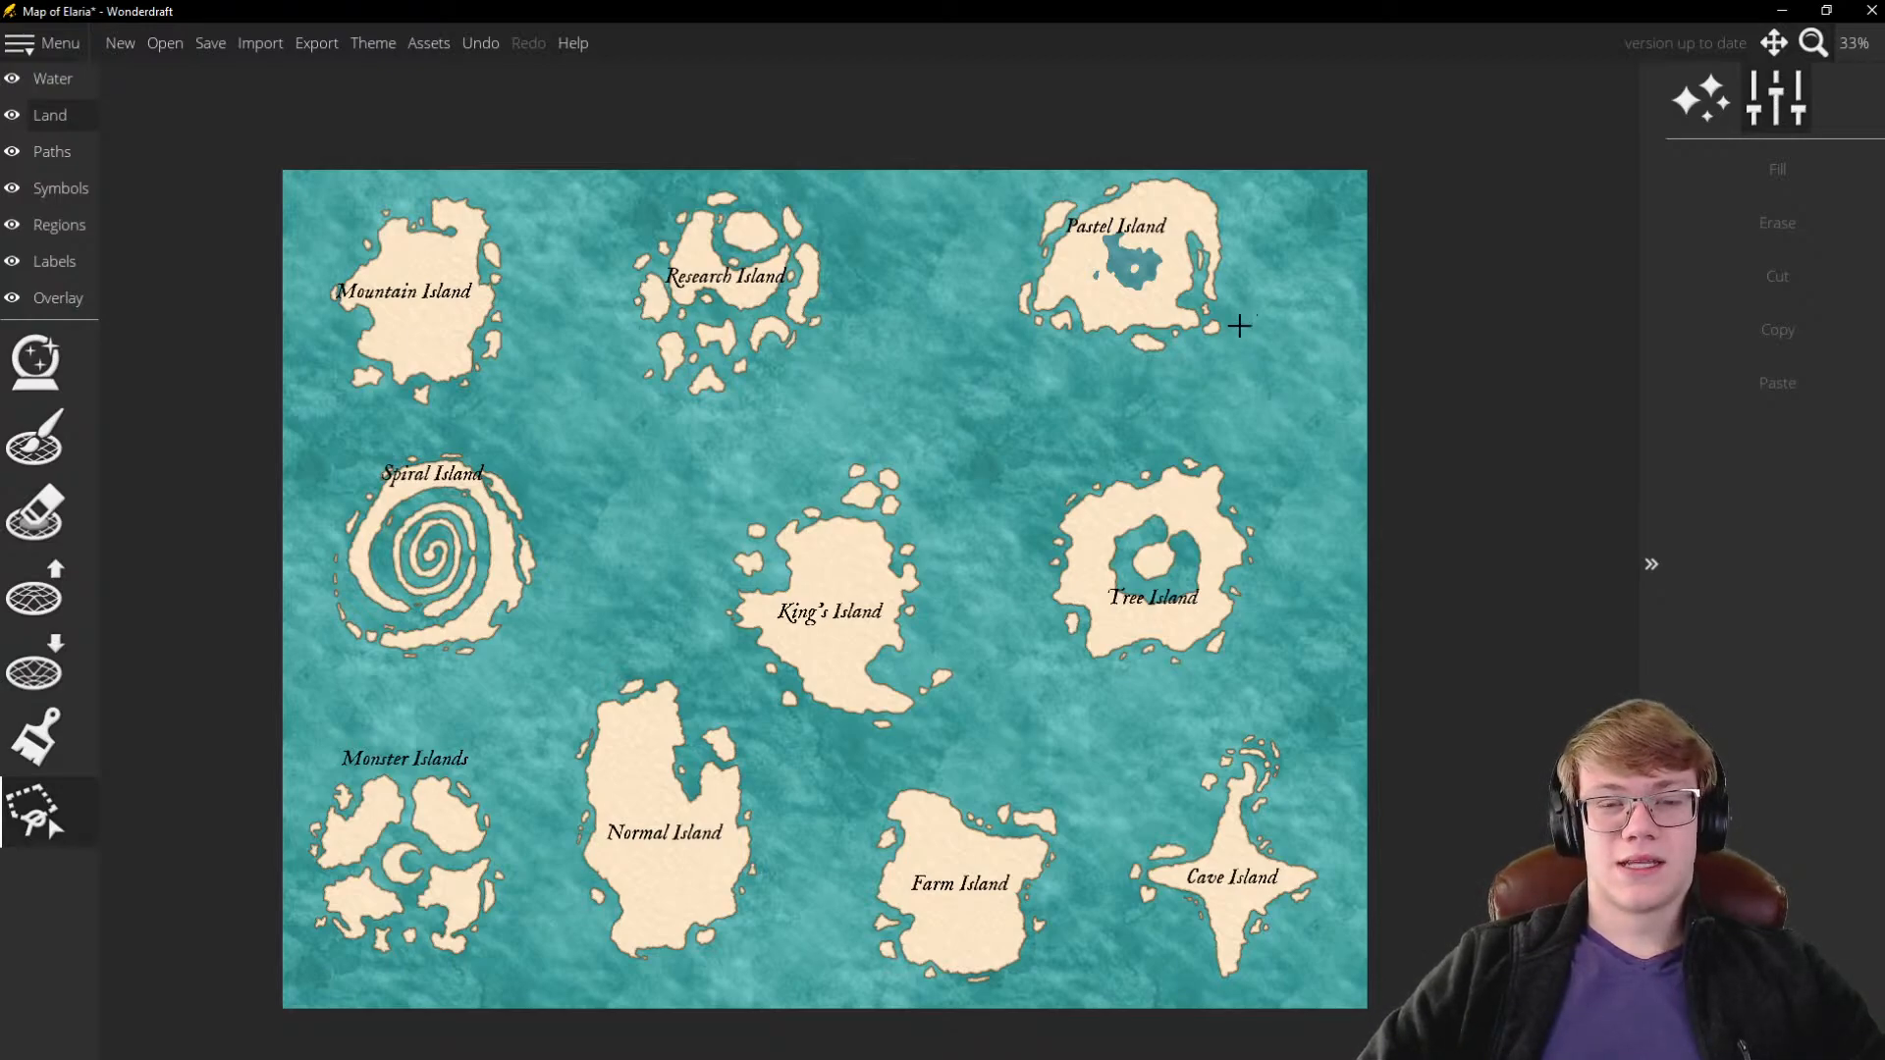
Inspect King's Island up close, especially its southern coastline, southeastern peninsula and surrounding islets
scroll(830, 594, up, 8)
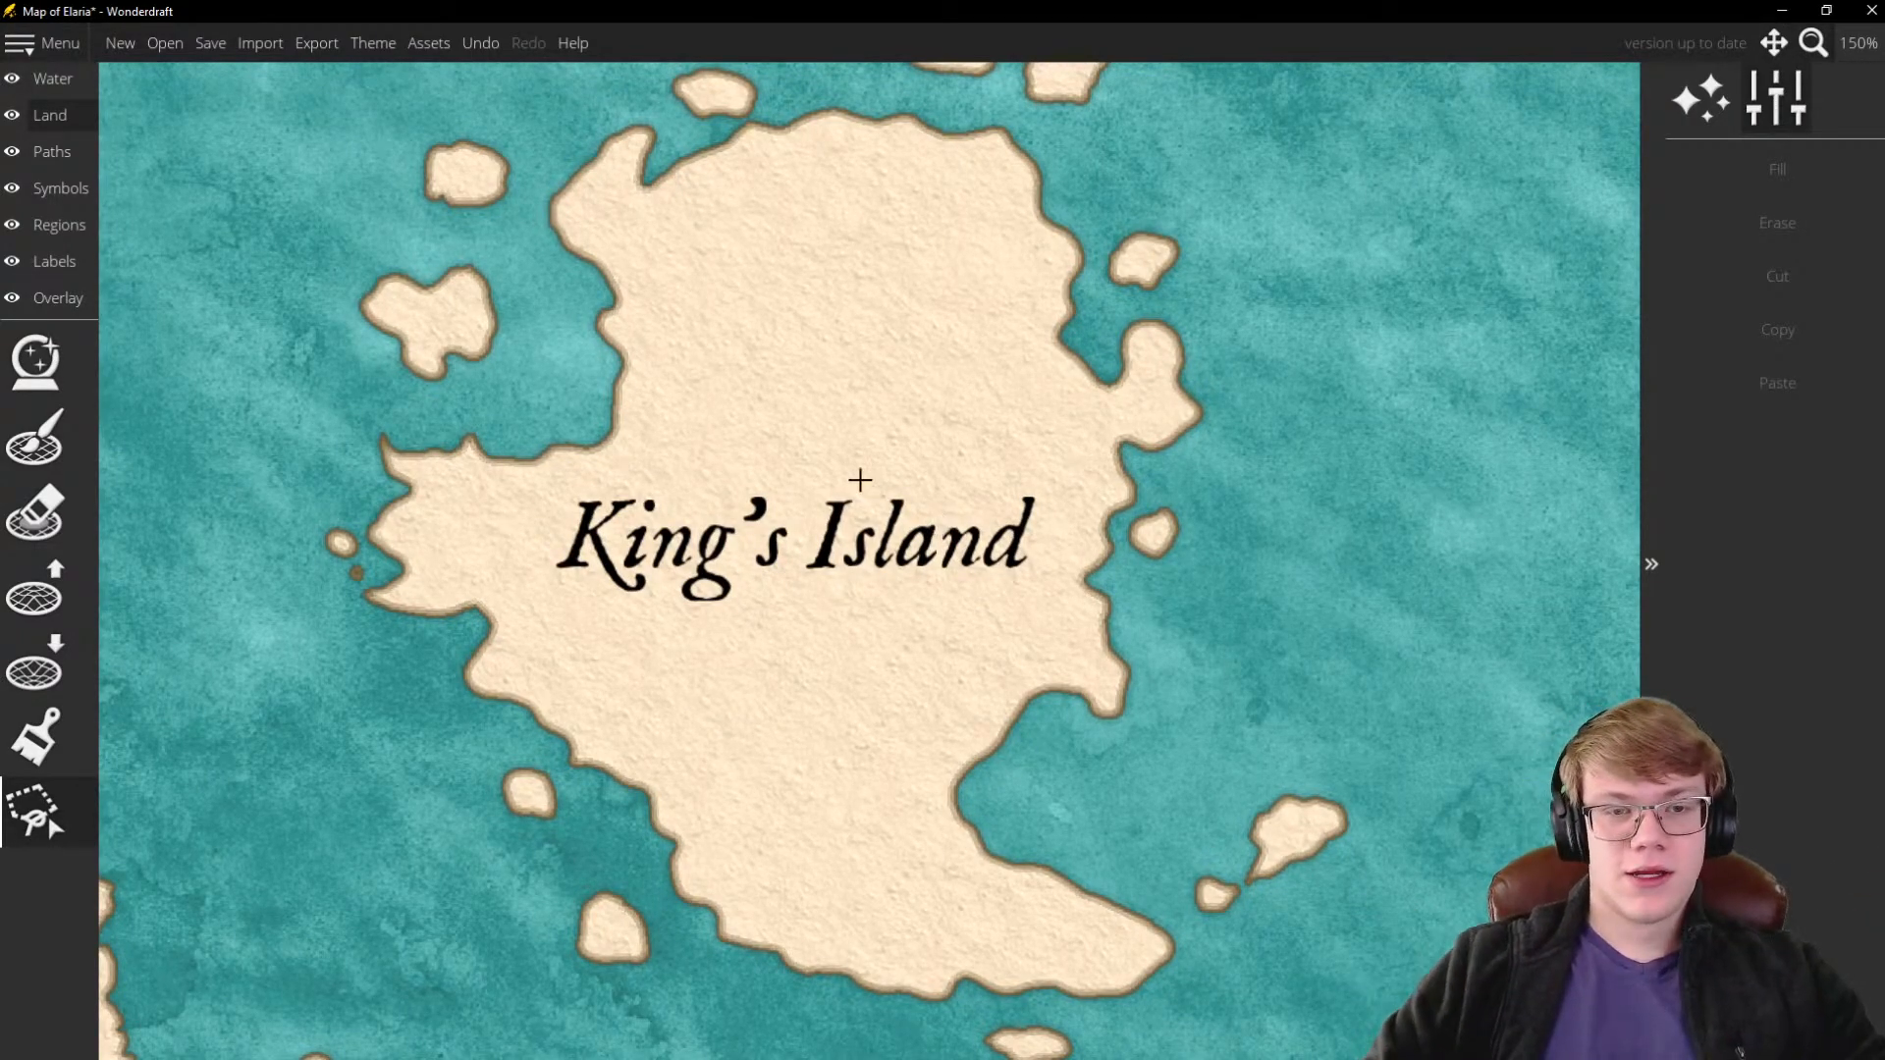
scroll(820, 436, up, 1)
scroll(821, 436, up, 1)
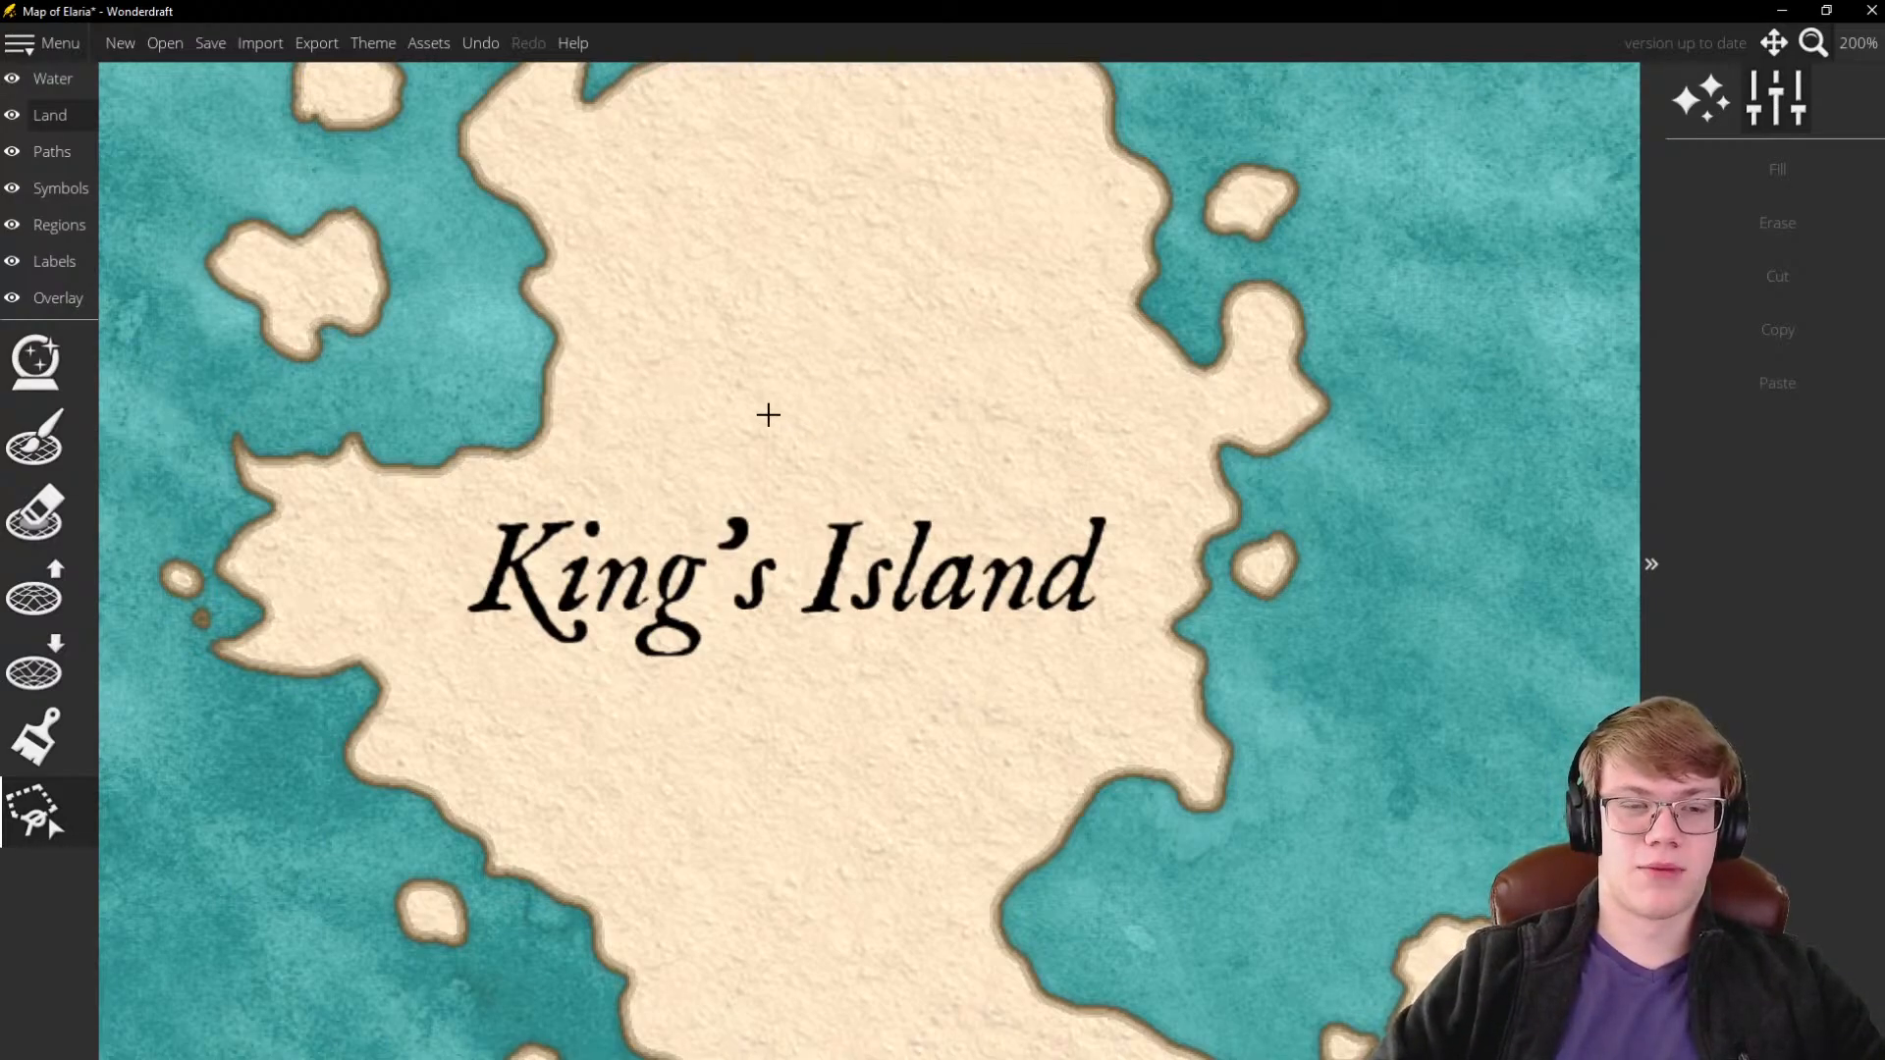
scroll(852, 560, down, 3)
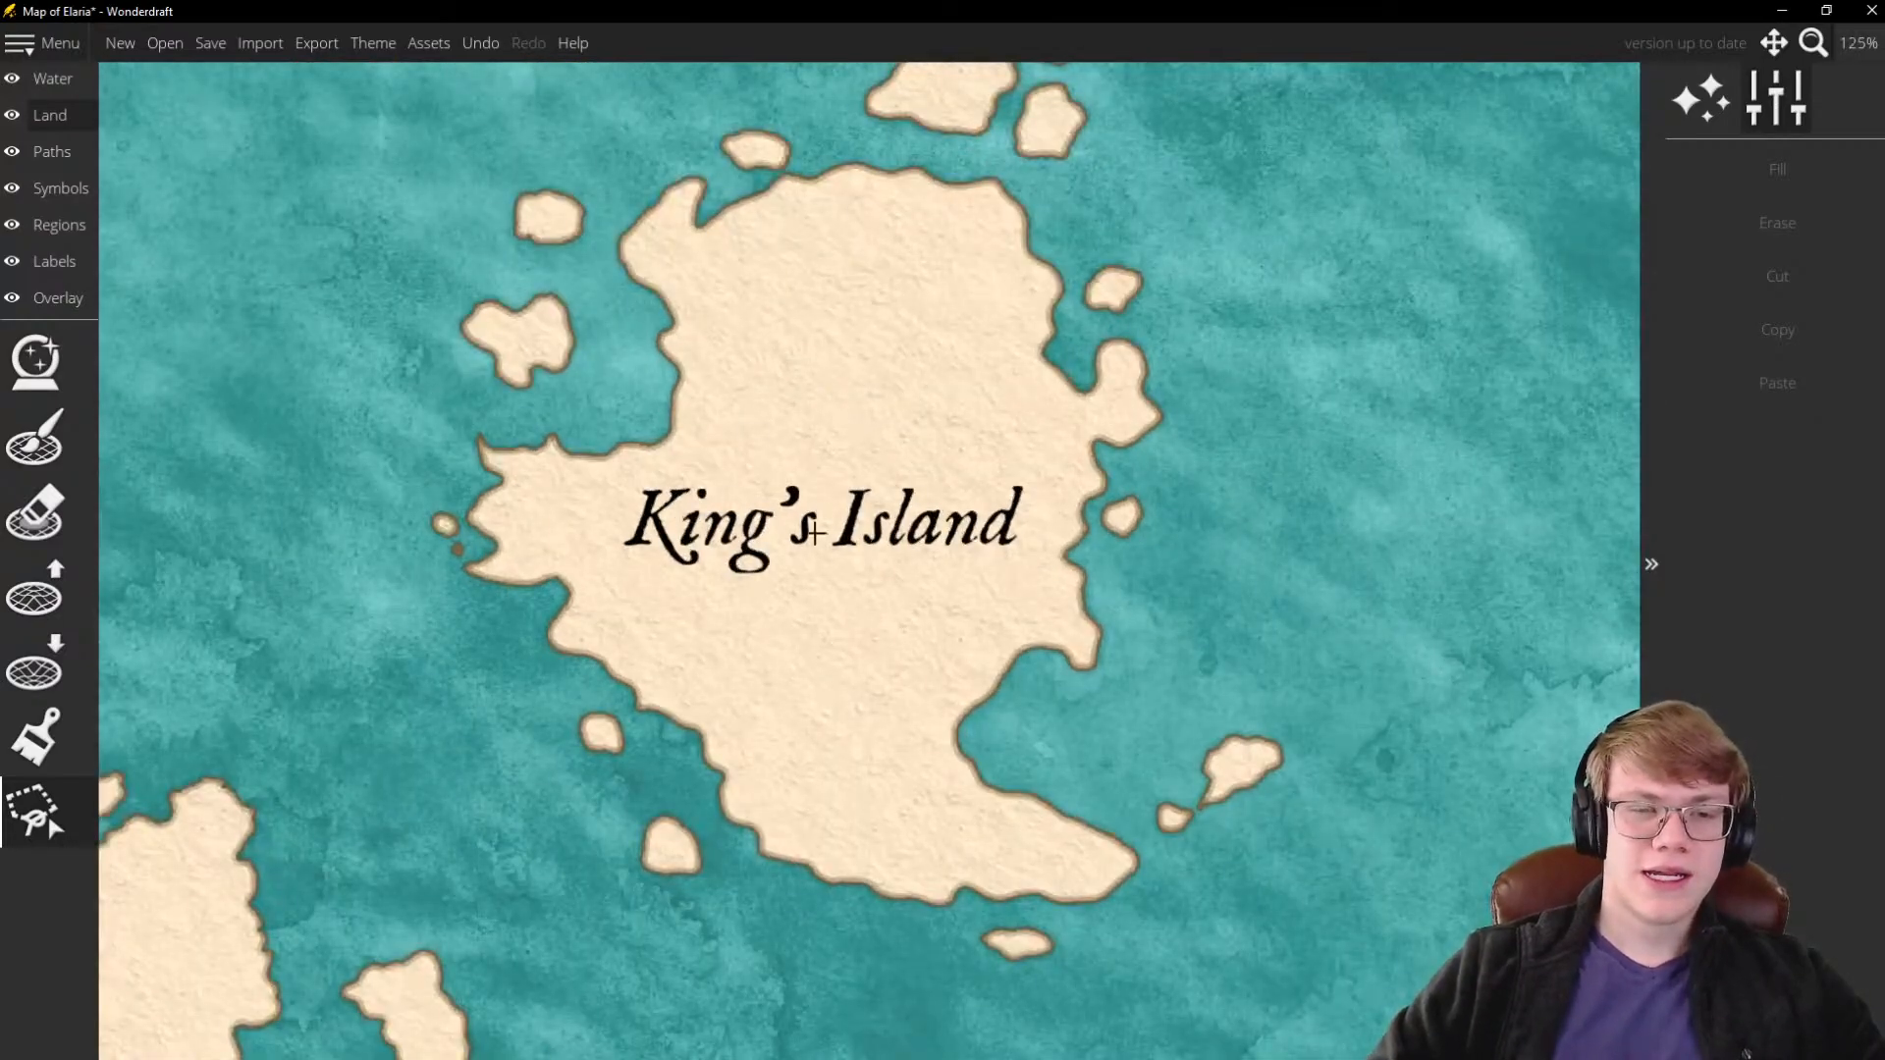
scroll(803, 538, up, 1)
scroll(1057, 935, down, 2)
scroll(895, 536, down, 2)
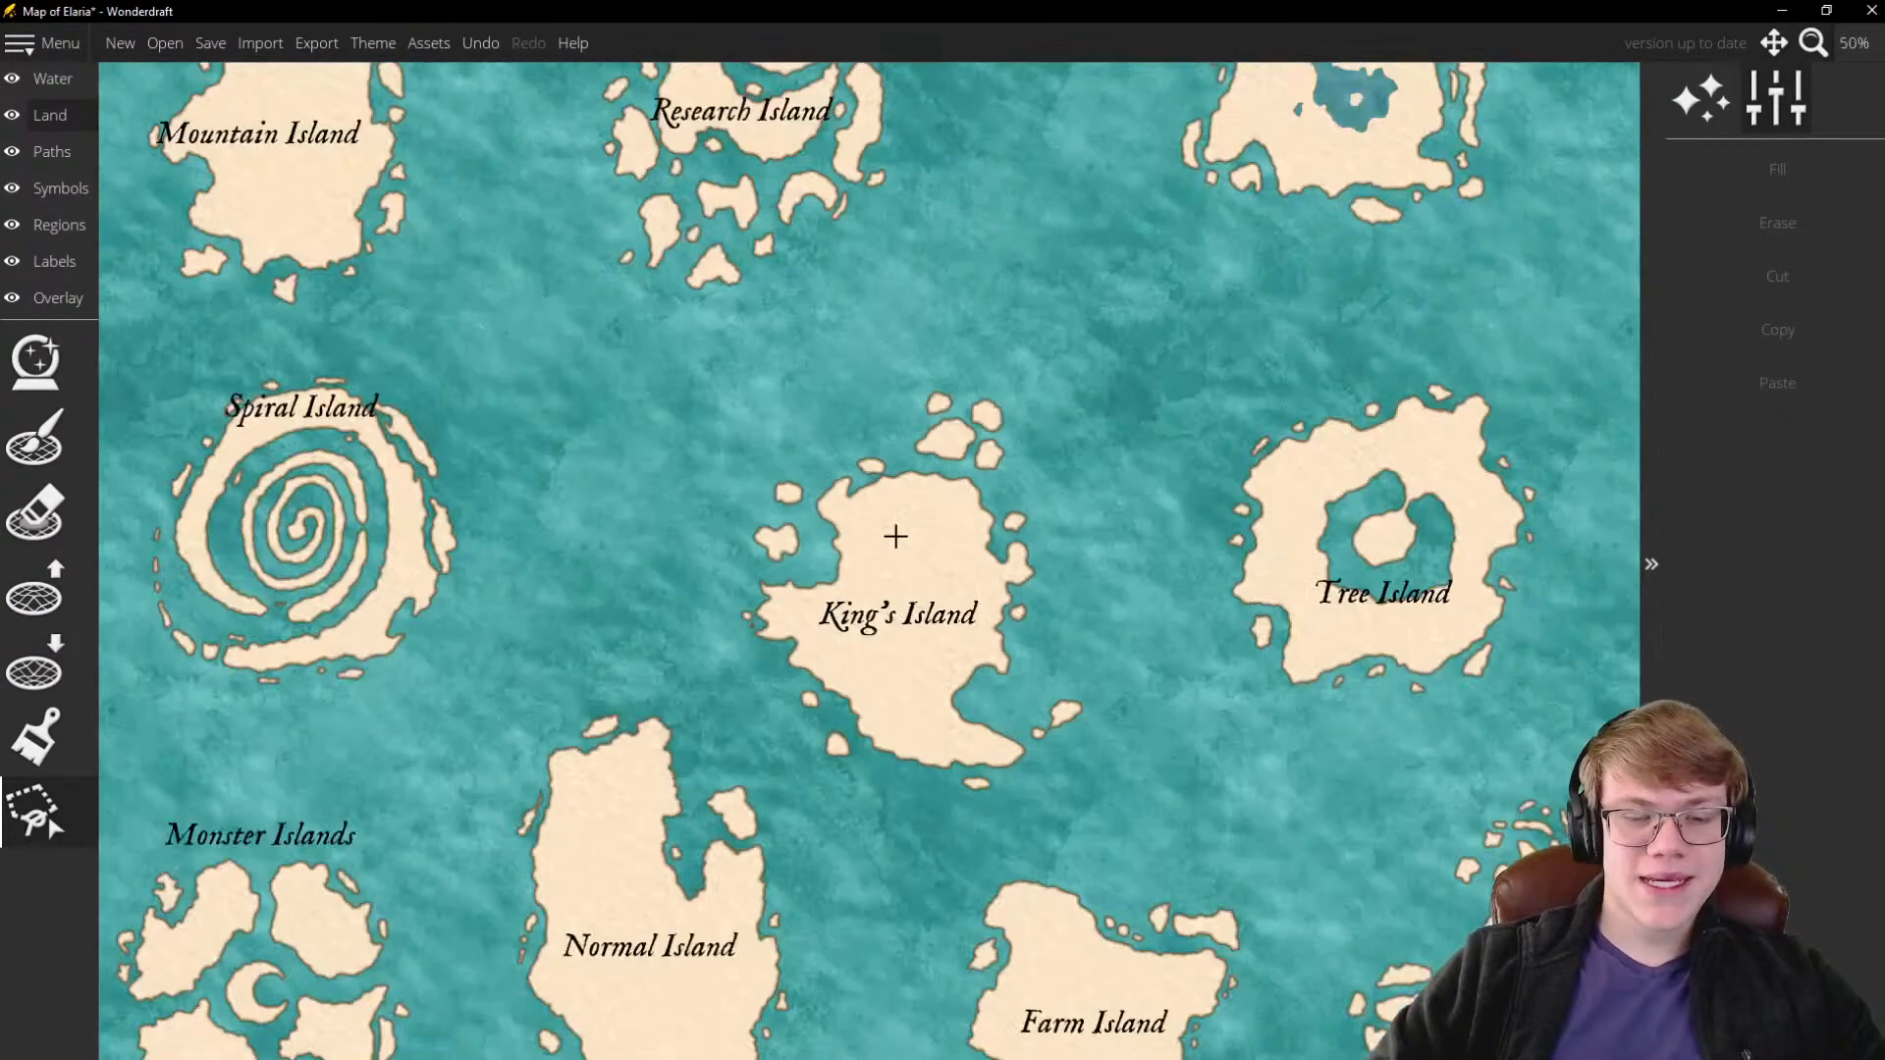
scroll(928, 722, up, 3)
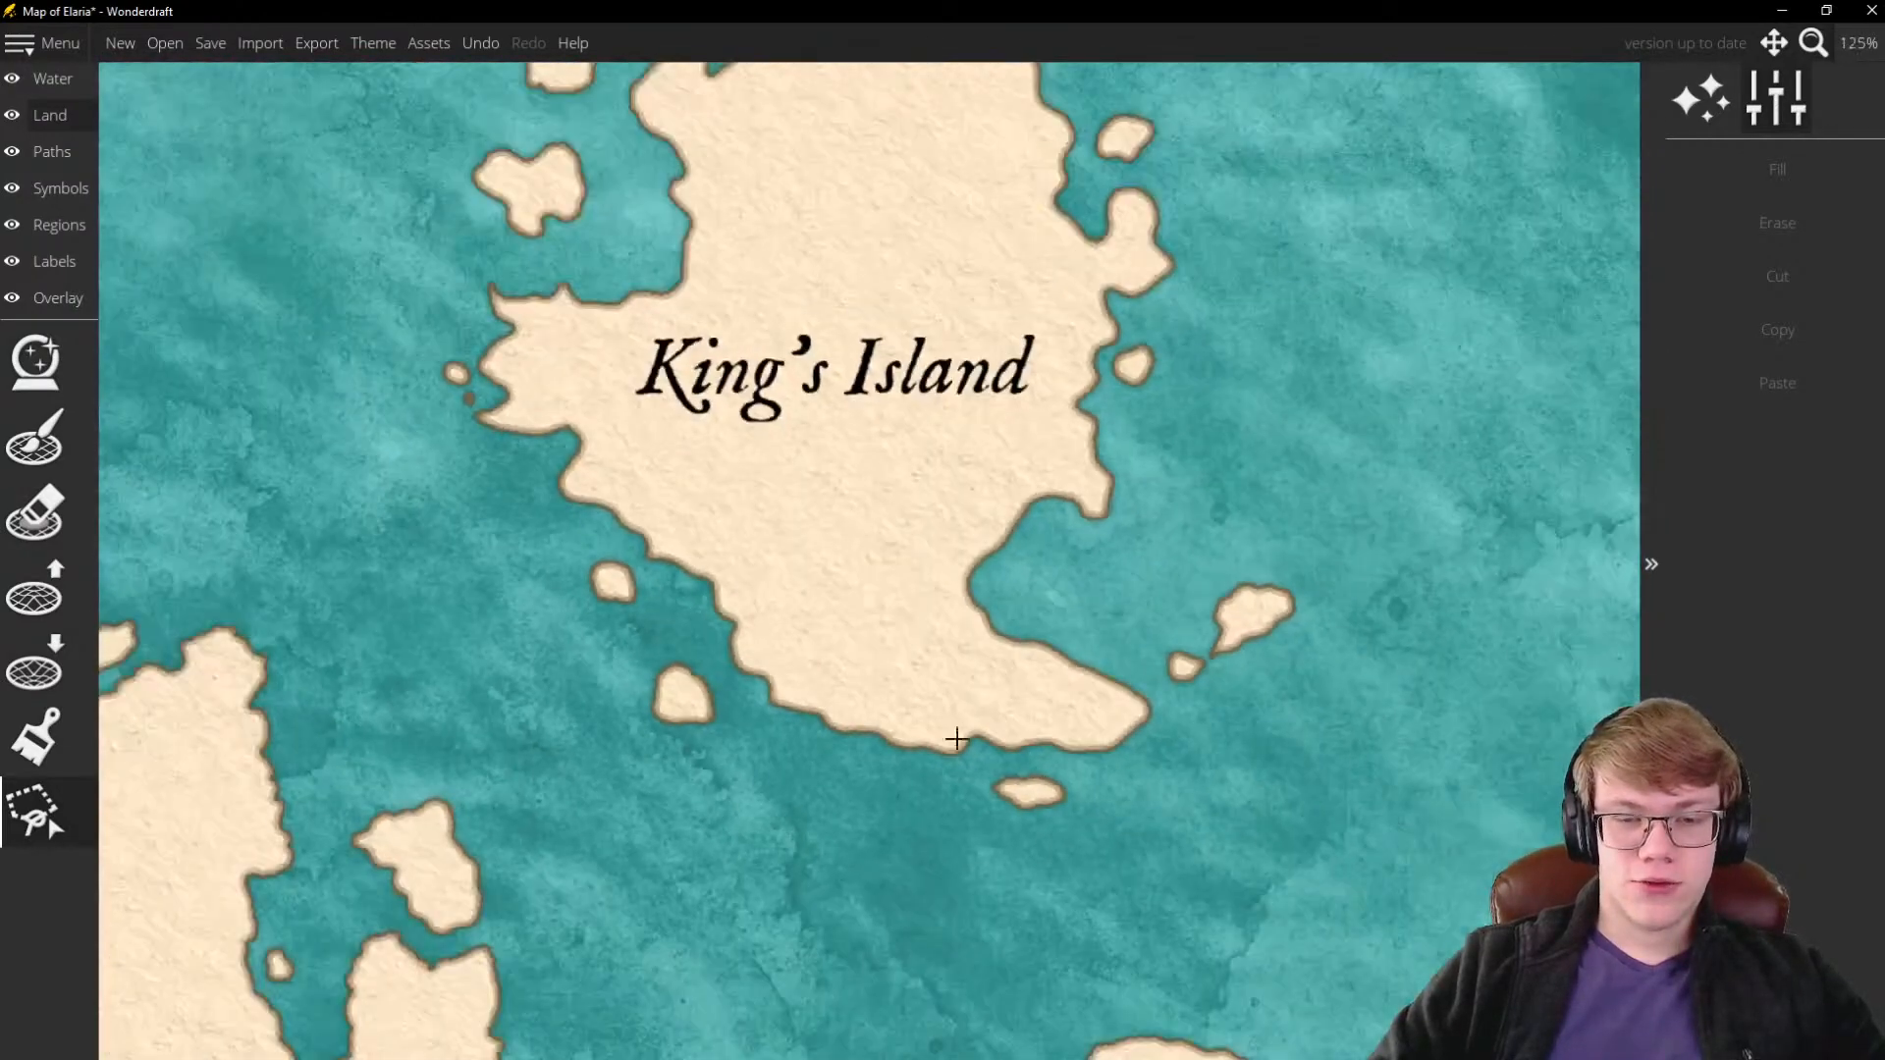
scroll(949, 718, up, 2)
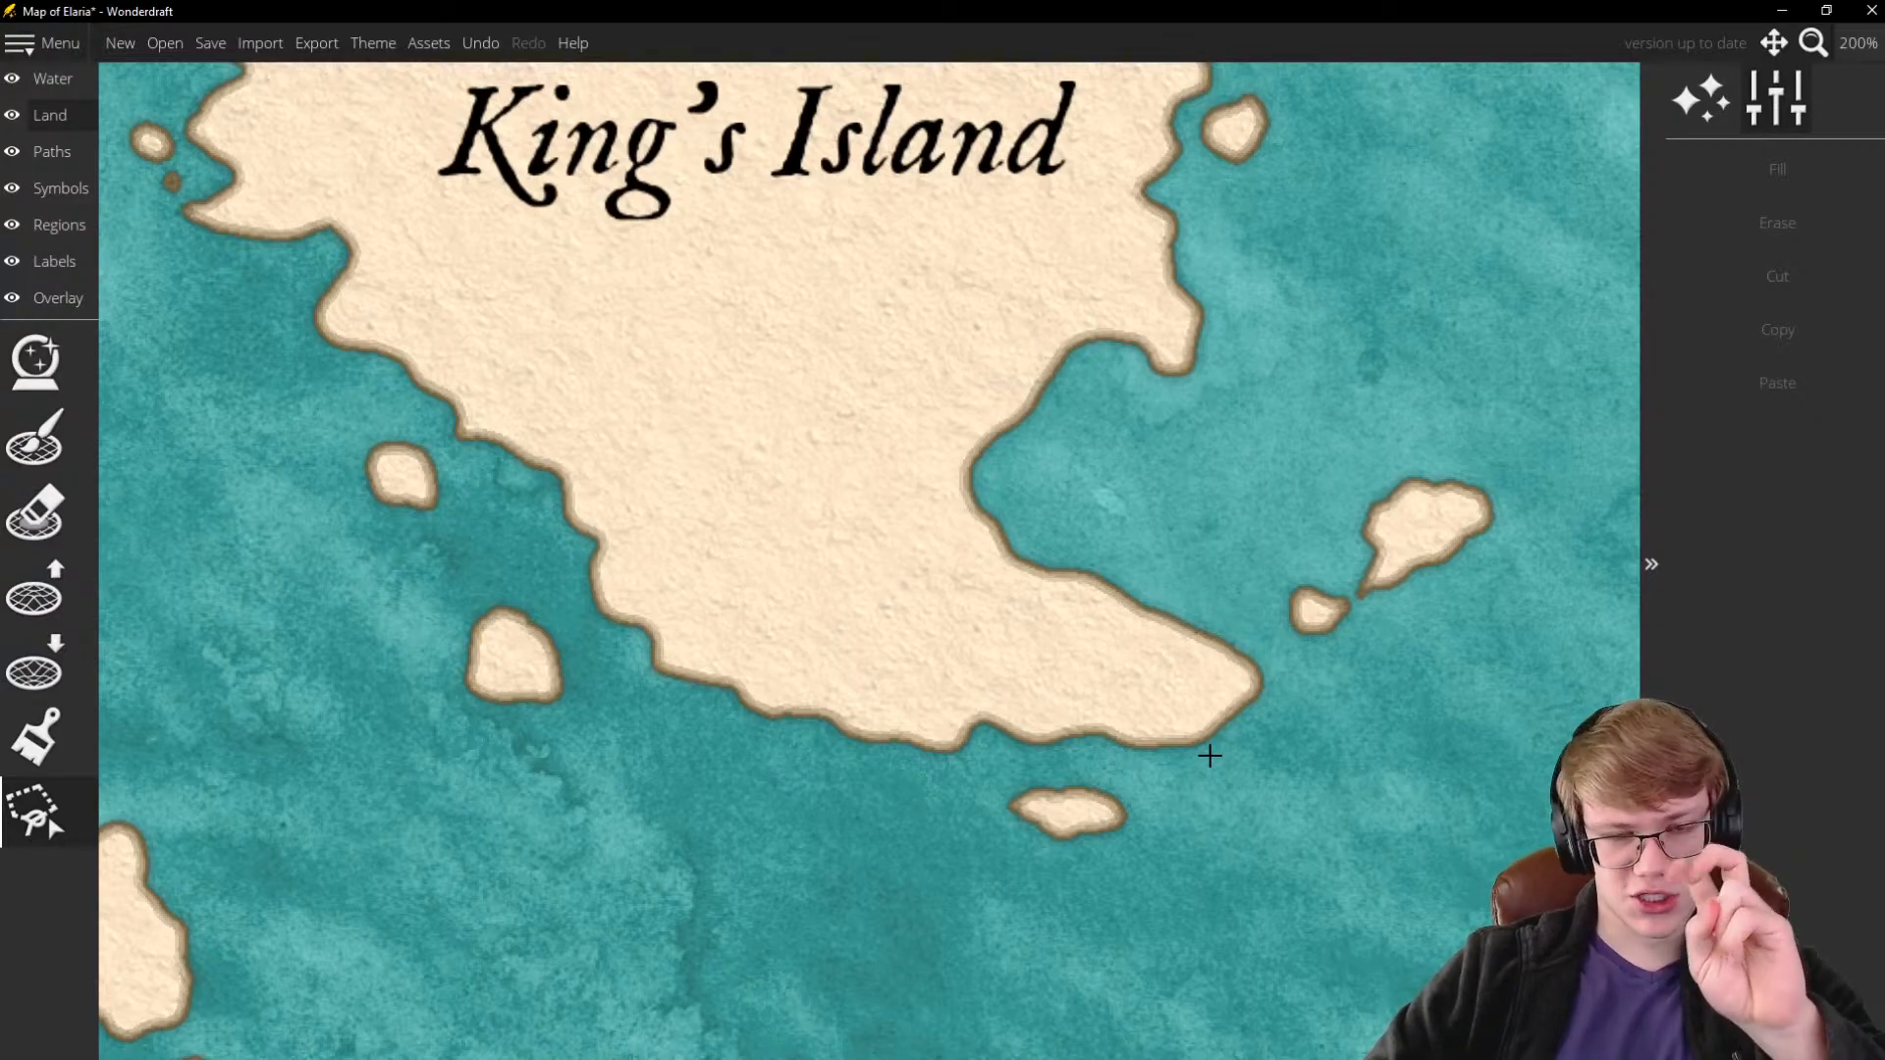
scroll(956, 774, down, 2)
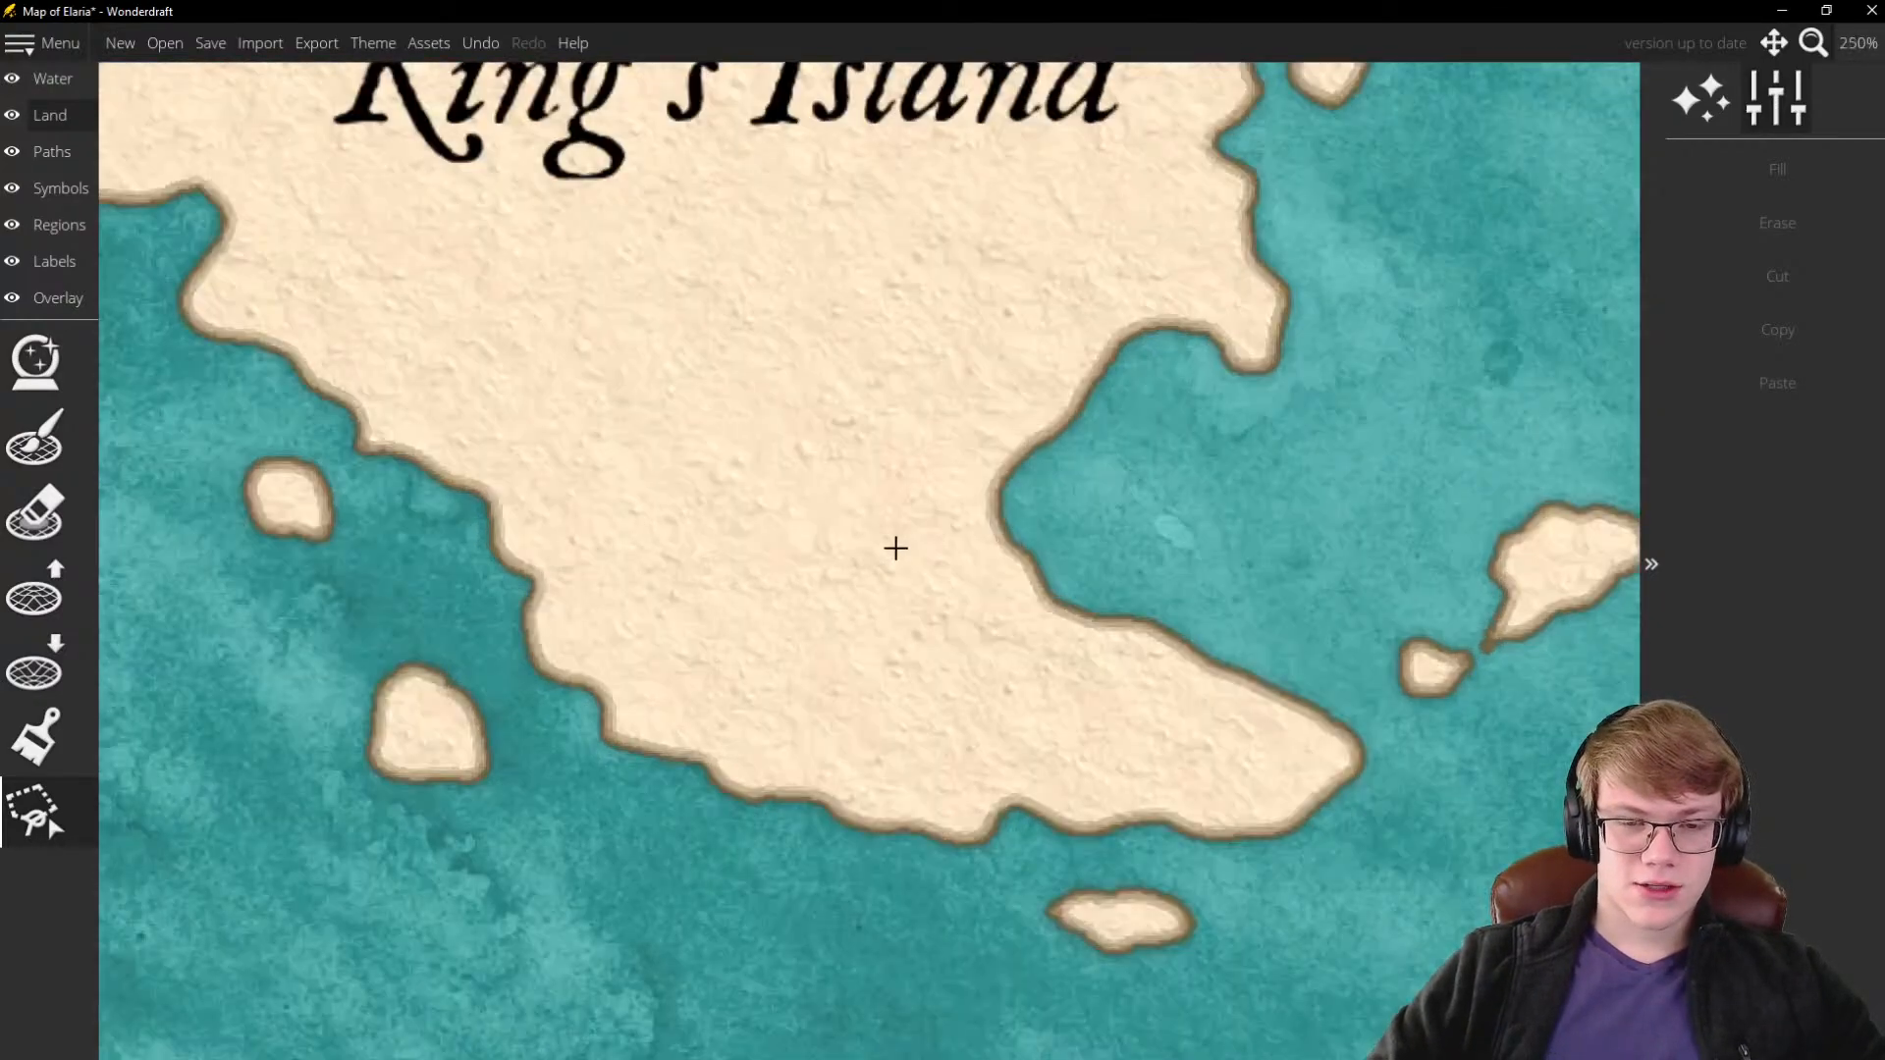
scroll(1019, 575, up, 2)
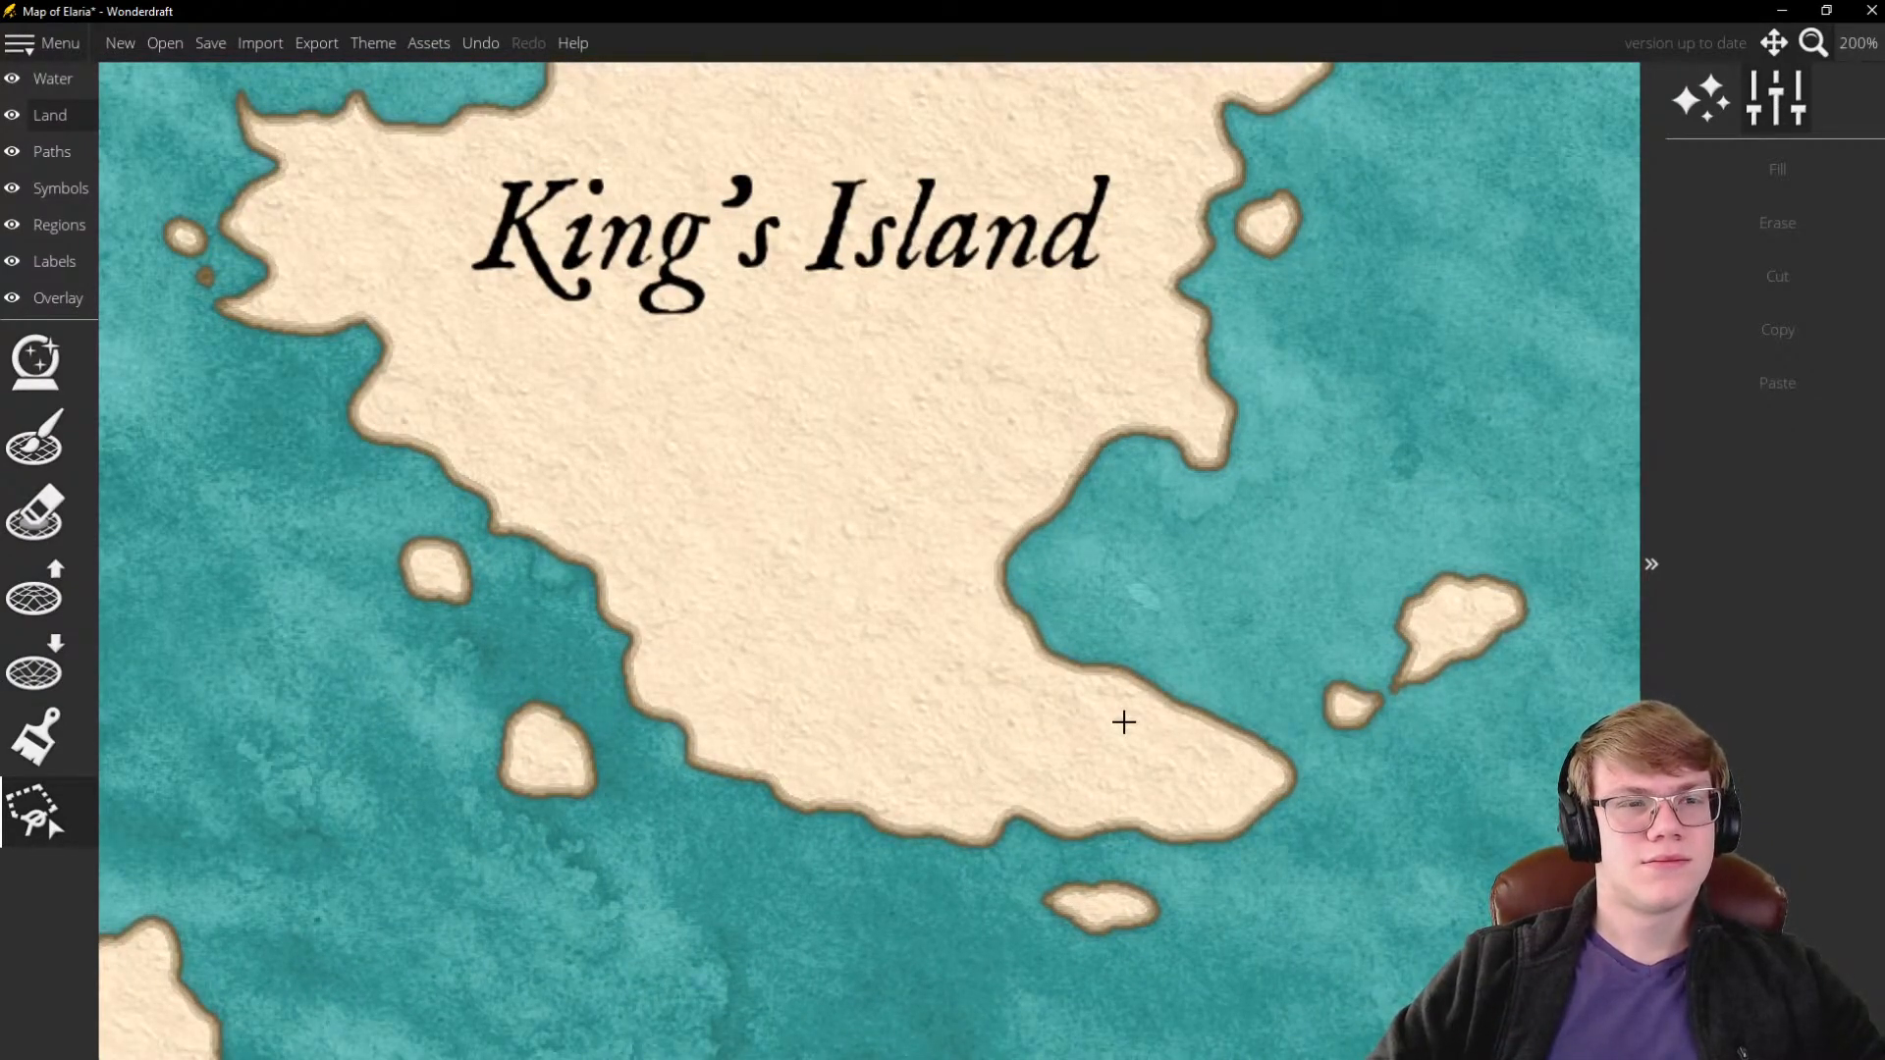
scroll(955, 488, down, 2)
scroll(956, 488, up, 2)
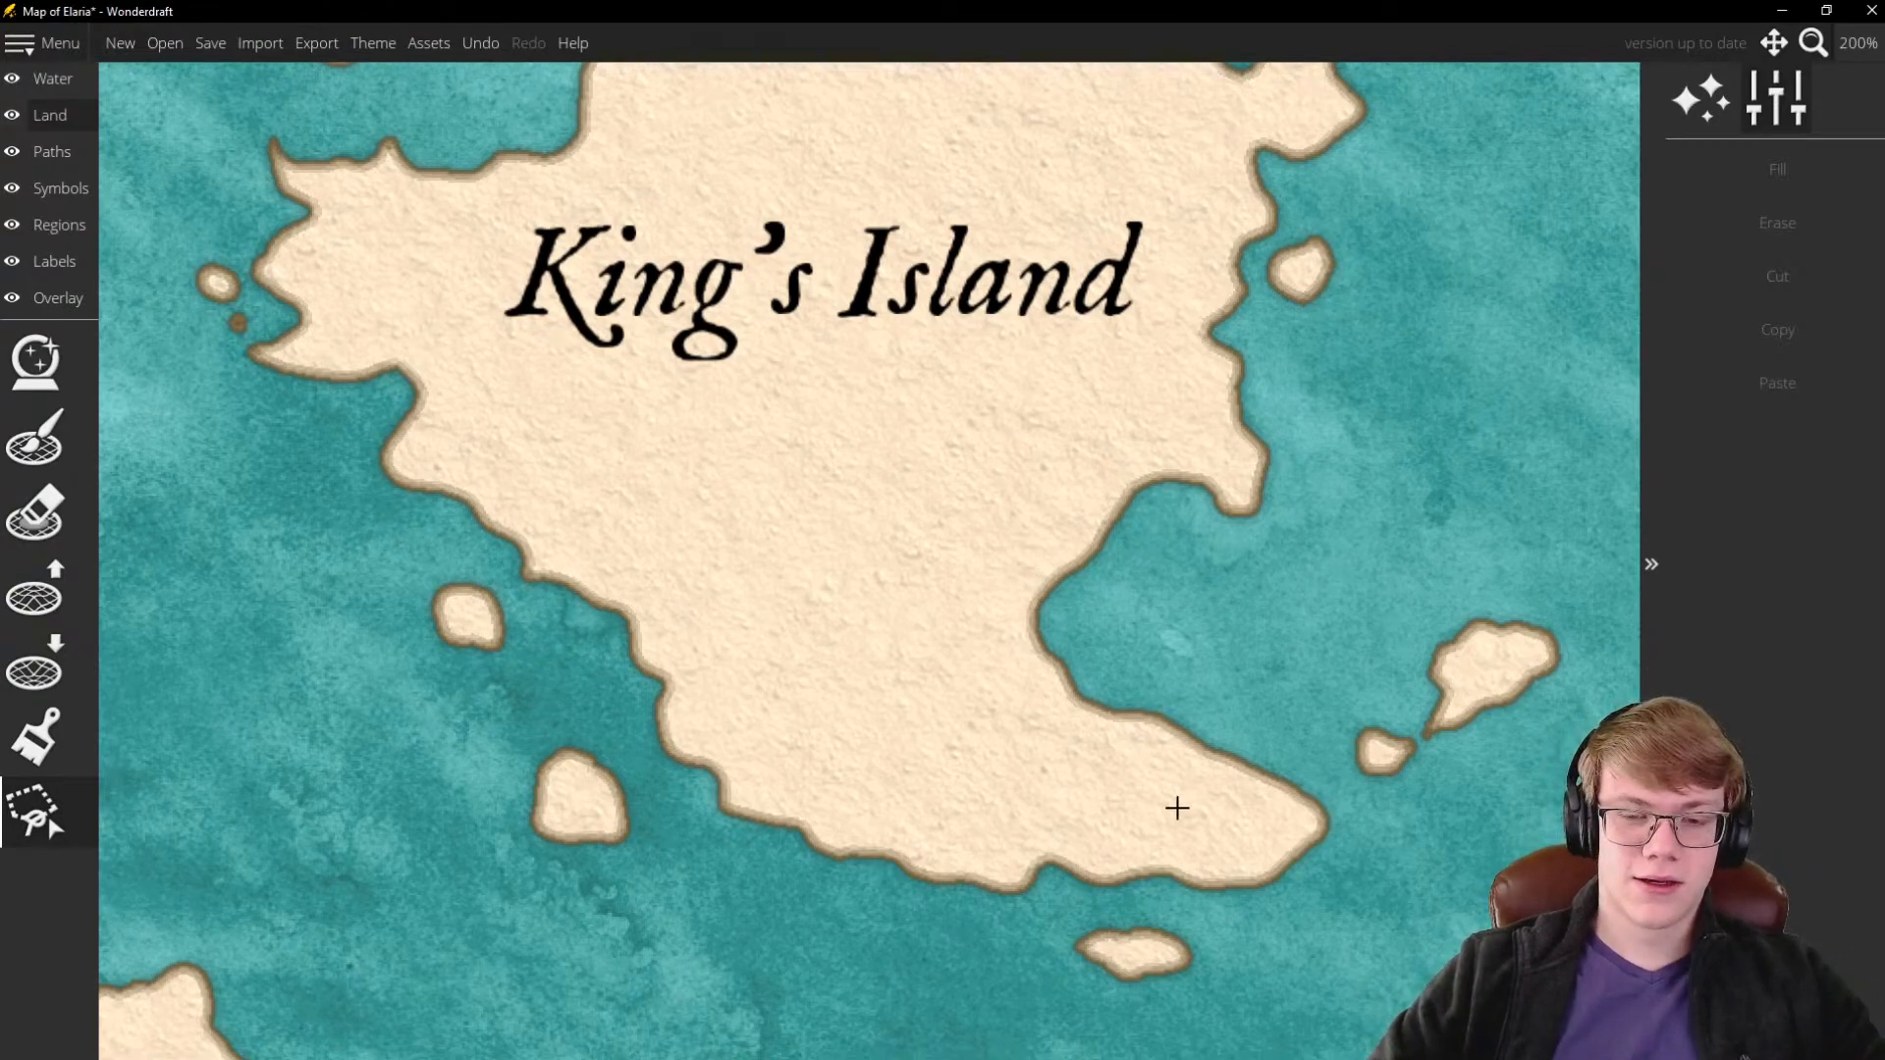
scroll(1178, 808, up, 2)
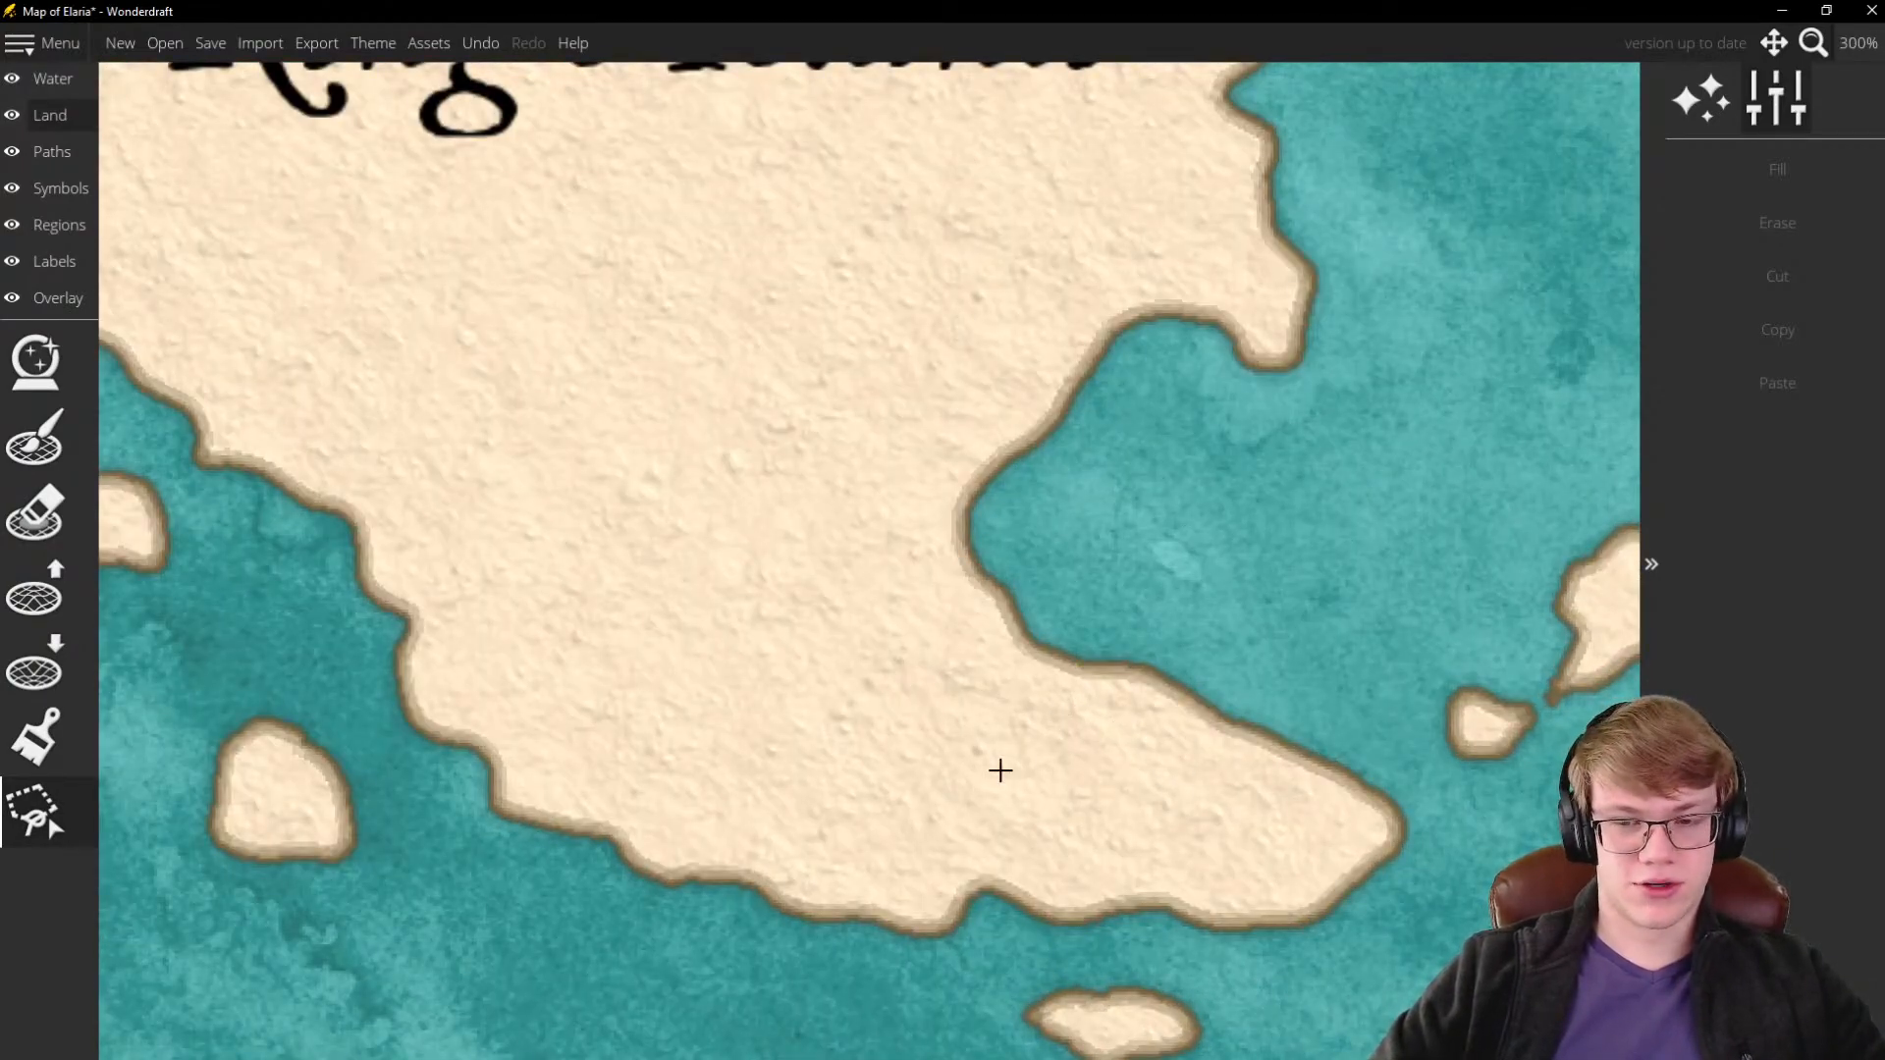
Examine King's Island's coastline up close and its position relative to the neighbouring islands across the whole map
scroll(1244, 768, down, 2)
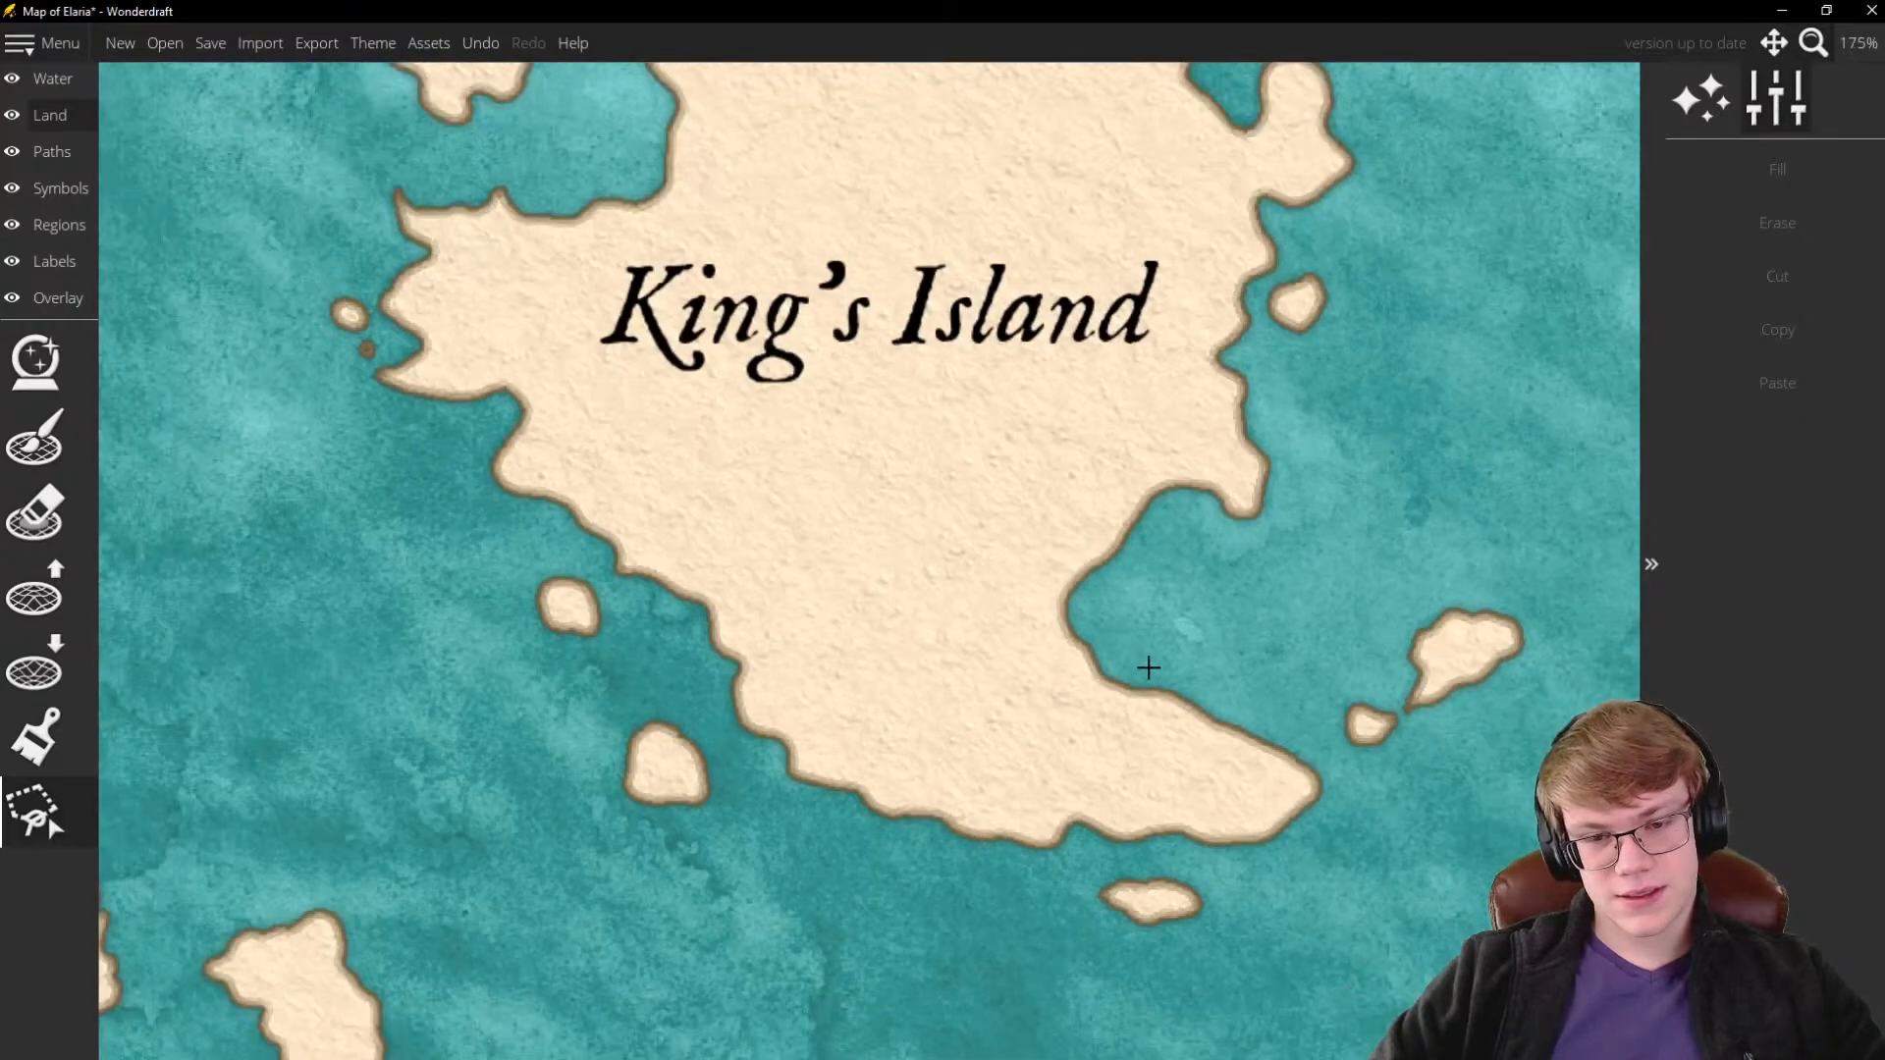
scroll(1129, 707, up, 1)
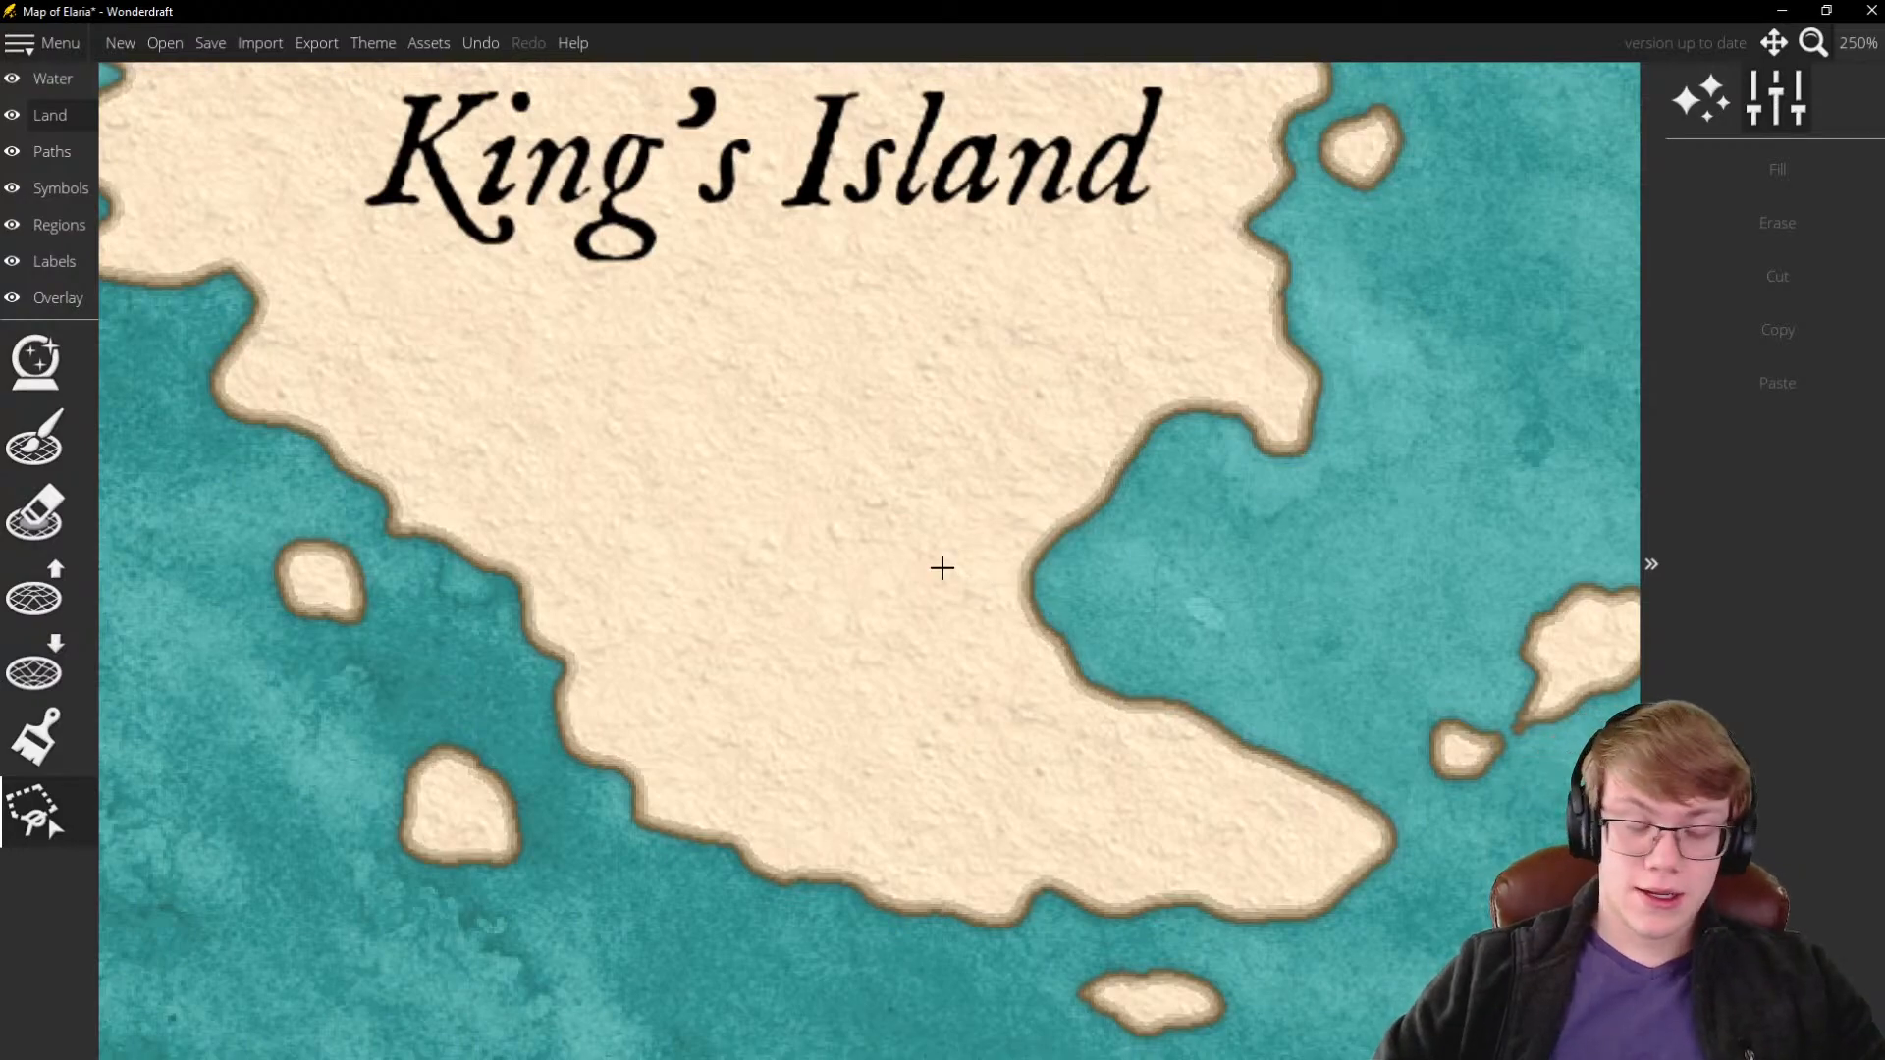
scroll(791, 740, down, 3)
scroll(803, 457, up, 3)
scroll(917, 733, down, 2)
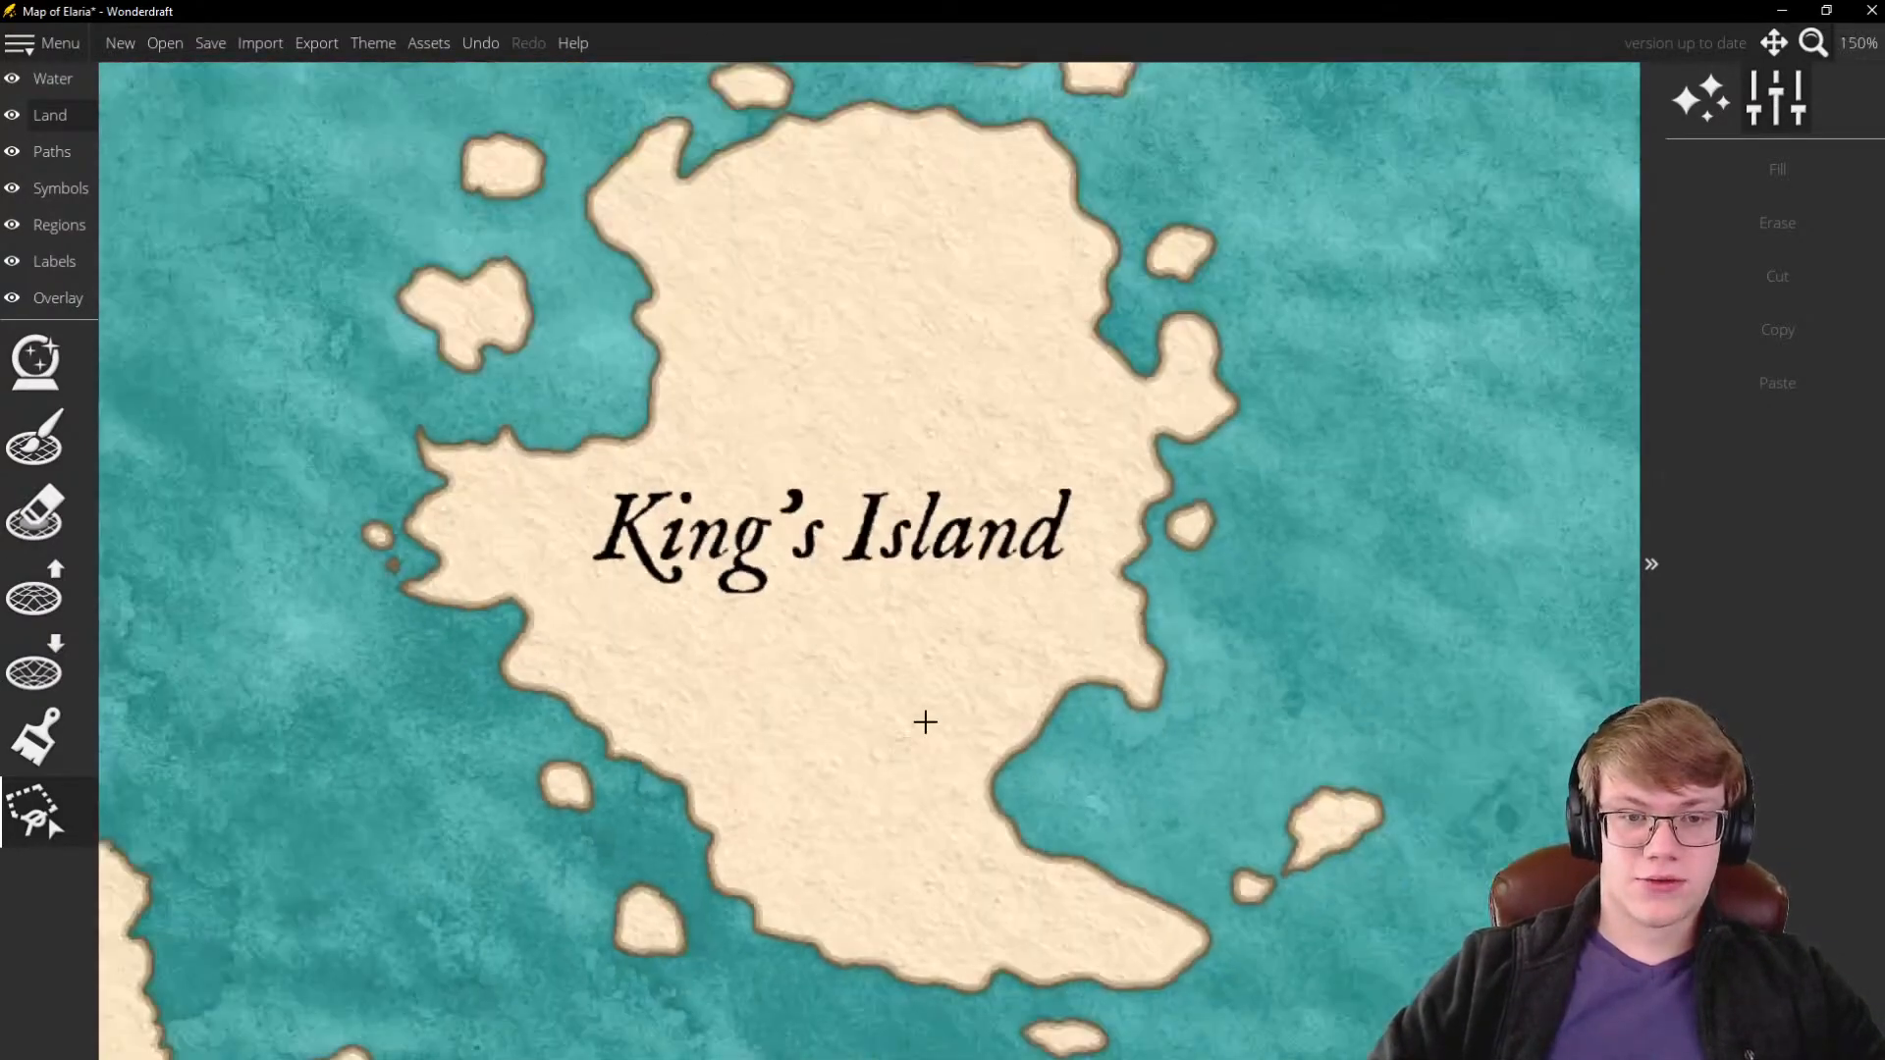
scroll(682, 523, down, 2)
scroll(682, 522, down, 2)
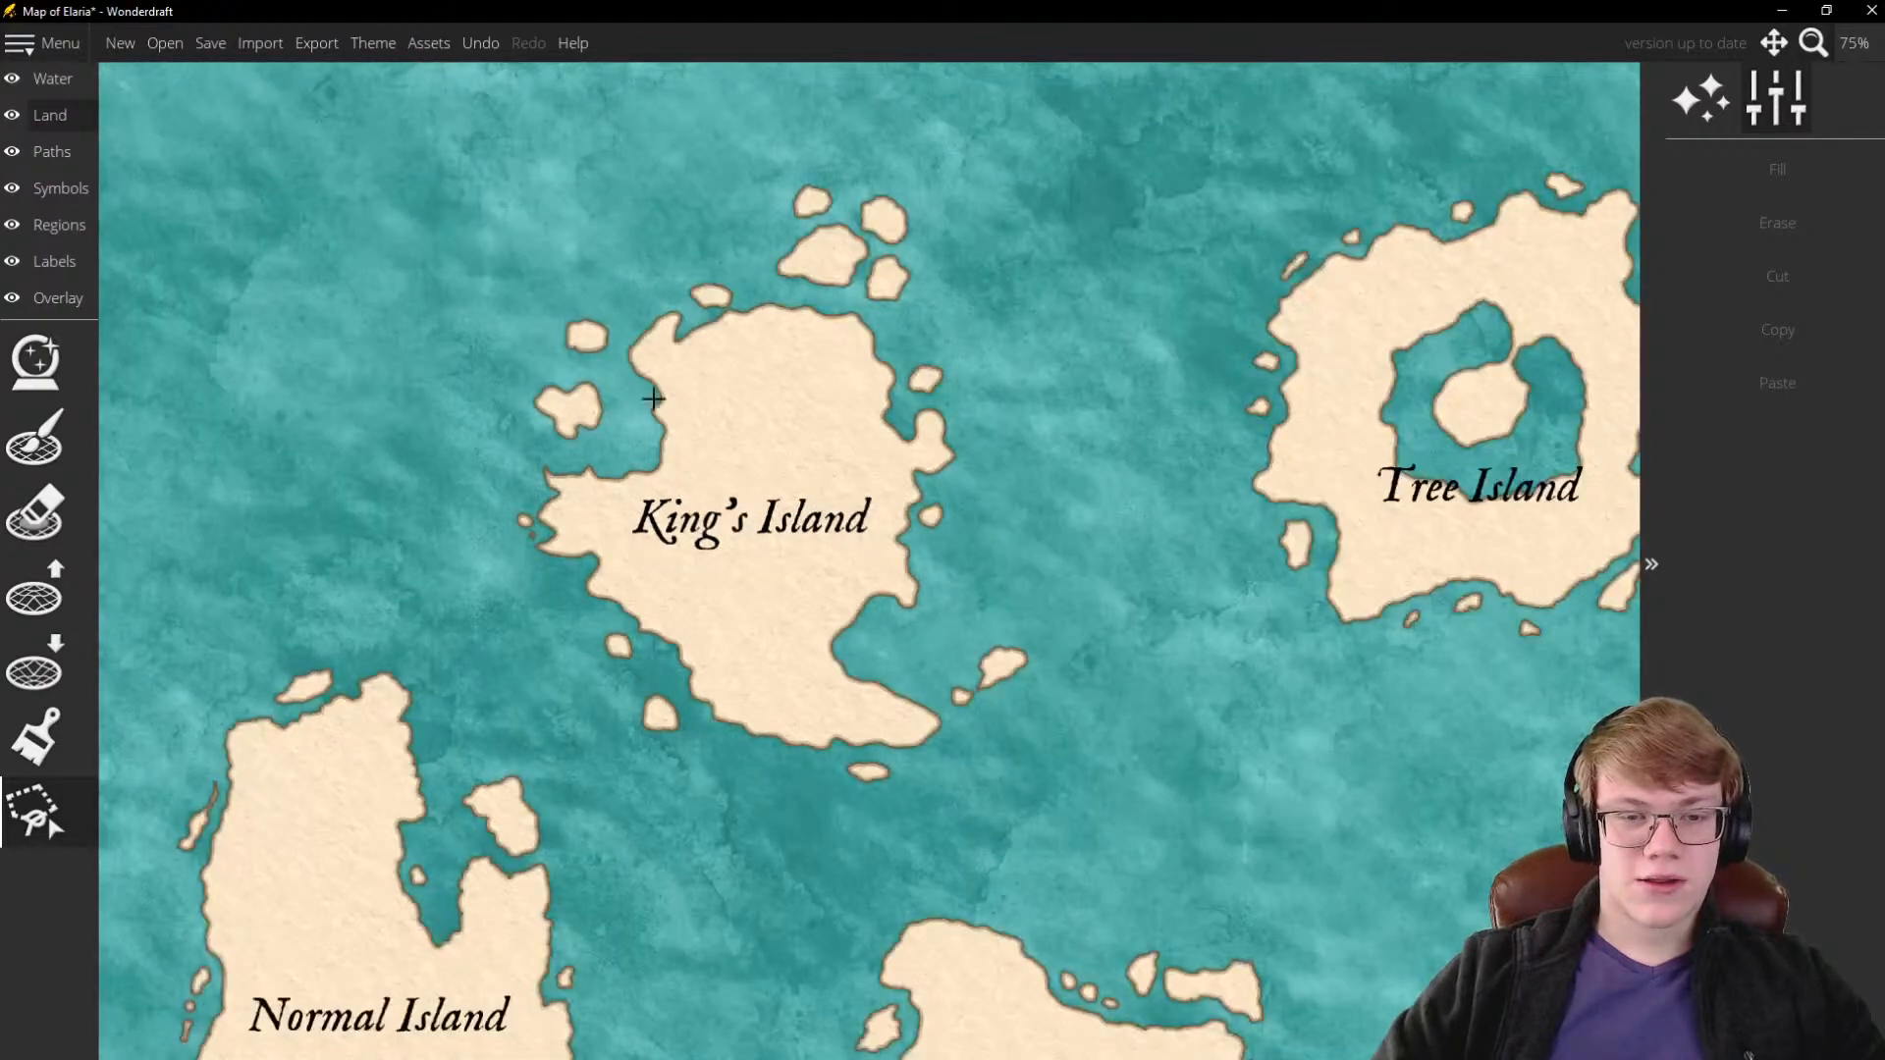
scroll(820, 398, up, 2)
scroll(630, 334, up, 2)
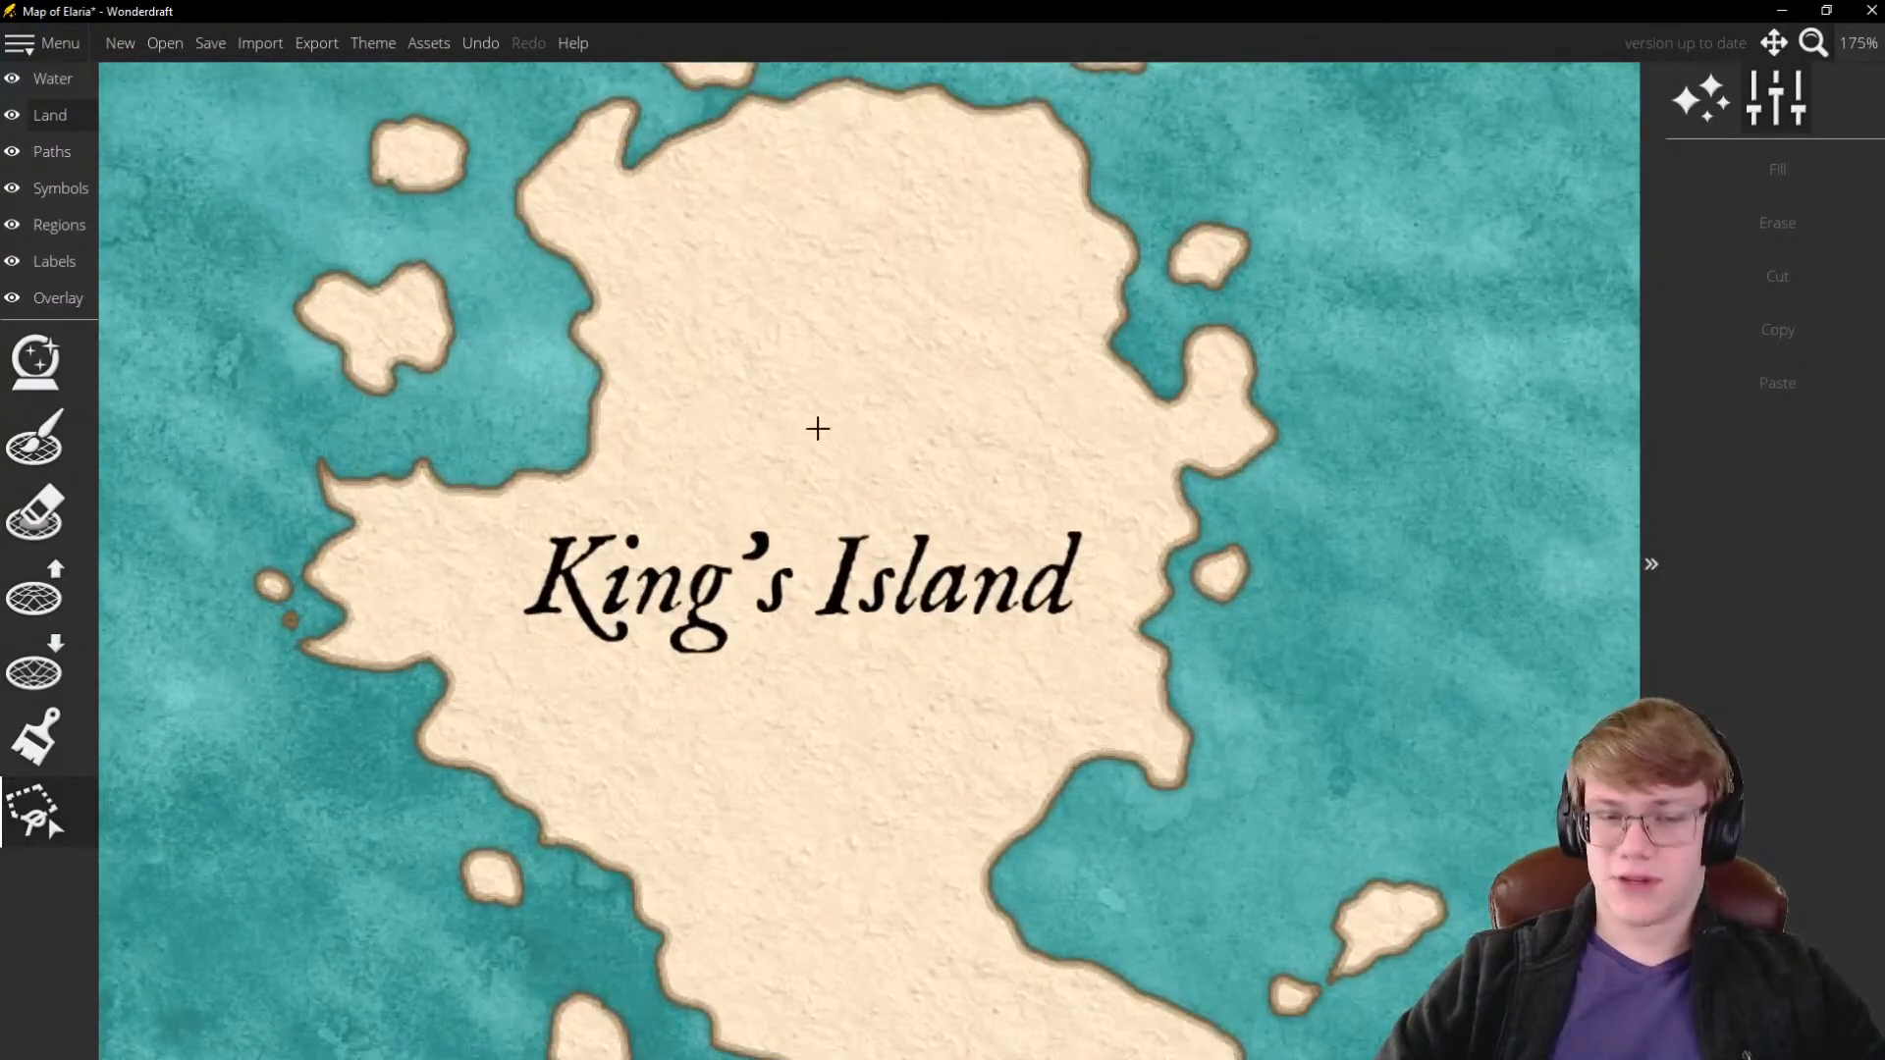
scroll(823, 445, down, 5)
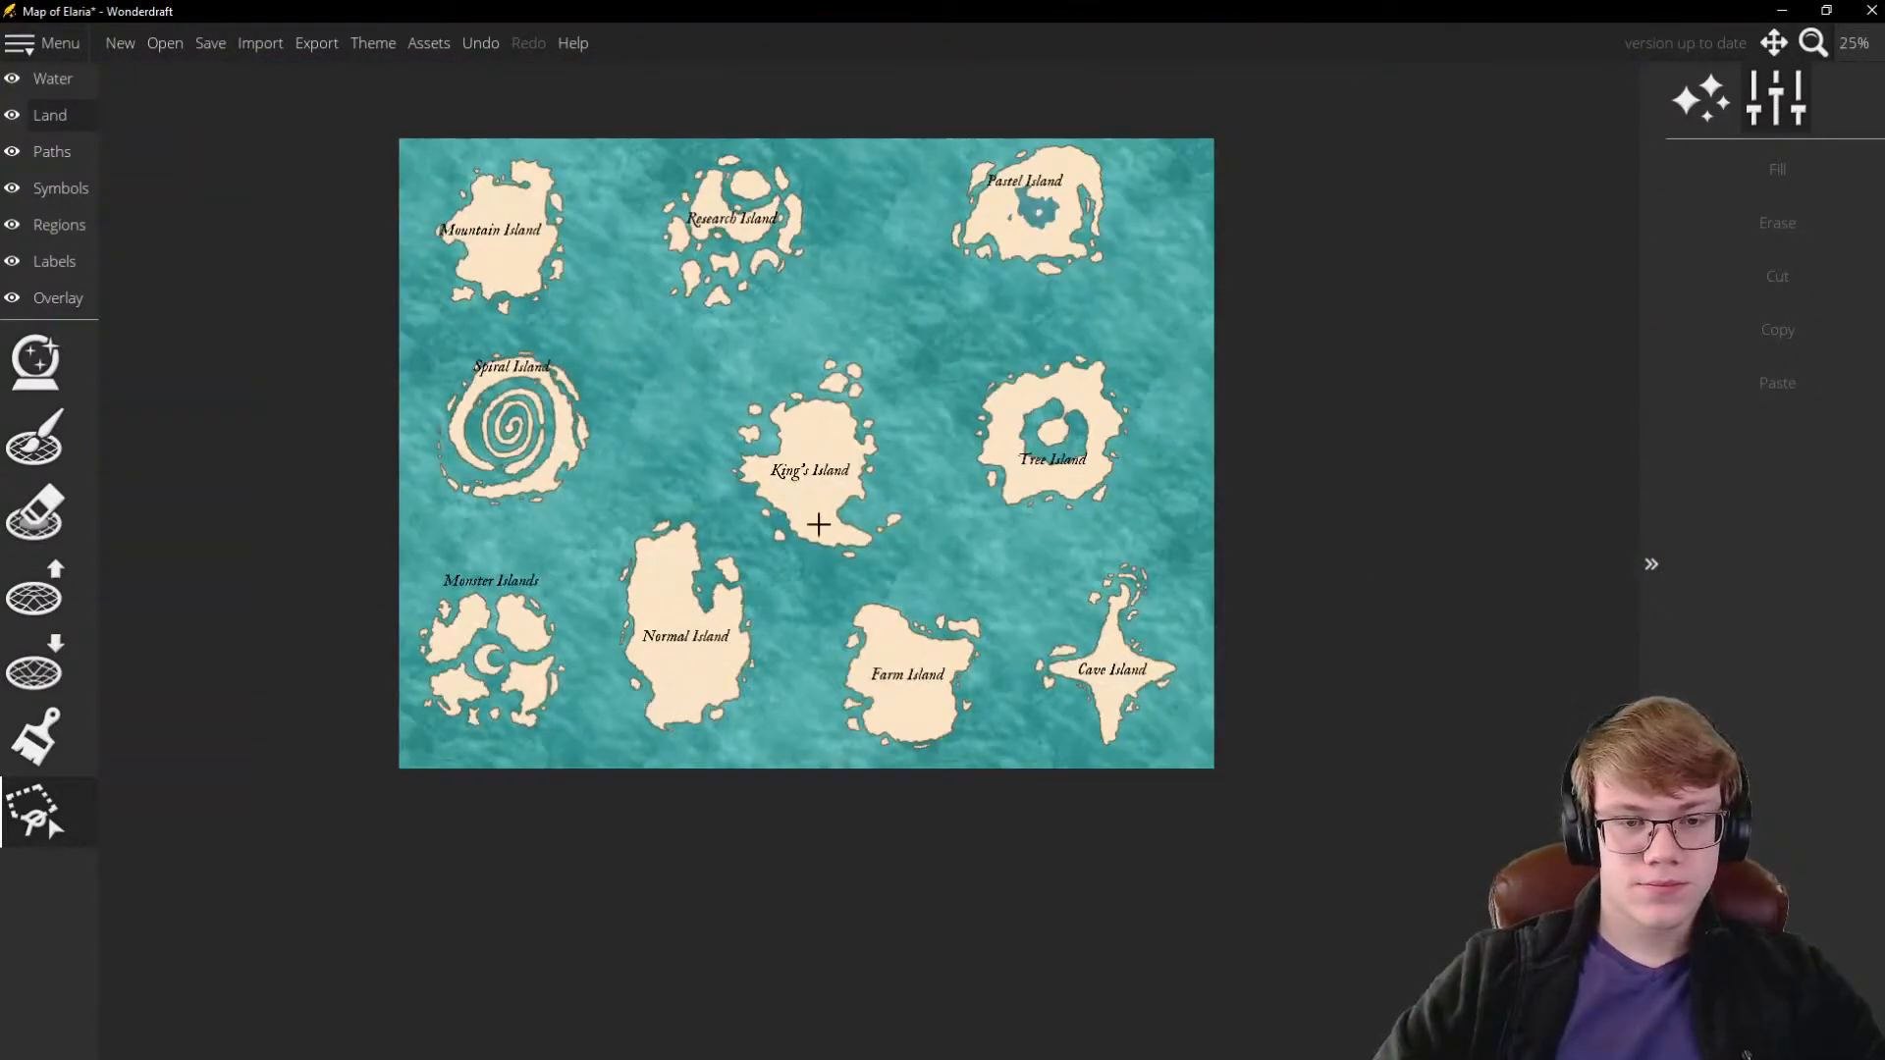
scroll(819, 491, up, 1)
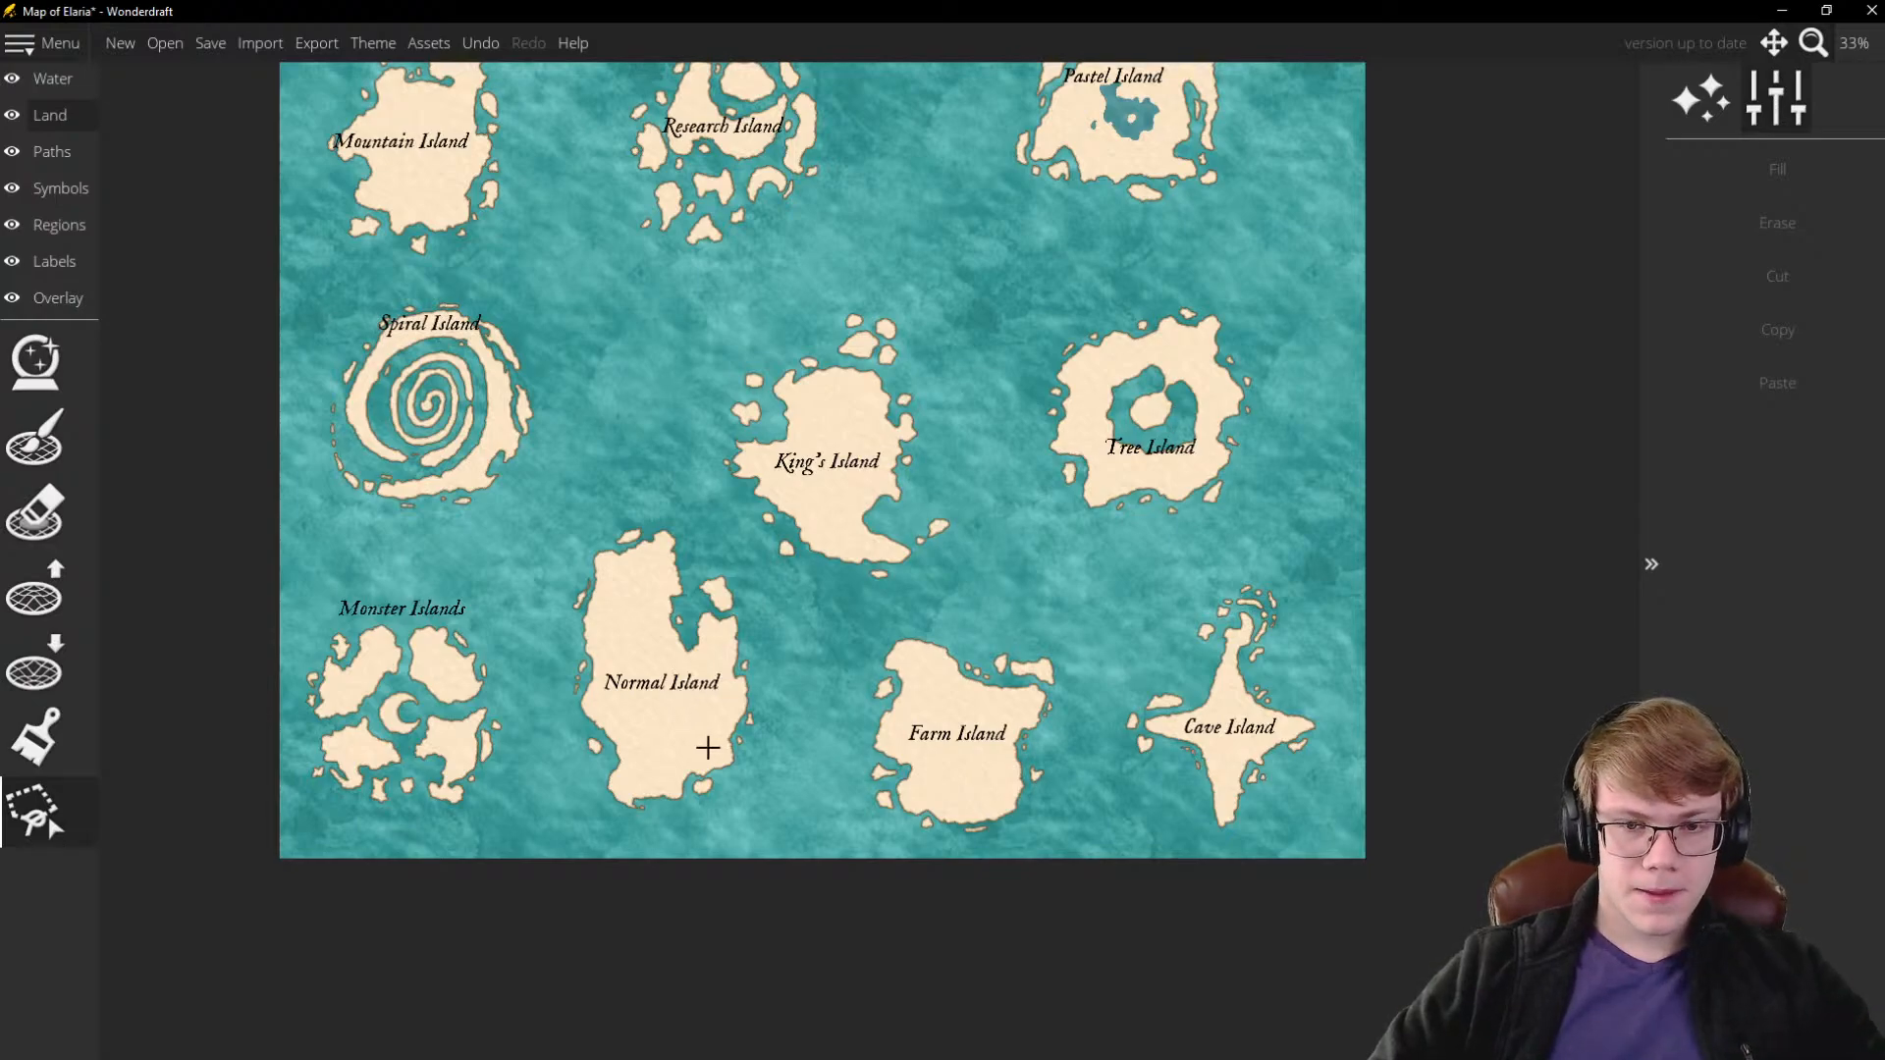
scroll(707, 749, down, 1)
scroll(689, 415, up, 1)
scroll(831, 447, down, 1)
scroll(698, 560, up, 1)
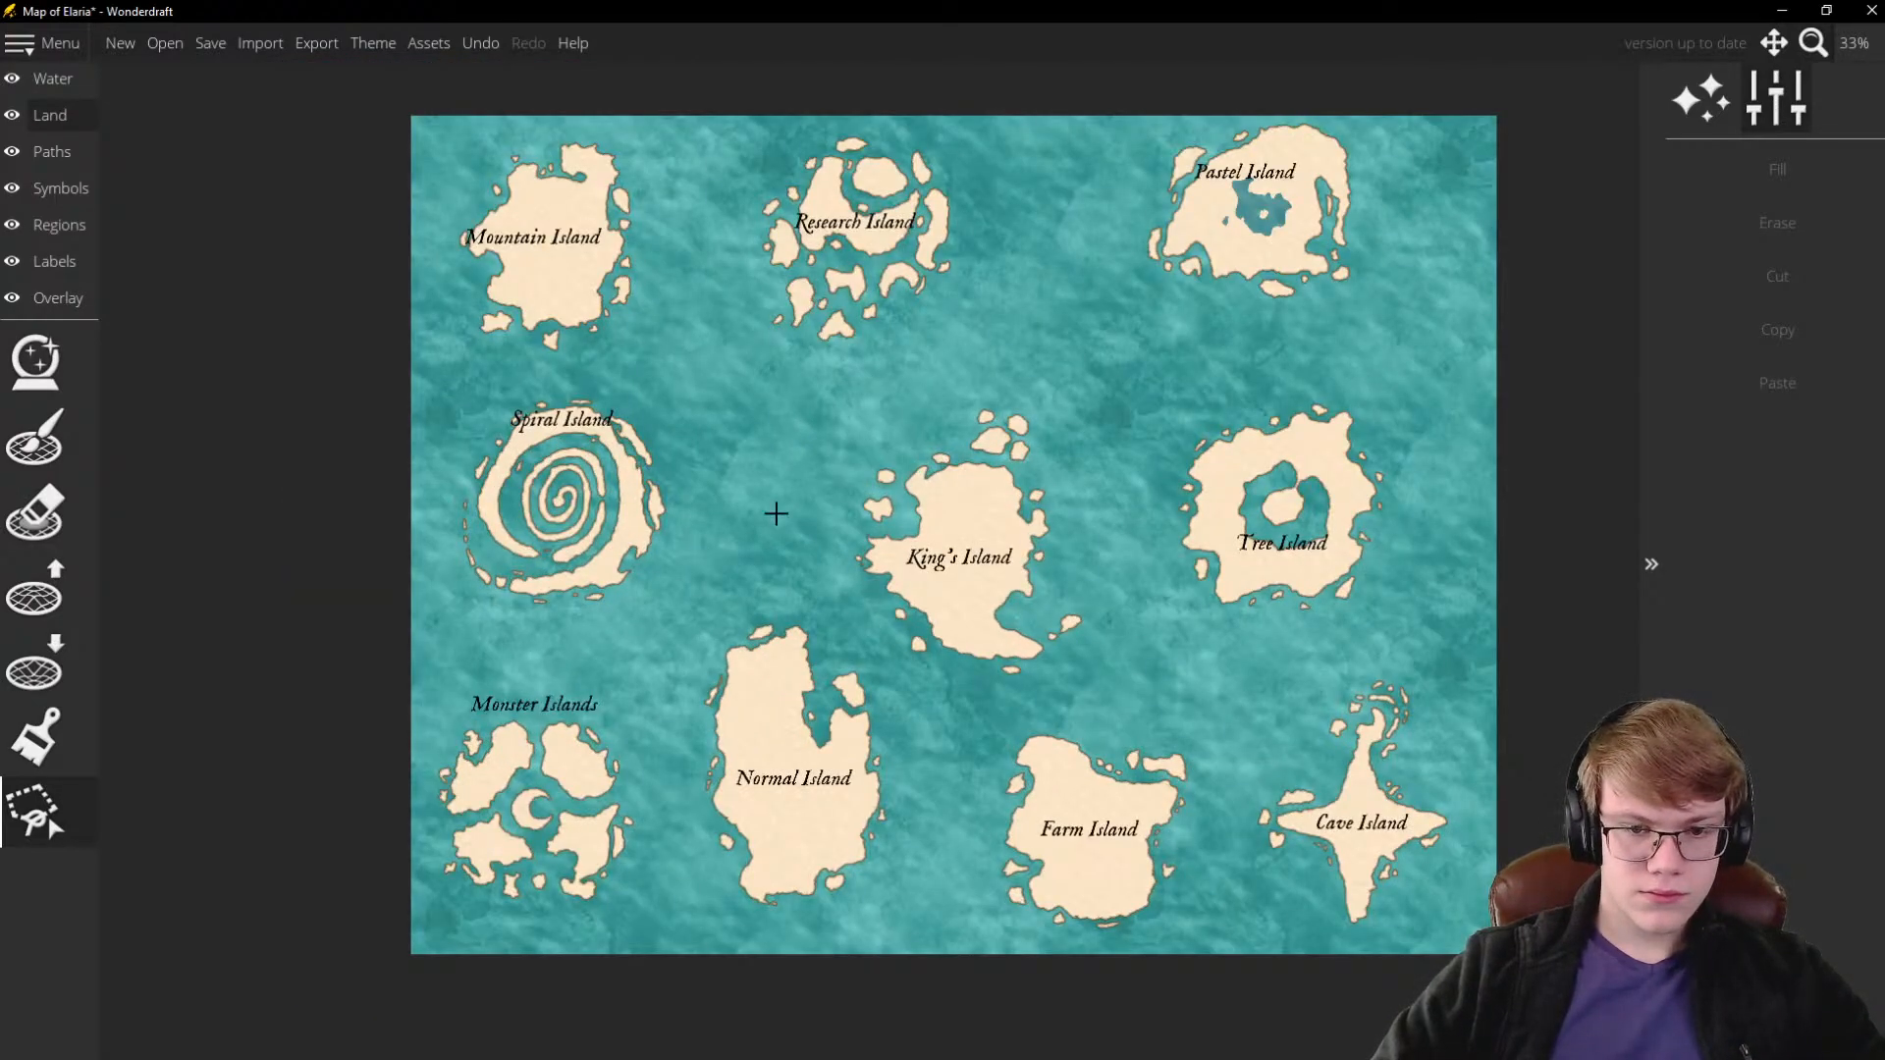
scroll(770, 514, down, 1)
scroll(1040, 471, up, 1)
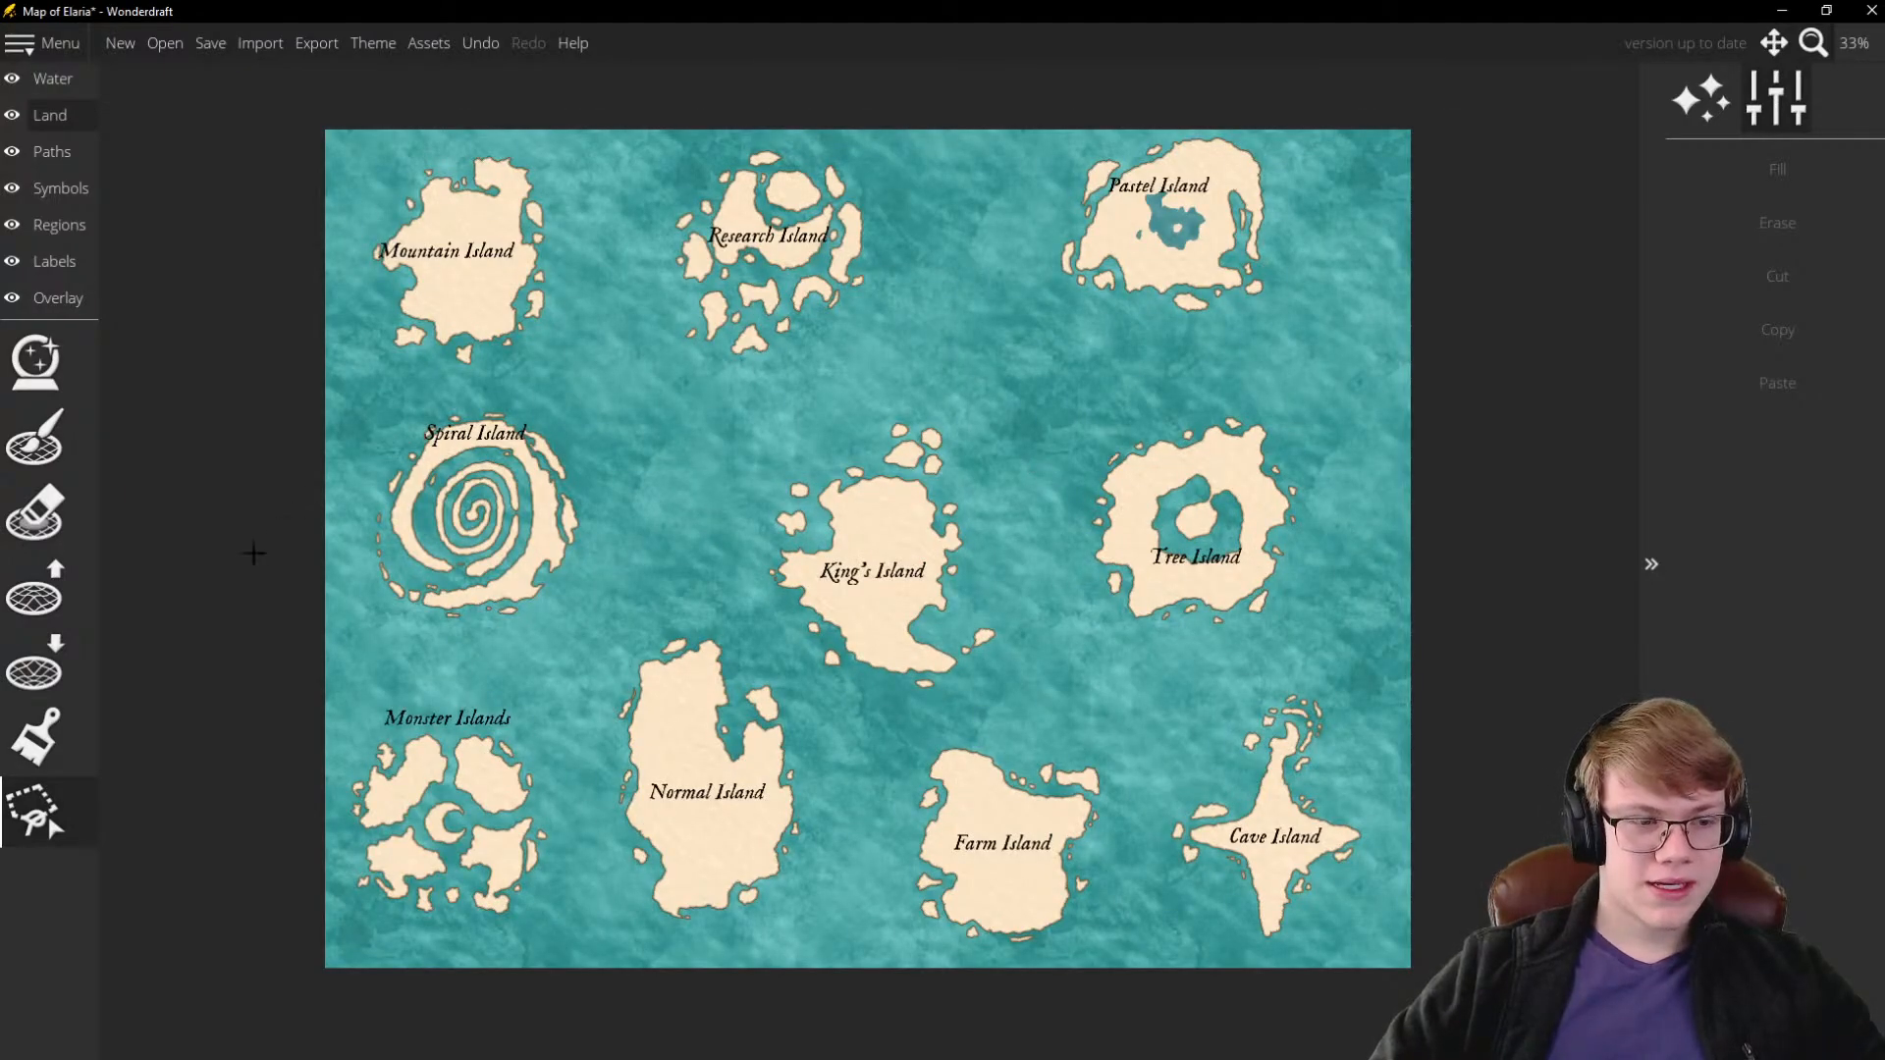
Select King's Island with its surrounding islets and move the landmass a short distance northeast
click(695, 521)
click(815, 713)
click(995, 713)
click(1062, 539)
click(967, 365)
double_click(705, 429)
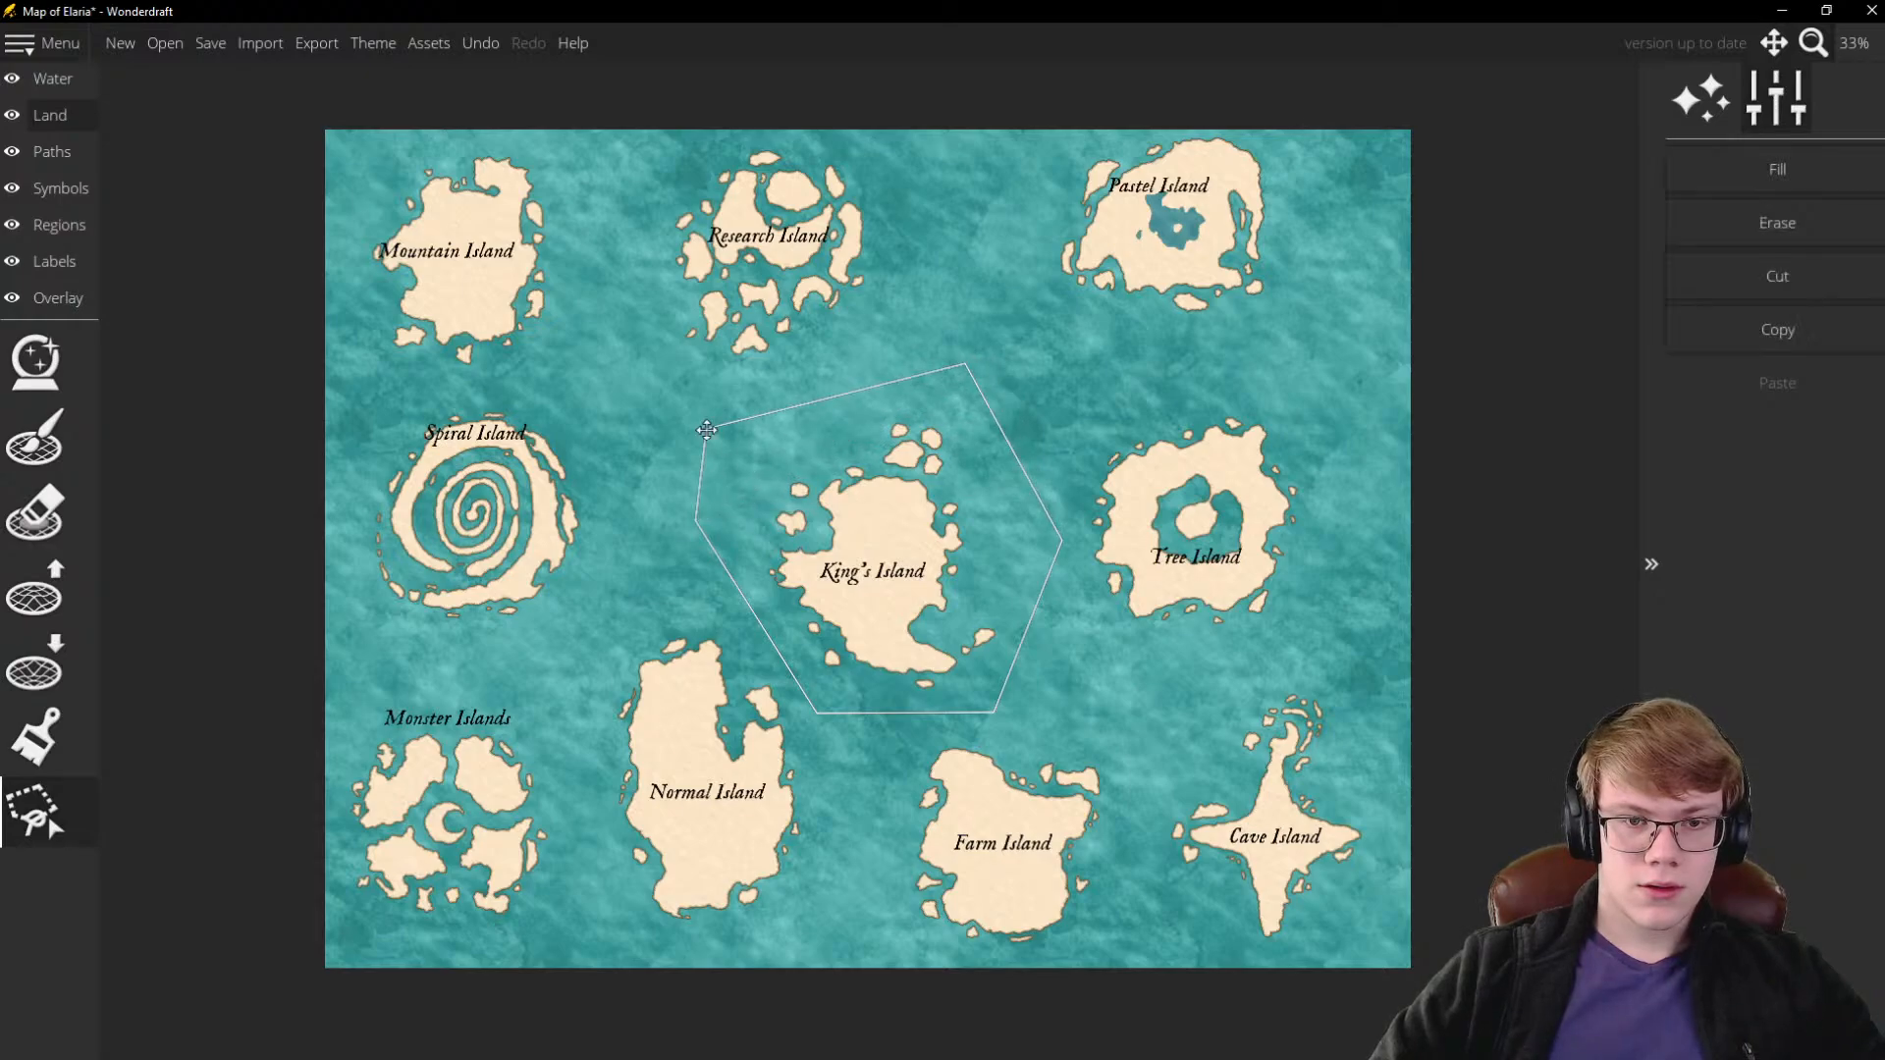
drag(886, 551, 934, 491)
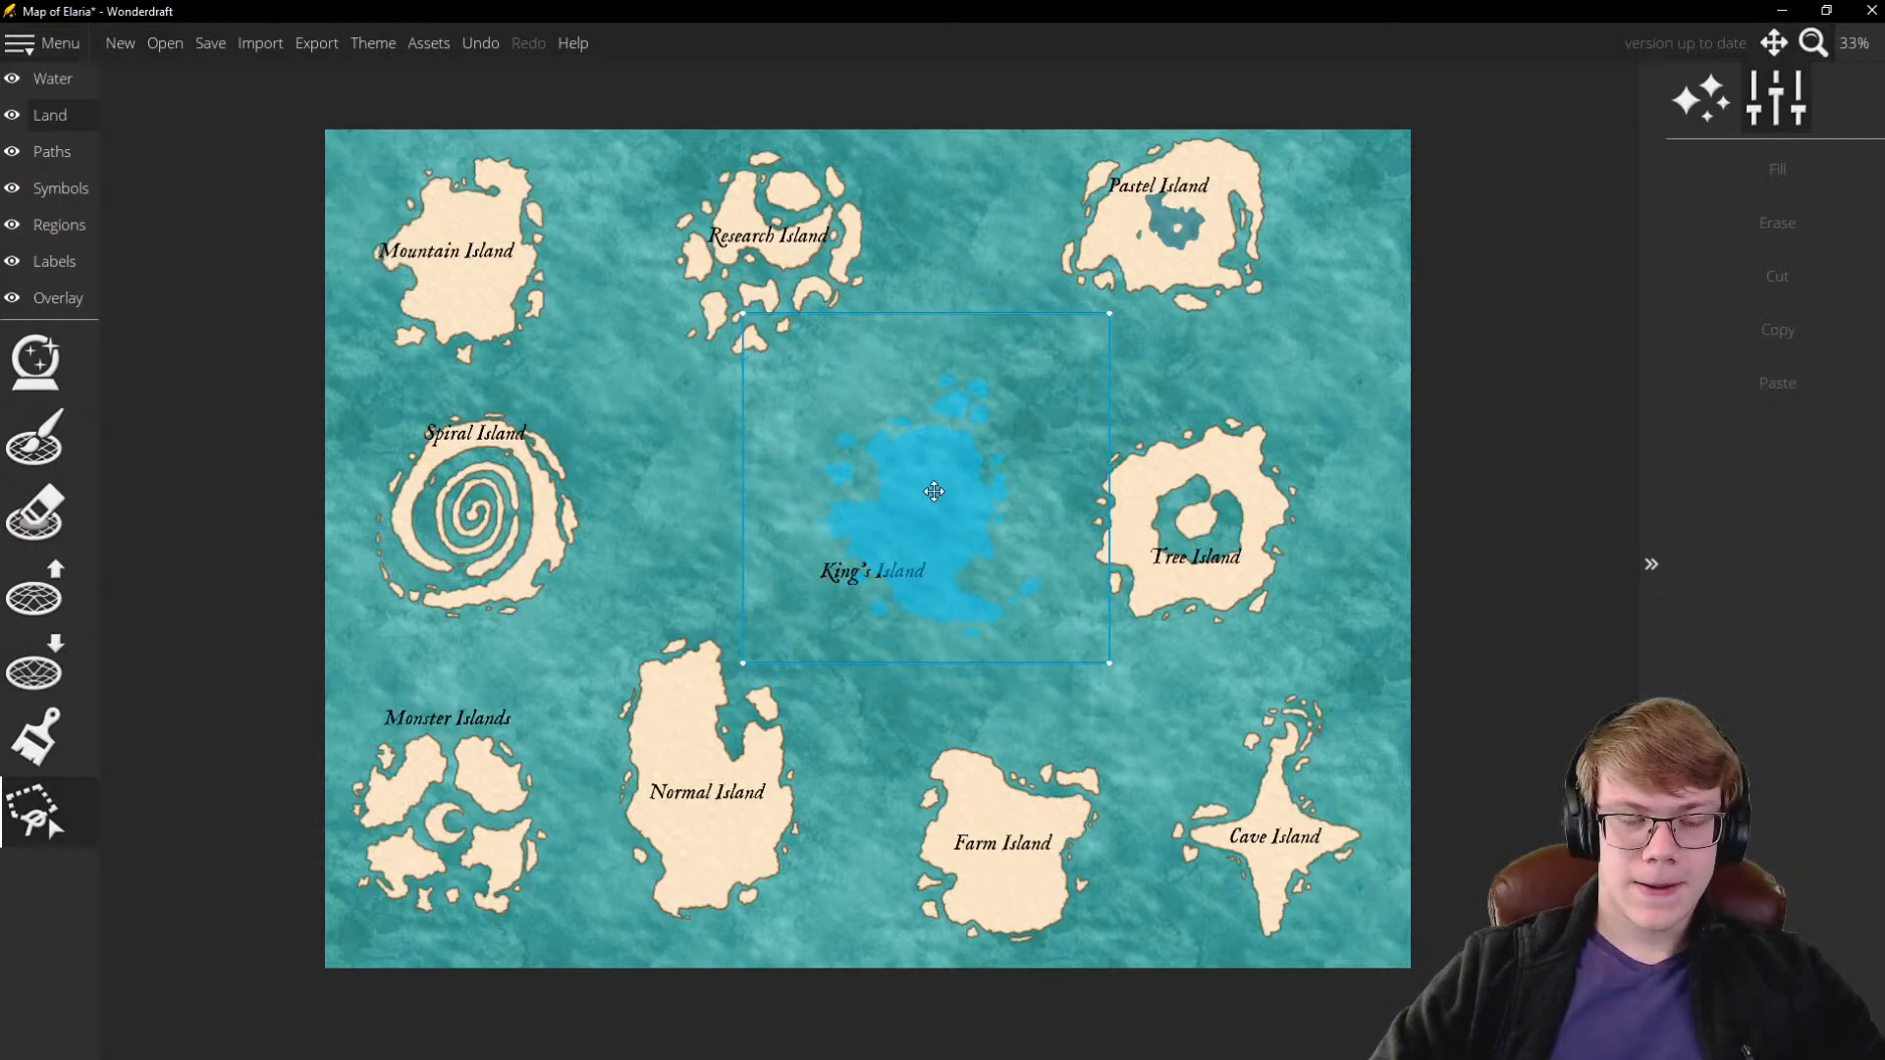
click(686, 513)
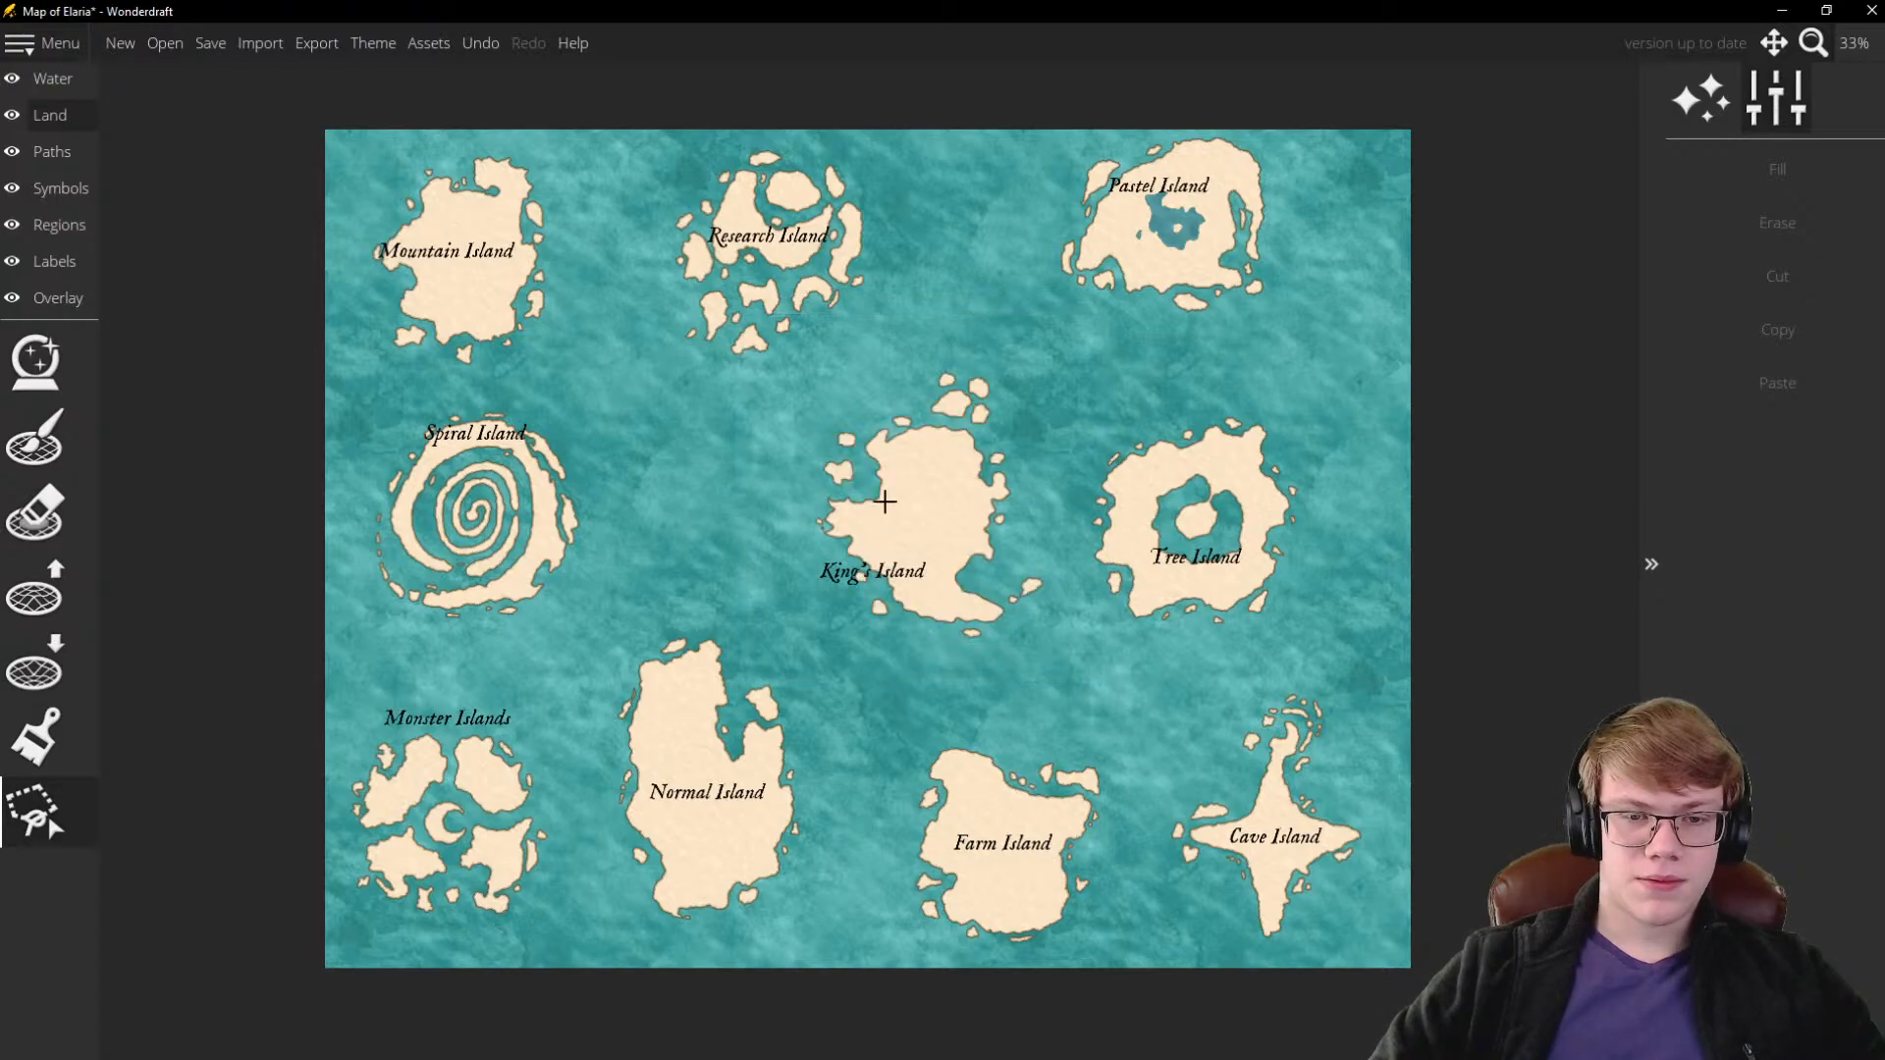
Select Tree Island with its islets, cut and paste the landmass, and place it farther northeast below Pastel Island
click(1117, 646)
click(1298, 646)
click(1346, 506)
click(1274, 373)
click(1129, 373)
click(1022, 483)
click(1092, 652)
click(1147, 673)
key(ctrl+x)
key(ctrl+v)
drag(1206, 587, 1263, 503)
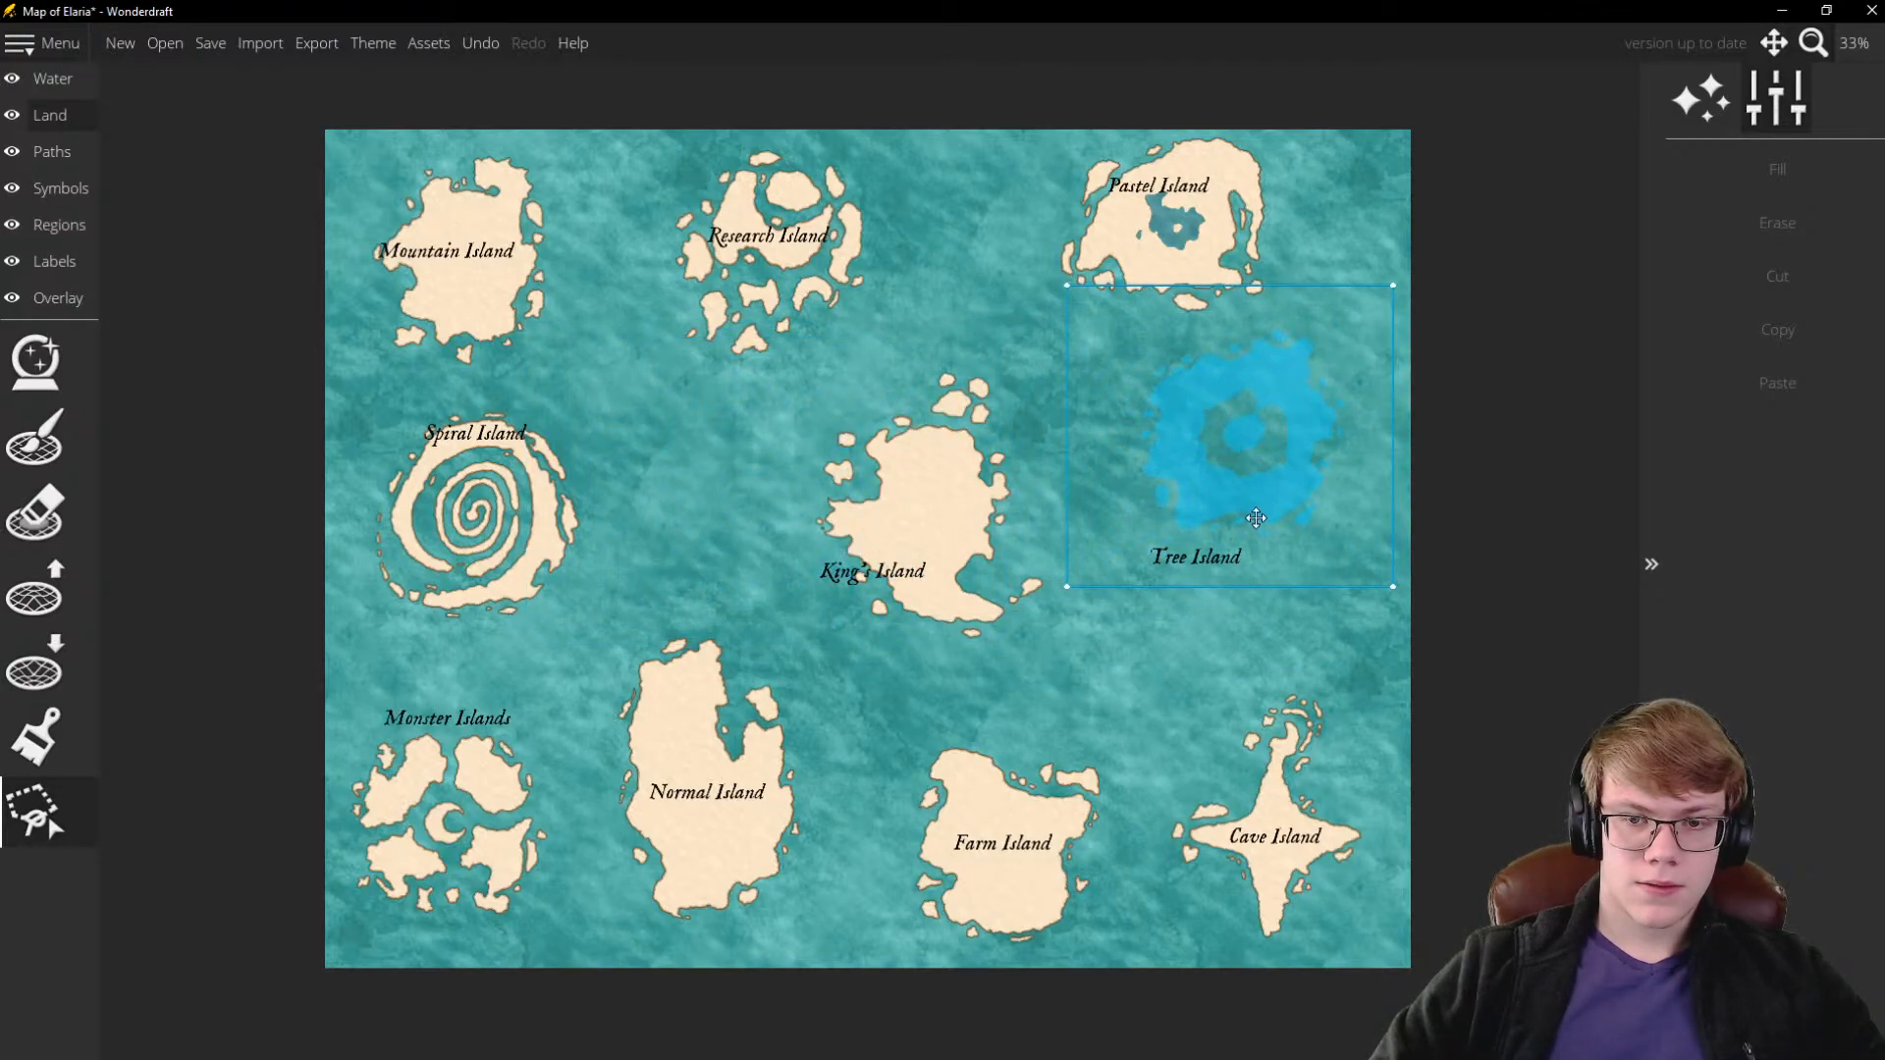
click(1255, 664)
Select Cave Island with its islets and move the landmass north, clear above its label
mouse_move(1233, 684)
mouse_down()
mouse_move(1169, 753)
mouse_move(1123, 892)
mouse_move(1276, 972)
mouse_move(1397, 938)
mouse_move(1404, 824)
mouse_move(1367, 644)
mouse_move(1234, 685)
mouse_up()
click(1281, 821)
drag(1280, 821, 1260, 723)
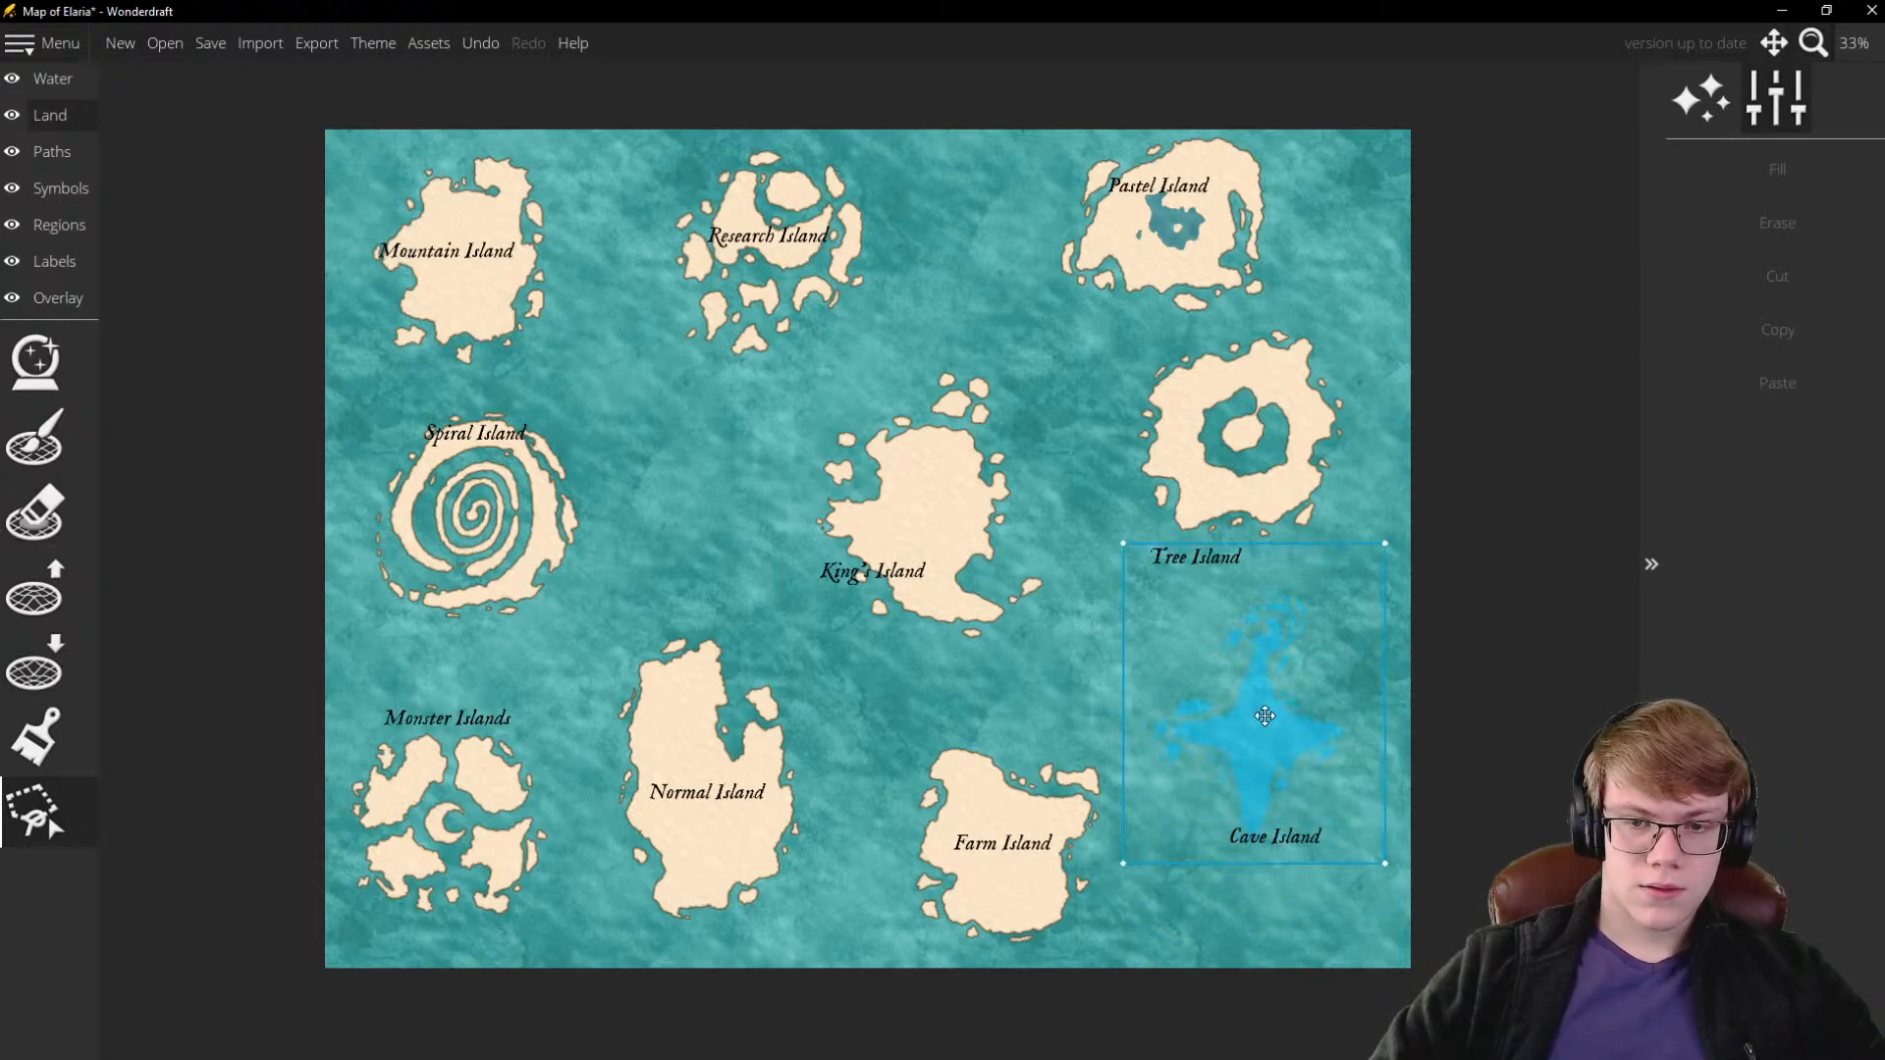
click(1086, 728)
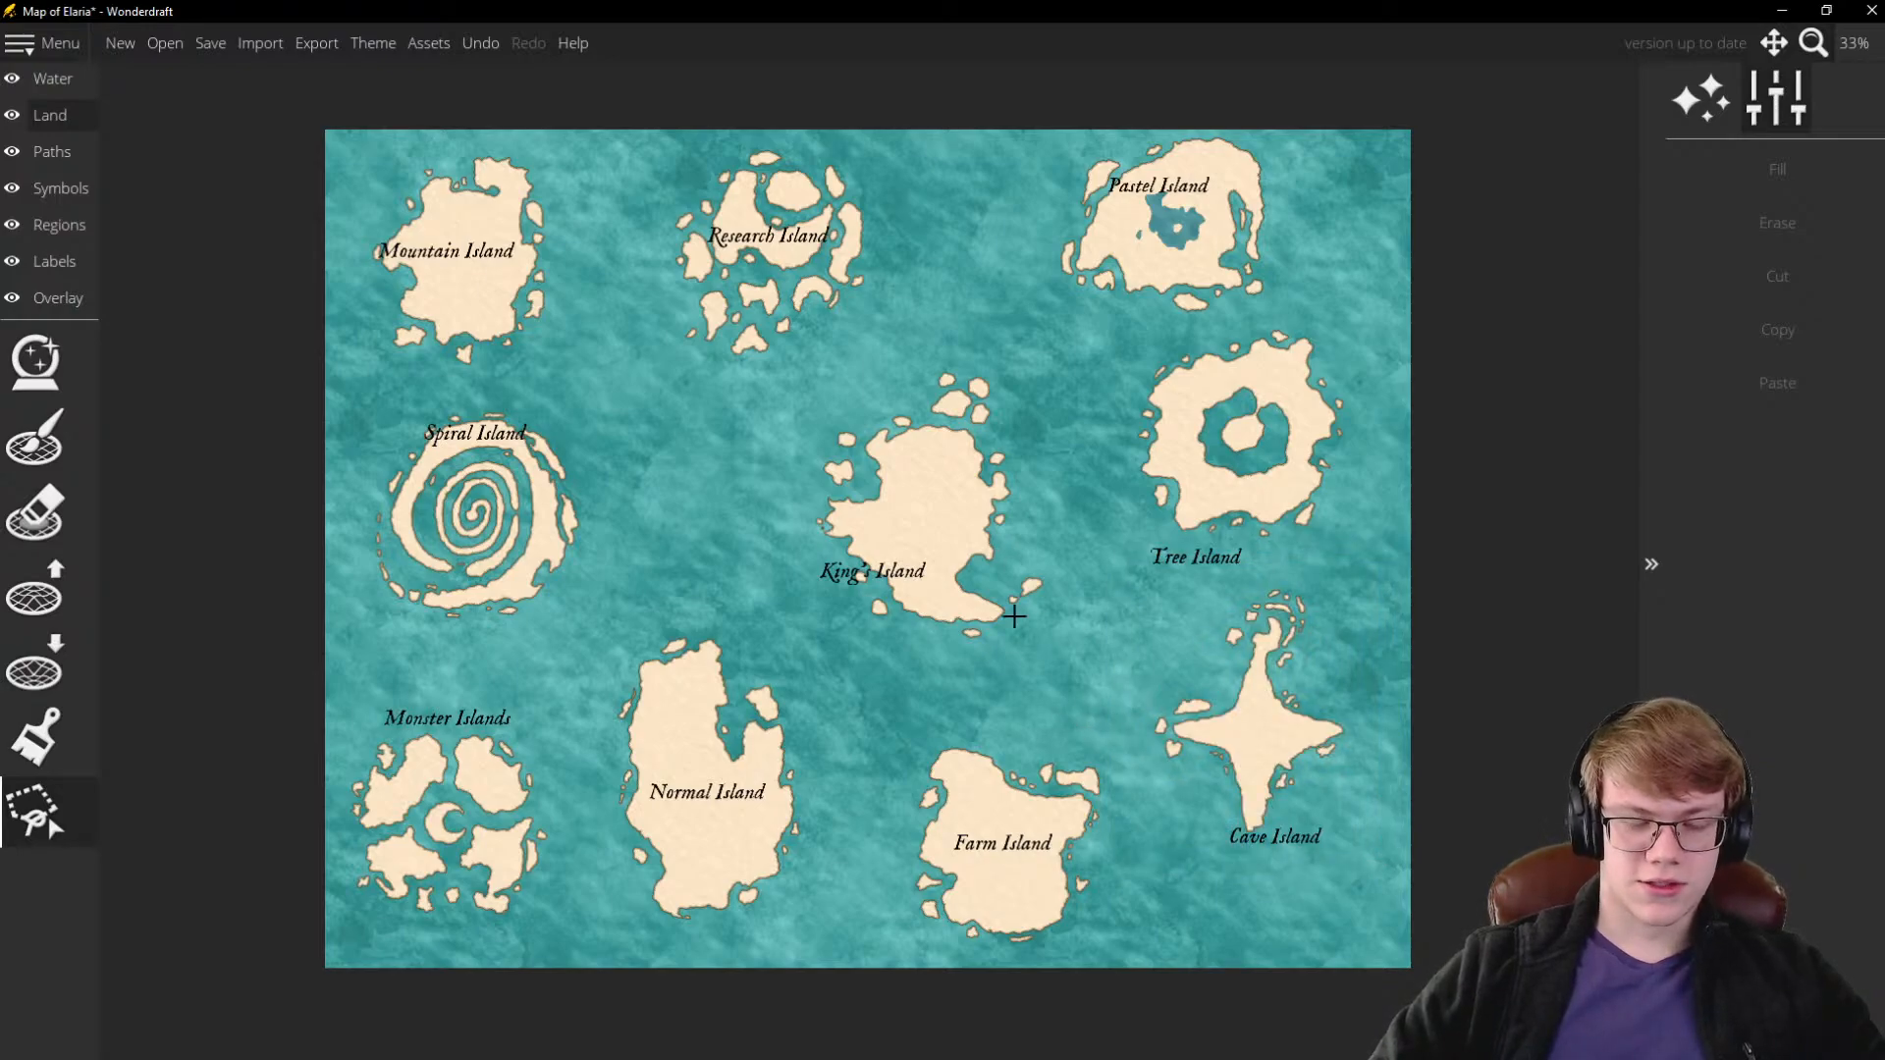
Select Farm Island with its islets and shift the landmass slightly west
mouse_move(1104, 735)
mouse_down()
mouse_move(1136, 855)
mouse_move(1118, 953)
mouse_move(886, 984)
mouse_move(841, 879)
mouse_move(845, 806)
mouse_move(891, 689)
mouse_move(951, 700)
mouse_up()
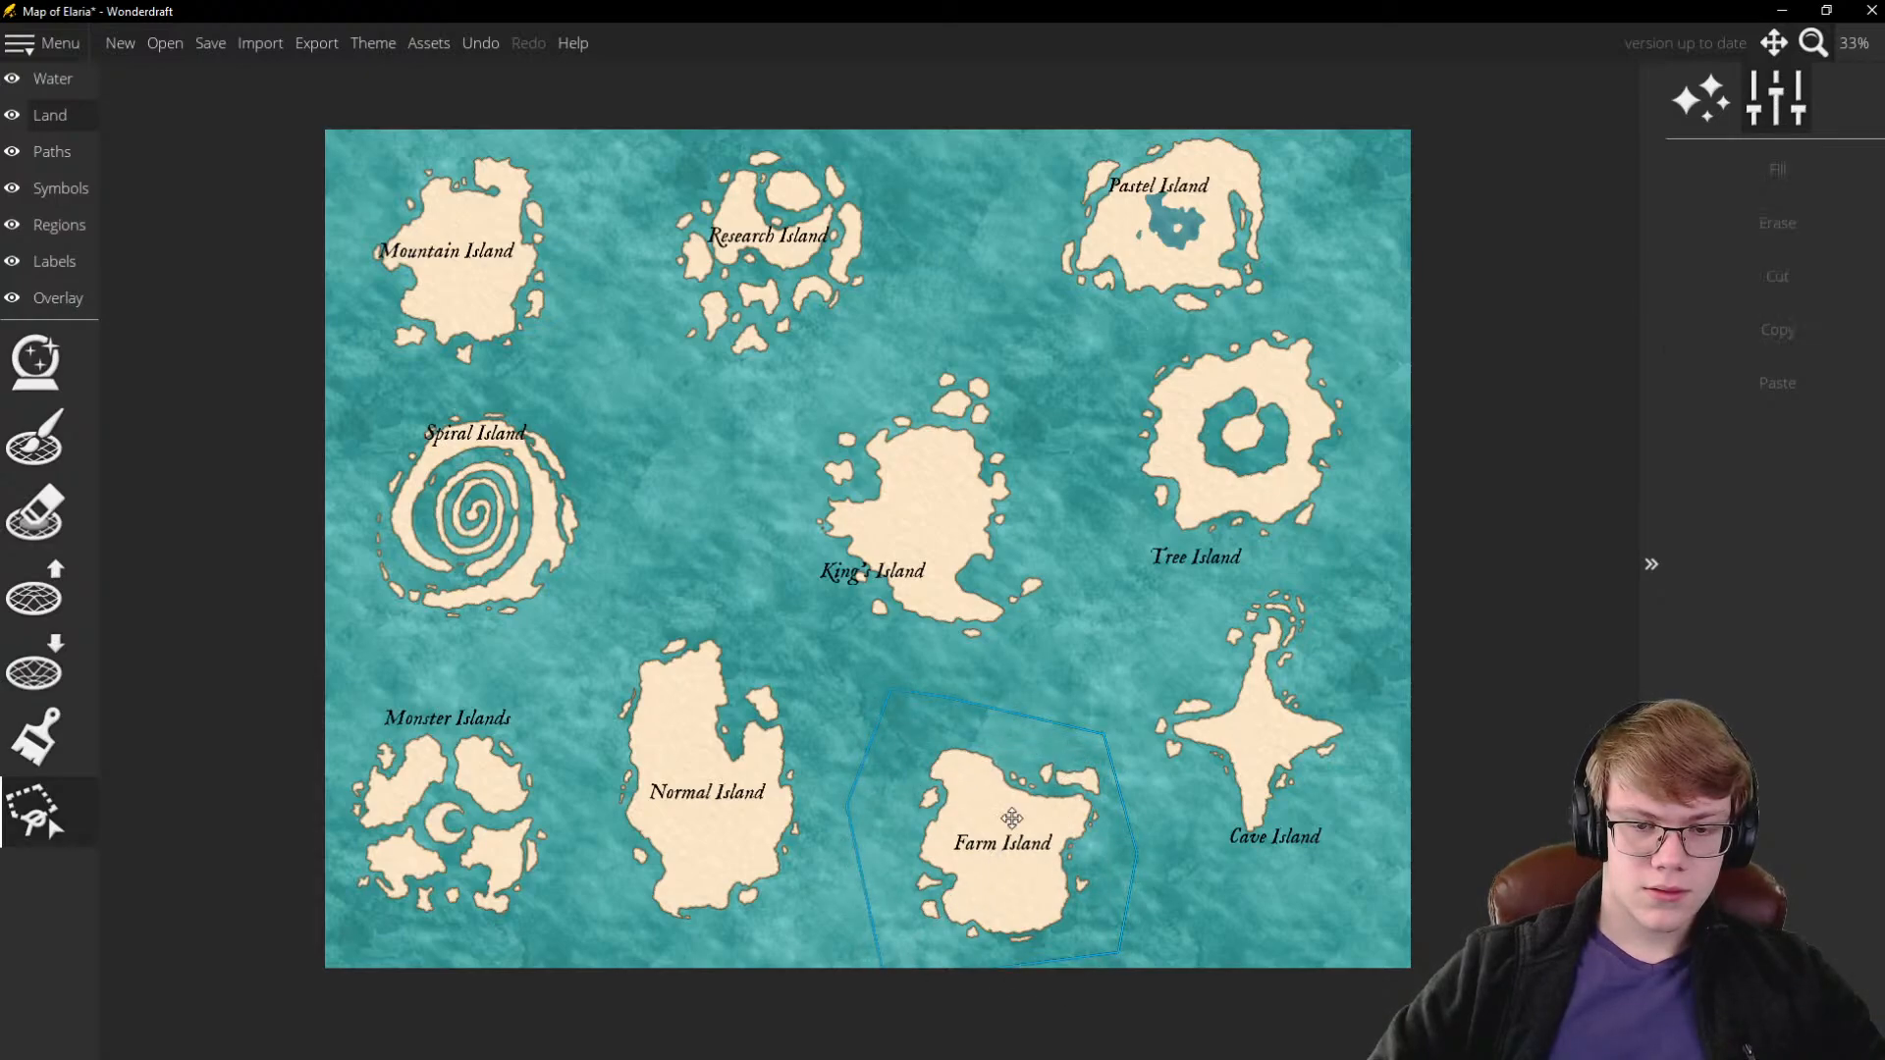
drag(976, 817, 960, 819)
click(1082, 600)
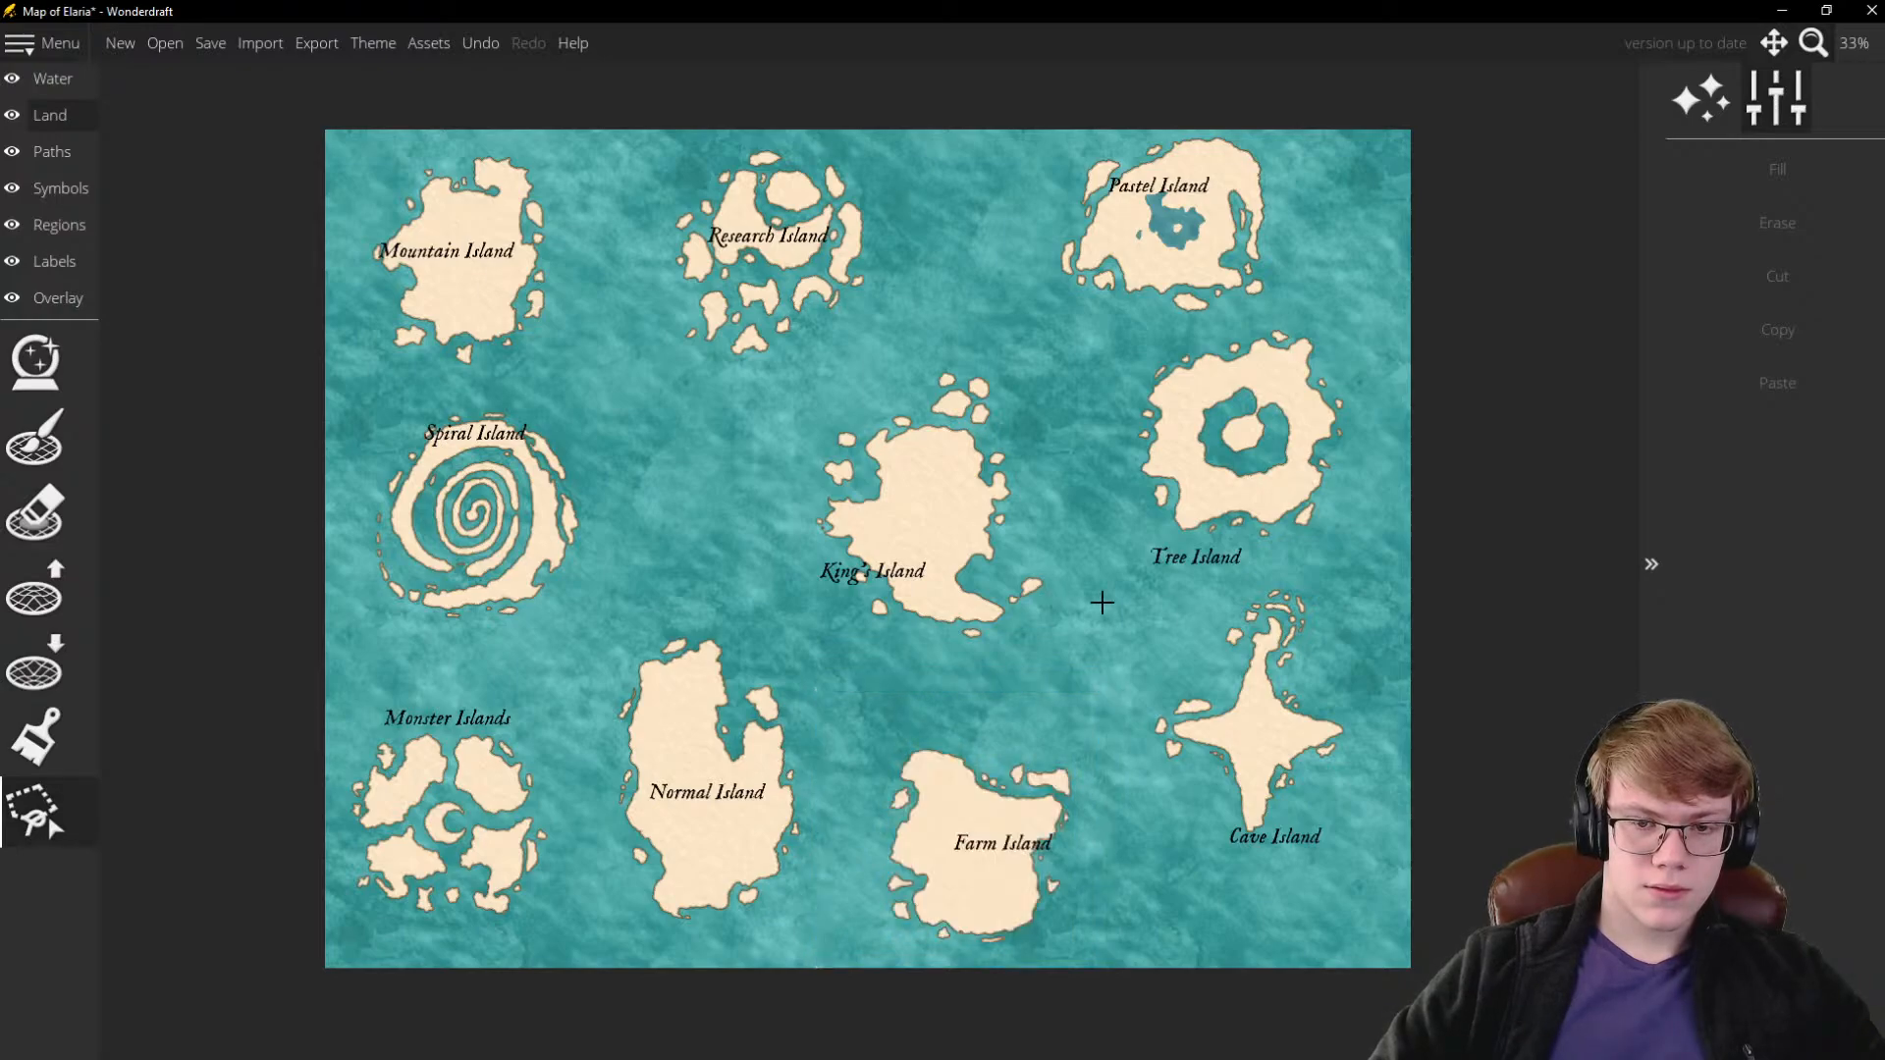
Select Pastel Island with its islets and move the landmass west, toward Research Island
click(1156, 337)
click(1340, 283)
click(1275, 100)
click(1009, 115)
double_click(1002, 325)
drag(1150, 262, 1027, 267)
click(779, 372)
Select Research Island with all its islets and move the landmass slightly southwest
click(817, 378)
click(909, 218)
click(797, 84)
click(589, 174)
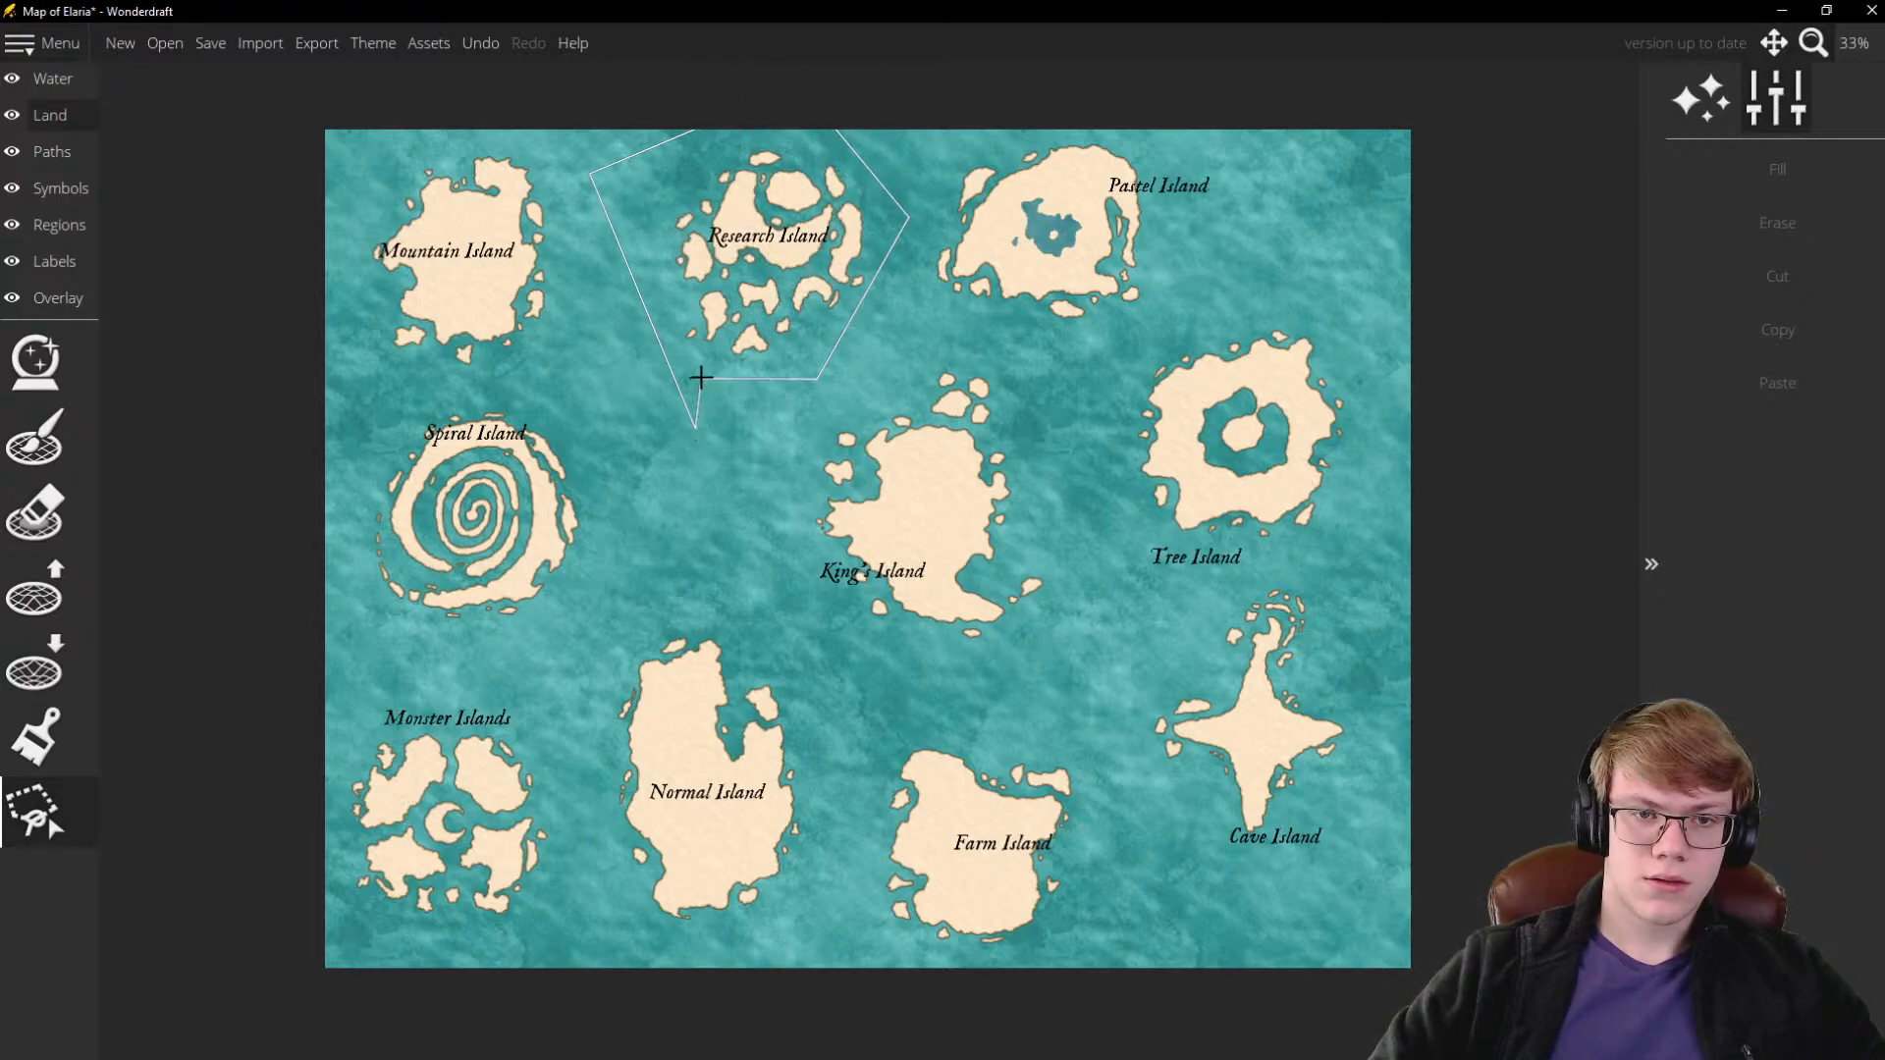
double_click(736, 425)
click(784, 286)
drag(784, 286, 744, 313)
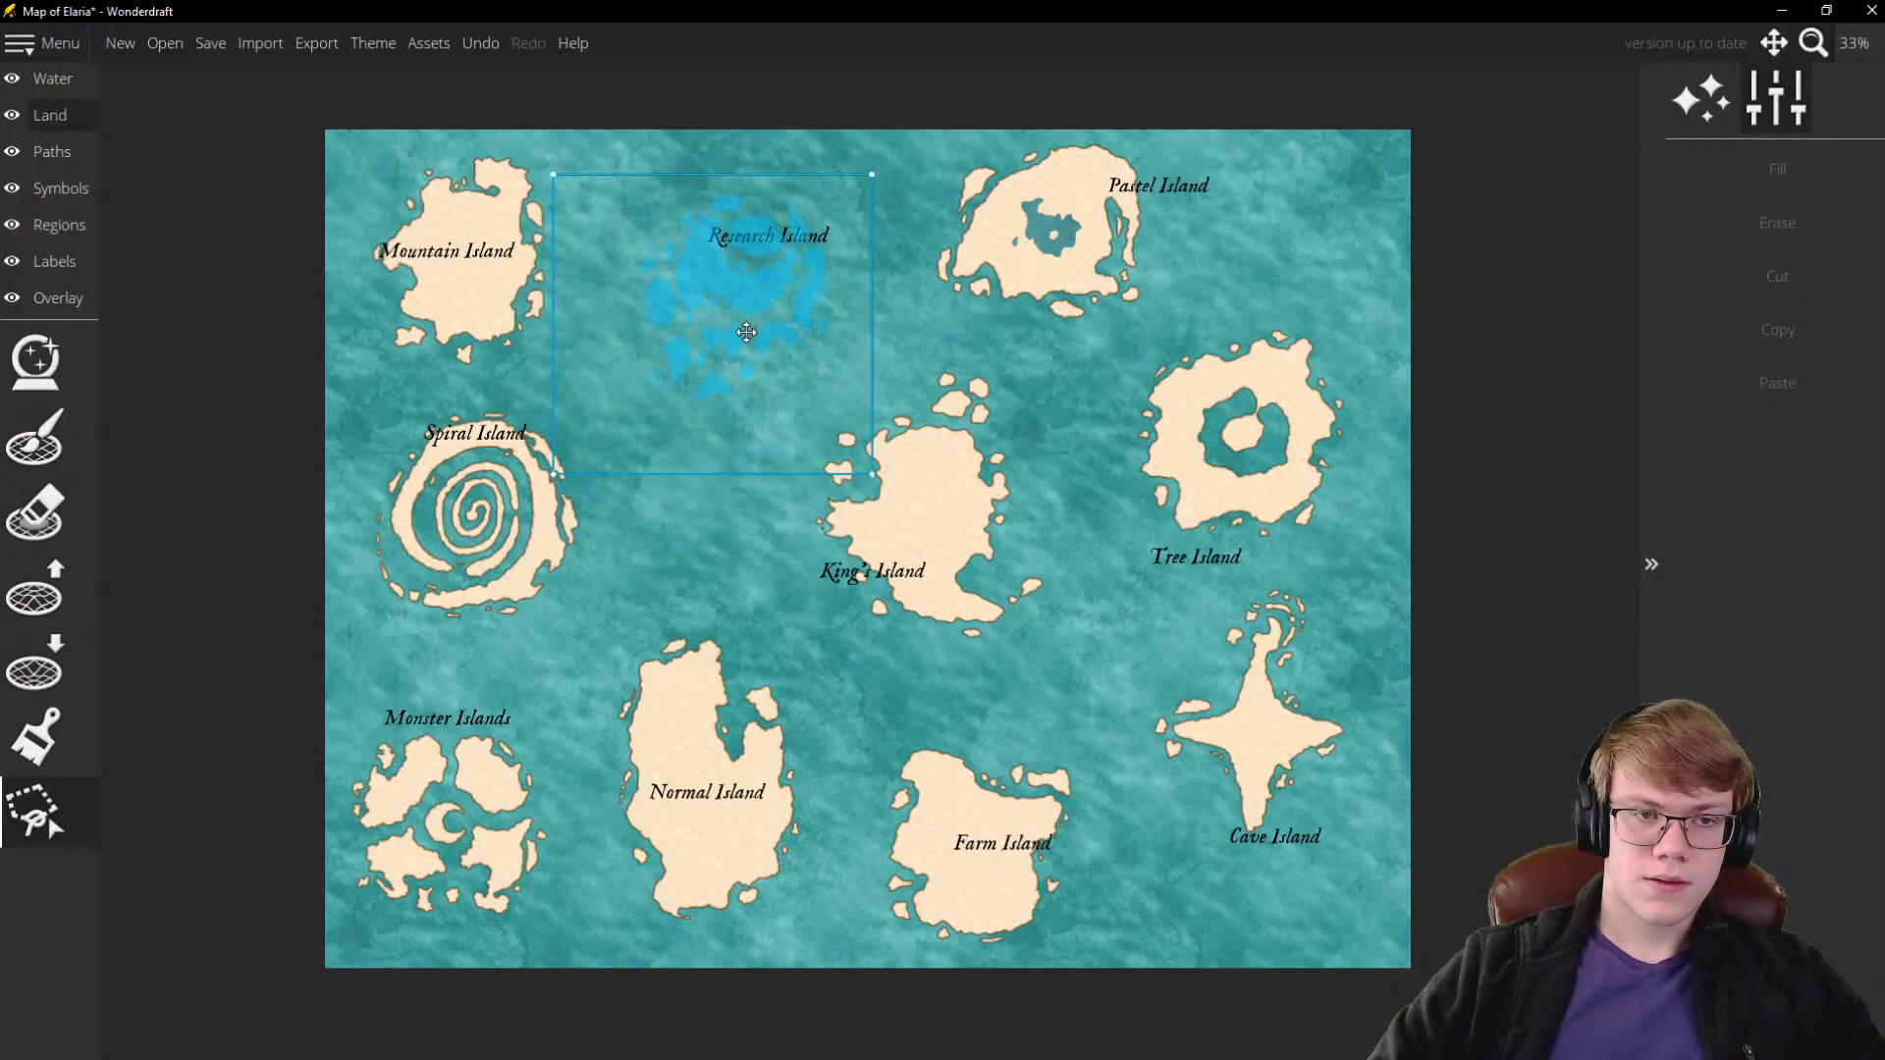
click(670, 536)
Select Spiral Island with its outer islets and move the landmass east, away from the map's west edge
mouse_move(637, 496)
mouse_down()
mouse_move(568, 392)
mouse_move(477, 380)
mouse_move(346, 405)
mouse_move(310, 636)
mouse_move(347, 691)
mouse_move(551, 681)
mouse_up()
drag(528, 548, 581, 560)
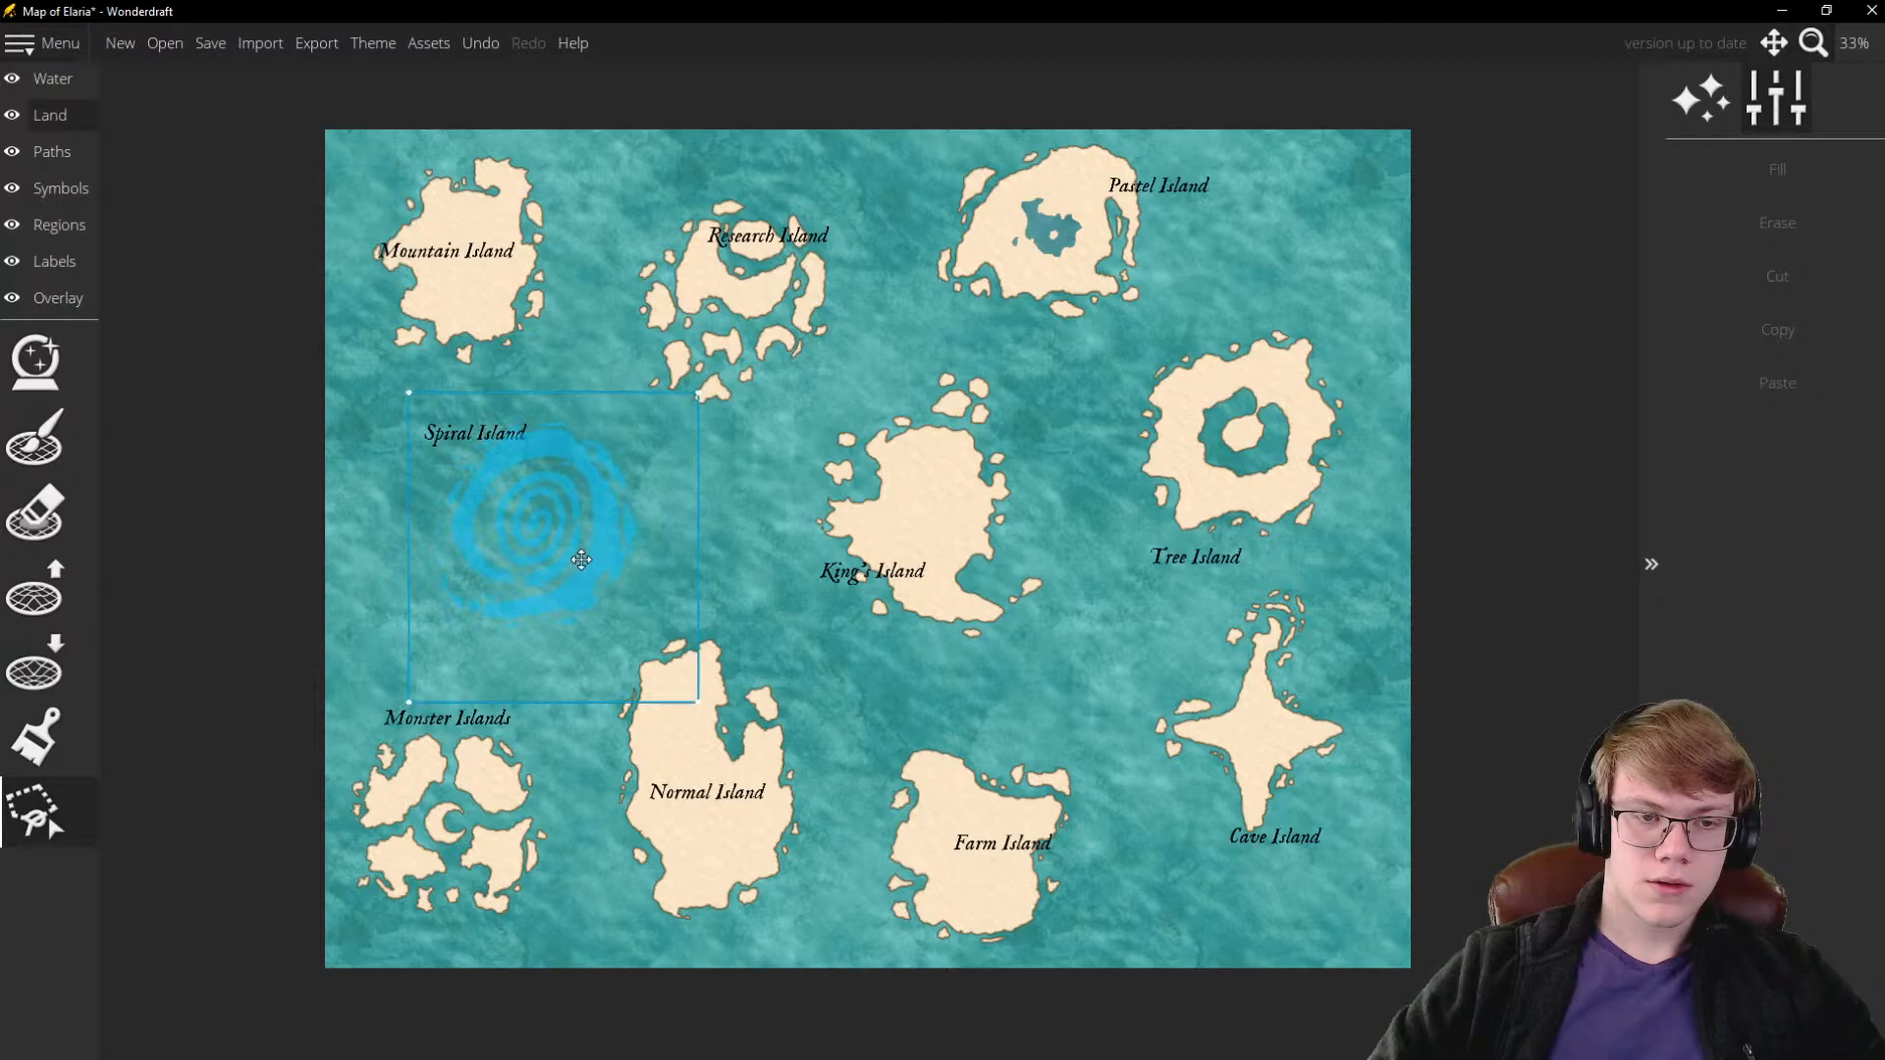
click(820, 650)
Select Normal Island with its islets and nudge the landmass slightly east
mouse_move(820, 650)
mouse_down()
mouse_move(845, 894)
mouse_move(768, 972)
mouse_move(599, 947)
mouse_move(585, 680)
mouse_move(630, 617)
mouse_move(651, 604)
mouse_move(687, 641)
mouse_move(728, 589)
mouse_up()
click(723, 712)
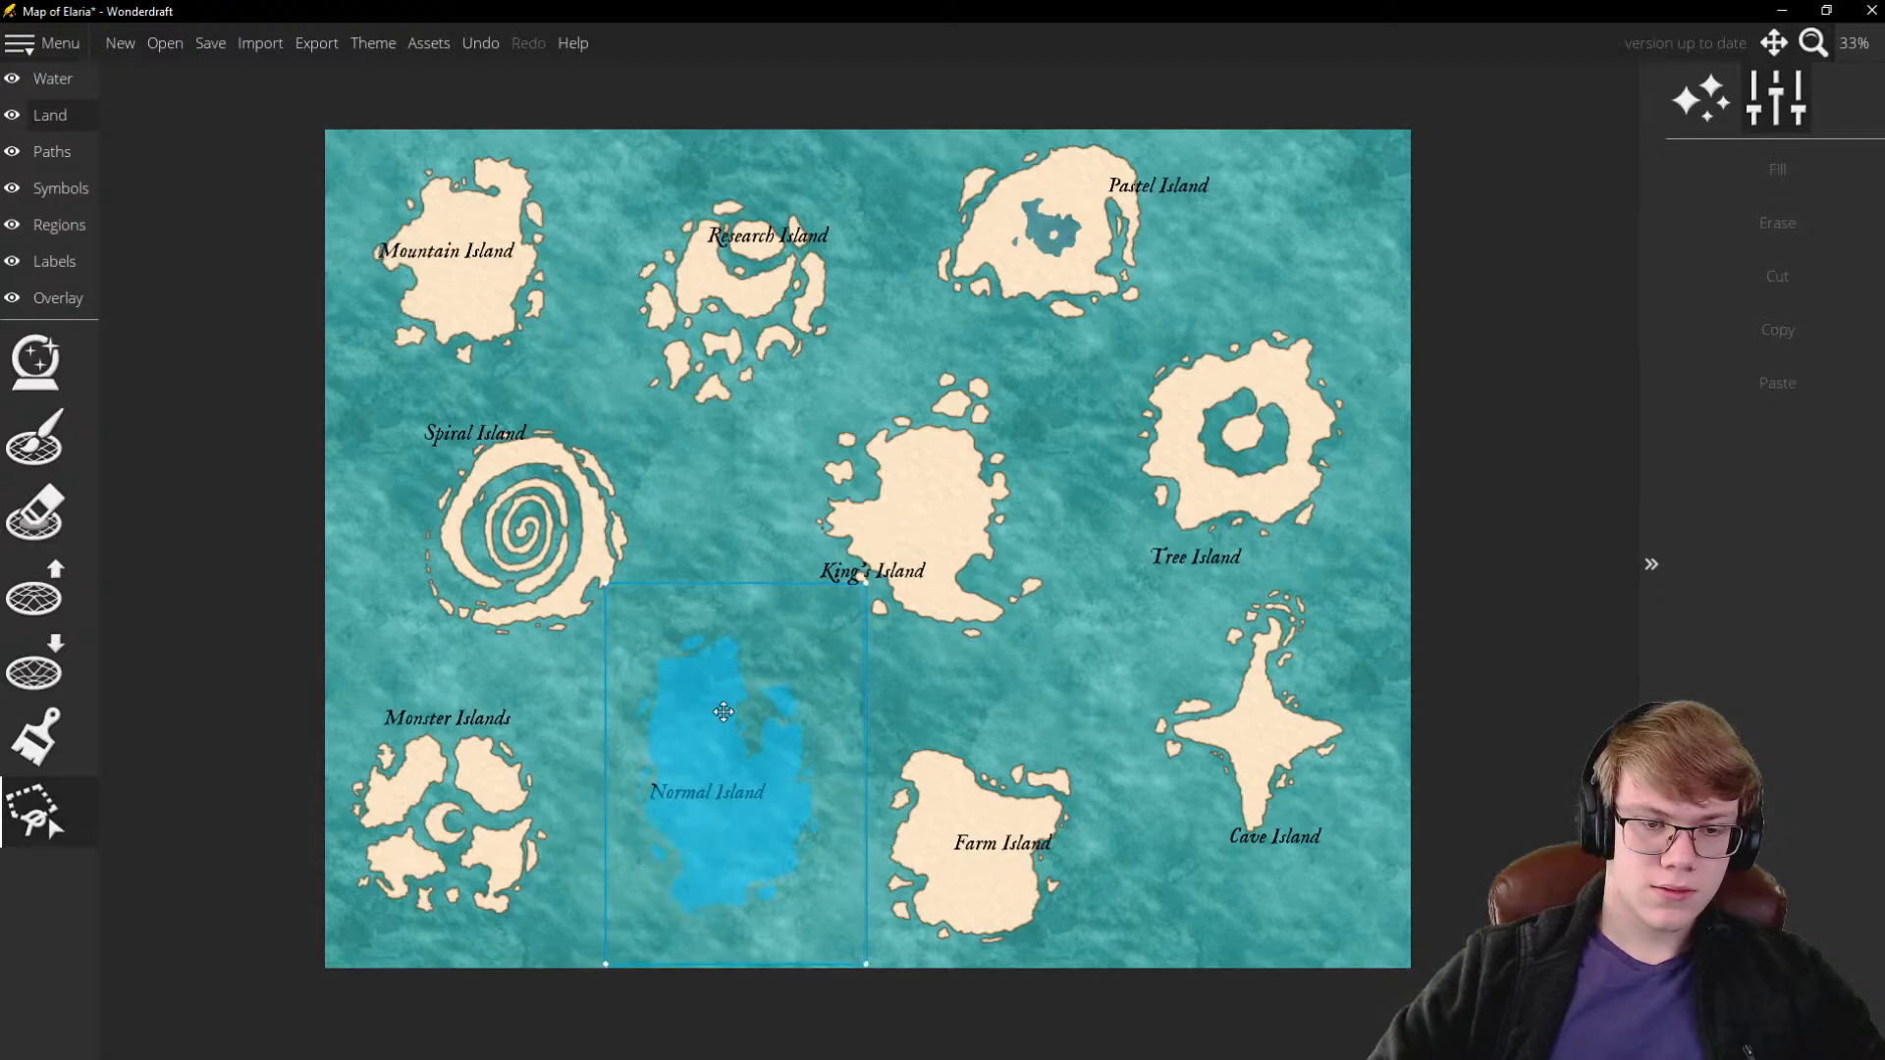
click(998, 669)
Examine the spacing of the rearranged islands across the whole map, with a closer look at Pastel Island
scroll(869, 575, down, 3)
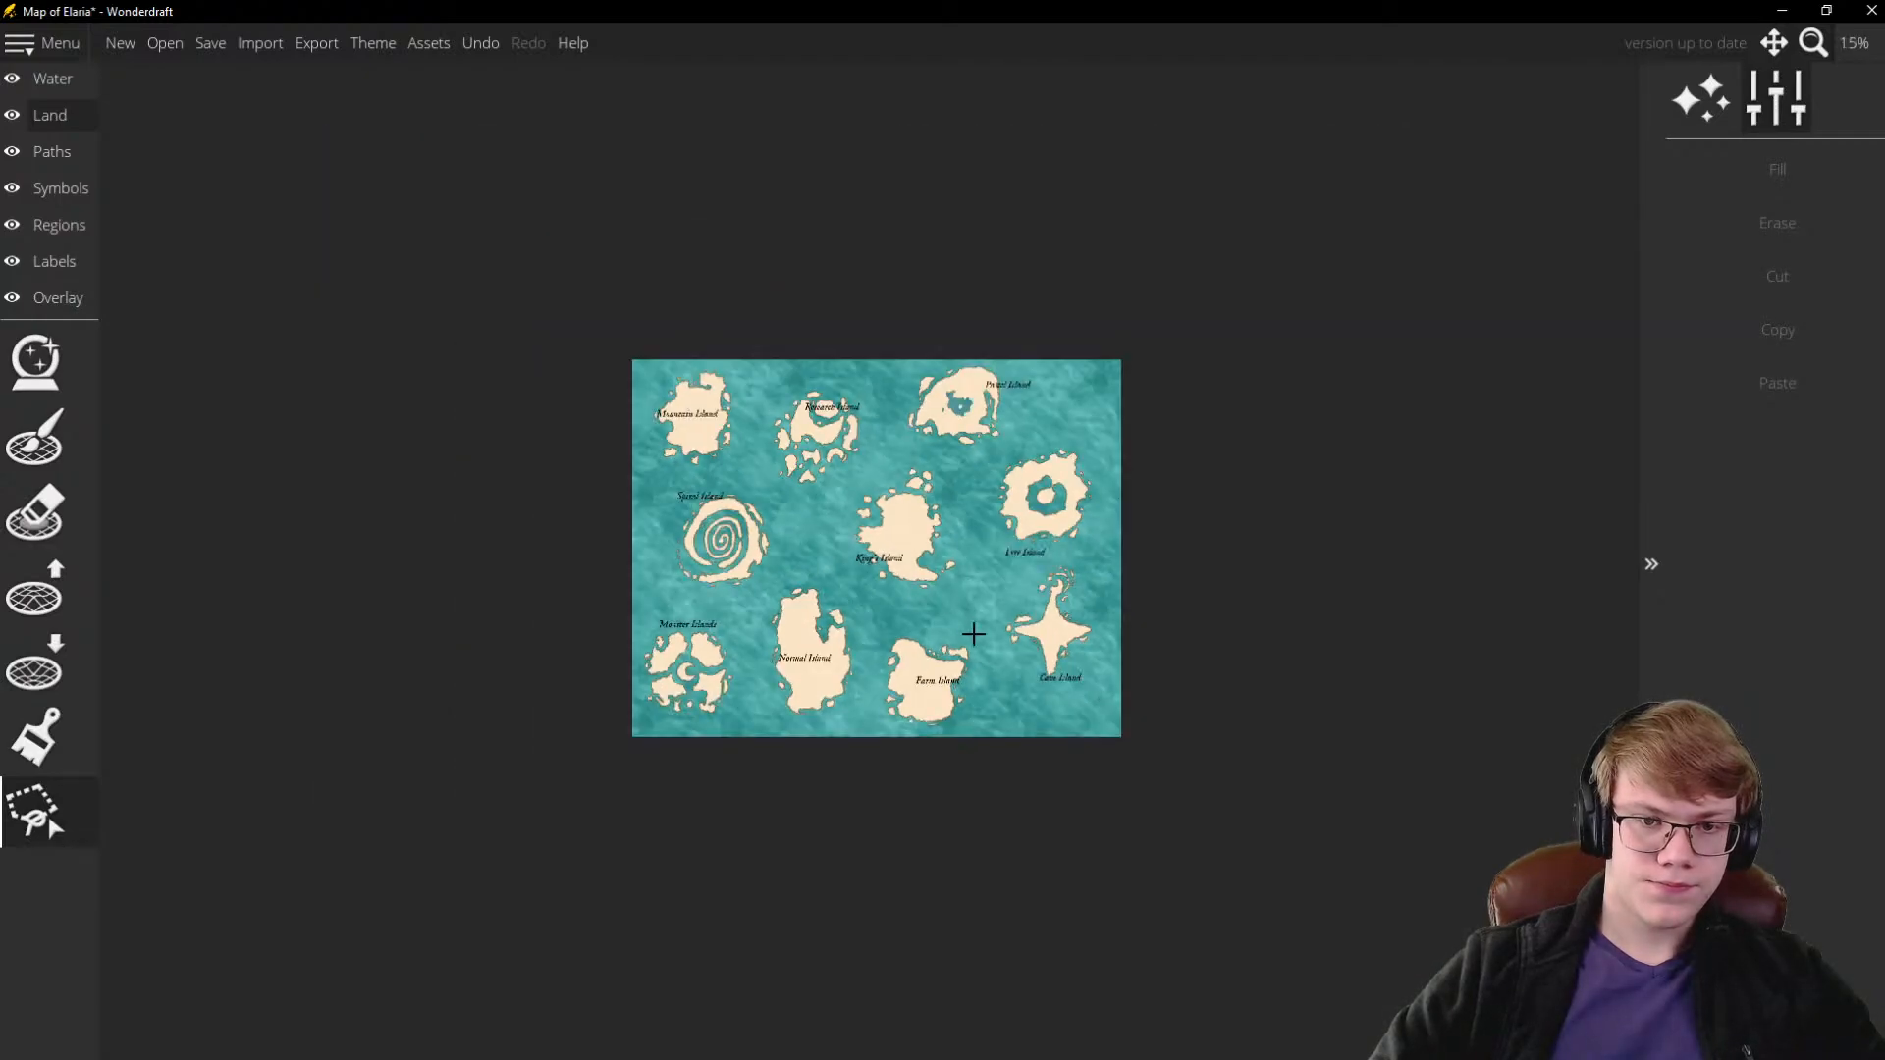
scroll(943, 486, up, 2)
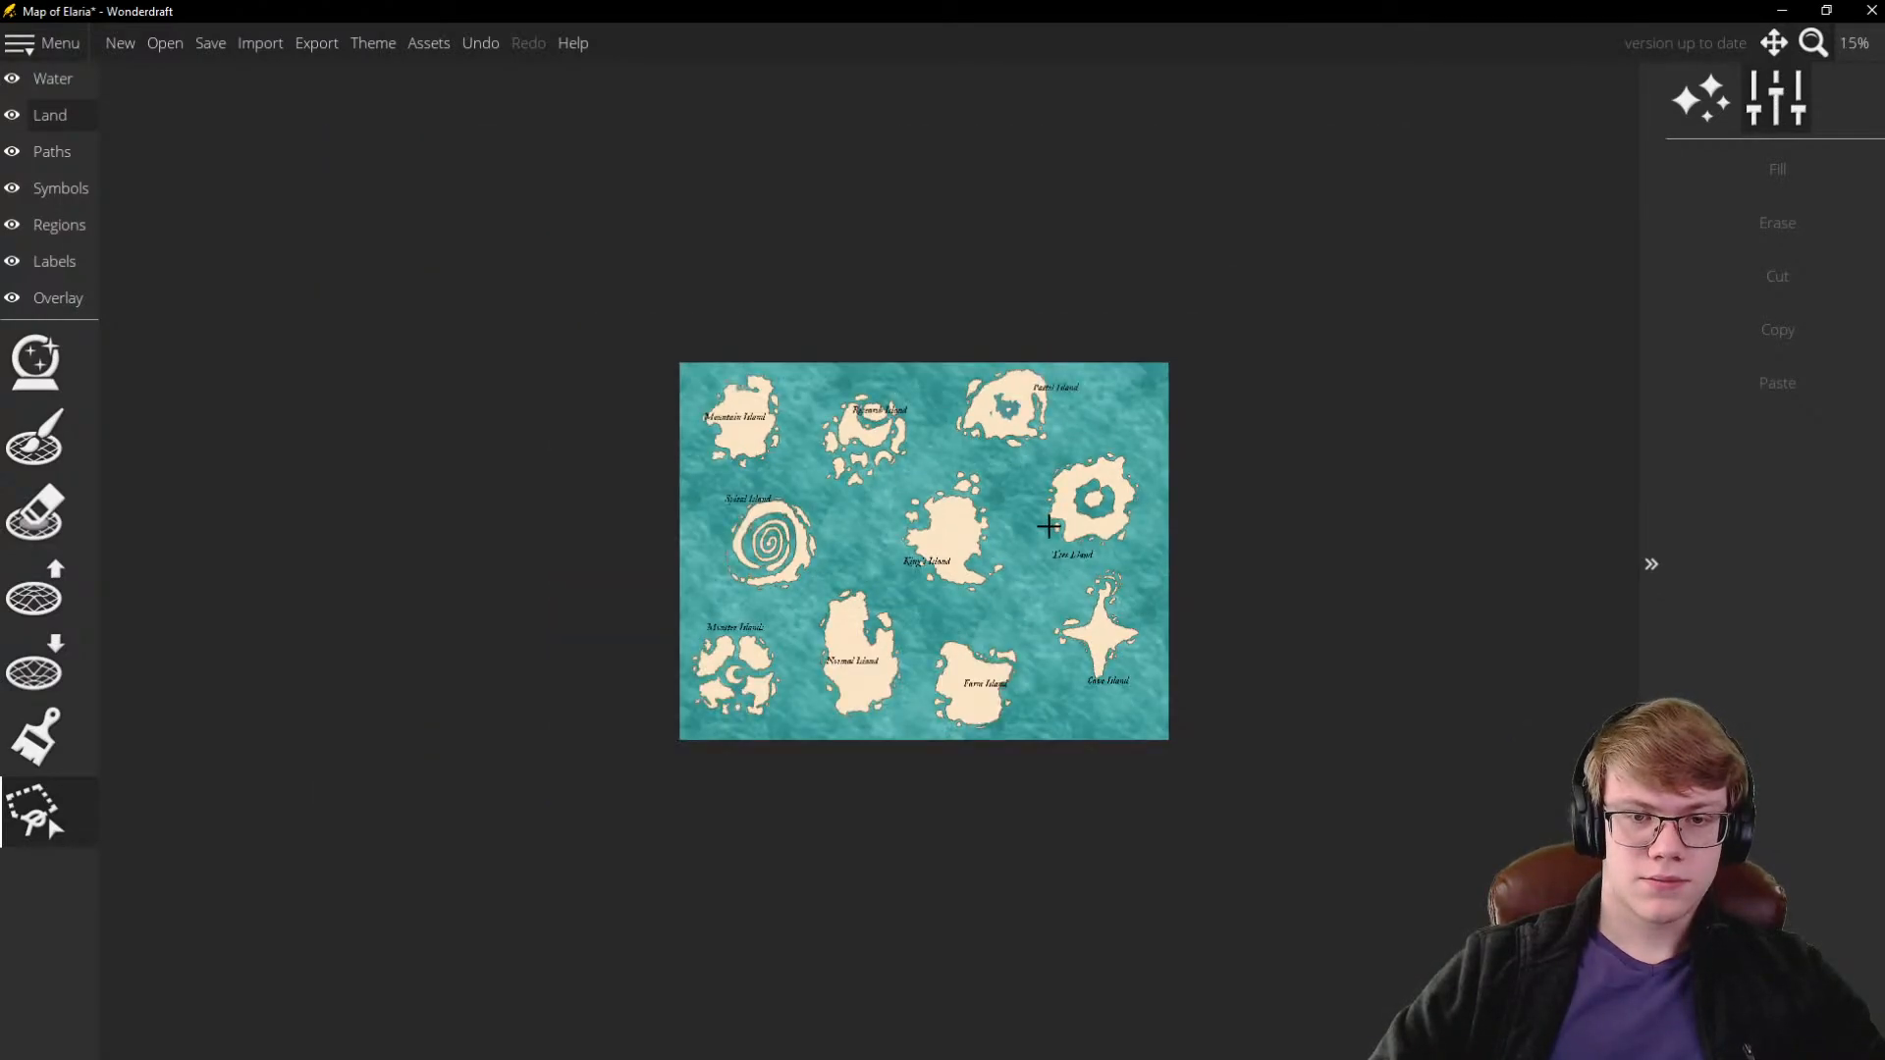
scroll(1049, 527, up, 2)
scroll(1027, 556, down, 2)
scroll(1014, 619, up, 1)
scroll(1010, 453, down, 1)
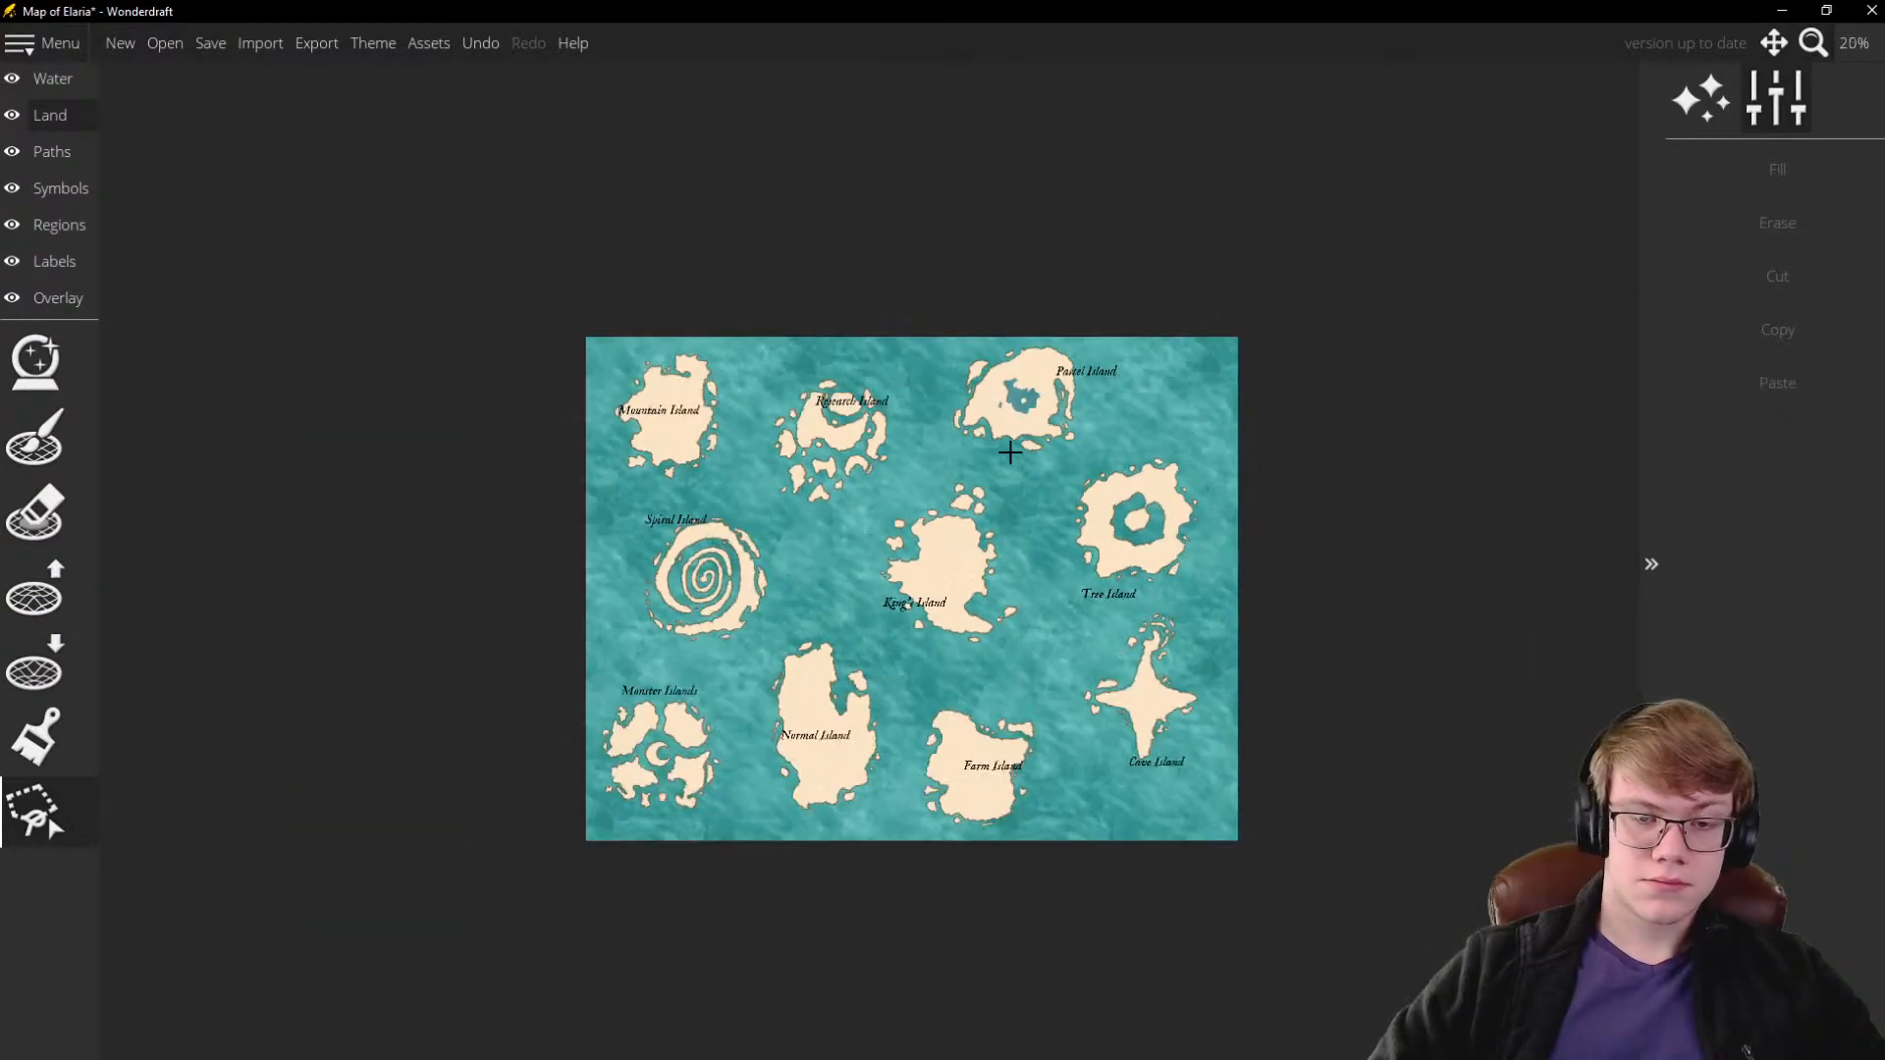
scroll(1021, 501, up, 1)
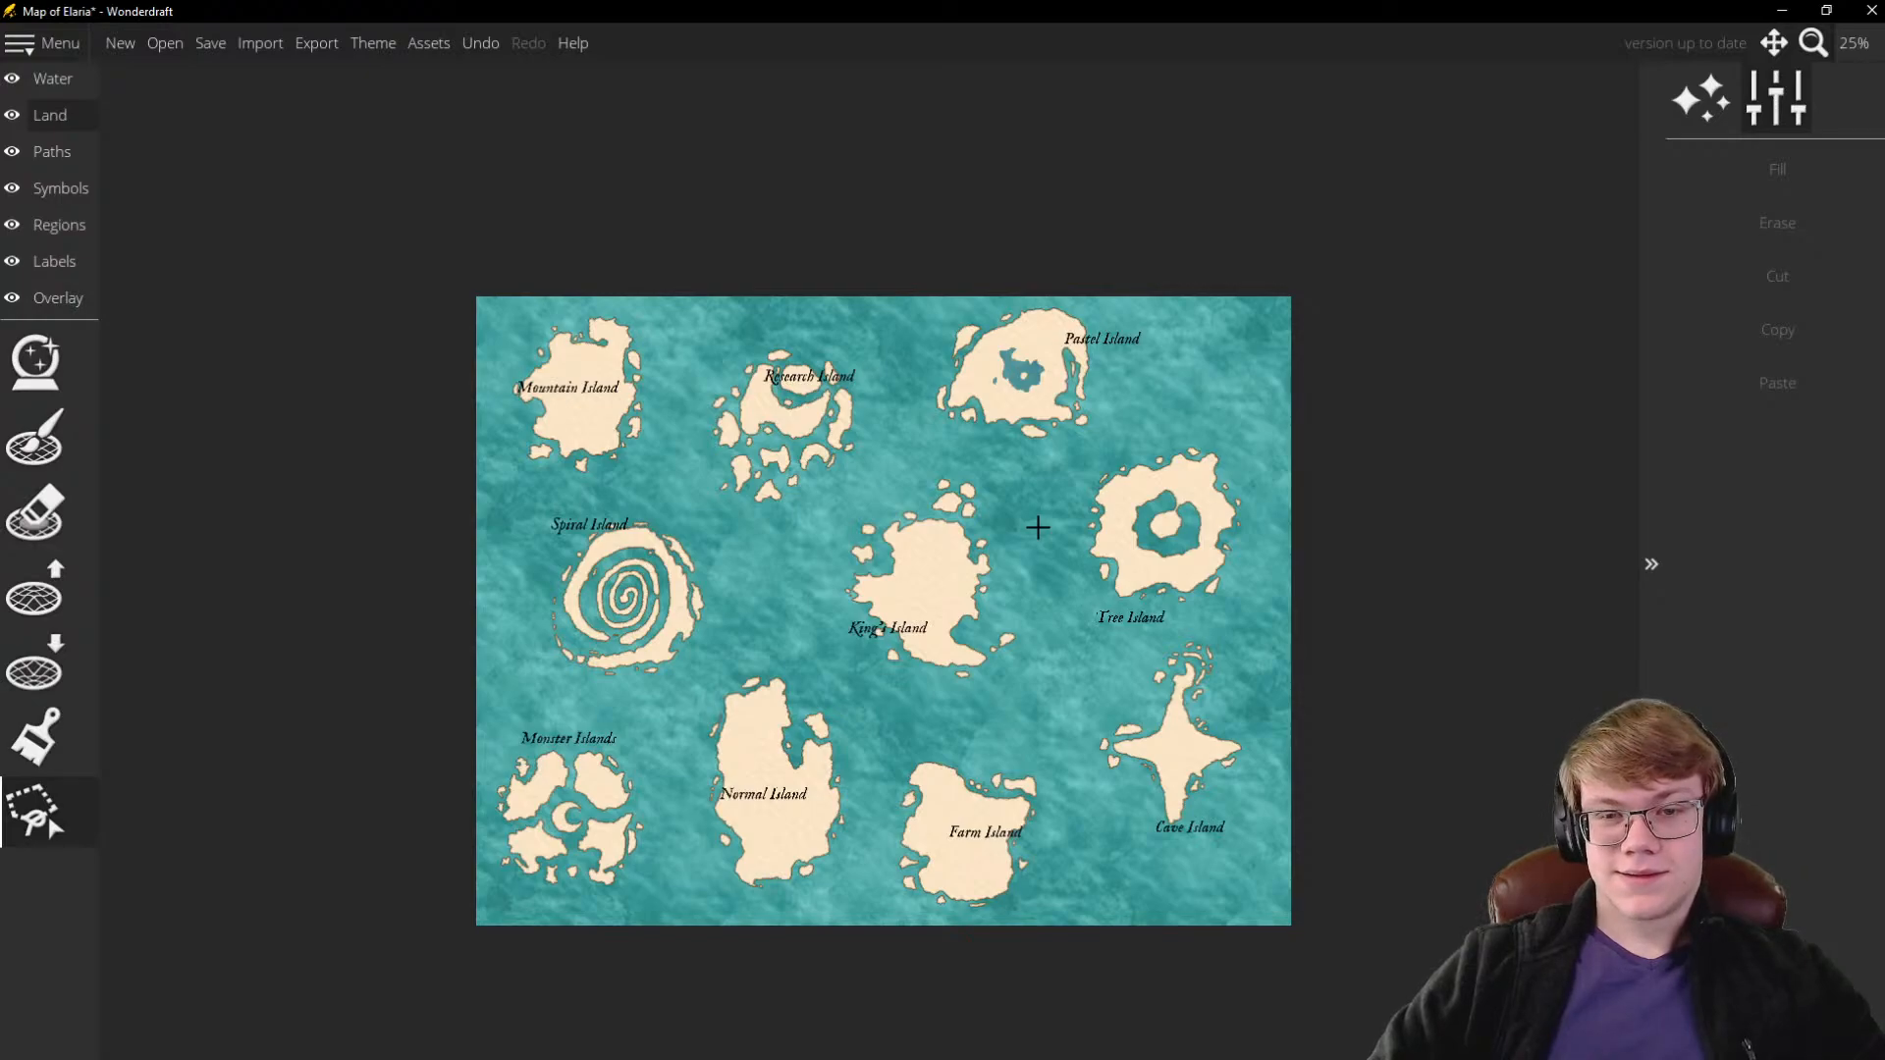
scroll(1085, 299, up, 2)
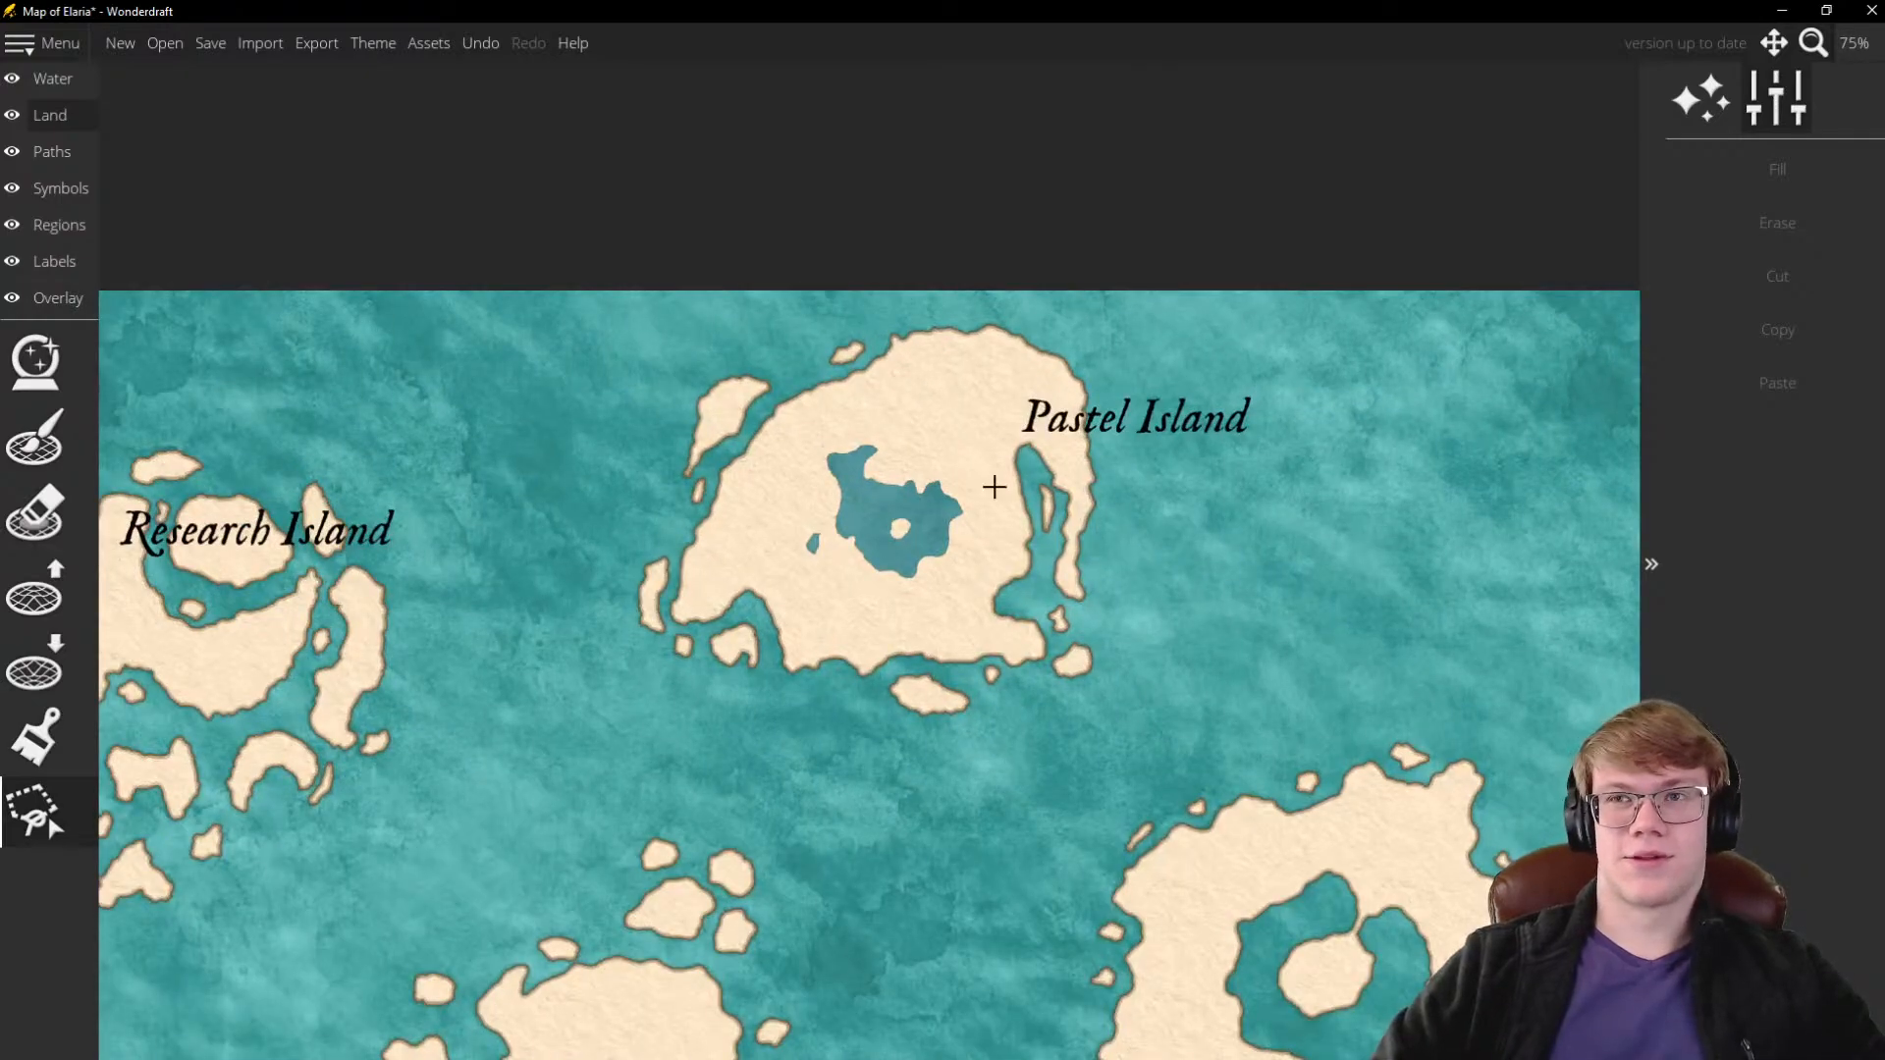
scroll(995, 487, down, 3)
scroll(1199, 597, up, 1)
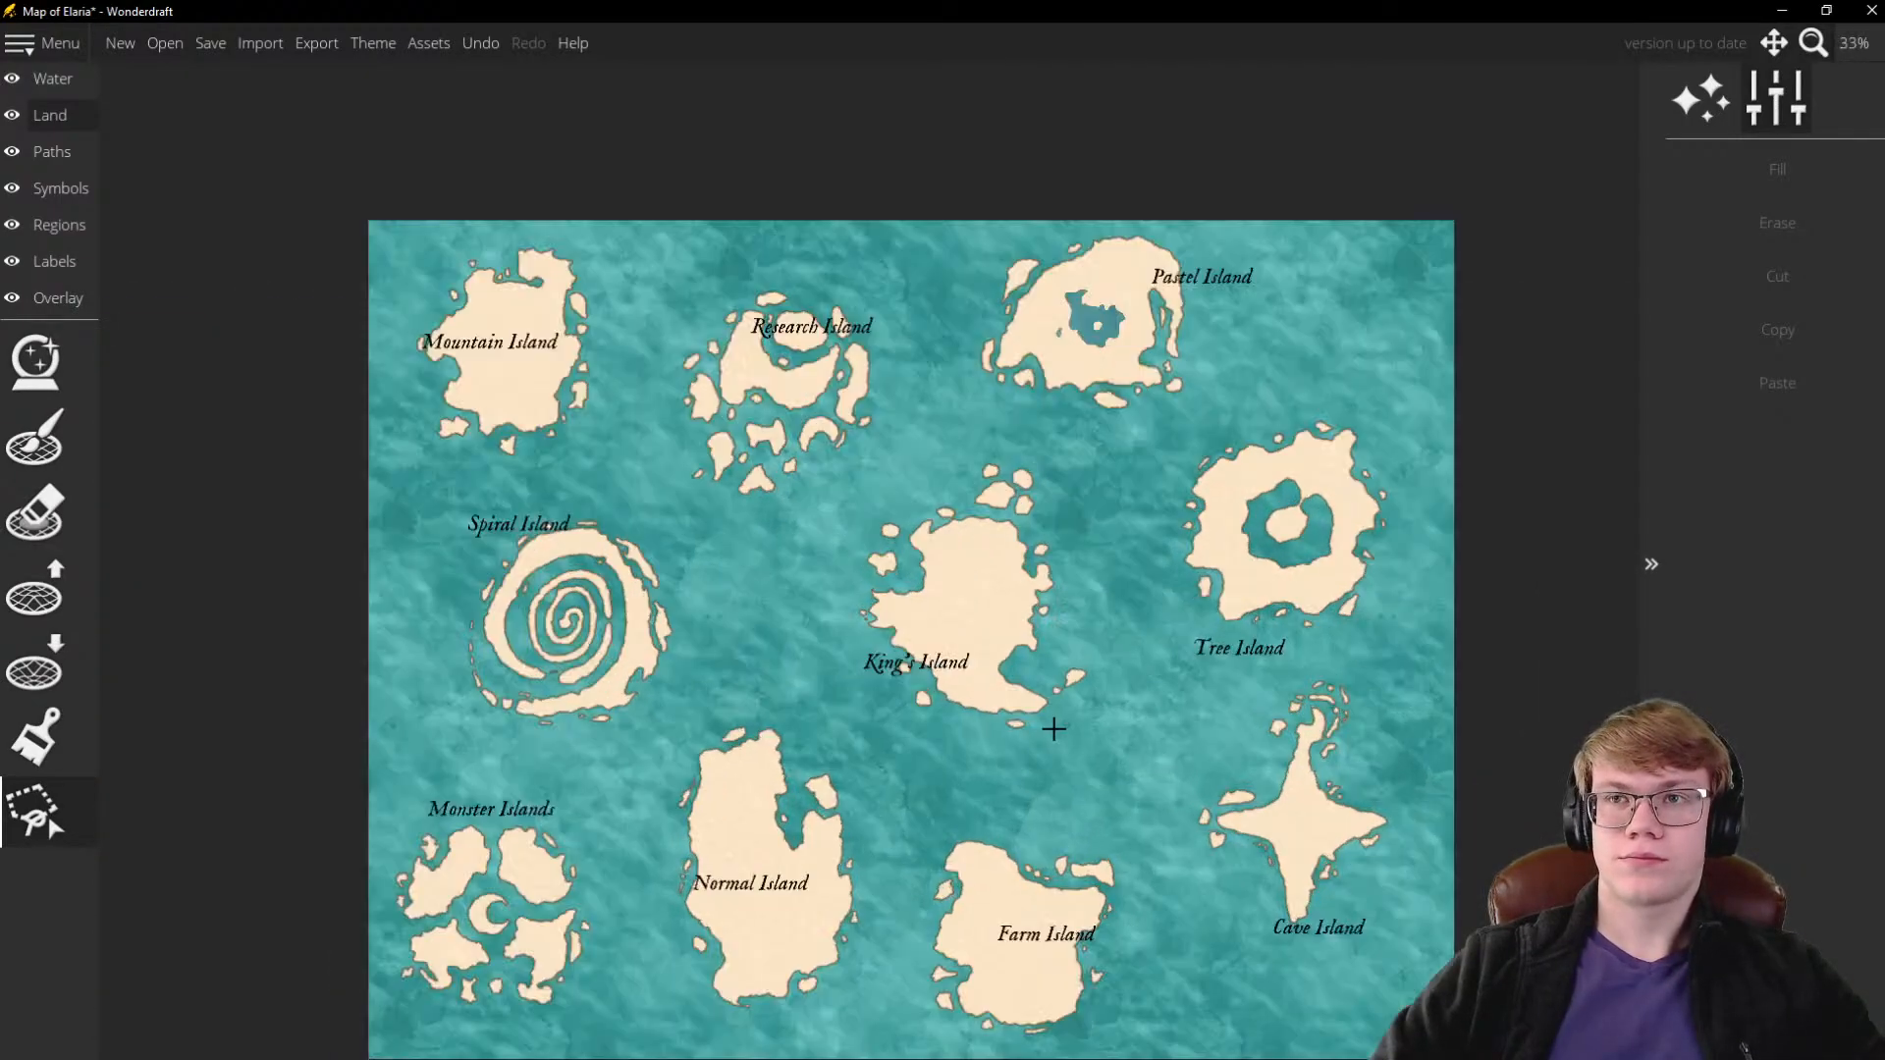
scroll(1043, 484, down, 1)
scroll(1052, 669, up, 1)
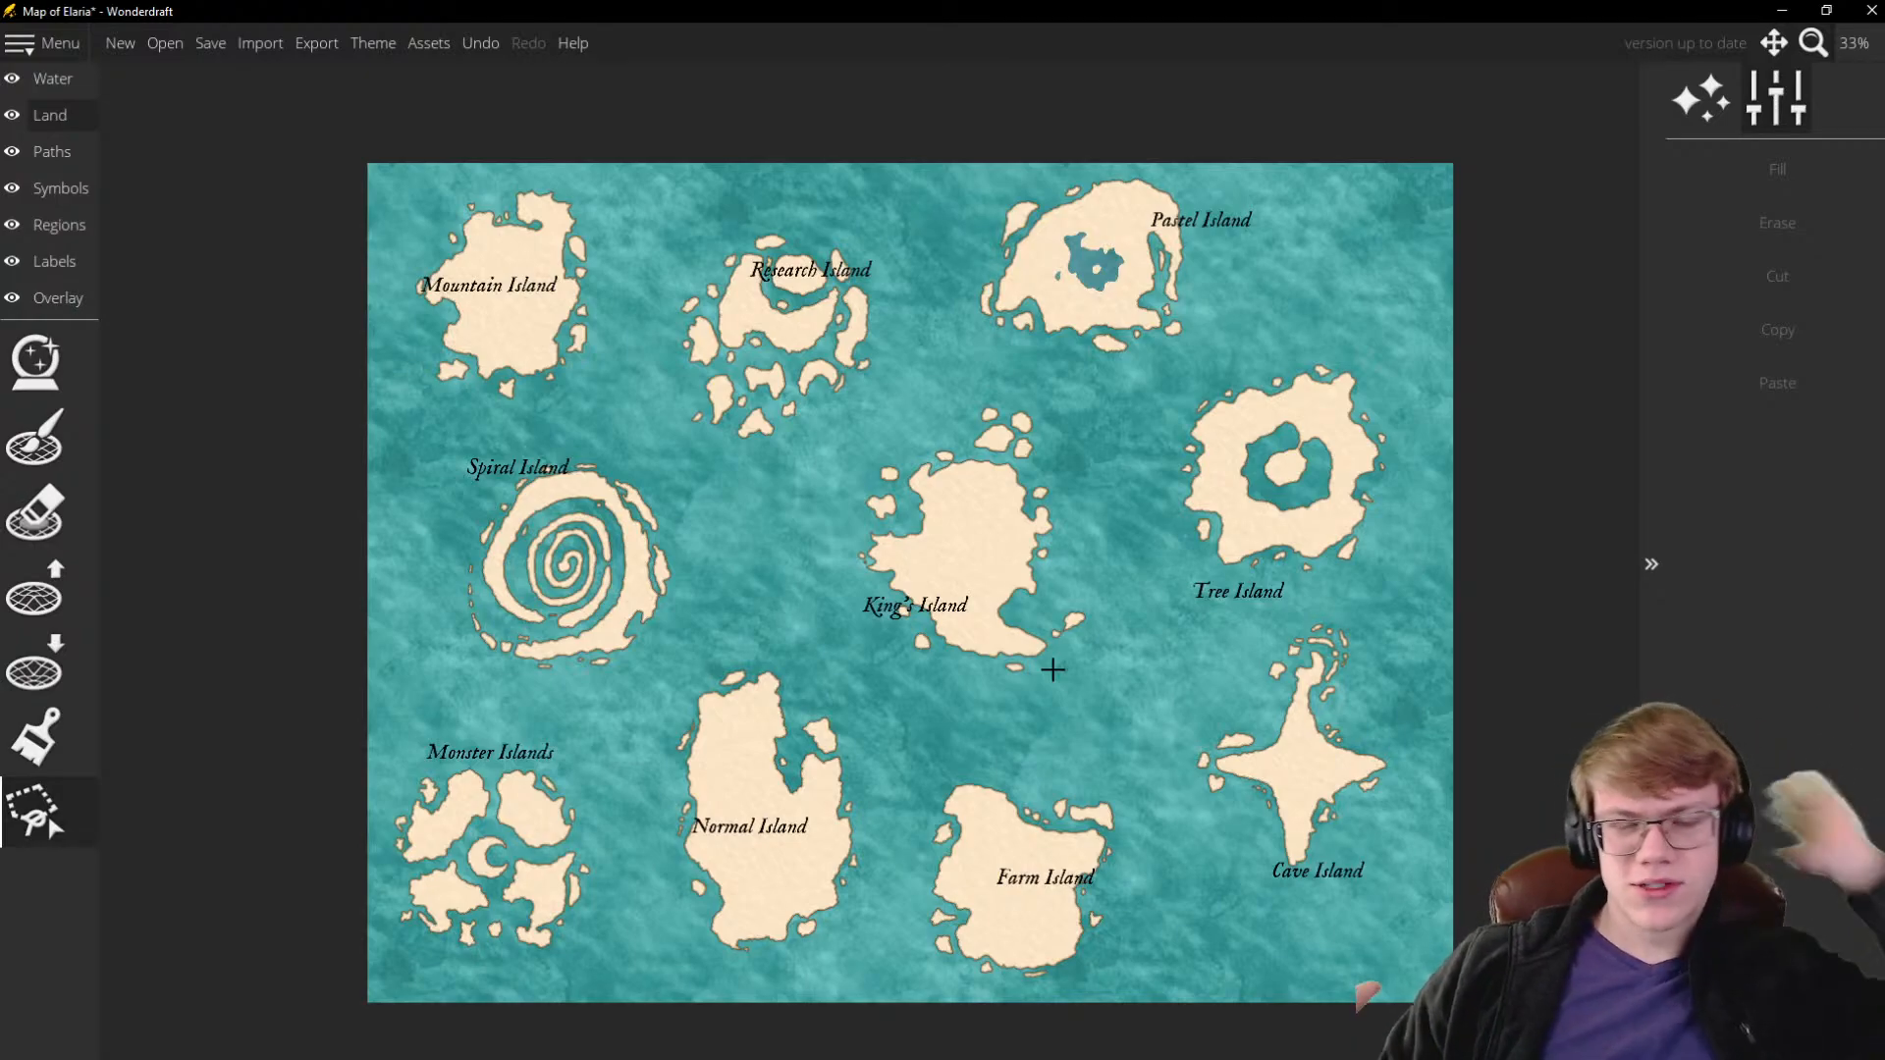
Inspect King's Island's southern coast up close and compare its placement with the full island layout
scroll(1053, 669, up, 5)
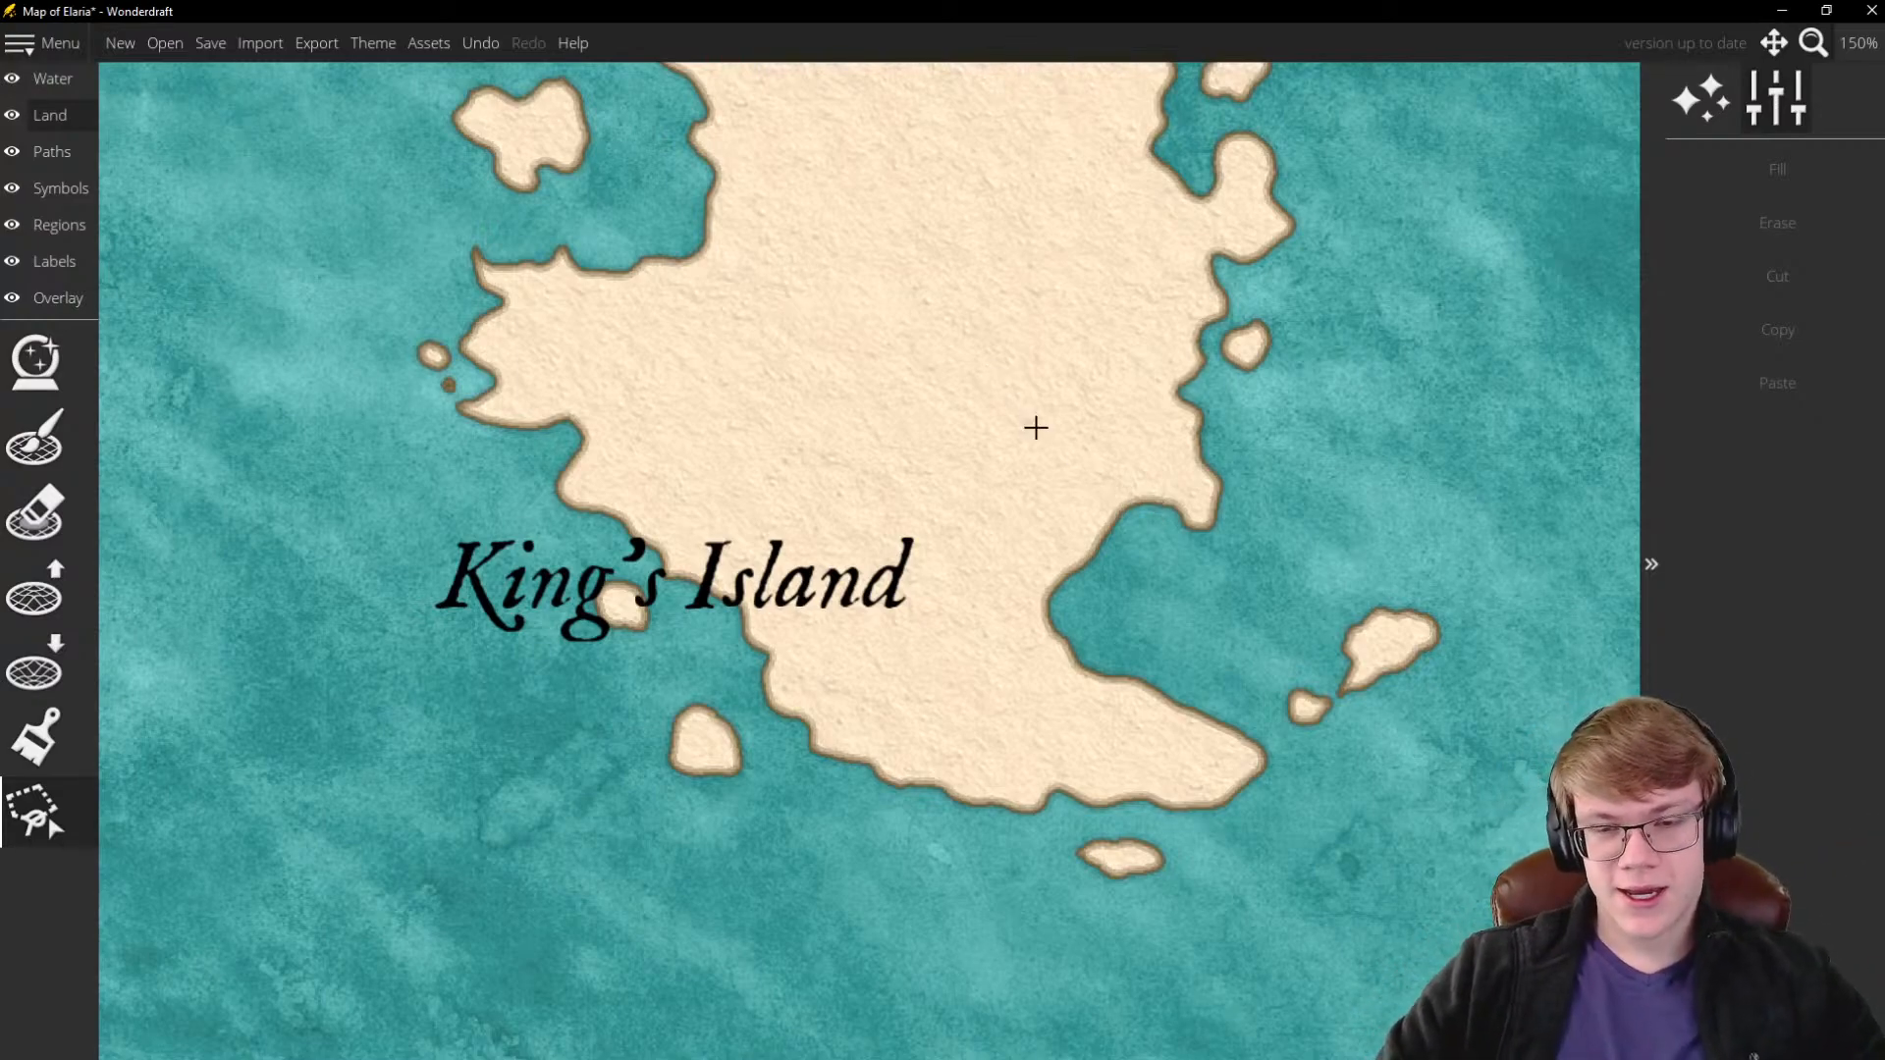
scroll(979, 510, down, 1)
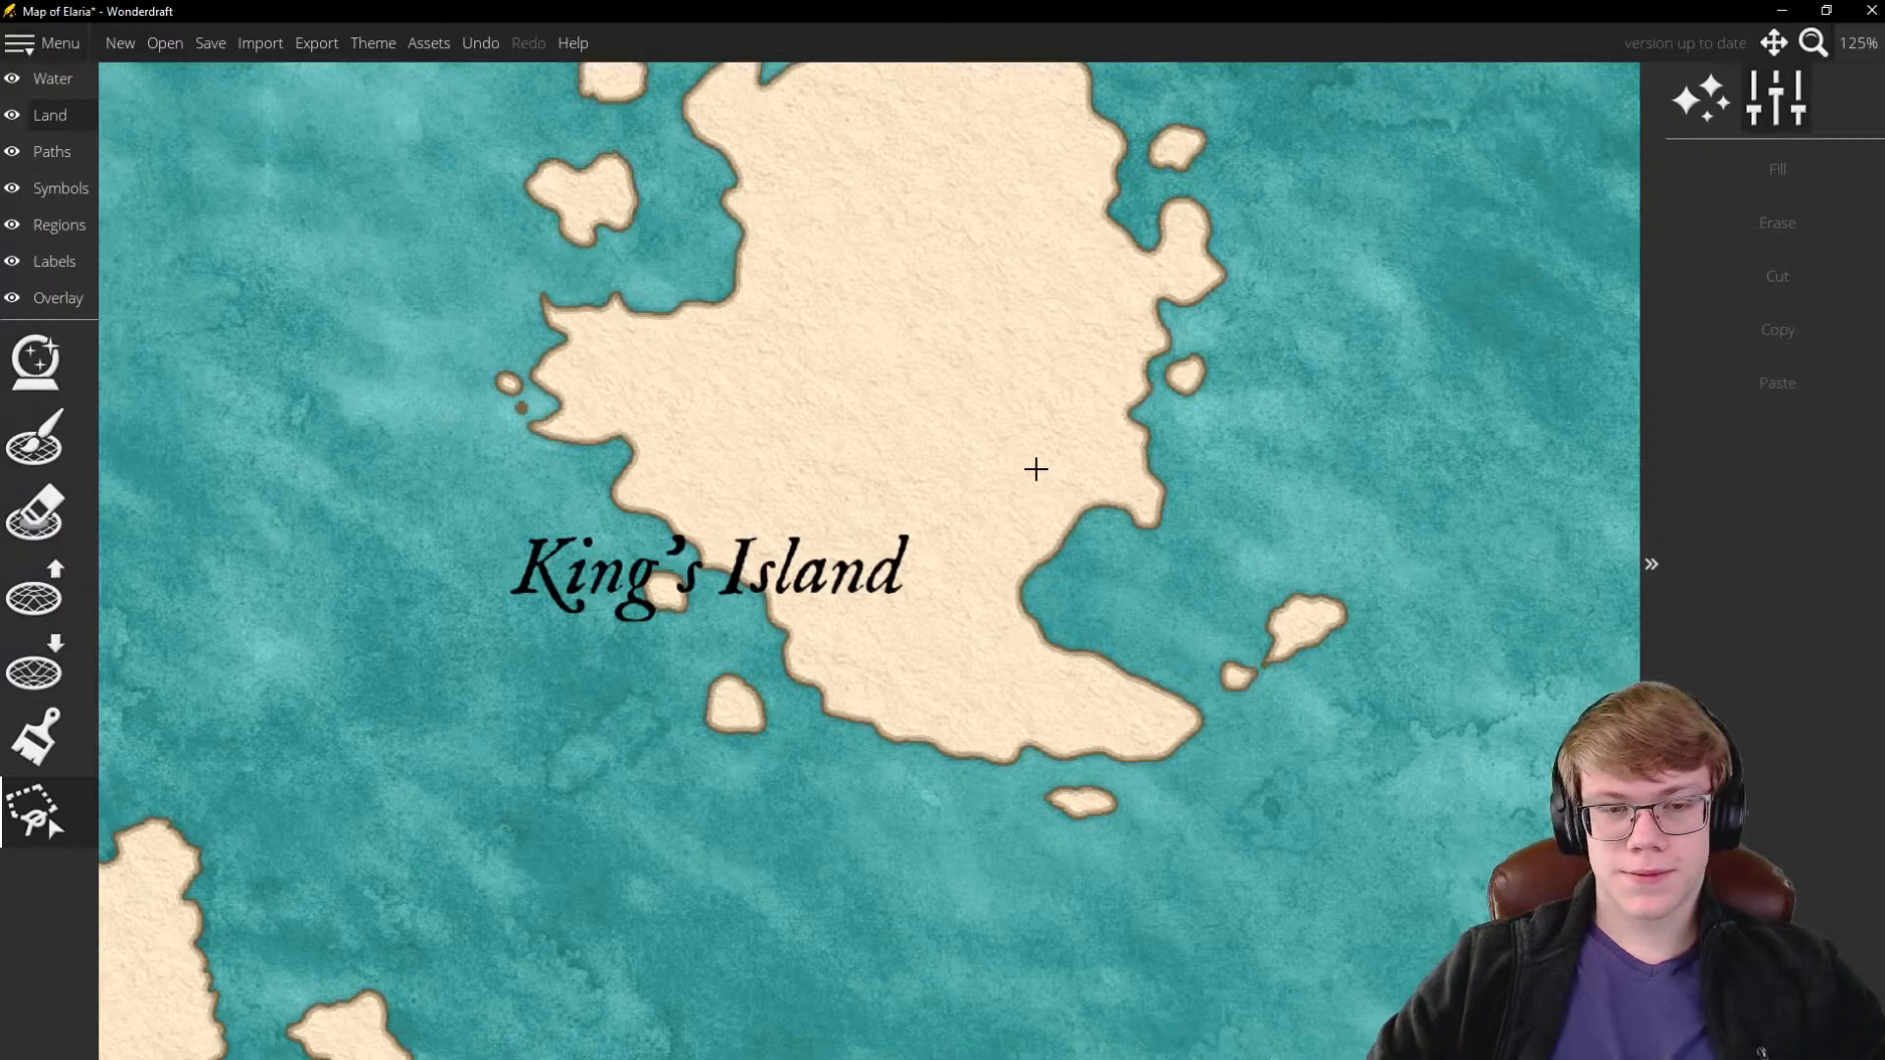
scroll(1035, 468, down, 5)
scroll(1051, 307, up, 3)
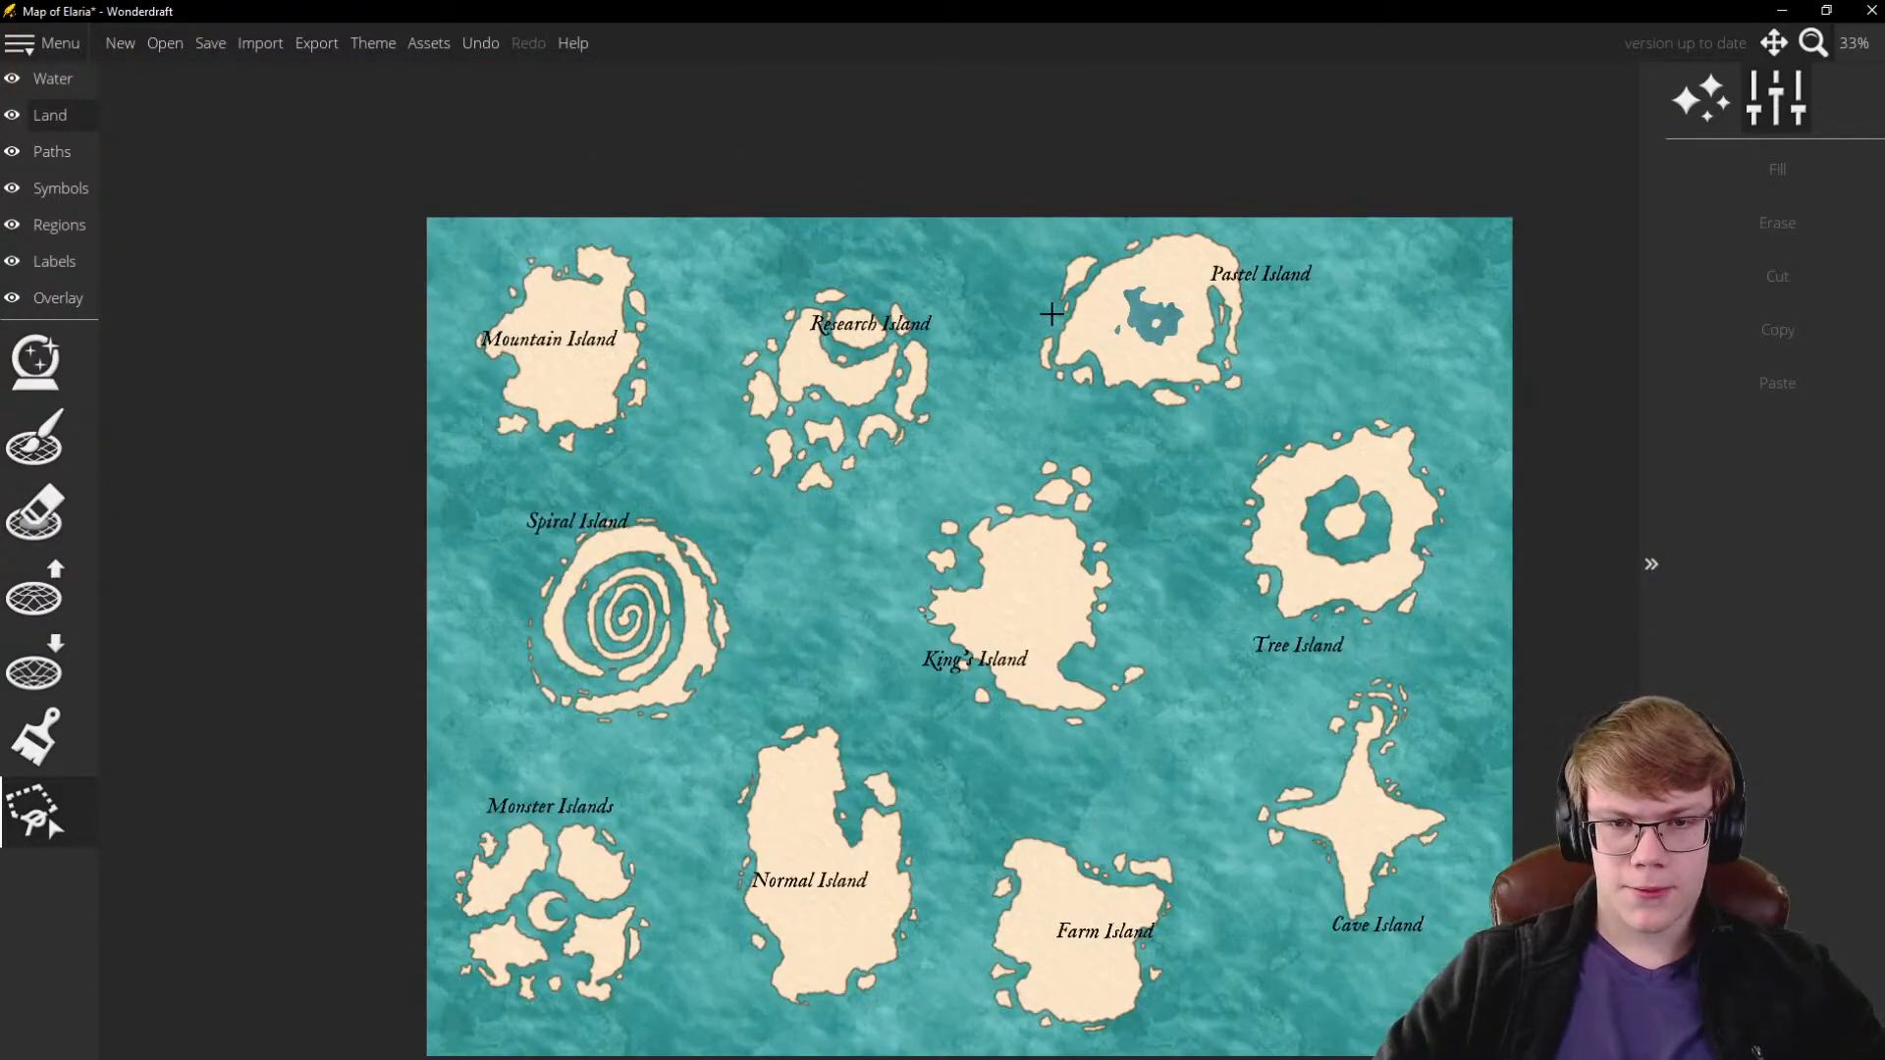
scroll(1045, 314, down, 1)
scroll(1064, 497, down, 3)
scroll(1061, 477, up, 1)
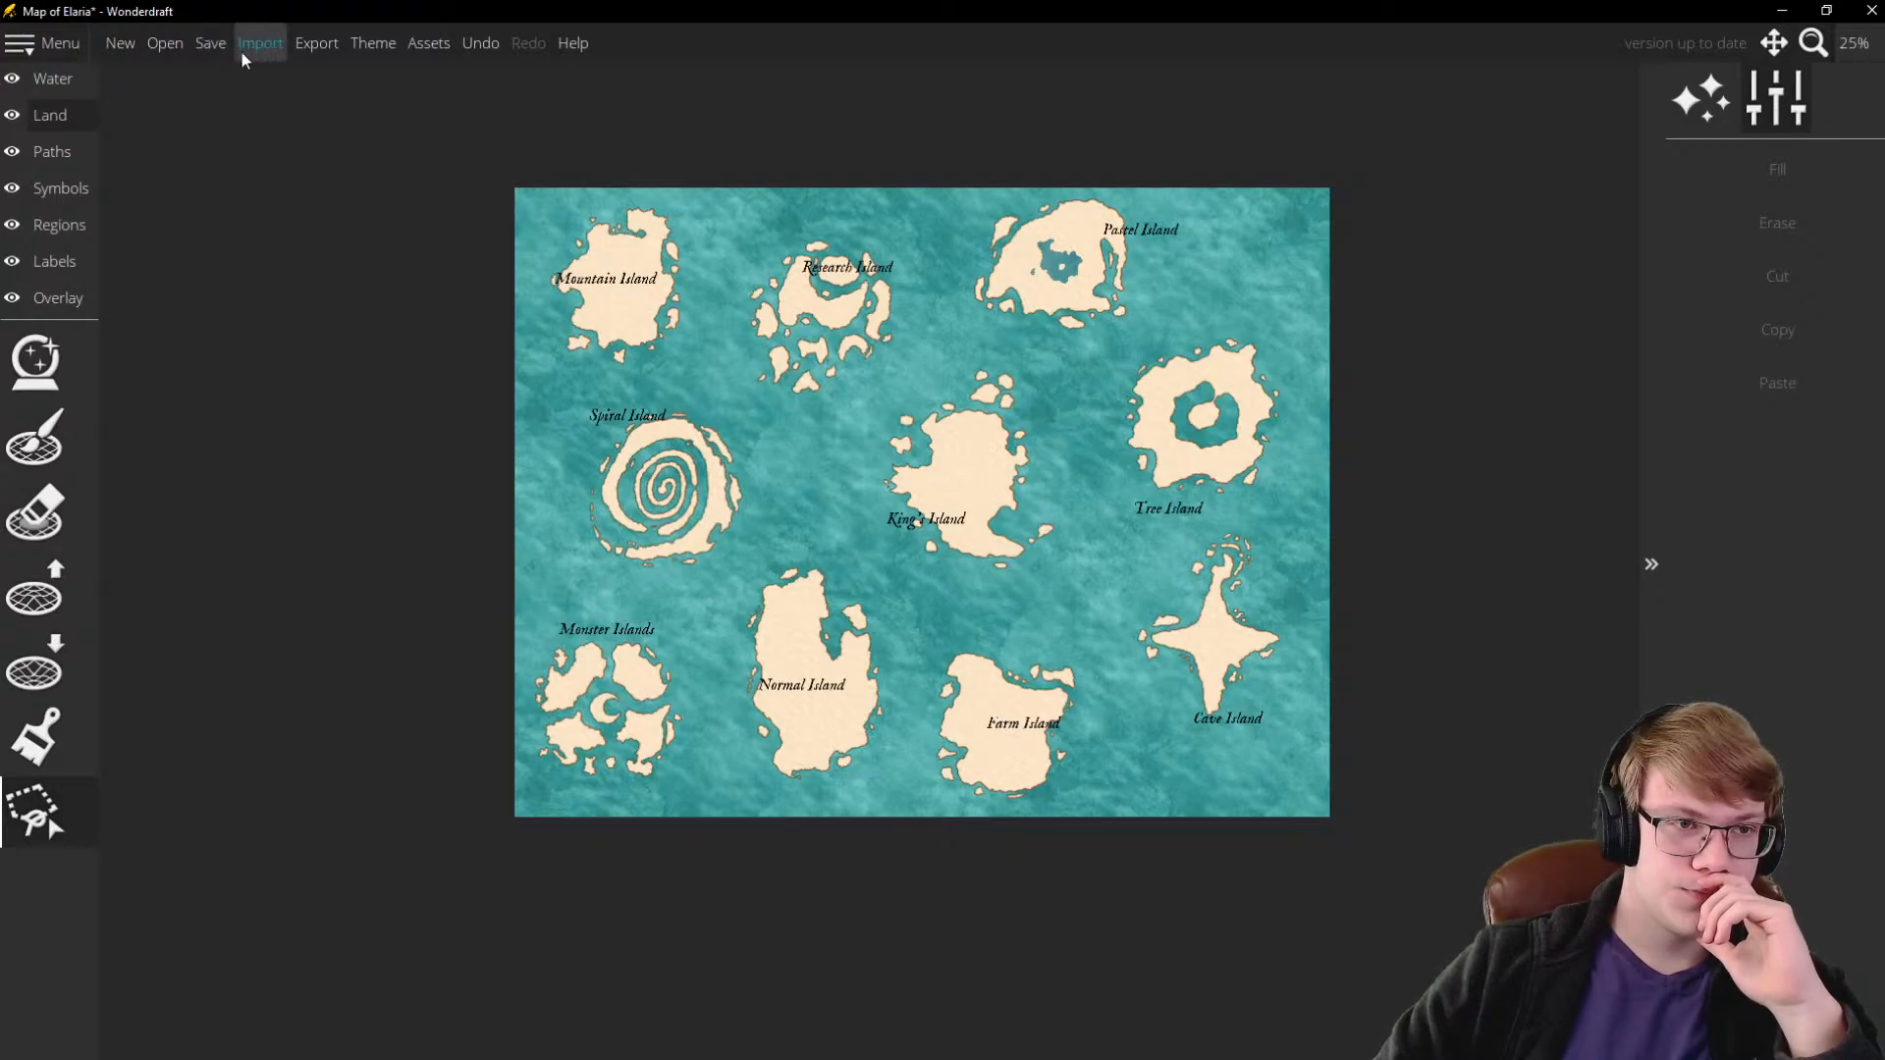
Resize the map to a width of 3500 px with linked proportions, a centred anchor and map scaling off
click(49, 46)
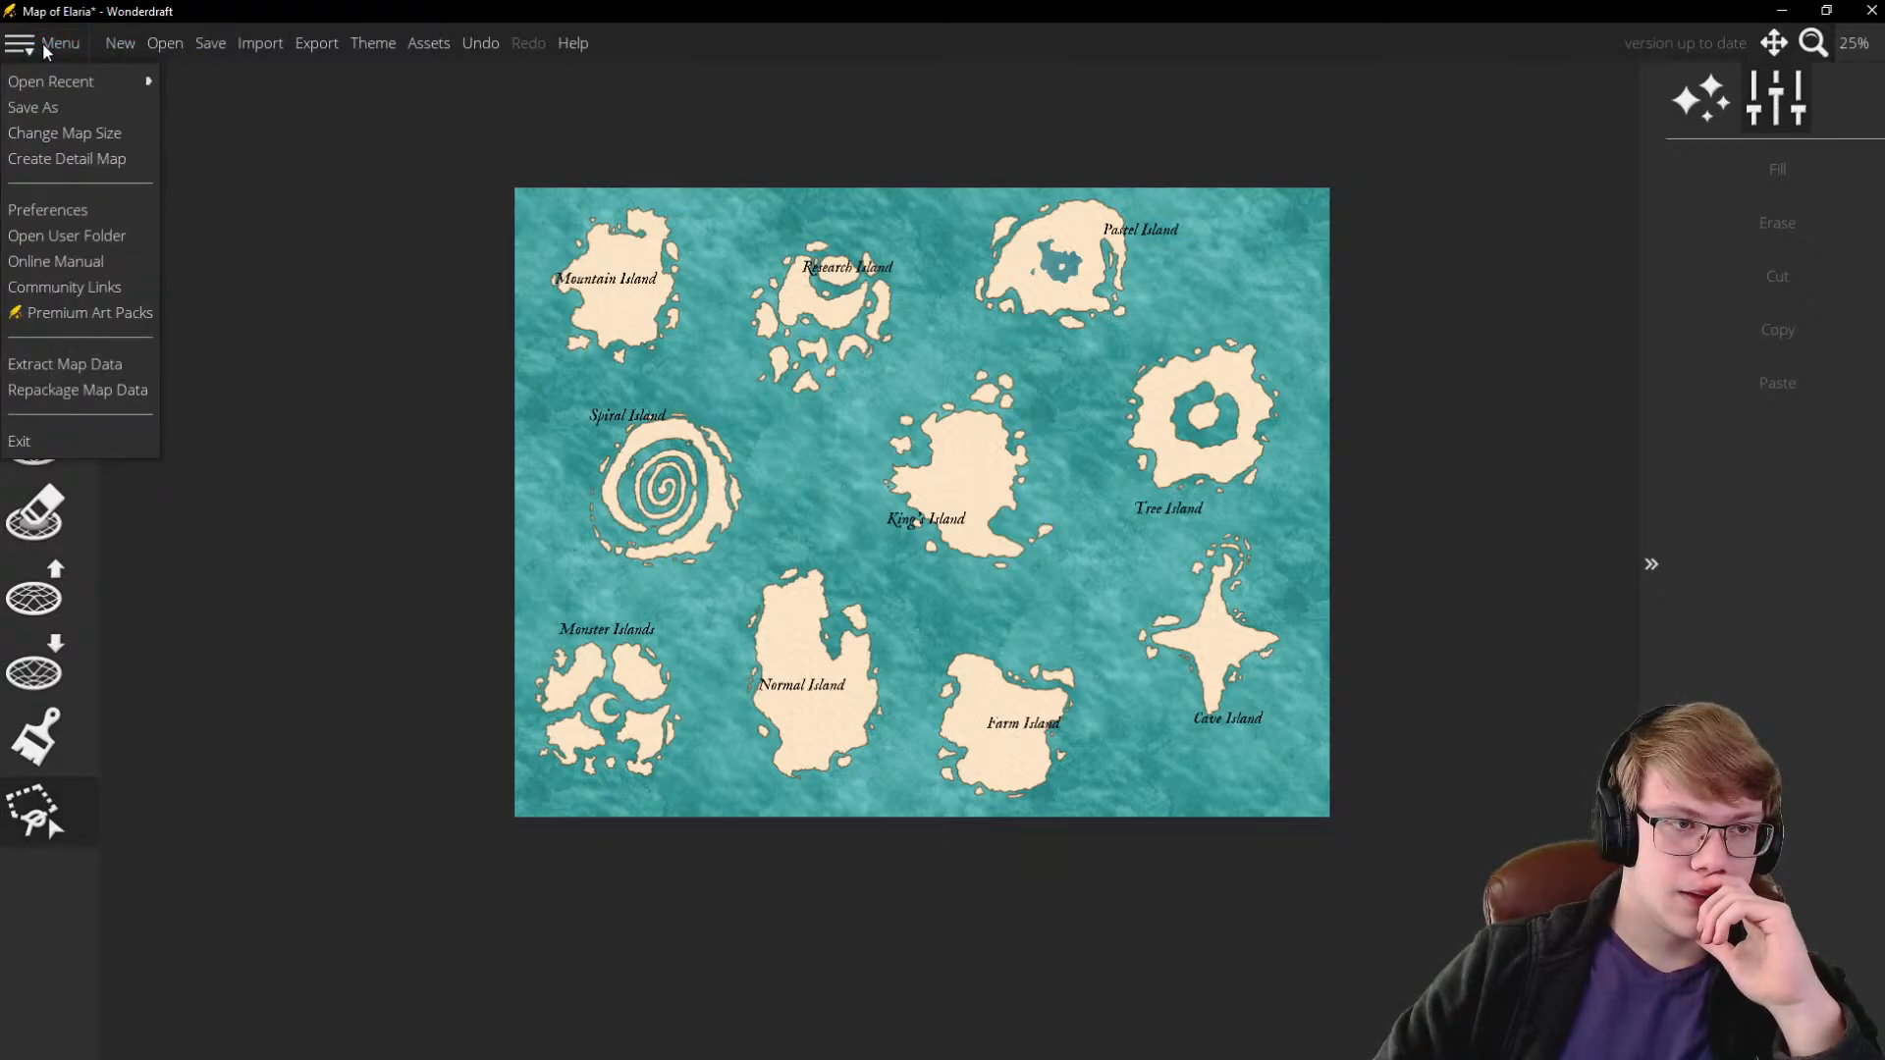
click(57, 131)
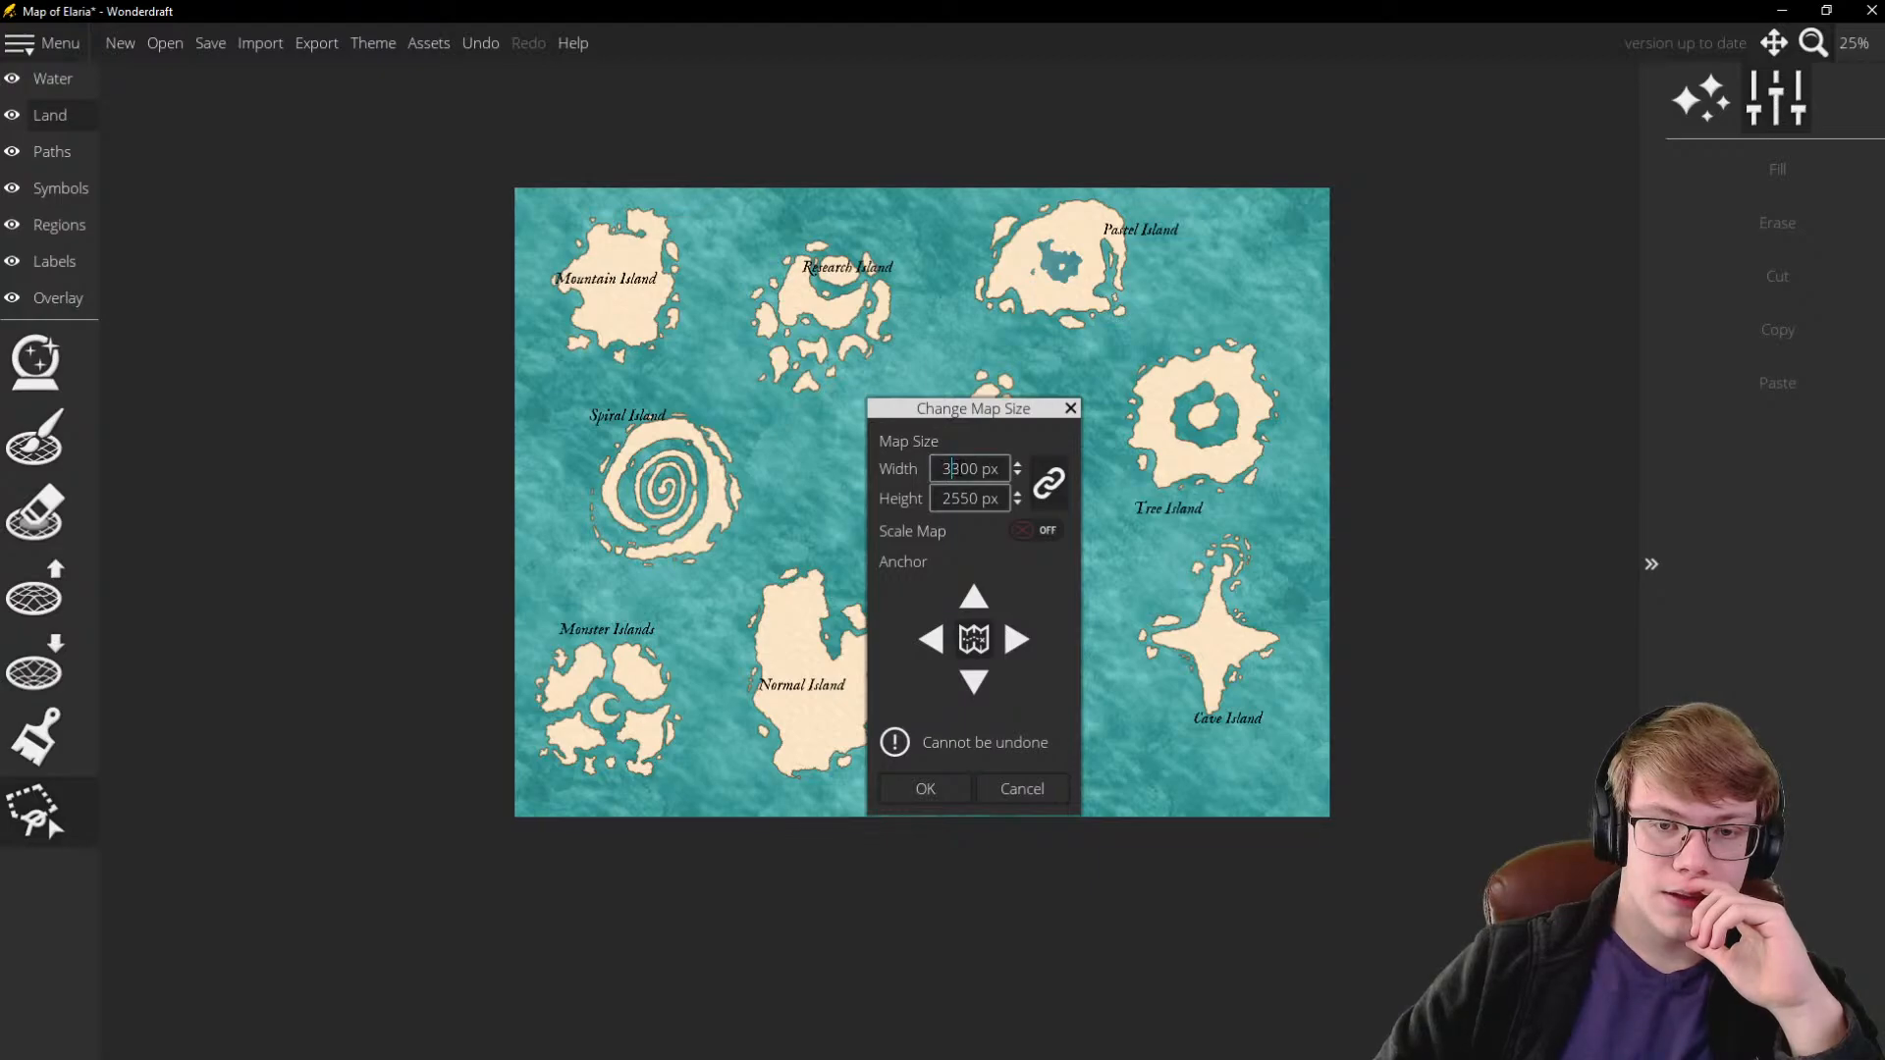
key(BackSpace)
text(5)
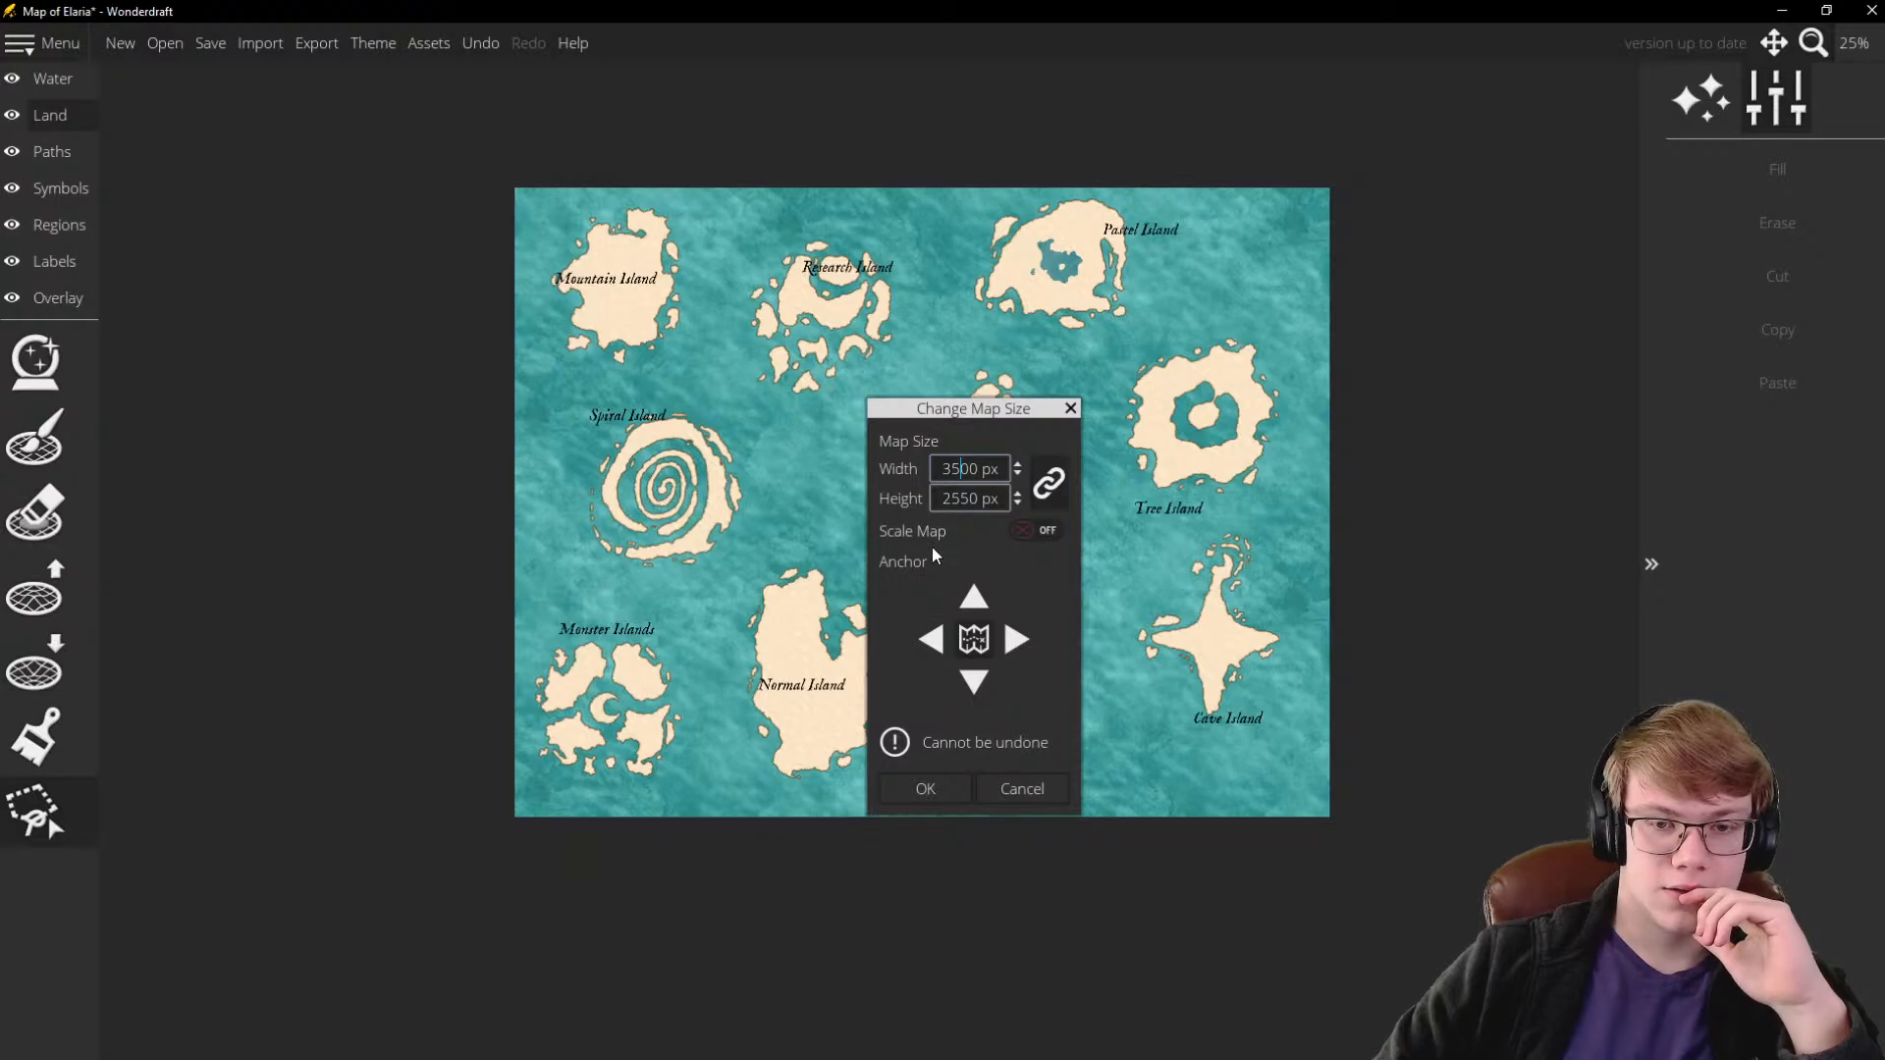
click(949, 471)
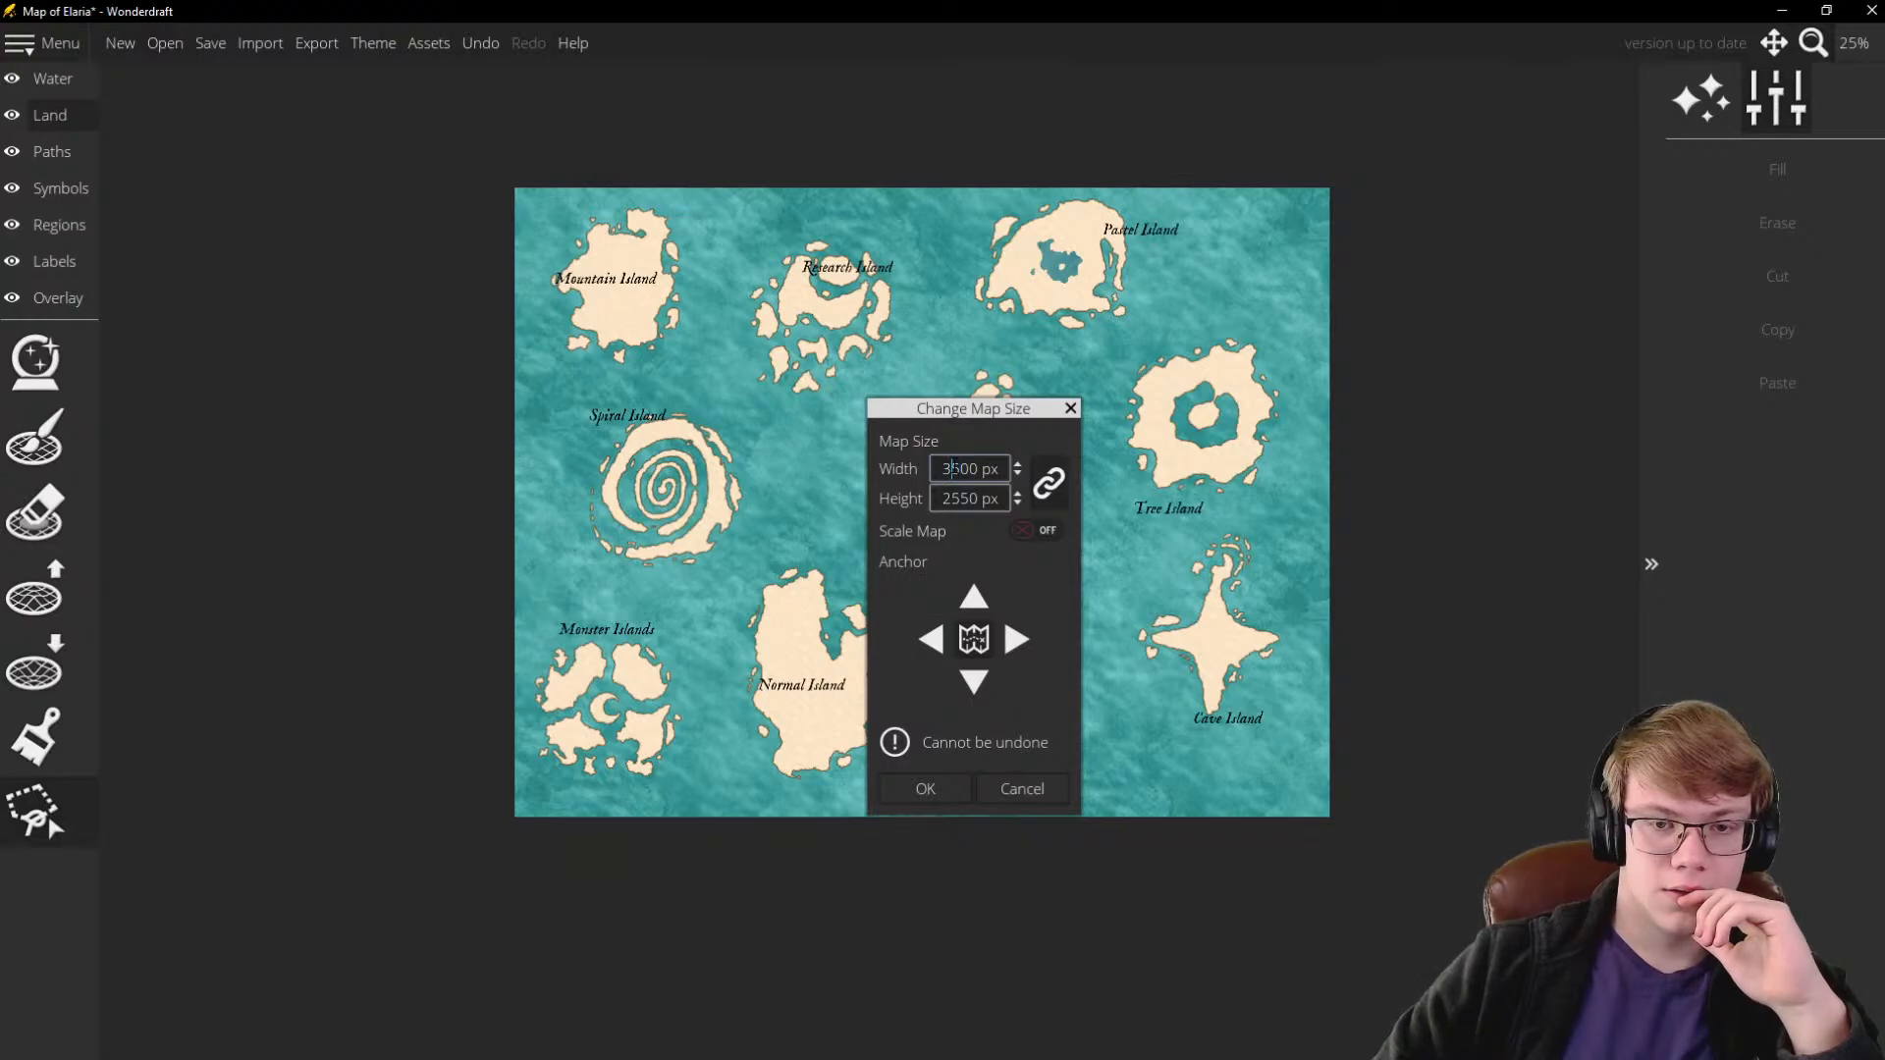
click(927, 792)
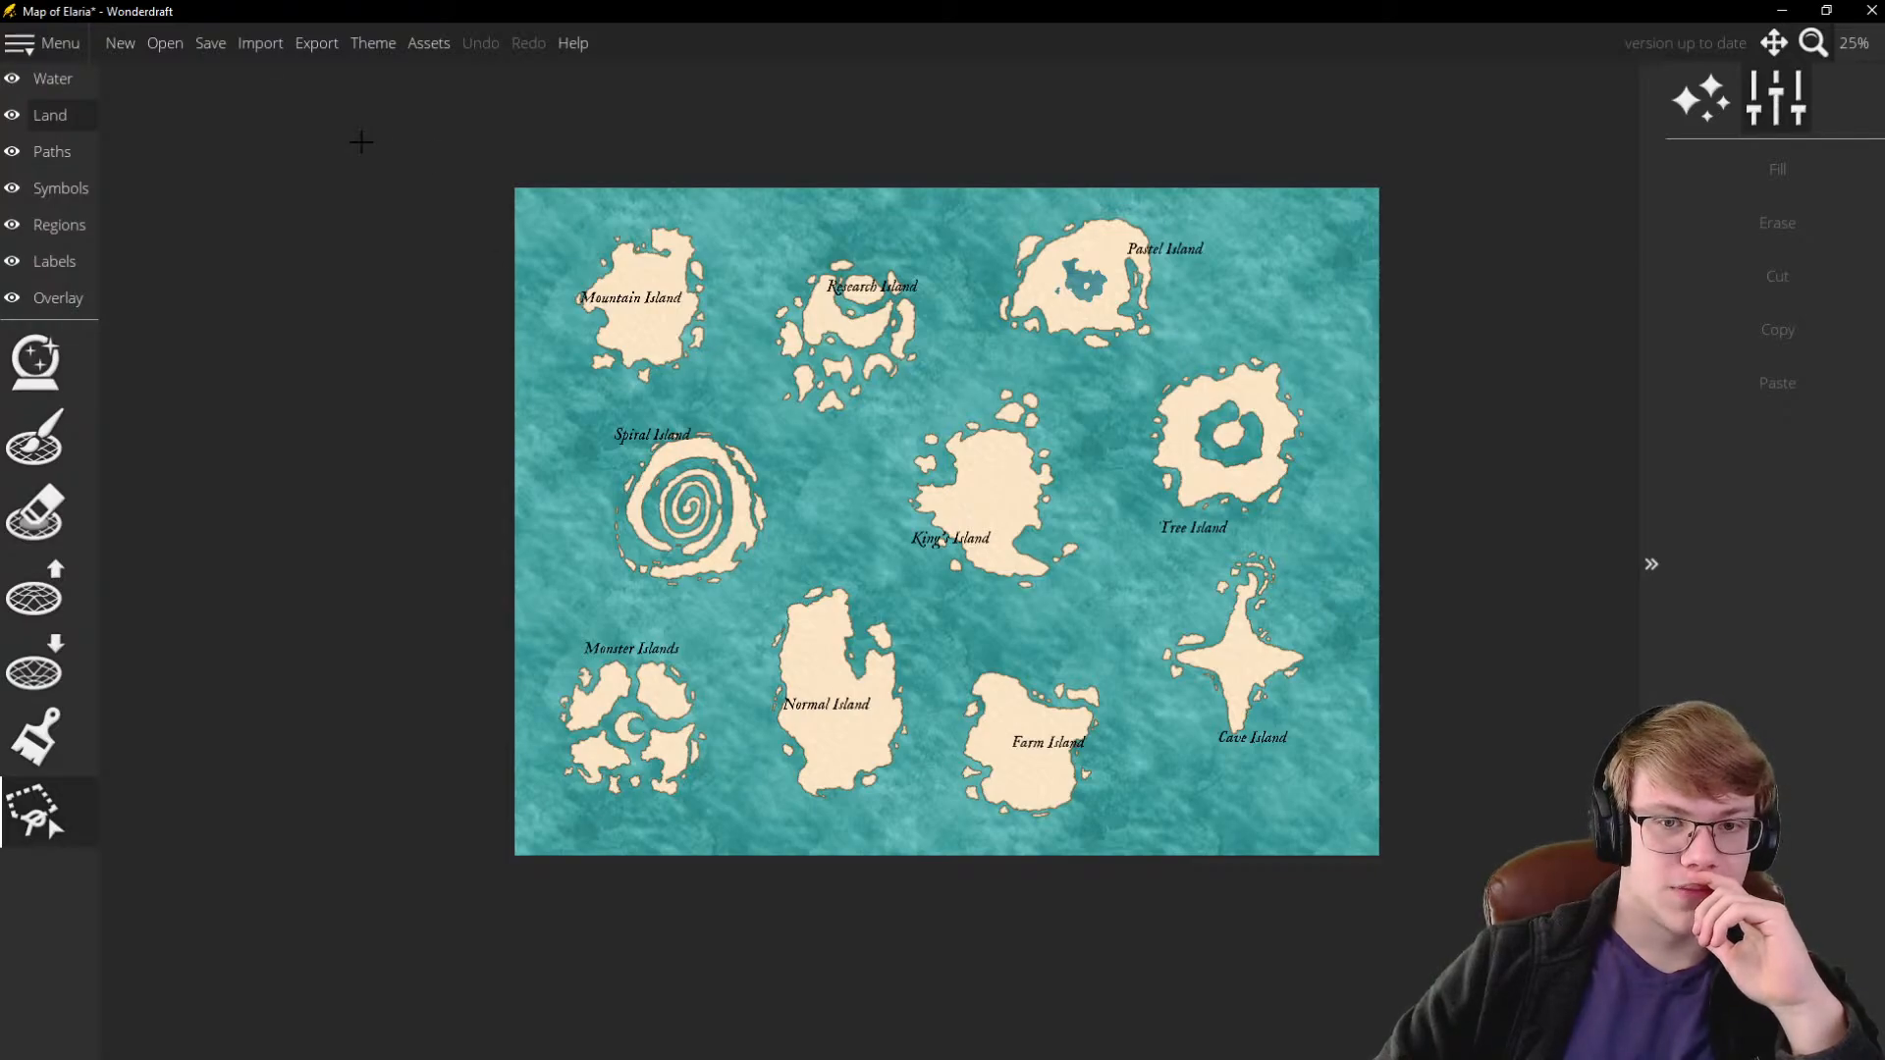
Enlarge the map to a width of 4000 px with linked proportions, a centred anchor and map scaling off
click(61, 43)
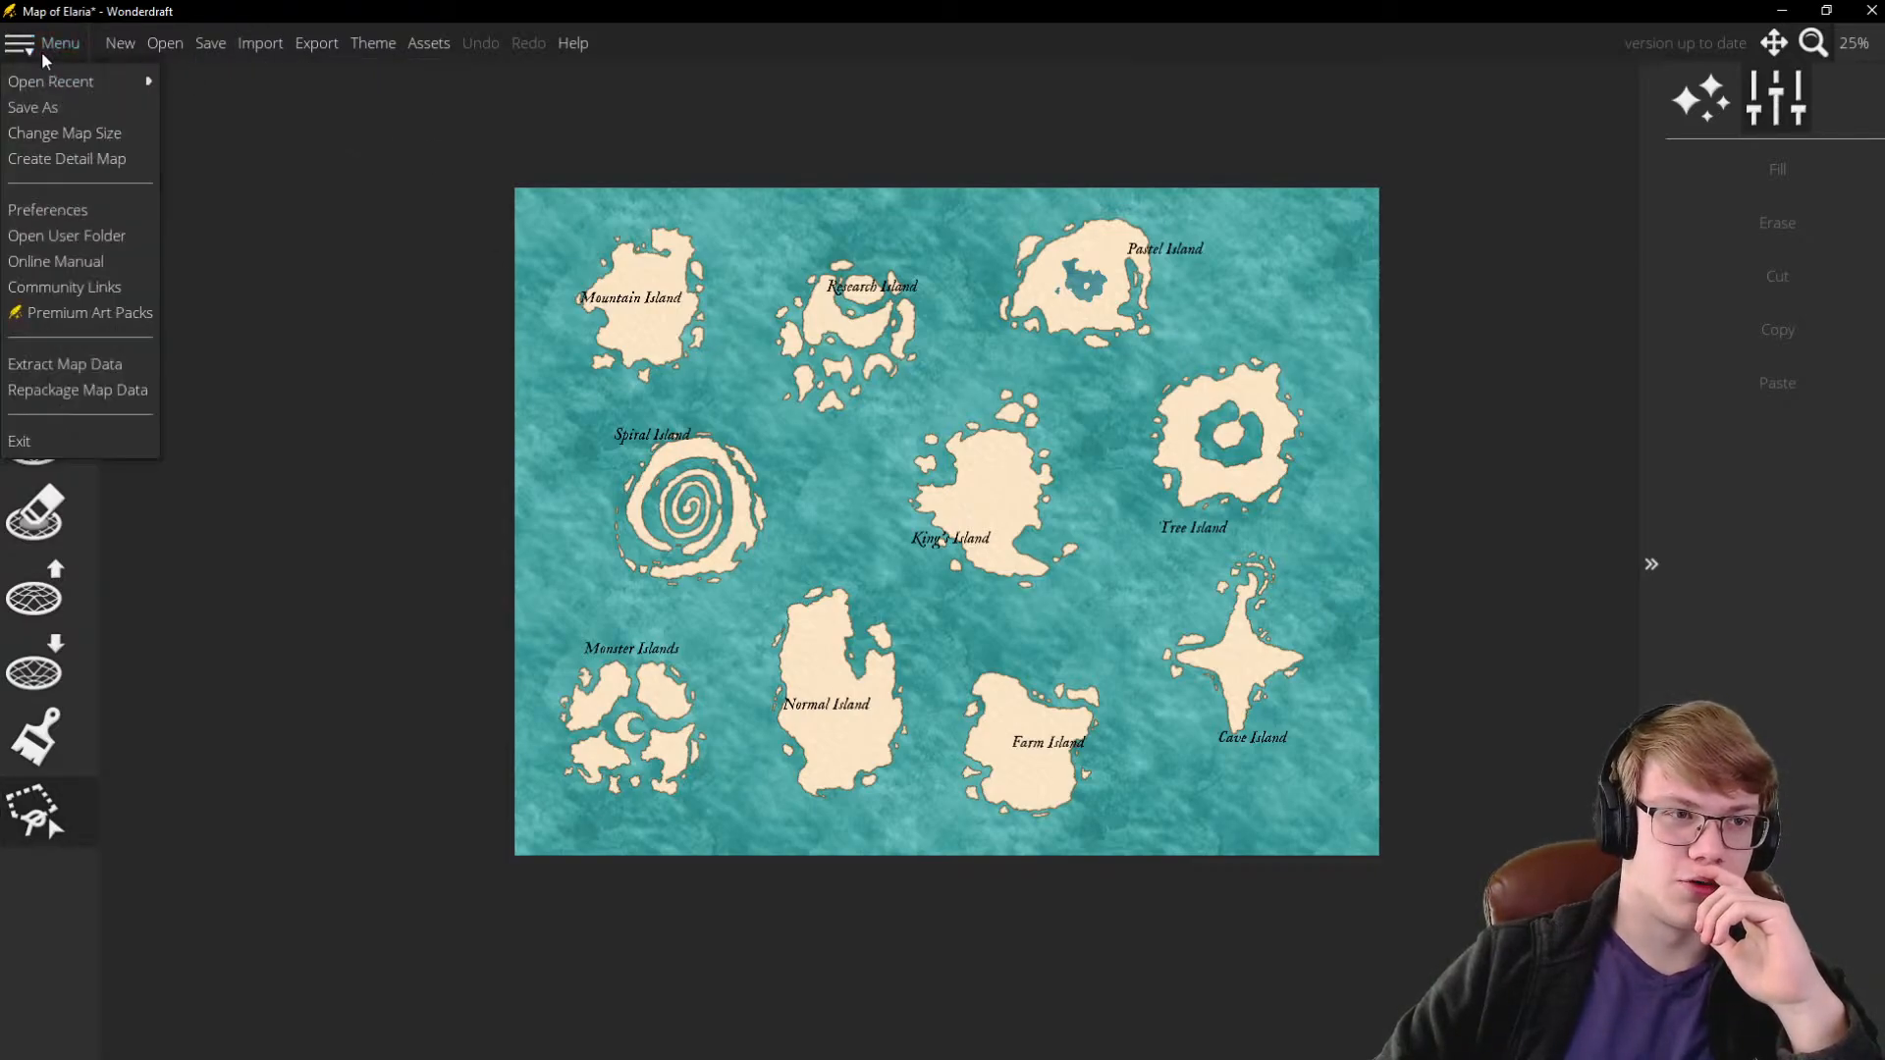
click(62, 131)
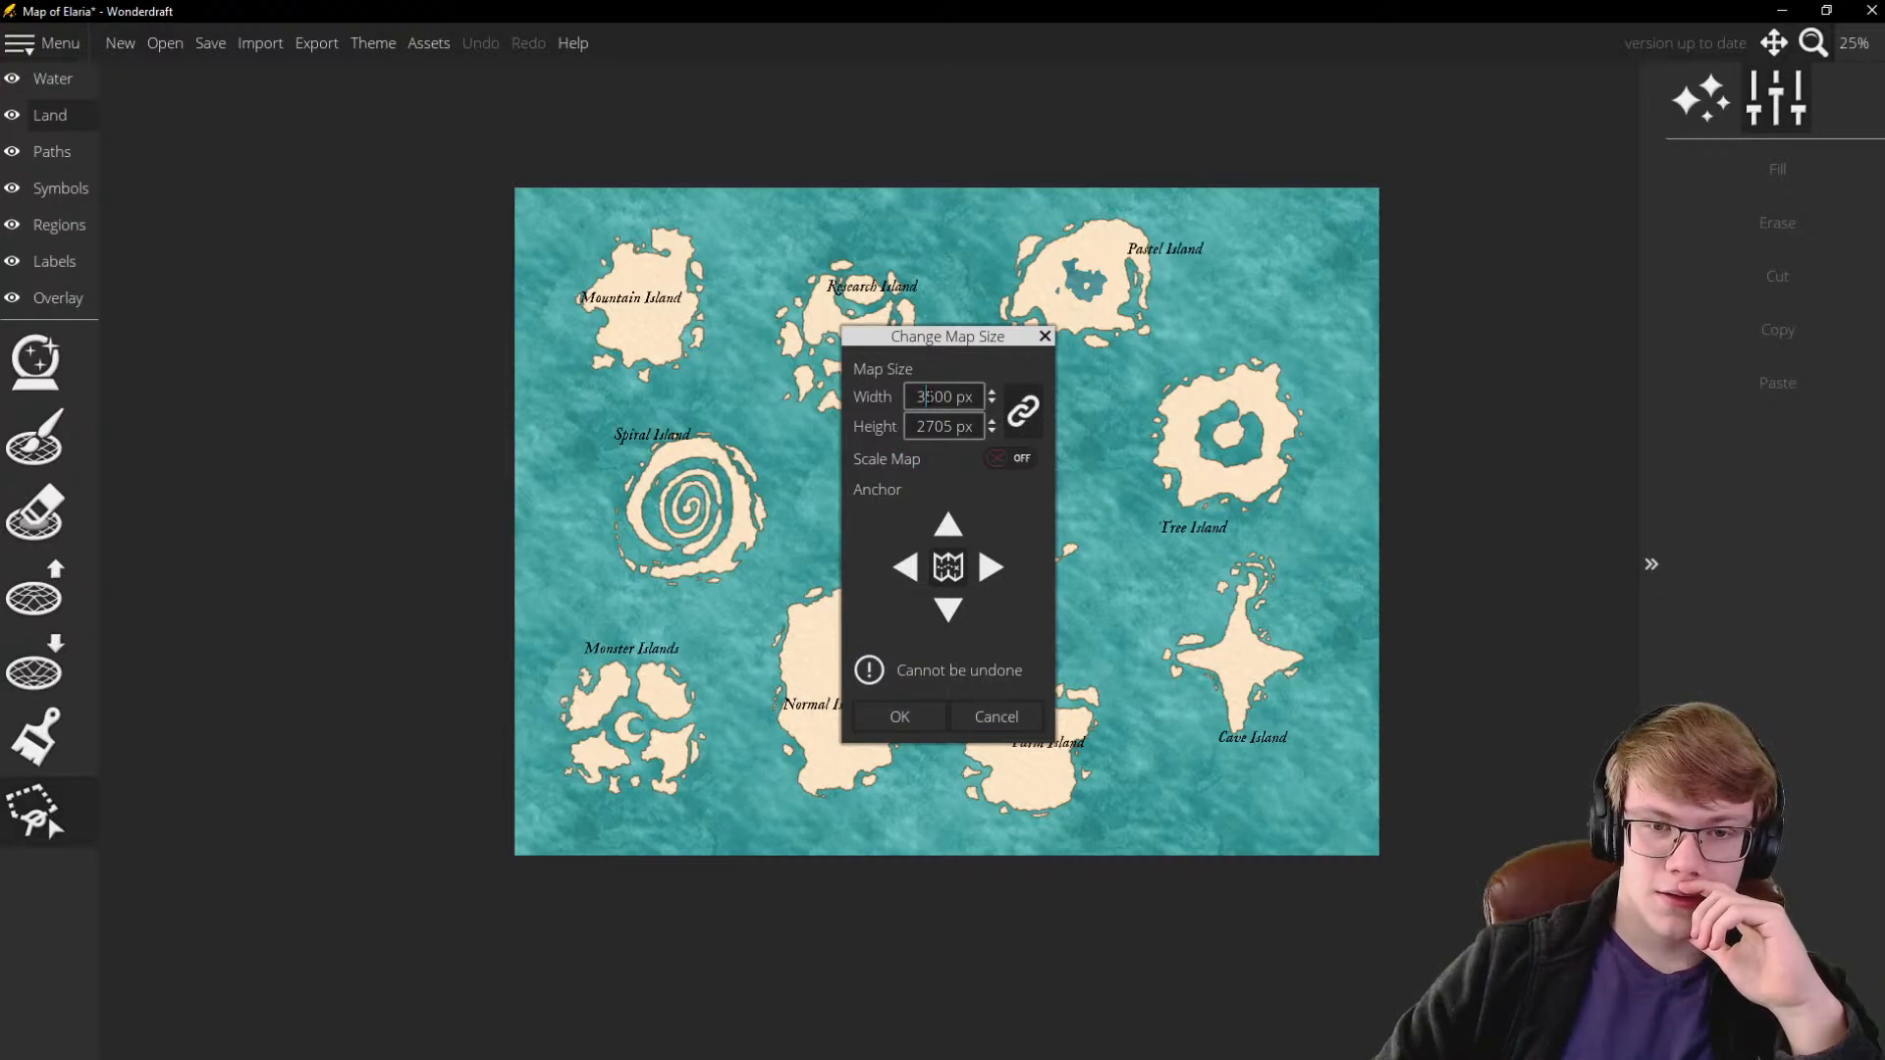
text(4)
key(Delete)
text(0)
click(905, 714)
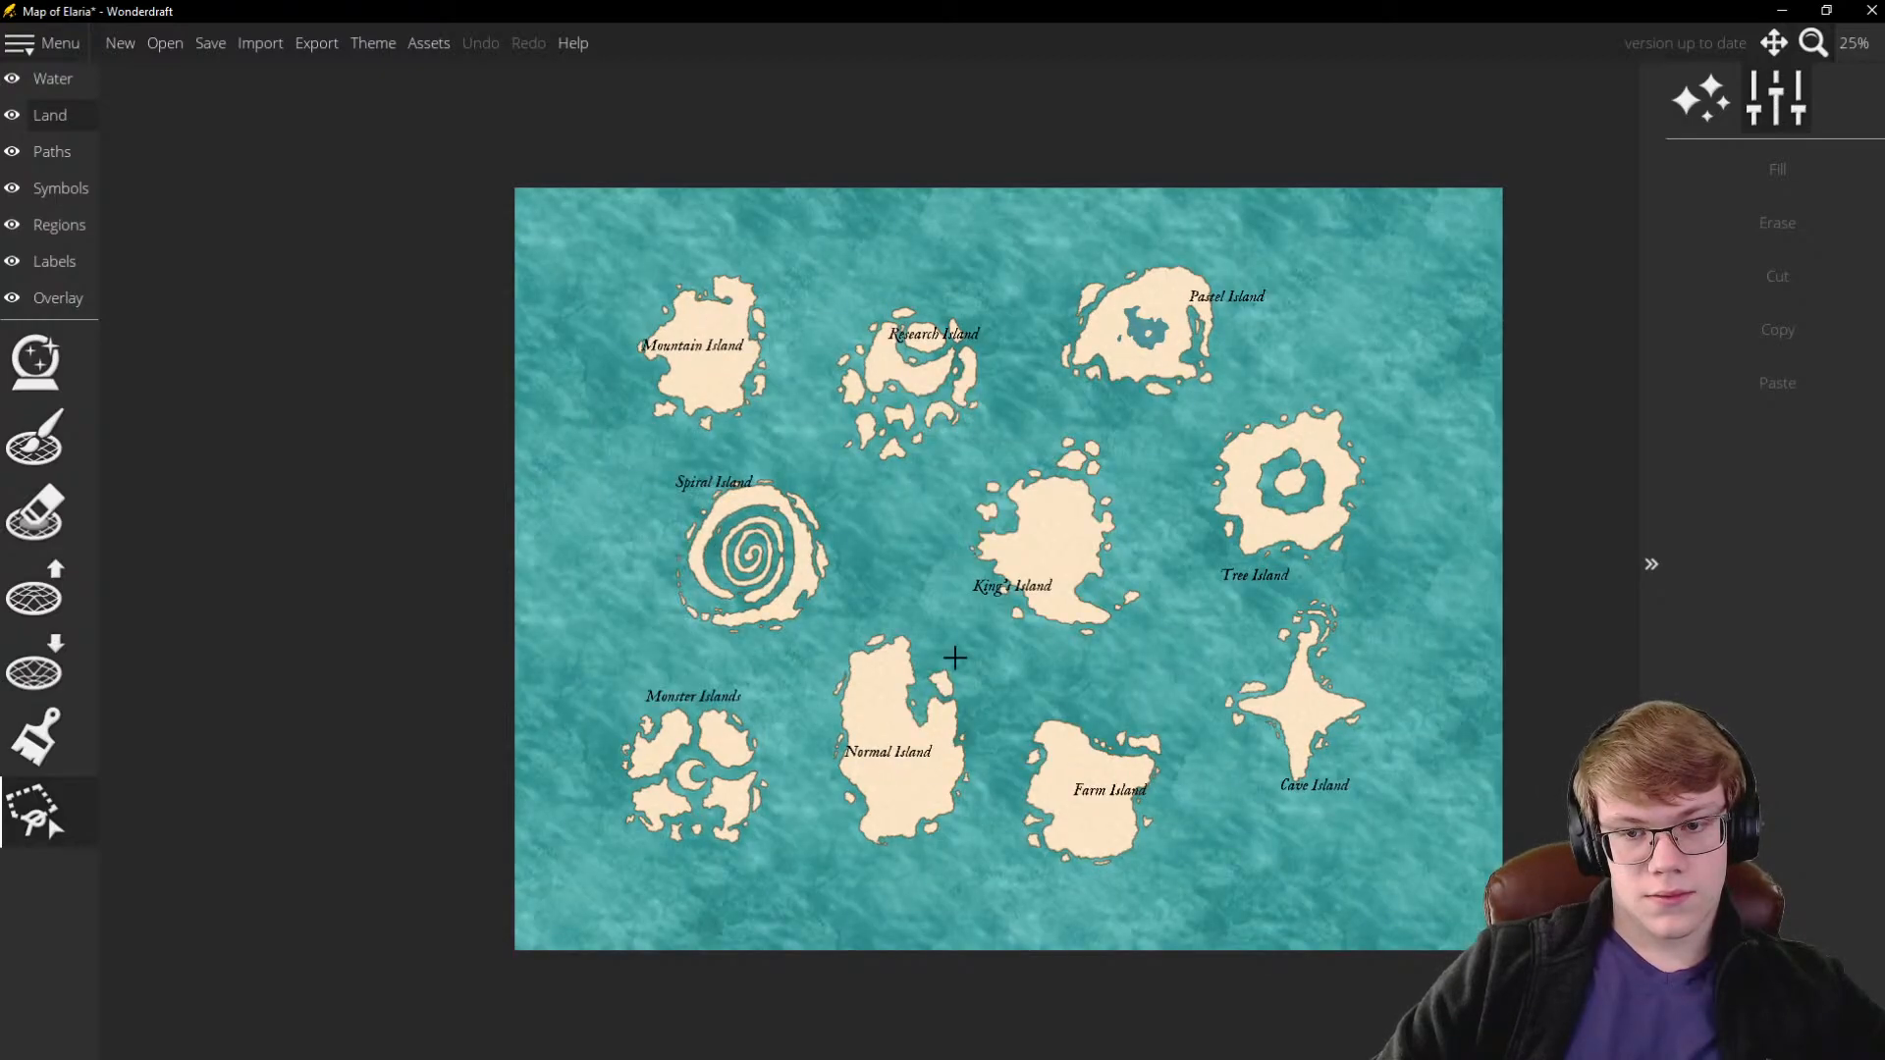
scroll(1136, 318, down, 1)
scroll(1136, 318, up, 1)
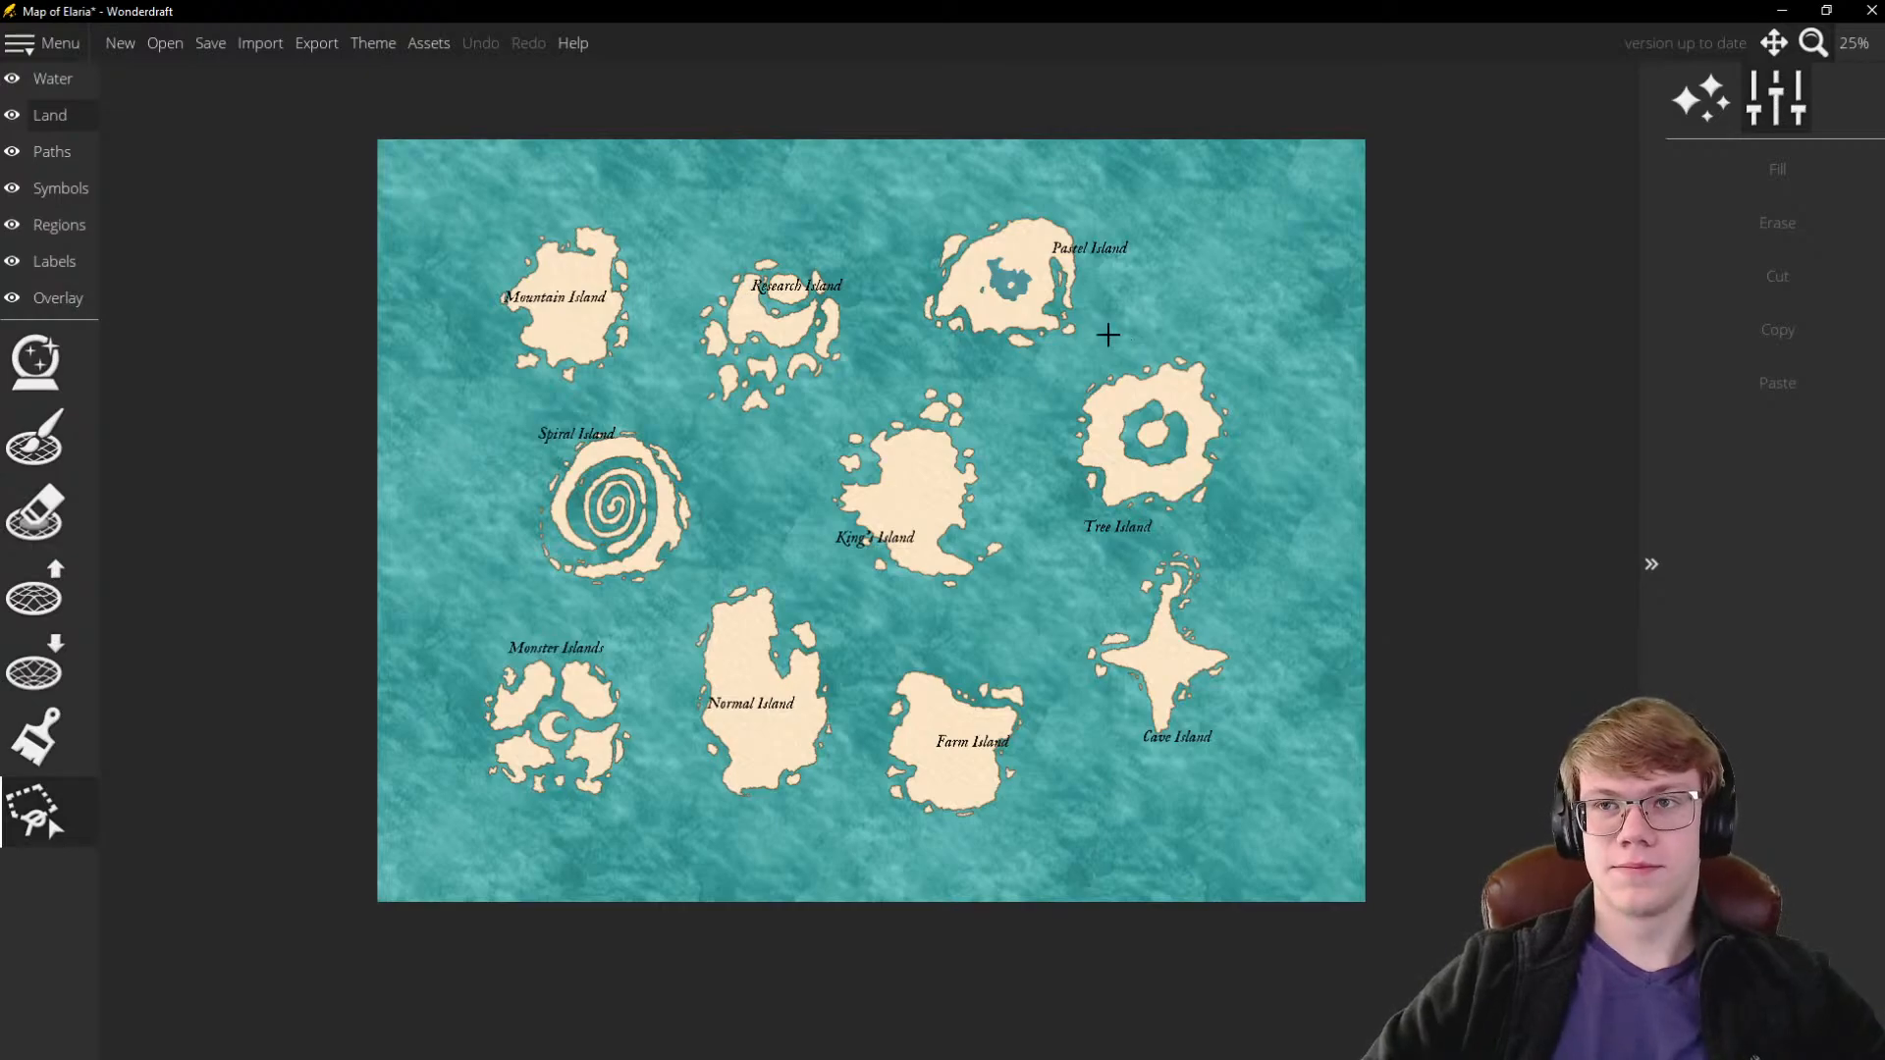
Outline the Mountain Island landmass and move it outward, left and slightly up toward the map's upper-left corner
scroll(388, 235, up, 1)
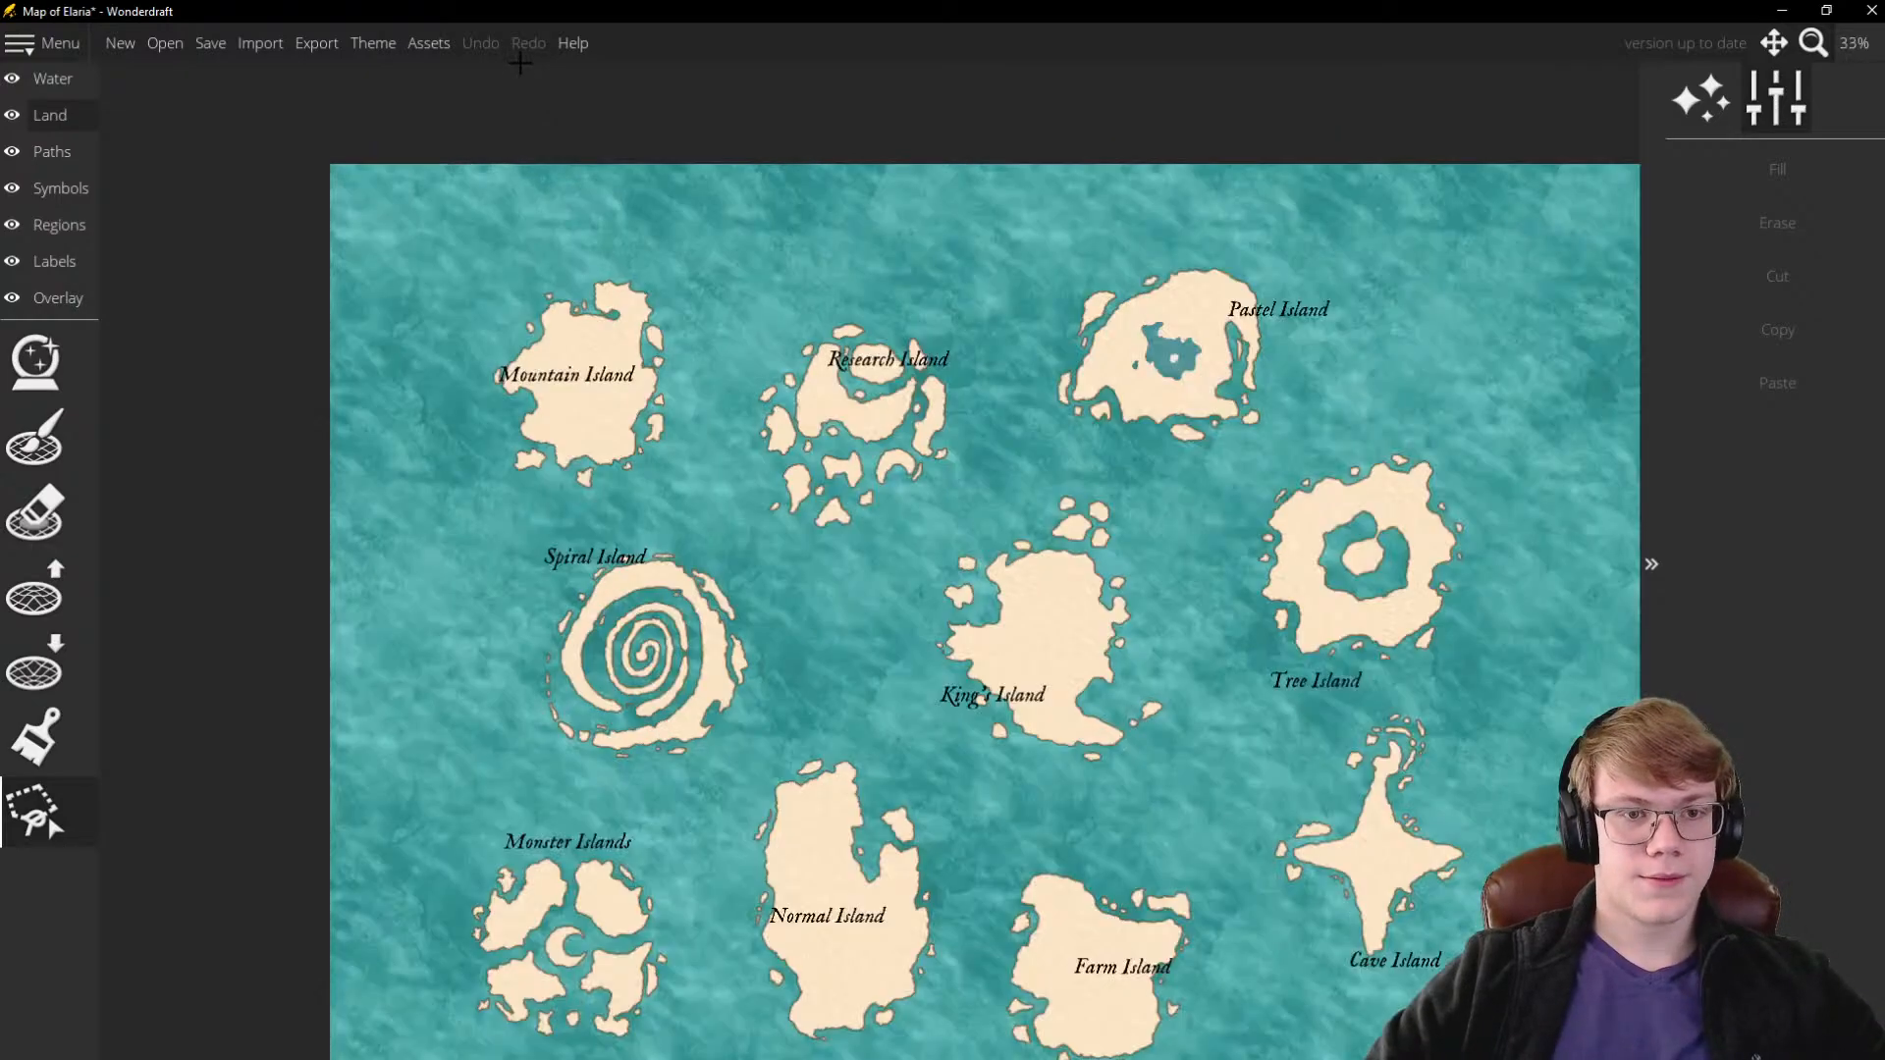
scroll(476, 462, up, 1)
mouse_move(477, 521)
mouse_down()
mouse_move(754, 544)
mouse_move(851, 416)
mouse_move(830, 249)
mouse_move(694, 145)
mouse_move(570, 129)
mouse_move(486, 153)
mouse_move(362, 273)
mouse_move(388, 325)
mouse_up()
drag(656, 364, 608, 341)
scroll(593, 360, down, 1)
scroll(765, 344, up, 1)
mouse_move(1080, 206)
mouse_down()
mouse_move(1133, 376)
mouse_move(1125, 417)
mouse_up()
click(993, 575)
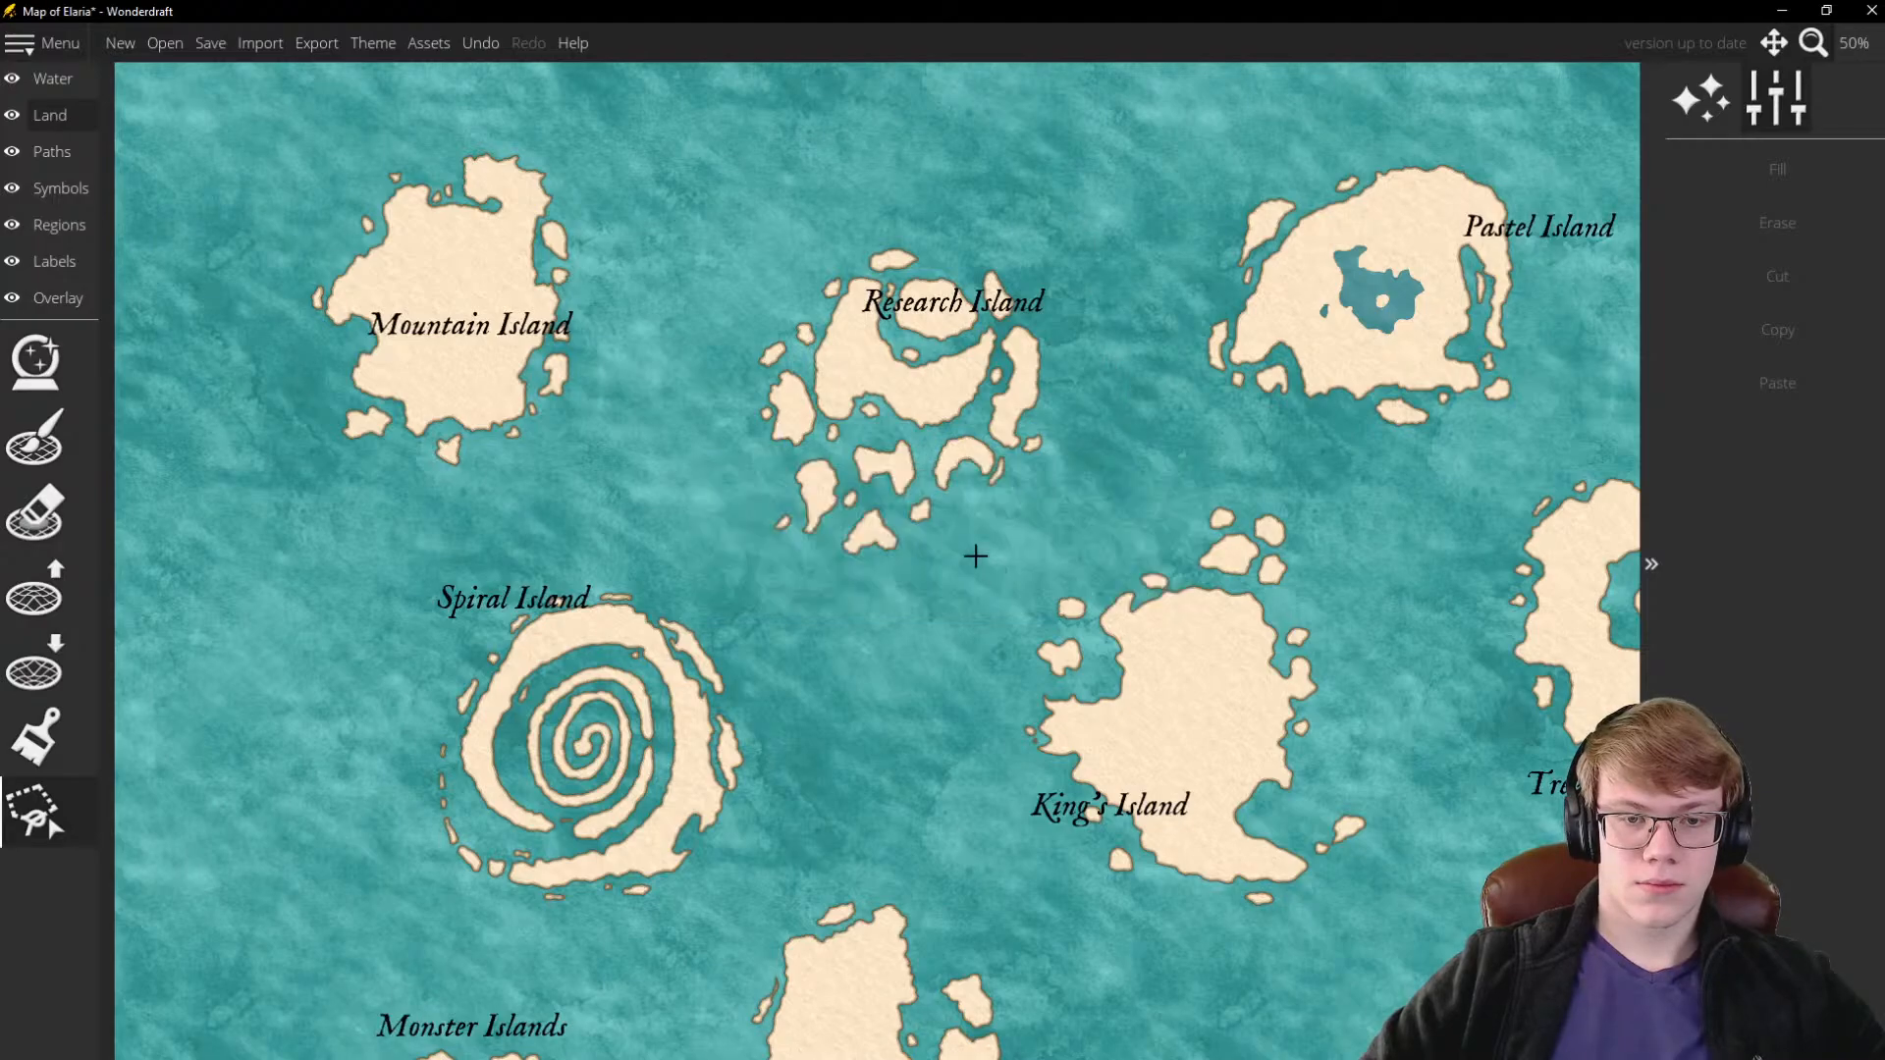
scroll(714, 415, down, 2)
scroll(865, 412, up, 1)
scroll(962, 432, down, 1)
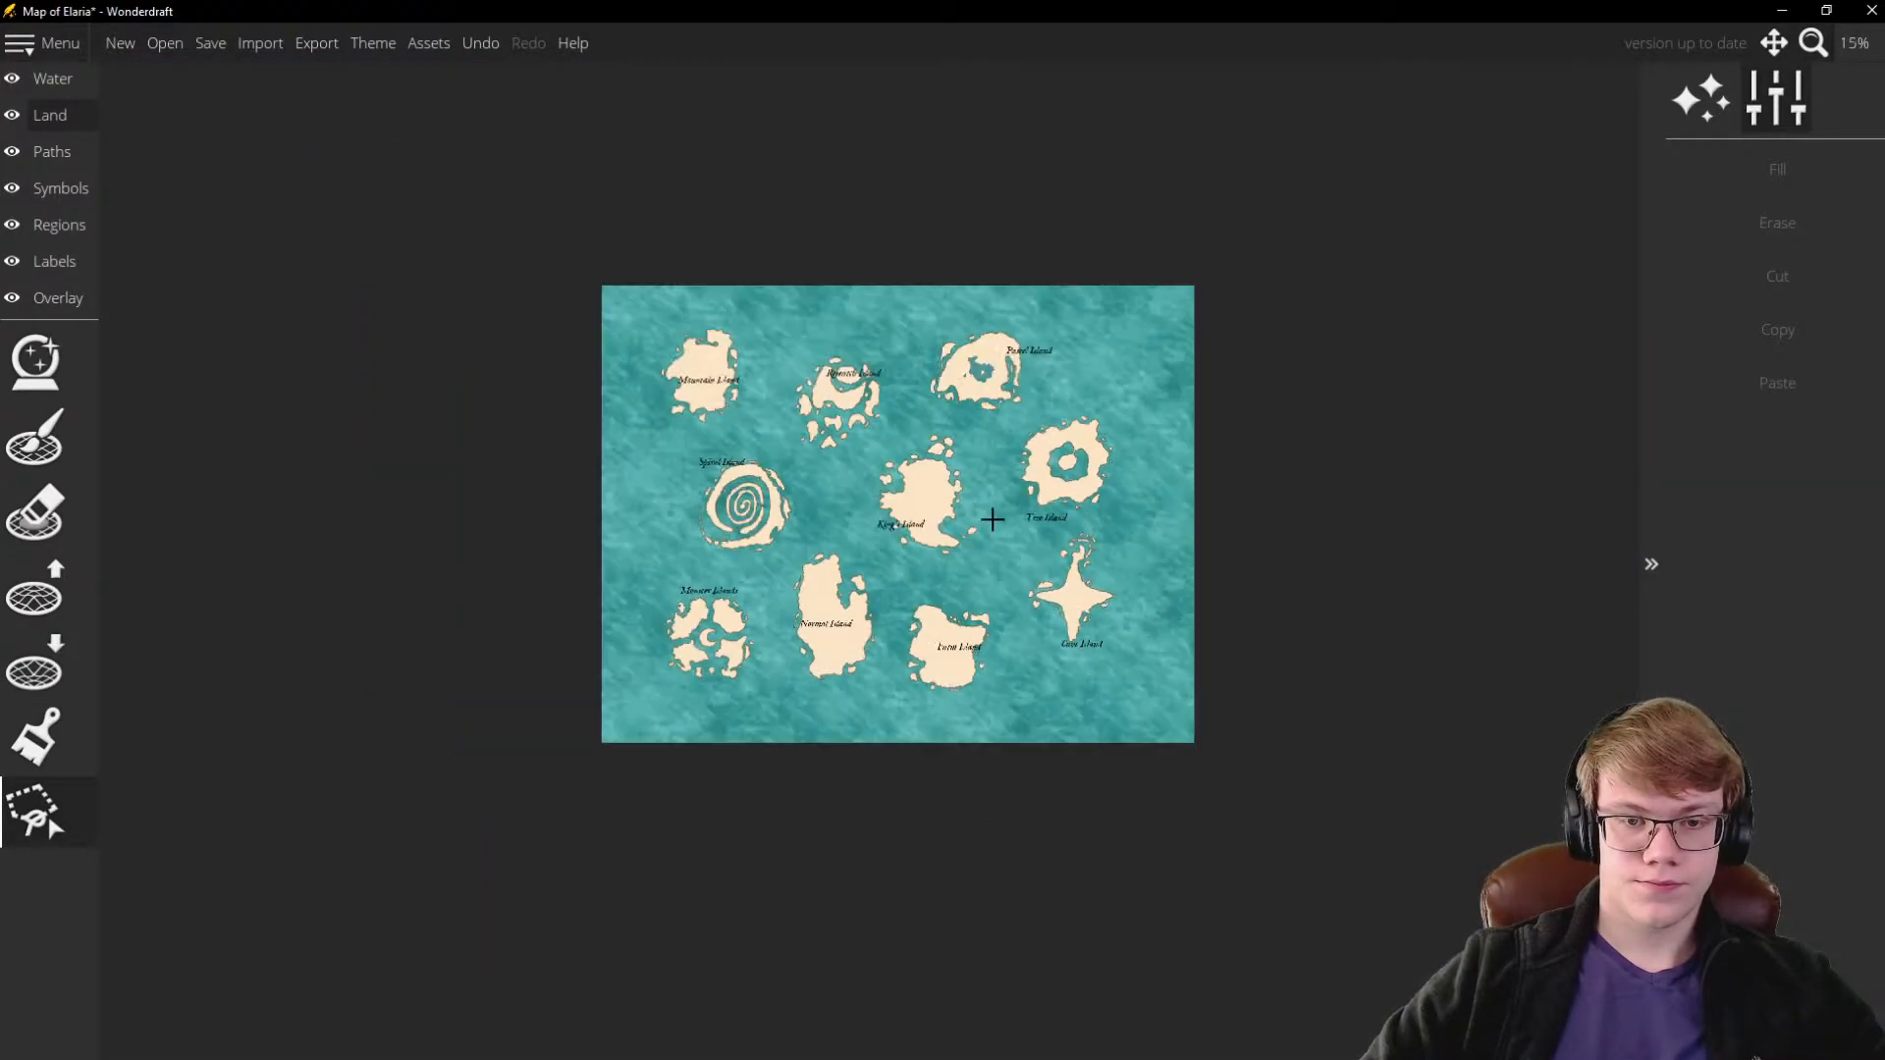
scroll(961, 501, up, 1)
scroll(961, 501, down, 1)
scroll(893, 439, up, 1)
scroll(899, 444, down, 1)
scroll(923, 481, up, 1)
click(1031, 640)
click(1059, 791)
click(918, 888)
click(836, 800)
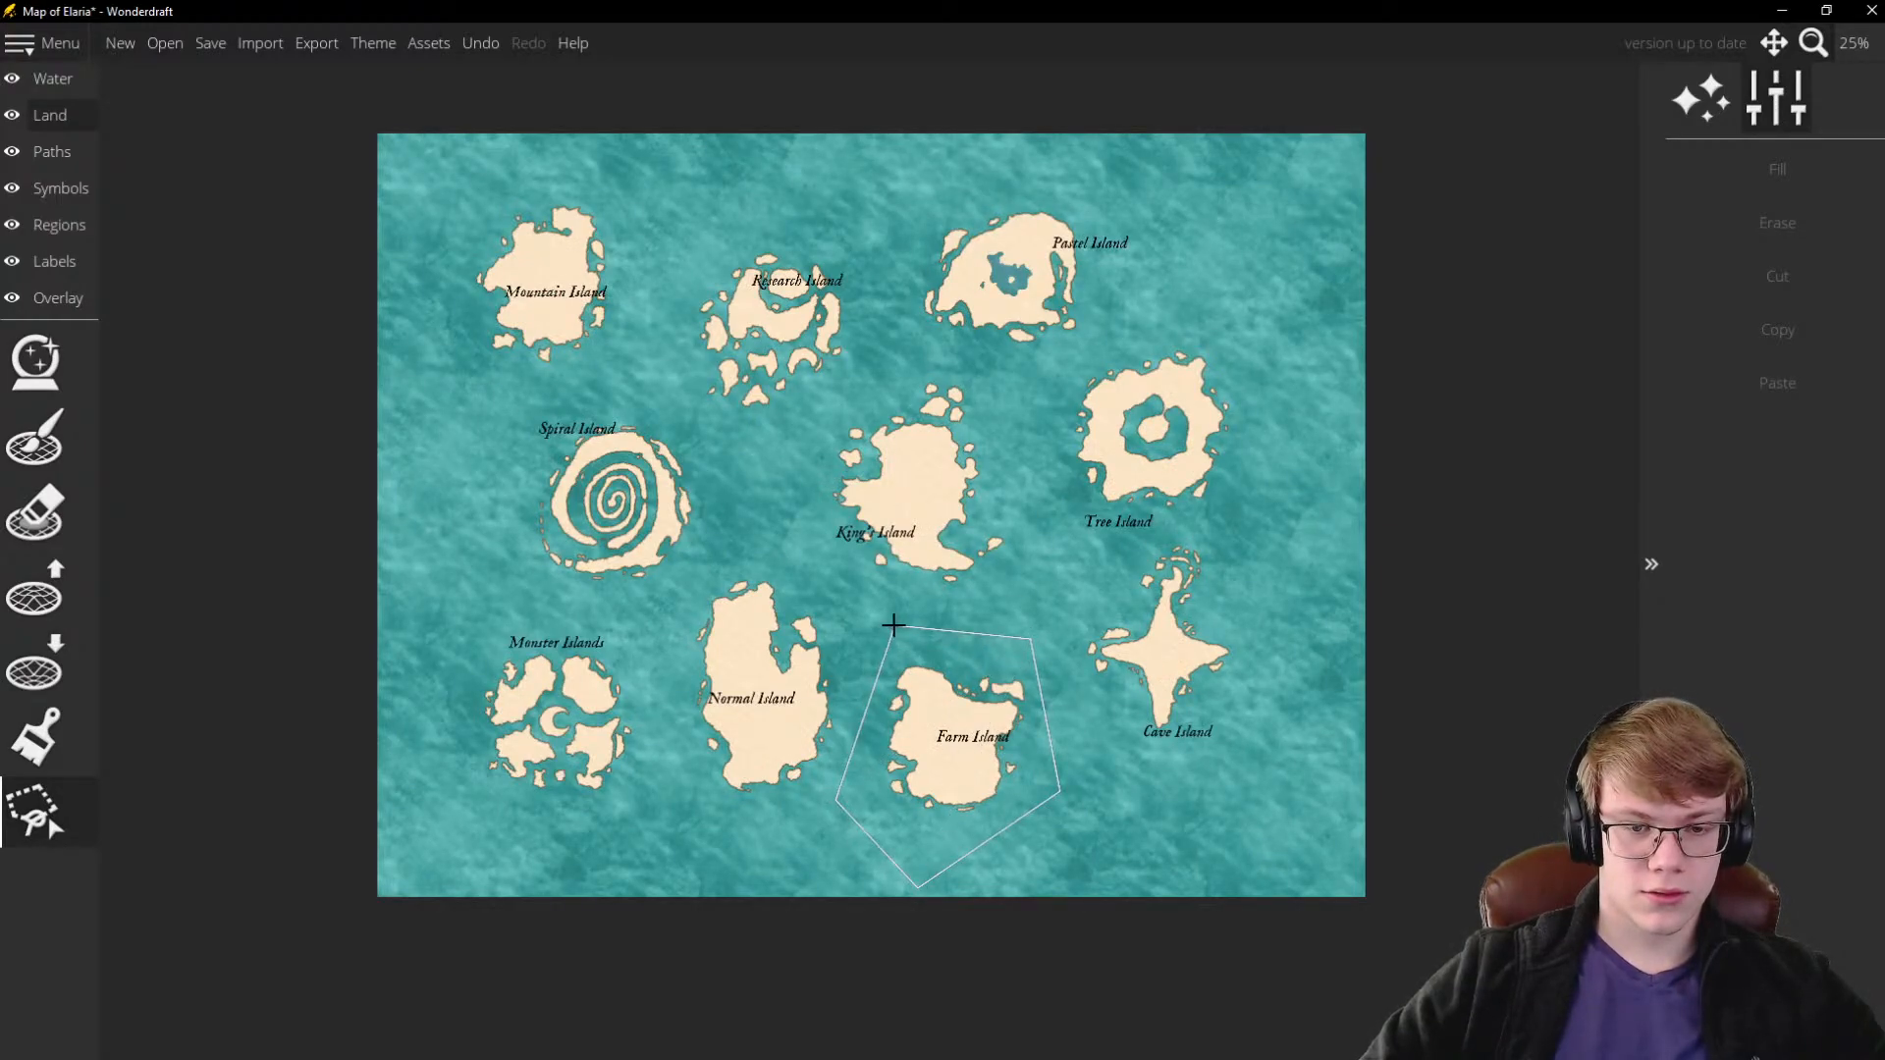
click(890, 633)
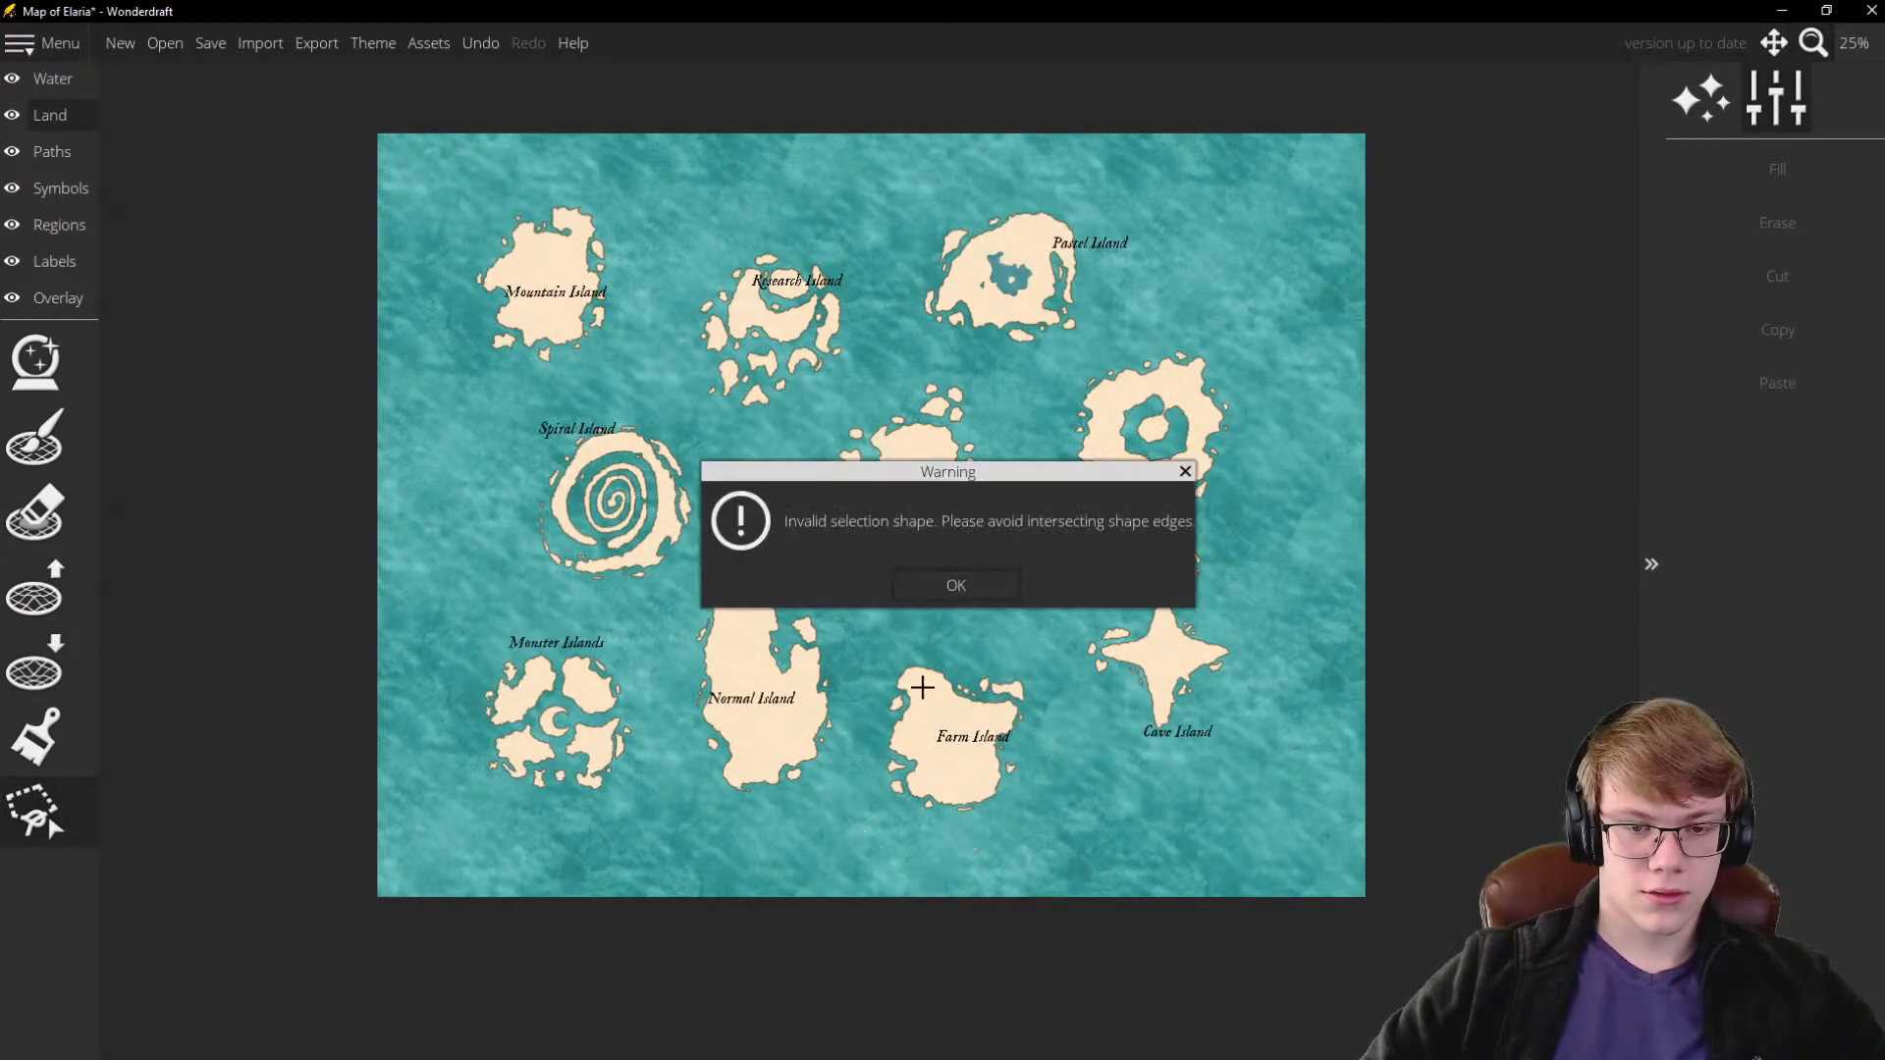
click(964, 585)
Outline the Farm Island landmass with a polygon selection and move it down and slightly right toward the map's lower edge
scroll(938, 725, up, 1)
click(1142, 596)
click(1189, 834)
click(998, 993)
click(789, 962)
double_click(793, 530)
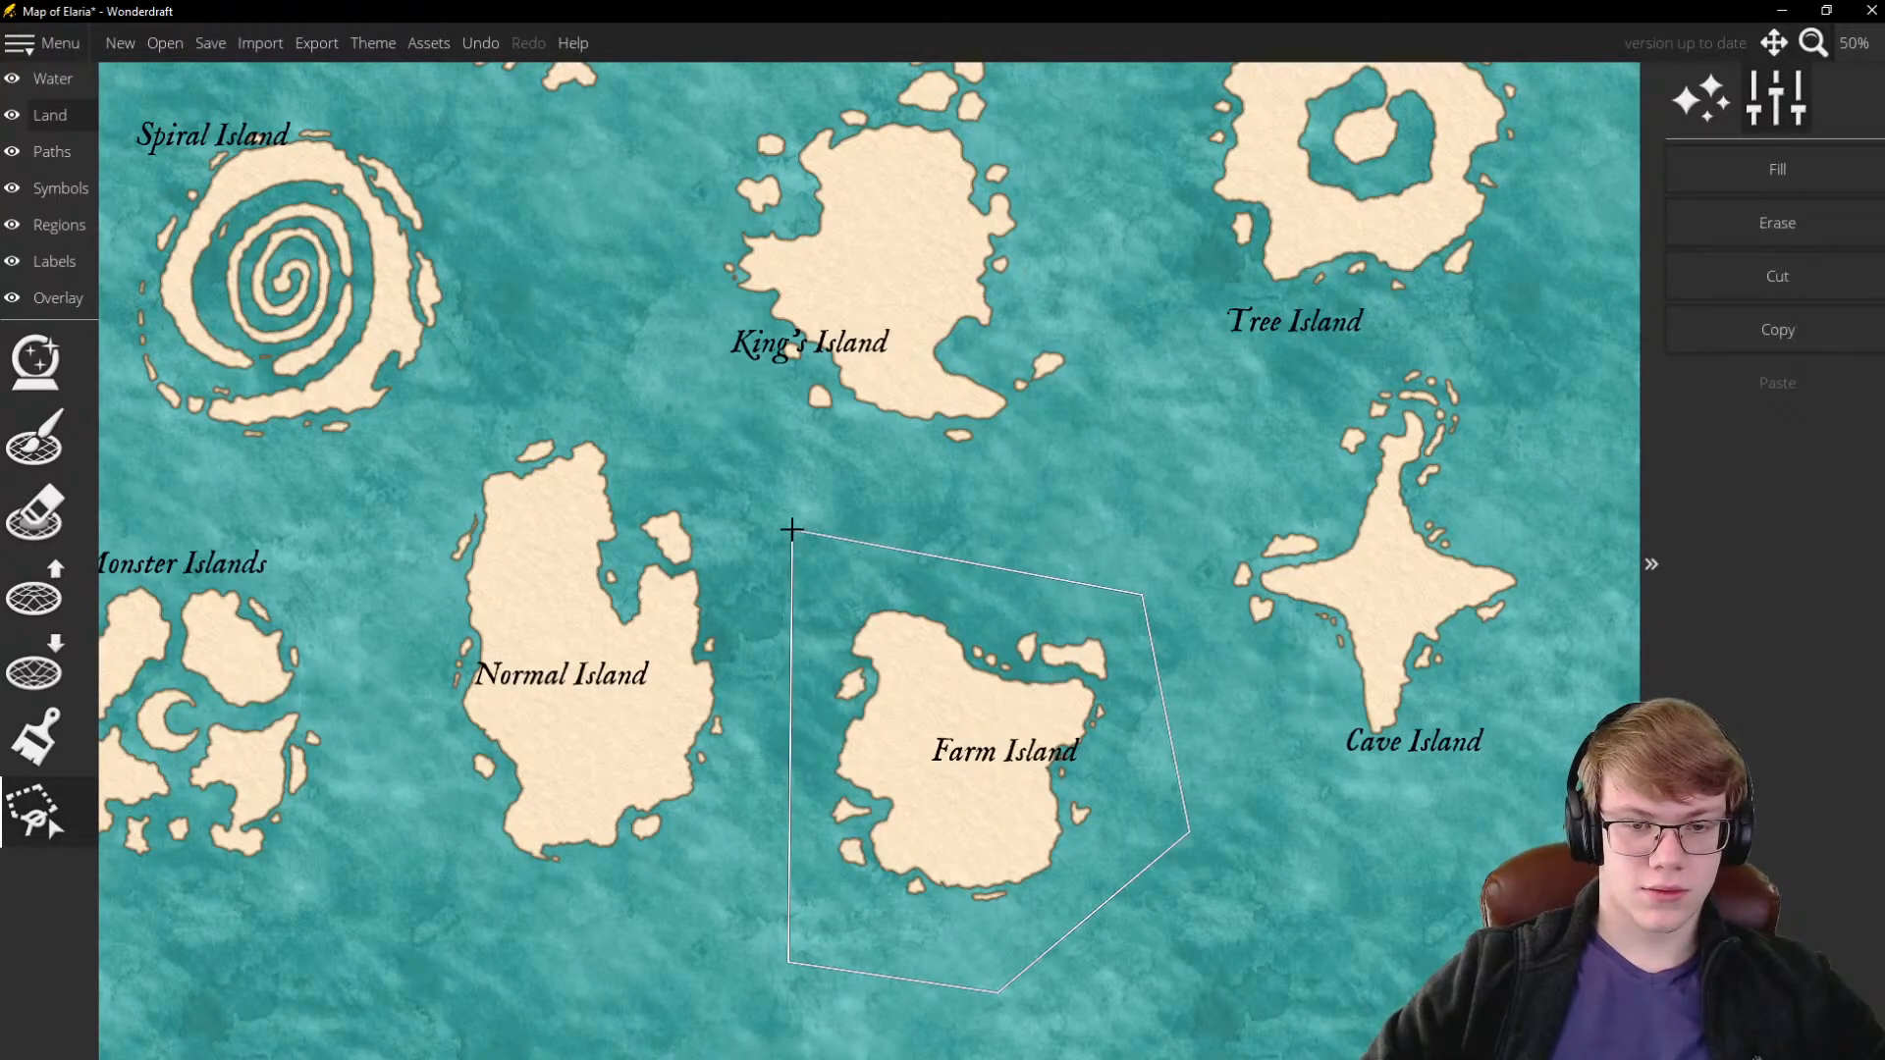
drag(895, 666, 986, 756)
scroll(987, 753, down, 3)
scroll(1013, 703, up, 2)
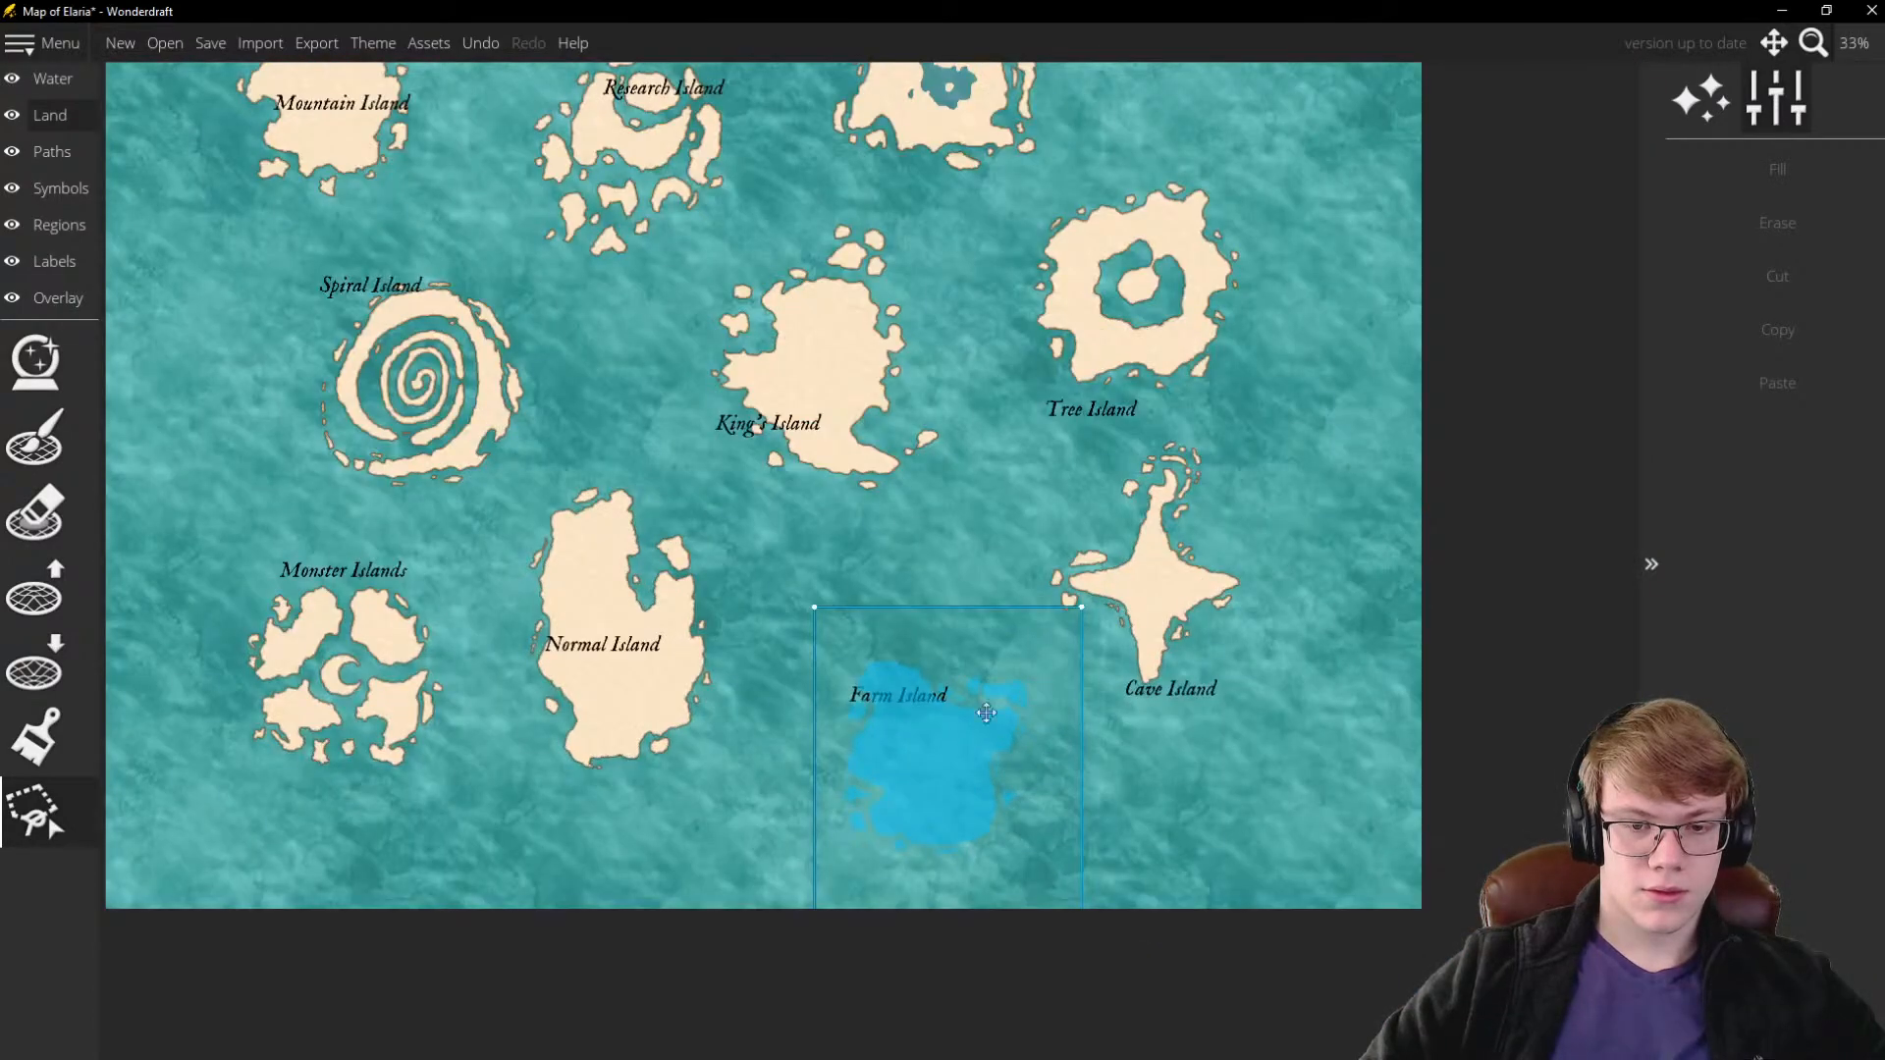
click(1309, 625)
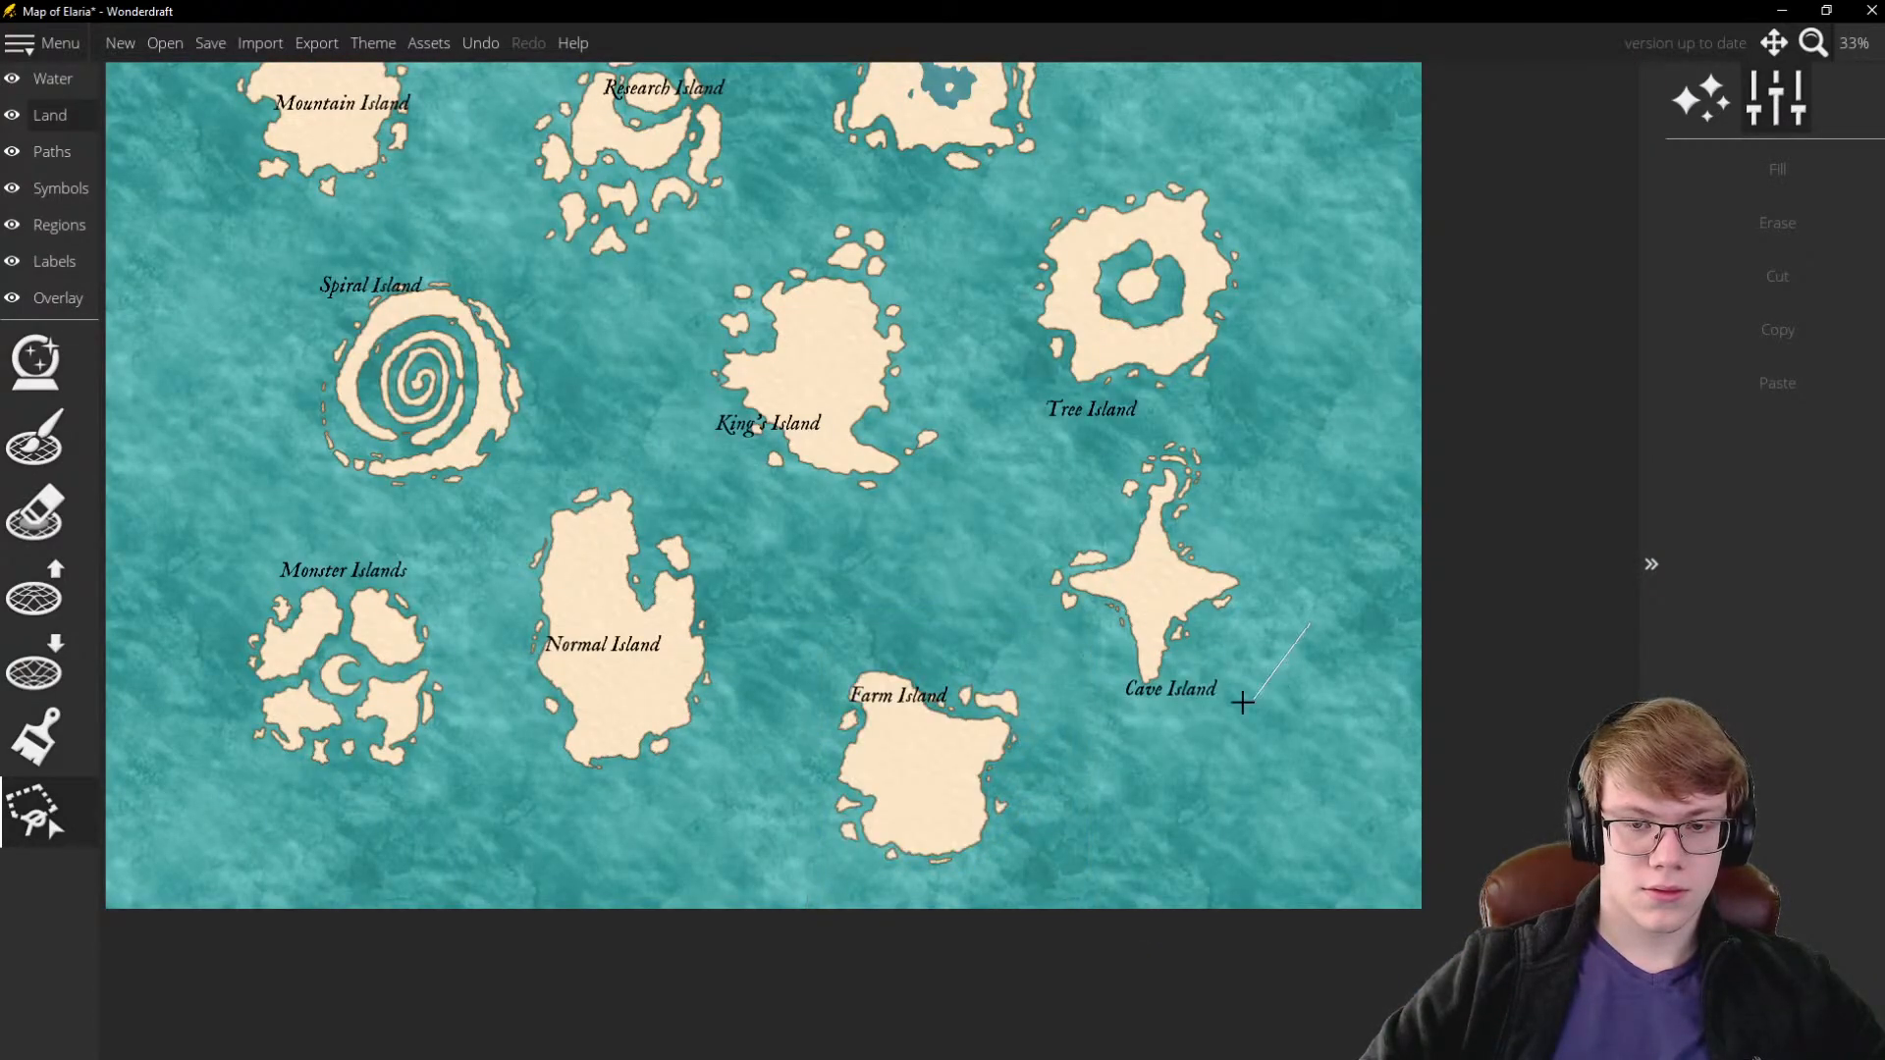
double_click(1165, 728)
click(952, 581)
click(1306, 306)
click(1164, 447)
double_click(994, 449)
Outline the Tree Island landmass with a polygon selection and move it up and right toward the map's right edge
click(1255, 413)
click(1078, 423)
click(988, 332)
click(1037, 177)
click(1272, 134)
double_click(1317, 279)
click(1165, 274)
scroll(1158, 611, down, 2)
scroll(1082, 297, up, 2)
drag(1176, 488, 1236, 417)
Outline the Pastel Island landmass with a polygon selection and move it up and slightly left toward the map's upper edge
click(1003, 419)
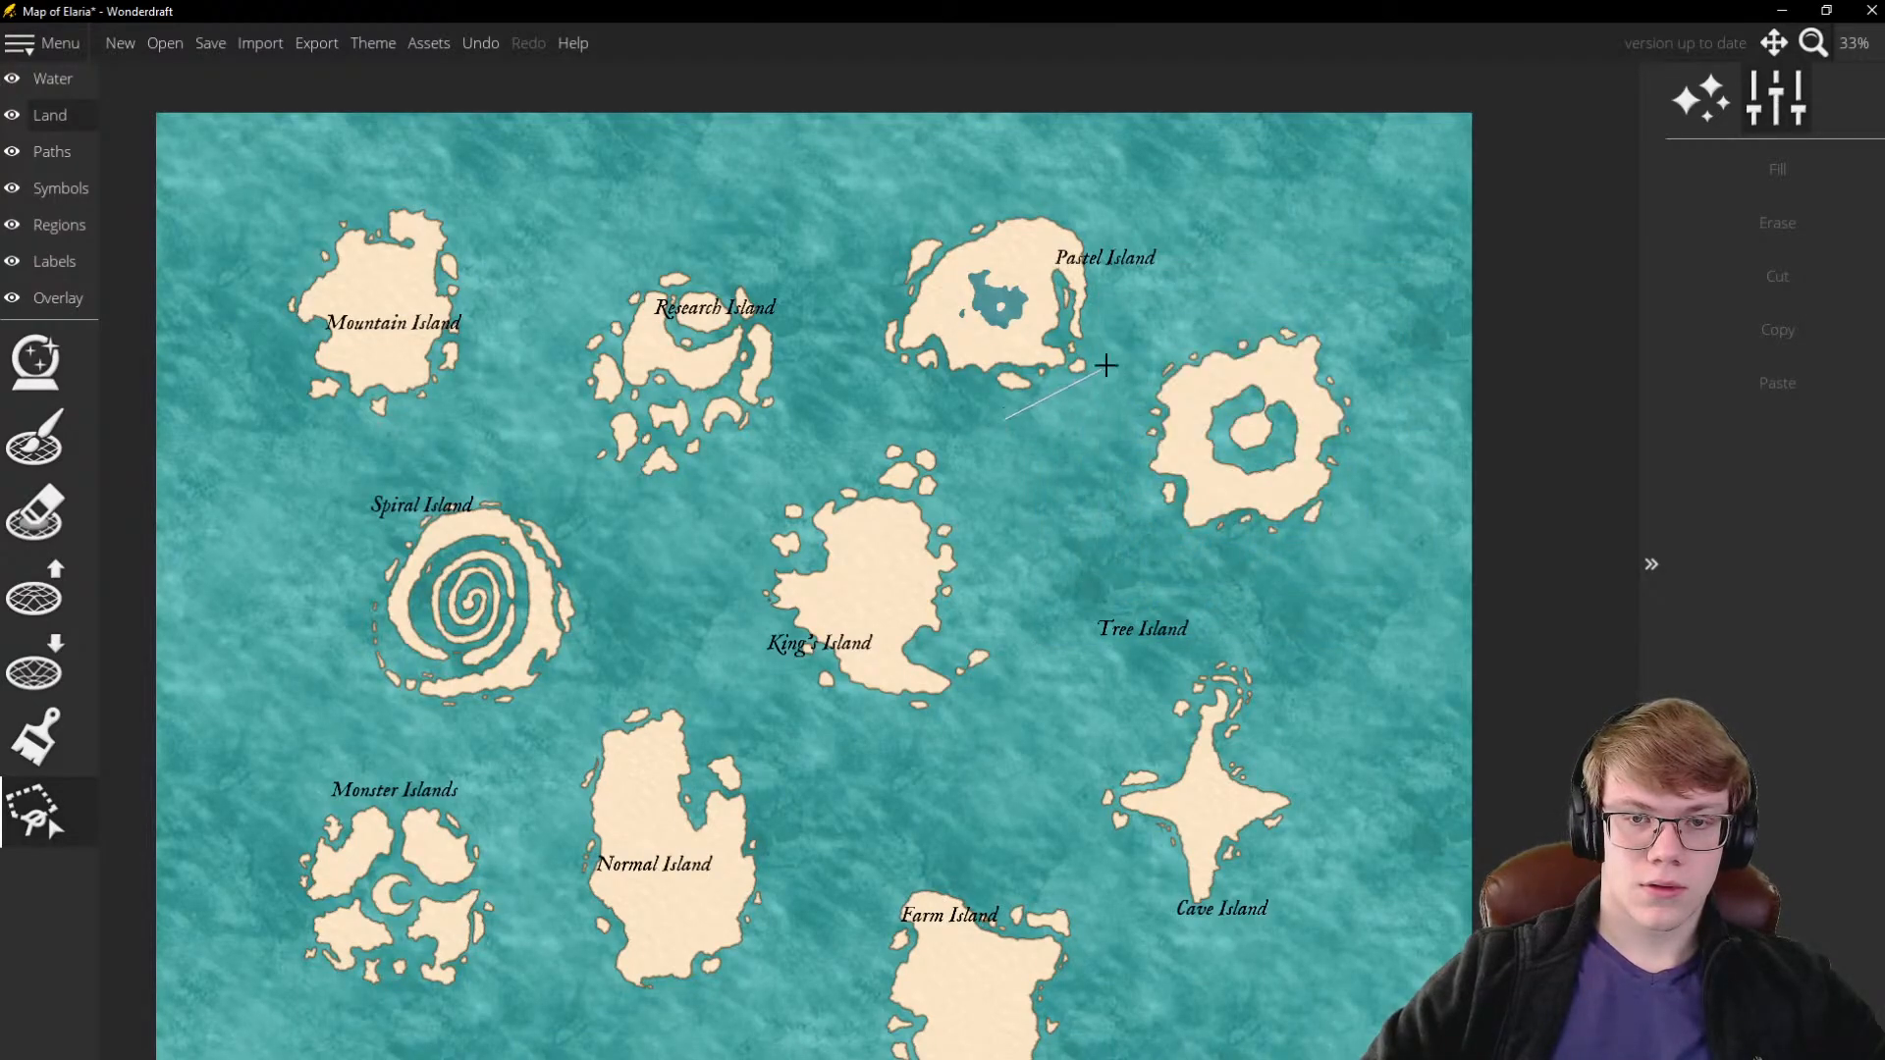
click(1135, 377)
click(1182, 250)
click(1037, 169)
click(836, 183)
double_click(850, 403)
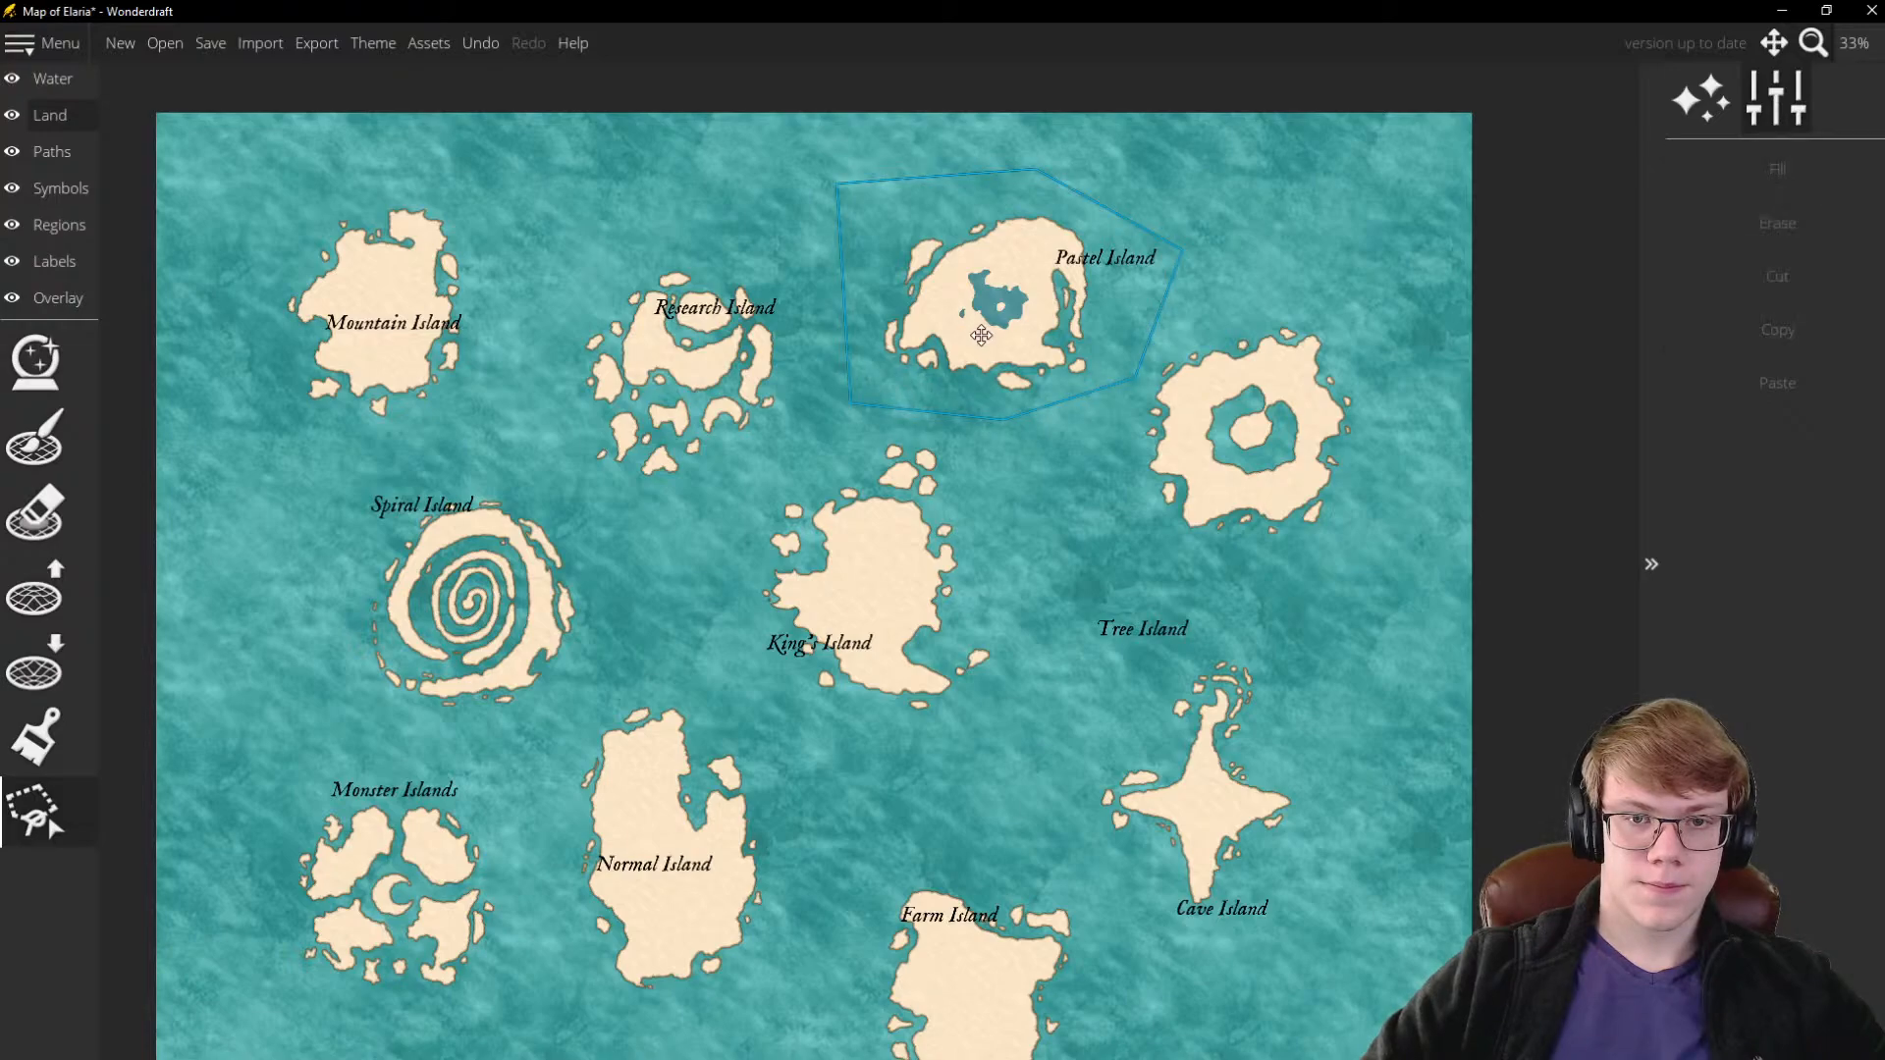
drag(980, 335, 950, 281)
Outline the Research Island landmass and its islets with a polygon selection and move them slightly up and left
click(821, 364)
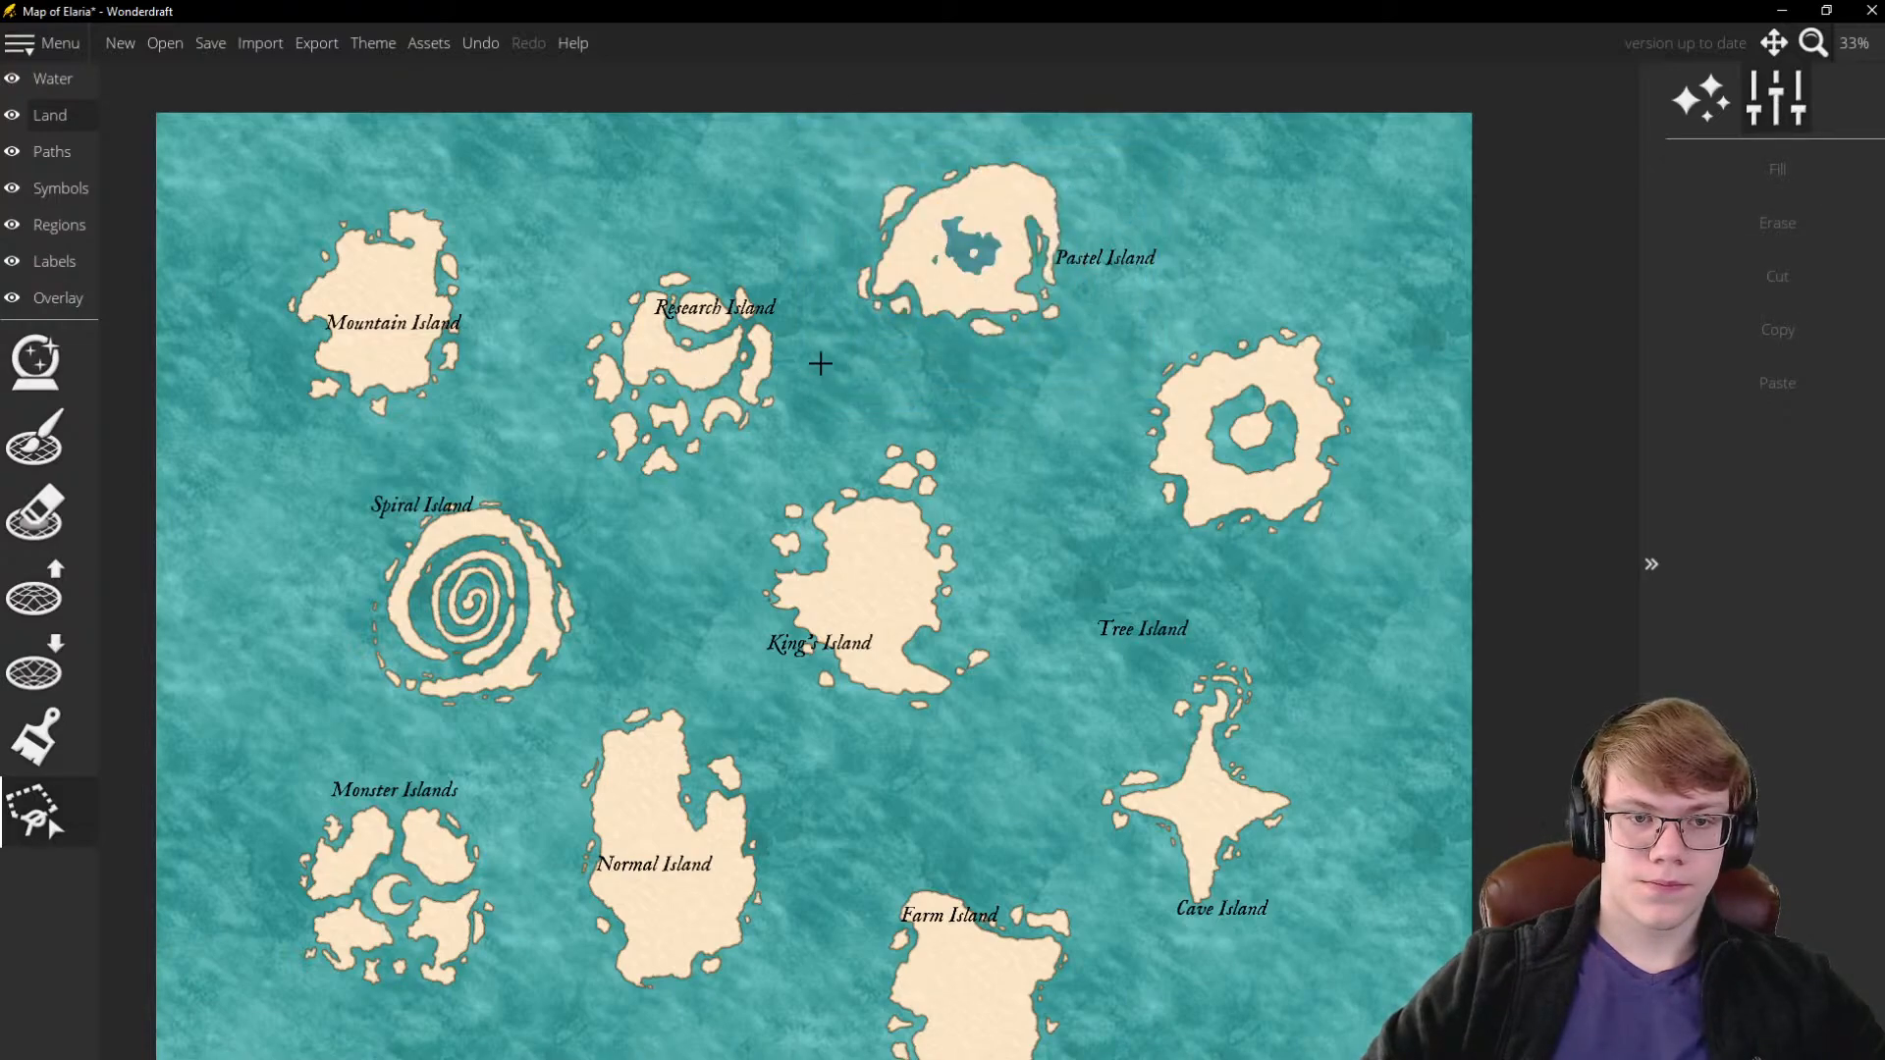
click(720, 496)
click(576, 492)
click(520, 378)
click(565, 241)
click(728, 206)
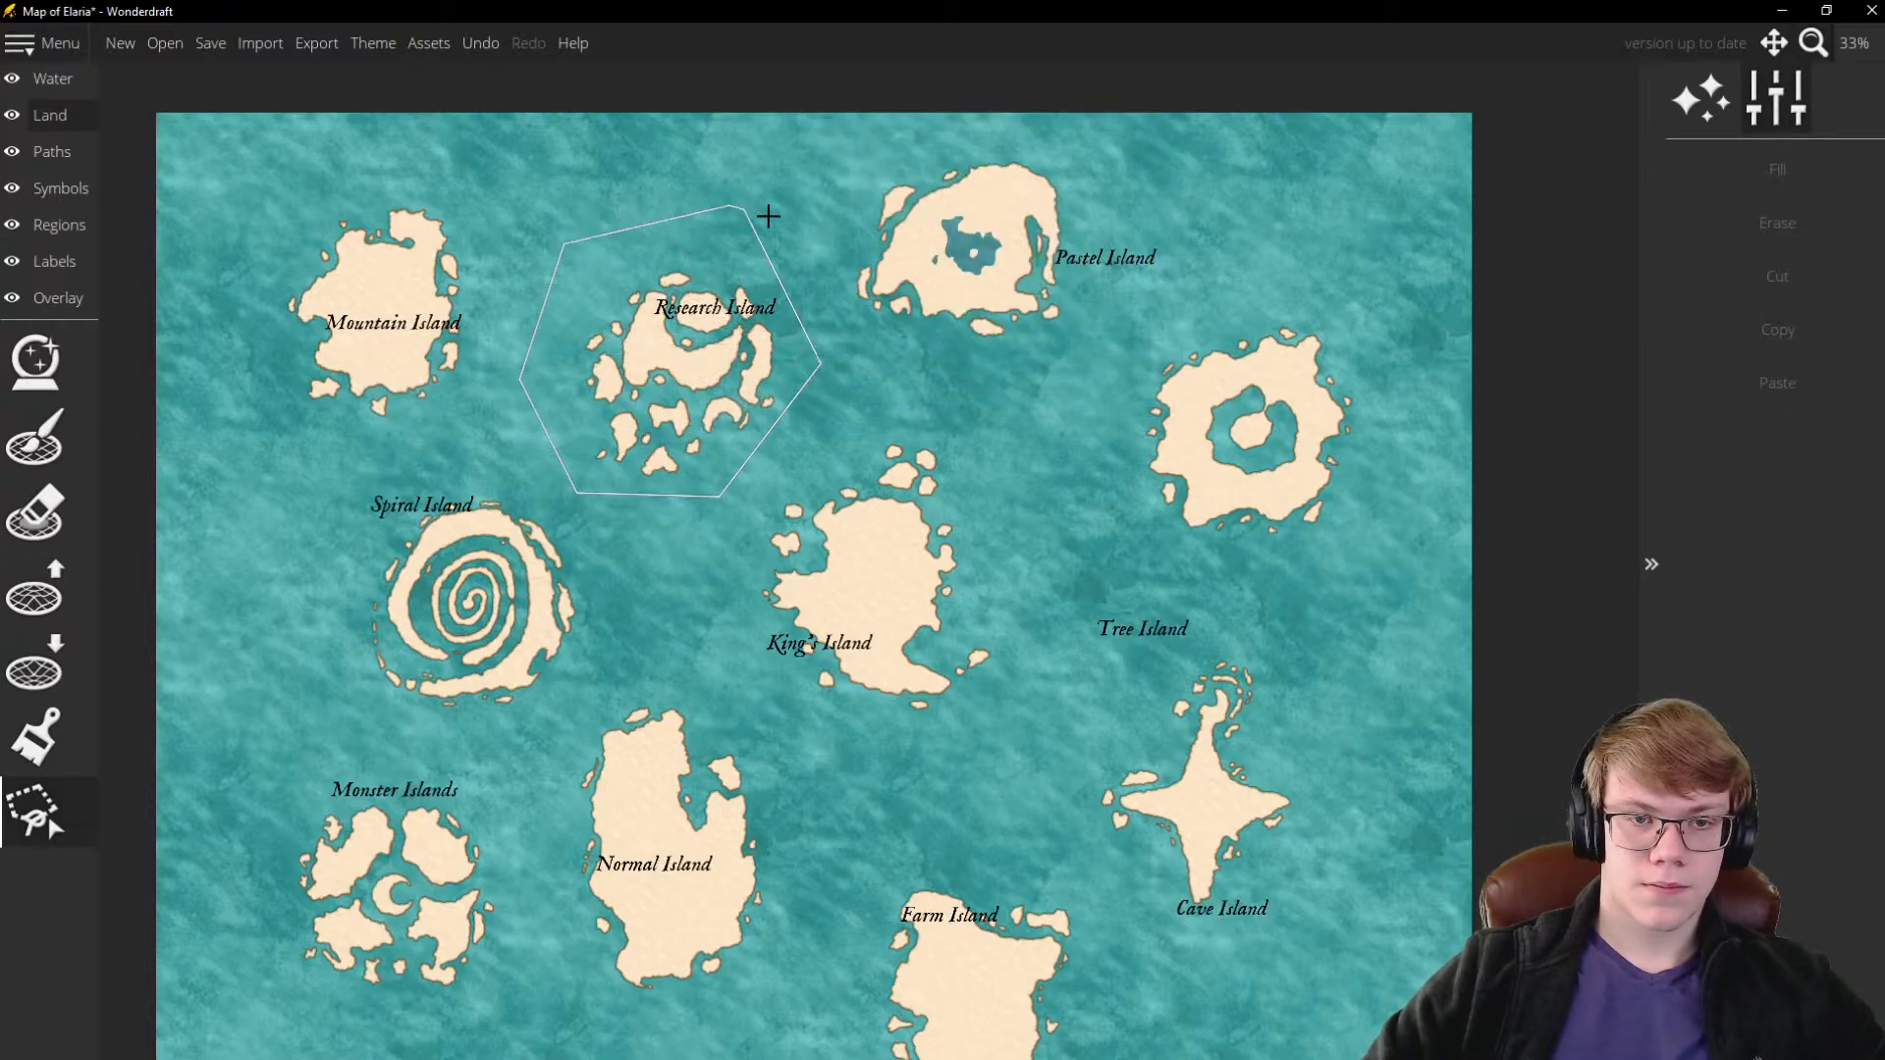
Outline the Spiral Island landmass with a polygon selection and move it left and slightly down
click(784, 536)
click(780, 629)
click(707, 704)
click(563, 726)
click(495, 694)
click(488, 556)
click(539, 467)
click(675, 422)
click(760, 461)
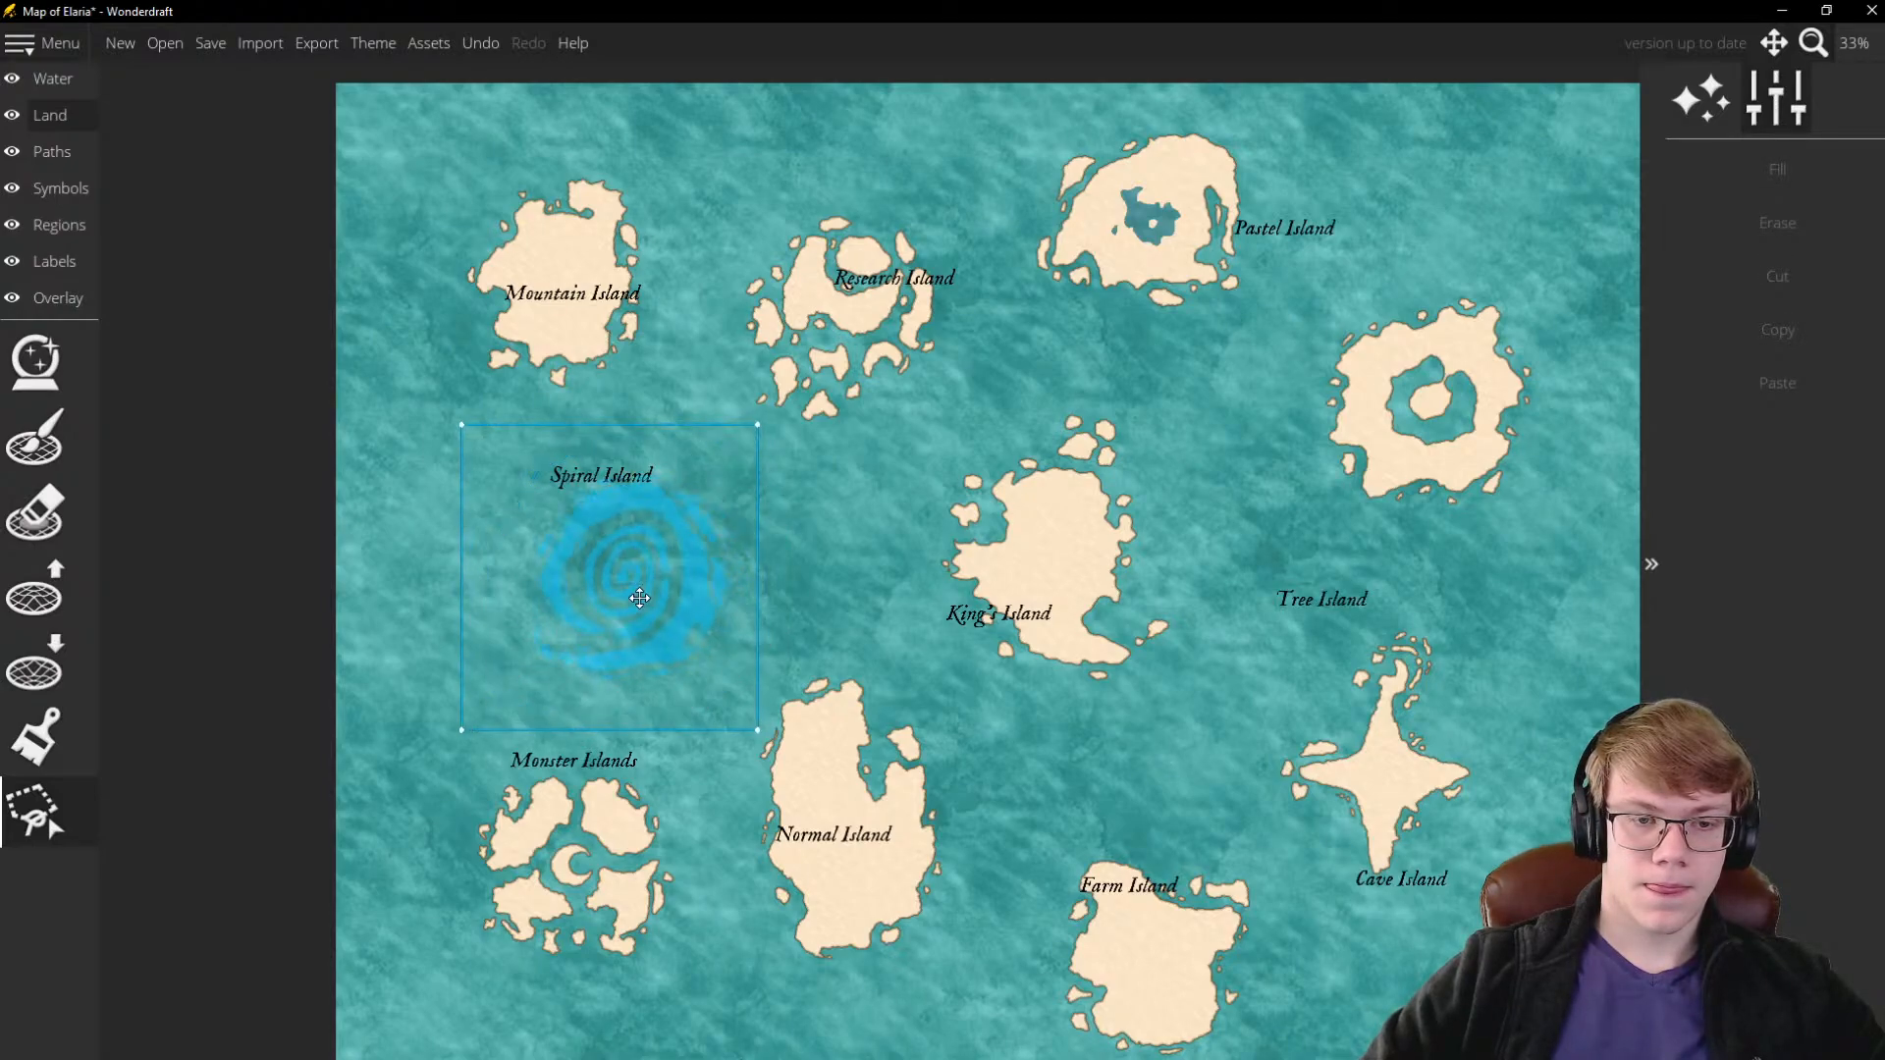
scroll(706, 501, down, 2)
click(757, 510)
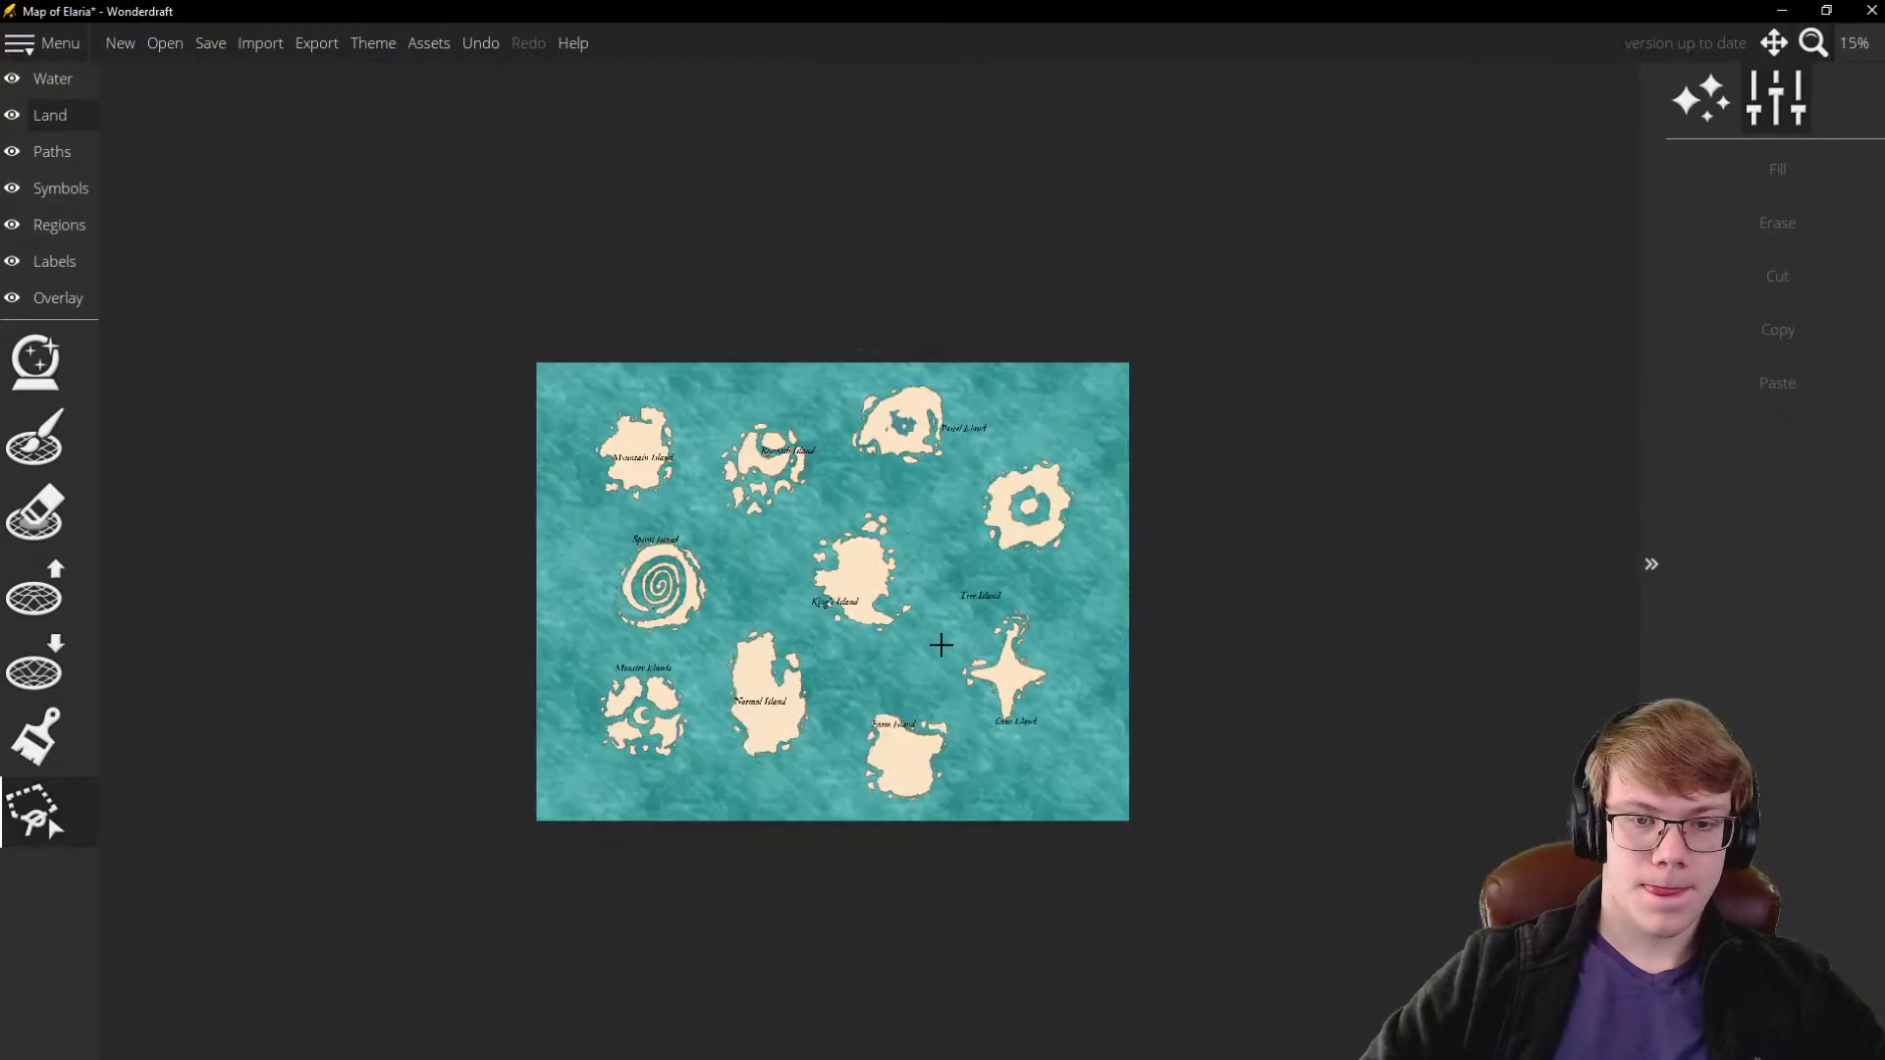
Examine the spacing between the islands across the whole map, including the waters around King's Island and Spiral Island
scroll(938, 685, up, 2)
scroll(904, 680, down, 2)
scroll(920, 383, up, 1)
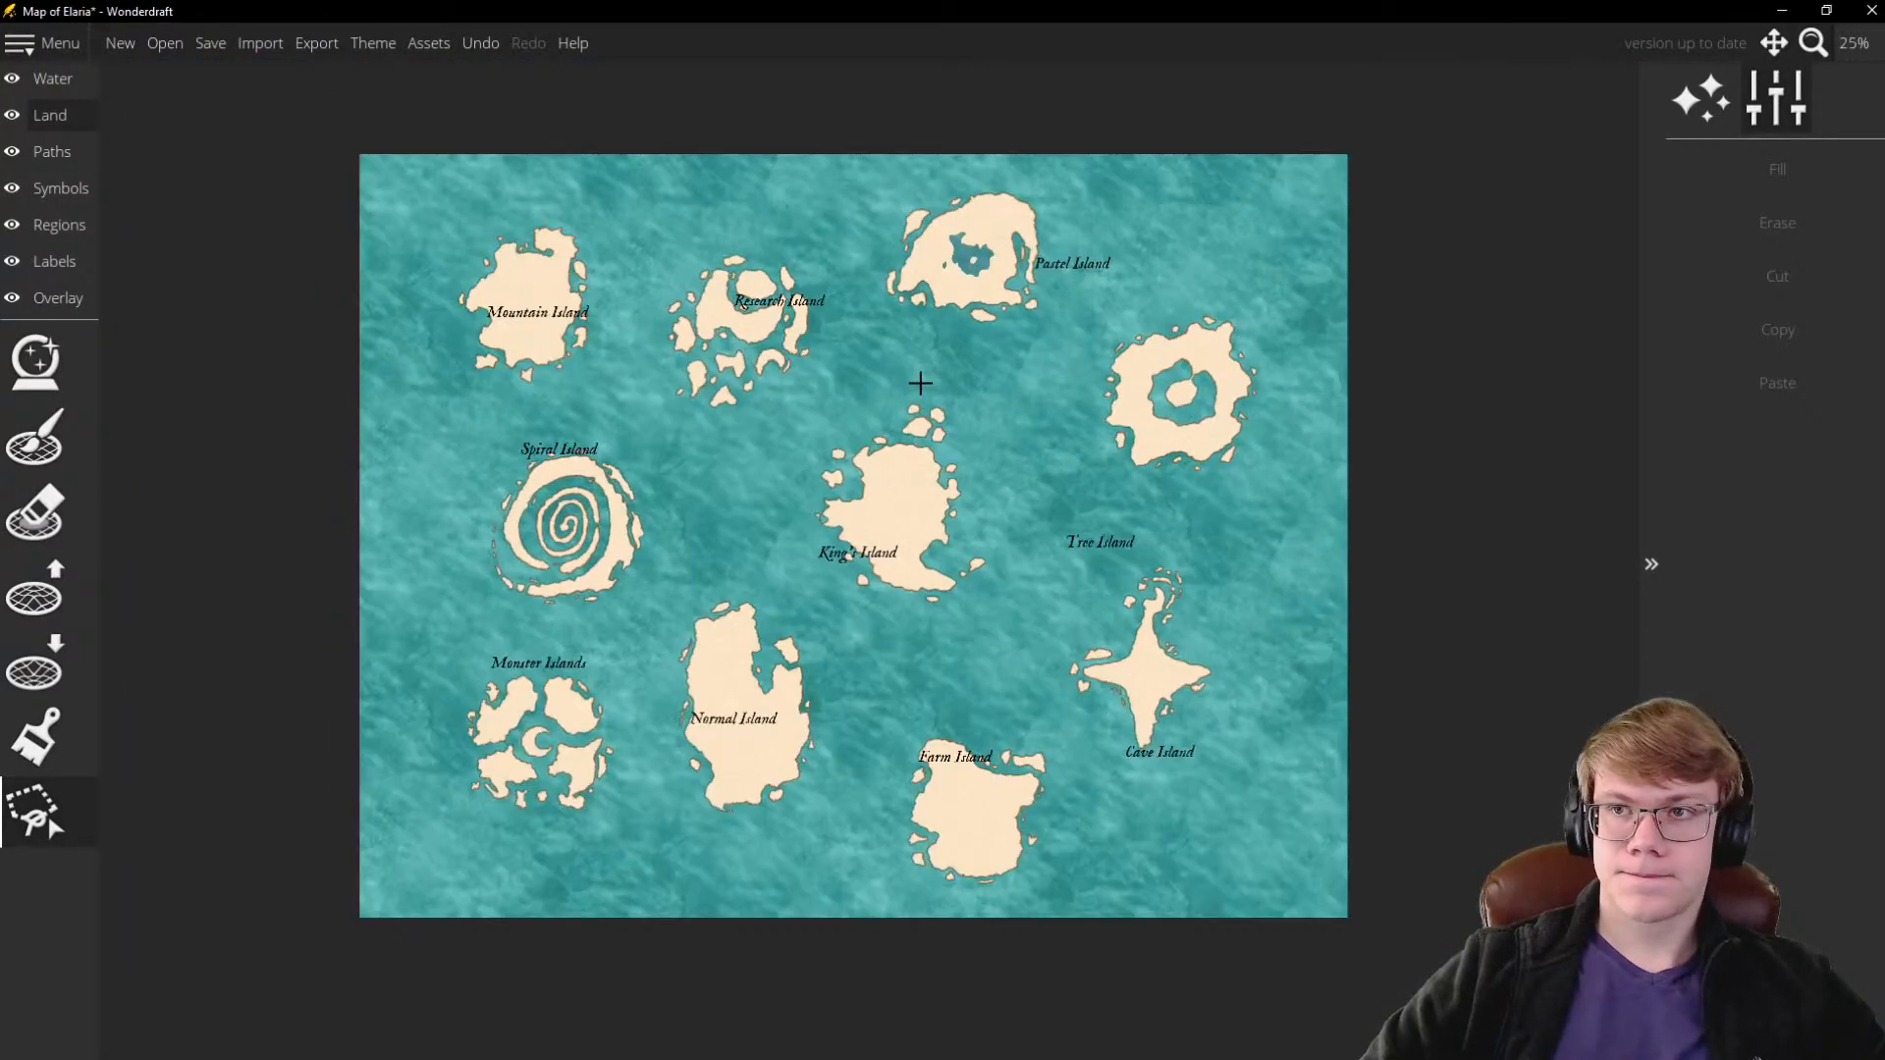
scroll(865, 597, down, 1)
scroll(906, 393, up, 1)
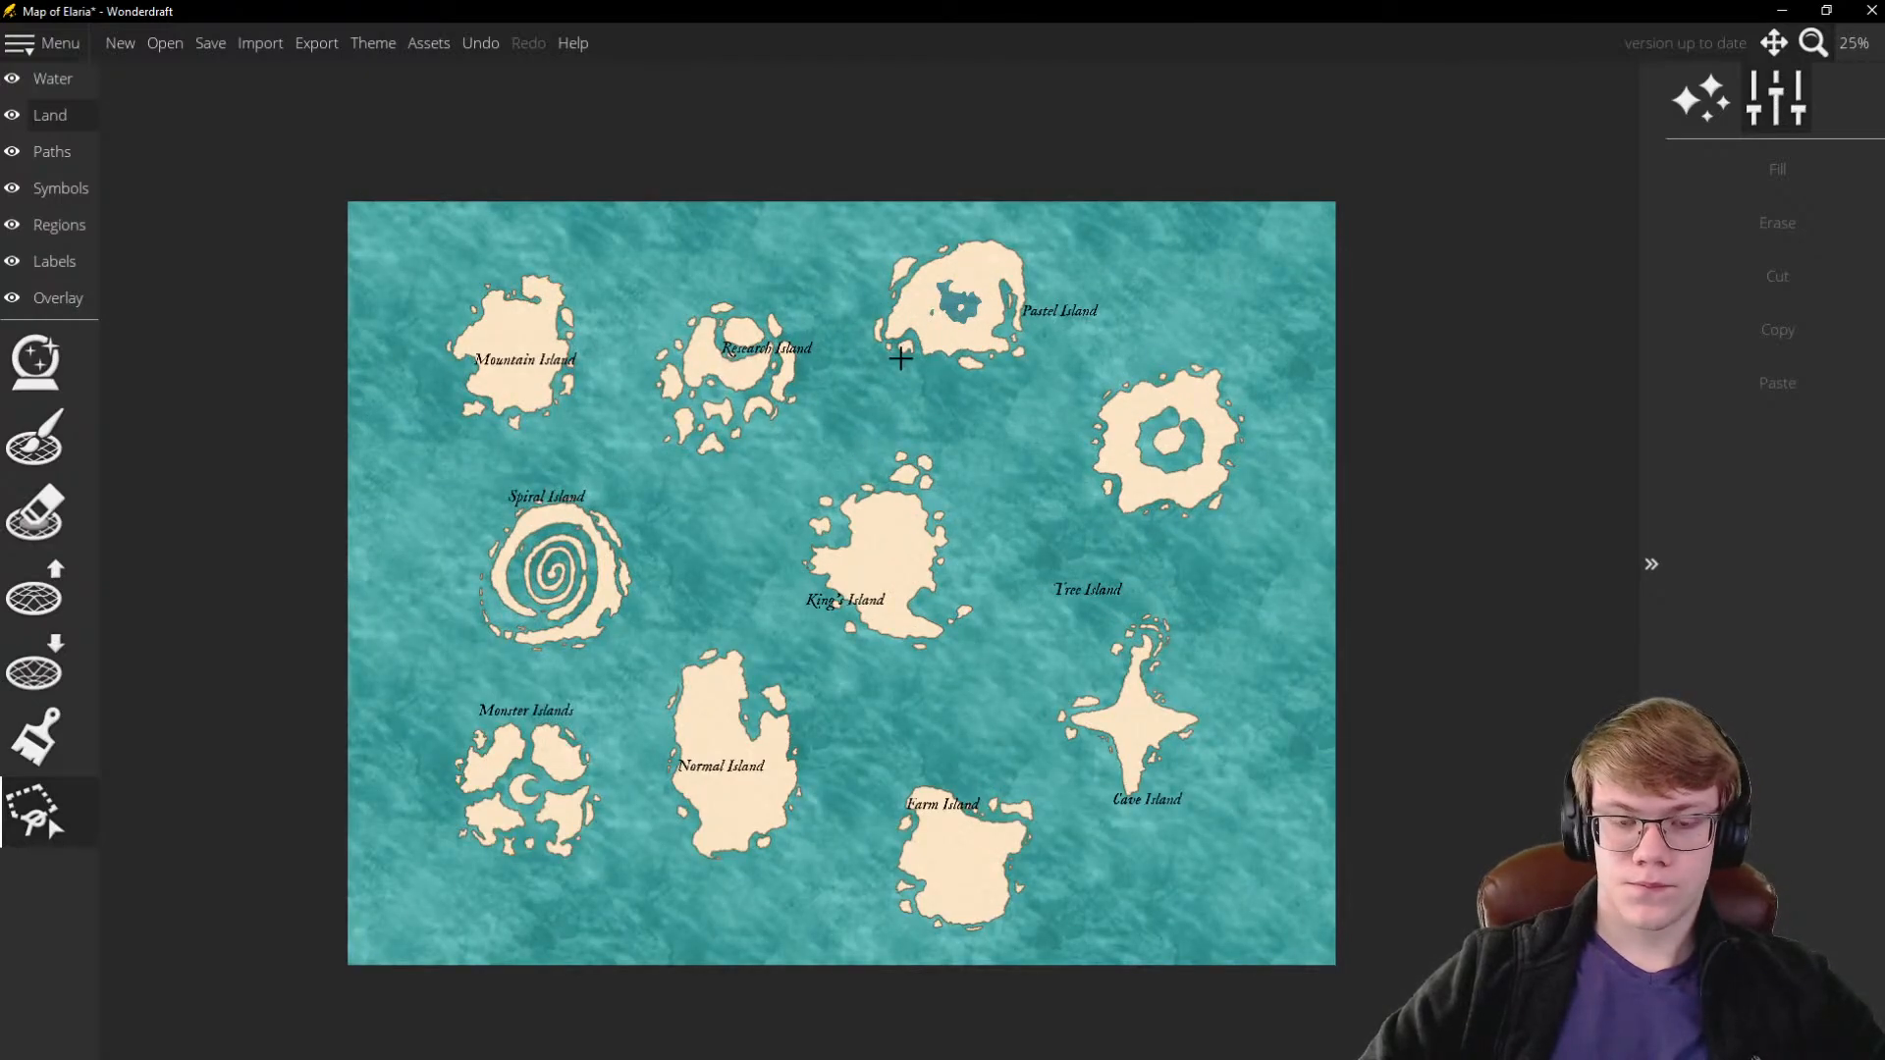
scroll(786, 550, down, 2)
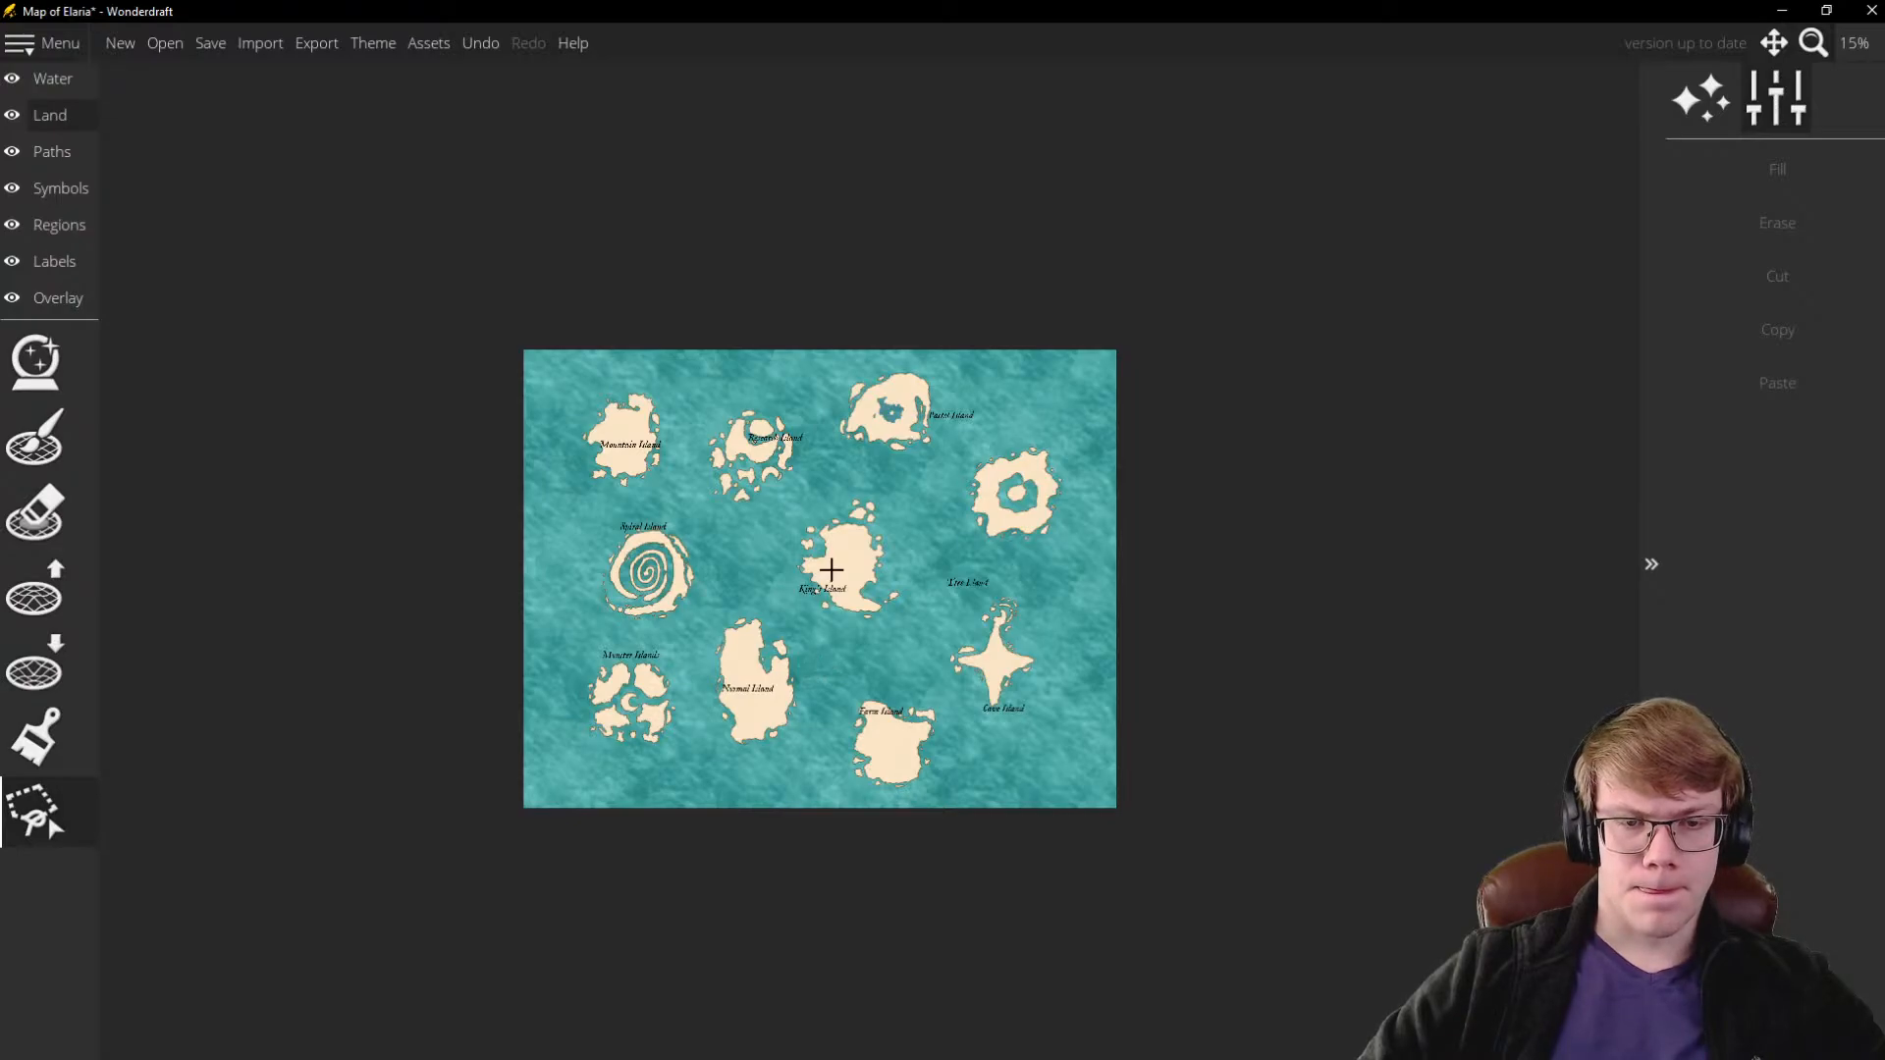
scroll(831, 570, up, 2)
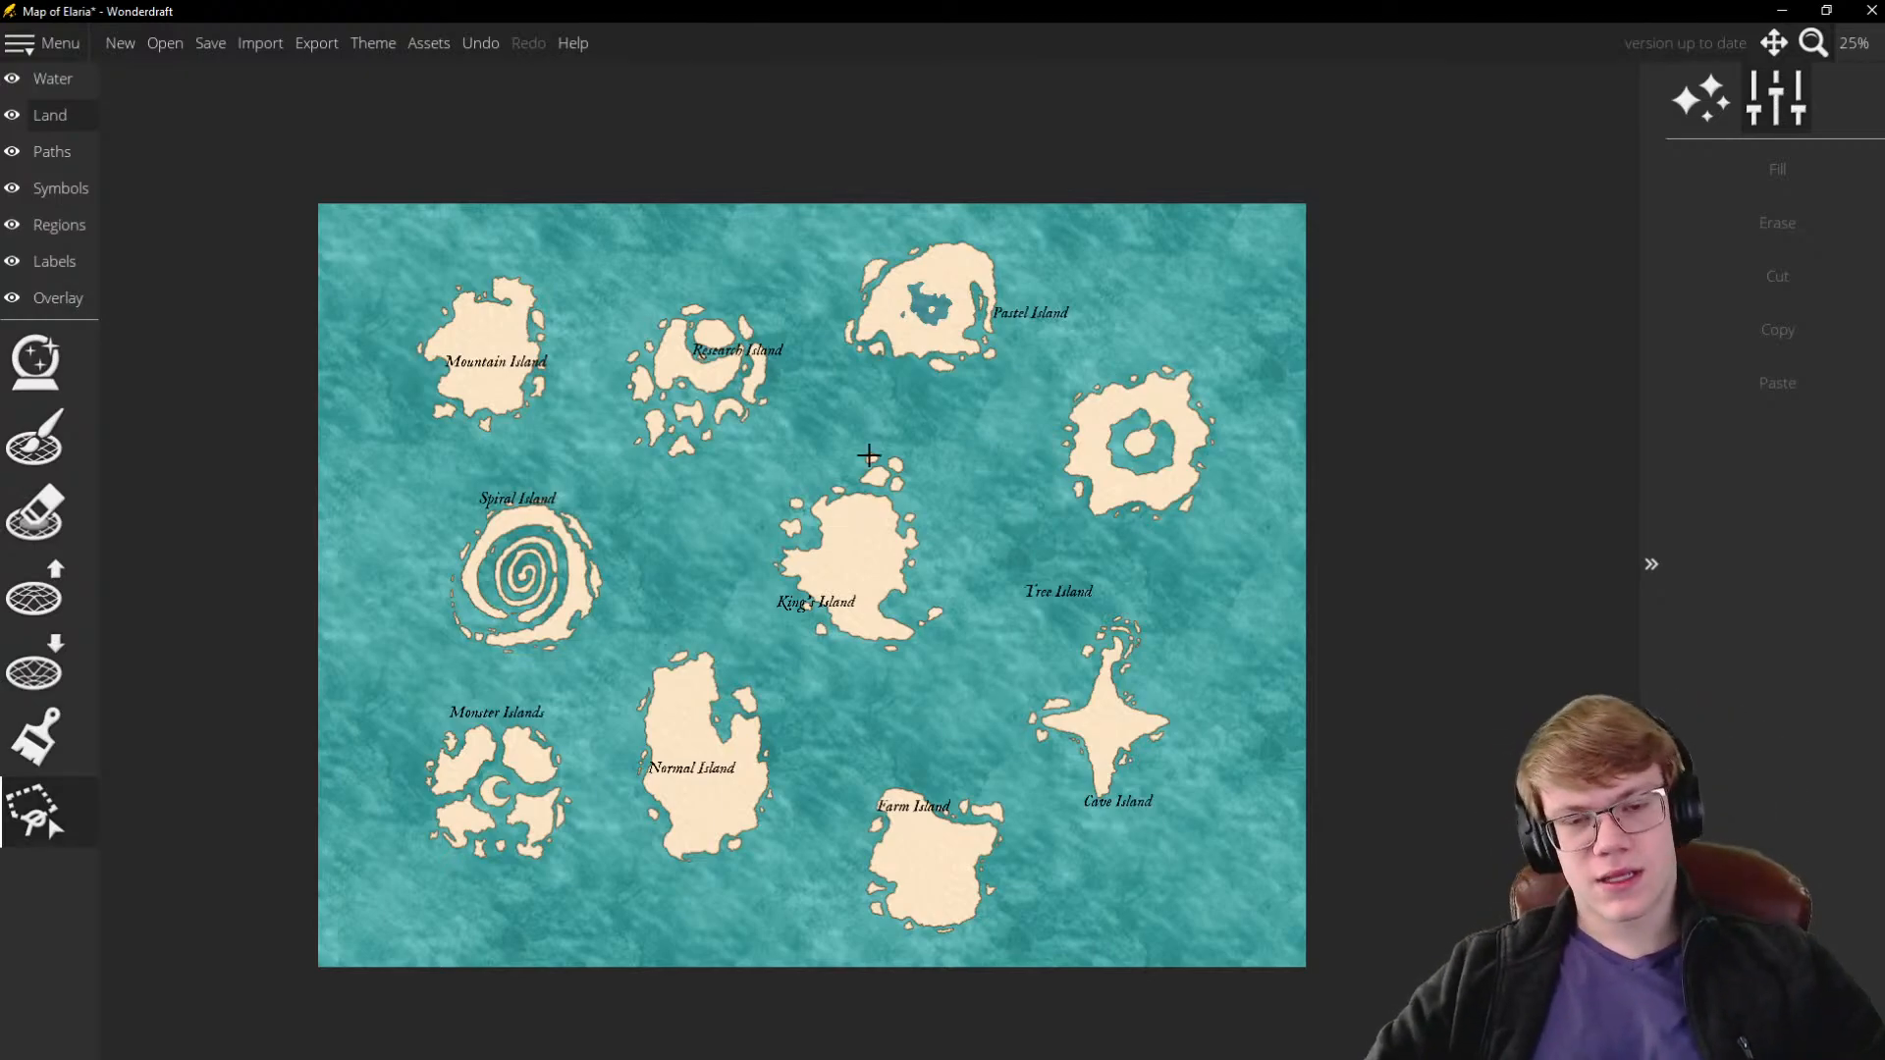
scroll(850, 505, up, 2)
scroll(827, 585, down, 2)
scroll(893, 513, up, 3)
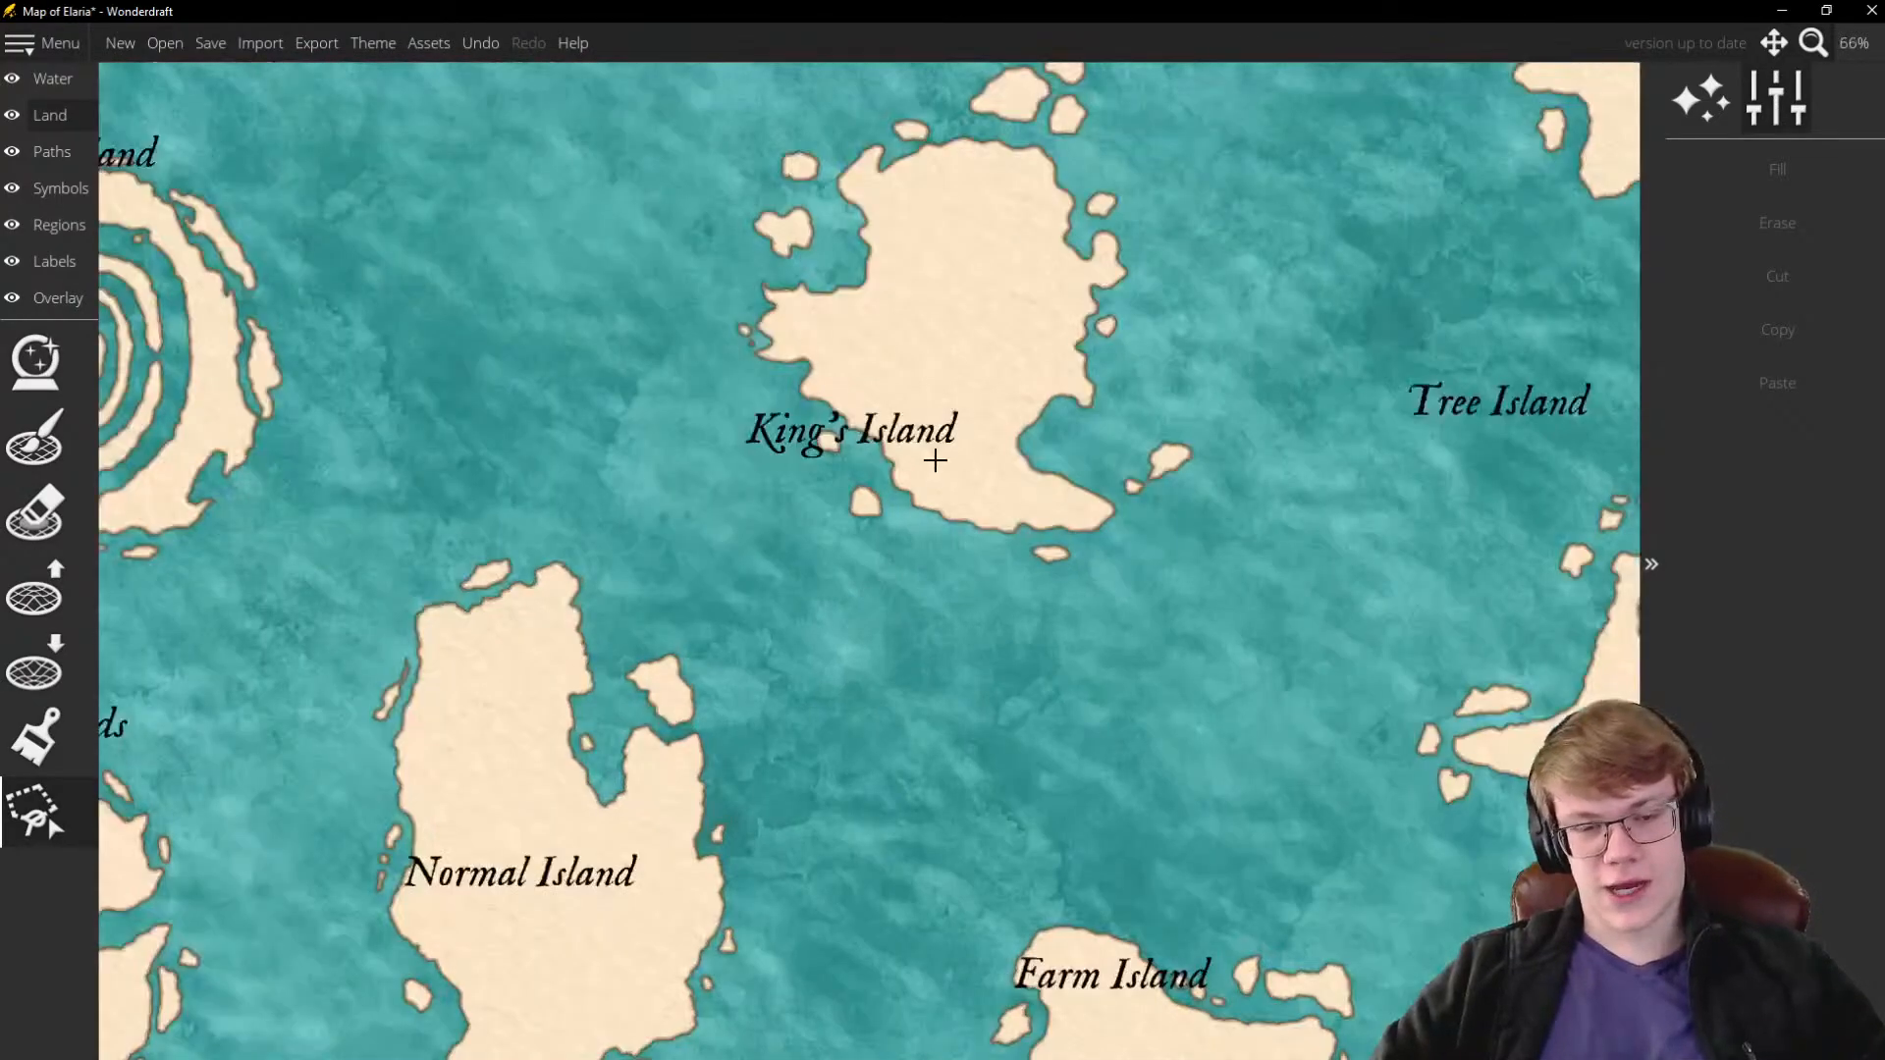
scroll(725, 643, down, 3)
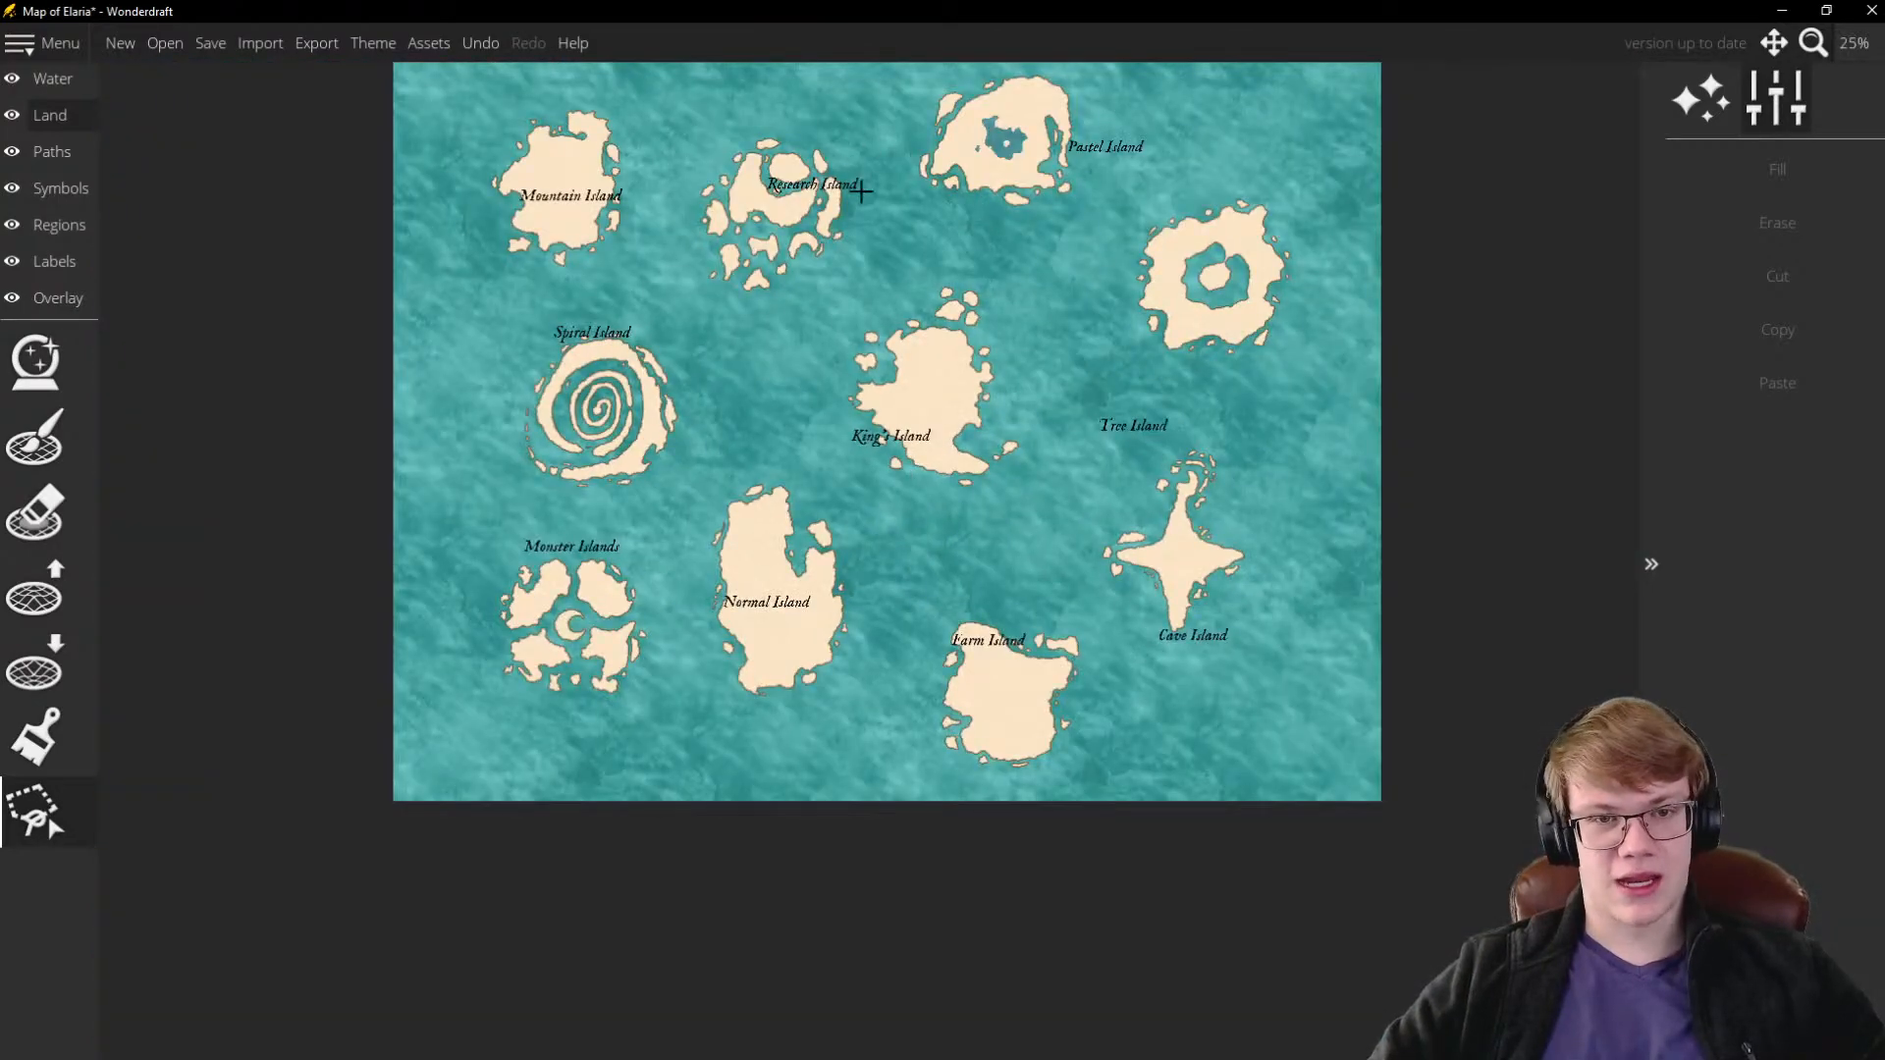
scroll(868, 391, down, 1)
scroll(794, 258, up, 2)
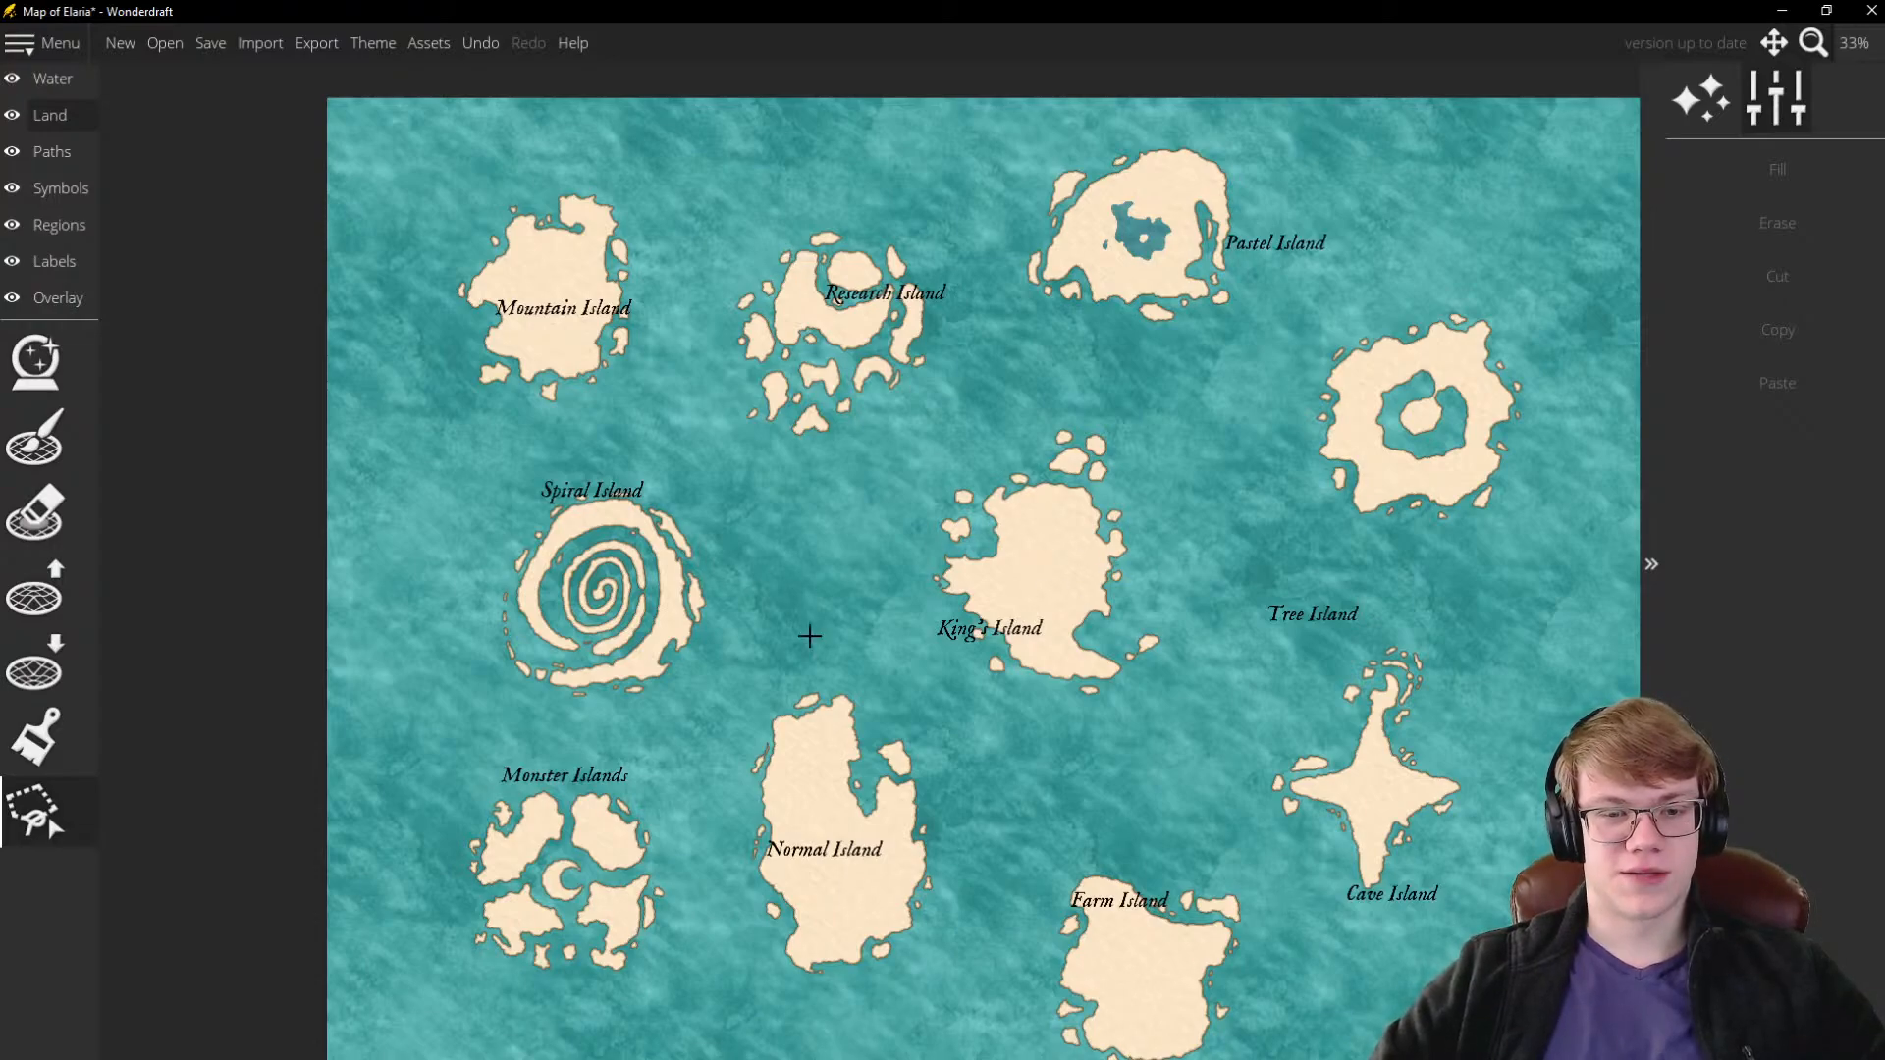
scroll(829, 635, up, 4)
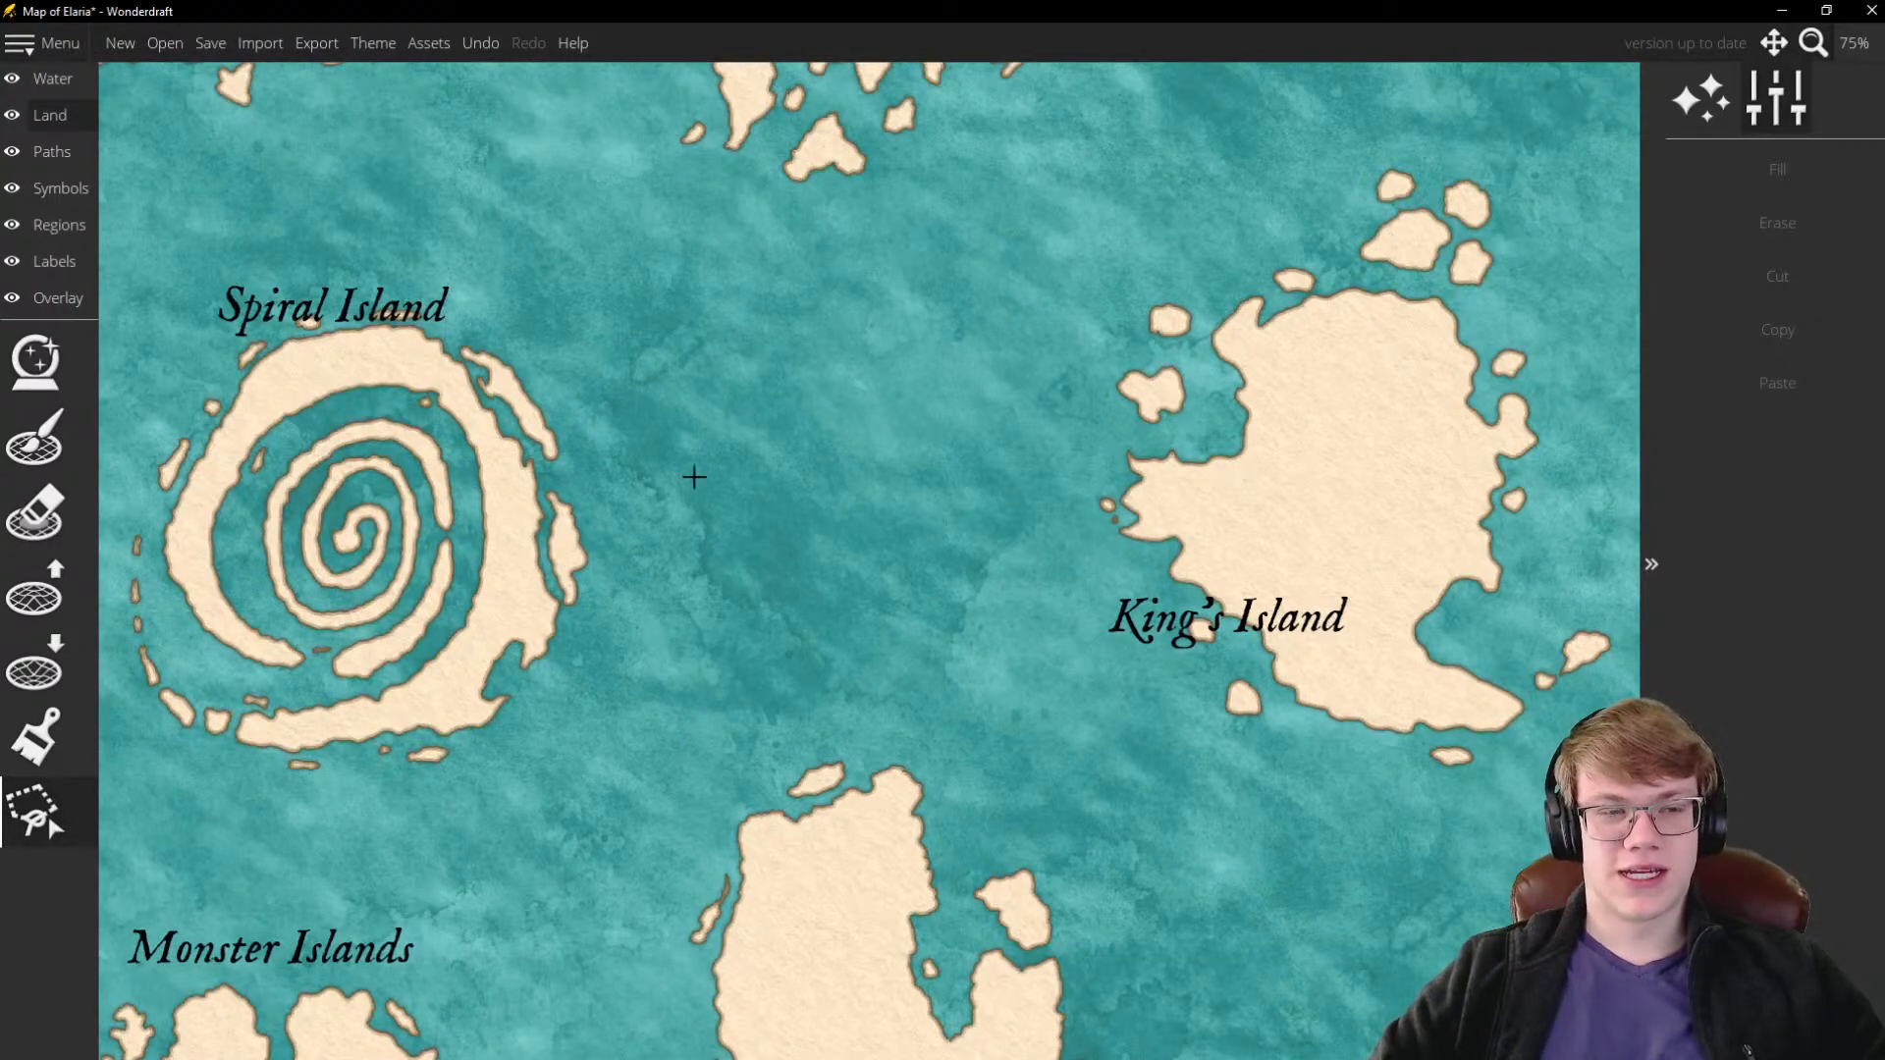
scroll(778, 543, down, 6)
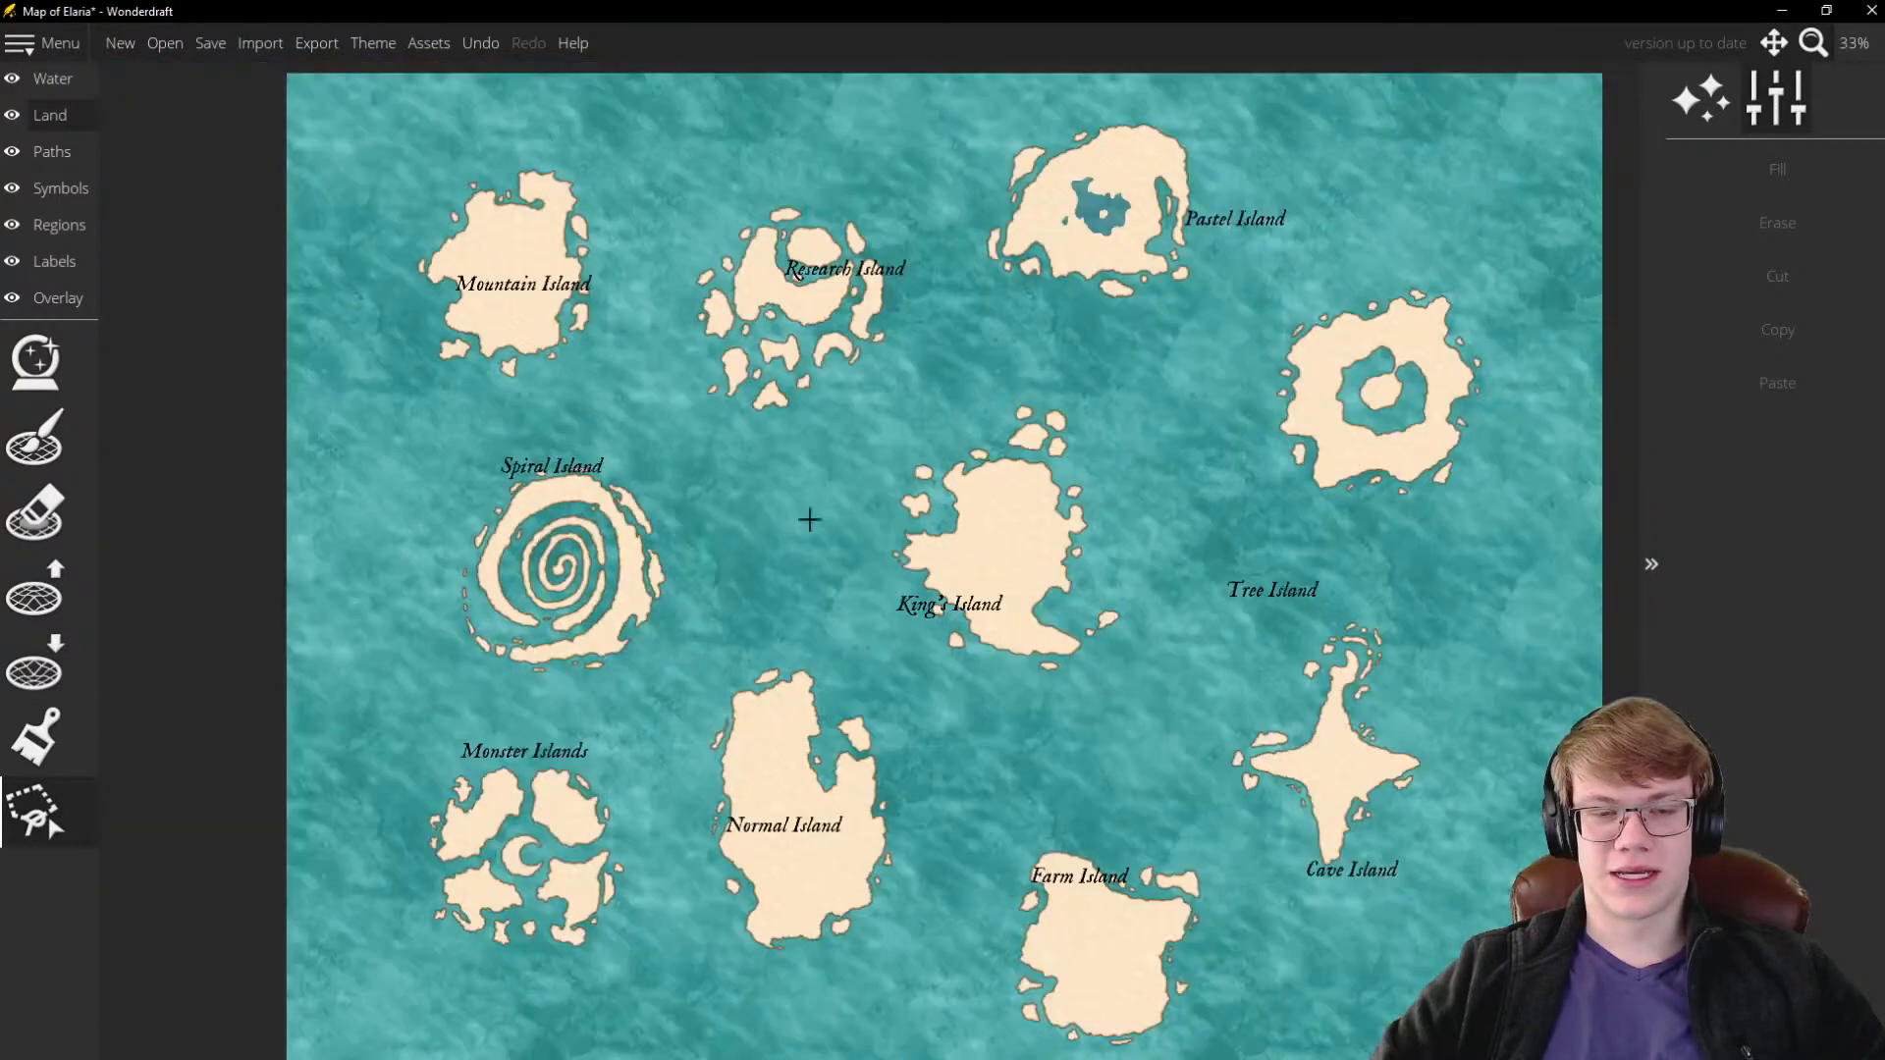
scroll(787, 463, up, 3)
scroll(801, 463, down, 3)
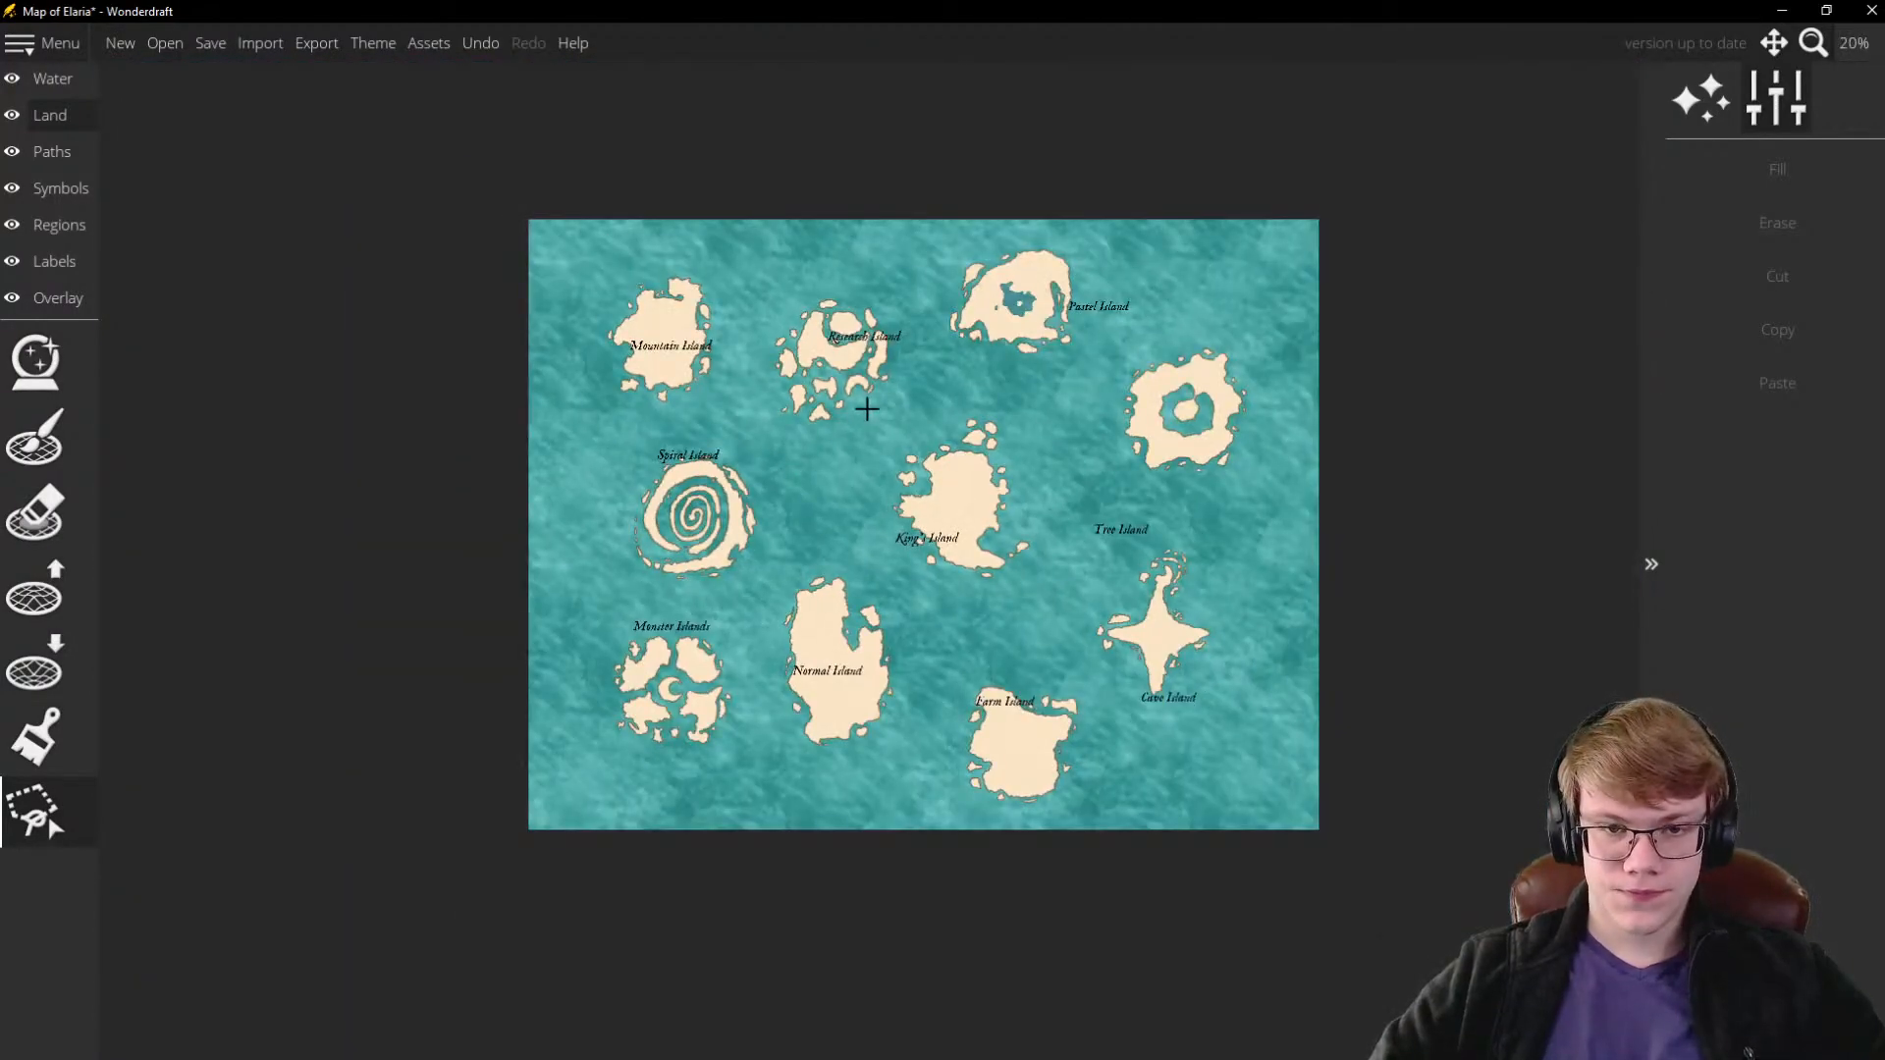
Outline the Normal Island landmass with a polygon selection and move it down toward the map's lower edge
scroll(867, 409, up, 2)
click(940, 797)
click(1026, 609)
click(889, 425)
click(736, 439)
click(687, 612)
click(771, 830)
right_click(771, 830)
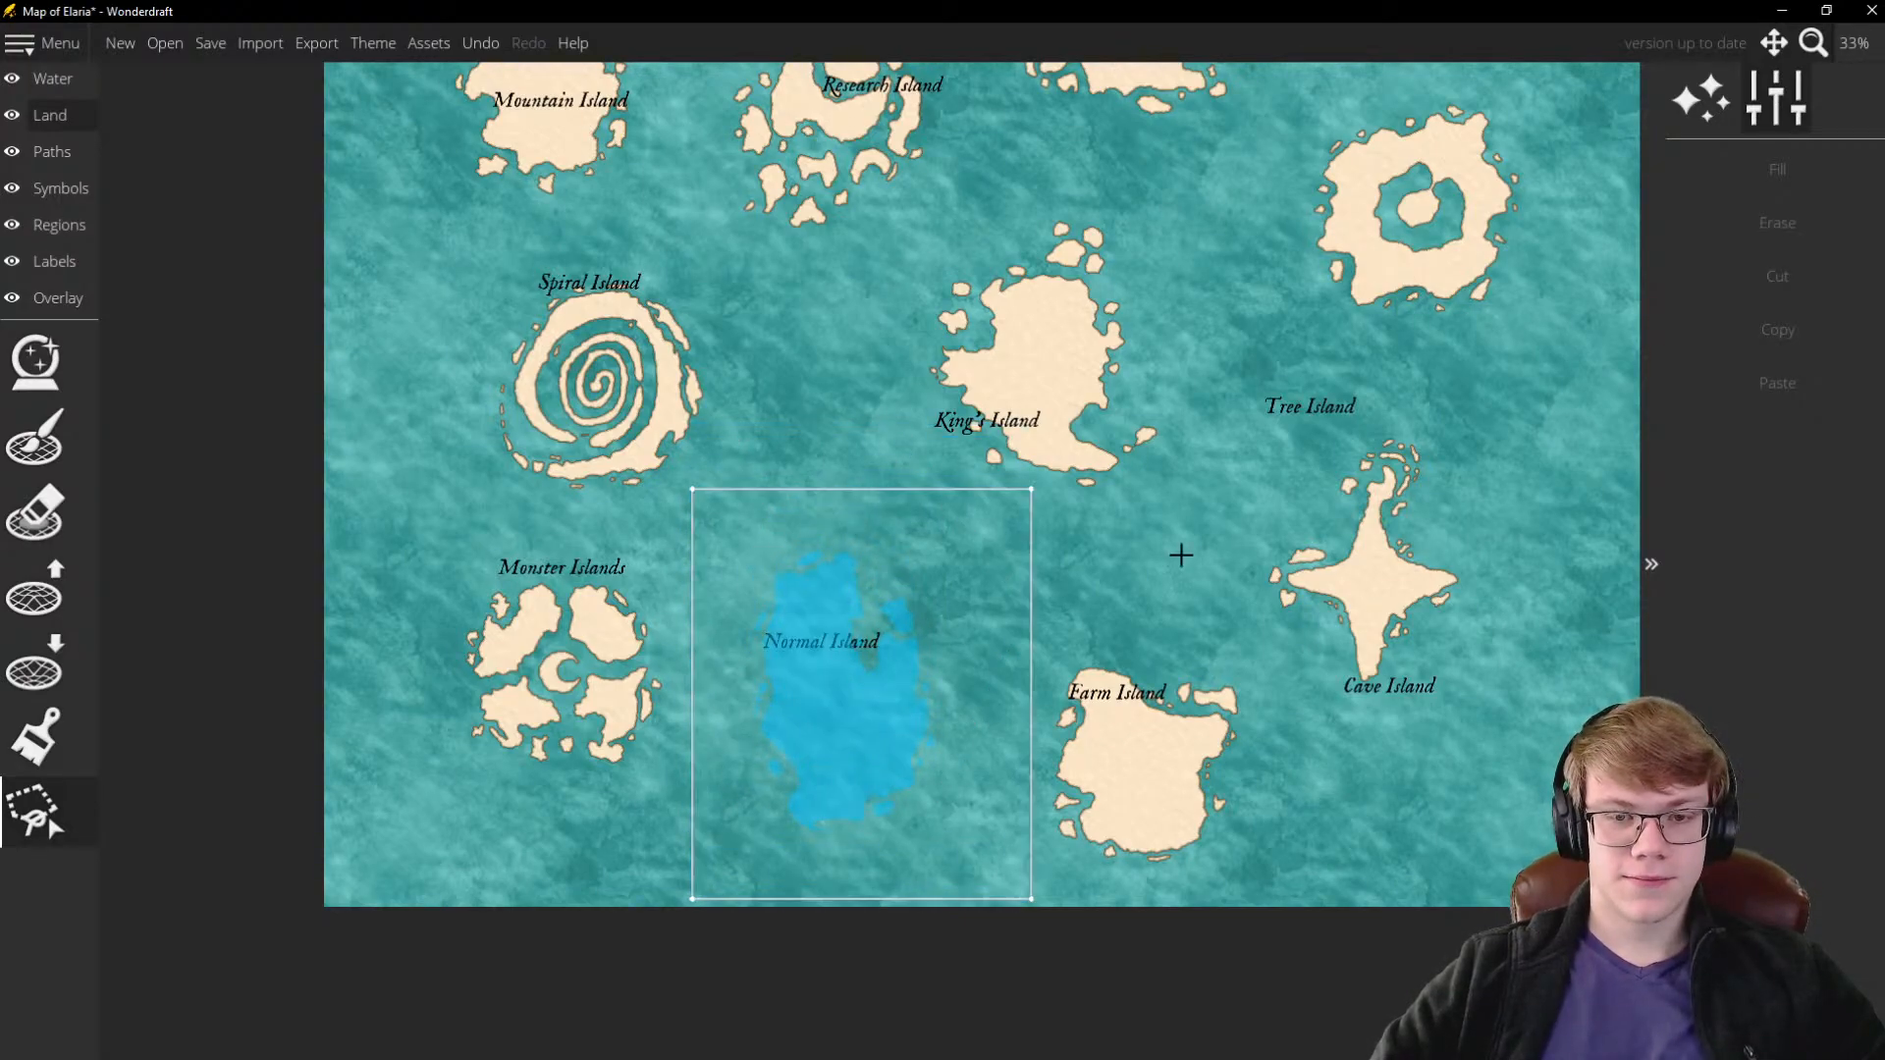
scroll(902, 396, down, 3)
scroll(903, 398, up, 2)
scroll(902, 417, down, 1)
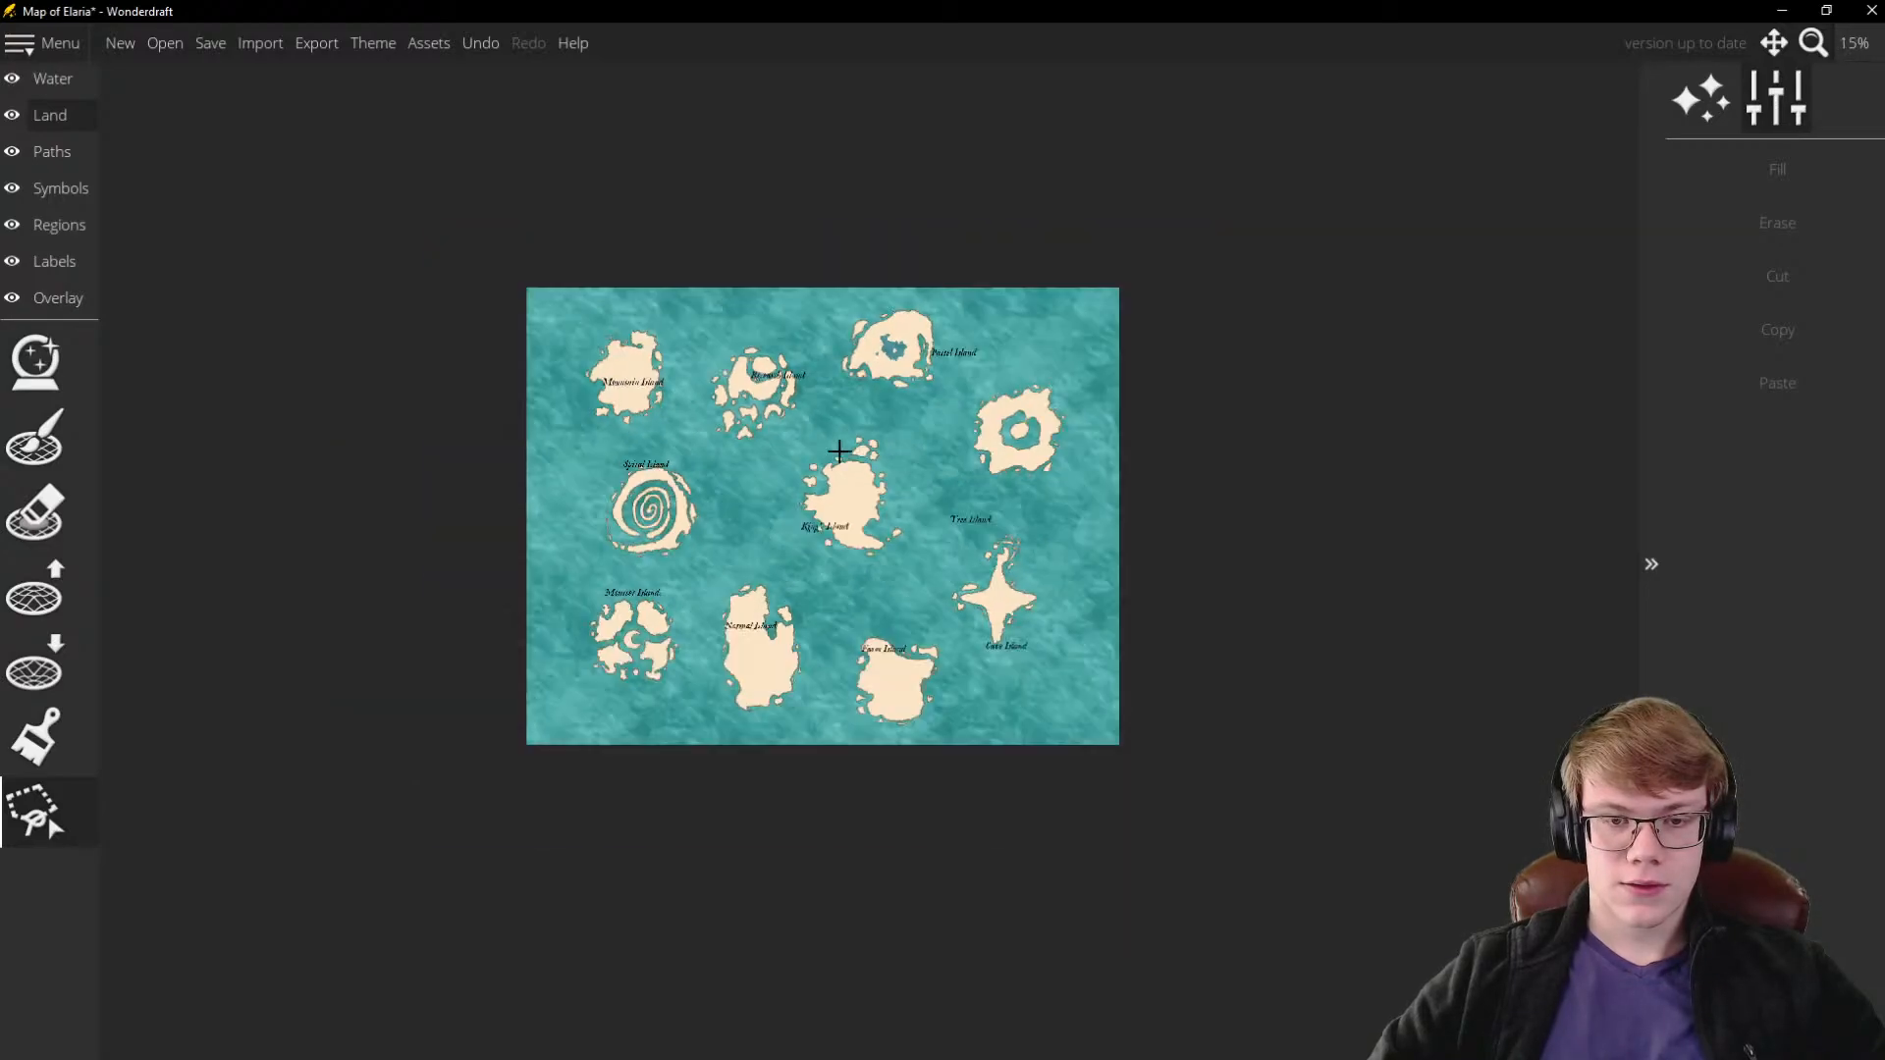
Inspect the open water between Spiral Island and King's Island against the whole map layout
scroll(893, 417, down, 1)
scroll(884, 411, up, 1)
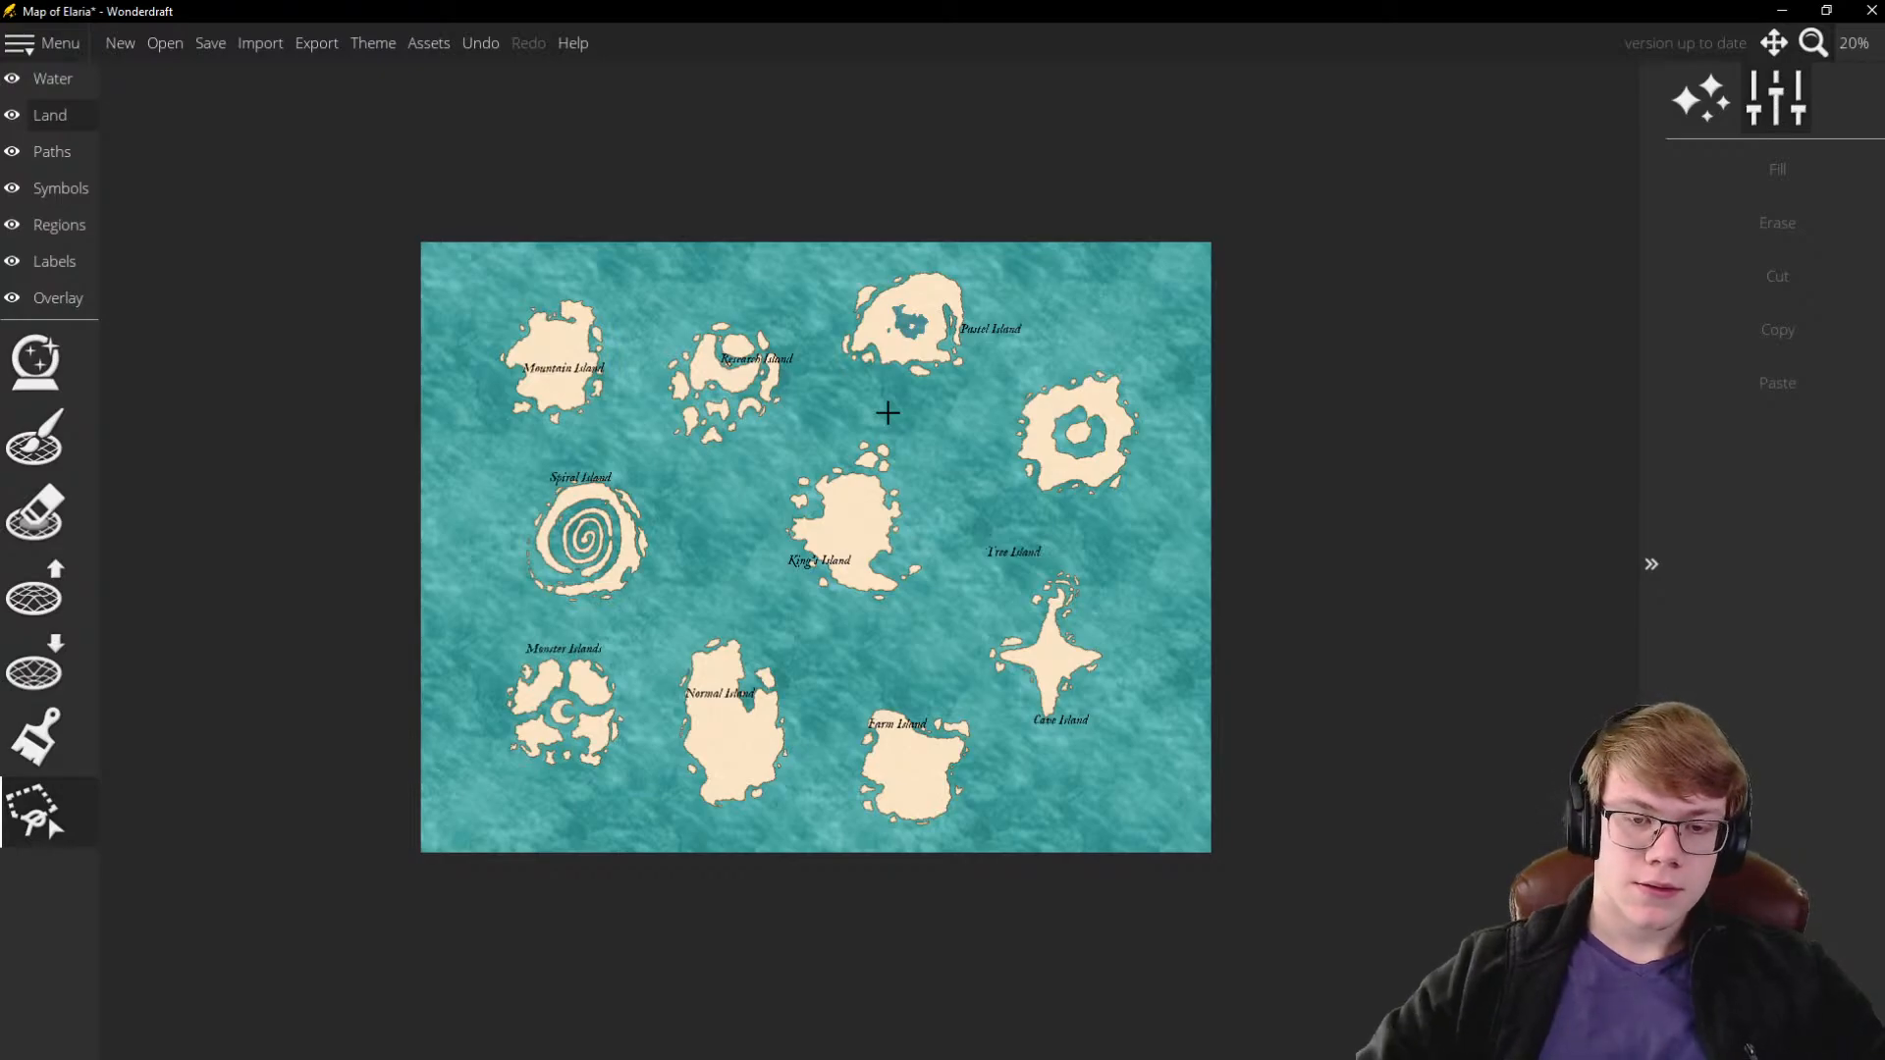
scroll(938, 496, up, 1)
drag(942, 498, 990, 460)
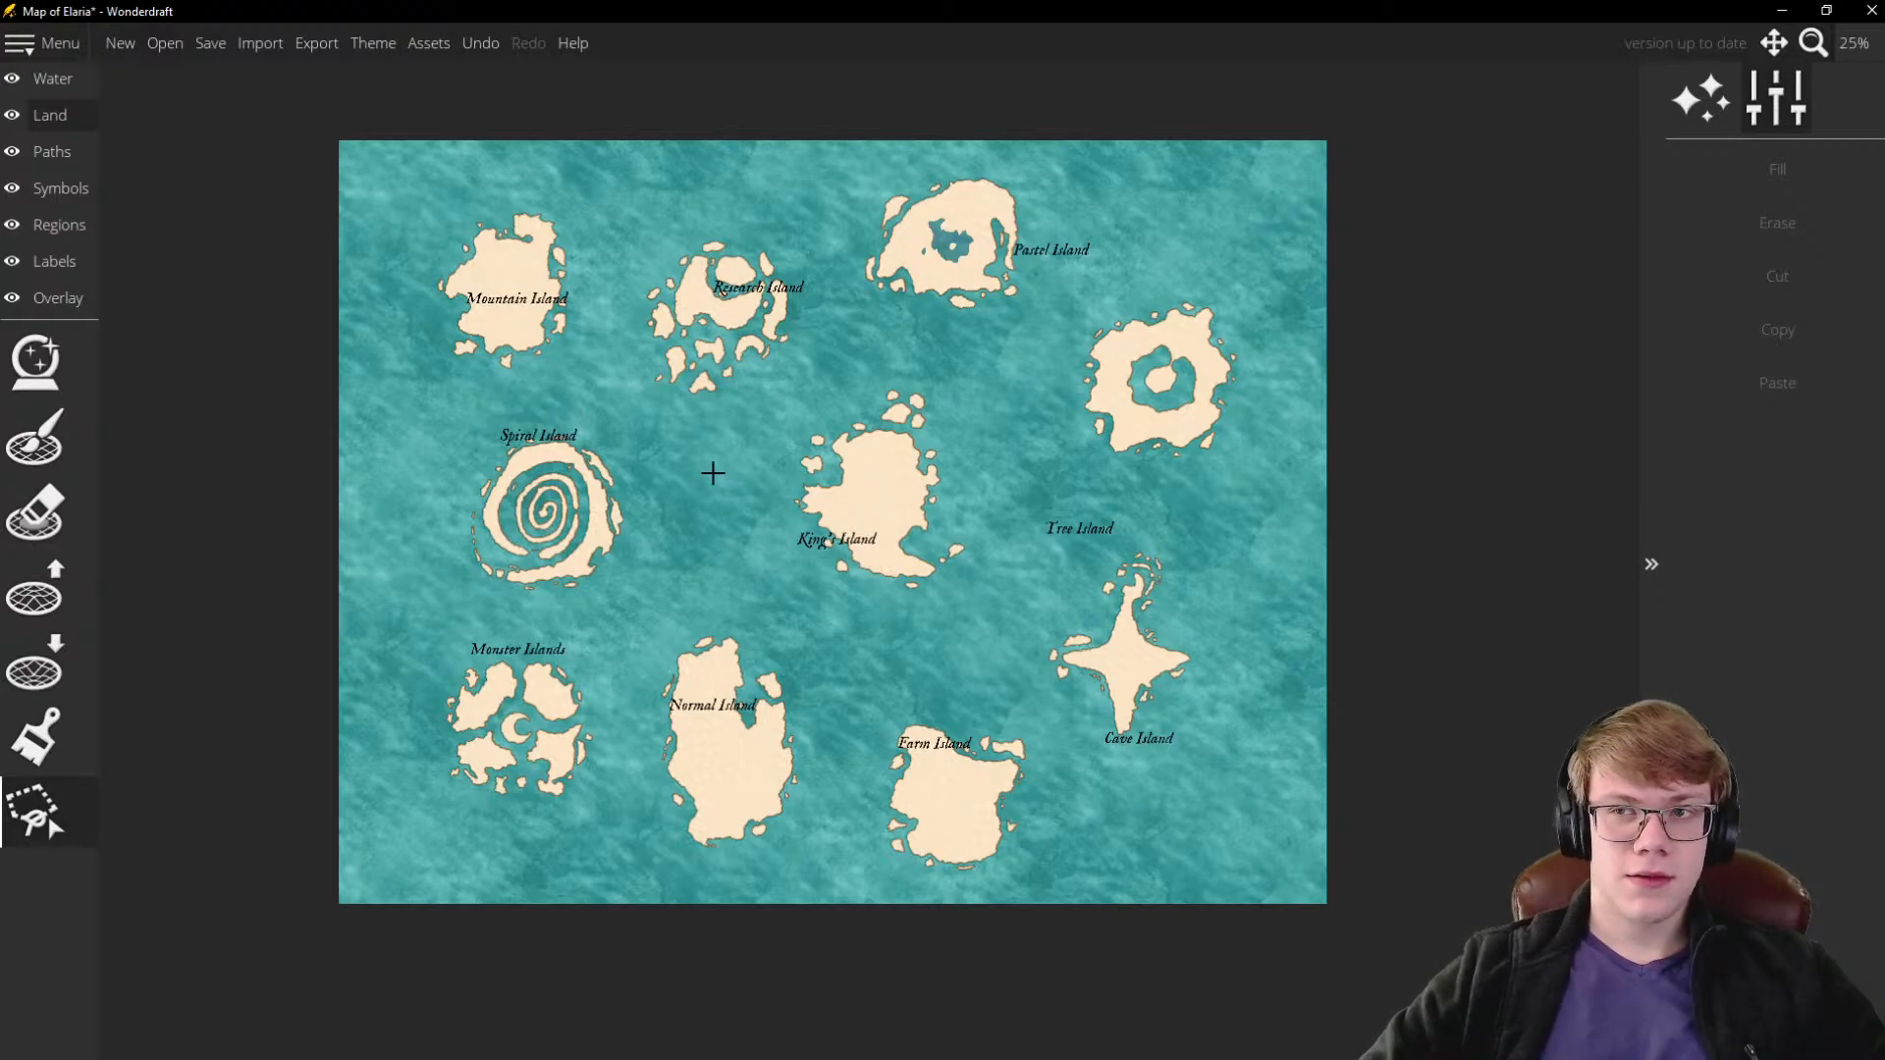
scroll(598, 439, up, 3)
scroll(720, 484, down, 2)
scroll(720, 484, up, 4)
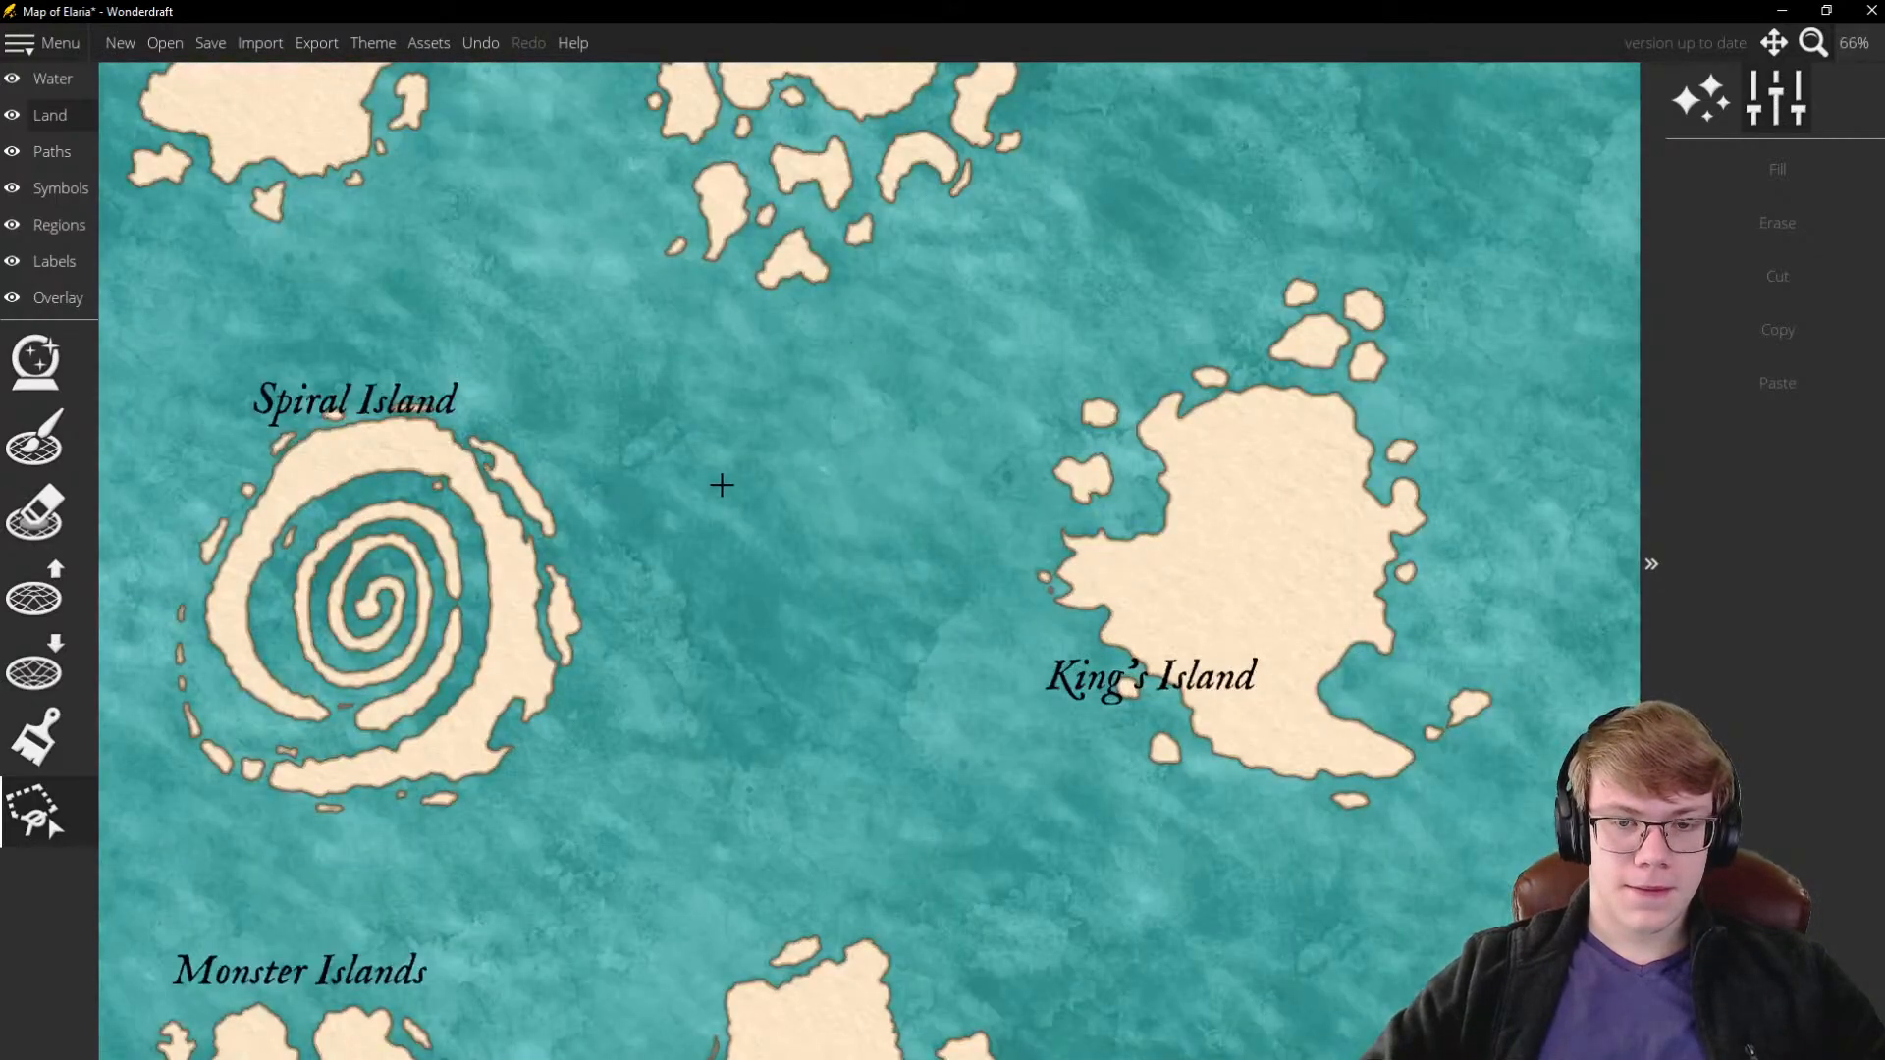
scroll(722, 485, down, 2)
scroll(721, 484, up, 2)
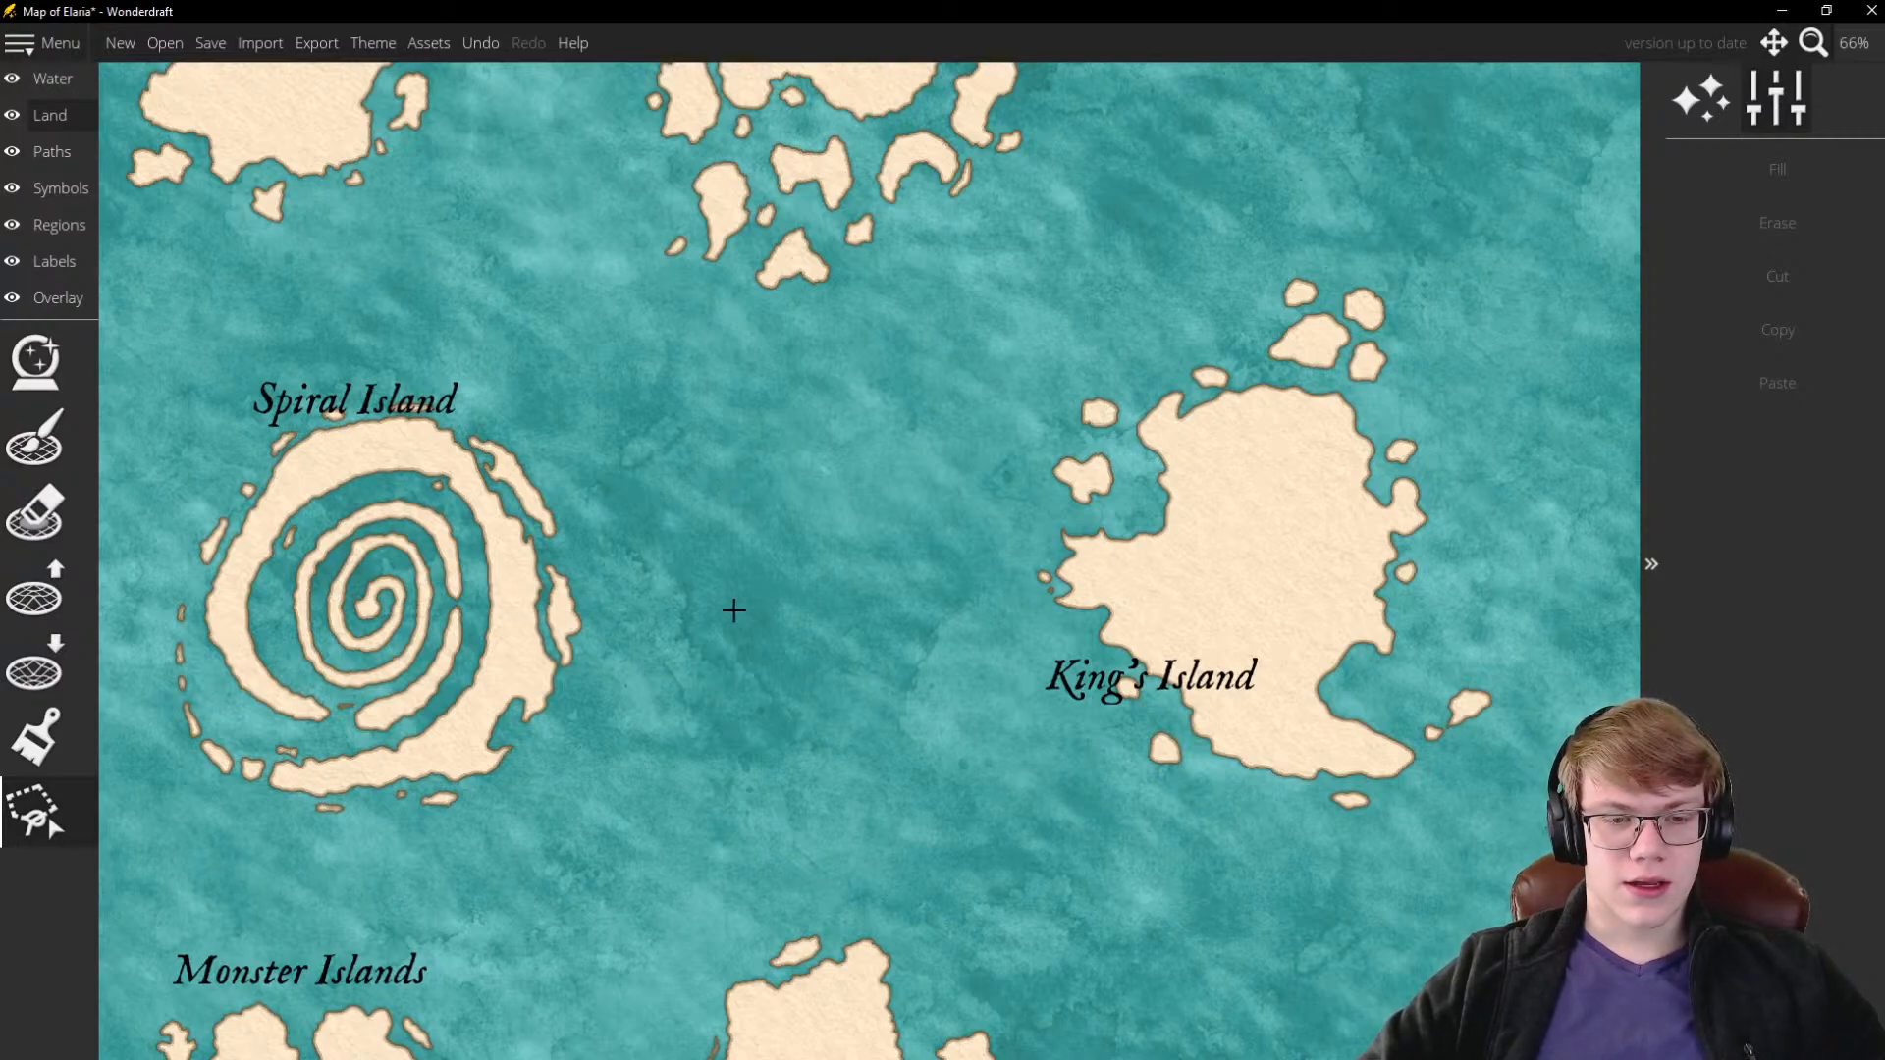
Paint a small round dot and a vertical strip of land between Spiral Island and King's Island with a size 52 land brush
click(35, 592)
click(35, 437)
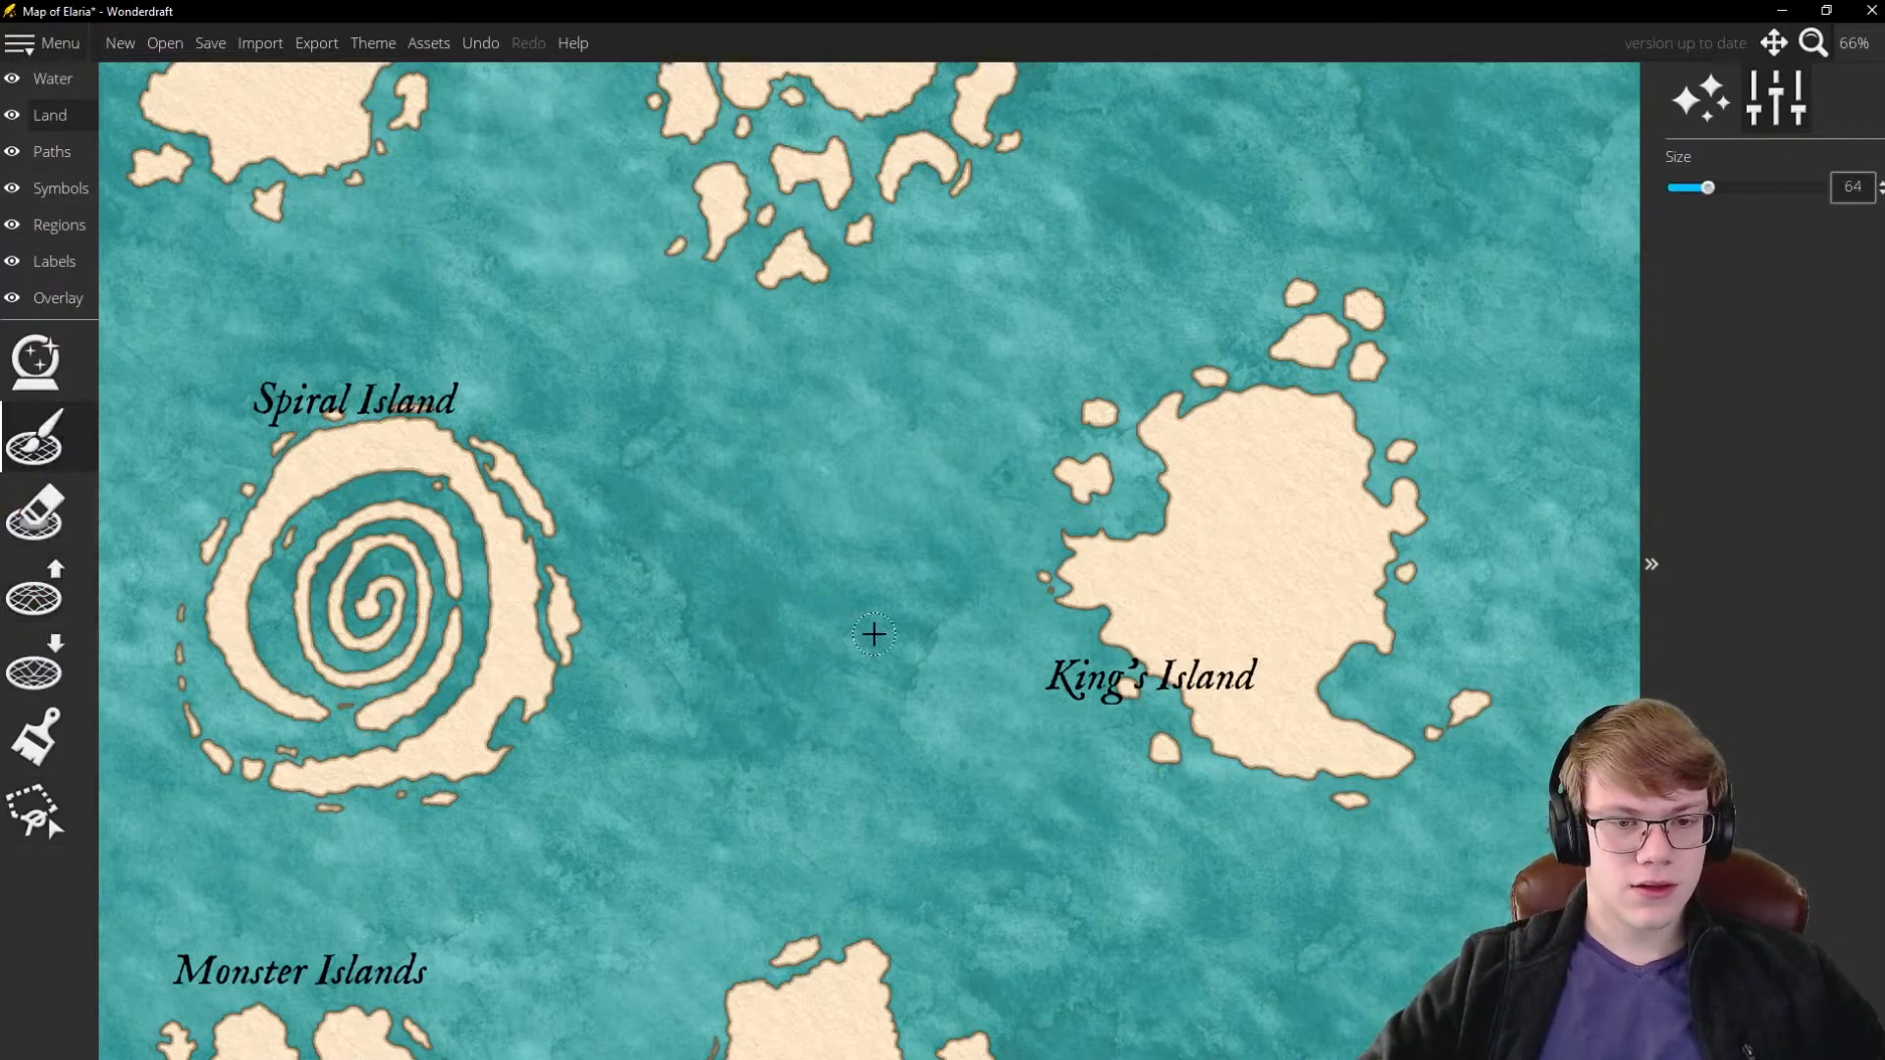
click(901, 580)
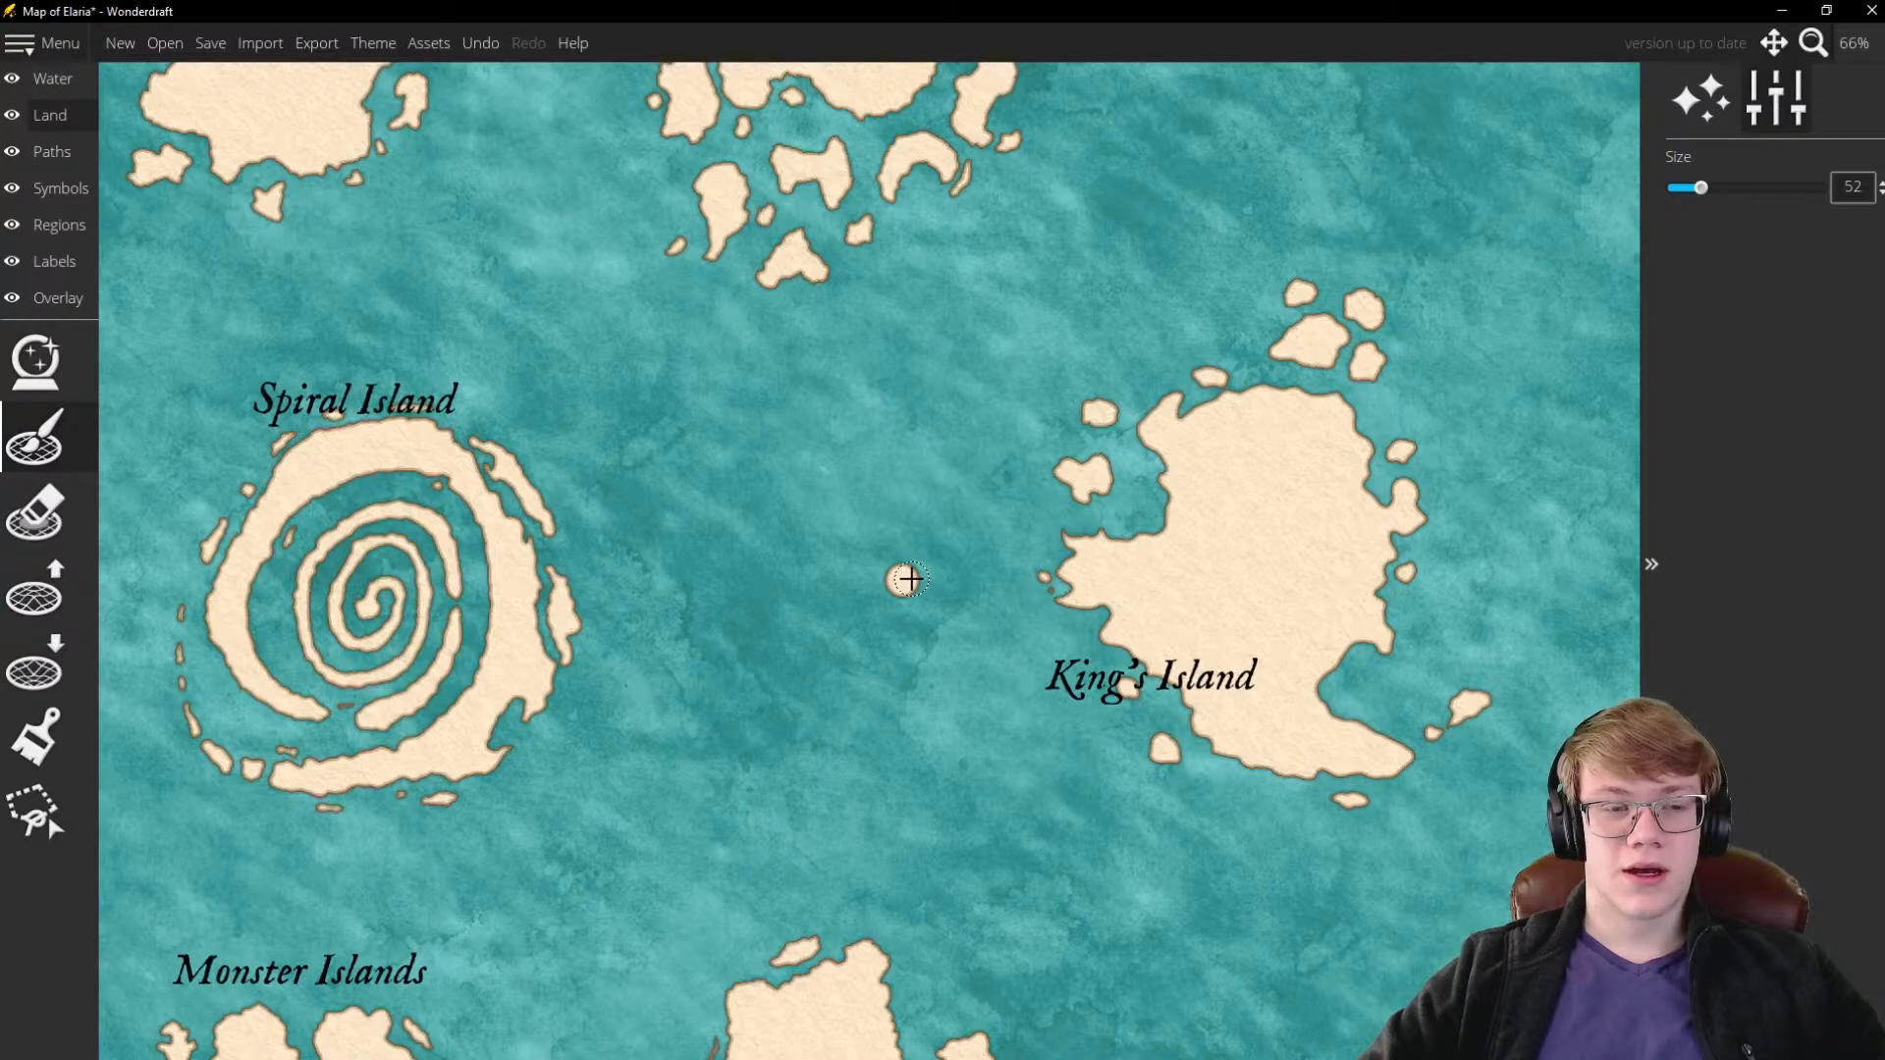
scroll(715, 578, down, 3)
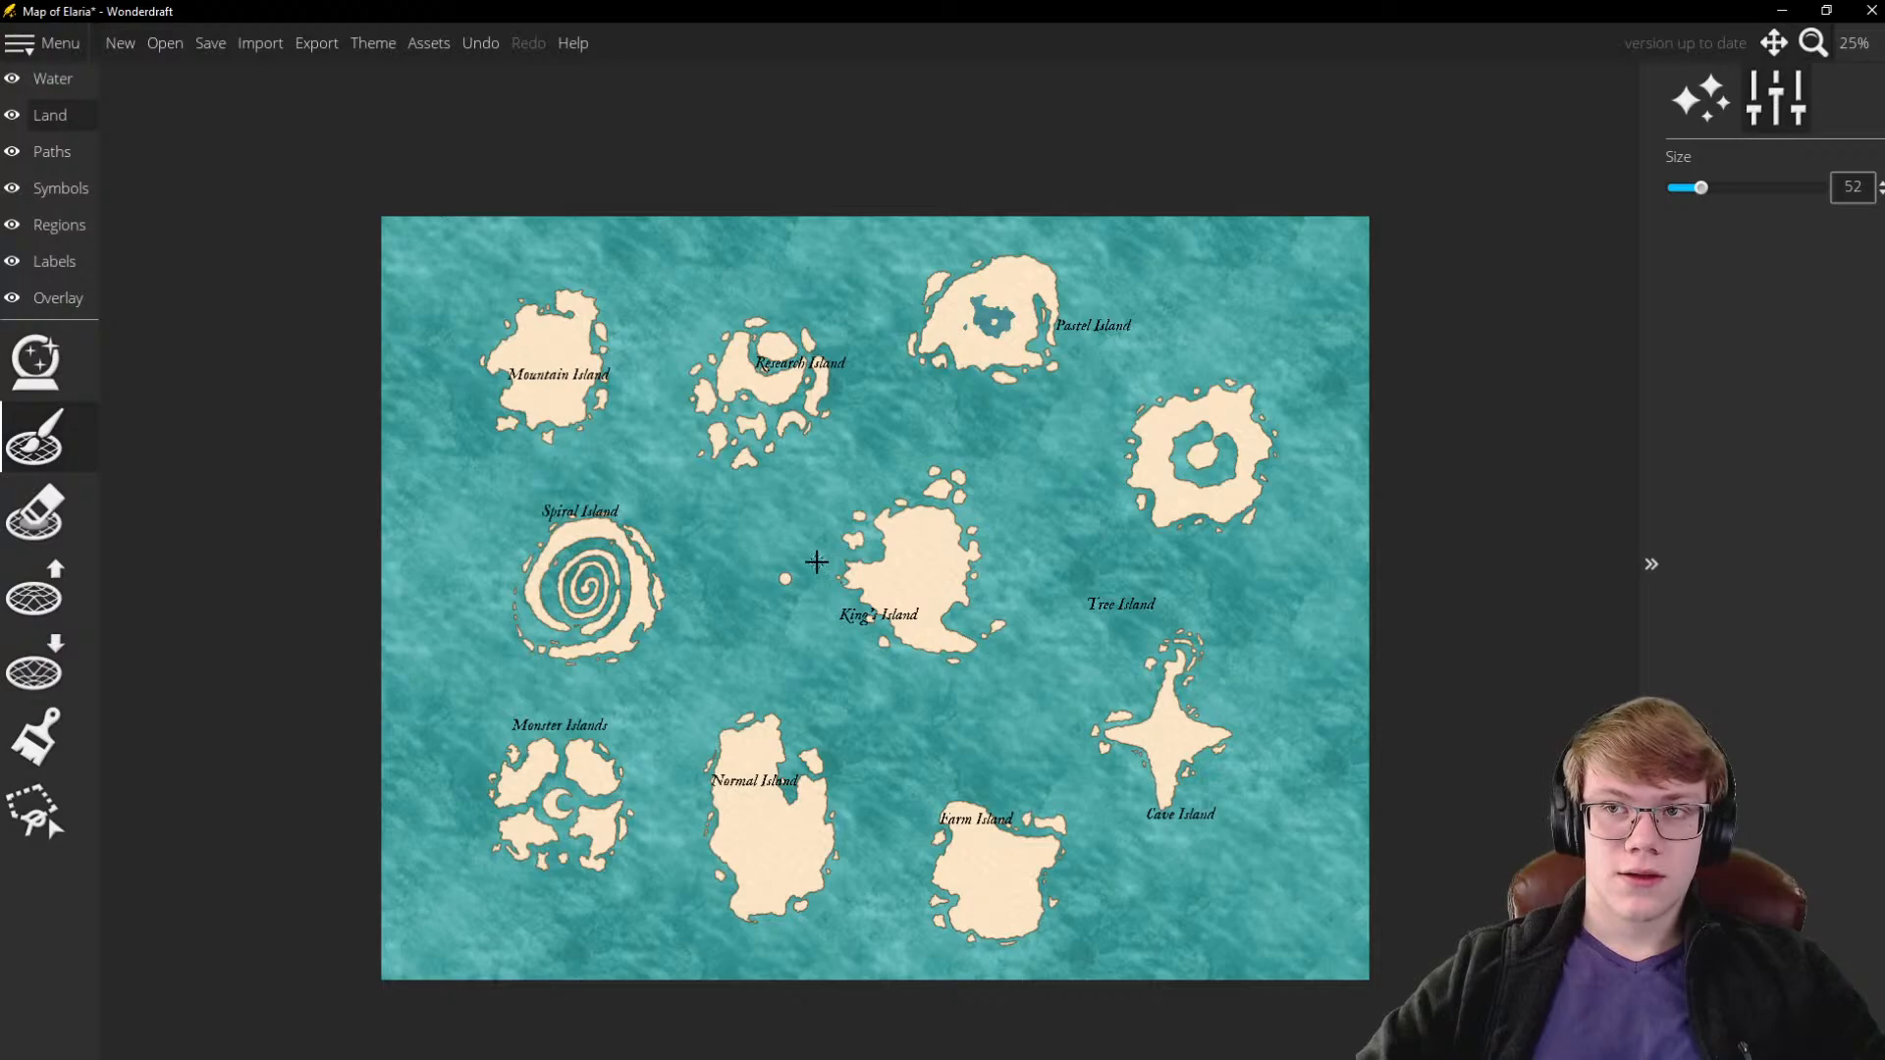
scroll(742, 590, up, 3)
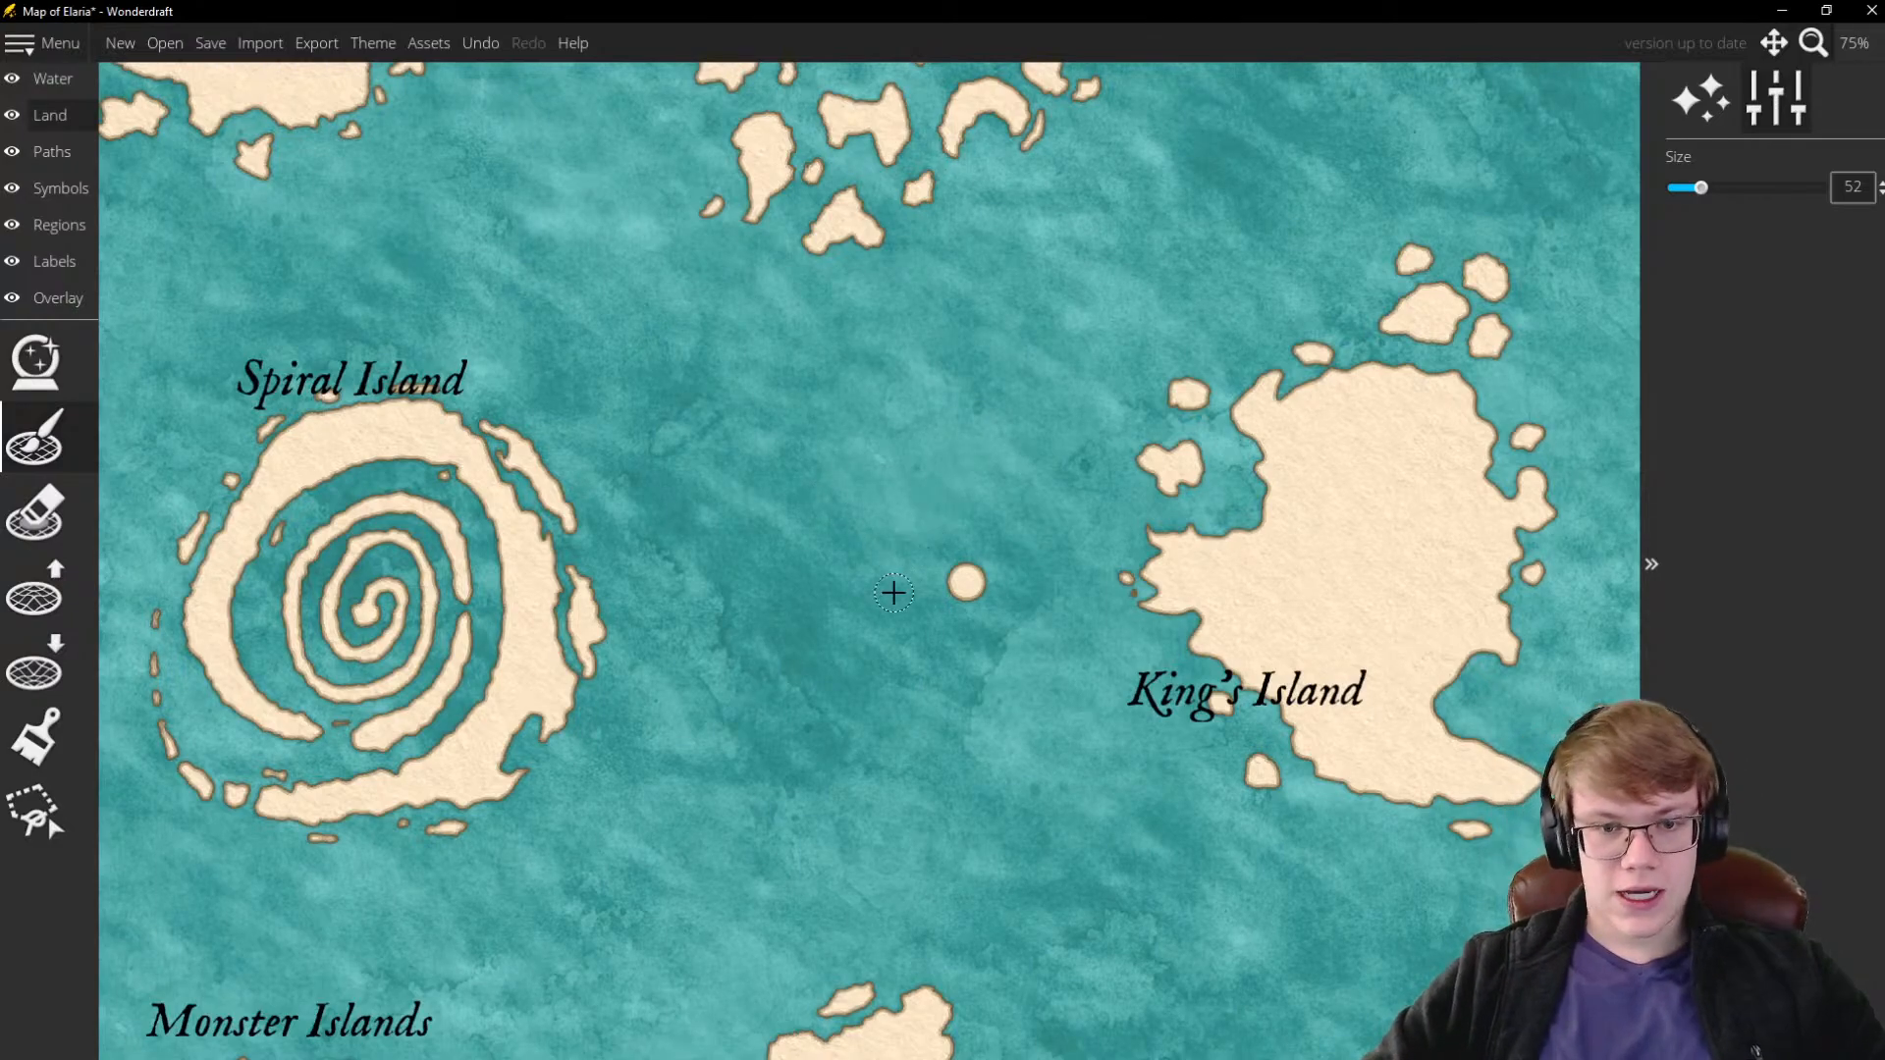
scroll(888, 589, up, 1)
drag(783, 422, 774, 719)
scroll(746, 668, down, 4)
scroll(756, 540, up, 3)
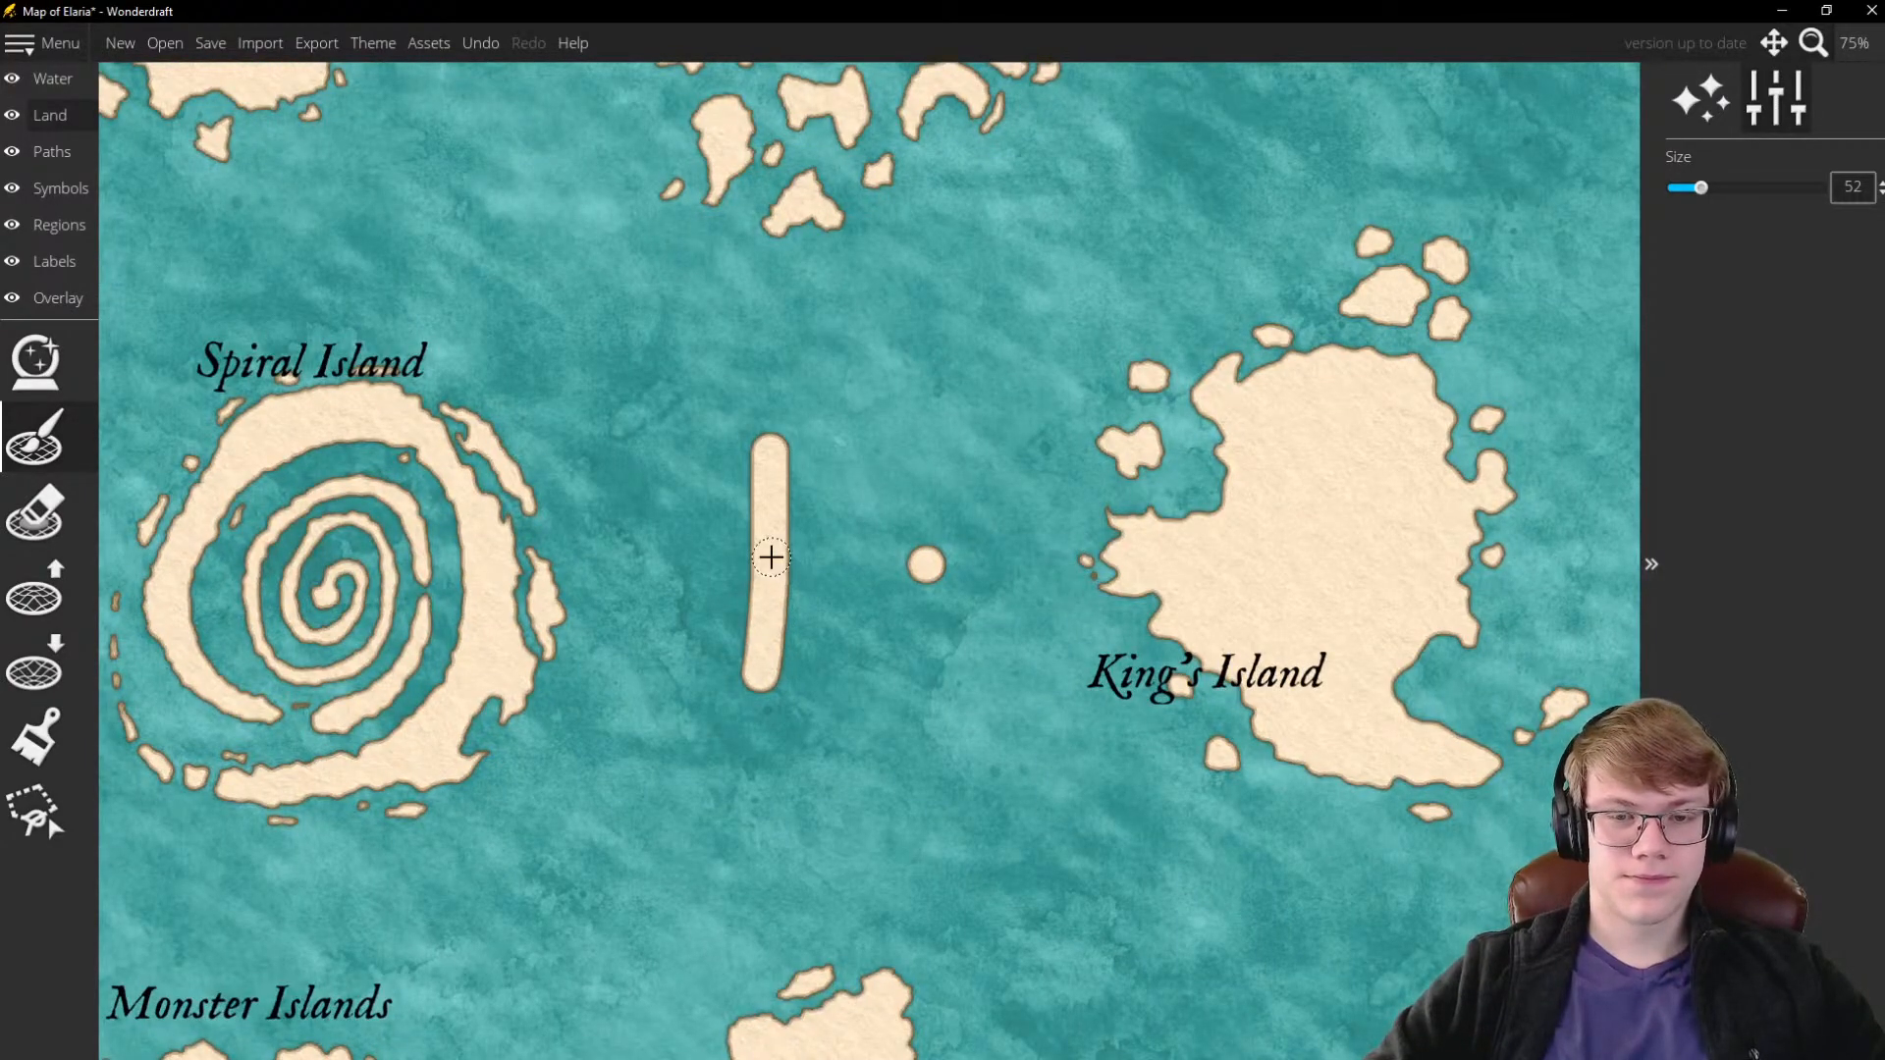
Compare the painted dot and strip with the surrounding islands and check the gaps around King's, Cave, Farm and Research Islands
scroll(772, 558, down, 3)
scroll(1001, 565, up, 3)
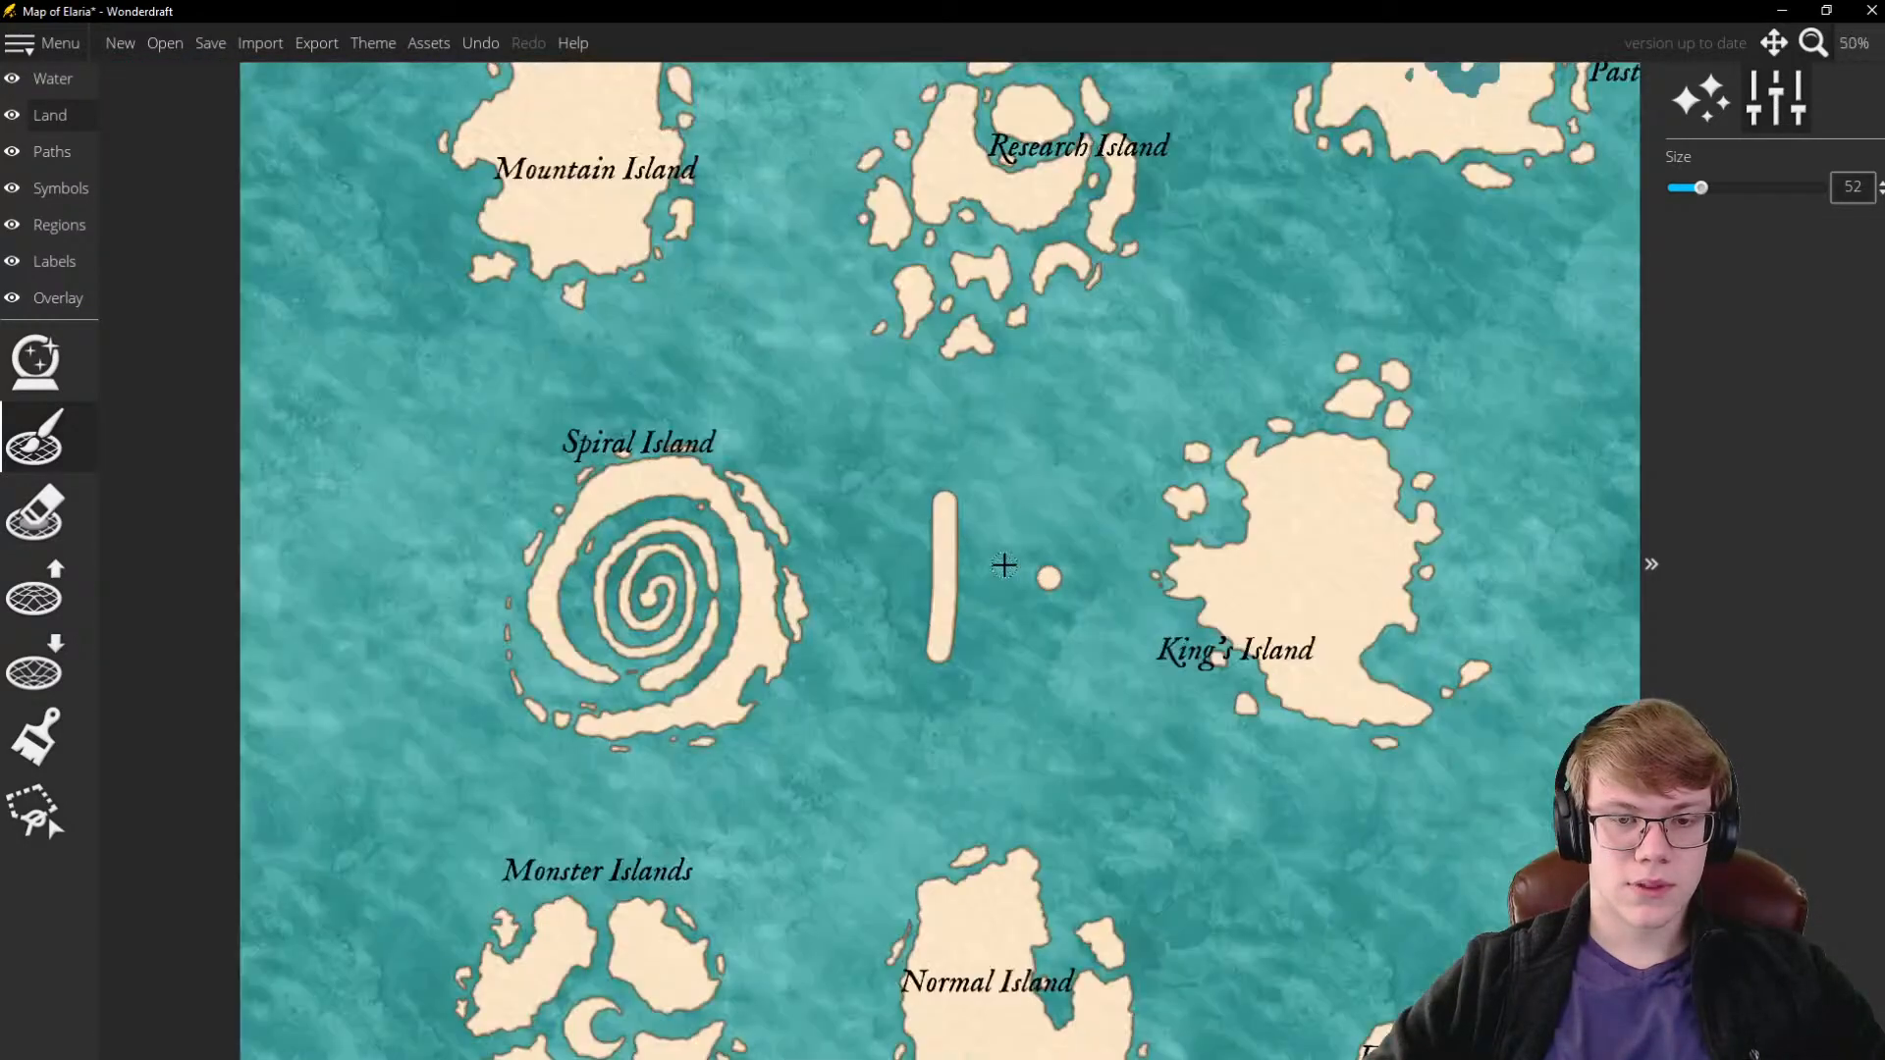
scroll(912, 582, down, 3)
scroll(976, 580, up, 3)
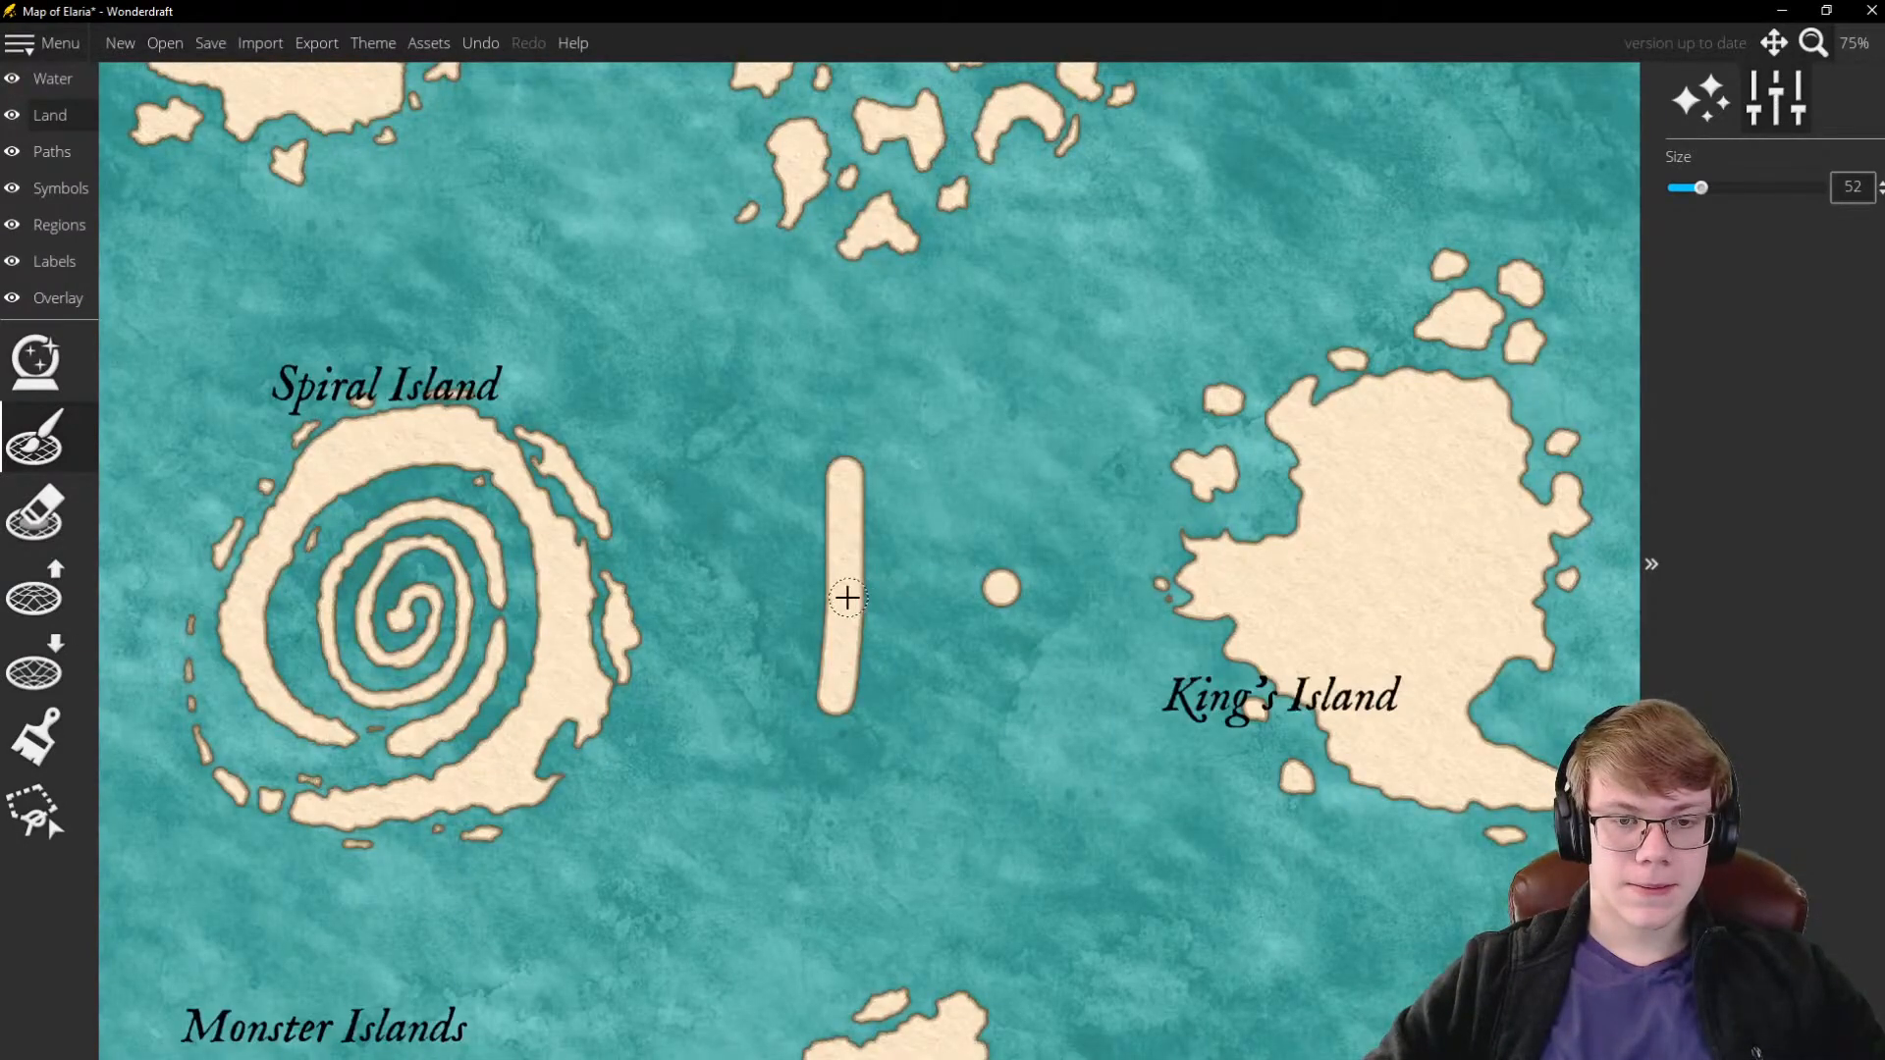
scroll(847, 597, down, 1)
scroll(847, 597, down, 3)
scroll(821, 602, up, 3)
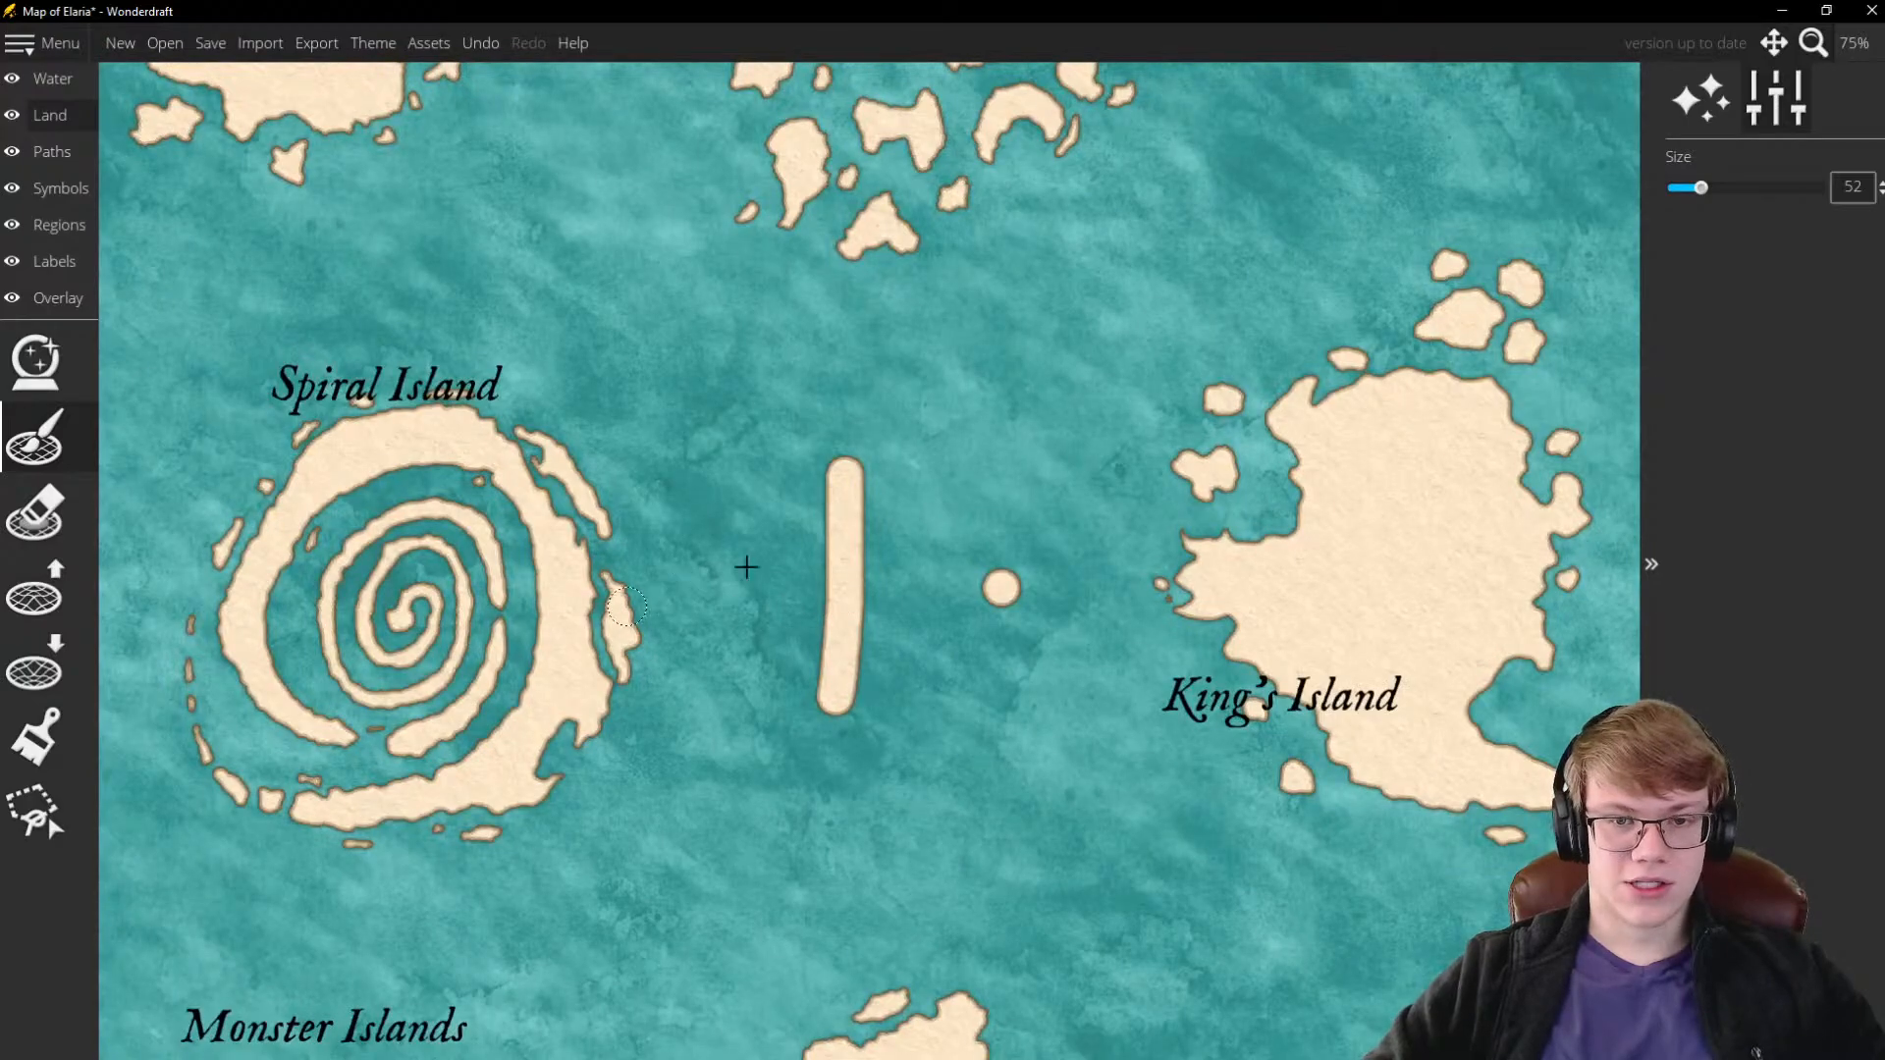
scroll(674, 589, down, 3)
scroll(1155, 445, up, 5)
scroll(972, 332, down, 2)
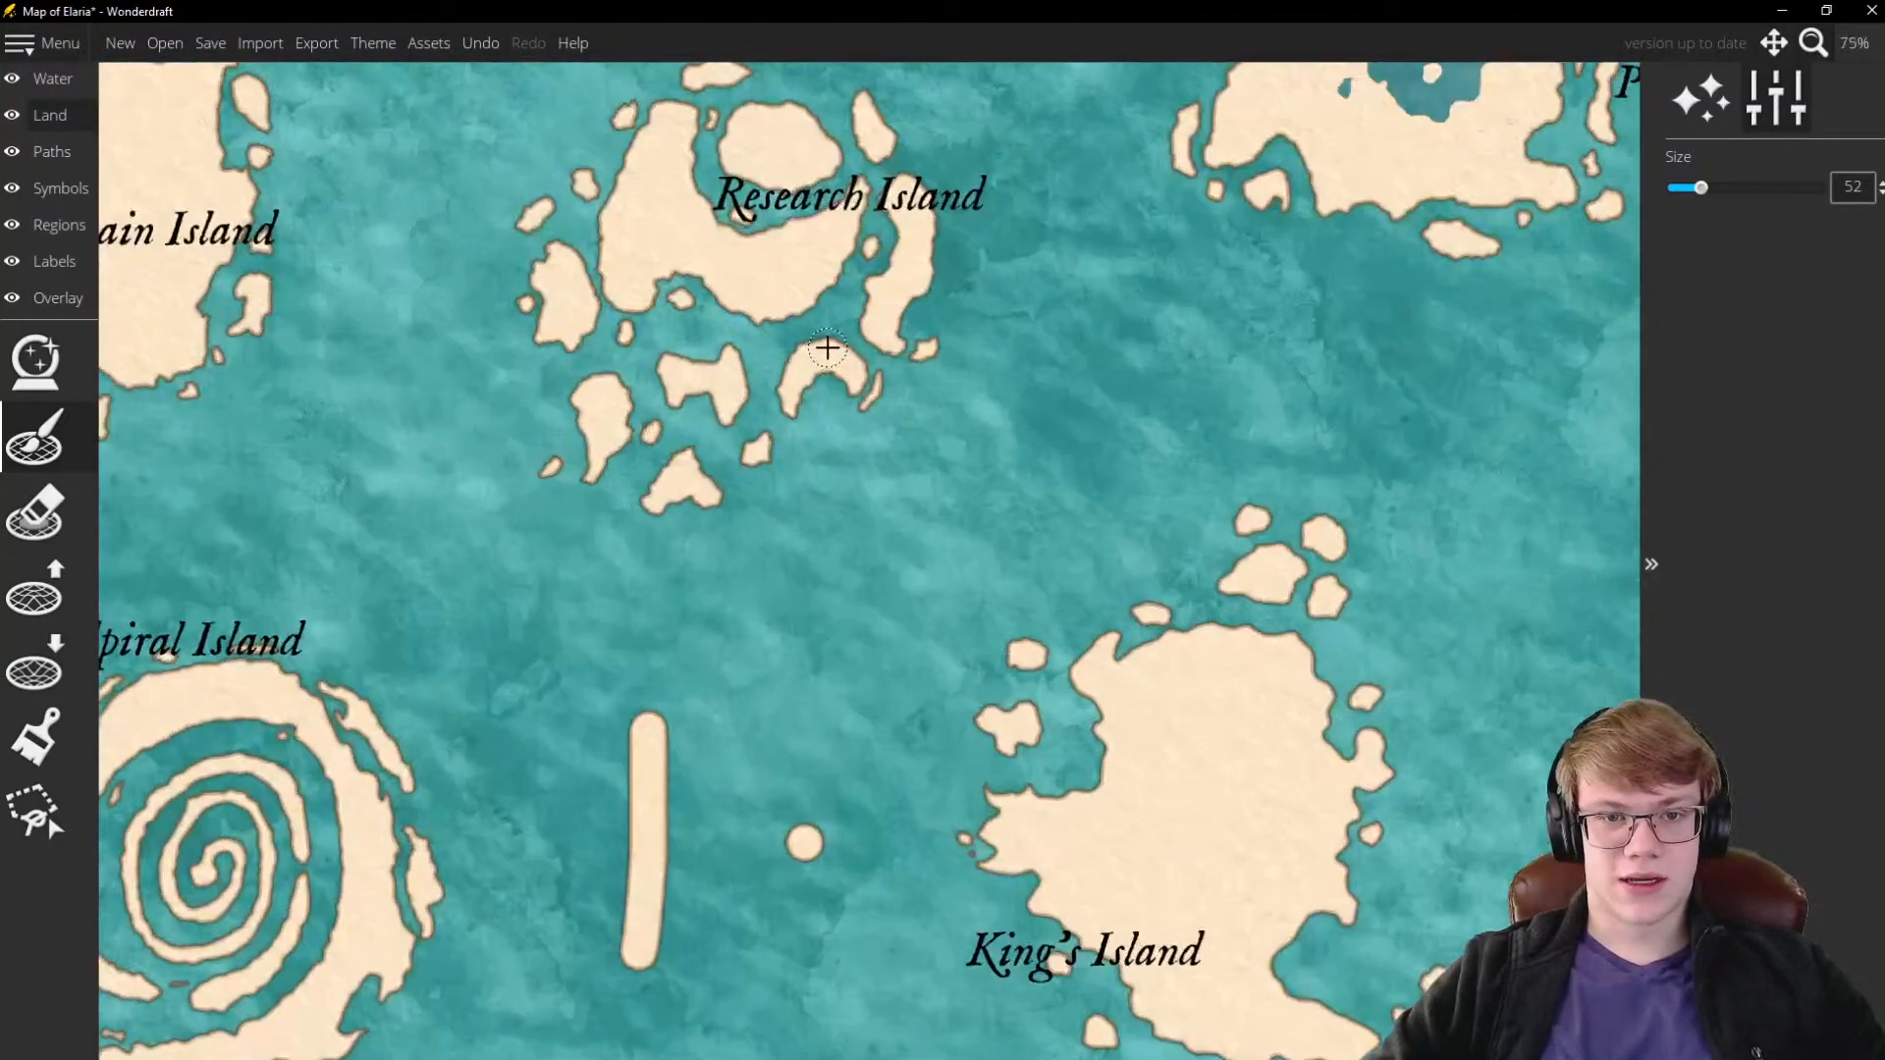
scroll(736, 530, down, 3)
scroll(782, 635, up, 3)
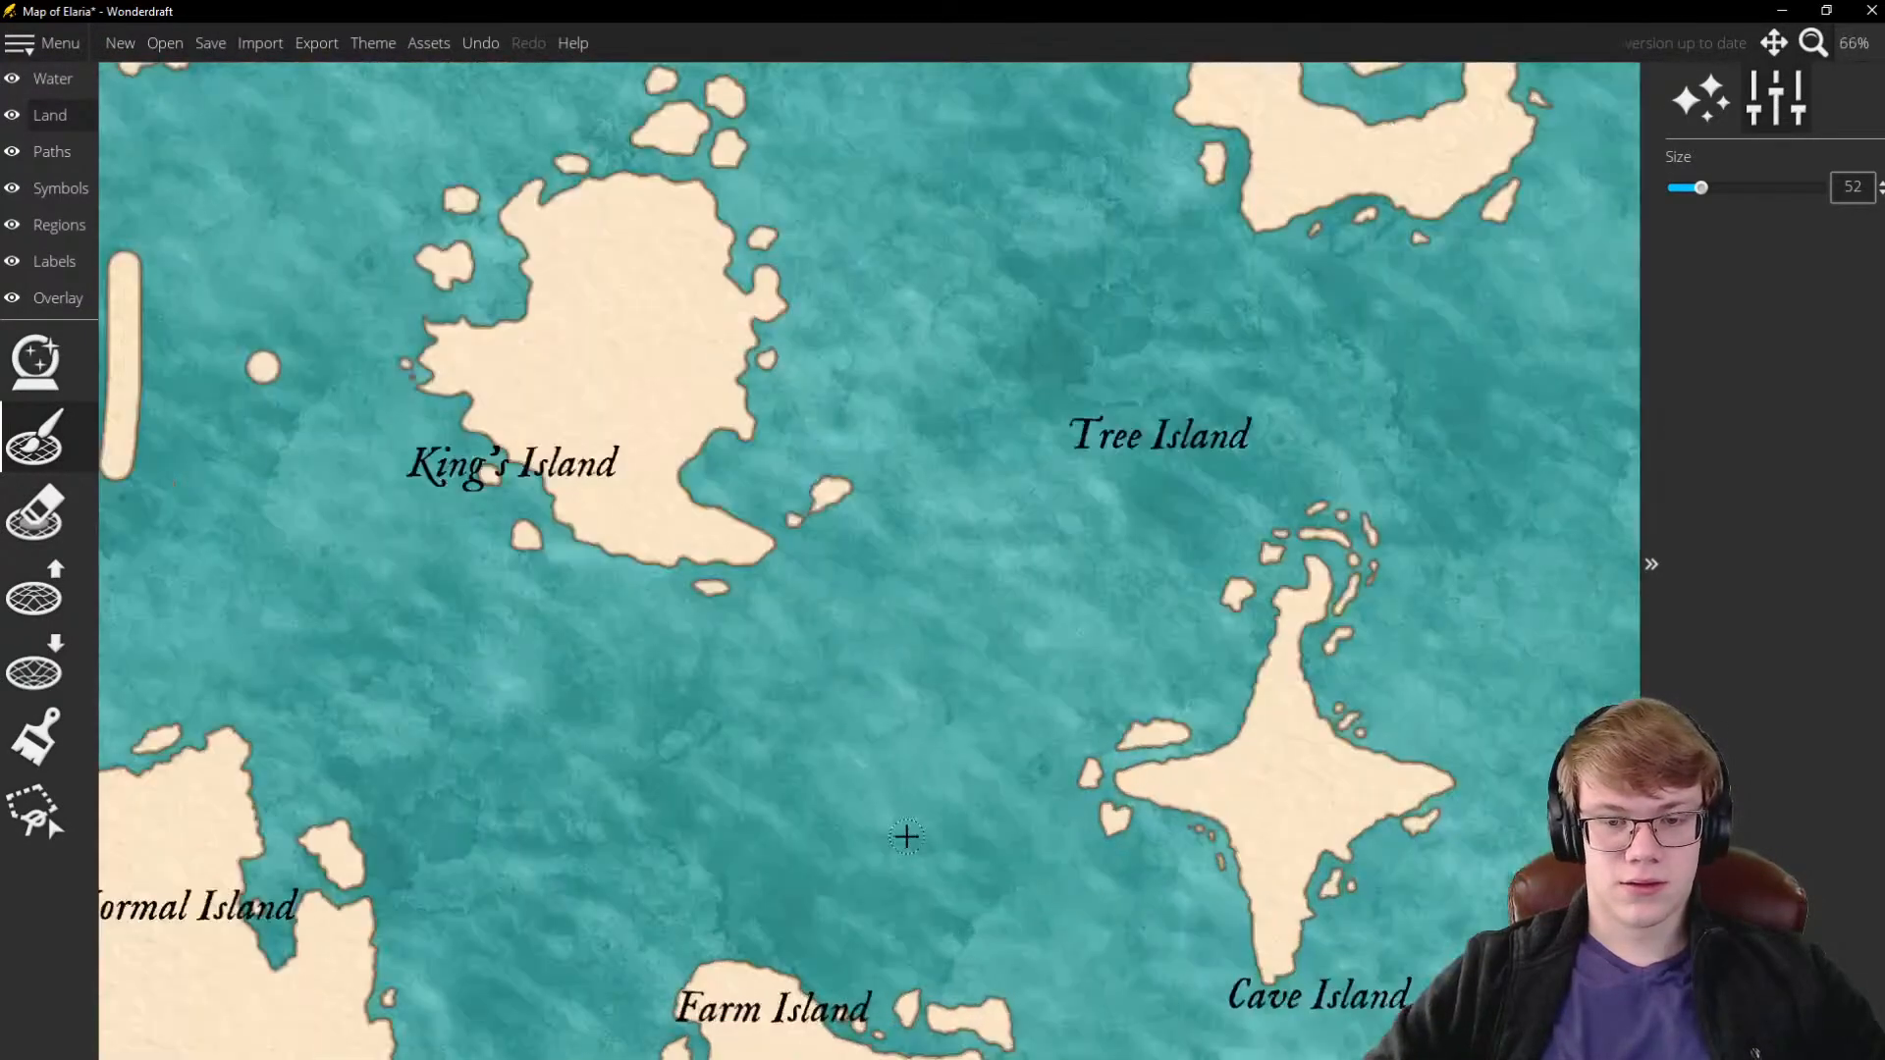
scroll(1034, 648, down, 3)
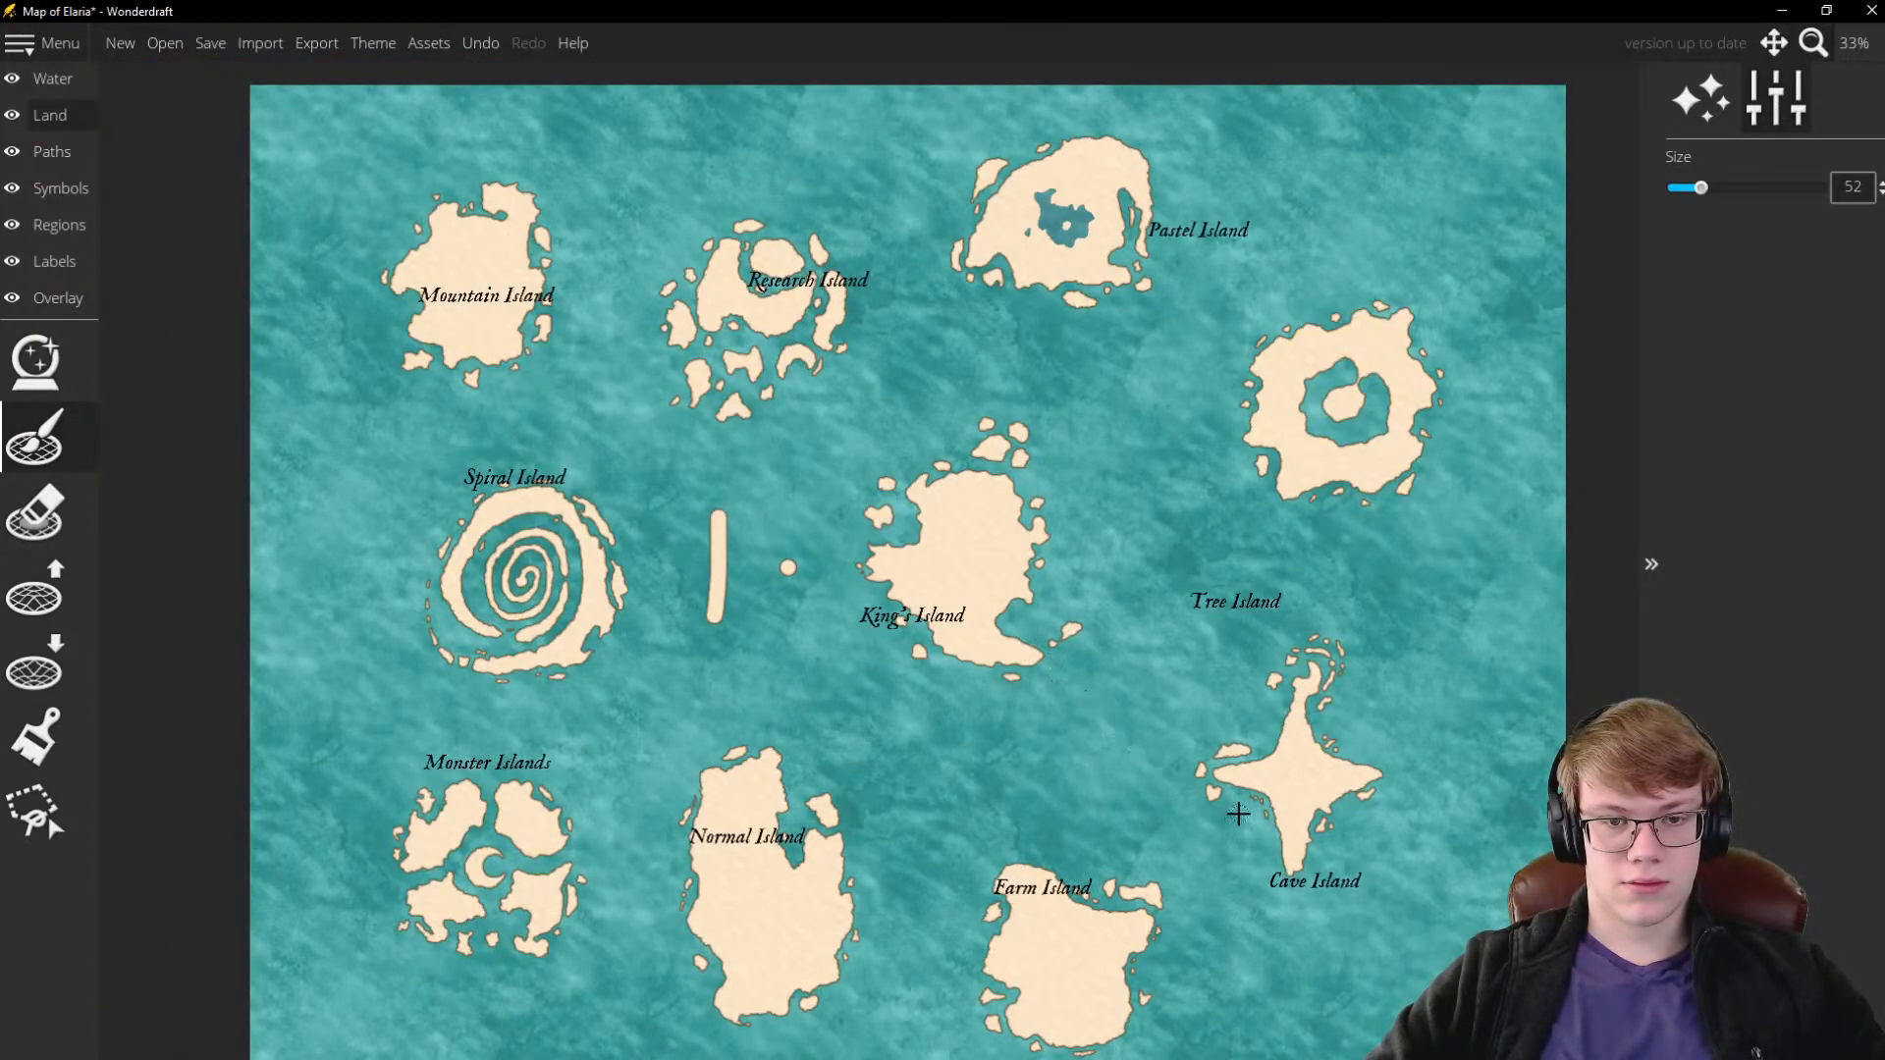
scroll(1061, 664, down, 1)
scroll(1060, 668, up, 1)
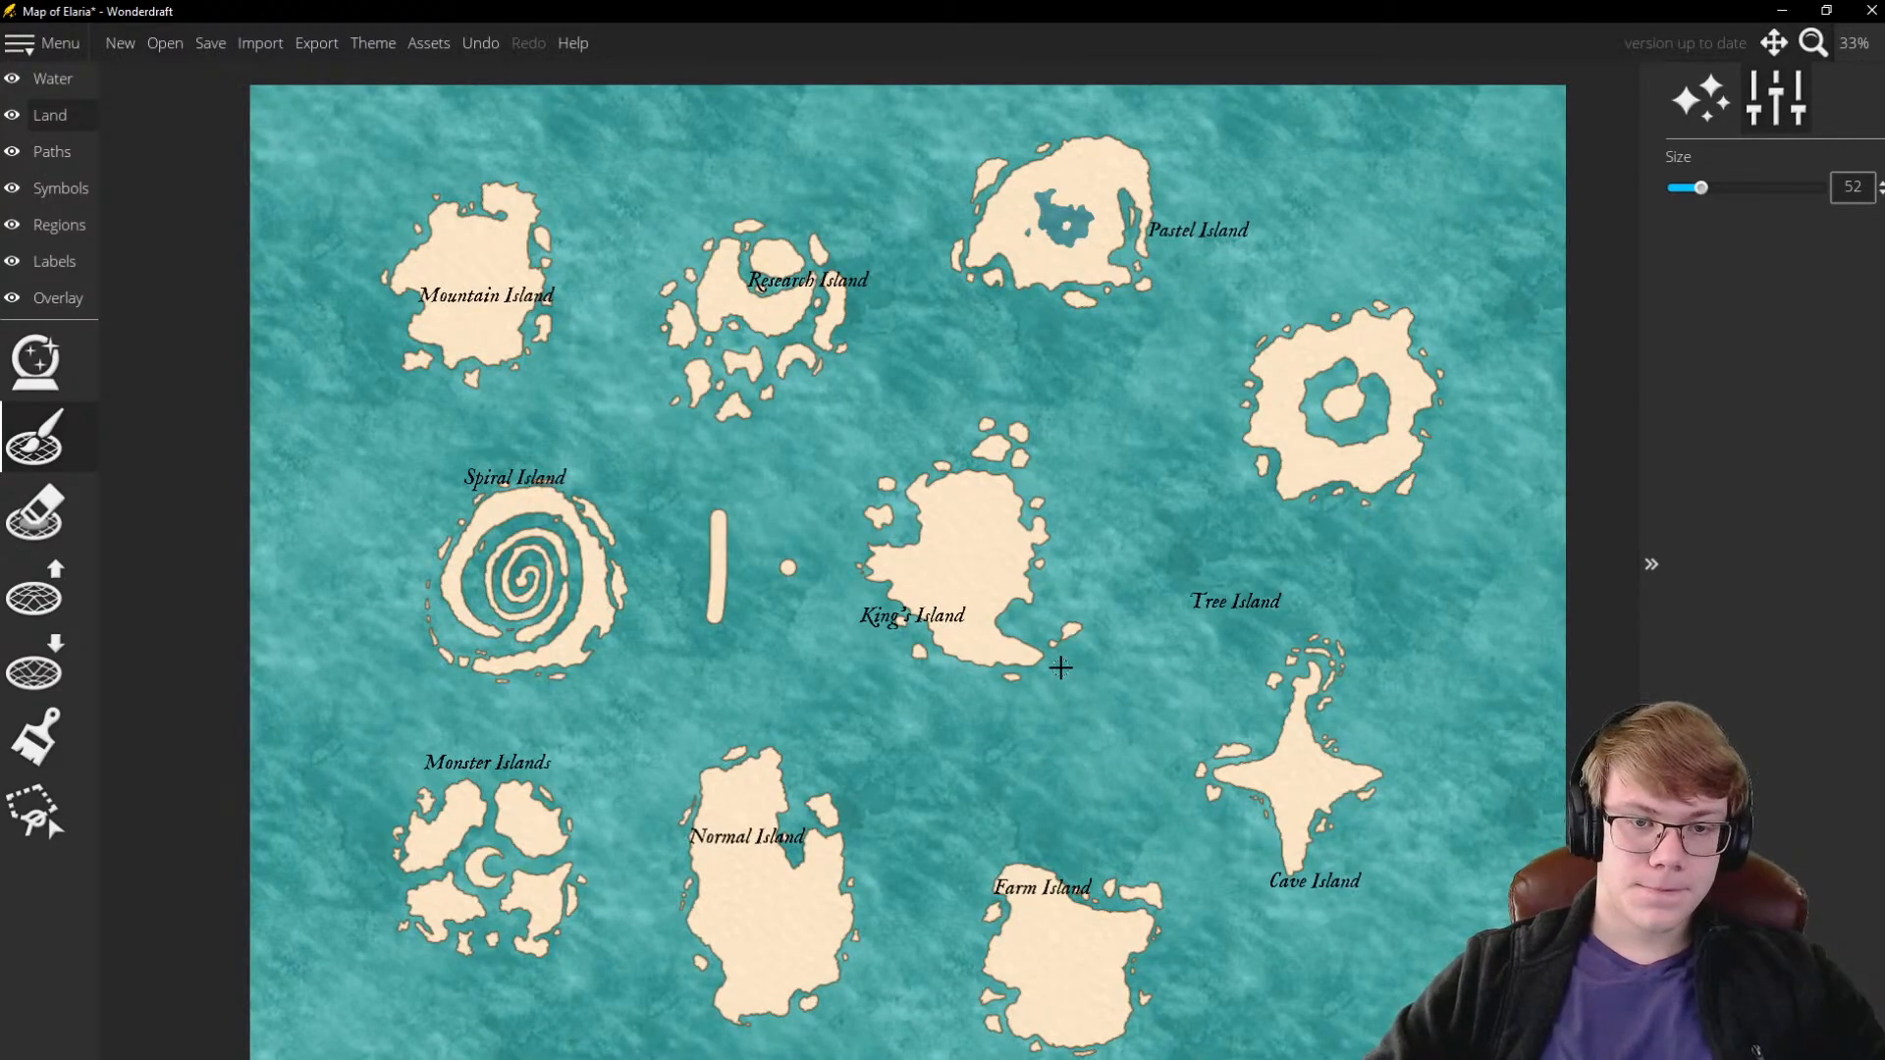
scroll(832, 550, up, 1)
scroll(805, 575, down, 1)
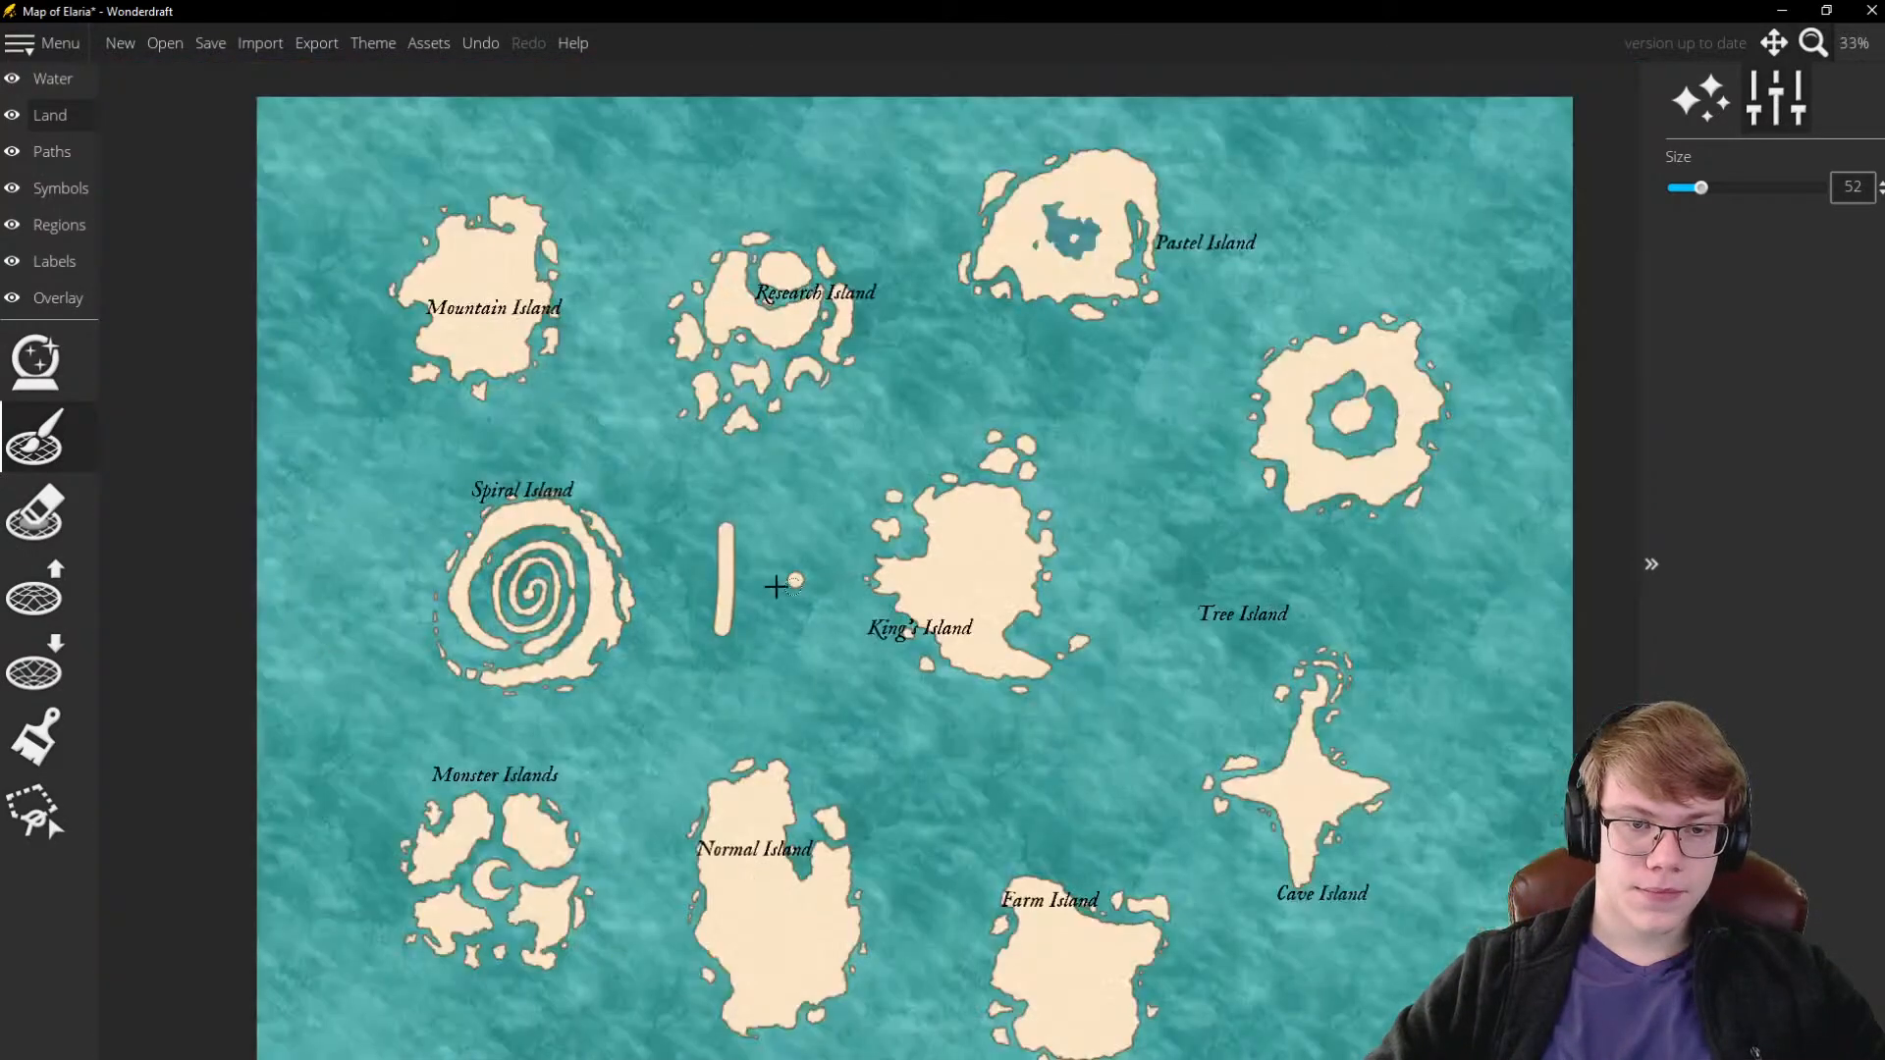
scroll(713, 586, up, 1)
scroll(713, 586, up, 1)
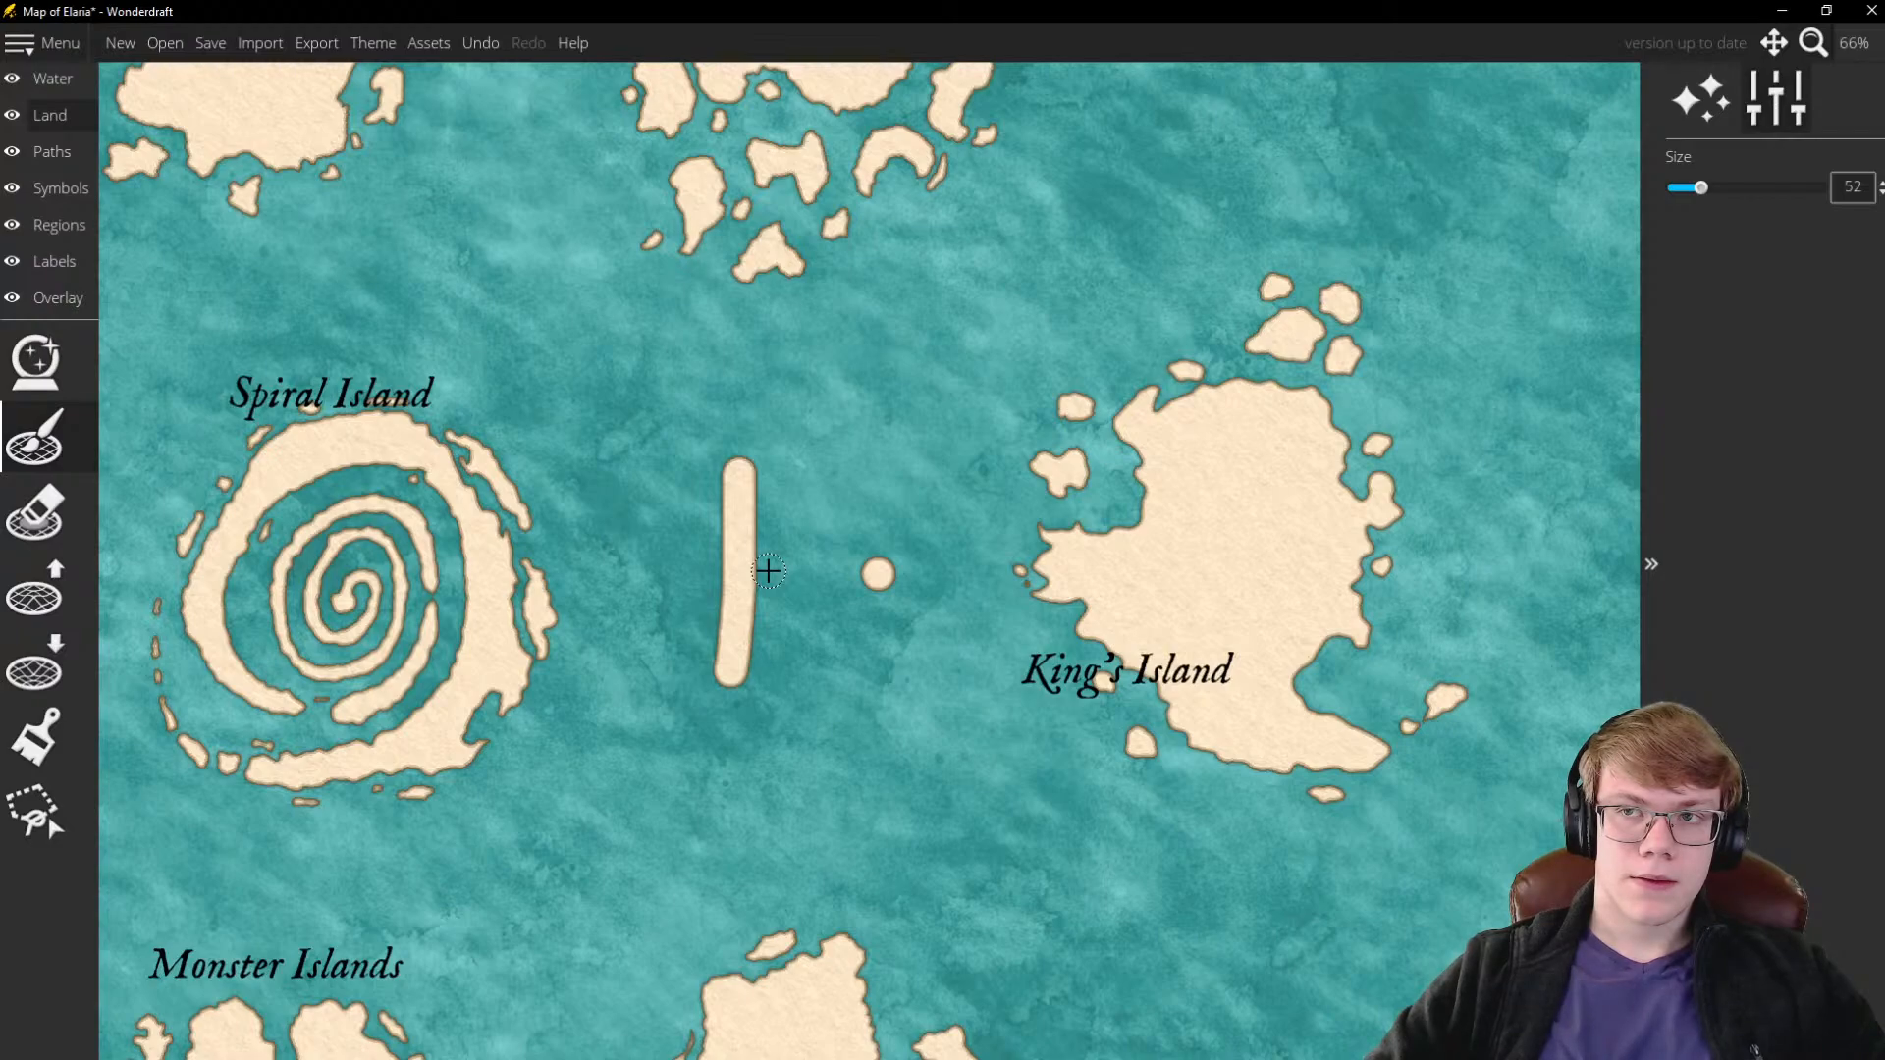
Undo the painted land strip and round dot between Spiral Island and King's Island
key(ctrl+z)
key(ctrl+z)
scroll(821, 677, down, 4)
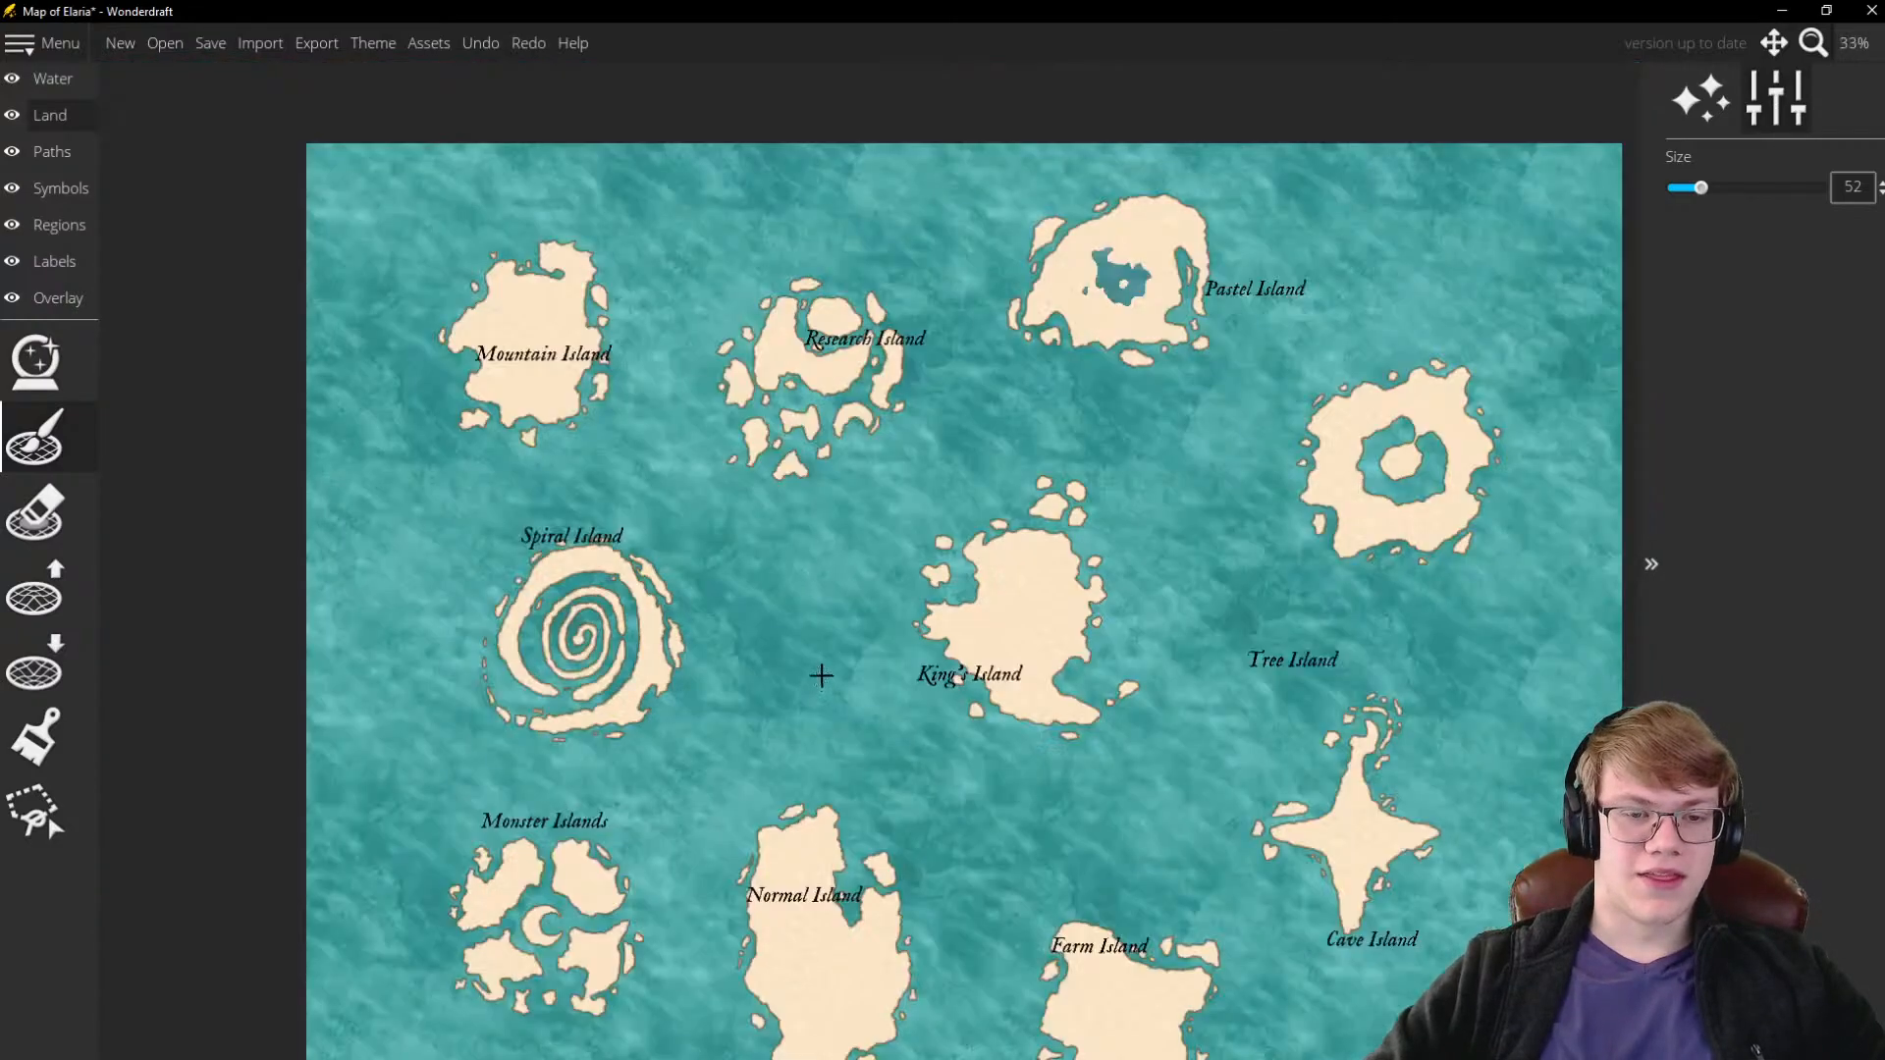
scroll(832, 660, up, 5)
Switch to the rough-edged land-raising brush and examine the coastline and islets of Research Island up close
click(47, 595)
scroll(839, 754, up, 4)
scroll(756, 697, up, 2)
scroll(741, 675, down, 3)
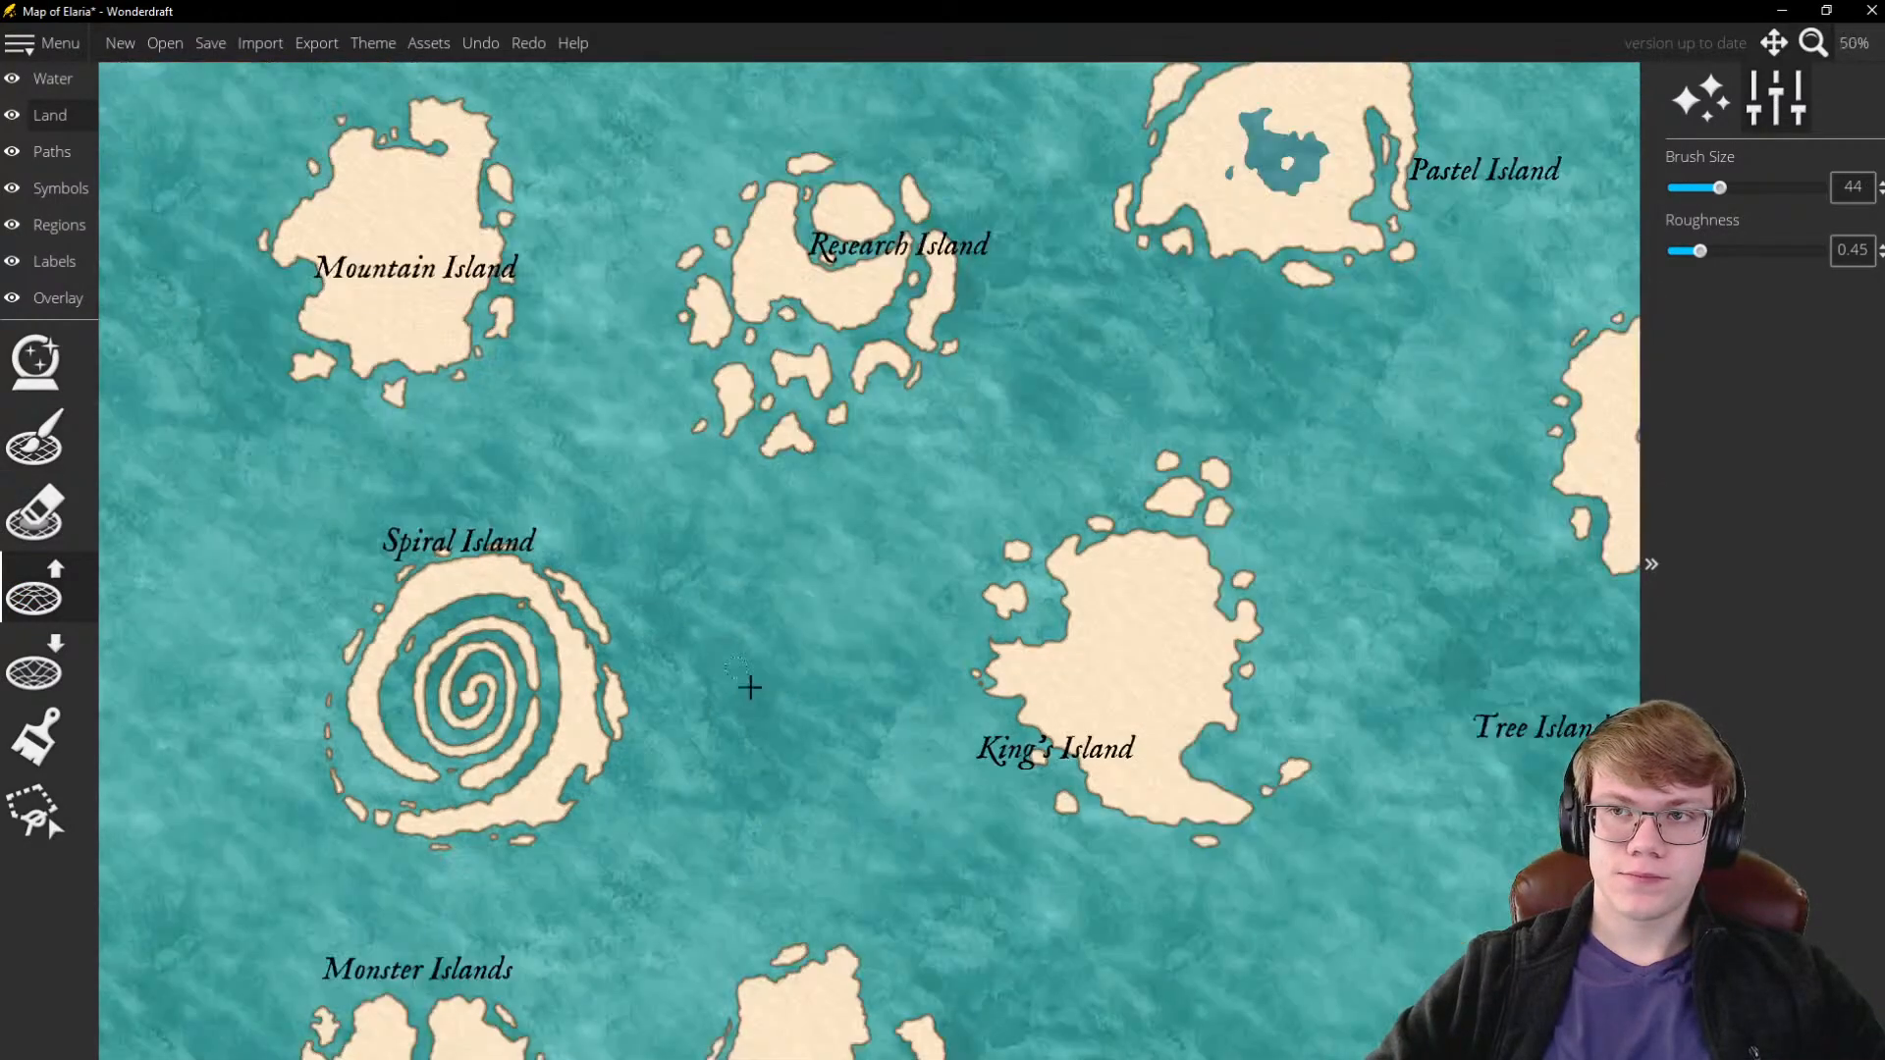
scroll(697, 619, up, 2)
scroll(728, 720, down, 3)
scroll(732, 726, up, 3)
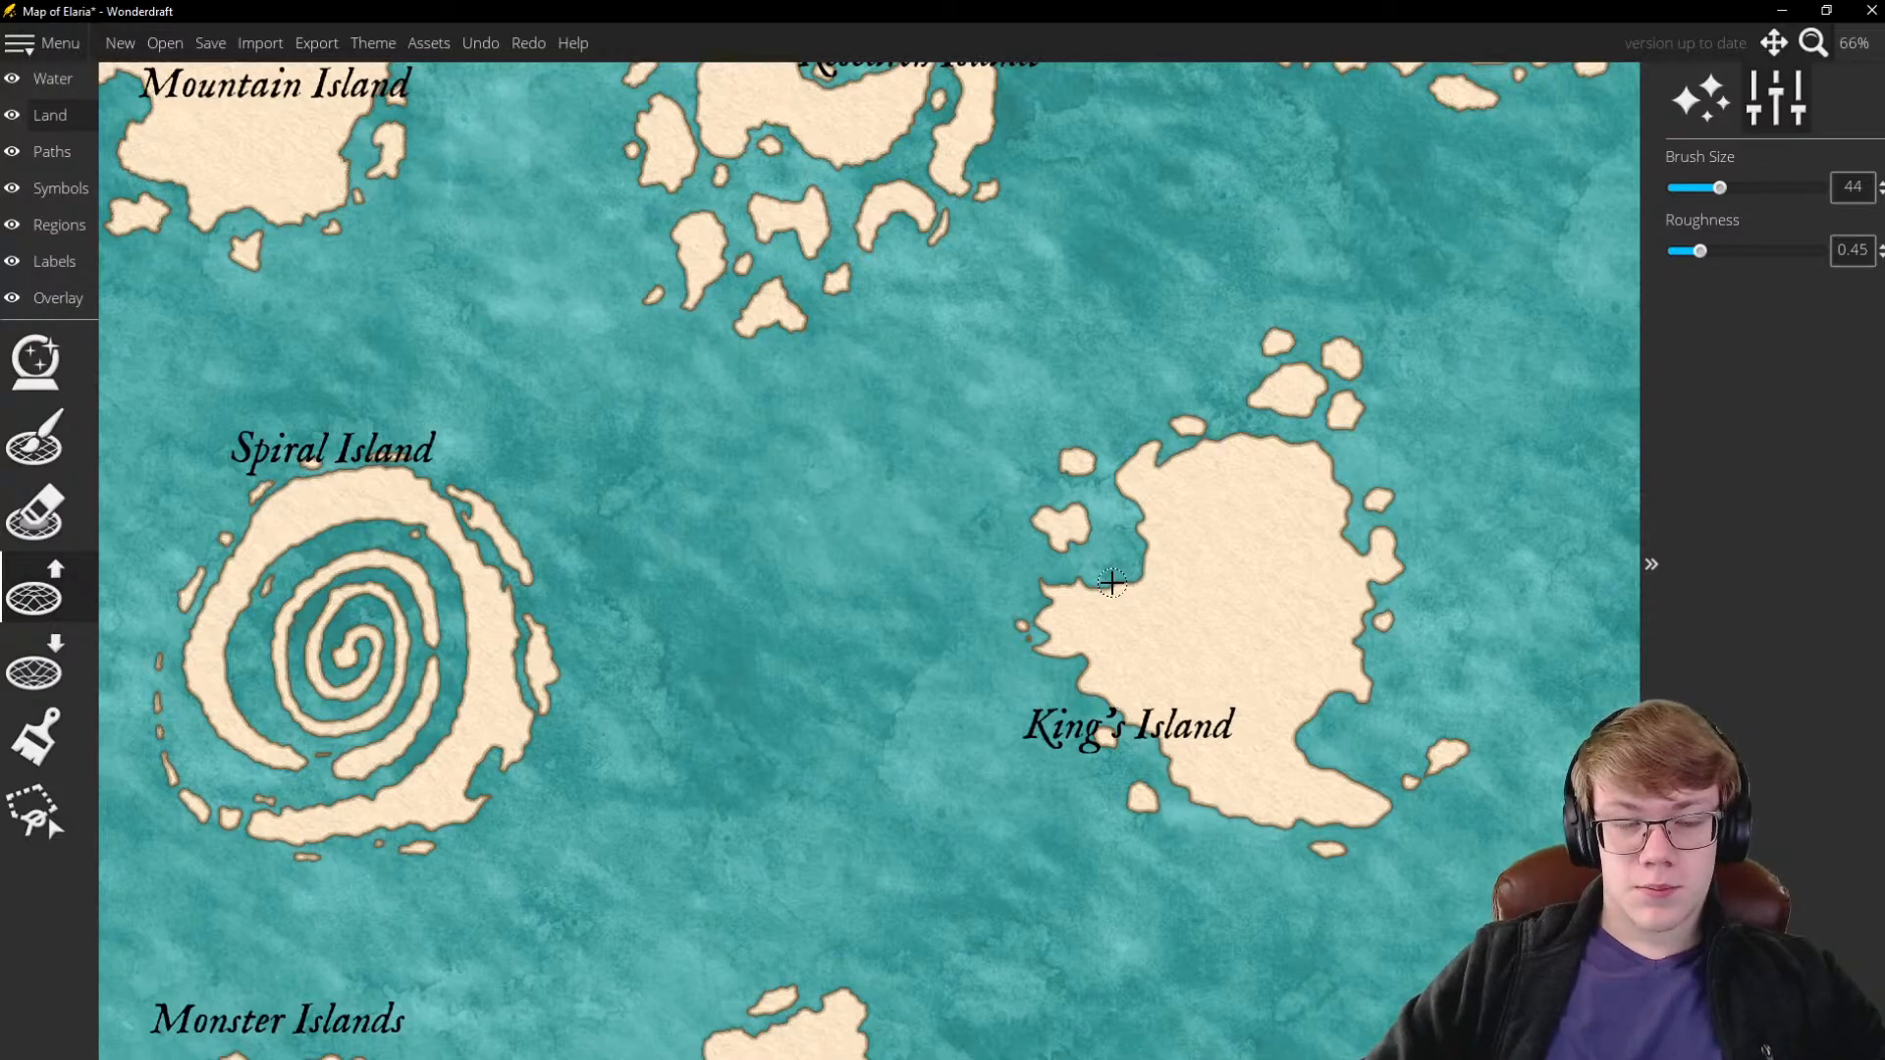
scroll(751, 295, up, 5)
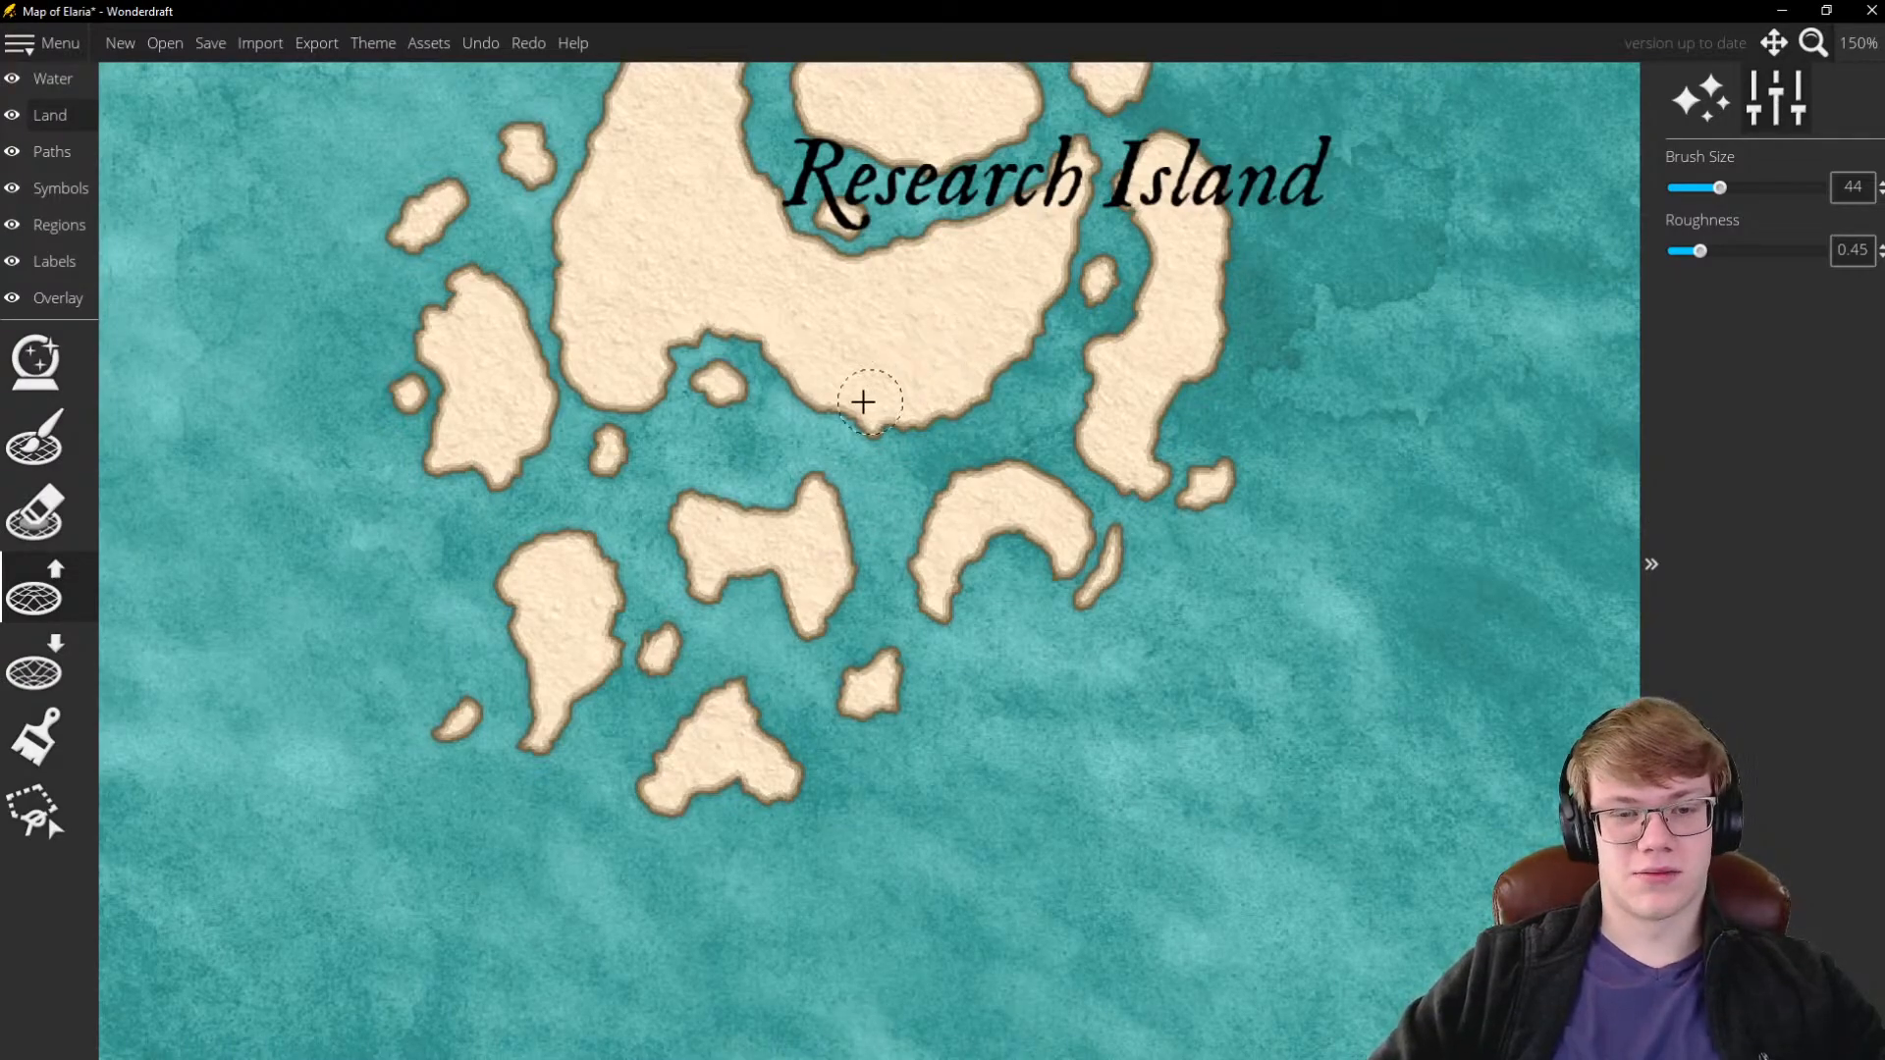
scroll(792, 308, up, 5)
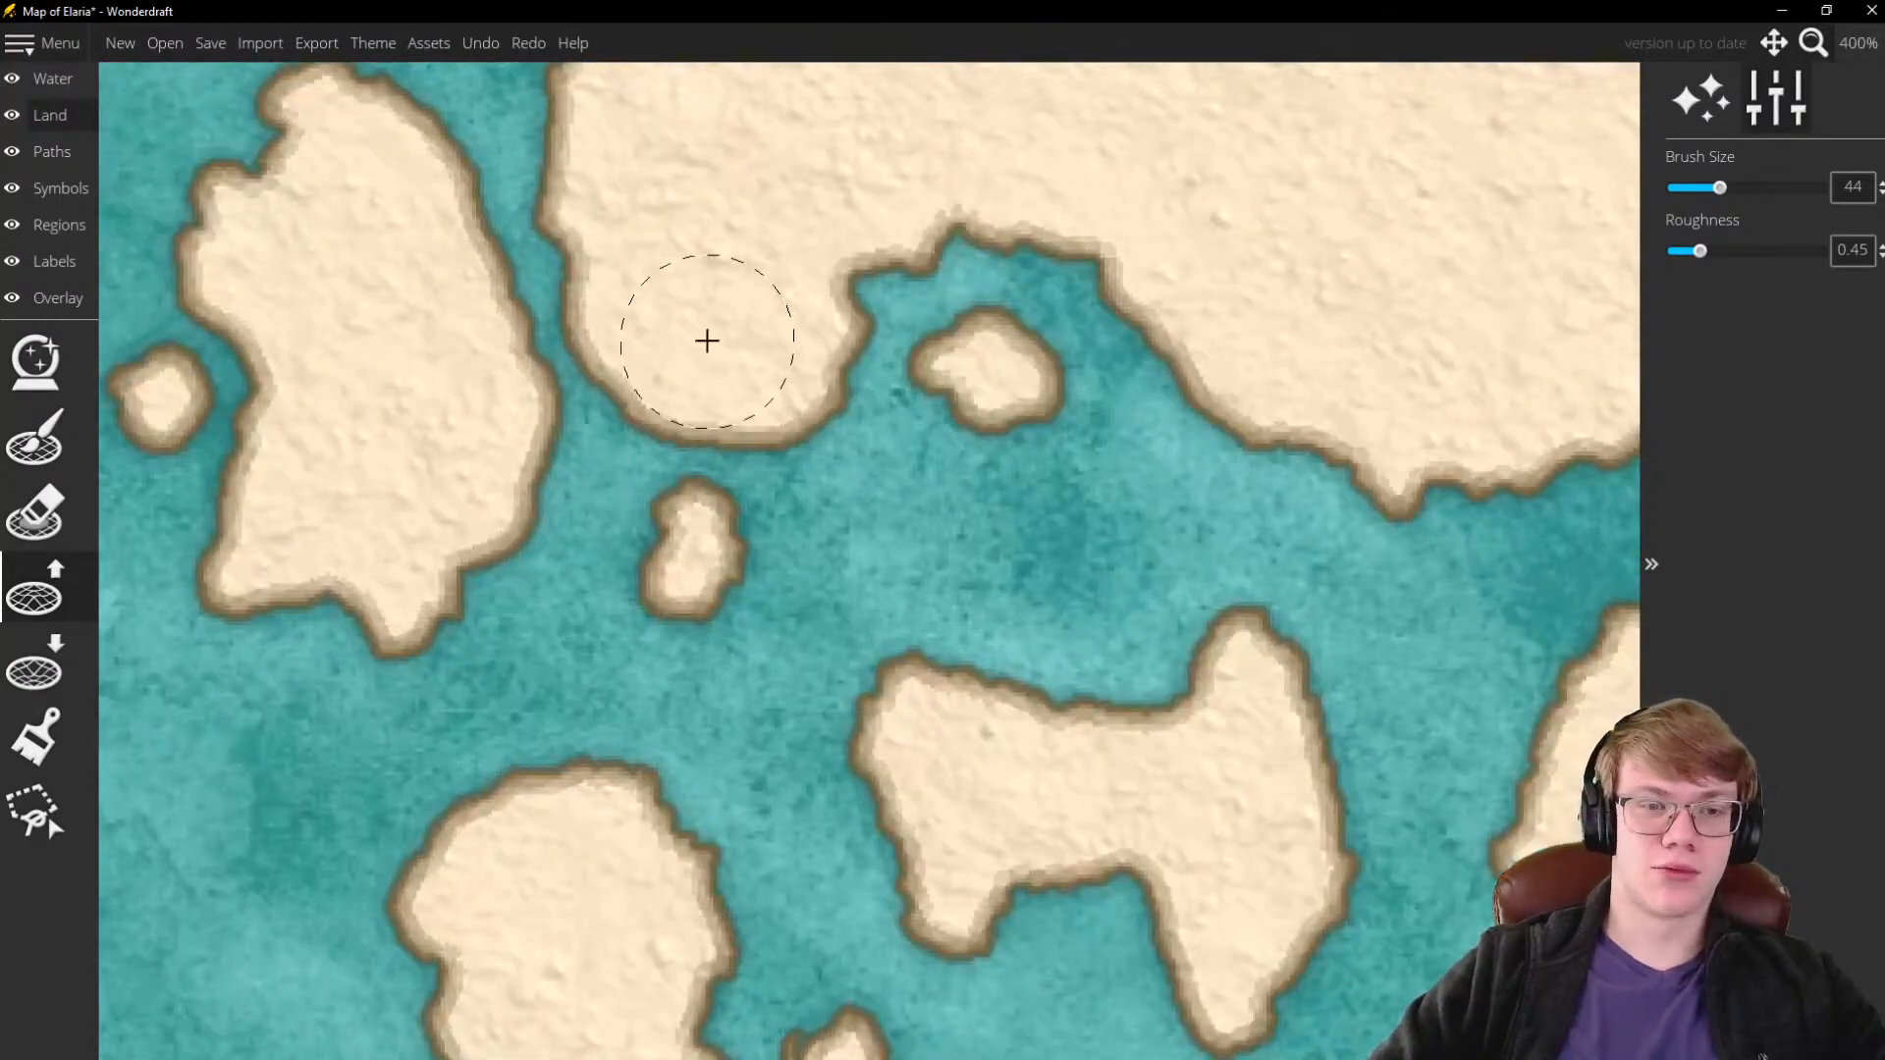
scroll(624, 412, down, 3)
scroll(625, 412, down, 5)
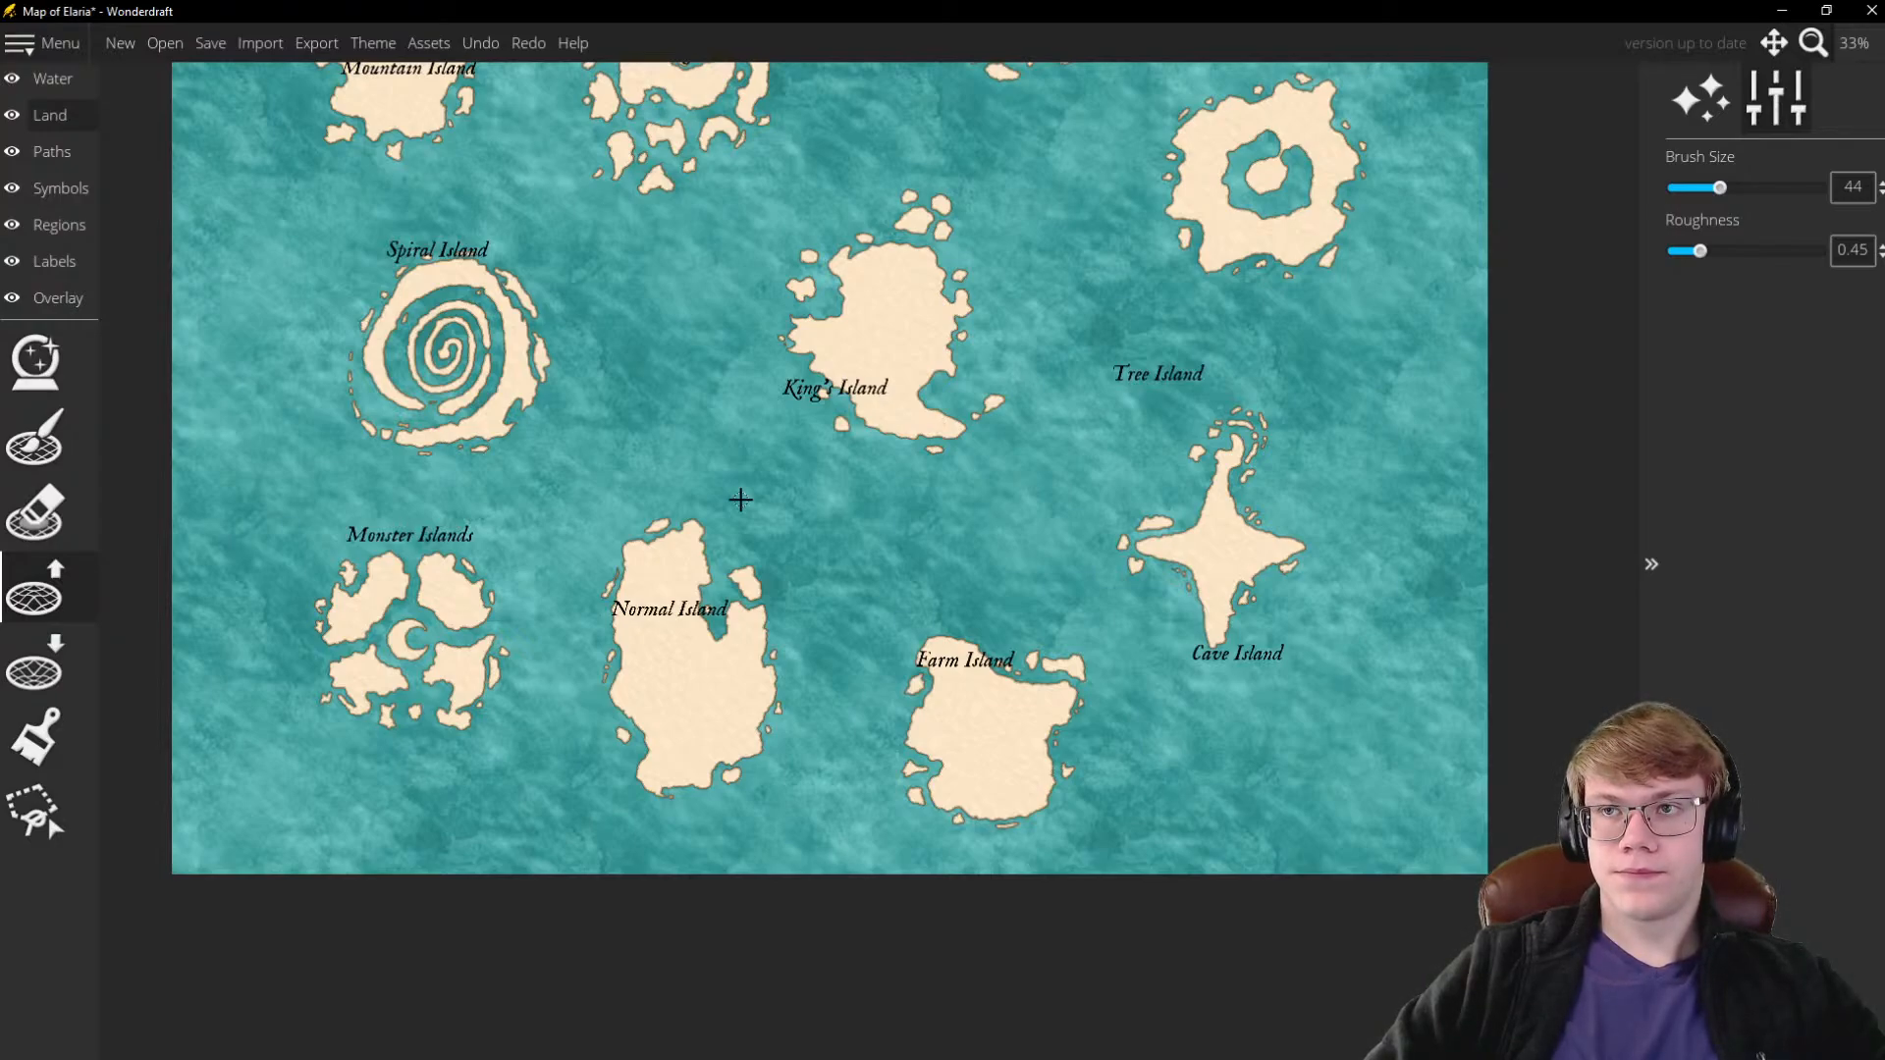
Raise a small rough-edged islet in the water between Spiral Island and King's Island, enlarging the brush size to 56
scroll(678, 337, up, 4)
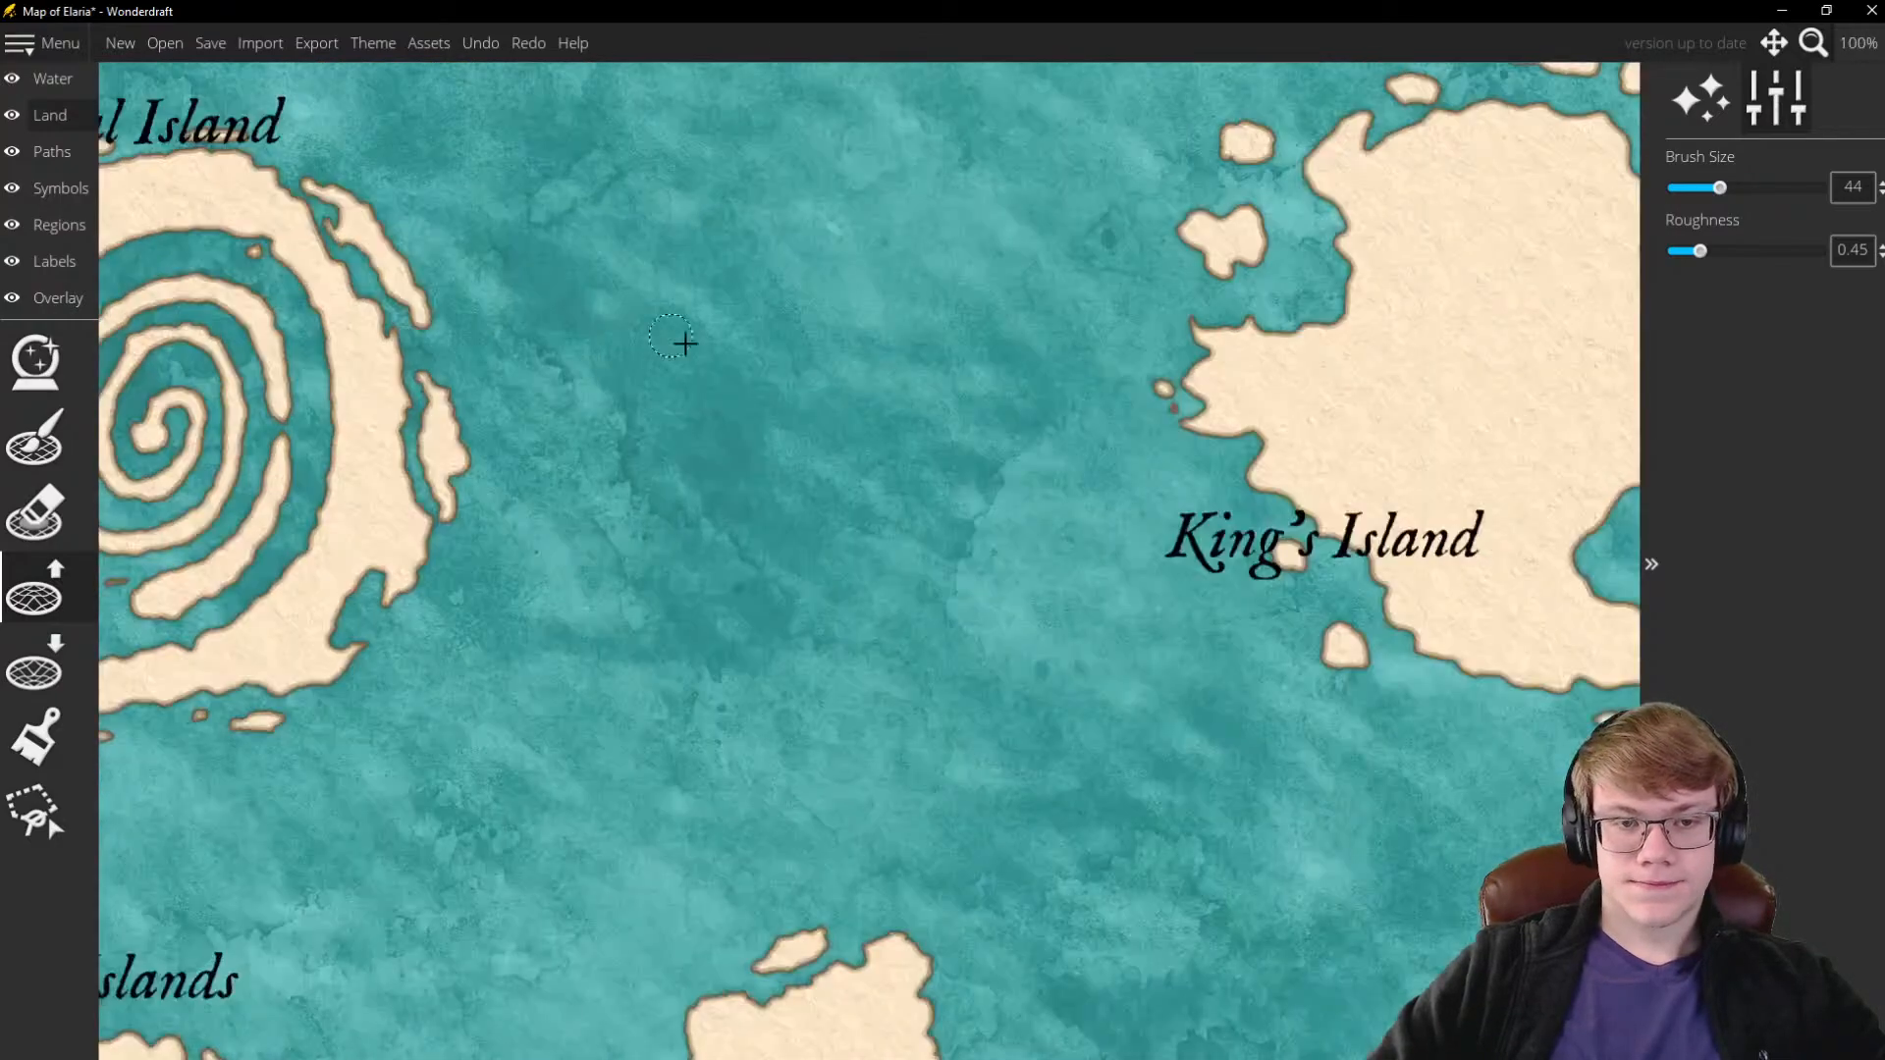
scroll(745, 278, down, 4)
scroll(789, 494, up, 4)
mouse_move(782, 562)
mouse_down()
mouse_move(760, 640)
mouse_move(816, 633)
mouse_move(799, 588)
mouse_move(787, 648)
mouse_move(748, 675)
mouse_move(732, 651)
mouse_move(777, 633)
mouse_move(744, 688)
mouse_move(774, 693)
mouse_move(738, 541)
mouse_move(747, 688)
mouse_up()
scroll(791, 619, up, 3)
scroll(786, 597, up, 3)
scroll(751, 648, down, 3)
scroll(755, 613, up, 1)
mouse_move(755, 613)
mouse_down()
mouse_move(761, 494)
mouse_move(779, 559)
mouse_move(799, 544)
mouse_move(775, 541)
mouse_move(835, 543)
mouse_move(803, 514)
mouse_move(800, 541)
mouse_move(773, 542)
mouse_move(766, 484)
mouse_up()
scroll(1048, 416, down, 6)
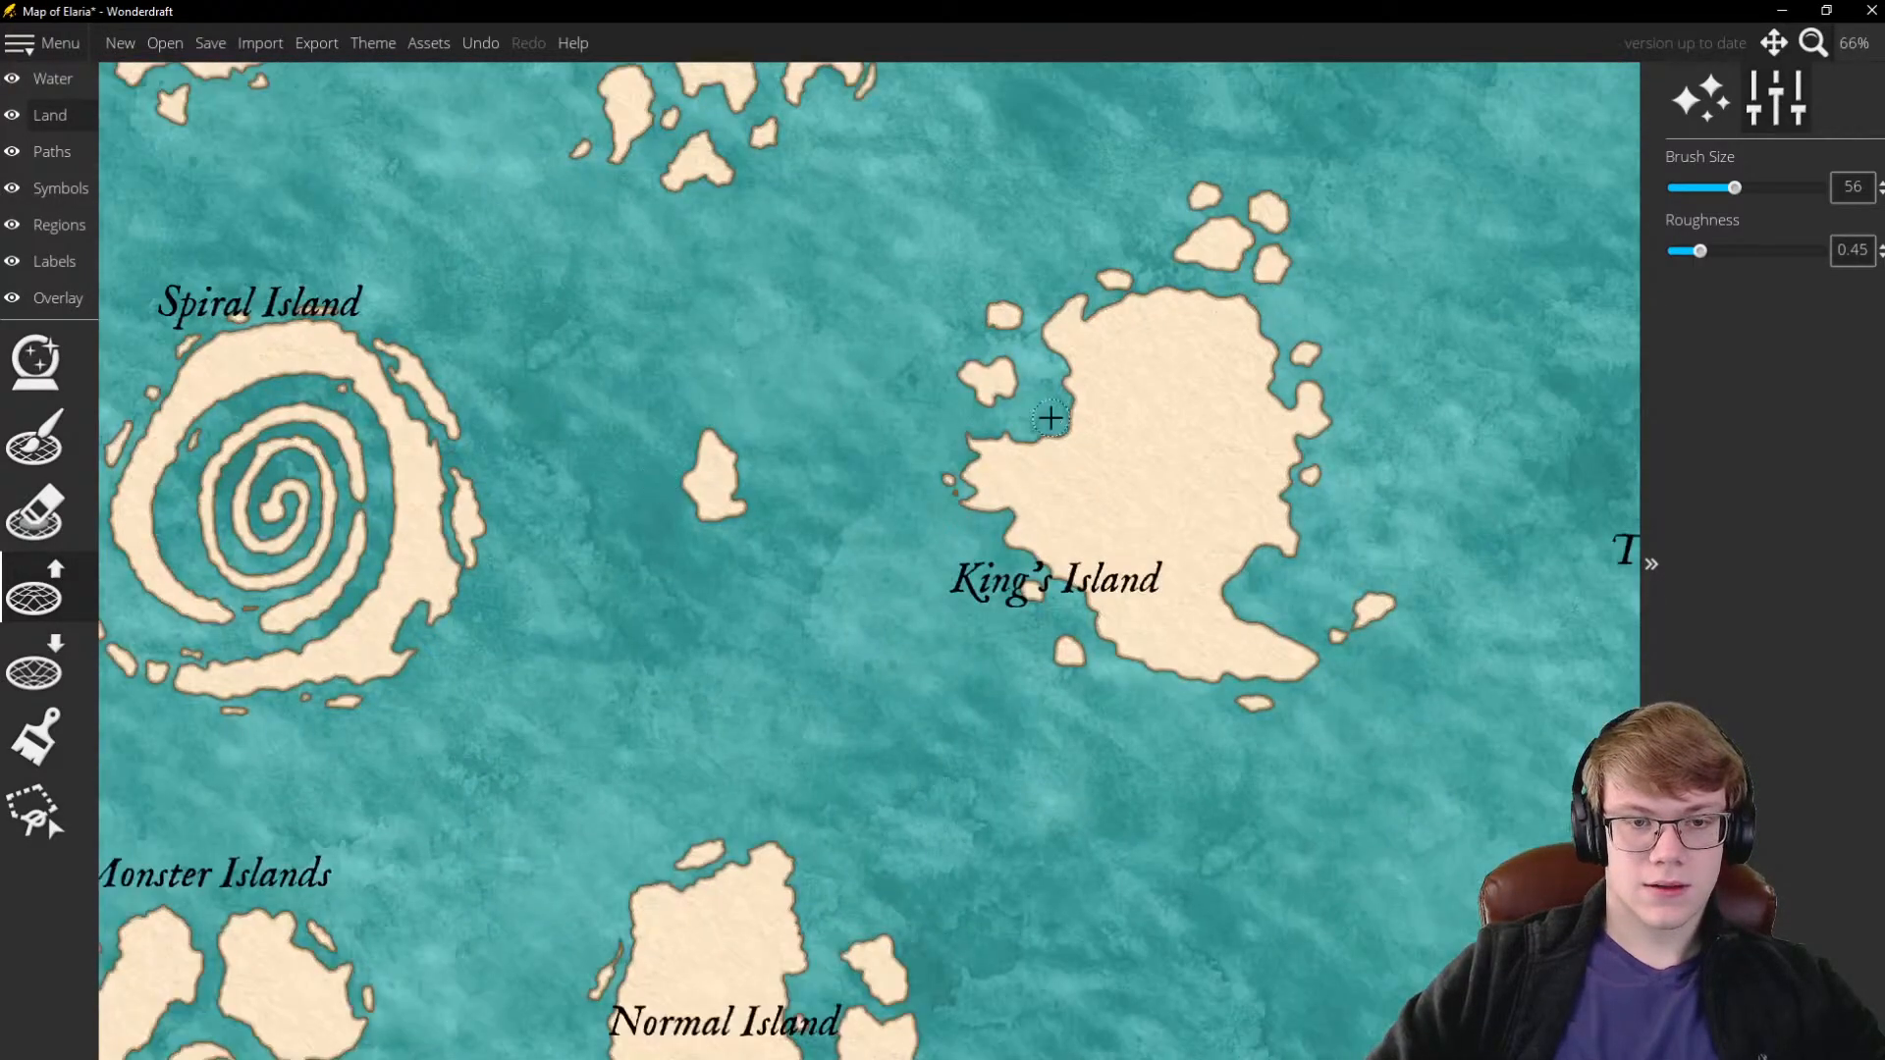
Raise a small star-shaped islet in the open water between King's Island and Farm Island
scroll(1042, 427, up, 5)
mouse_move(982, 677)
mouse_down()
mouse_move(943, 641)
mouse_move(1027, 646)
mouse_move(973, 717)
mouse_move(958, 656)
mouse_move(892, 713)
mouse_move(910, 615)
mouse_up()
scroll(952, 678, up, 1)
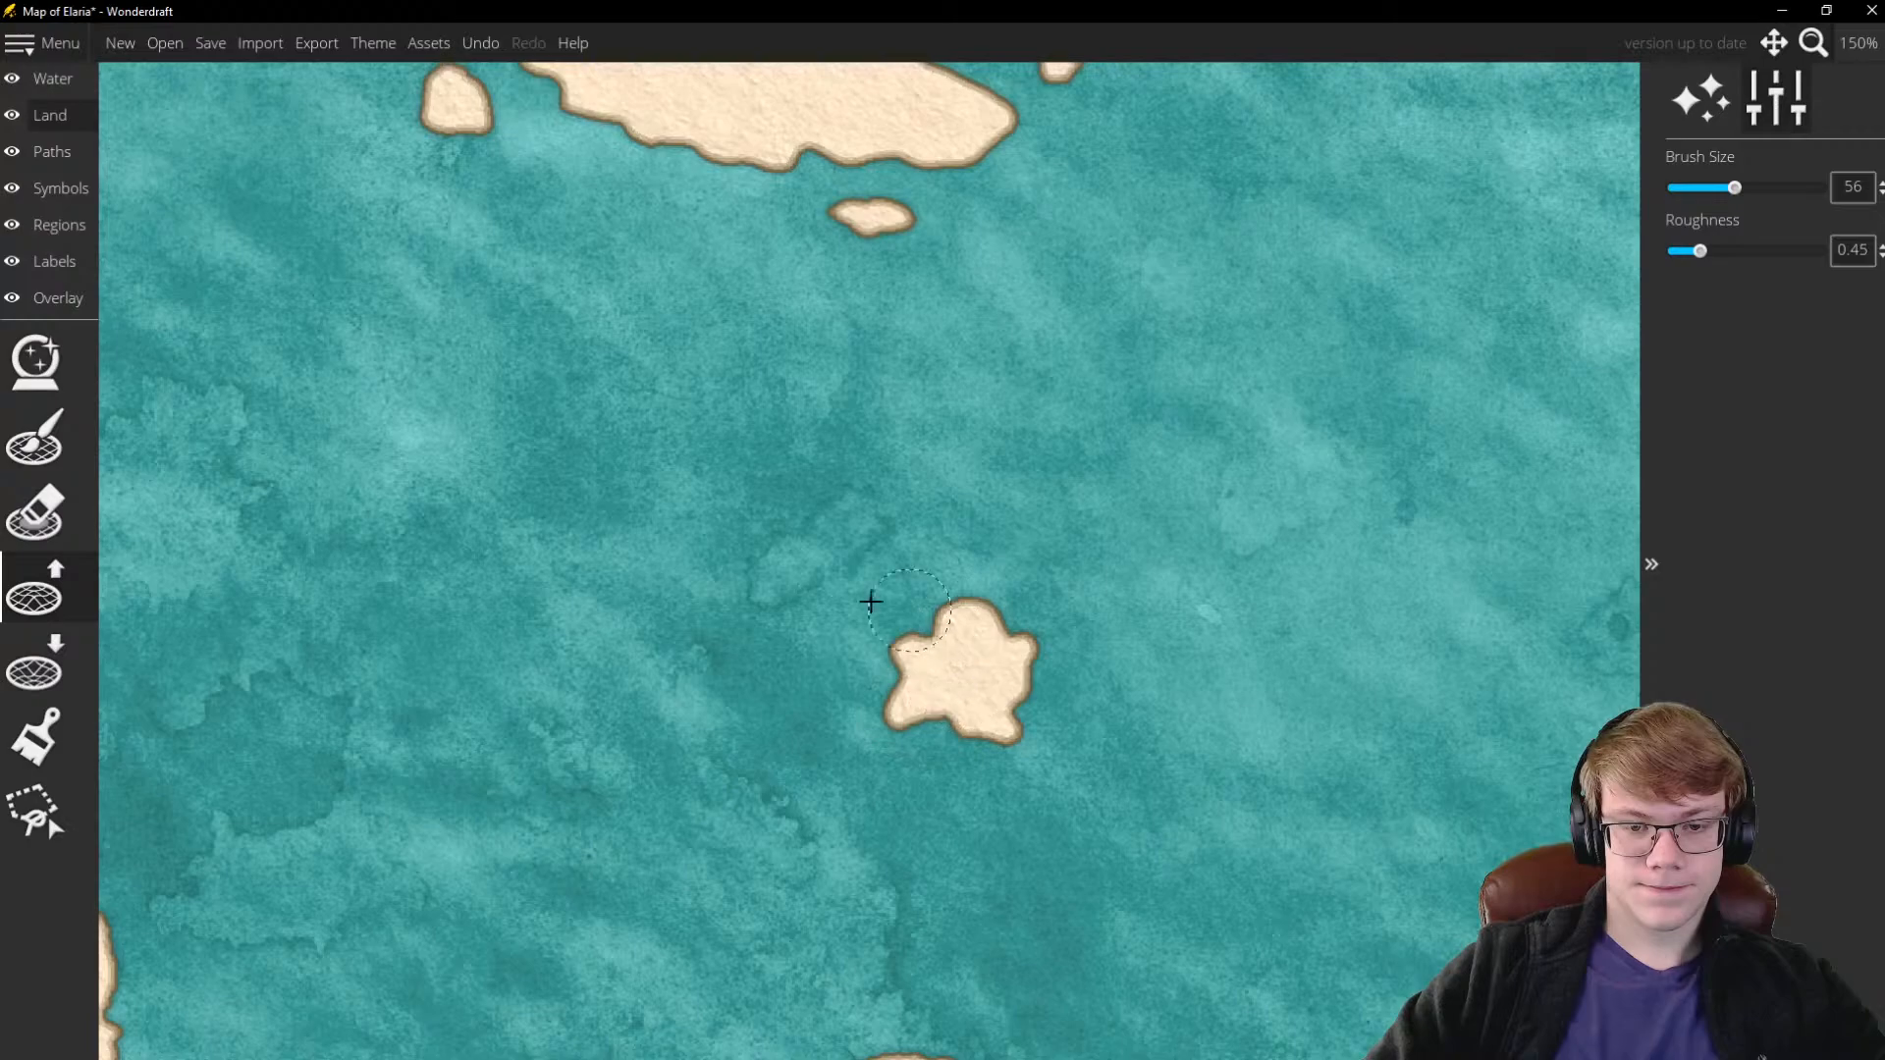
Raise two small islets east of King's Island, one toward the ring-shaped island and one toward Cave Island, reducing the brush size to 44
scroll(981, 497, down, 2)
scroll(1190, 346, up, 1)
mouse_move(1105, 390)
mouse_down()
mouse_move(1090, 409)
mouse_move(1103, 370)
mouse_move(1116, 379)
mouse_move(1081, 383)
mouse_move(1086, 413)
mouse_move(1111, 362)
mouse_move(1135, 432)
mouse_move(1082, 377)
mouse_up()
scroll(1099, 412, down, 4)
scroll(1188, 196, up, 3)
mouse_move(830, 462)
mouse_down()
mouse_move(842, 425)
mouse_move(812, 442)
mouse_move(835, 493)
mouse_move(804, 433)
mouse_move(799, 476)
mouse_move(829, 448)
mouse_up()
scroll(1010, 425, down, 5)
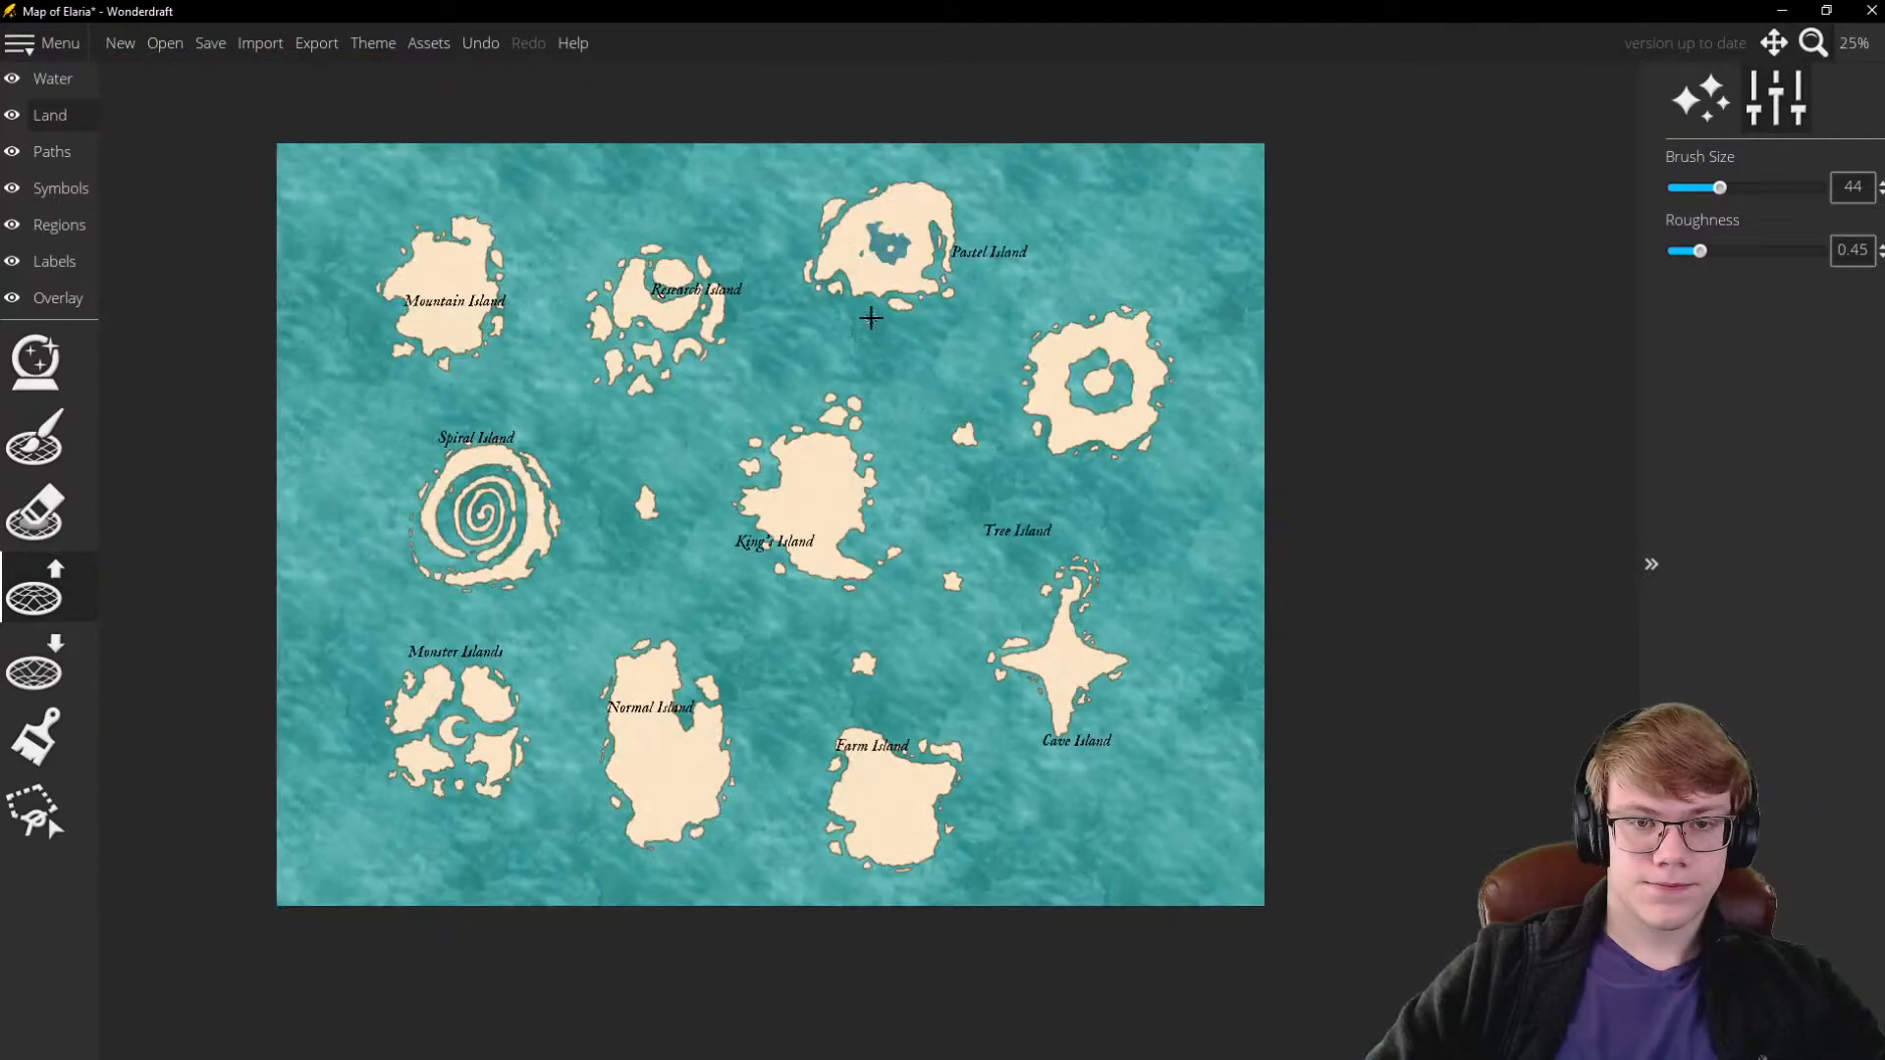
Examine the size and placement of the new islets around King's Island across the whole map
scroll(870, 318, up, 5)
scroll(913, 345, down, 6)
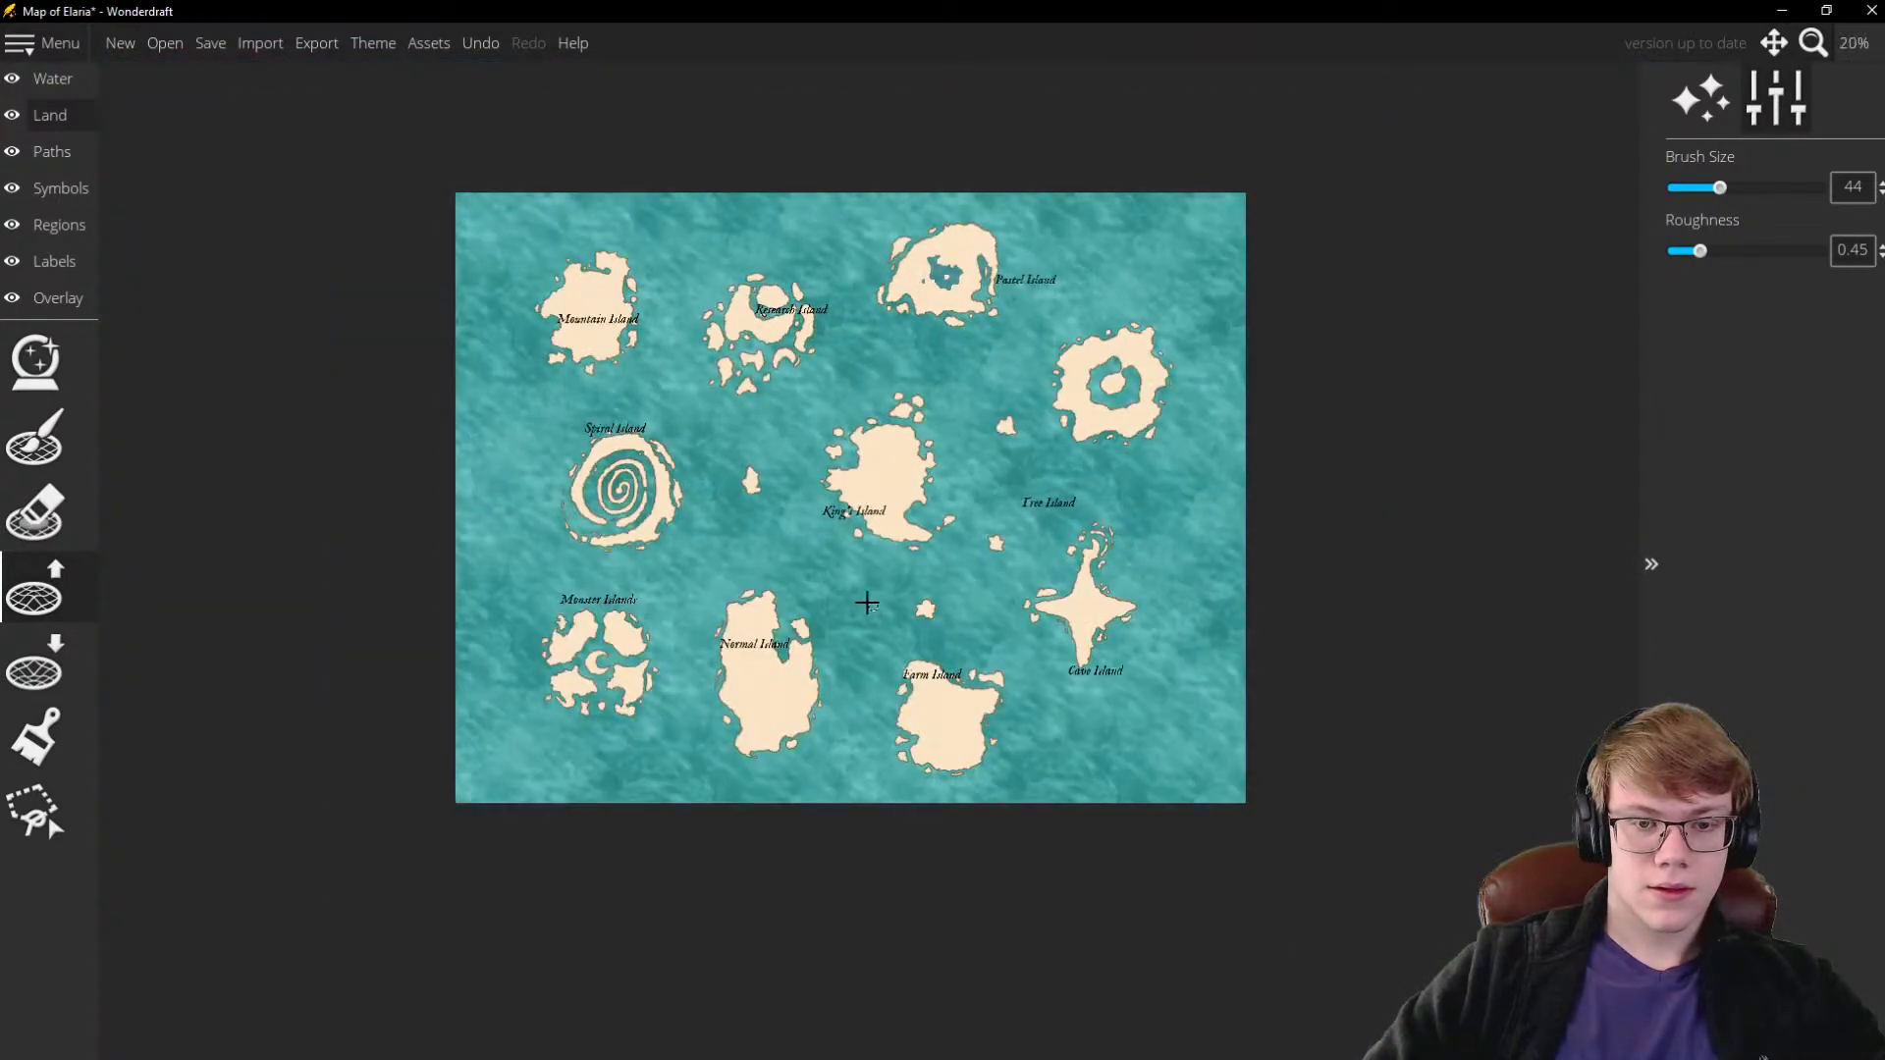
scroll(872, 607, up, 4)
scroll(815, 530, down, 5)
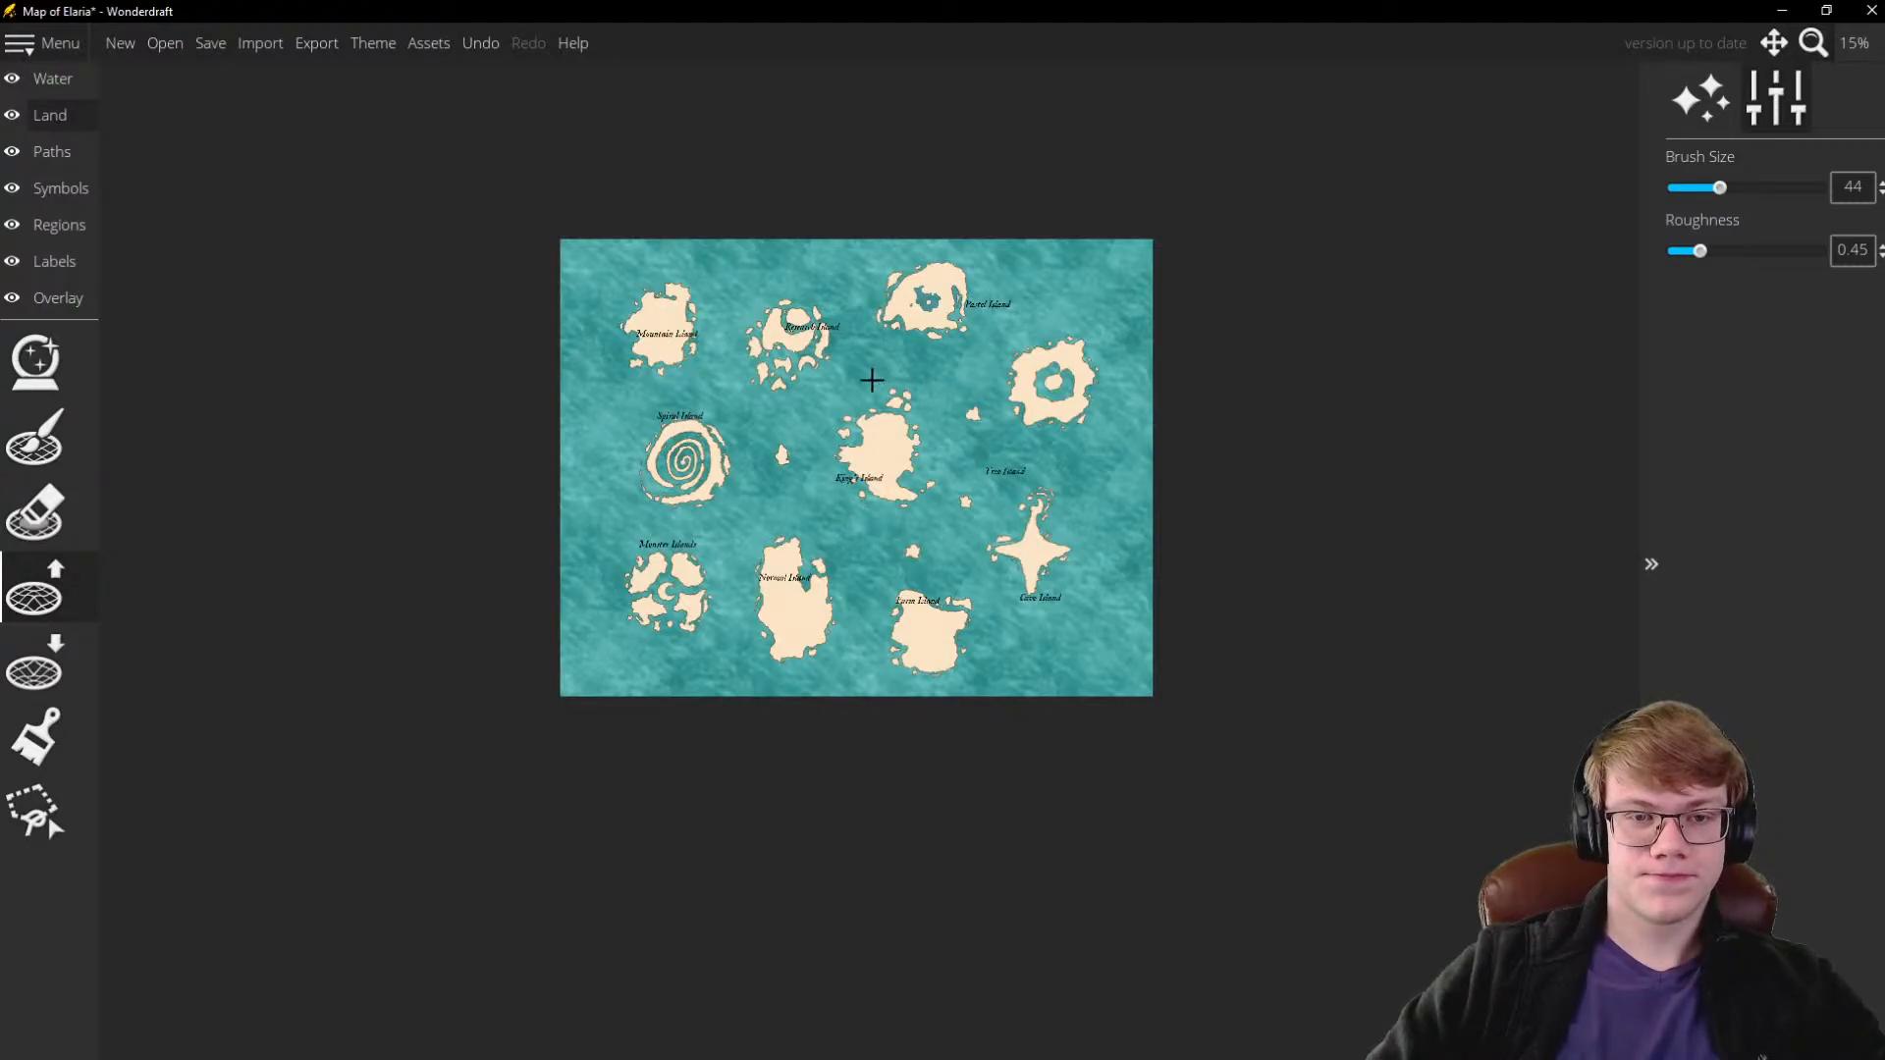
scroll(872, 380, up, 2)
scroll(903, 352, down, 1)
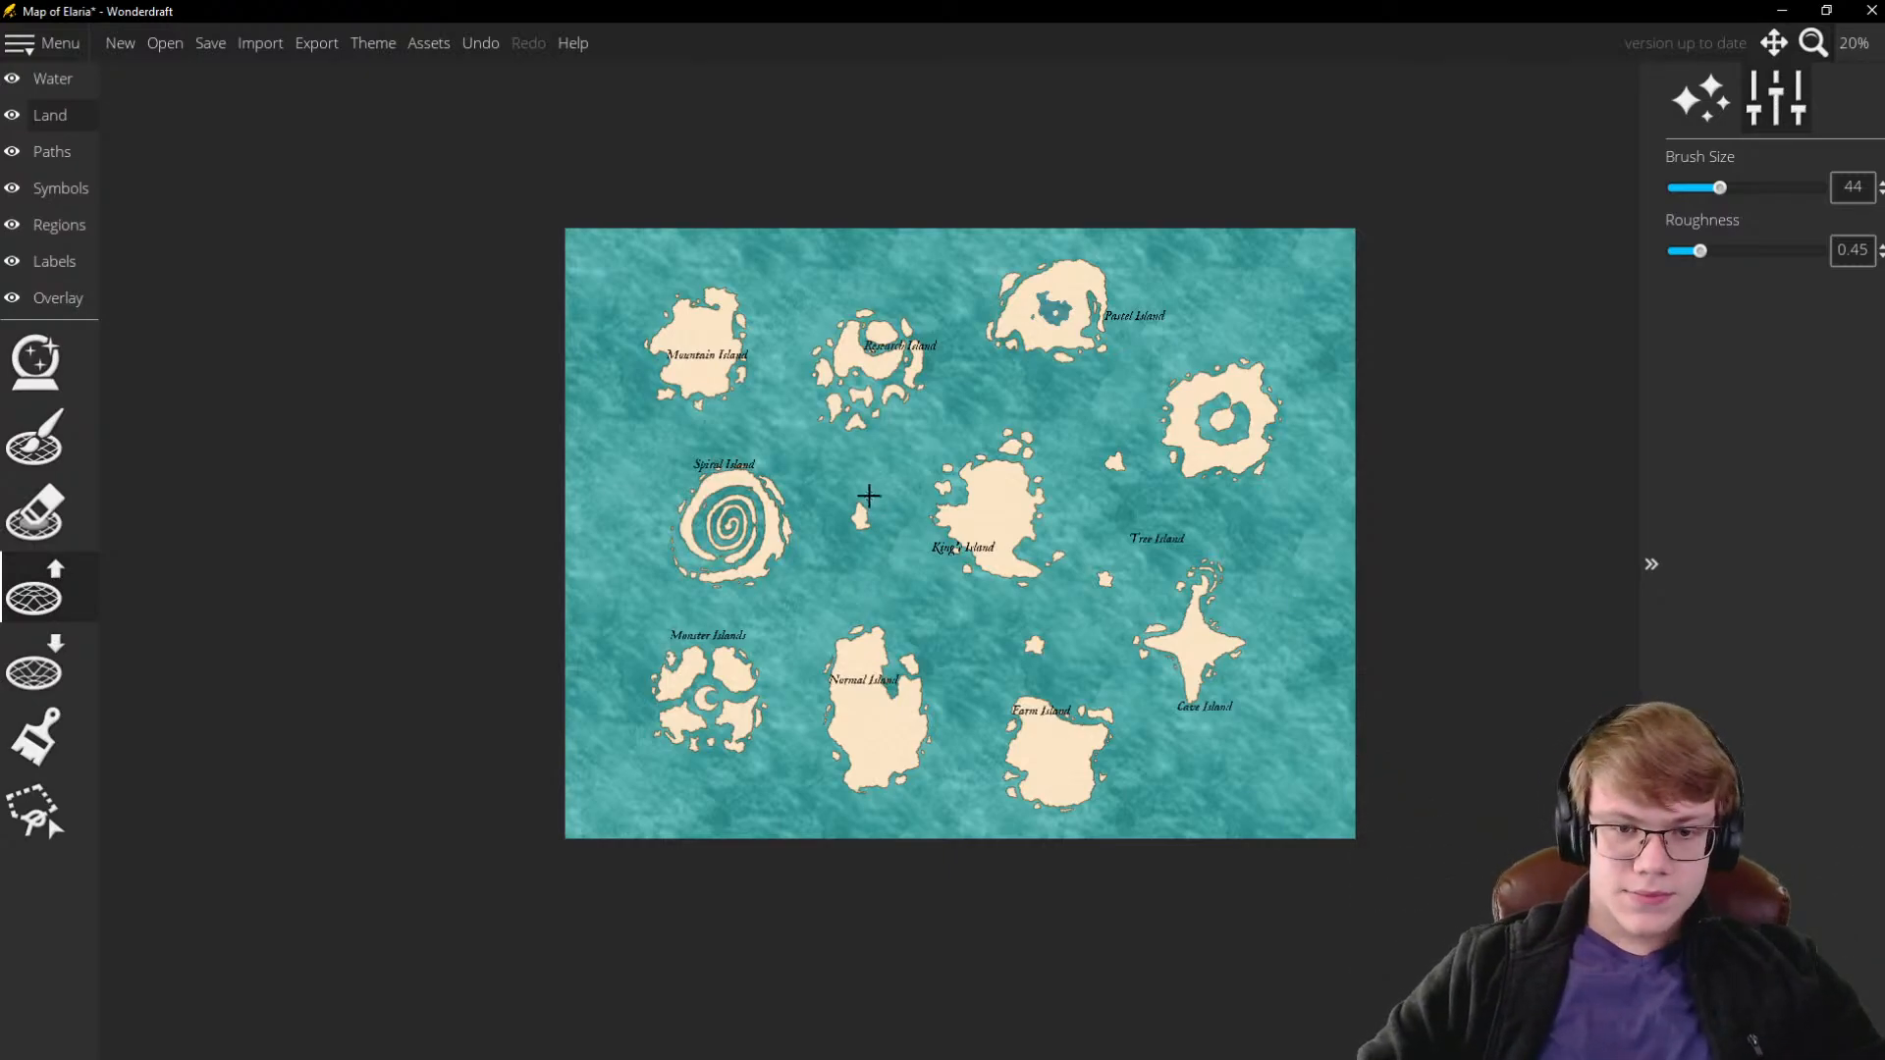
scroll(860, 510, up, 5)
scroll(891, 655, down, 4)
scroll(891, 655, up, 4)
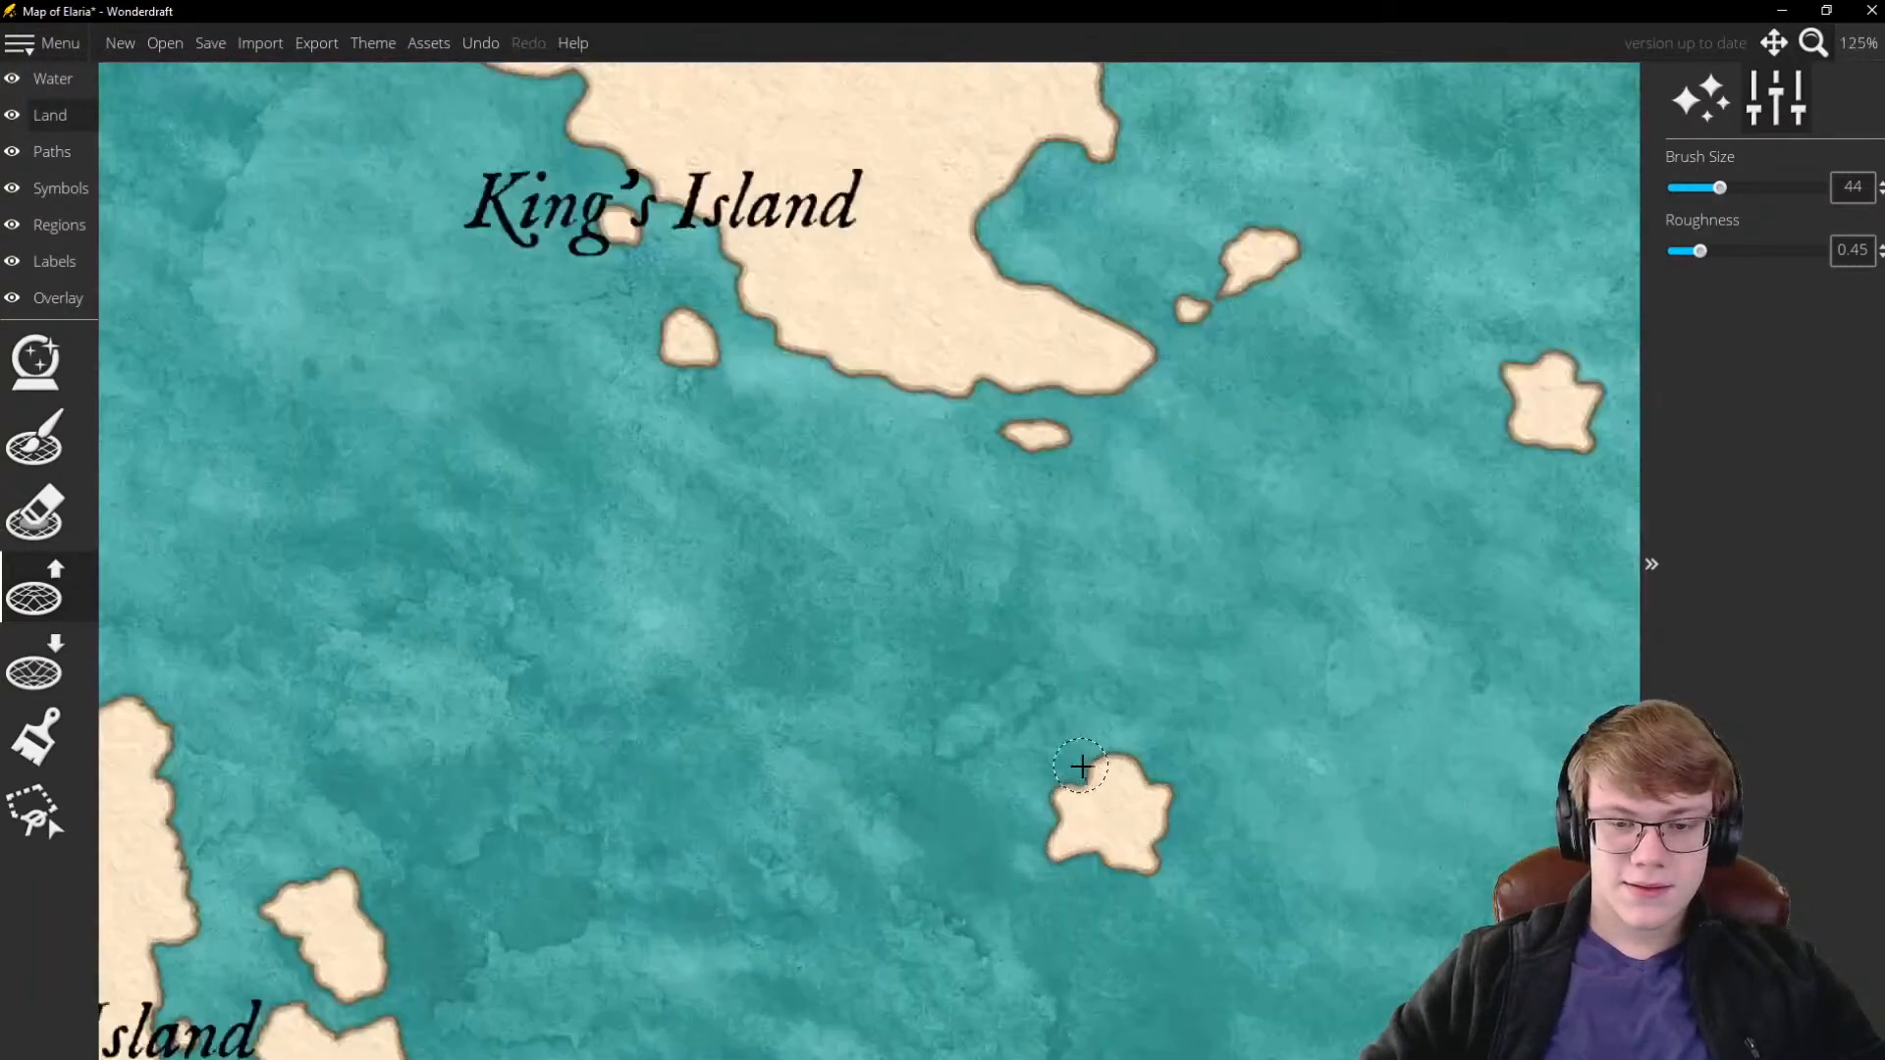
Extend the islet between King's Island and Cave Island toward the southwest with the land-raising brush
scroll(1077, 769, down, 2)
scroll(1292, 539, up, 1)
scroll(1196, 636, up, 3)
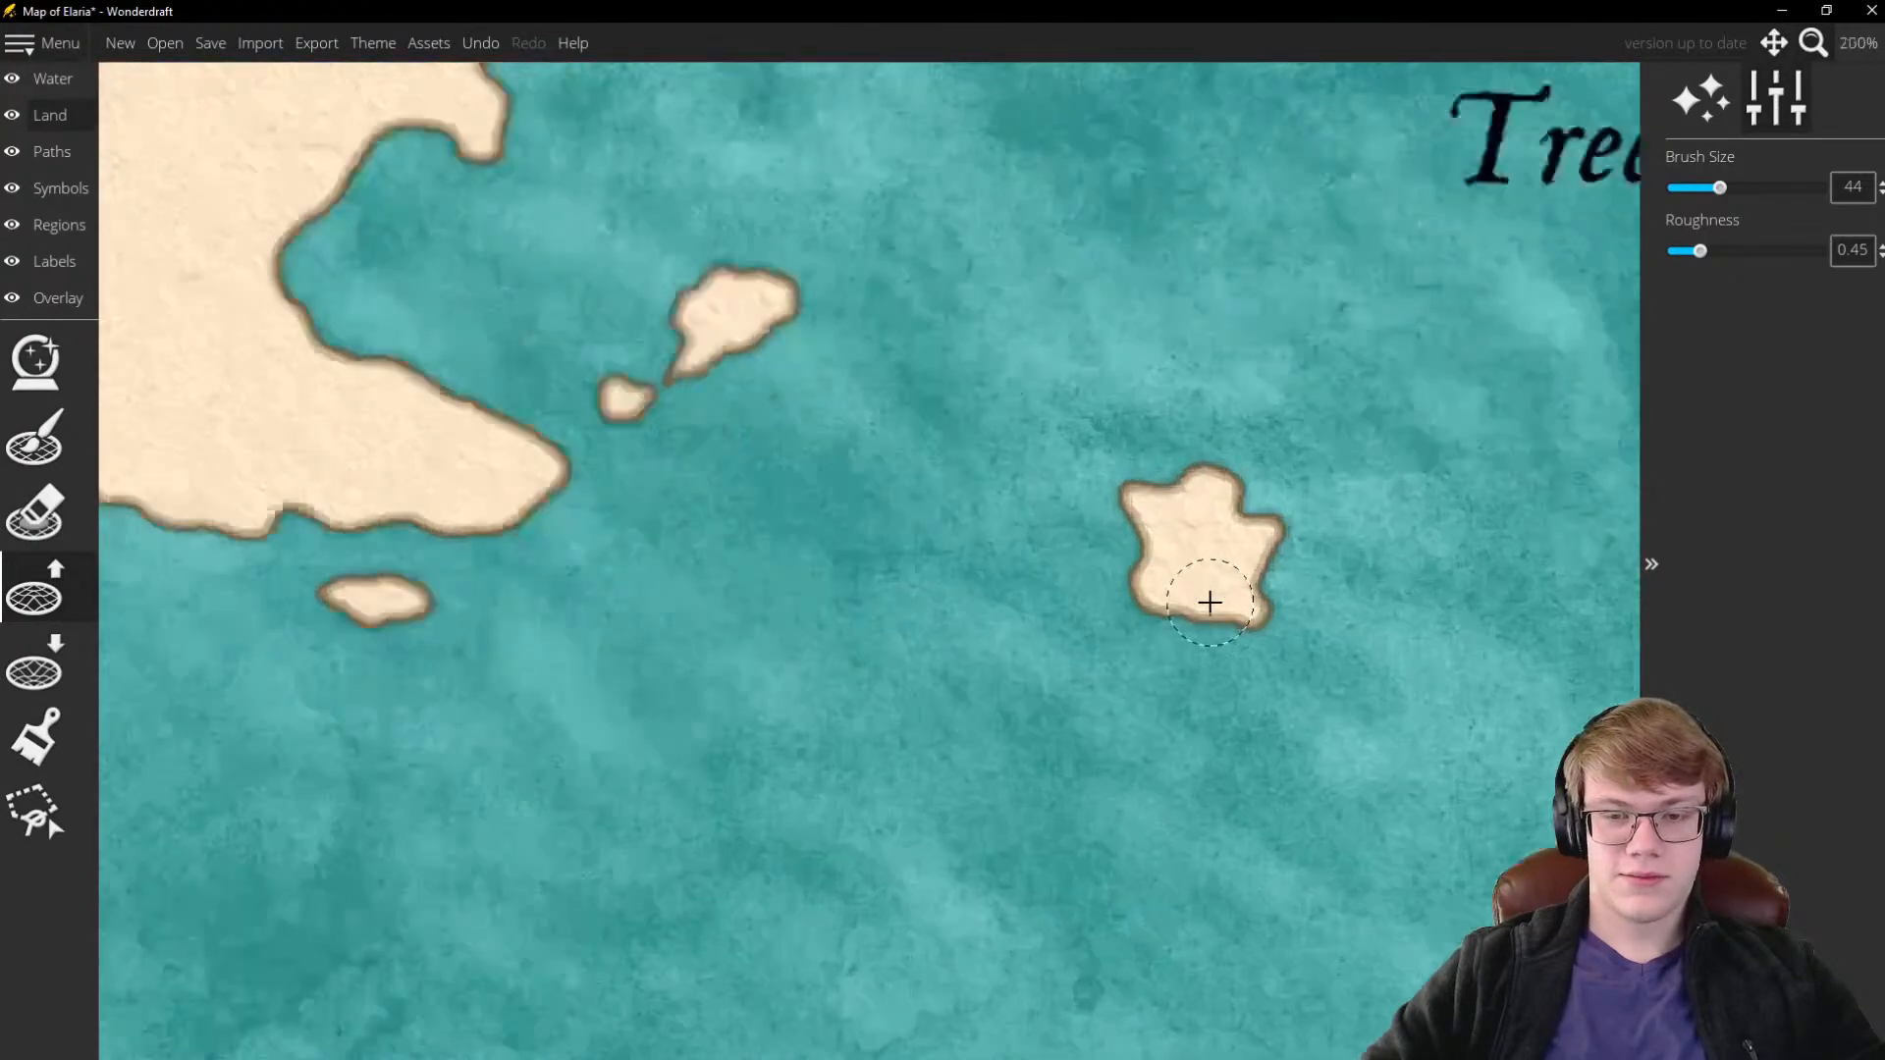
scroll(1208, 602, down, 3)
scroll(1300, 564, up, 3)
mouse_move(1100, 591)
mouse_down()
mouse_move(1015, 742)
mouse_move(1071, 730)
mouse_move(1077, 697)
mouse_move(1042, 734)
mouse_move(1024, 636)
mouse_move(963, 651)
mouse_move(984, 702)
mouse_move(964, 683)
mouse_move(1017, 737)
mouse_move(989, 747)
mouse_move(995, 693)
mouse_up()
scroll(1102, 649, down, 3)
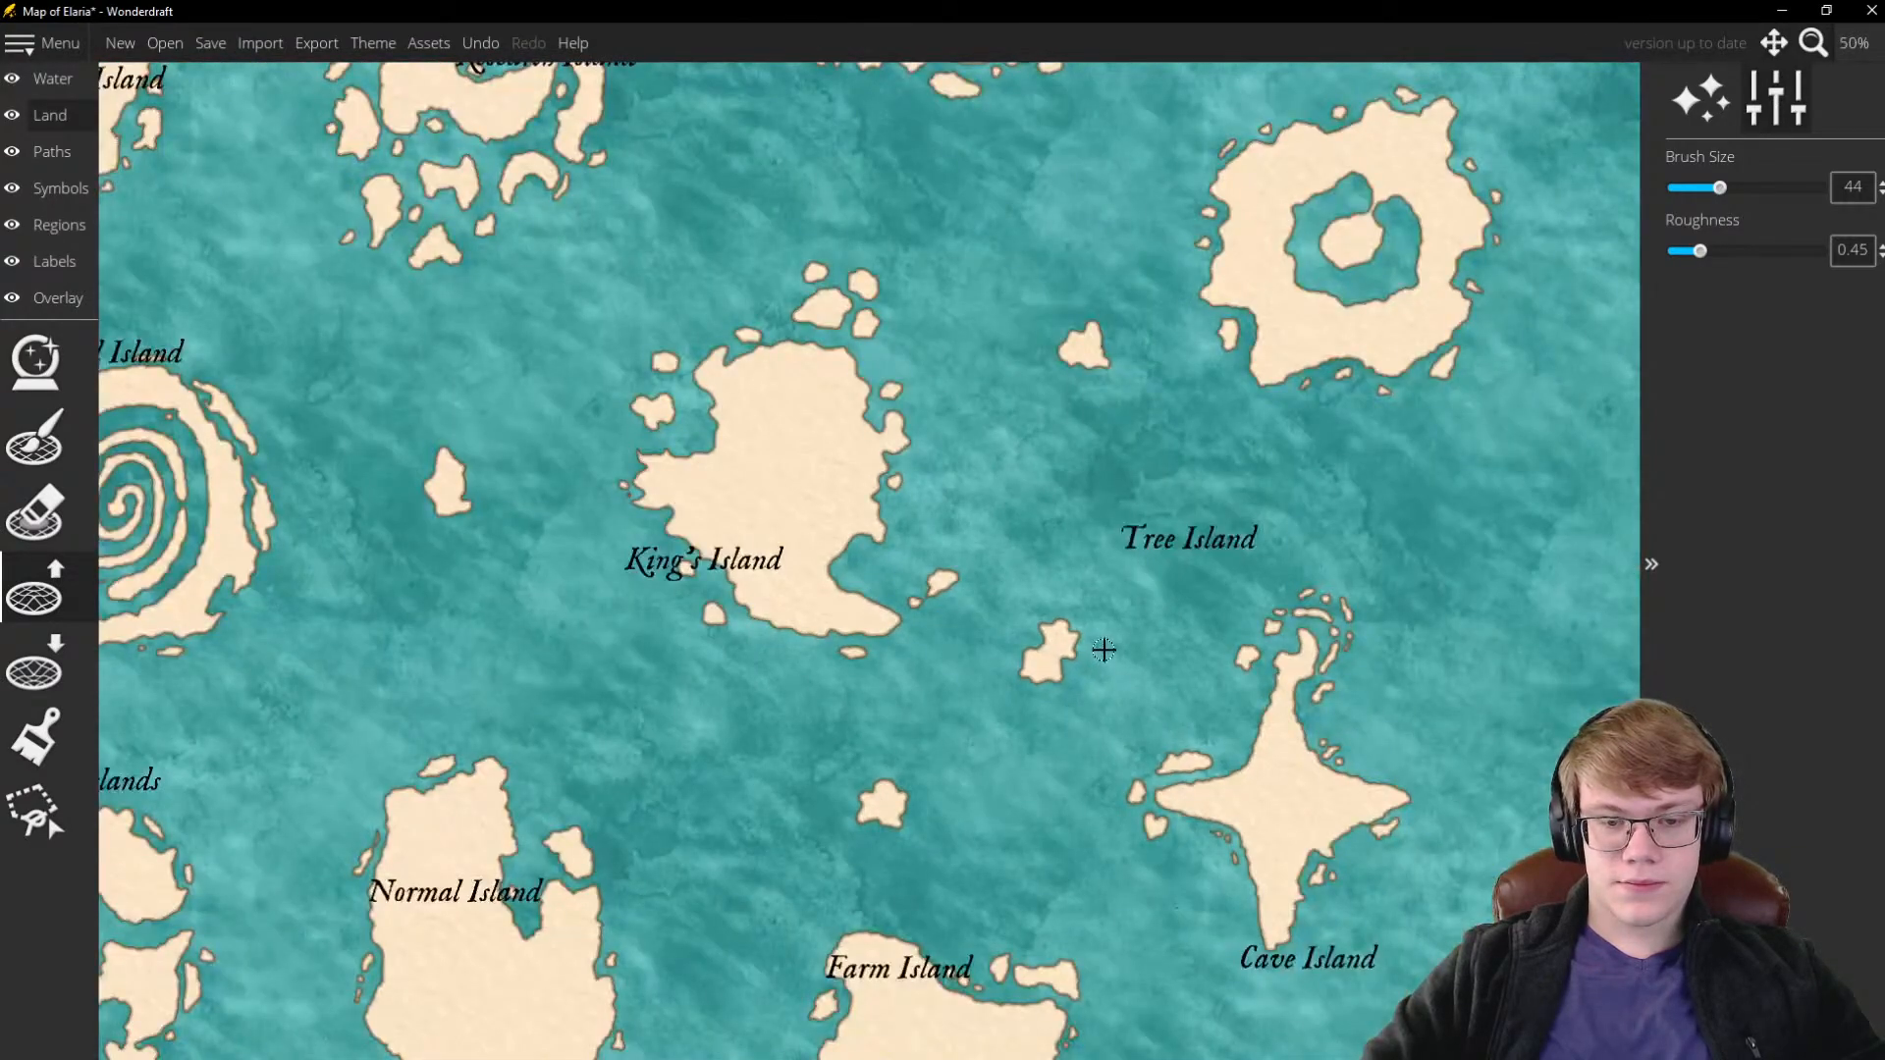
Enlarge the islet between King's Island and the ring-shaped island with additional land-raising strokes
scroll(1077, 285, up, 4)
click(981, 404)
mouse_move(1027, 458)
mouse_down()
mouse_move(994, 419)
mouse_move(1036, 409)
mouse_move(1001, 362)
mouse_move(1048, 402)
mouse_move(1080, 341)
mouse_move(1044, 353)
mouse_move(1041, 335)
mouse_move(987, 421)
mouse_move(972, 373)
mouse_move(974, 503)
mouse_move(987, 530)
mouse_move(1003, 487)
mouse_move(1018, 521)
mouse_up()
scroll(1057, 371, down, 6)
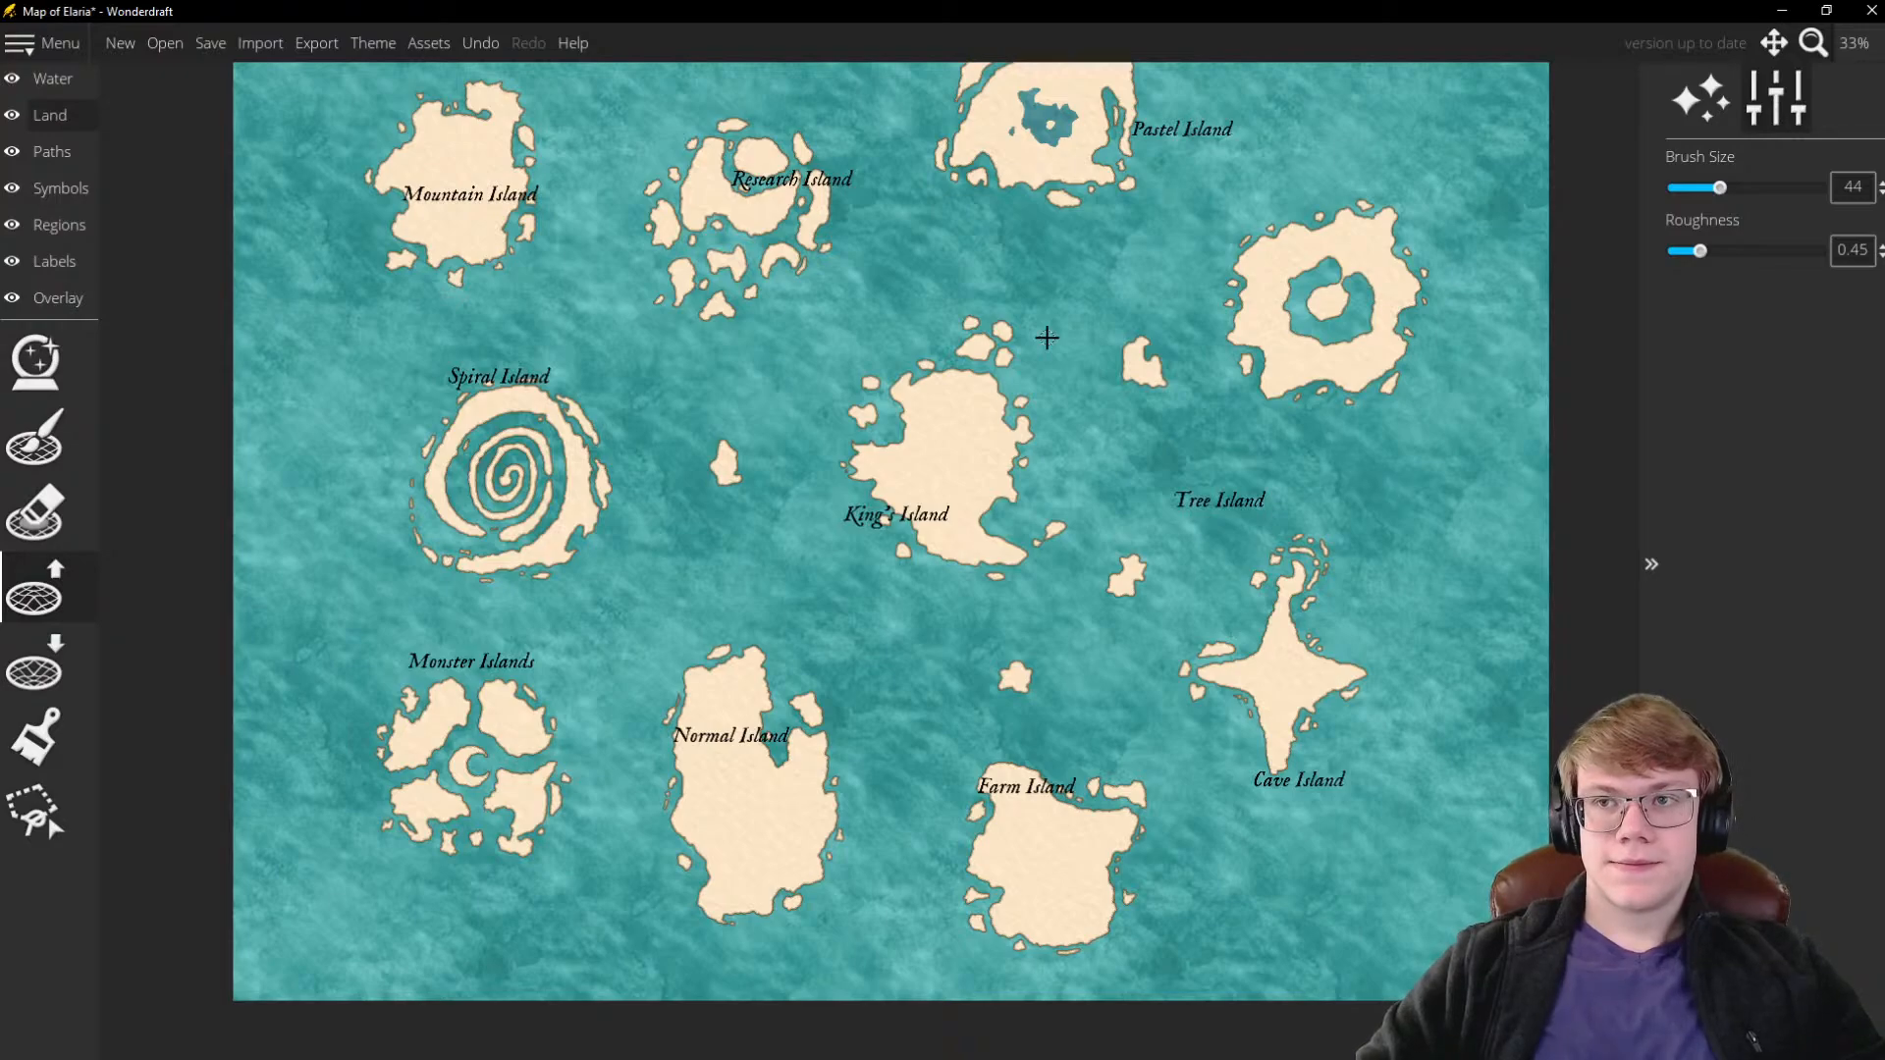
Examine the spacing of the islands and new islets across the whole map, then the coastline around King's Island up close
scroll(904, 471, down, 4)
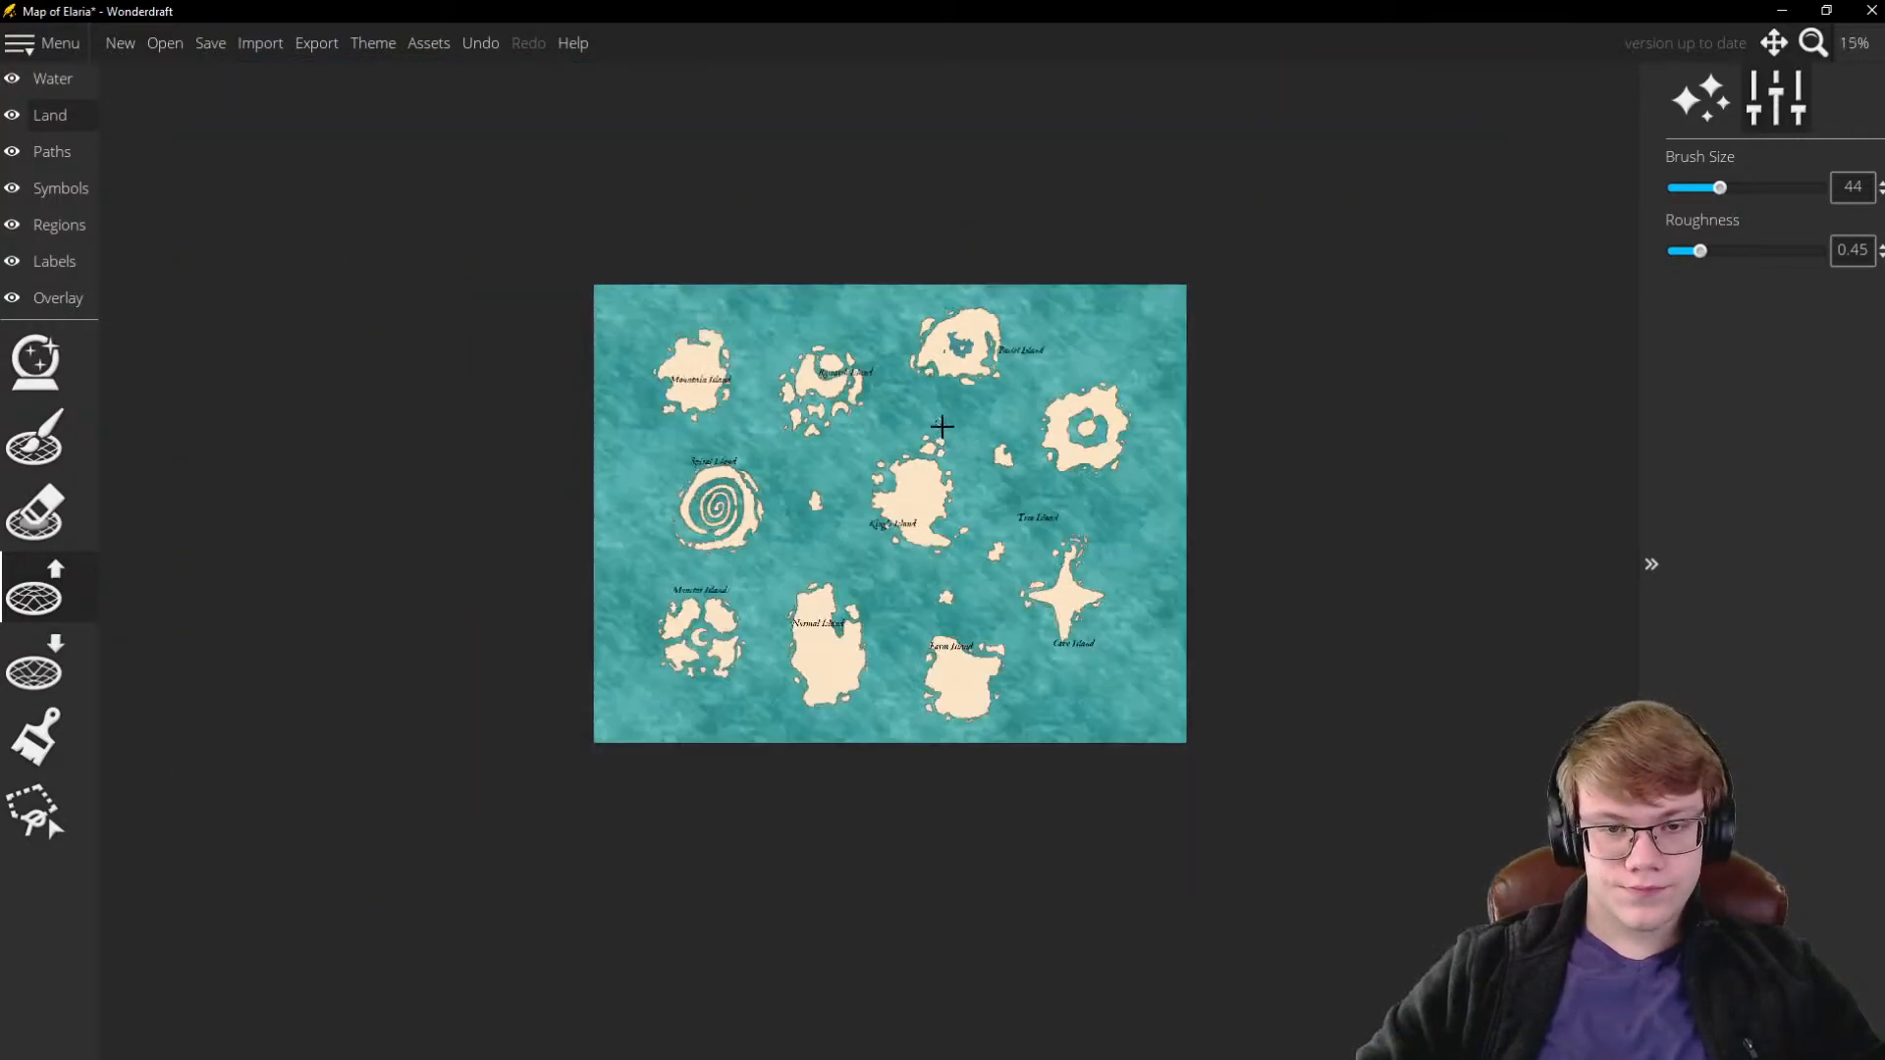
scroll(994, 465, down, 1)
scroll(983, 424, up, 3)
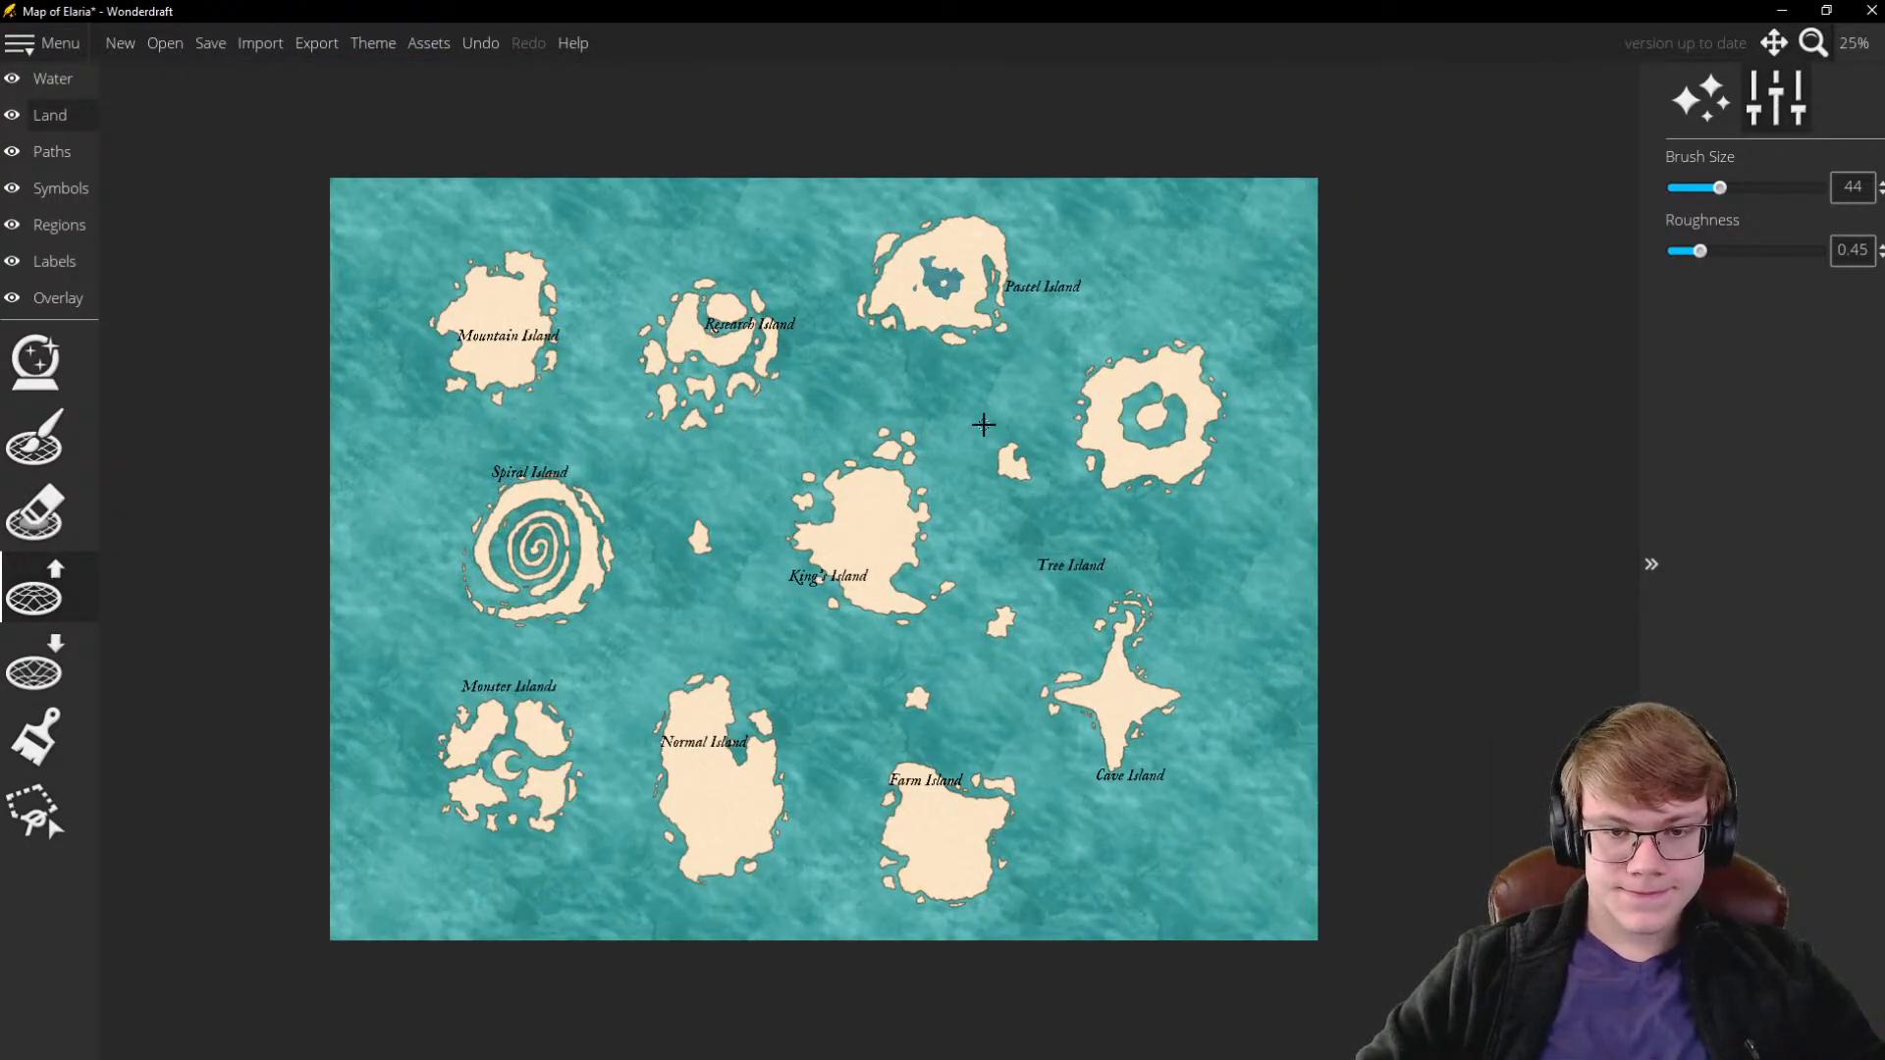
drag(917, 463, 999, 421)
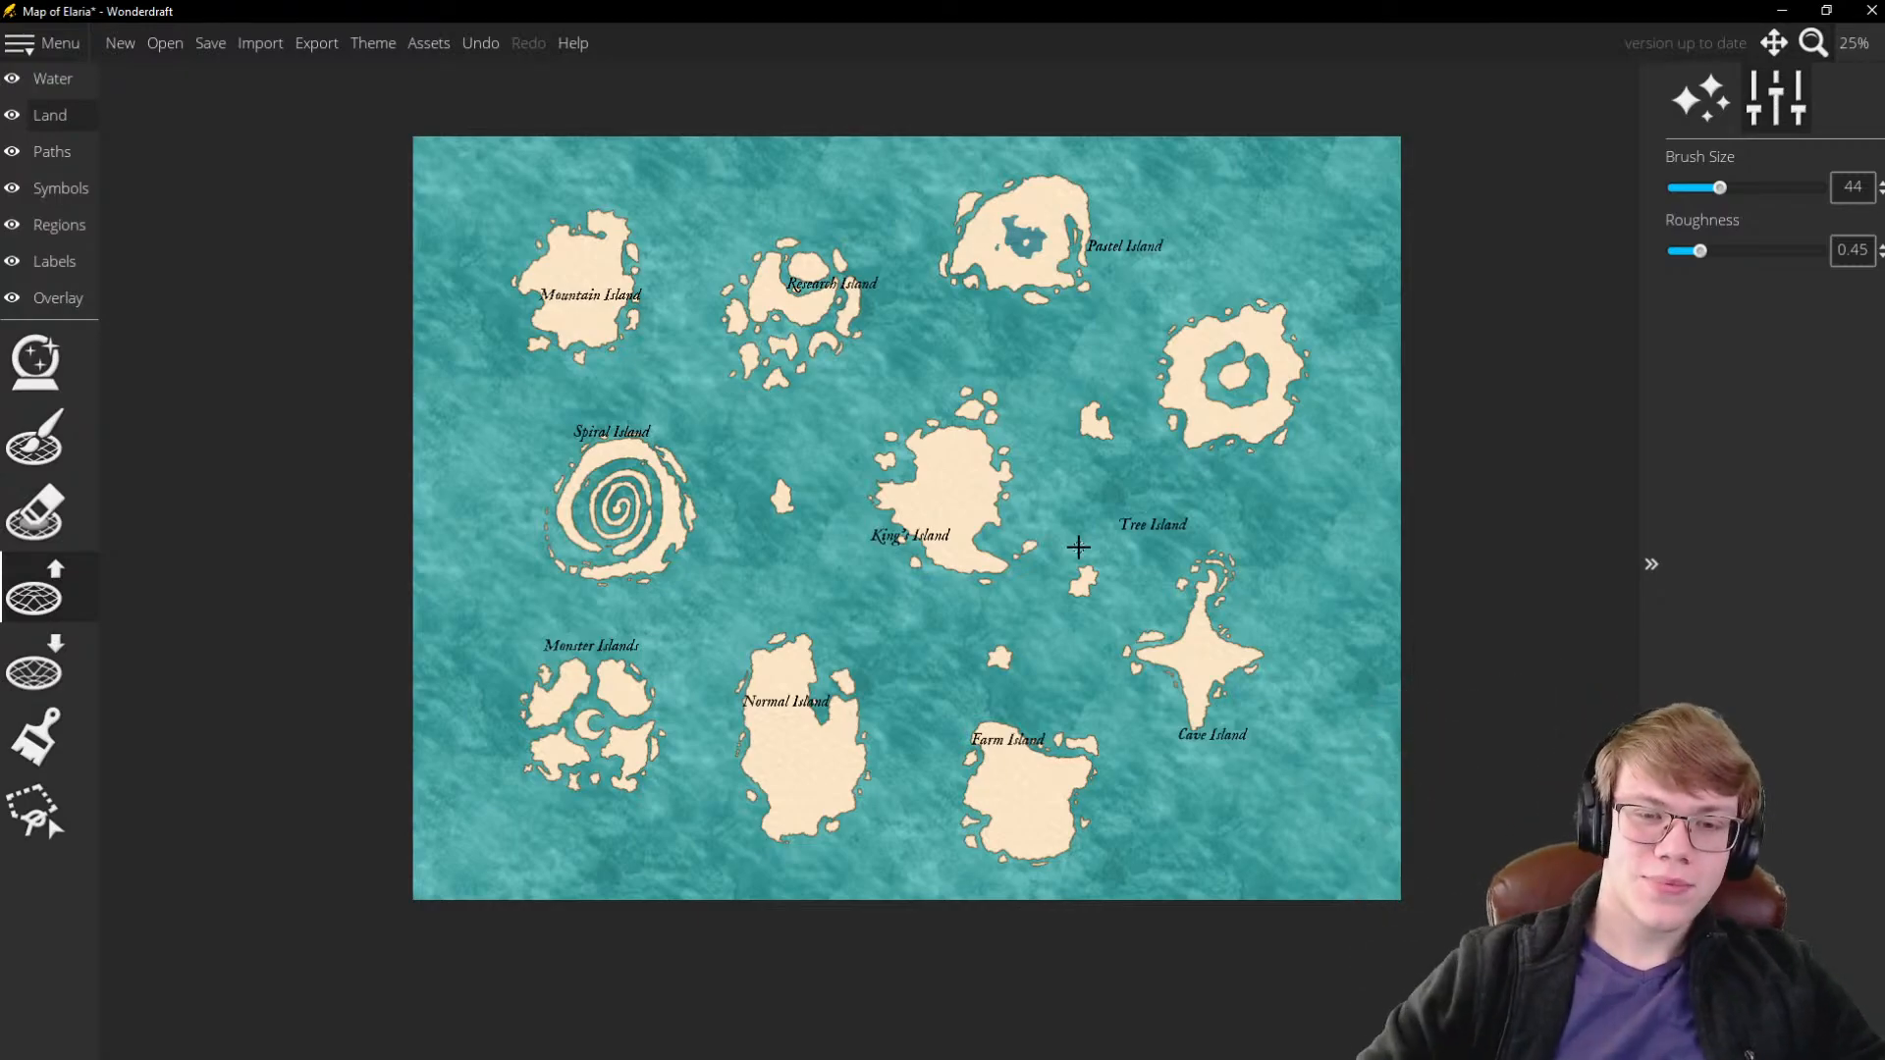
scroll(895, 393, up, 1)
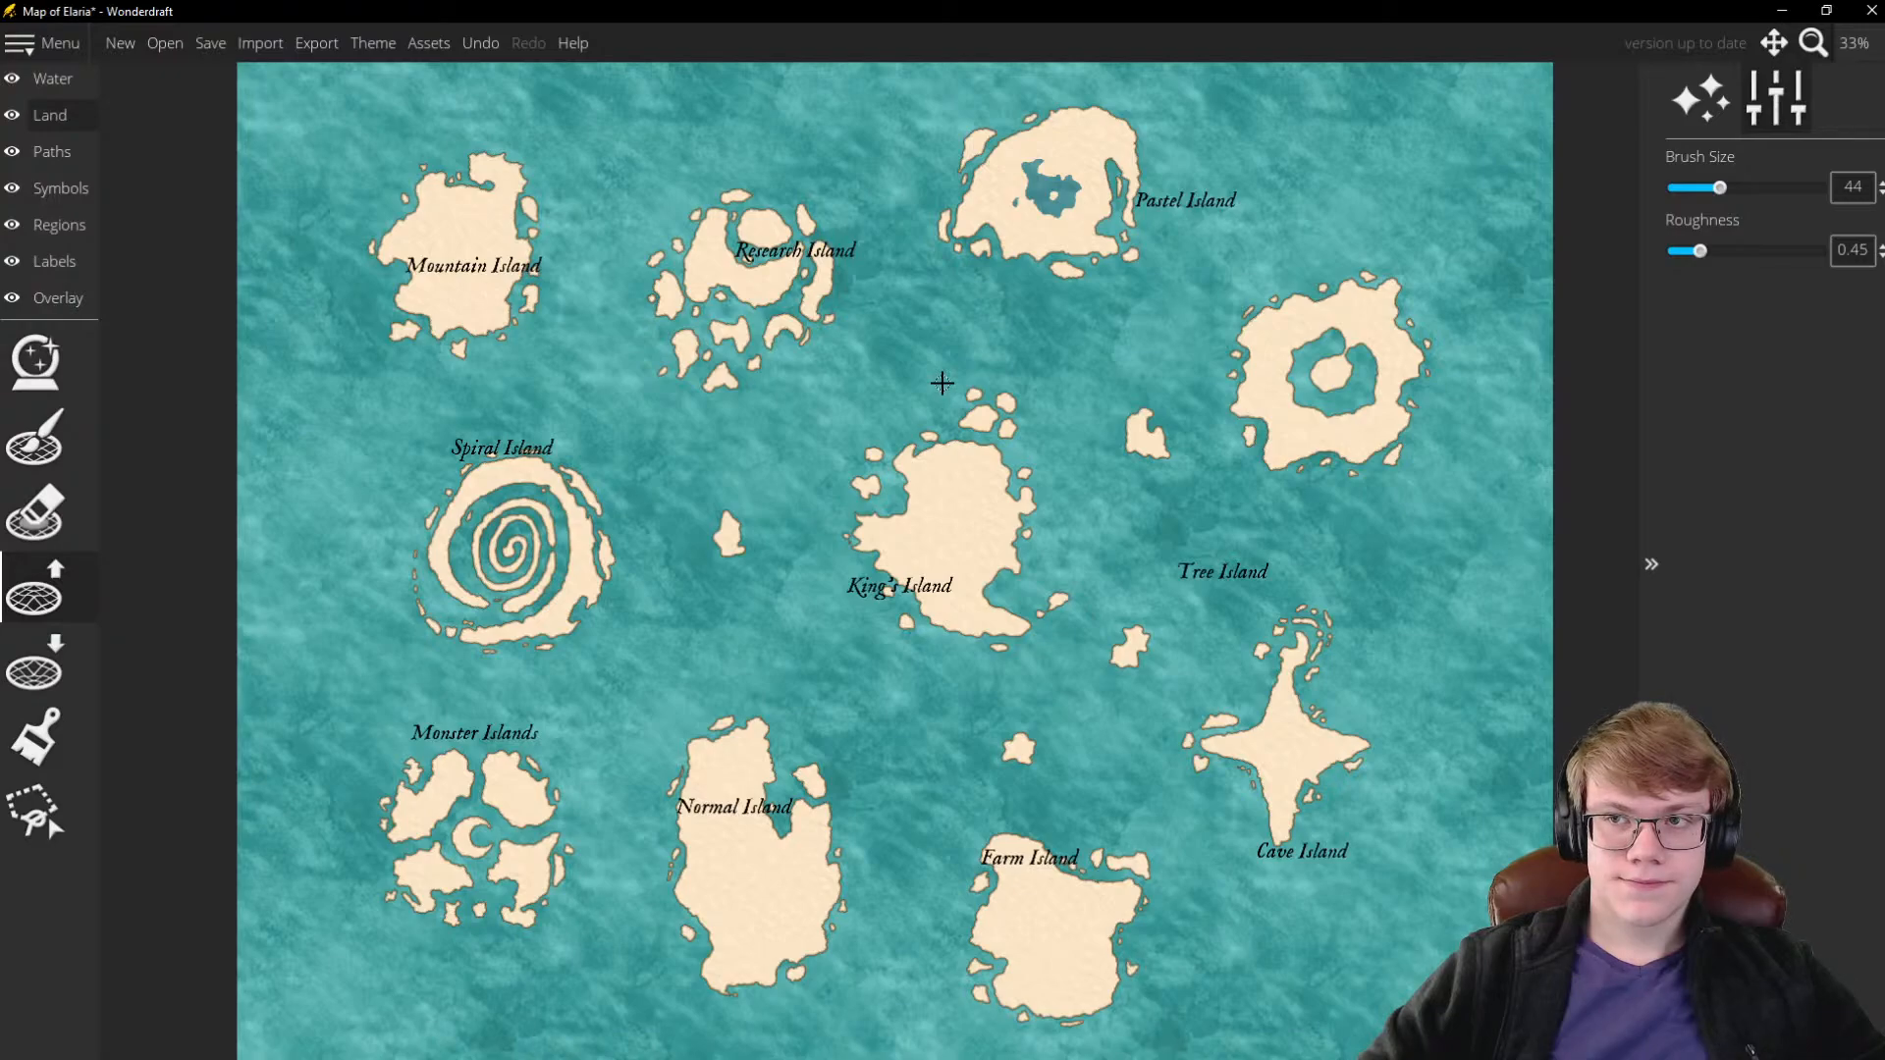
scroll(968, 433, up, 3)
scroll(1031, 629, down, 1)
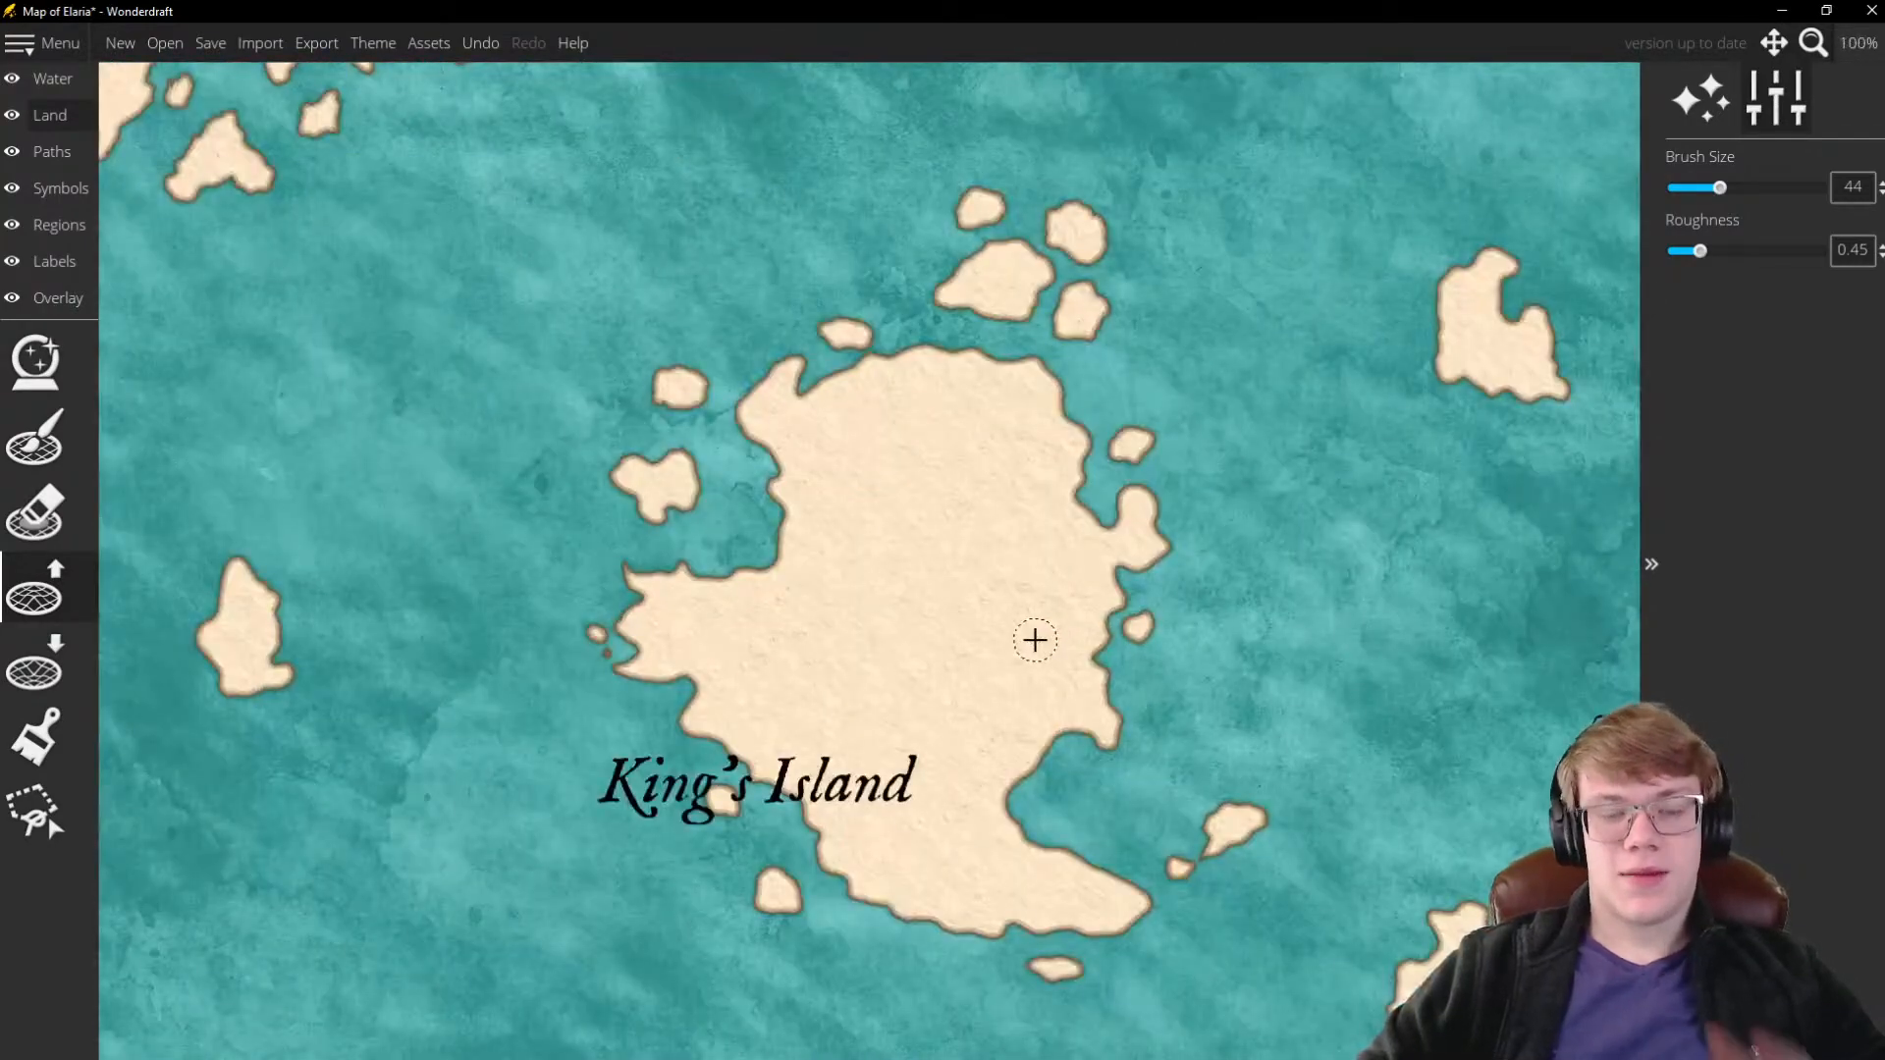
scroll(928, 594, down, 2)
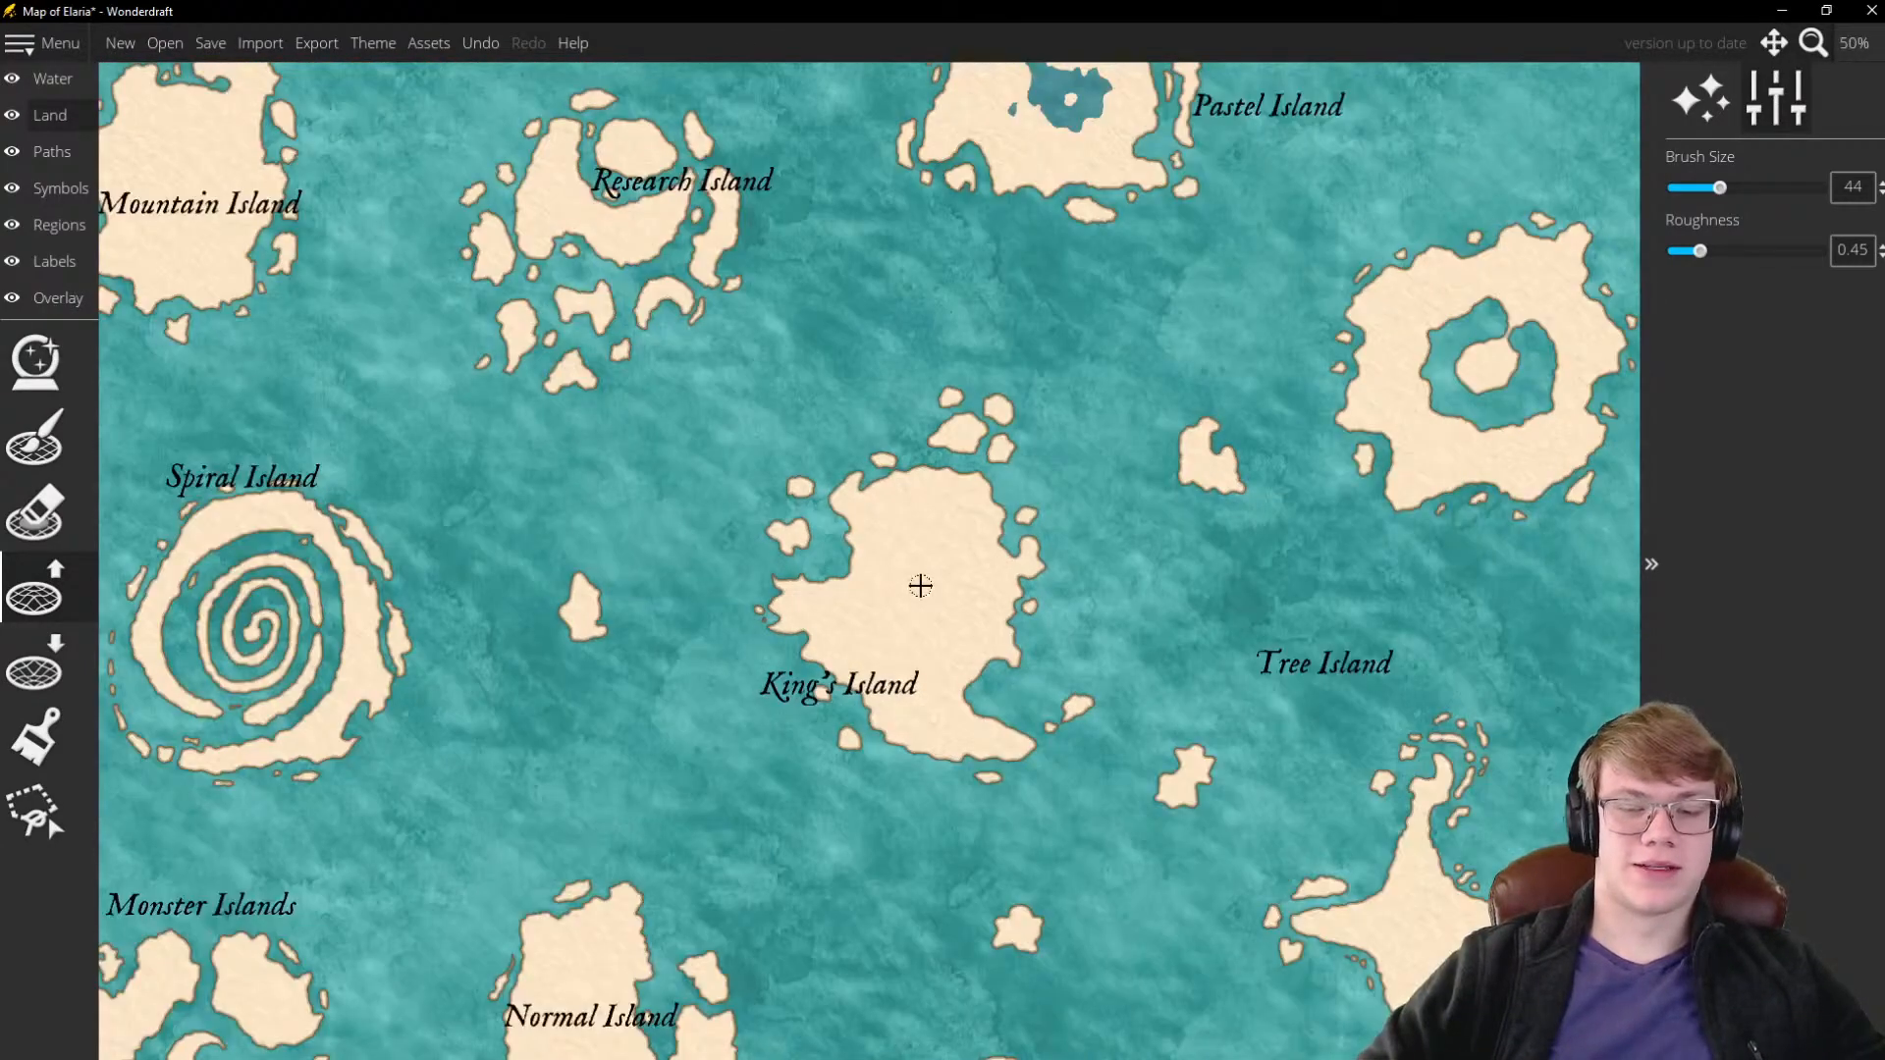
scroll(920, 587, down, 2)
scroll(938, 569, up, 1)
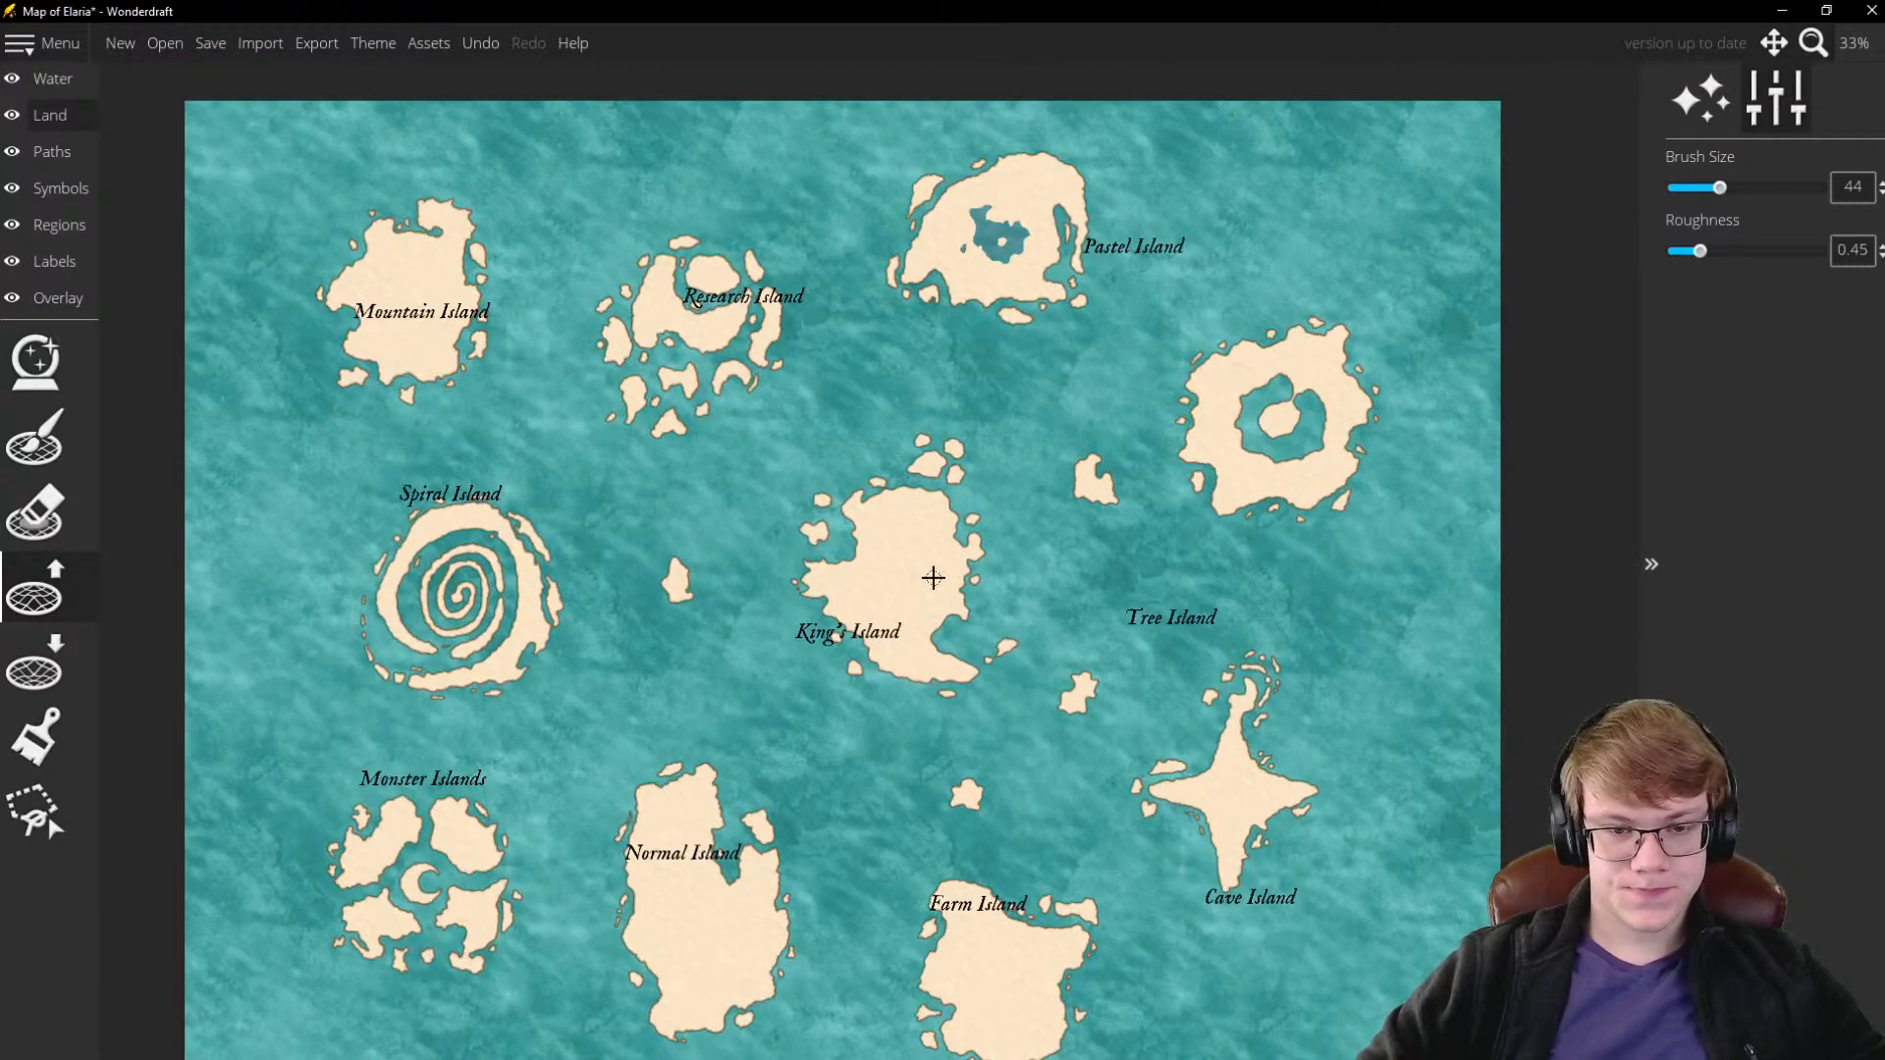
scroll(931, 579, down, 2)
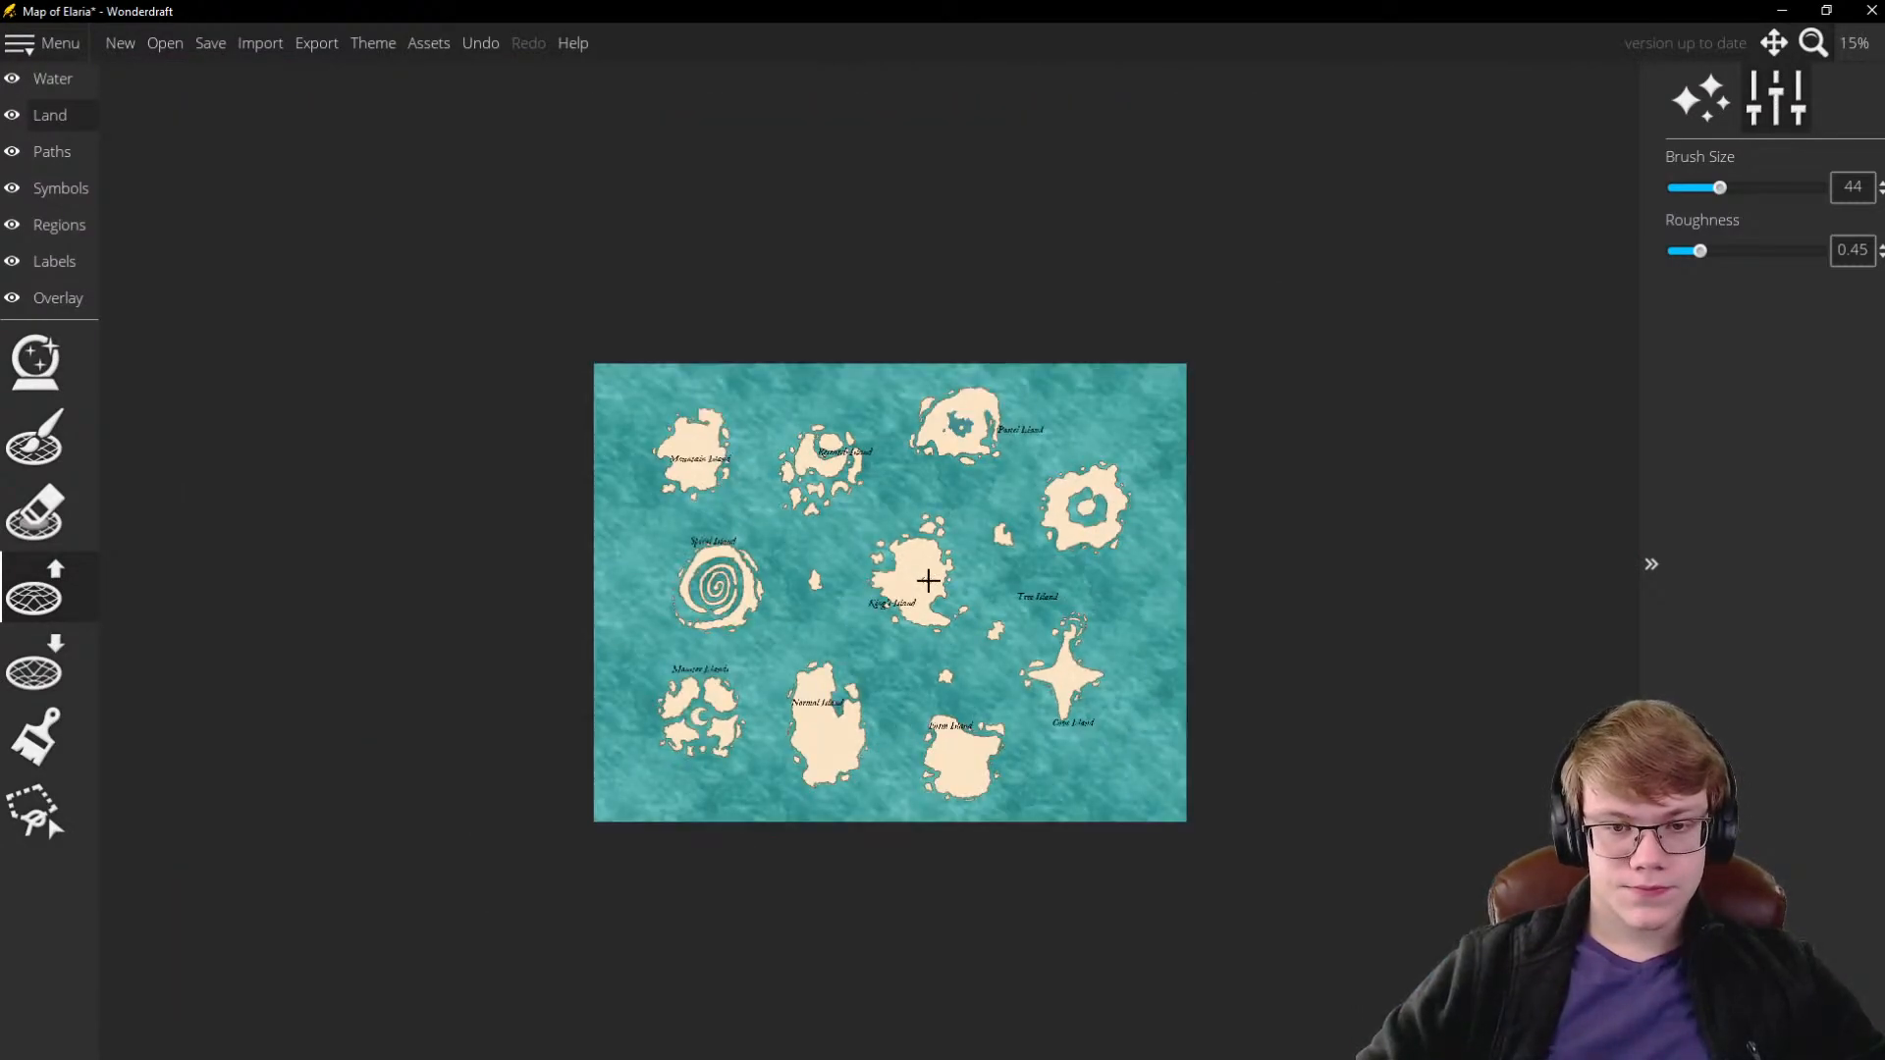
scroll(965, 592, up, 2)
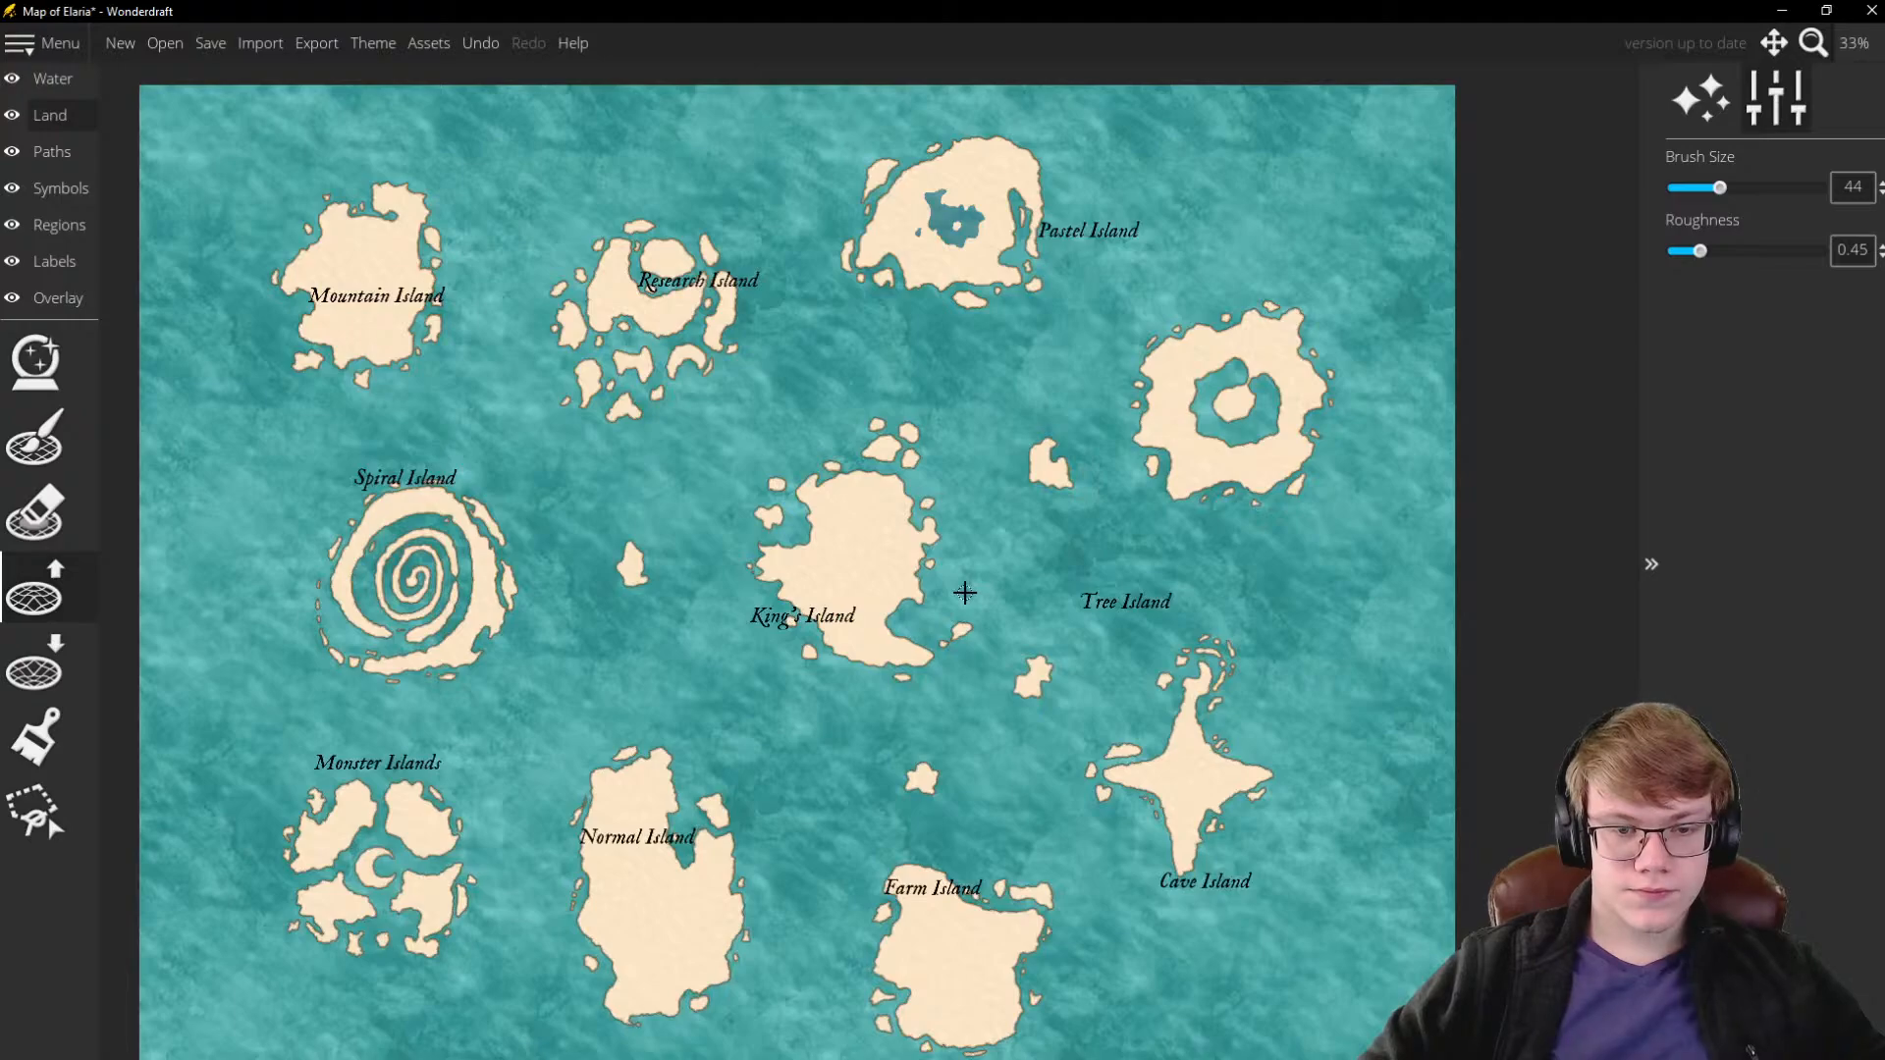
scroll(913, 569, down, 1)
scroll(866, 535, up, 1)
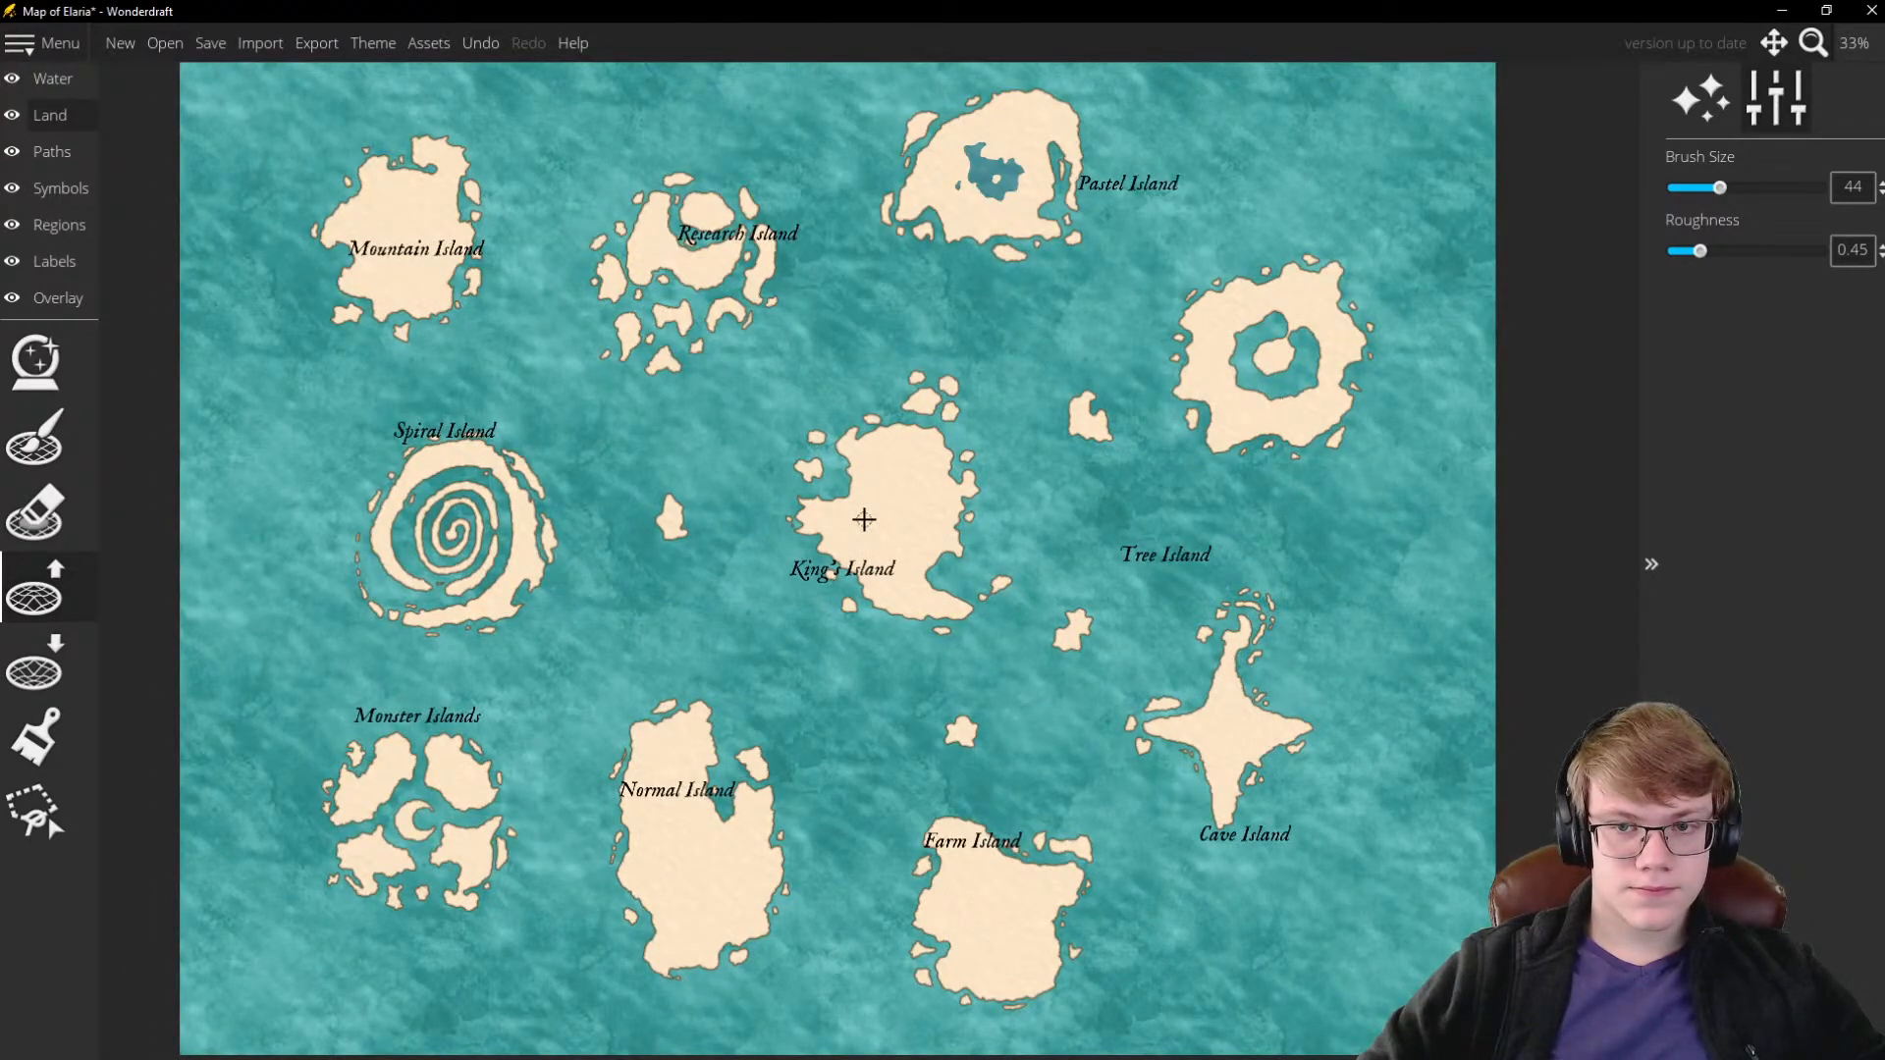
scroll(864, 520, down, 1)
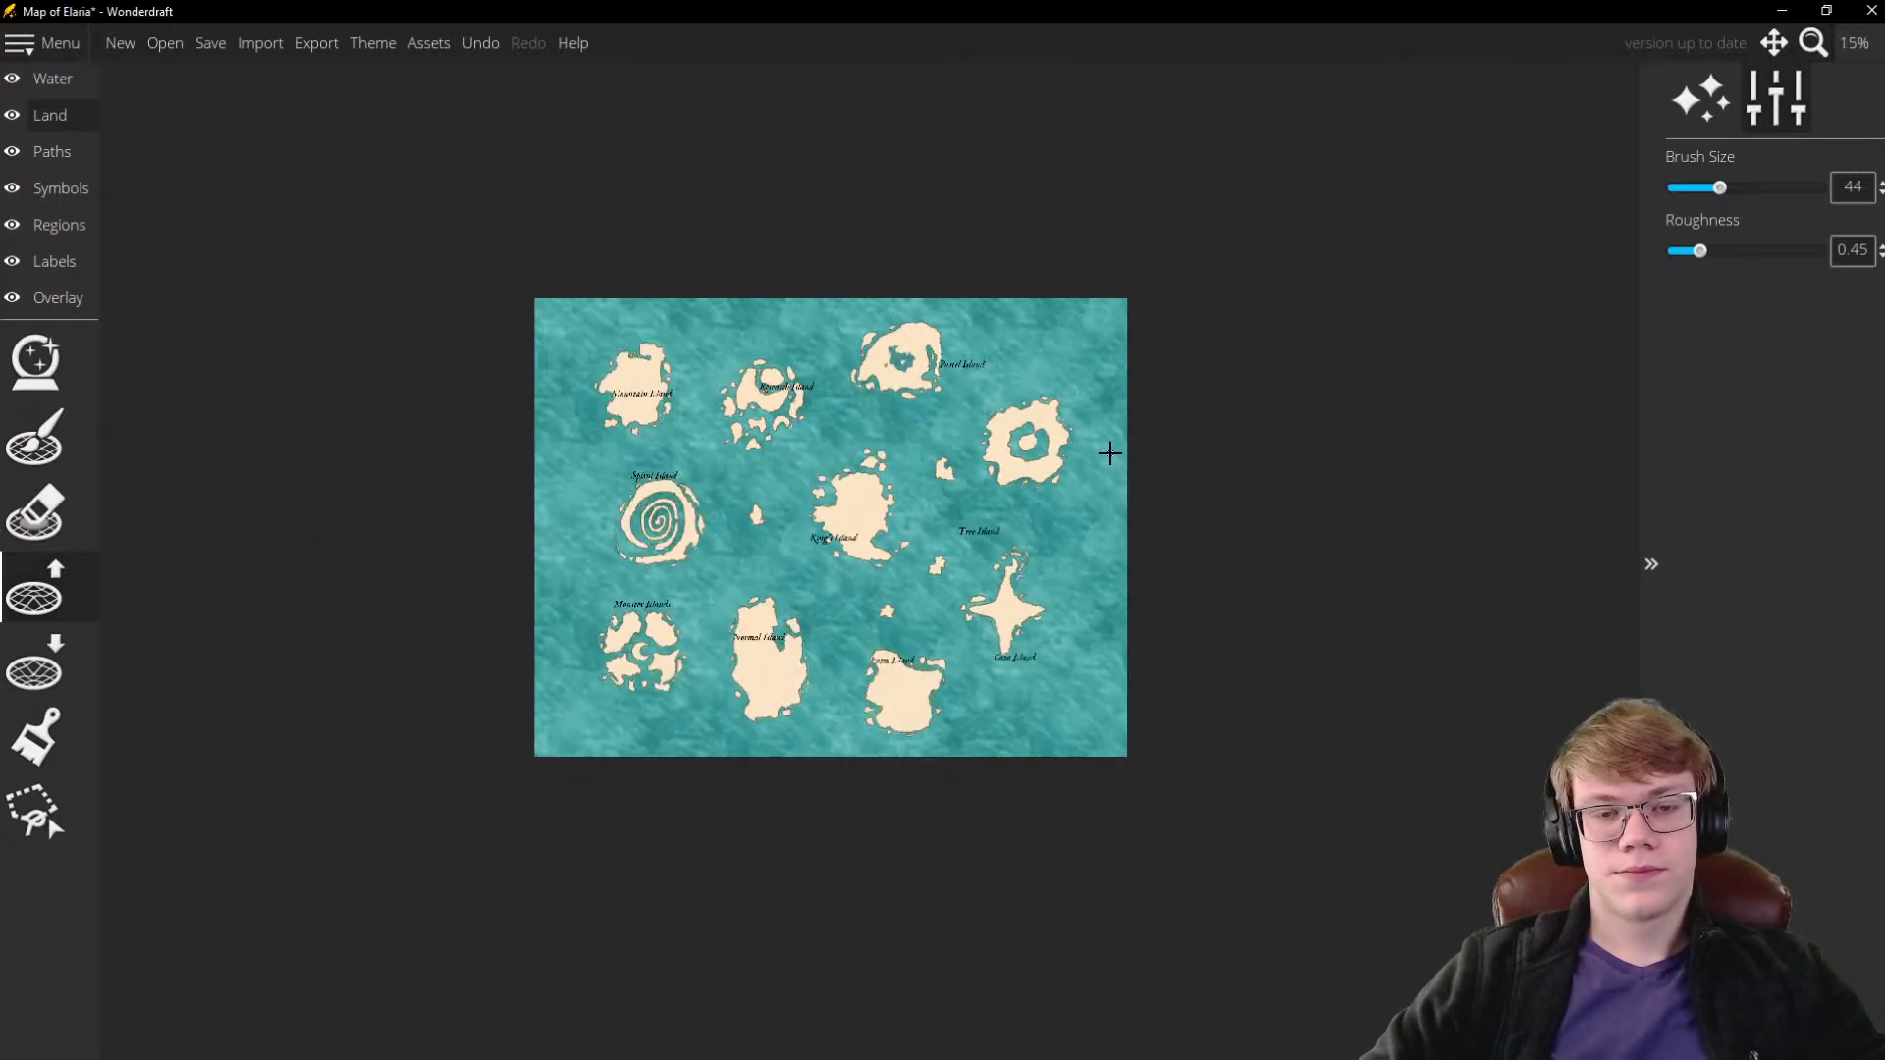
scroll(827, 468, up, 2)
scroll(827, 468, down, 2)
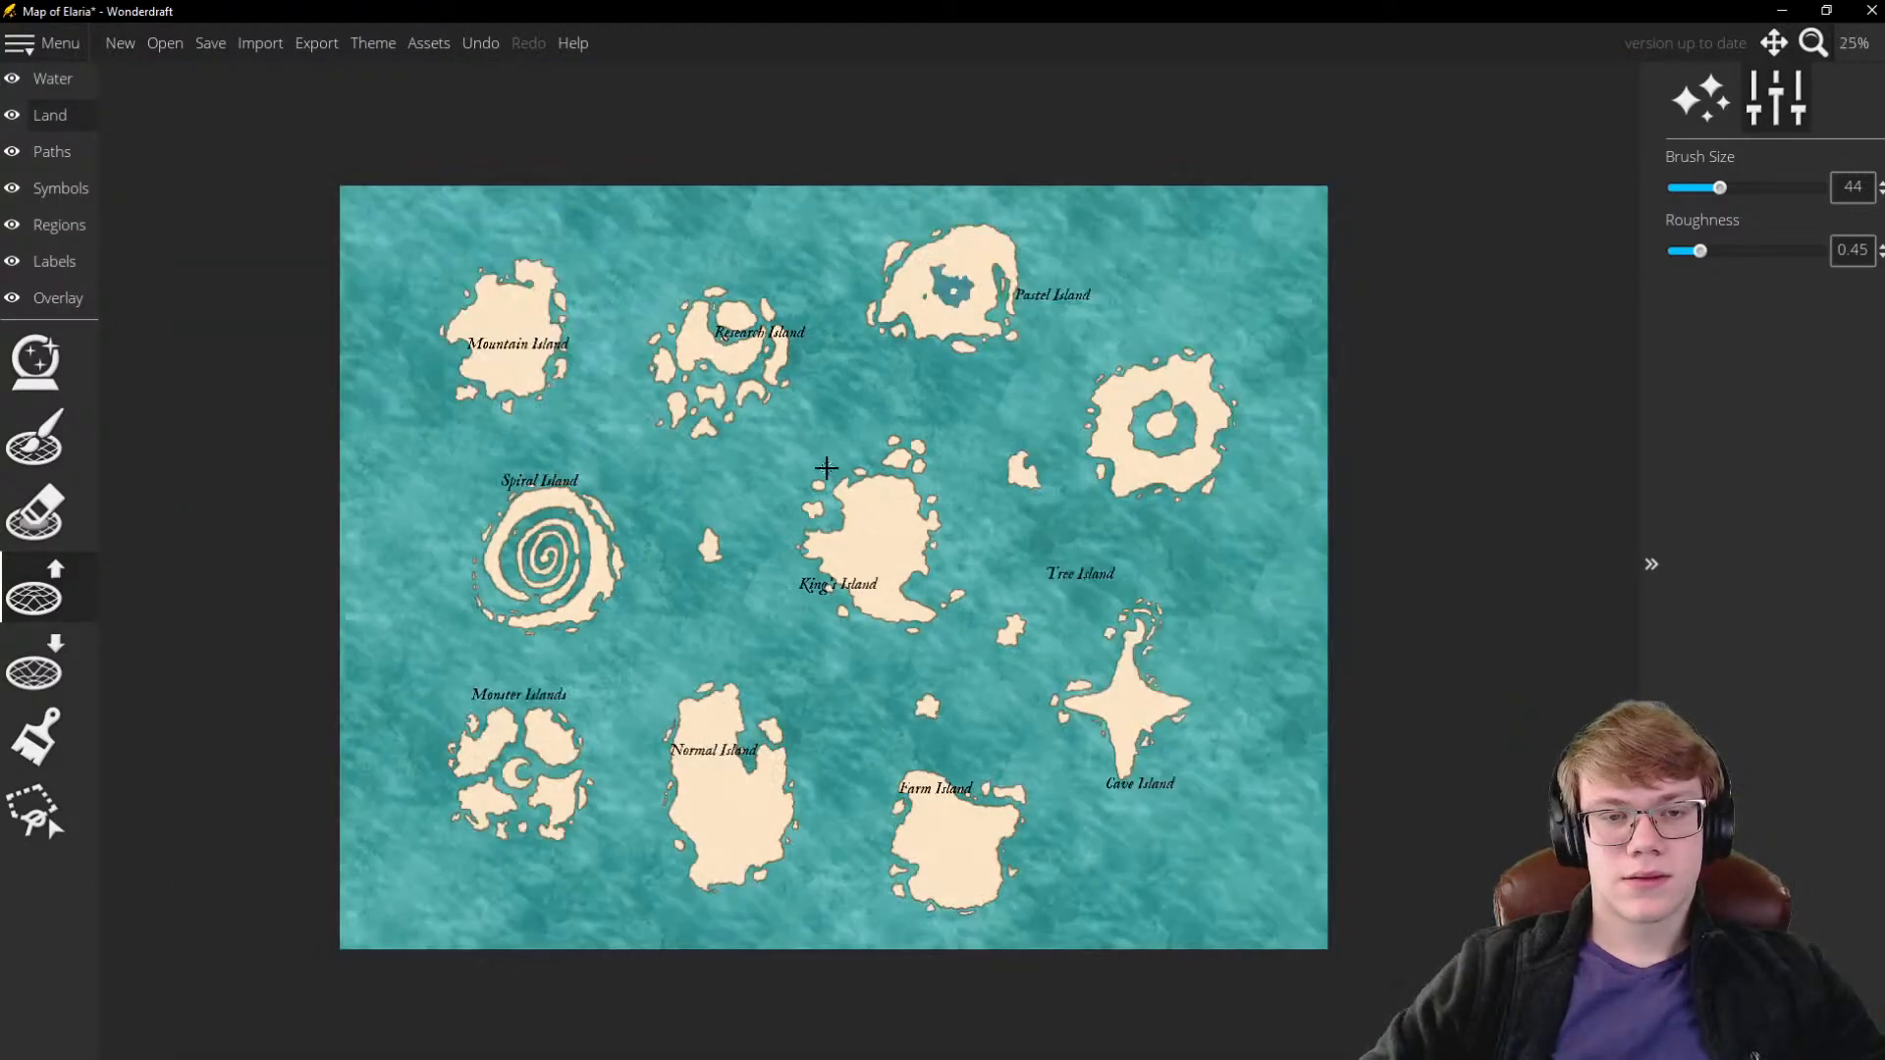
scroll(827, 467, up, 1)
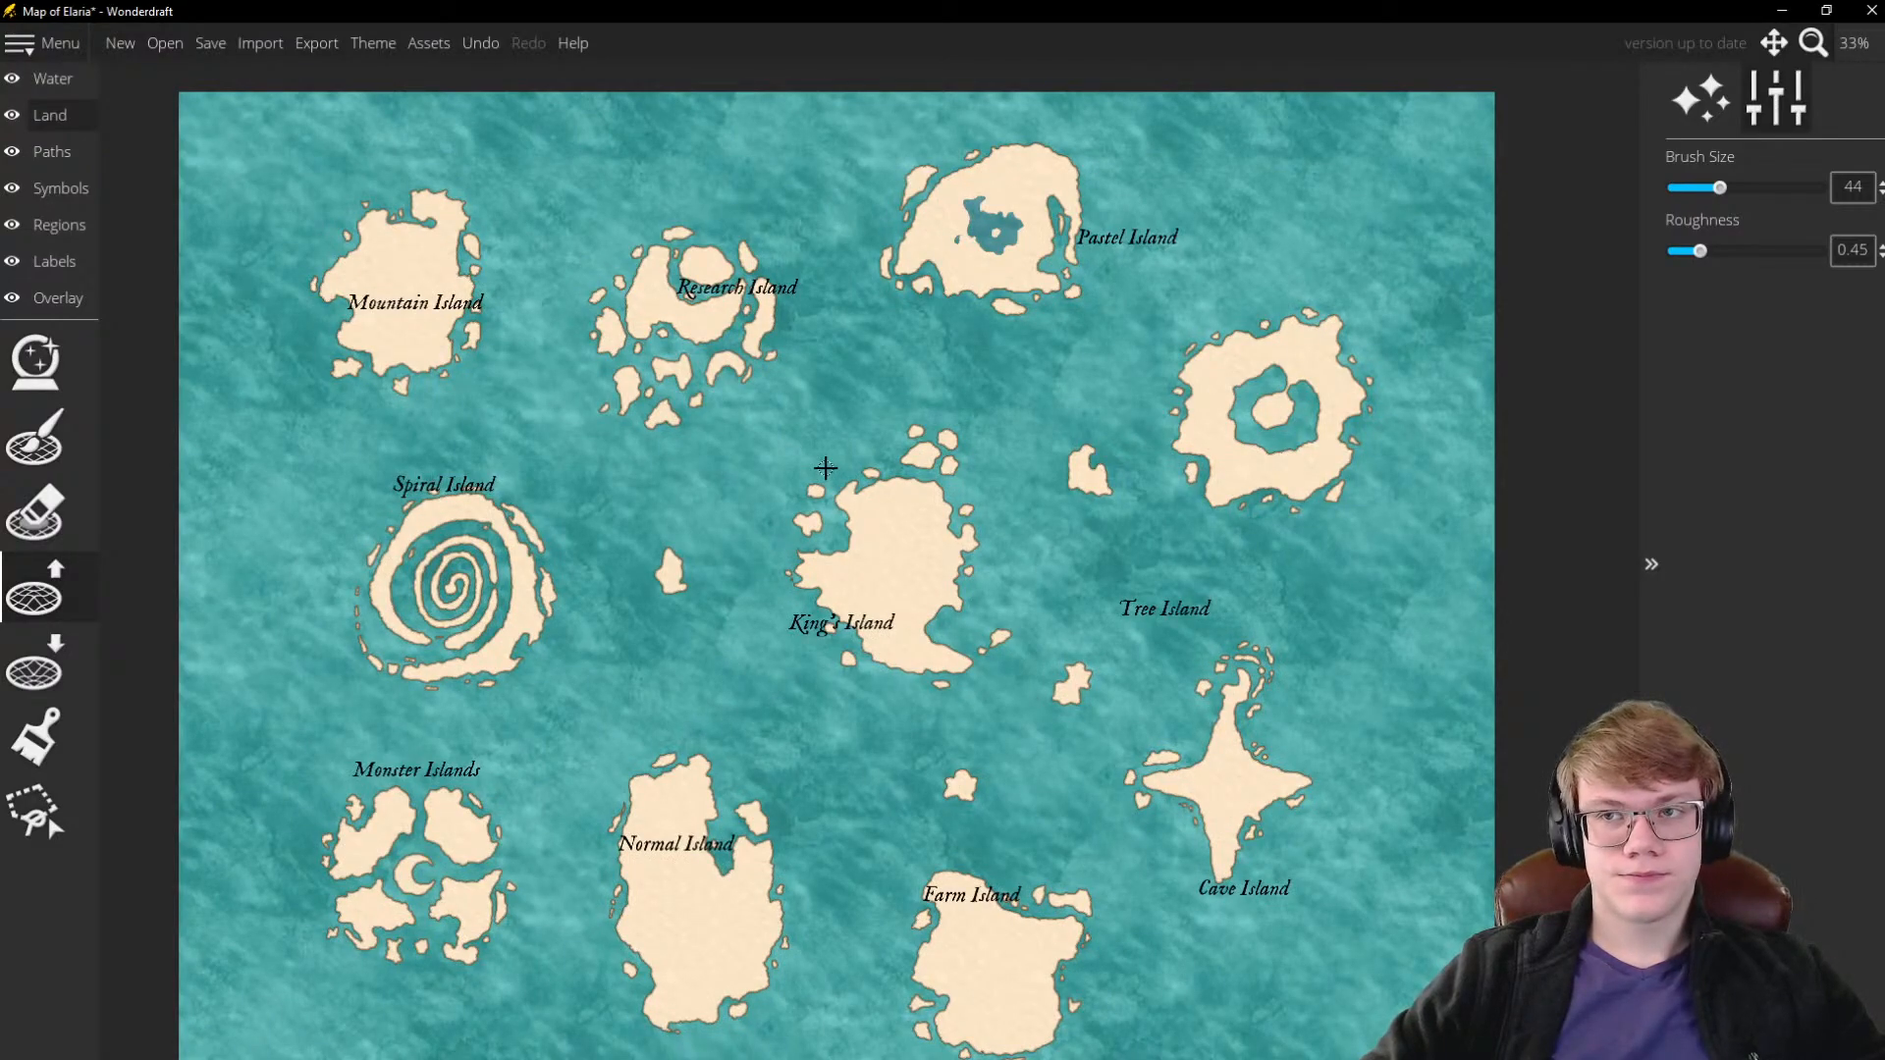
scroll(952, 497, down, 1)
scroll(952, 497, up, 1)
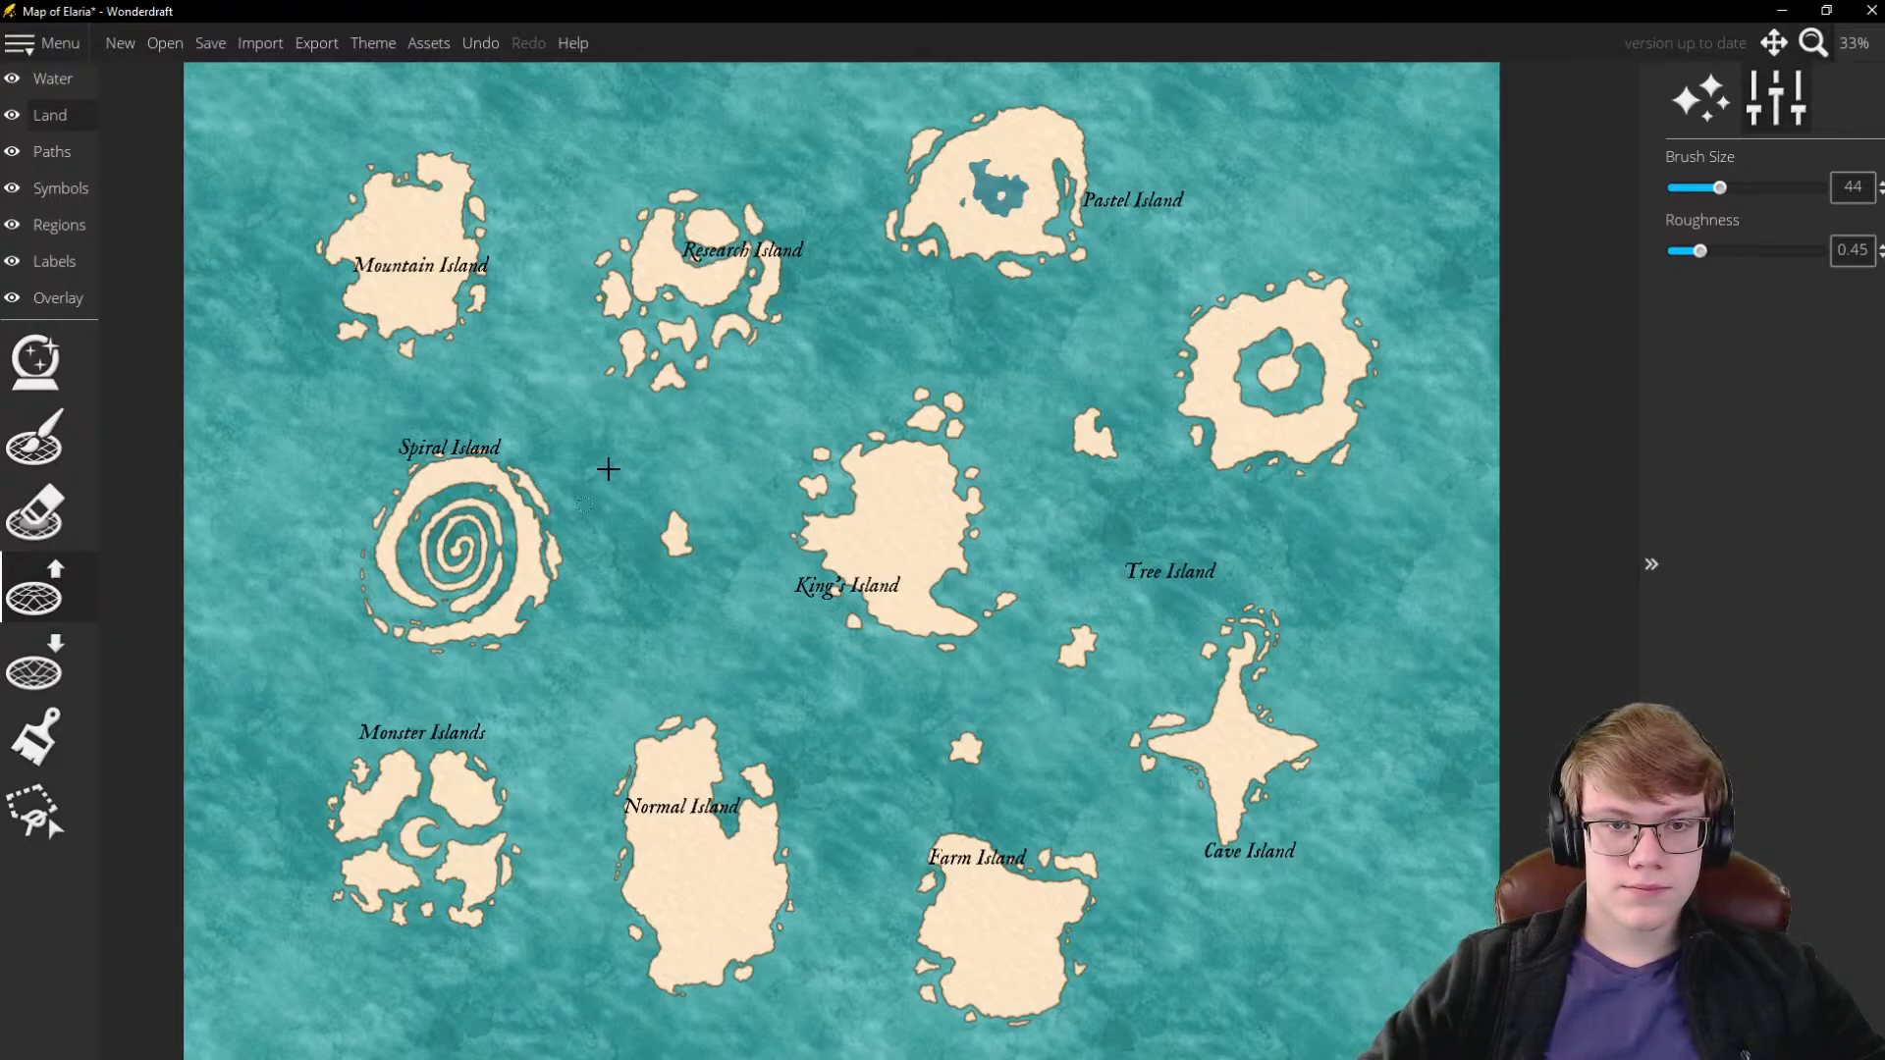
scroll(726, 368, down, 1)
scroll(852, 342, up, 1)
scroll(852, 342, down, 1)
scroll(858, 343, up, 1)
scroll(857, 343, down, 1)
scroll(861, 343, up, 1)
scroll(1021, 393, down, 2)
scroll(1031, 412, down, 1)
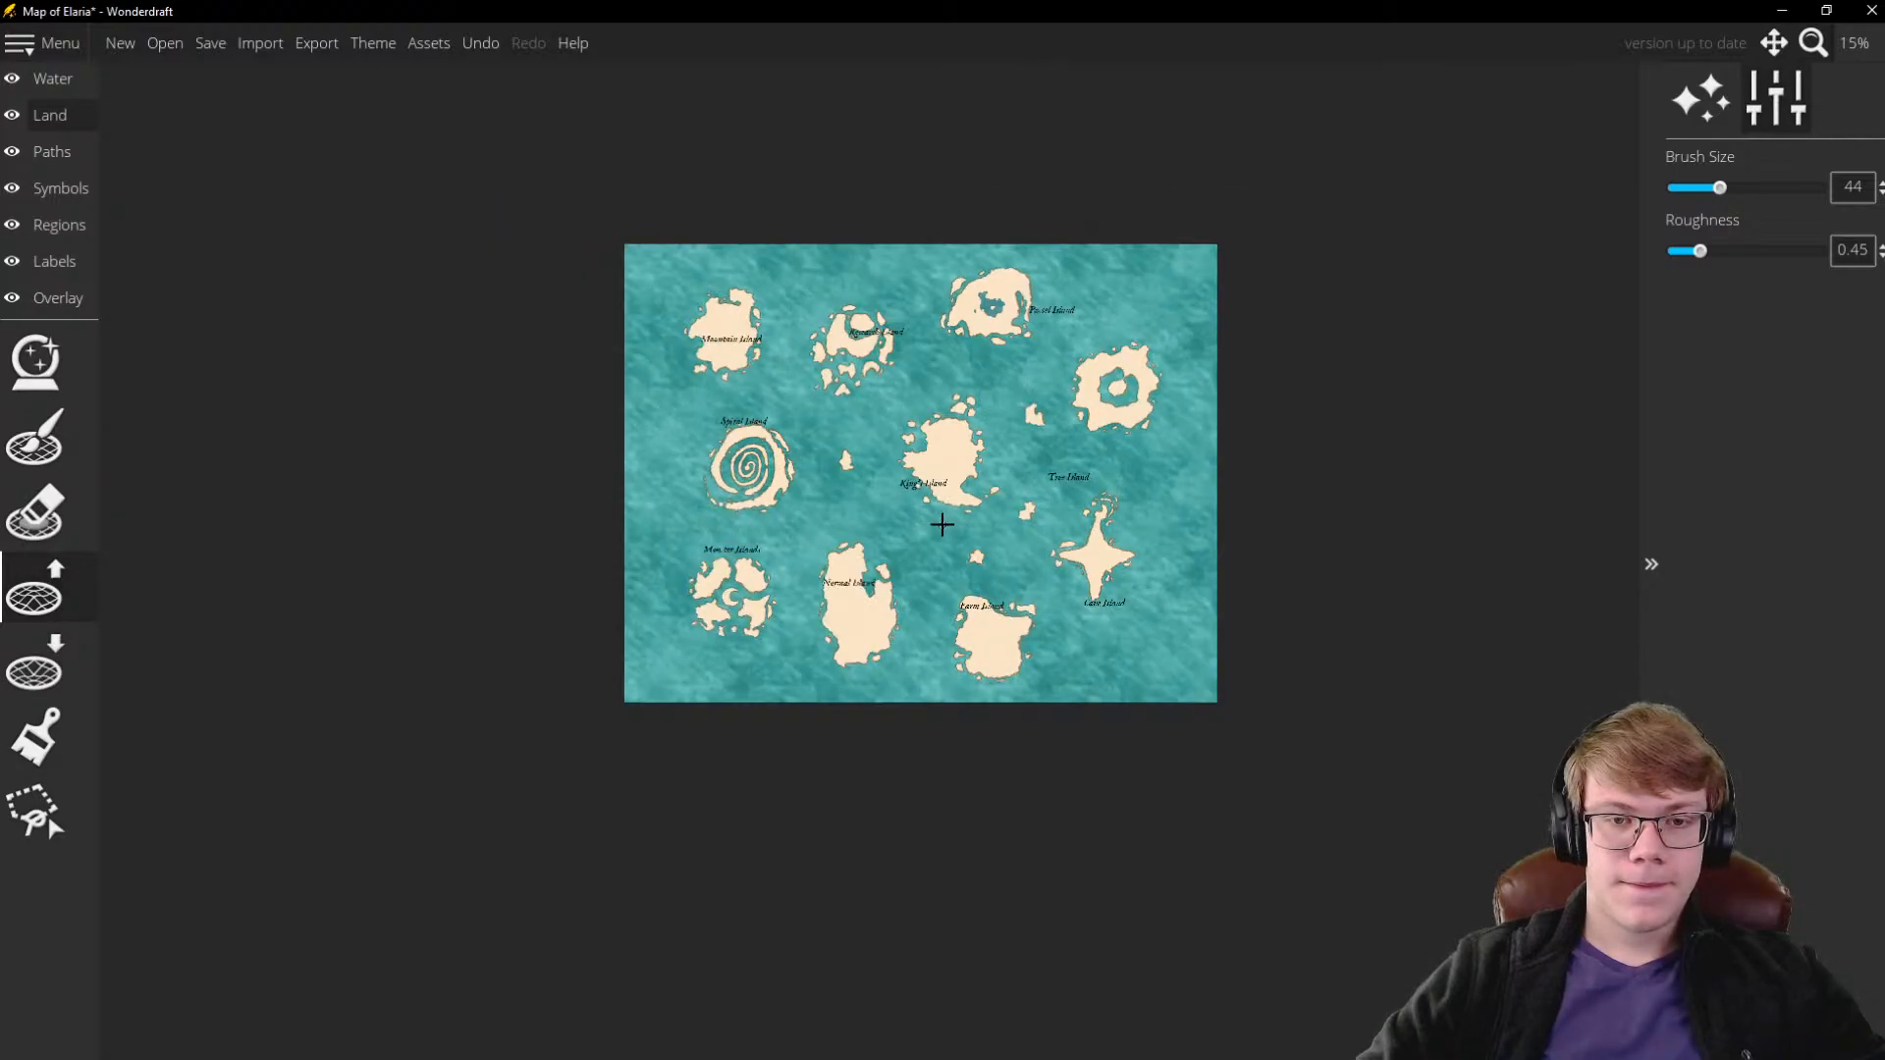
scroll(926, 406, up, 1)
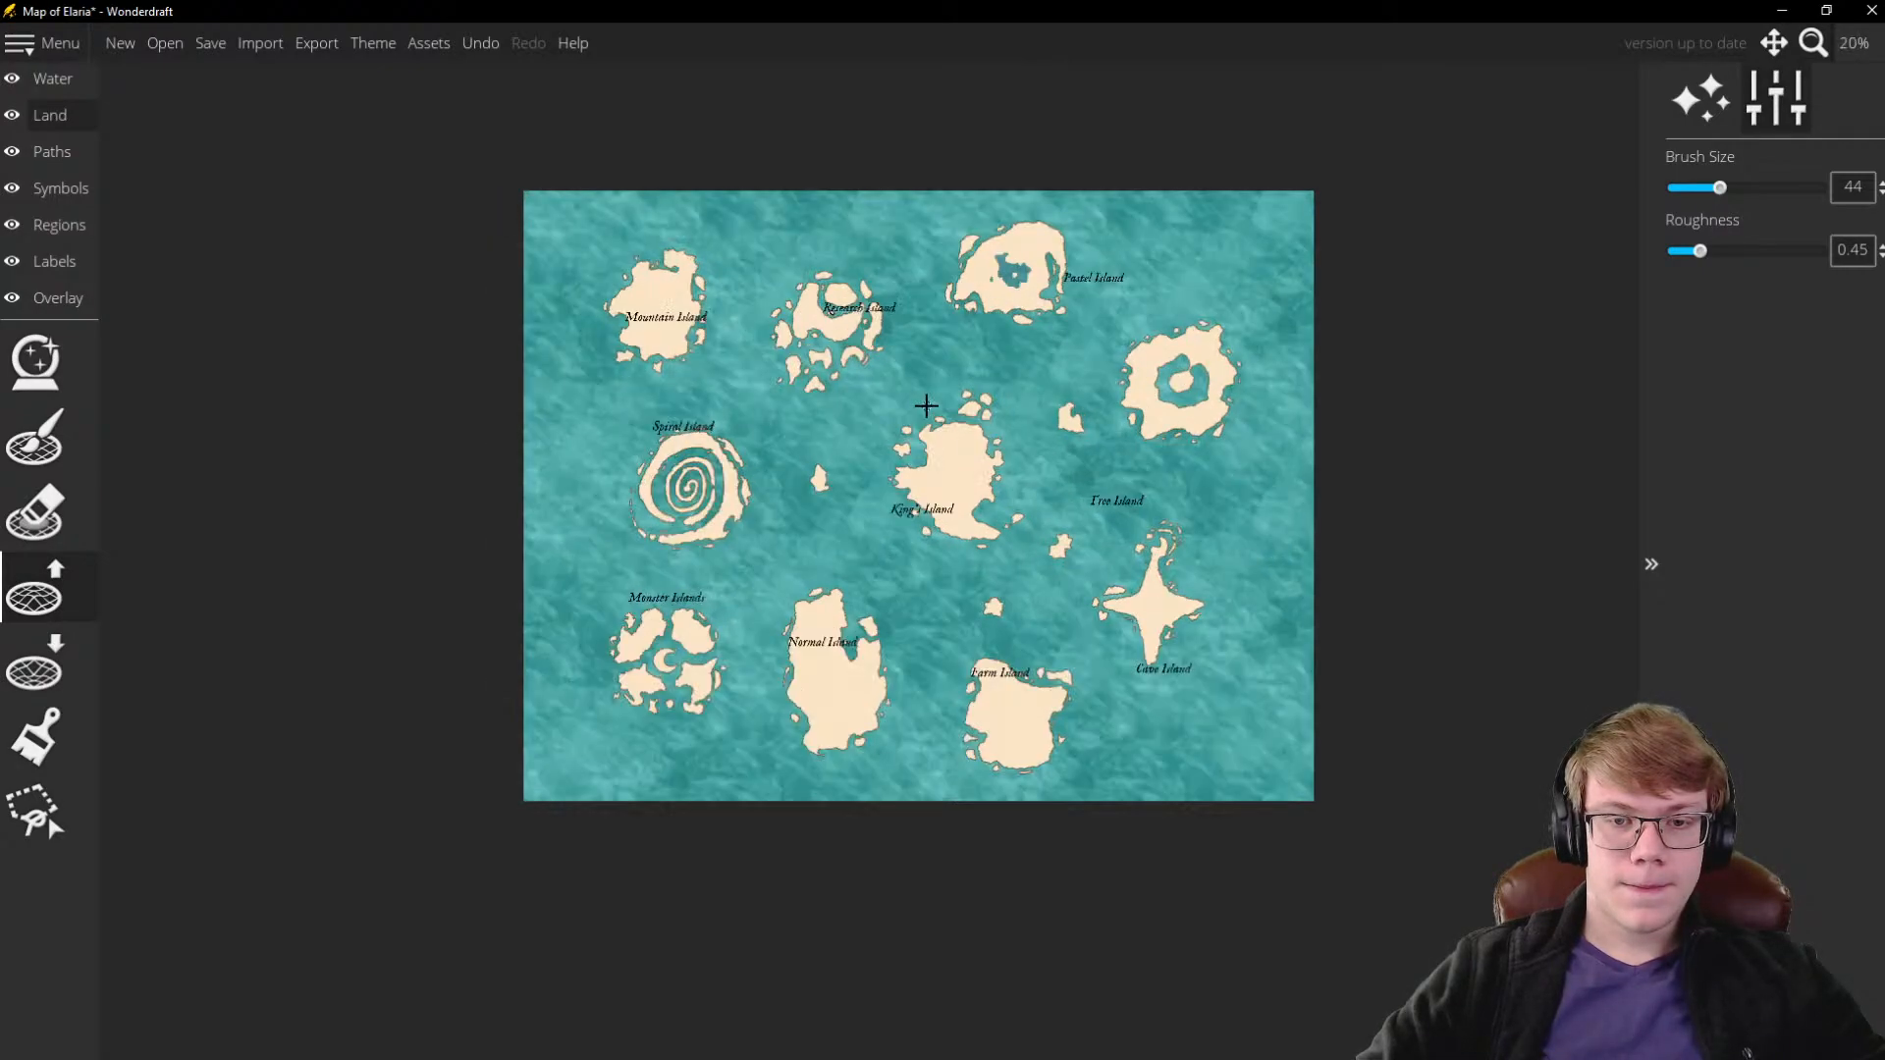
scroll(926, 407, up, 1)
scroll(926, 406, up, 1)
scroll(926, 407, down, 1)
scroll(926, 406, up, 1)
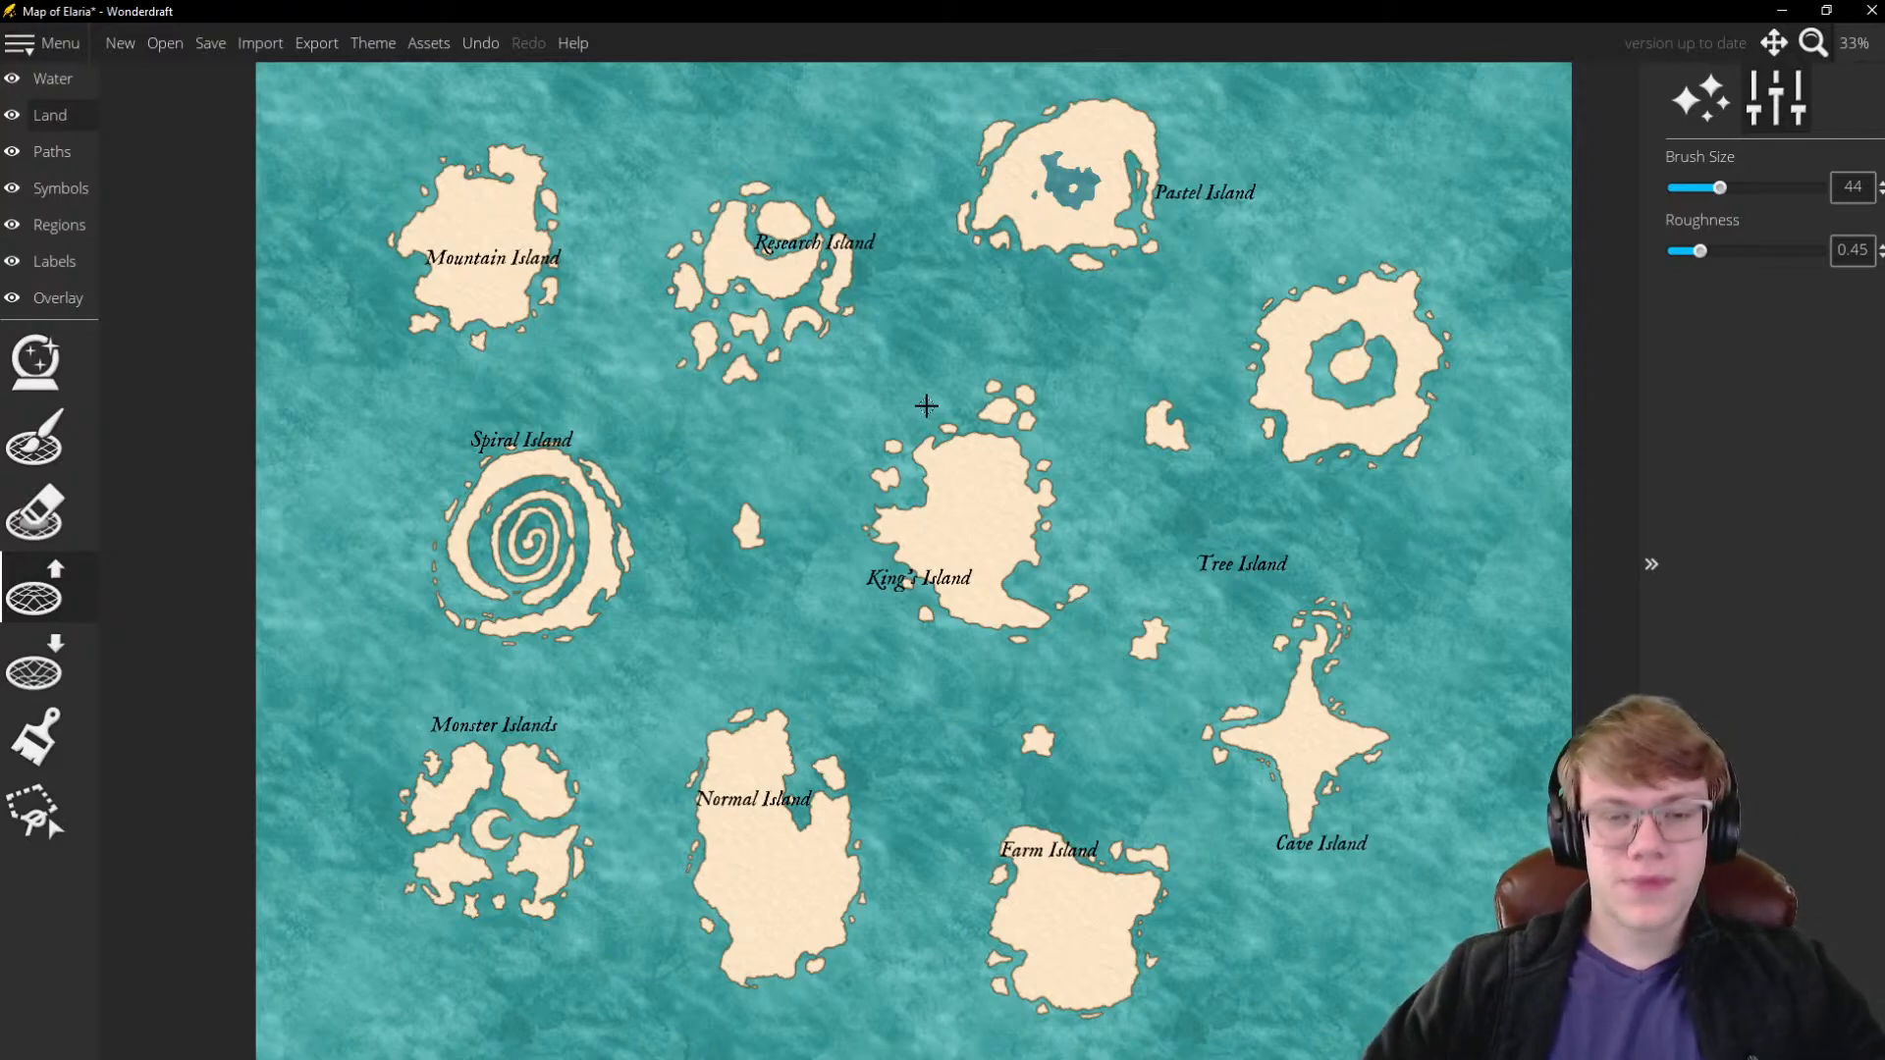
scroll(924, 407, down, 2)
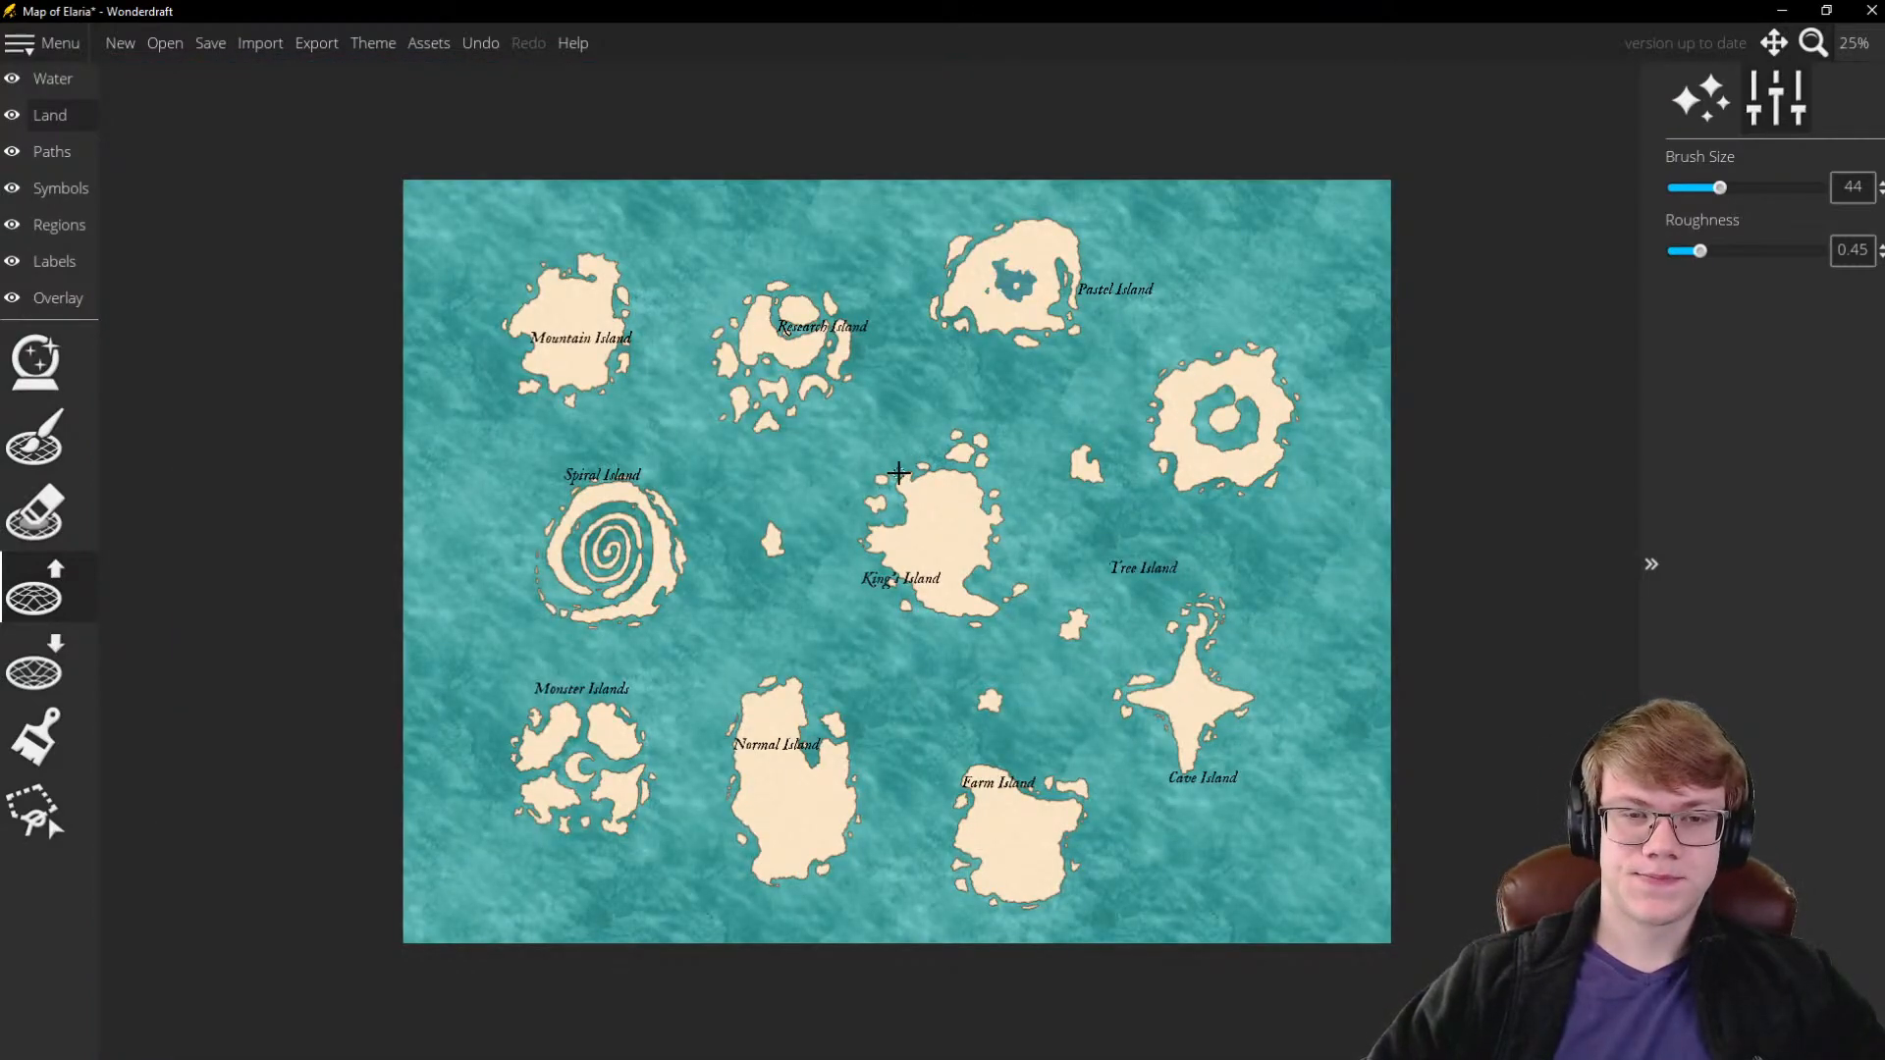
scroll(761, 293, up, 2)
scroll(850, 292, down, 3)
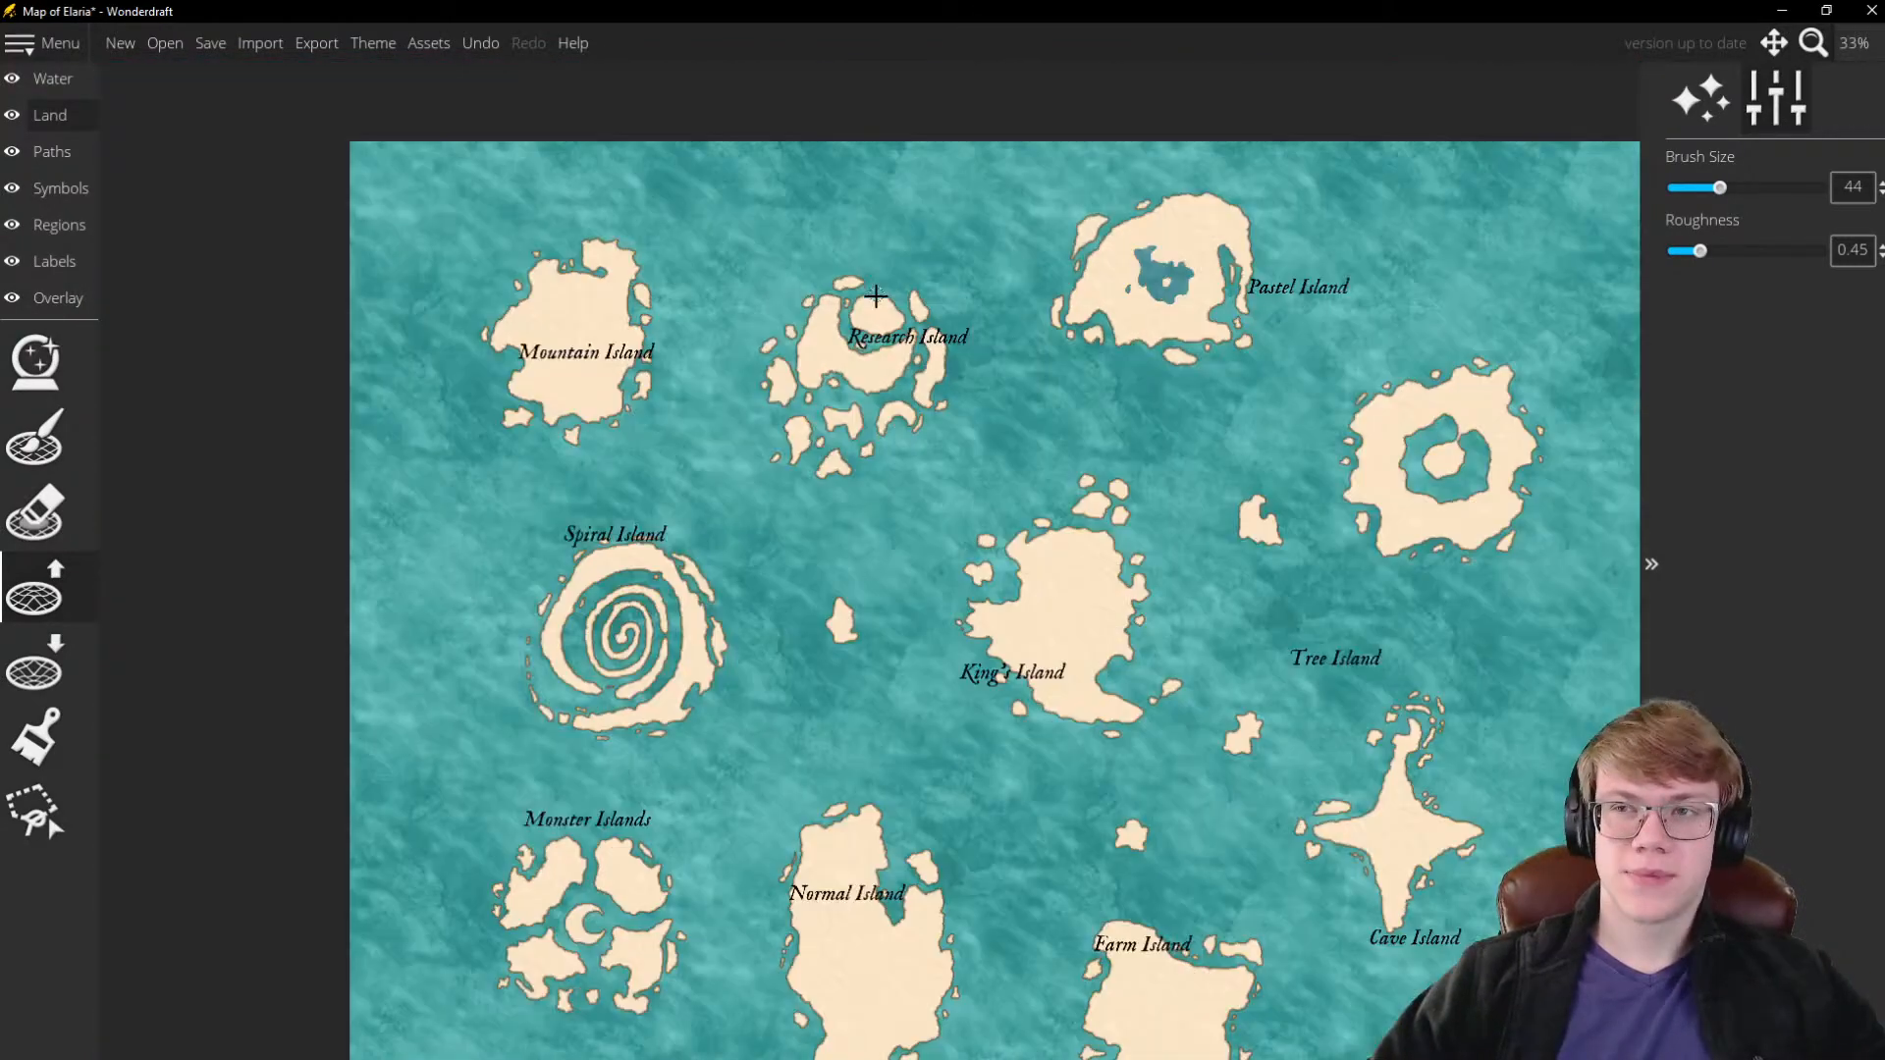
scroll(950, 383, up, 1)
scroll(1020, 502, down, 1)
scroll(1020, 502, up, 1)
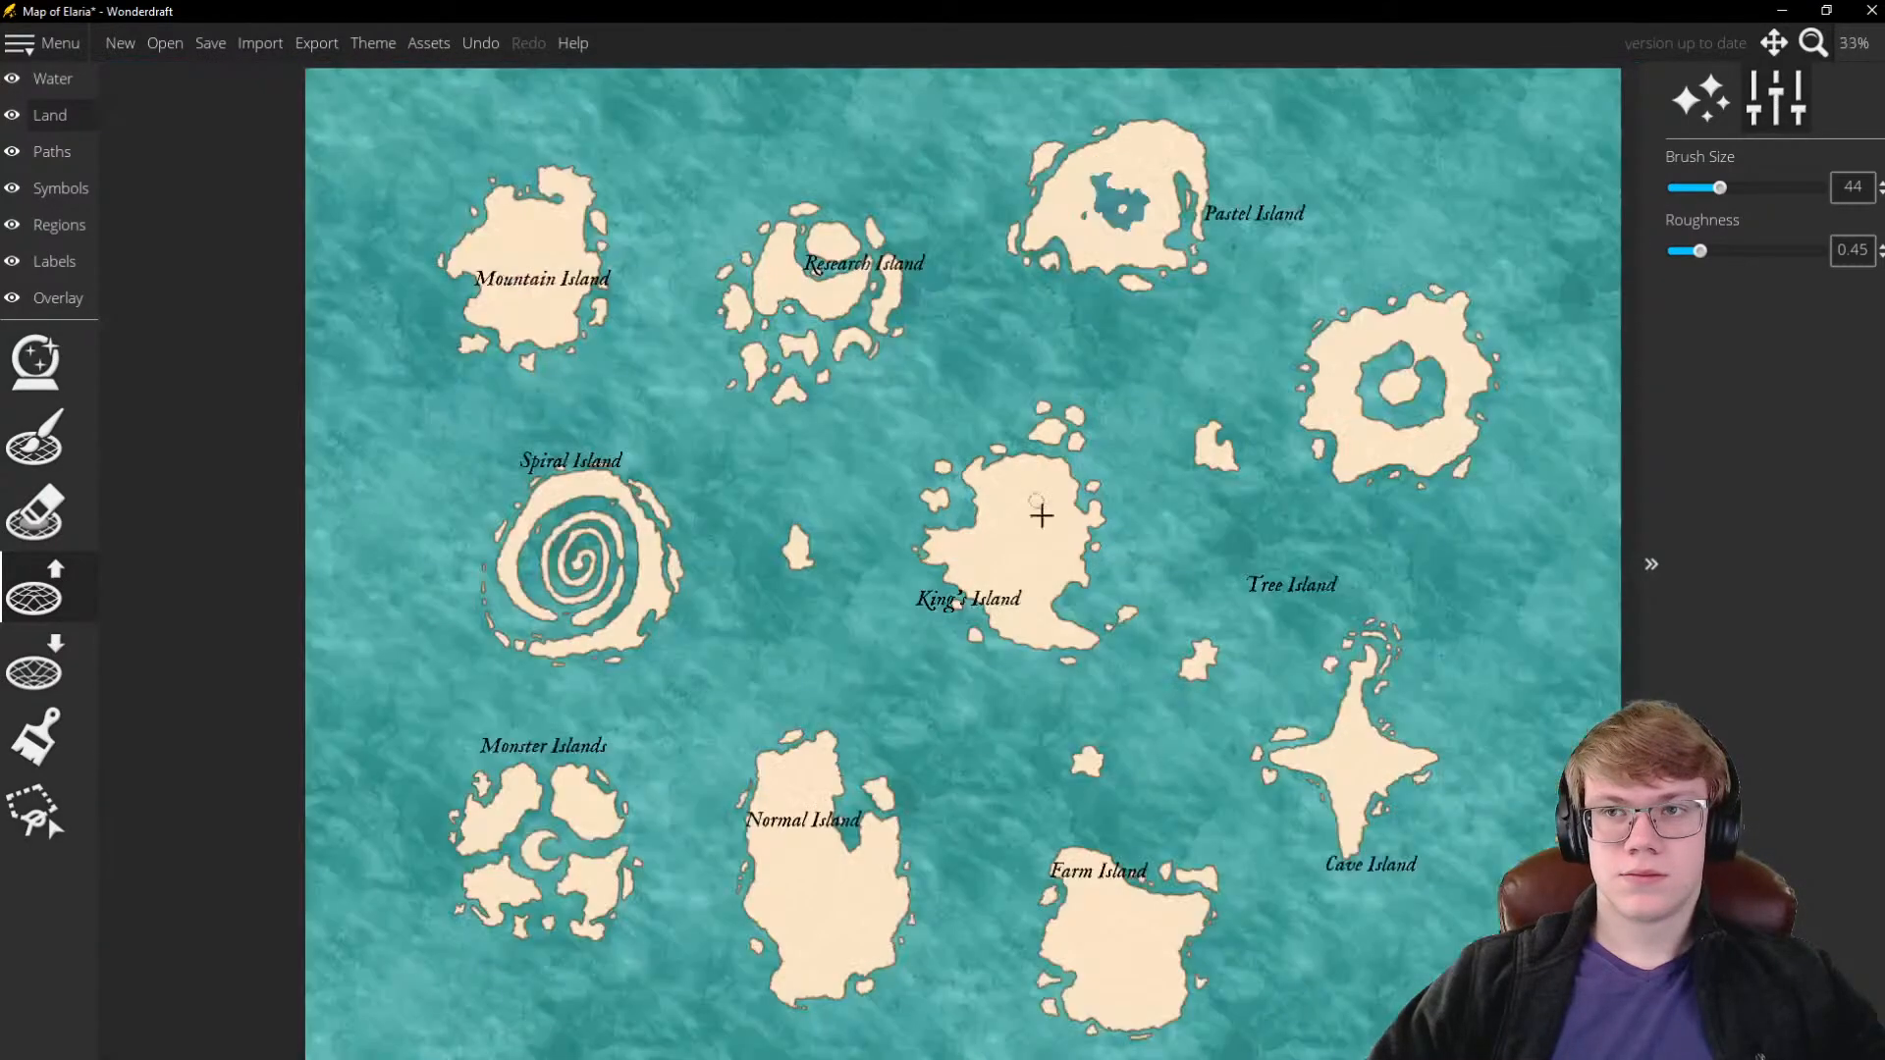
scroll(1064, 501, down, 1)
scroll(1072, 505, up, 1)
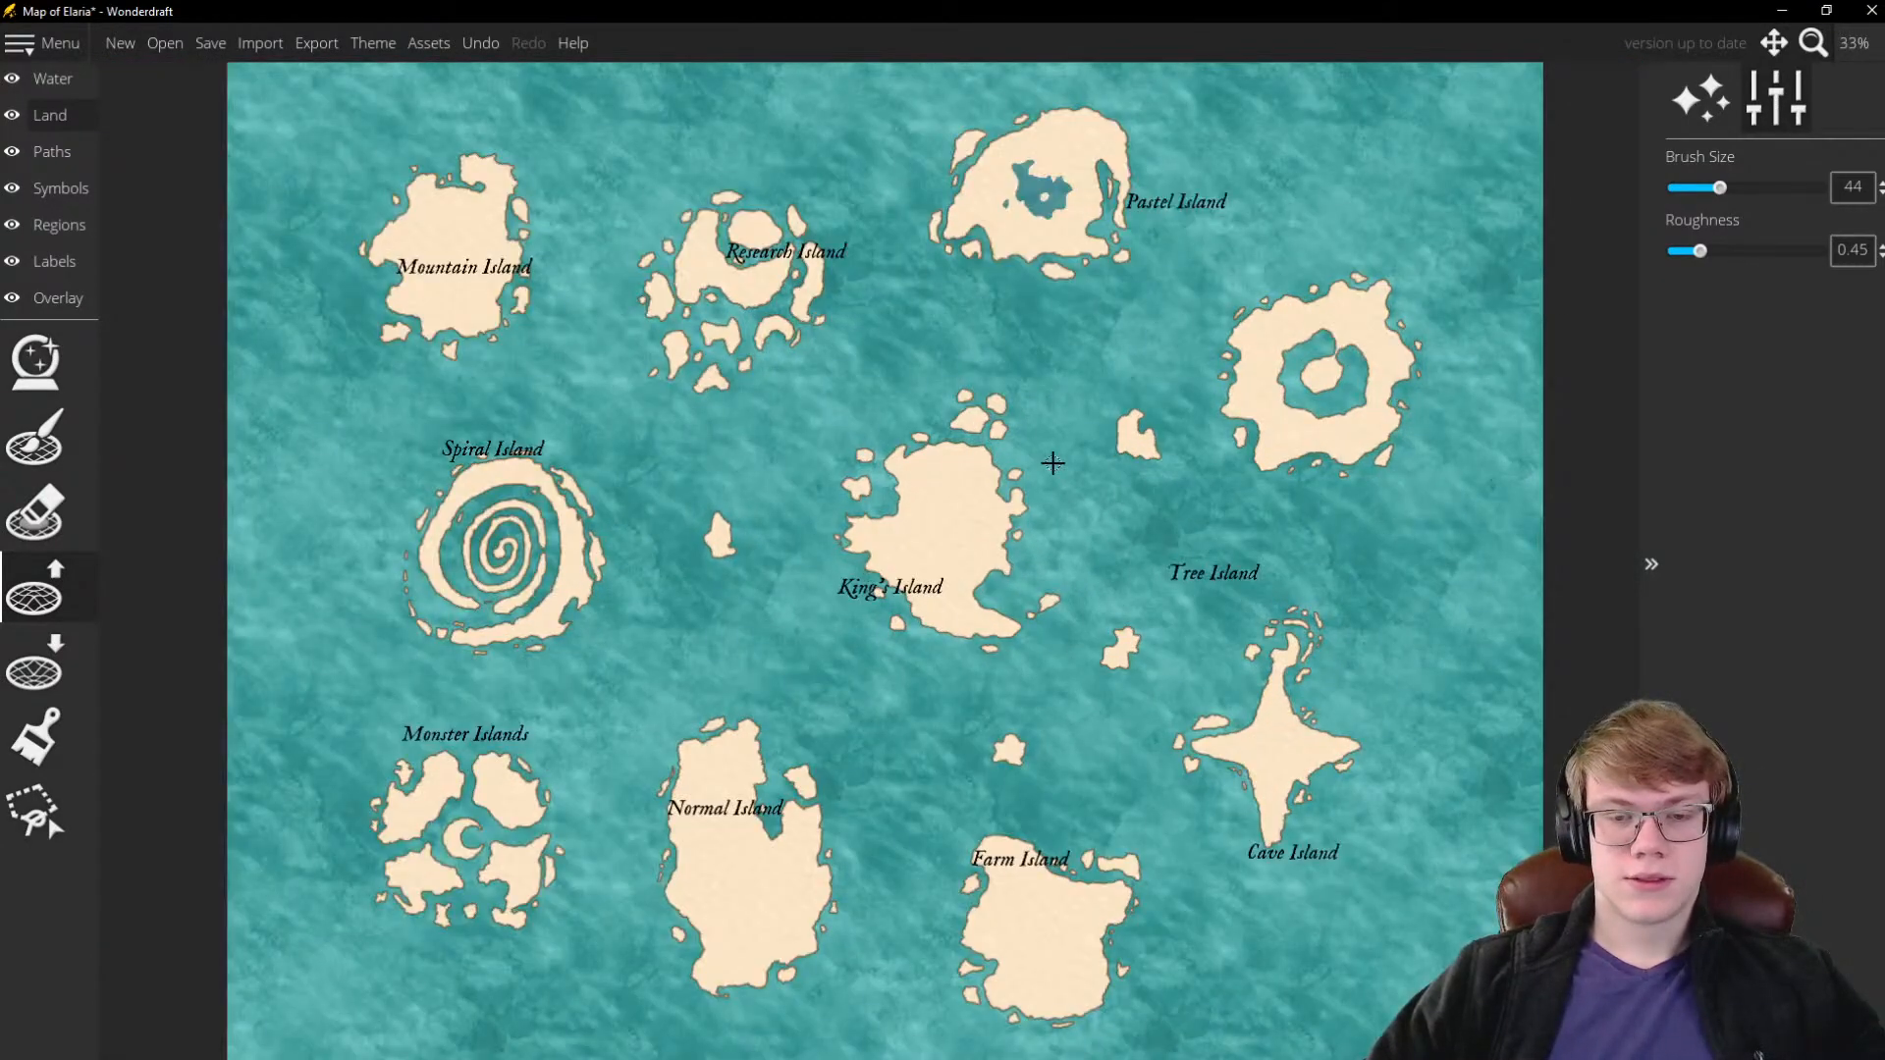
scroll(812, 498, down, 1)
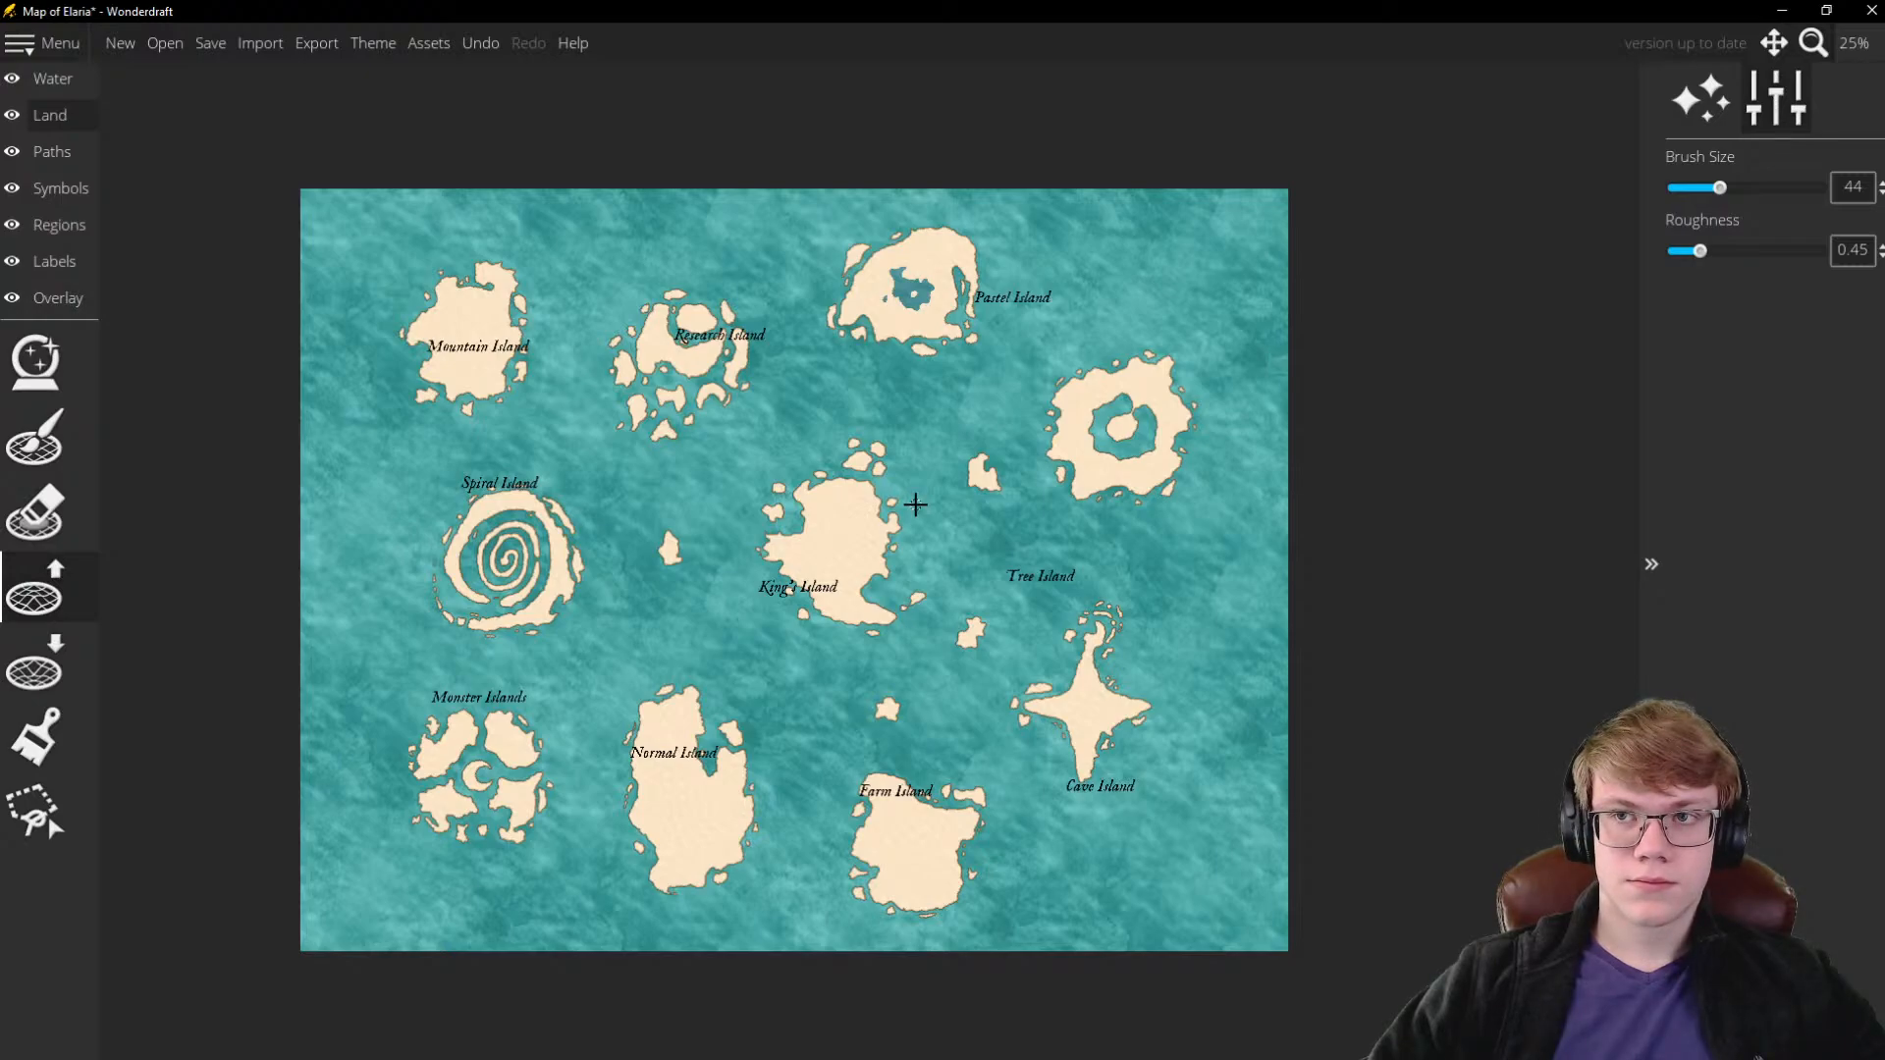
scroll(884, 512, up, 1)
scroll(884, 512, down, 1)
scroll(883, 512, up, 1)
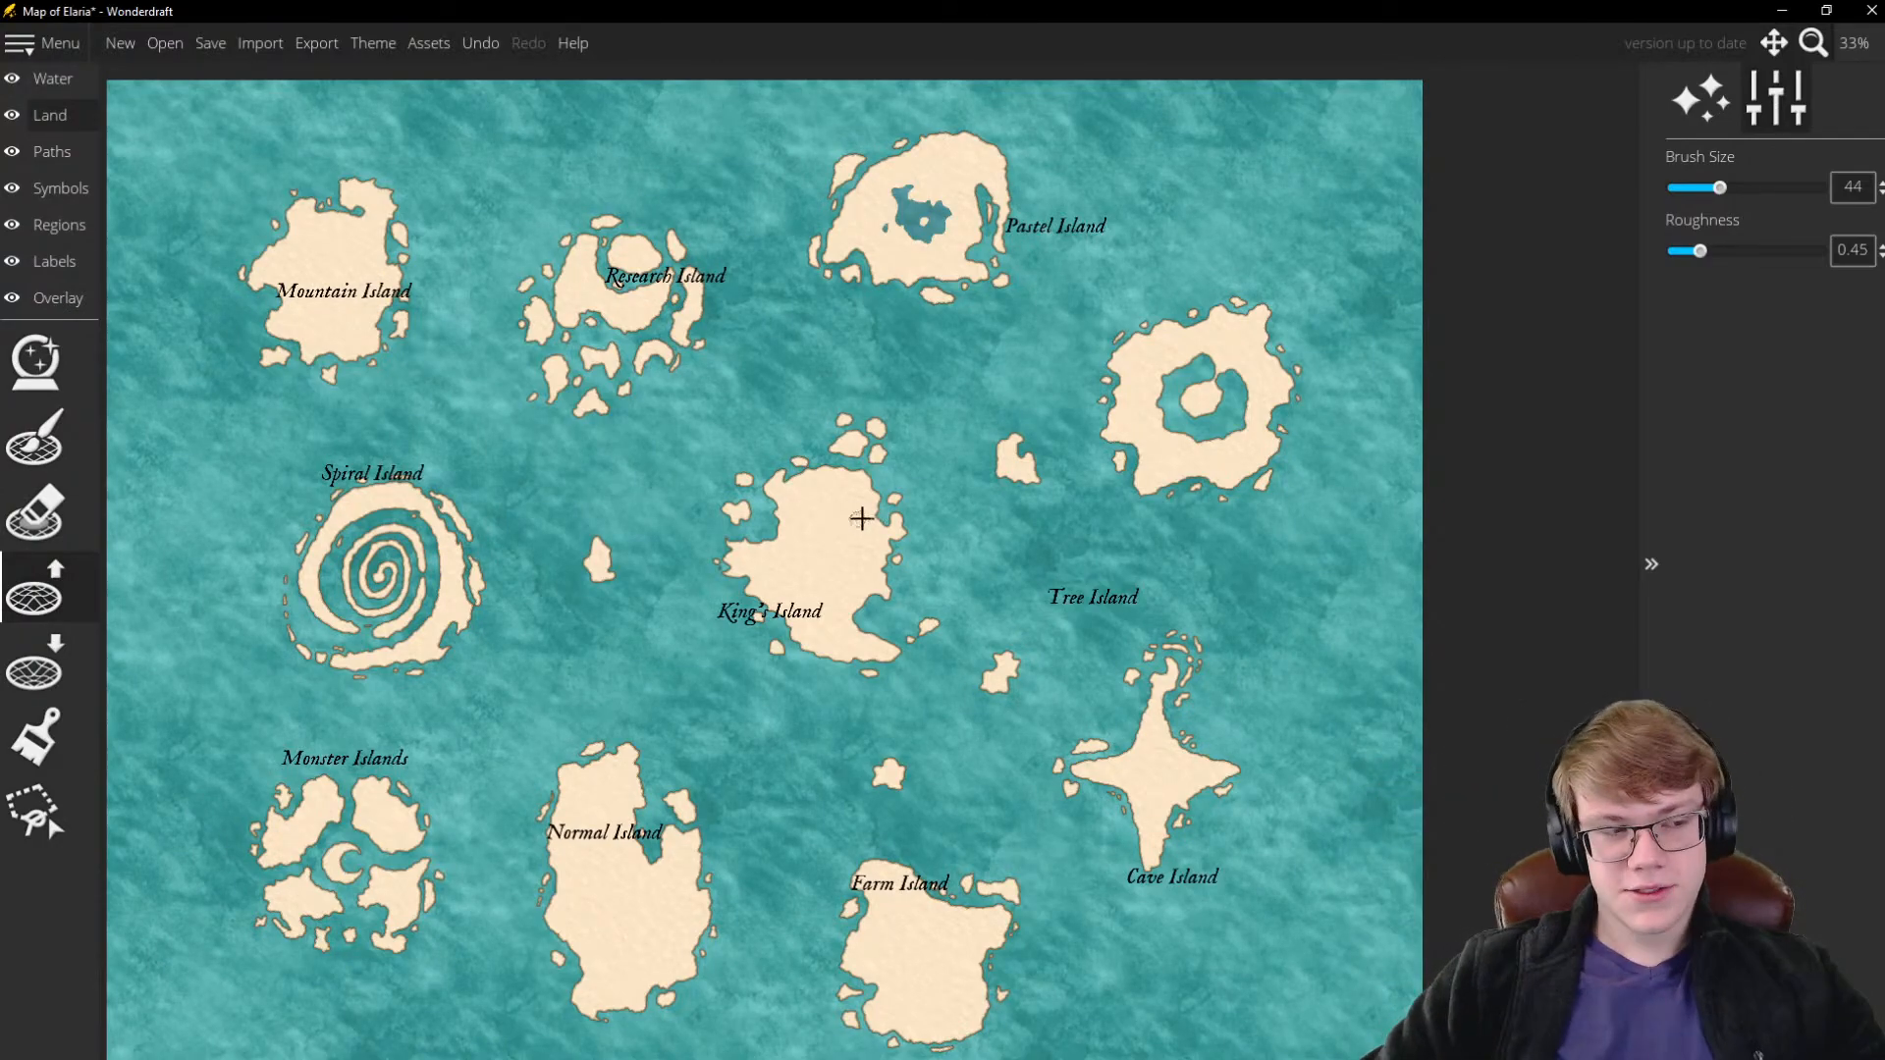
scroll(860, 458, down, 4)
scroll(797, 427, up, 2)
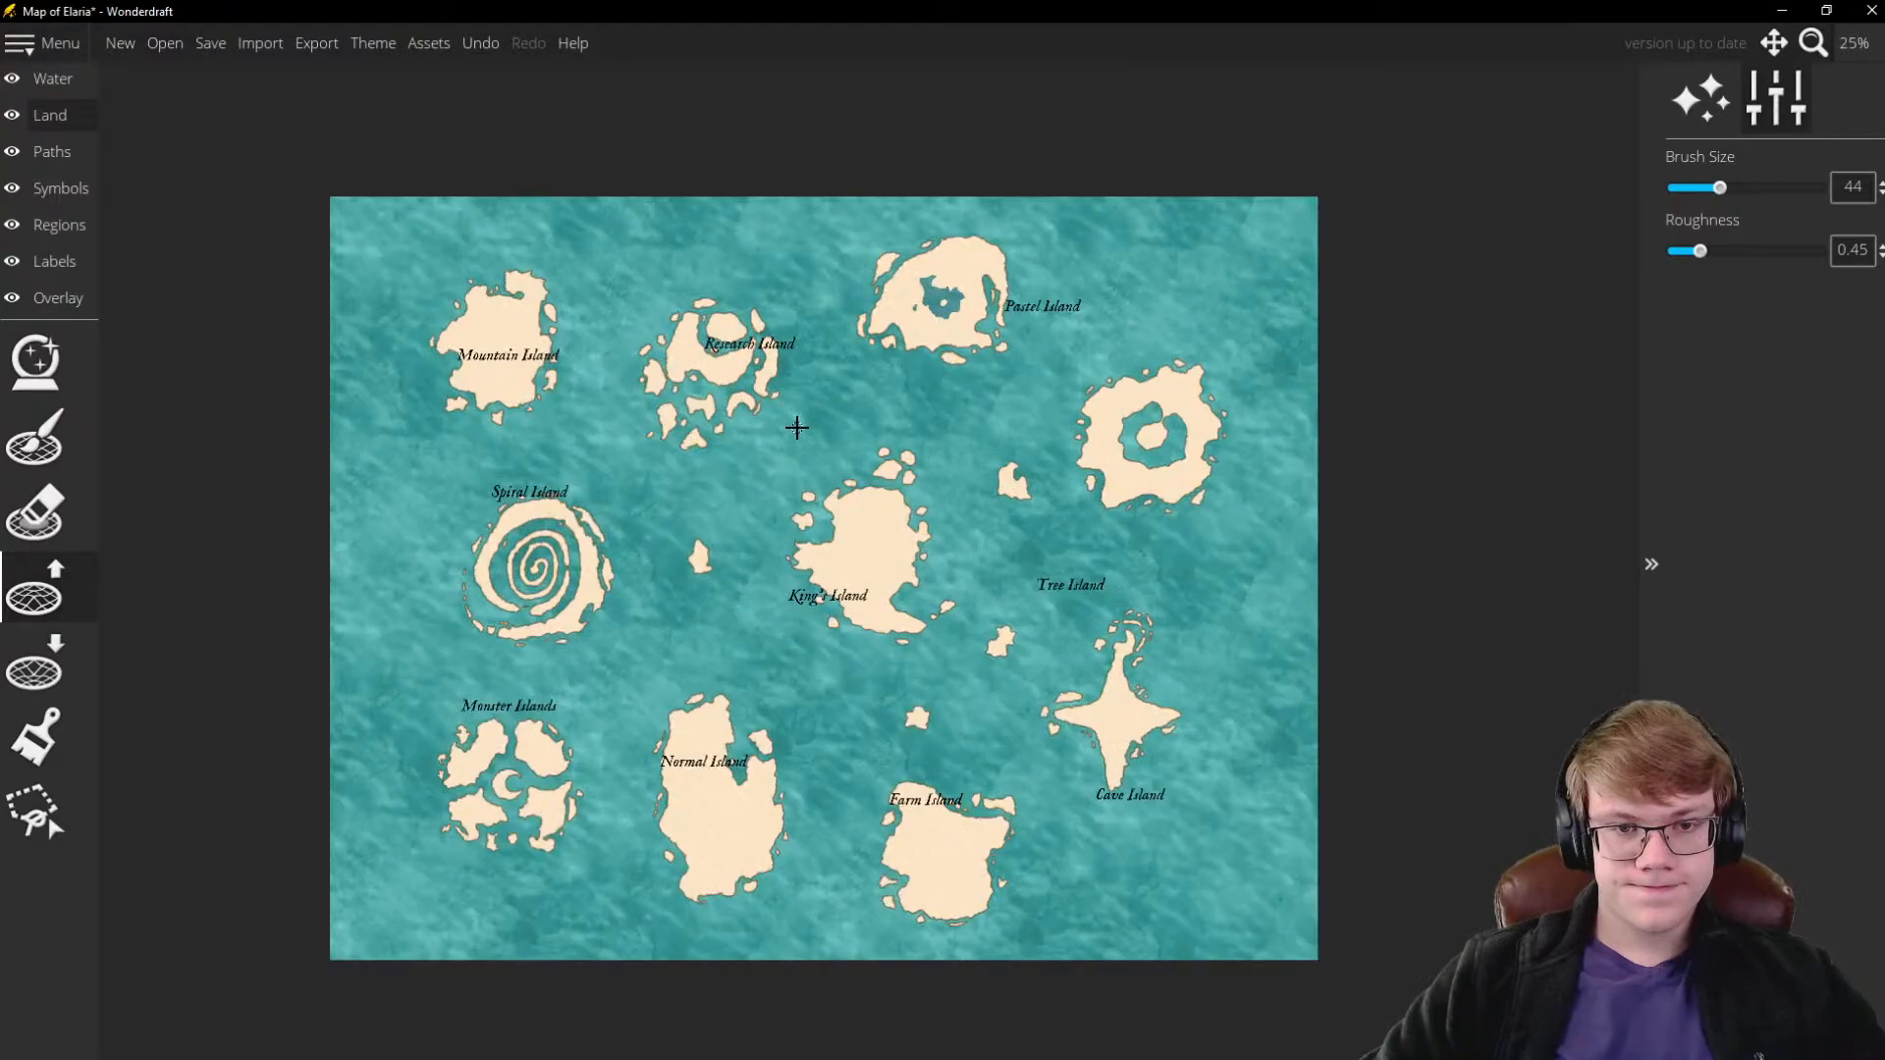
scroll(834, 461, down, 2)
scroll(804, 497, up, 2)
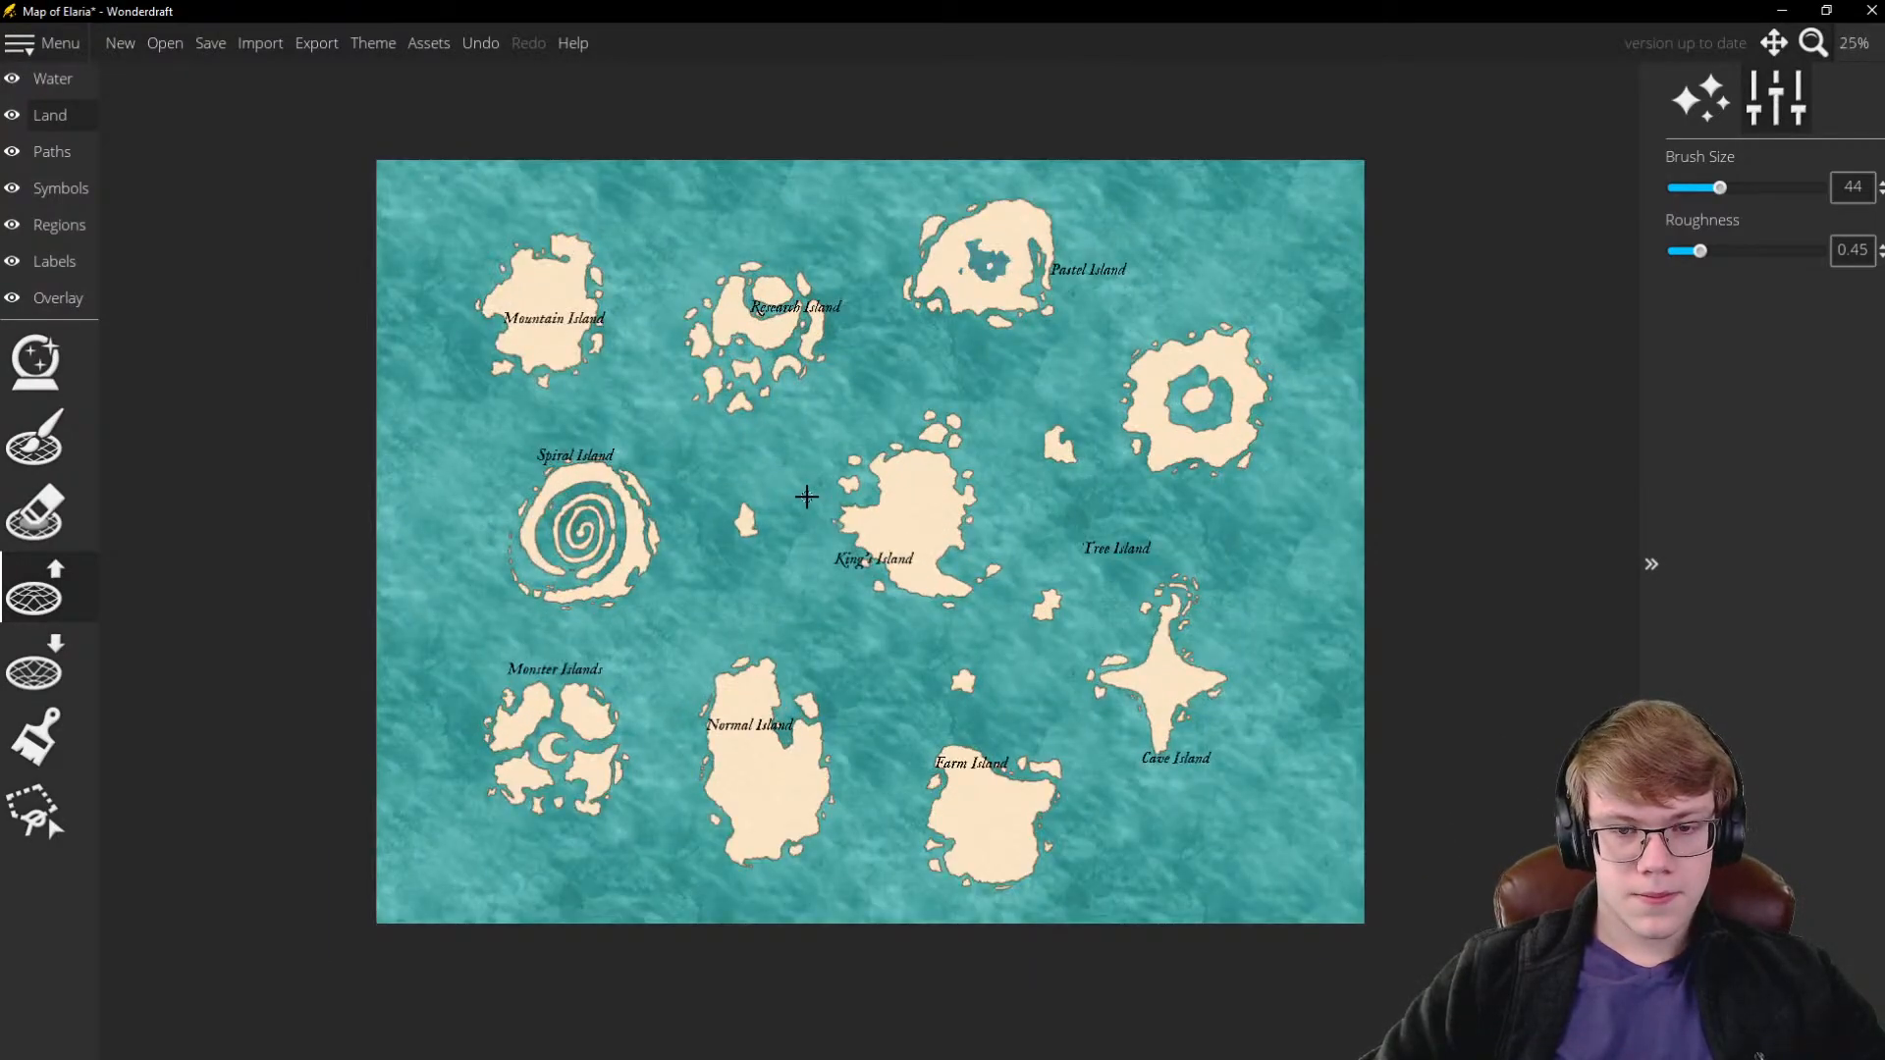
Inspect the open water around Spiral Island and reduce the land-raising brush size to 40
scroll(926, 546, down, 2)
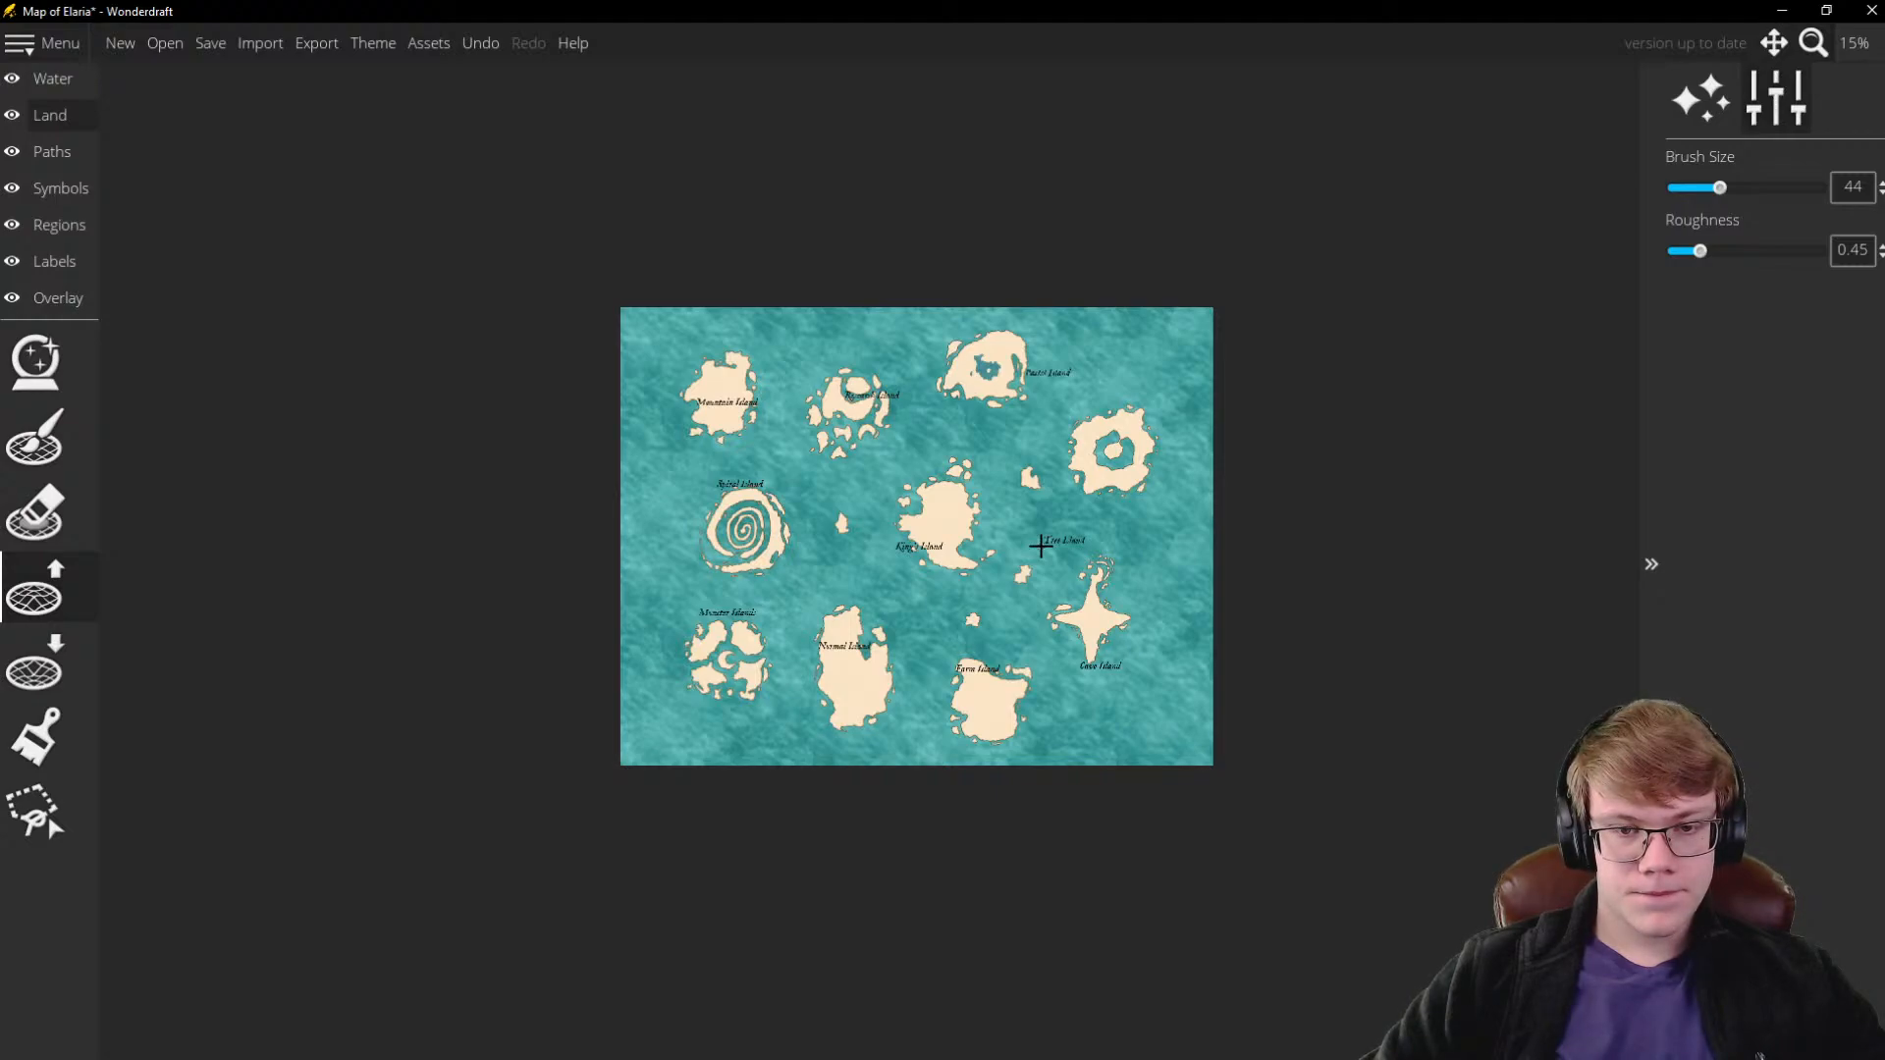
scroll(962, 470, up, 2)
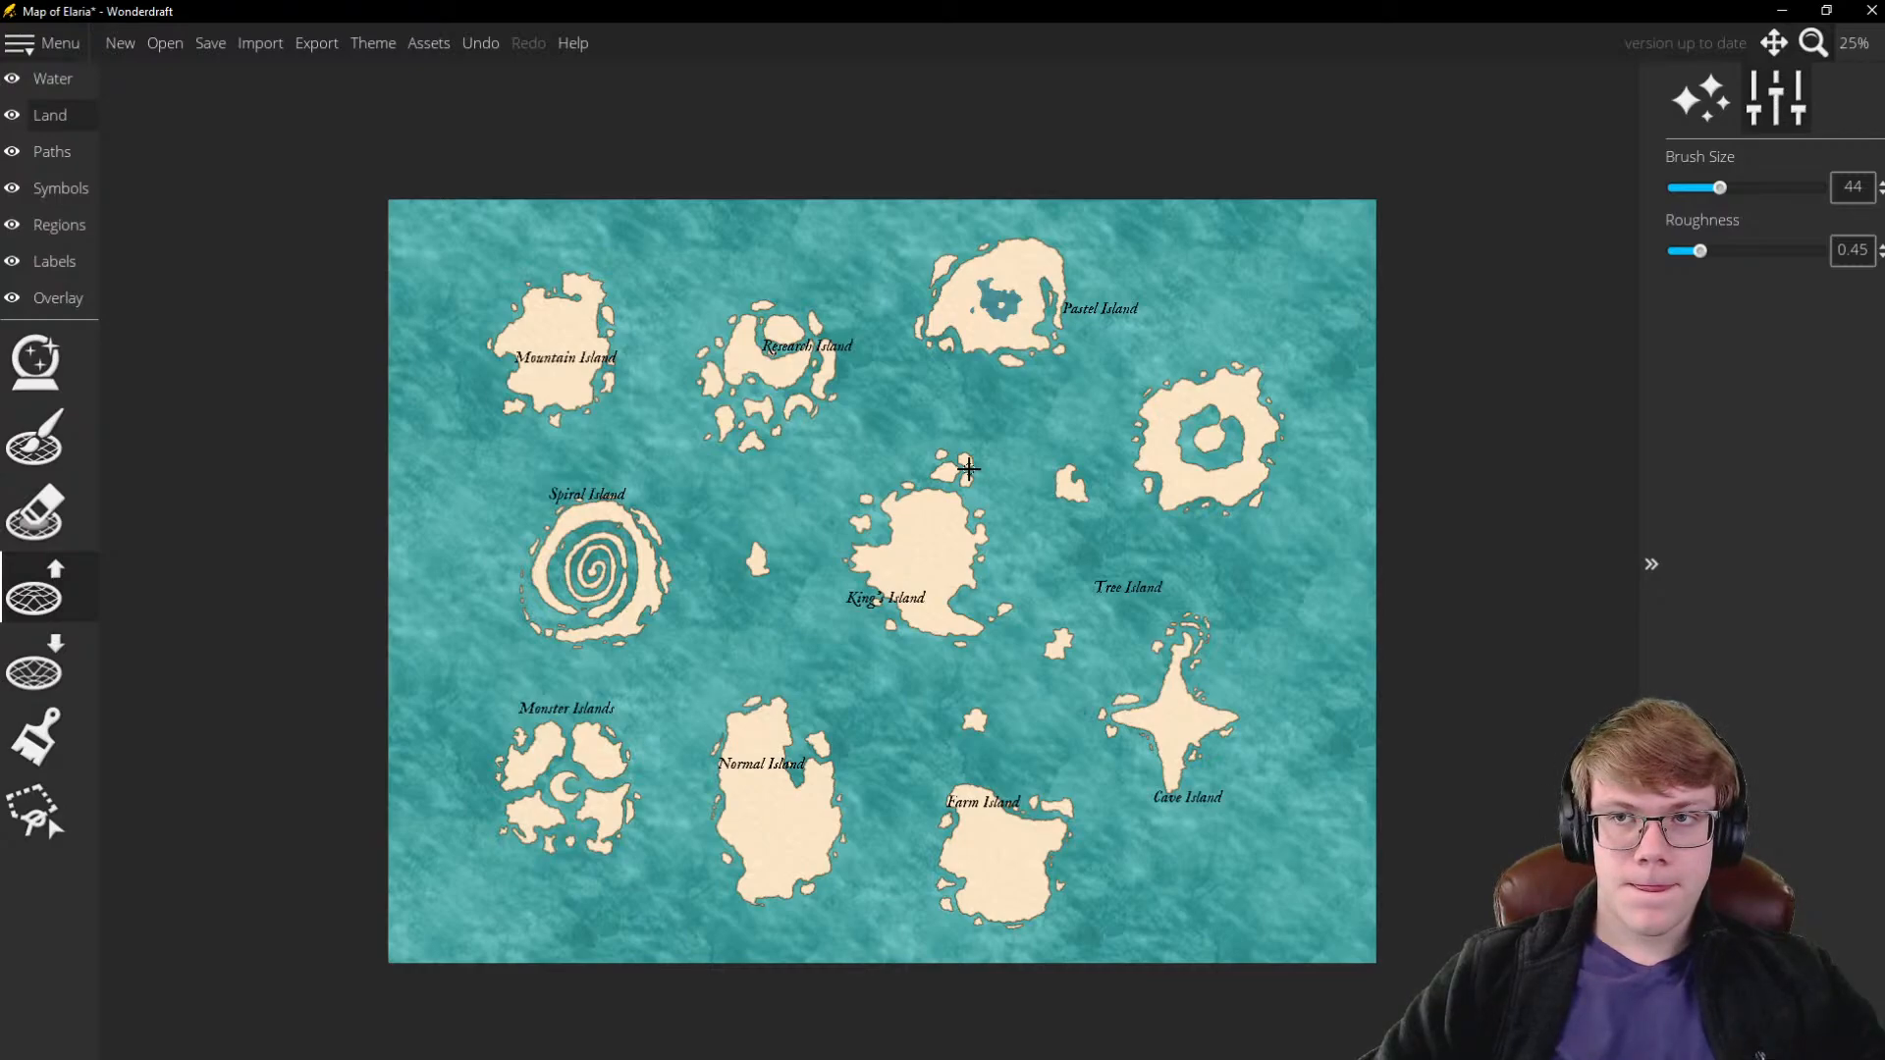
scroll(482, 579, up, 2)
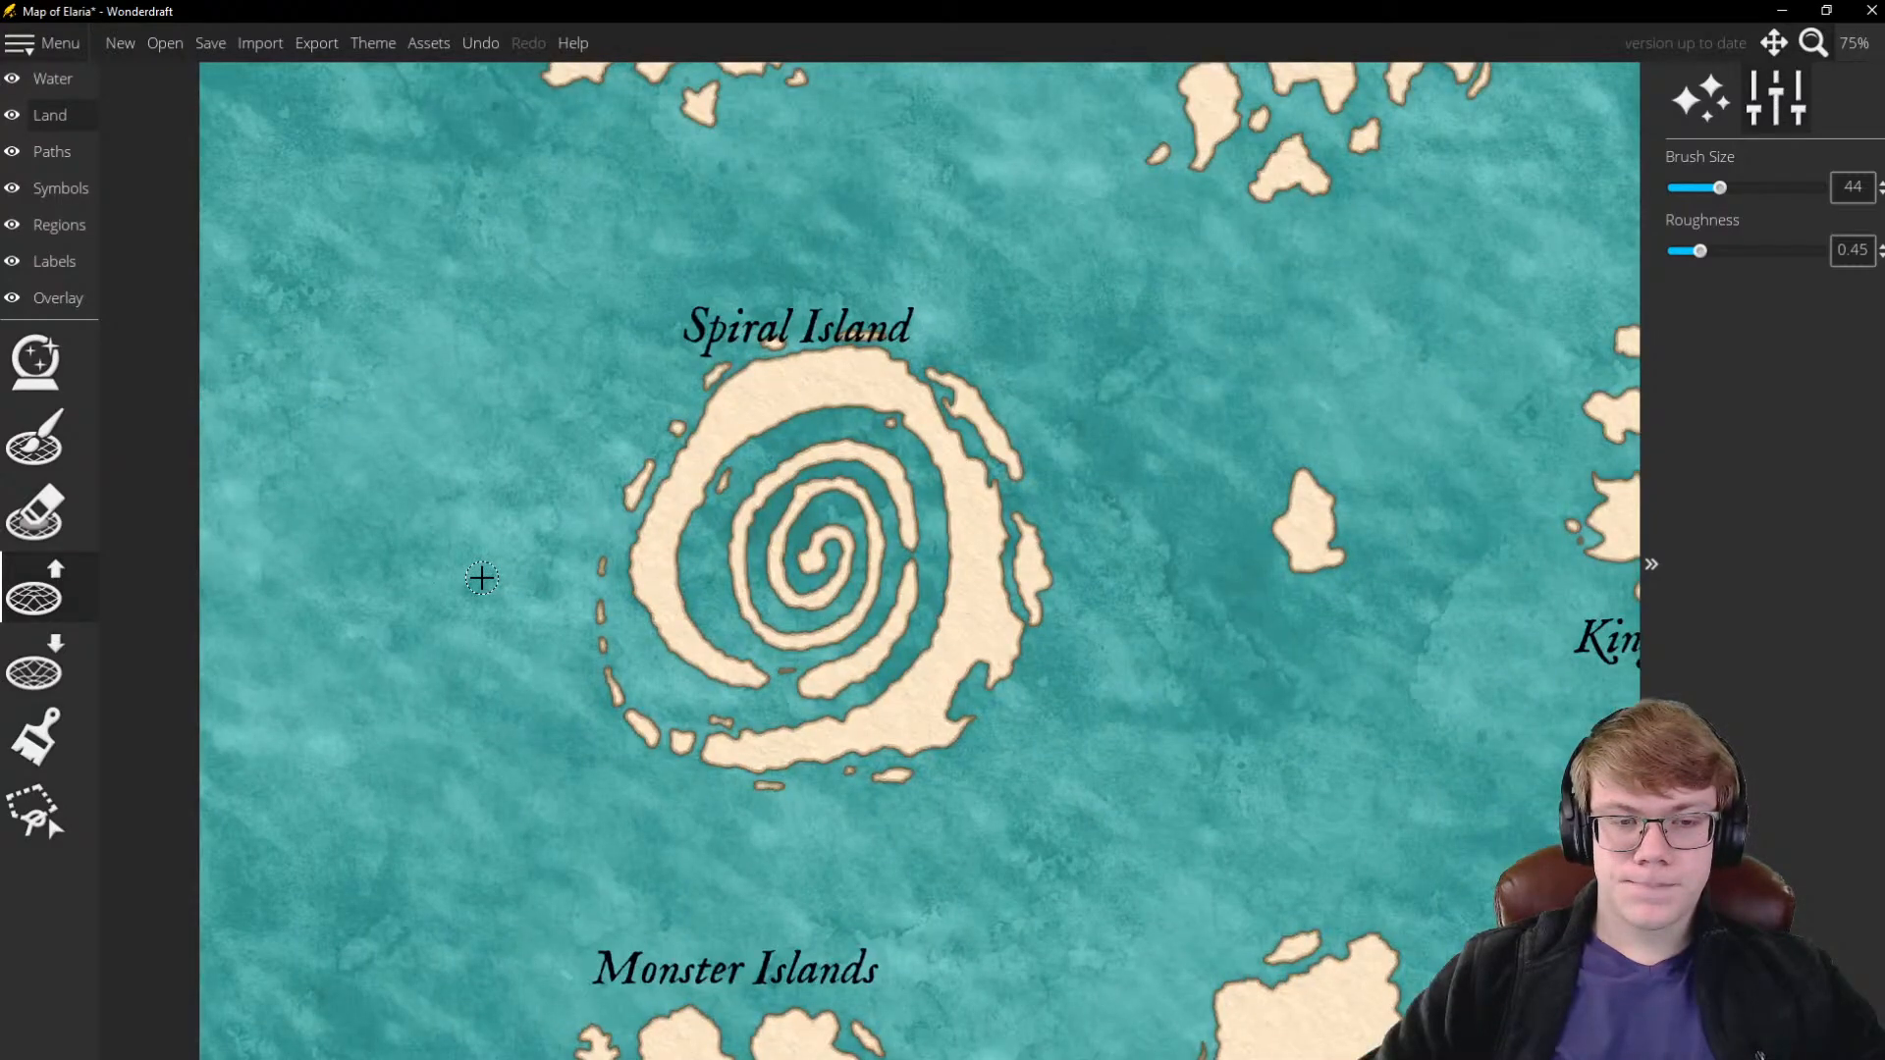
scroll(482, 578, down, 2)
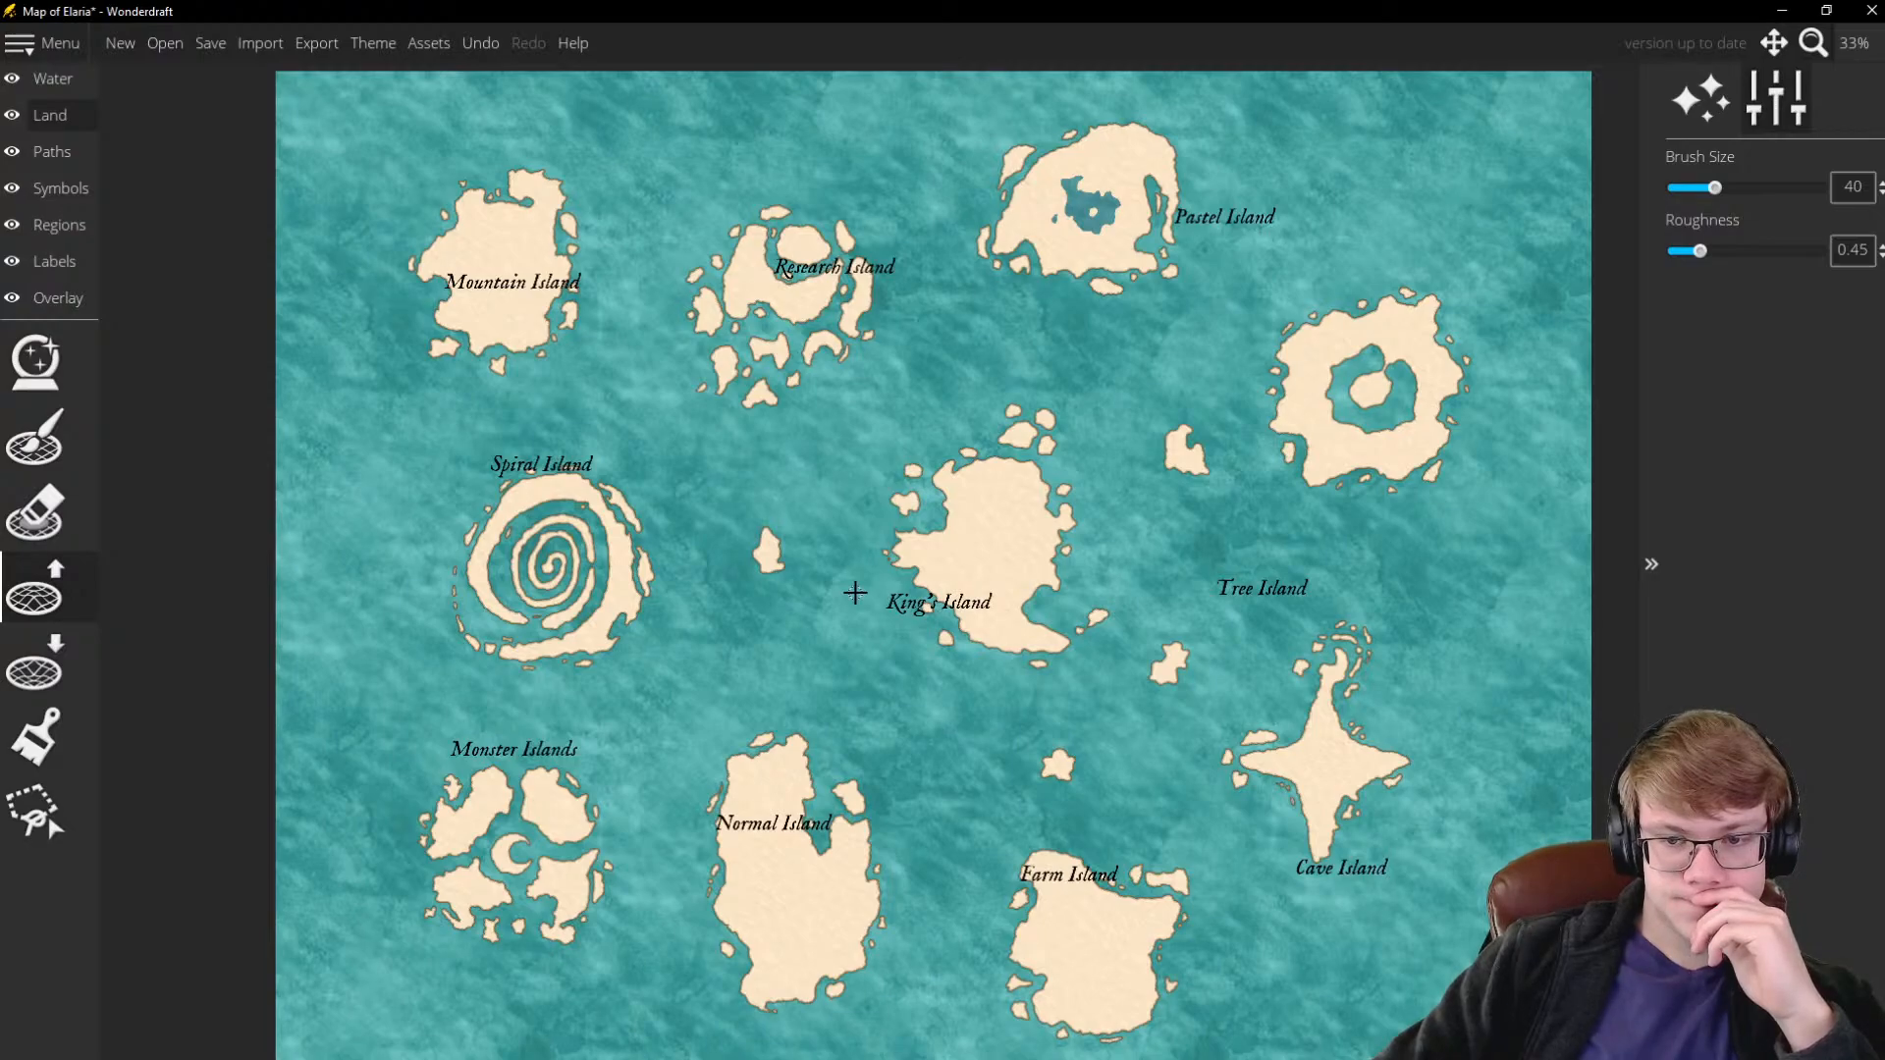
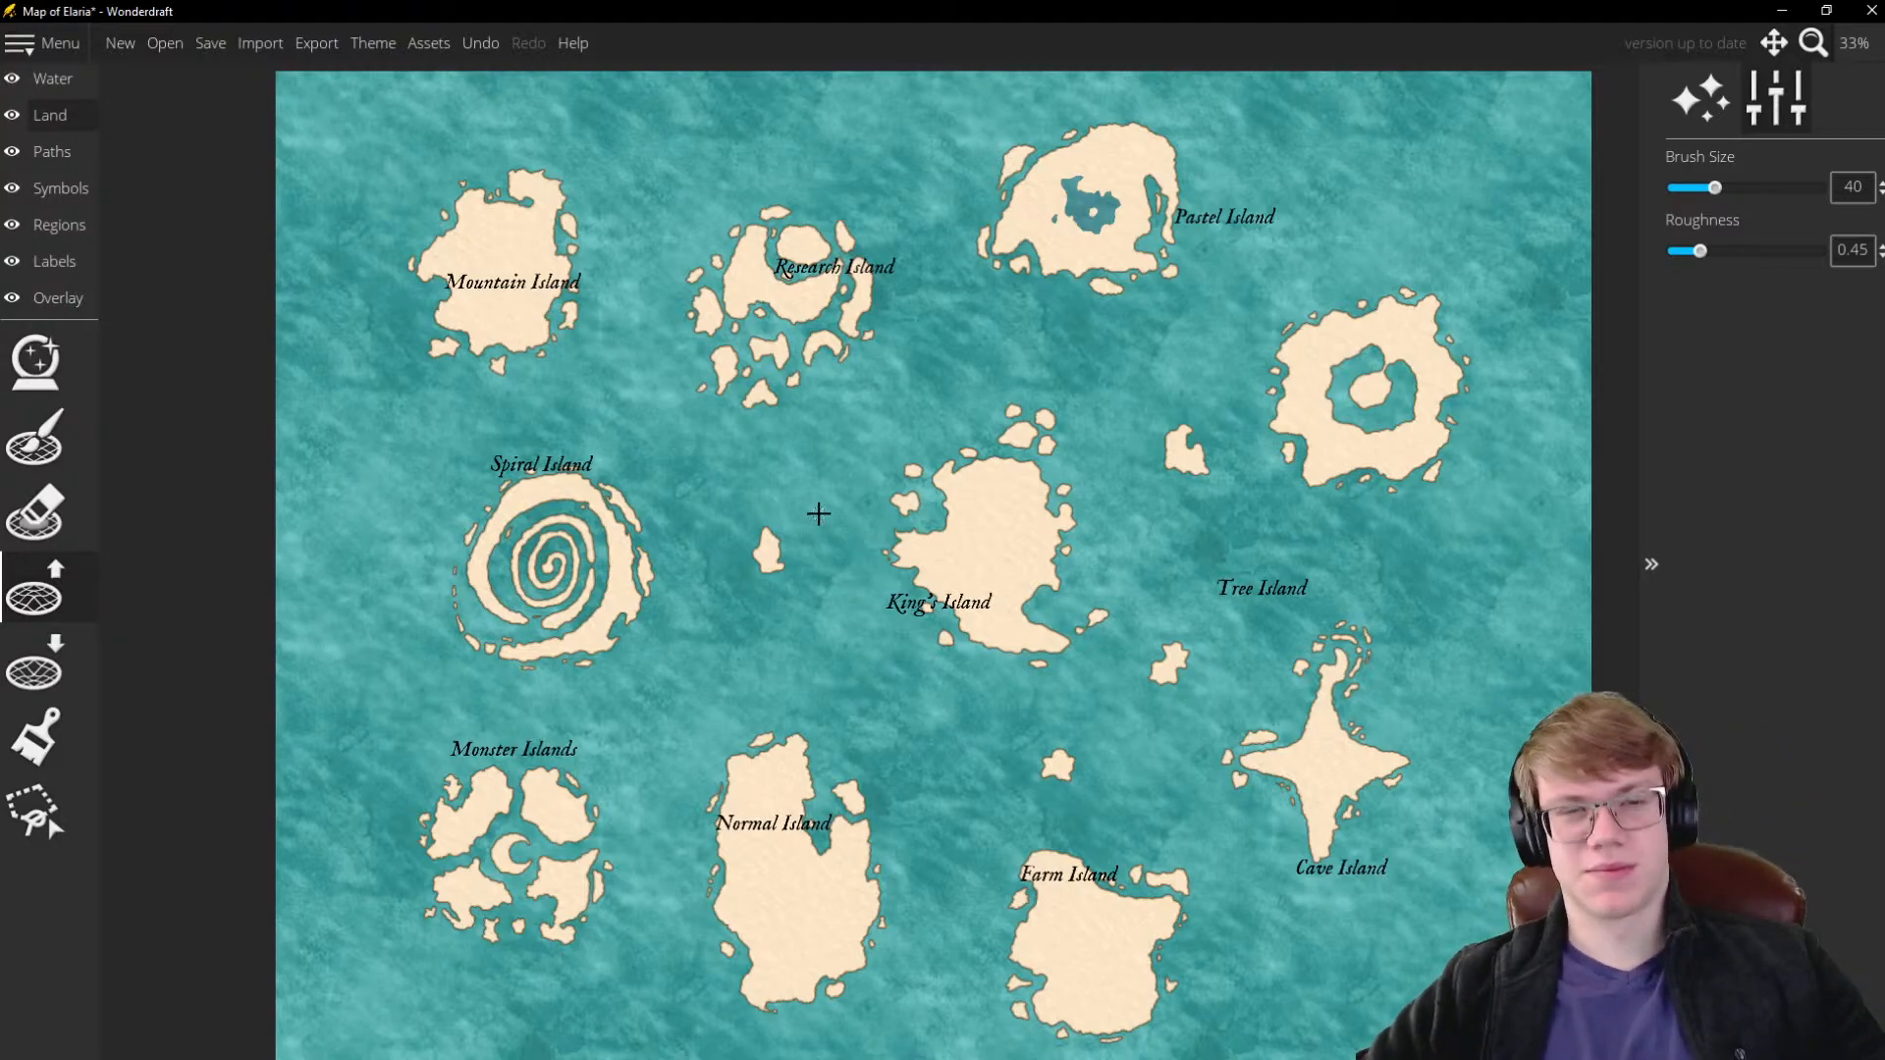
scroll(666, 473, down, 1)
scroll(666, 473, down, 1)
scroll(808, 397, up, 1)
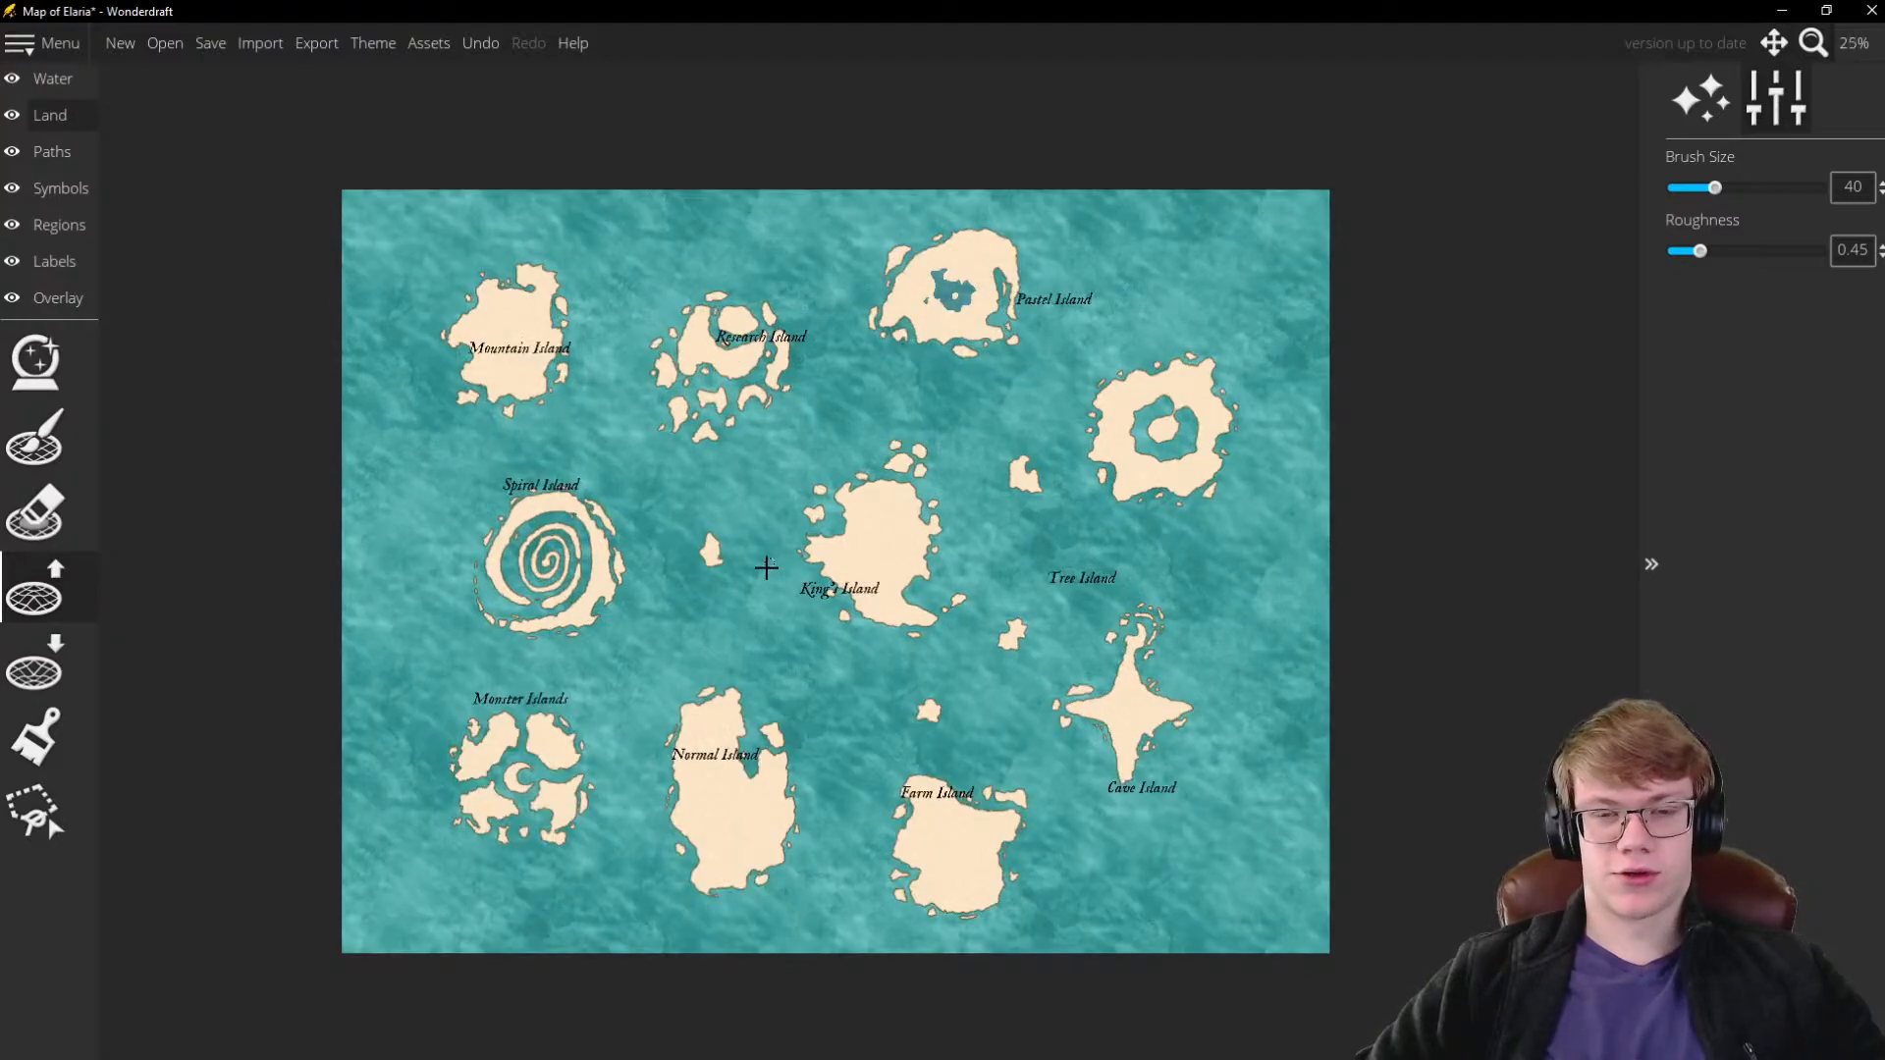
scroll(763, 468, up, 1)
scroll(763, 497, down, 1)
scroll(763, 497, up, 1)
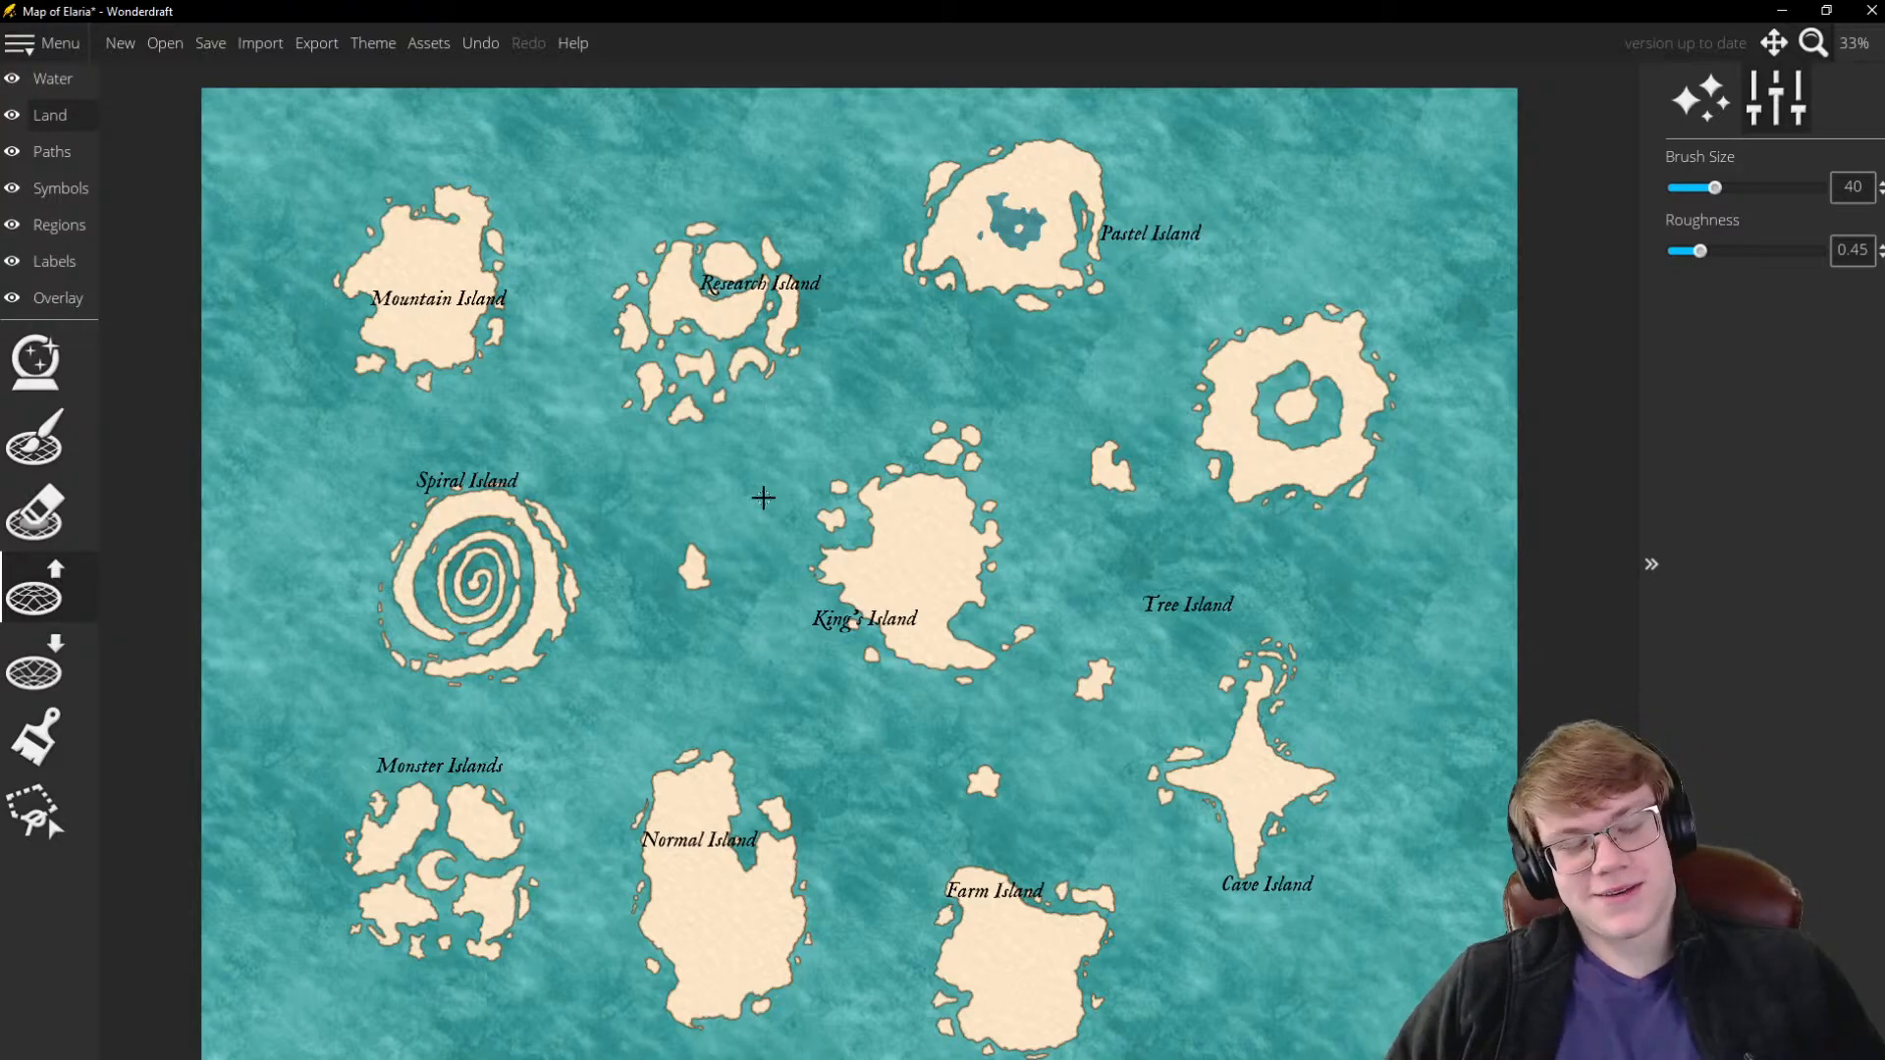
scroll(548, 336, down, 4)
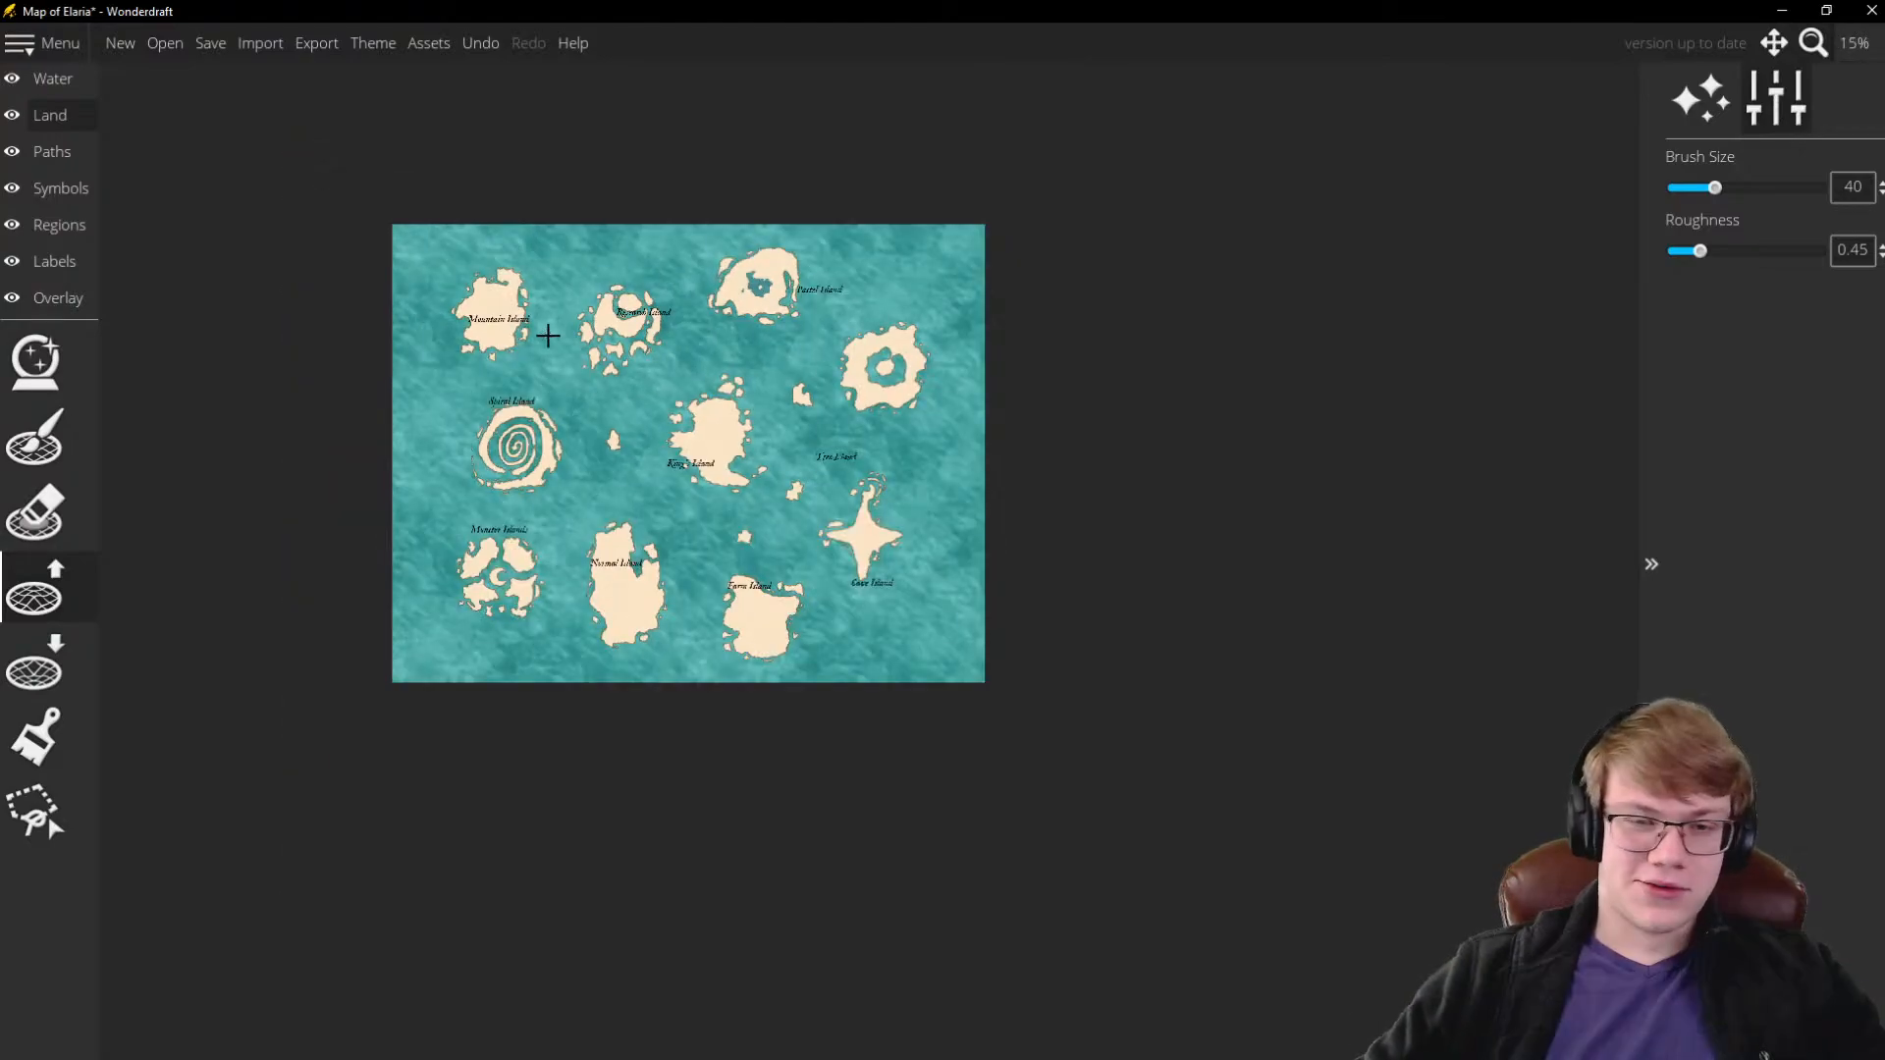
scroll(577, 295, up, 4)
scroll(700, 306, down, 1)
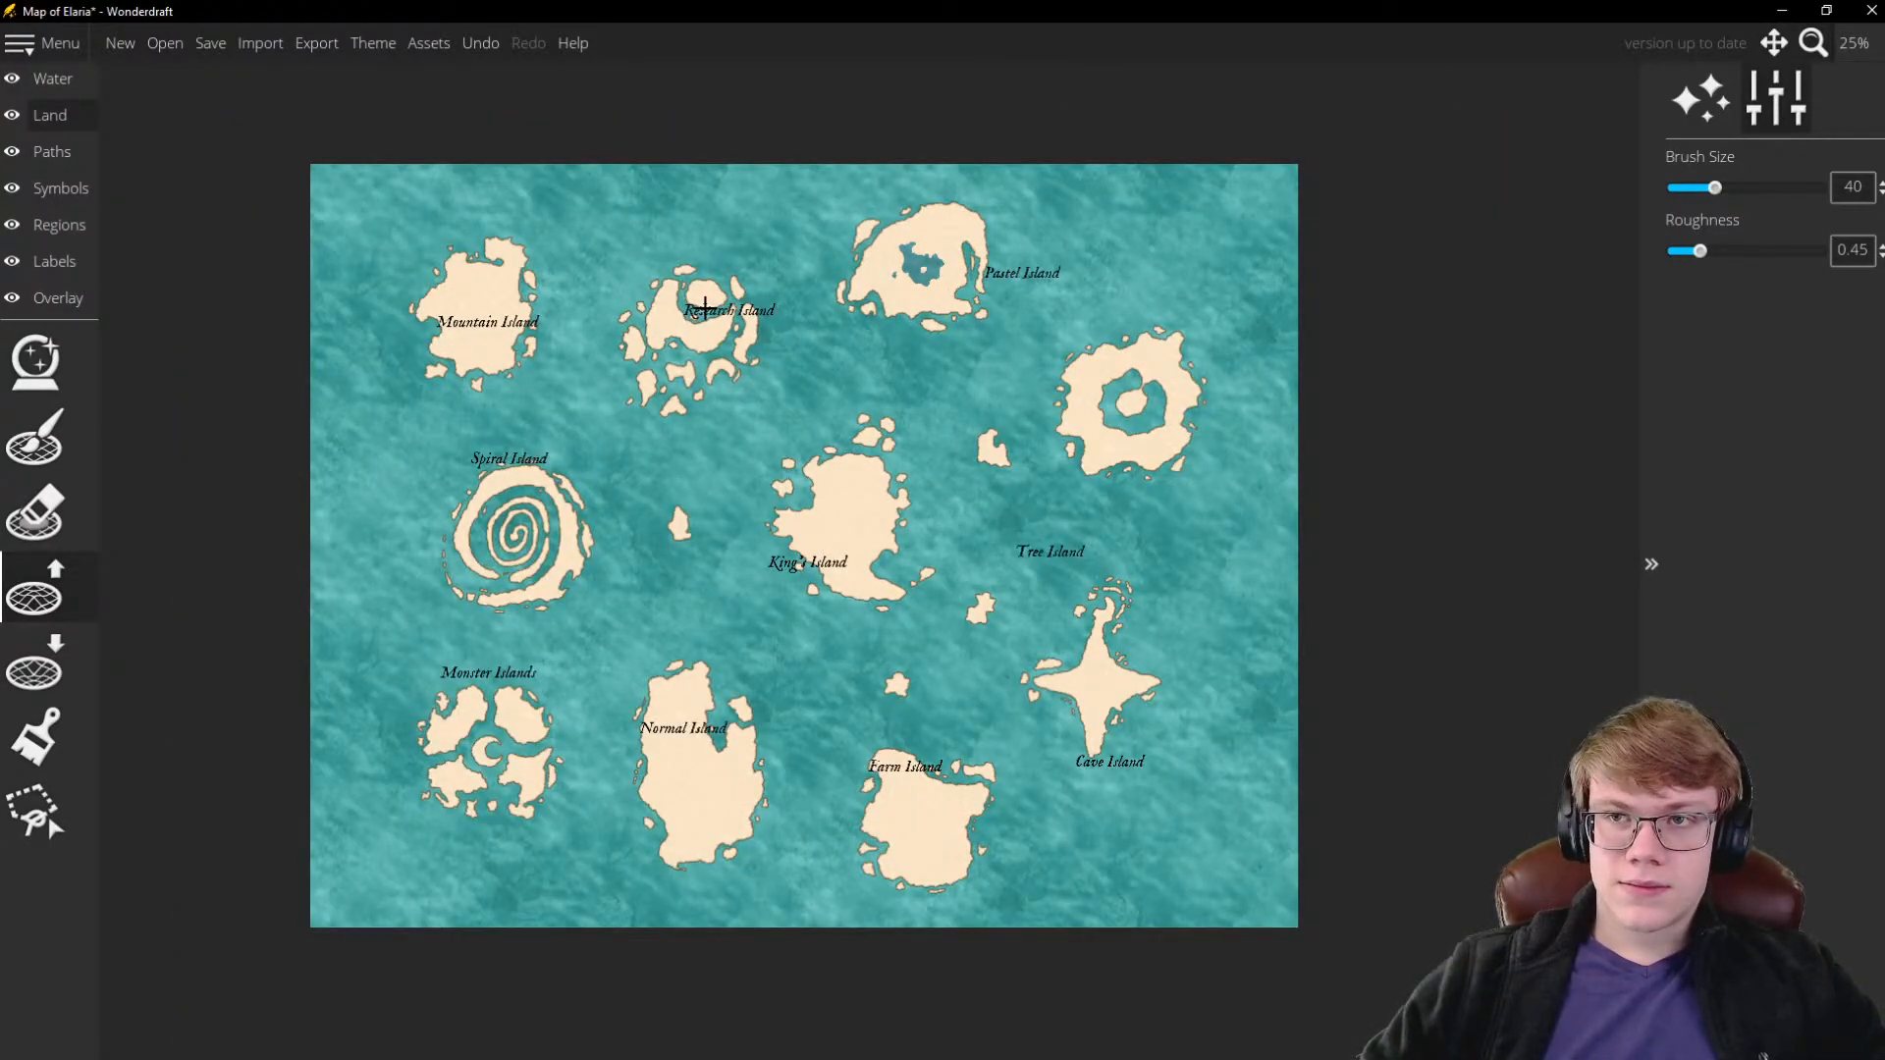
scroll(841, 472, up, 3)
scroll(844, 491, down, 3)
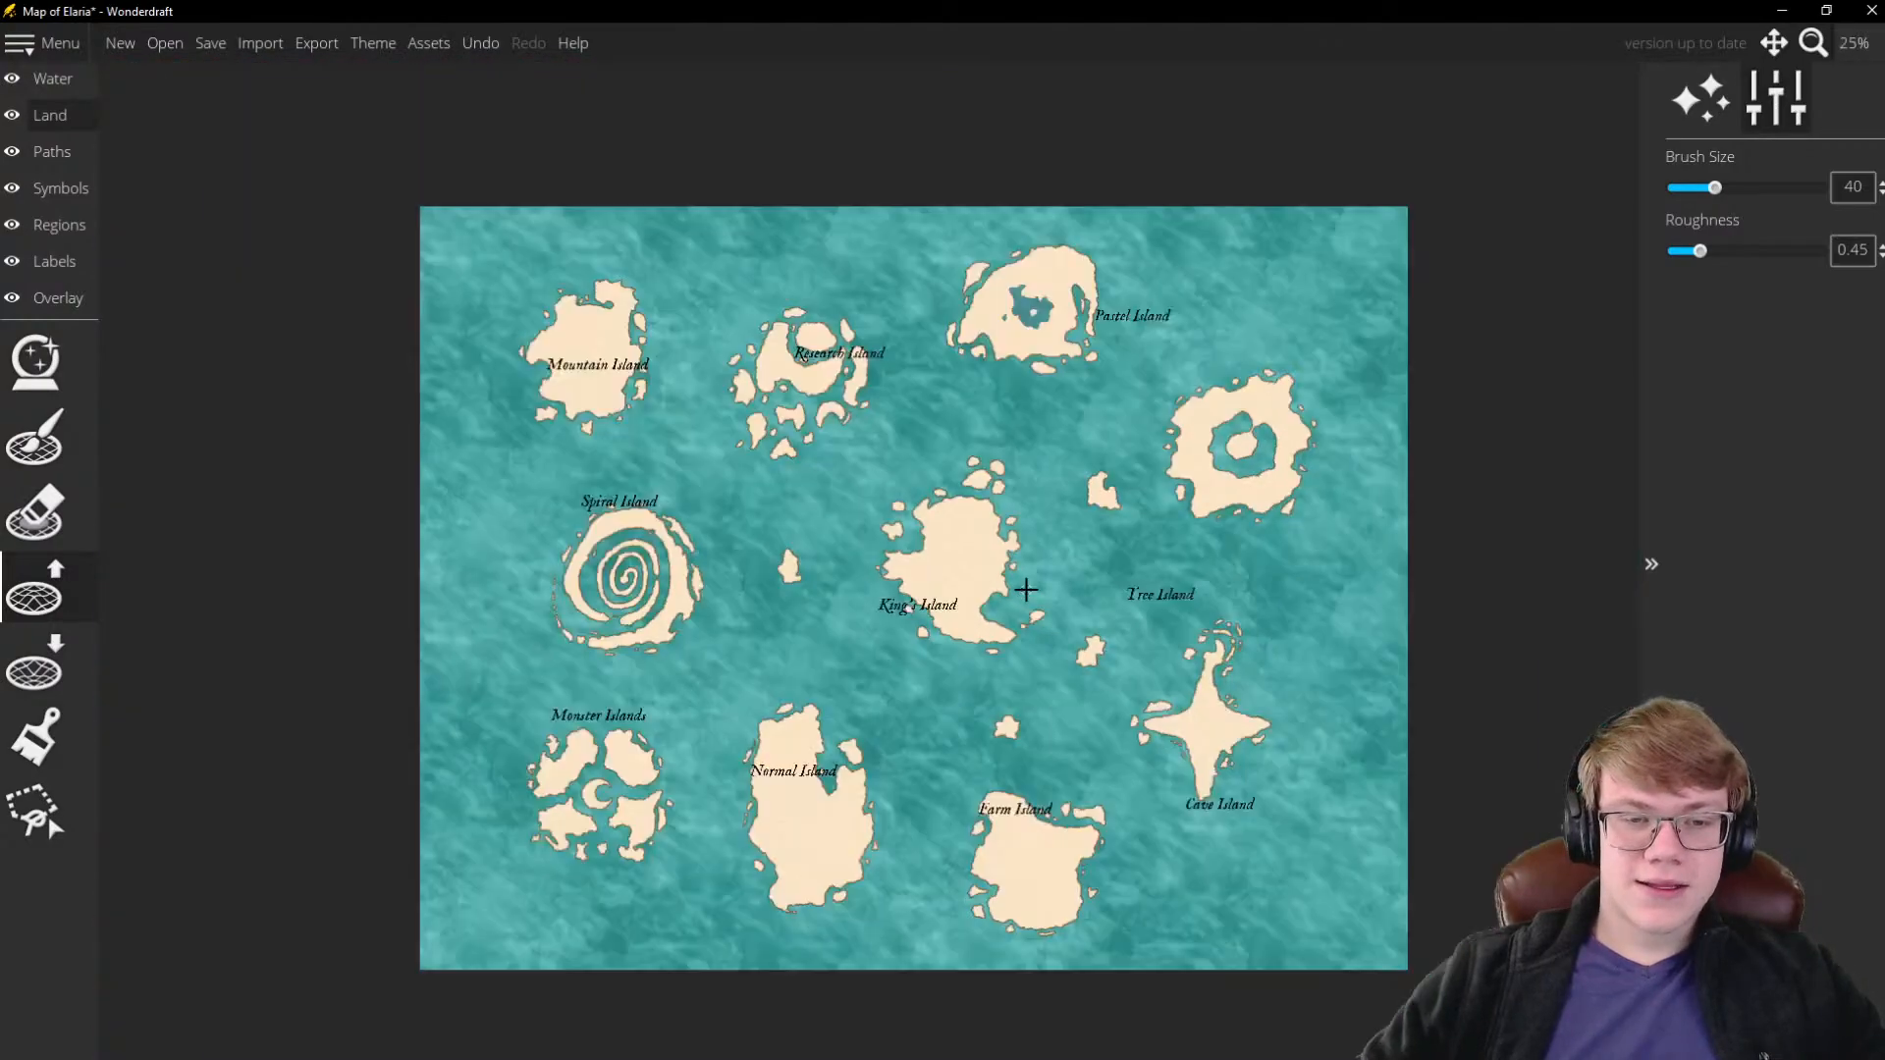
Examine the spacing of all the islands across the whole map, with closer views of King's Island, Farm Island and Pastel Island
scroll(982, 530, up, 3)
scroll(842, 556, down, 3)
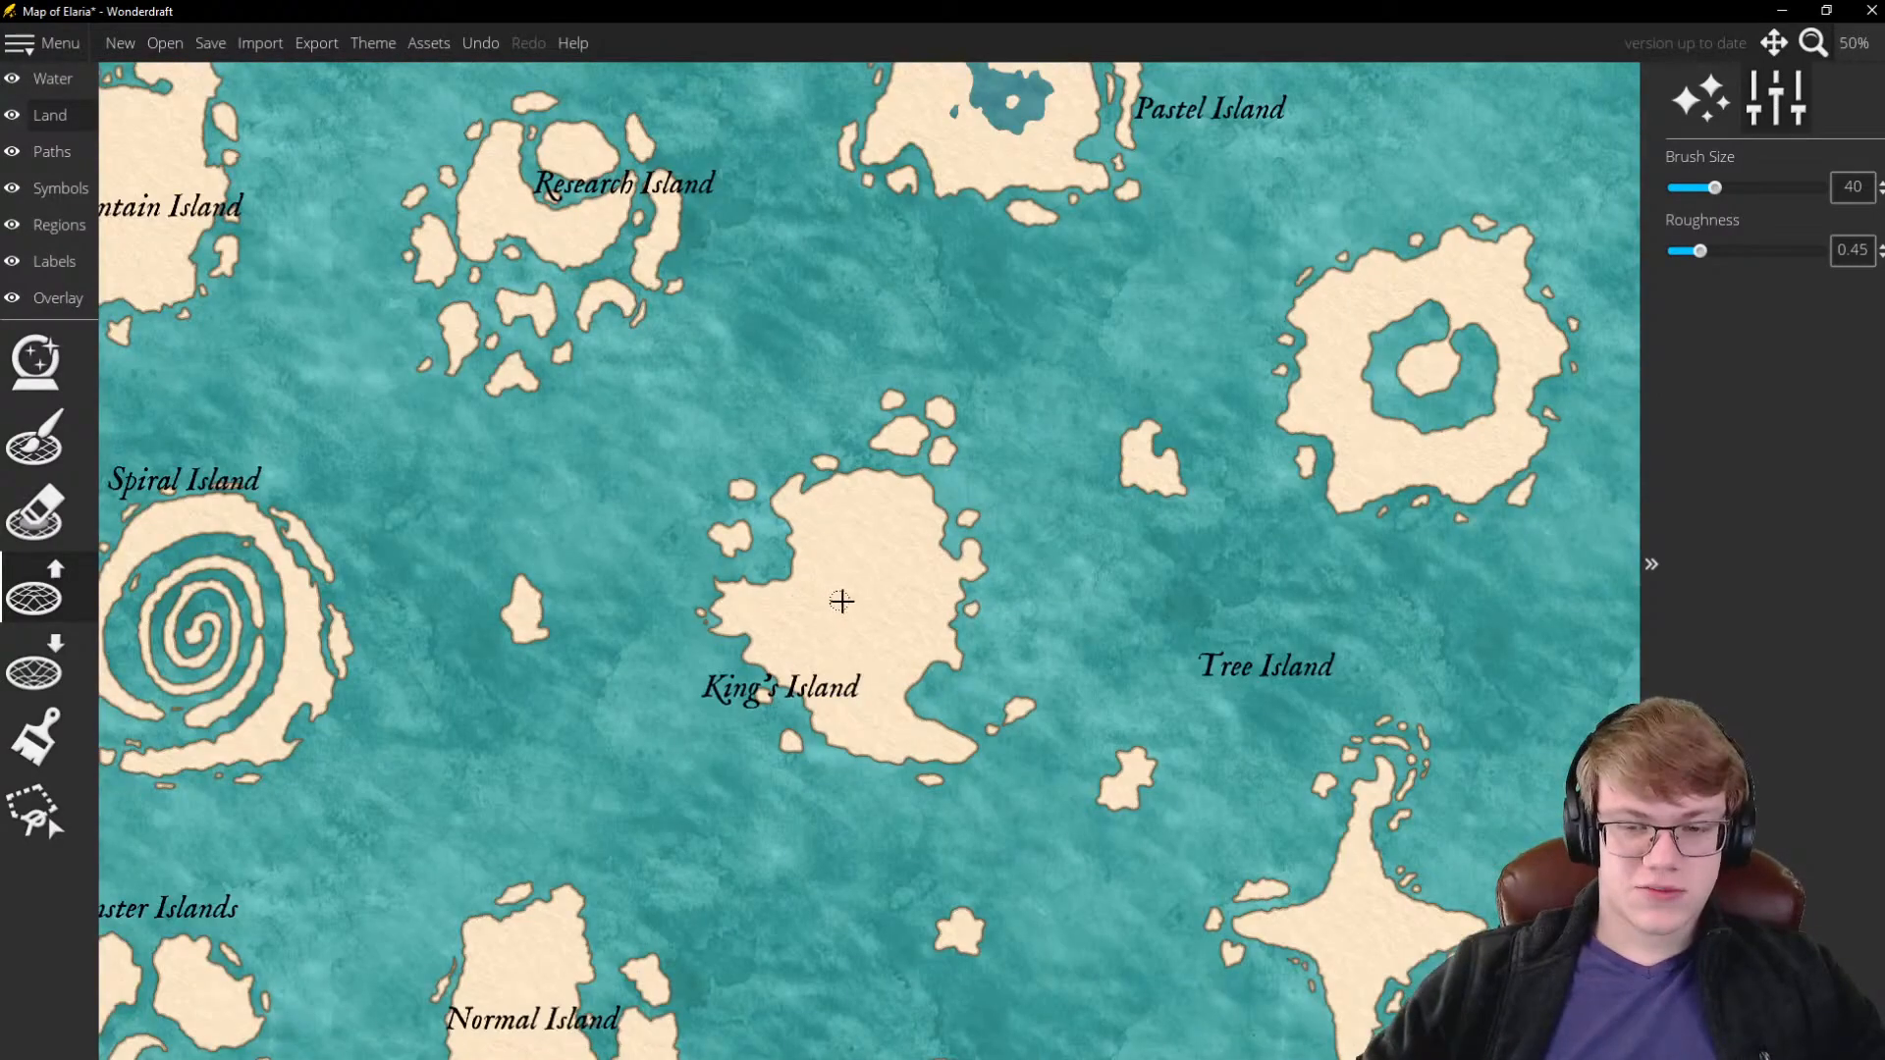
scroll(869, 566, up, 1)
drag(778, 859, 913, 786)
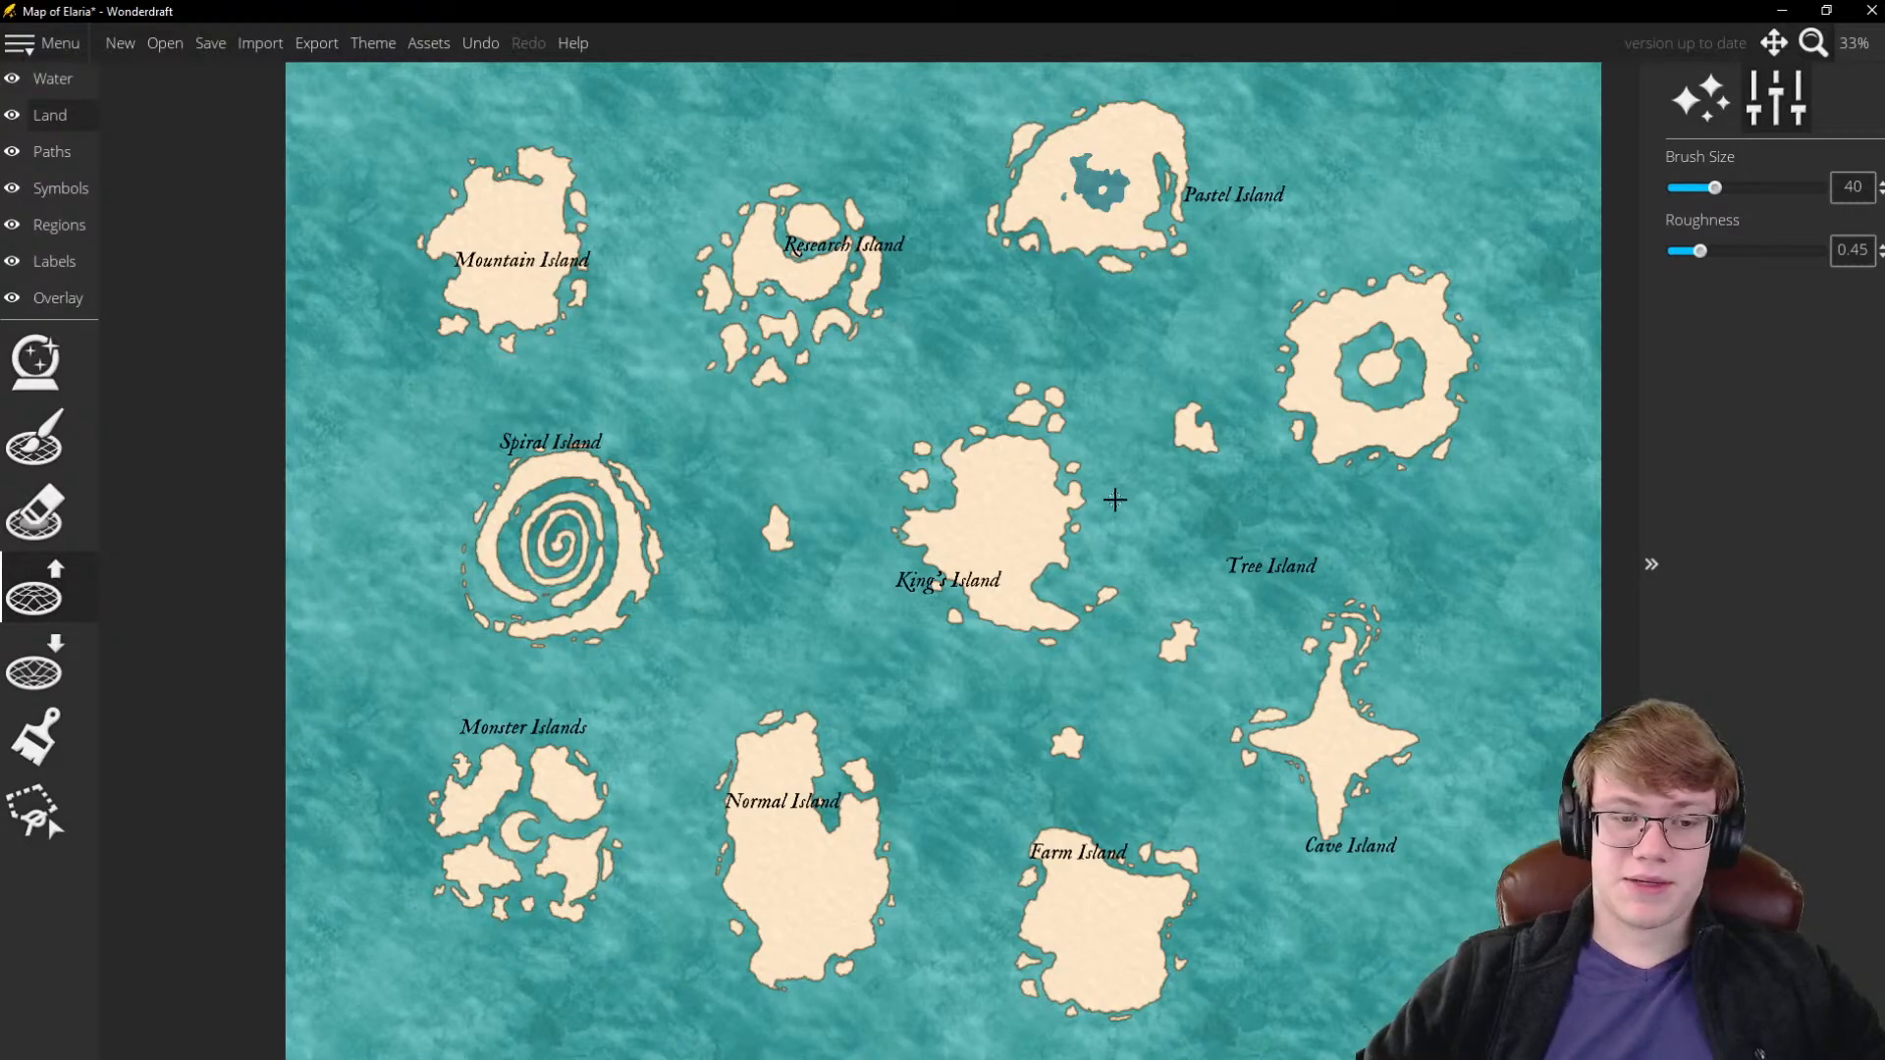
scroll(1085, 926, up, 2)
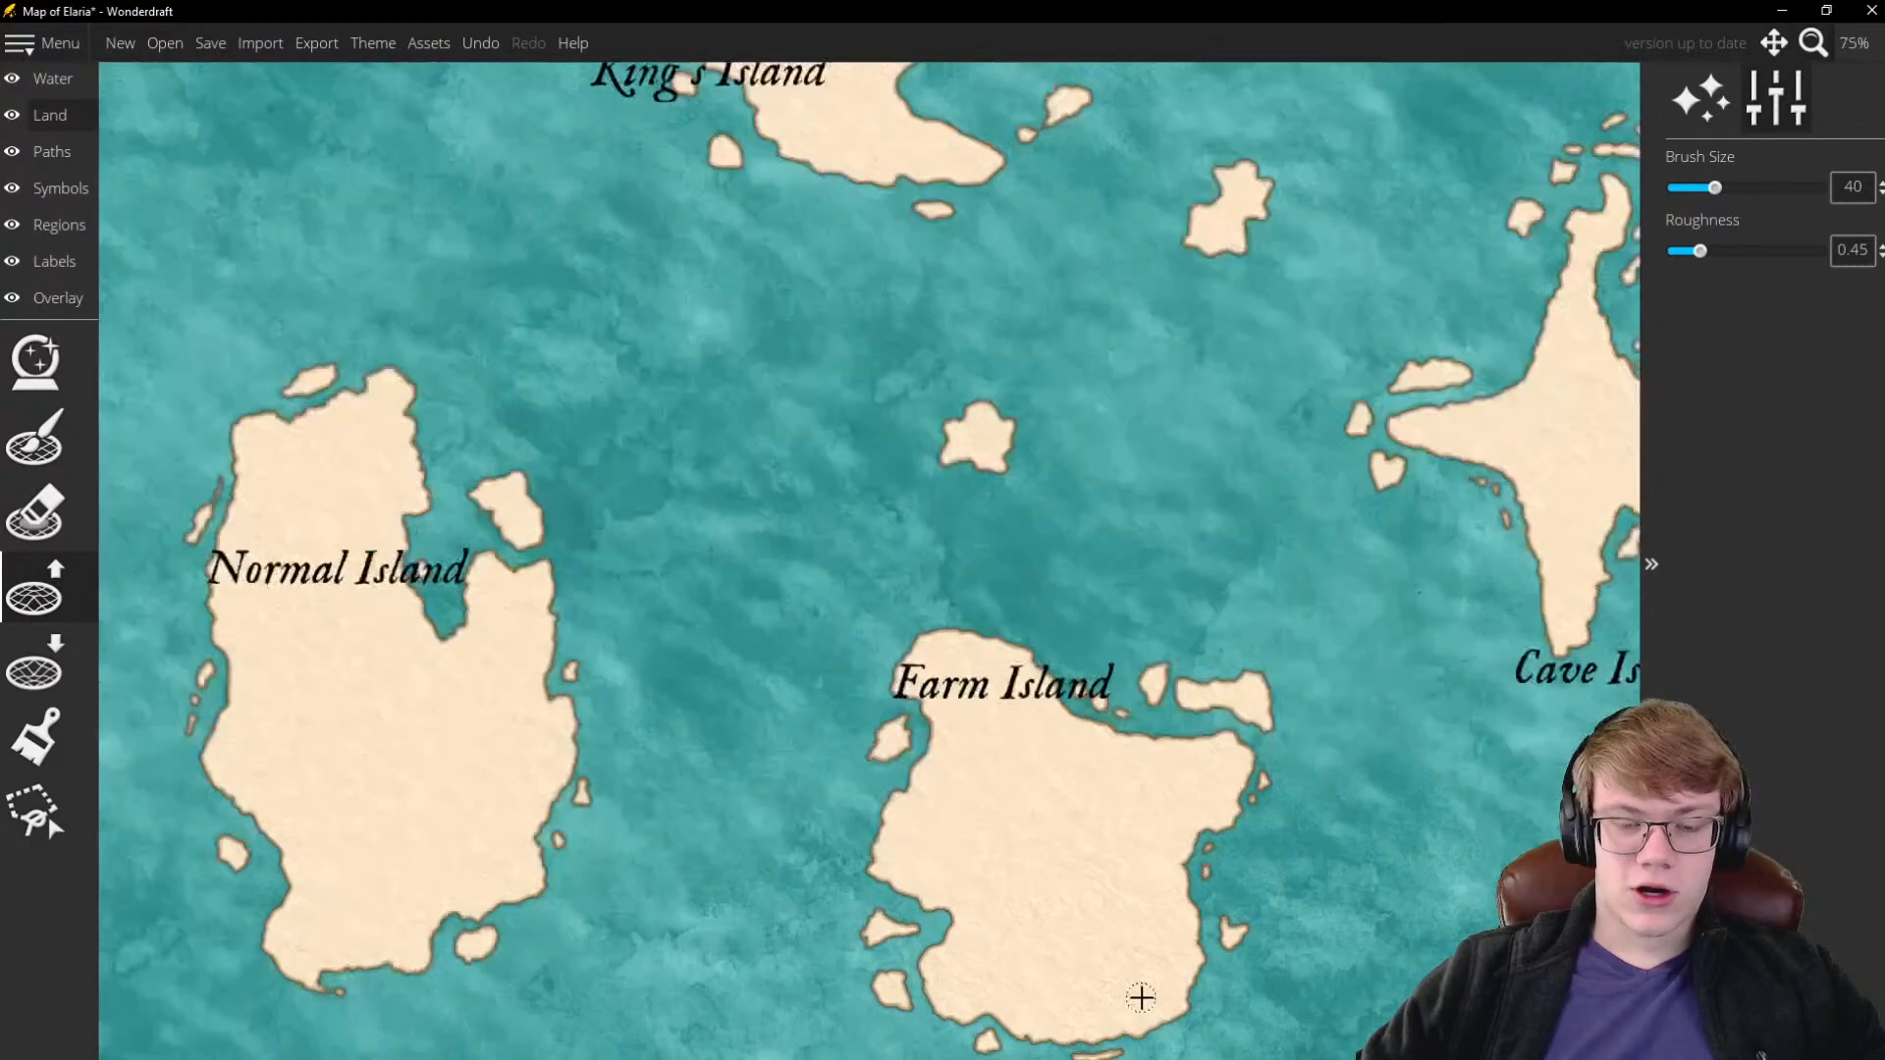
scroll(1021, 662, up, 2)
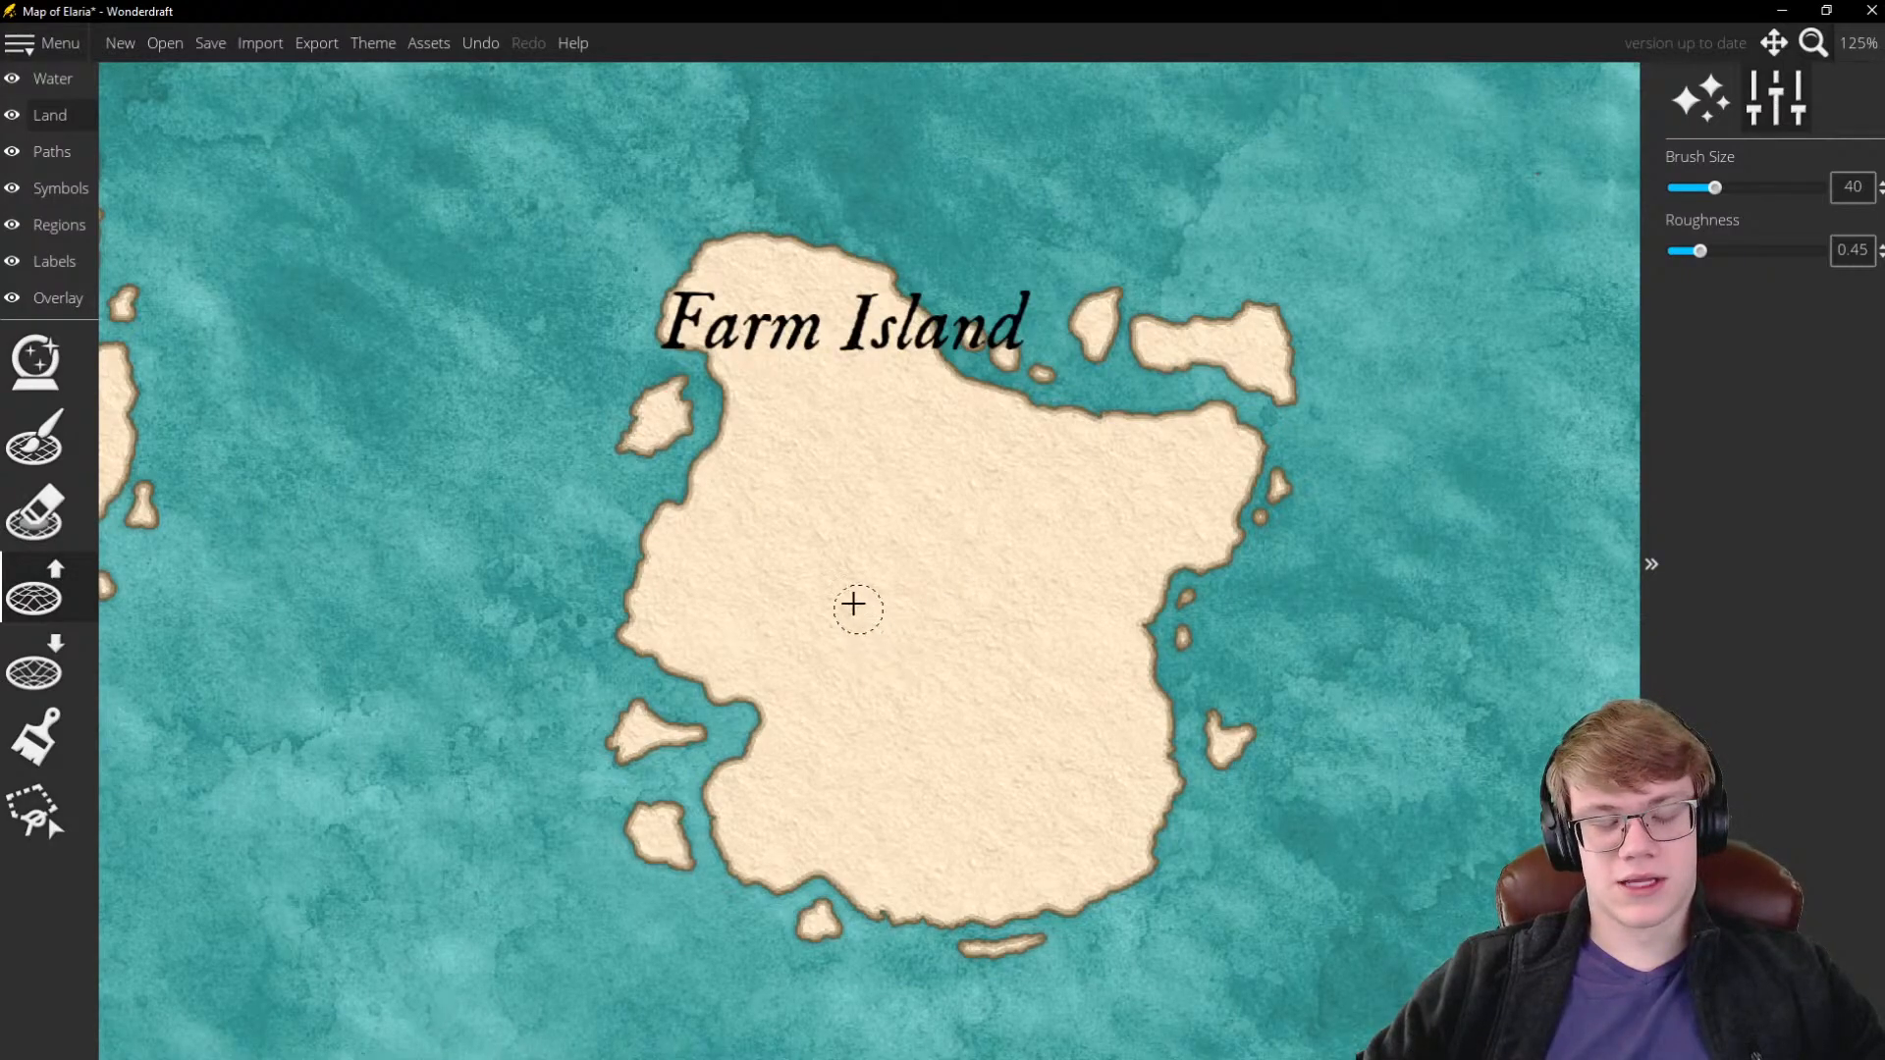
scroll(927, 584, down, 3)
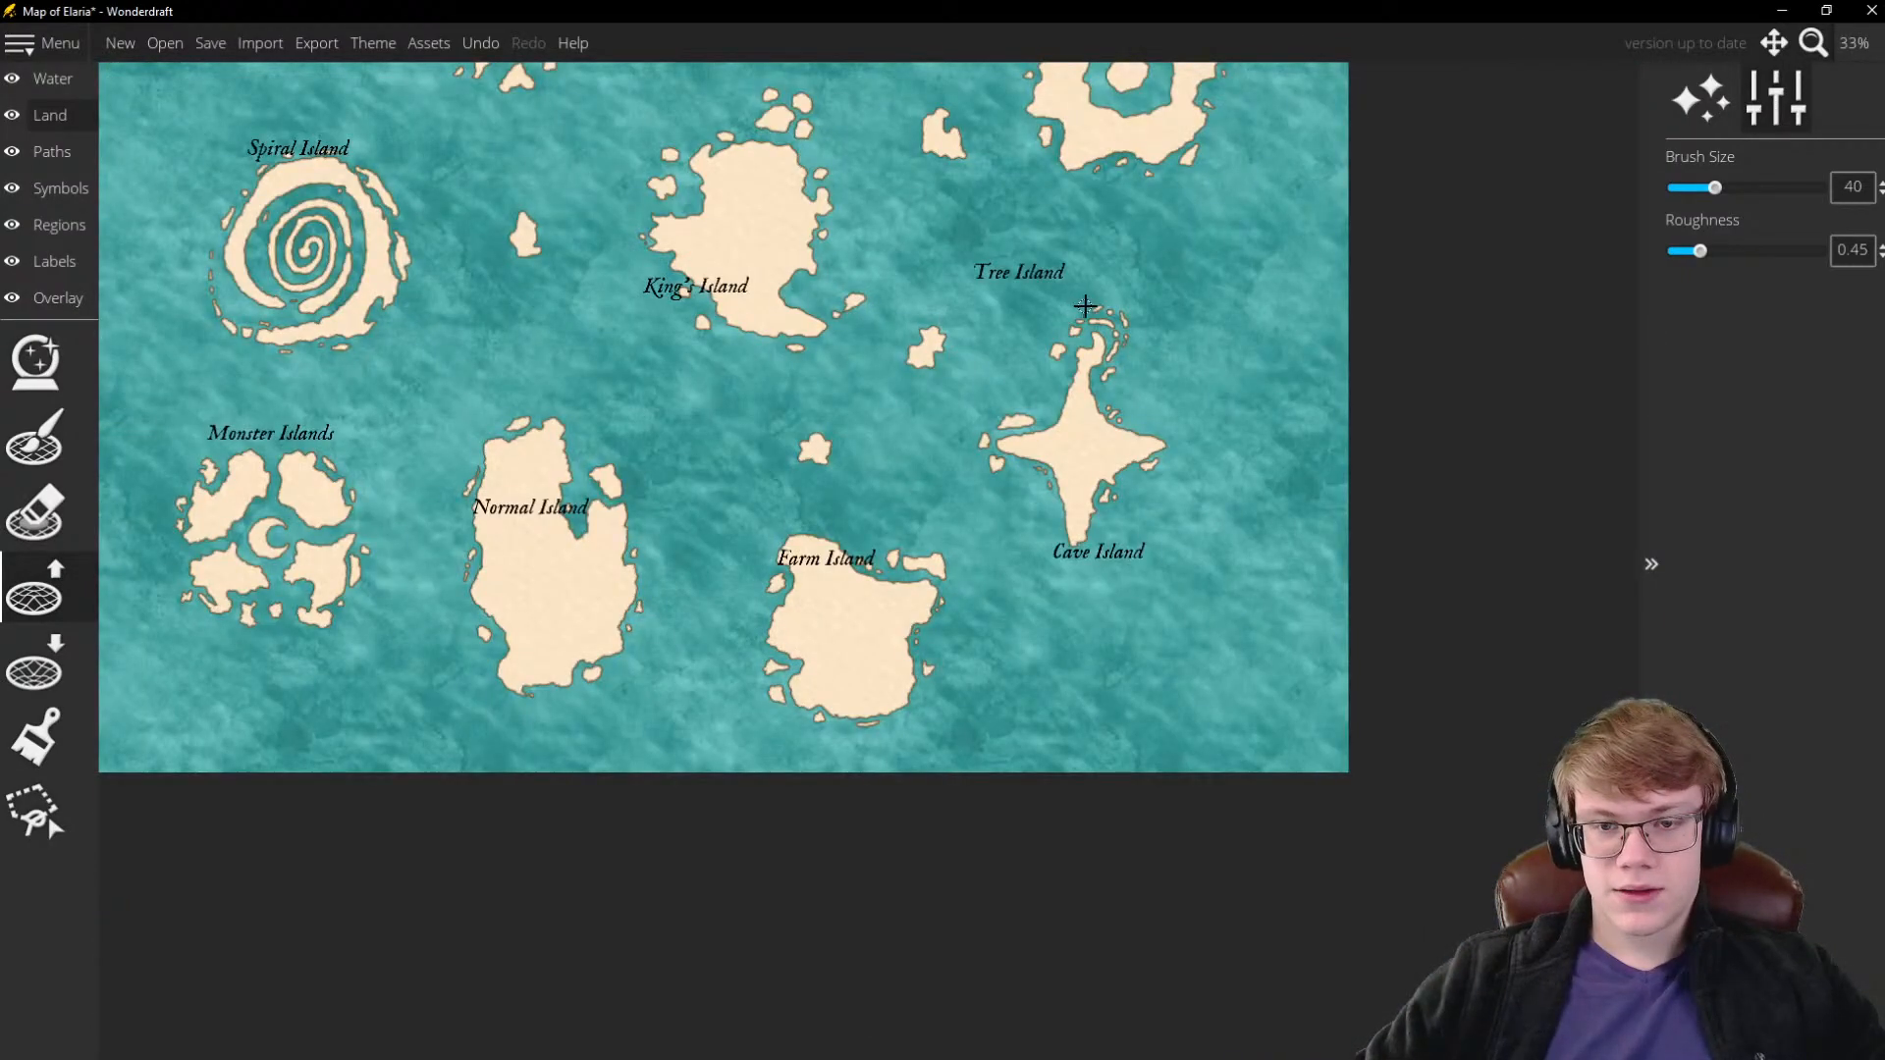
scroll(1117, 365, up, 2)
scroll(1077, 598, down, 2)
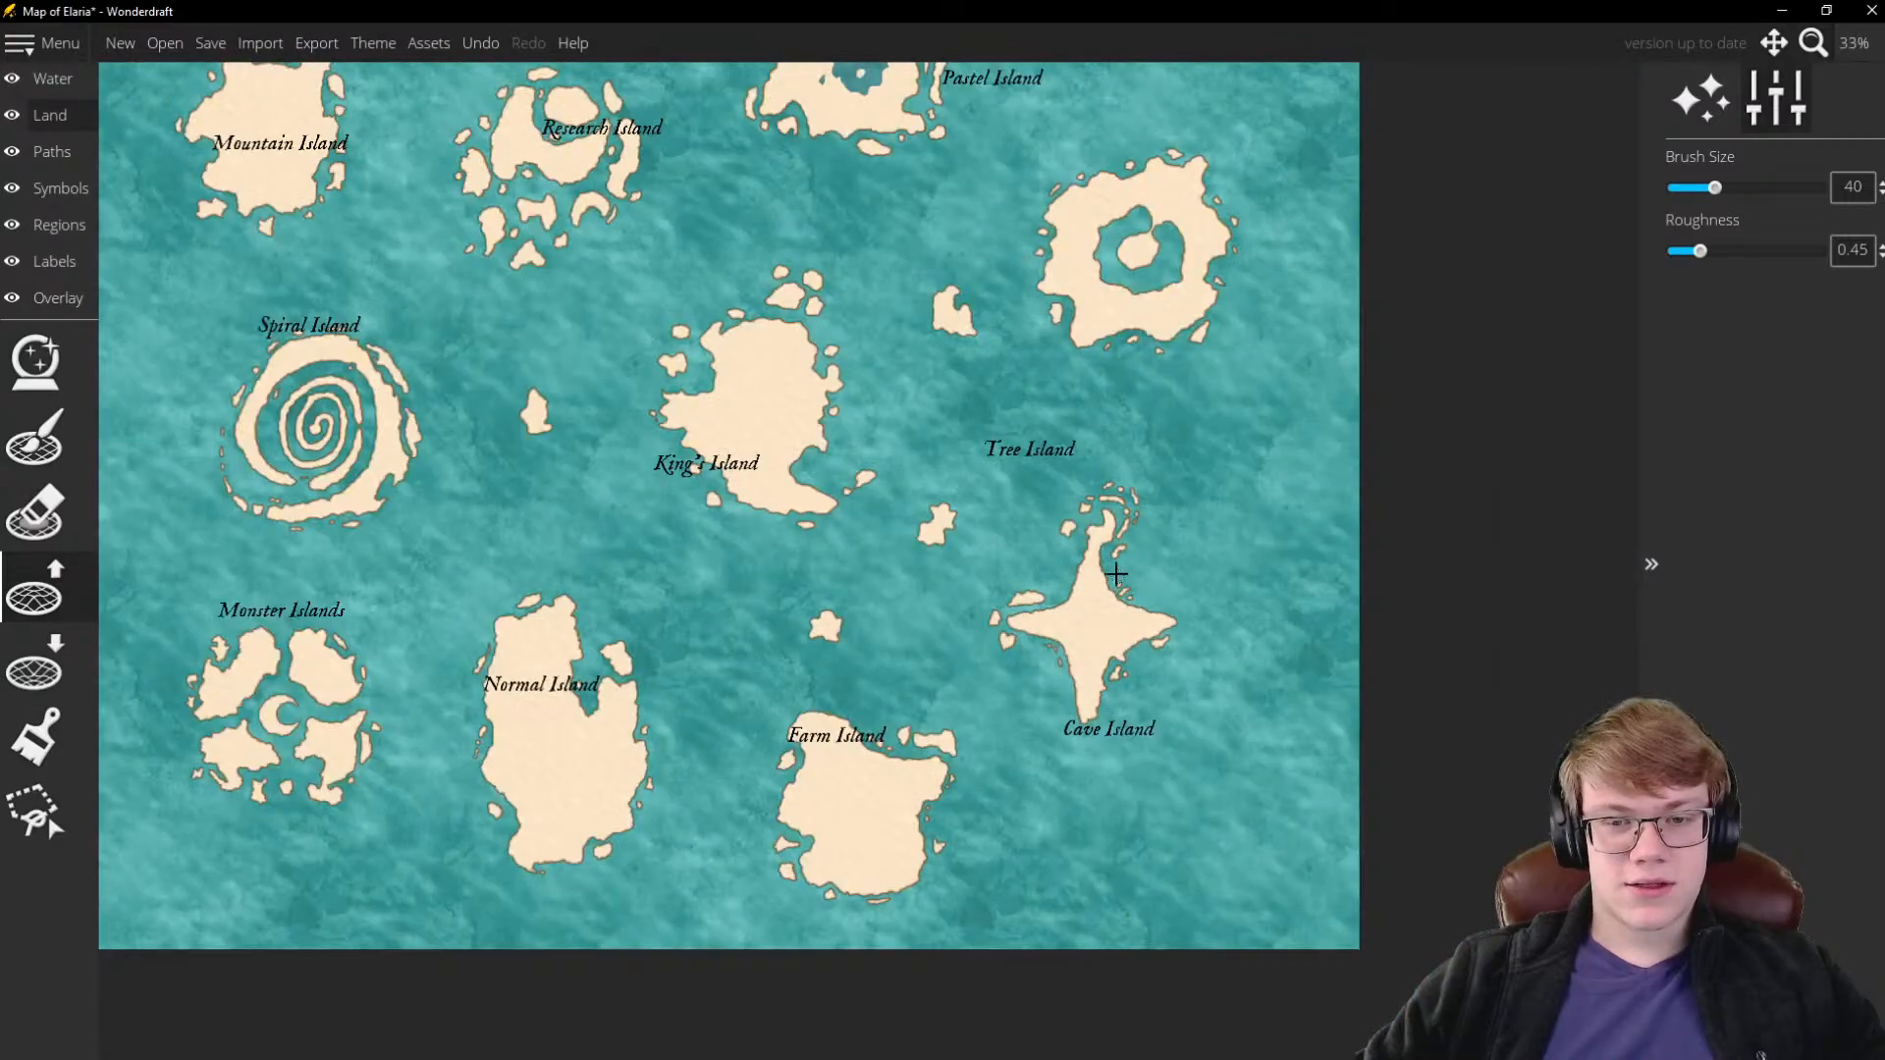
scroll(941, 252, up, 2)
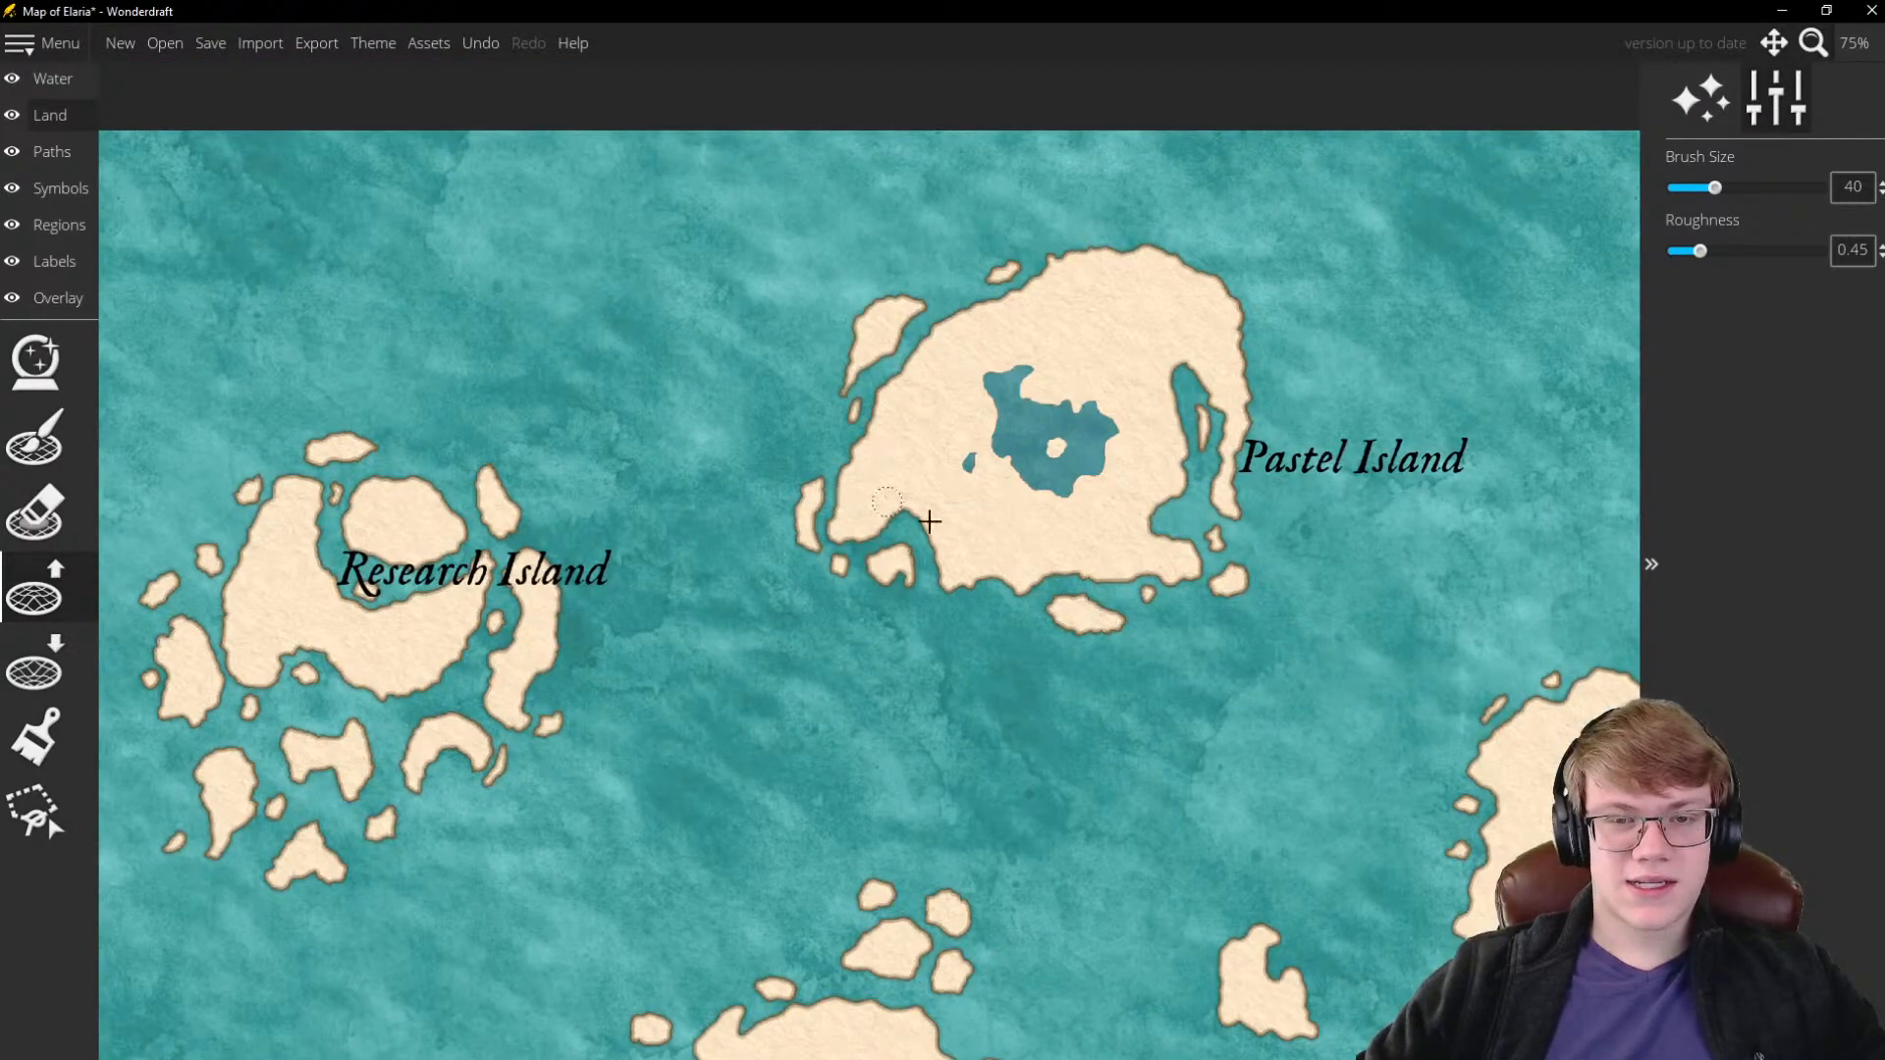
scroll(1188, 413, down, 2)
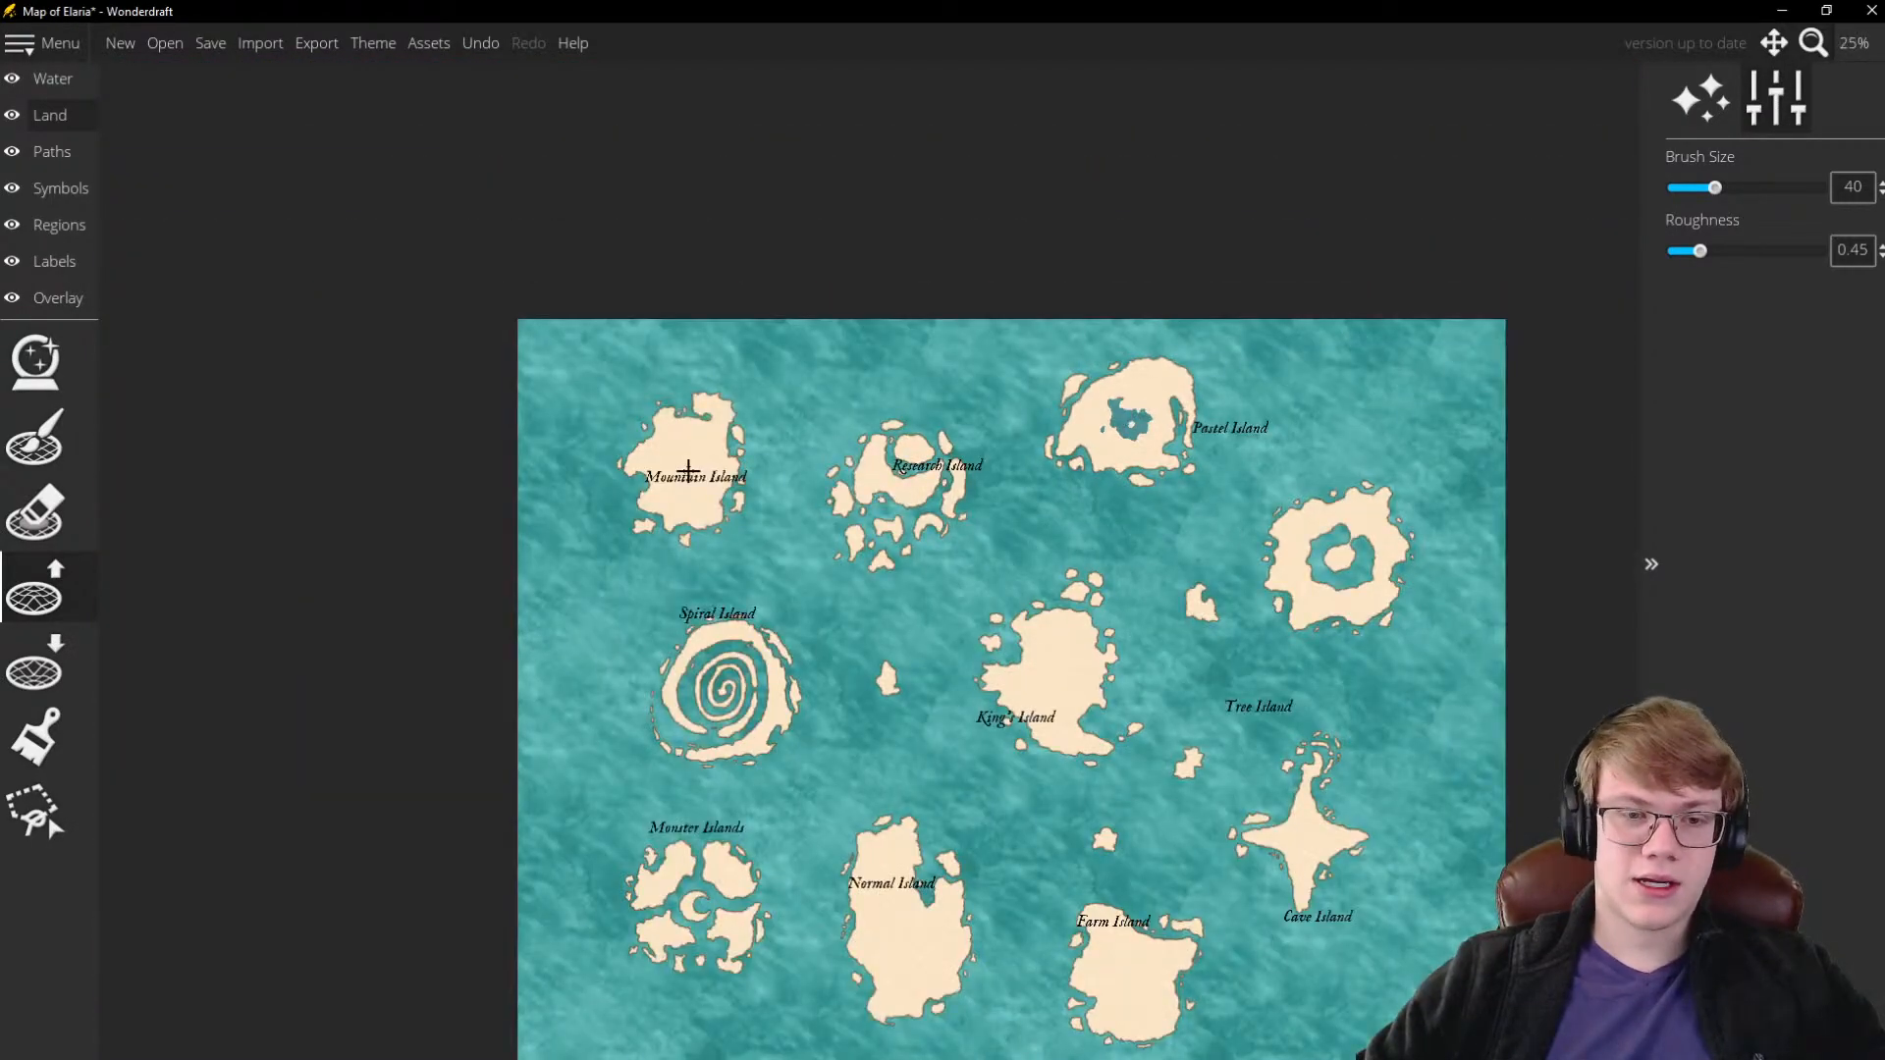
scroll(779, 433, down, 2)
scroll(1064, 734, up, 1)
scroll(766, 333, down, 1)
scroll(1124, 751, up, 2)
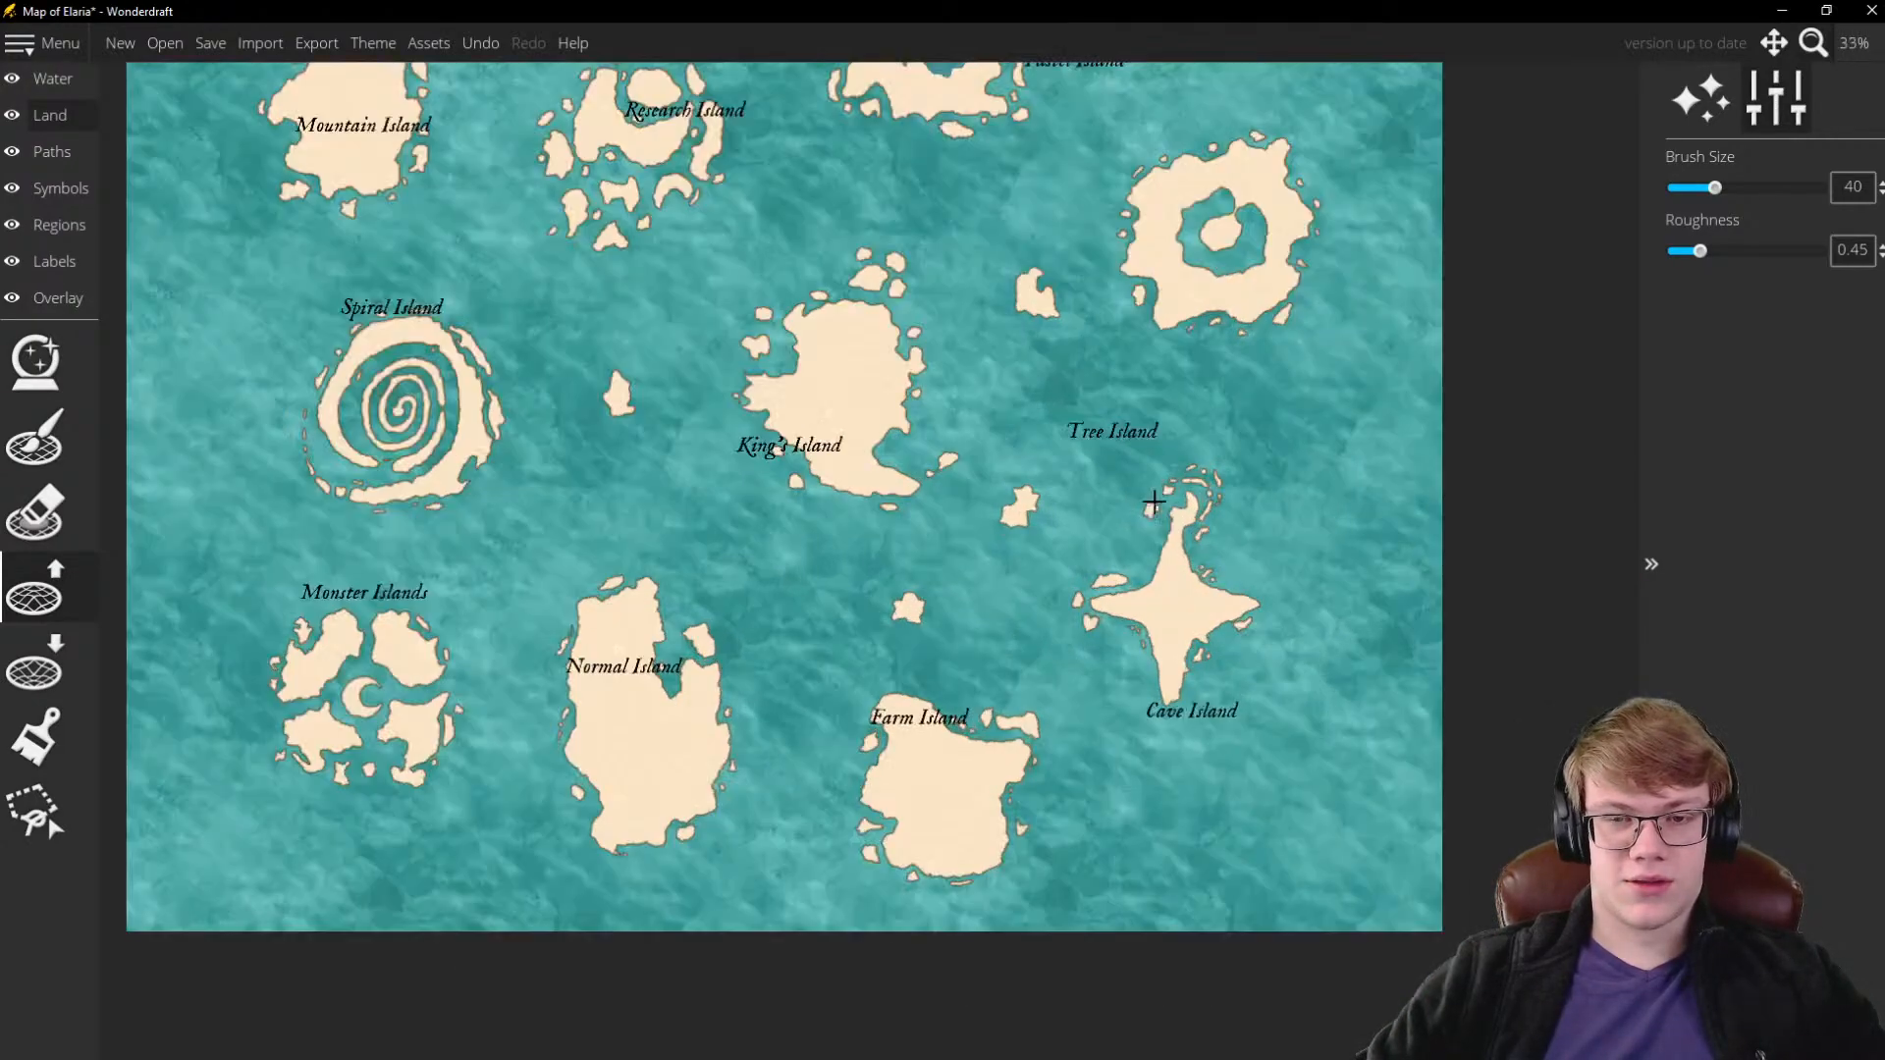
scroll(1126, 451, down, 2)
scroll(959, 290, up, 1)
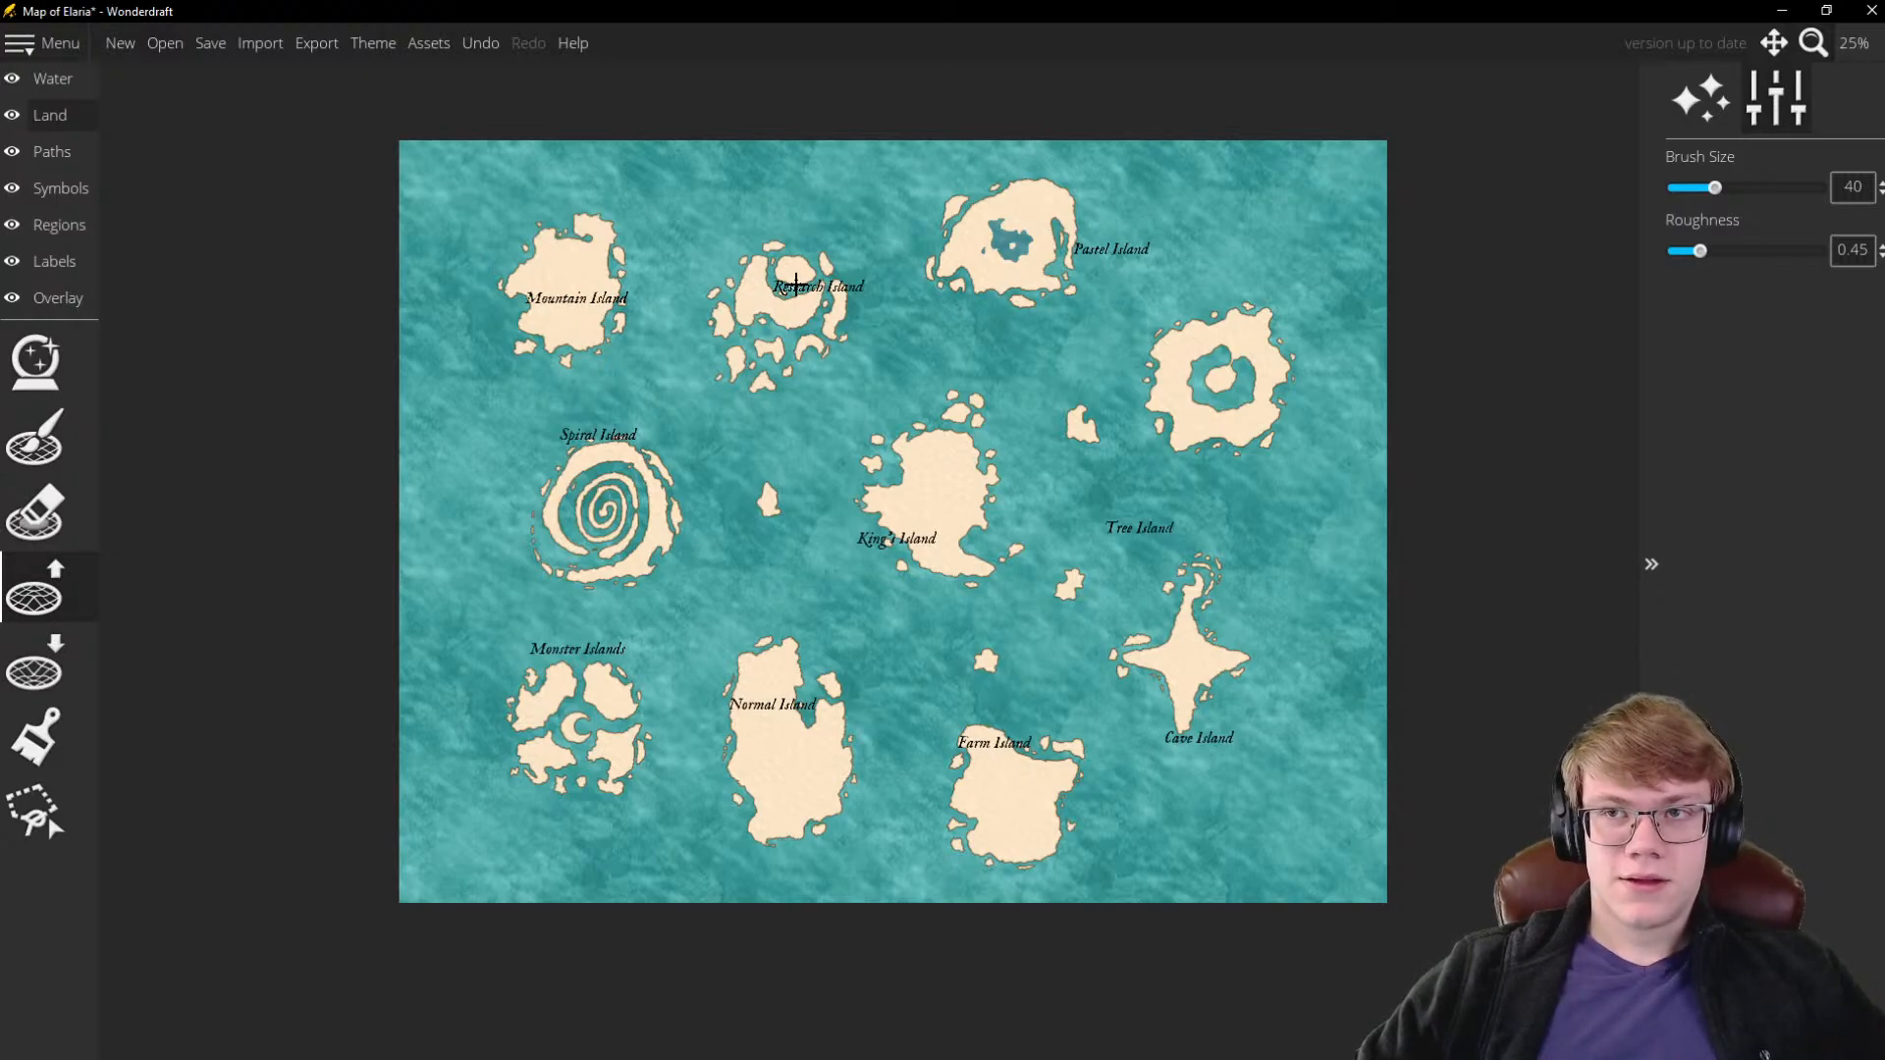
Lasso Farm Island with its surrounding islets, scale the selection up and shift it slightly toward the southeast
scroll(1125, 928, up, 5)
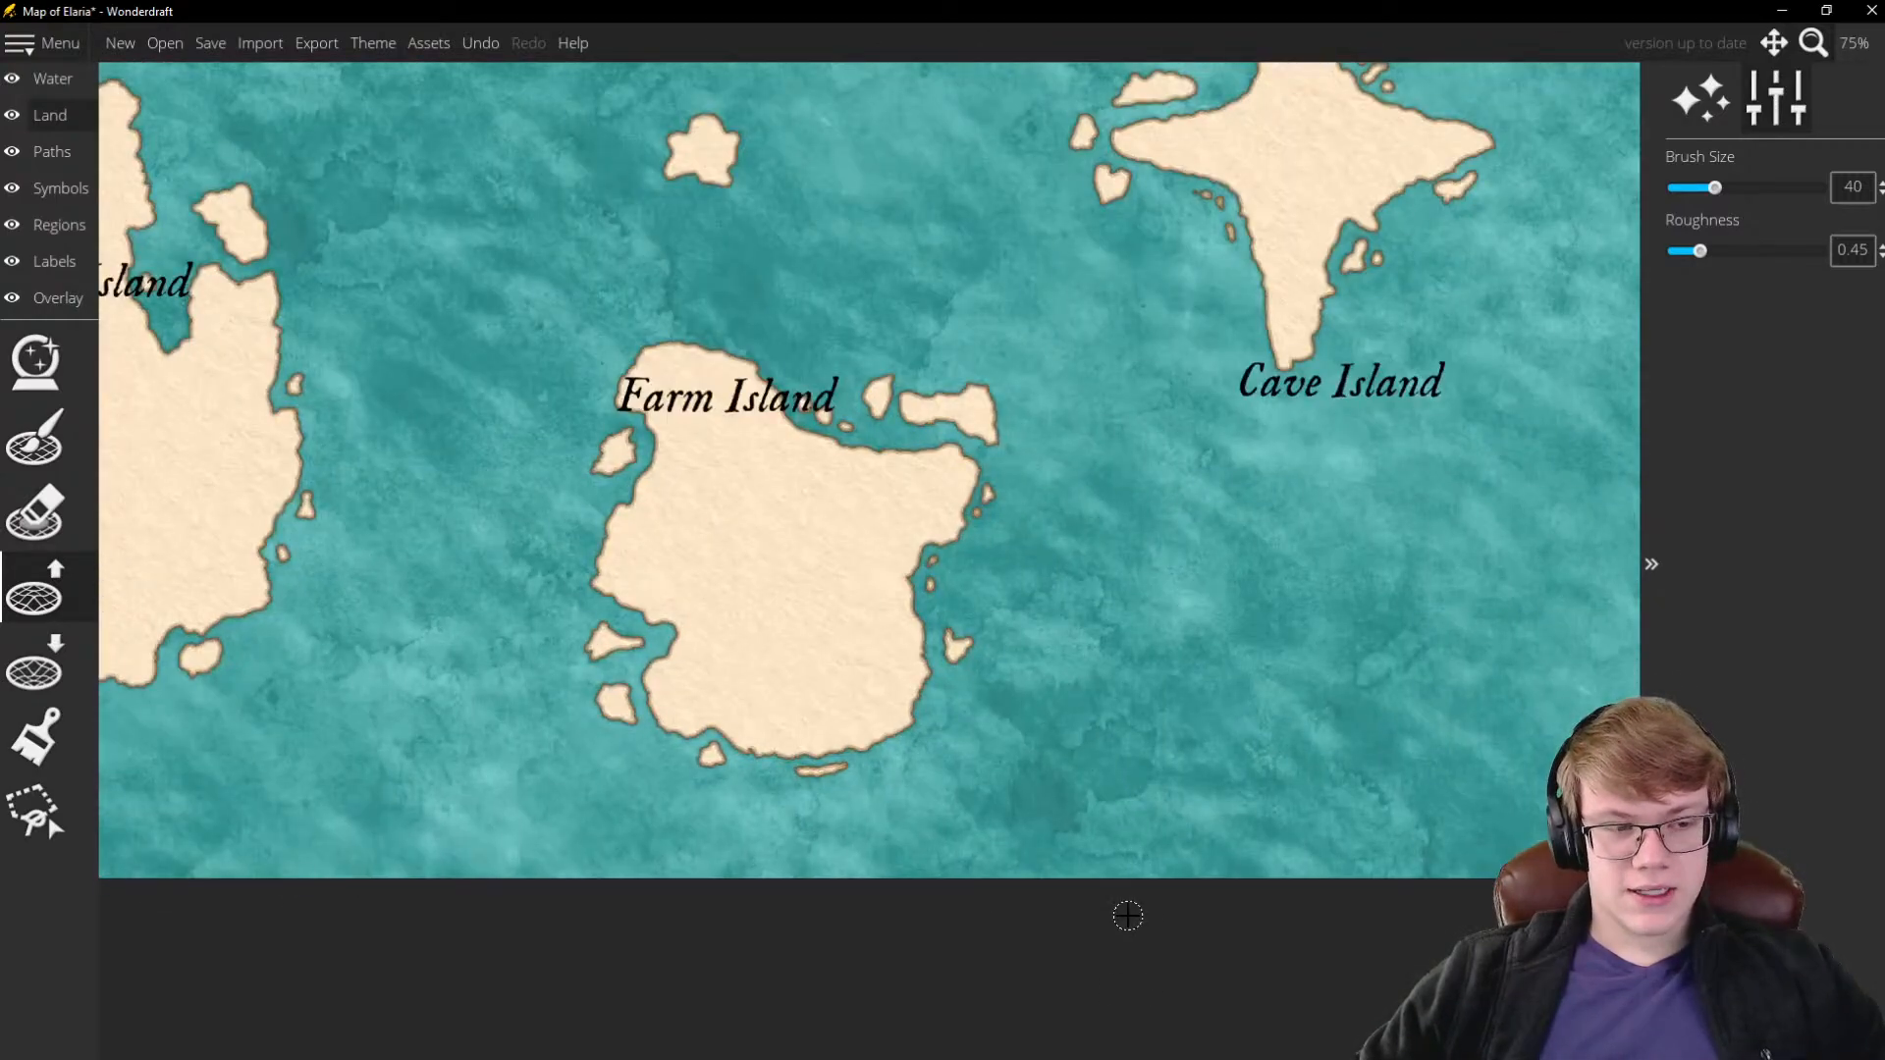
scroll(724, 413, up, 1)
click(35, 811)
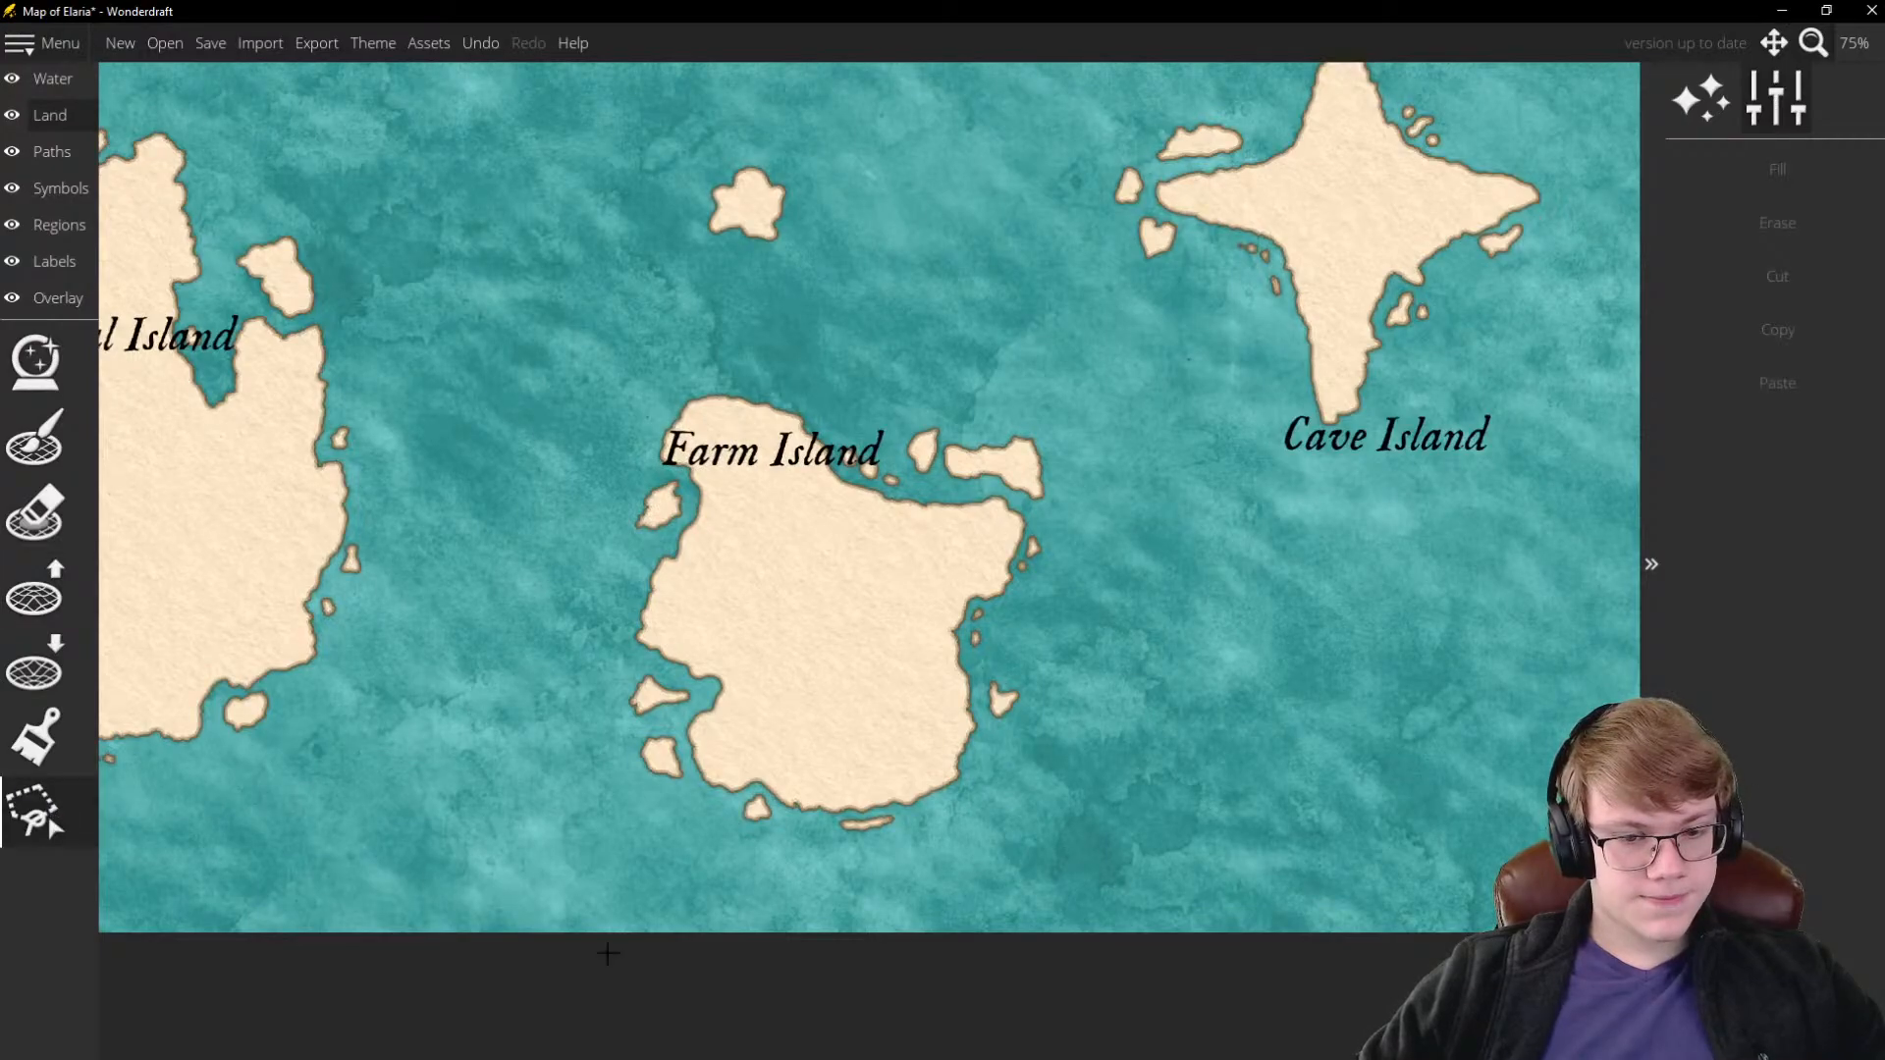
click(873, 894)
click(1189, 719)
click(1152, 383)
click(748, 312)
click(470, 468)
double_click(490, 858)
click(748, 720)
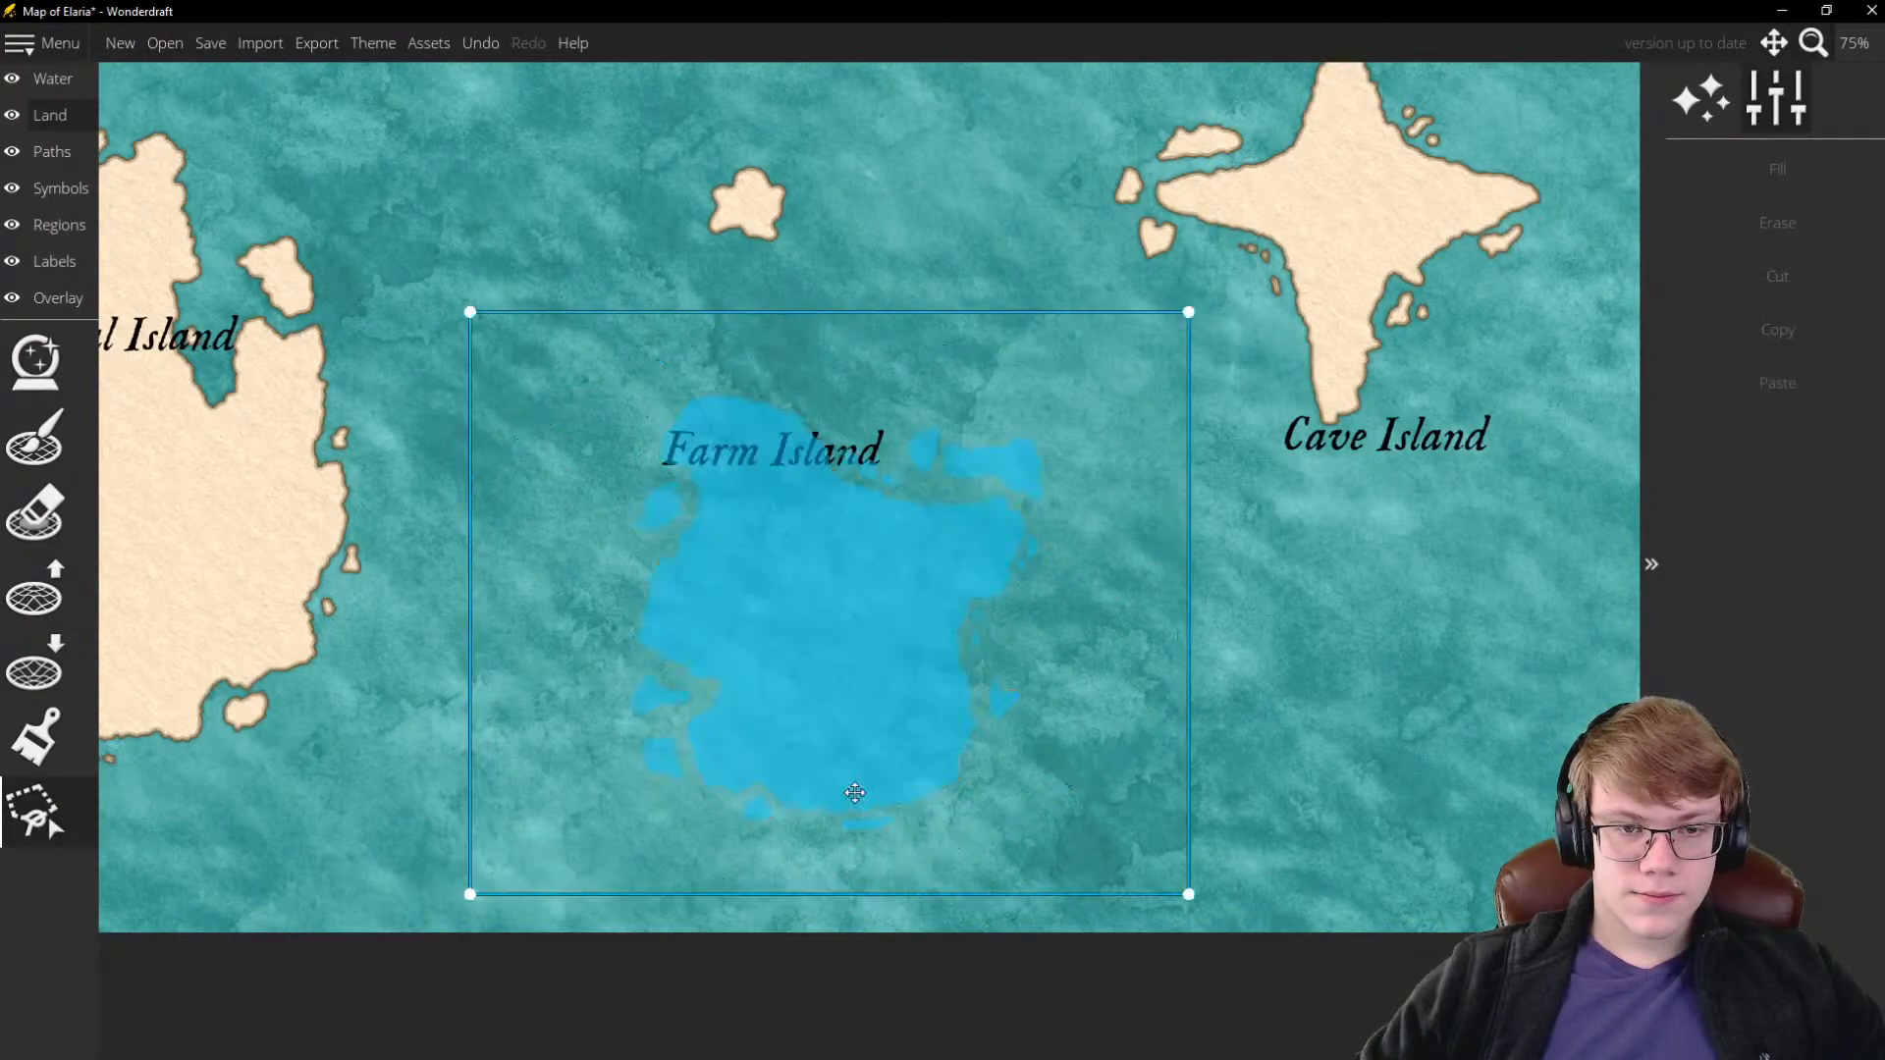
scroll(817, 752, down, 3)
drag(662, 557, 580, 489)
drag(729, 610, 744, 618)
Compare Farm Island's size with its neighbours across the map, then inspect the coastlines of Farm Island and King's Island up close
scroll(744, 619, down, 3)
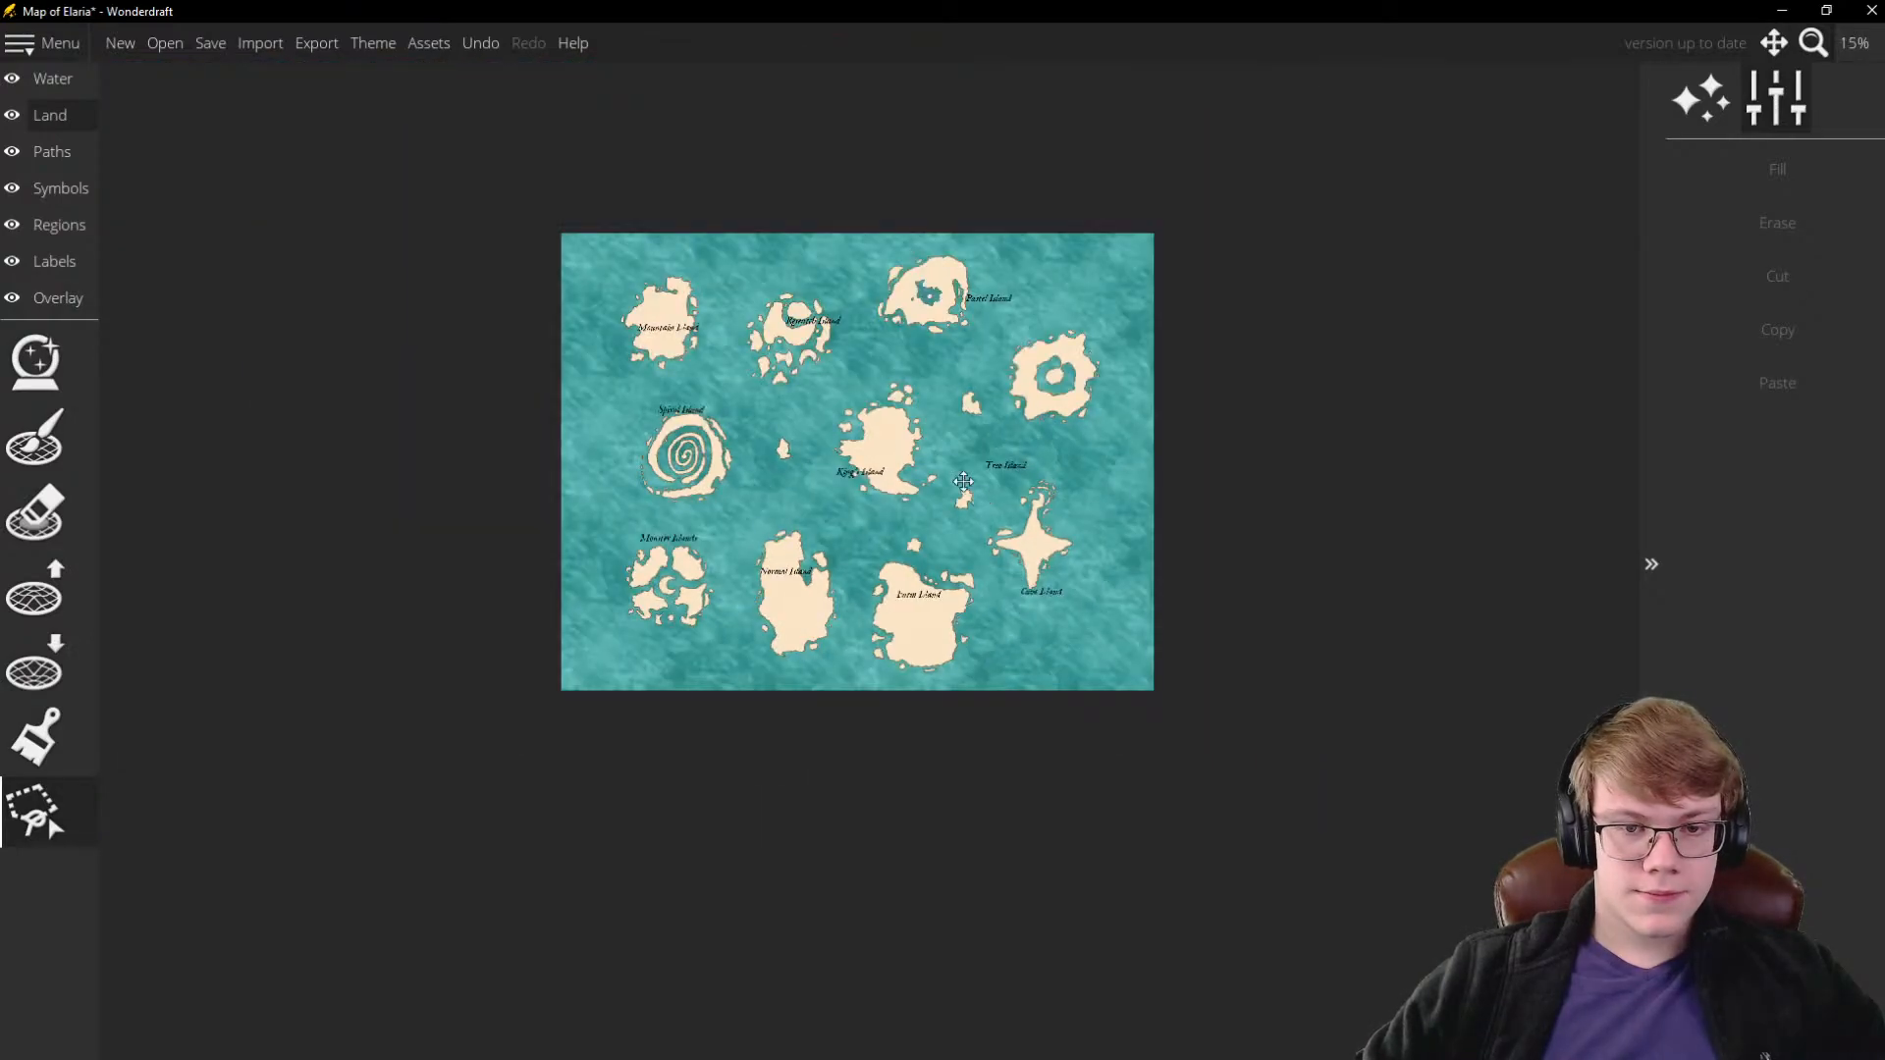
scroll(935, 577, up, 2)
scroll(864, 476, down, 1)
scroll(847, 462, up, 2)
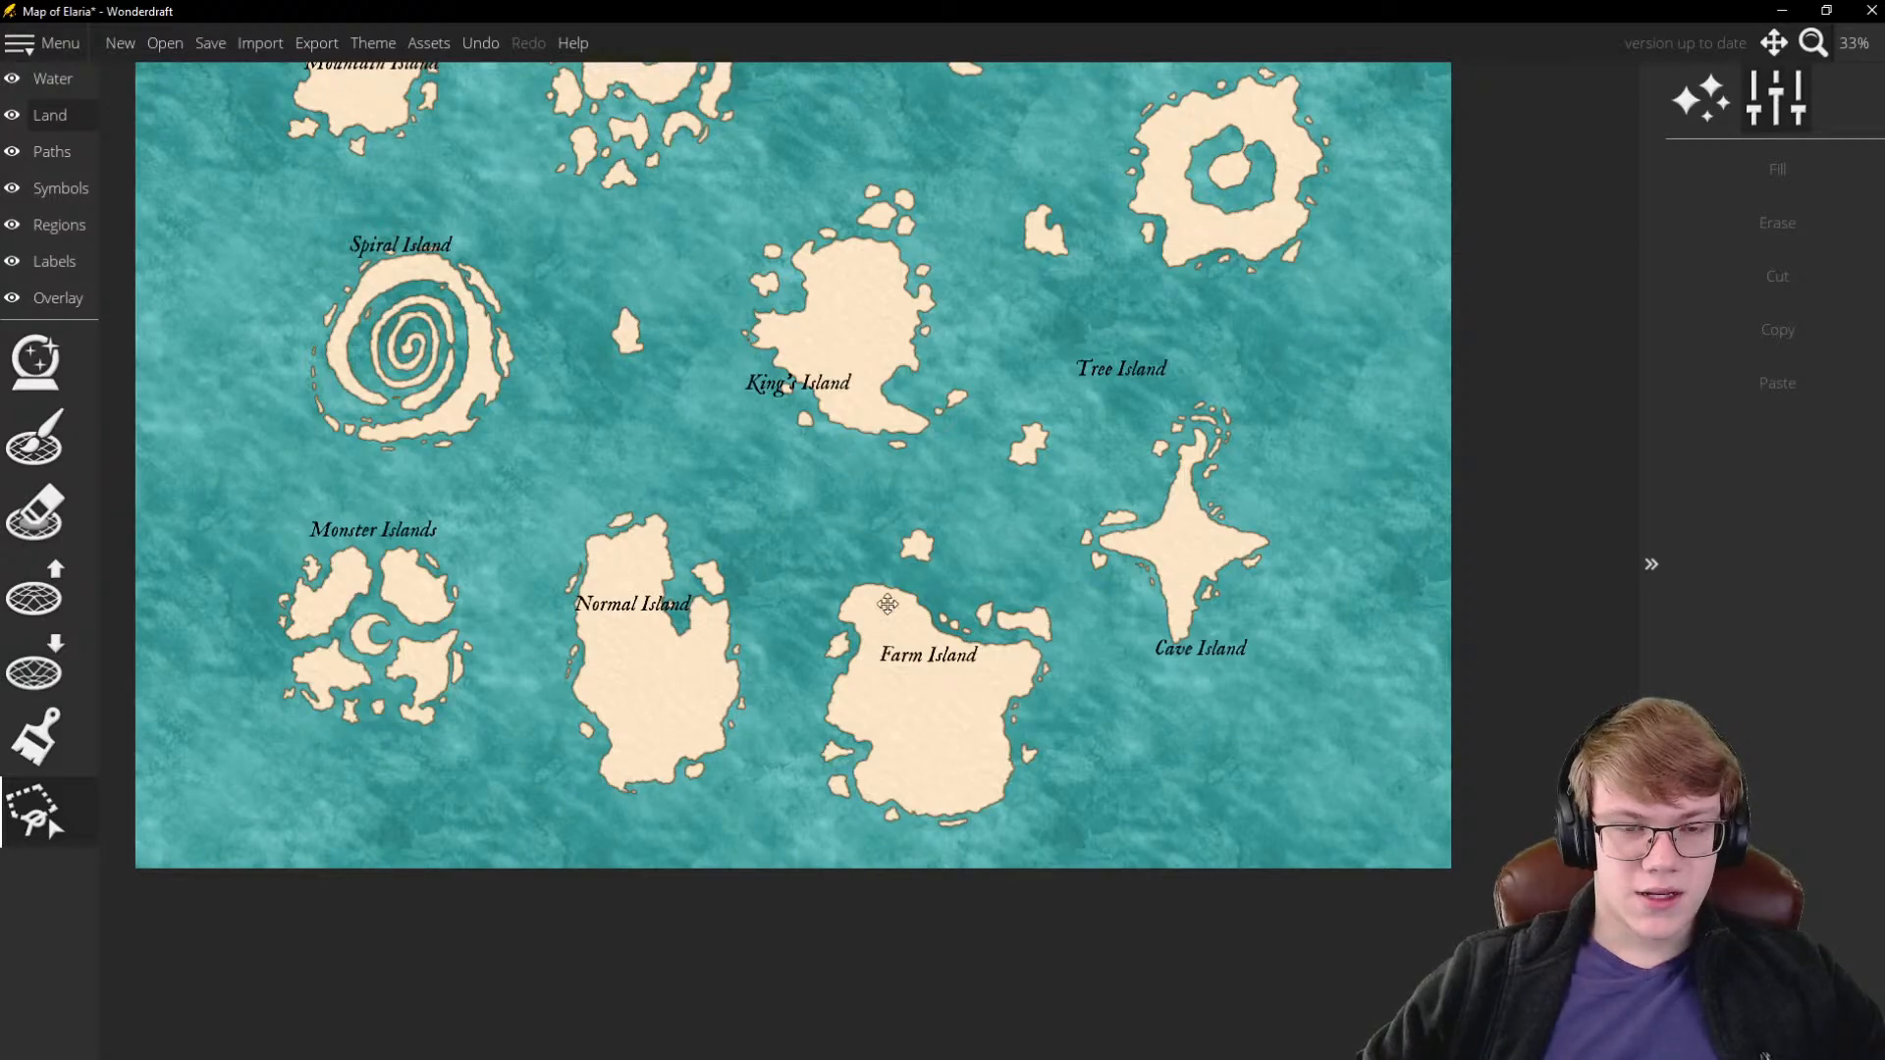
scroll(874, 481, down, 2)
scroll(915, 491, up, 6)
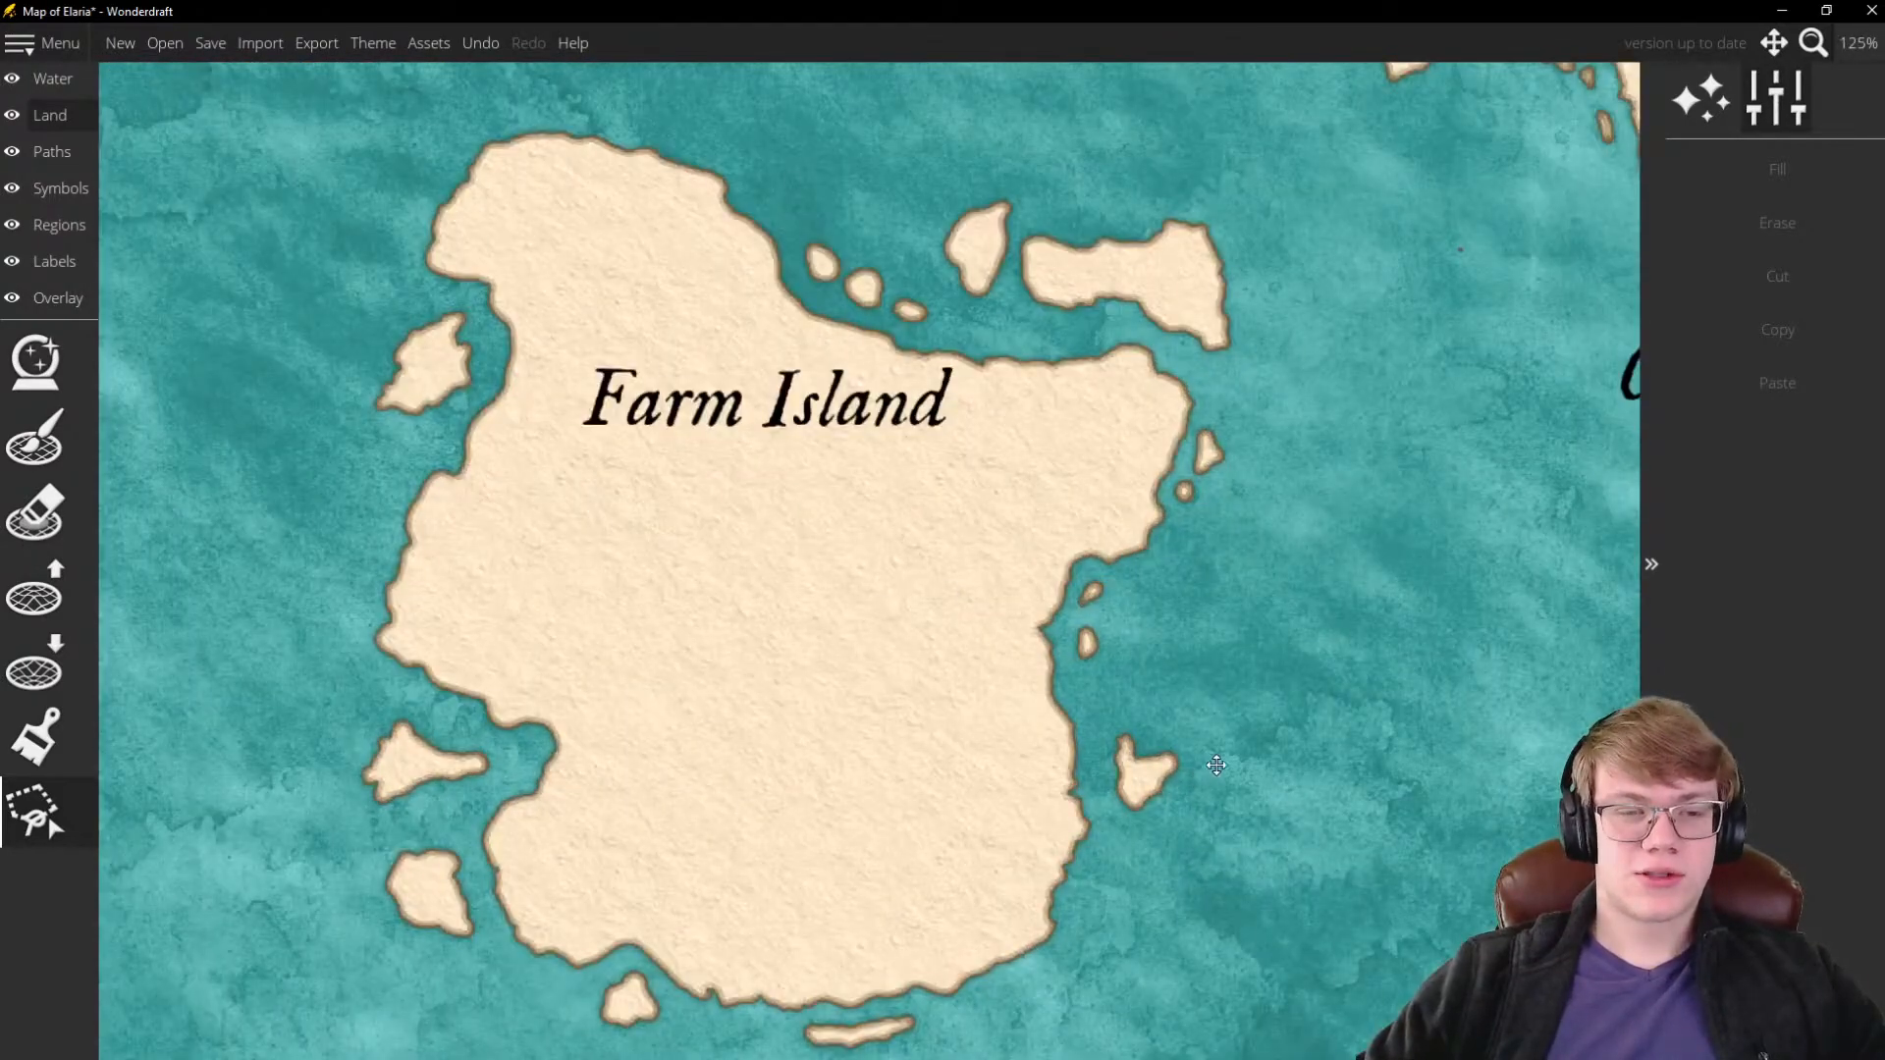
scroll(829, 632, down, 3)
scroll(829, 631, down, 4)
scroll(888, 432, up, 5)
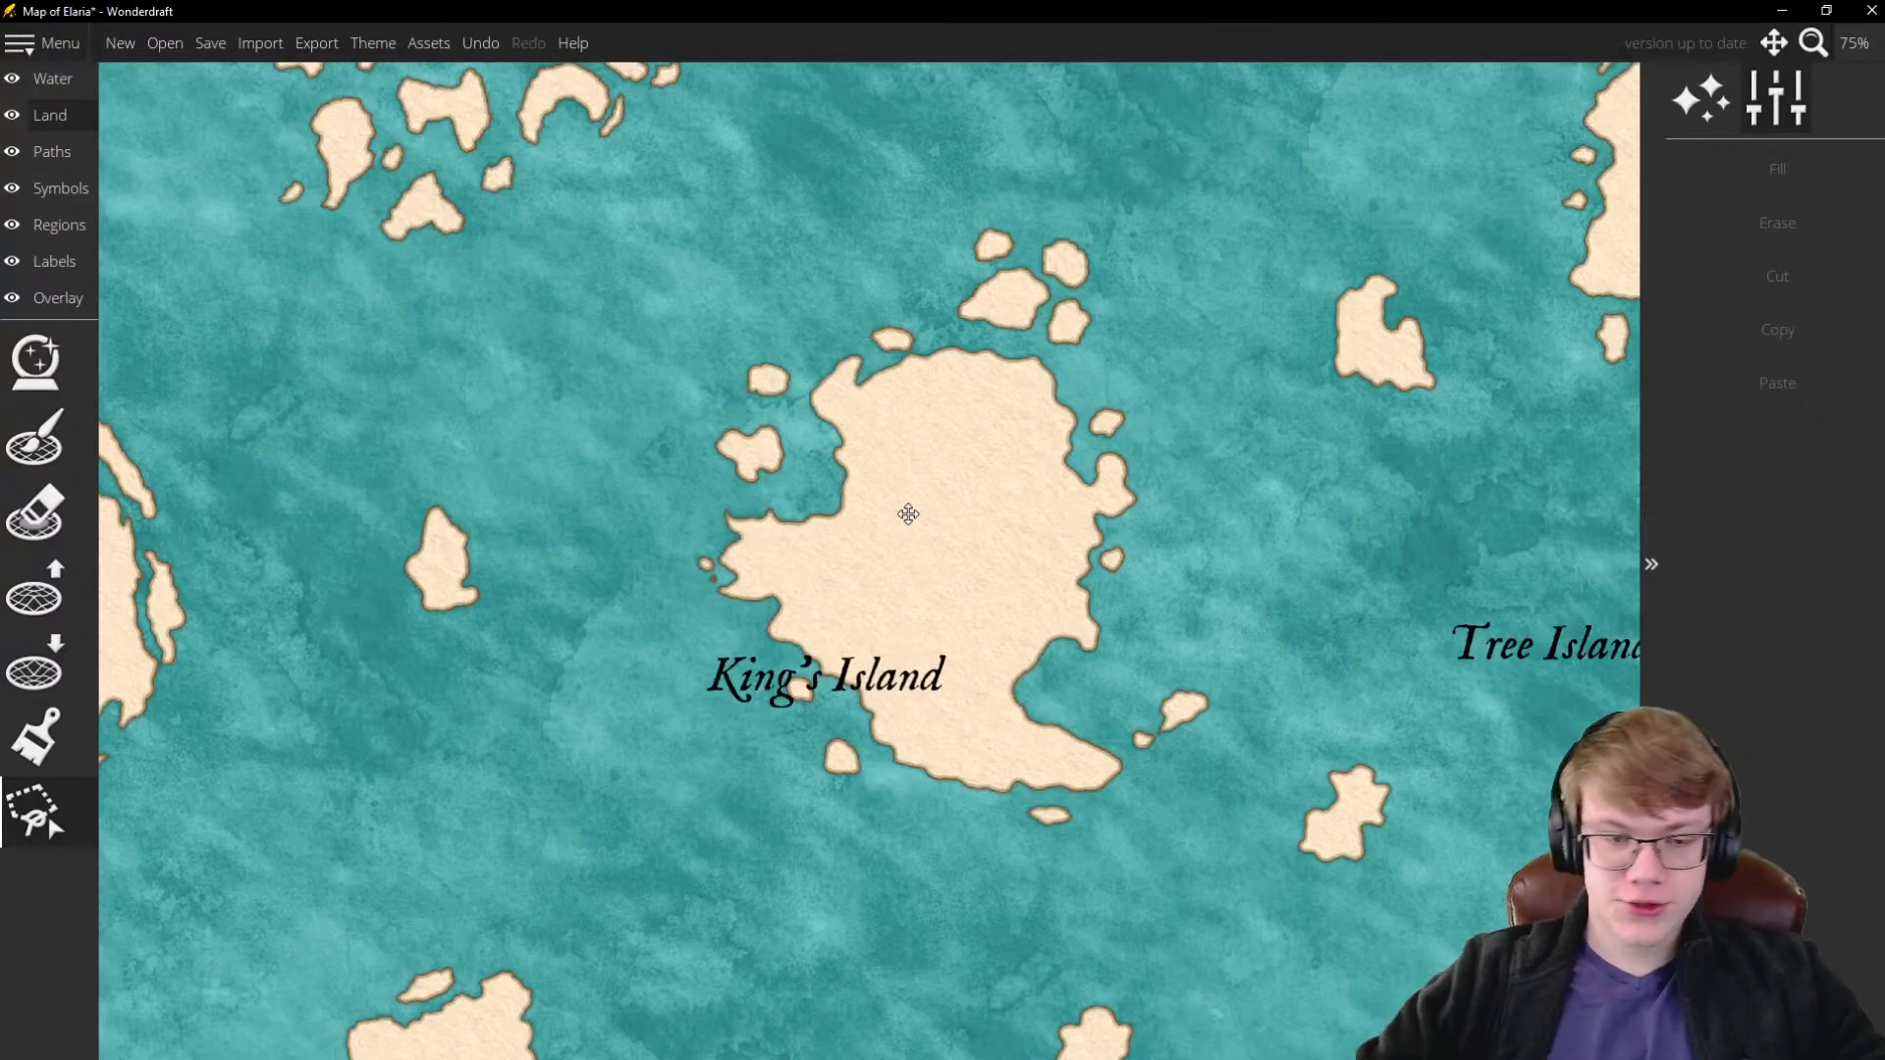
scroll(908, 513, down, 5)
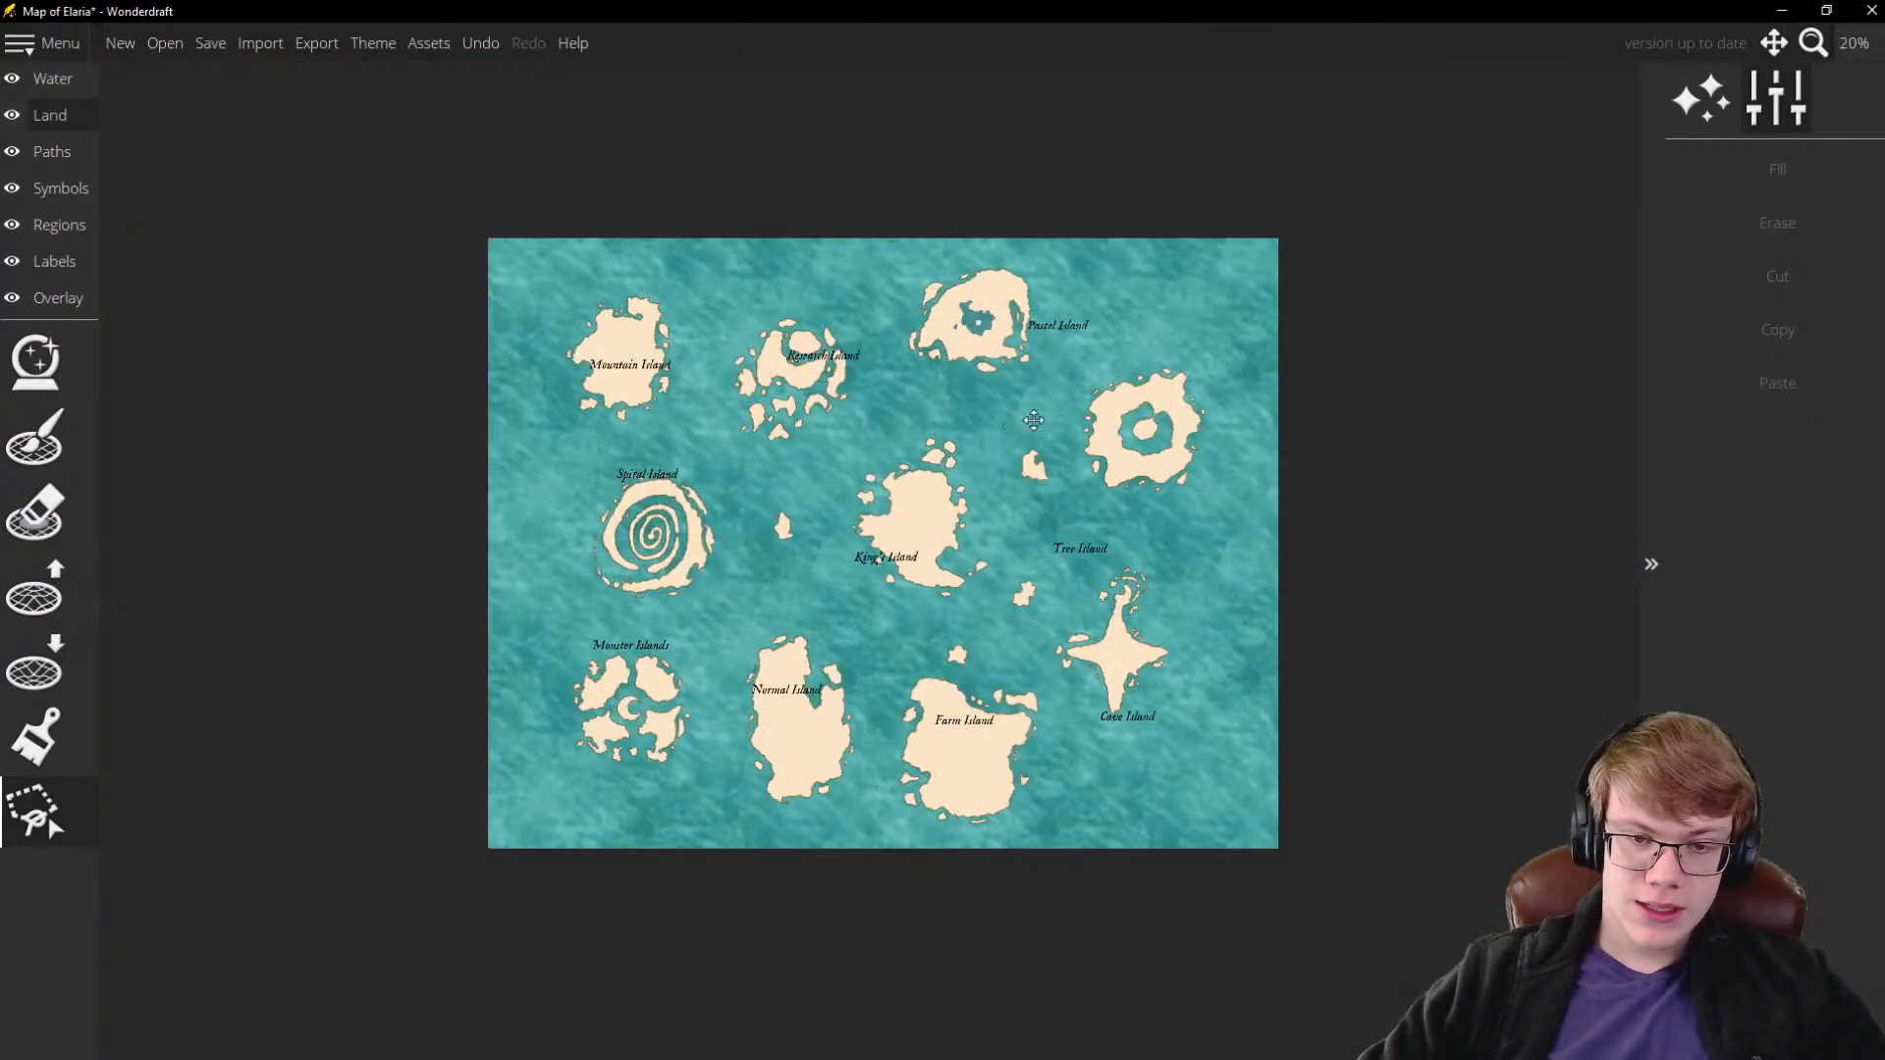
Lasso the land of Research Island with its small islets, cut it free and move it slightly north
scroll(470, 263, up, 1)
scroll(691, 336, up, 3)
scroll(691, 336, down, 1)
click(711, 795)
click(1047, 693)
click(1067, 456)
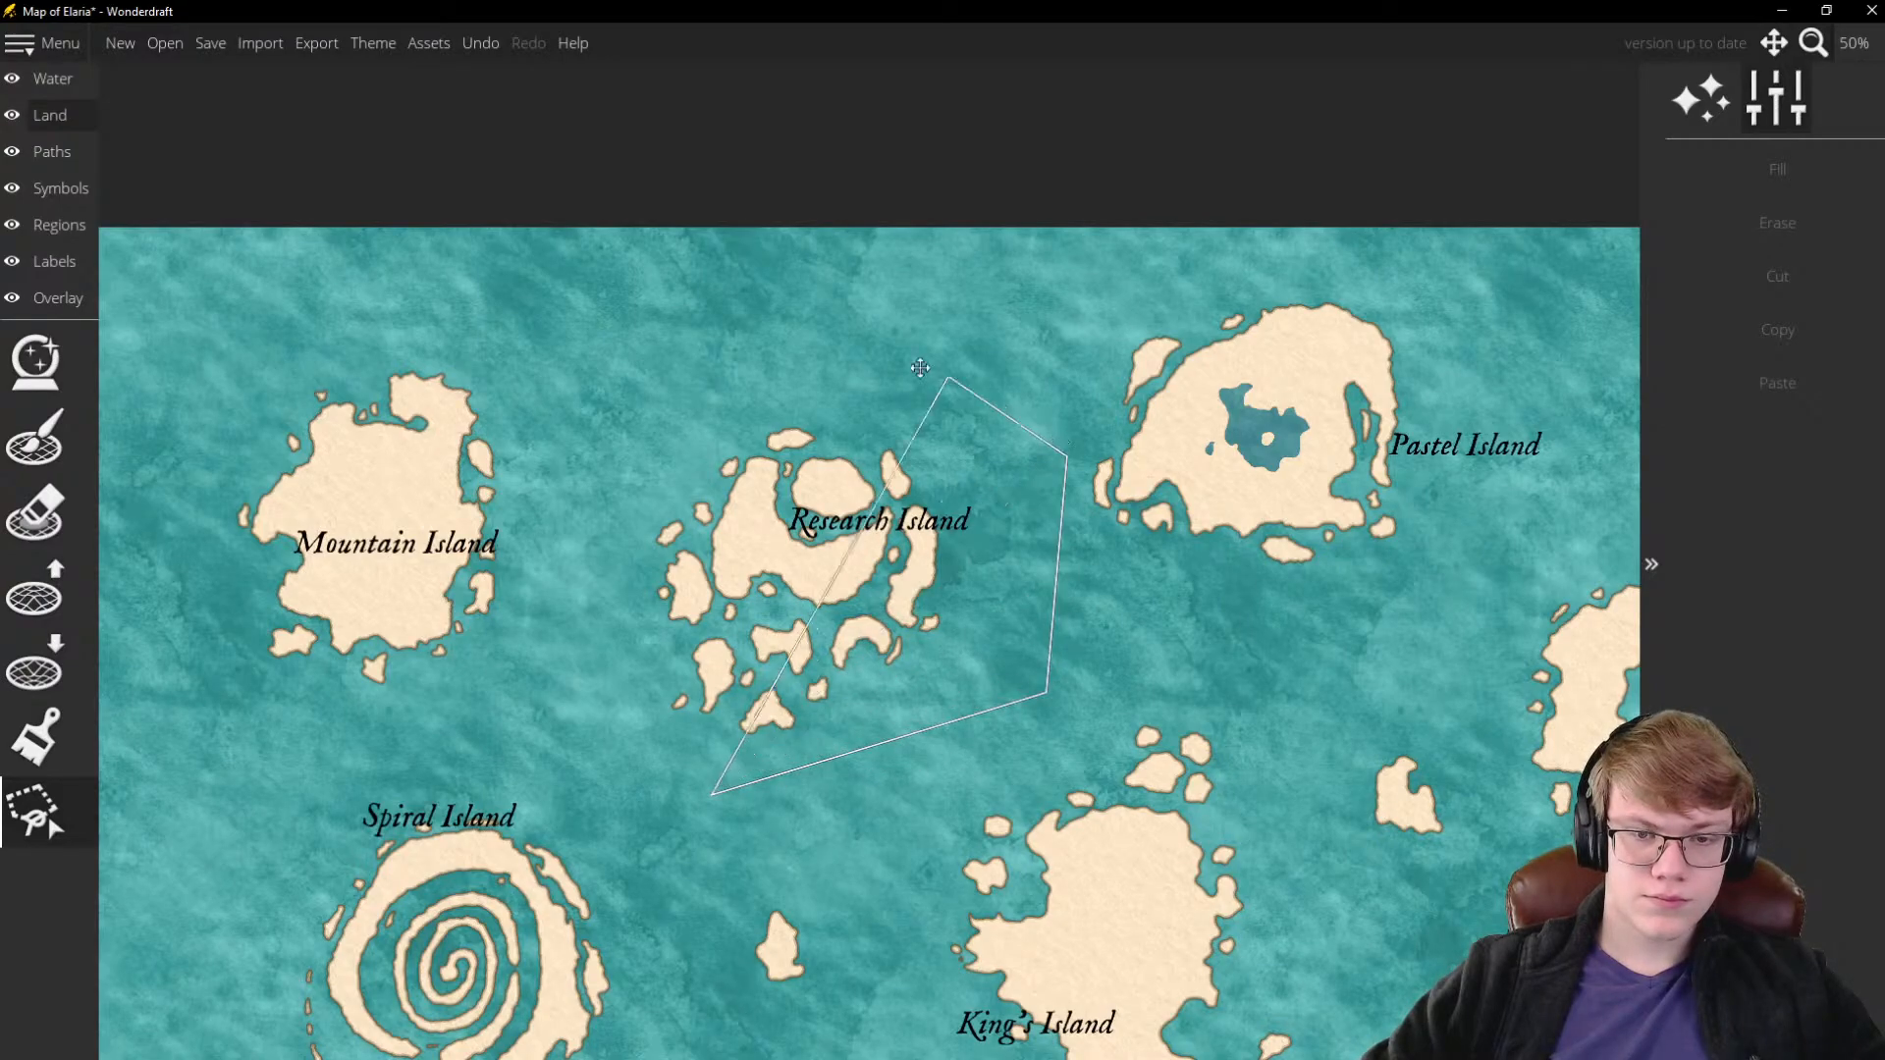
click(741, 363)
double_click(530, 617)
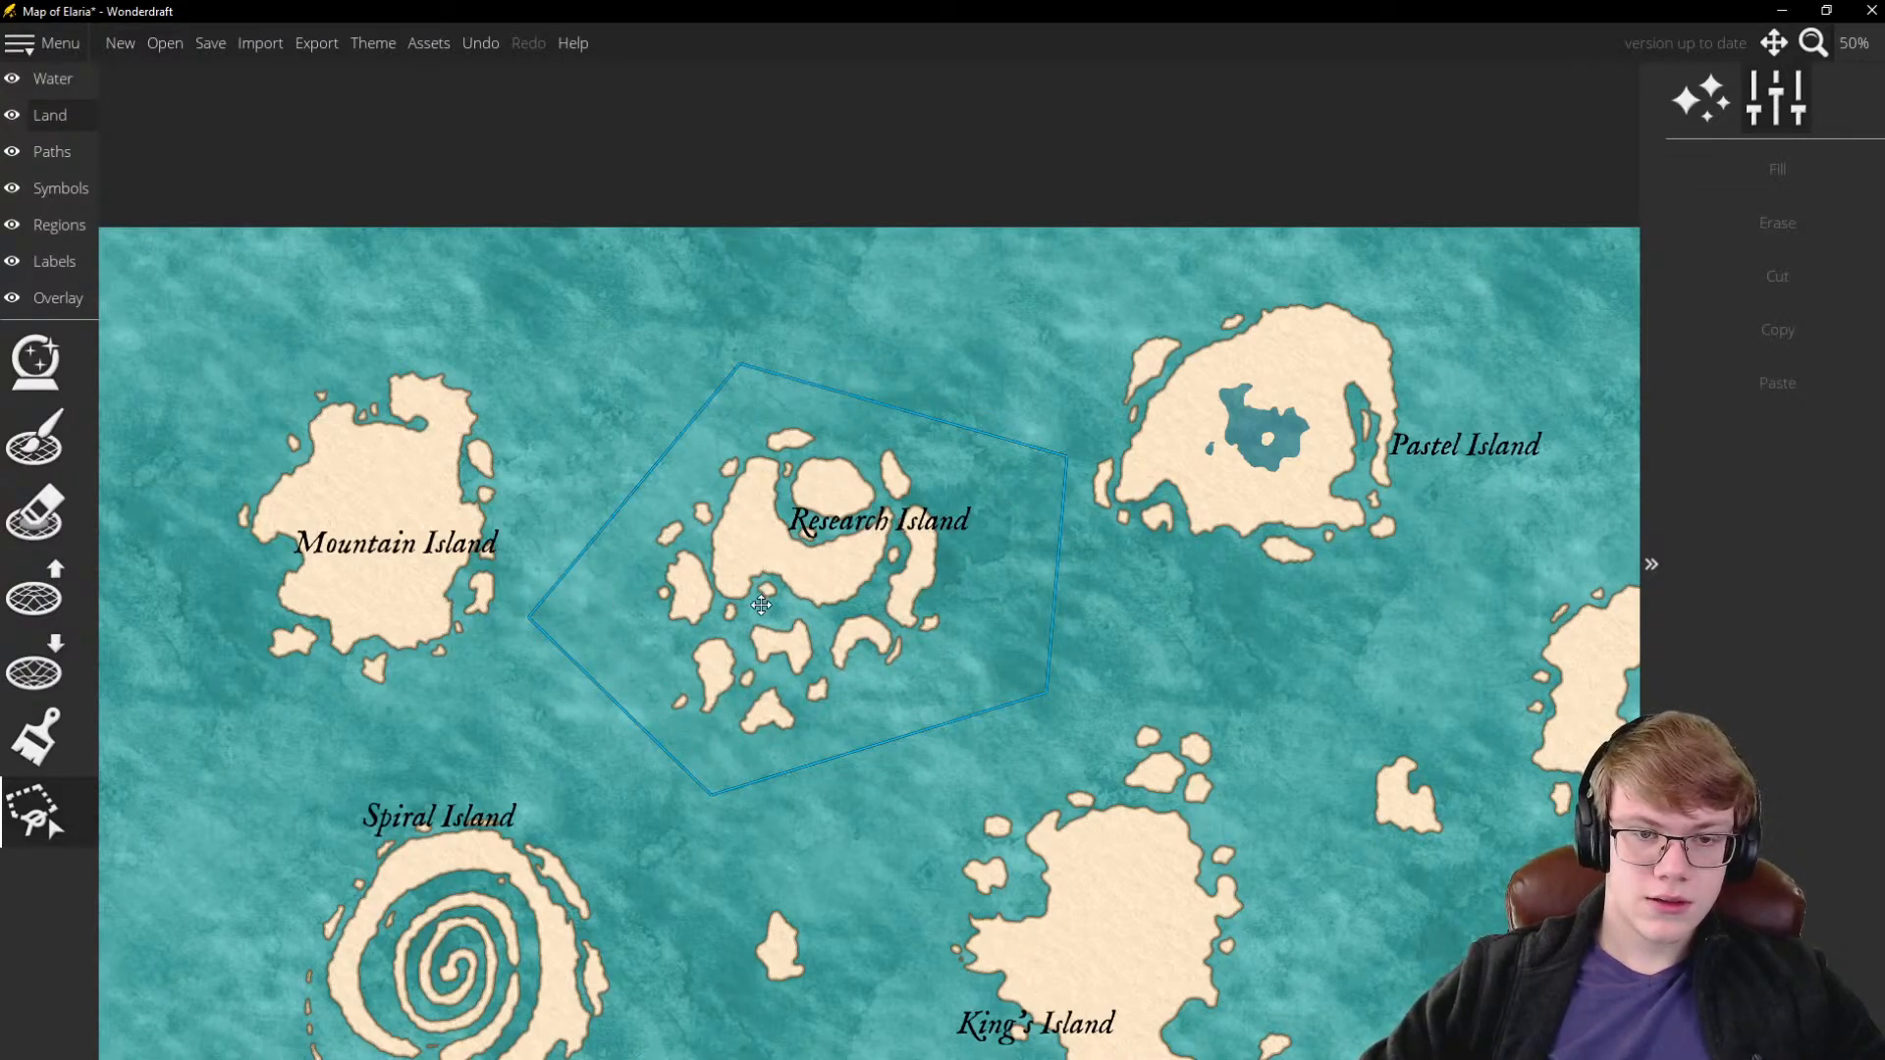
key(ctrl+x)
scroll(668, 658, down, 3)
scroll(618, 618, up, 2)
click(1014, 469)
Lasso the land of Spiral Island, cut it free and place it slightly farther southeast
scroll(703, 604, down, 3)
scroll(429, 724, up, 4)
click(992, 457)
click(1003, 724)
click(691, 854)
click(518, 791)
click(564, 518)
click(695, 400)
double_click(810, 397)
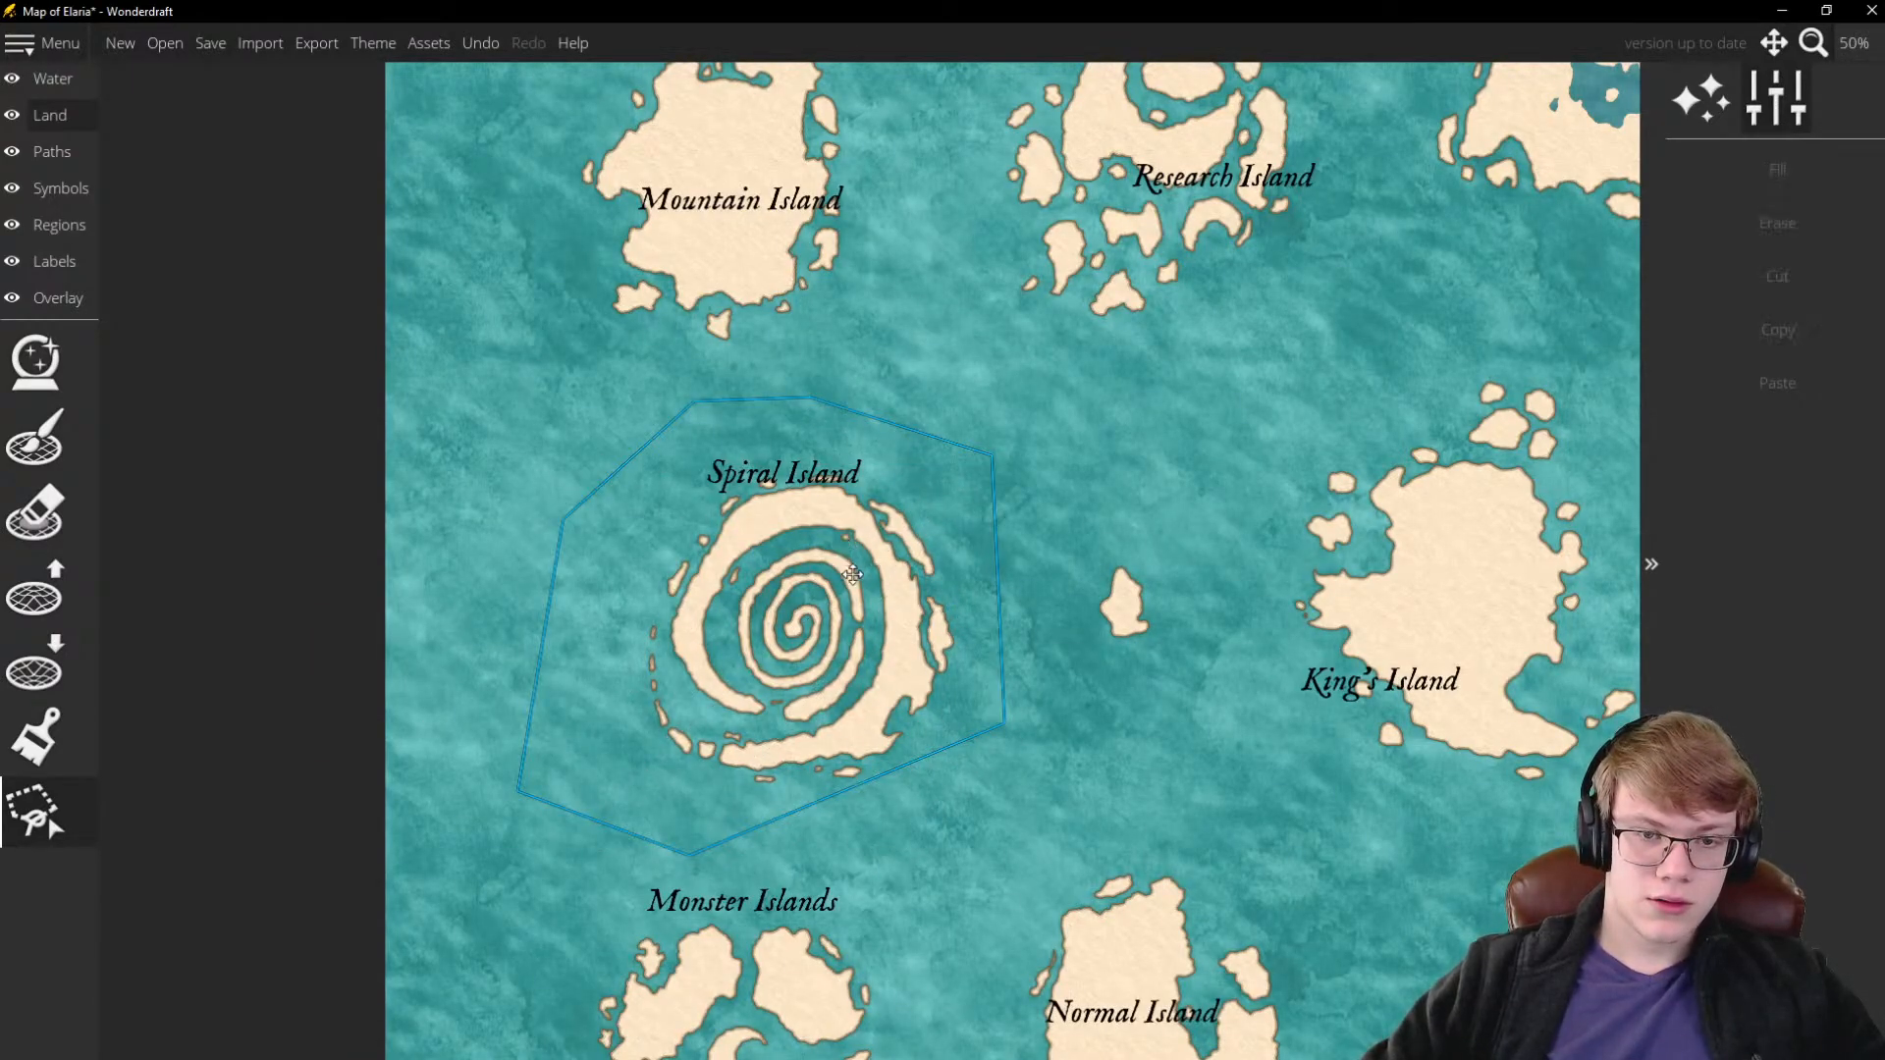
key(ctrl+x)
scroll(811, 570, down, 3)
scroll(811, 569, up, 1)
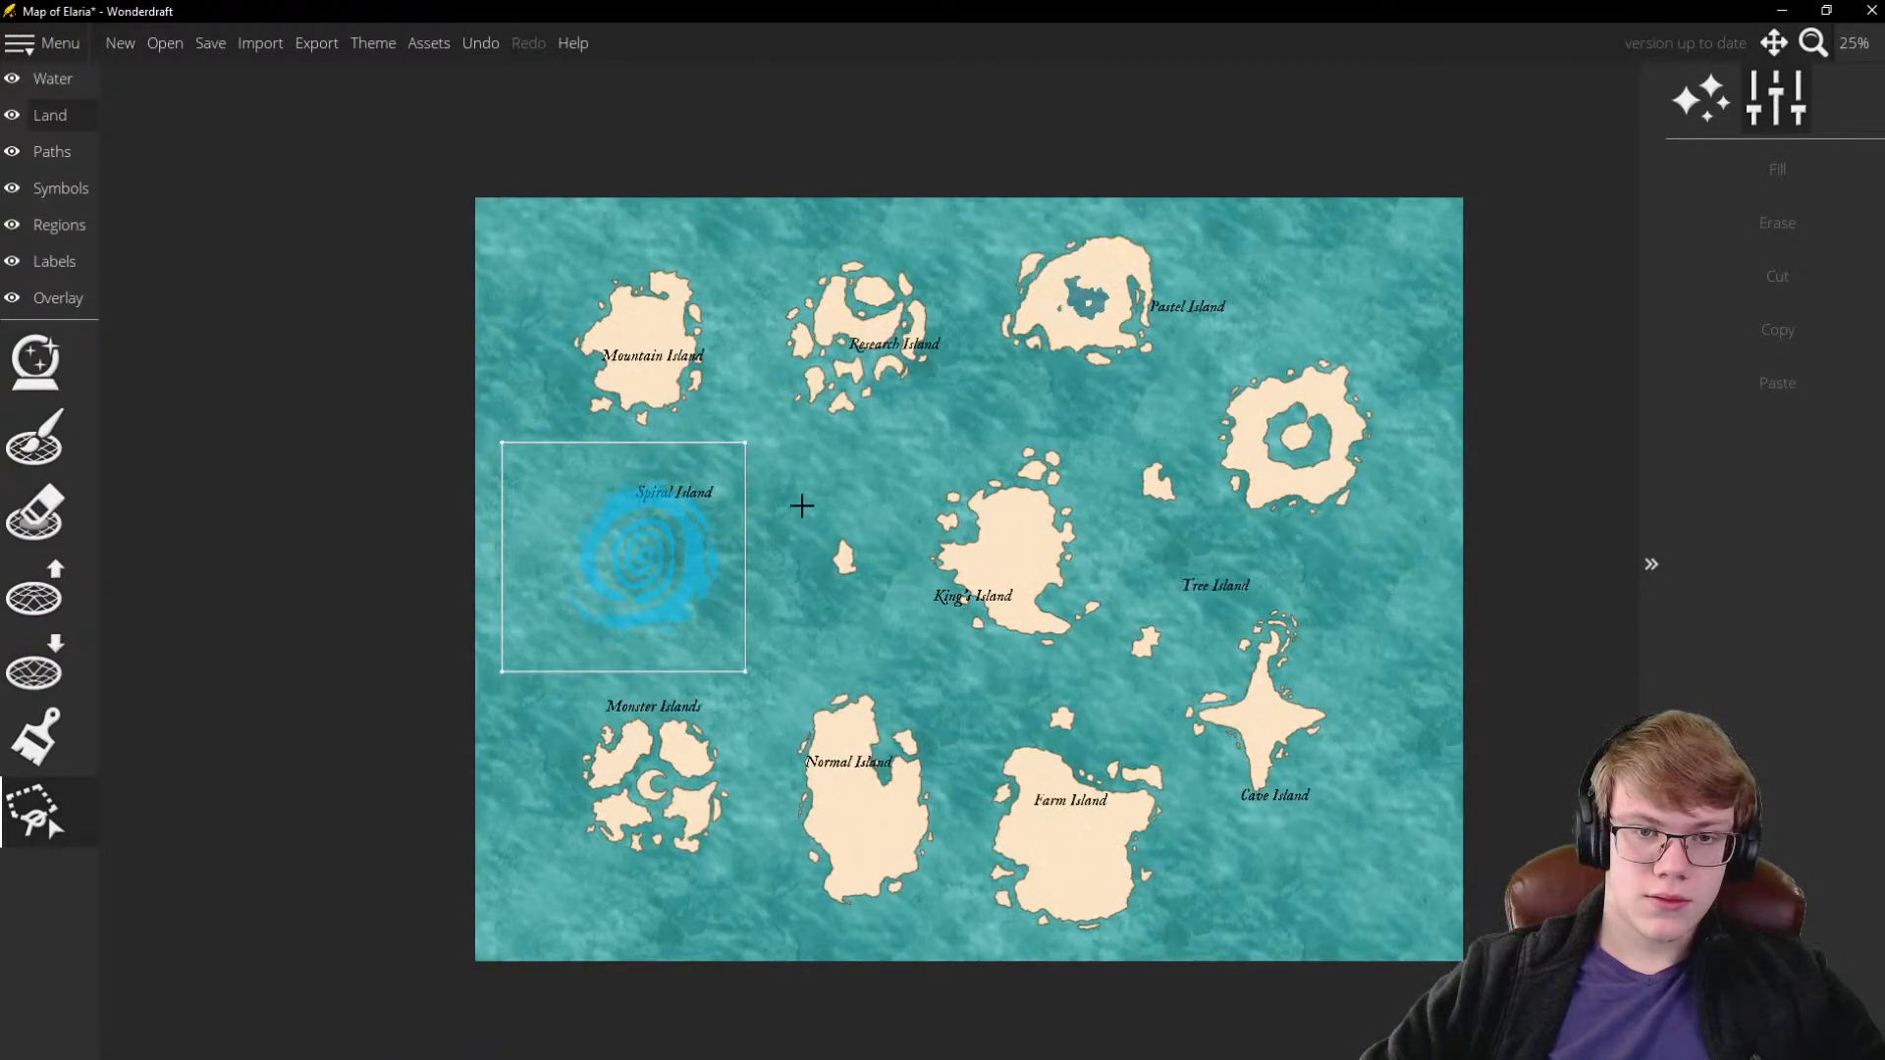
drag(617, 583, 671, 597)
click(742, 722)
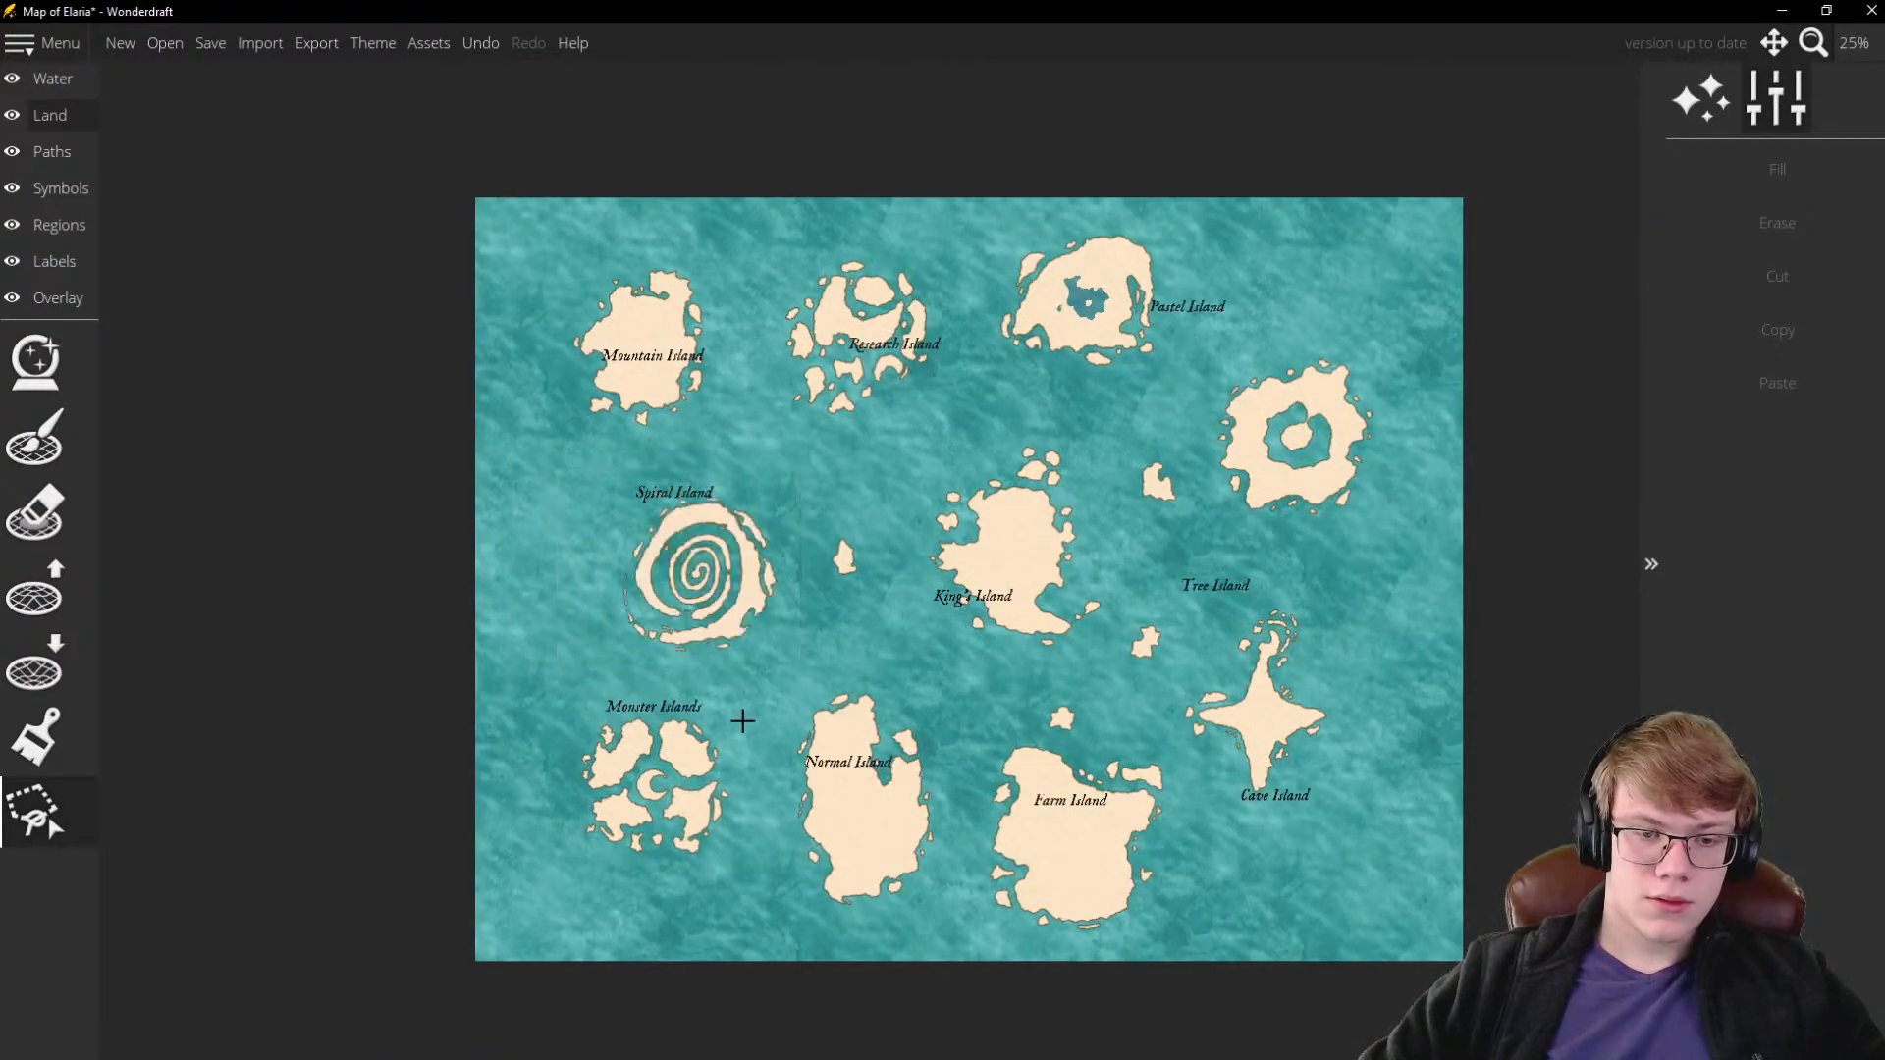
Lasso the Monster Islands land and move it southwest, closer to the map's corner
mouse_move(747, 826)
mouse_down()
mouse_move(608, 920)
mouse_move(500, 876)
mouse_move(563, 686)
mouse_move(734, 692)
mouse_up()
drag(678, 769, 627, 825)
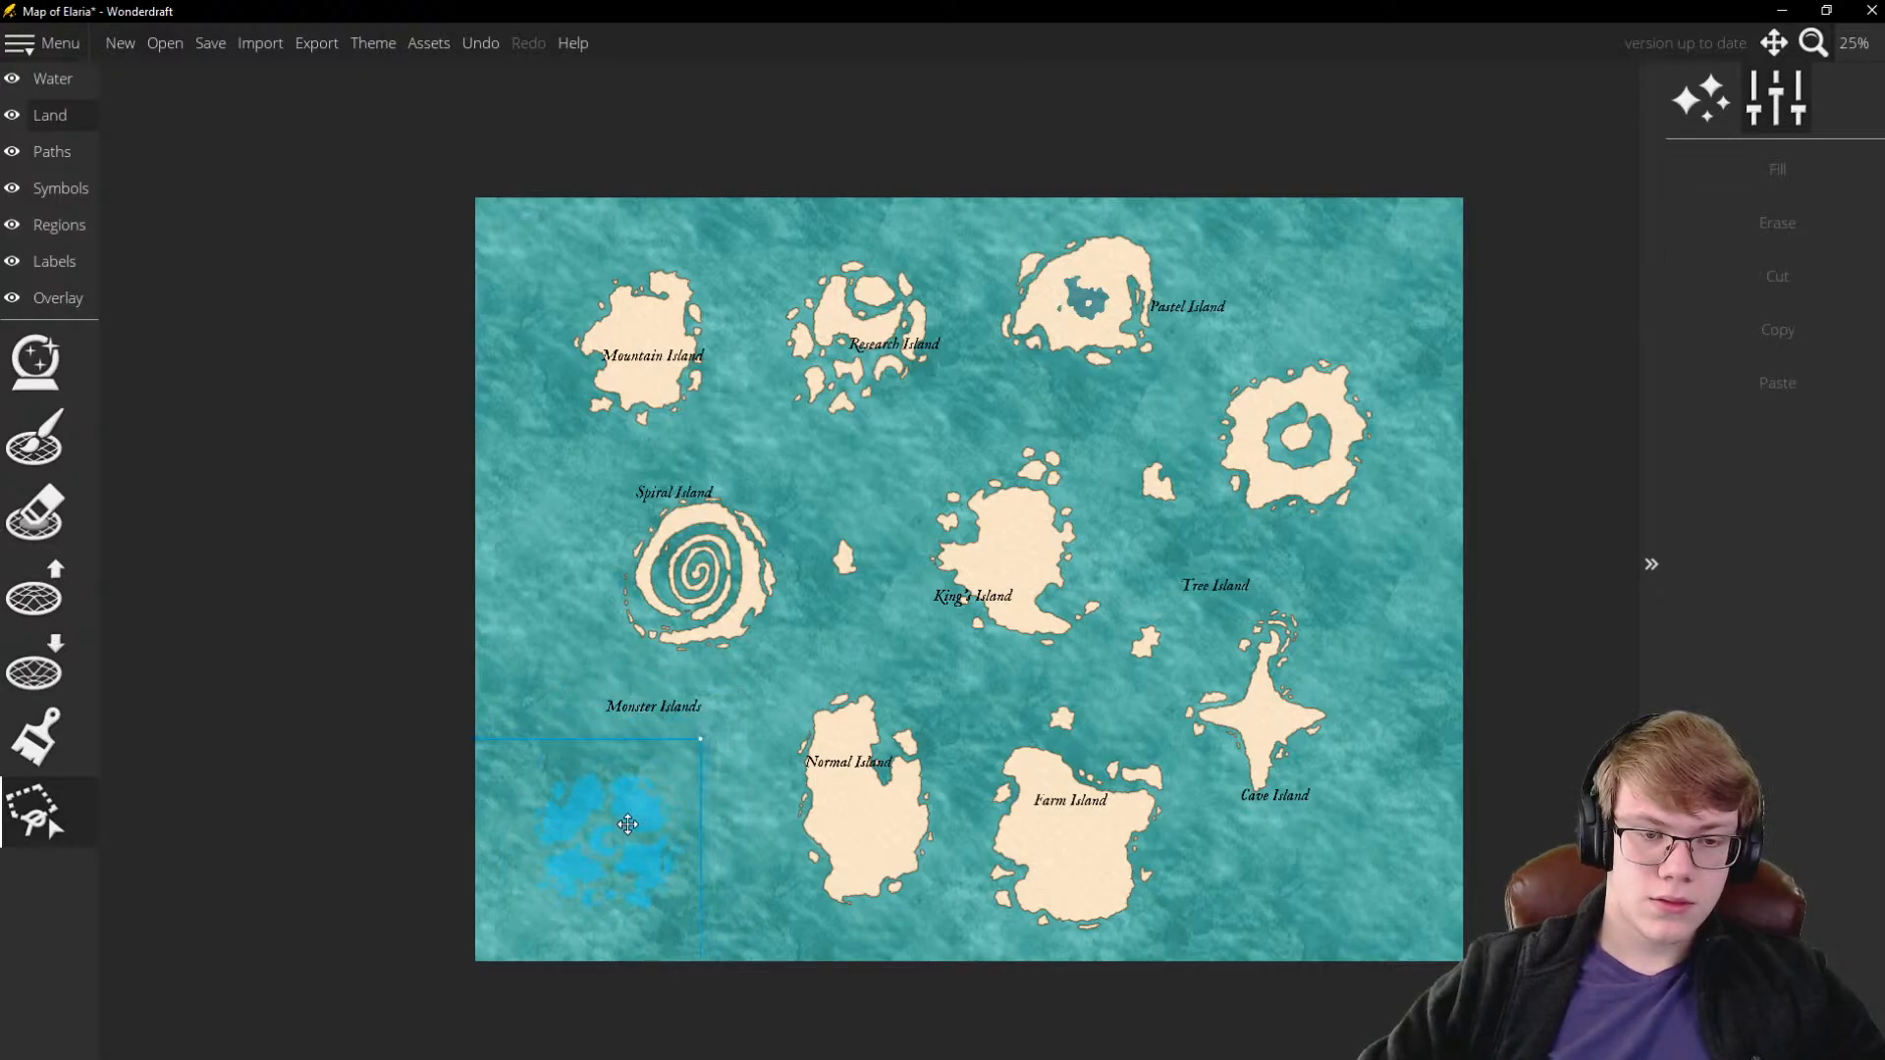
click(716, 694)
Examine the gaps around Monster Islands, Spiral Island and Normal Island across the map
scroll(678, 712, down, 2)
scroll(678, 713, up, 3)
scroll(778, 837, down, 2)
scroll(720, 510, up, 2)
scroll(799, 618, up, 1)
scroll(720, 433, down, 3)
scroll(720, 433, up, 3)
scroll(703, 417, down, 3)
scroll(804, 698, up, 1)
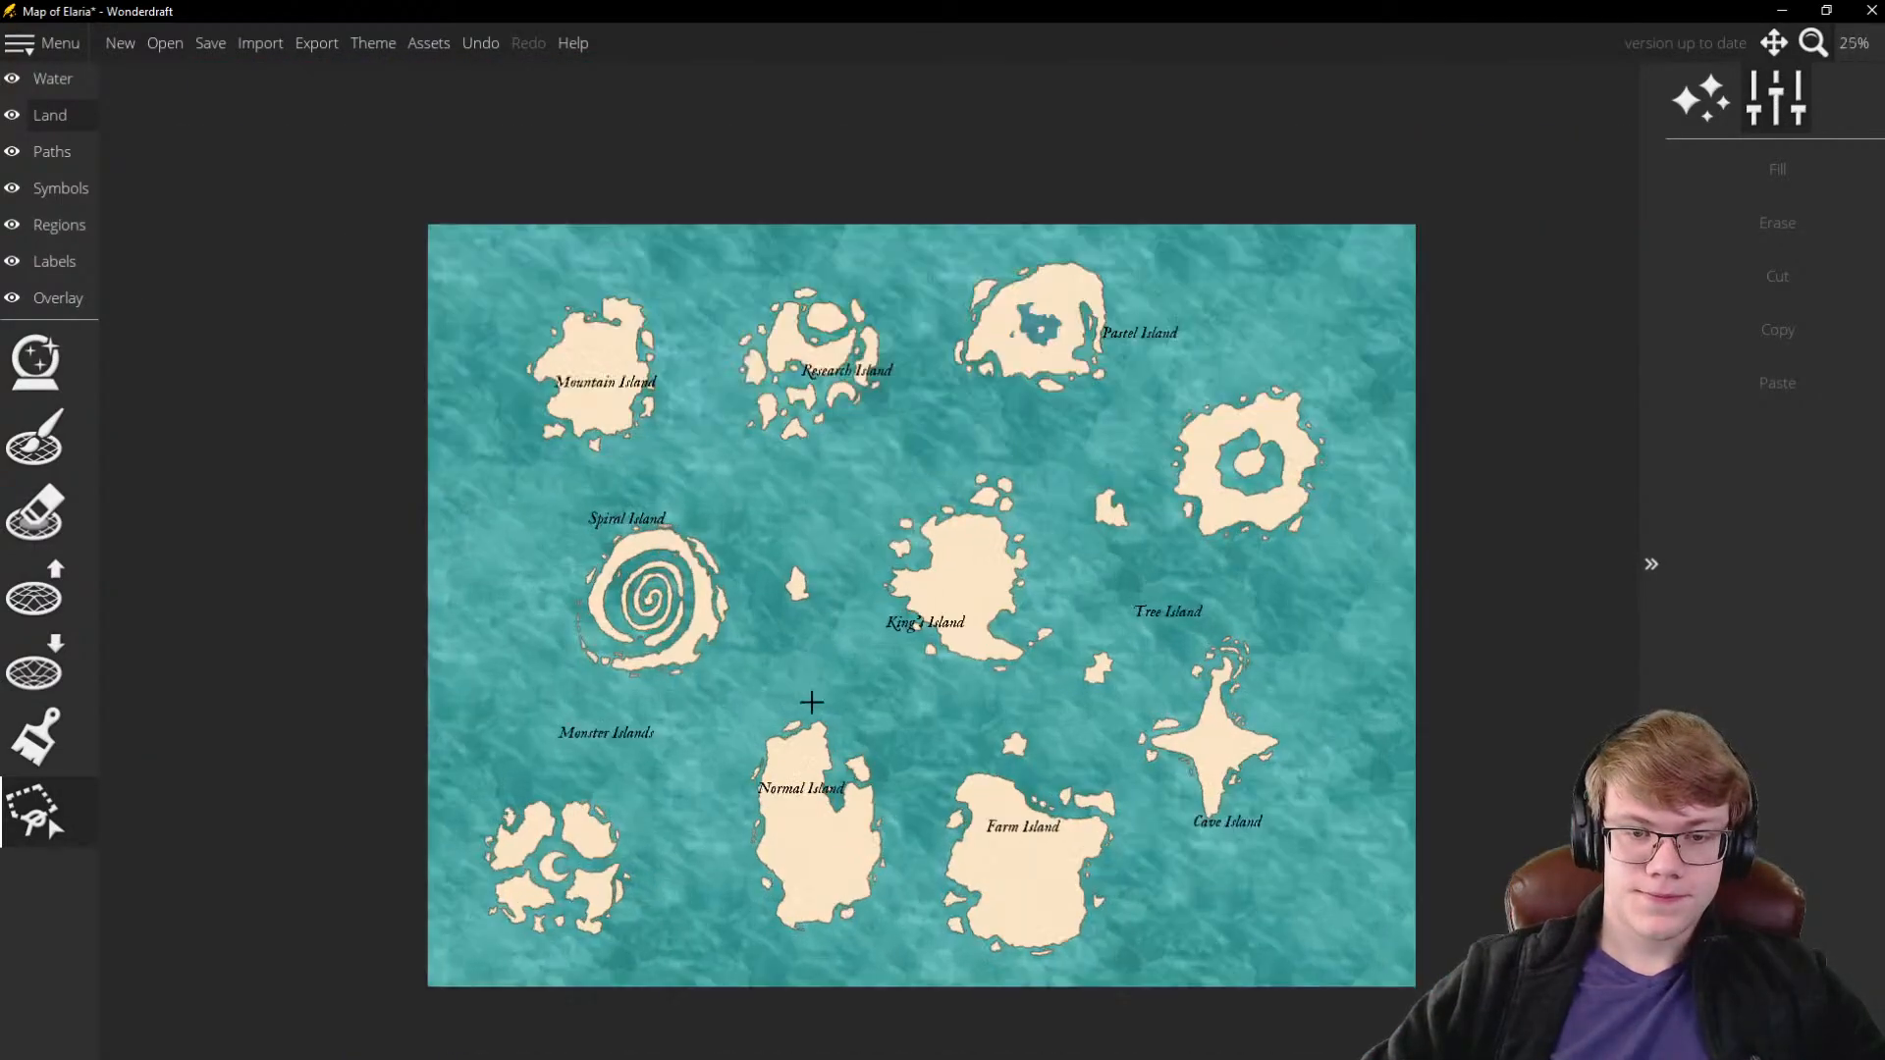
Lasso the land of Normal Island and move it slightly northwest, toward Spiral Island
mouse_move(891, 722)
mouse_down()
mouse_move(907, 867)
mouse_move(868, 958)
mouse_move(737, 978)
mouse_move(682, 798)
mouse_move(771, 681)
mouse_up()
drag(808, 788, 788, 753)
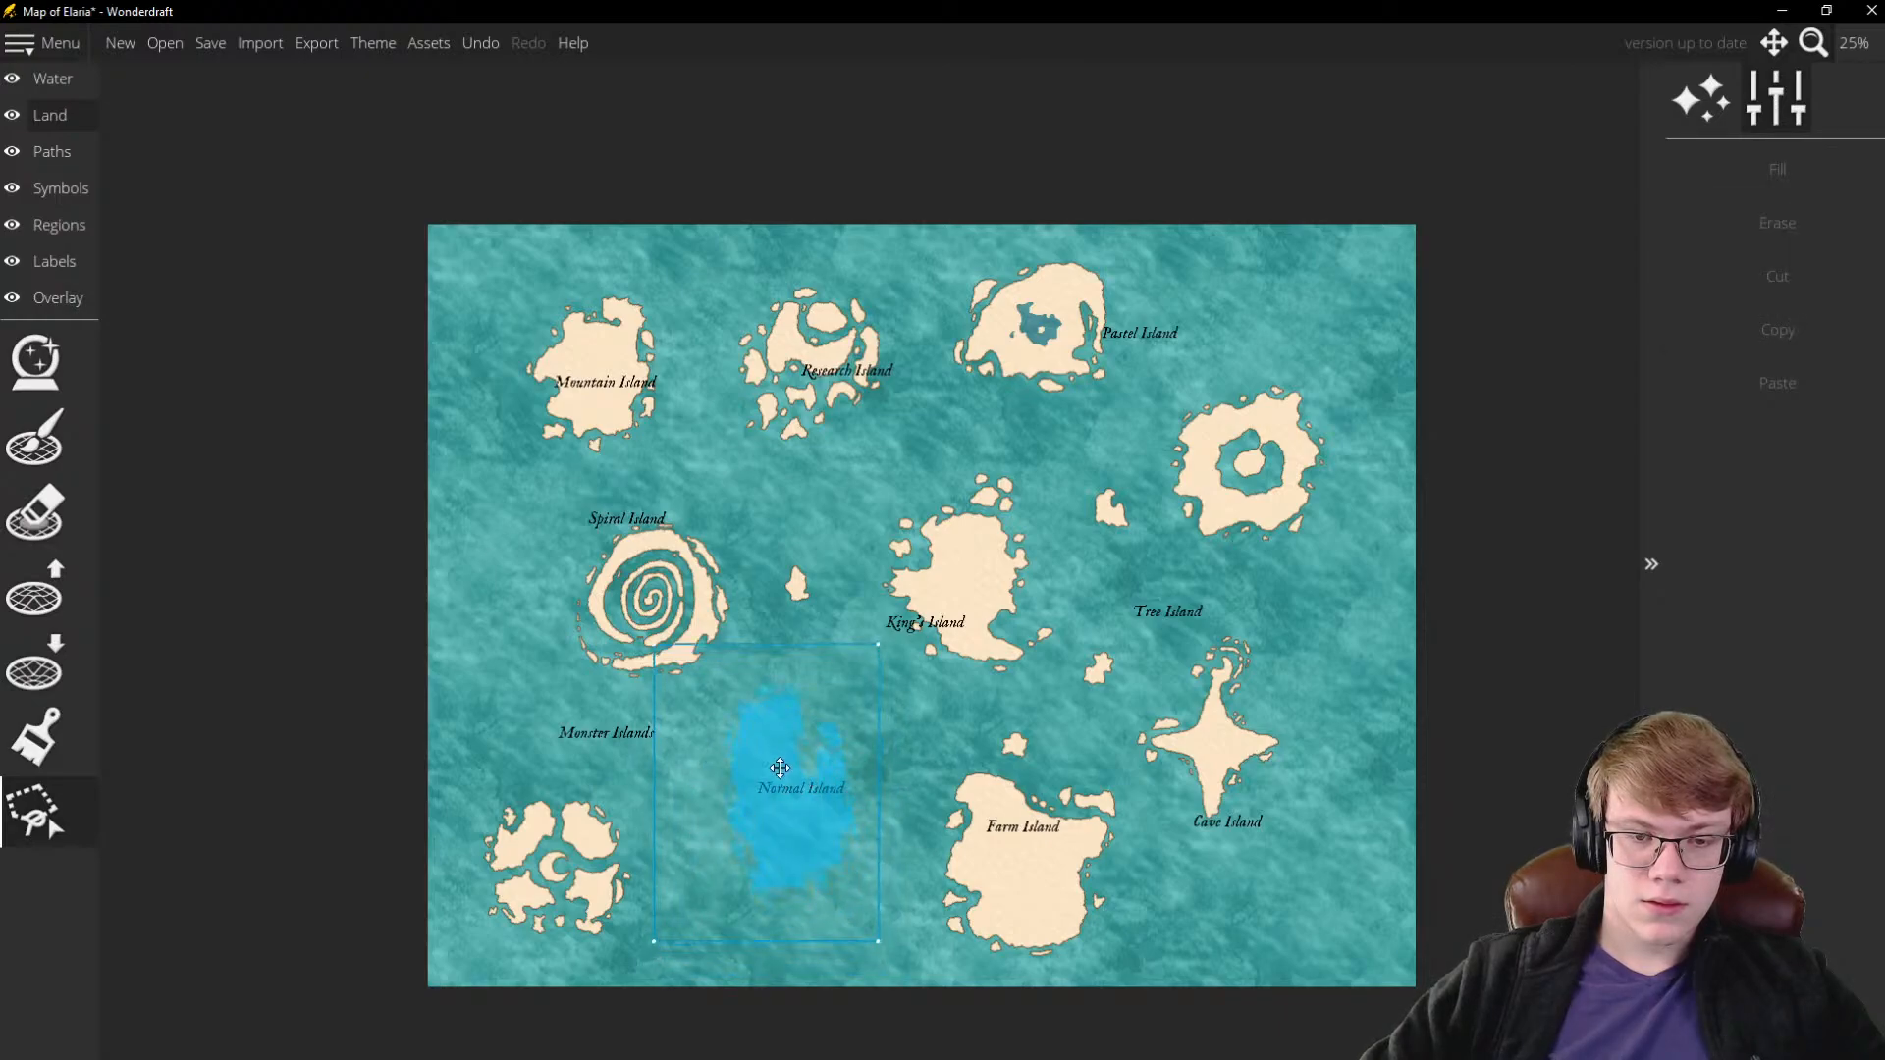
scroll(708, 688, down, 2)
scroll(837, 749, up, 2)
click(833, 678)
scroll(754, 629, down, 2)
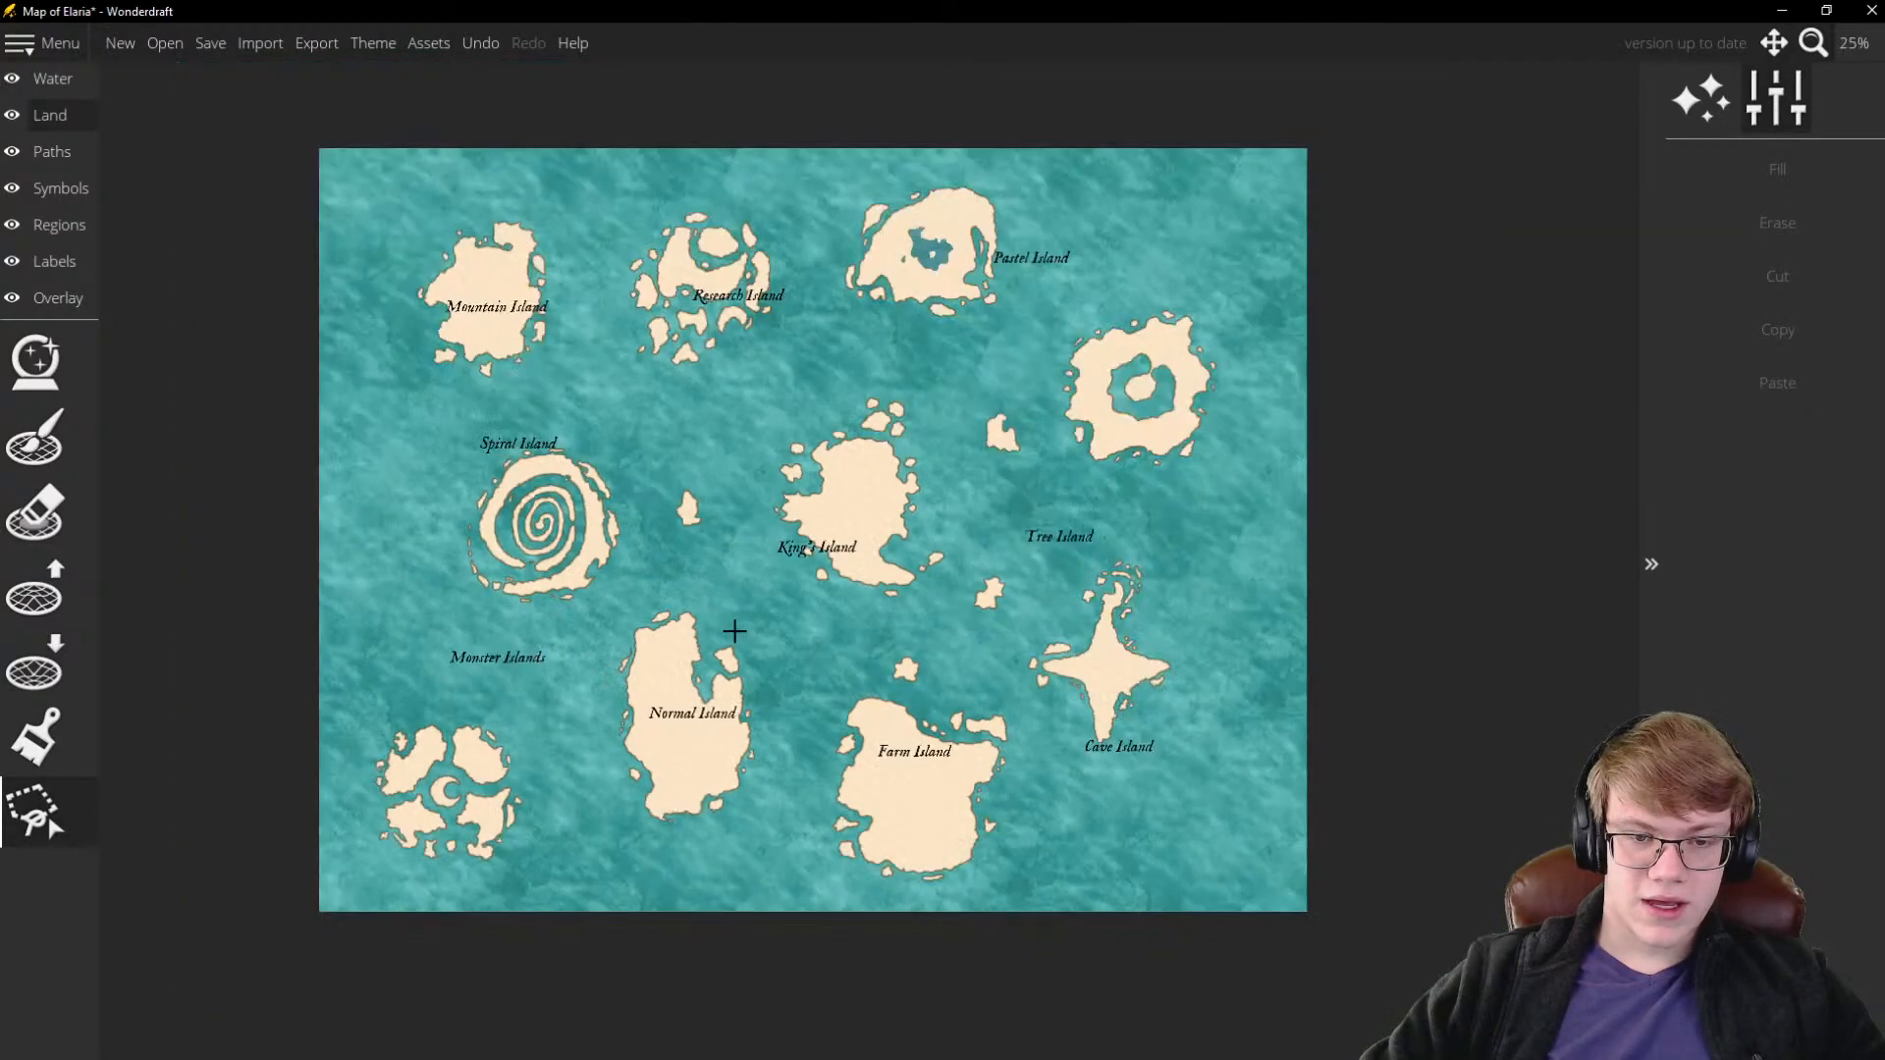
Lasso the ring-shaped island and move it northeast, closer to the map's edge
scroll(892, 753, up, 1)
scroll(923, 675, down, 1)
scroll(745, 458, up, 1)
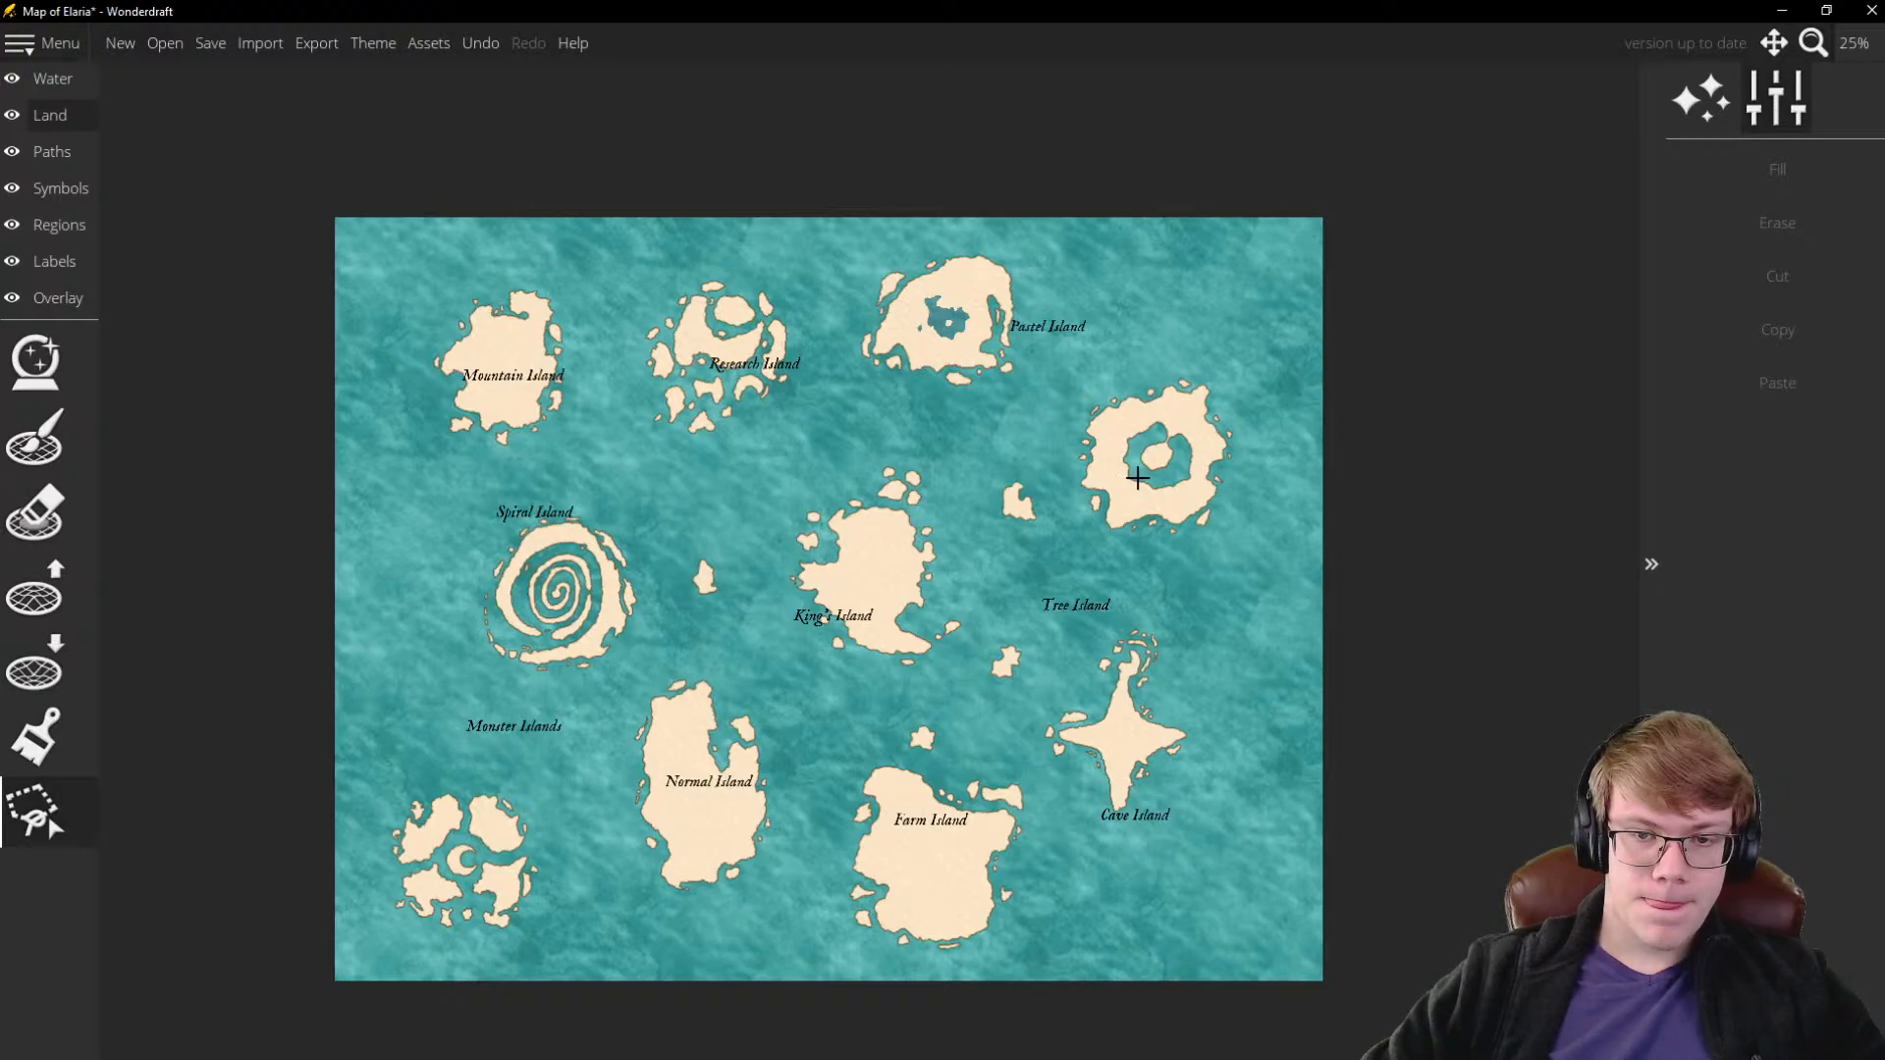
click(1257, 524)
click(1124, 565)
click(1052, 489)
click(1100, 339)
click(1287, 340)
drag(1176, 445, 1208, 410)
Lasso the star-shaped island between the Tree Island and Cave Island labels and move it north
click(1214, 626)
click(1233, 783)
click(1129, 871)
click(1021, 729)
double_click(1144, 587)
drag(1138, 690, 1139, 612)
click(997, 751)
Lasso Farm Island together with the islet north of it and move both toward the southeast
click(1029, 744)
click(1085, 881)
click(1023, 948)
click(913, 980)
click(791, 927)
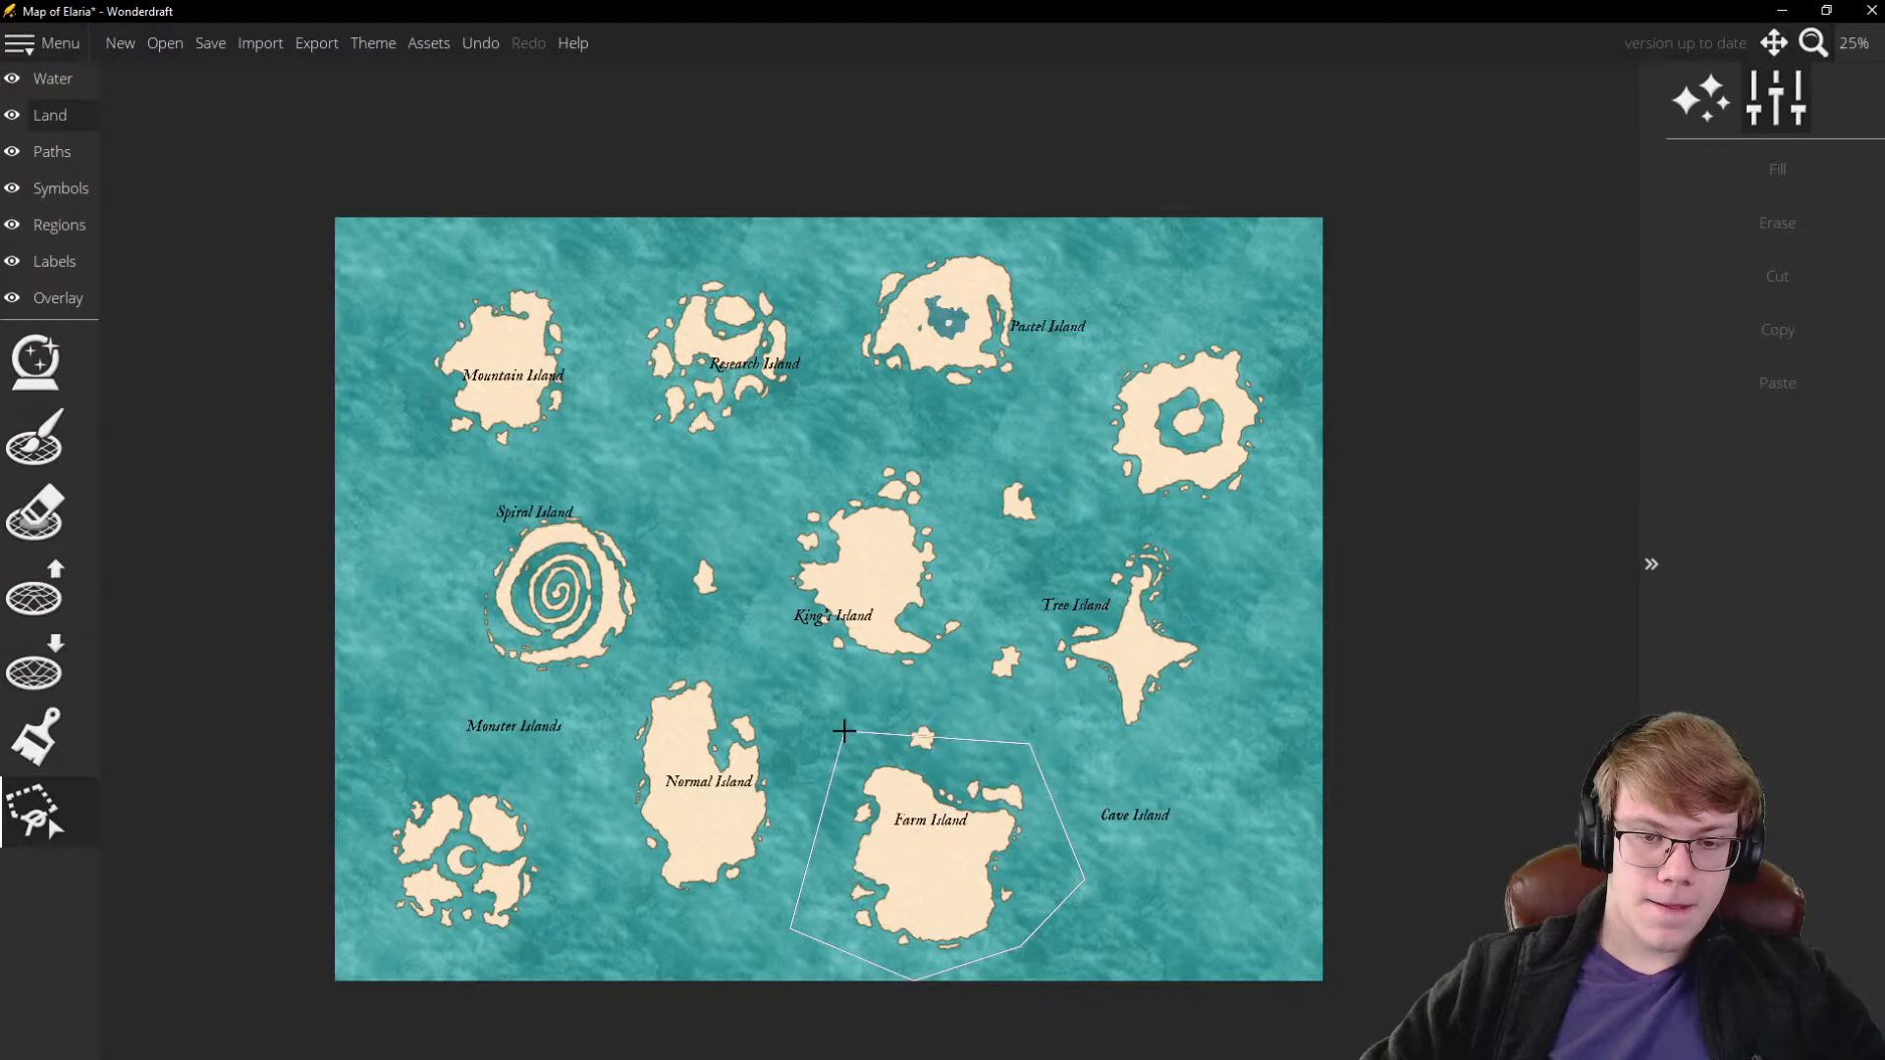
double_click(872, 698)
drag(891, 787, 994, 840)
click(1240, 775)
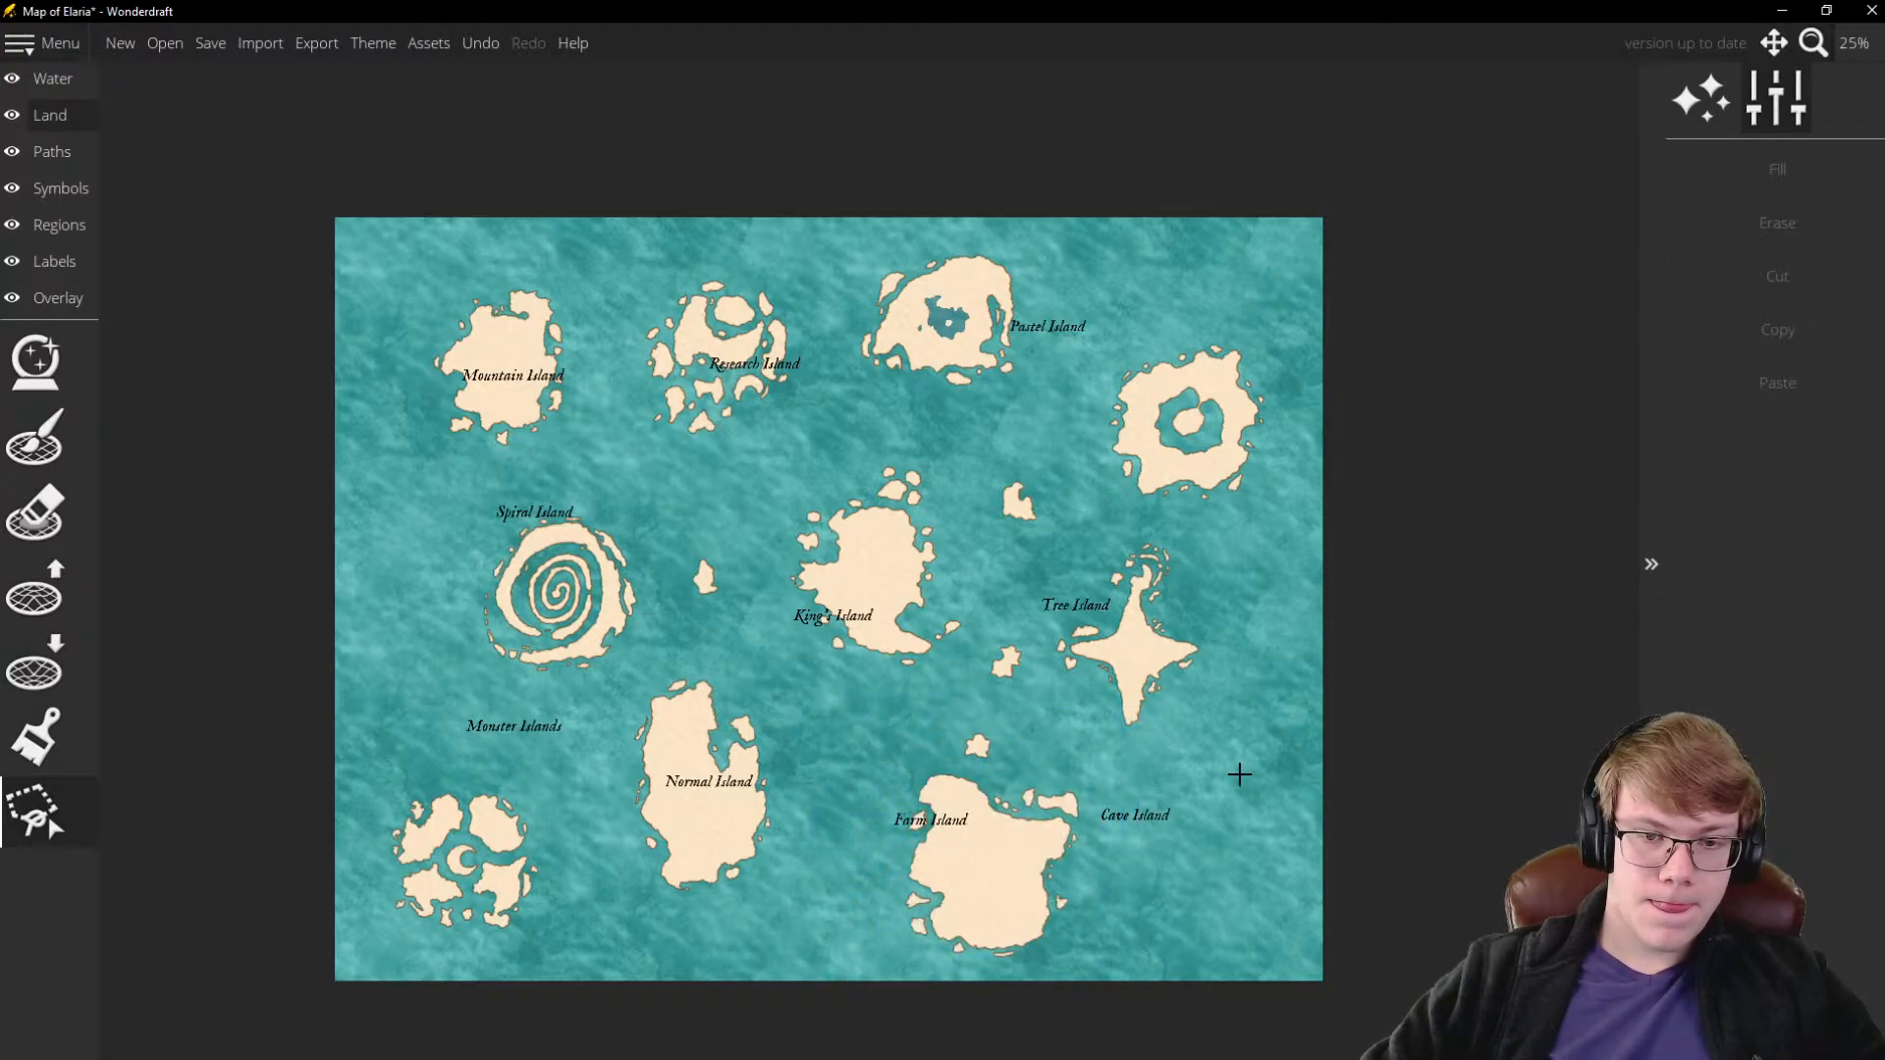
Move the small islet north of Farm Island west into the open water between Normal Island and Farm Island
scroll(1044, 513, up, 3)
scroll(977, 617, down, 5)
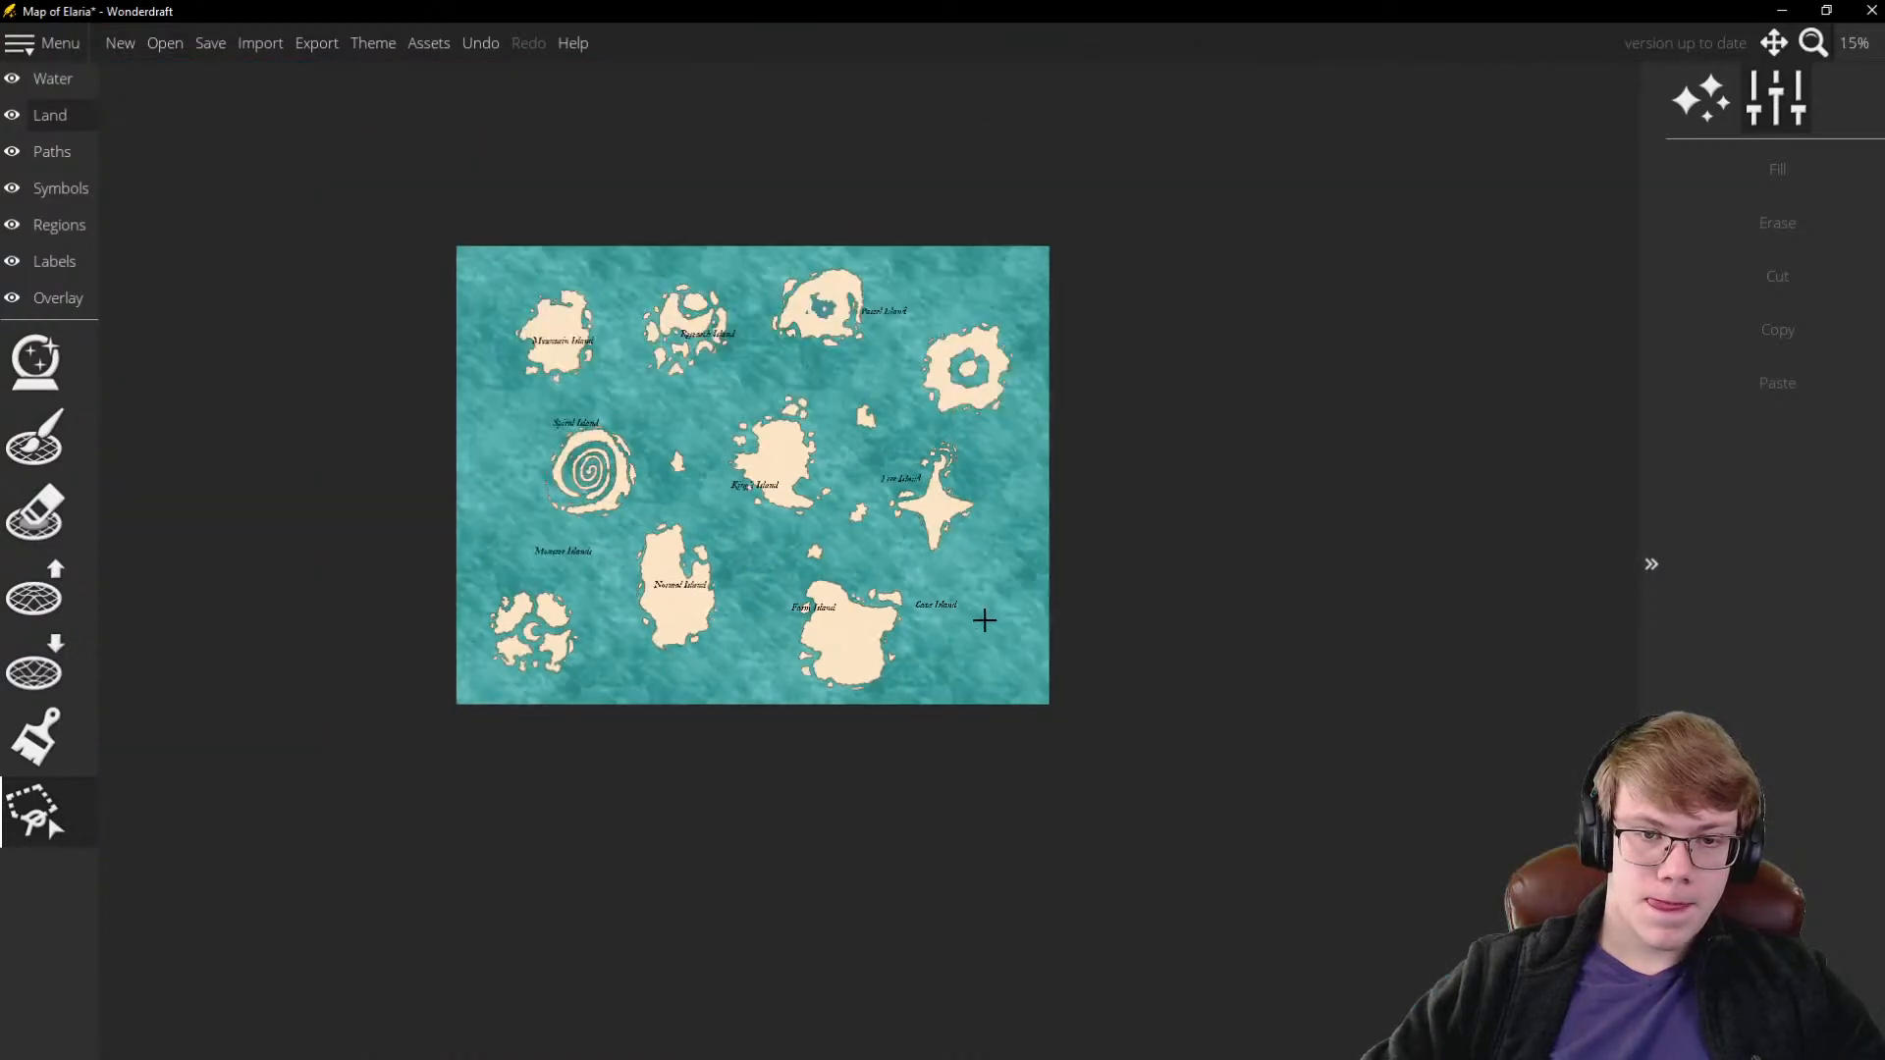
scroll(751, 564, up, 4)
scroll(751, 562, down, 2)
scroll(917, 404, up, 2)
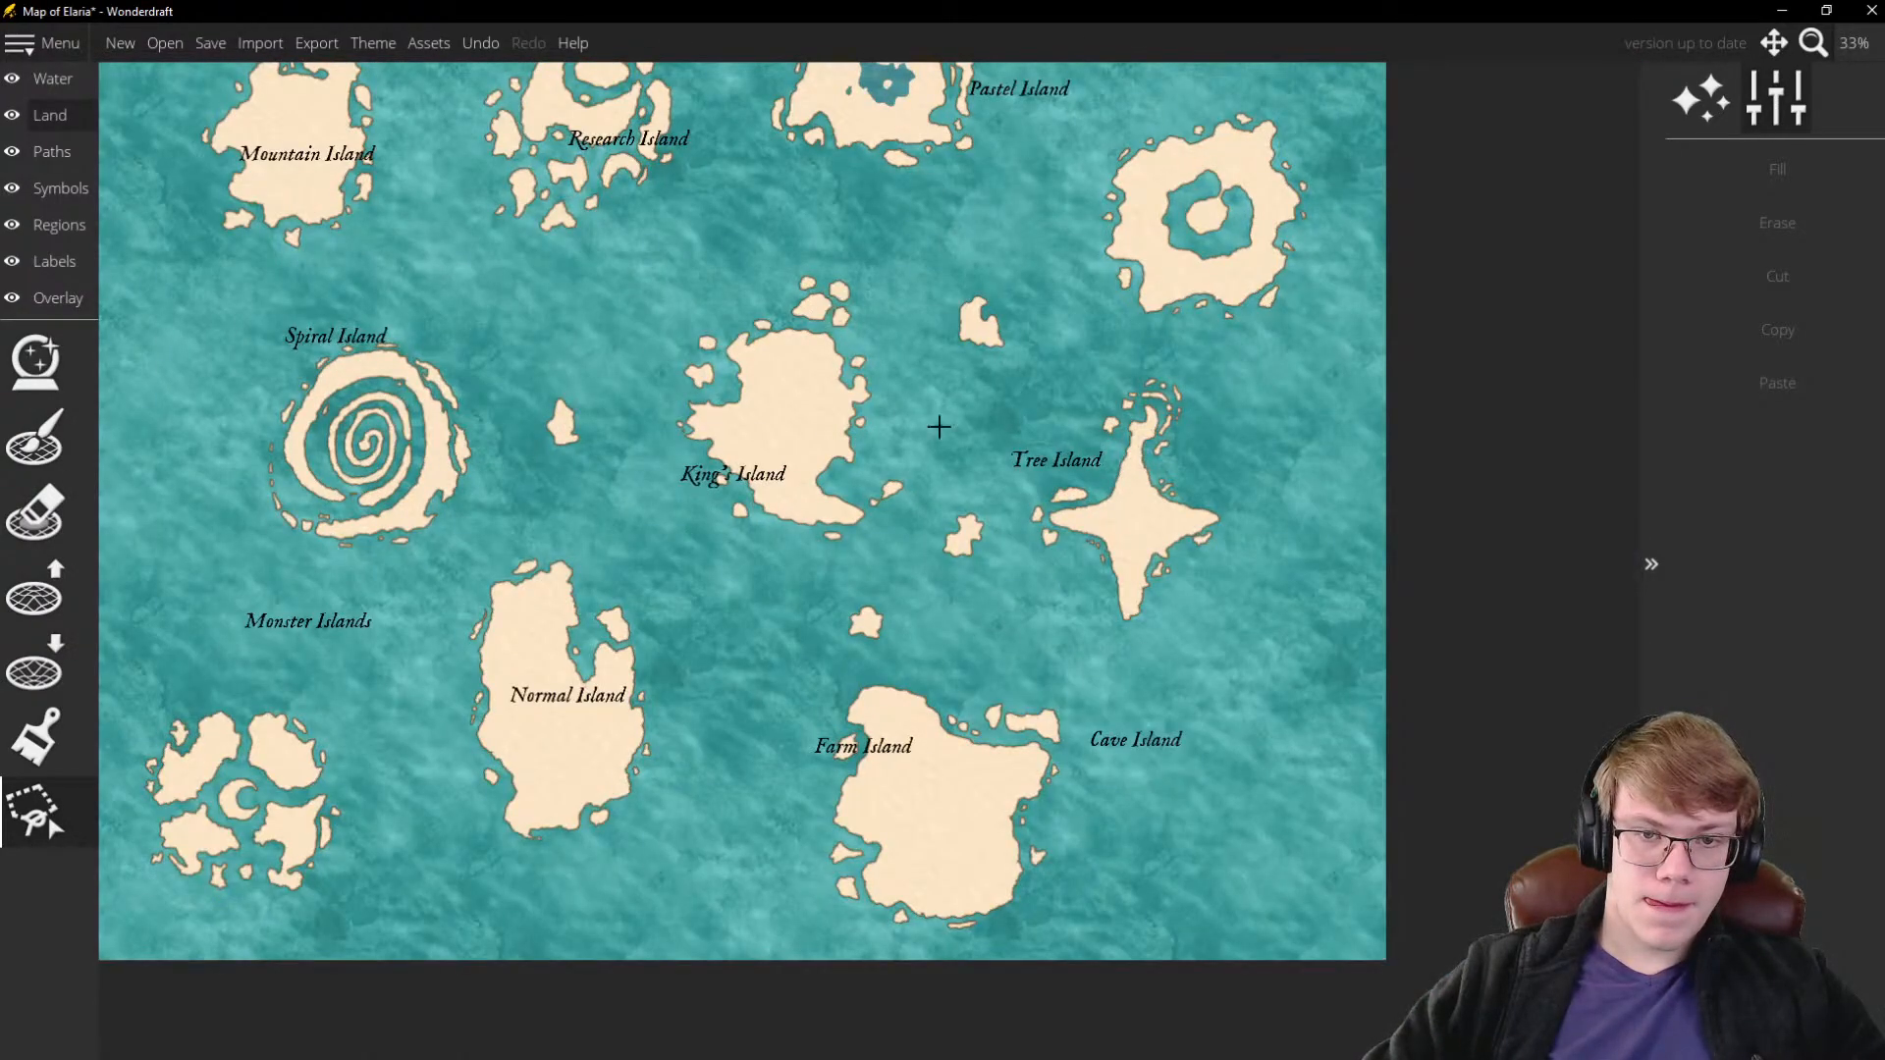
mouse_move(1104, 557)
mouse_down()
mouse_move(1040, 668)
mouse_move(990, 564)
mouse_move(1053, 614)
mouse_move(935, 610)
mouse_up()
scroll(1081, 594, down, 3)
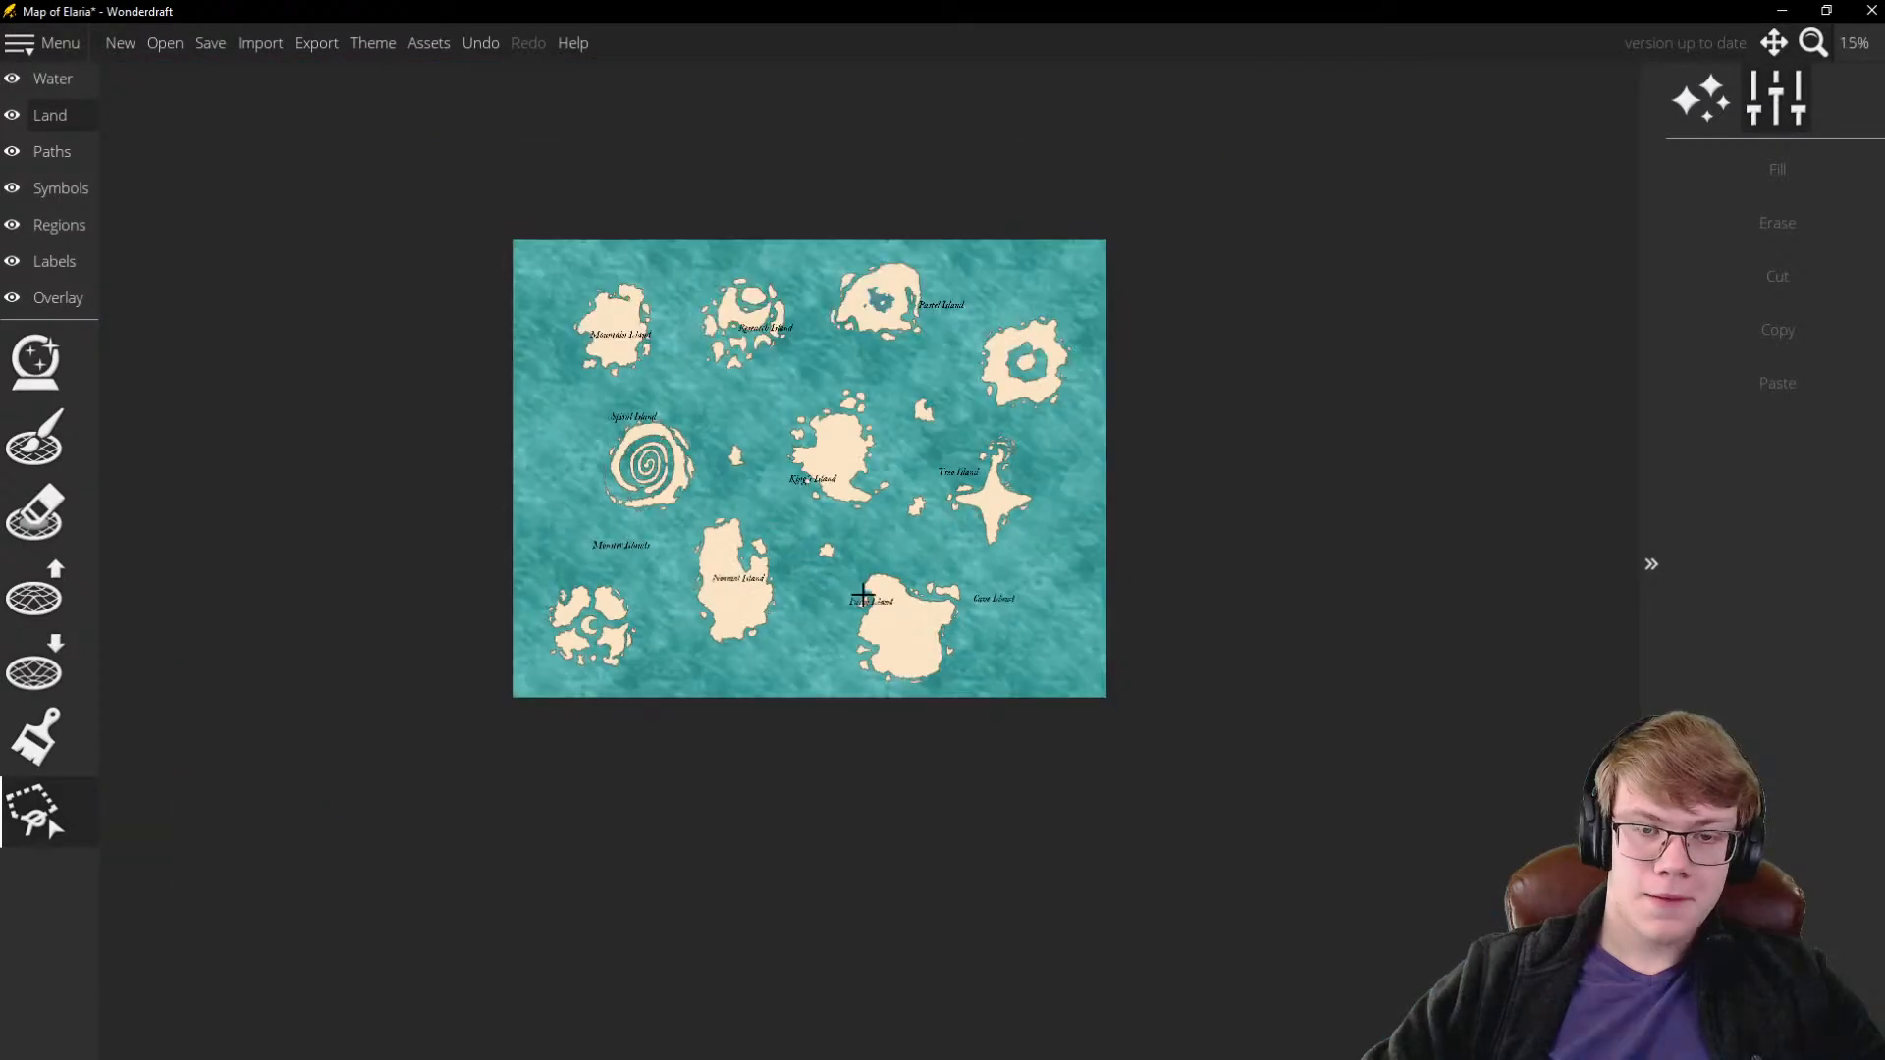
scroll(921, 436, up, 1)
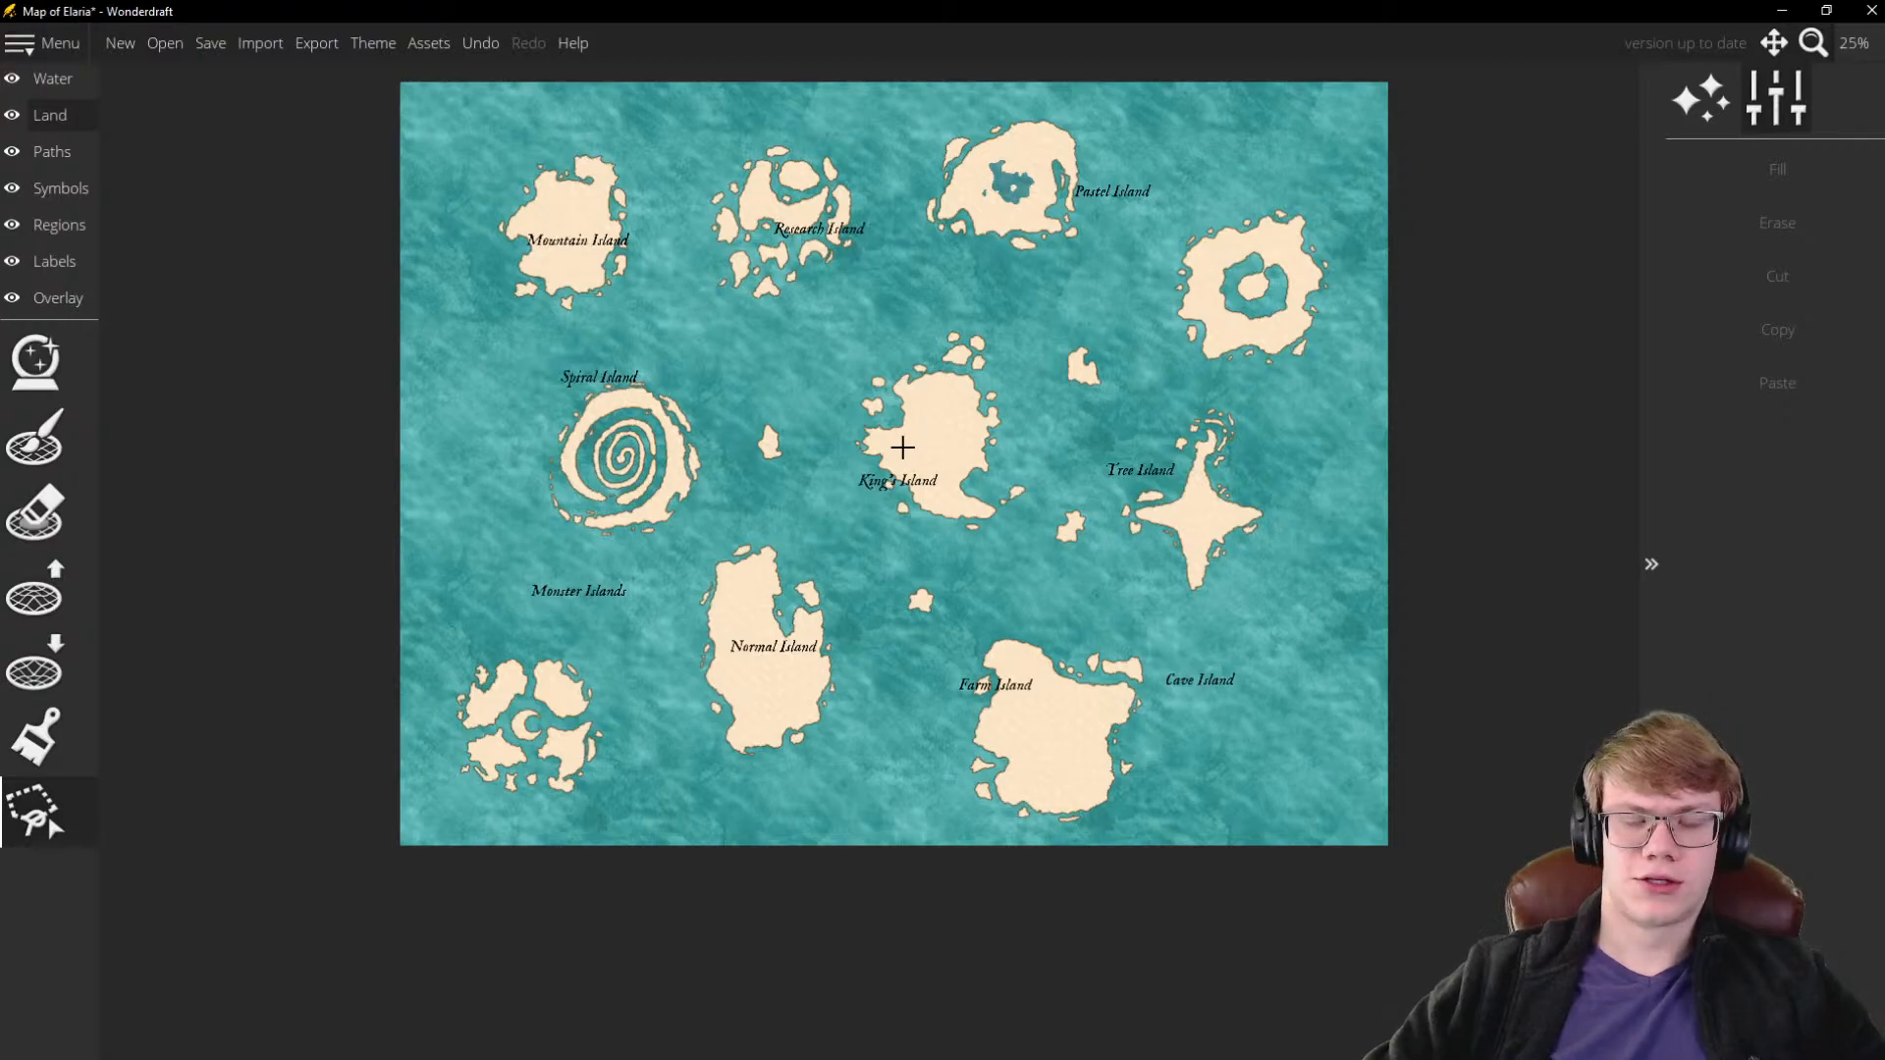
scroll(873, 396, up, 1)
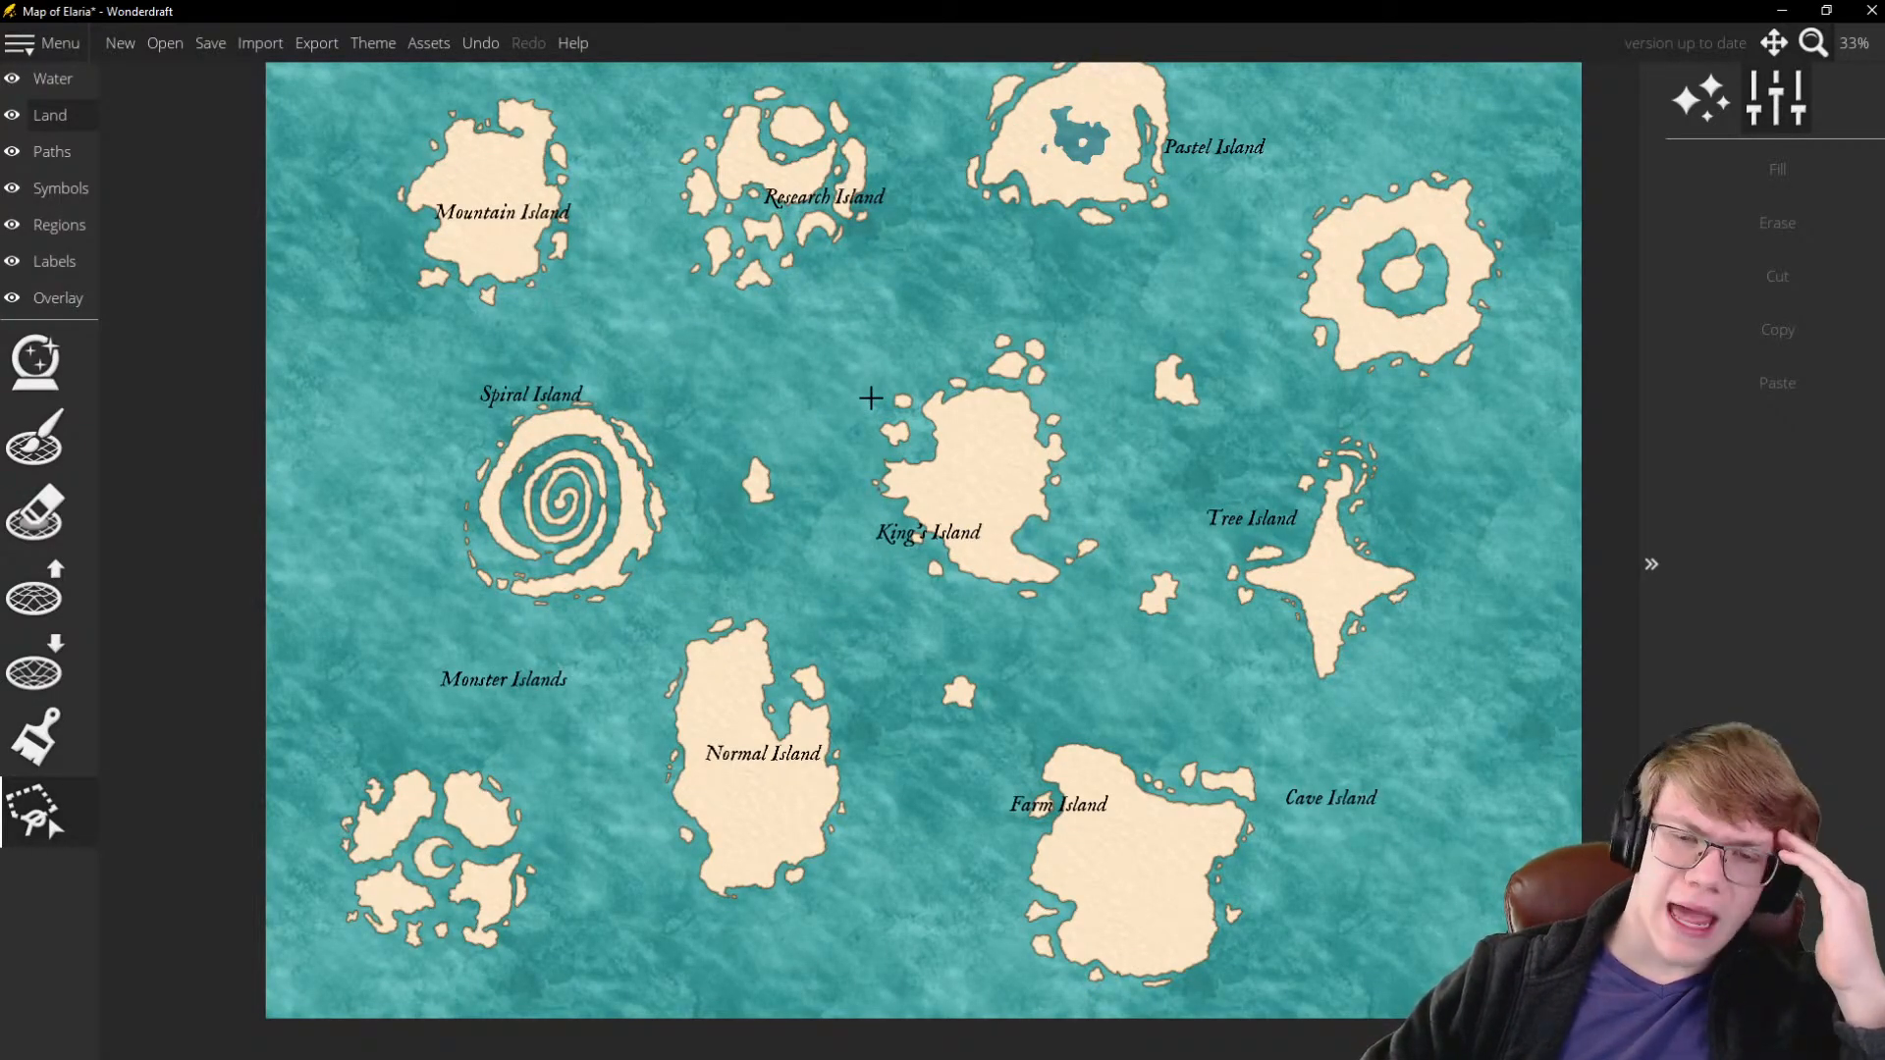
Inspect the spacing of the islands across the whole map and around Farm Island and King's Island
scroll(788, 520, down, 3)
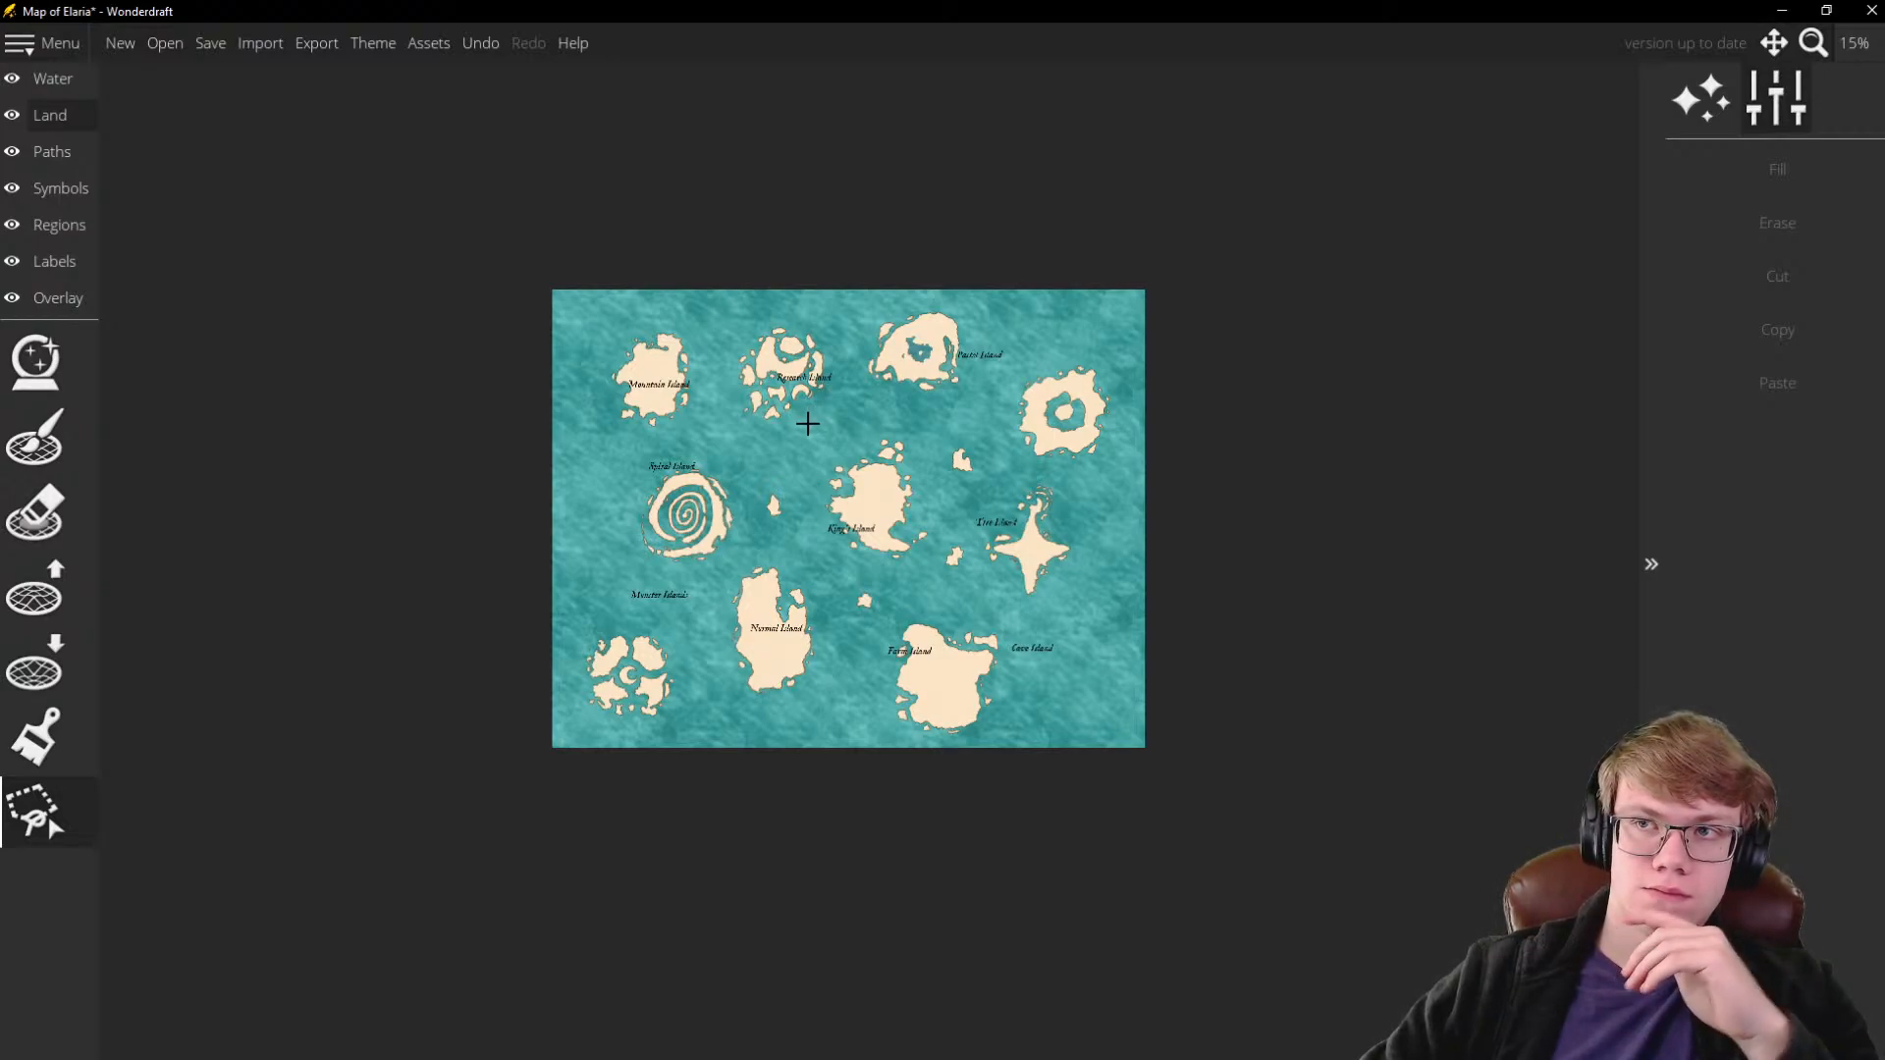
scroll(885, 521, up, 4)
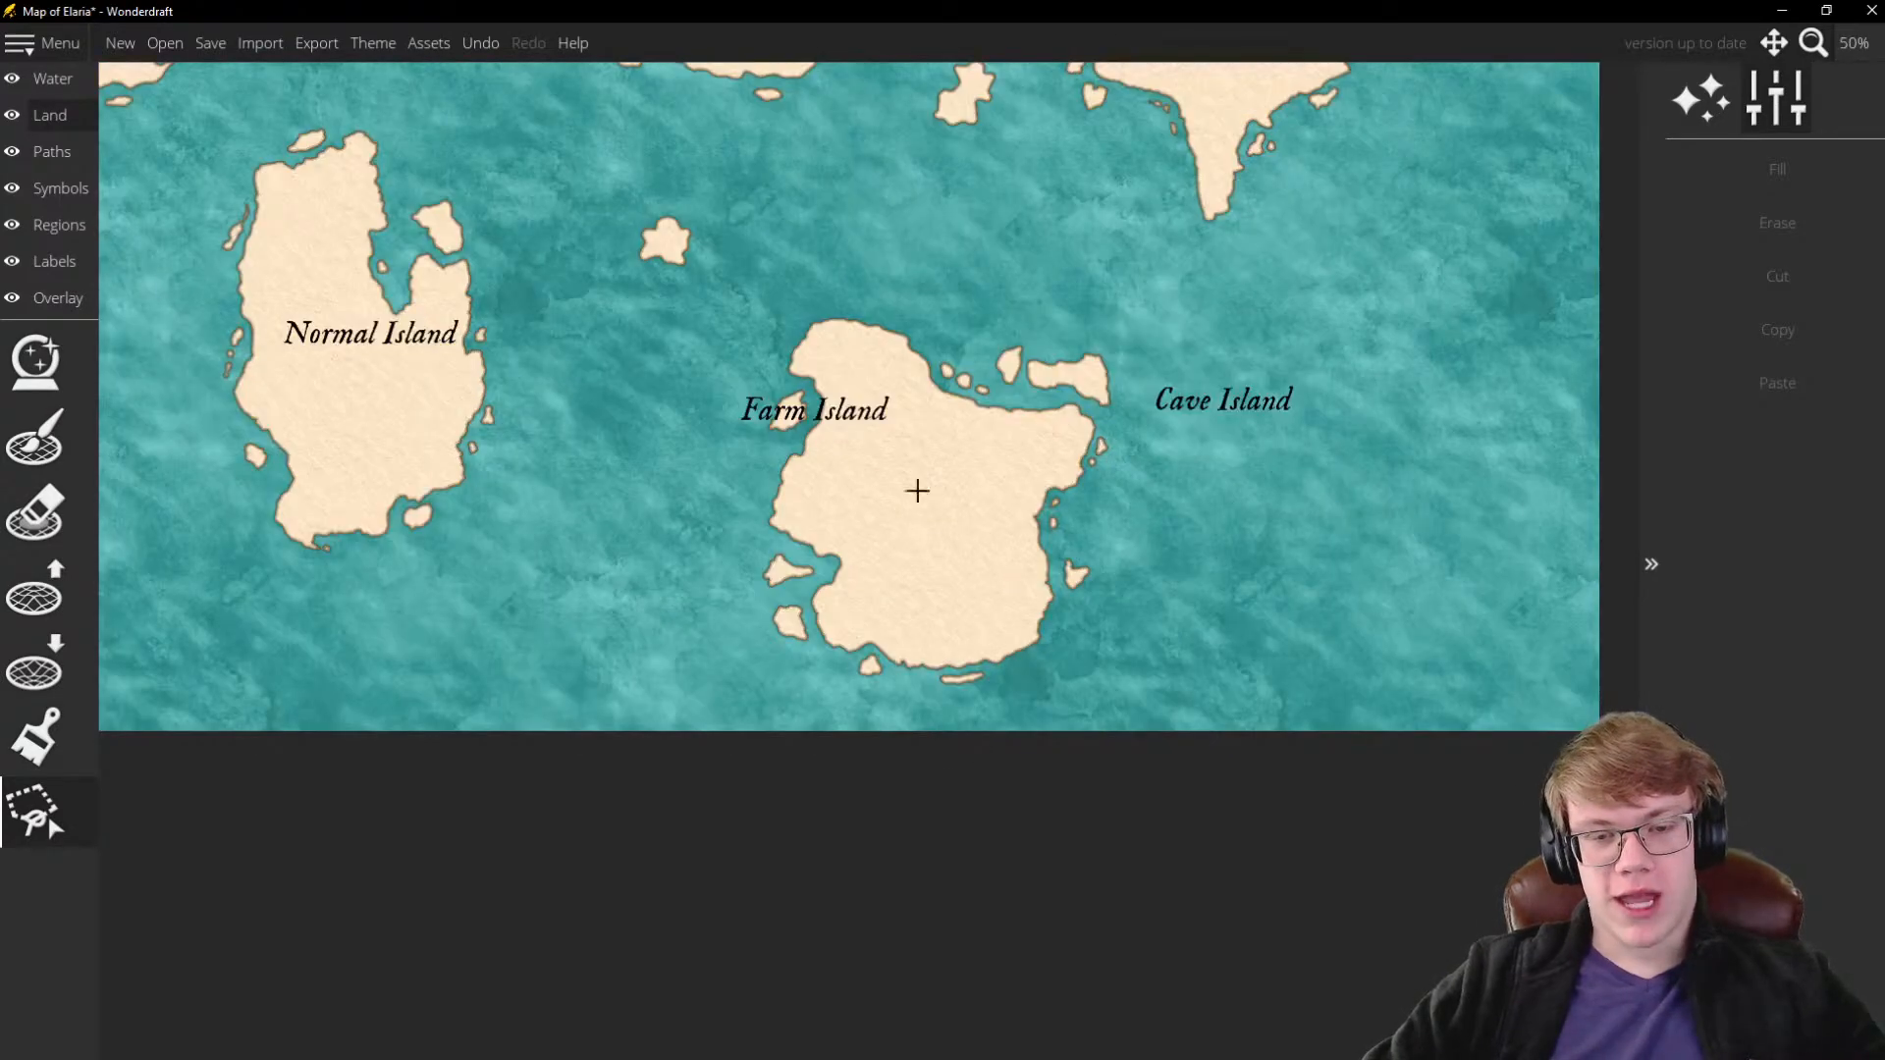
scroll(923, 386, up, 1)
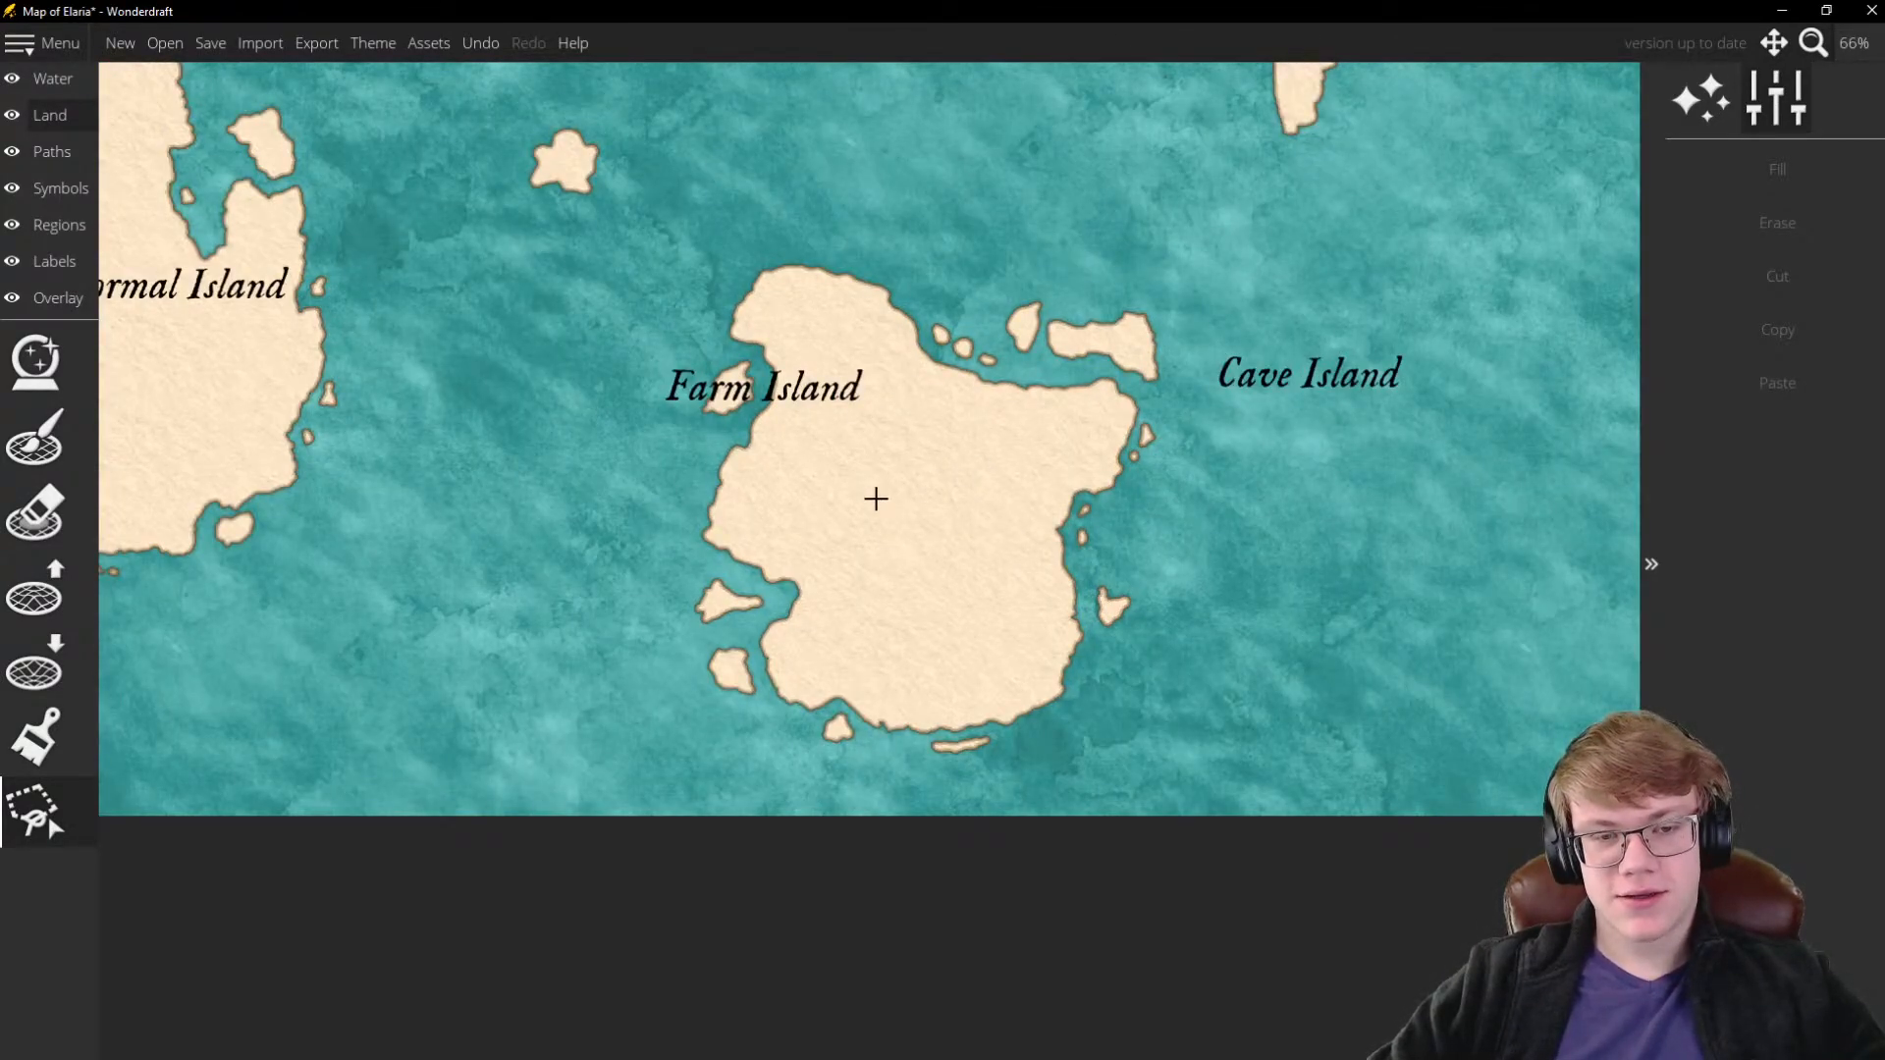
scroll(884, 491, up, 1)
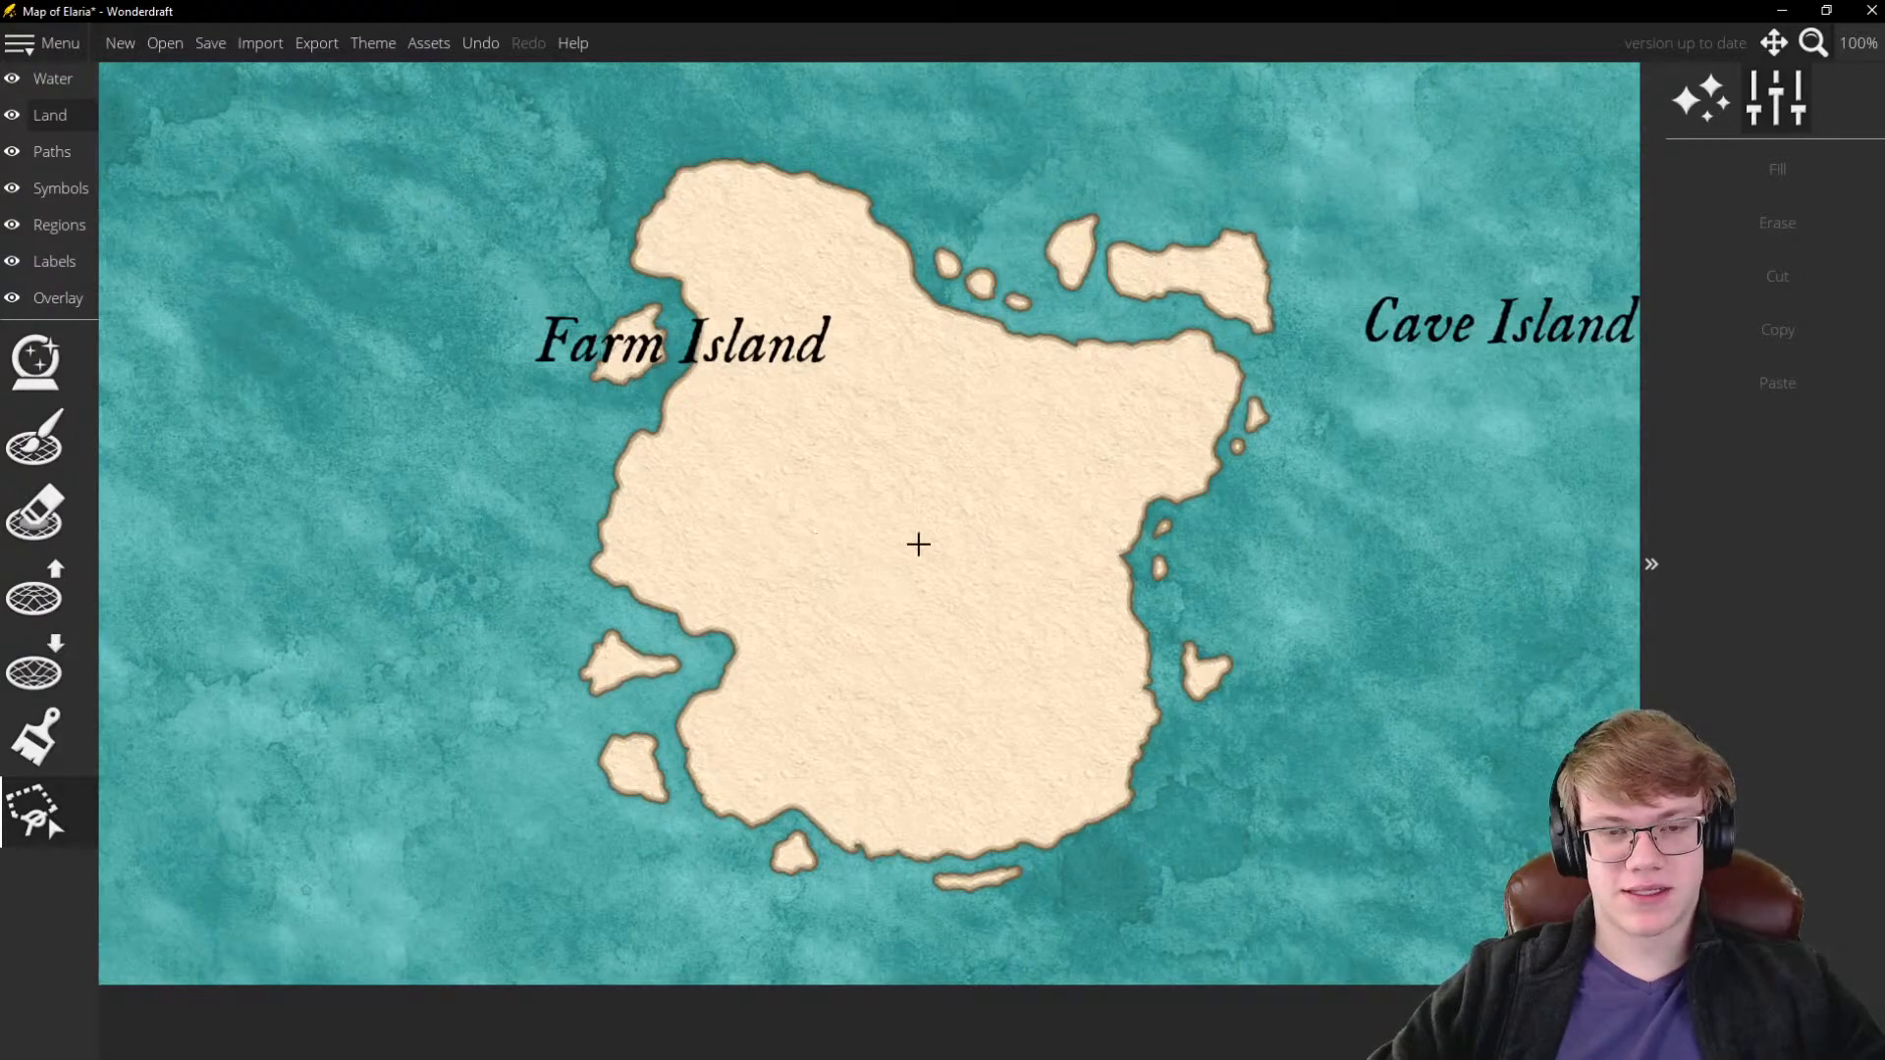
scroll(933, 632, down, 4)
scroll(829, 294, up, 3)
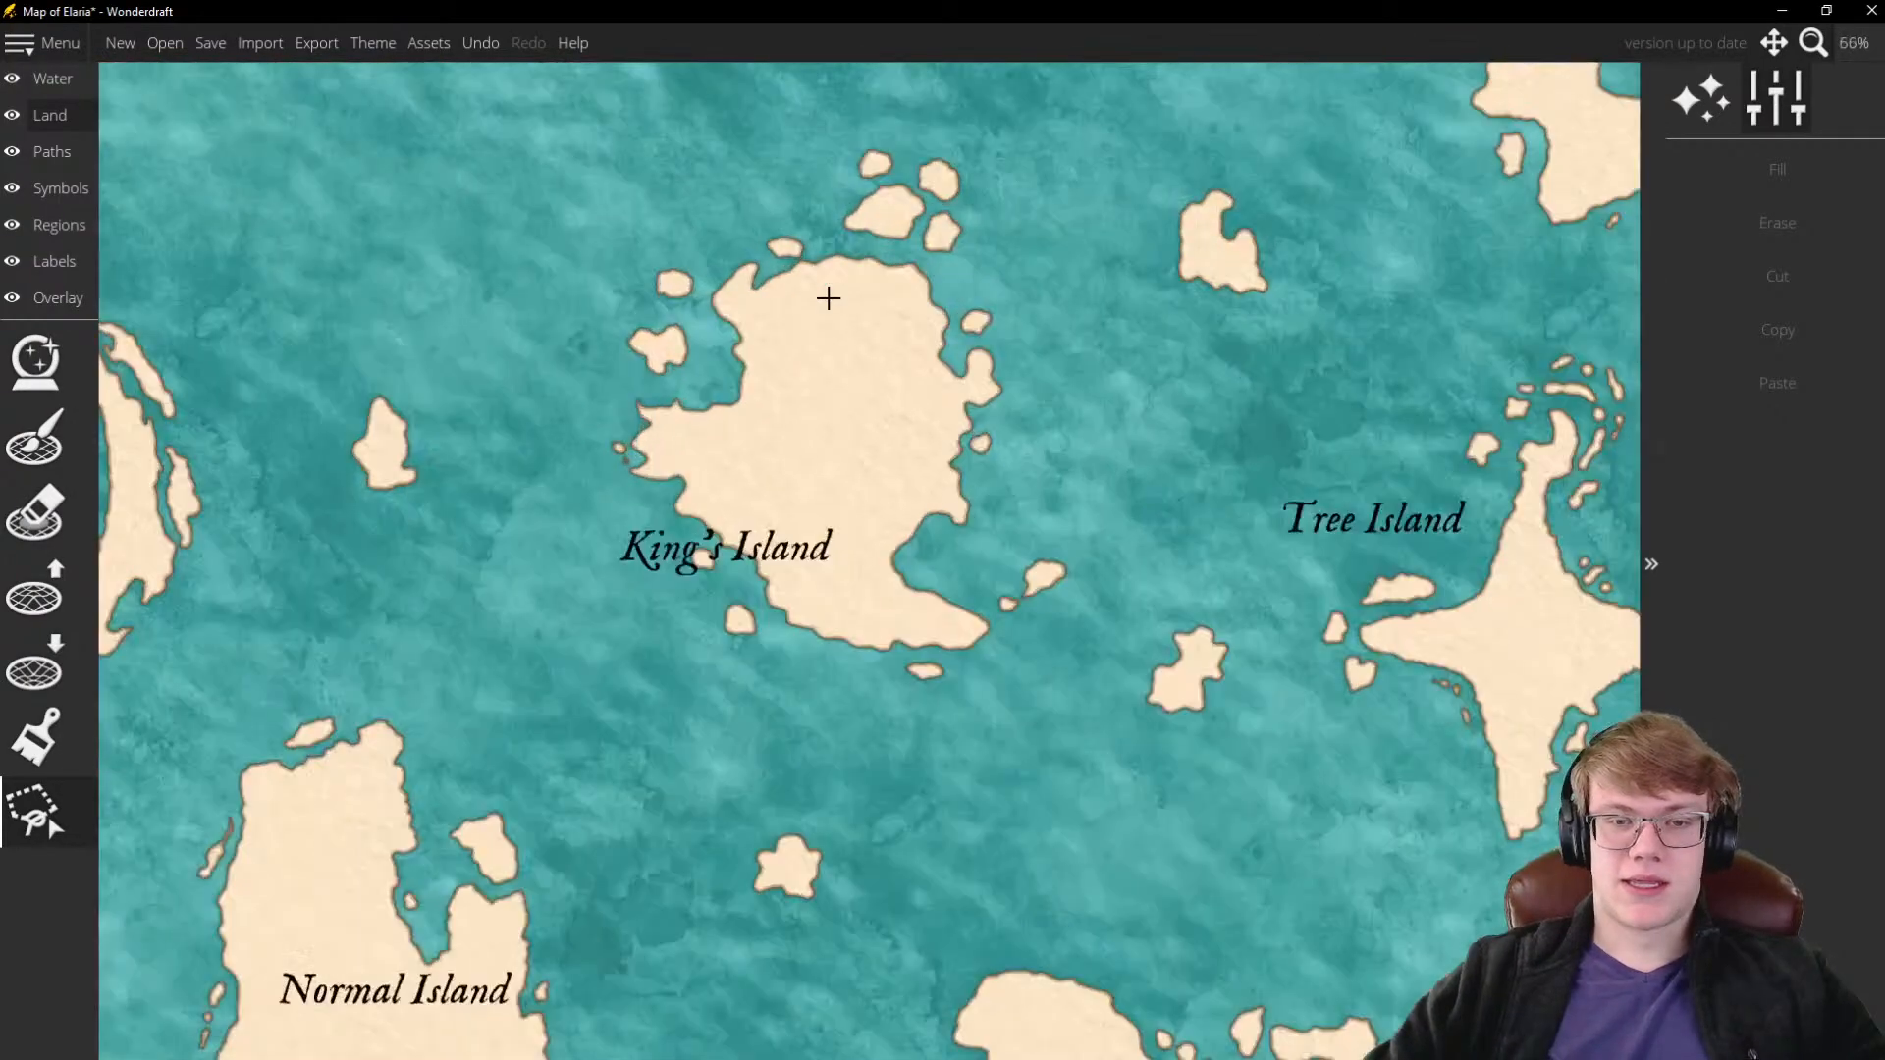
scroll(836, 452, down, 1)
scroll(967, 777, up, 2)
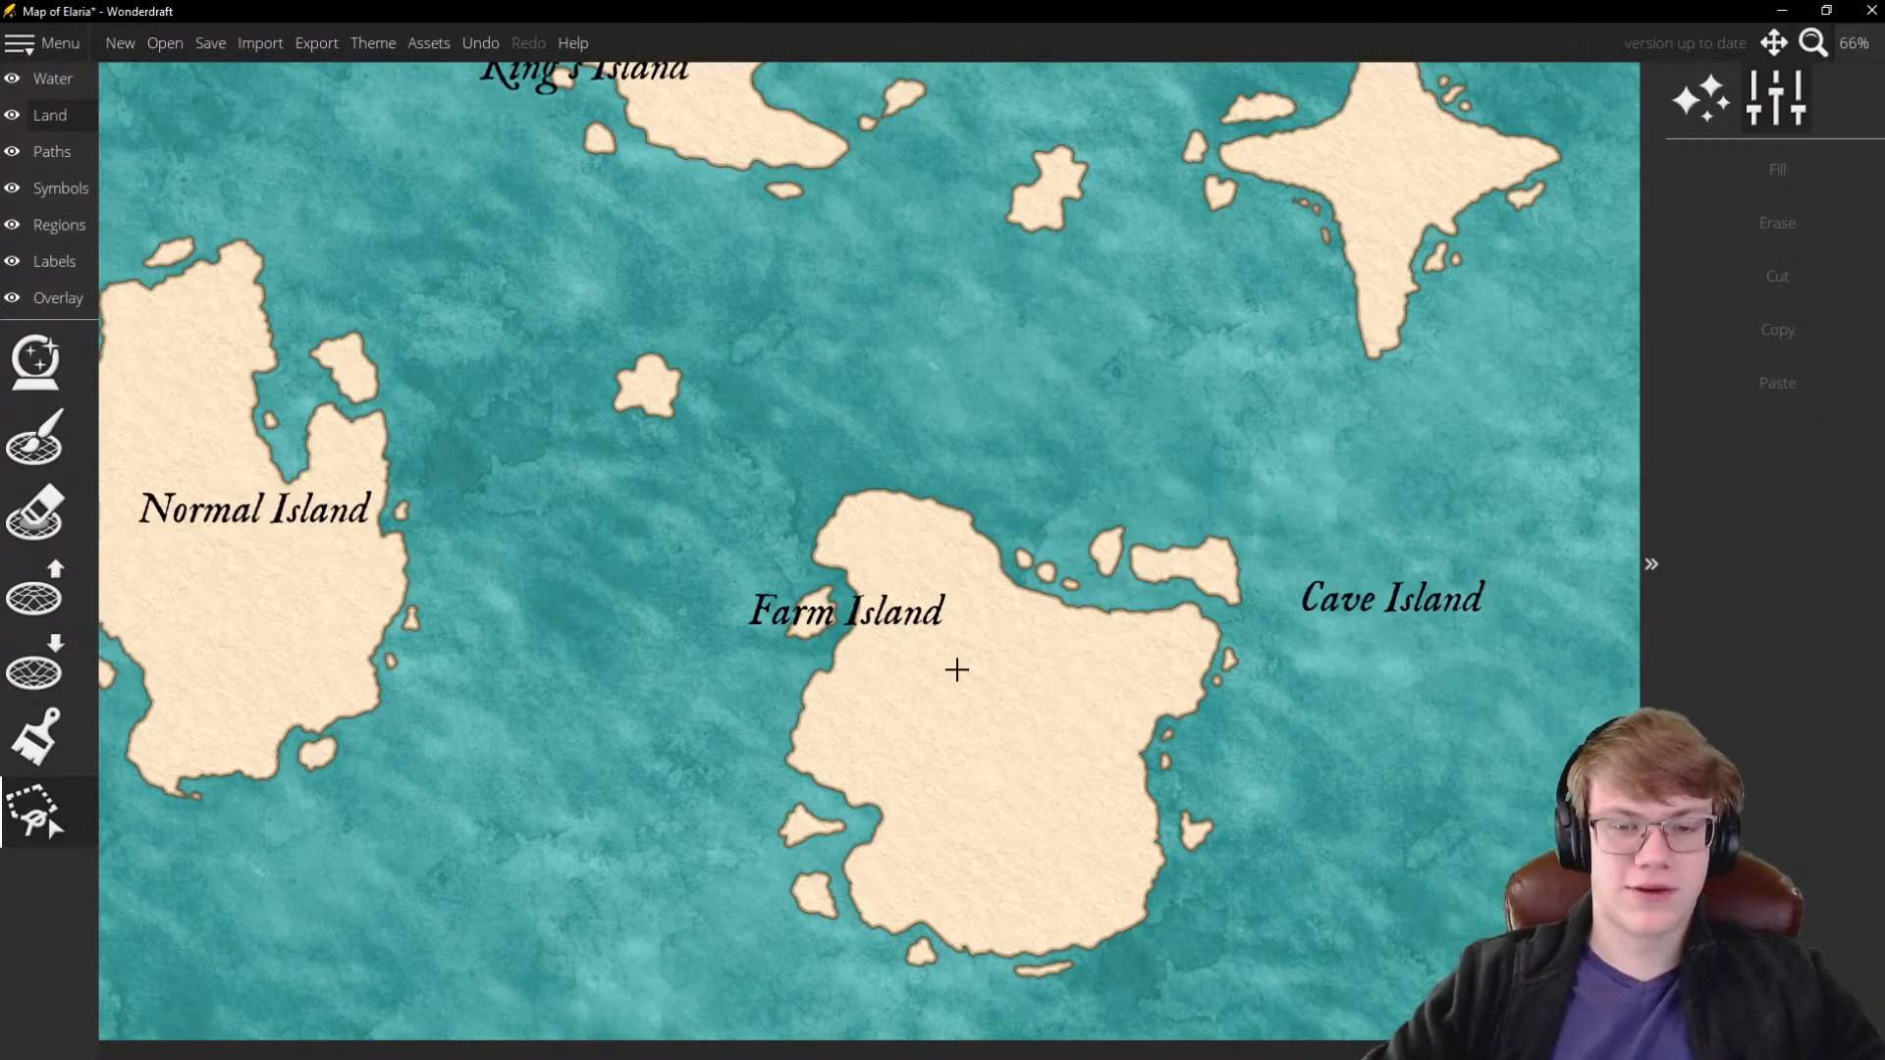
scroll(957, 669, down, 2)
scroll(1010, 665, down, 1)
scroll(921, 422, up, 3)
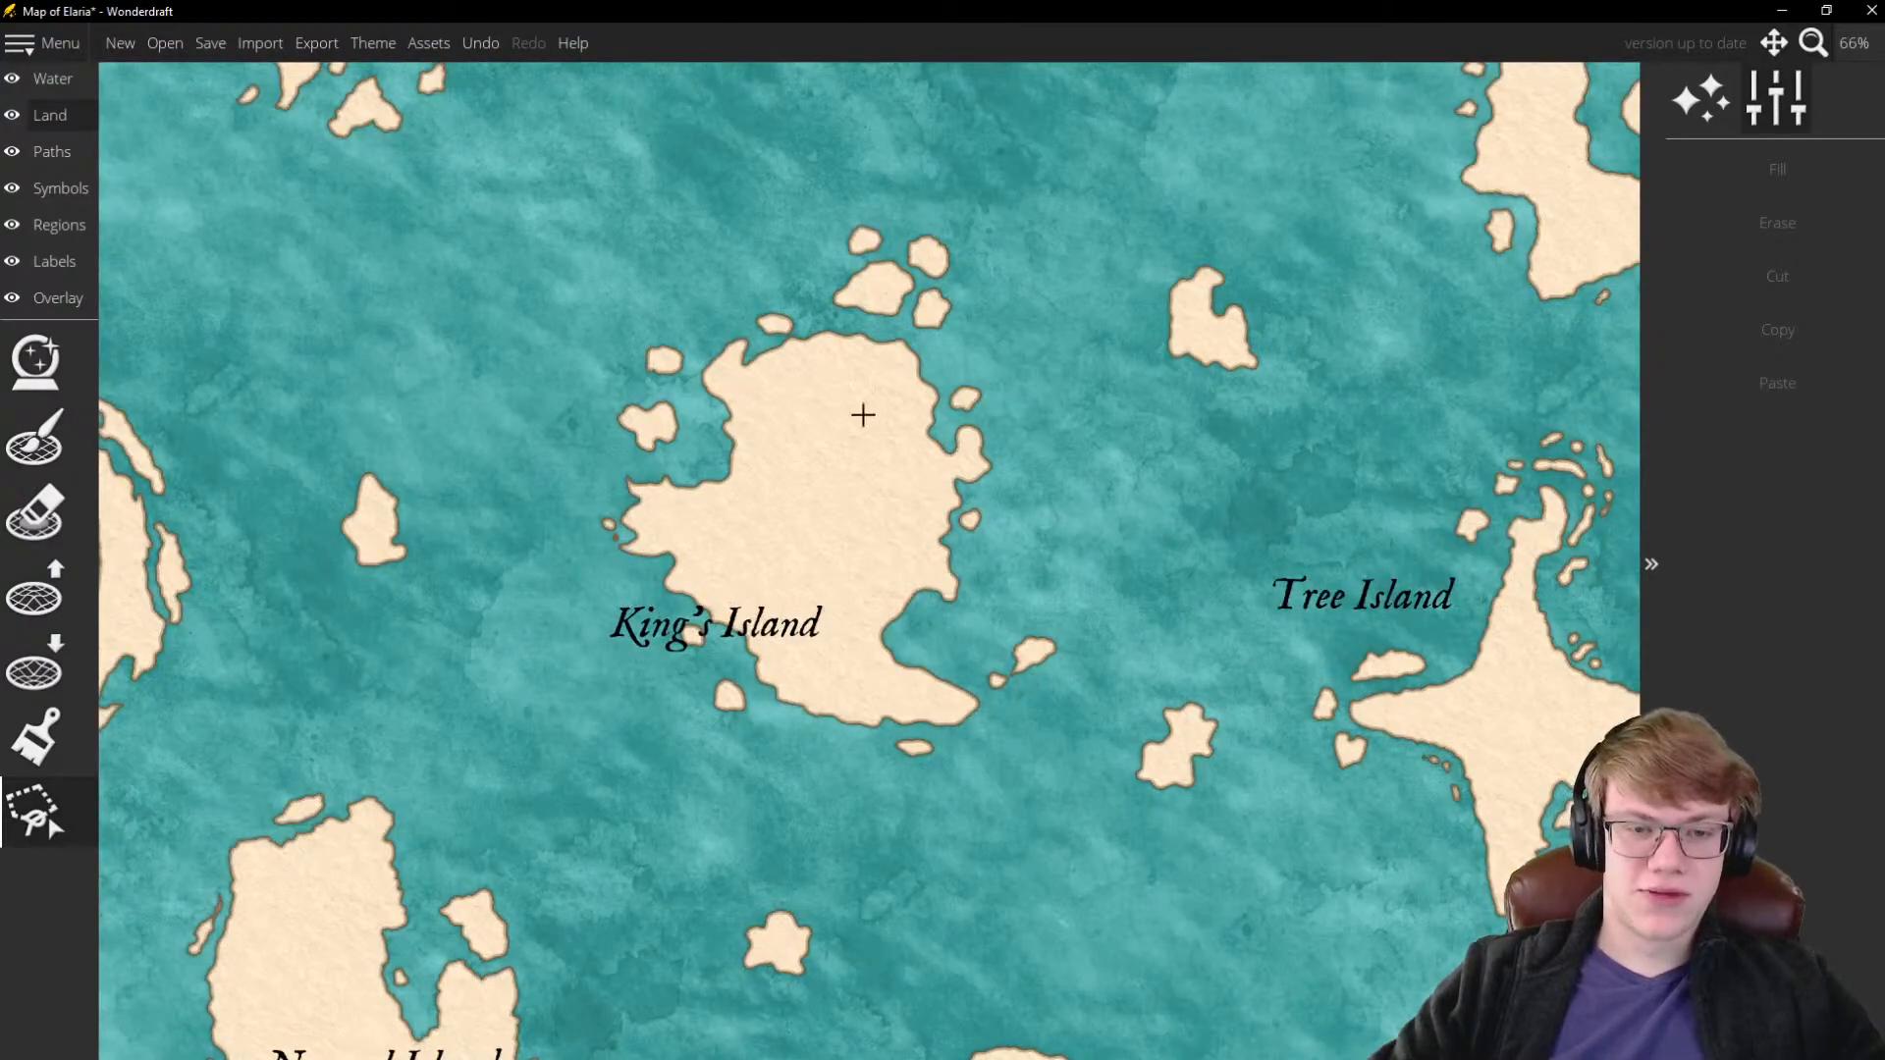
scroll(785, 540, down, 3)
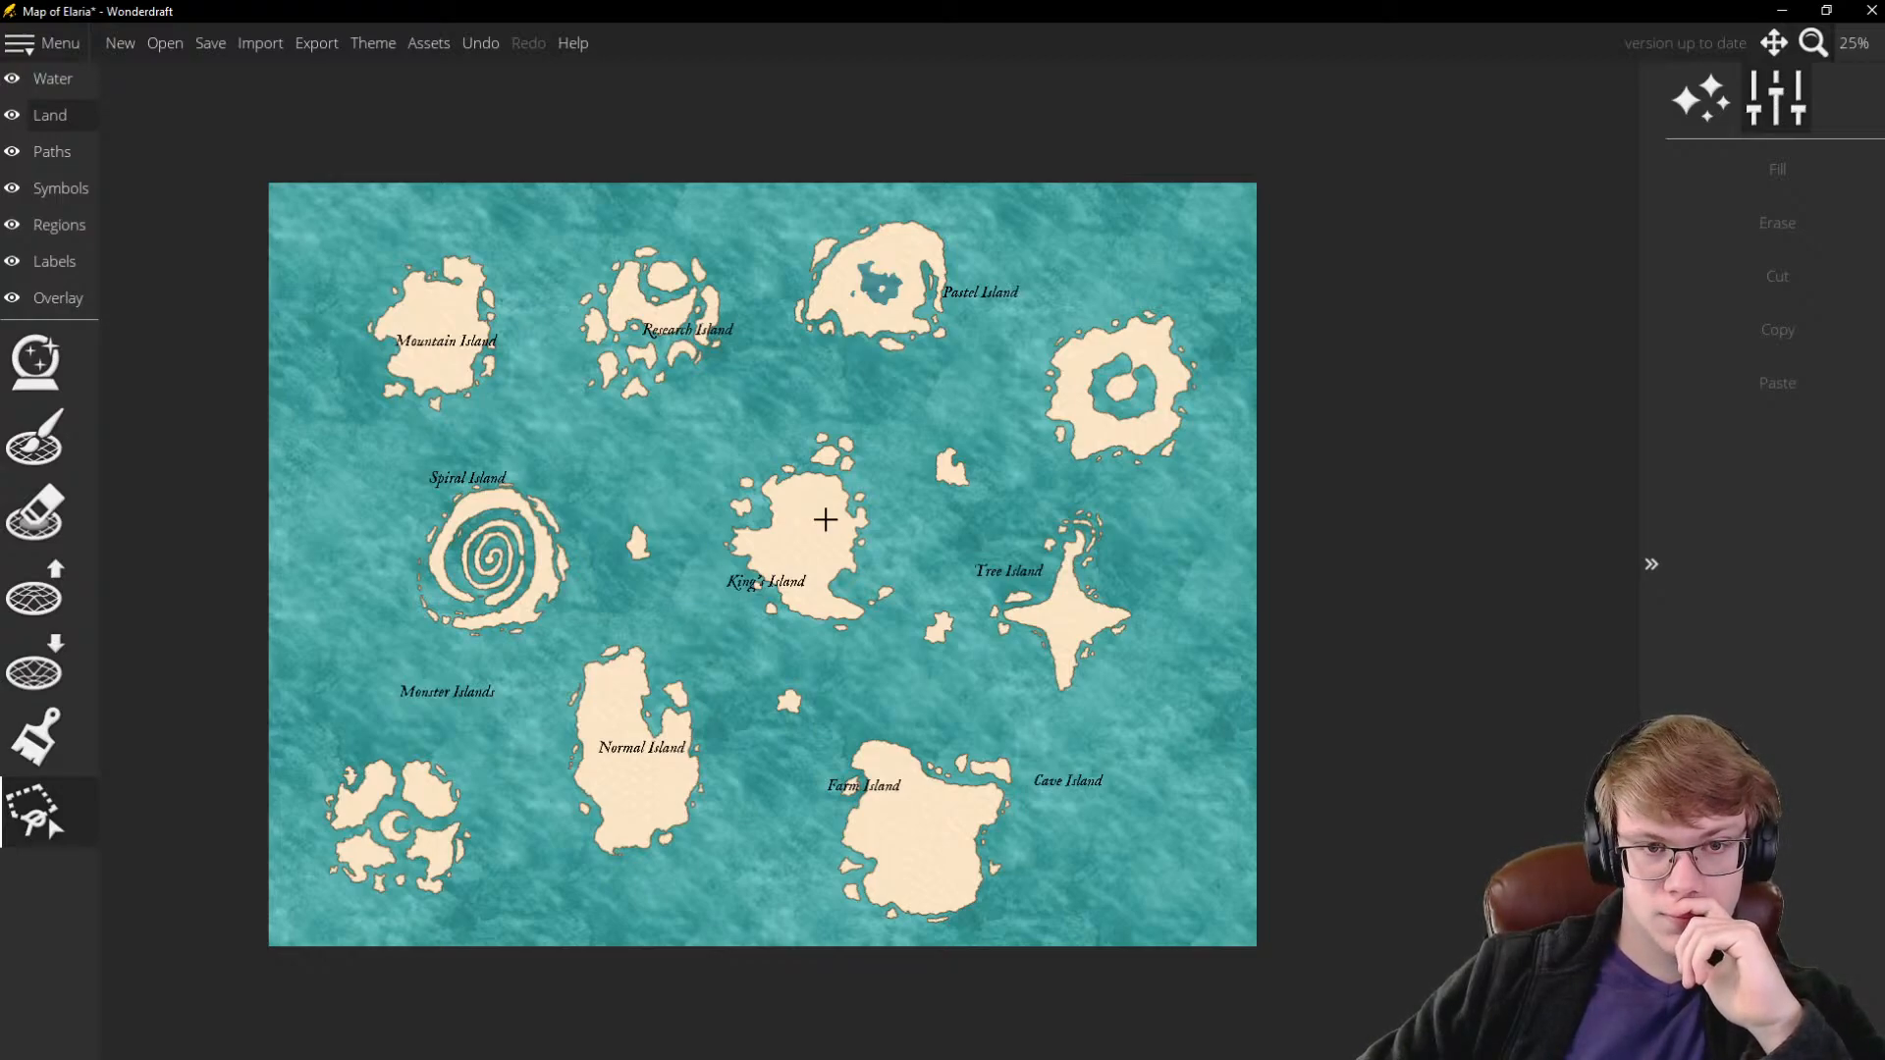
Lasso Research Island and move it slightly south, and move Pastel Island's landmass slightly northwest
mouse_move(704, 418)
mouse_down()
mouse_move(737, 352)
mouse_move(735, 215)
mouse_move(619, 197)
mouse_move(539, 232)
mouse_move(530, 398)
mouse_move(580, 438)
mouse_up()
click(527, 383)
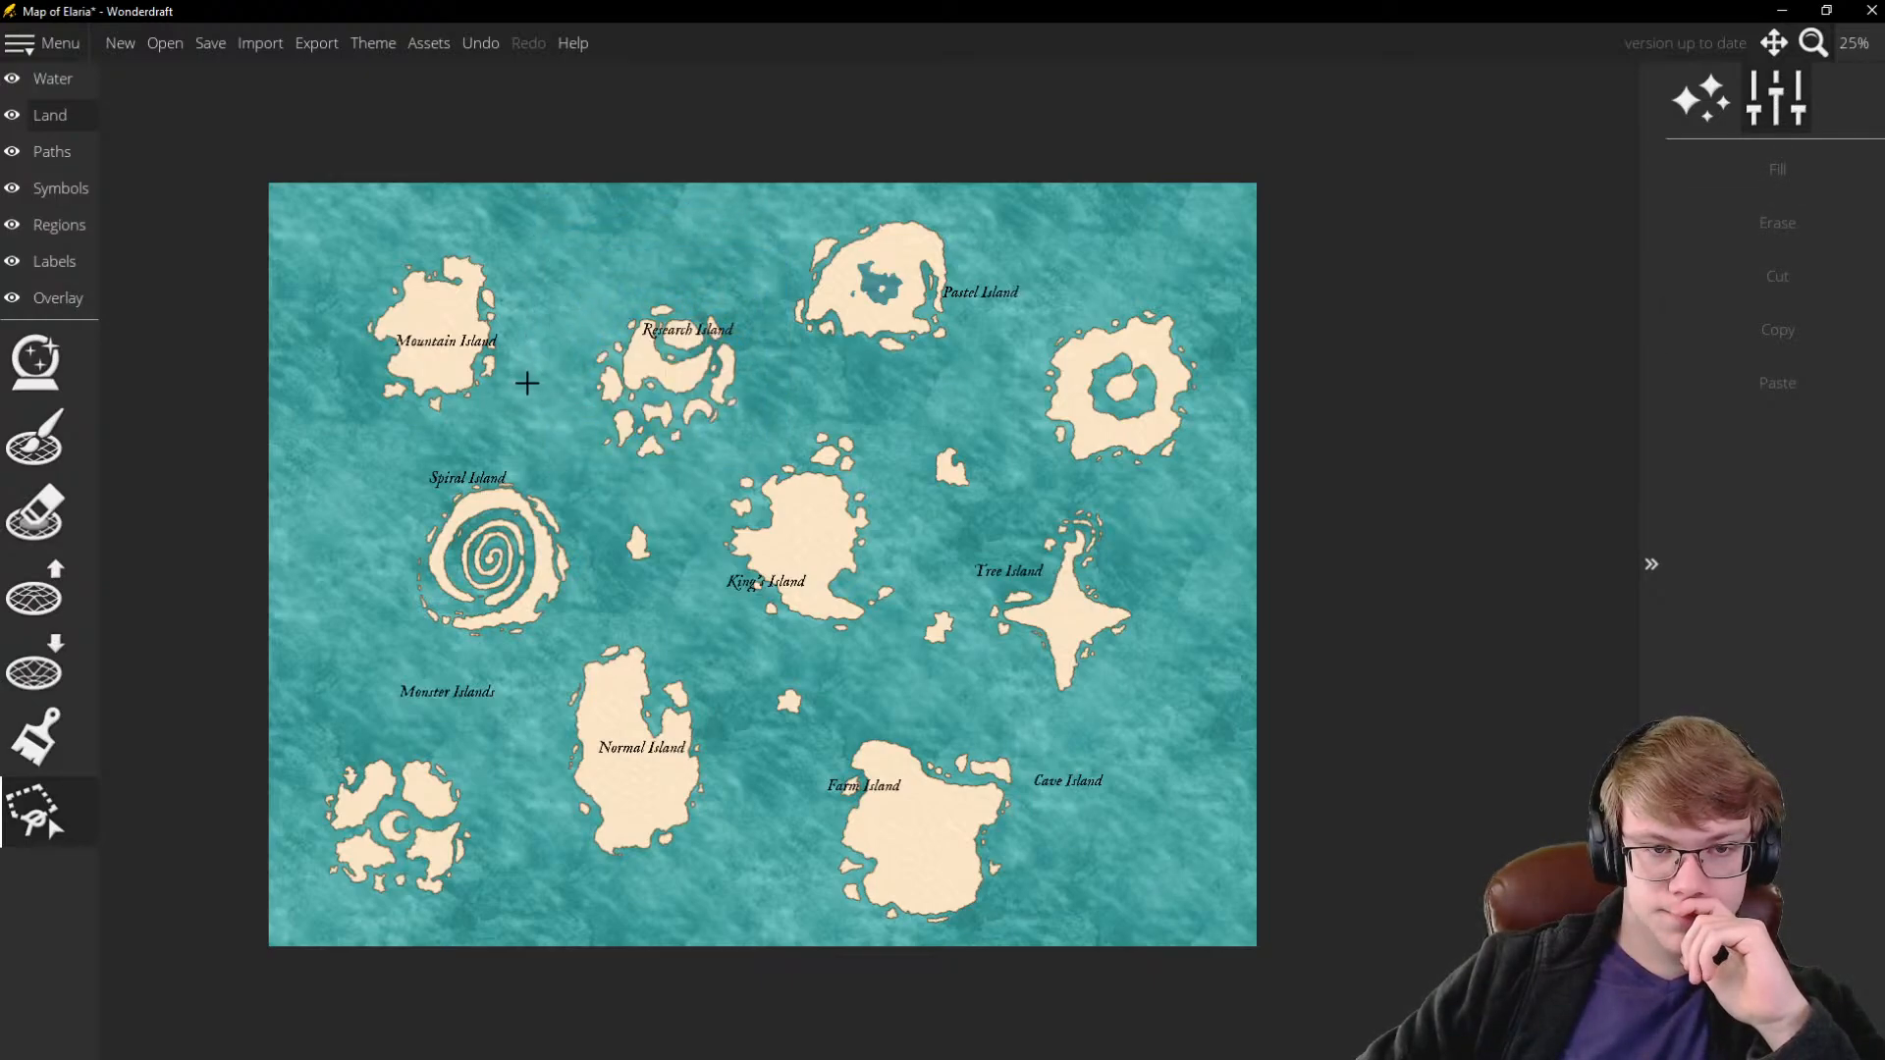
mouse_move(968, 355)
mouse_down()
mouse_move(850, 380)
mouse_move(765, 335)
mouse_move(784, 212)
mouse_move(949, 165)
mouse_move(977, 194)
mouse_up()
drag(912, 266, 894, 253)
click(1108, 241)
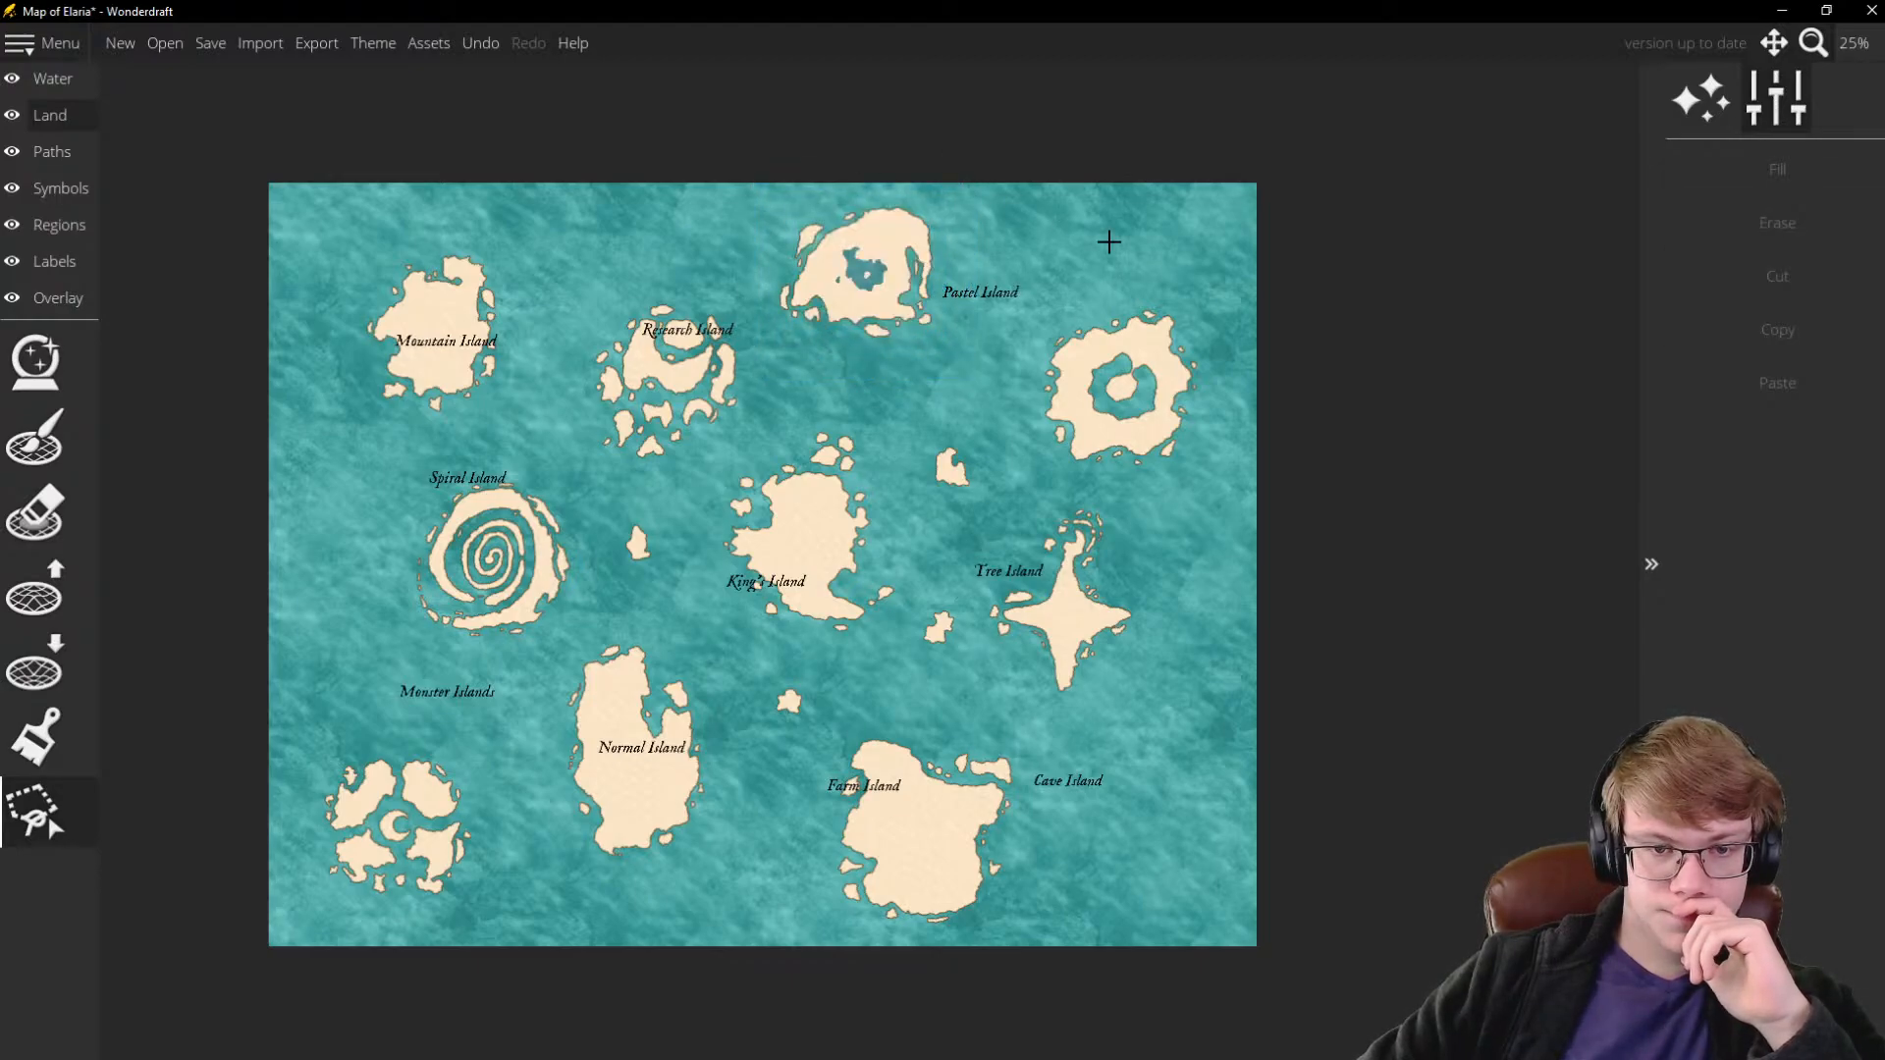
Lasso the spiral-shaped island and move it northwest, closer to the map's western edge
mouse_move(594, 533)
mouse_down()
mouse_move(591, 597)
mouse_move(525, 671)
mouse_move(354, 663)
mouse_up()
mouse_move(333, 525)
mouse_down()
mouse_move(435, 680)
mouse_move(535, 671)
mouse_move(604, 614)
mouse_move(615, 534)
mouse_move(586, 454)
mouse_move(400, 425)
mouse_up()
drag(488, 546, 438, 515)
click(574, 489)
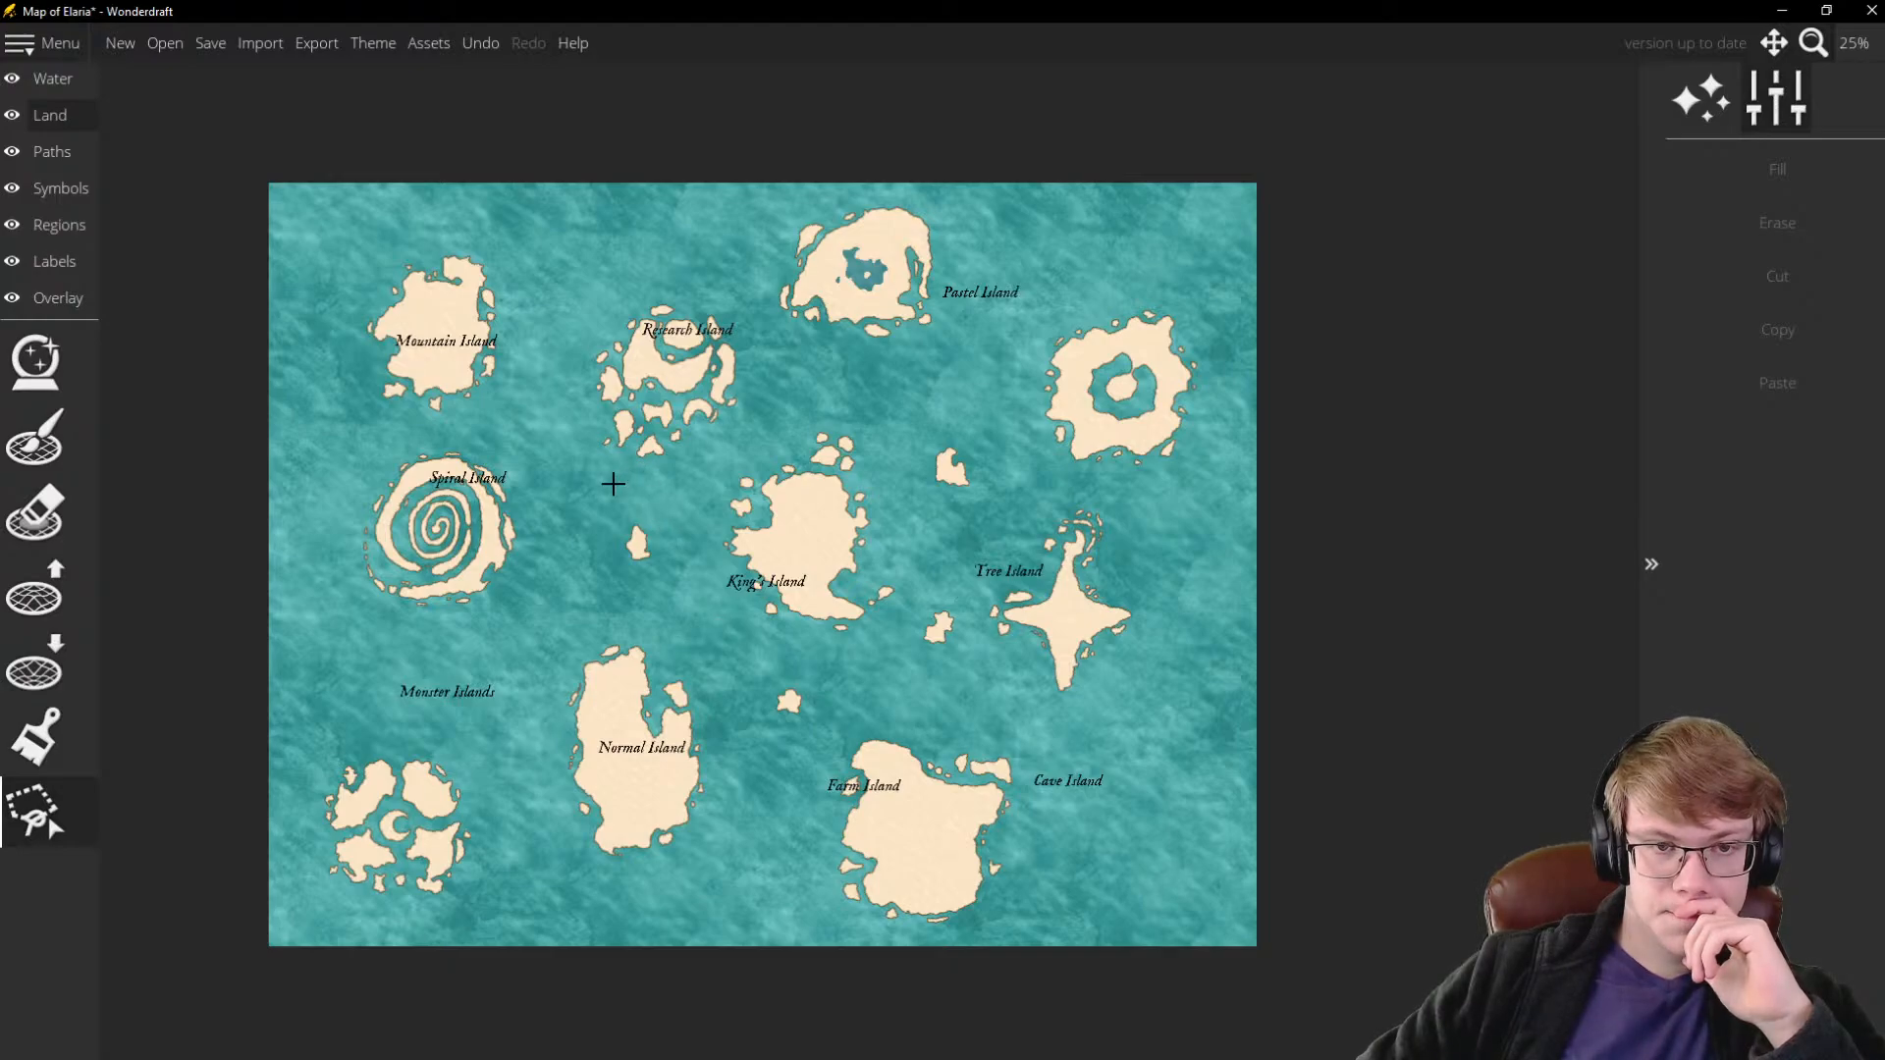
Lasso Mountain Island with its surrounding islets and move it northeast, toward the map's upper edge
click(480, 418)
click(565, 288)
click(449, 214)
click(315, 277)
double_click(325, 433)
drag(365, 392, 406, 361)
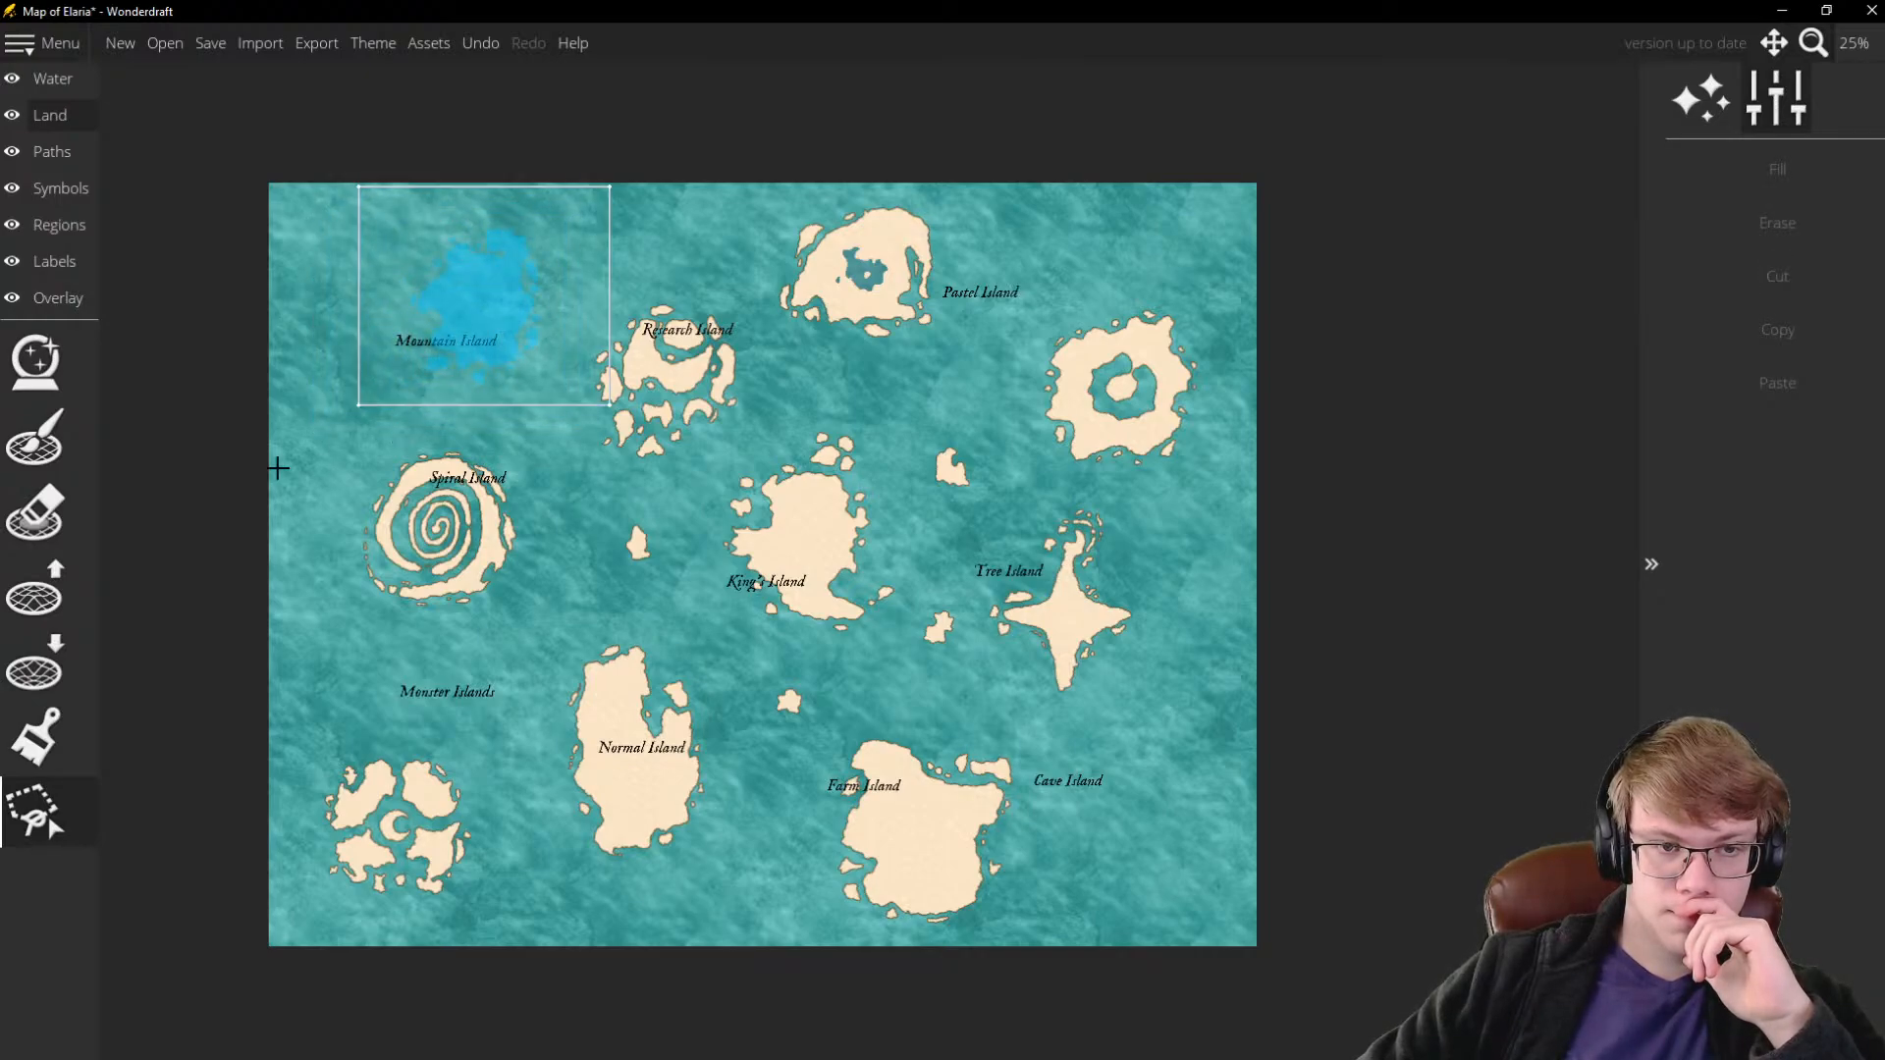
Lasso King's Island together with its surrounding islets and move it slightly south
click(893, 580)
click(913, 572)
click(837, 666)
double_click(815, 638)
click(927, 602)
click(872, 656)
click(772, 650)
click(685, 599)
click(694, 483)
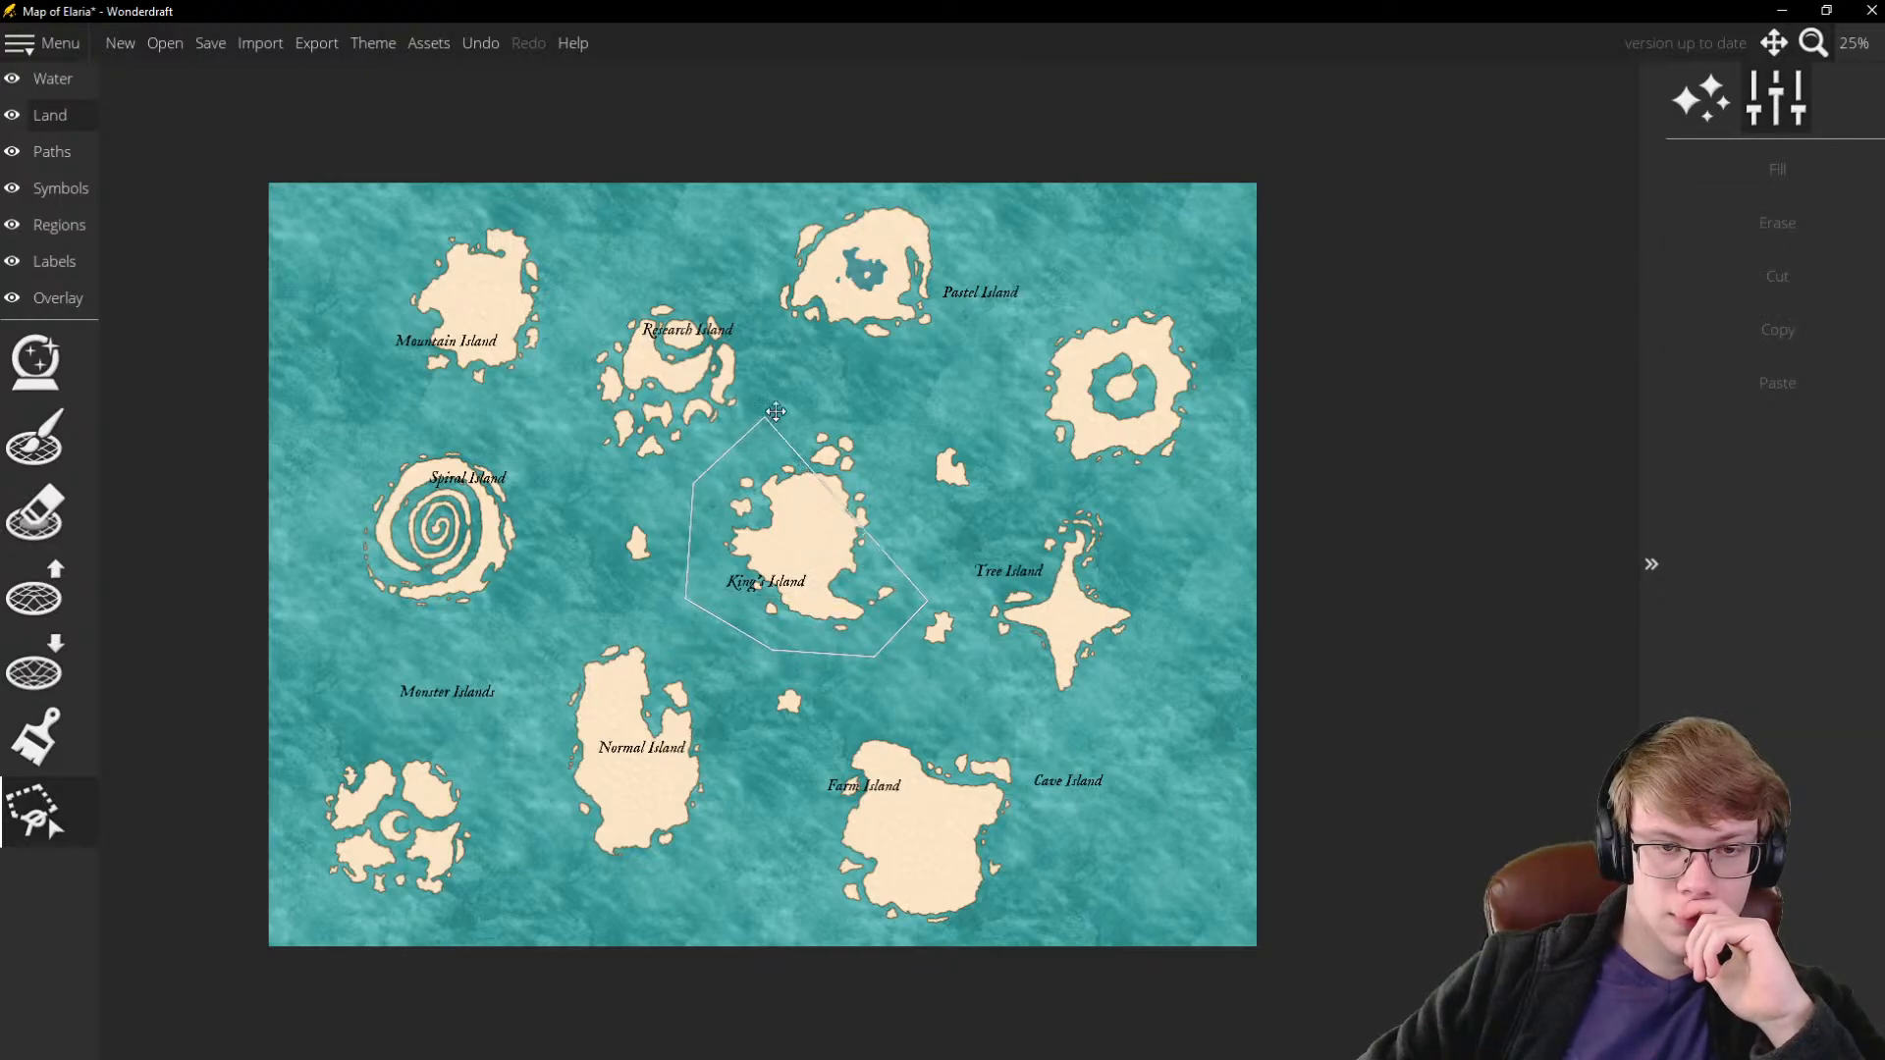
click(851, 396)
double_click(915, 486)
drag(833, 522, 833, 543)
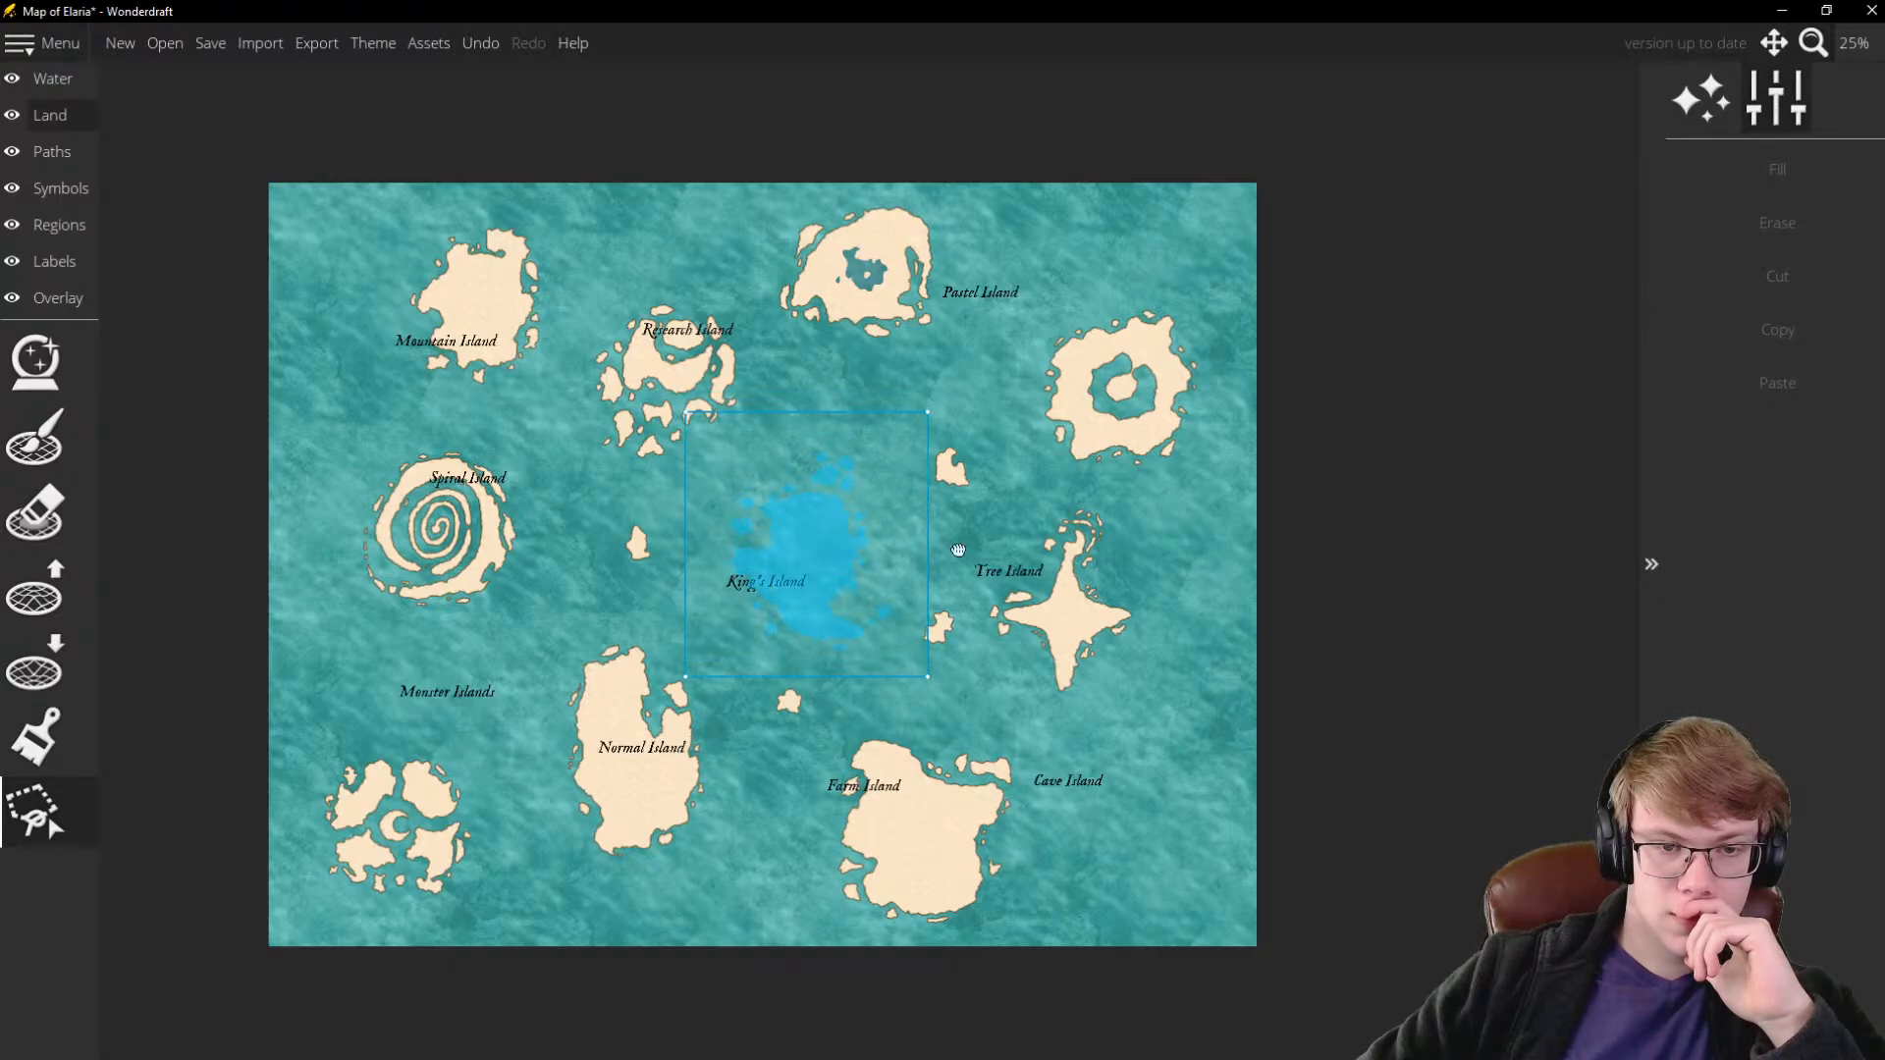
click(1330, 551)
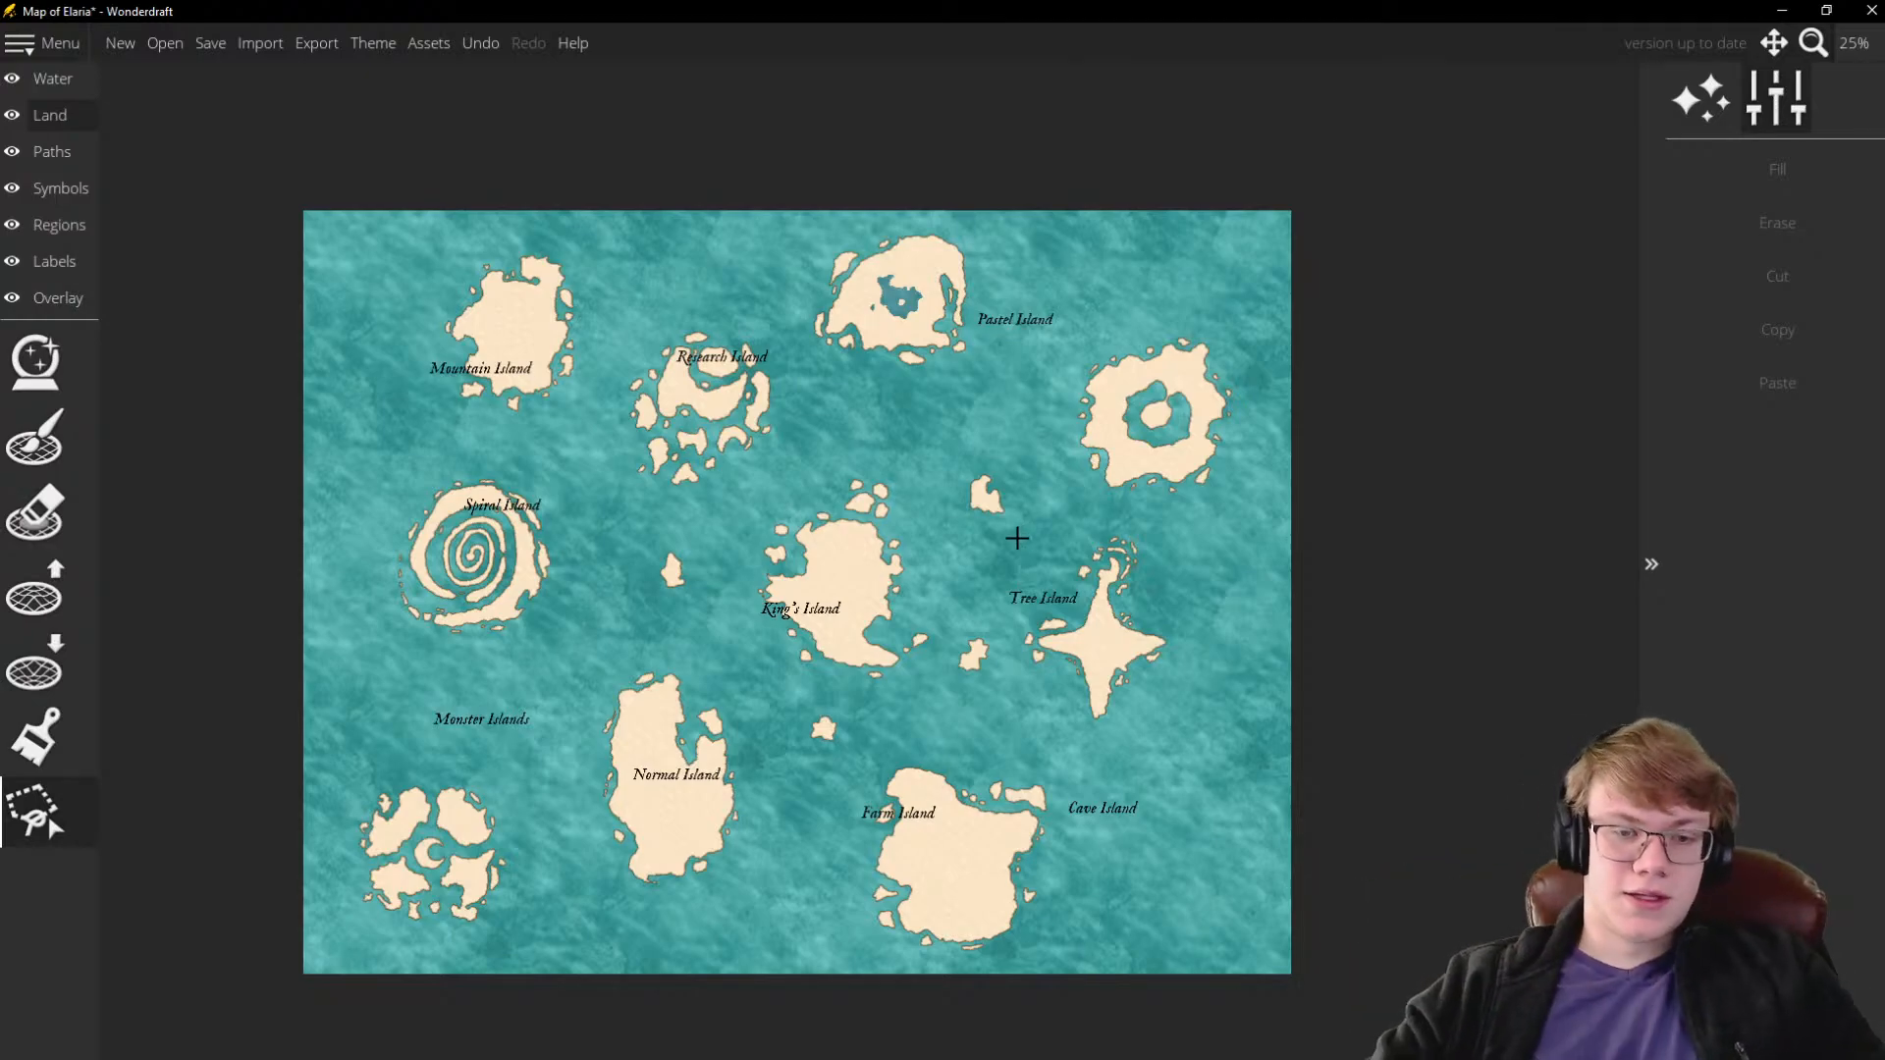
Lasso Farm Island with its surrounding islets, enlarge it toward the northwest and rotate it slightly clockwise
scroll(1023, 537, up, 5)
scroll(985, 539, down, 5)
scroll(1191, 622, up, 6)
mouse_move(1191, 623)
mouse_down()
mouse_move(1021, 821)
mouse_move(881, 864)
mouse_move(473, 866)
mouse_move(400, 387)
mouse_move(450, 253)
mouse_move(725, 136)
mouse_move(1119, 135)
mouse_move(1032, 135)
mouse_up()
double_click(1224, 126)
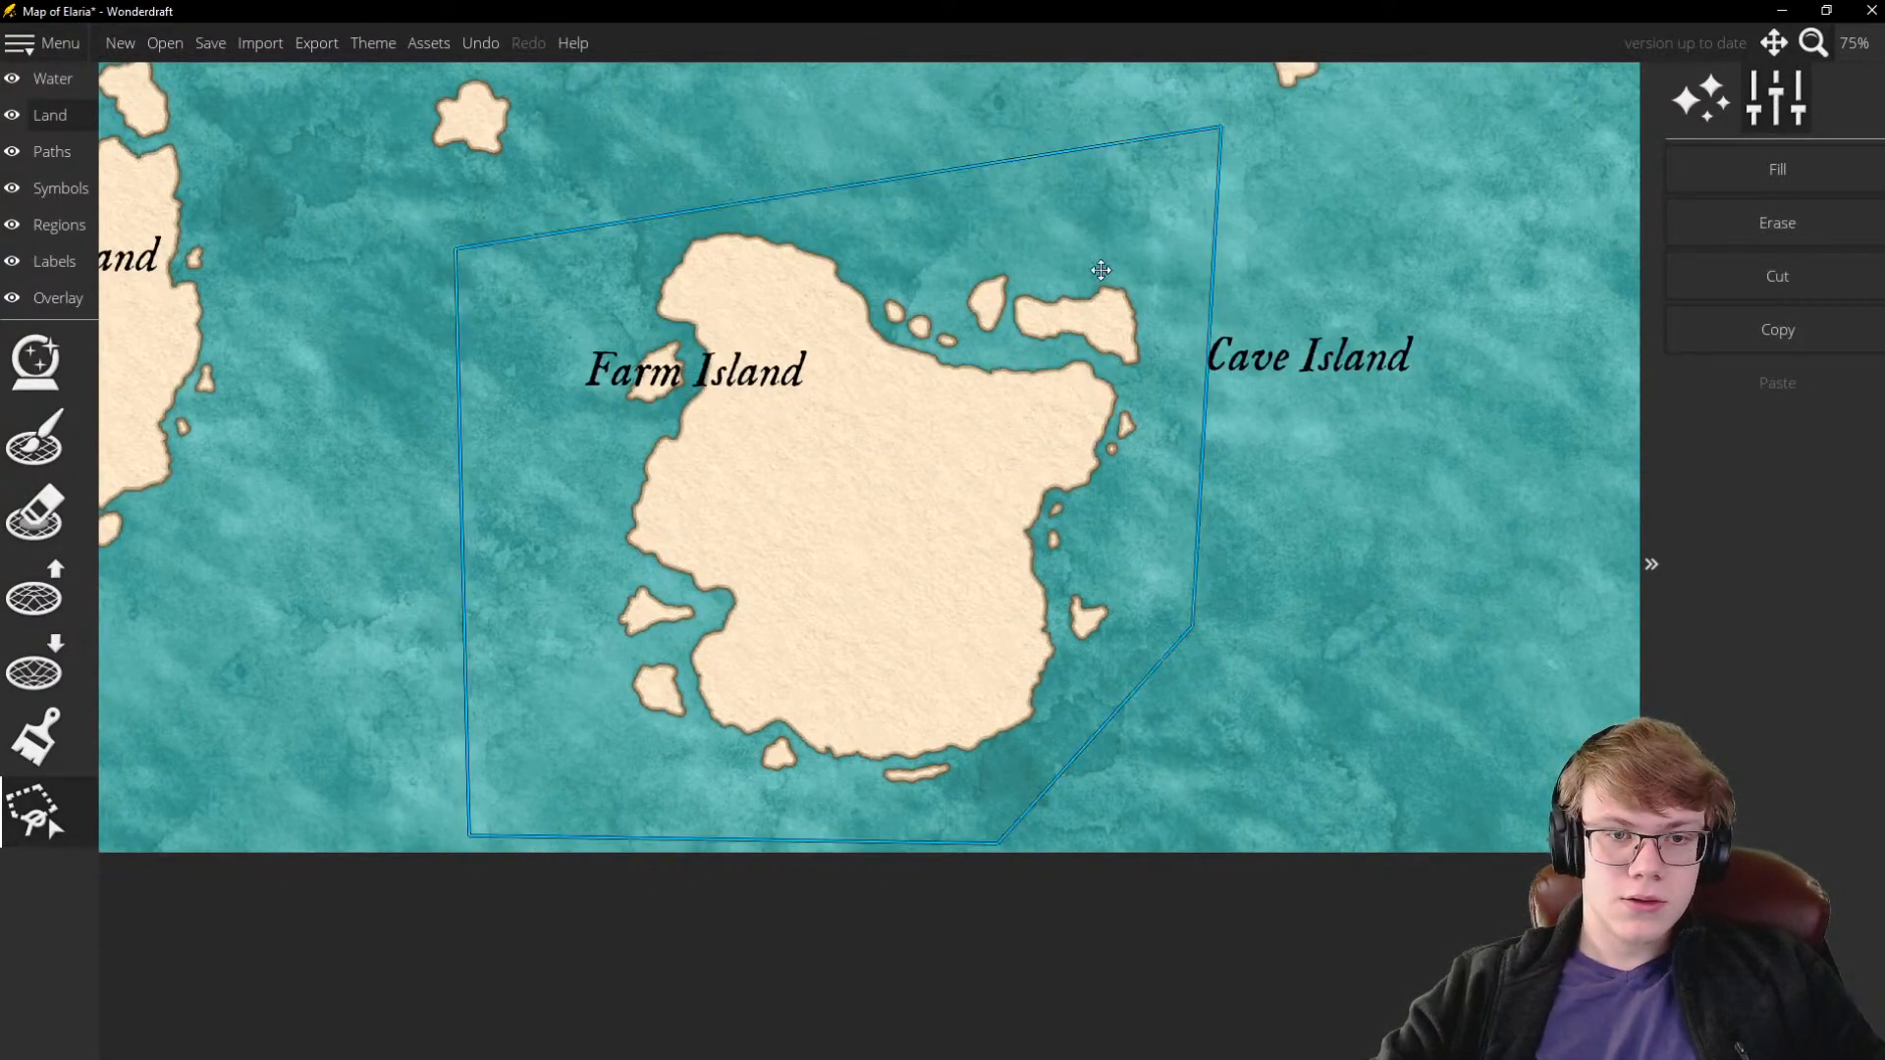
click(1169, 590)
scroll(1164, 674, up, 1)
scroll(1166, 692, down, 1)
drag(706, 306, 600, 222)
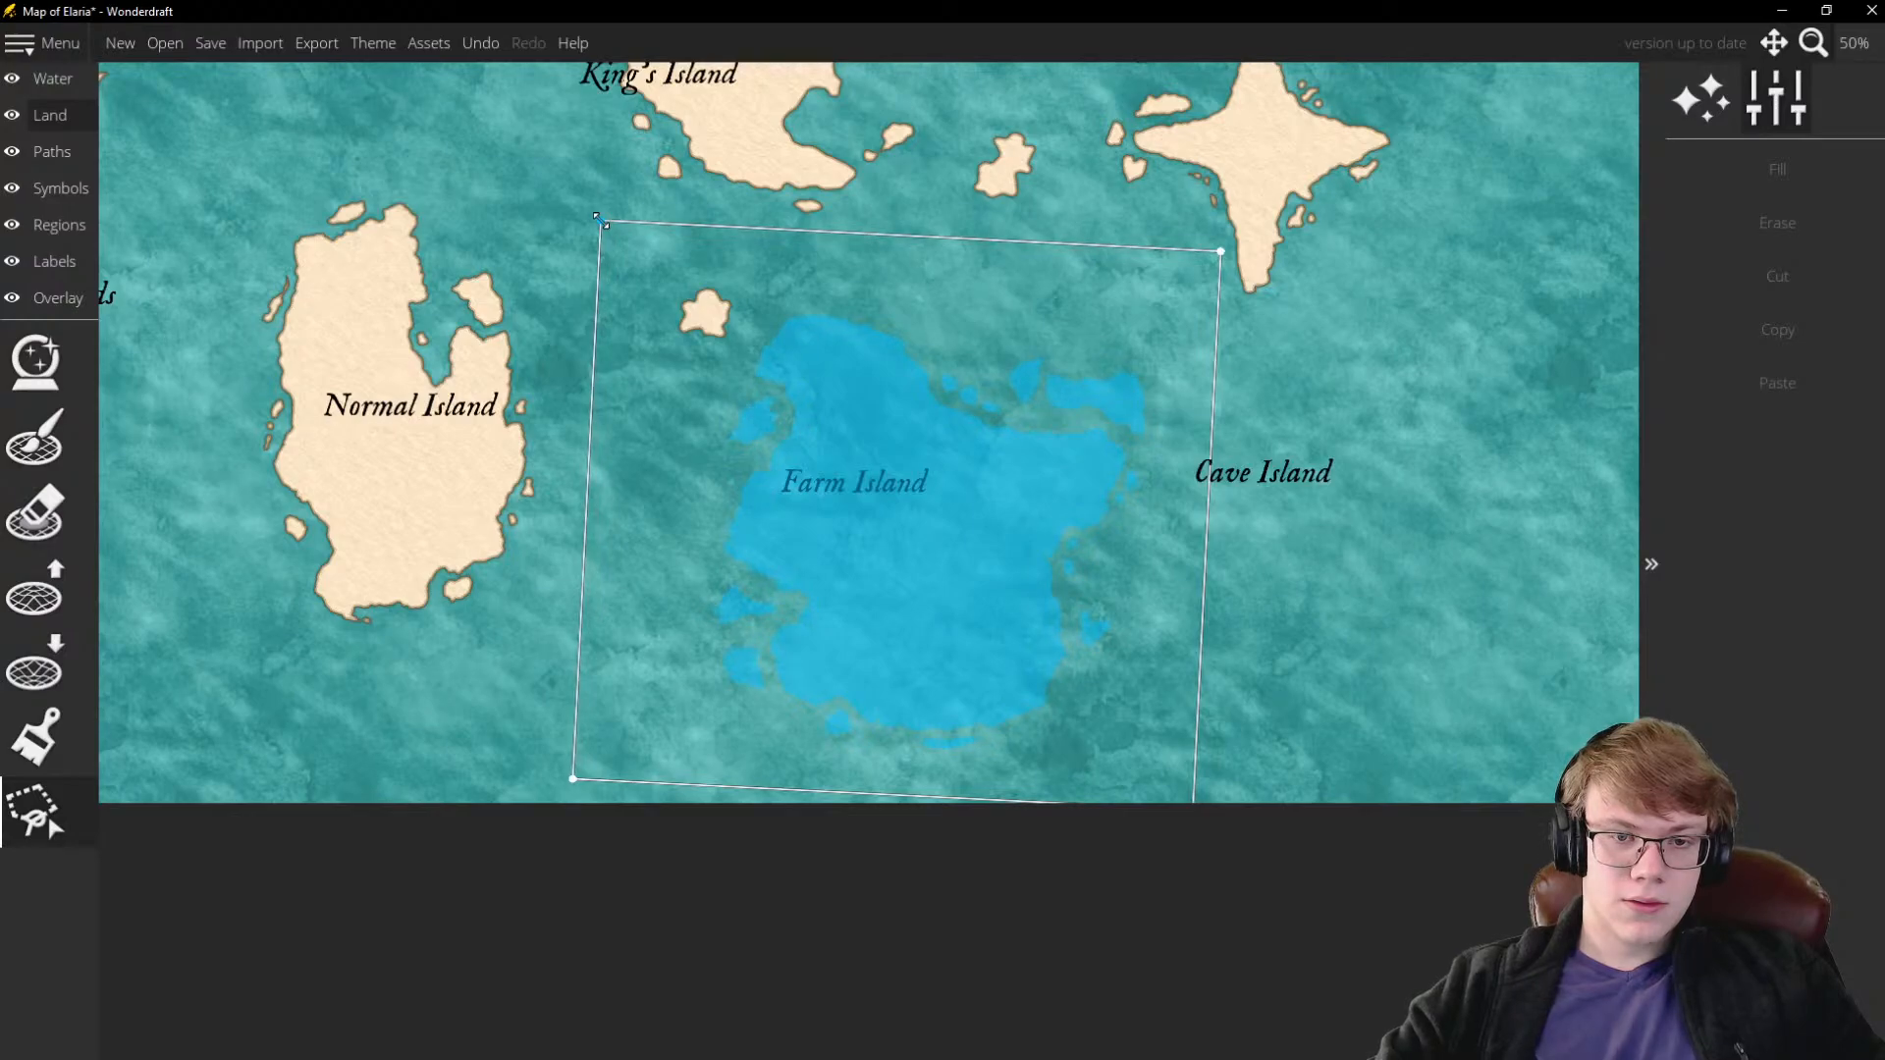
key(Return)
Review the full map to judge Farm Island's size and the overall distribution of the islands
scroll(1081, 616, down, 4)
scroll(999, 461, up, 1)
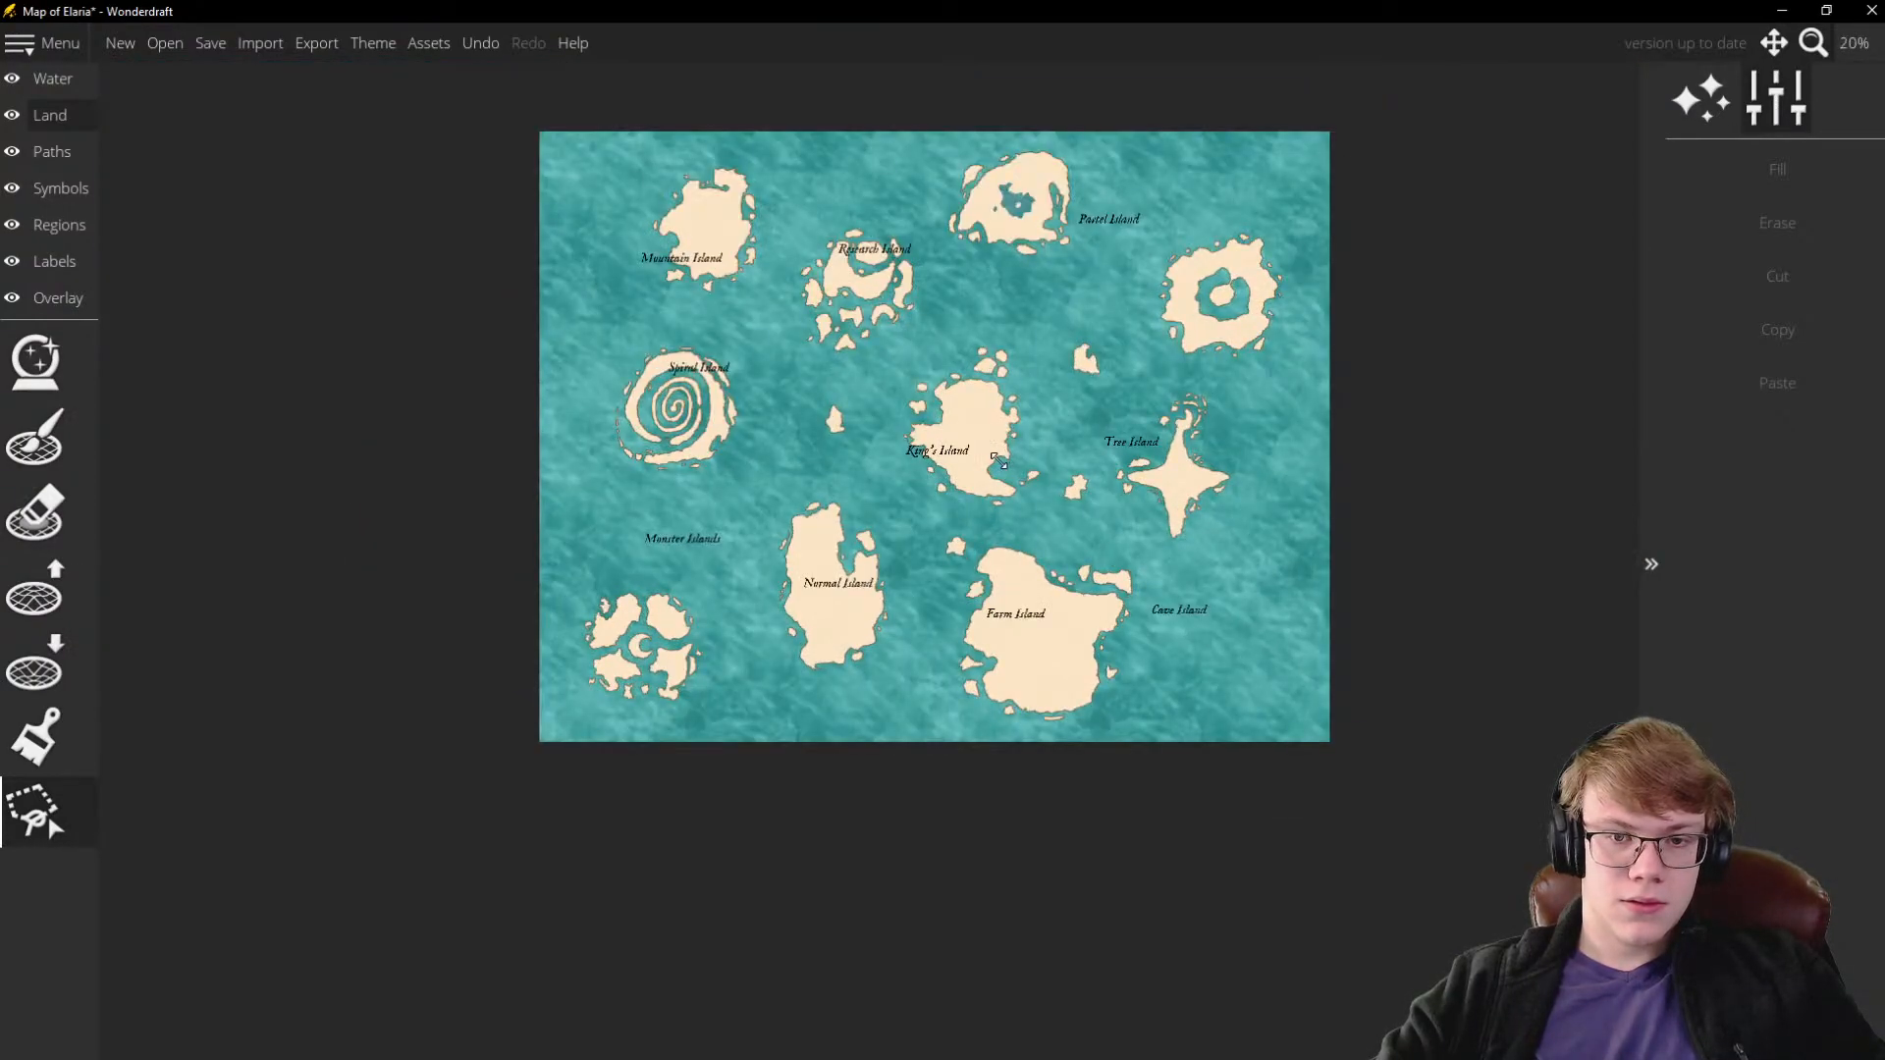
scroll(1021, 469, down, 1)
scroll(1029, 410, up, 2)
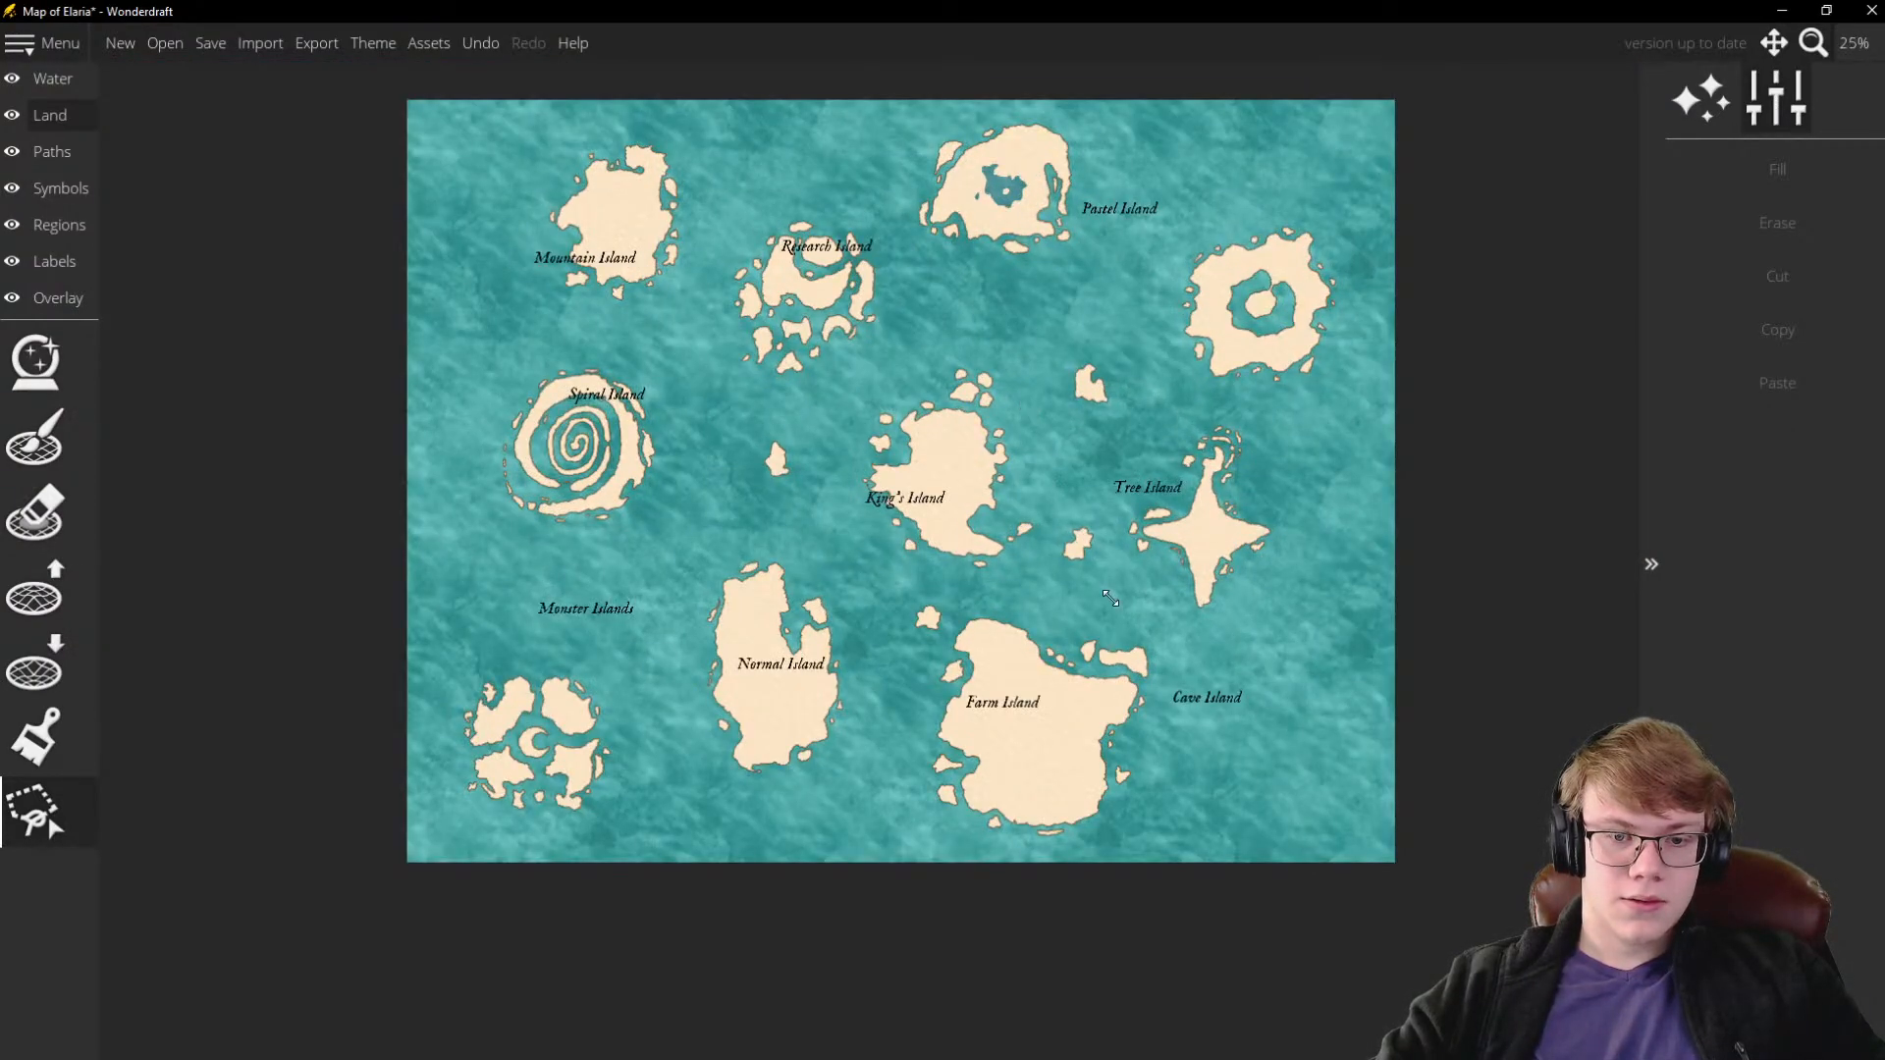
scroll(1104, 605, up, 1)
scroll(1031, 540, down, 2)
scroll(963, 481, up, 2)
scroll(900, 435, down, 1)
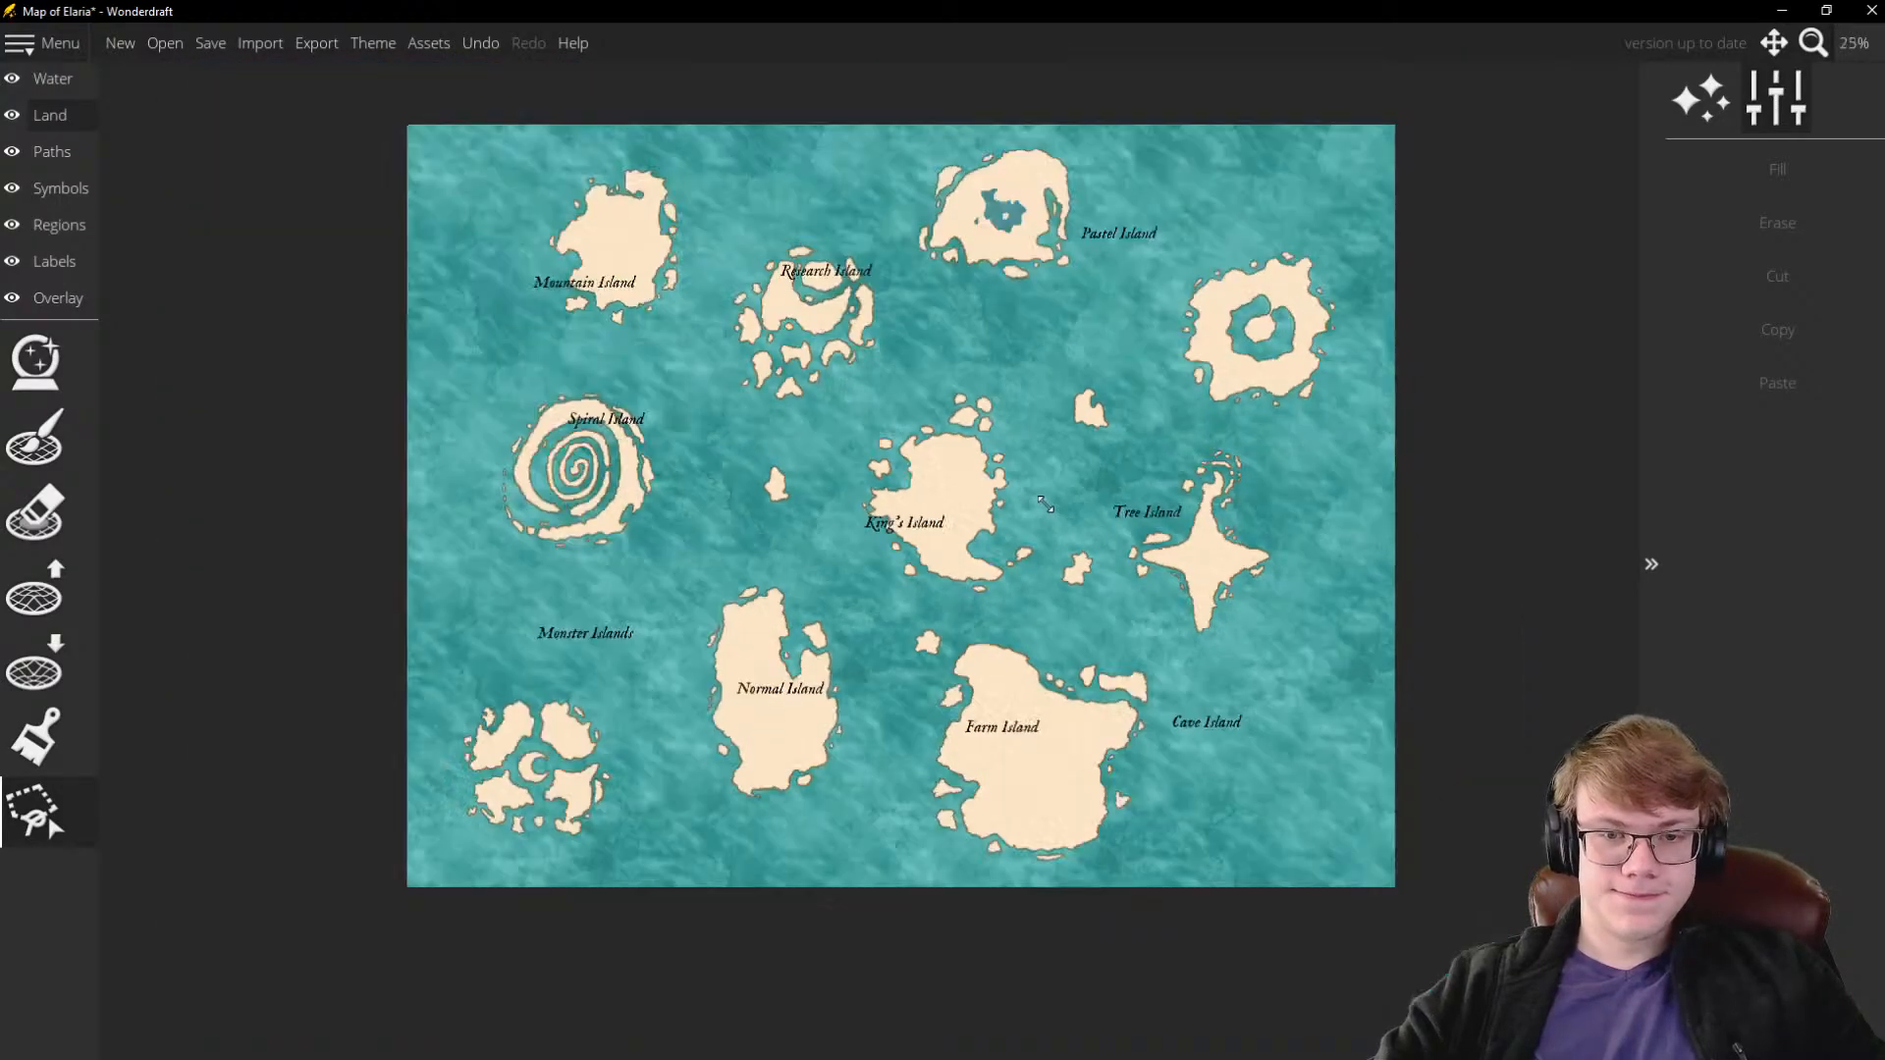
scroll(905, 438, down, 1)
scroll(996, 265, up, 1)
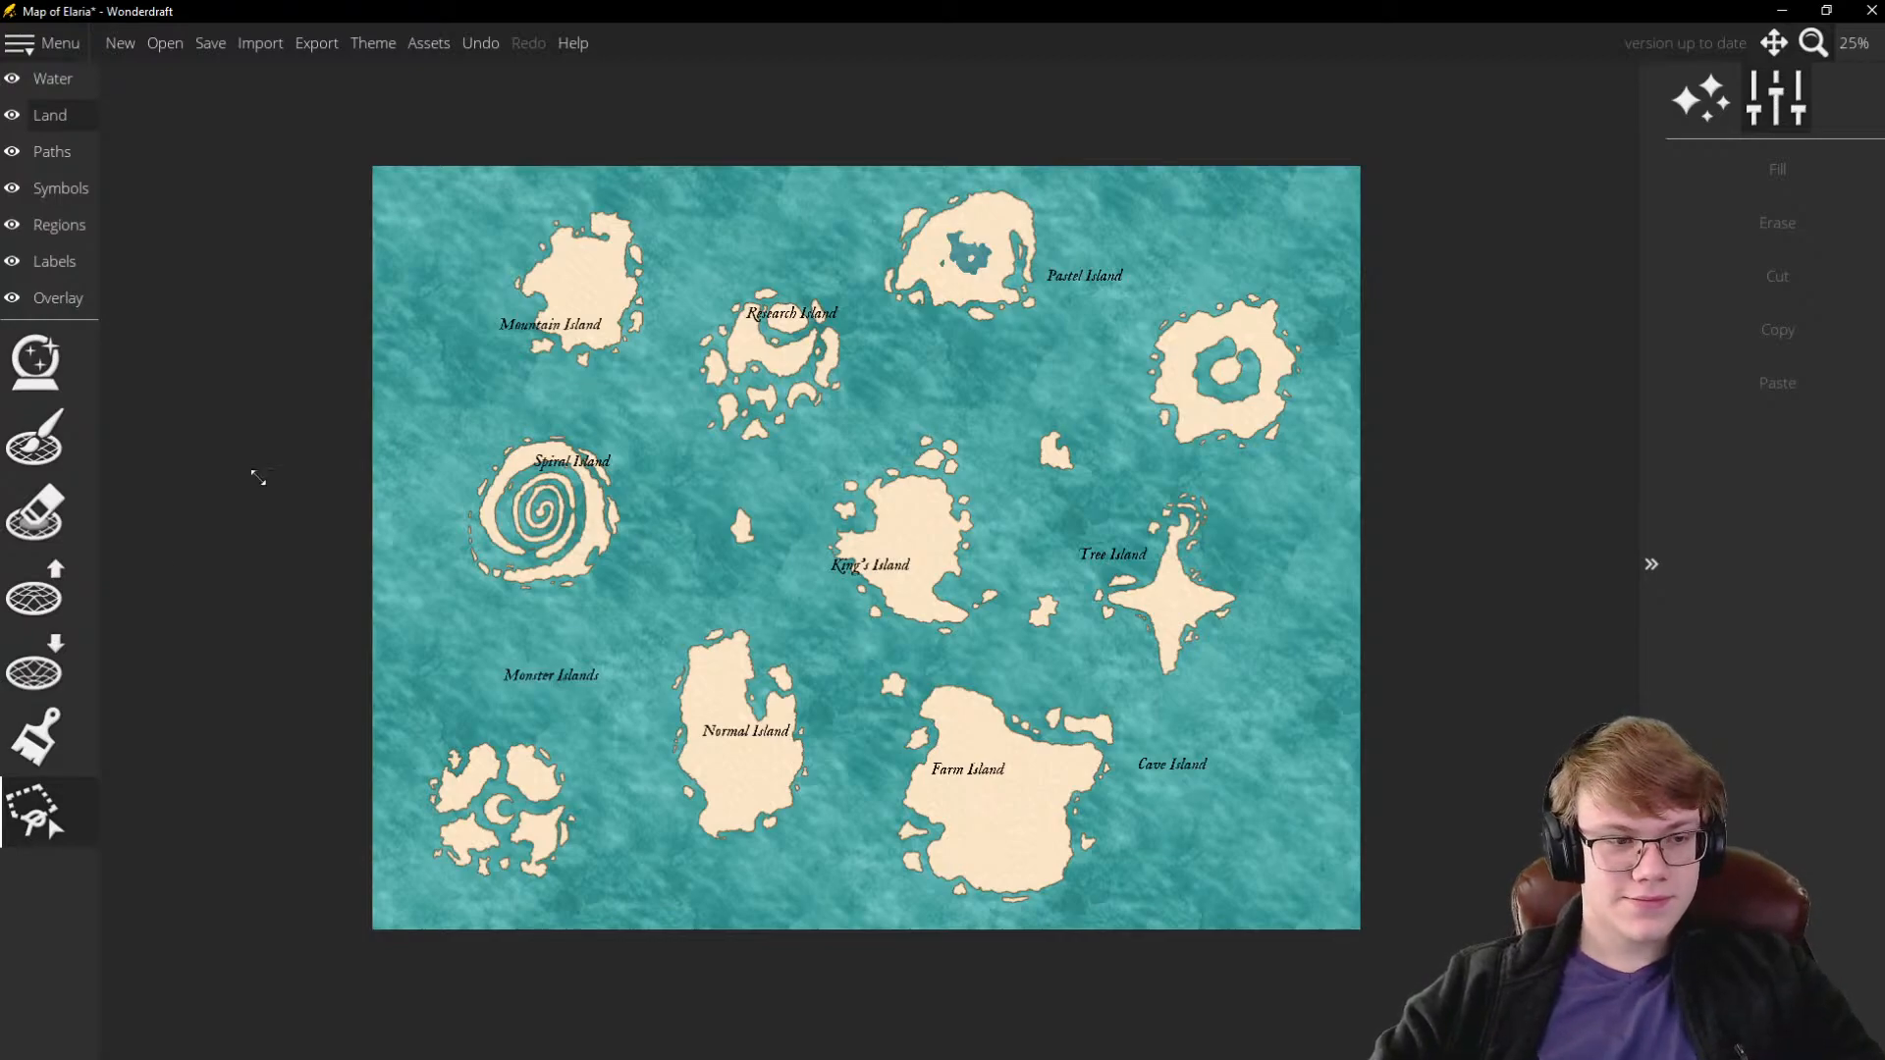
Move the Spiral Island label onto the spiral's upper ring and the King's Island label to the middle of its island
click(54, 261)
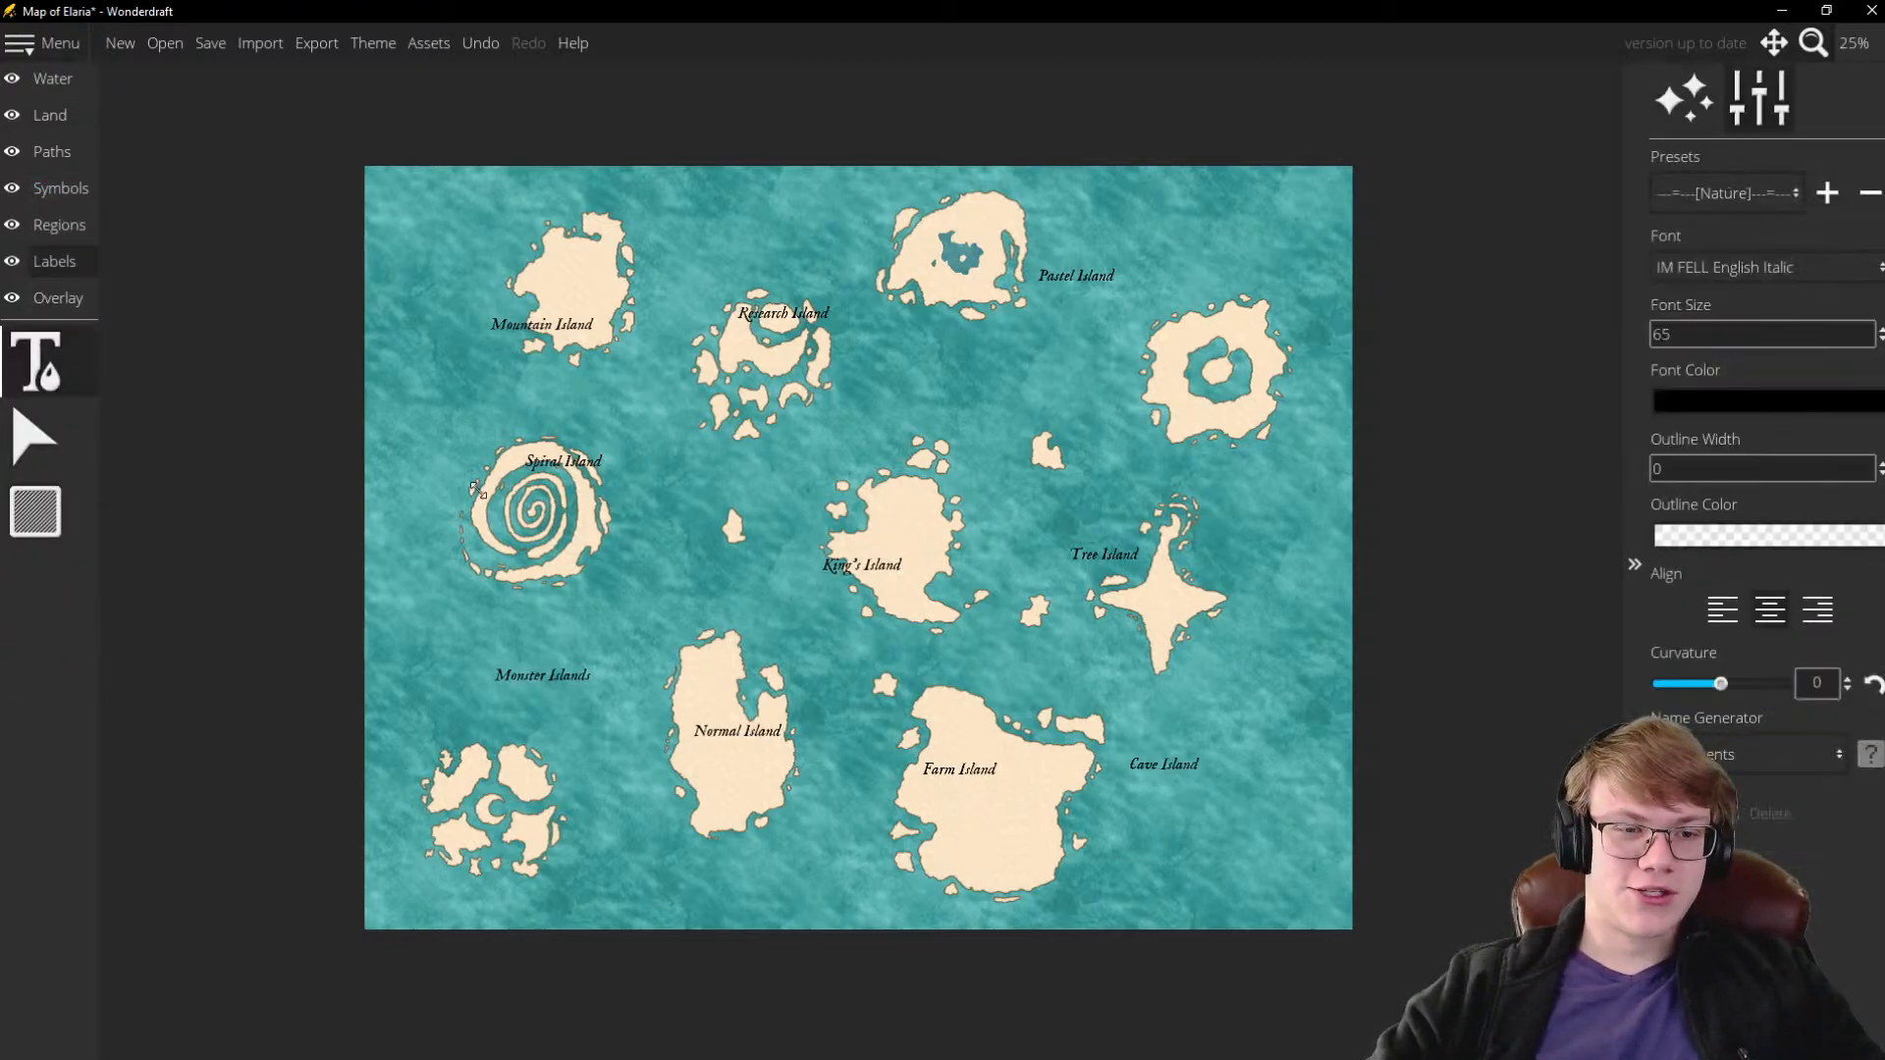
scroll(551, 449, up, 4)
click(467, 483)
drag(449, 486, 375, 463)
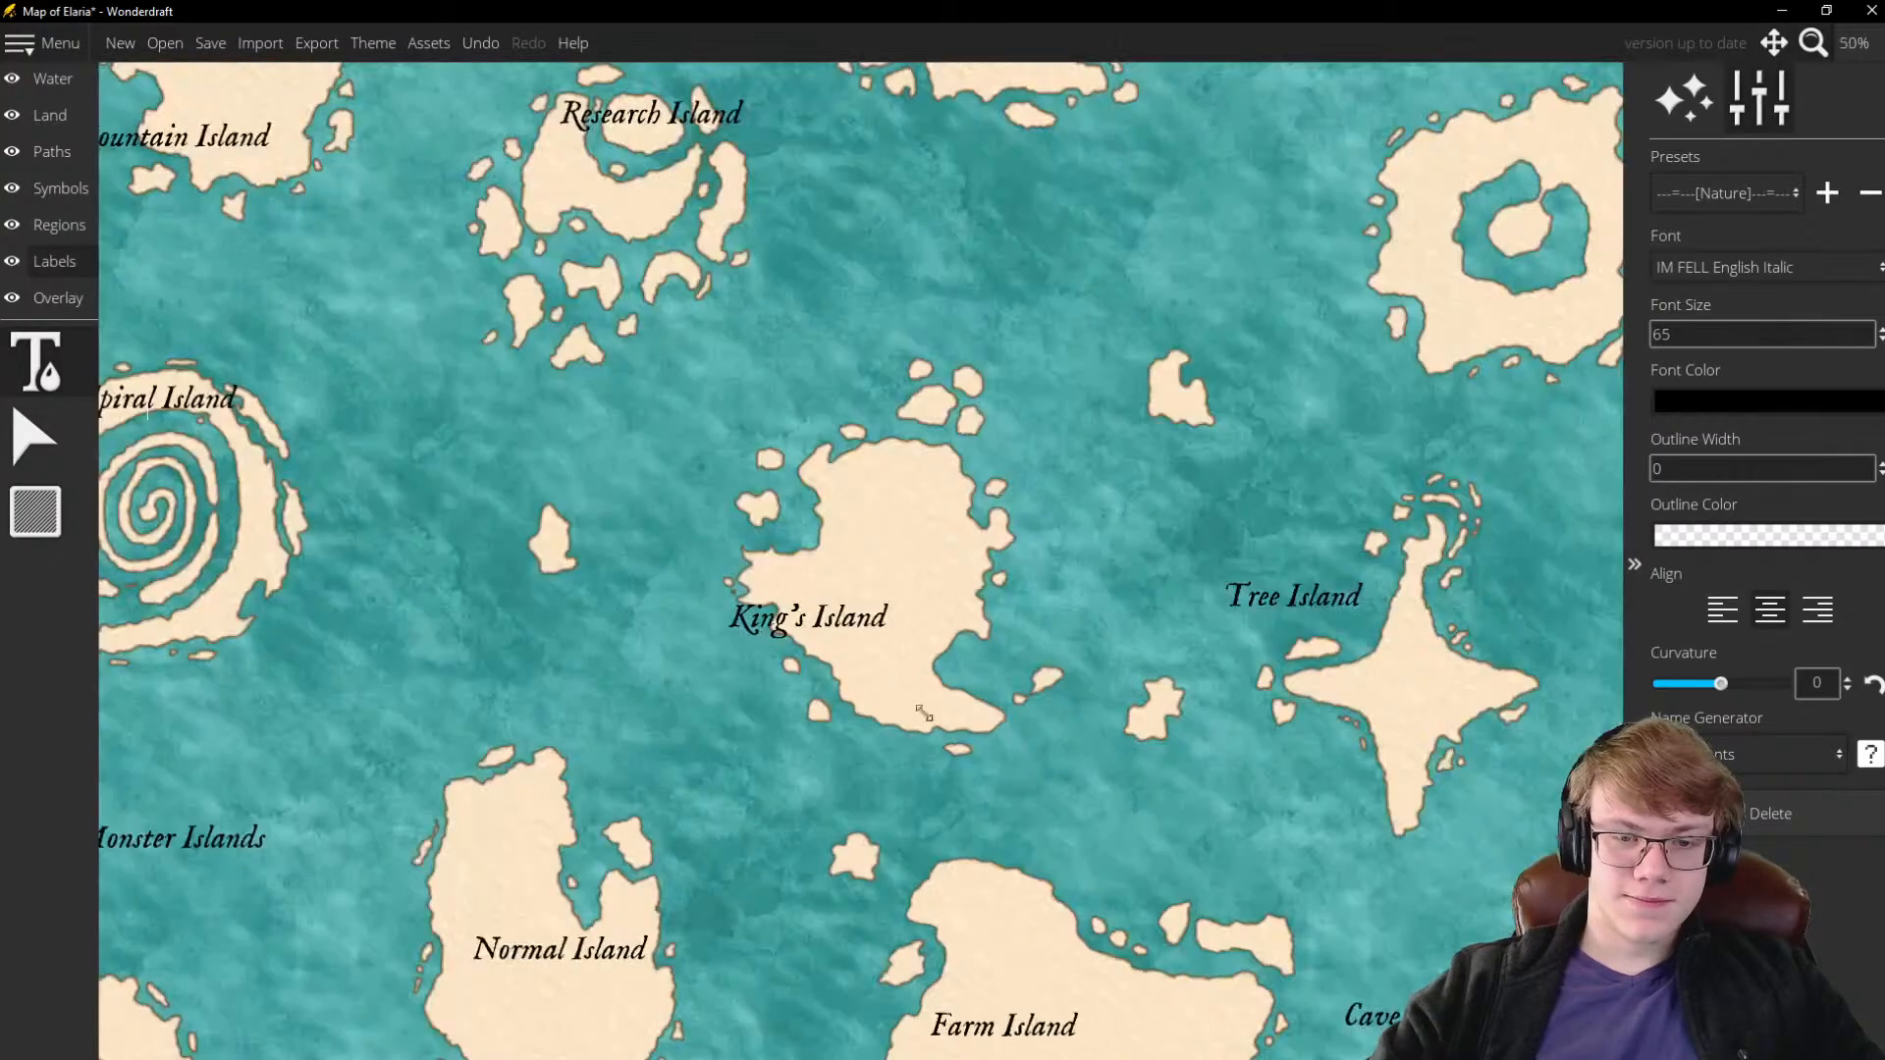
click(802, 619)
drag(701, 618, 772, 578)
Move the Cave Island label onto the star-shaped island and the Tree Island label onto the ring-shaped island
scroll(1060, 803, down, 1)
click(974, 805)
drag(909, 803, 905, 578)
click(853, 520)
drag(834, 521, 819, 167)
Move the Pastel Island, Research Island, Mountain Island and Monster Islands labels onto their own landmasses
scroll(1080, 235, down, 1)
scroll(864, 108, up, 1)
click(1008, 244)
click(574, 290)
drag(552, 295, 525, 347)
scroll(730, 337, down, 2)
click(585, 668)
drag(583, 674, 533, 769)
Move the Normal Island label slightly down and the Farm Island label to the middle of its island
click(816, 729)
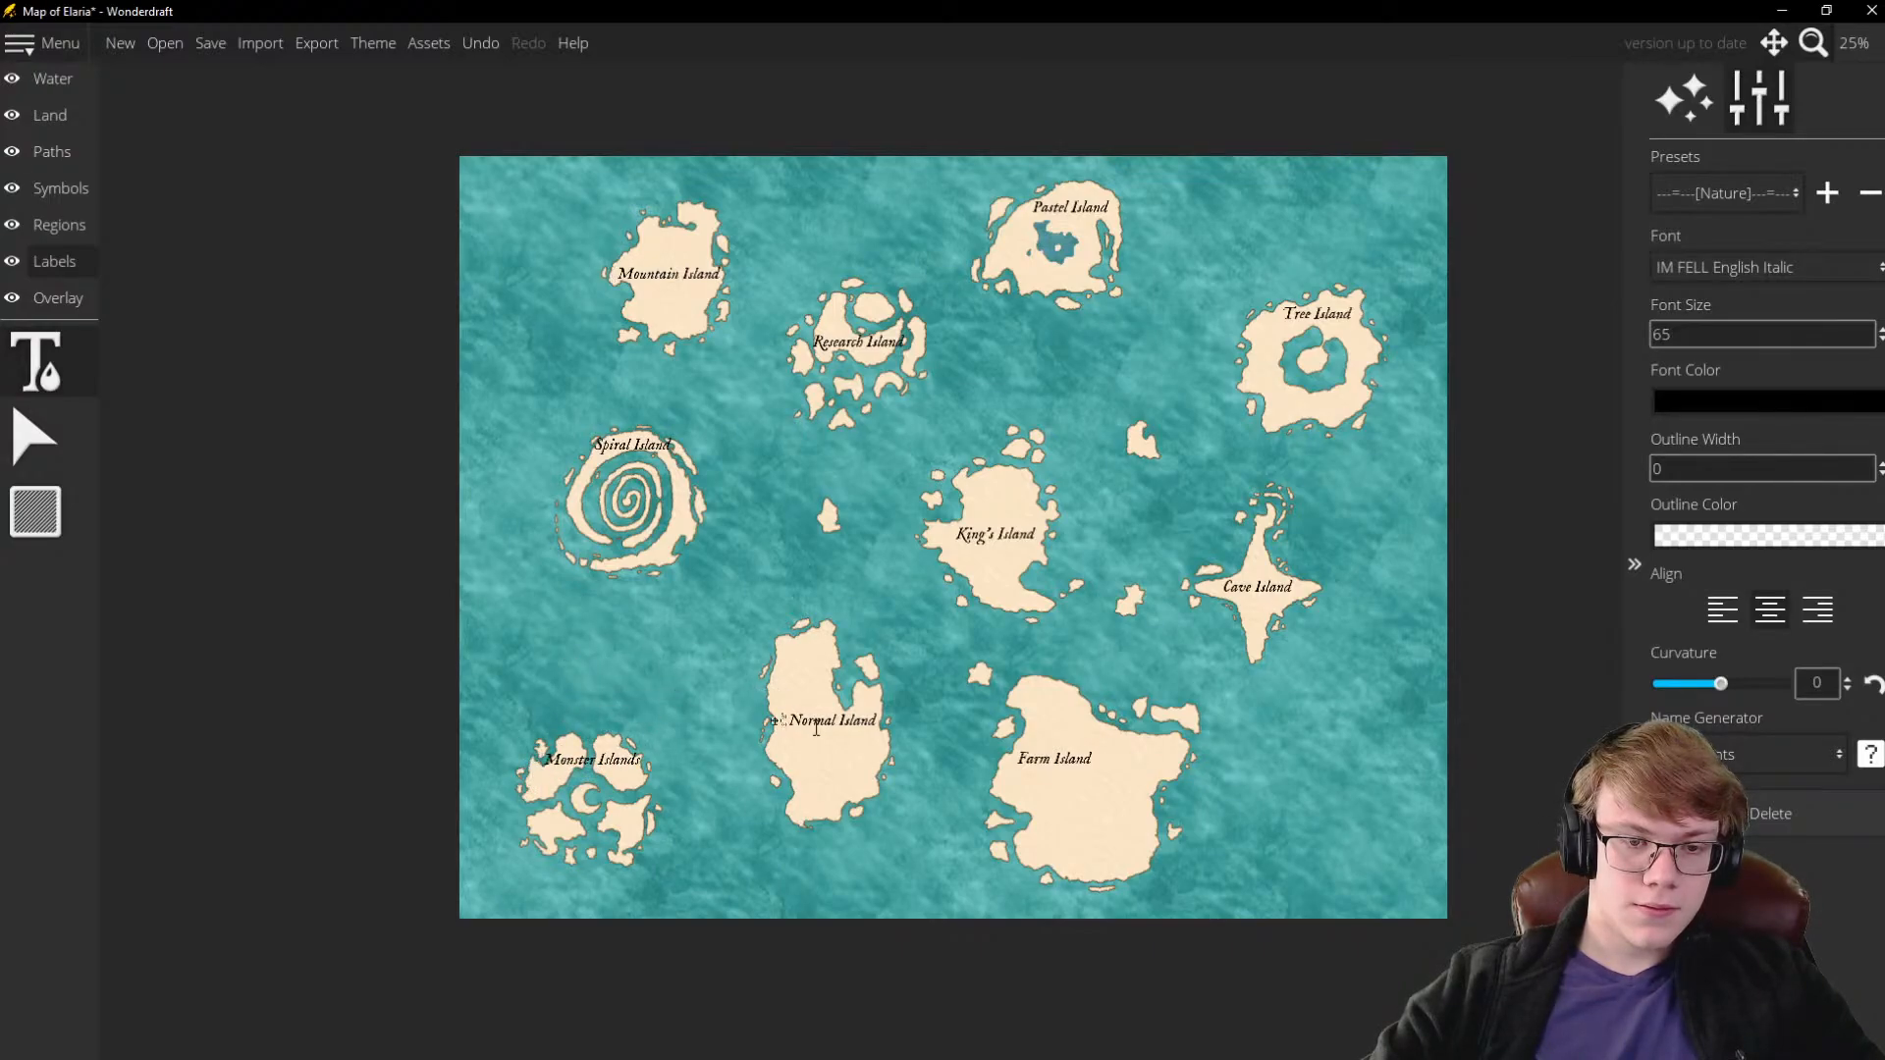
drag(784, 725, 779, 749)
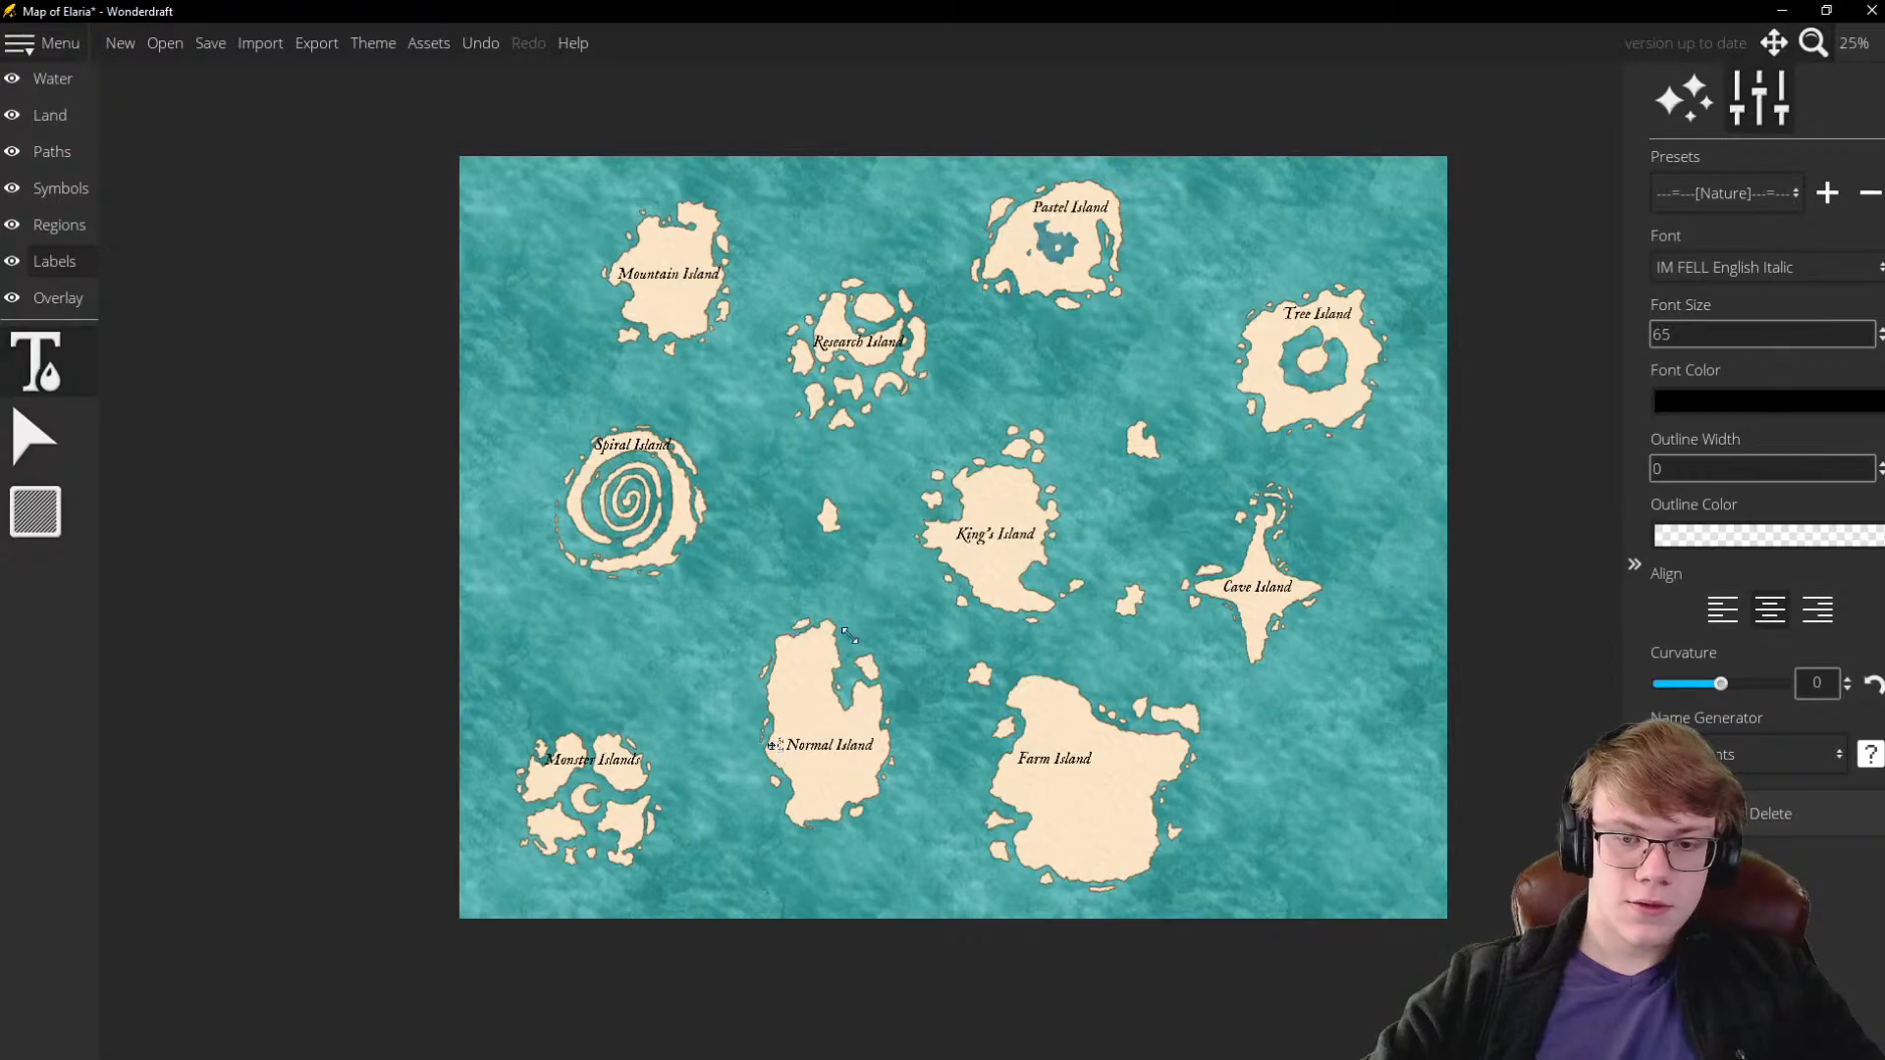
click(1047, 765)
drag(1007, 760, 1033, 784)
key(alt+Tab)
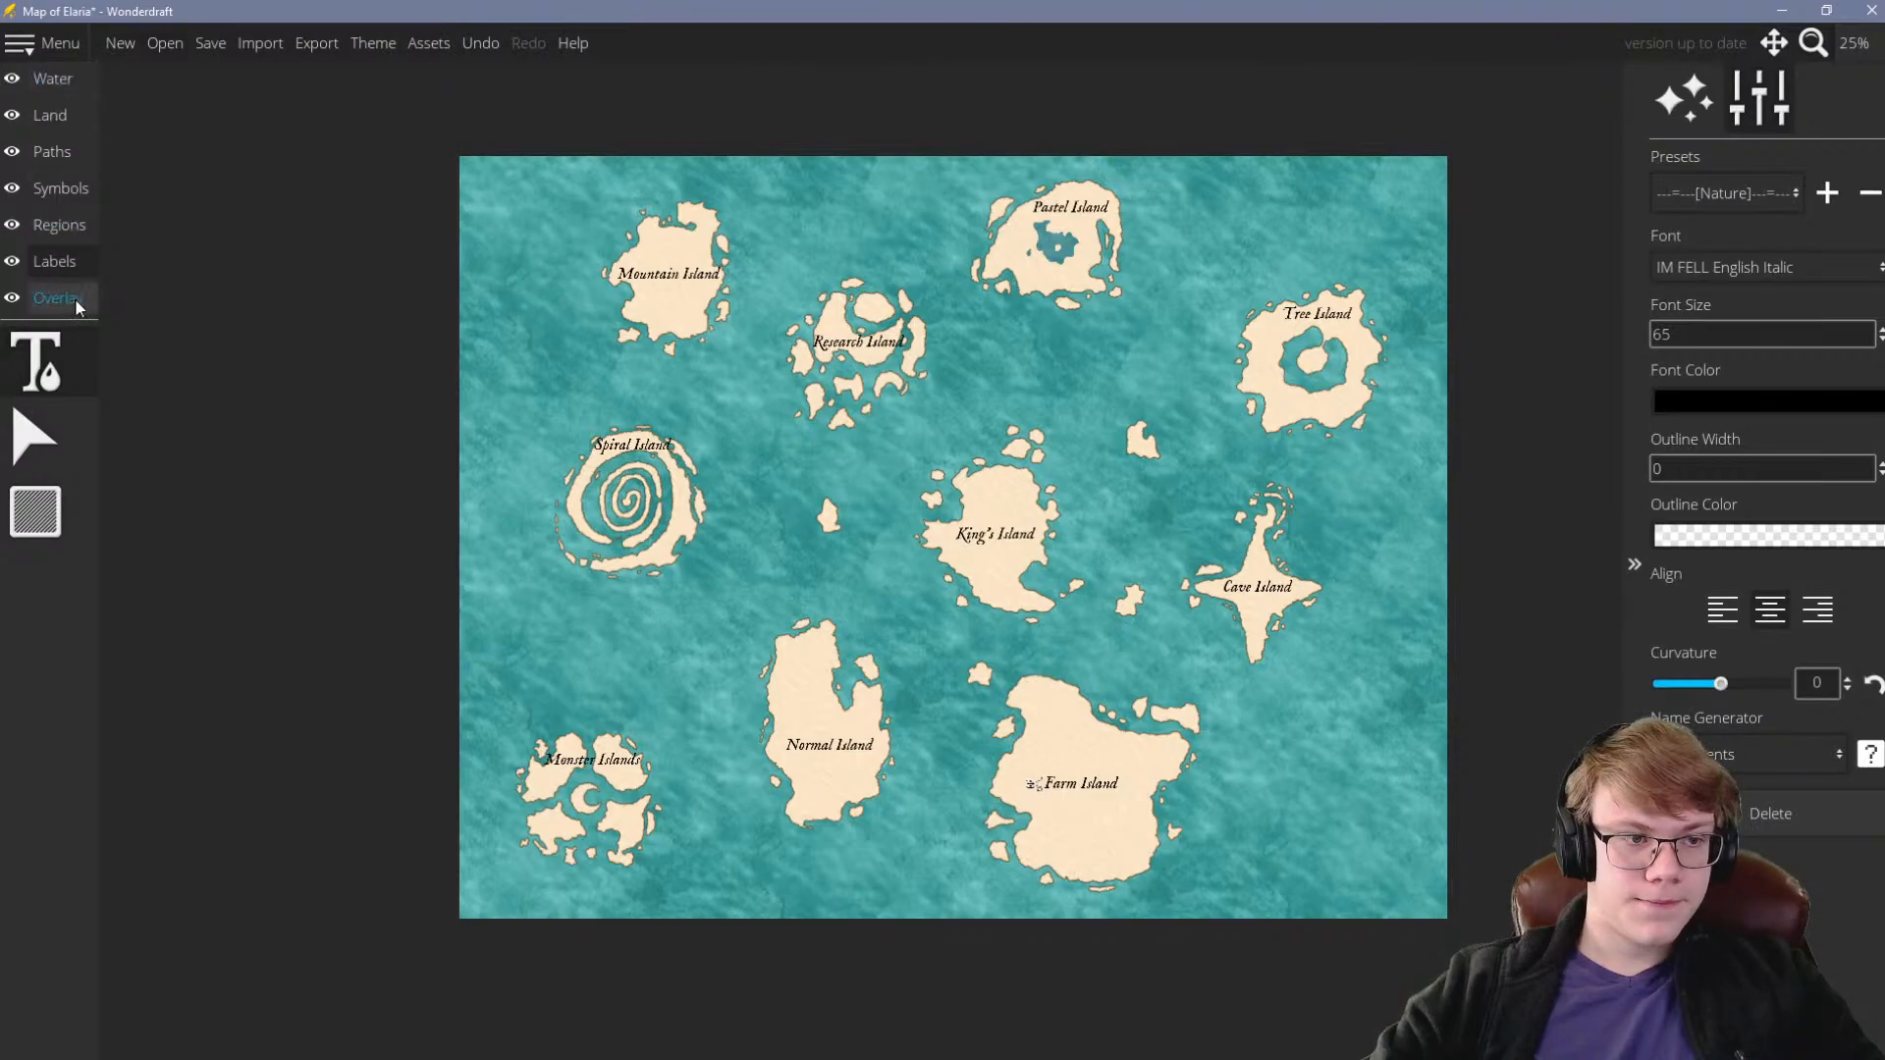
Return to land editing with the lasso selection tool active
click(50, 115)
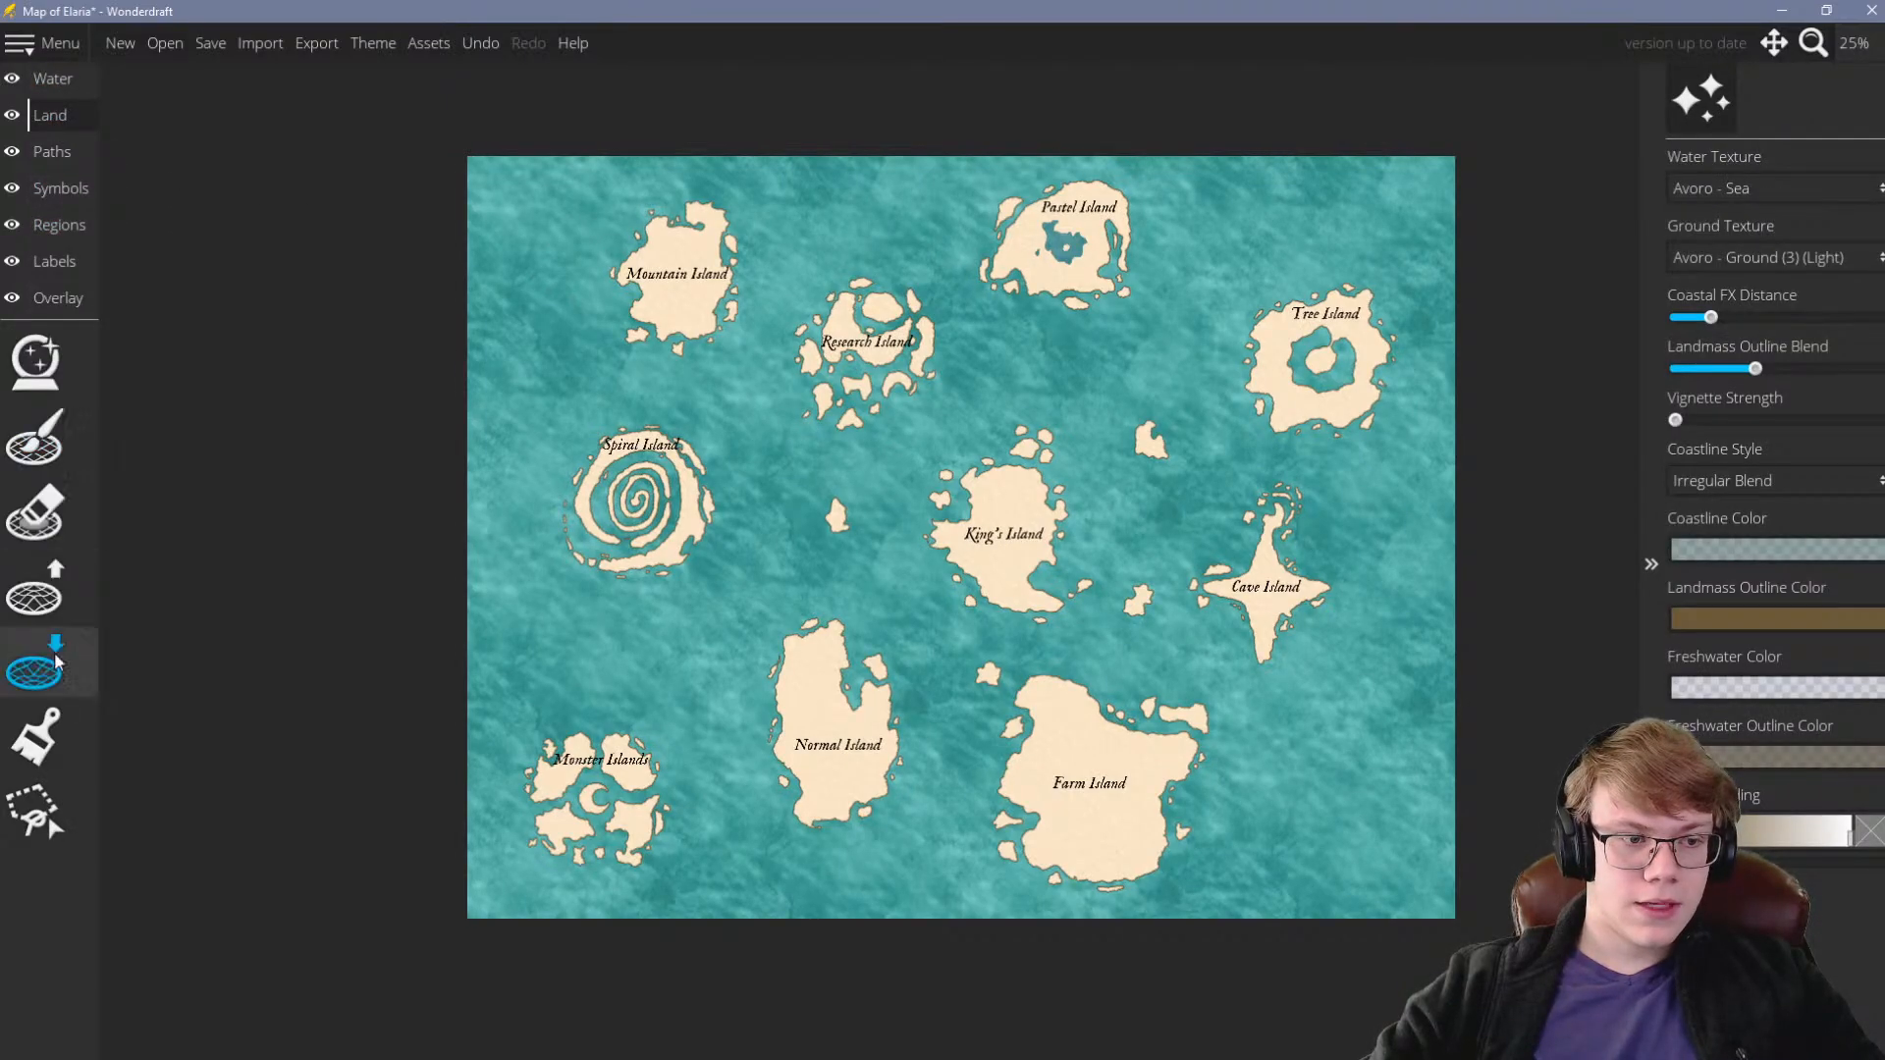
click(64, 796)
scroll(509, 138, up, 5)
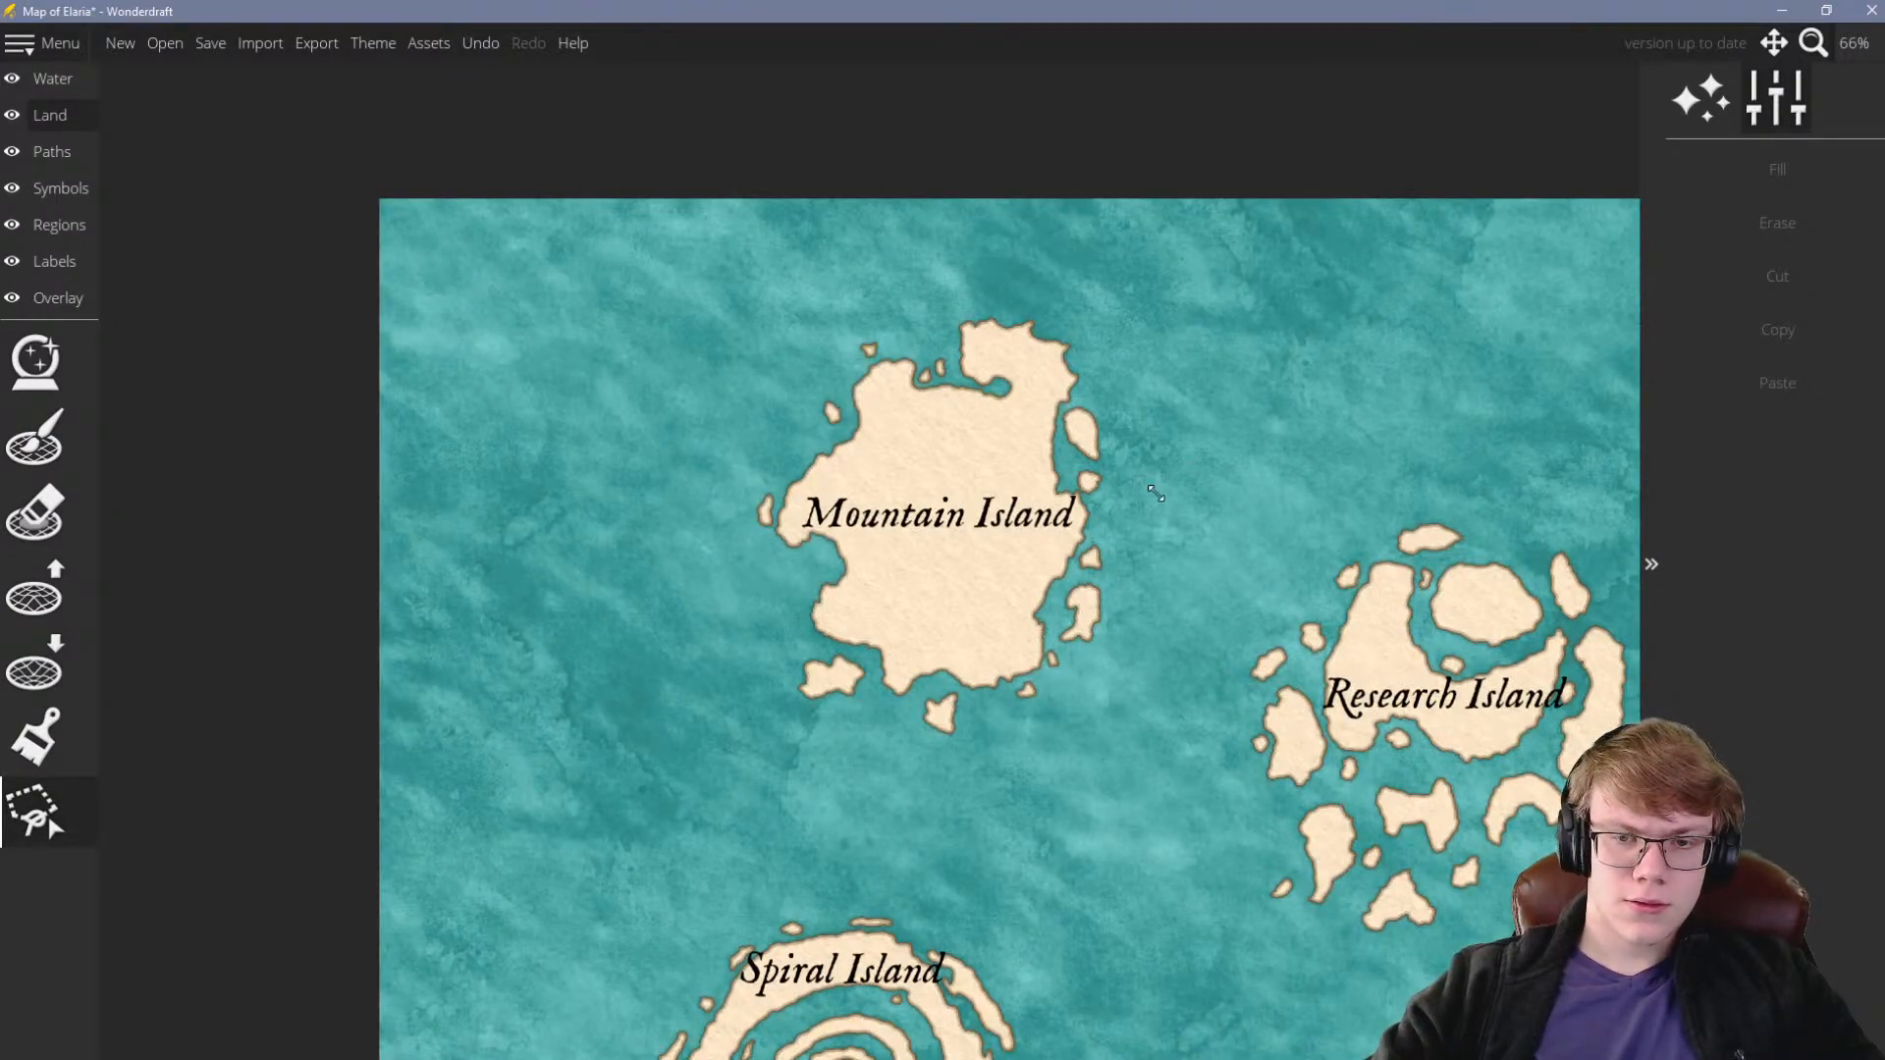
click(50, 87)
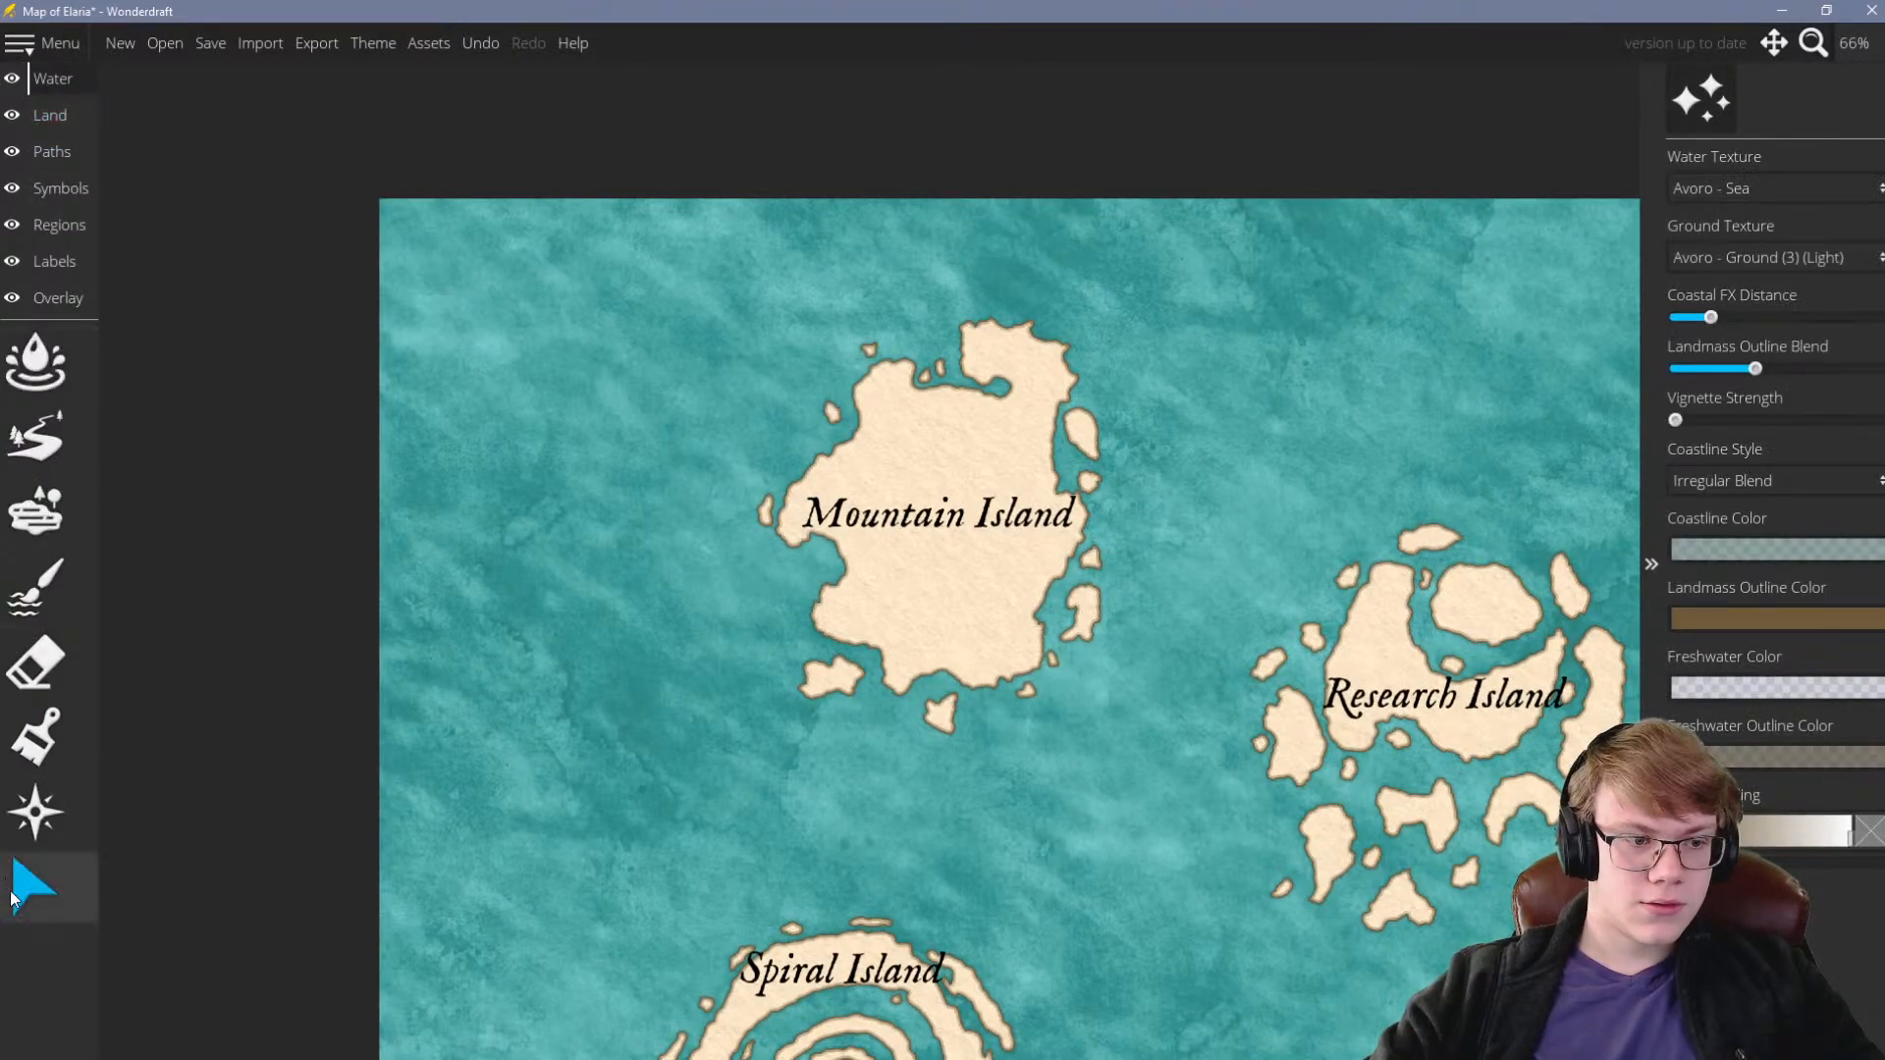
click(68, 123)
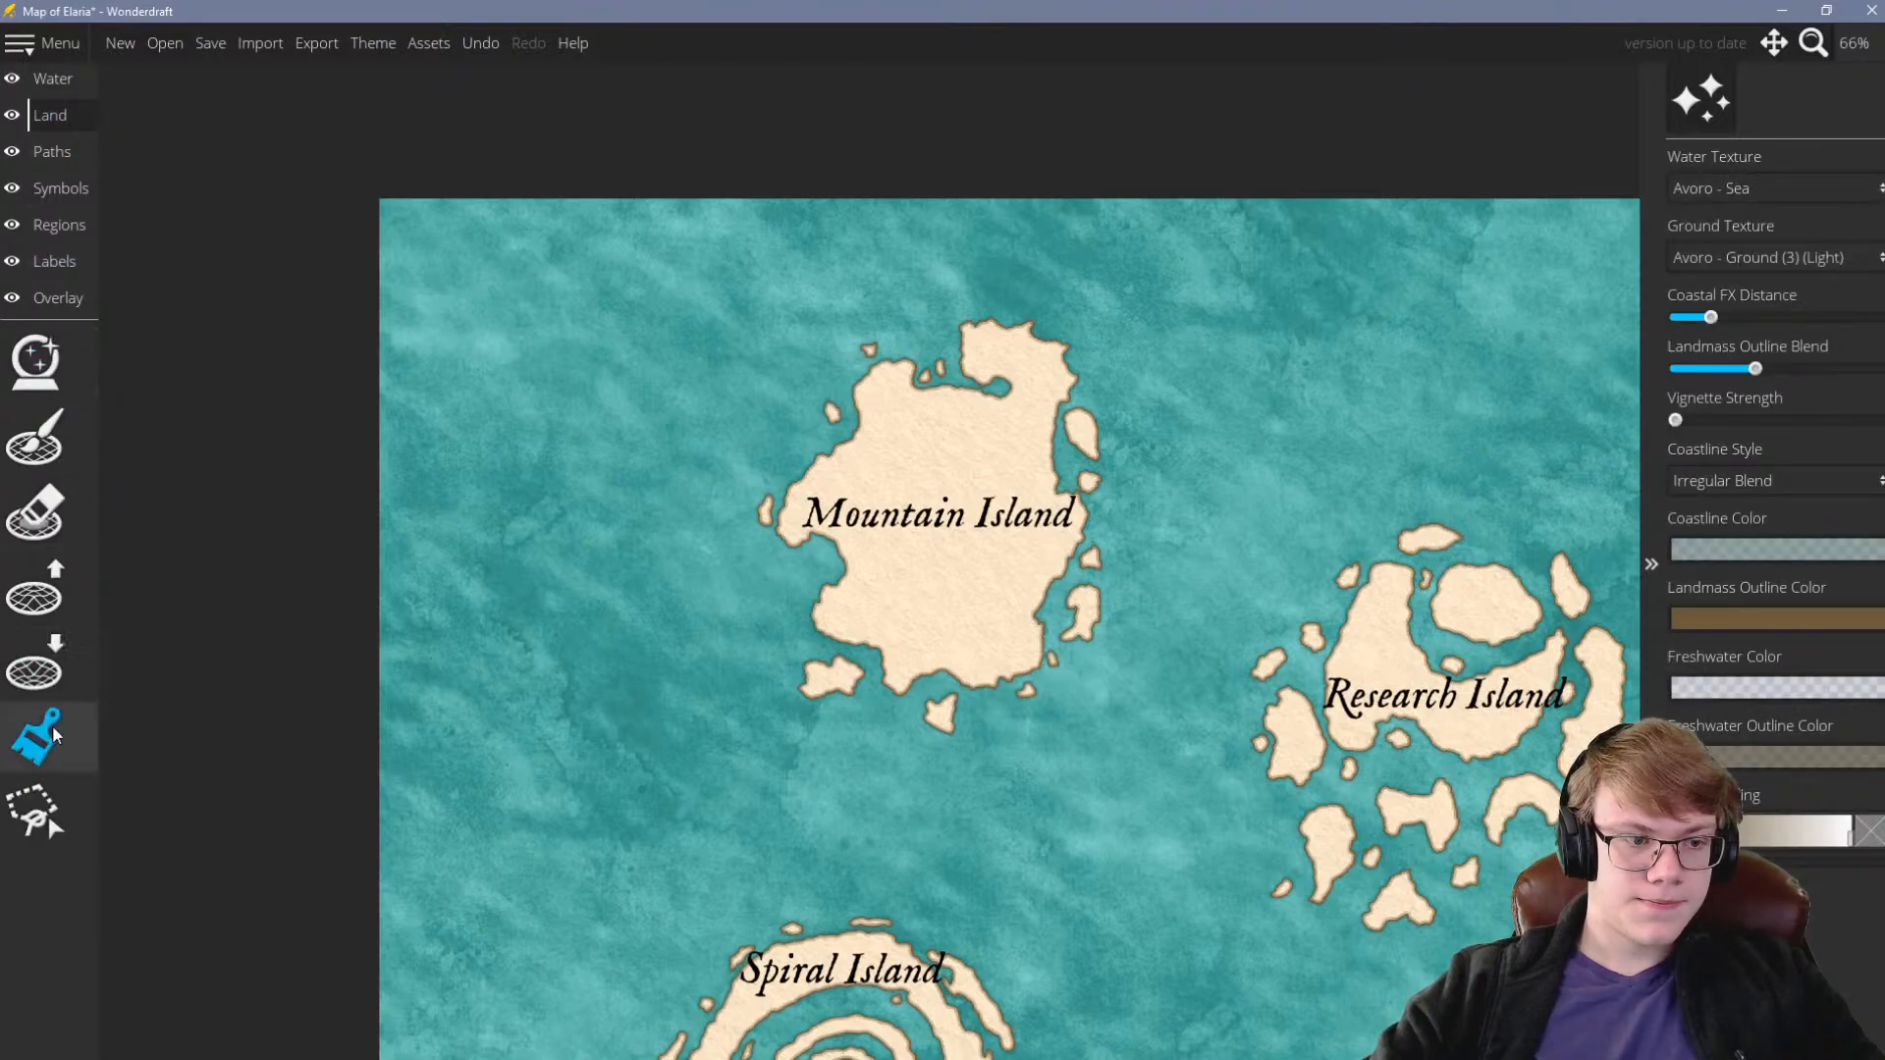
click(34, 811)
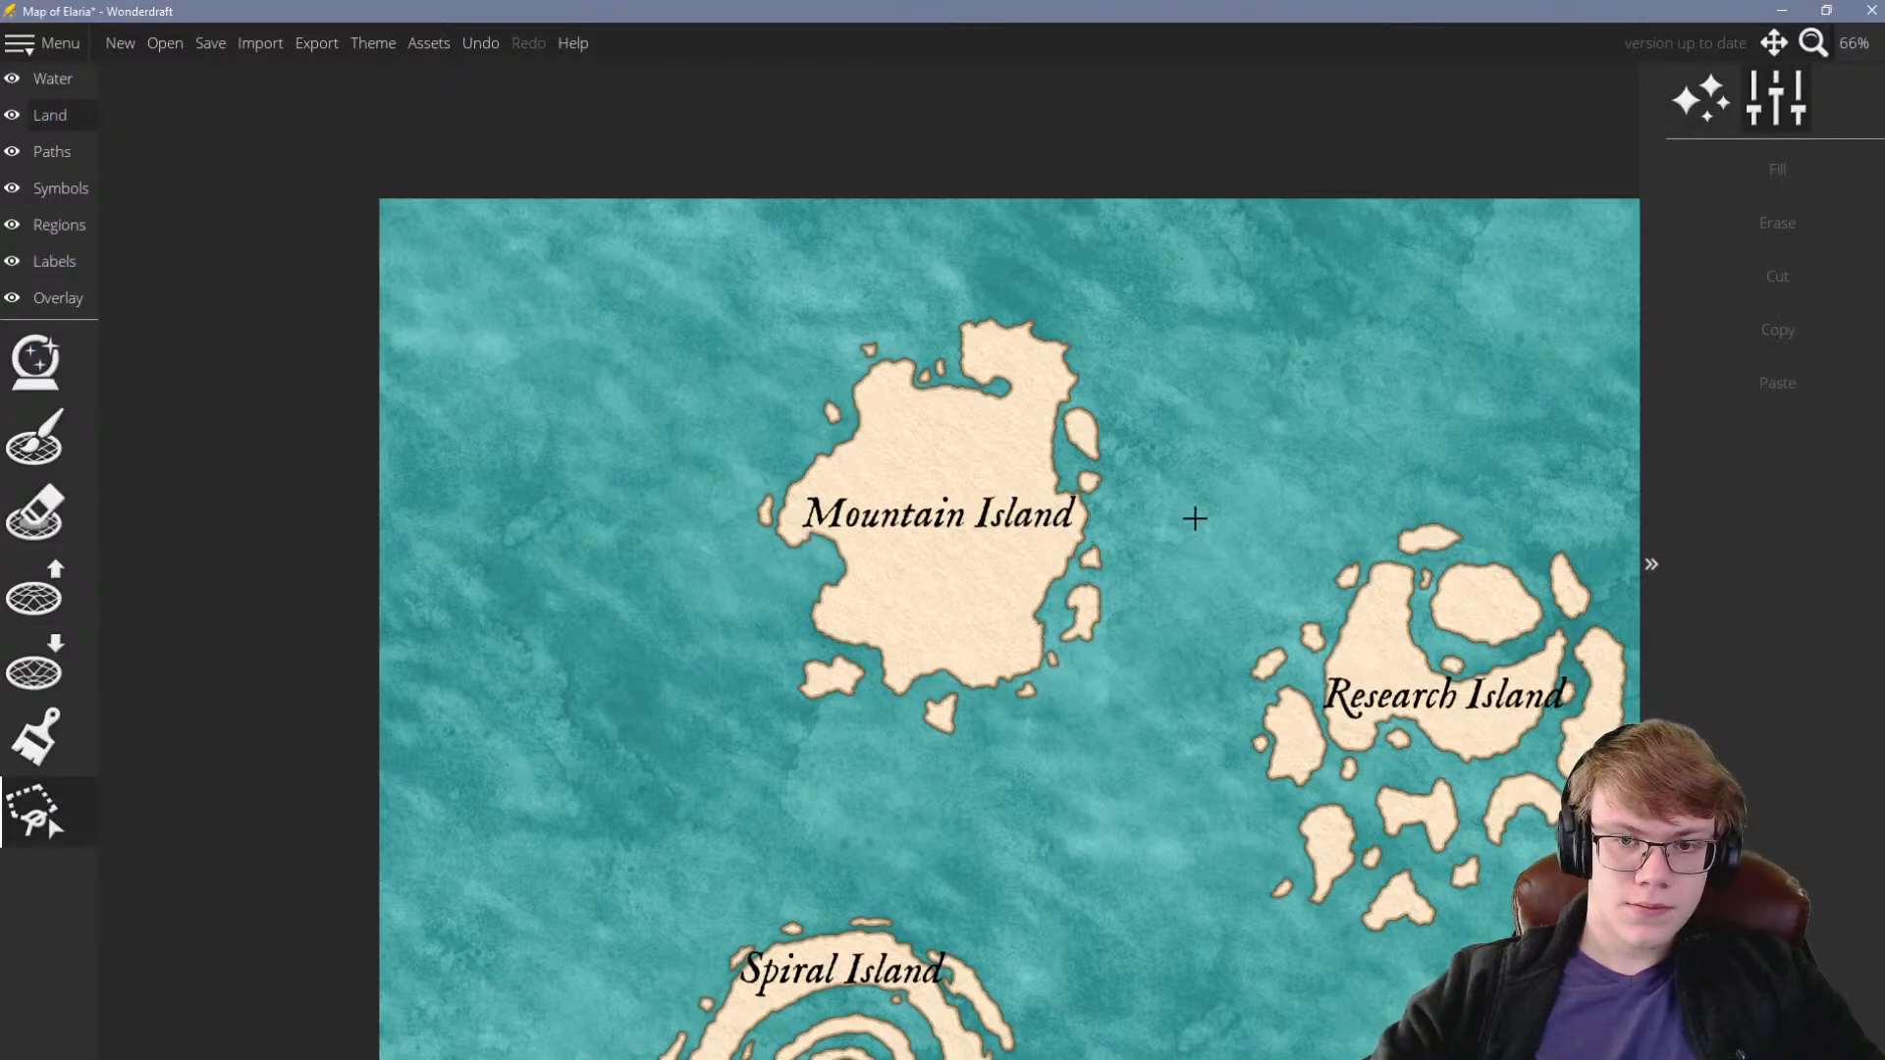
scroll(782, 534, down, 3)
scroll(903, 491, up, 3)
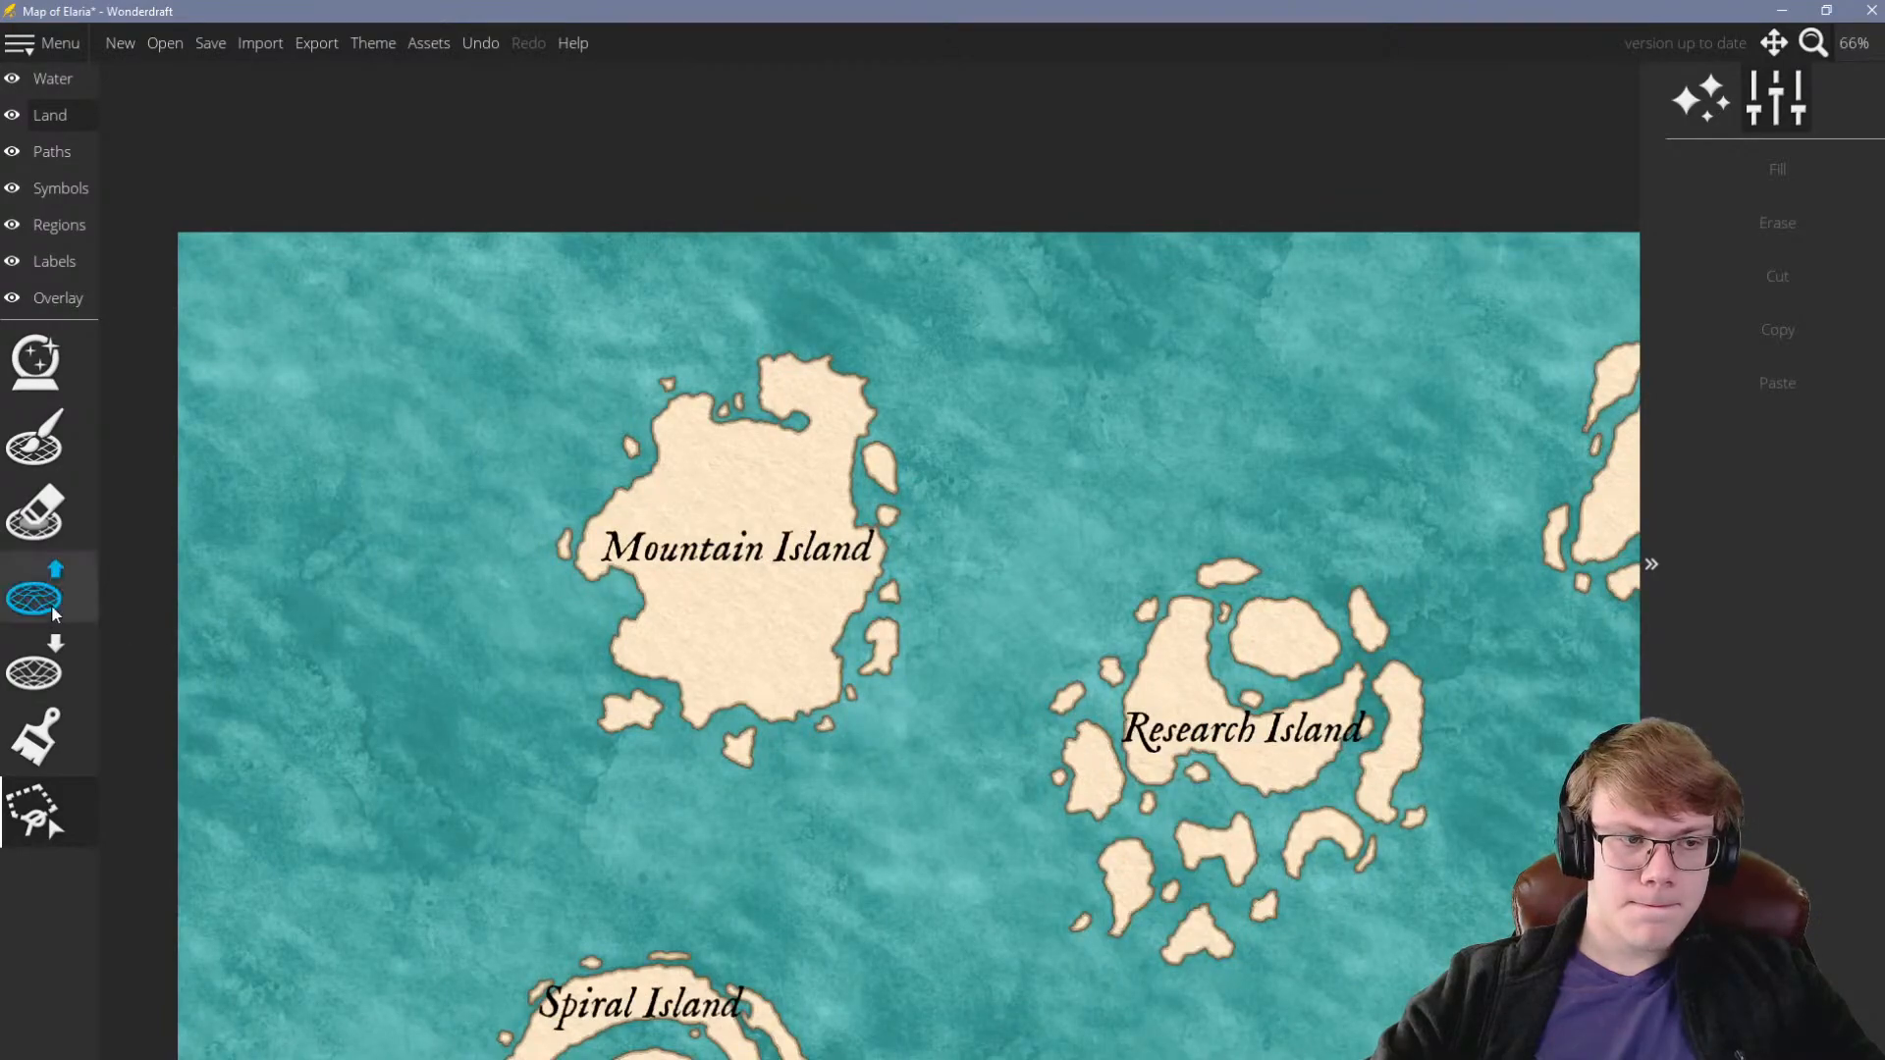
Try the landmass-raising brush in the open water southwest of Mountain Island and erase the resulting specks
click(59, 611)
mouse_move(393, 737)
mouse_down()
mouse_move(332, 668)
mouse_move(342, 643)
mouse_move(420, 676)
mouse_move(319, 665)
mouse_up()
scroll(319, 665, up, 4)
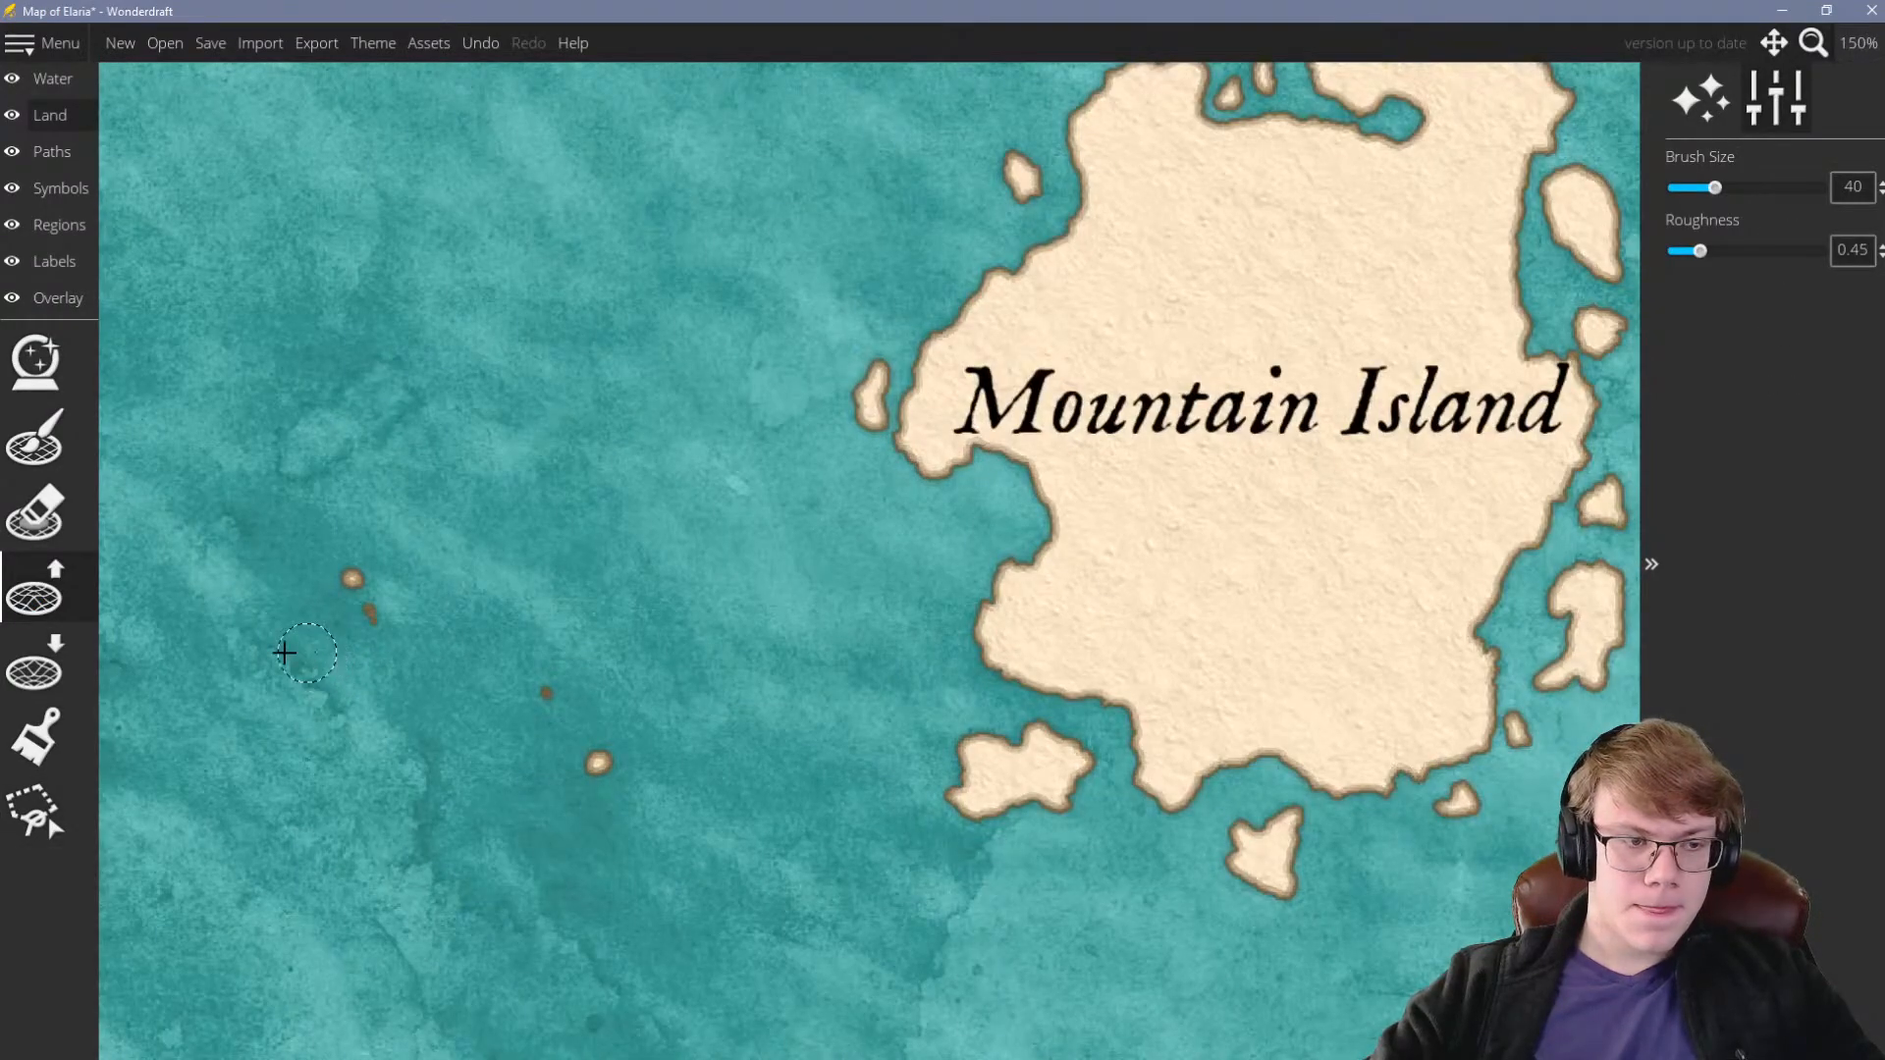
click(29, 519)
drag(598, 763, 363, 609)
click(35, 813)
scroll(617, 640, down, 4)
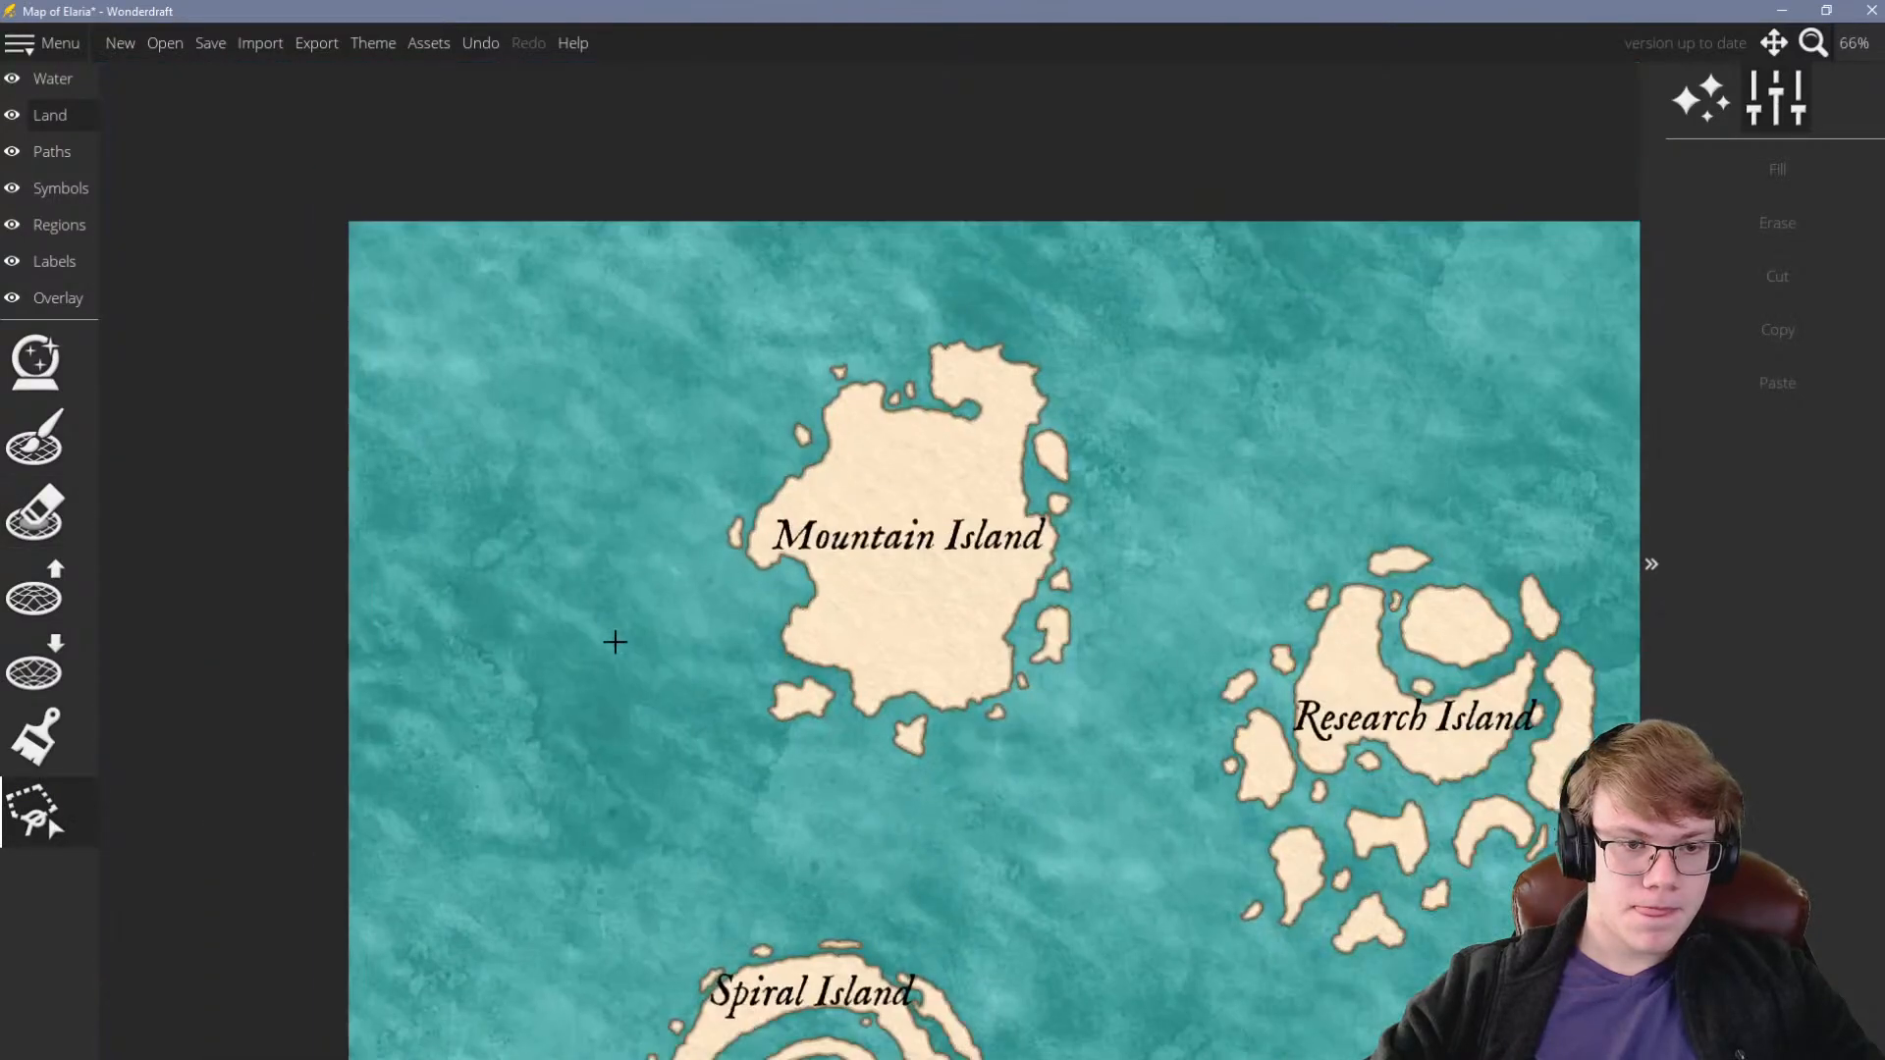
click(804, 745)
click(955, 587)
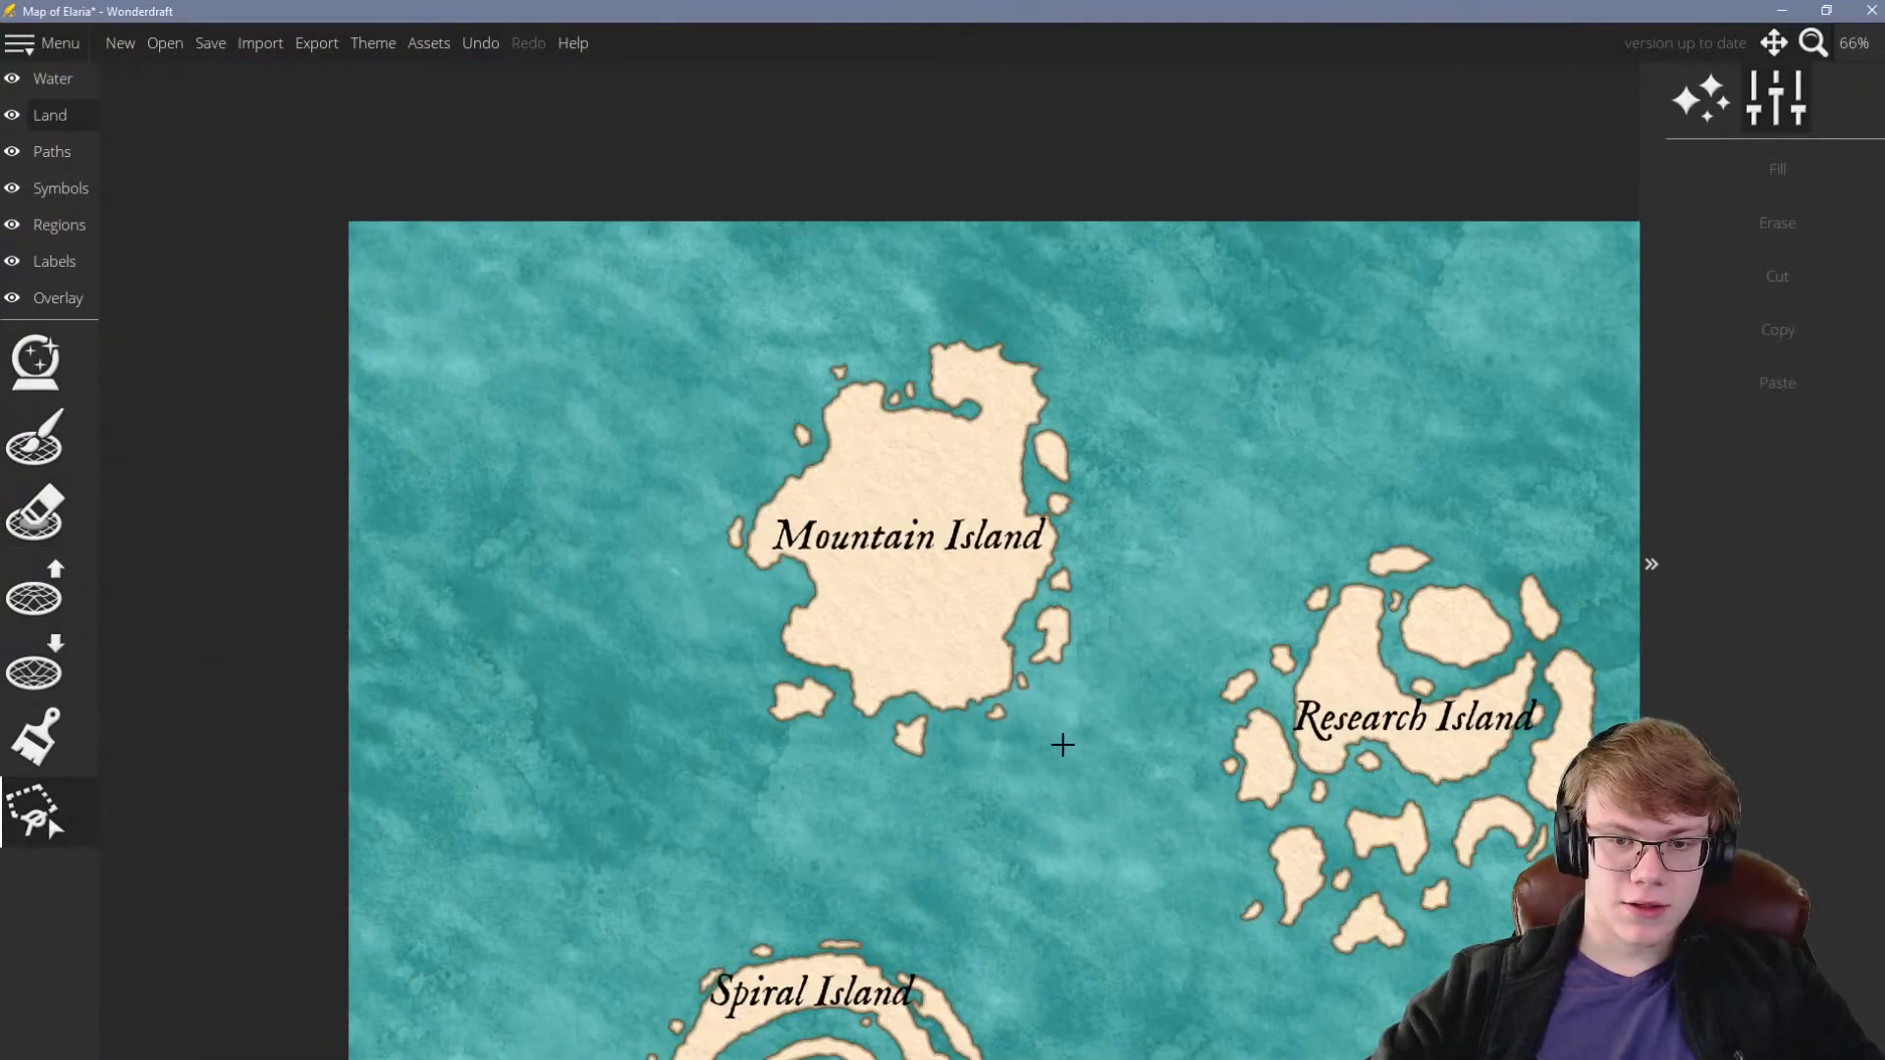
click(1139, 441)
click(945, 585)
scroll(982, 529, down, 4)
scroll(740, 473, down, 1)
scroll(935, 592, up, 1)
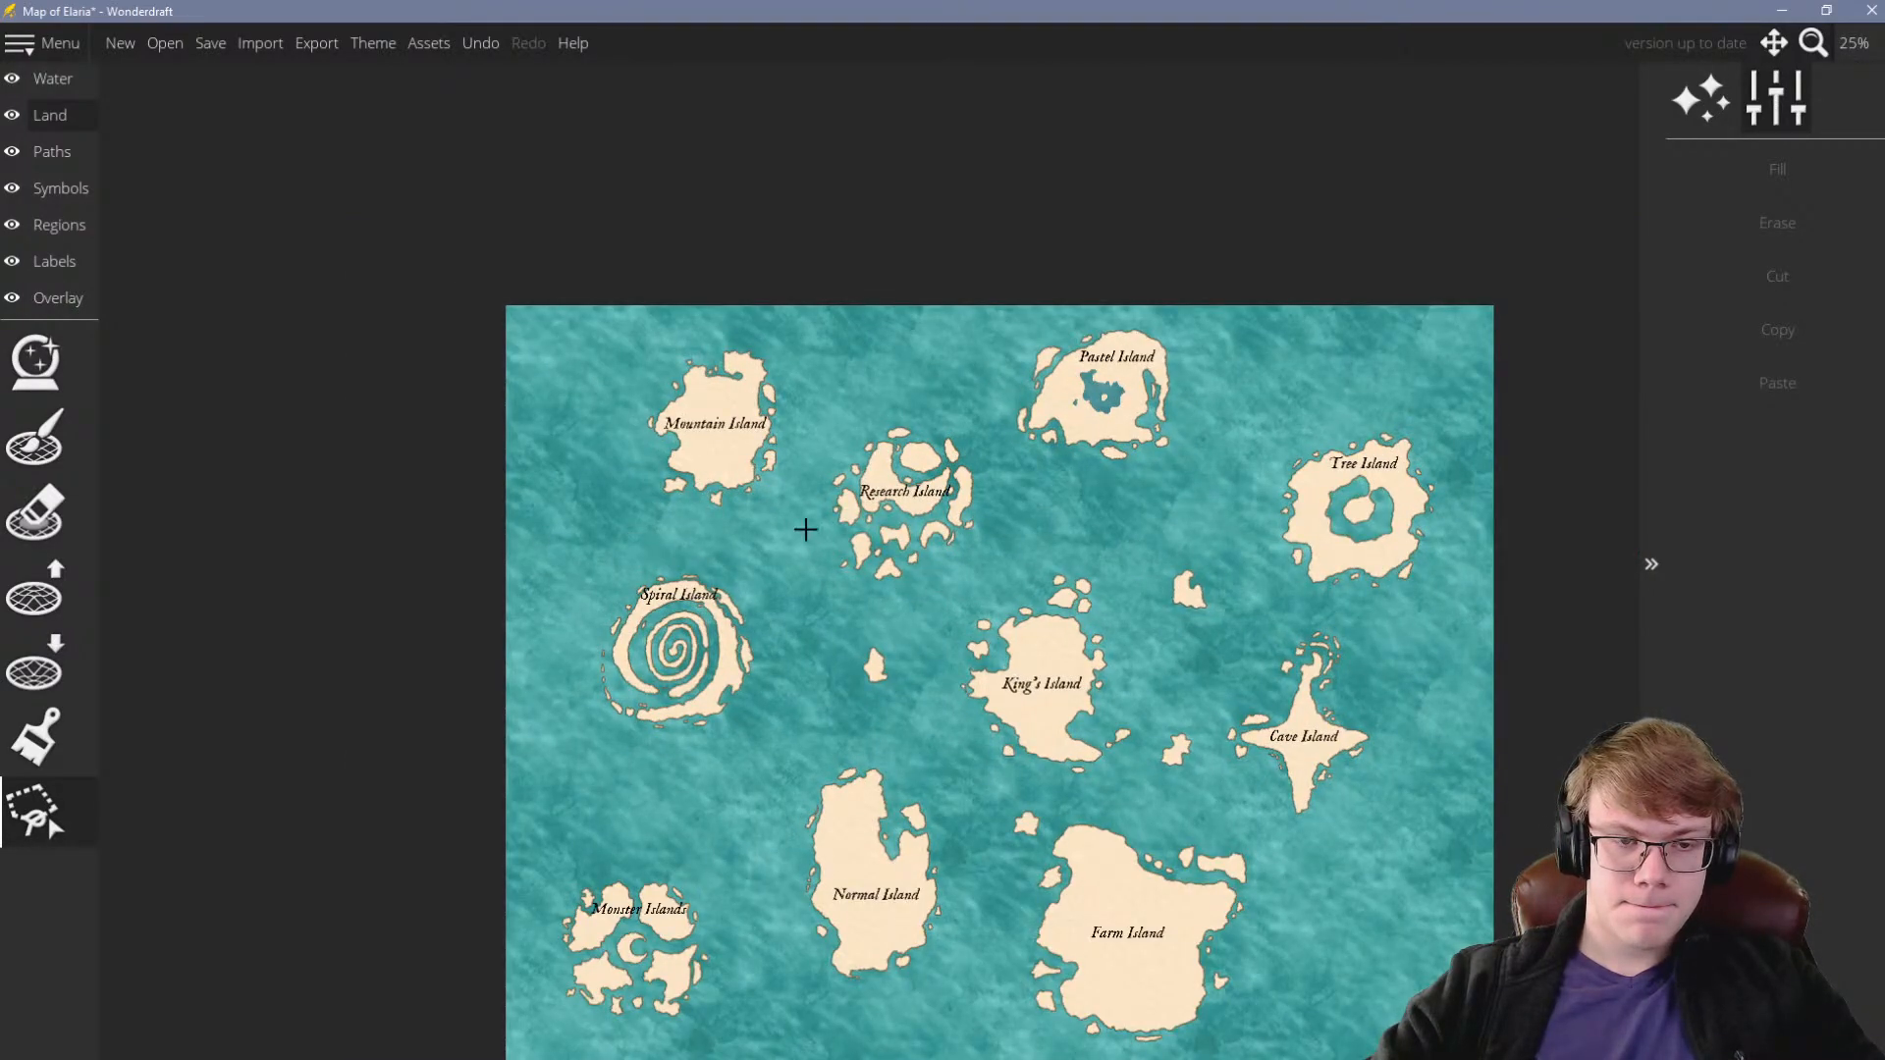
click(624, 470)
click(912, 585)
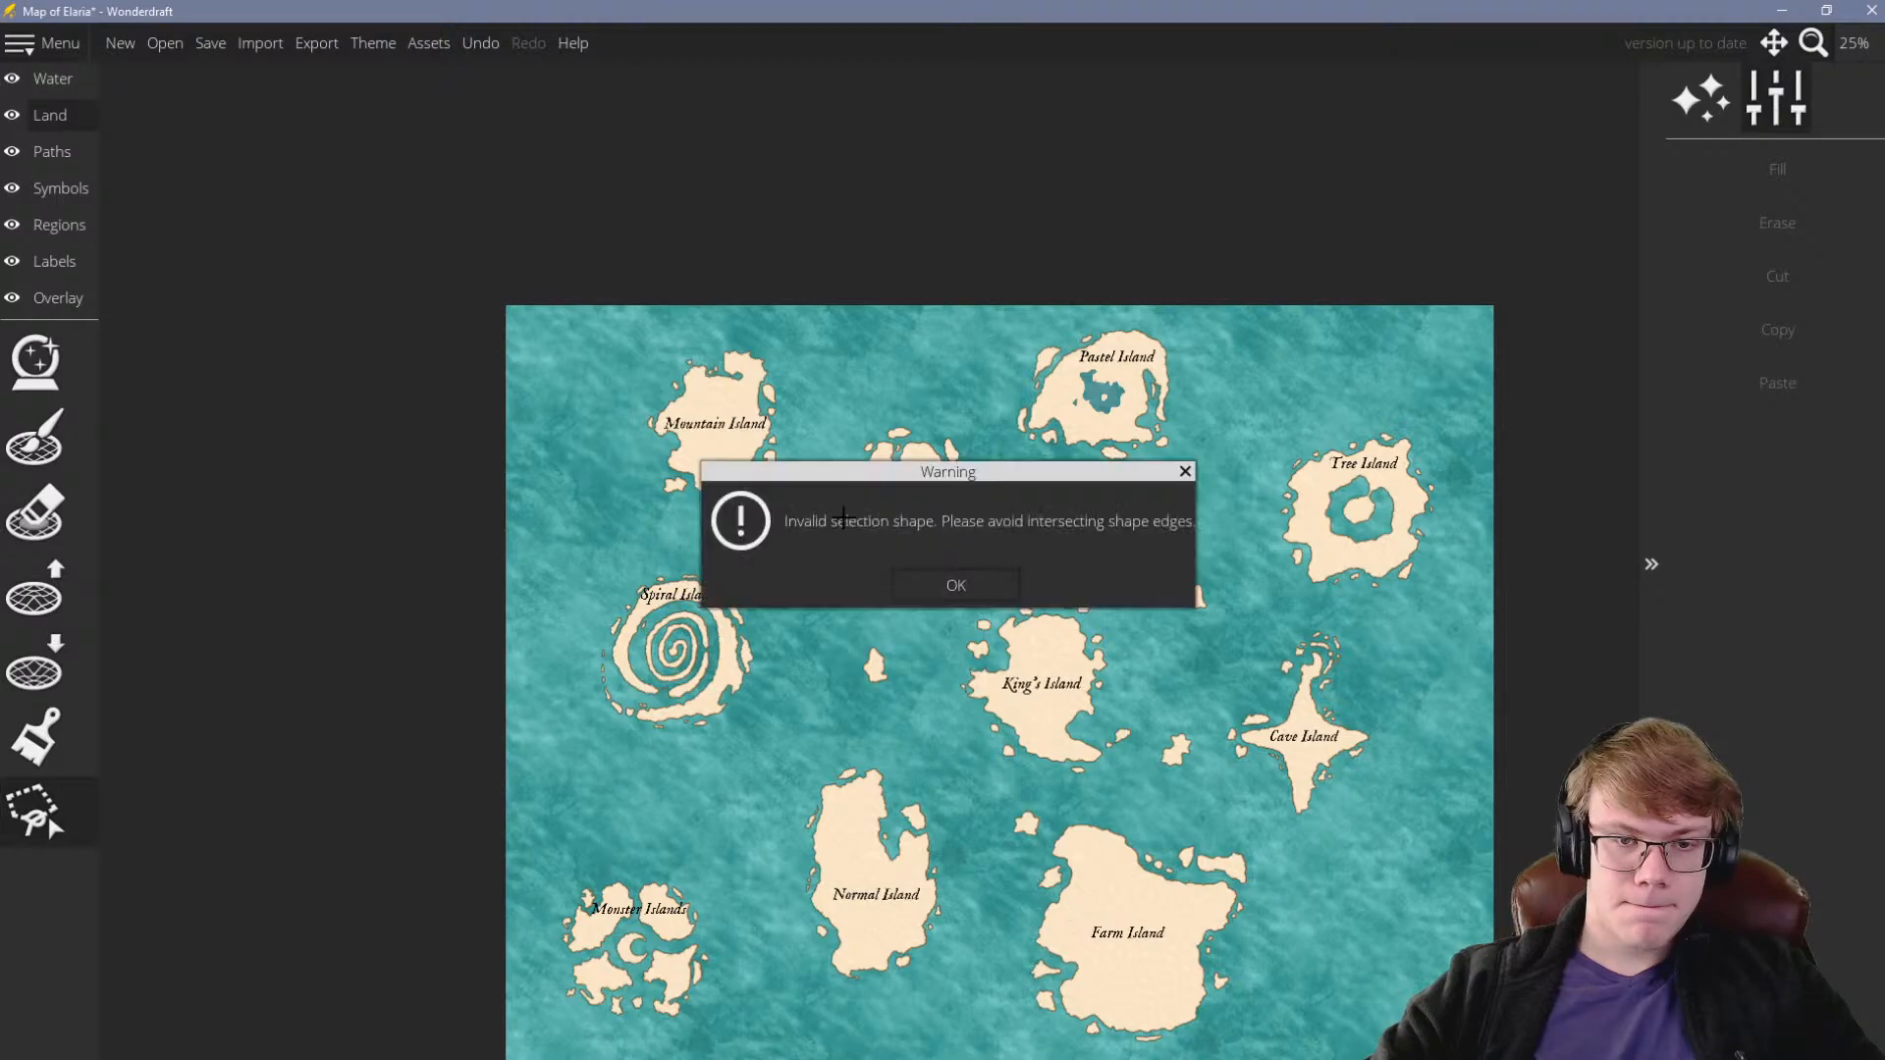
click(923, 587)
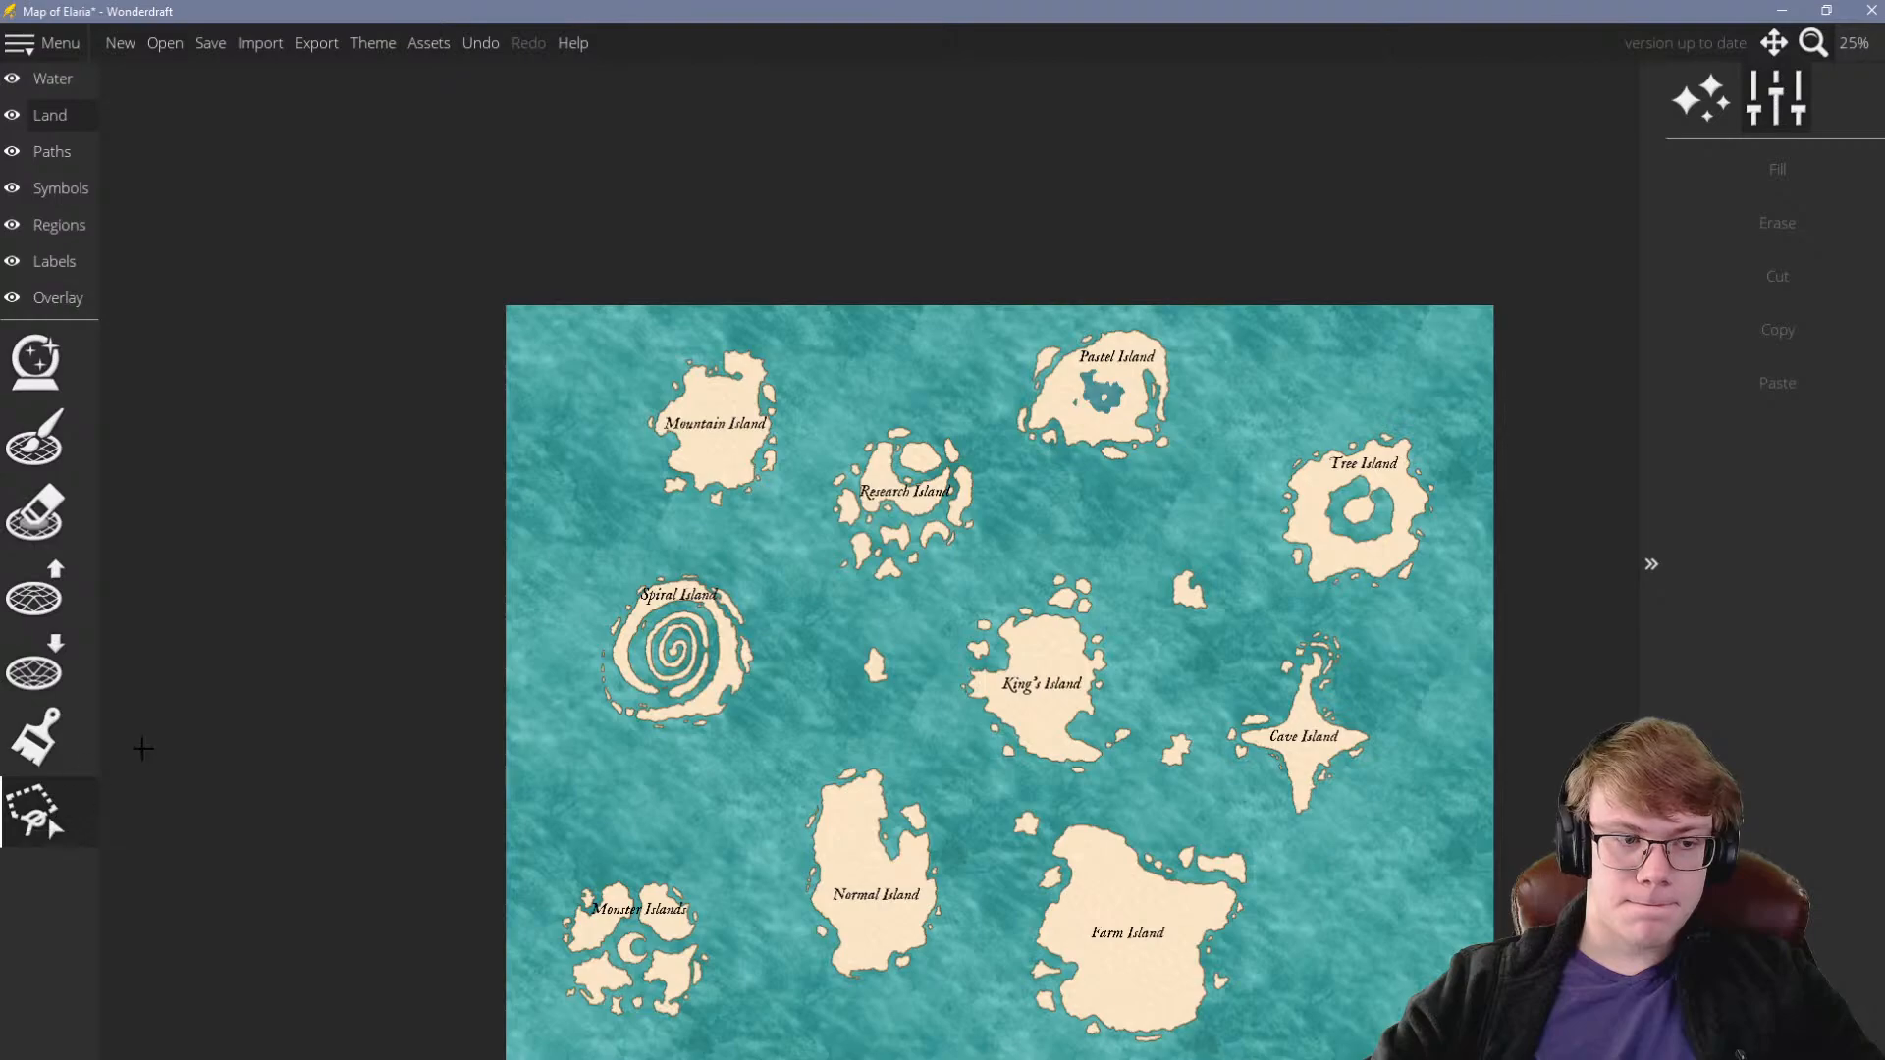
Save the map and apply the enlarged Mountain Island selection in the map's northwest corner
click(213, 44)
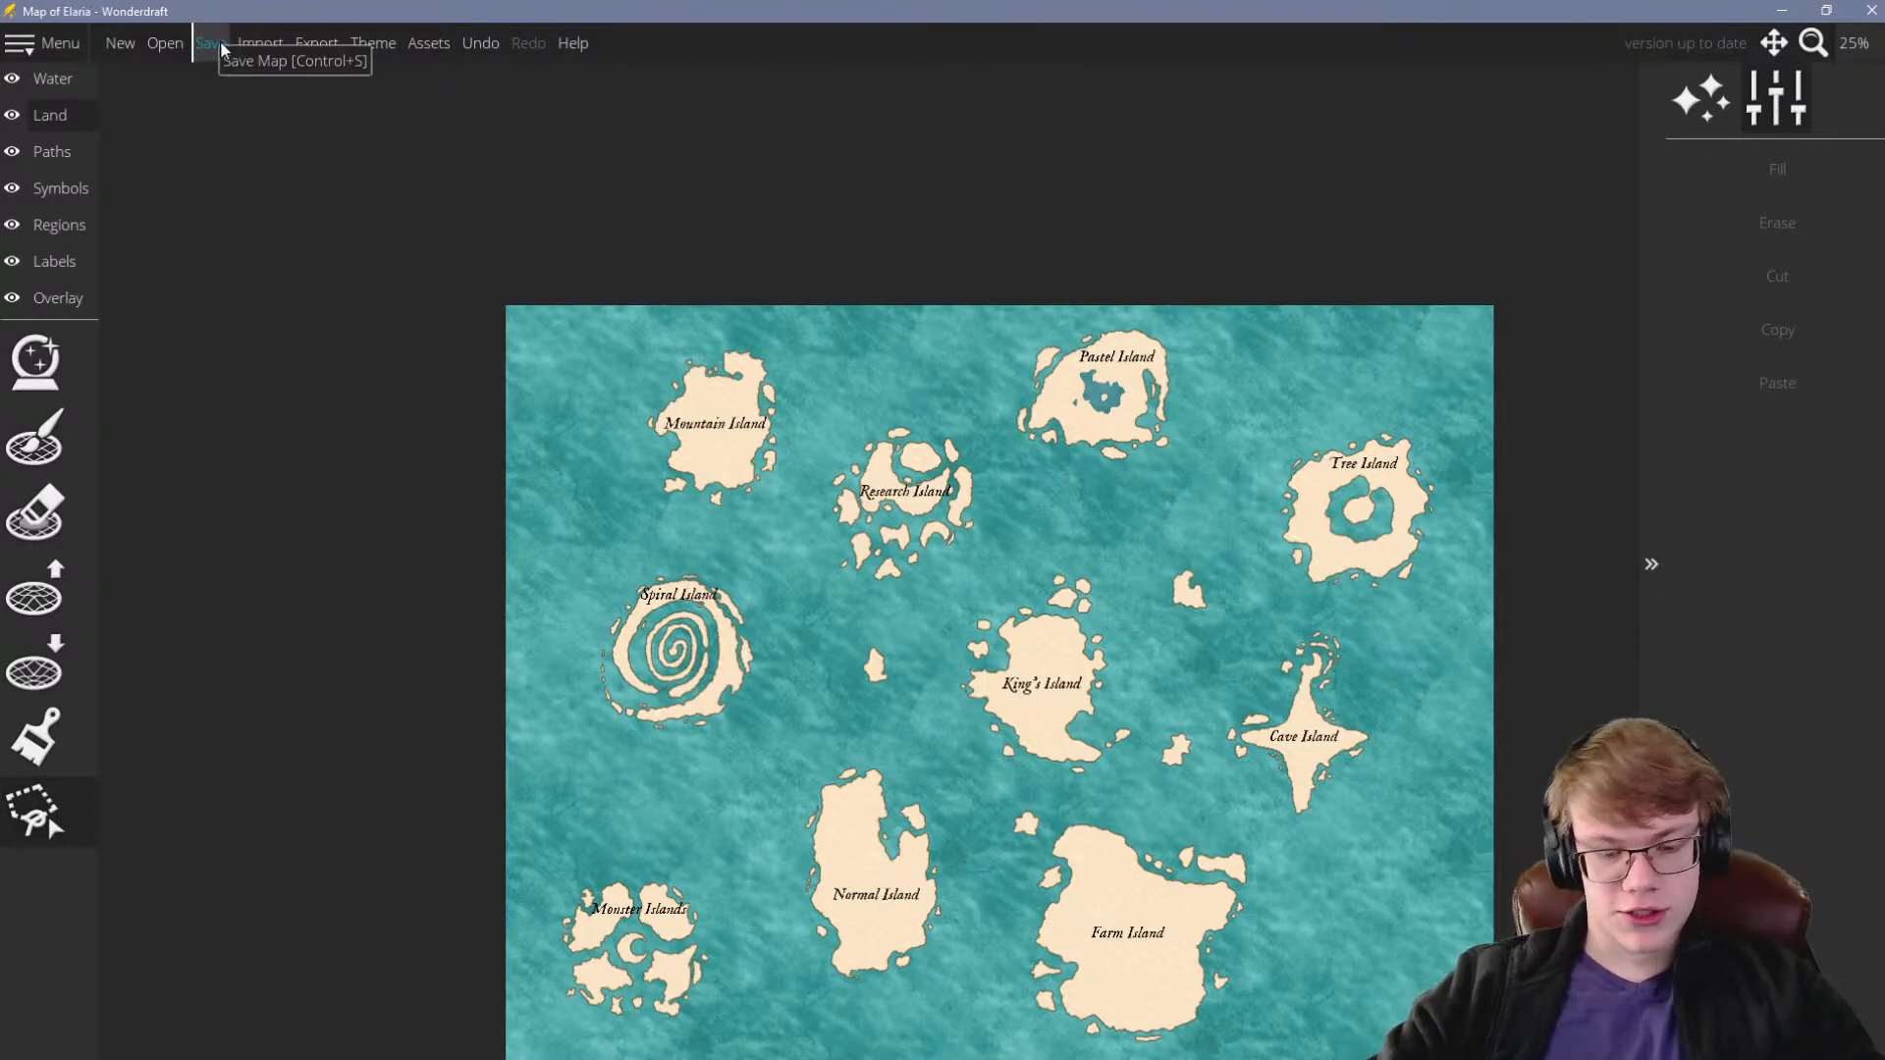
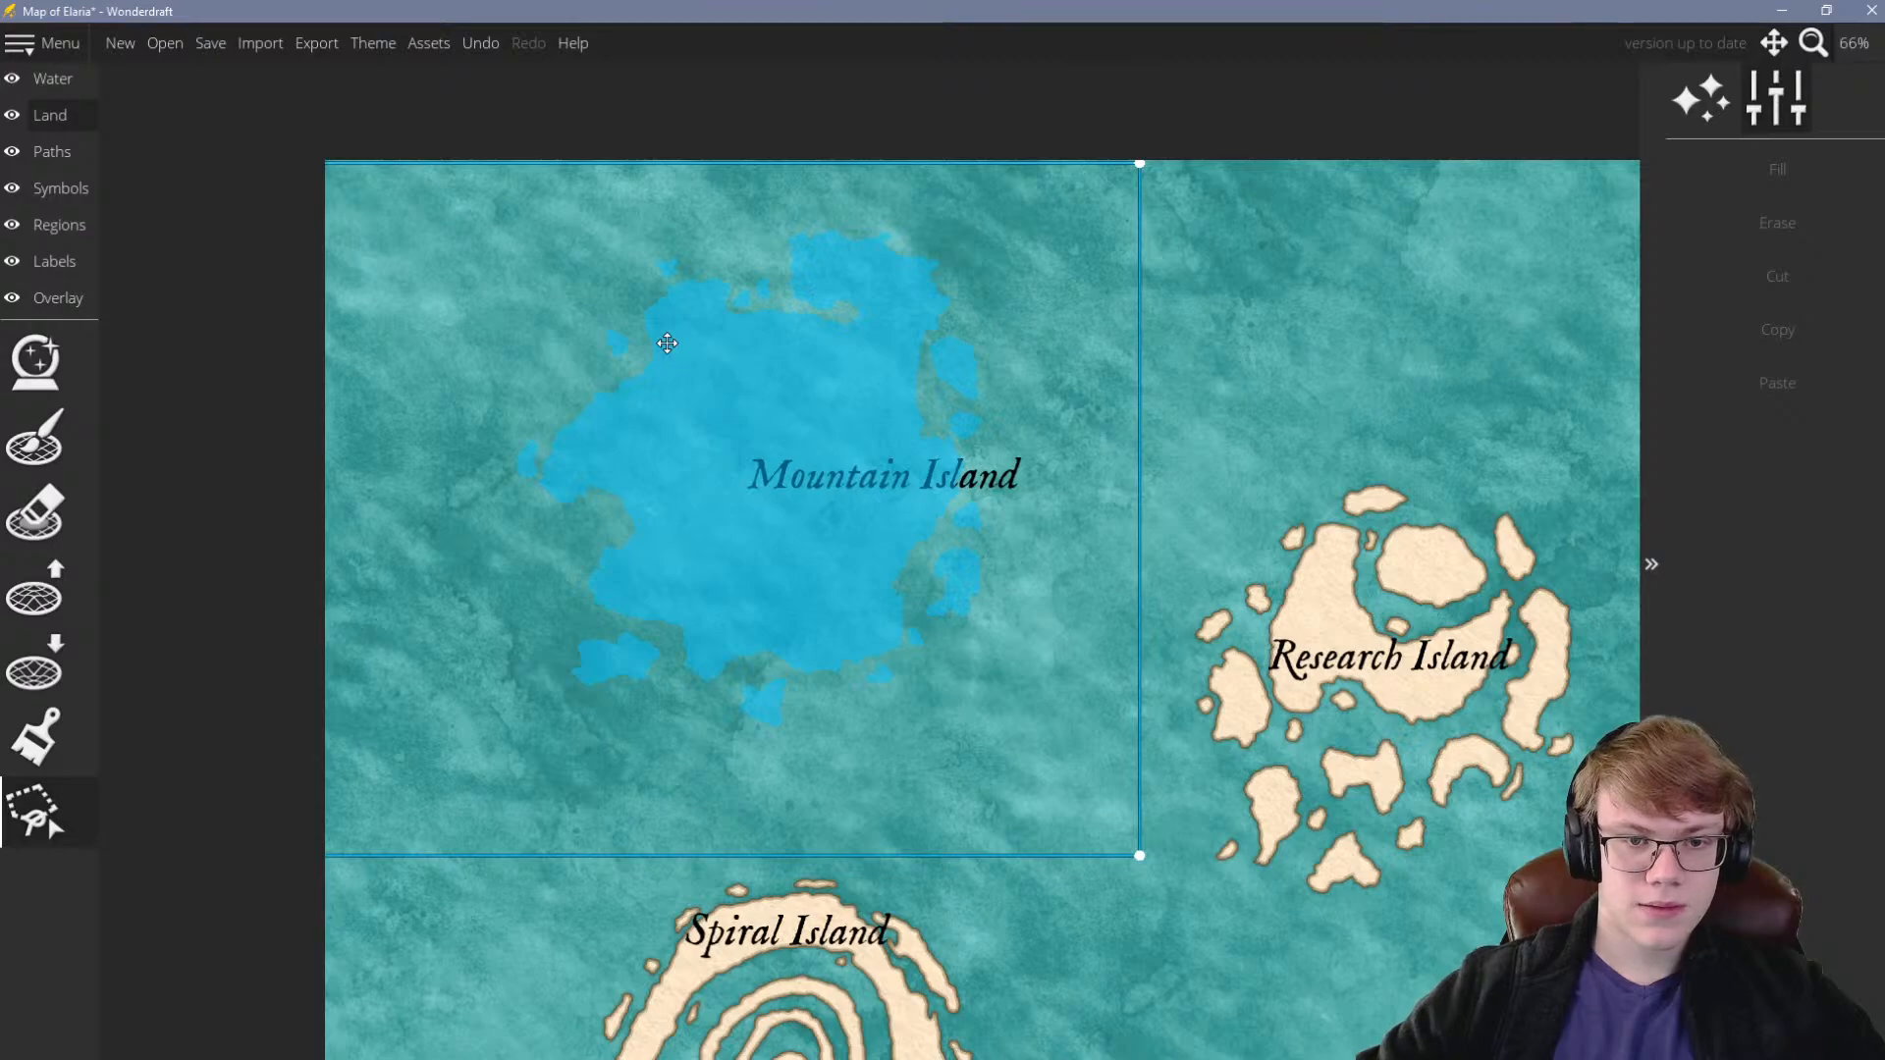
scroll(678, 413, down, 8)
scroll(796, 573, up, 1)
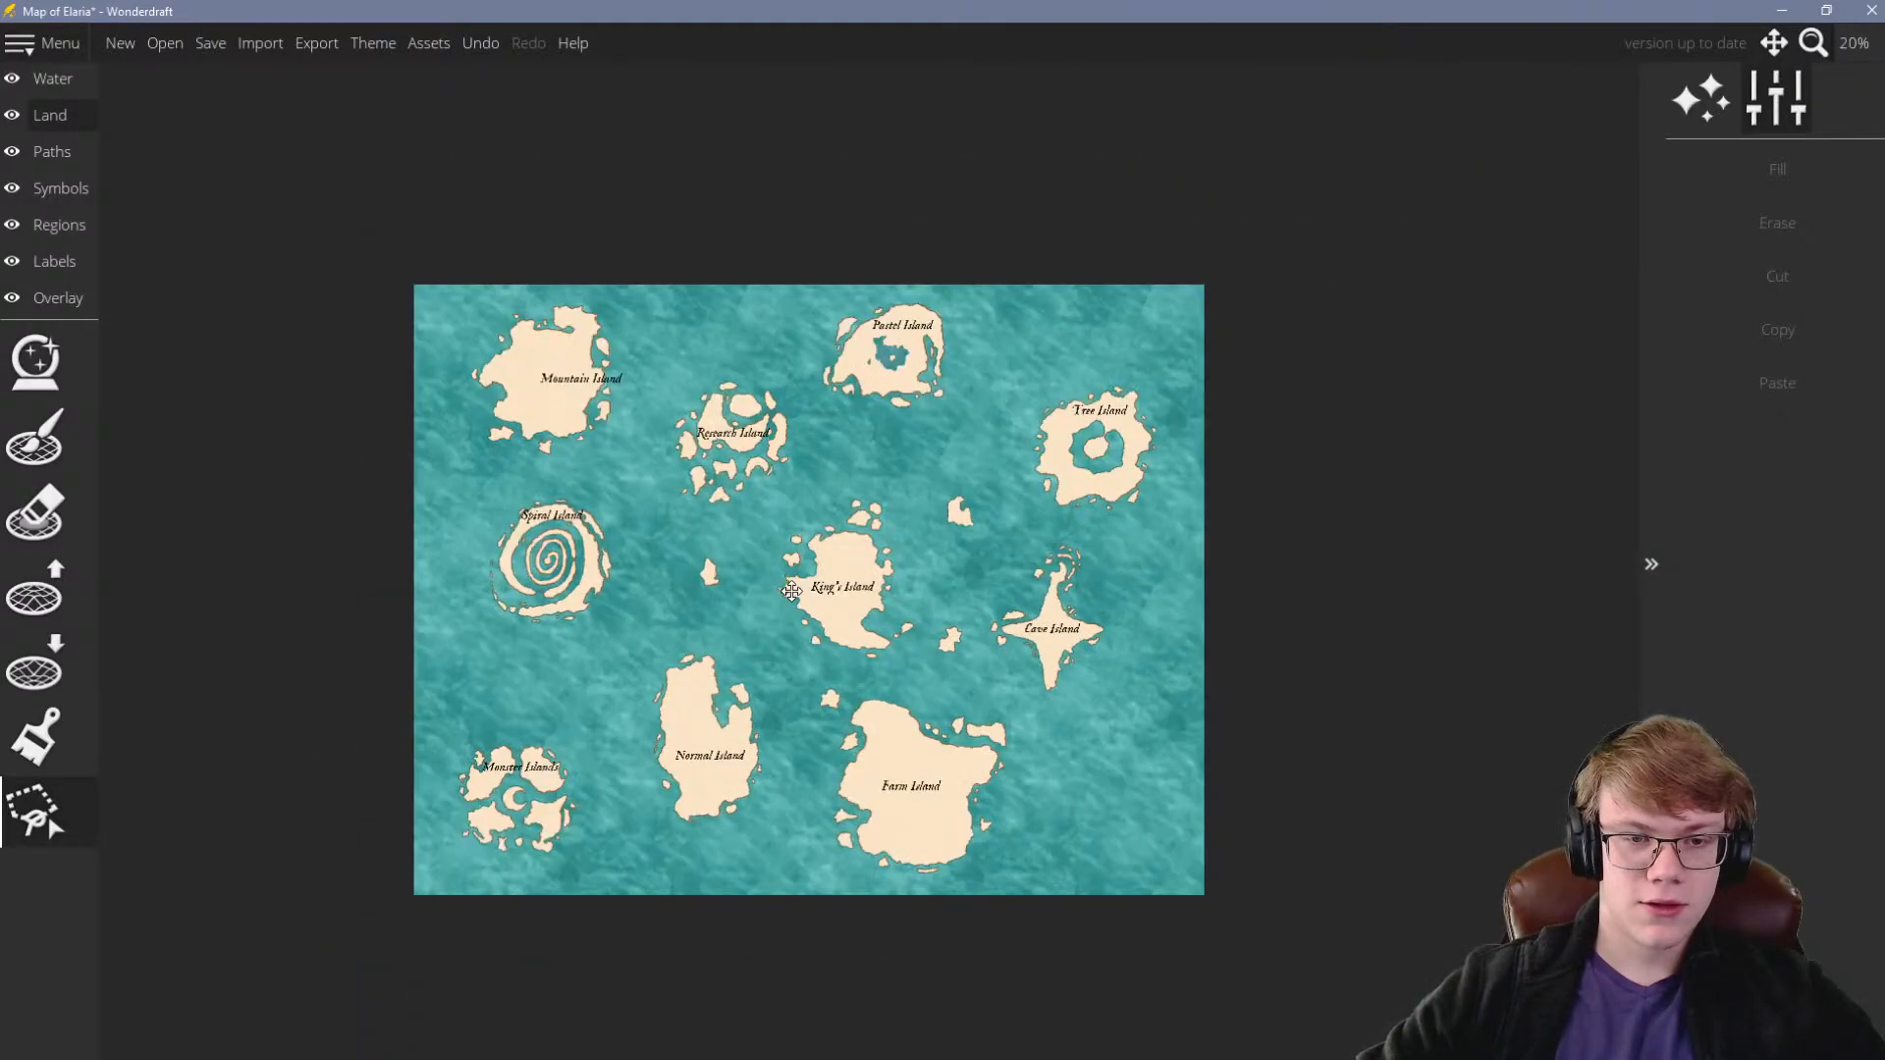
Lasso Cave Island with its surrounding islets, enlarge it and shift it slightly toward the map's eastern edge
scroll(1154, 629, up, 3)
click(1106, 561)
click(1016, 823)
click(820, 821)
click(708, 643)
click(728, 512)
click(903, 364)
double_click(1061, 398)
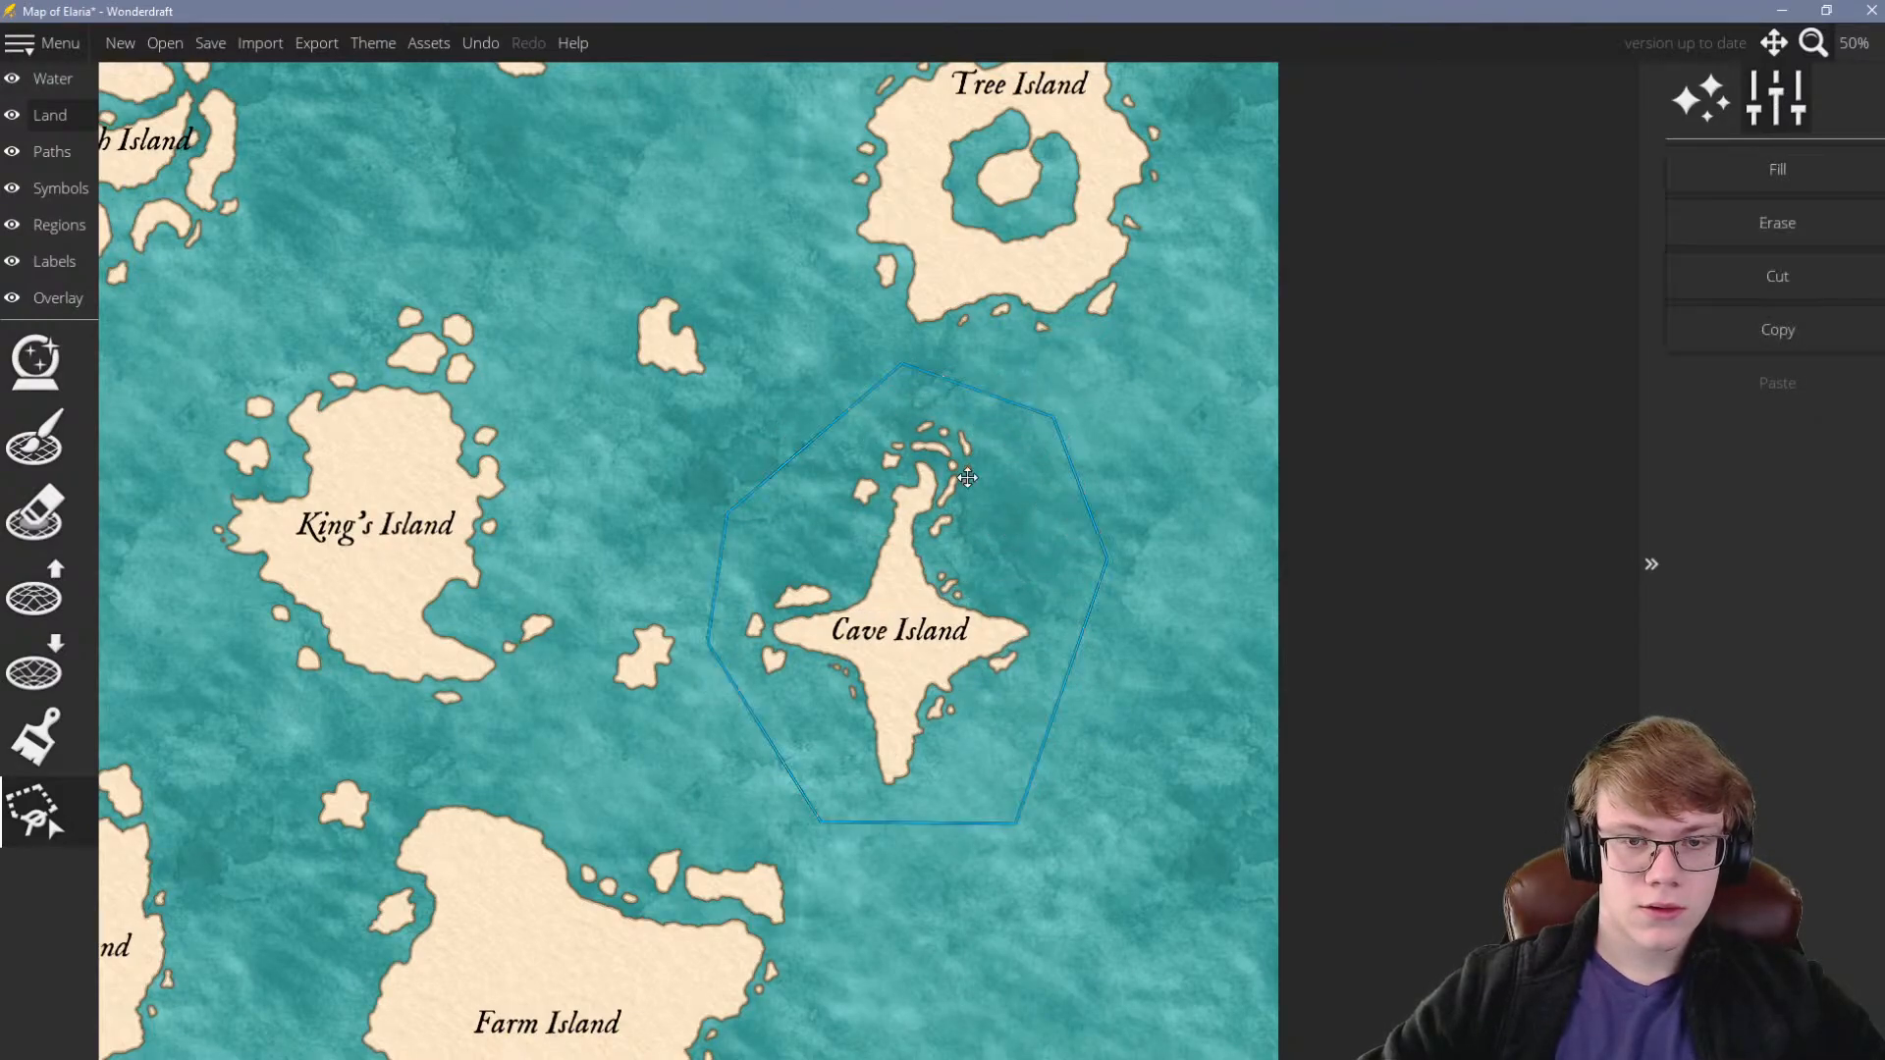
drag(1107, 825, 1257, 970)
drag(1097, 643, 1130, 617)
key(Return)
Raise a new patch of land in the open water east of Farm Island and south of Cave Island
scroll(1129, 619, down, 4)
scroll(1137, 610, up, 1)
scroll(1133, 678, down, 1)
scroll(1134, 815, up, 1)
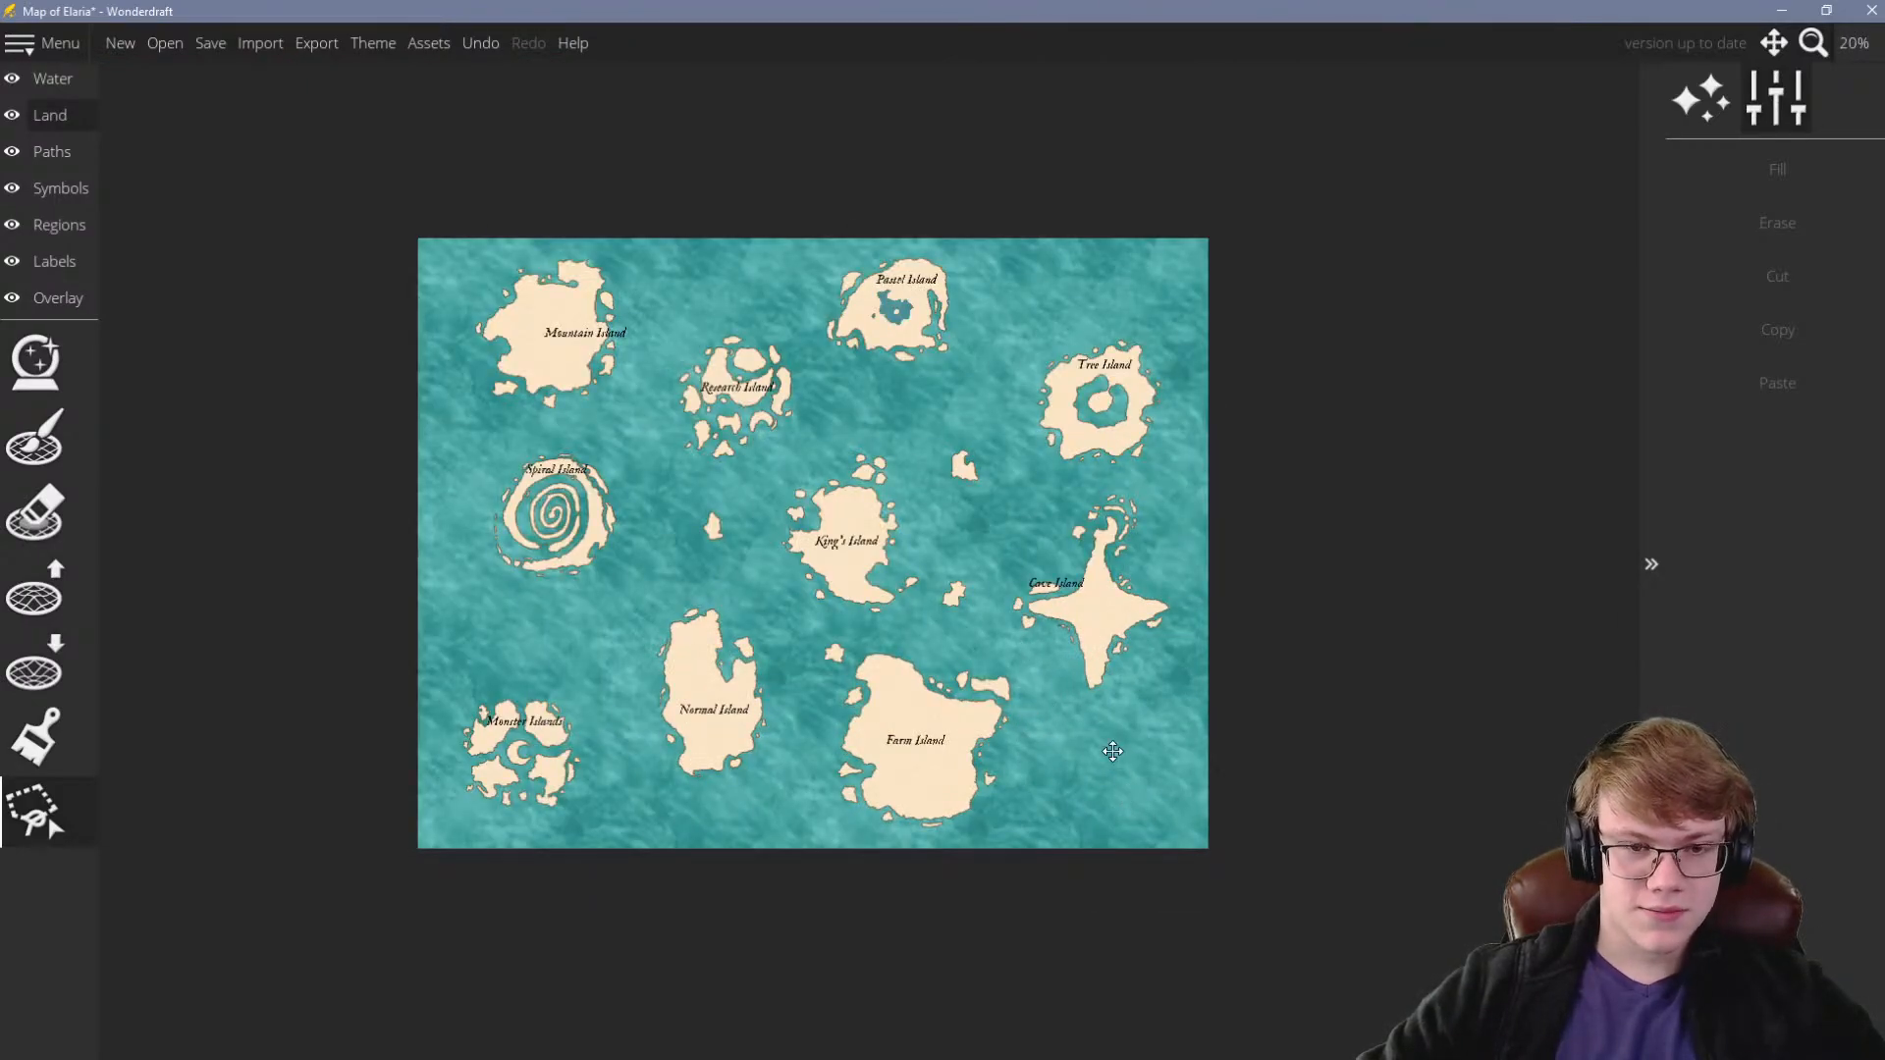
scroll(1119, 752, up, 3)
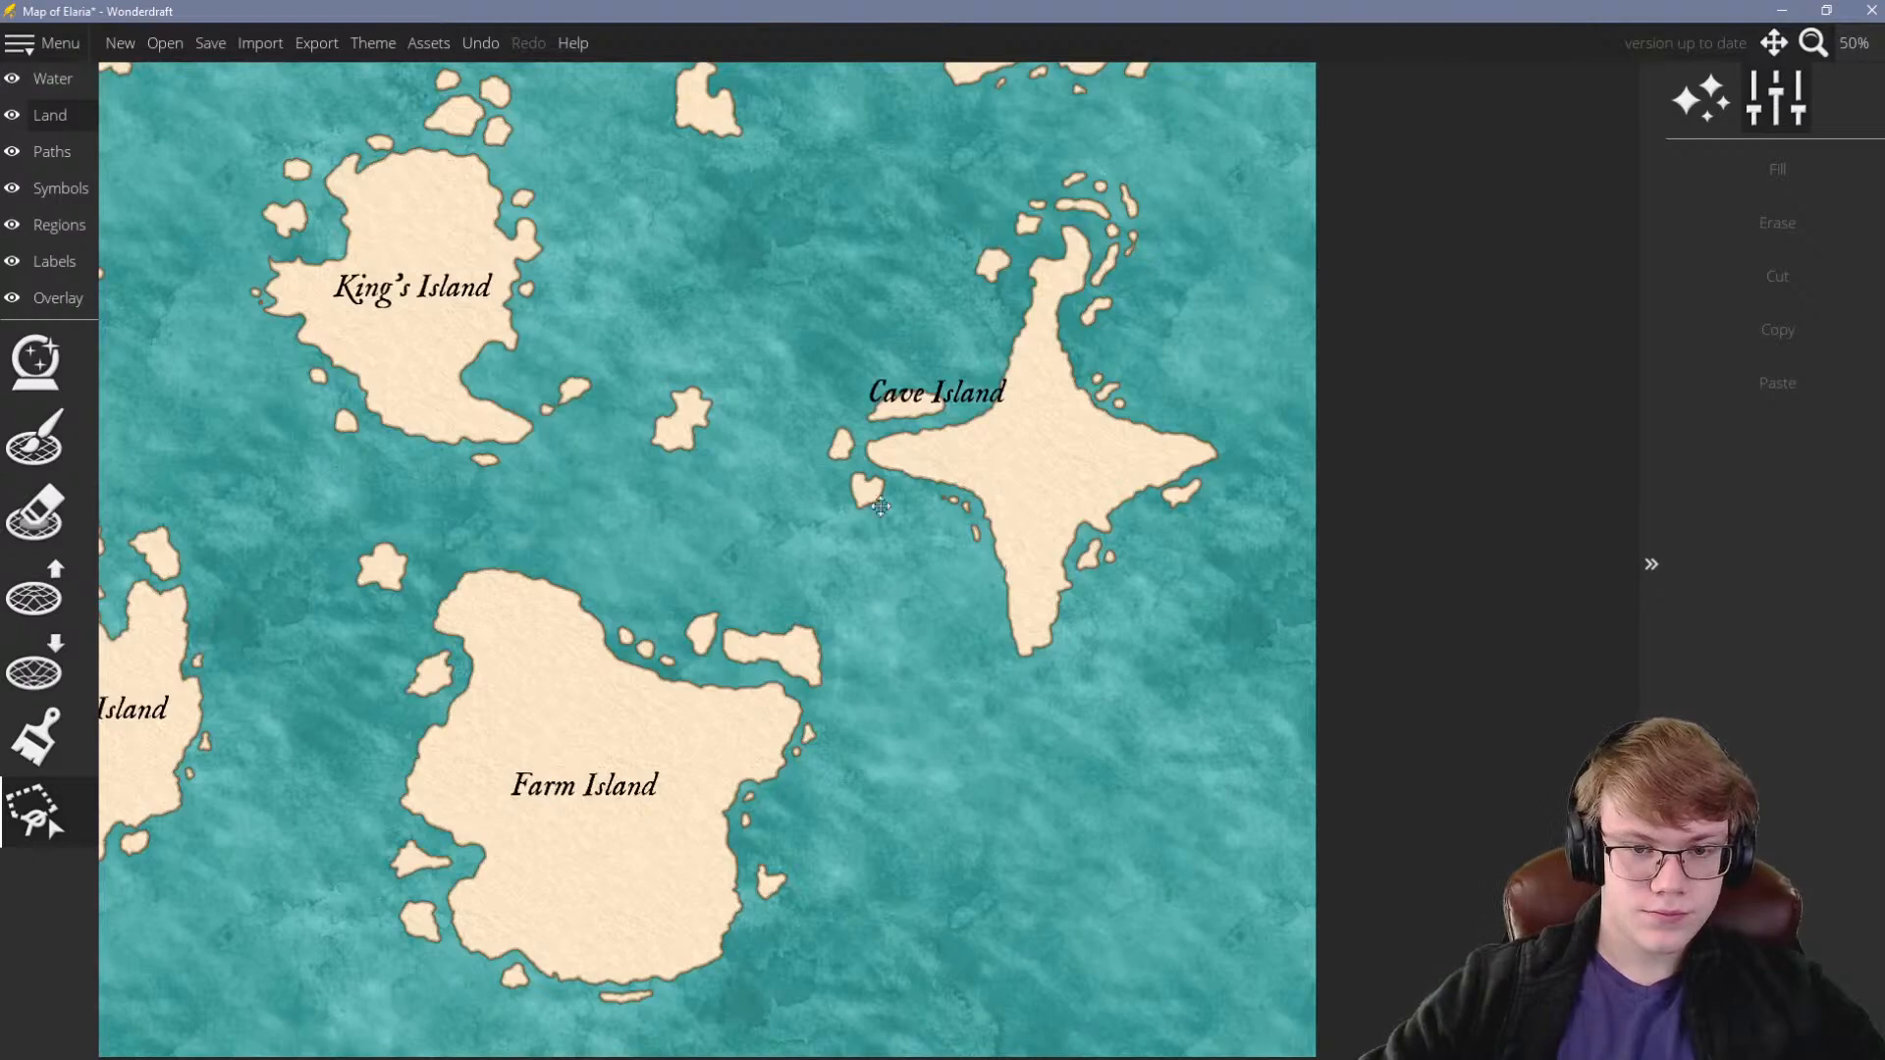
scroll(828, 529, up, 1)
click(35, 589)
scroll(1120, 689, down, 3)
scroll(1160, 756, up, 3)
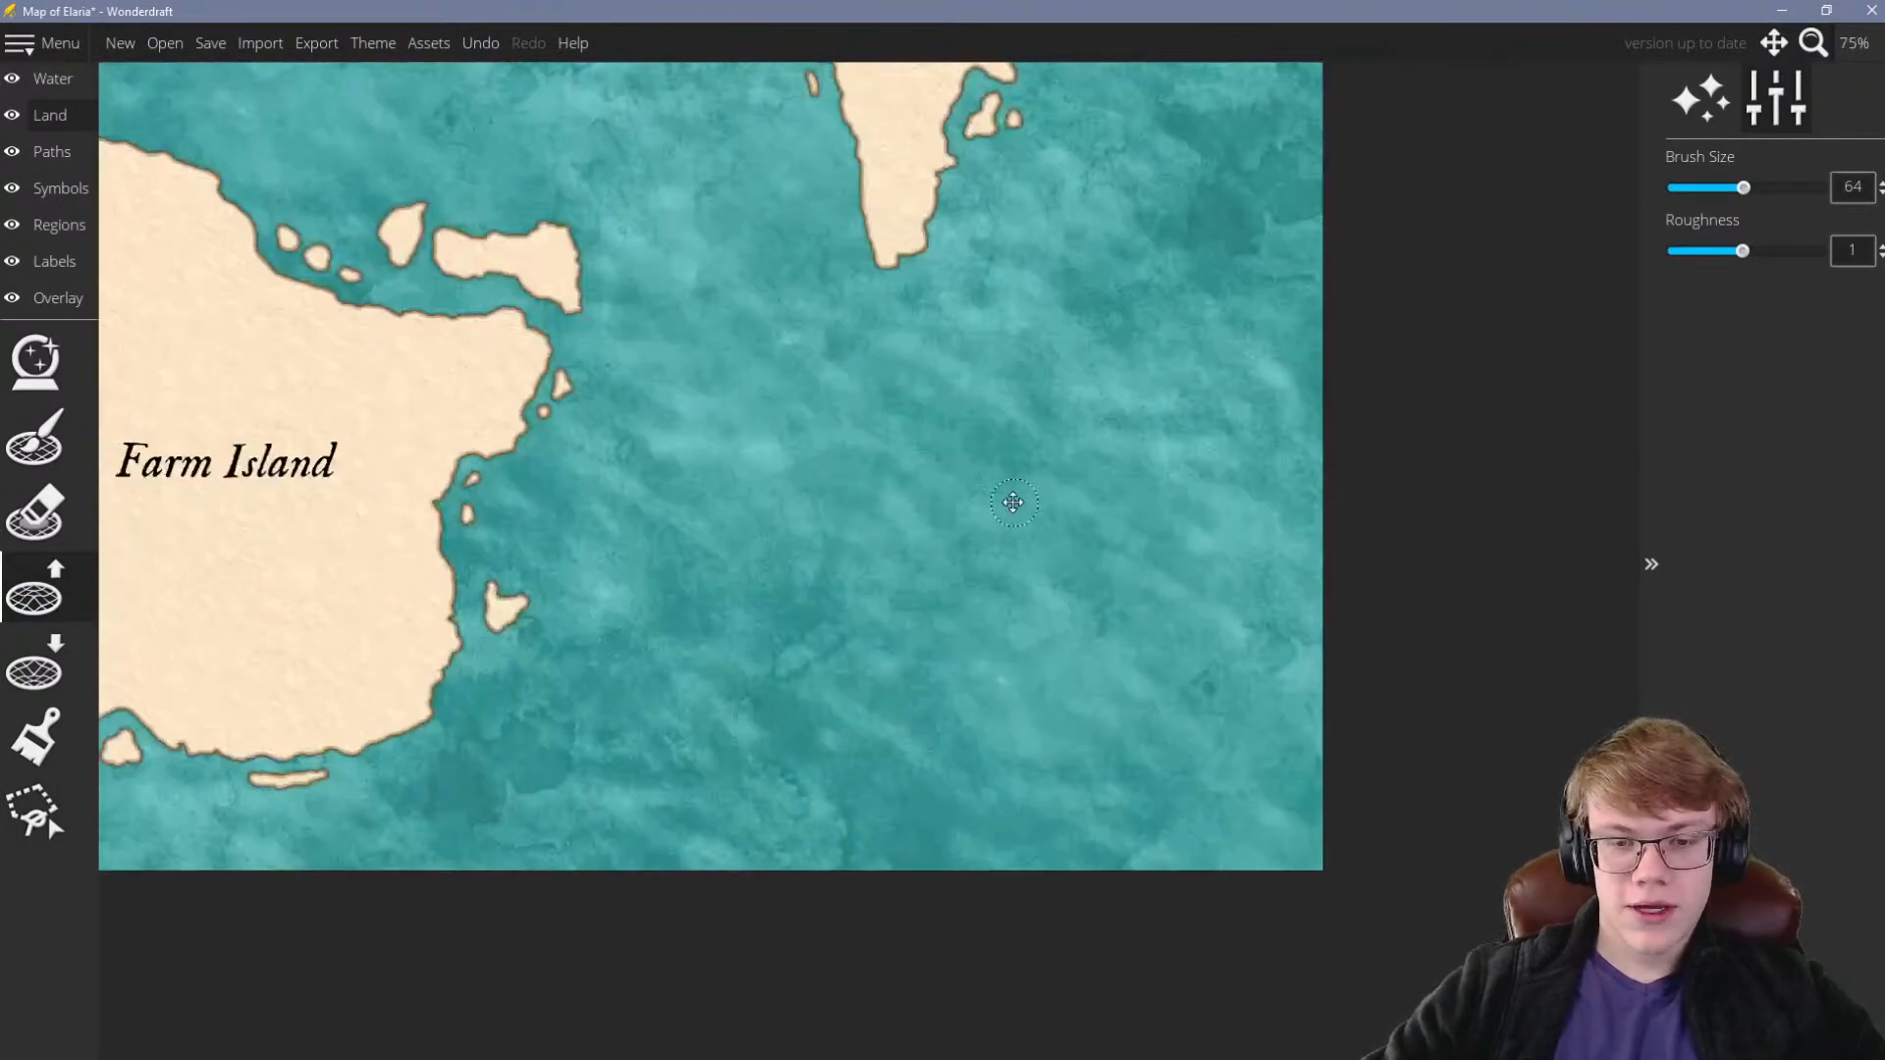
mouse_move(927, 527)
mouse_down()
mouse_move(910, 591)
mouse_move(978, 552)
mouse_move(989, 572)
mouse_move(884, 601)
mouse_move(959, 746)
mouse_move(854, 677)
mouse_up()
Set the raising brush to size 84 and roughness 0.47, and fill out the new islet's shape
scroll(949, 537, up, 2)
scroll(963, 585, up, 5)
drag(1743, 250, 1711, 251)
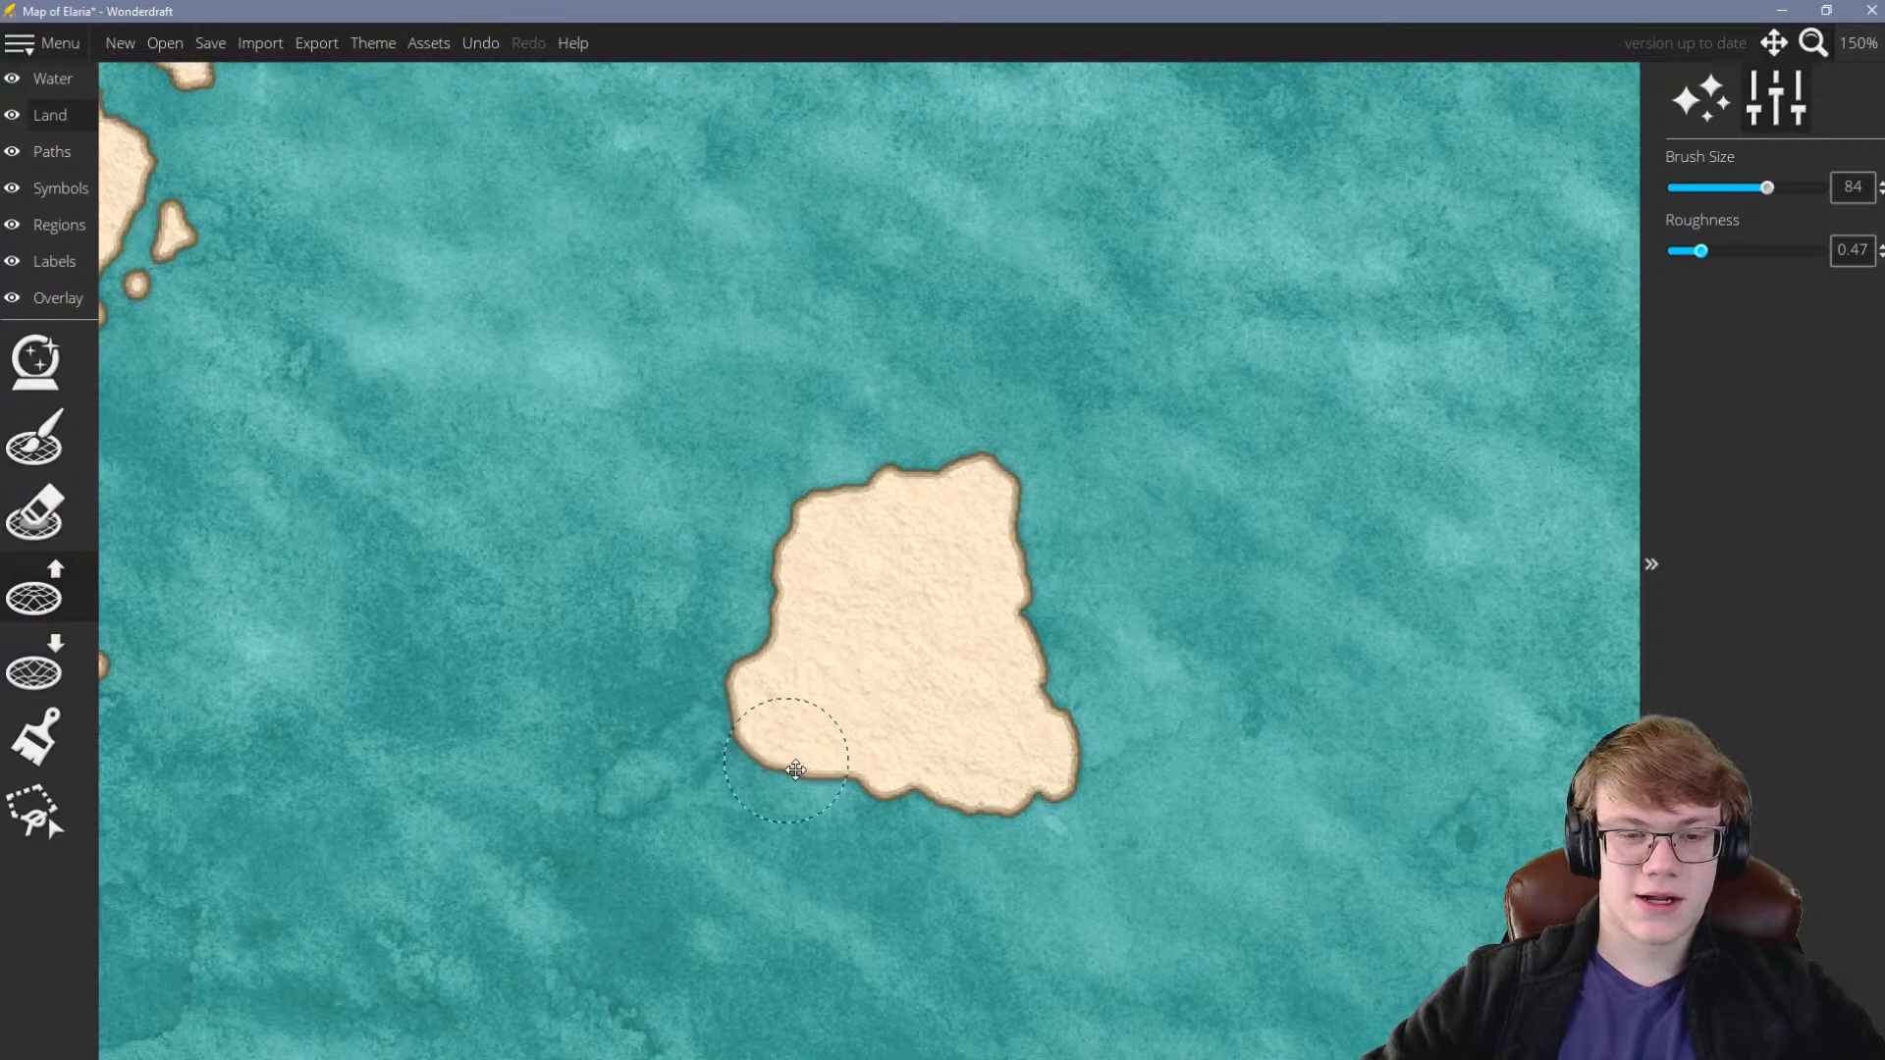
mouse_move(791, 764)
mouse_down()
mouse_move(867, 778)
mouse_move(796, 751)
mouse_move(727, 790)
mouse_move(813, 754)
mouse_move(874, 647)
mouse_move(965, 705)
mouse_move(1019, 623)
mouse_move(1017, 533)
mouse_move(1057, 569)
mouse_move(1120, 536)
mouse_move(1112, 557)
mouse_move(1106, 510)
mouse_move(1120, 590)
mouse_move(997, 593)
mouse_up()
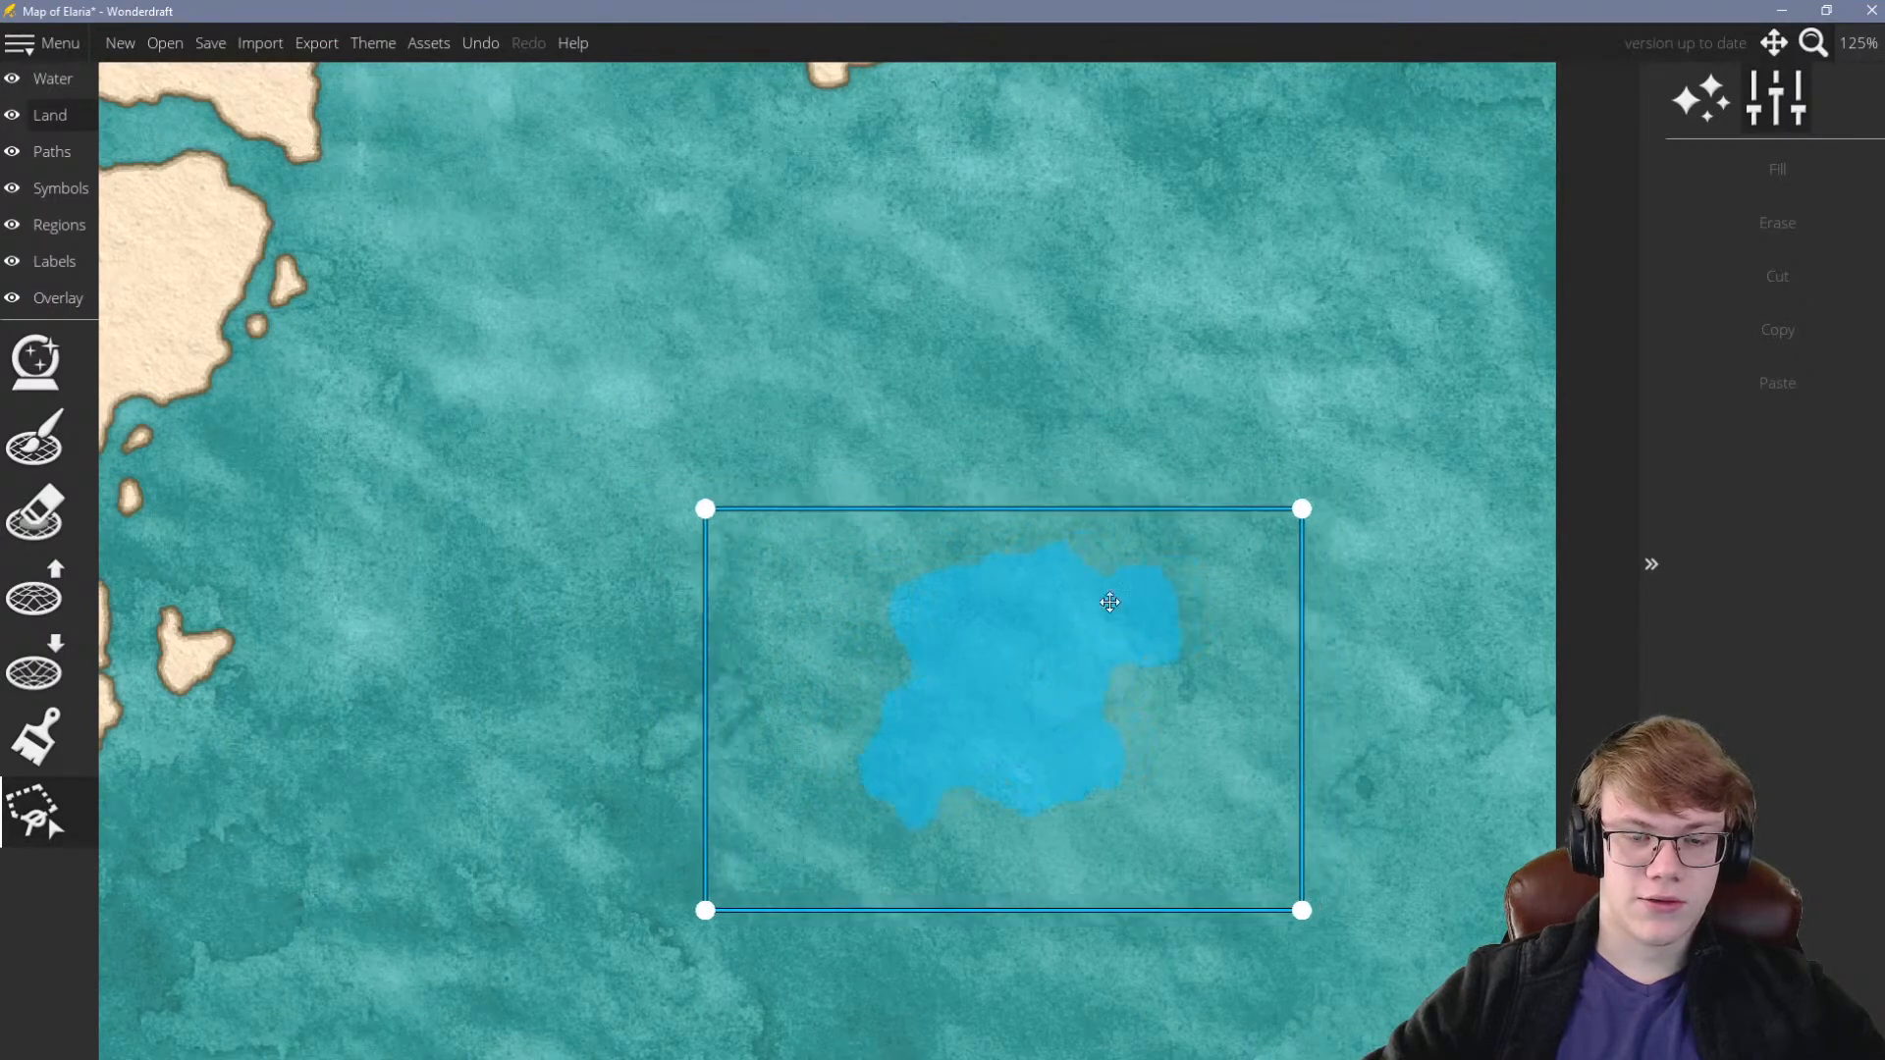
Apply the lassoed new islet in the open water of the map's southeast corner
scroll(1110, 602, down, 10)
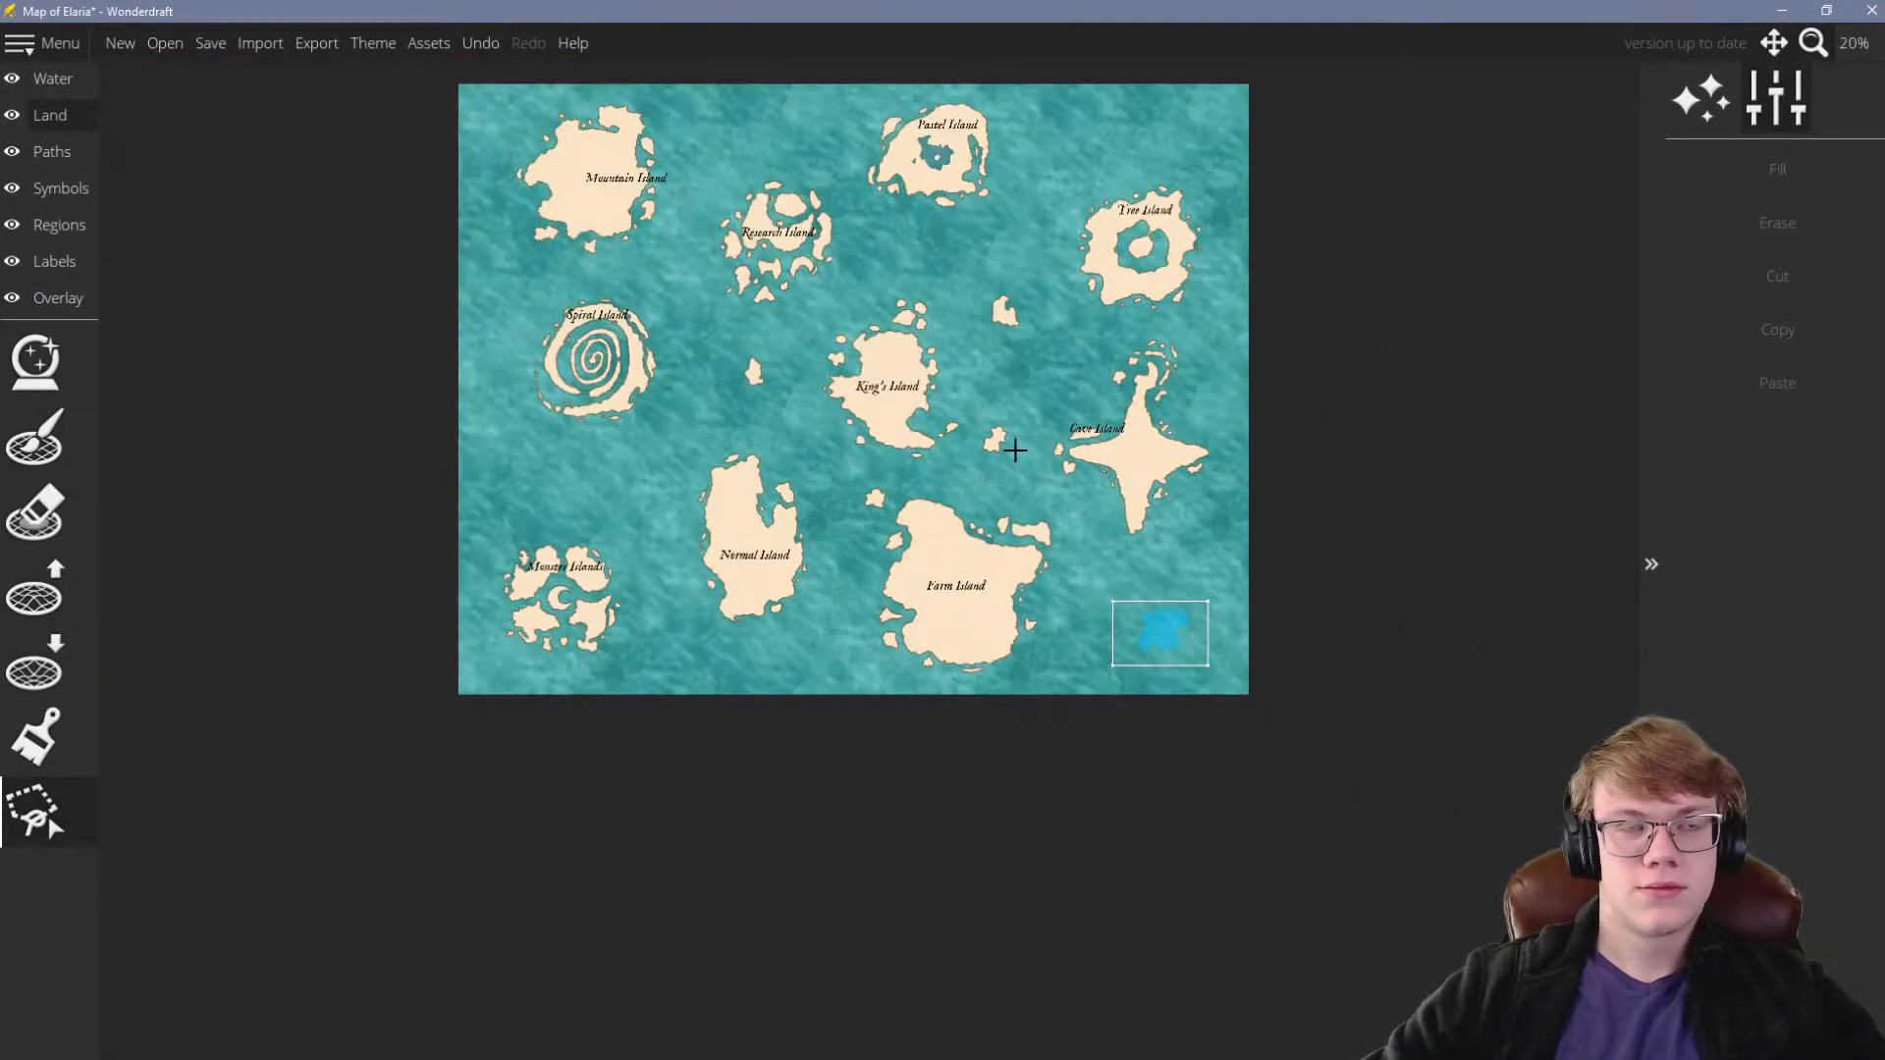
scroll(1119, 577, up, 2)
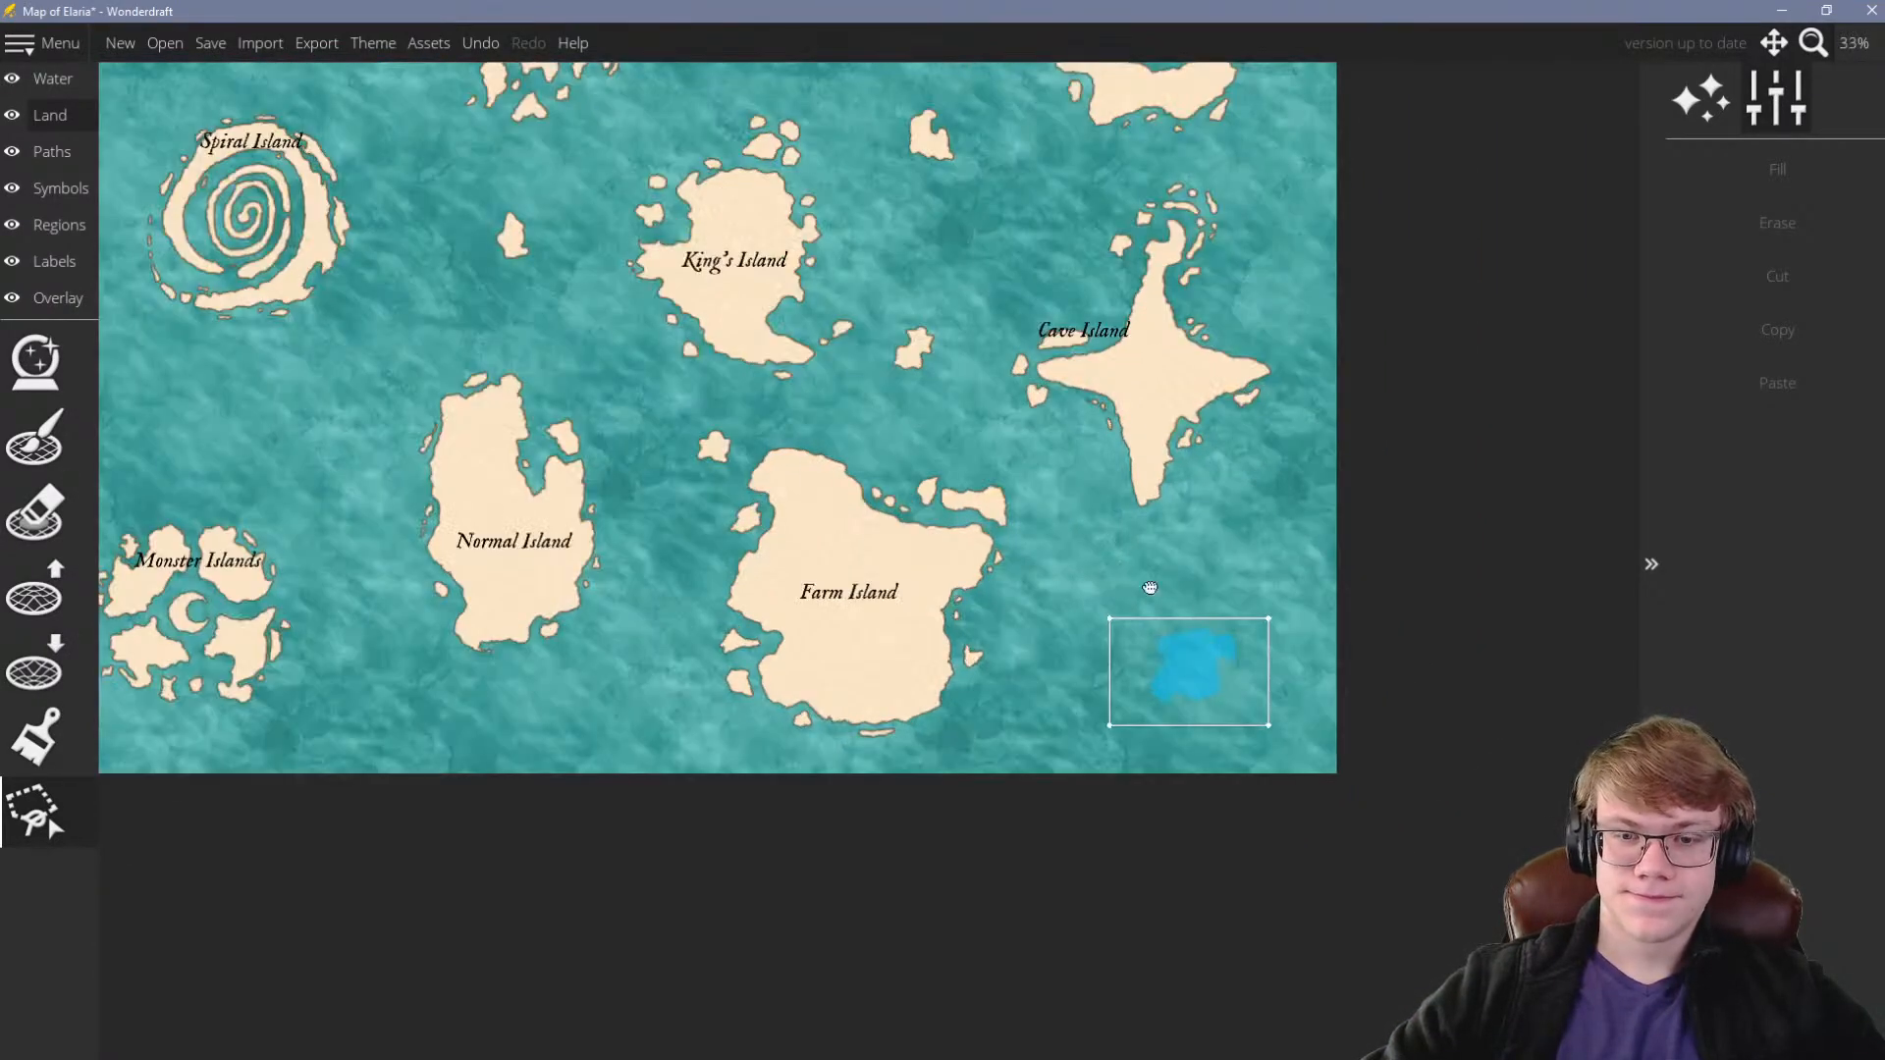
scroll(1149, 587, down, 2)
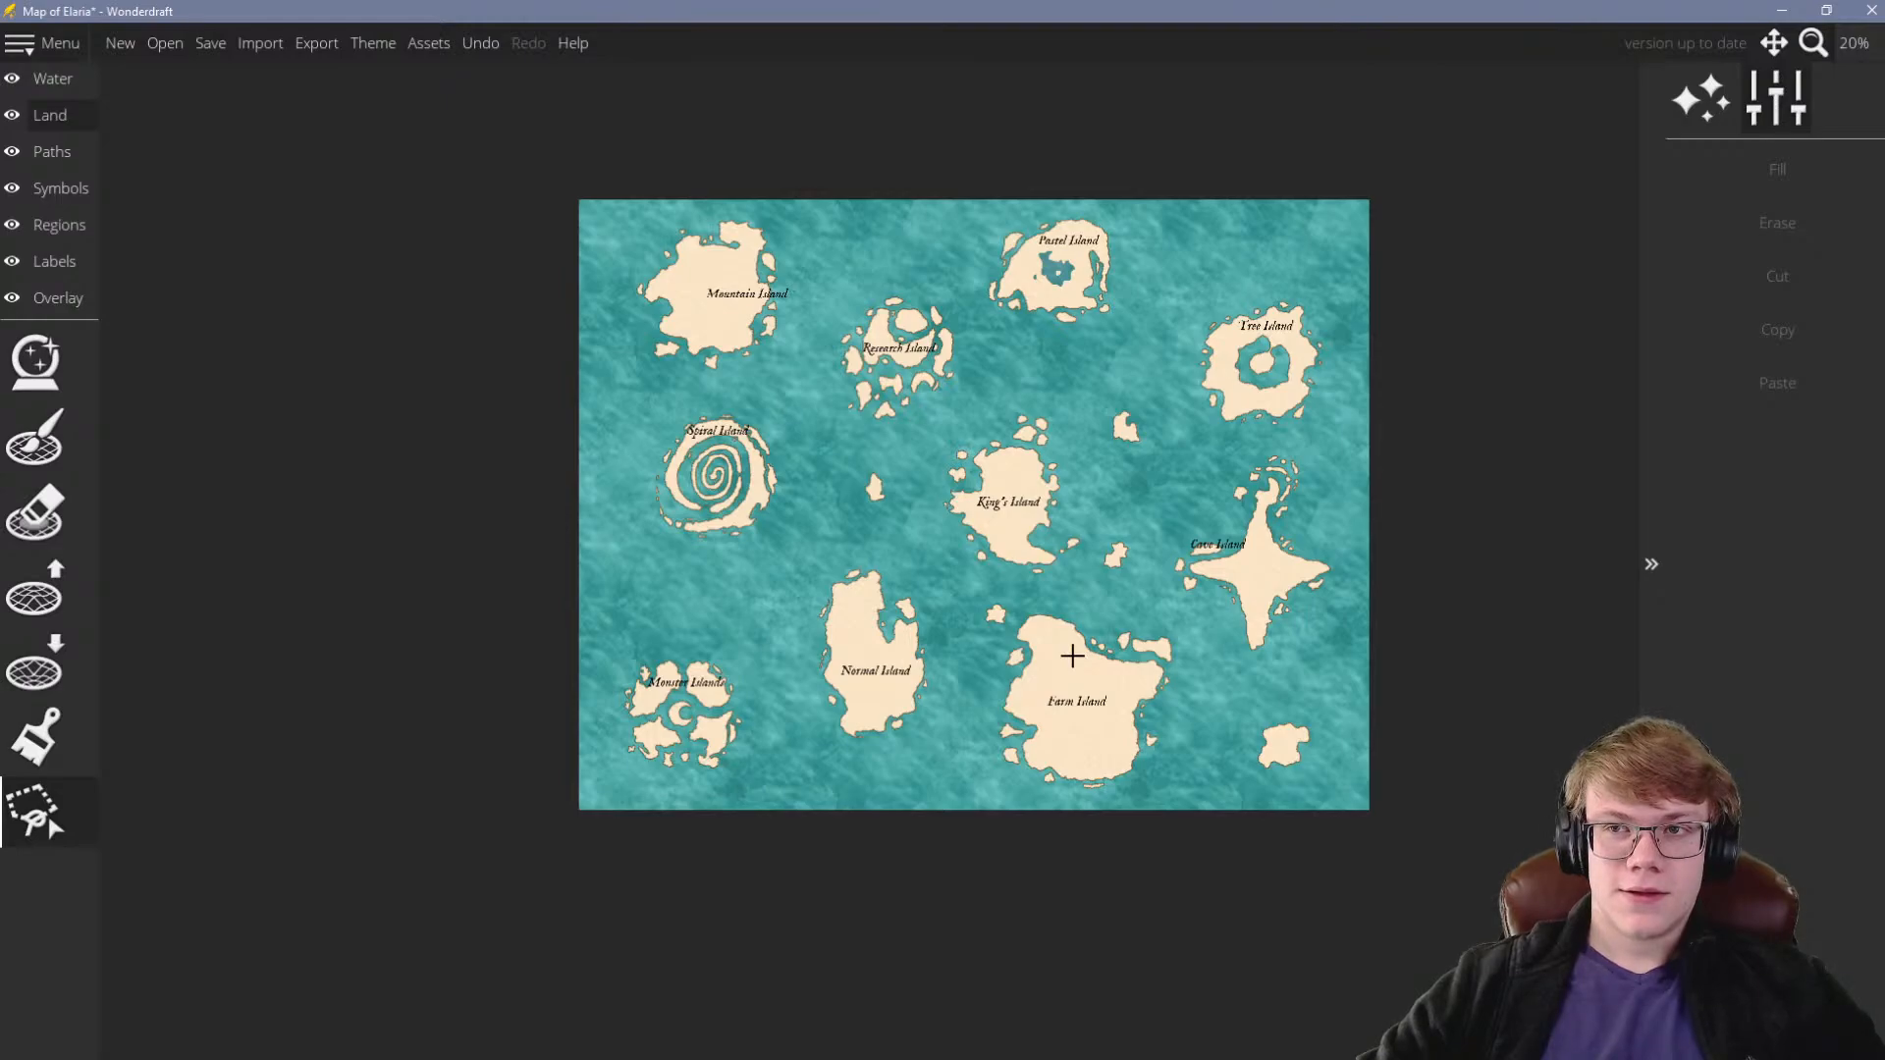
scroll(824, 651, down, 1)
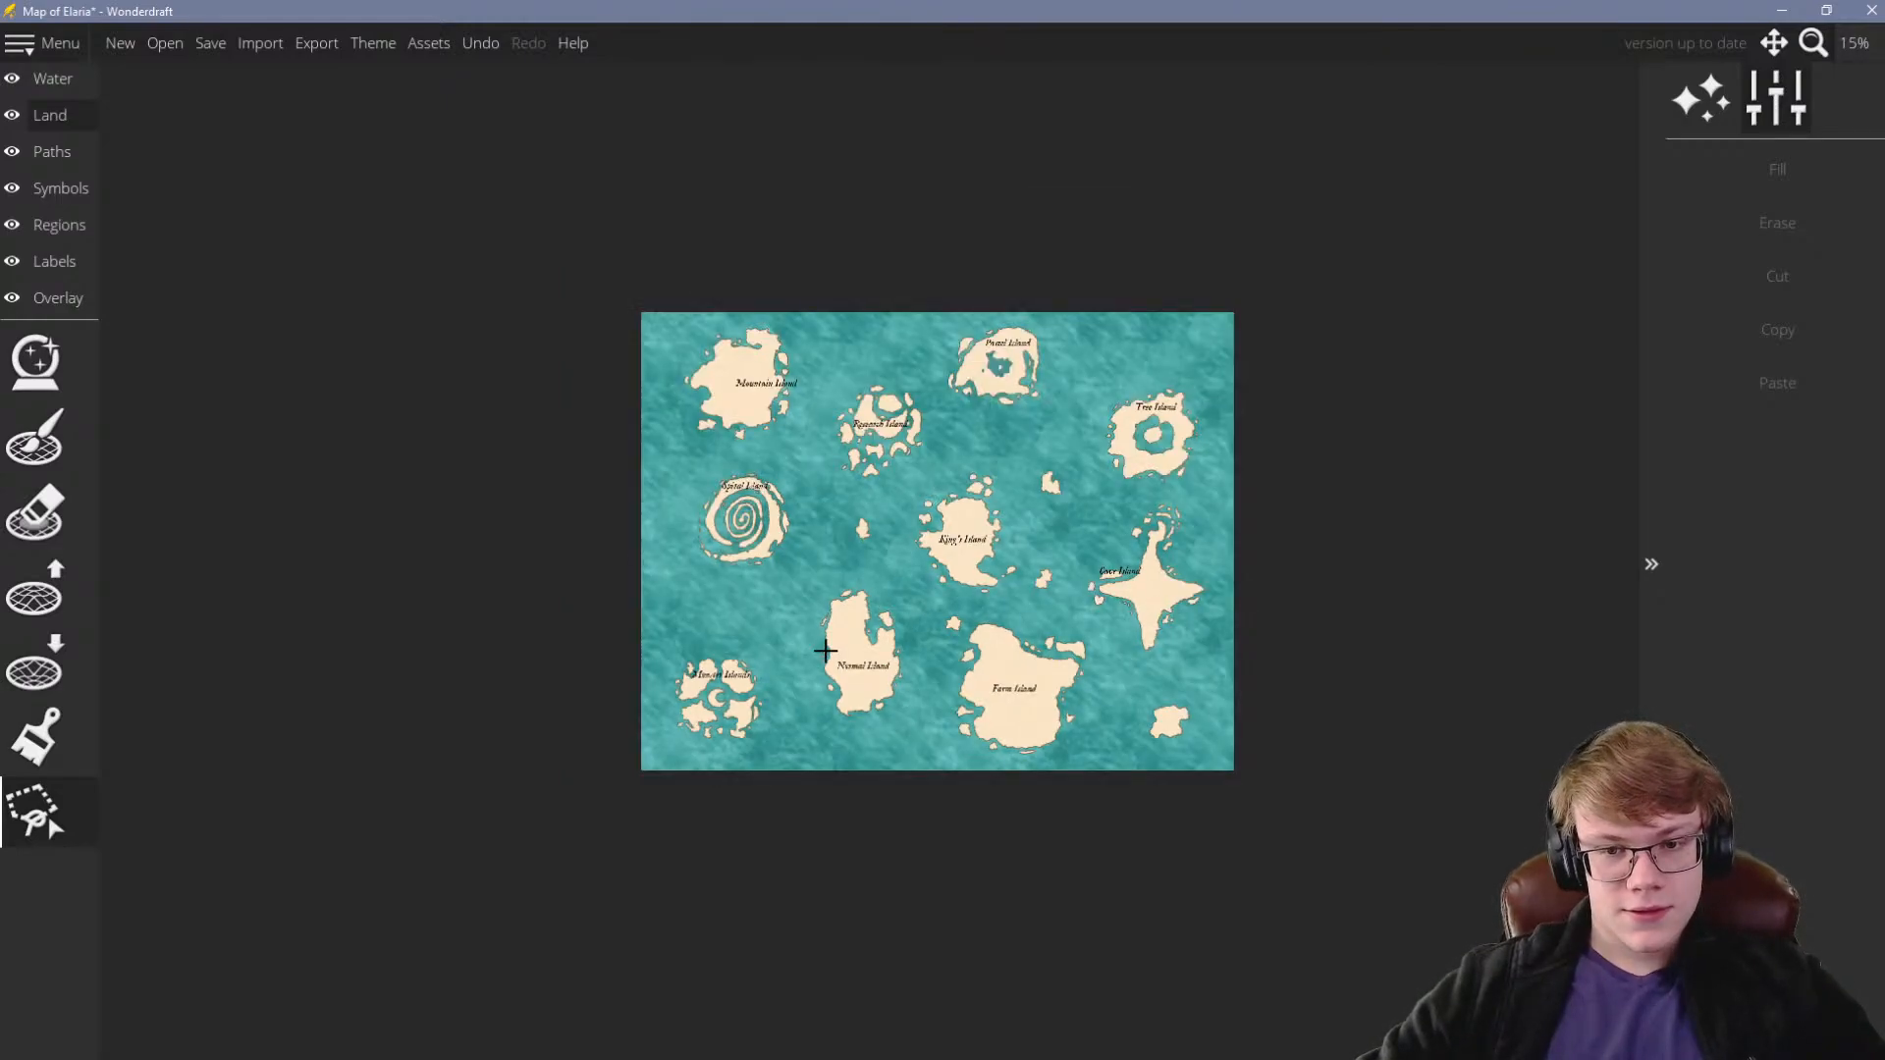
scroll(1019, 533, up, 1)
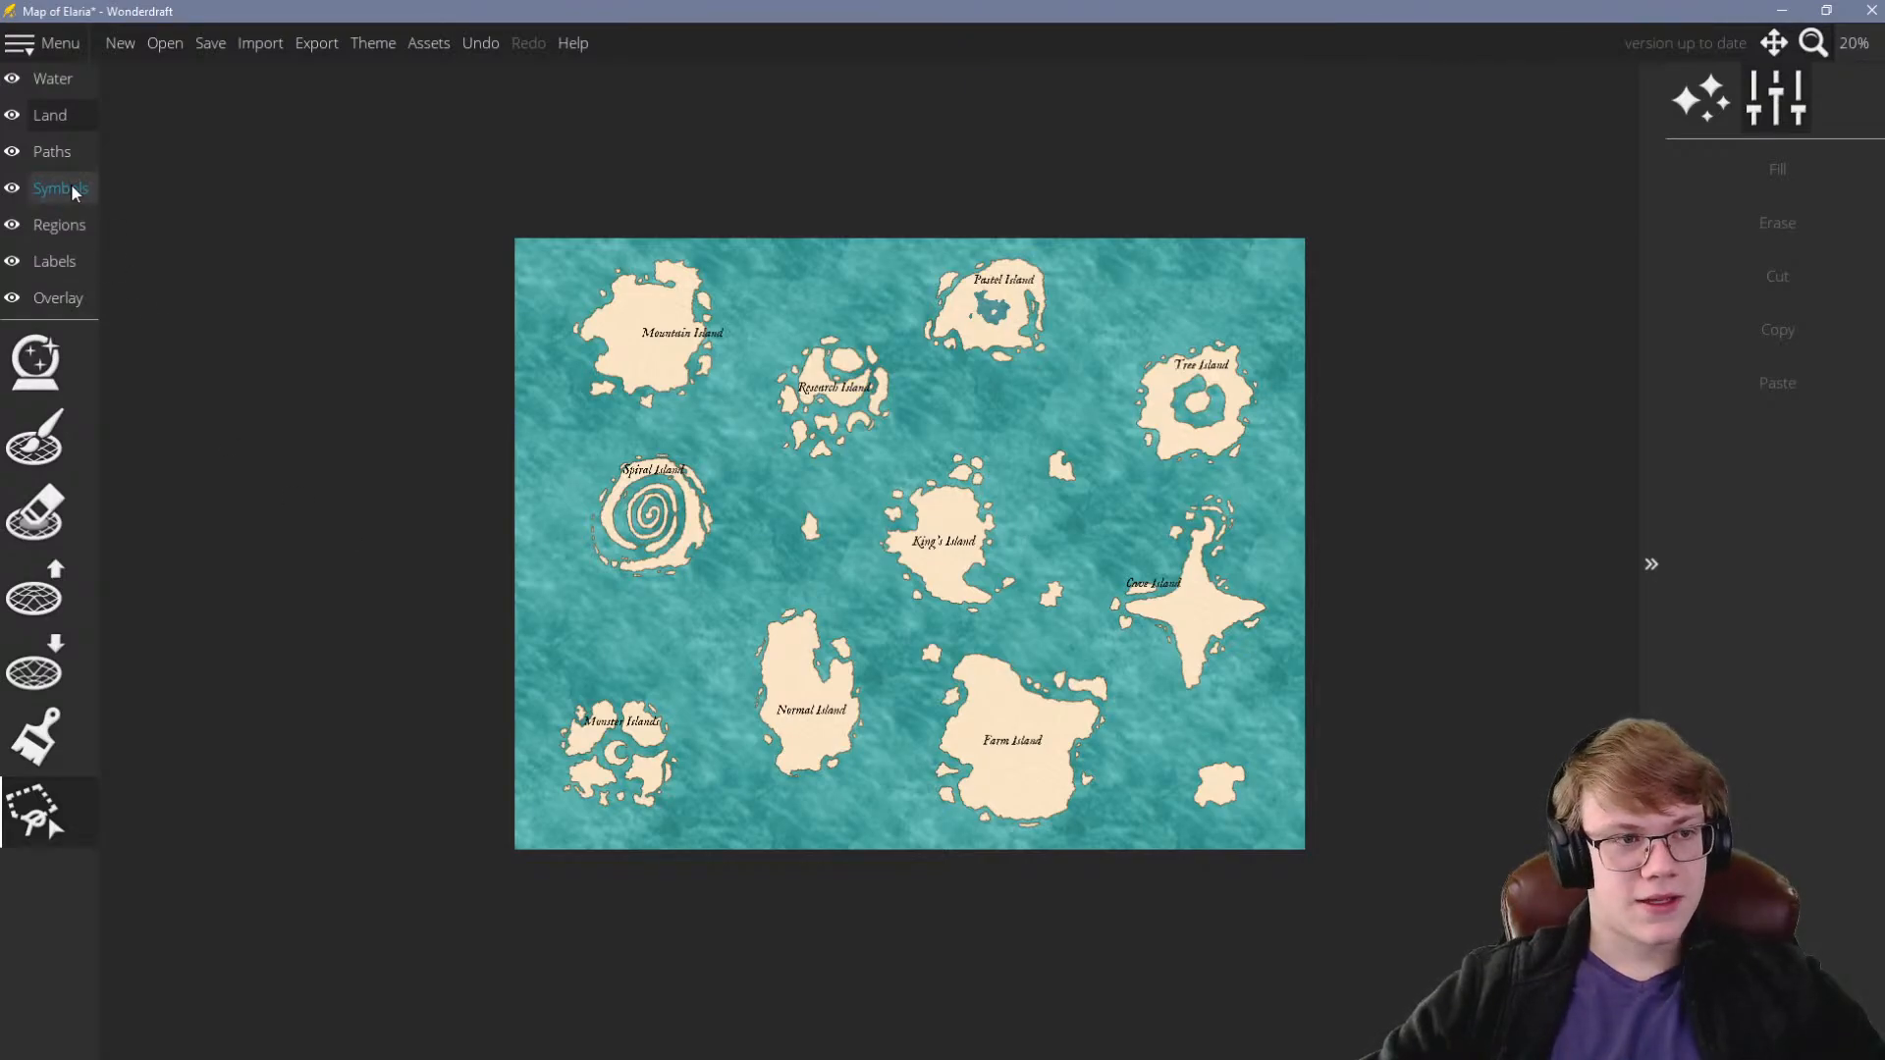
Lasso Pastel Island with its surrounding islets and enlarge it slightly near the map's northern edge
scroll(989, 632, up, 1)
scroll(963, 652, up, 3)
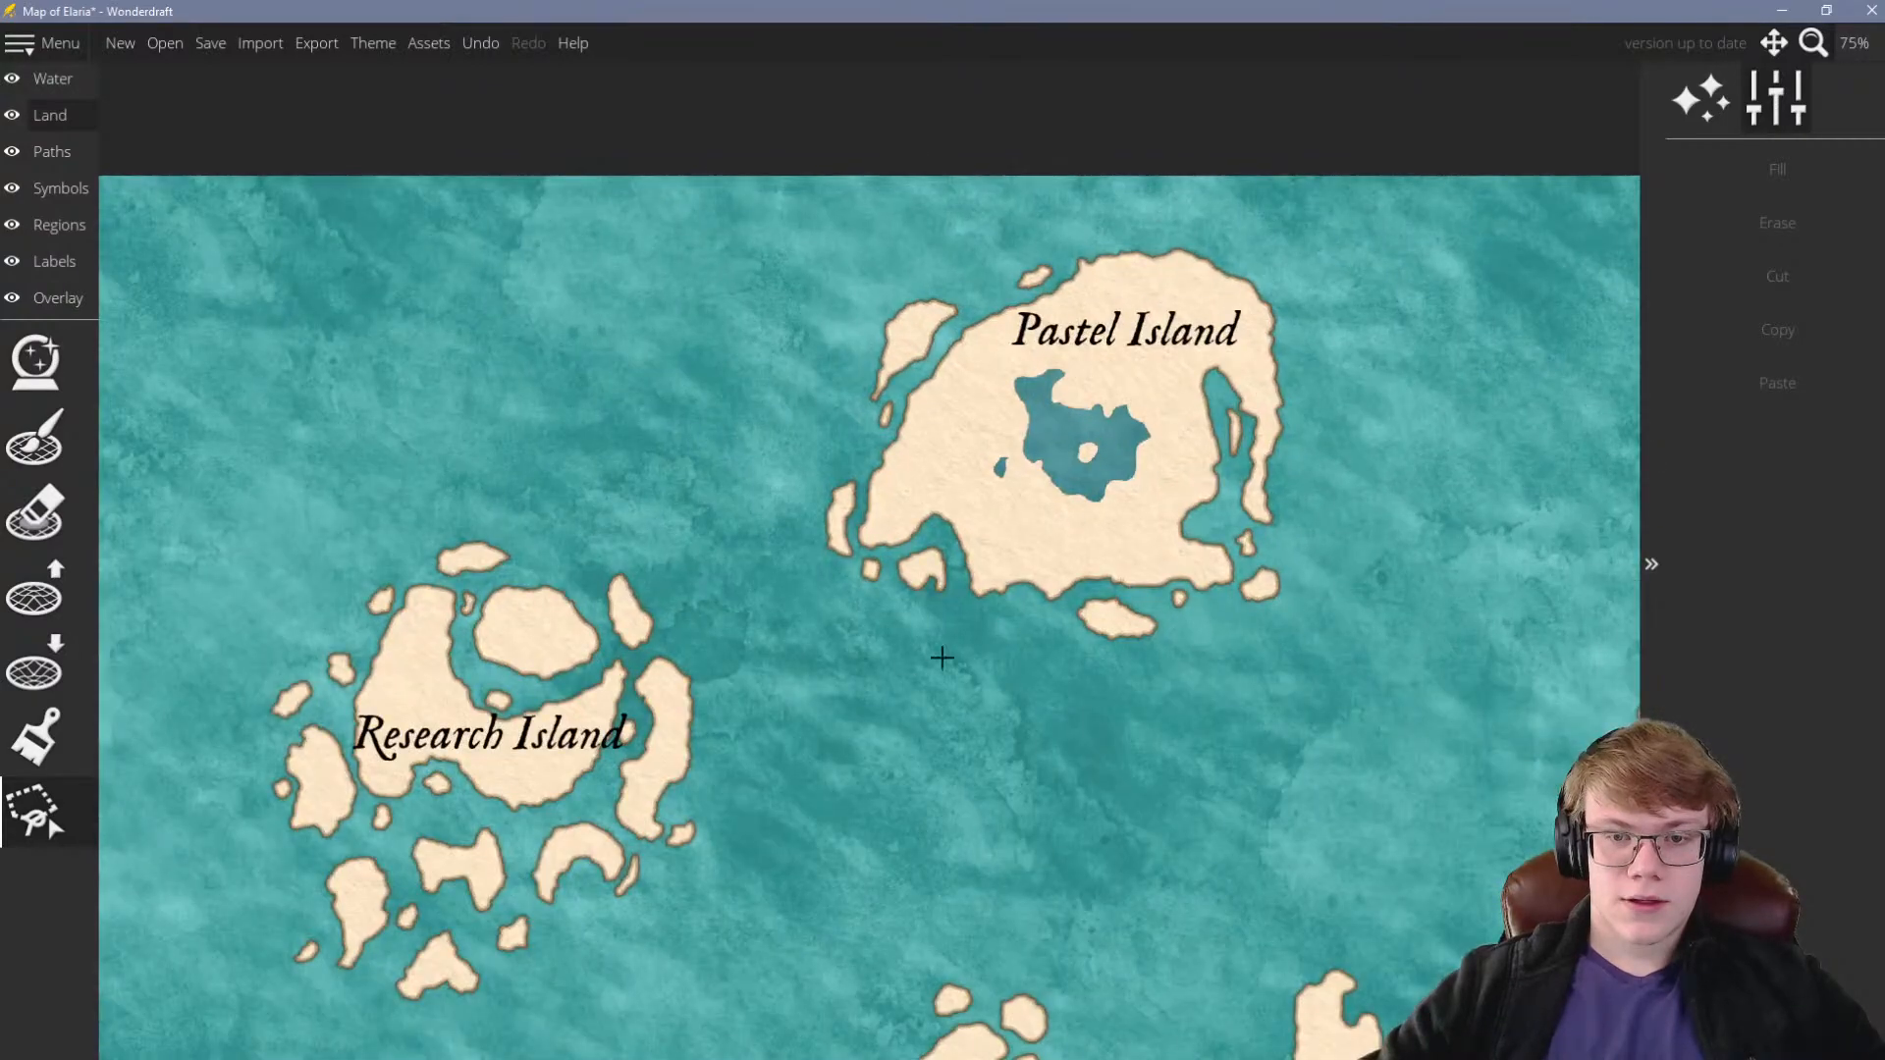
scroll(1048, 613, down, 1)
click(895, 721)
click(1156, 597)
click(1093, 367)
click(796, 348)
click(727, 384)
click(896, 721)
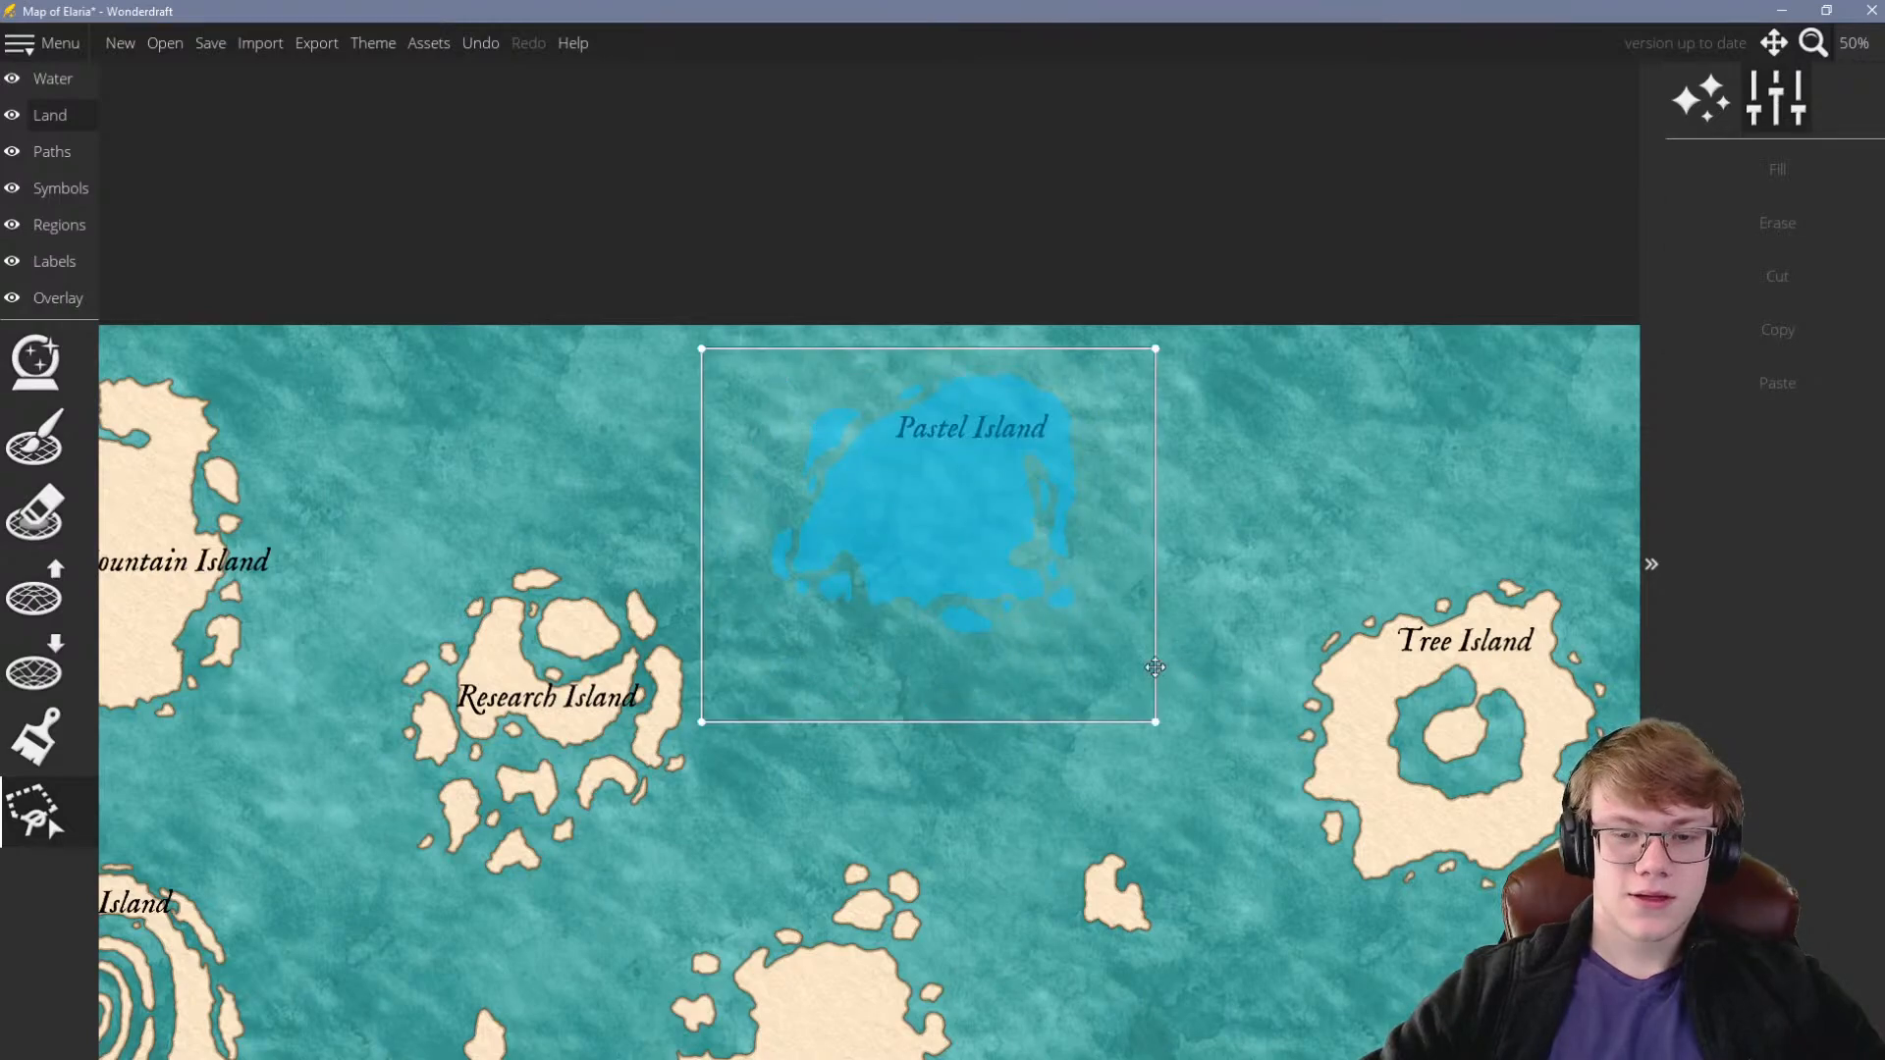
drag(1156, 724, 1229, 787)
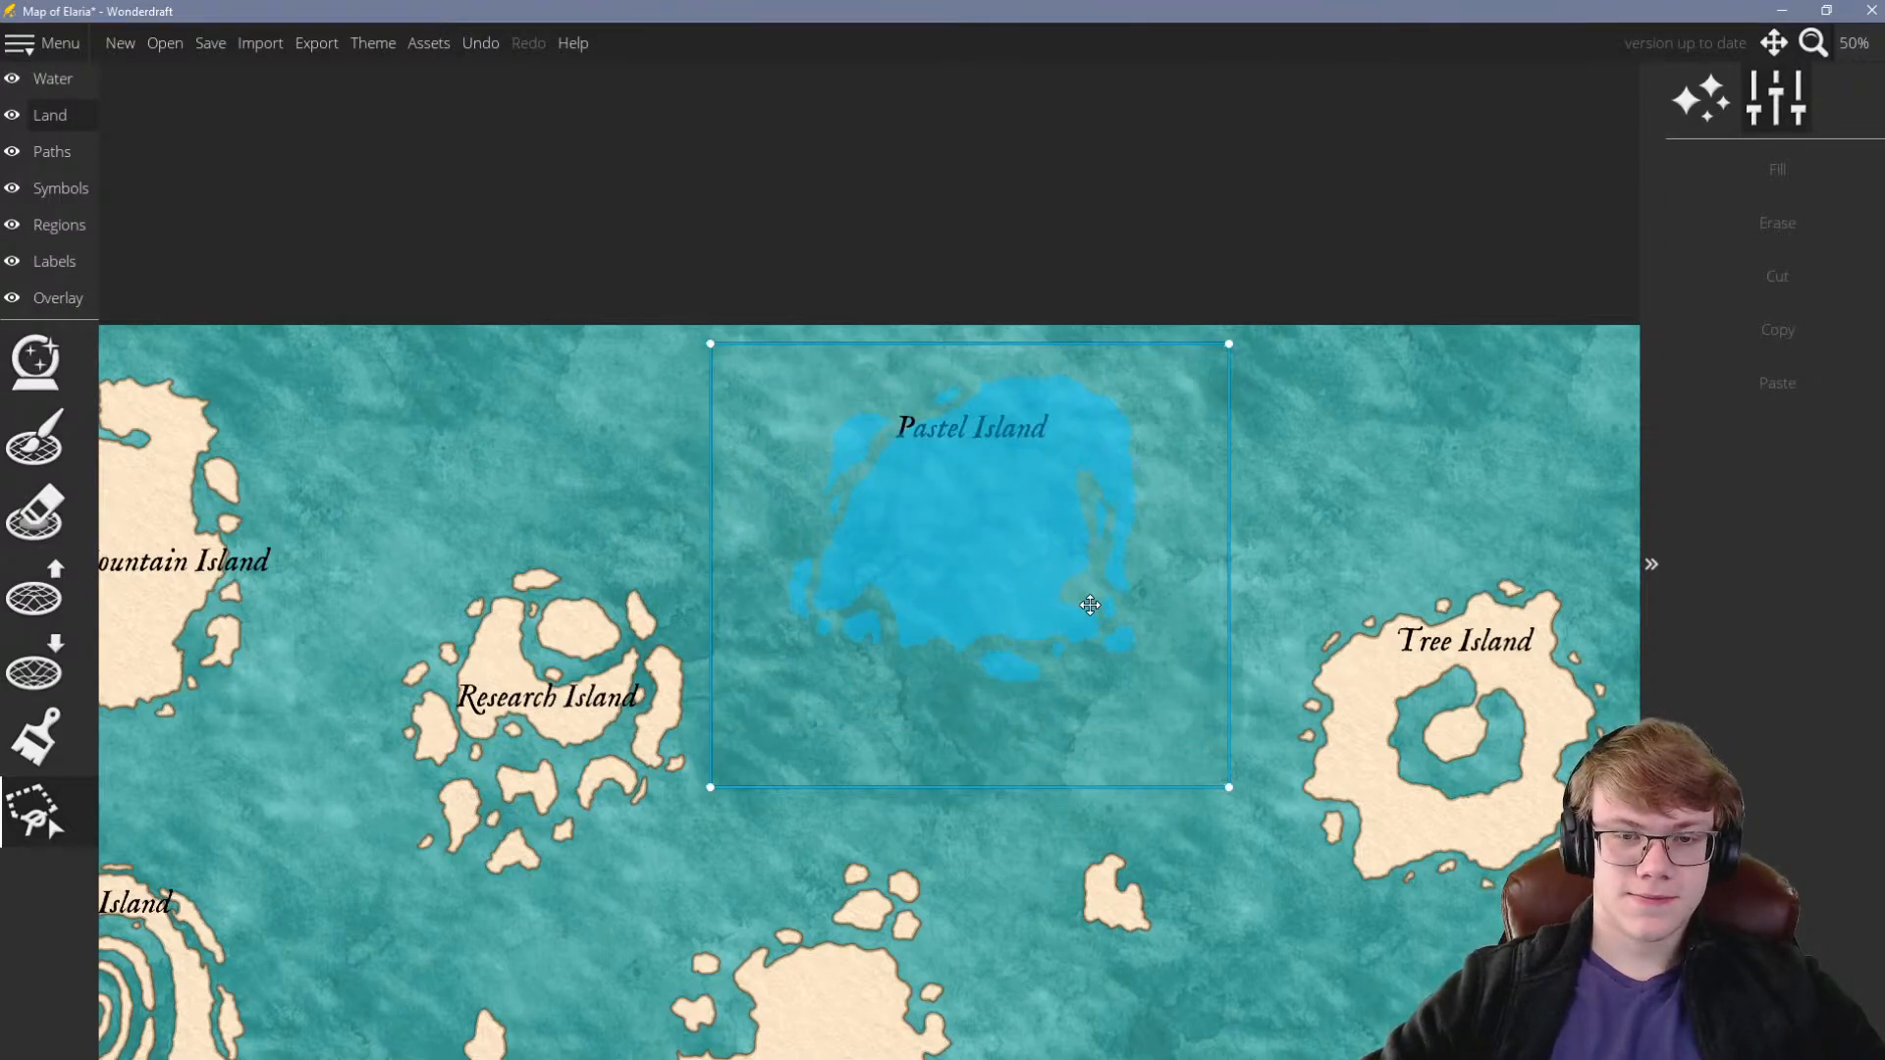
scroll(1090, 605, down, 5)
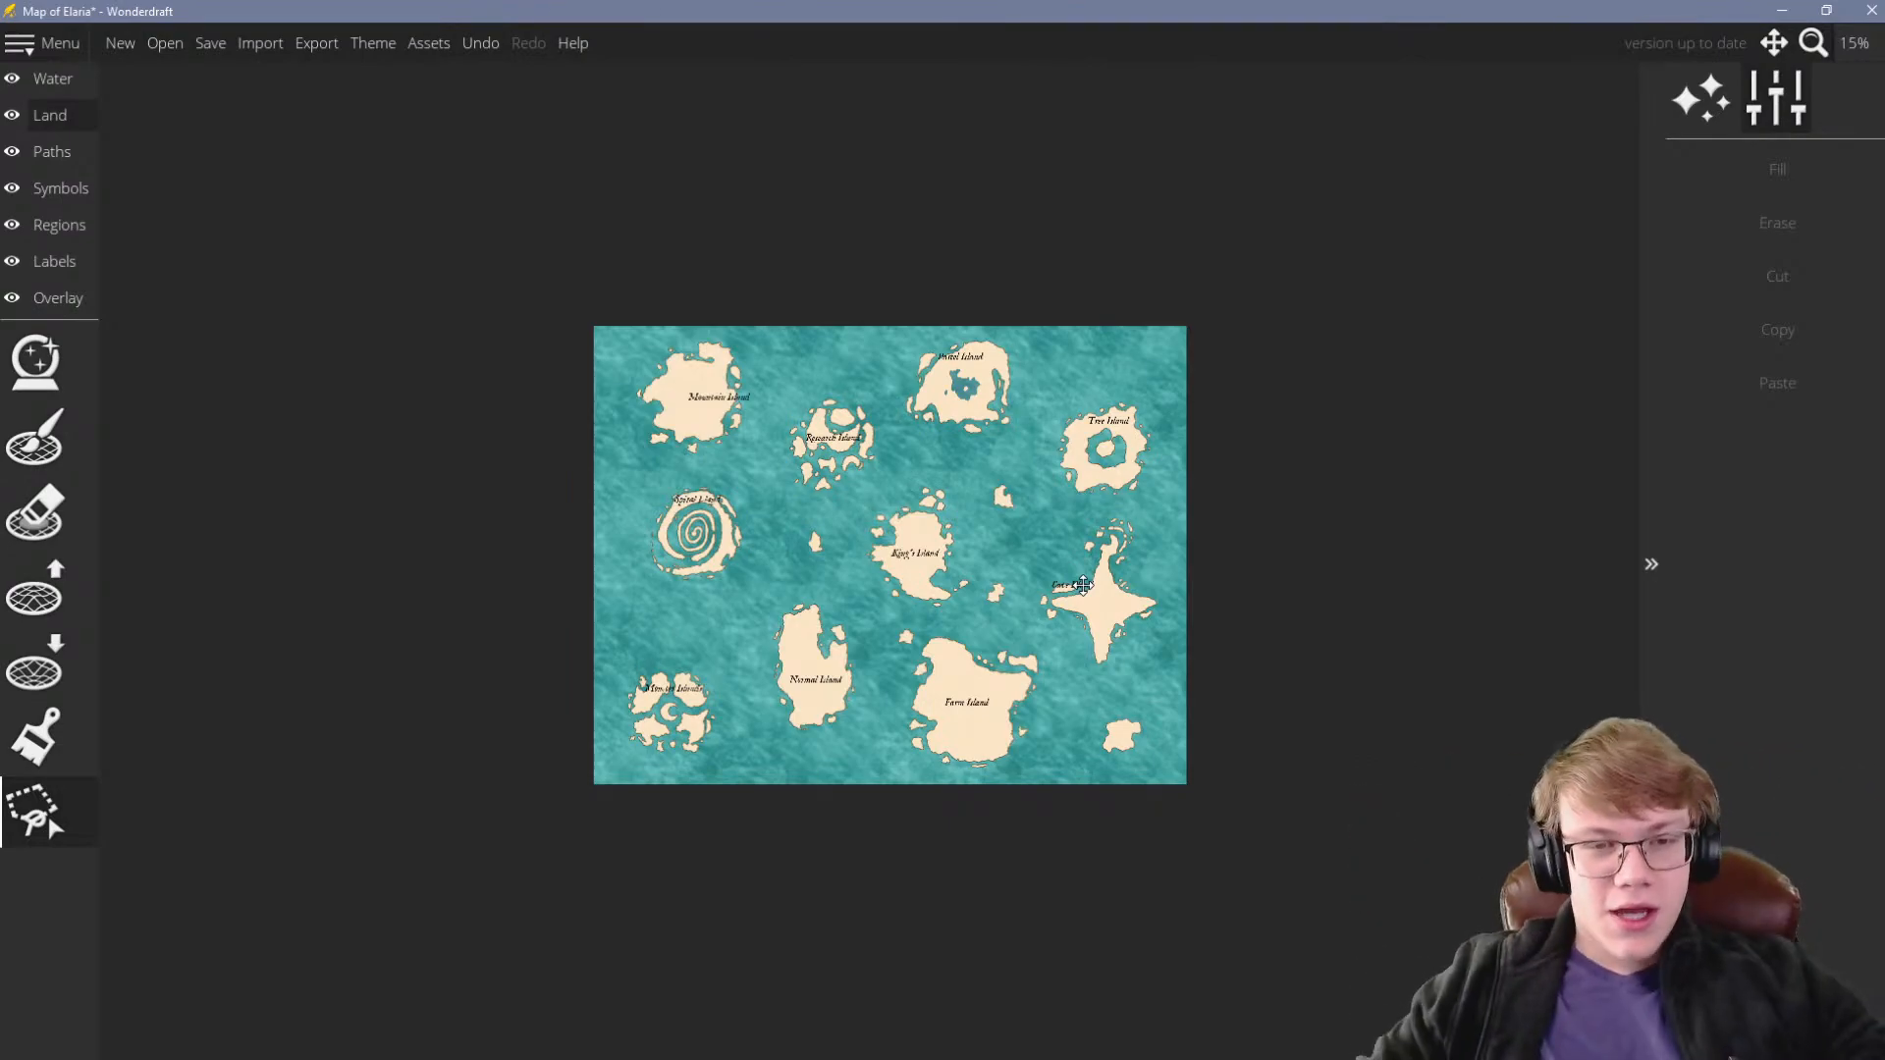
Try to lasso Spiral Island, shrink it and move it slightly southward
scroll(797, 656, up, 2)
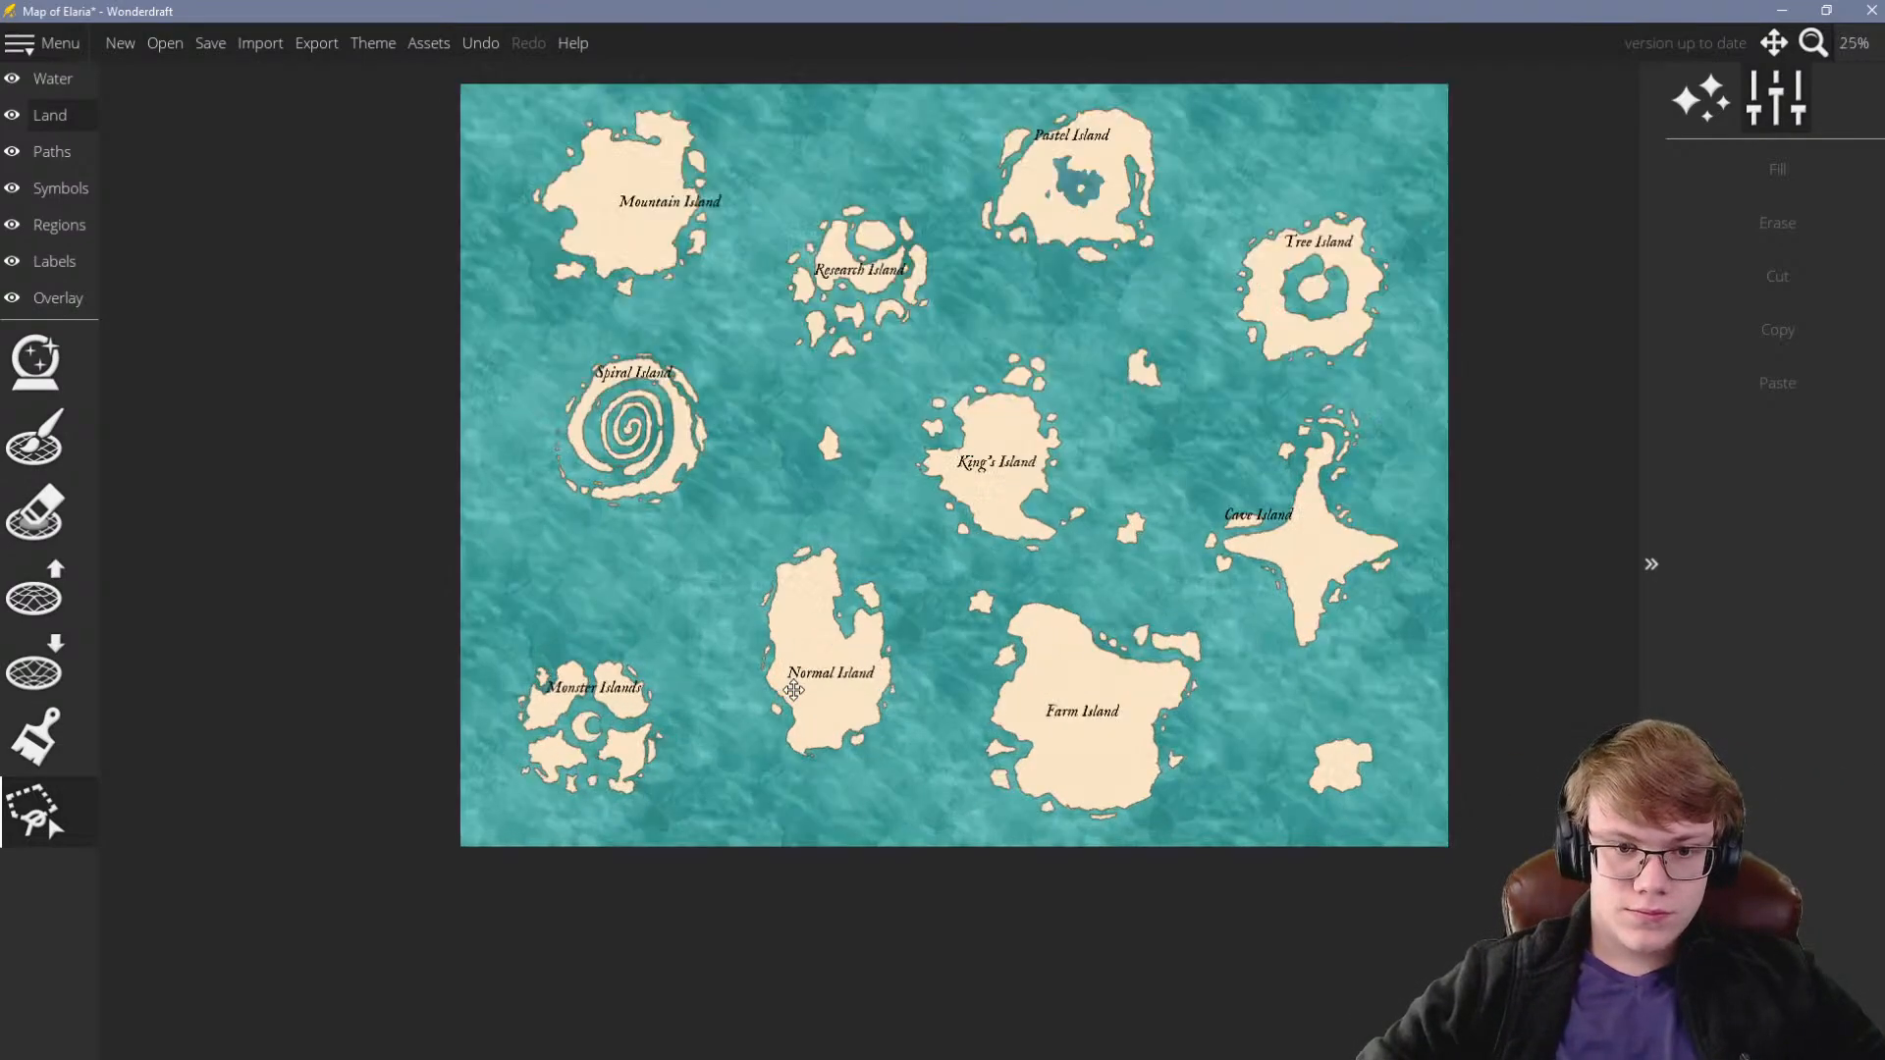
scroll(836, 623, down, 2)
scroll(943, 622, up, 2)
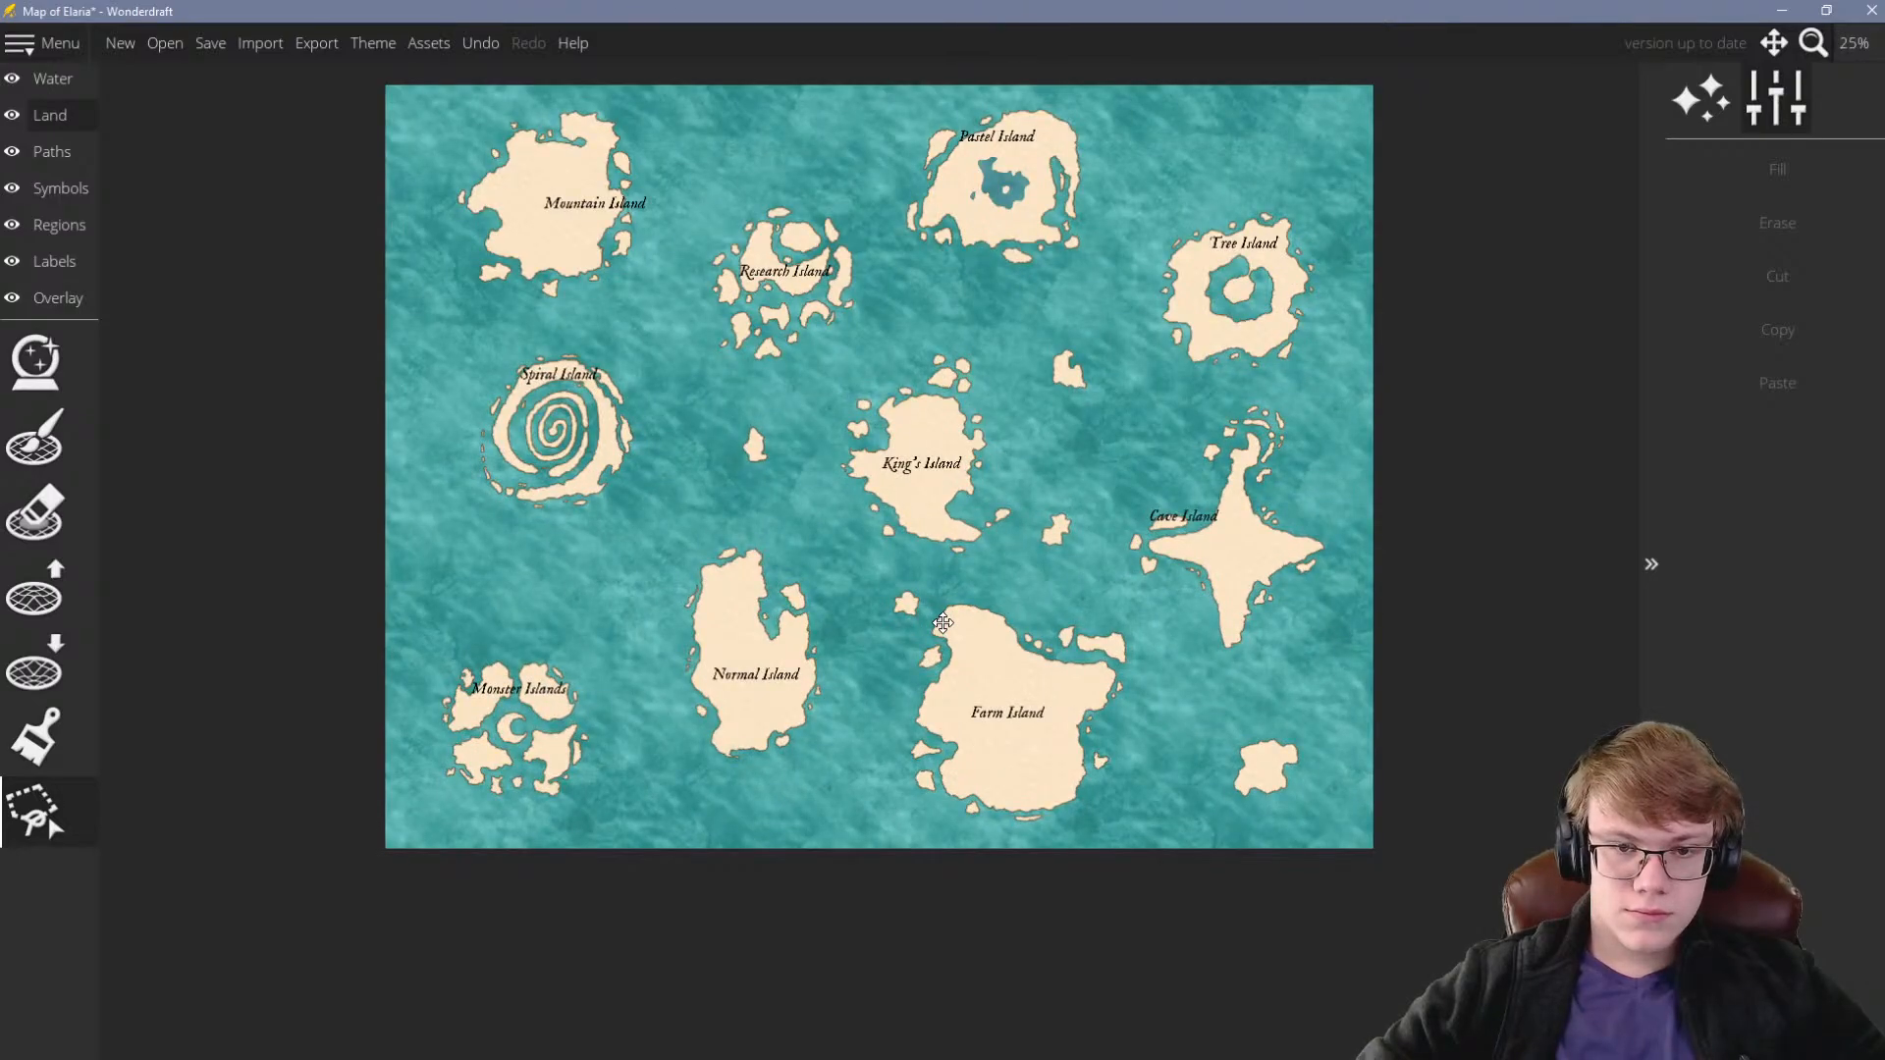
scroll(463, 324, up, 3)
click(508, 395)
click(366, 797)
click(827, 1003)
click(1068, 799)
click(1065, 491)
click(835, 322)
click(852, 606)
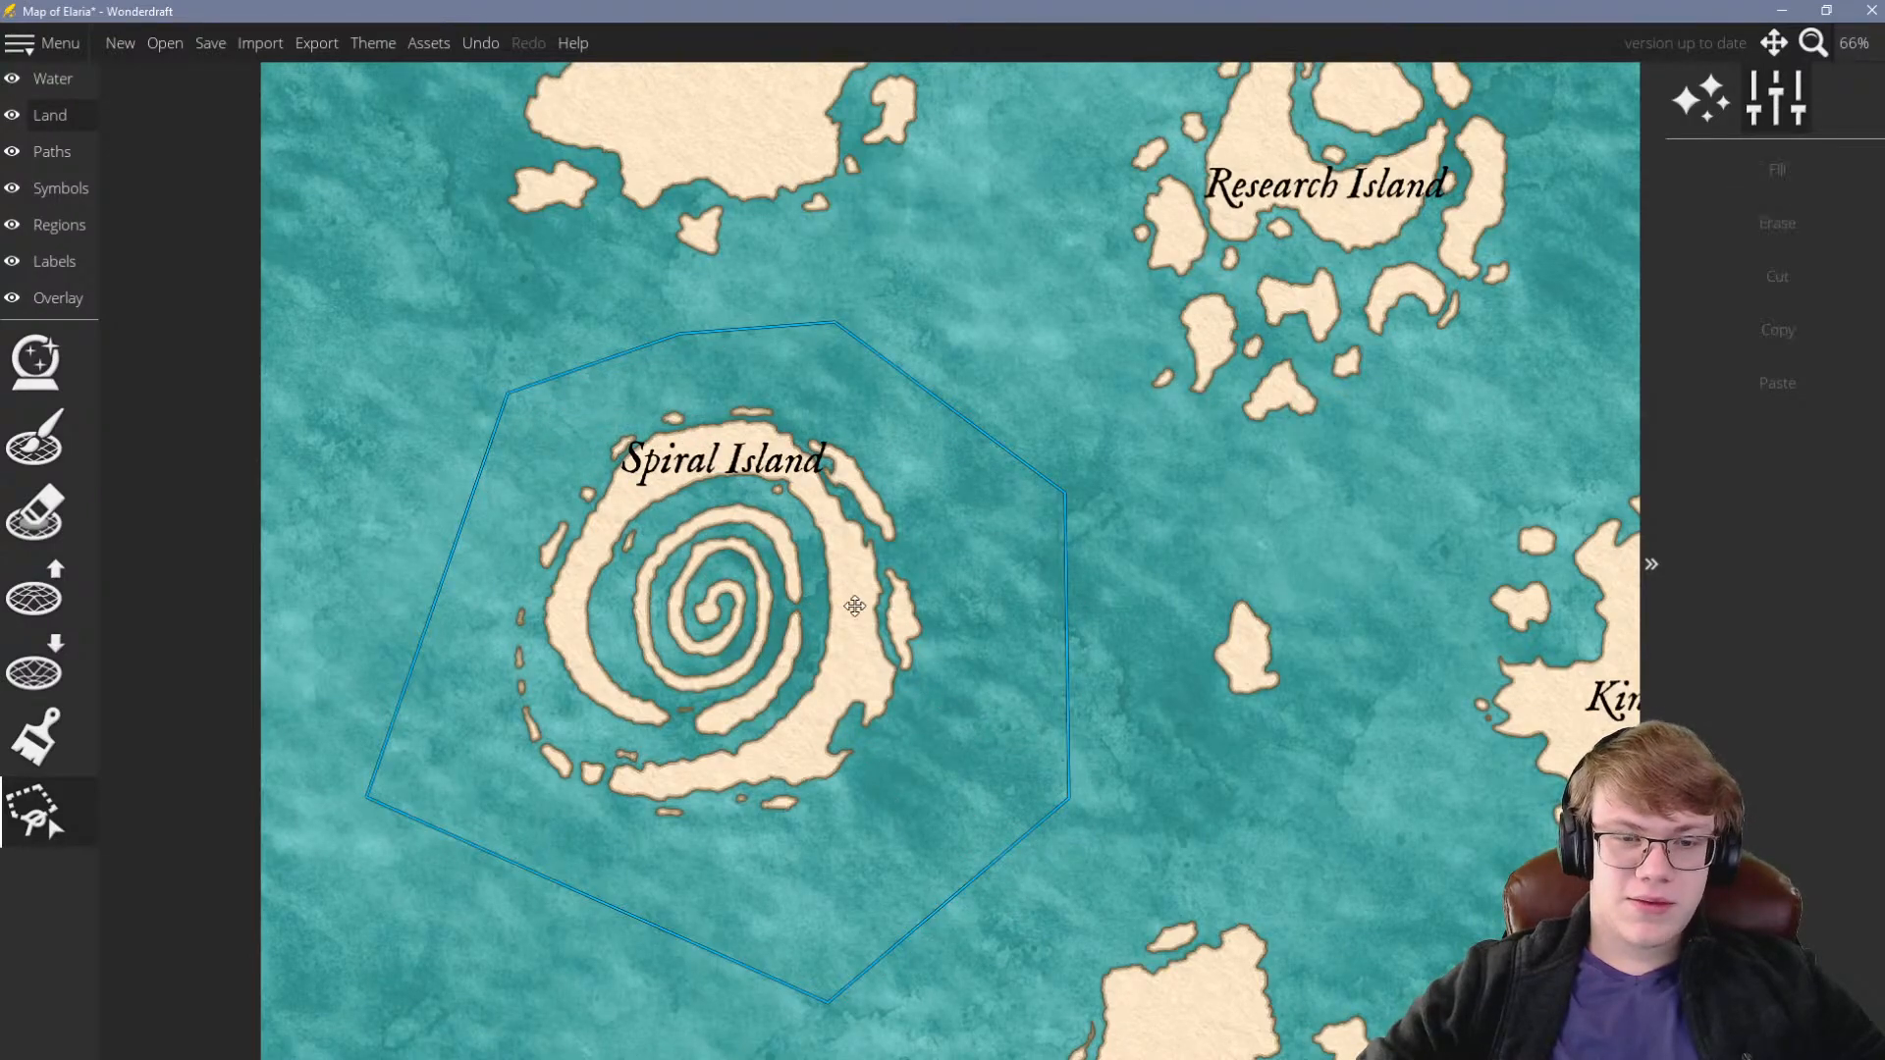
drag(1068, 1003, 997, 949)
drag(681, 633, 698, 724)
key(Return)
Undo the shrinking and moving of Spiral Island
scroll(552, 621, down, 5)
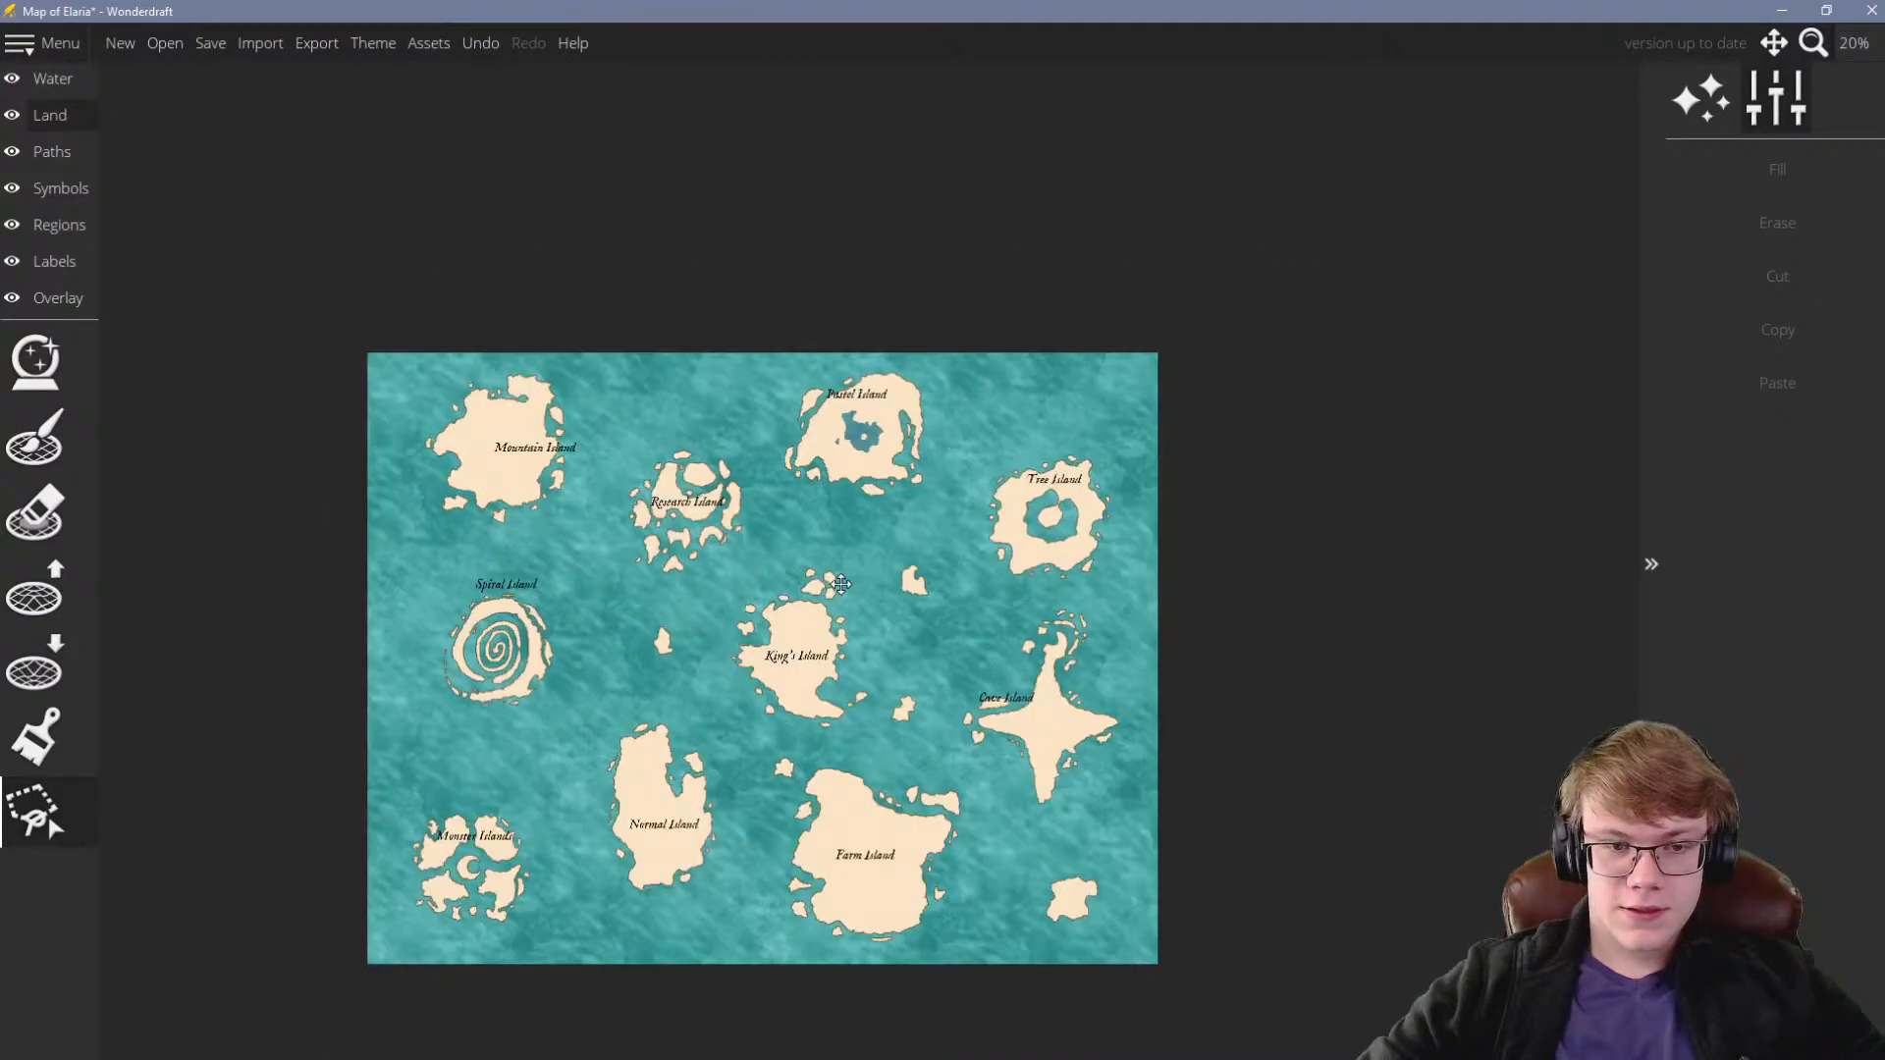
scroll(884, 623, up, 1)
scroll(899, 624, down, 1)
scroll(899, 623, up, 1)
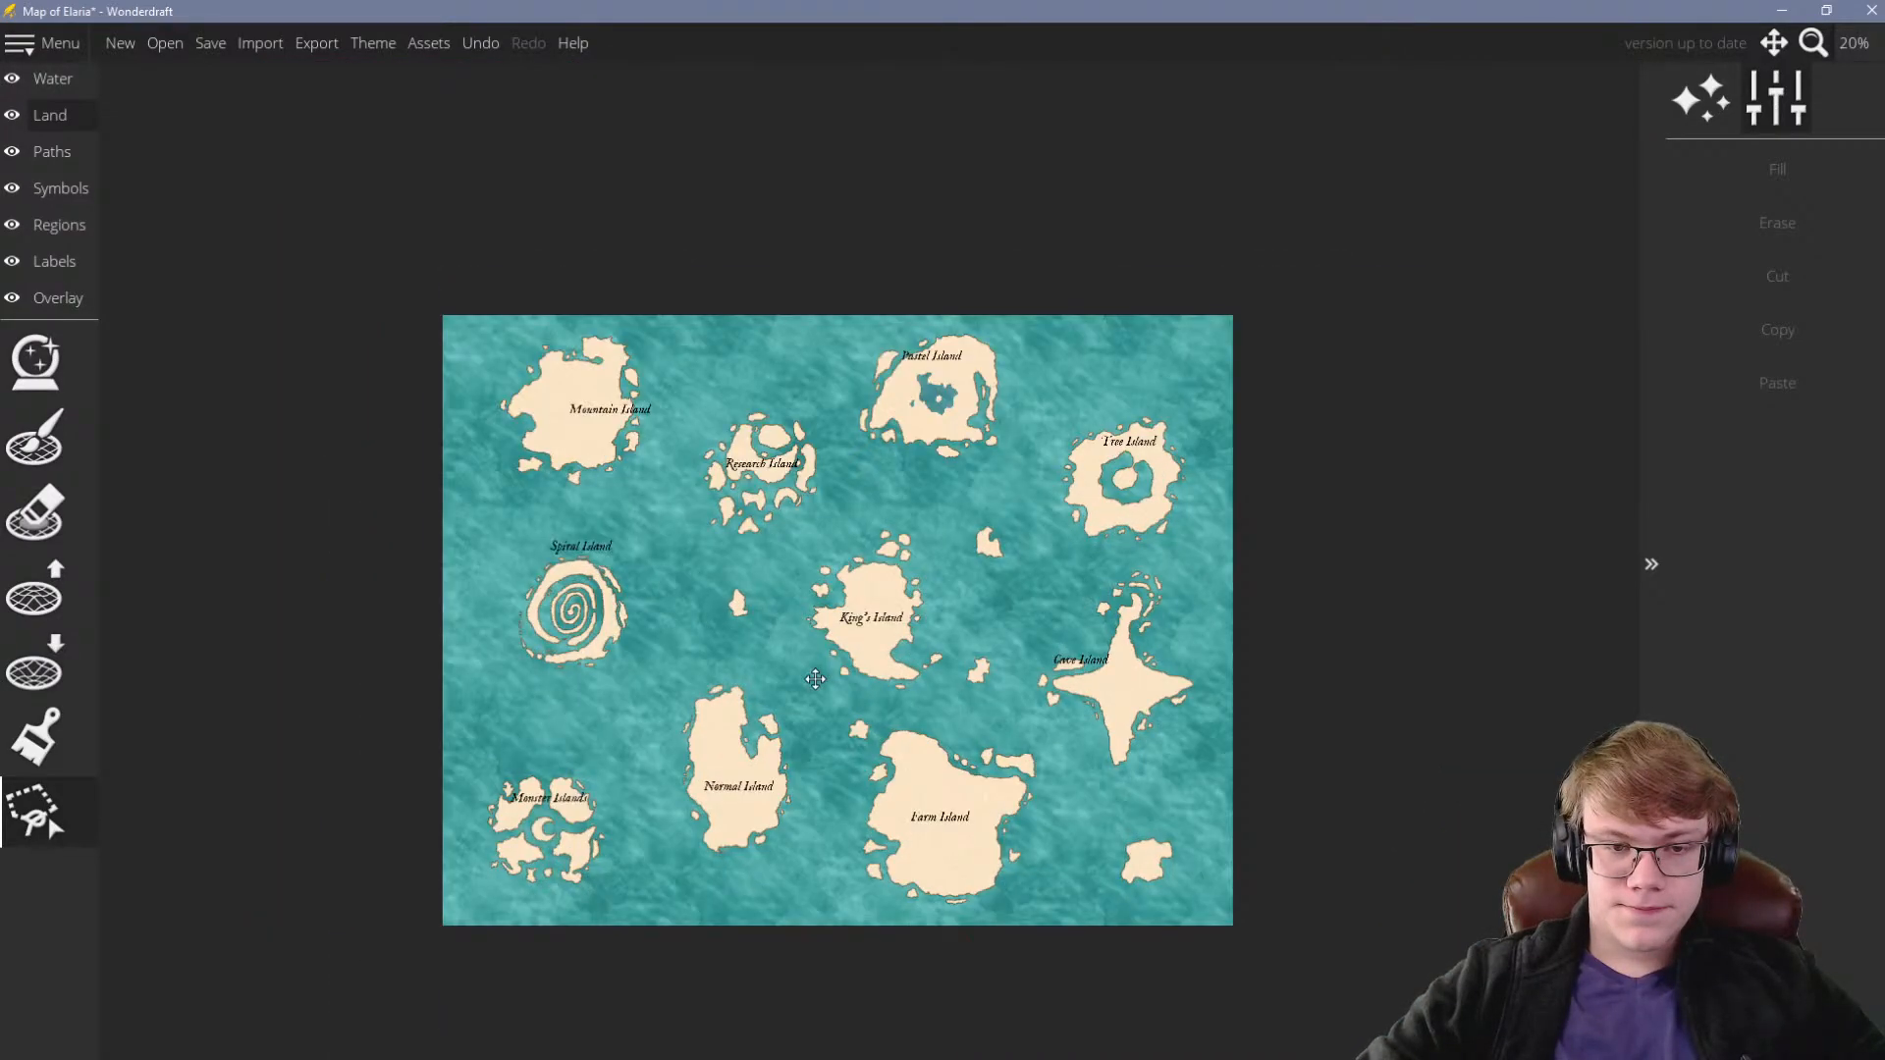
scroll(515, 646, up, 2)
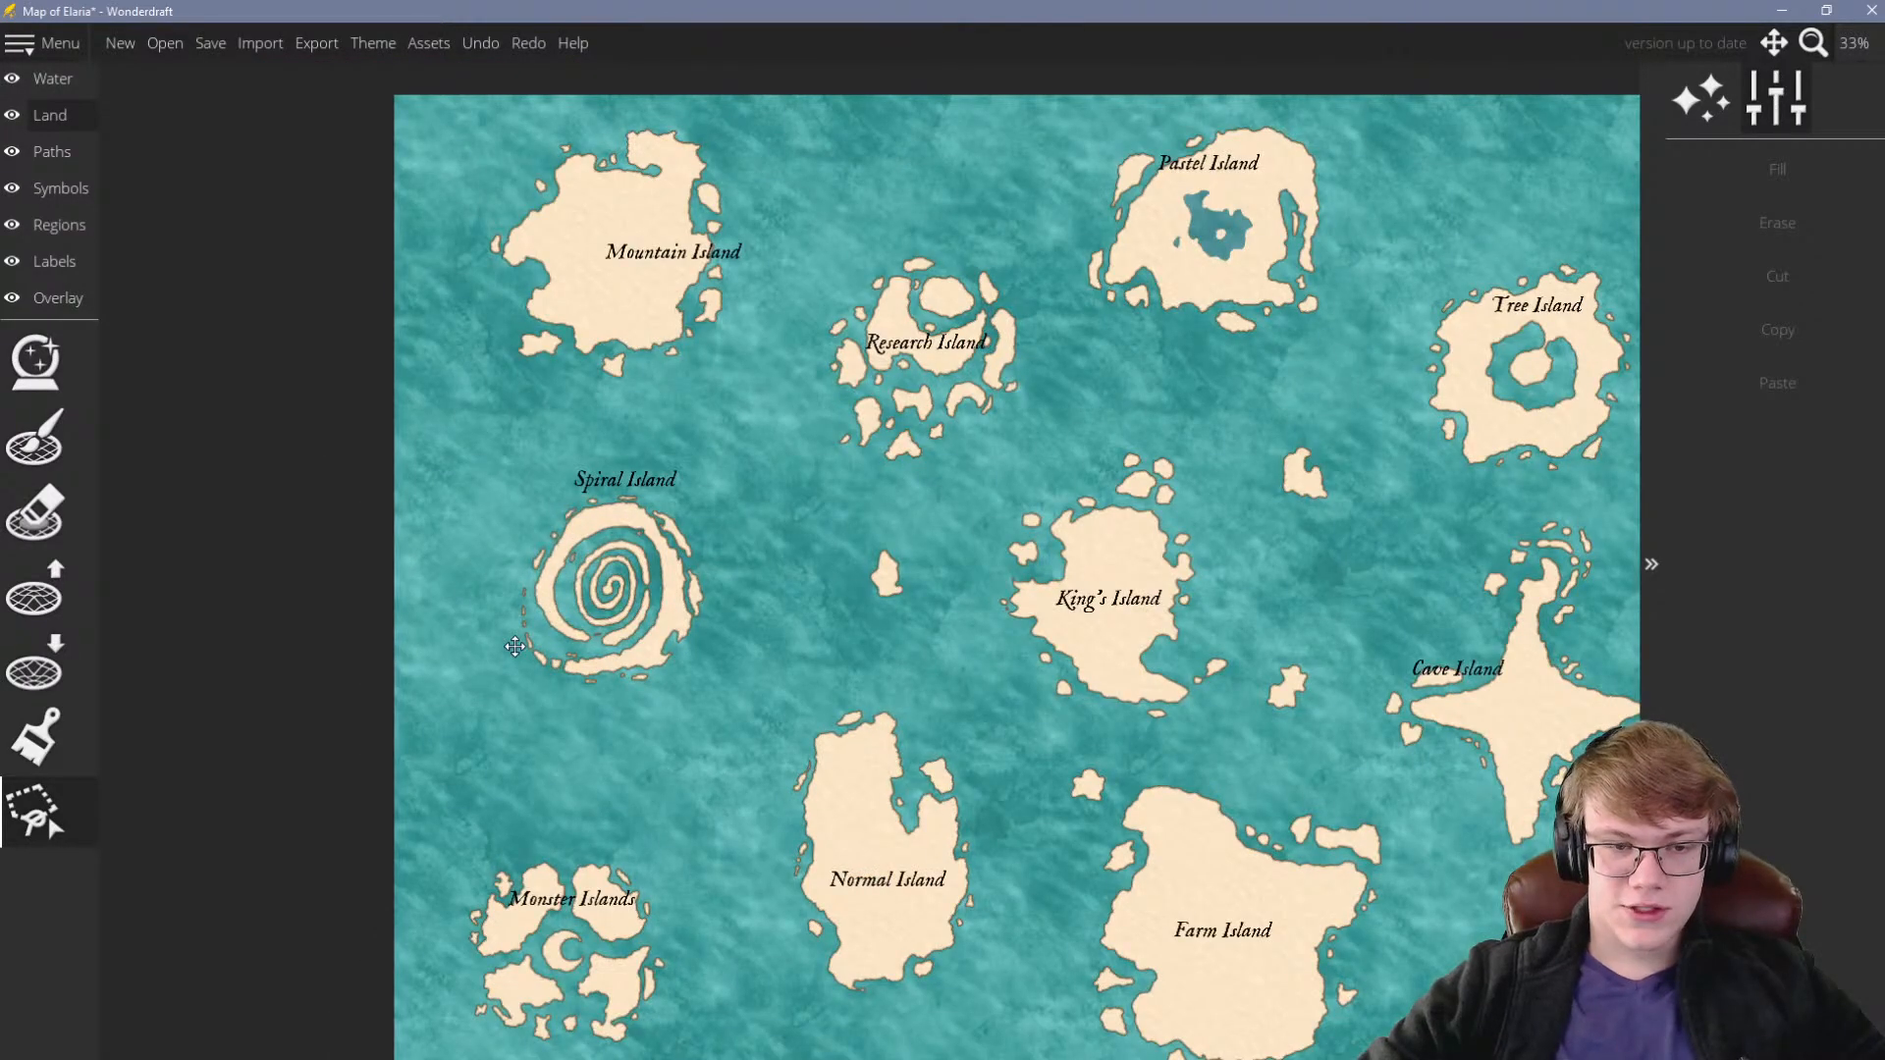
scroll(515, 646, down, 3)
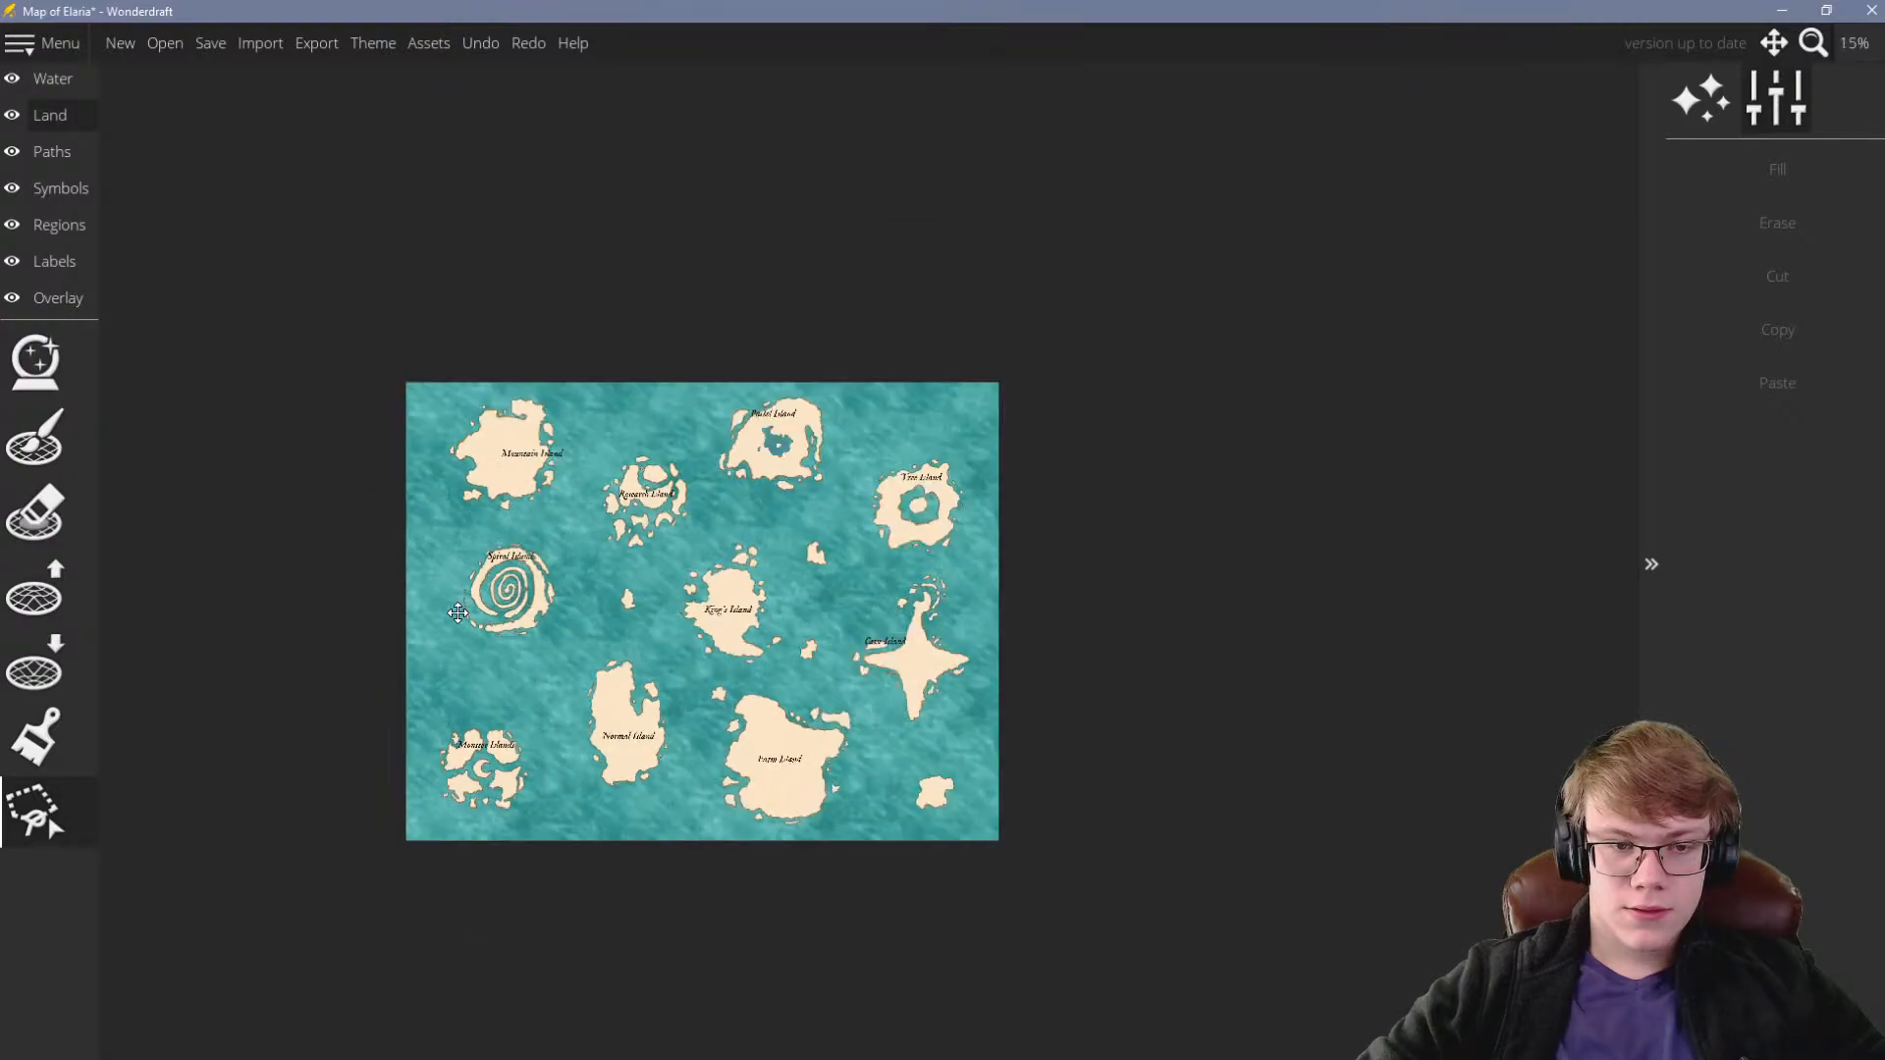
Examine the sizes and spacing of the islands across the whole map
scroll(457, 613, up, 1)
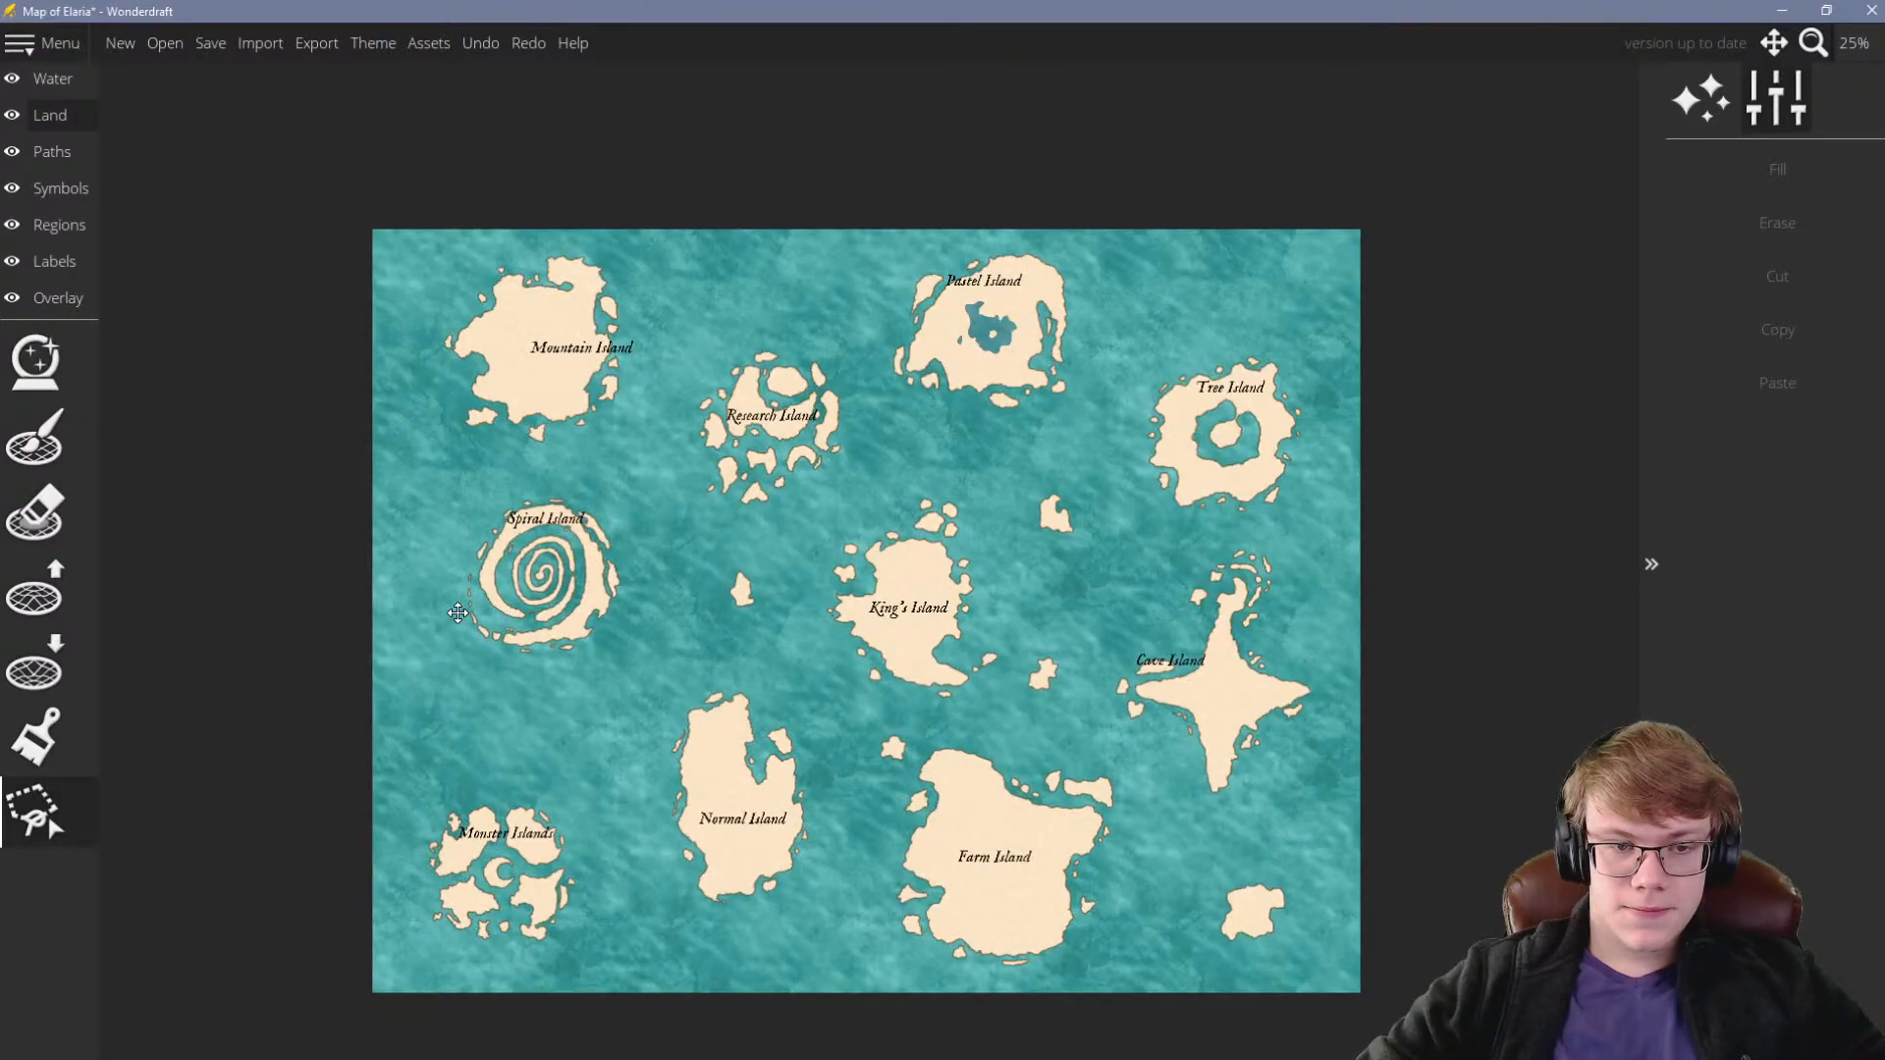
scroll(861, 656, up, 1)
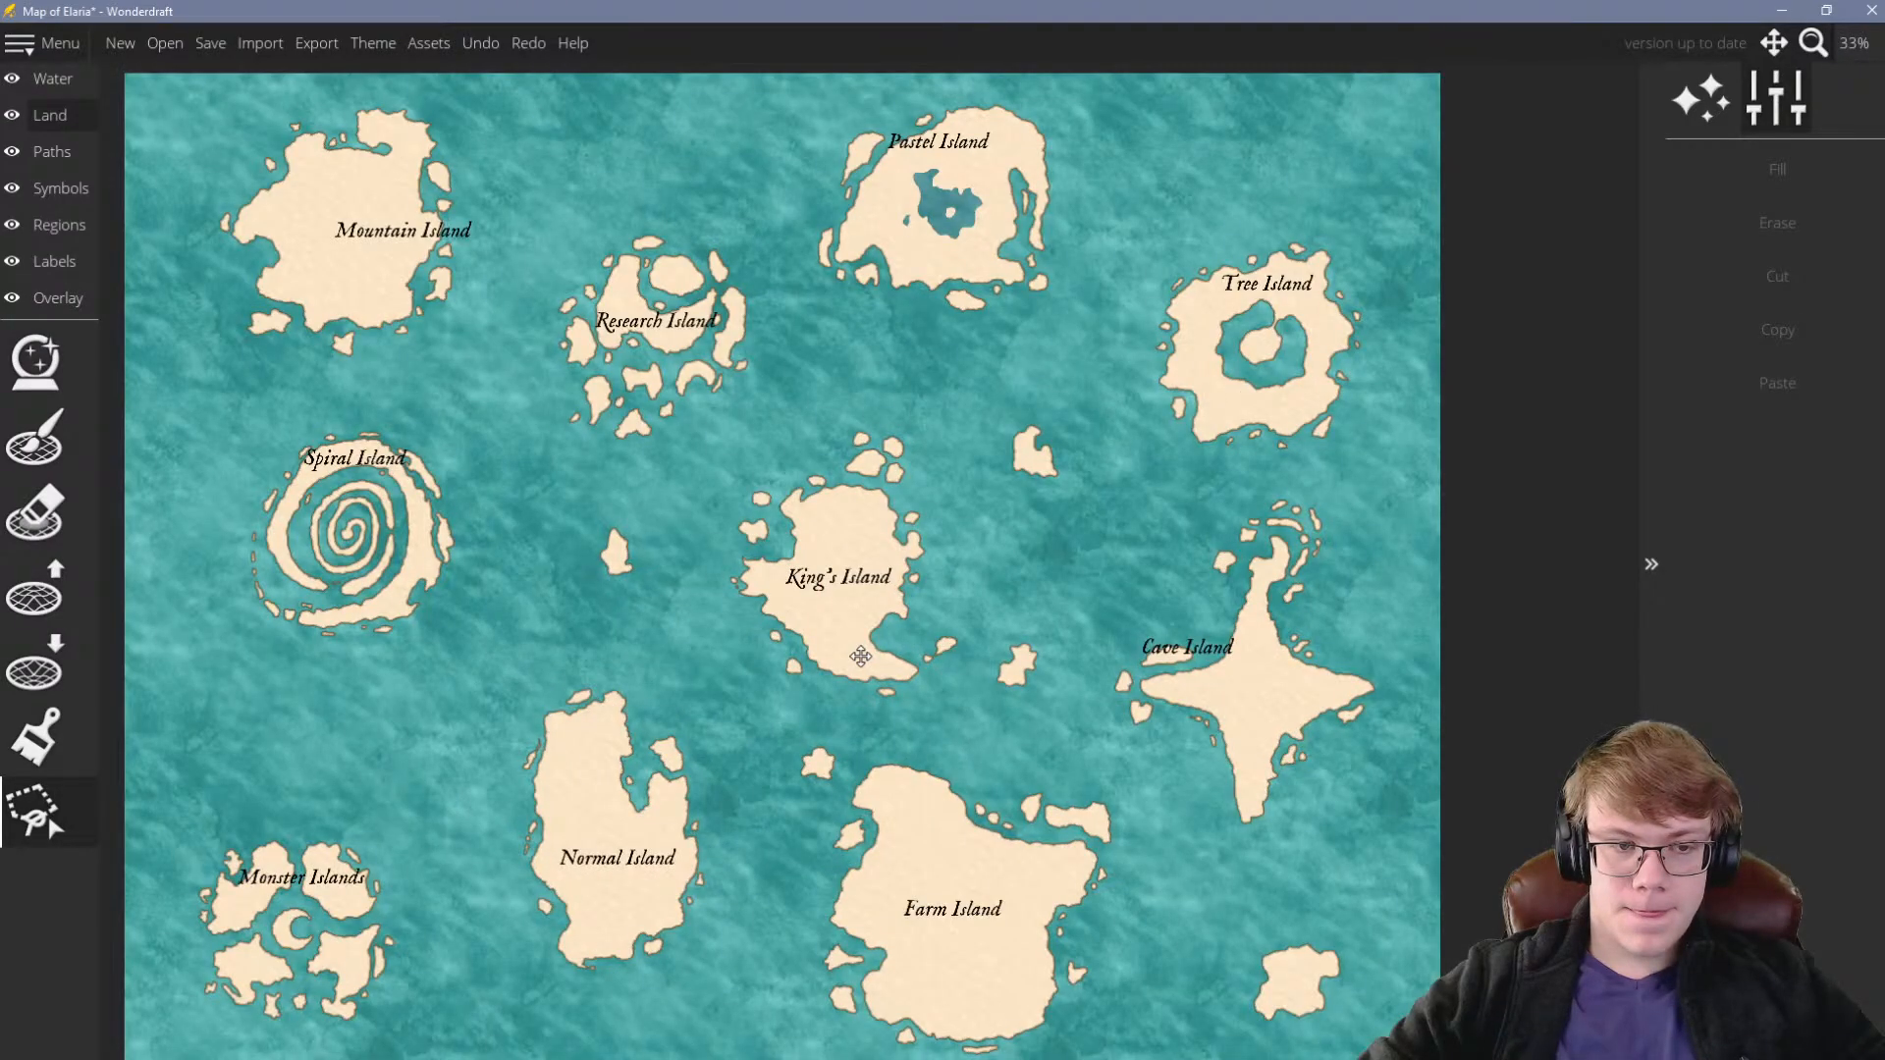
scroll(861, 656, down, 2)
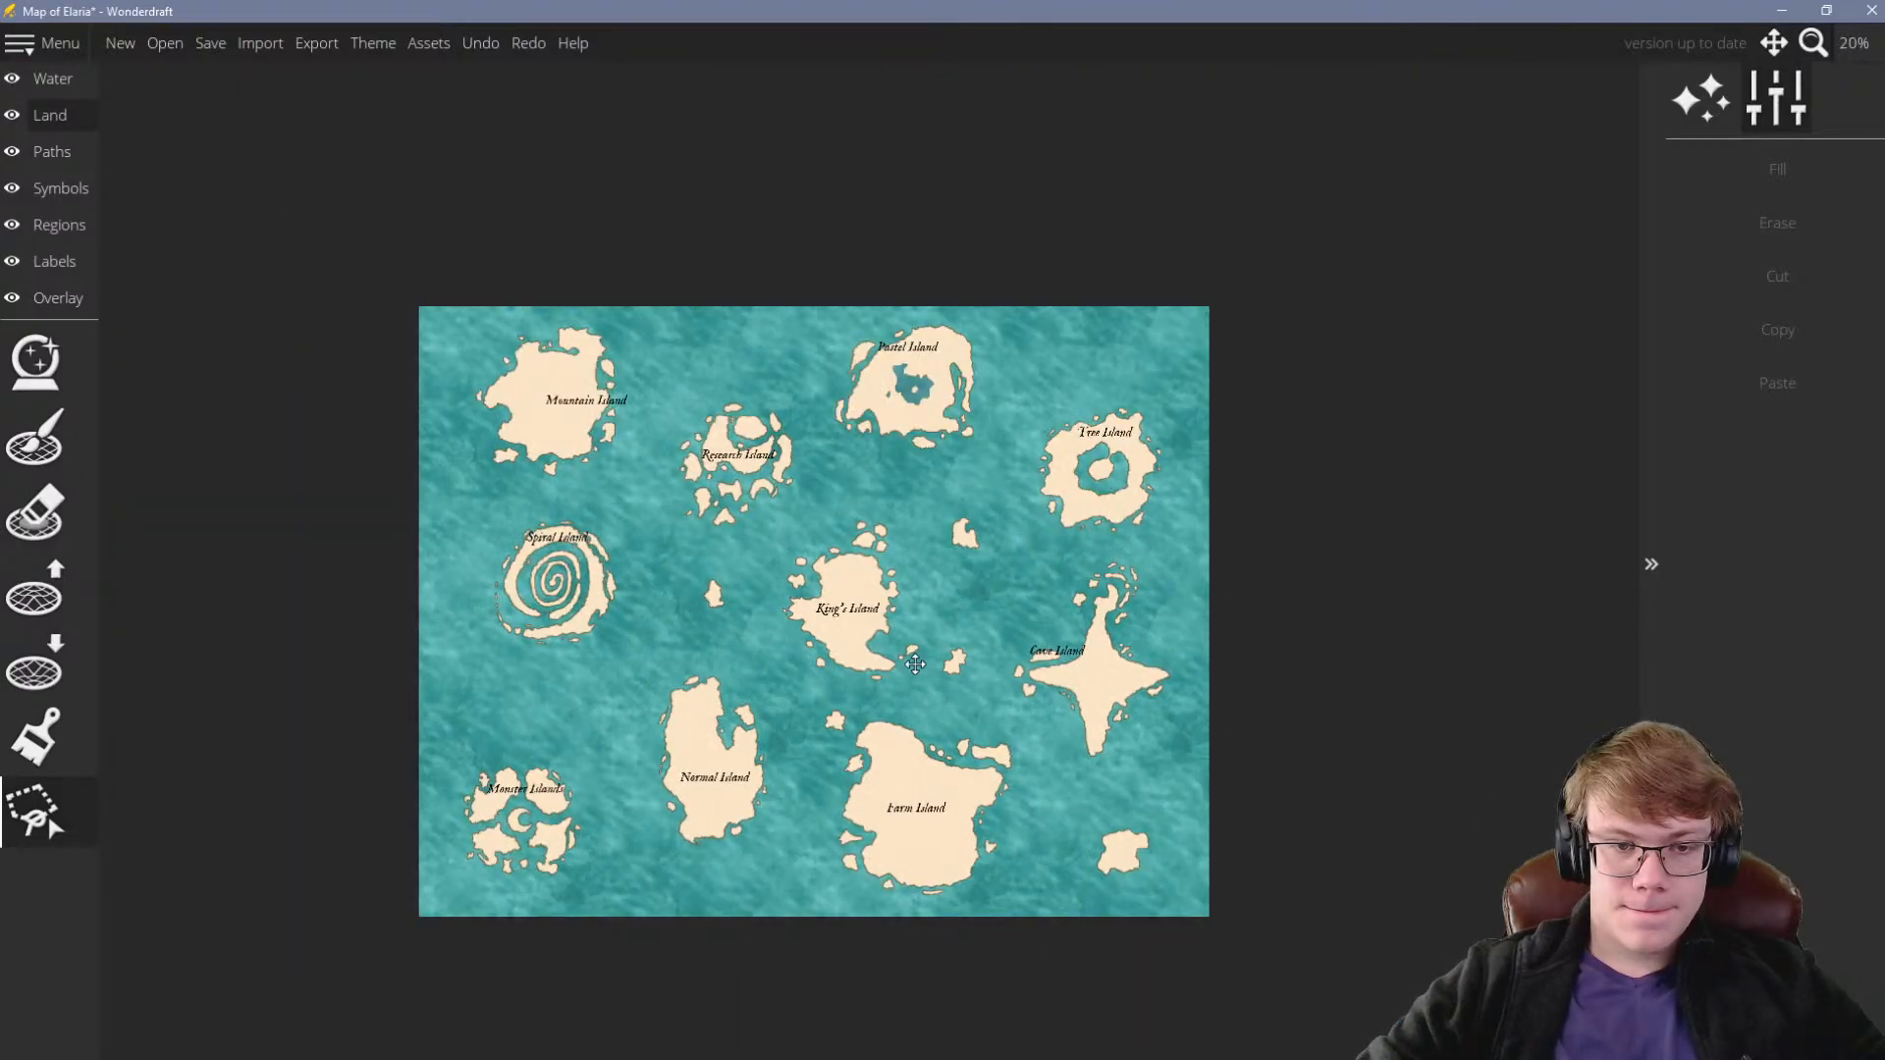
scroll(622, 715, up, 2)
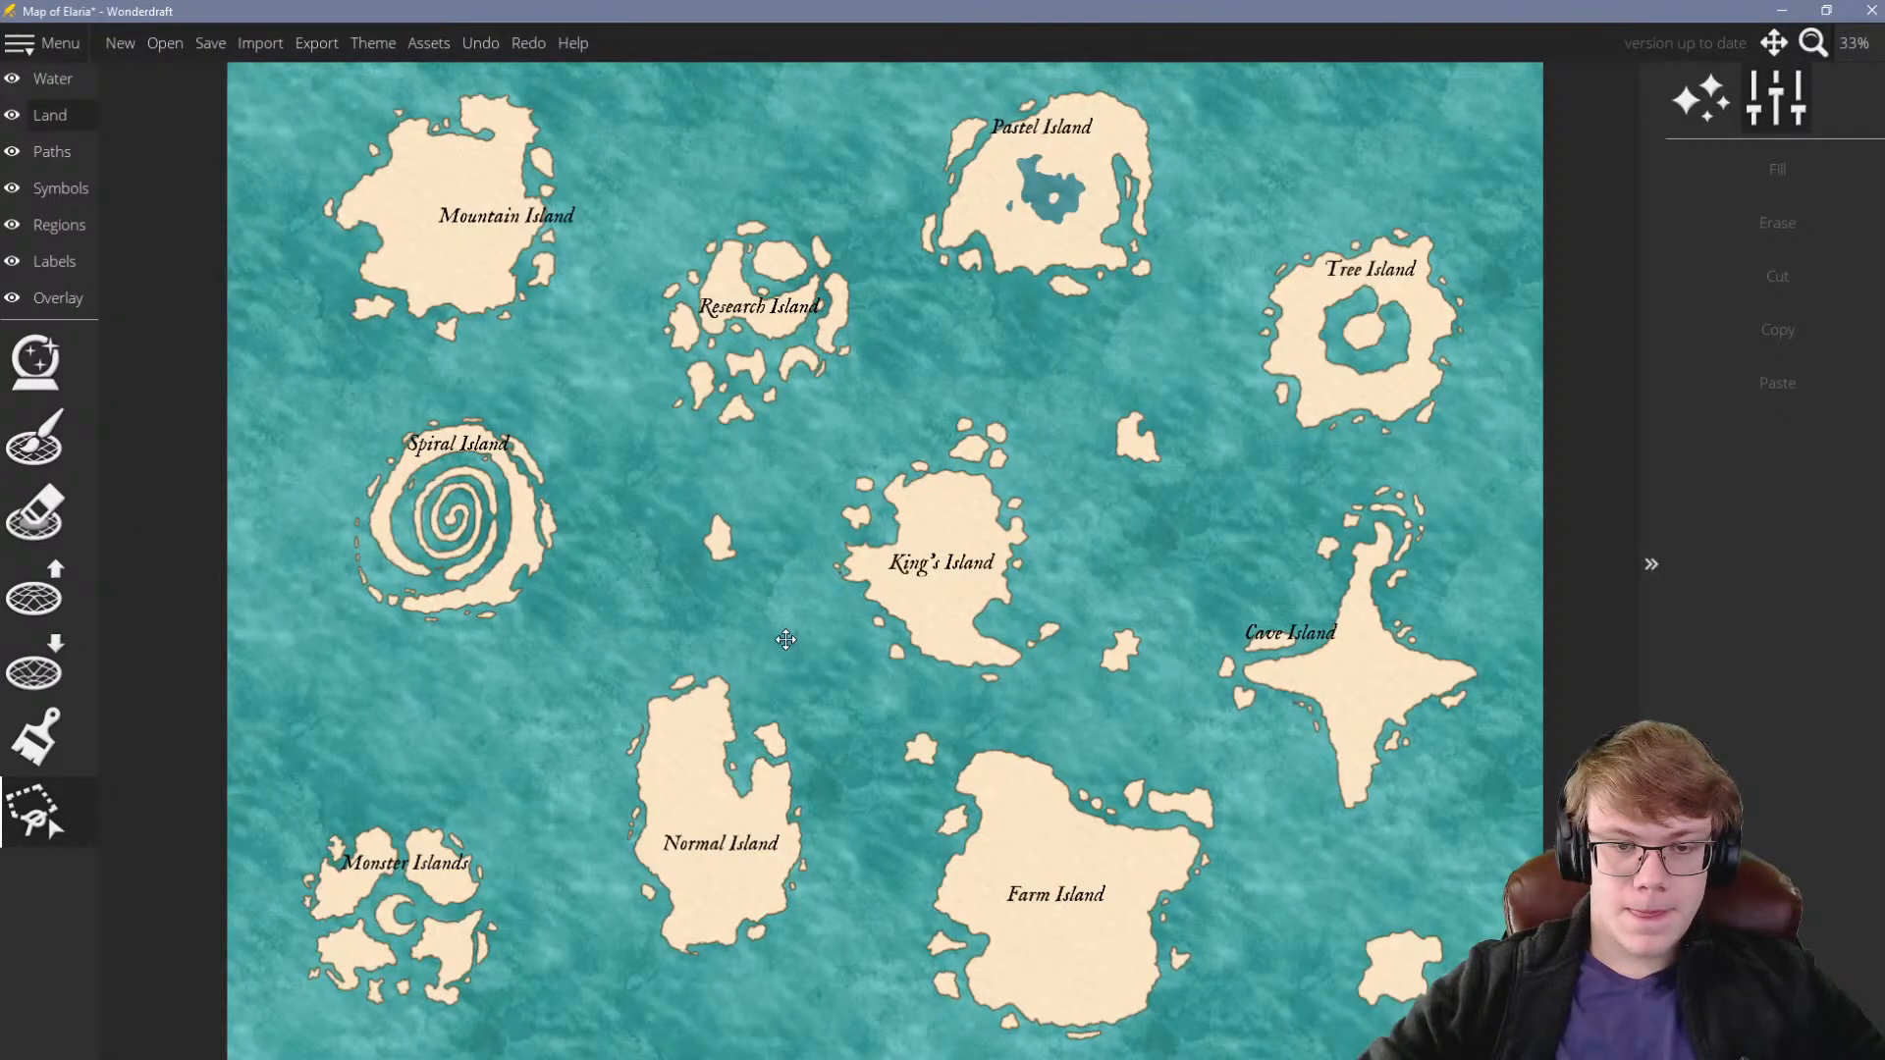
scroll(783, 653, down, 2)
scroll(812, 745, up, 1)
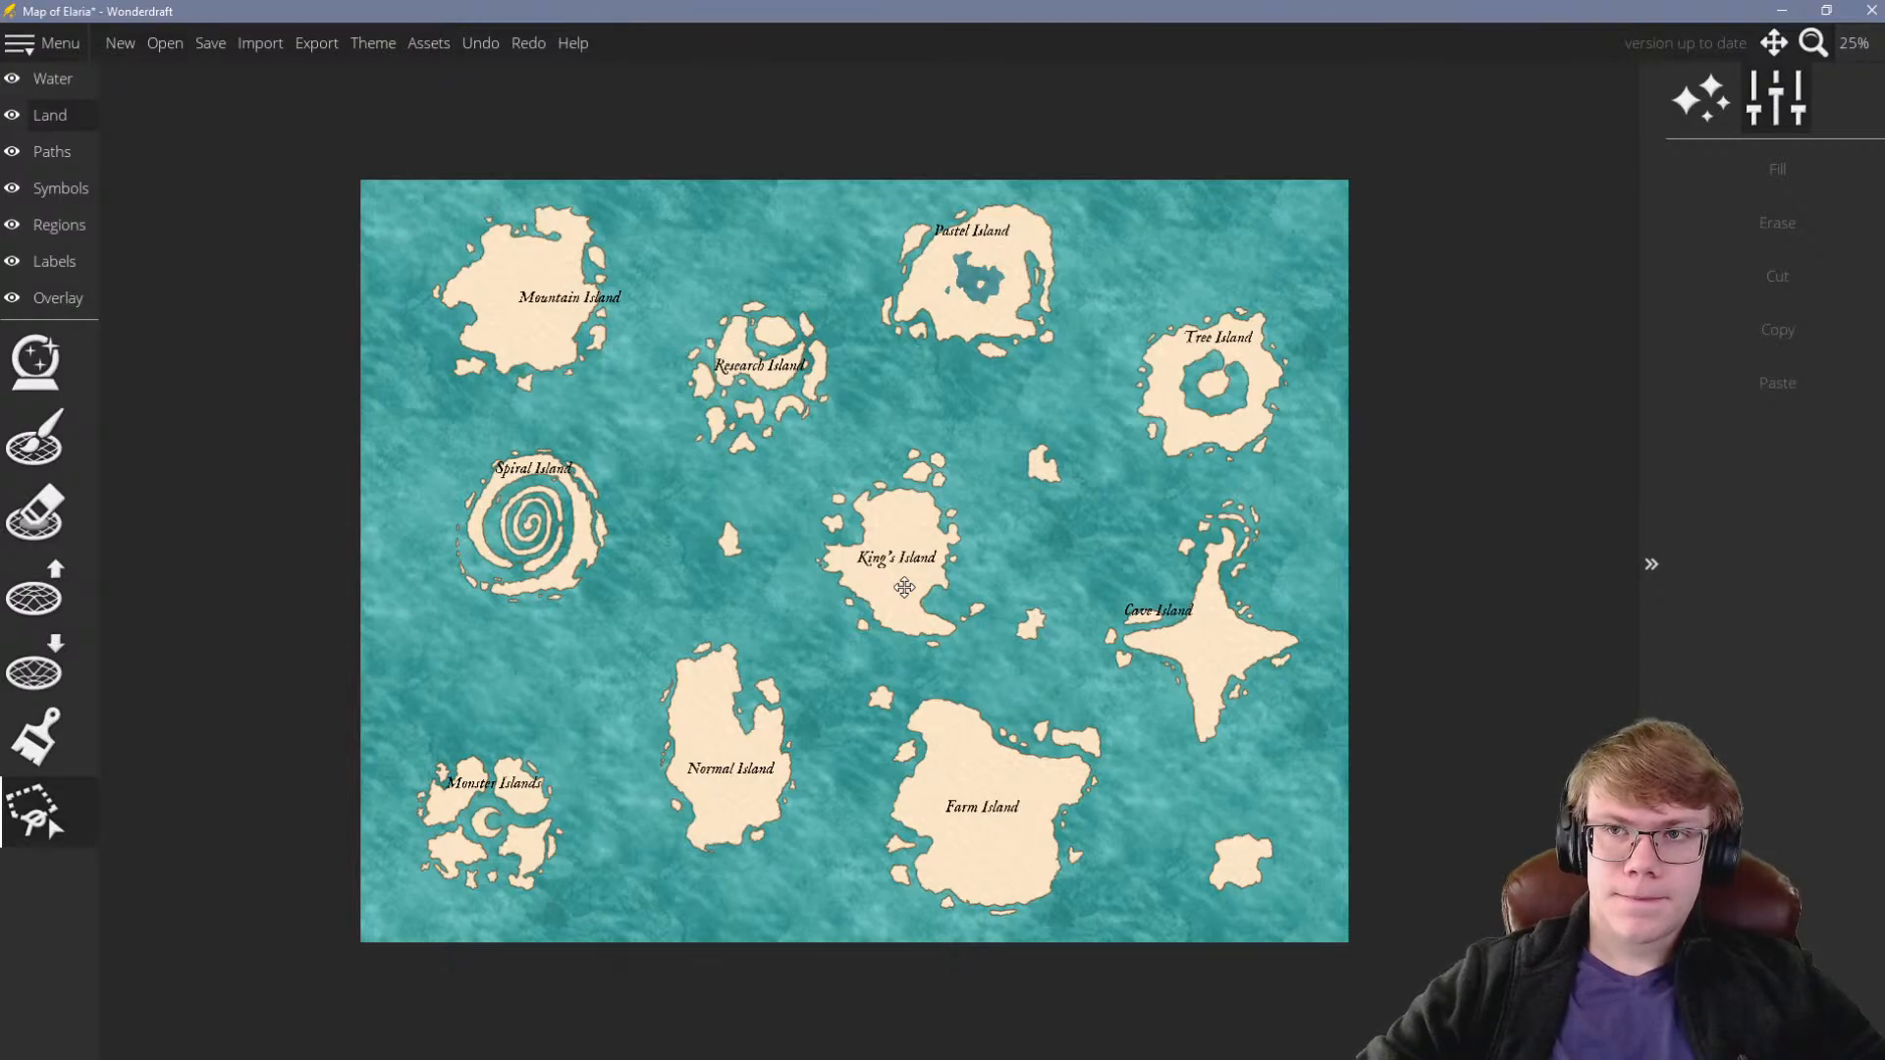
scroll(898, 618, down, 2)
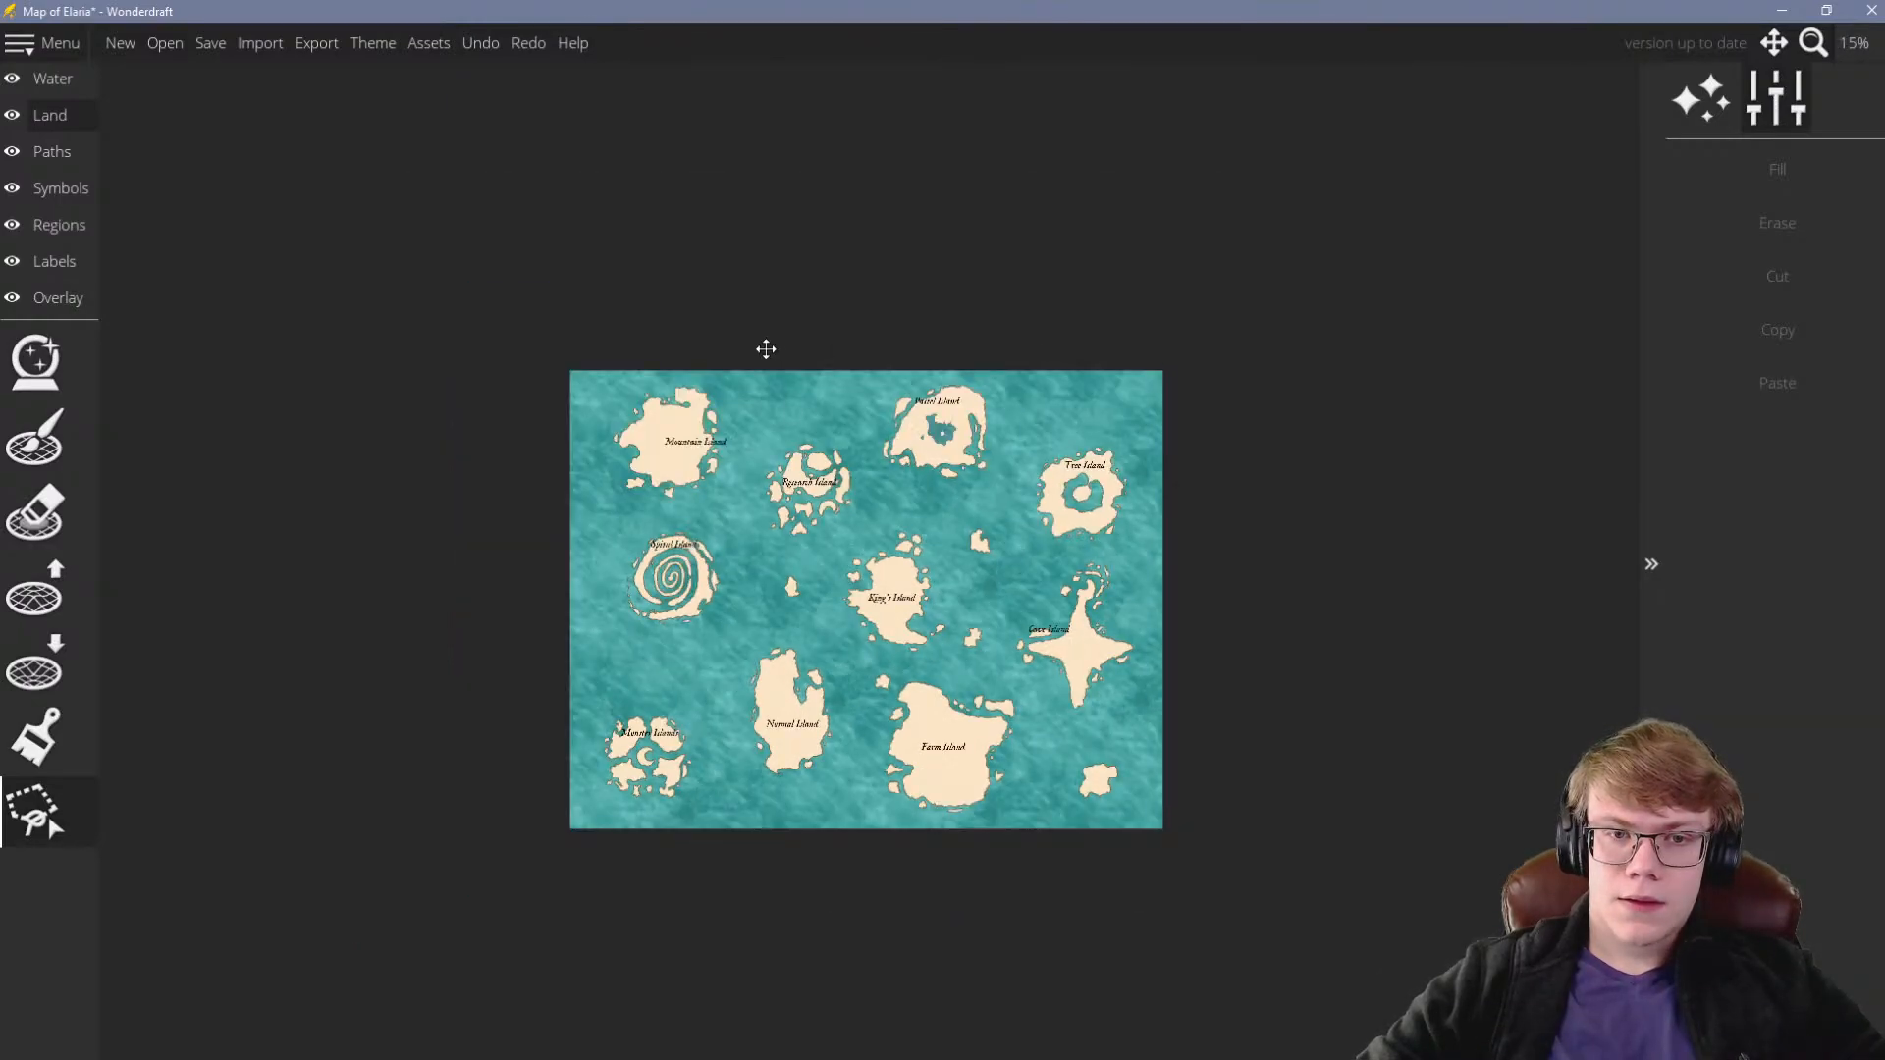
Lasso Research Island with its surrounding islets and shrink it slightly between Mountain Island and Pastel Island
scroll(766, 373, up, 4)
click(1026, 709)
click(982, 467)
click(697, 511)
click(862, 798)
drag(1061, 849, 857, 693)
key(Return)
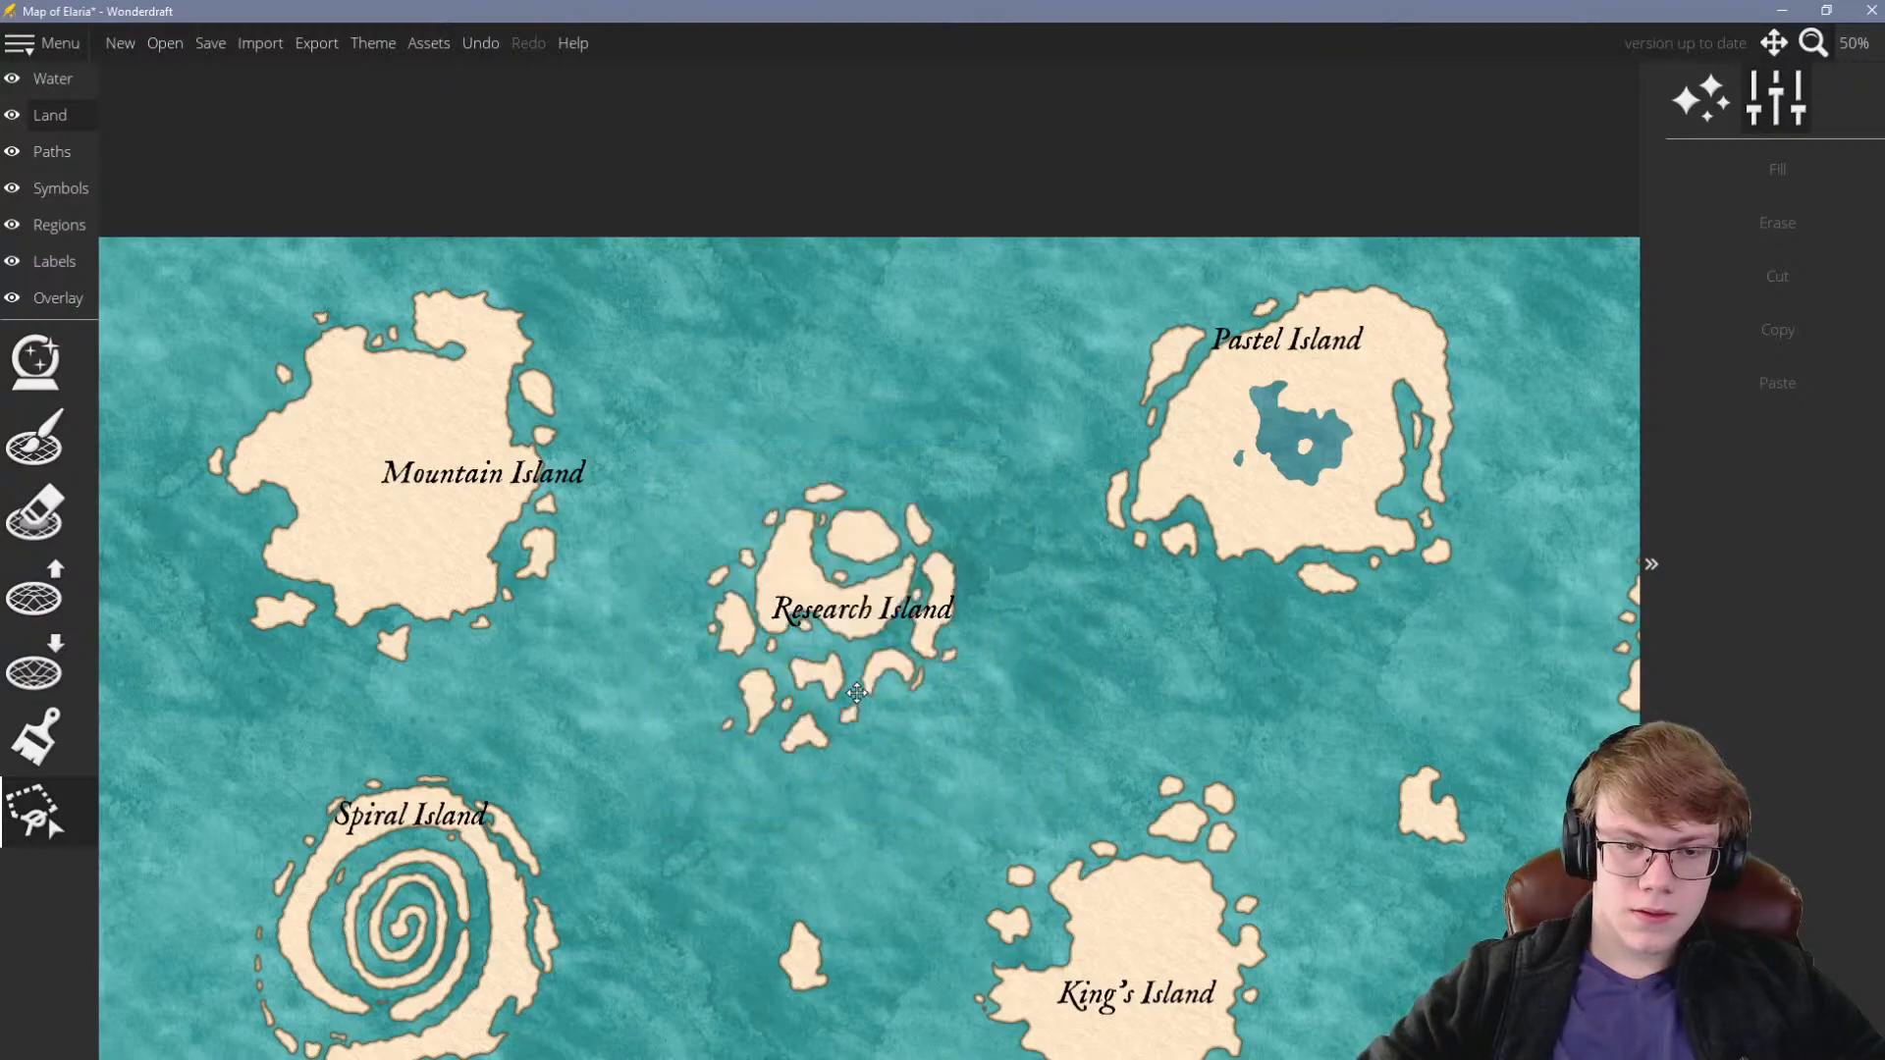
Examine the overall distribution and spacing of the islands on the full map
scroll(835, 677, down, 3)
scroll(805, 663, up, 2)
scroll(786, 653, down, 3)
scroll(762, 640, up, 2)
scroll(766, 677, down, 2)
scroll(805, 754, up, 2)
scroll(807, 756, down, 2)
scroll(791, 772, up, 1)
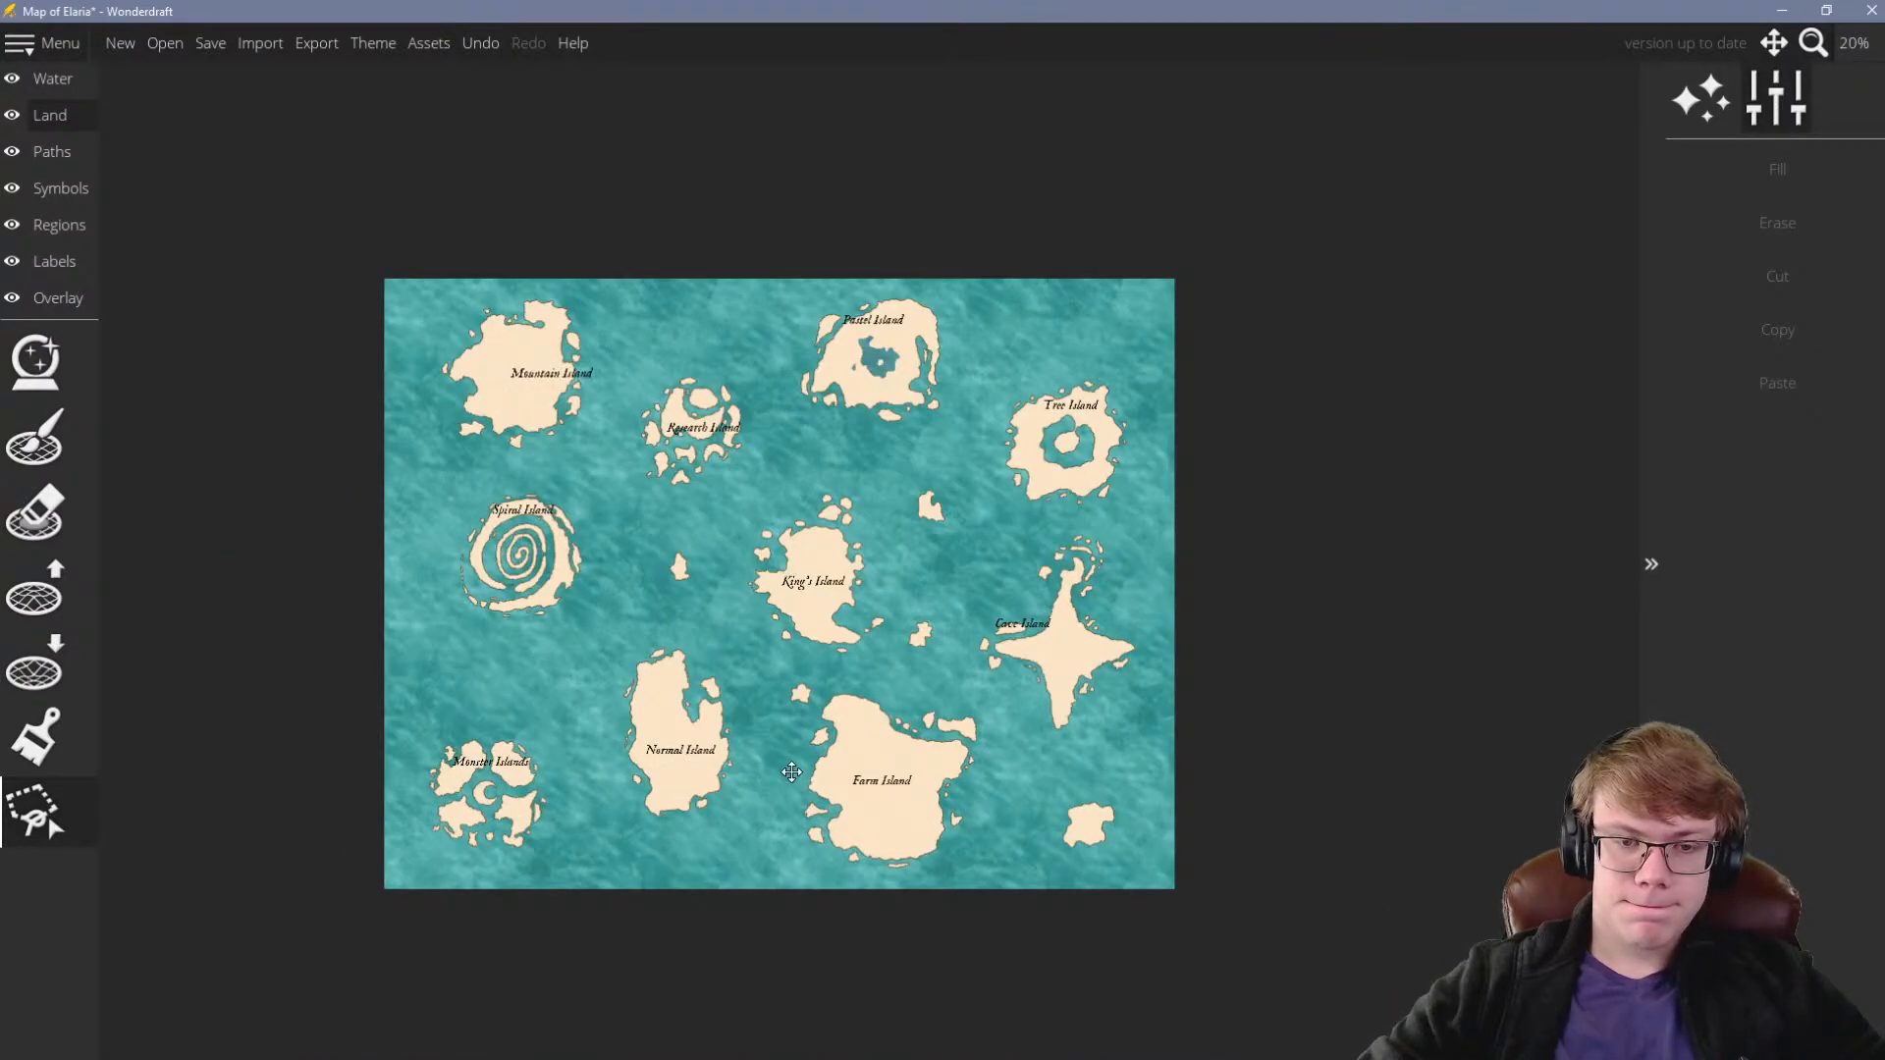
scroll(747, 671, down, 1)
scroll(746, 672, up, 1)
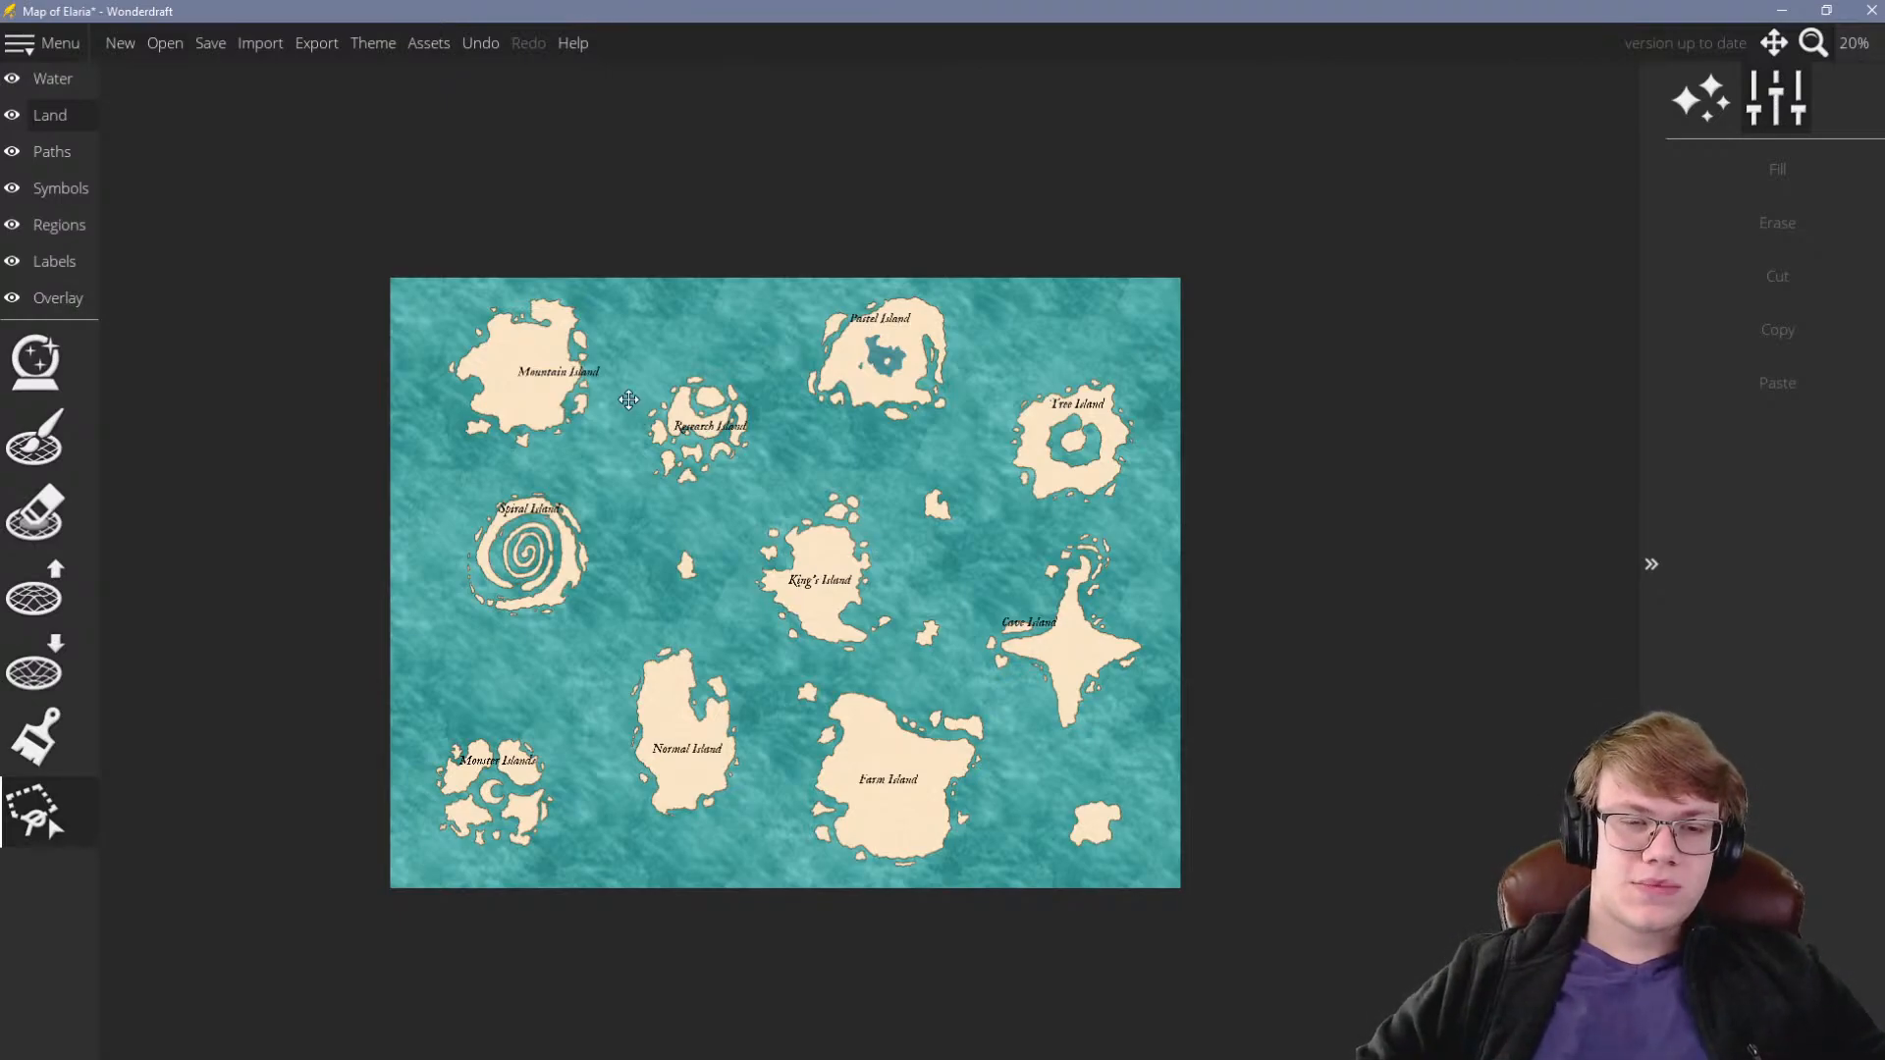
Inspect Research Island up close and compare its size with the surrounding islands
scroll(677, 432, up, 5)
scroll(766, 471, up, 8)
scroll(820, 442, down, 5)
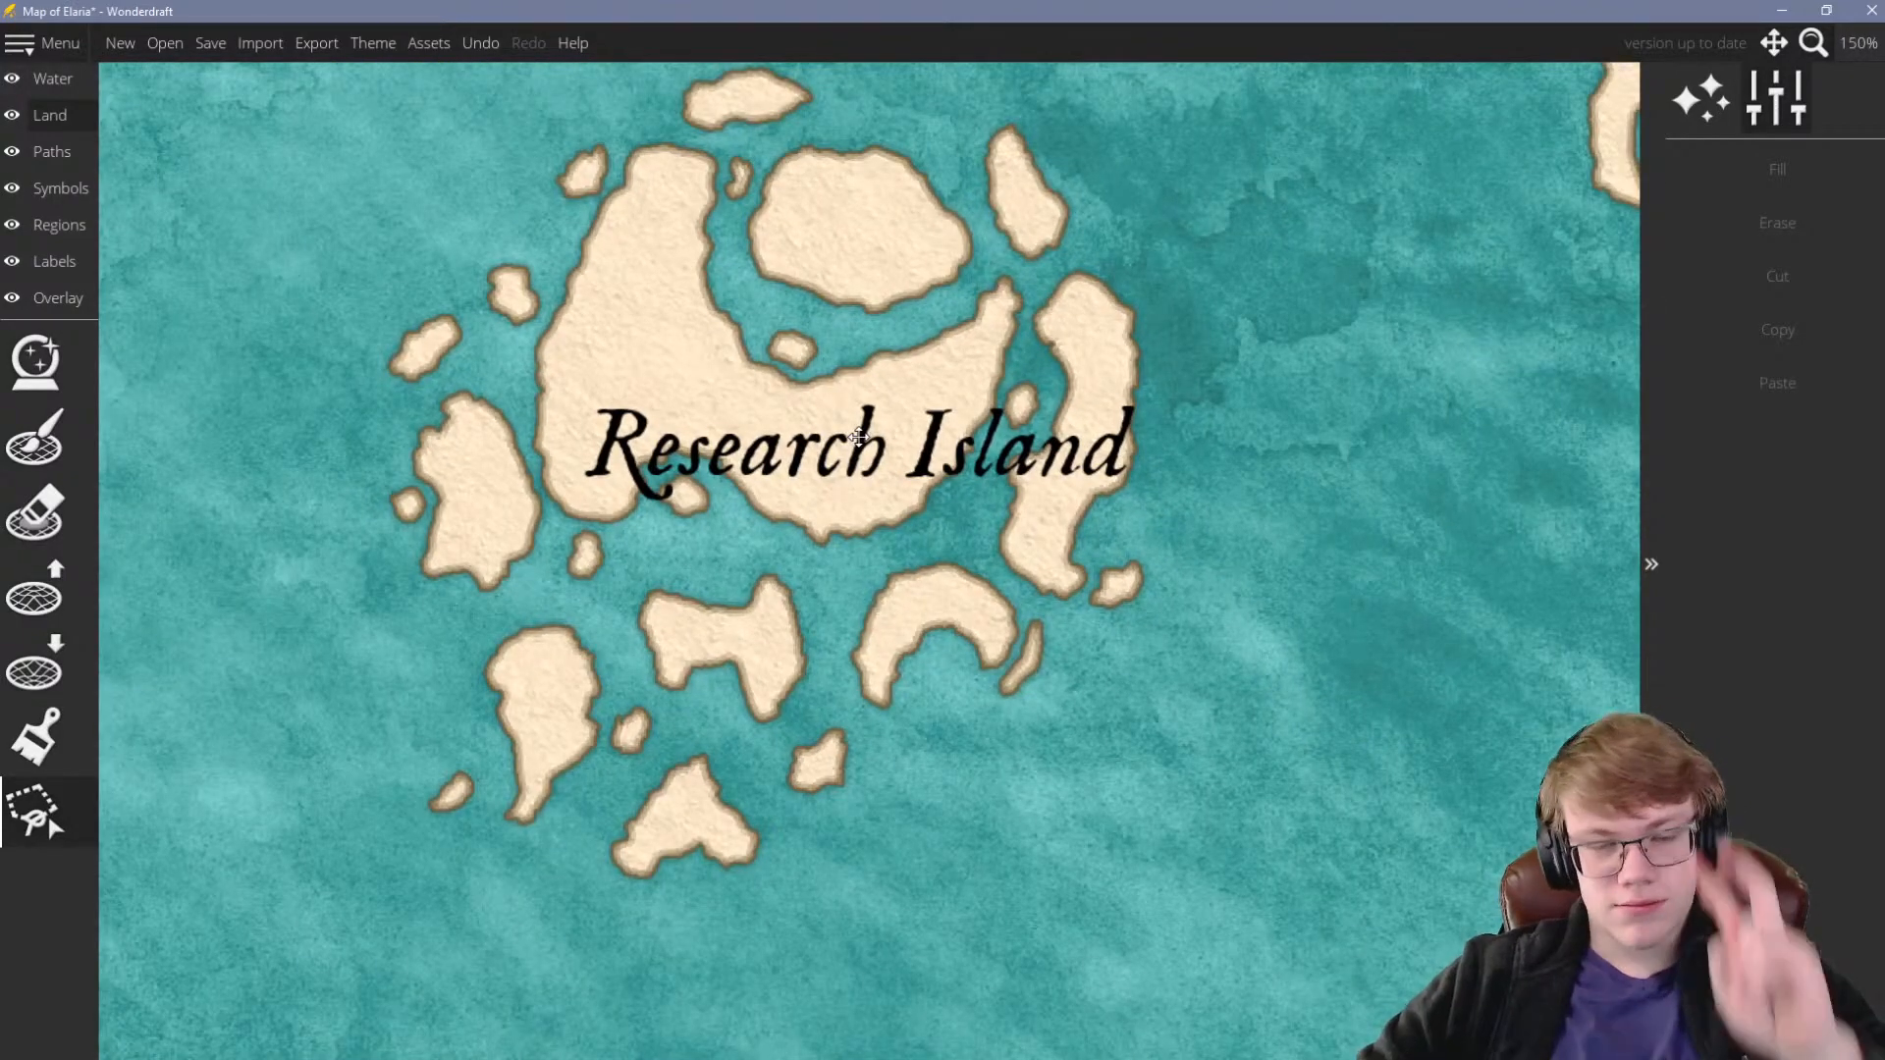
scroll(756, 446, down, 4)
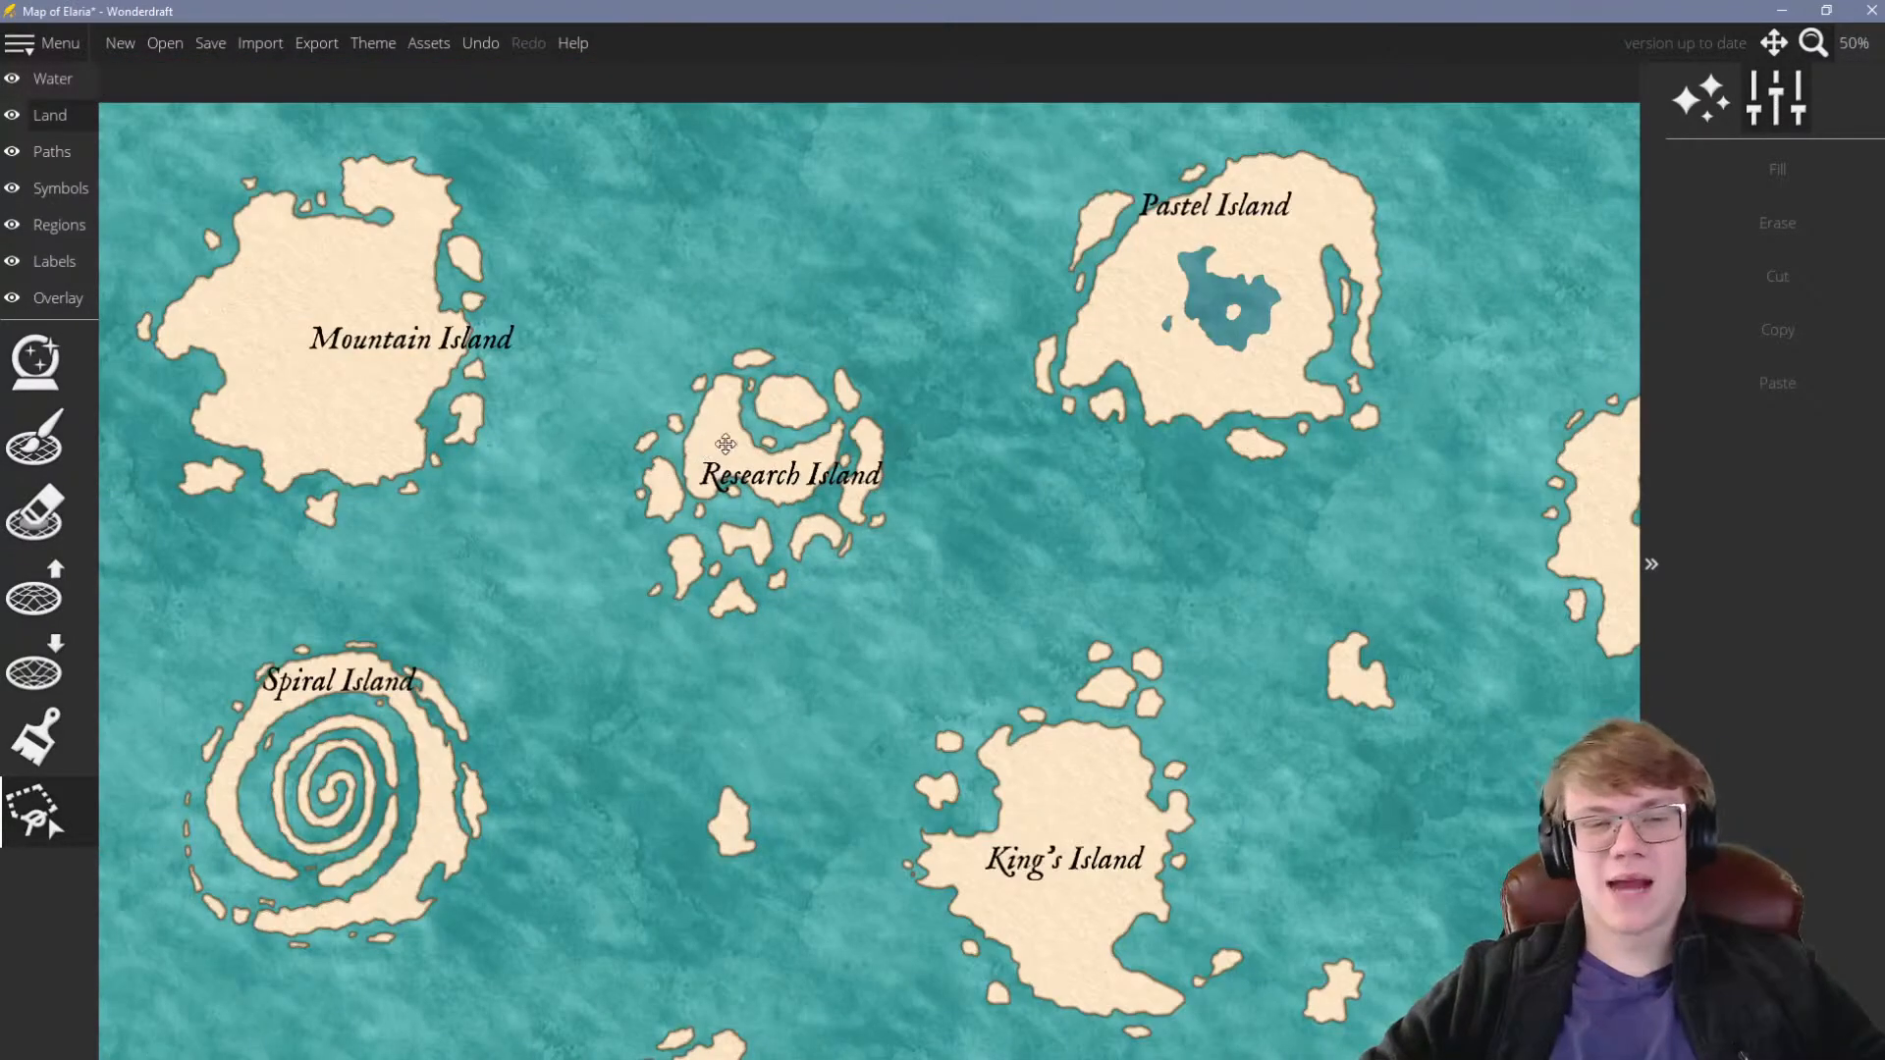
scroll(715, 444, down, 2)
scroll(882, 468, up, 1)
scroll(797, 367, up, 5)
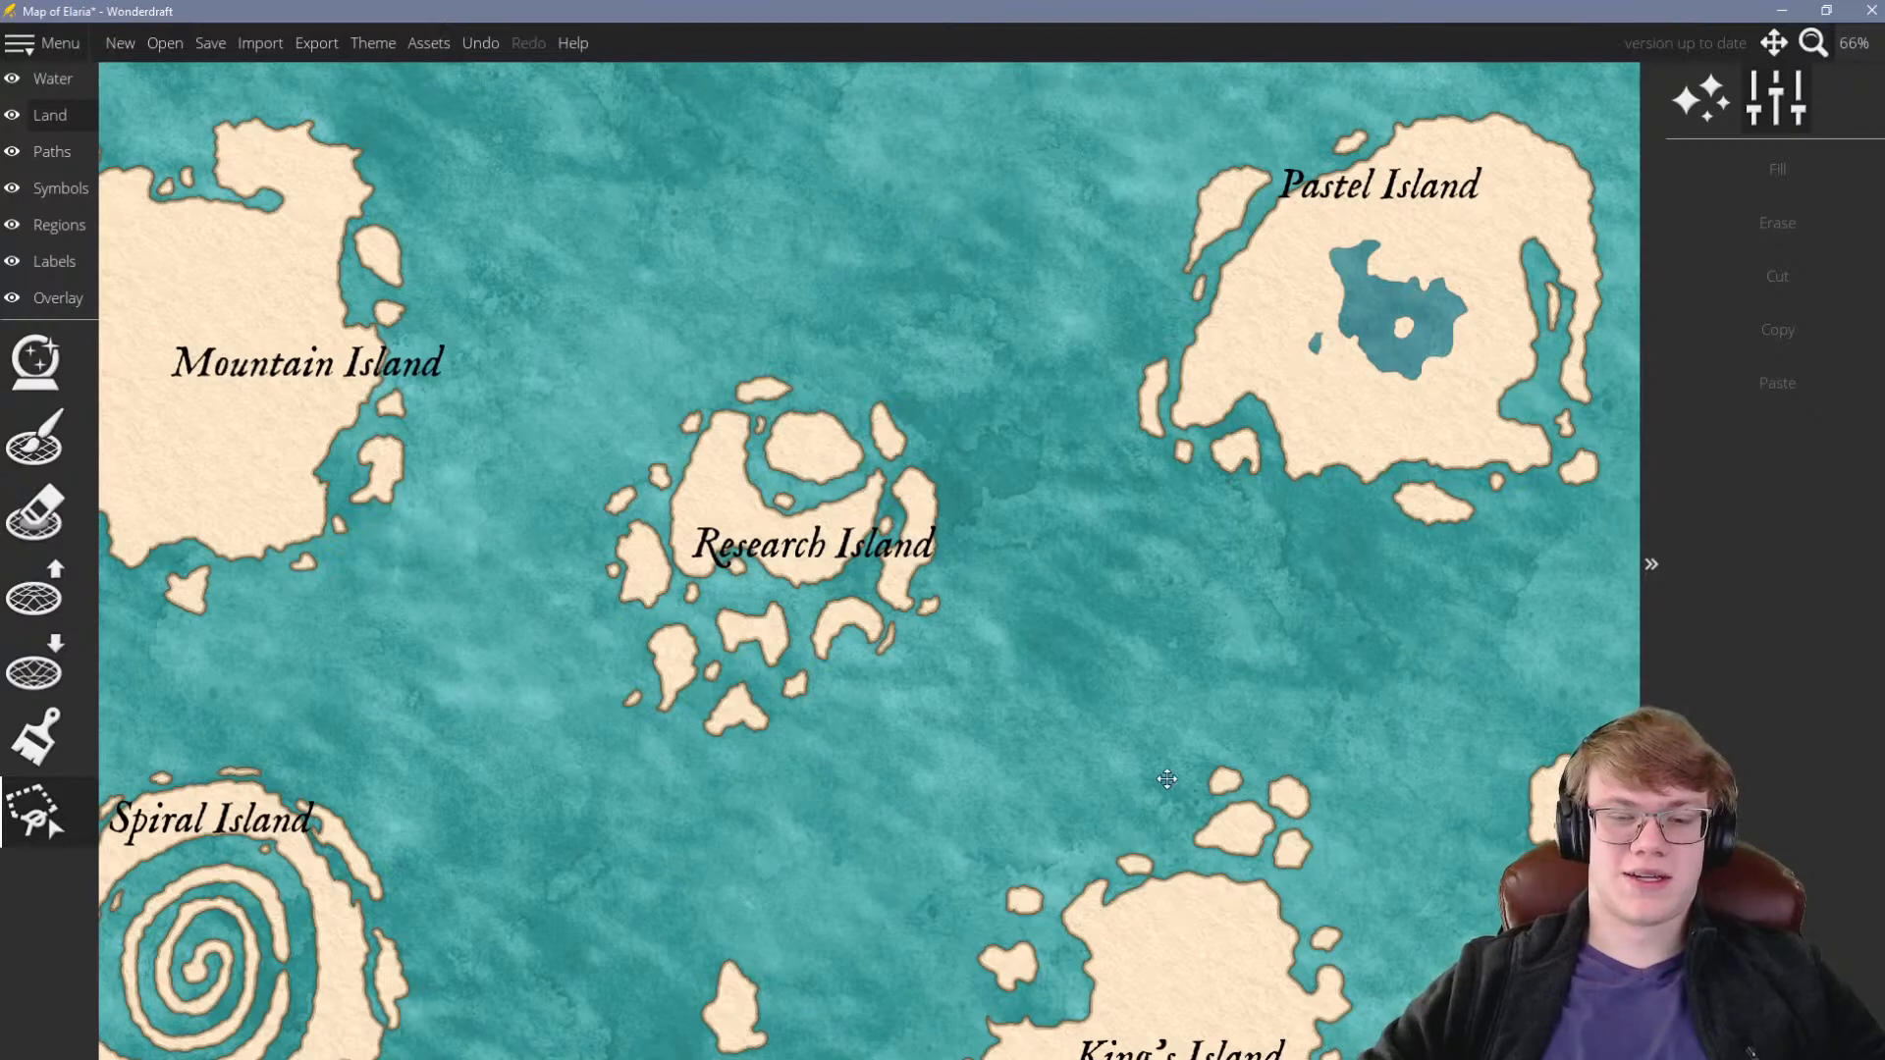
scroll(676, 424, down, 5)
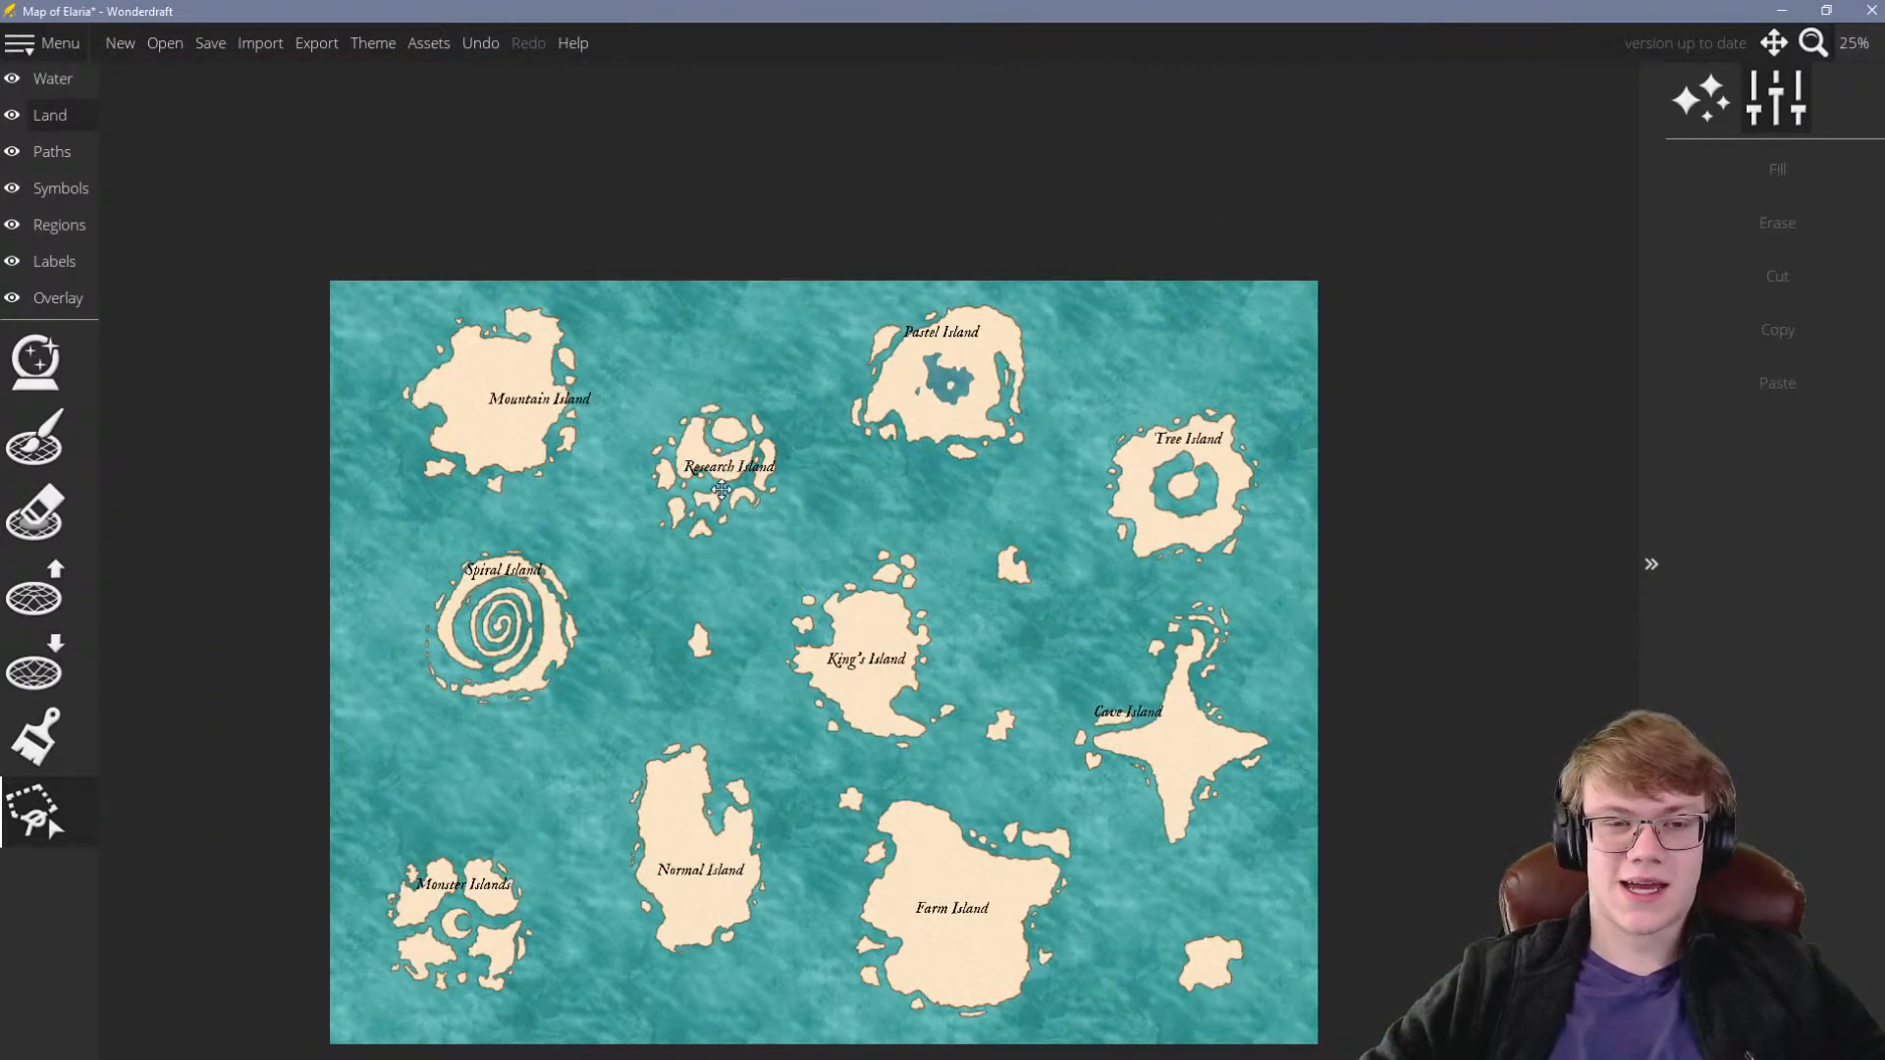
scroll(662, 394, up, 6)
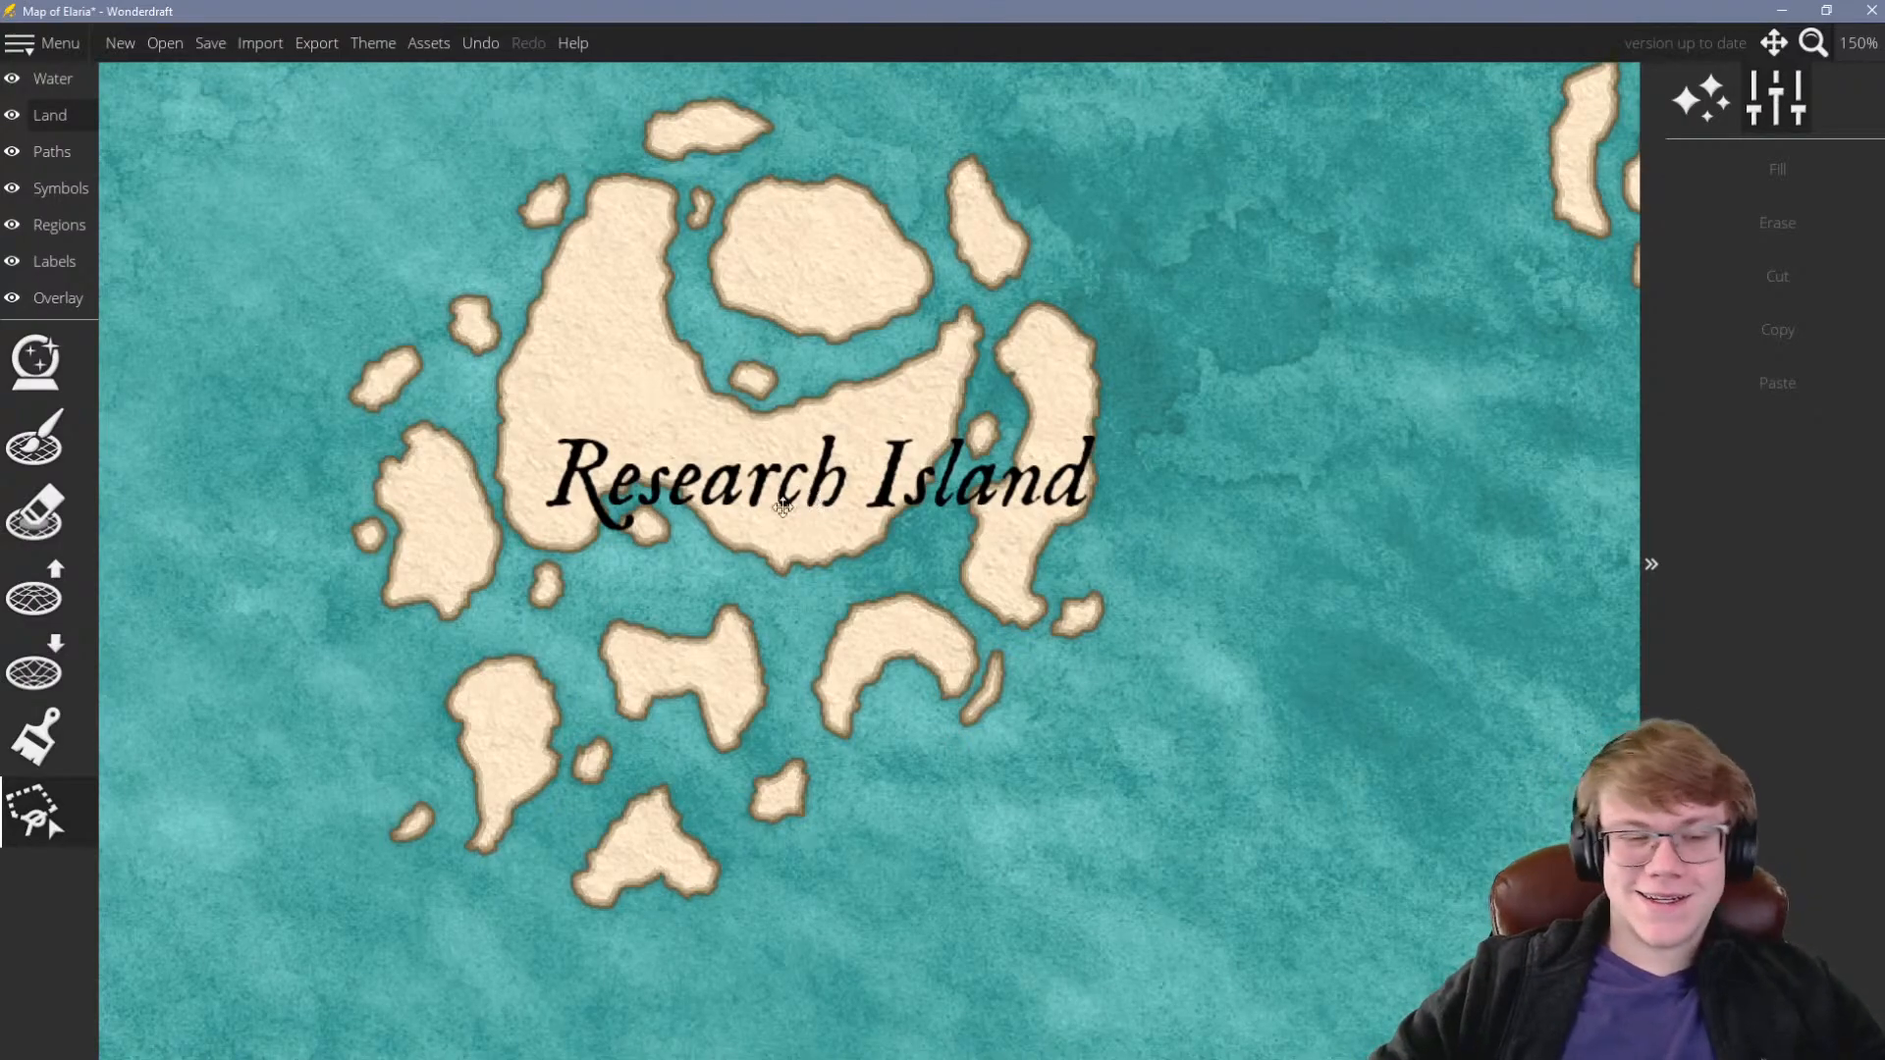
scroll(743, 486, down, 5)
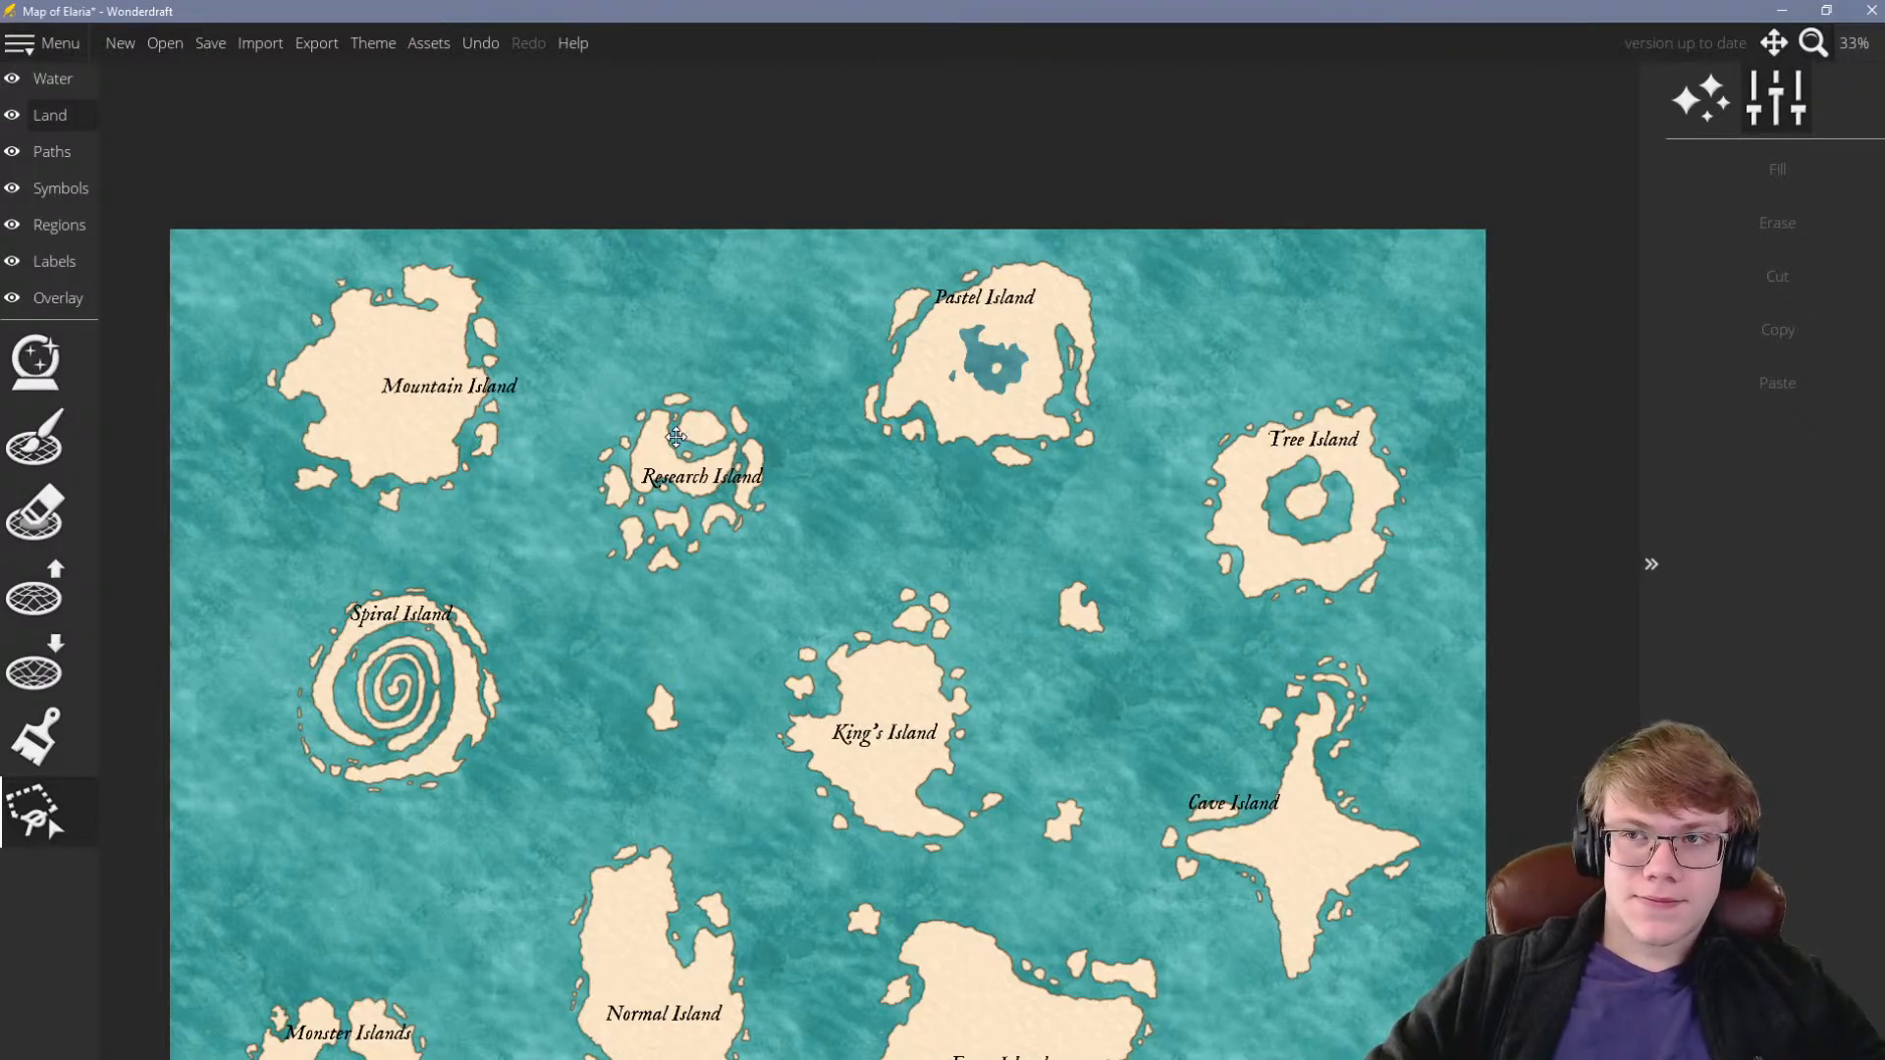
scroll(676, 437, down, 3)
scroll(768, 656, up, 2)
scroll(801, 609, down, 1)
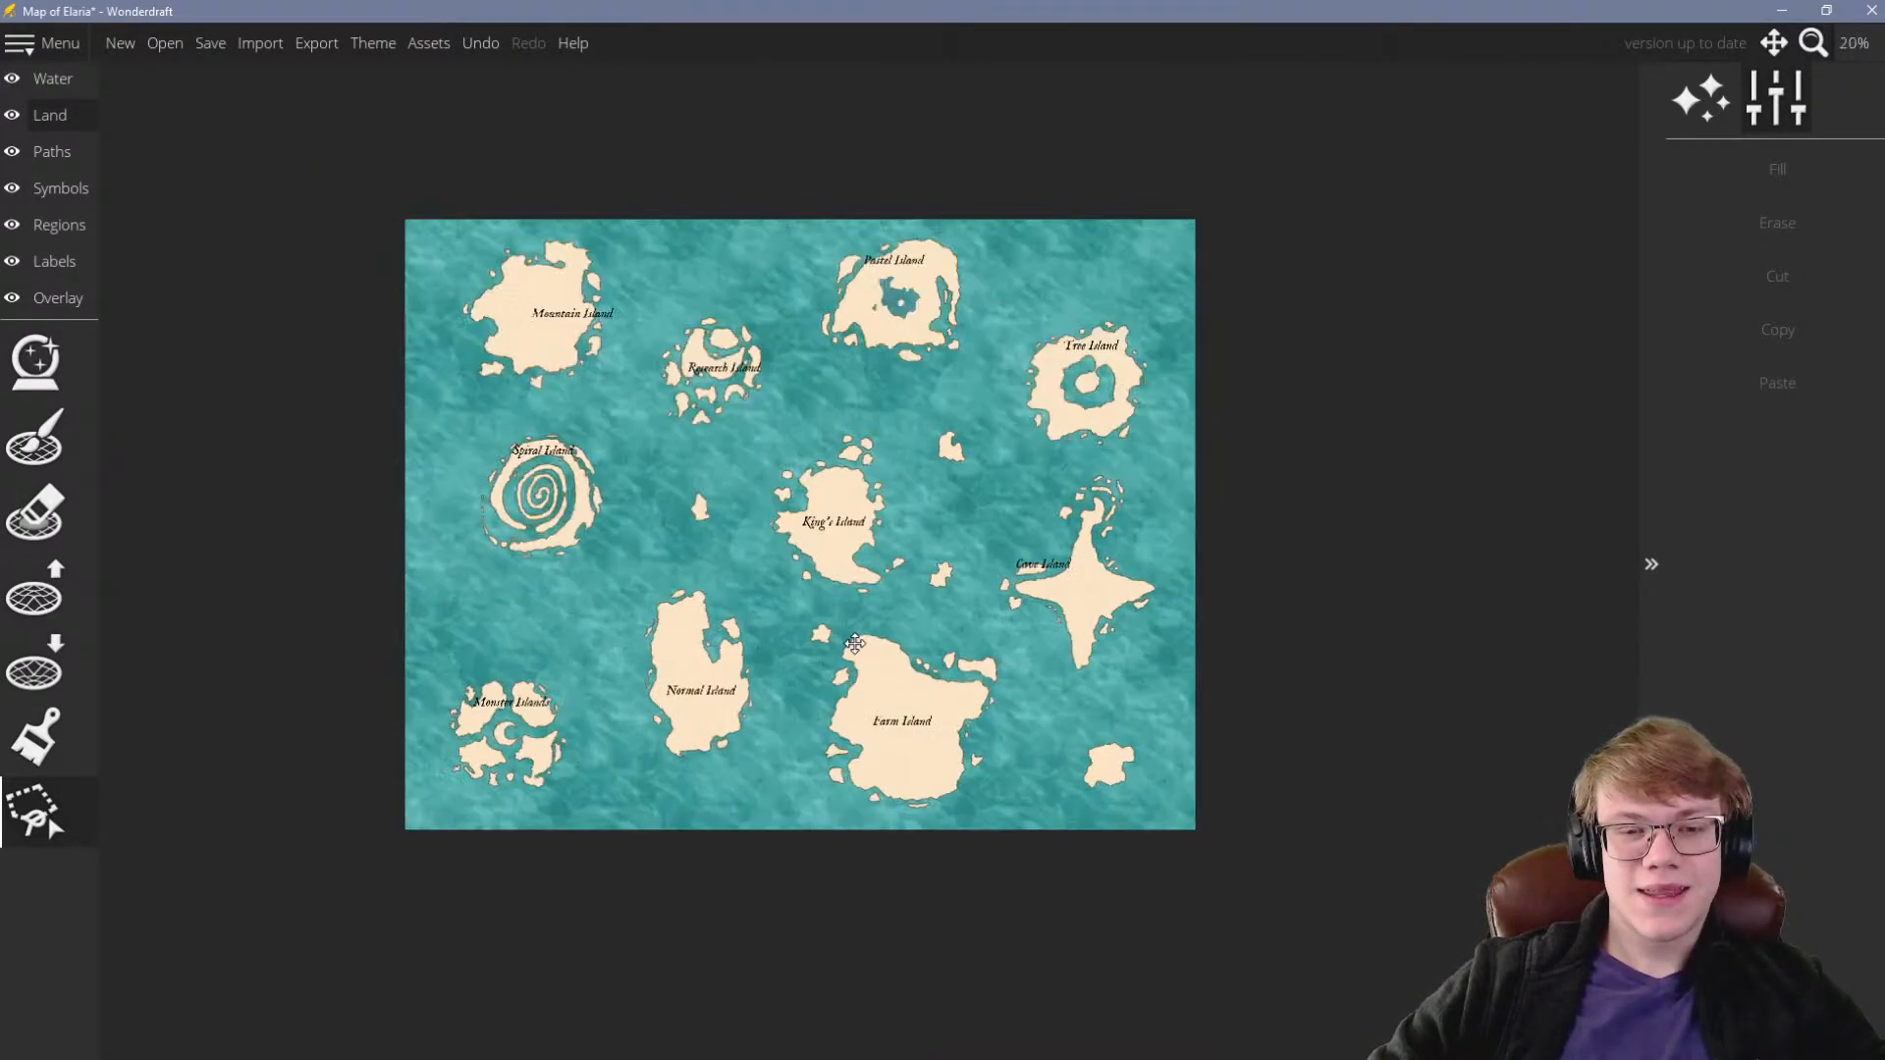
Move the Mountain Island, Cave Island and Pastel Island labels so each sits centrally on its landmass
scroll(851, 642, up, 1)
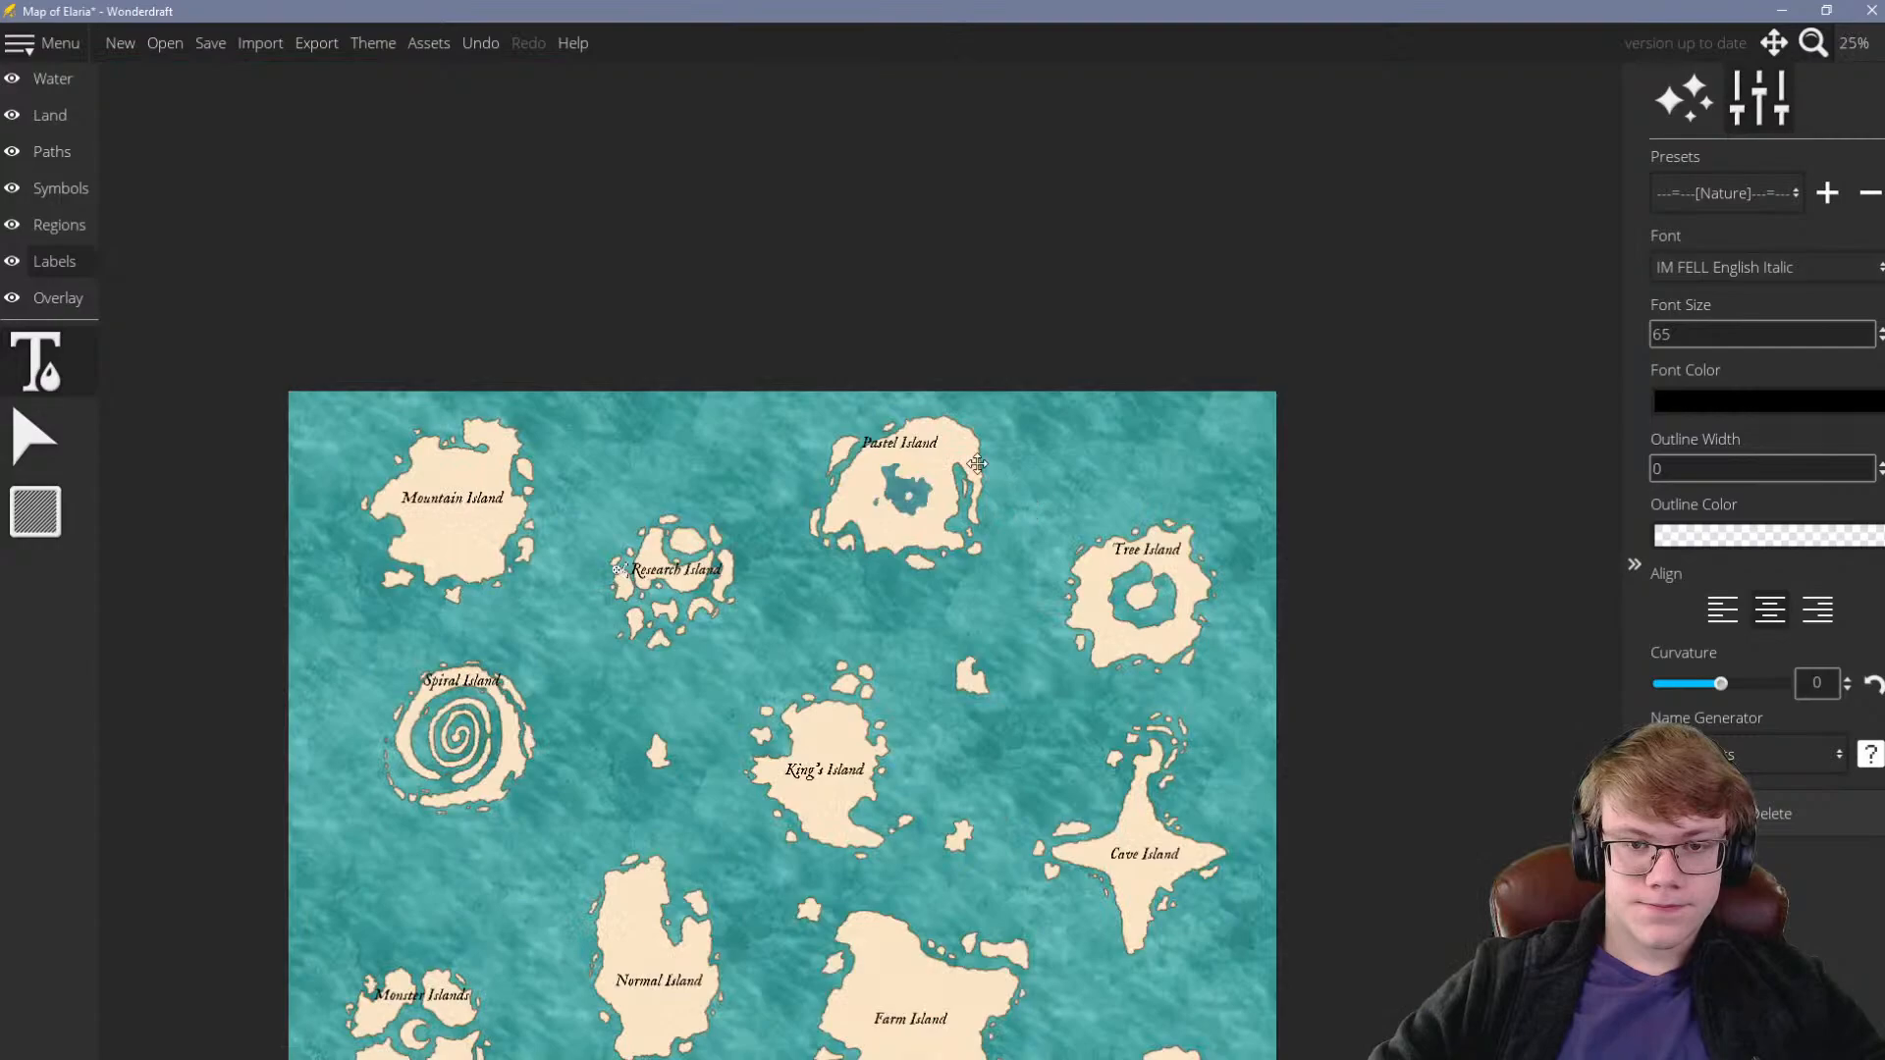
scroll(977, 463, up, 2)
drag(741, 504, 815, 530)
scroll(815, 530, down, 5)
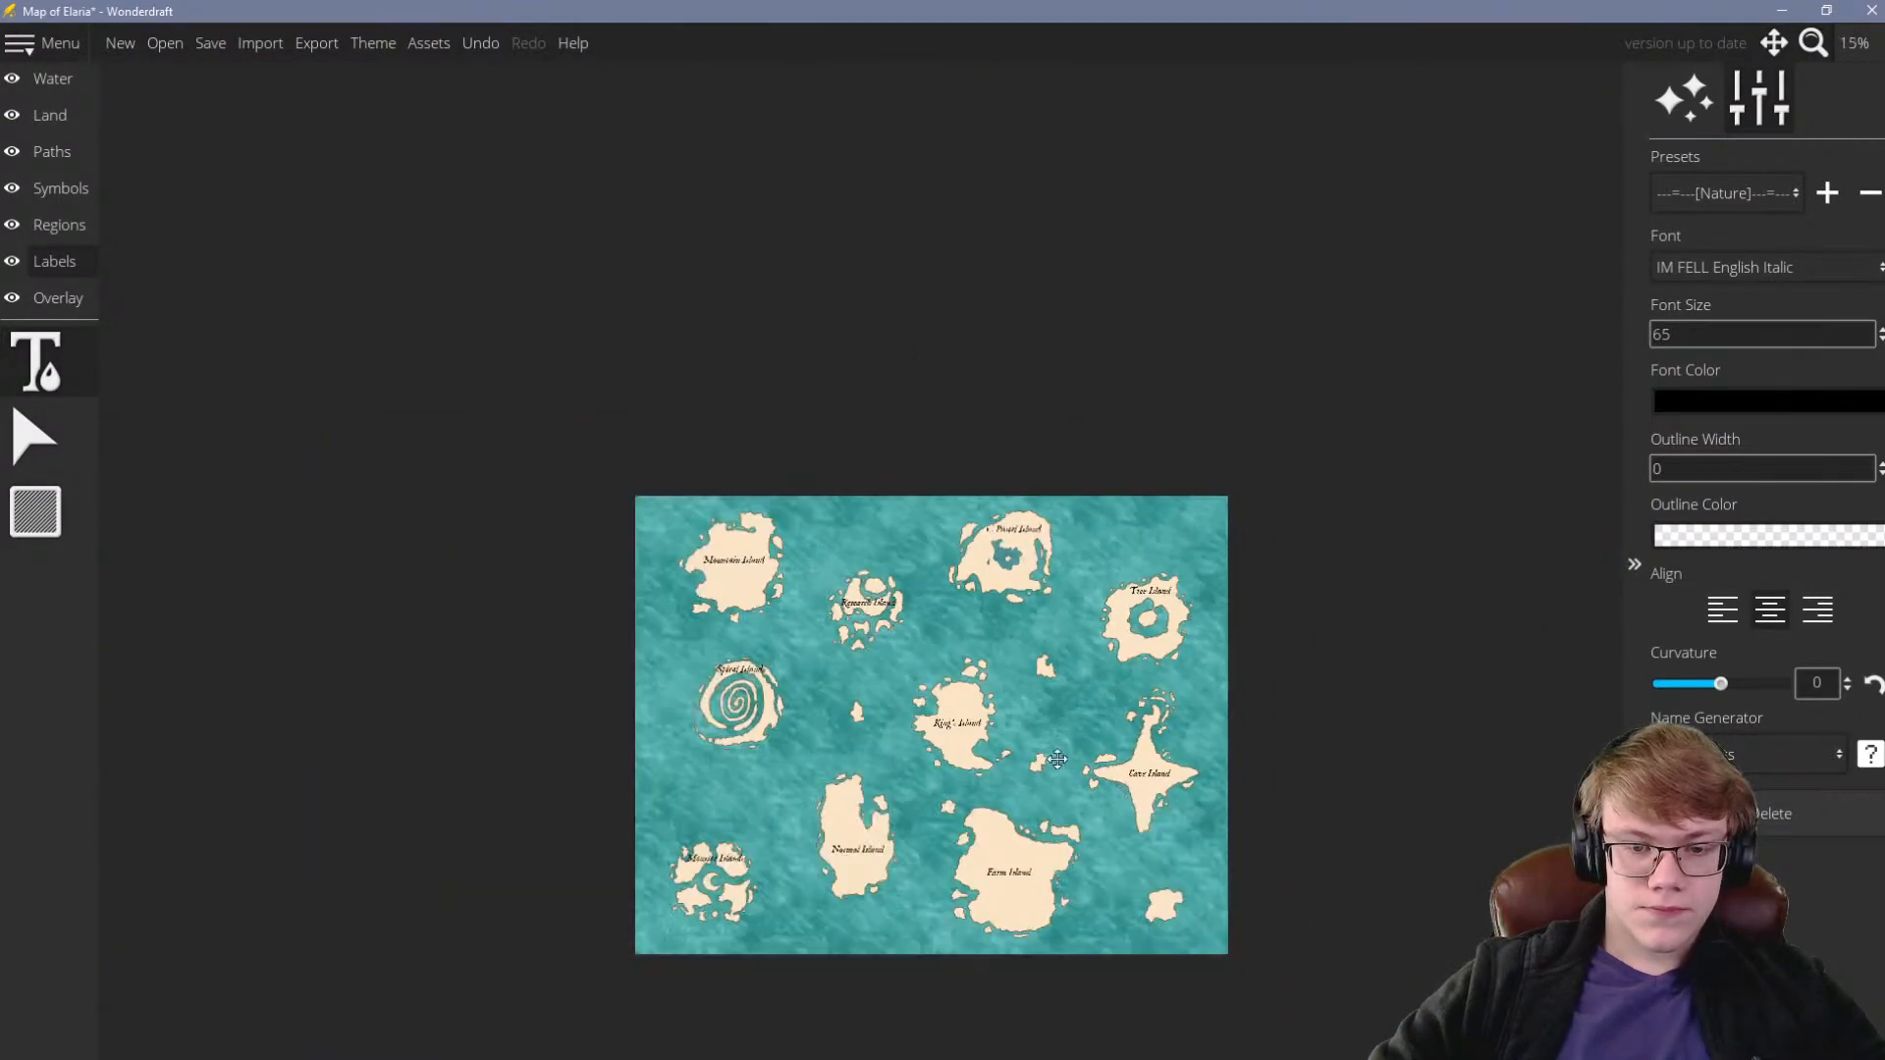
Review the label positions and the remaining empty water across the whole map
scroll(968, 891, up, 1)
scroll(879, 687, up, 1)
scroll(1043, 678, down, 1)
scroll(1203, 658, up, 1)
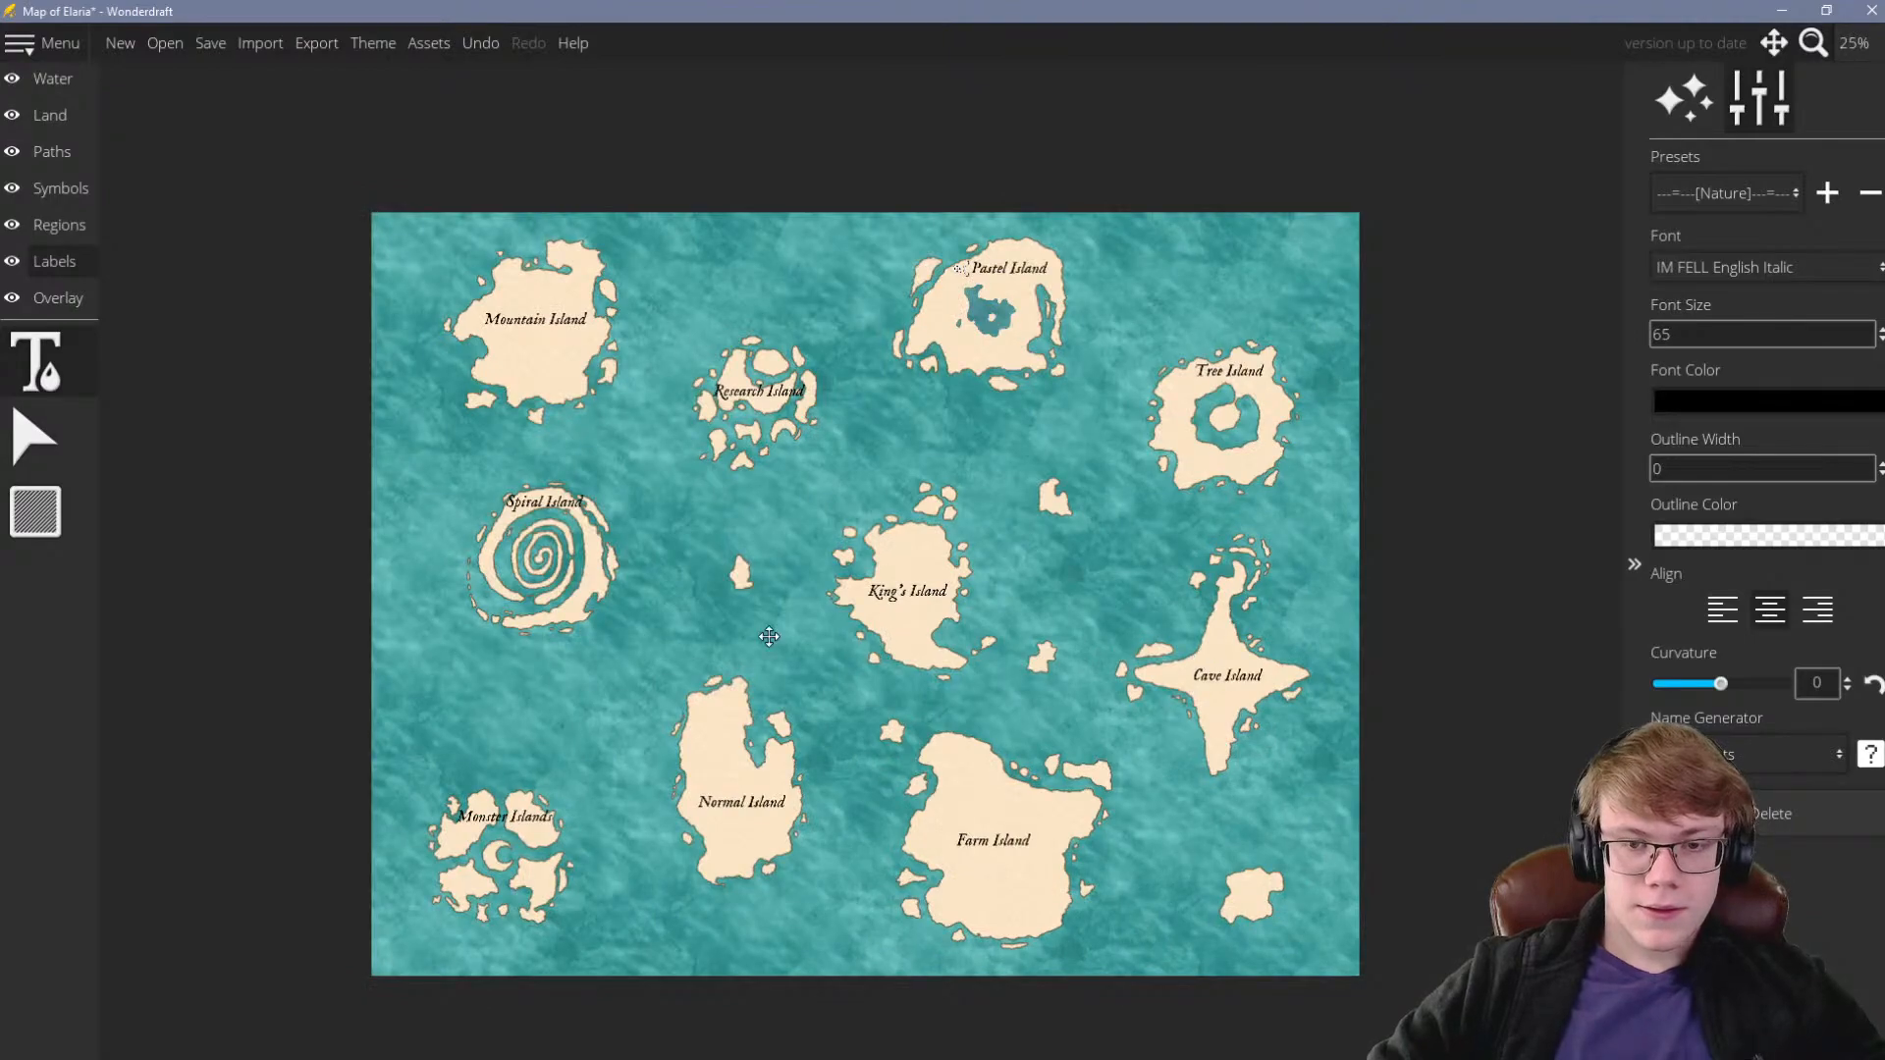
scroll(994, 651, down, 1)
scroll(986, 668, down, 1)
scroll(946, 715, up, 2)
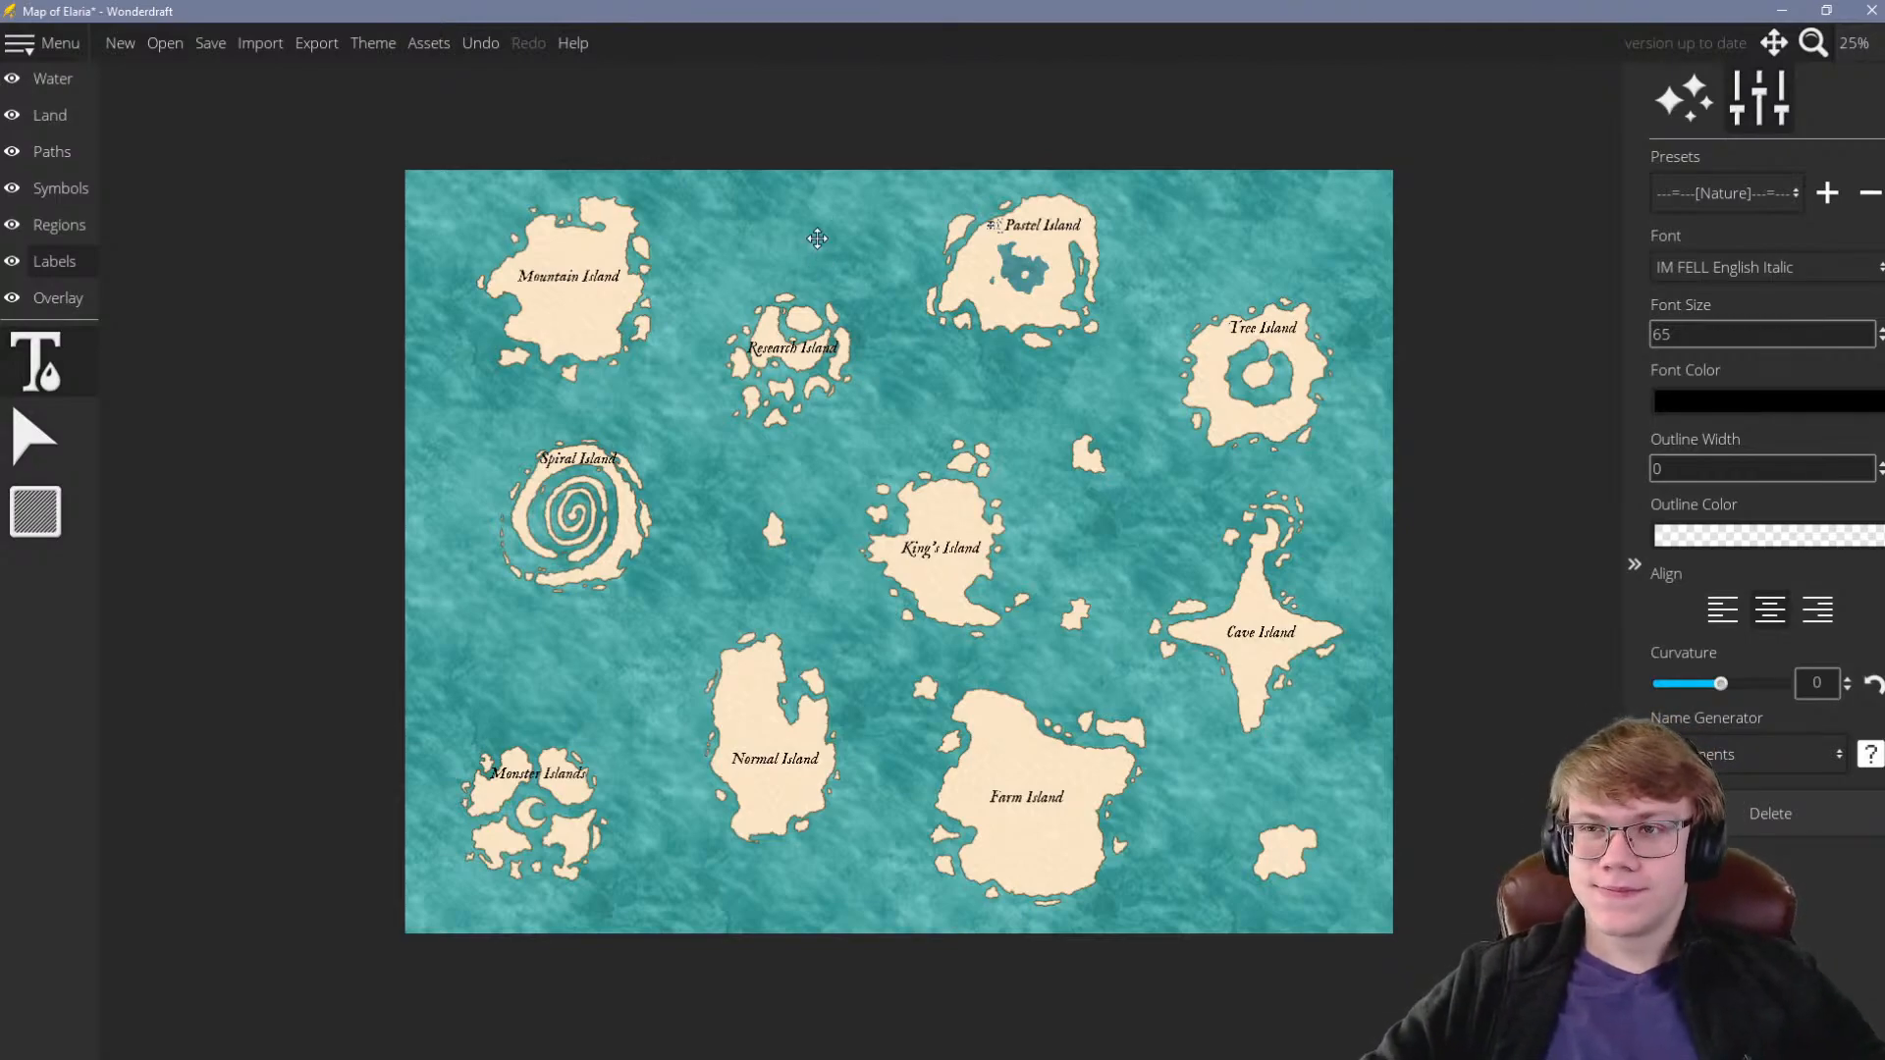
Raise a small irregular islet in the open water between Spiral Island and Monster Islands
scroll(444, 732, up, 5)
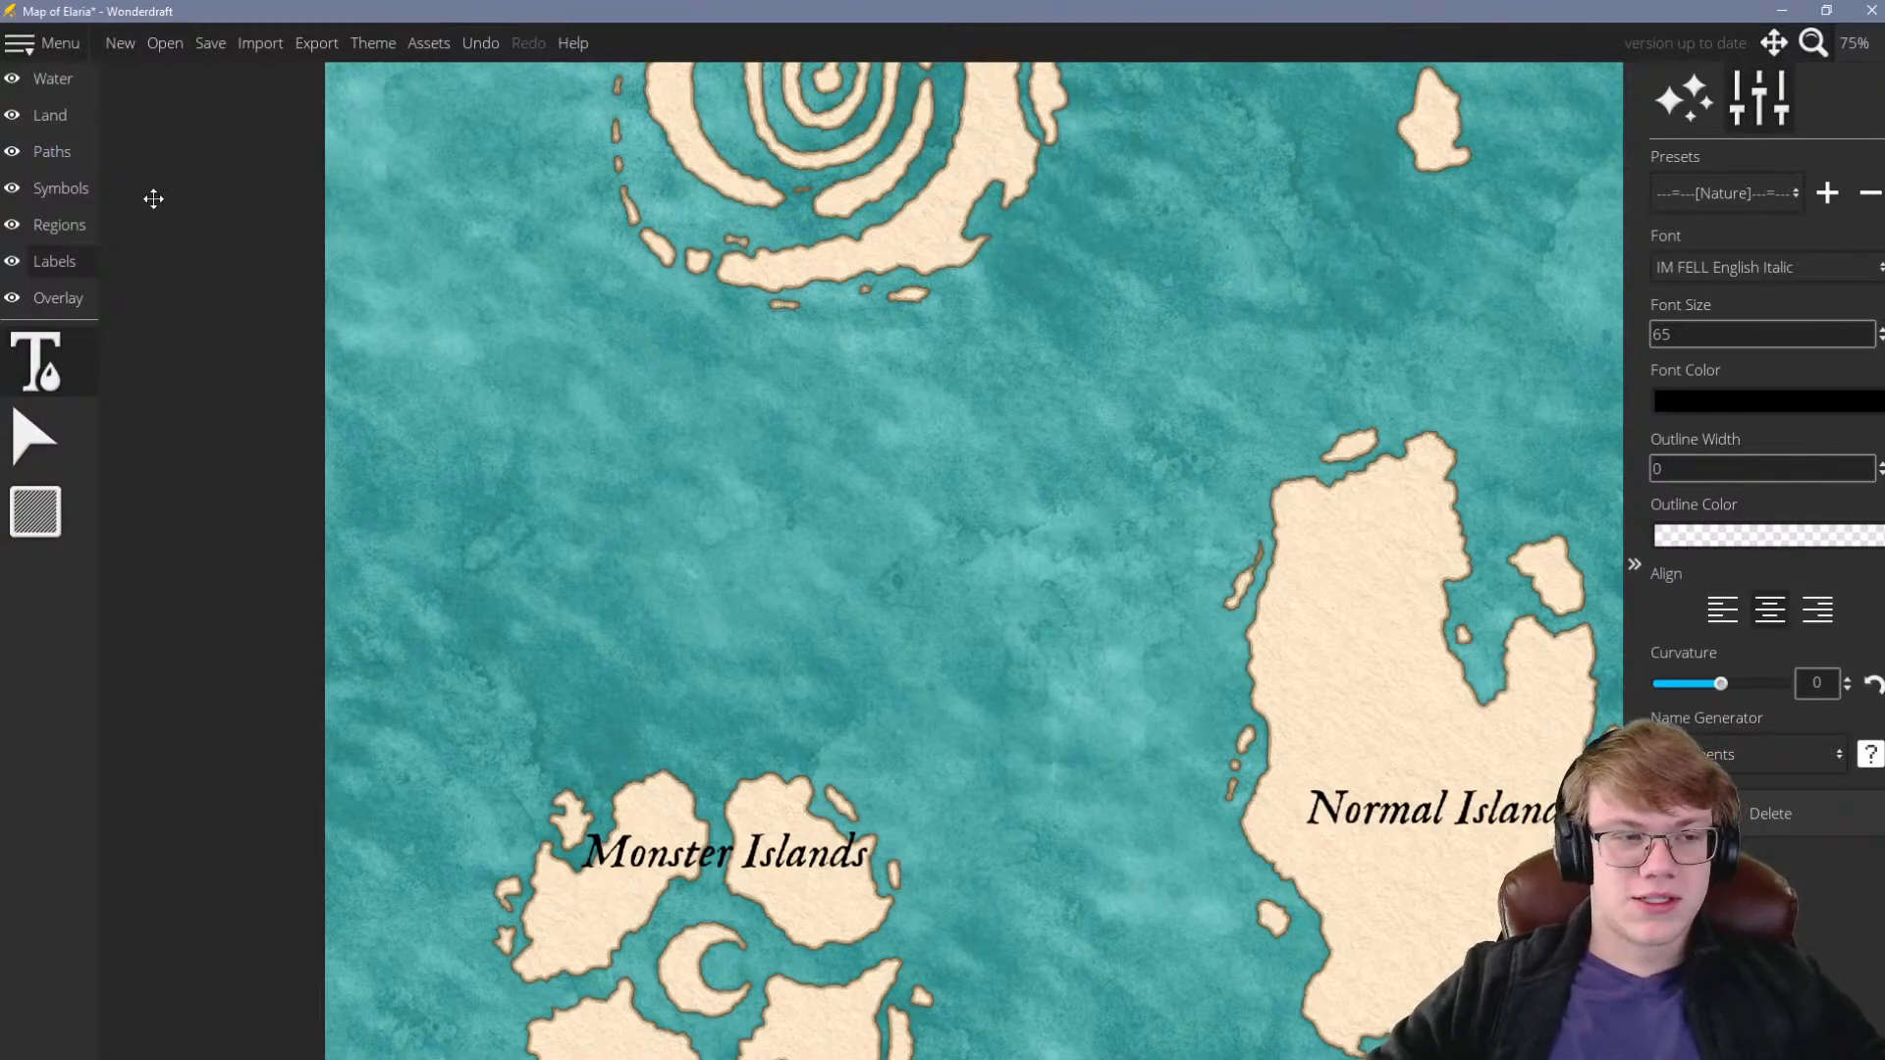
click(61, 114)
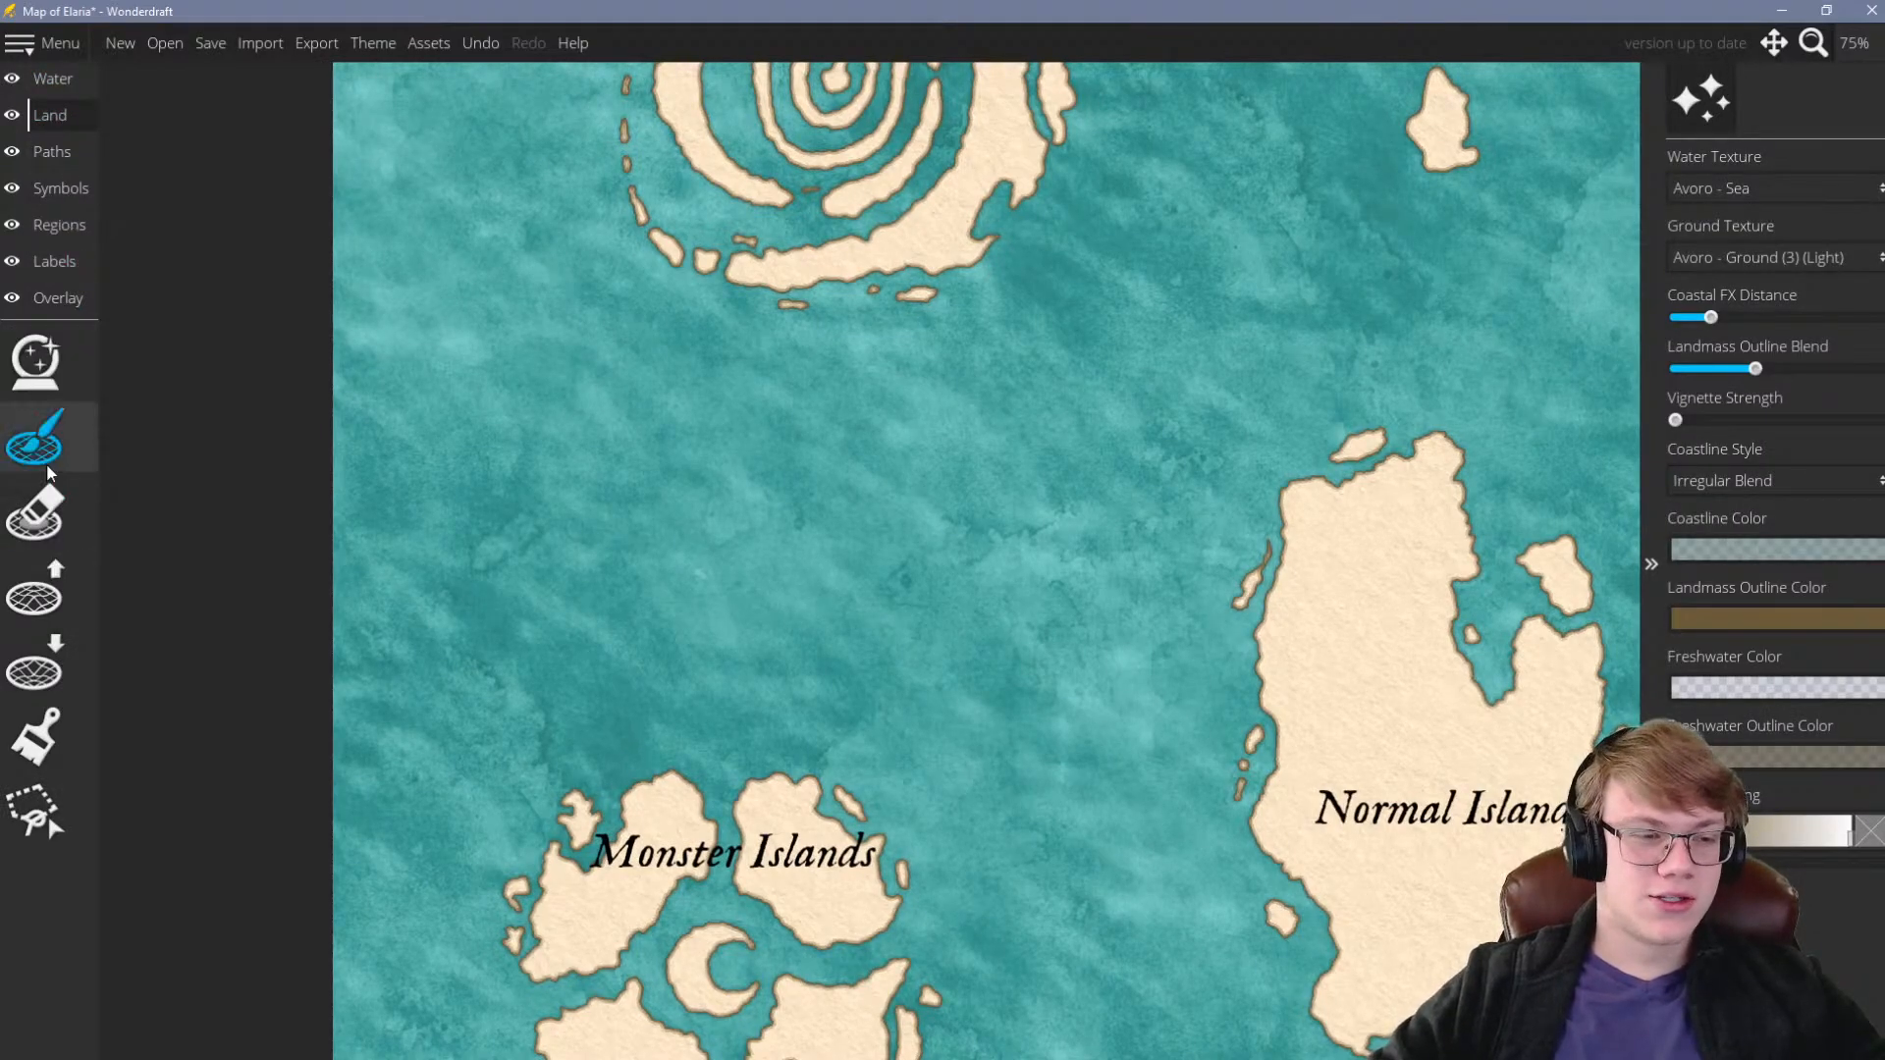
click(34, 589)
scroll(732, 582, up, 5)
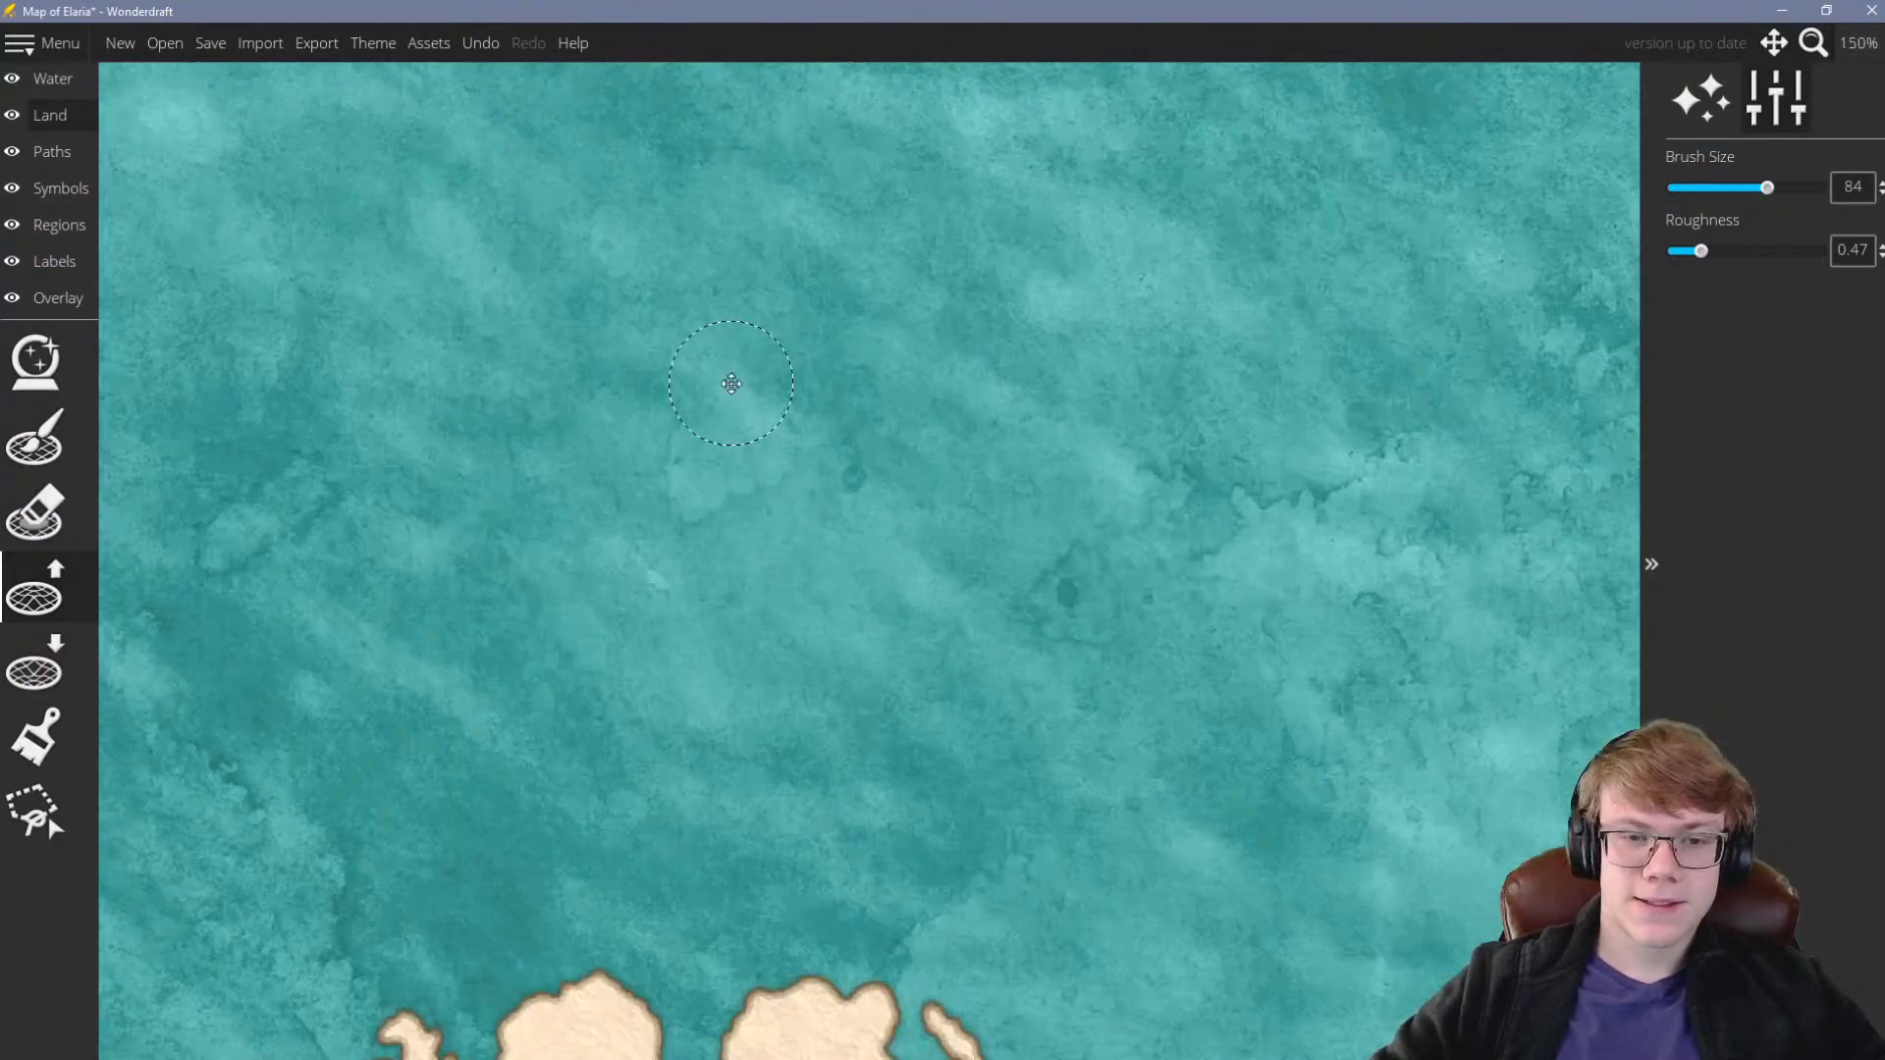
click(779, 409)
mouse_move(778, 408)
mouse_down()
mouse_move(831, 475)
mouse_move(761, 478)
mouse_move(776, 437)
mouse_up()
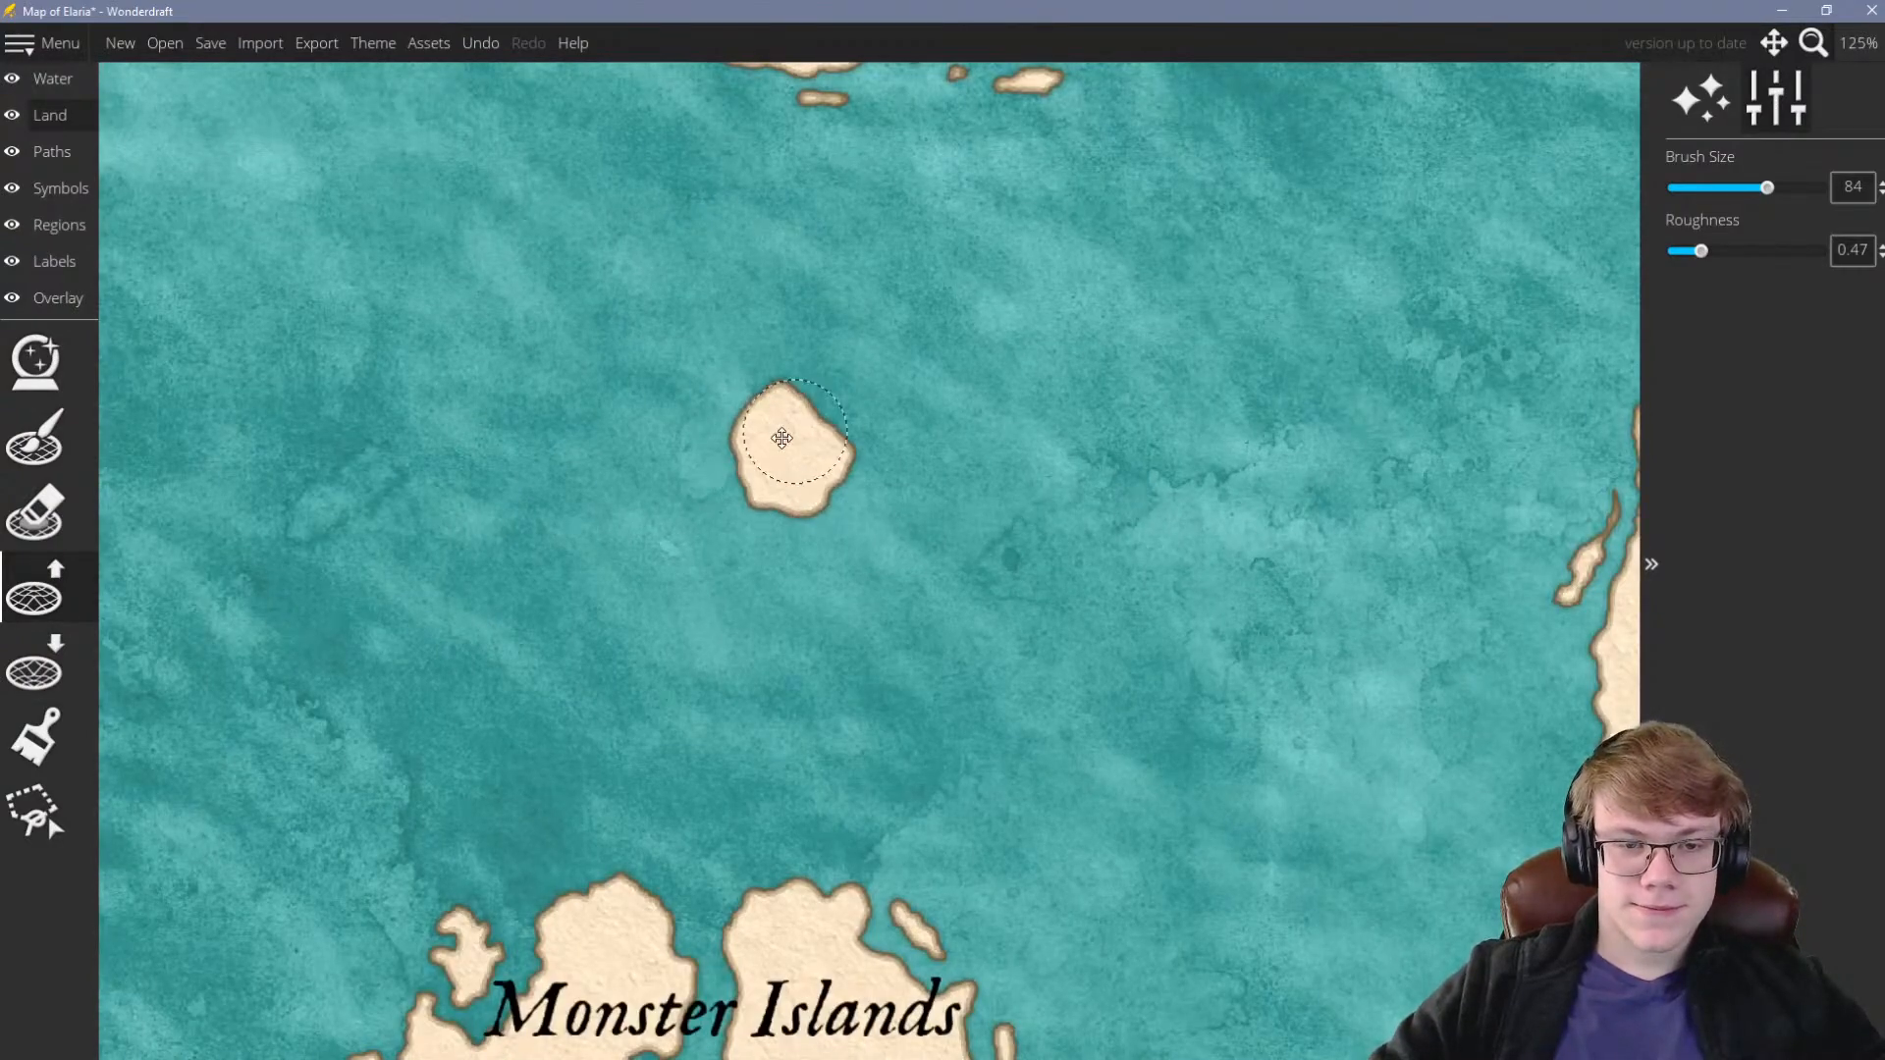
scroll(766, 550, down, 10)
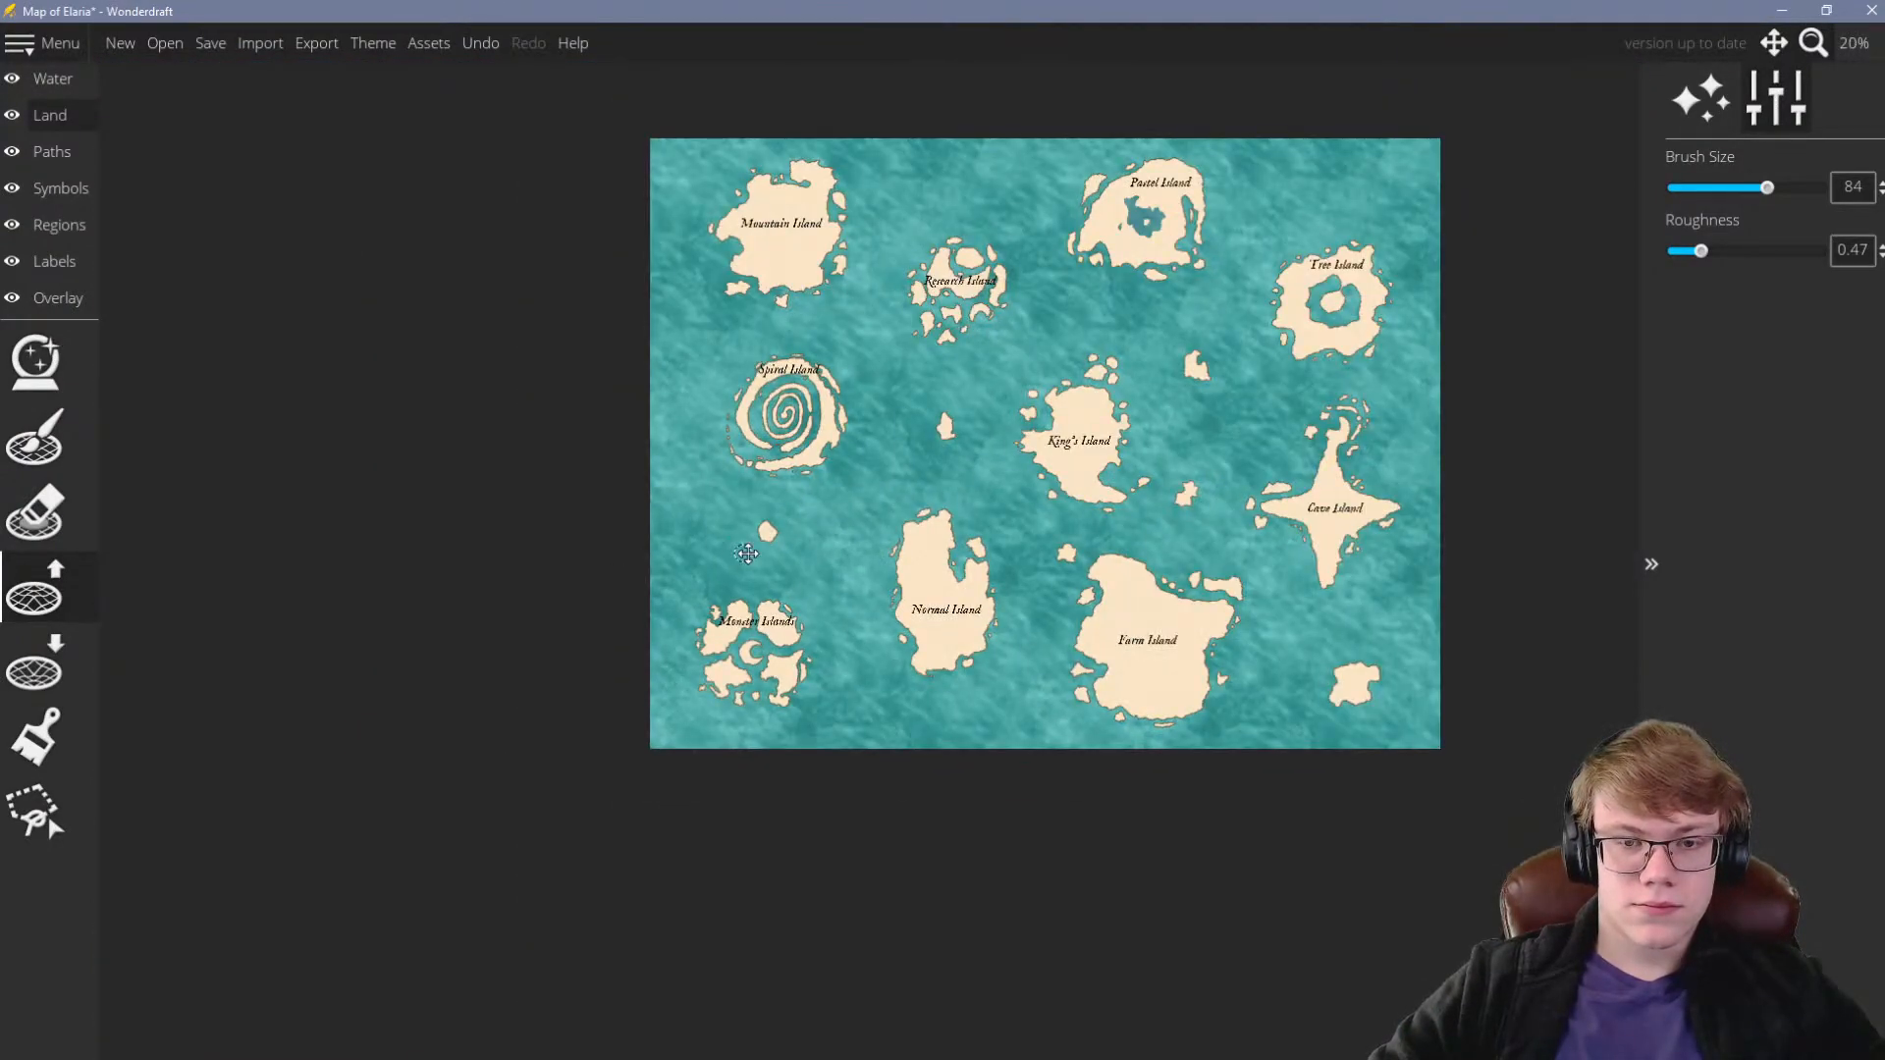
scroll(761, 550, up, 10)
mouse_move(771, 566)
mouse_down()
mouse_move(705, 654)
mouse_move(699, 712)
mouse_move(769, 716)
mouse_move(719, 703)
mouse_move(731, 717)
mouse_move(700, 753)
mouse_move(672, 670)
mouse_move(709, 567)
mouse_move(684, 522)
mouse_move(889, 504)
mouse_up()
scroll(542, 489, down, 5)
scroll(542, 489, down, 5)
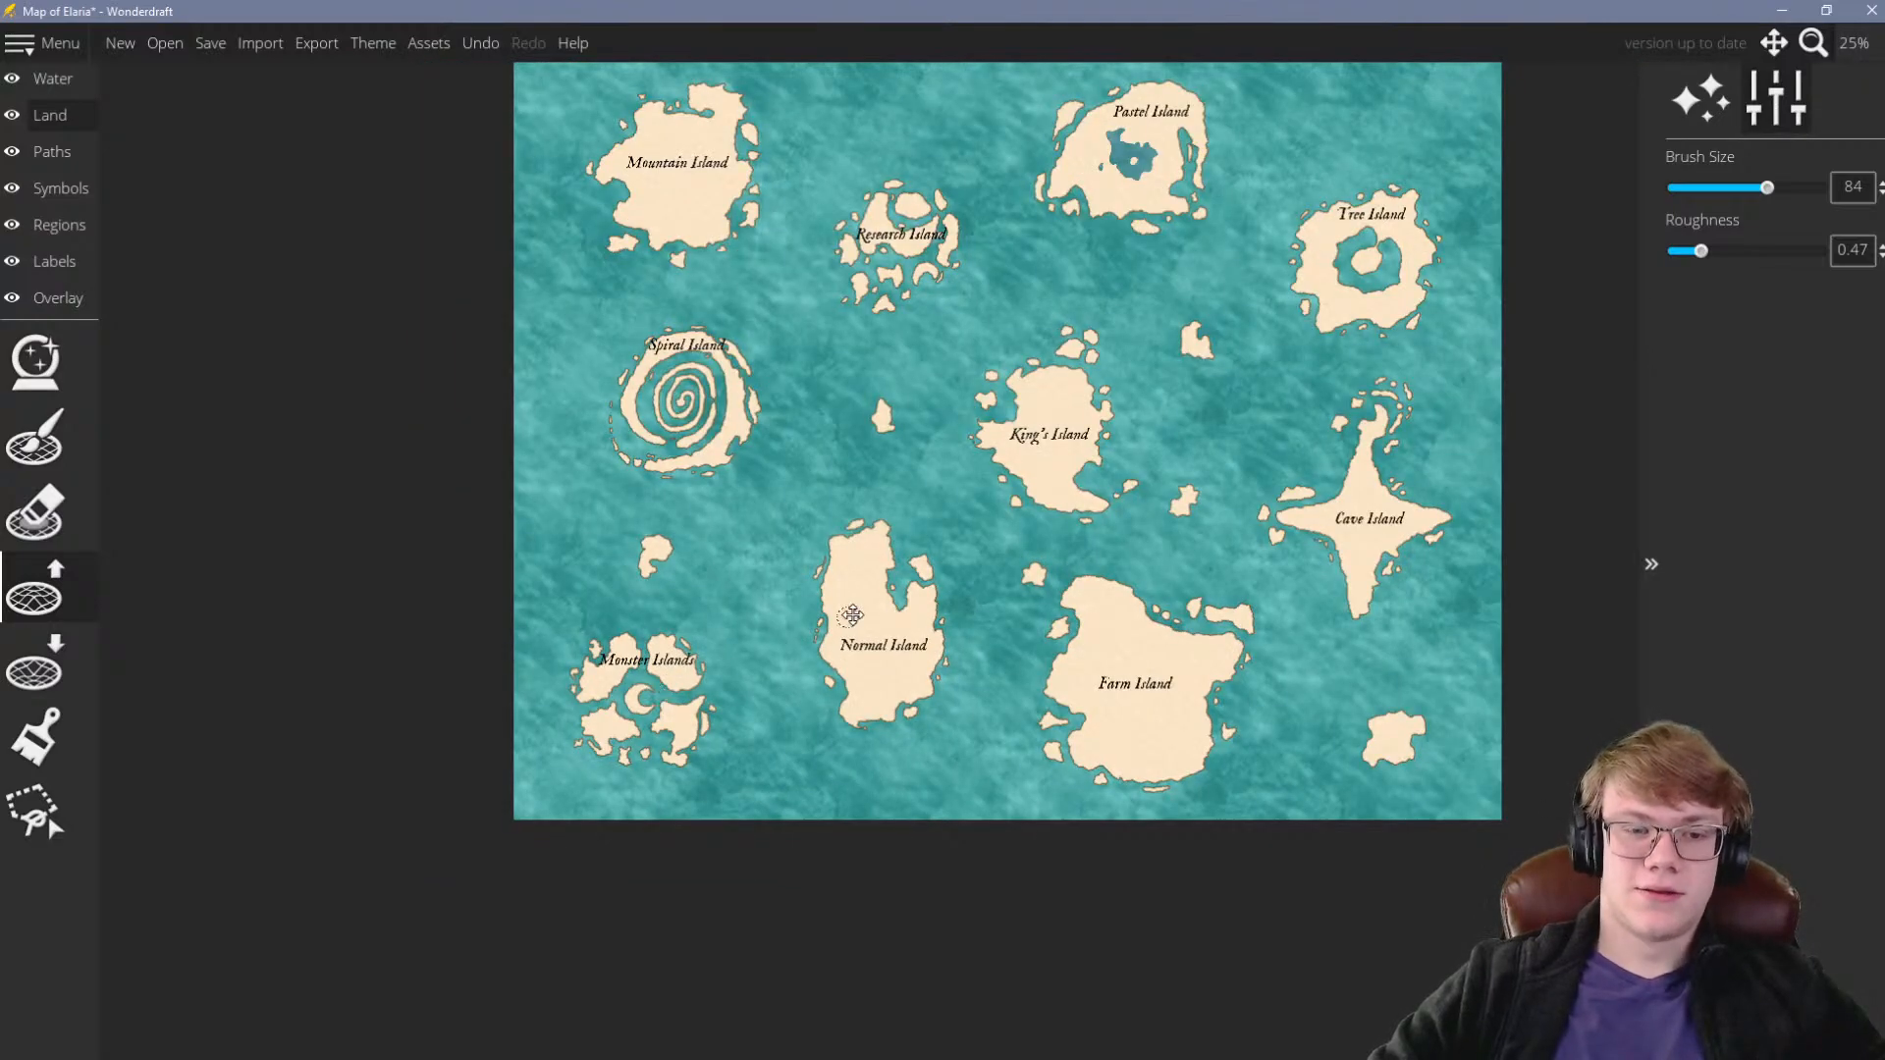
scroll(510, 639, down, 1)
scroll(546, 636, up, 1)
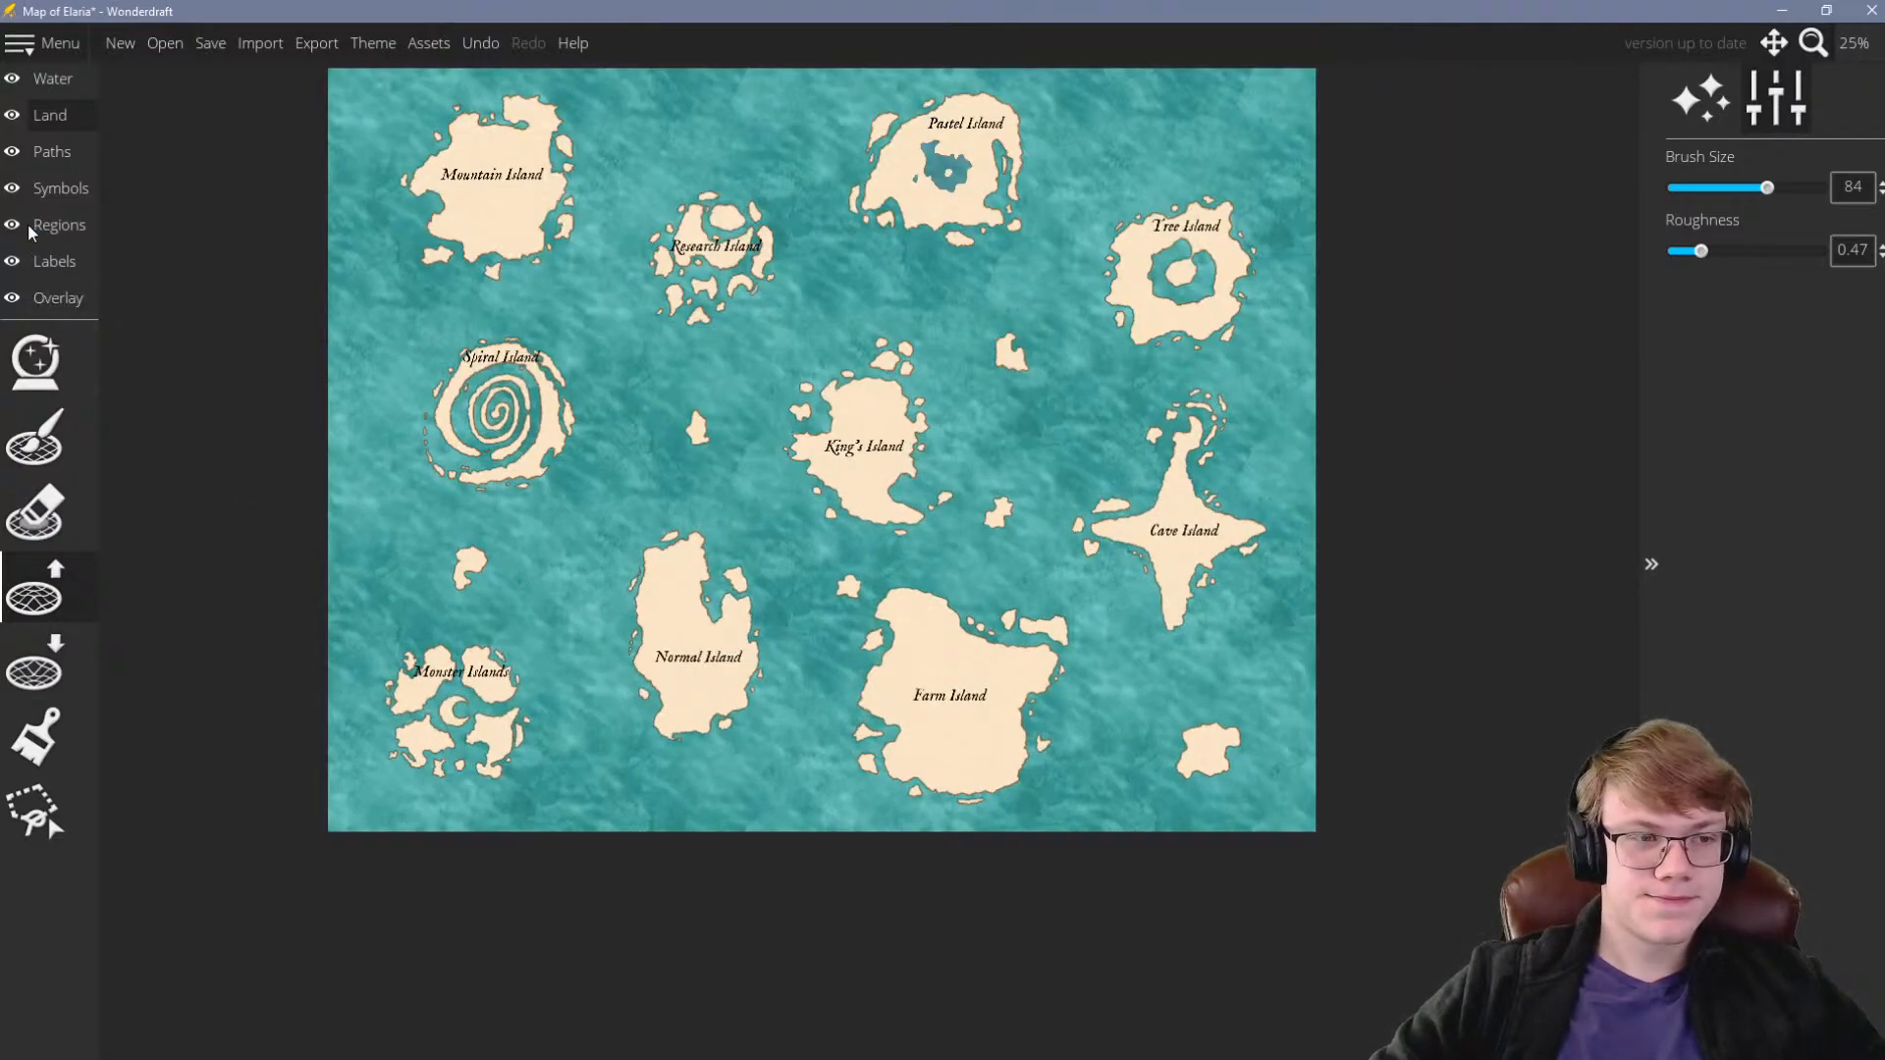
Try placing 16-direction compass lines in the water southeast of Spiral Island, and undo them
click(53, 78)
click(36, 889)
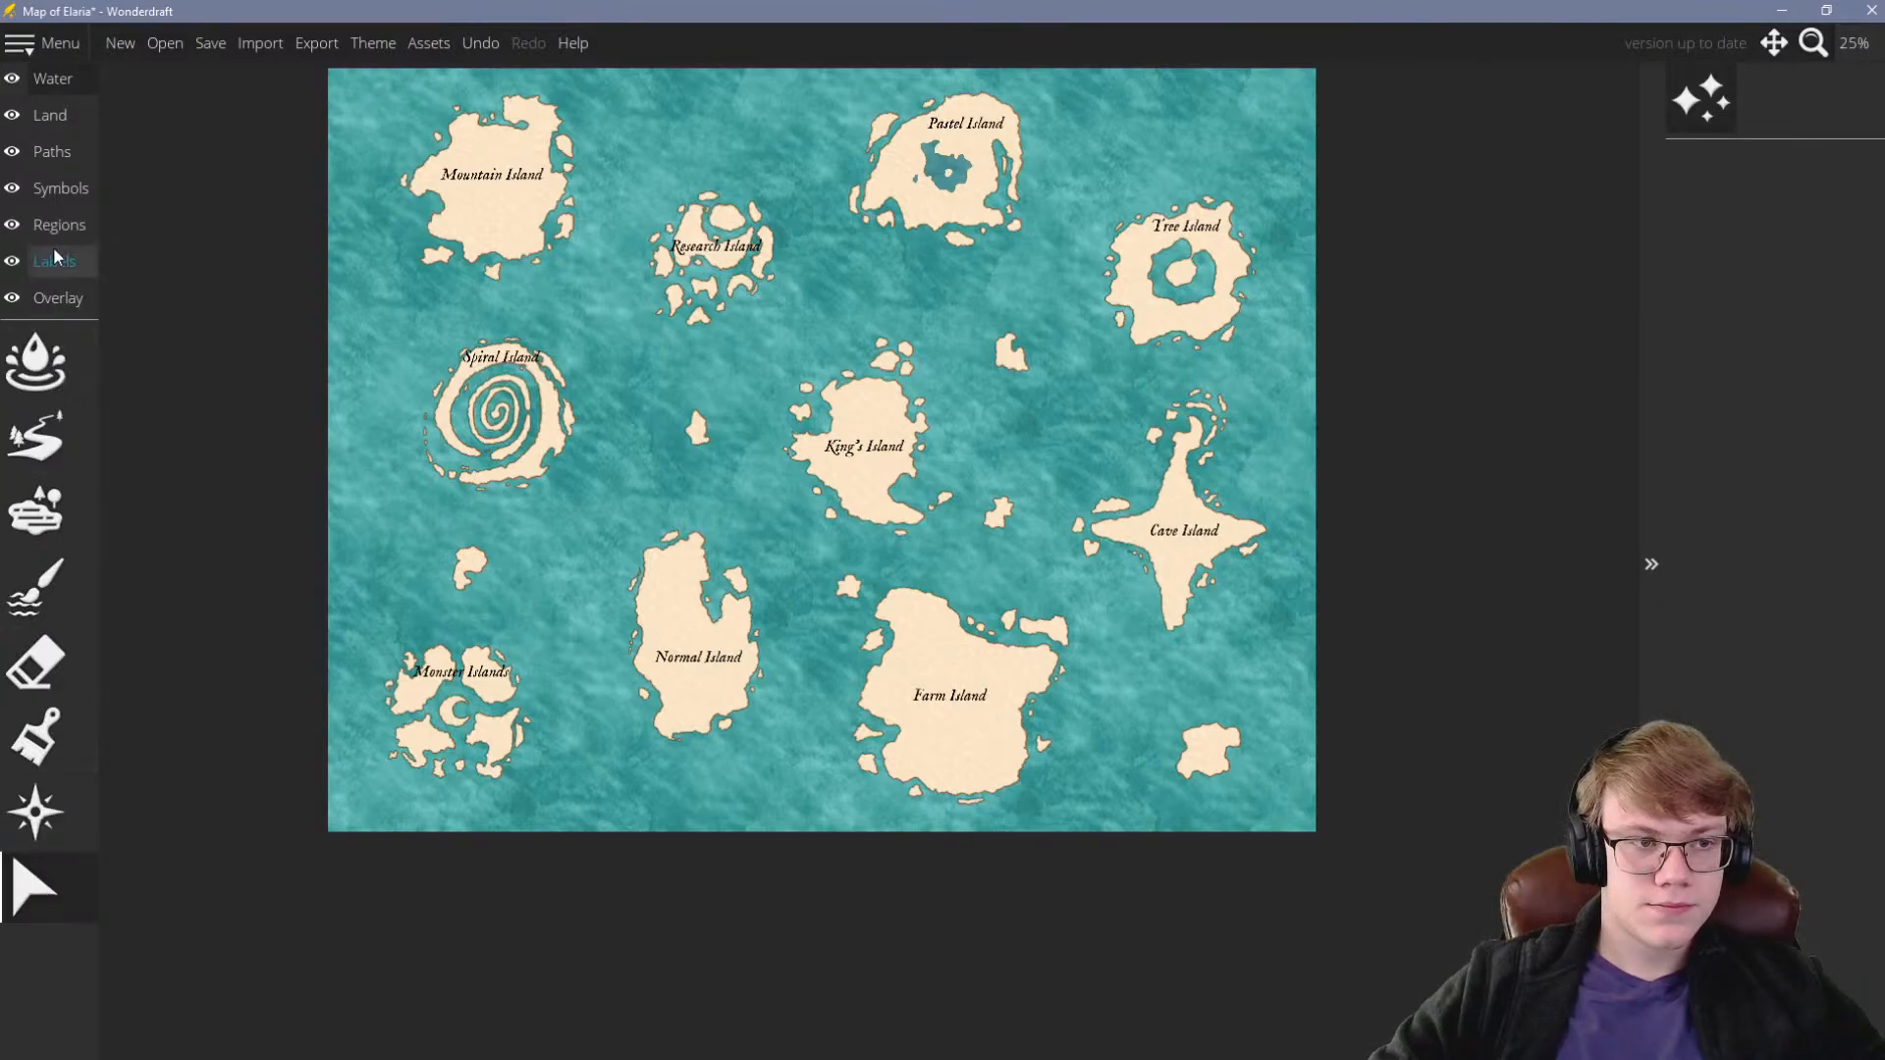
click(35, 812)
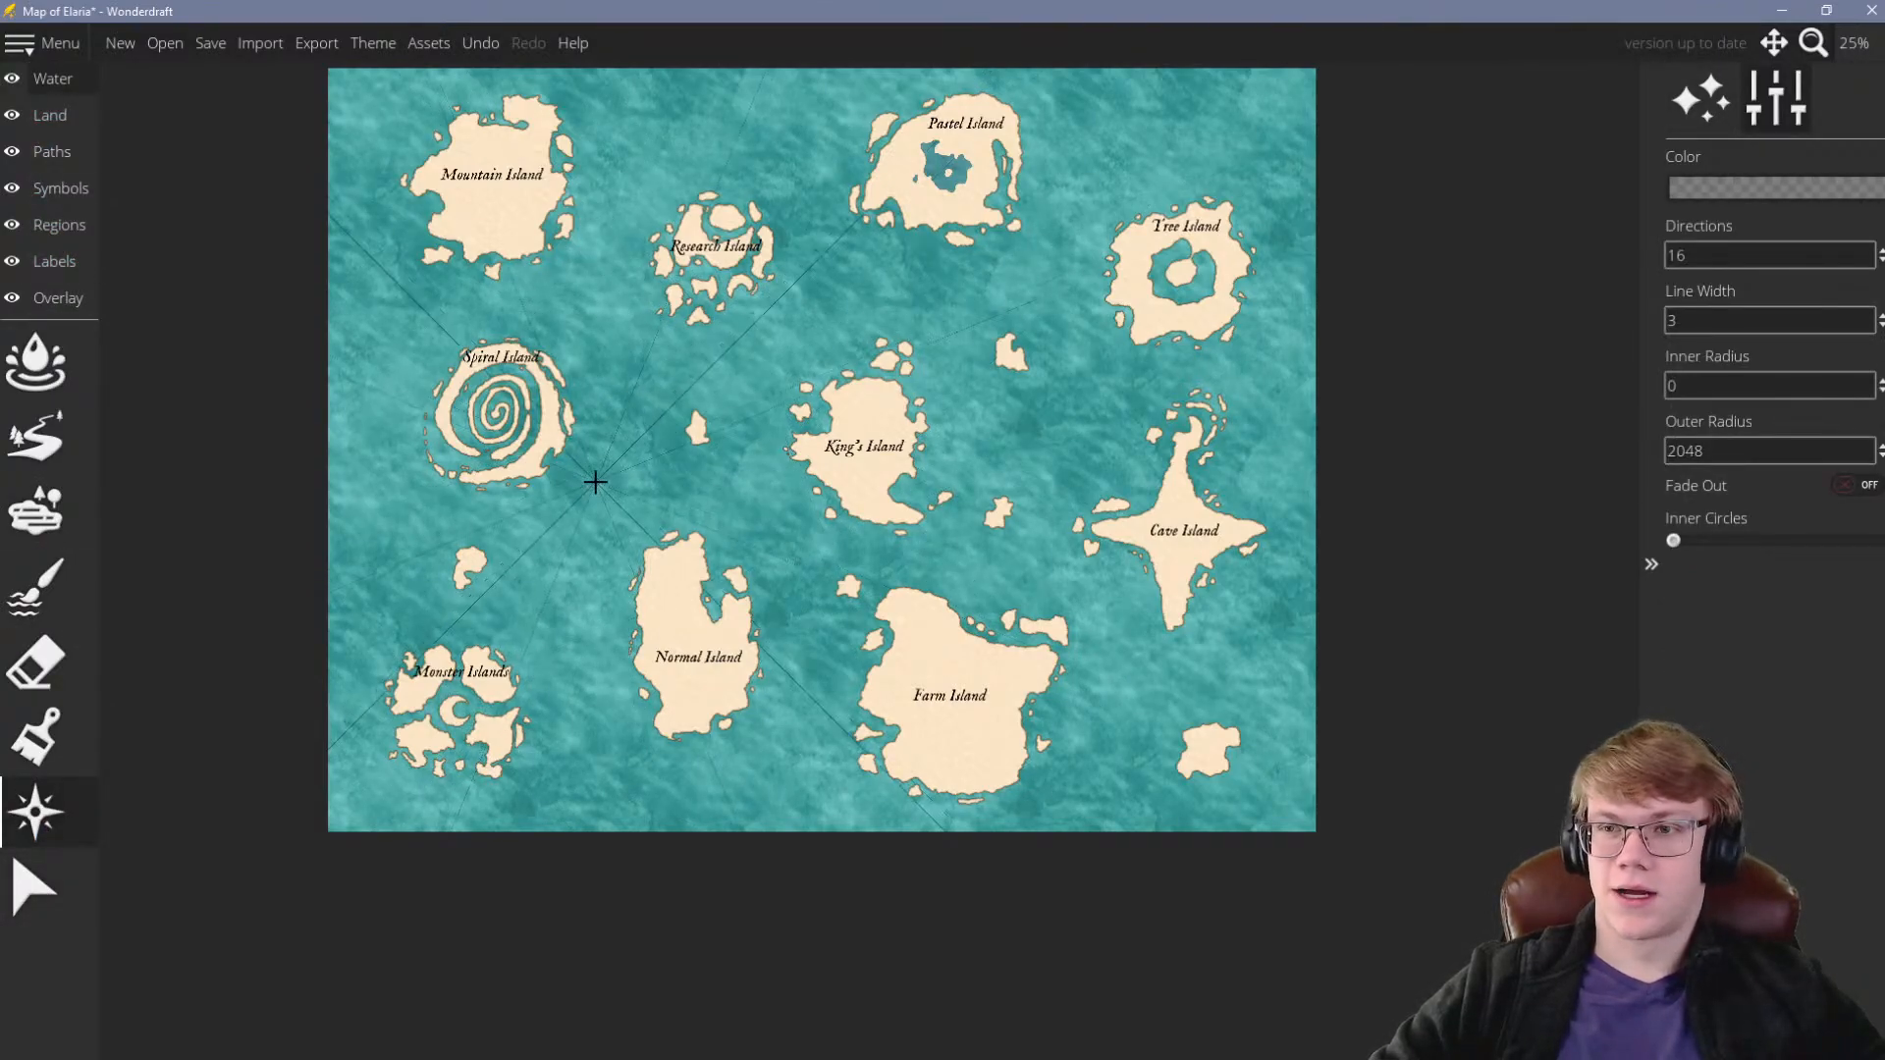
click(588, 491)
key(ctrl+z)
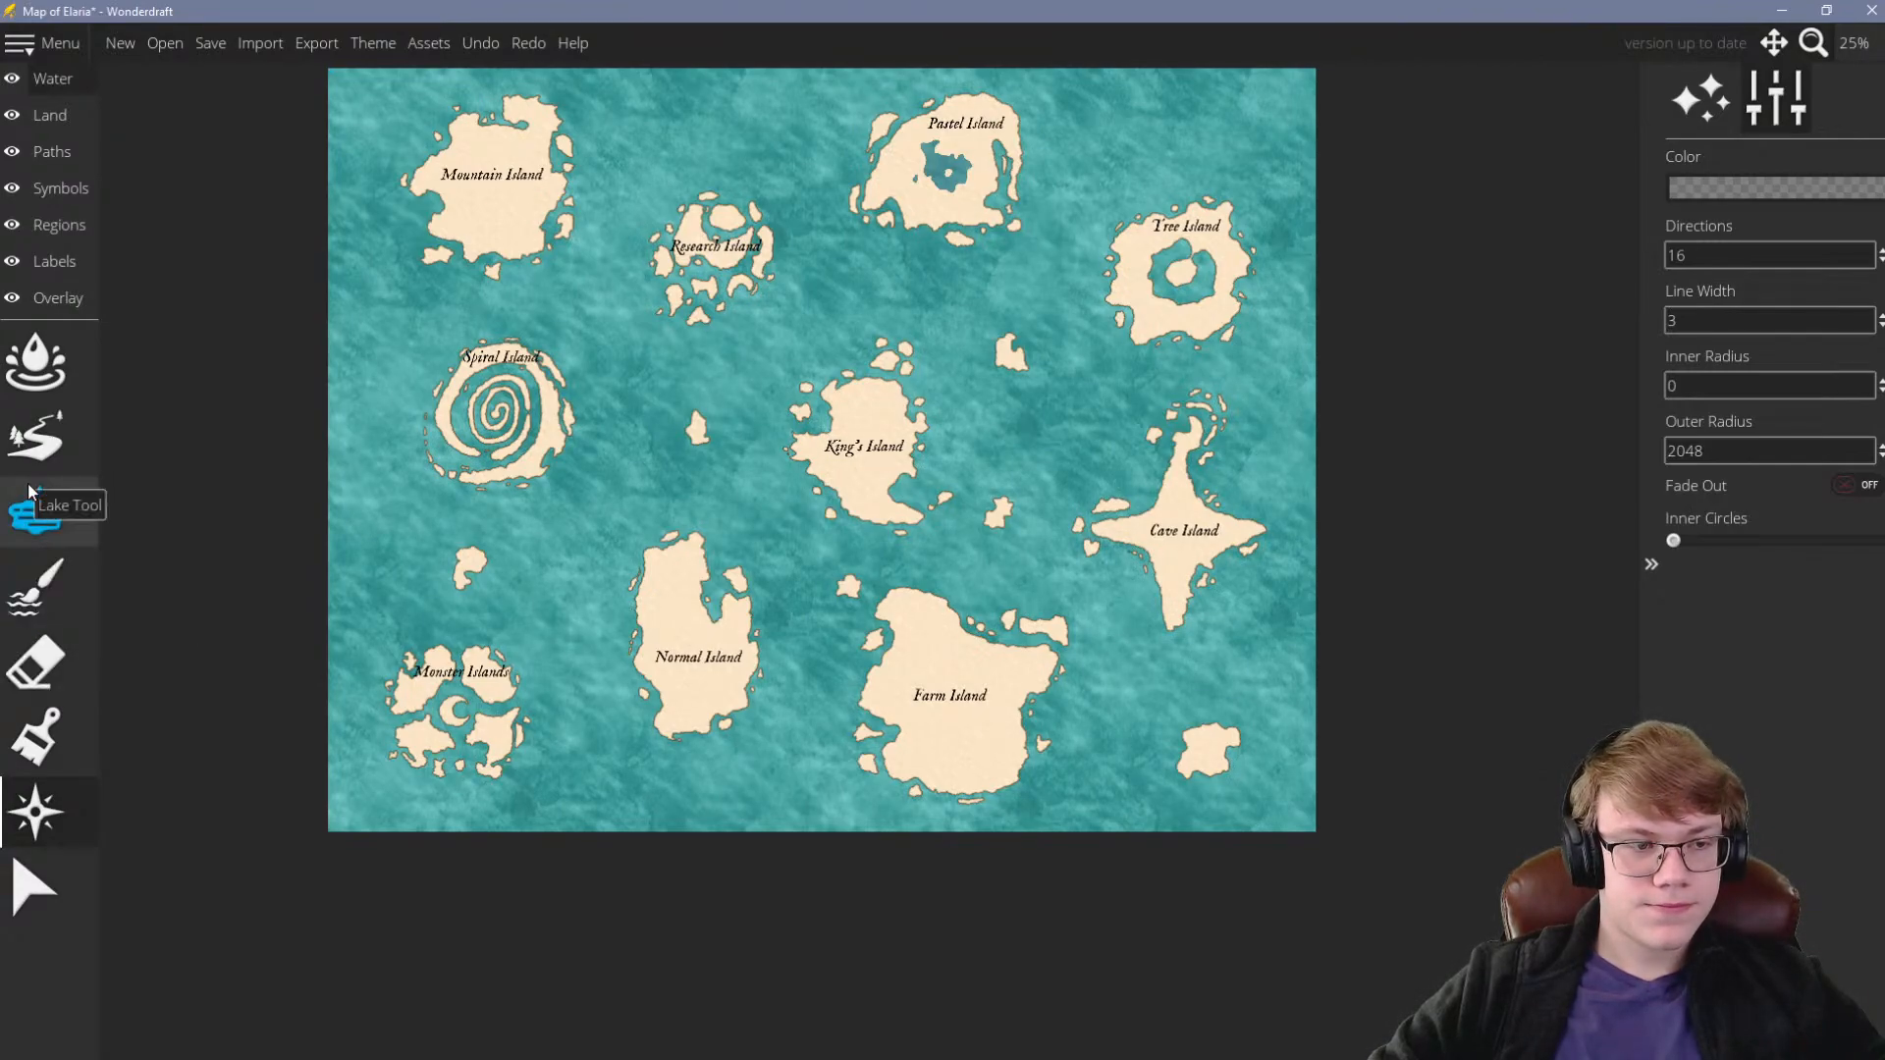
Check how evenly the islands and islets fill the map
click(50, 115)
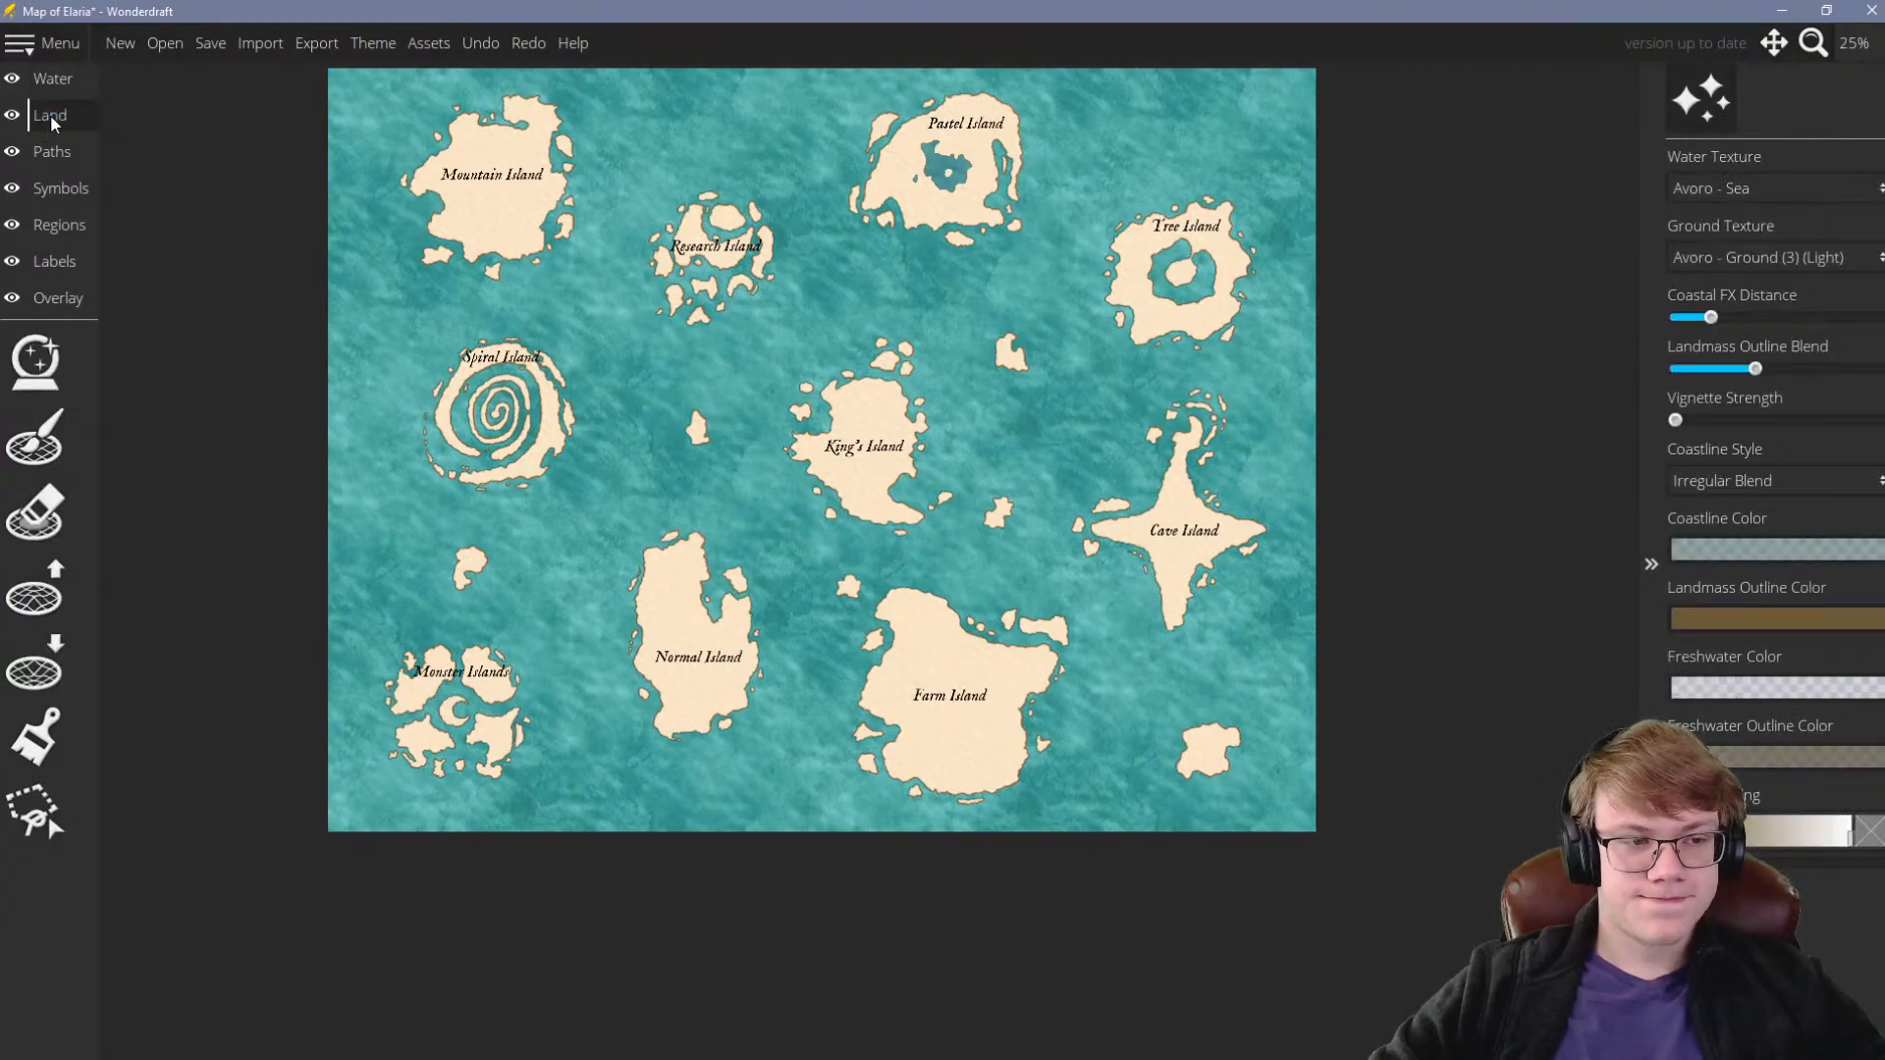
scroll(661, 494, down, 2)
scroll(704, 389, up, 1)
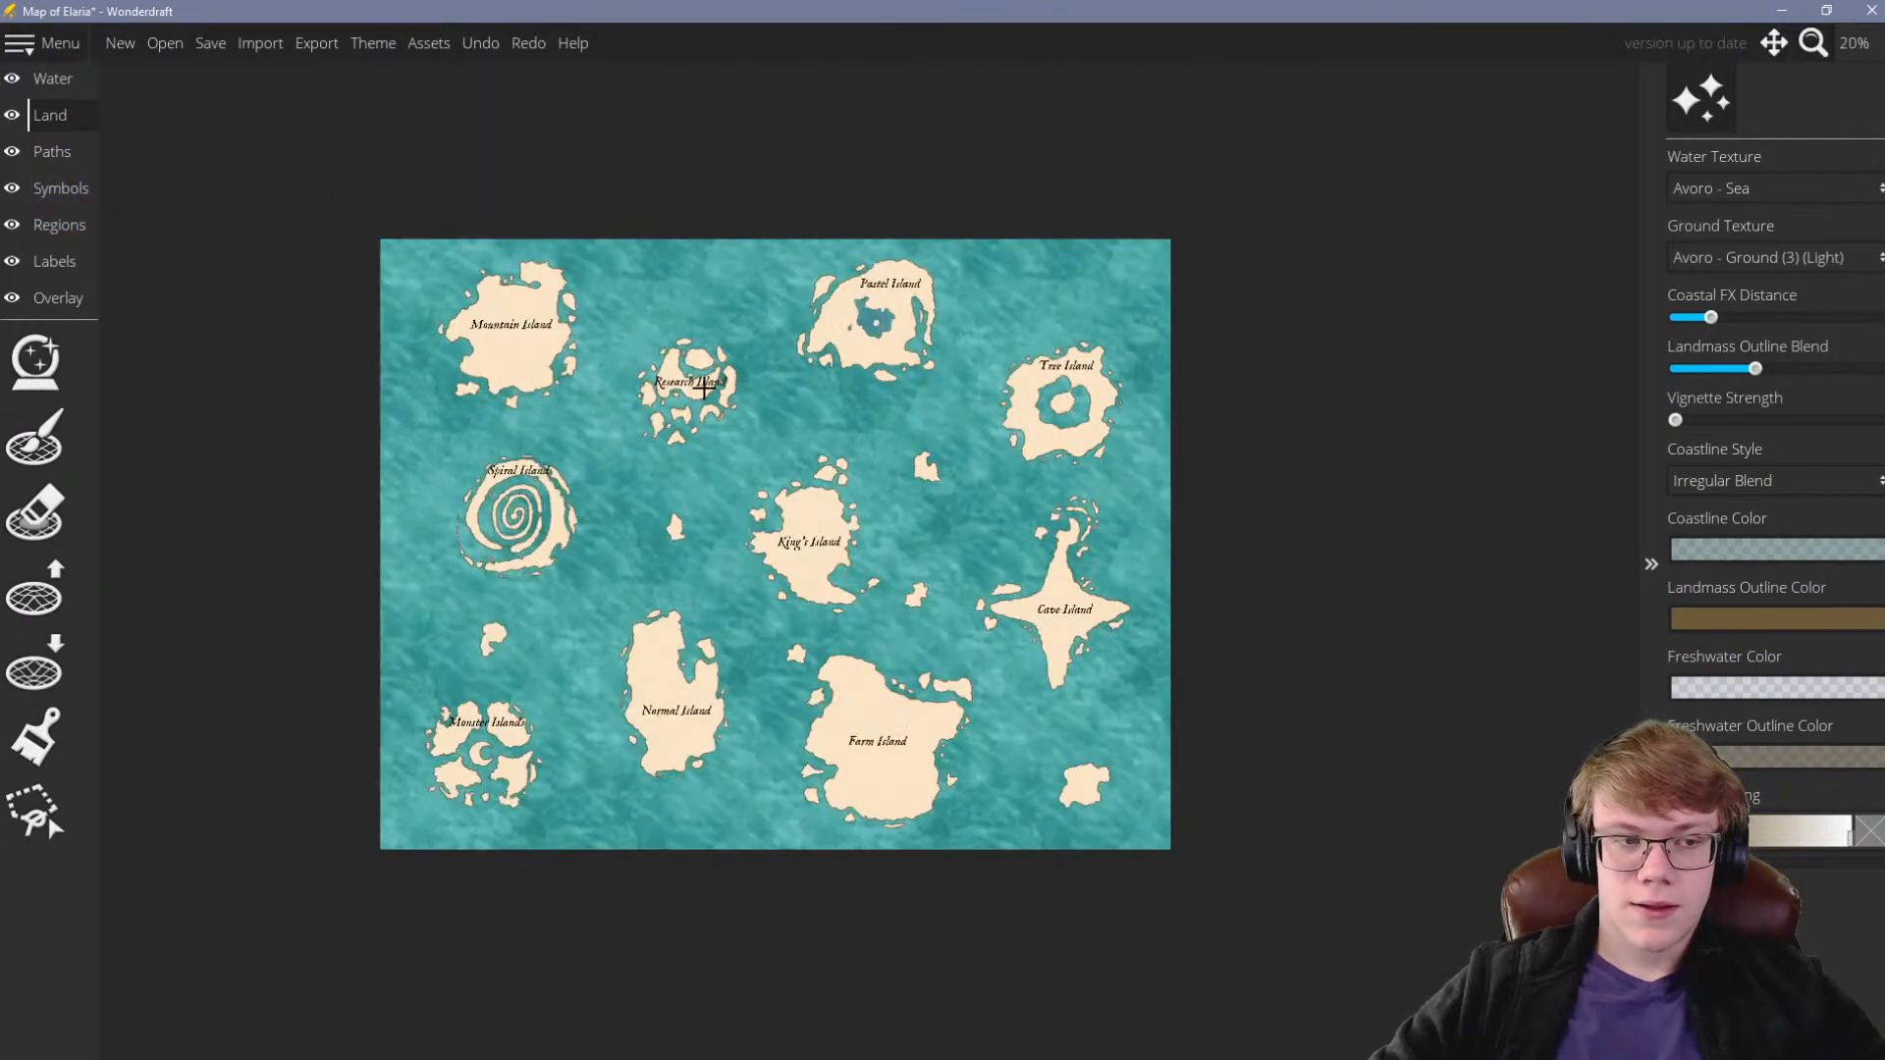
scroll(695, 393, down, 1)
scroll(695, 307, up, 1)
scroll(689, 491, down, 1)
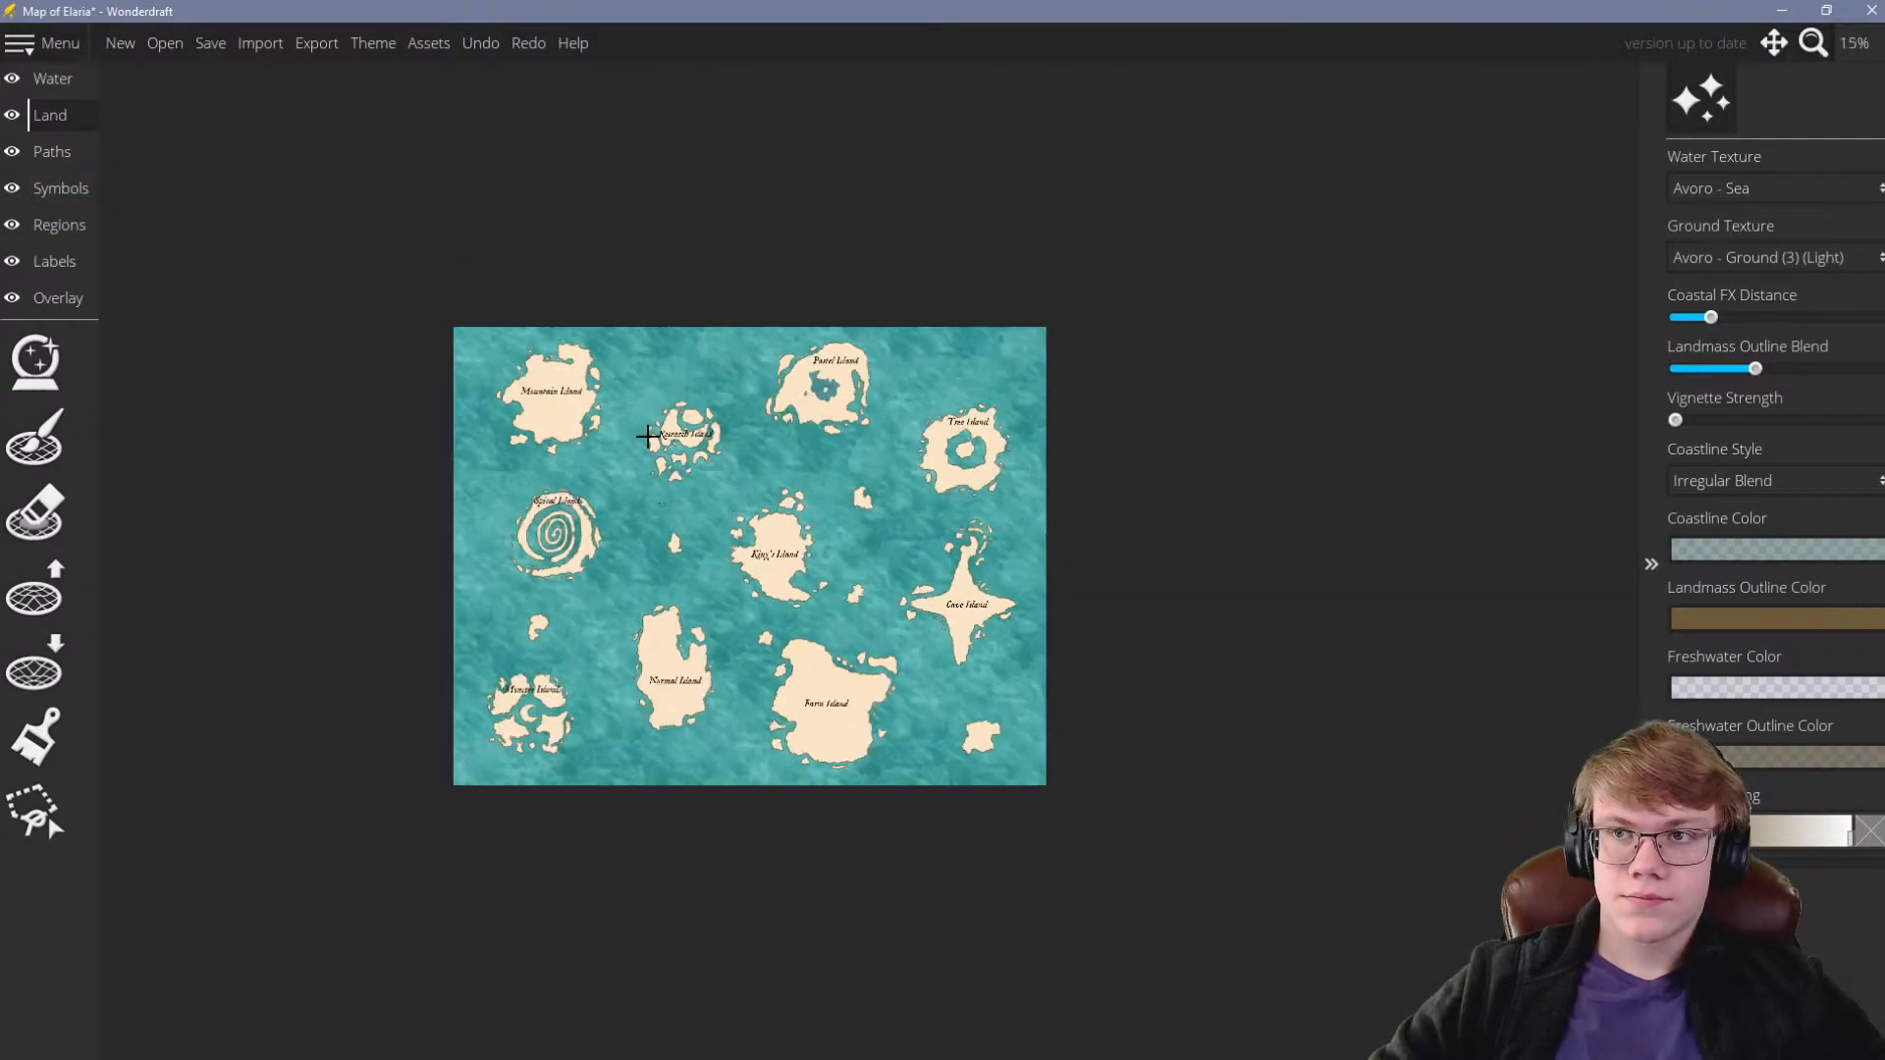
scroll(649, 430, up, 1)
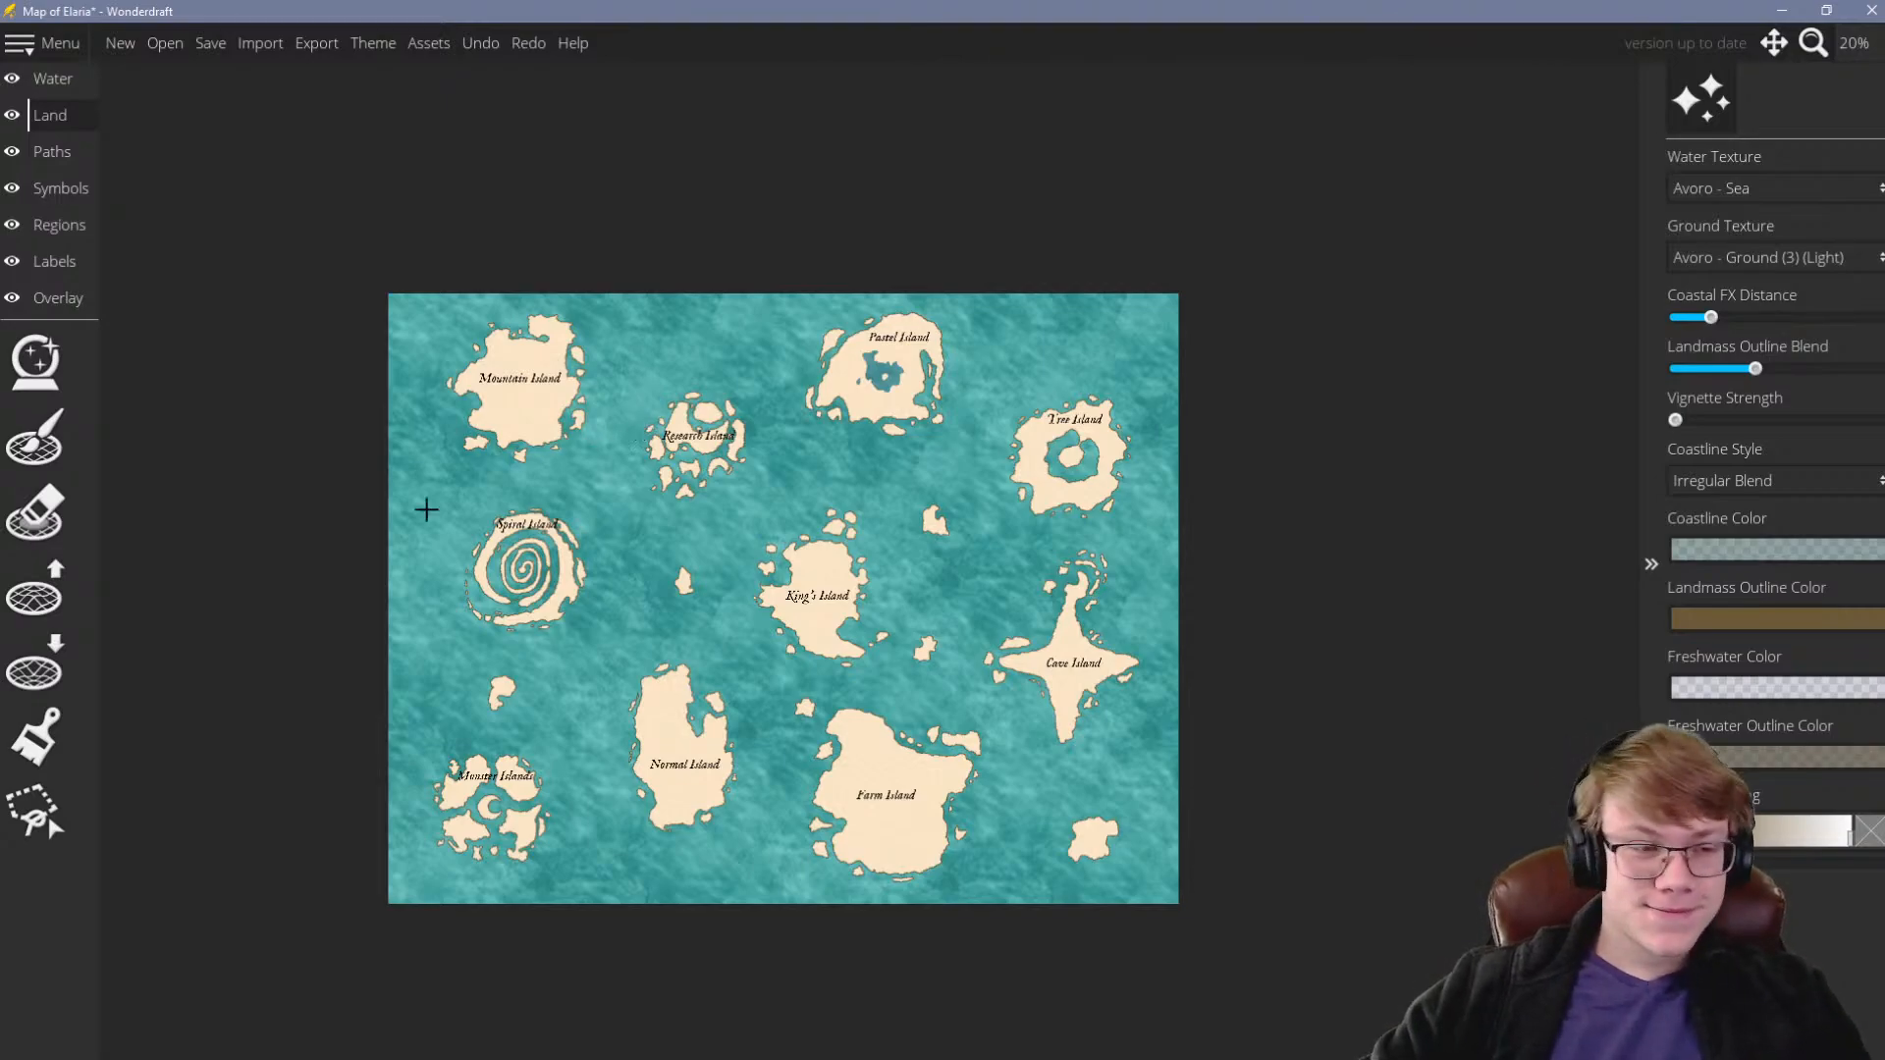
click(36, 812)
scroll(1174, 635, up, 3)
click(1143, 644)
click(1070, 883)
click(916, 995)
click(671, 743)
click(698, 592)
click(880, 397)
click(1065, 390)
right_click(1073, 445)
click(1007, 505)
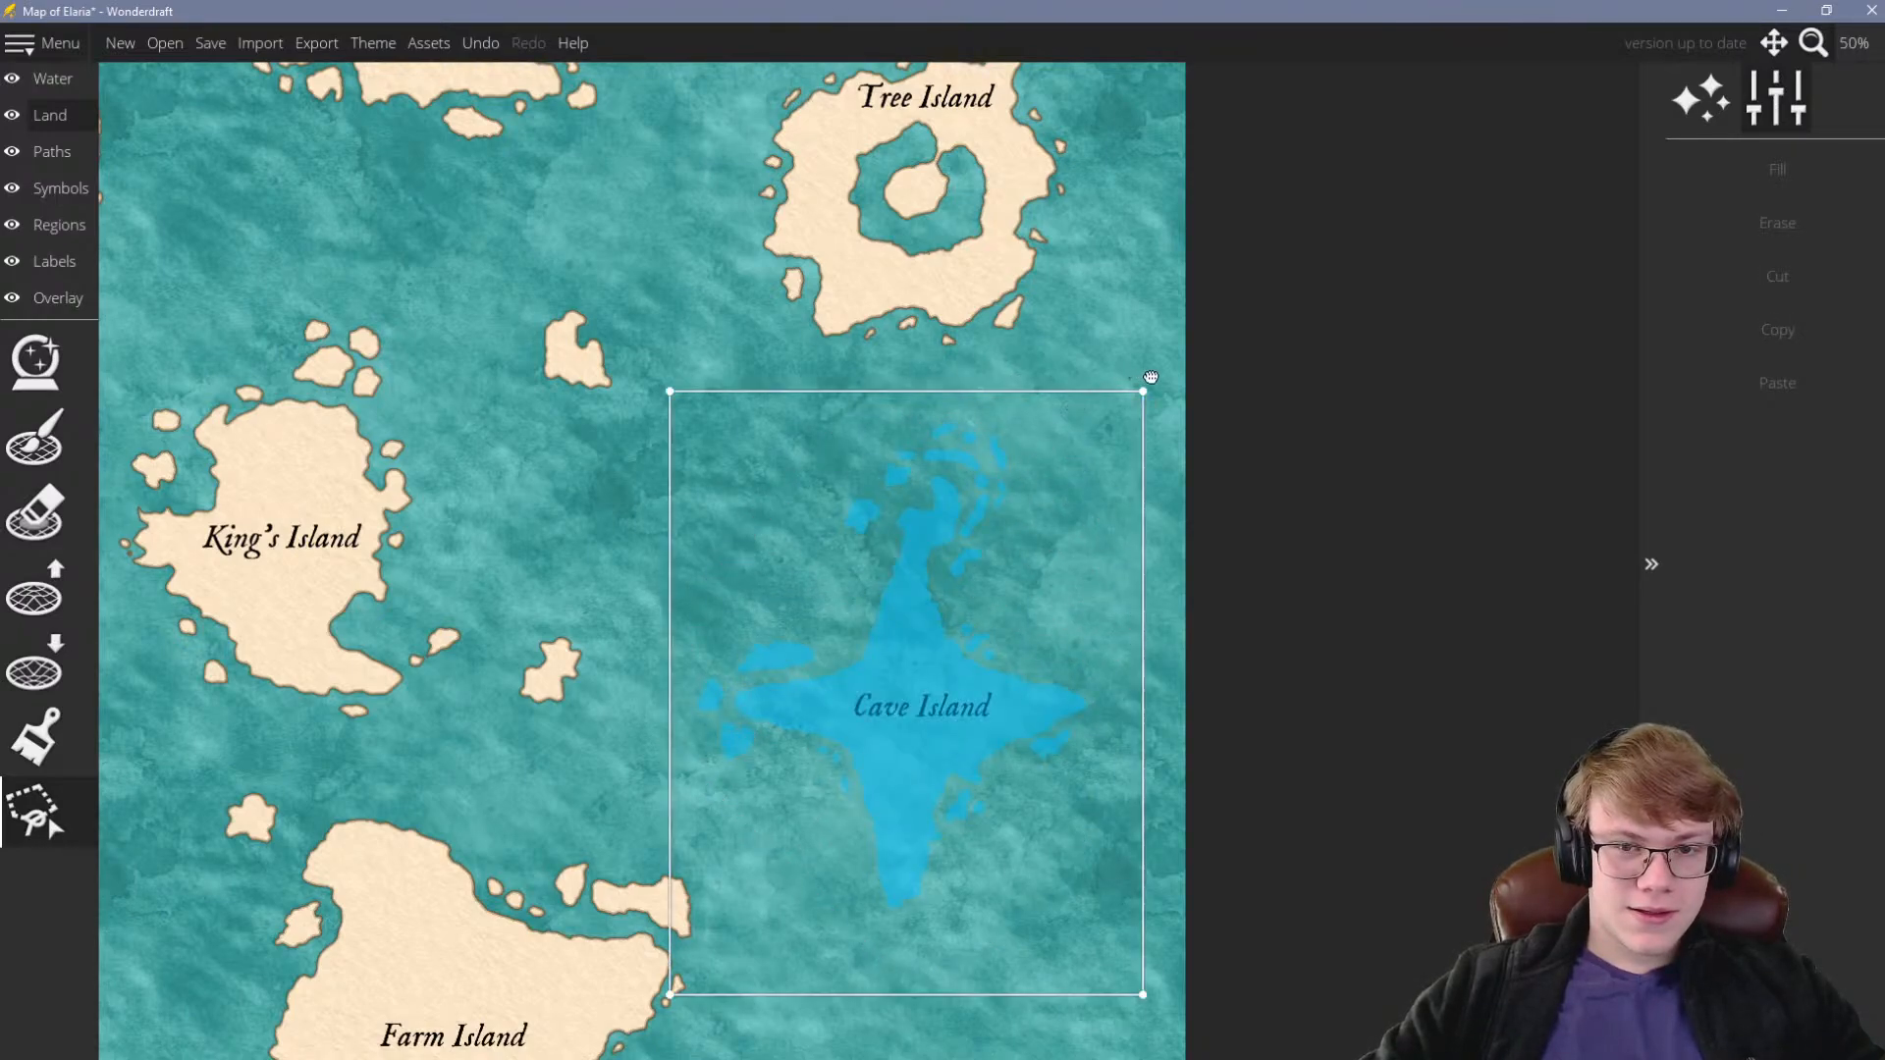
click(555, 506)
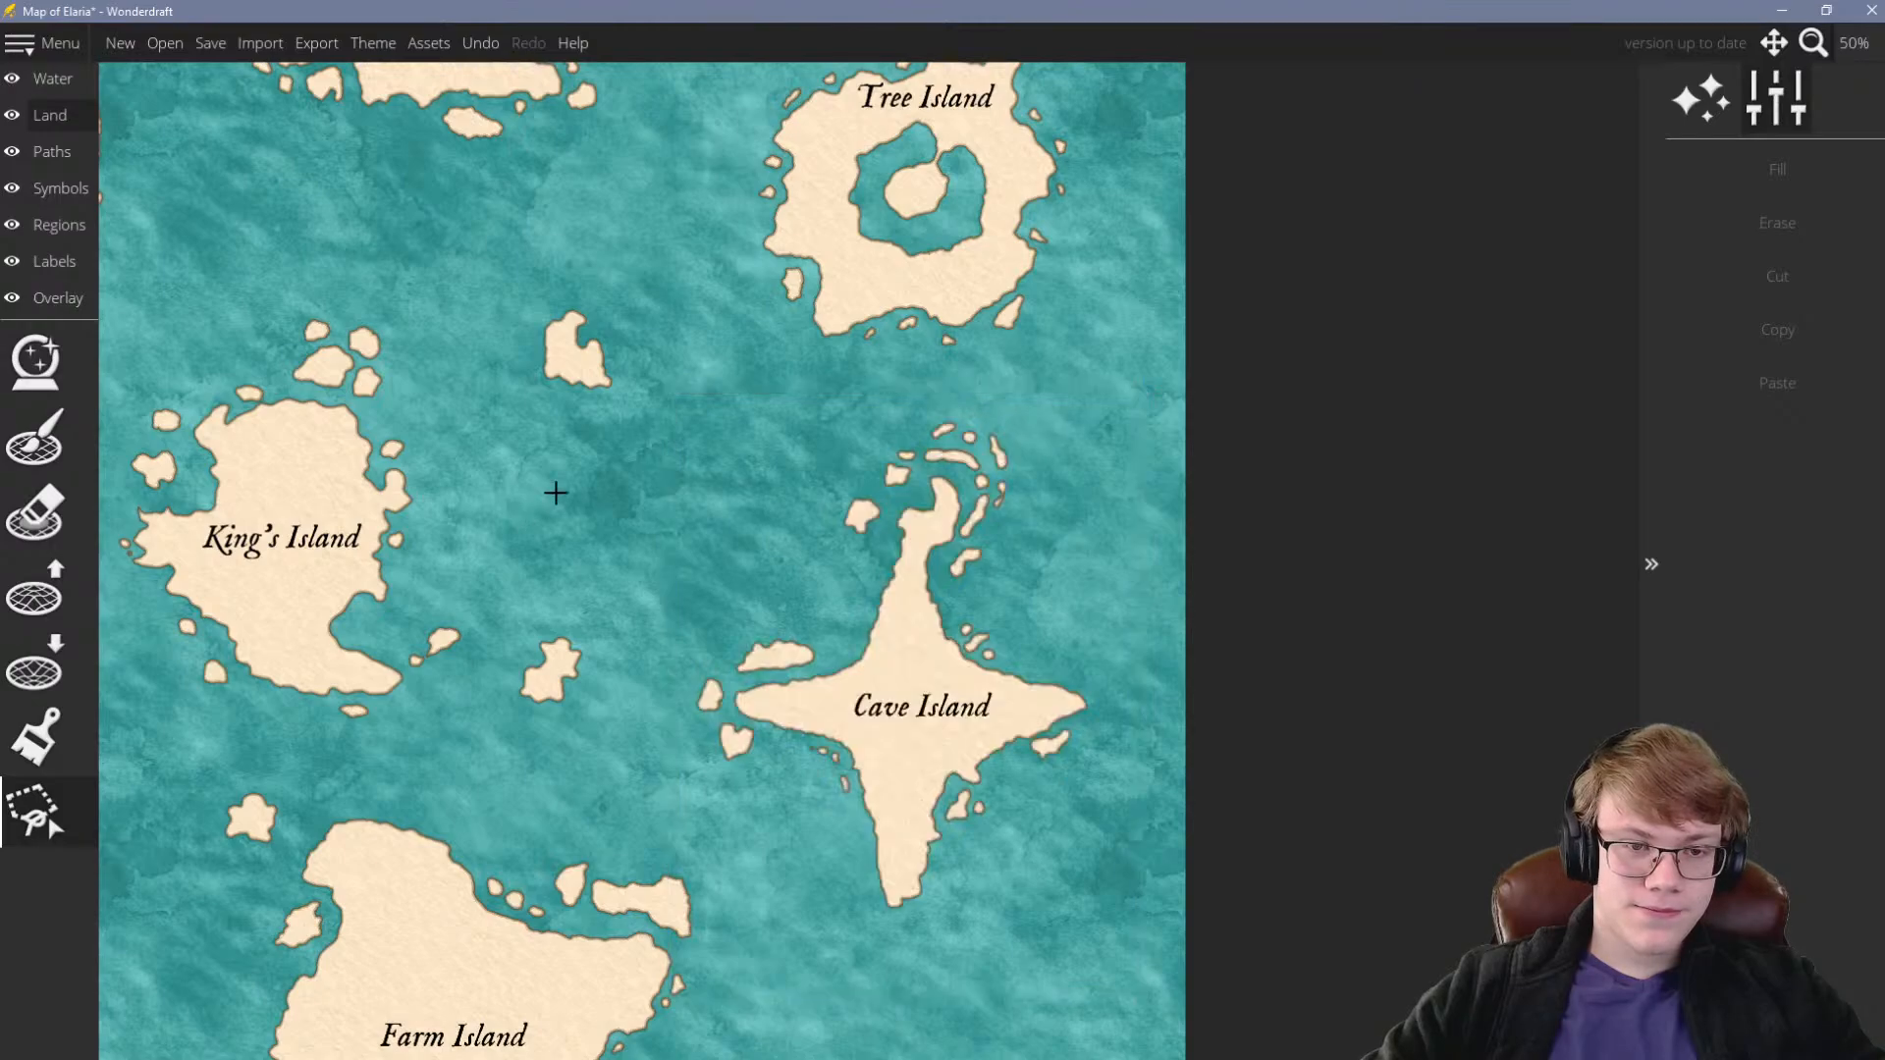
Save the map with its finished island layout and open the symbol placement tools
scroll(1250, 492, down, 2)
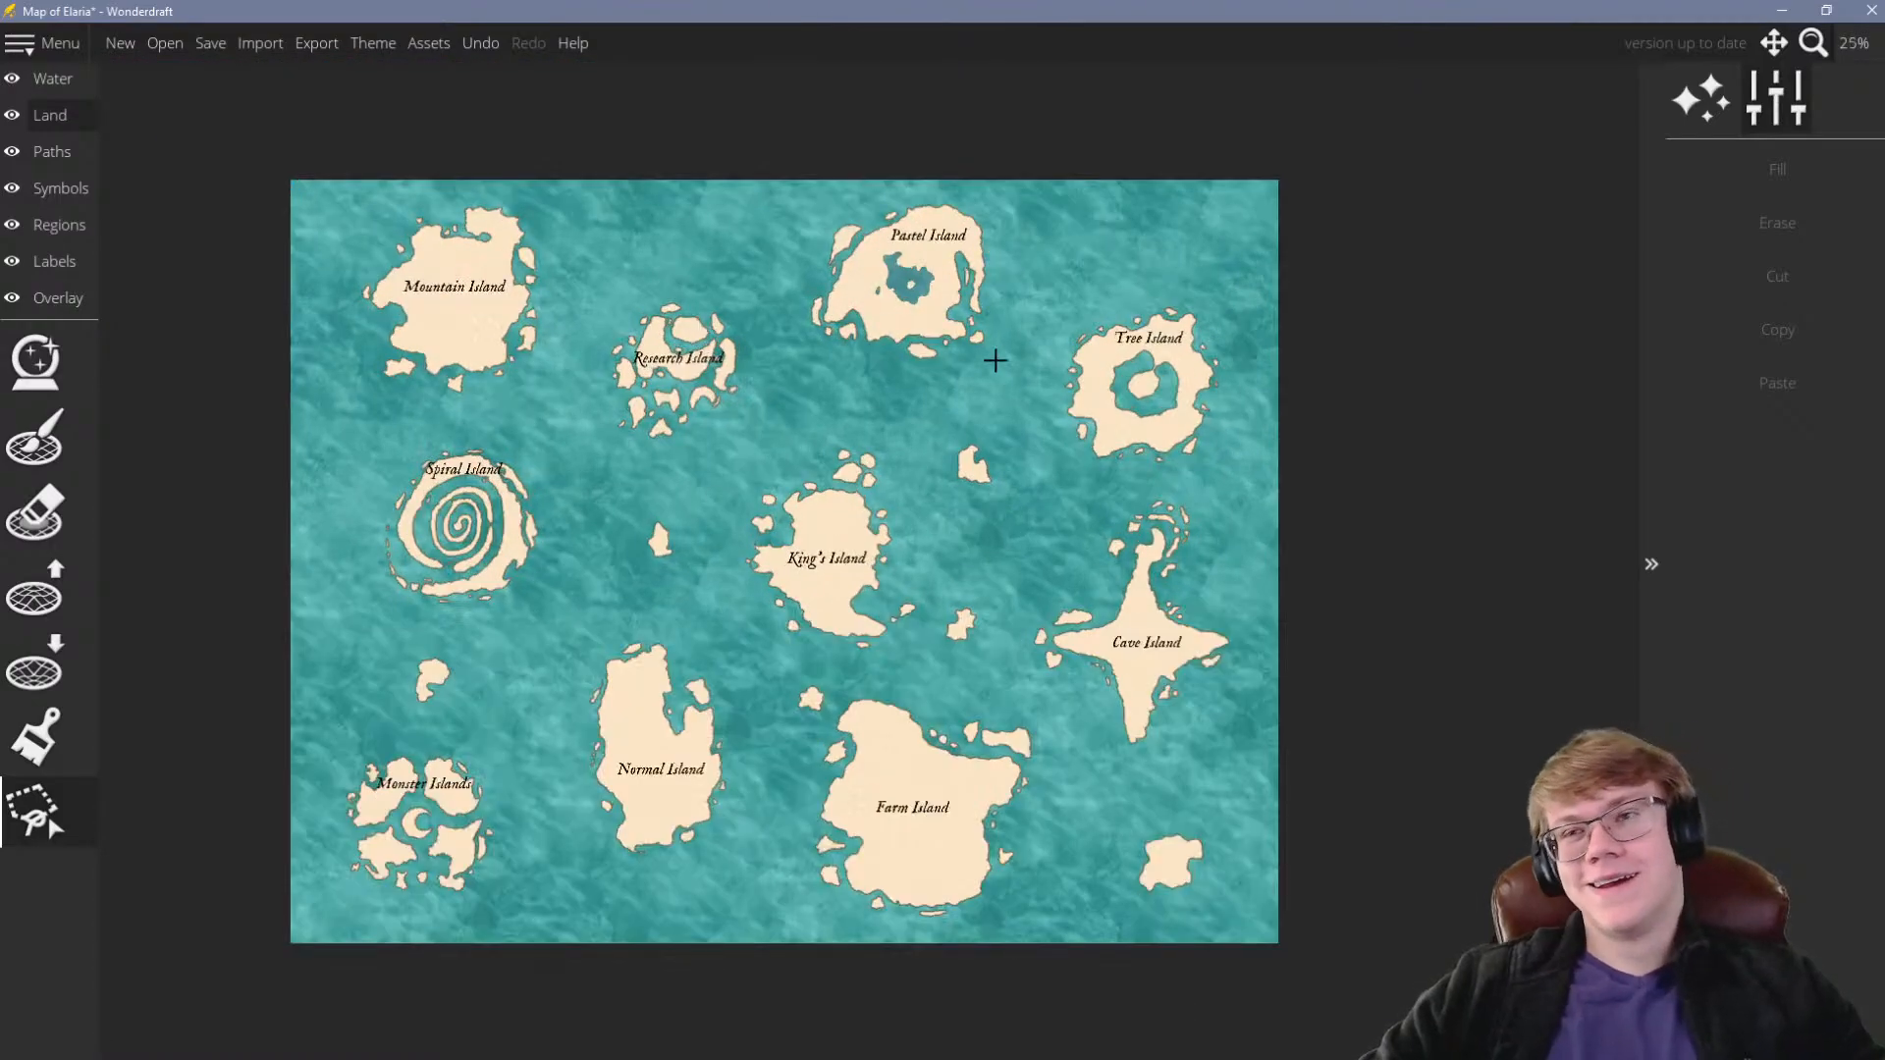
scroll(938, 373, down, 1)
scroll(943, 319, up, 1)
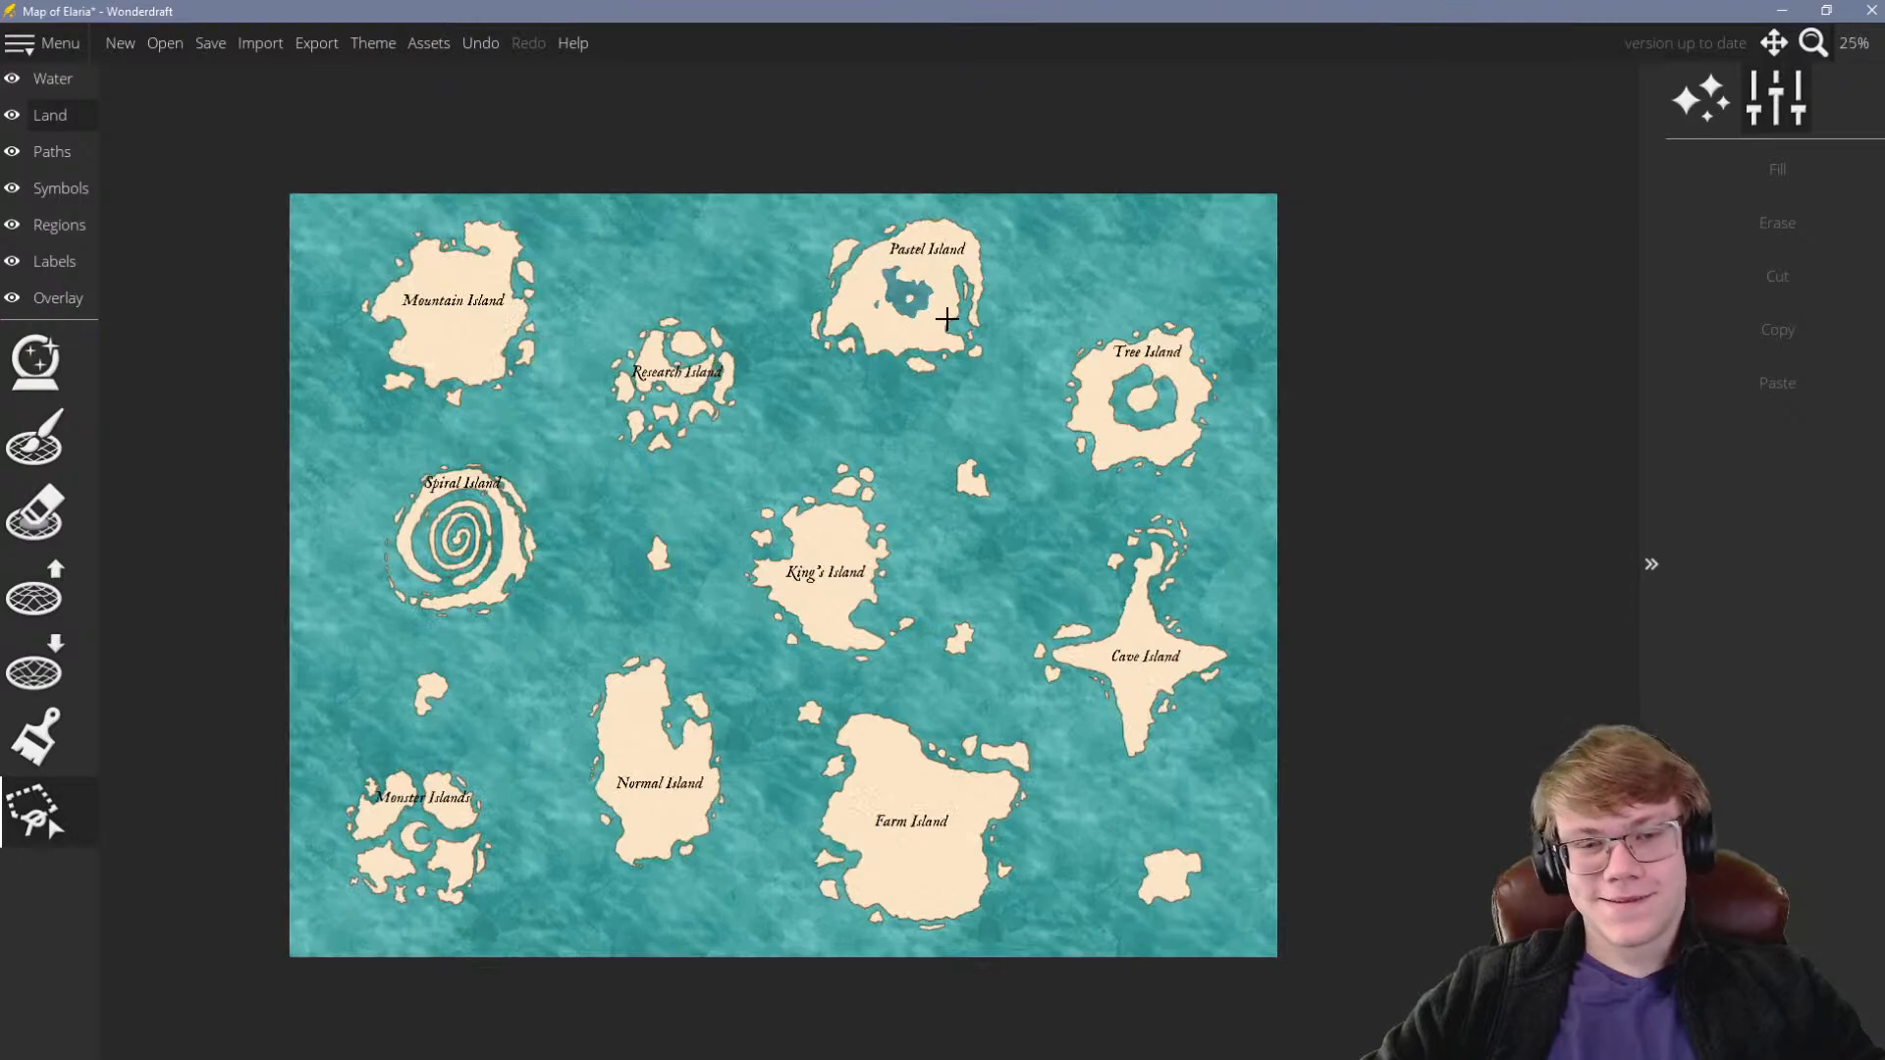
scroll(1375, 305, down, 1)
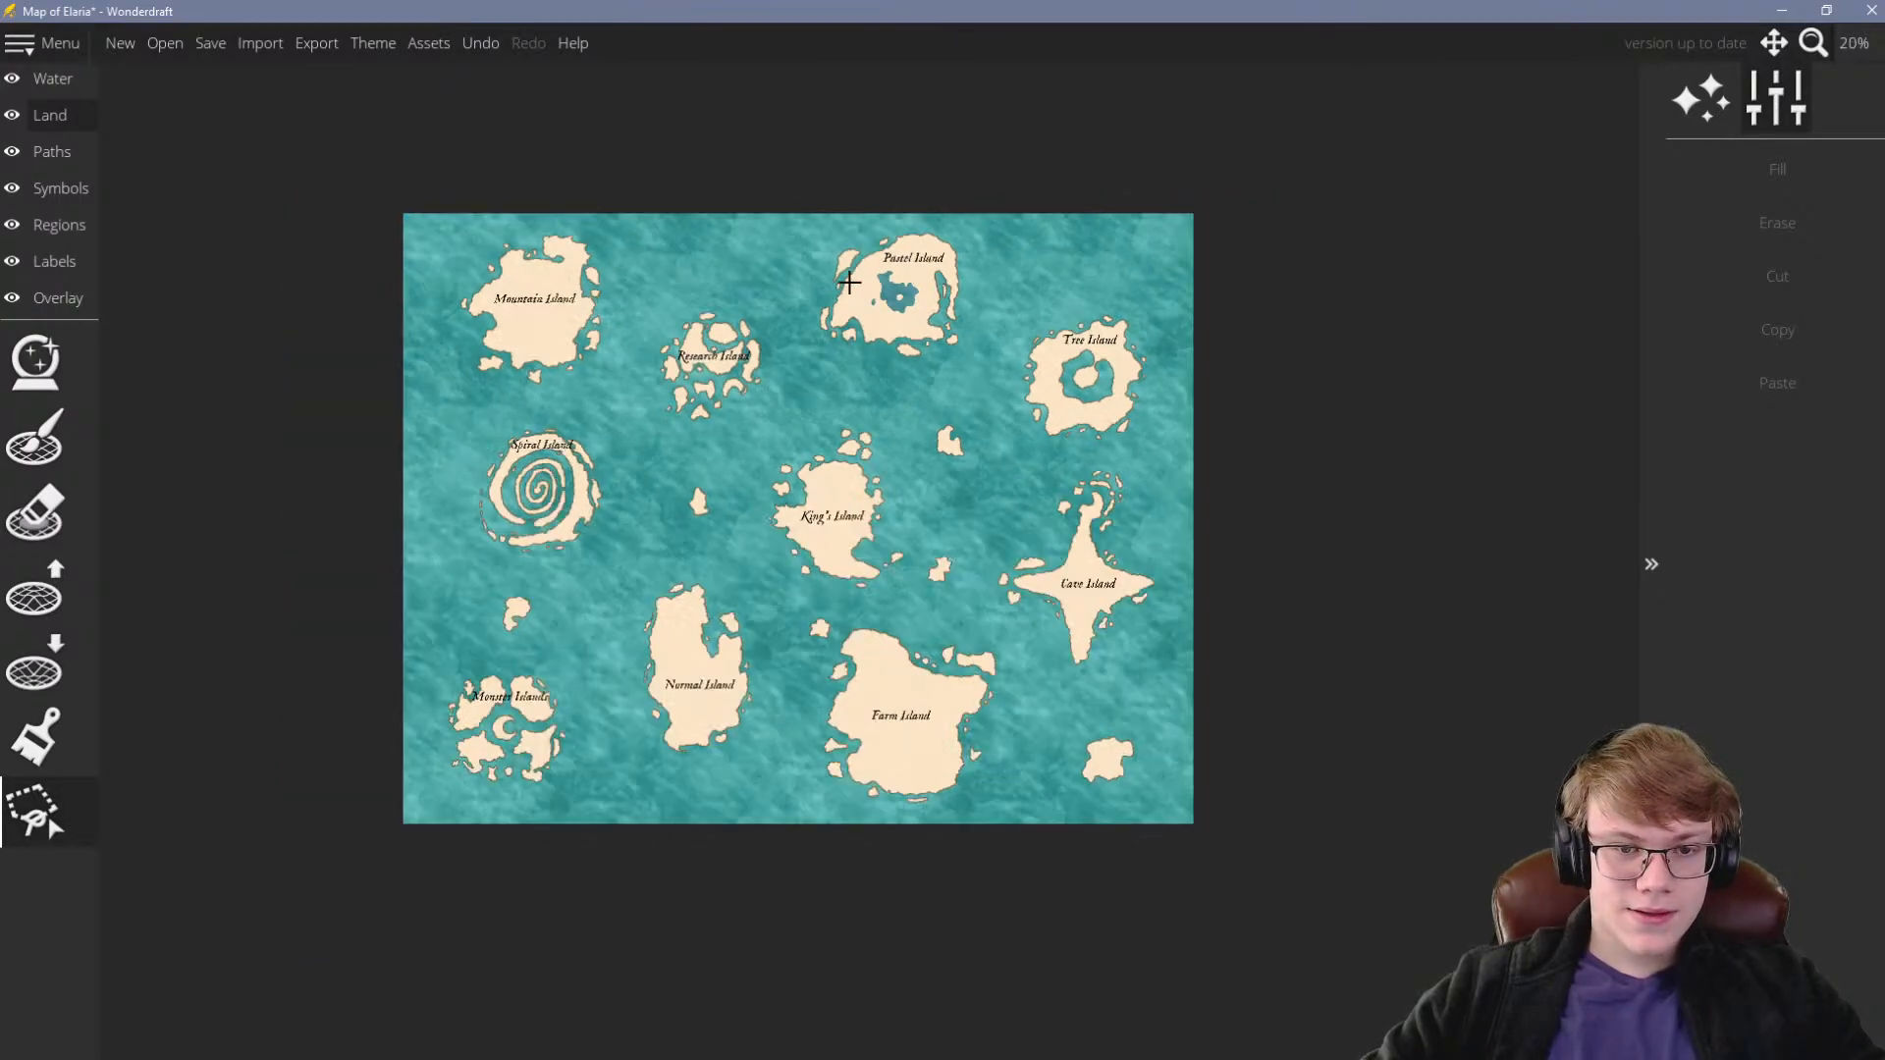
scroll(1139, 263, up, 1)
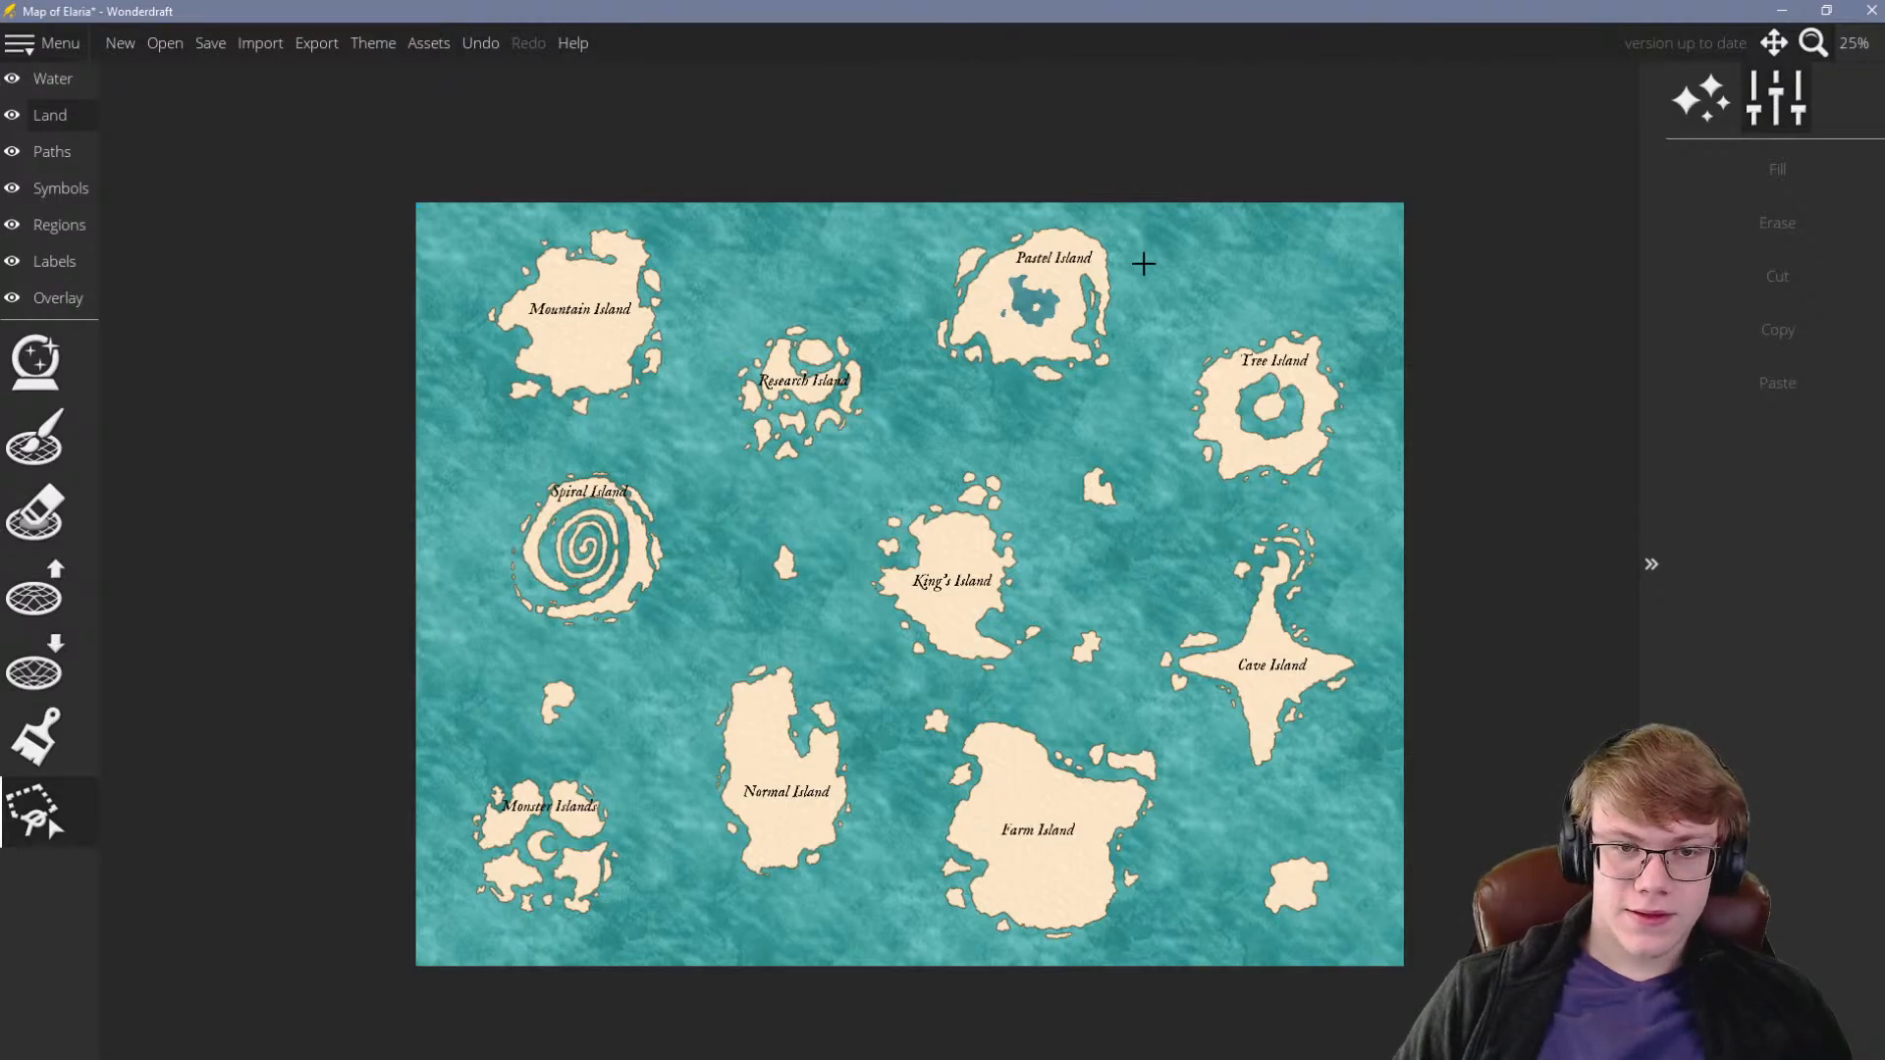
click(209, 43)
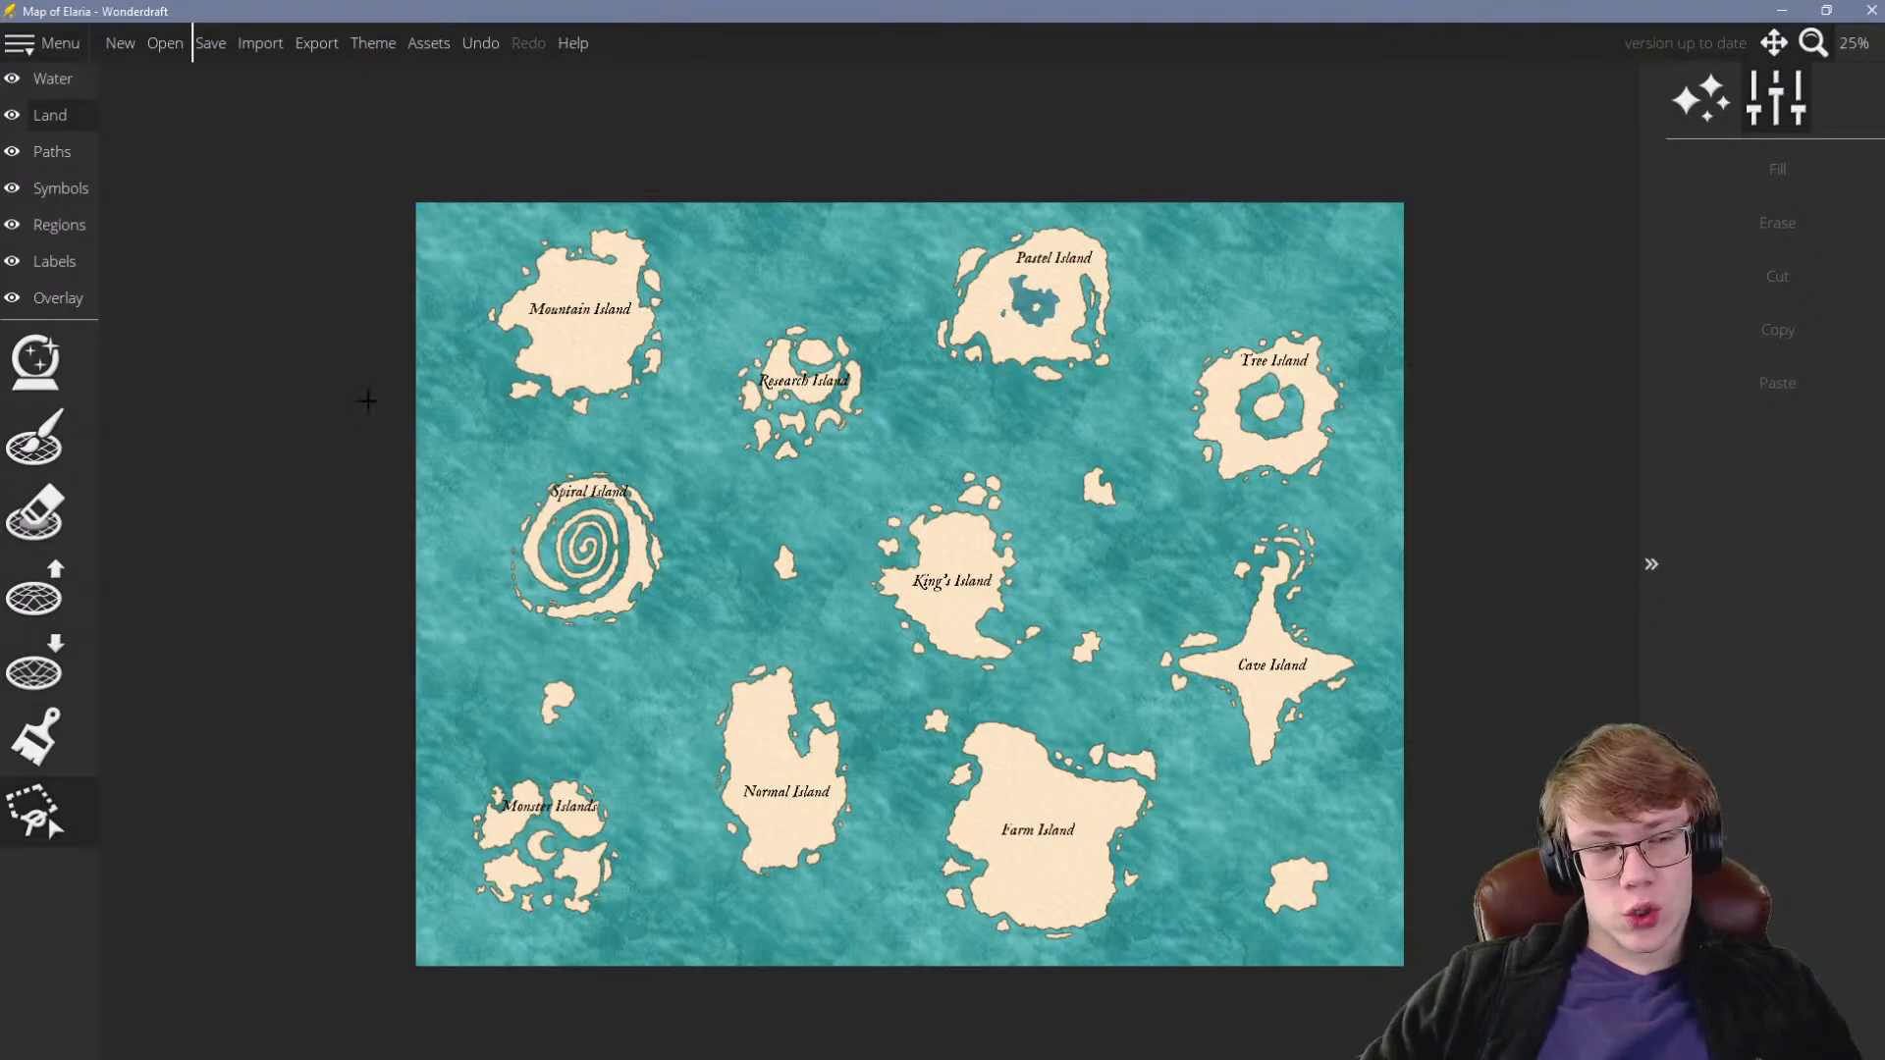
click(54, 175)
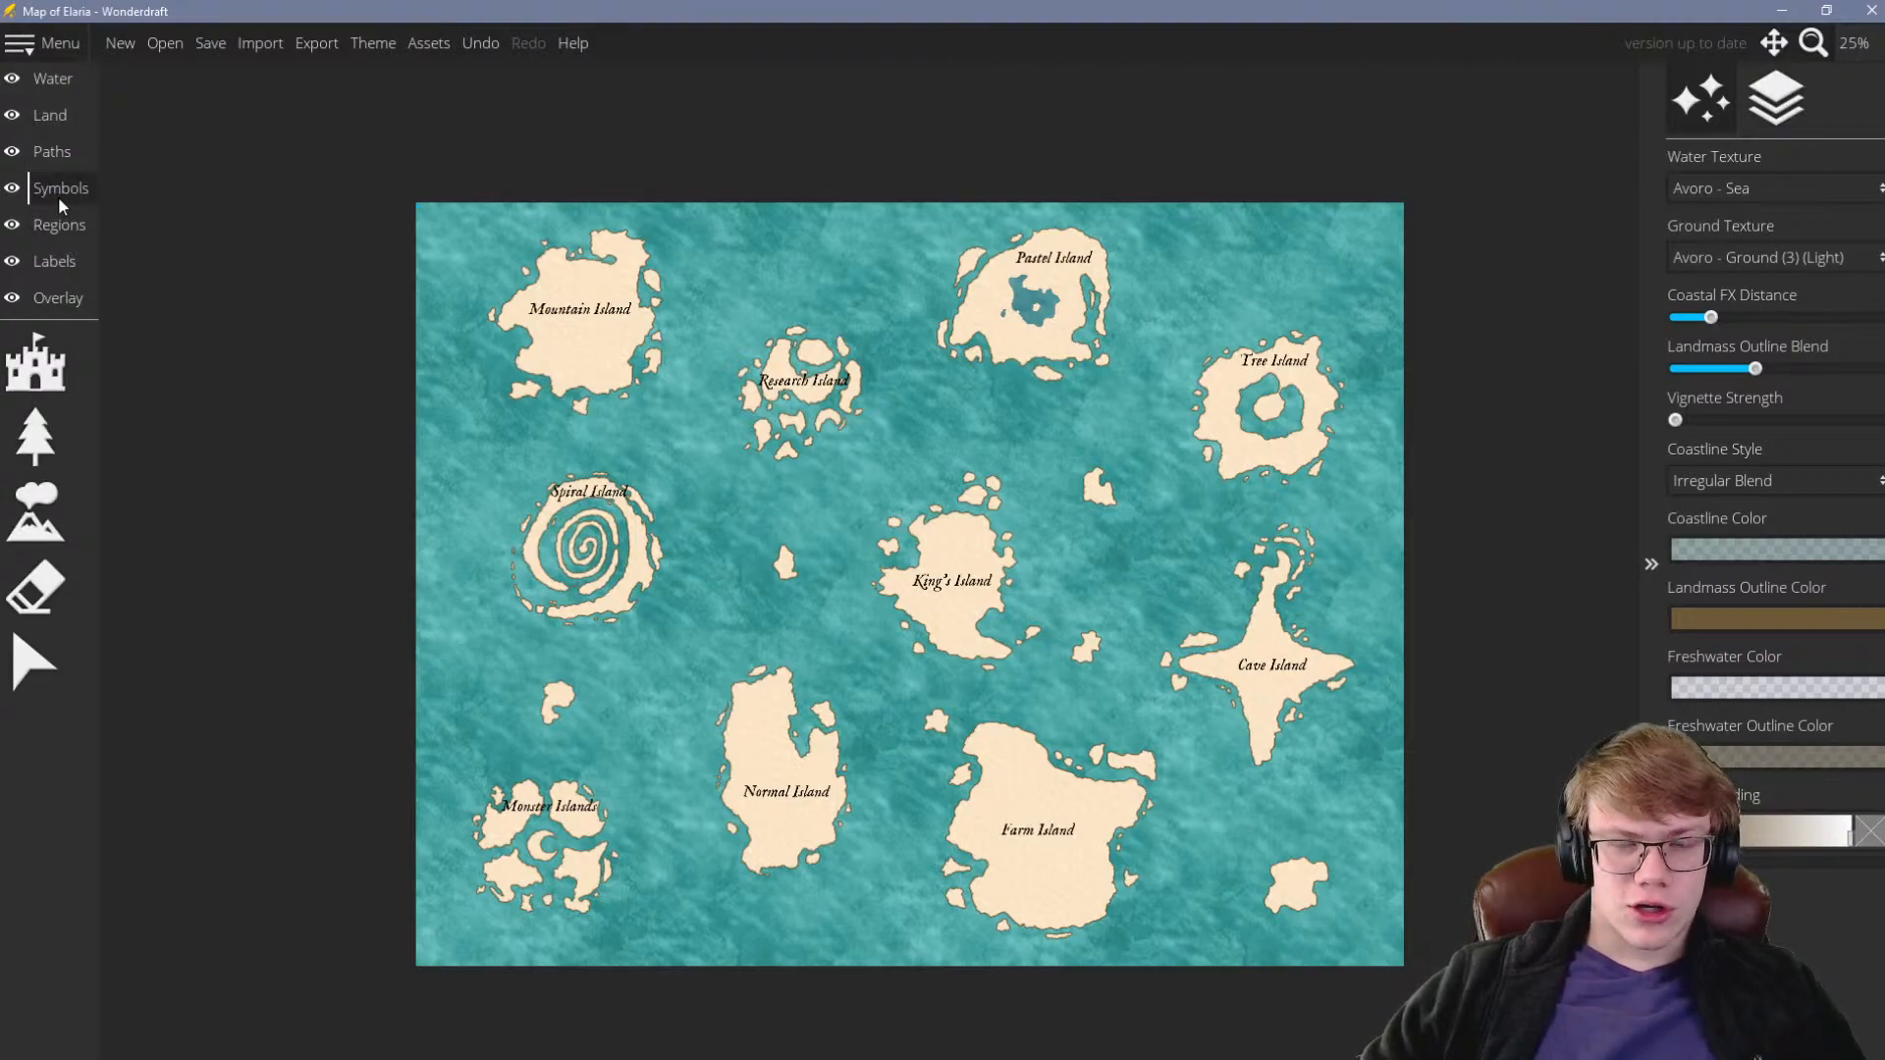
click(51, 157)
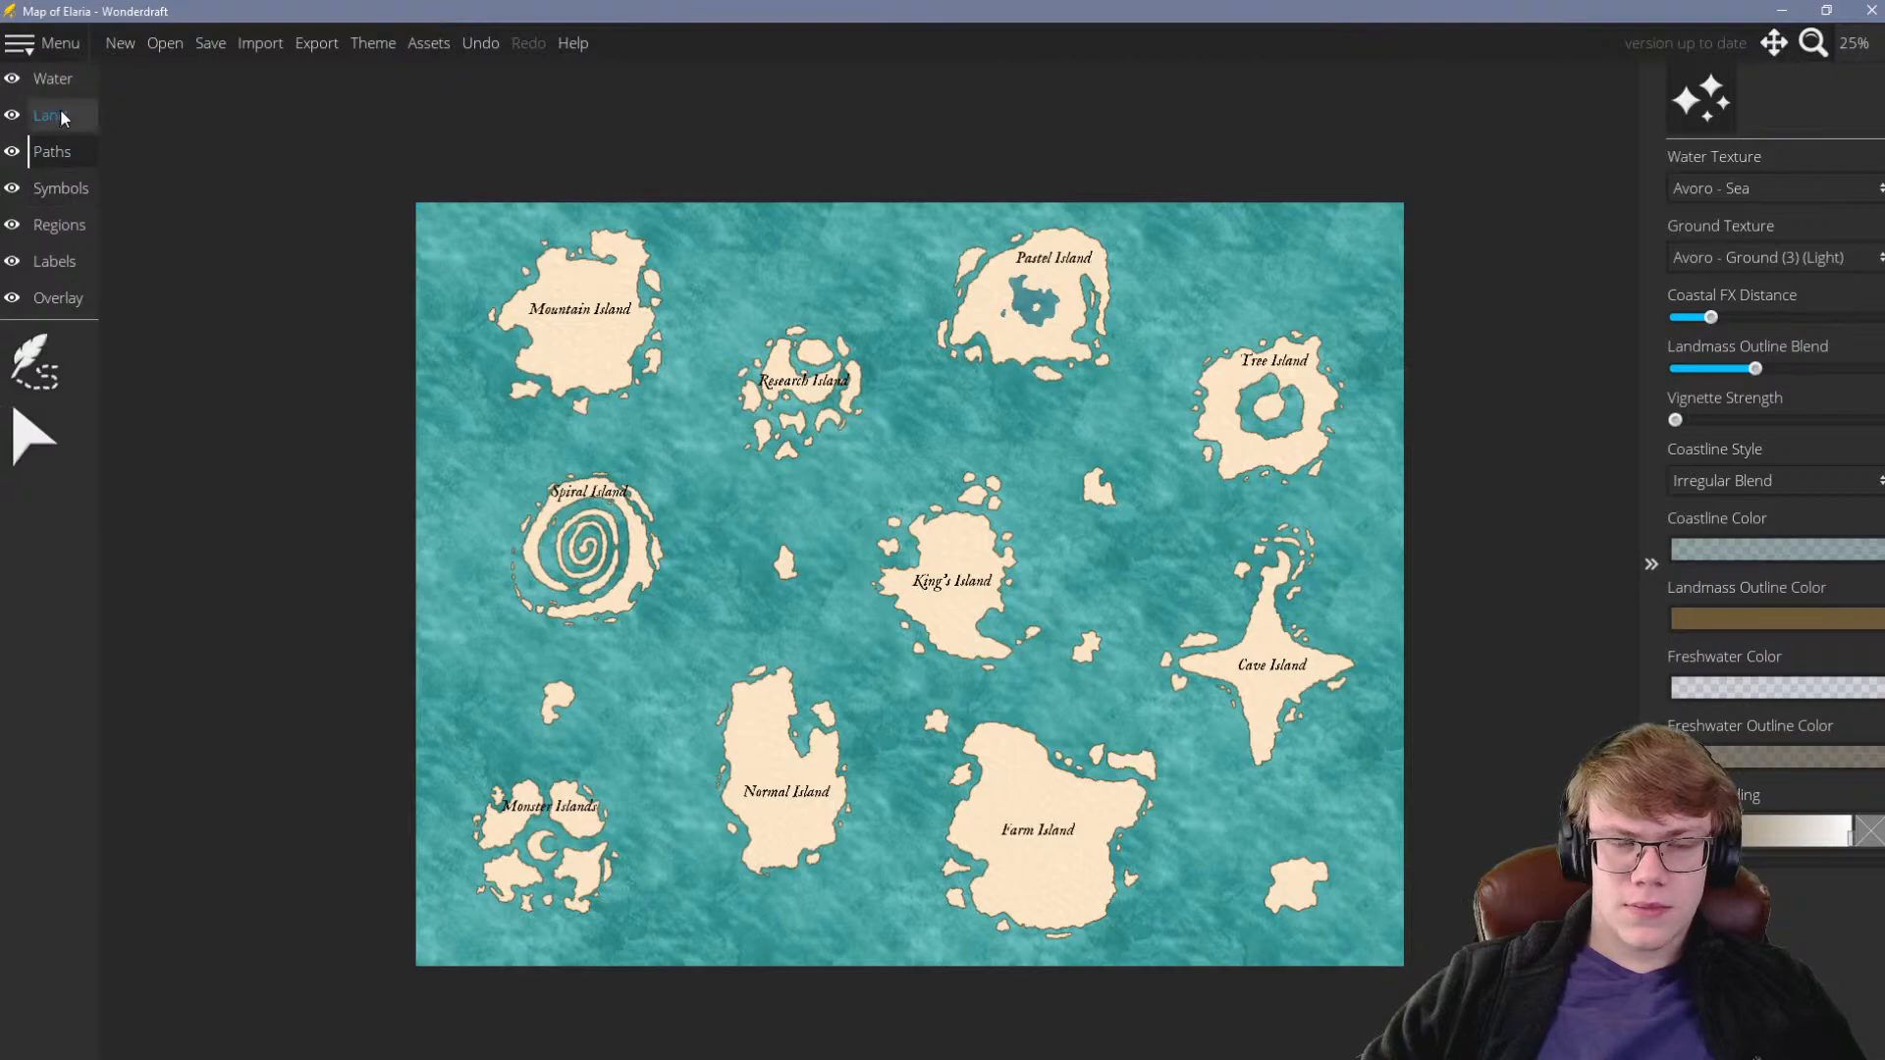
click(63, 124)
click(68, 144)
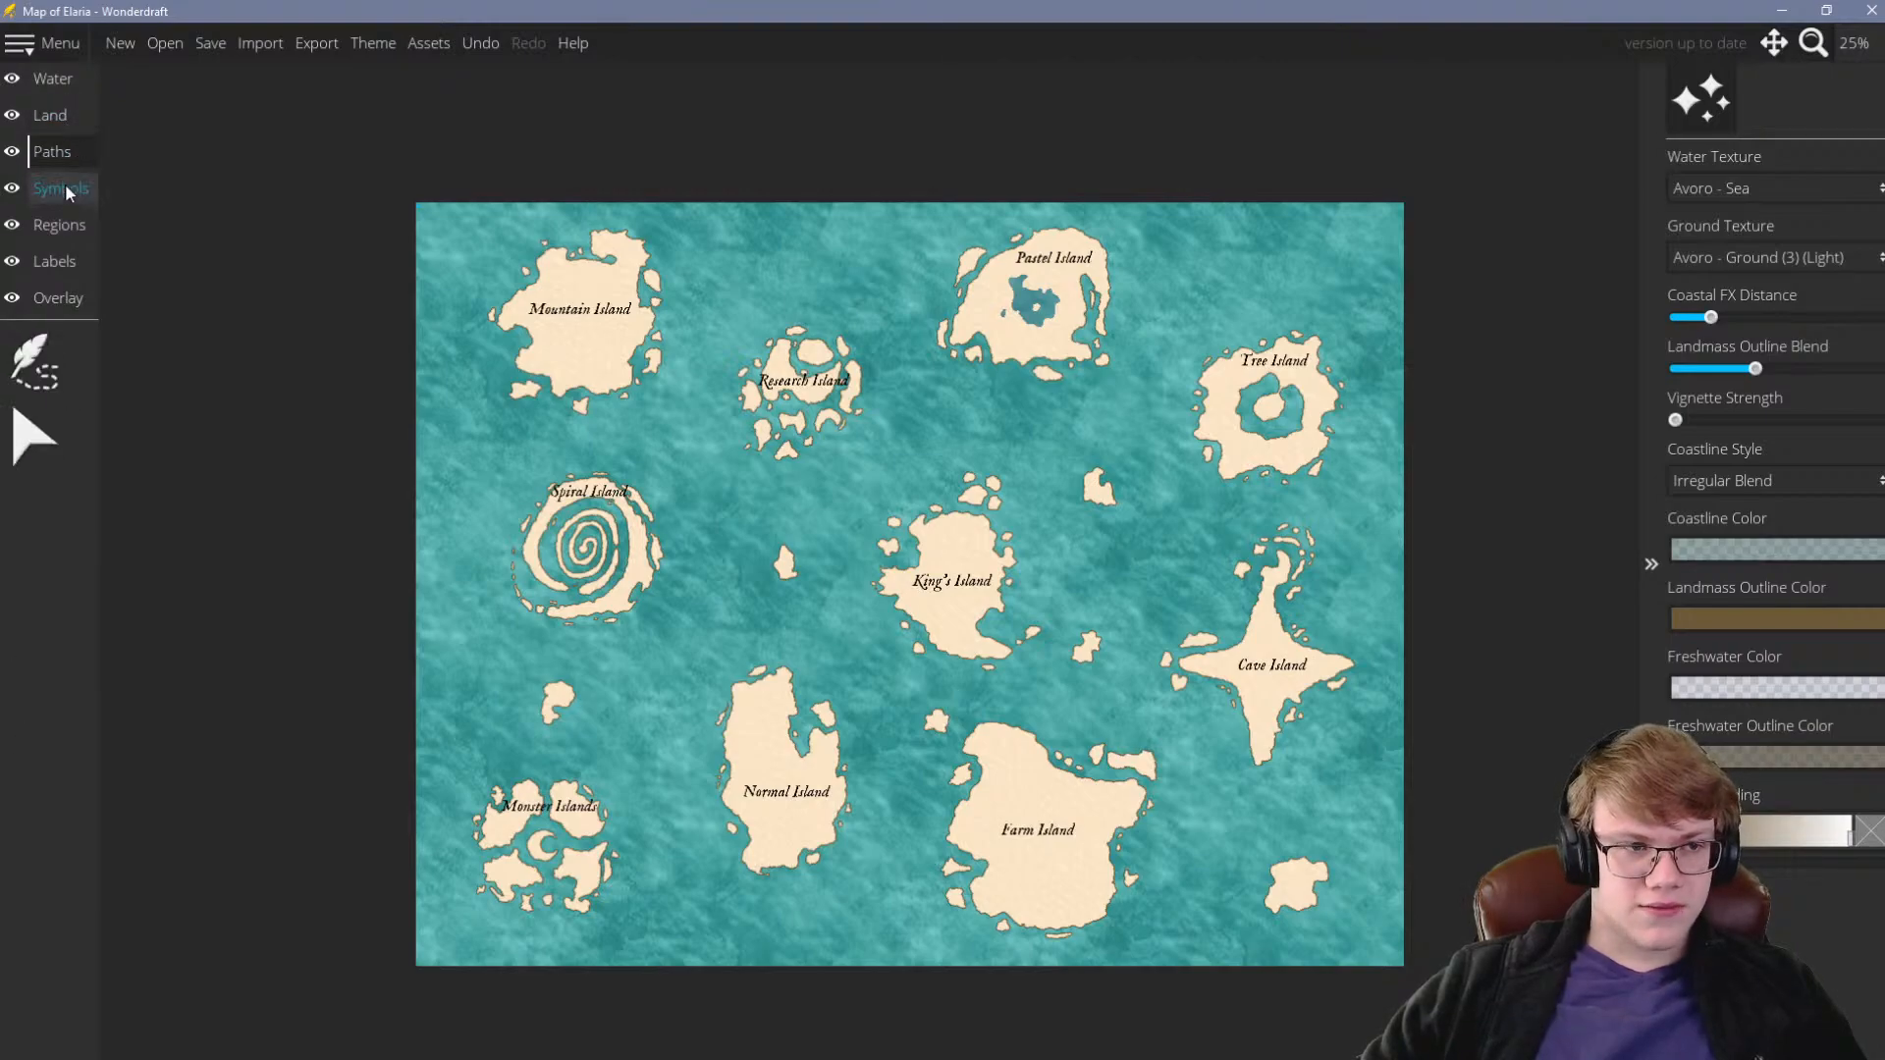
click(67, 185)
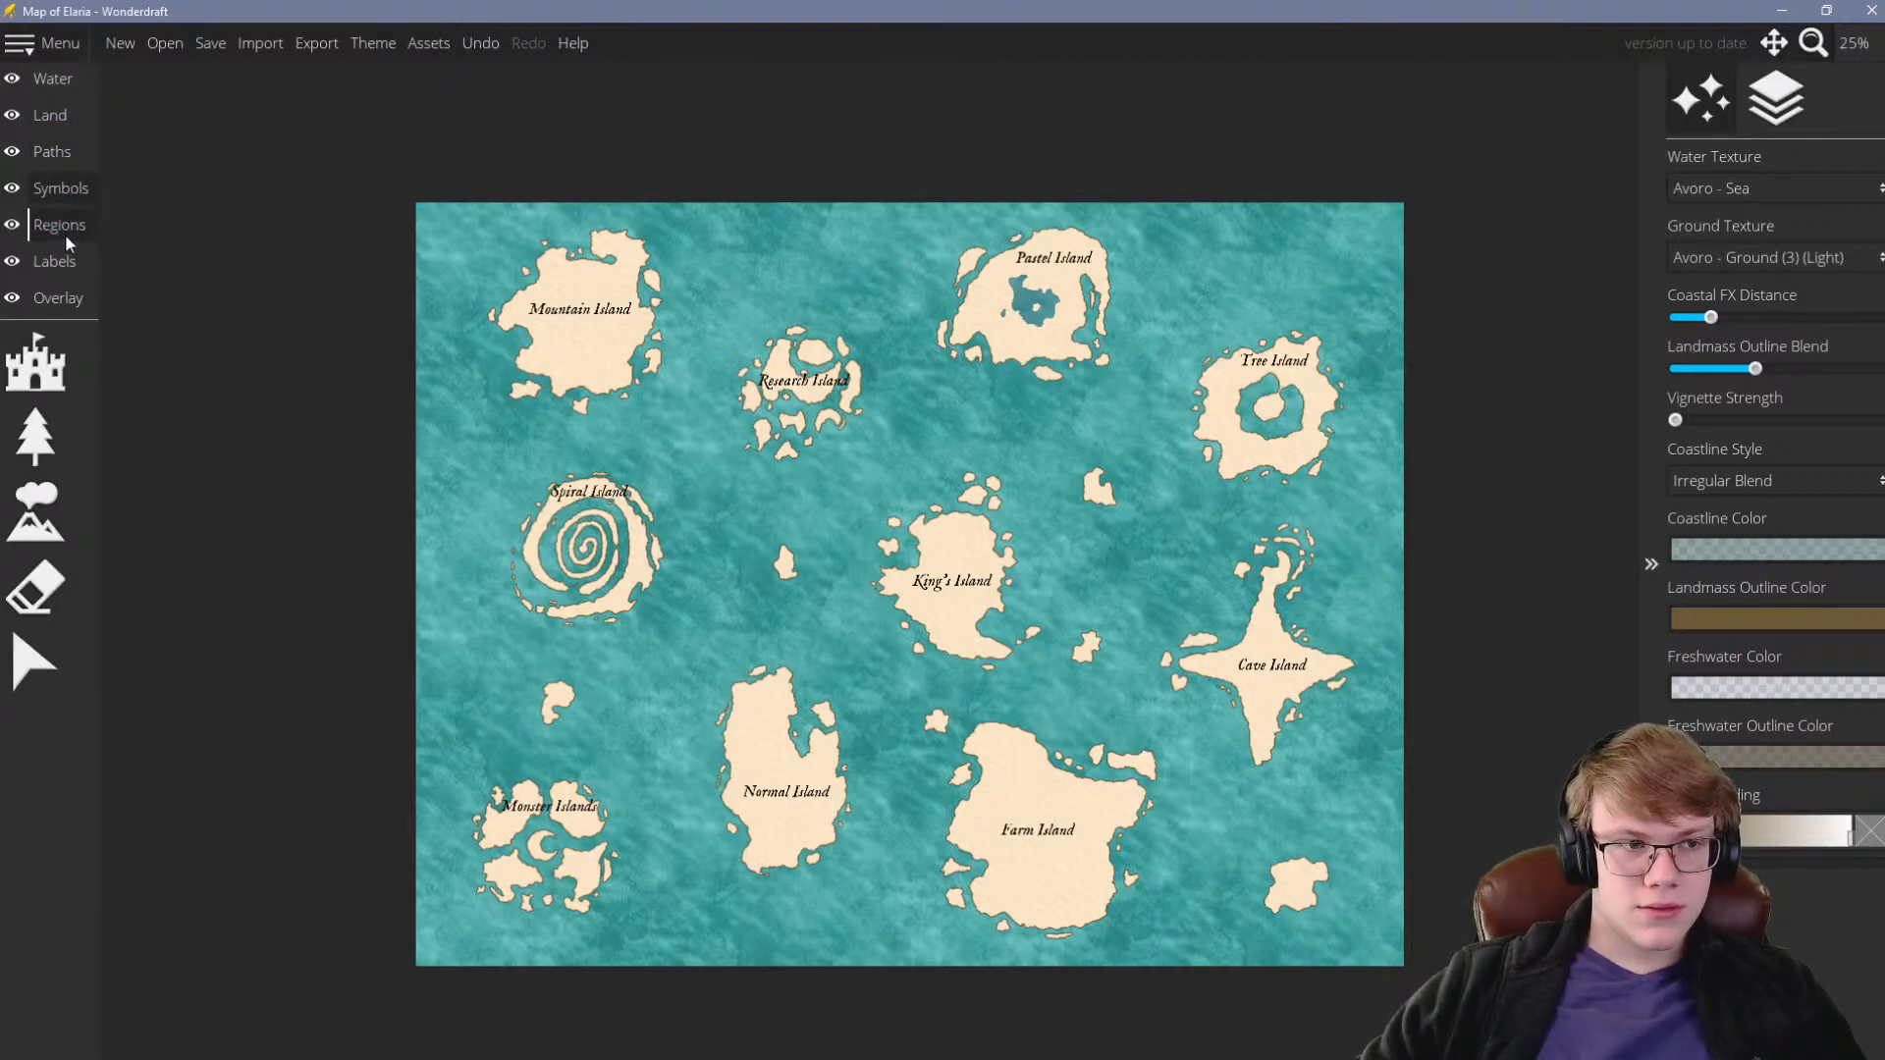
click(64, 232)
click(57, 194)
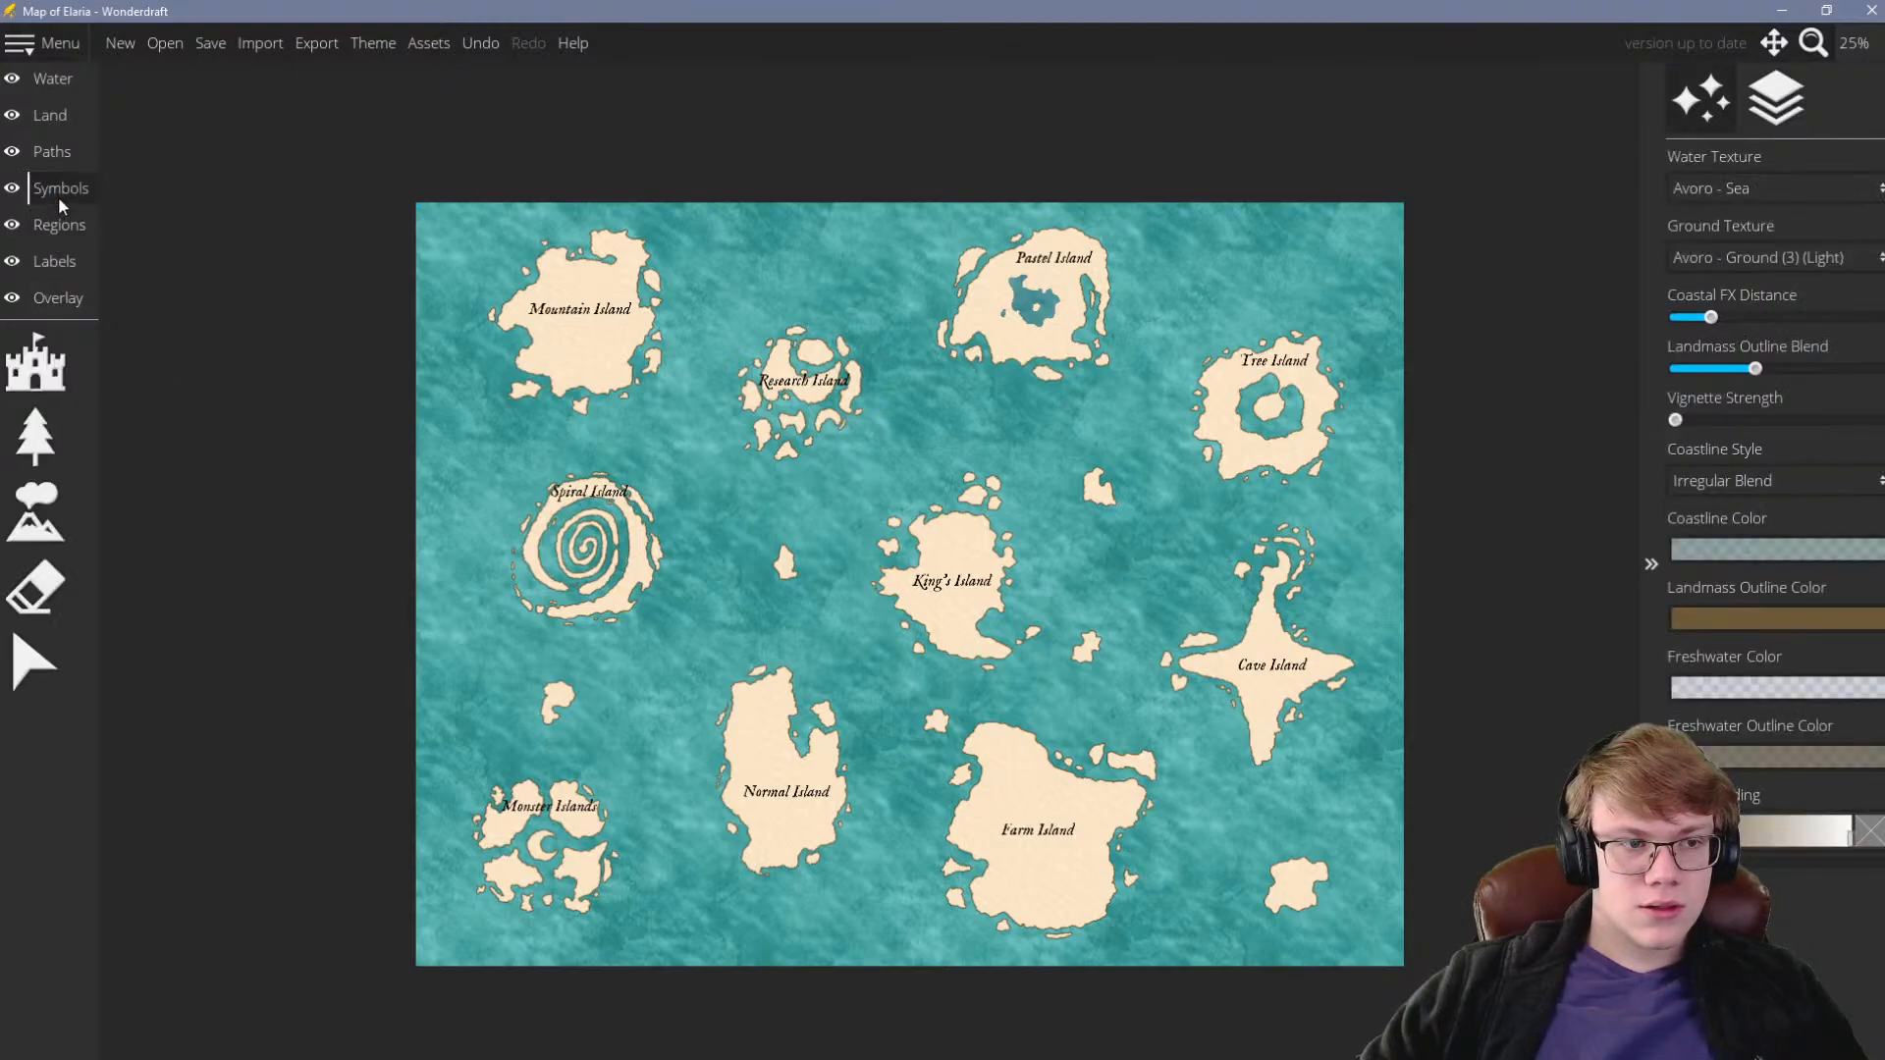
click(57, 380)
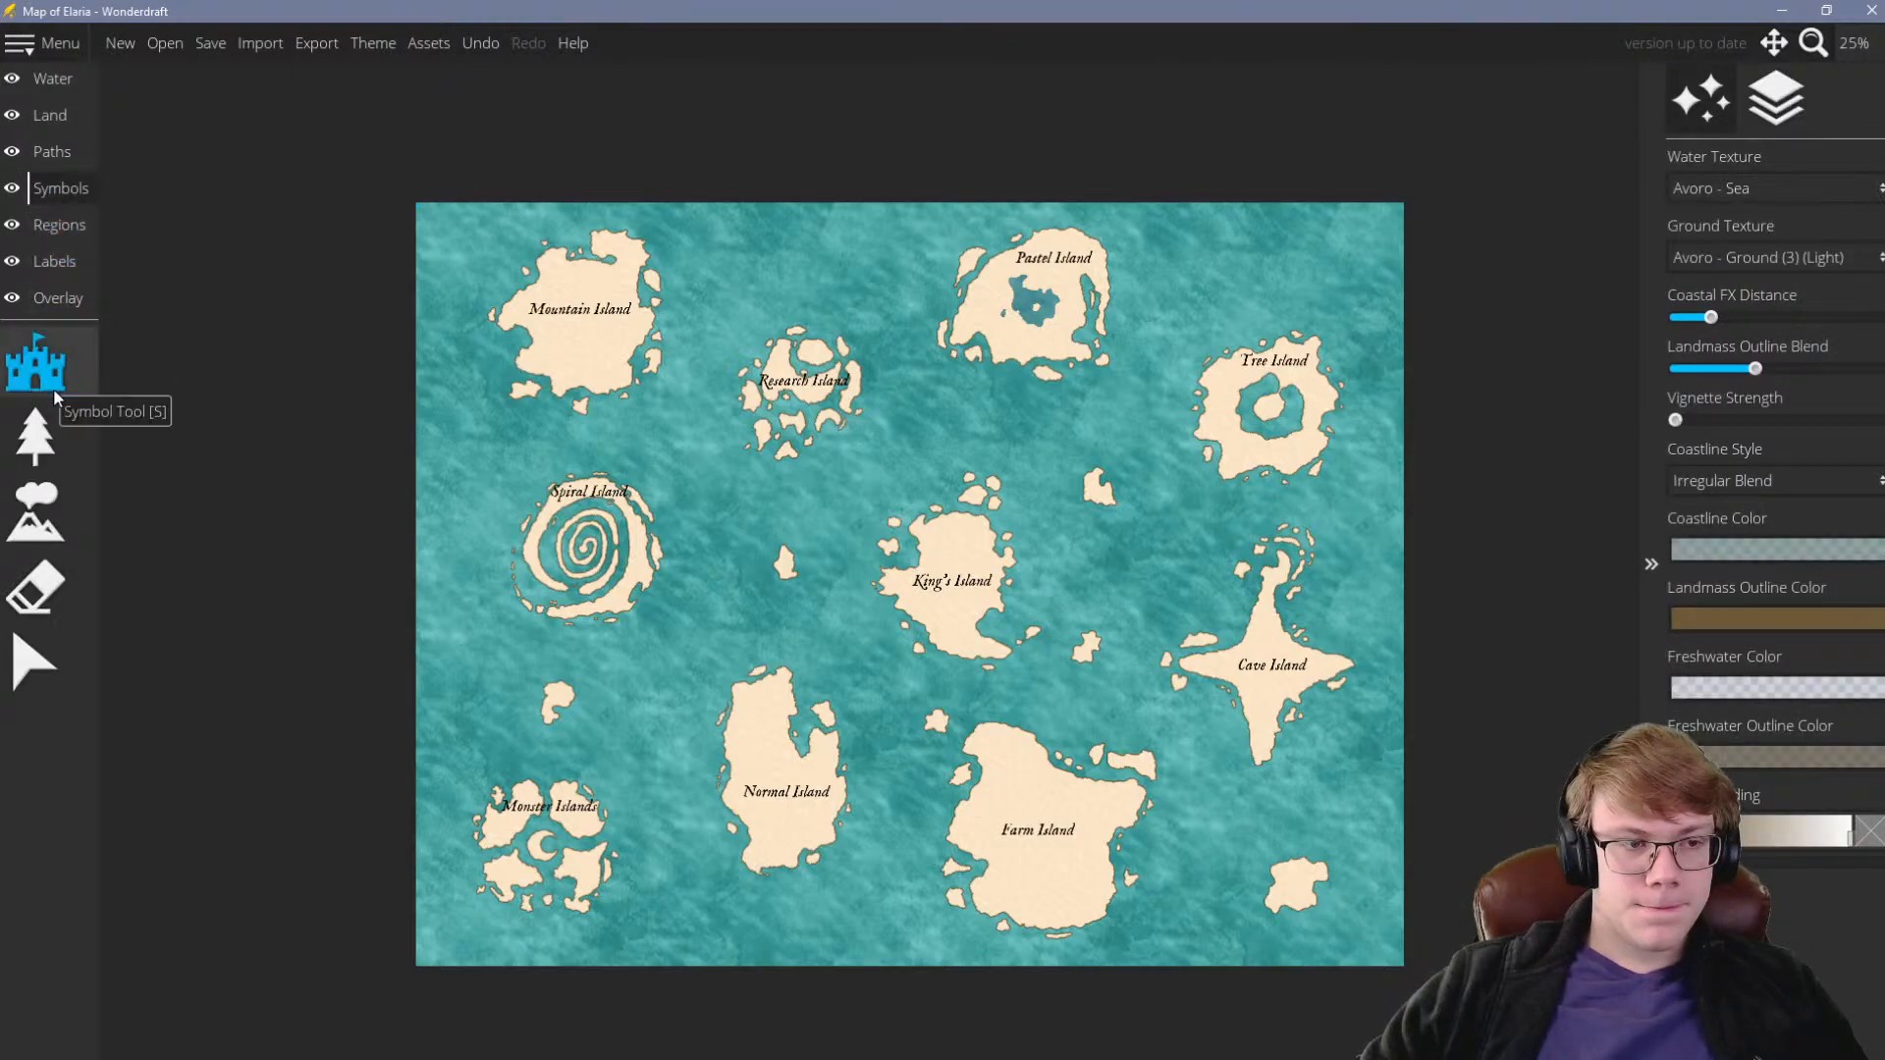
click(36, 540)
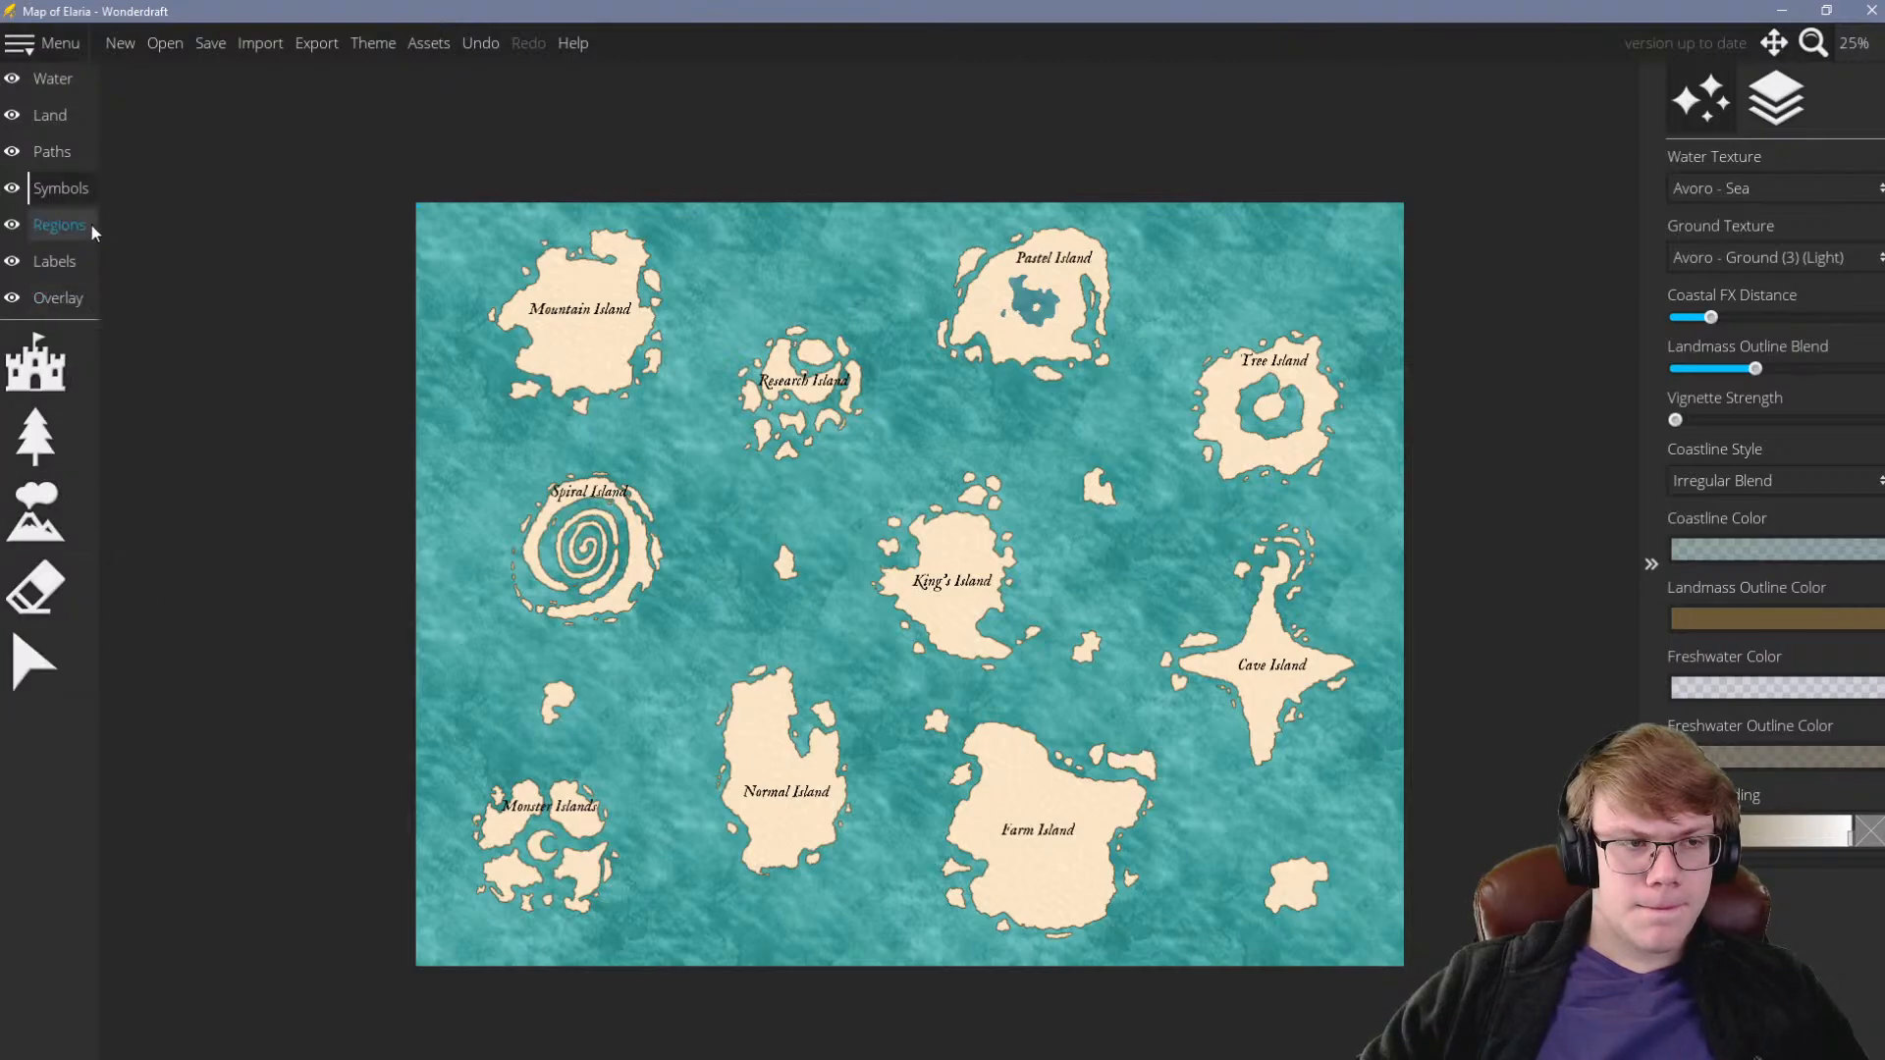
click(54, 154)
click(52, 118)
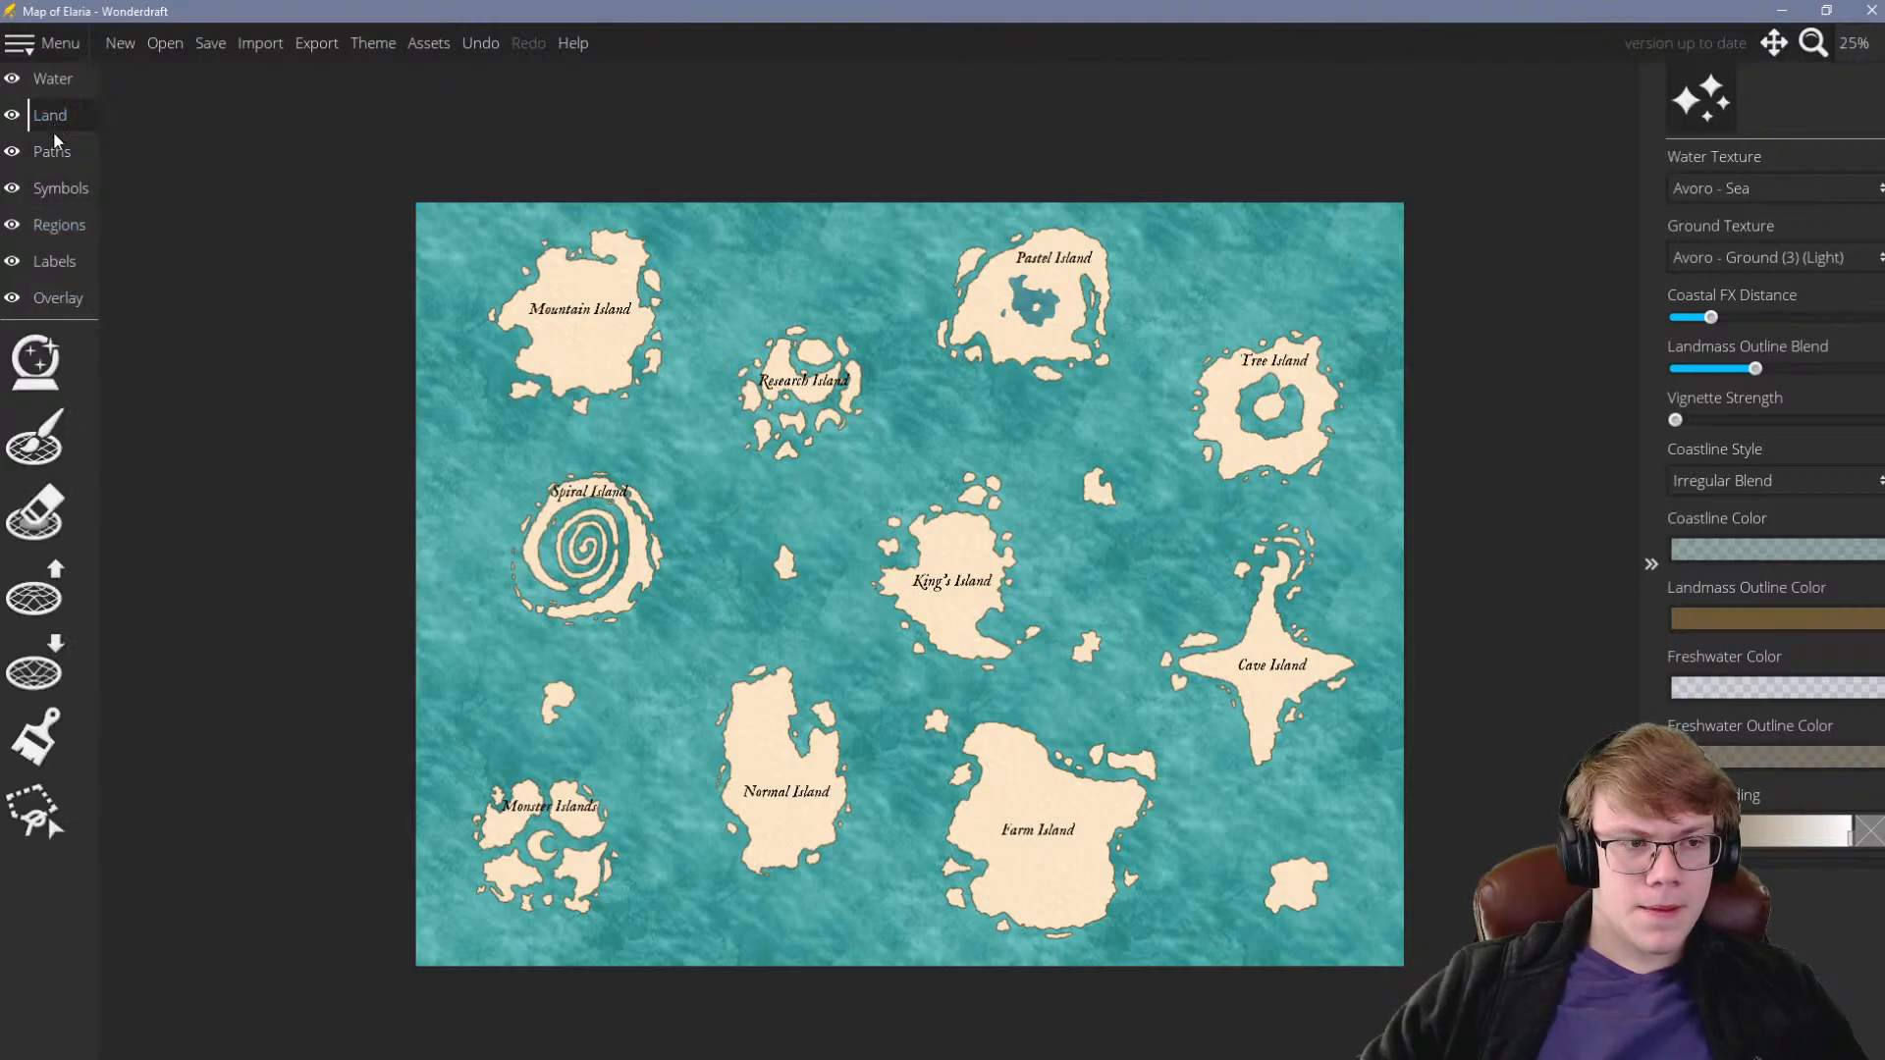
Look through the tools offered for symbols, label boxes, overlays and regions
click(62, 183)
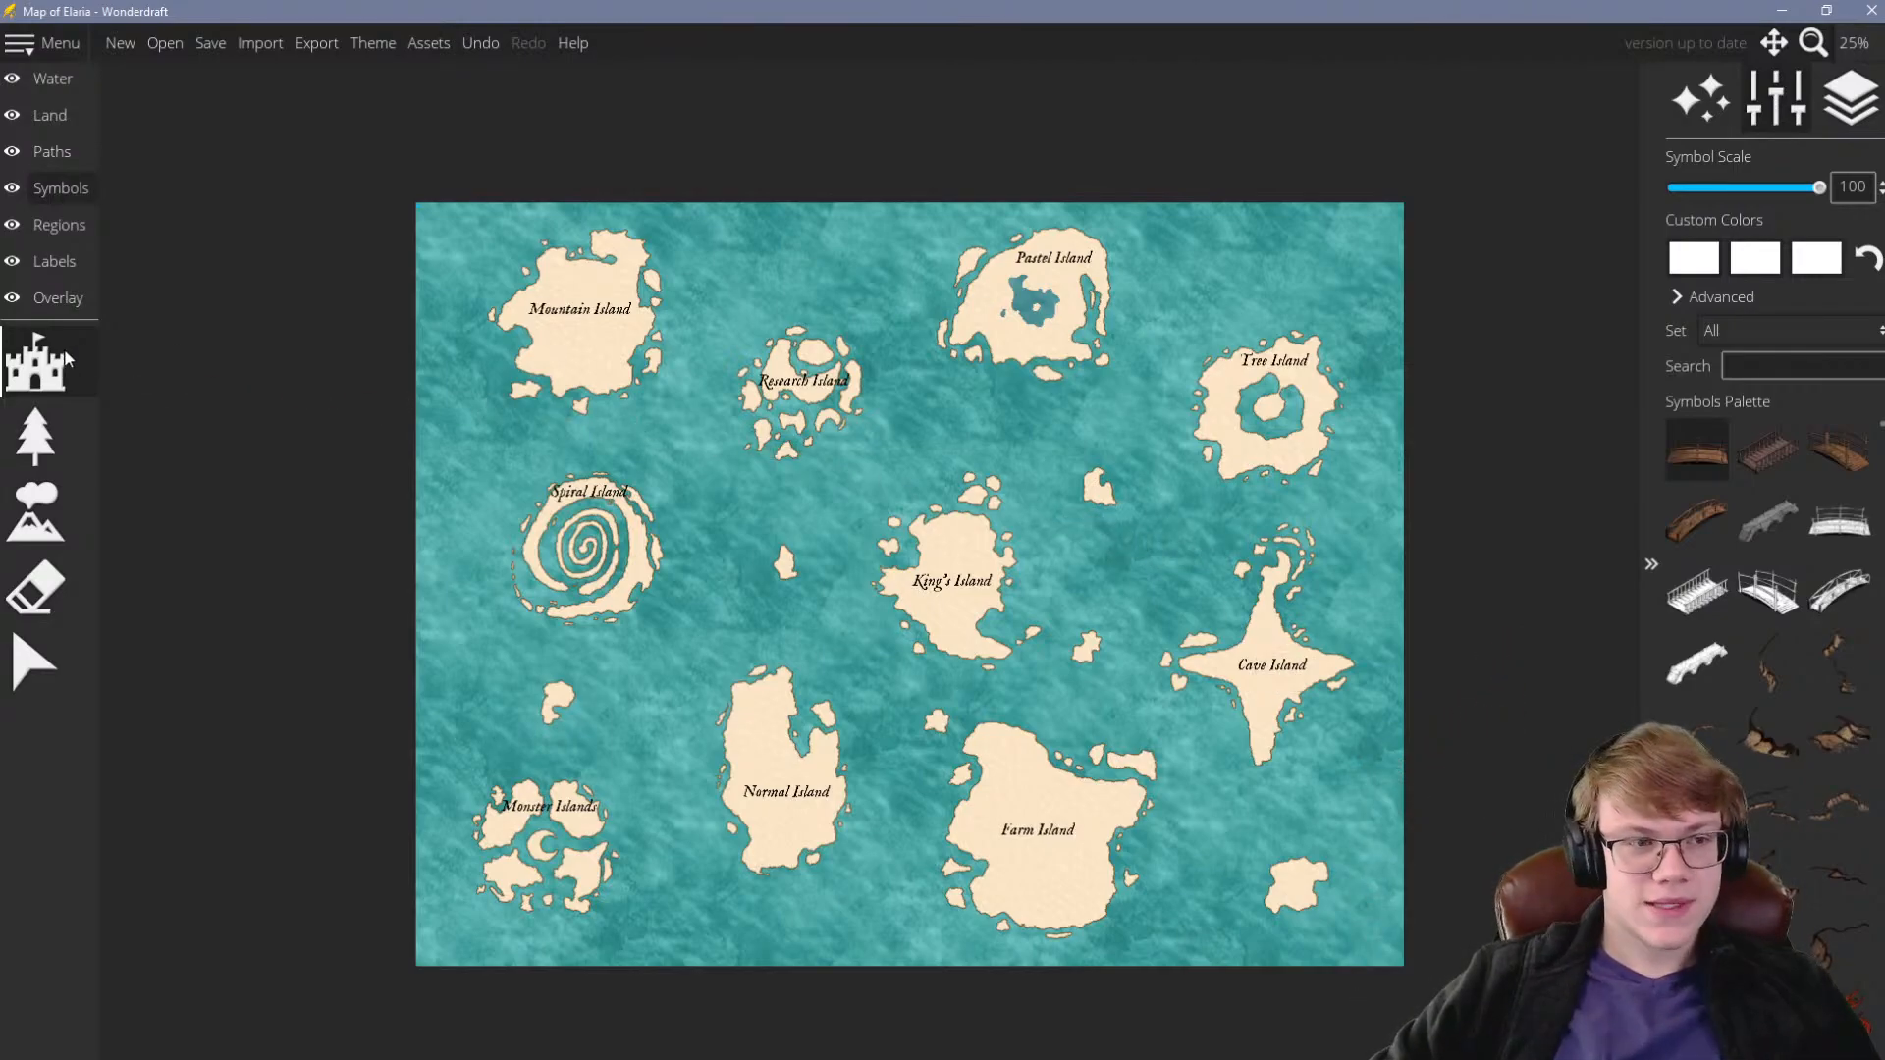
click(63, 263)
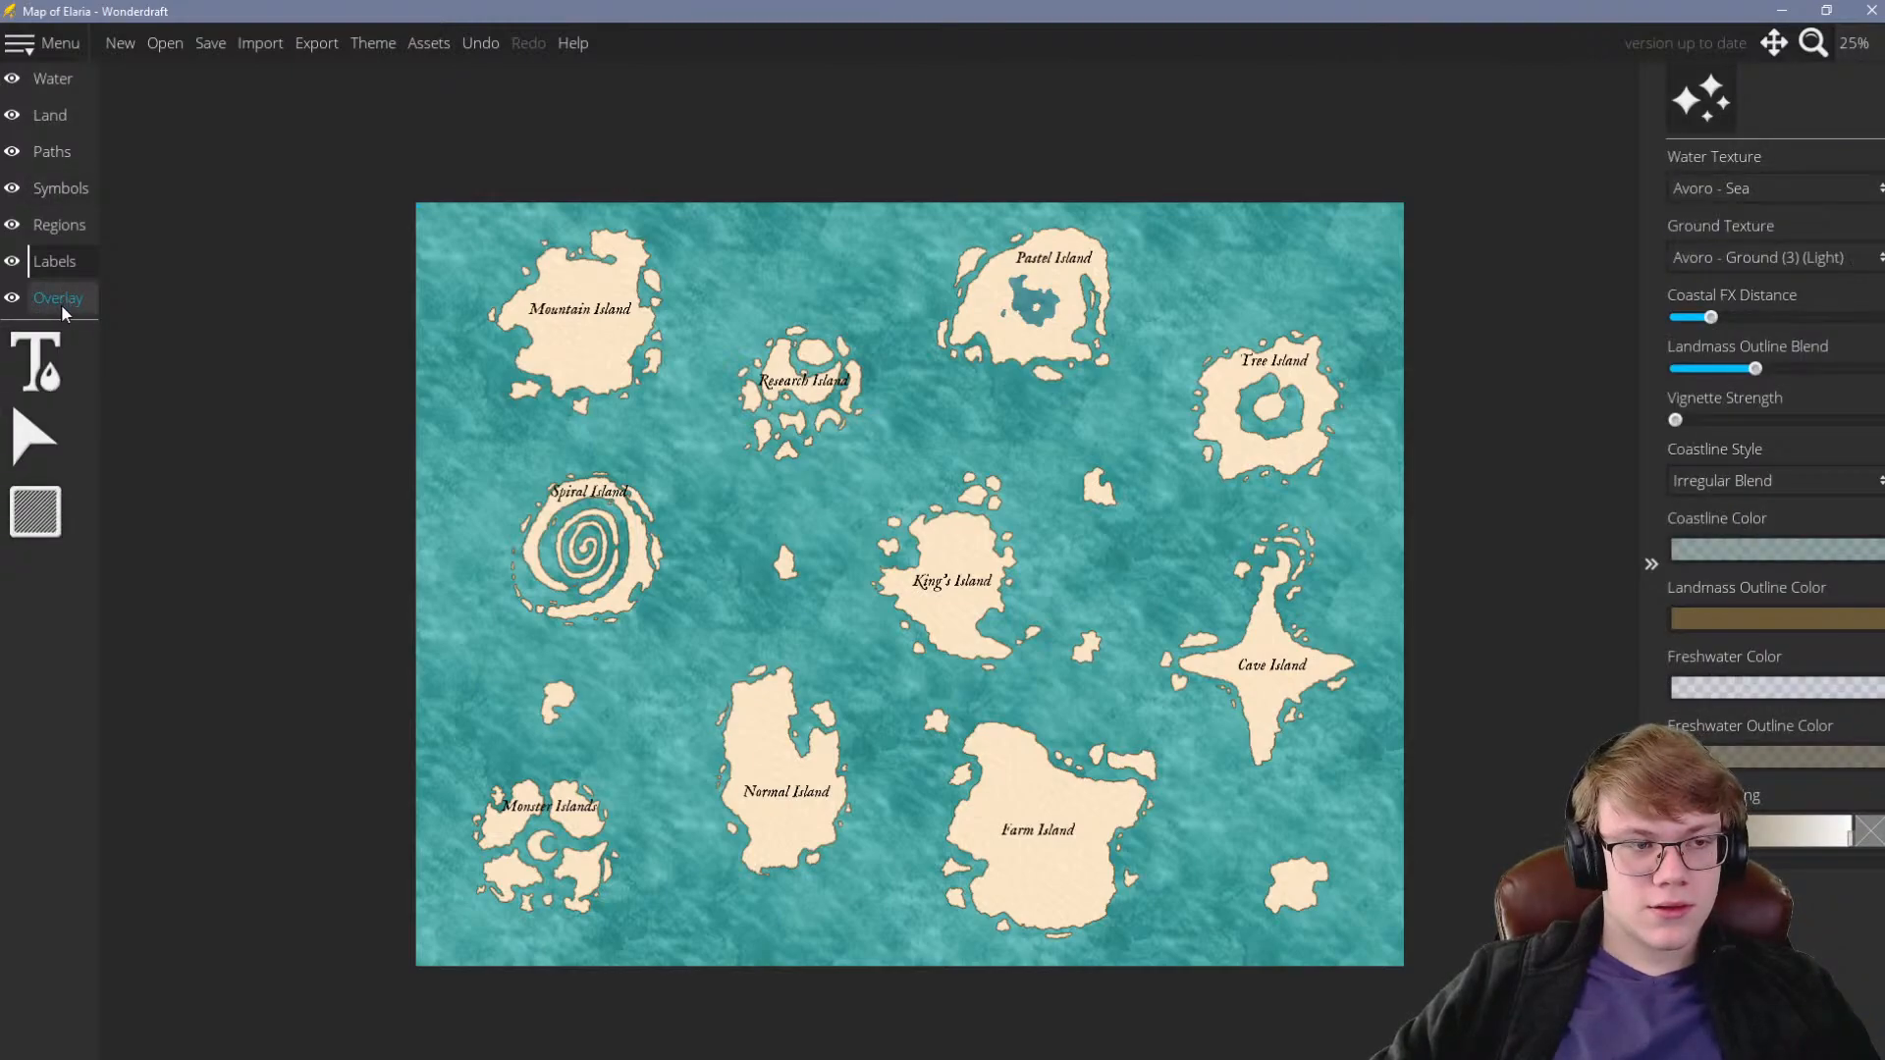
click(42, 508)
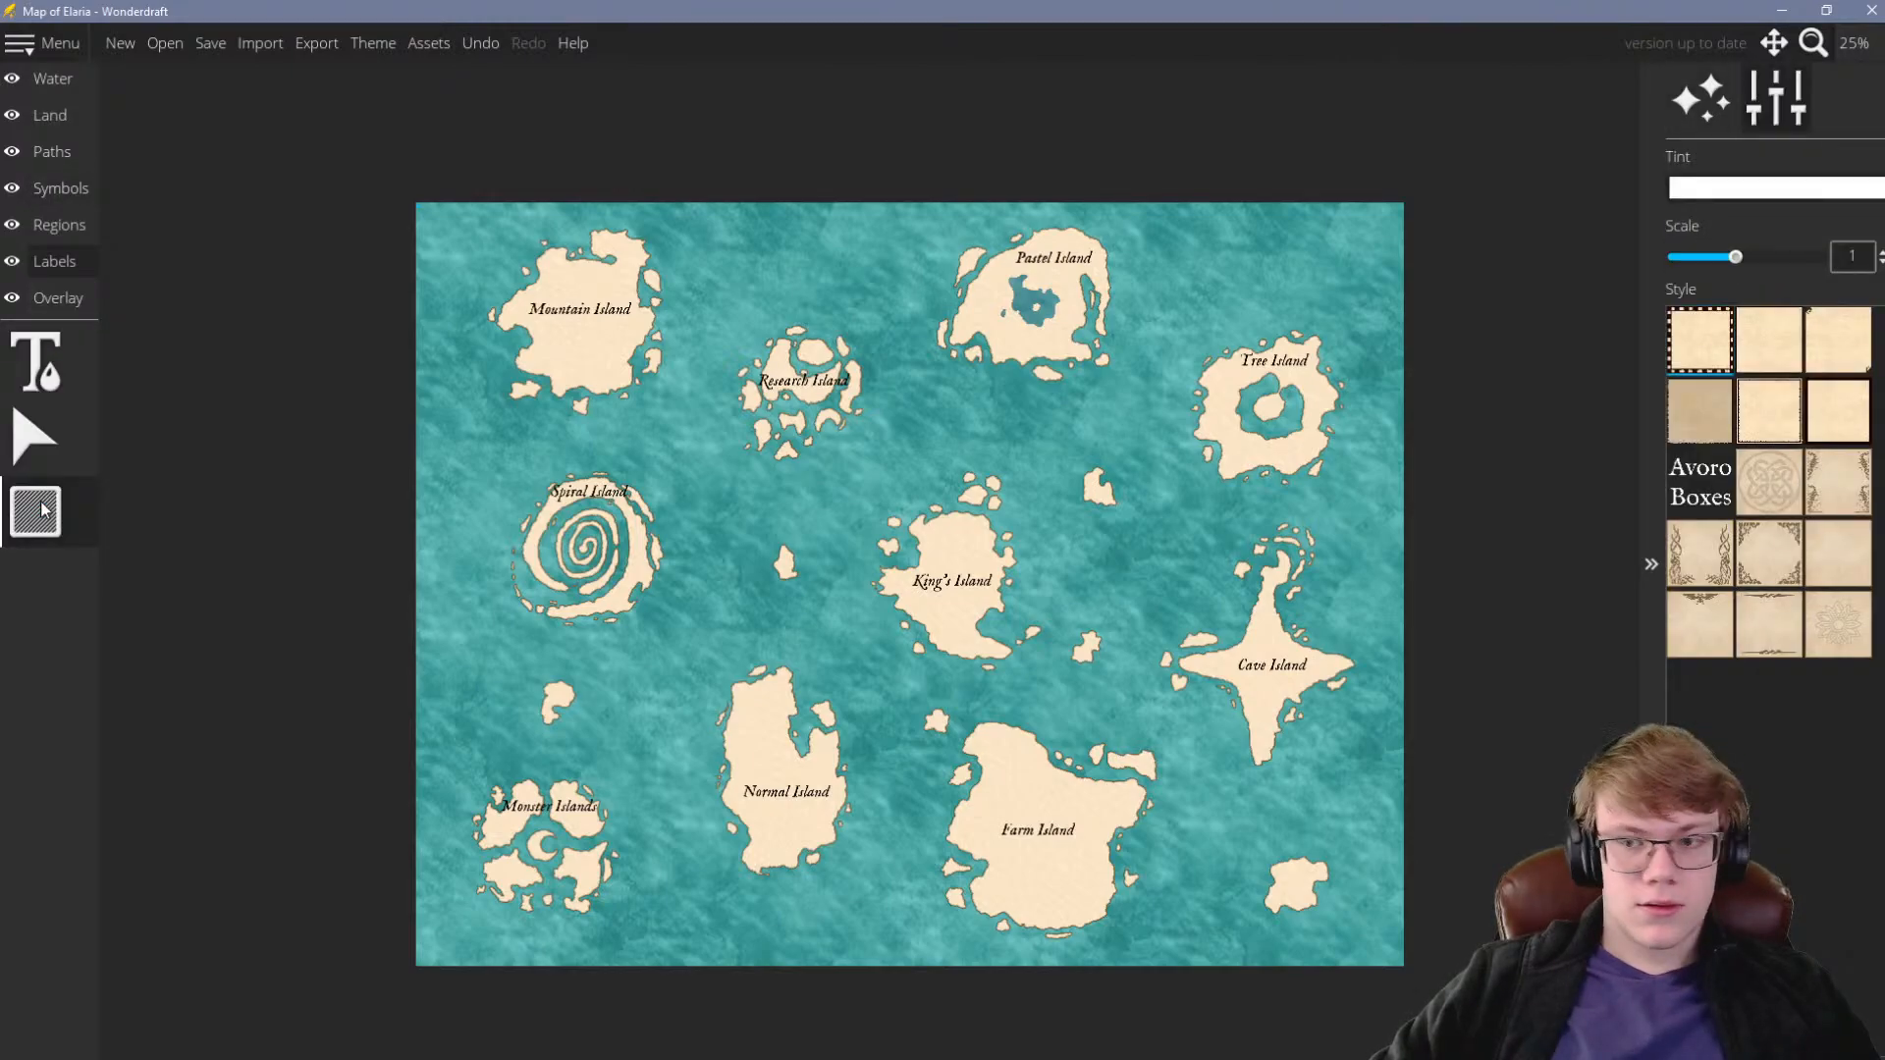
click(56, 300)
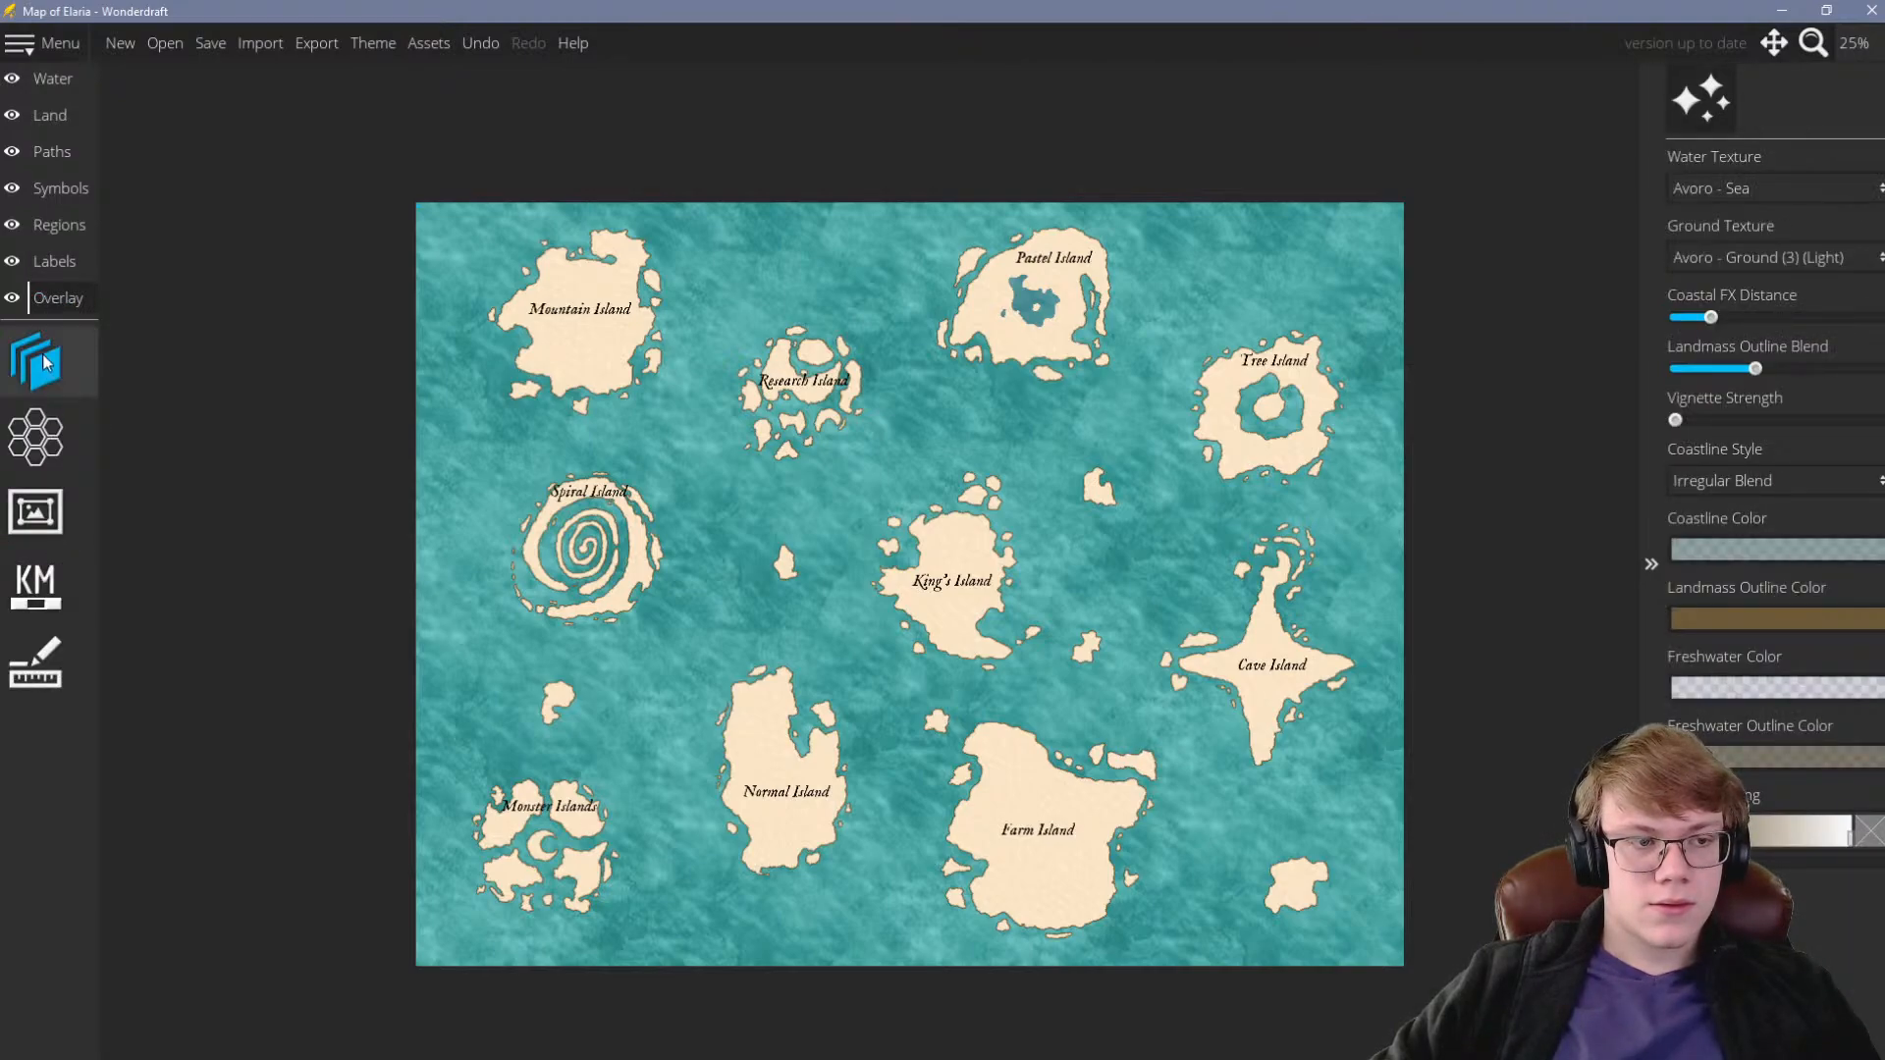
click(62, 223)
click(65, 353)
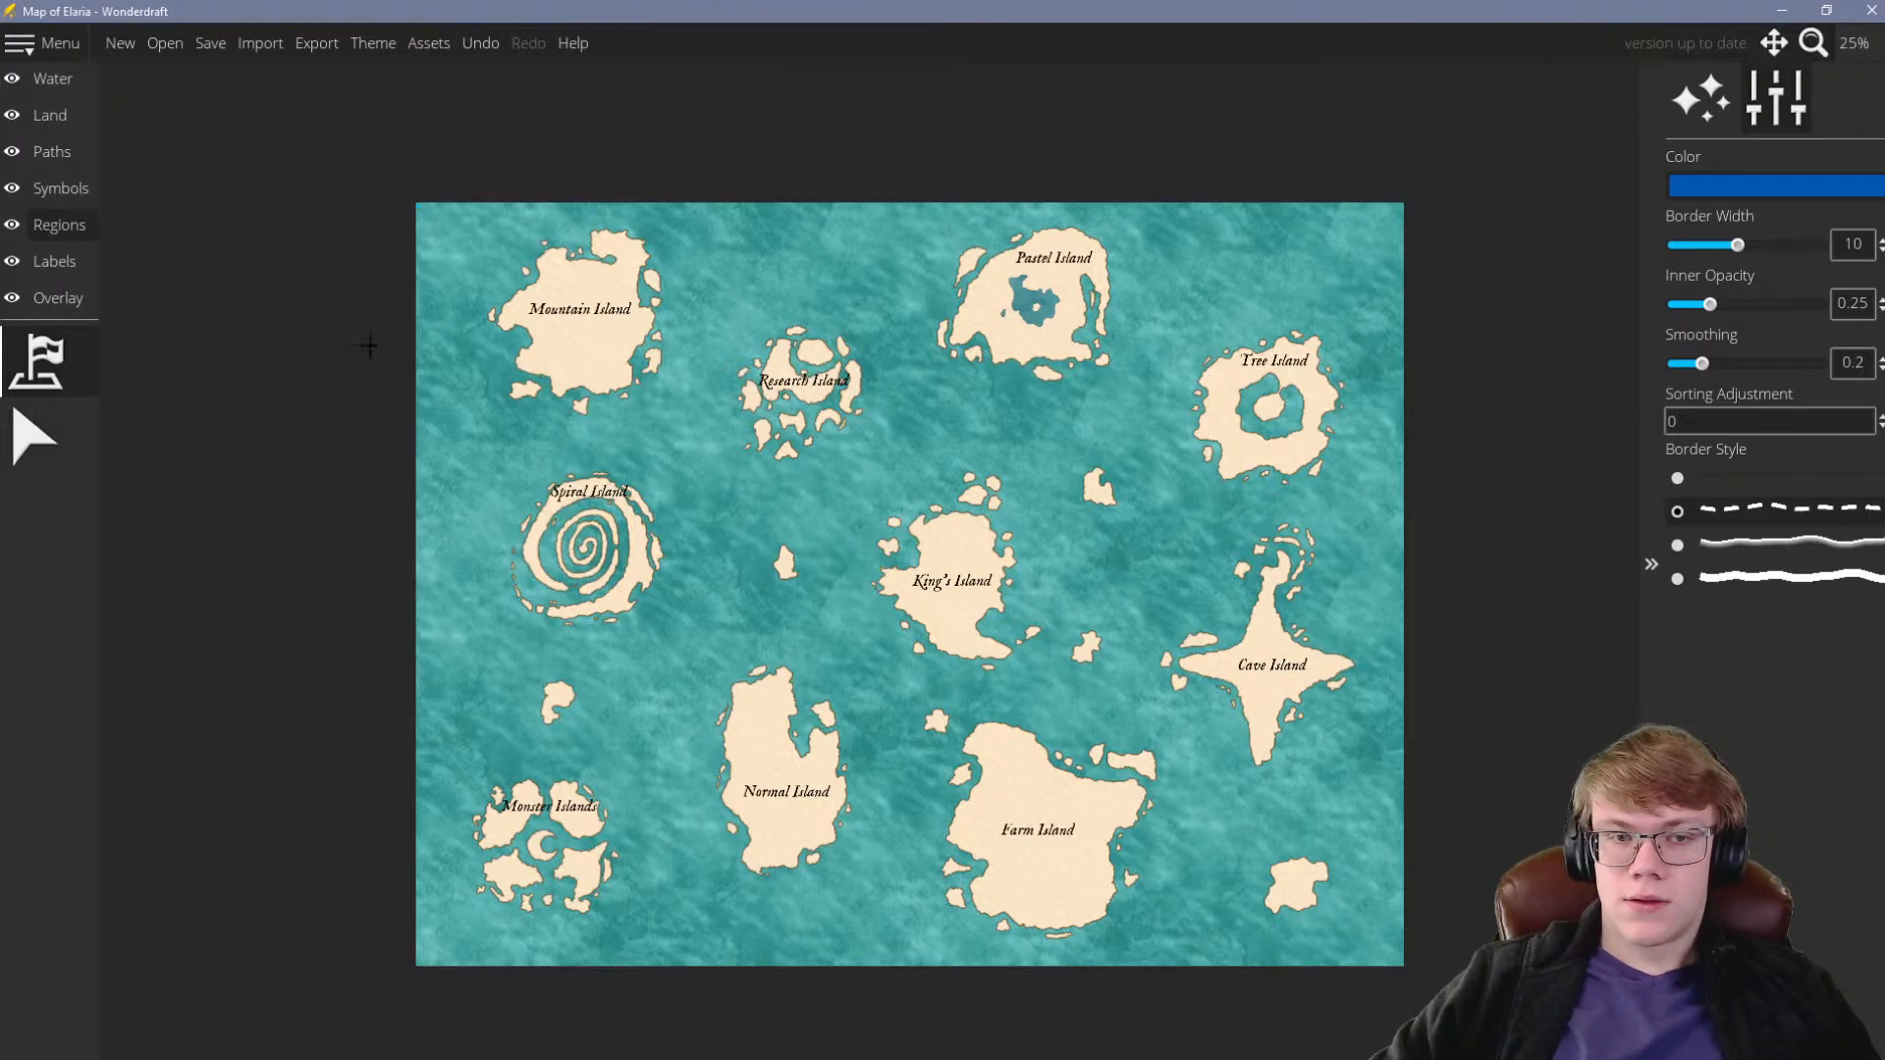
click(59, 197)
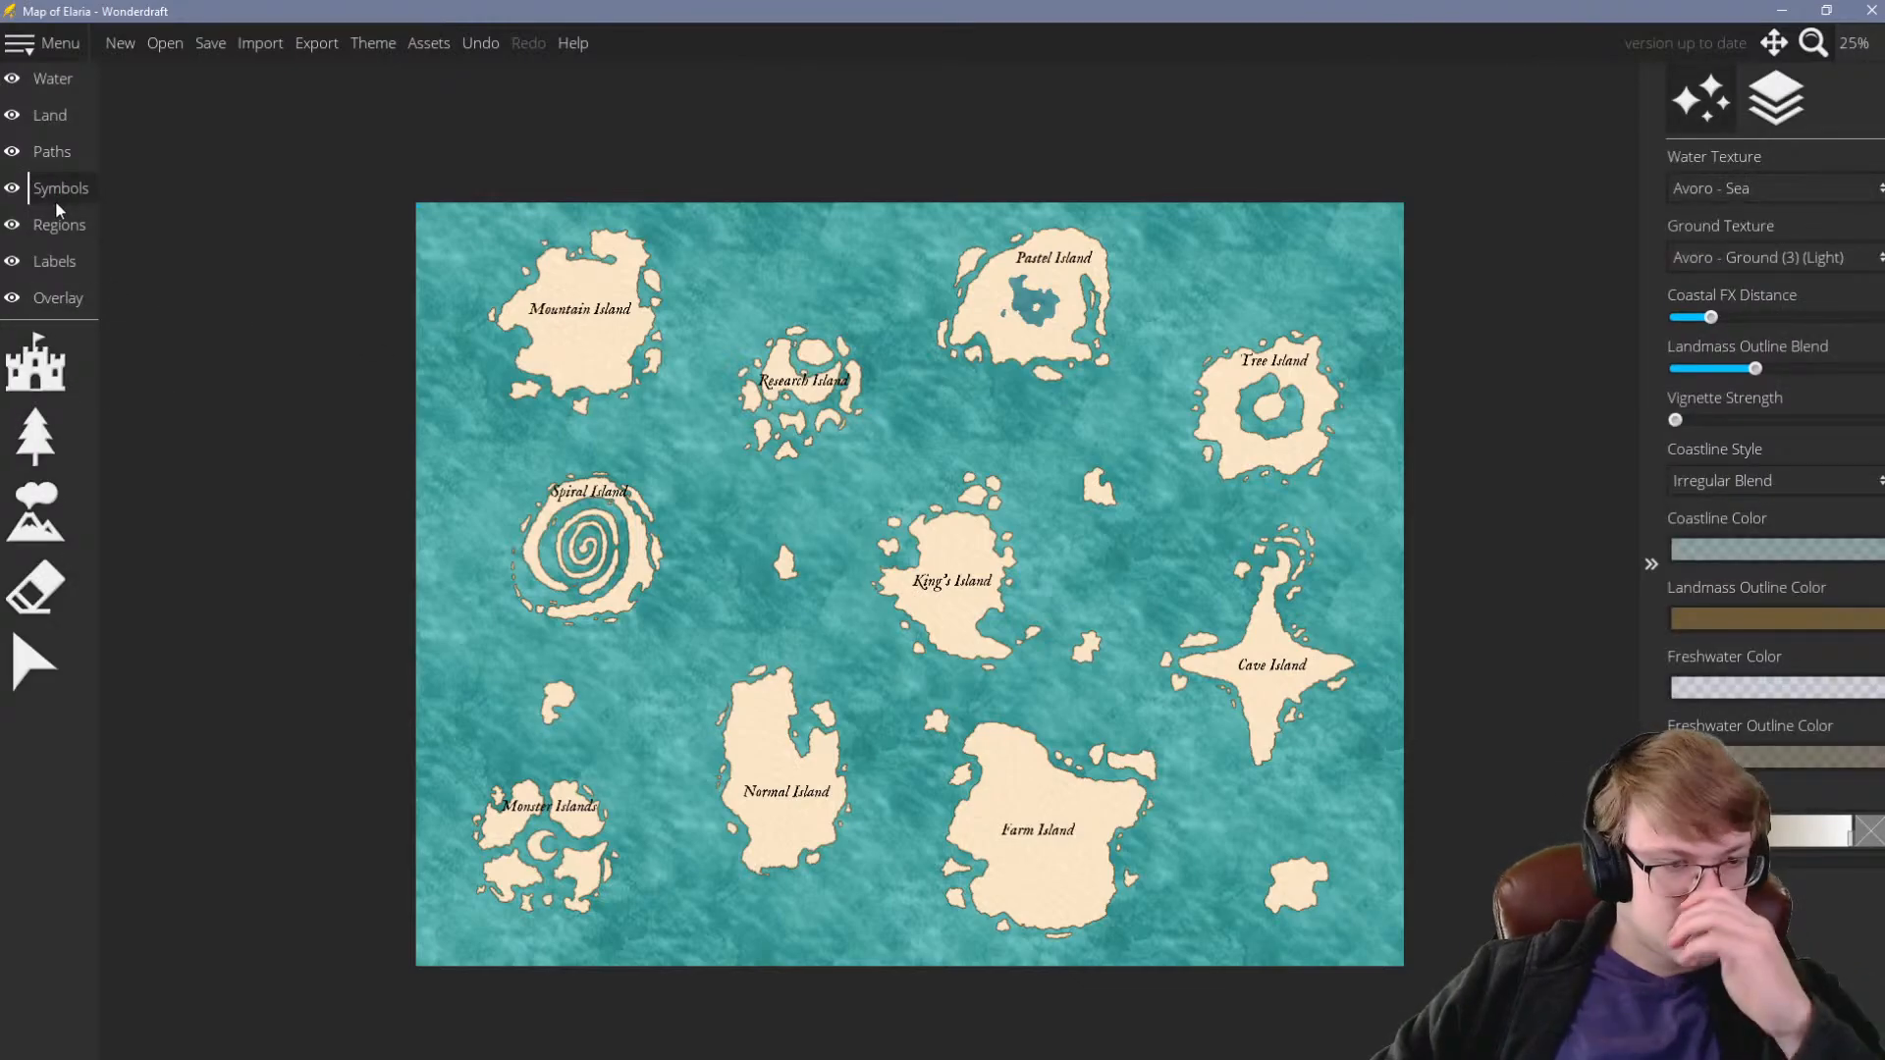
Paint a pale whitish-grey rock patch over the centre of Mountain Island with a size 128 ground brush
click(64, 113)
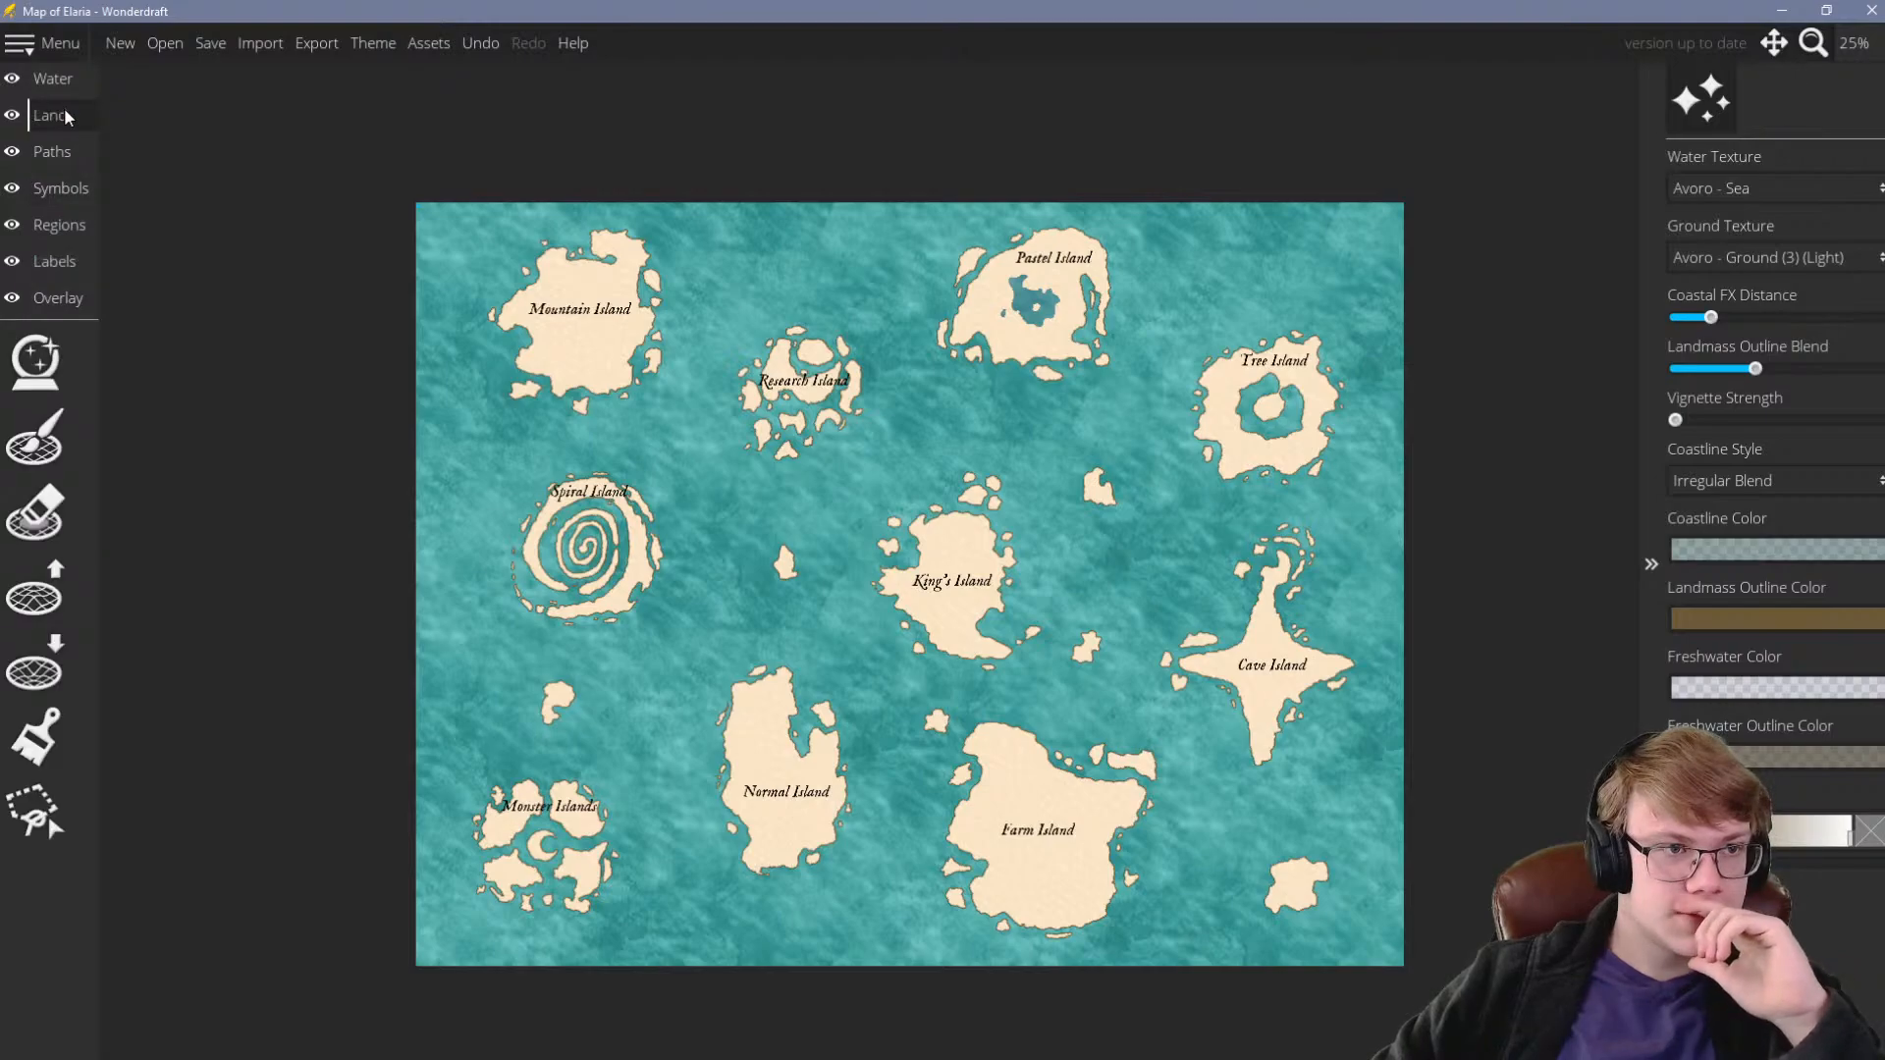
click(55, 722)
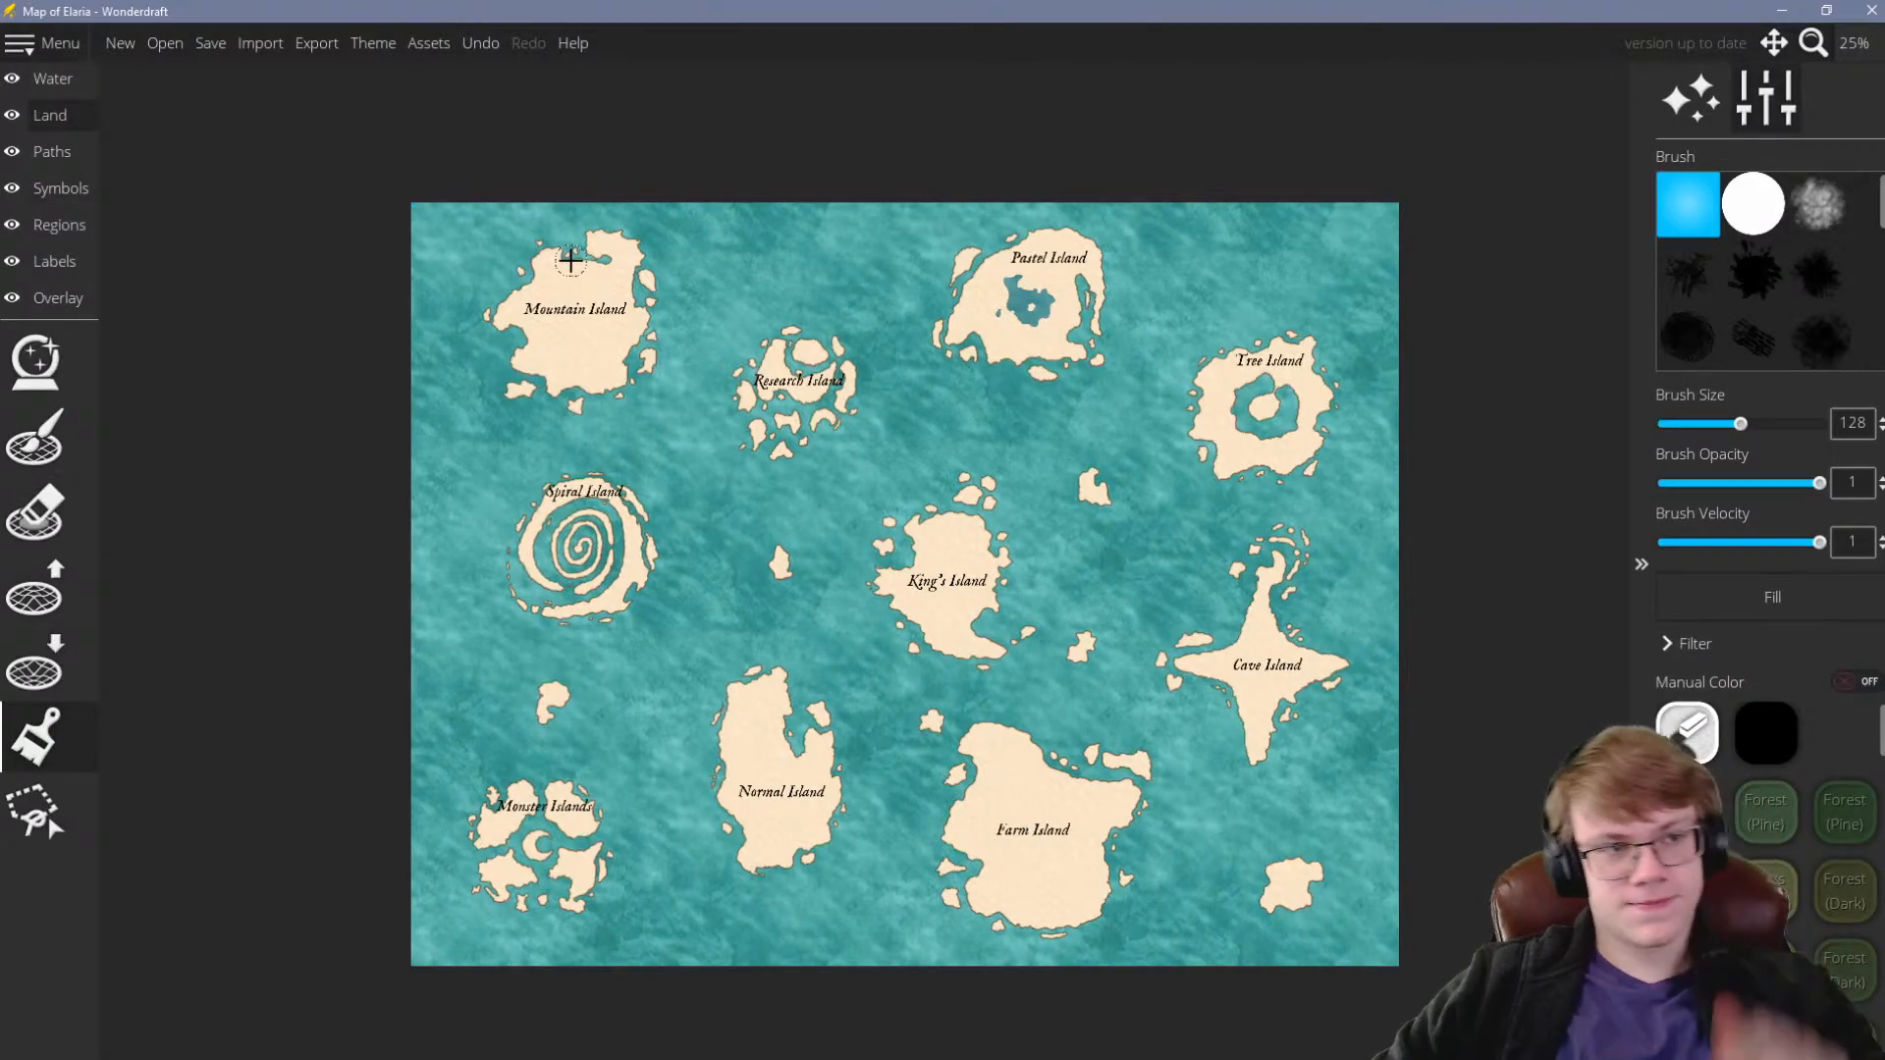
scroll(568, 261, up, 3)
mouse_move(702, 581)
mouse_down()
mouse_move(773, 570)
mouse_move(757, 593)
mouse_move(648, 589)
mouse_up()
scroll(1768, 864, down, 1)
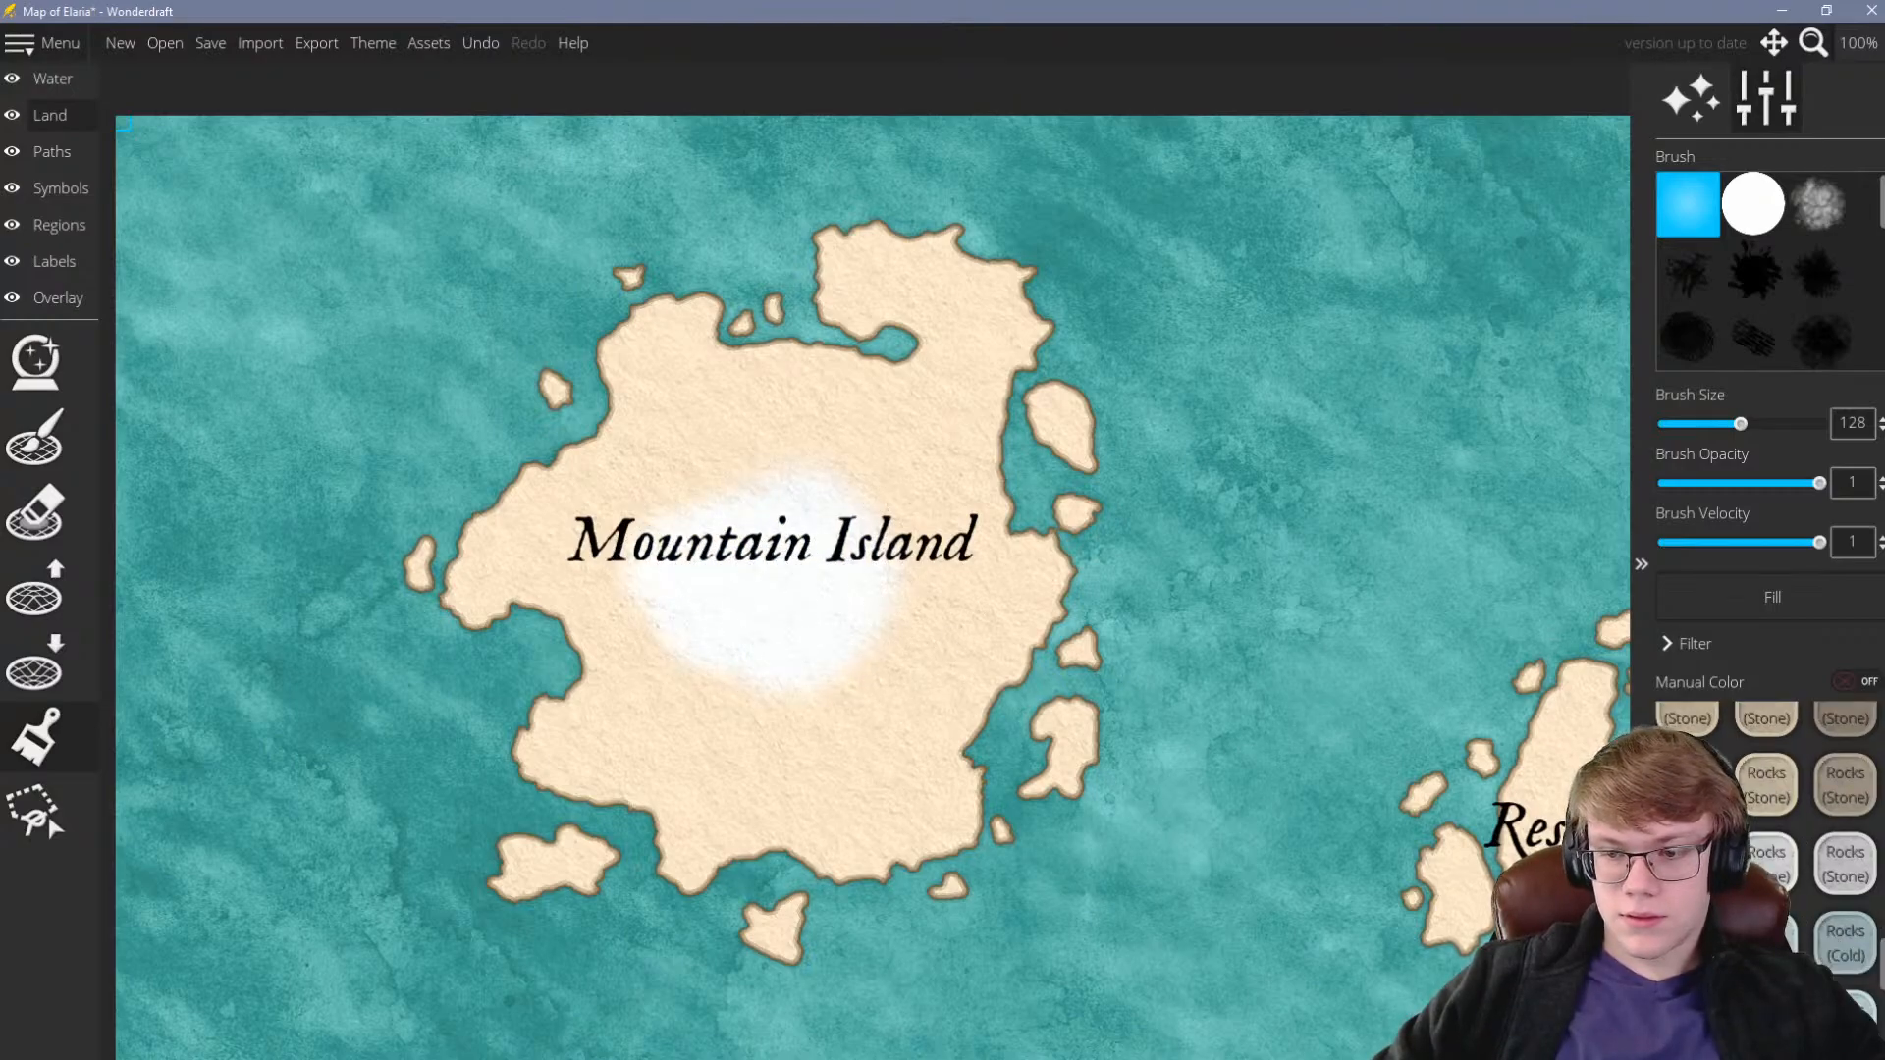
mouse_move(894, 501)
mouse_down()
mouse_move(733, 657)
mouse_move(721, 625)
mouse_up()
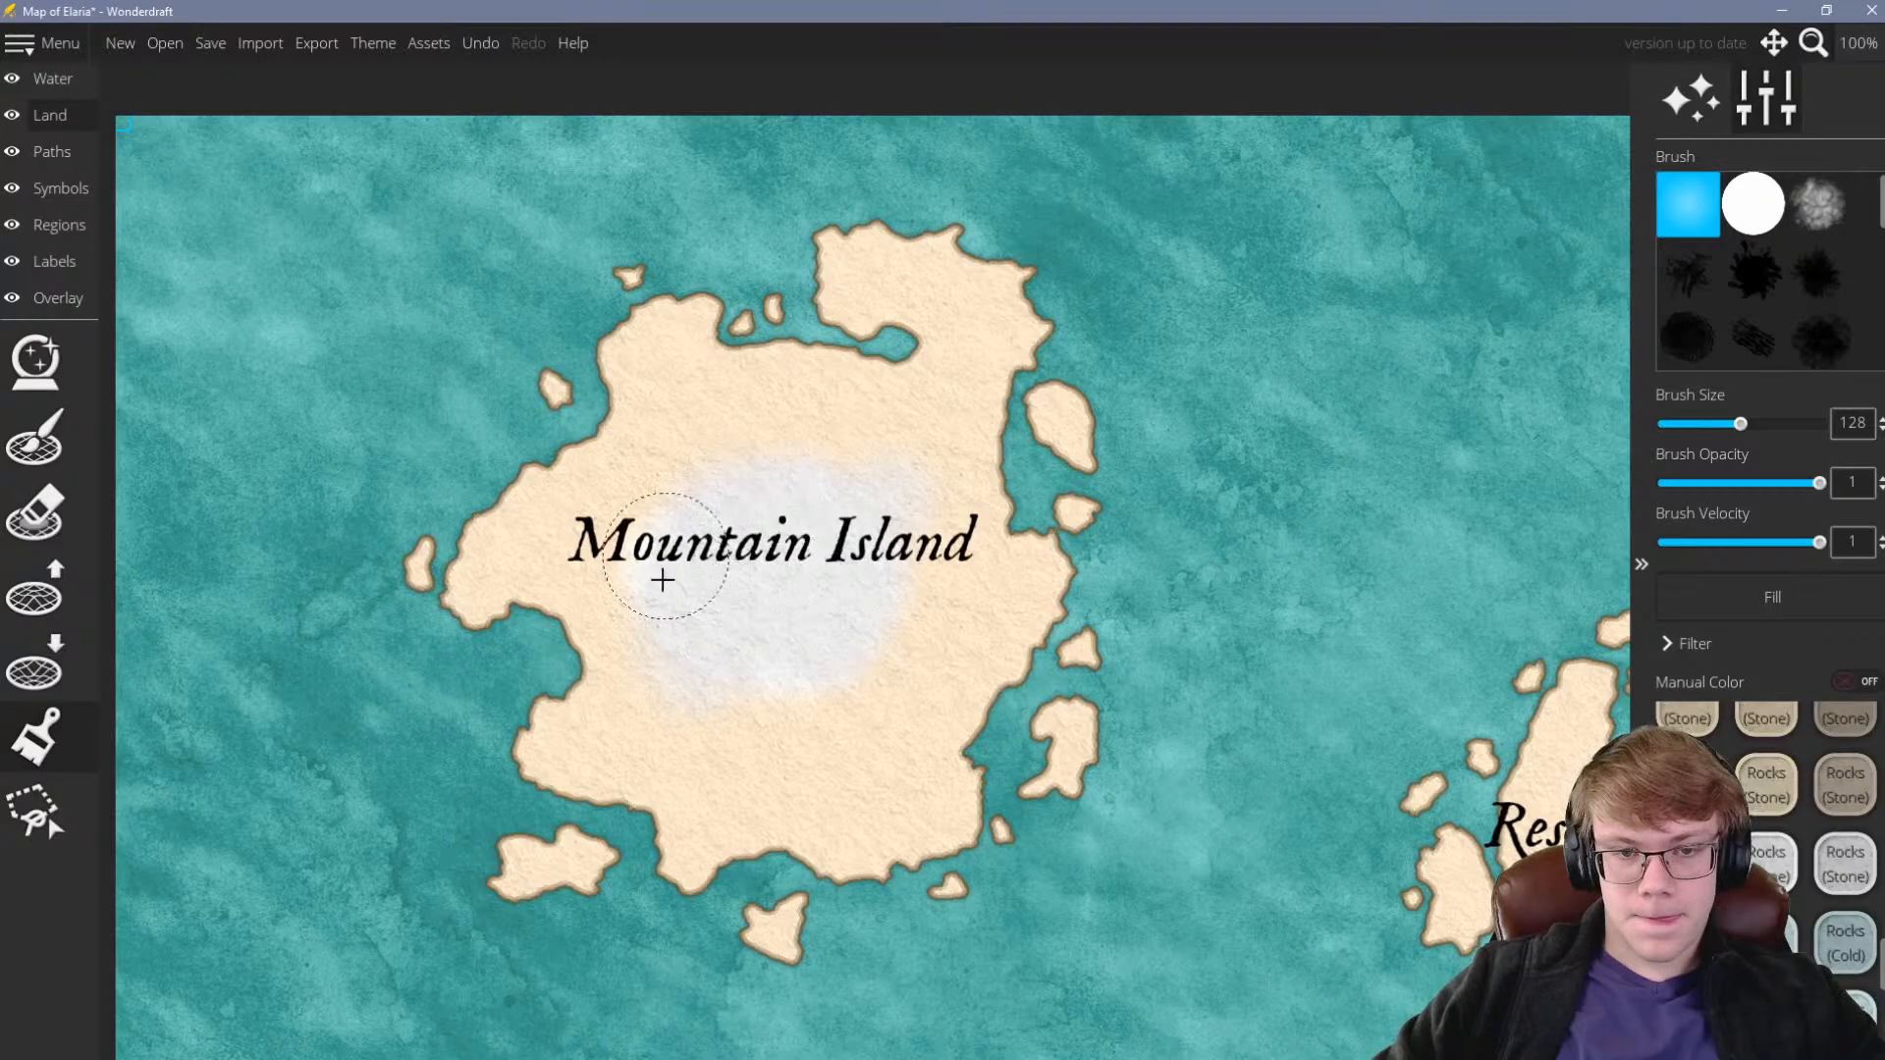
Repaint and widen Mountain Island's central patch with a bluish-grey cold rock colour
scroll(1768, 864, down, 2)
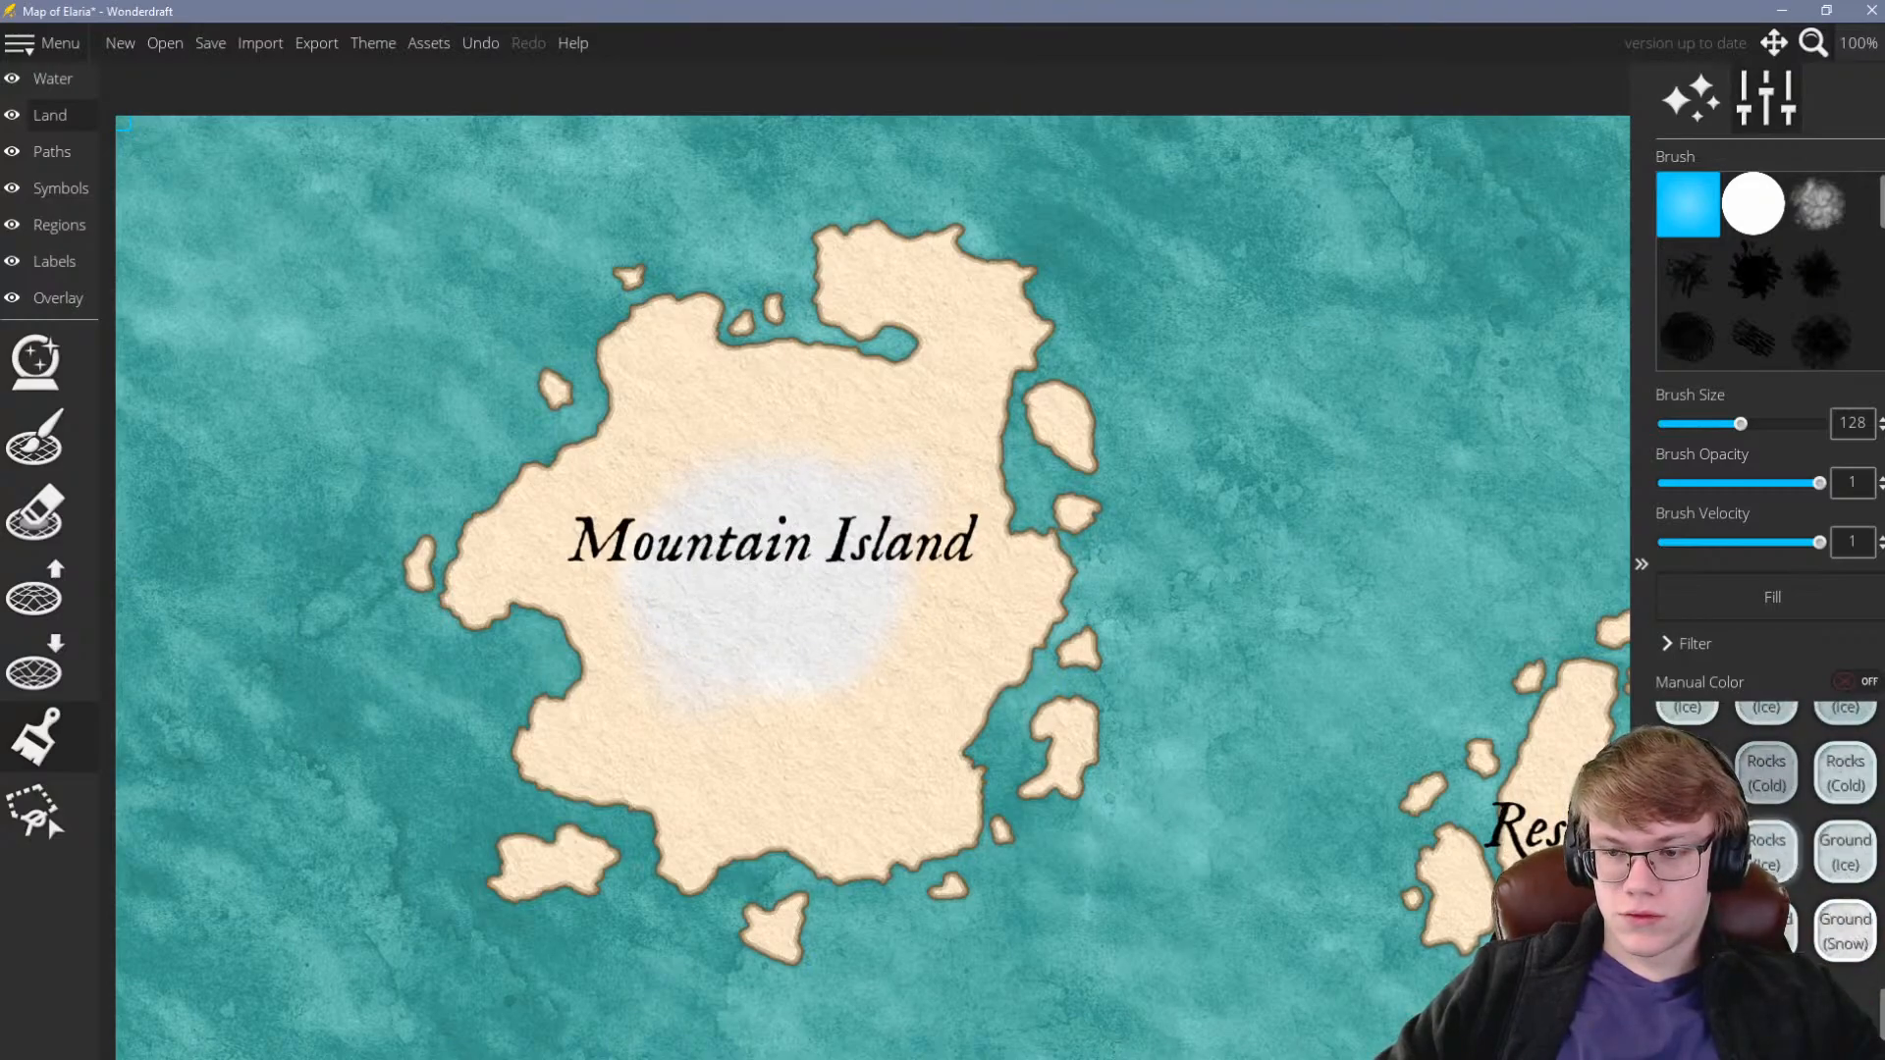
mouse_move(997, 637)
mouse_down()
mouse_move(753, 656)
mouse_move(762, 611)
mouse_move(659, 596)
mouse_move(599, 532)
mouse_move(746, 491)
mouse_move(907, 486)
mouse_move(734, 513)
mouse_move(727, 653)
mouse_move(680, 629)
mouse_move(762, 578)
mouse_move(863, 609)
mouse_move(868, 666)
mouse_move(916, 587)
mouse_up()
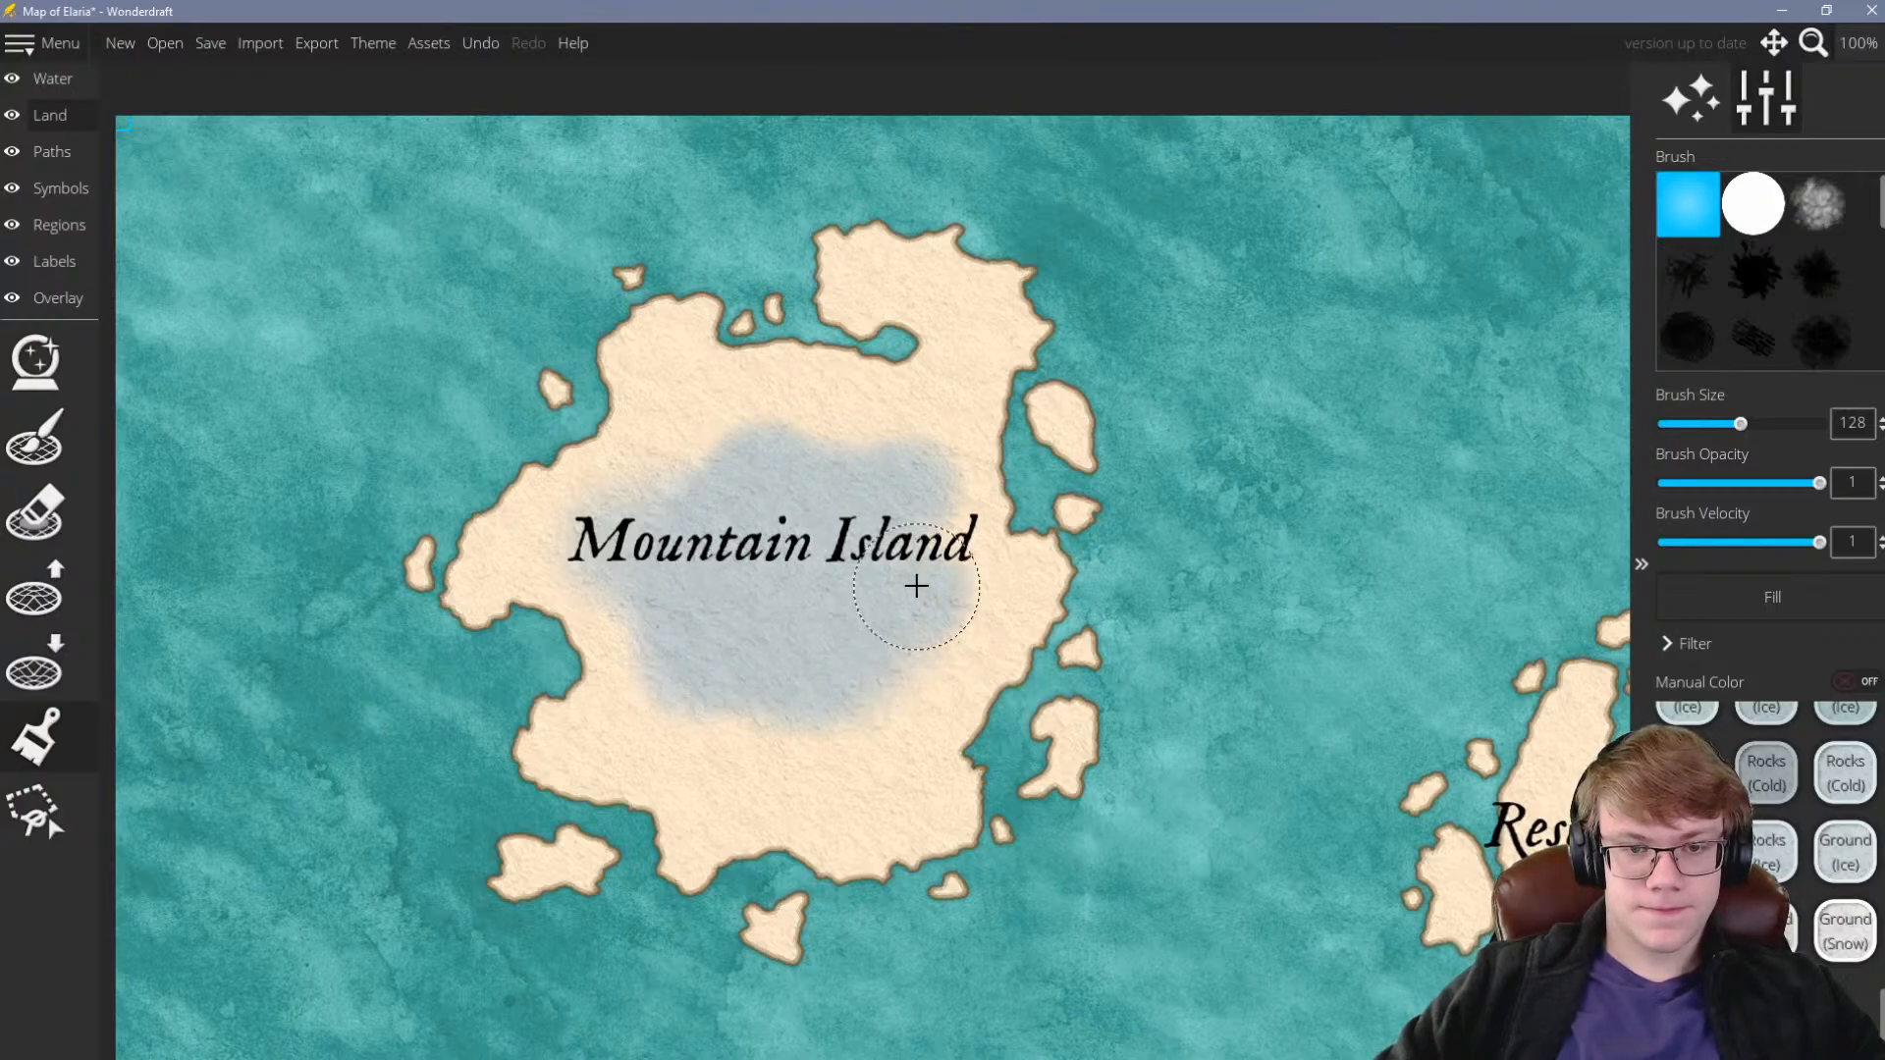
mouse_move(869, 493)
mouse_down()
mouse_move(735, 476)
mouse_move(639, 578)
mouse_move(855, 637)
mouse_move(820, 531)
mouse_move(801, 740)
mouse_move(837, 660)
mouse_move(826, 698)
mouse_move(924, 657)
mouse_move(939, 603)
mouse_move(906, 497)
mouse_move(821, 448)
mouse_move(674, 492)
mouse_move(670, 653)
mouse_move(742, 692)
mouse_move(658, 584)
mouse_up()
Paint the land around Mountain Island's central patch and its nearby islets in an olive-green grass colour
scroll(1767, 864, up, 10)
scroll(1767, 865, up, 4)
mouse_move(874, 805)
mouse_down()
mouse_move(954, 782)
mouse_move(830, 839)
mouse_move(978, 777)
mouse_move(872, 841)
mouse_move(923, 868)
mouse_move(748, 927)
mouse_move(490, 834)
mouse_move(528, 884)
mouse_move(721, 880)
mouse_move(539, 837)
mouse_move(828, 843)
mouse_move(643, 797)
mouse_move(731, 816)
mouse_move(583, 711)
mouse_move(487, 514)
mouse_move(450, 549)
mouse_move(484, 590)
mouse_move(656, 269)
mouse_move(602, 284)
mouse_move(612, 343)
mouse_move(912, 243)
mouse_move(942, 250)
mouse_move(759, 311)
mouse_move(855, 304)
mouse_move(1070, 380)
mouse_move(1074, 507)
mouse_move(1068, 361)
mouse_move(967, 349)
mouse_move(1070, 395)
mouse_move(1037, 394)
mouse_move(1022, 718)
mouse_move(822, 805)
mouse_move(680, 803)
mouse_move(848, 822)
mouse_move(567, 678)
mouse_move(669, 774)
mouse_move(1024, 778)
mouse_move(716, 793)
mouse_move(1075, 705)
mouse_move(937, 693)
mouse_move(1081, 674)
mouse_move(985, 857)
mouse_move(1014, 698)
mouse_move(1004, 436)
mouse_move(886, 350)
mouse_move(723, 353)
mouse_move(679, 380)
mouse_move(981, 407)
mouse_move(611, 406)
mouse_move(740, 381)
mouse_move(662, 414)
mouse_move(968, 383)
mouse_move(968, 502)
mouse_move(889, 361)
mouse_move(1003, 620)
mouse_move(964, 680)
mouse_move(1011, 604)
mouse_move(598, 736)
mouse_move(589, 419)
mouse_move(623, 429)
mouse_move(631, 762)
mouse_move(660, 745)
mouse_move(814, 799)
mouse_up()
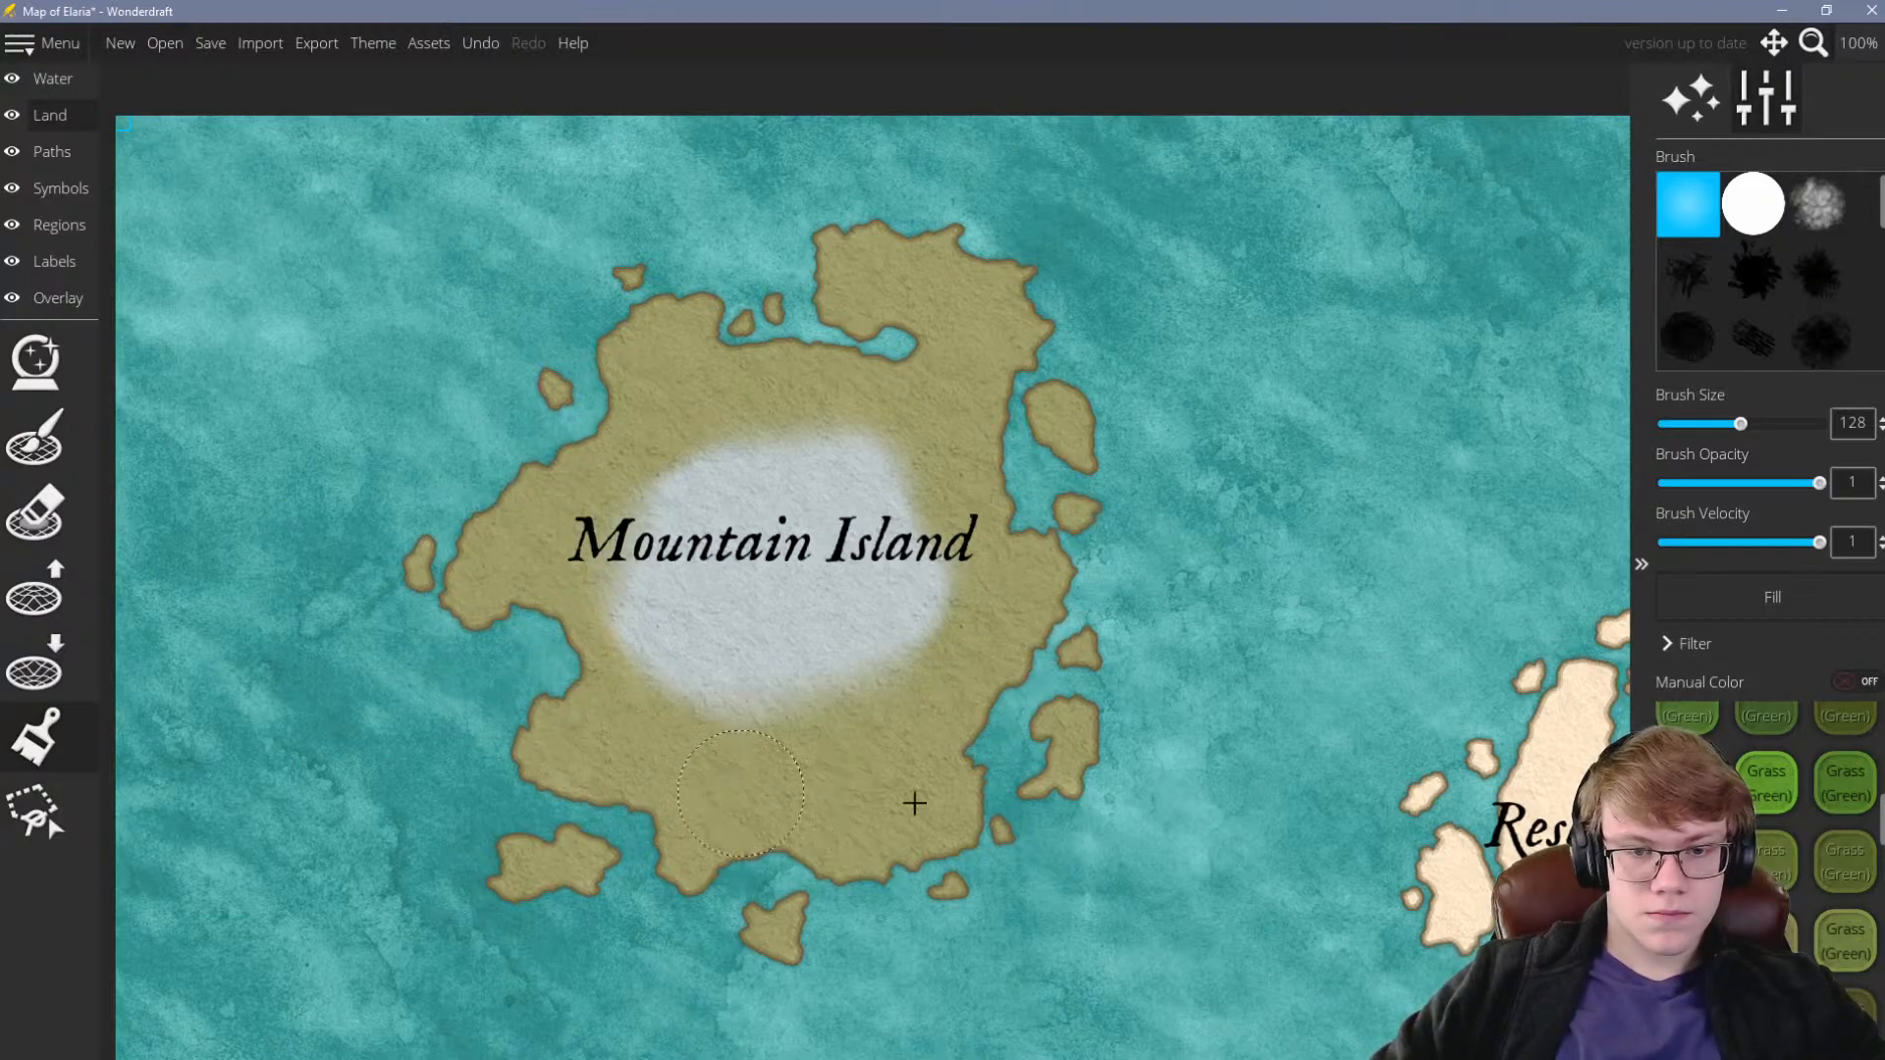
Touch up the central patch of Mountain Island with the Rocks (Cold) ground colour
scroll(1800, 864, down, 5)
scroll(1802, 874, down, 2)
click(1767, 774)
mouse_move(1010, 576)
mouse_down()
mouse_move(830, 615)
mouse_move(811, 672)
mouse_move(694, 622)
mouse_move(707, 500)
mouse_move(871, 556)
mouse_up()
Check how Mountain Island's grass and rock colours look from afar and close up
scroll(690, 567, down, 3)
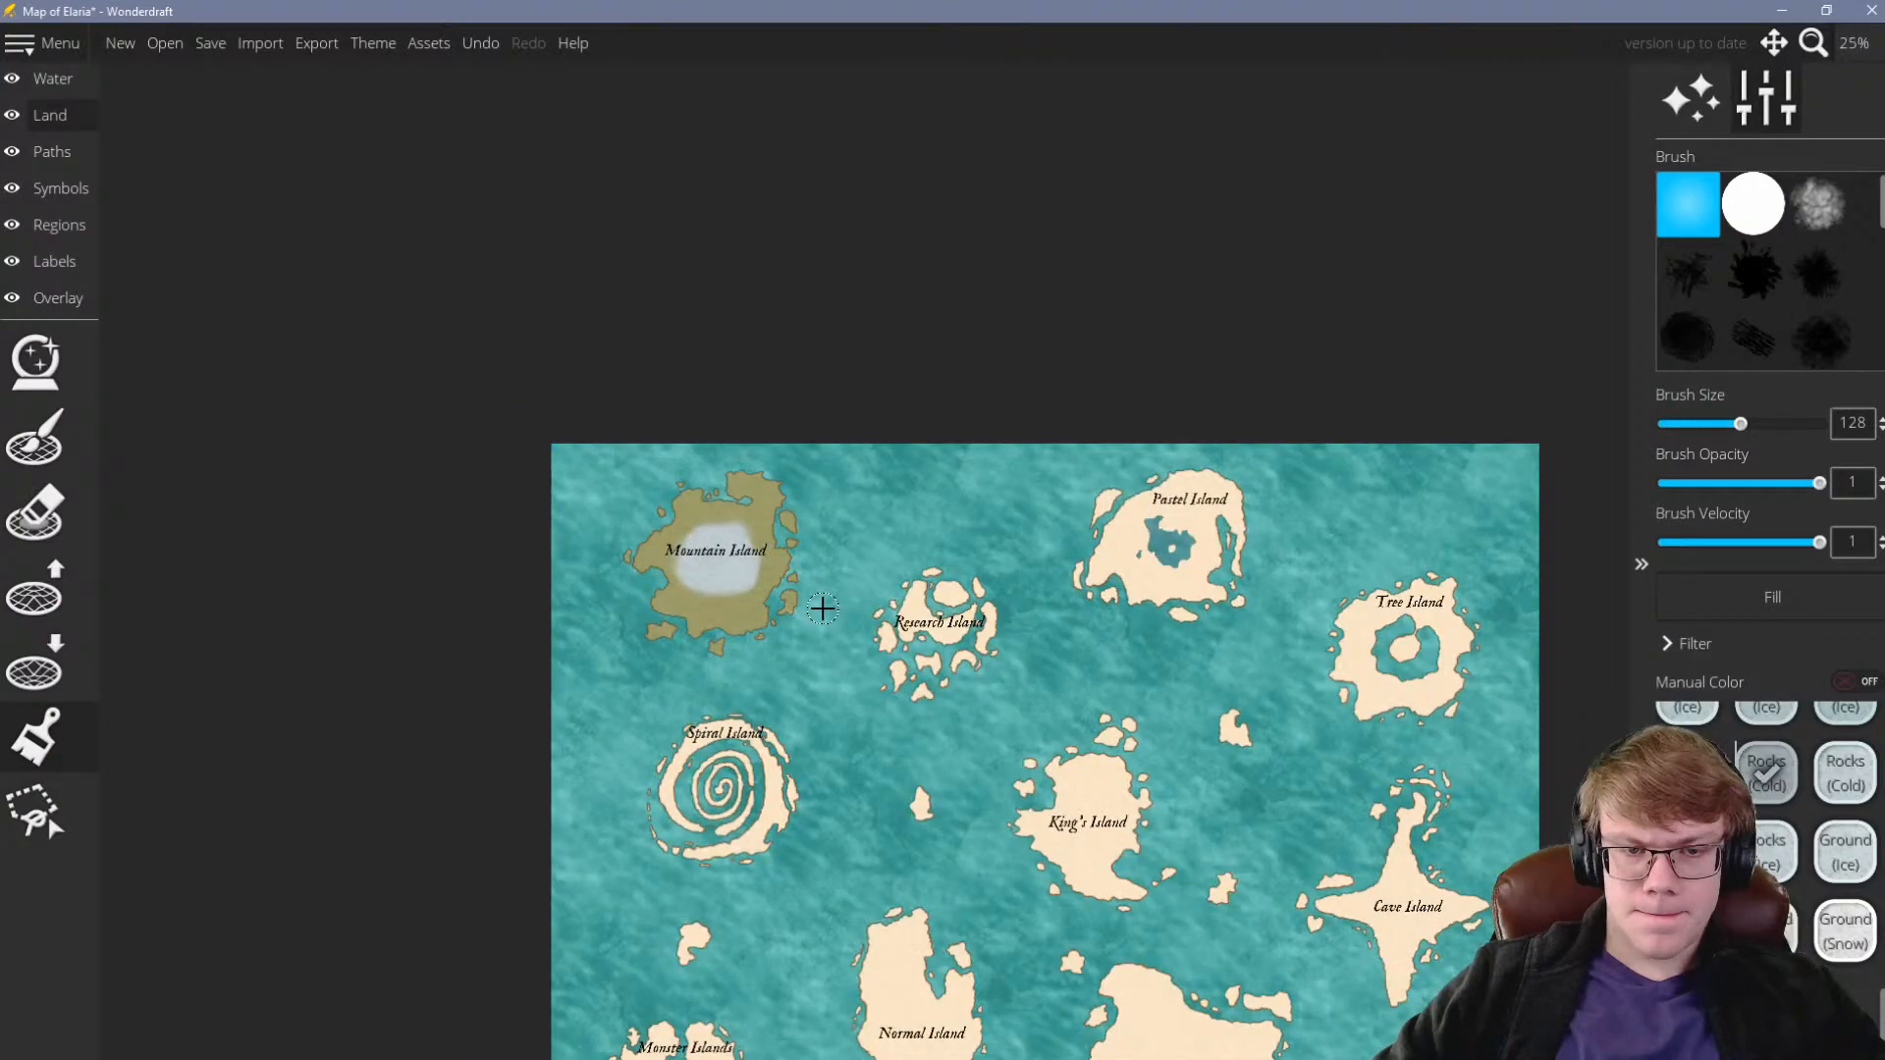
scroll(712, 550, up, 3)
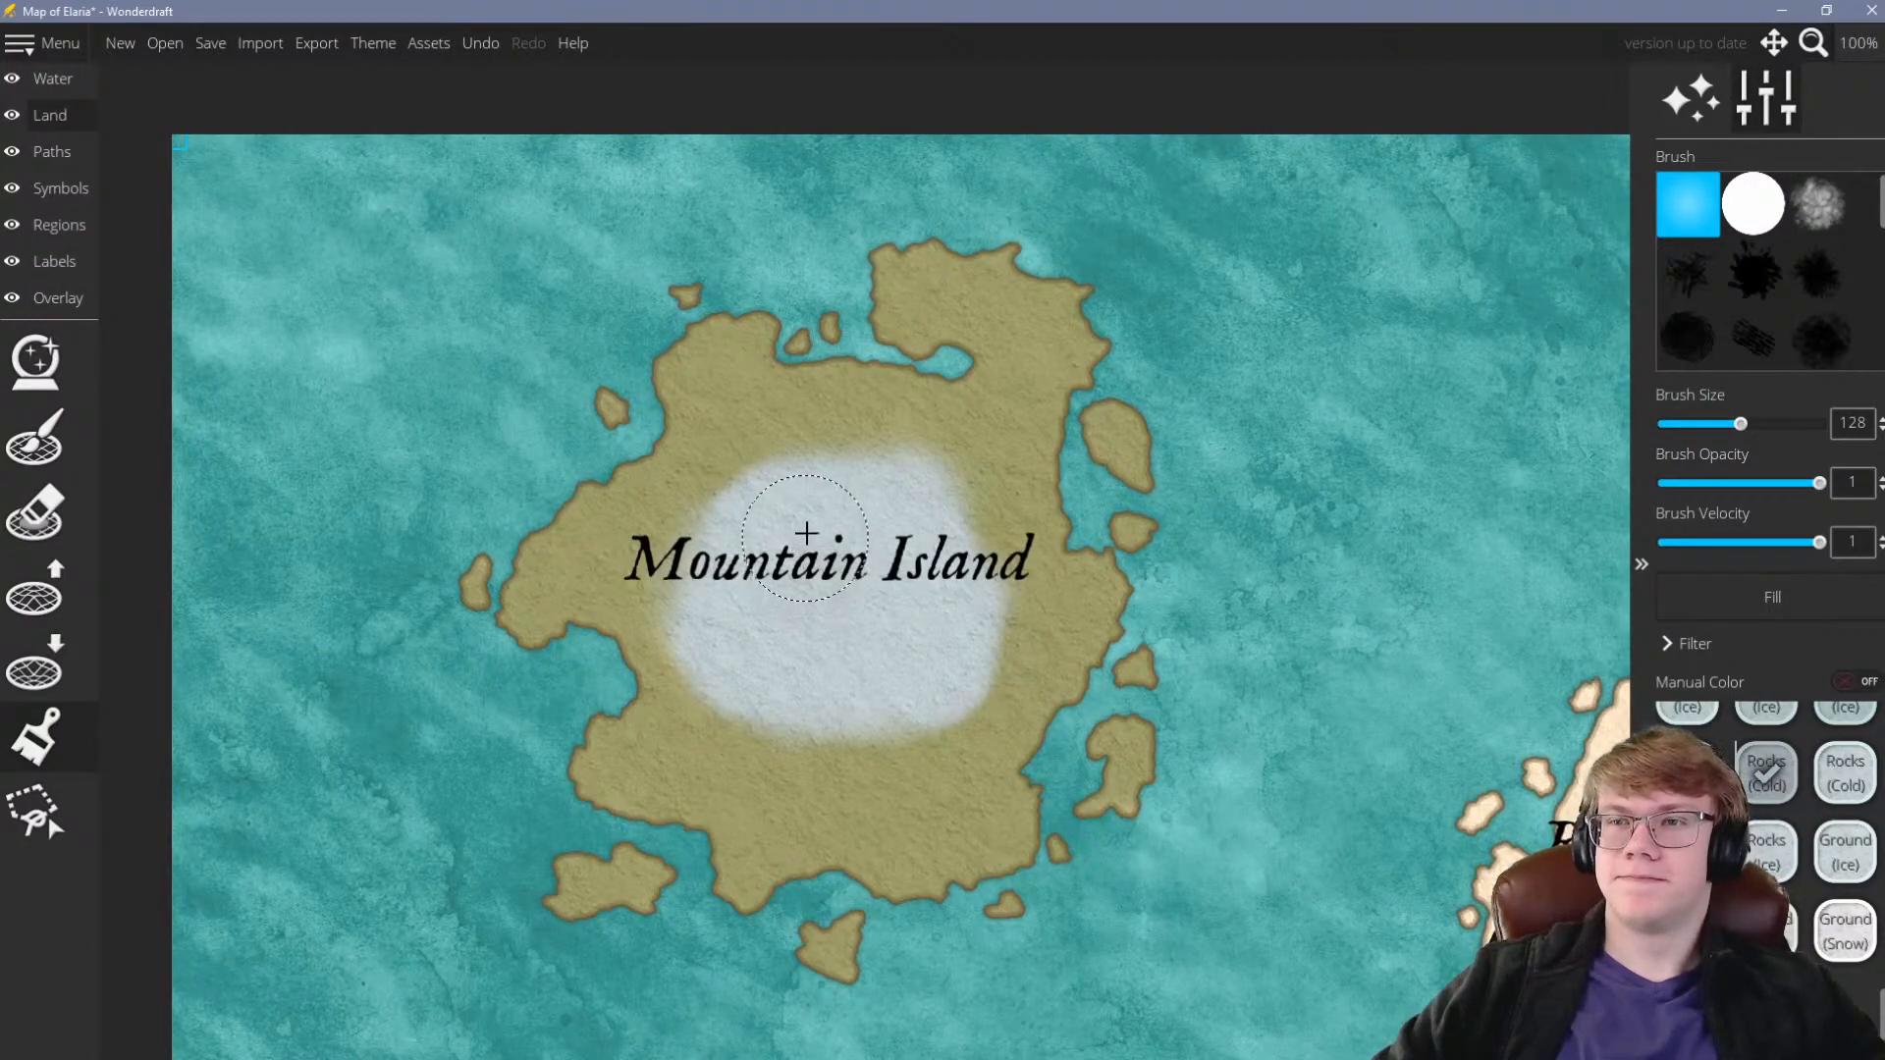
scroll(805, 536, down, 2)
scroll(829, 560, up, 2)
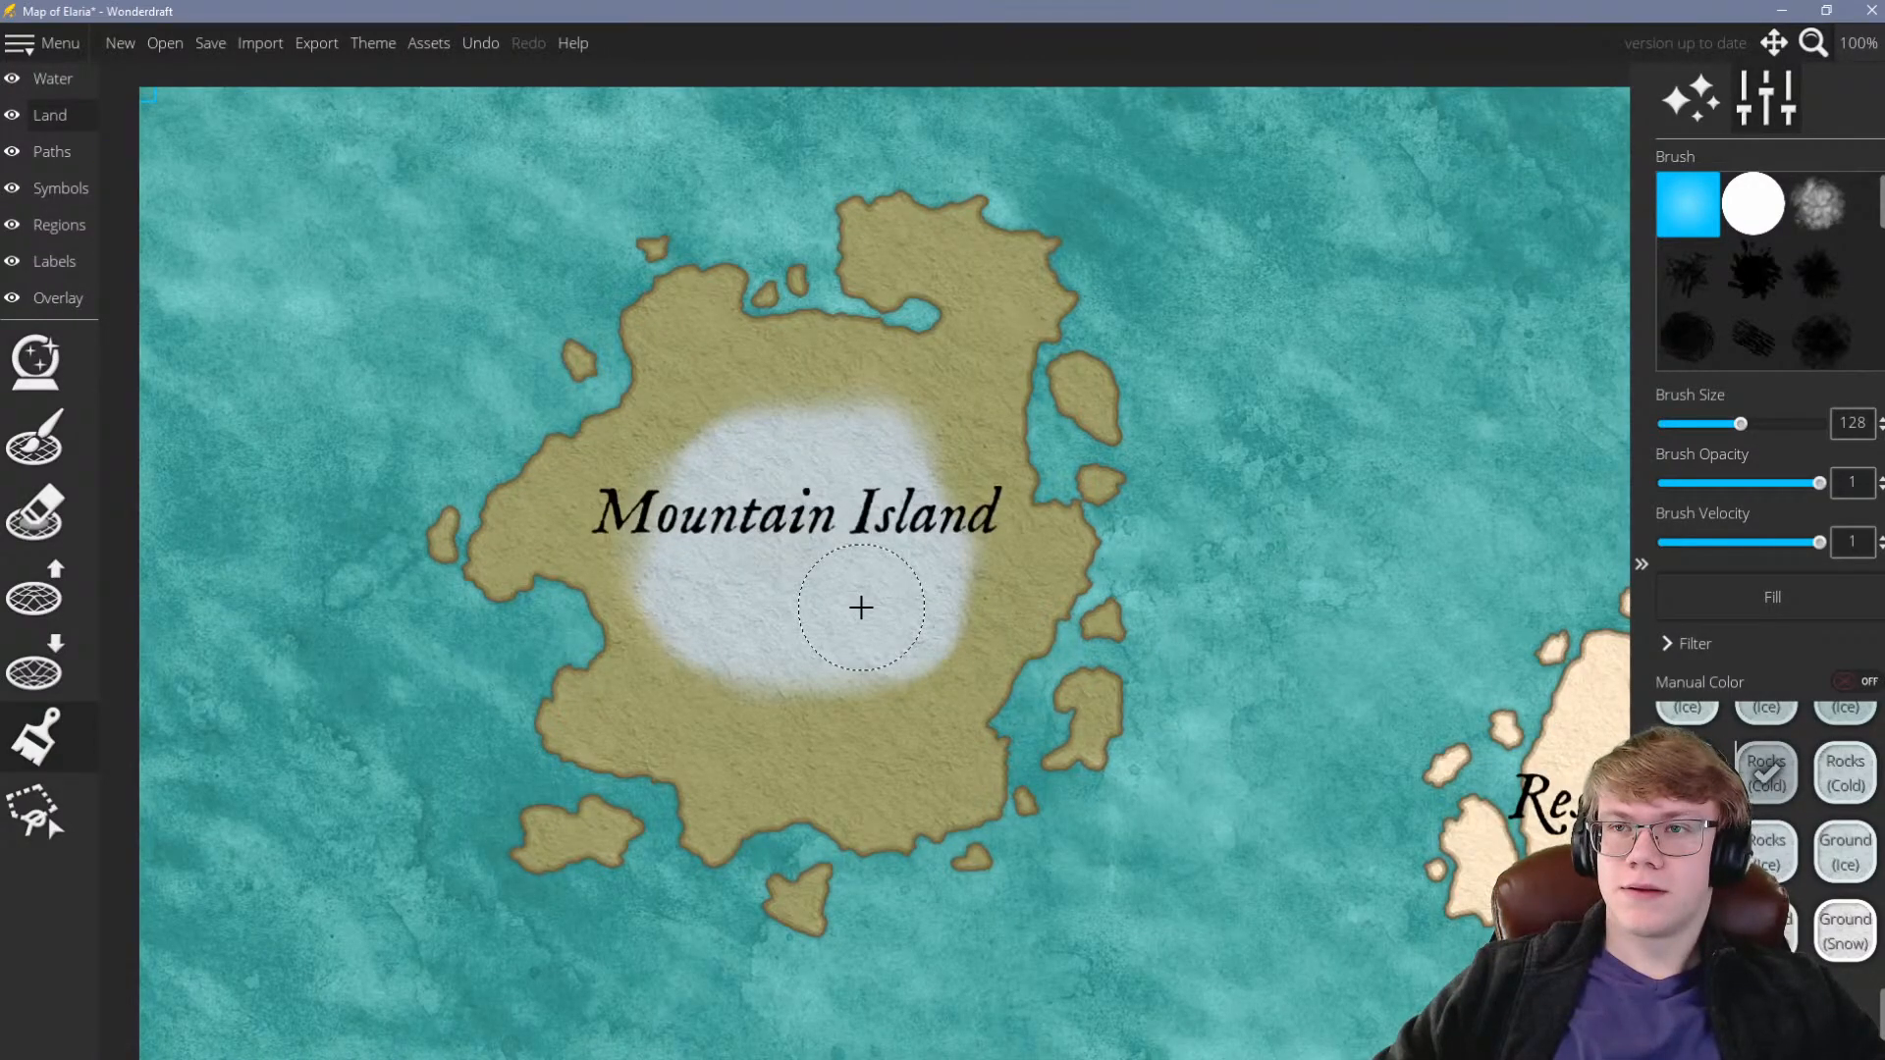
scroll(855, 607, down, 1)
scroll(852, 613, up, 1)
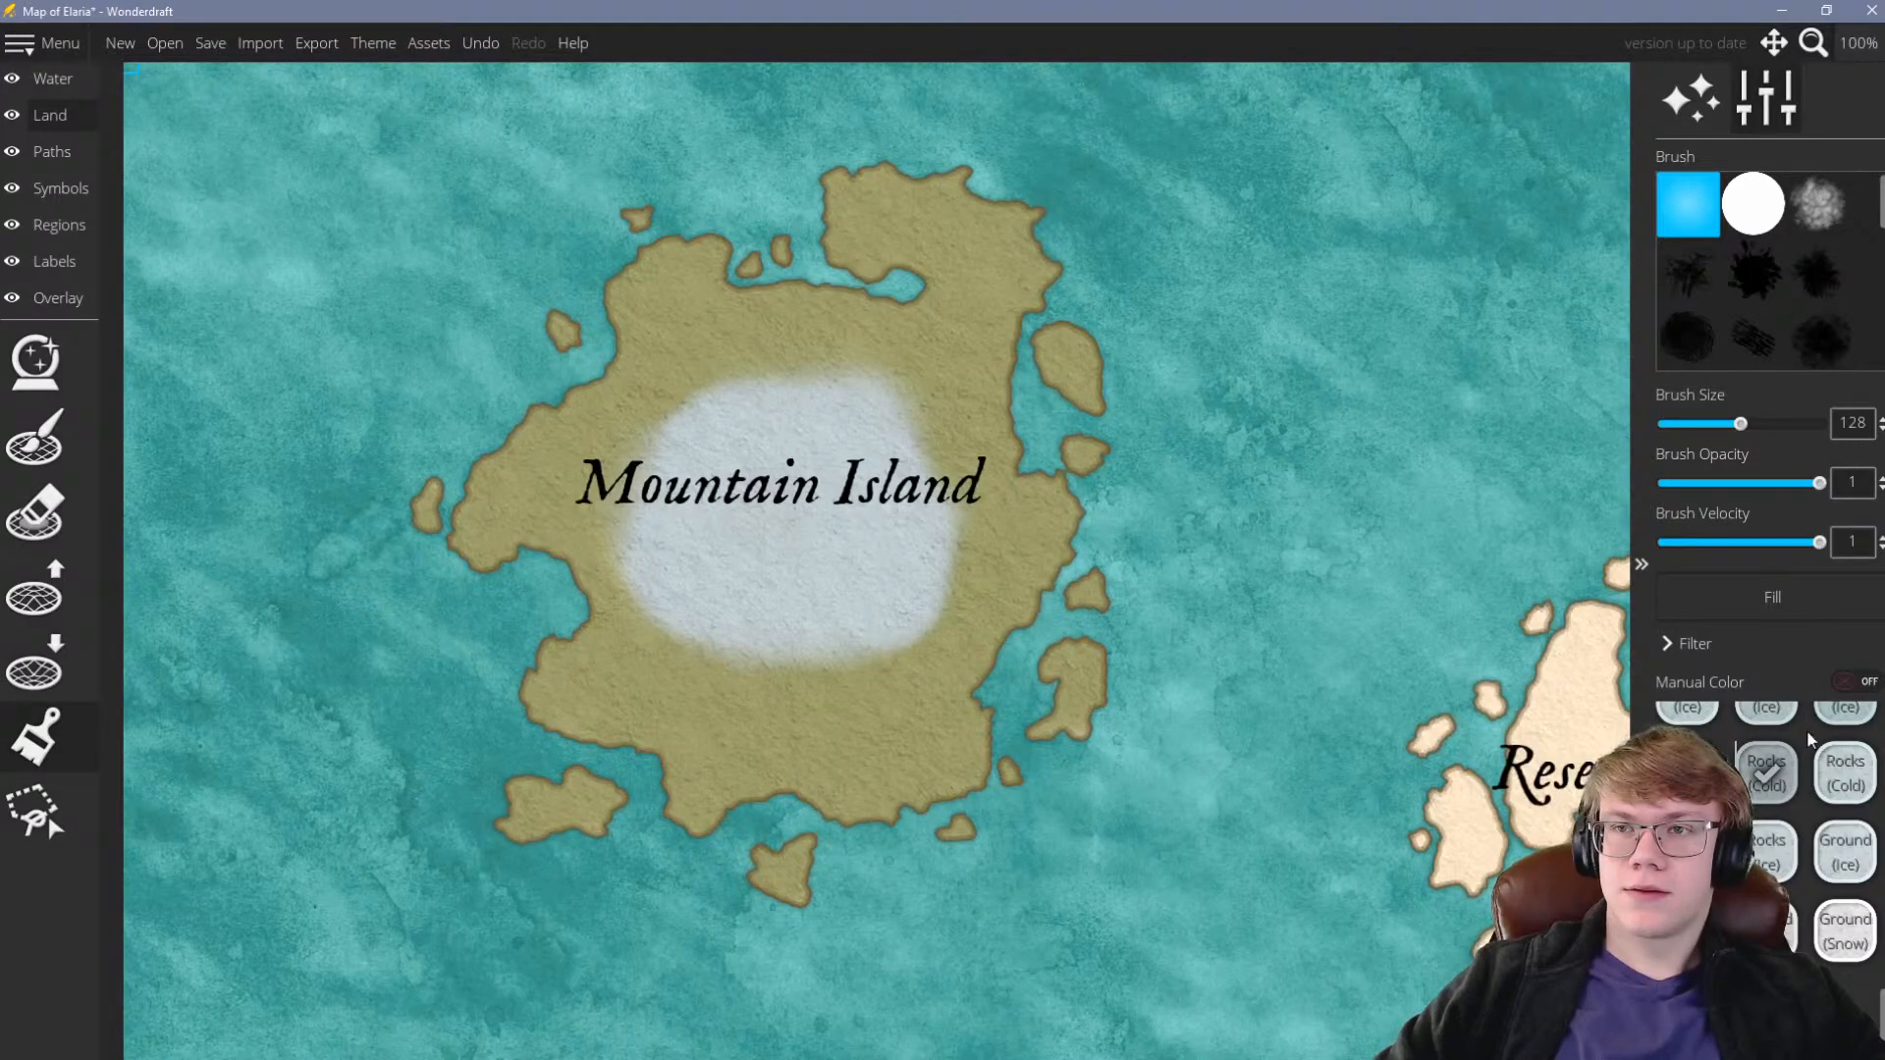
Paint the eastern side of Mountain Island and its eastern islets white with the Rocks (Ice) ground colour
scroll(1811, 766, up, 3)
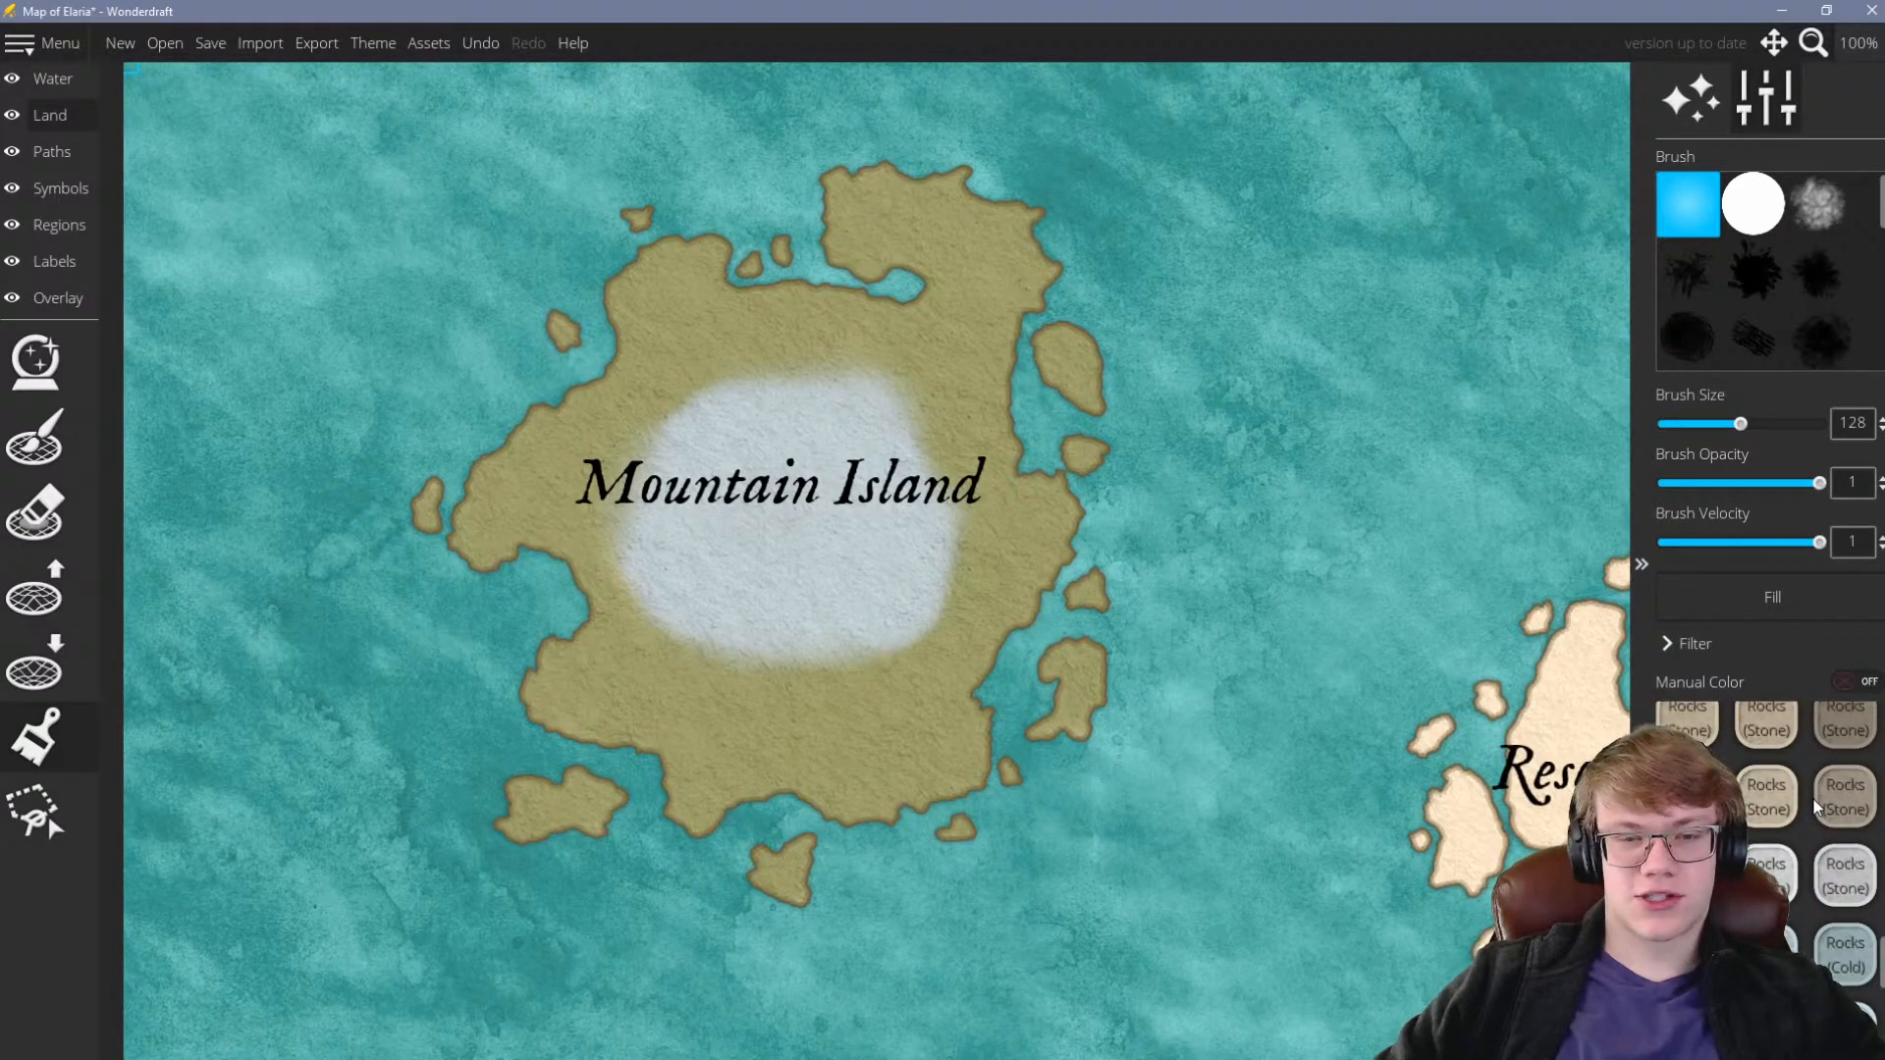
scroll(1811, 834, up, 1)
scroll(1802, 859, down, 2)
scroll(1789, 869, down, 2)
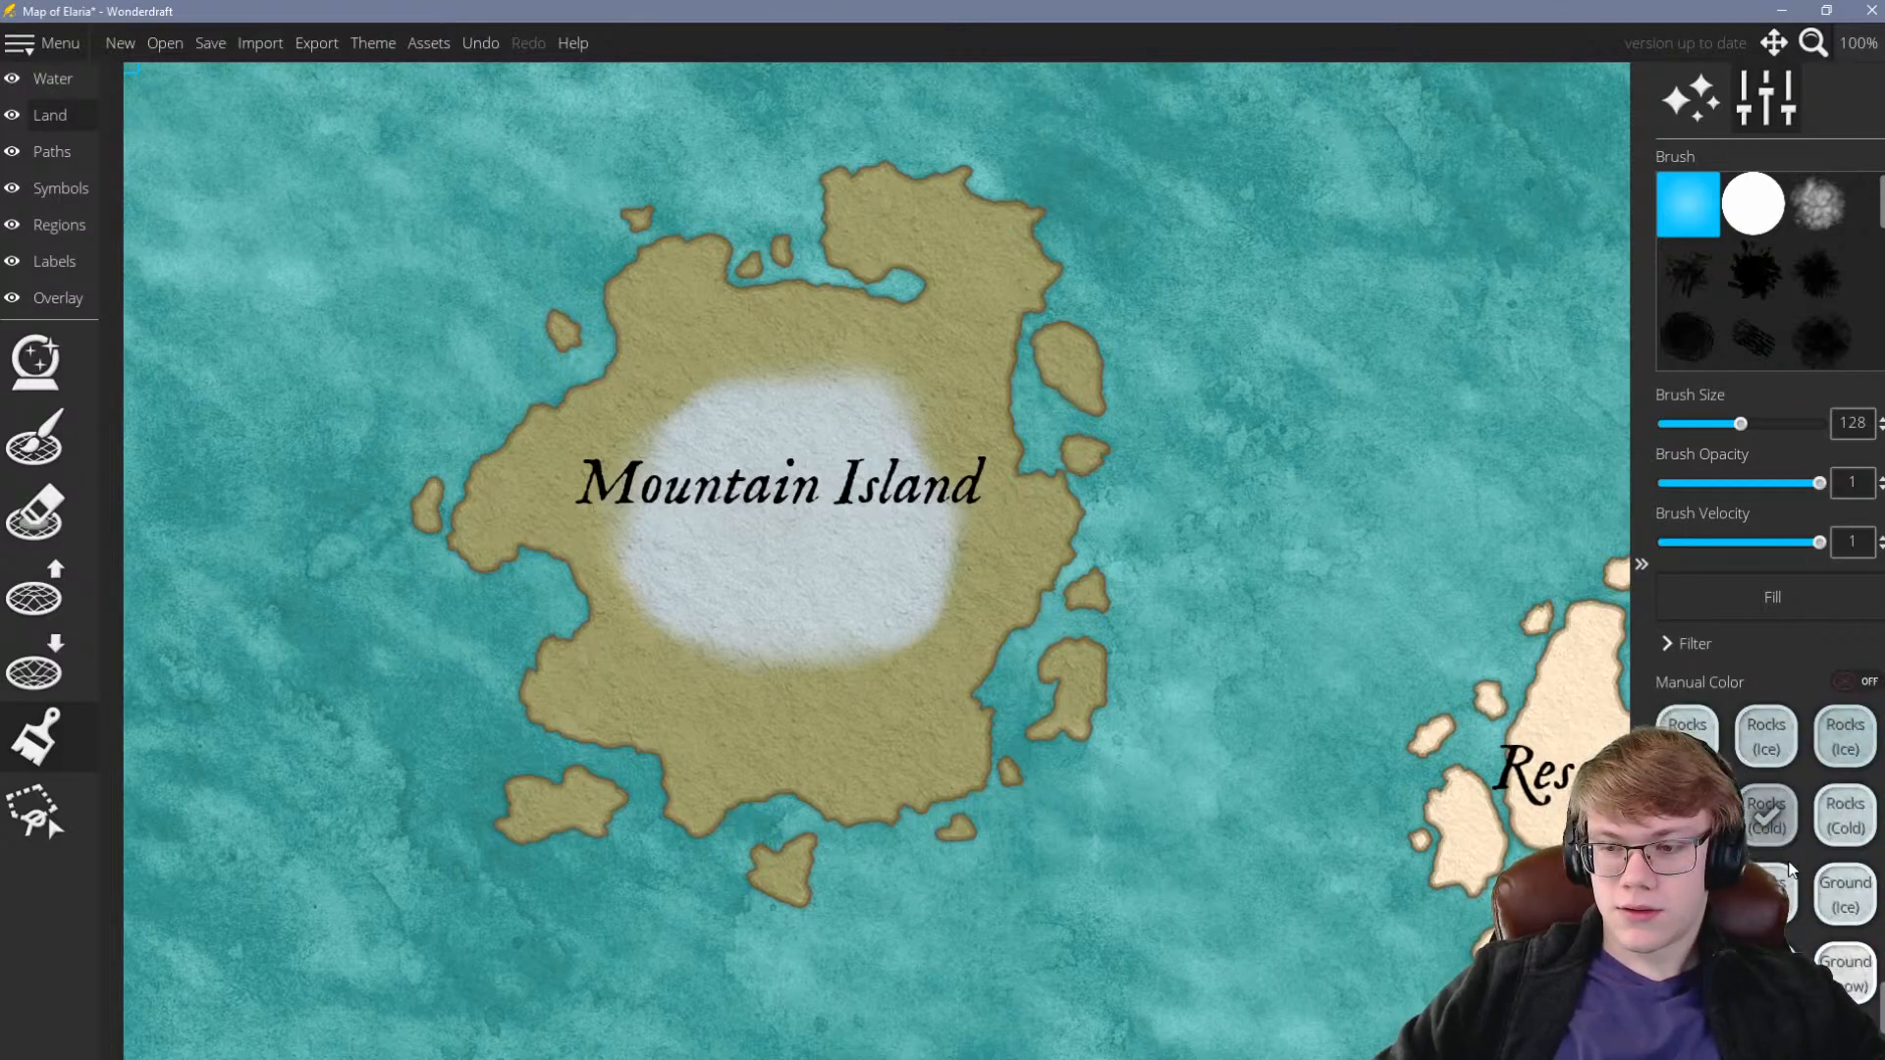
mouse_move(992, 667)
mouse_down()
mouse_move(929, 711)
mouse_move(904, 791)
mouse_move(741, 913)
mouse_move(761, 870)
mouse_move(1075, 677)
mouse_move(1046, 579)
mouse_move(982, 599)
mouse_up()
mouse_move(1082, 640)
mouse_down()
mouse_move(951, 711)
mouse_move(865, 807)
mouse_up()
mouse_move(1095, 568)
mouse_down()
mouse_move(1049, 541)
mouse_move(1040, 621)
mouse_move(1058, 513)
mouse_move(1008, 220)
mouse_move(1018, 266)
mouse_move(984, 187)
mouse_move(892, 267)
mouse_up()
Enlarge the ground brush to 256 and cover the rest of Mountain Island and its islets in Rocks (Ice)
scroll(892, 267, up, 2)
scroll(891, 267, up, 5)
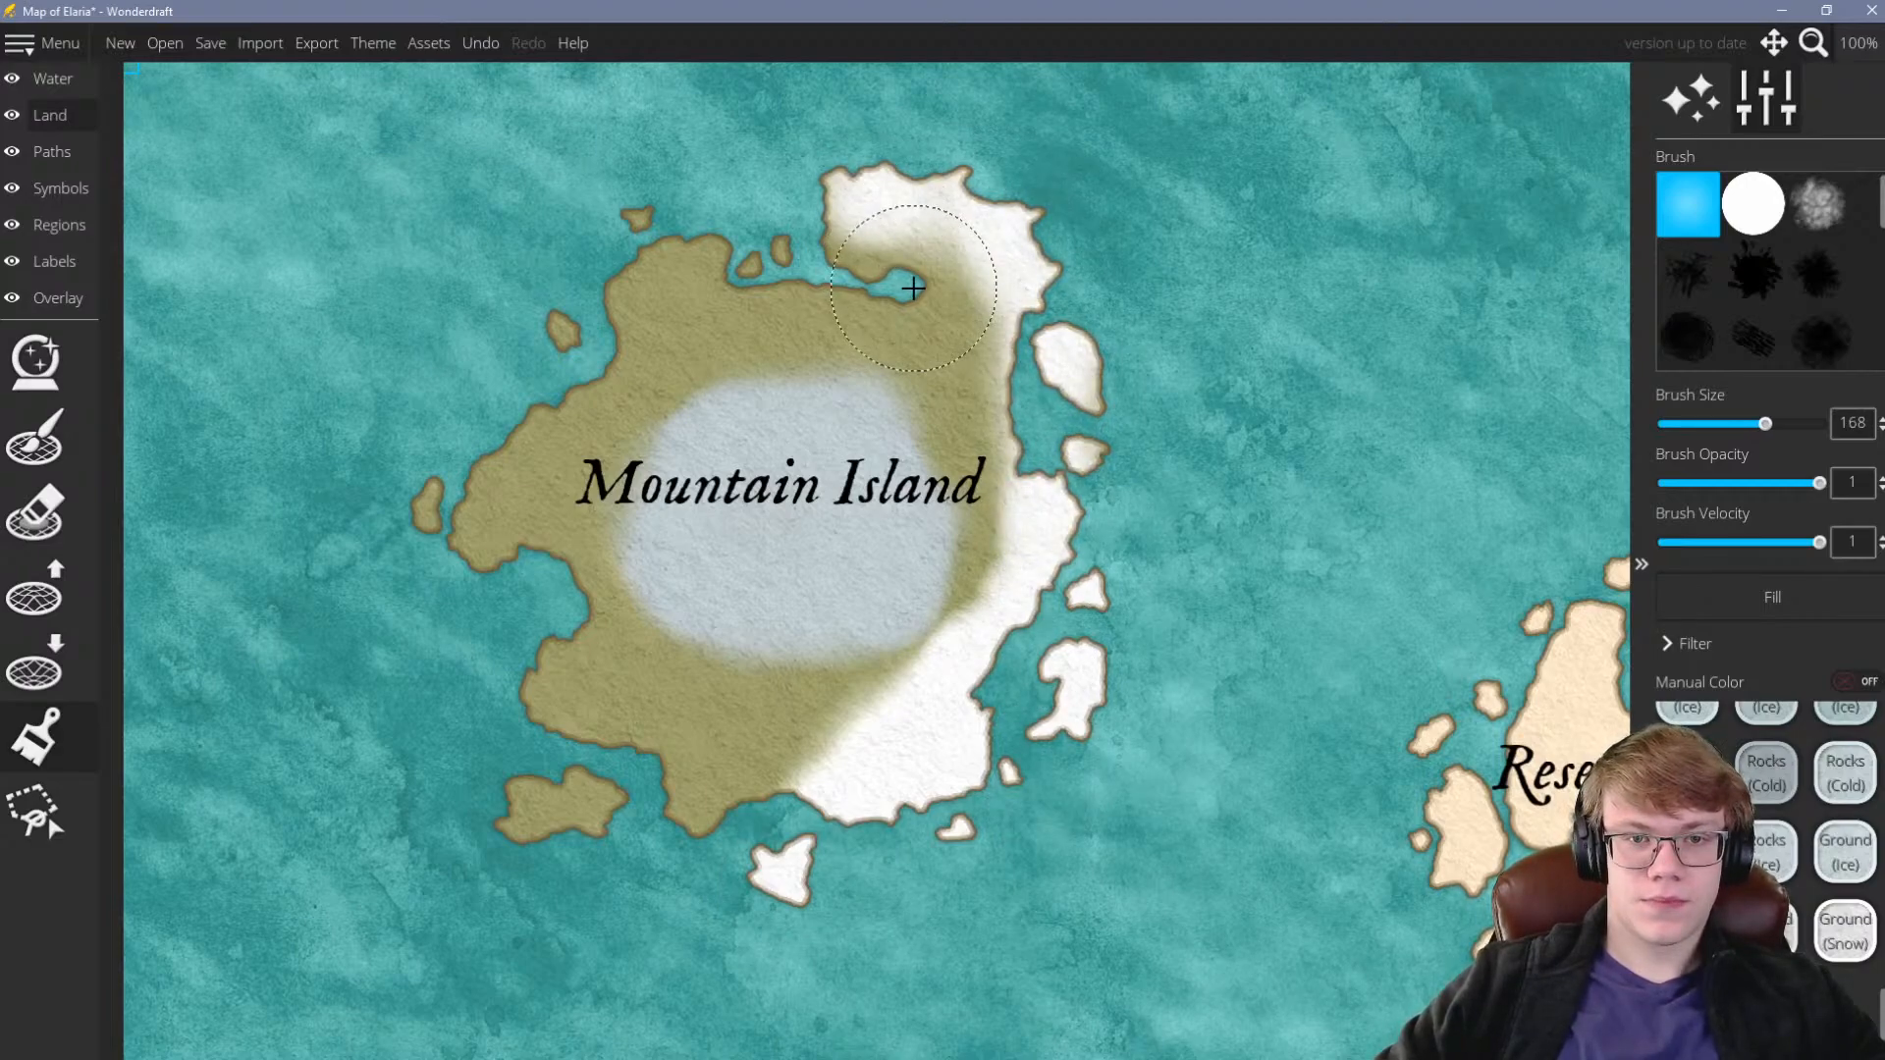
mouse_move(1051, 254)
mouse_down()
mouse_move(677, 225)
mouse_move(1006, 258)
mouse_move(663, 255)
mouse_move(714, 266)
mouse_move(822, 350)
mouse_up()
scroll(822, 350, down, 2)
scroll(792, 366, up, 2)
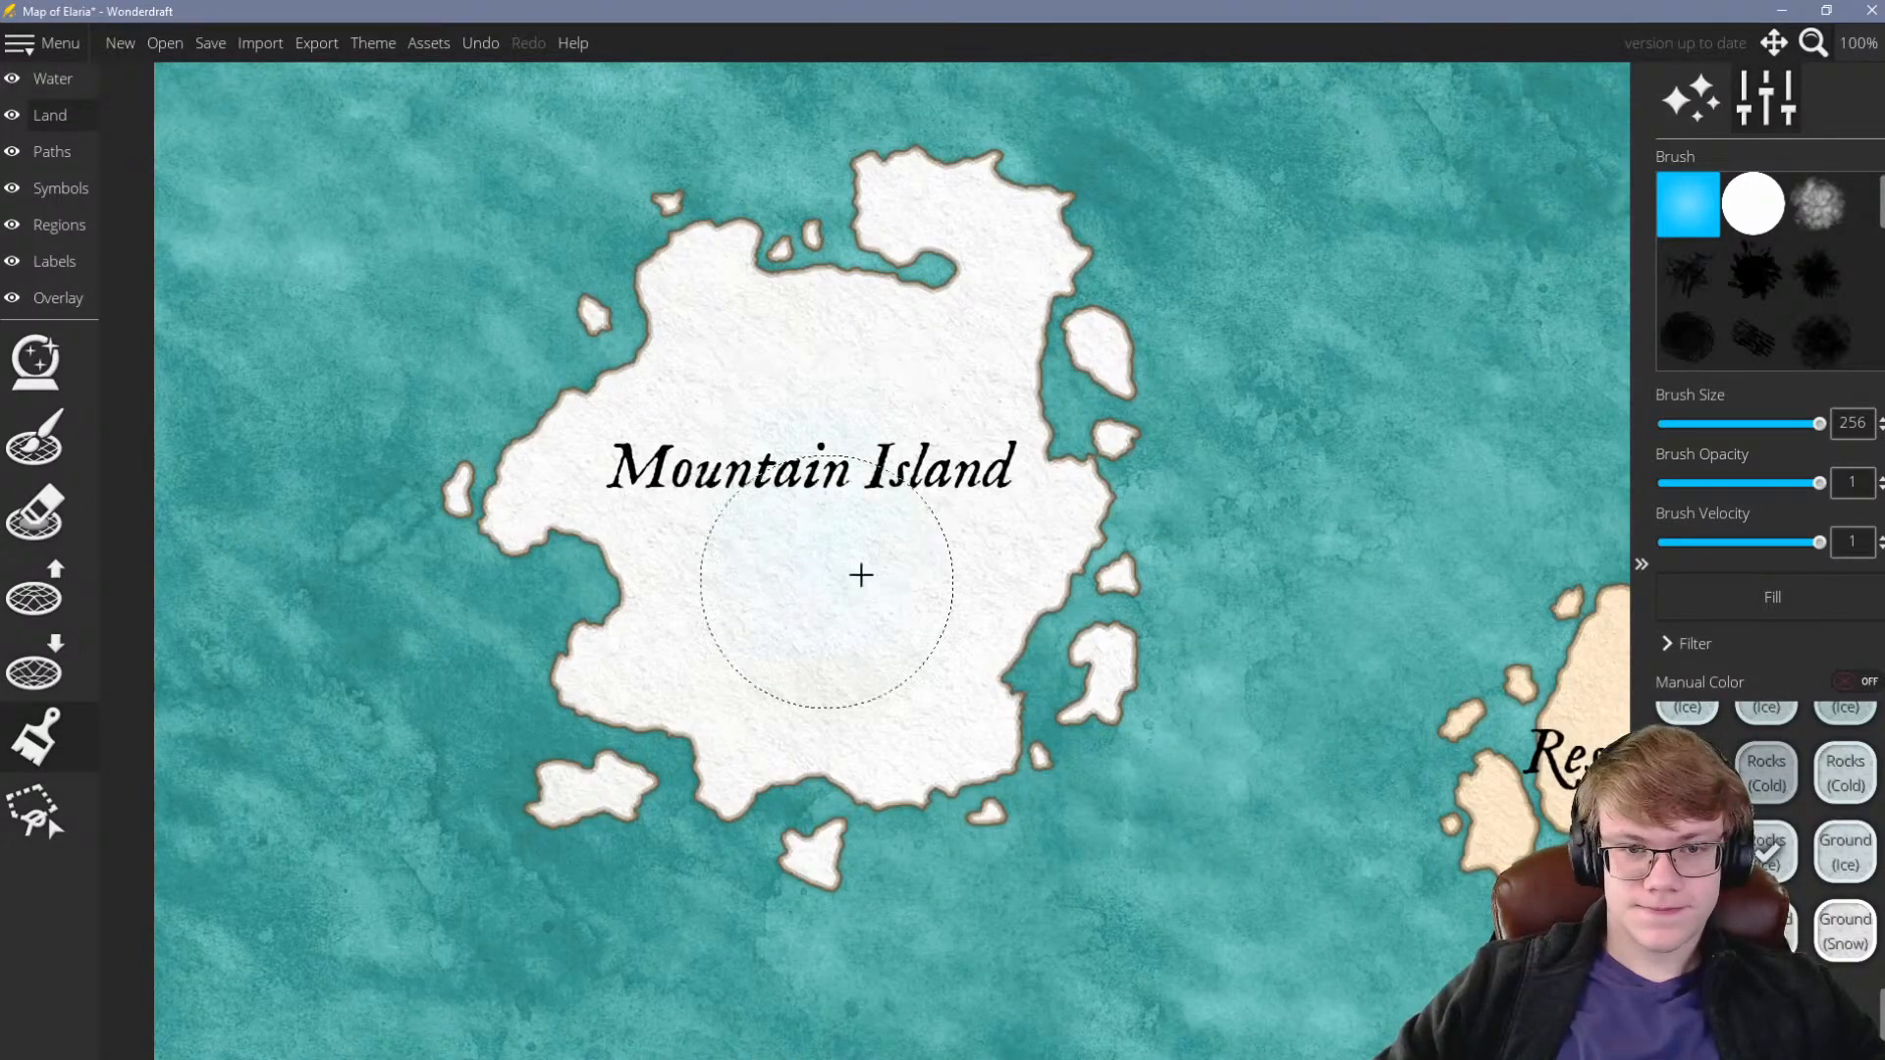
scroll(761, 368, down, 2)
scroll(761, 368, up, 2)
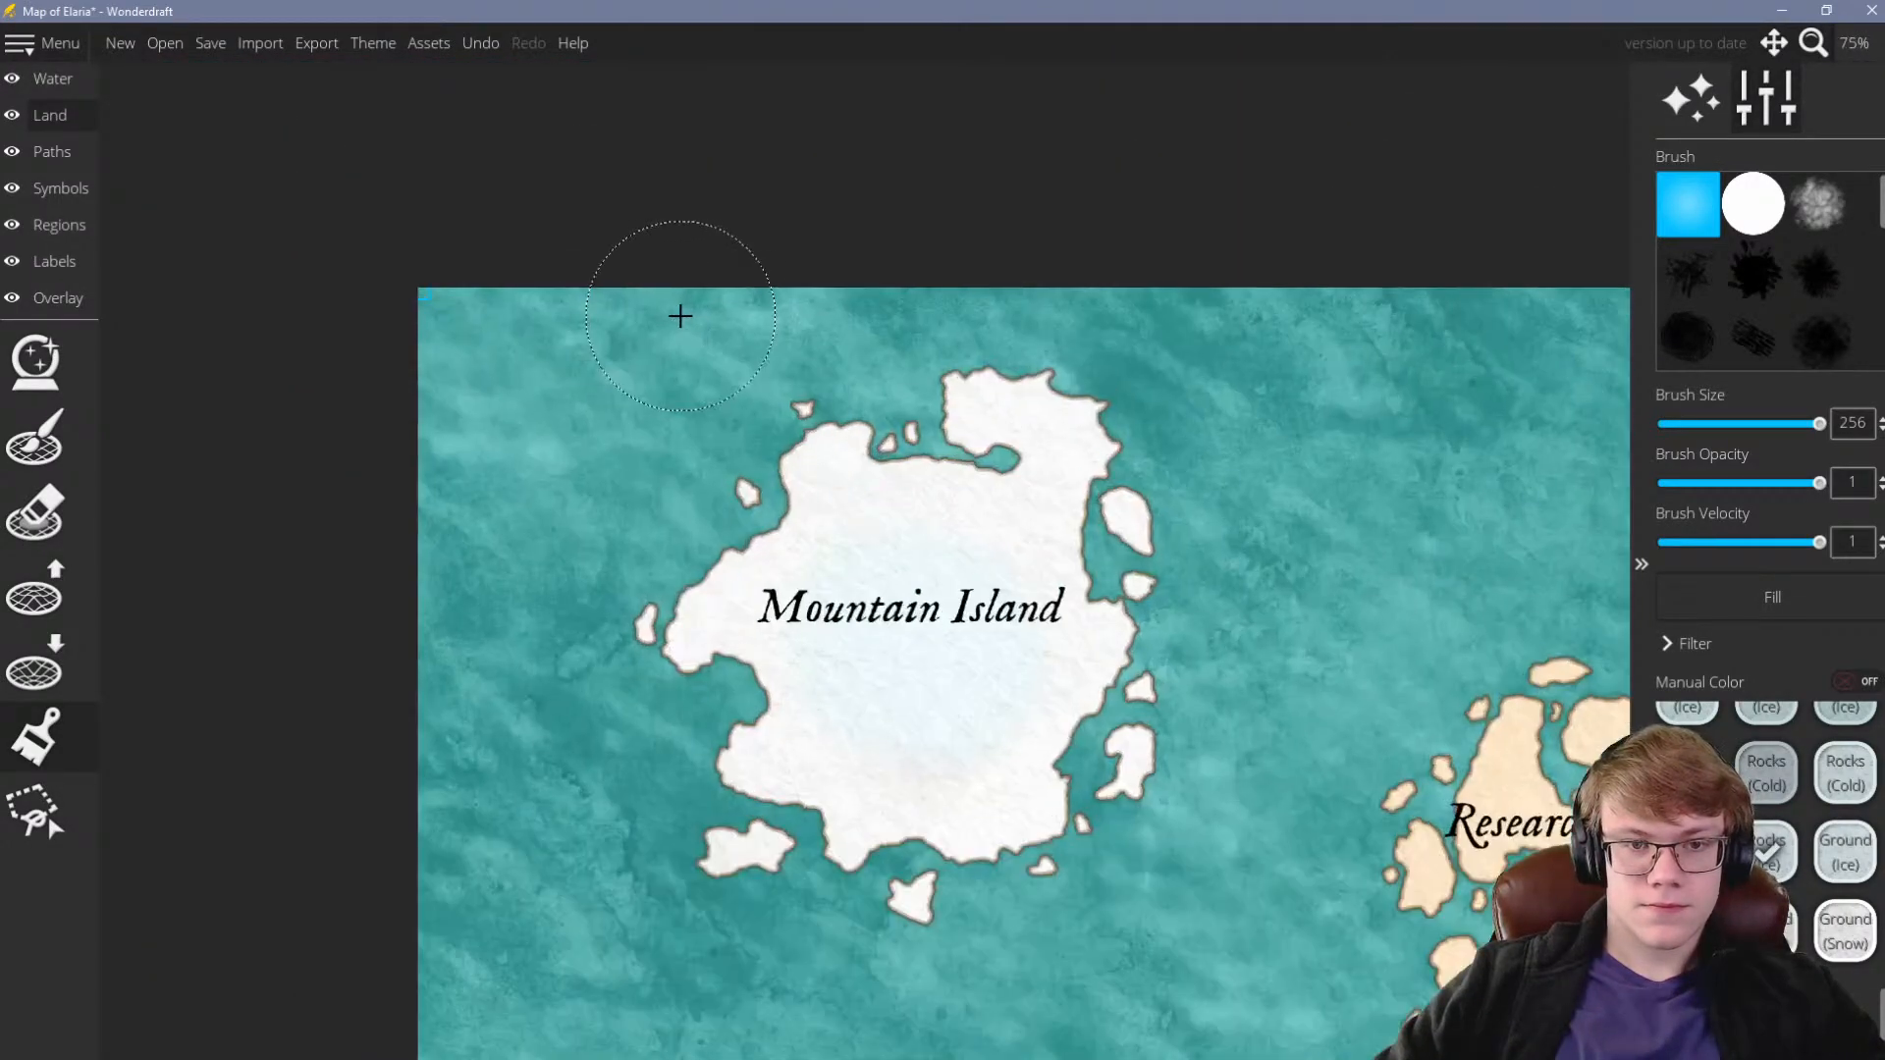
Try a Rocks (Cold) patch in the centre of the white Mountain Island, and undo it
click(1746, 768)
mouse_move(960, 664)
mouse_down()
mouse_move(909, 661)
mouse_move(934, 657)
mouse_move(902, 700)
mouse_move(923, 617)
mouse_move(962, 597)
mouse_up()
scroll(841, 547, down, 3)
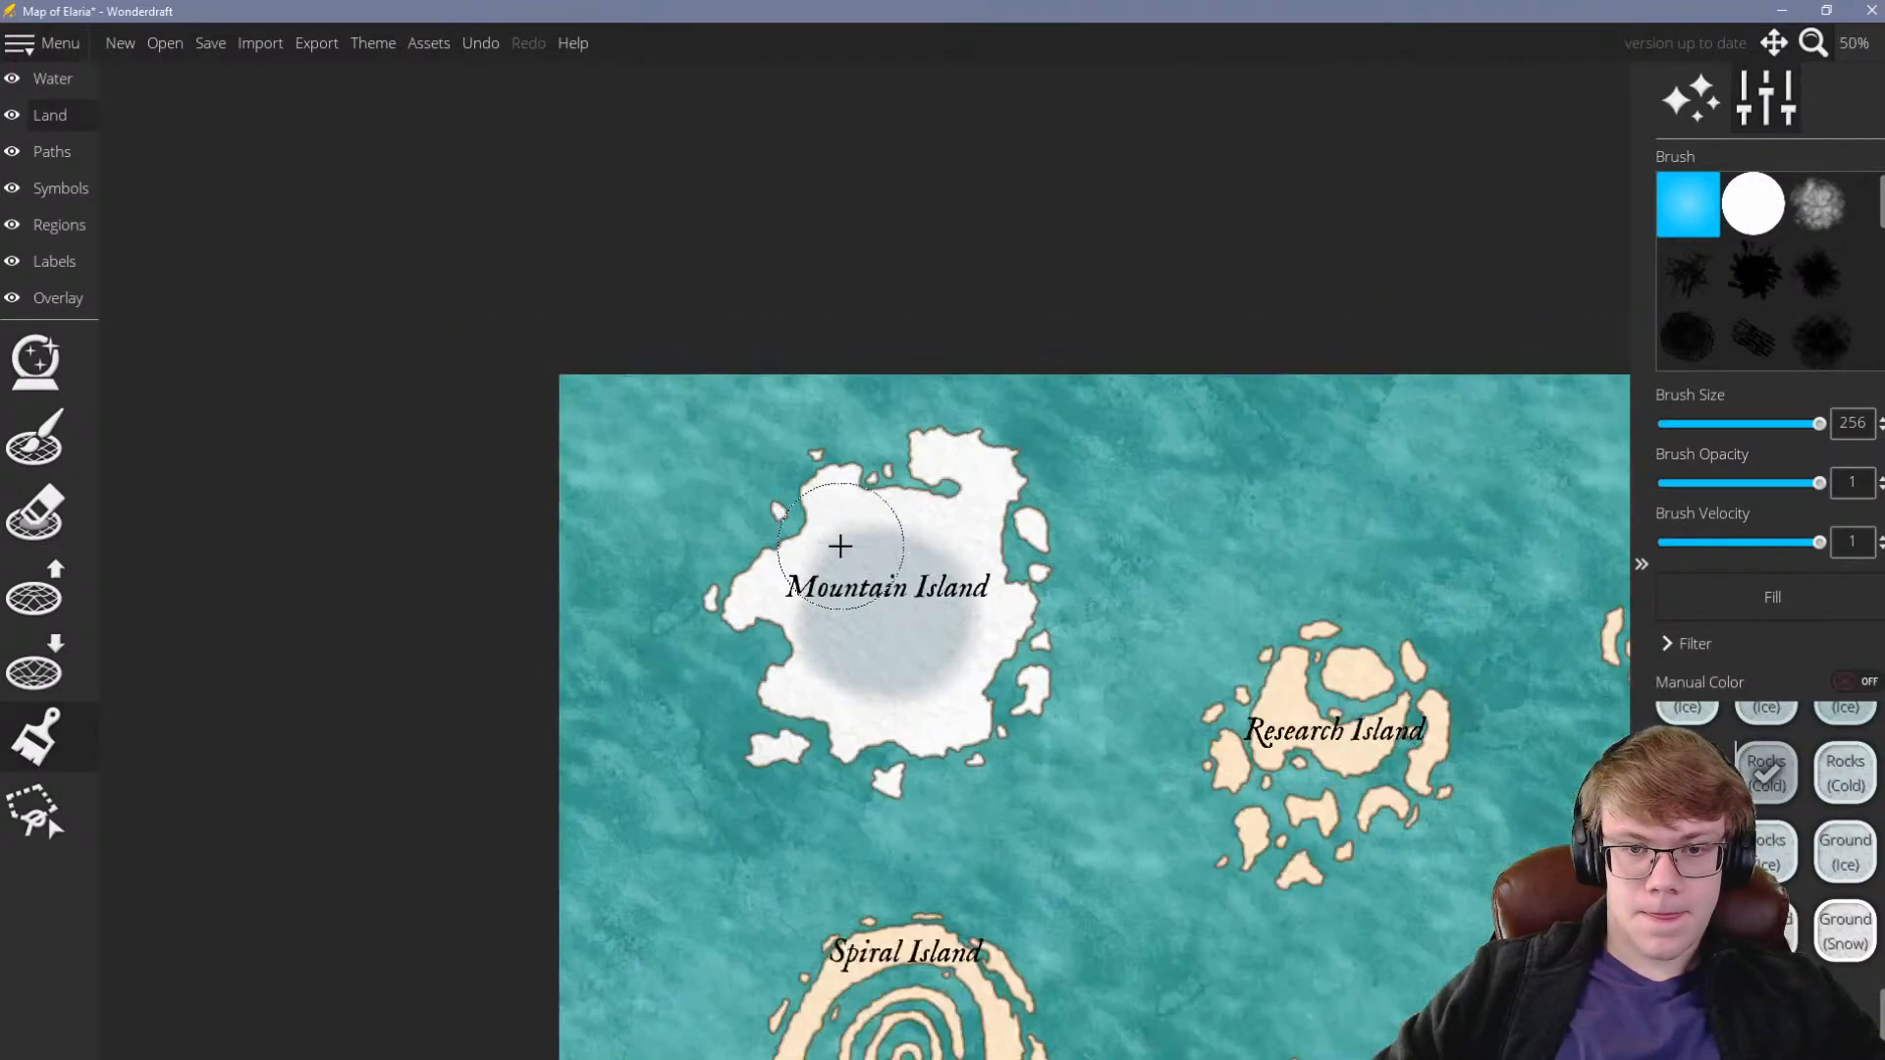
scroll(943, 552, up, 2)
scroll(968, 552, down, 2)
scroll(884, 570, up, 1)
key(ctrl+z)
scroll(815, 550, down, 1)
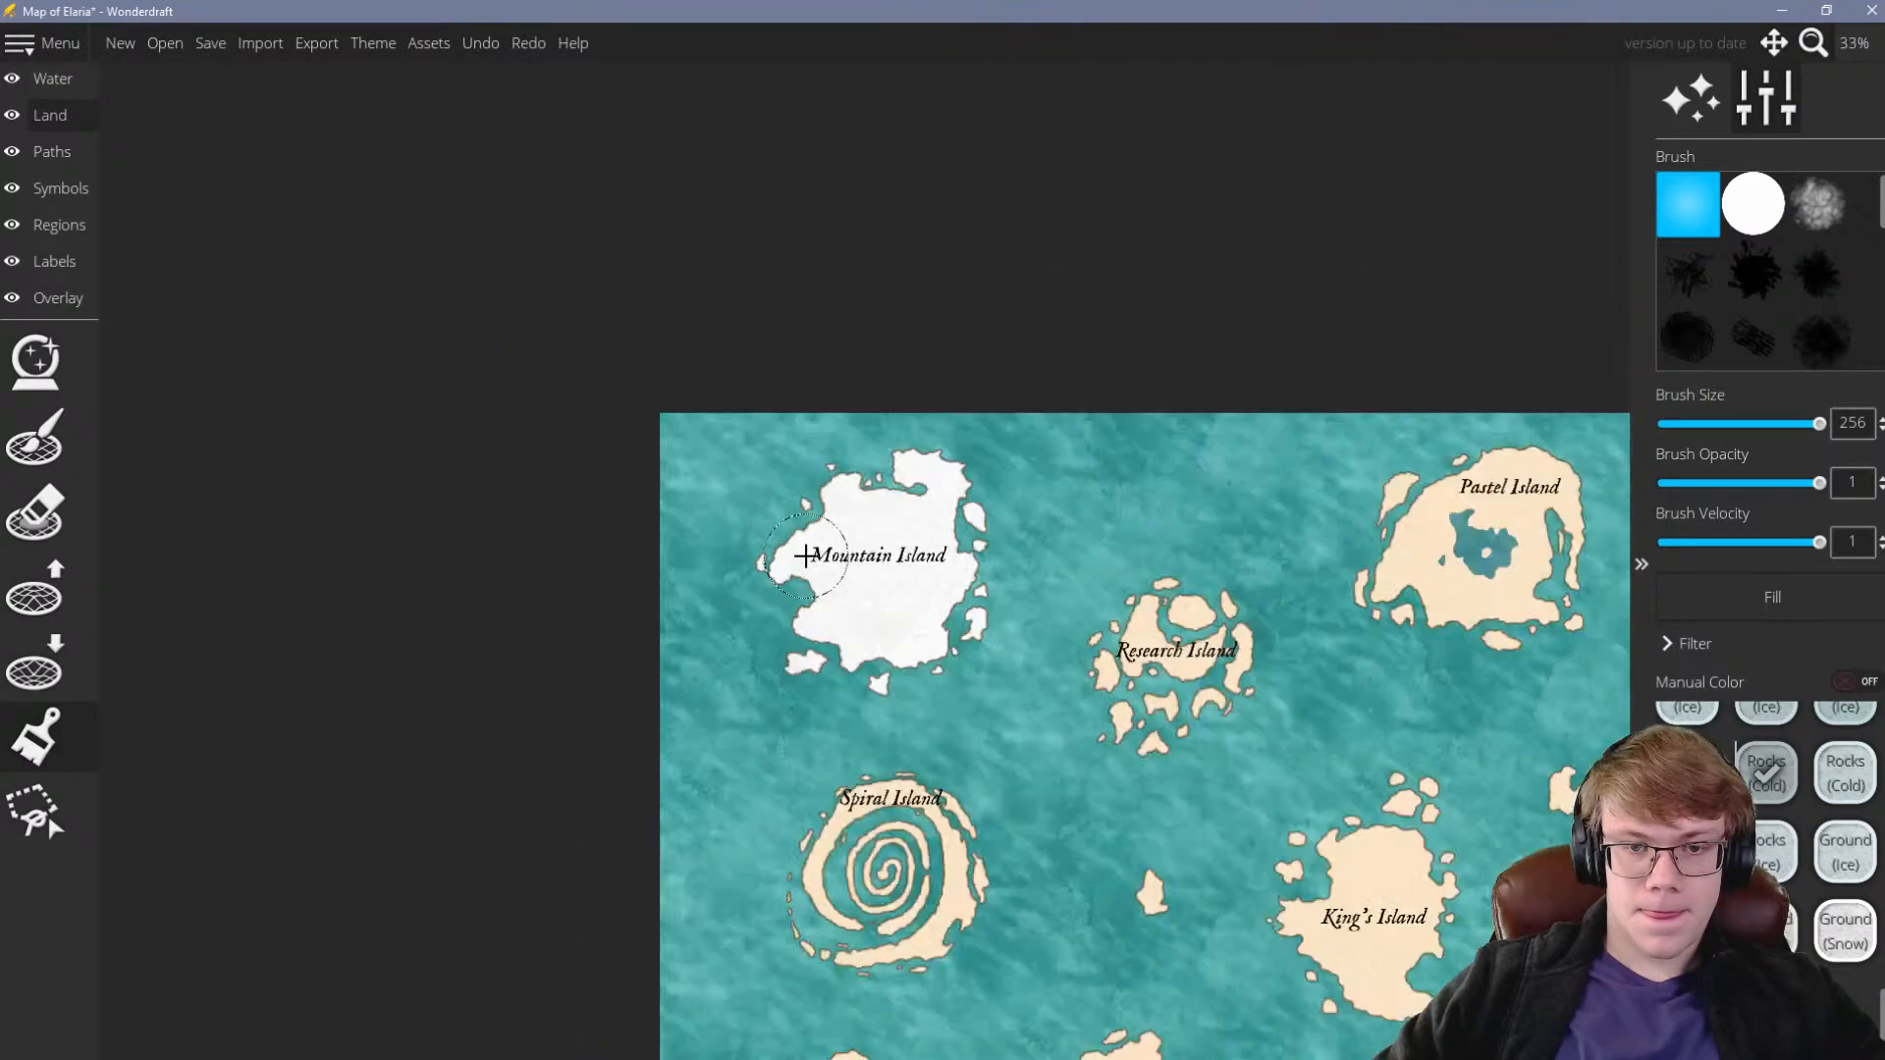
Compare the white Mountain Island with the unpainted islands around it, including Research Island
scroll(850, 543, up, 2)
scroll(862, 587, down, 1)
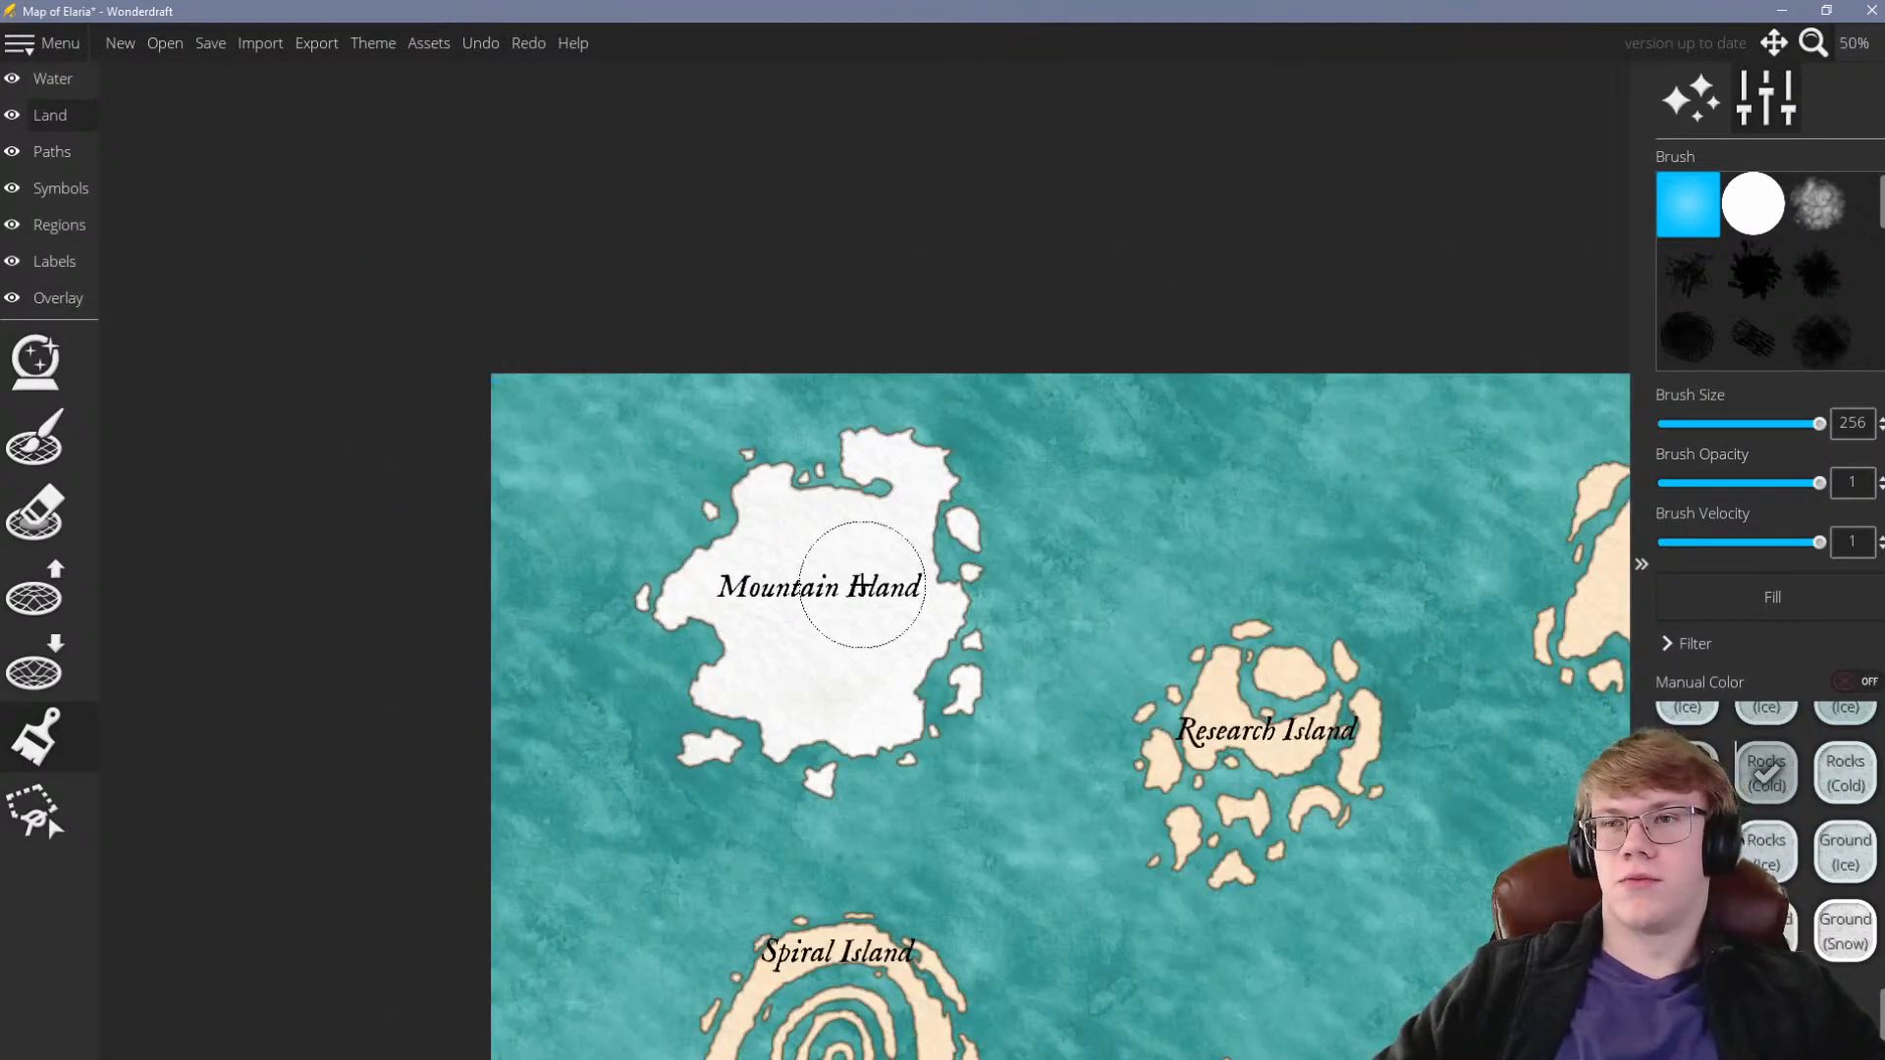
scroll(766, 610, down, 2)
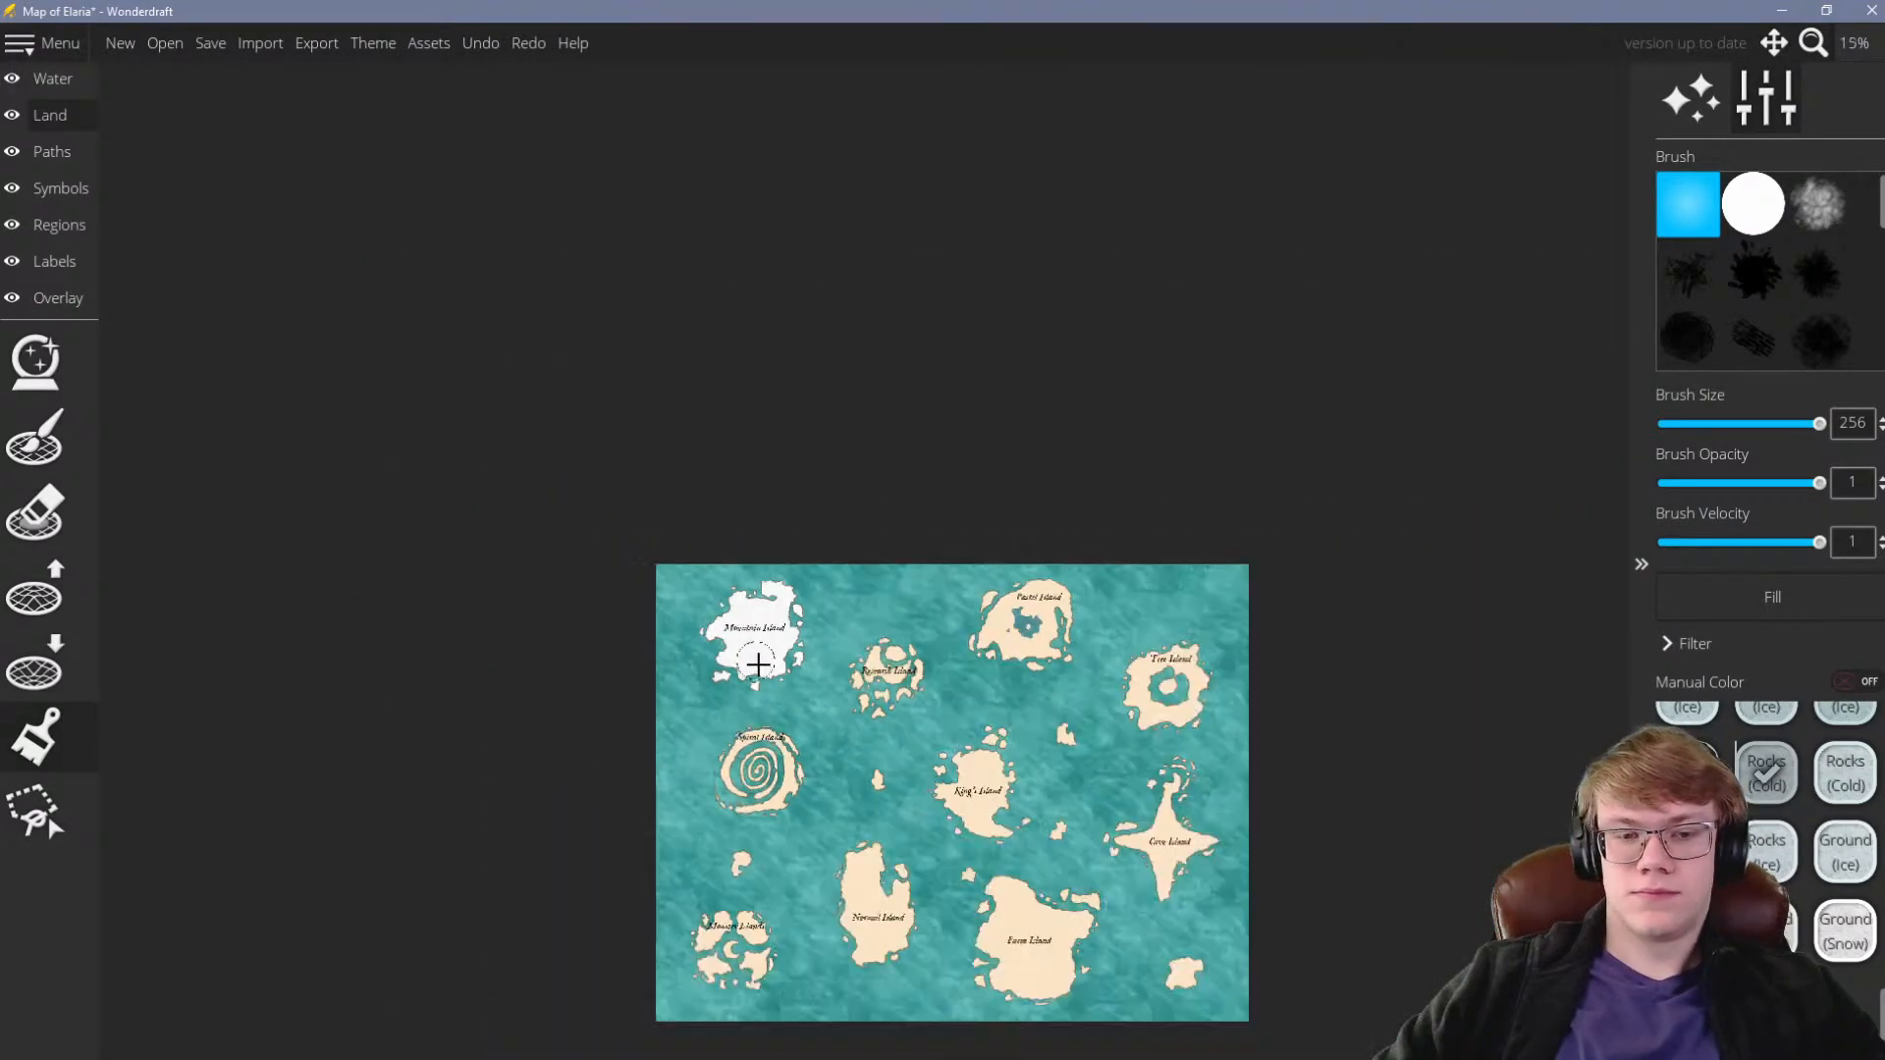
scroll(757, 593, up, 6)
scroll(721, 534, down, 5)
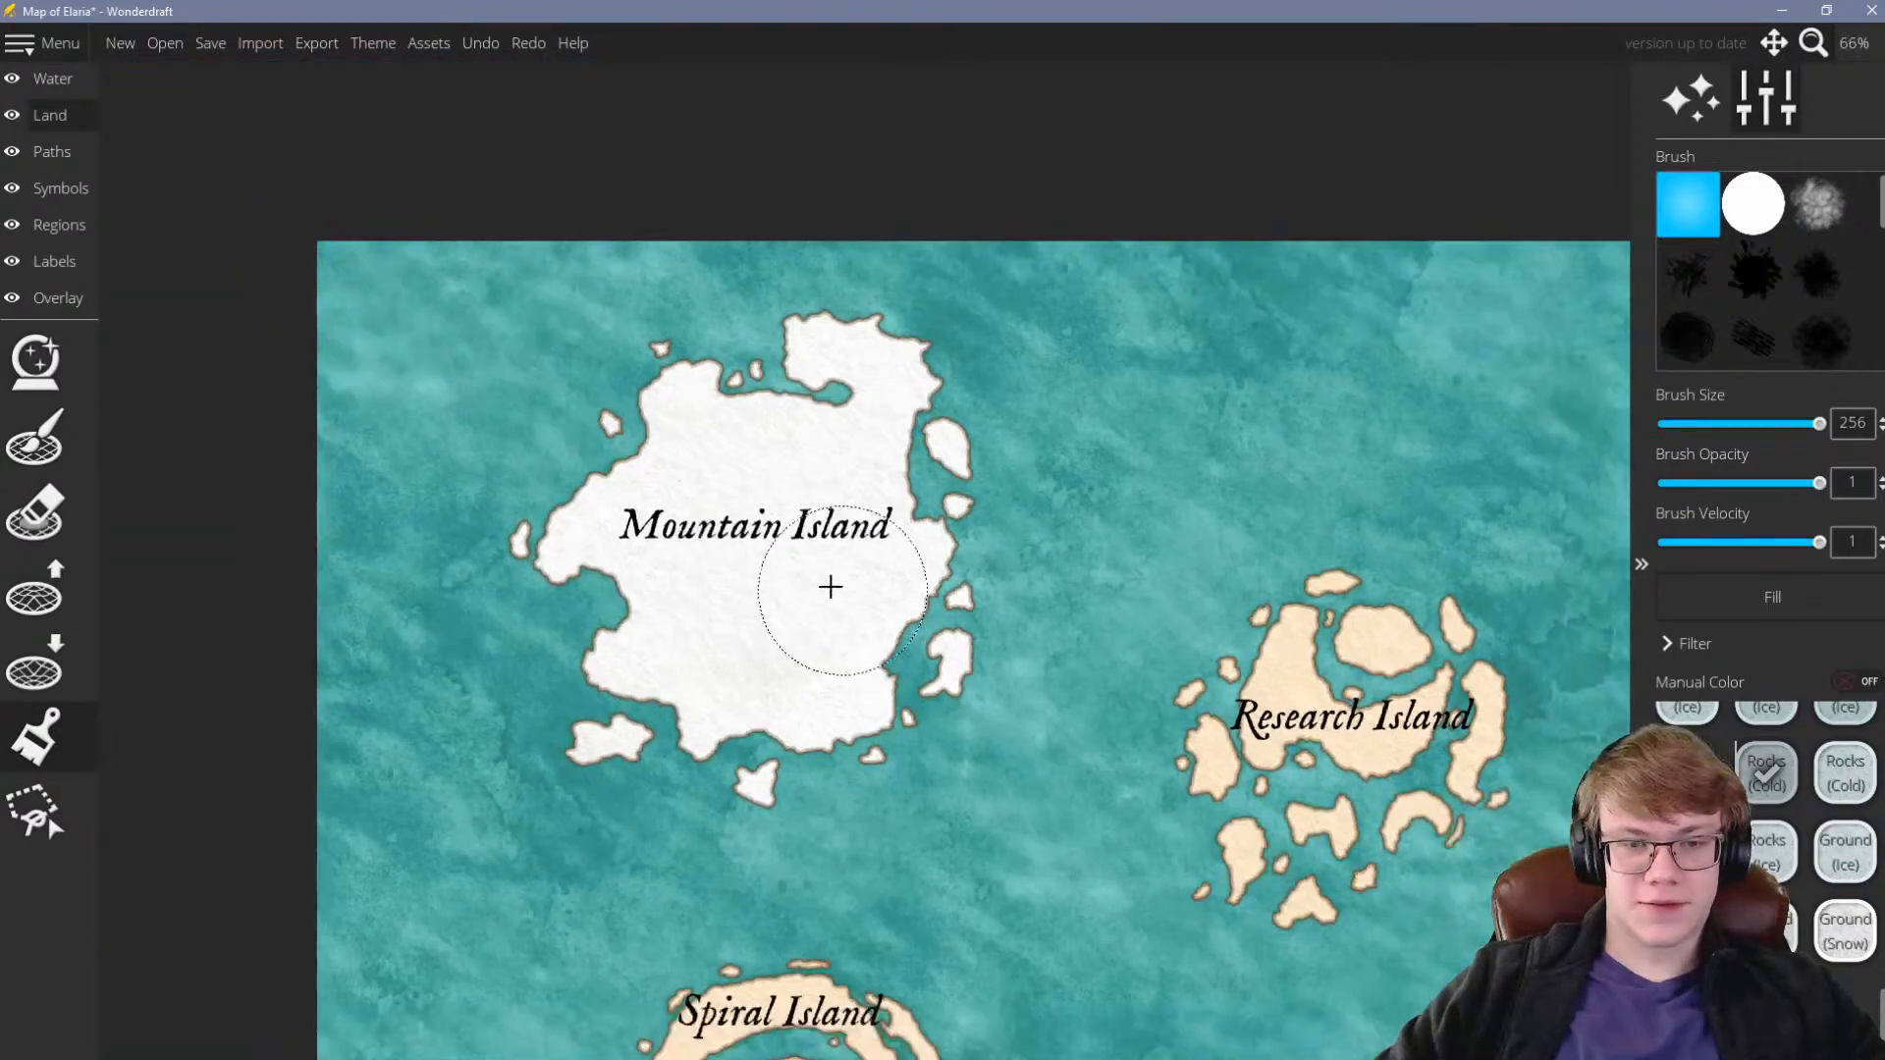
scroll(815, 557, down, 3)
scroll(1031, 593, up, 4)
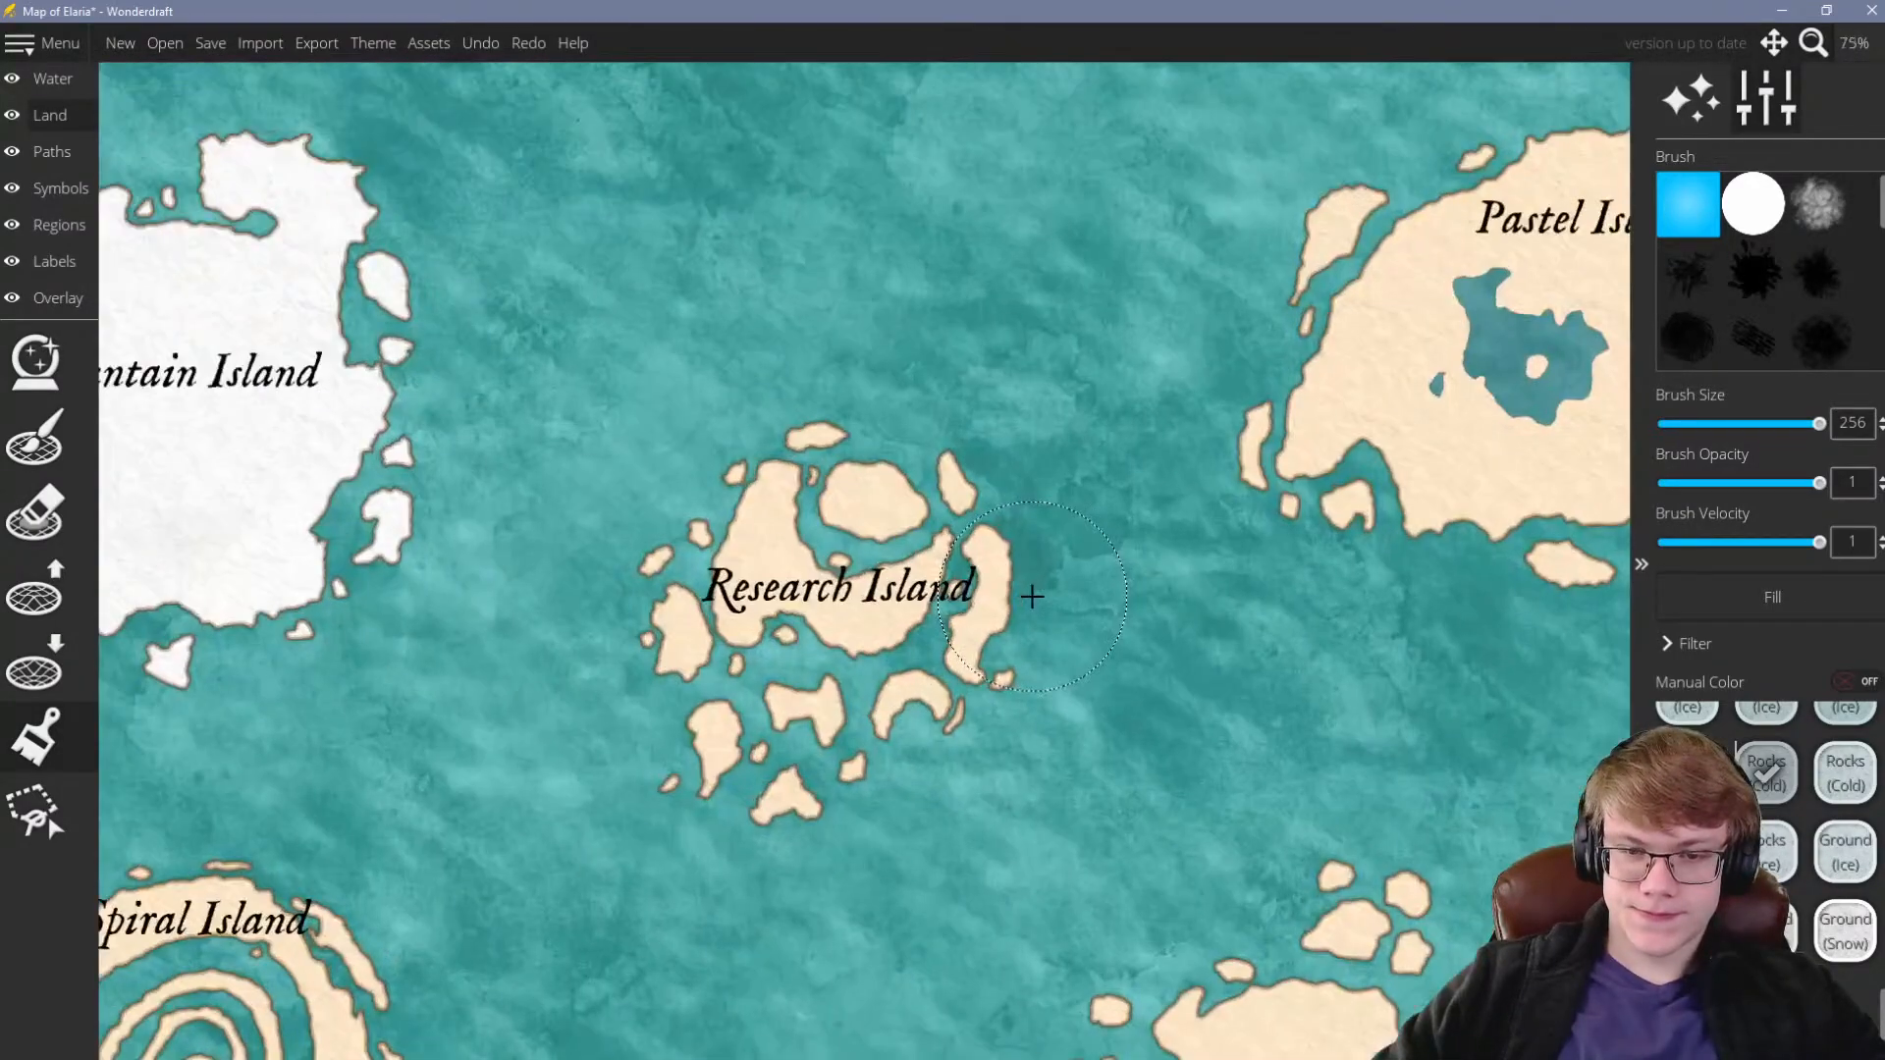
Examine the unpainted Research Island and Pastel Island against the finished white ground of Mountain Island
scroll(1054, 597, down, 1)
scroll(1090, 606, up, 1)
scroll(1090, 606, down, 1)
scroll(856, 595, up, 1)
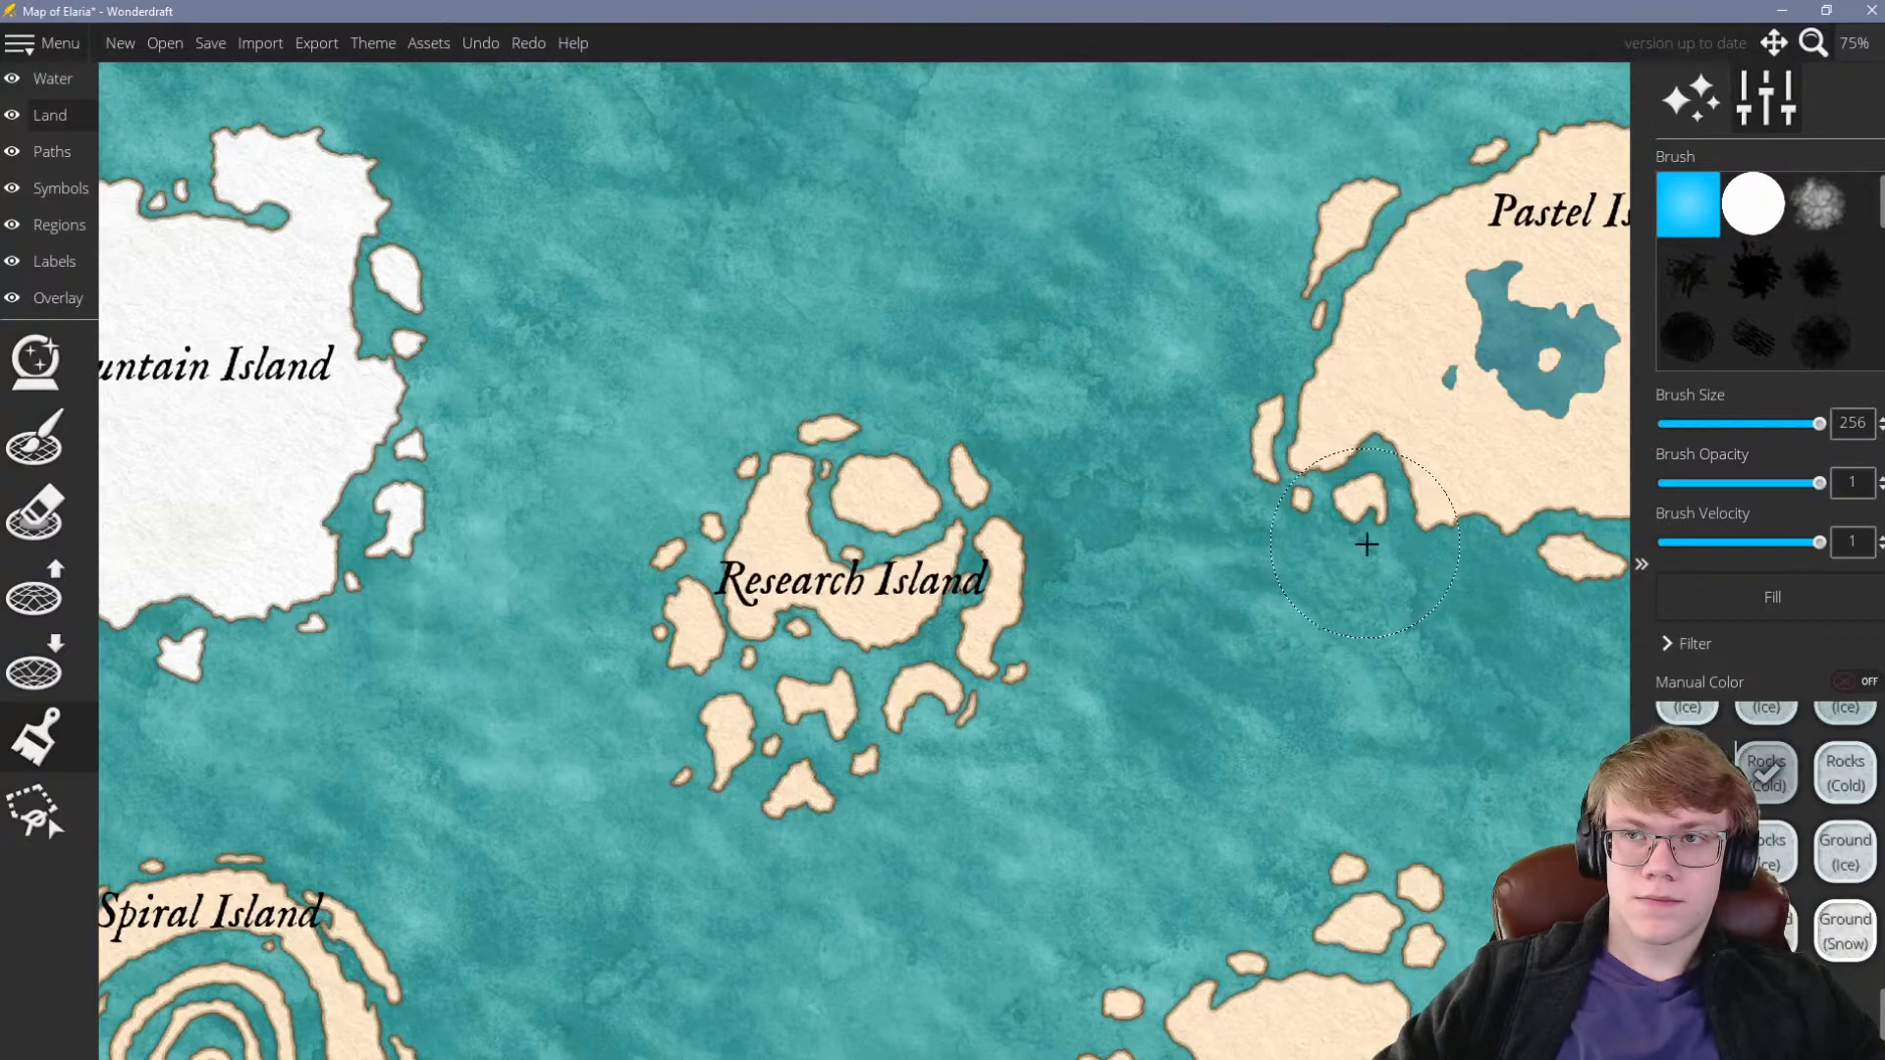
scroll(1377, 545, down, 4)
scroll(963, 458, up, 3)
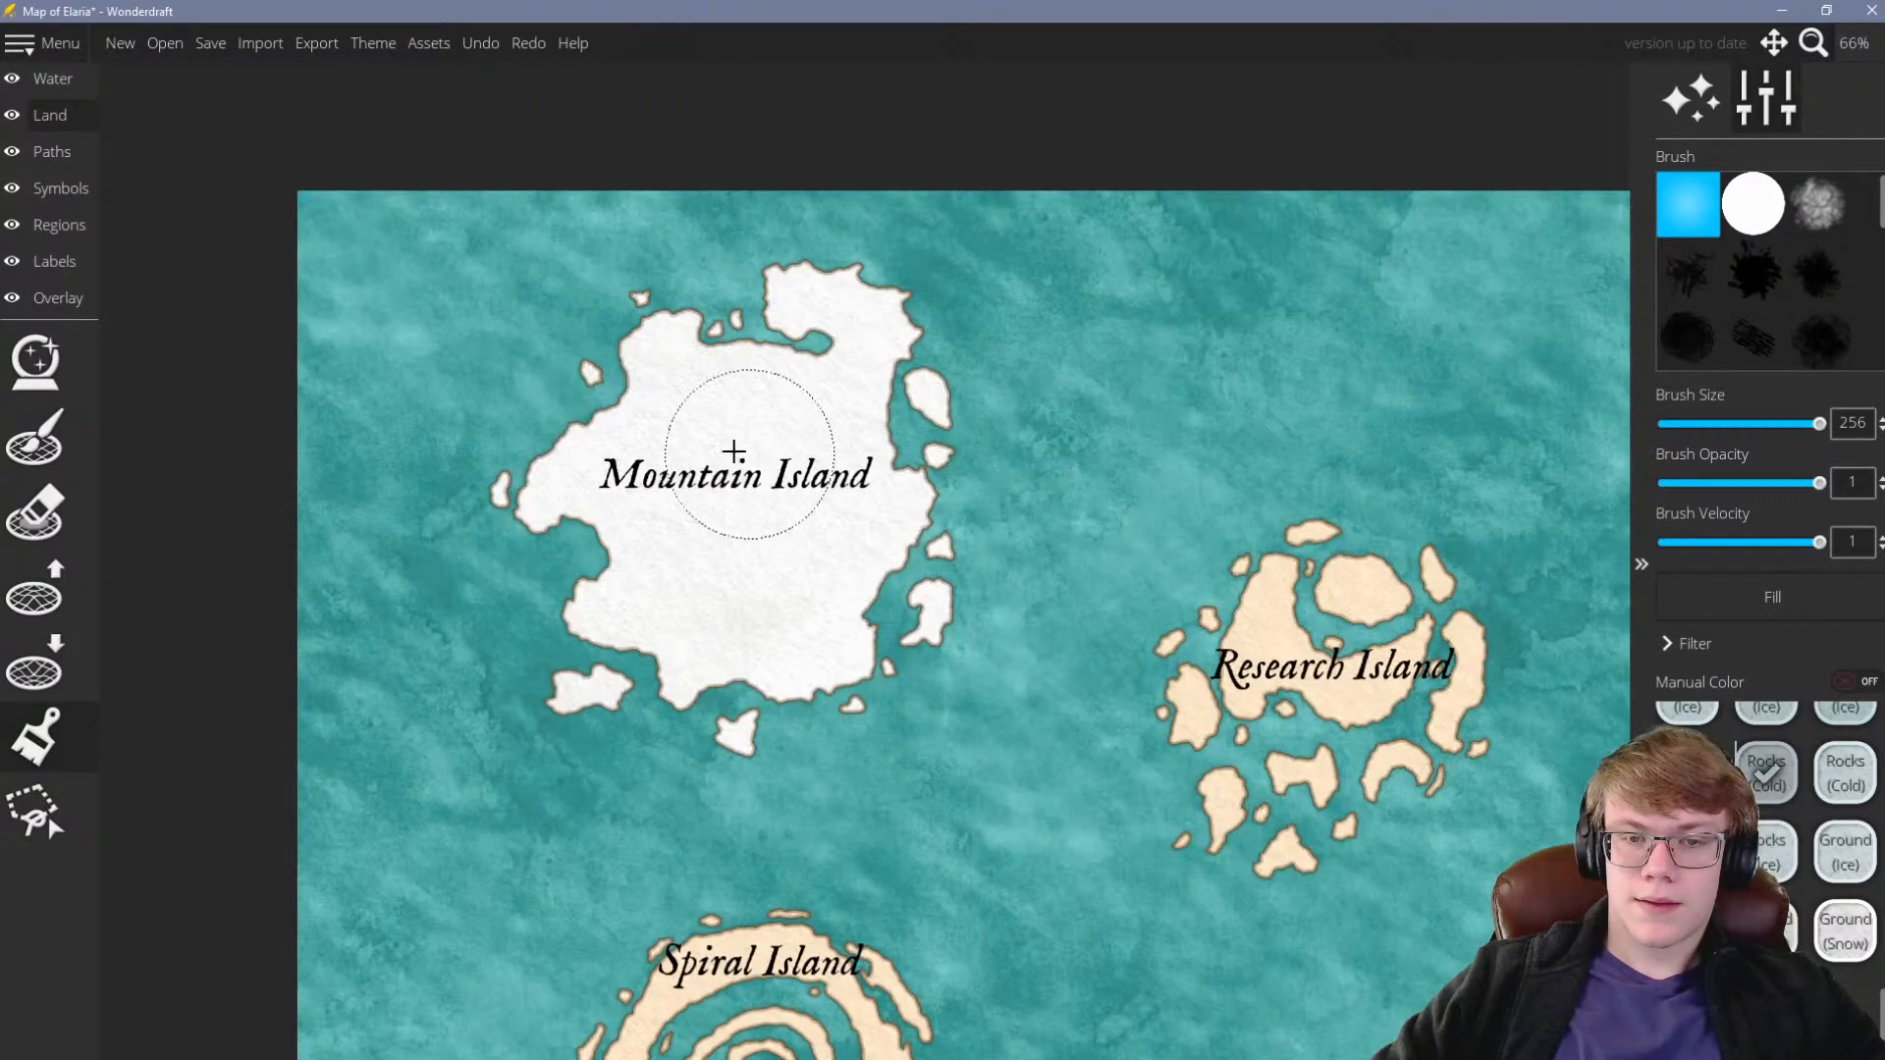
scroll(737, 452, up, 2)
scroll(829, 442, down, 1)
scroll(644, 450, up, 2)
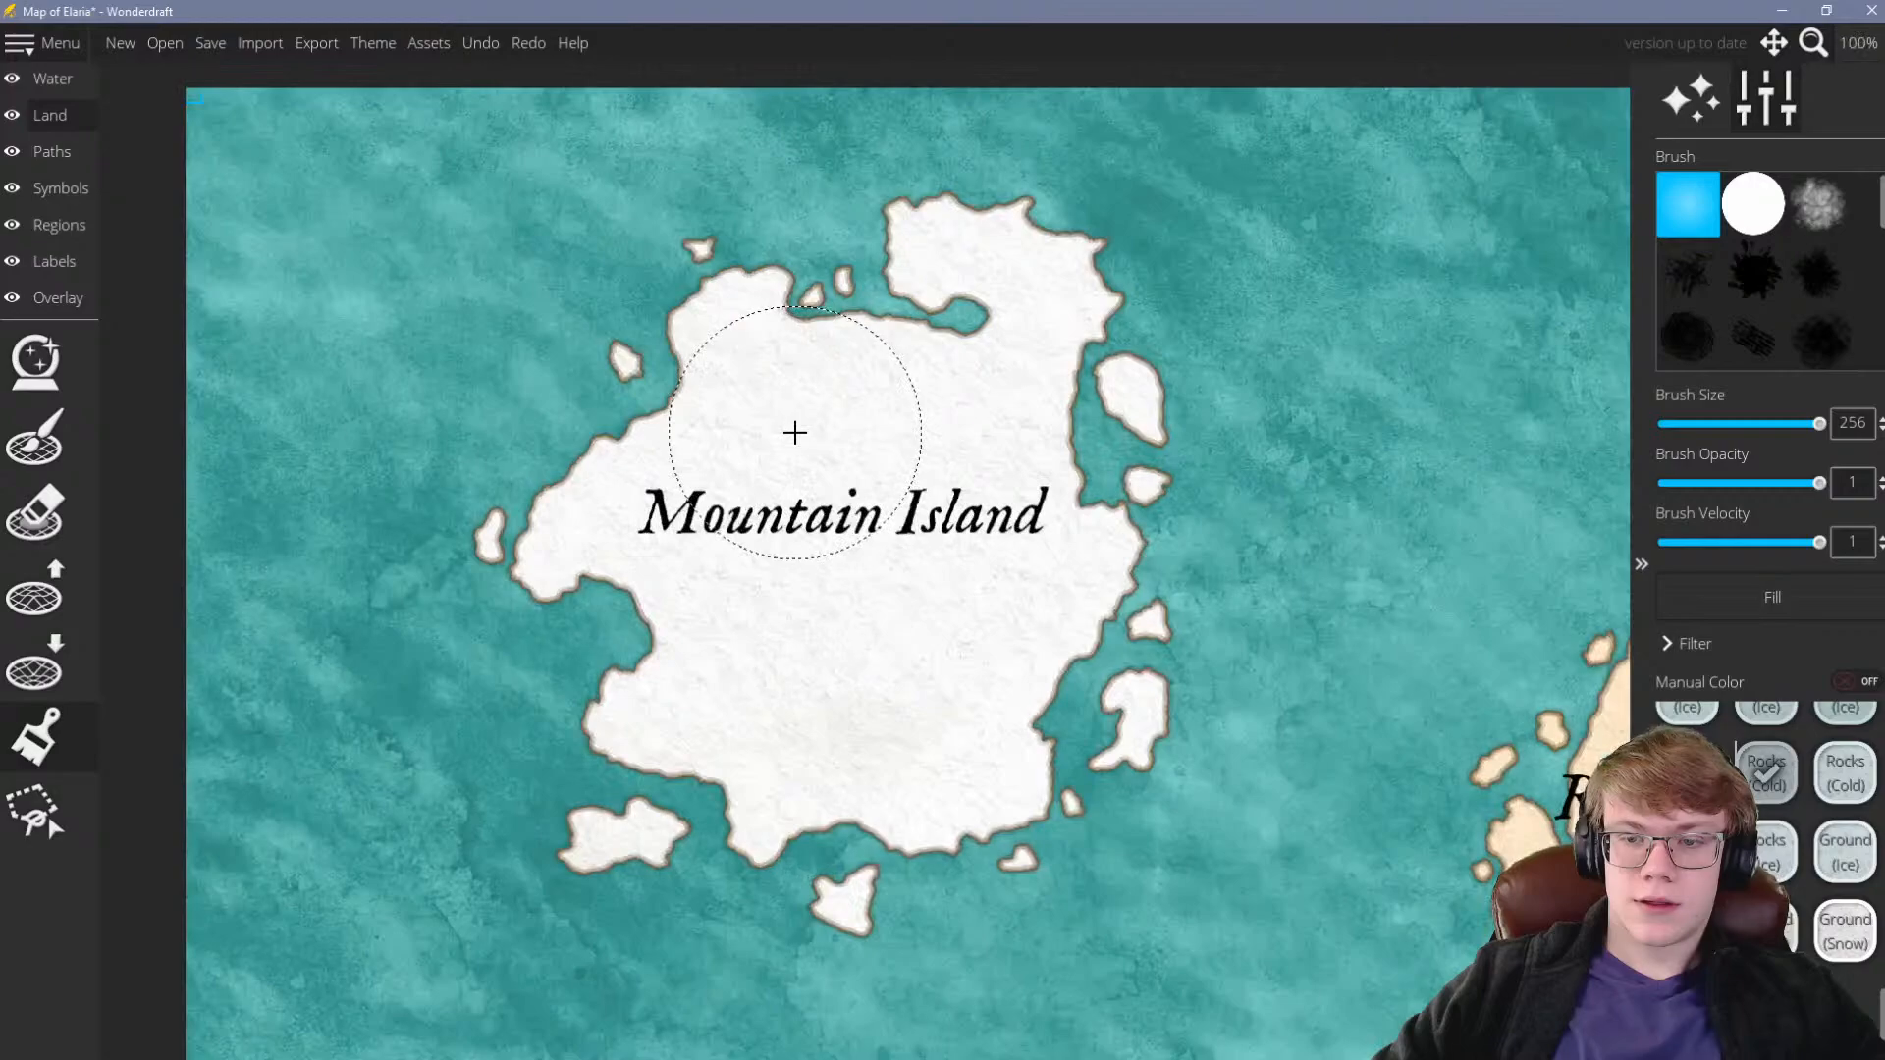
scroll(854, 467, up, 1)
Paint the two islets just south of Mountain Island with the Grass (Light) ground colour at brush size 128
scroll(1806, 864, up, 6)
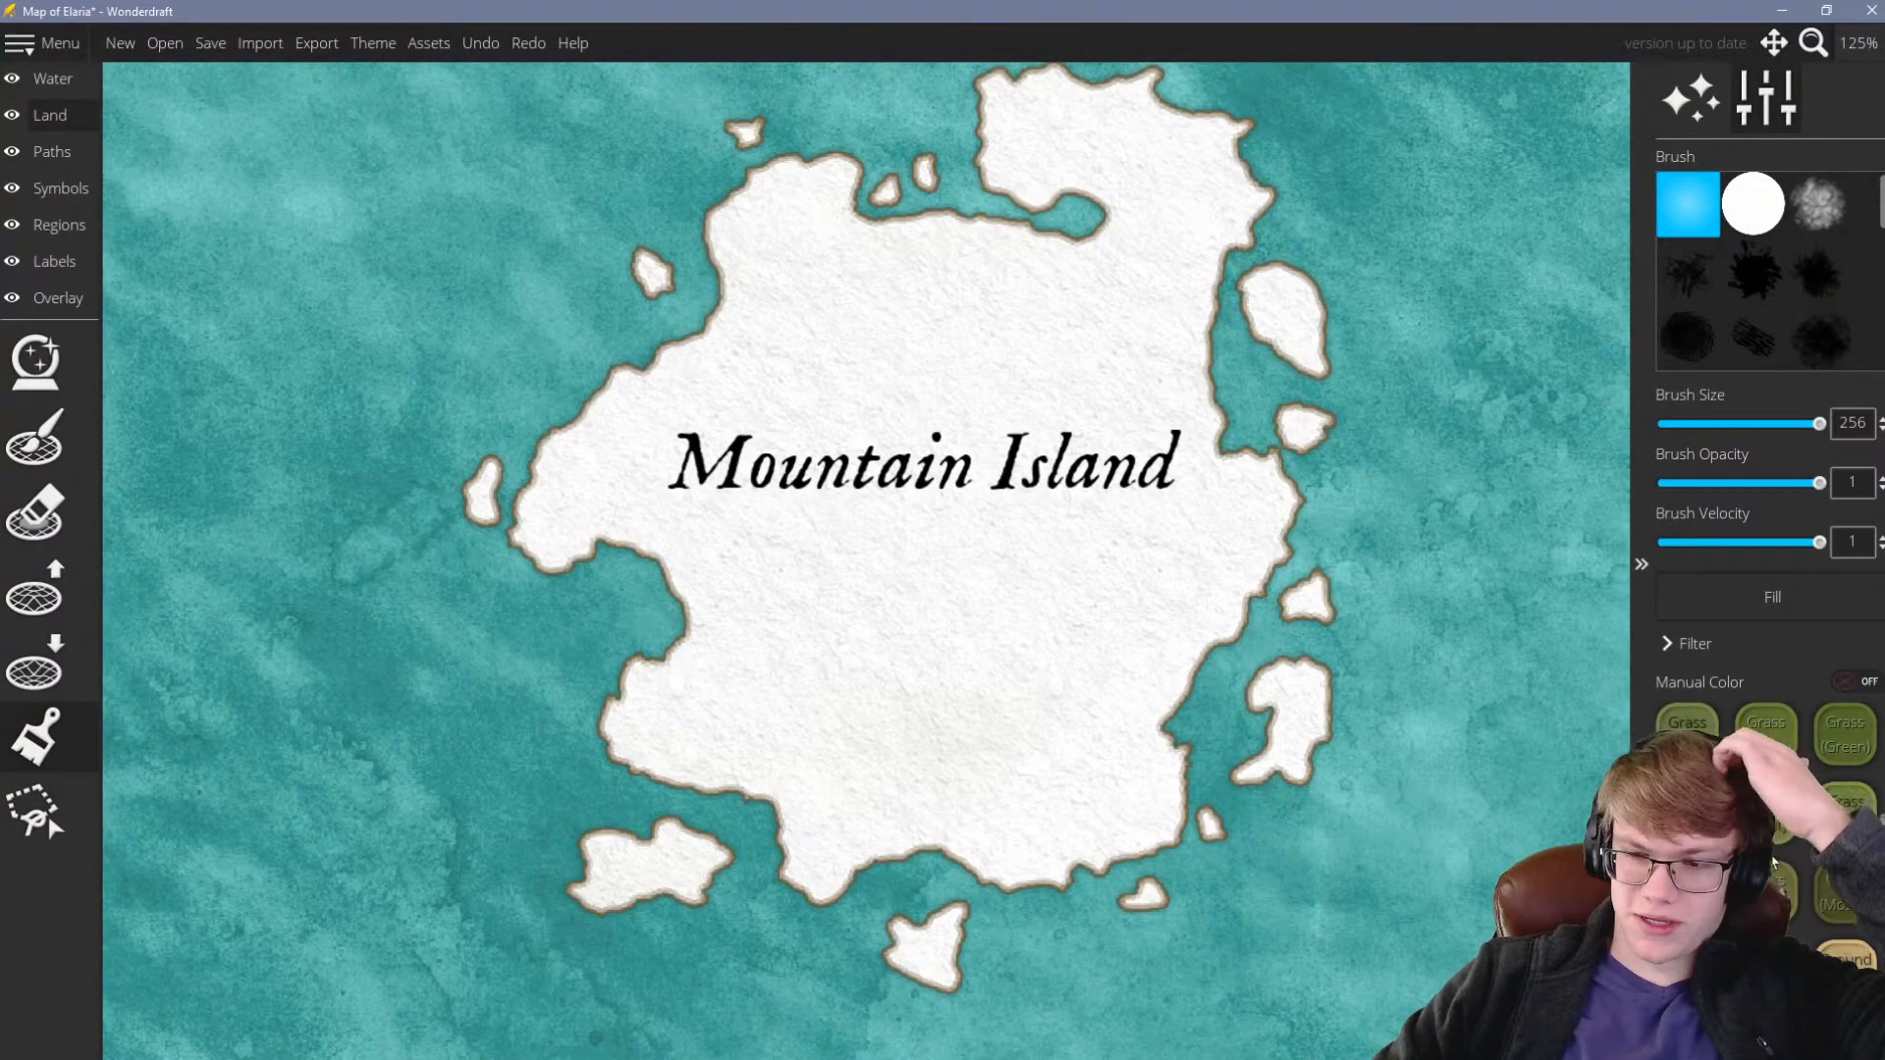
scroll(1784, 886, up, 5)
scroll(1784, 886, up, 4)
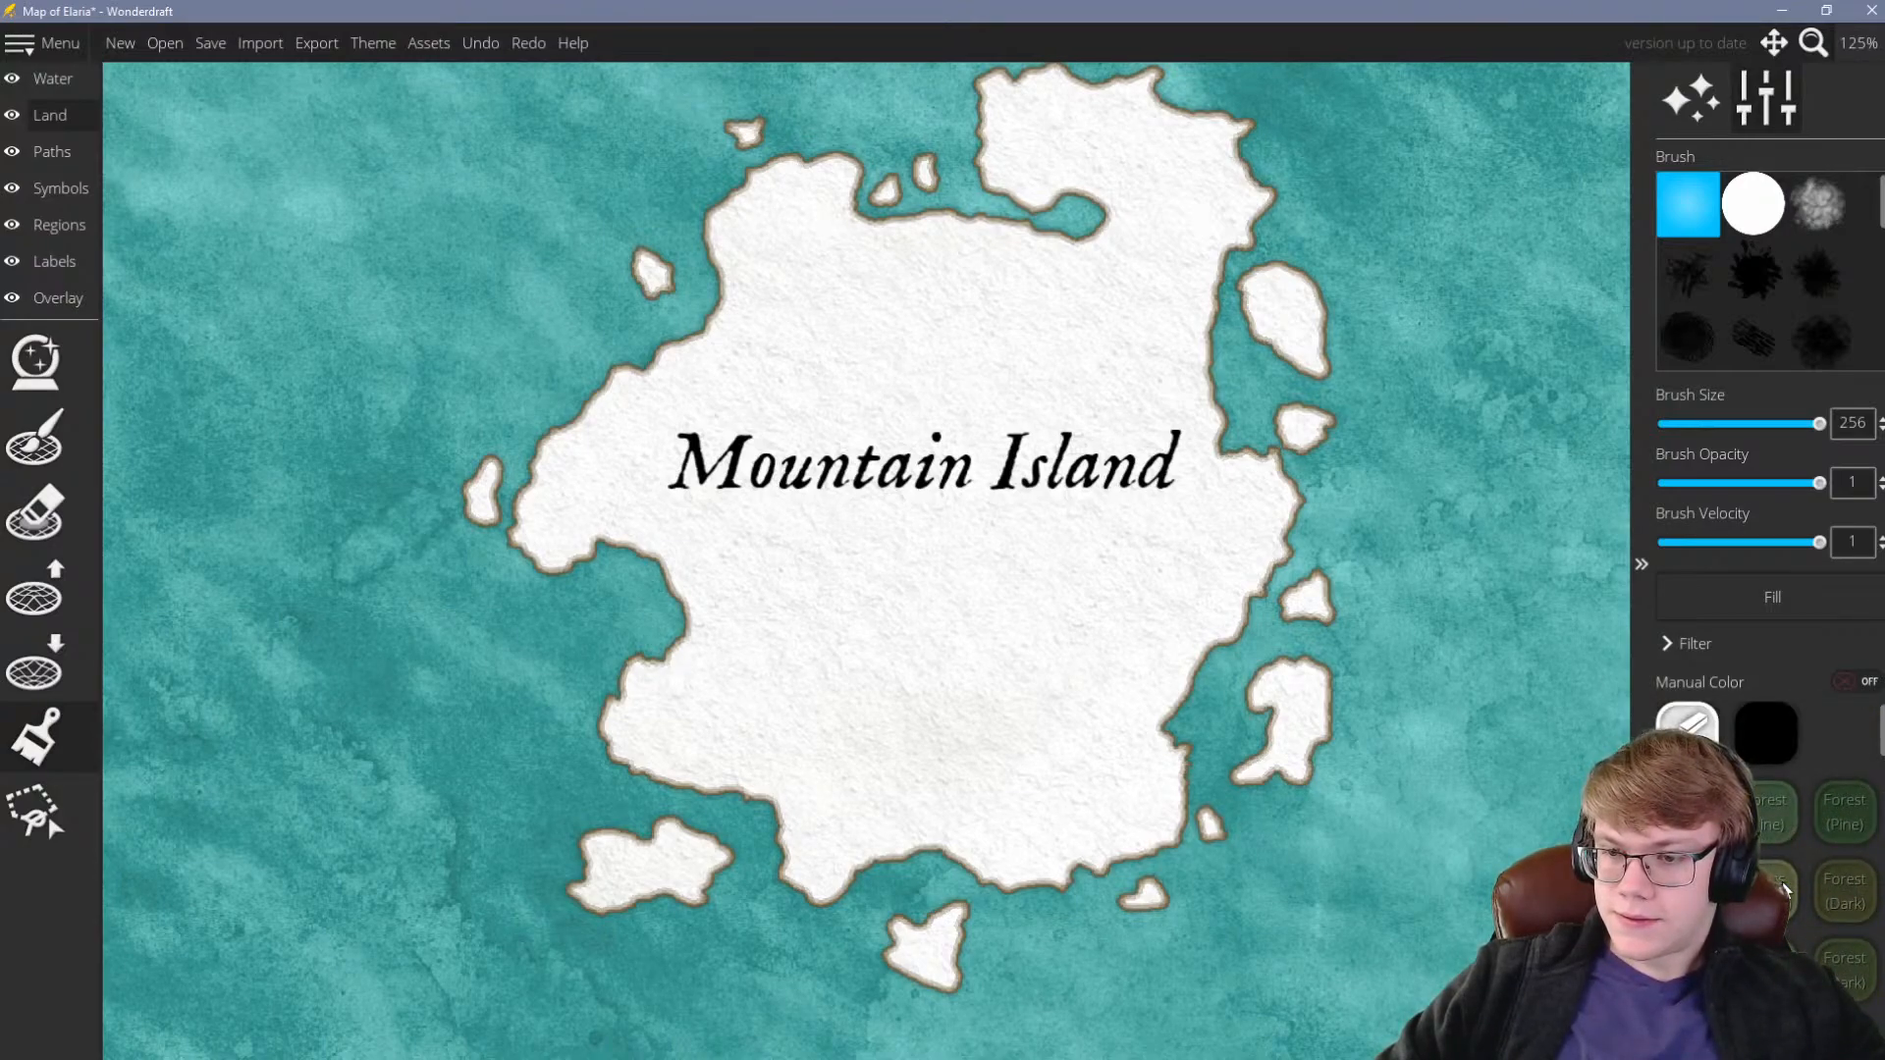
scroll(1784, 886, down, 10)
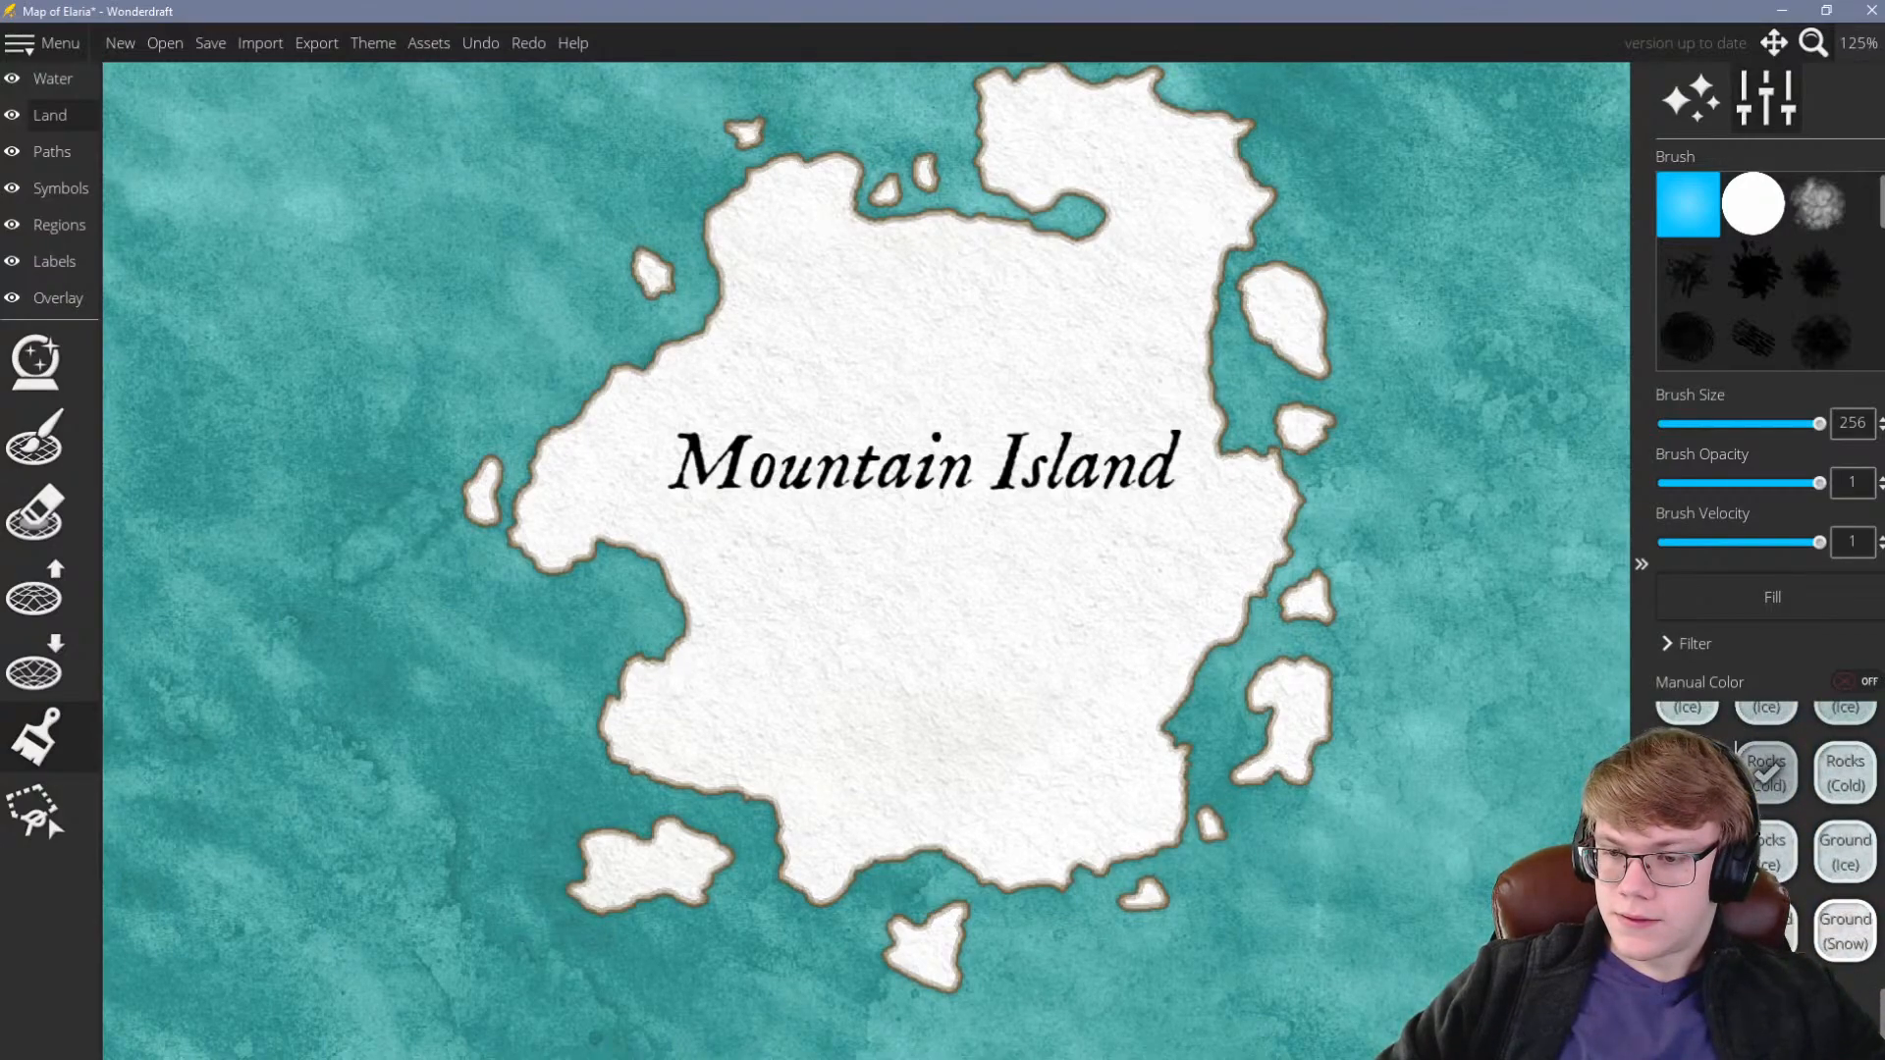
scroll(1785, 886, up, 6)
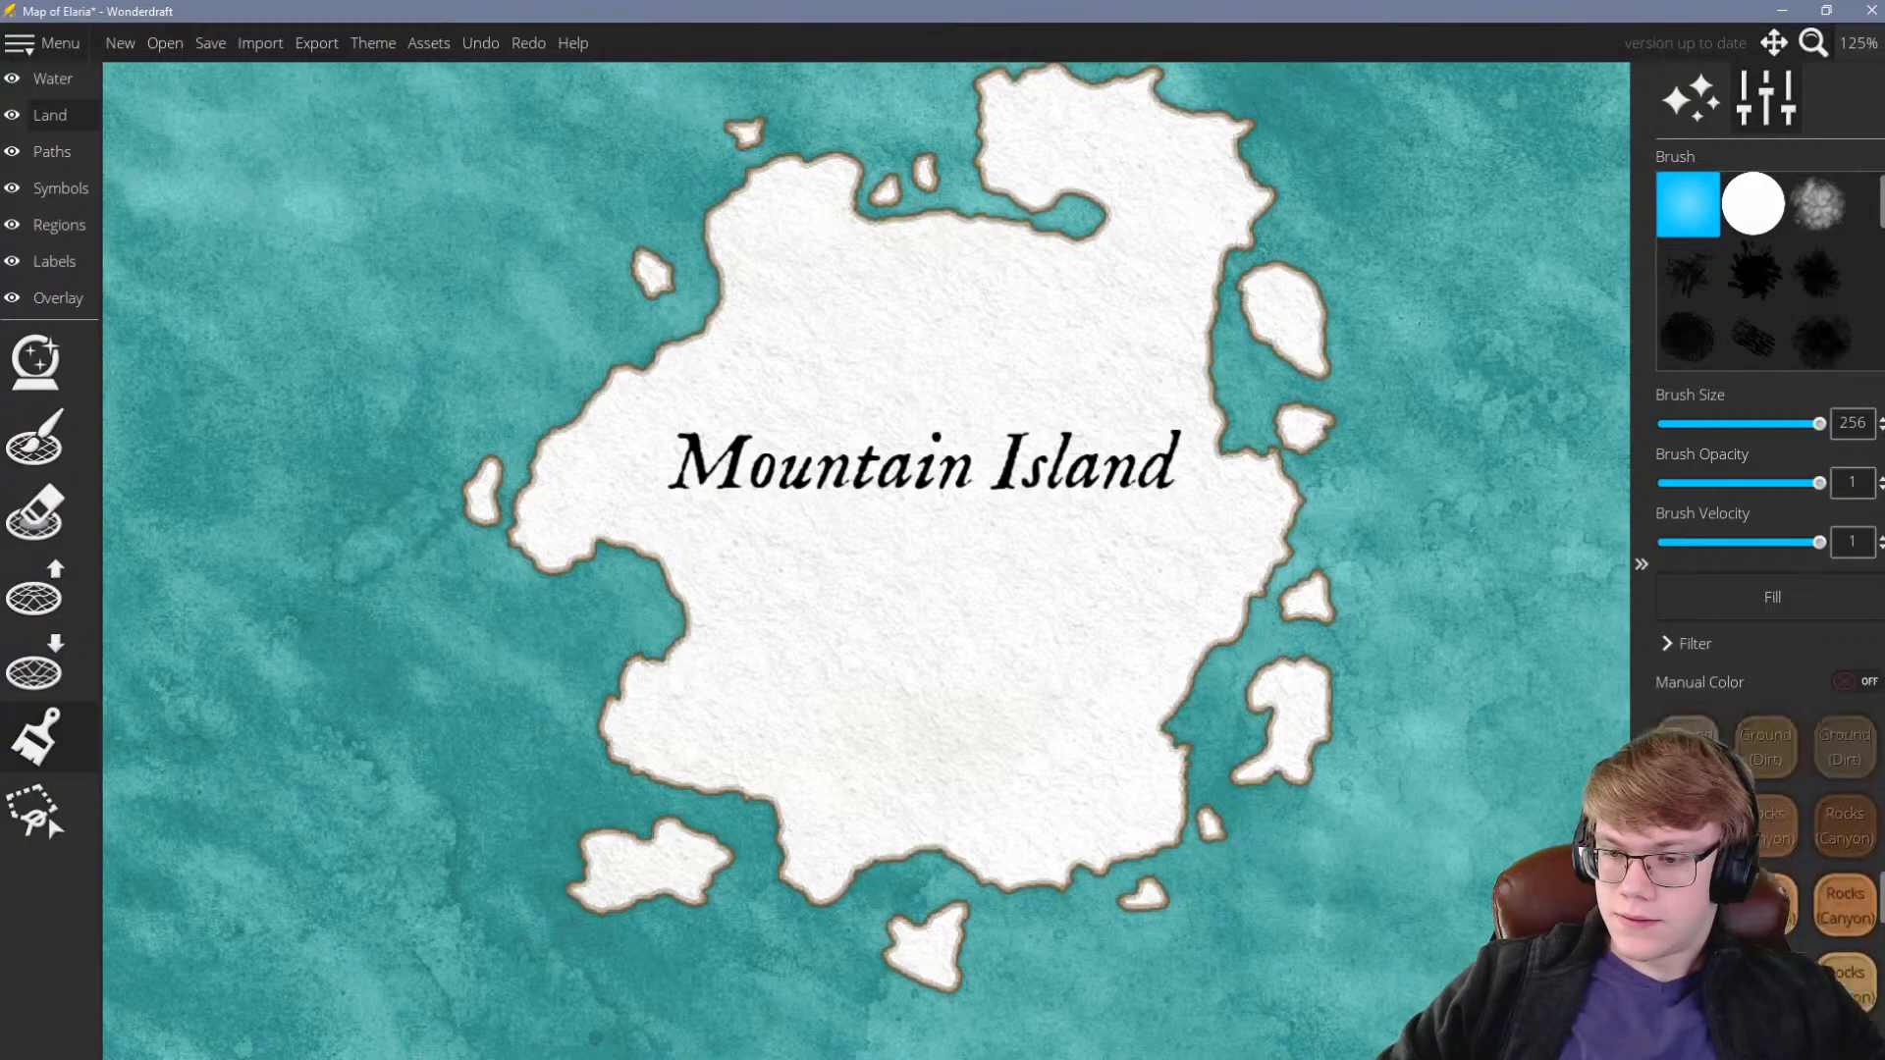
scroll(1784, 886, down, 2)
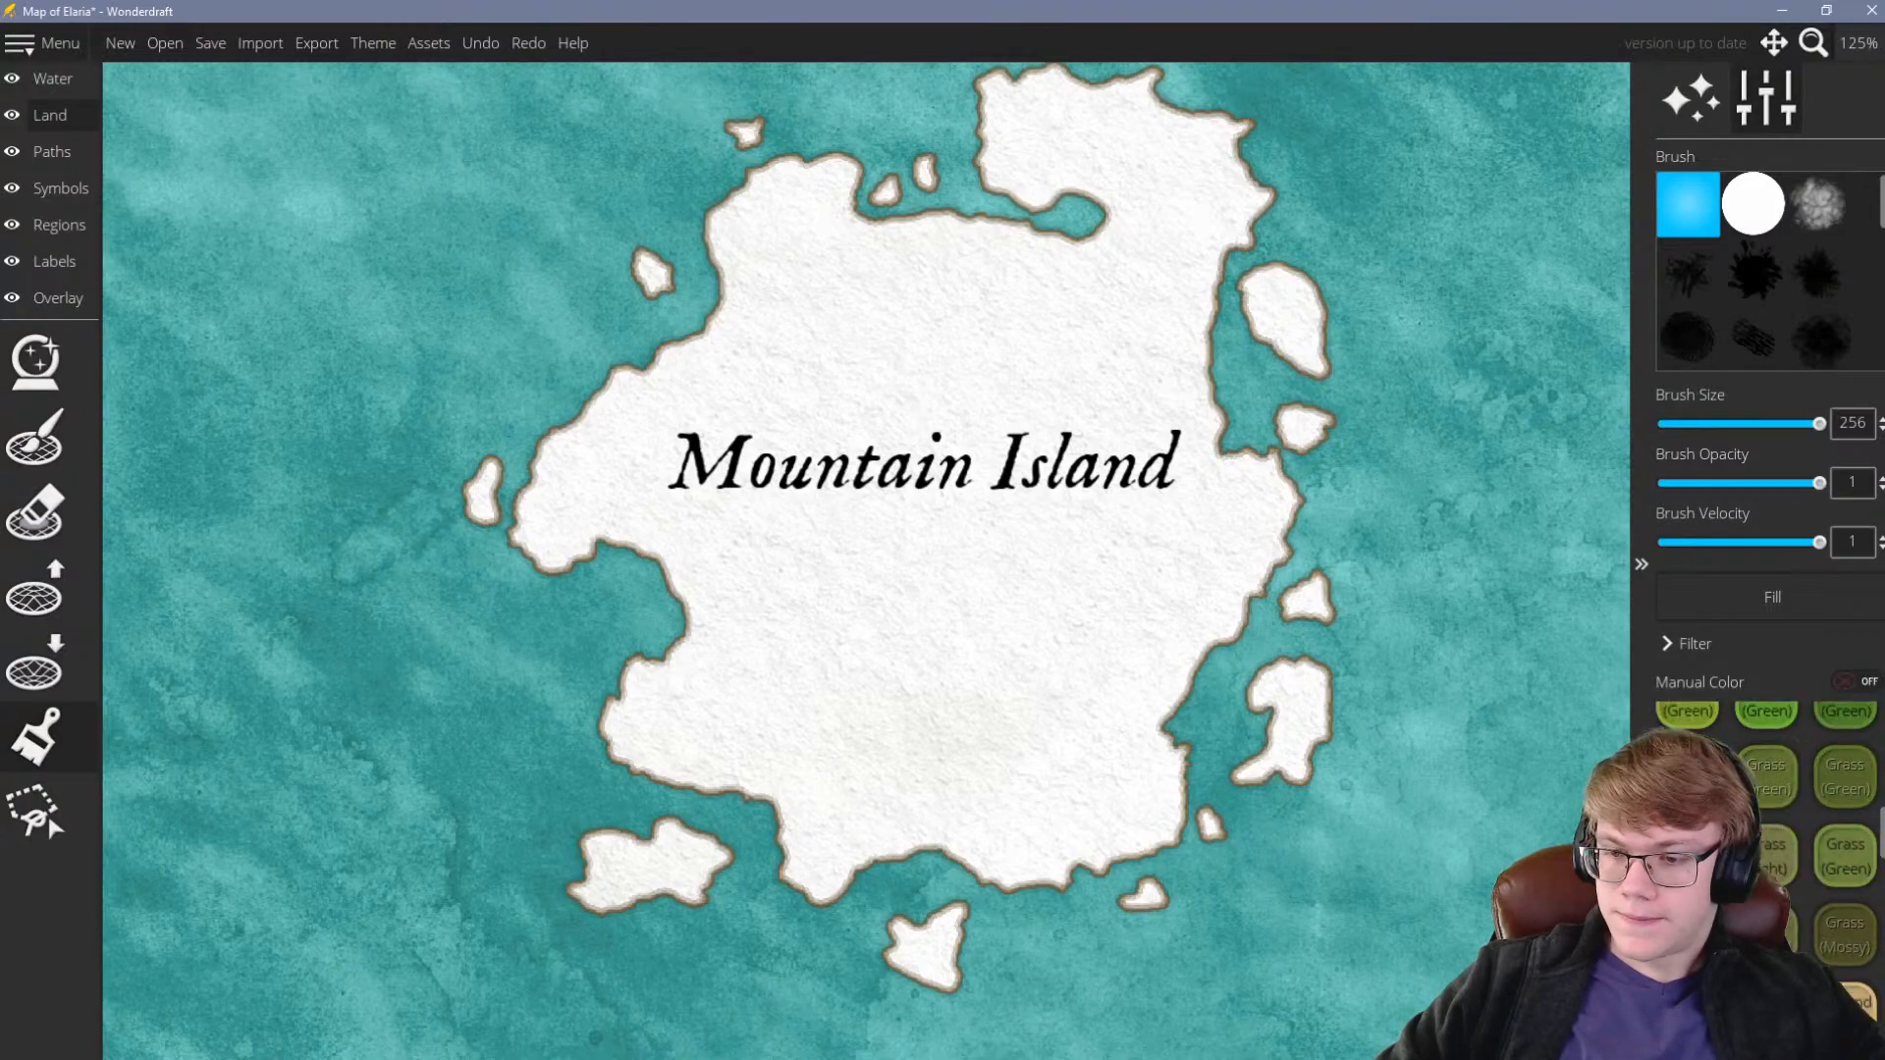
scroll(943, 963, down, 5)
click(923, 963)
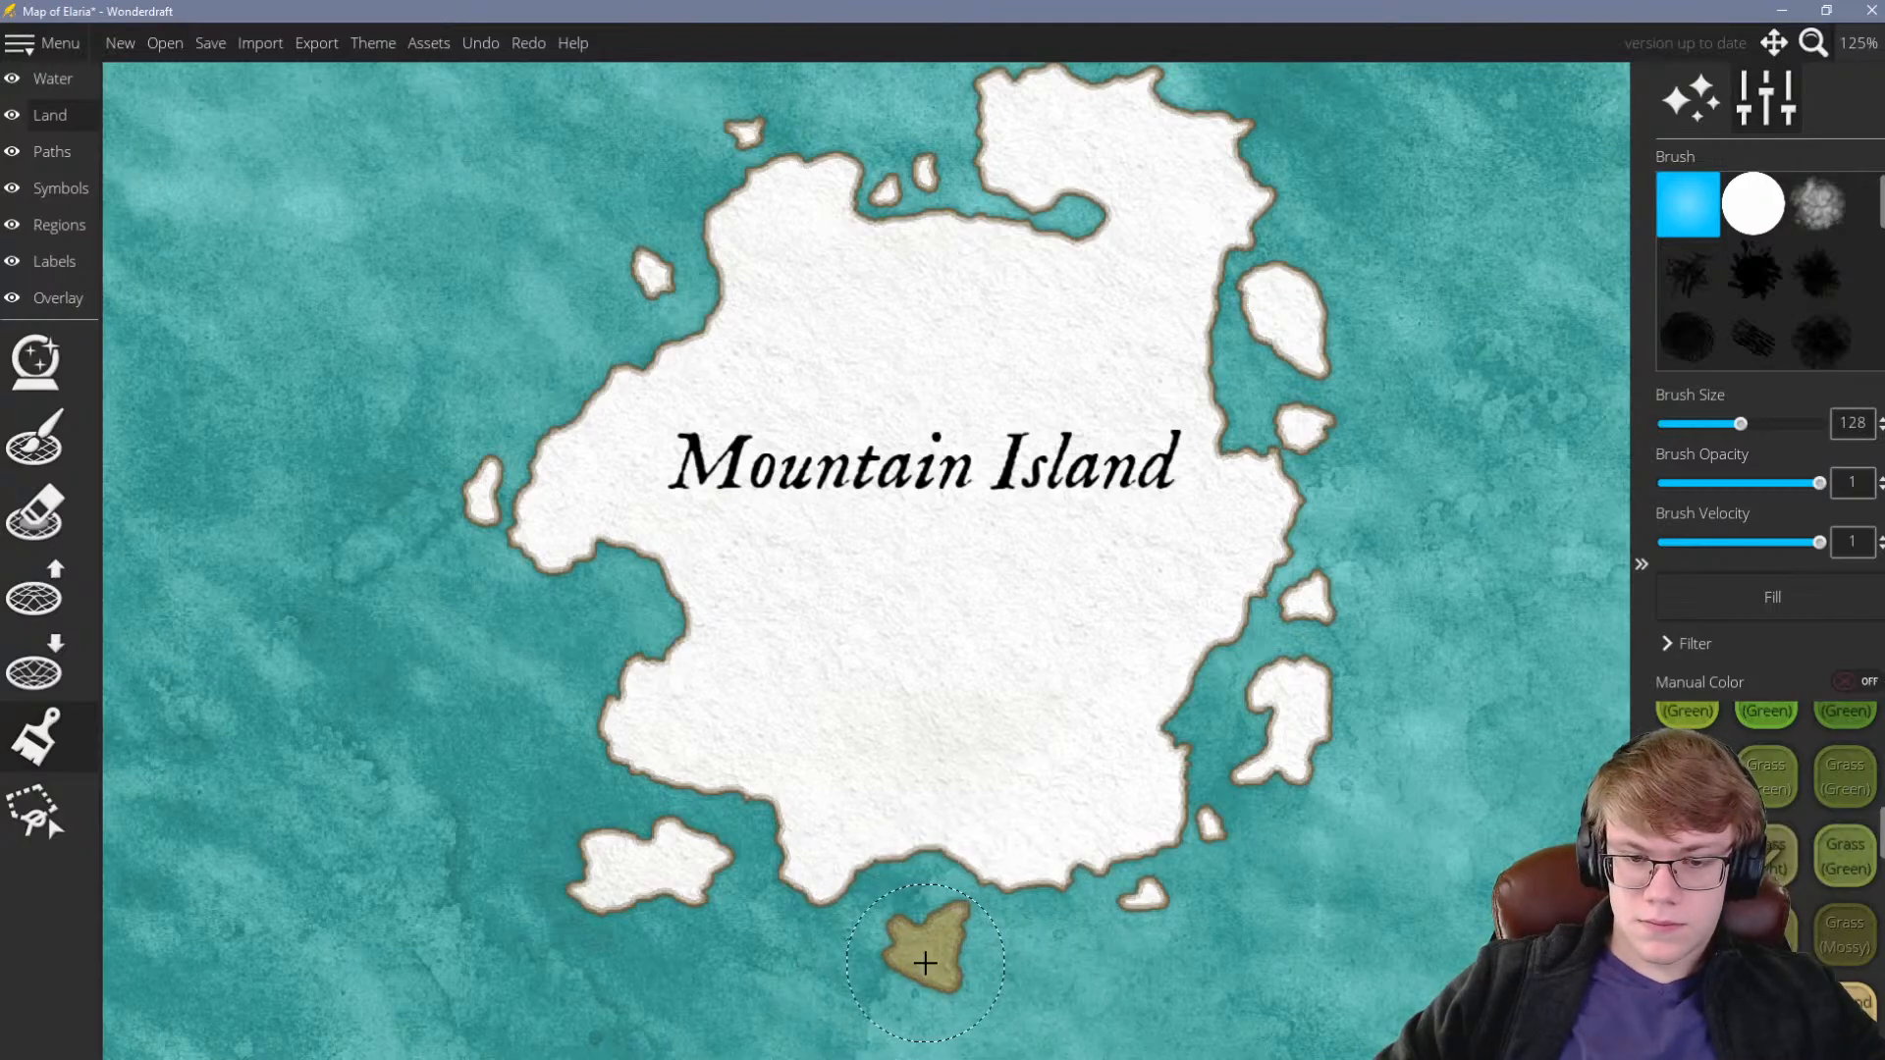
scroll(986, 831, down, 3)
scroll(799, 837, up, 3)
mouse_move(799, 838)
mouse_down()
mouse_move(808, 825)
mouse_move(748, 827)
mouse_up()
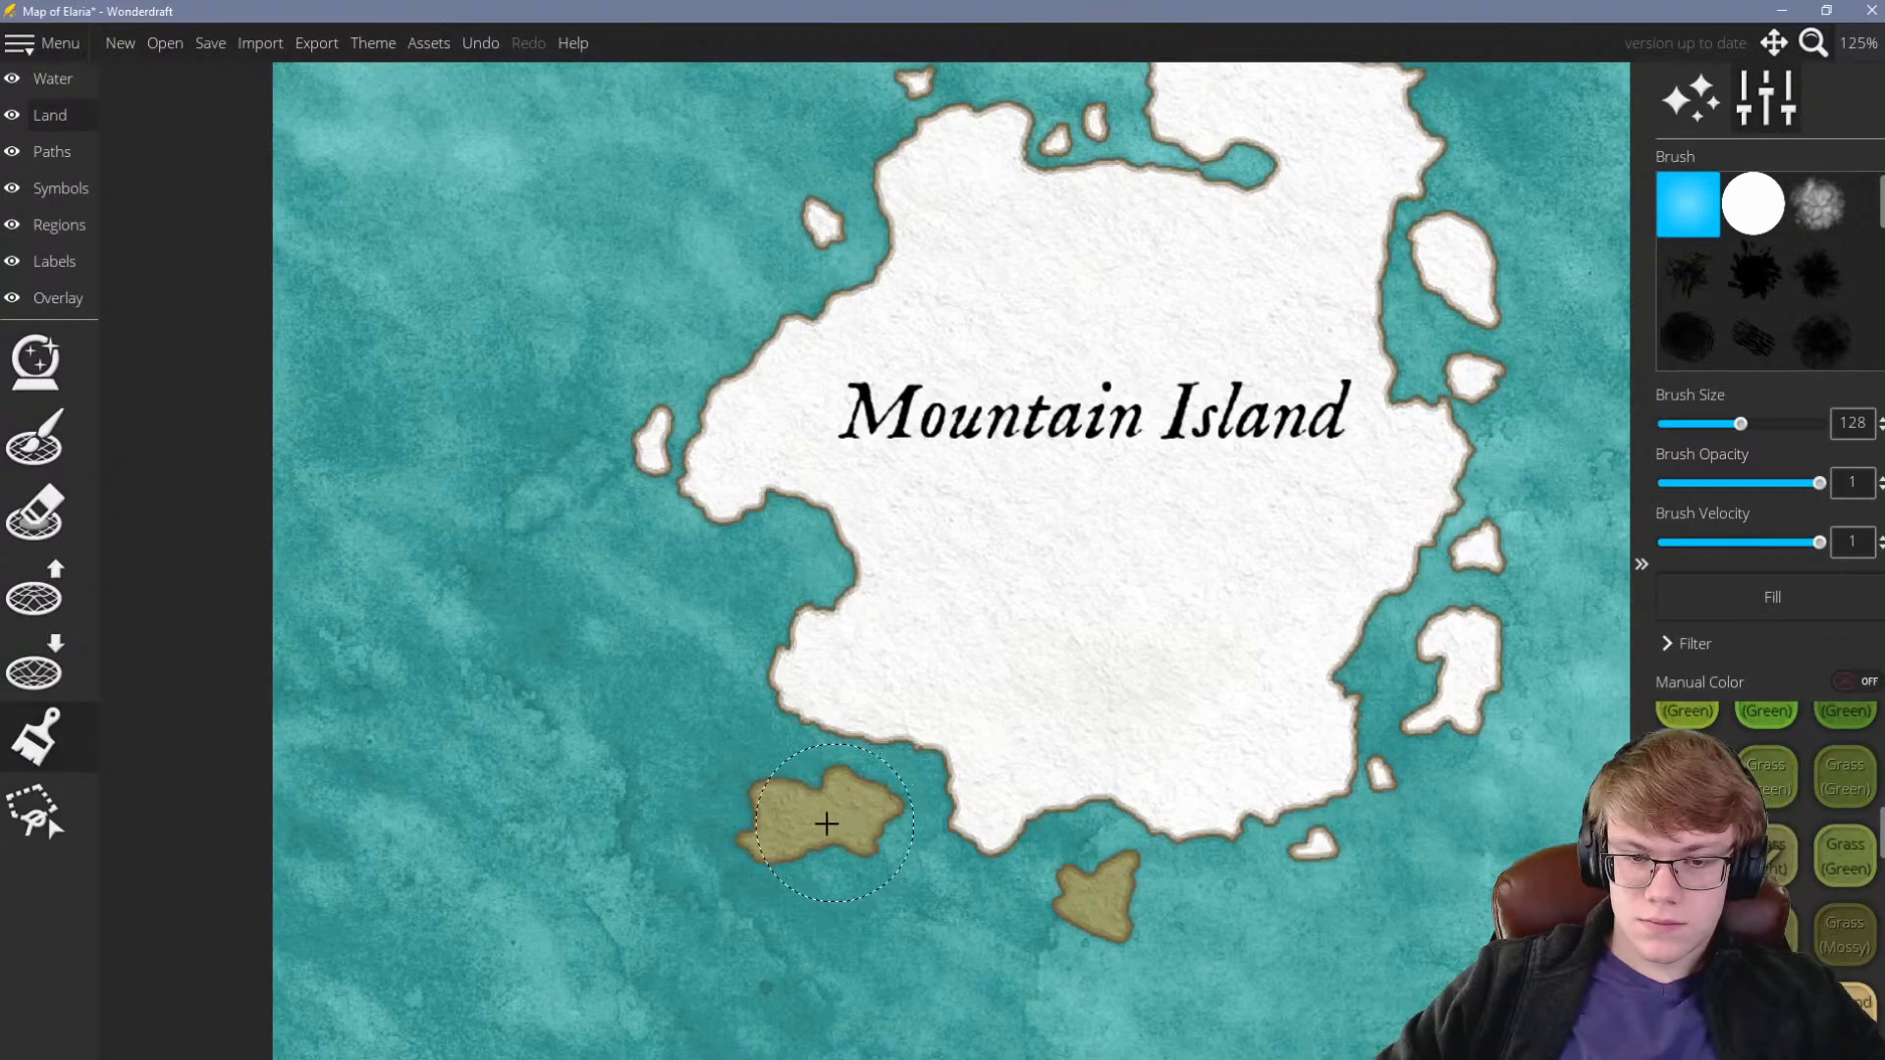
Blend Ground (Snow) over the two grassy southern islets, lowering the brush opacity to 0.5 and finally to 0.37
scroll(829, 823, down, 5)
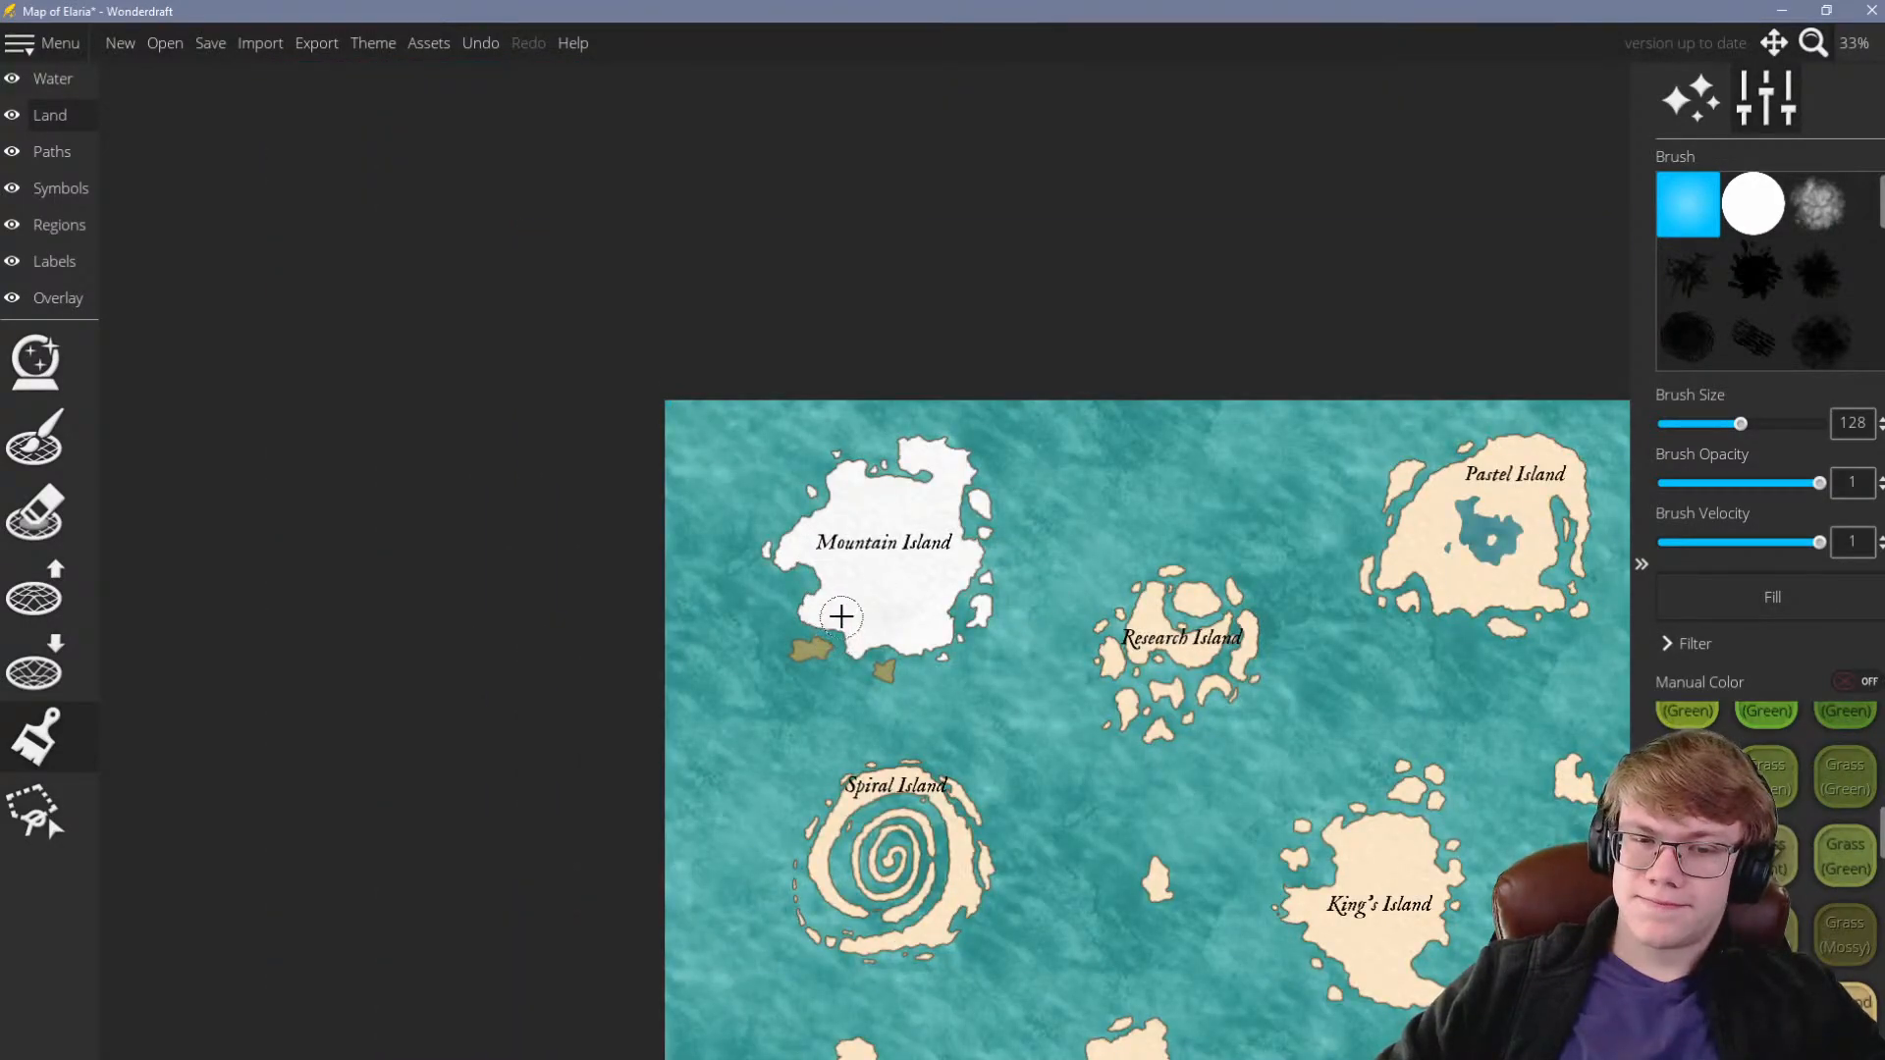
scroll(842, 616, up, 6)
scroll(1767, 864, down, 4)
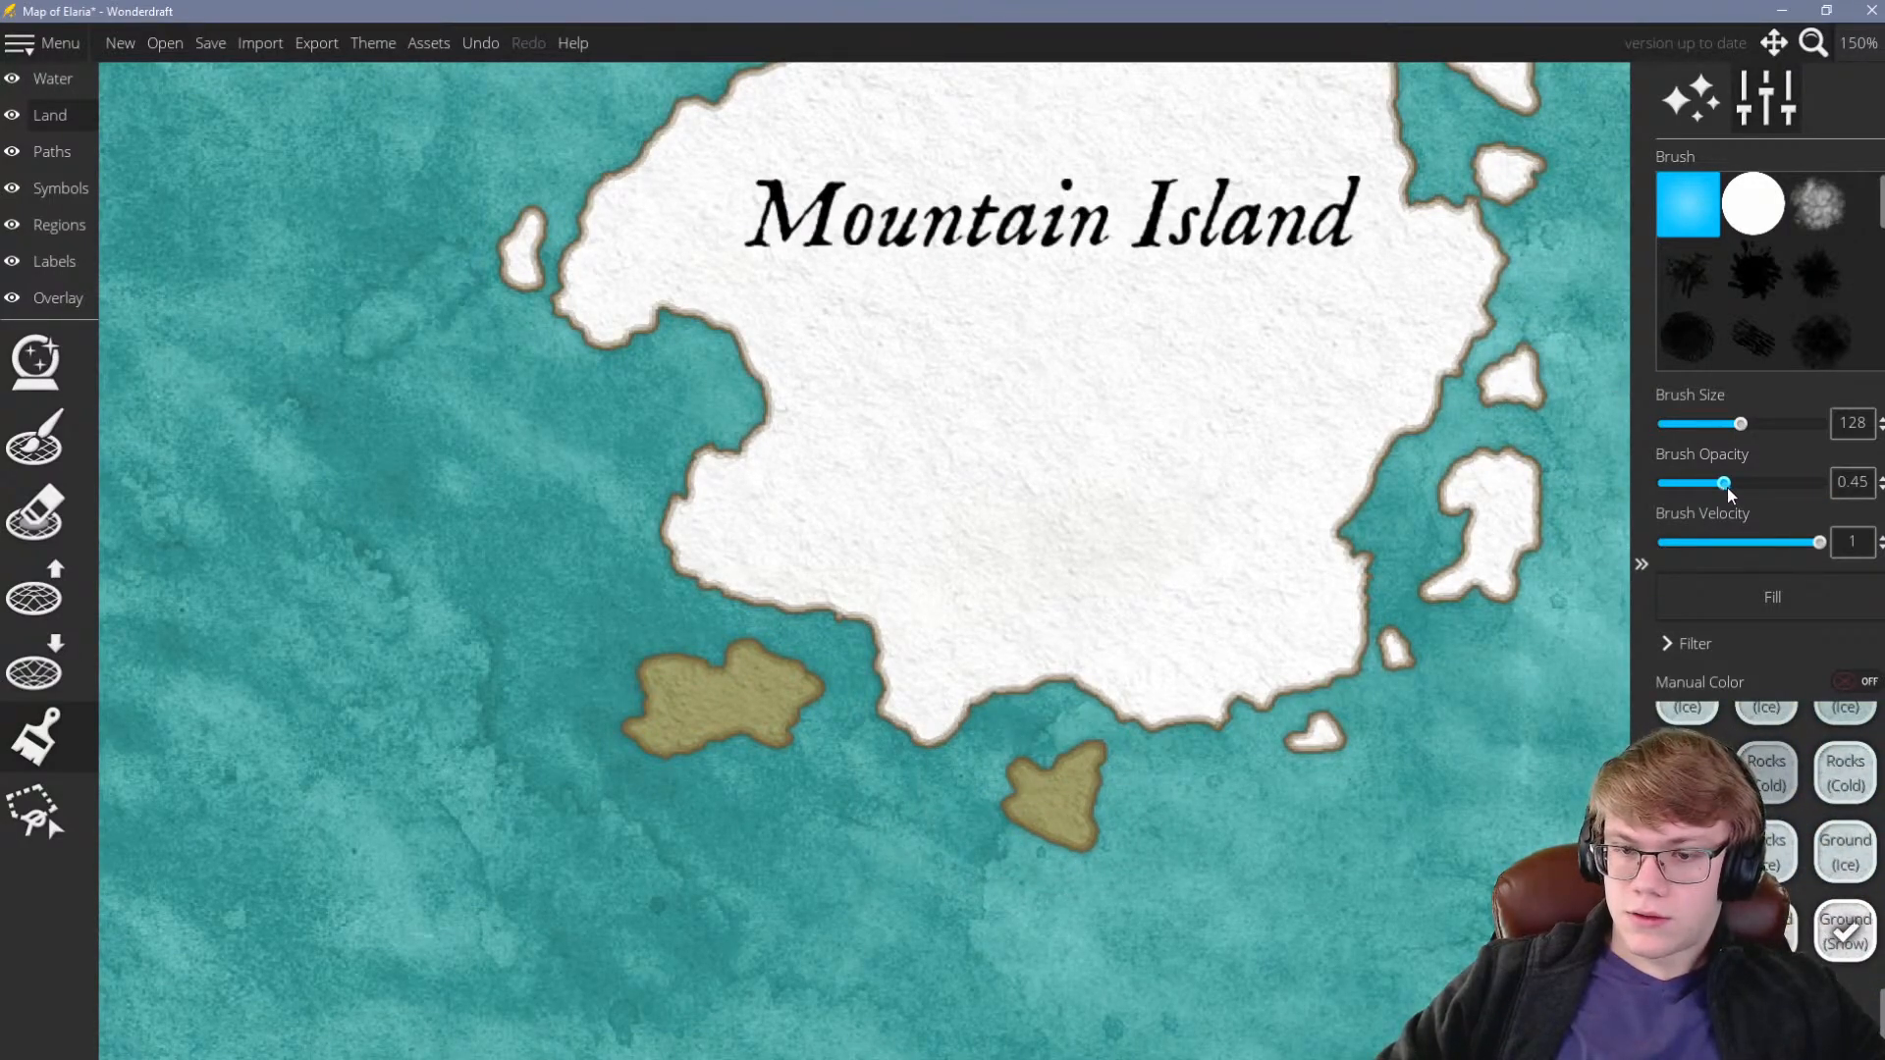
drag(1071, 786, 741, 687)
scroll(789, 703, down, 1)
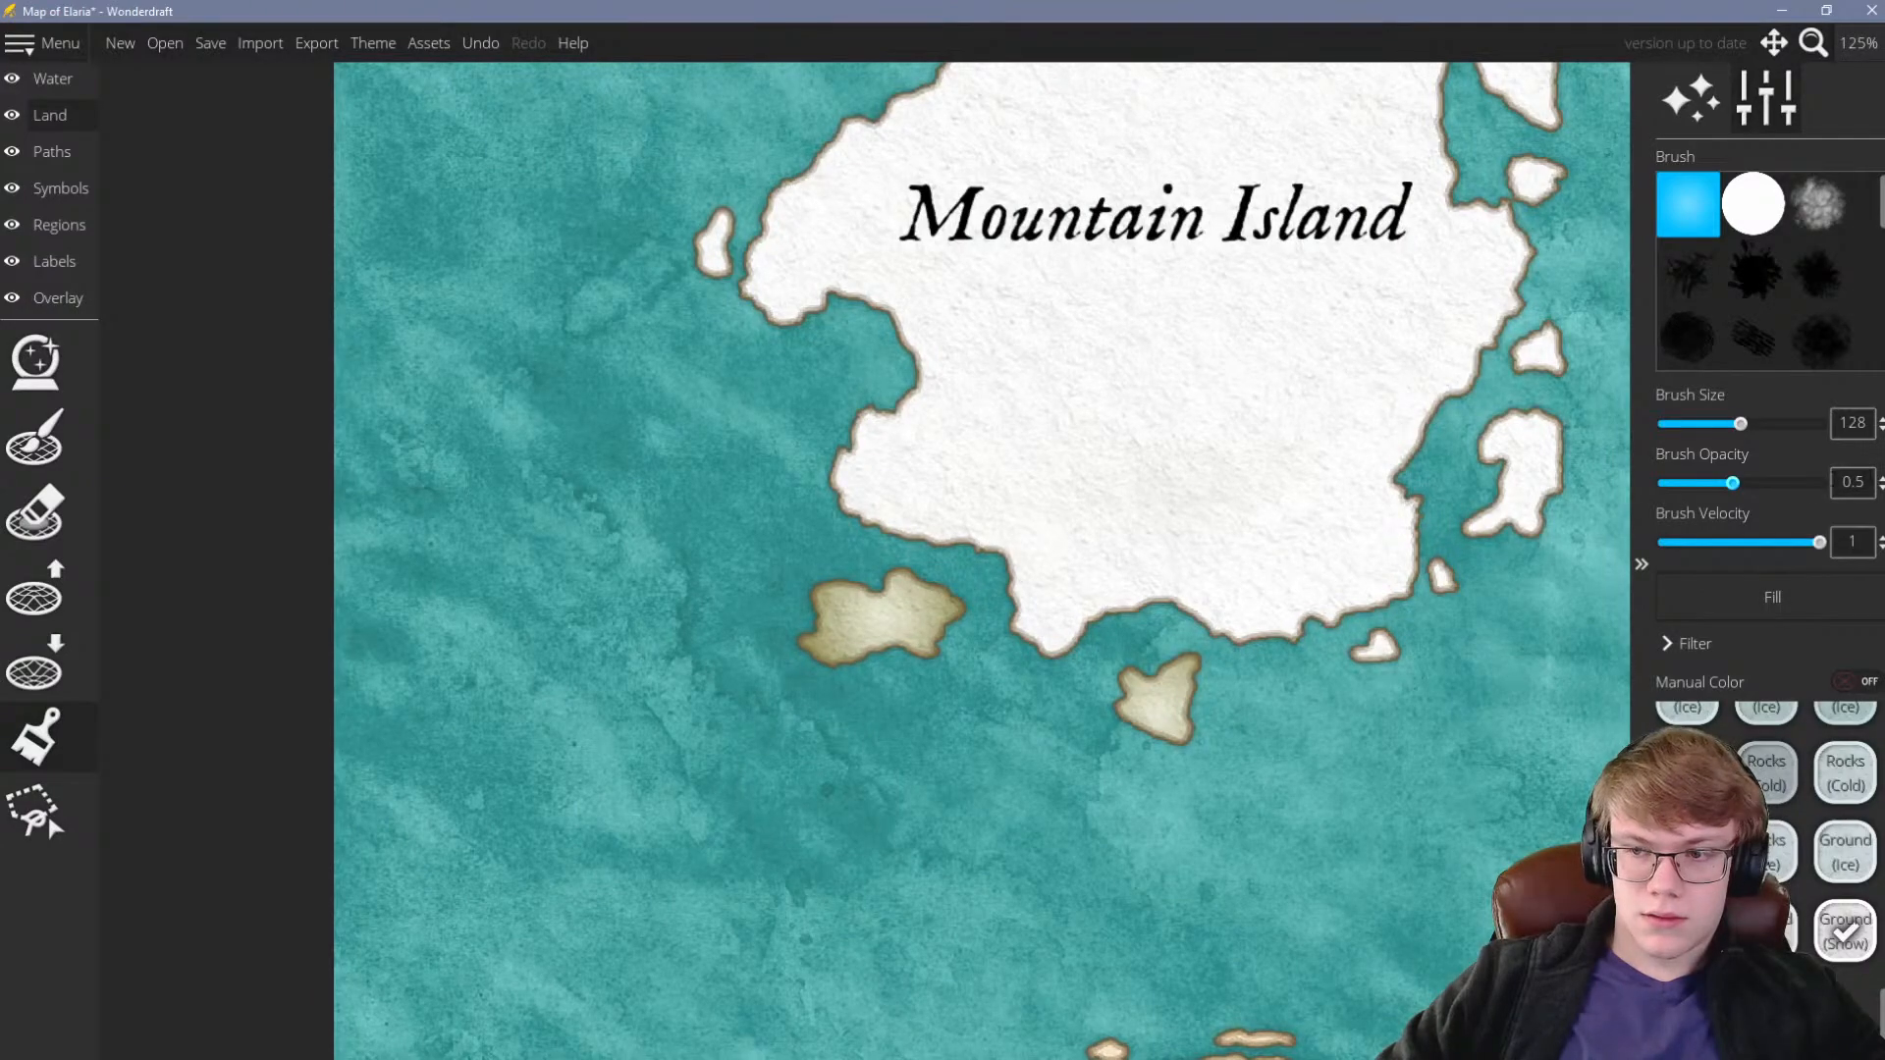
drag(857, 625, 931, 612)
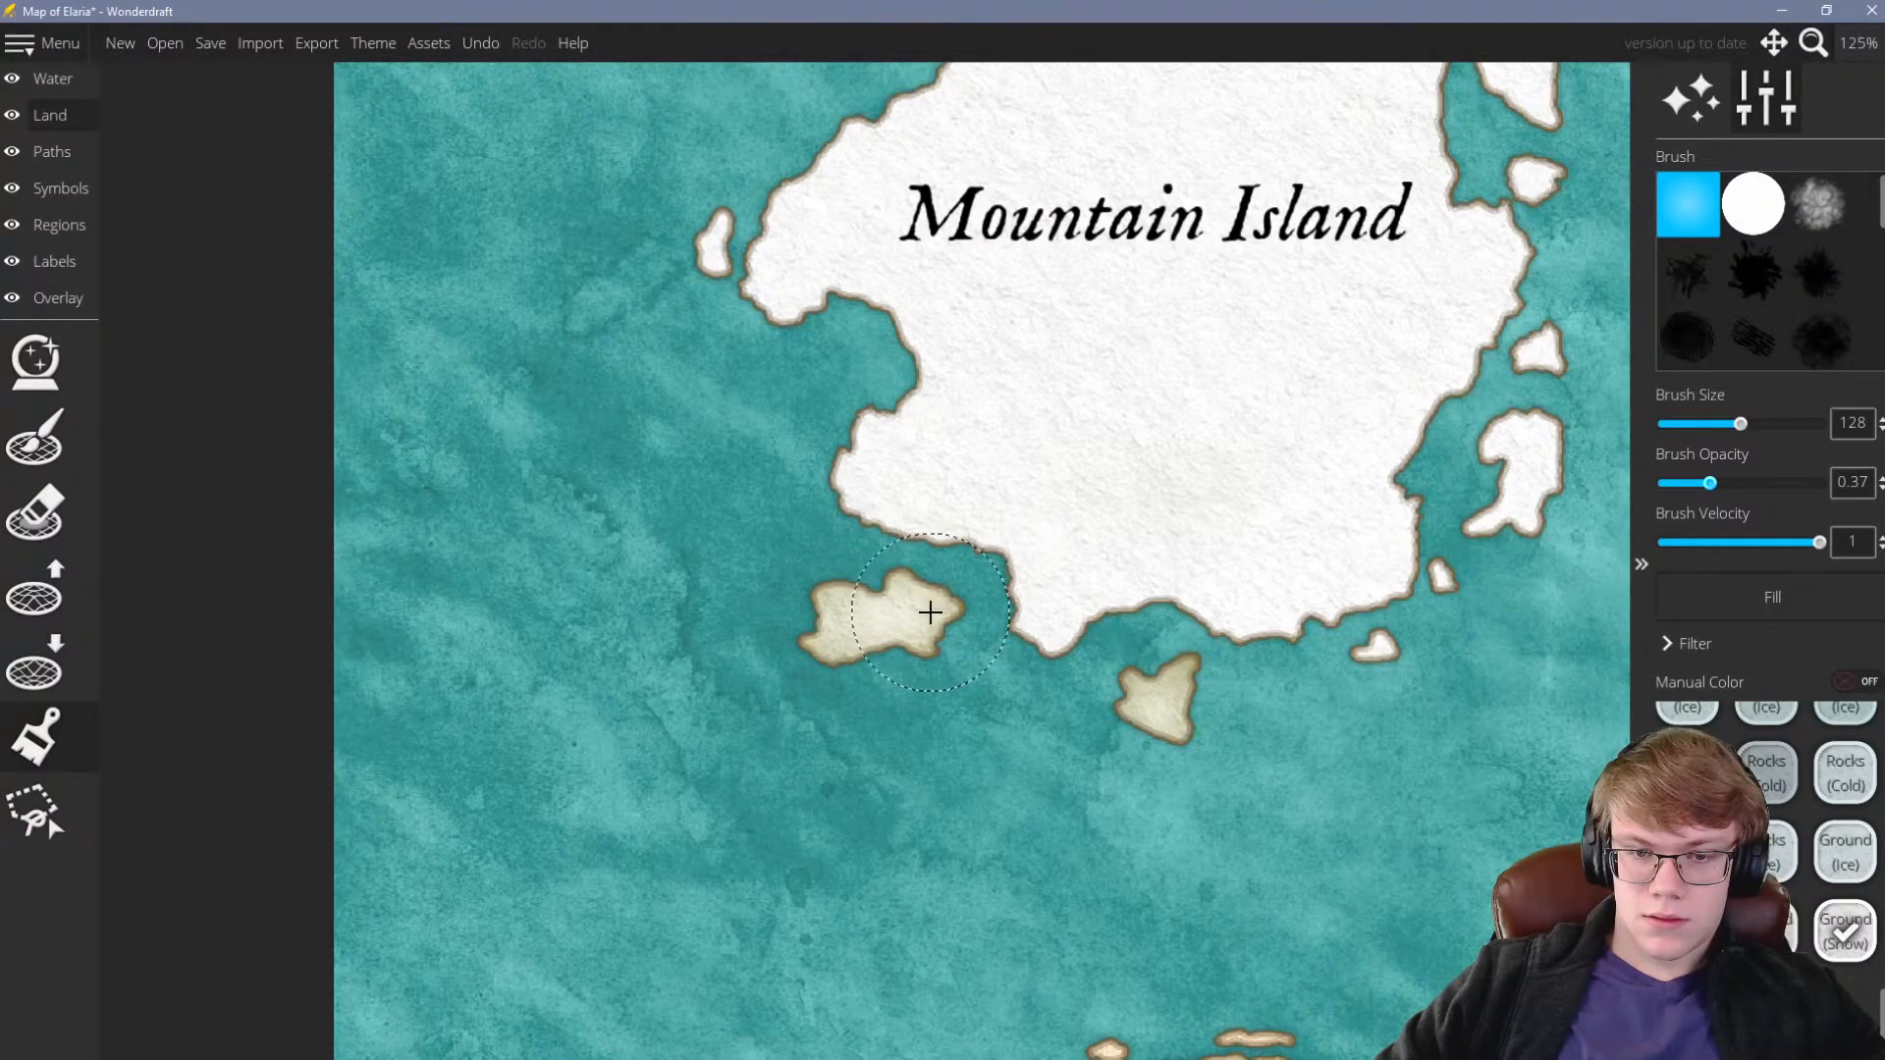
Check how the blended southern islets look beside Mountain Island at different map scales
scroll(689, 736, down, 3)
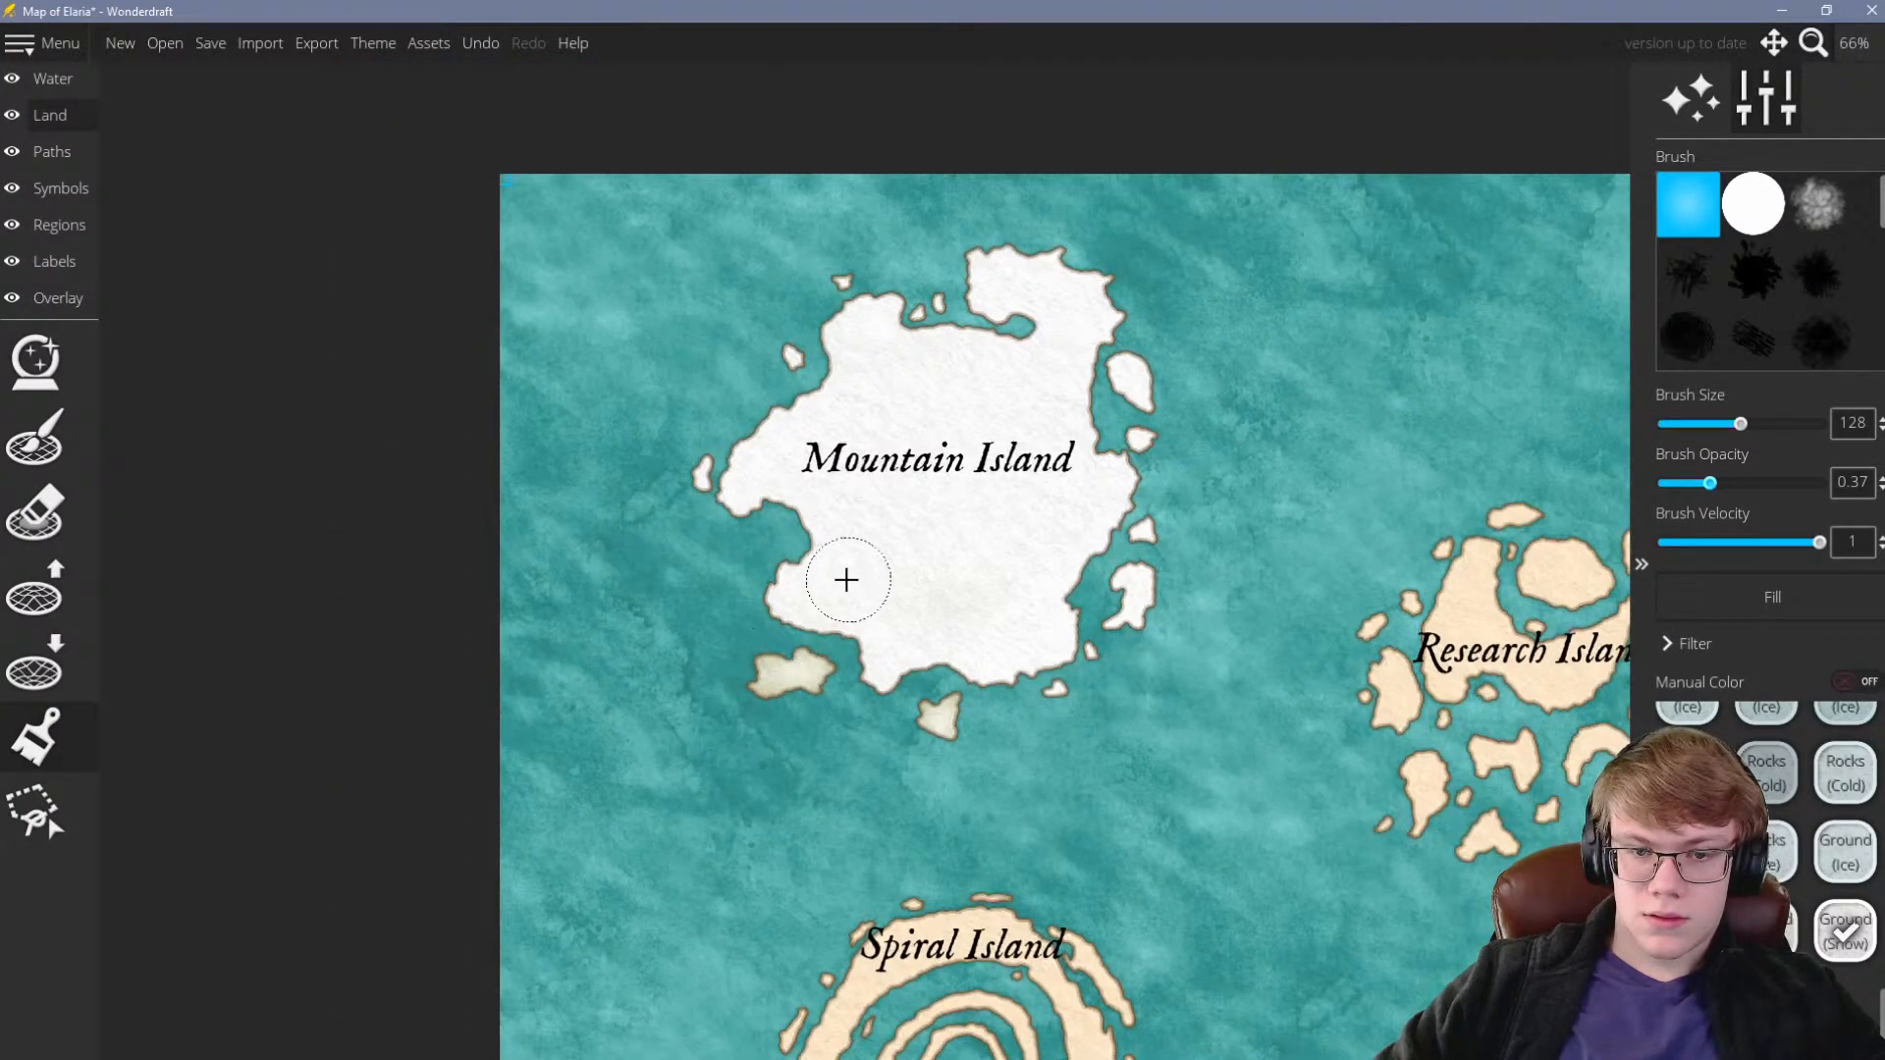
scroll(696, 599, down, 1)
scroll(913, 454, up, 2)
scroll(864, 630, down, 3)
scroll(852, 584, up, 2)
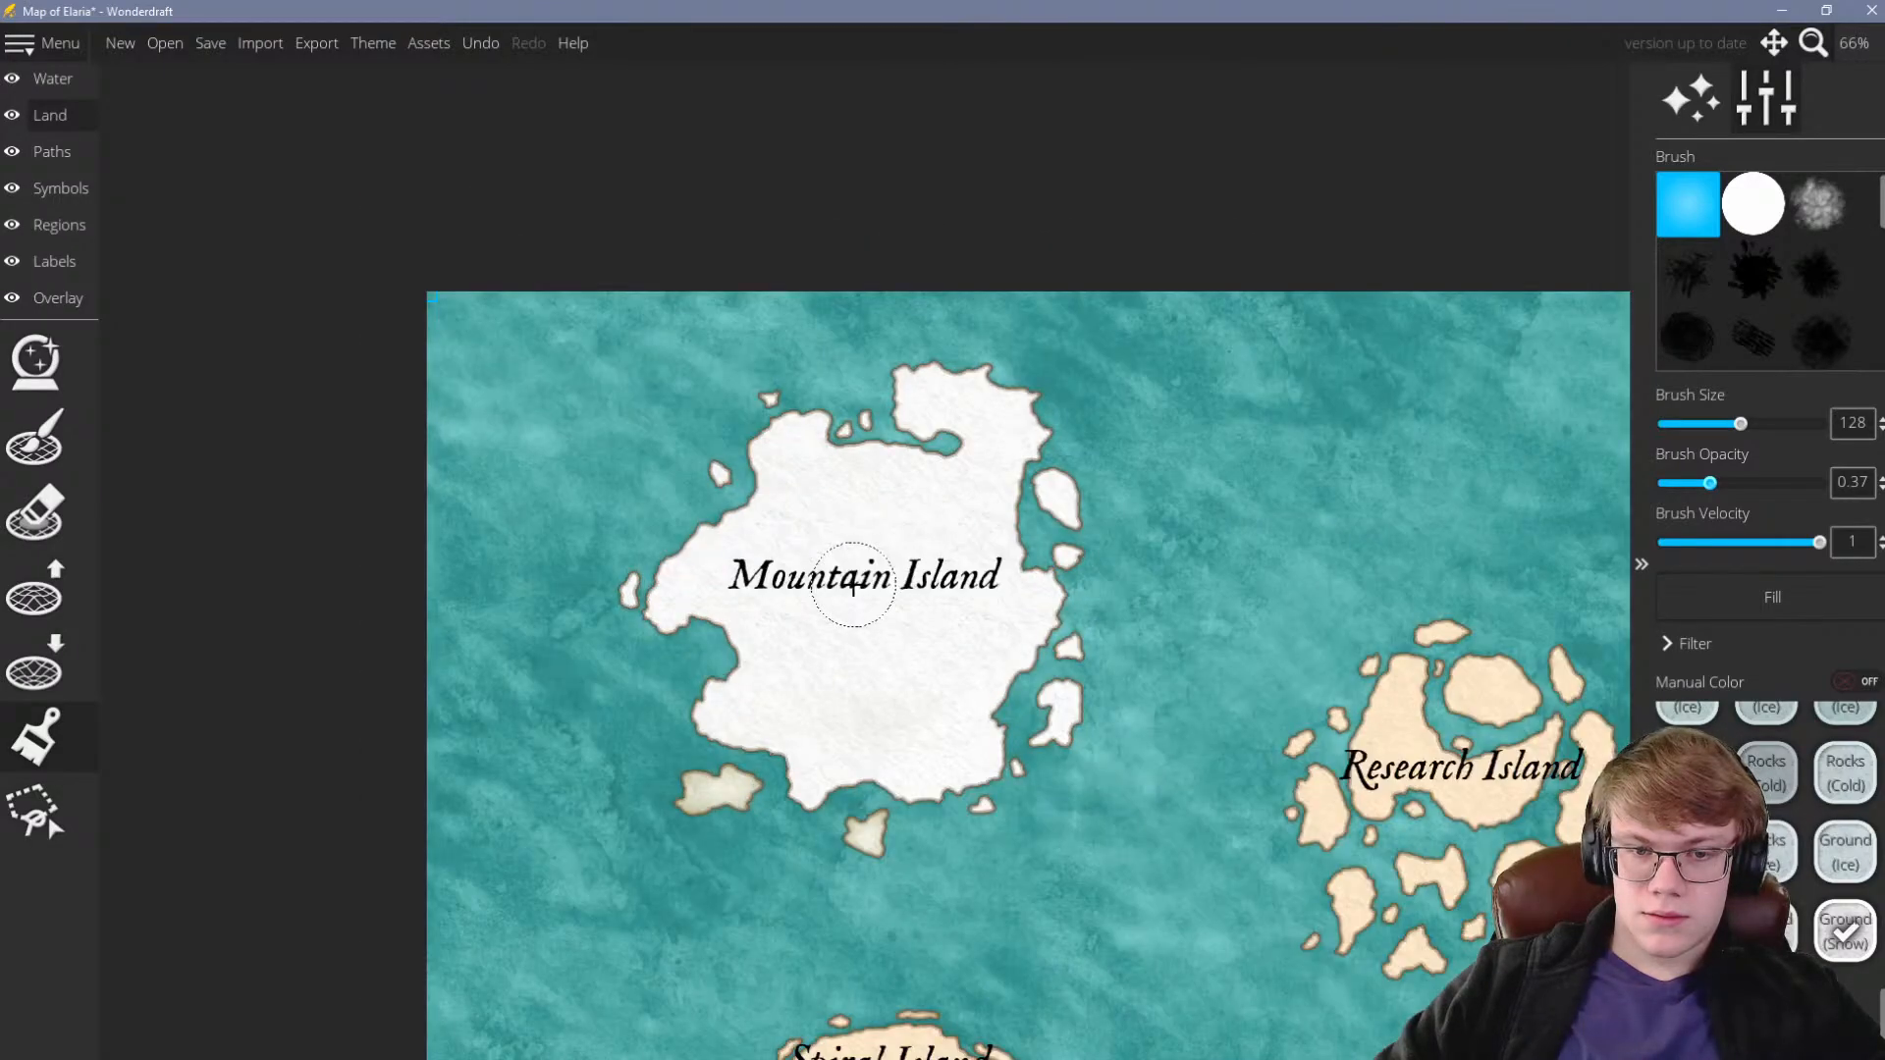
scroll(852, 585, down, 1)
scroll(864, 558, down, 1)
scroll(792, 553, up, 1)
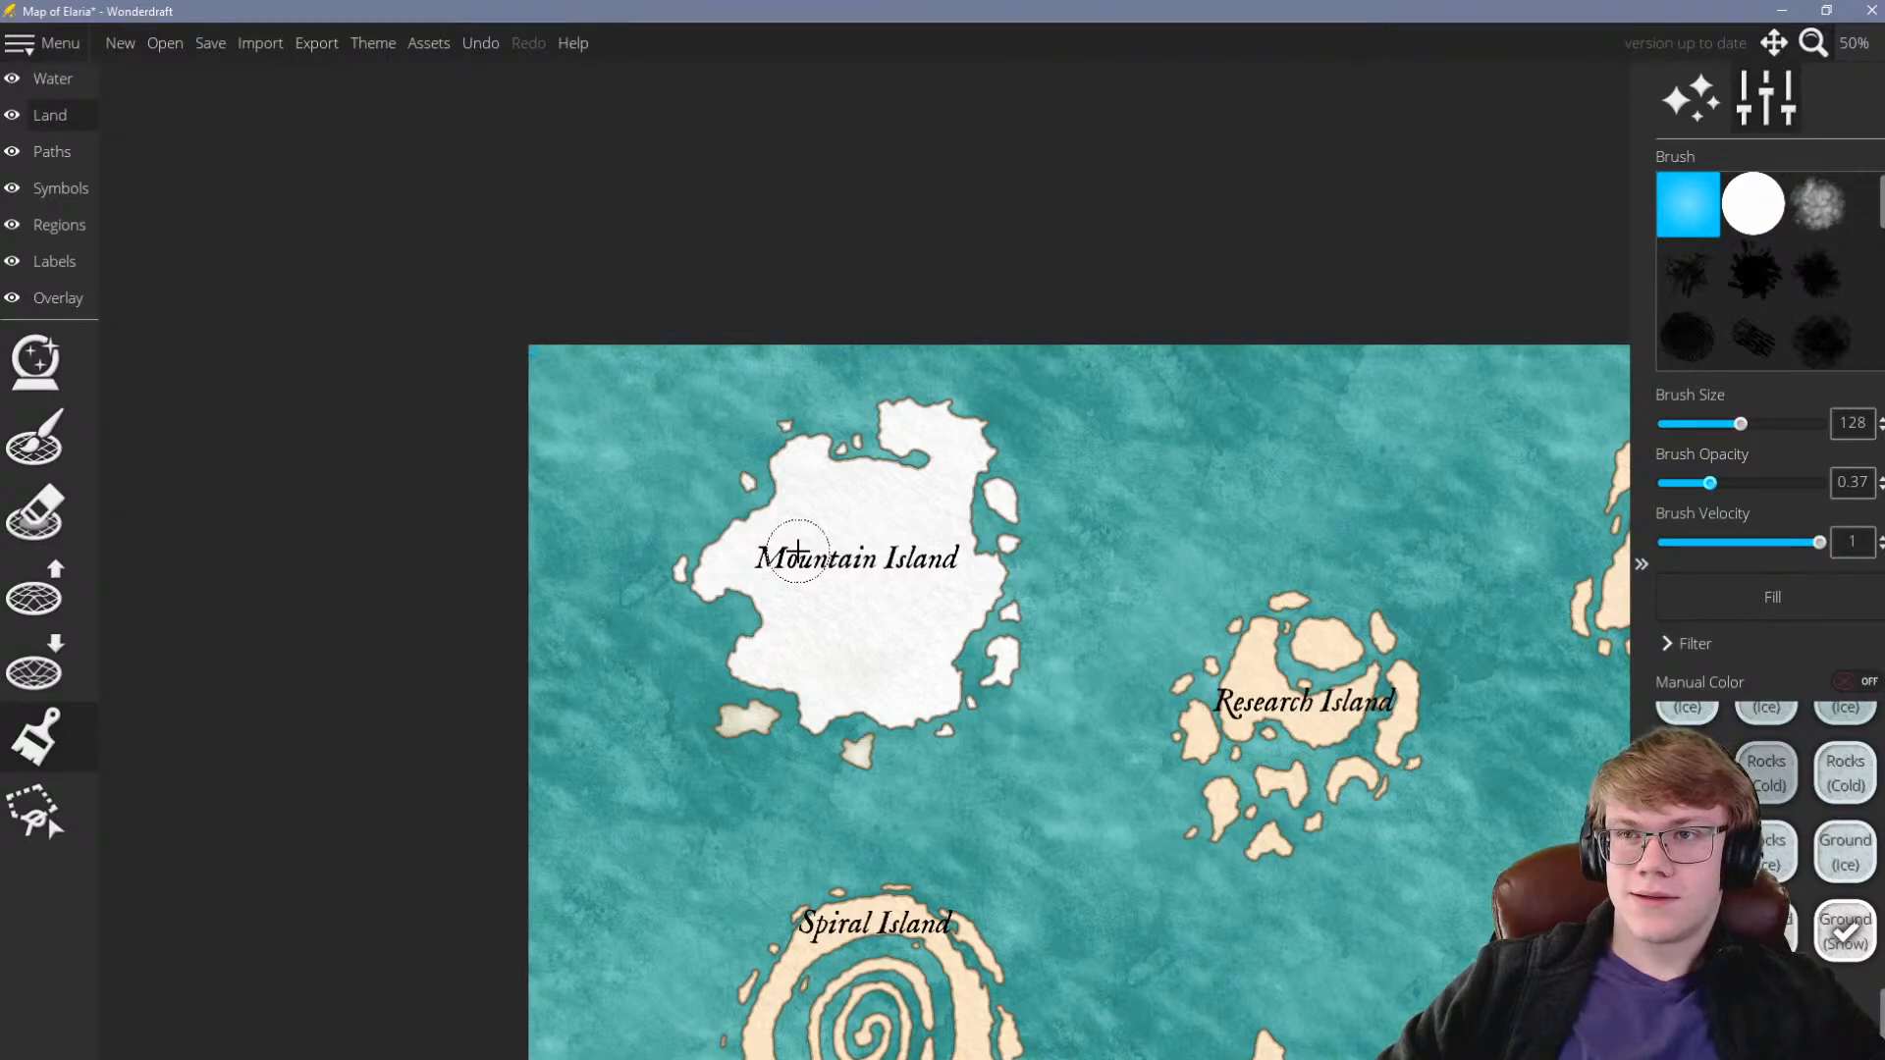
Enlarge the ground brush to 256 and tint Mountain Island with a cooler icy colour at opacity 0.37
scroll(797, 522, up, 2)
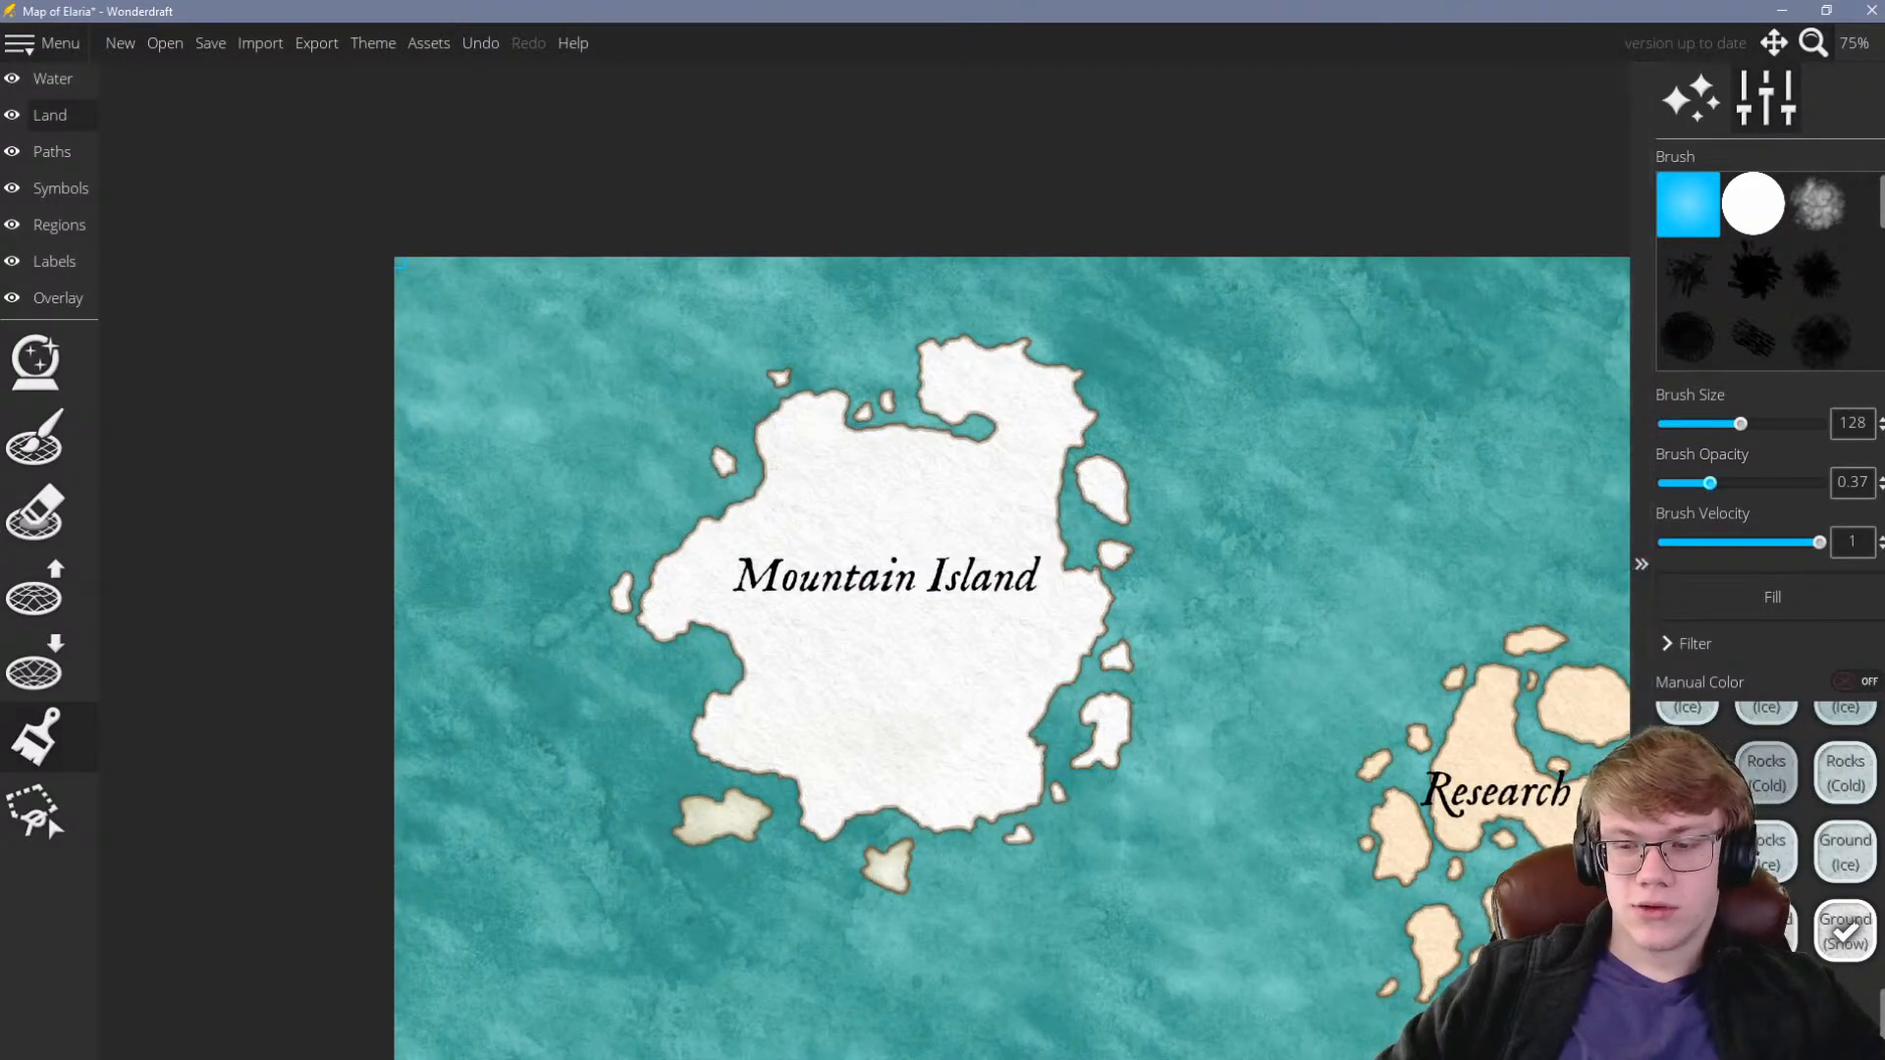
scroll(902, 645, up, 5)
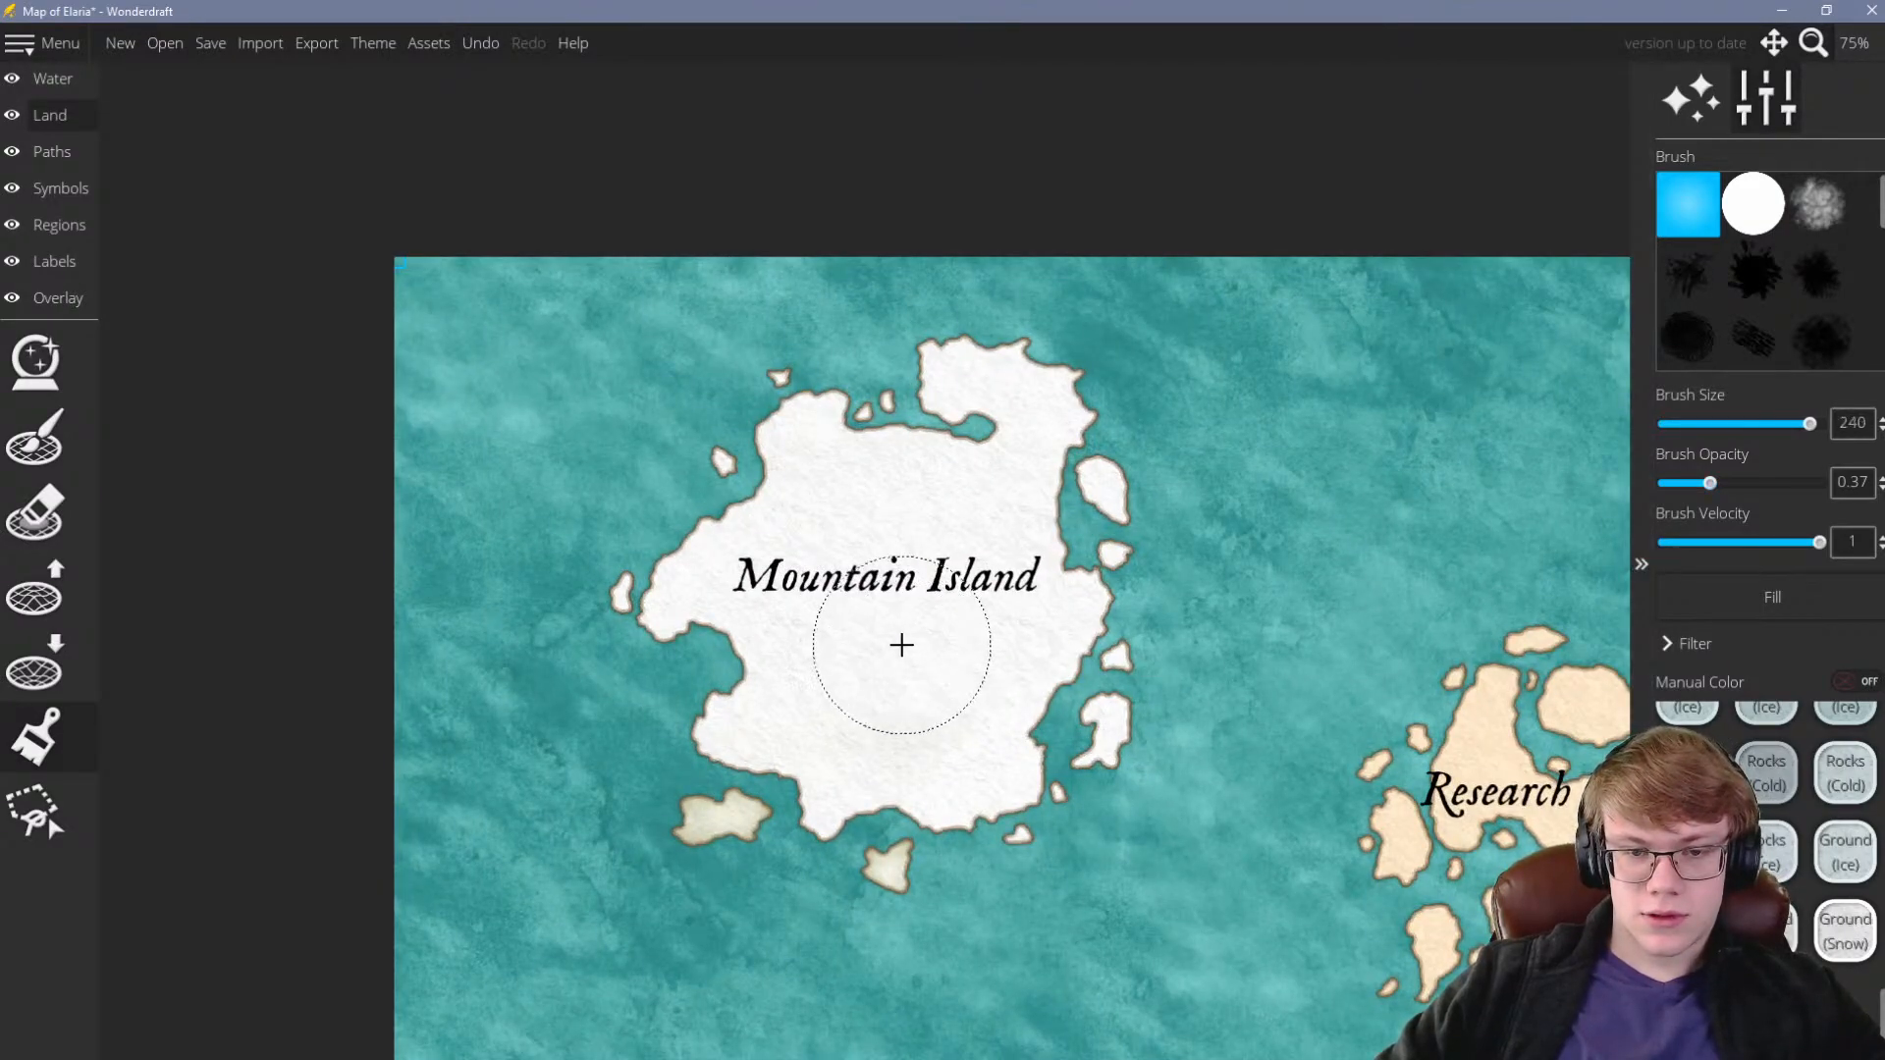
mouse_move(939, 563)
mouse_down()
mouse_move(846, 534)
mouse_move(799, 459)
mouse_move(976, 383)
mouse_move(920, 551)
mouse_move(1056, 560)
mouse_move(981, 757)
mouse_move(845, 745)
mouse_move(730, 618)
mouse_move(549, 616)
mouse_up()
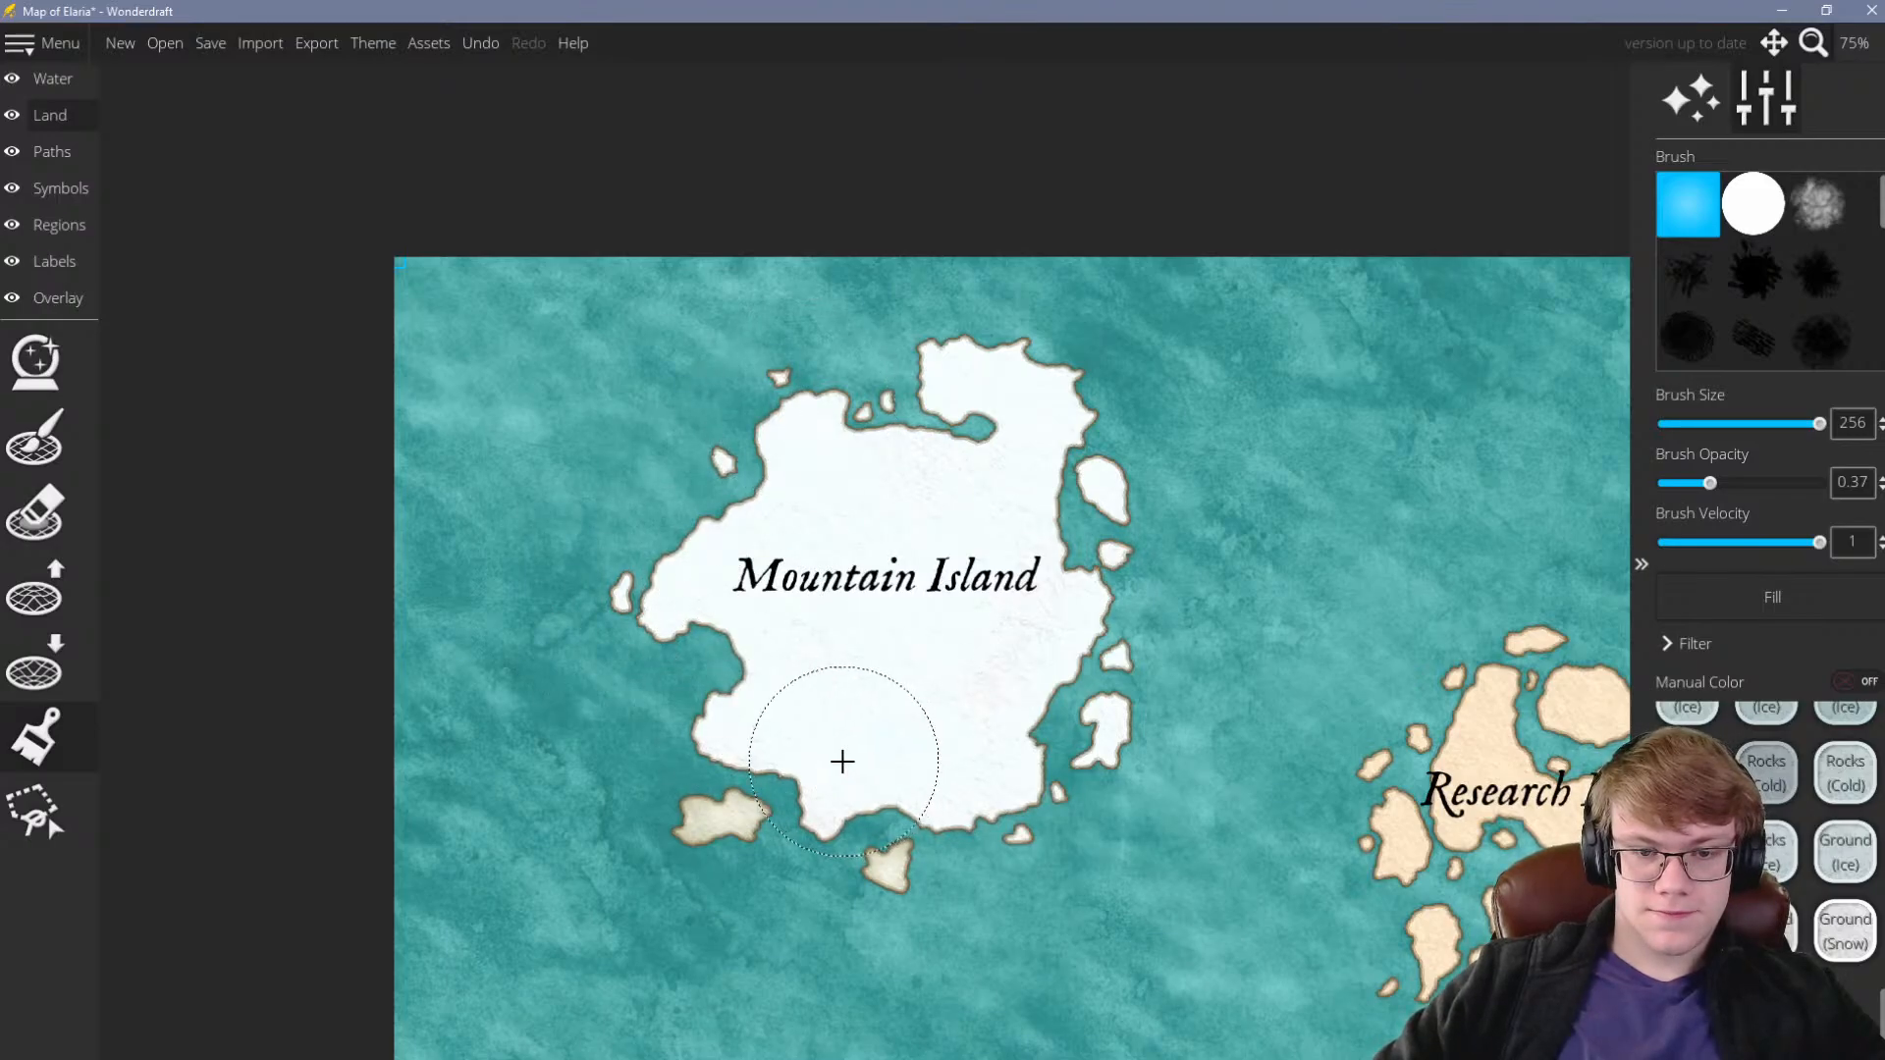
Review the cooler tint across Mountain Island and its surrounding islets, close up and from afar
scroll(1011, 532, down, 5)
scroll(1011, 532, up, 6)
scroll(1052, 475, down, 2)
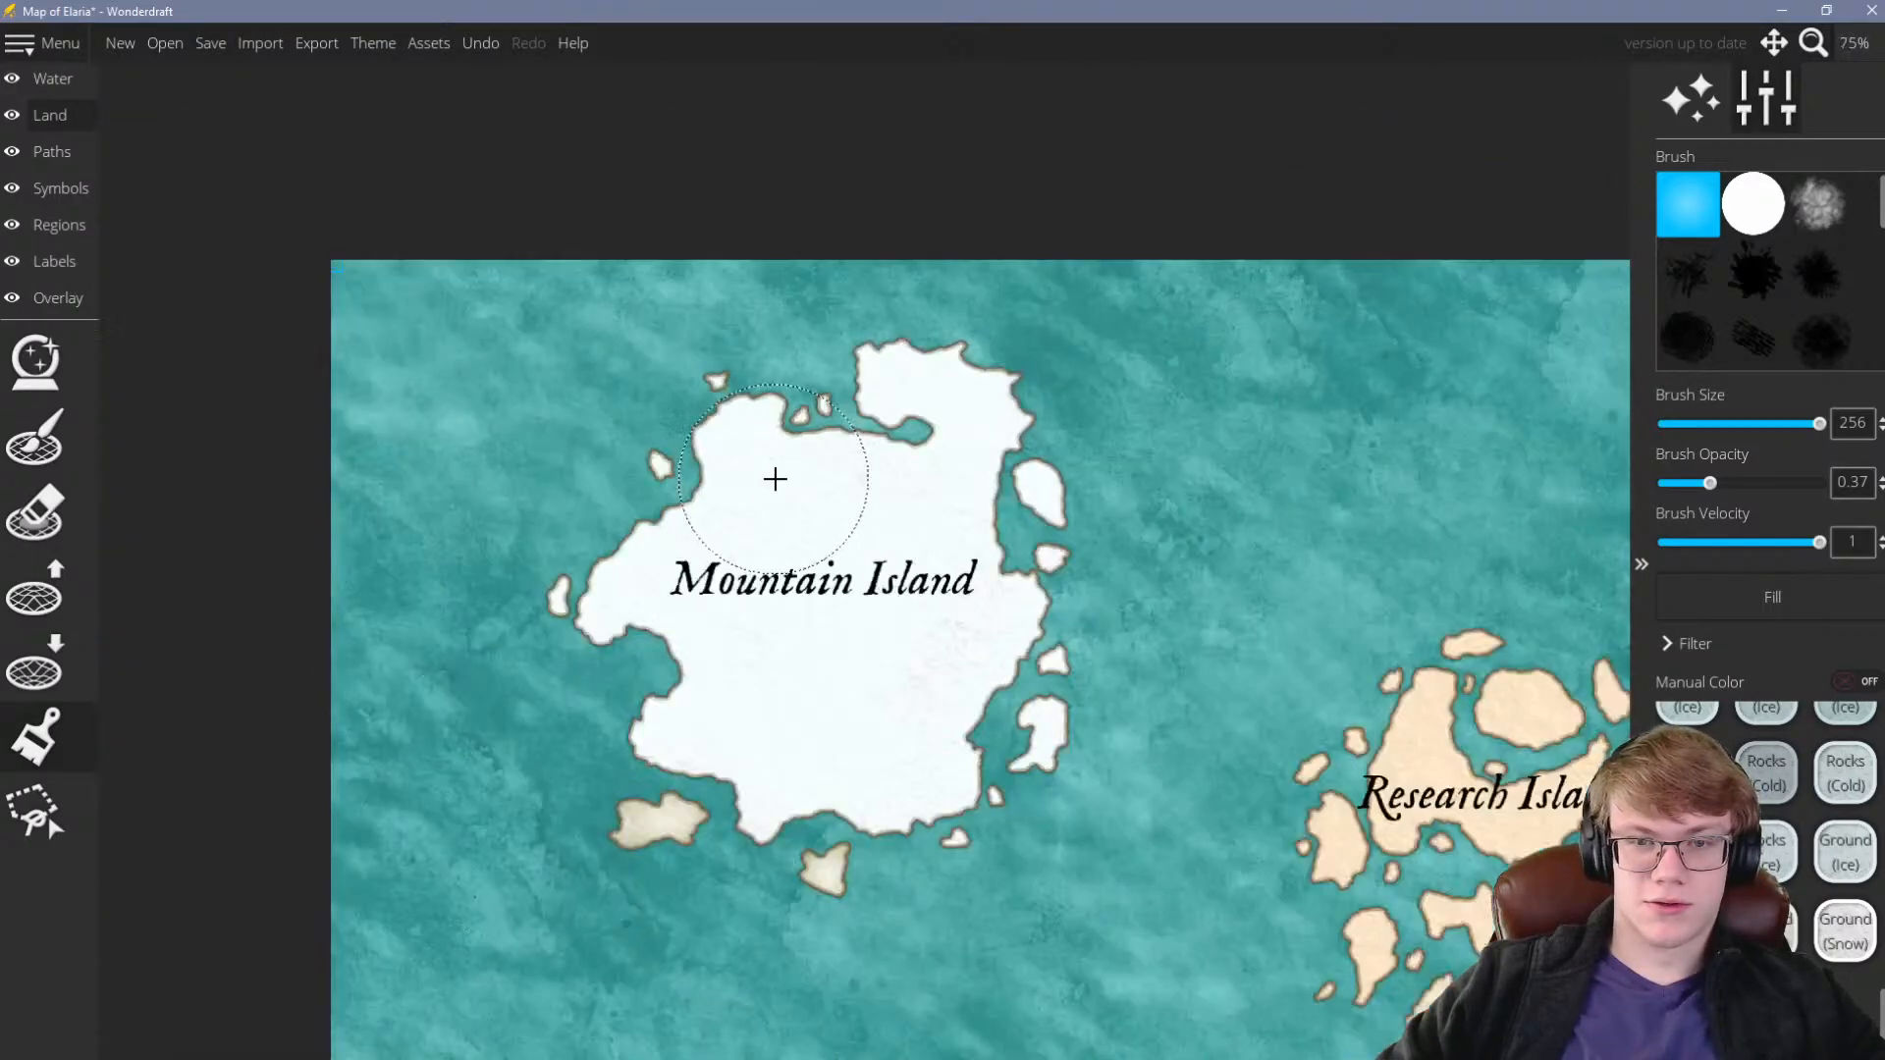
scroll(770, 476, up, 1)
scroll(1051, 576, down, 1)
scroll(893, 505, down, 2)
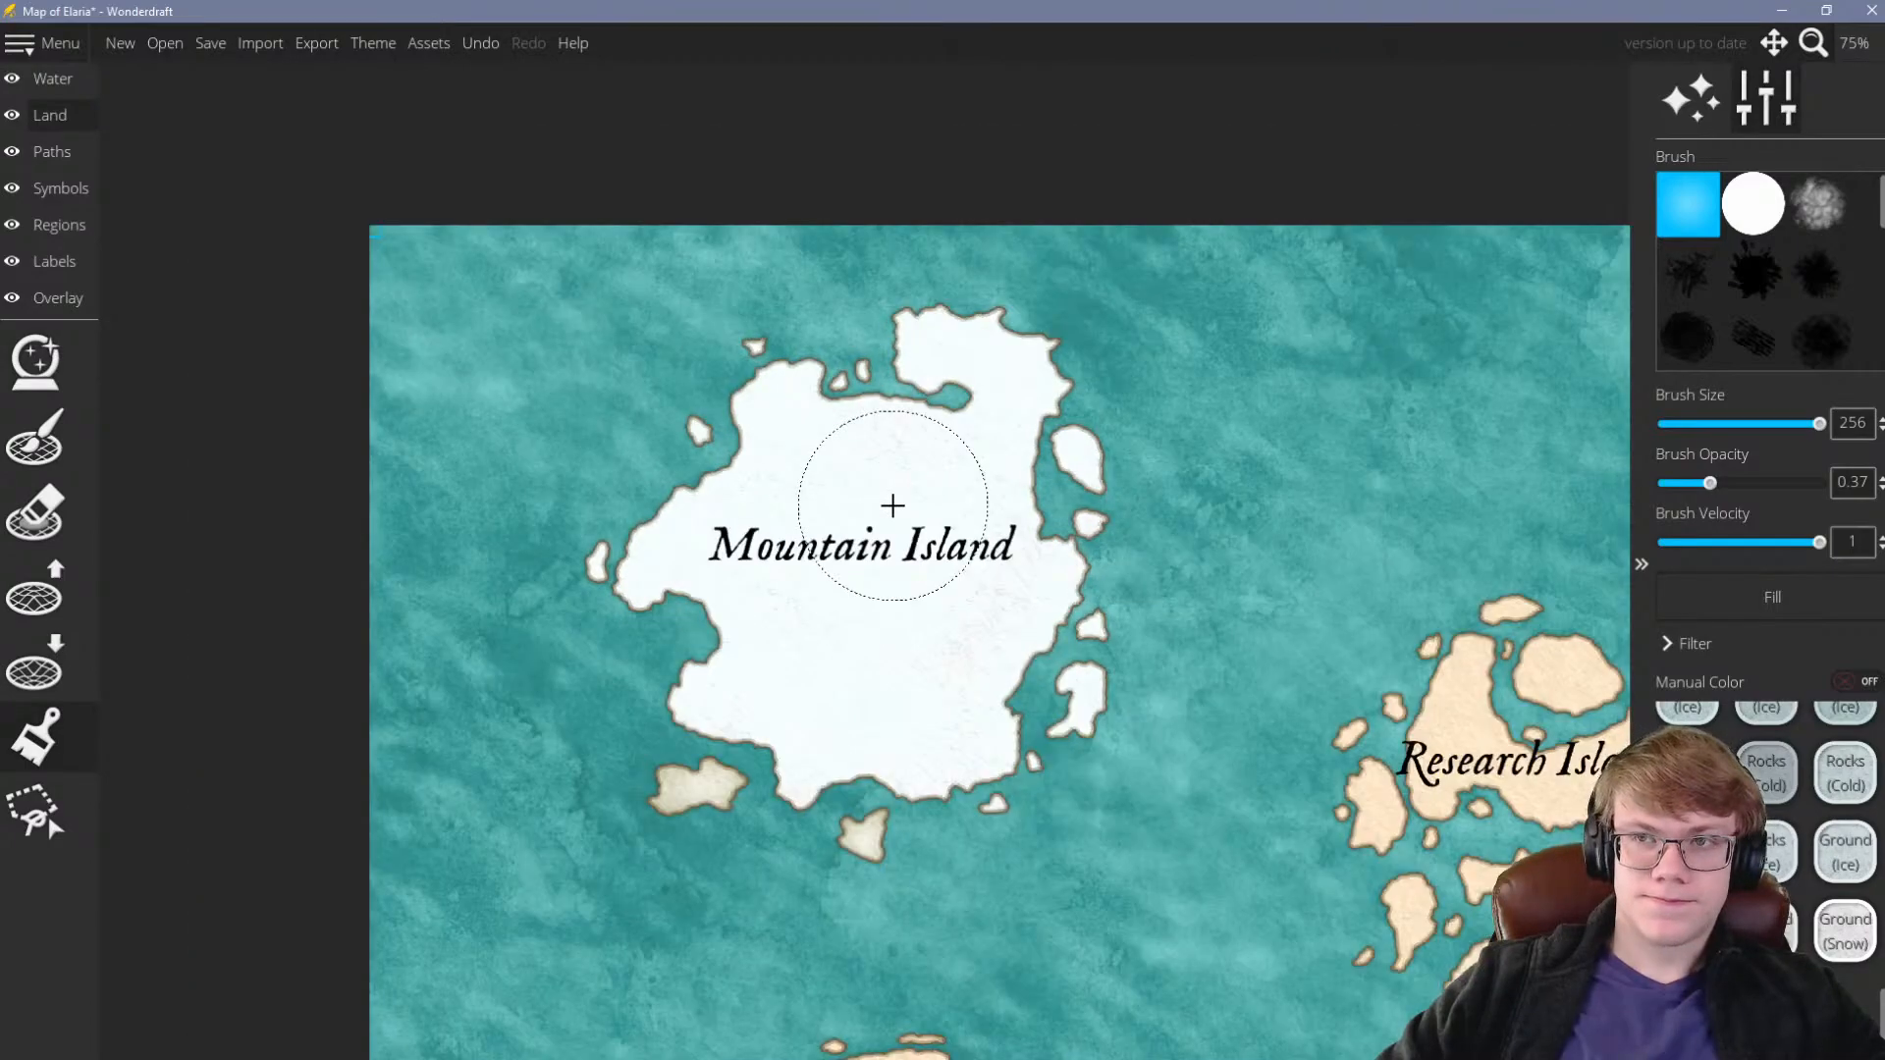
scroll(854, 515, up, 2)
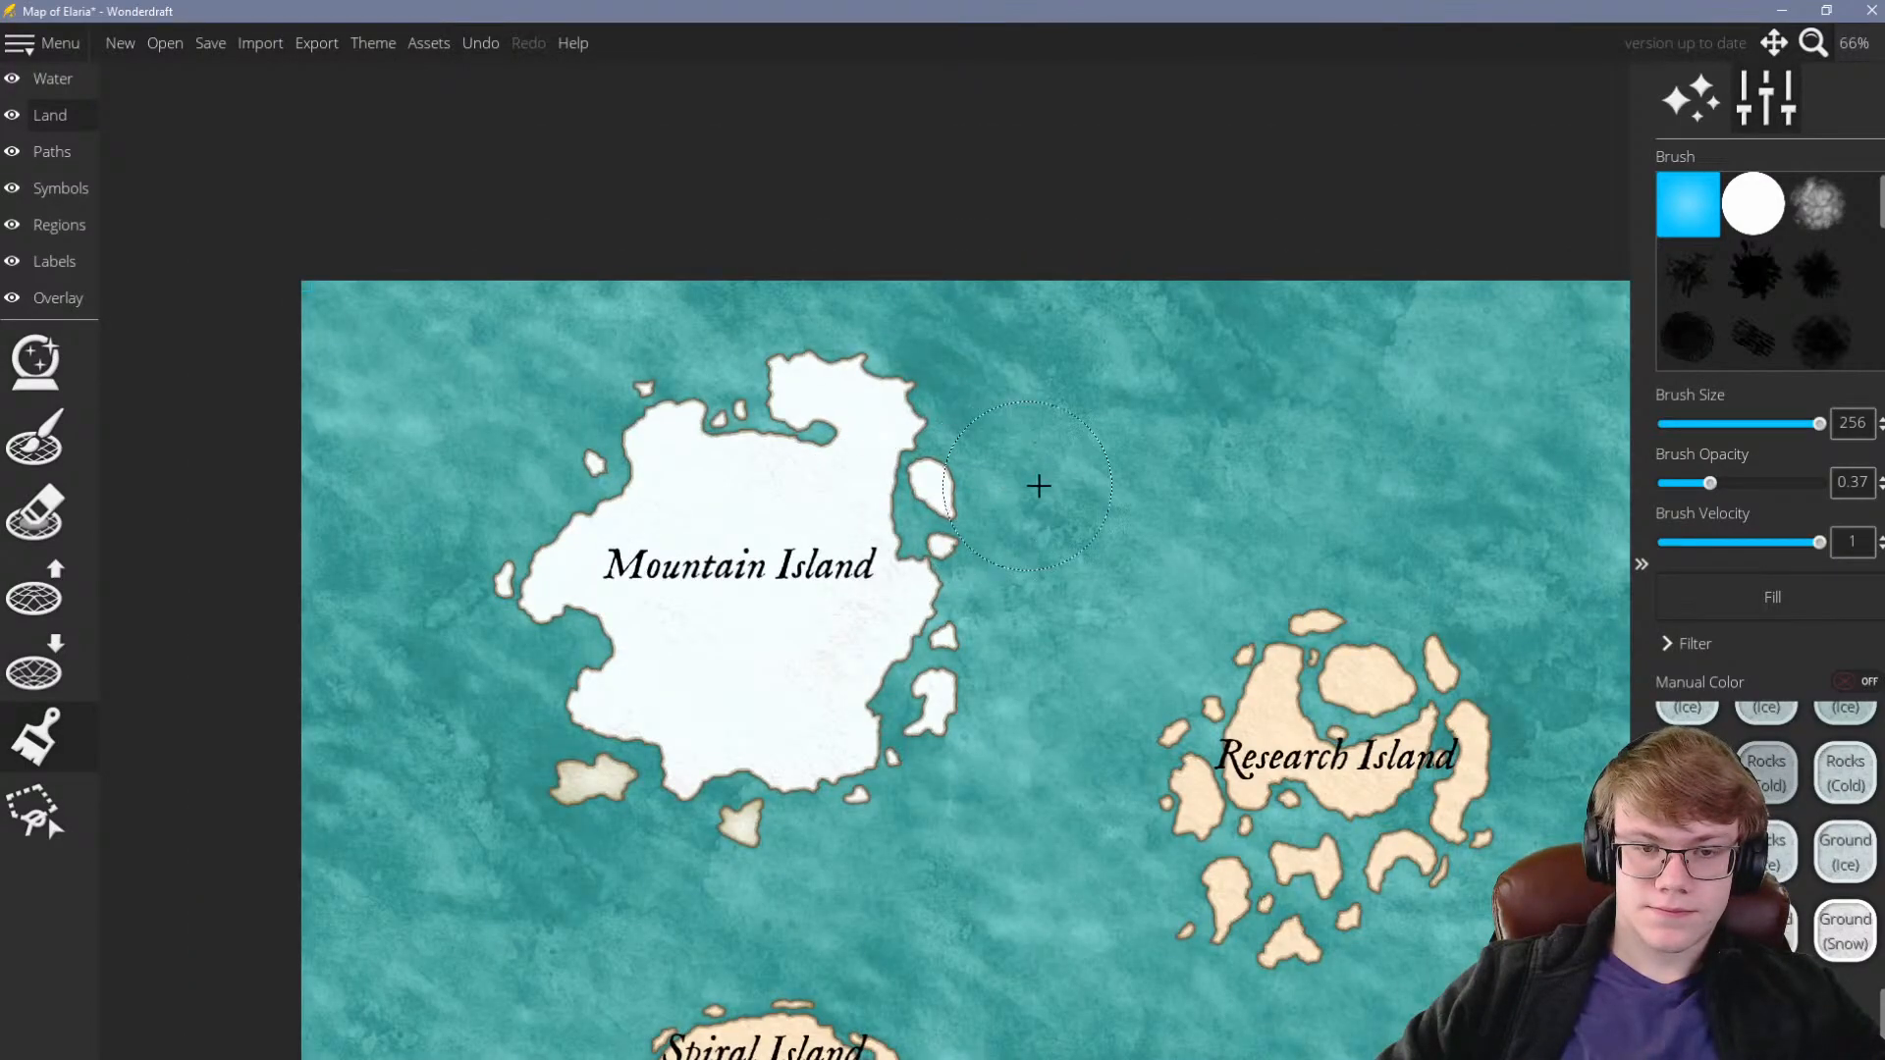
scroll(1146, 478, down, 2)
scroll(1041, 501, up, 2)
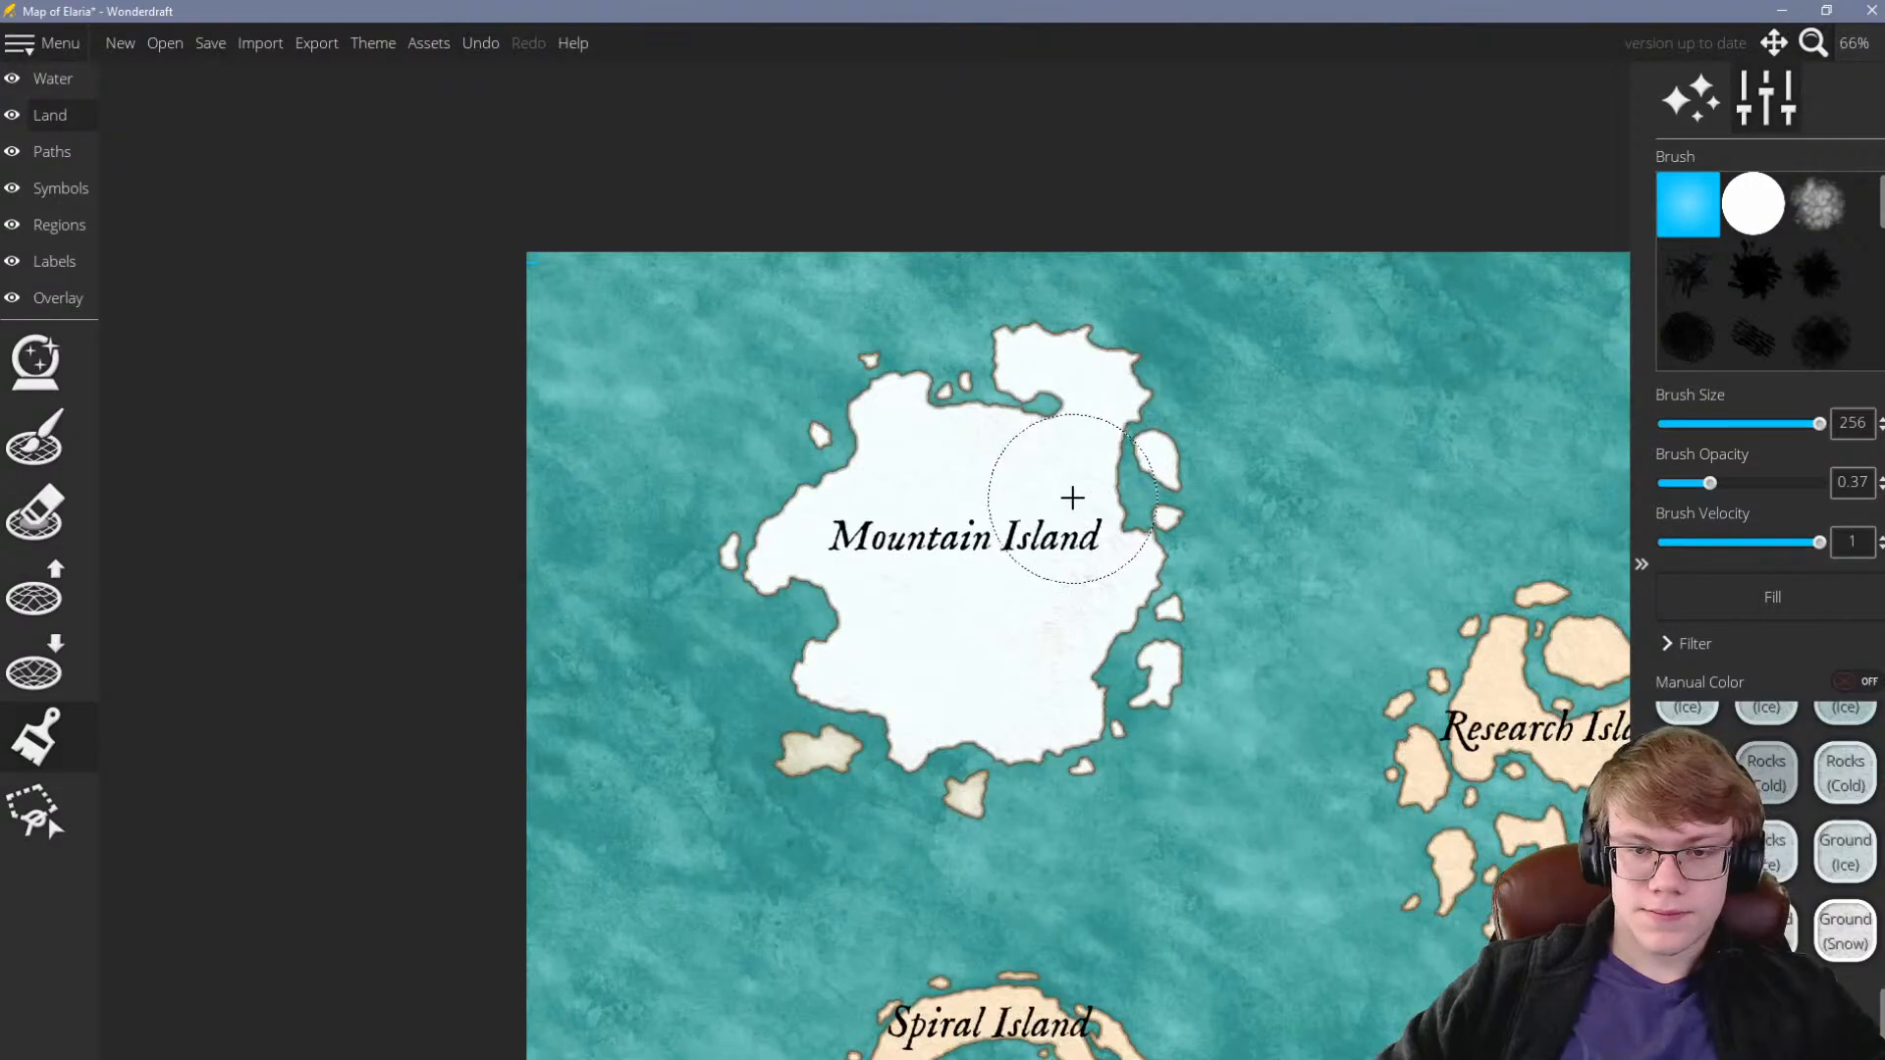
scroll(1100, 491, up, 1)
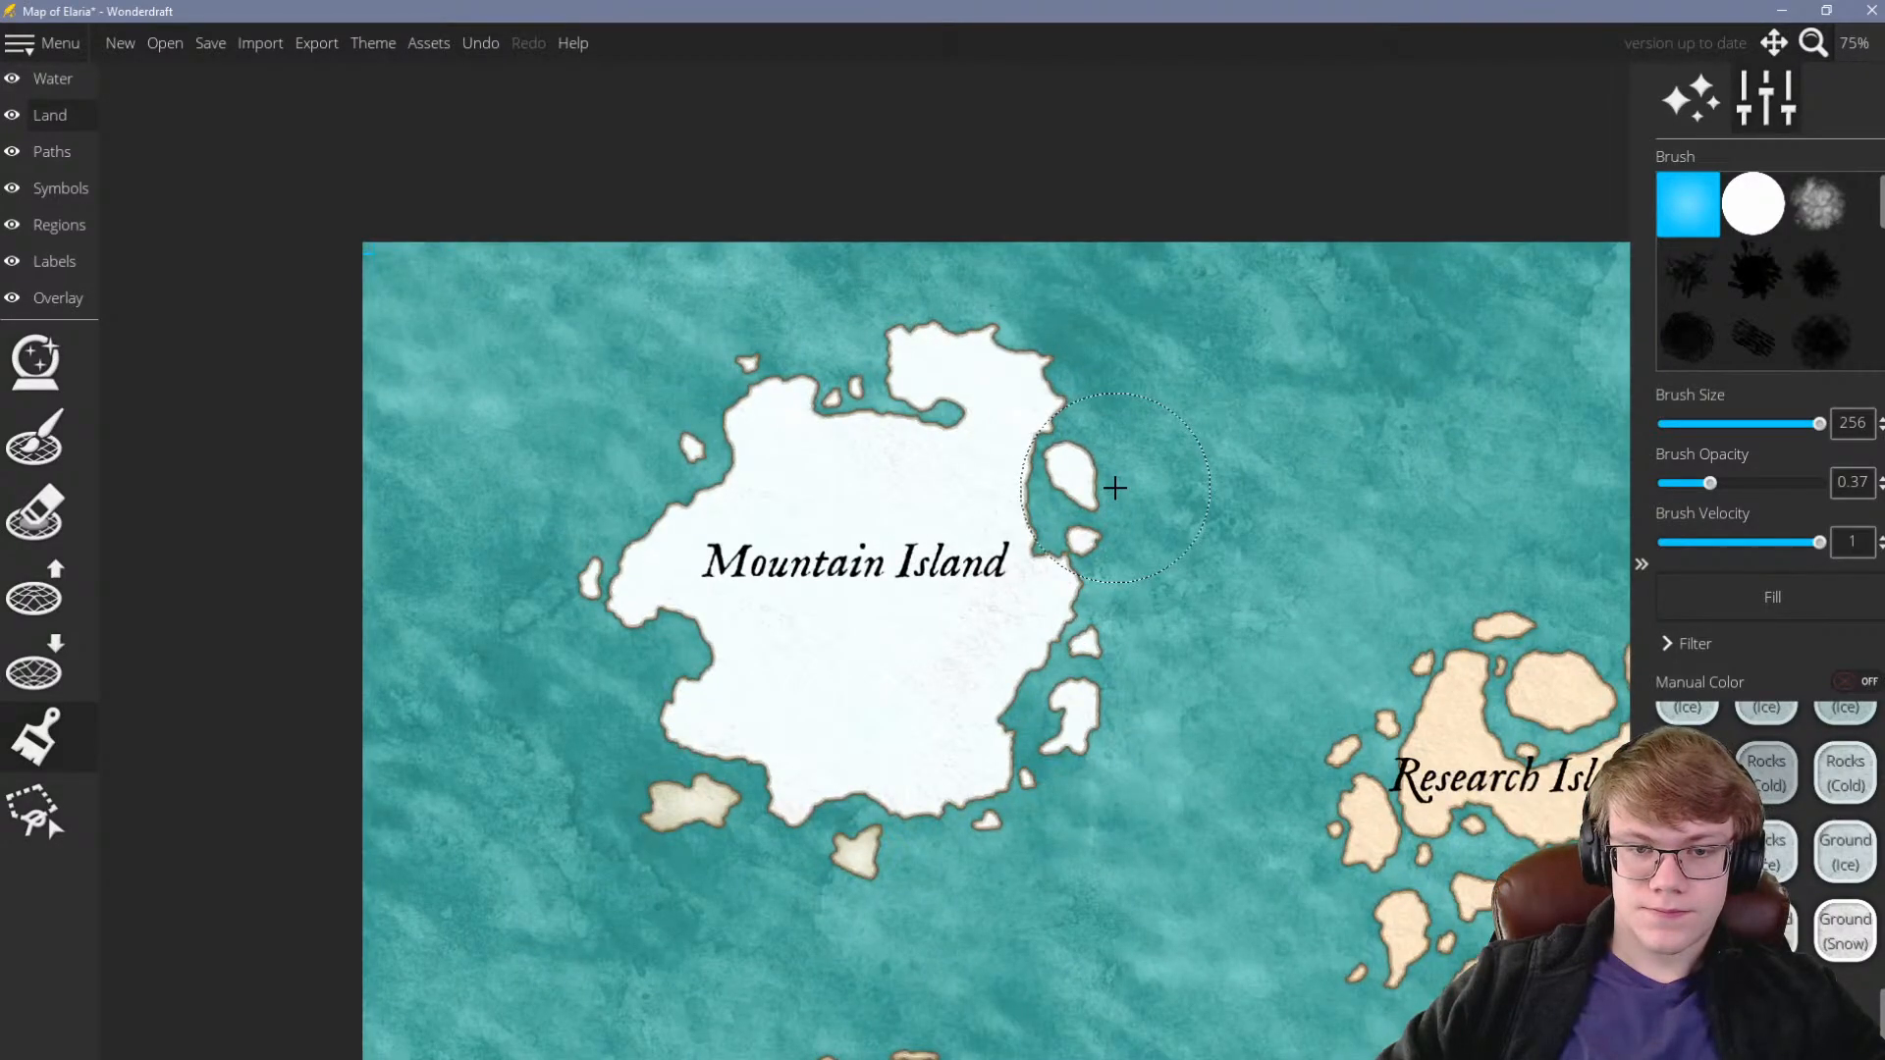
scroll(1116, 488, up, 2)
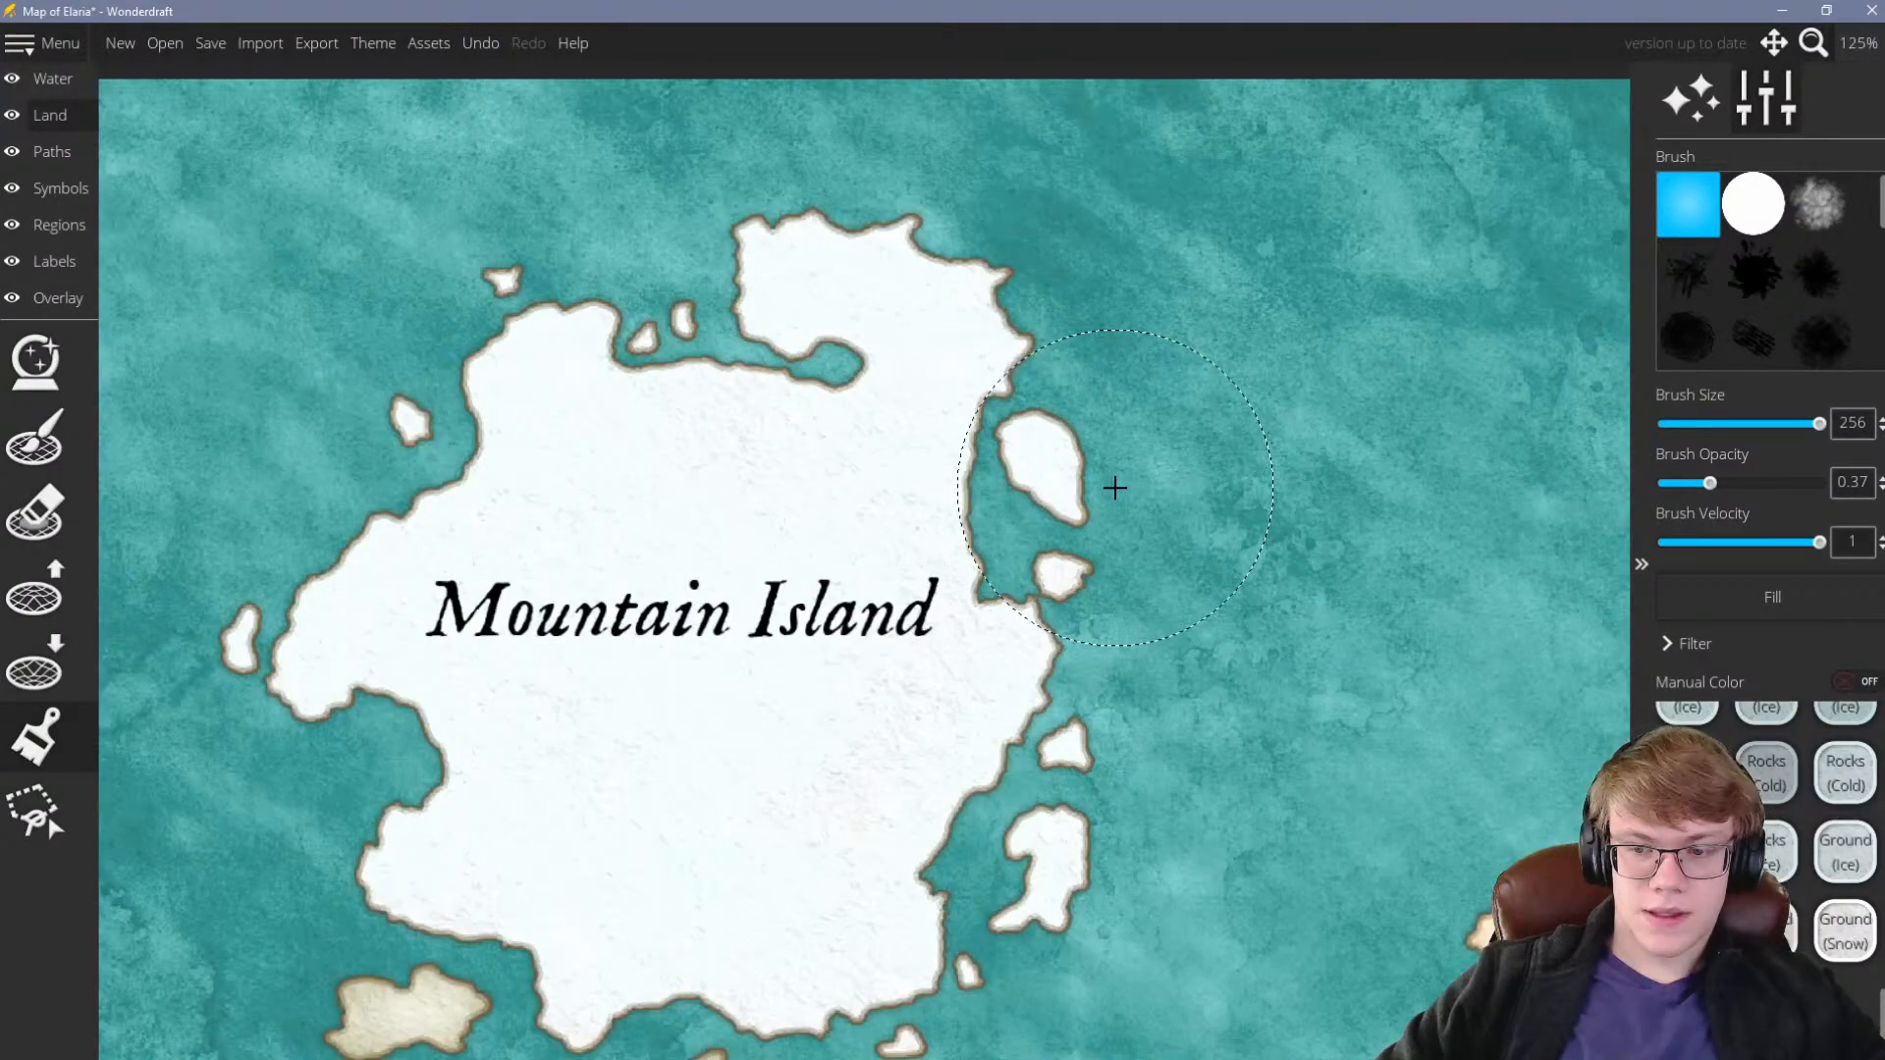
scroll(1116, 488, down, 1)
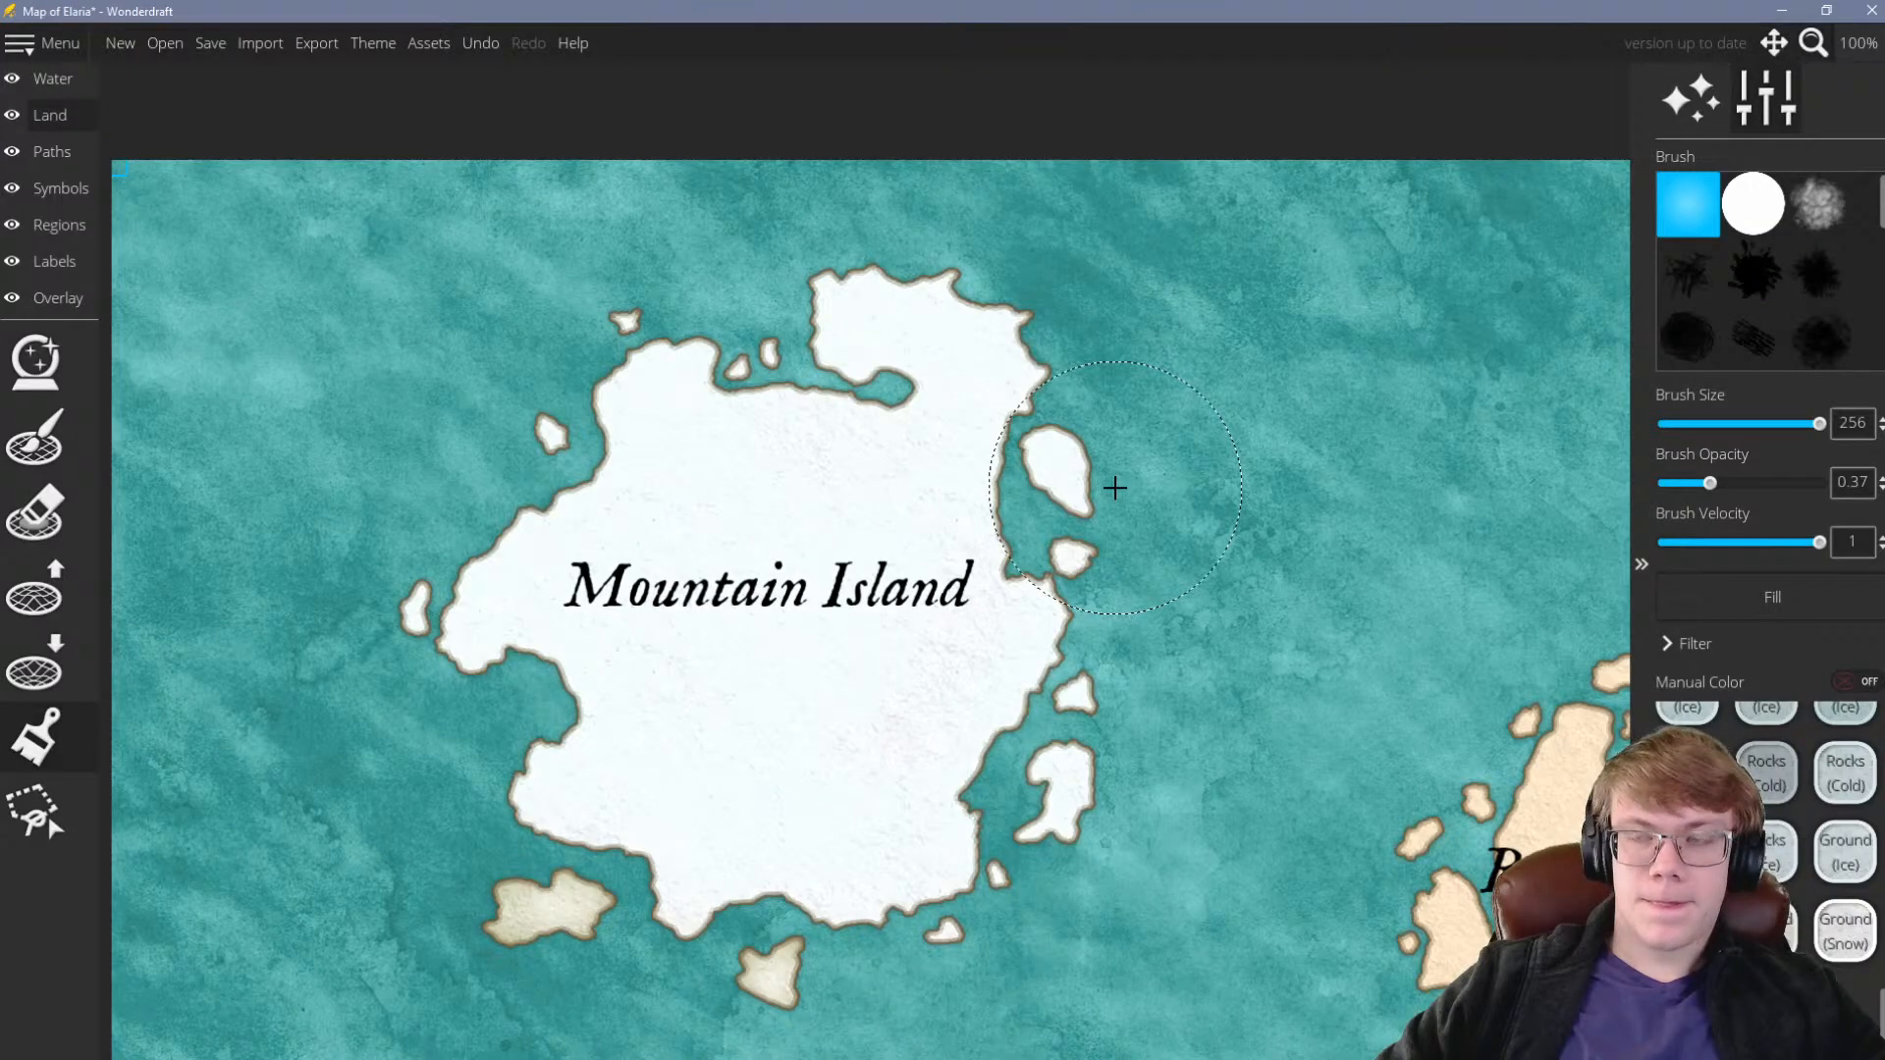
scroll(753, 492, down, 1)
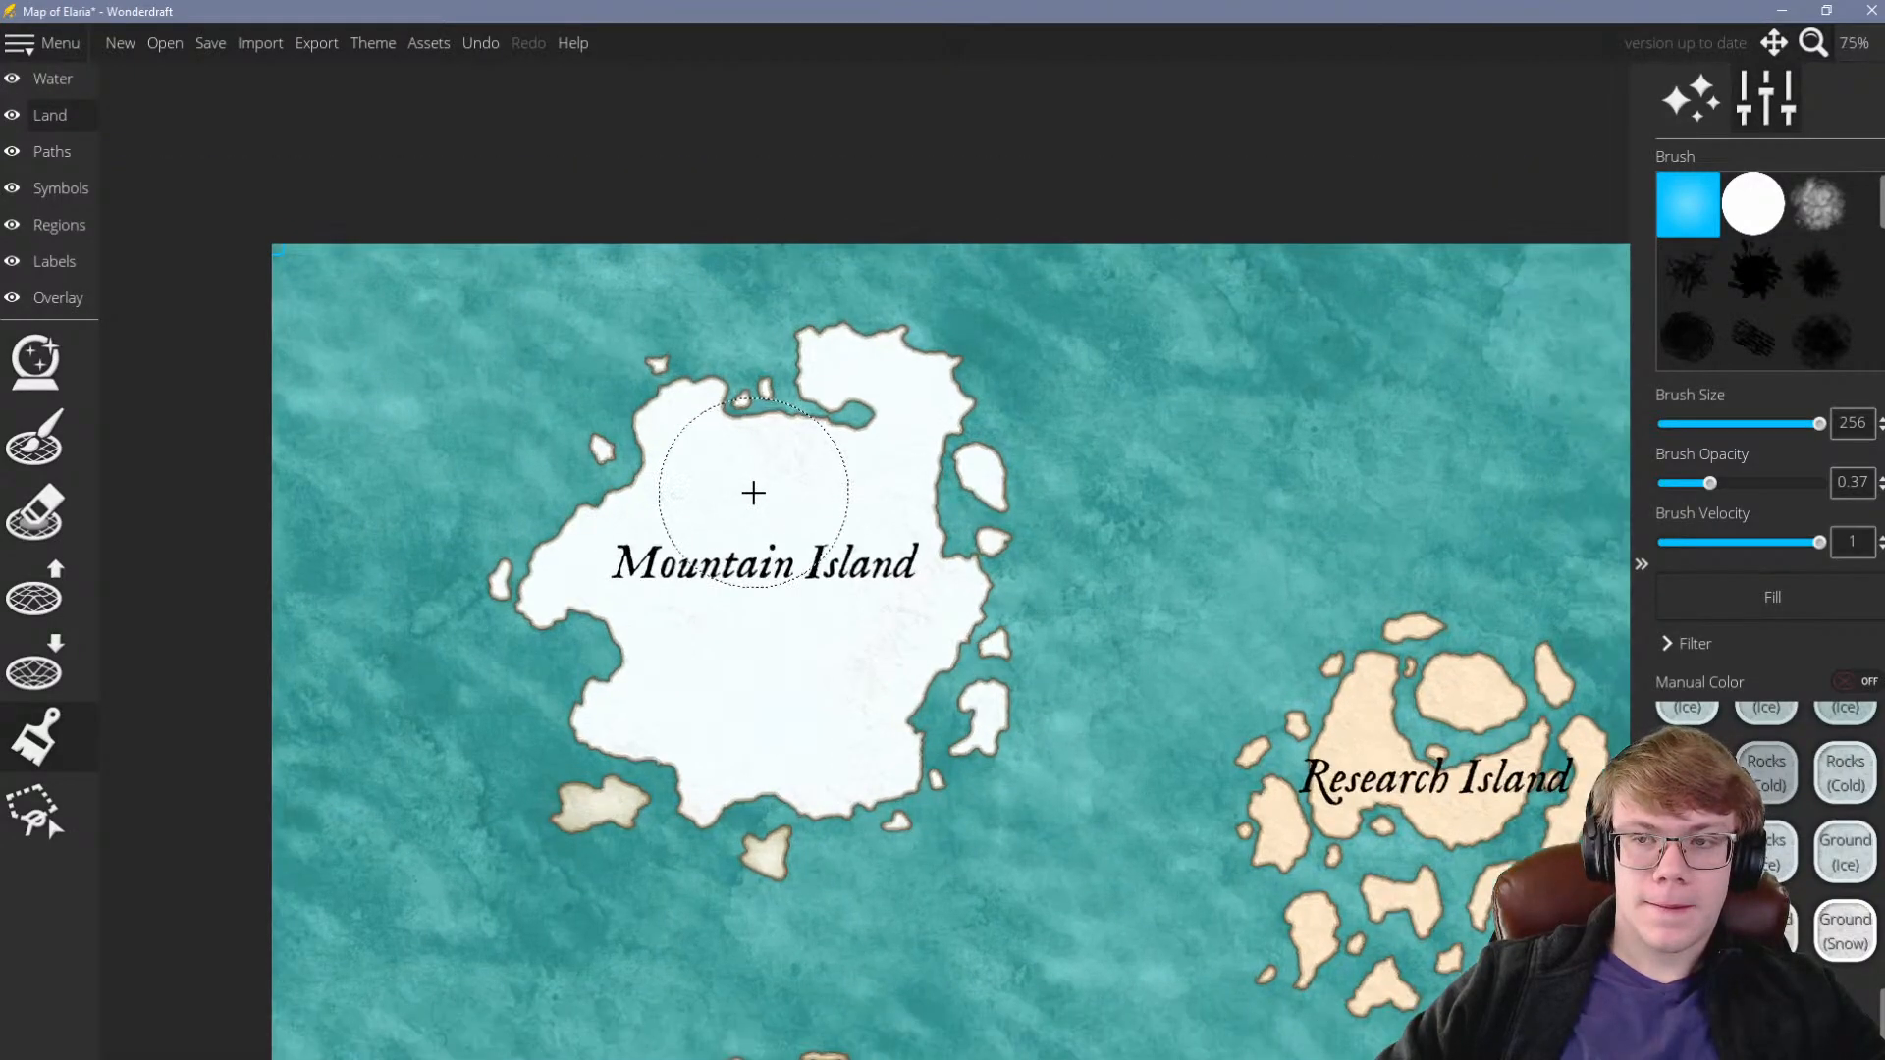
Tint the largest islet off Mountain Island's north-east coast with Grass (Light), using a smaller brush at opacity 0.37
scroll(1767, 844, up, 5)
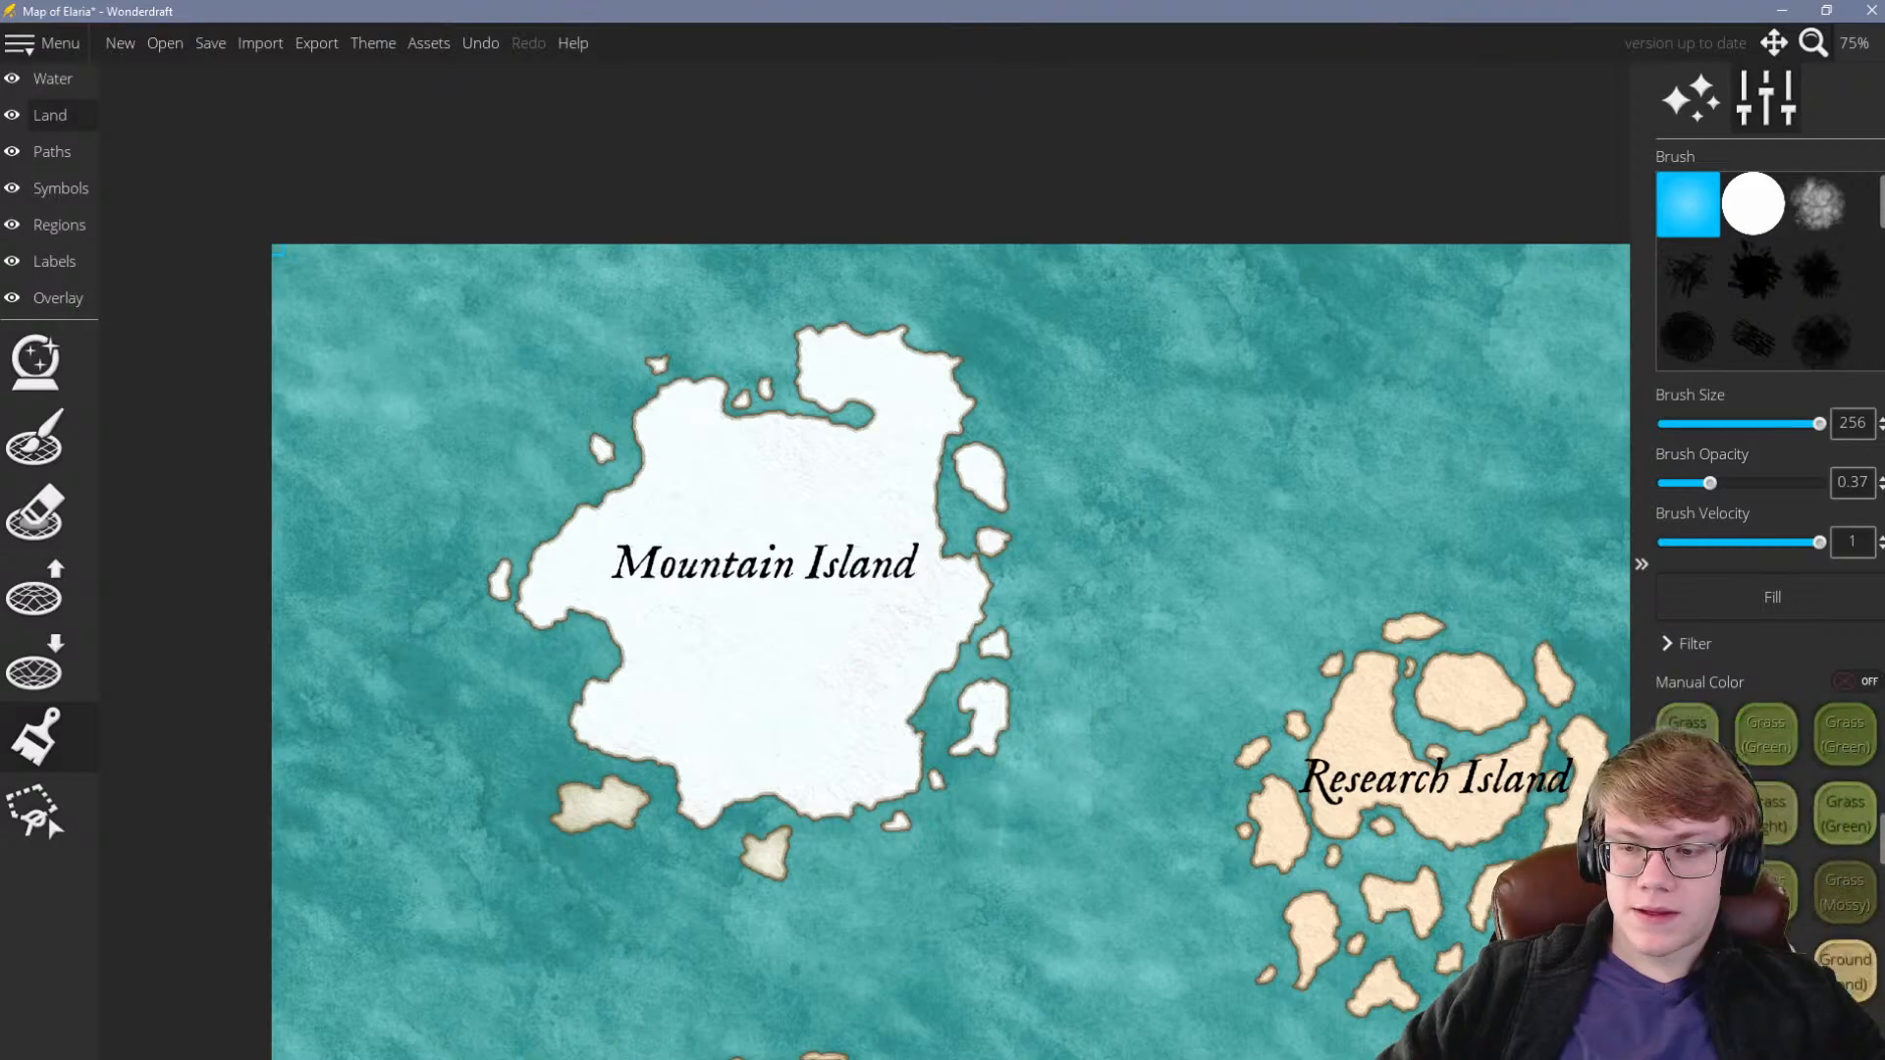
scroll(1768, 844, up, 3)
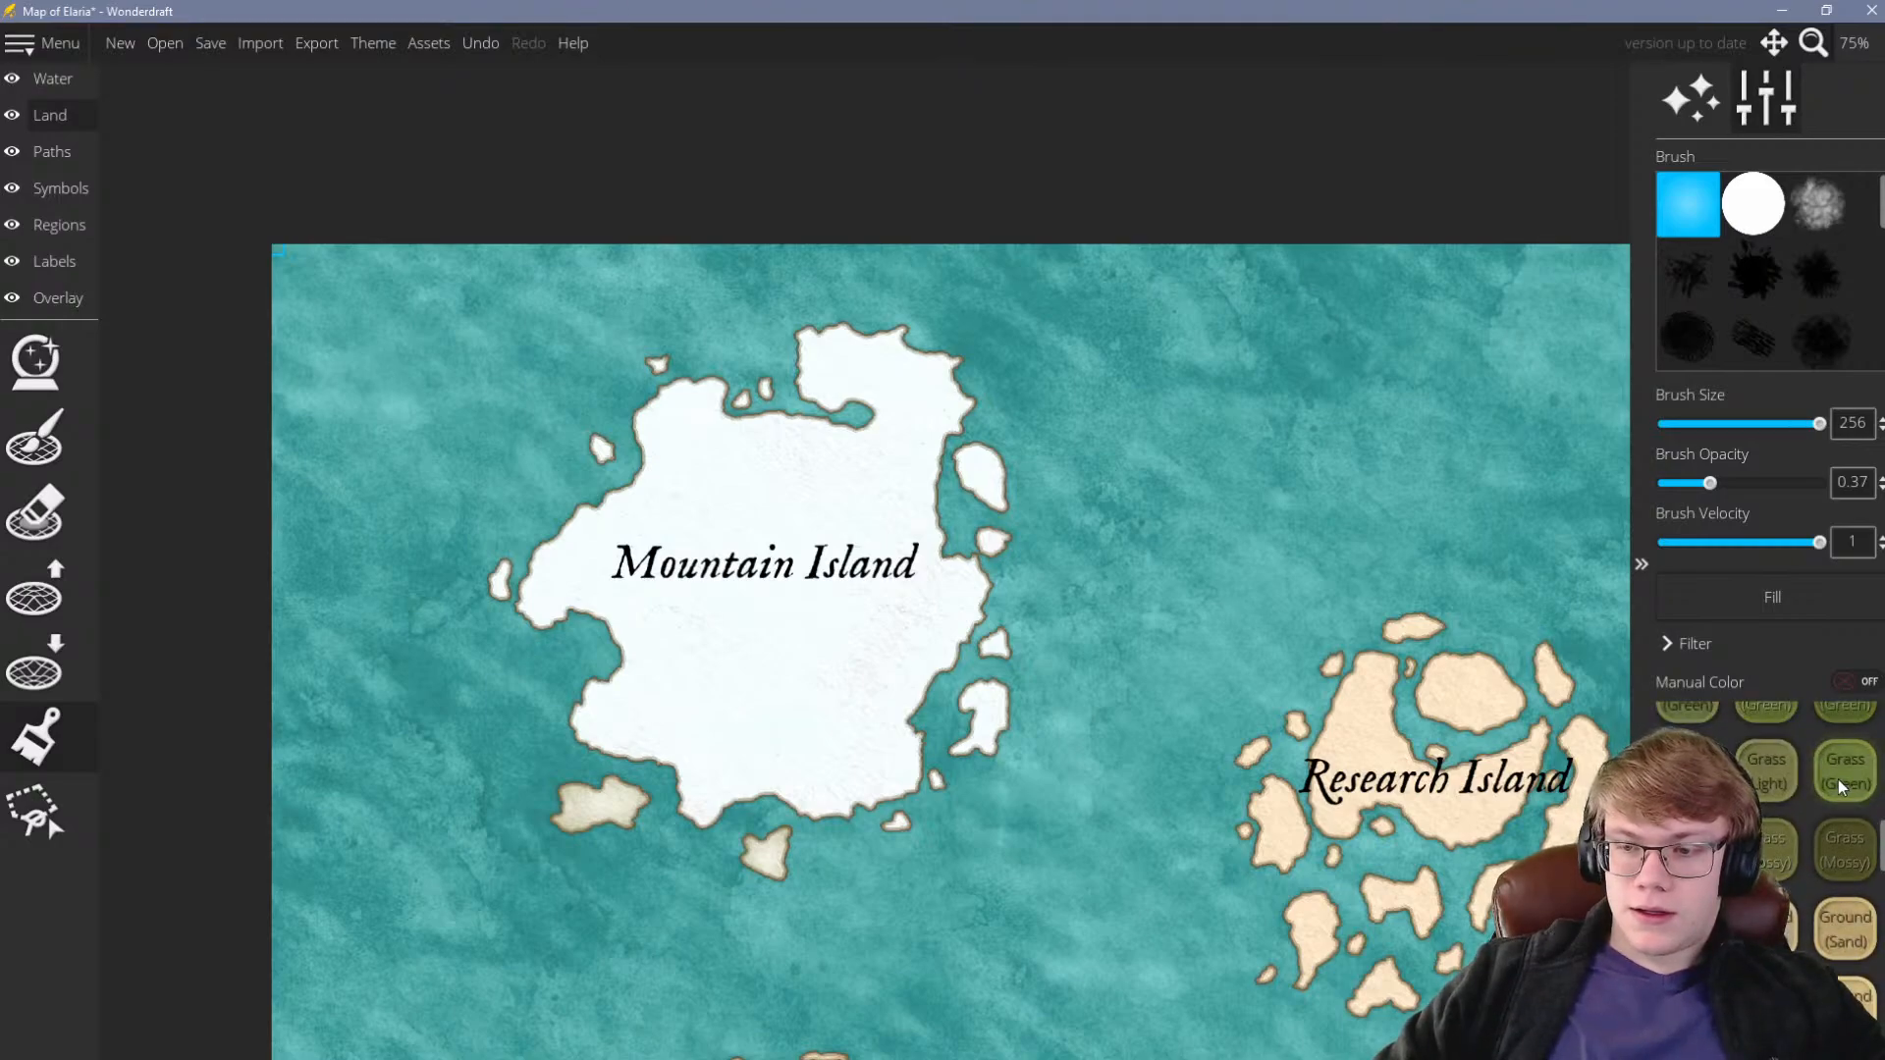
scroll(1019, 491, up, 5)
key(bracketleft)
key(bracketleft)
key(bracketleft)
key(bracketleft)
key(bracketleft)
key(bracketleft)
key(bracketleft)
key(bracketleft)
key(bracketleft)
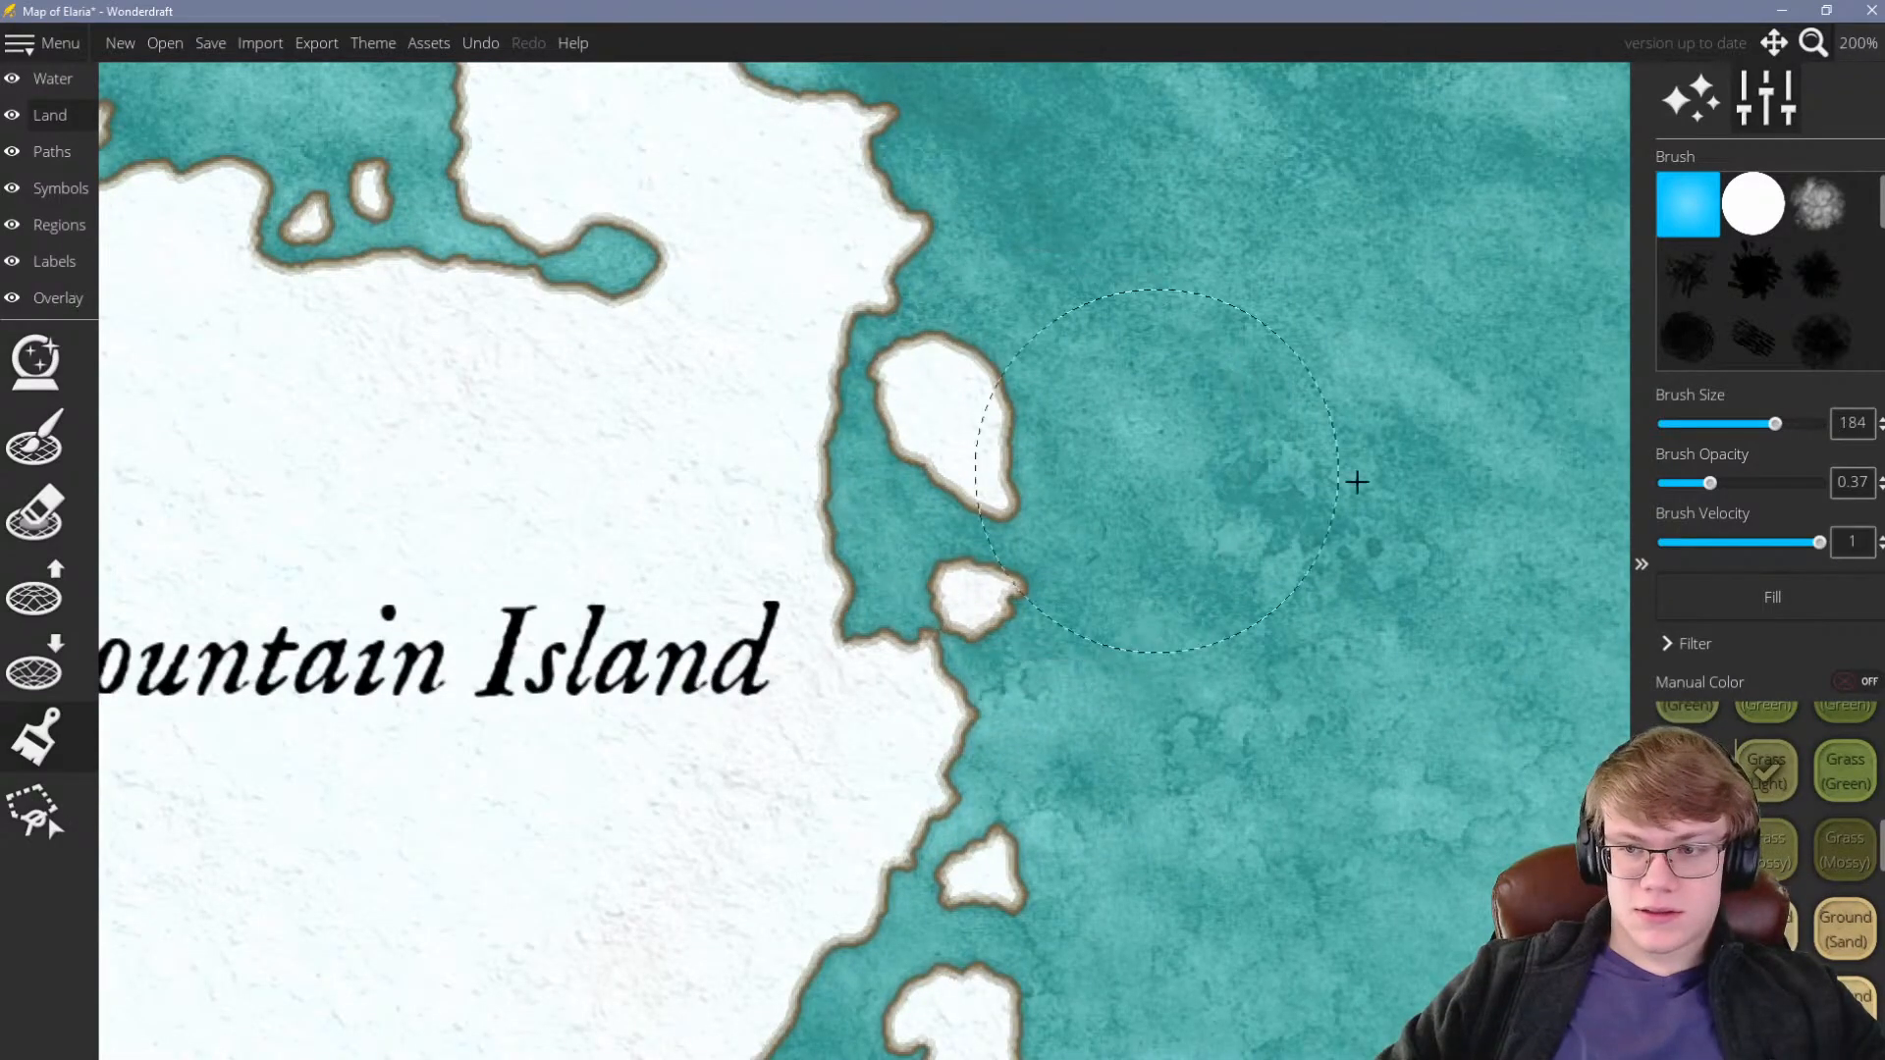
click(1002, 422)
Reduce the Grass (Light) ground brush to size 108 and opacity 0.22
key(bracketleft)
key(bracketleft)
key(bracketleft)
key(bracketleft)
key(bracketleft)
key(bracketleft)
key(bracketleft)
key(bracketleft)
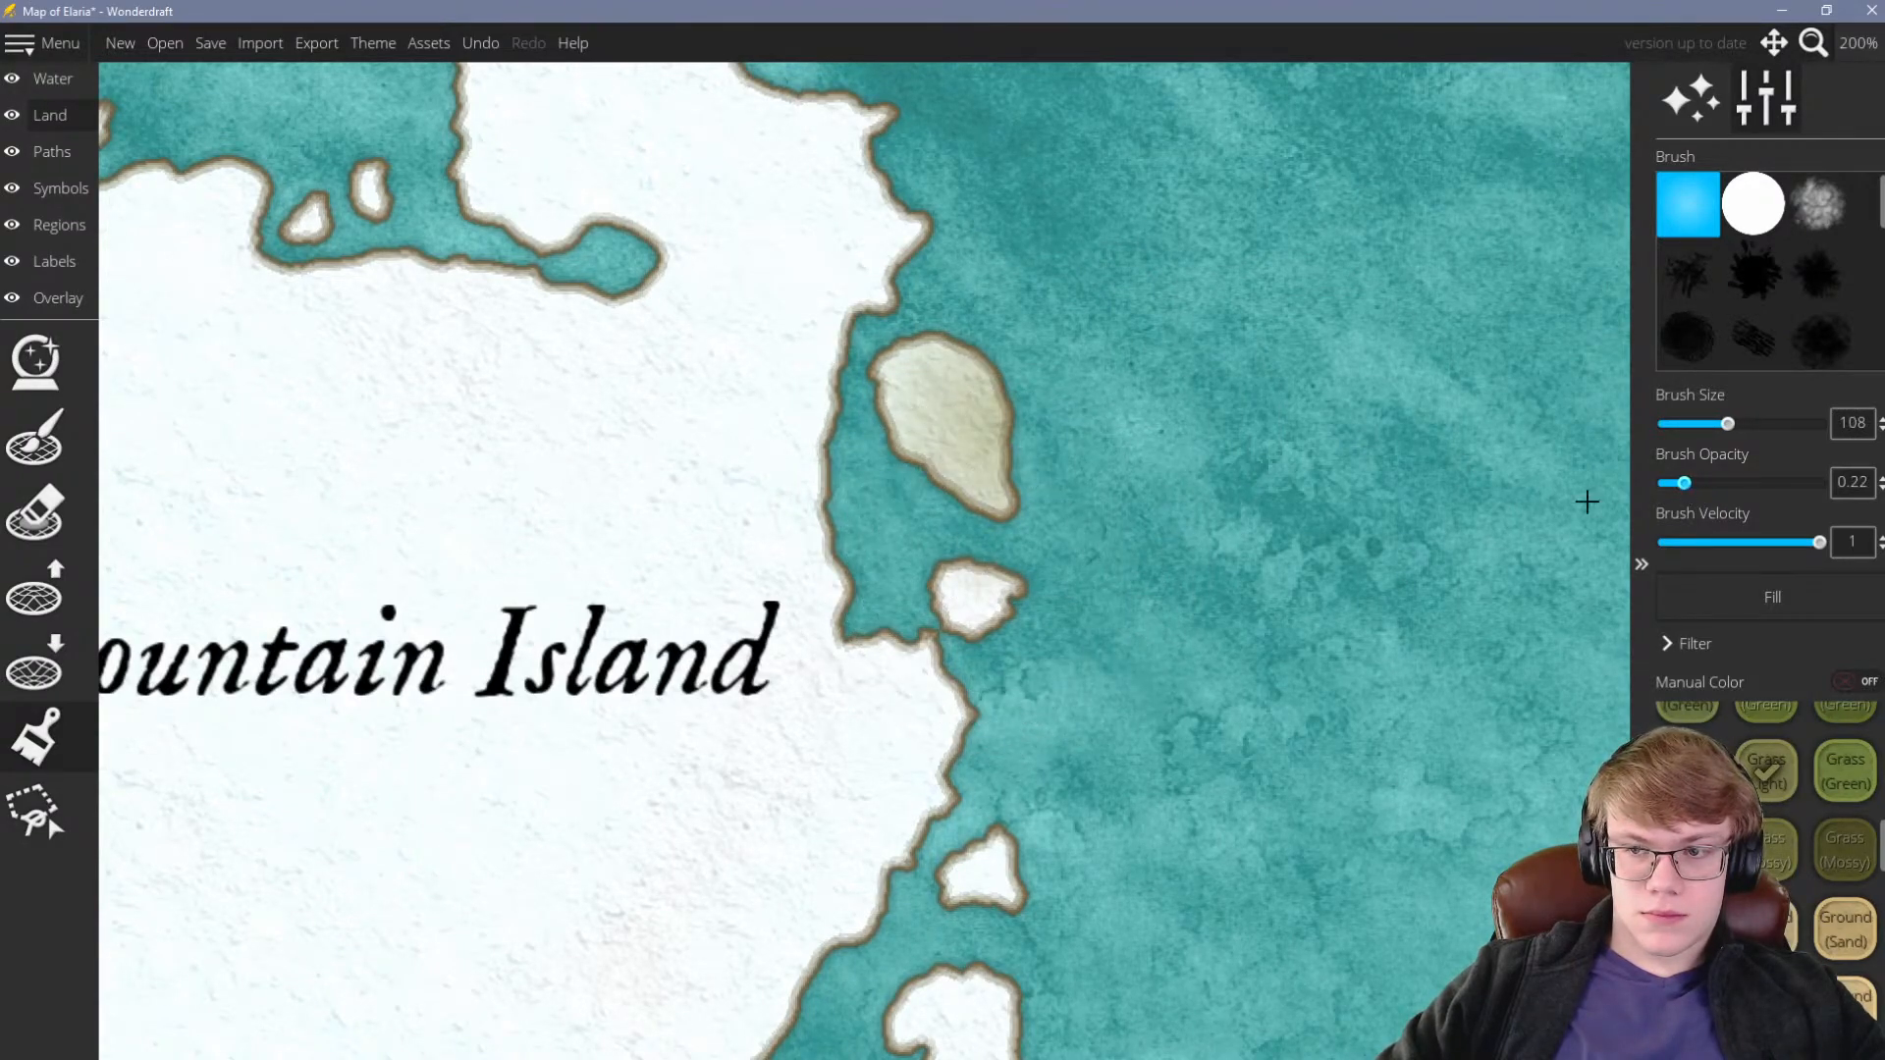
Tint the islets off Mountain Island's east coast with light grass, enlarging the brush to 136 for the larger southeastern islet
key(bracketleft)
key(bracketleft)
key(bracketleft)
key(bracketleft)
click(976, 602)
click(981, 872)
key(bracketleft)
scroll(981, 872, down, 2)
scroll(976, 930, up, 2)
key(bracketright)
key(bracketright)
key(bracketright)
key(bracketright)
drag(976, 930, 1110, 846)
scroll(1111, 846, down, 3)
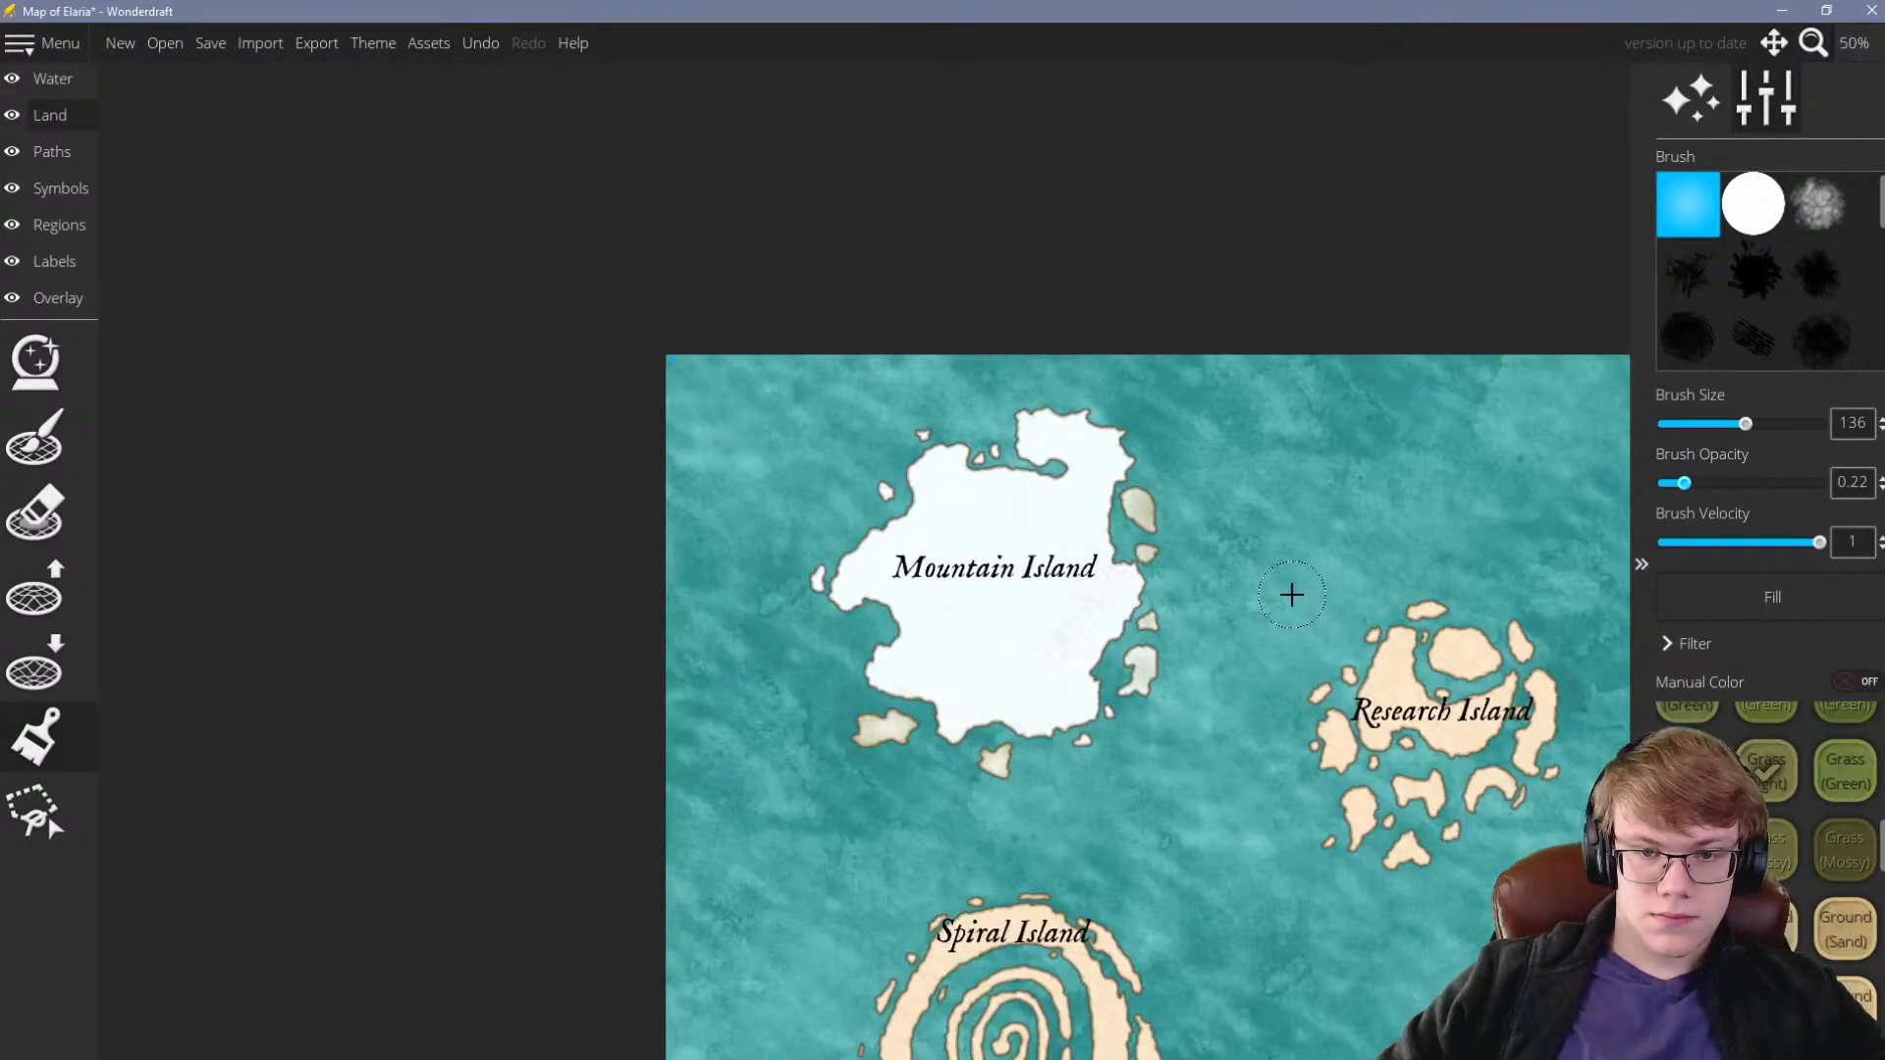
Reduce the brush size to 88 and tint the small islets off Mountain Island's north and west coasts with light grass
scroll(941, 390, up, 5)
key(bracketleft)
key(bracketleft)
key(bracketleft)
key(bracketleft)
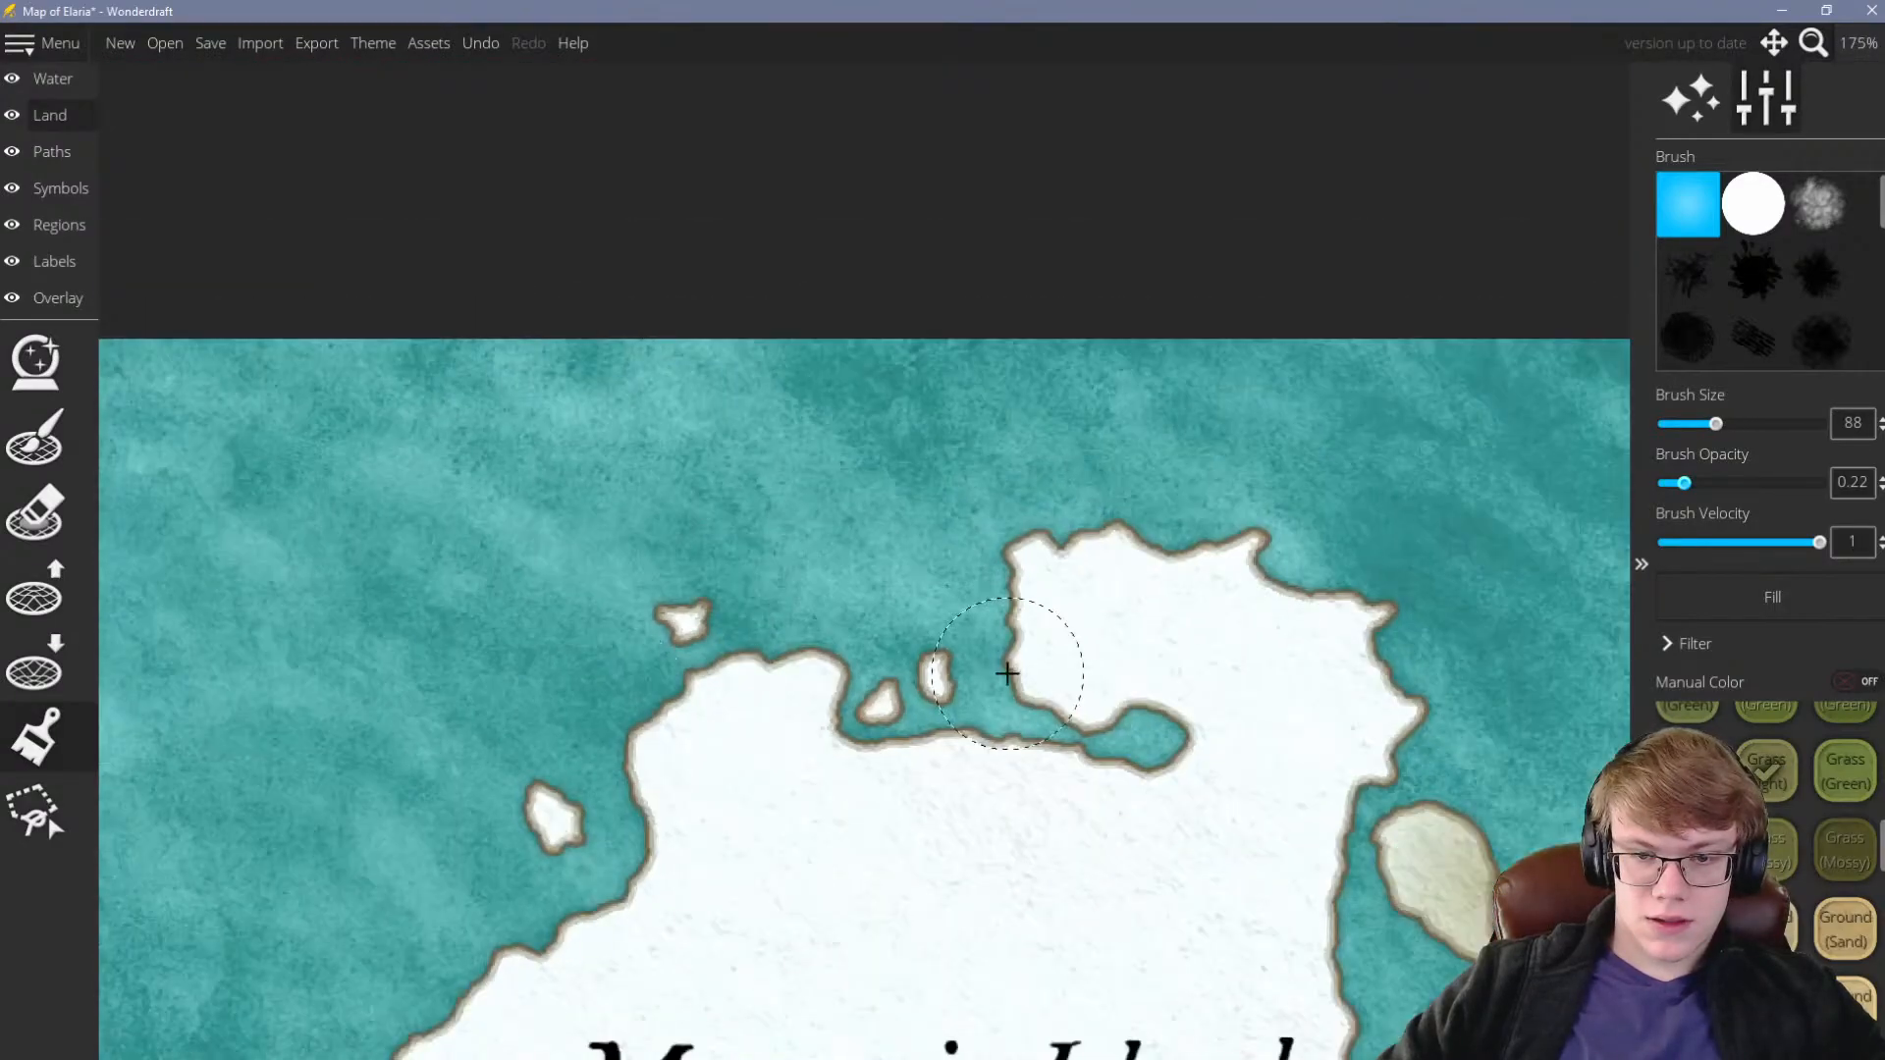
scroll(868, 717, down, 1)
drag(1014, 650, 1023, 645)
drag(815, 908, 823, 888)
drag(1131, 477, 1139, 454)
scroll(703, 475, down, 5)
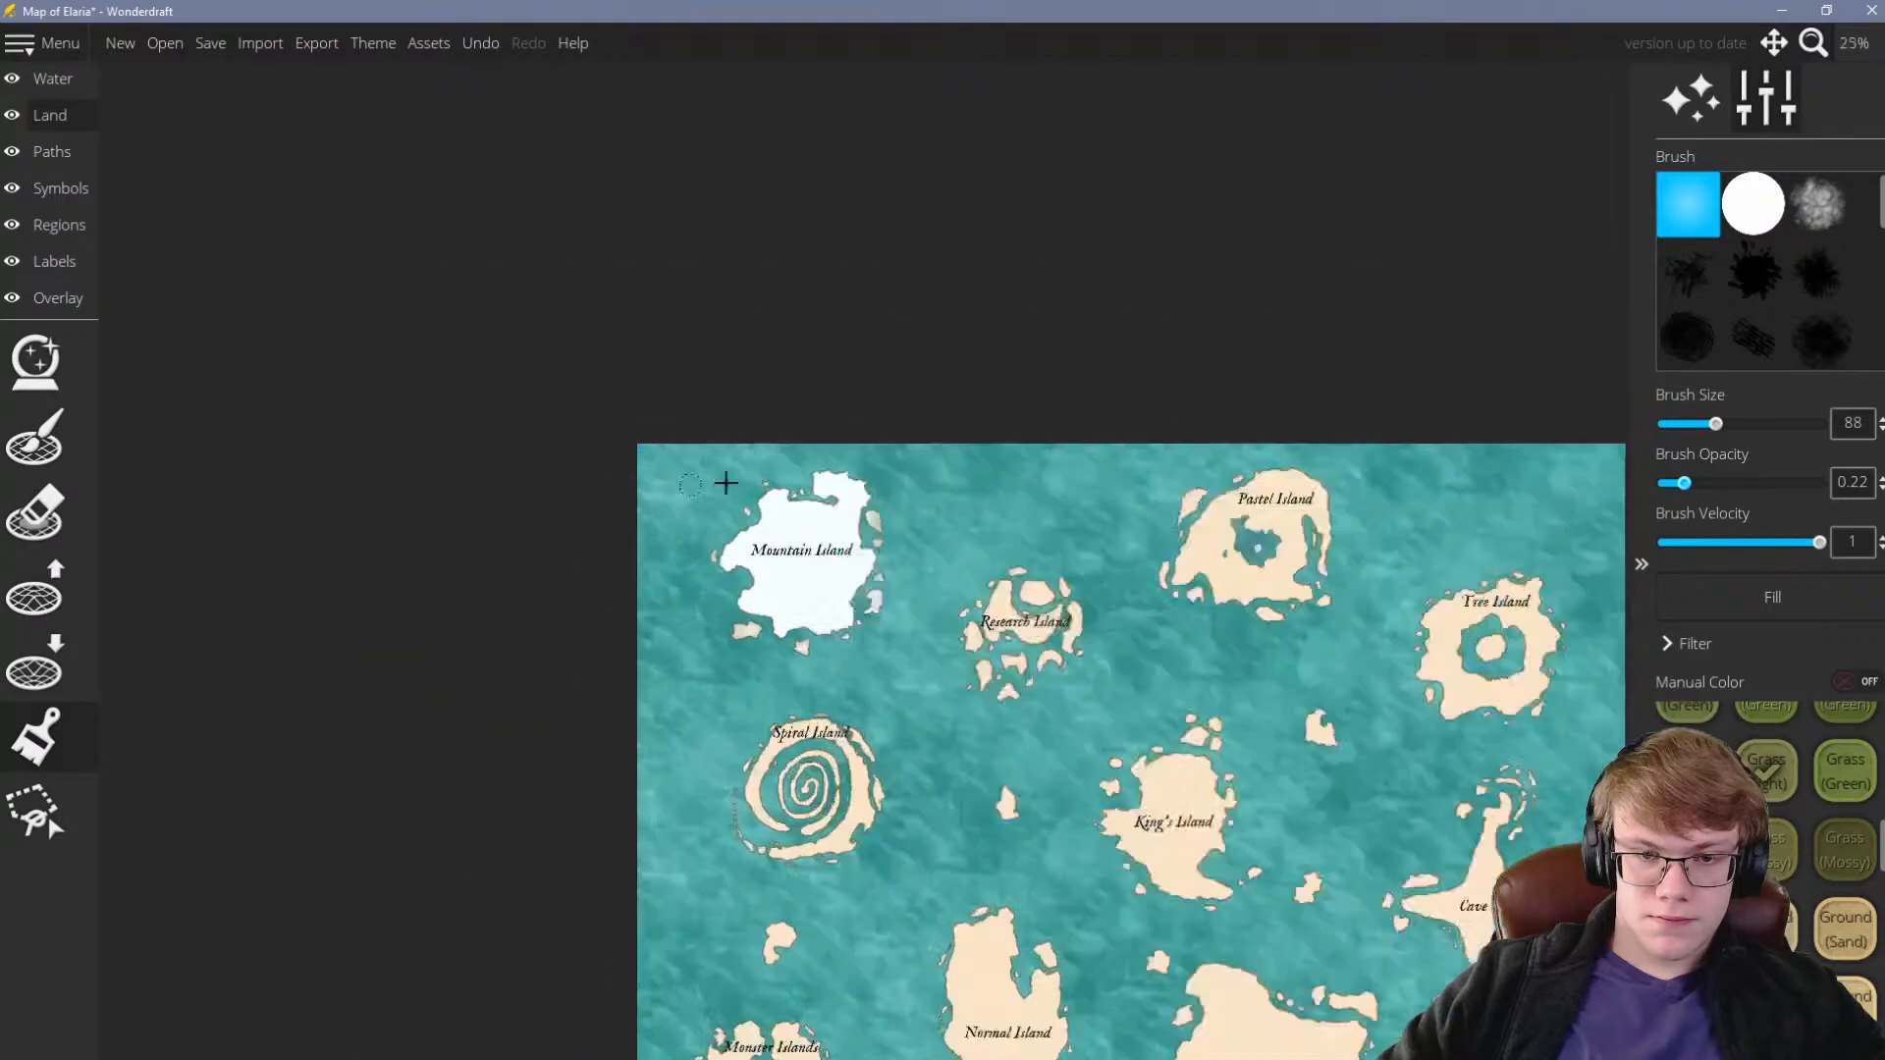
Deepen the light grass tint on the row of islets along Mountain Island's east coast
scroll(934, 526, up, 4)
scroll(896, 696, up, 1)
mouse_move(898, 687)
mouse_down()
mouse_move(945, 652)
mouse_move(913, 700)
mouse_move(891, 633)
mouse_move(924, 611)
mouse_move(967, 457)
mouse_move(936, 518)
mouse_move(961, 335)
mouse_up()
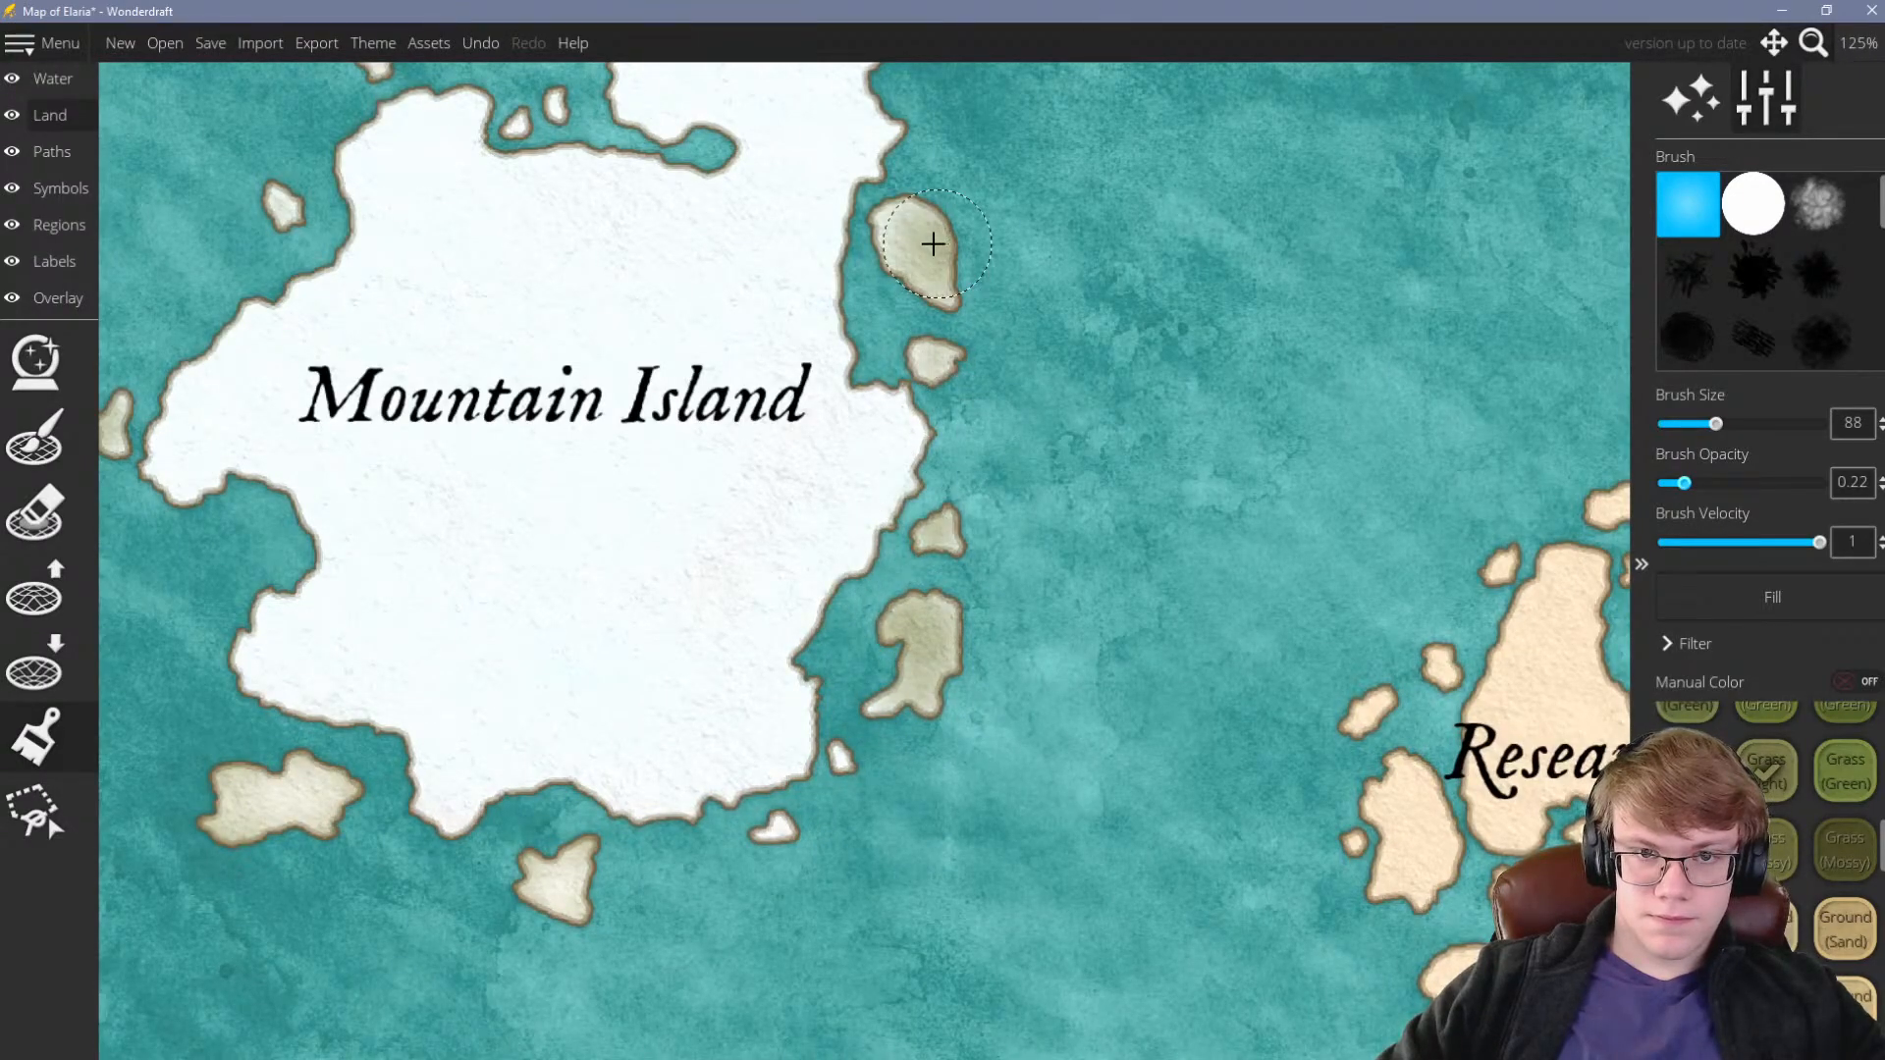
Examine the tinted islets around Mountain Island up close and against the whole map
scroll(1371, 482, down, 3)
scroll(1229, 417, down, 3)
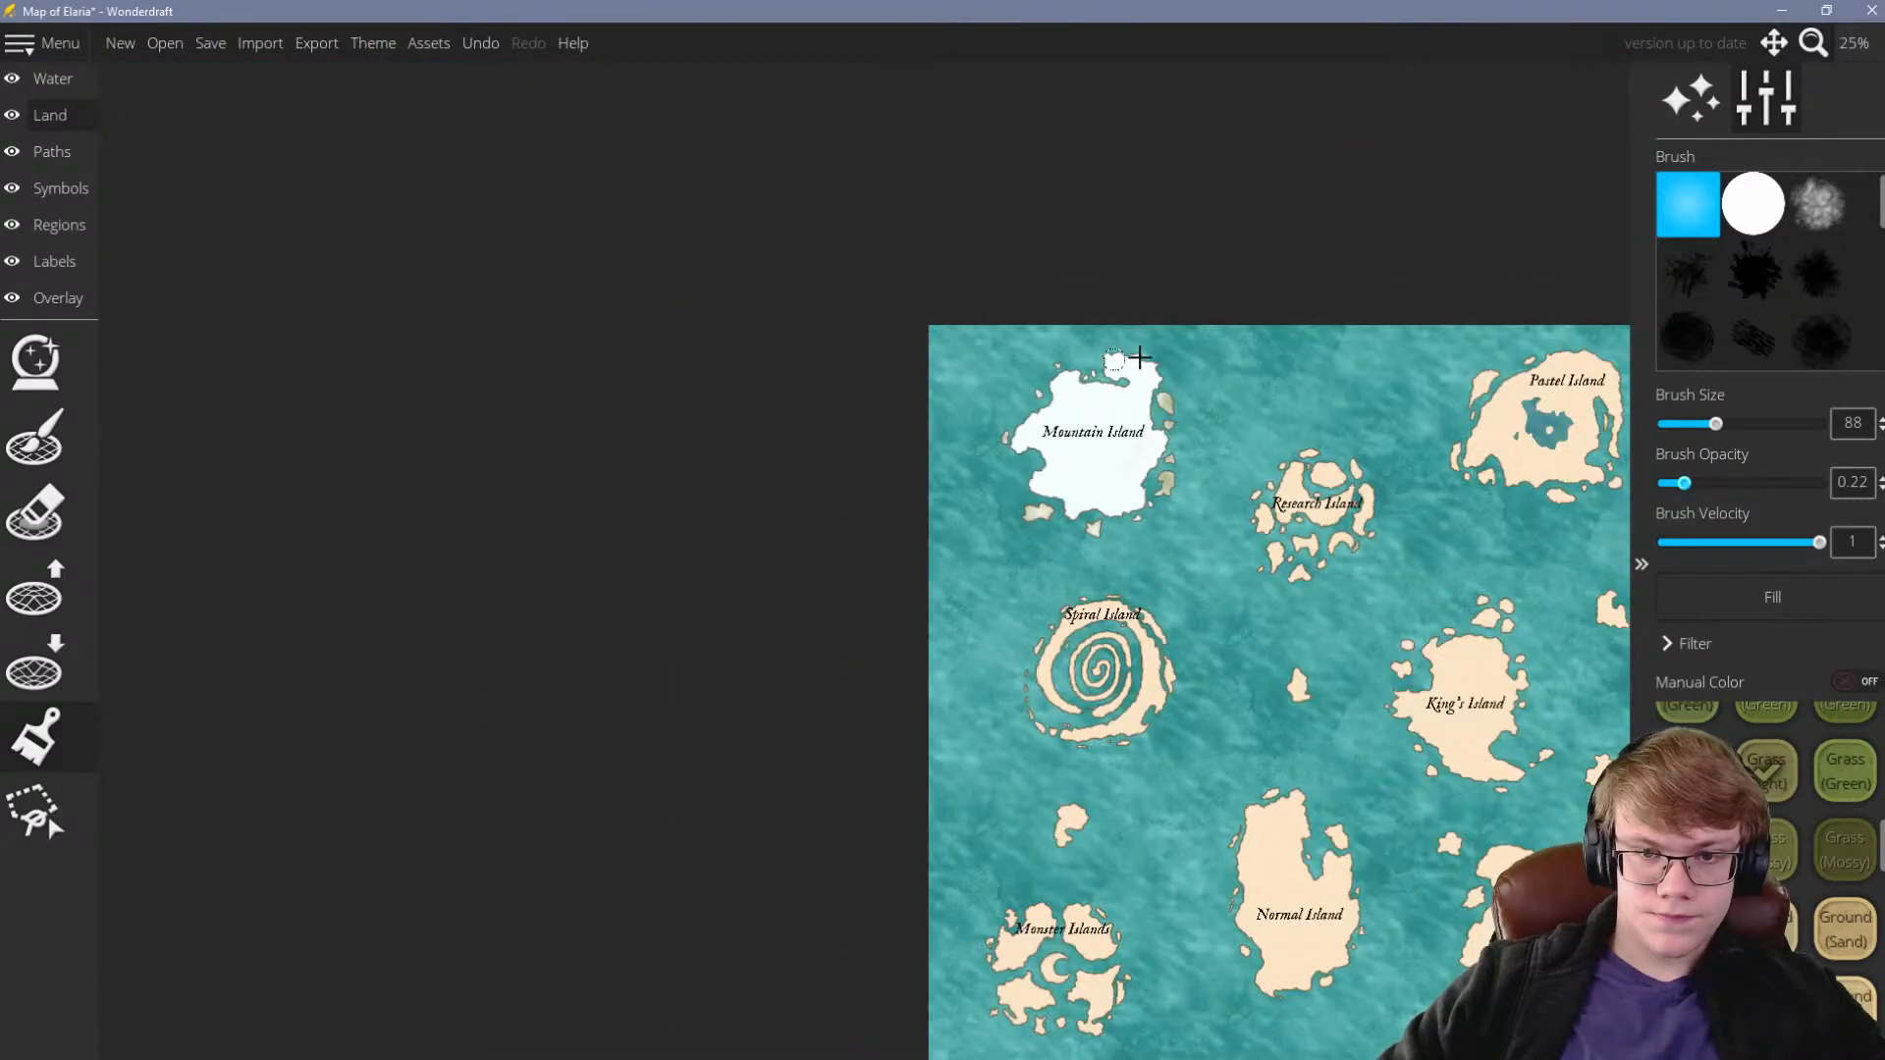
scroll(812, 481, up, 2)
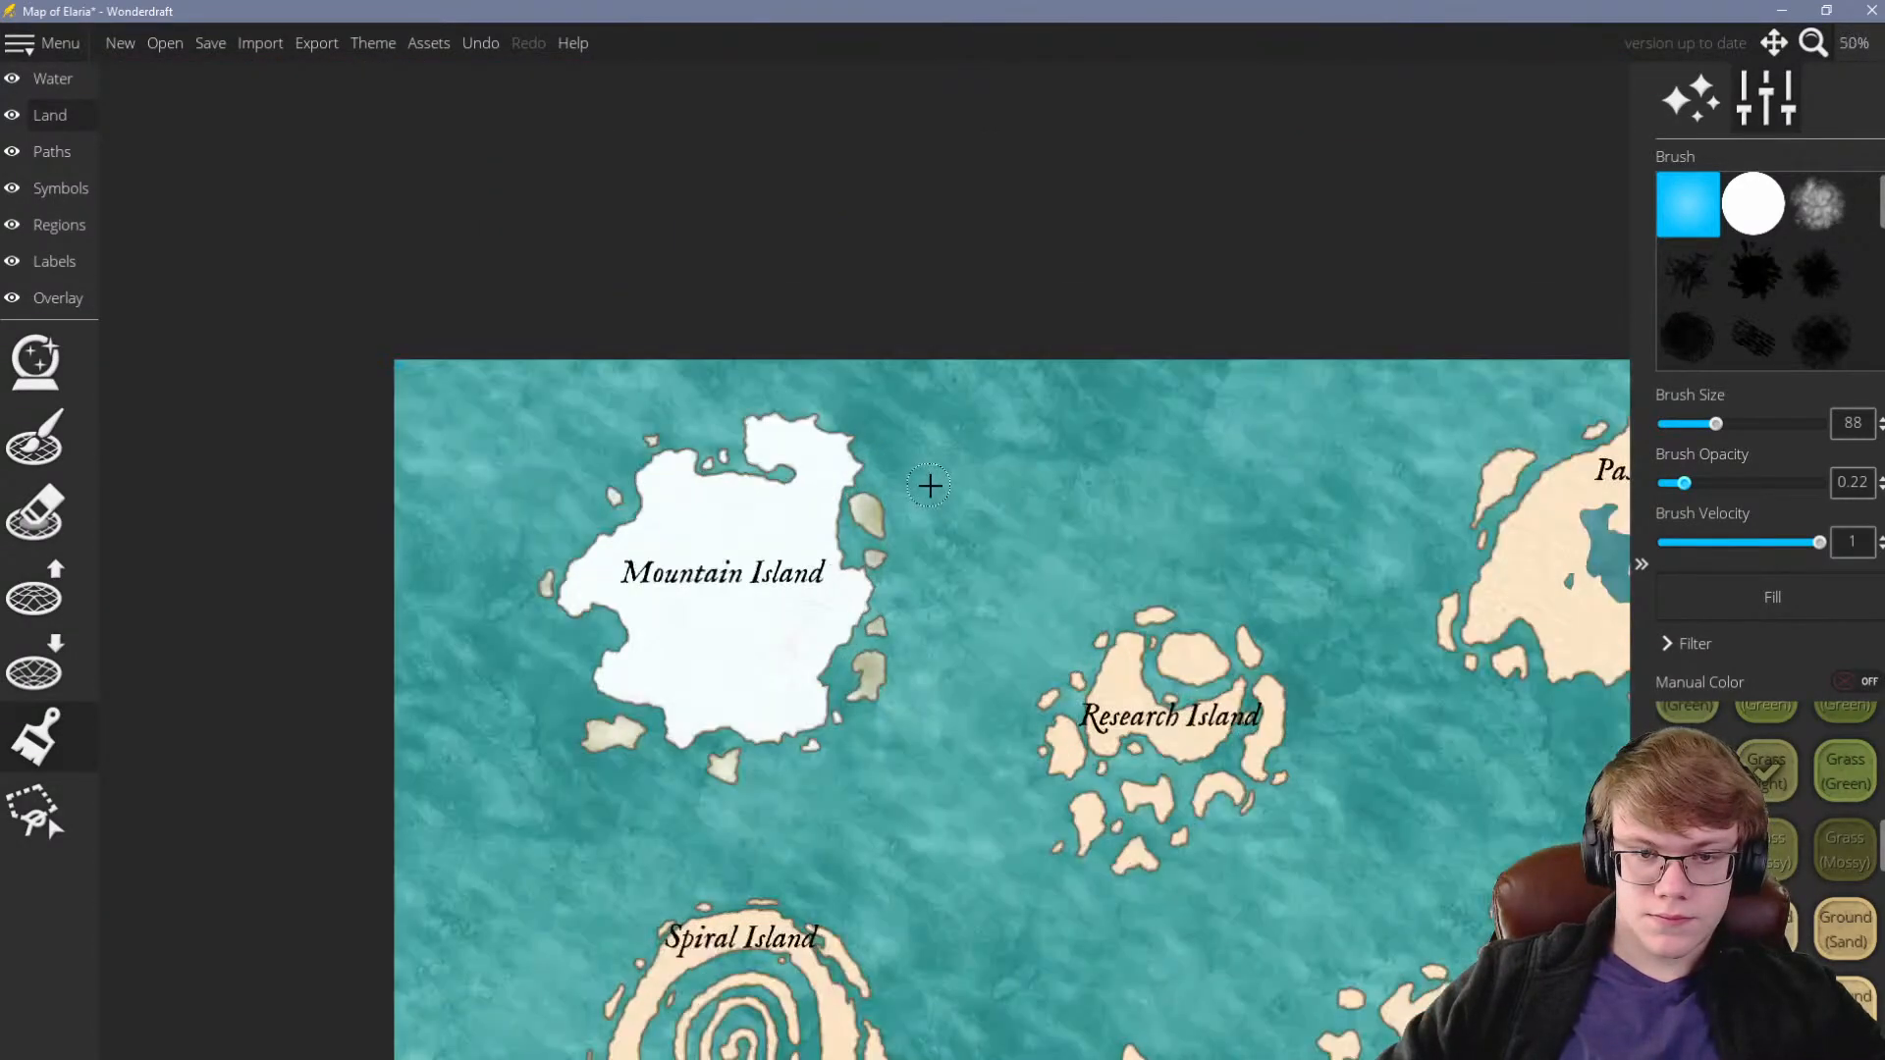
scroll(770, 762, up, 4)
scroll(442, 648, down, 2)
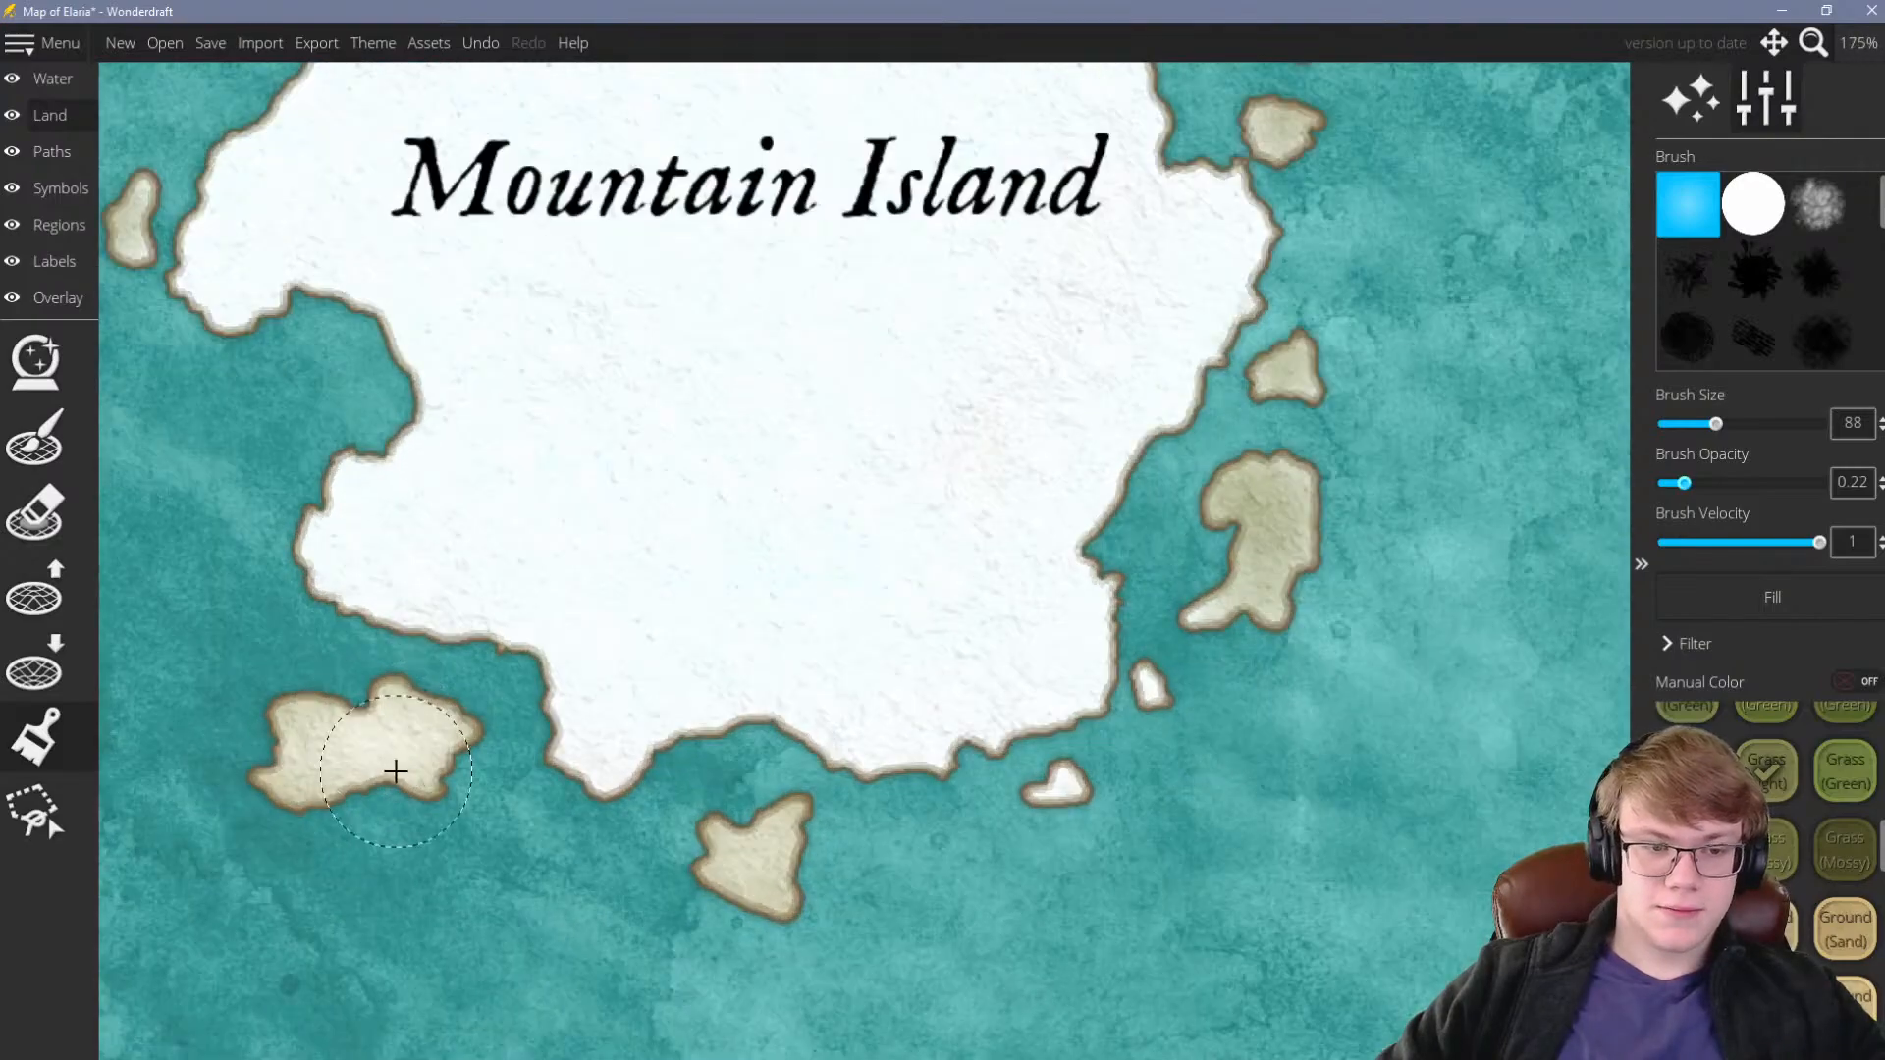
scroll(913, 461, down, 2)
scroll(898, 385, down, 1)
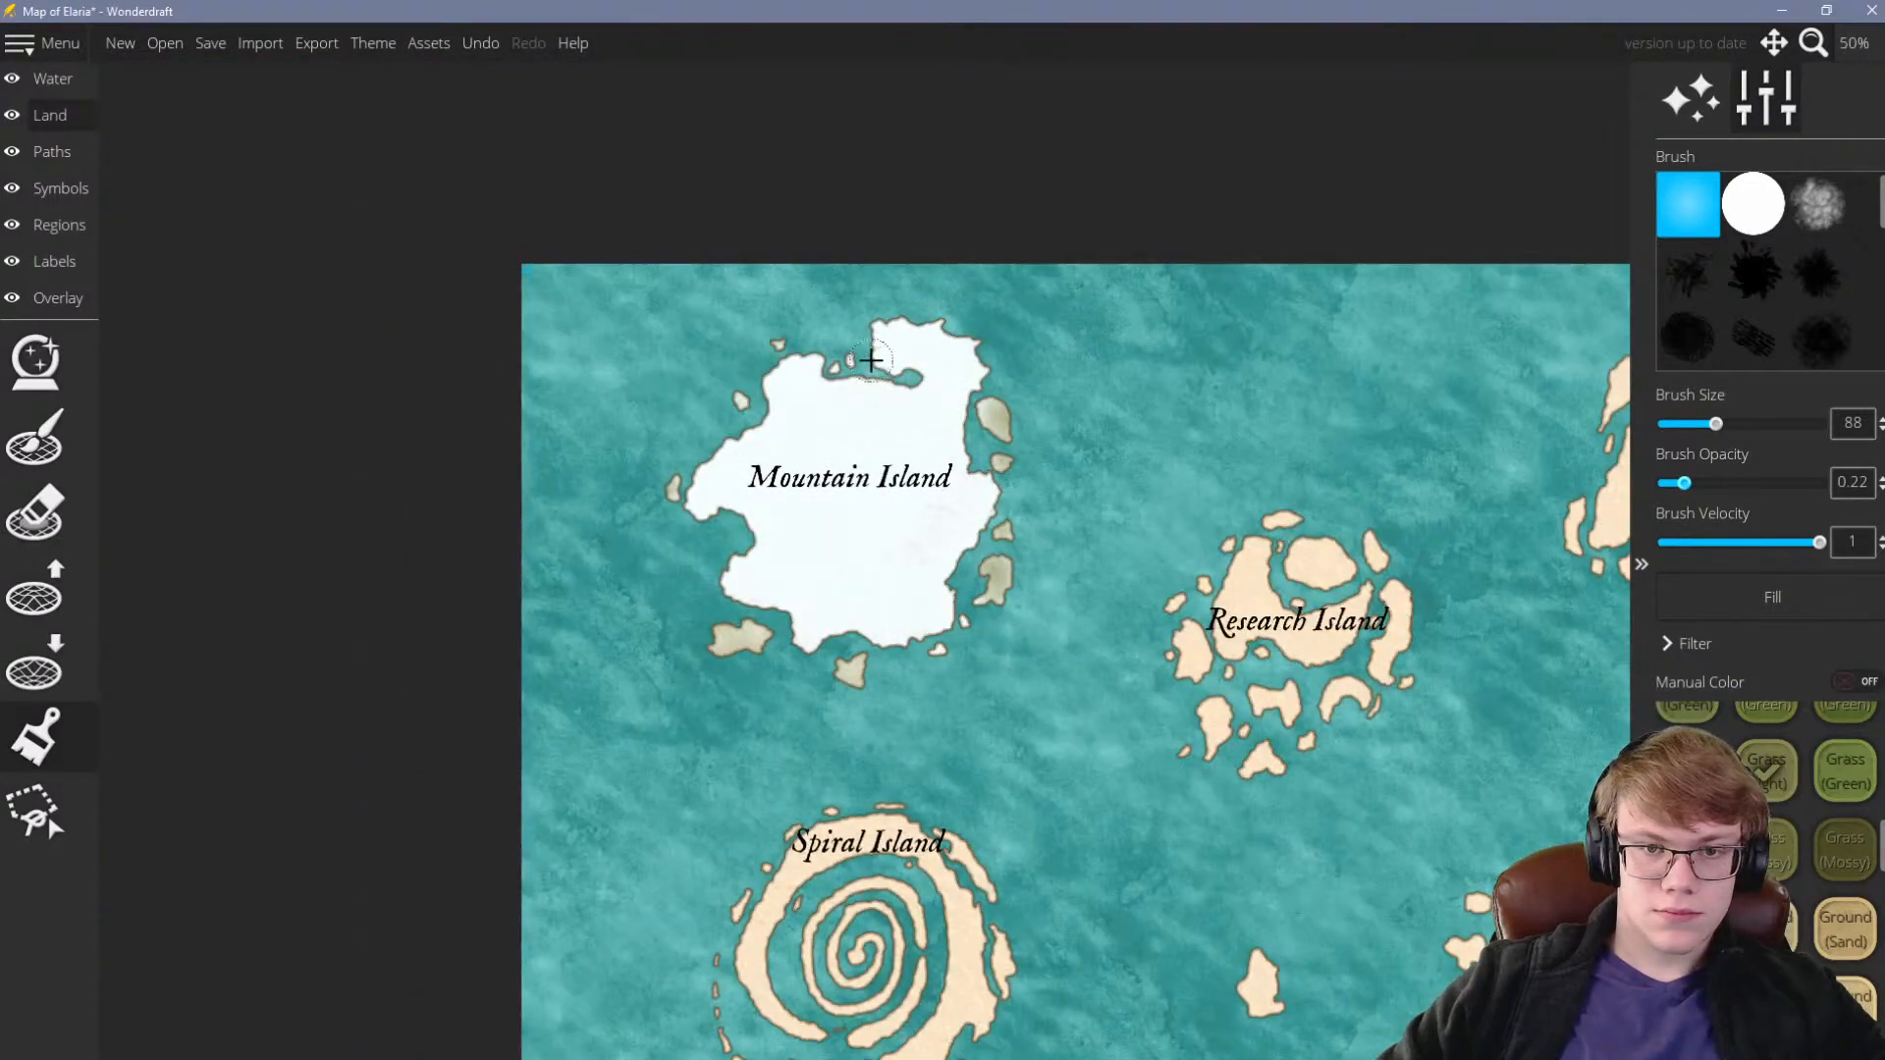
scroll(707, 417, up, 1)
scroll(793, 398, down, 1)
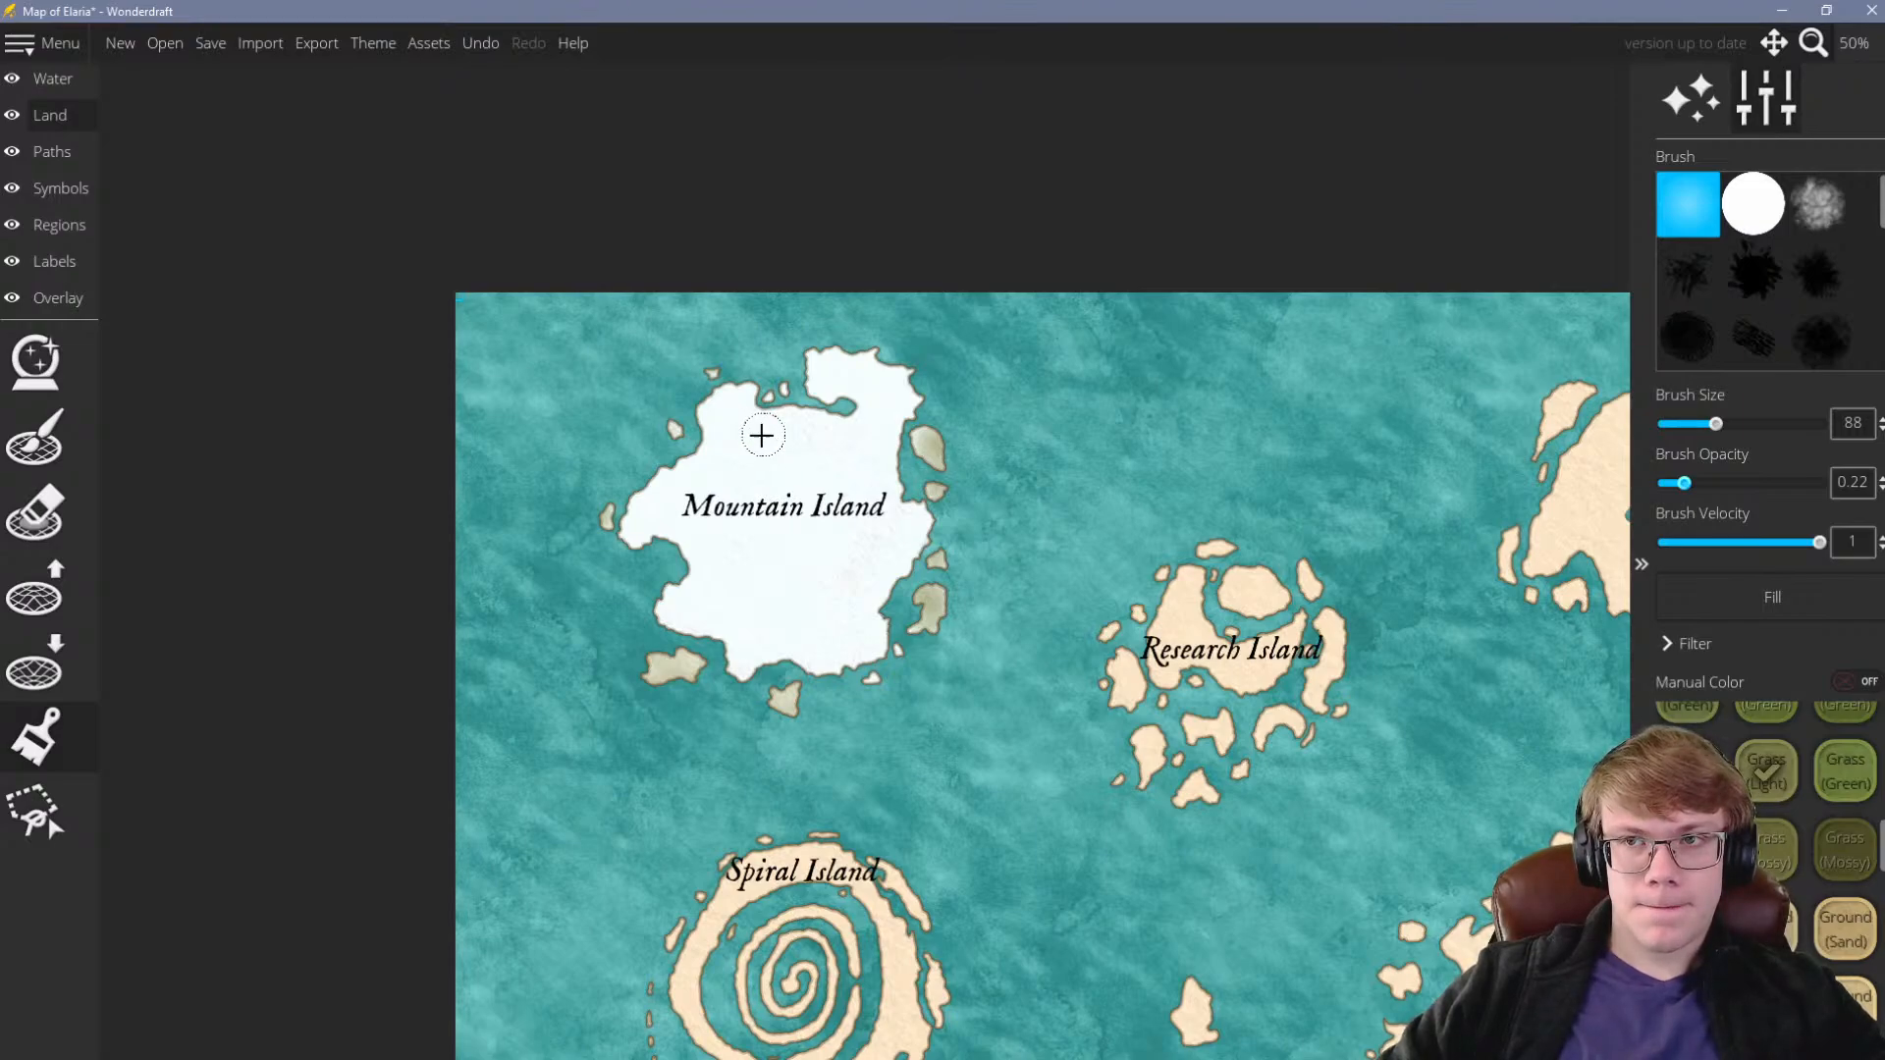
scroll(763, 434, down, 3)
scroll(829, 532, up, 1)
scroll(833, 531, down, 2)
scroll(838, 527, up, 2)
scroll(837, 527, up, 2)
scroll(840, 538, down, 2)
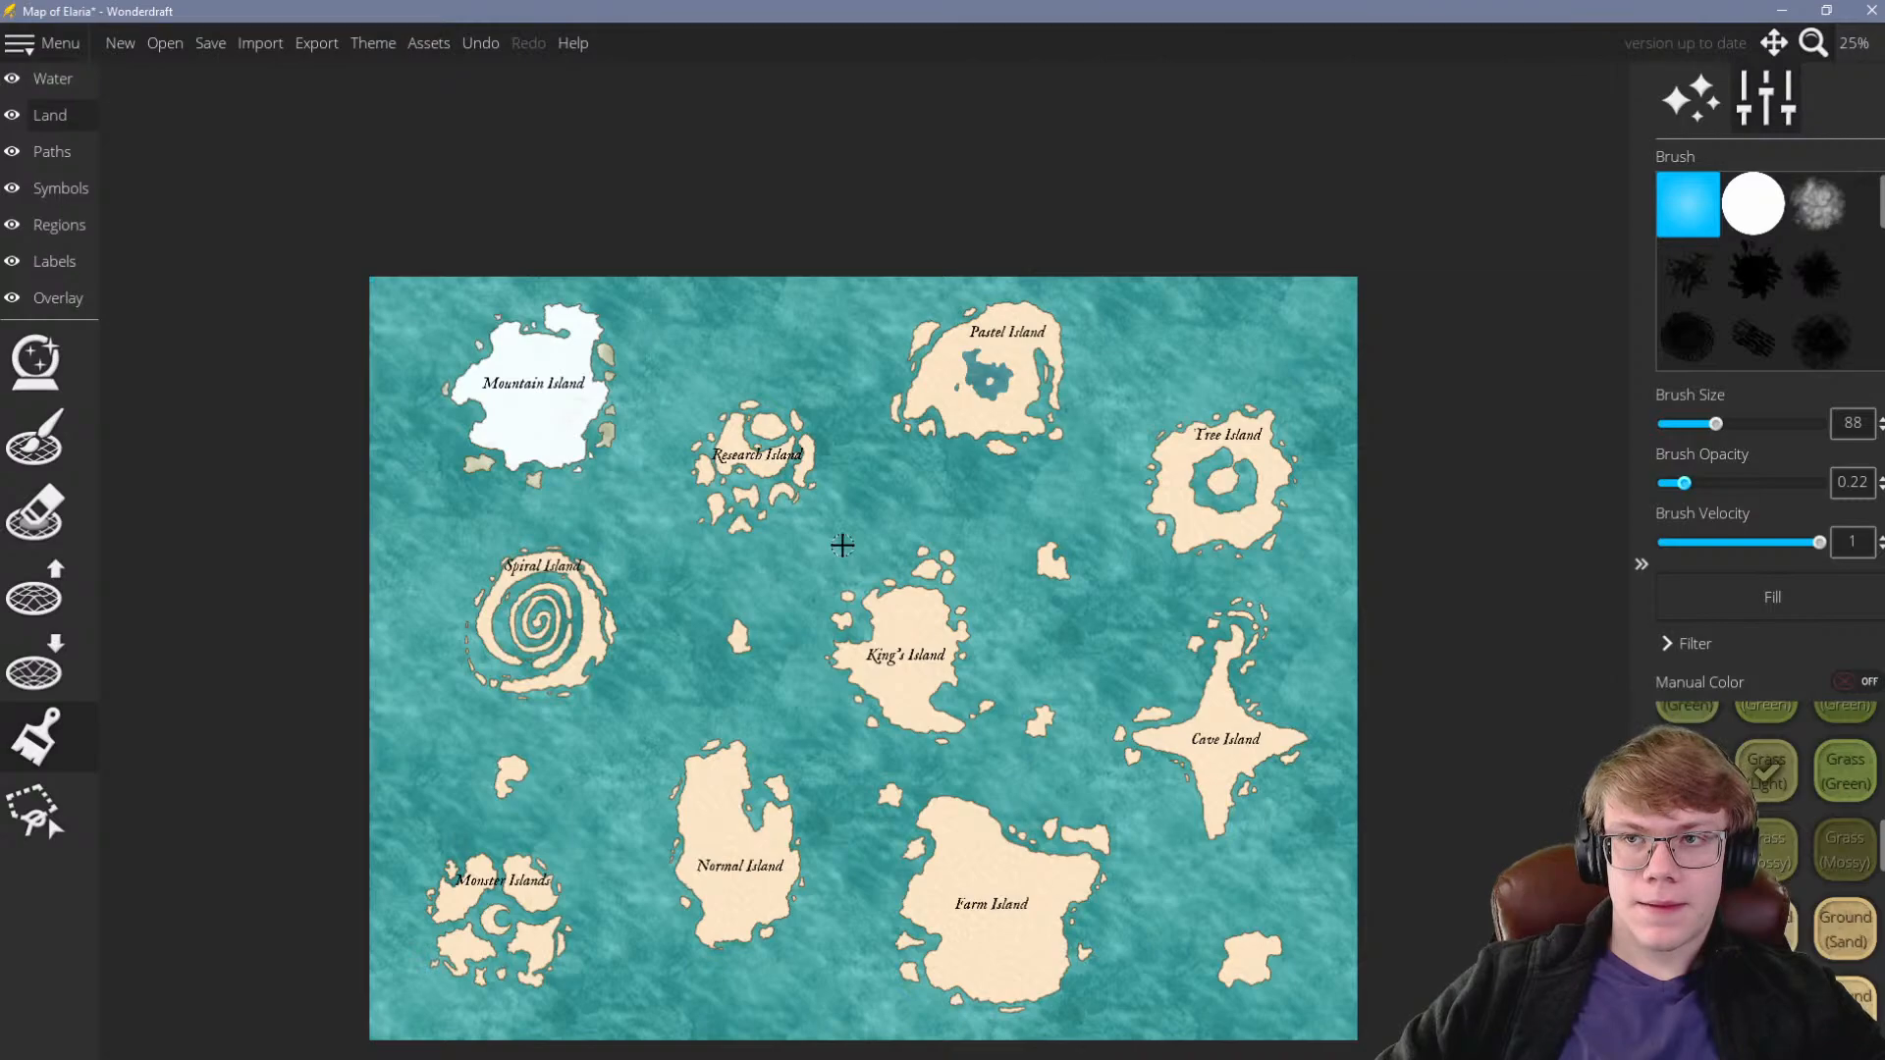
Paint a soft light grass border along Mountain Island's northeast, east and south coasts
scroll(437, 256, up, 5)
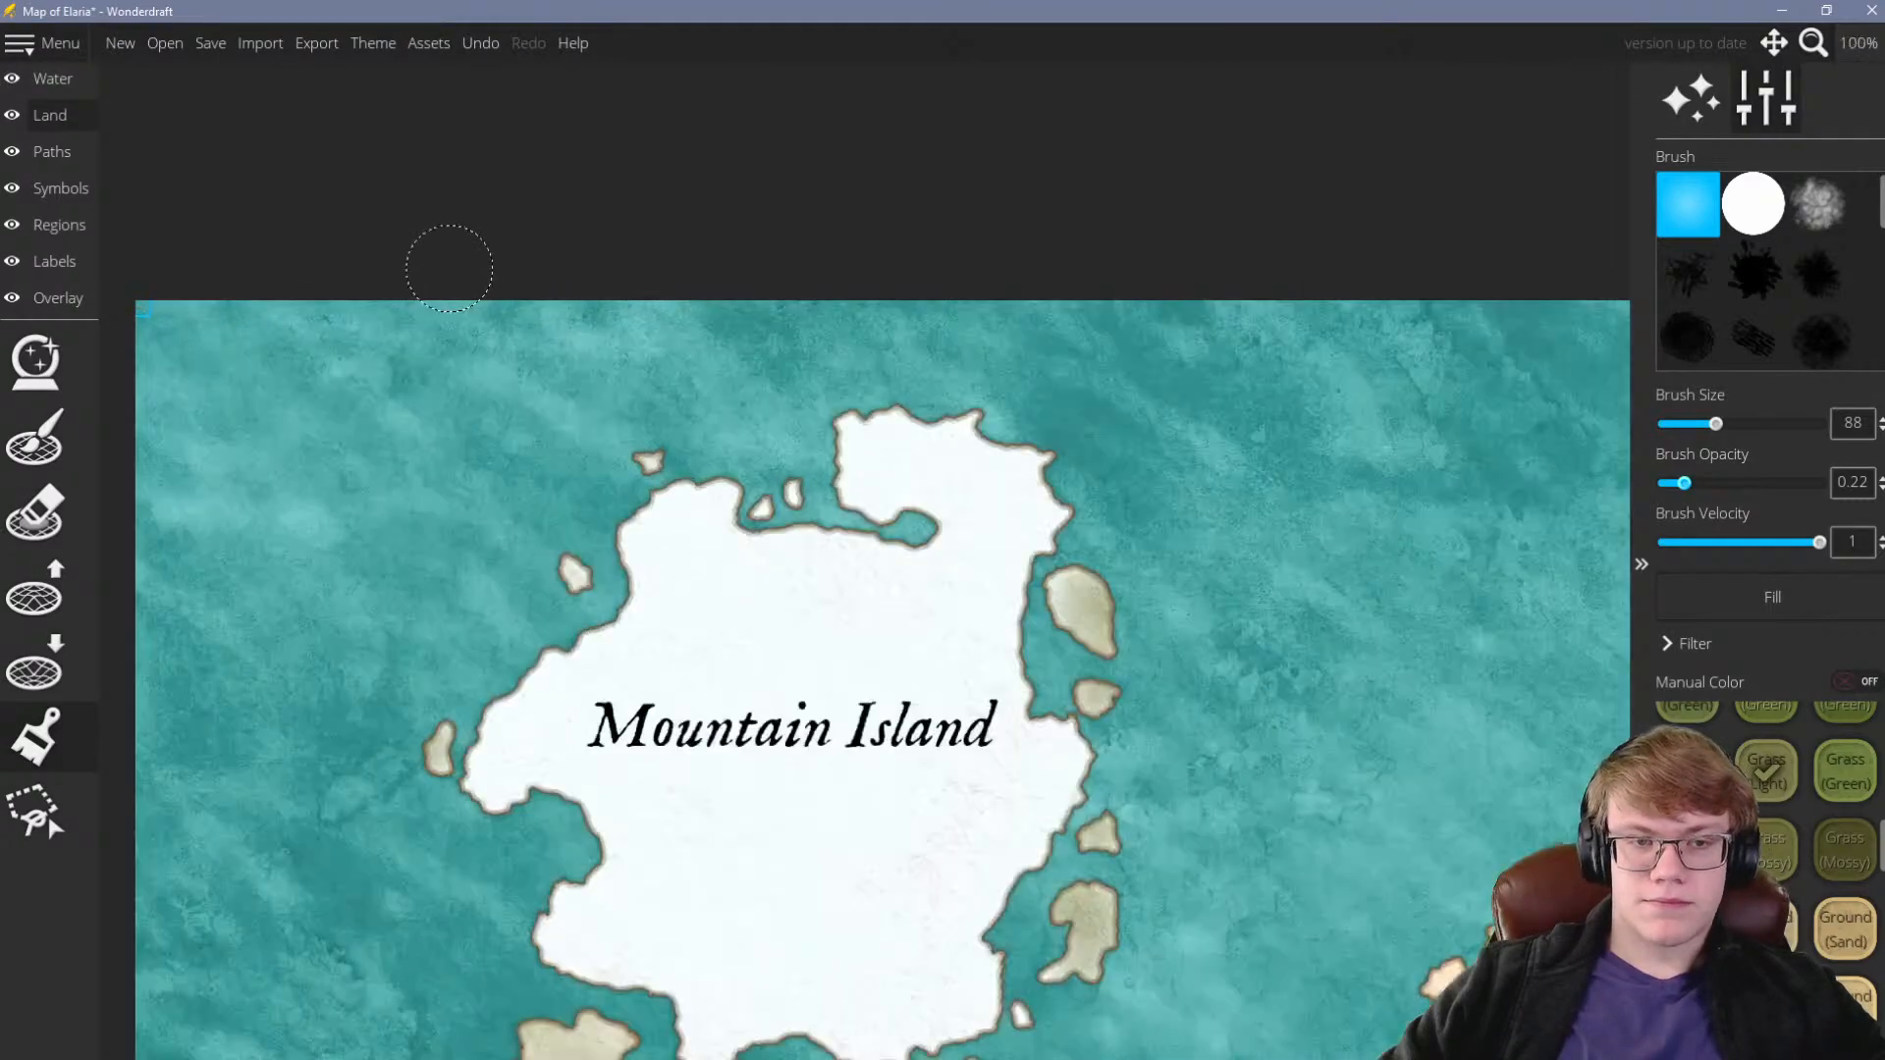
mouse_move(1029, 392)
mouse_down()
mouse_move(938, 392)
mouse_move(1128, 458)
mouse_move(1090, 435)
mouse_move(1168, 540)
mouse_move(1170, 721)
mouse_move(1136, 754)
mouse_move(1142, 823)
mouse_move(1122, 831)
mouse_move(1114, 703)
mouse_move(1118, 629)
mouse_up()
scroll(830, 518, down, 3)
scroll(925, 608, up, 3)
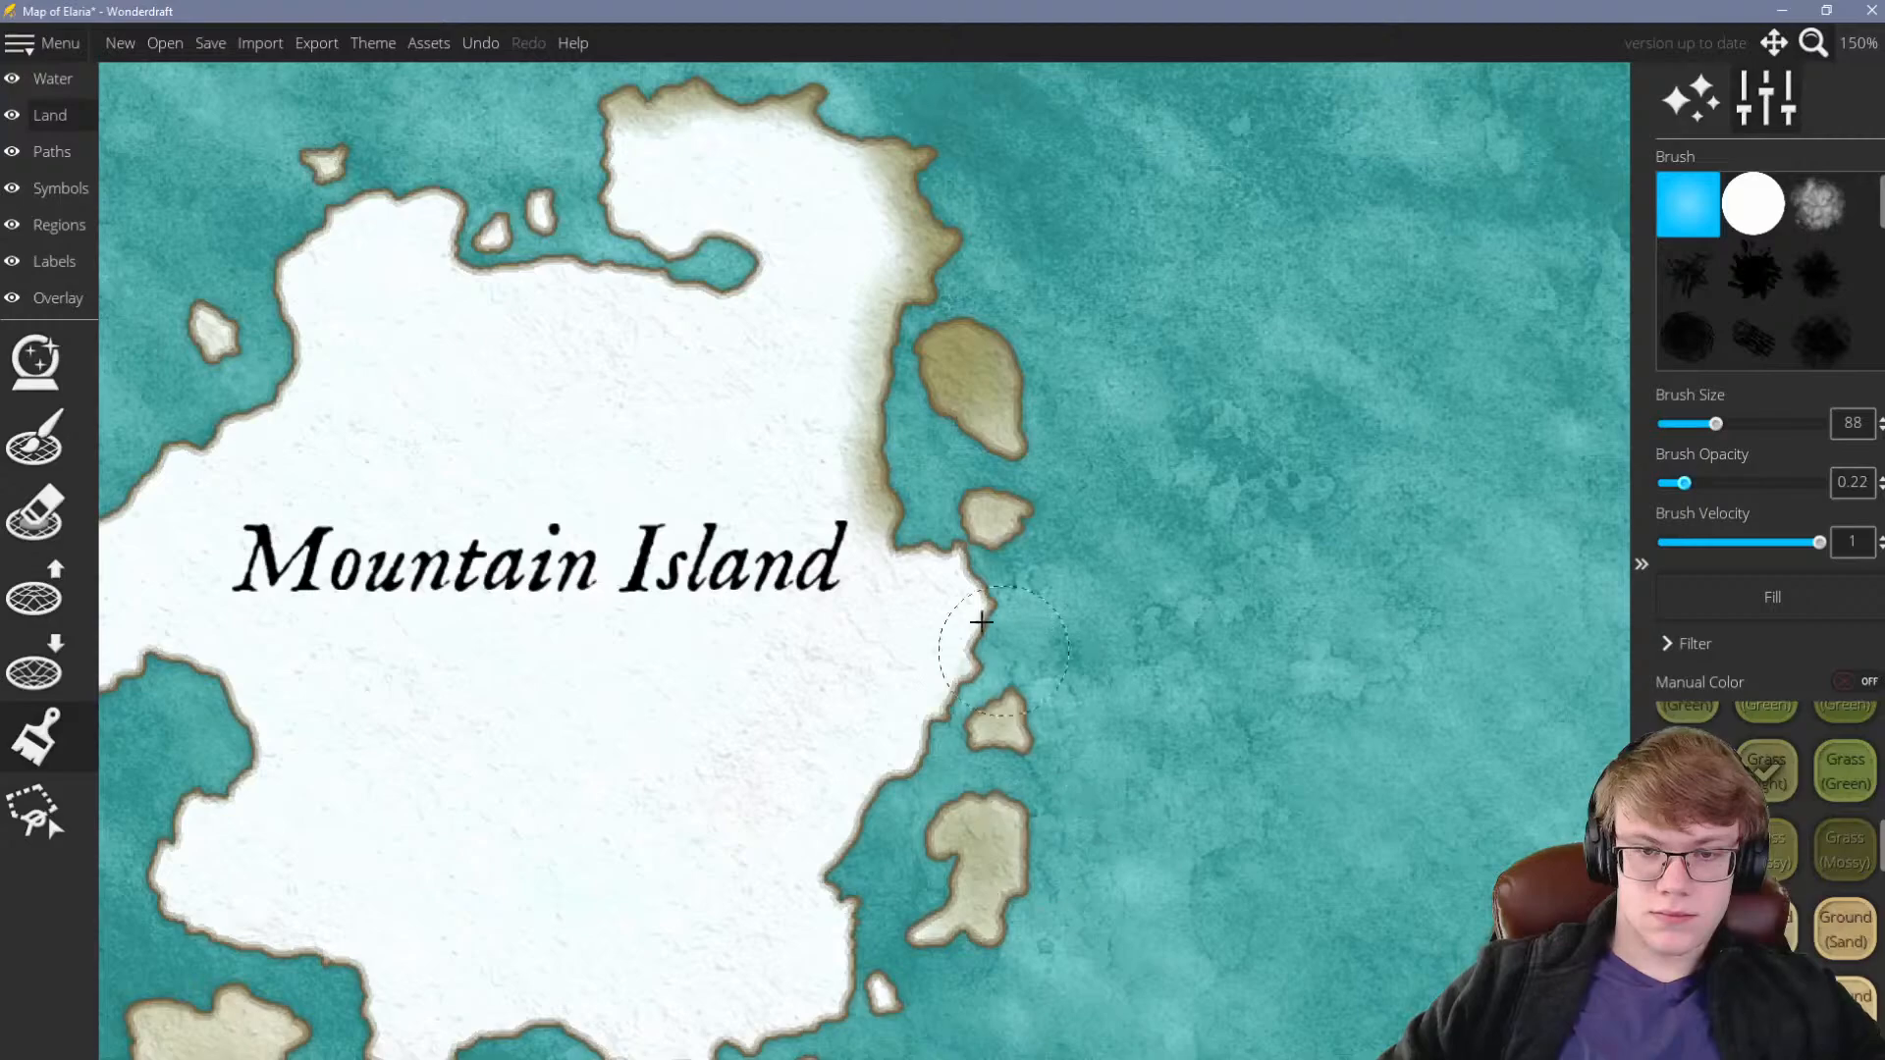
mouse_move(902, 536)
mouse_down()
mouse_move(982, 606)
mouse_move(926, 758)
mouse_move(940, 716)
mouse_move(835, 889)
mouse_move(863, 922)
mouse_move(833, 973)
mouse_up()
drag(834, 973, 828, 992)
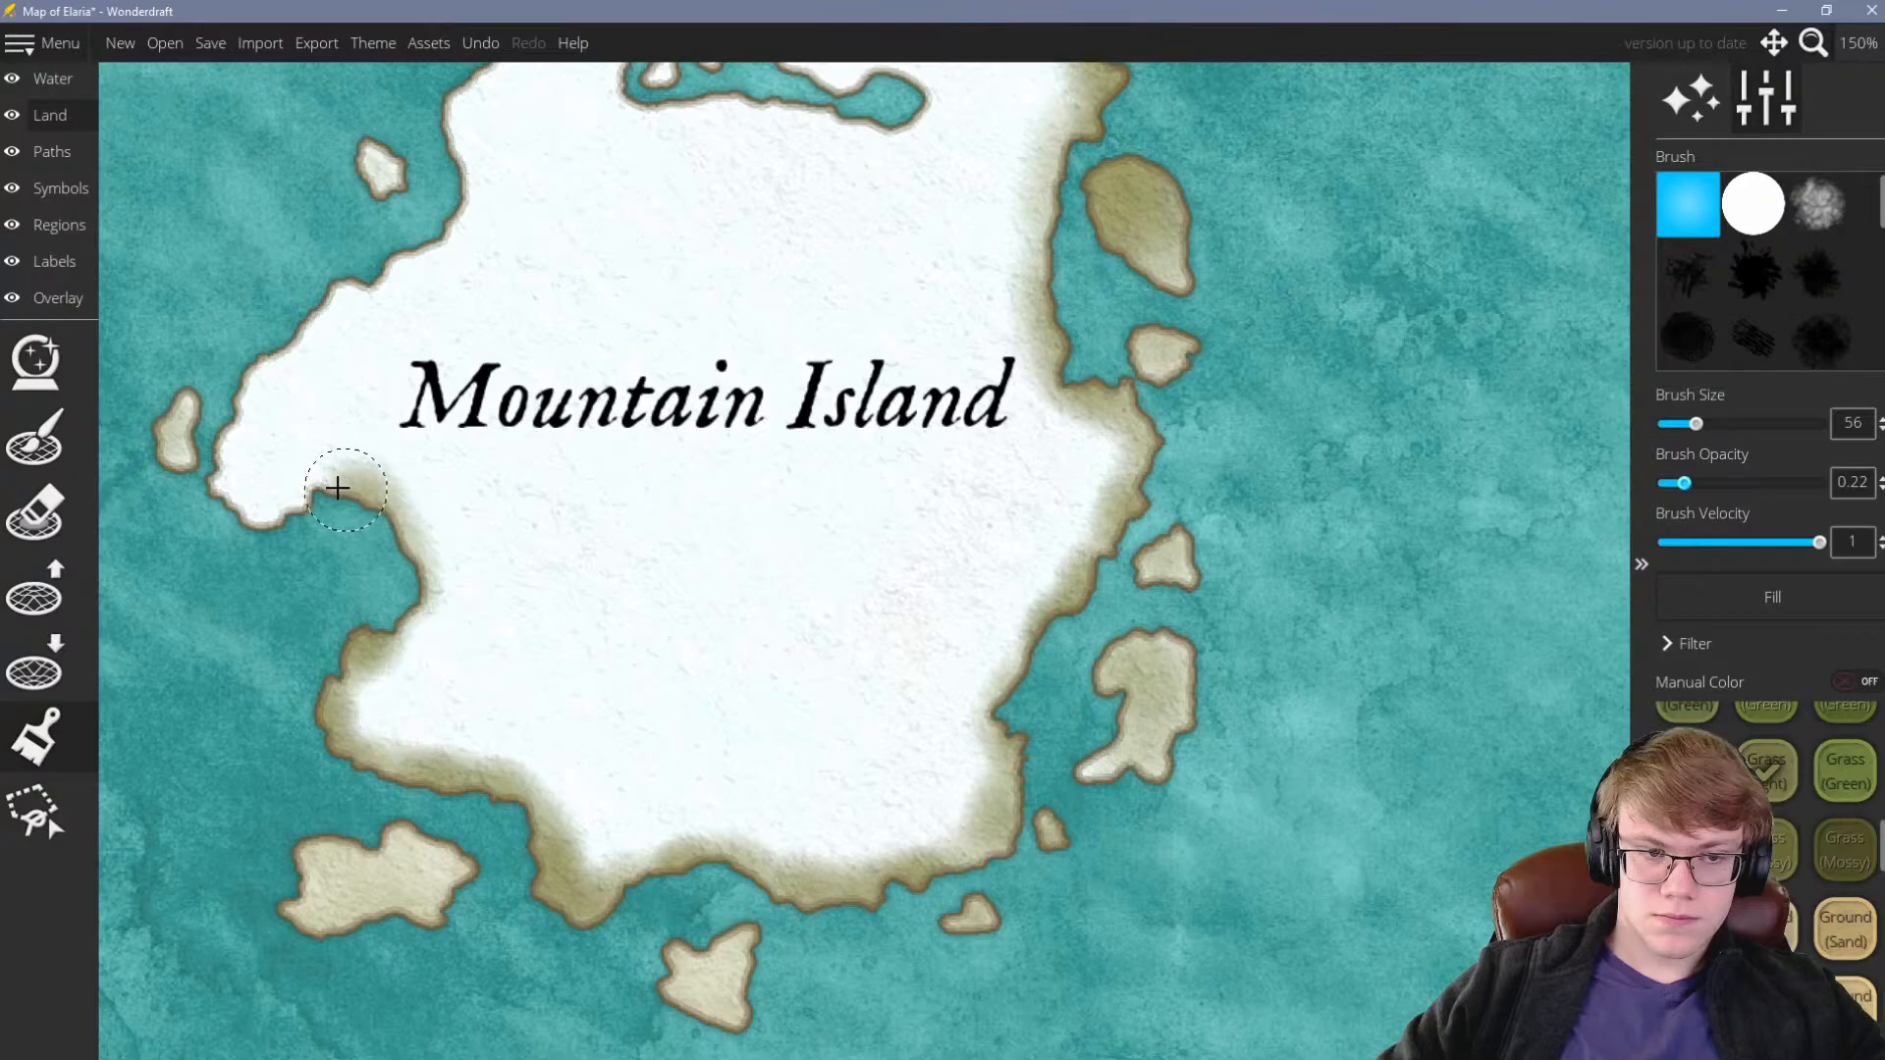
Extend the light grass border along Mountain Island's west, northwest and northern inlet shores with brush size 56
mouse_move(326, 487)
mouse_down()
mouse_move(239, 493)
mouse_move(246, 405)
mouse_move(214, 487)
mouse_move(285, 332)
mouse_move(439, 205)
mouse_up()
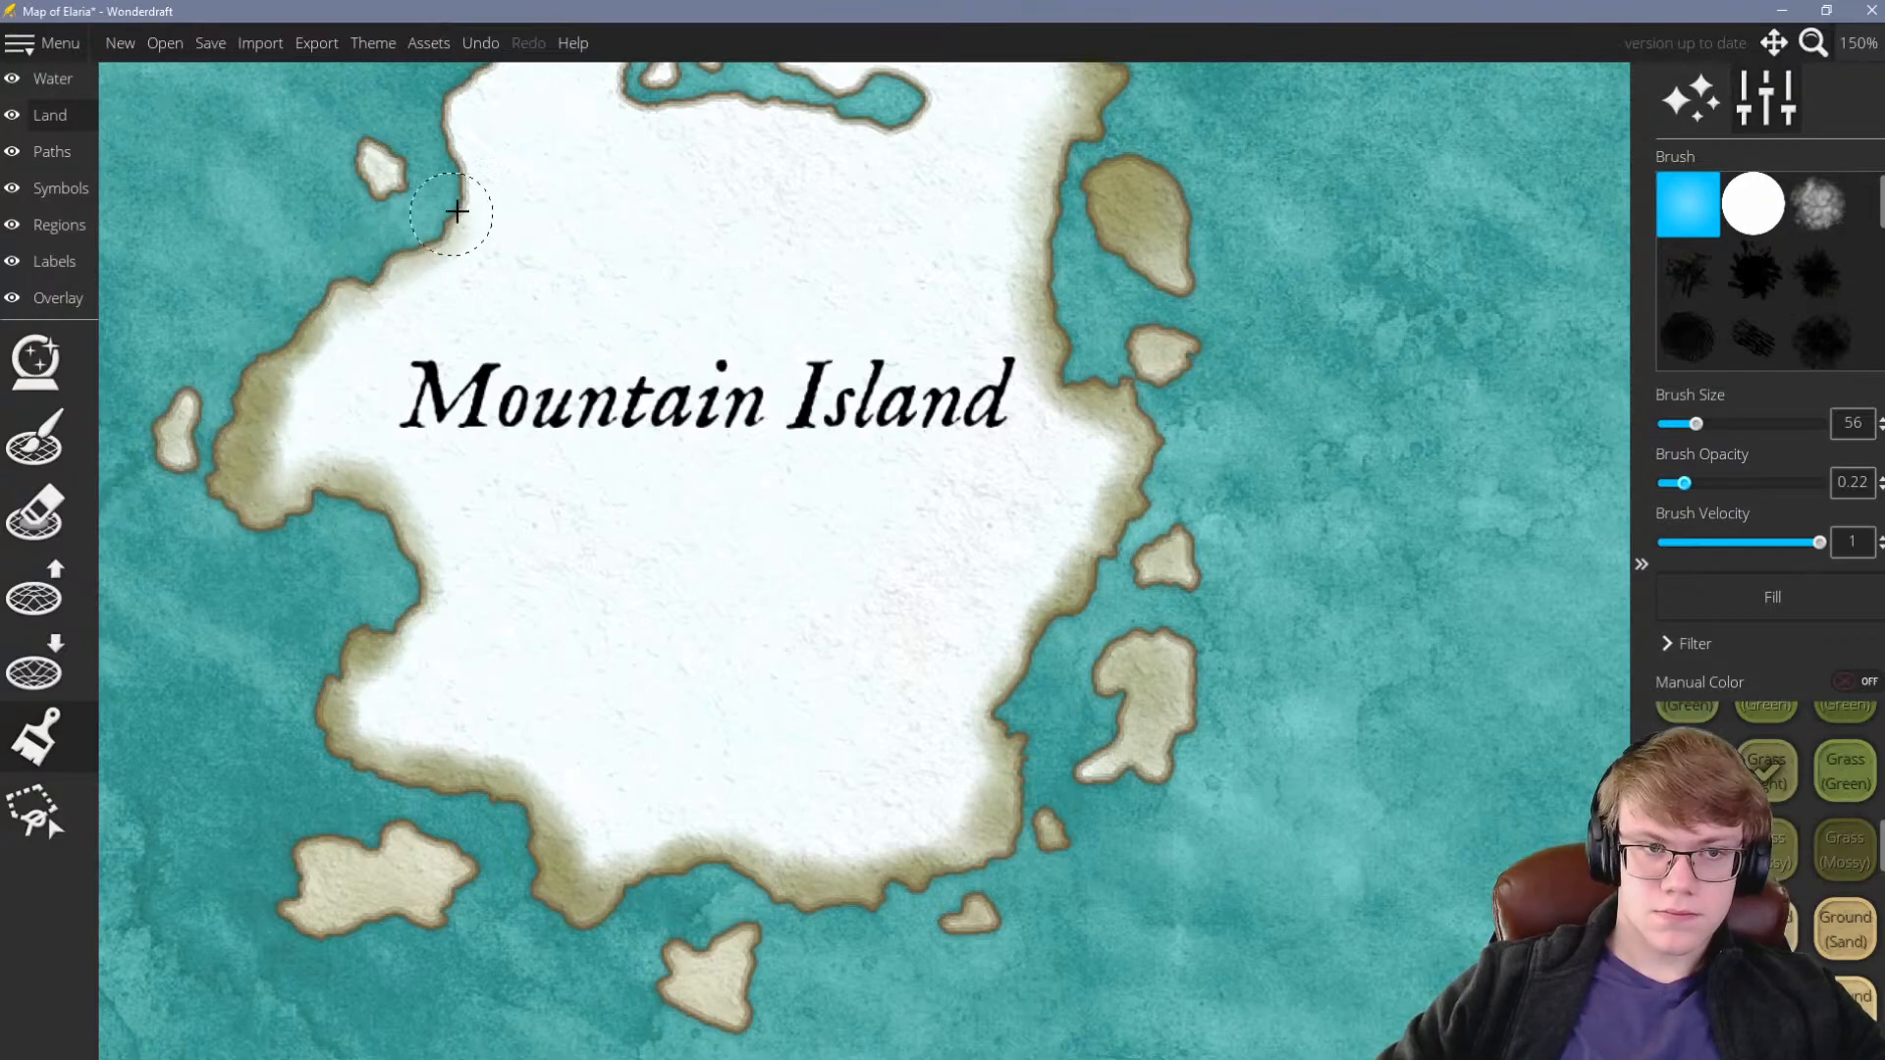
scroll(726, 475, down, 2)
scroll(590, 265, down, 1)
scroll(597, 344, up, 4)
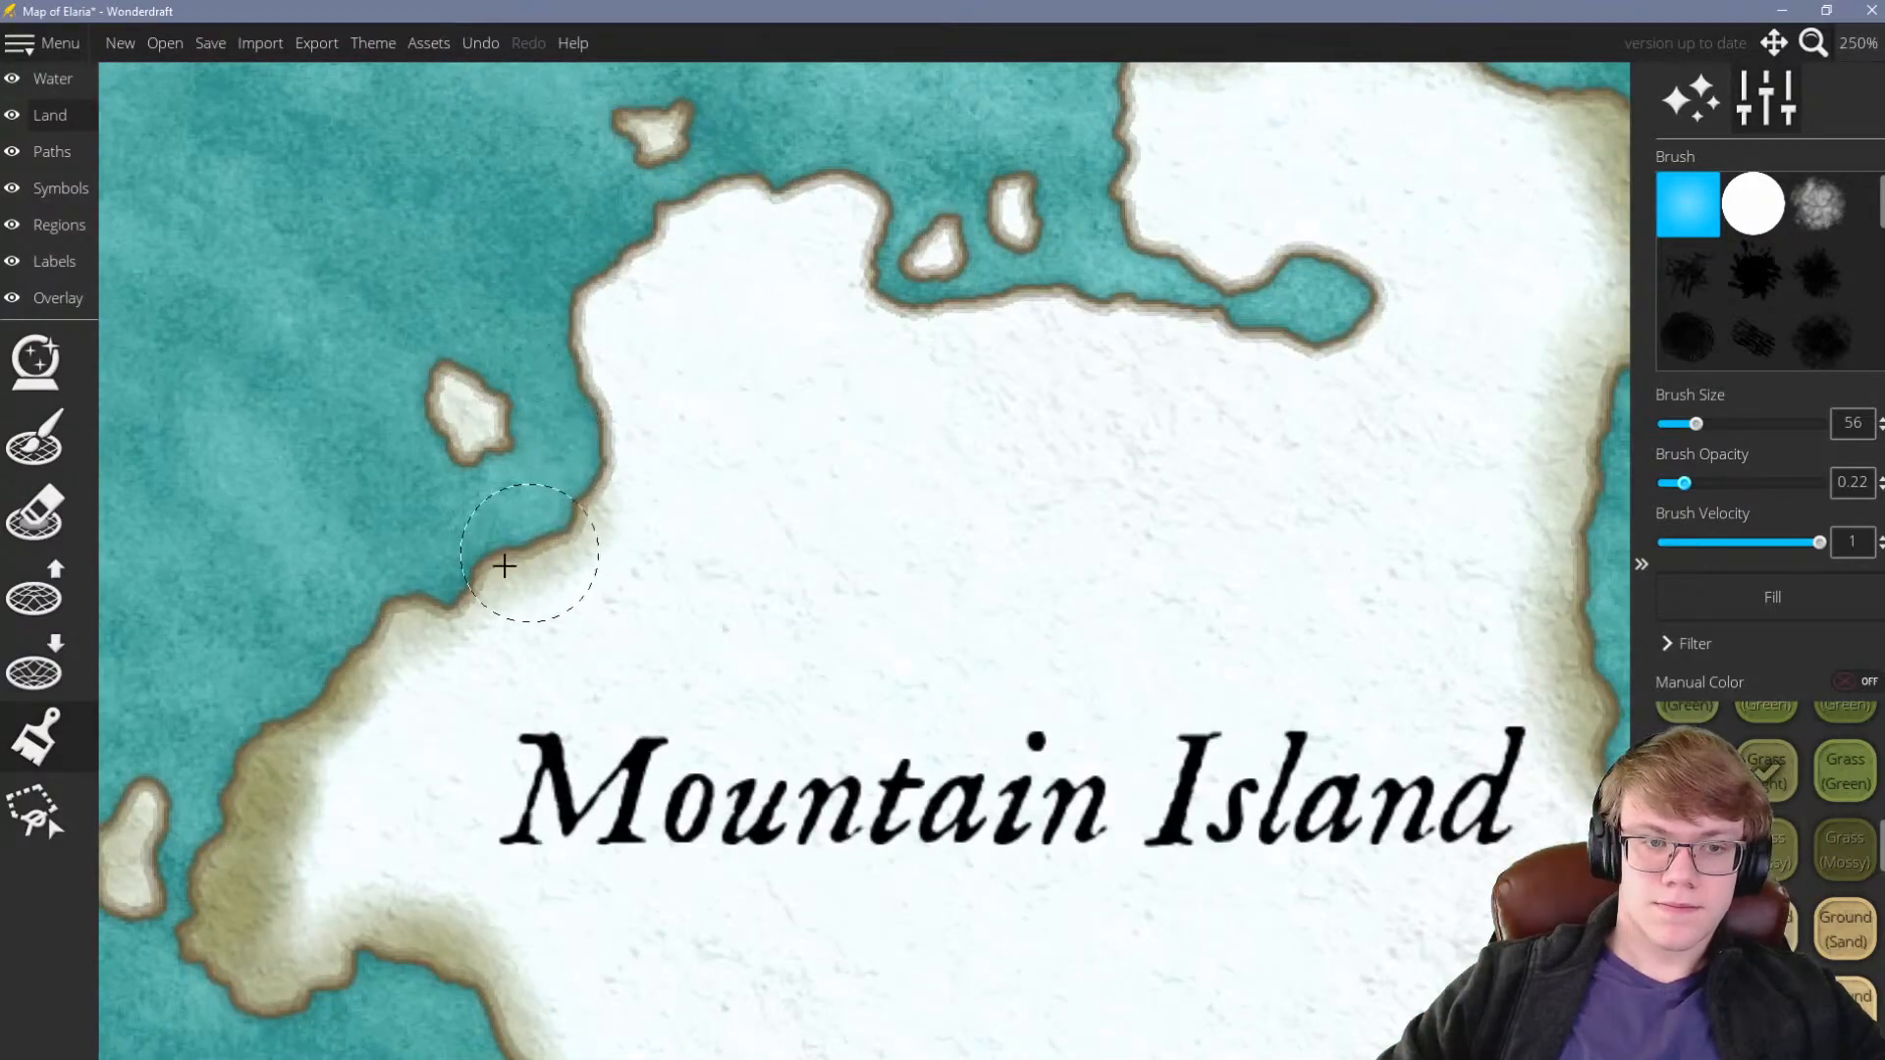
mouse_move(405, 618)
mouse_down()
mouse_move(568, 507)
mouse_move(599, 398)
mouse_move(598, 423)
mouse_move(578, 279)
mouse_move(655, 216)
mouse_move(823, 175)
mouse_move(661, 151)
mouse_move(818, 176)
mouse_move(846, 268)
mouse_move(928, 312)
mouse_move(1032, 281)
mouse_move(1209, 331)
mouse_move(1329, 336)
mouse_move(1337, 271)
mouse_move(1277, 246)
mouse_move(1369, 296)
mouse_move(1340, 341)
mouse_move(1365, 262)
mouse_move(1204, 333)
mouse_move(1227, 292)
mouse_move(1126, 199)
mouse_up()
scroll(879, 461, down, 3)
scroll(1031, 260, up, 2)
mouse_move(947, 377)
mouse_down()
mouse_move(944, 309)
mouse_move(945, 451)
mouse_move(966, 496)
mouse_move(829, 519)
mouse_move(636, 444)
mouse_move(537, 531)
mouse_up()
Thicken the light grass border along Mountain Island's southern coast and around its western bay
scroll(785, 473, down, 4)
scroll(880, 472, up, 2)
scroll(846, 609, down, 2)
scroll(846, 497, up, 1)
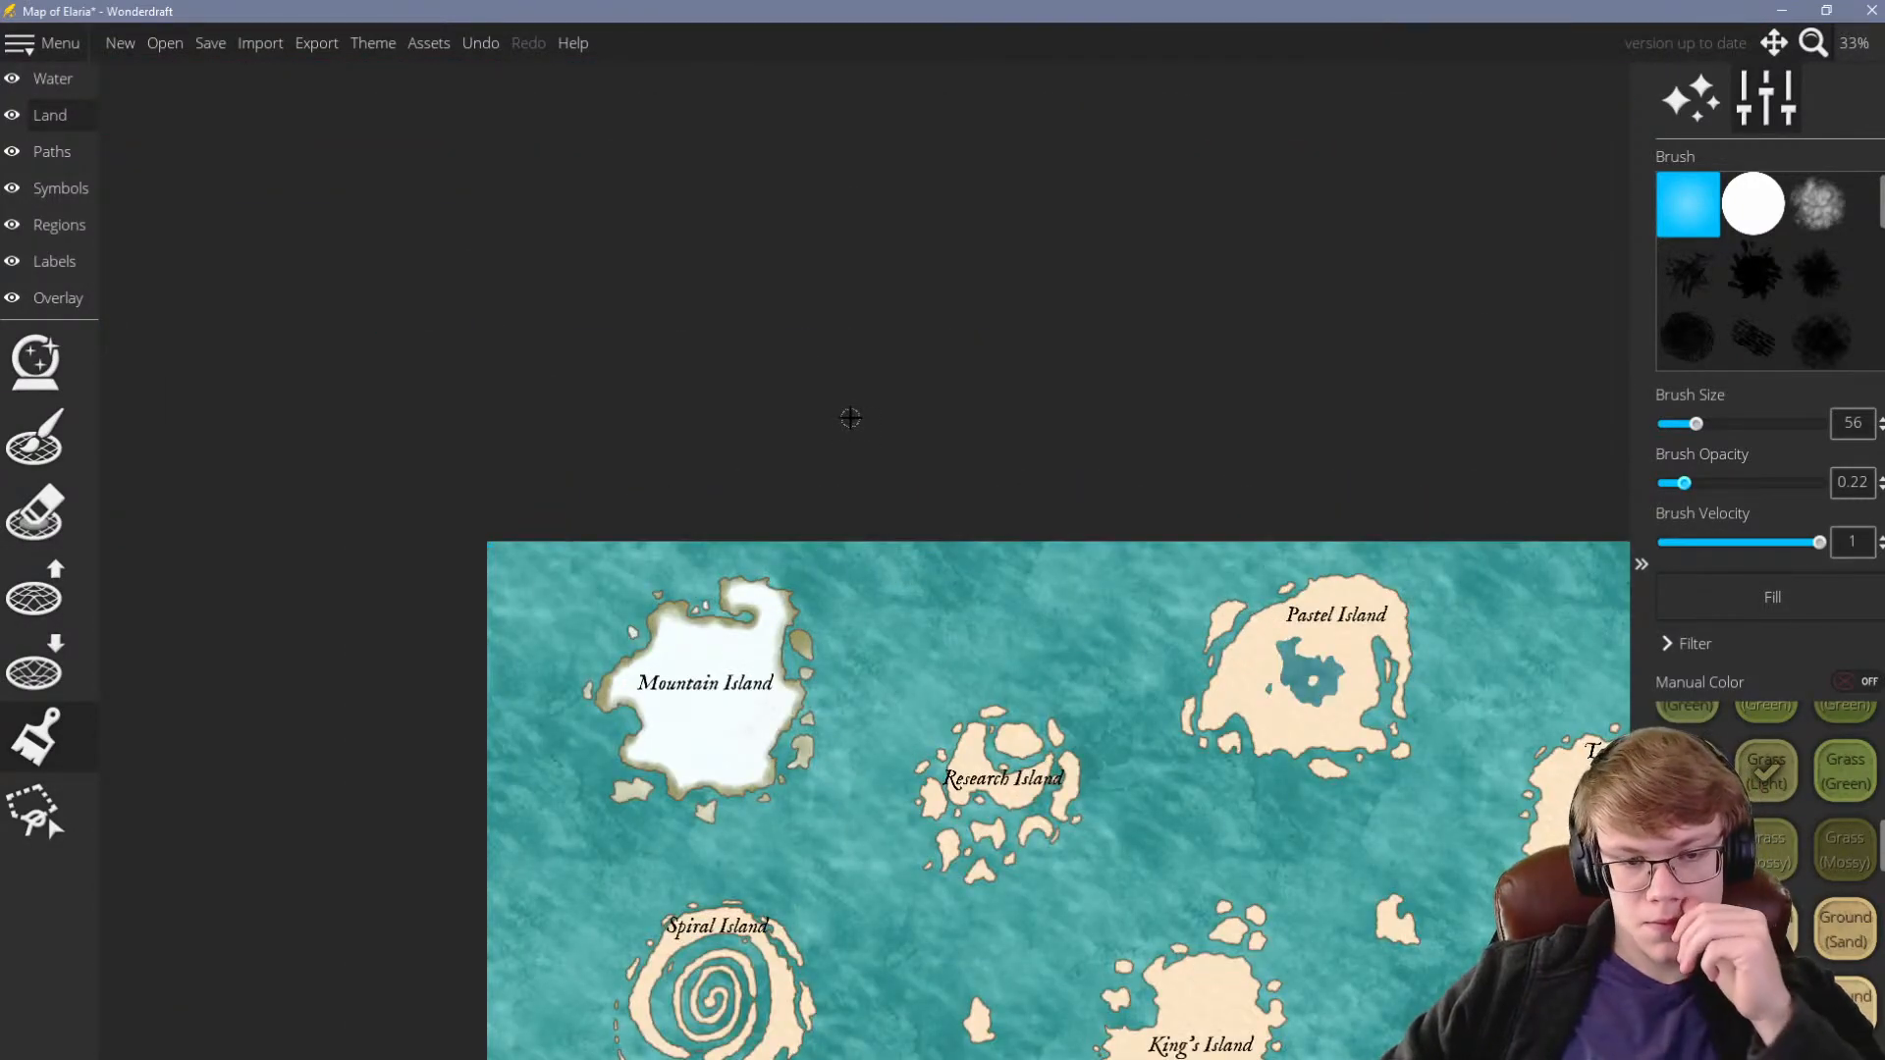
scroll(850, 418, down, 2)
scroll(798, 564, up, 2)
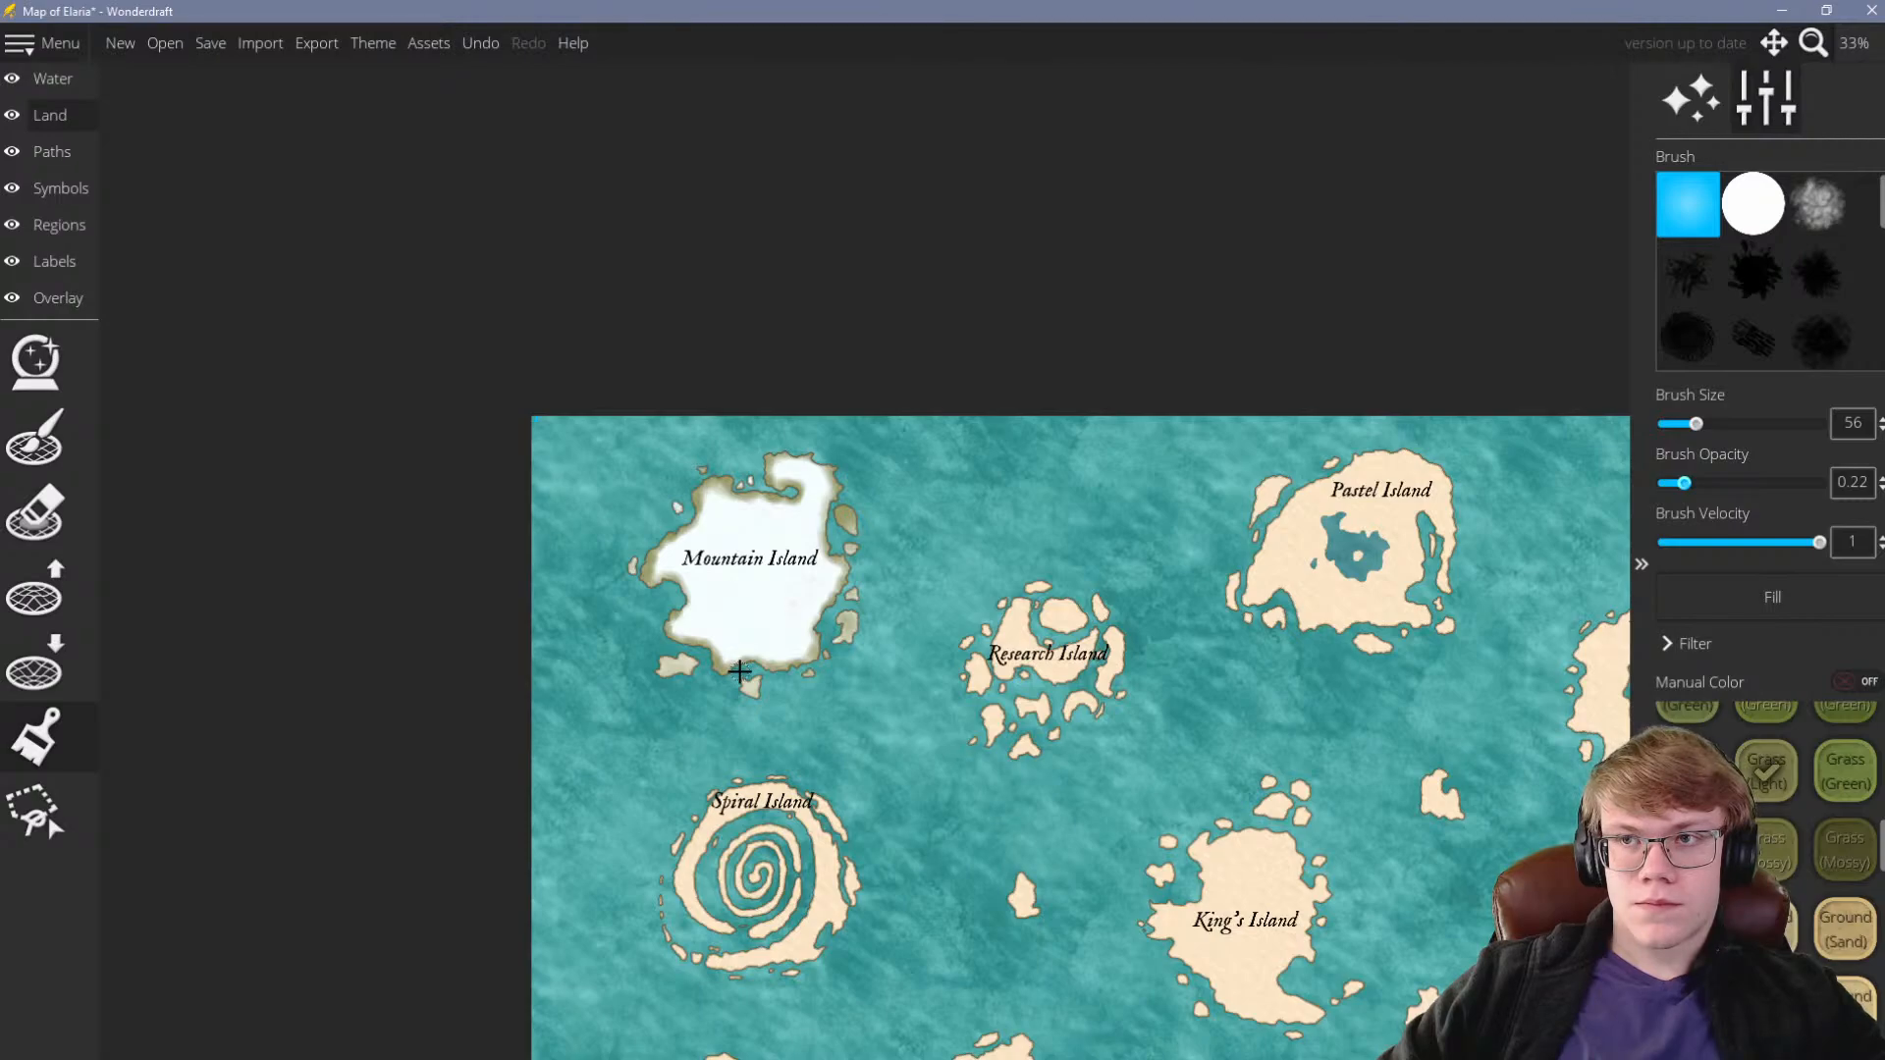
scroll(737, 722, up, 6)
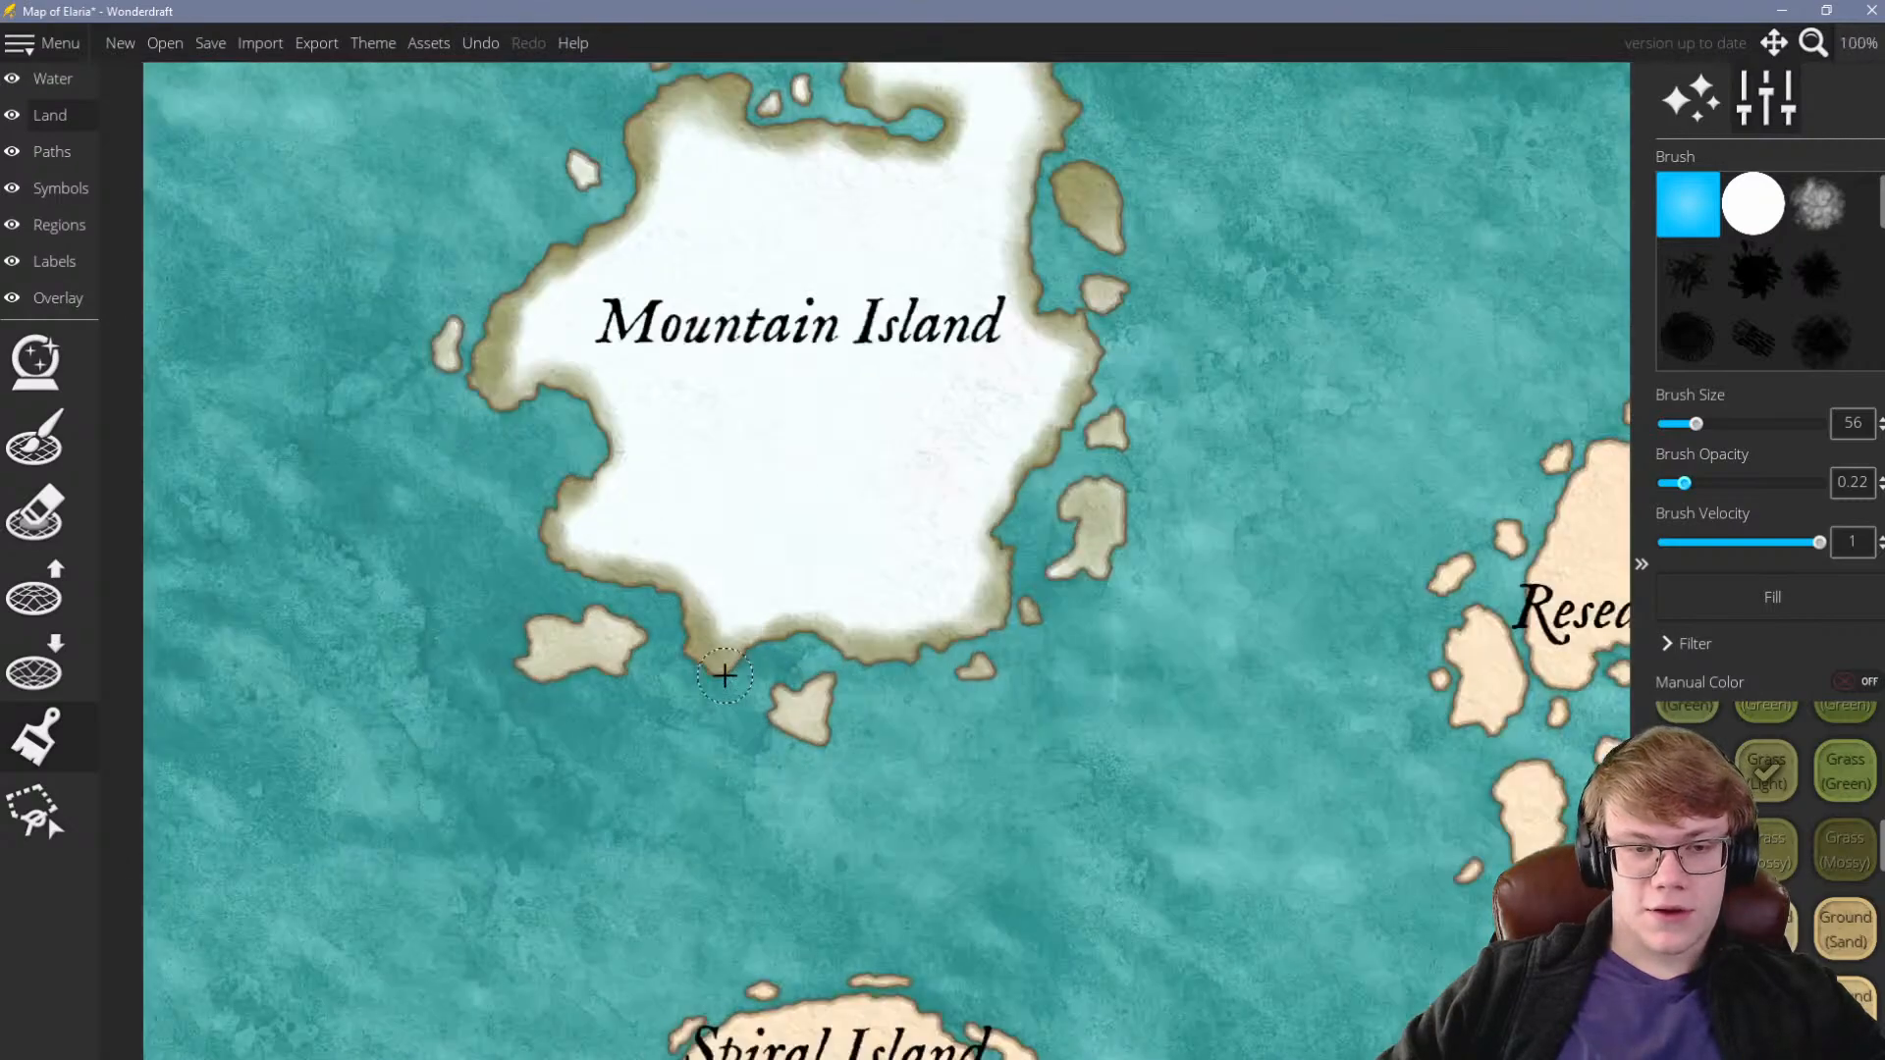
mouse_move(842, 647)
mouse_down()
mouse_move(725, 668)
mouse_move(823, 648)
mouse_move(943, 681)
mouse_move(796, 626)
mouse_move(962, 672)
mouse_move(1064, 627)
mouse_move(1098, 634)
mouse_move(1149, 438)
mouse_move(1248, 289)
mouse_move(1249, 226)
mouse_up()
scroll(1178, 324, down, 3)
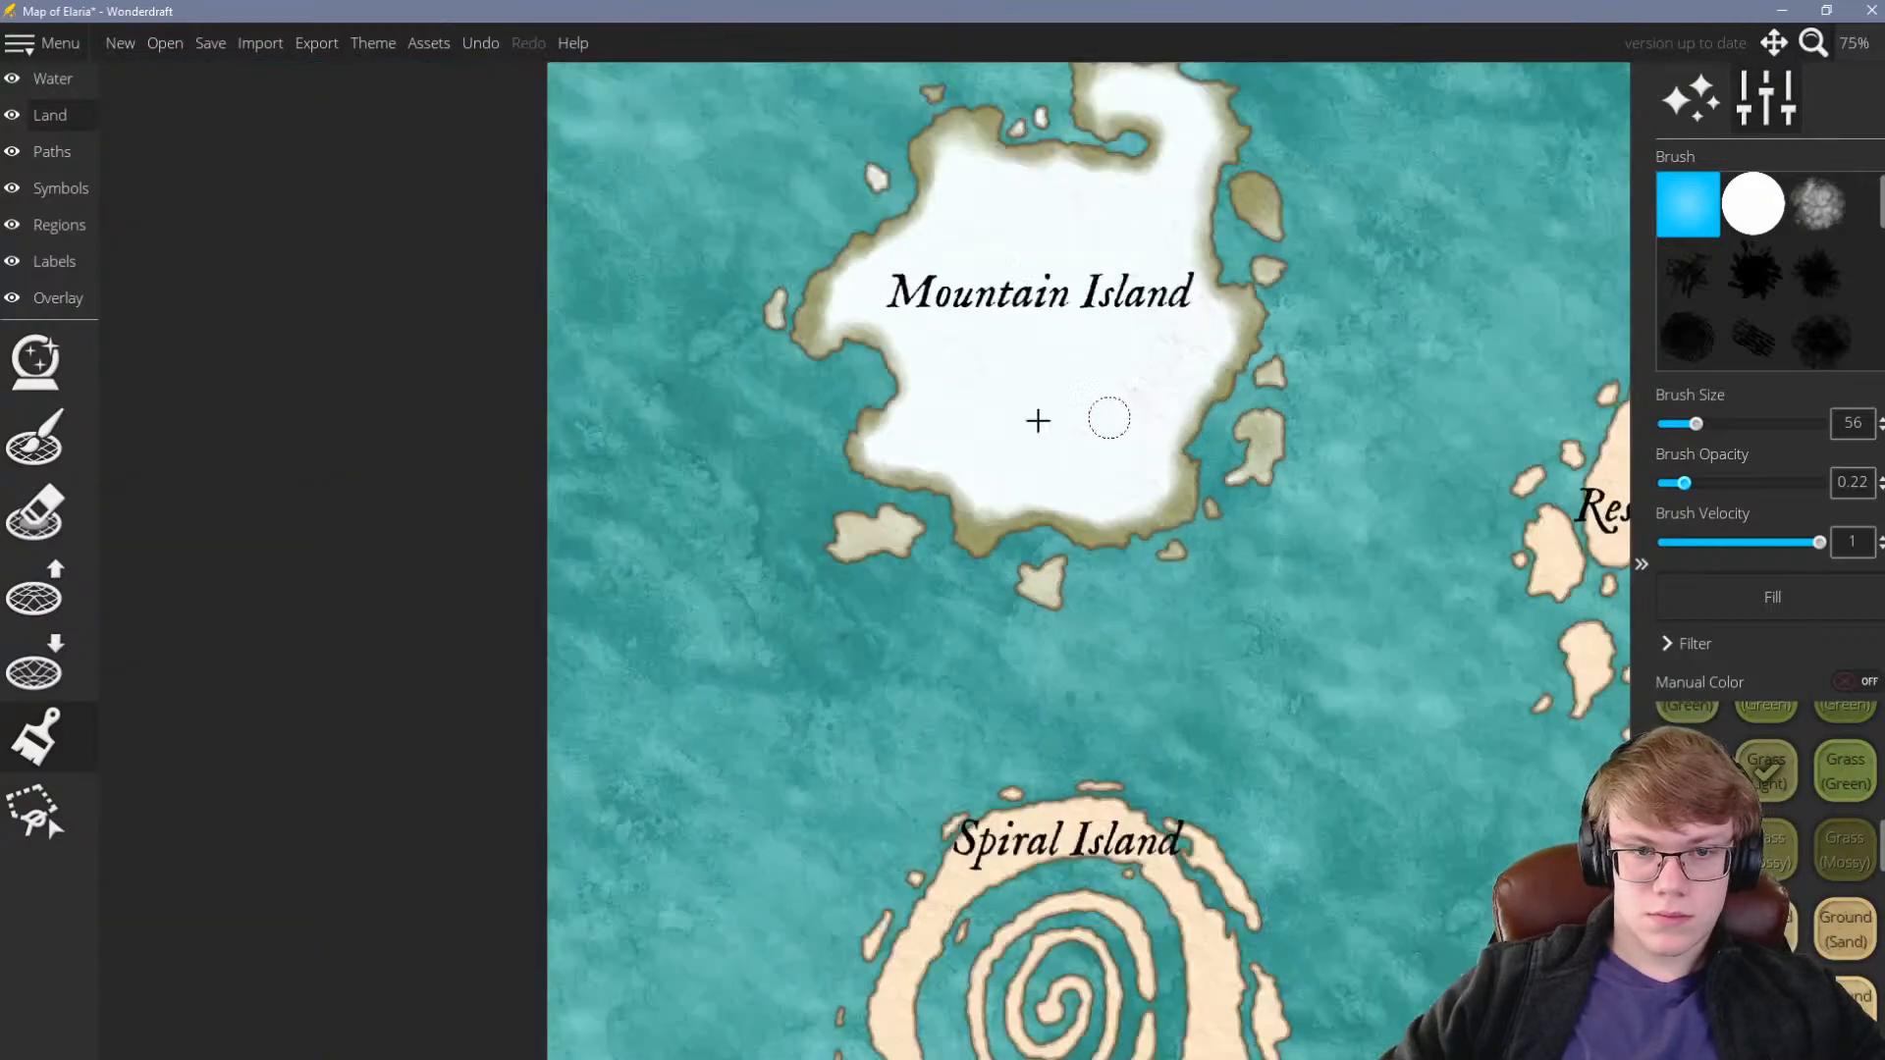
scroll(943, 413, up, 2)
mouse_move(808, 438)
mouse_down()
mouse_move(805, 309)
mouse_move(726, 301)
mouse_up()
scroll(640, 442, down, 4)
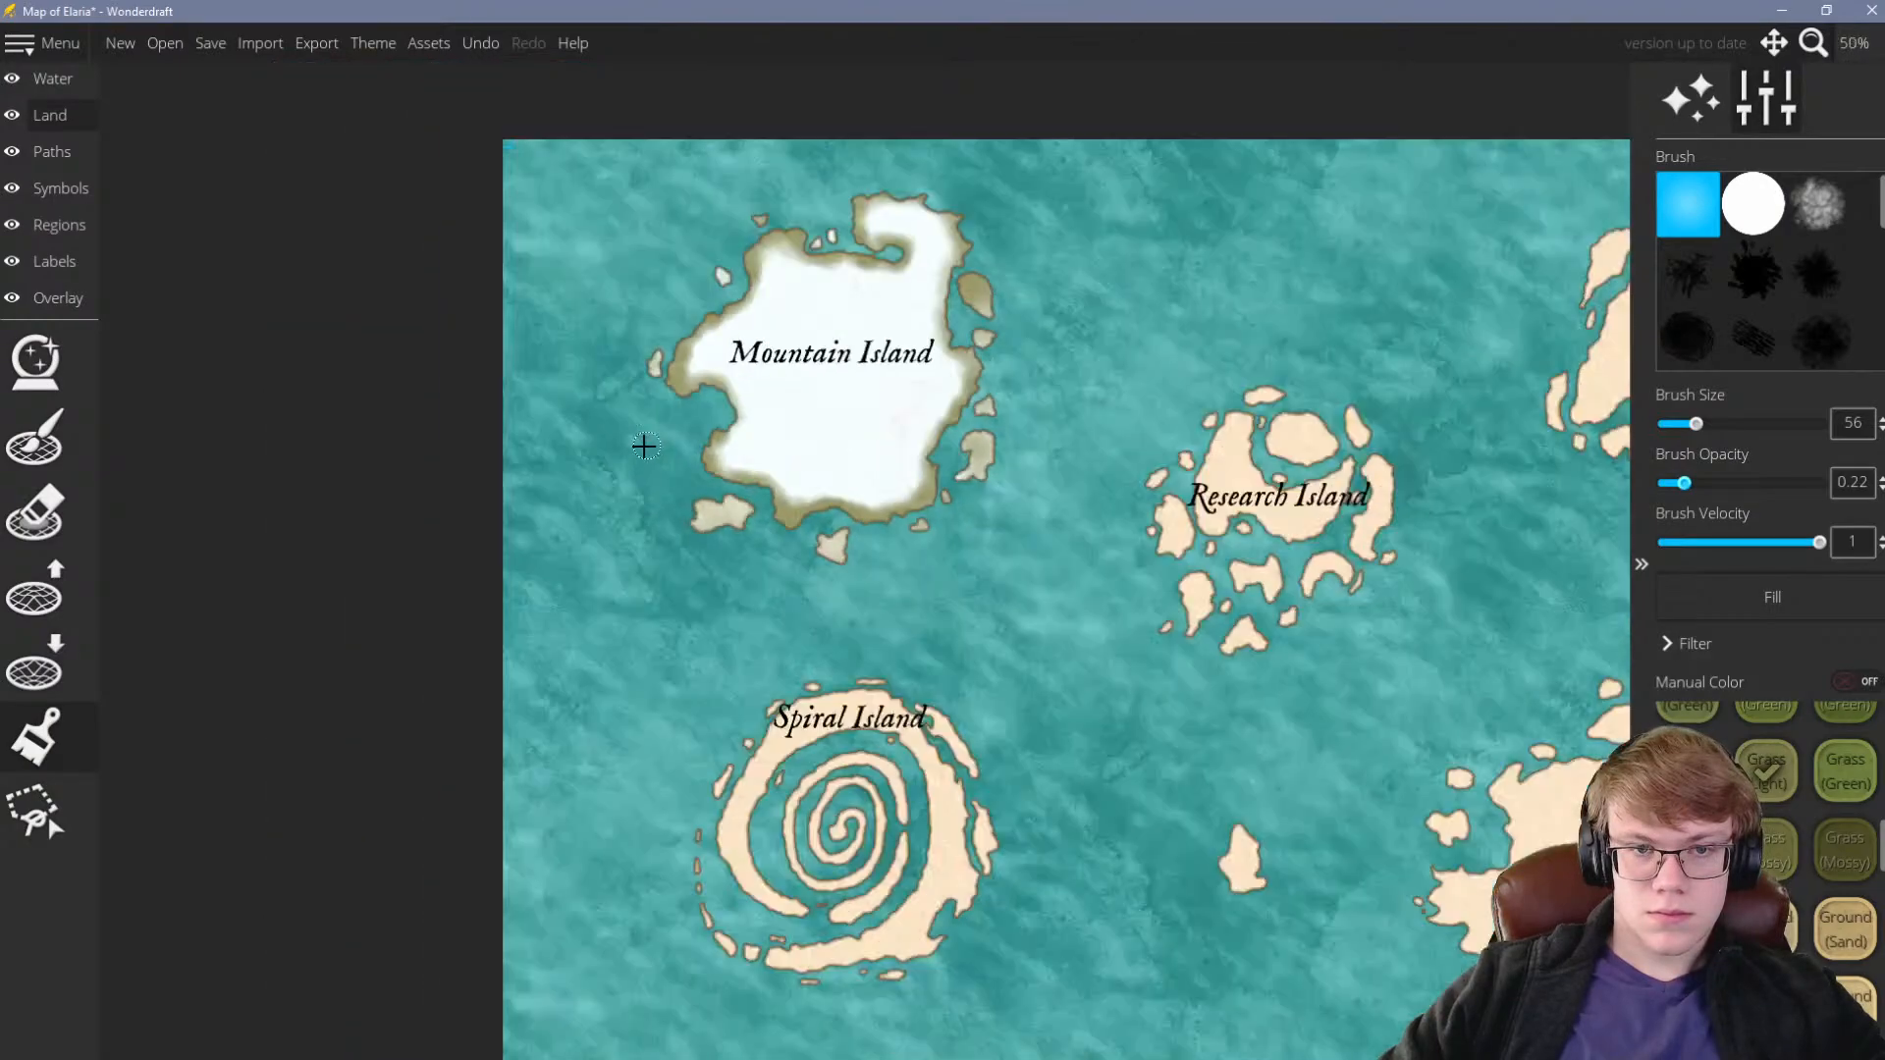
Cover the northern hooked peninsula of Mountain Island with light grass
scroll(786, 315, up, 4)
mouse_move(873, 277)
mouse_down()
mouse_move(799, 277)
mouse_move(896, 283)
mouse_move(1006, 340)
mouse_move(1008, 438)
mouse_move(968, 535)
mouse_move(998, 389)
mouse_move(930, 332)
mouse_move(748, 322)
mouse_move(792, 355)
mouse_move(757, 352)
mouse_move(802, 348)
mouse_move(790, 312)
mouse_move(842, 302)
mouse_move(805, 334)
mouse_move(915, 333)
mouse_move(838, 292)
mouse_move(857, 300)
mouse_move(775, 394)
mouse_up()
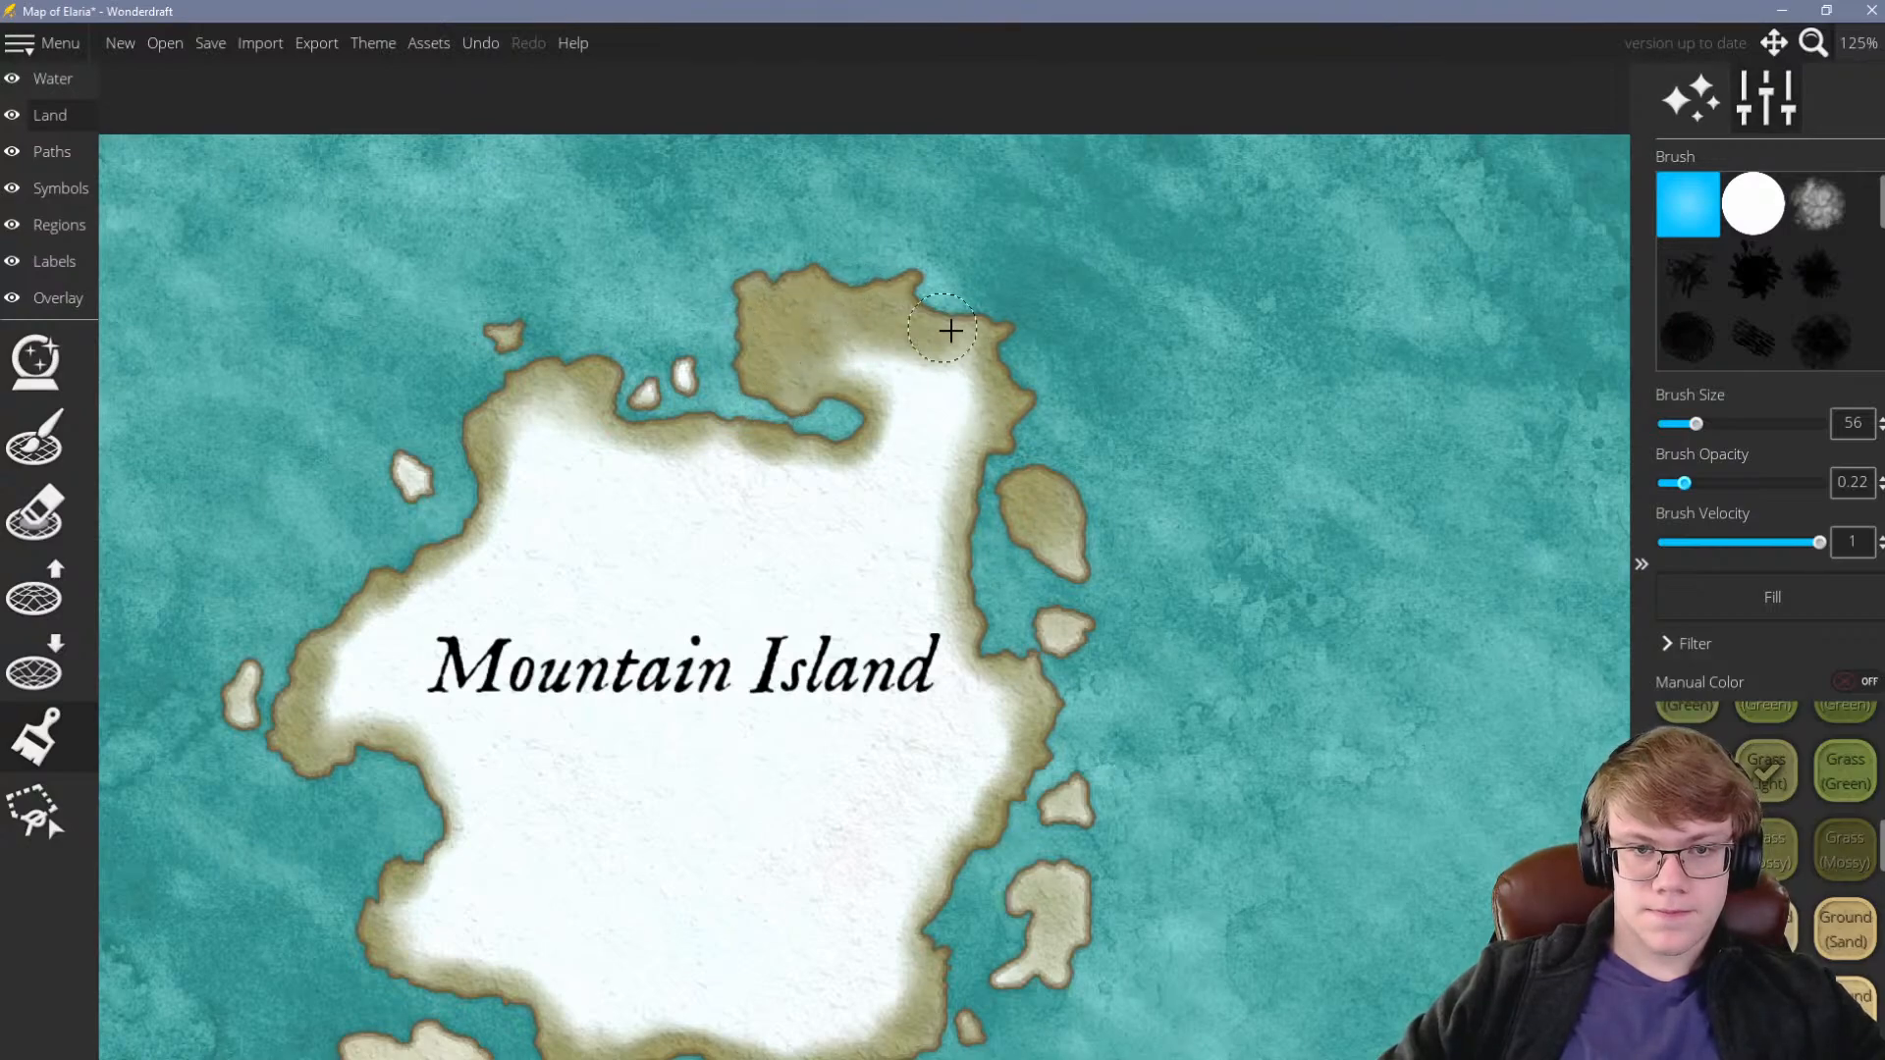
scroll(1154, 348, down, 6)
scroll(1220, 337, up, 5)
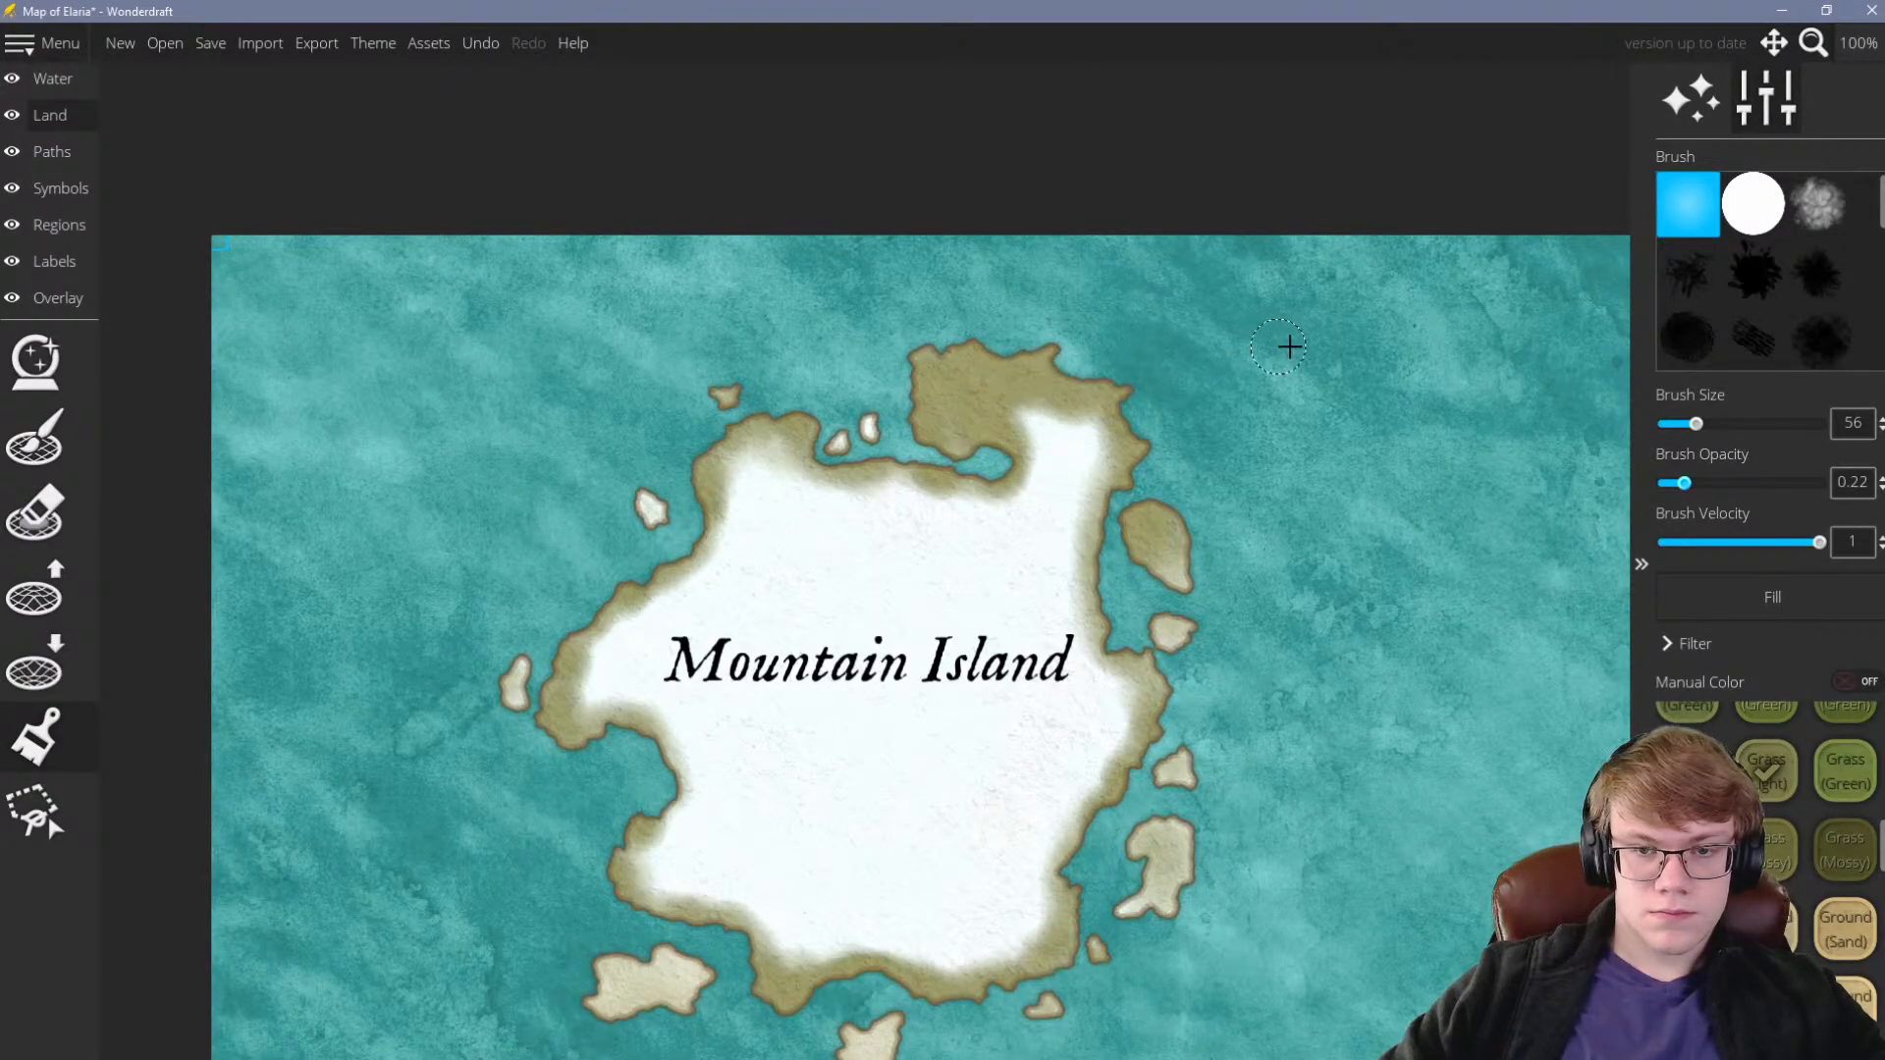
scroll(1284, 347, down, 1)
scroll(1091, 461, down, 3)
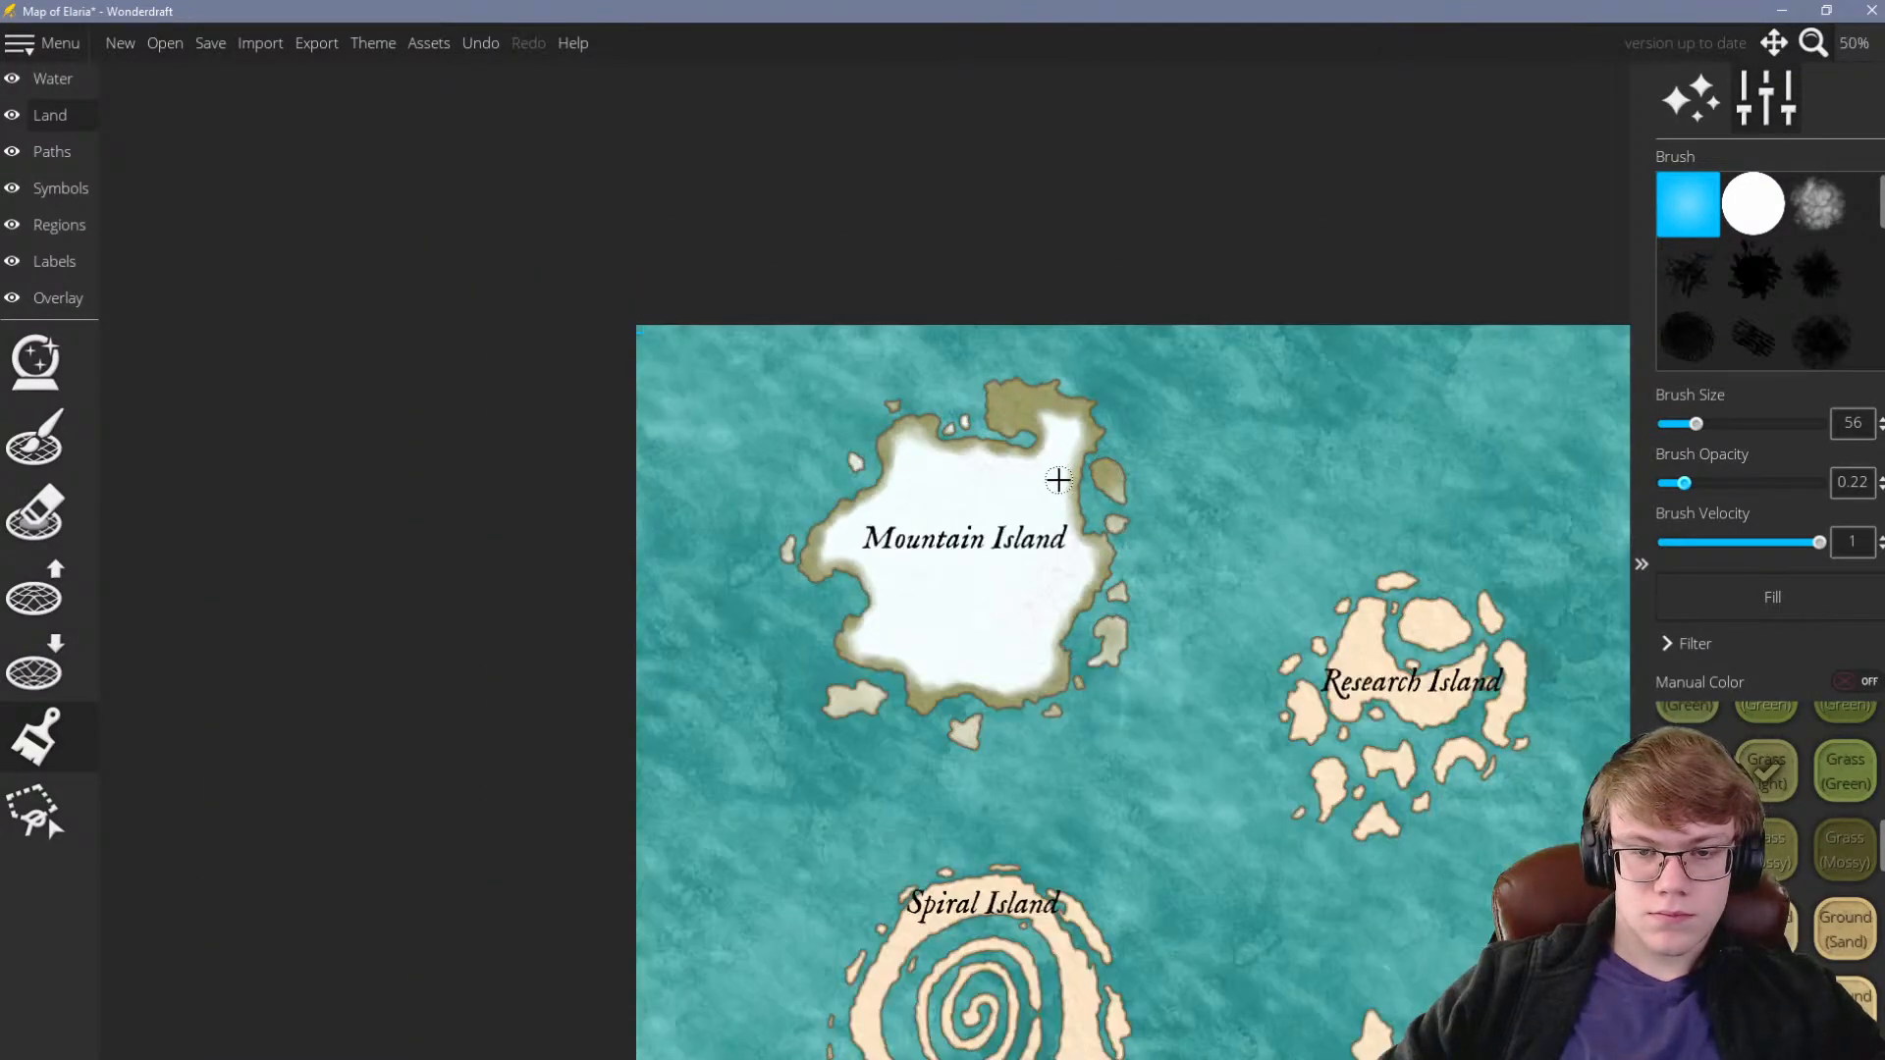
Lower the brush opacity to 0.12, set the brush size to 68, and blend grass inward from the northeastern peninsula and coast
scroll(1060, 476, up, 2)
drag(1682, 483, 1666, 483)
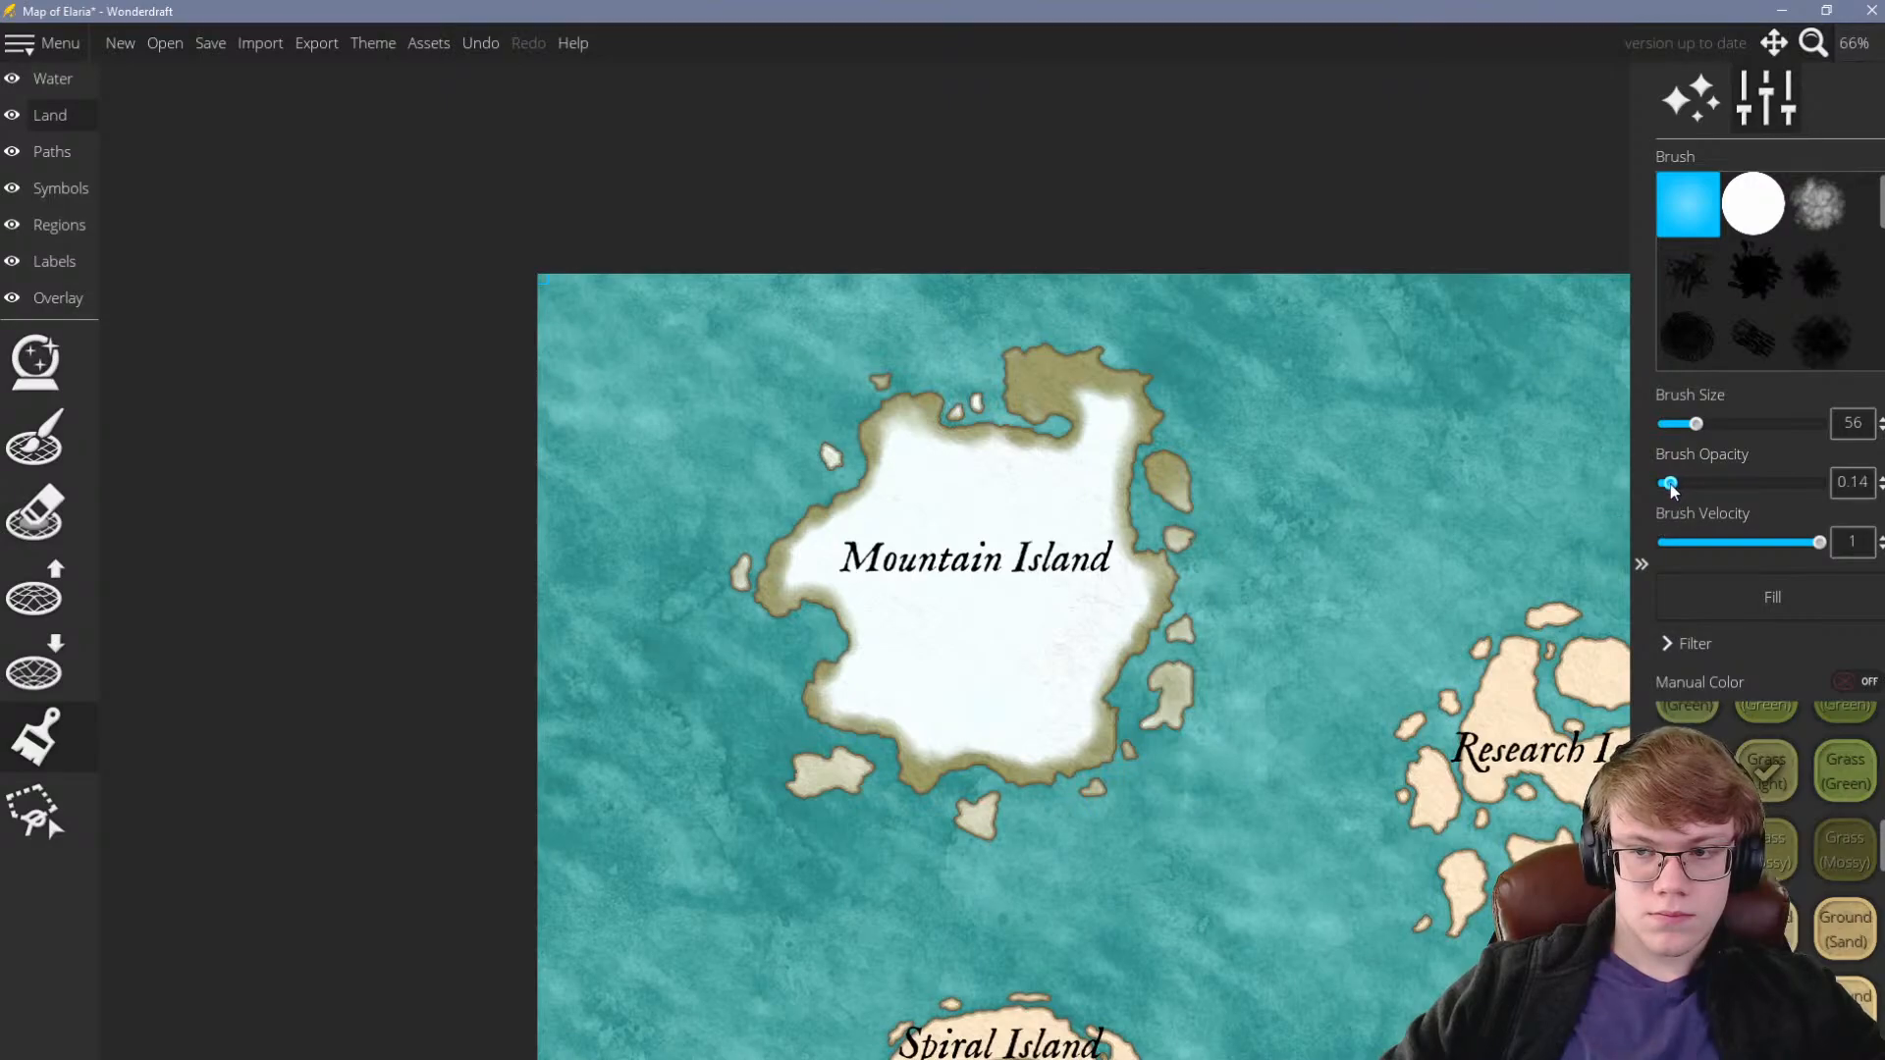
scroll(1078, 481, up, 2)
mouse_move(1090, 349)
mouse_down()
mouse_move(1141, 380)
mouse_move(1107, 376)
mouse_move(1116, 362)
mouse_move(1093, 364)
mouse_move(1097, 385)
mouse_move(798, 405)
mouse_move(827, 390)
mouse_move(751, 497)
mouse_move(665, 546)
mouse_move(653, 588)
mouse_move(650, 619)
mouse_move(689, 635)
mouse_move(718, 691)
mouse_move(702, 782)
mouse_move(826, 871)
mouse_move(1041, 893)
mouse_move(1076, 857)
mouse_move(1106, 764)
mouse_move(1093, 849)
mouse_move(1173, 619)
mouse_move(1131, 503)
mouse_move(1148, 414)
mouse_move(1126, 384)
mouse_move(1103, 404)
mouse_move(1125, 369)
mouse_move(1163, 390)
mouse_up()
scroll(1230, 353, down, 5)
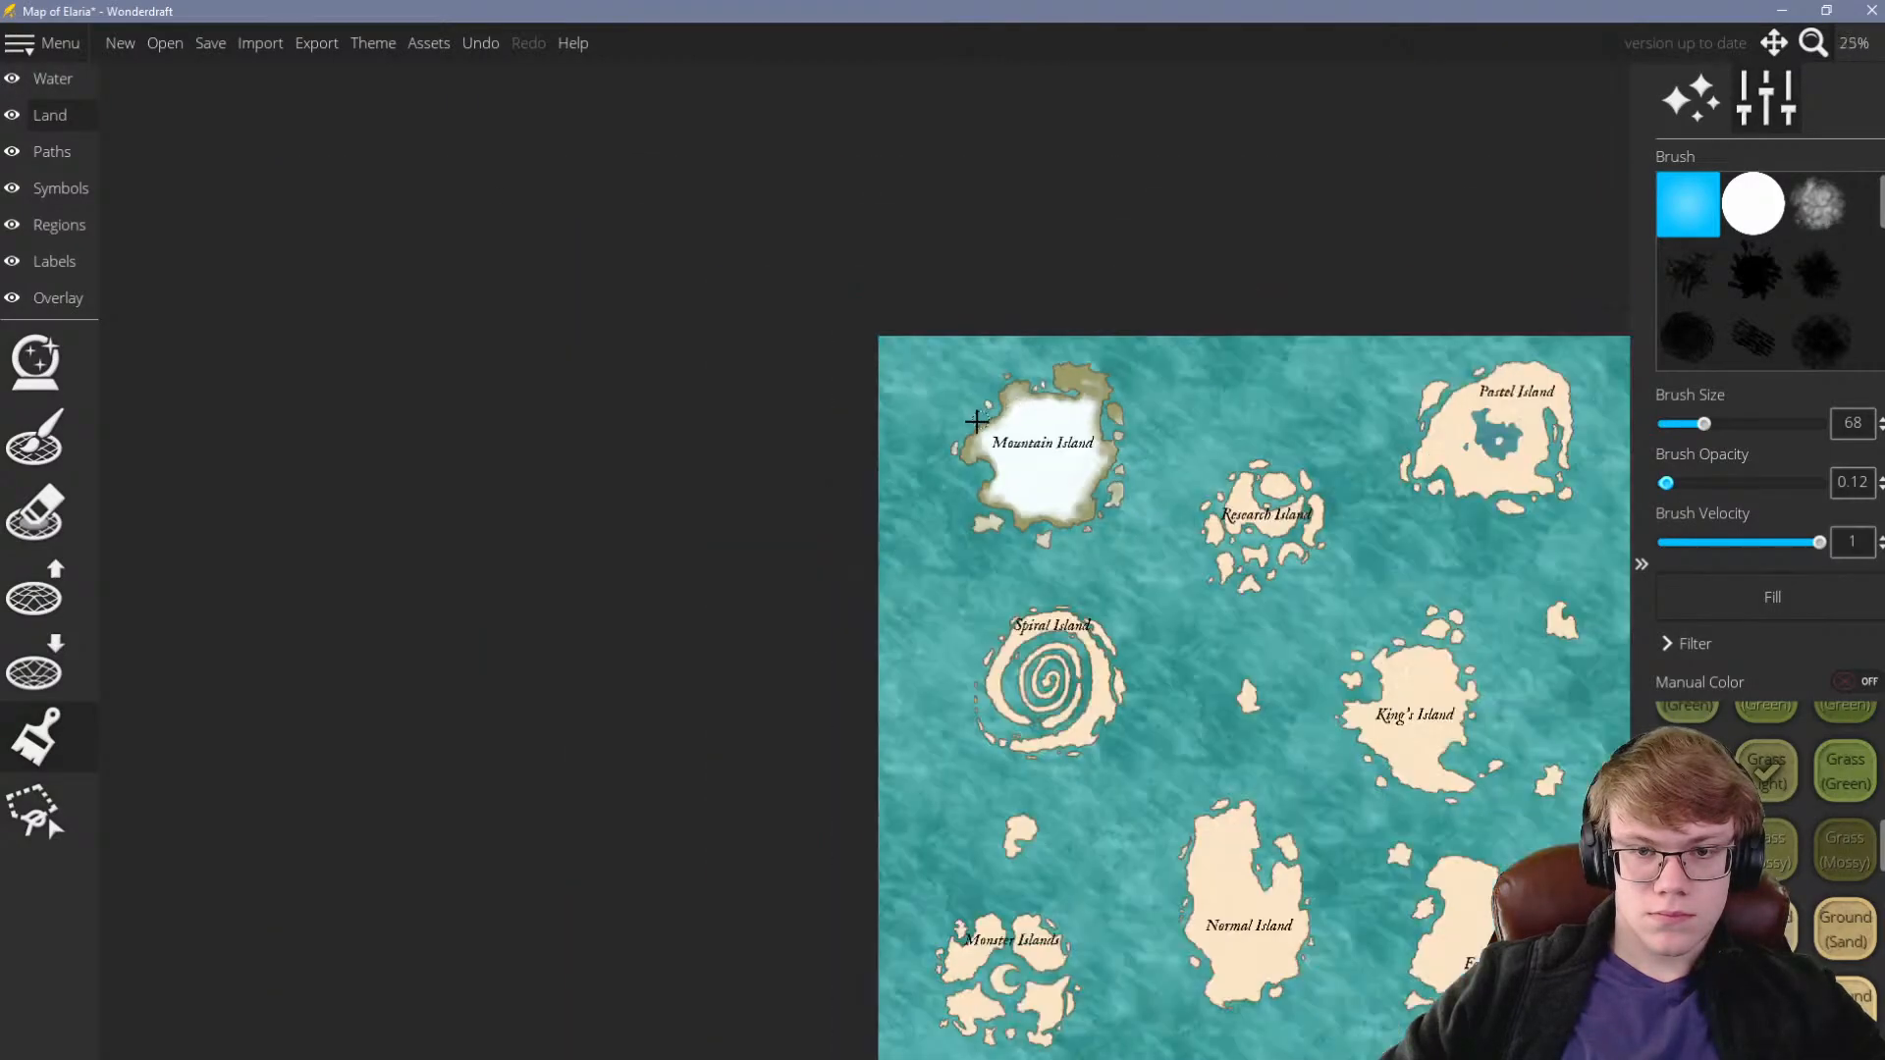
Widen and soften the grass-to-snow transition along Mountain Island's southeast, east, southwest, west and north edges
scroll(1081, 395, up, 3)
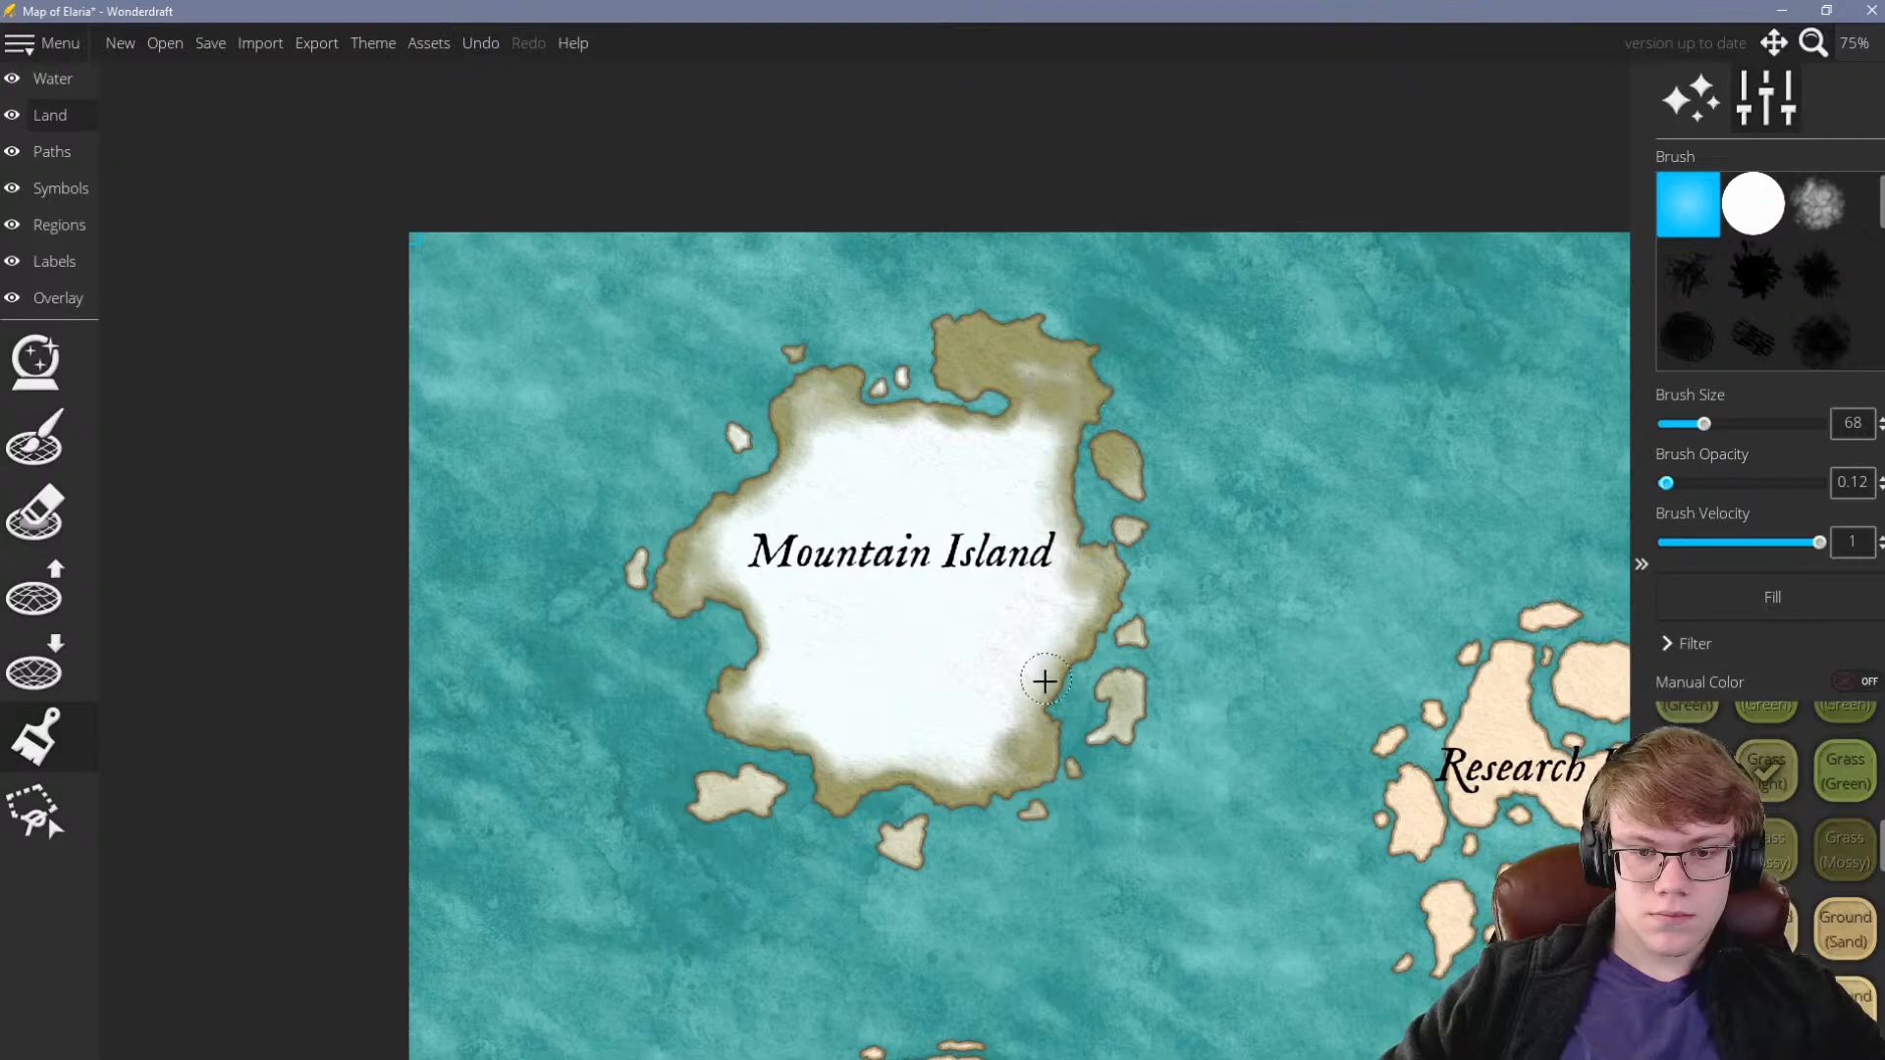
scroll(1045, 681, up, 2)
drag(939, 828, 1013, 788)
mouse_move(1105, 620)
mouse_down()
mouse_move(1122, 534)
mouse_move(1108, 567)
mouse_move(1080, 505)
mouse_up()
drag(569, 723, 606, 637)
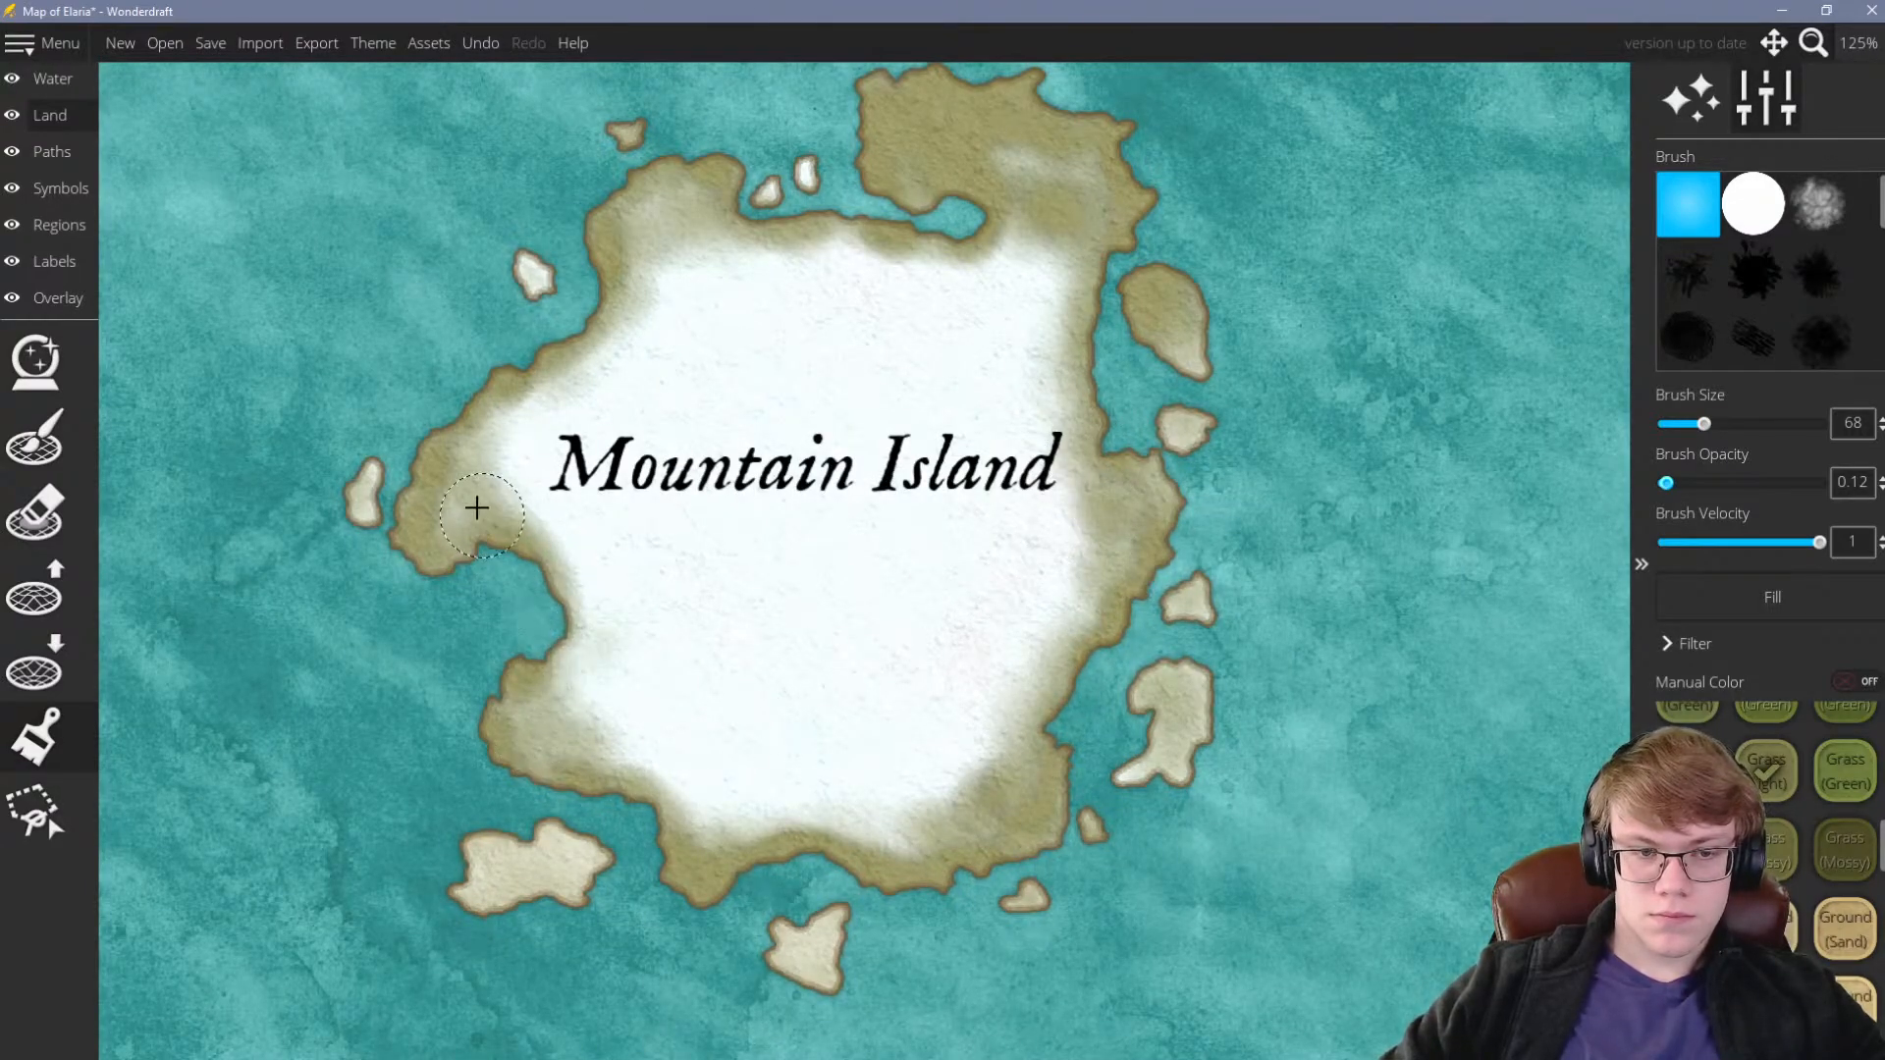
drag(478, 512, 509, 424)
mouse_move(666, 236)
mouse_down()
mouse_move(749, 193)
mouse_move(1086, 235)
mouse_up()
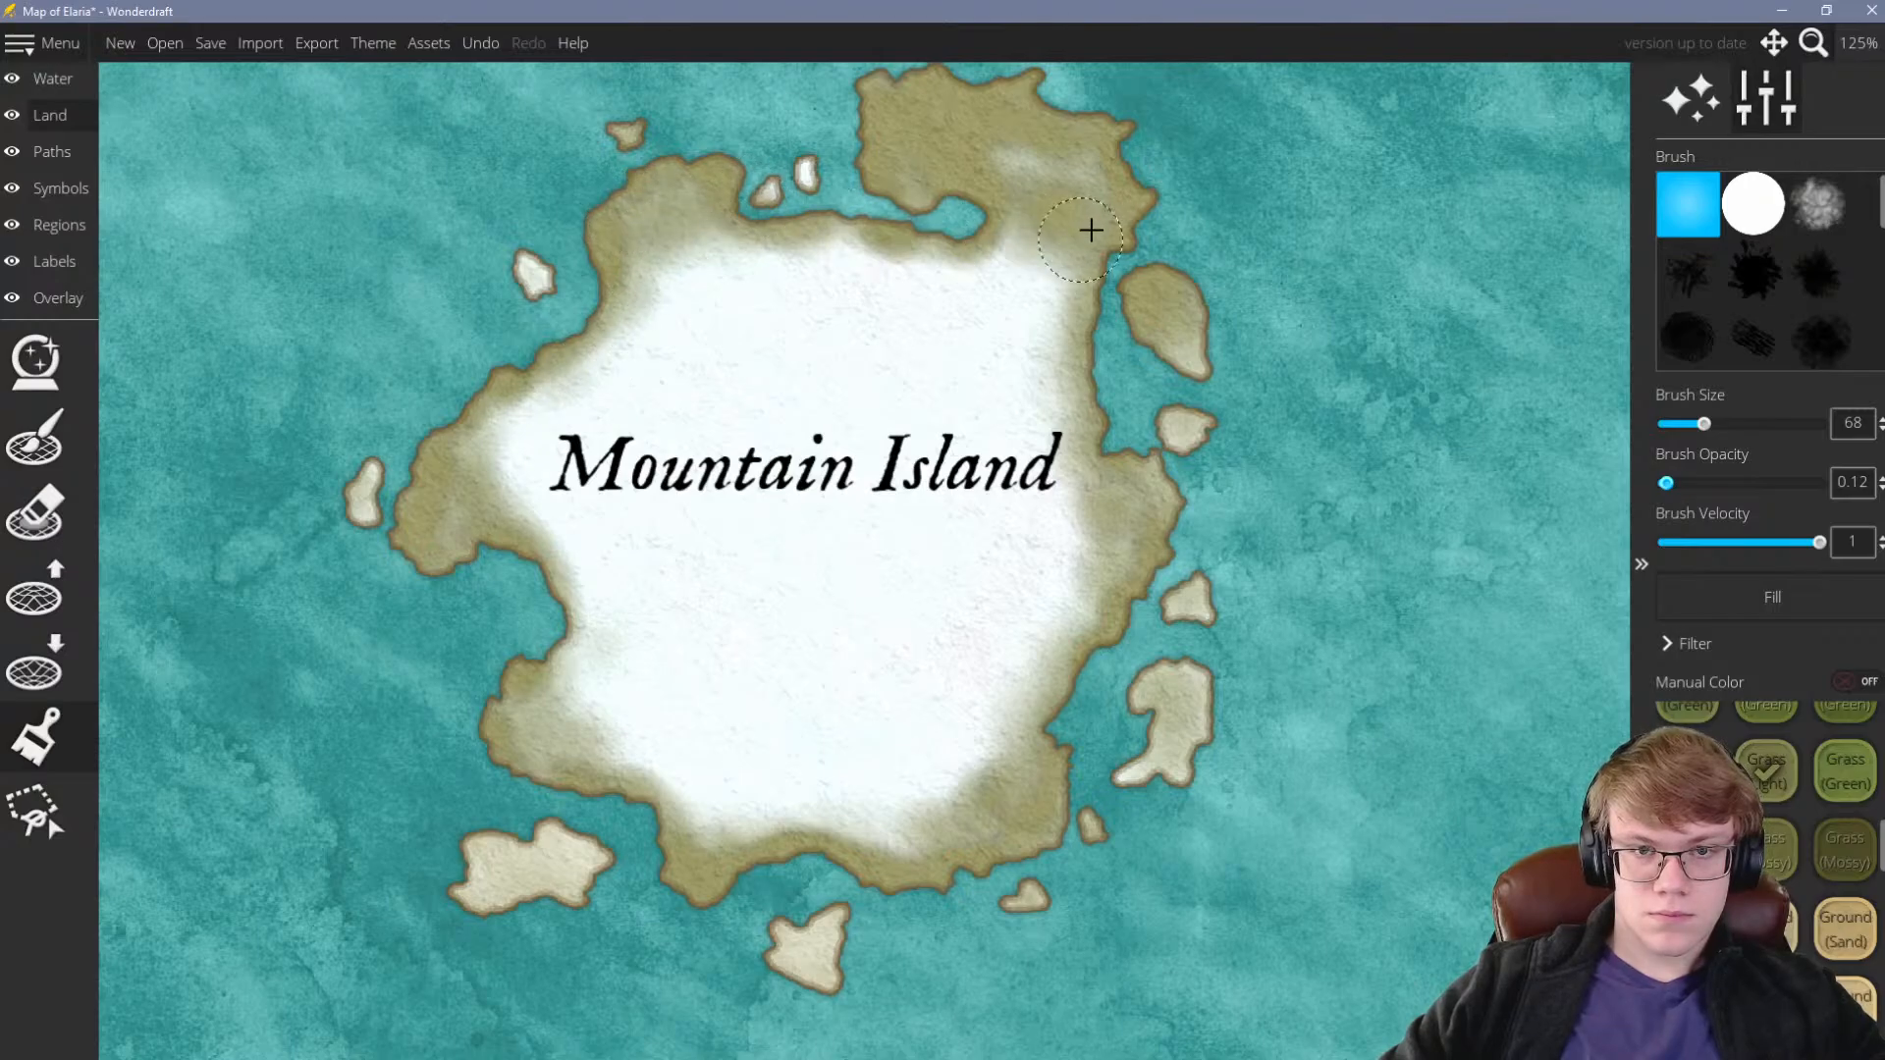
Examine the blended grass border around Mountain Island at several zoom levels
scroll(951, 370, down, 5)
scroll(943, 320, up, 3)
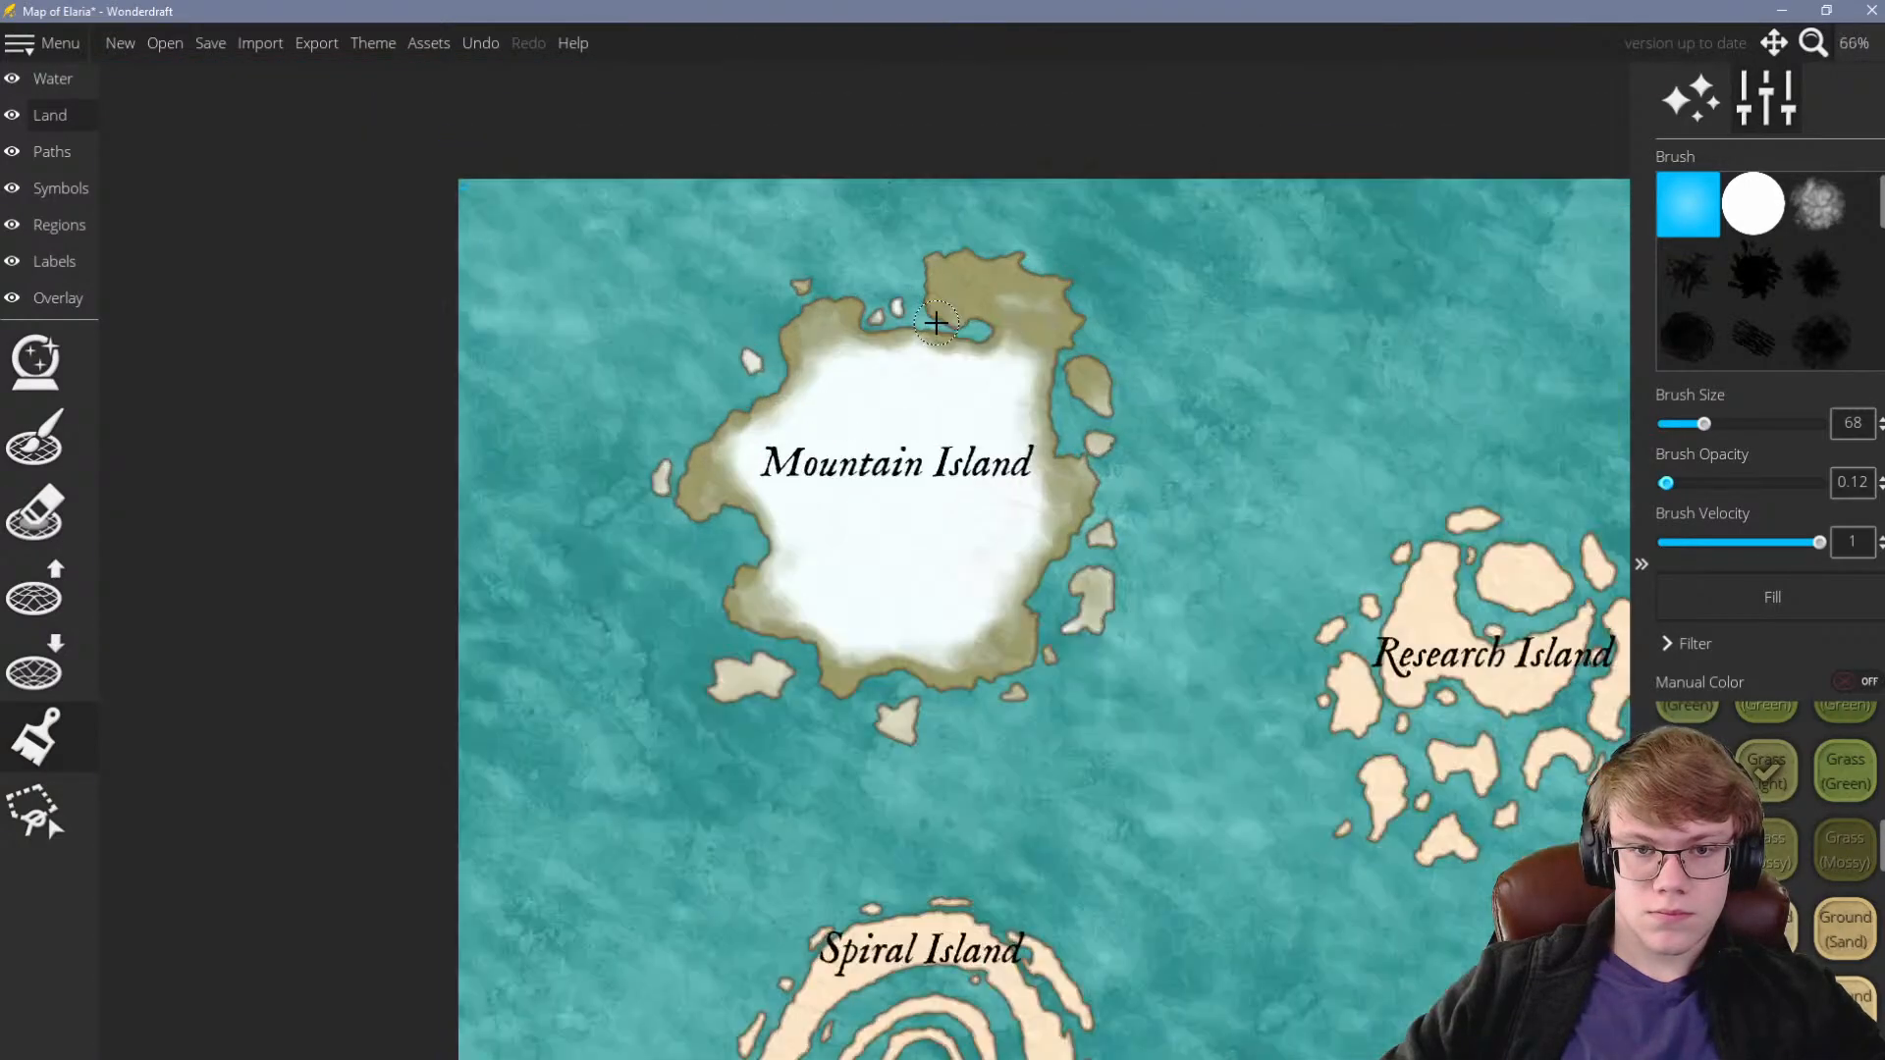
scroll(761, 350, up, 1)
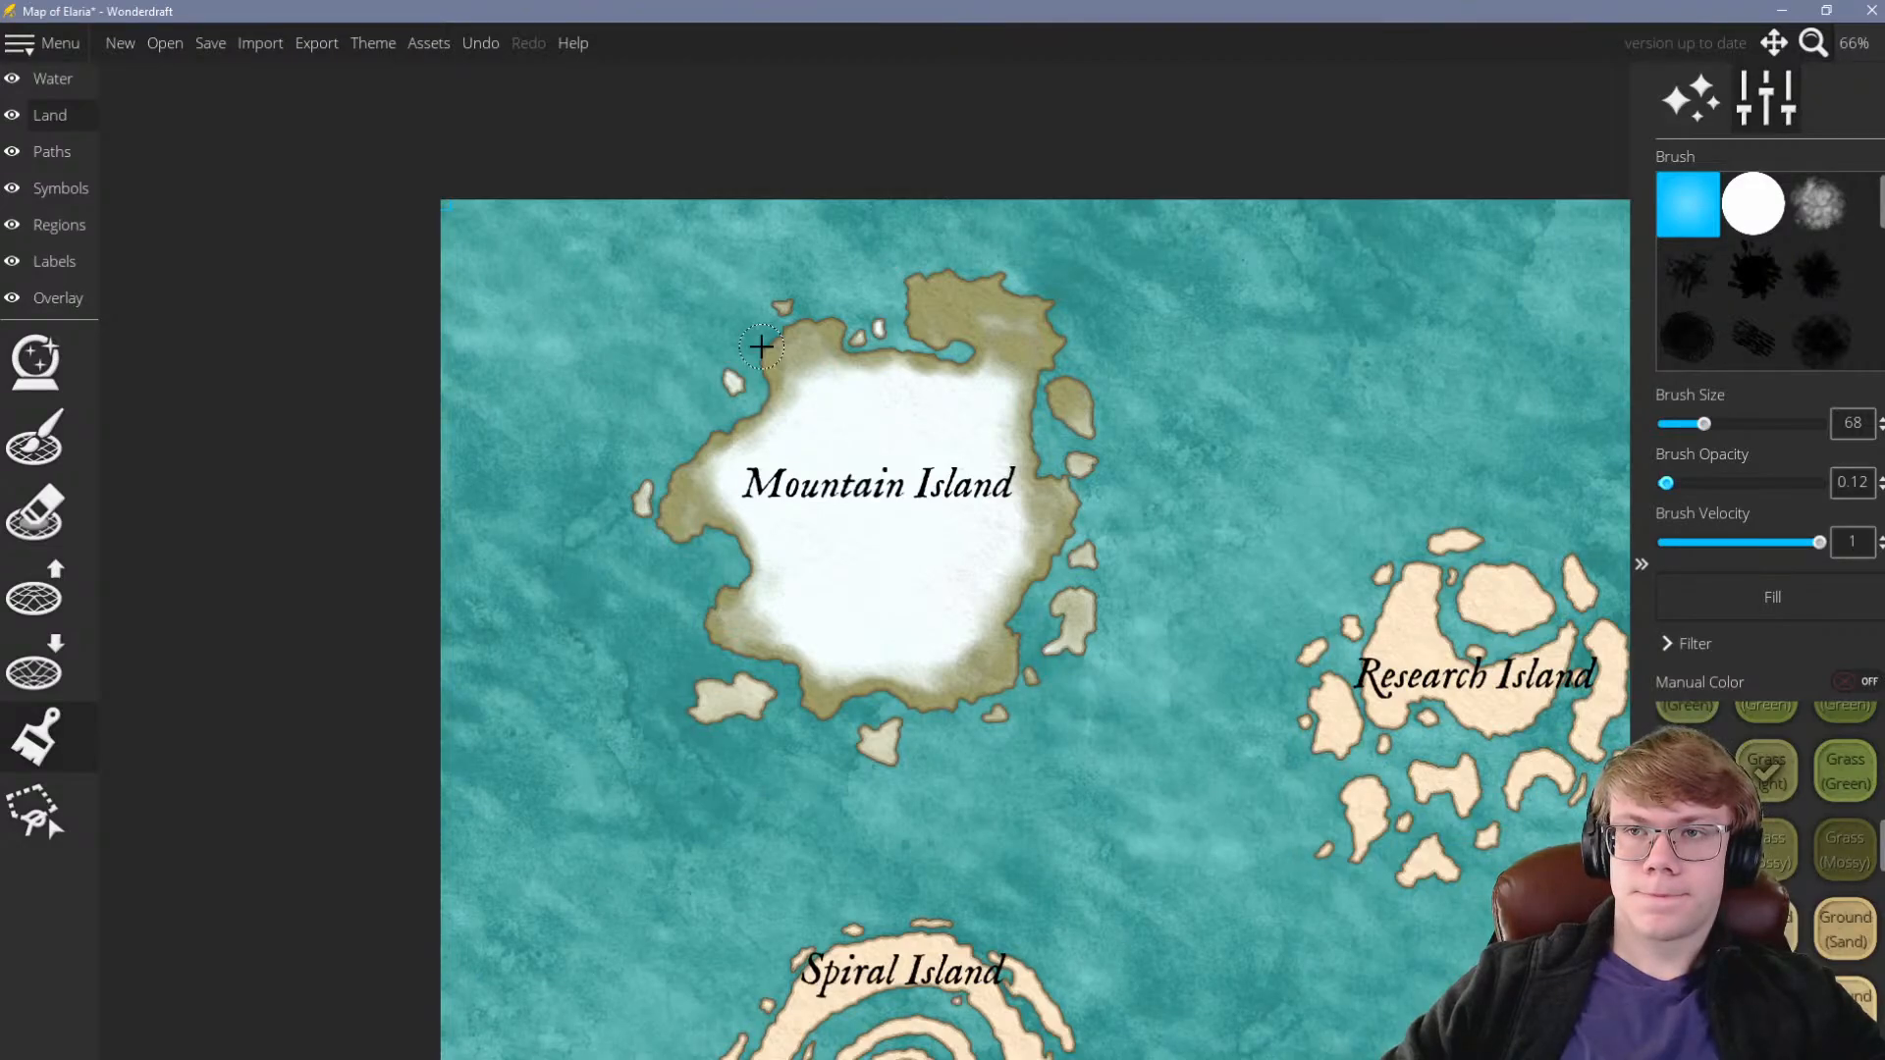
scroll(761, 346, down, 3)
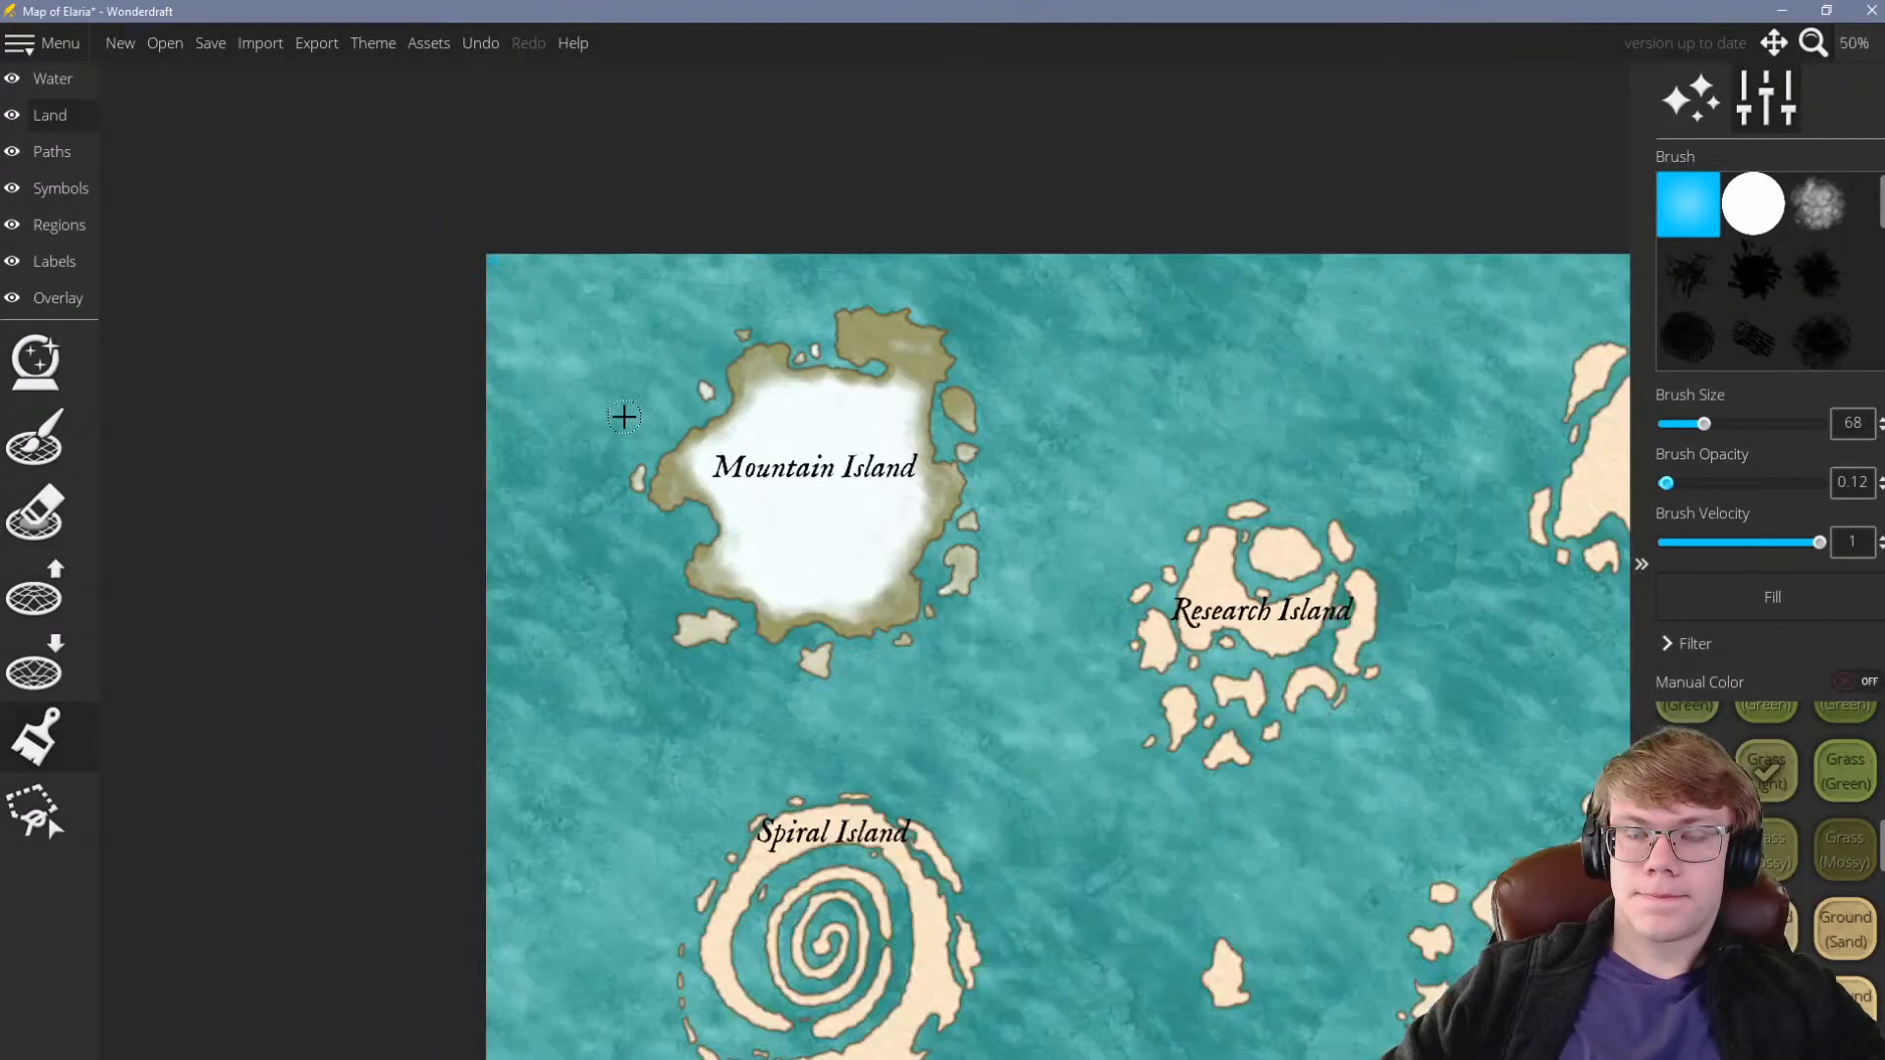
scroll(811, 433, up, 5)
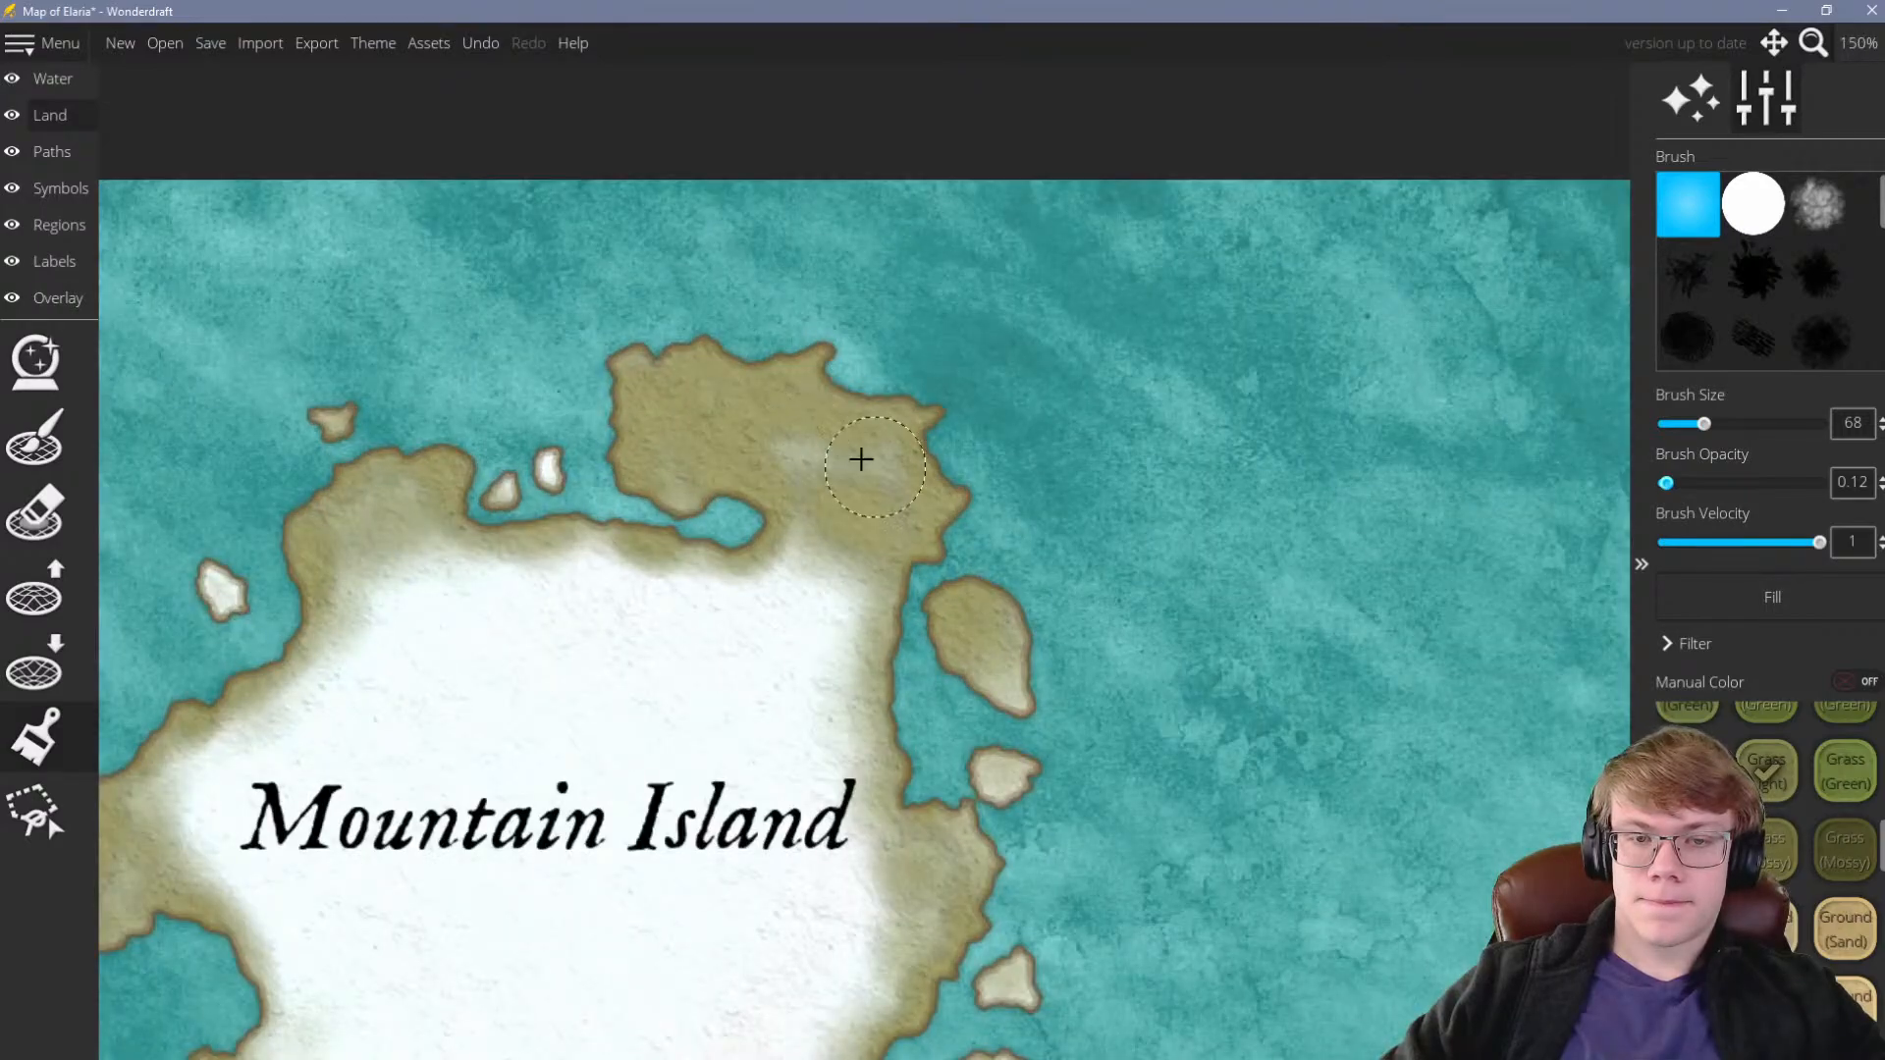
scroll(761, 386, down, 4)
scroll(761, 386, down, 2)
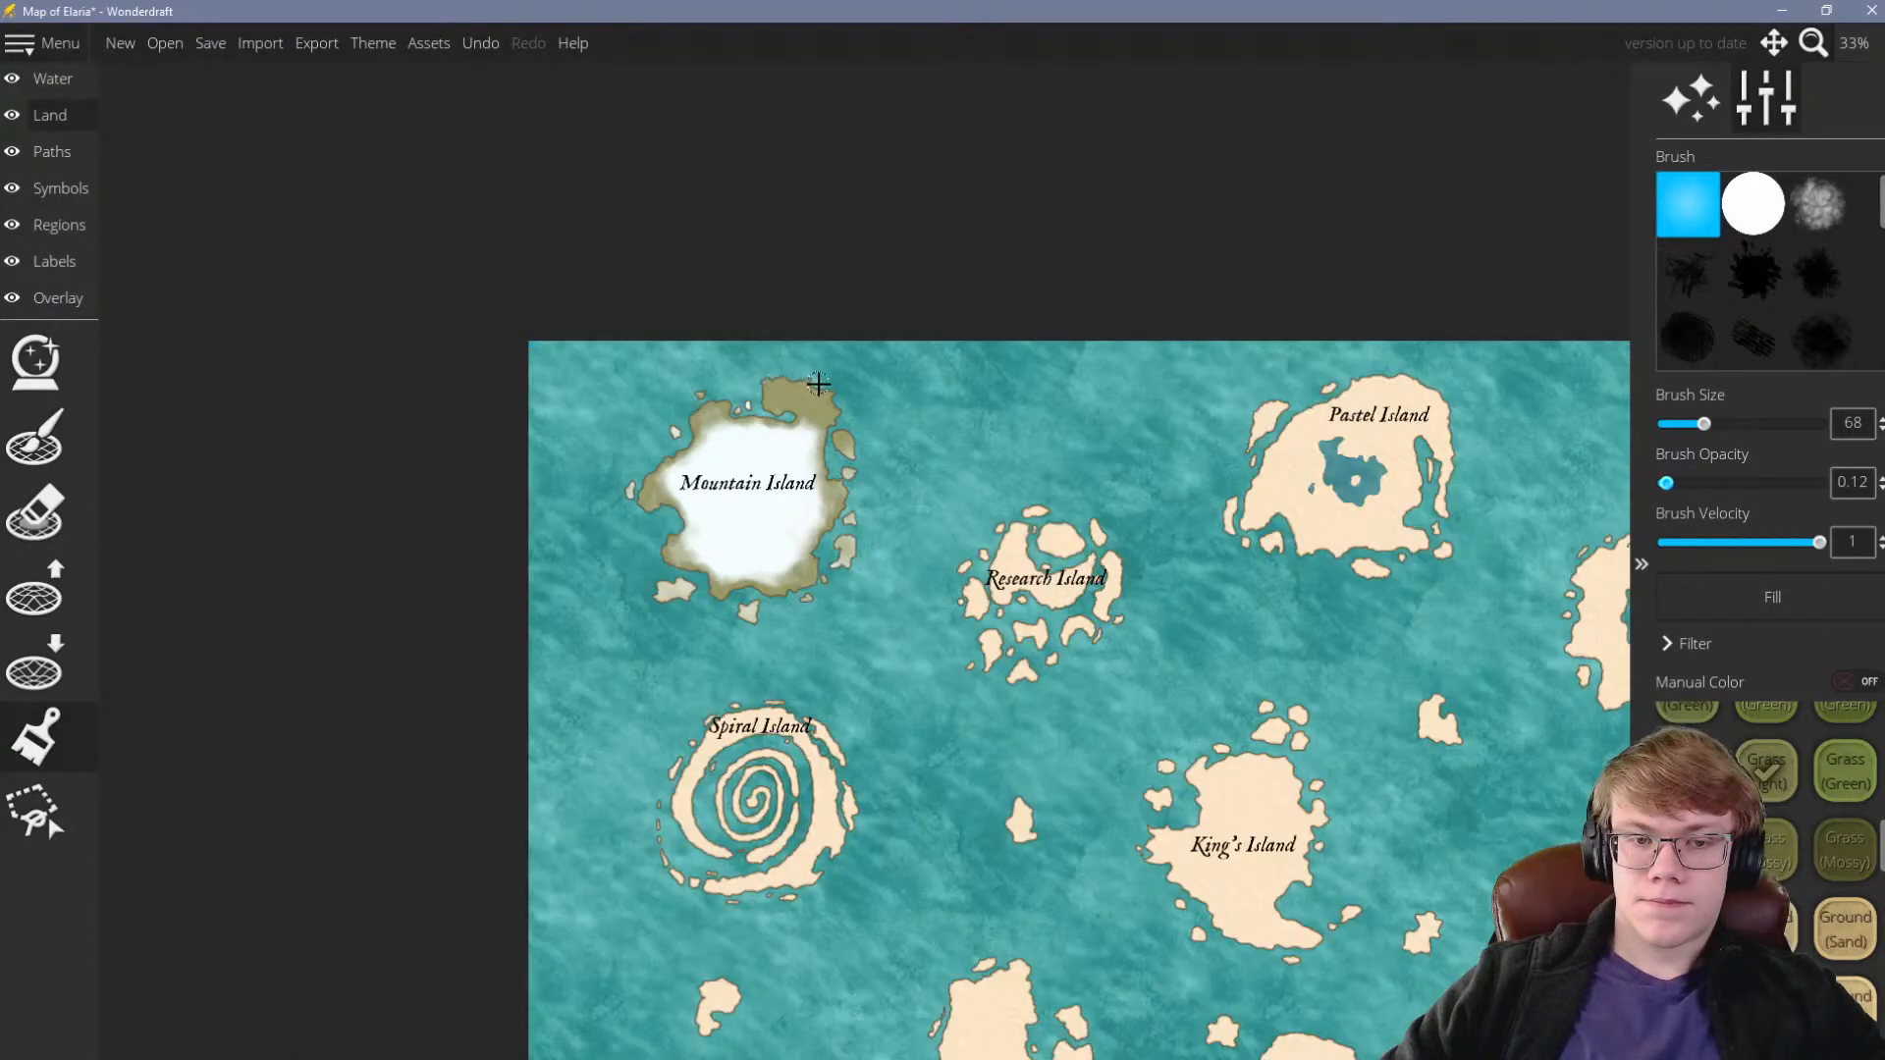
scroll(775, 457, up, 3)
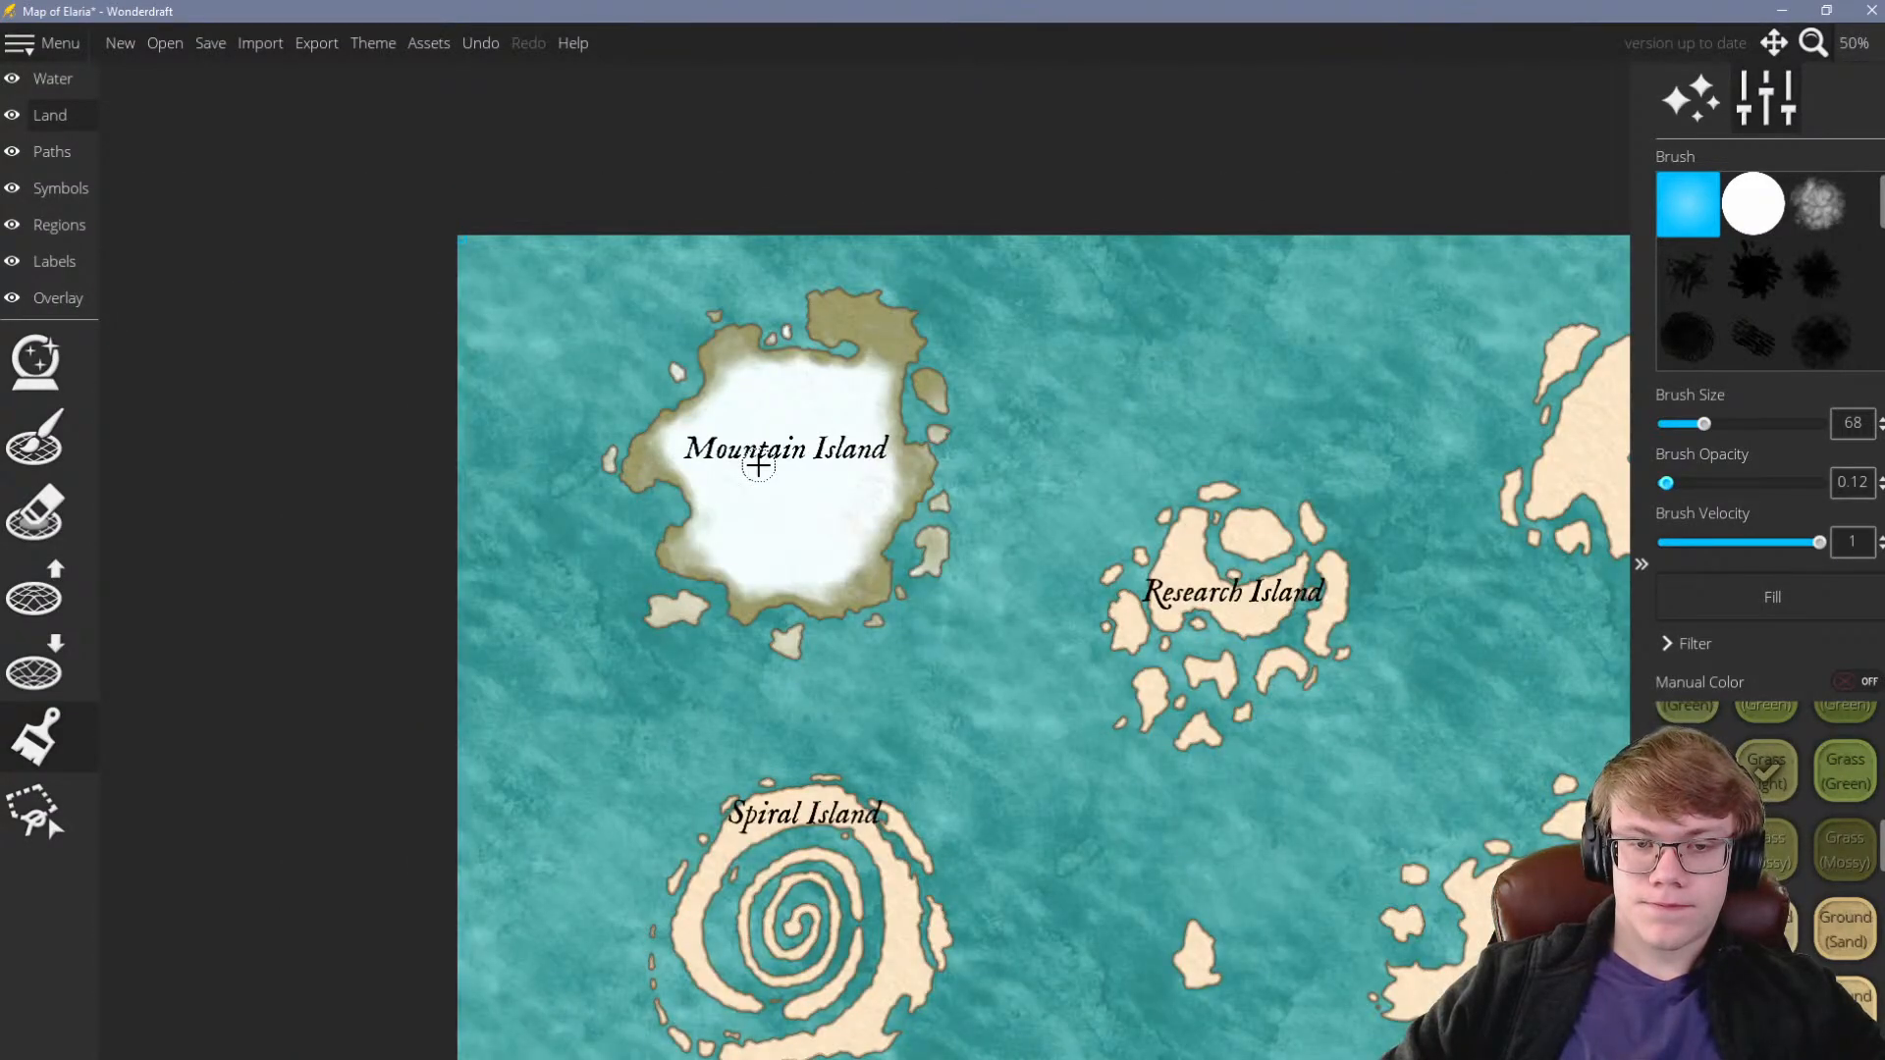
scroll(735, 426, up, 3)
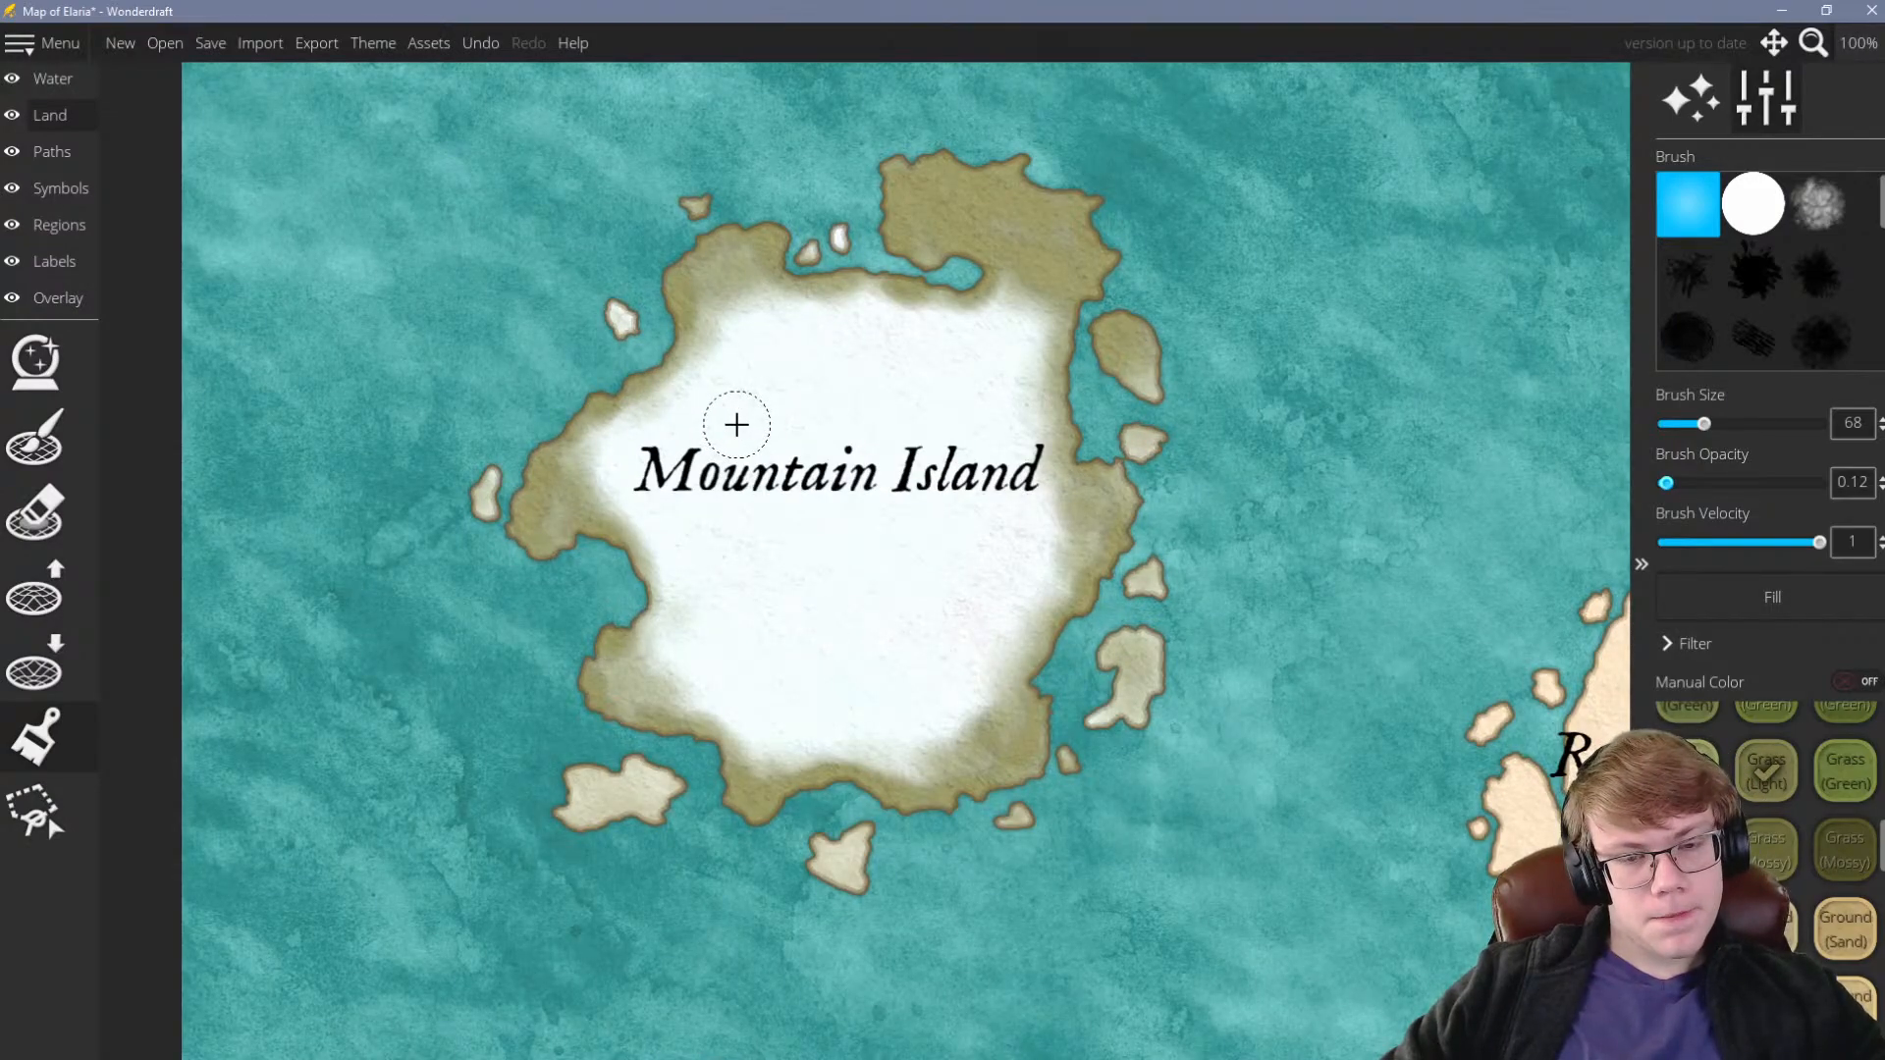
Raise the brush opacity to 0.49 and cover the small islets surrounding Mountain Island with light grass
drag(1666, 483, 1731, 483)
drag(656, 785, 581, 800)
drag(825, 856, 868, 857)
mouse_move(1031, 824)
mouse_down()
mouse_move(1086, 784)
mouse_move(1071, 775)
mouse_move(1126, 700)
mouse_move(1096, 713)
mouse_move(1148, 650)
mouse_move(1102, 676)
mouse_up()
drag(1166, 571, 1133, 438)
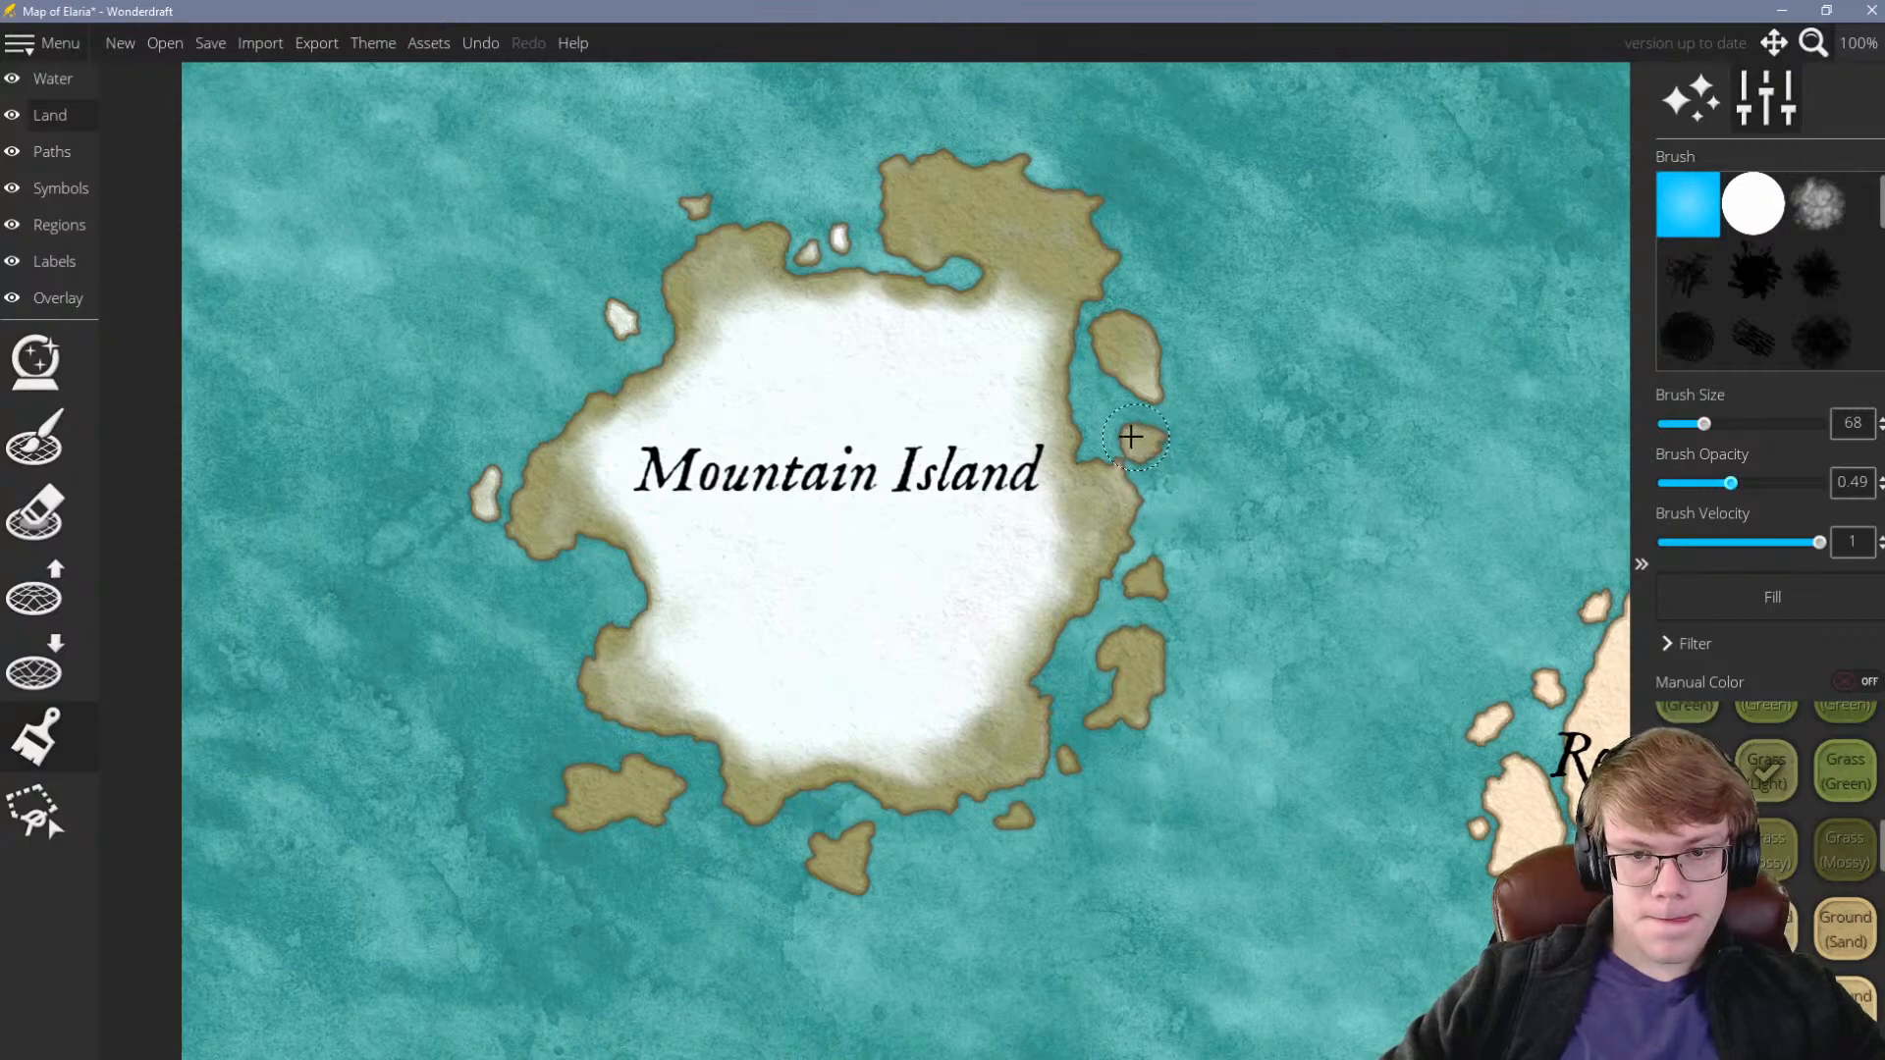
drag(1137, 371, 1134, 327)
click(695, 208)
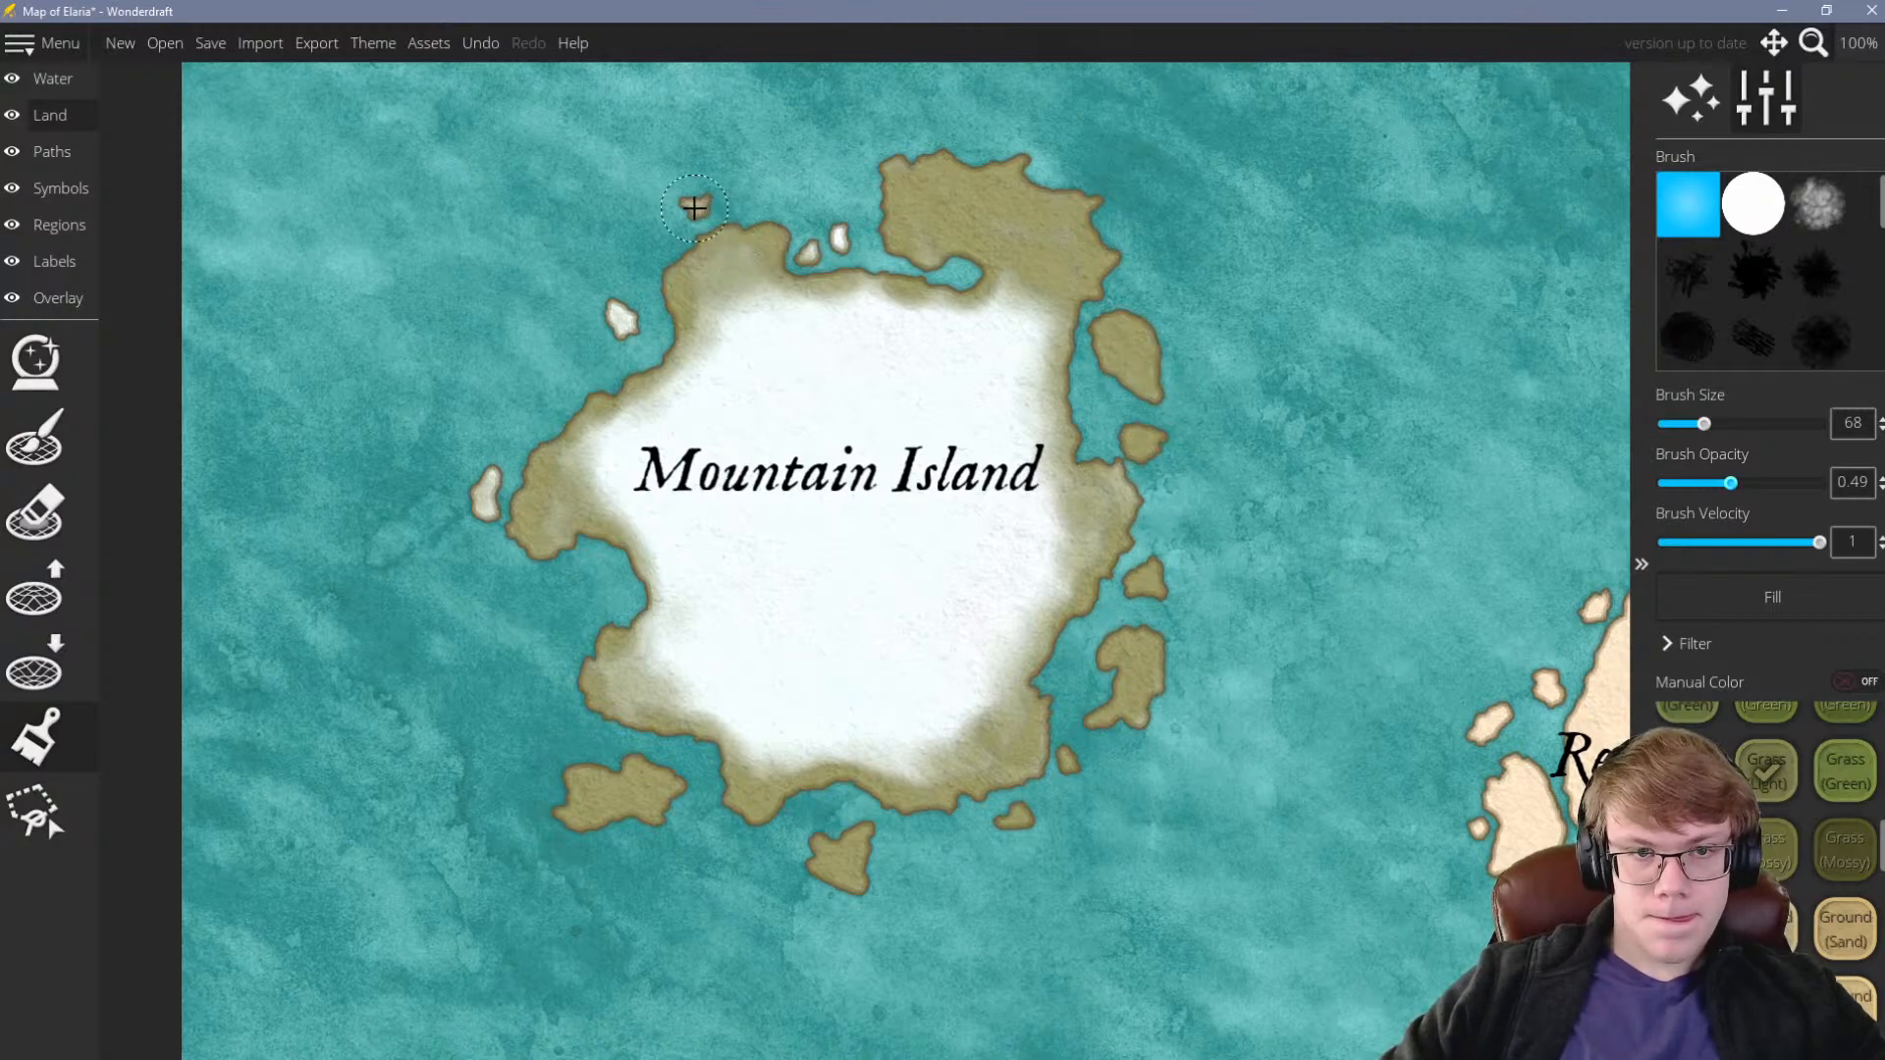
mouse_move(593, 314)
mouse_down()
mouse_move(477, 450)
mouse_move(482, 505)
mouse_up()
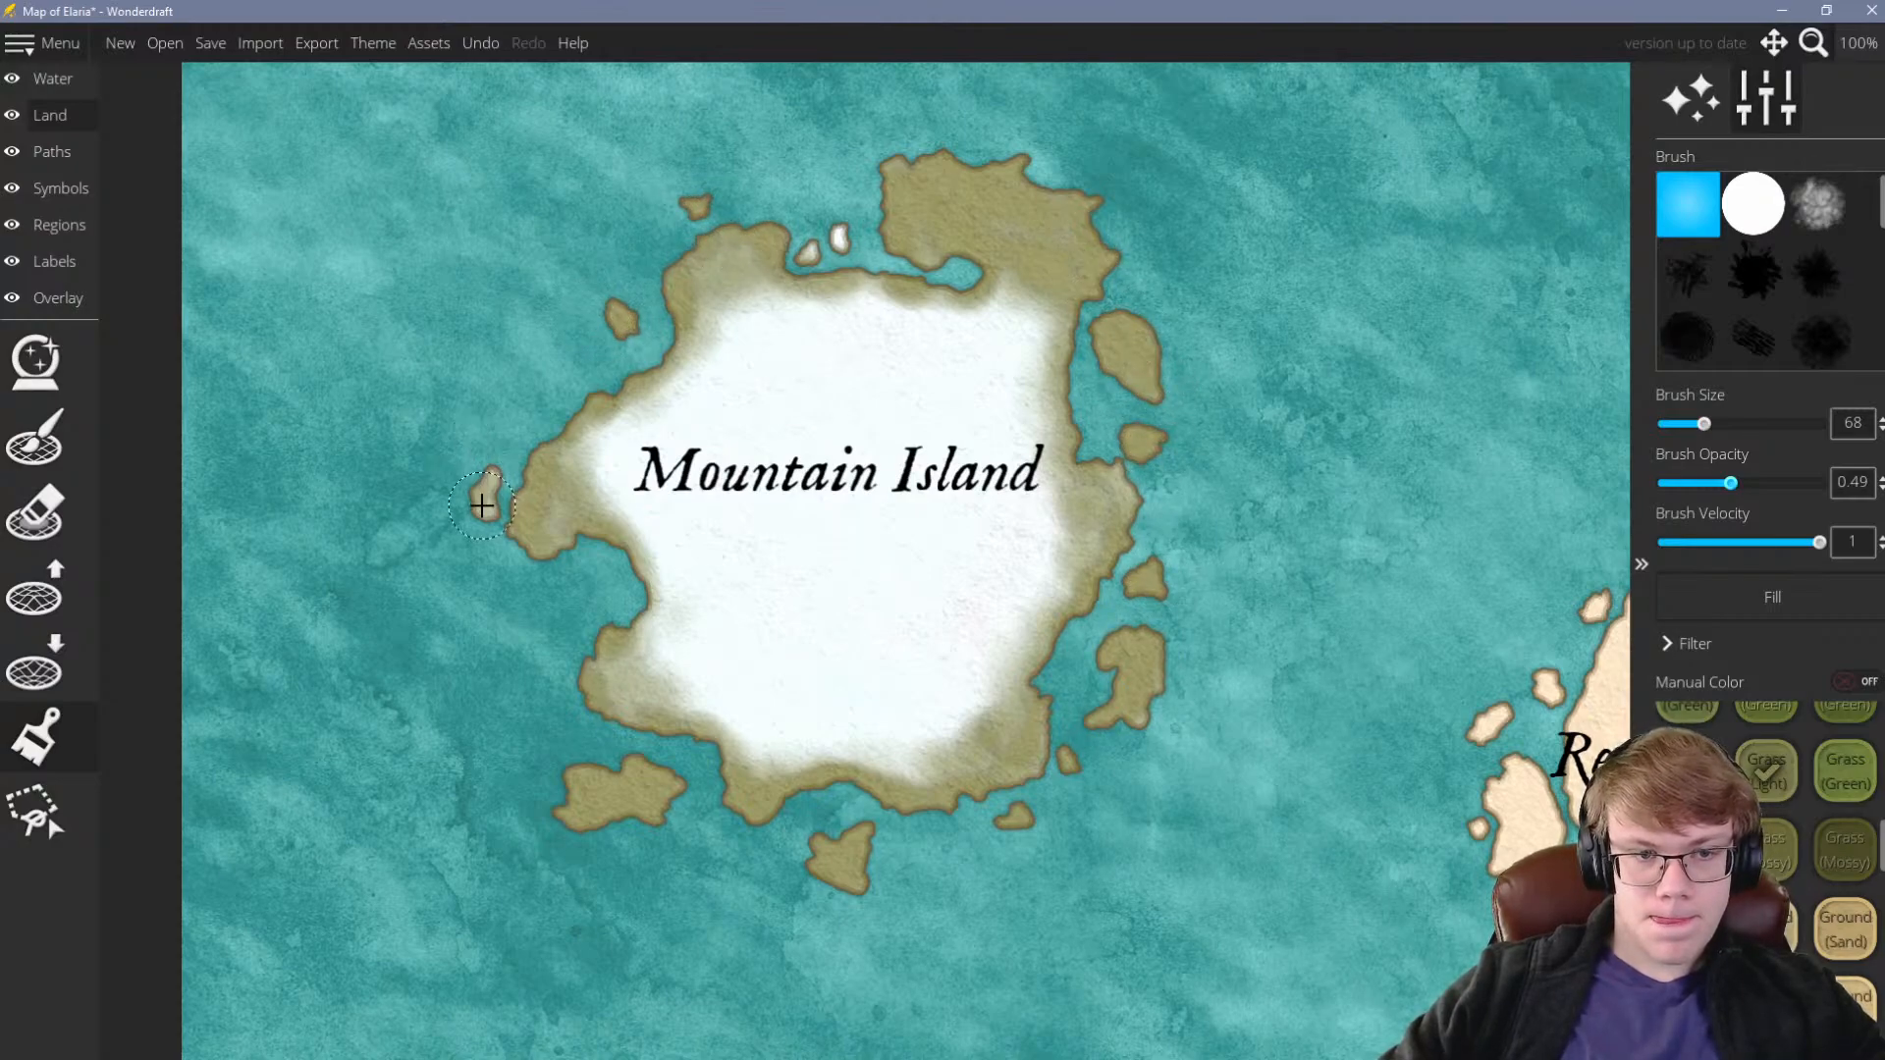
mouse_move(815, 245)
mouse_down()
mouse_move(842, 236)
mouse_move(828, 243)
mouse_up()
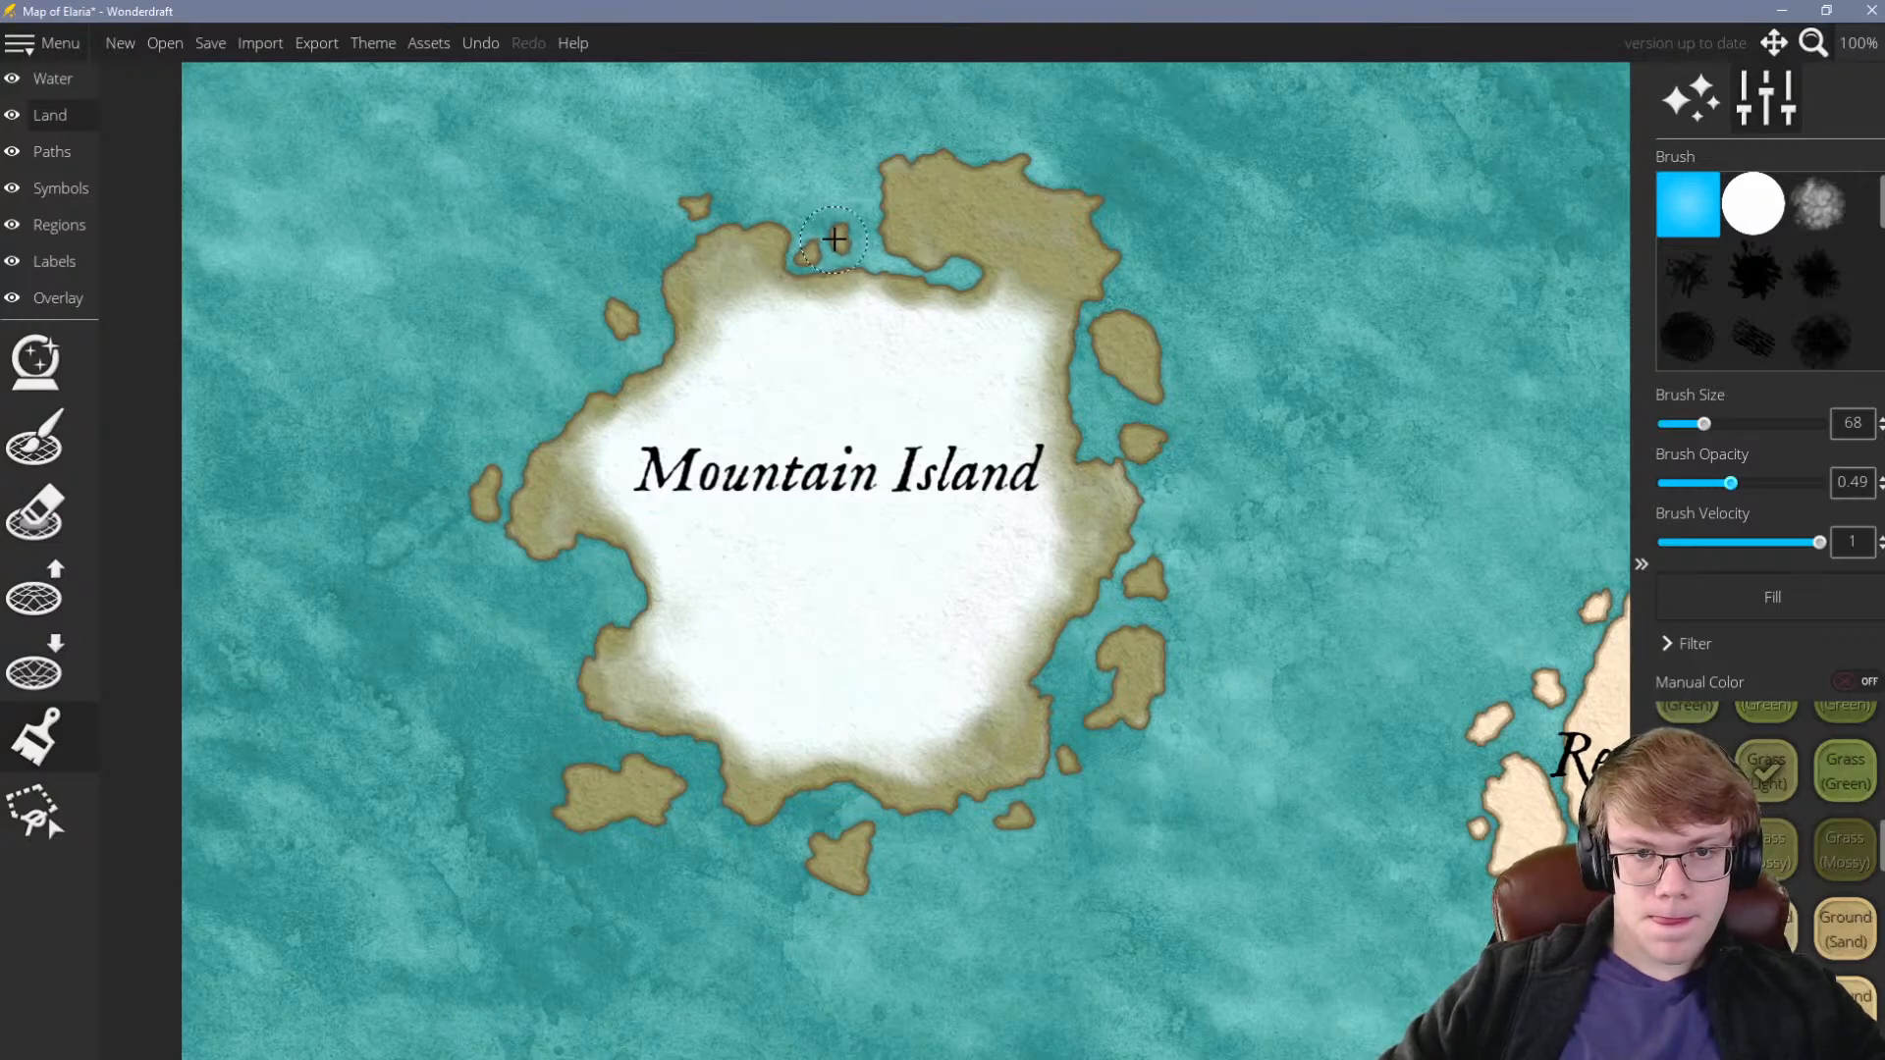
Examine the grassy islets and blended coastline of Mountain Island both close up and against the whole map
scroll(751, 466, down, 5)
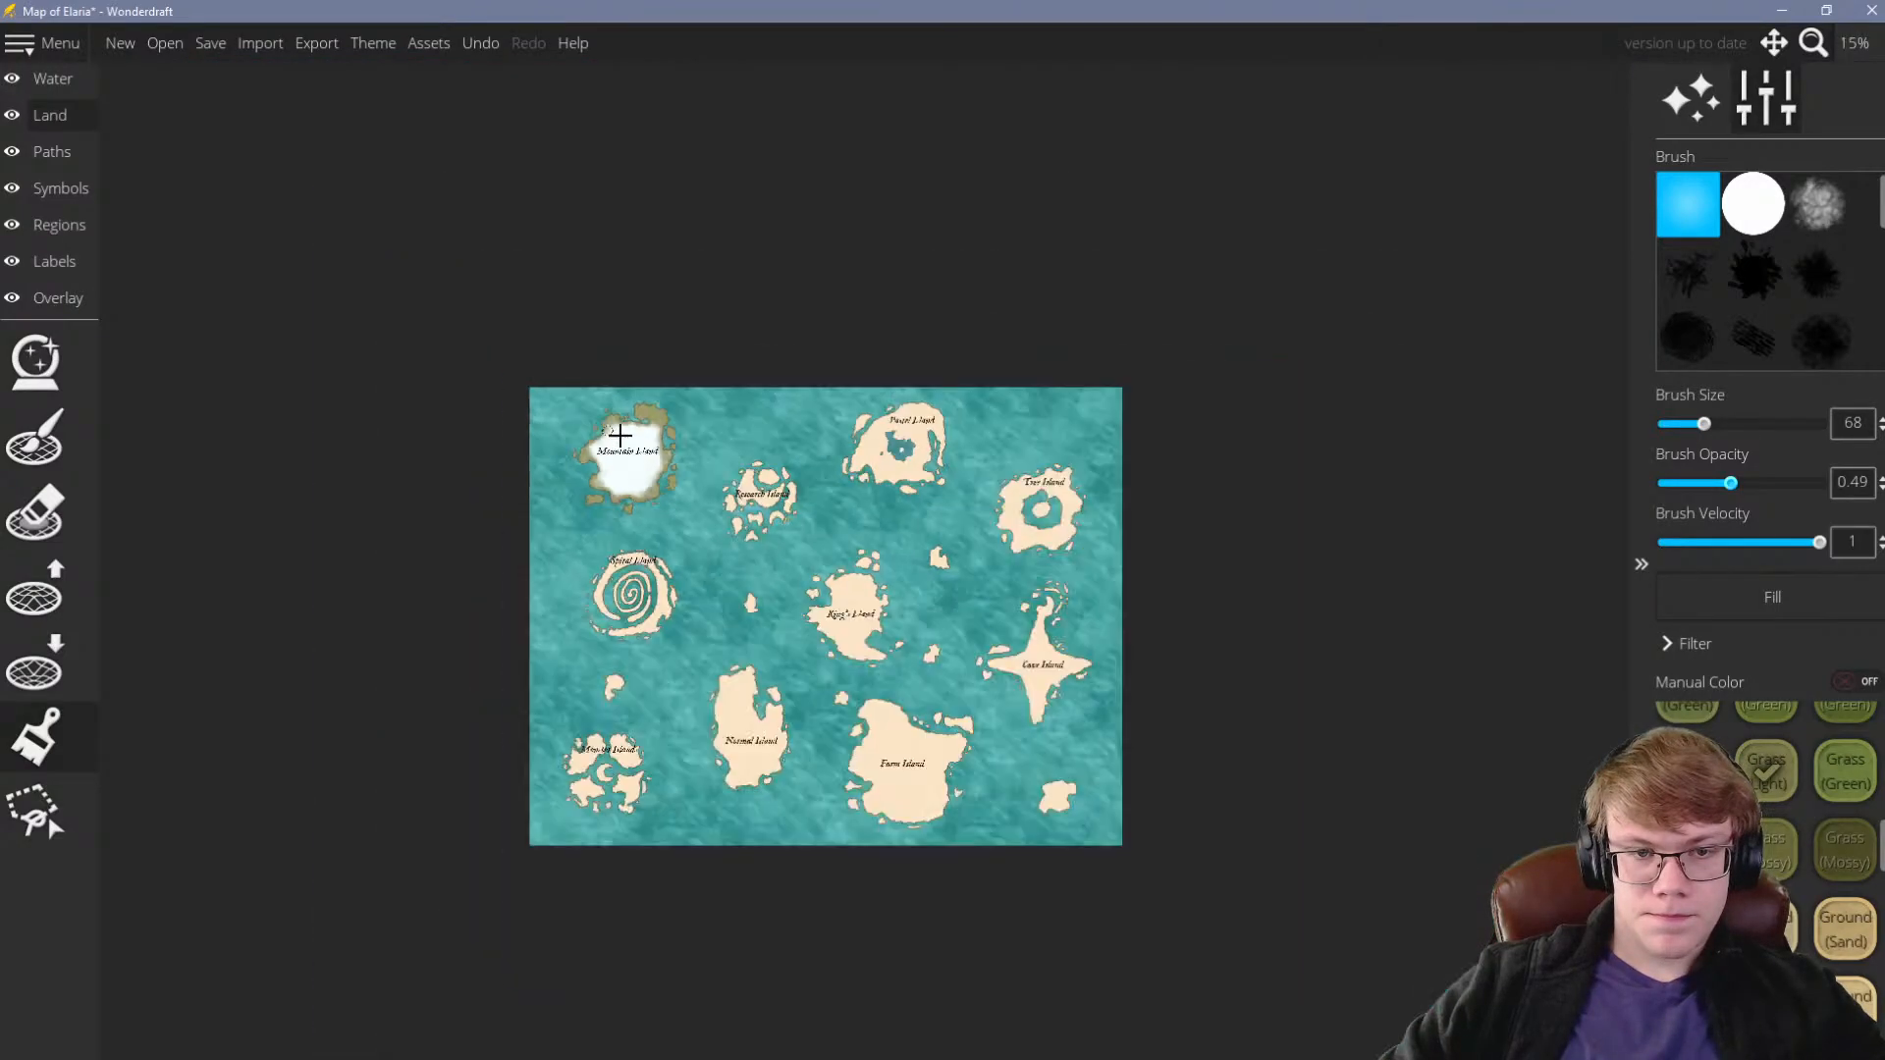
scroll(639, 501, up, 5)
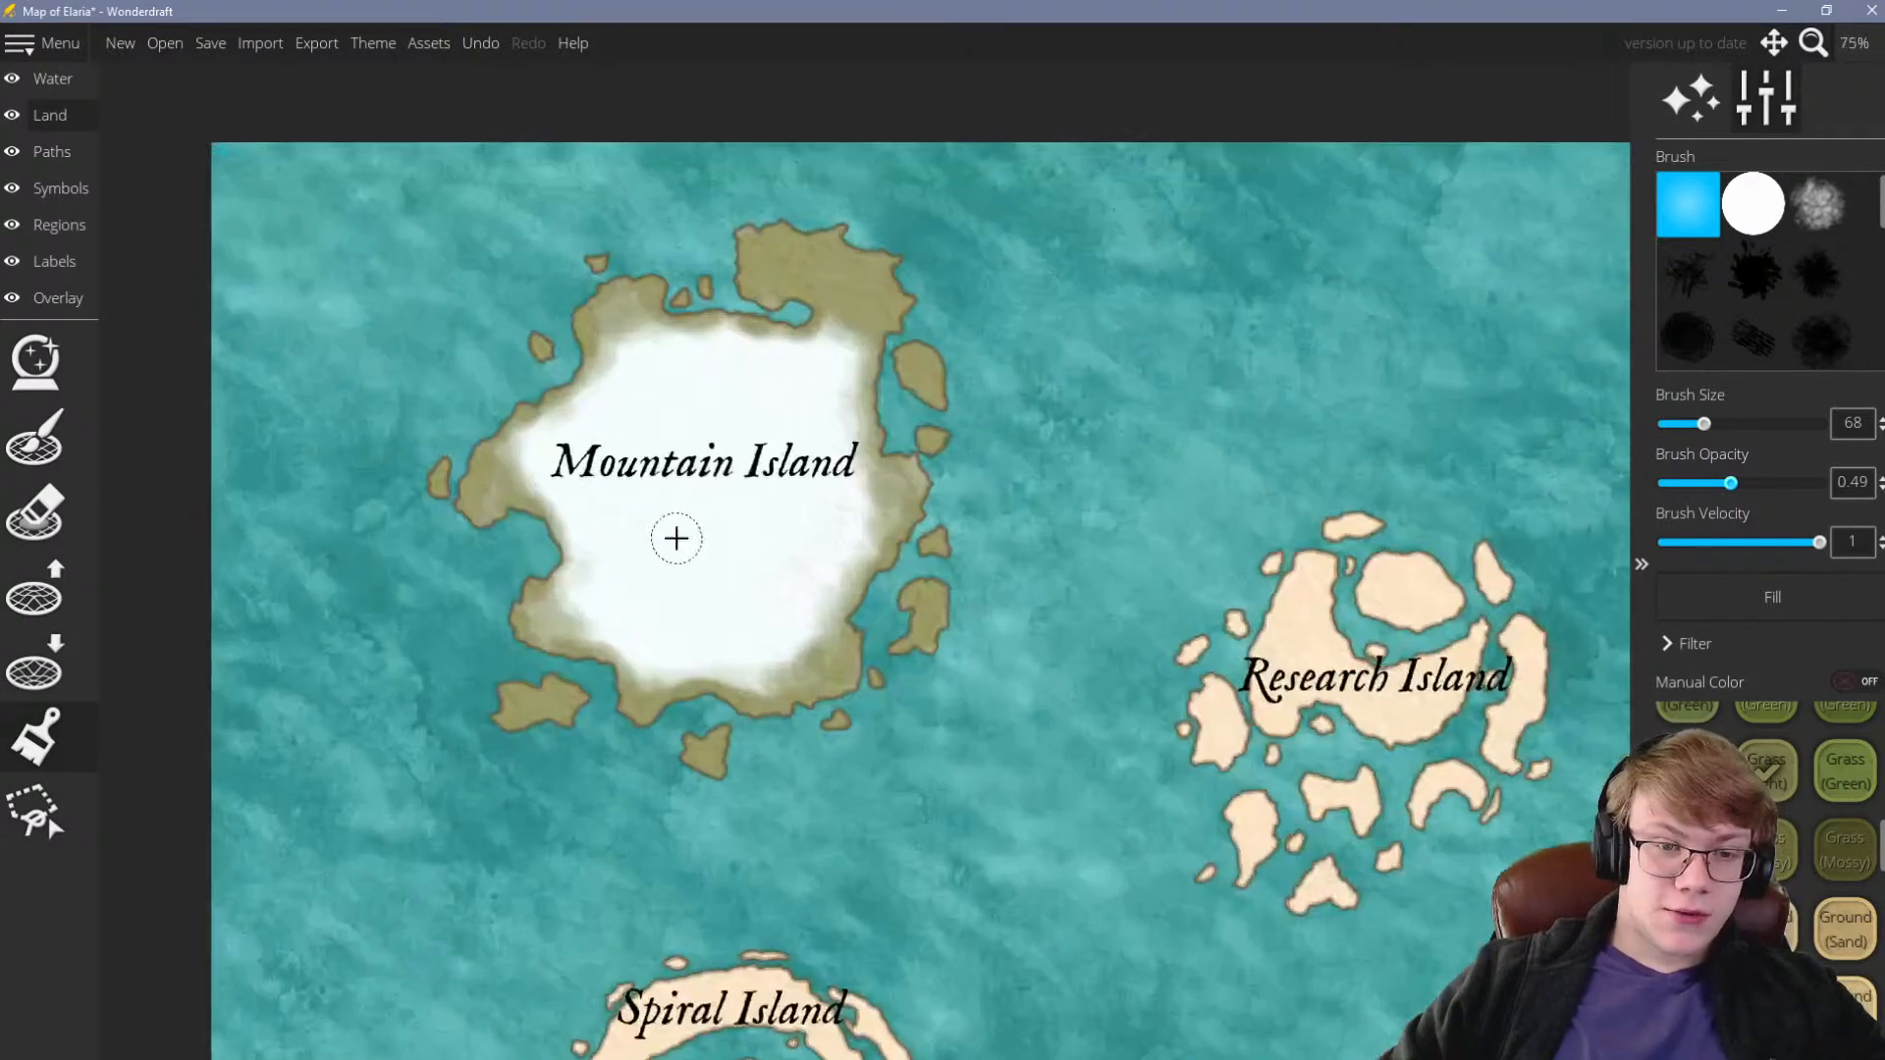
scroll(947, 475, up, 1)
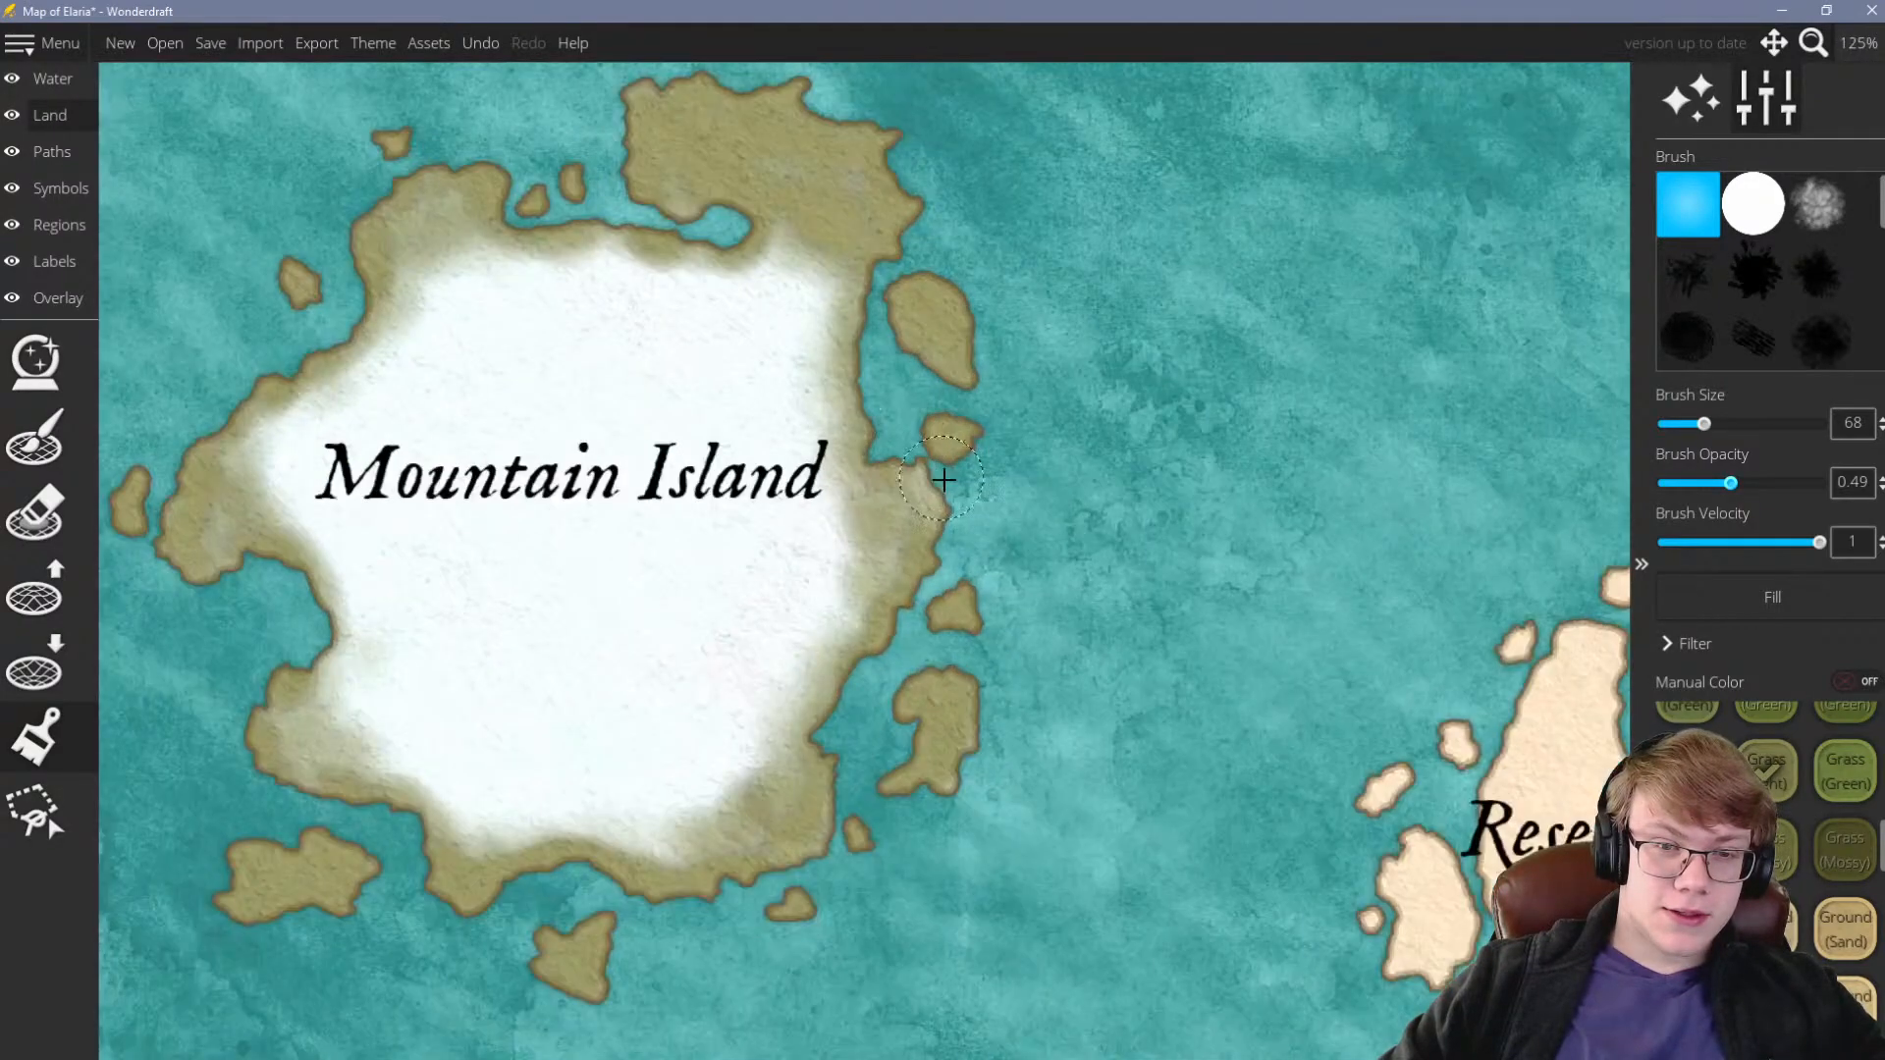
scroll(1003, 455, down, 1)
scroll(1002, 455, down, 4)
scroll(842, 425, up, 2)
scroll(778, 425, down, 4)
scroll(786, 433, up, 1)
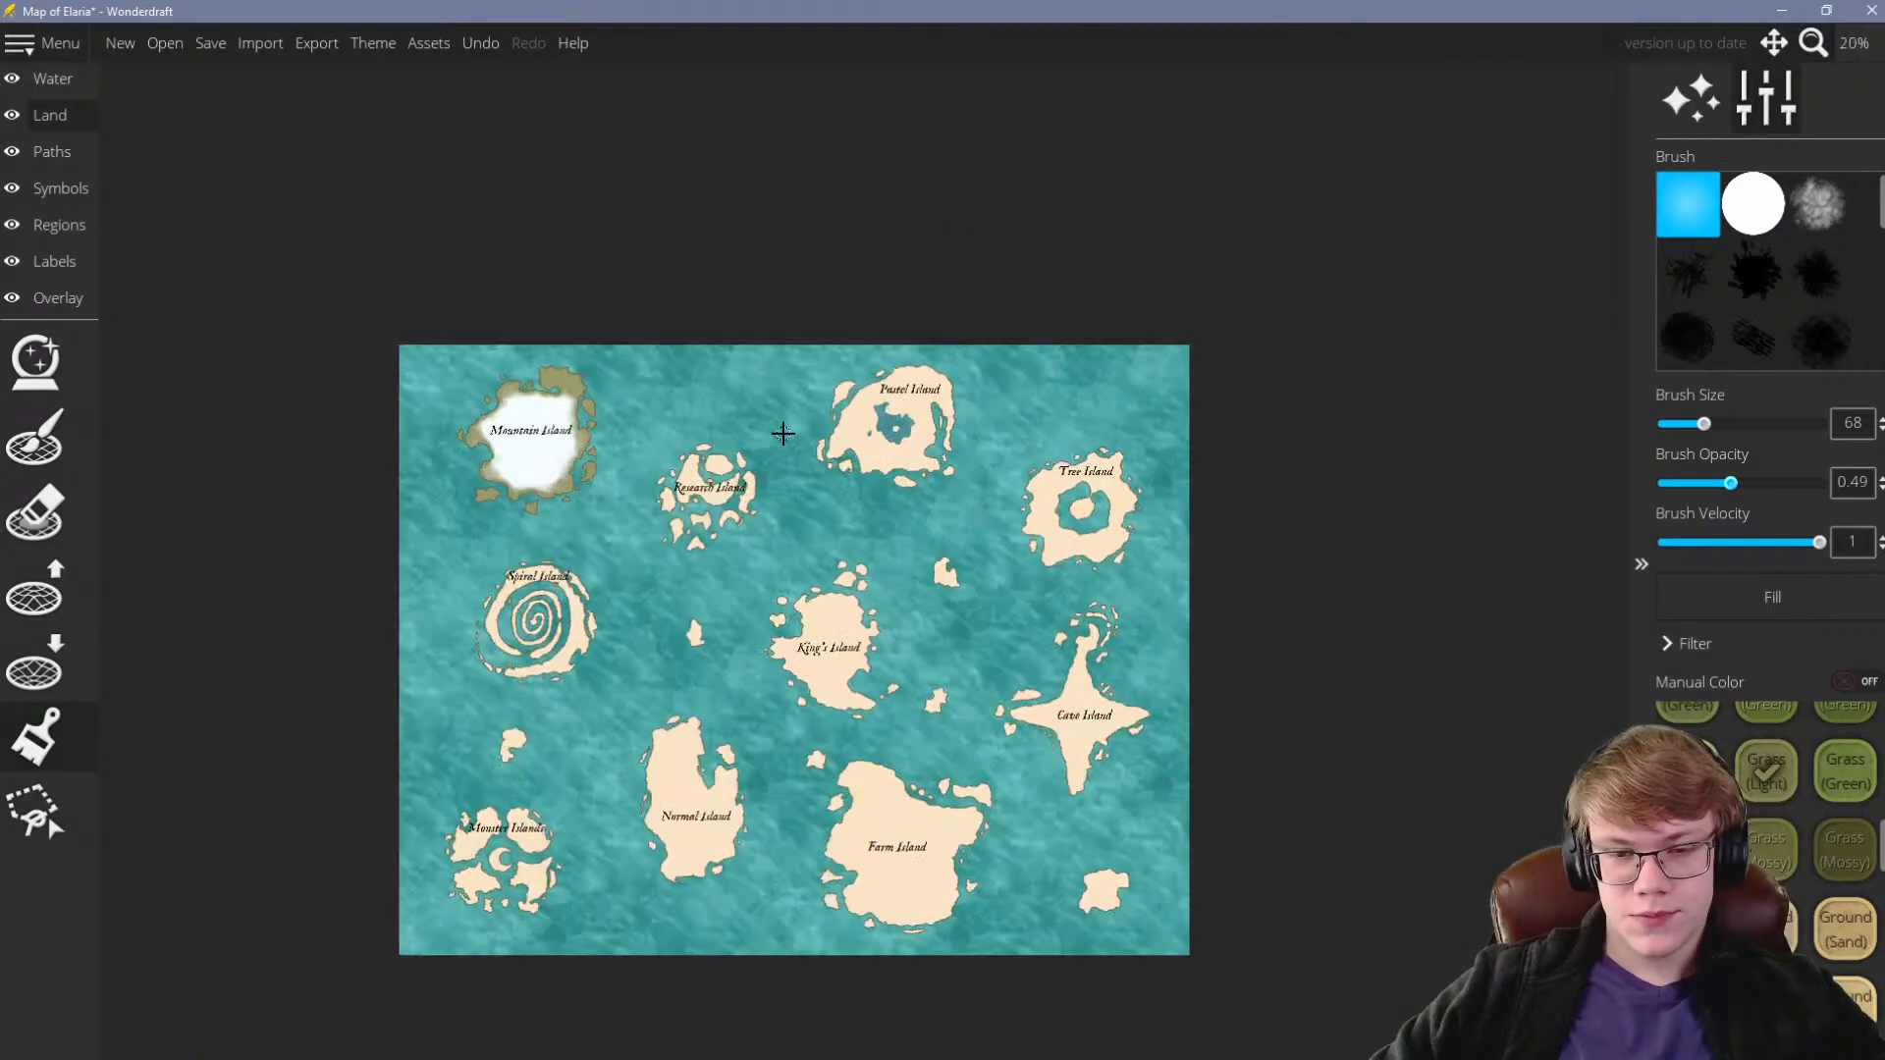
Pick a custom dark grey ground colour from the colour picker for painting Research Island
scroll(782, 433, up, 1)
scroll(746, 451, down, 1)
scroll(687, 472, up, 2)
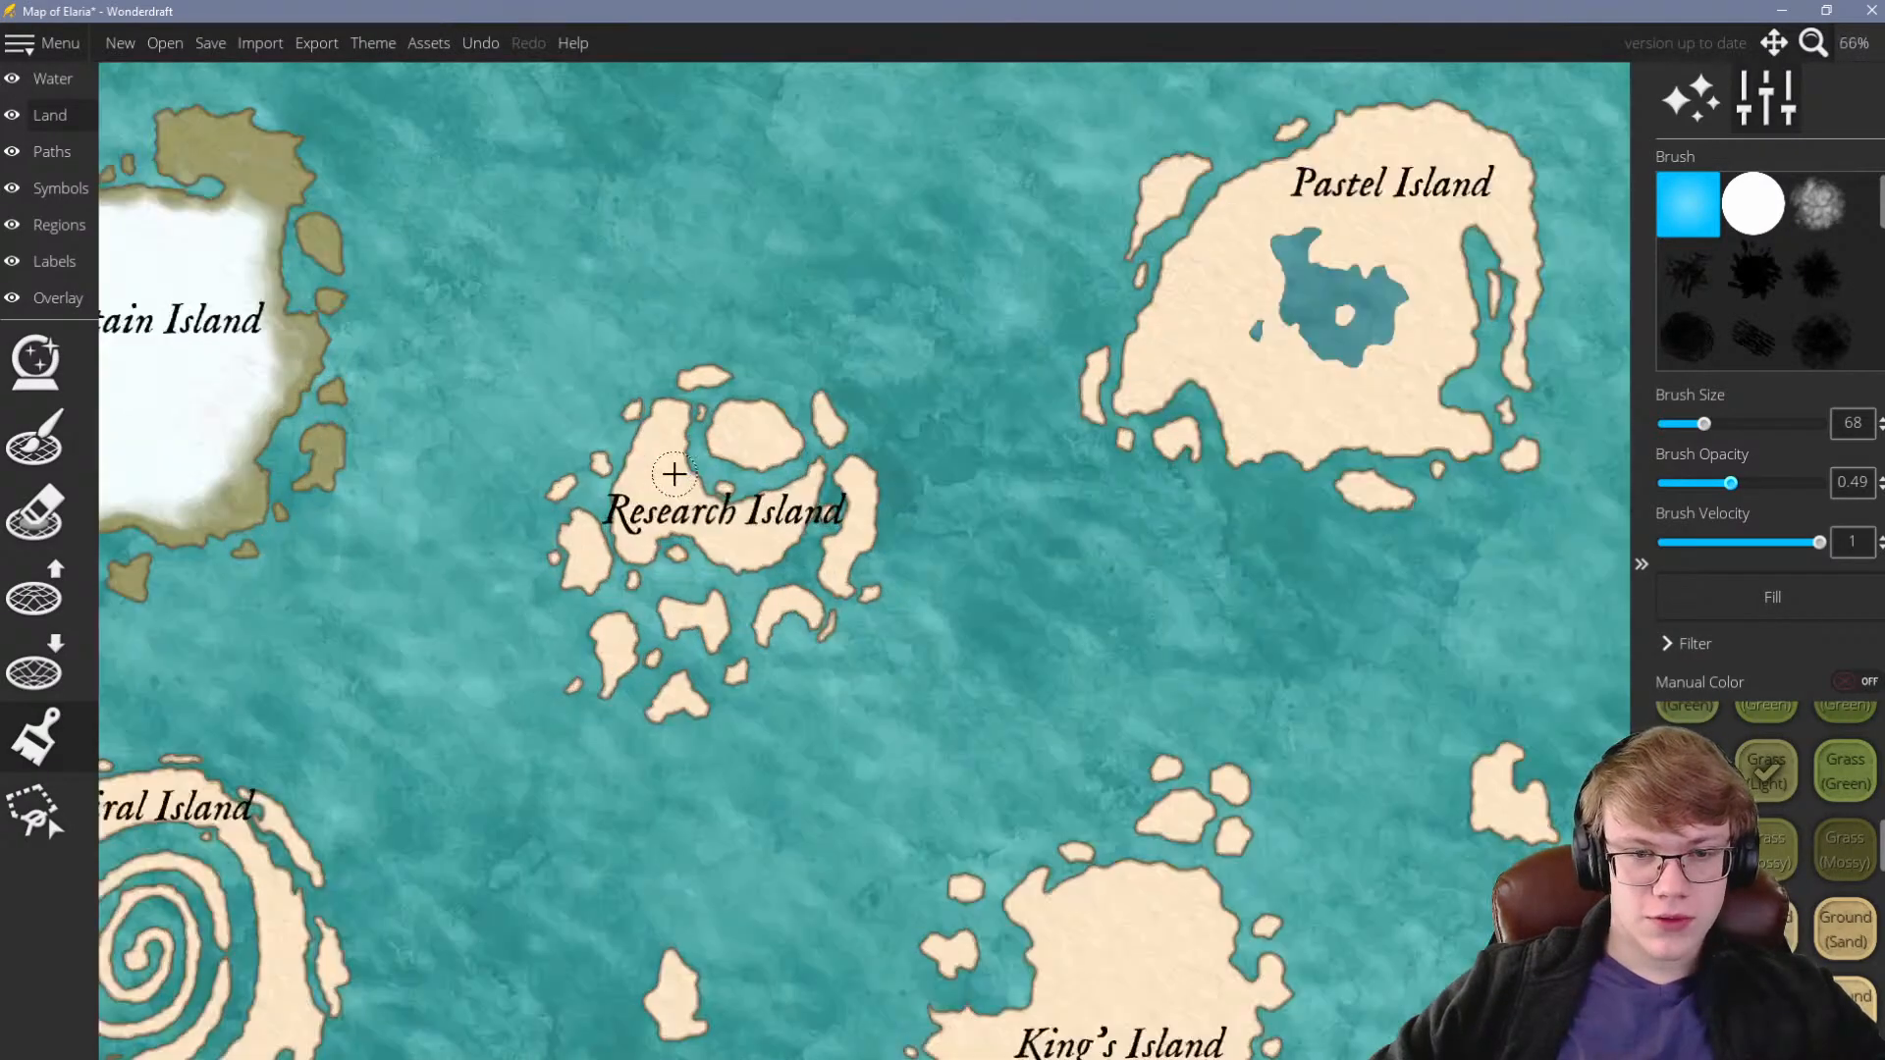
scroll(758, 467, up, 3)
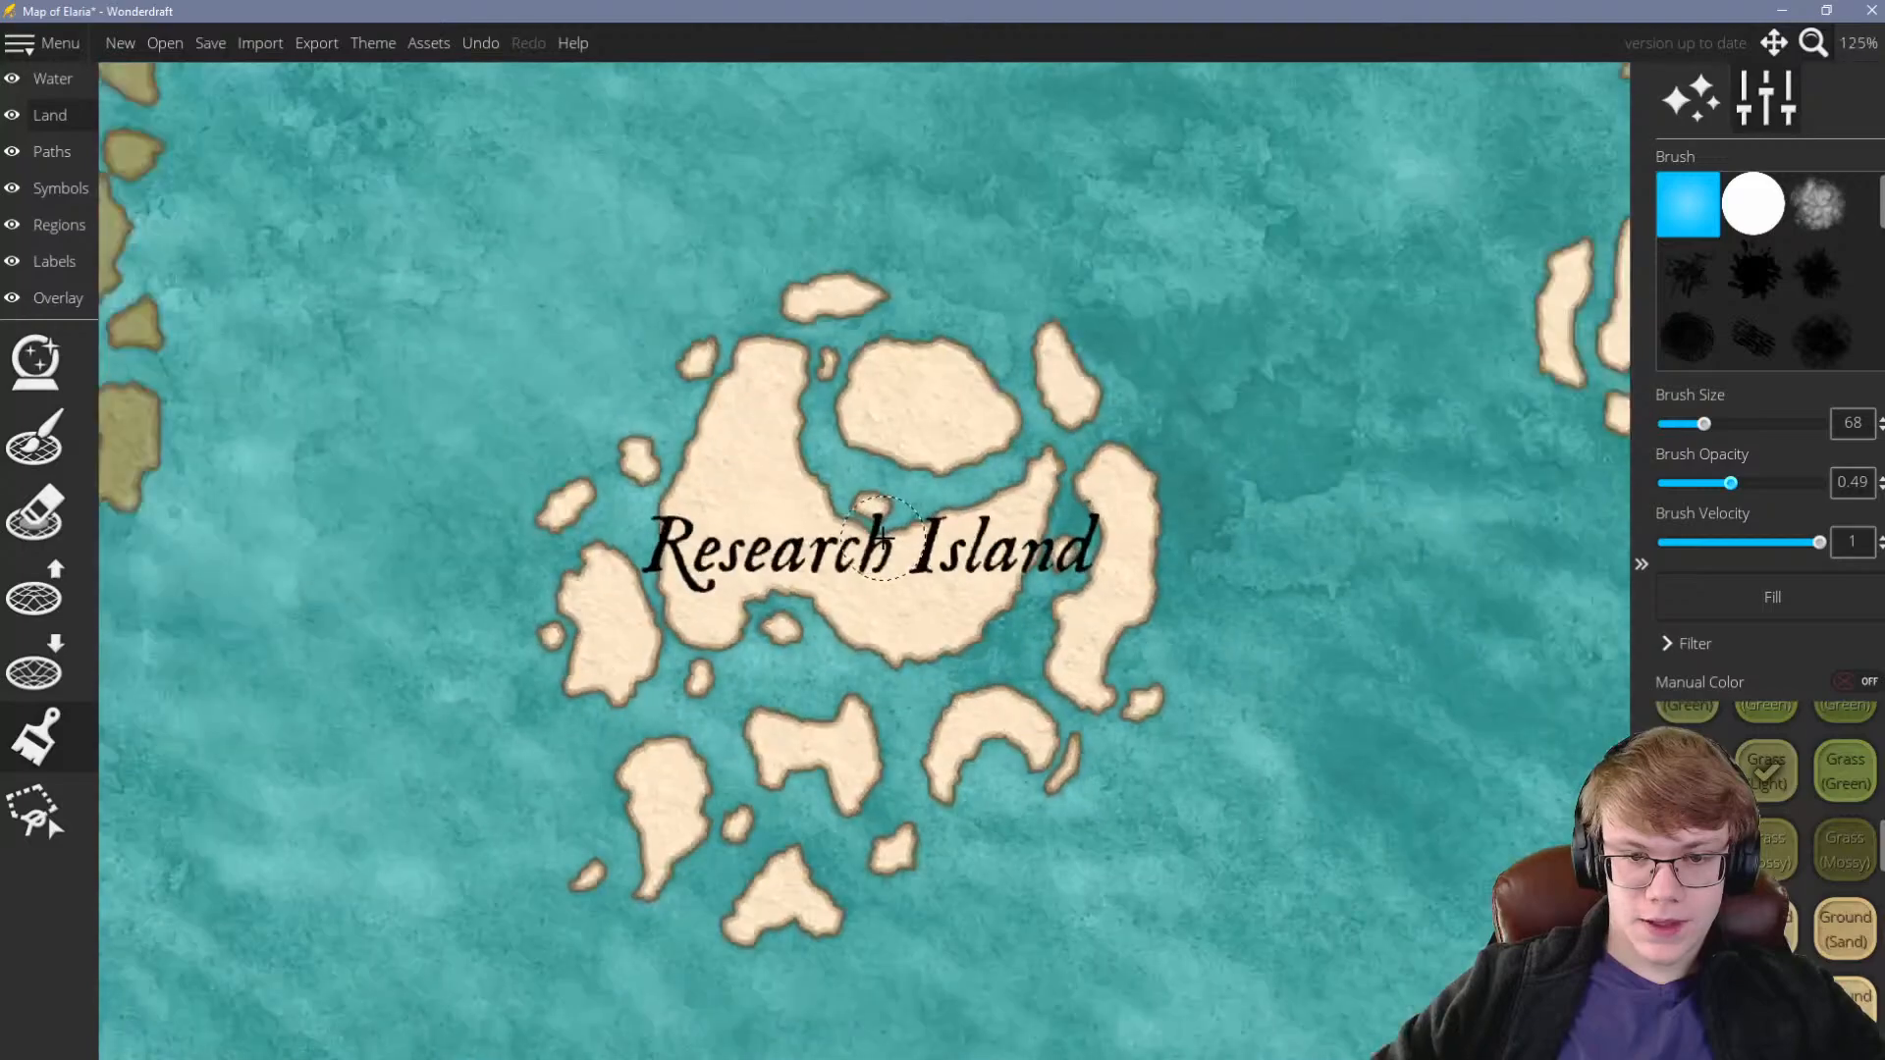
scroll(1762, 805, down, 5)
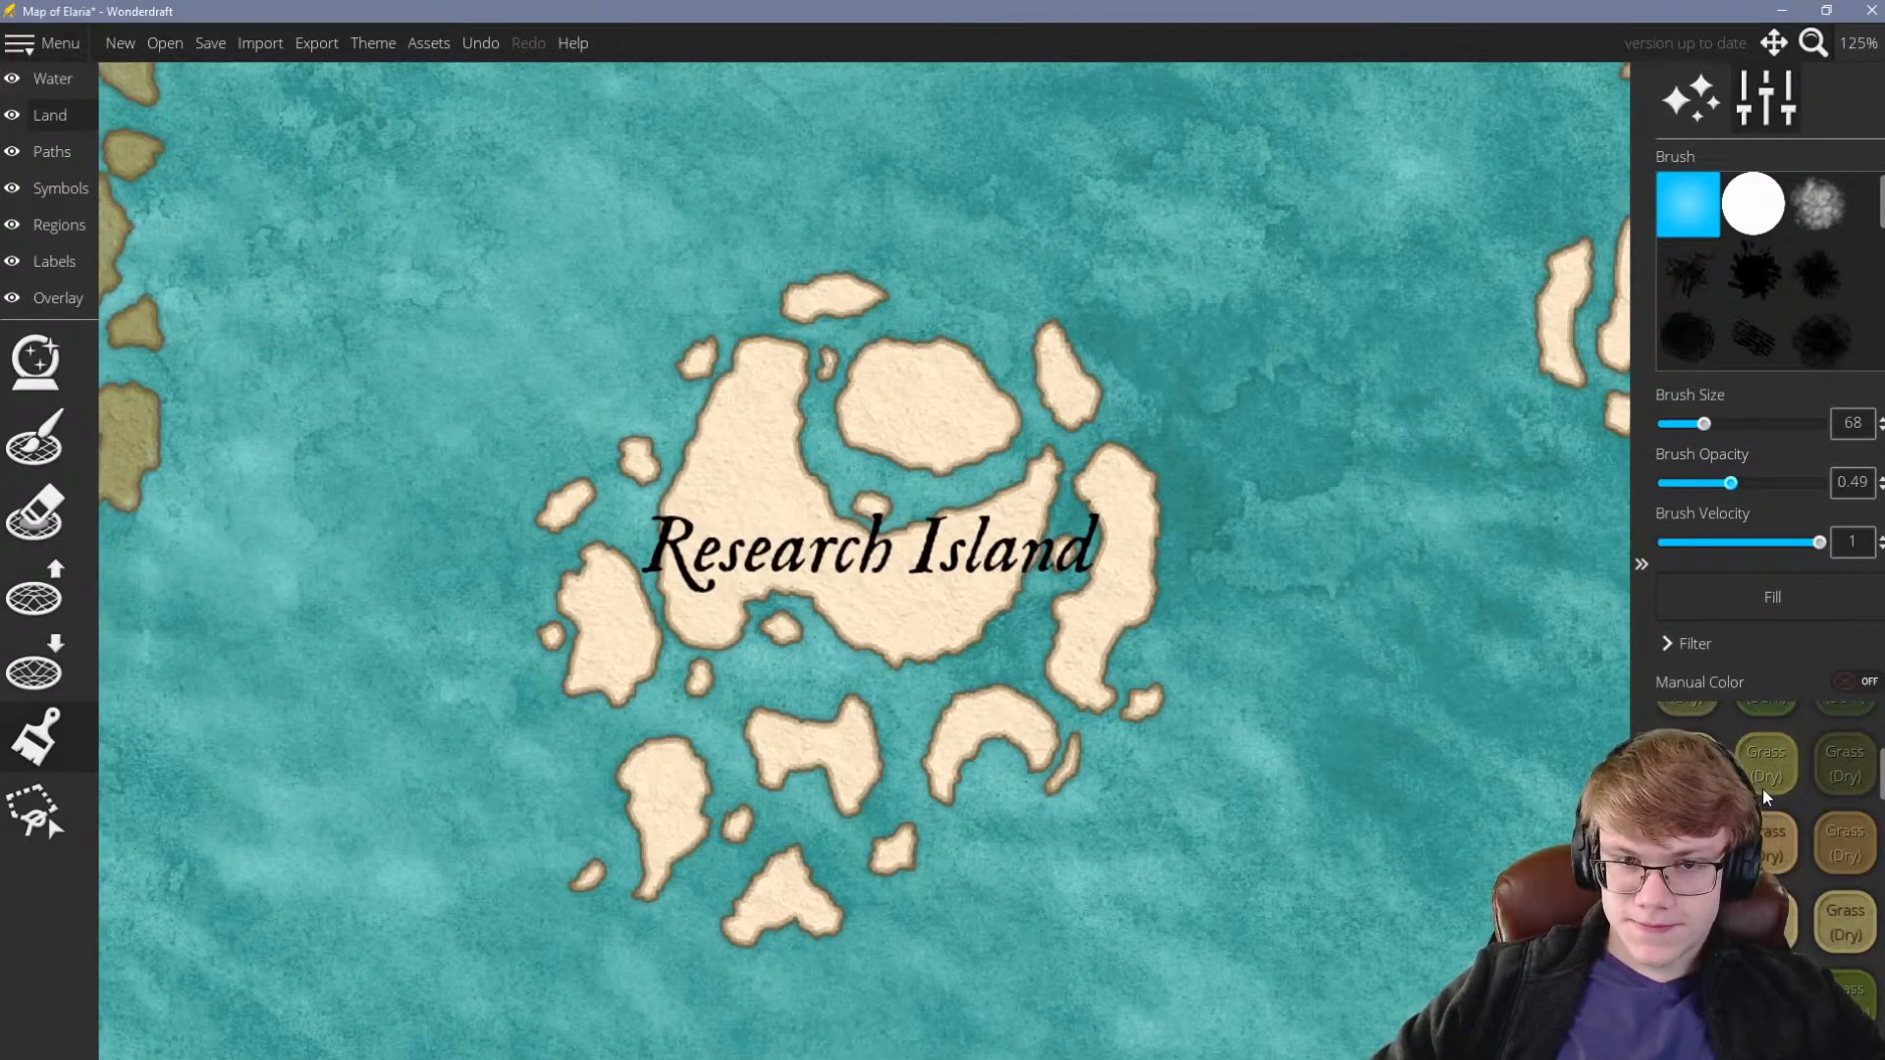
scroll(1768, 791, down, 5)
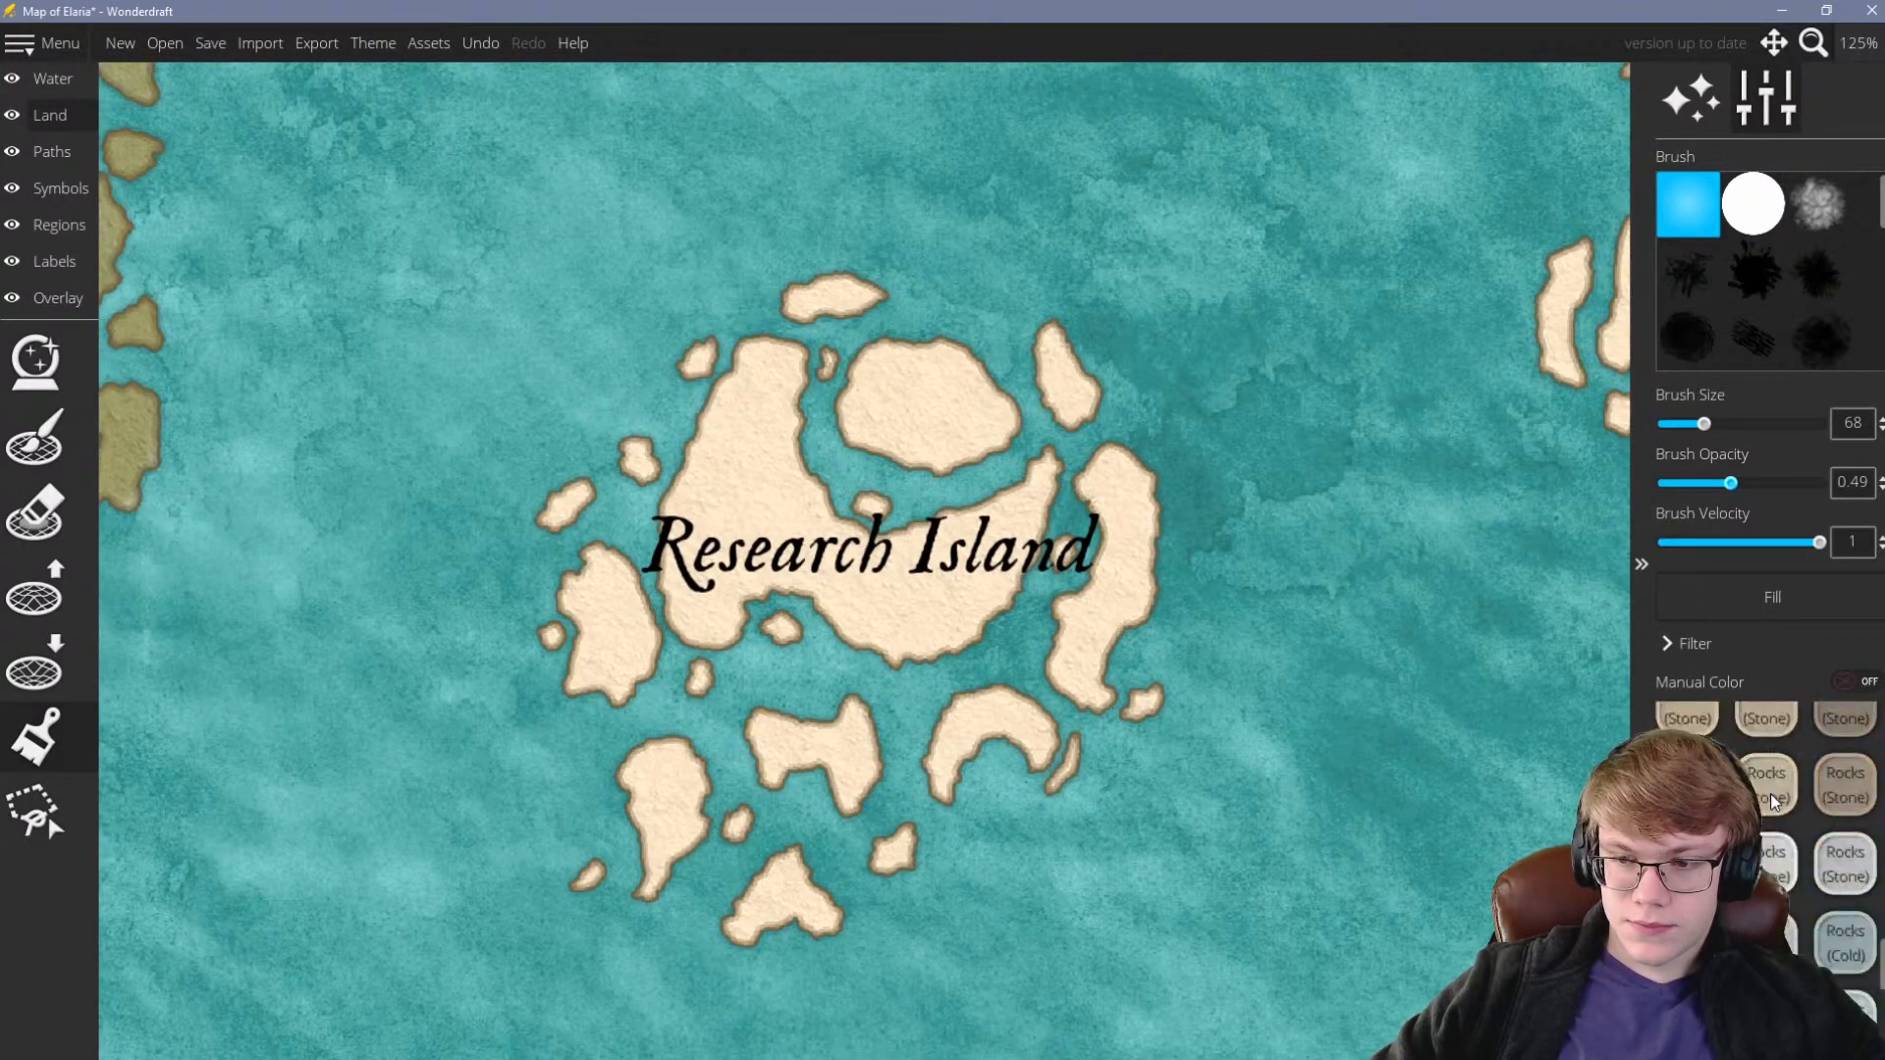
scroll(1770, 797, down, 3)
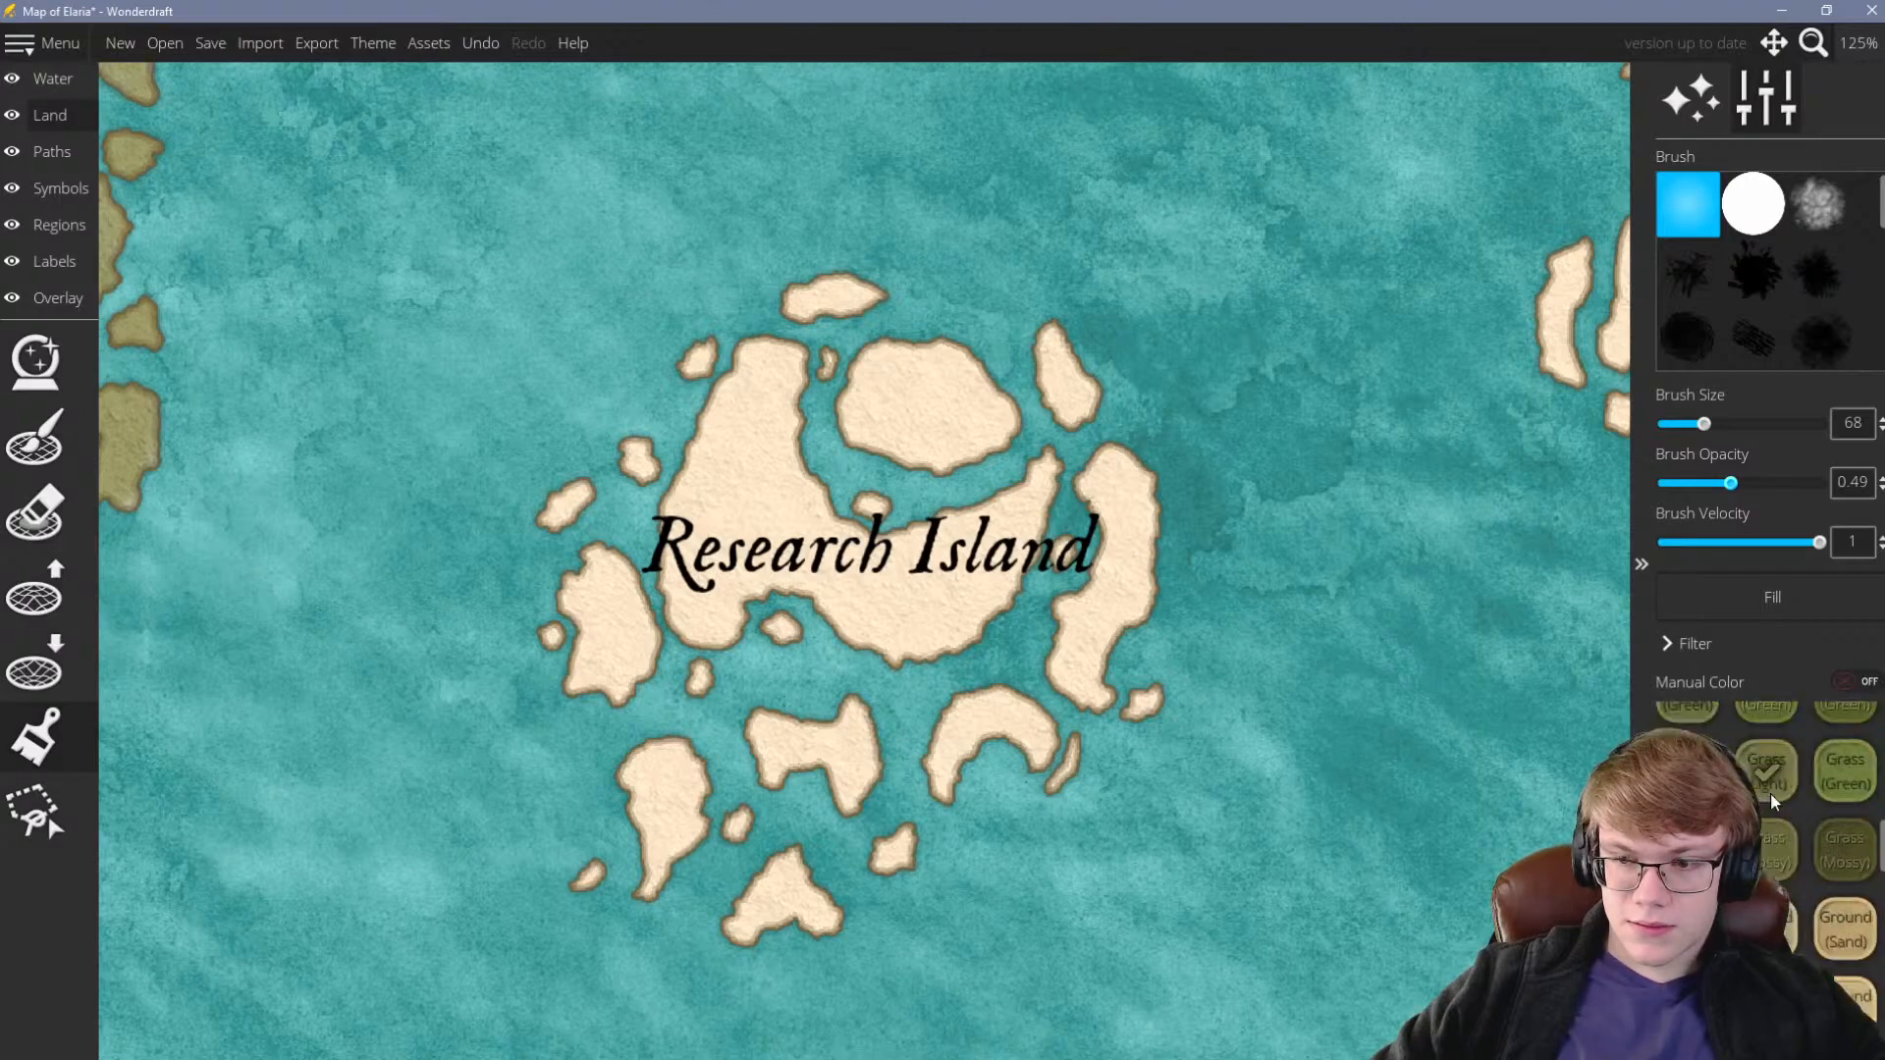
right_click(1769, 795)
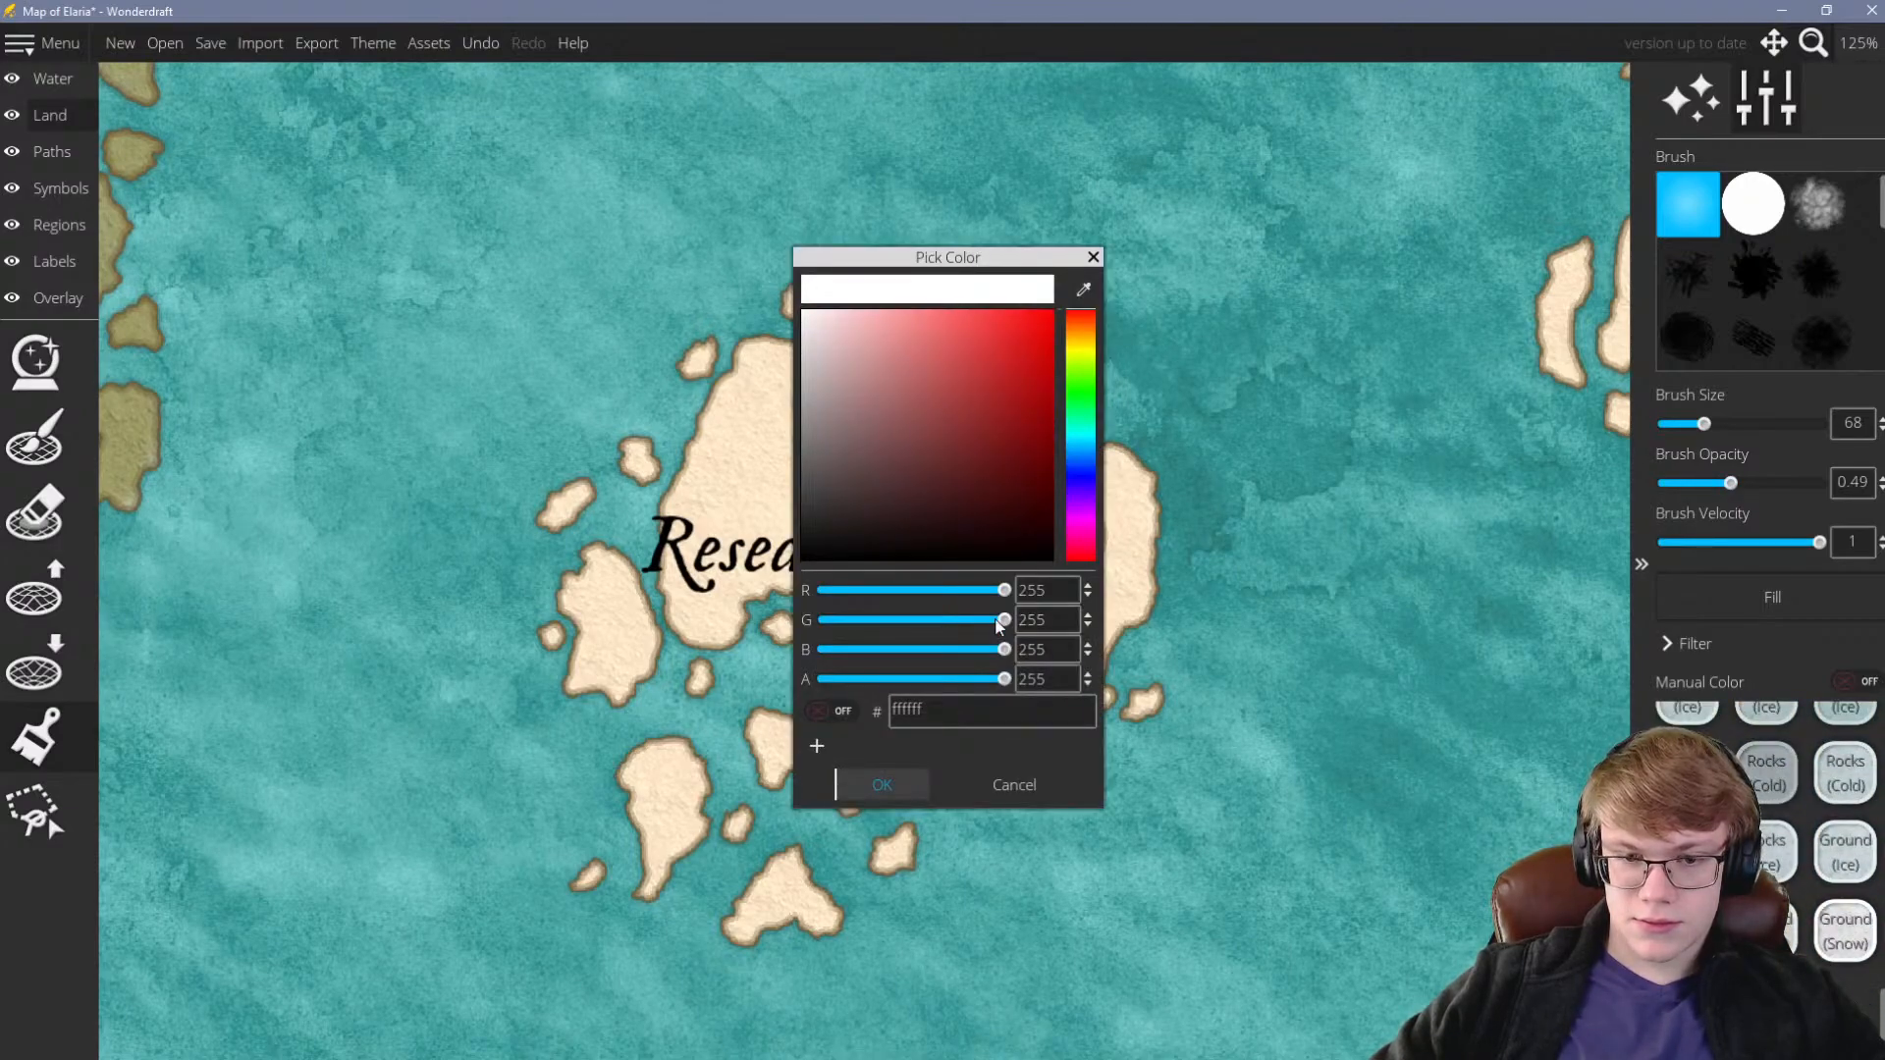
click(824, 482)
drag(823, 486, 809, 475)
click(882, 785)
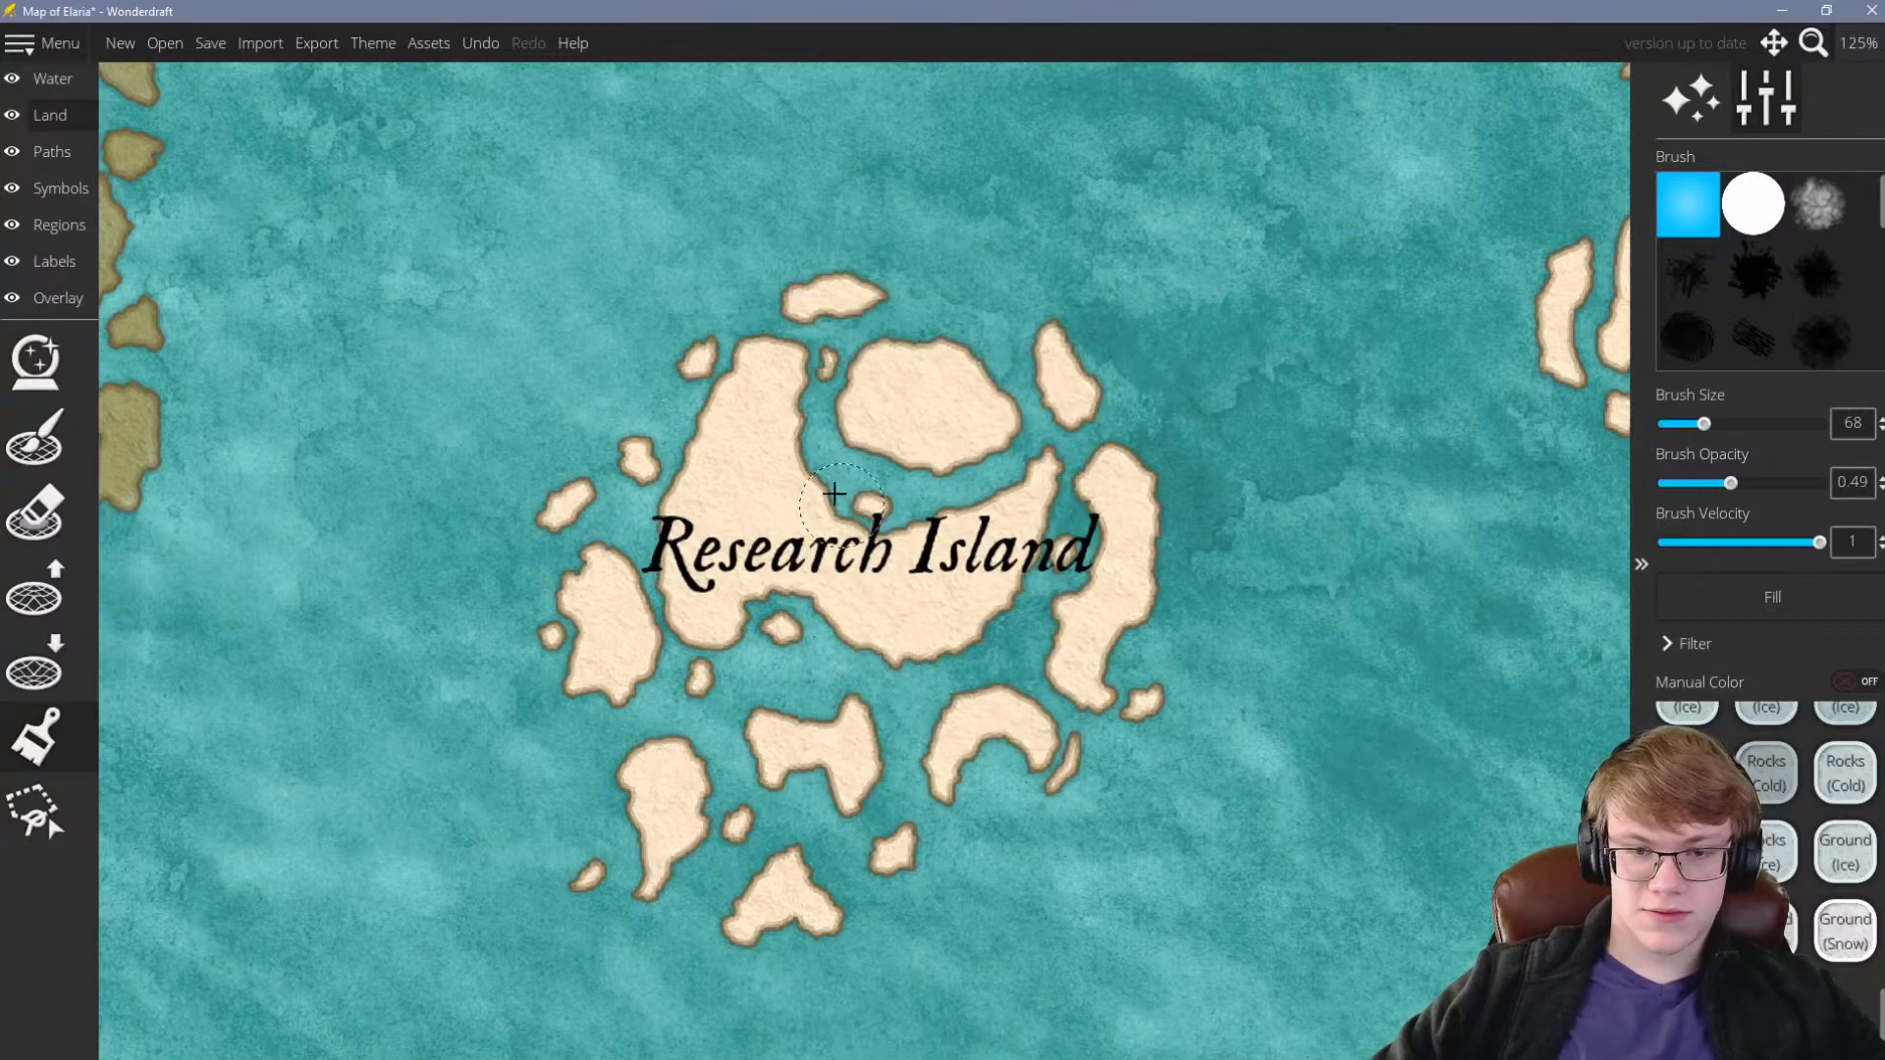
Raise the brush opacity to 1 and paint Research Island's large round northern islet dark grey
scroll(898, 389, up, 2)
scroll(898, 388, up, 3)
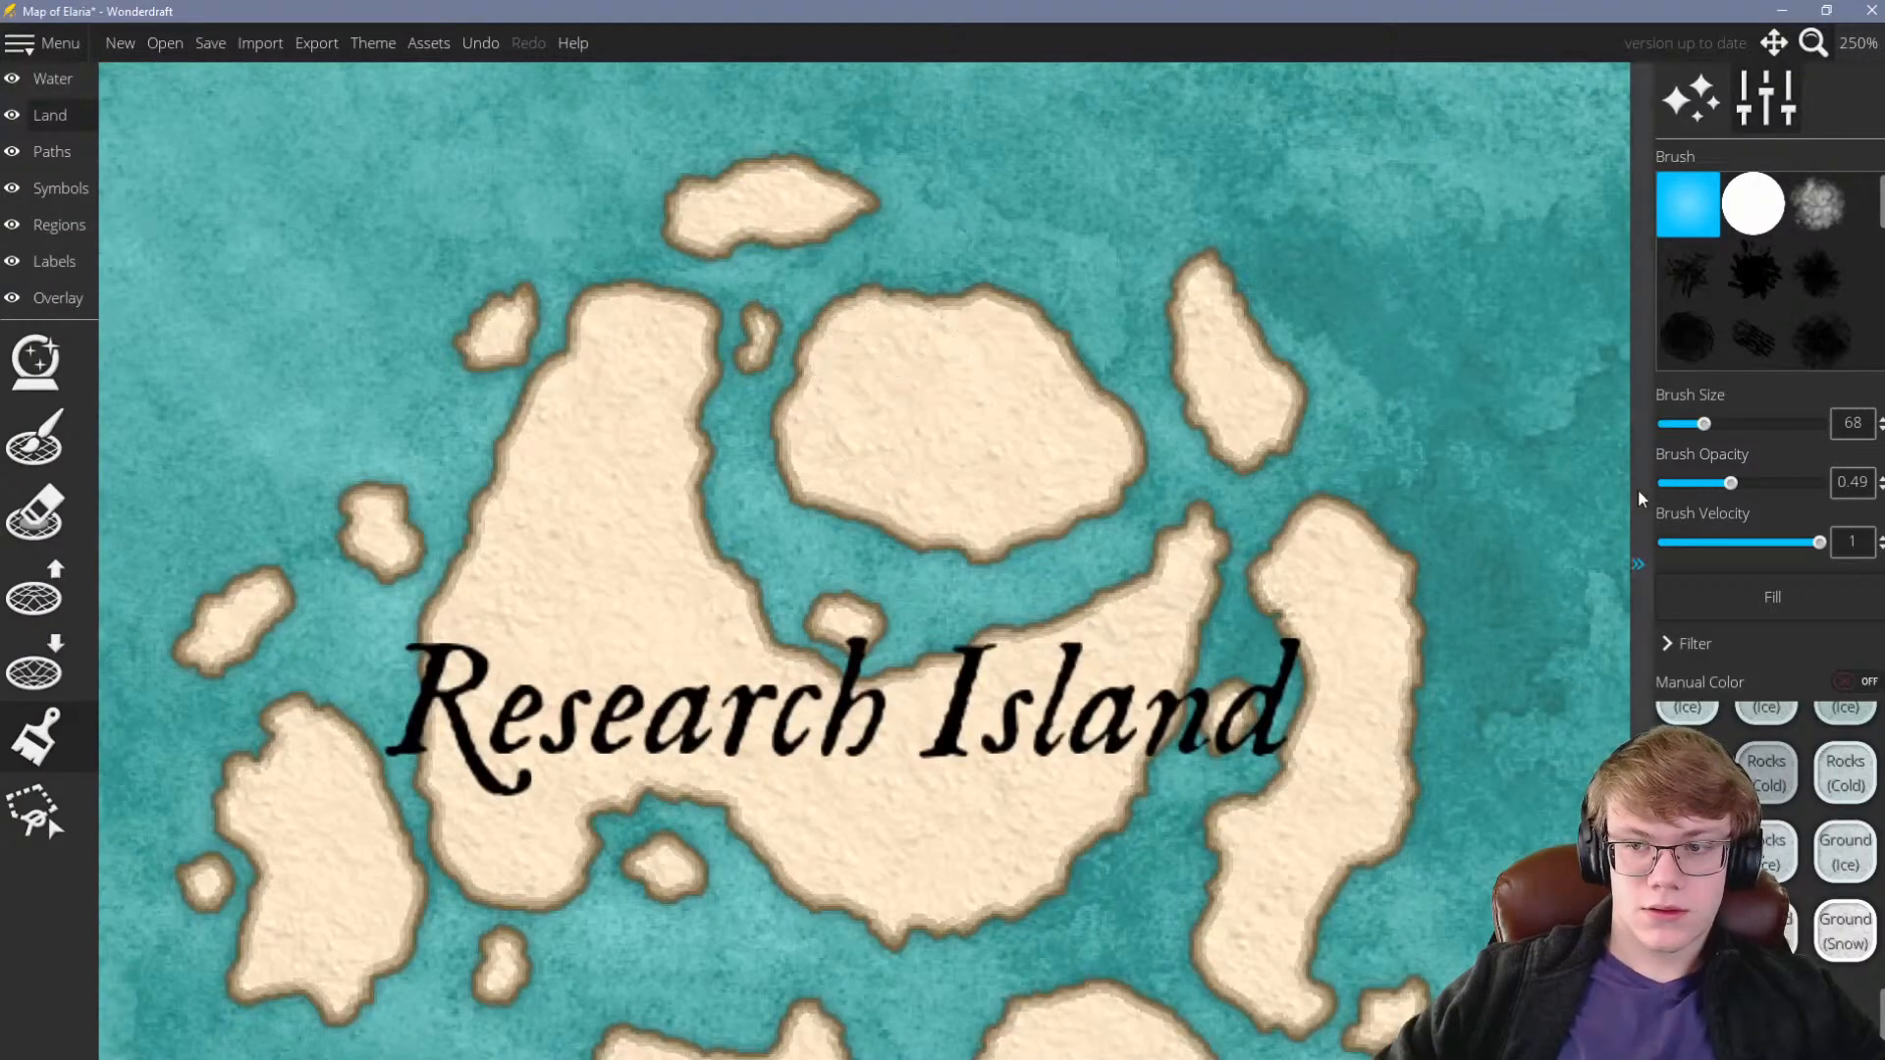
drag(1730, 483, 1822, 483)
drag(943, 423, 834, 366)
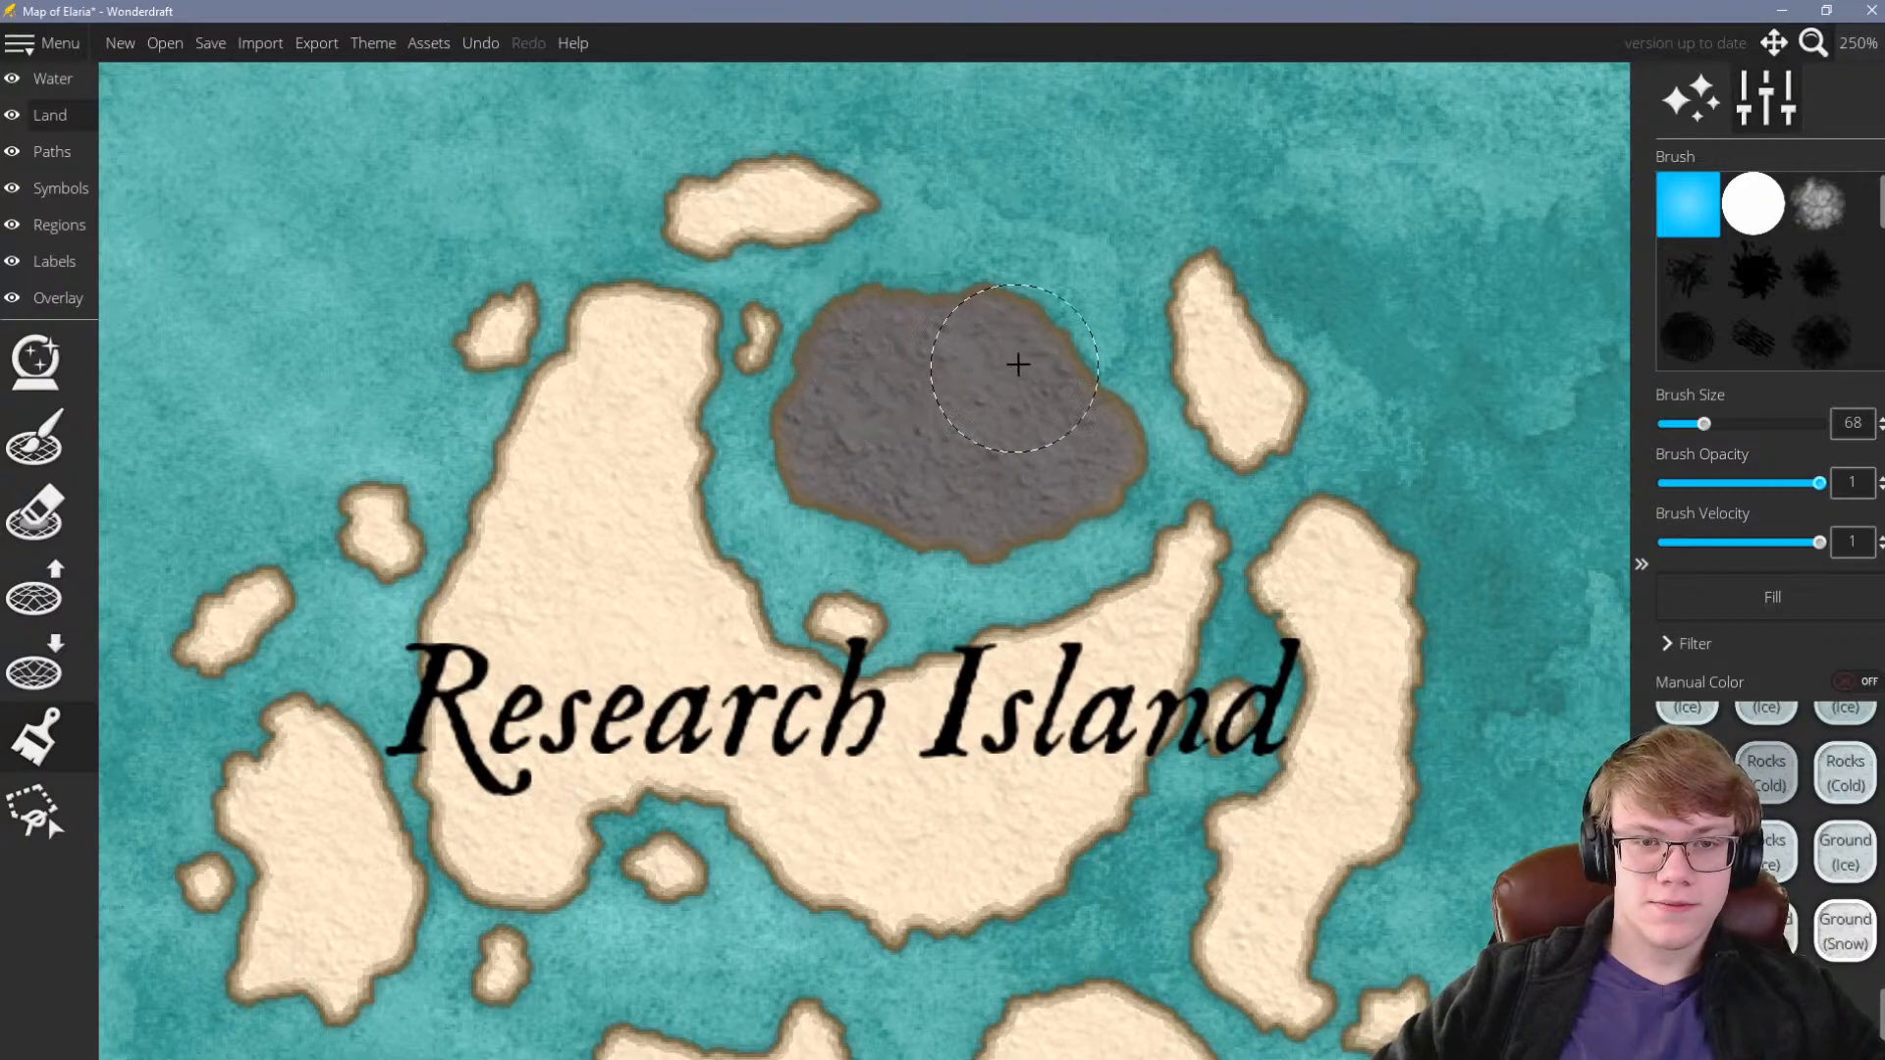
Paint the tiny islet west of the round one and the elongated islet to its north dark grey
scroll(838, 336, down, 4)
scroll(837, 339, up, 3)
click(807, 343)
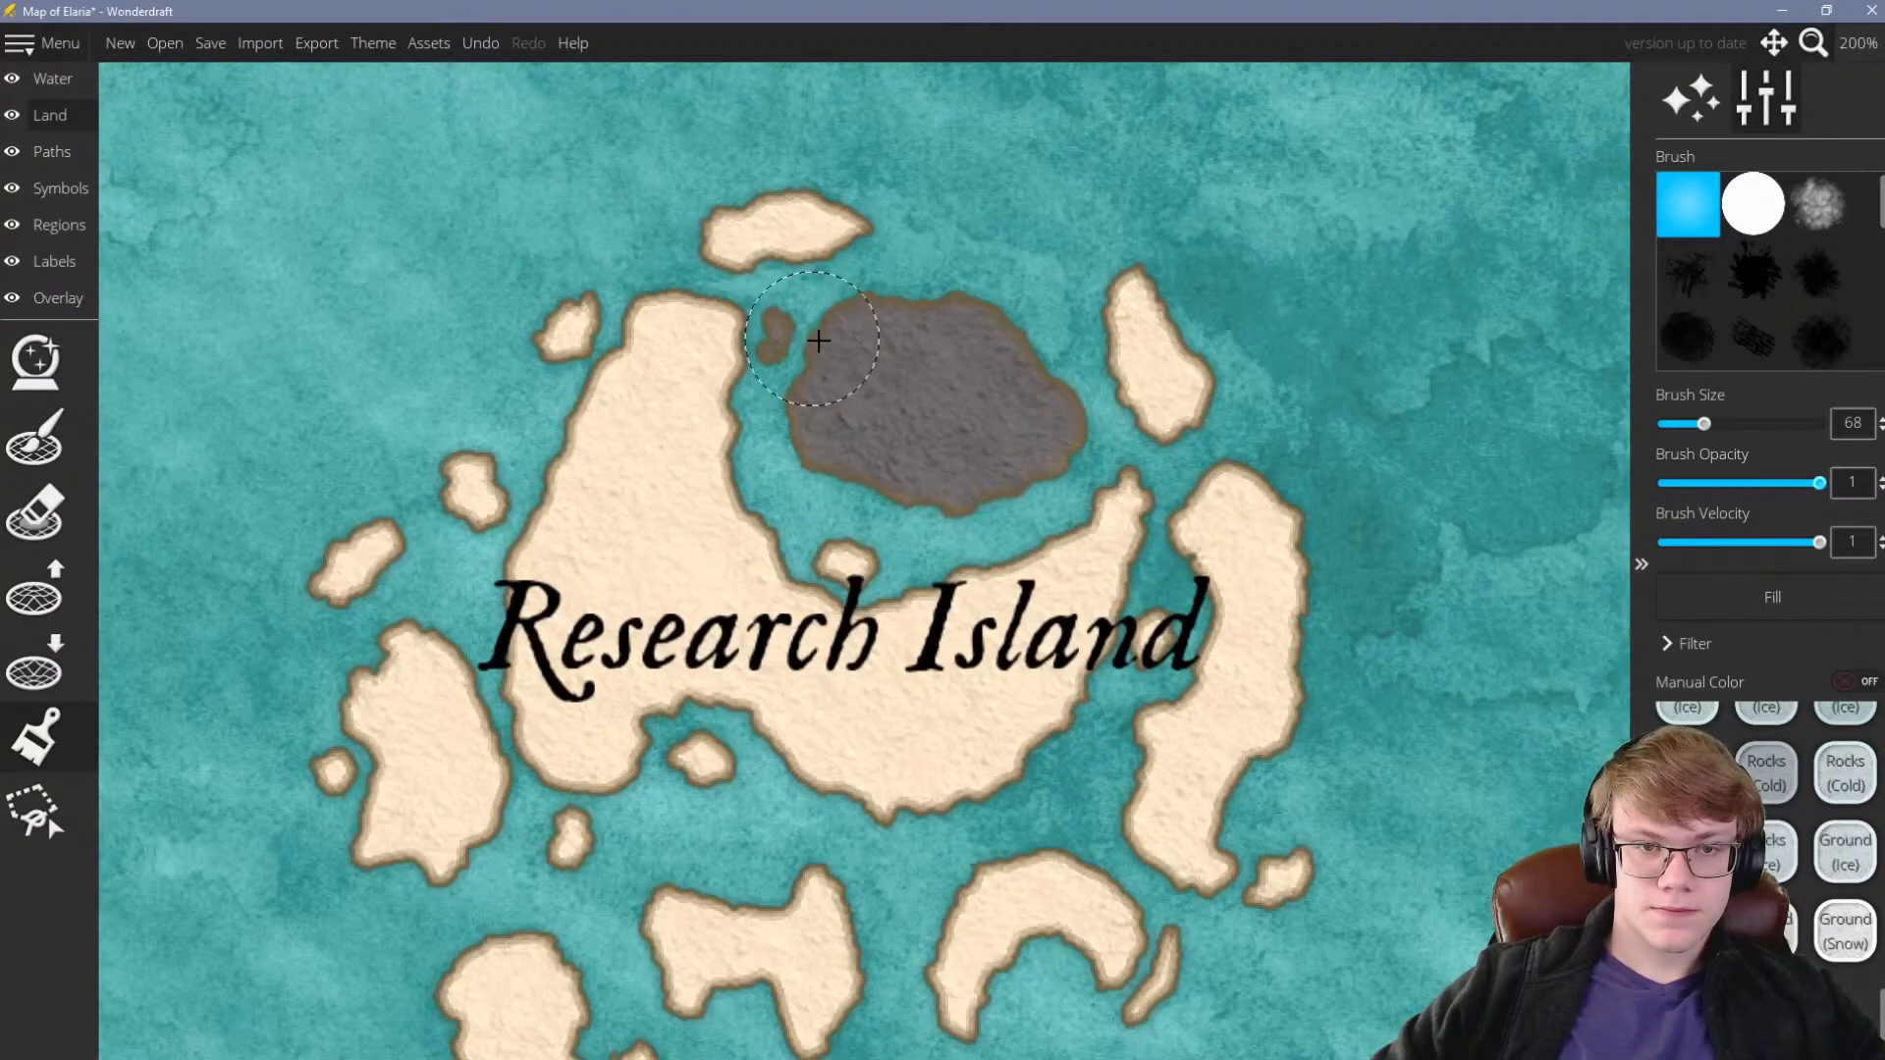
scroll(927, 353, down, 4)
scroll(1021, 342, down, 1)
scroll(1011, 303, up, 4)
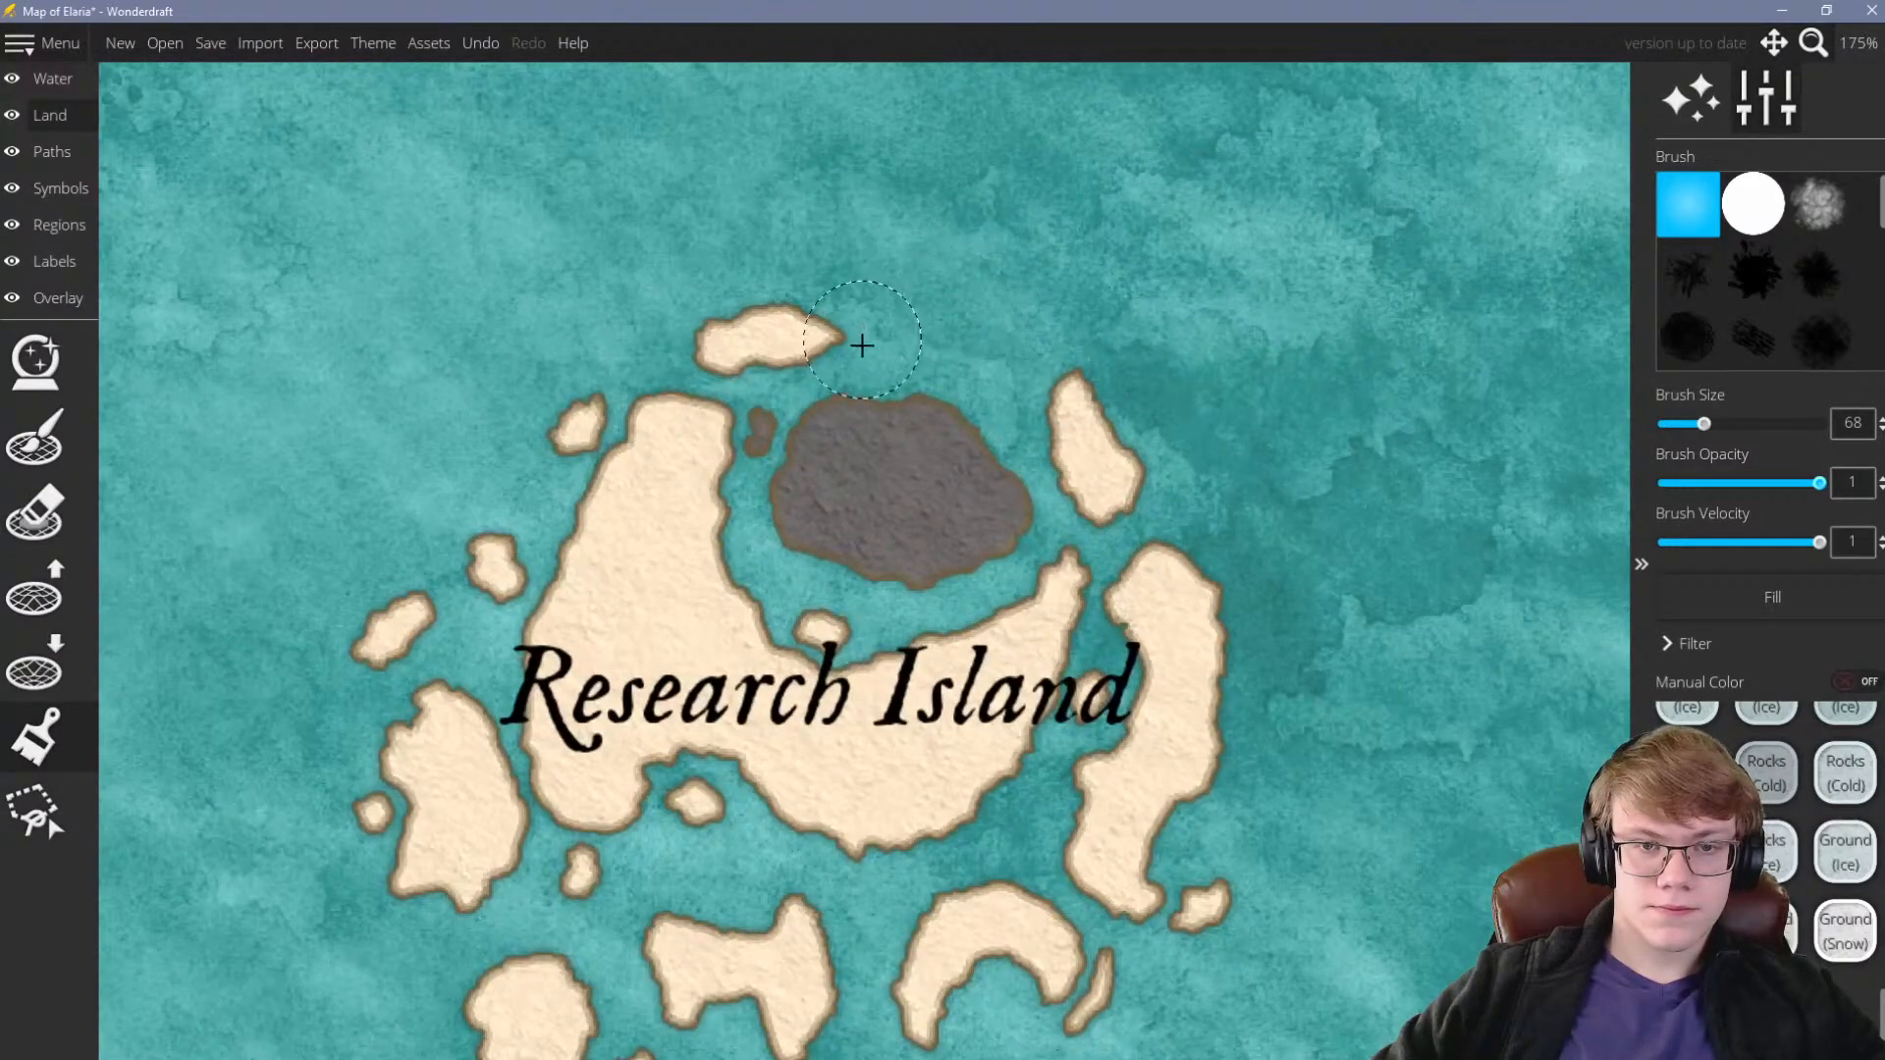
drag(863, 389, 769, 328)
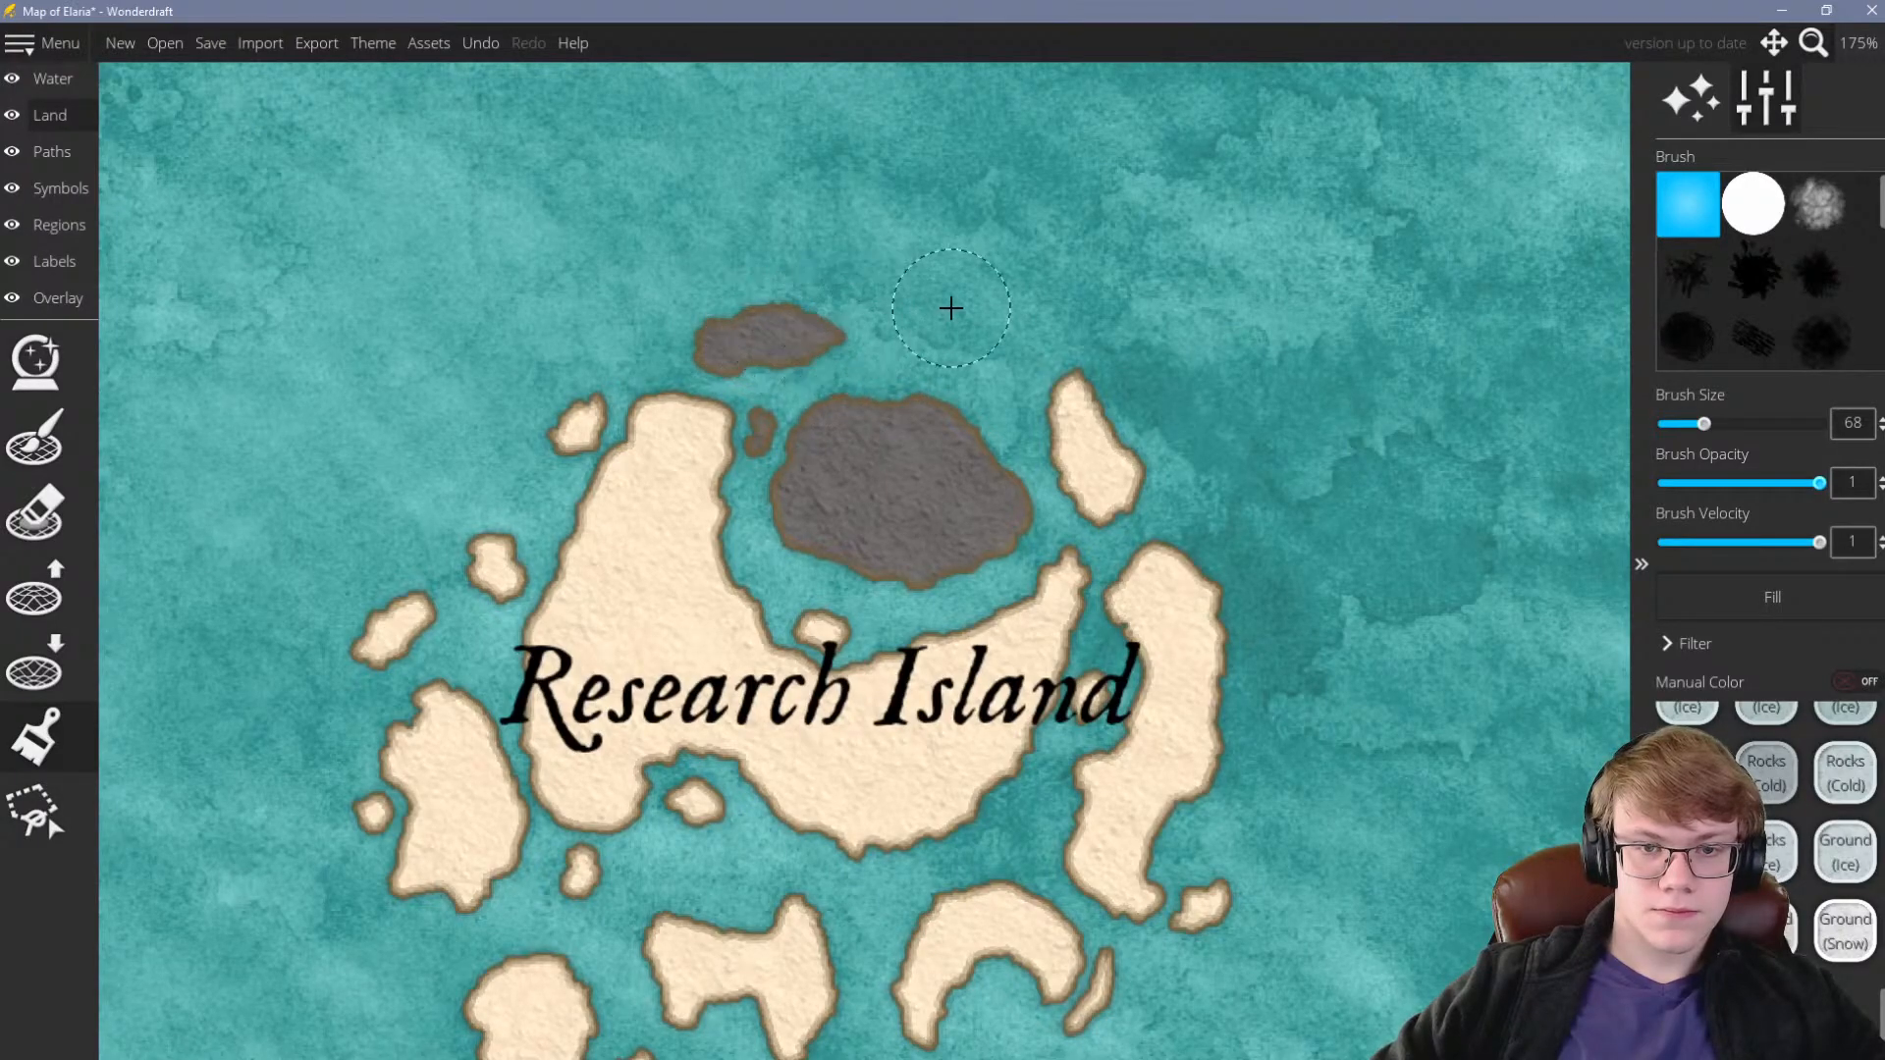
Set the brush size to 60 and cover Research Island's central landmass with bright green grass
scroll(964, 298, down, 4)
scroll(1013, 286, down, 4)
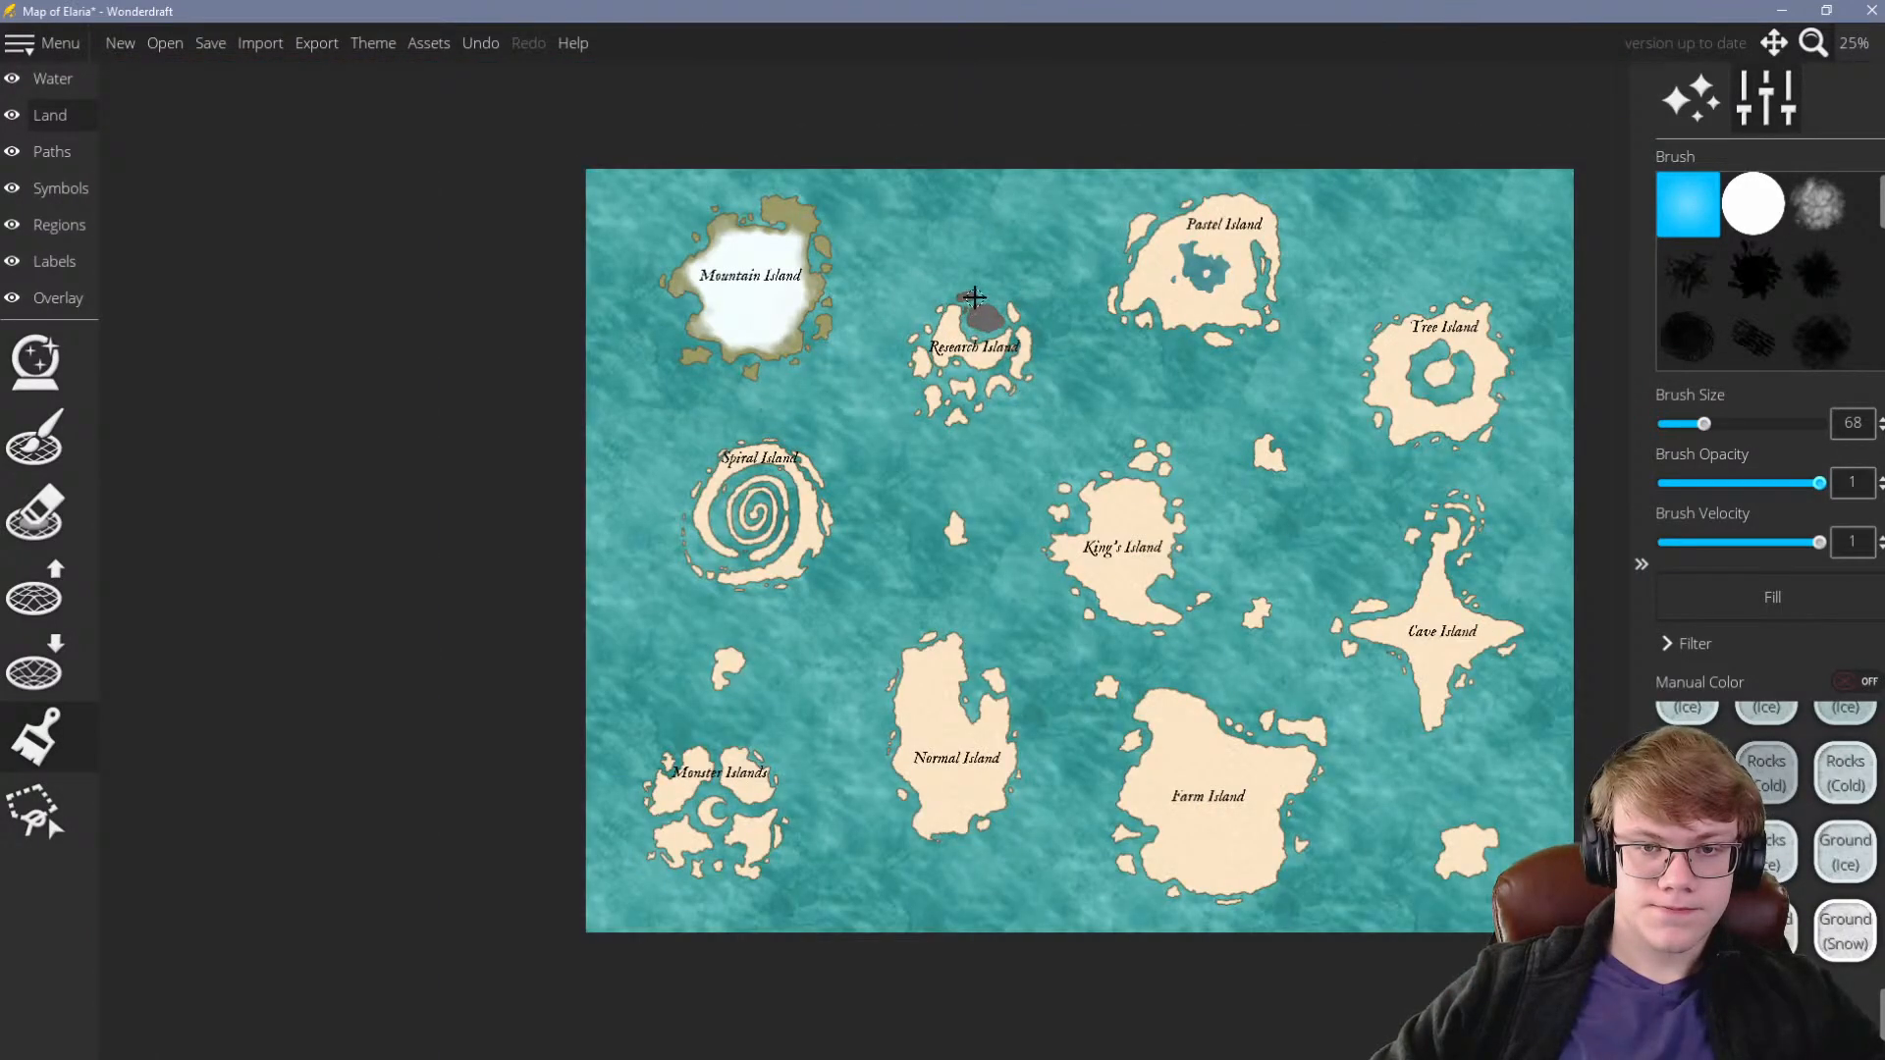
scroll(980, 285, up, 4)
scroll(964, 540, up, 2)
mouse_move(1044, 656)
mouse_down()
mouse_move(1173, 511)
mouse_move(1106, 637)
mouse_move(1121, 565)
mouse_move(1109, 650)
mouse_move(1132, 621)
mouse_move(1044, 720)
mouse_up()
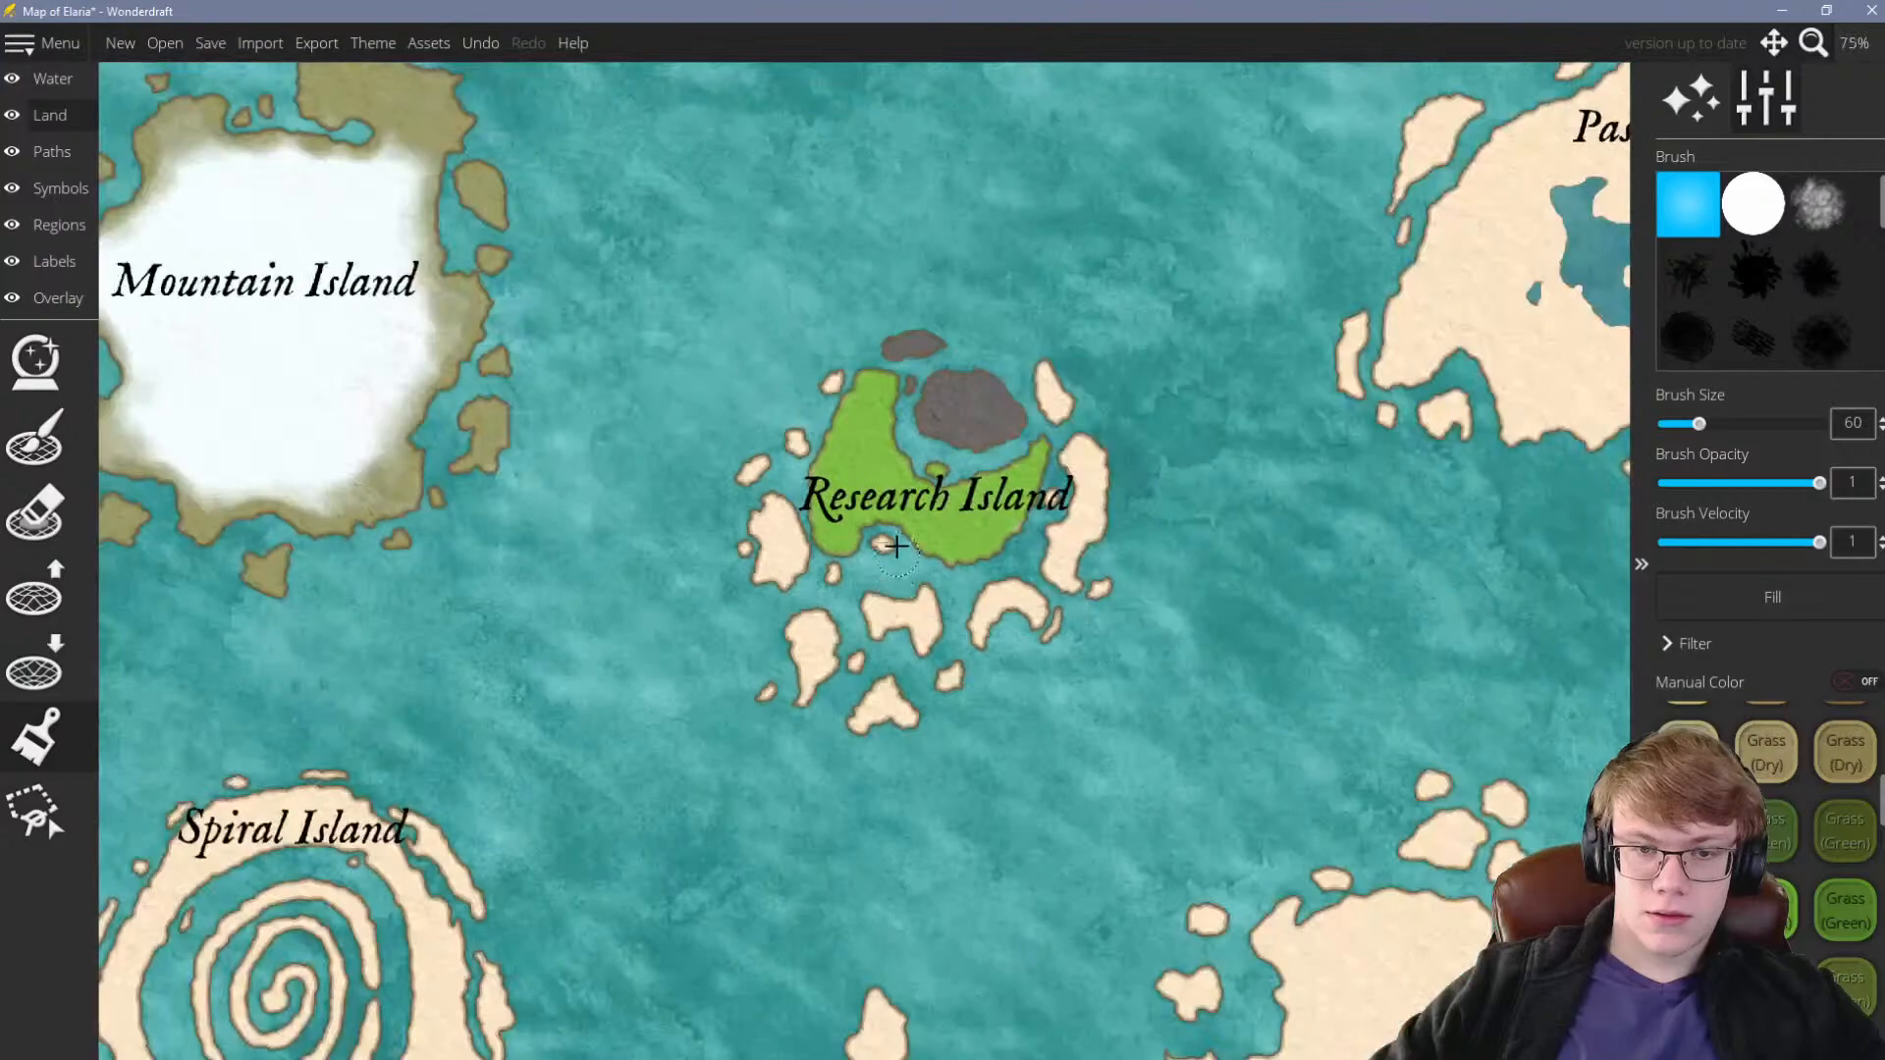
Reduce the brush size to 40 and pick a custom light grey ground colour for Research Island's outer islets
scroll(908, 518, up, 3)
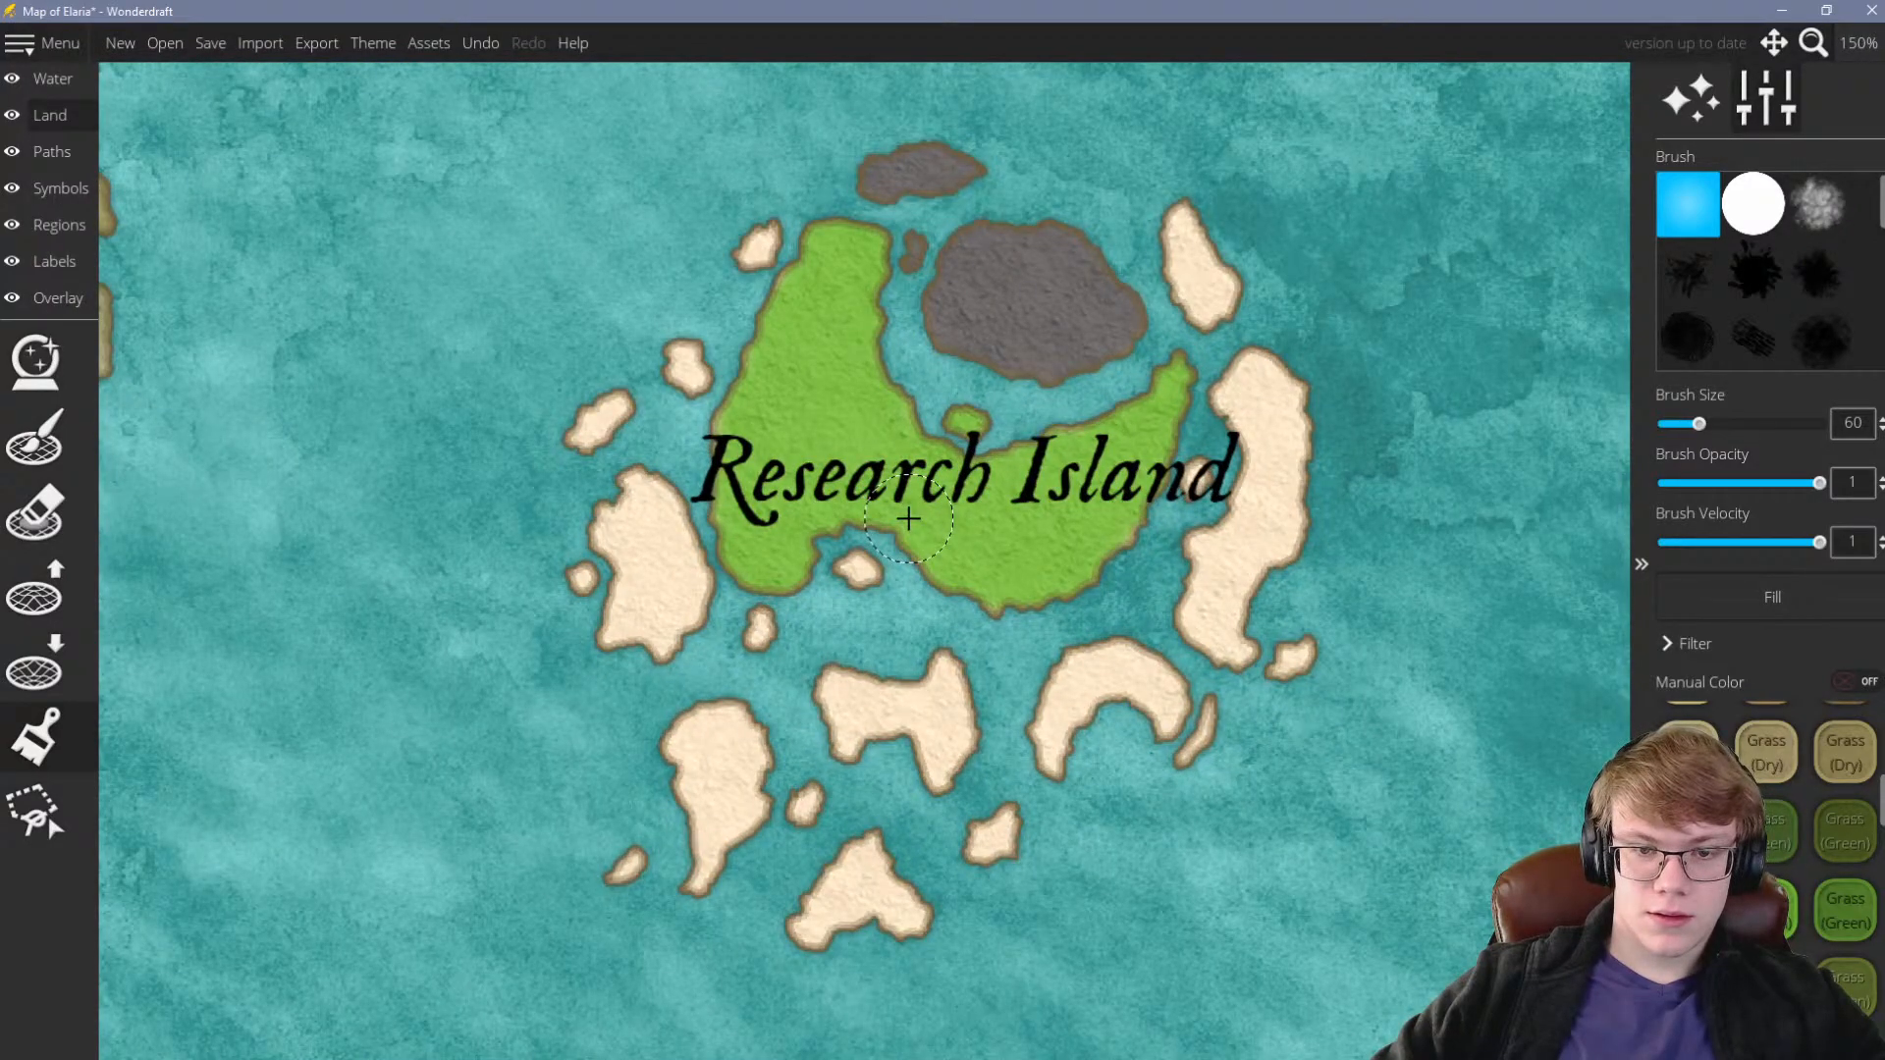
scroll(909, 518, down, 5)
scroll(908, 519, up, 5)
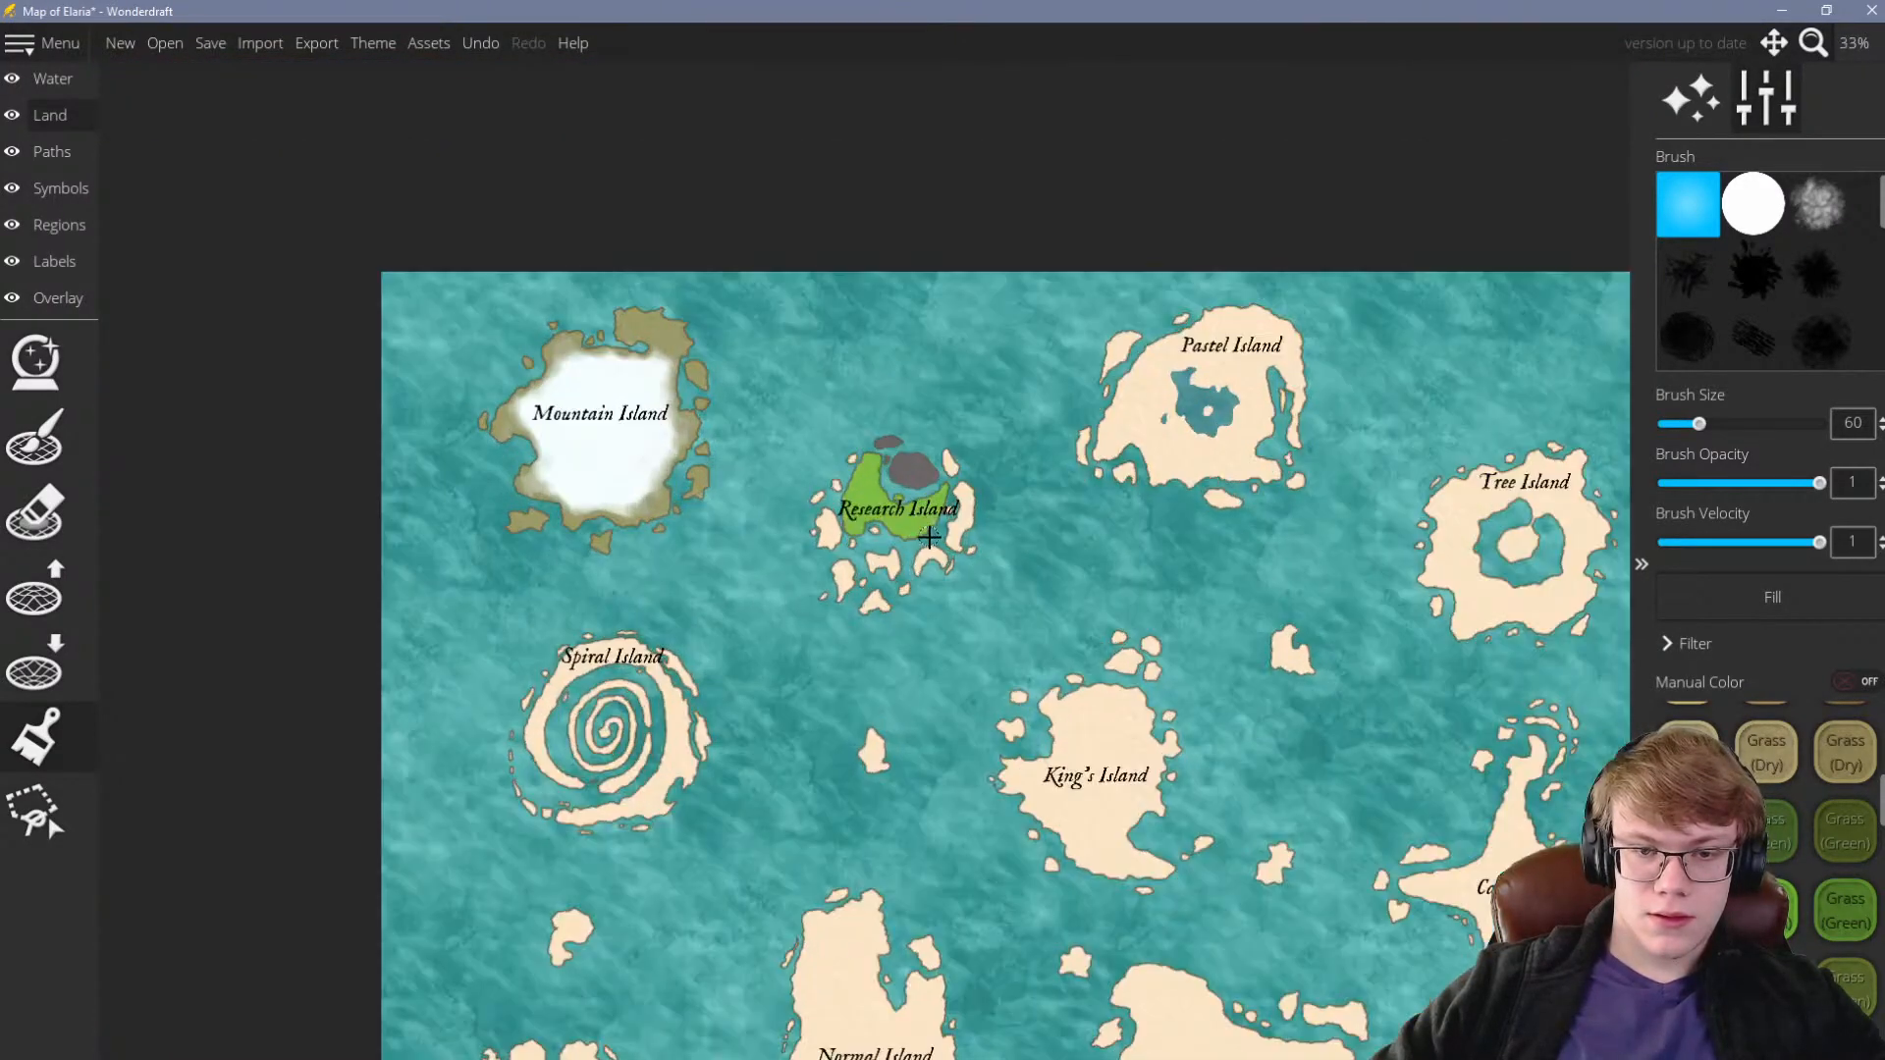
scroll(827, 397, up, 2)
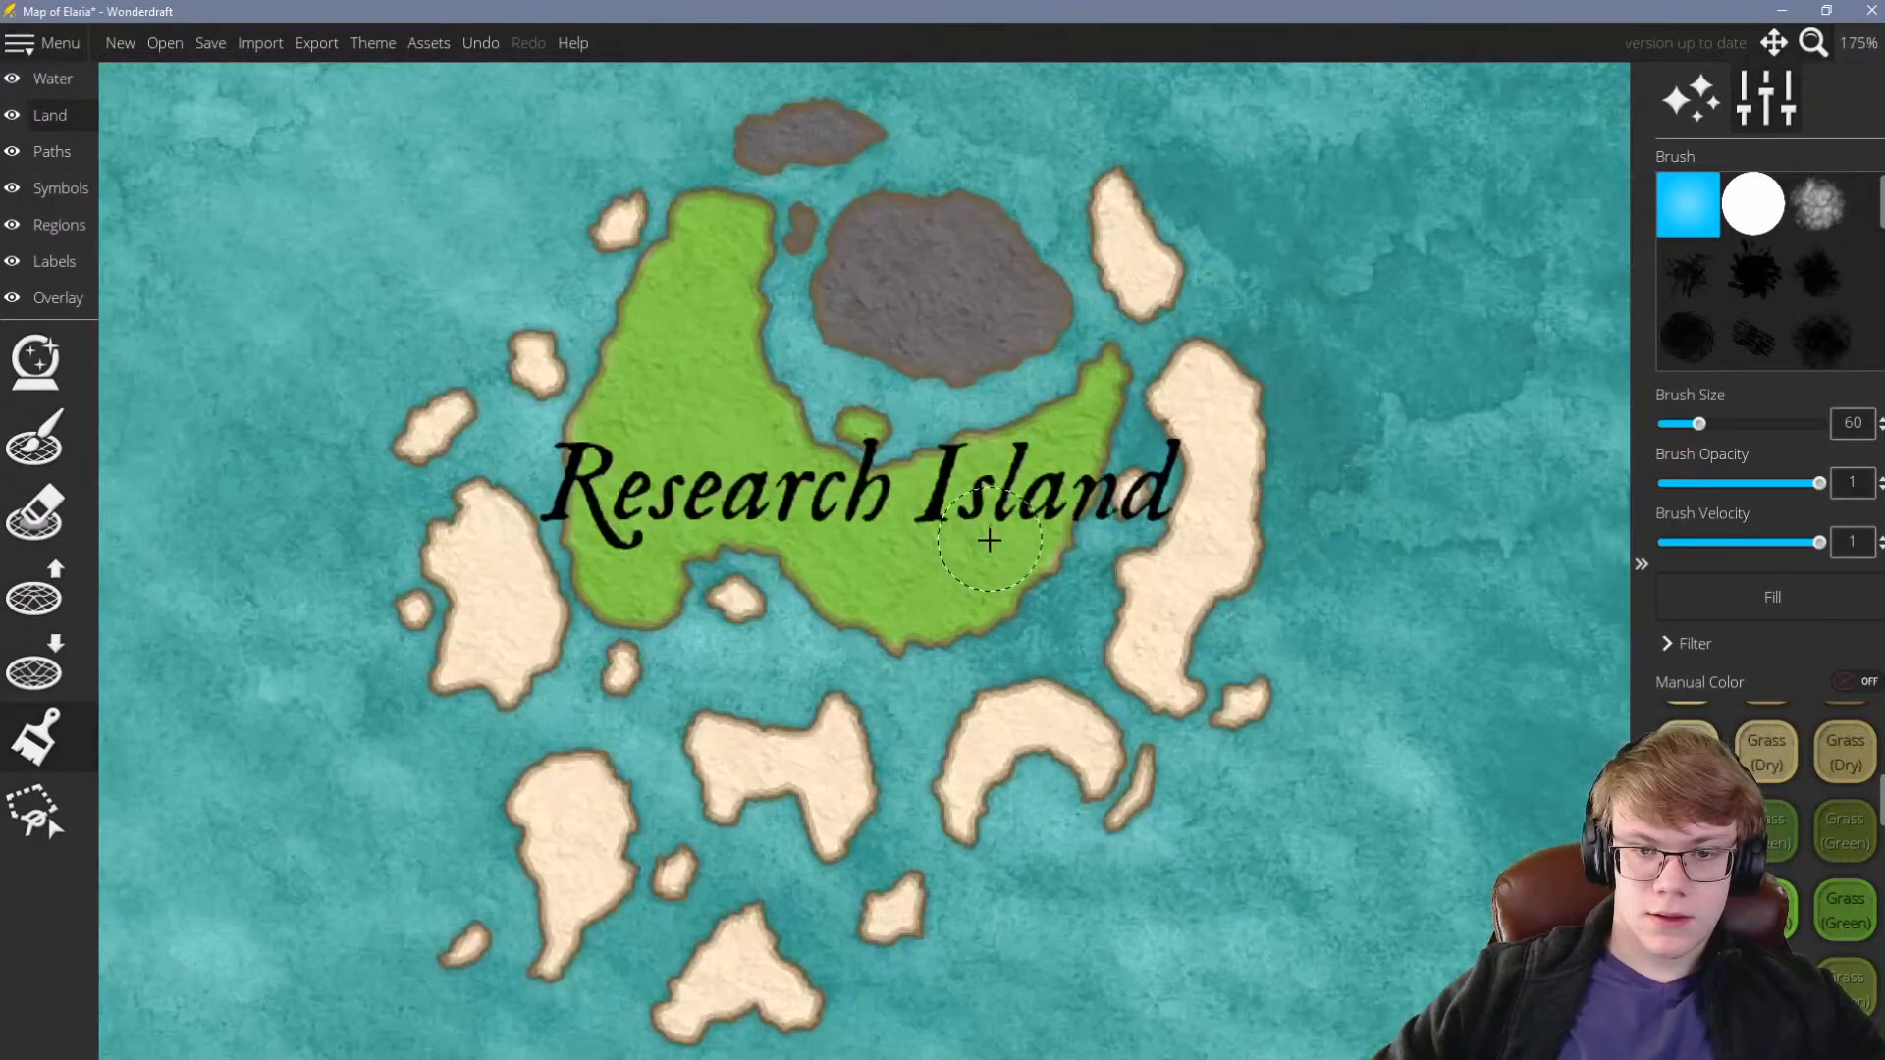
scroll(460, 587, up, 3)
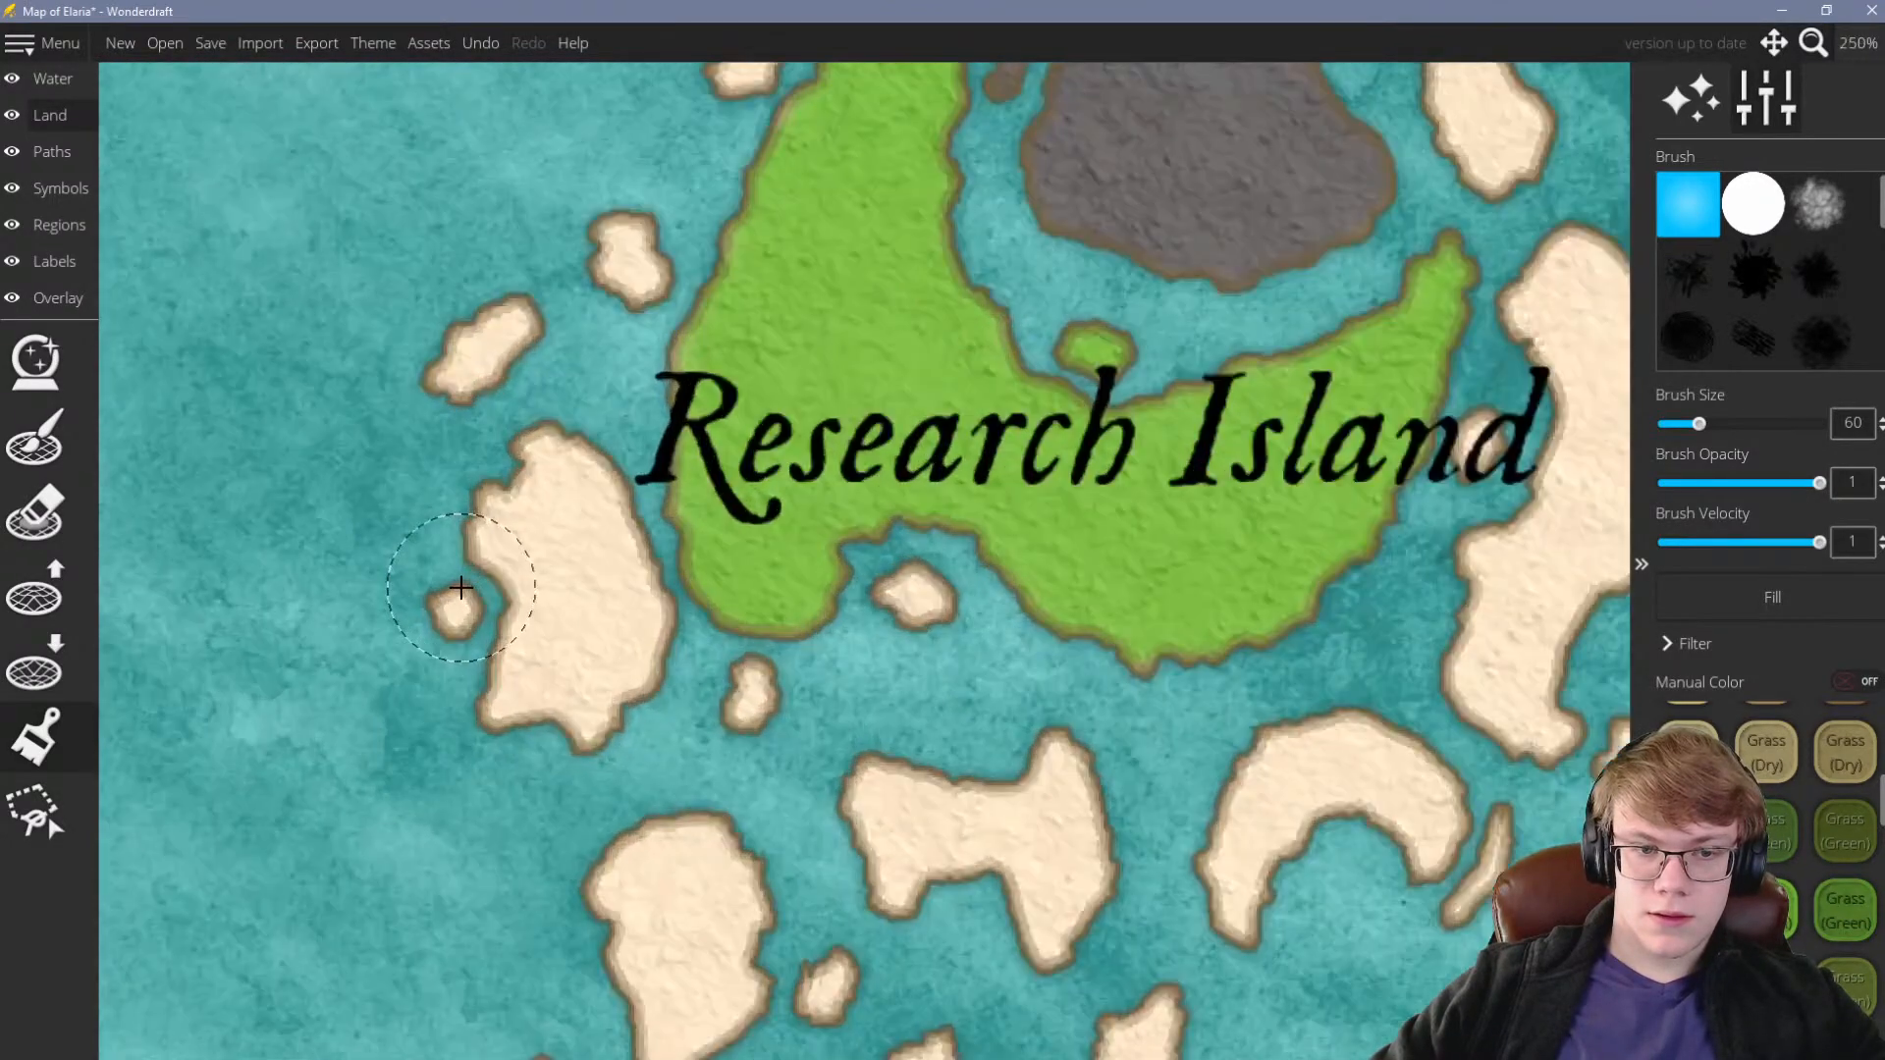
scroll(1767, 835, down, 3)
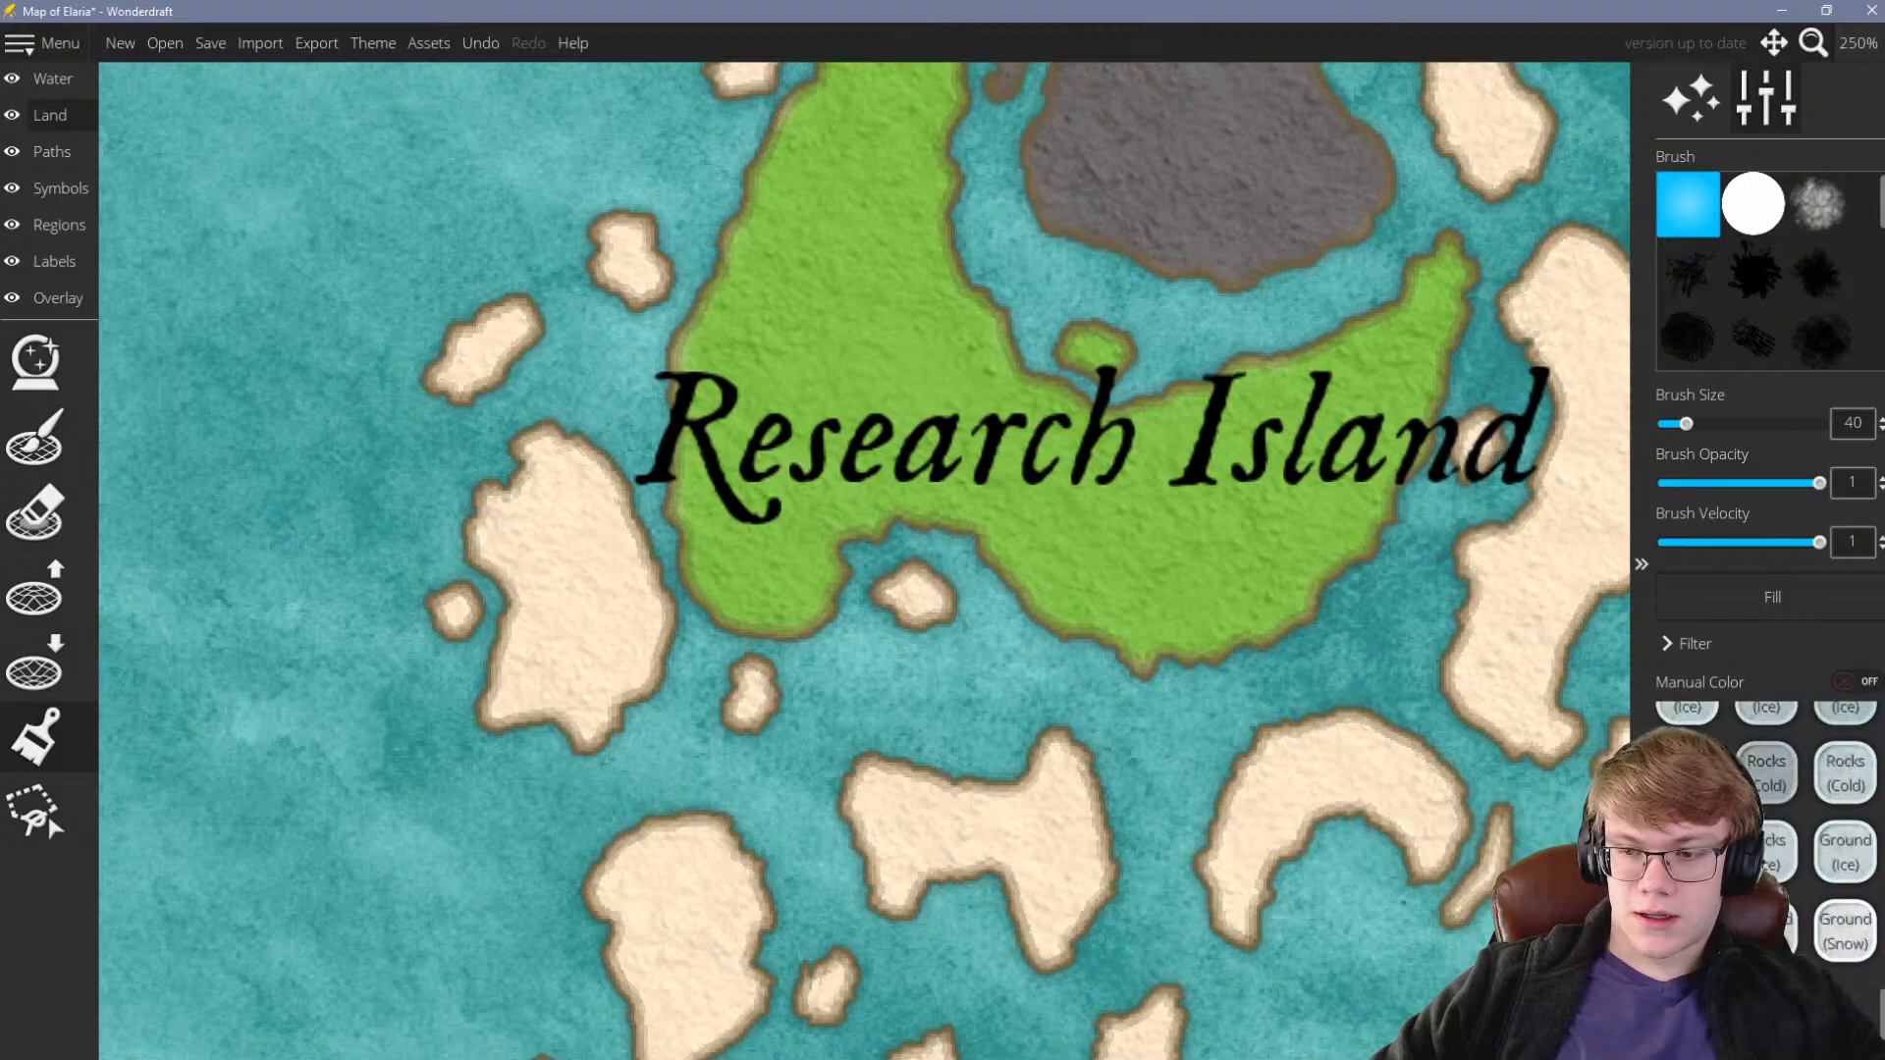
click(1689, 1008)
drag(836, 476, 804, 421)
click(864, 784)
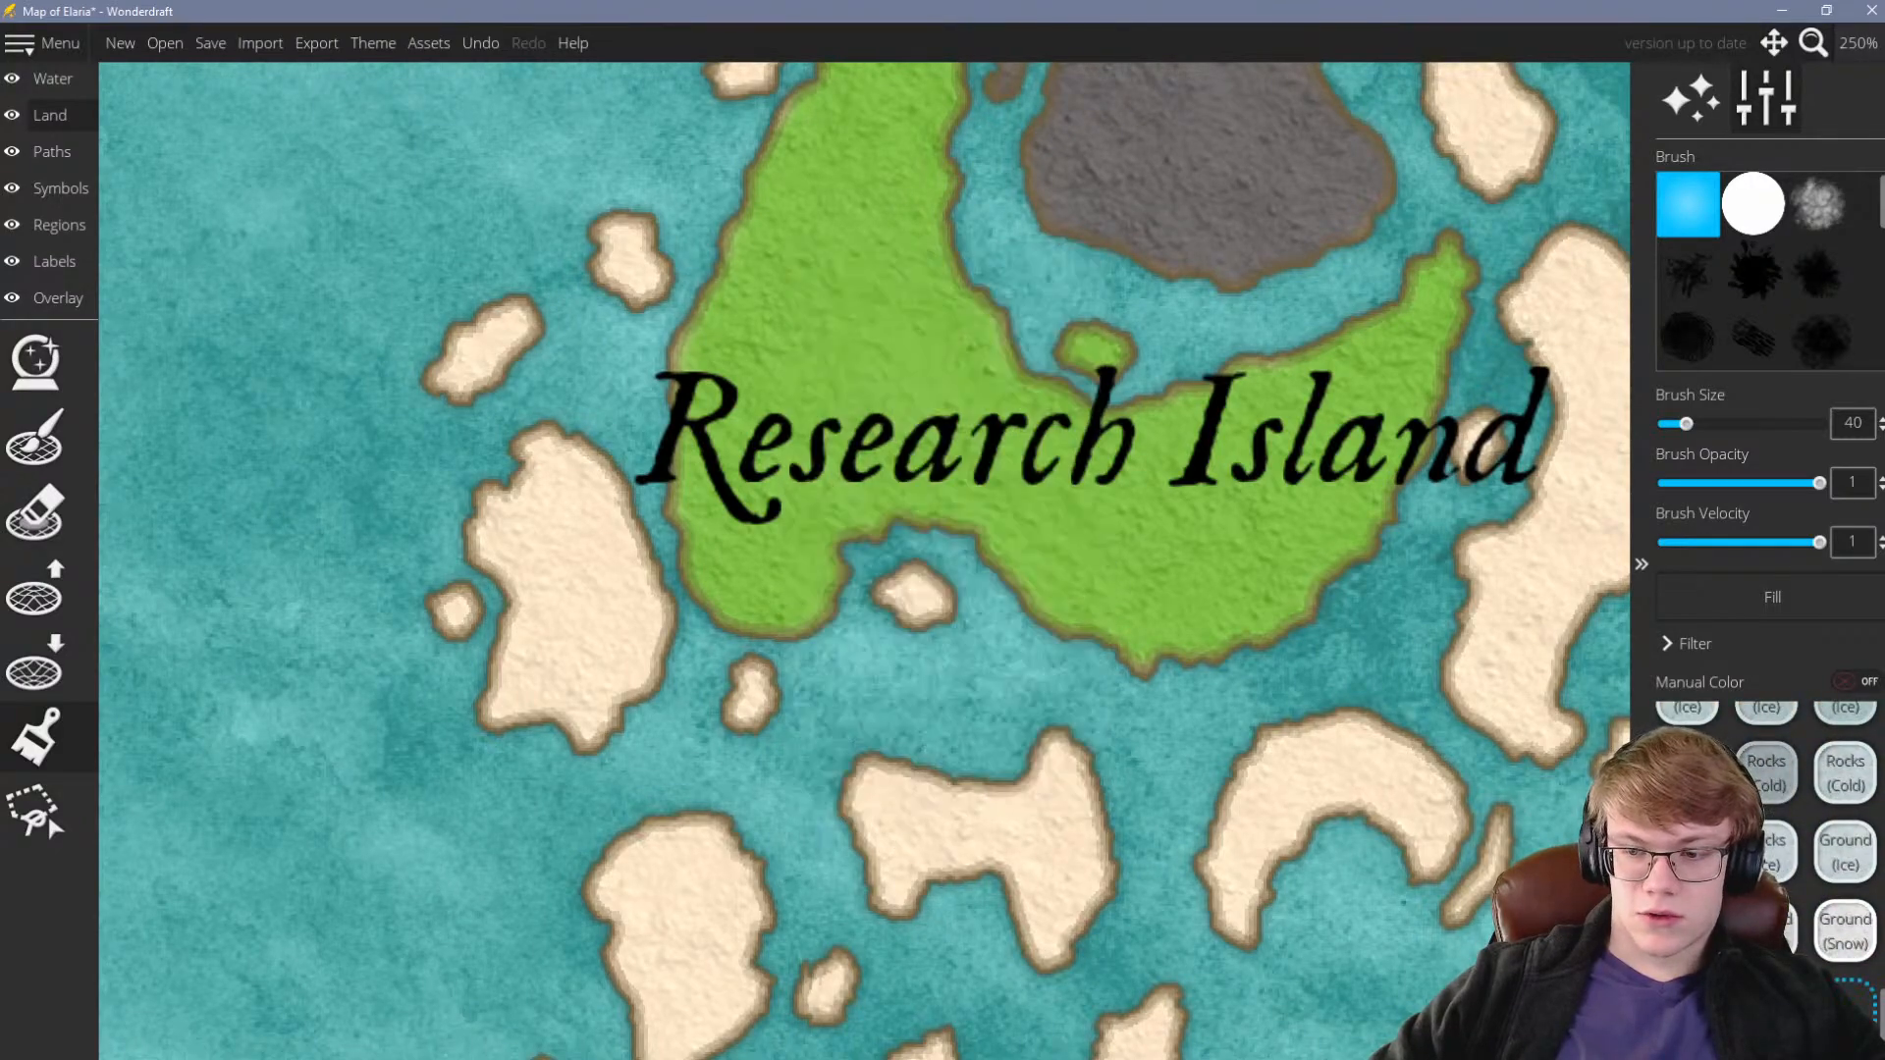
Paint Research Island's large western islet and the bow-tie-shaped islet south of the centre light grey
mouse_move(510, 618)
mouse_down()
mouse_move(530, 514)
mouse_move(484, 514)
mouse_move(564, 488)
mouse_move(615, 657)
mouse_move(598, 530)
mouse_move(628, 626)
mouse_move(530, 694)
mouse_move(509, 622)
mouse_move(551, 487)
mouse_move(568, 674)
mouse_move(610, 632)
mouse_up()
scroll(610, 631, down, 2)
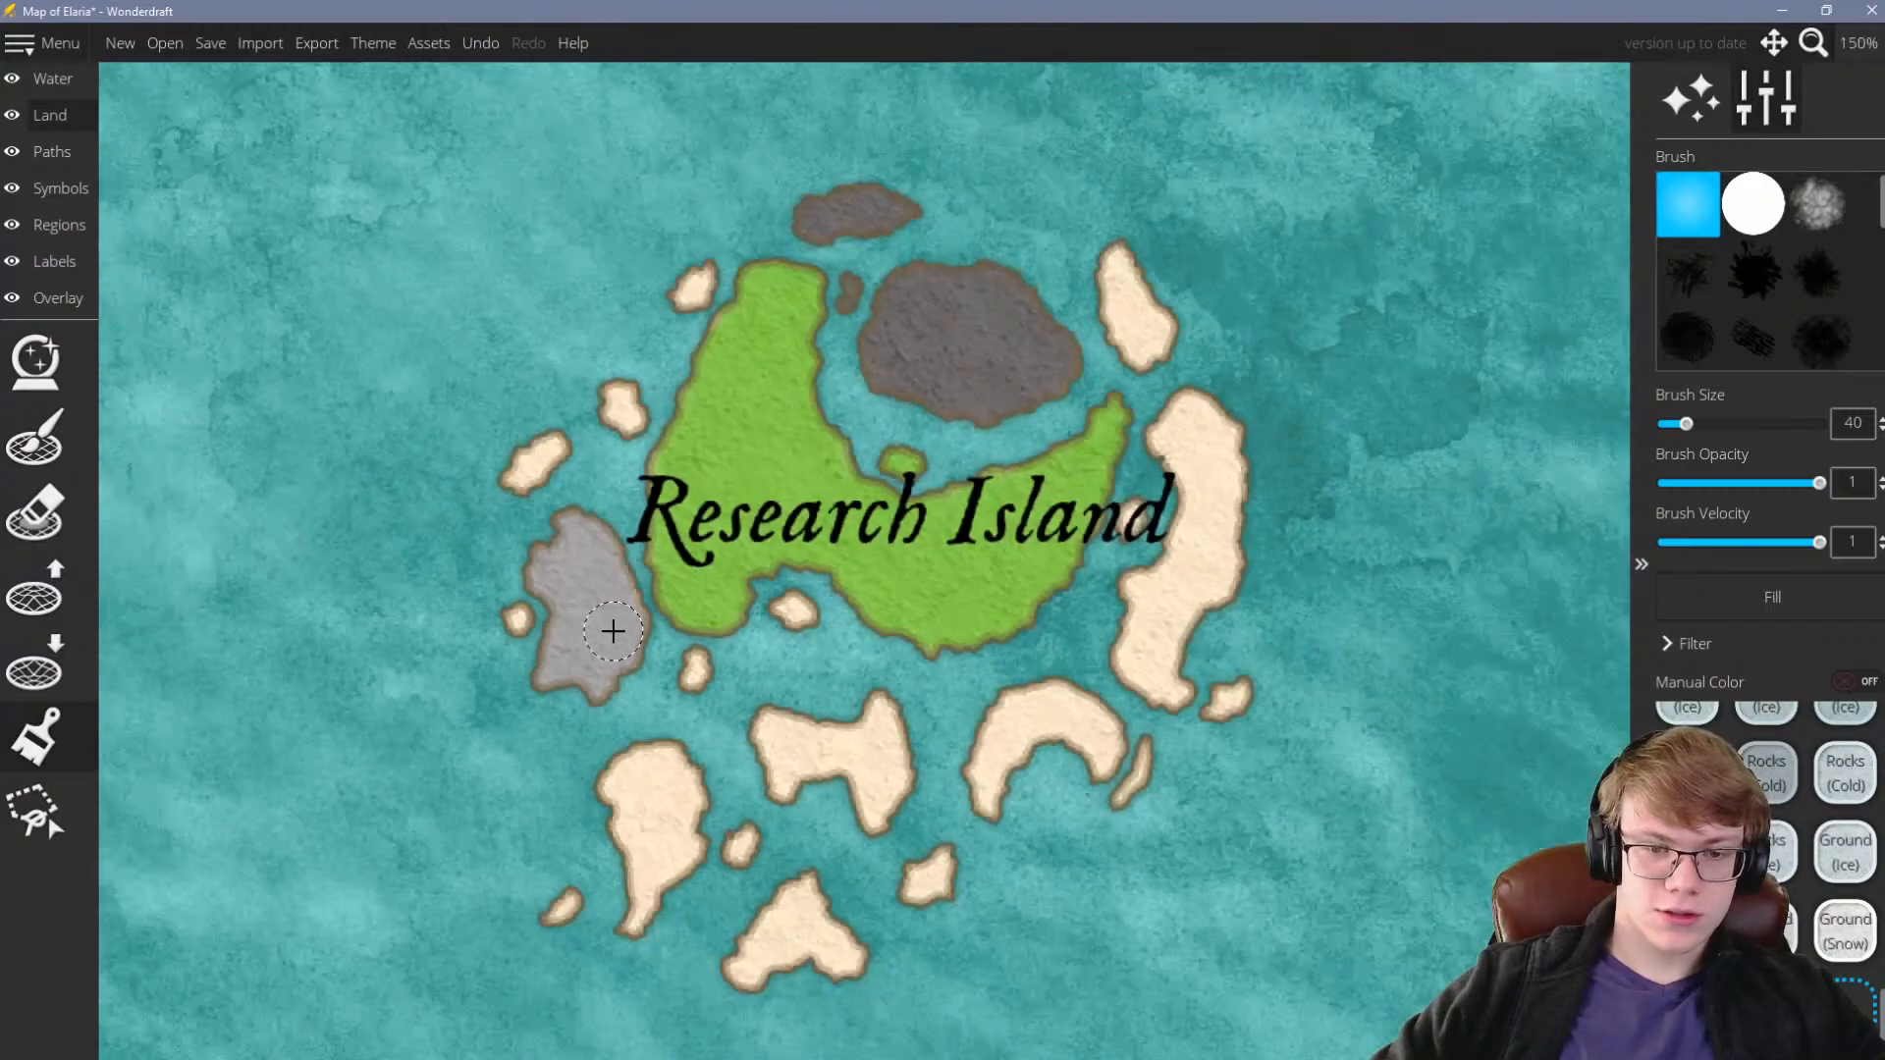
scroll(821, 716, up, 1)
mouse_move(821, 715)
mouse_down()
mouse_move(816, 788)
mouse_move(797, 717)
mouse_move(768, 808)
mouse_move(808, 772)
mouse_move(755, 709)
mouse_move(666, 692)
mouse_move(749, 732)
mouse_move(687, 706)
mouse_move(679, 774)
mouse_move(717, 766)
mouse_move(798, 837)
mouse_move(800, 756)
mouse_up()
scroll(945, 753, down, 1)
Paint the southern crescent islet with its adjacent sliver and the long eastern islet with its small southern neighbour light grey
scroll(963, 757, up, 2)
mouse_move(972, 740)
mouse_down()
mouse_move(940, 775)
mouse_move(959, 665)
mouse_move(934, 734)
mouse_move(1080, 663)
mouse_move(1107, 696)
mouse_move(1037, 696)
mouse_move(989, 642)
mouse_move(991, 683)
mouse_move(1066, 706)
mouse_move(922, 734)
mouse_move(1040, 700)
mouse_move(1153, 722)
mouse_move(1126, 732)
mouse_move(1140, 756)
mouse_move(1032, 802)
mouse_move(1102, 739)
mouse_move(1187, 737)
mouse_move(1048, 623)
mouse_move(969, 646)
mouse_move(1178, 688)
mouse_move(1166, 787)
mouse_move(979, 679)
mouse_move(1035, 661)
mouse_up()
scroll(1035, 661, down, 5)
scroll(1270, 524, up, 5)
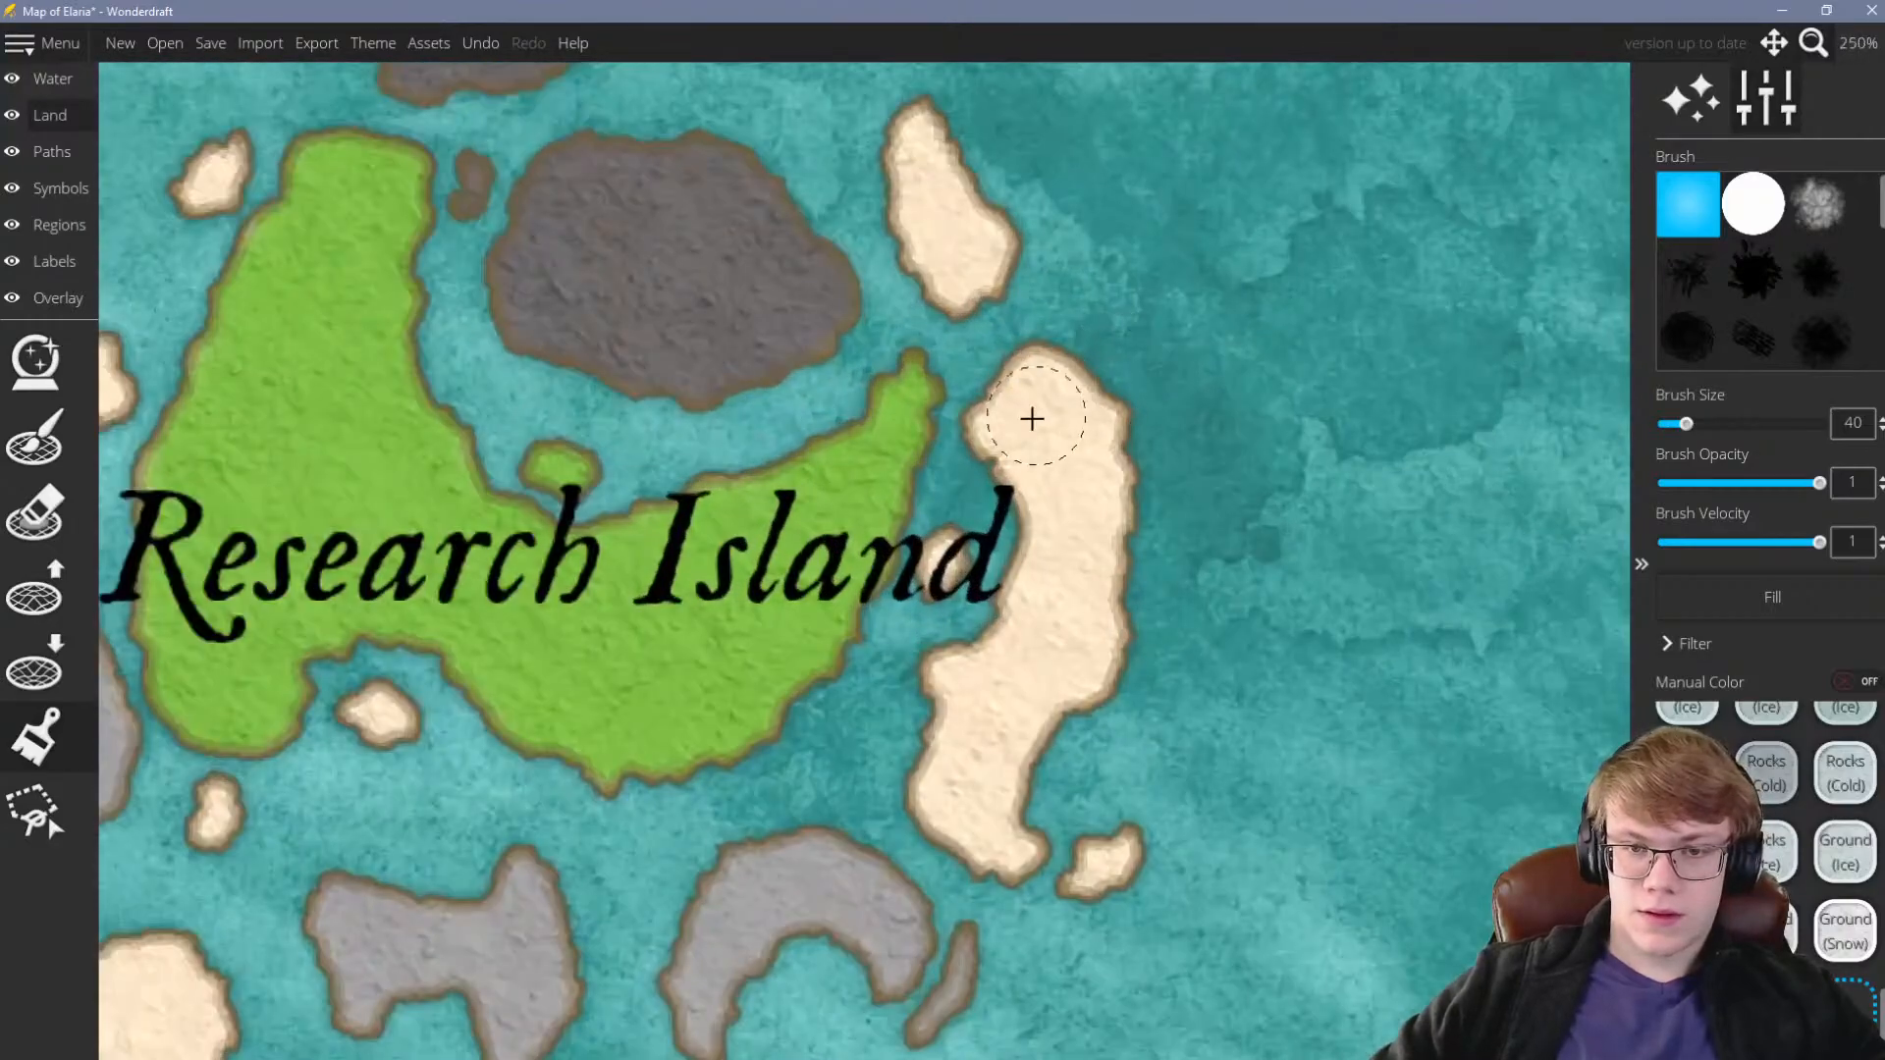
mouse_move(1031, 417)
mouse_down()
mouse_move(991, 447)
mouse_move(1077, 403)
mouse_move(1031, 526)
mouse_move(1115, 560)
mouse_move(1029, 585)
mouse_move(947, 716)
mouse_move(1030, 654)
mouse_move(1100, 864)
mouse_up()
Try a Ground (Snow) strip along the middle of the long eastern islet with brush size 24, and undo it
click(1846, 931)
key(bracketleft)
key(bracketleft)
mouse_move(984, 730)
mouse_down()
mouse_move(967, 769)
mouse_move(1051, 559)
mouse_move(1048, 425)
mouse_move(1102, 543)
mouse_up()
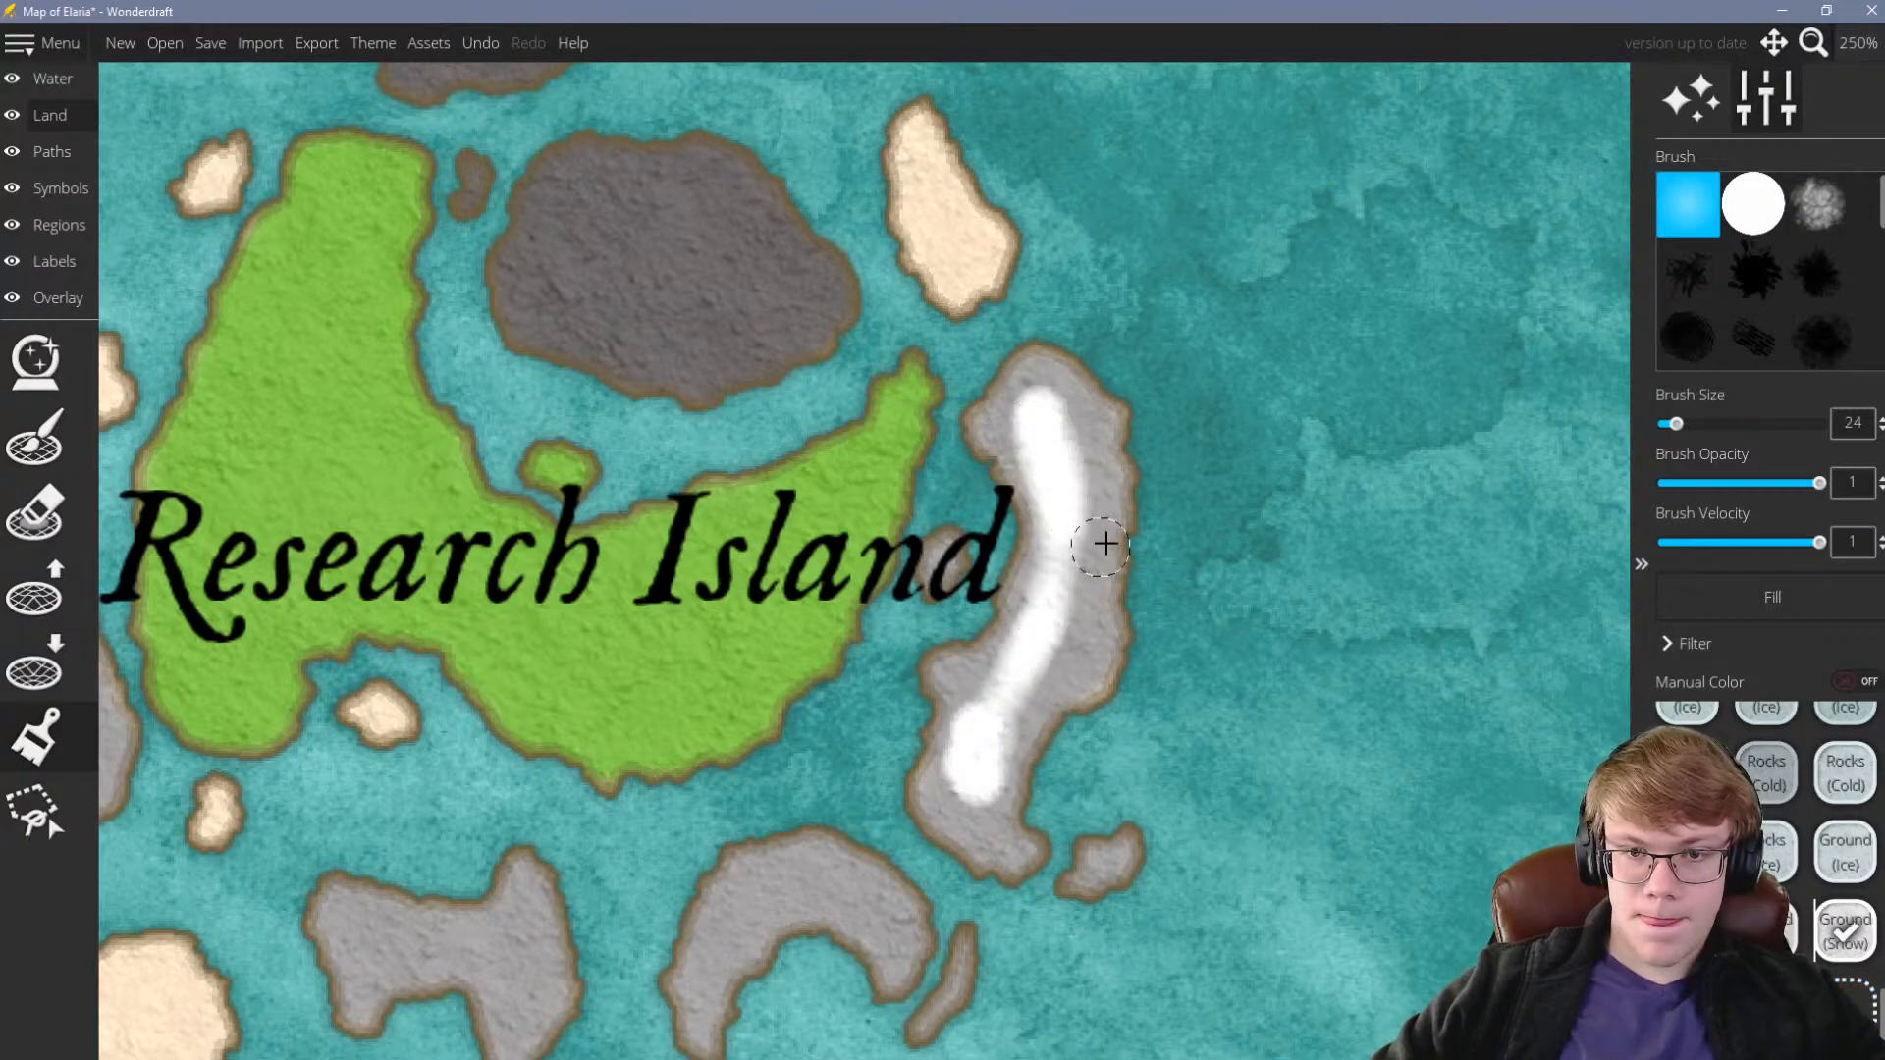
key(ctrl+z)
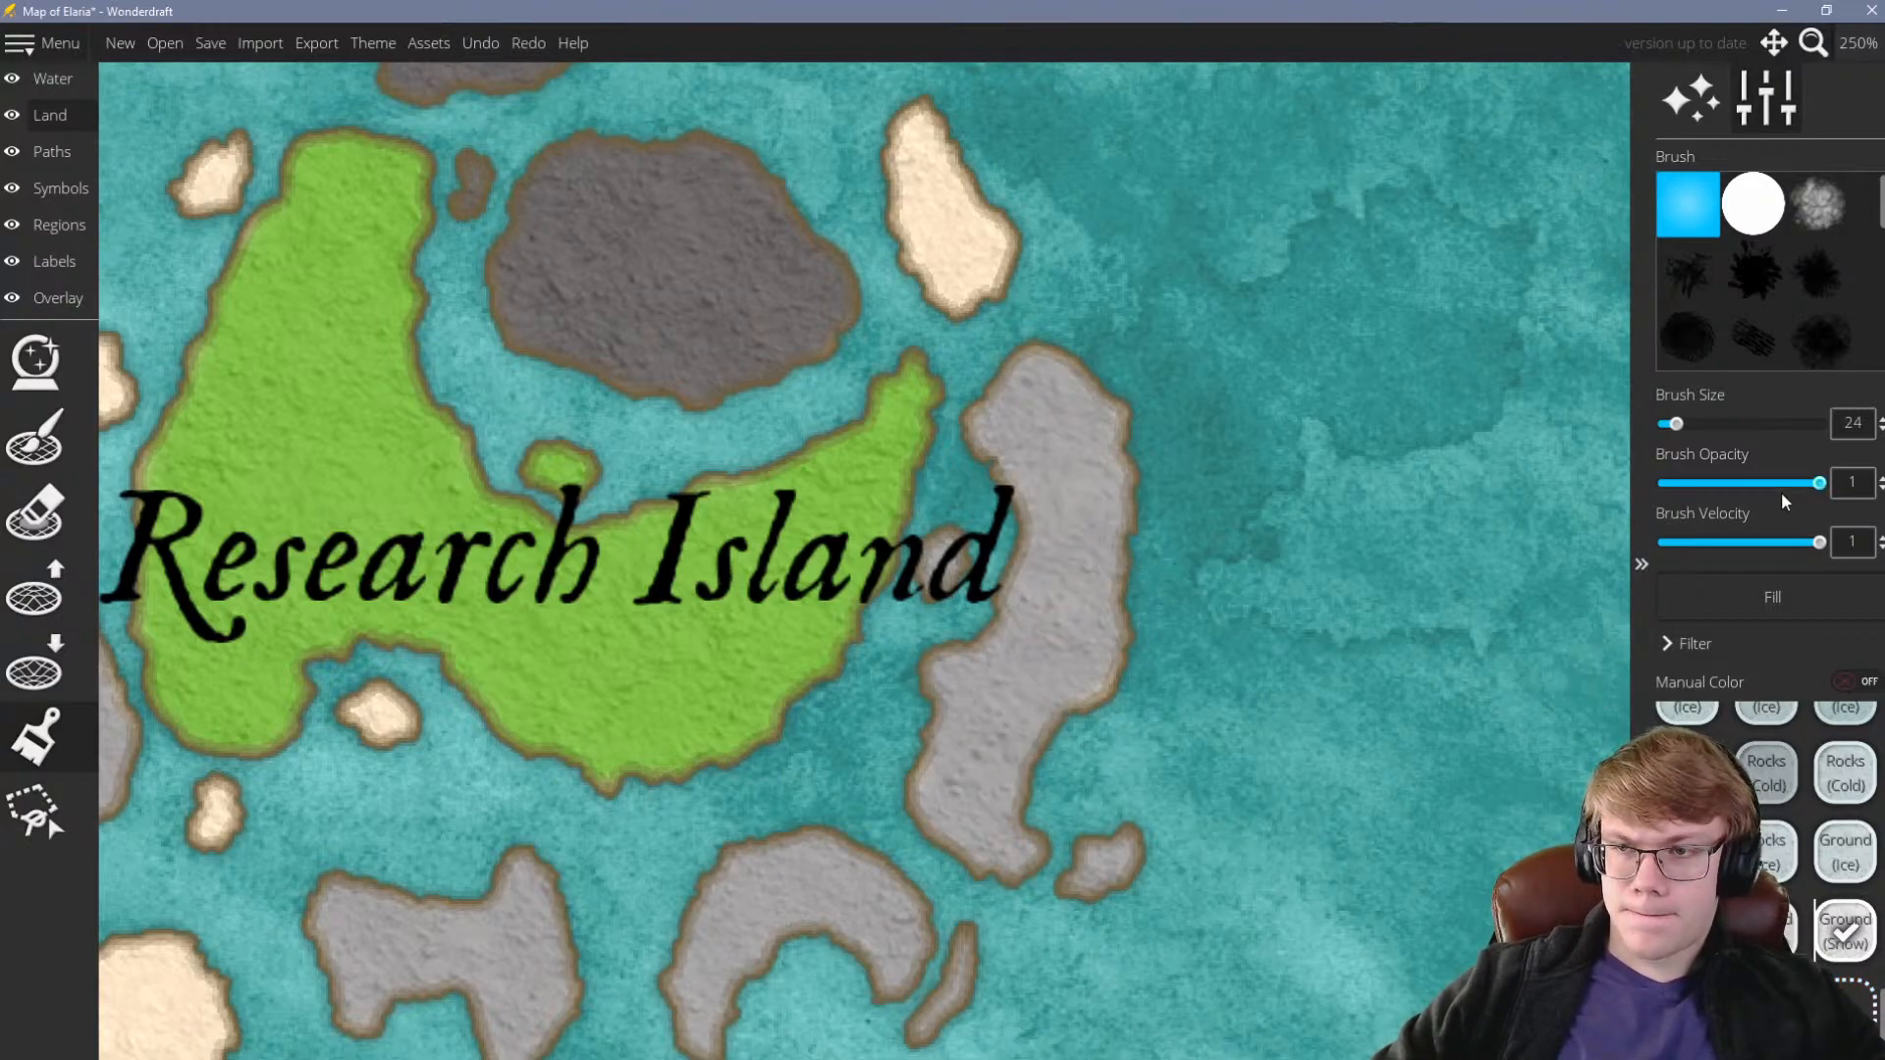
Set the brush size to 12 and paint a narrow Ground (Snow) ridge down the middle of the long eastern islet
scroll(1809, 309, down, 5)
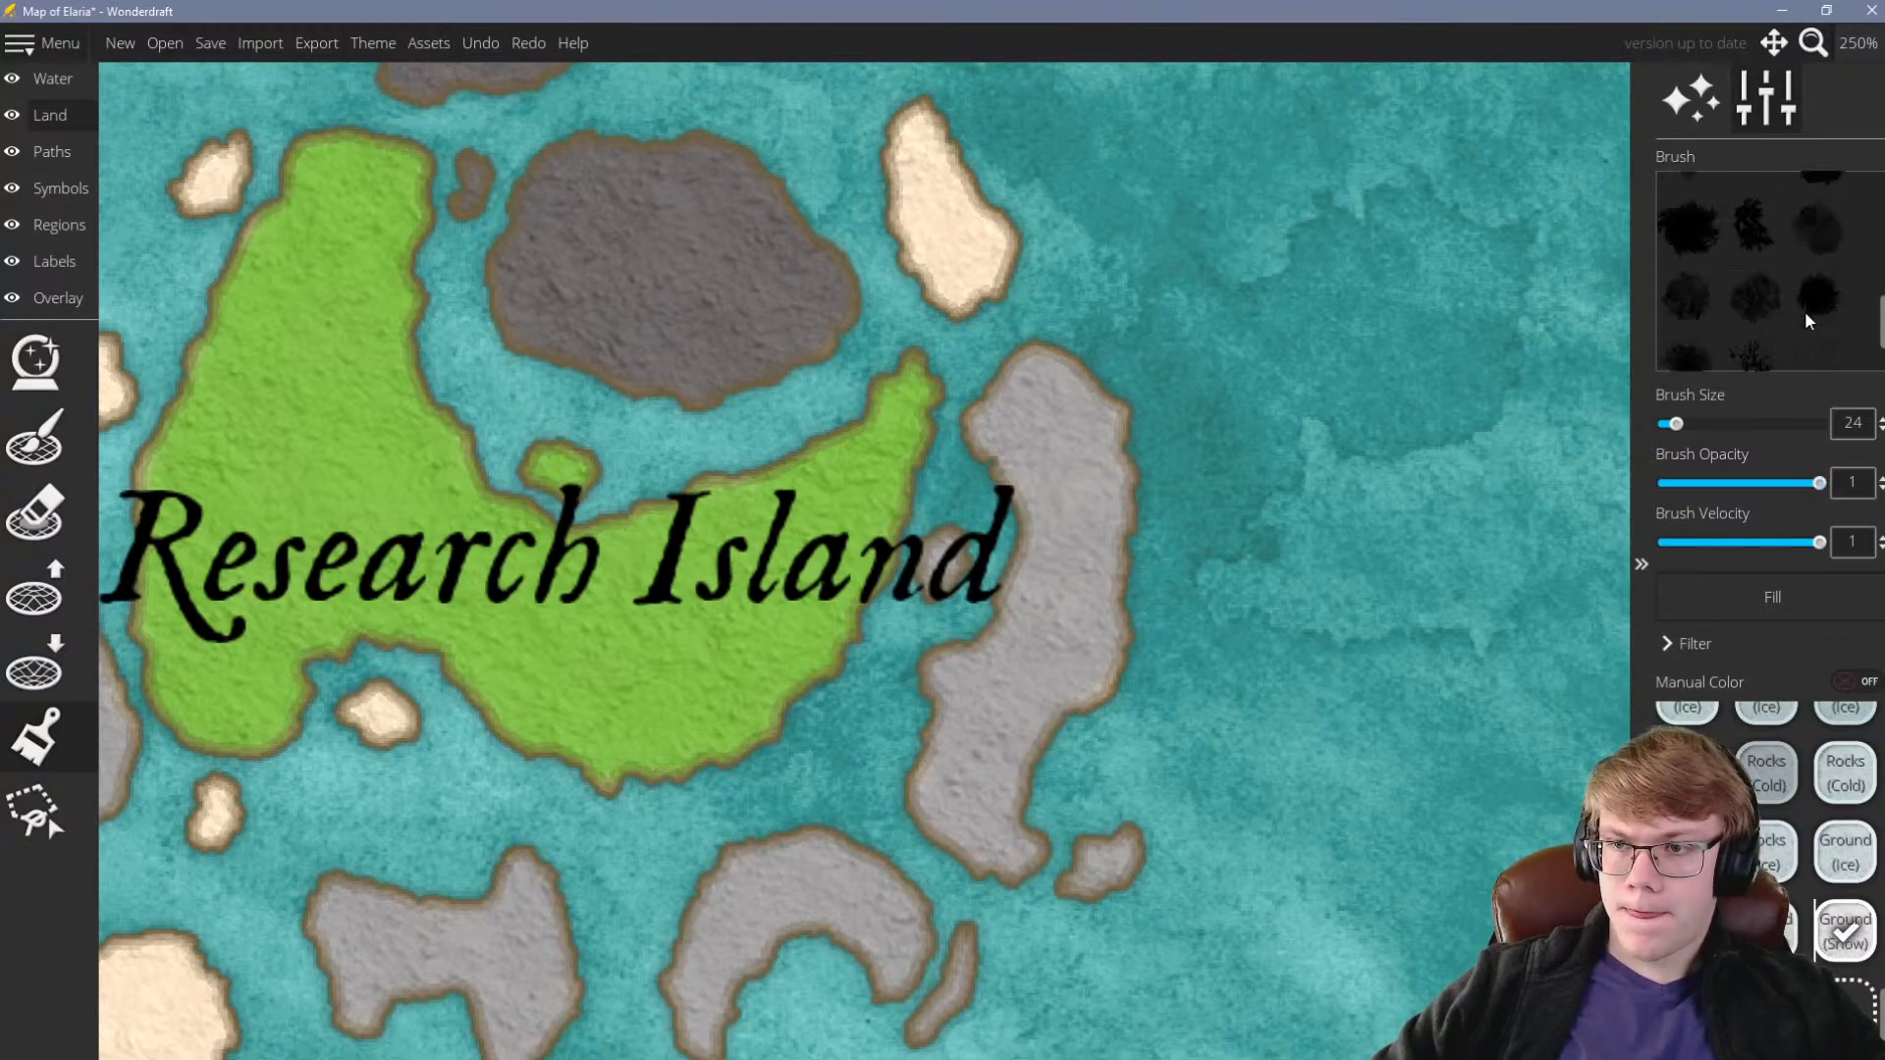
scroll(1807, 313, up, 5)
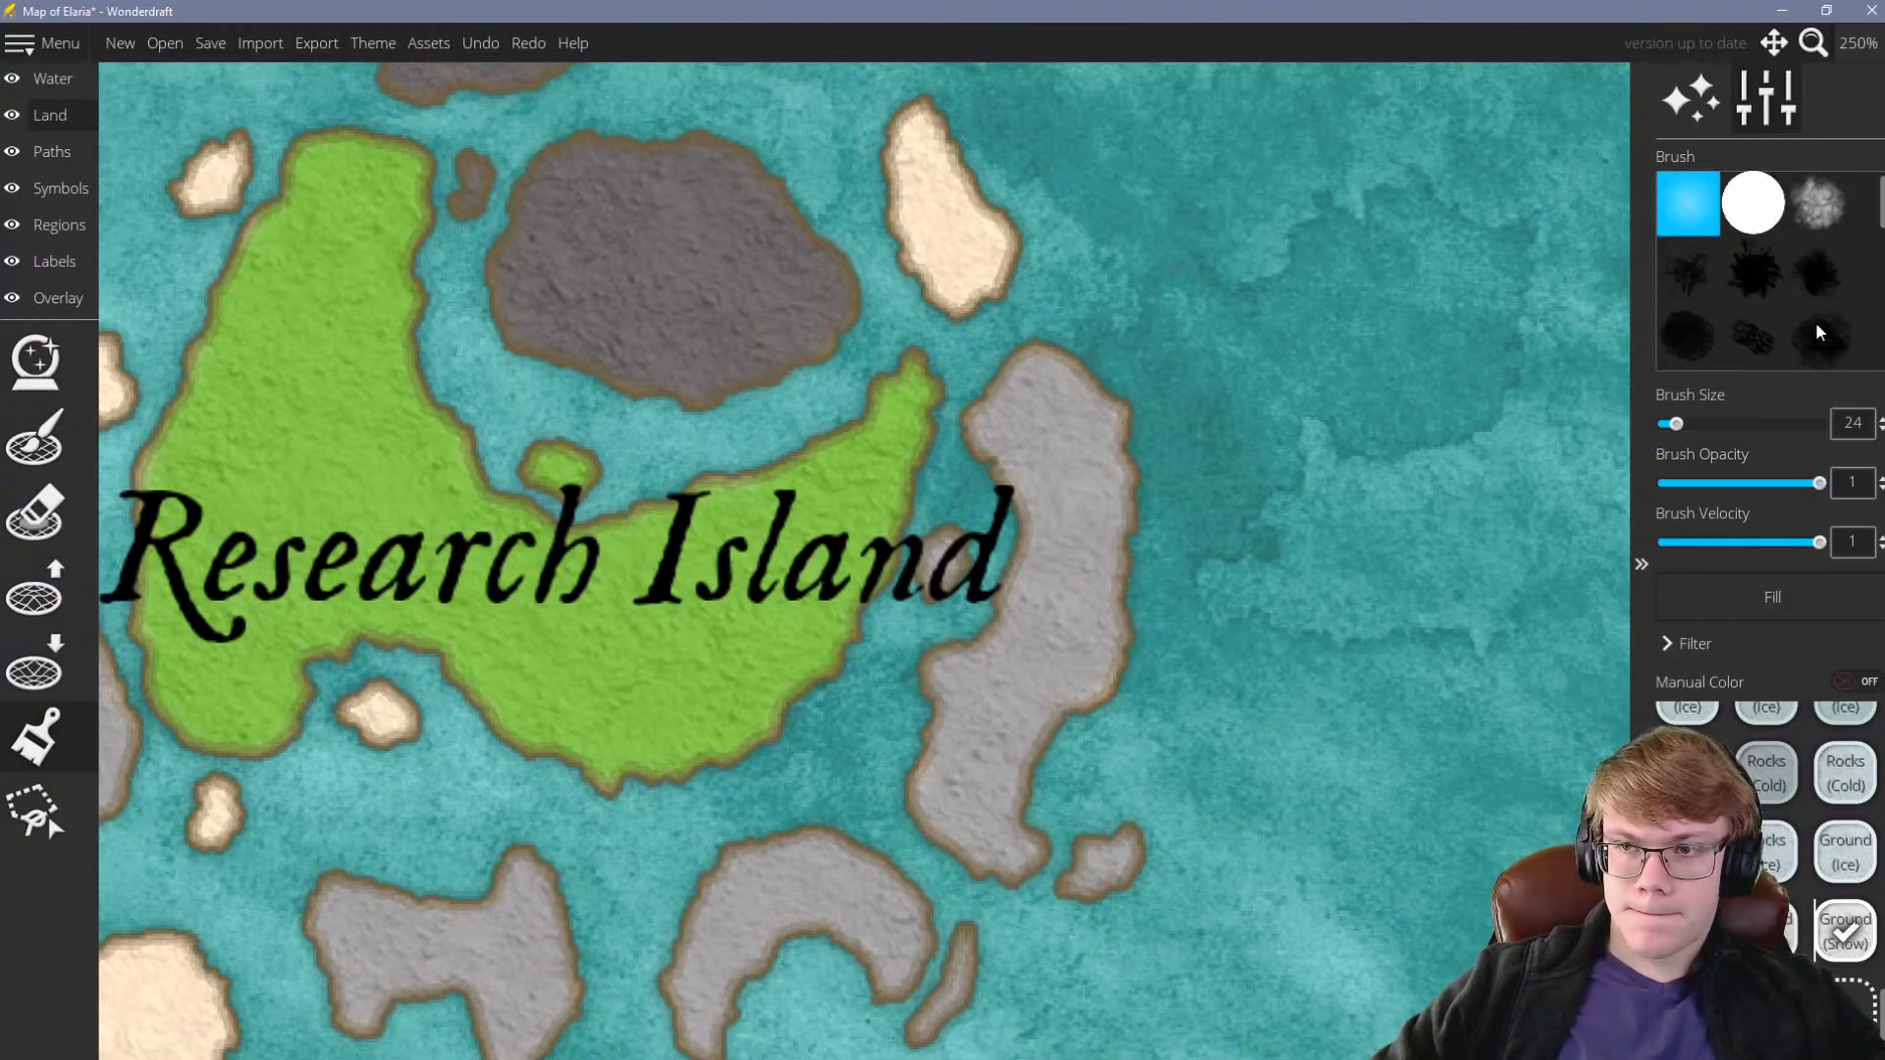
scroll(1037, 483, up, 3)
key([)
mouse_move(1044, 389)
mouse_down()
mouse_move(1094, 574)
mouse_move(966, 927)
mouse_move(940, 864)
mouse_move(928, 564)
mouse_move(983, 534)
mouse_move(971, 521)
mouse_move(1034, 463)
mouse_move(1008, 556)
mouse_move(1103, 429)
mouse_up()
scroll(958, 938, up, 2)
scroll(1264, 382, down, 2)
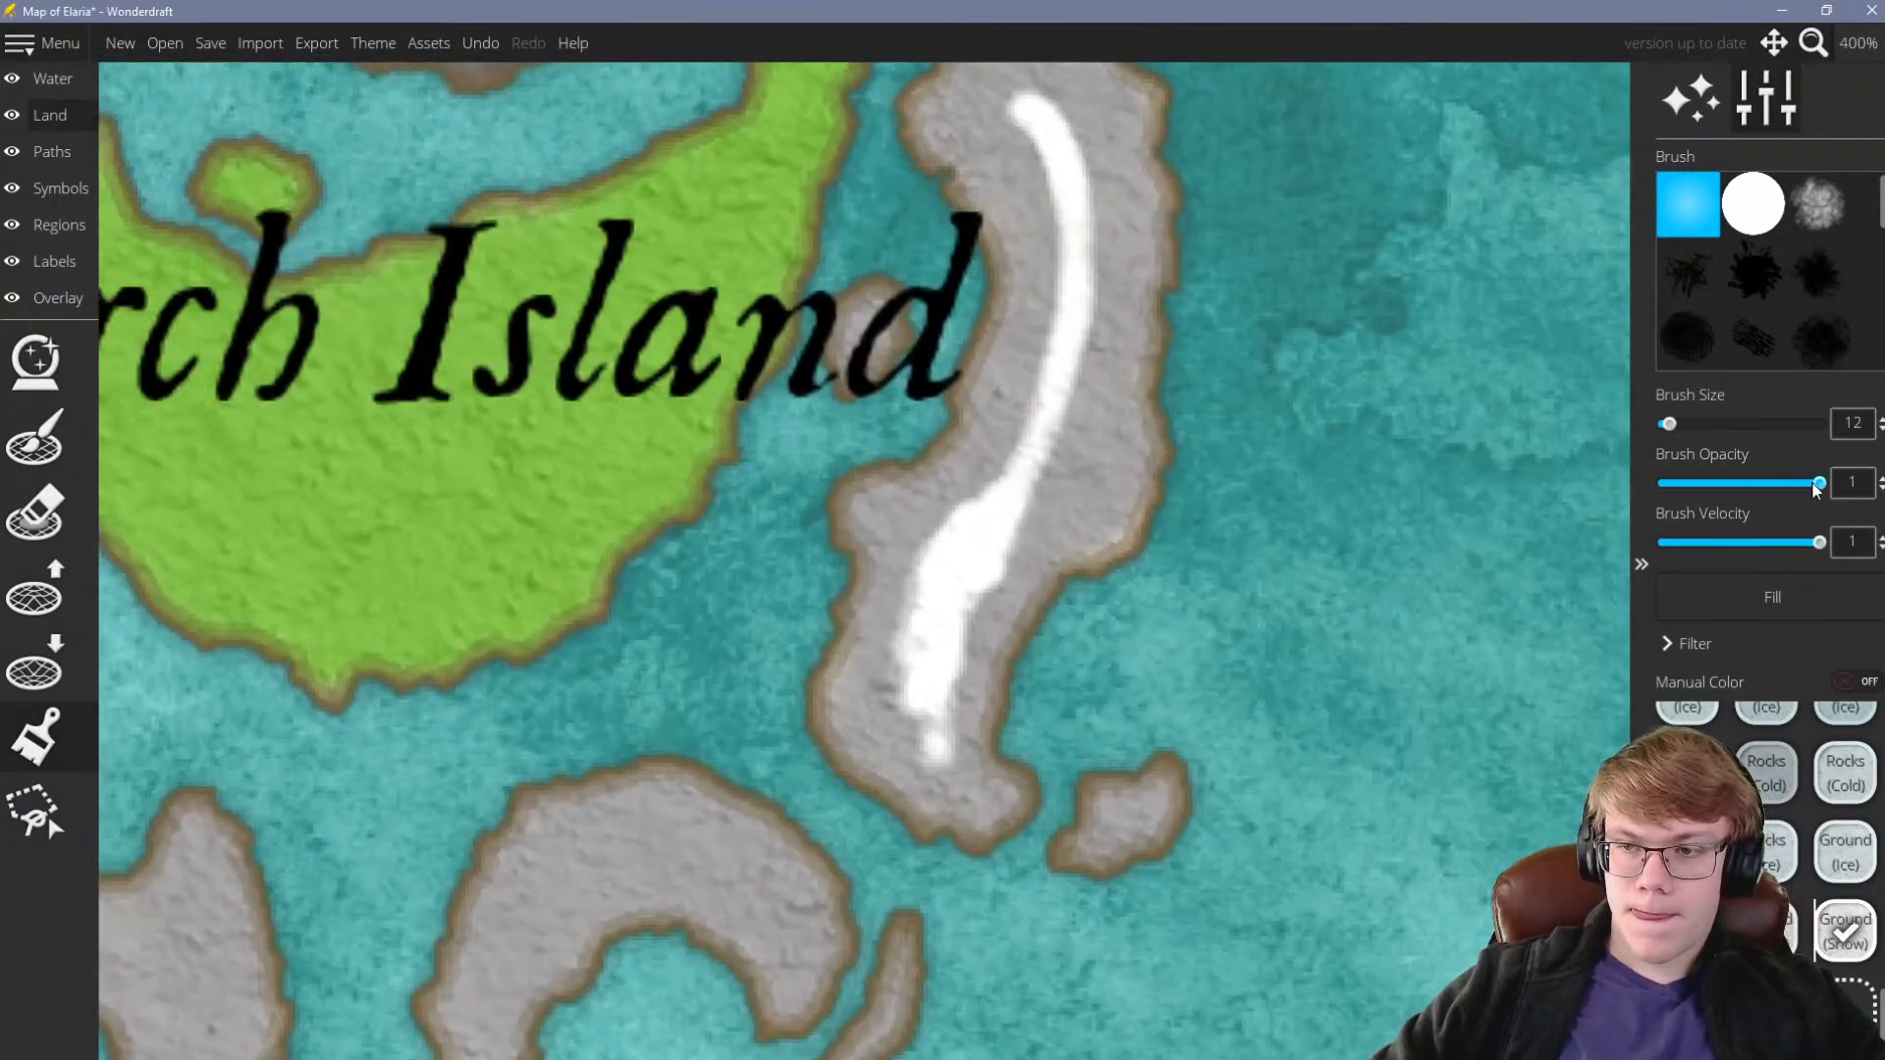
Set the brush opacity to 0.68 and widen the Ground (Snow) ridge along the long eastern islet of Research Island
mouse_move(958, 516)
mouse_down()
mouse_move(1048, 376)
mouse_move(1041, 129)
mouse_move(1045, 186)
mouse_move(1009, 102)
mouse_move(1058, 139)
mouse_move(1105, 254)
mouse_move(1089, 225)
mouse_move(1087, 354)
mouse_move(1102, 272)
mouse_move(1058, 489)
mouse_move(1078, 394)
mouse_move(1054, 490)
mouse_move(1041, 456)
mouse_move(1064, 403)
mouse_move(1001, 601)
mouse_move(956, 664)
mouse_move(950, 755)
mouse_up()
scroll(951, 754, down, 10)
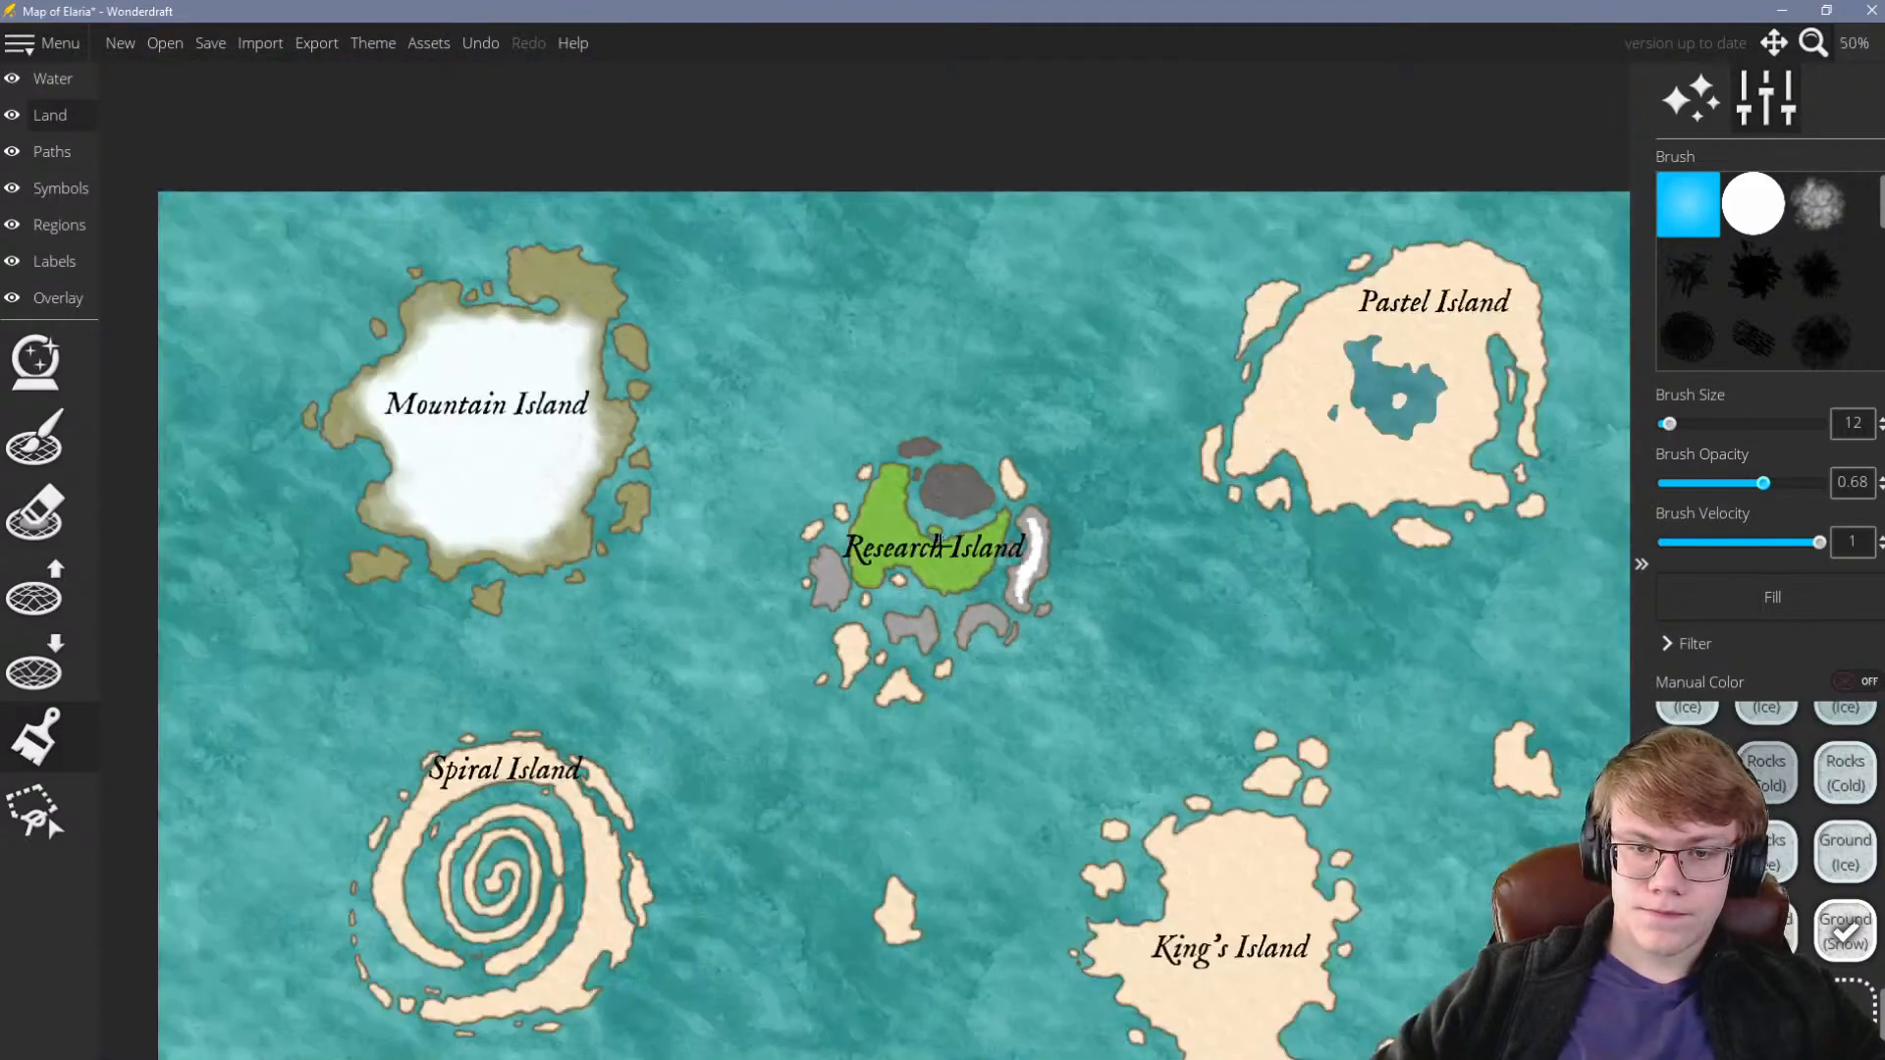
scroll(886, 609, down, 2)
scroll(948, 658, up, 2)
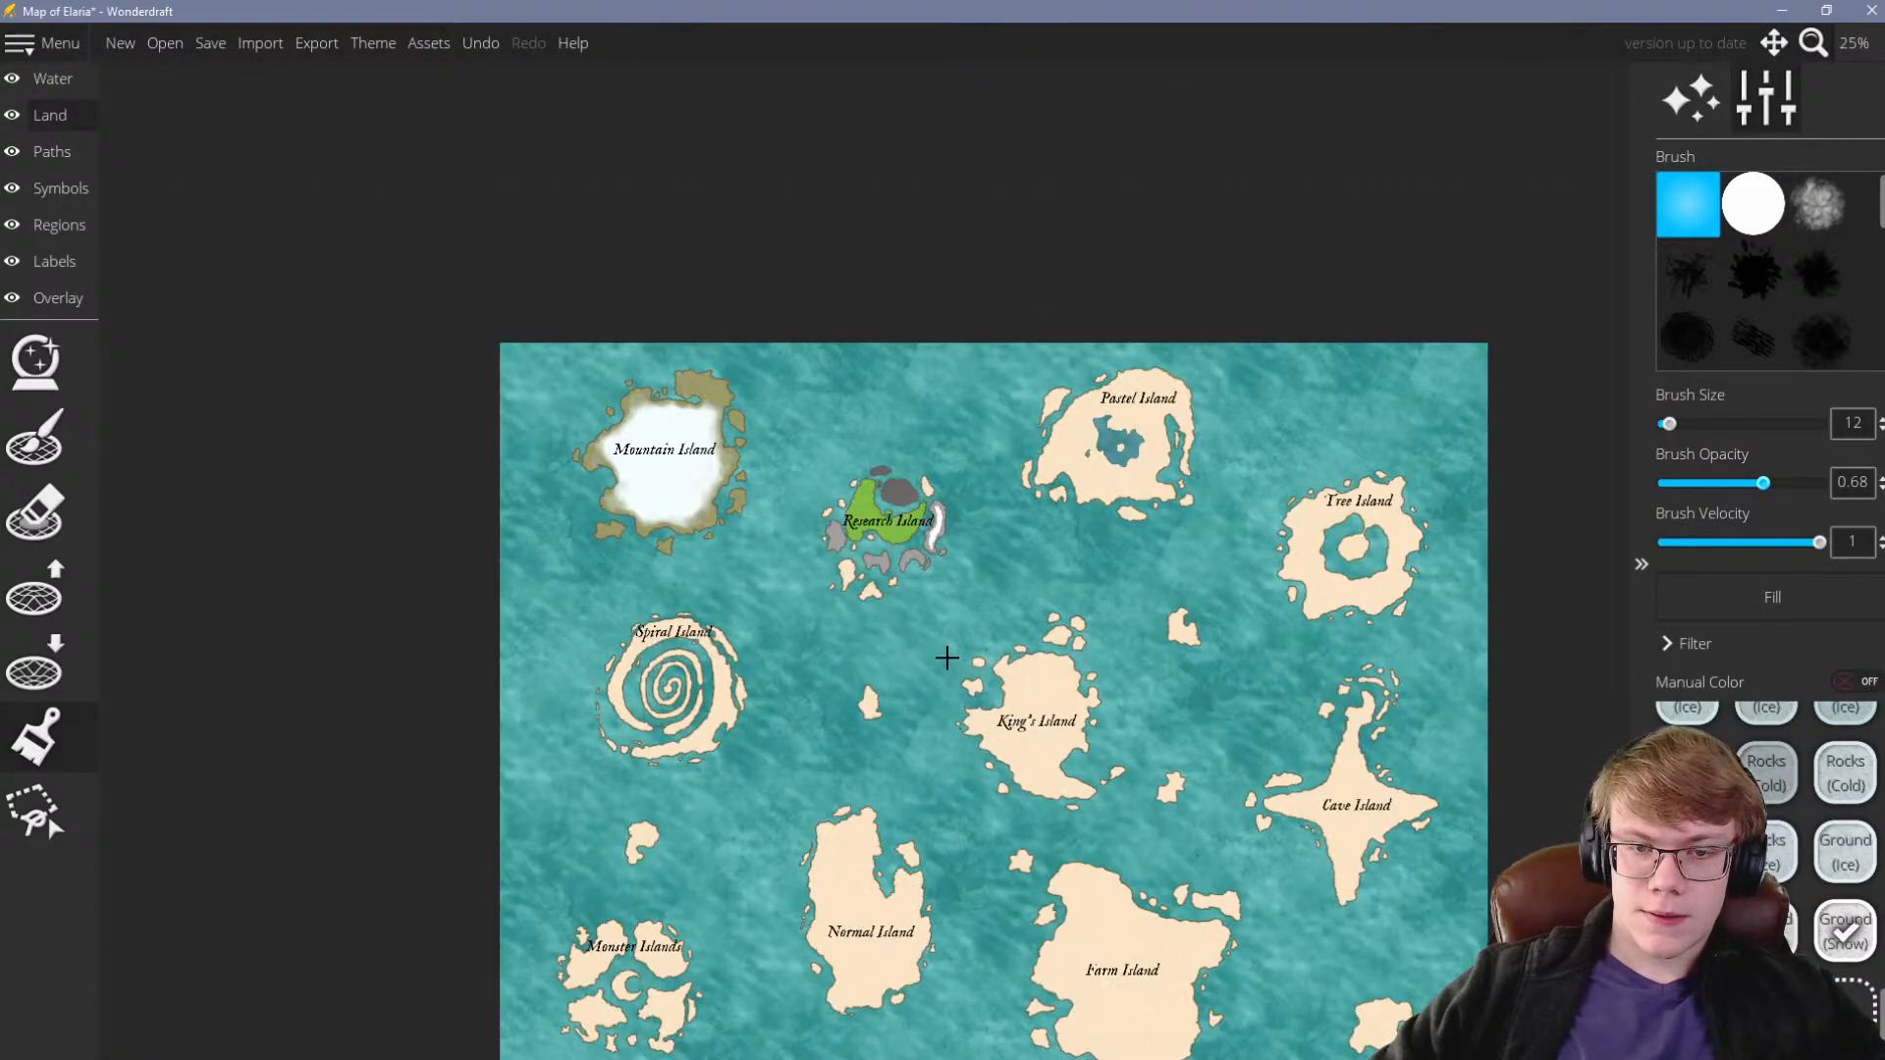
scroll(907, 478, down, 1)
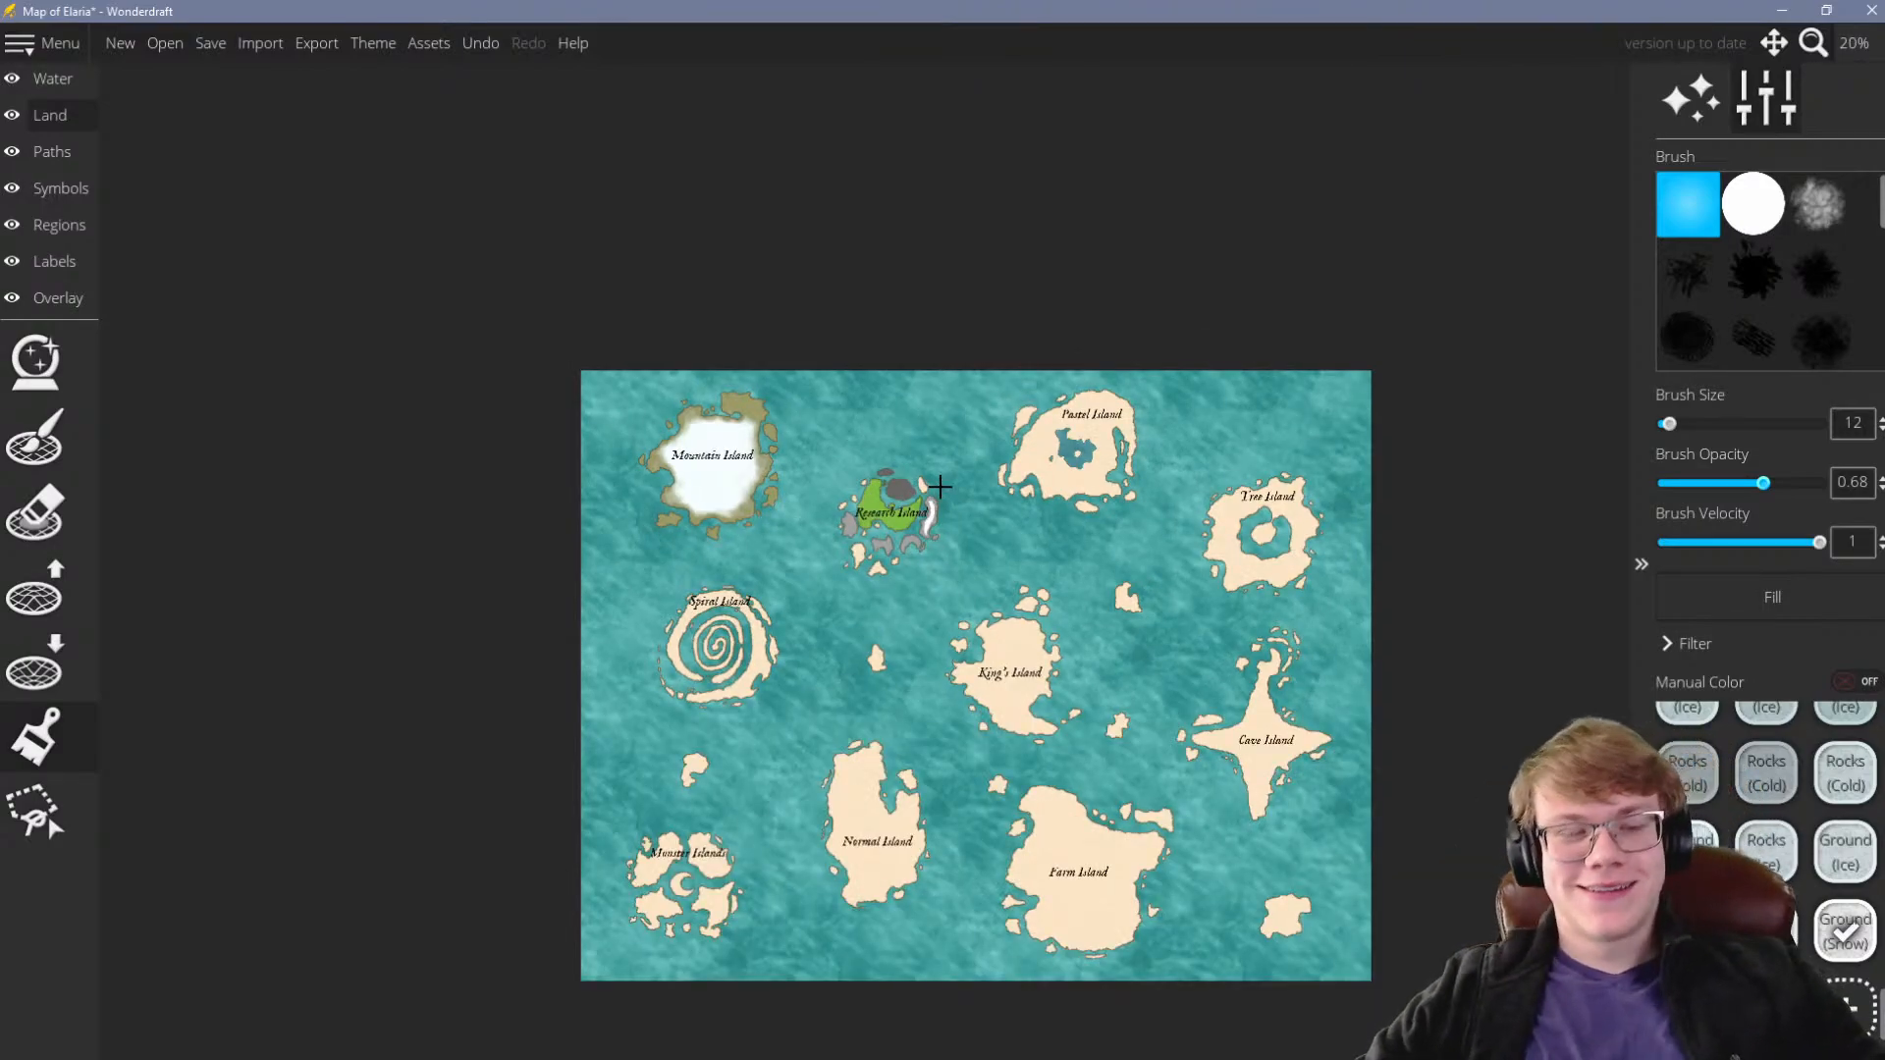
Examine the snowy ridge and Research Island's remaining sand-coloured islets up close and against the whole map
scroll(939, 486, up, 10)
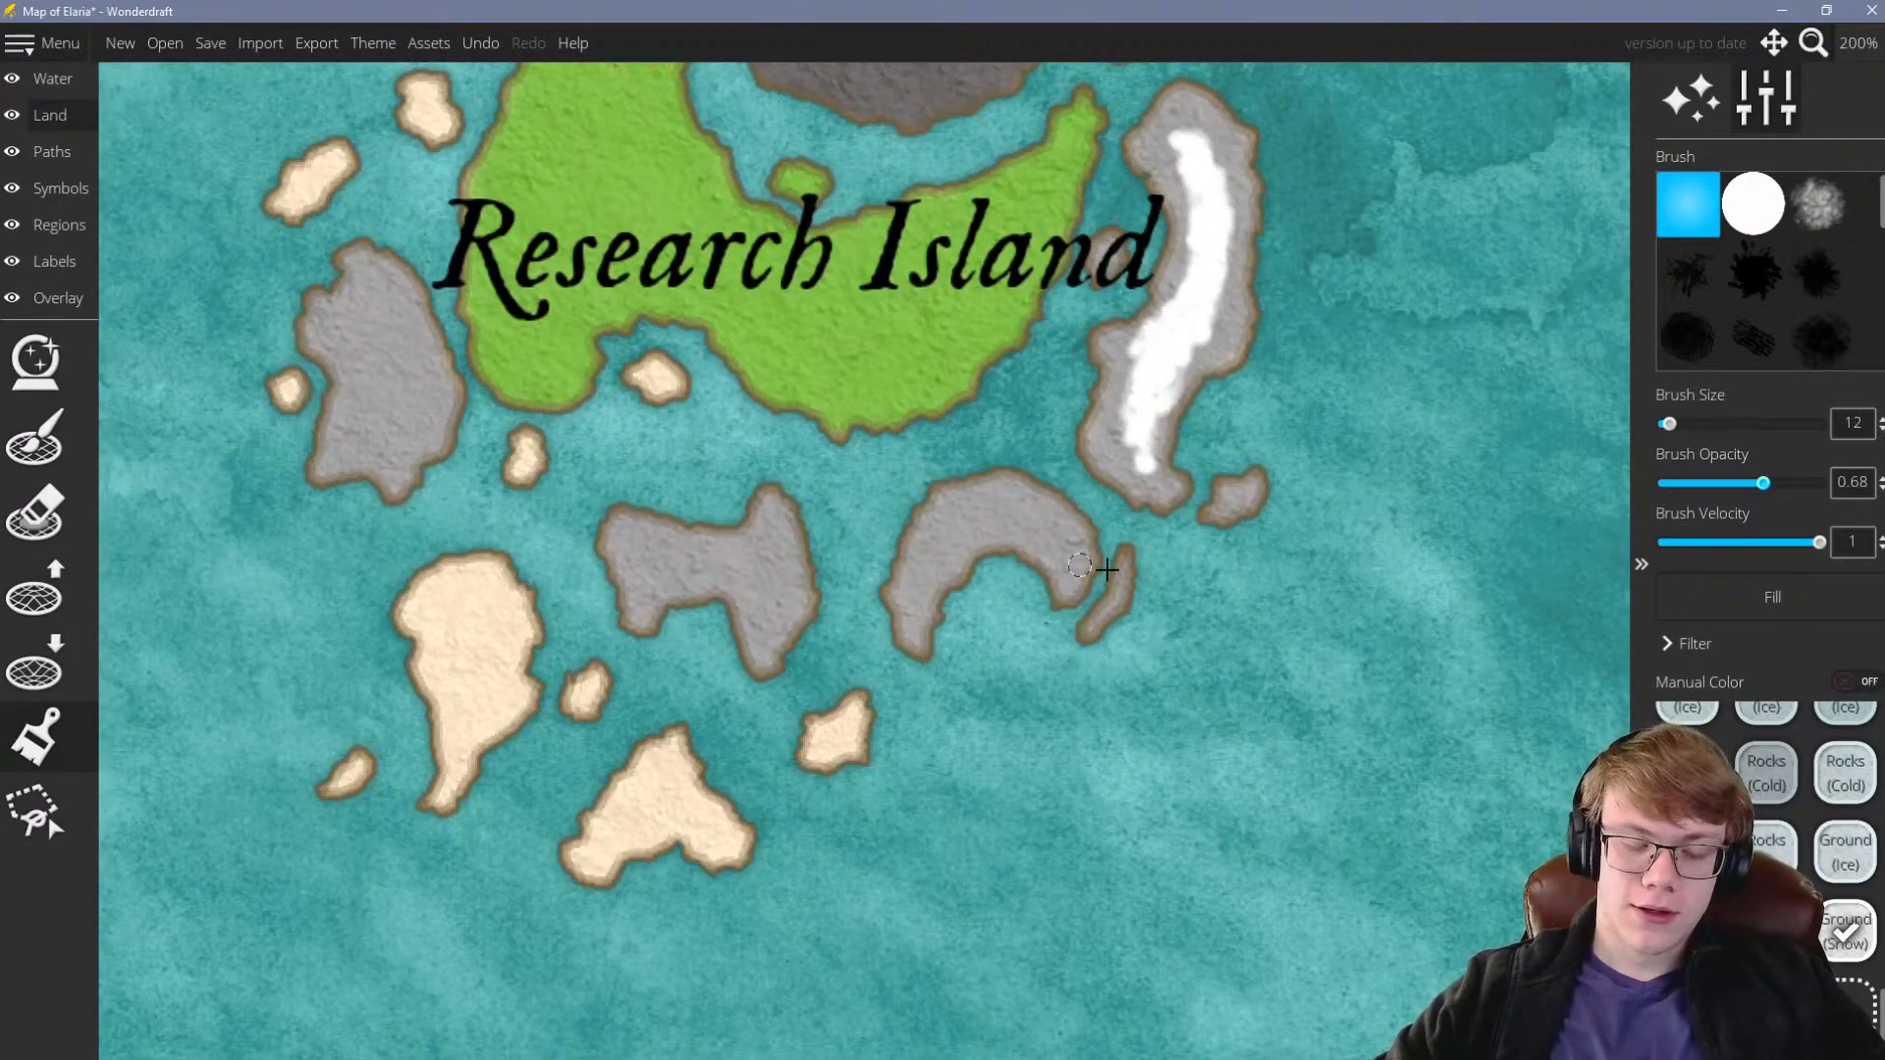
scroll(1084, 566, up, 1)
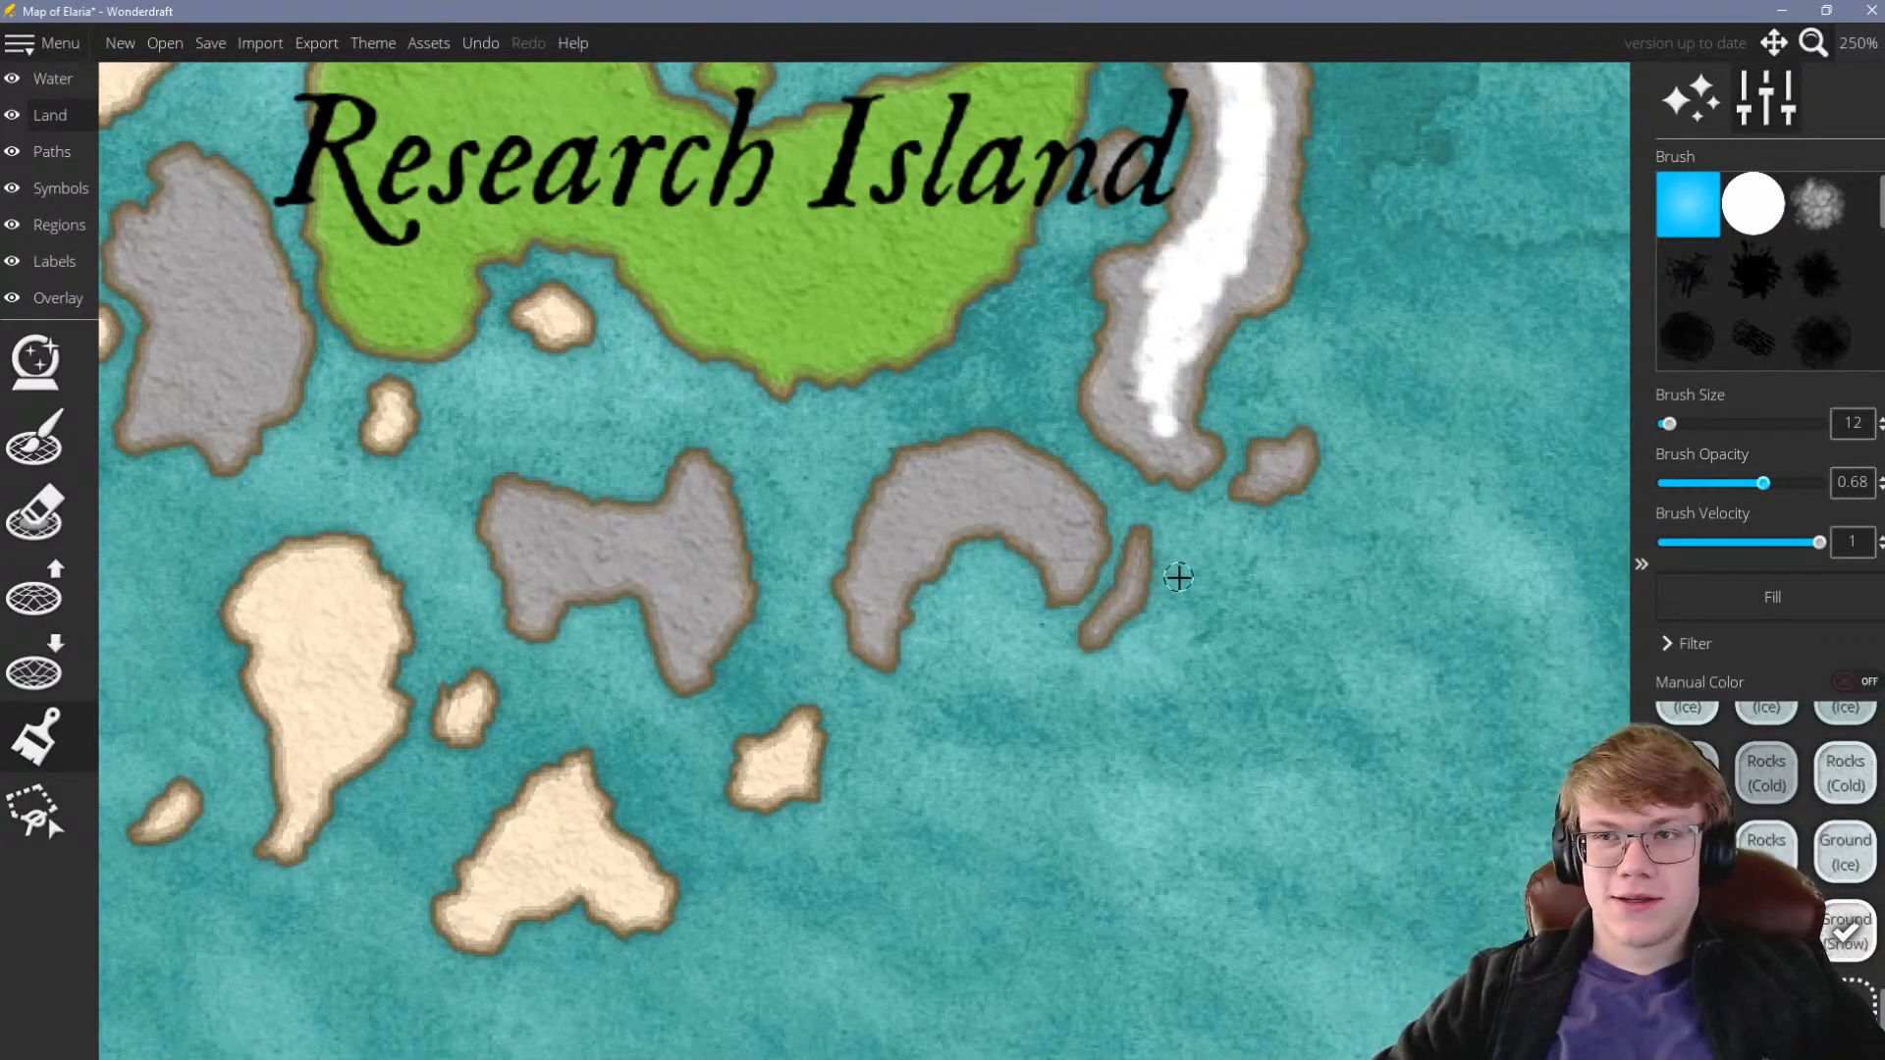
scroll(1086, 605, down, 3)
scroll(1049, 599, up, 3)
scroll(1054, 572, down, 3)
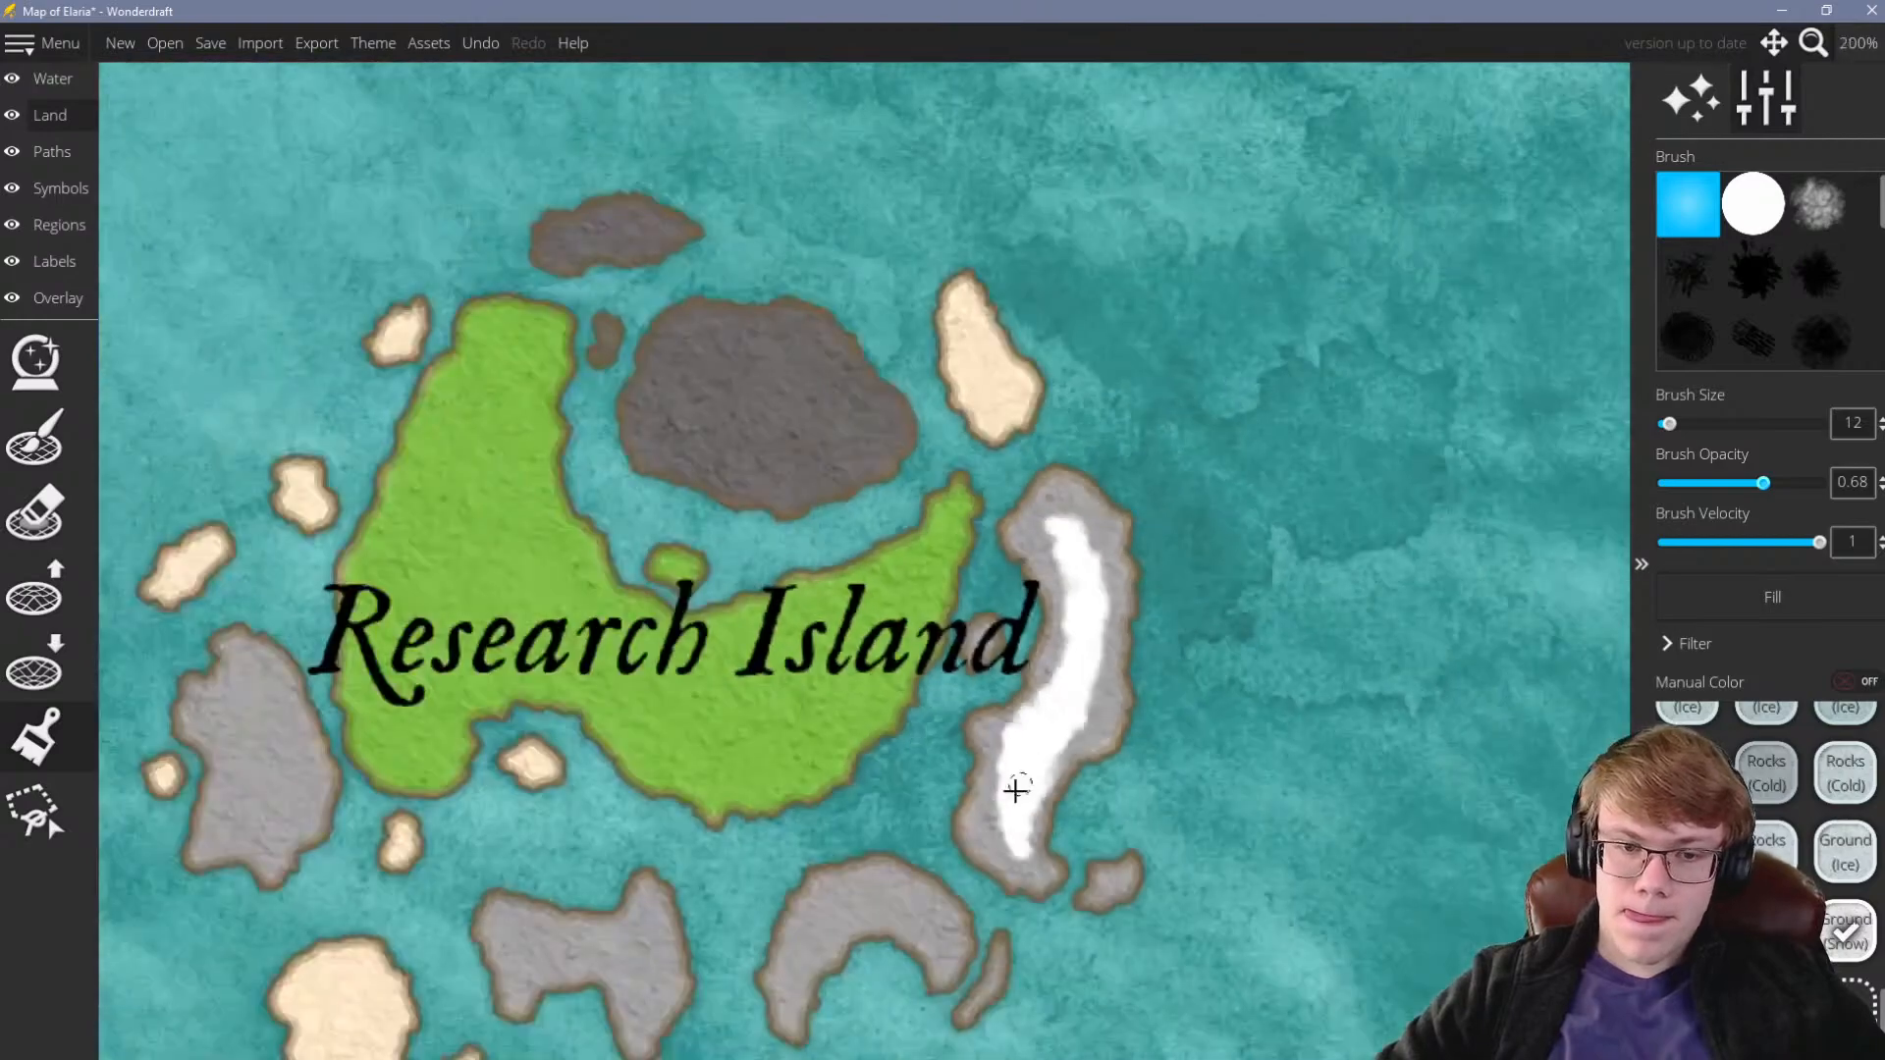
scroll(1021, 780, up, 5)
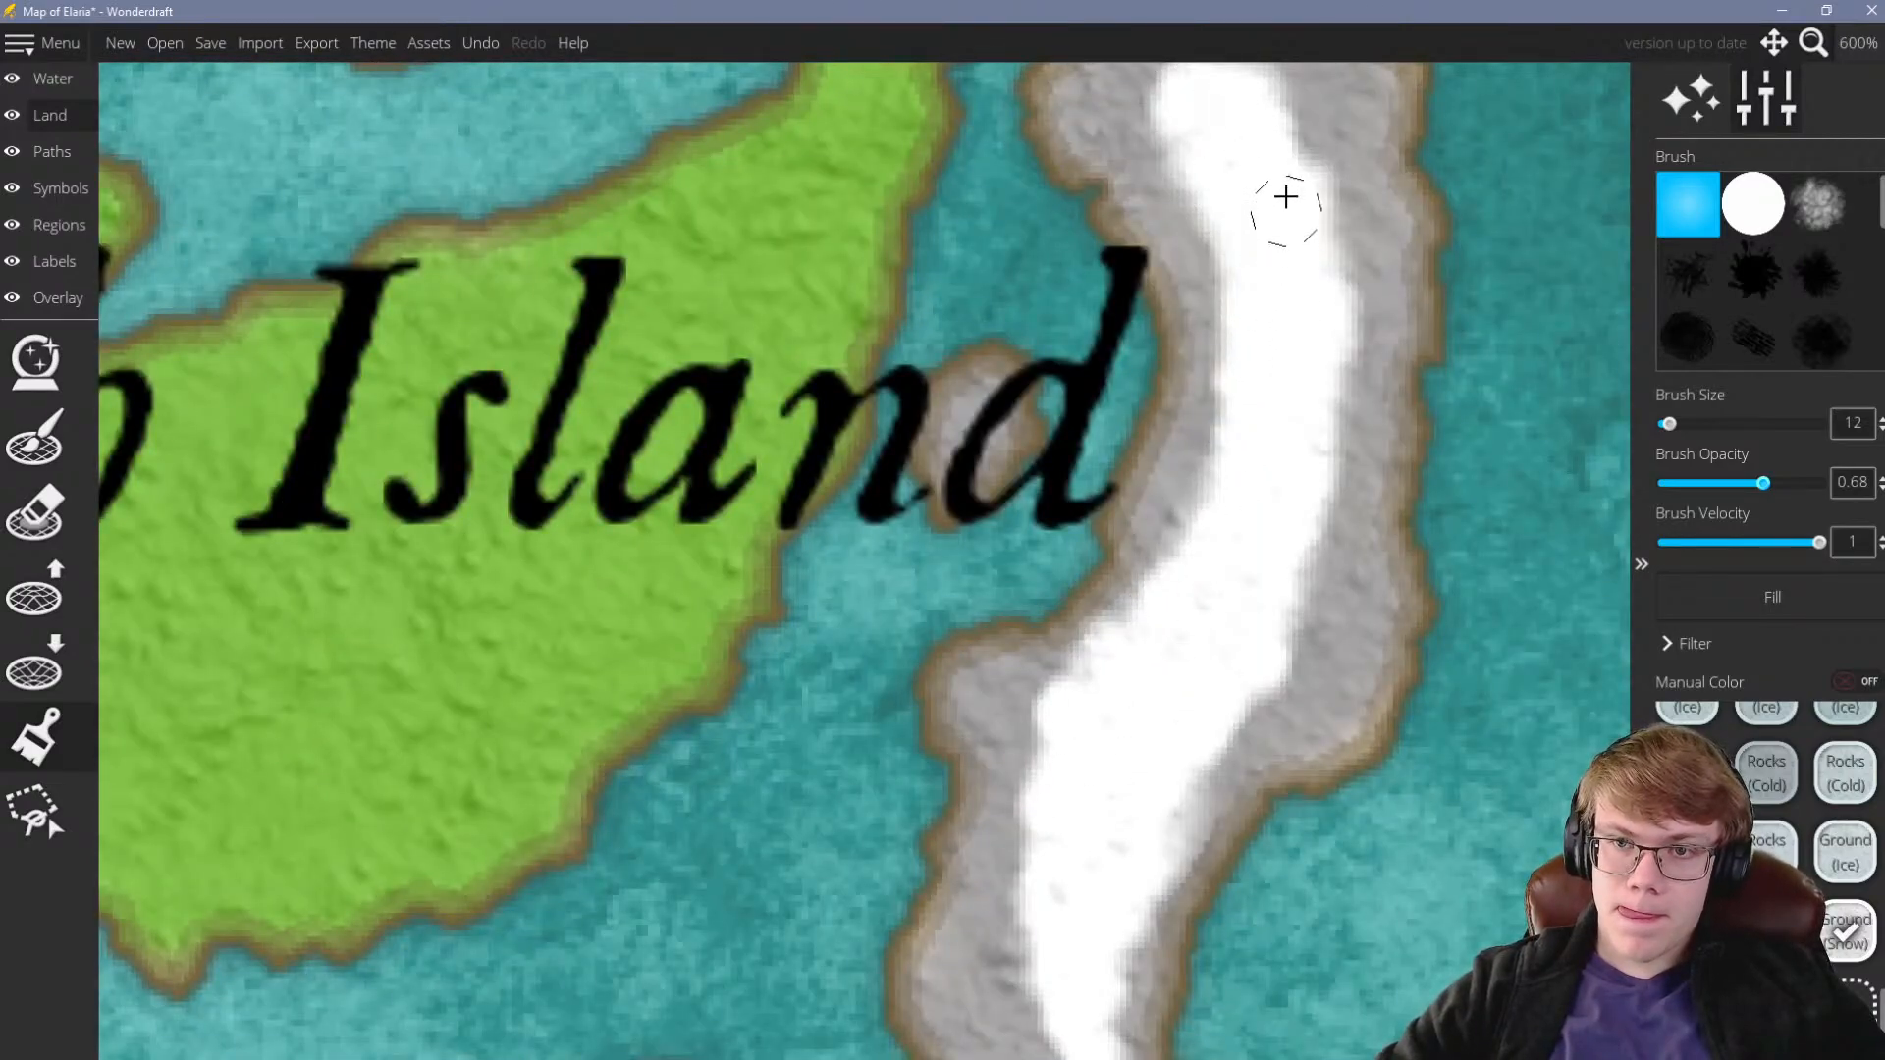
scroll(1217, 527, down, 5)
scroll(1217, 528, down, 8)
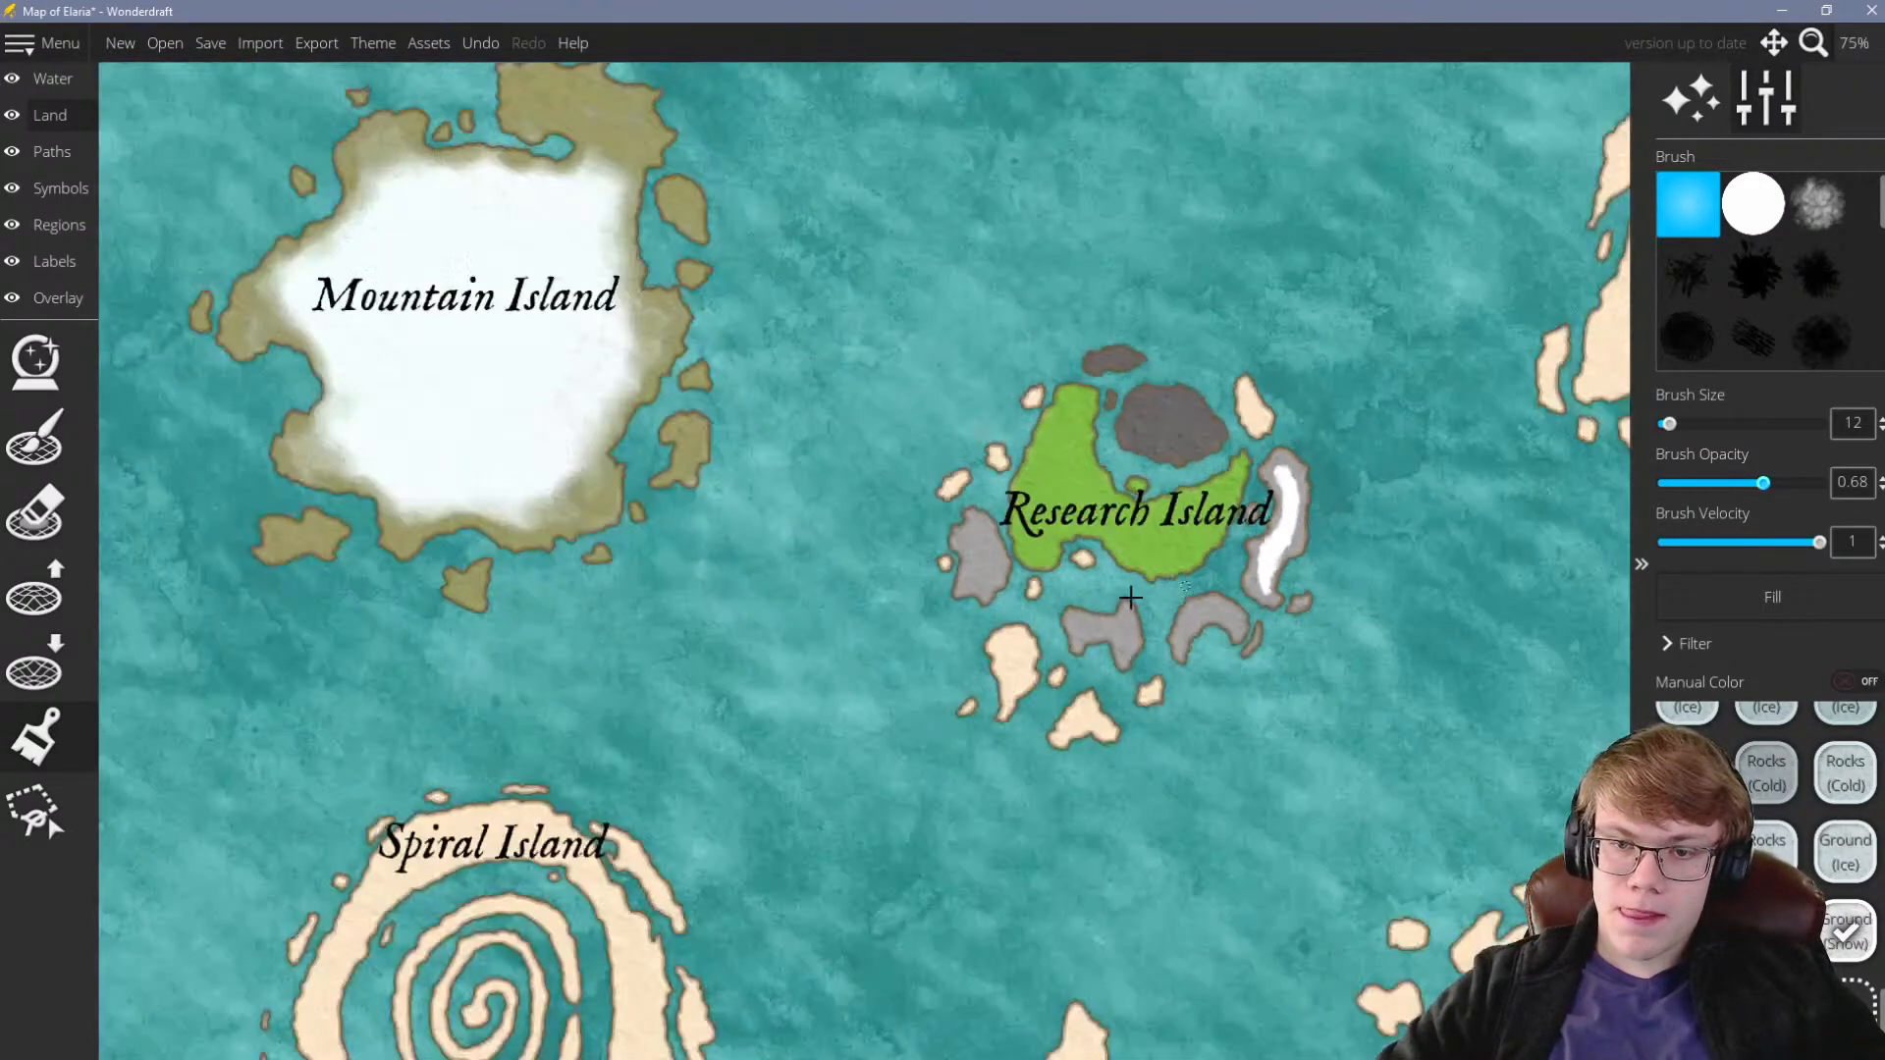
scroll(1035, 687, up, 4)
scroll(1035, 687, down, 3)
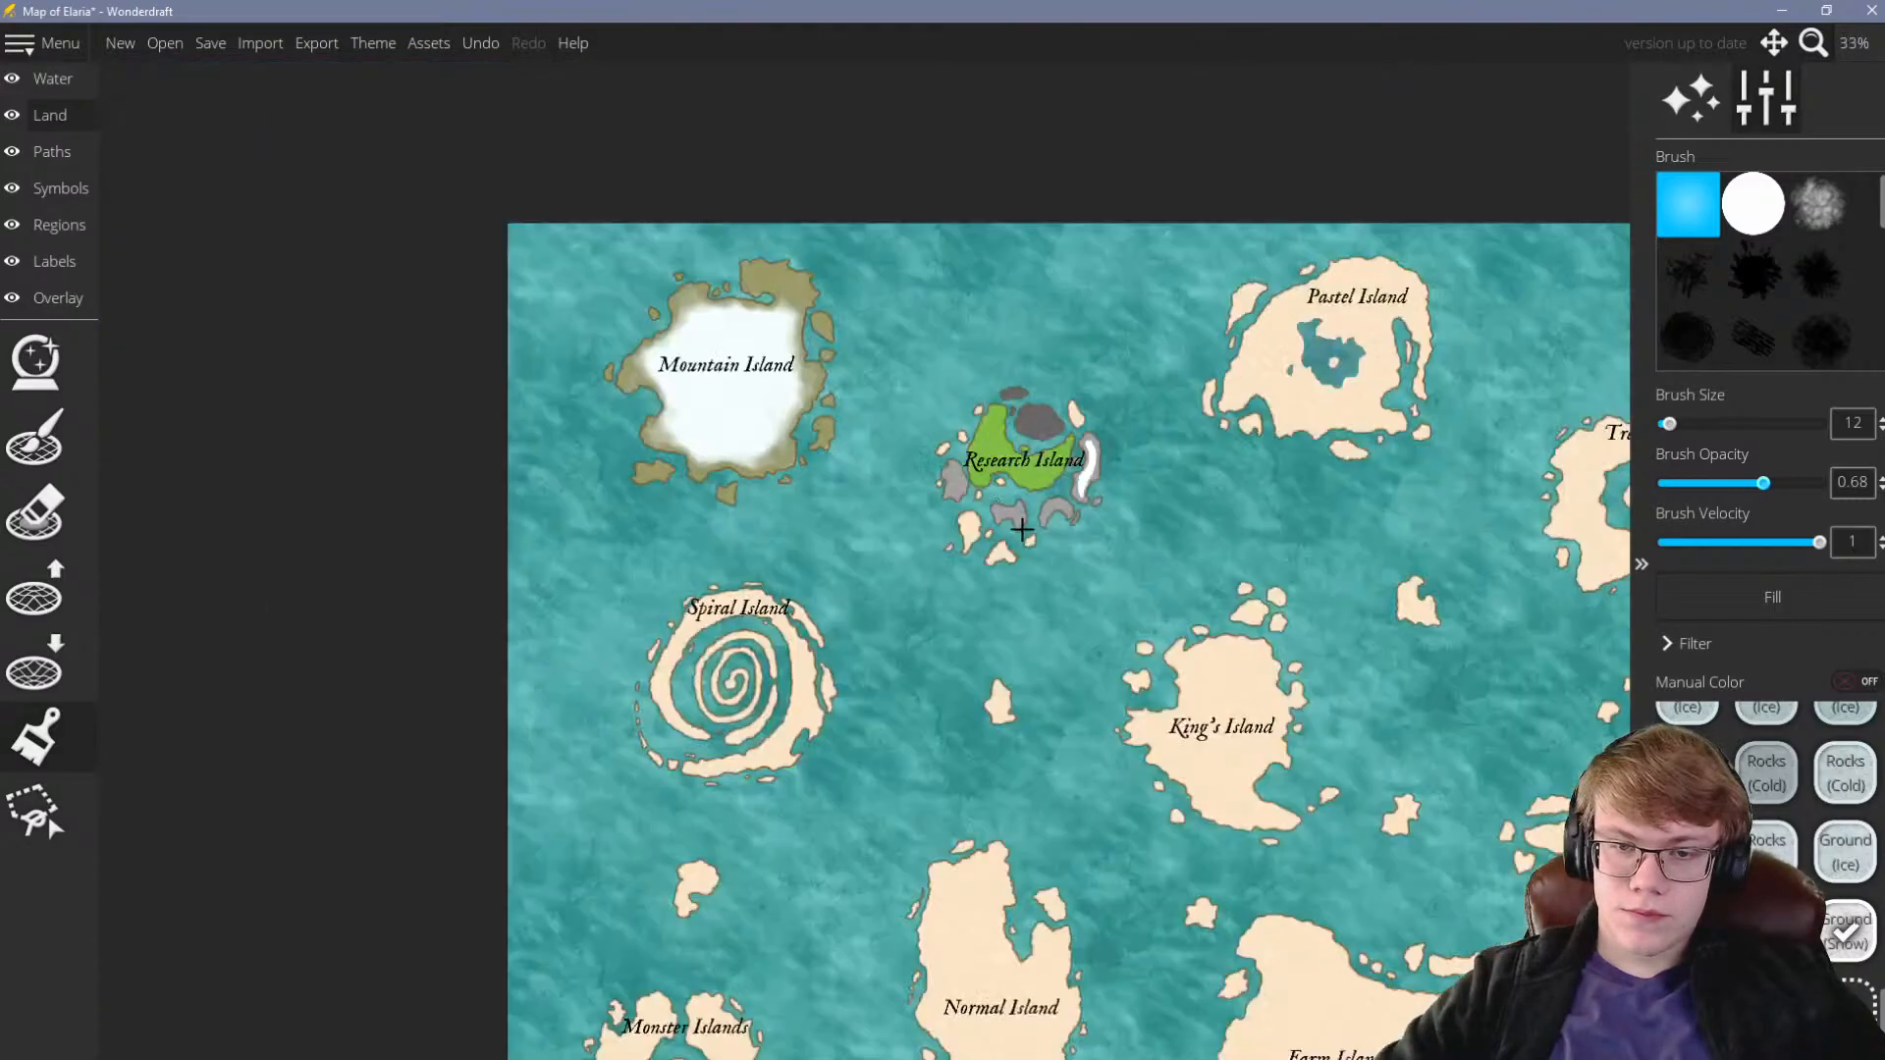
scroll(1074, 589, up, 3)
scroll(1073, 590, down, 2)
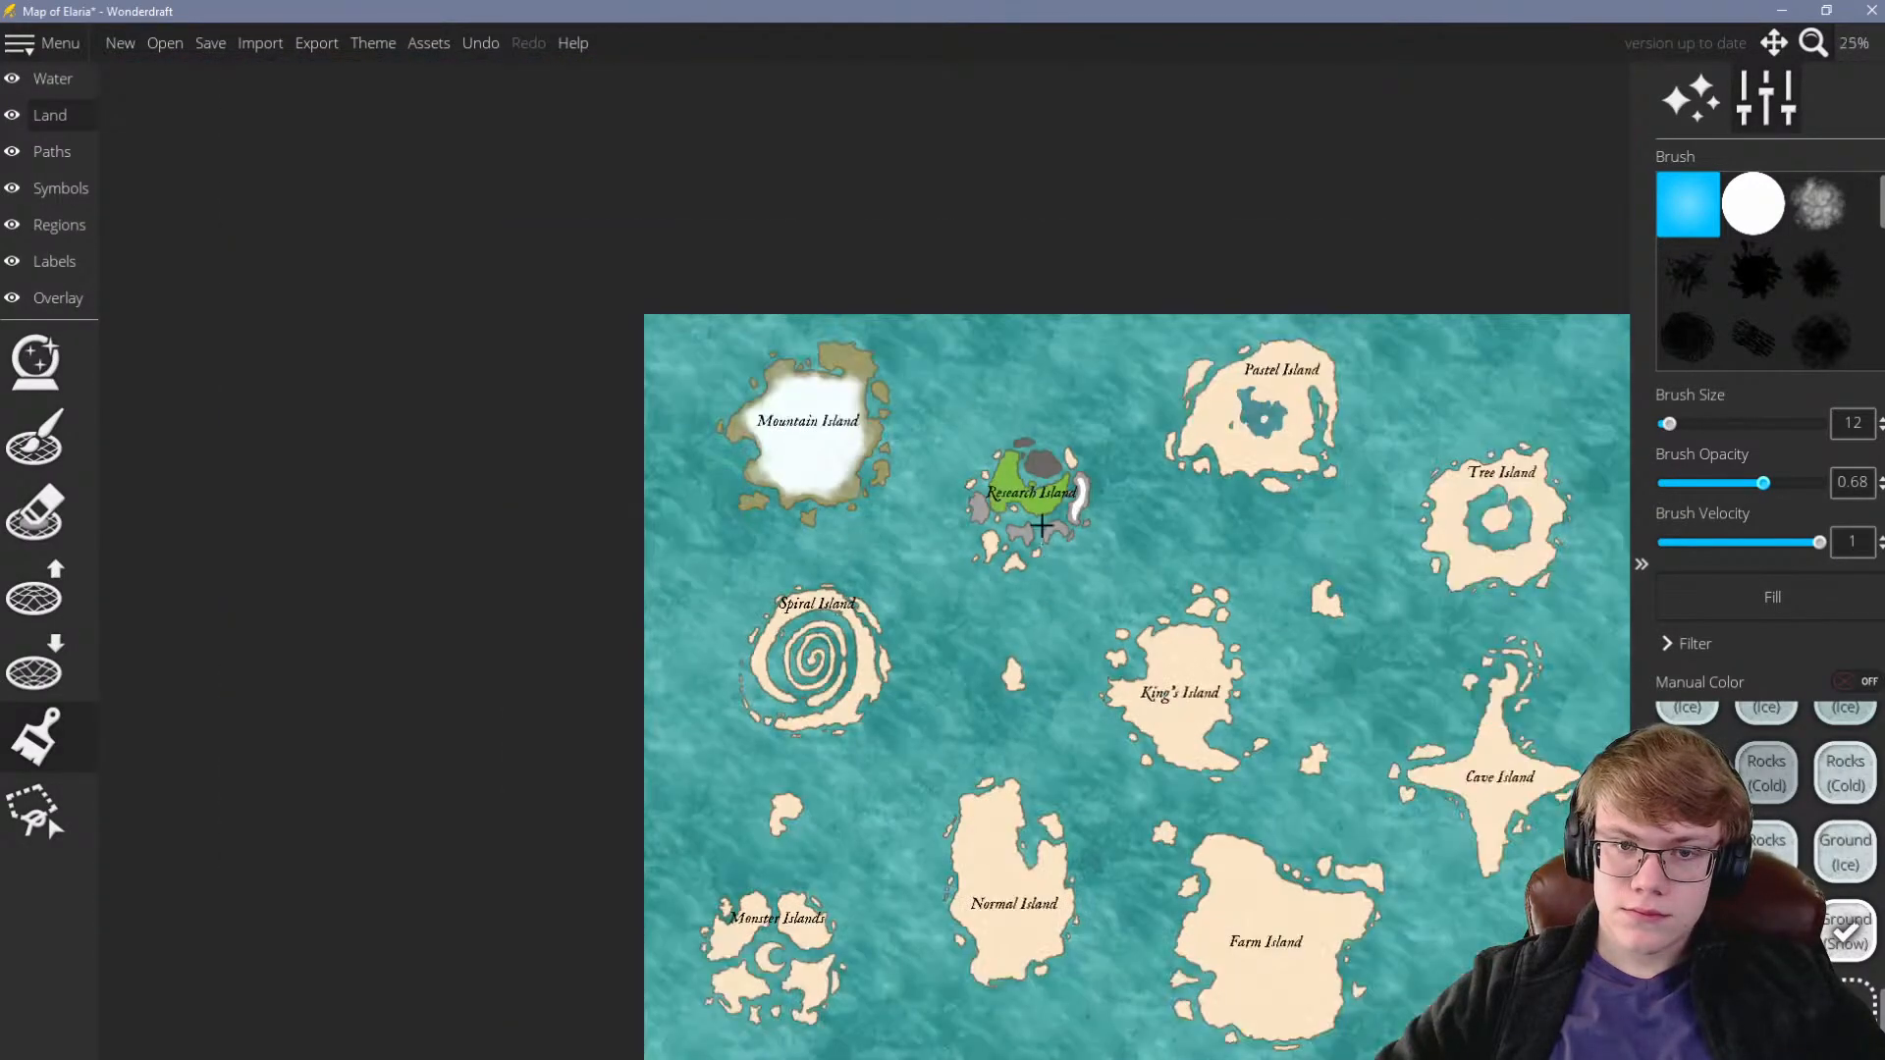
scroll(1059, 482, up, 3)
scroll(960, 615, up, 4)
scroll(959, 614, down, 1)
scroll(959, 661, up, 1)
Paint Research Island's two large southern islets and the small ones around them bright Grass (Green) with brush size 52
scroll(1768, 834, up, 20)
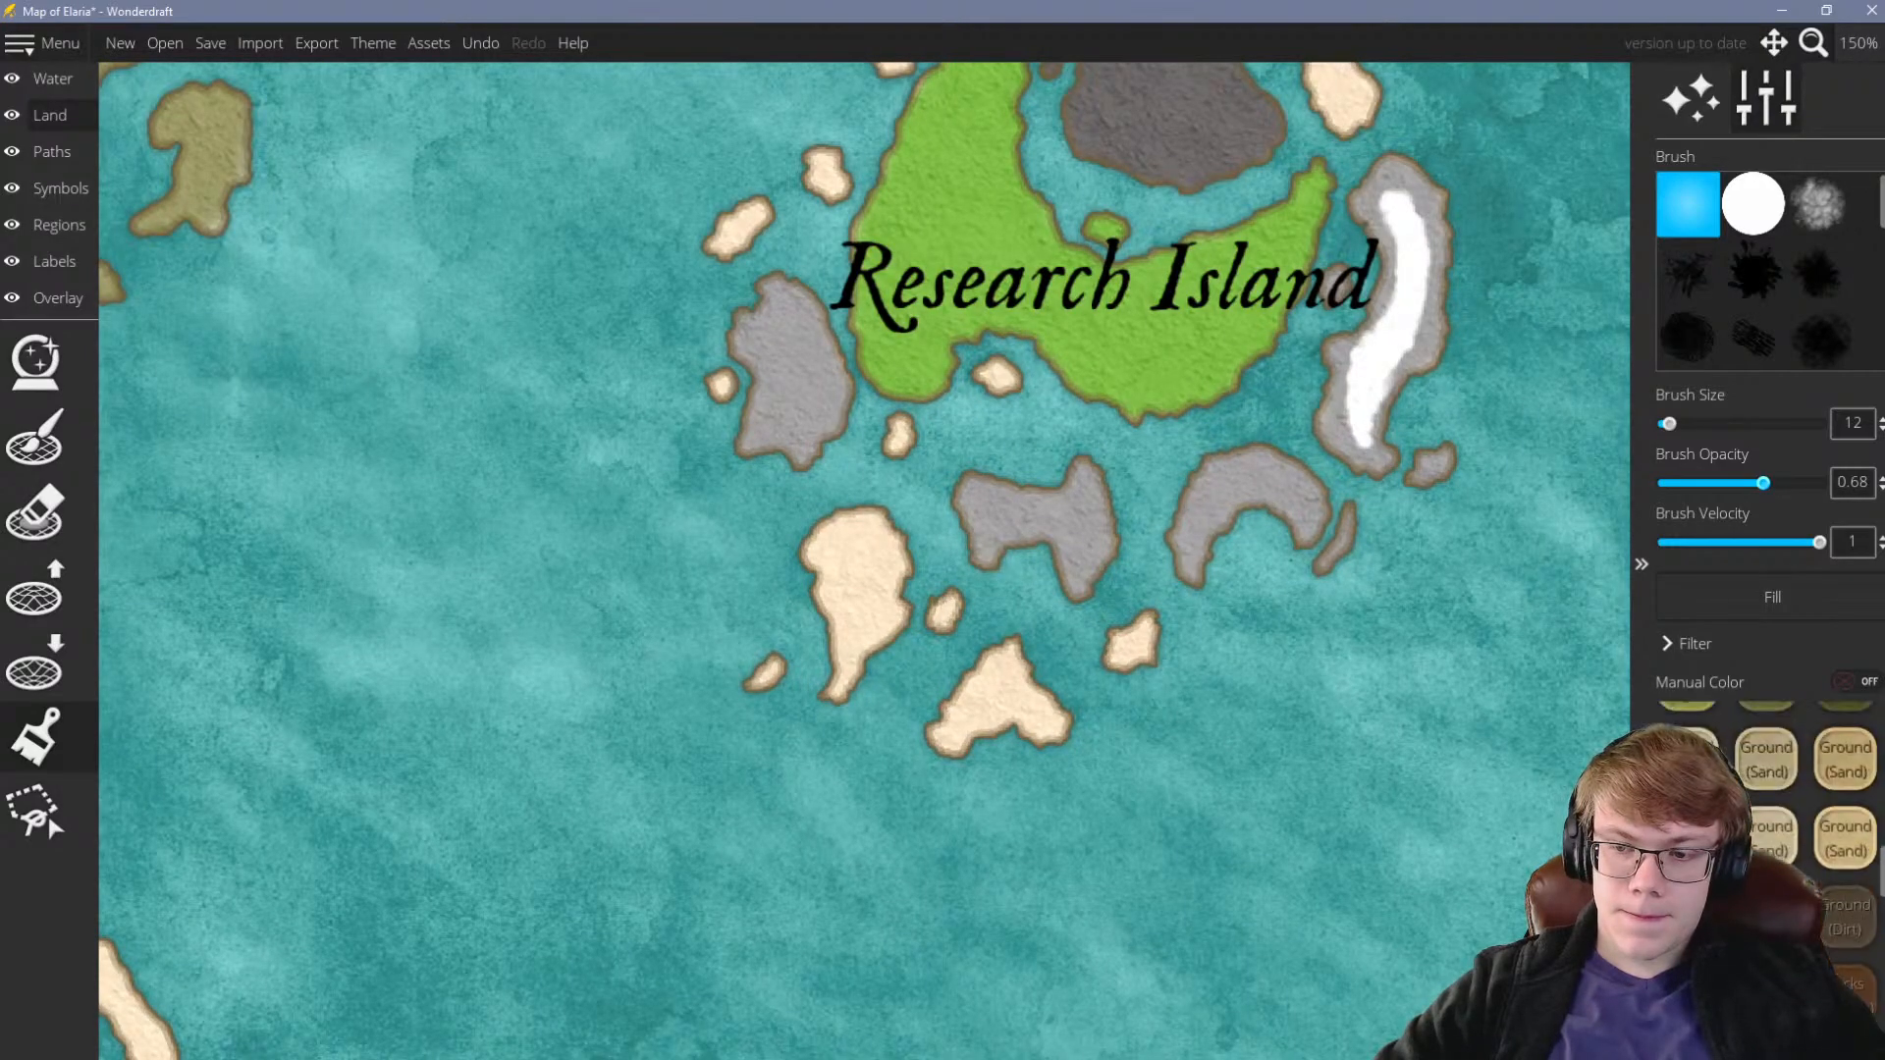
scroll(1107, 695, up, 2)
scroll(997, 741, up, 4)
mouse_move(997, 740)
mouse_down()
mouse_move(946, 642)
mouse_move(851, 768)
mouse_move(975, 669)
mouse_move(844, 705)
mouse_move(1027, 757)
mouse_up()
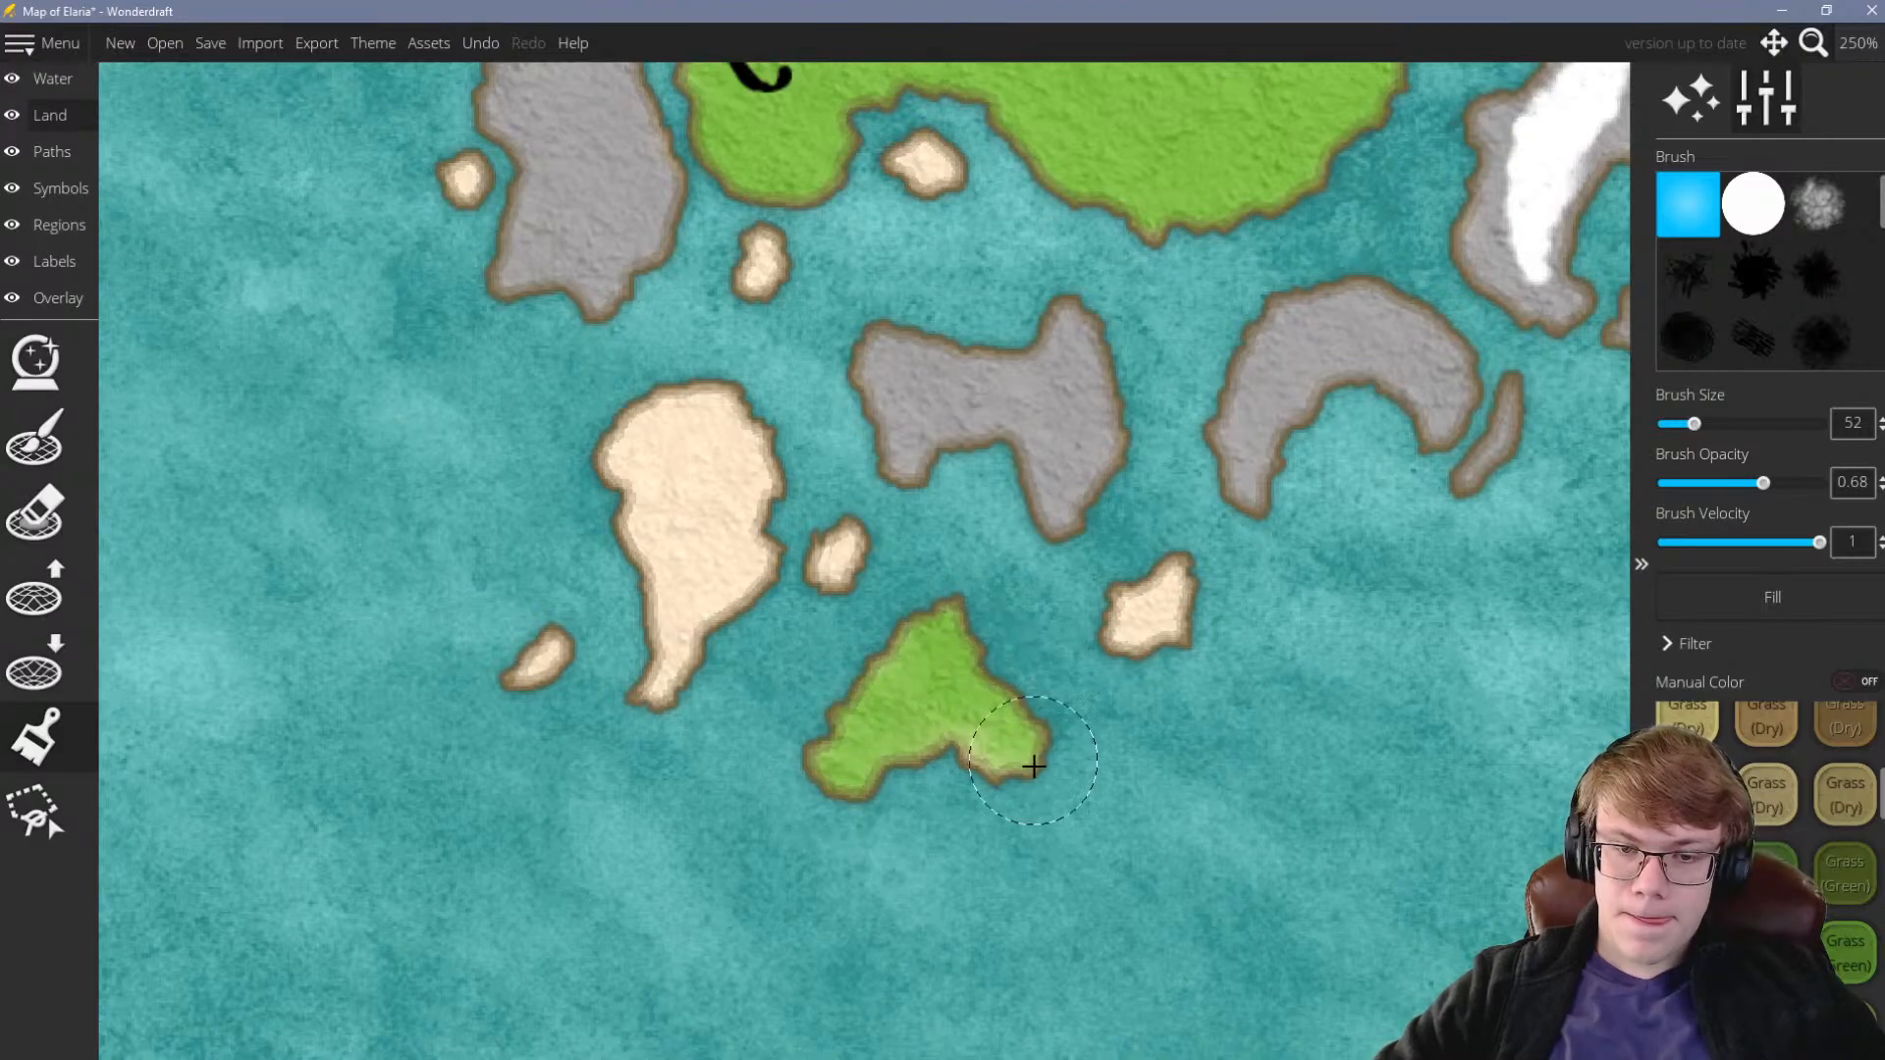
drag(1120, 602, 1165, 589)
mouse_move(819, 634)
mouse_down()
mouse_move(822, 565)
mouse_move(785, 559)
mouse_move(763, 382)
mouse_move(703, 404)
mouse_move(676, 485)
mouse_move(605, 484)
mouse_move(721, 438)
mouse_move(754, 548)
mouse_move(677, 709)
mouse_move(678, 518)
mouse_move(694, 538)
mouse_move(779, 536)
mouse_move(439, 745)
mouse_move(707, 652)
mouse_up()
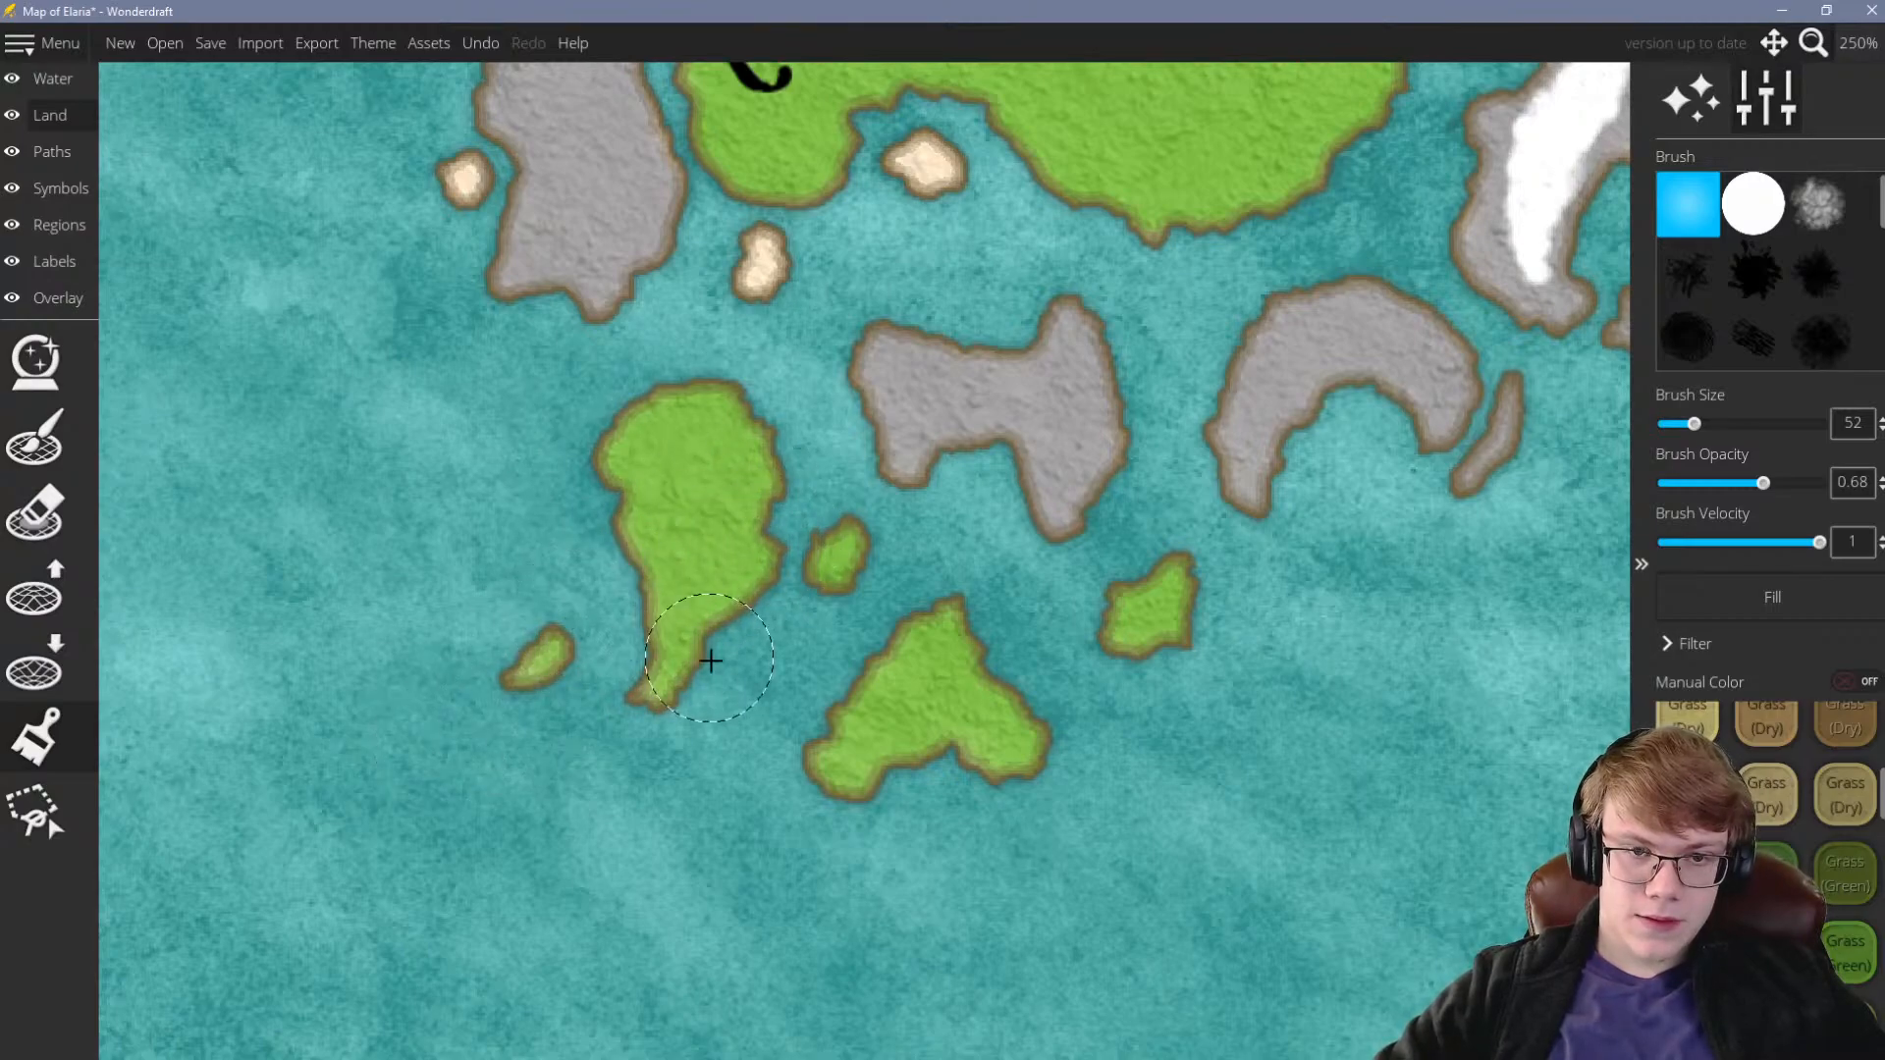
Paint the small islets off the main island's southern coast and the one beside the grey western islet bright Grass (Green)
drag(716, 96, 711, 451)
drag(733, 595, 762, 602)
drag(885, 566, 918, 519)
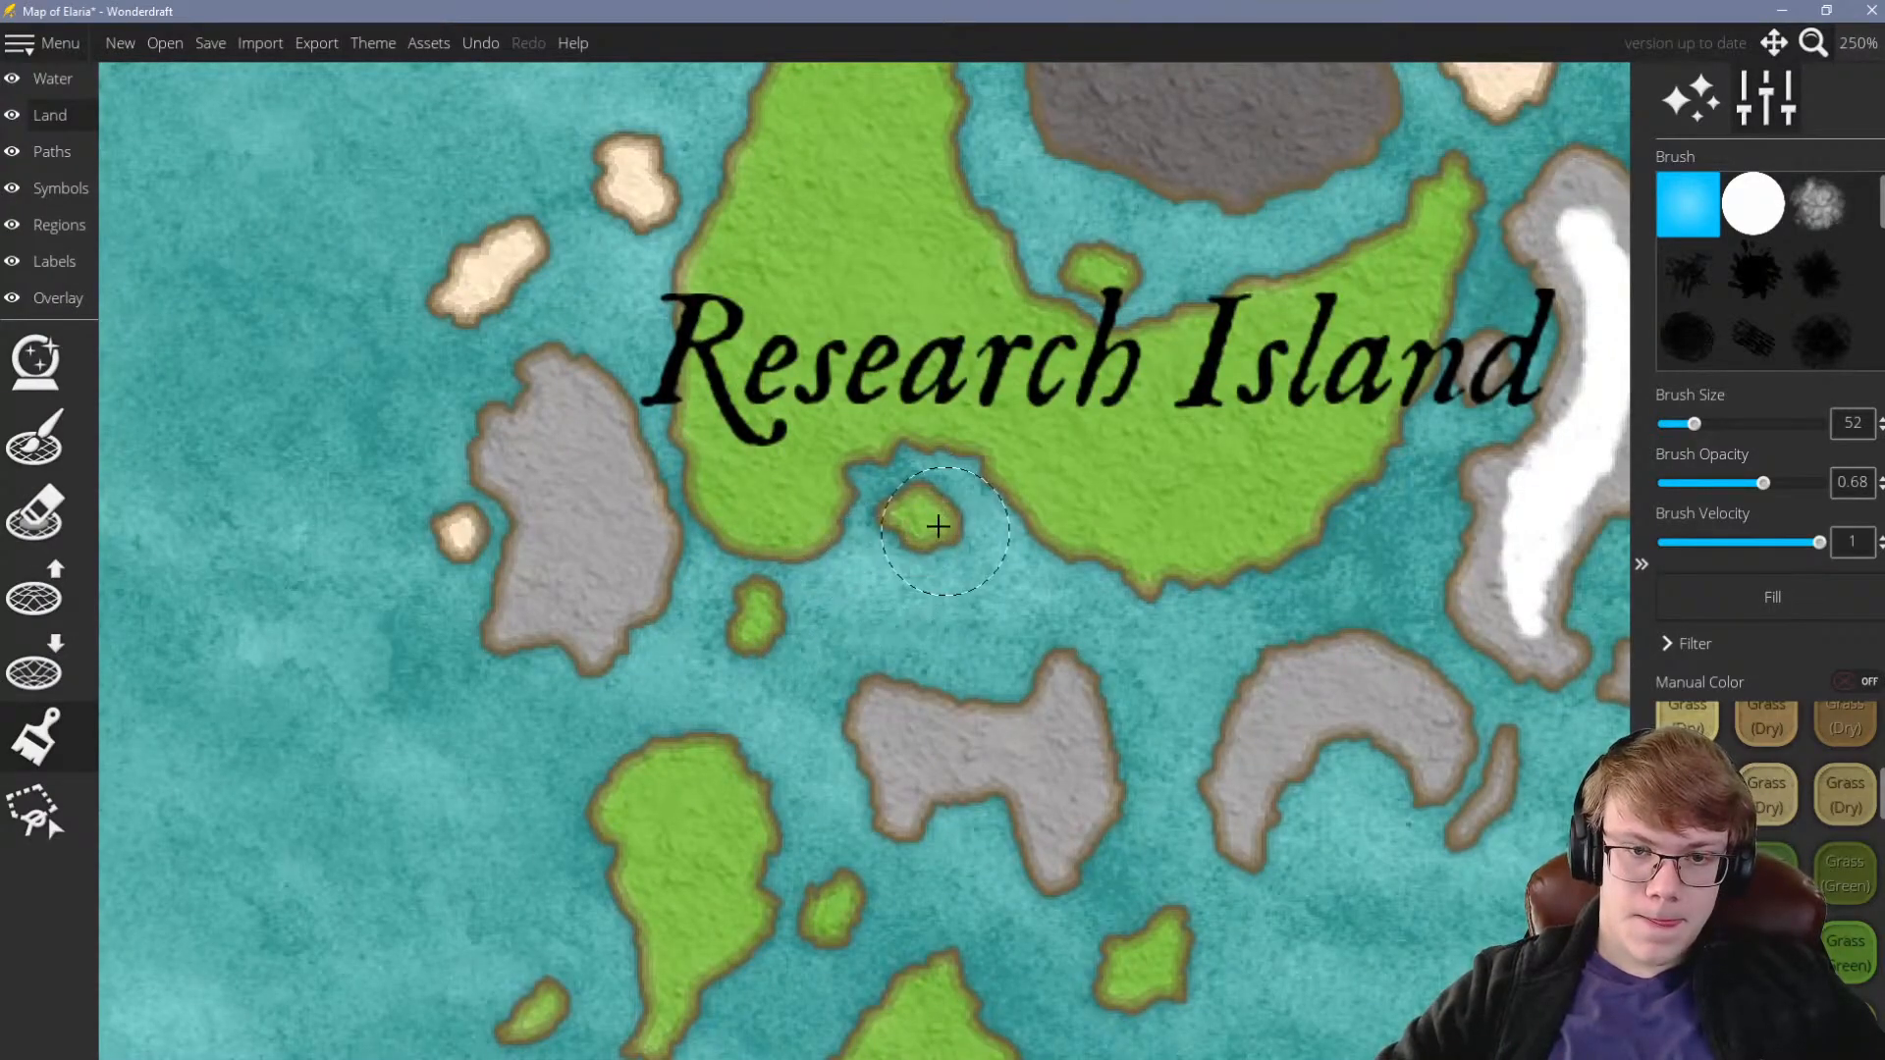
scroll(285, 546, up, 5)
drag(742, 513, 786, 521)
key(bracketleft)
key(bracketleft)
scroll(746, 550, down, 5)
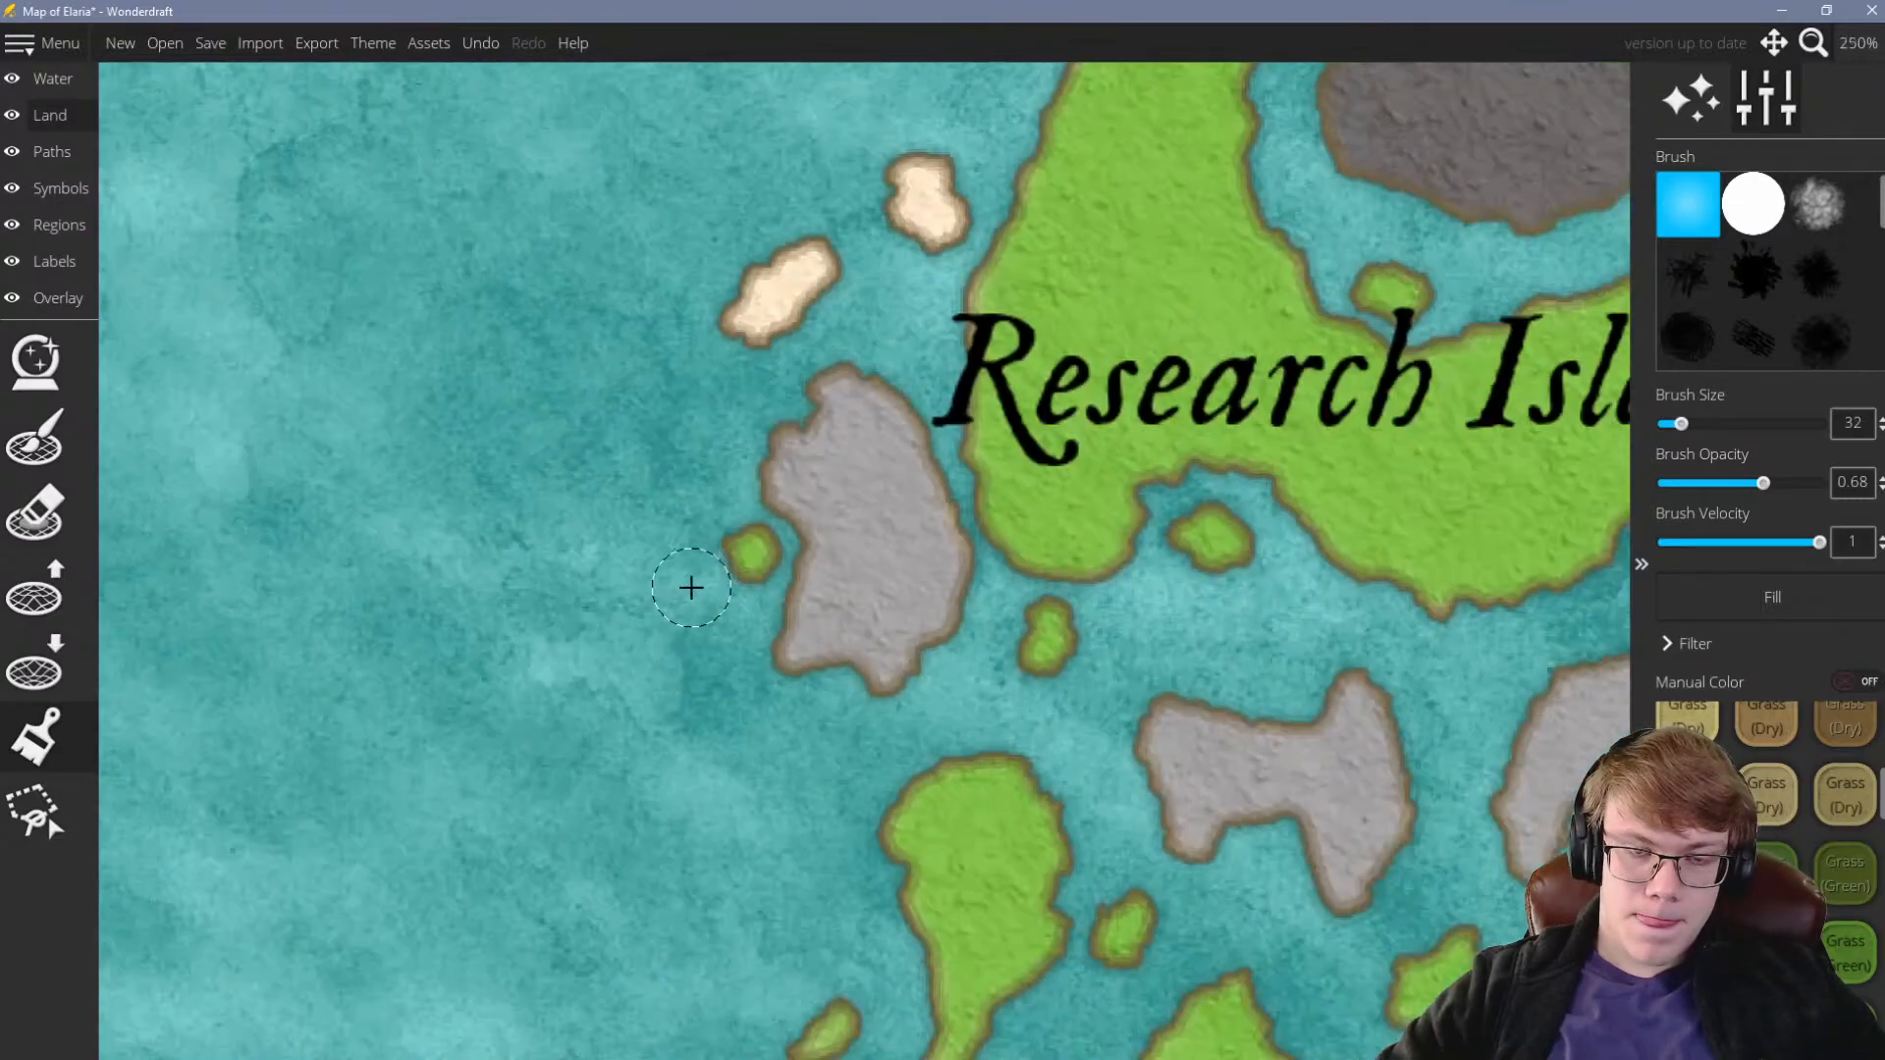
Paint the three small northwestern islets and the northeastern islet of Research Island bright Grass (Green)
scroll(775, 315, up, 1)
scroll(716, 409, down, 2)
scroll(727, 390, up, 2)
scroll(687, 432, down, 2)
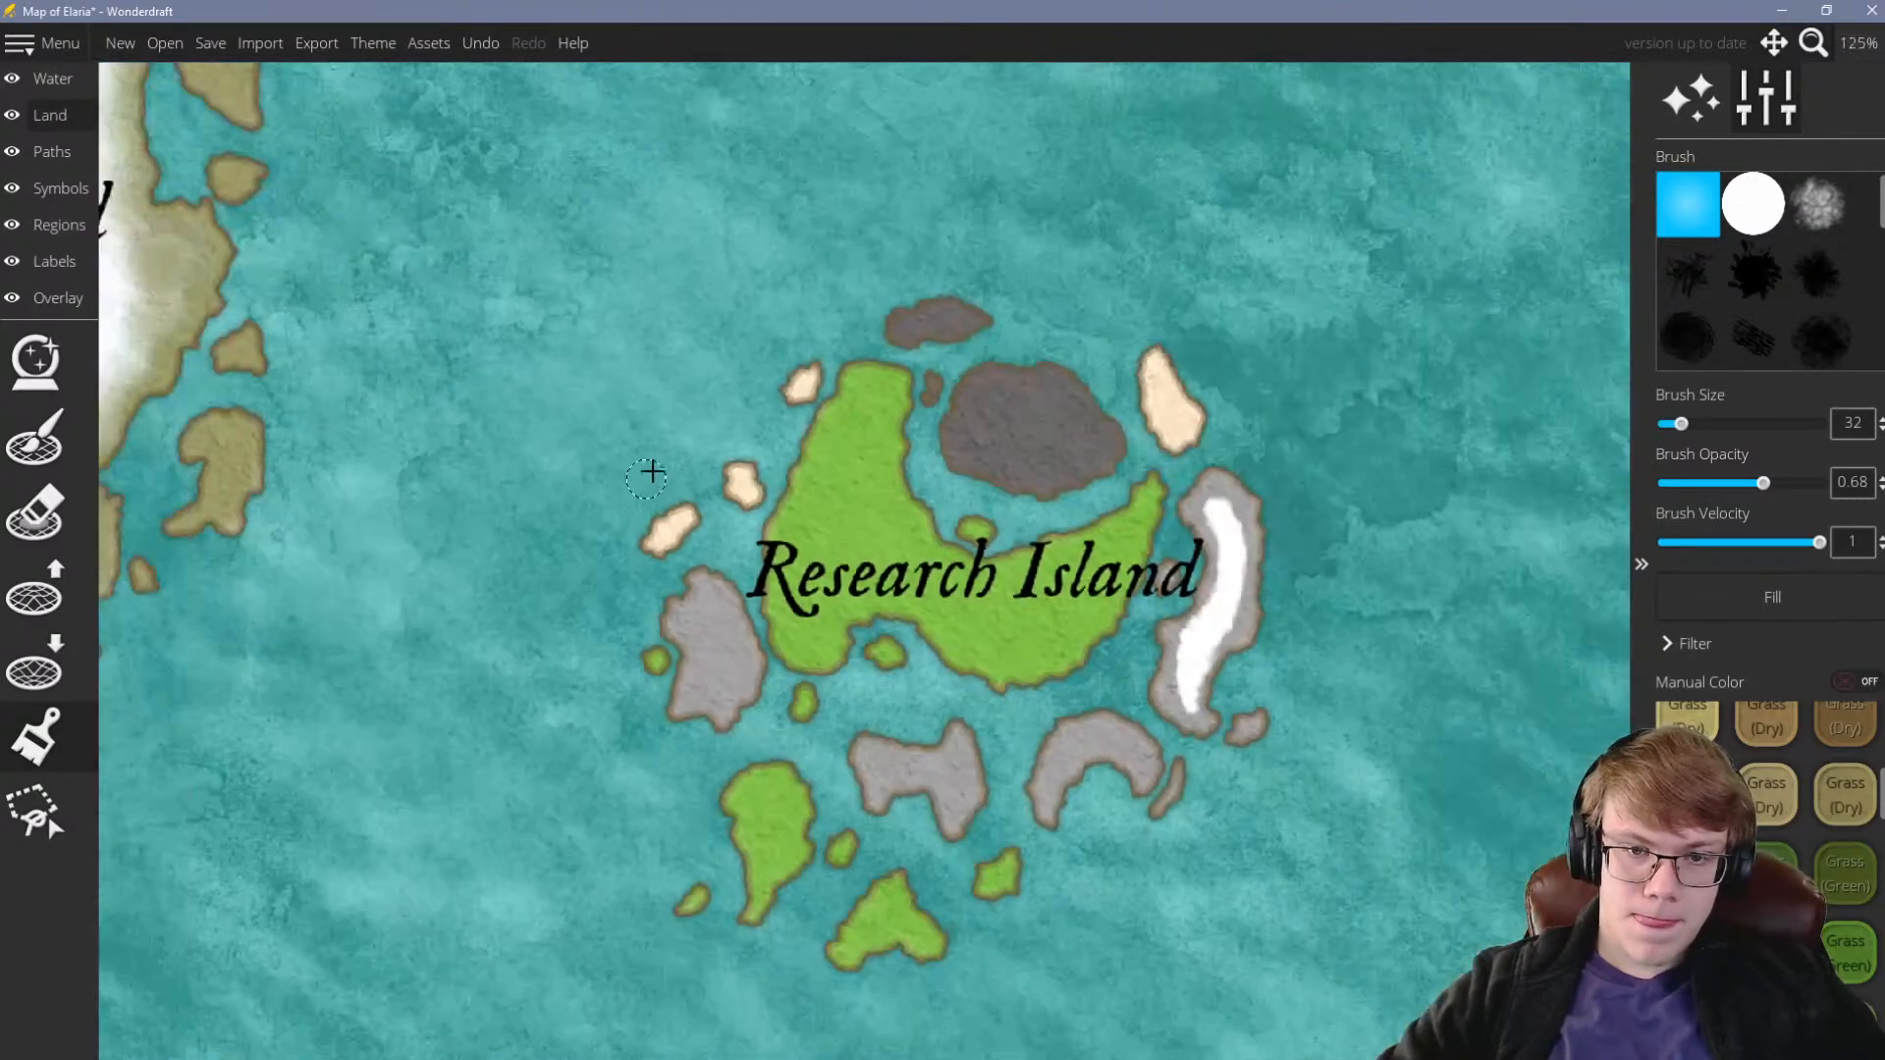
scroll(719, 433, up, 1)
drag(800, 373, 828, 365)
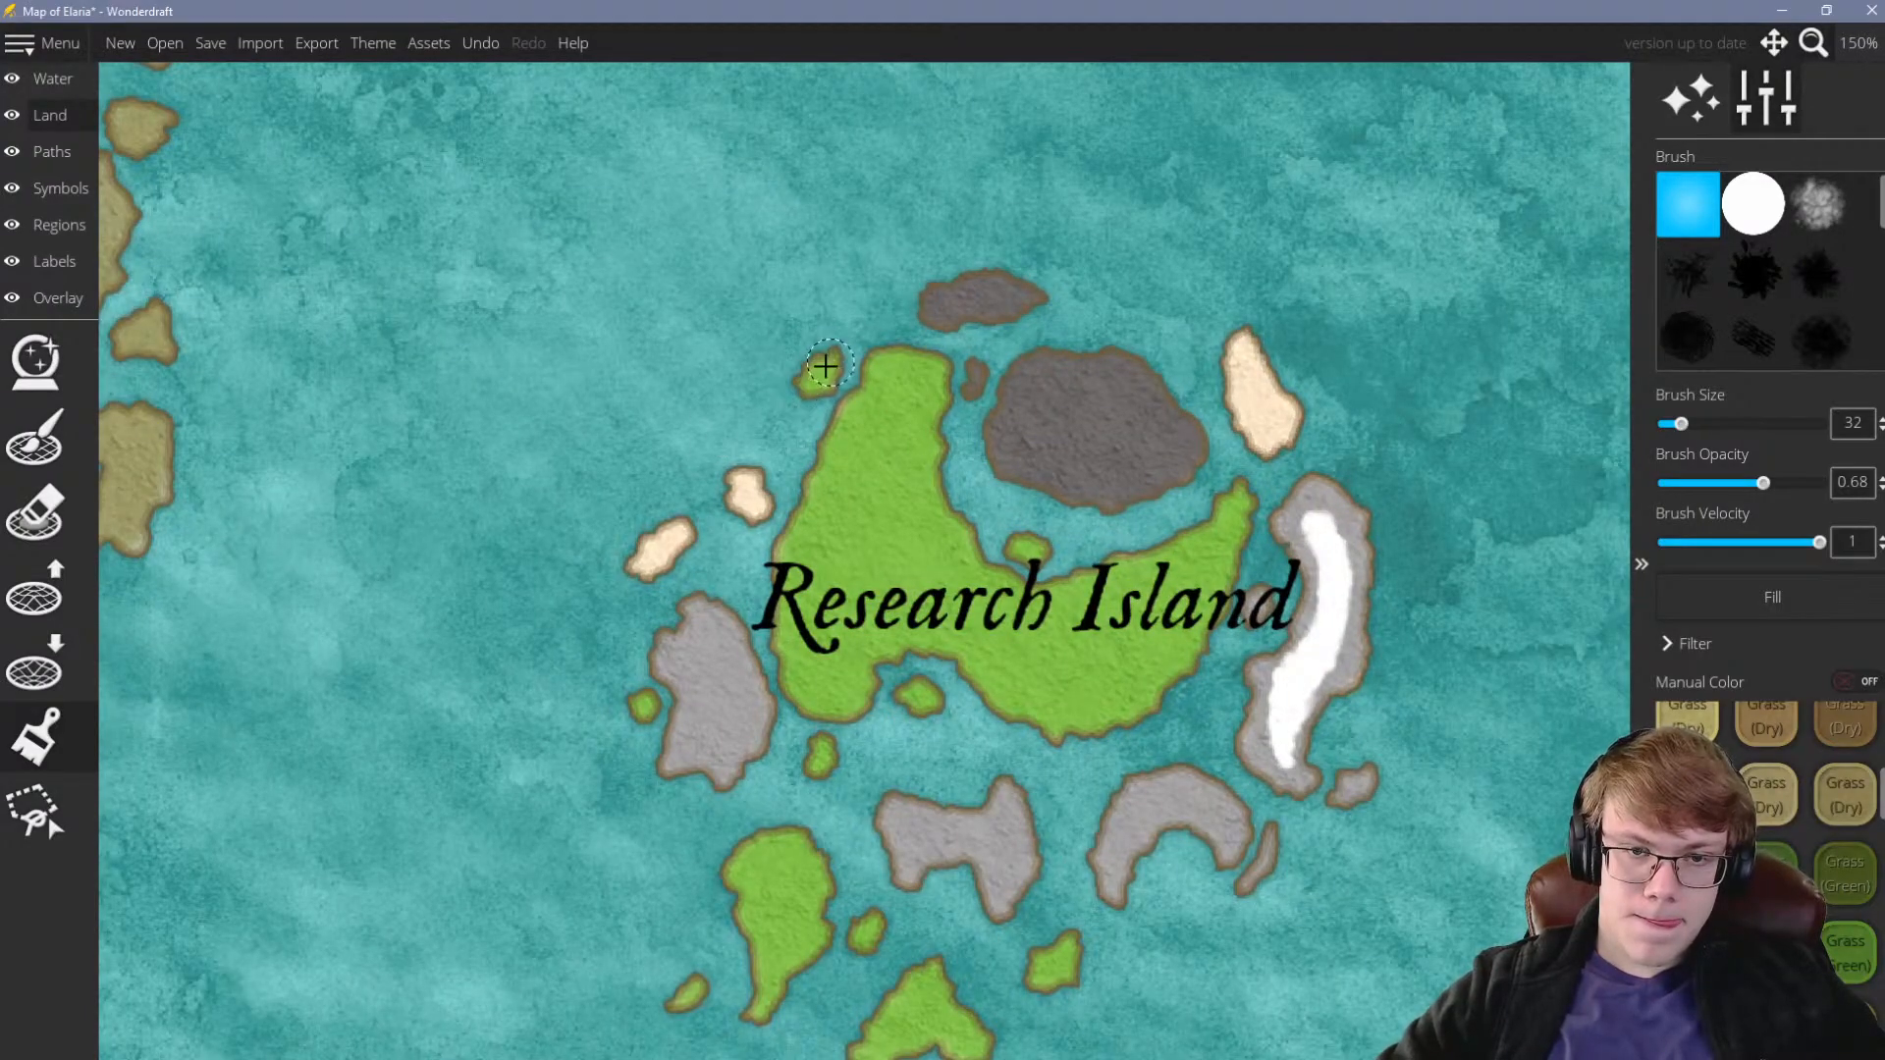
mouse_move(1266, 440)
mouse_down()
mouse_move(1235, 353)
mouse_move(1274, 415)
mouse_move(1274, 381)
mouse_move(1235, 380)
mouse_move(1266, 437)
mouse_up()
mouse_move(747, 496)
mouse_down()
mouse_move(760, 486)
mouse_move(668, 522)
mouse_move(635, 562)
mouse_move(678, 539)
mouse_up()
Examine Research Island's green and grey islets up close and against the neighbouring islands
scroll(1034, 468, down, 5)
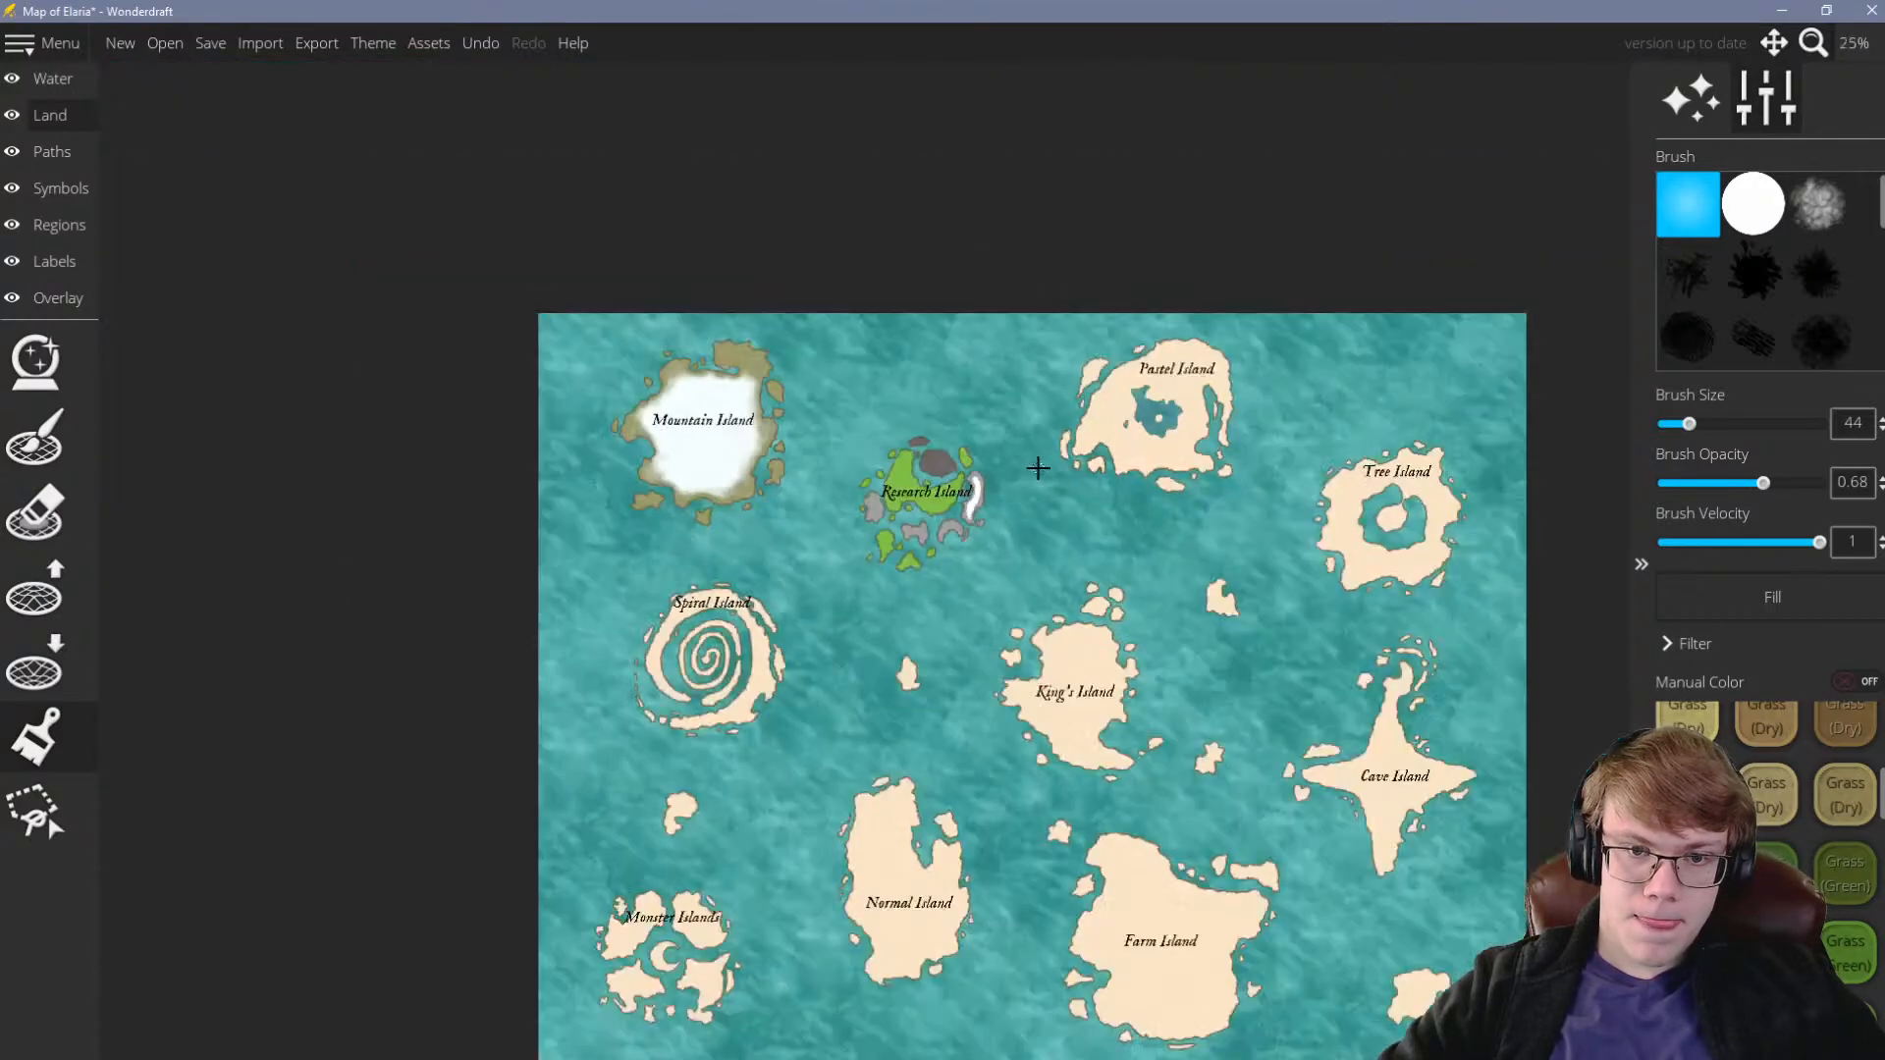
scroll(984, 530, up, 2)
scroll(1001, 500, down, 2)
scroll(936, 468, up, 2)
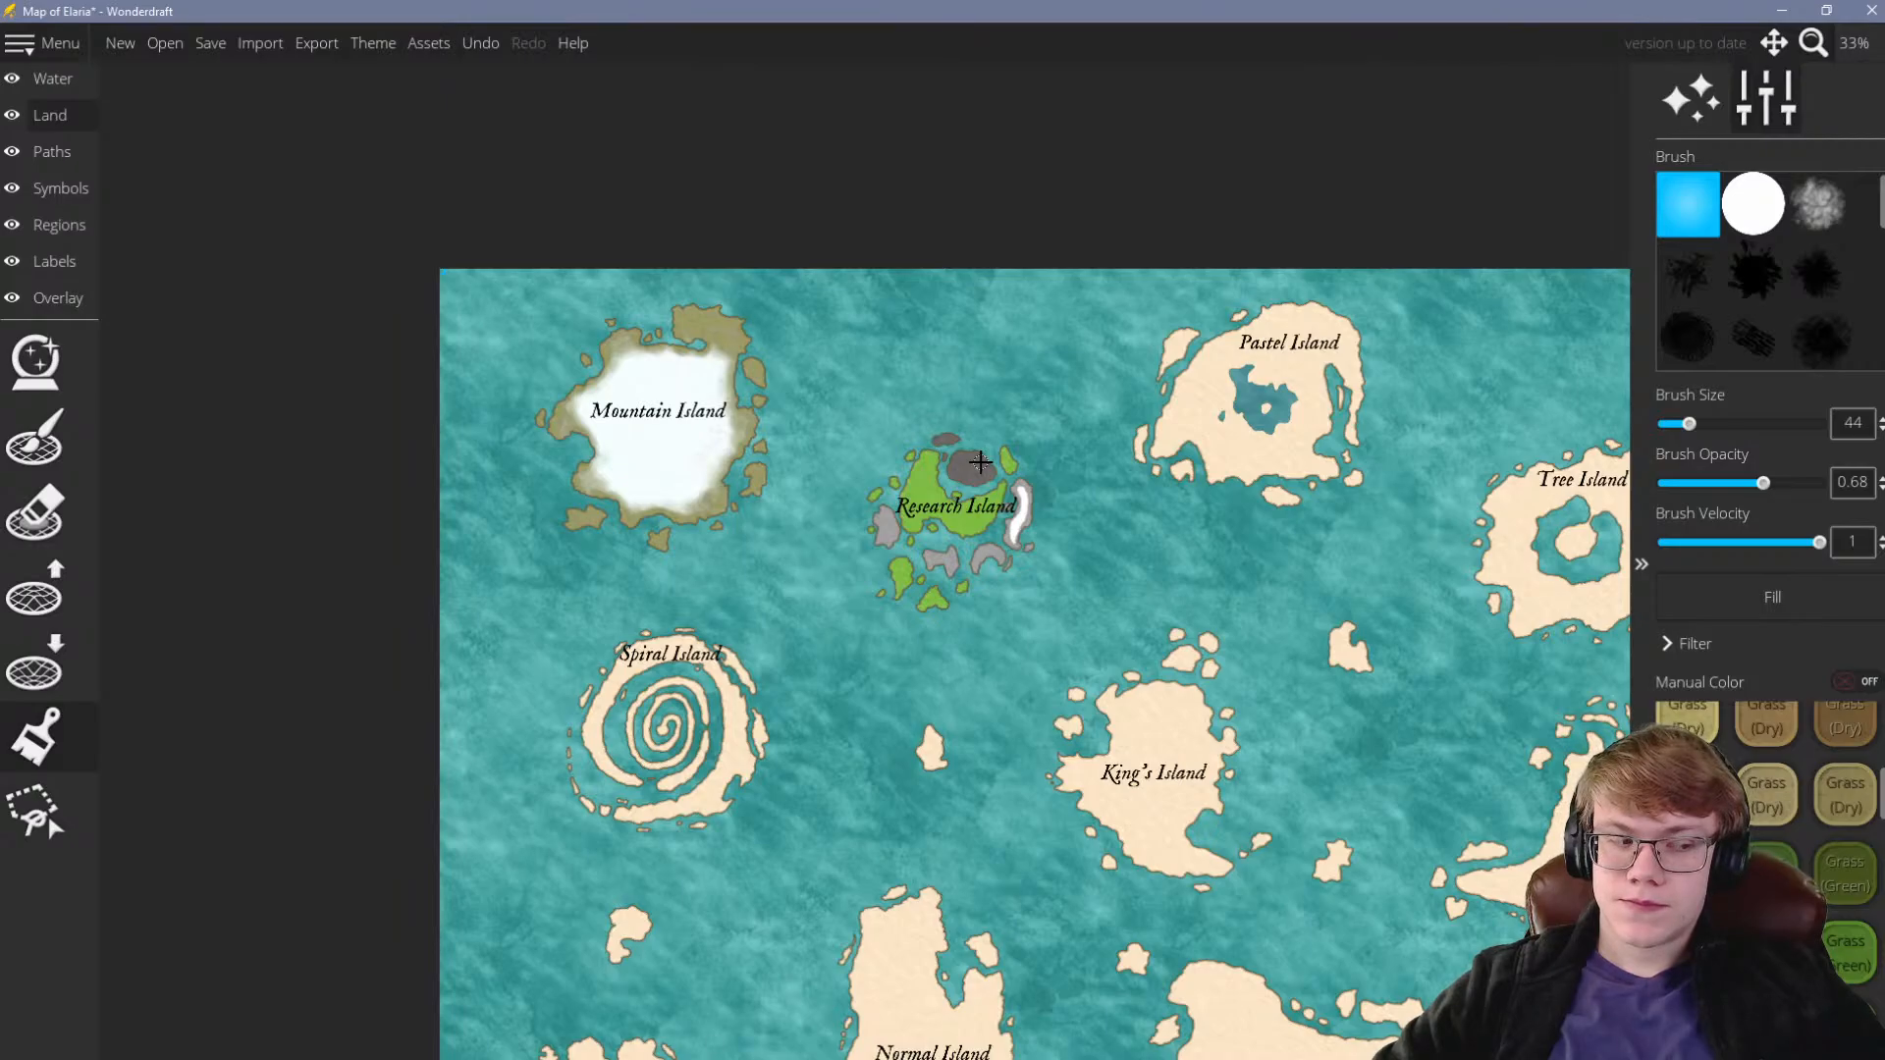
scroll(920, 530, up, 4)
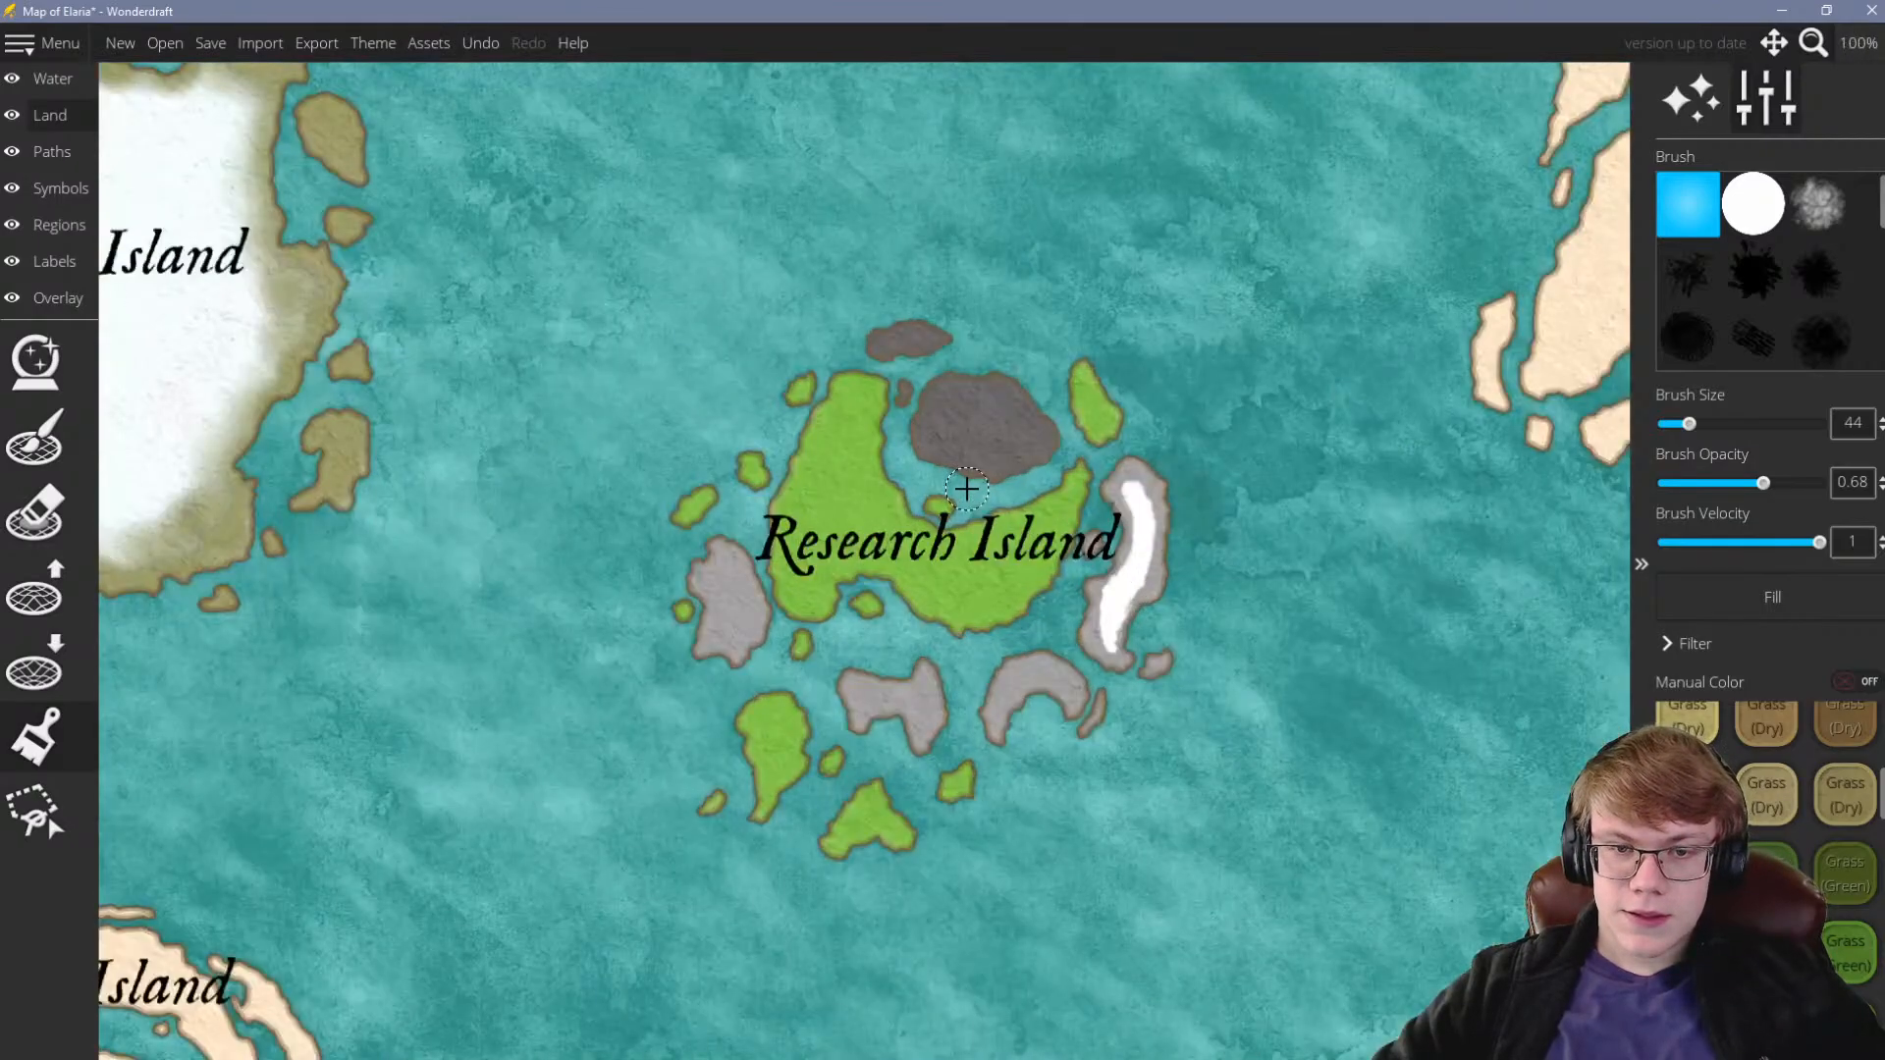
scroll(883, 550, down, 3)
scroll(816, 643, up, 4)
scroll(966, 651, down, 2)
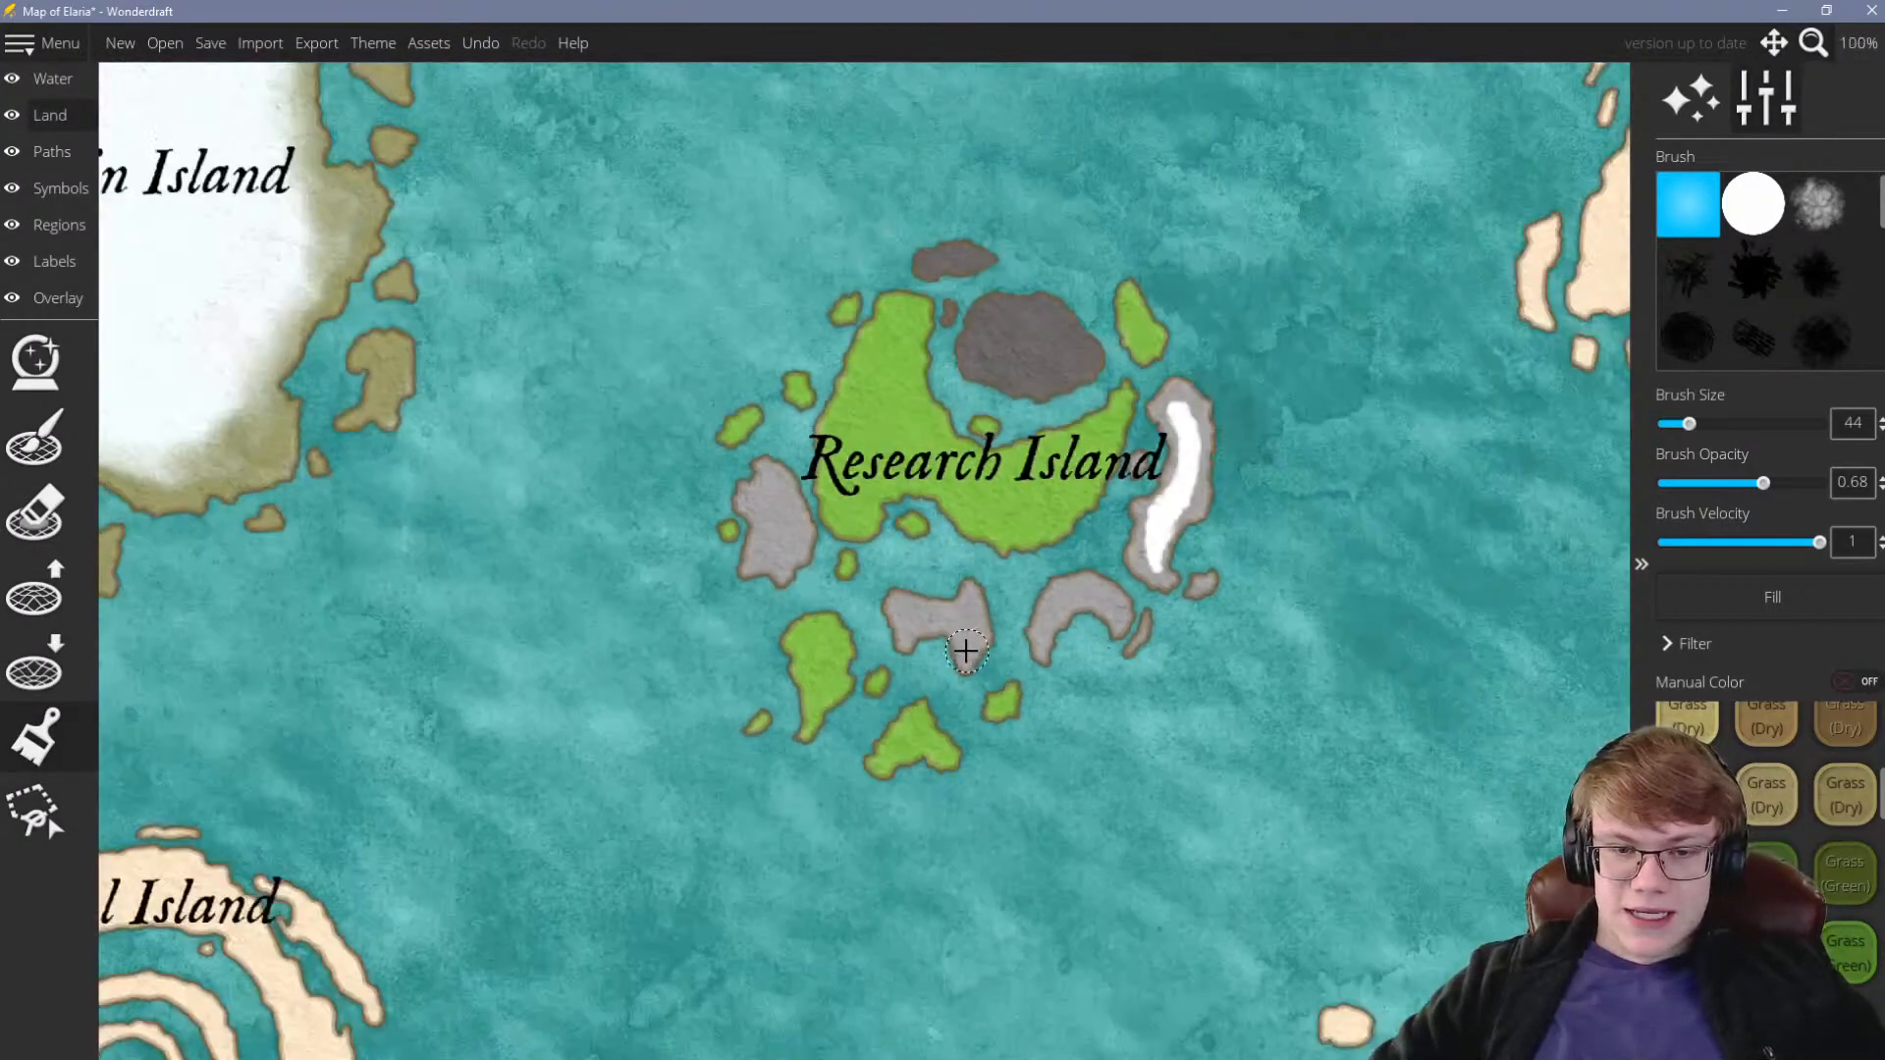
scroll(894, 628, up, 2)
Paint Research Island's two large southern islets and the small ones around them light grey, using brush size 76
scroll(1767, 805, down, 3)
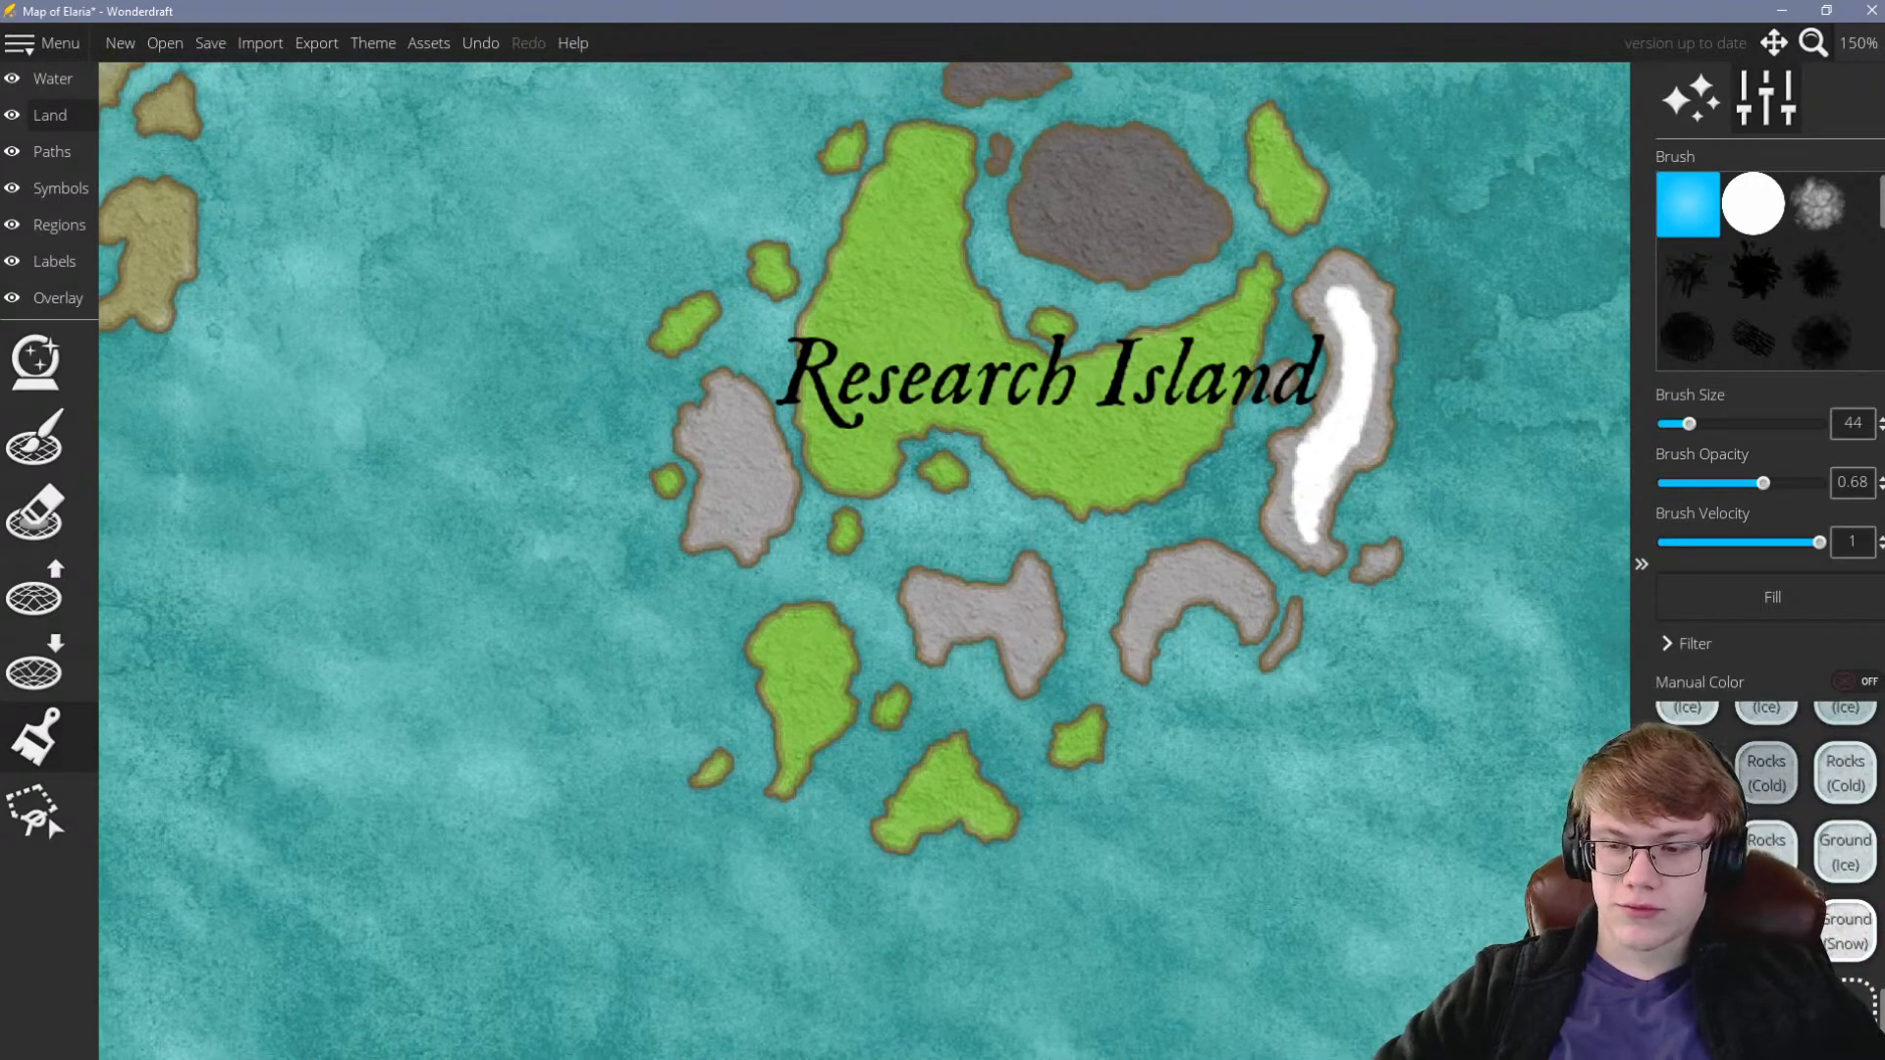
scroll(804, 619, up, 1)
mouse_move(830, 615)
mouse_down()
mouse_move(848, 700)
mouse_move(819, 621)
mouse_move(788, 659)
mouse_move(787, 735)
mouse_move(797, 665)
mouse_move(814, 704)
mouse_move(697, 851)
mouse_move(698, 823)
mouse_move(945, 769)
mouse_move(934, 849)
mouse_move(1107, 828)
mouse_move(1171, 803)
mouse_move(1202, 759)
mouse_move(1023, 812)
mouse_up()
key(bracketright)
key(bracketright)
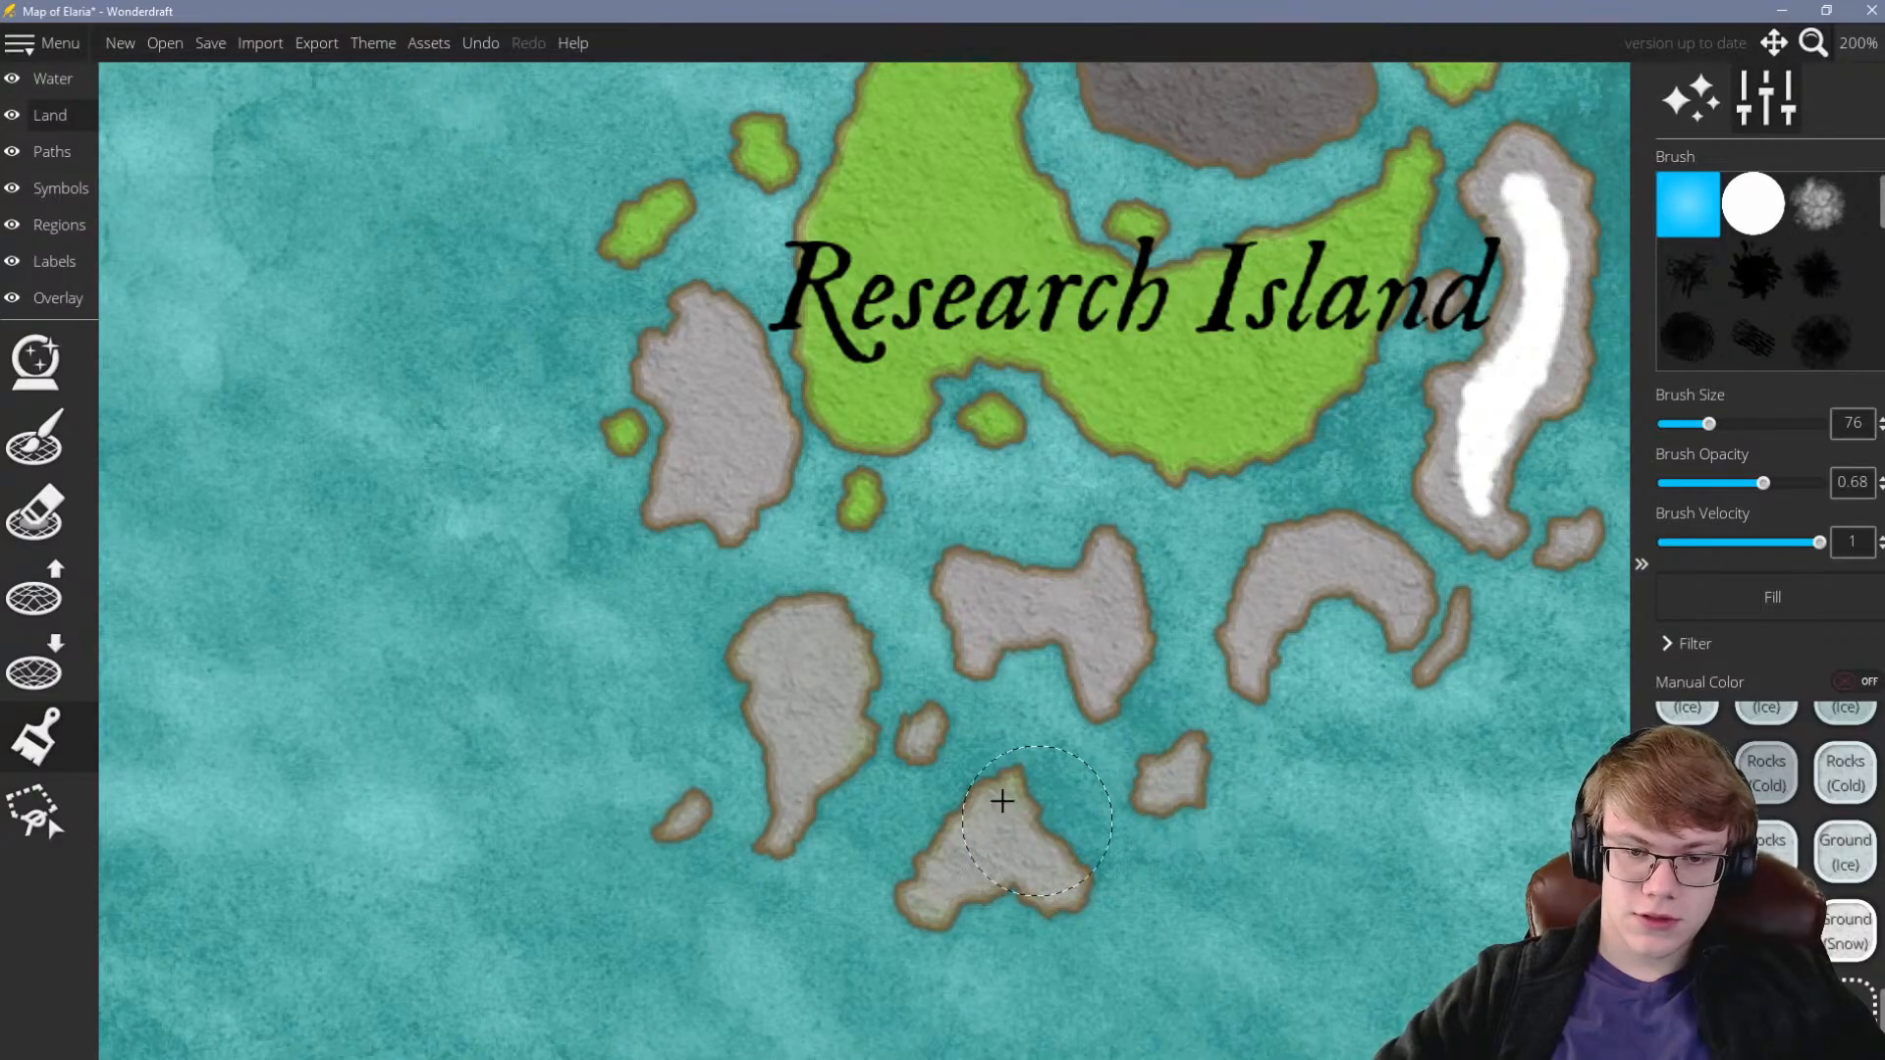
Examine the coloured Mountain and Research Islands against the rest of the map, and look at the uncoloured Farm Island
scroll(869, 665, down, 4)
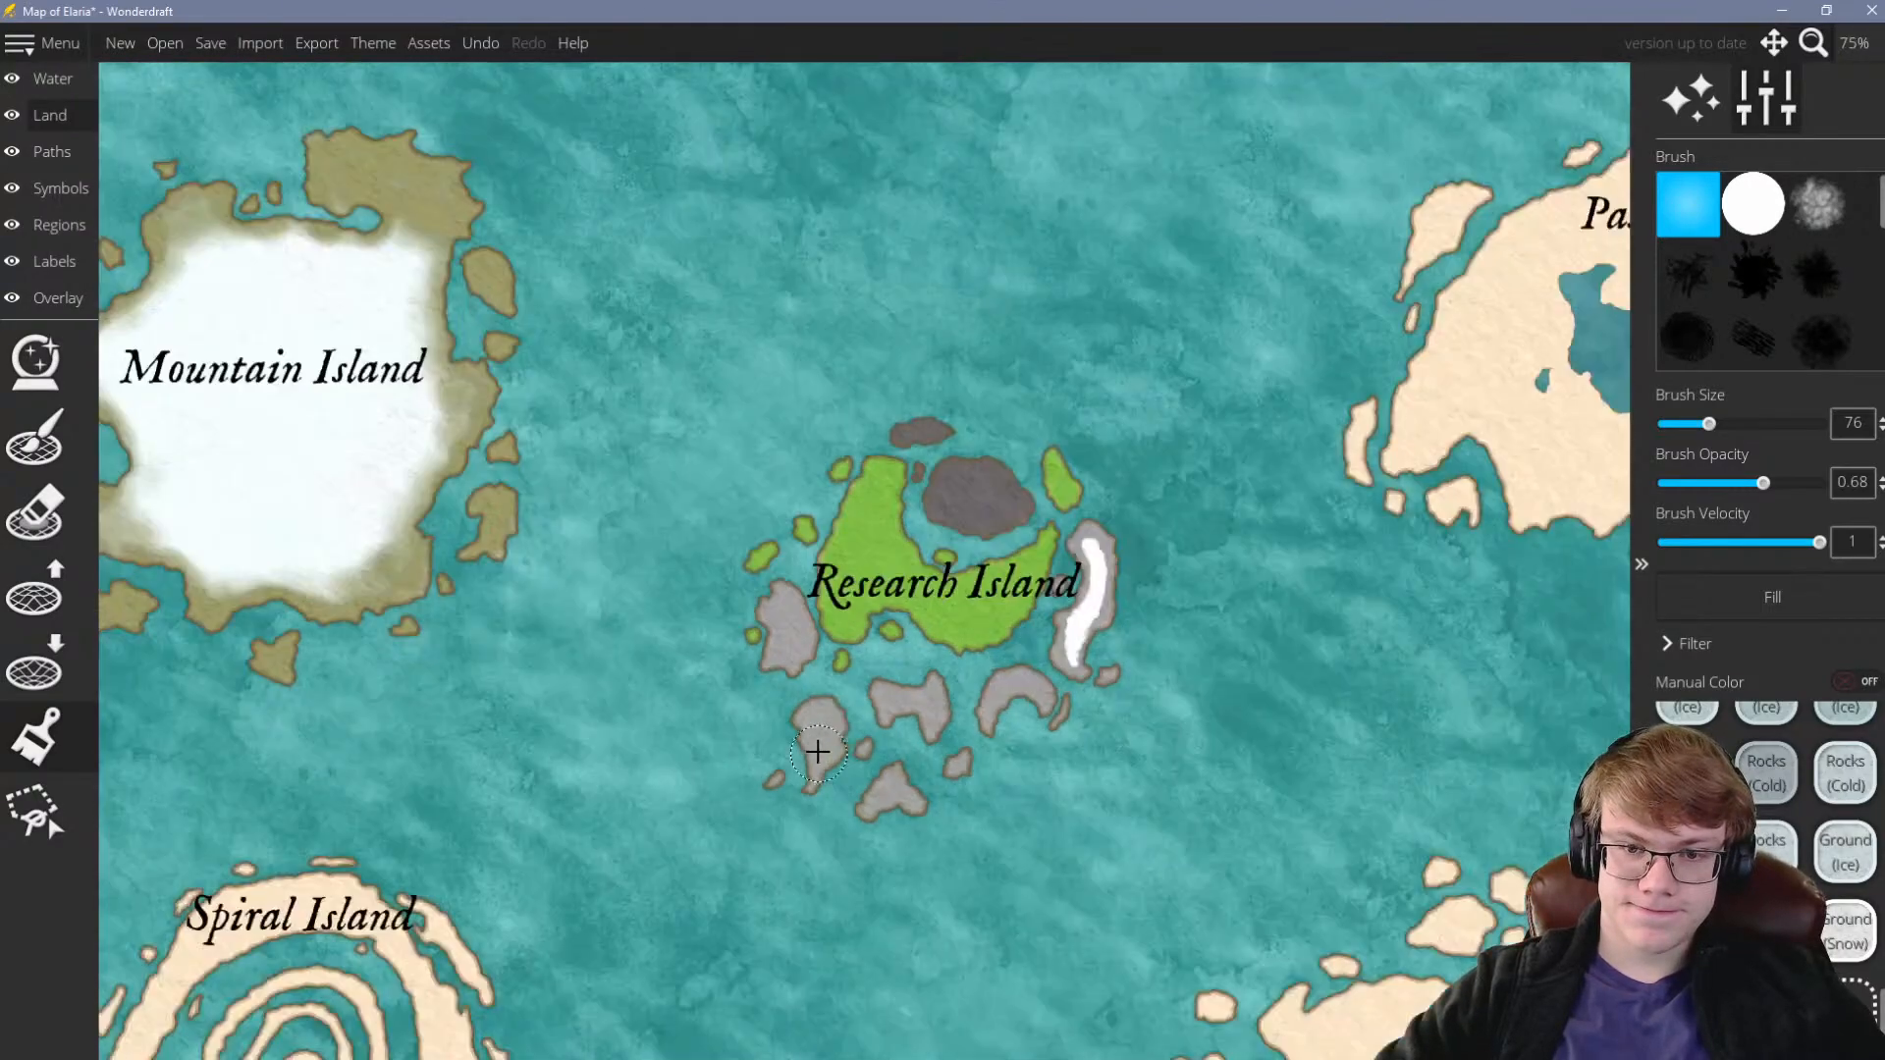
scroll(869, 666, down, 3)
scroll(864, 685, up, 4)
scroll(756, 396, up, 3)
scroll(723, 530, down, 3)
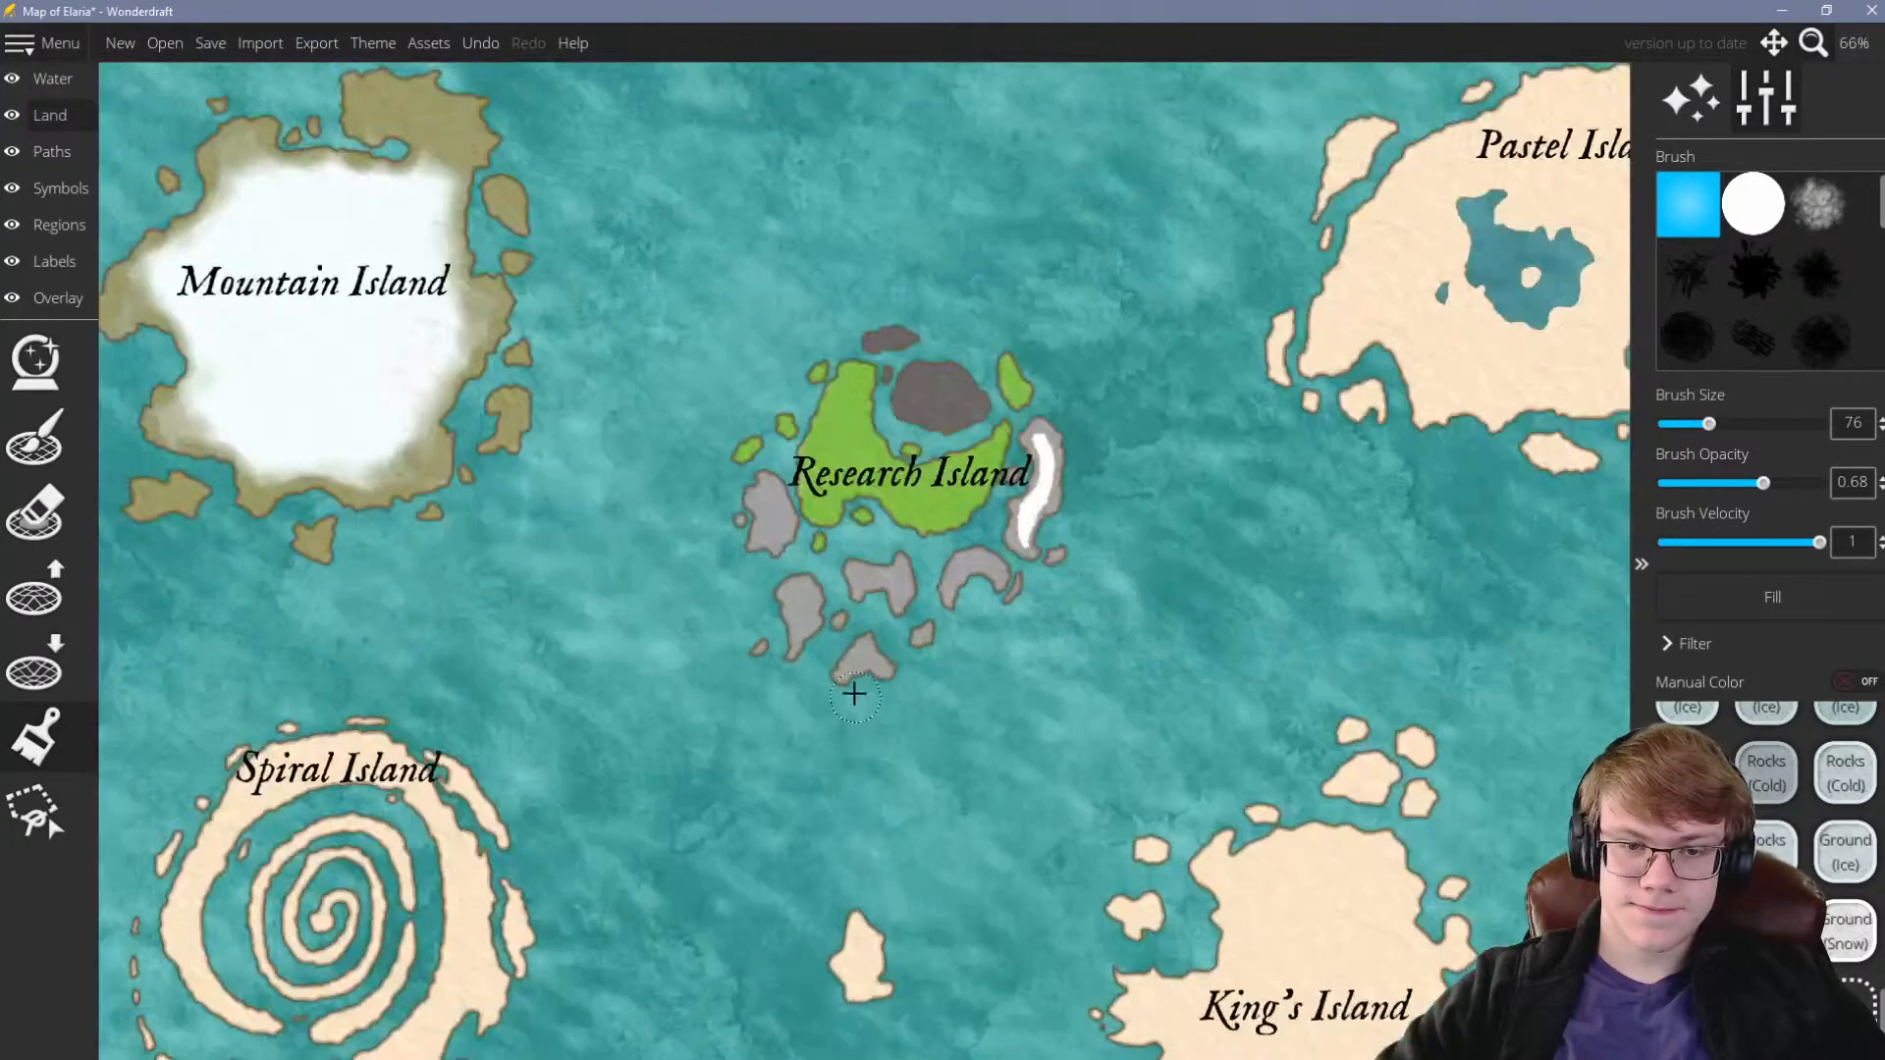
scroll(855, 697, down, 4)
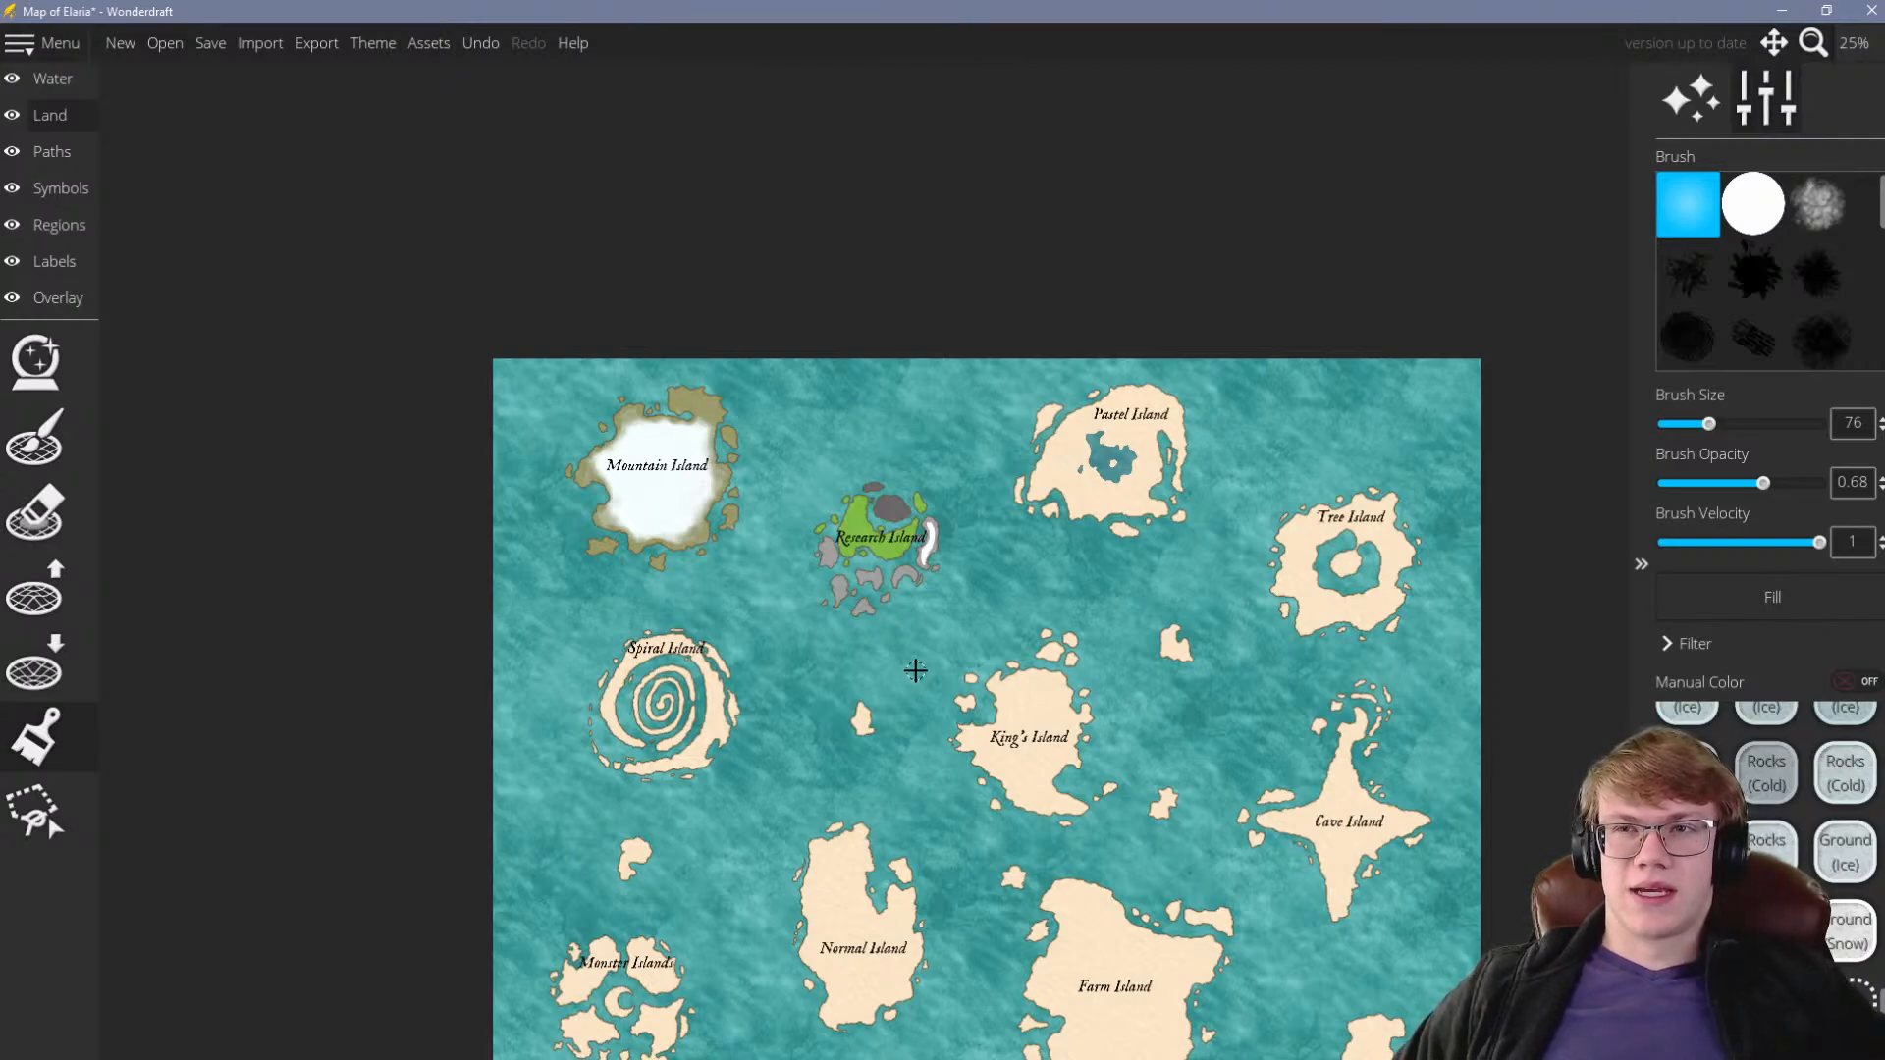
scroll(1305, 569, up, 8)
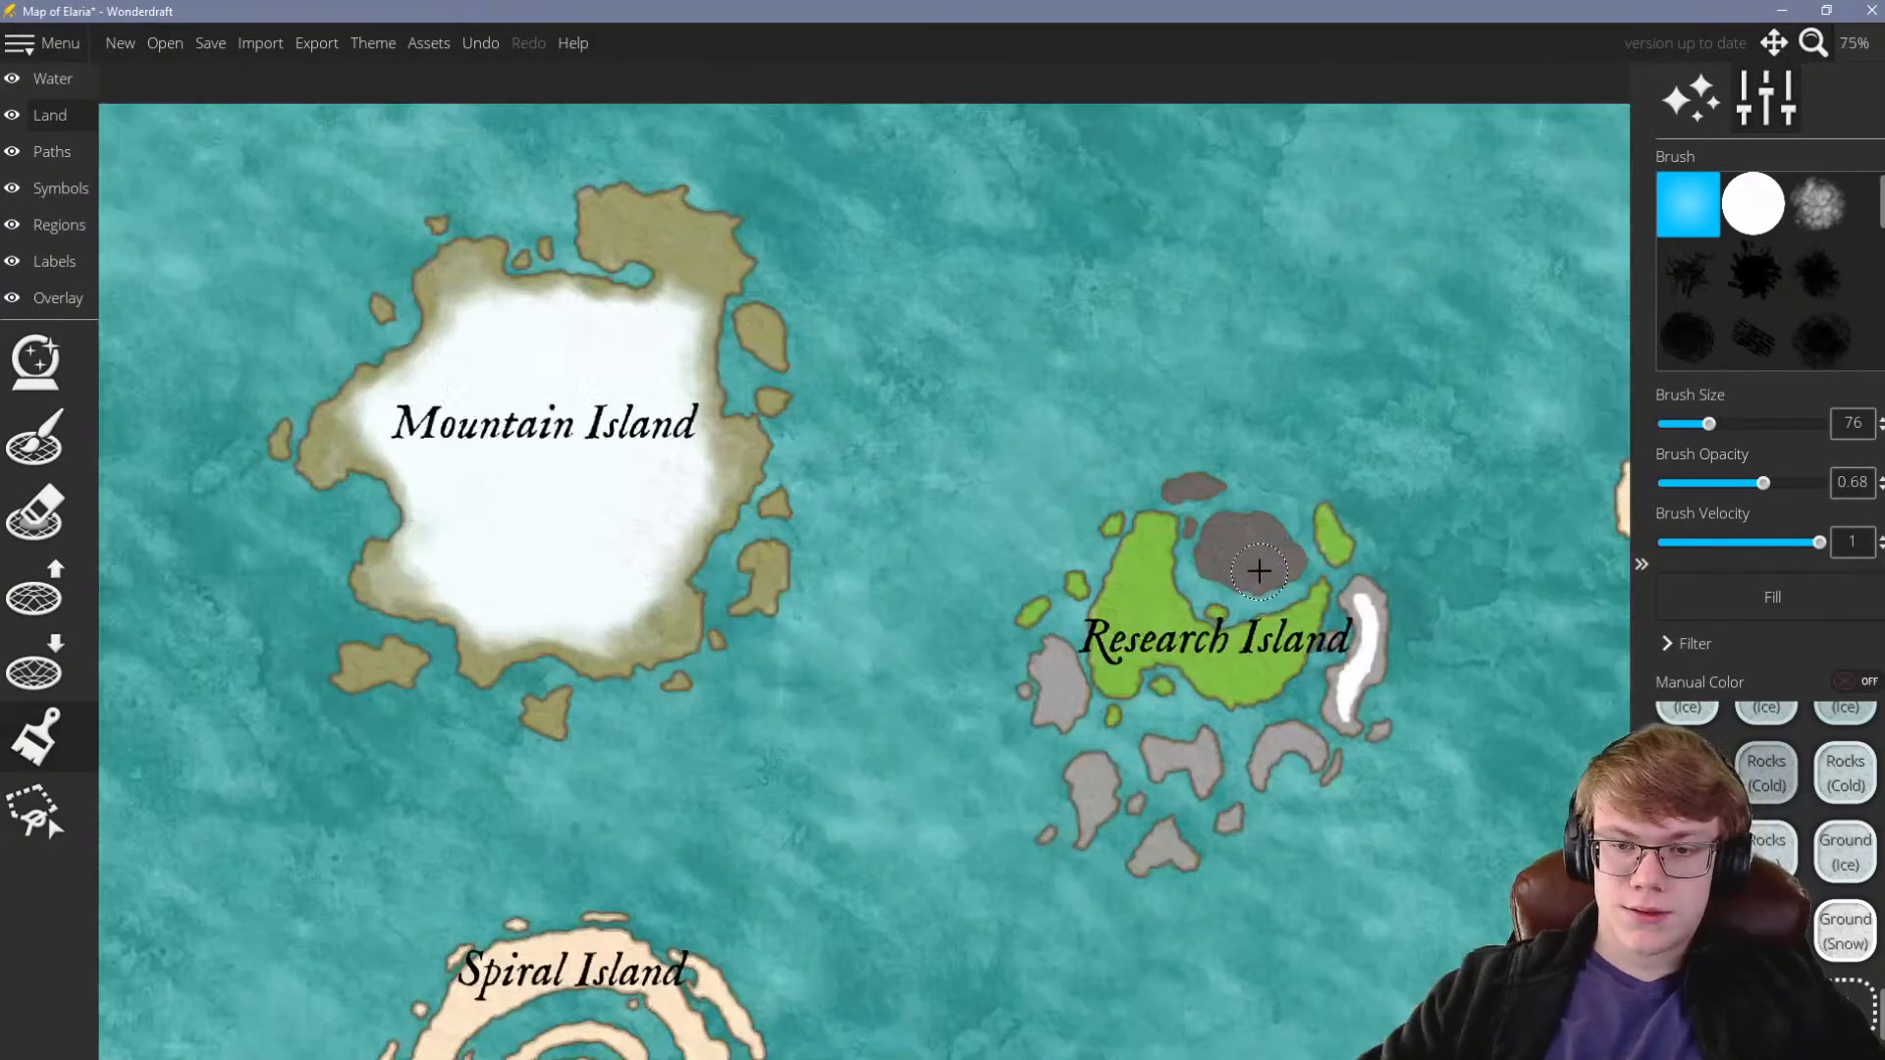
scroll(1010, 451, down, 8)
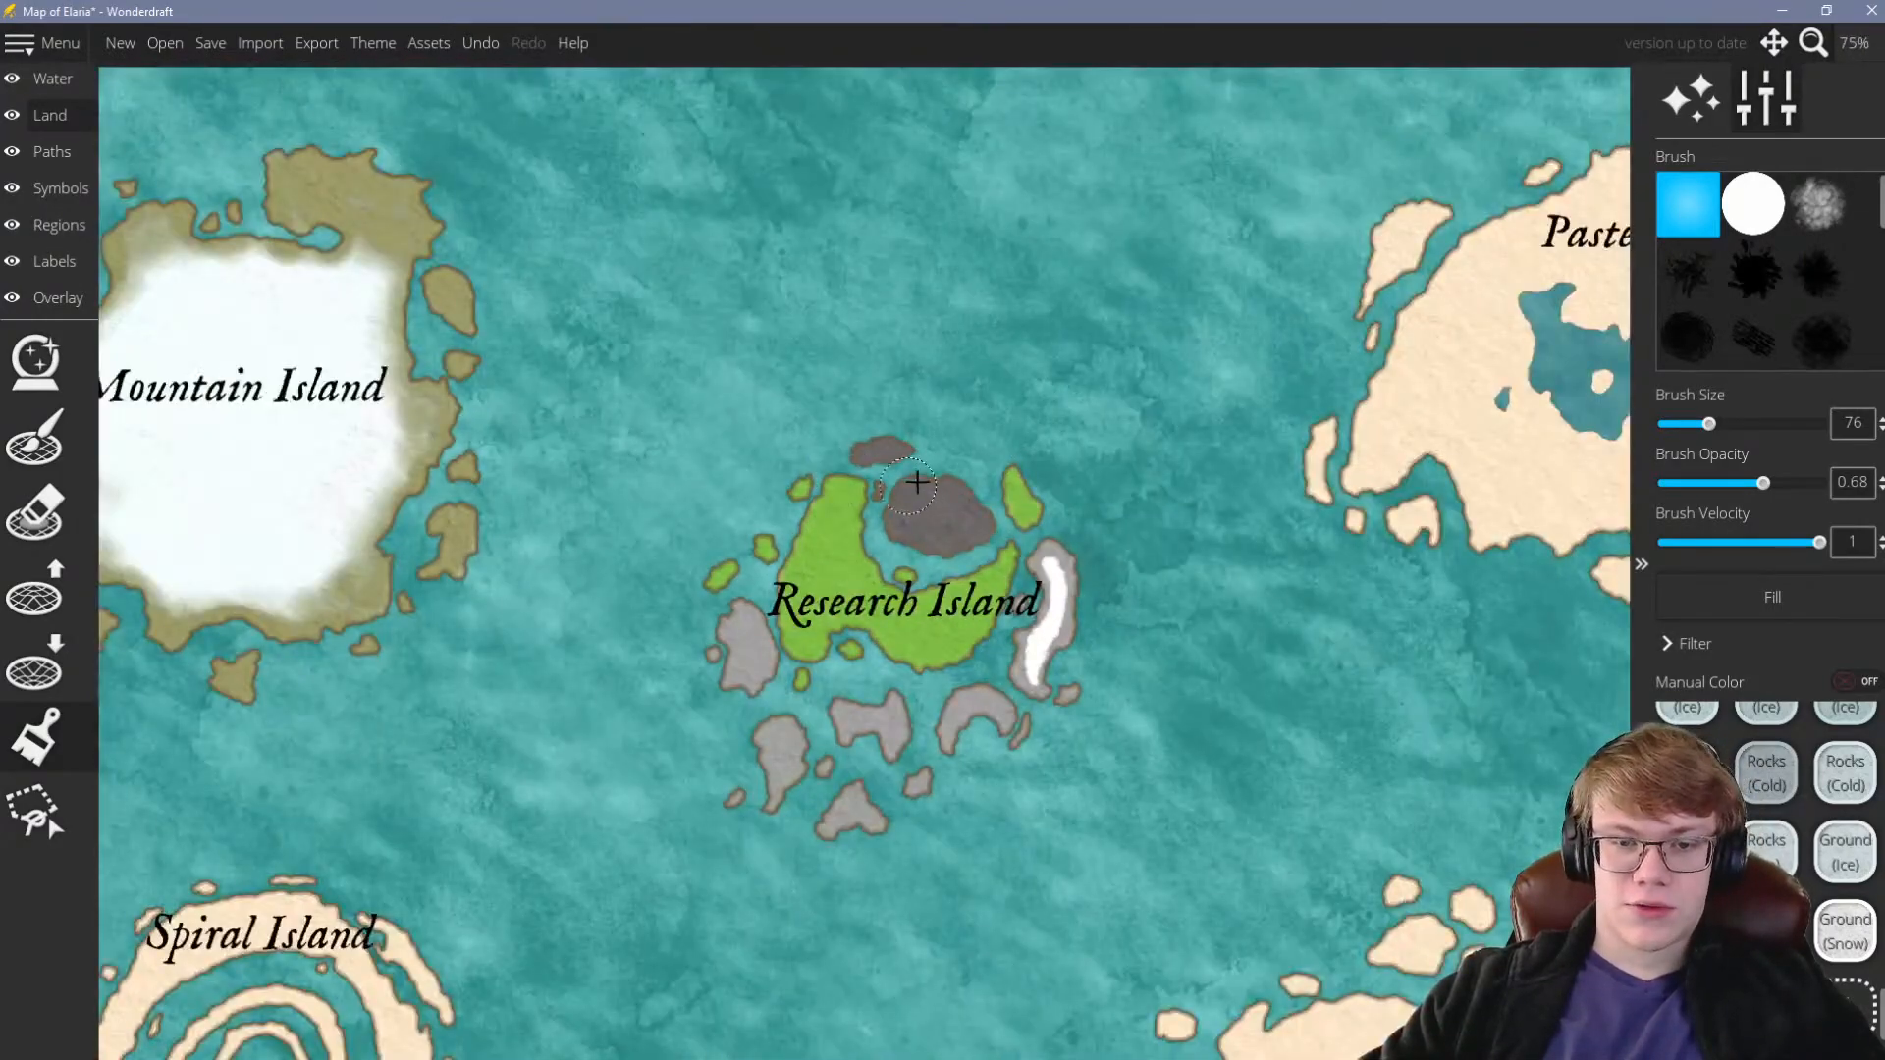
scroll(932, 462, up, 8)
scroll(933, 462, down, 8)
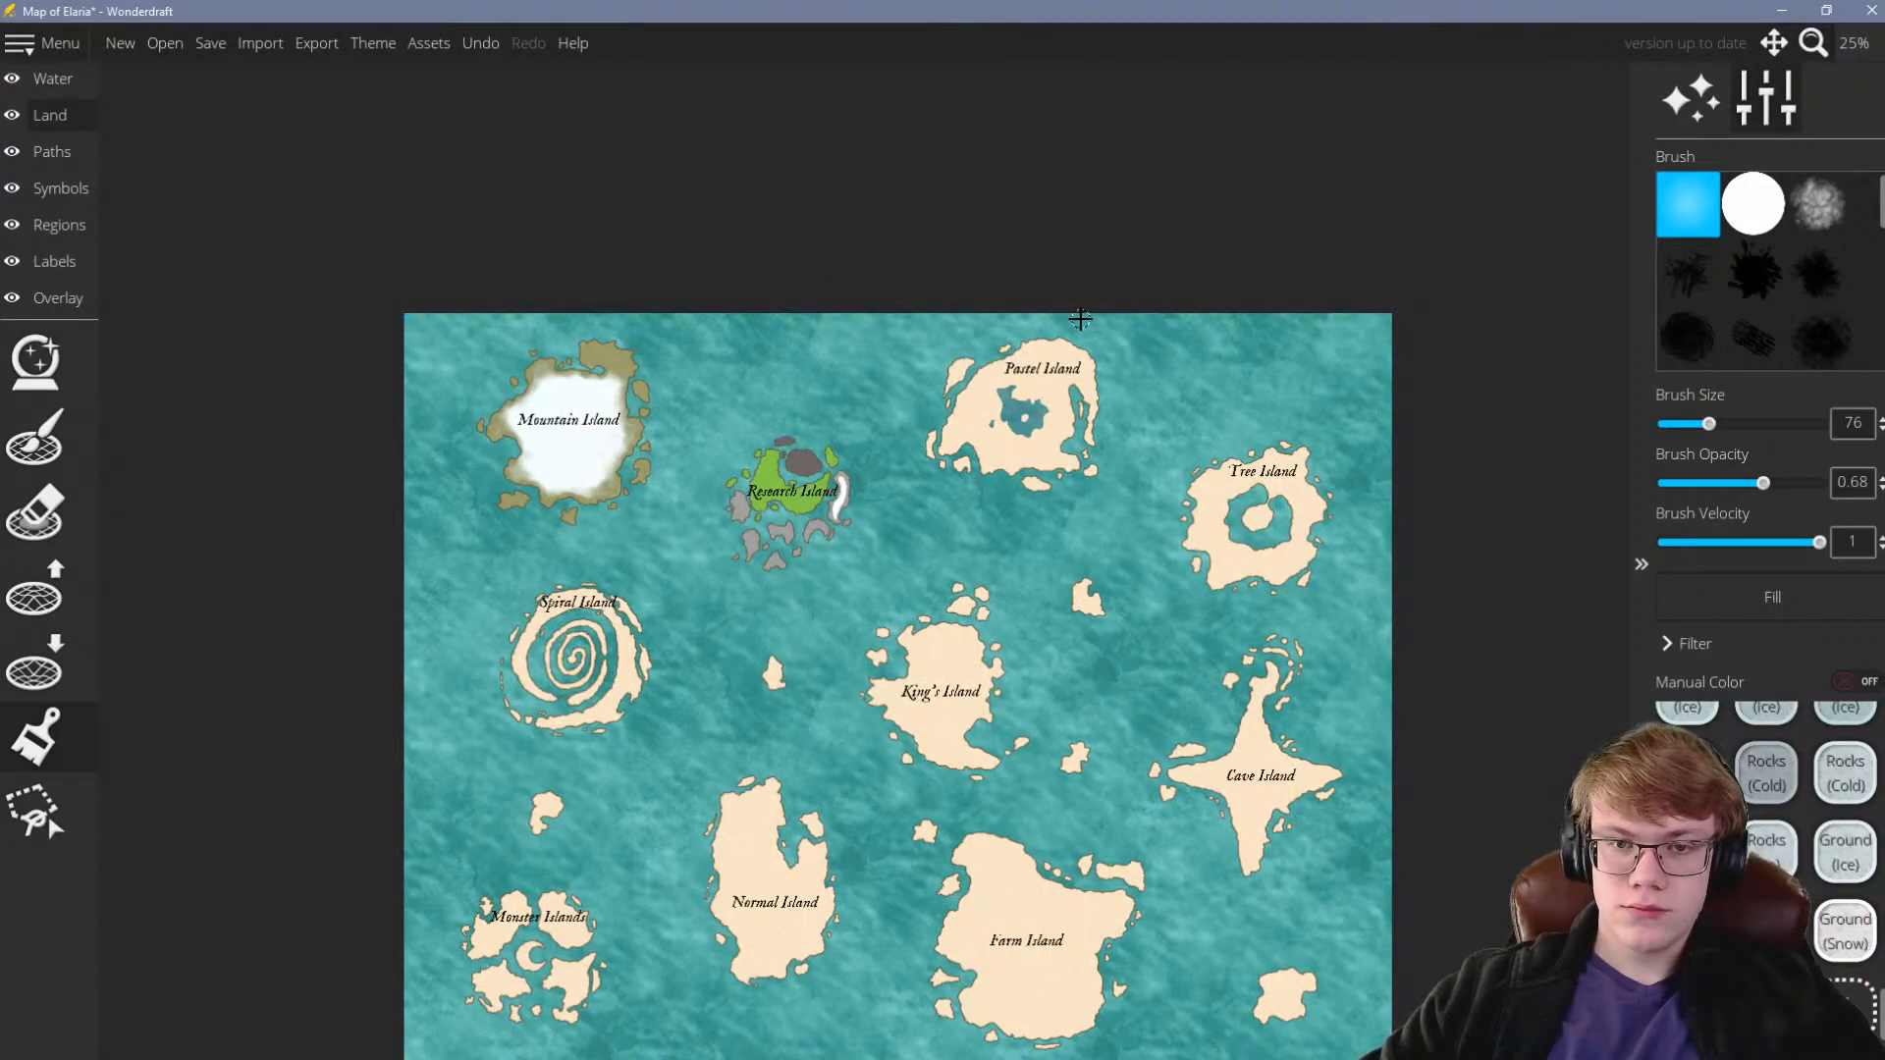
scroll(1081, 317, up, 4)
scroll(1081, 319, up, 1)
scroll(1110, 403, down, 3)
scroll(1080, 415, up, 3)
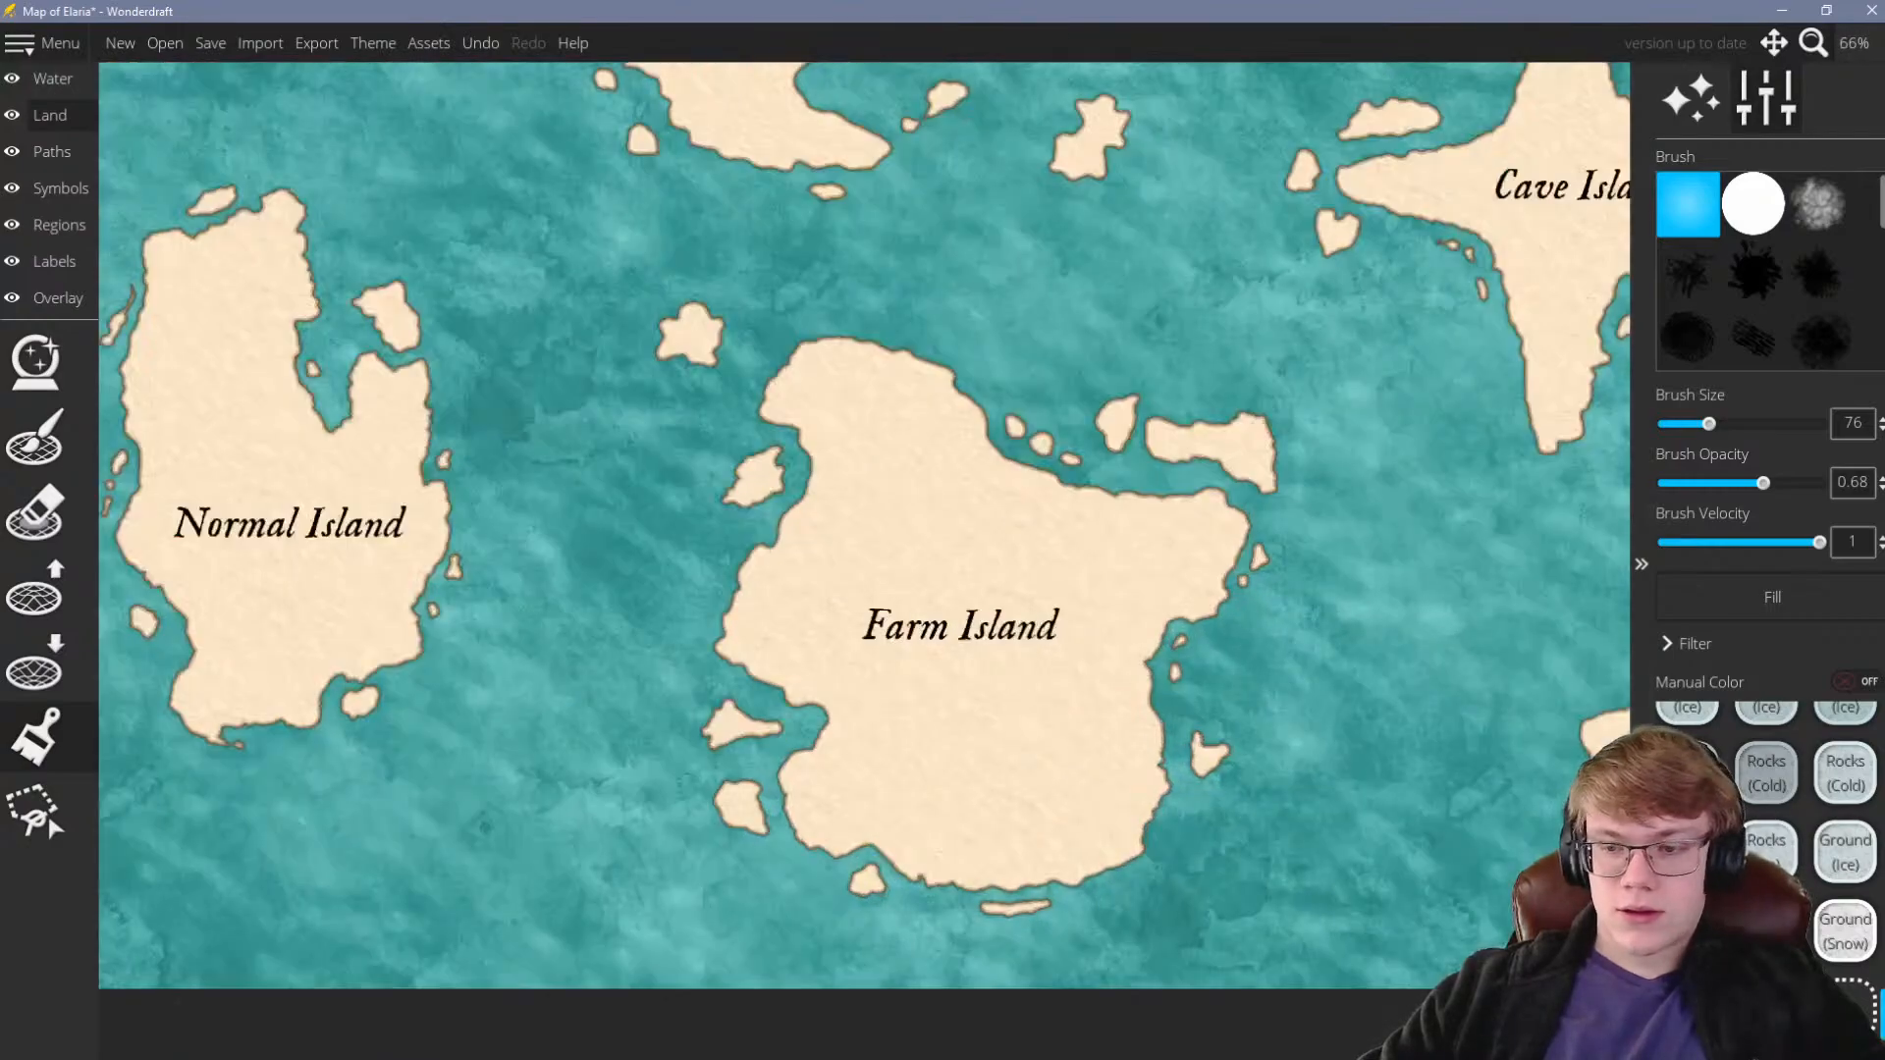
Paint Farm Island and its surrounding islets with brown Ground (Dirt), using brush size 256
scroll(1762, 835, down, 3)
scroll(1785, 817, up, 5)
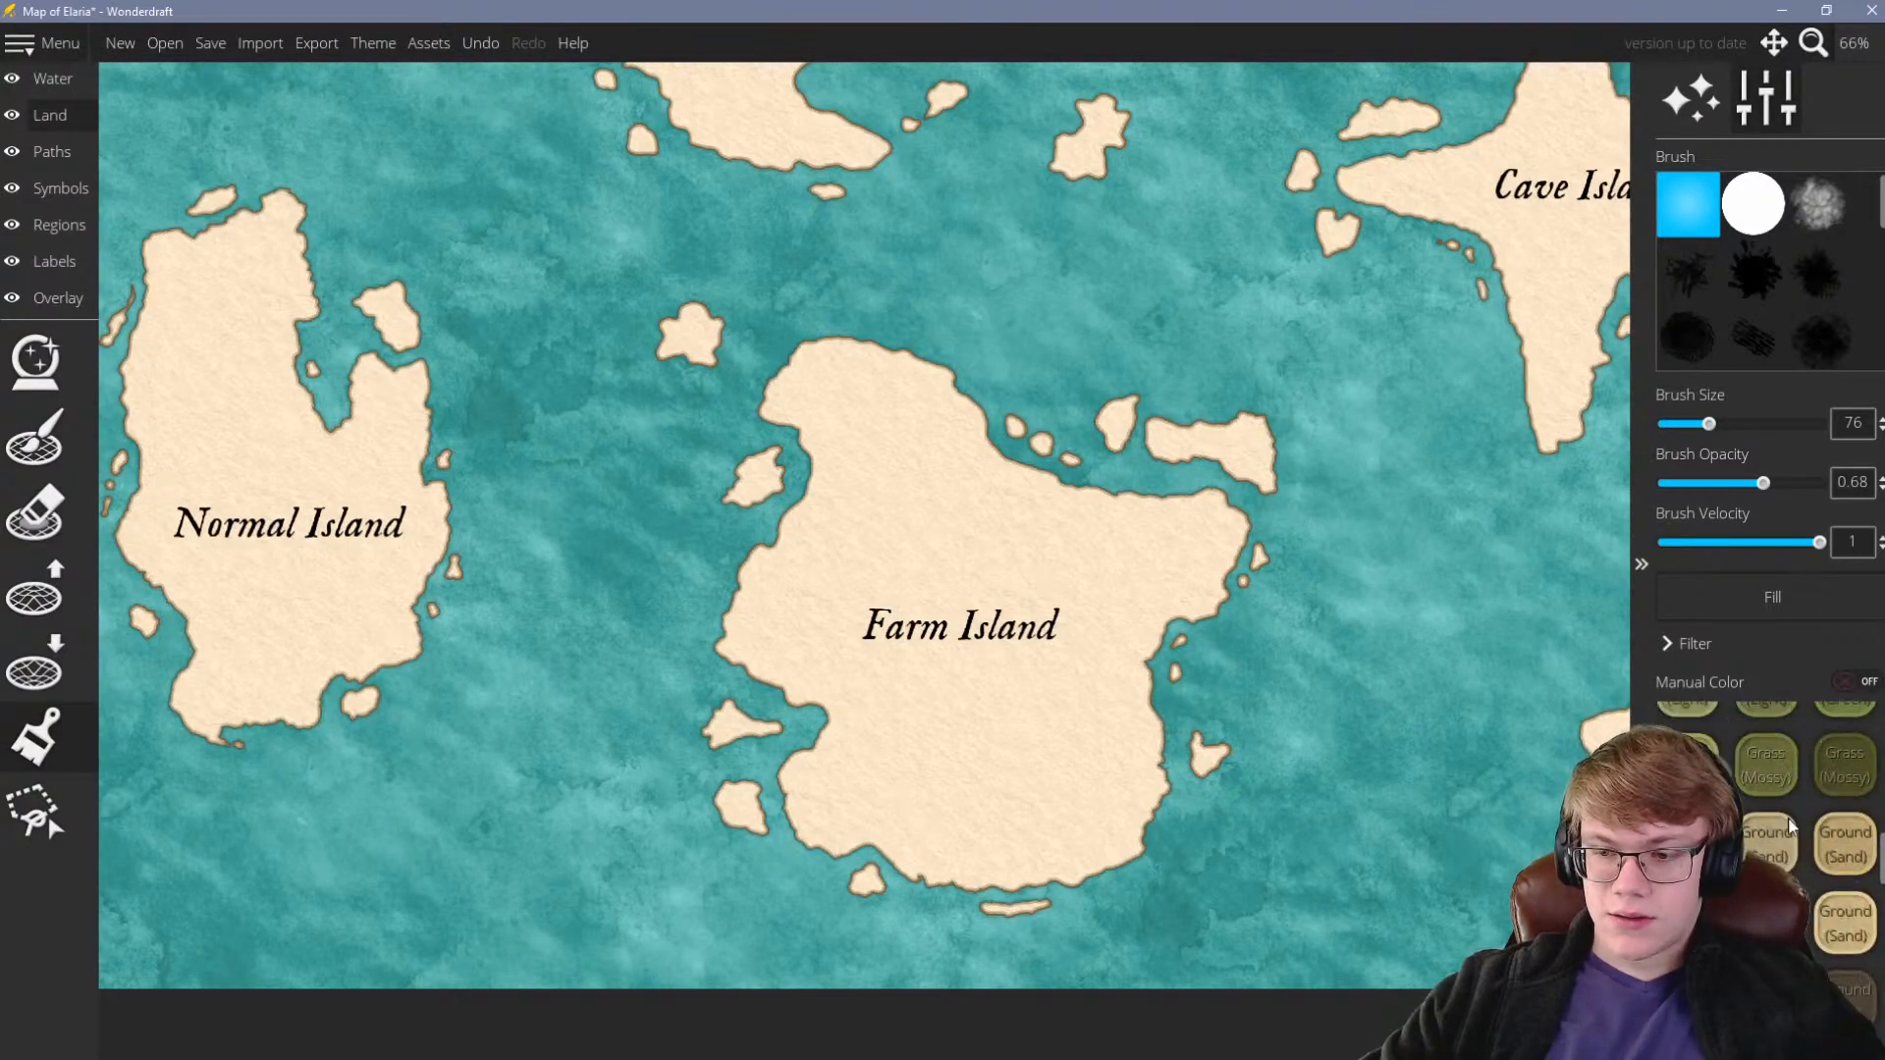
scroll(1785, 815, up, 3)
scroll(1765, 835, down, 5)
scroll(1758, 826, down, 5)
scroll(1748, 800, up, 4)
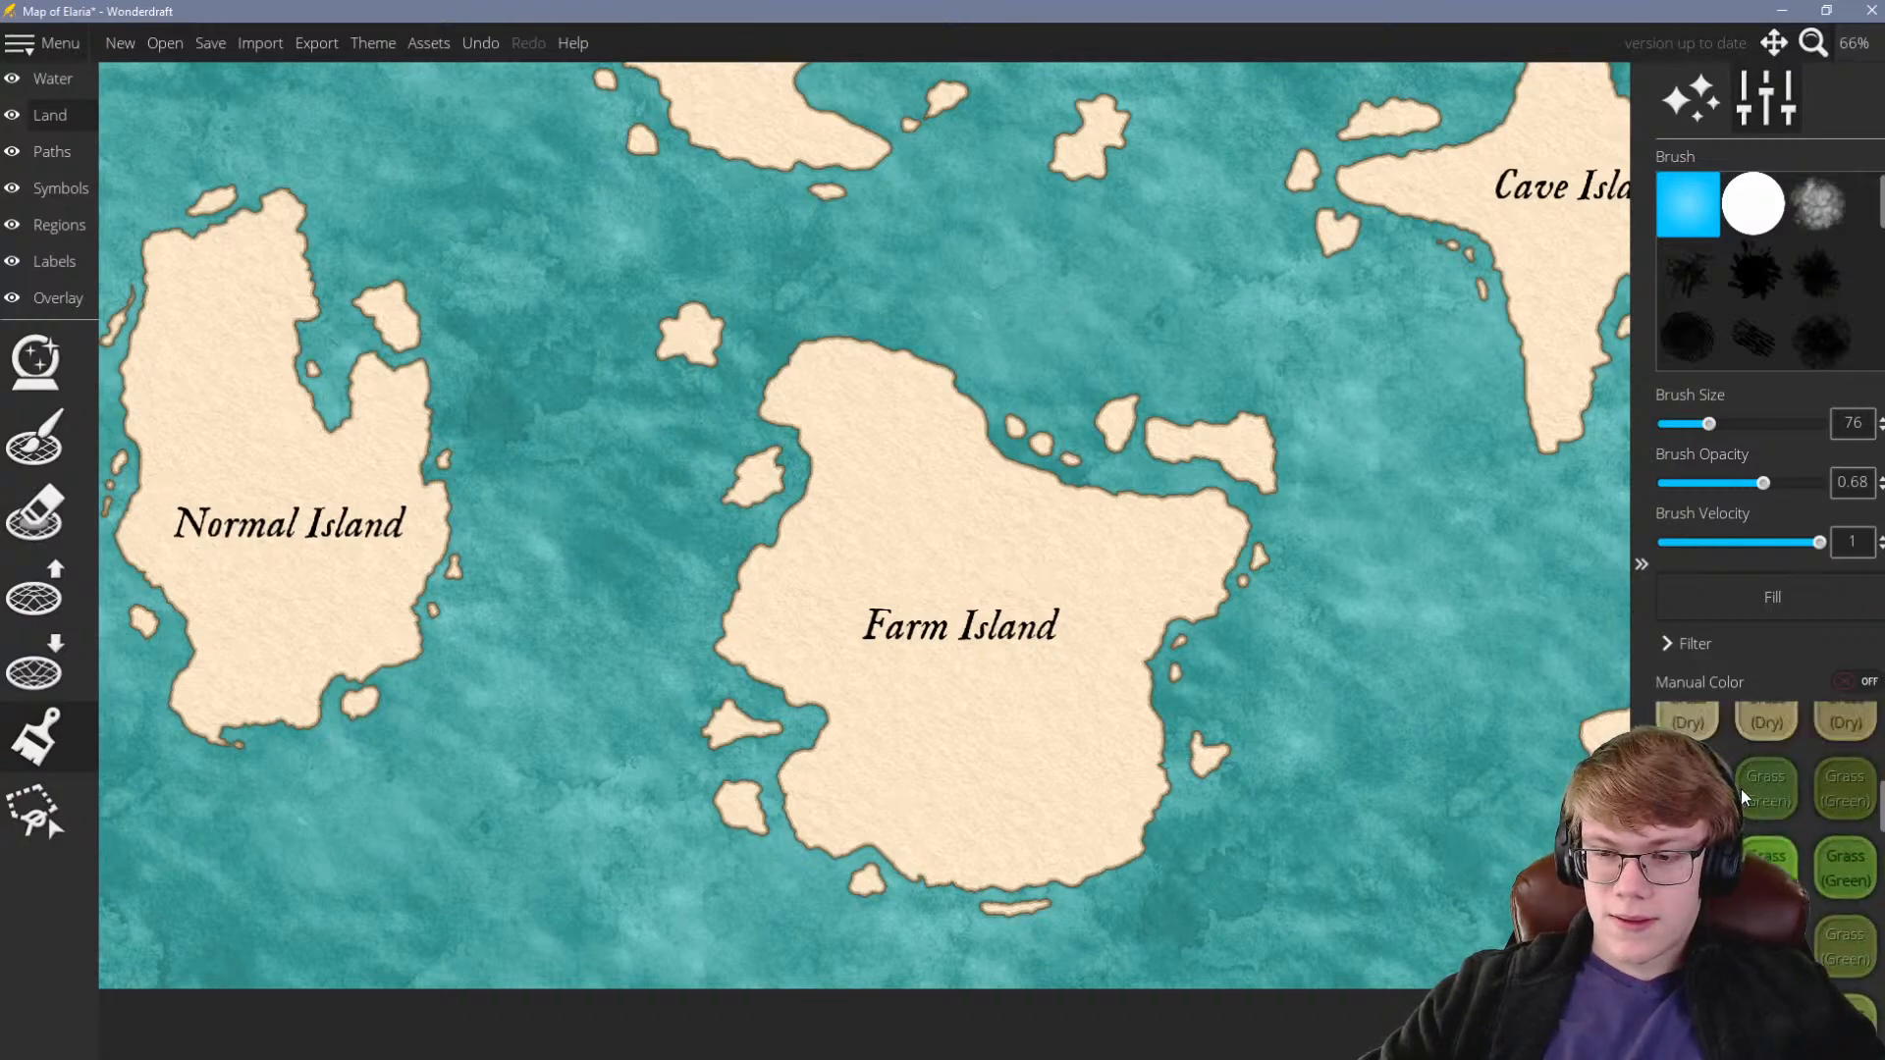
scroll(1741, 787, down, 3)
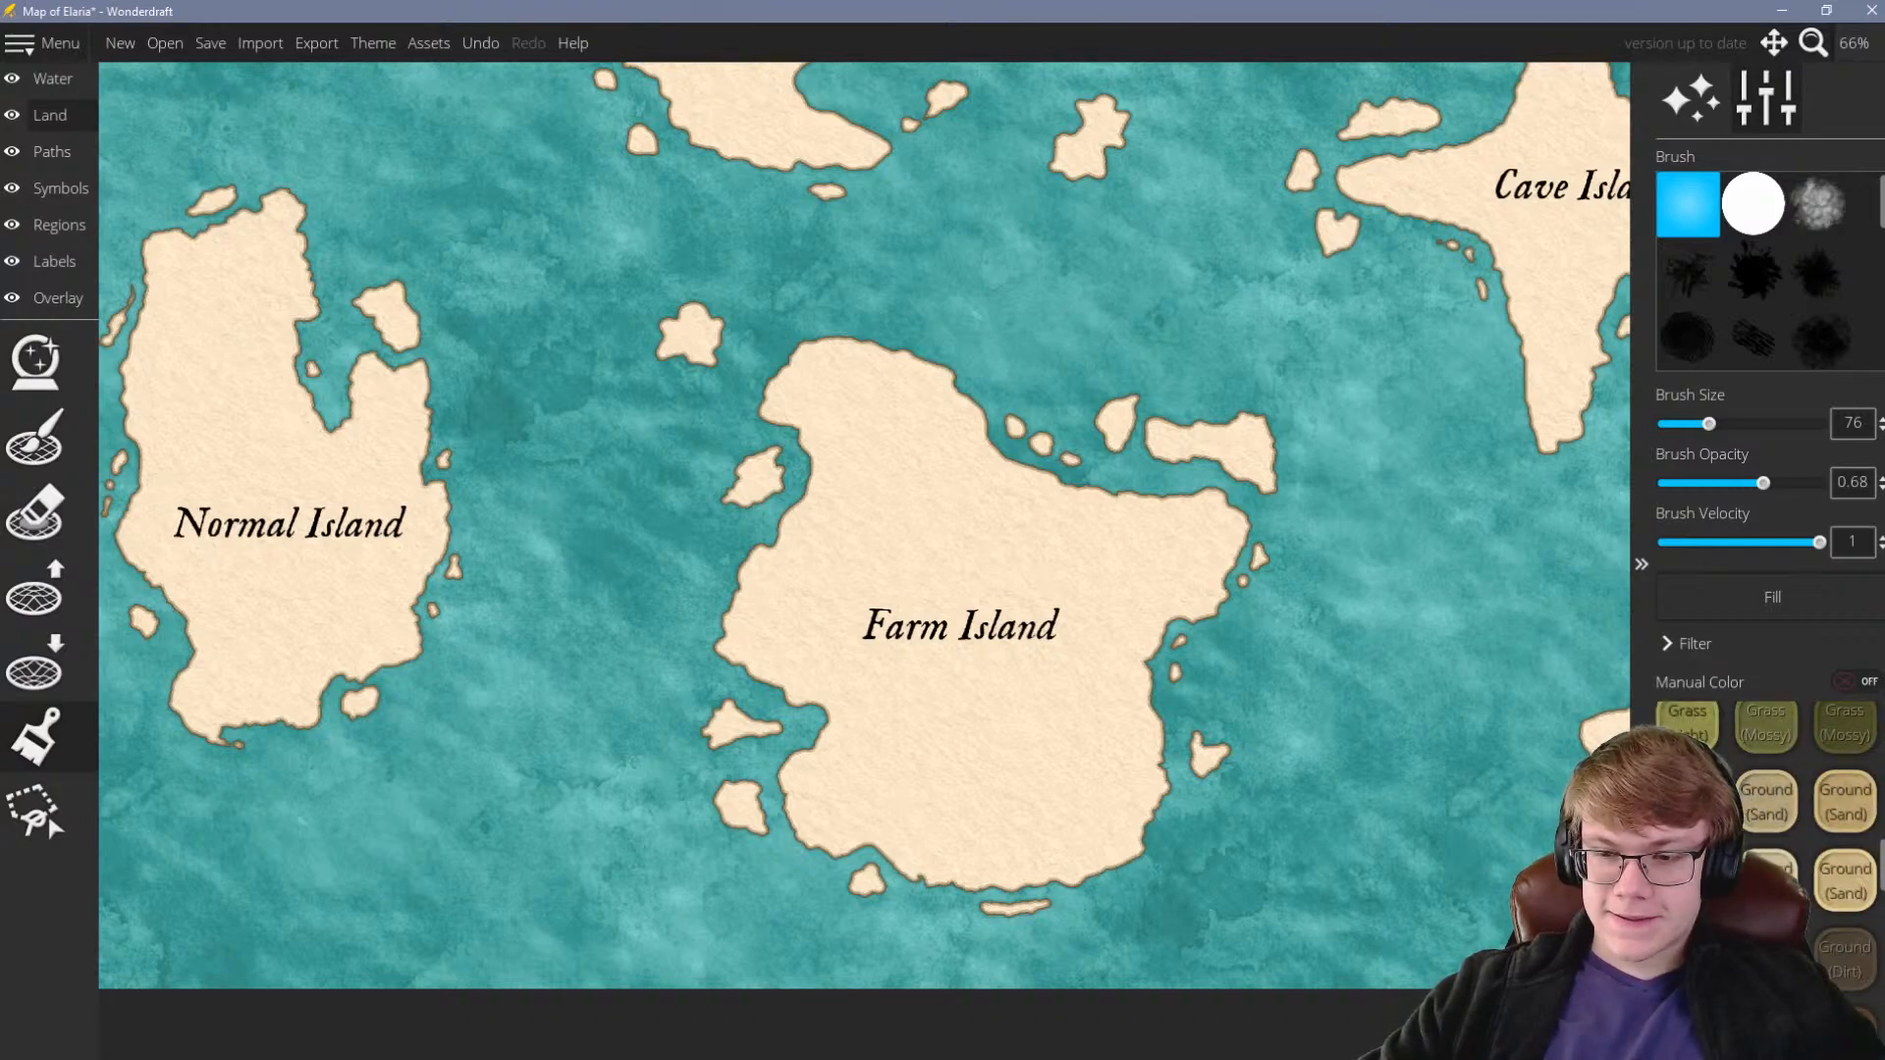
scroll(1150, 795, up, 10)
mouse_move(1080, 803)
mouse_down()
mouse_move(1110, 759)
mouse_move(1056, 812)
mouse_move(1129, 609)
mouse_move(1057, 472)
mouse_move(1127, 473)
mouse_move(1128, 593)
mouse_move(888, 412)
mouse_move(786, 496)
mouse_move(934, 506)
mouse_move(889, 623)
mouse_up()
scroll(1777, 801, down, 3)
click(1765, 746)
mouse_move(1090, 648)
mouse_down()
mouse_move(1116, 834)
mouse_move(795, 795)
mouse_move(771, 732)
mouse_move(774, 758)
mouse_move(852, 745)
mouse_move(652, 665)
mouse_move(745, 417)
mouse_move(817, 488)
mouse_move(786, 535)
mouse_move(900, 497)
mouse_move(1236, 586)
mouse_move(1090, 421)
mouse_move(1115, 419)
mouse_move(1128, 559)
mouse_move(1244, 759)
mouse_move(834, 817)
mouse_up()
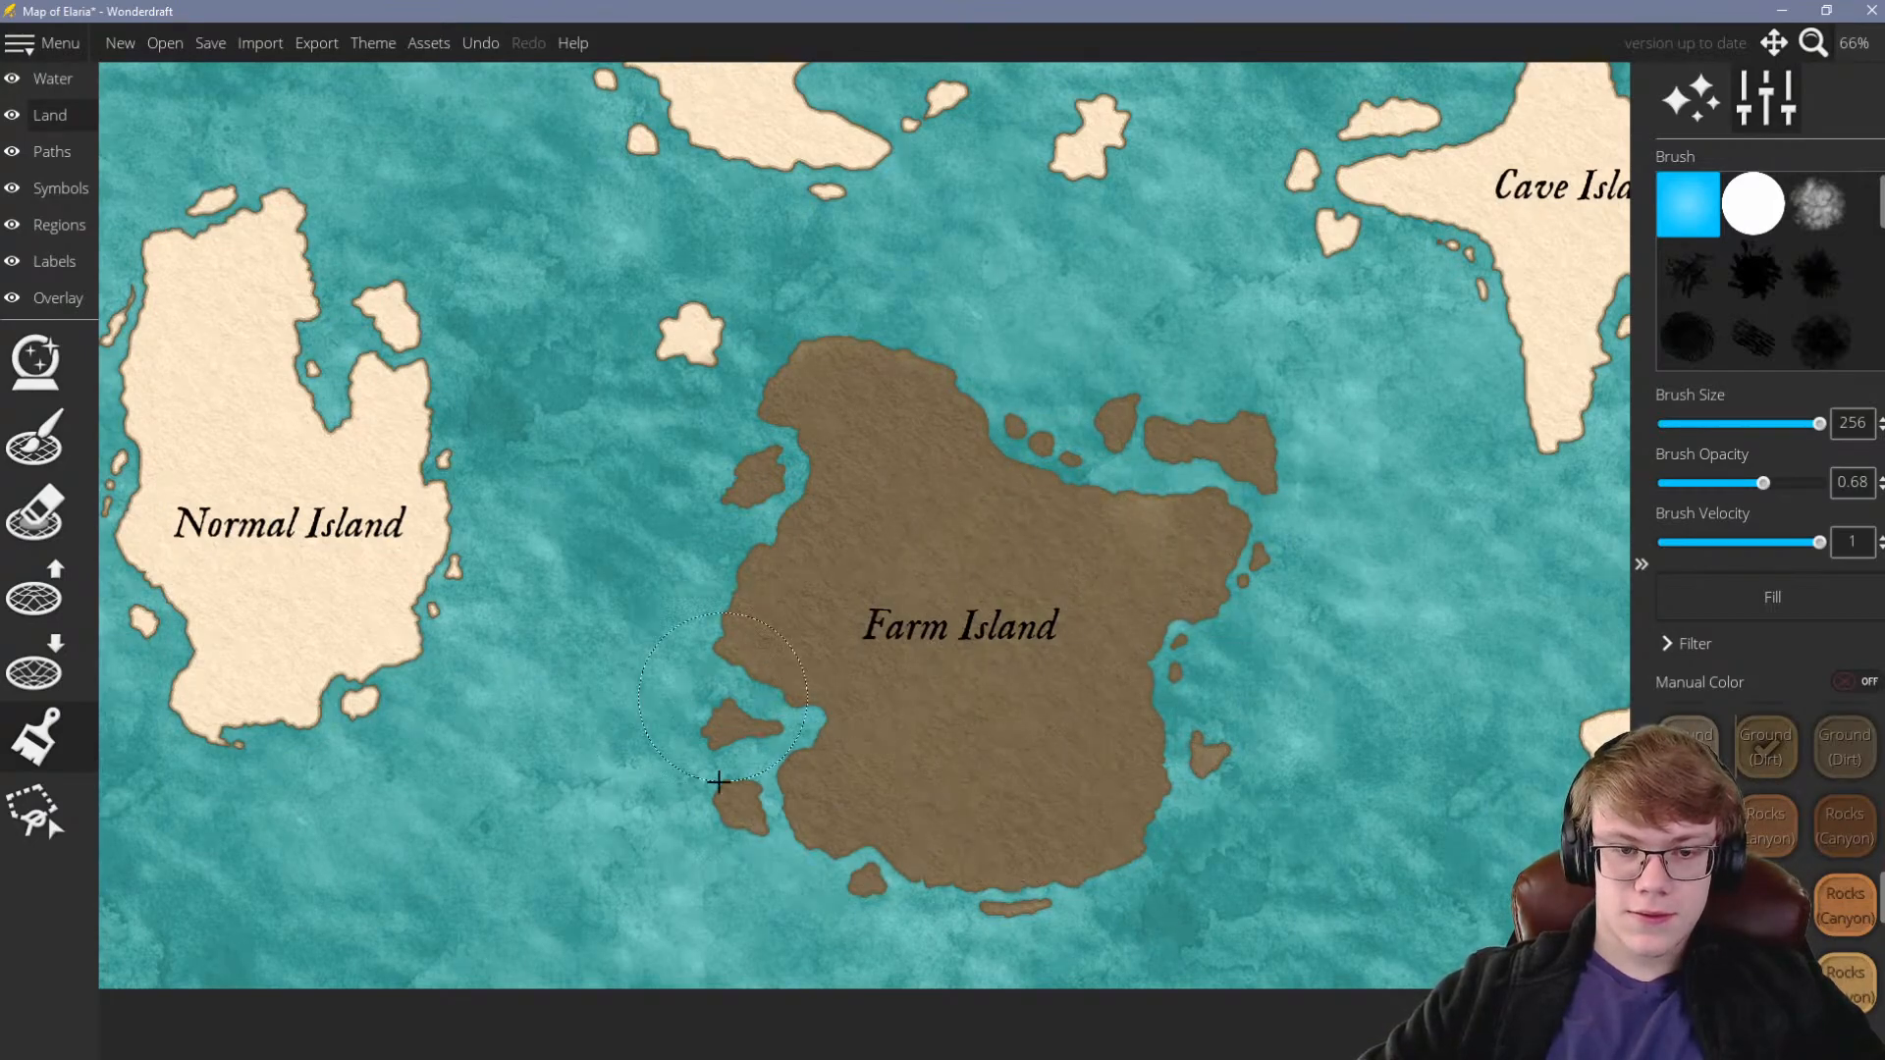
Try another ground texture over the eastern part of Farm Island, and undo the stroke
scroll(918, 551, down, 5)
scroll(988, 608, up, 5)
scroll(1771, 864, up, 3)
mouse_move(1031, 727)
mouse_down()
mouse_move(858, 796)
mouse_move(1129, 634)
mouse_up()
key(ctrl+z)
scroll(1806, 837, down, 3)
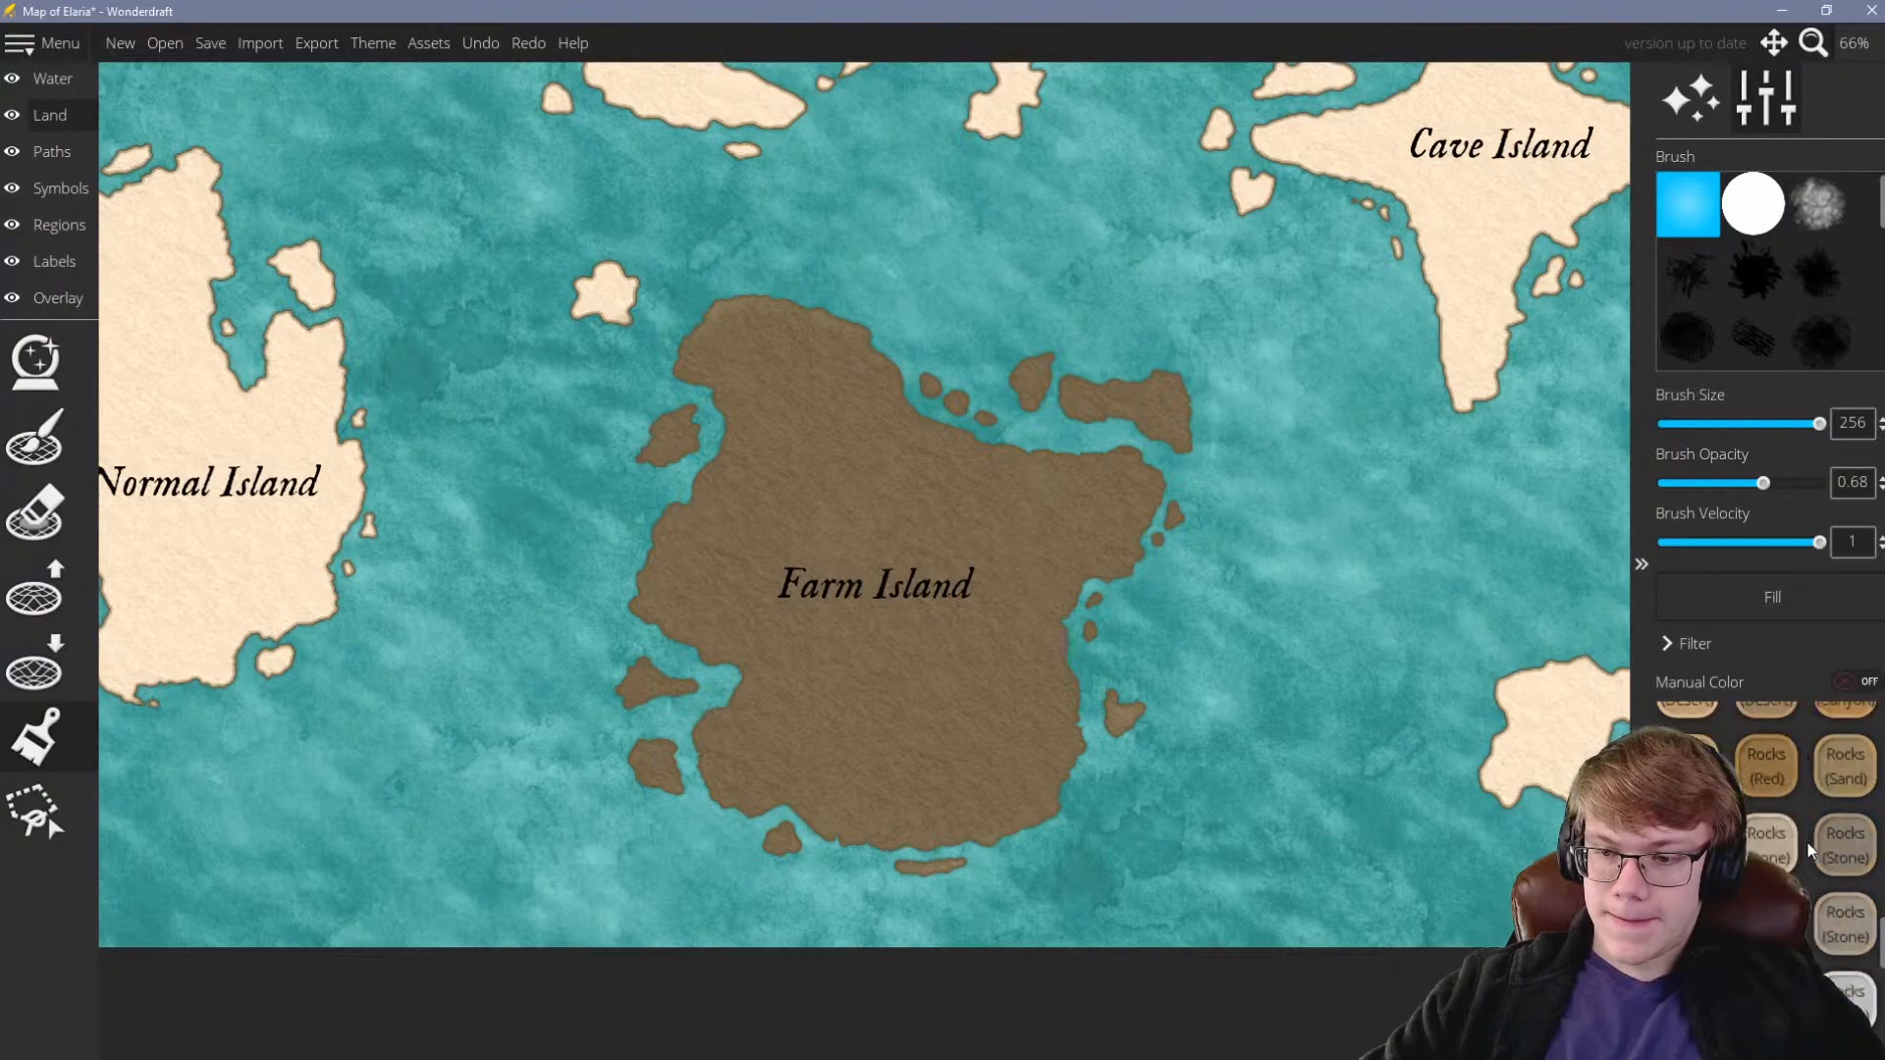
Try another ground texture and Ground (Sand) over Farm Island, undoing each stroke
scroll(1807, 841, up, 1)
mouse_move(1040, 648)
mouse_down()
mouse_move(976, 690)
mouse_move(1129, 707)
mouse_up()
key(ctrl+z)
scroll(1754, 828, up, 4)
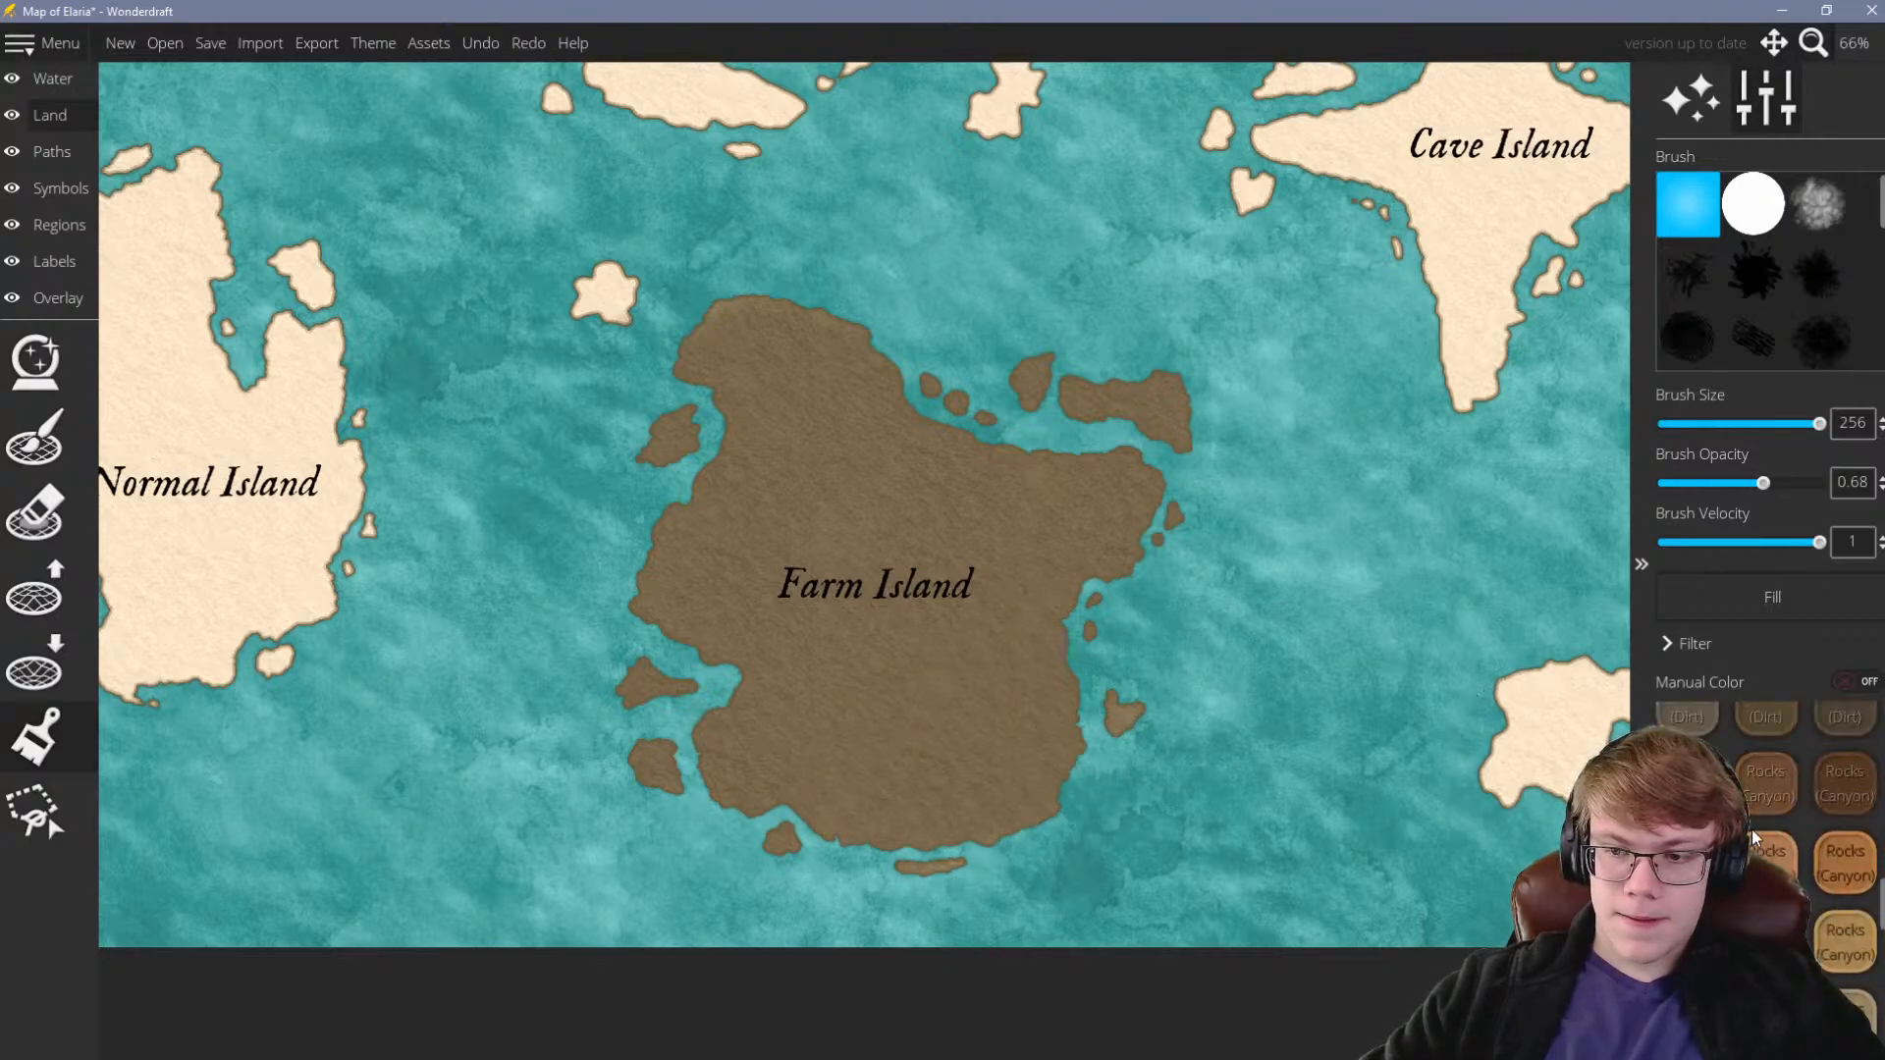
click(1846, 887)
mouse_move(825, 589)
mouse_down()
mouse_move(786, 703)
mouse_move(1007, 638)
mouse_move(893, 677)
mouse_move(1070, 720)
mouse_up()
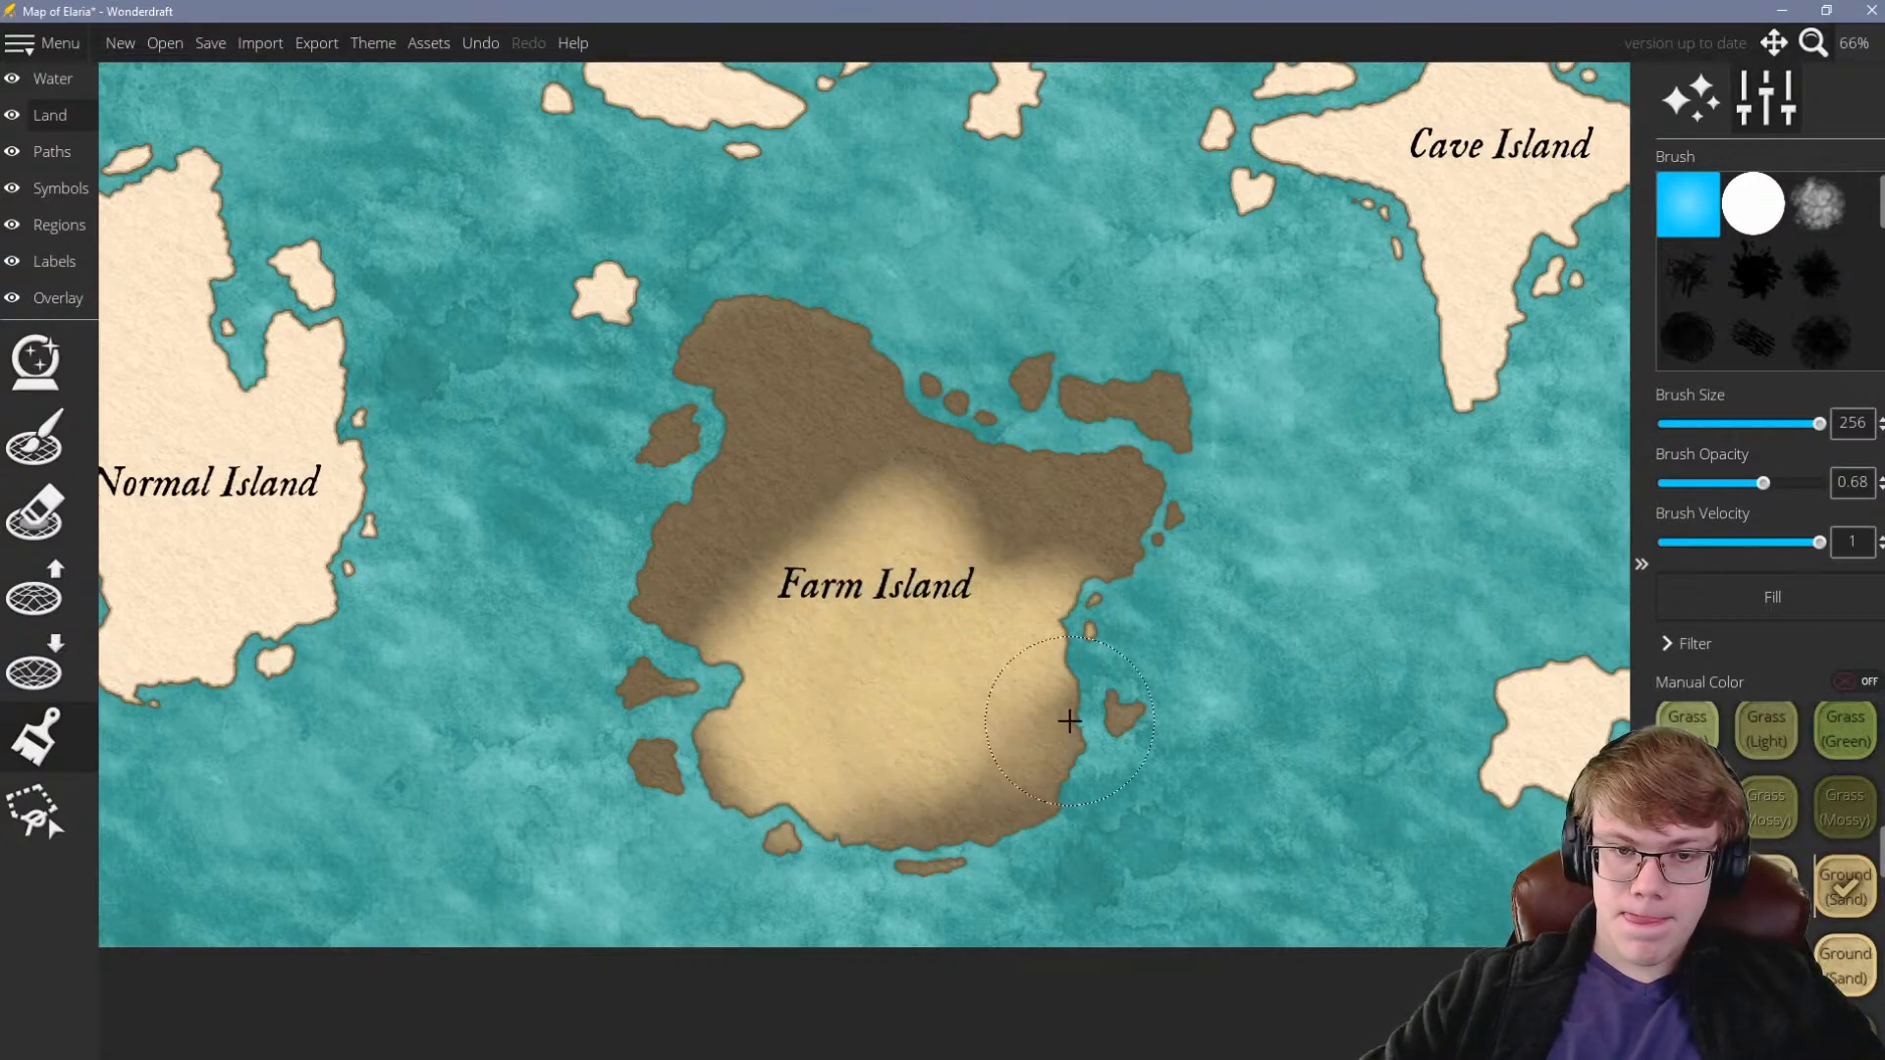
key(ctrl+z)
Try Grass (Dry) over the southeastern part of Farm Island, and undo the stroke
scroll(1767, 834, down, 4)
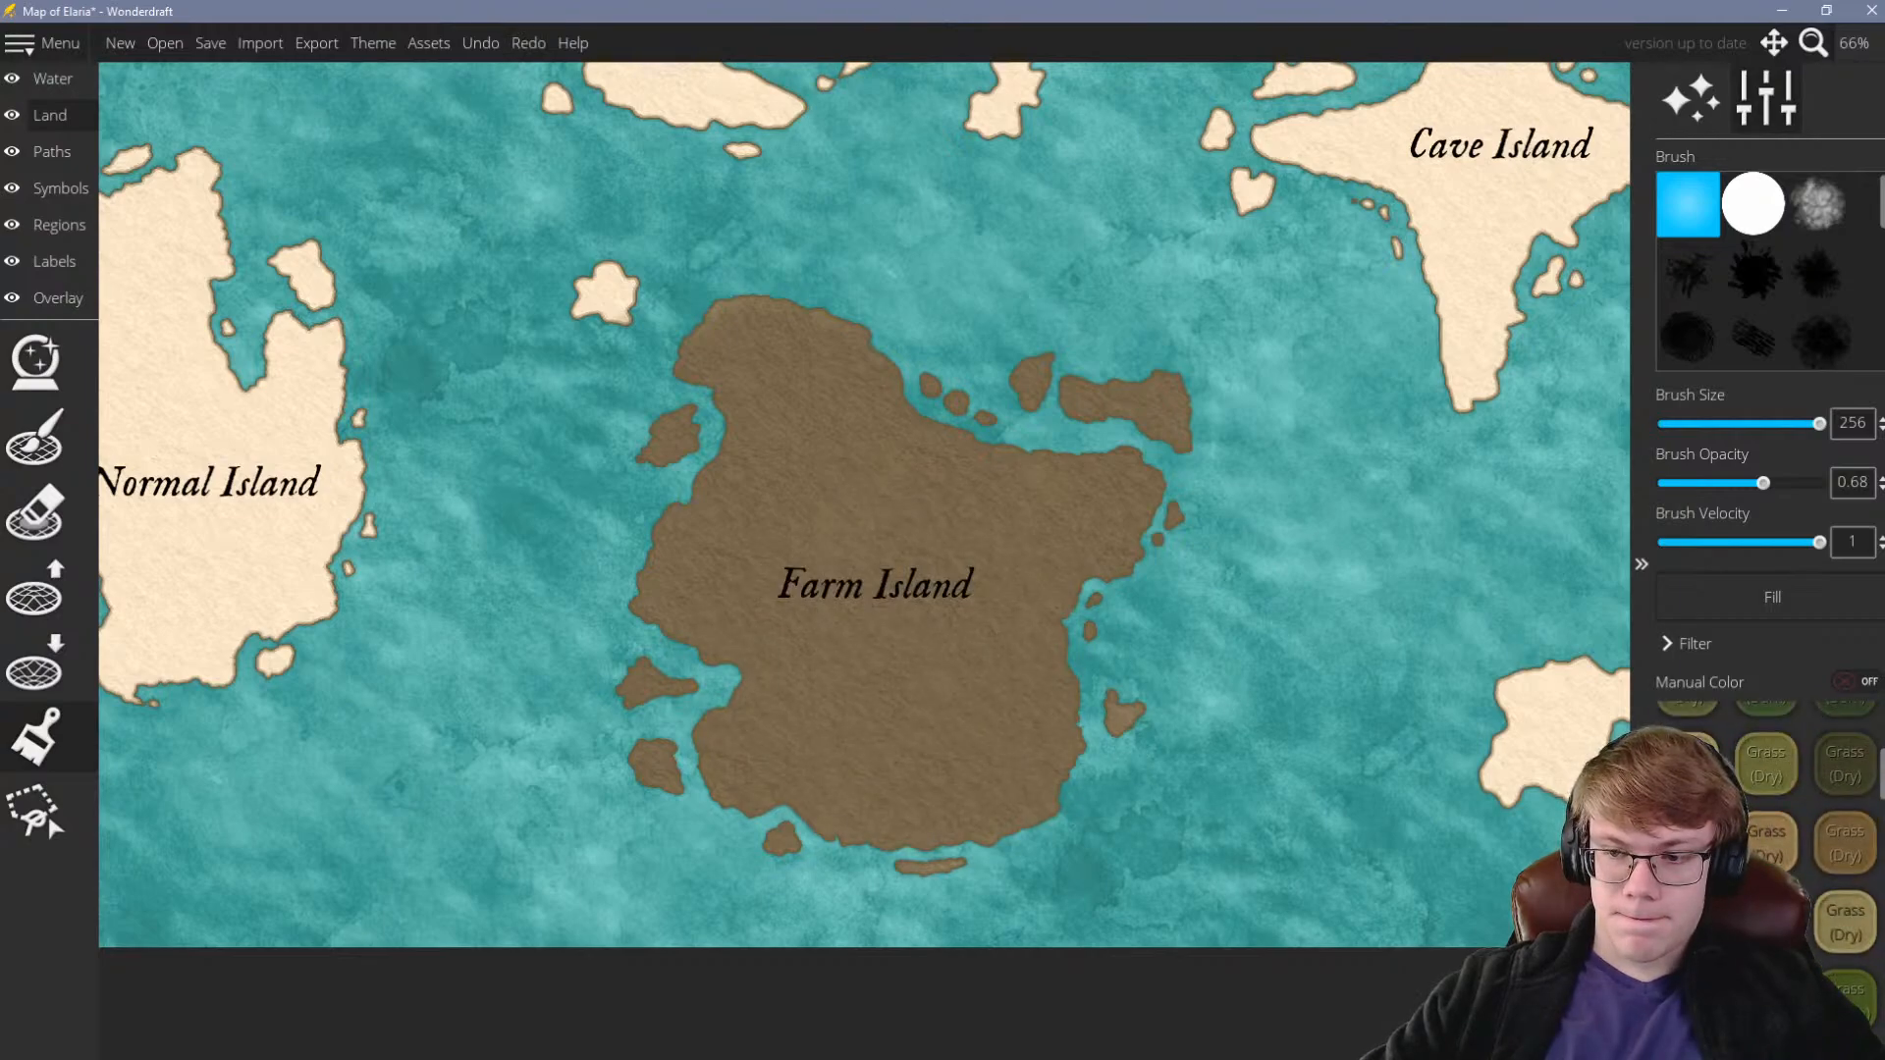
click(1851, 938)
mouse_move(873, 783)
mouse_down()
mouse_move(1048, 623)
mouse_move(1145, 713)
mouse_up()
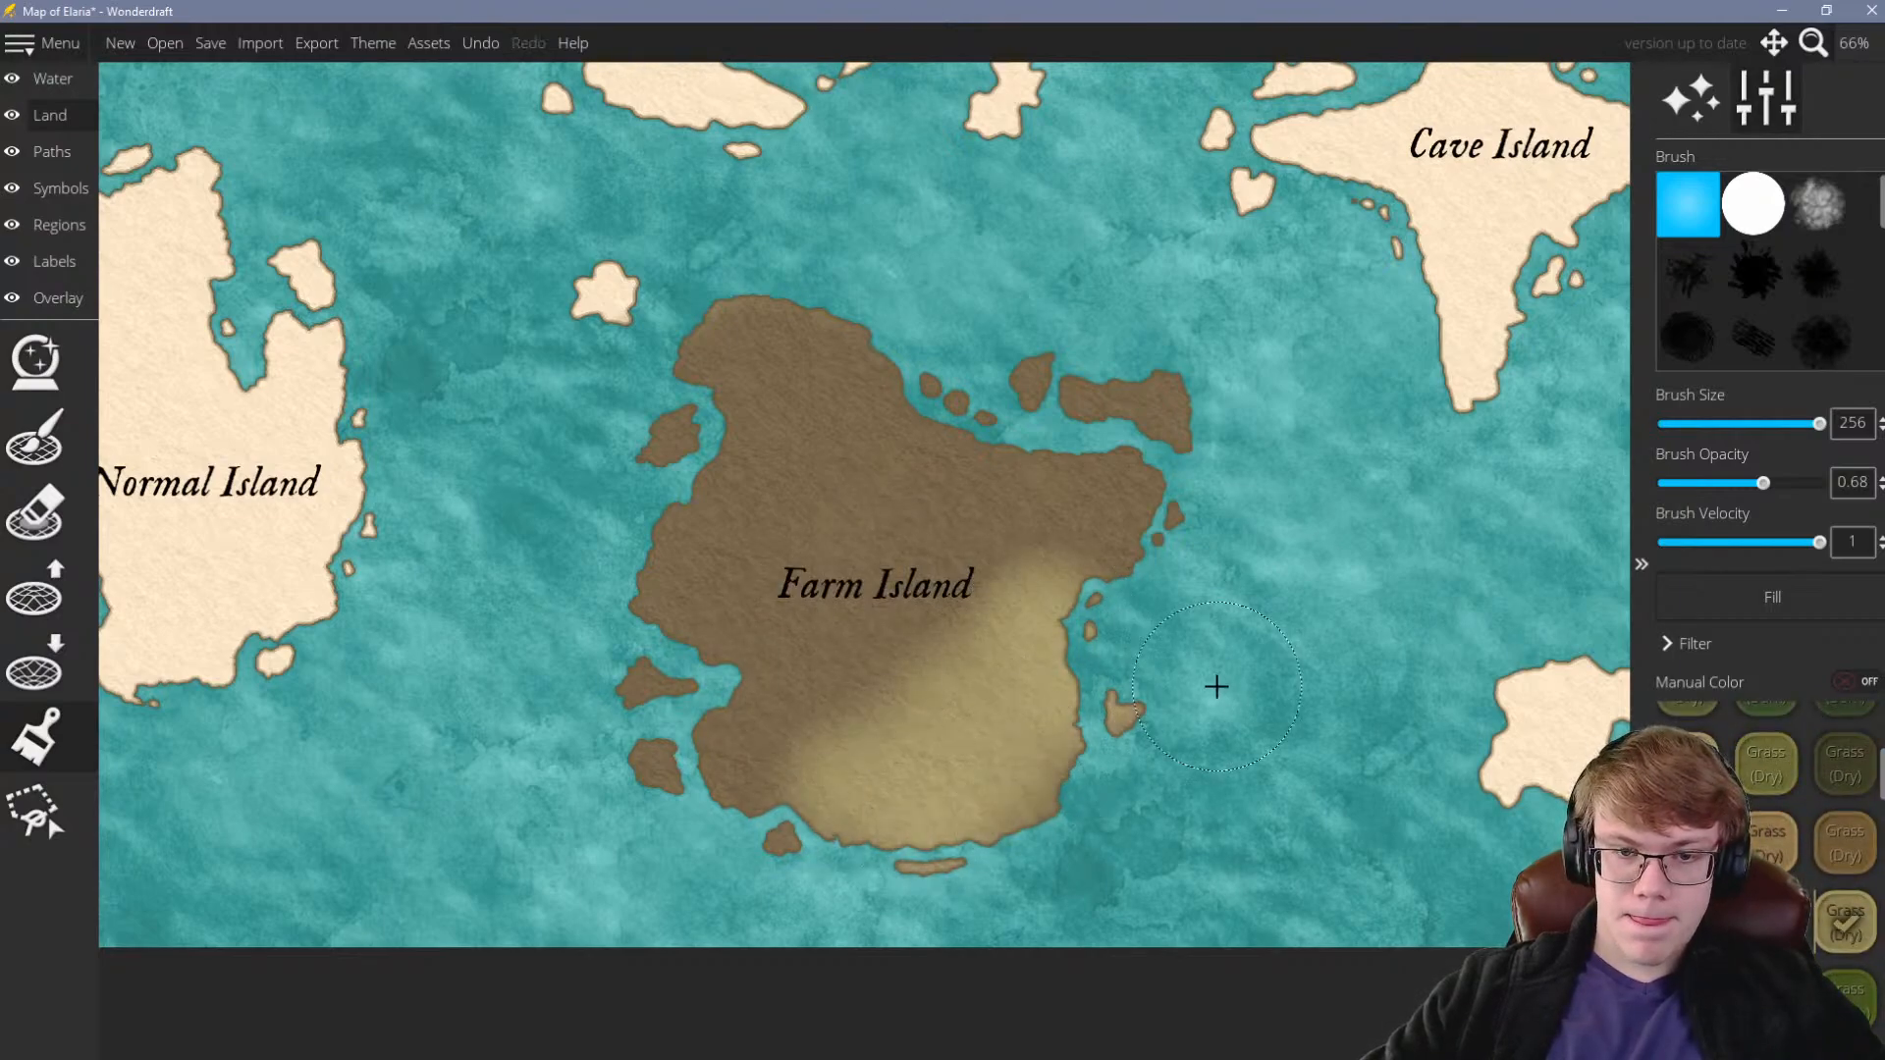
key(ctrl+z)
Try further grass textures over Farm Island, undoing the first stroke and covering the island in olive green
scroll(1879, 886, up, 4)
click(1641, 565)
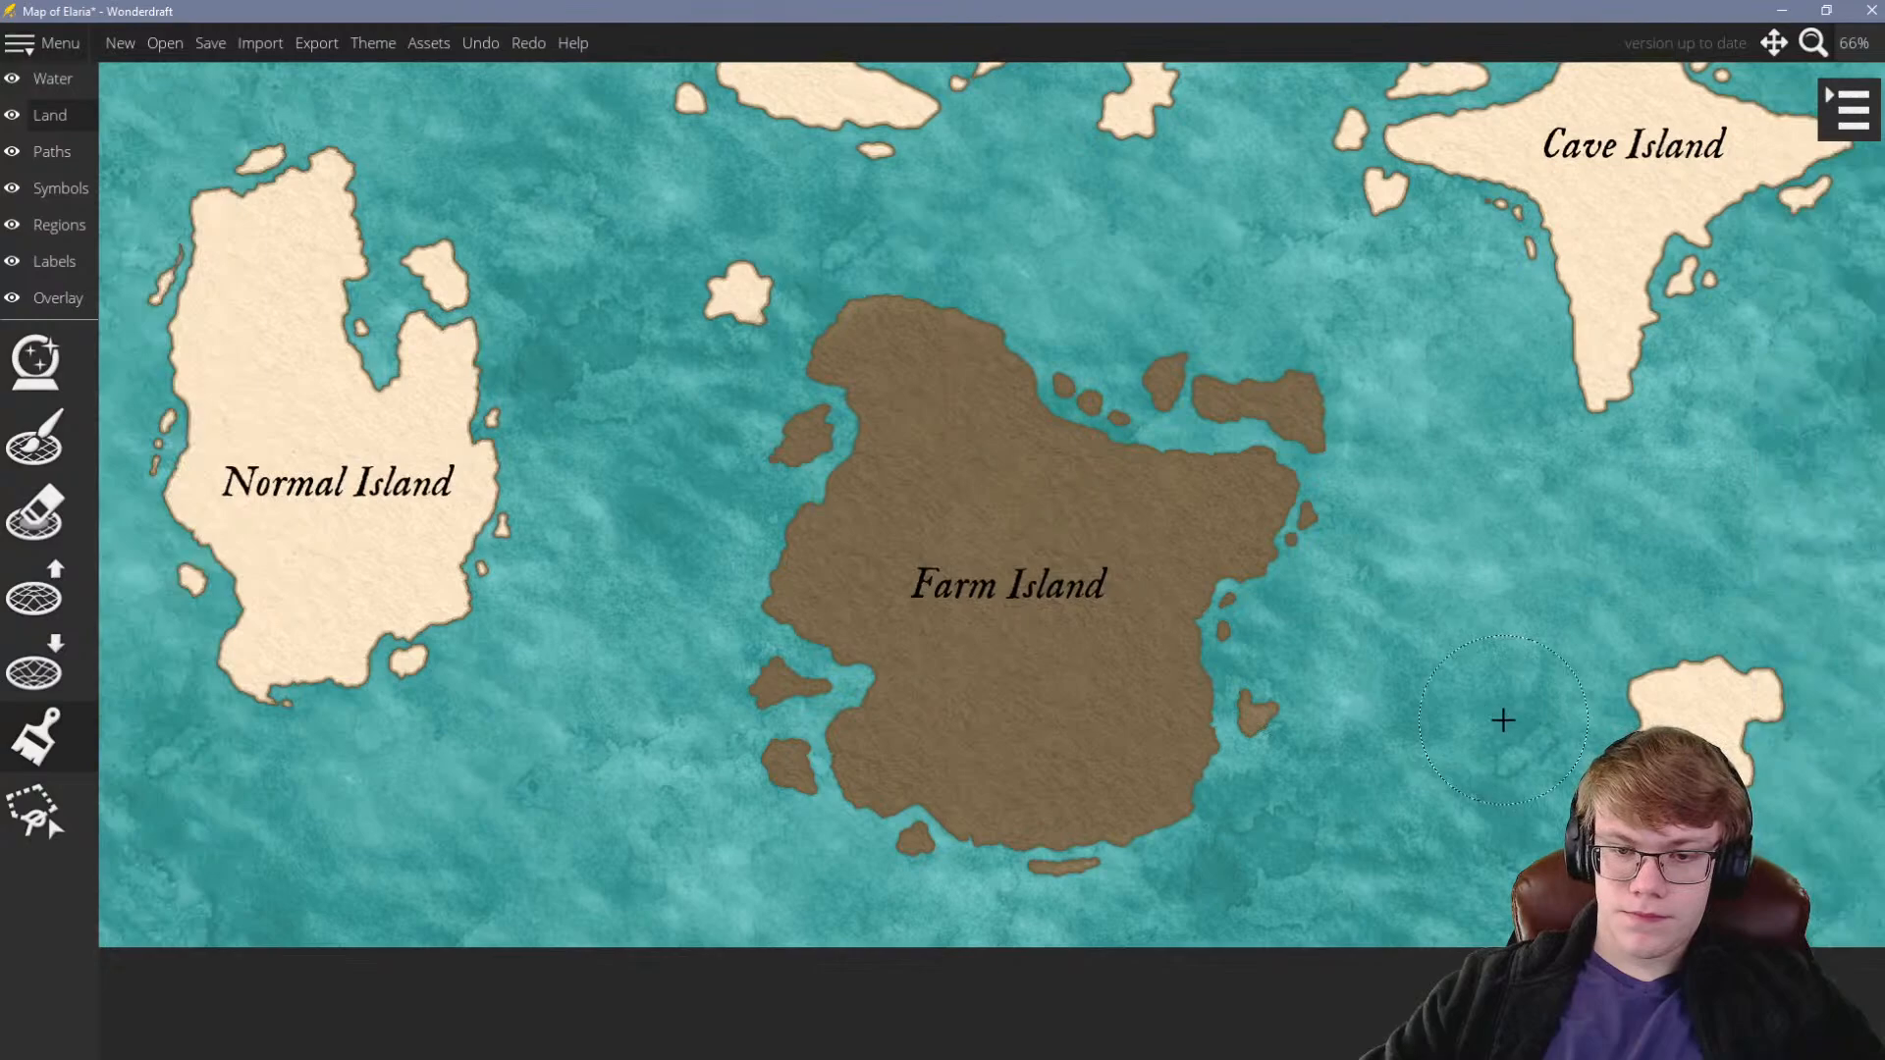
click(1850, 108)
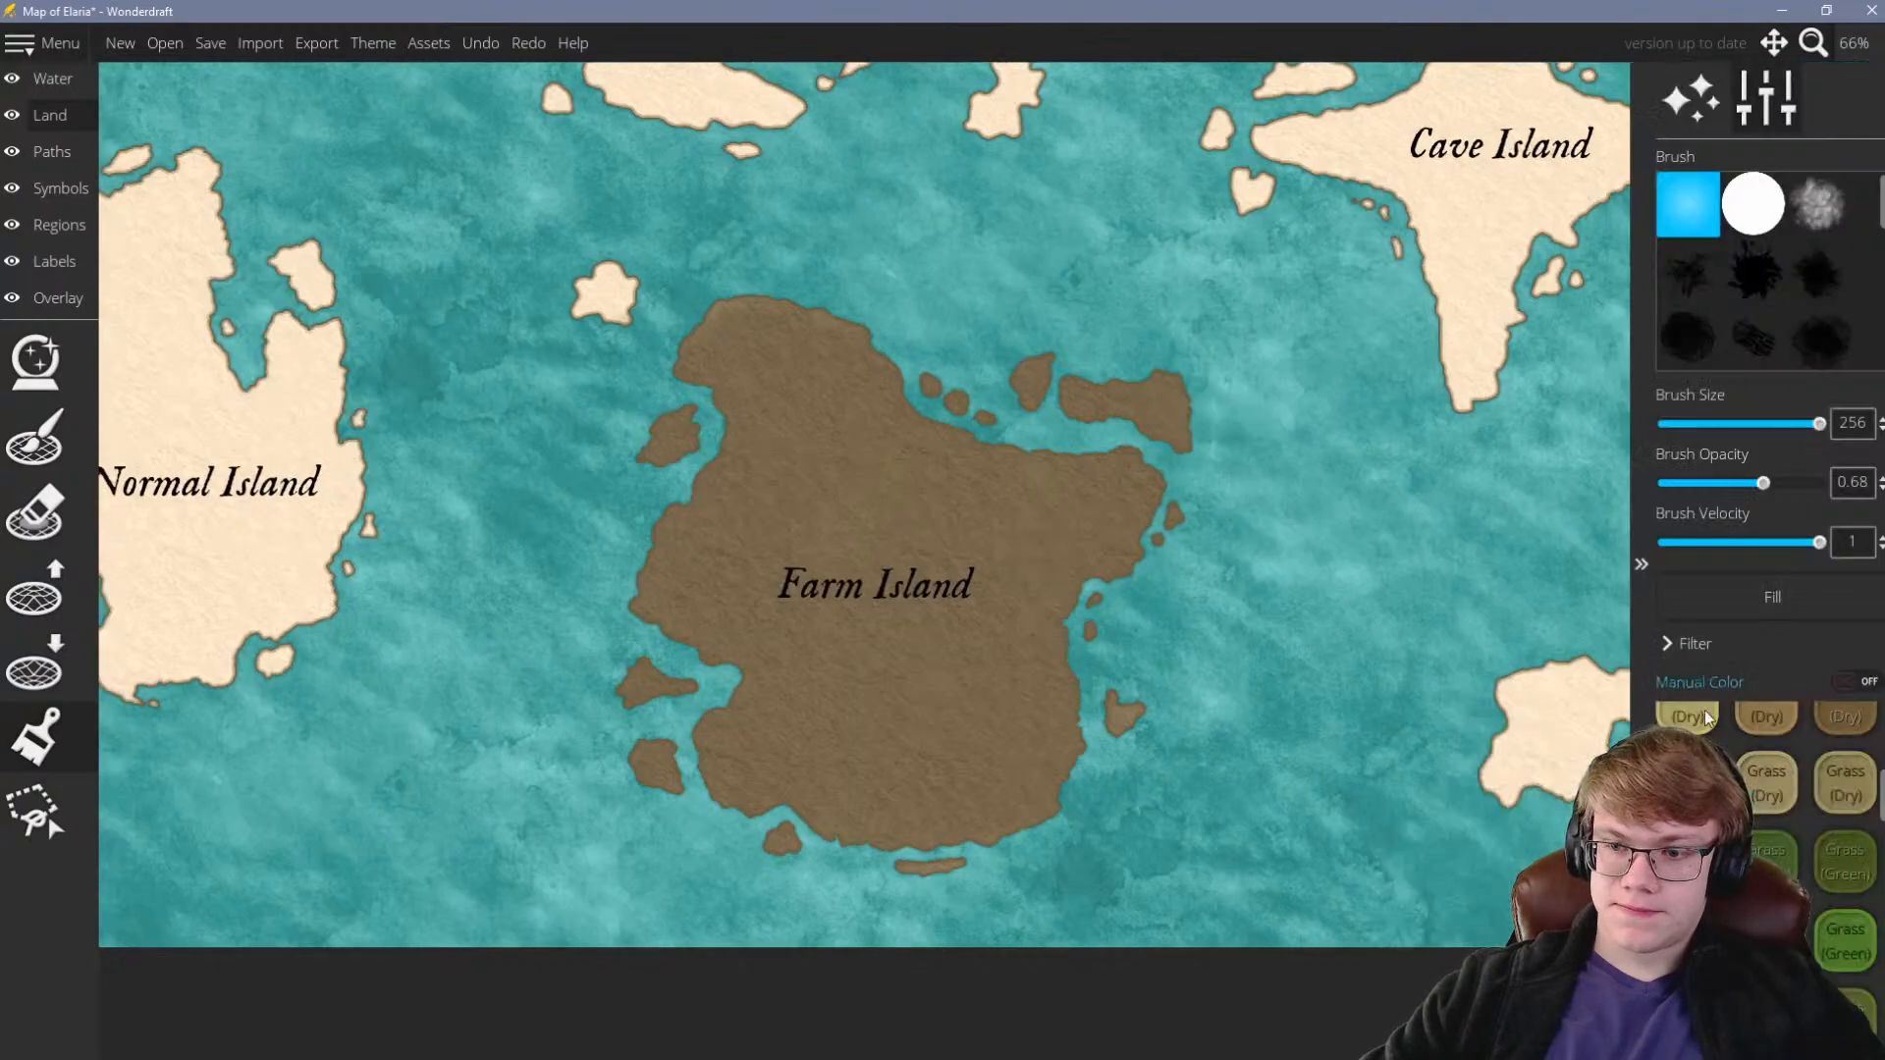
mouse_move(996, 626)
mouse_down()
mouse_move(968, 683)
mouse_move(975, 829)
mouse_move(1108, 694)
mouse_move(1050, 746)
mouse_move(1096, 684)
mouse_move(1080, 710)
mouse_move(1058, 696)
mouse_move(796, 796)
mouse_move(670, 738)
mouse_move(625, 686)
mouse_move(759, 633)
mouse_move(674, 638)
mouse_move(677, 660)
mouse_move(676, 433)
mouse_move(775, 345)
mouse_move(958, 463)
mouse_move(726, 725)
mouse_move(786, 799)
mouse_up()
key(ctrl+z)
scroll(1807, 845, down, 2)
scroll(1091, 676, down, 2)
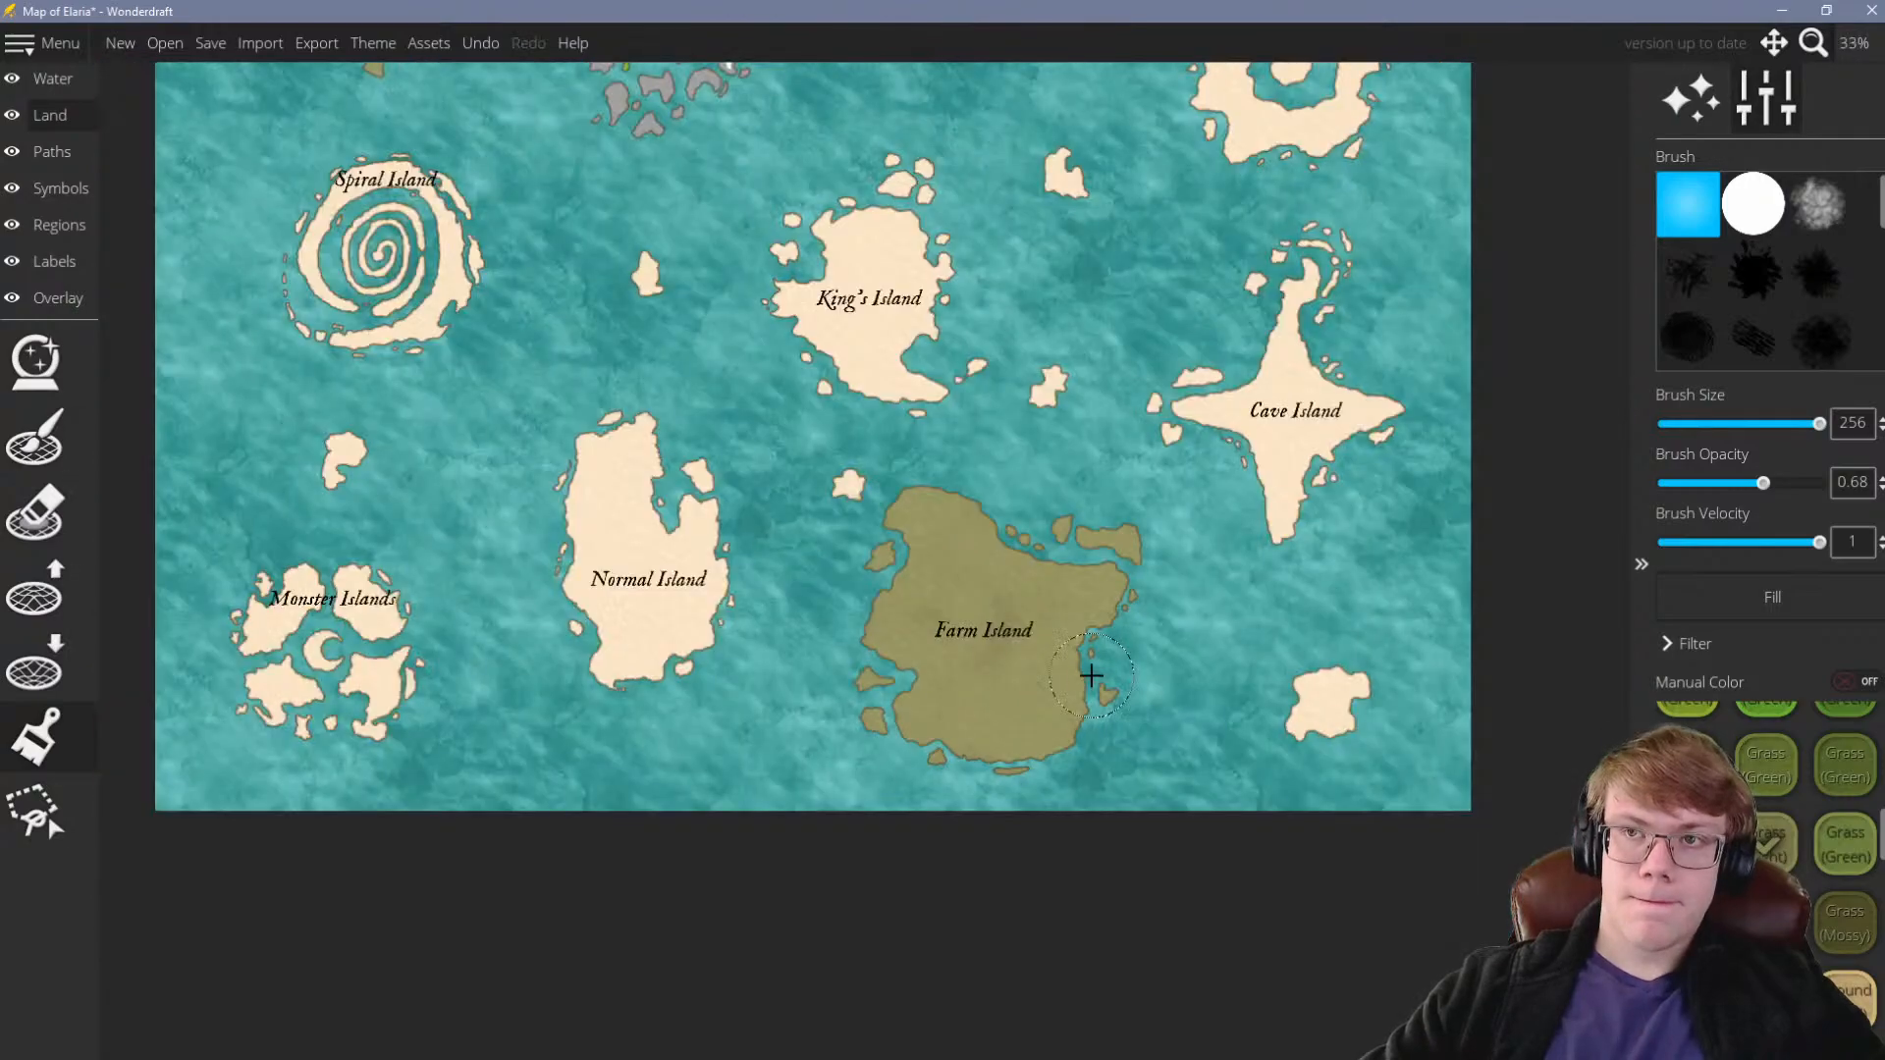
Paint Farm Island and its surrounding islets with a medium Grass (Green), using brush size 256 and opacity 0.68
scroll(1053, 491, up, 1)
scroll(842, 609, down, 1)
scroll(993, 472, up, 1)
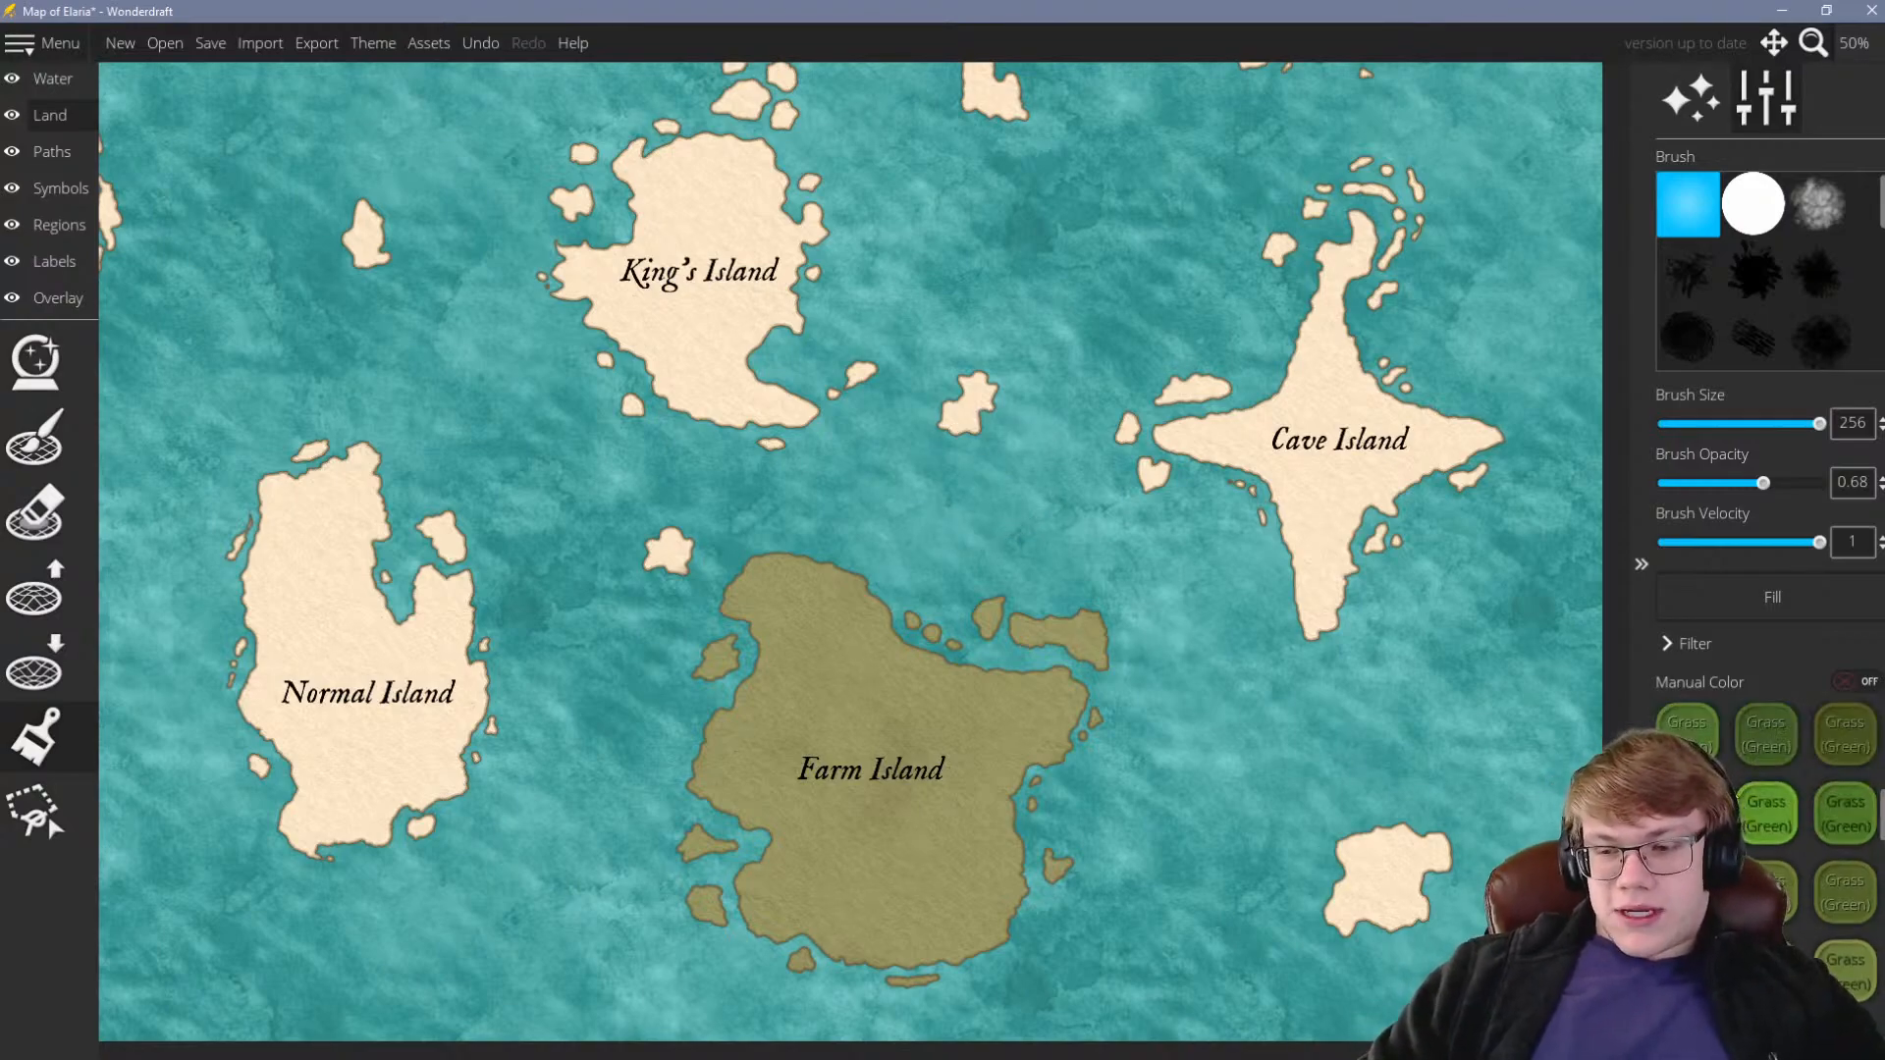
click(1846, 813)
drag(1031, 785, 913, 780)
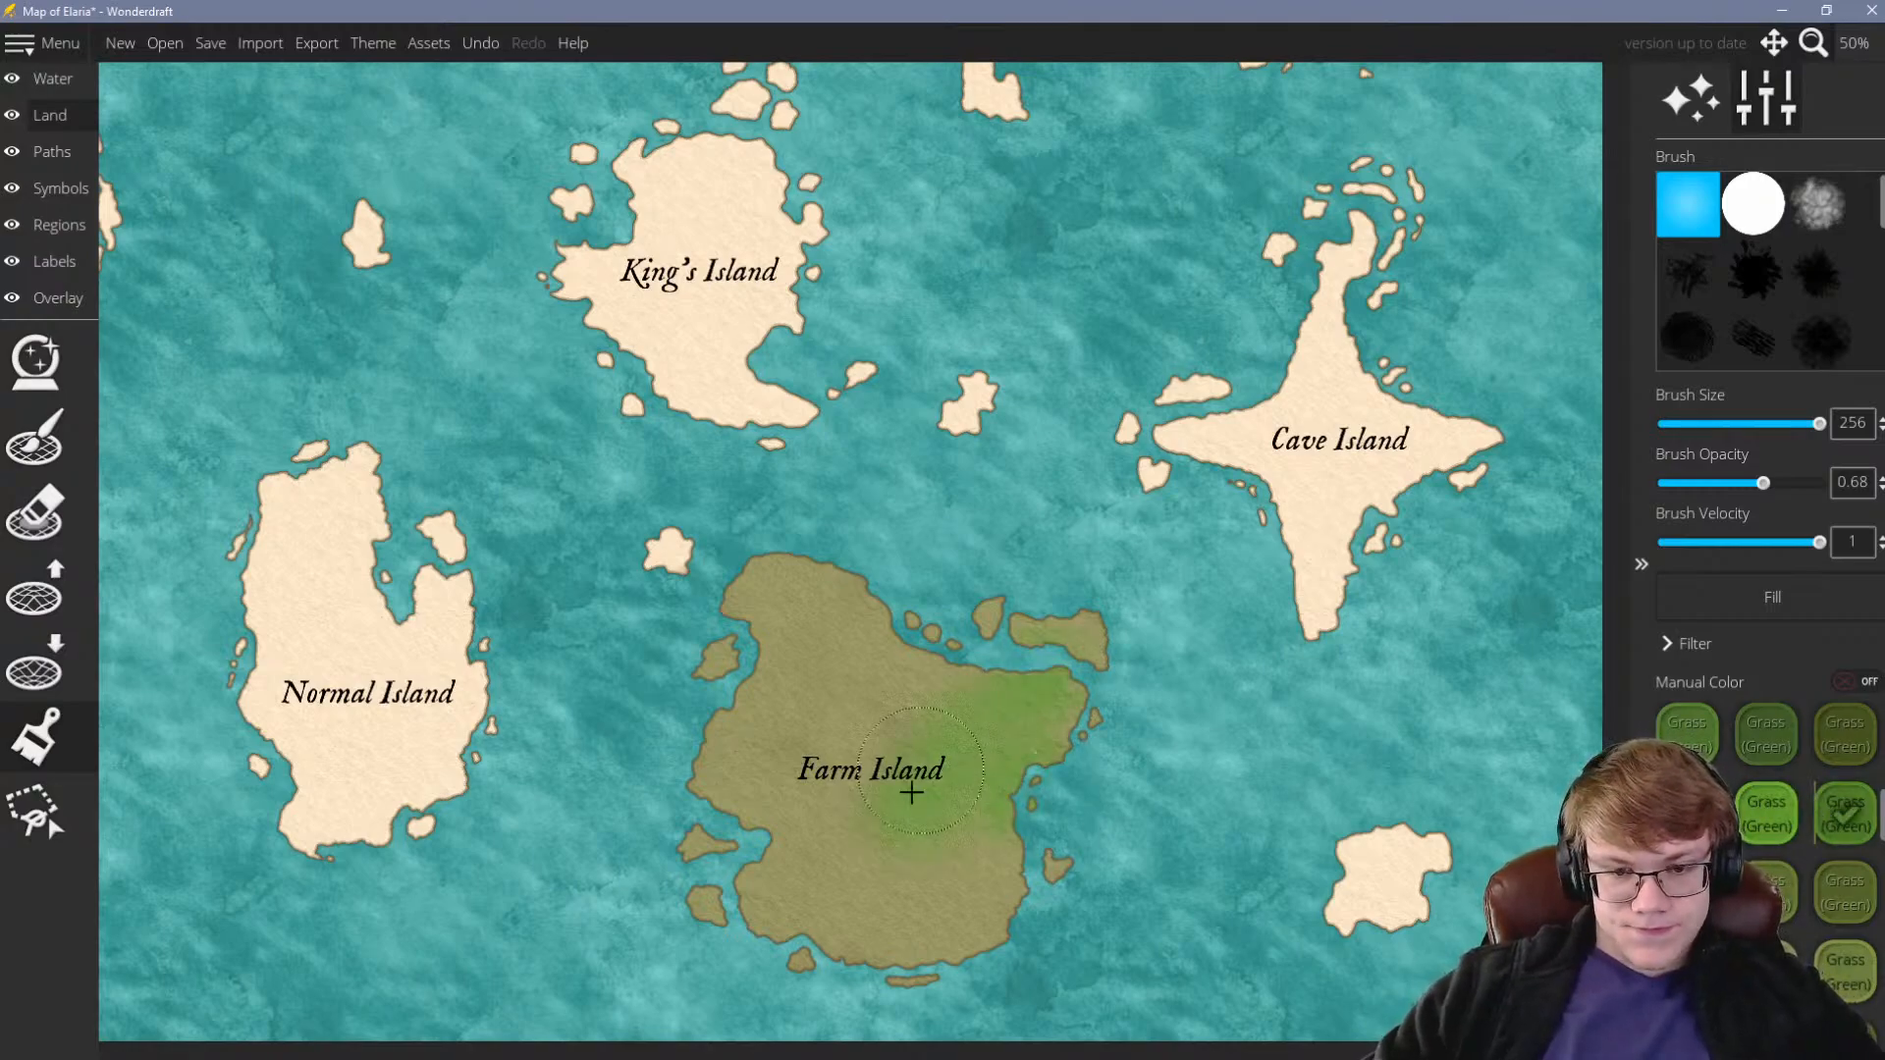
mouse_move(994, 612)
mouse_down()
mouse_move(746, 597)
mouse_move(727, 717)
mouse_move(821, 706)
mouse_move(667, 884)
mouse_move(779, 866)
mouse_move(904, 918)
mouse_move(999, 922)
mouse_move(956, 917)
mouse_up()
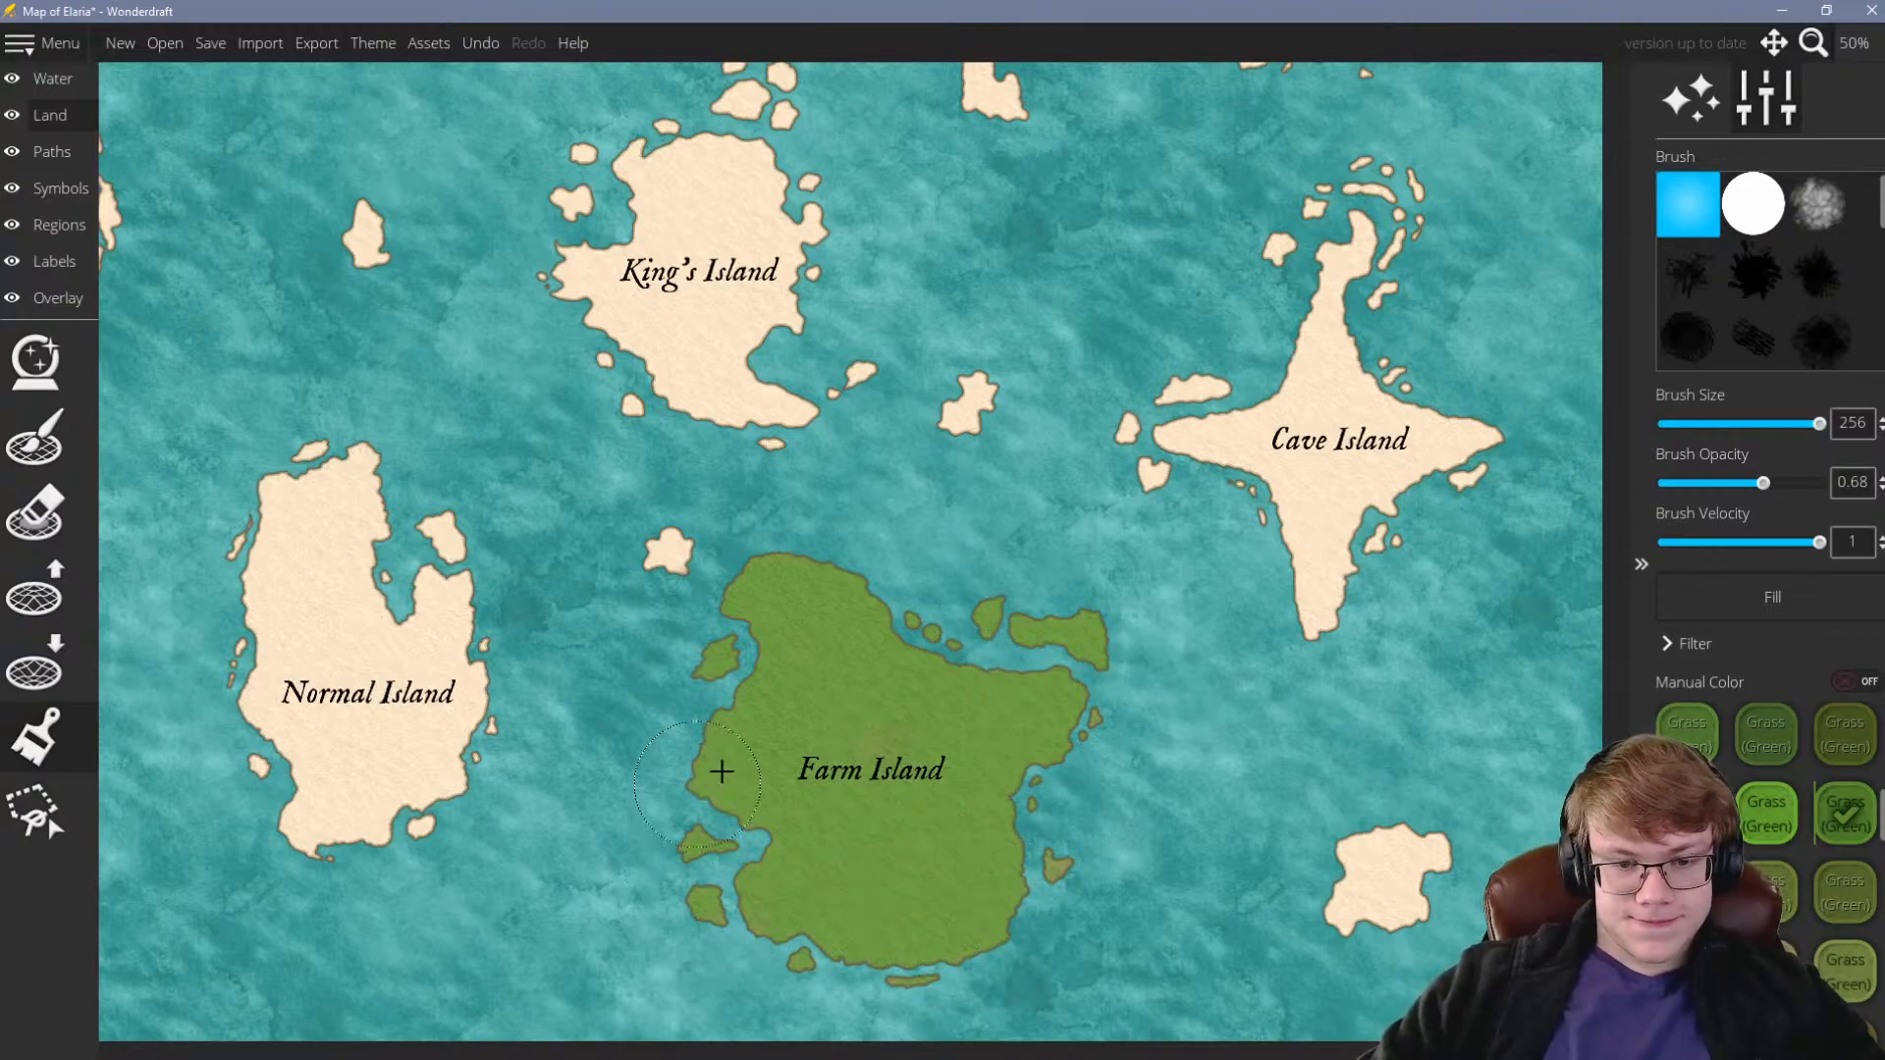
Examine the green Farm Island up close and against the other islands on the map
scroll(945, 741, down, 5)
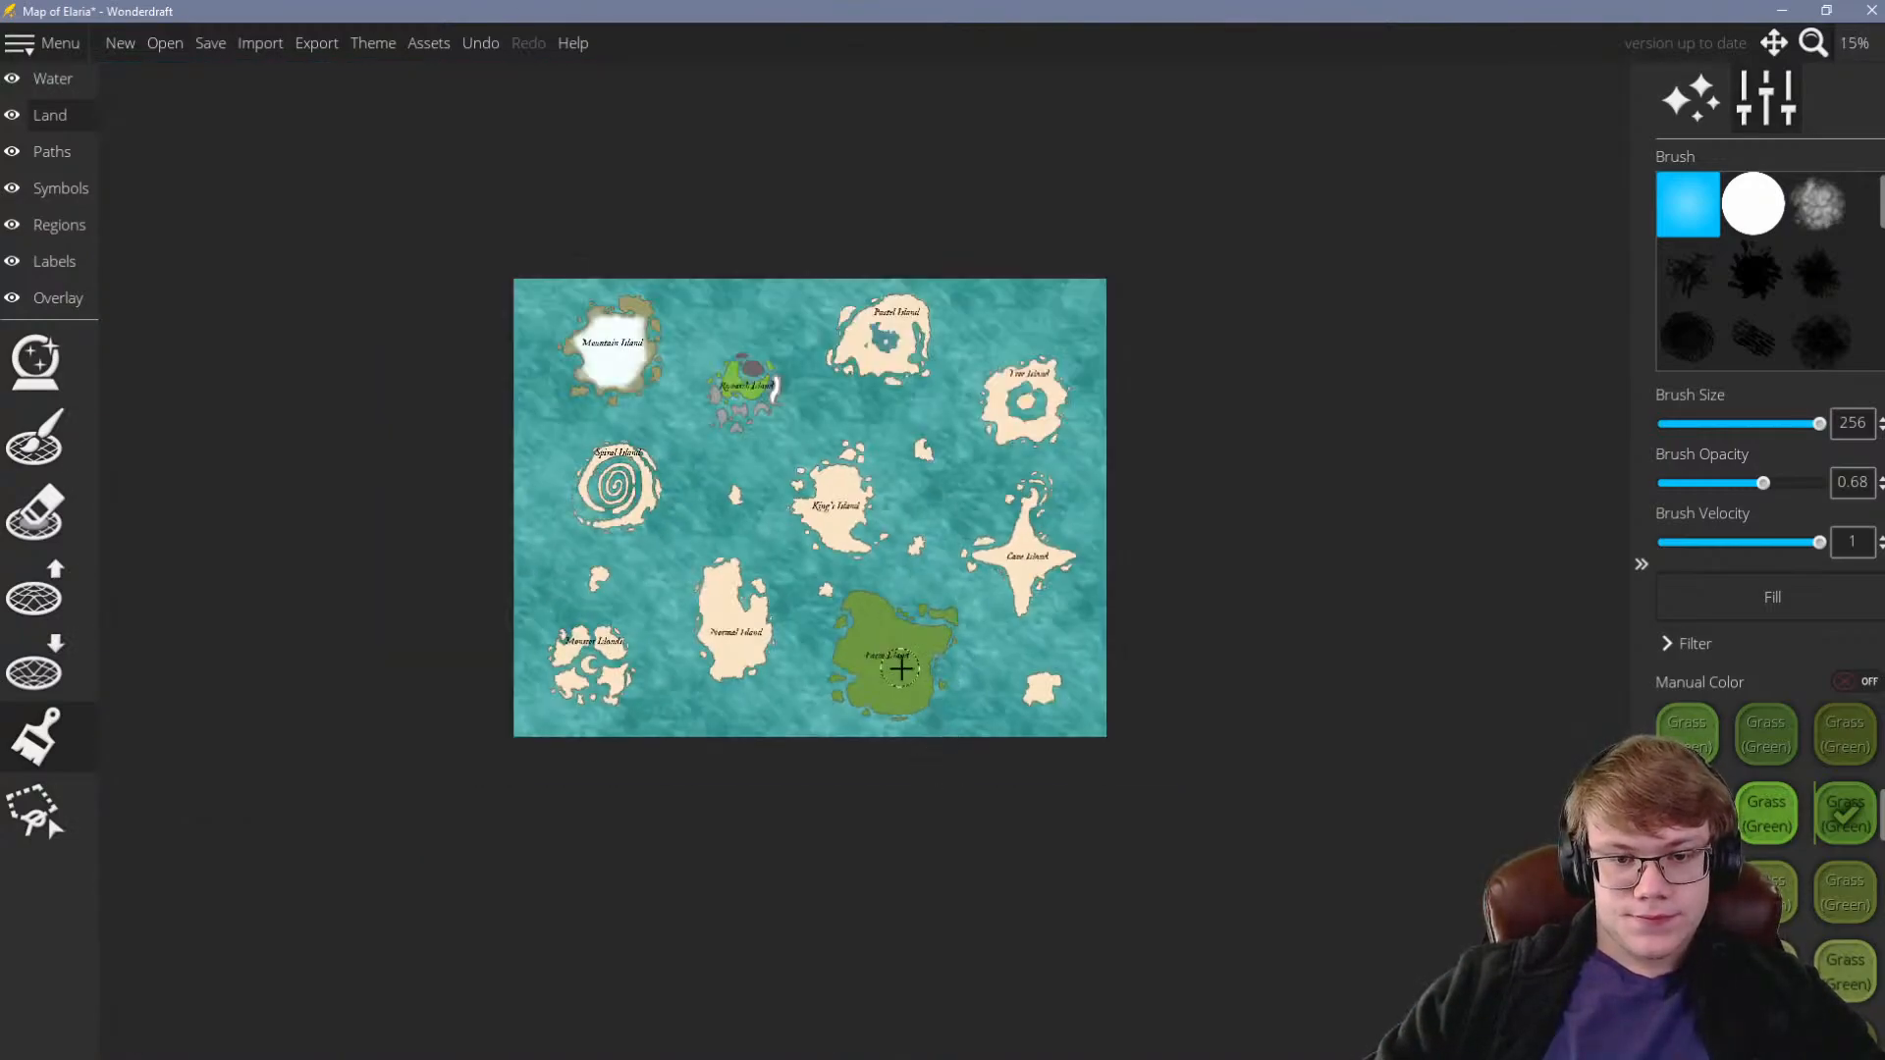
scroll(900, 667, up, 3)
scroll(943, 583, down, 2)
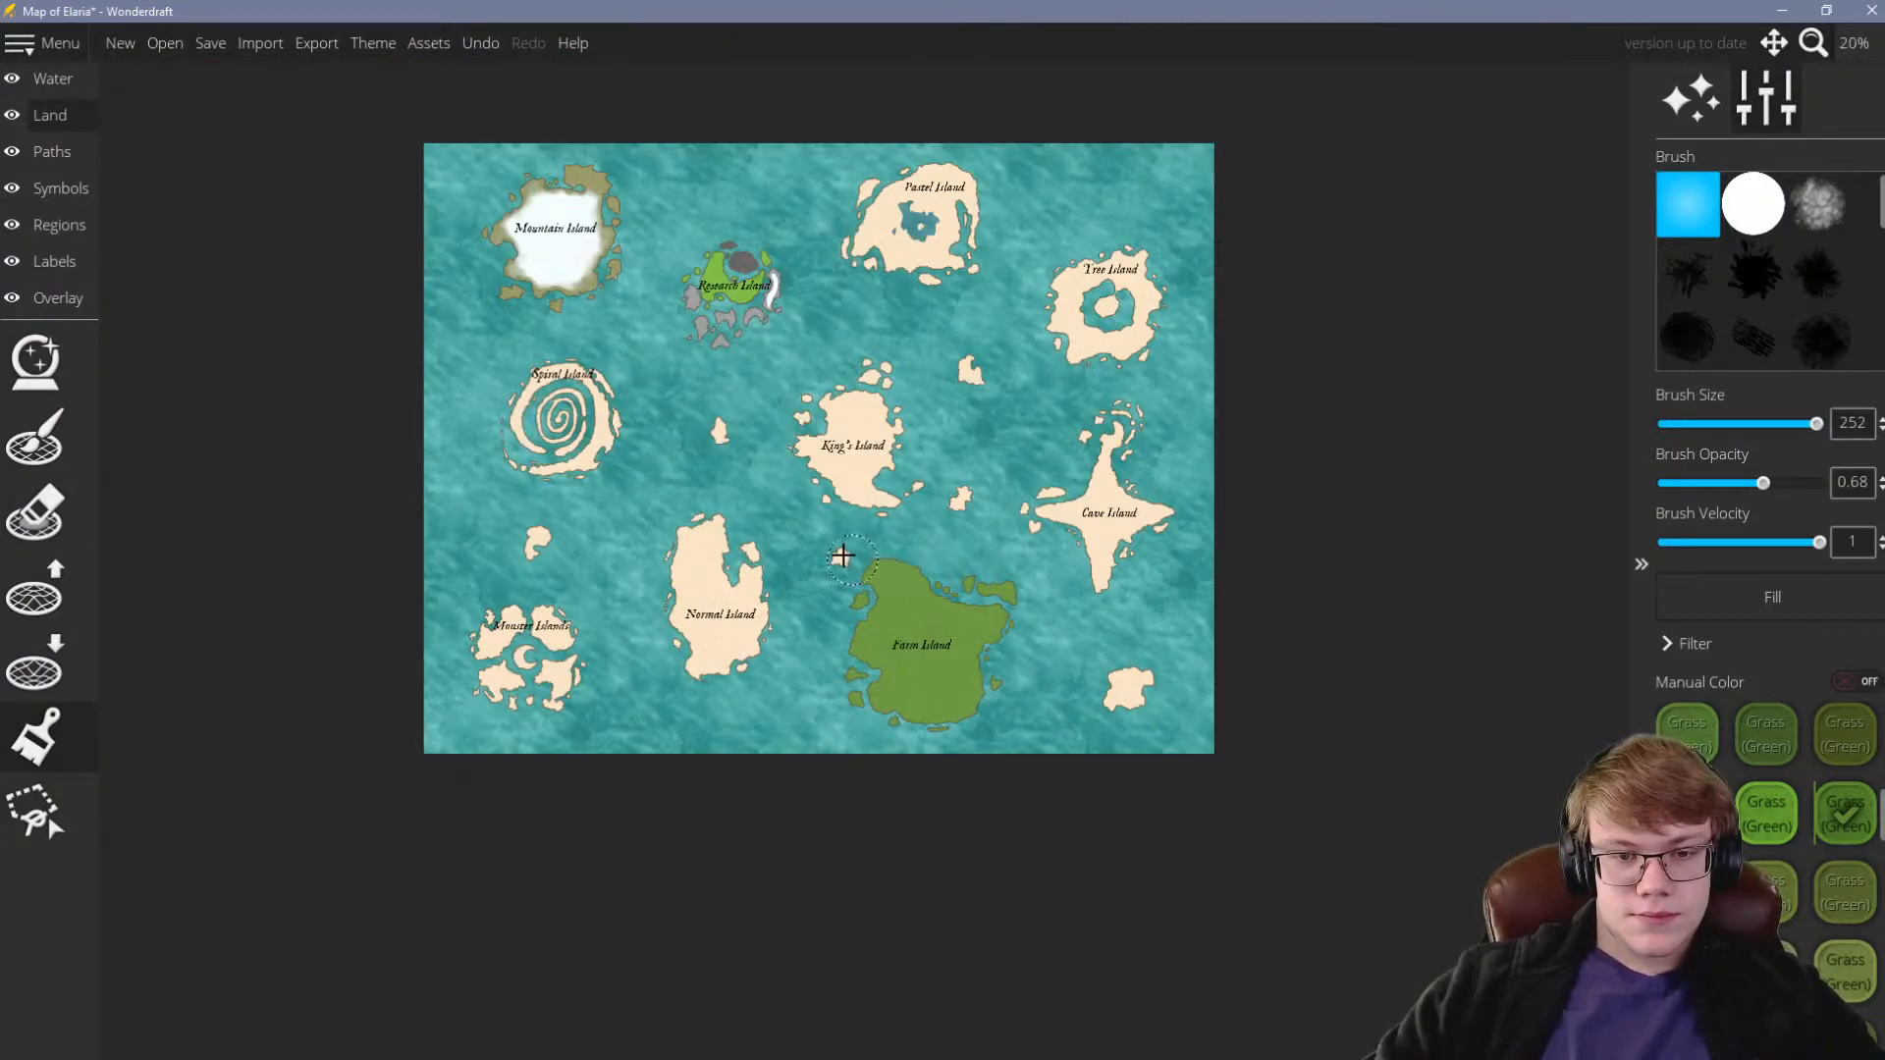
scroll(874, 572, up, 2)
scroll(933, 629, down, 2)
scroll(958, 643, up, 2)
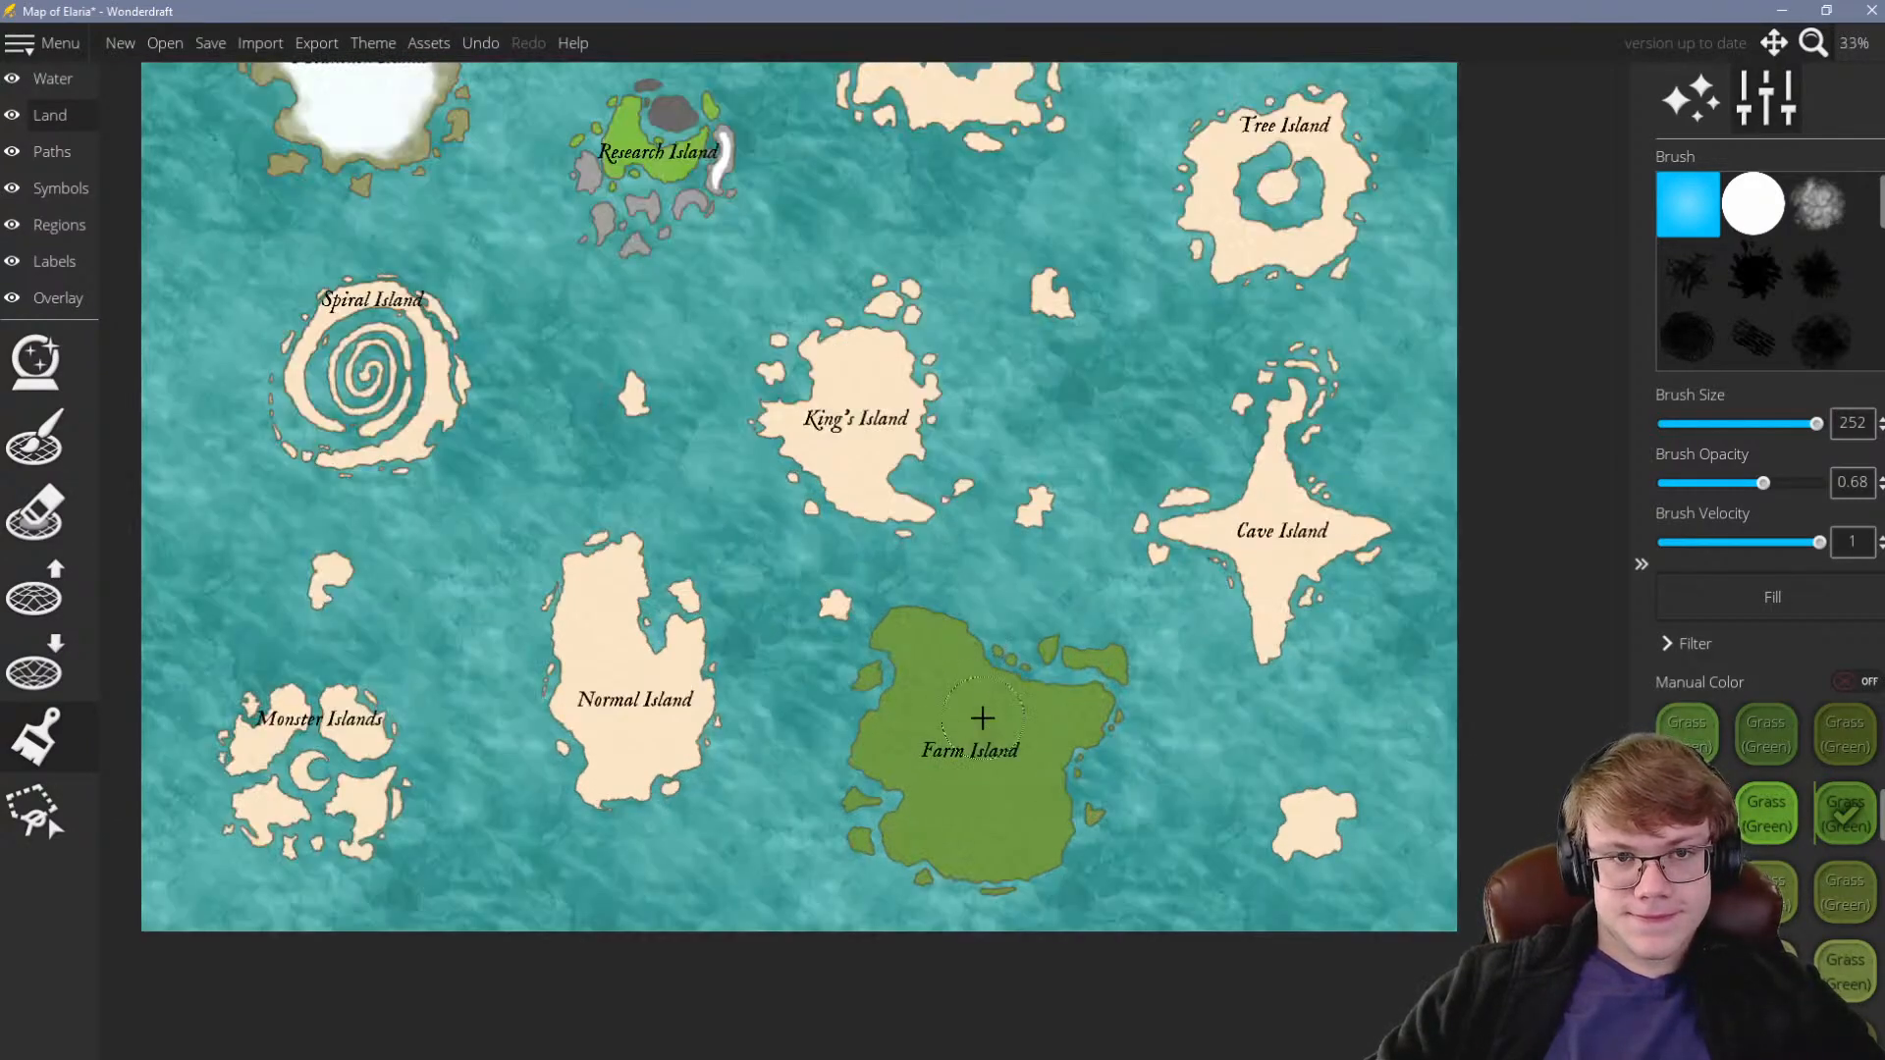
scroll(987, 668, down, 1)
scroll(990, 727, up, 3)
scroll(994, 700, up, 2)
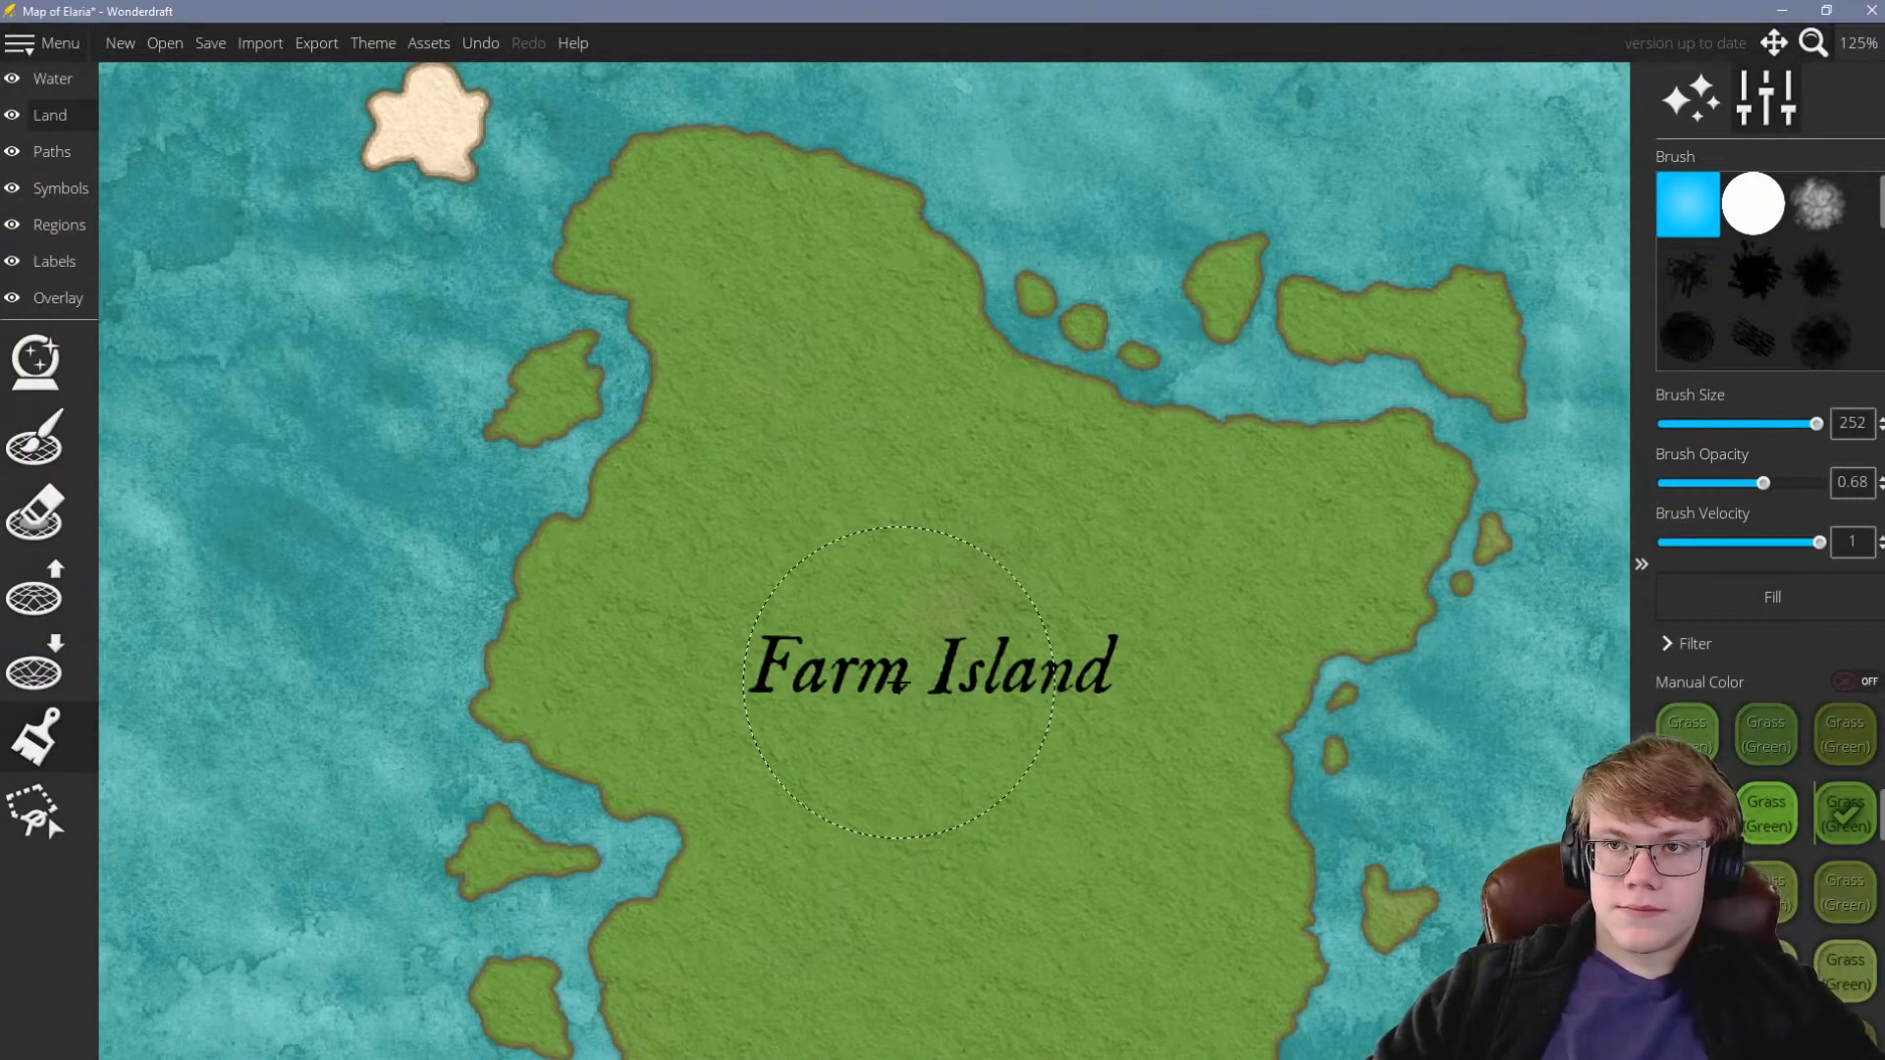
scroll(899, 683, down, 4)
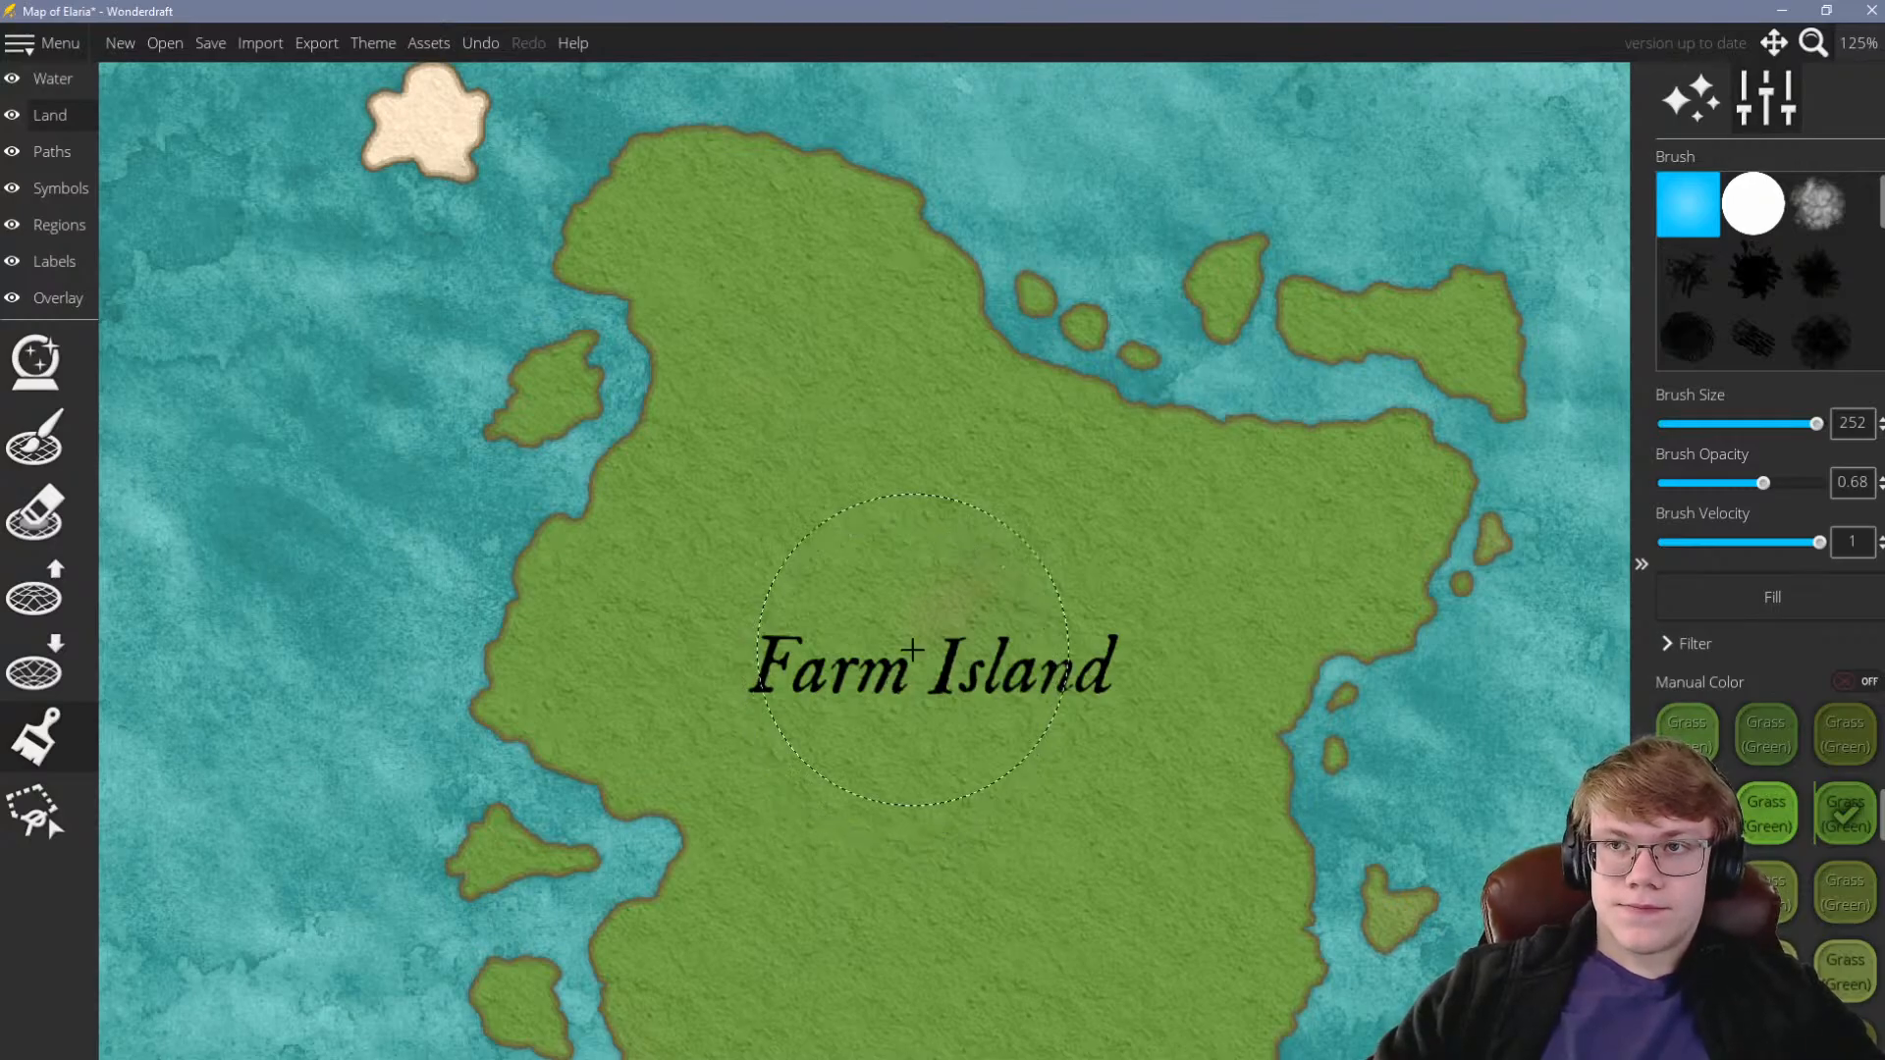
scroll(914, 650, down, 2)
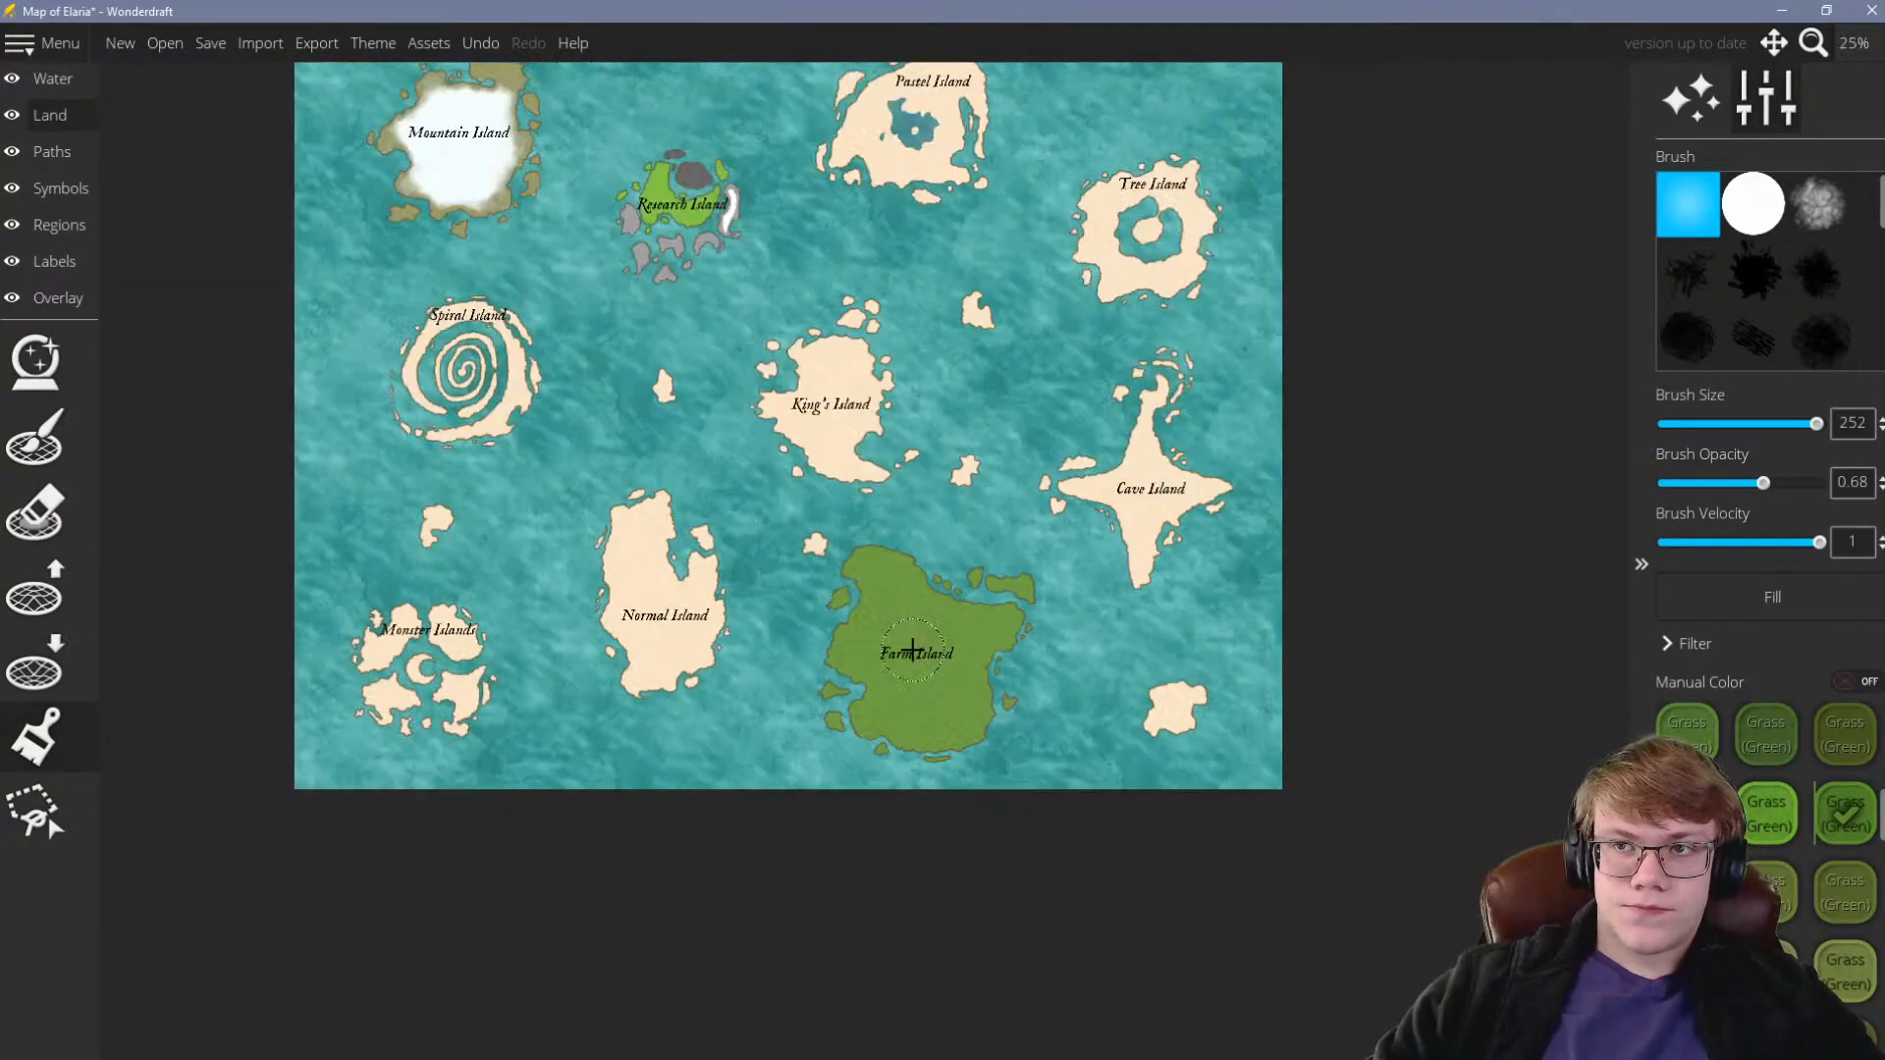
Focus on Pastel Island and add a custom ground colour swatch, trying to give it the hex code ffb5e8
scroll(913, 187, up, 5)
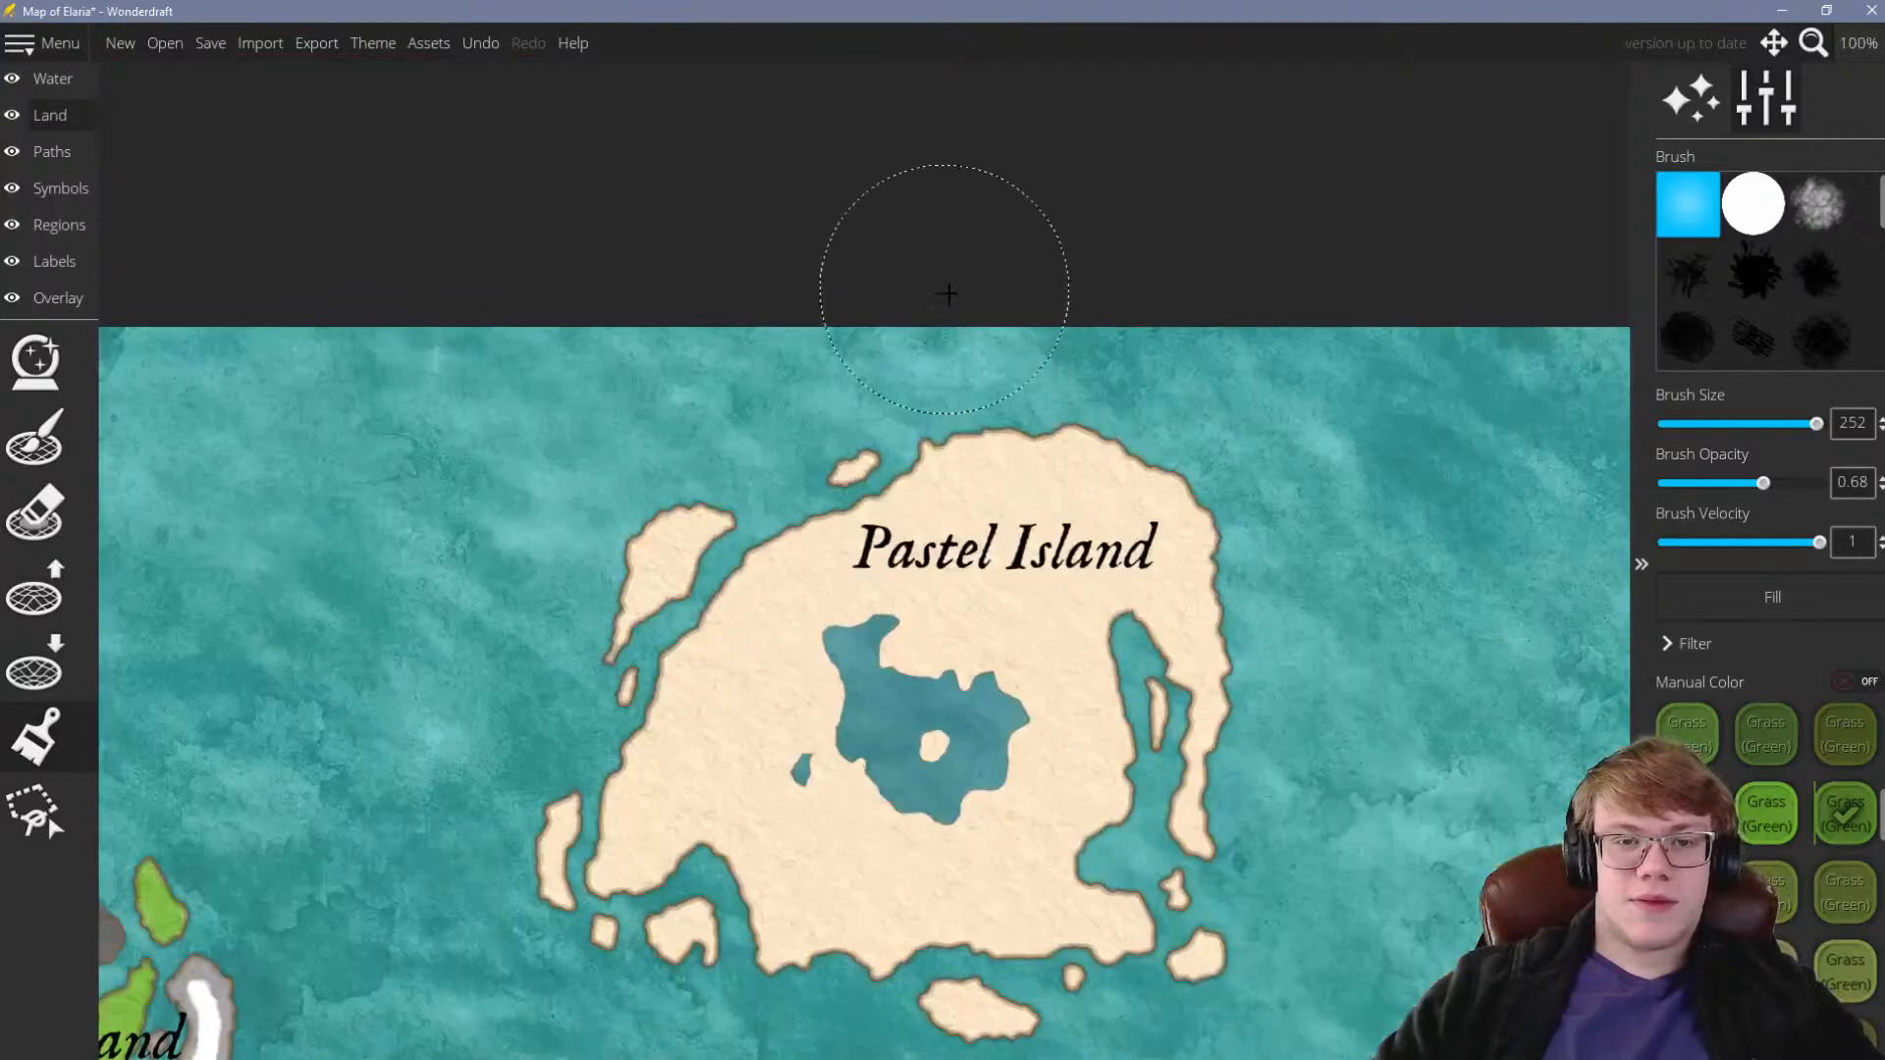
scroll(1002, 669, down, 2)
scroll(987, 472, up, 4)
scroll(968, 589, down, 2)
scroll(967, 540, up, 2)
scroll(962, 520, down, 2)
scroll(973, 580, up, 1)
scroll(1743, 789, down, 8)
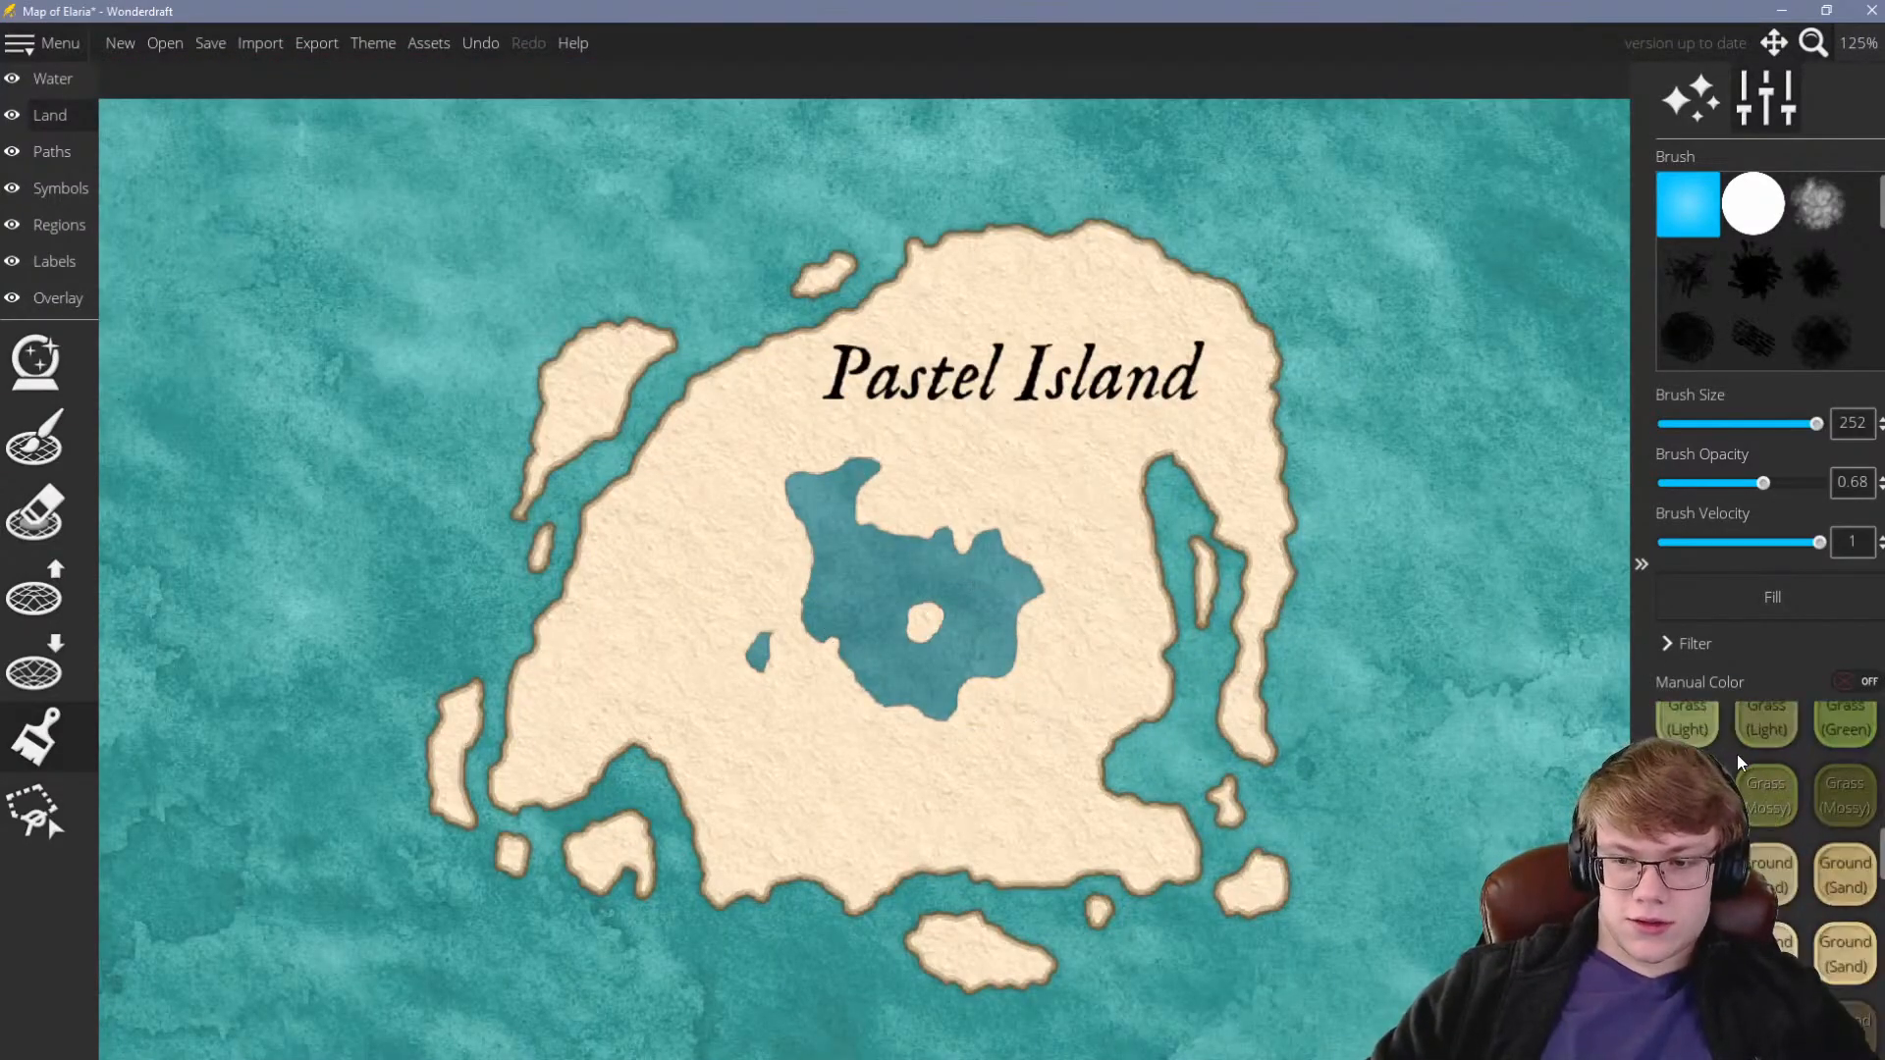
scroll(1743, 789, down, 2)
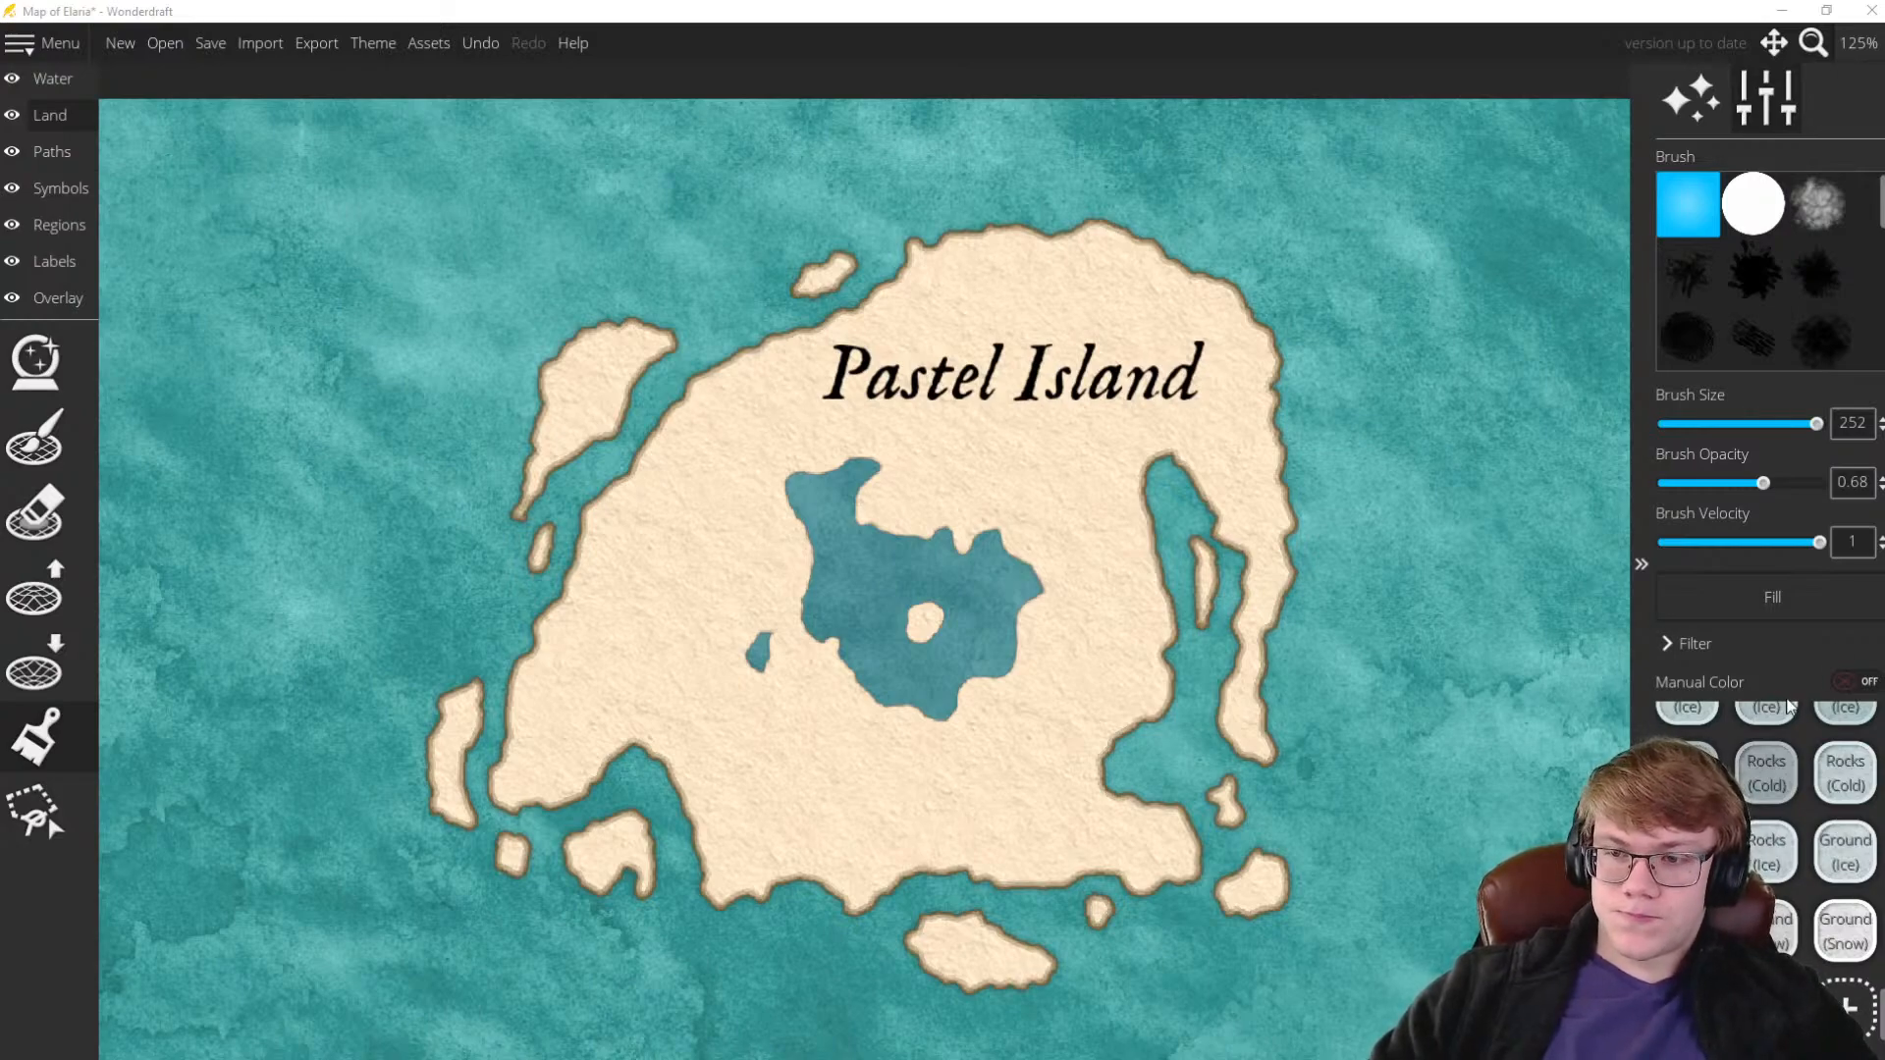
click(1846, 1008)
double_click(884, 711)
text(ff)
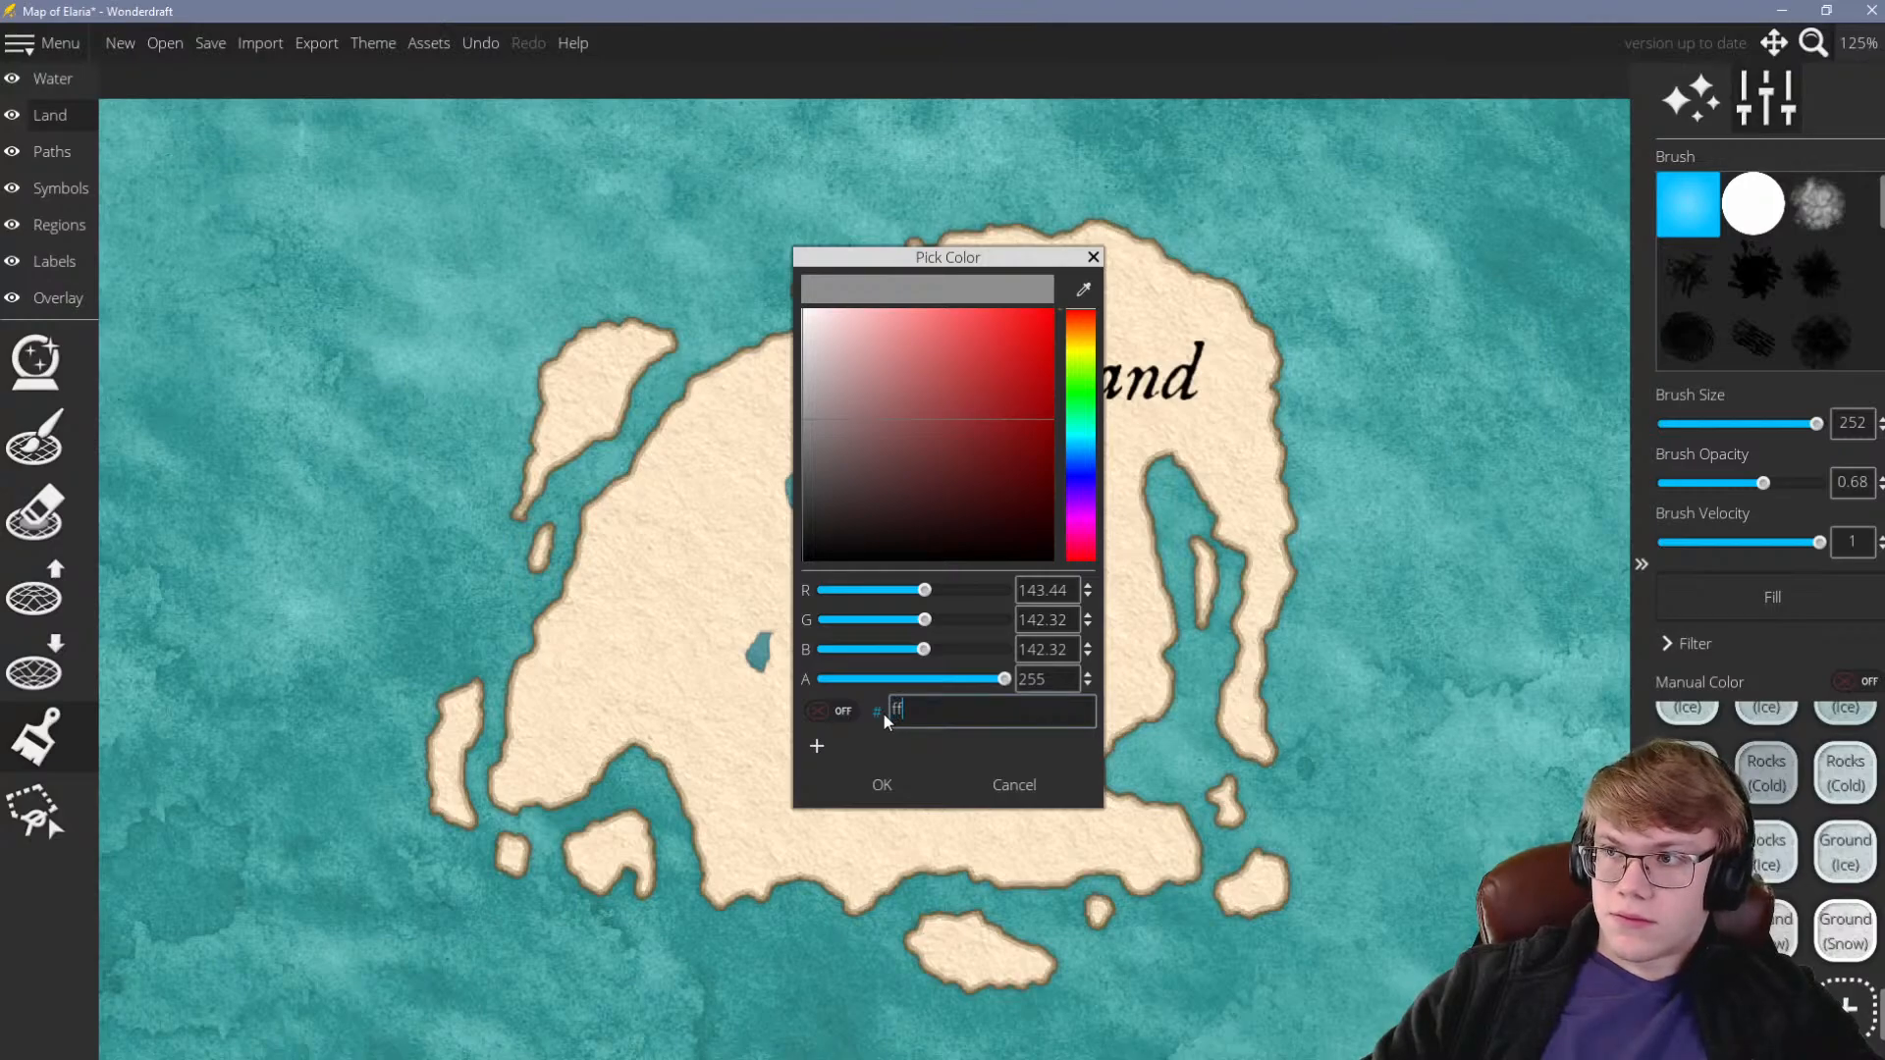
text(b5e8)
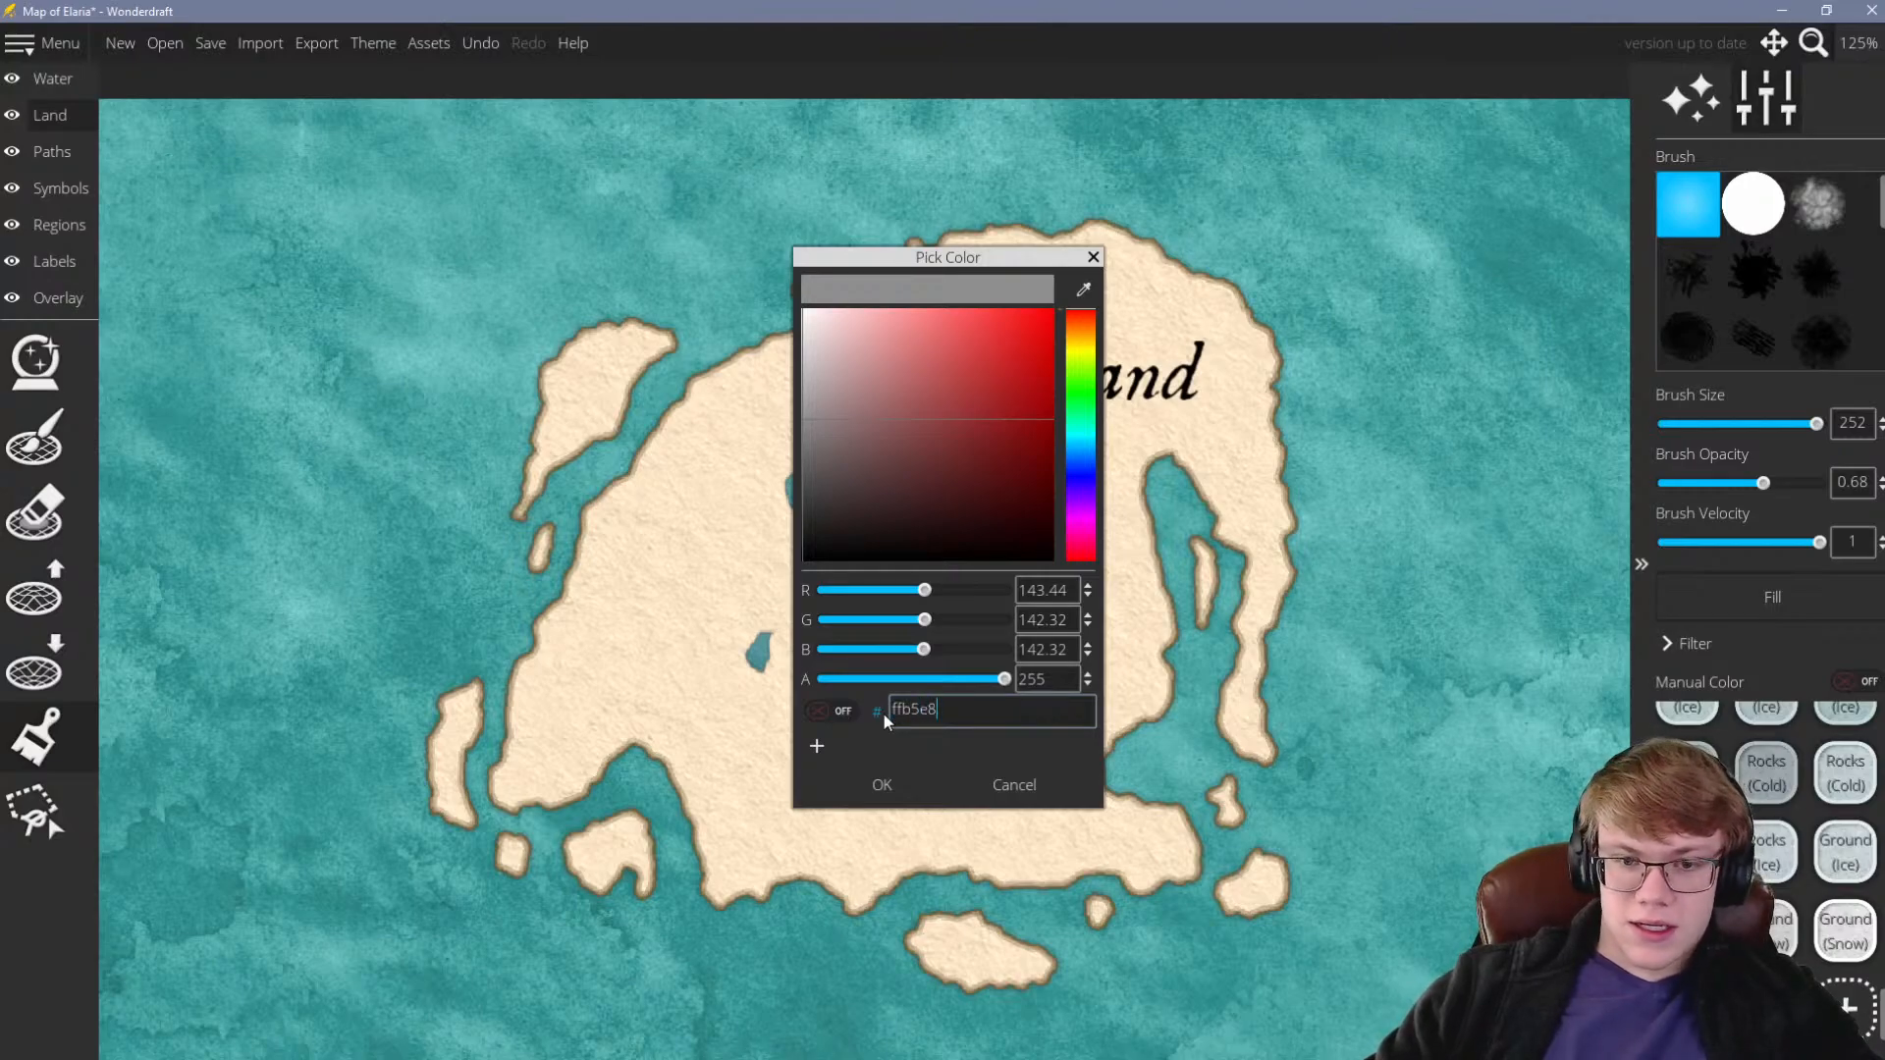
click(877, 783)
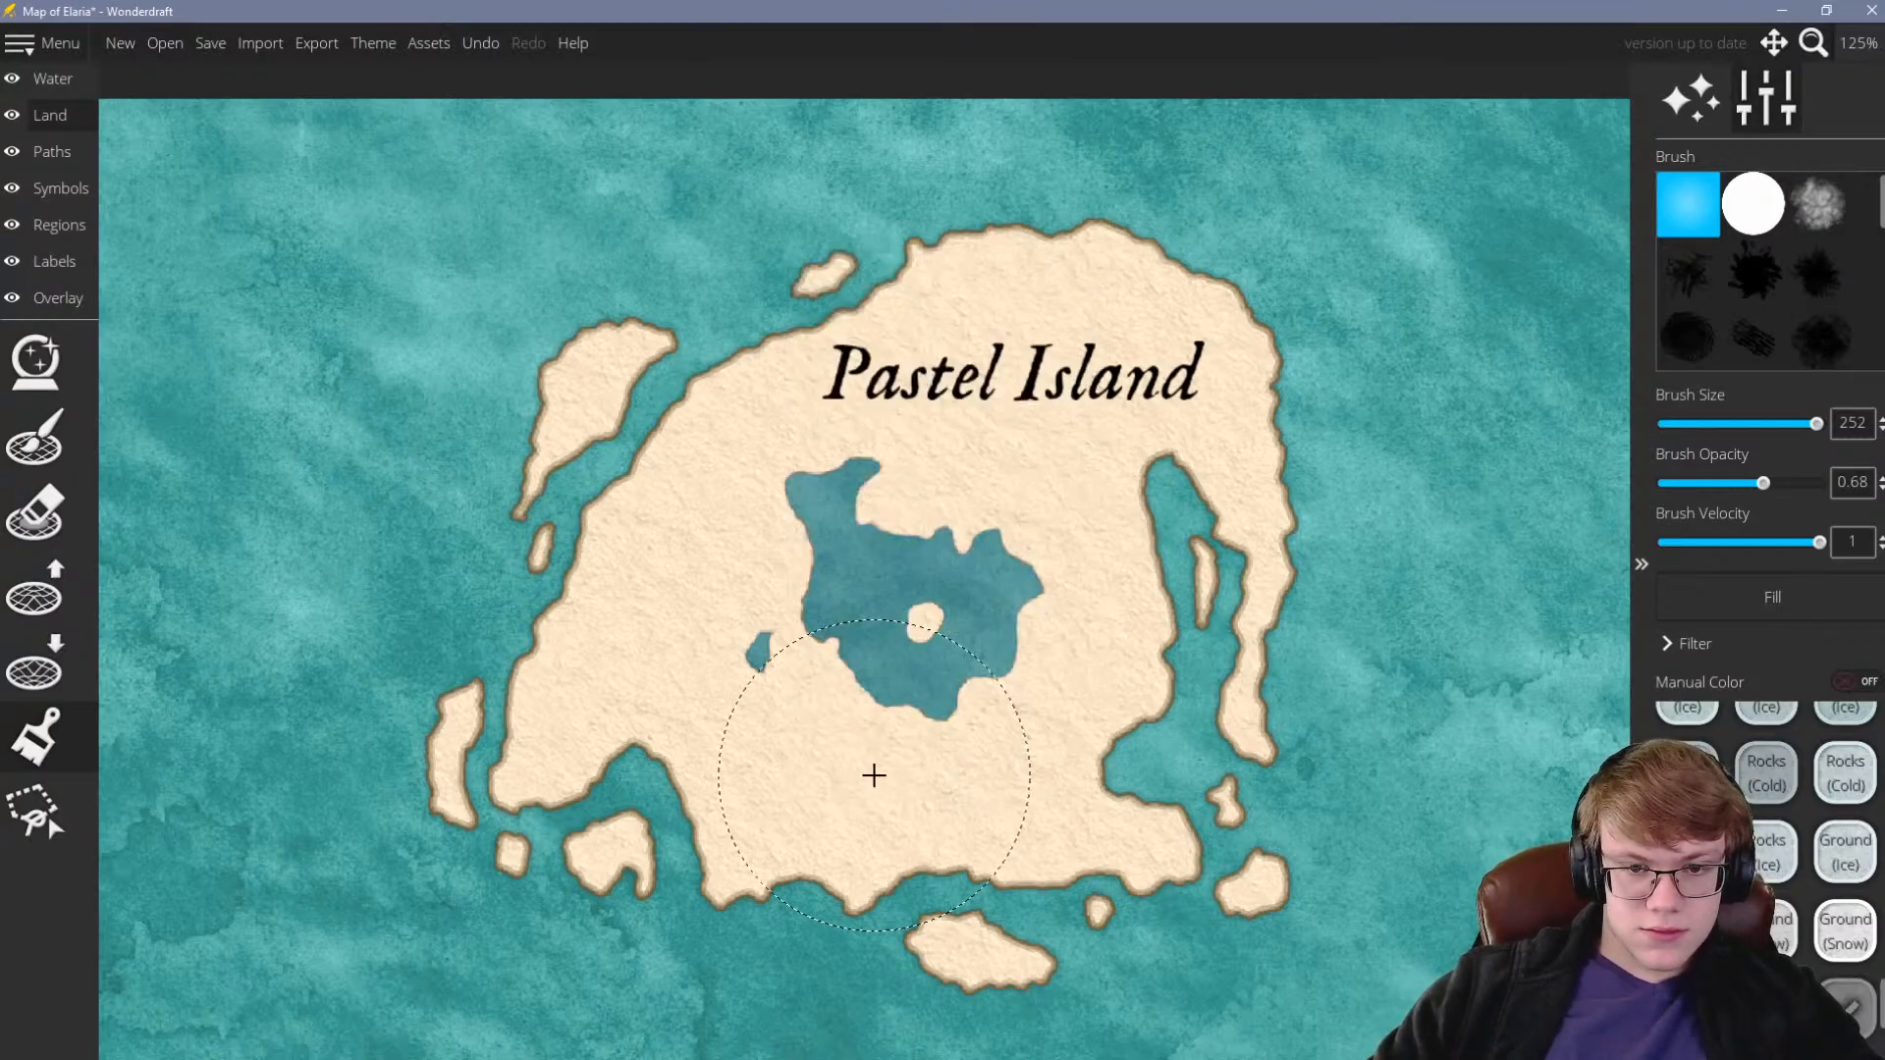
Edit the new custom ground swatch and set its colour to the pastel pink ffb5e8
scroll(1846, 923, down, 2)
right_click(1846, 931)
click(1001, 722)
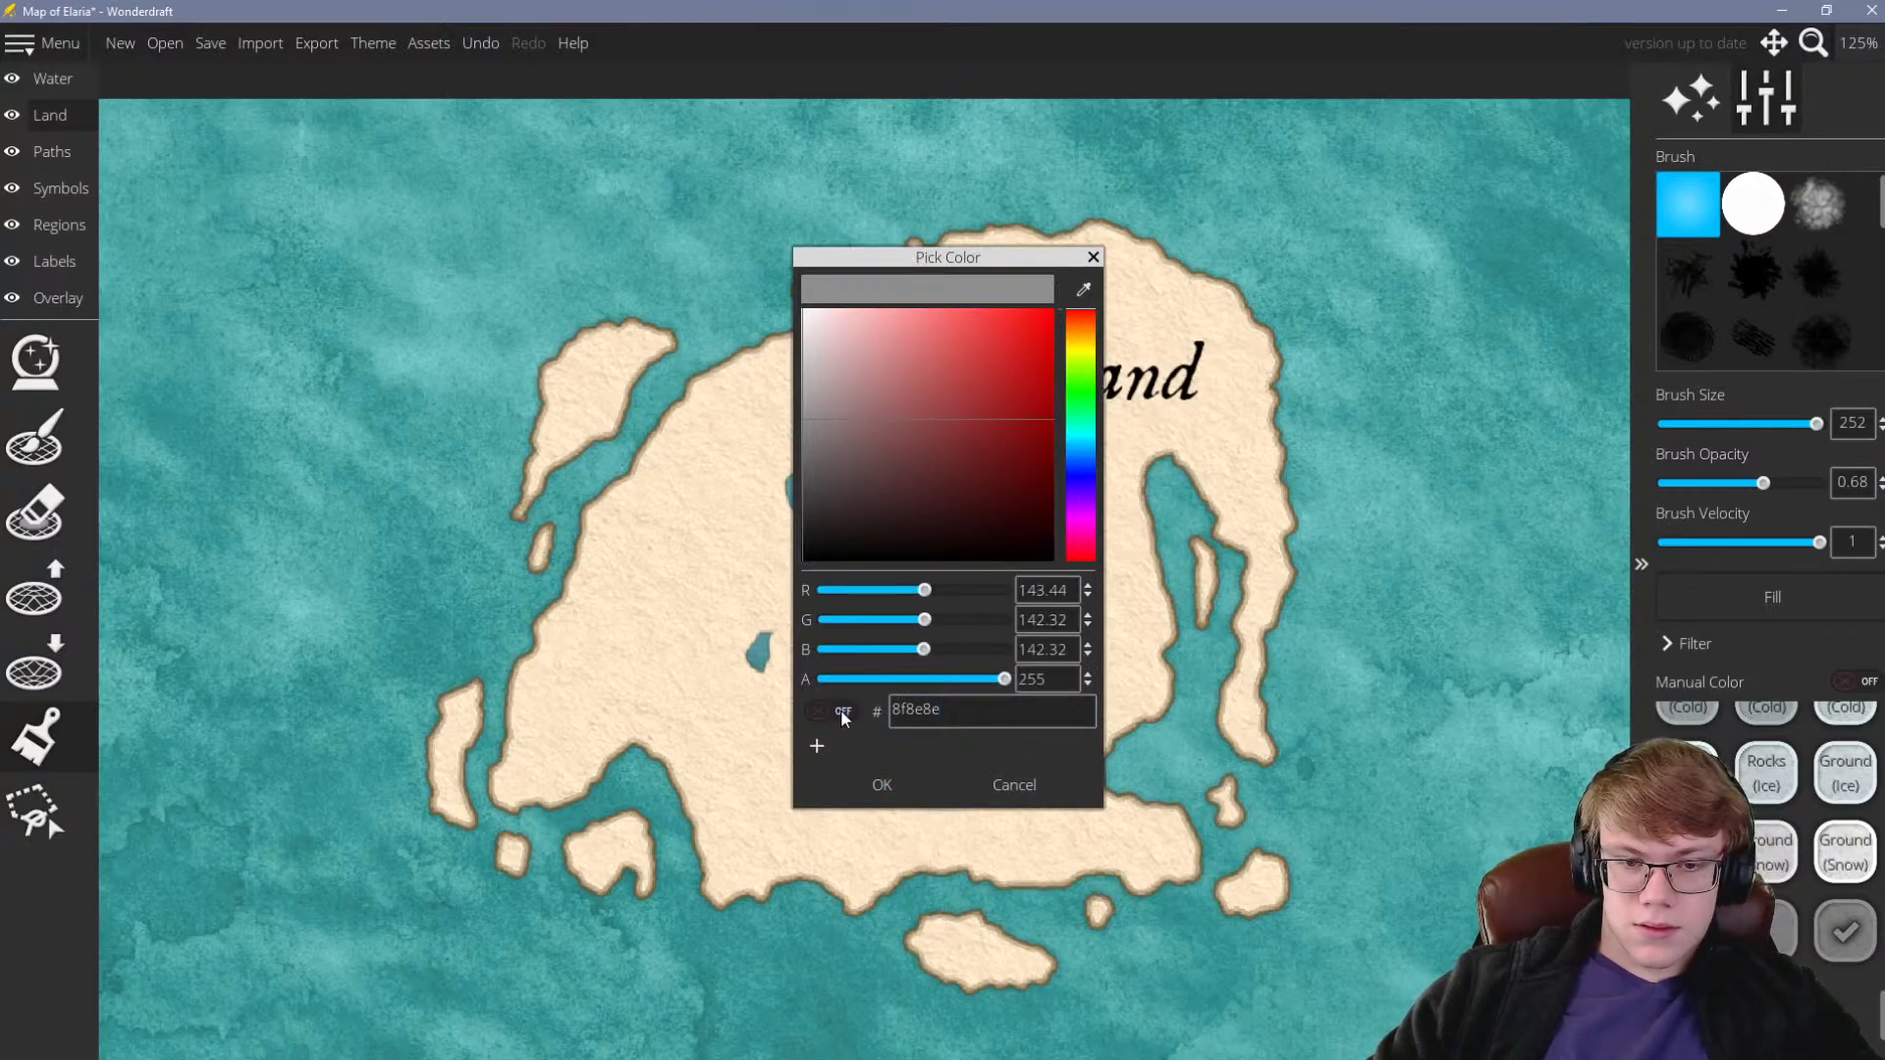
key(ctrl+a)
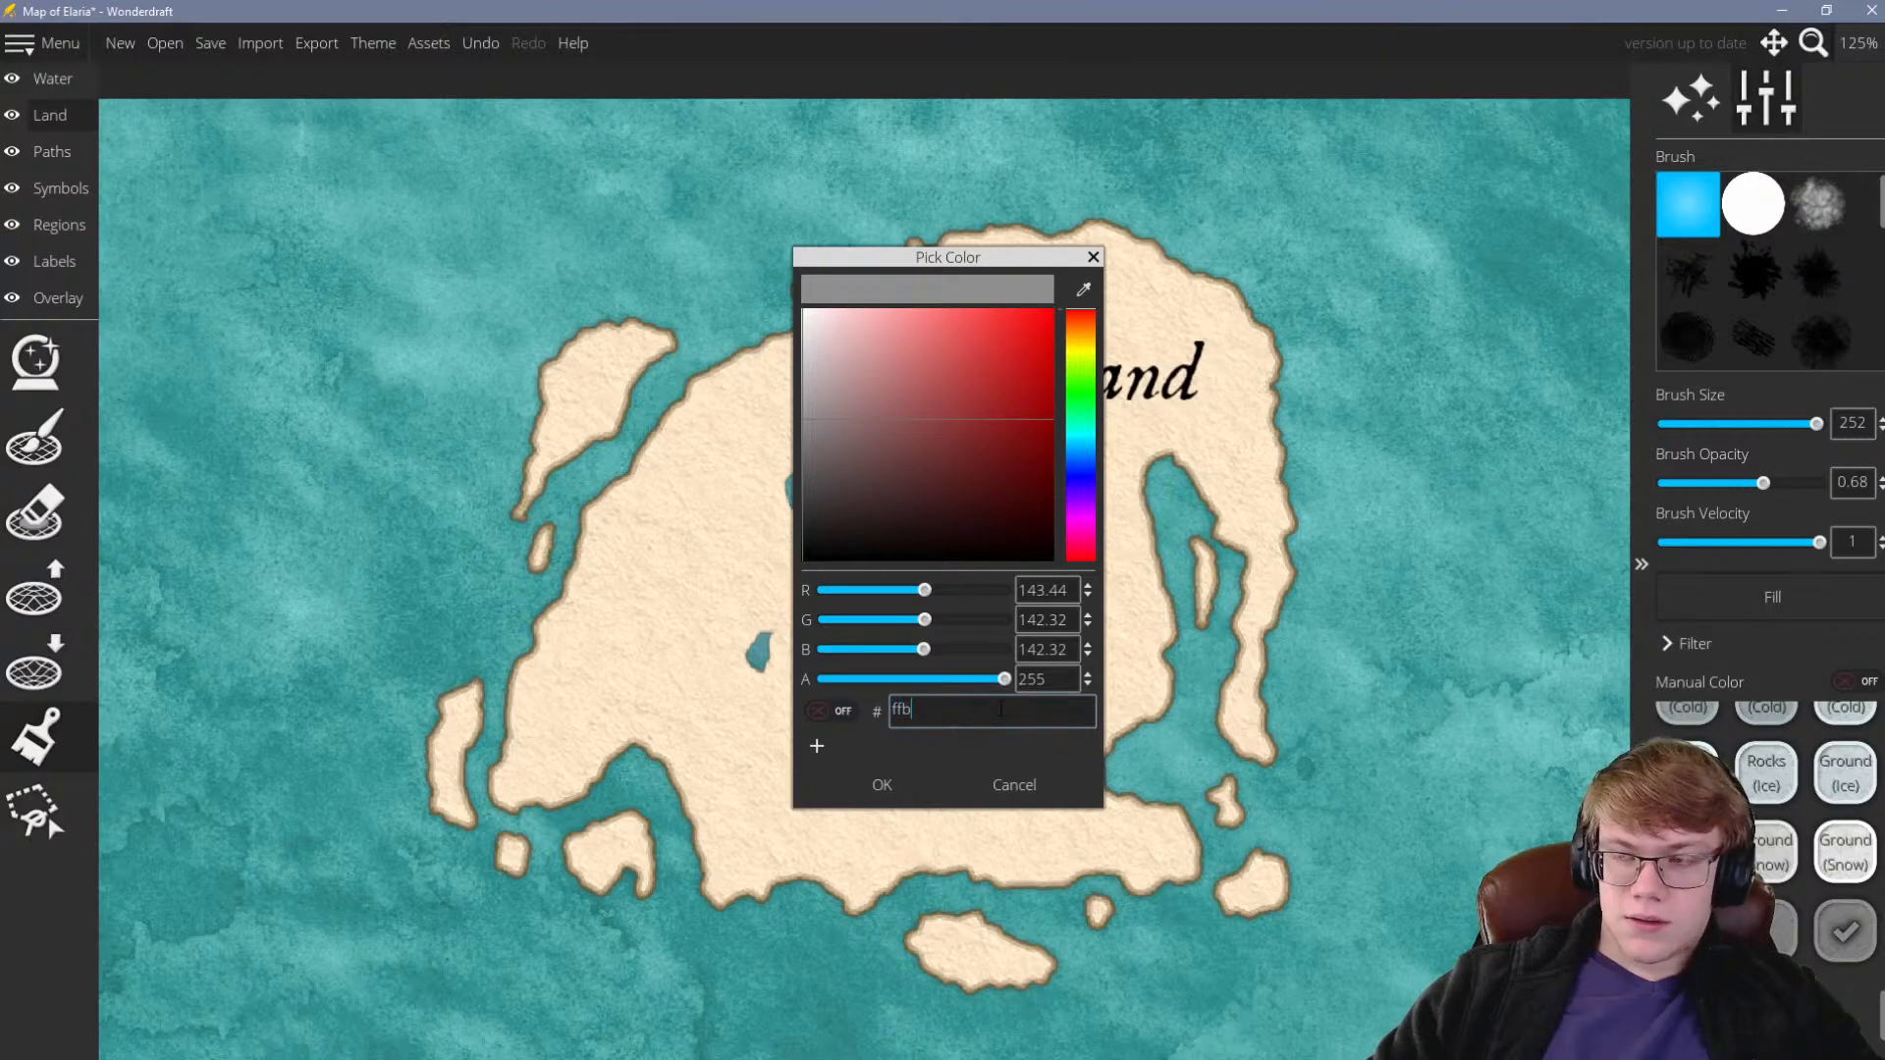
text(ffb5e8)
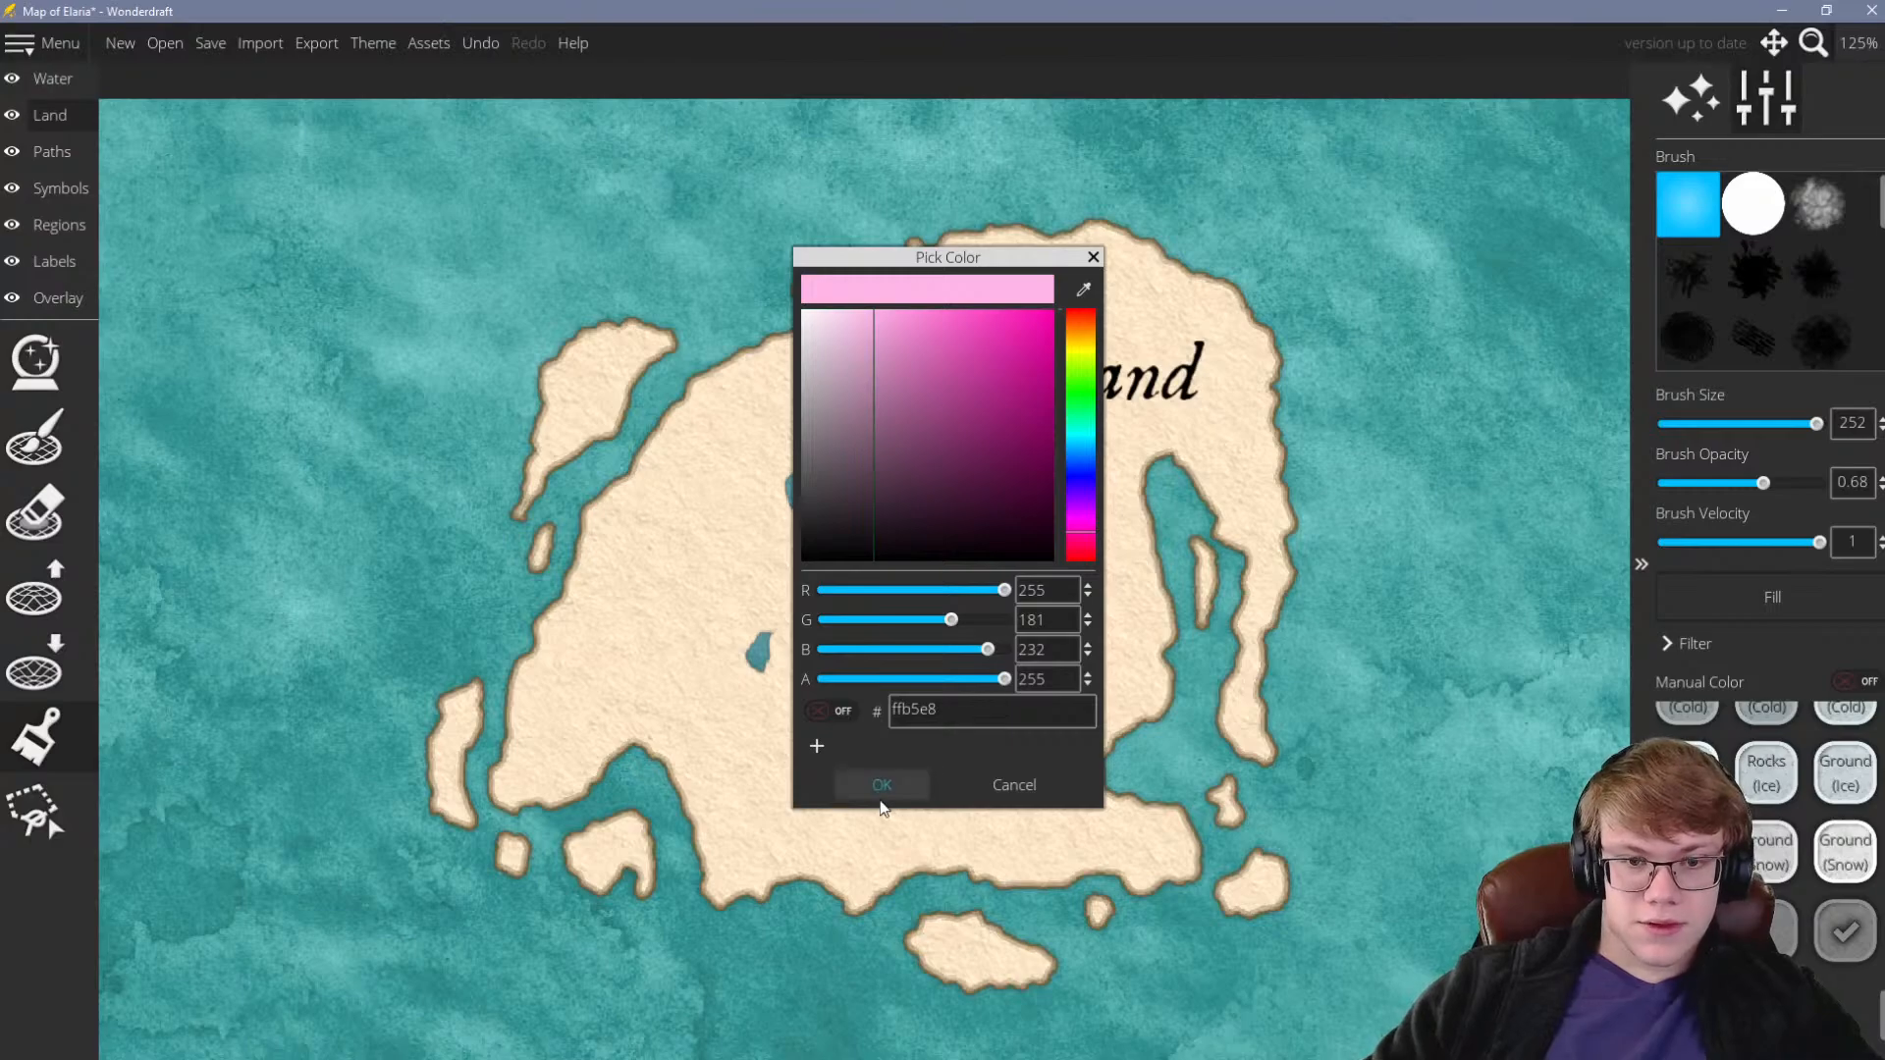
click(882, 785)
Paint Pastel Island and its surrounding islets with the custom pastel pink, using brush size 252
scroll(776, 648, down, 3)
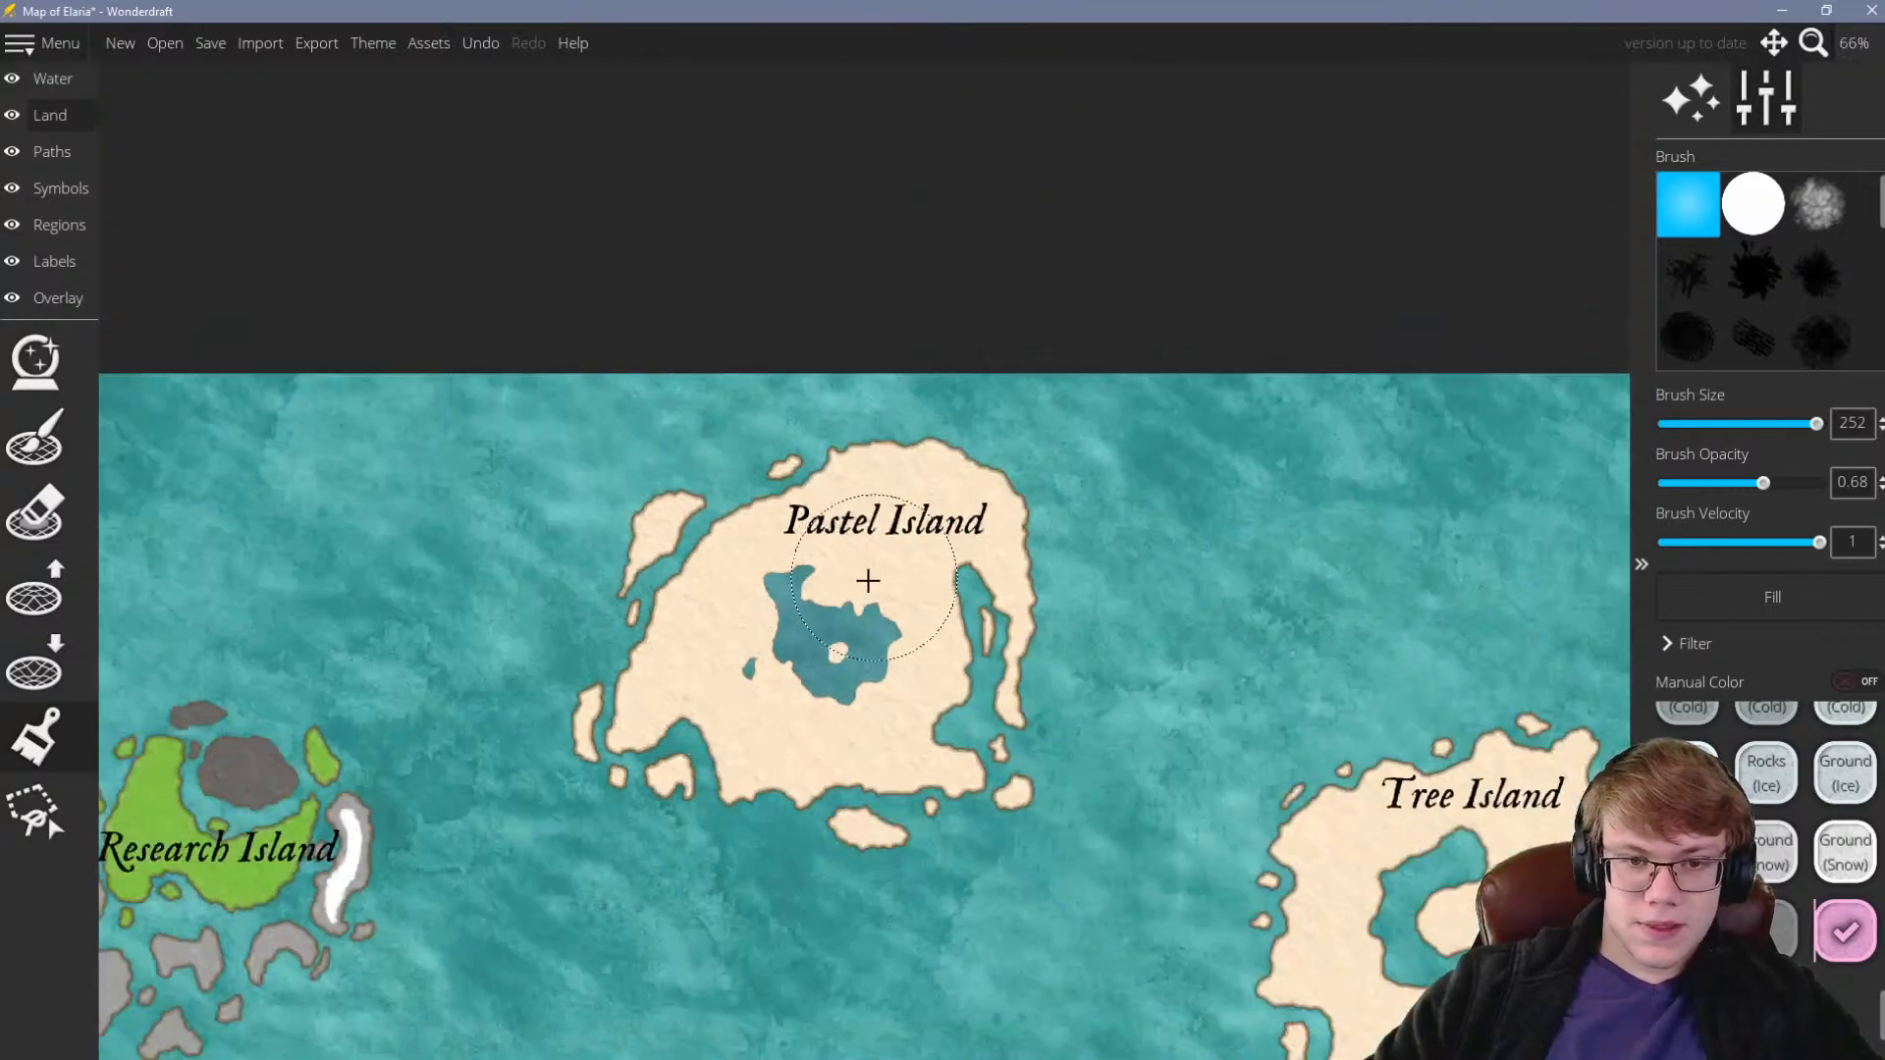
scroll(867, 580, up, 1)
mouse_move(1010, 472)
mouse_down()
mouse_move(896, 486)
mouse_move(974, 472)
mouse_move(1021, 498)
mouse_move(1032, 603)
mouse_move(901, 776)
mouse_move(922, 697)
mouse_move(868, 587)
mouse_move(577, 789)
mouse_move(602, 632)
mouse_move(663, 482)
mouse_move(748, 512)
mouse_move(781, 580)
mouse_move(914, 707)
mouse_move(940, 800)
mouse_move(893, 802)
mouse_move(993, 812)
mouse_move(1035, 560)
mouse_move(769, 472)
mouse_up()
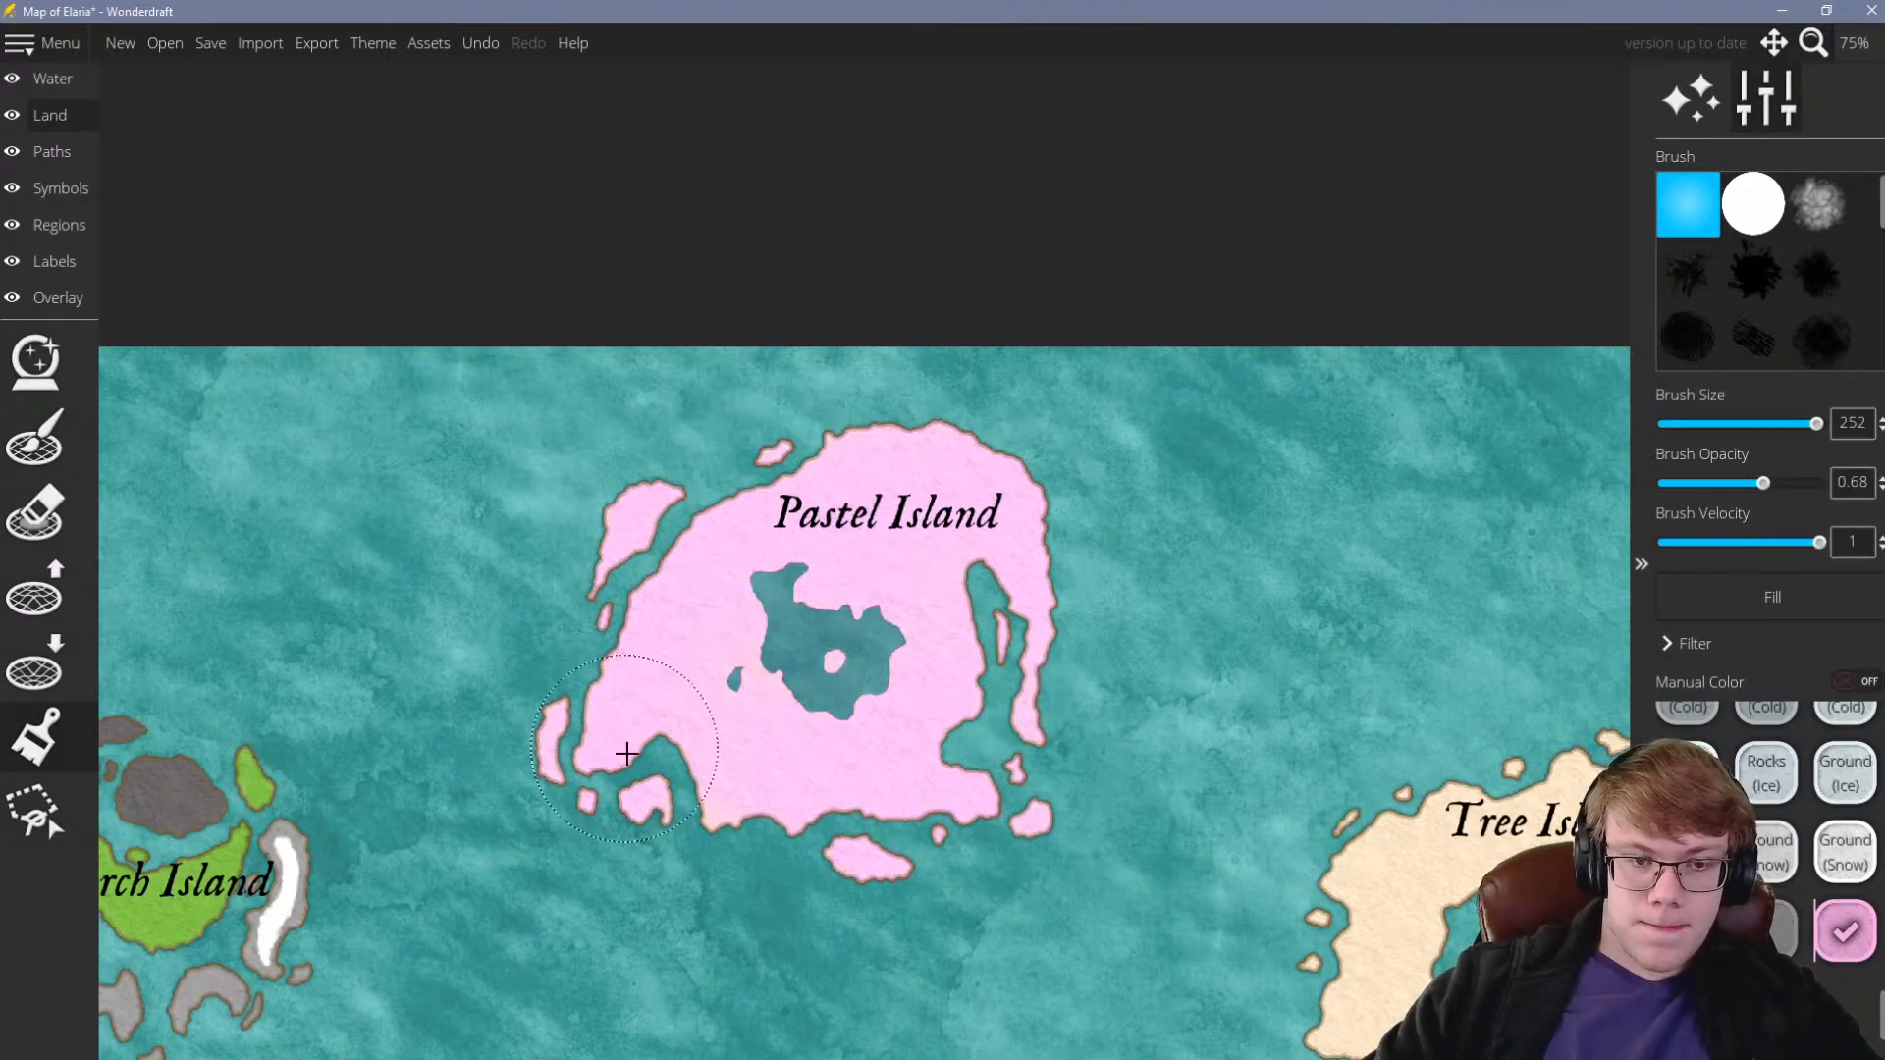
scroll(1049, 644, down, 8)
scroll(1049, 609, up, 8)
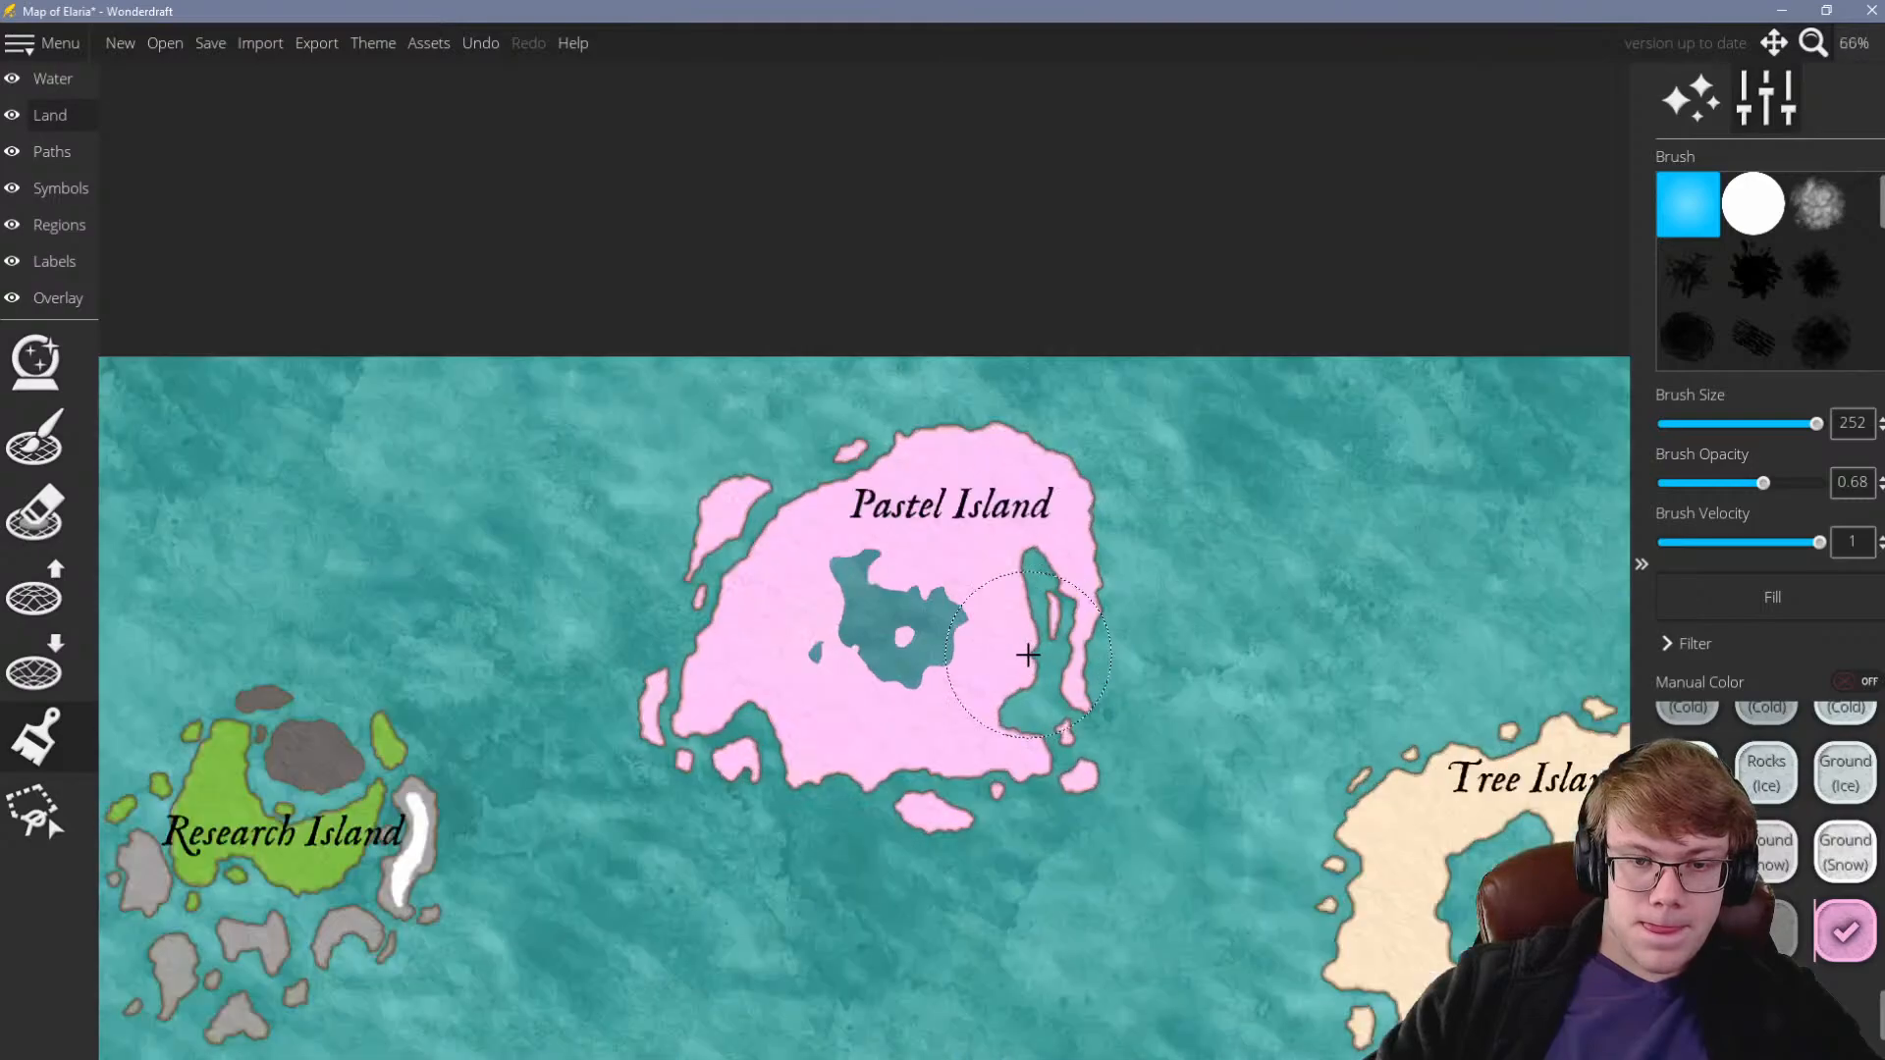
Add a custom pink water colour, ec82cb, and paint Pastel Island's lake and small pond with it at brush size 128
scroll(904, 622, up, 3)
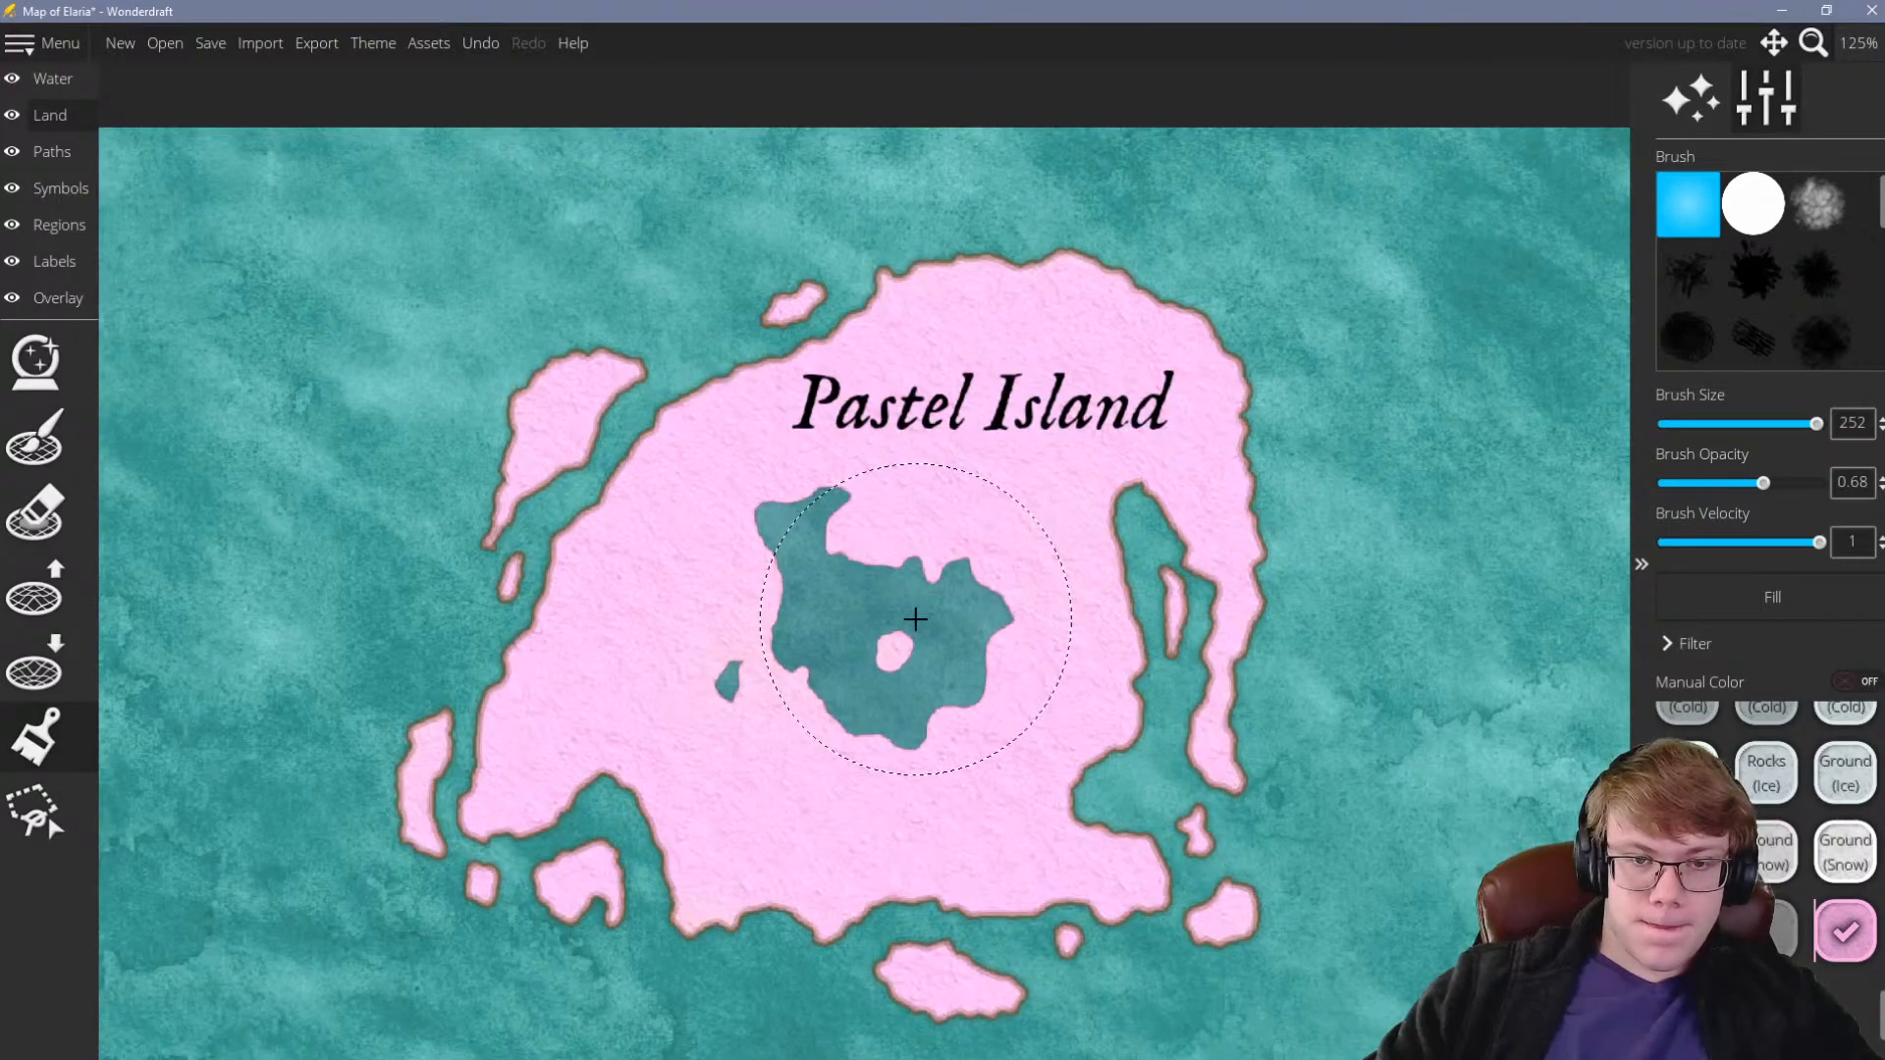
scroll(913, 620, down, 1)
scroll(876, 631, up, 2)
scroll(876, 632, down, 1)
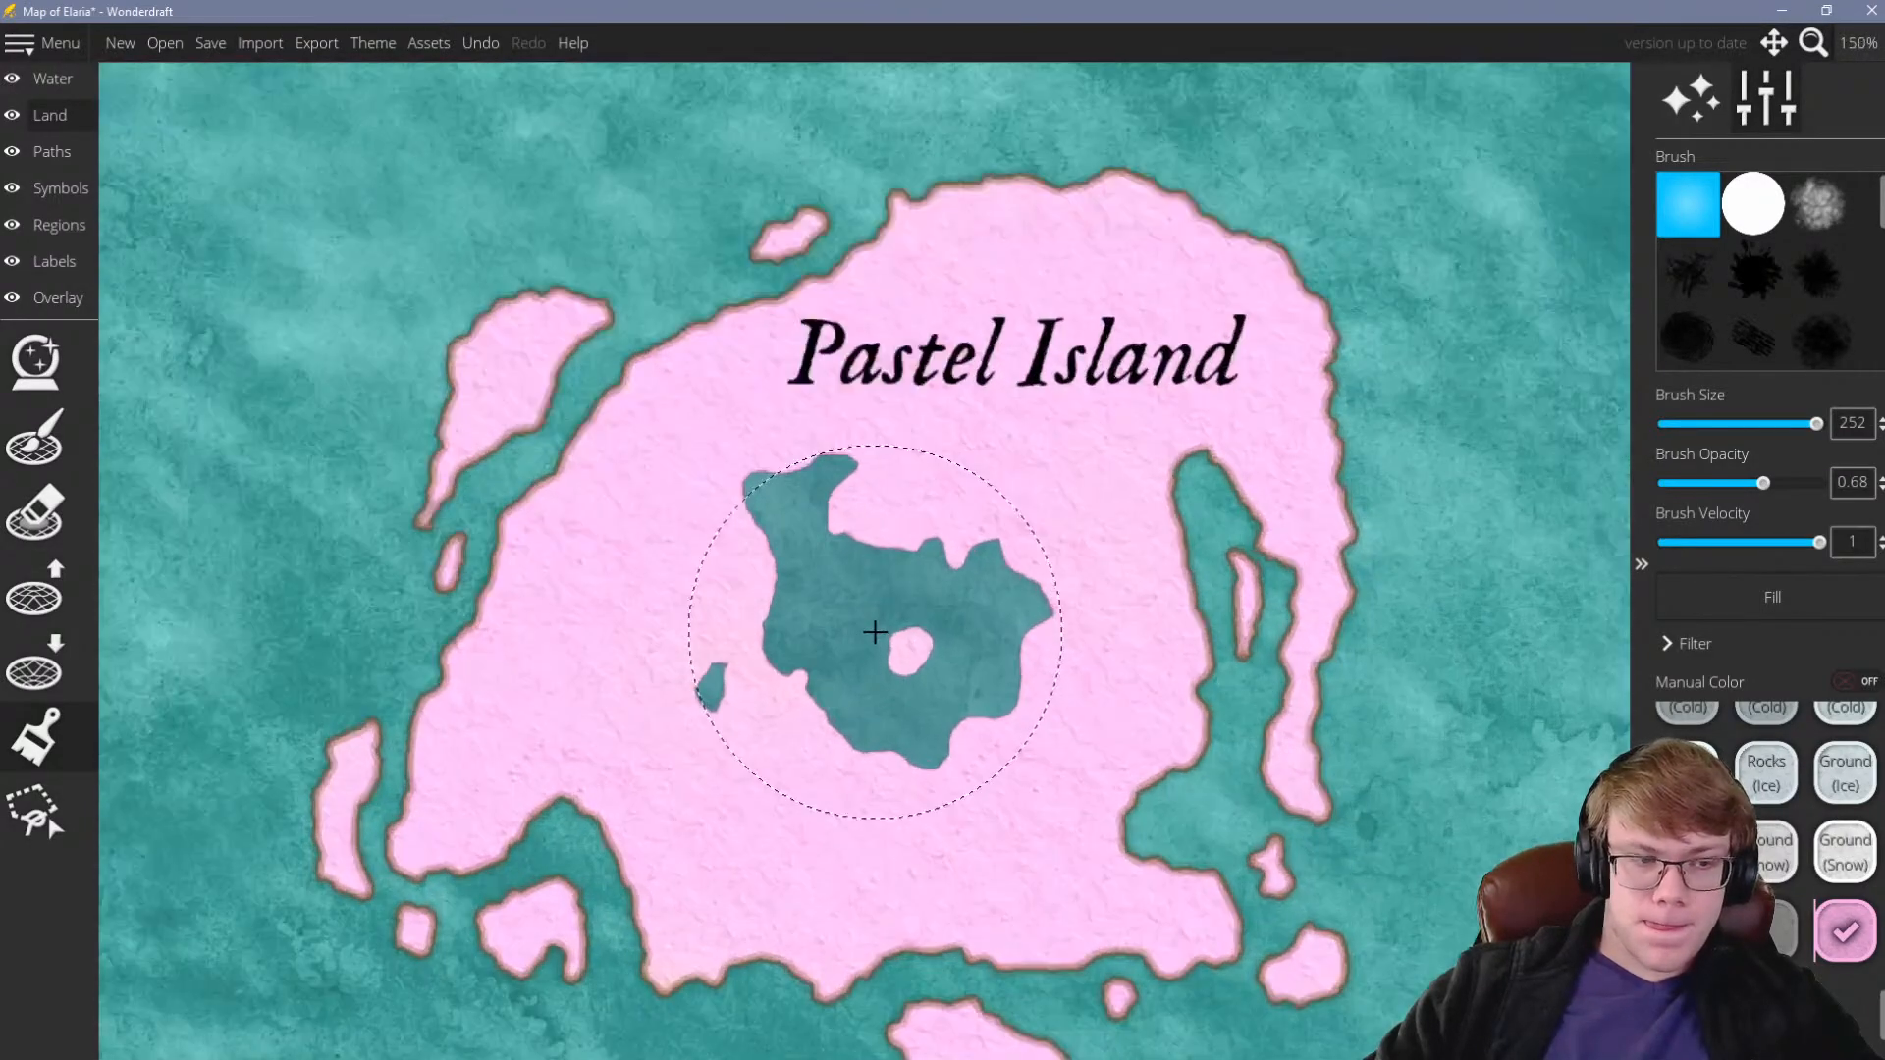
scroll(874, 631, up, 1)
click(53, 79)
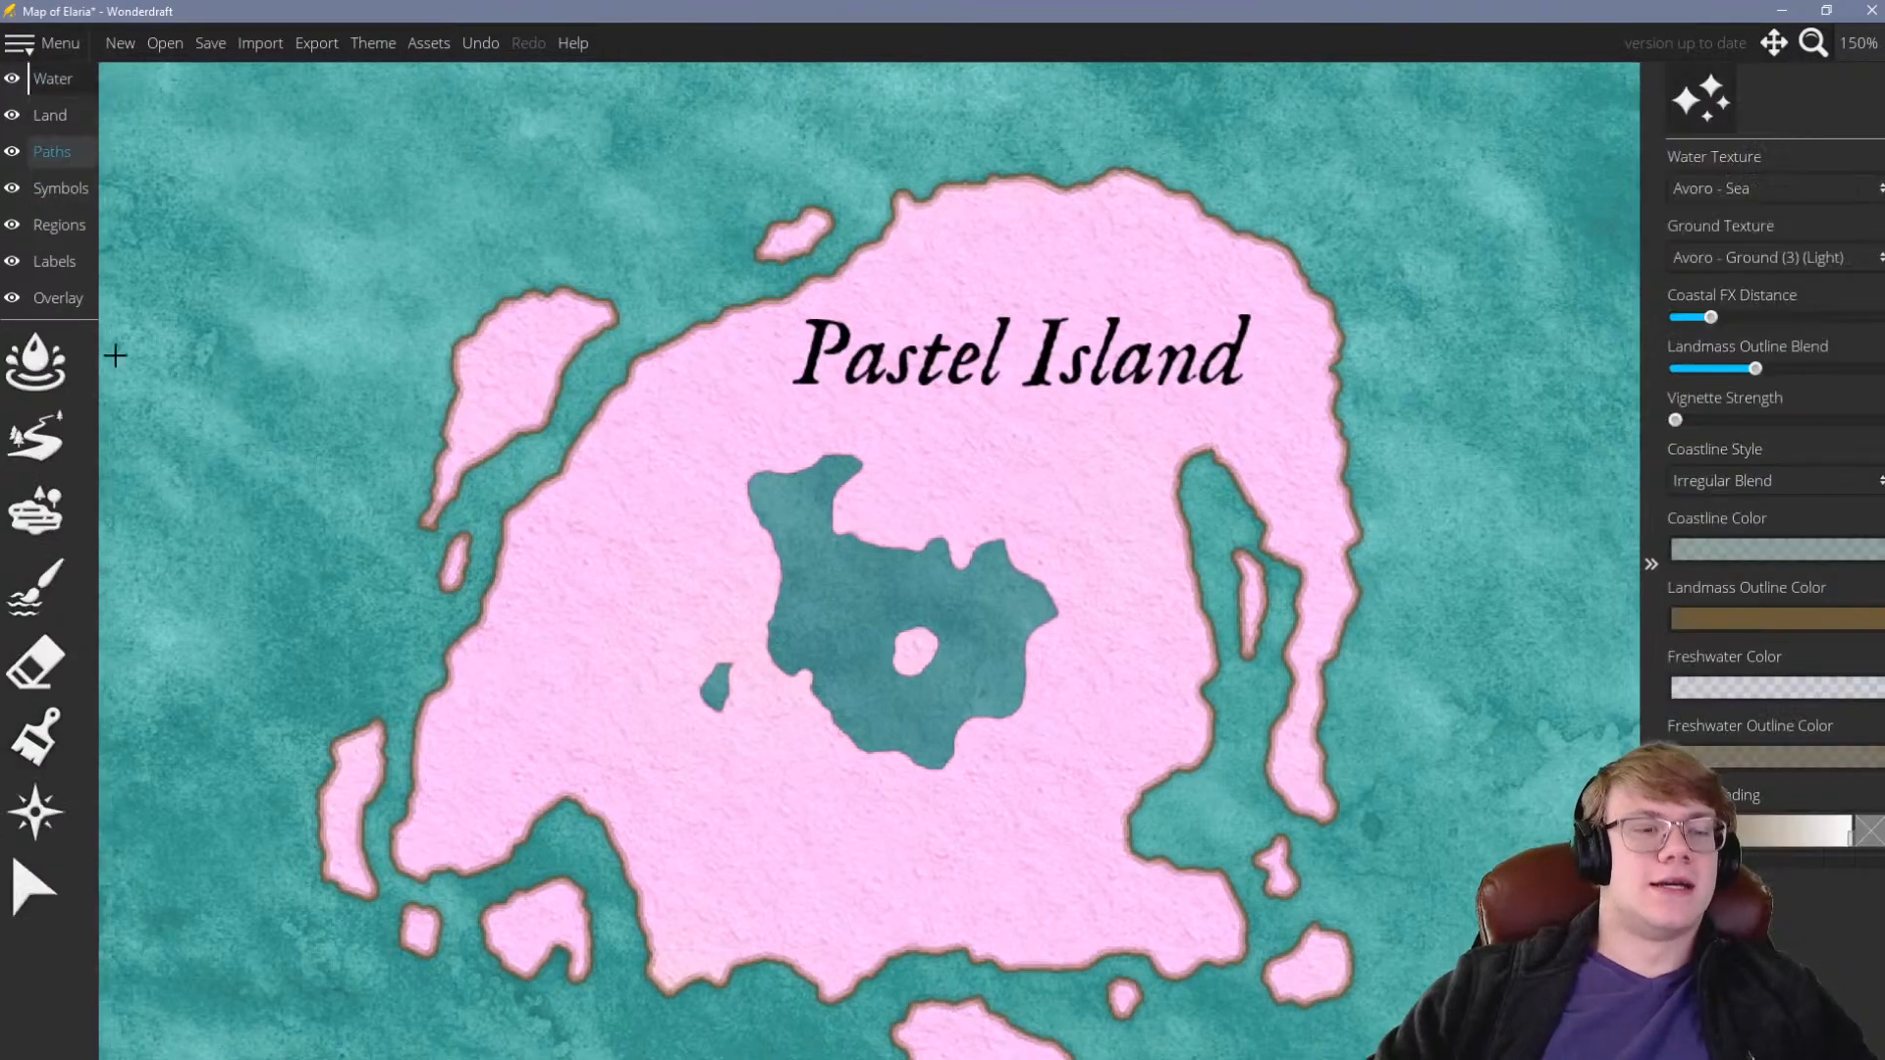
click(36, 736)
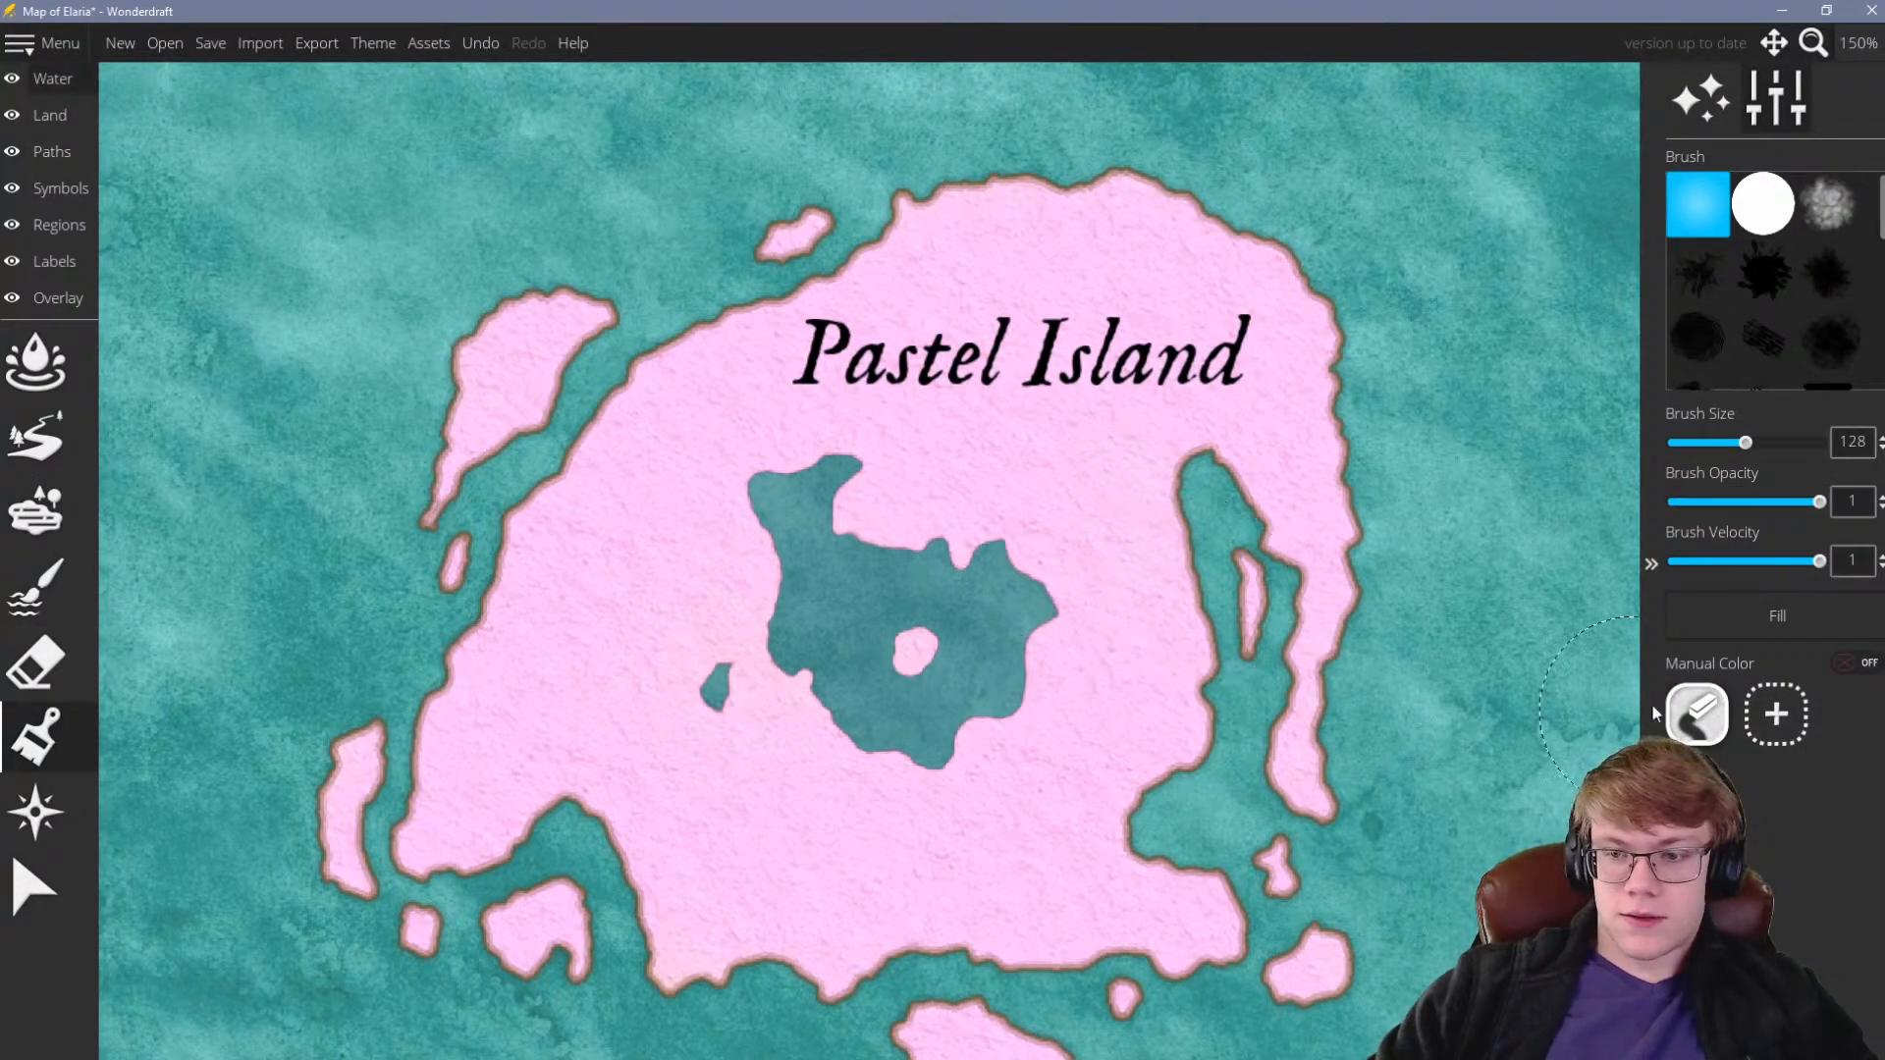
click(1777, 715)
mouse_move(895, 338)
mouse_down()
mouse_move(881, 326)
mouse_move(917, 336)
mouse_up()
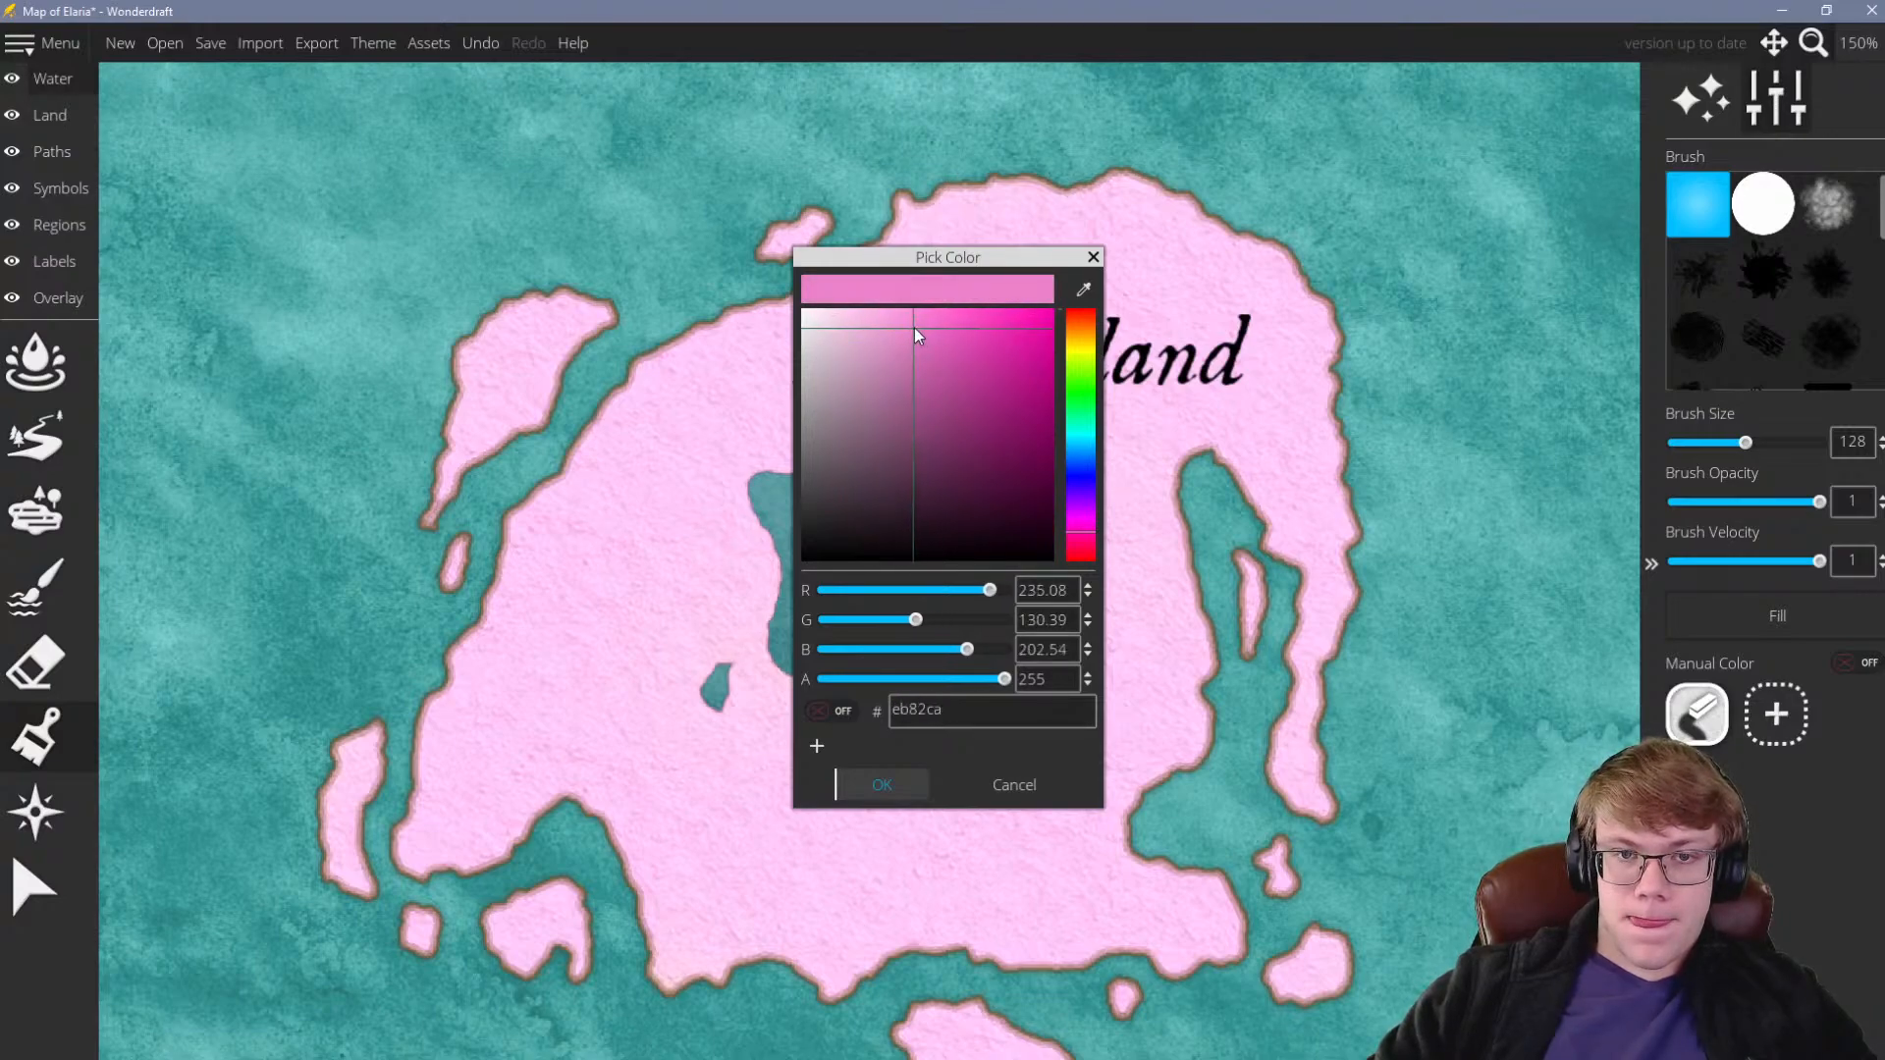
click(884, 786)
mouse_move(880, 602)
mouse_down()
mouse_move(967, 621)
mouse_move(1018, 585)
mouse_move(912, 633)
mouse_move(785, 489)
mouse_move(808, 512)
mouse_move(811, 607)
mouse_move(871, 595)
mouse_move(870, 519)
mouse_move(948, 643)
mouse_up()
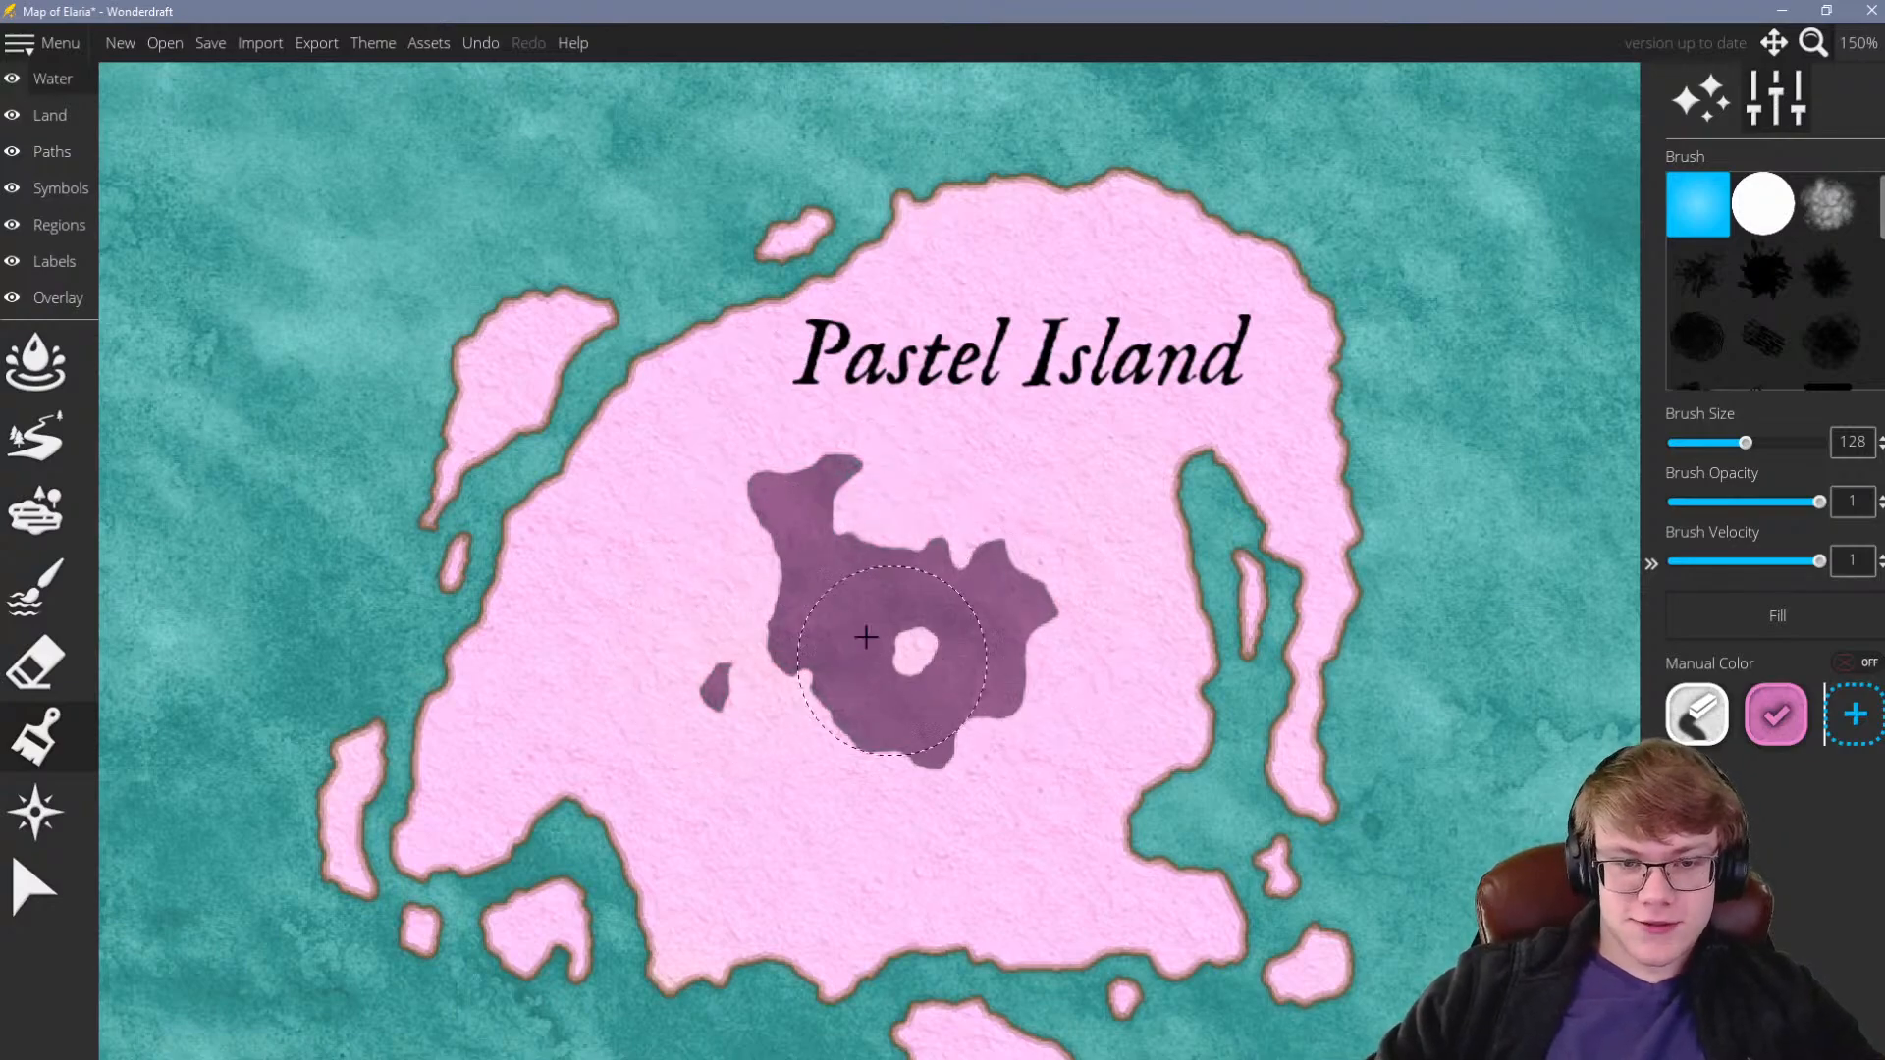
Try a lighter pink, f3b4df, for the custom water swatch and repaint Pastel Island's lake with it
scroll(888, 628, down, 4)
scroll(905, 485, up, 3)
right_click(1782, 739)
click(1815, 757)
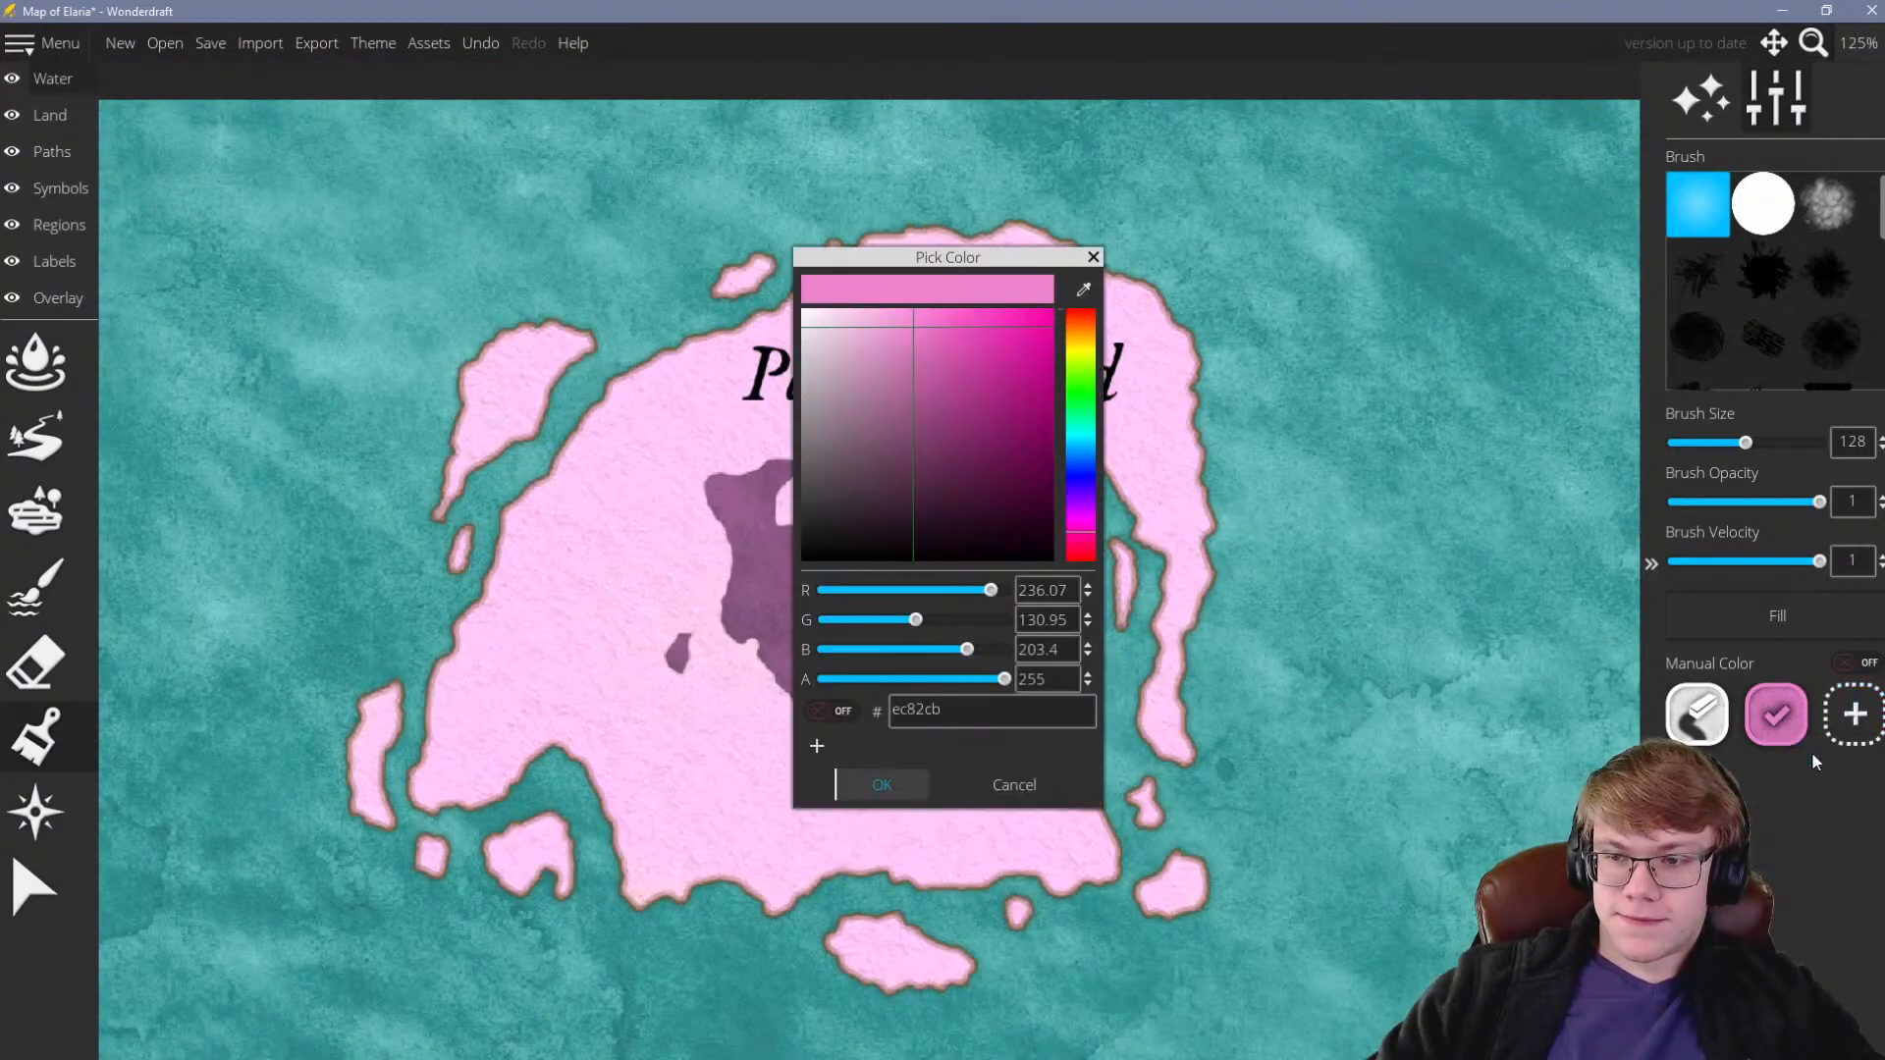
drag(899, 316, 865, 319)
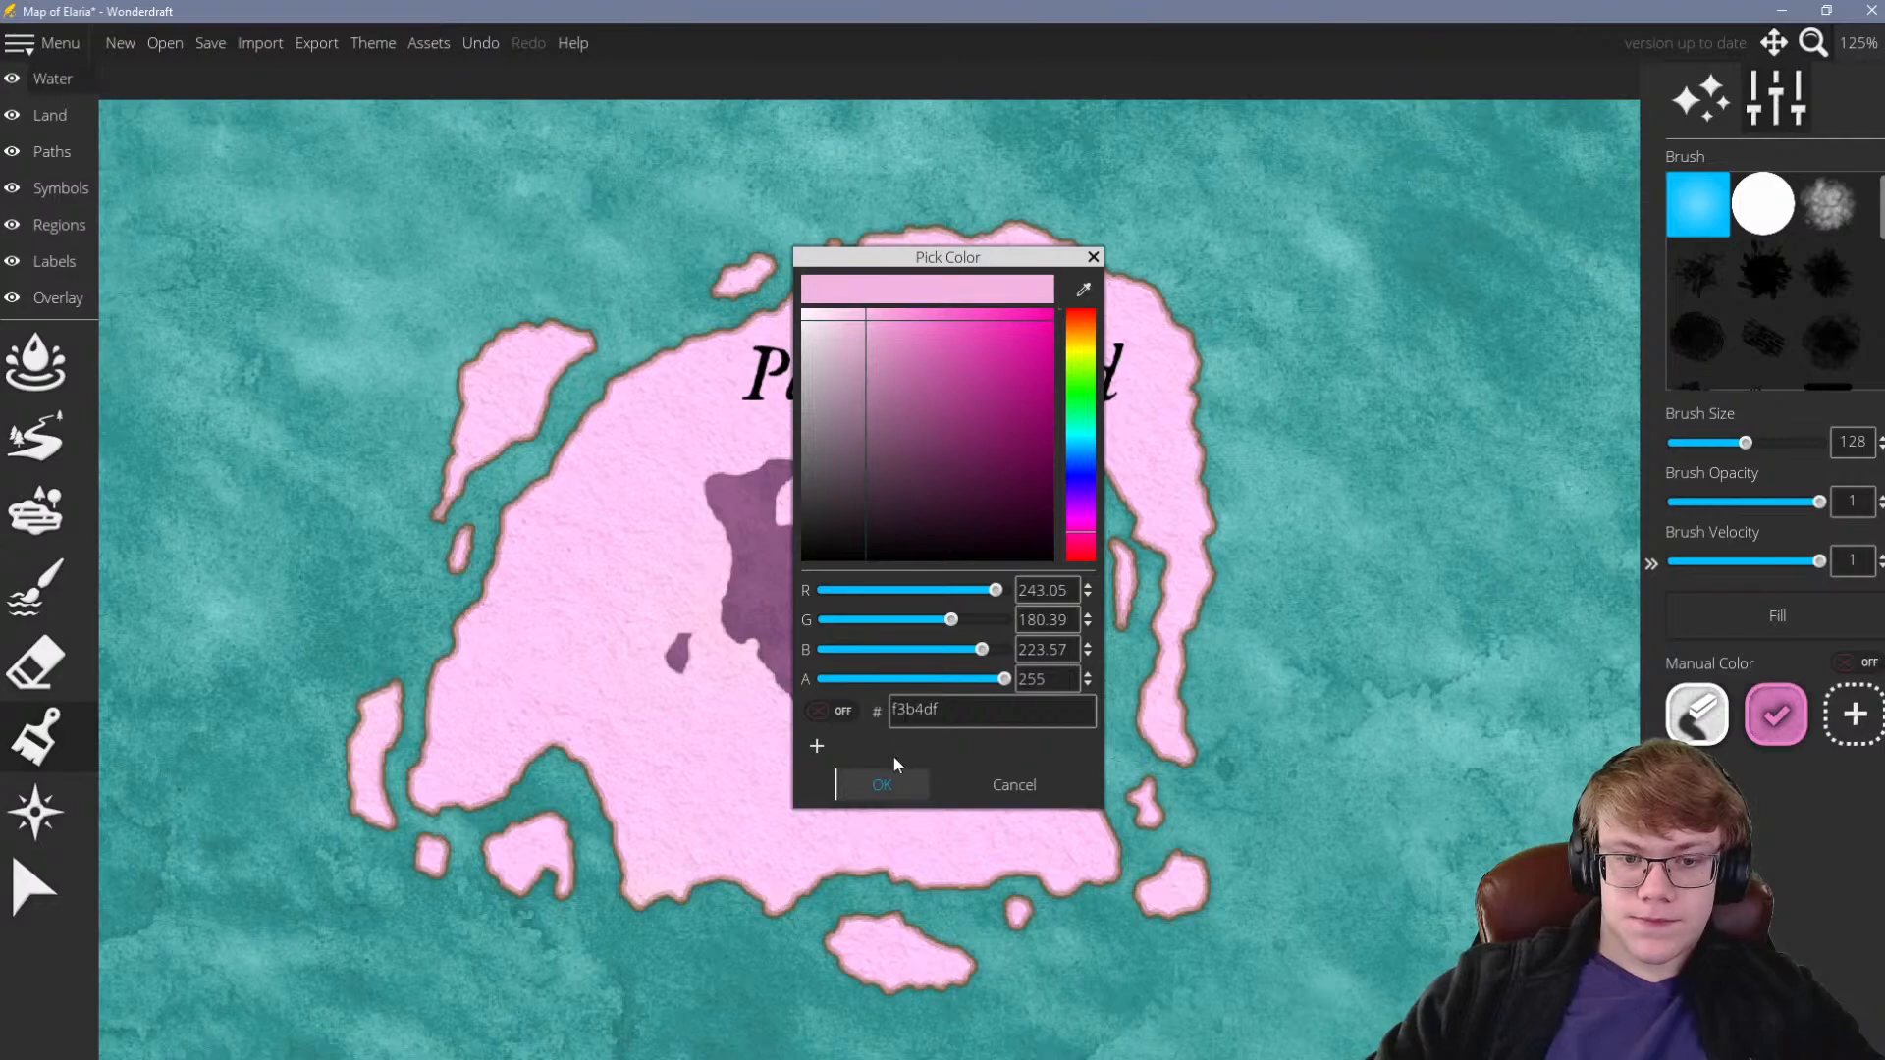
click(882, 785)
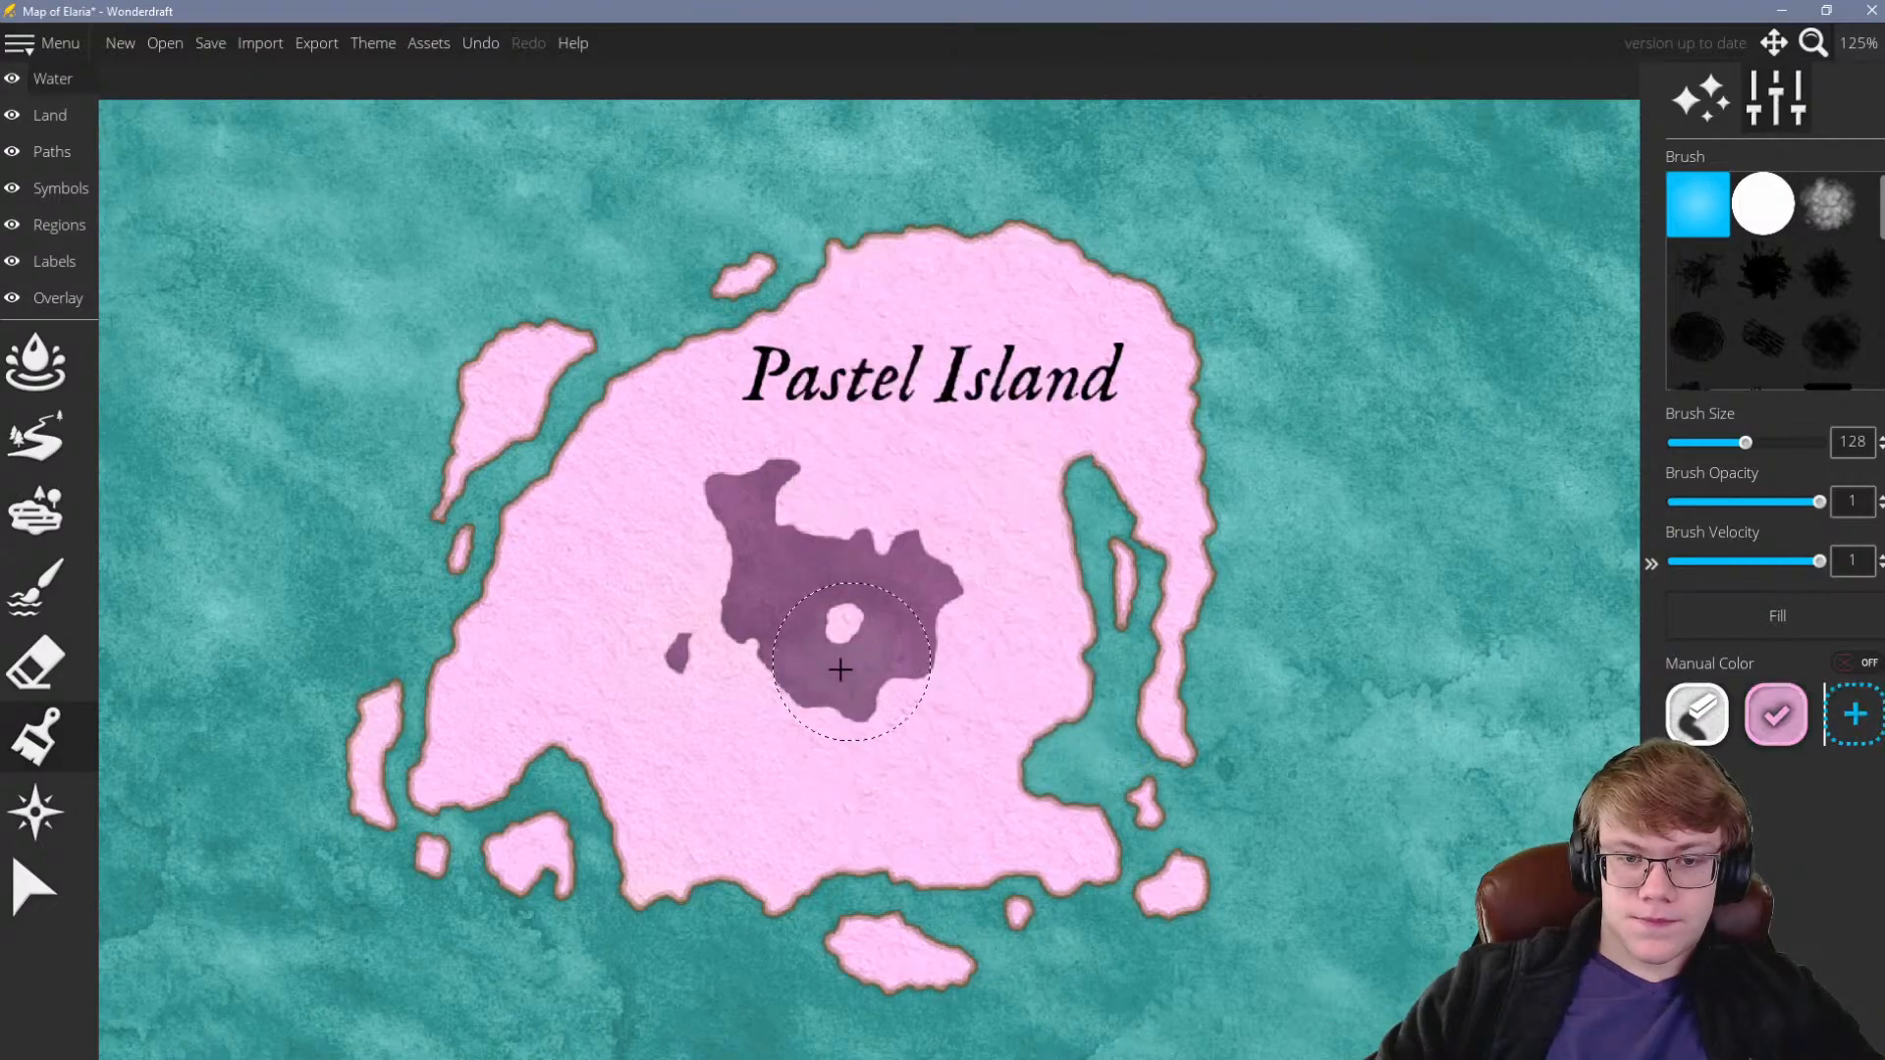
Try a slightly more muted pink for the custom water swatch and brush it over the lake
right_click(1778, 721)
click(1803, 748)
drag(858, 323, 885, 333)
click(835, 785)
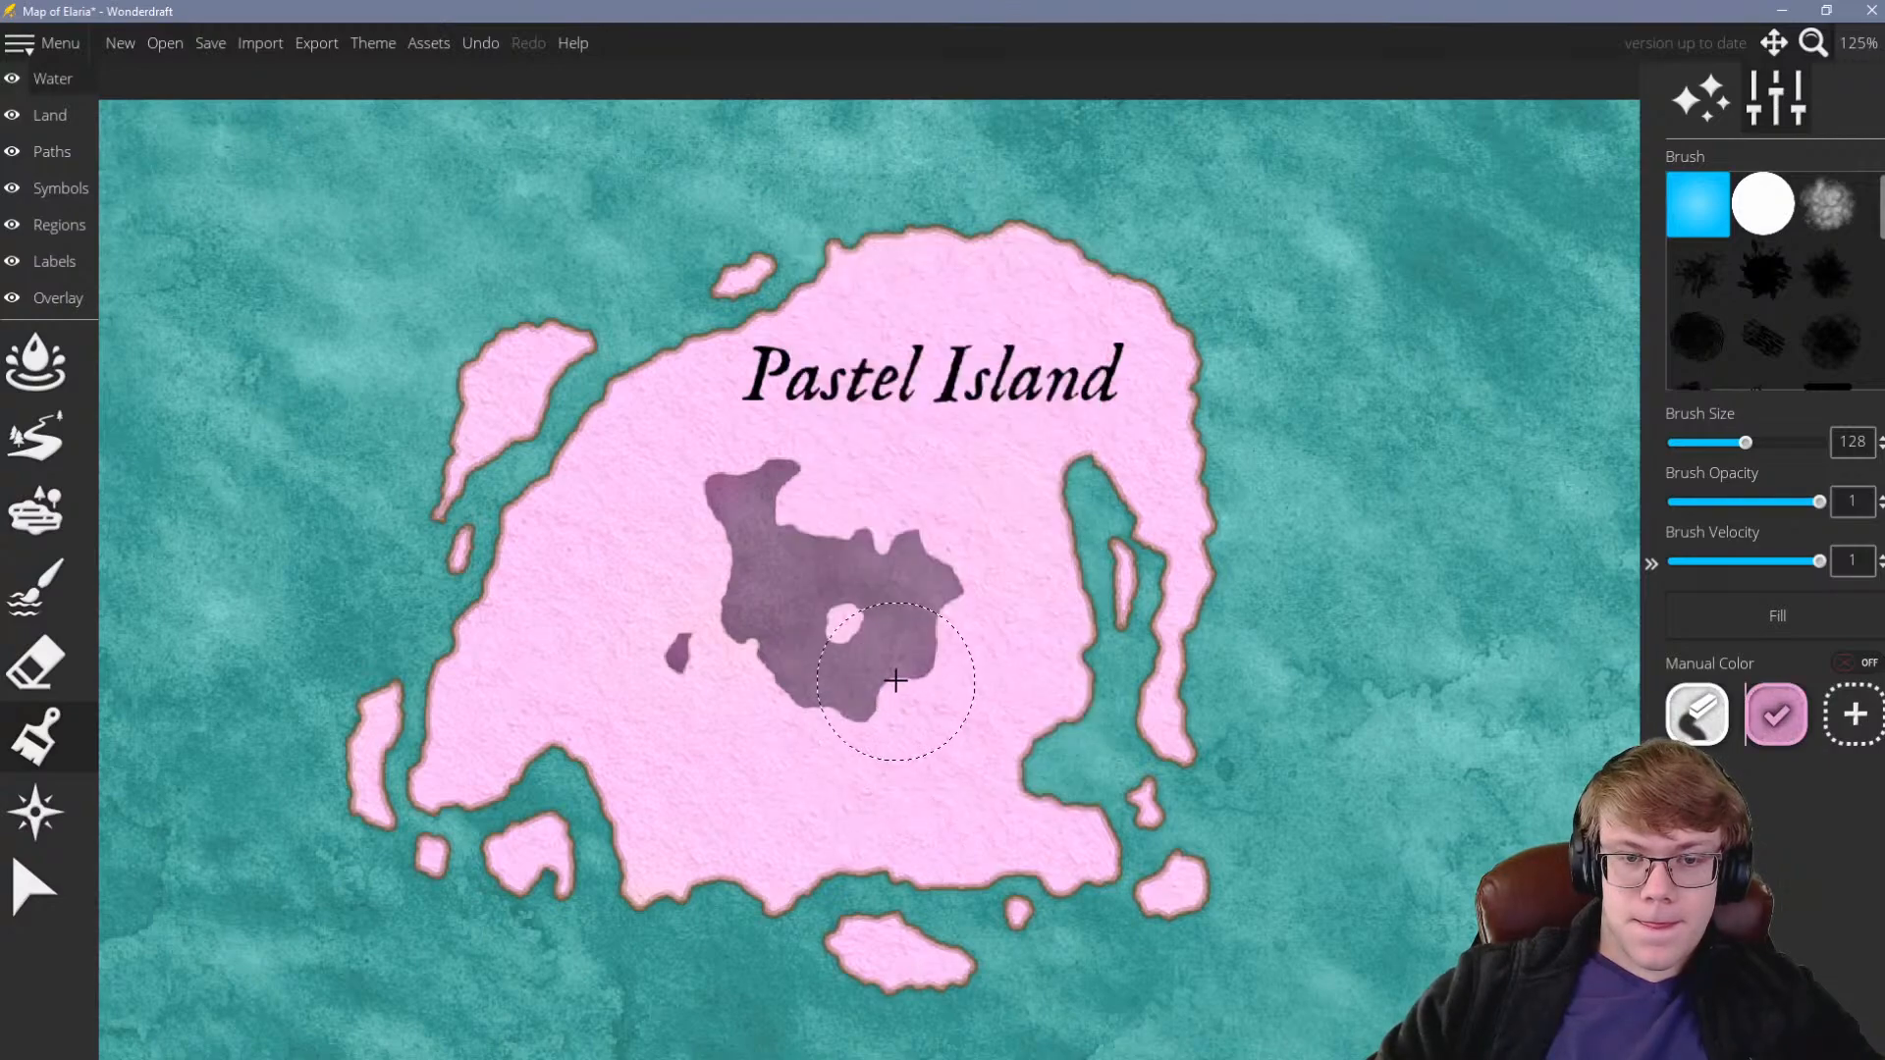
Try the pale pink eac5de for the custom water swatch and repaint the lake with it
right_click(1773, 722)
click(1806, 746)
click(842, 337)
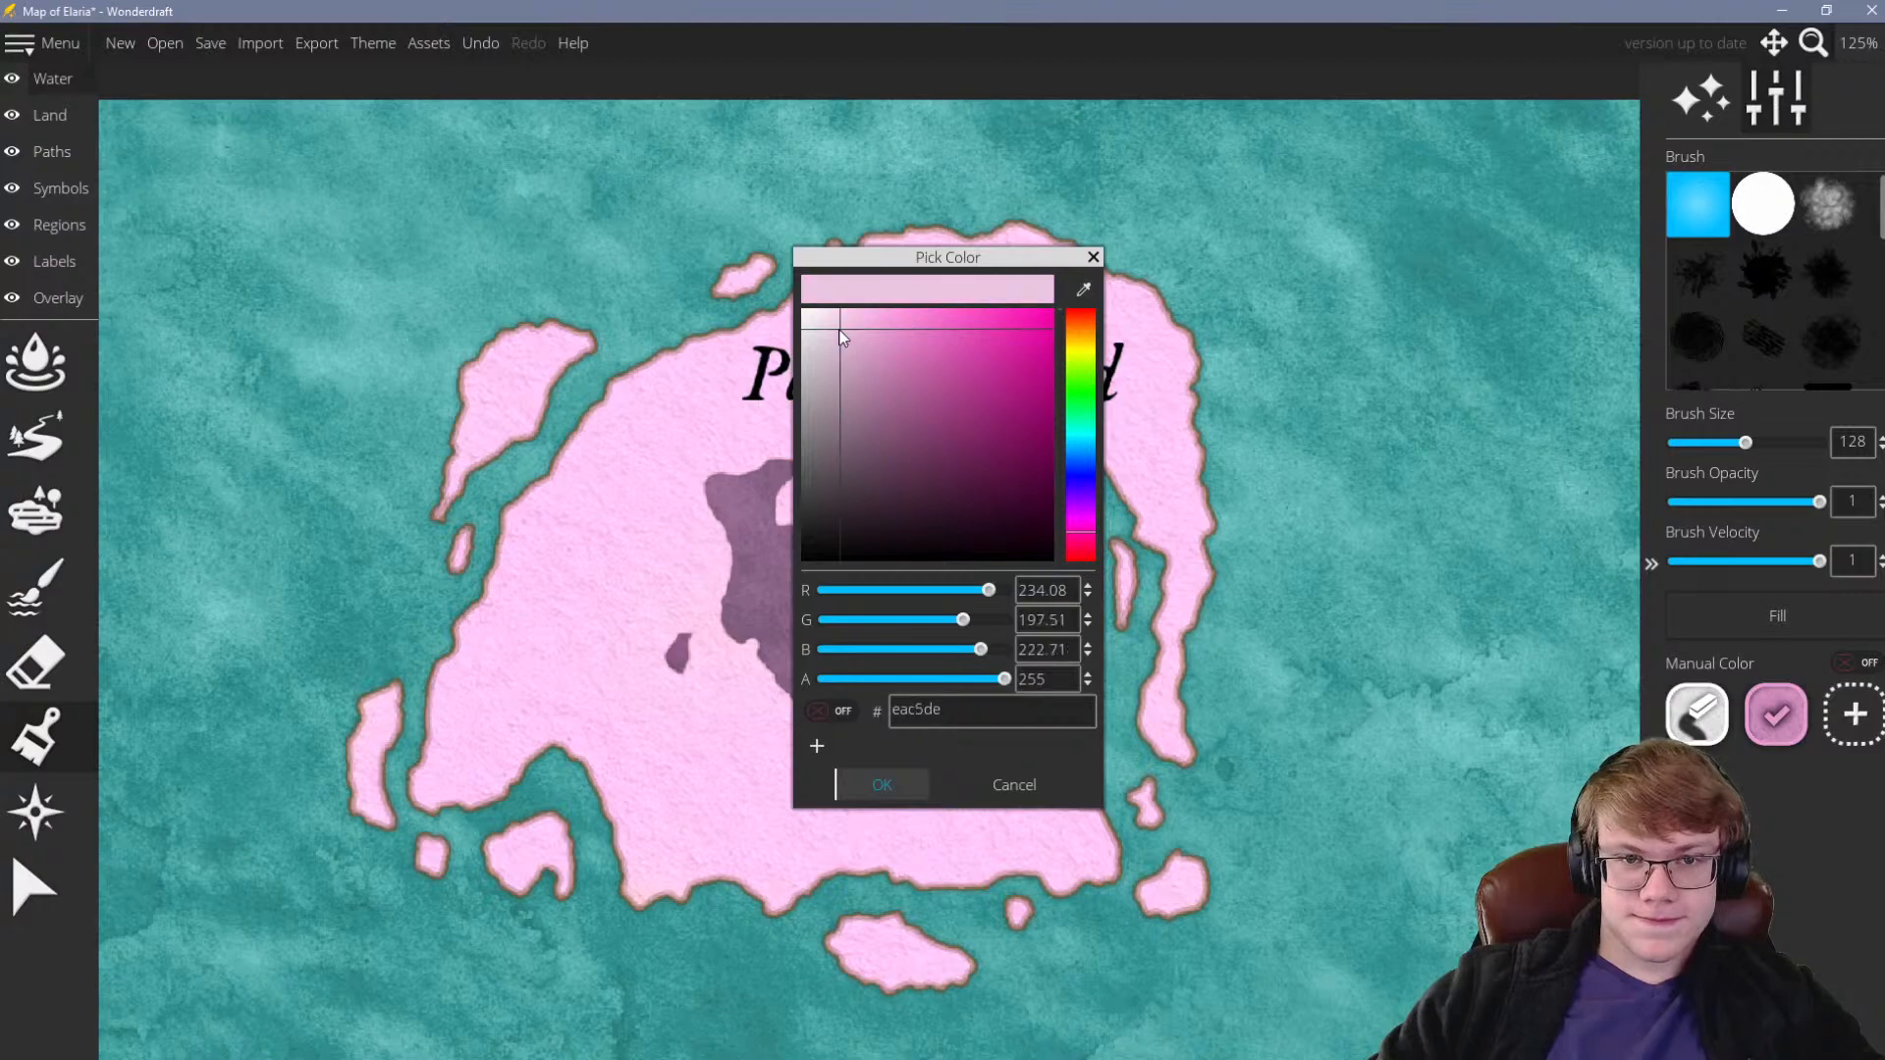
click(884, 786)
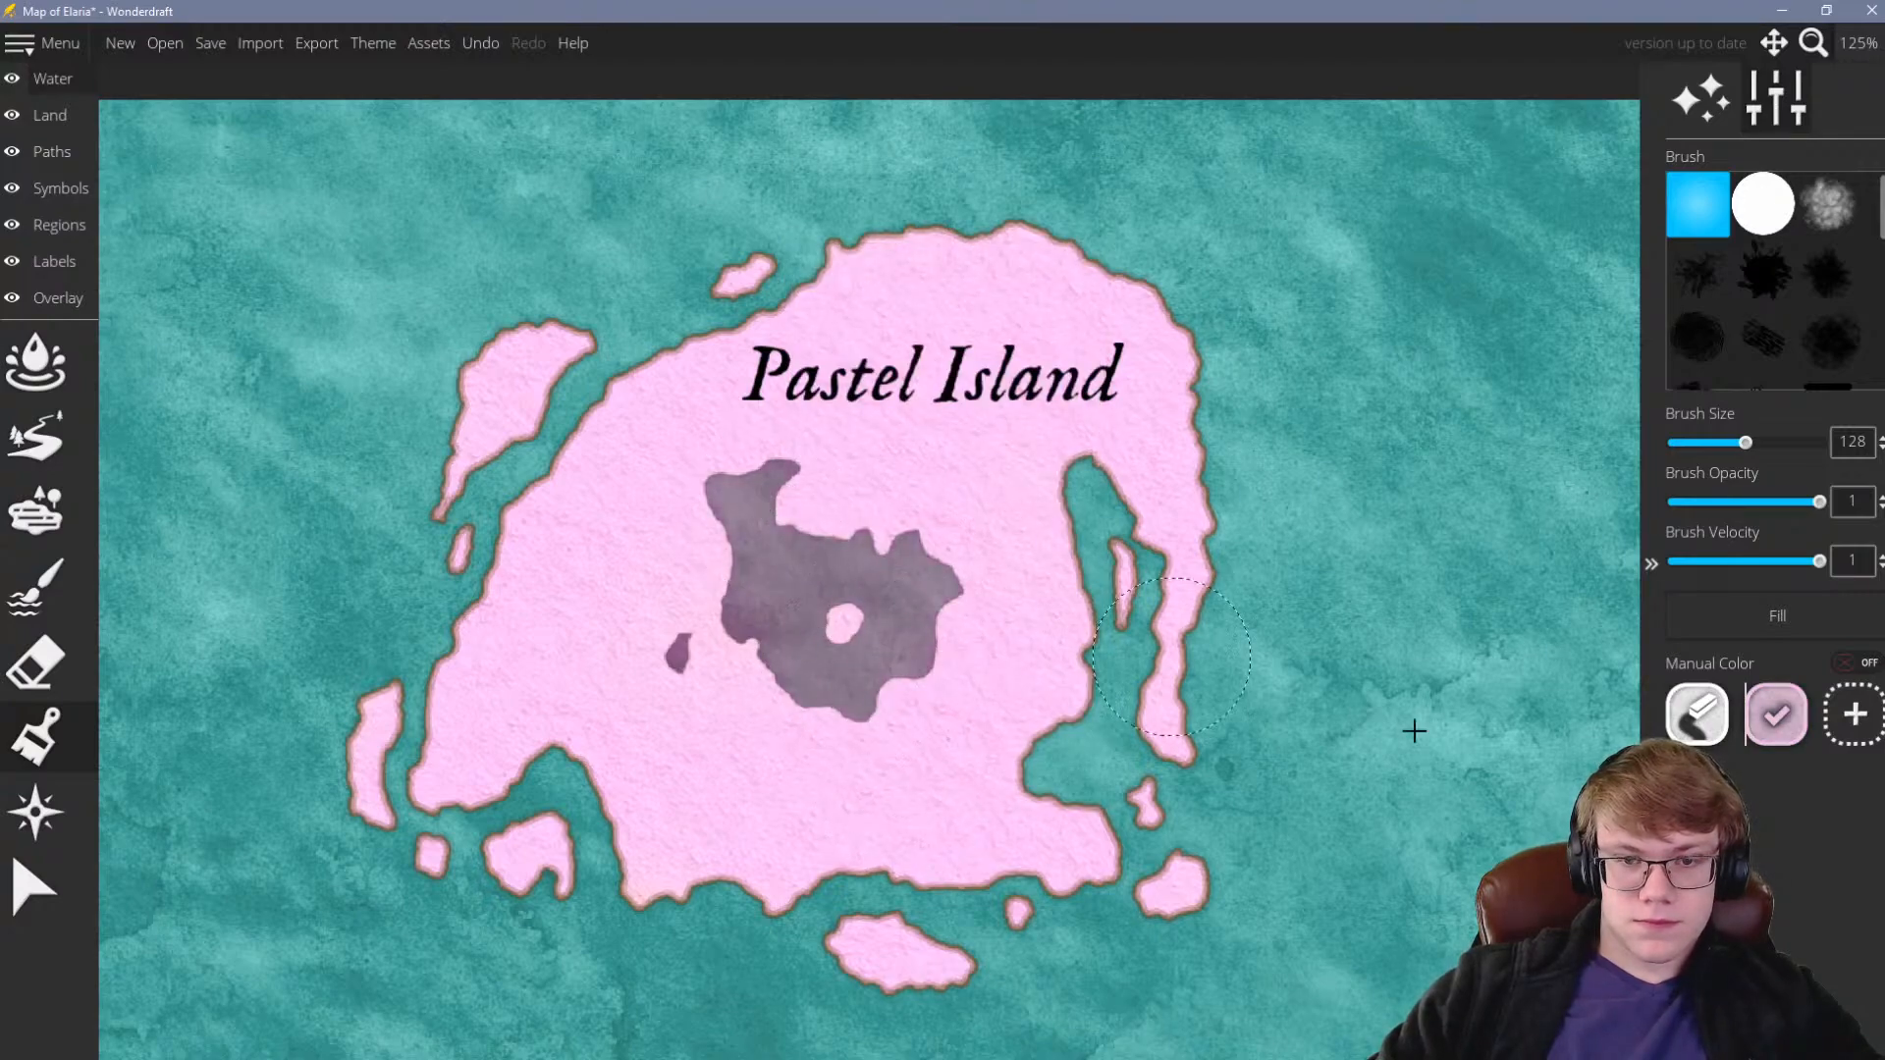
Try a more saturated pink for the custom water swatch, repaint the lake and compare it with the surrounding map
right_click(1774, 717)
click(1812, 738)
click(836, 330)
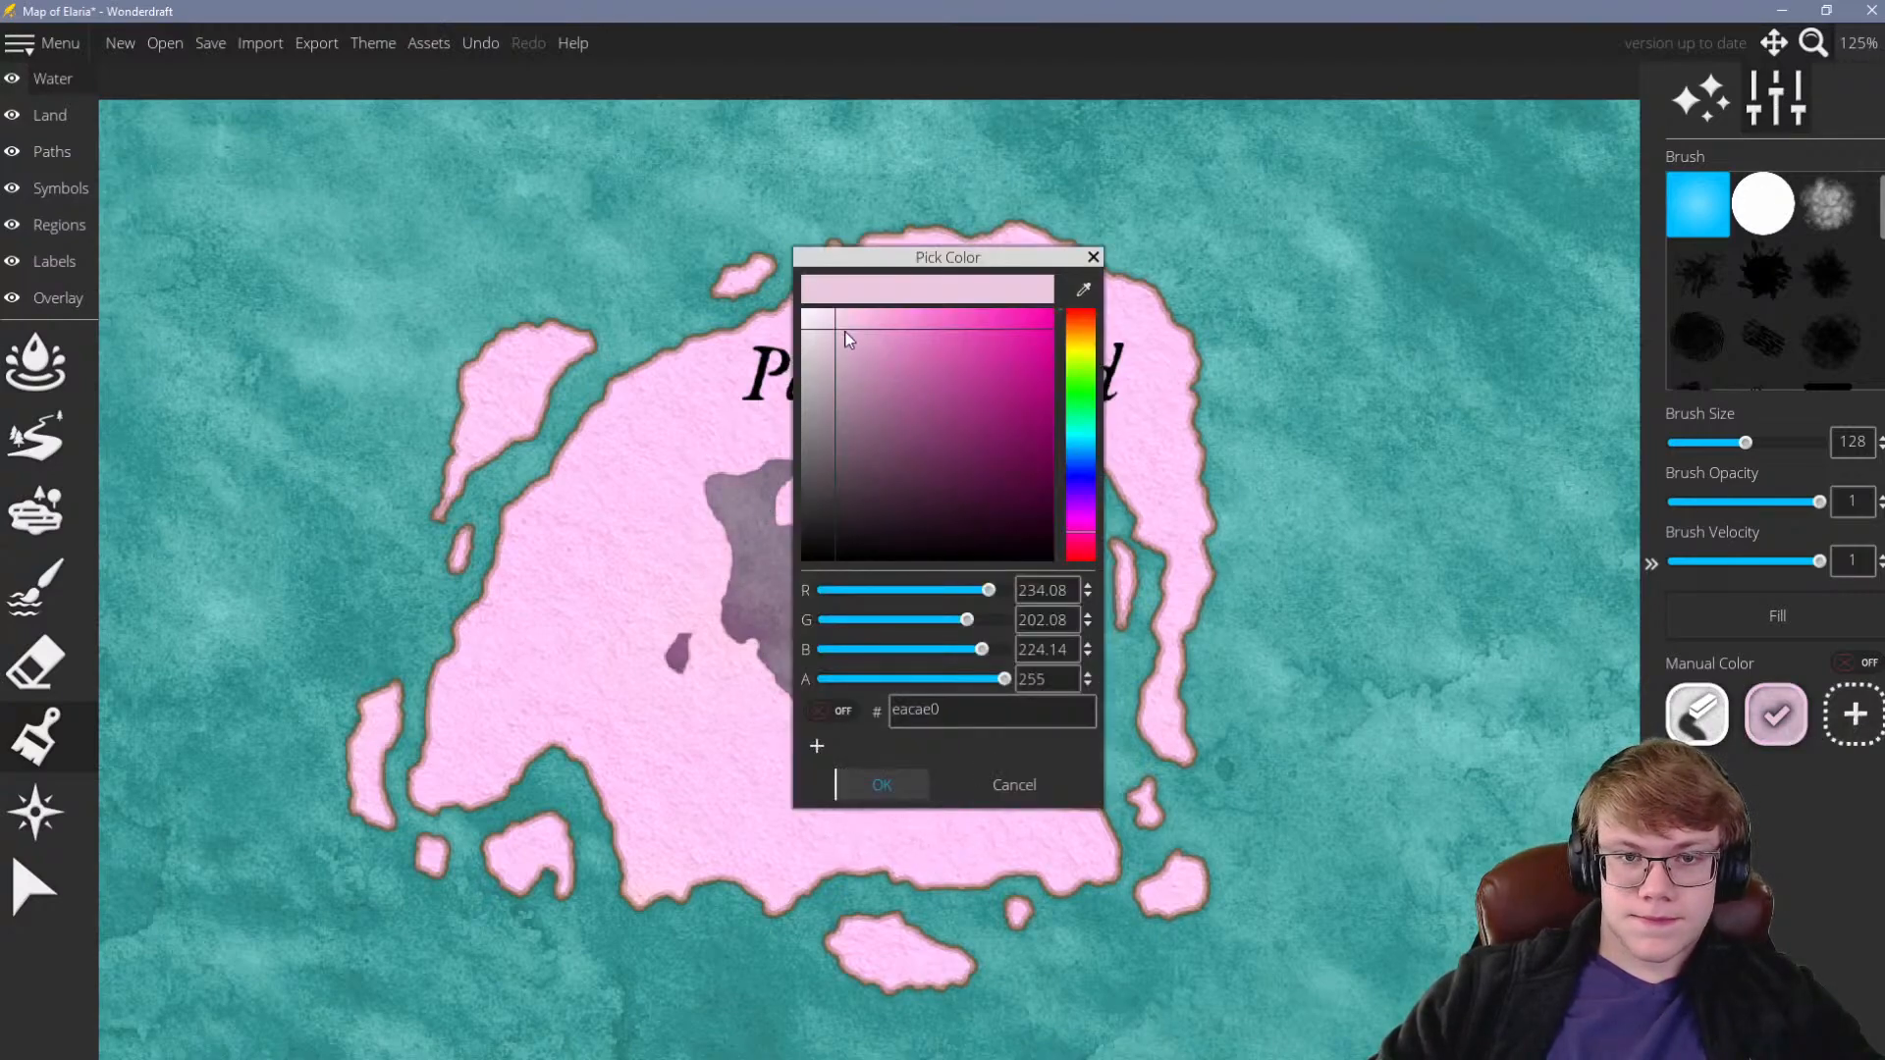
click(959, 317)
click(882, 786)
mouse_move(881, 677)
mouse_down()
mouse_move(962, 555)
mouse_move(842, 556)
mouse_move(753, 512)
mouse_move(742, 484)
mouse_move(752, 615)
mouse_move(929, 601)
mouse_up()
scroll(871, 578, down, 5)
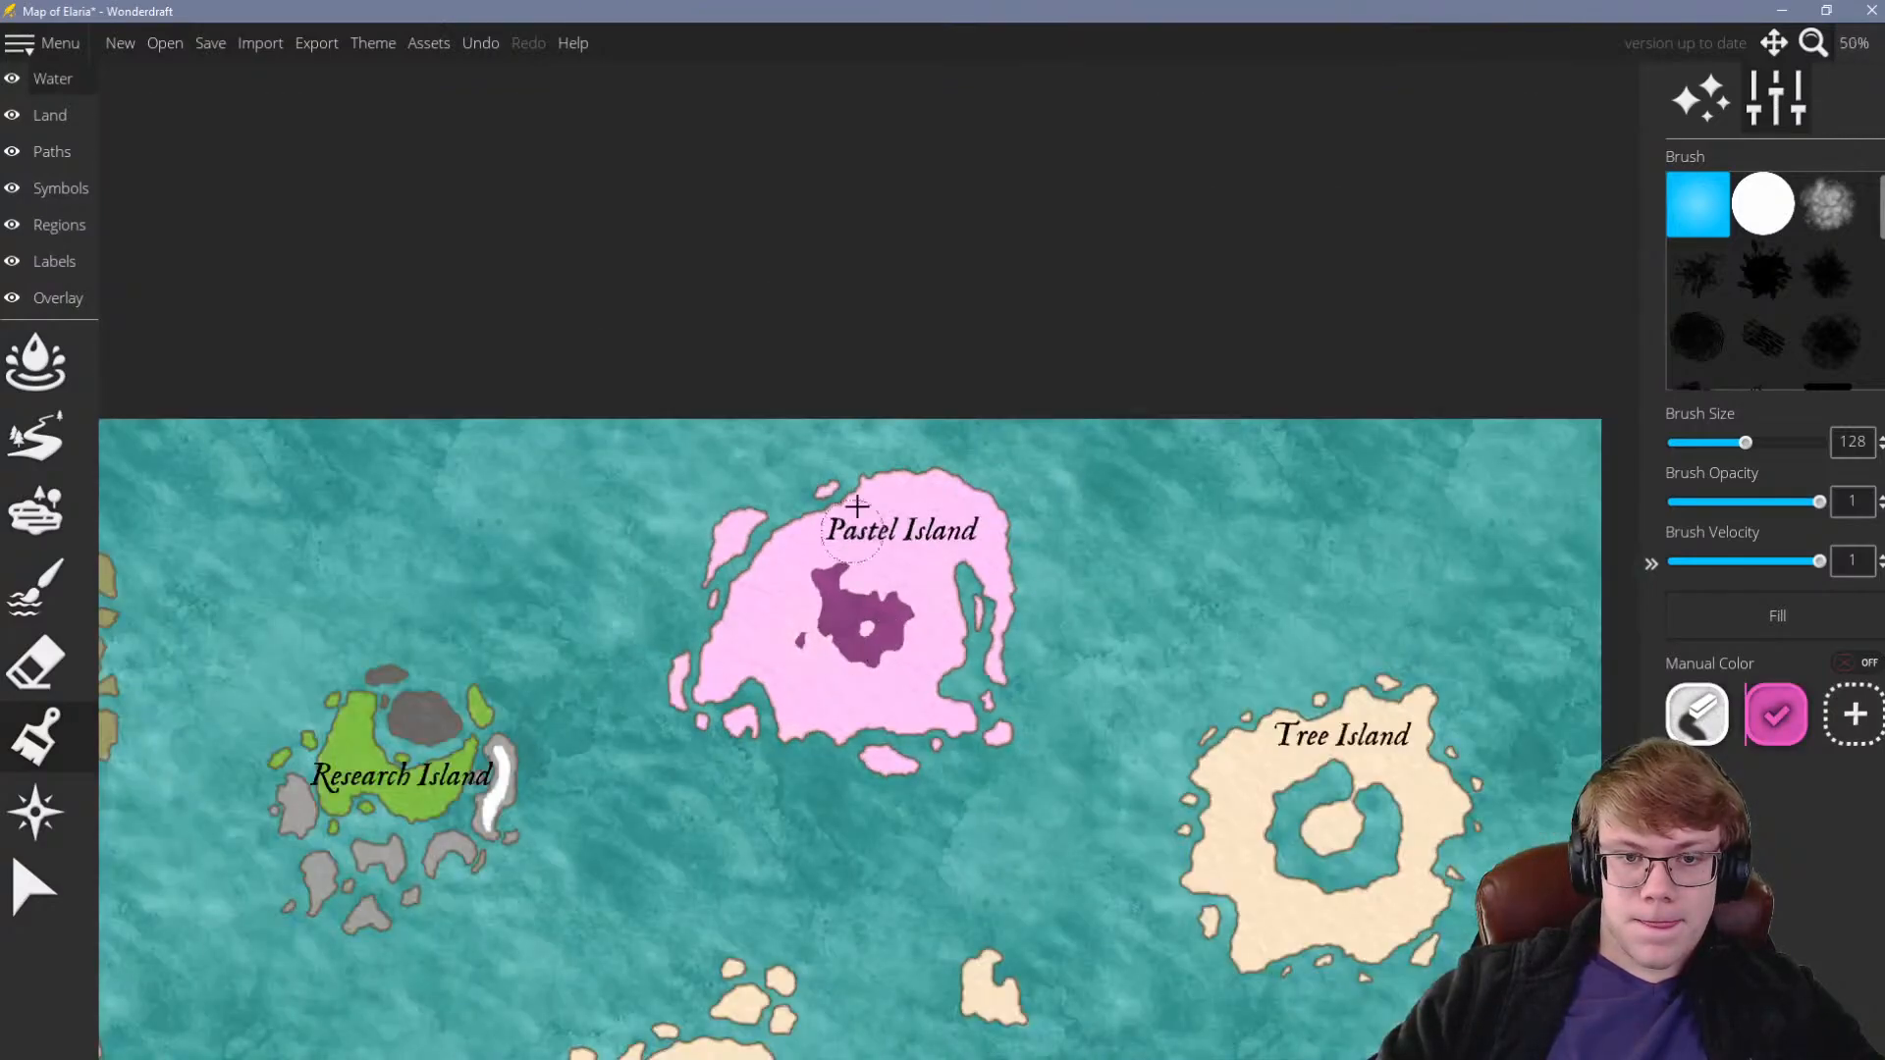
scroll(836, 573, up, 4)
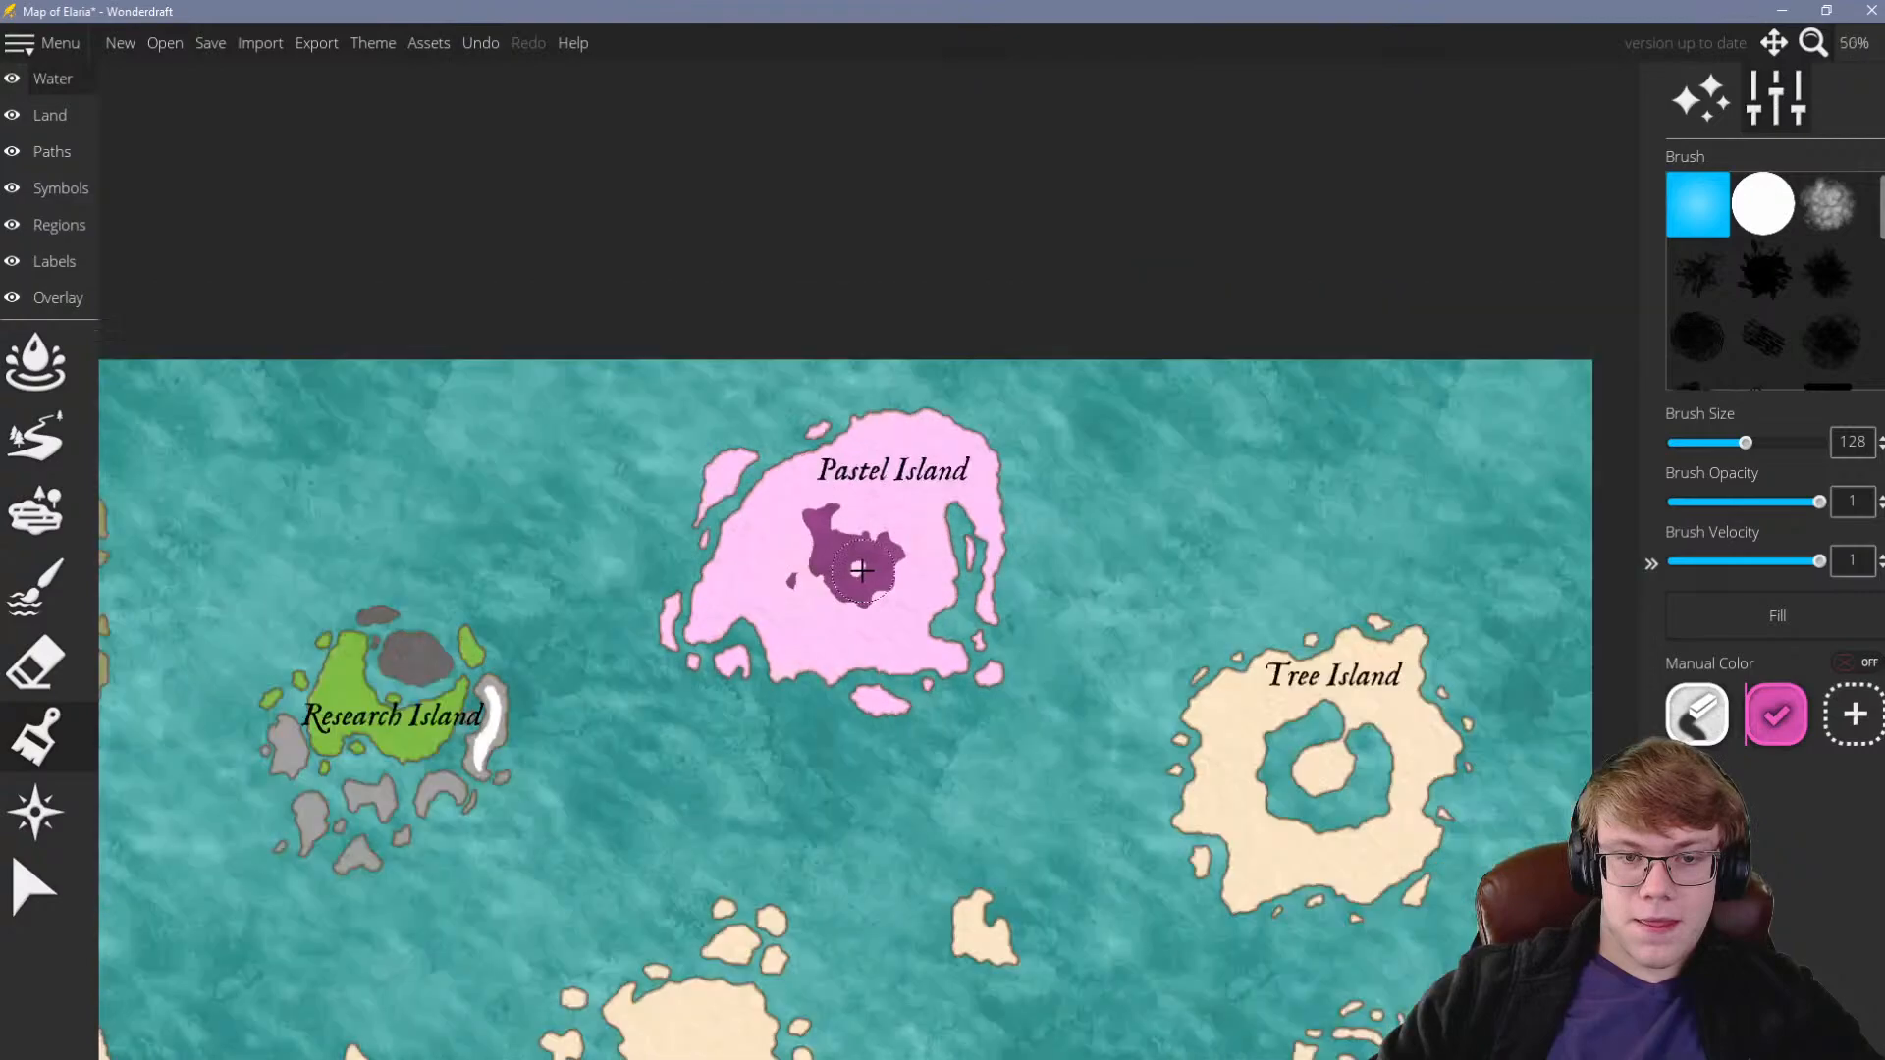
scroll(914, 513, down, 4)
scroll(914, 512, up, 8)
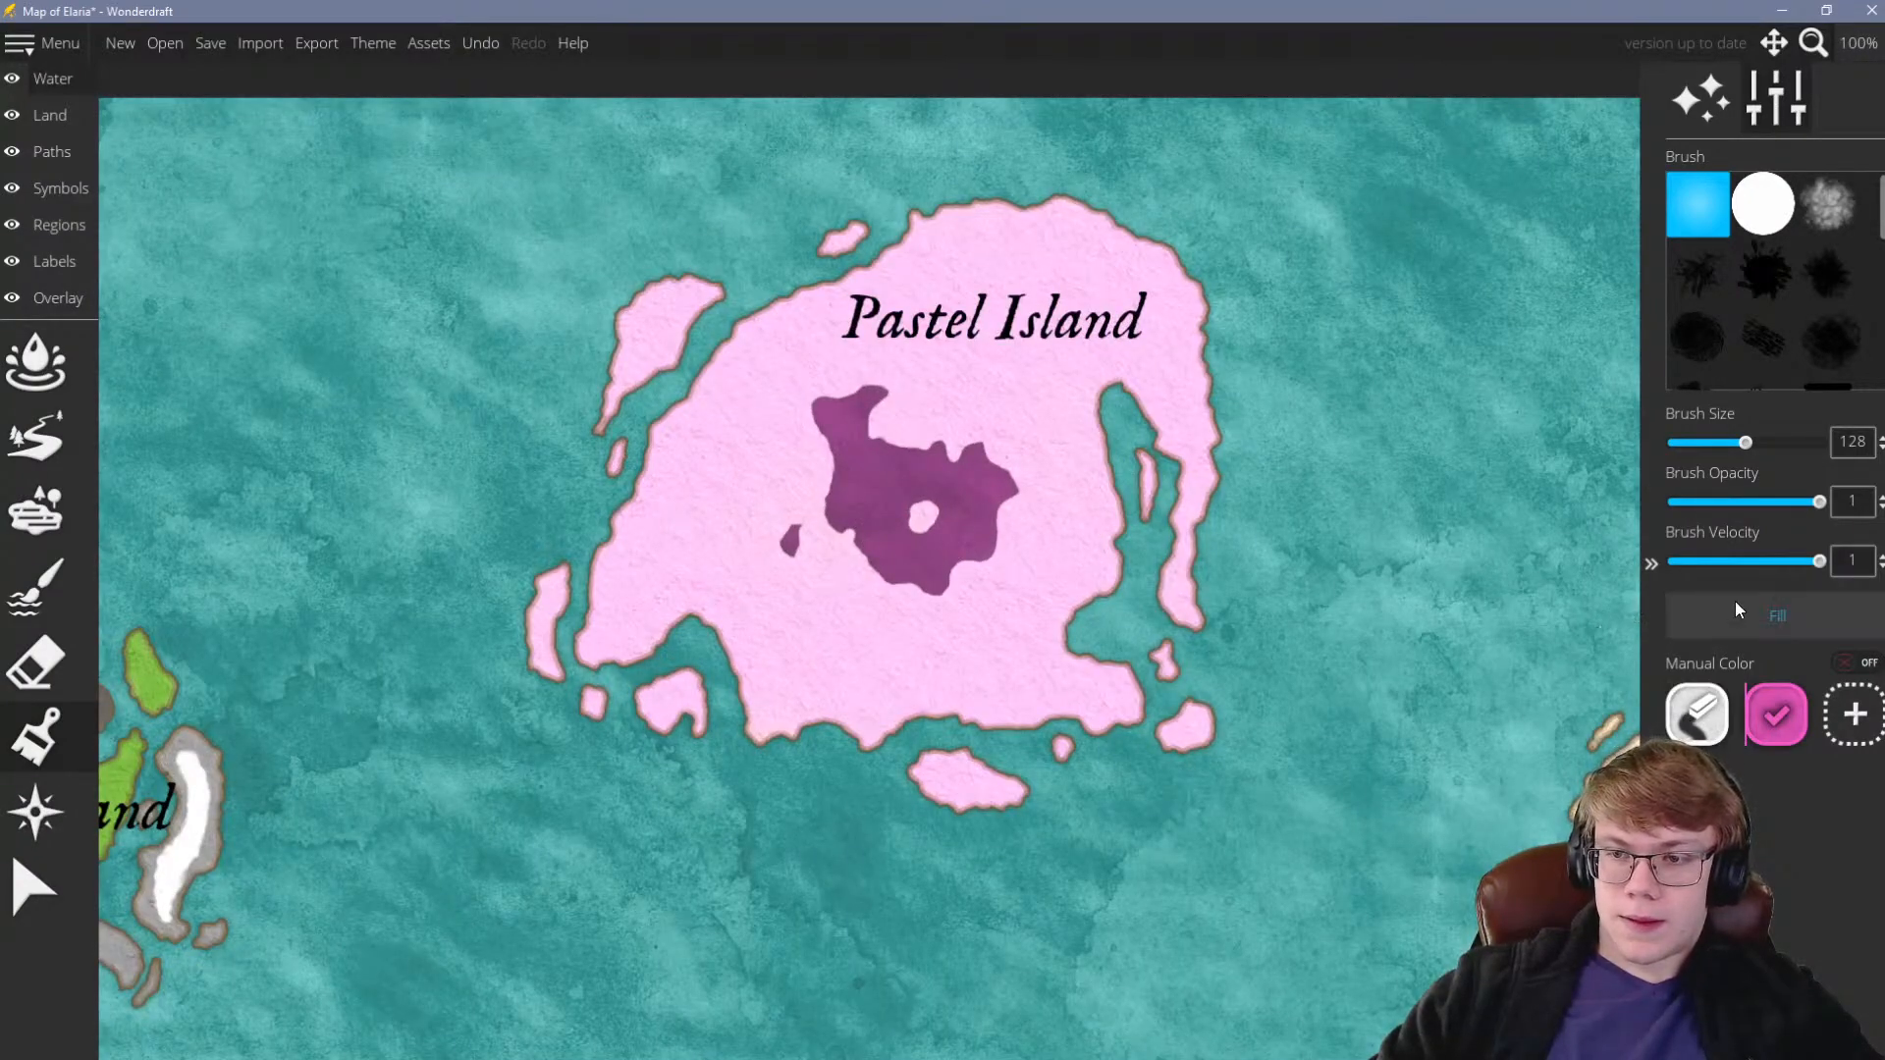
Try the softer pink f07fcd for the custom water swatch, repaint the lake and check it against the surrounding map
right_click(1775, 705)
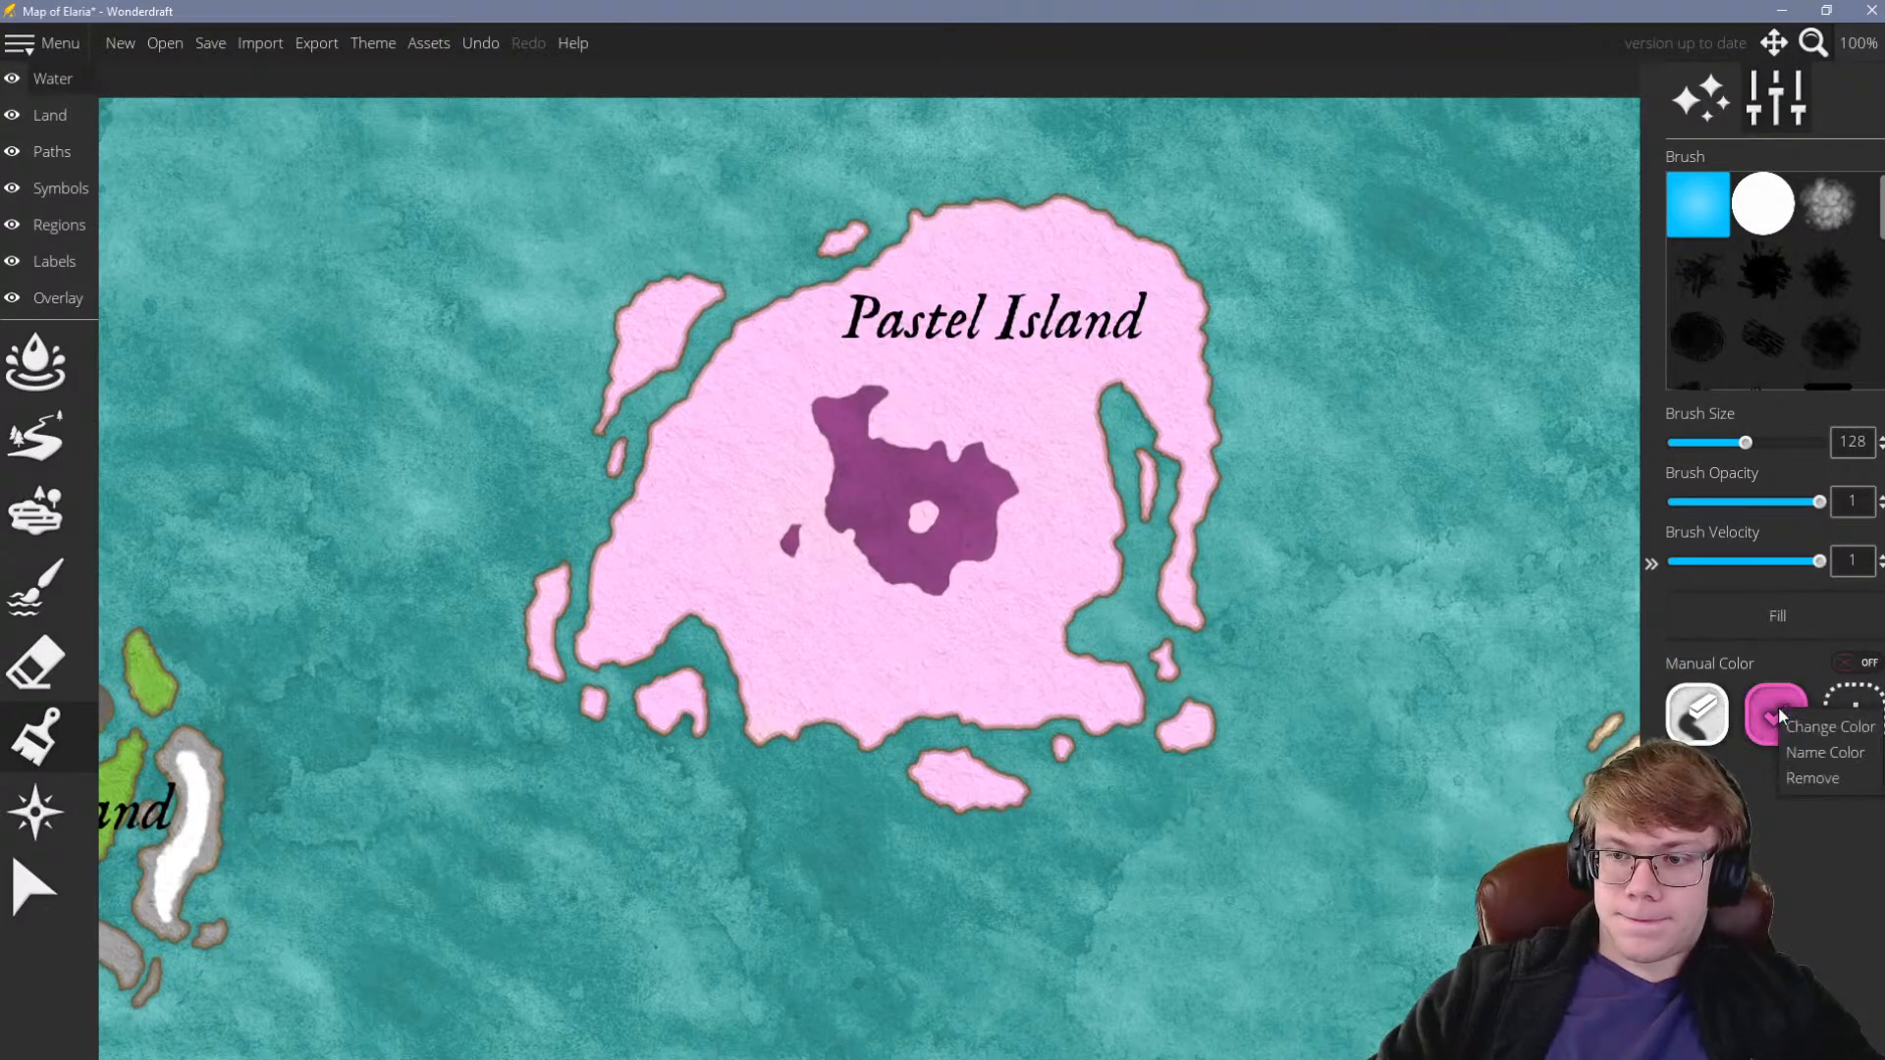
click(1795, 717)
drag(940, 334, 919, 323)
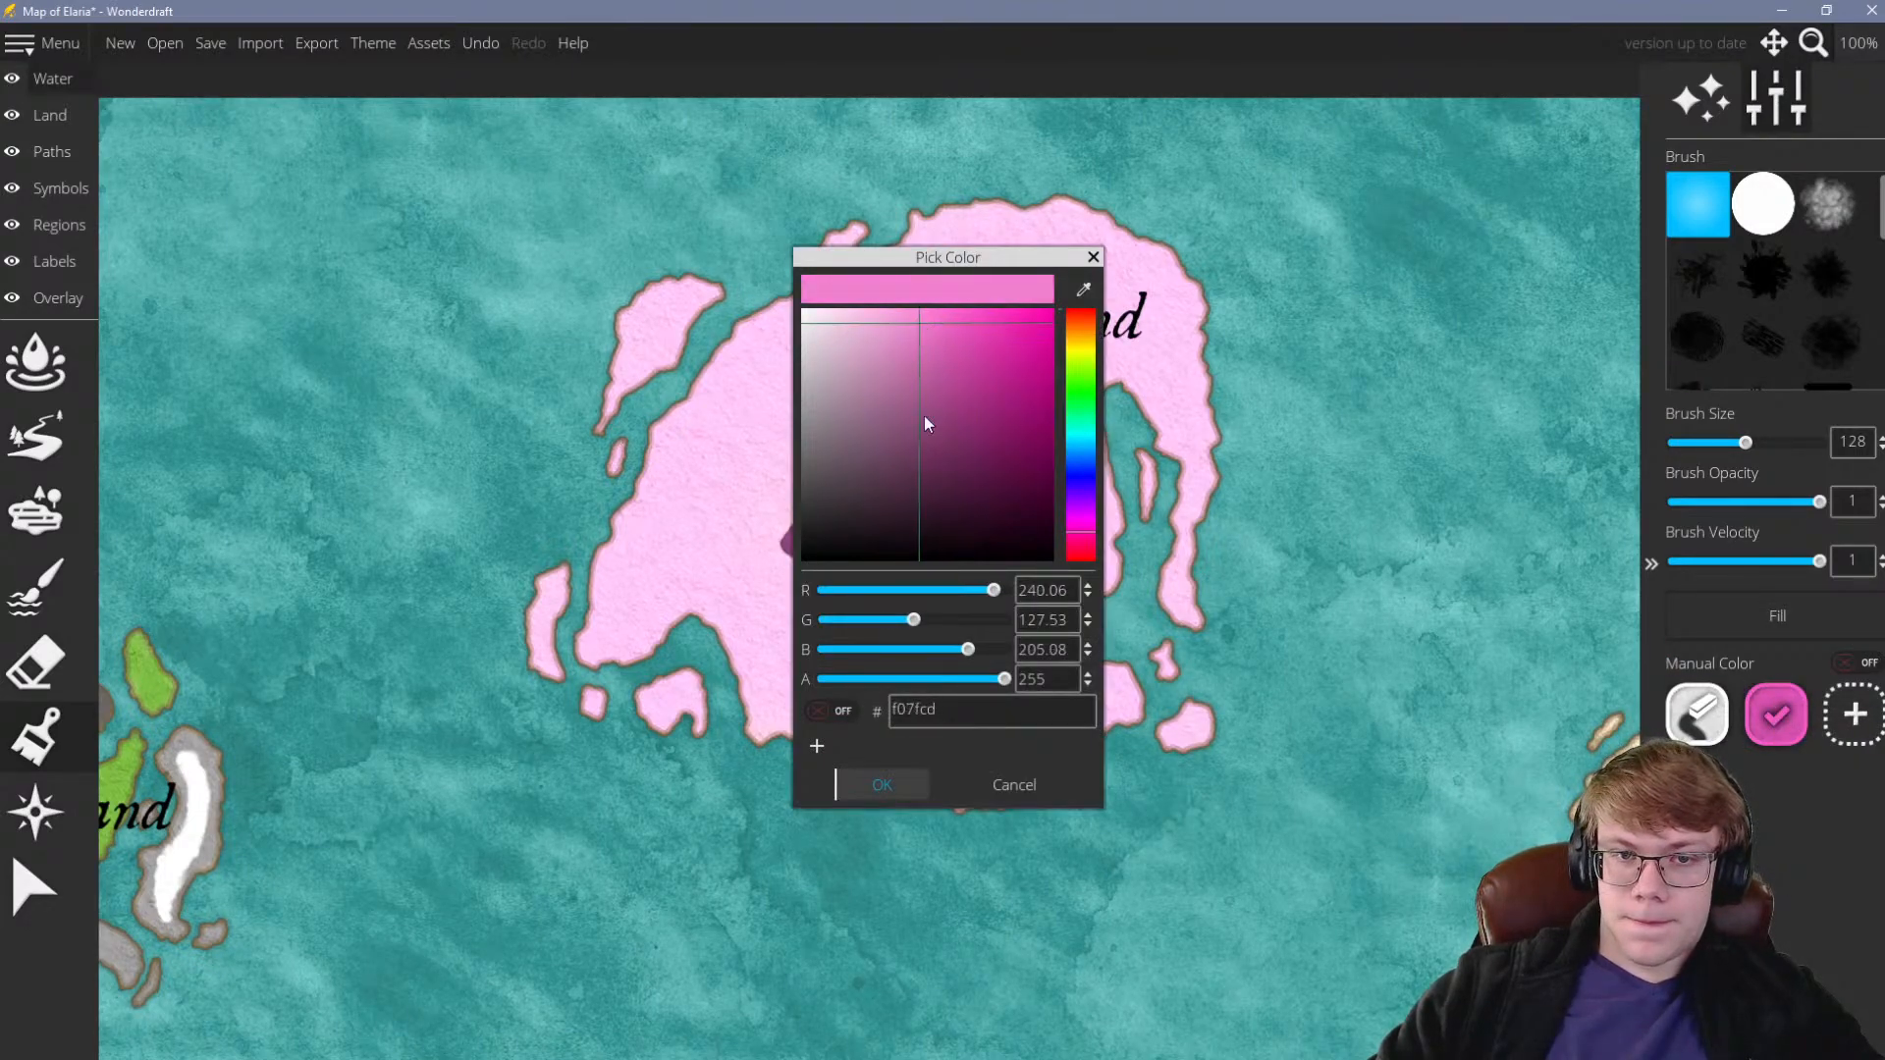
click(913, 786)
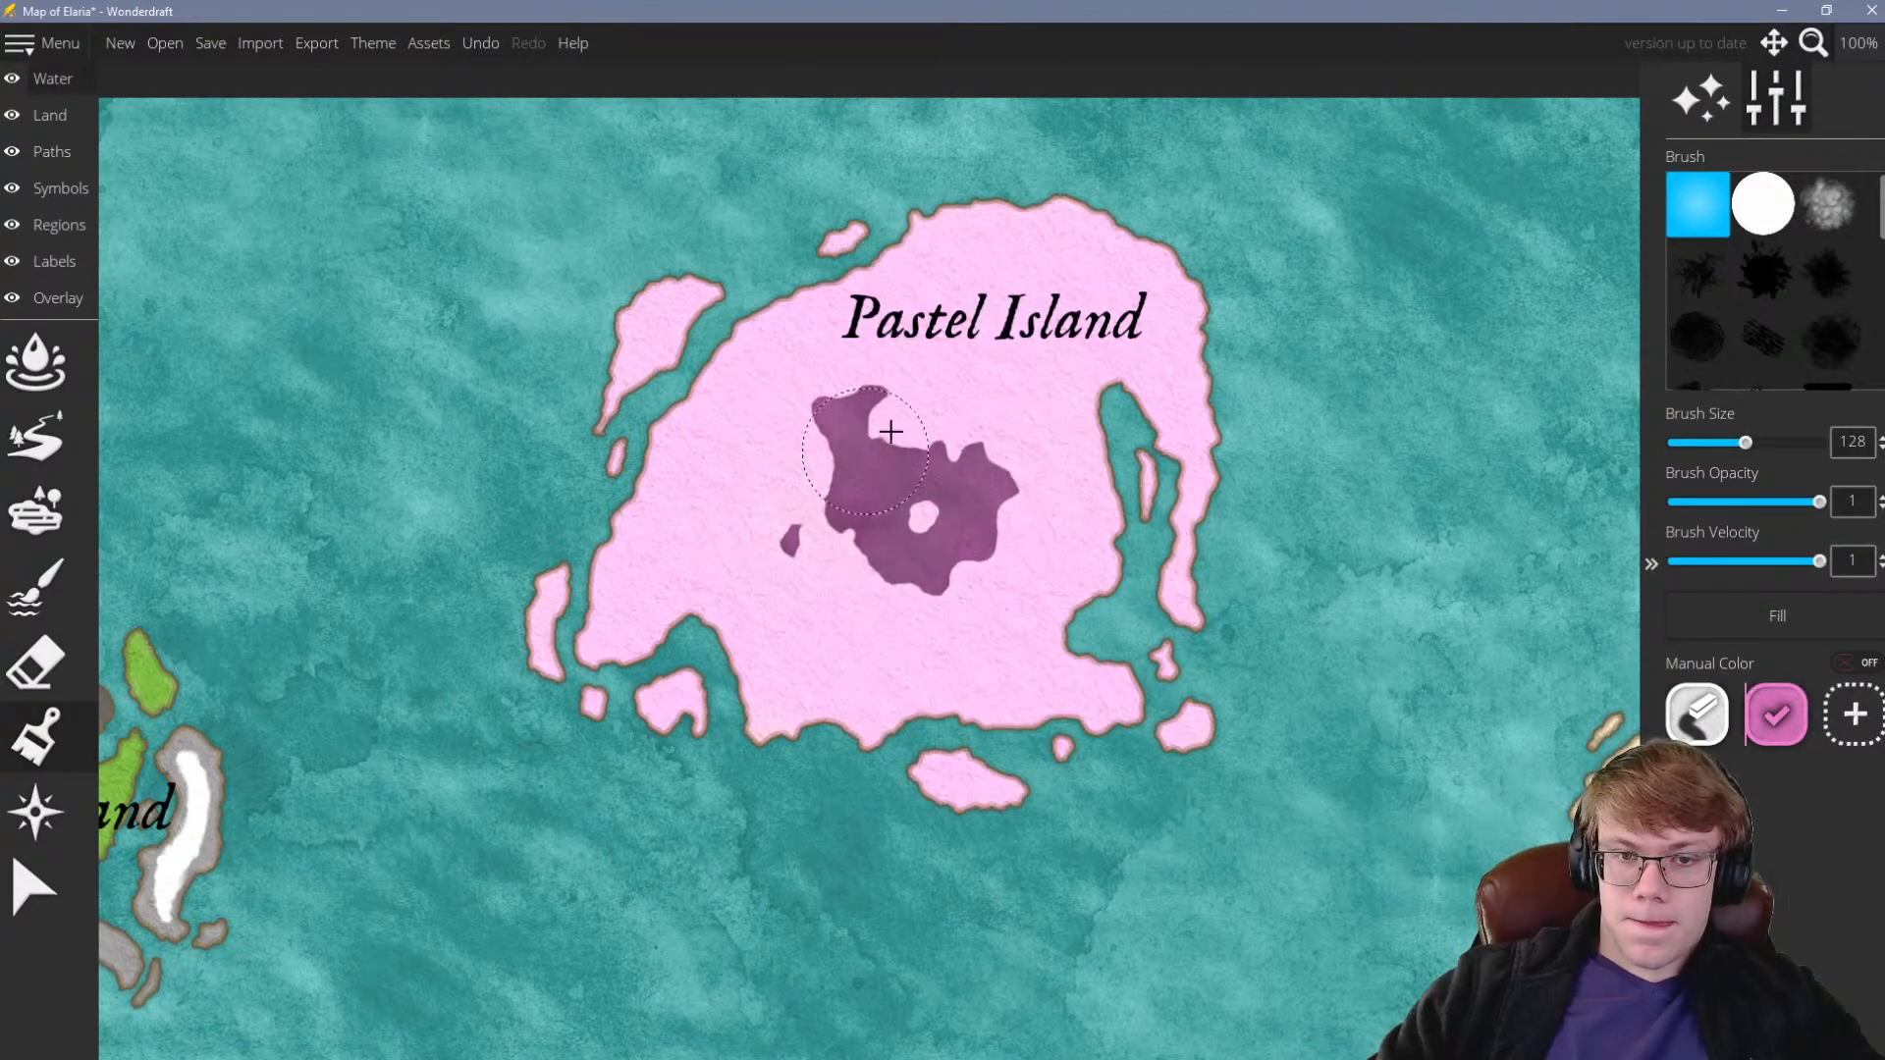
scroll(917, 450, down, 5)
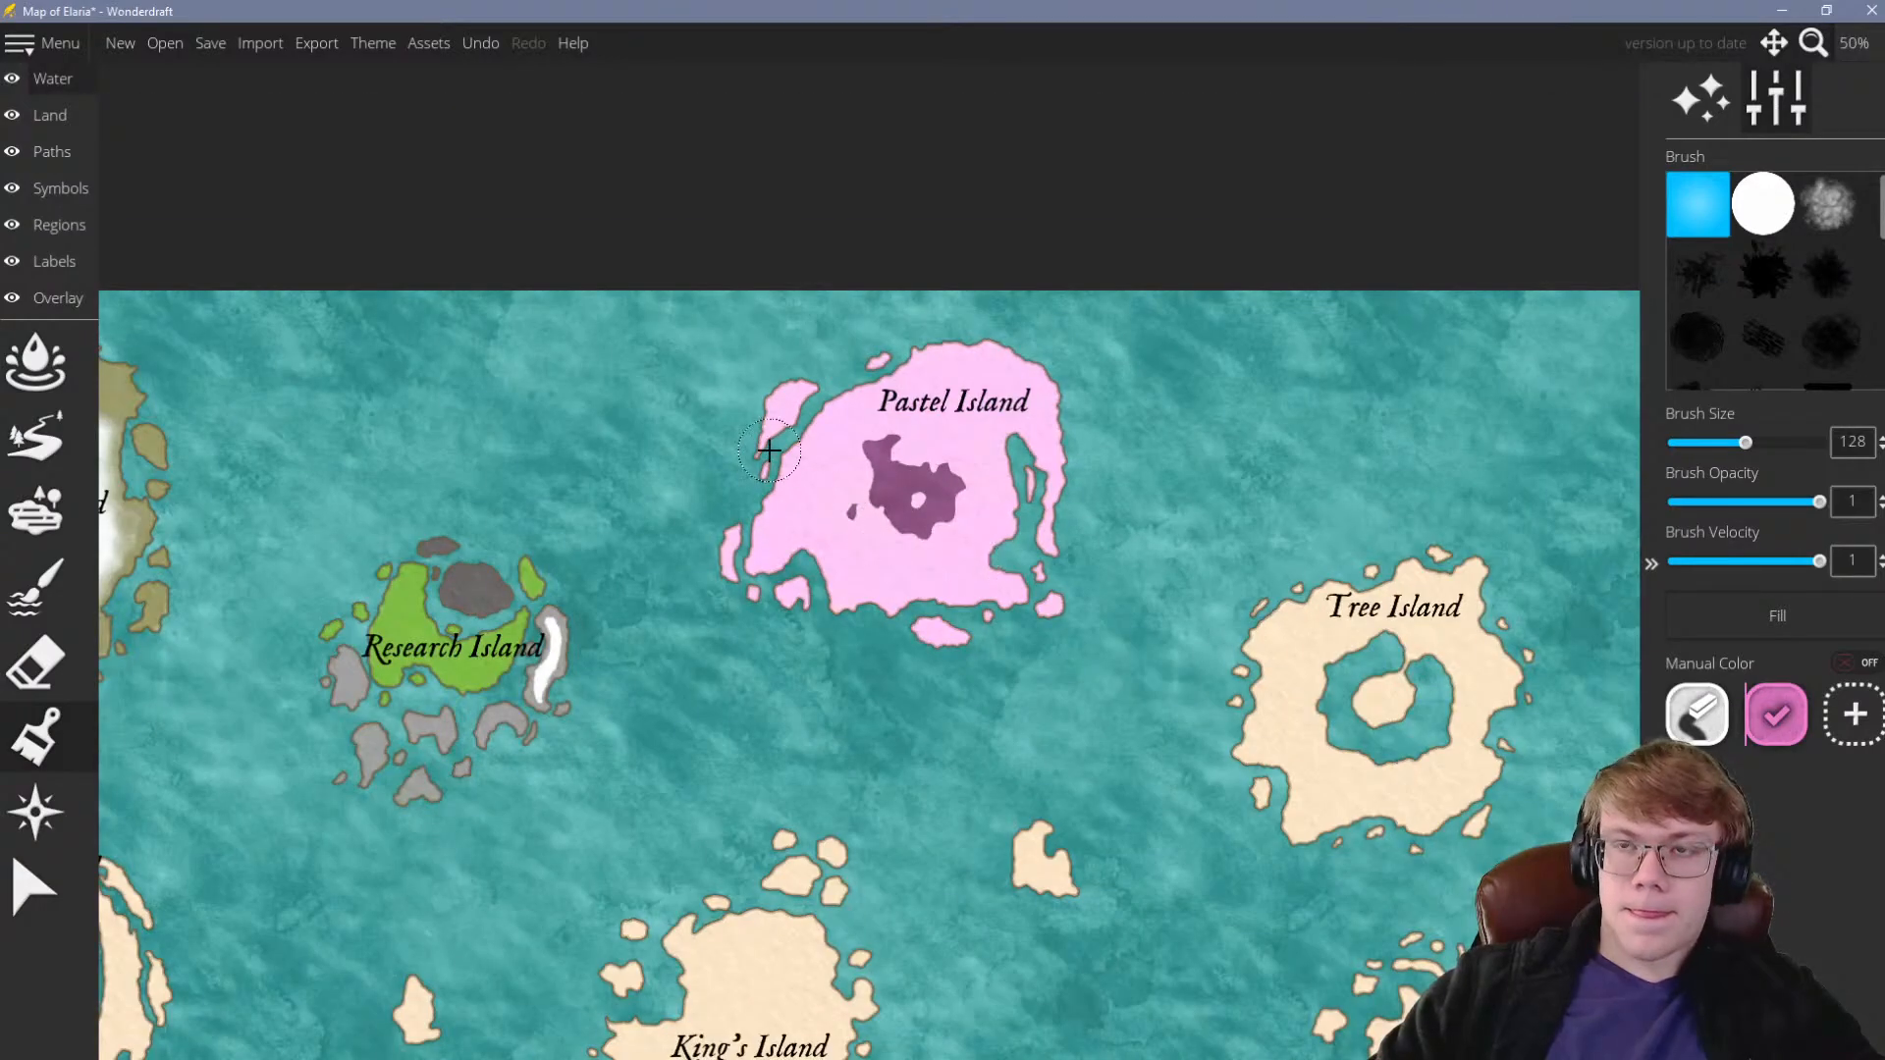
scroll(770, 450, up, 5)
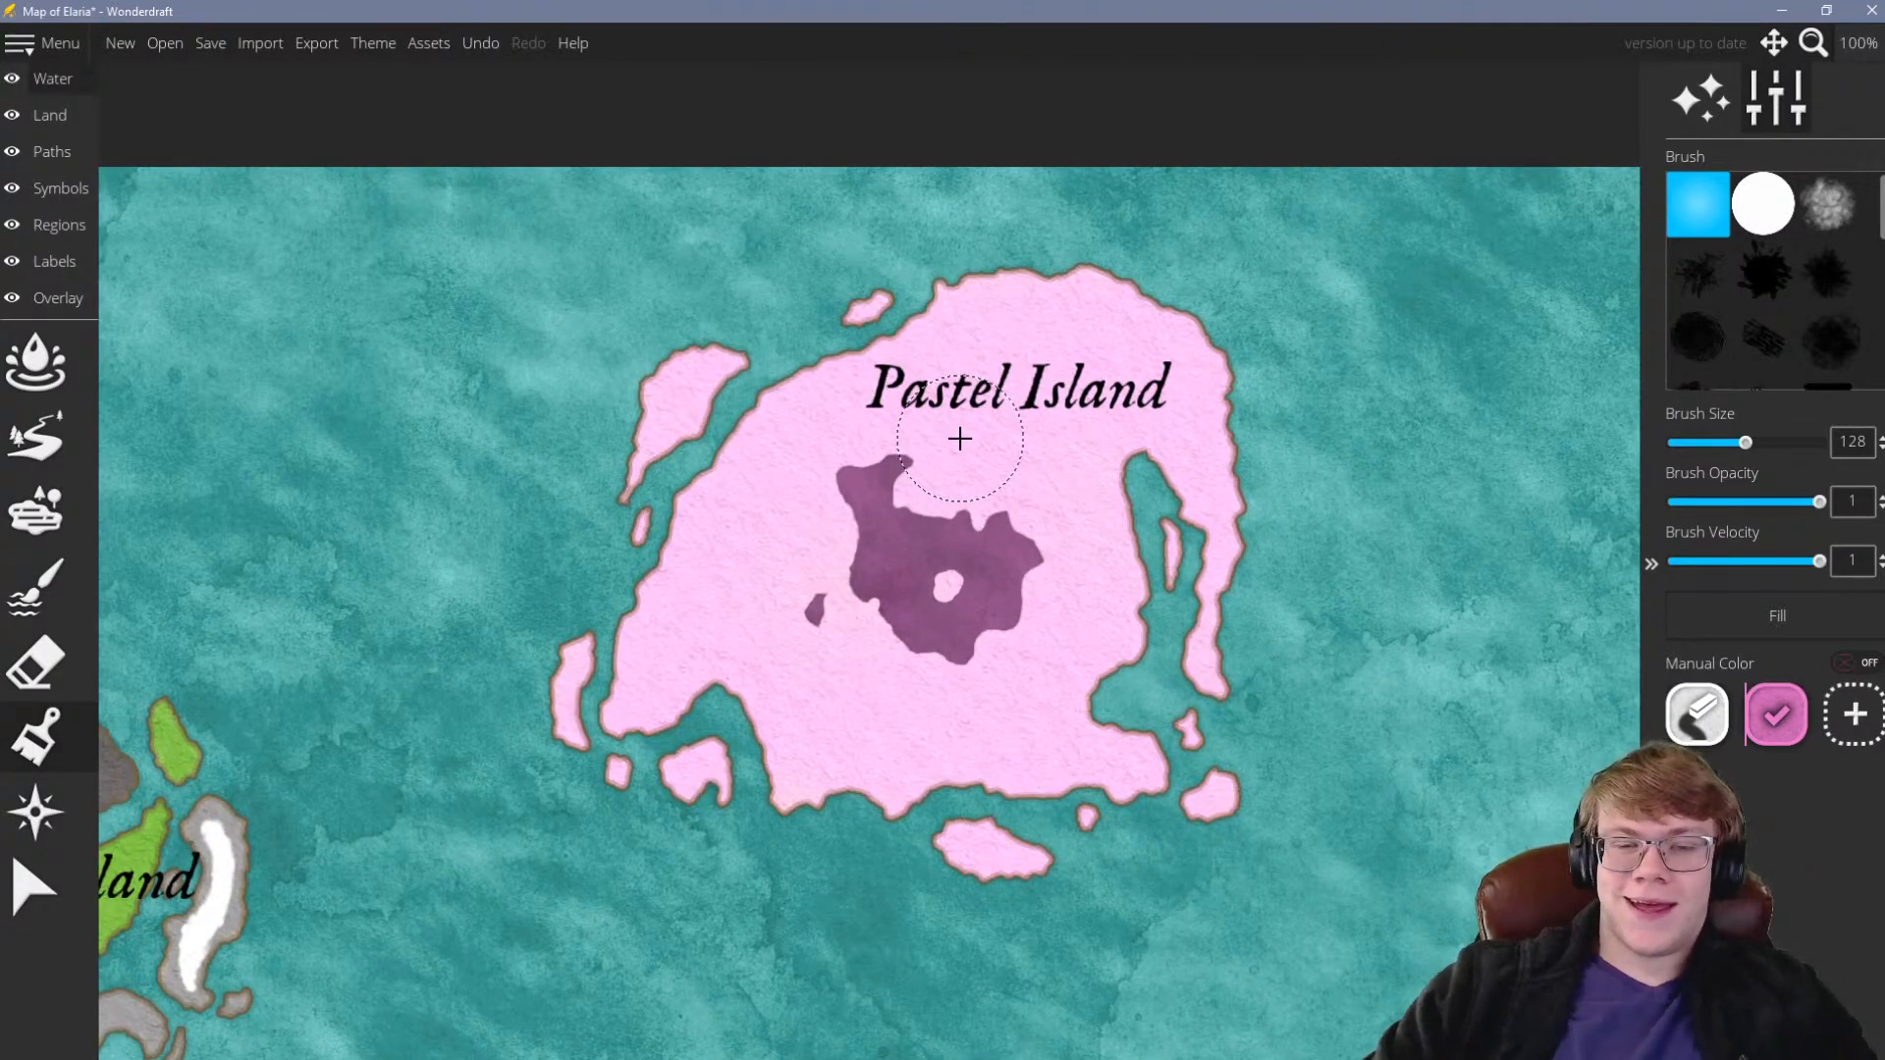
Try the pale pink e4b6d5 for the custom water swatch and repaint the lake and pond with it
right_click(1776, 716)
click(1806, 732)
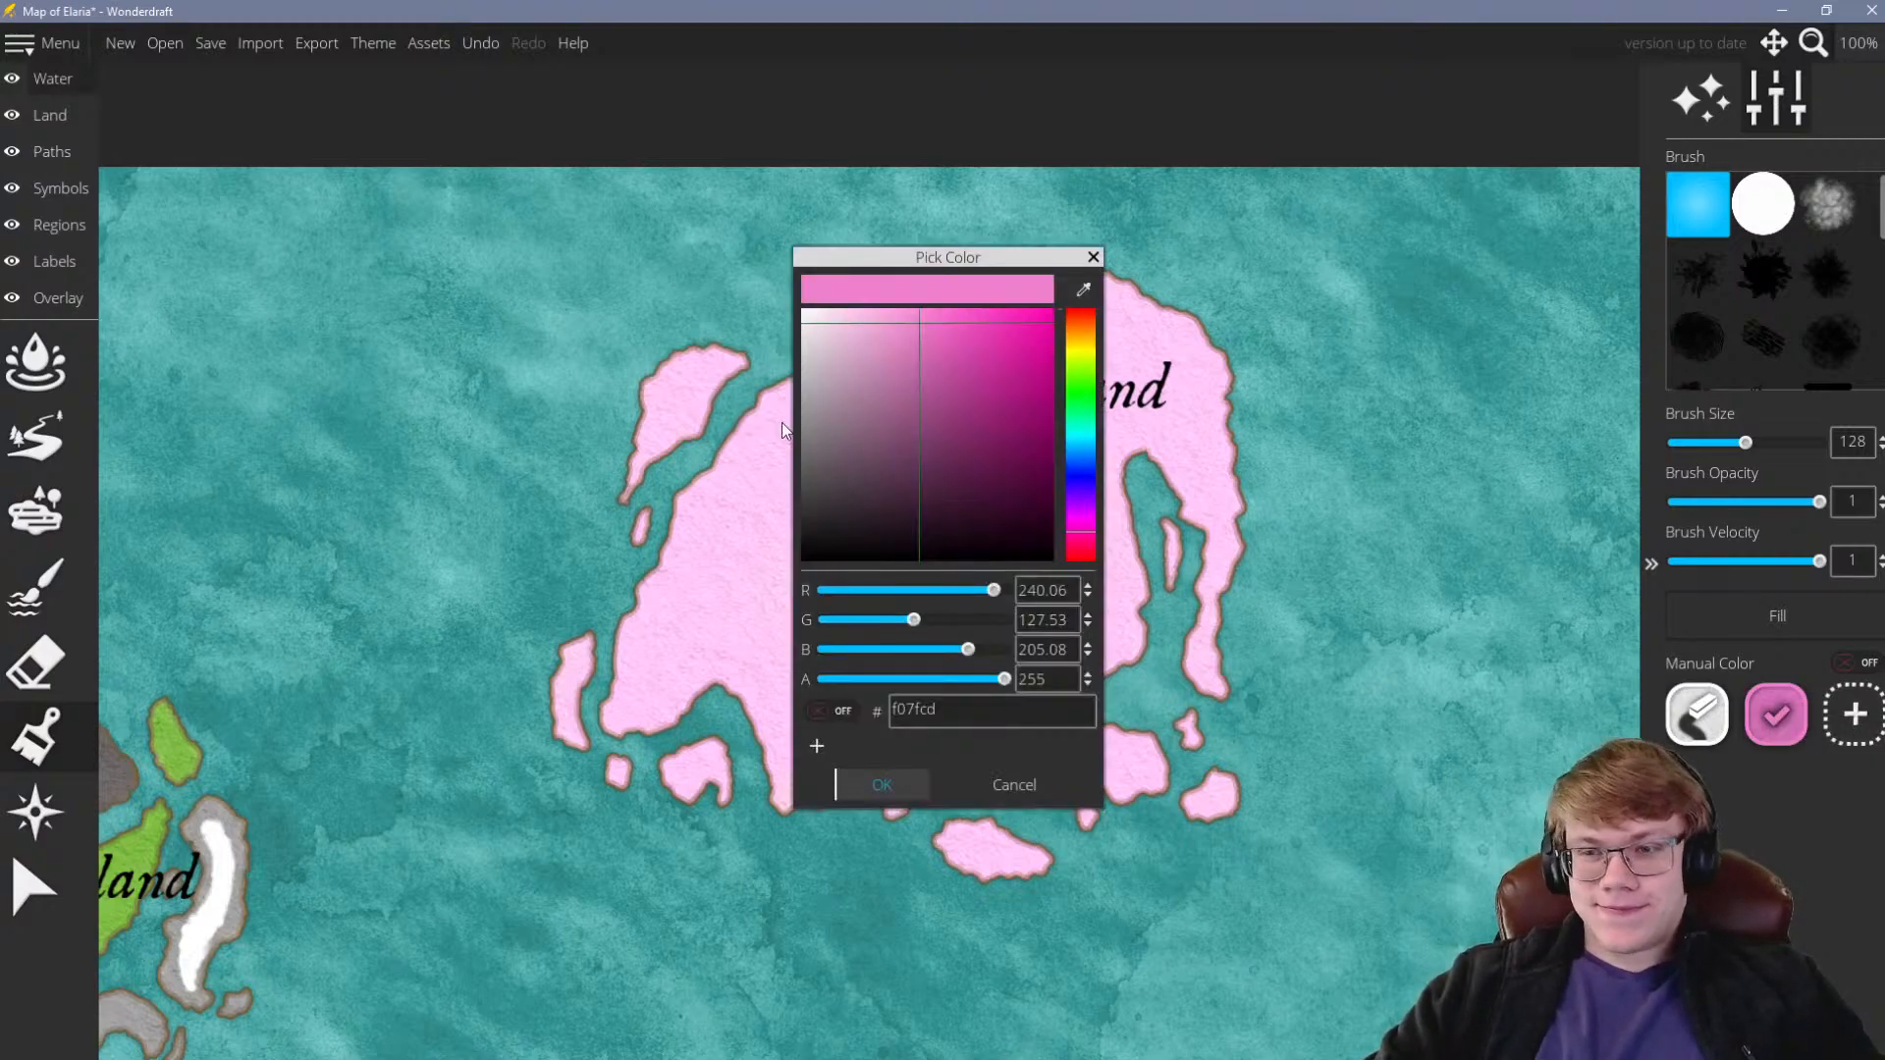
click(858, 332)
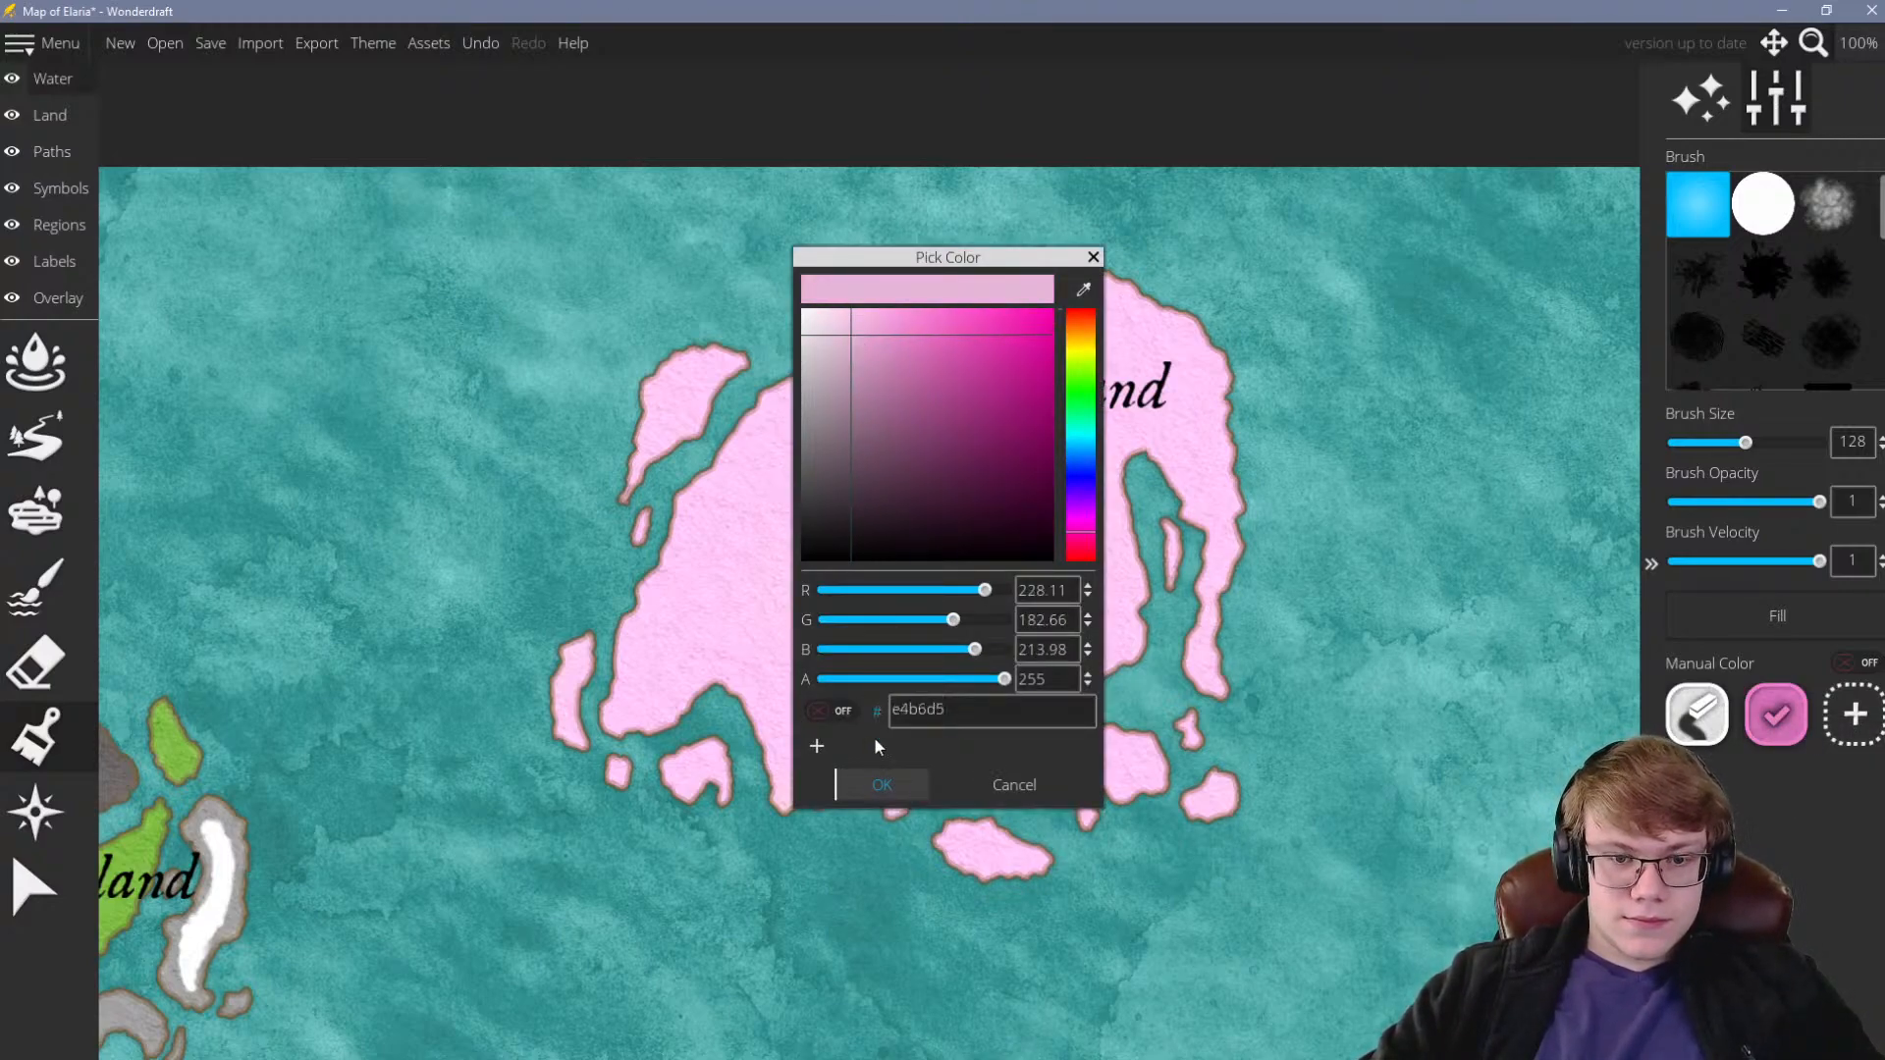
click(881, 785)
mouse_move(983, 575)
mouse_down()
mouse_move(862, 488)
mouse_move(889, 517)
mouse_move(888, 608)
mouse_move(932, 568)
mouse_move(1014, 572)
mouse_move(972, 550)
mouse_up()
scroll(973, 551, up, 4)
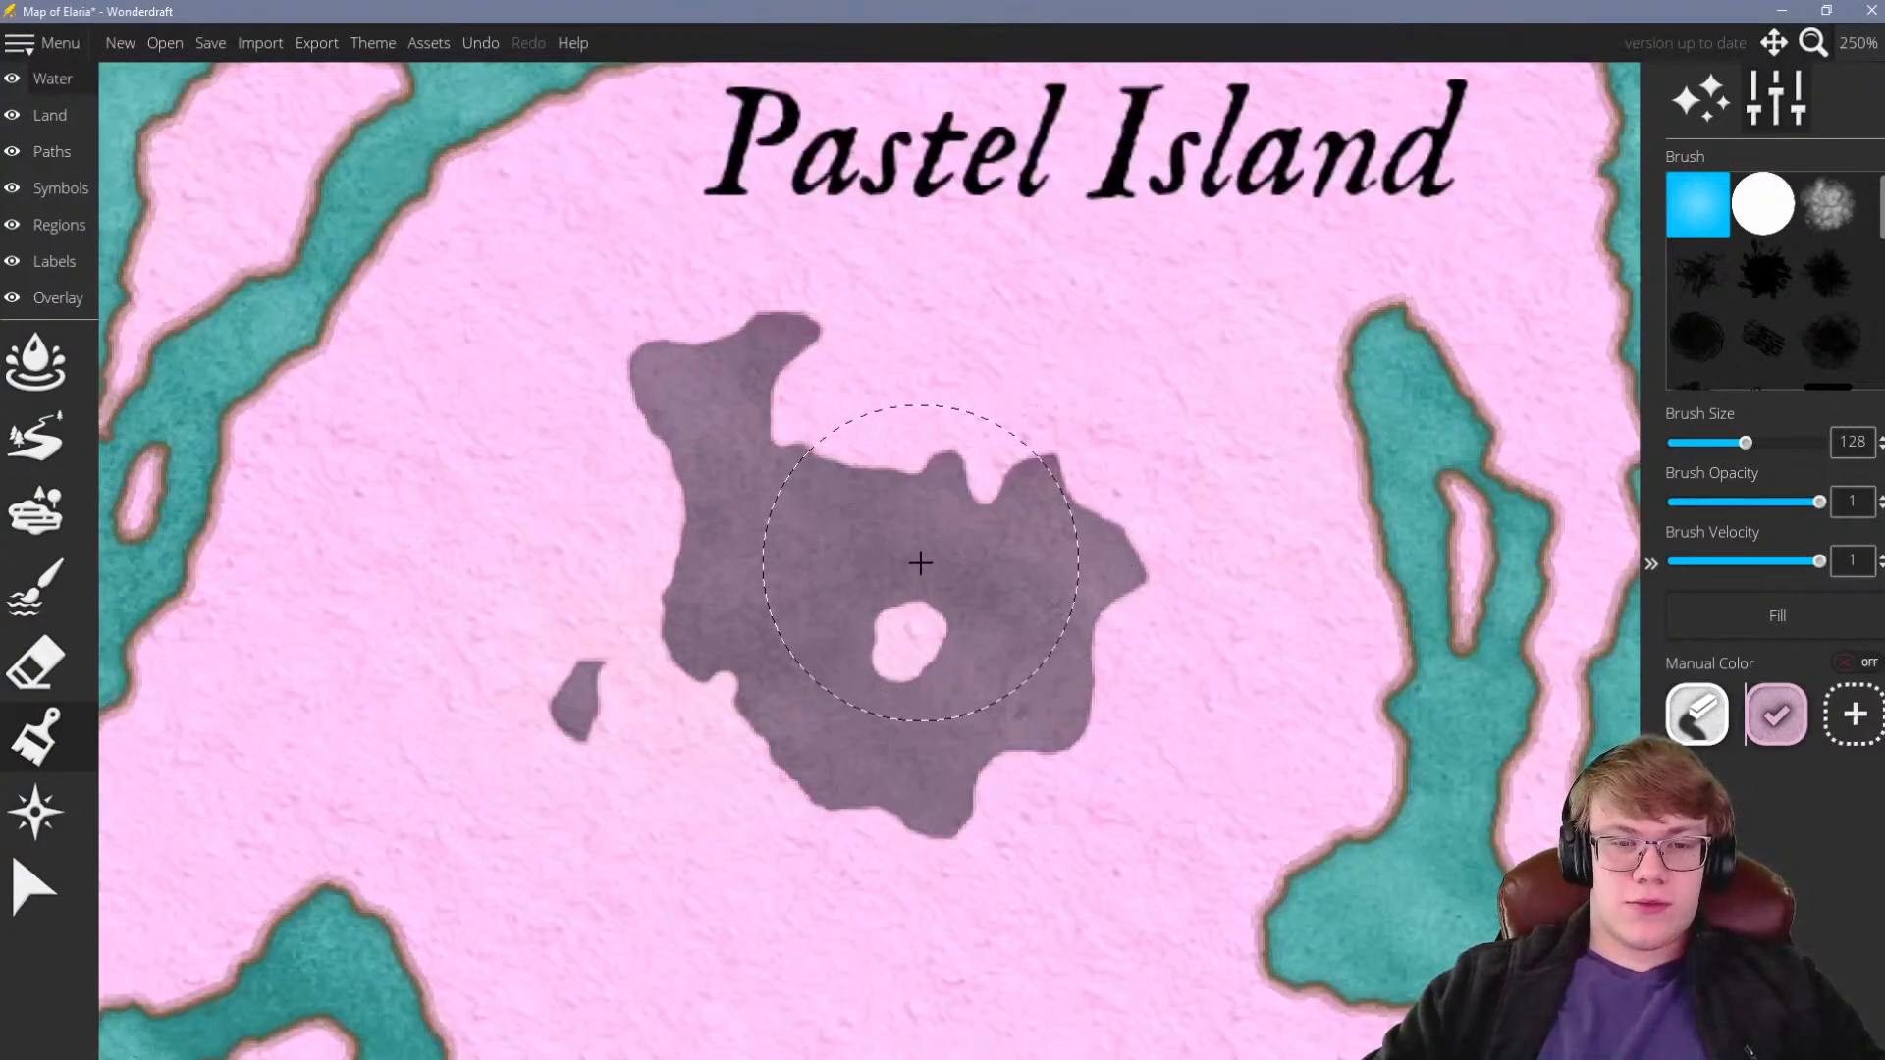
scroll(994, 589, down, 3)
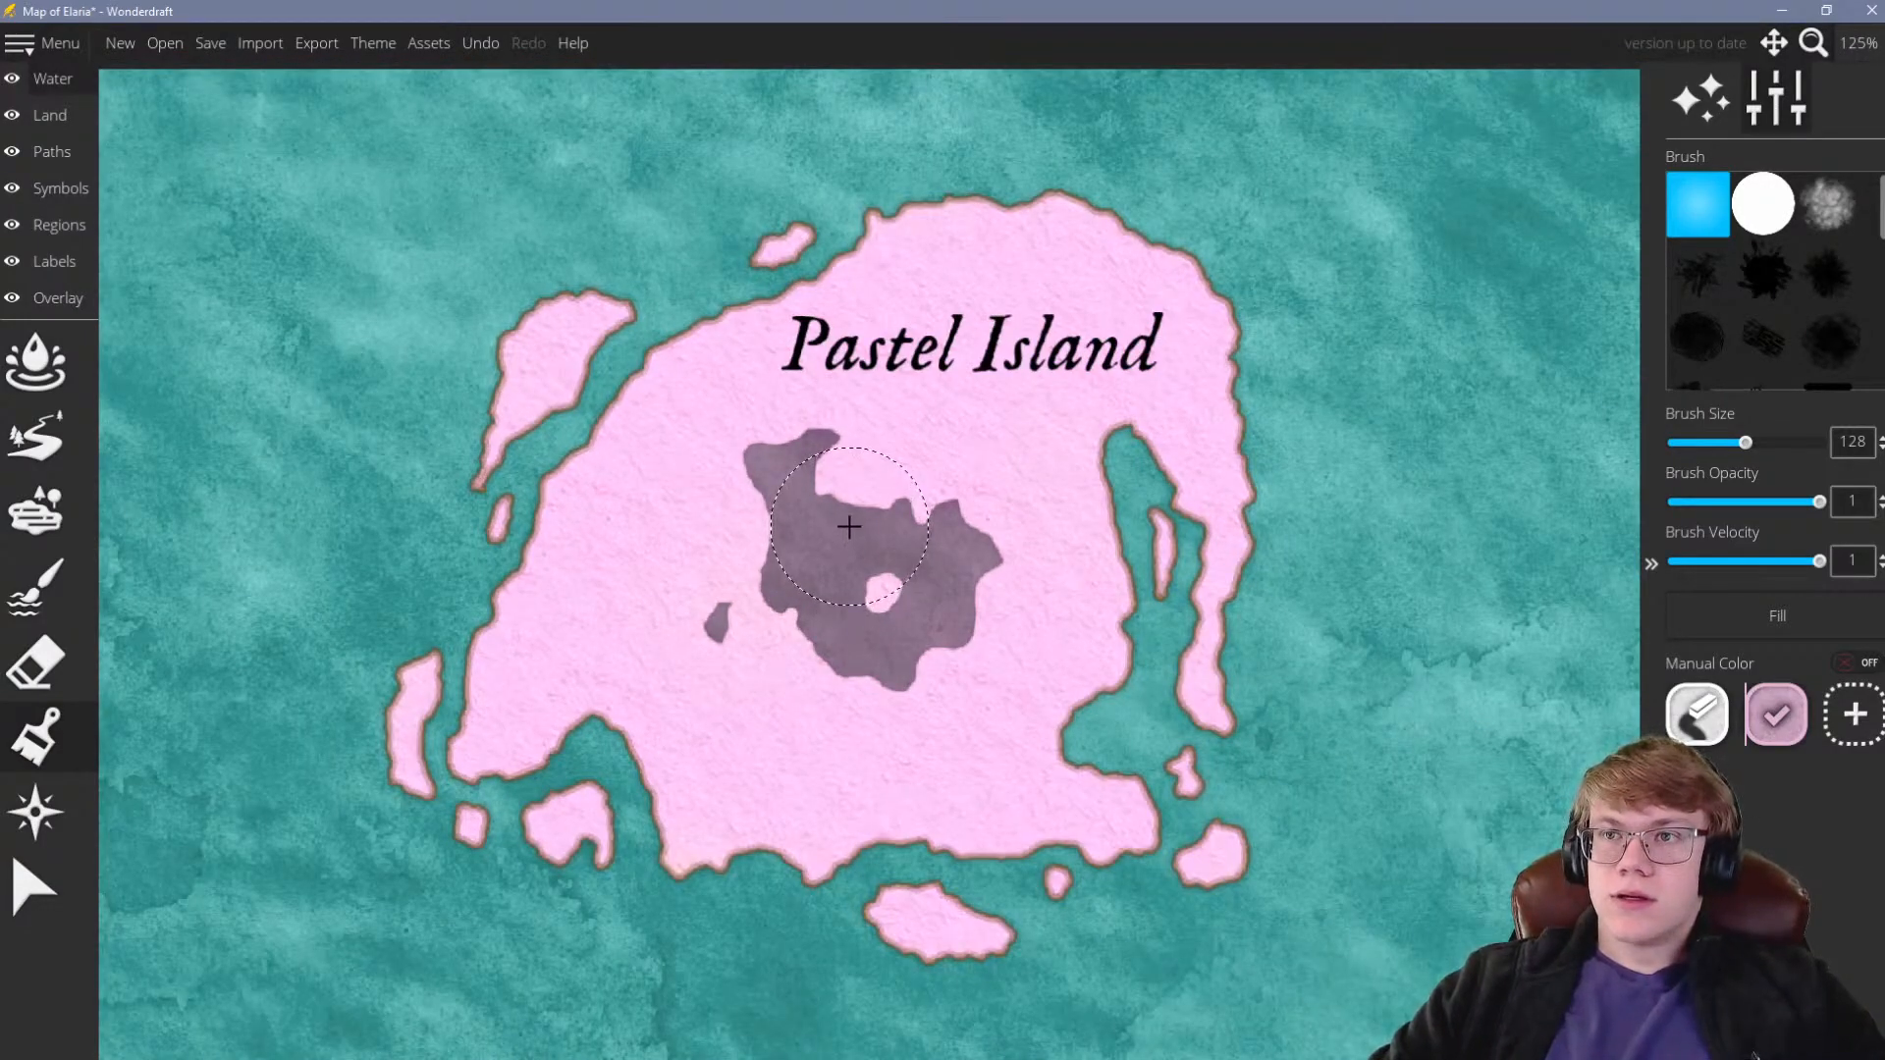
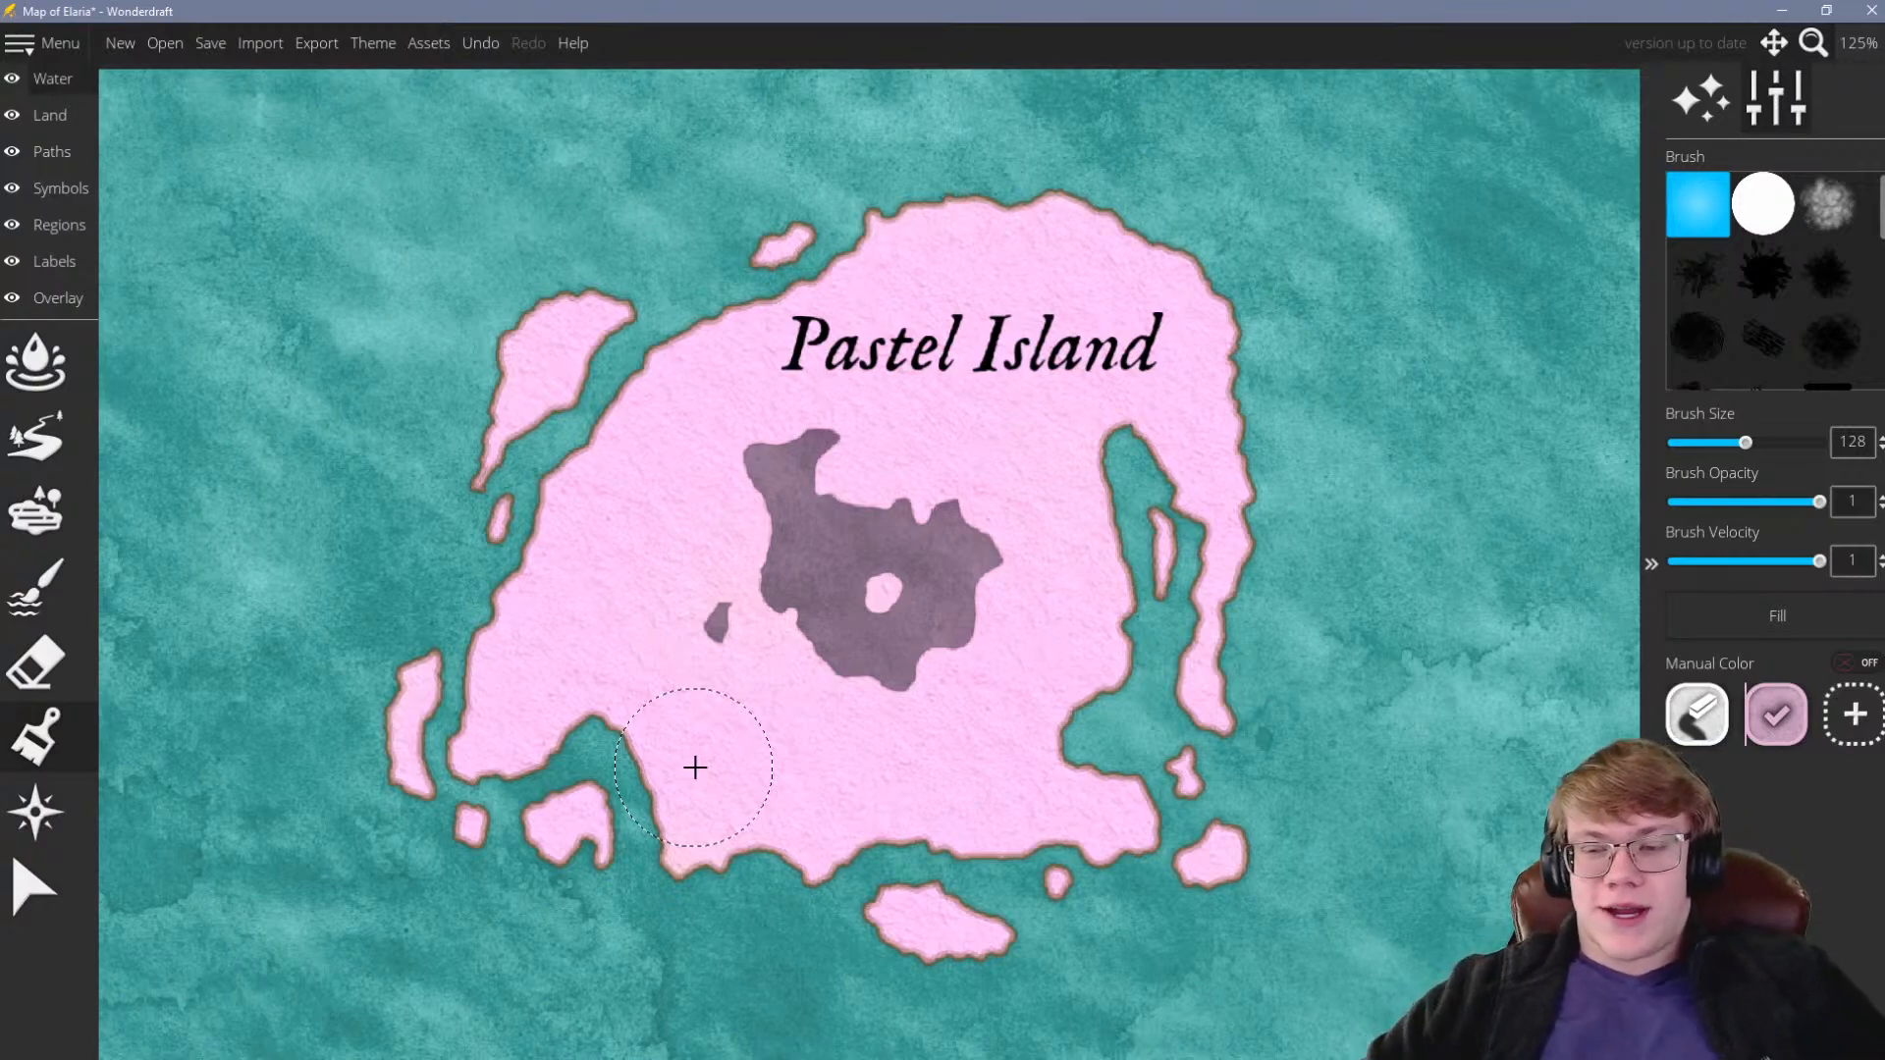
Try a stronger orchid pink on the lake, and shift the water swatch's hue towards rose and repaint the lake
click(1776, 714)
drag(786, 471, 893, 561)
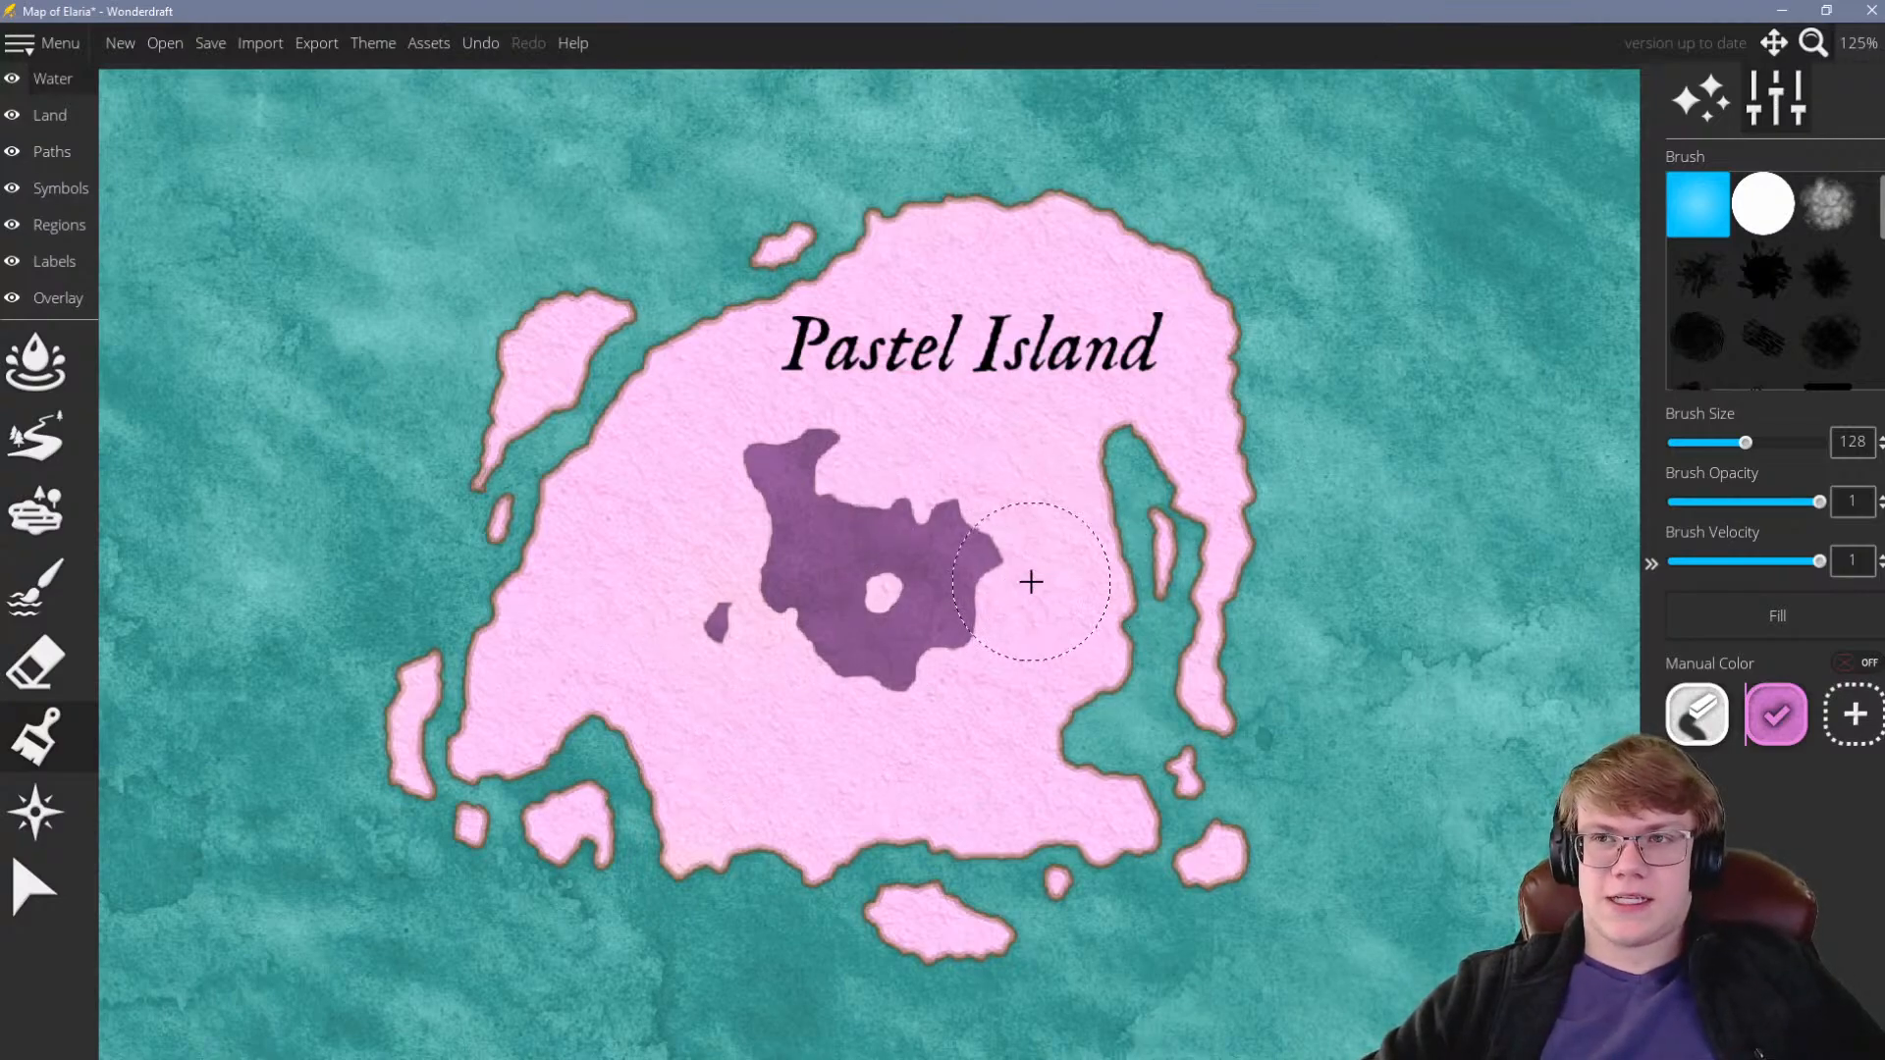
click(1758, 725)
drag(1085, 515, 1104, 550)
drag(901, 366, 945, 342)
click(881, 785)
mouse_move(856, 641)
mouse_down()
mouse_move(805, 472)
mouse_move(763, 569)
mouse_move(709, 606)
mouse_up()
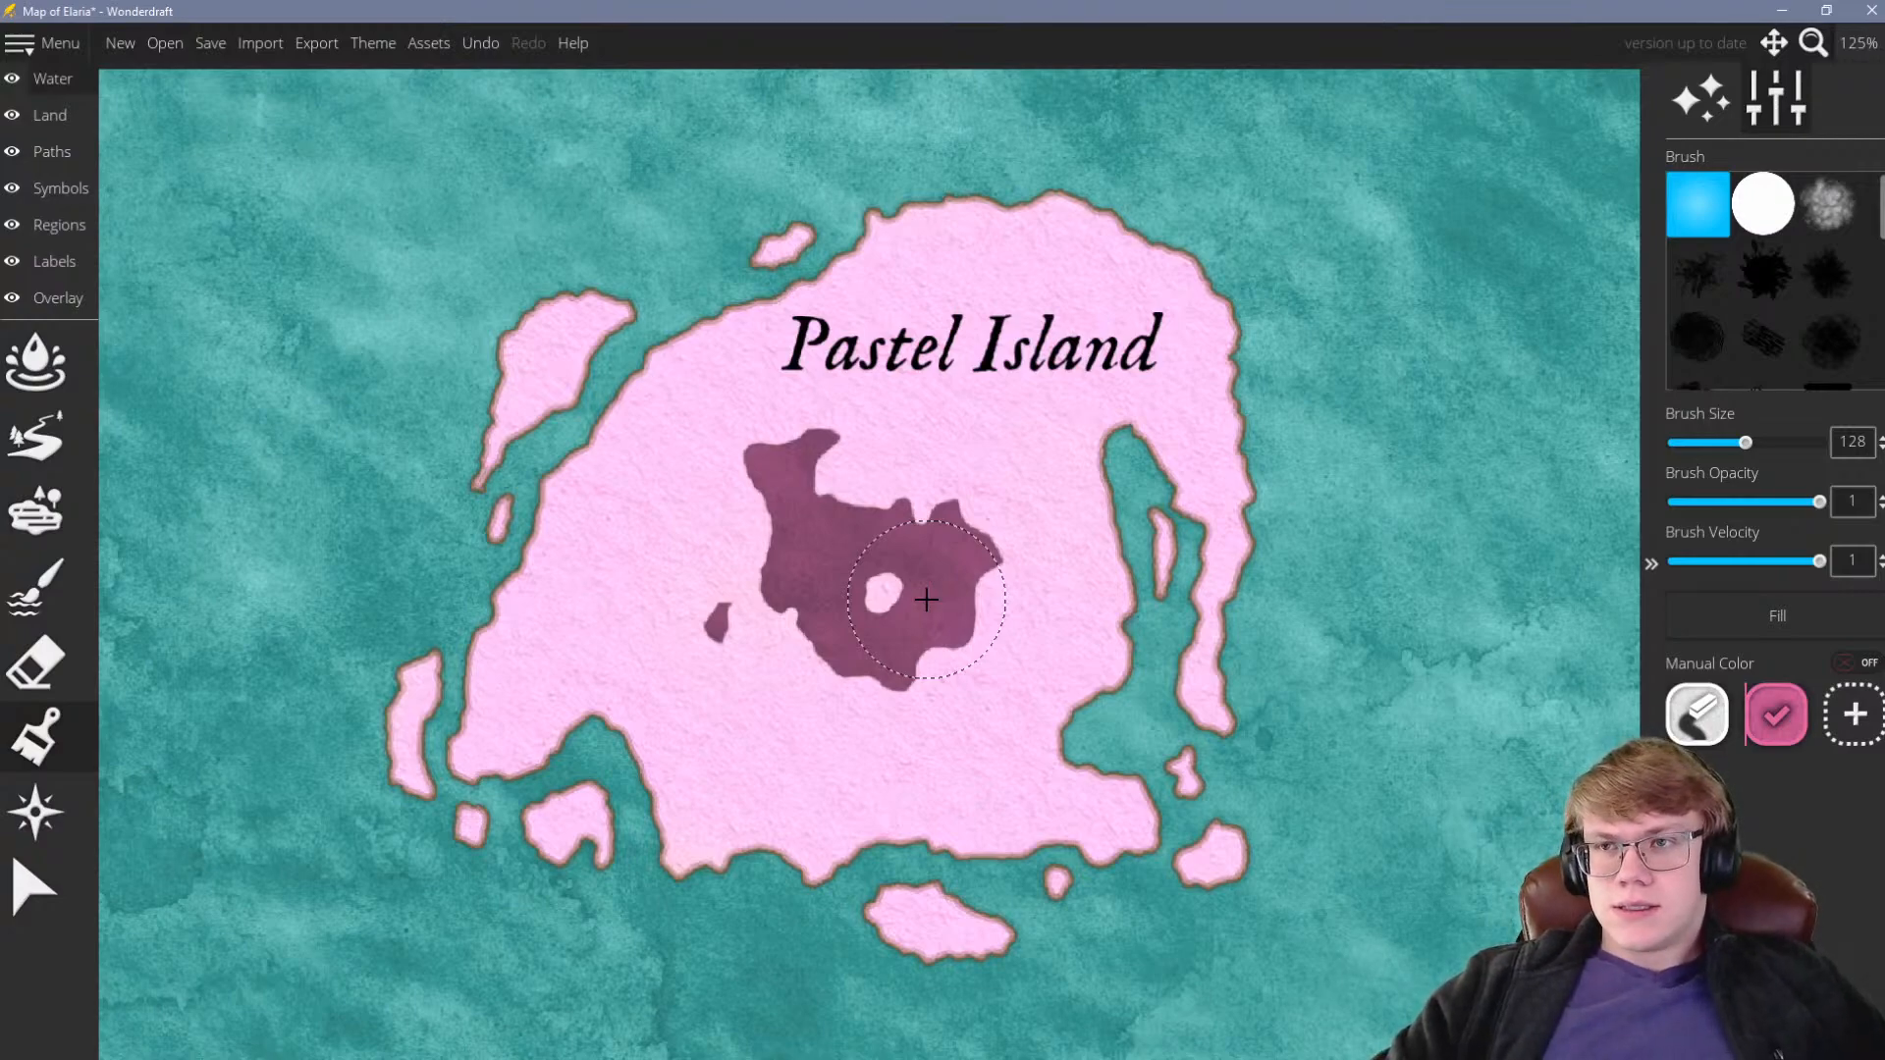
Try the lighter rose pink f997c3 for the custom water swatch and repaint the lake with it
right_click(1775, 714)
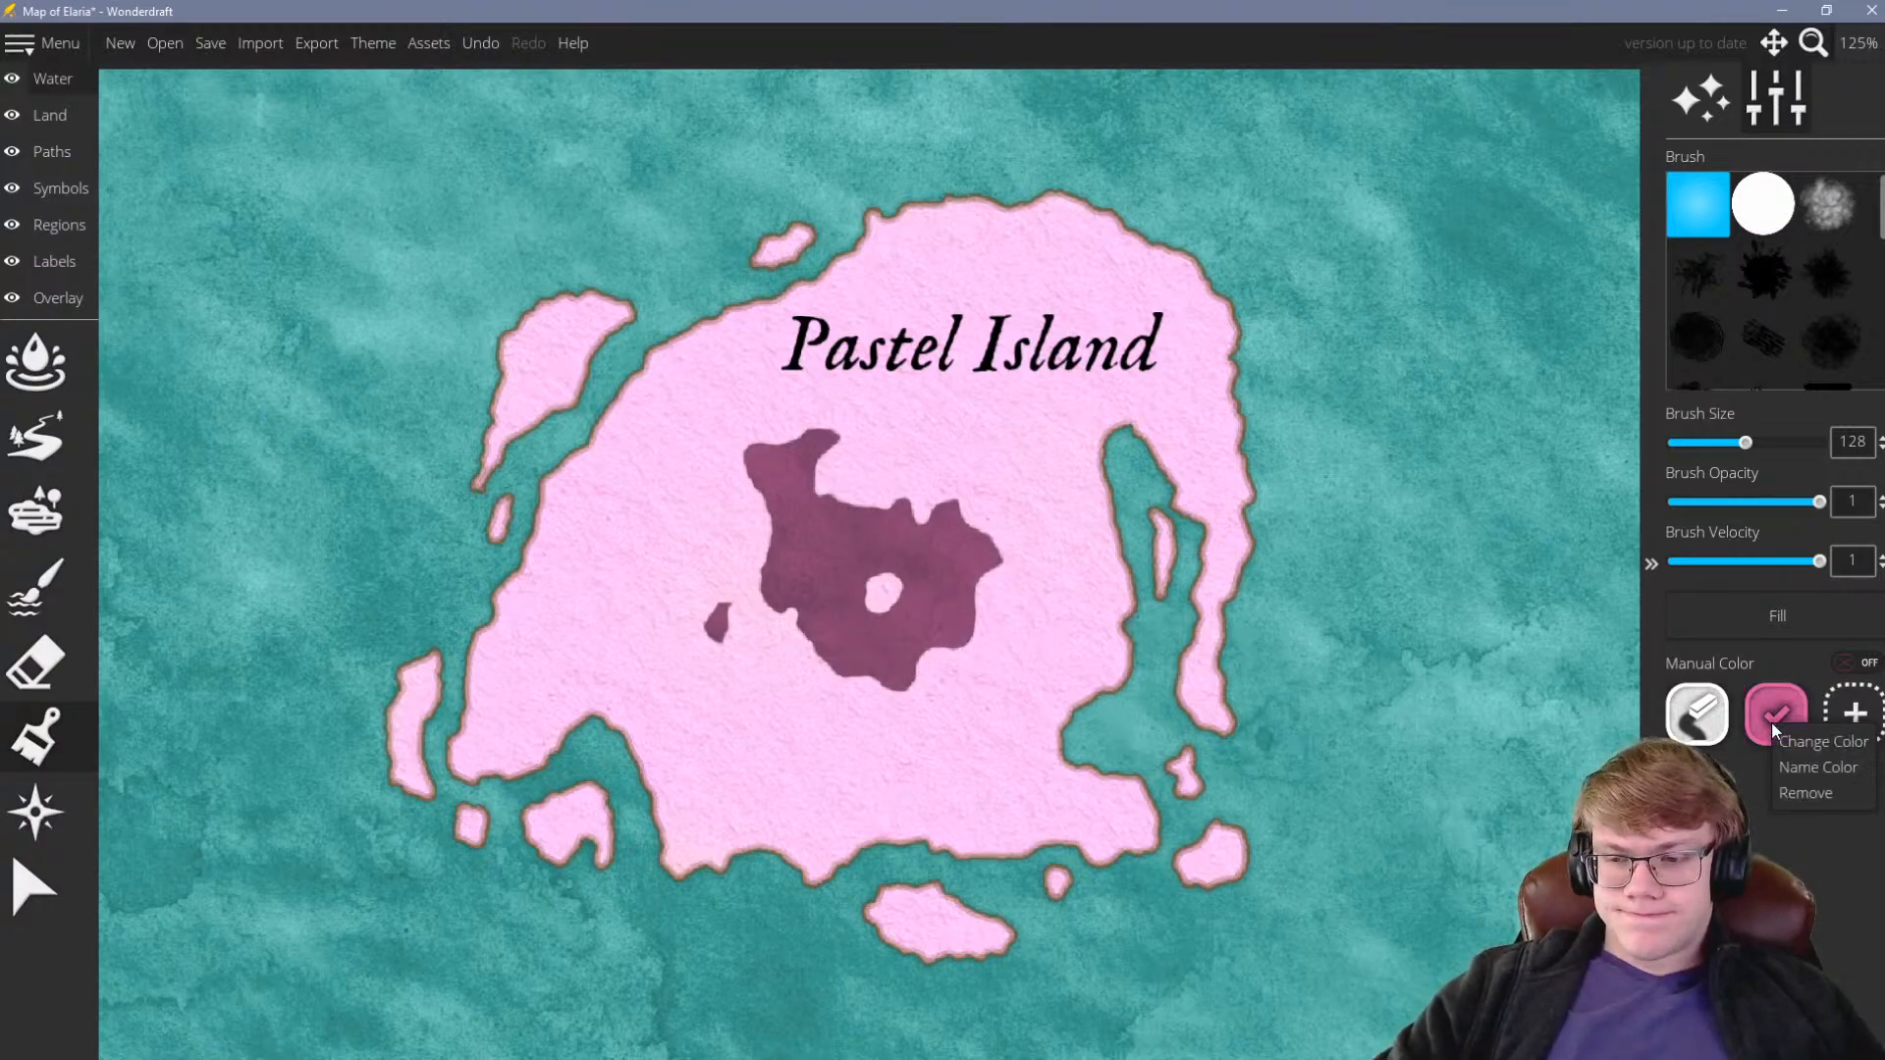
click(1826, 764)
drag(948, 353, 904, 324)
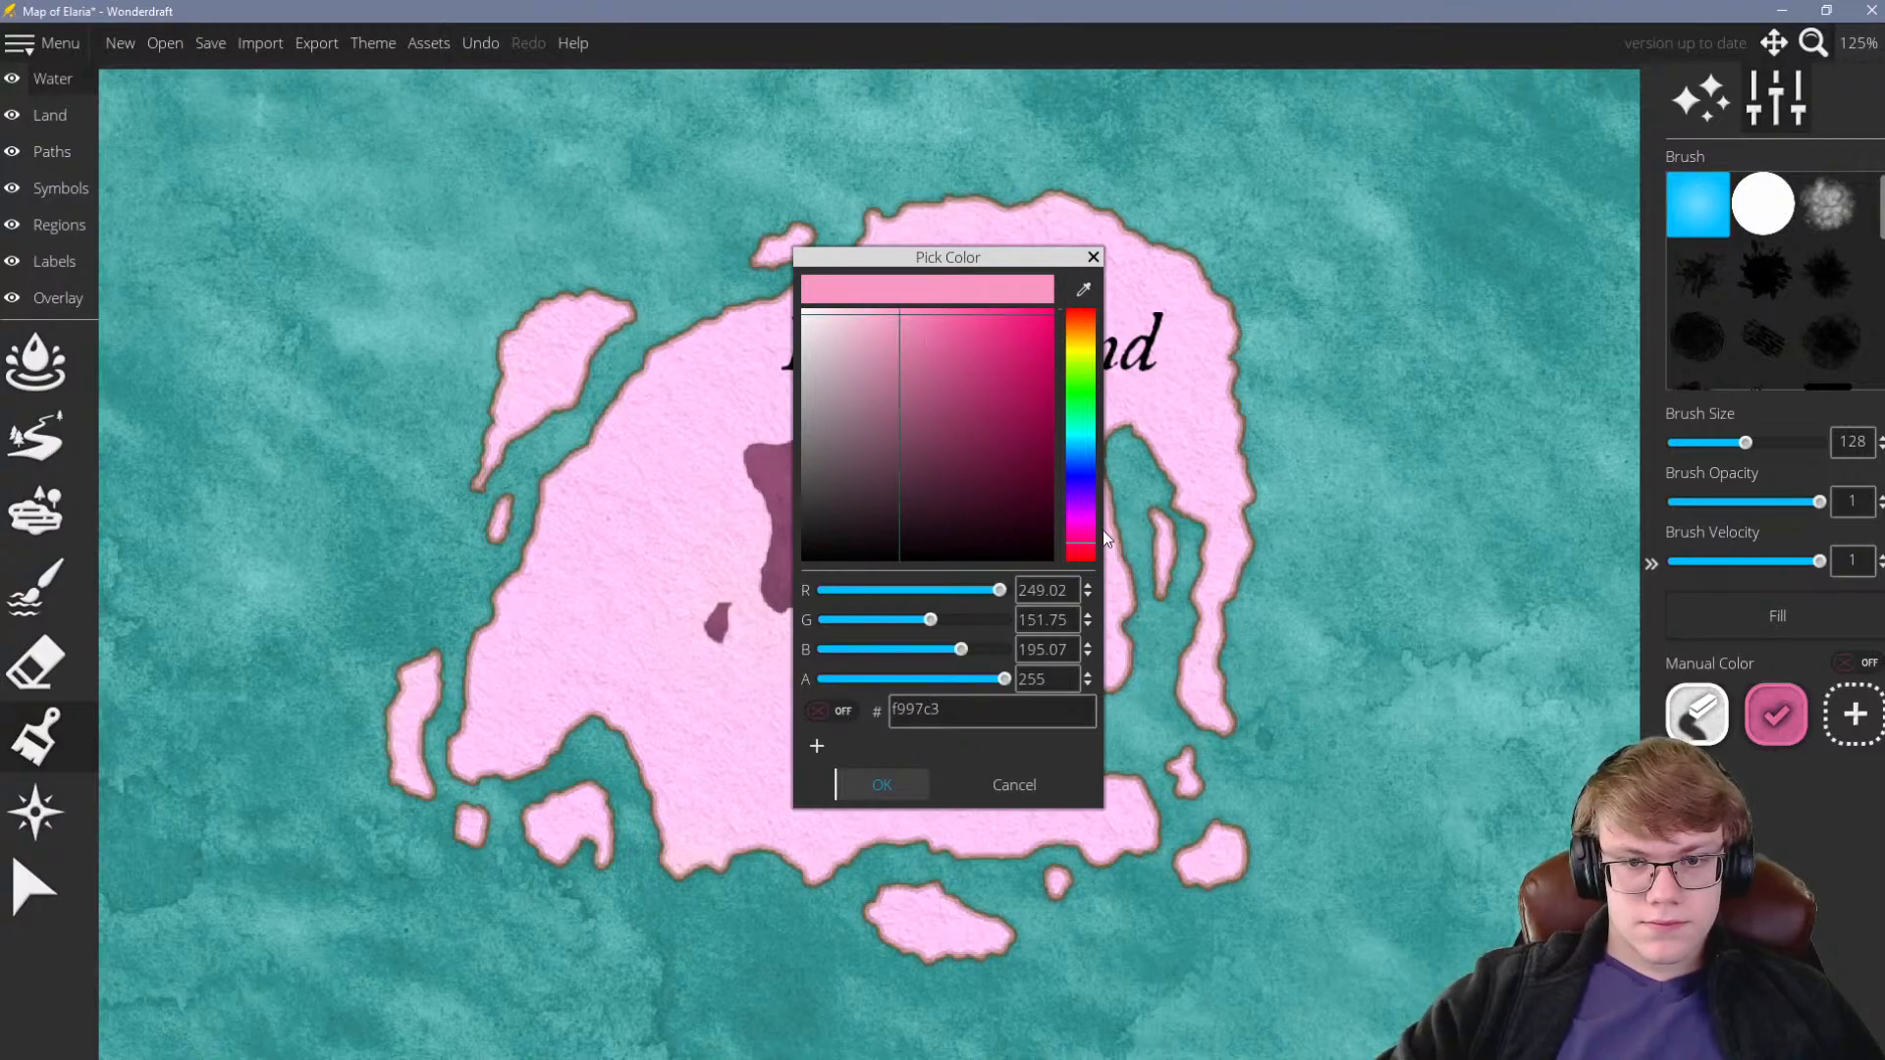
click(888, 788)
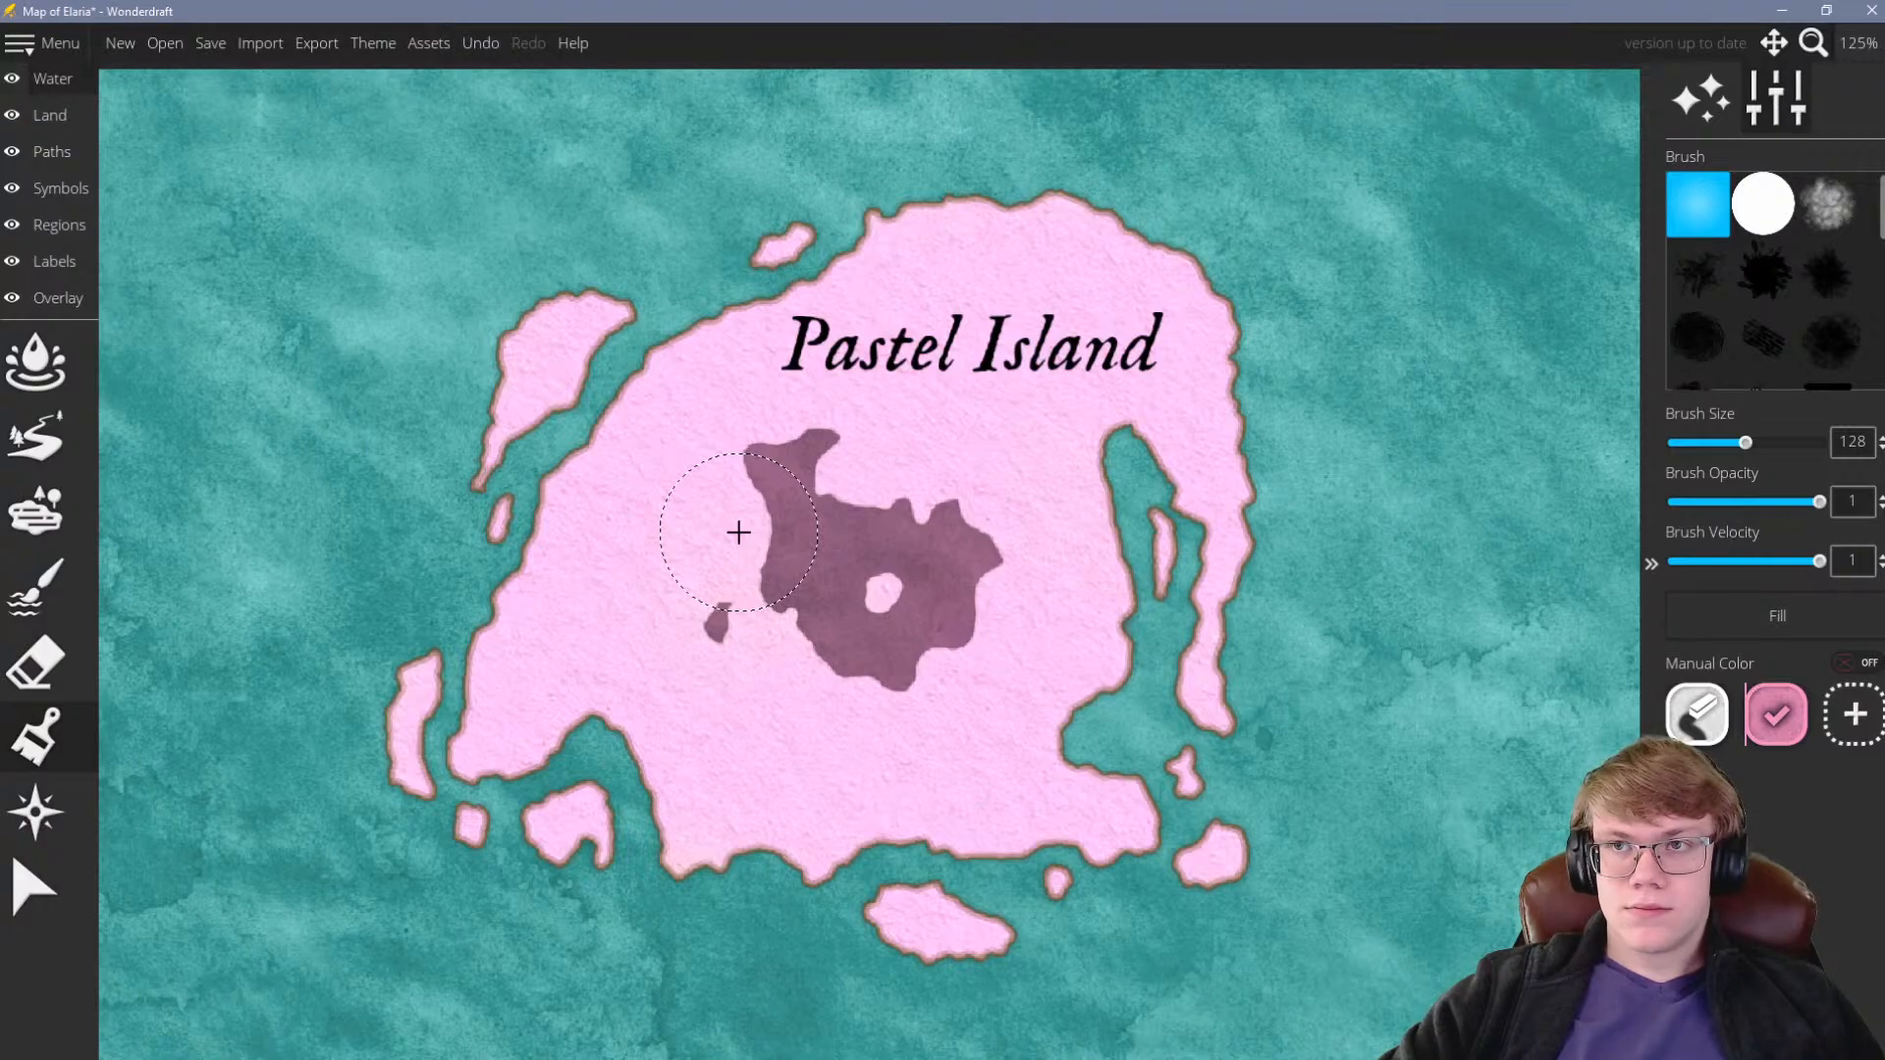
Try the very pale pink f4cedf for the custom water swatch and repaint the lake and pond with it
right_click(1780, 733)
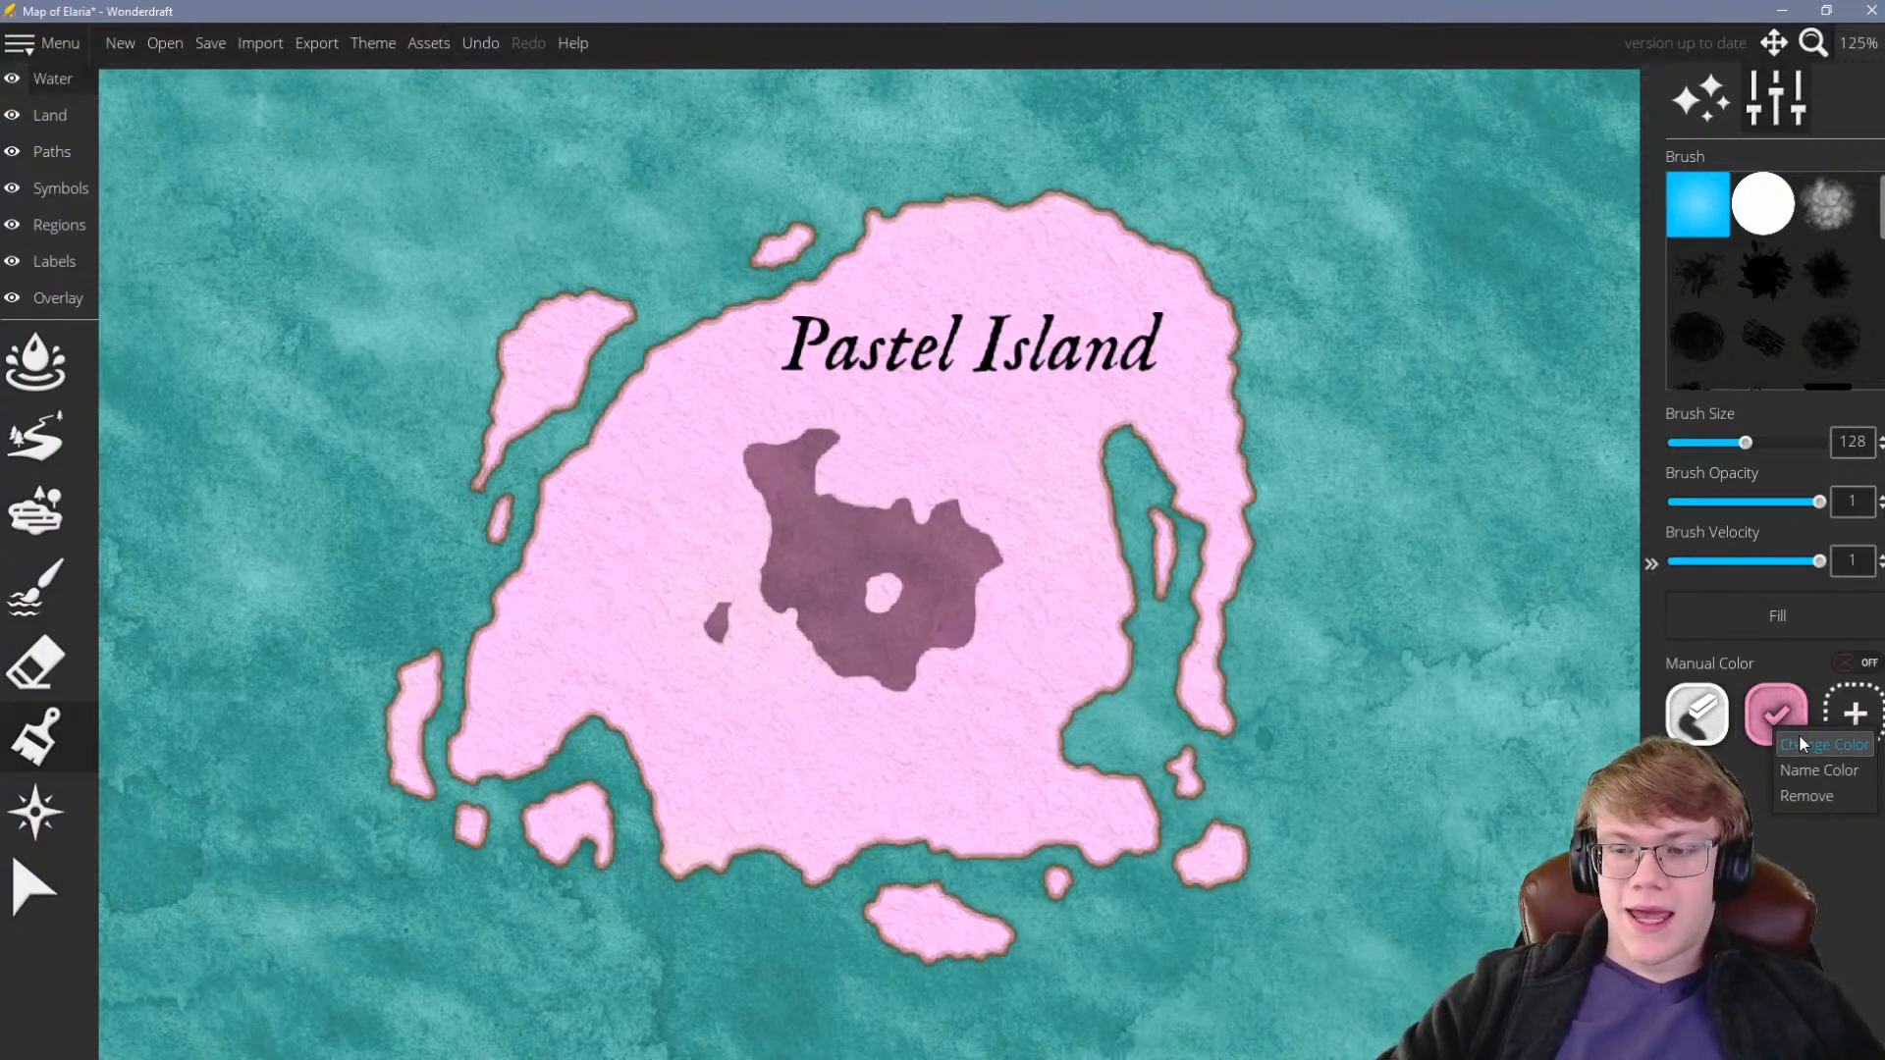
click(1803, 745)
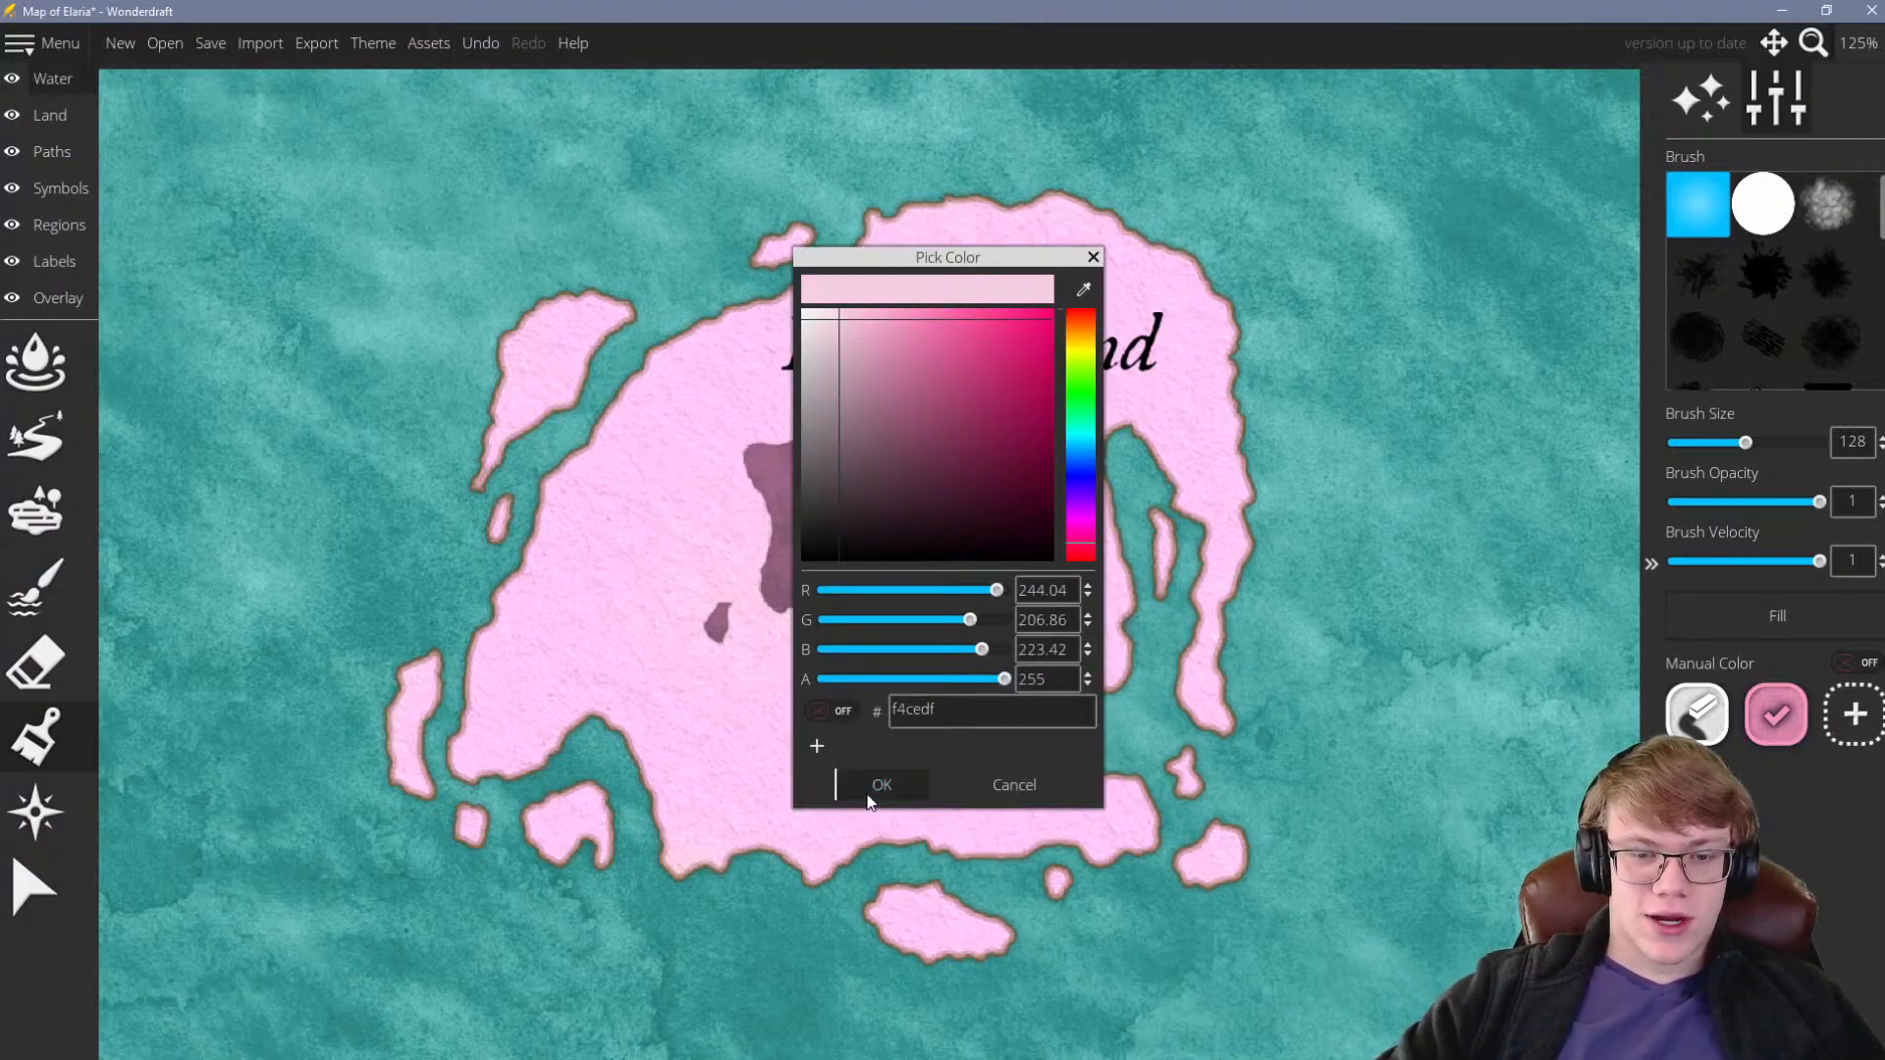
click(868, 799)
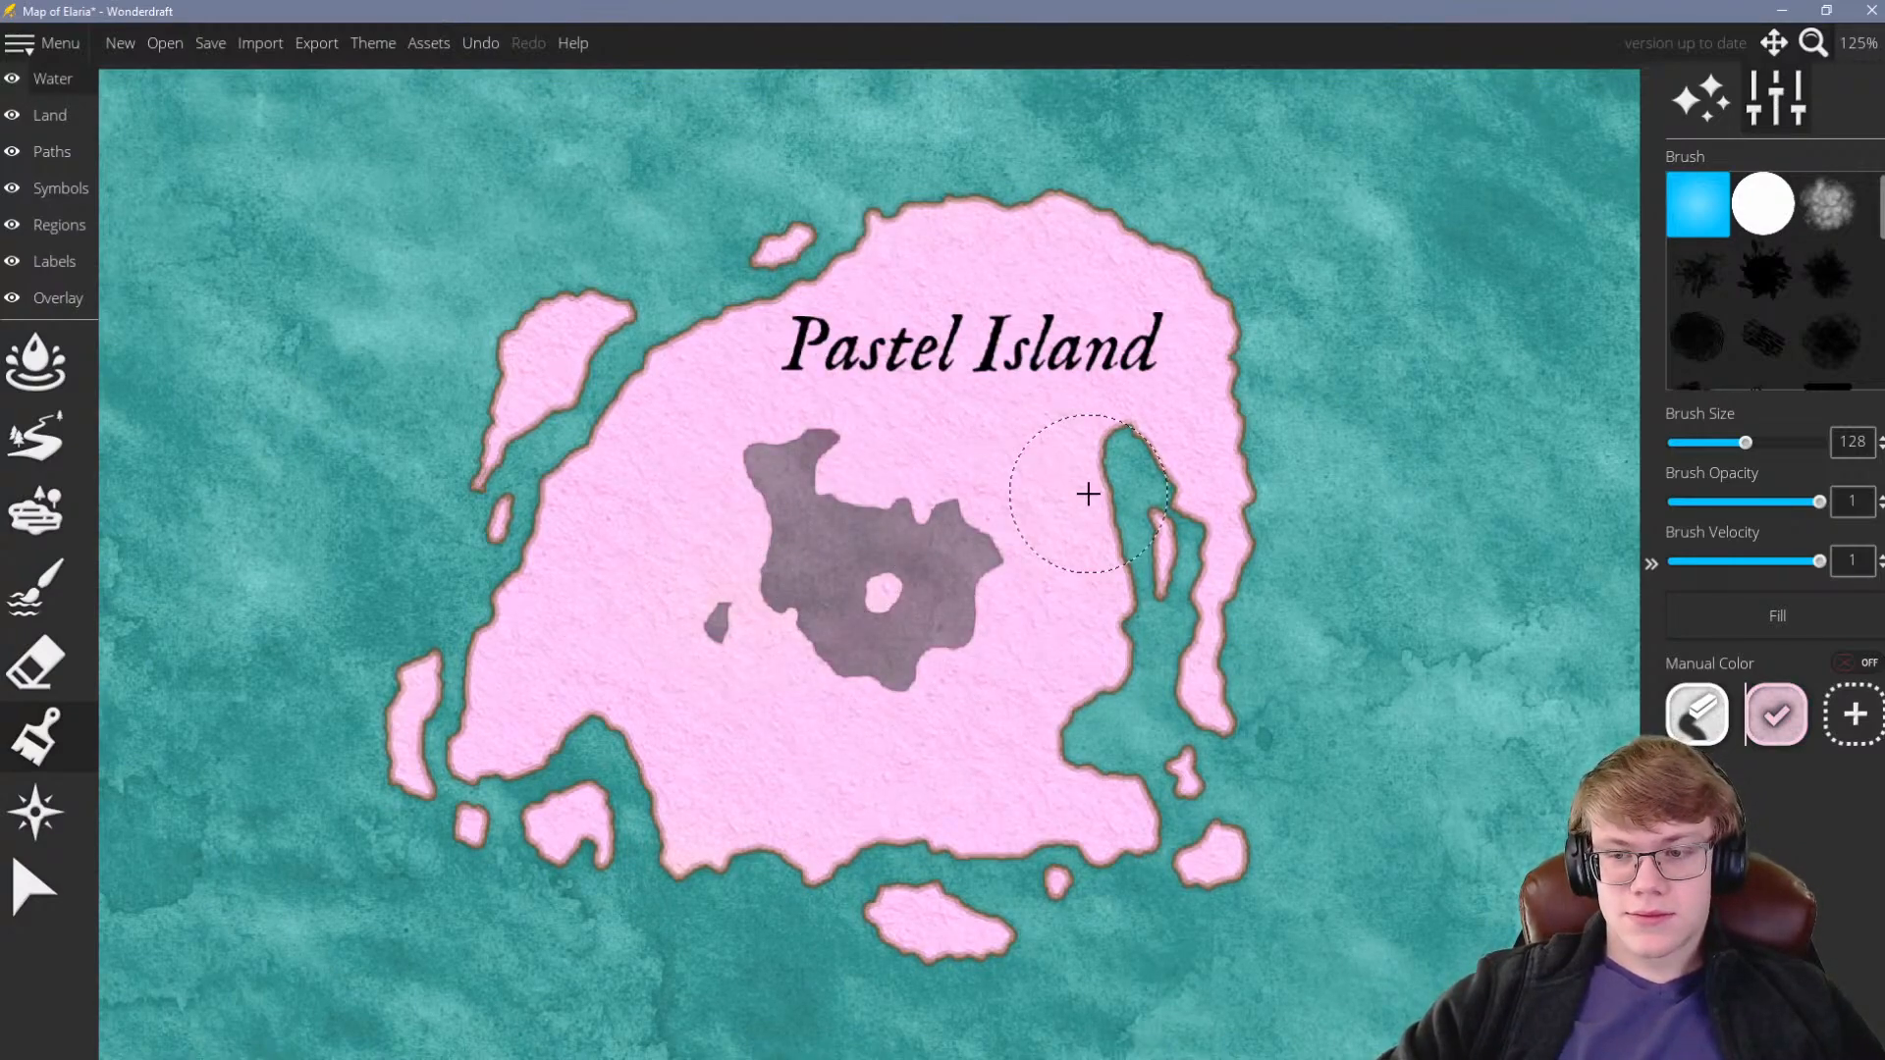
Try the dusty pink ebabc7 for the custom water swatch and repaint the lake with it
right_click(1775, 714)
click(1817, 724)
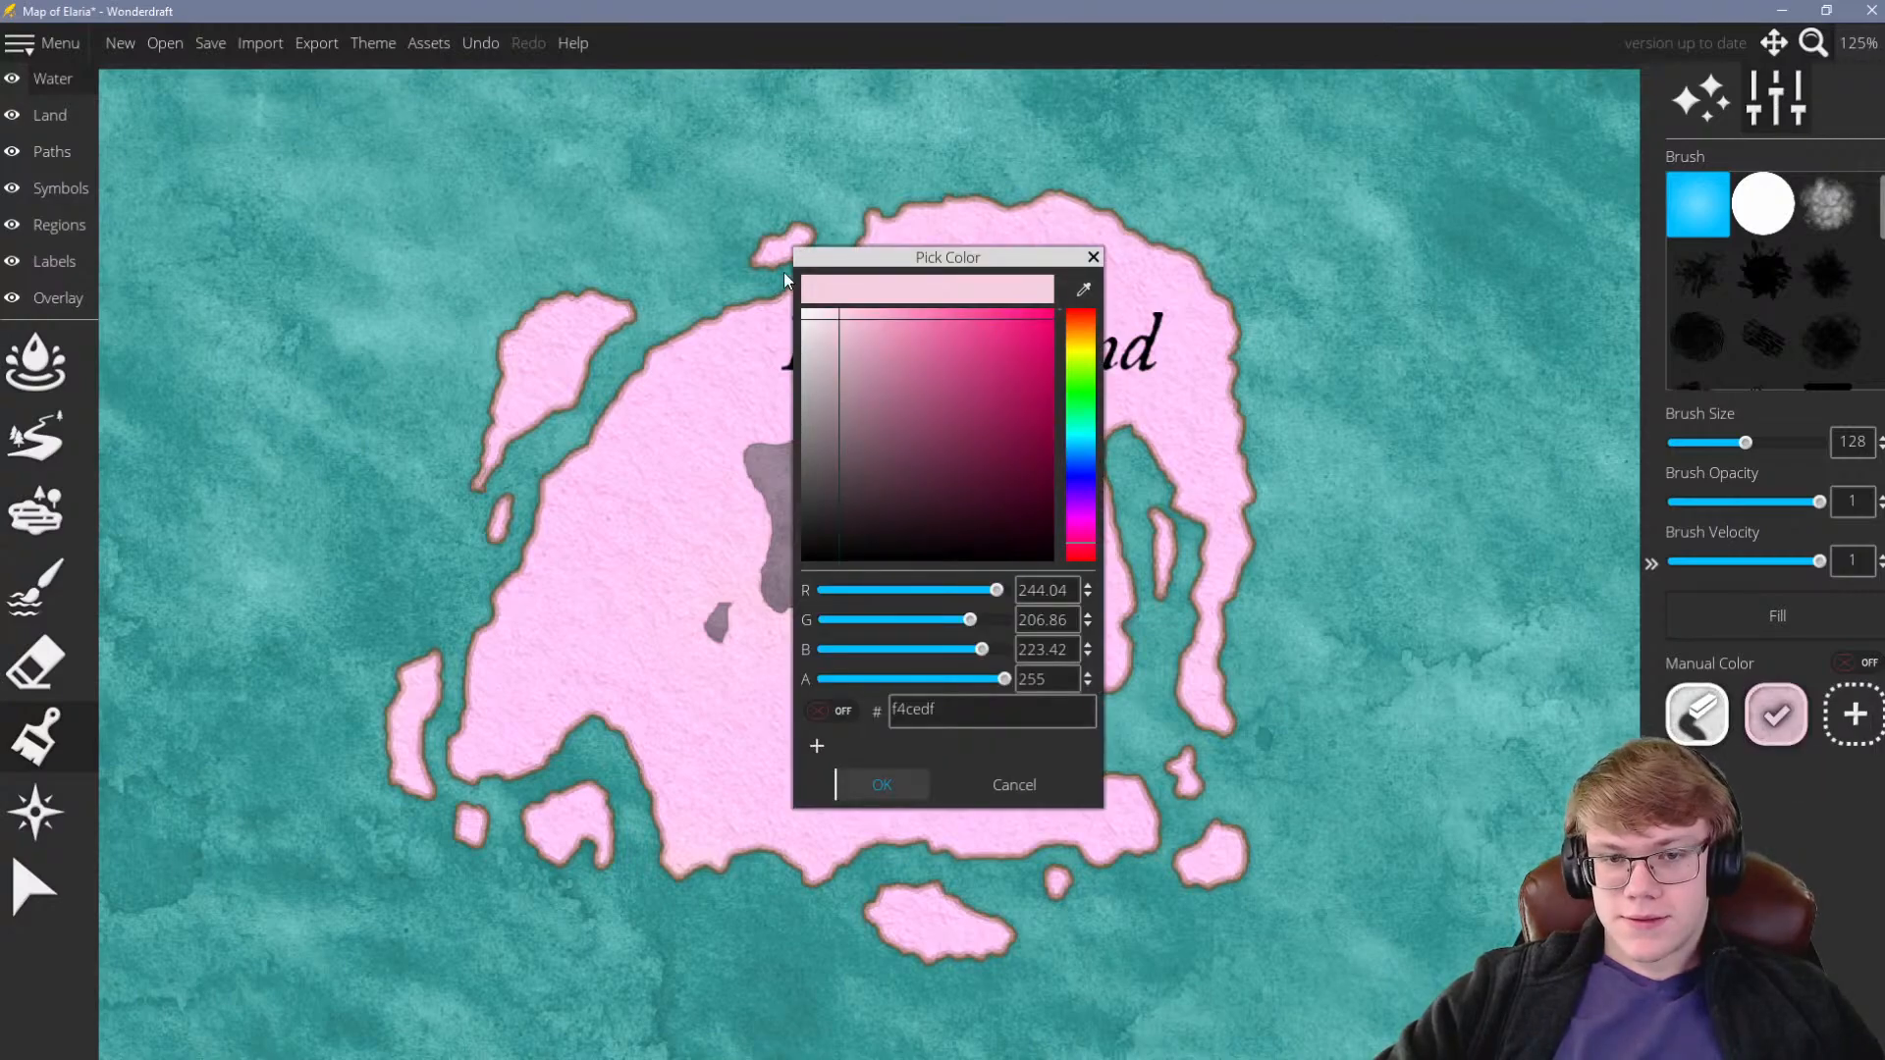
drag(849, 319, 868, 329)
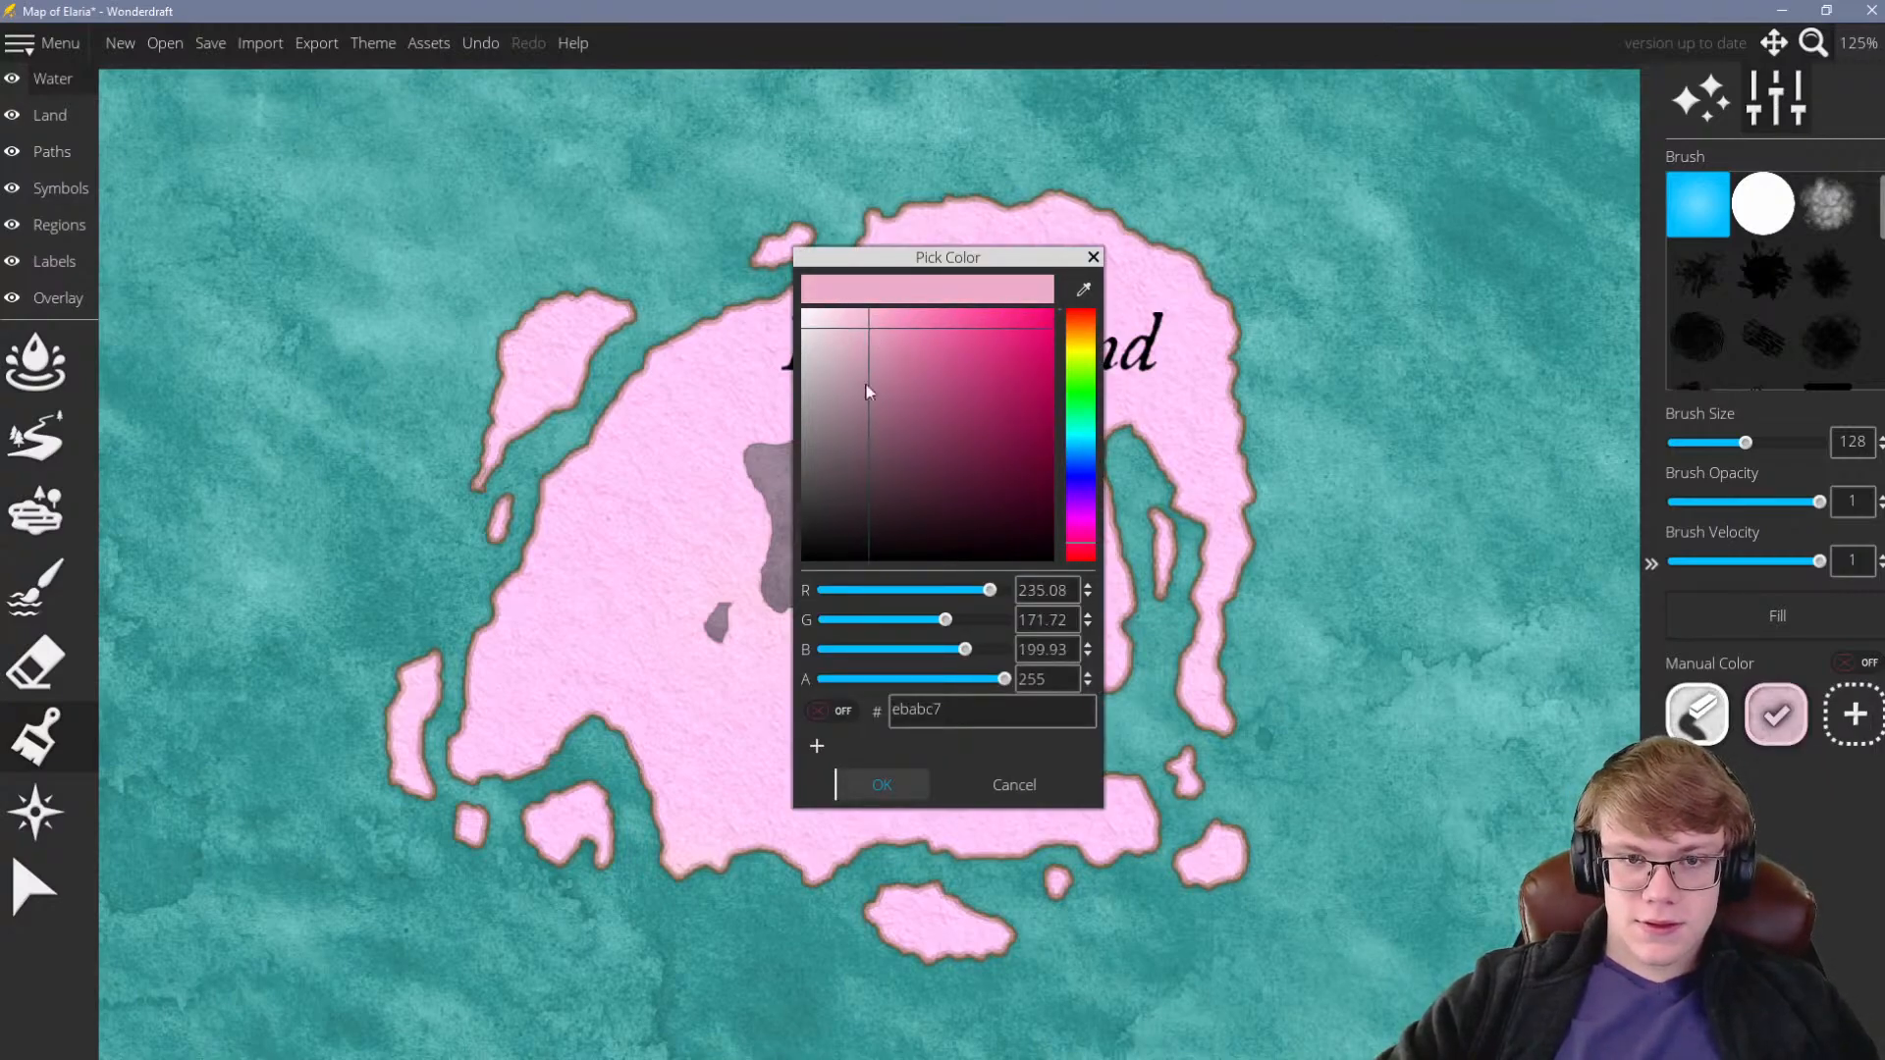
click(879, 785)
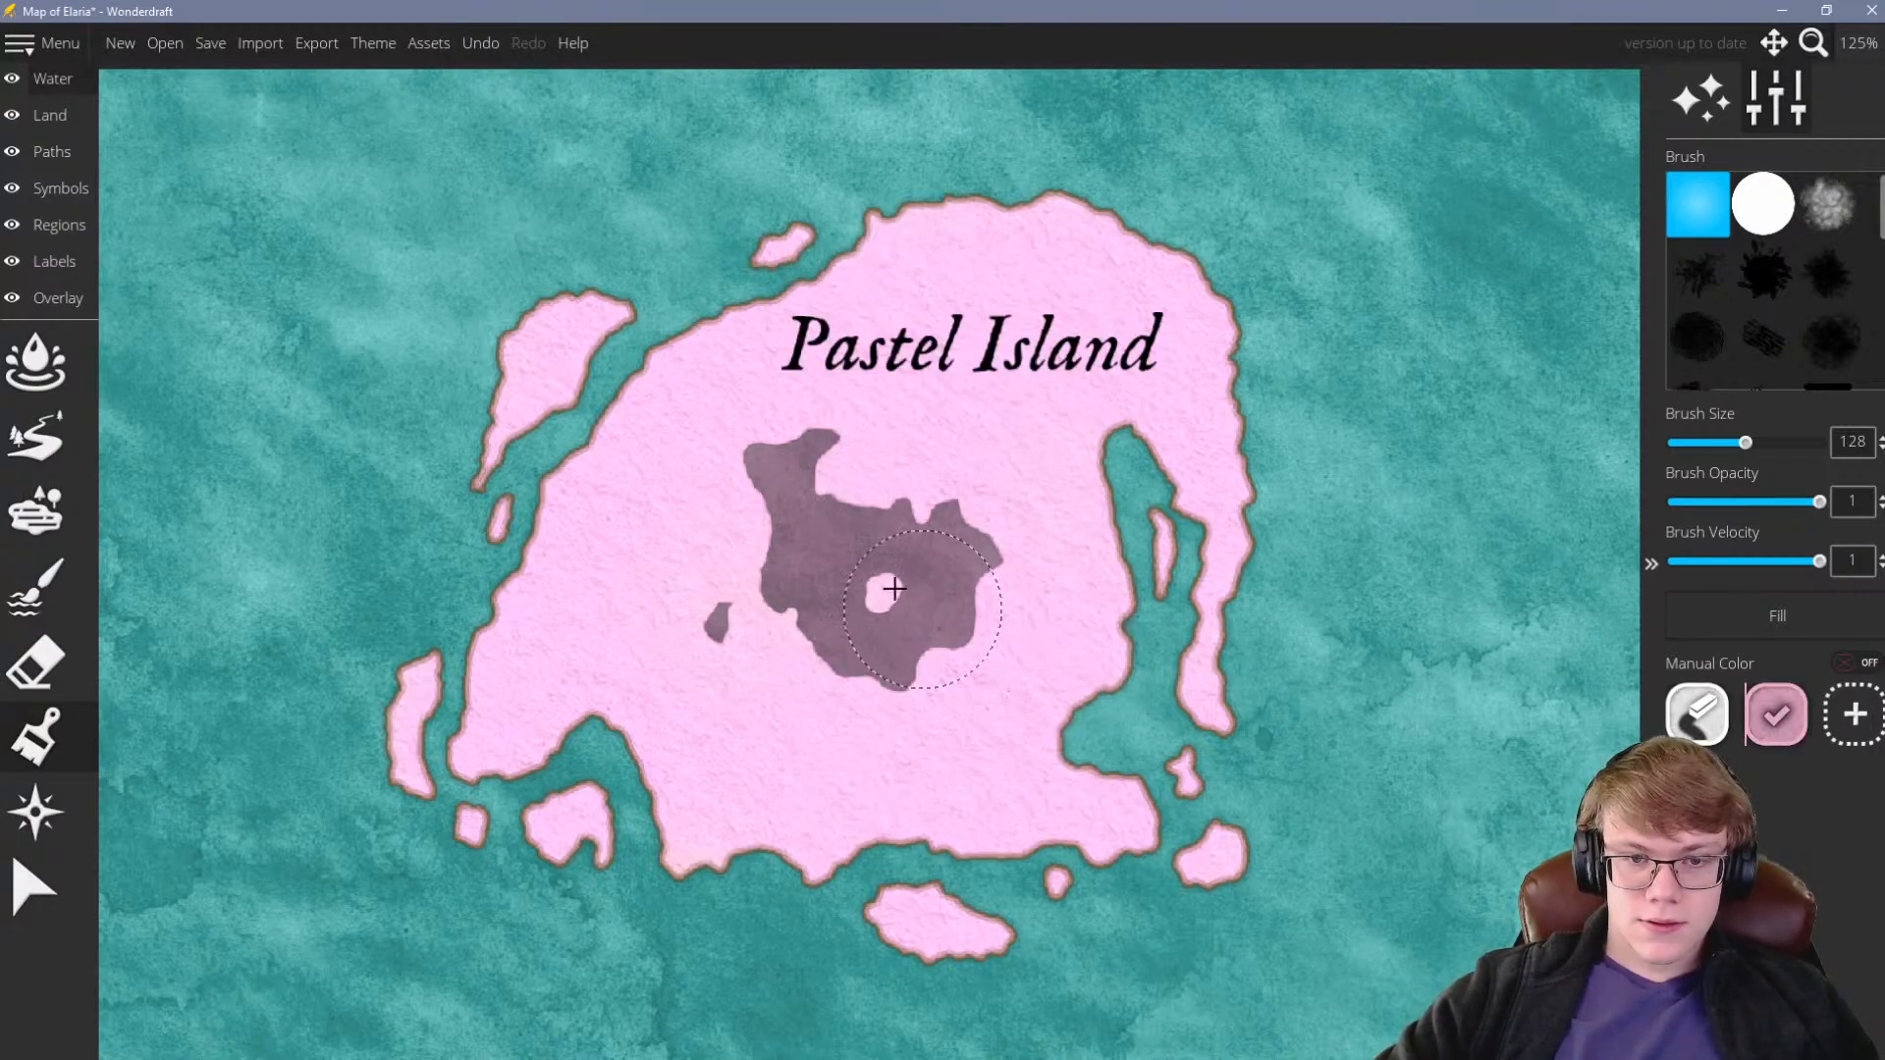
drag(853, 469, 848, 512)
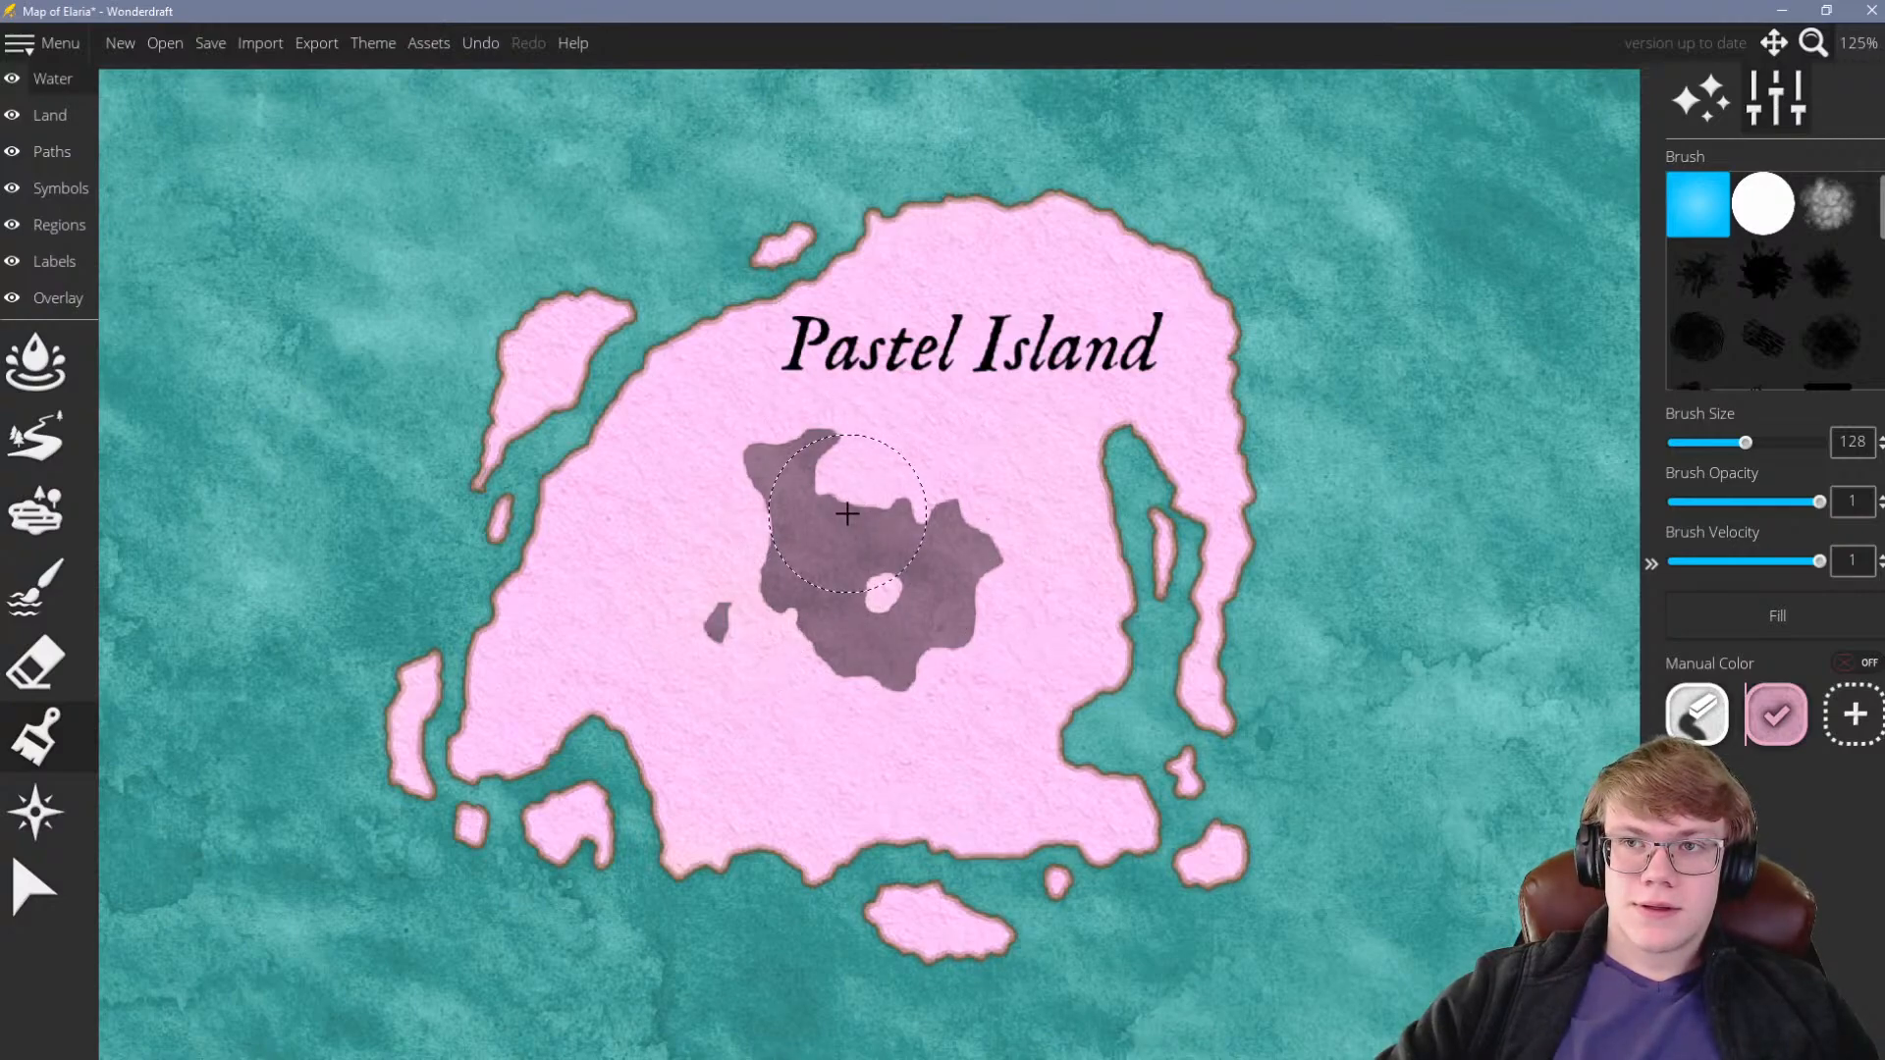
Try a fully saturated crimson pink for the custom water swatch and paint the lake with it
right_click(1762, 722)
click(1784, 737)
click(879, 785)
drag(805, 471, 975, 582)
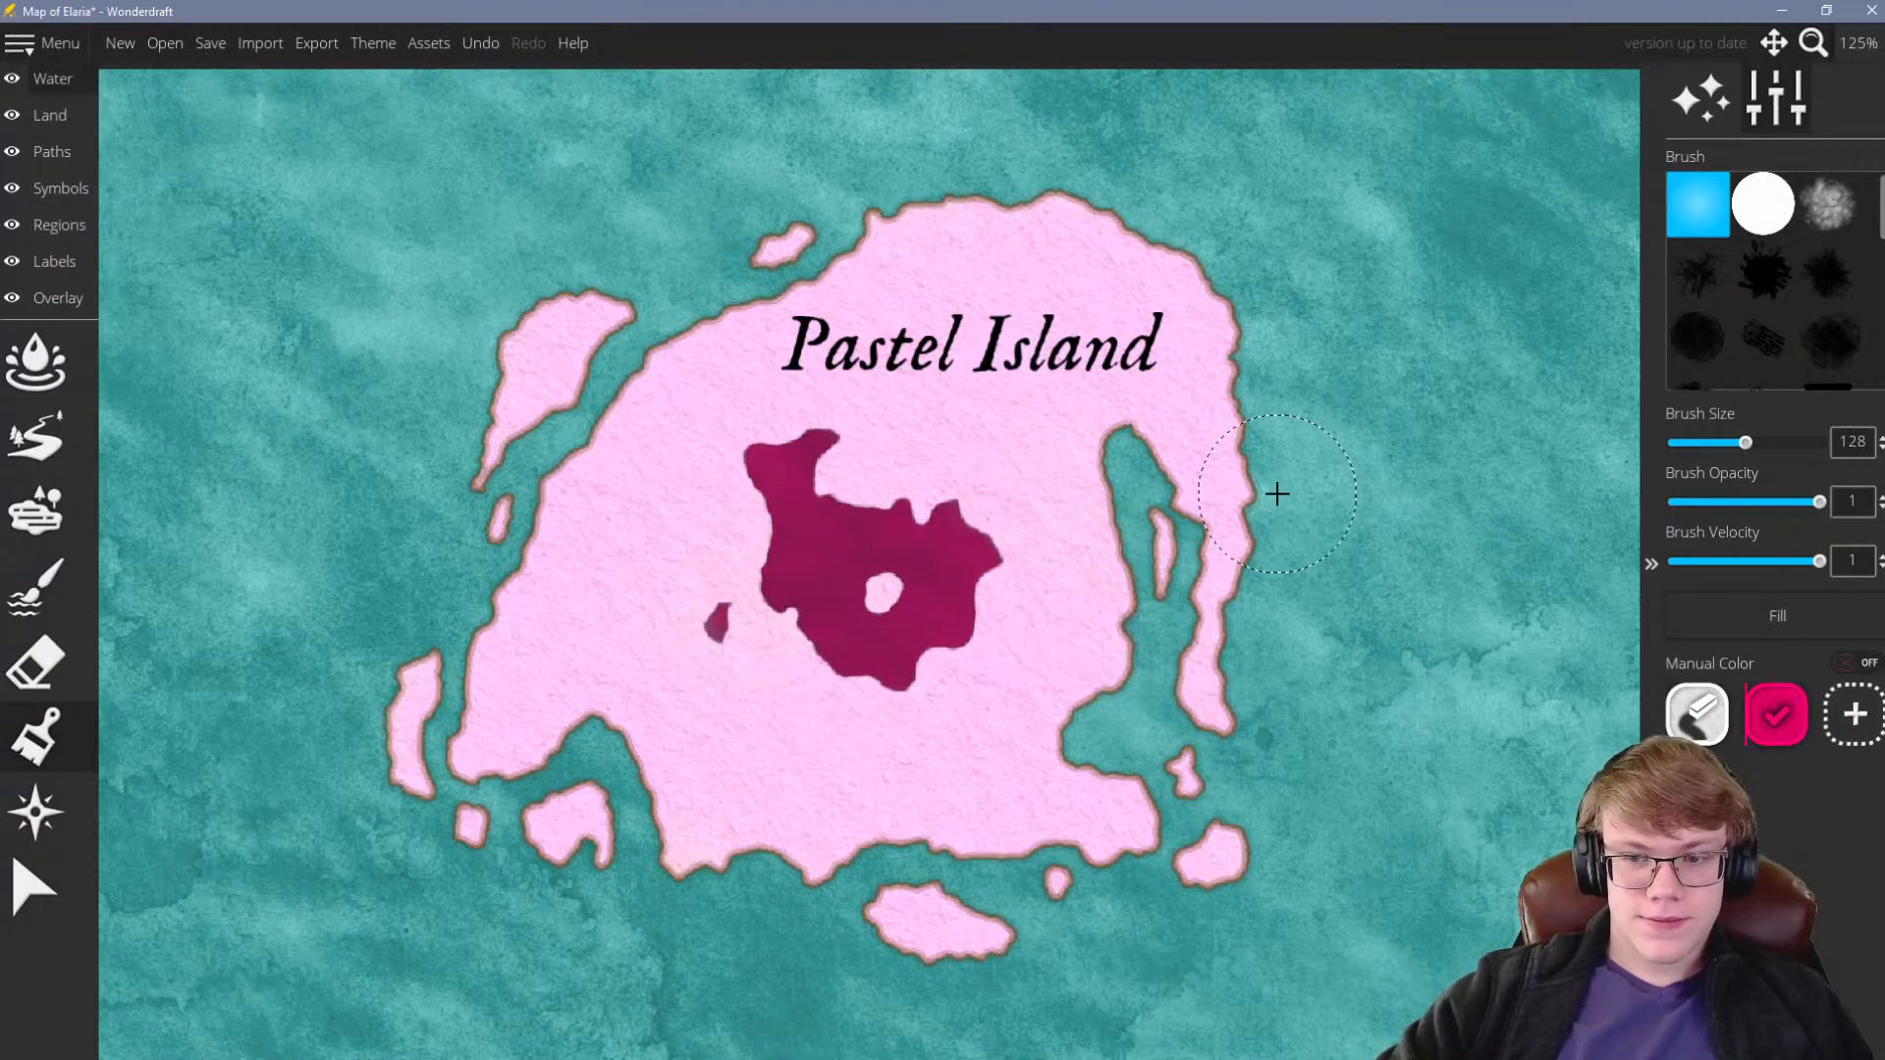
Change the custom water swatch to a light rose pink and repaint Pastel Island's lake with it
right_click(1776, 717)
click(1792, 738)
mouse_move(1017, 326)
mouse_down()
mouse_move(877, 320)
mouse_move(895, 320)
mouse_move(859, 424)
mouse_move(873, 312)
mouse_move(800, 293)
mouse_move(902, 287)
mouse_up()
click(882, 785)
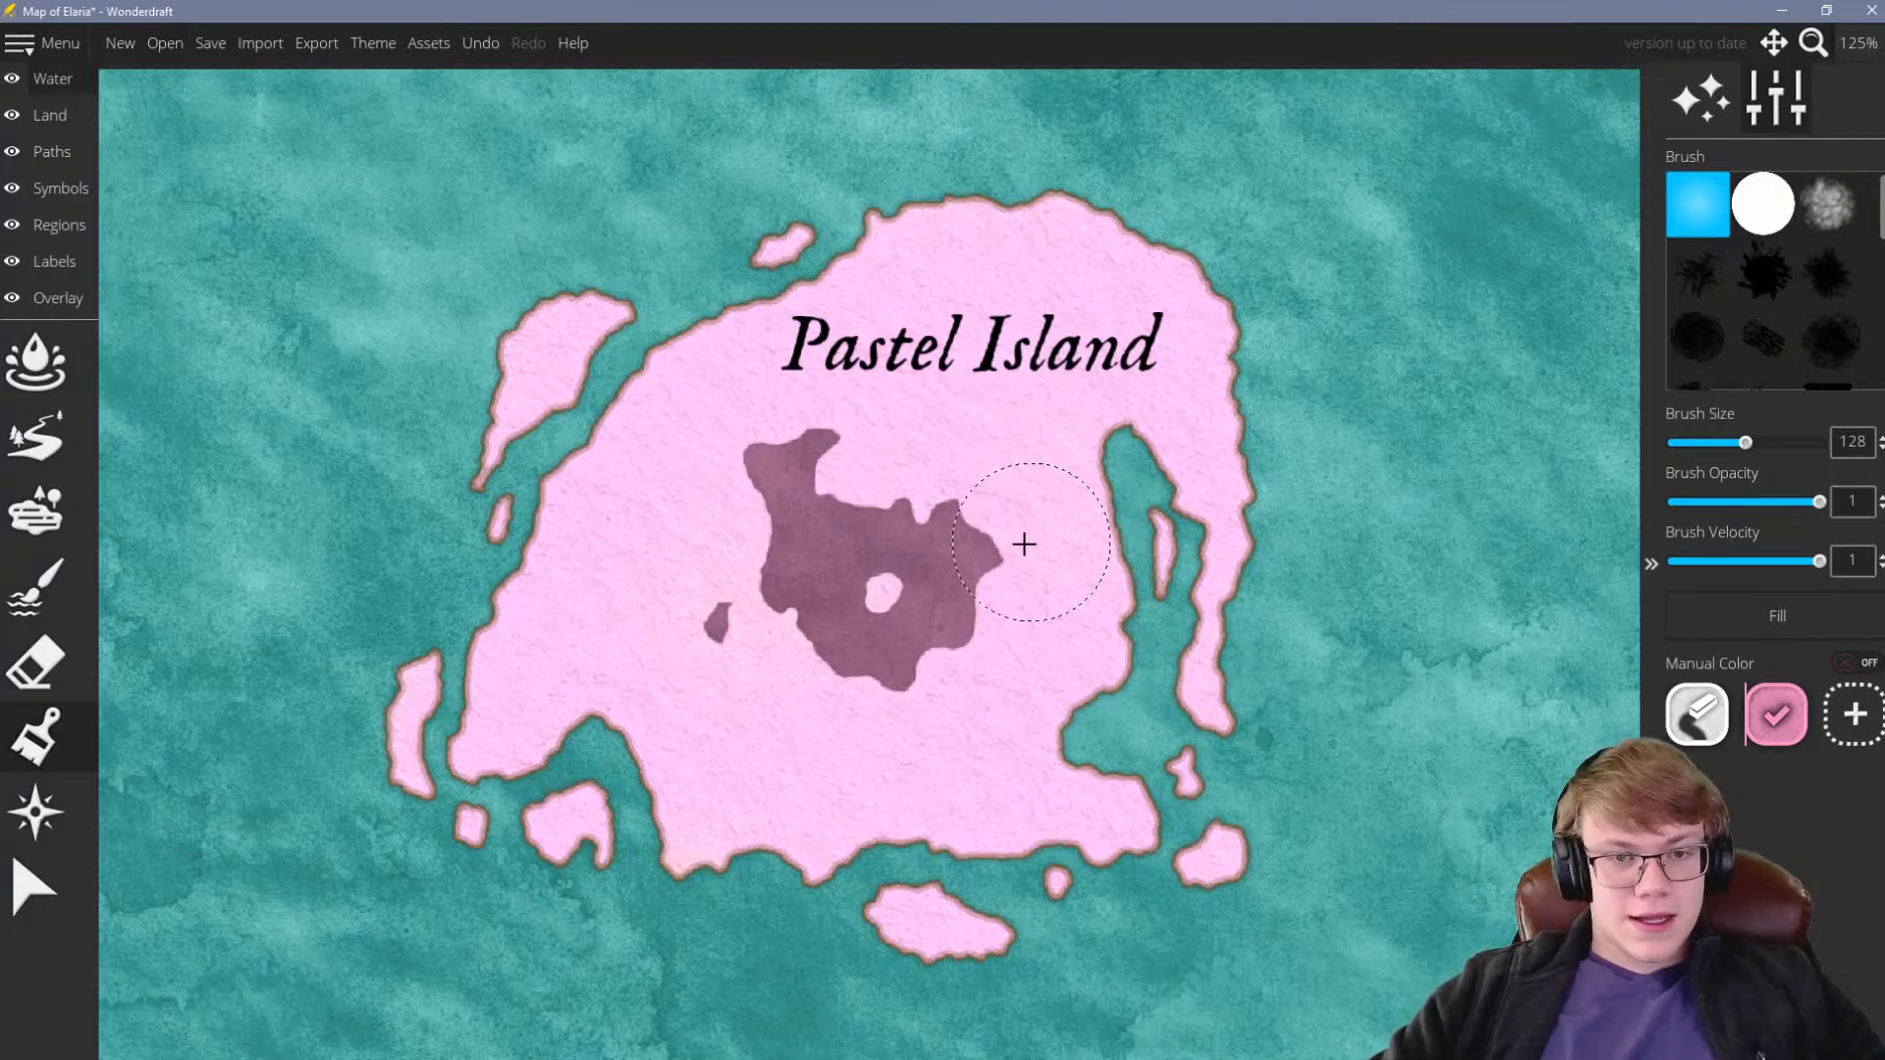
scroll(977, 623, down, 5)
scroll(980, 638, up, 3)
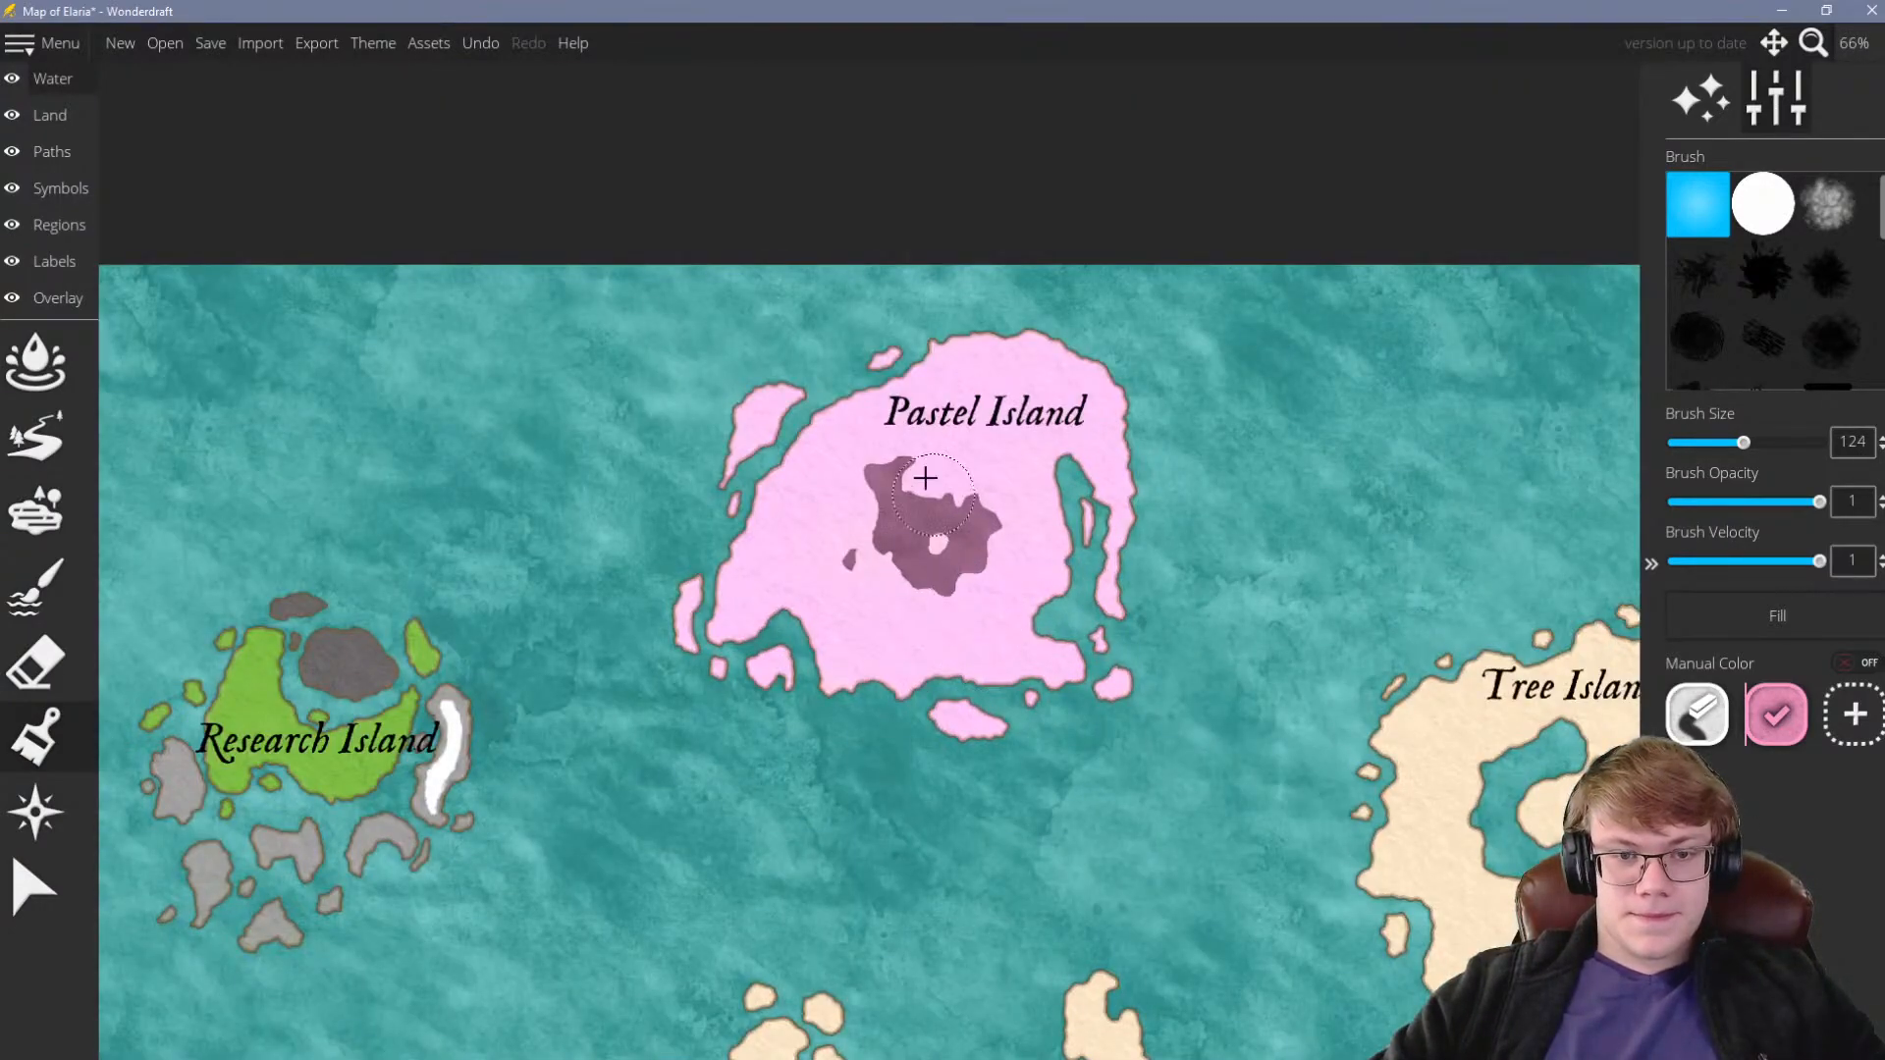
Add the light blue 85e3ff as a custom colour for the land brush
scroll(918, 484, up, 1)
scroll(920, 483, down, 1)
scroll(920, 483, up, 1)
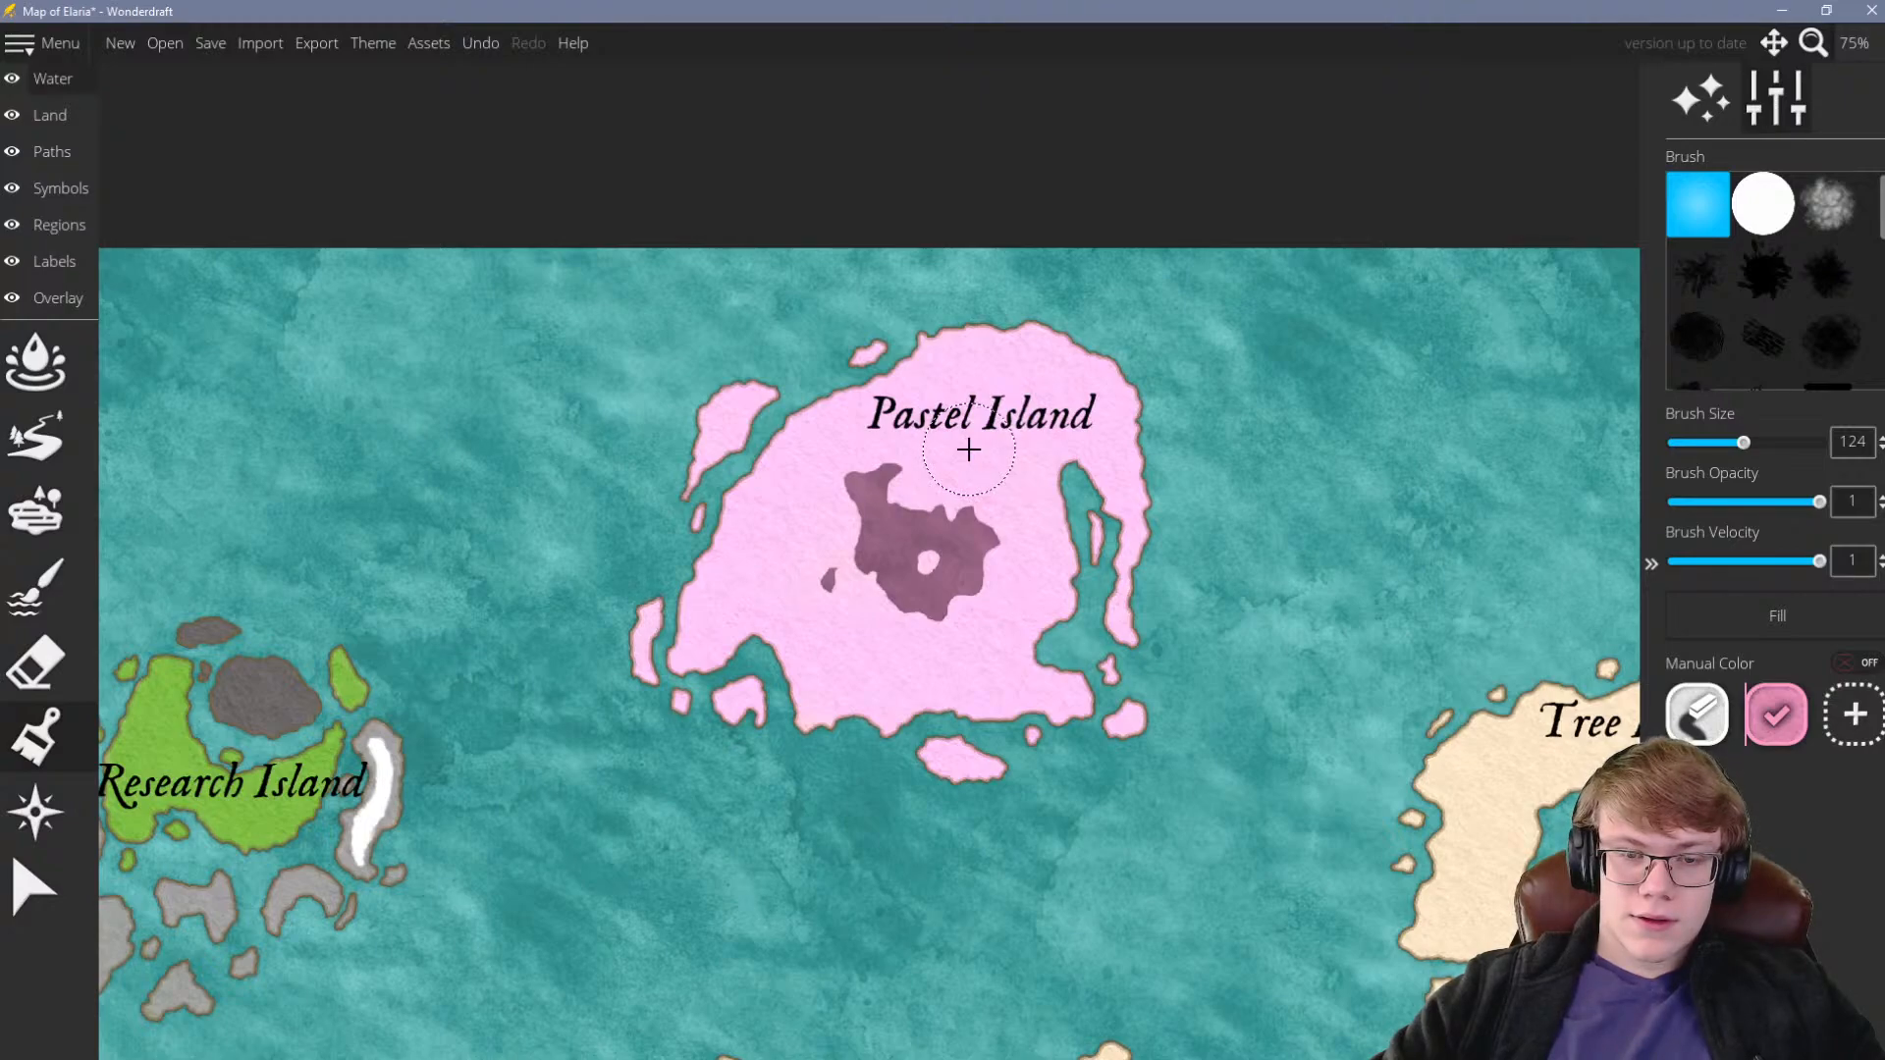
scroll(1031, 554, up, 2)
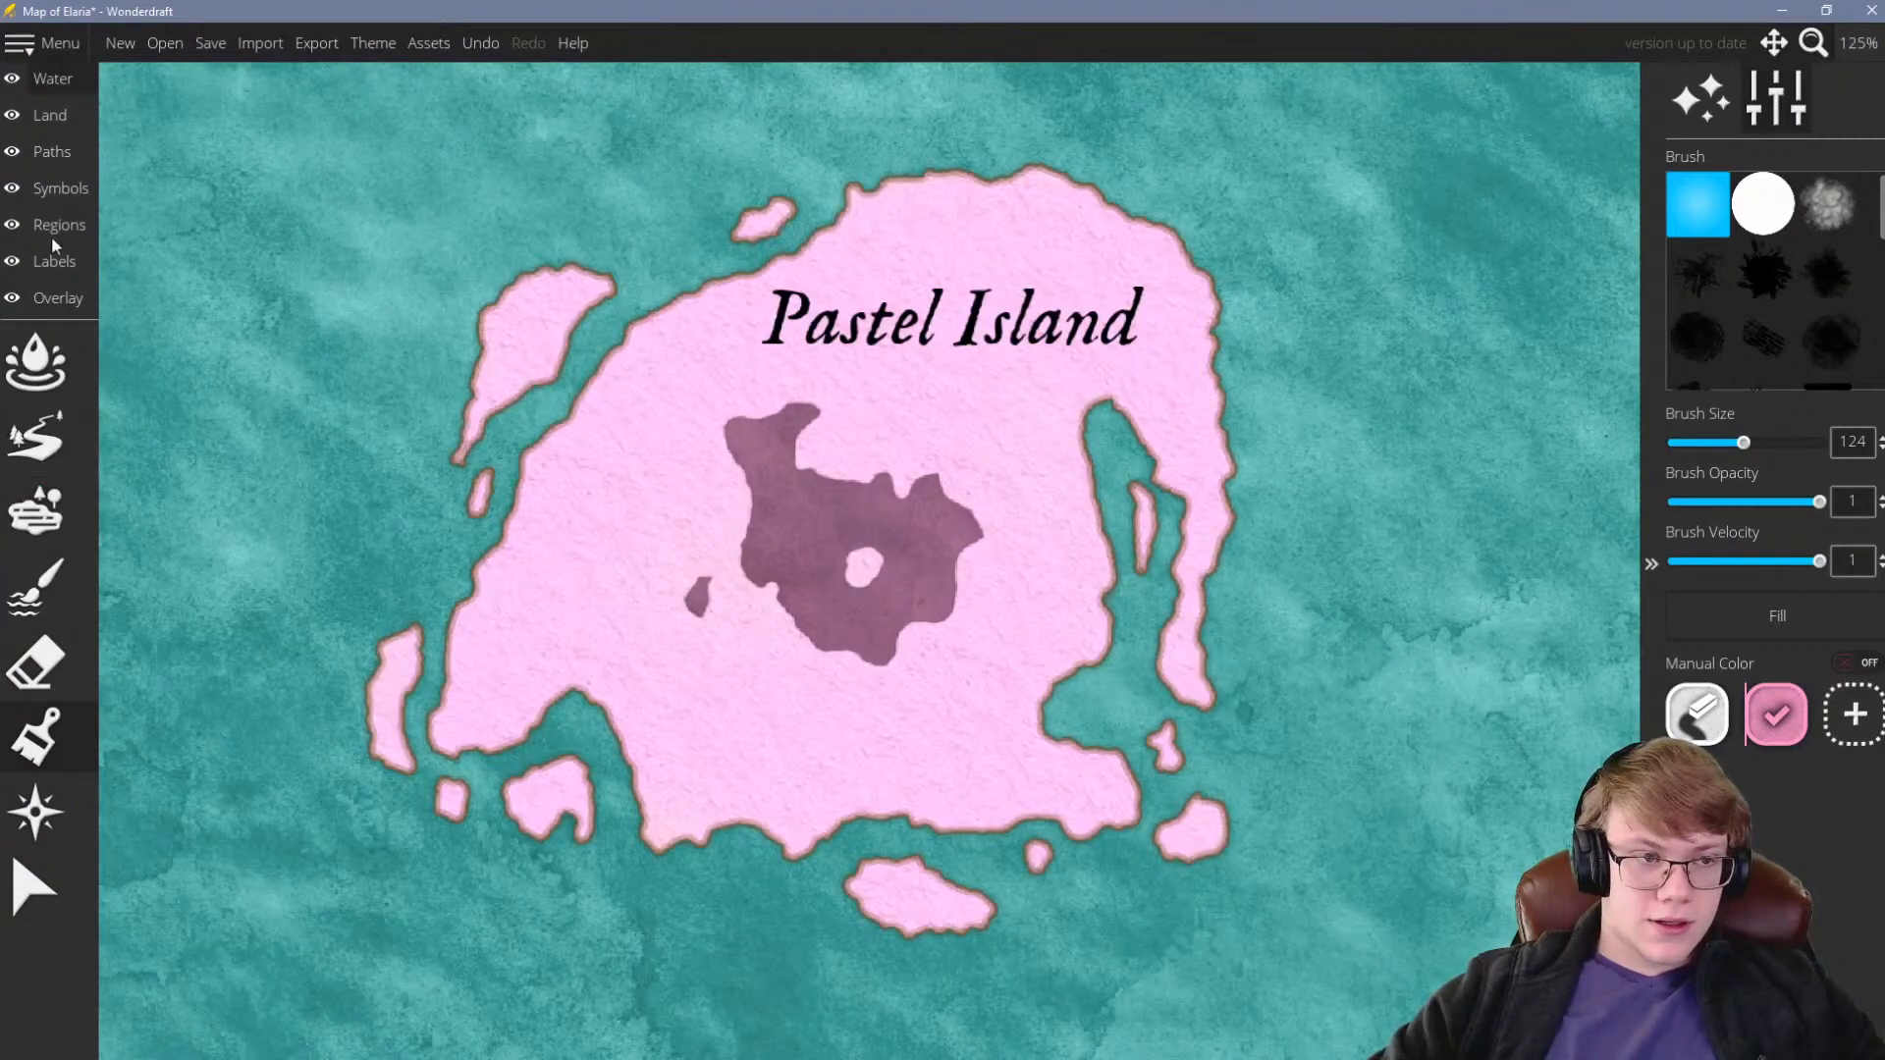
click(50, 115)
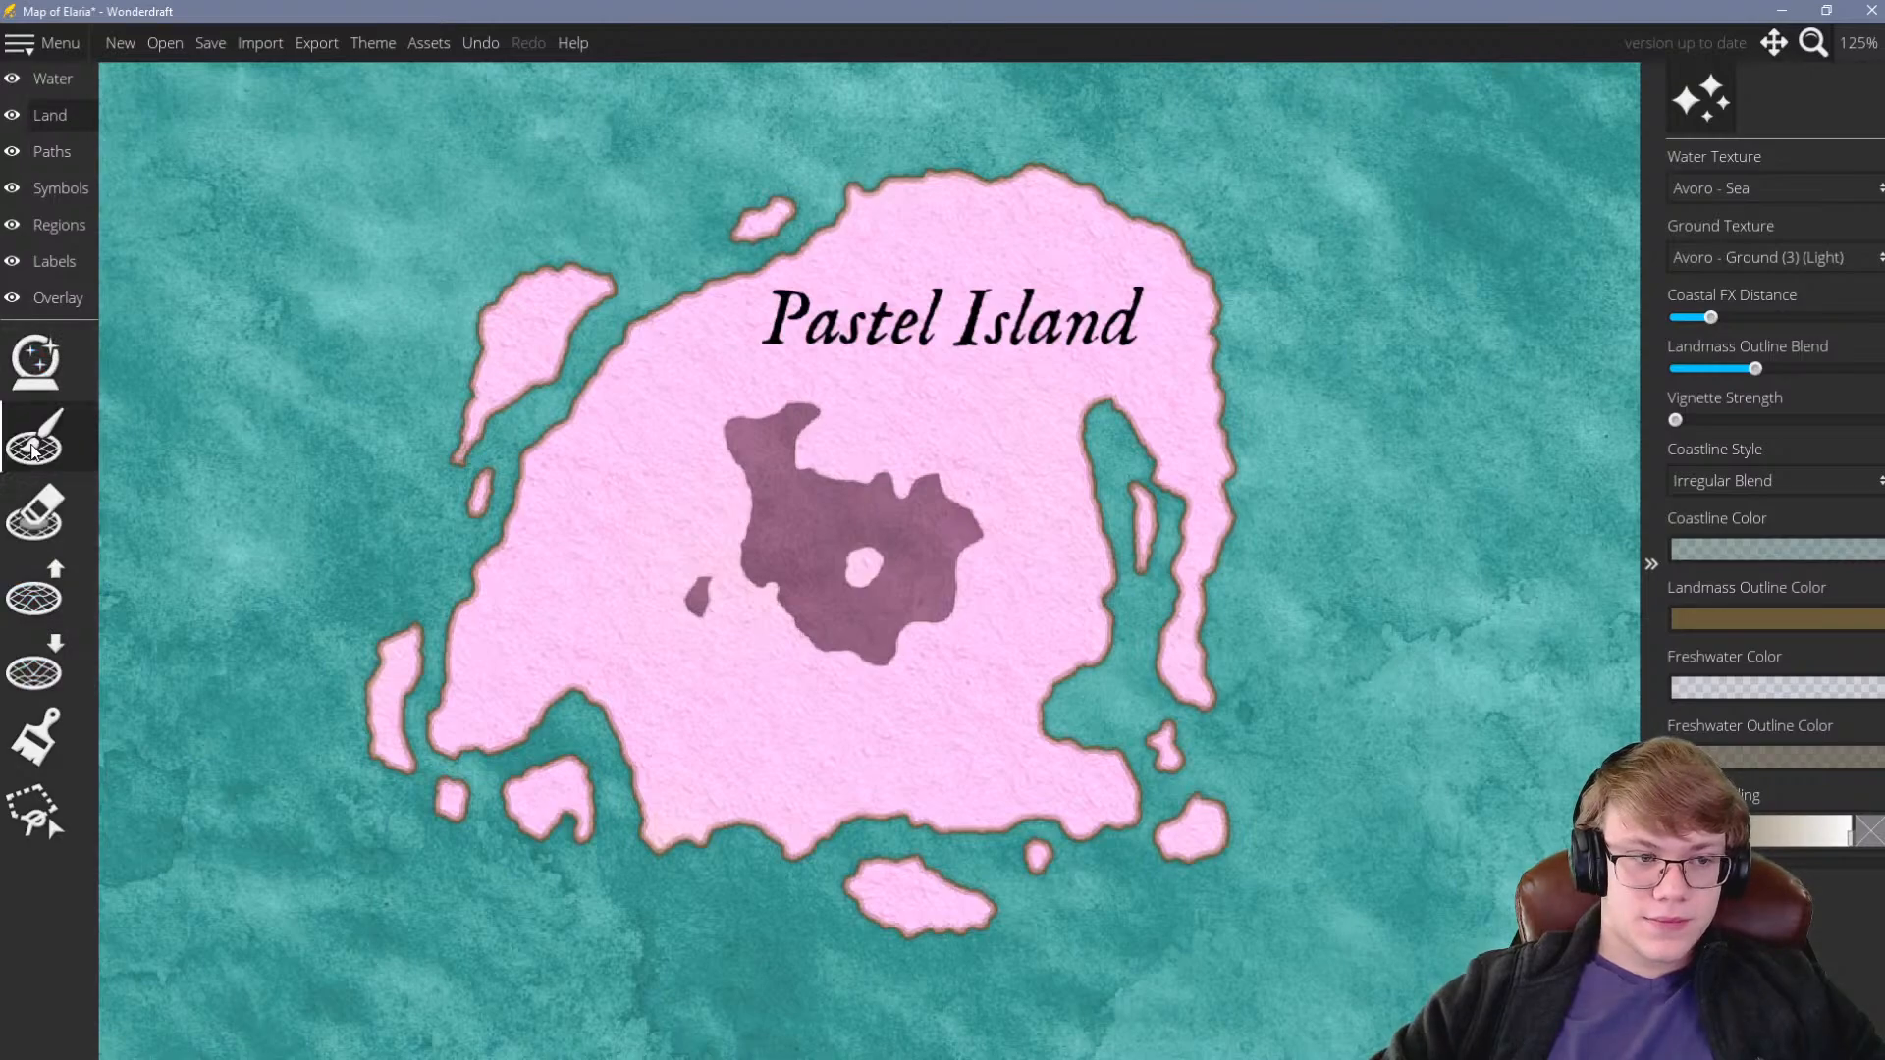
click(36, 736)
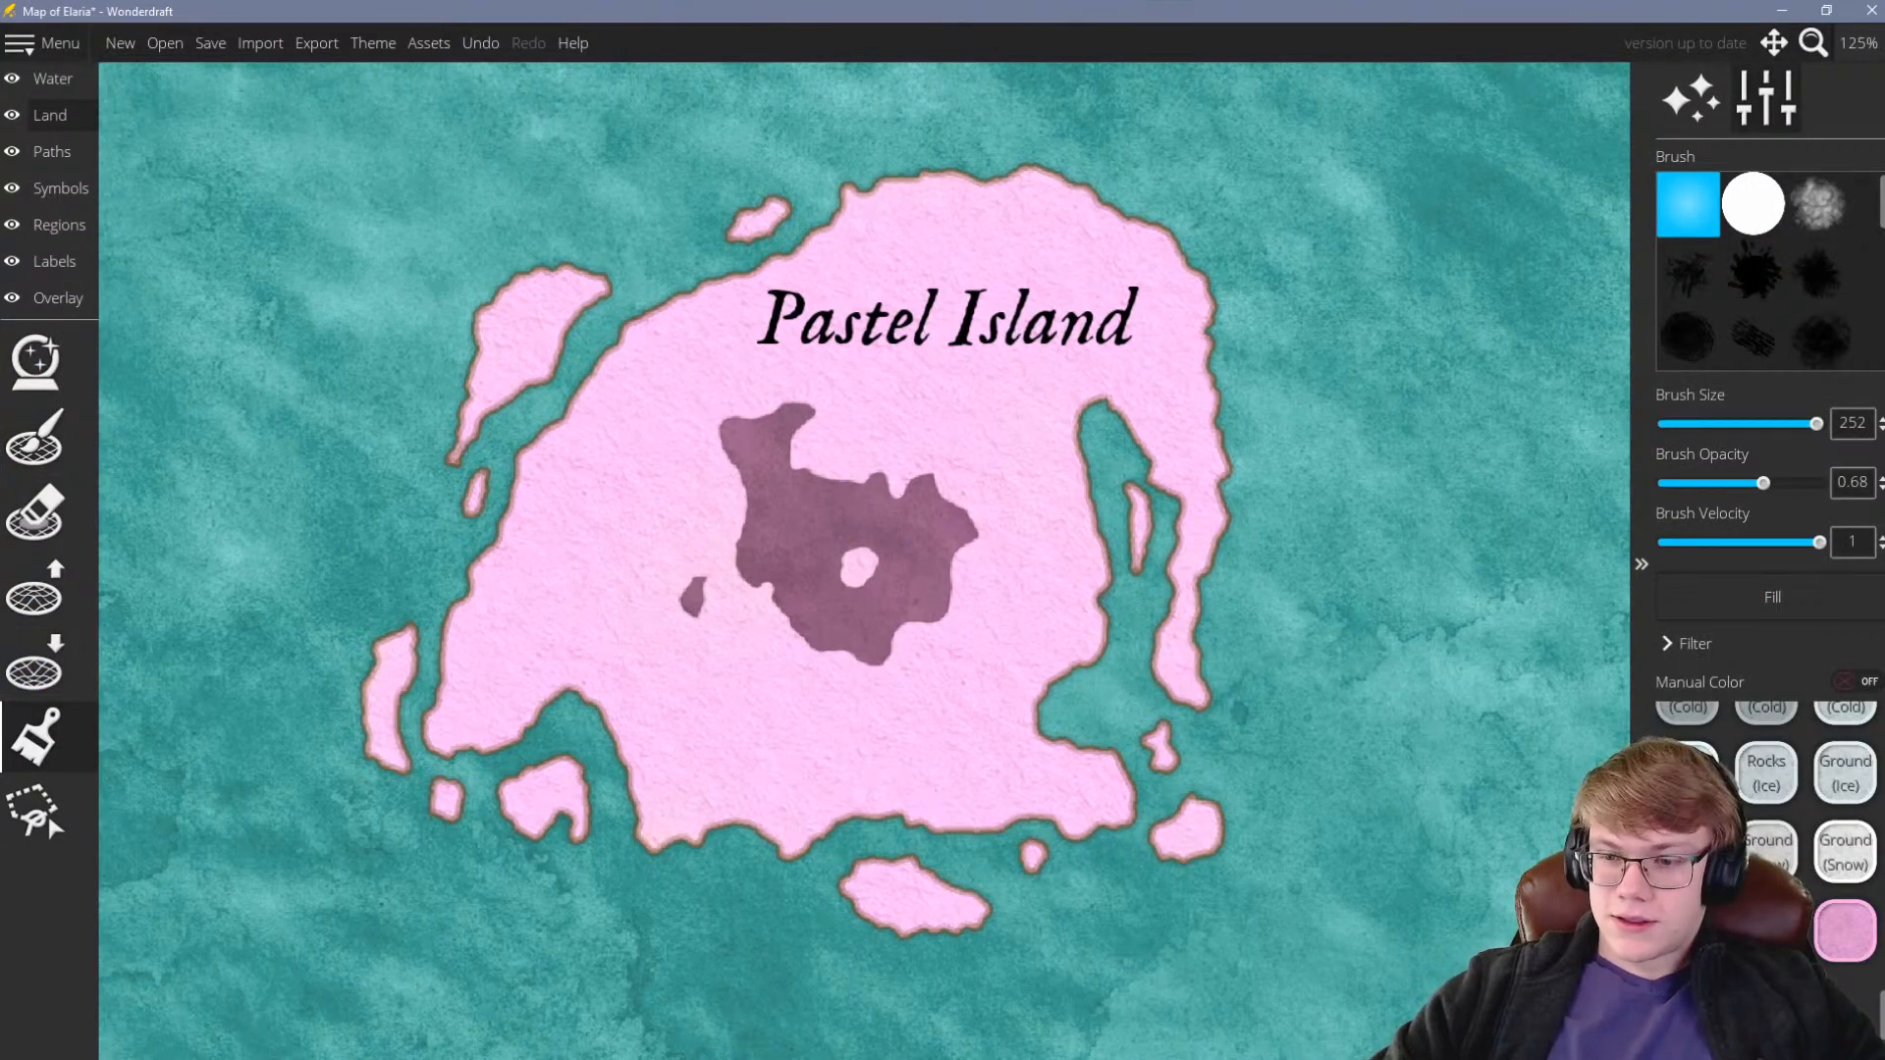
right_click(1766, 931)
double_click(938, 710)
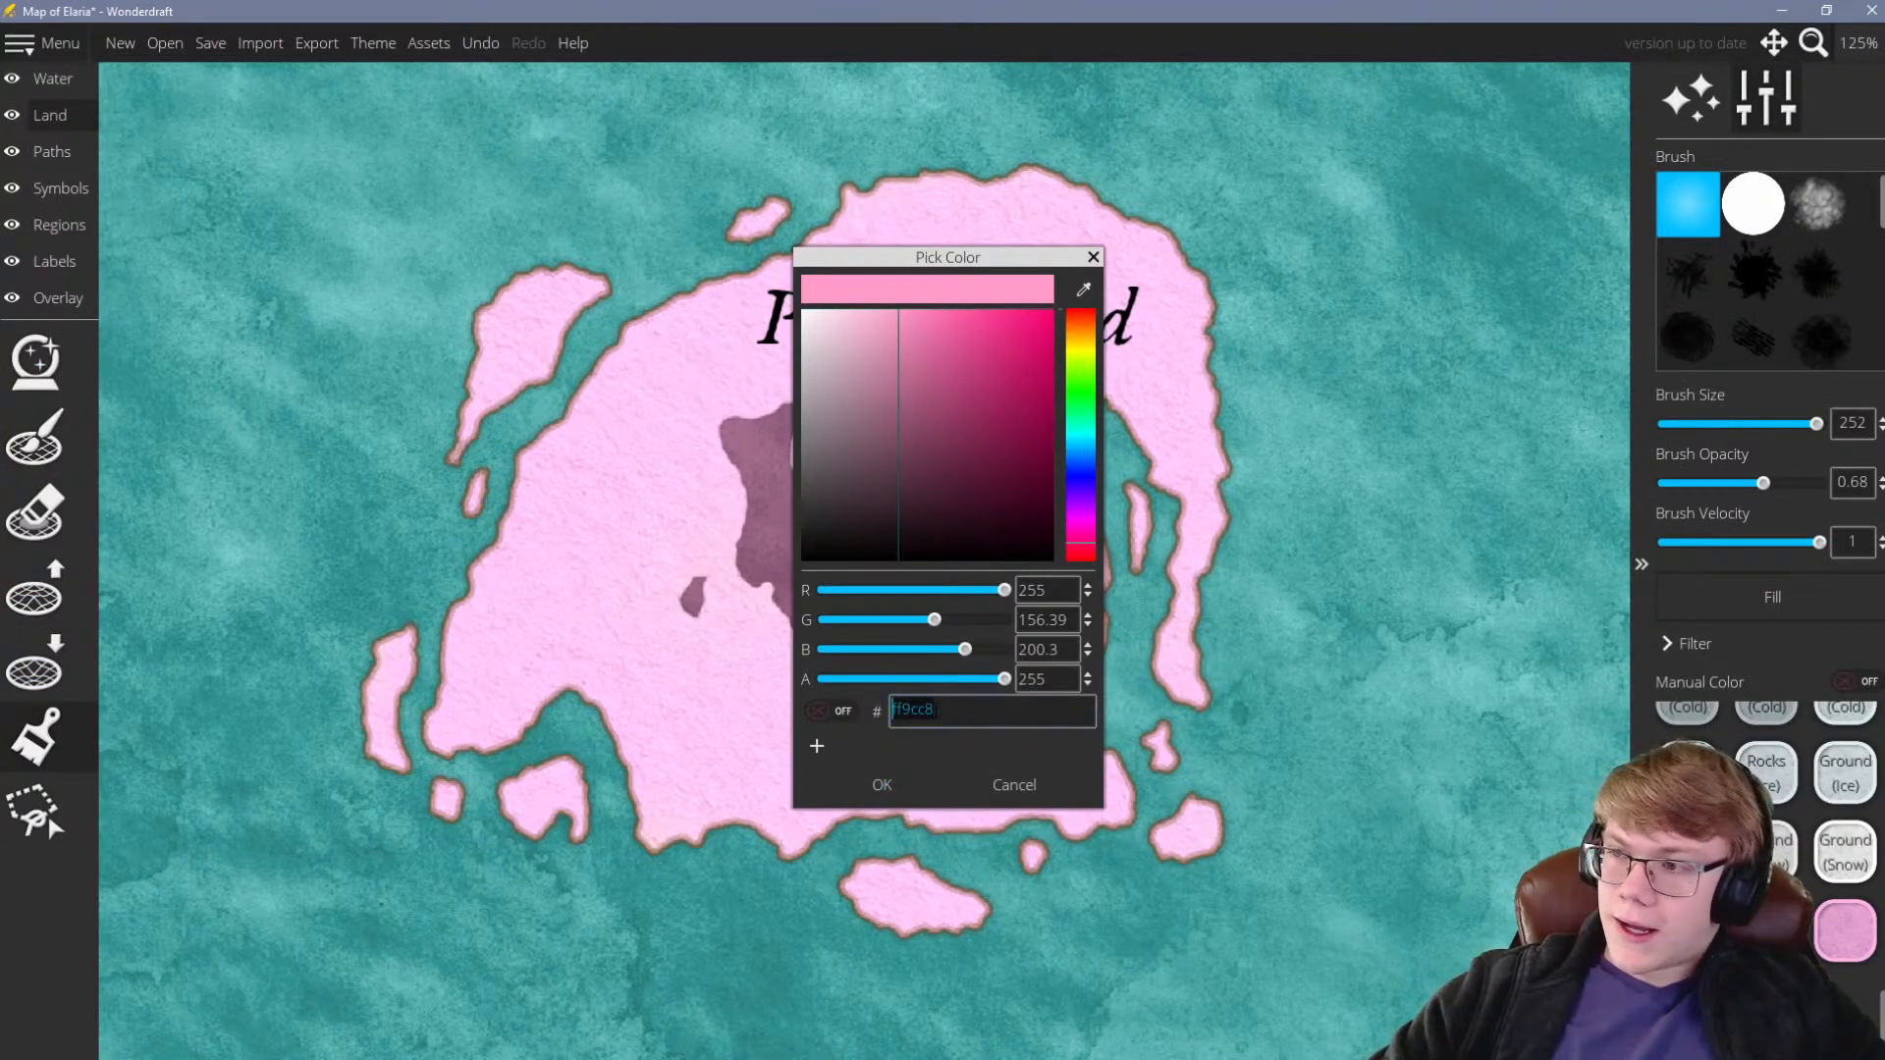
text(85e3ff)
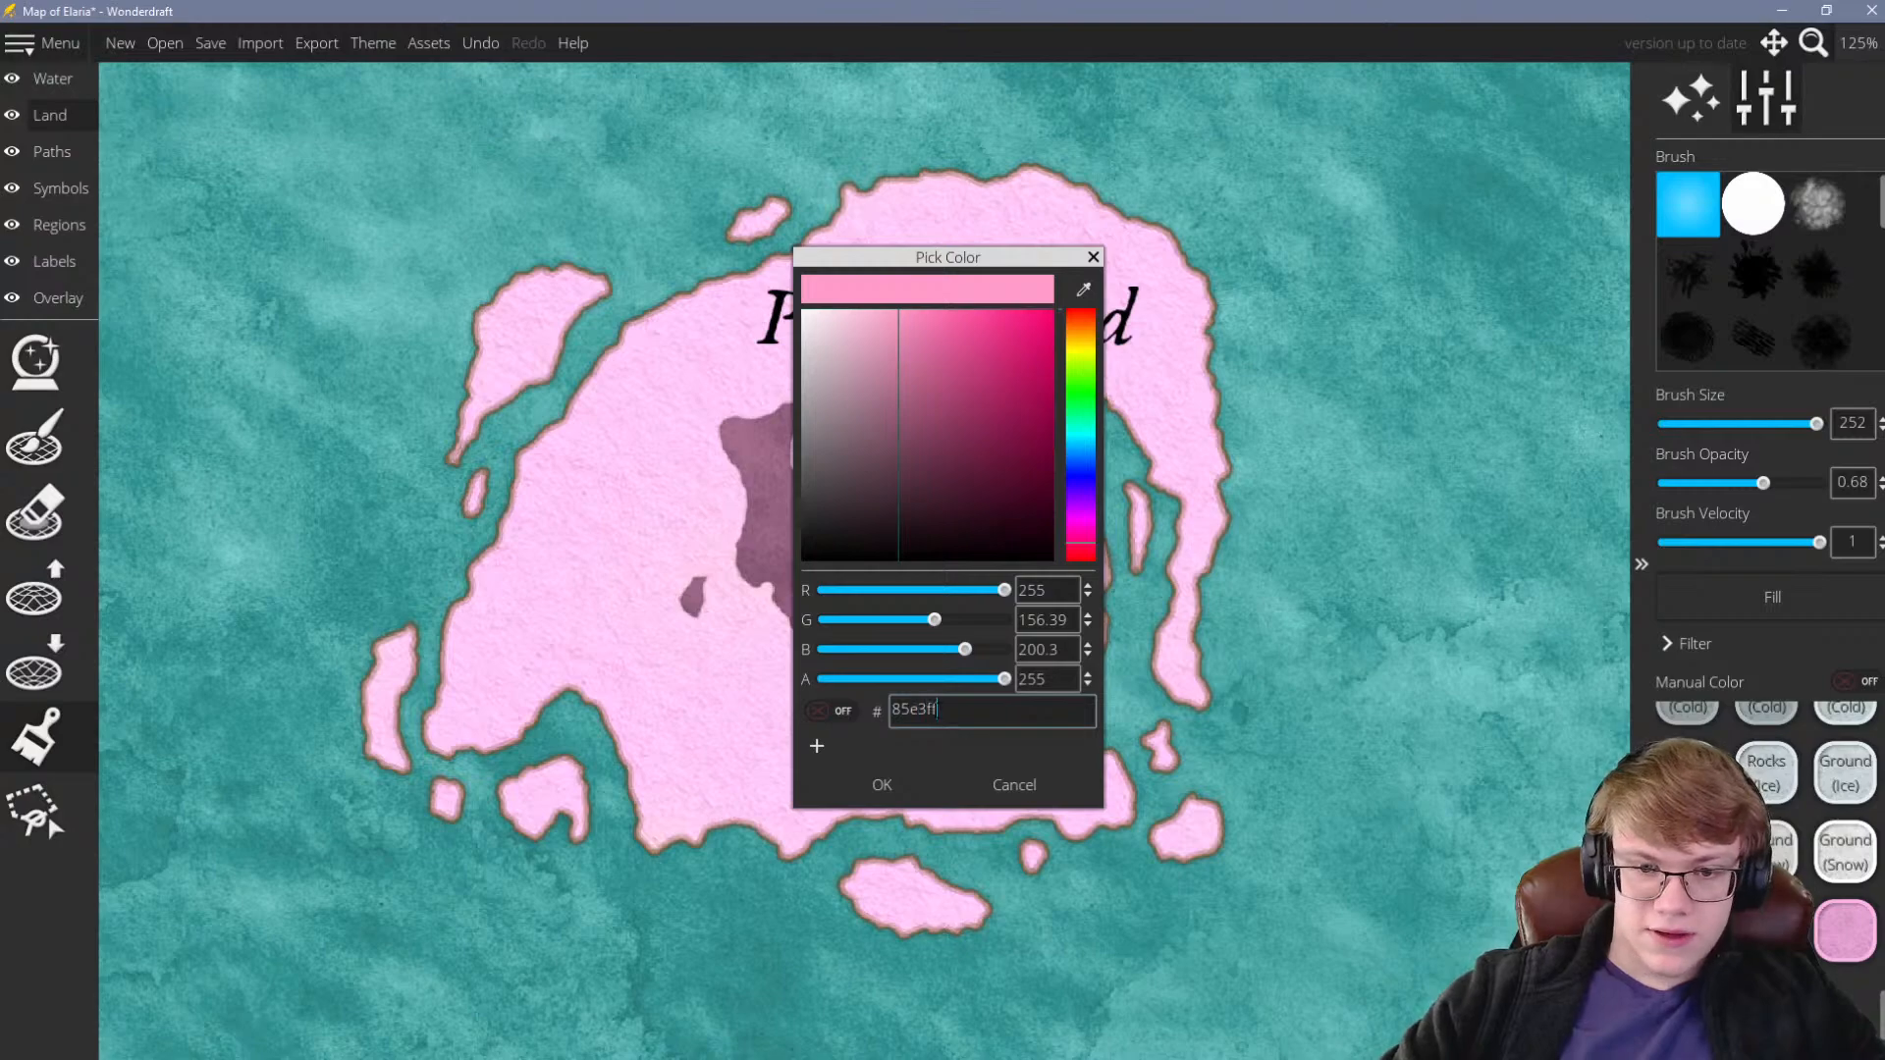
key(Return)
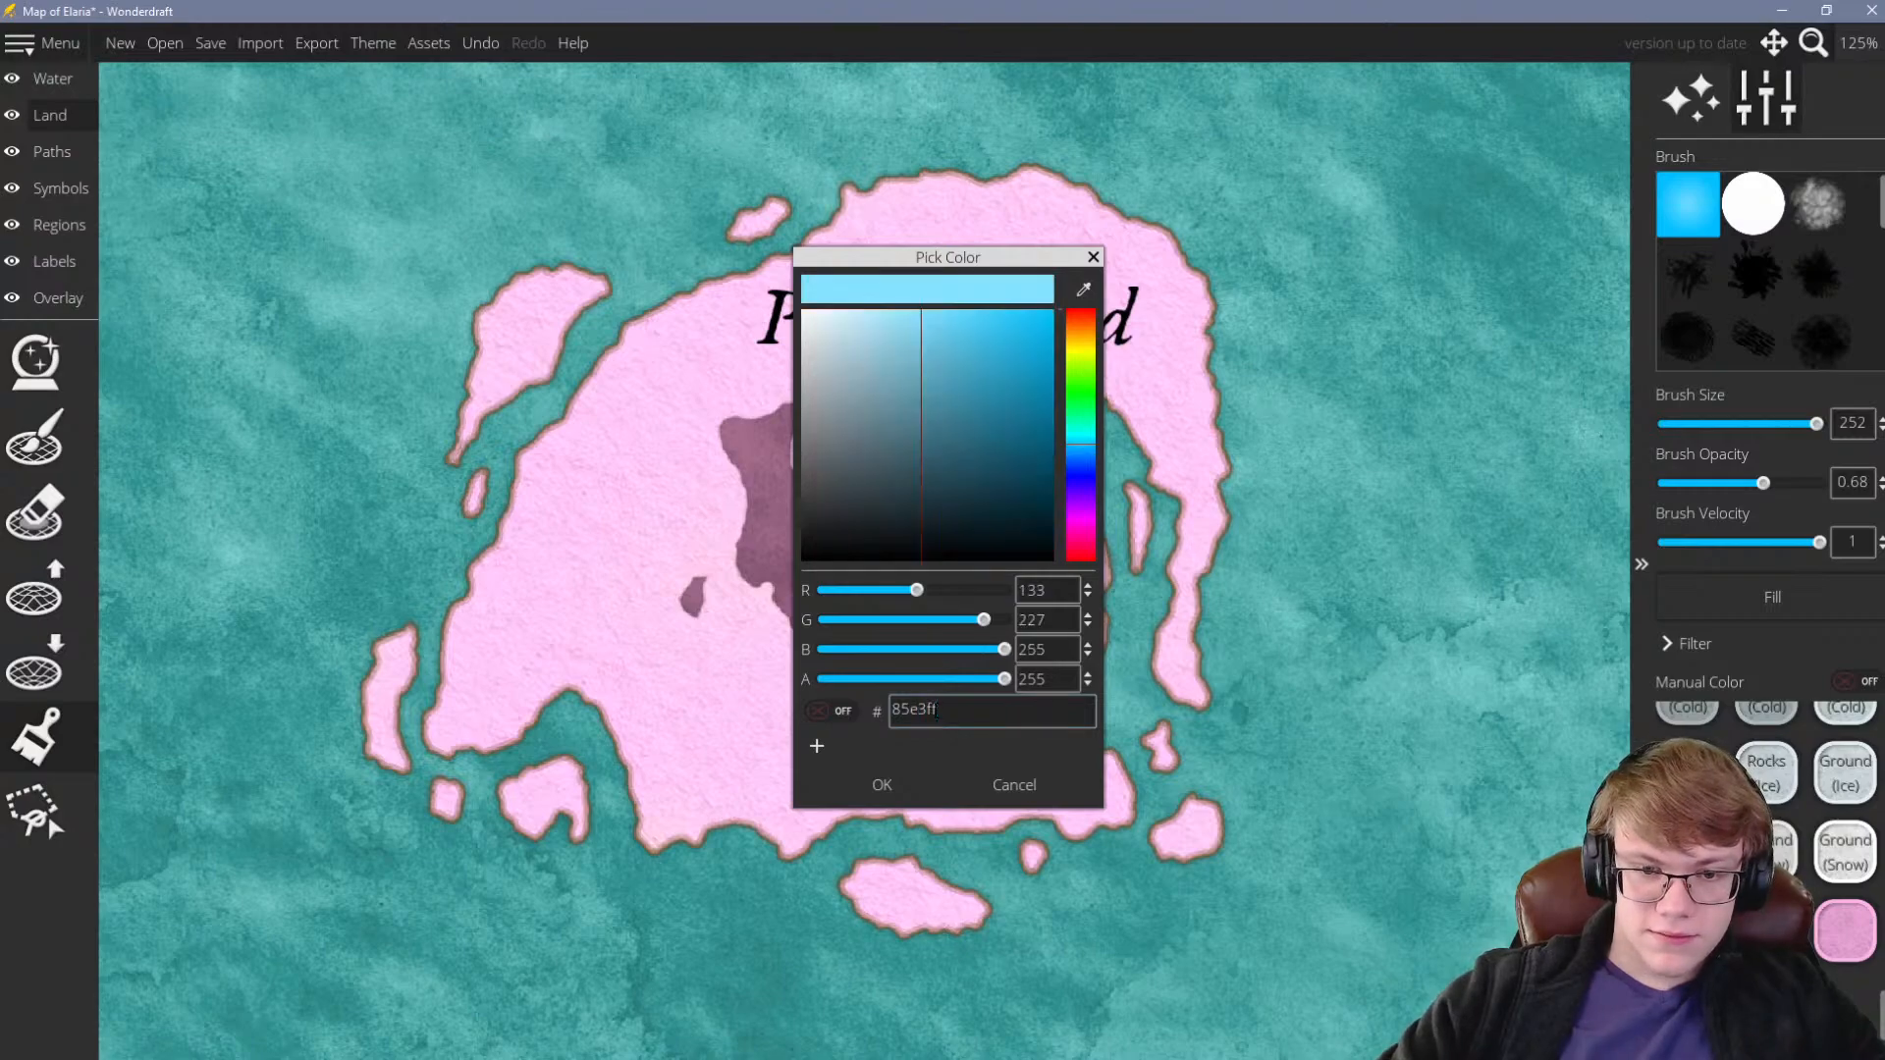
click(883, 785)
Paint the southern part of Pastel Island and its small southern islets with the light blue land colour
mouse_move(1103, 749)
mouse_down()
mouse_move(1105, 886)
mouse_move(1001, 893)
mouse_move(1082, 865)
mouse_move(837, 860)
mouse_move(984, 837)
mouse_move(758, 839)
mouse_move(409, 799)
mouse_move(401, 701)
mouse_move(684, 829)
mouse_move(530, 663)
mouse_move(785, 786)
mouse_move(946, 804)
mouse_move(885, 799)
mouse_move(945, 773)
mouse_move(744, 697)
mouse_move(558, 569)
mouse_move(484, 582)
mouse_move(590, 736)
mouse_up()
scroll(590, 736, down, 3)
scroll(551, 635, up, 3)
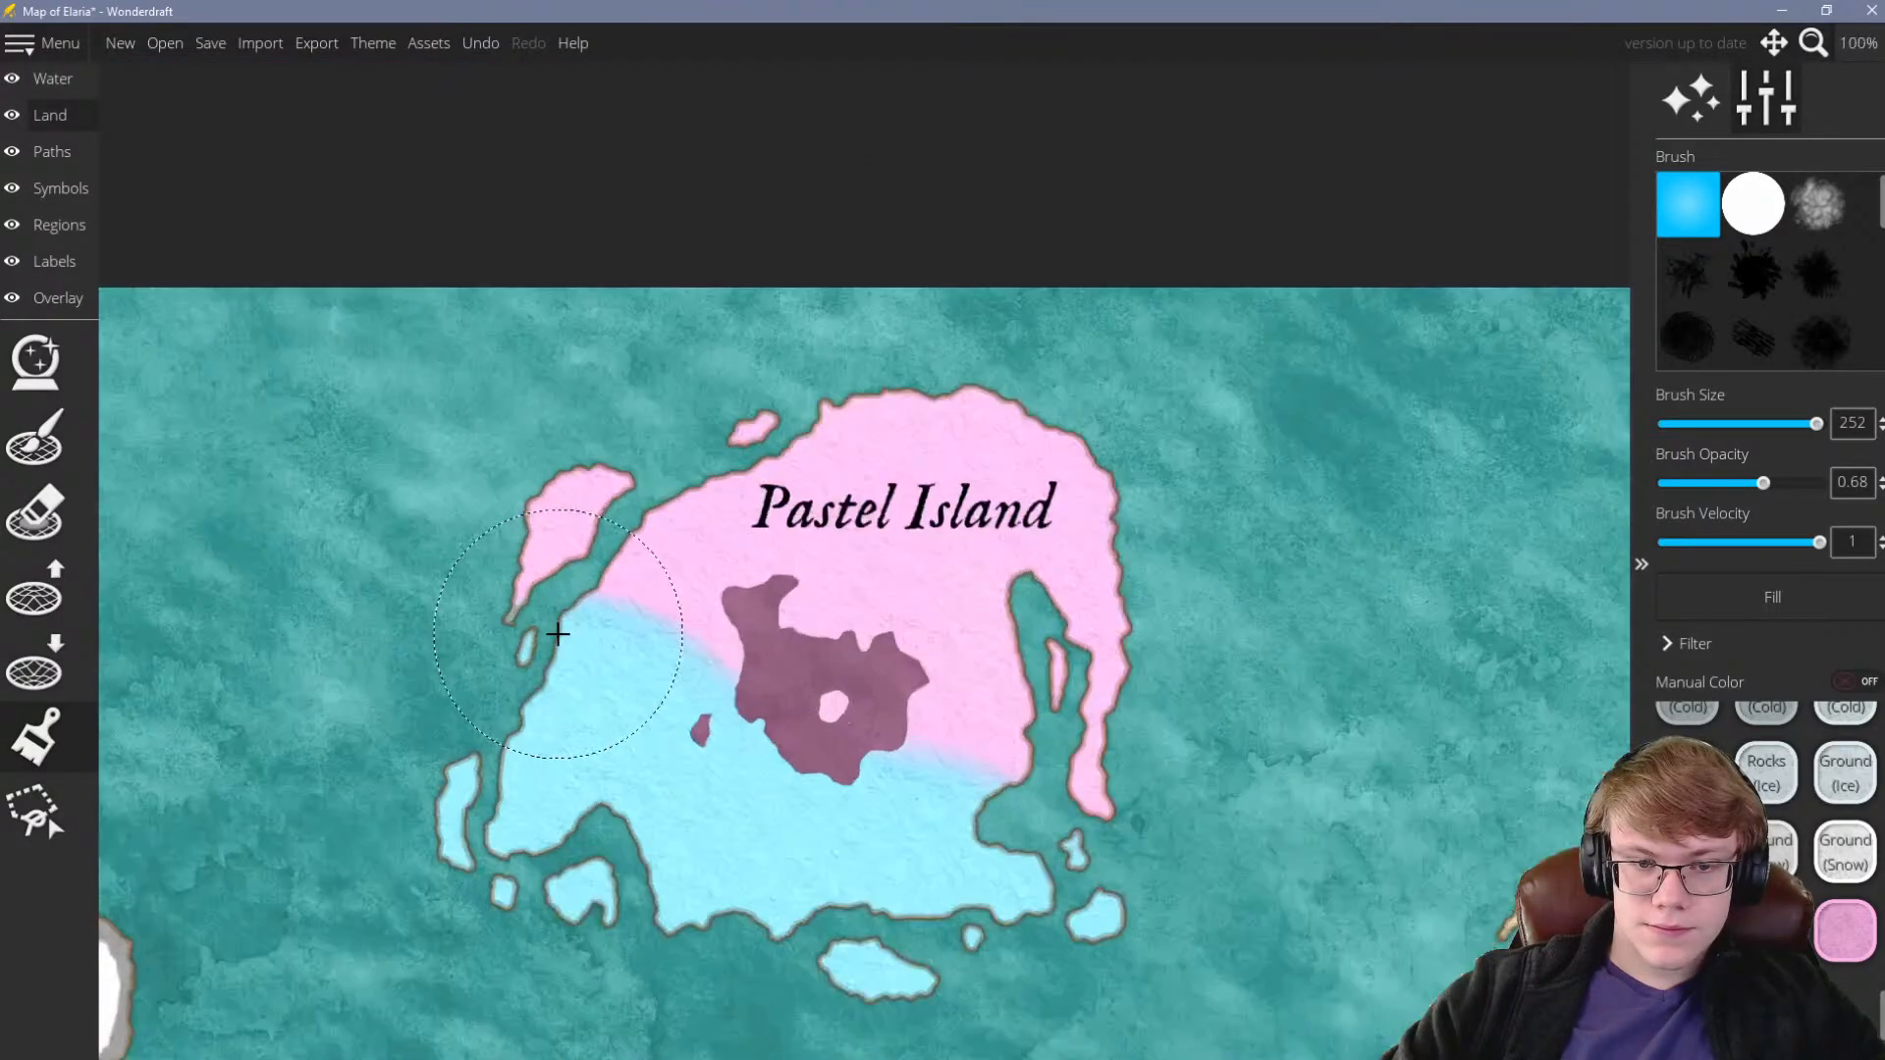
scroll(698, 599, down, 2)
scroll(687, 629, up, 1)
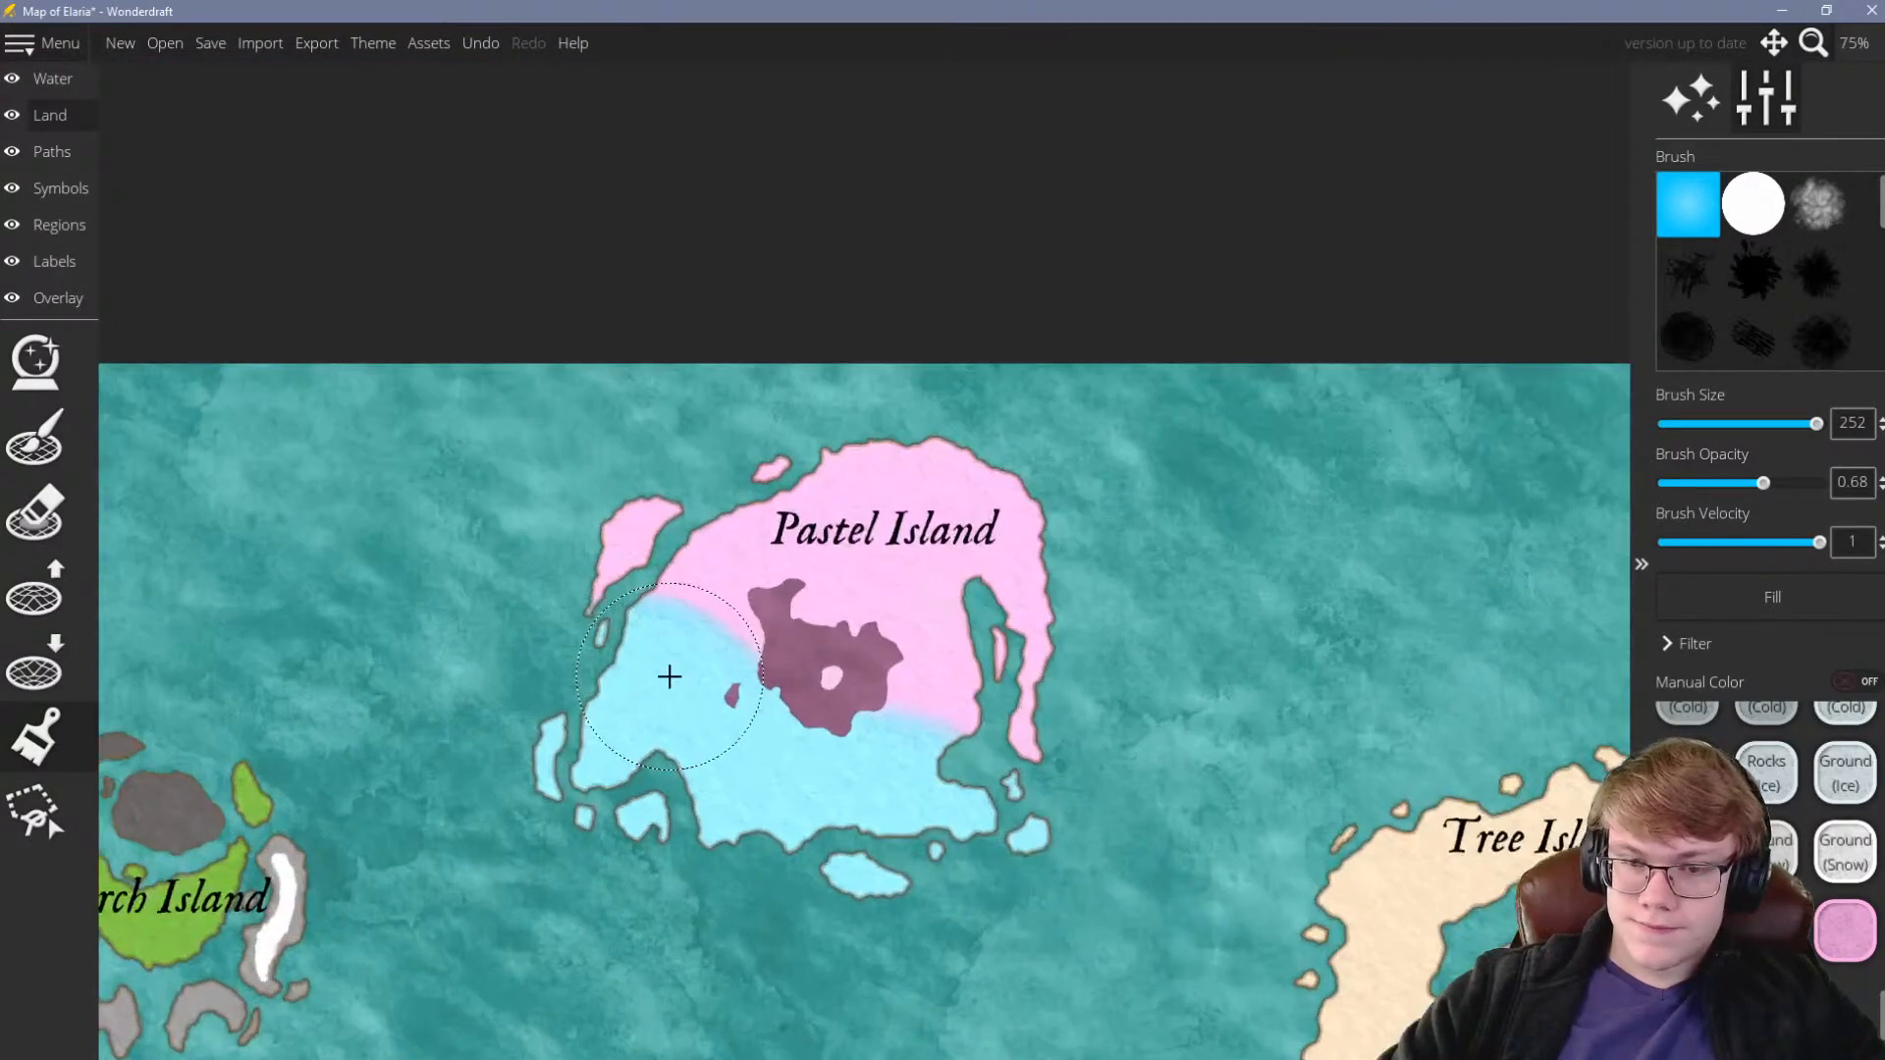
Add the salmon pink ffabab as another custom land colour
click(1768, 1010)
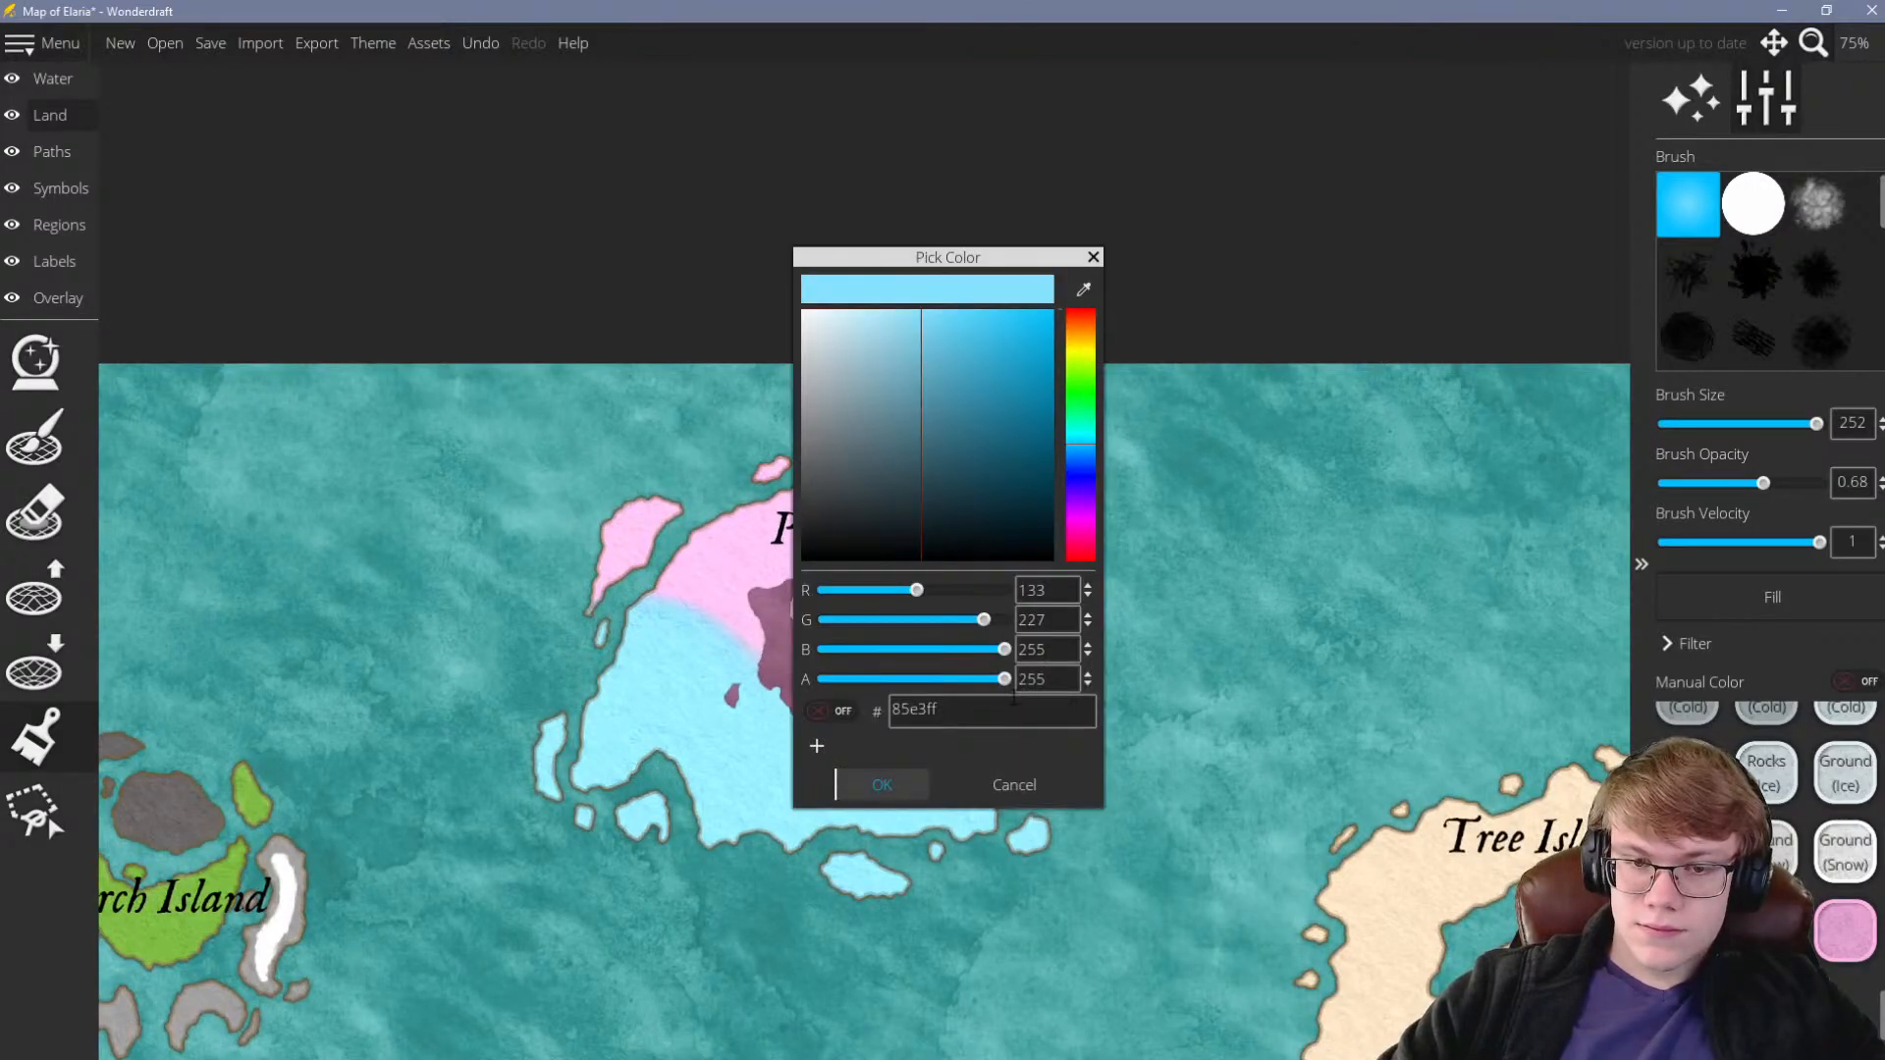
double_click(937, 699)
text(ffabab)
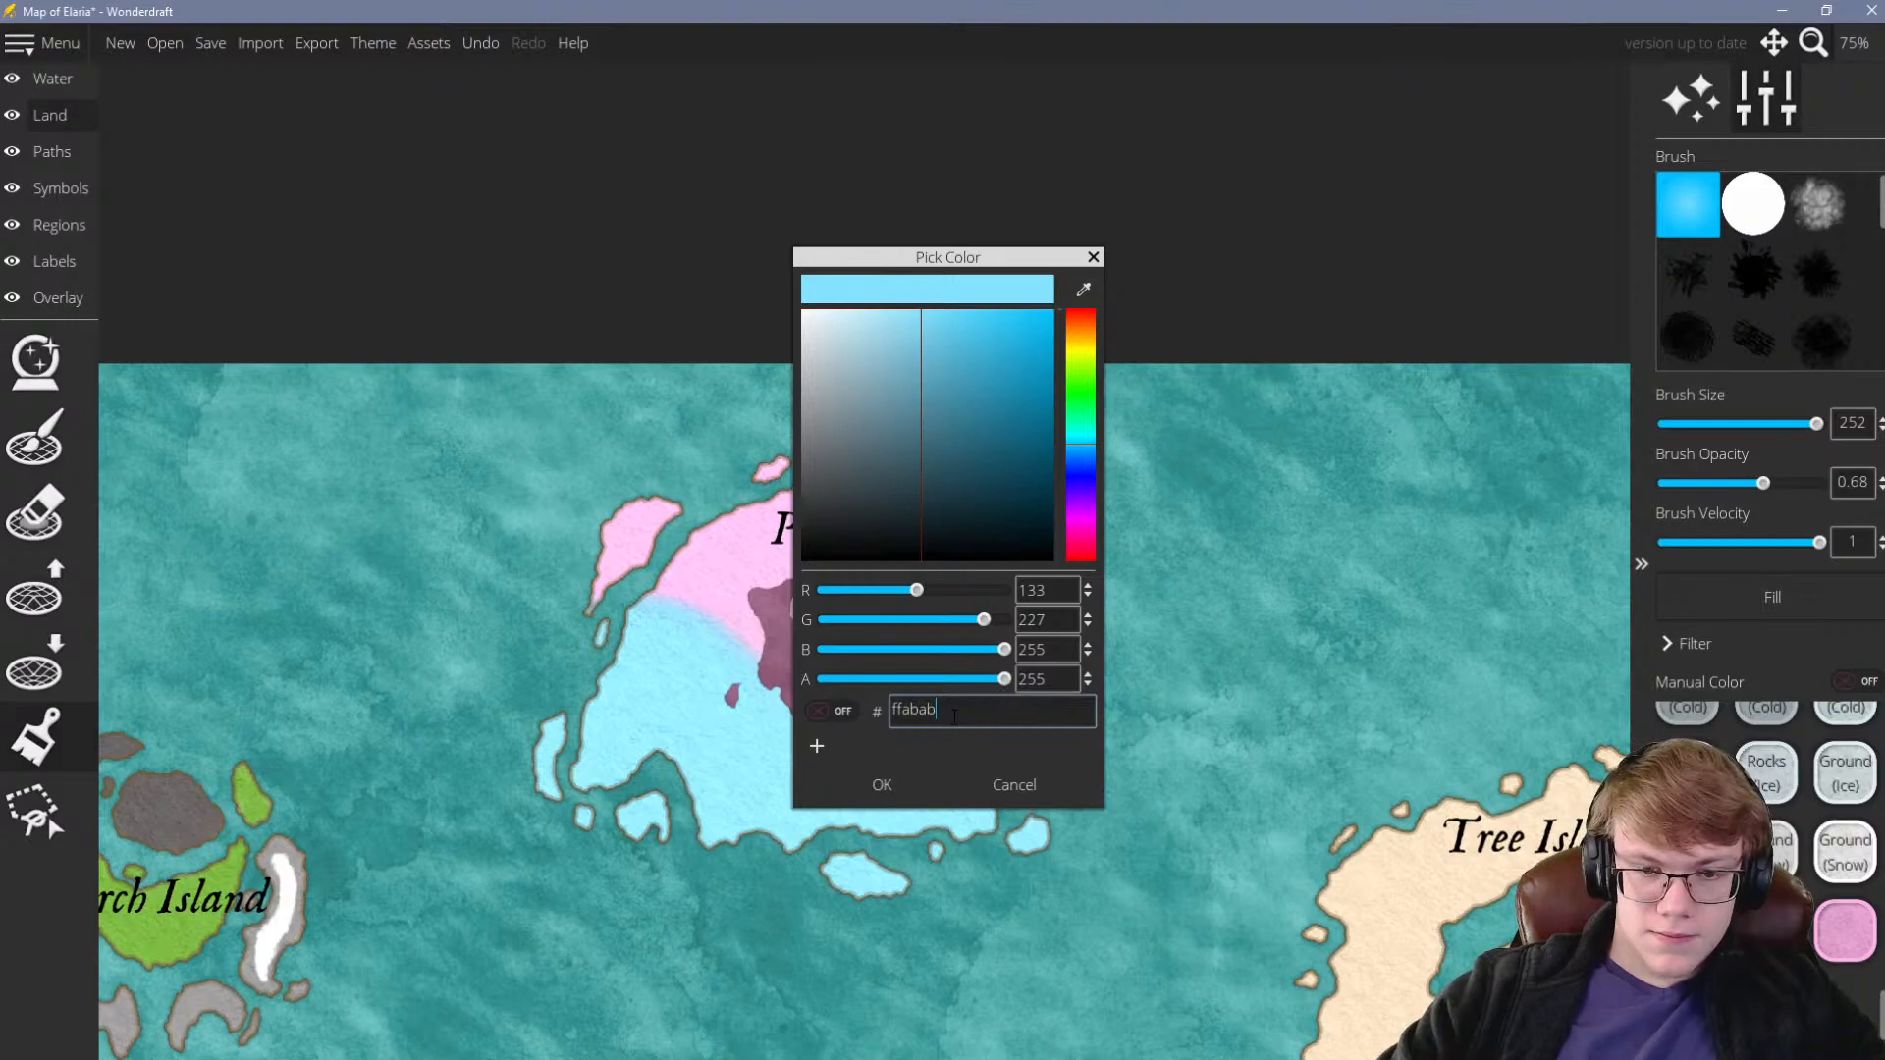
key(Return)
click(899, 776)
Paint the western part of Pastel Island and its western islets salmon pink, and reduce the brush size to 136
scroll(614, 632, up, 2)
scroll(550, 758, down, 2)
scroll(549, 758, up, 2)
mouse_move(652, 429)
mouse_down()
mouse_move(562, 653)
mouse_move(625, 579)
mouse_move(466, 902)
mouse_move(451, 874)
mouse_move(594, 667)
mouse_move(572, 758)
mouse_move(596, 751)
mouse_move(704, 515)
mouse_move(762, 662)
mouse_move(681, 738)
mouse_up()
key(bracketleft)
scroll(632, 823, down, 5)
scroll(619, 471, up, 3)
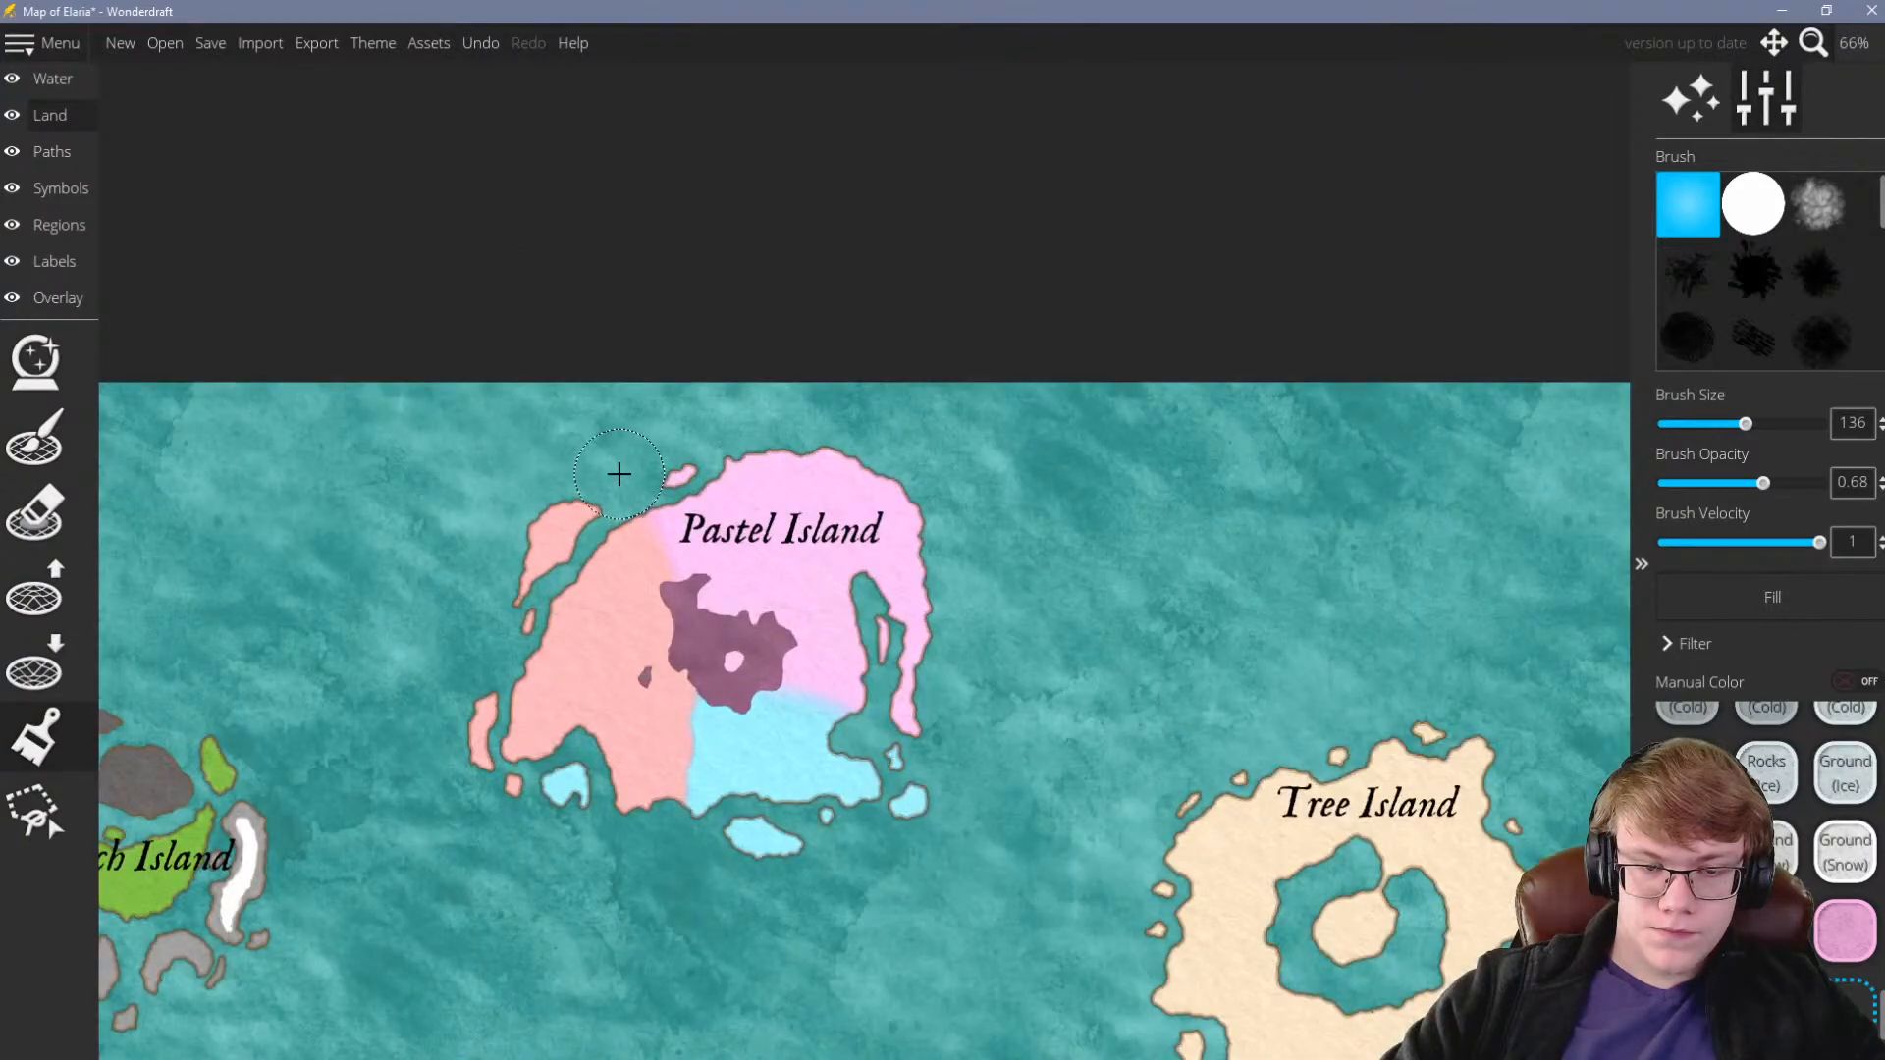
Add the pale green bffccc as another custom land colour
click(1846, 1009)
drag(955, 710, 823, 709)
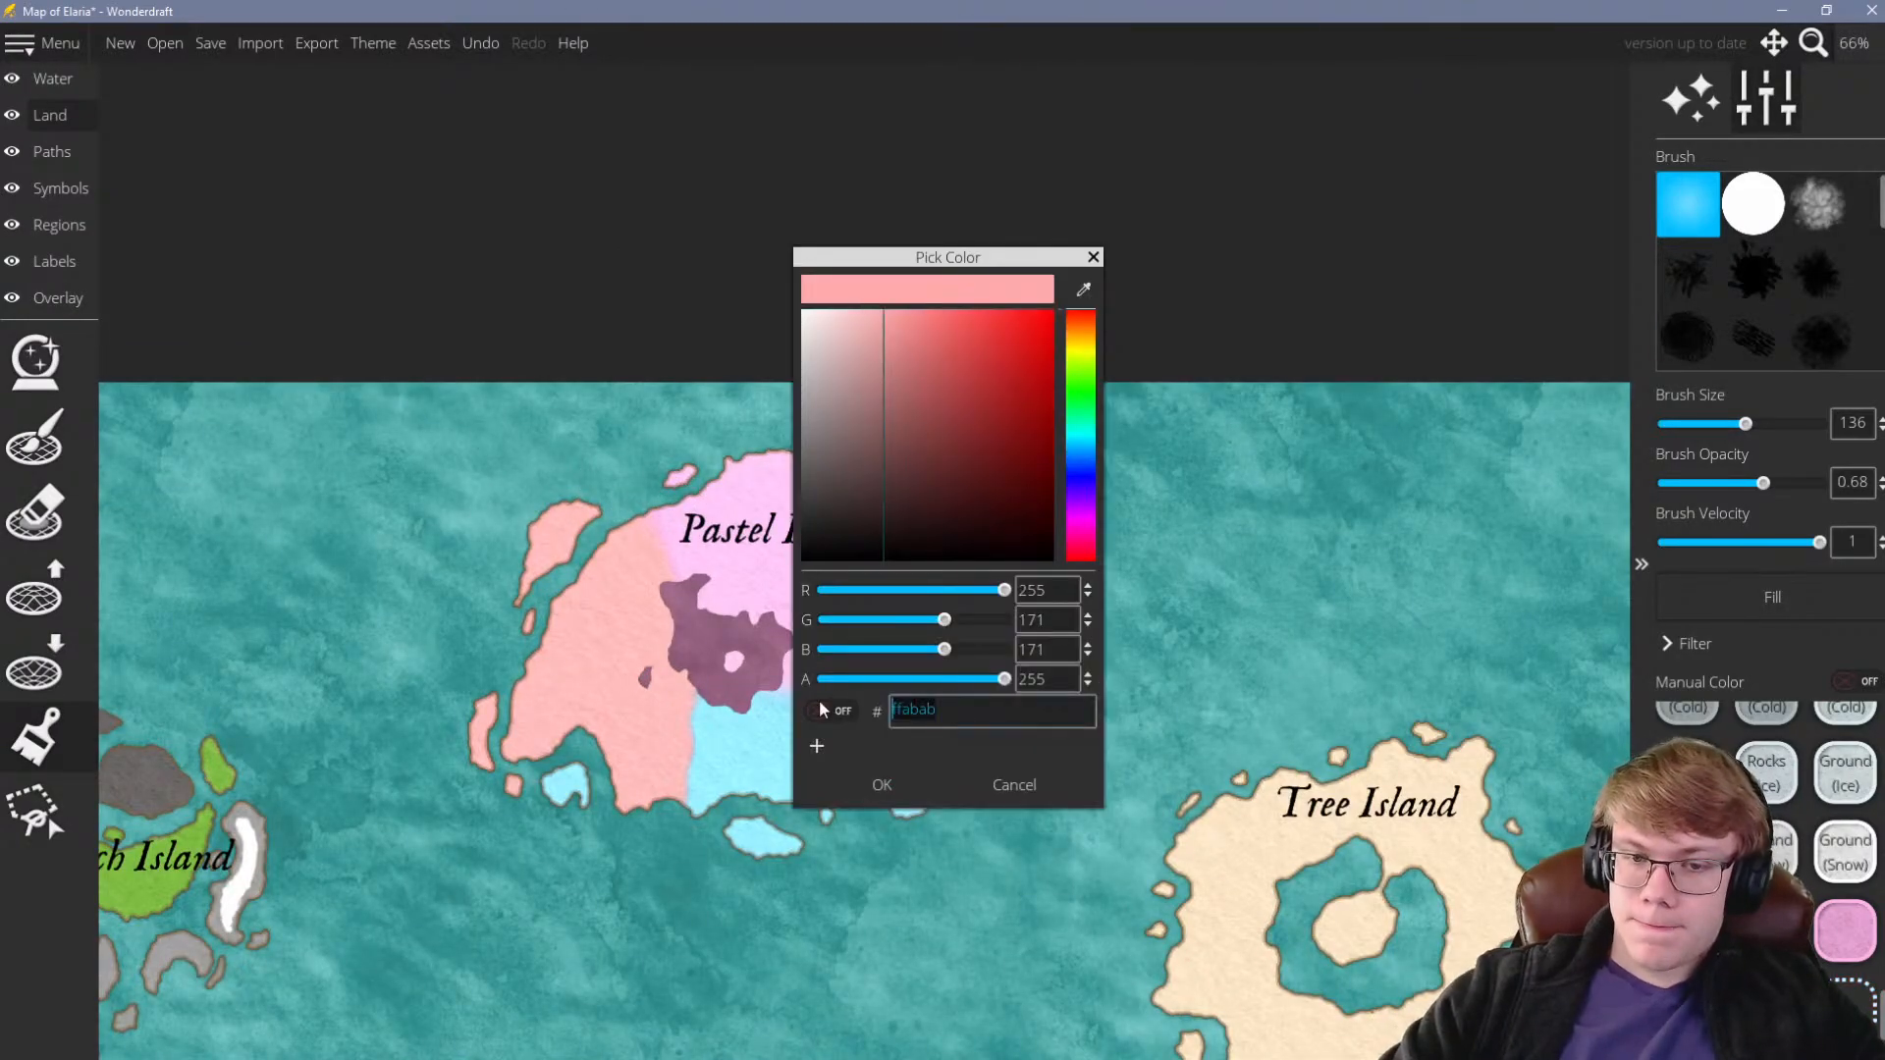
text(bffc)
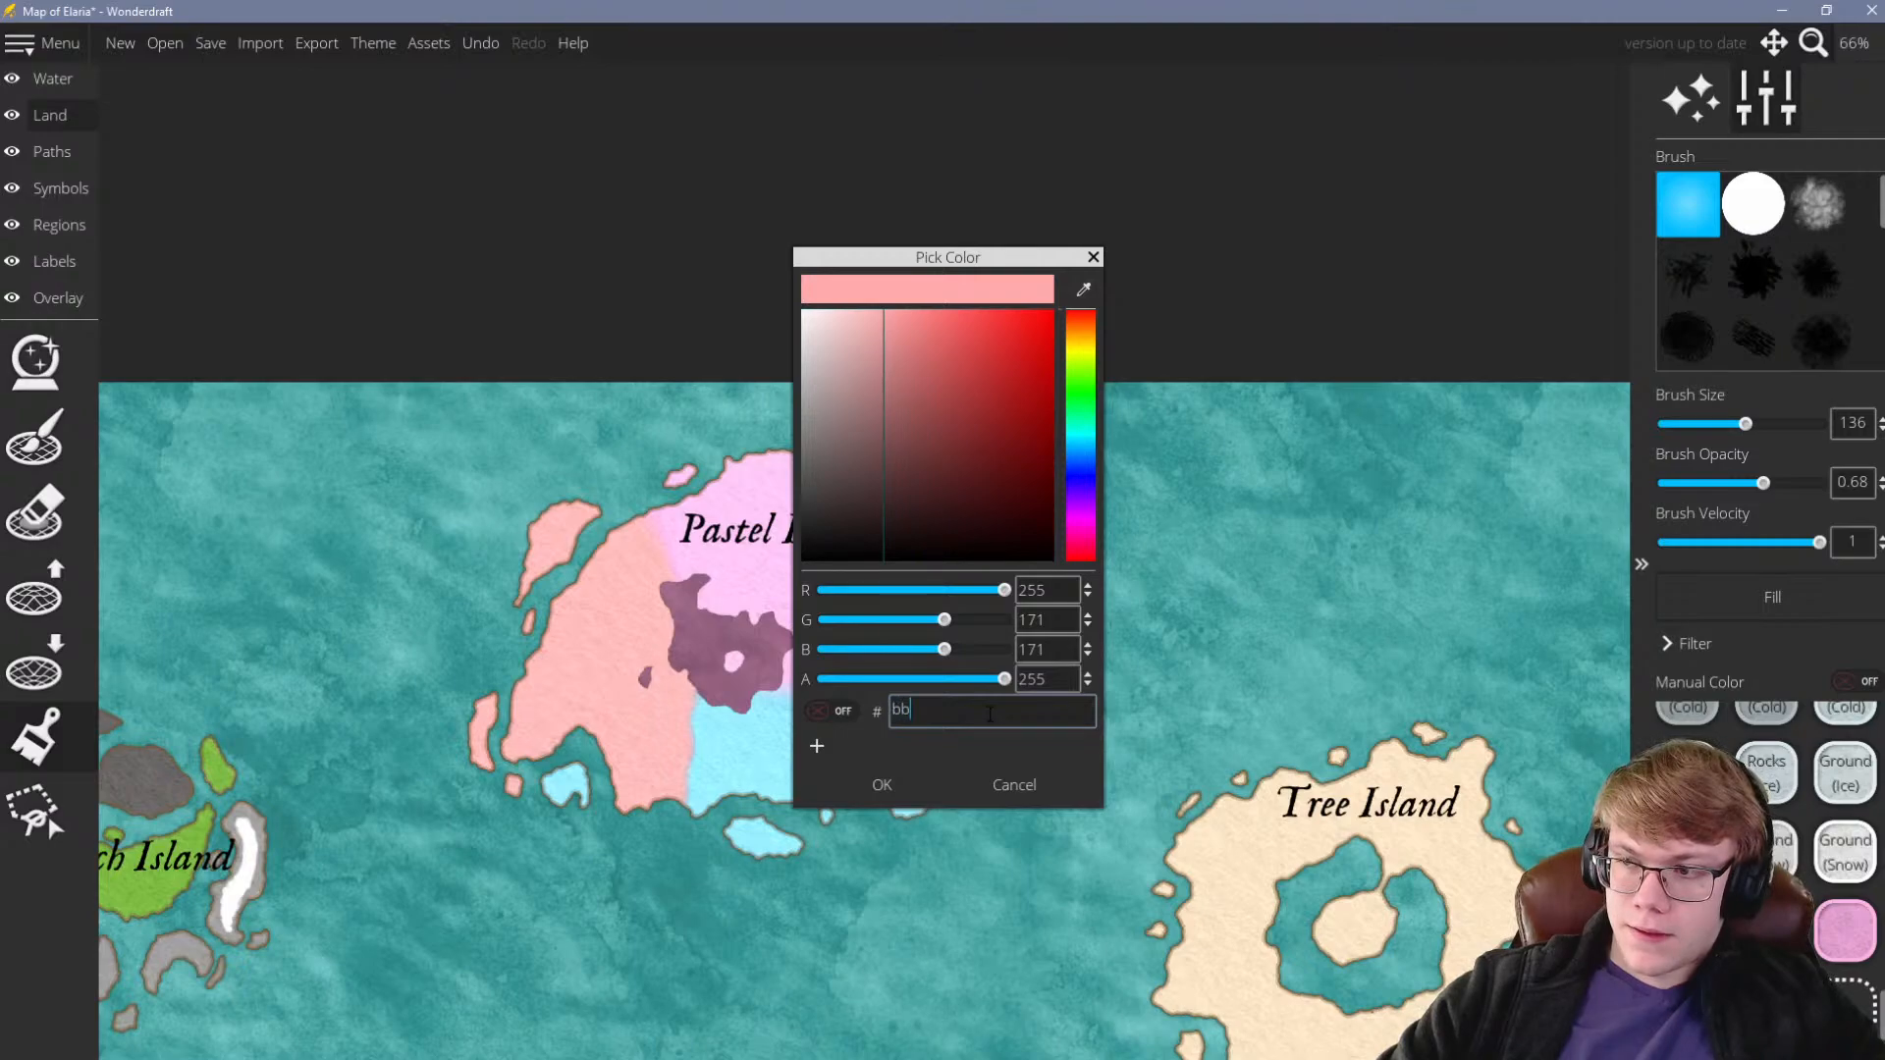
text(c)
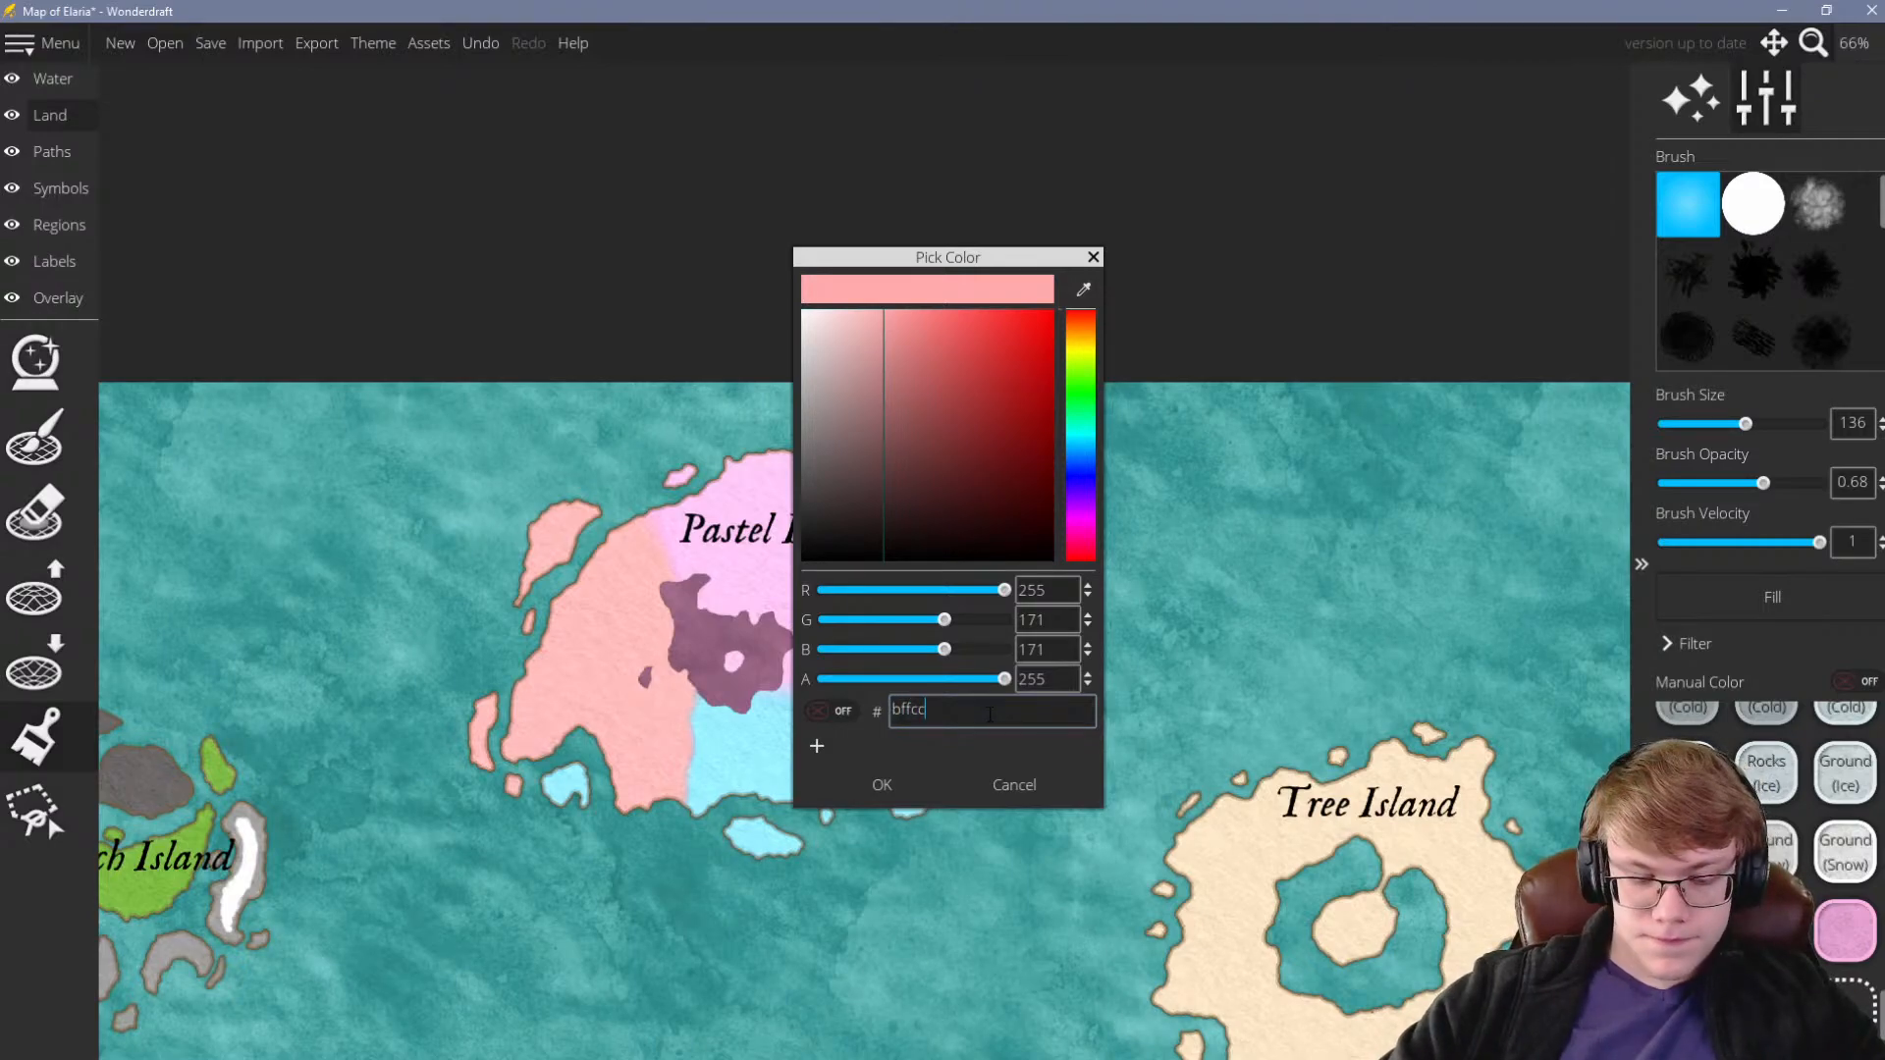
text(c)
click(880, 784)
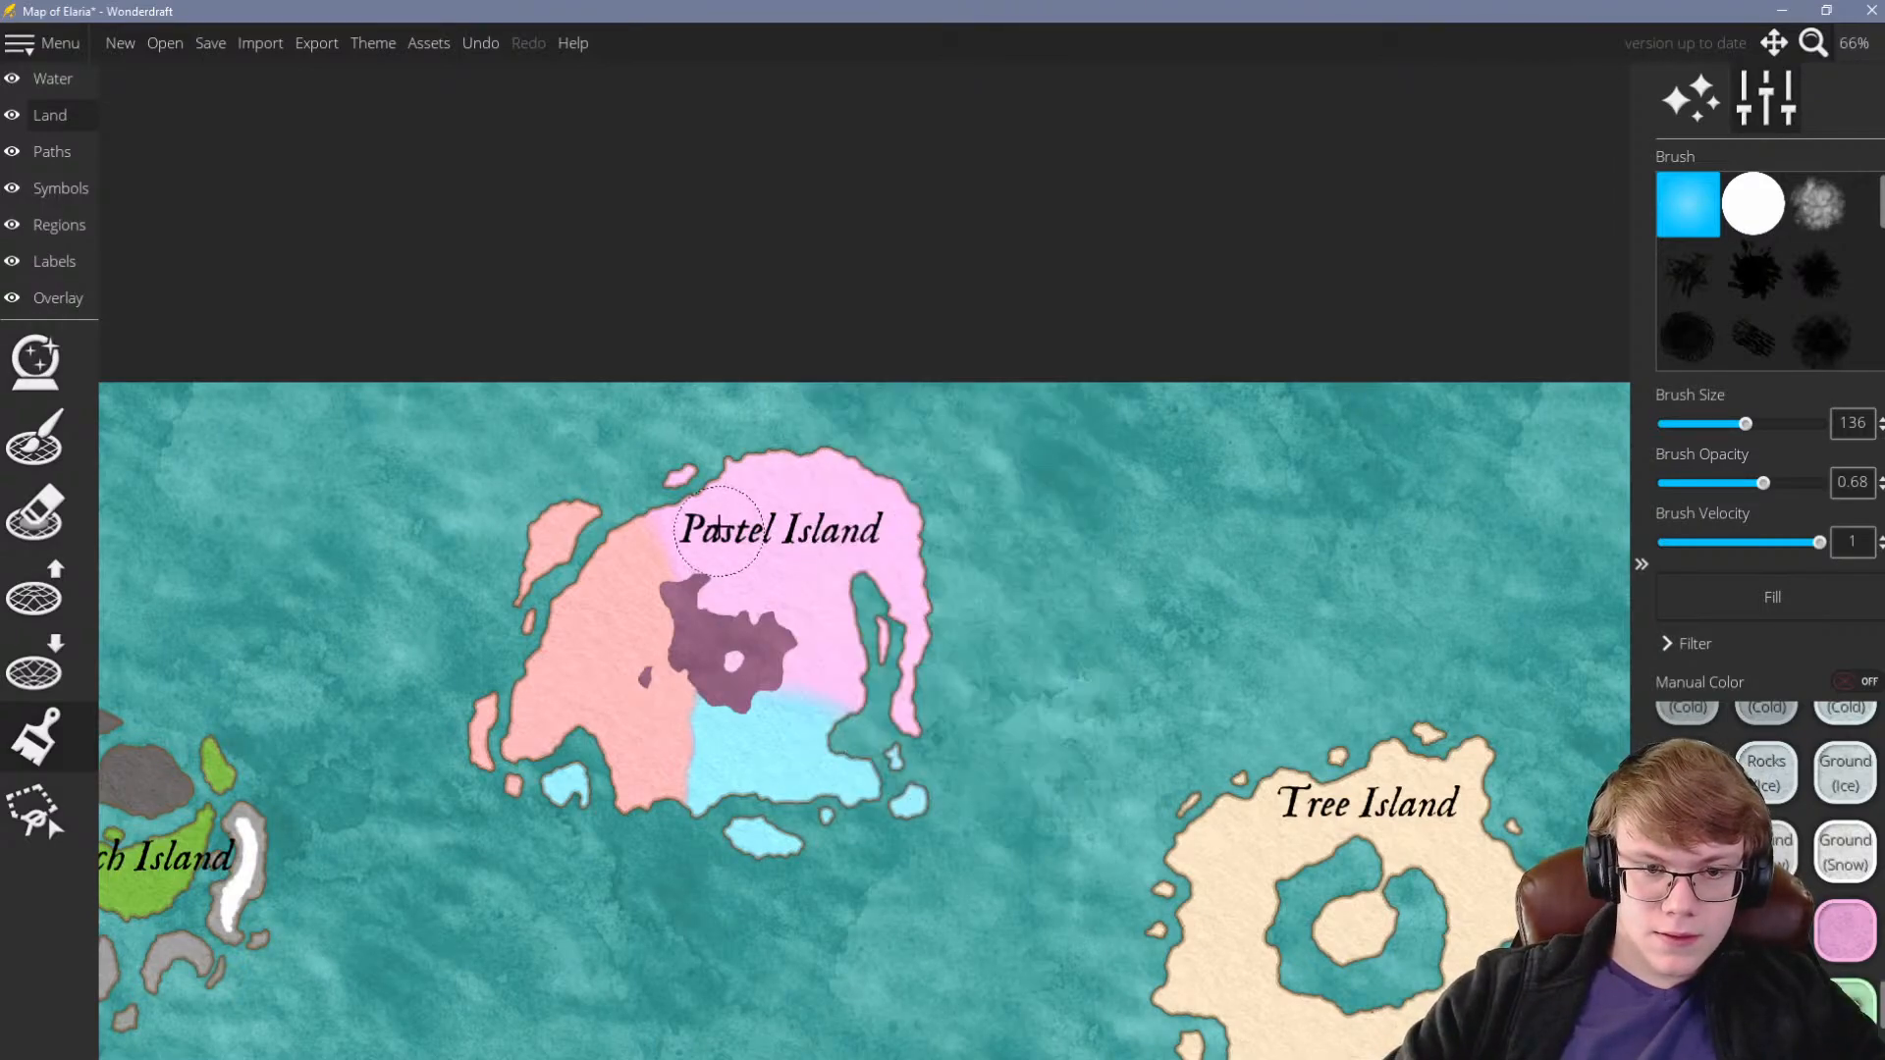
Paint the northern edge and eastern arm of Pastel Island with the pale green land colour
scroll(880, 570, up, 2)
mouse_move(987, 830)
mouse_down()
mouse_move(1035, 737)
mouse_move(1021, 747)
mouse_move(976, 466)
mouse_move(1010, 544)
mouse_move(914, 458)
mouse_move(972, 574)
mouse_move(891, 452)
mouse_move(966, 519)
mouse_move(803, 415)
mouse_move(709, 423)
mouse_move(935, 432)
mouse_move(620, 419)
mouse_move(729, 405)
mouse_move(679, 427)
mouse_move(922, 465)
mouse_move(803, 438)
mouse_move(810, 460)
mouse_move(909, 504)
mouse_move(959, 573)
mouse_up()
scroll(1206, 577, down, 2)
scroll(1029, 528, up, 2)
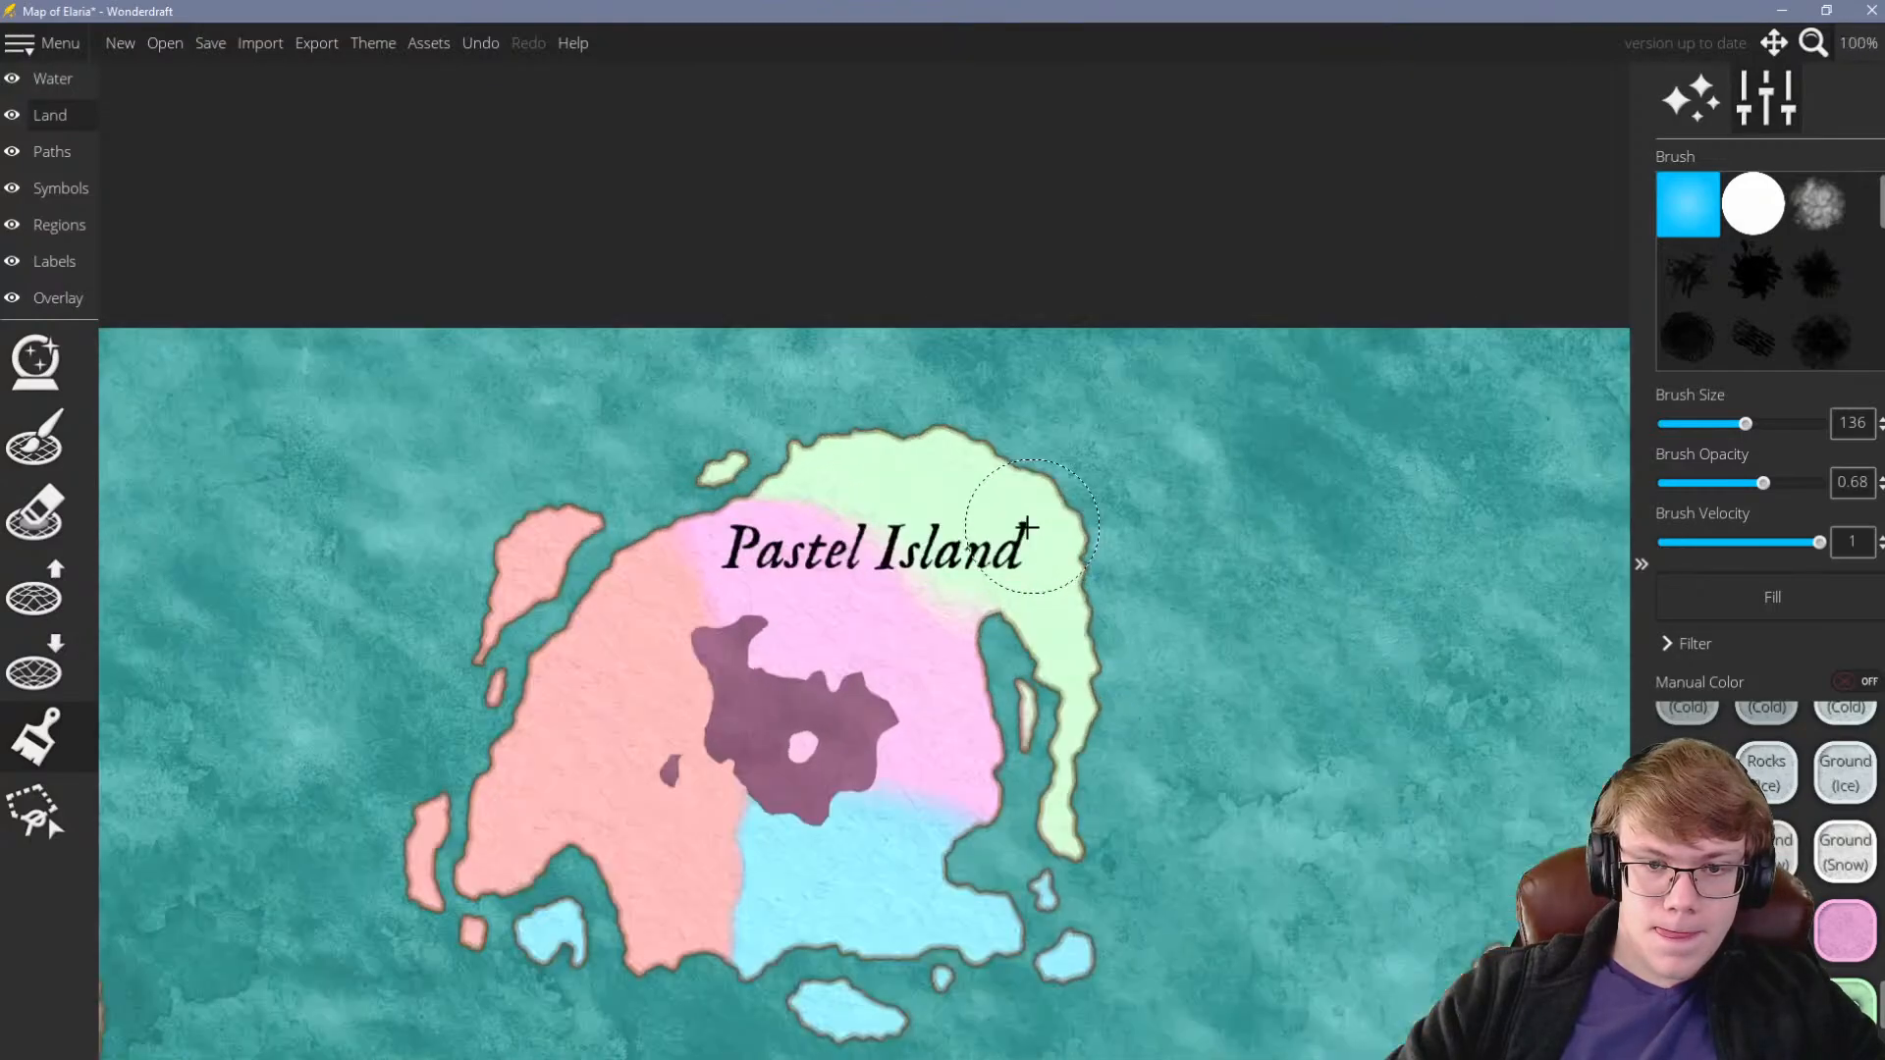
Check how the four pastel land regions look on Pastel Island, both up close and among the neighbouring islands
scroll(1019, 595, down, 3)
scroll(1014, 505, up, 4)
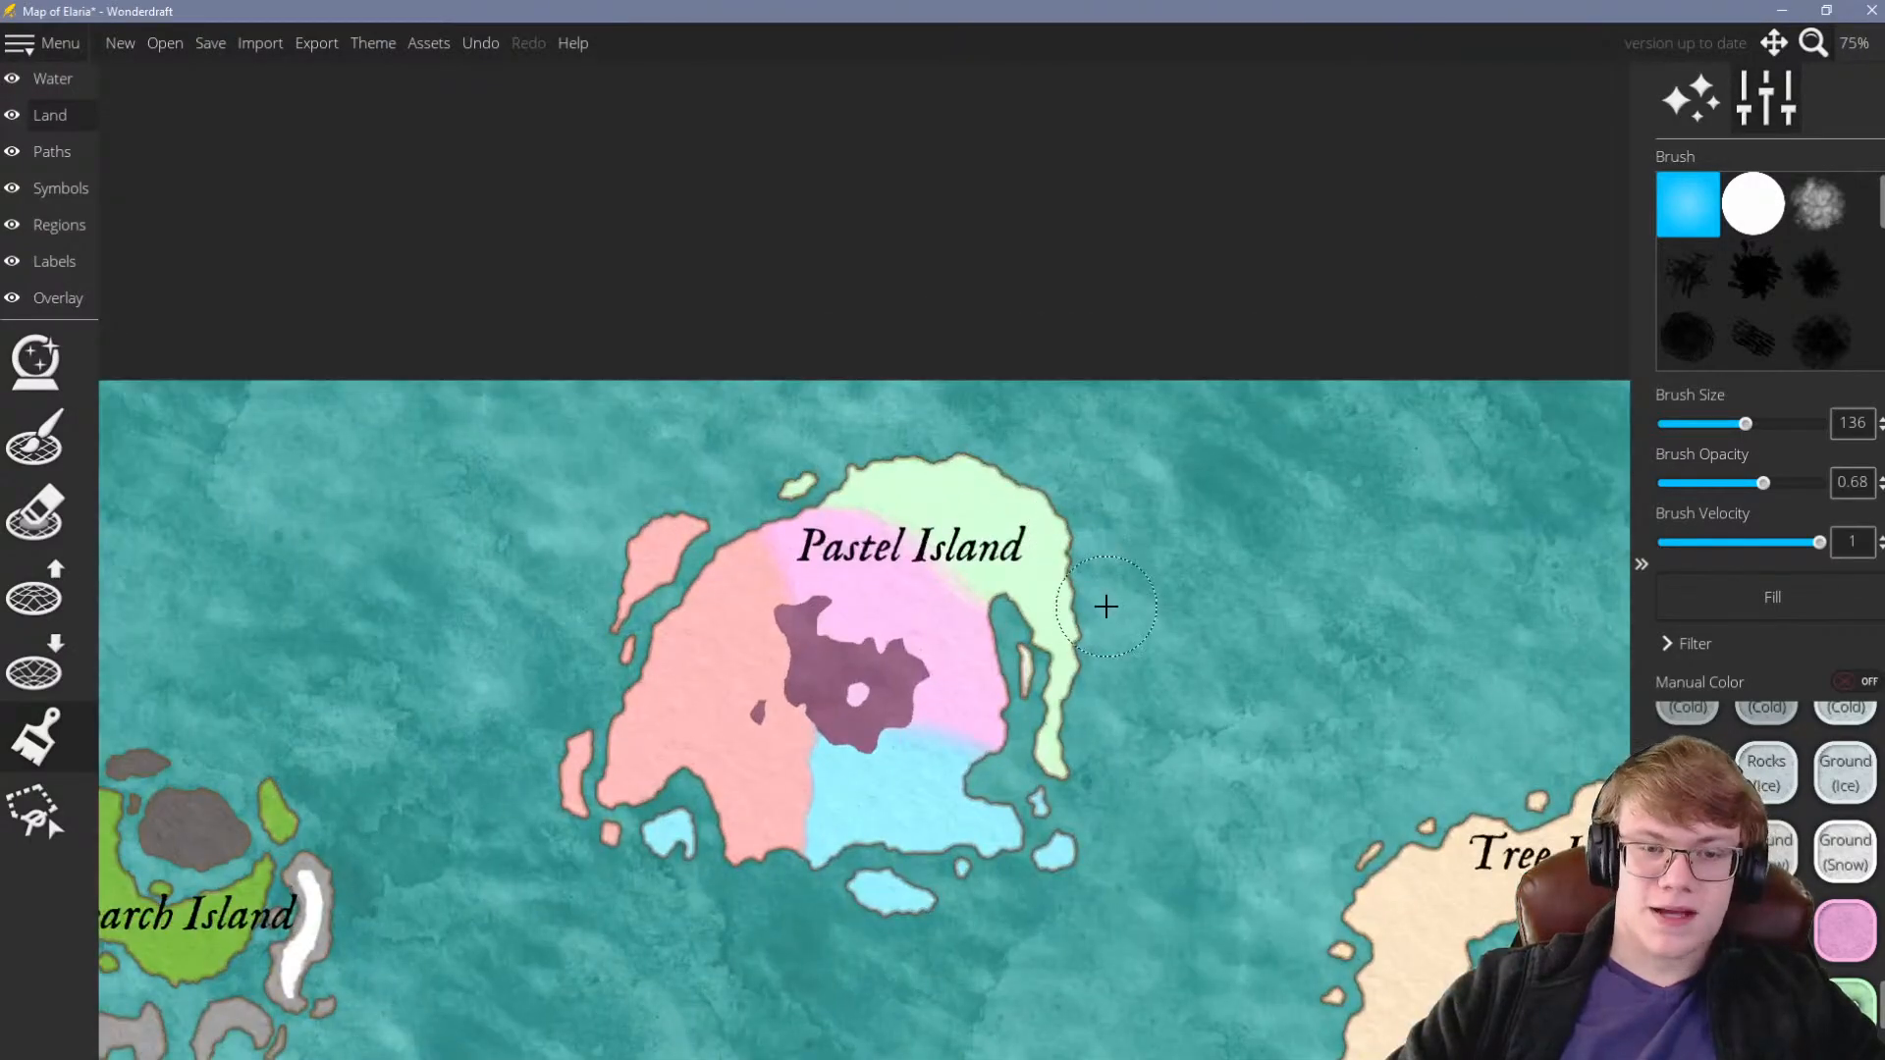
scroll(923, 661, down, 2)
scroll(1061, 623, up, 1)
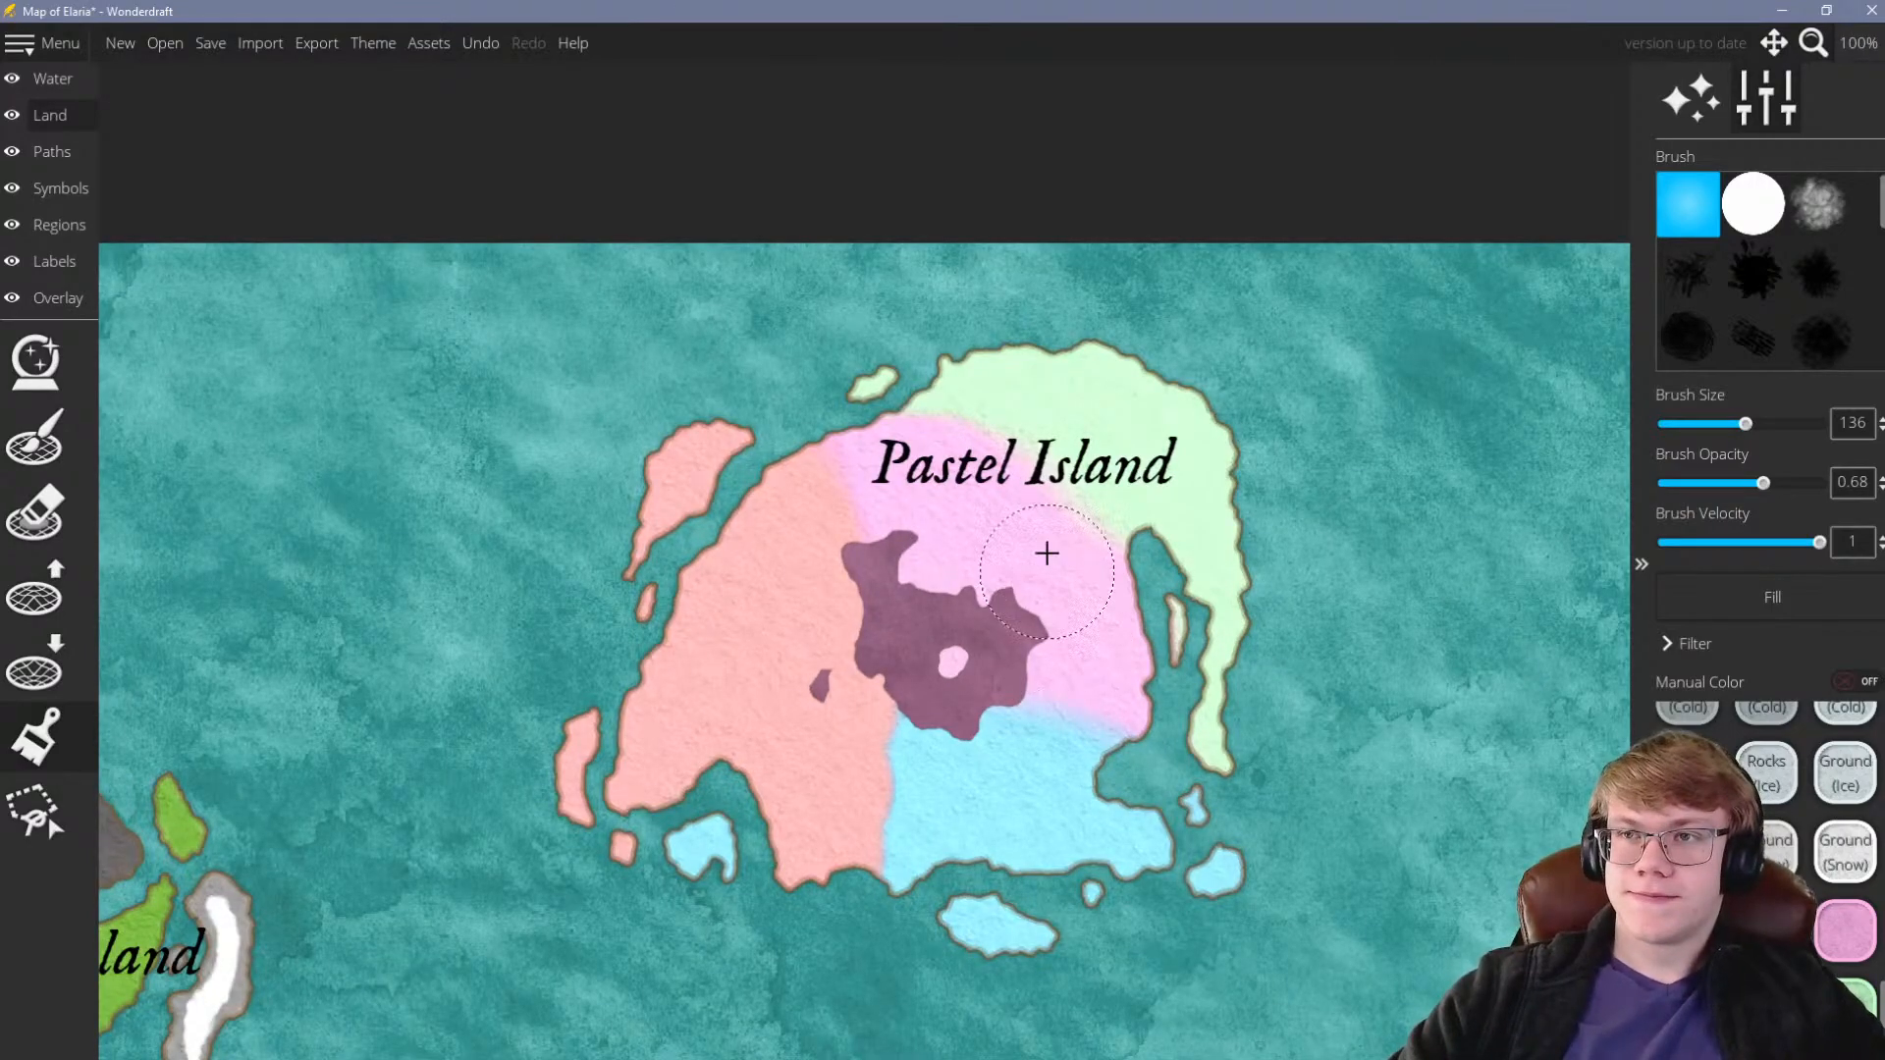
scroll(1045, 560, down, 1)
scroll(914, 497, up, 1)
scroll(948, 539, down, 2)
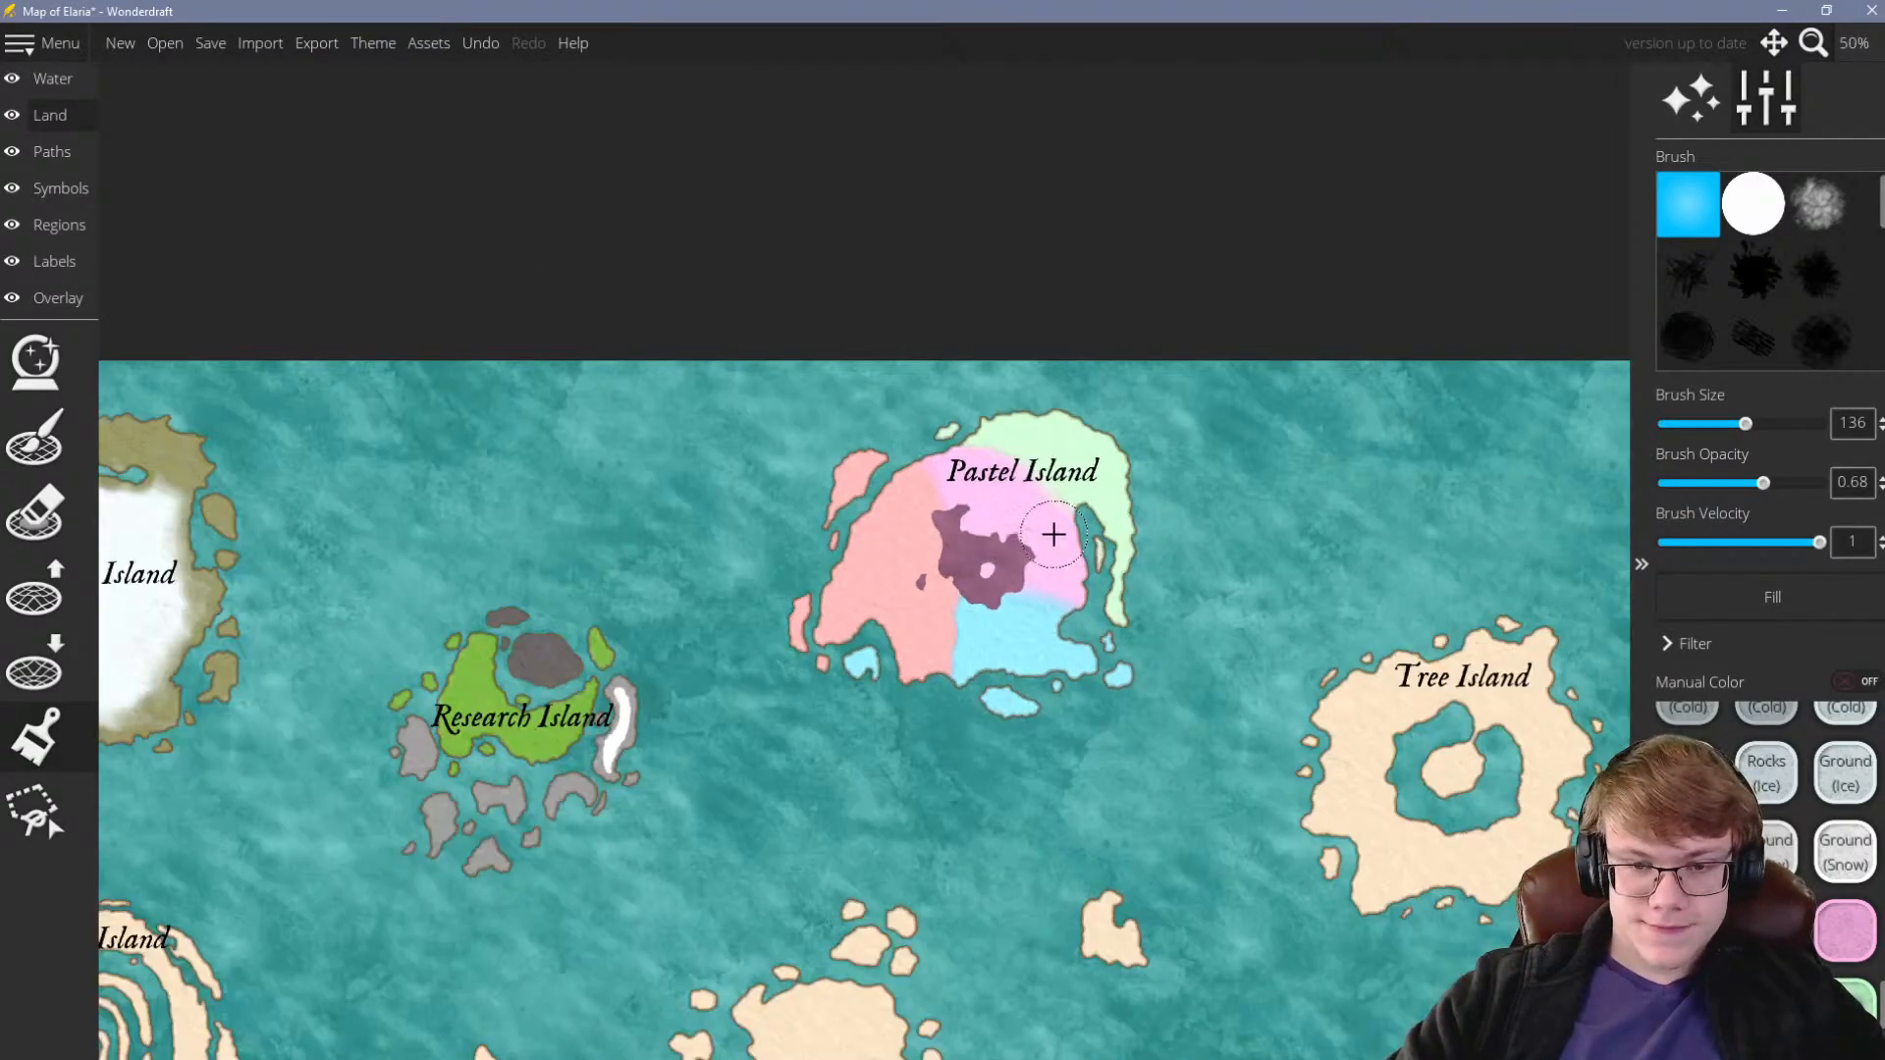
scroll(1054, 534, up, 2)
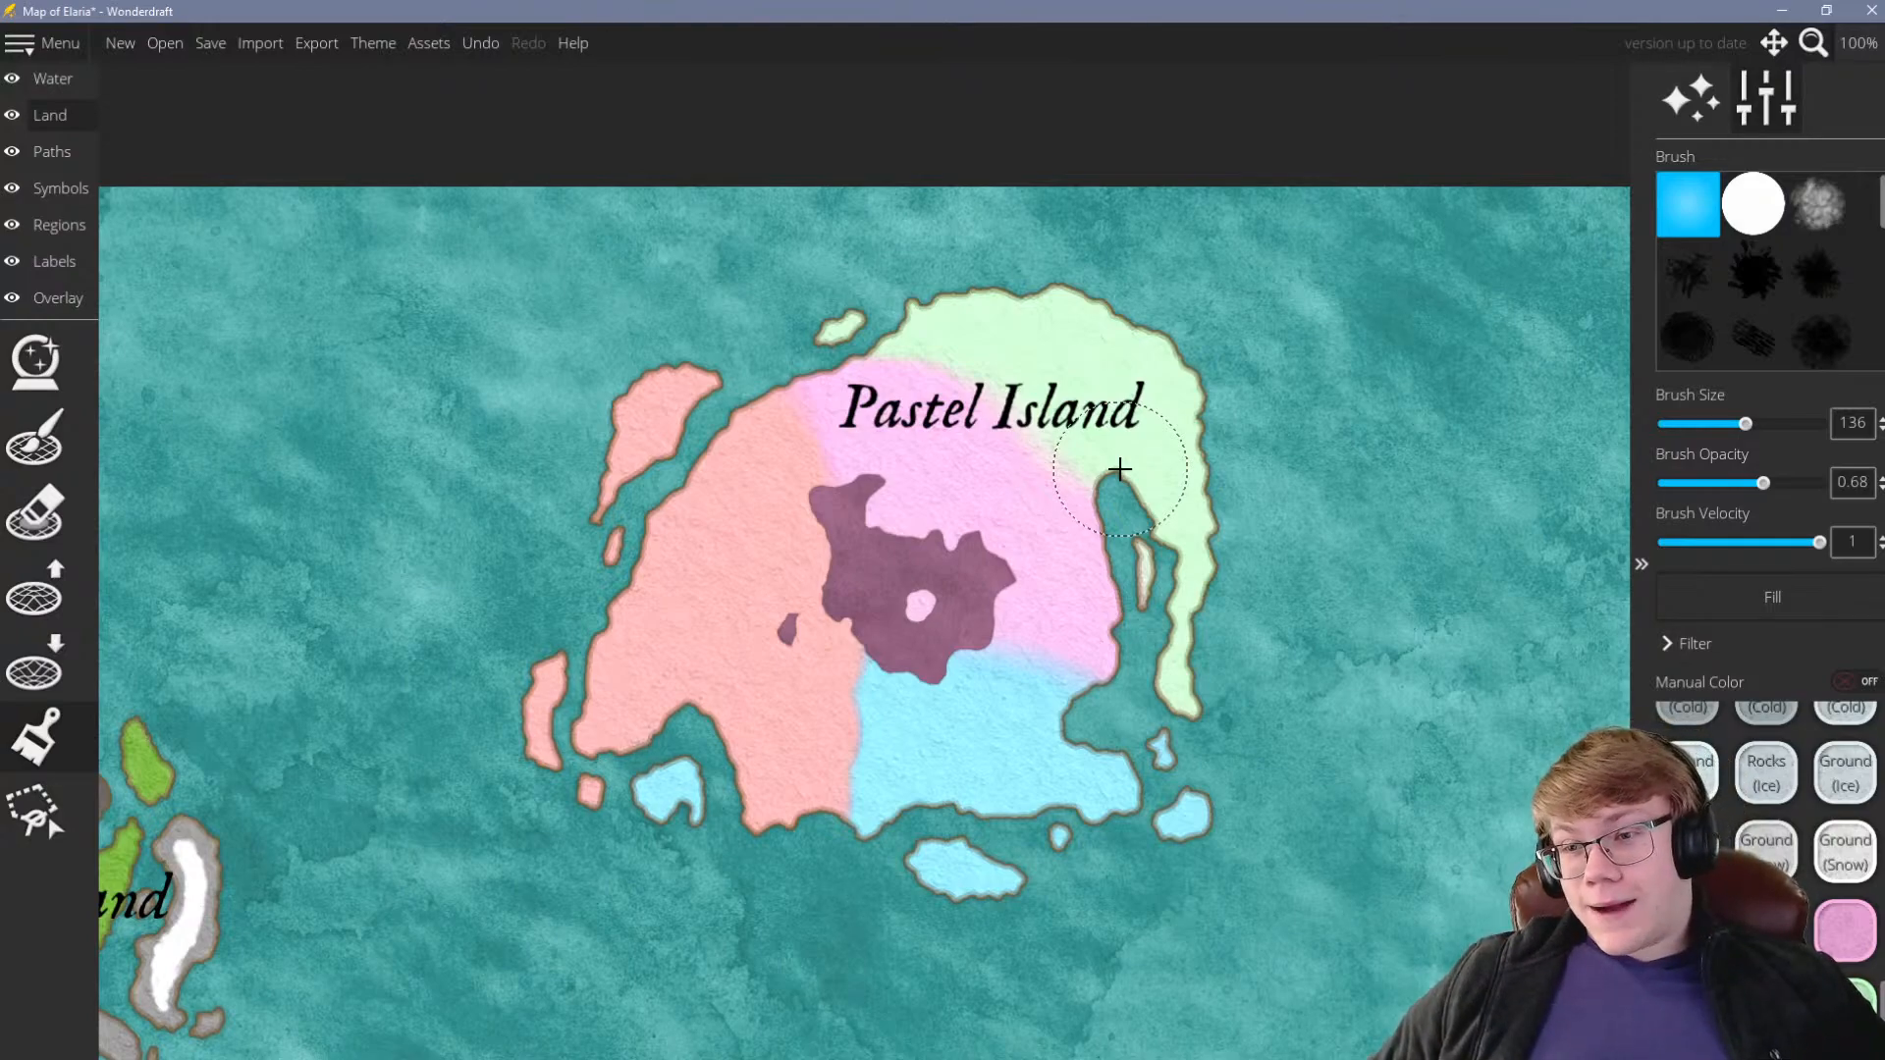
click(1799, 201)
click(1689, 208)
click(1736, 211)
click(1707, 216)
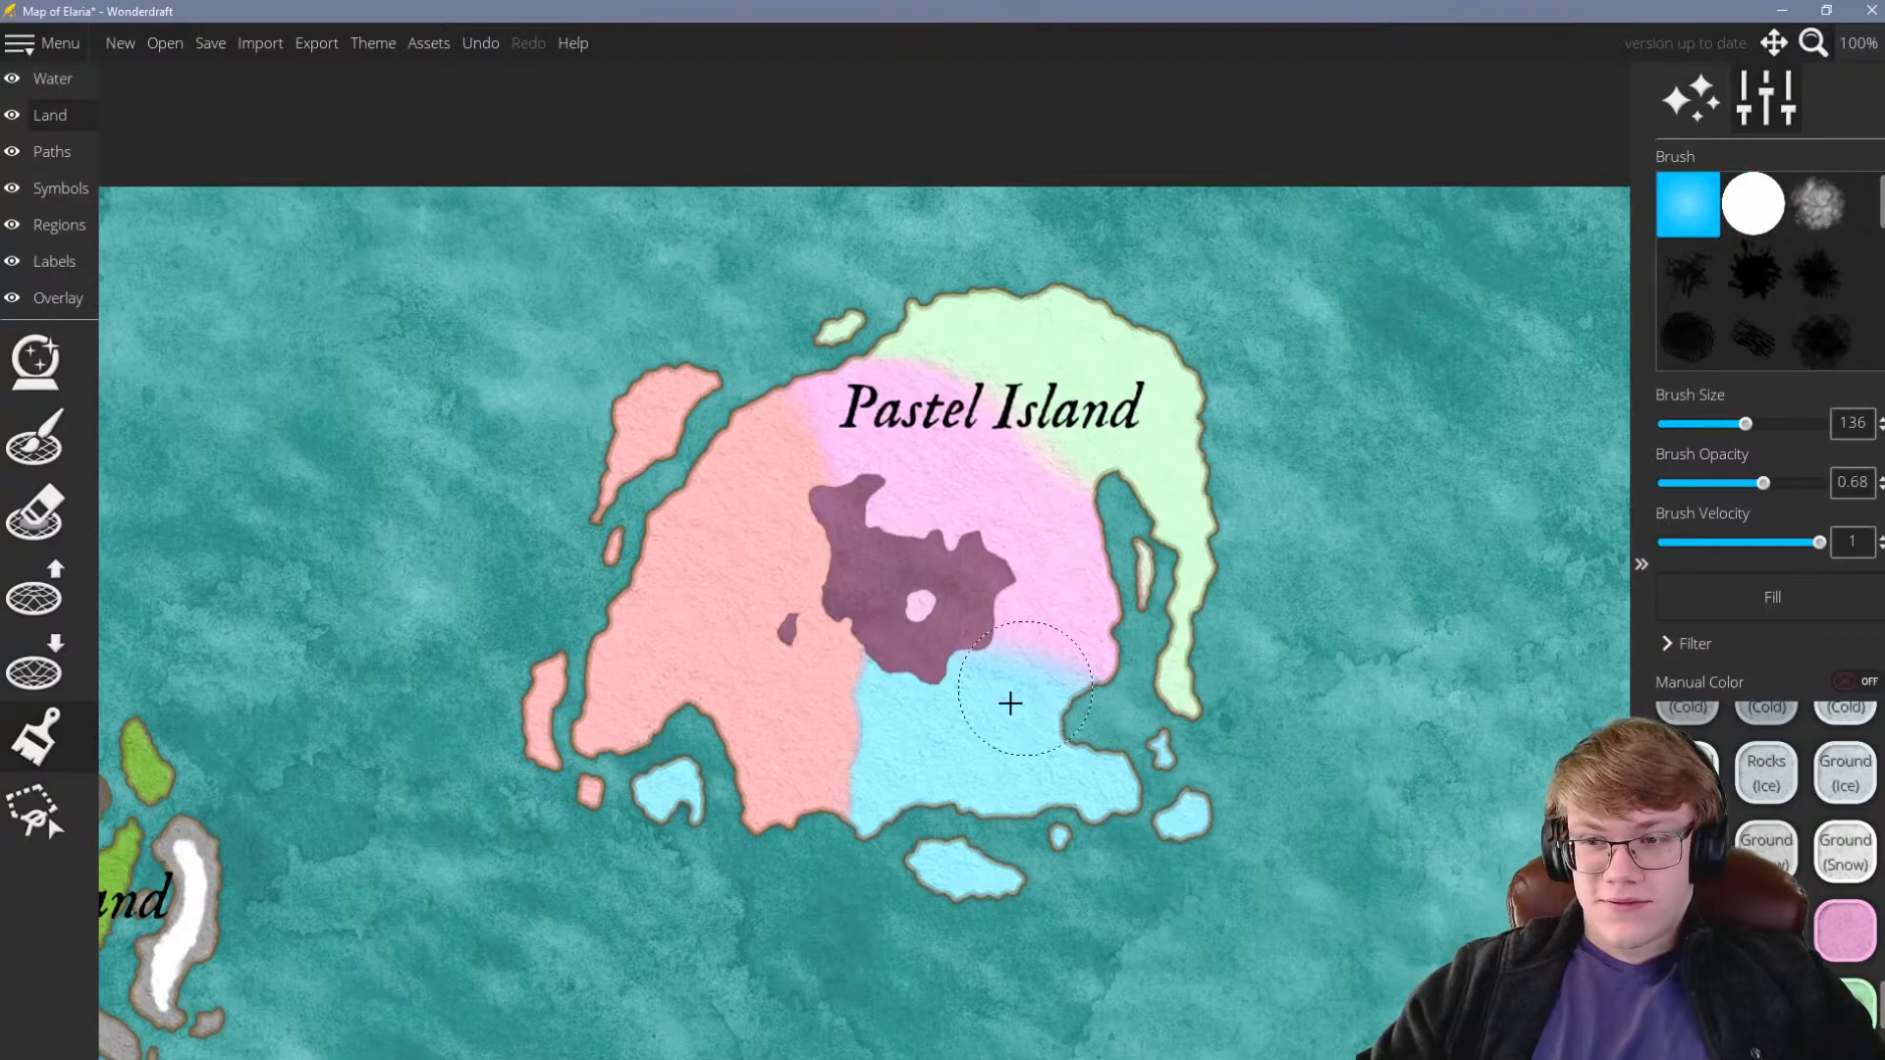
Reduce the land brush to size 16 and opacity 0.34 for touching up the border between the salmon and blue regions
scroll(968, 707, up, 2)
scroll(780, 701, down, 1)
scroll(770, 736, up, 3)
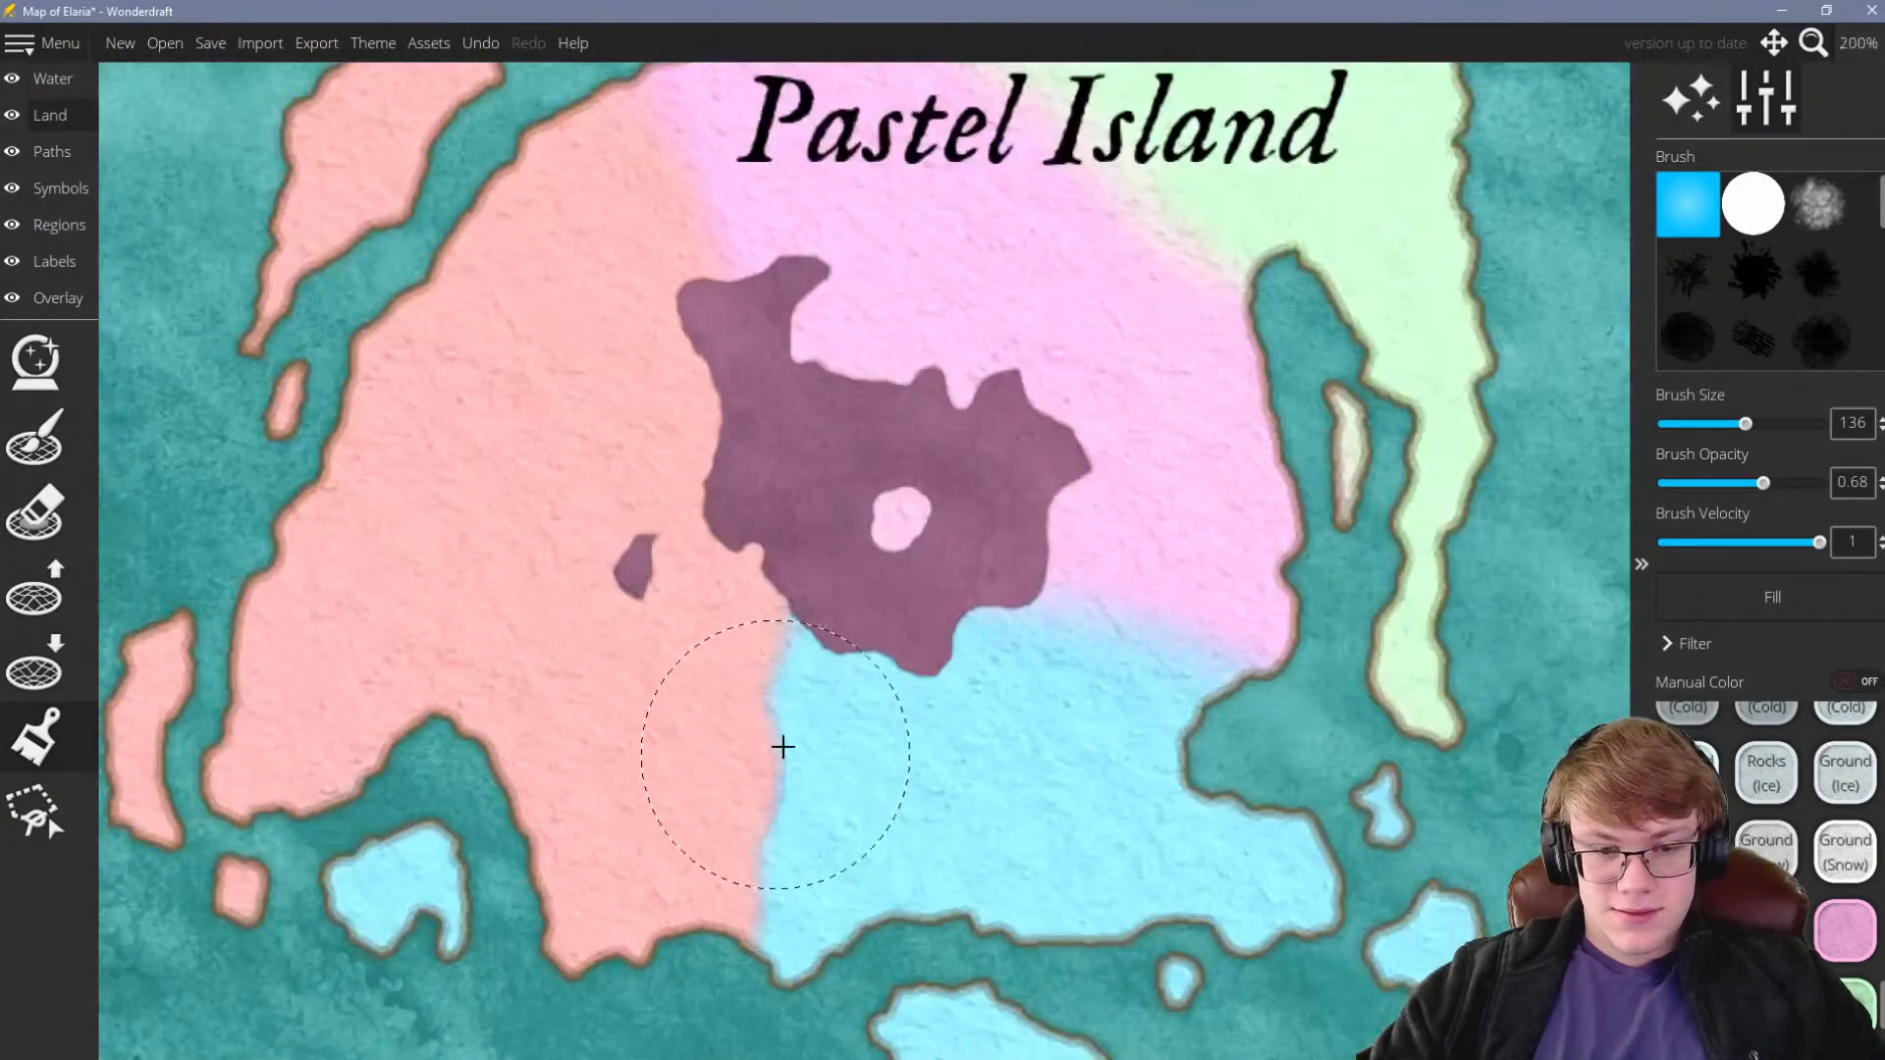
scroll(775, 749, down, 3)
scroll(757, 799, up, 3)
scroll(703, 779, down, 10)
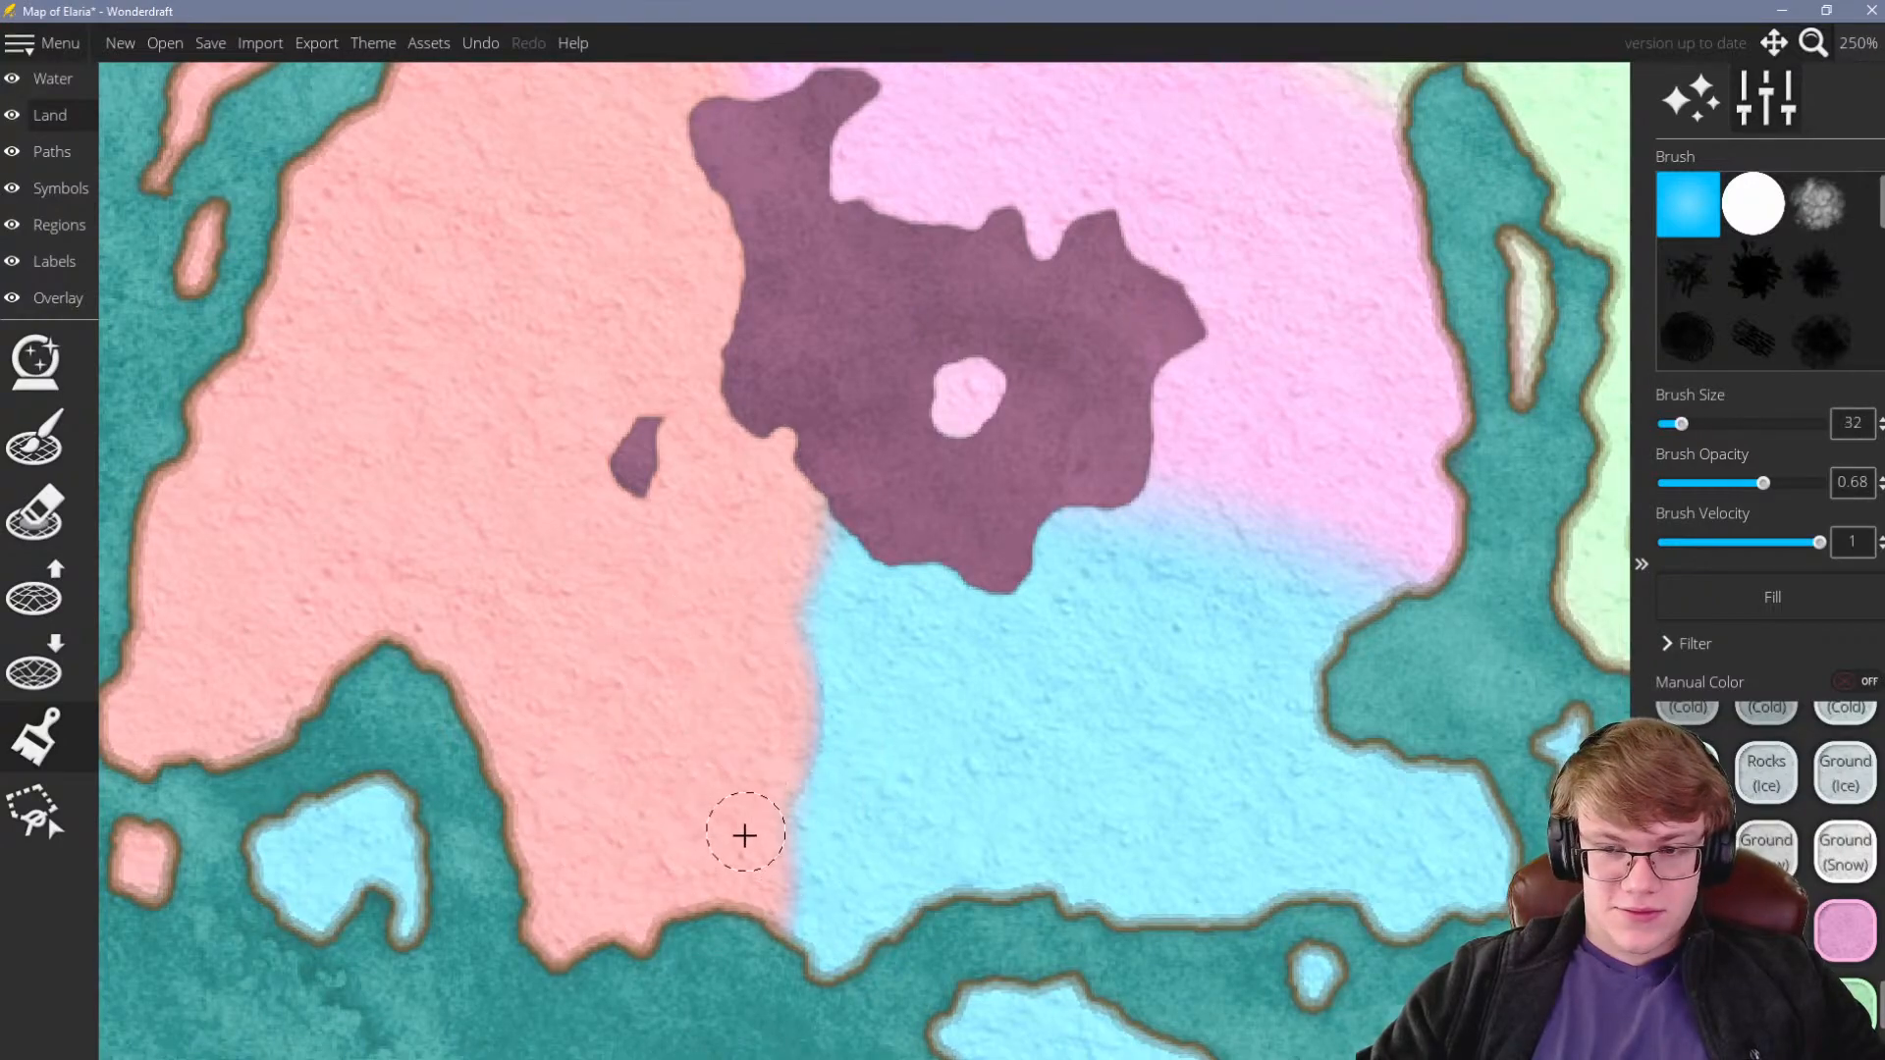
scroll(757, 795, up, 2)
scroll(842, 732, down, 2)
scroll(844, 763, down, 2)
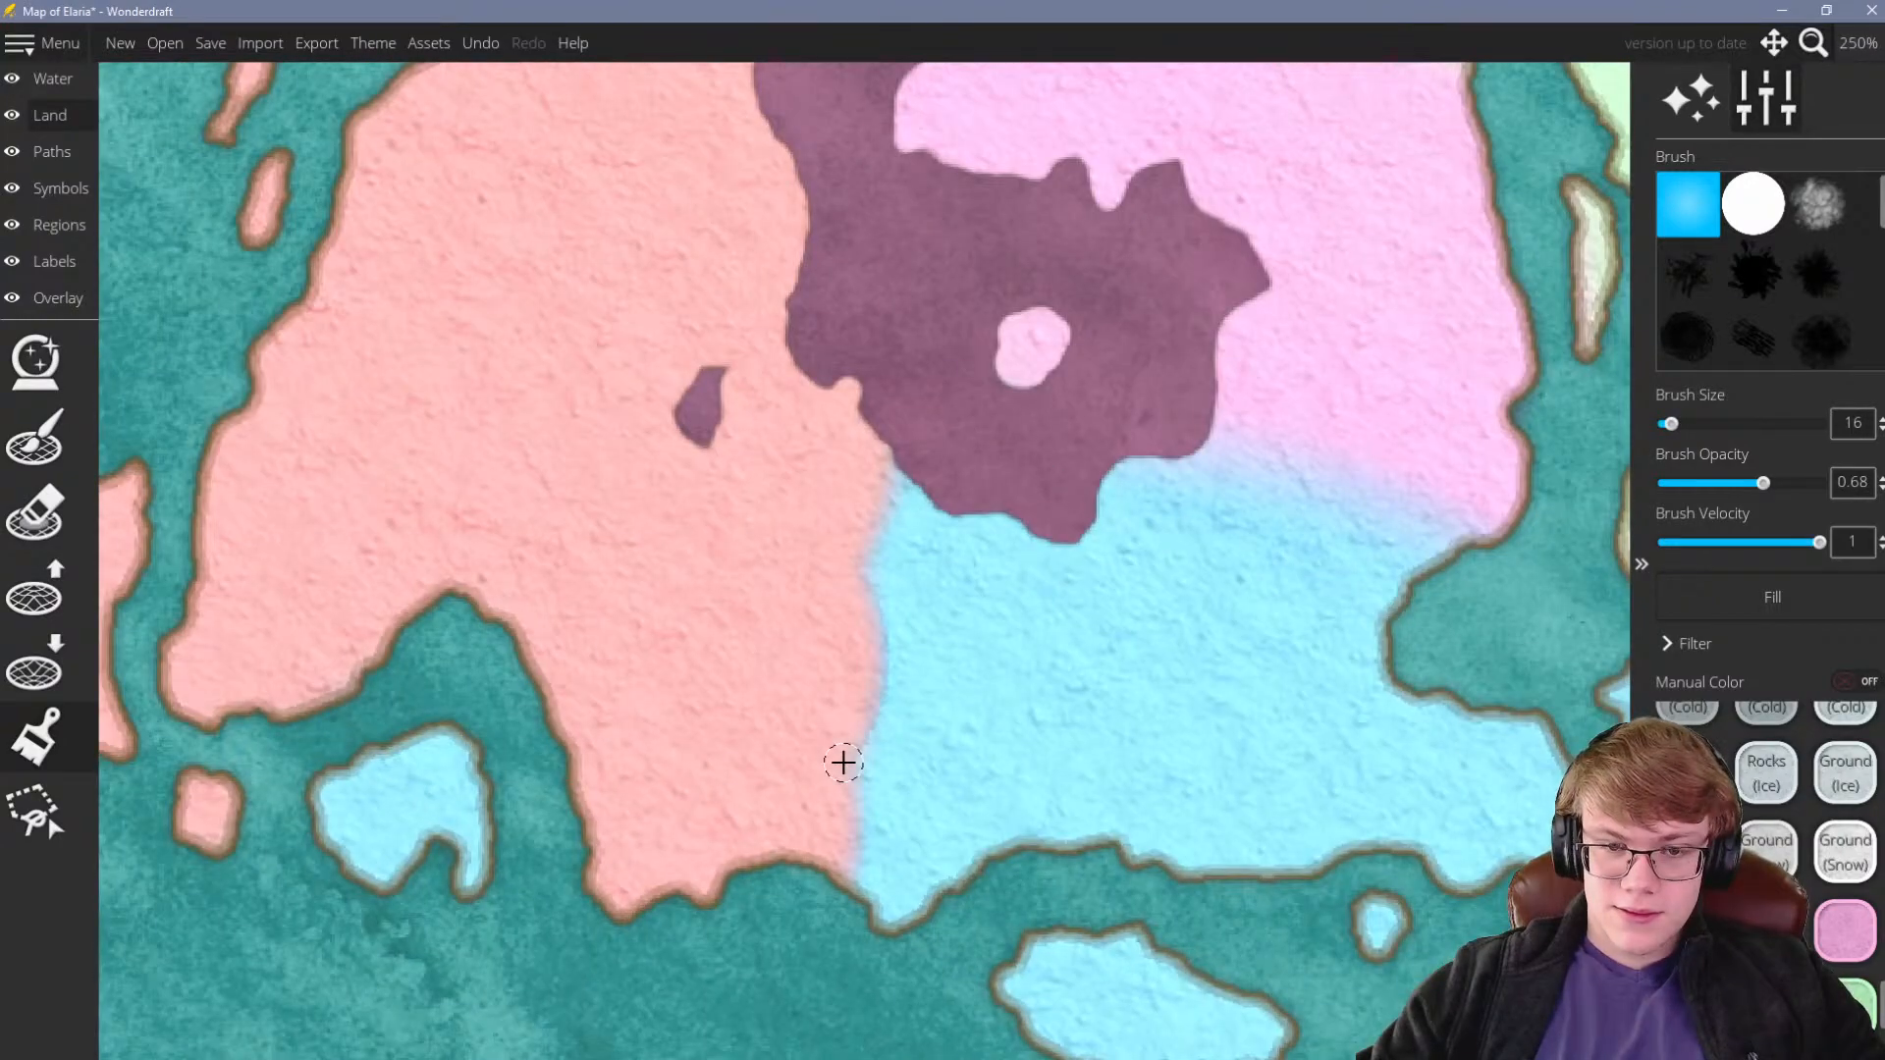
scroll(843, 763, up, 1)
scroll(844, 763, down, 5)
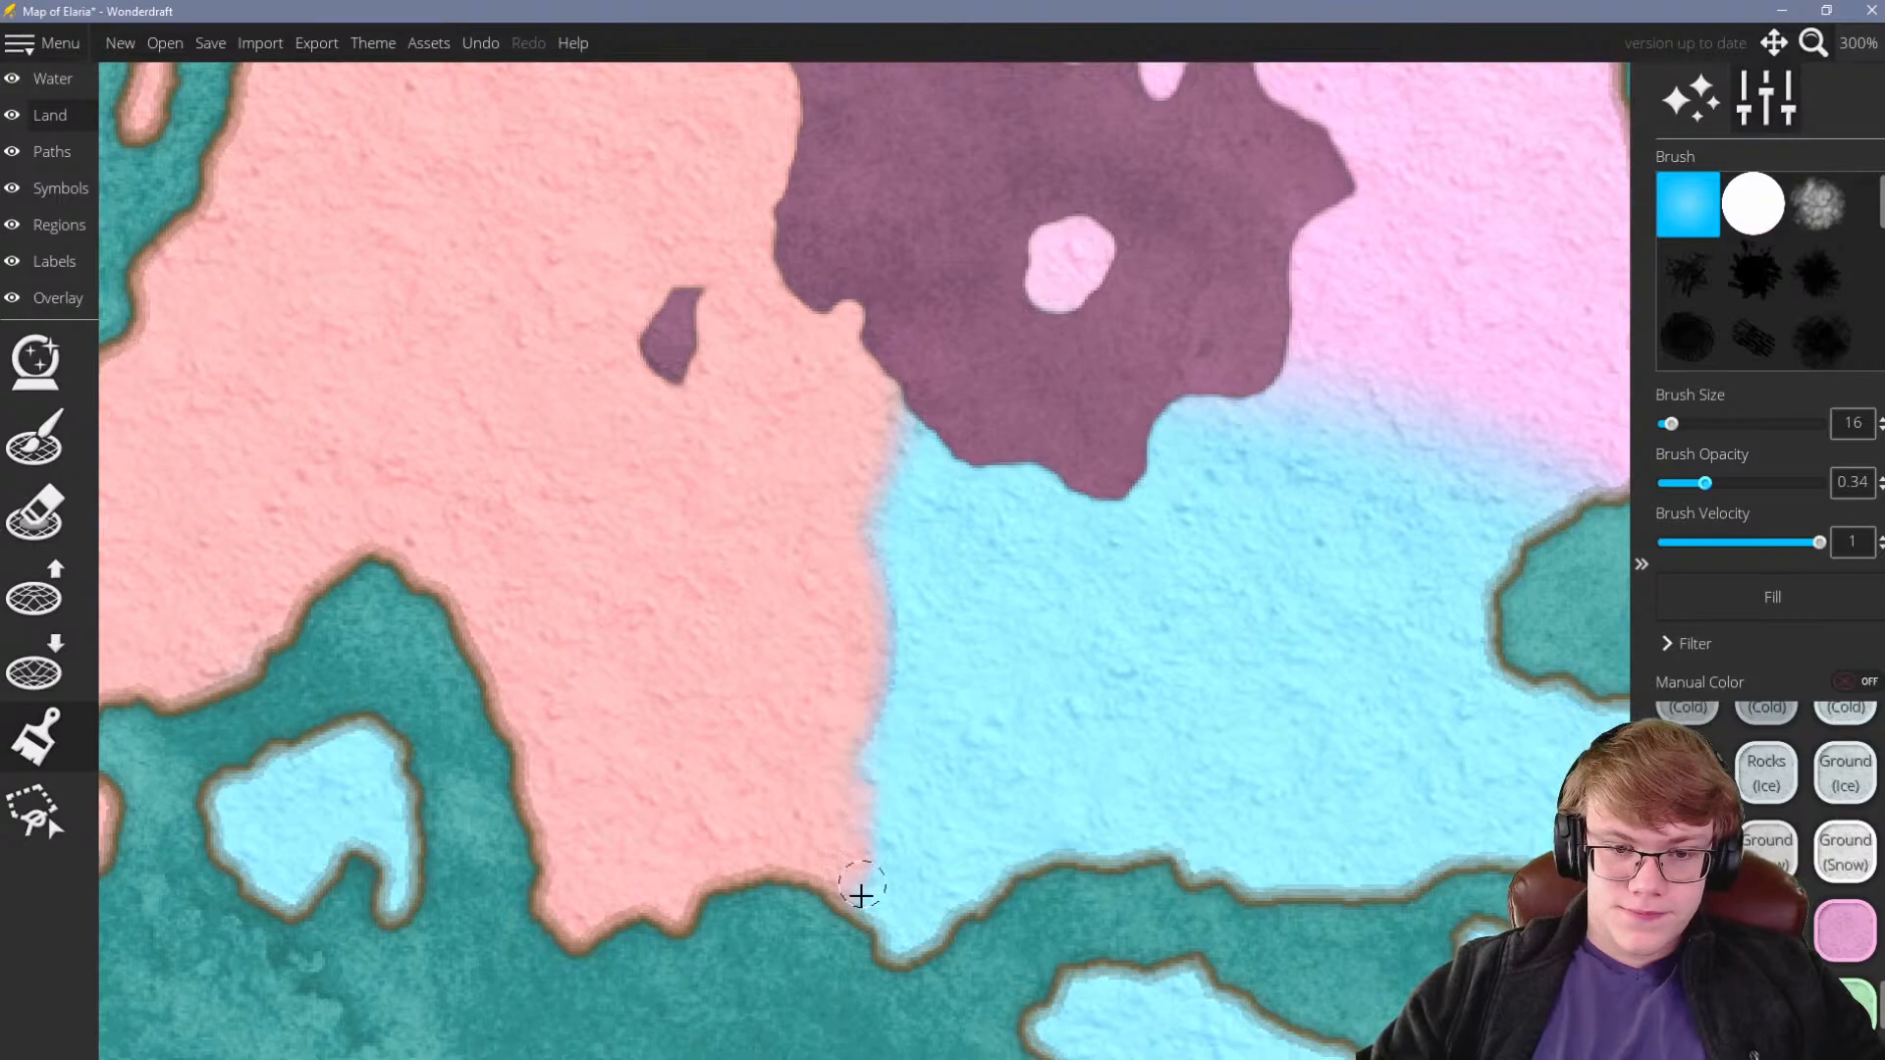
Smooth the border between the salmon and blue regions with salmon strokes at brush size 36 and opacity 0.19, undoing and redoing the last stroke
scroll(1036, 705, down, 3)
scroll(1021, 707, up, 4)
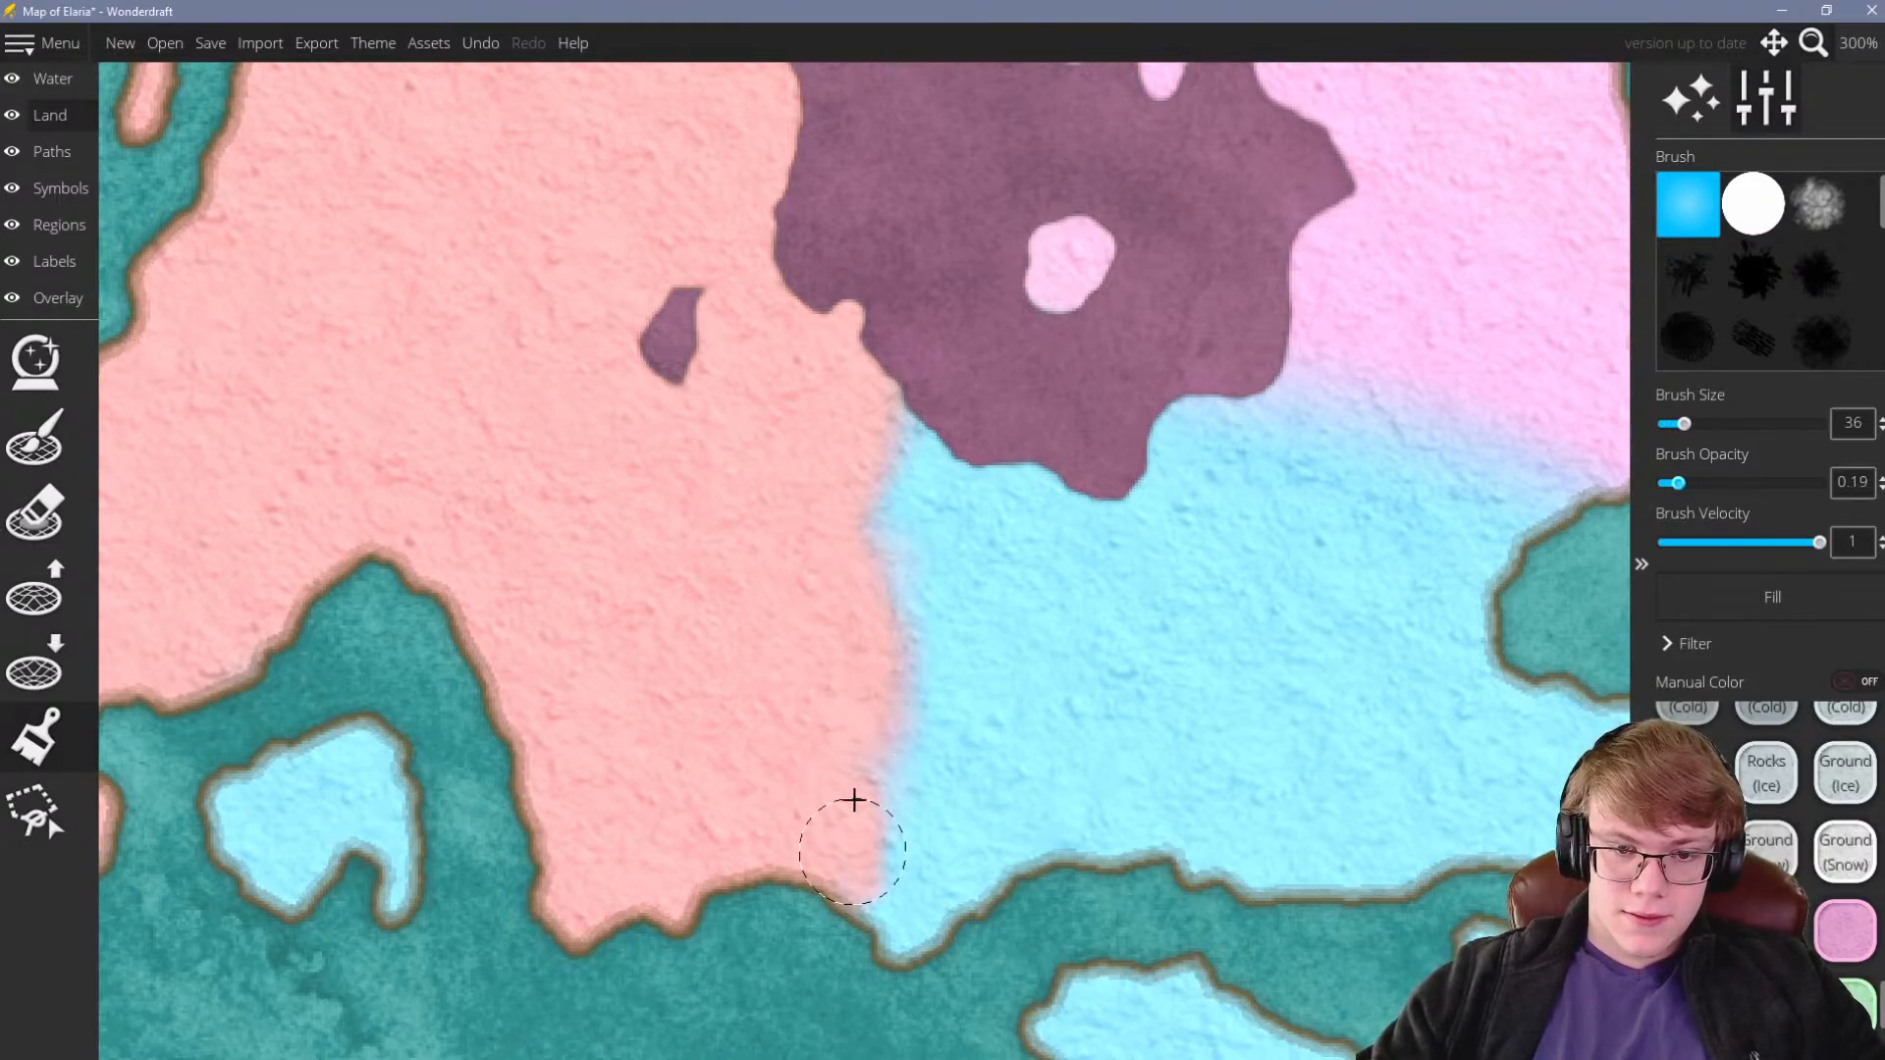
scroll(857, 921, down, 4)
key(ctrl+z)
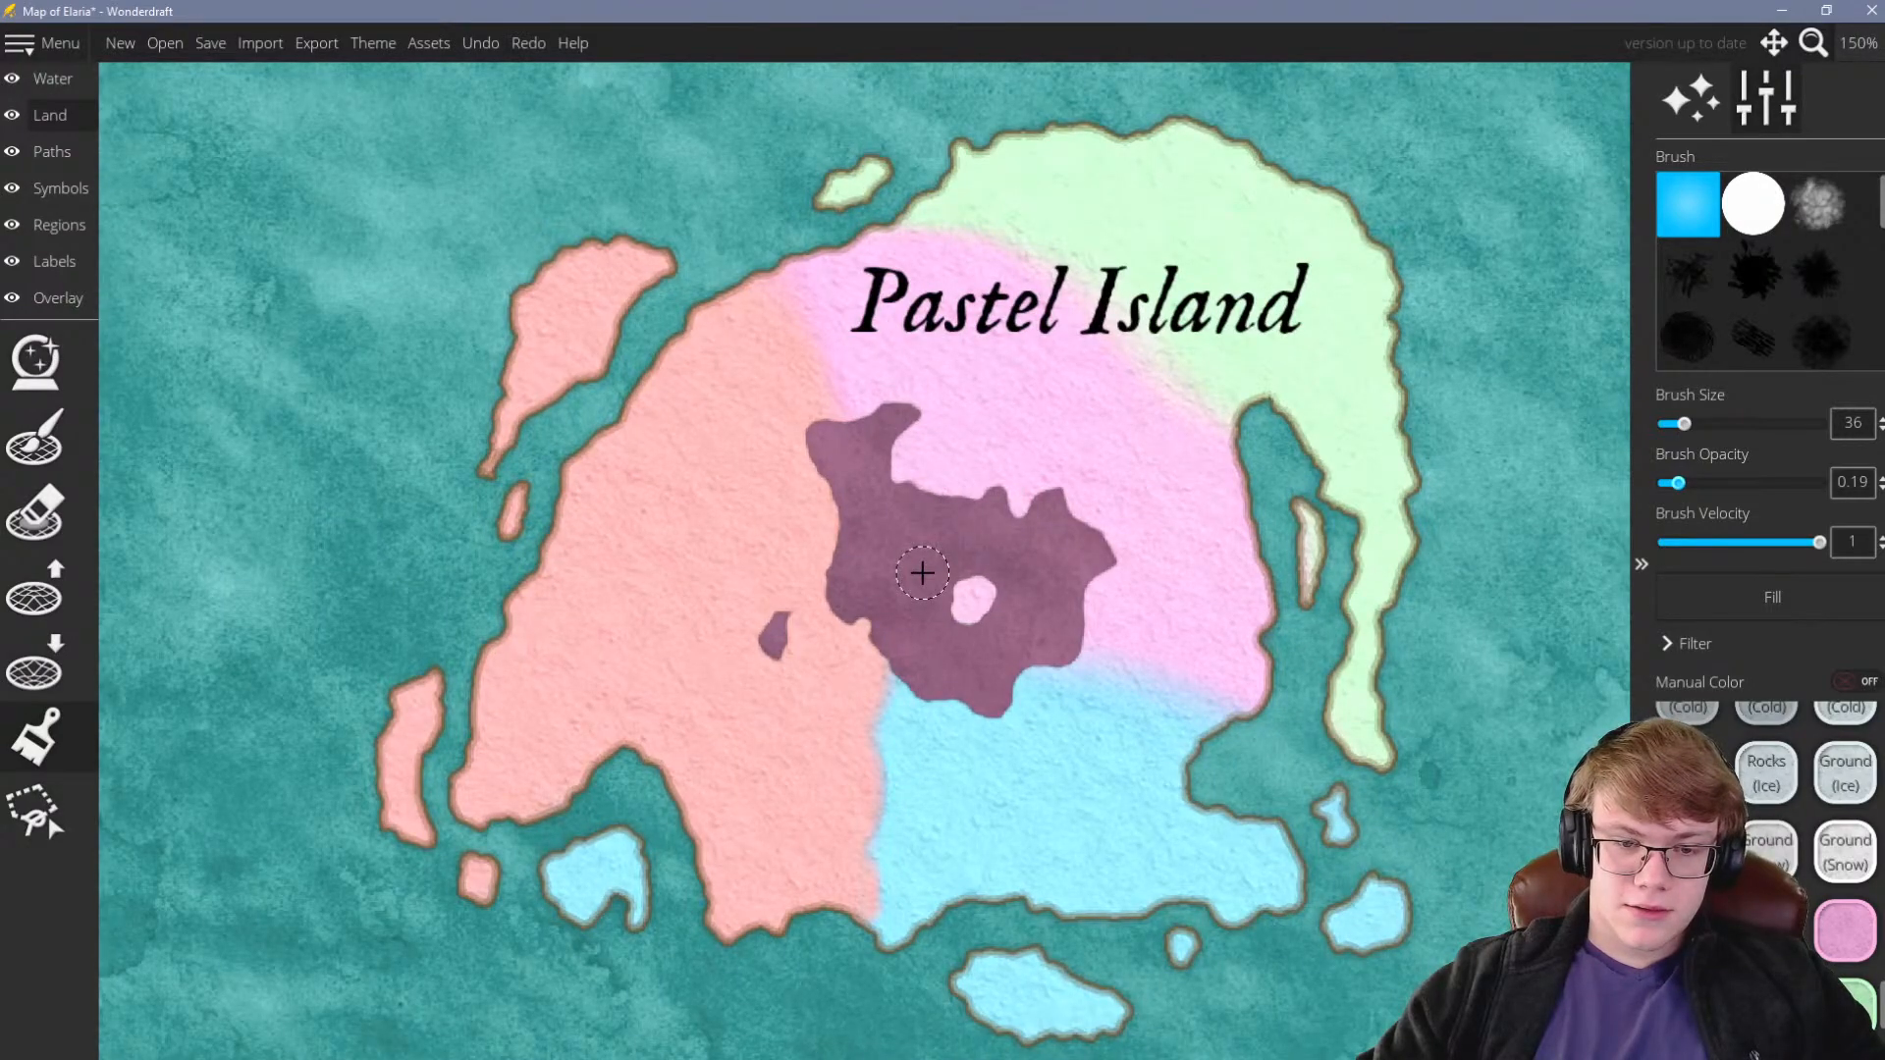
scroll(861, 842, up, 4)
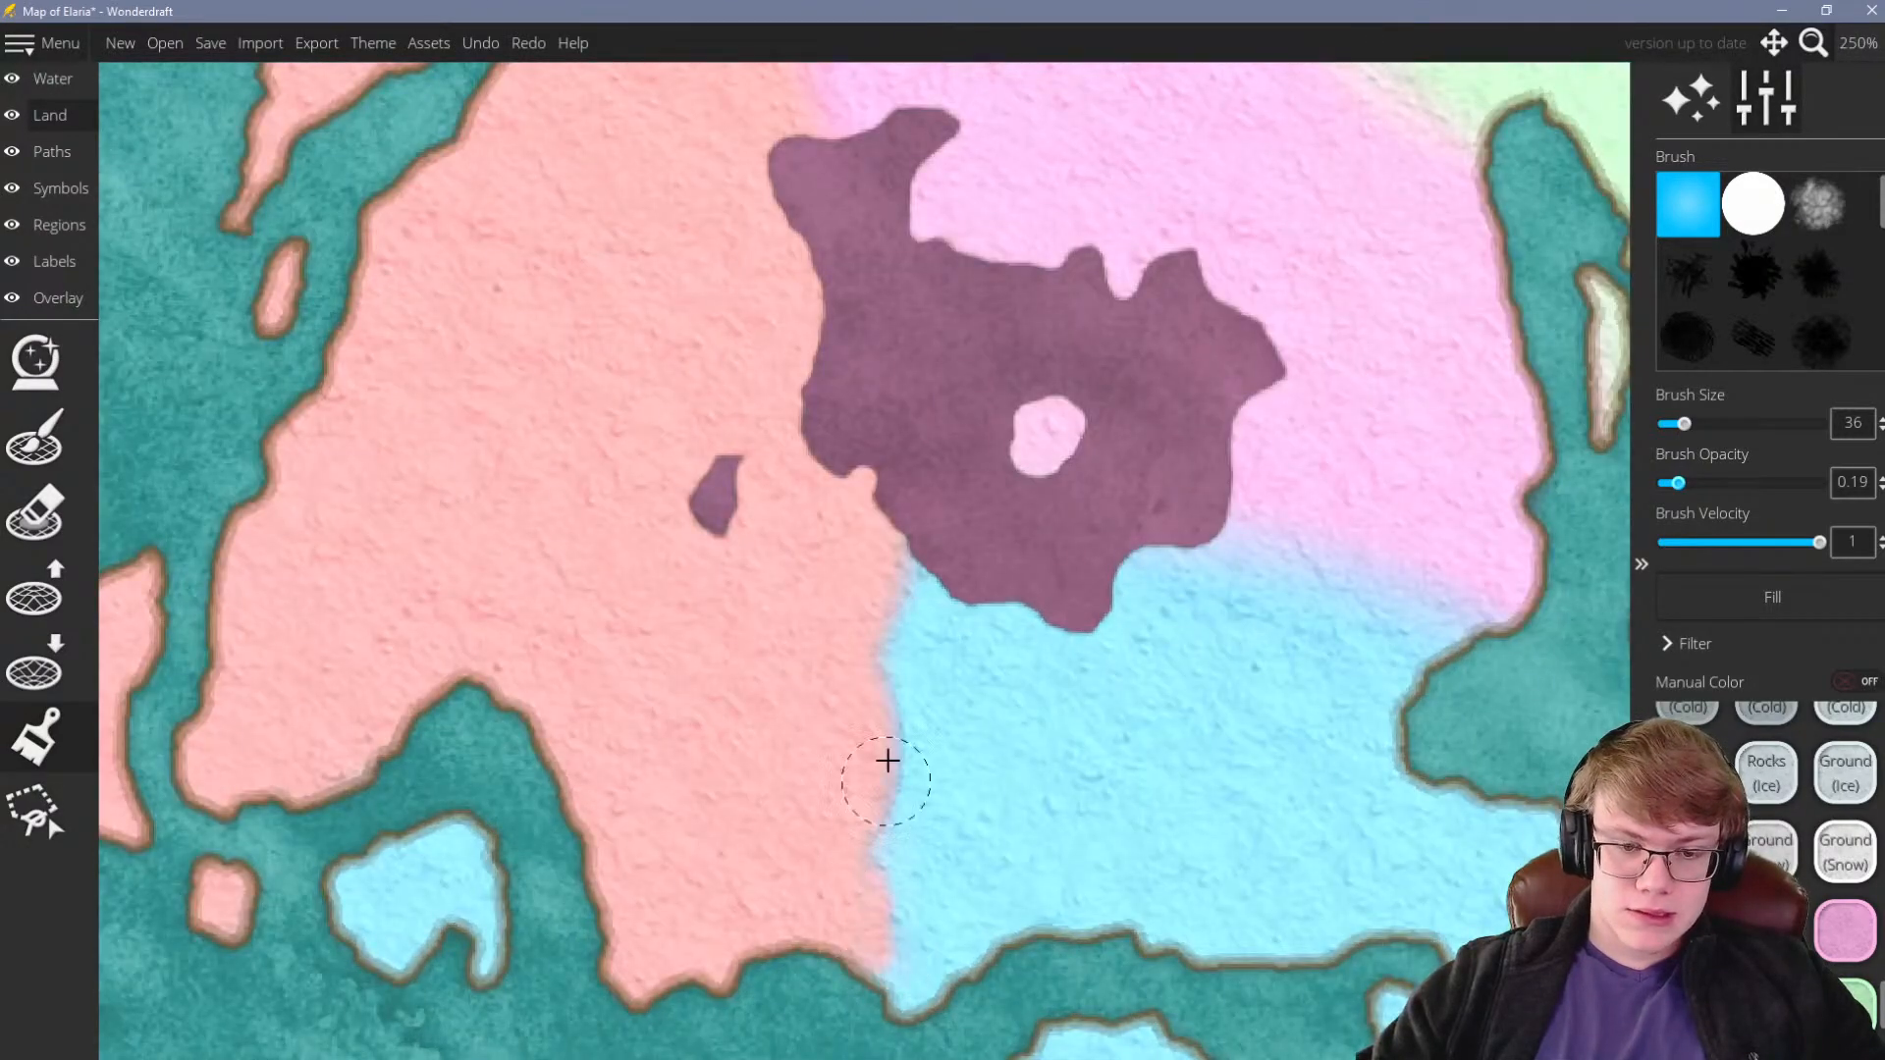
drag(876, 698, 863, 667)
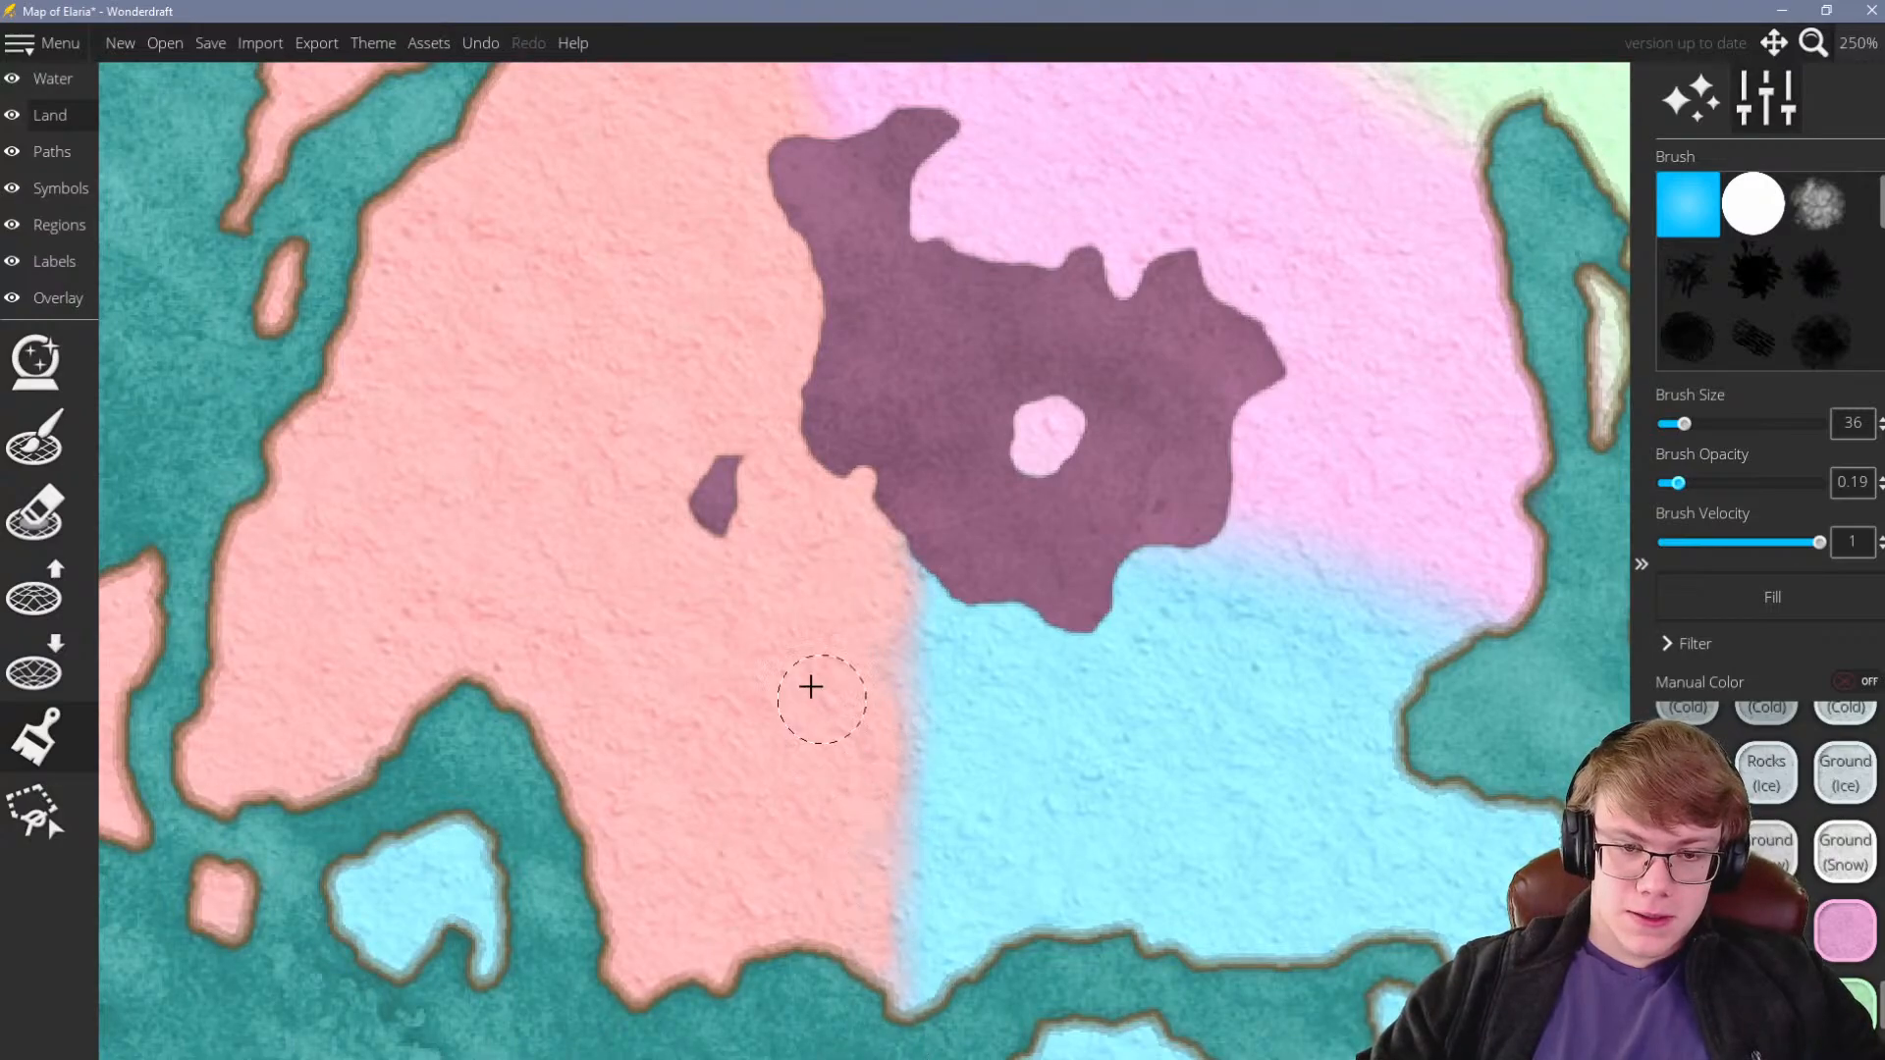
Inspect the borders around Pastel Island's central pink region for spots that need blending
scroll(798, 678, down, 7)
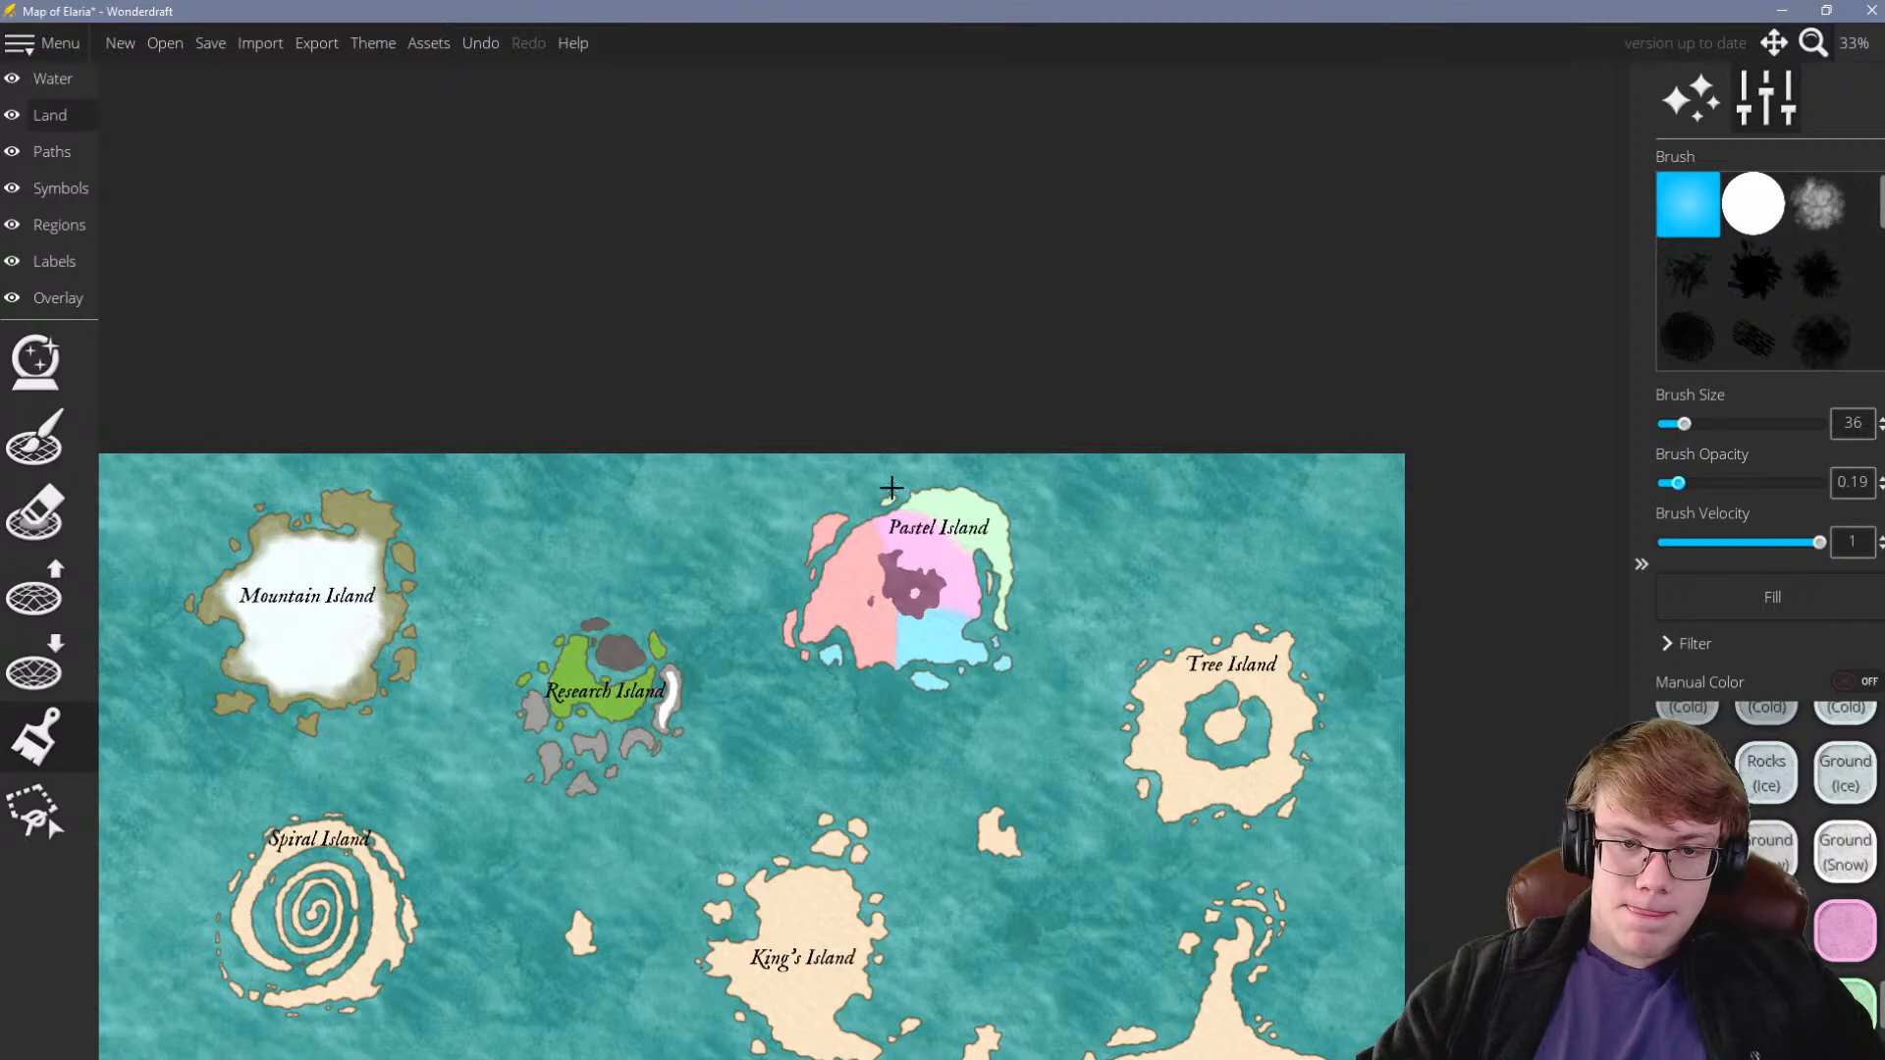
scroll(890, 488, up, 7)
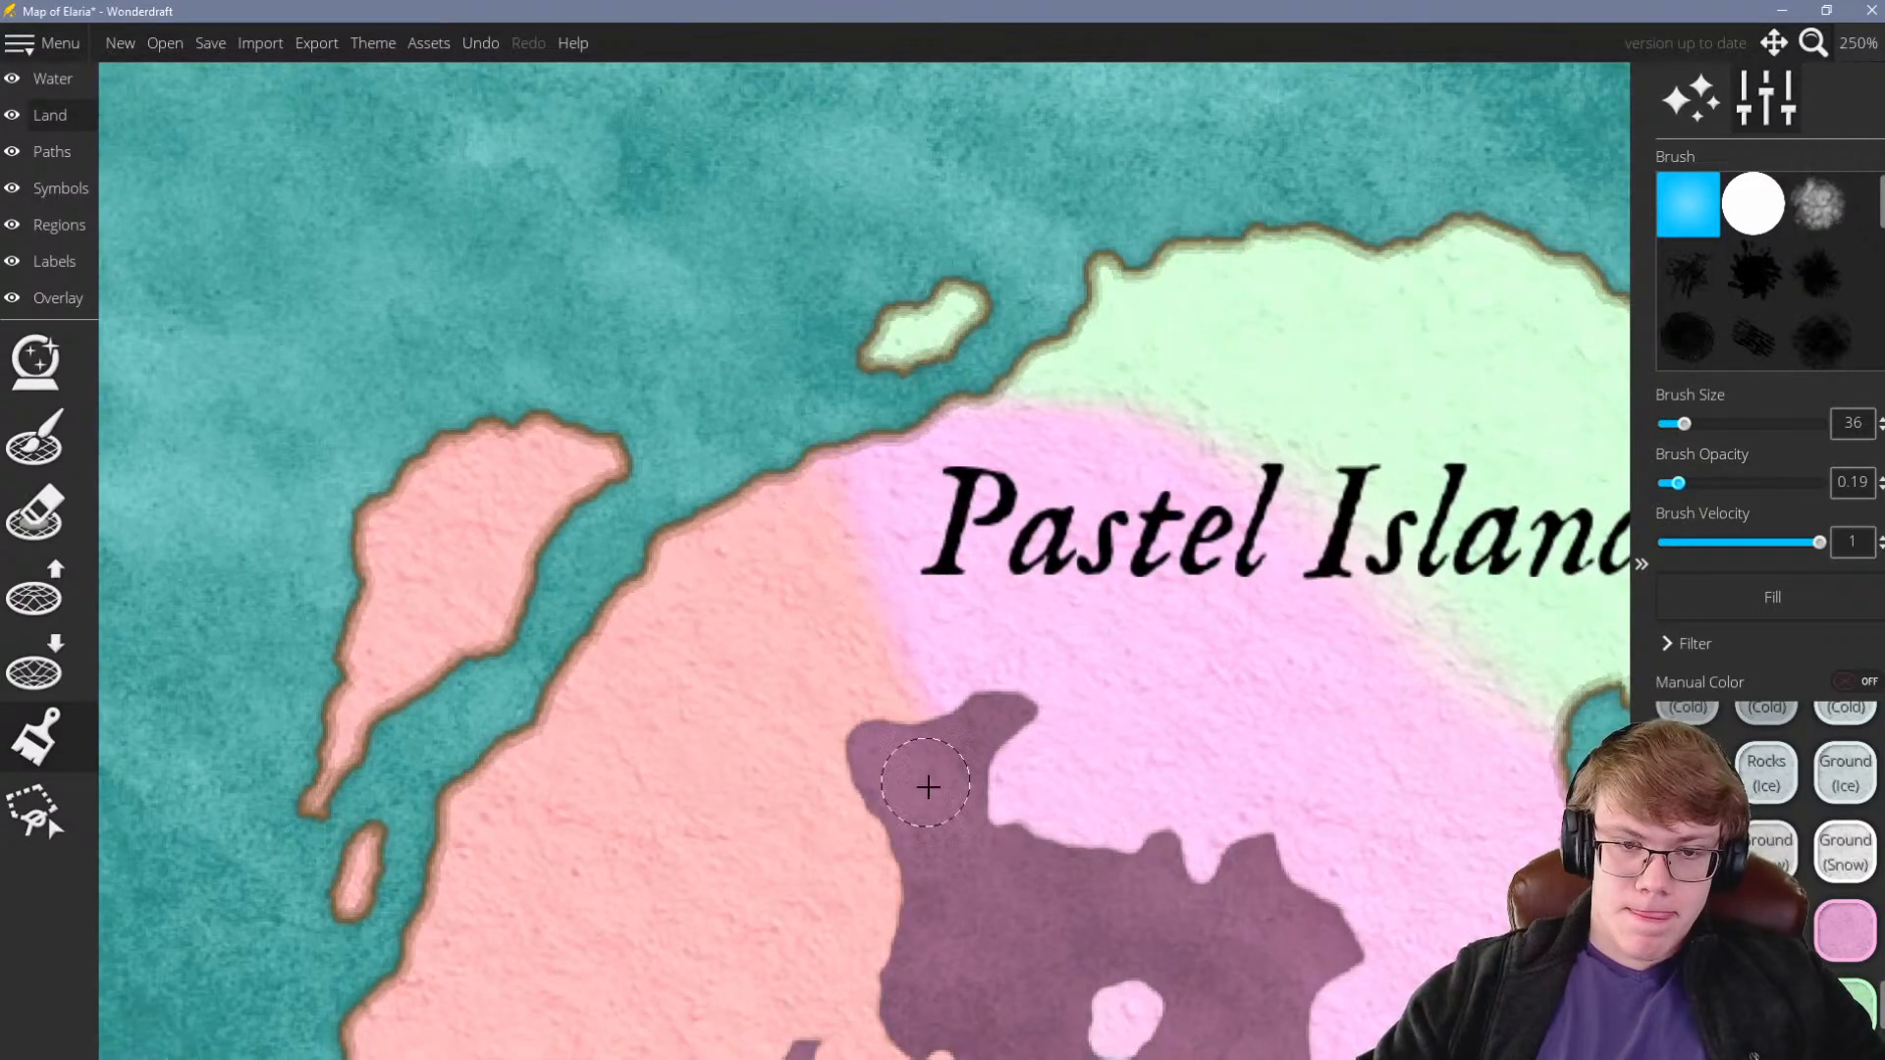
scroll(927, 785, down, 3)
scroll(1055, 928, down, 2)
scroll(1080, 928, up, 3)
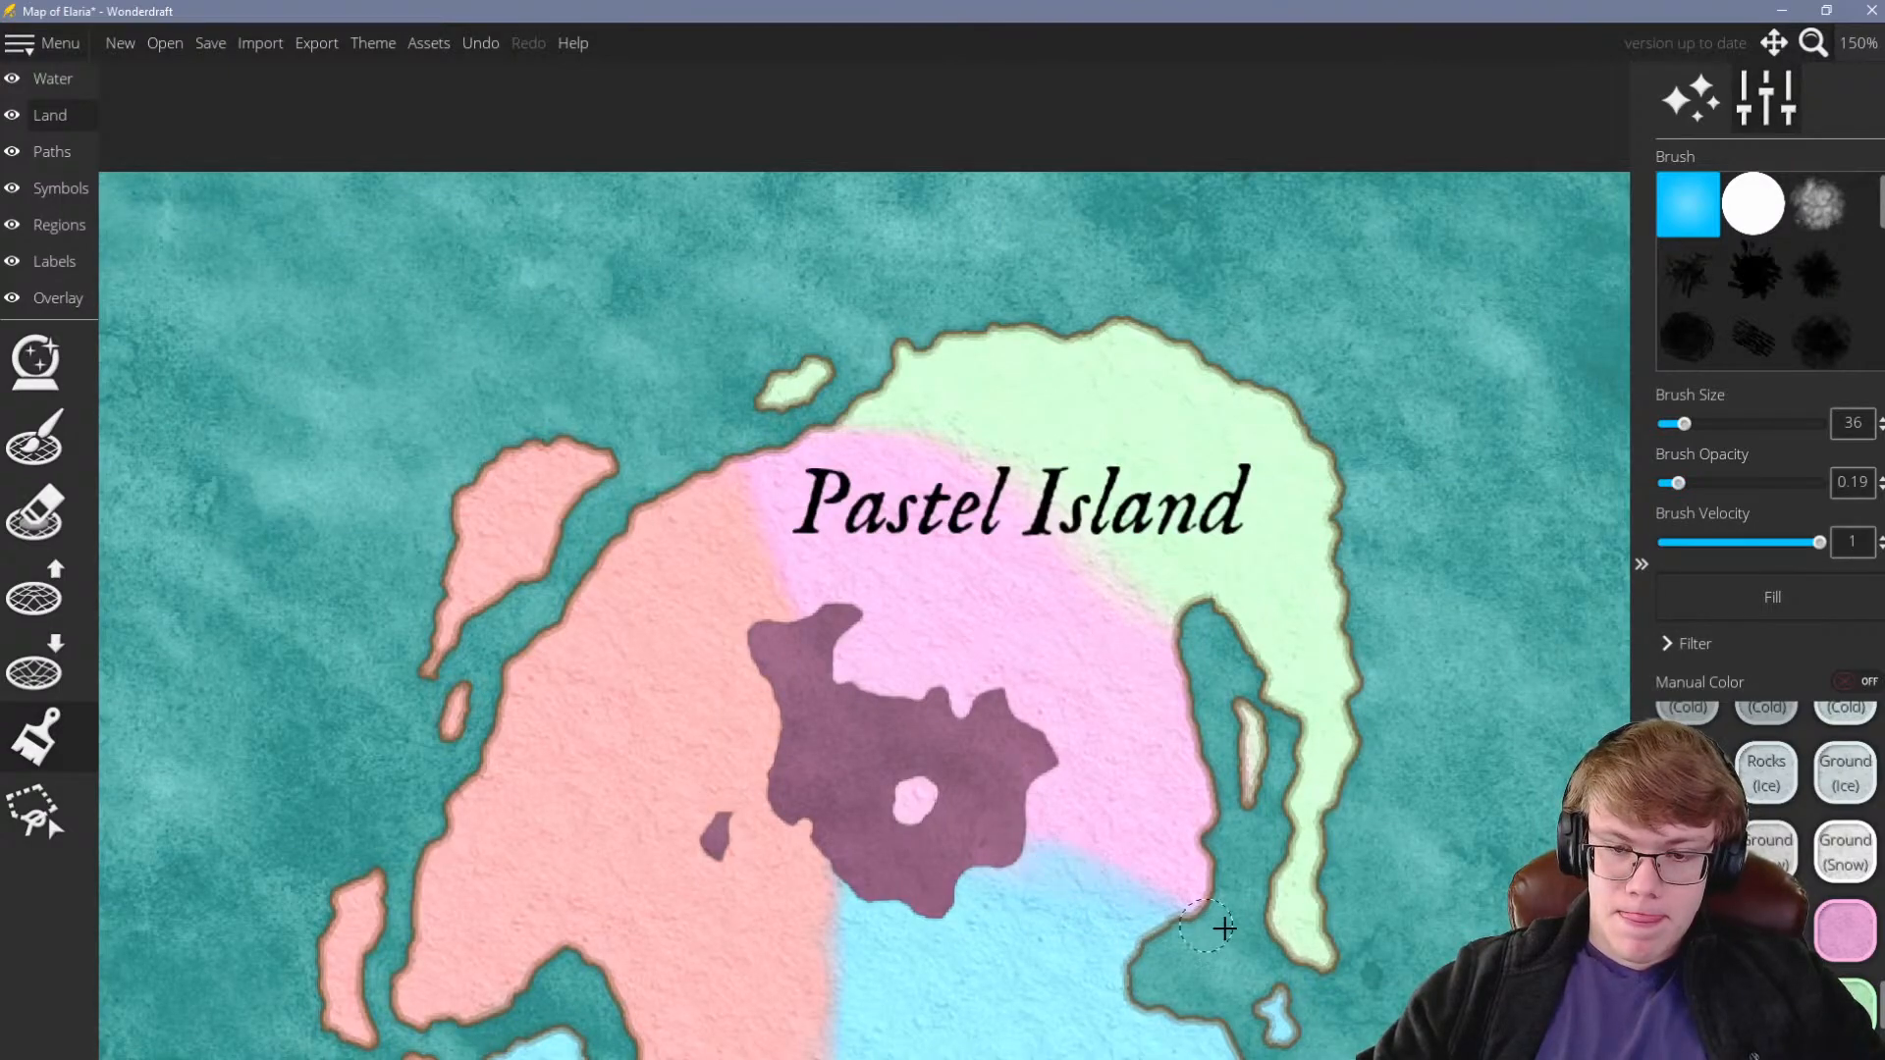
scroll(1124, 643, down, 7)
scroll(1124, 638, up, 5)
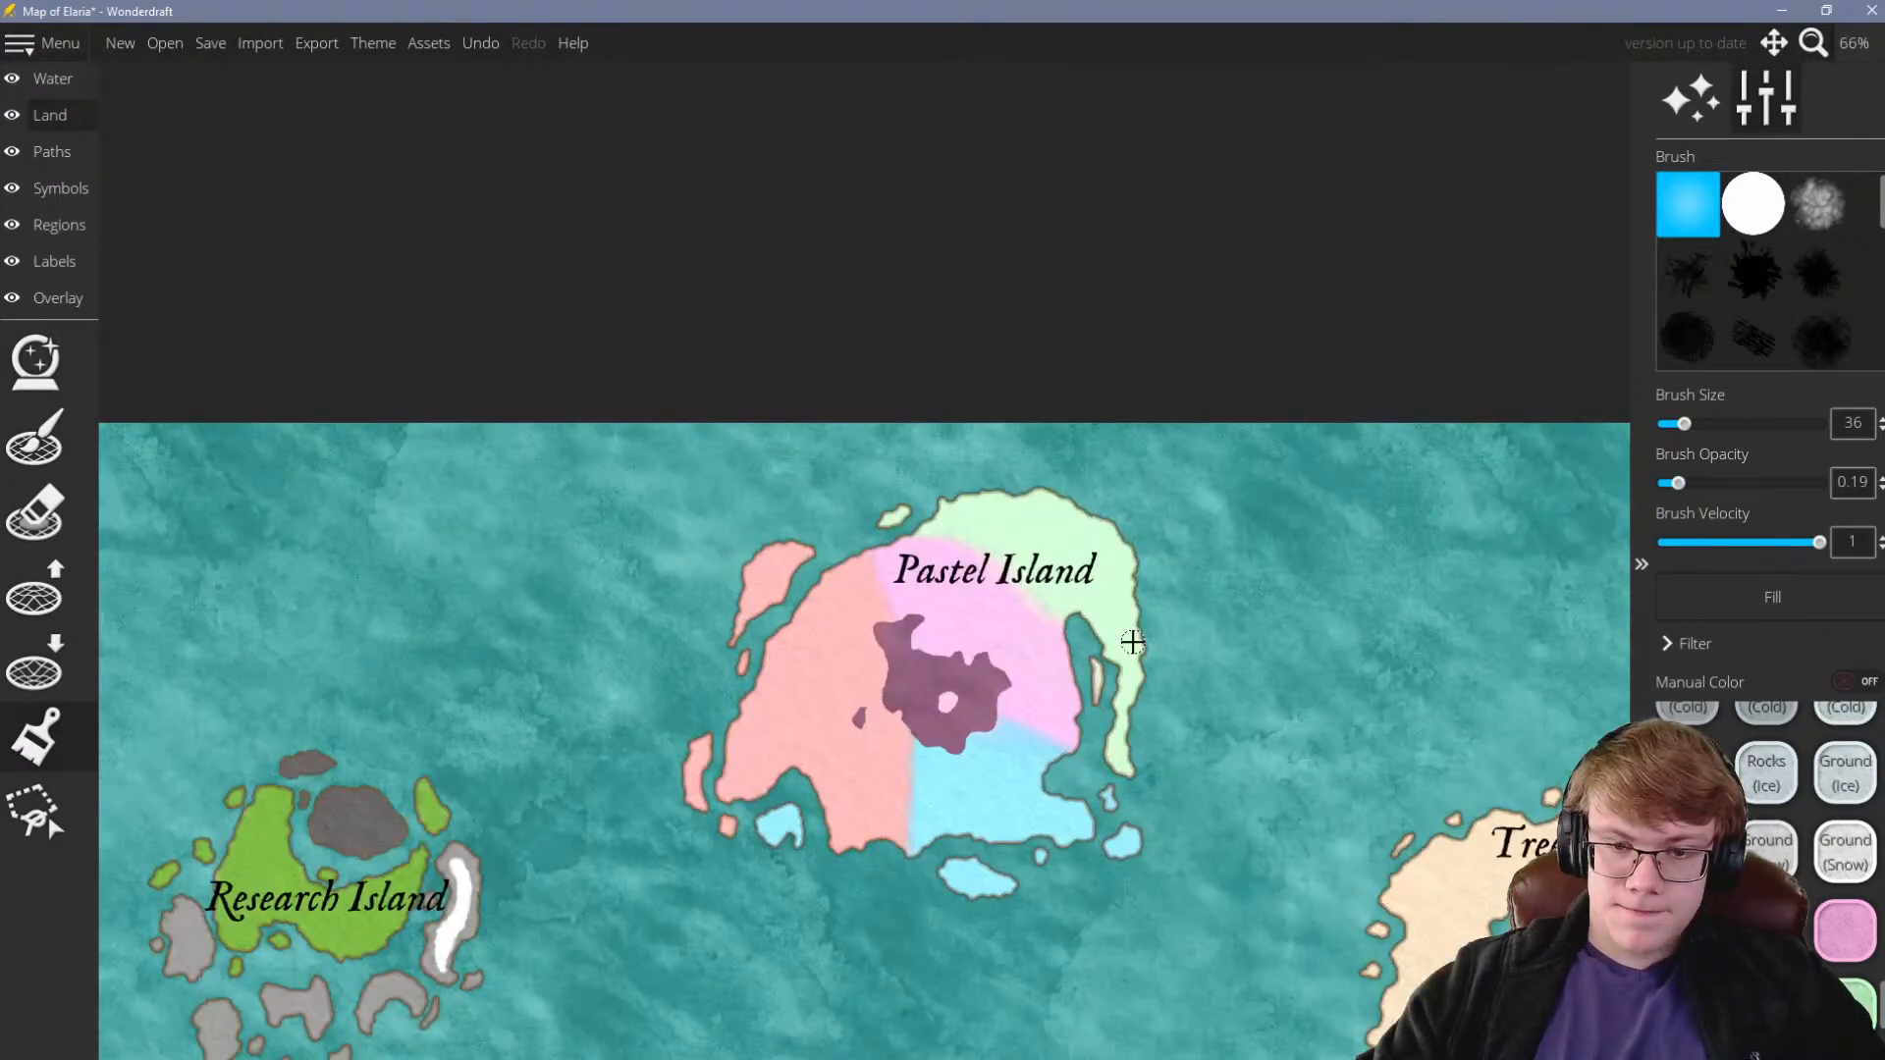
scroll(996, 621, up, 4)
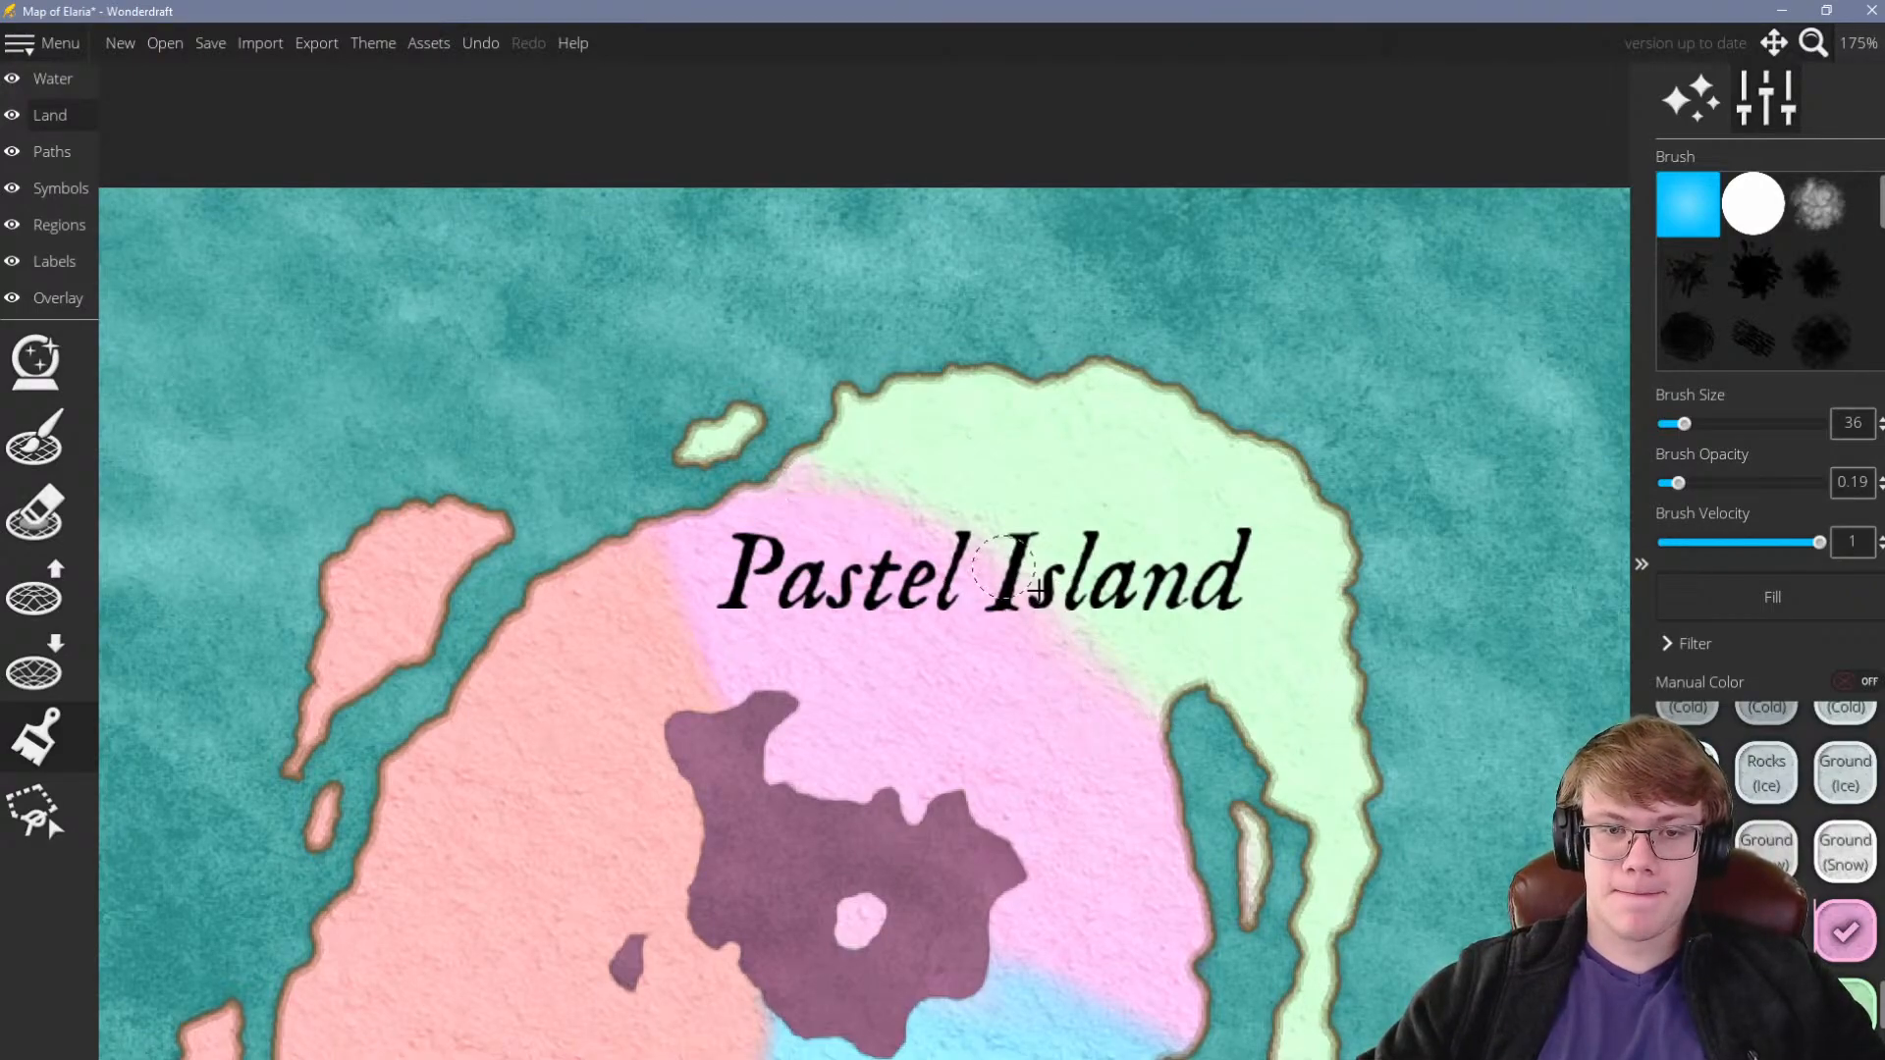
Check Pastel Island's four colour regions up close and from afar, and browse the available land brush shapes
scroll(1034, 468, down, 4)
scroll(1157, 539, down, 3)
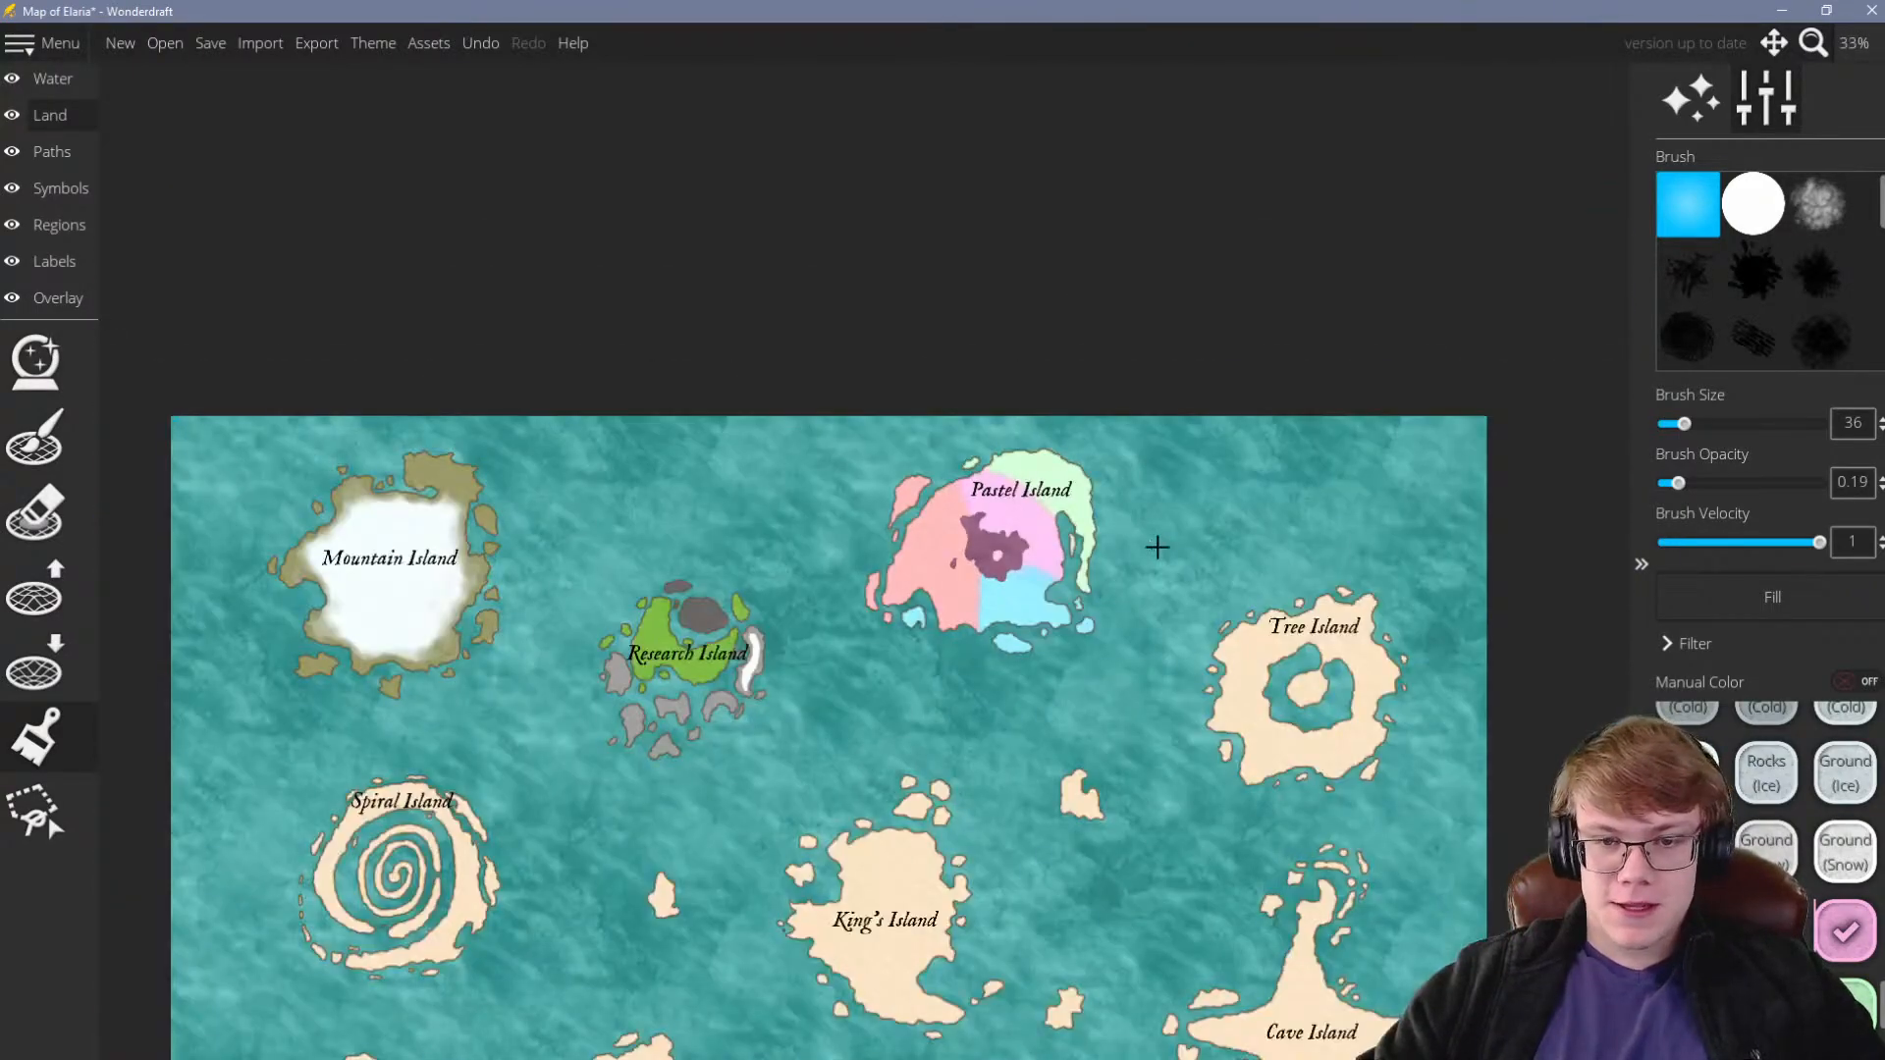
scroll(1158, 546, up, 3)
scroll(961, 518, up, 1)
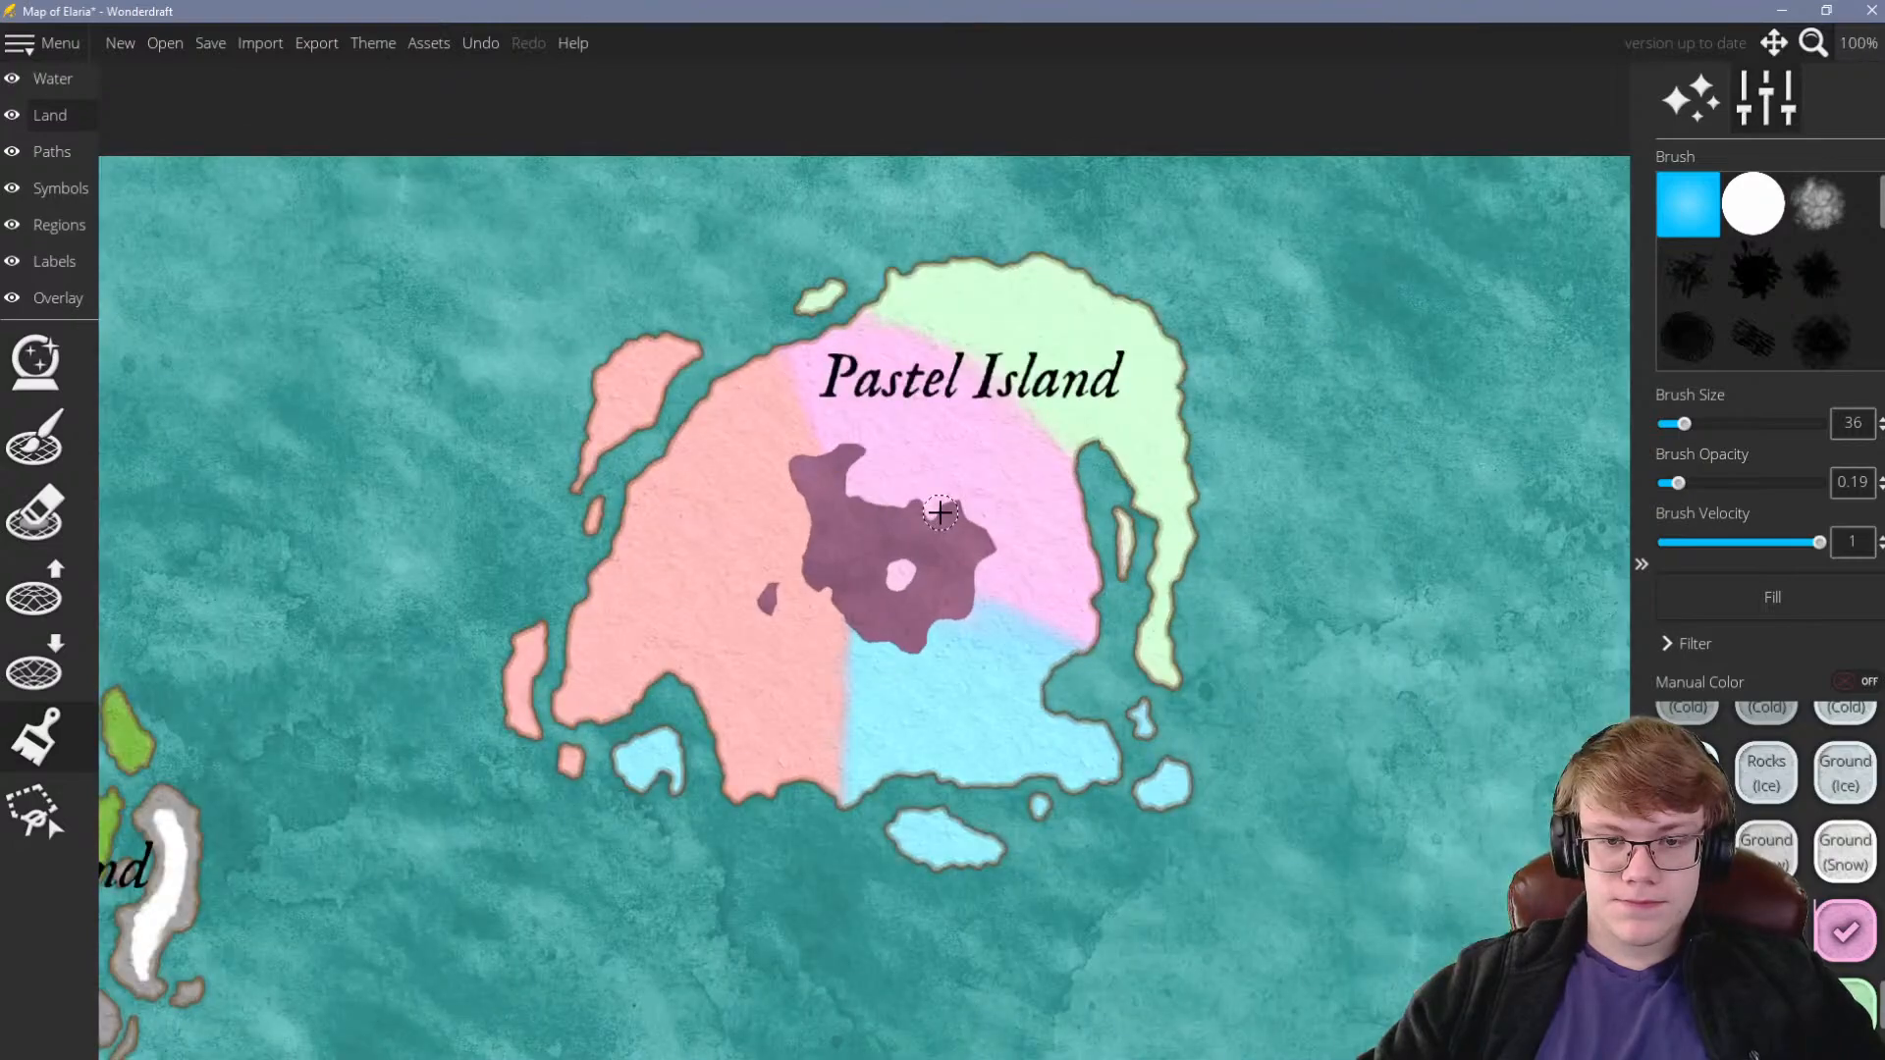
scroll(764, 681, down, 1)
scroll(928, 551, up, 1)
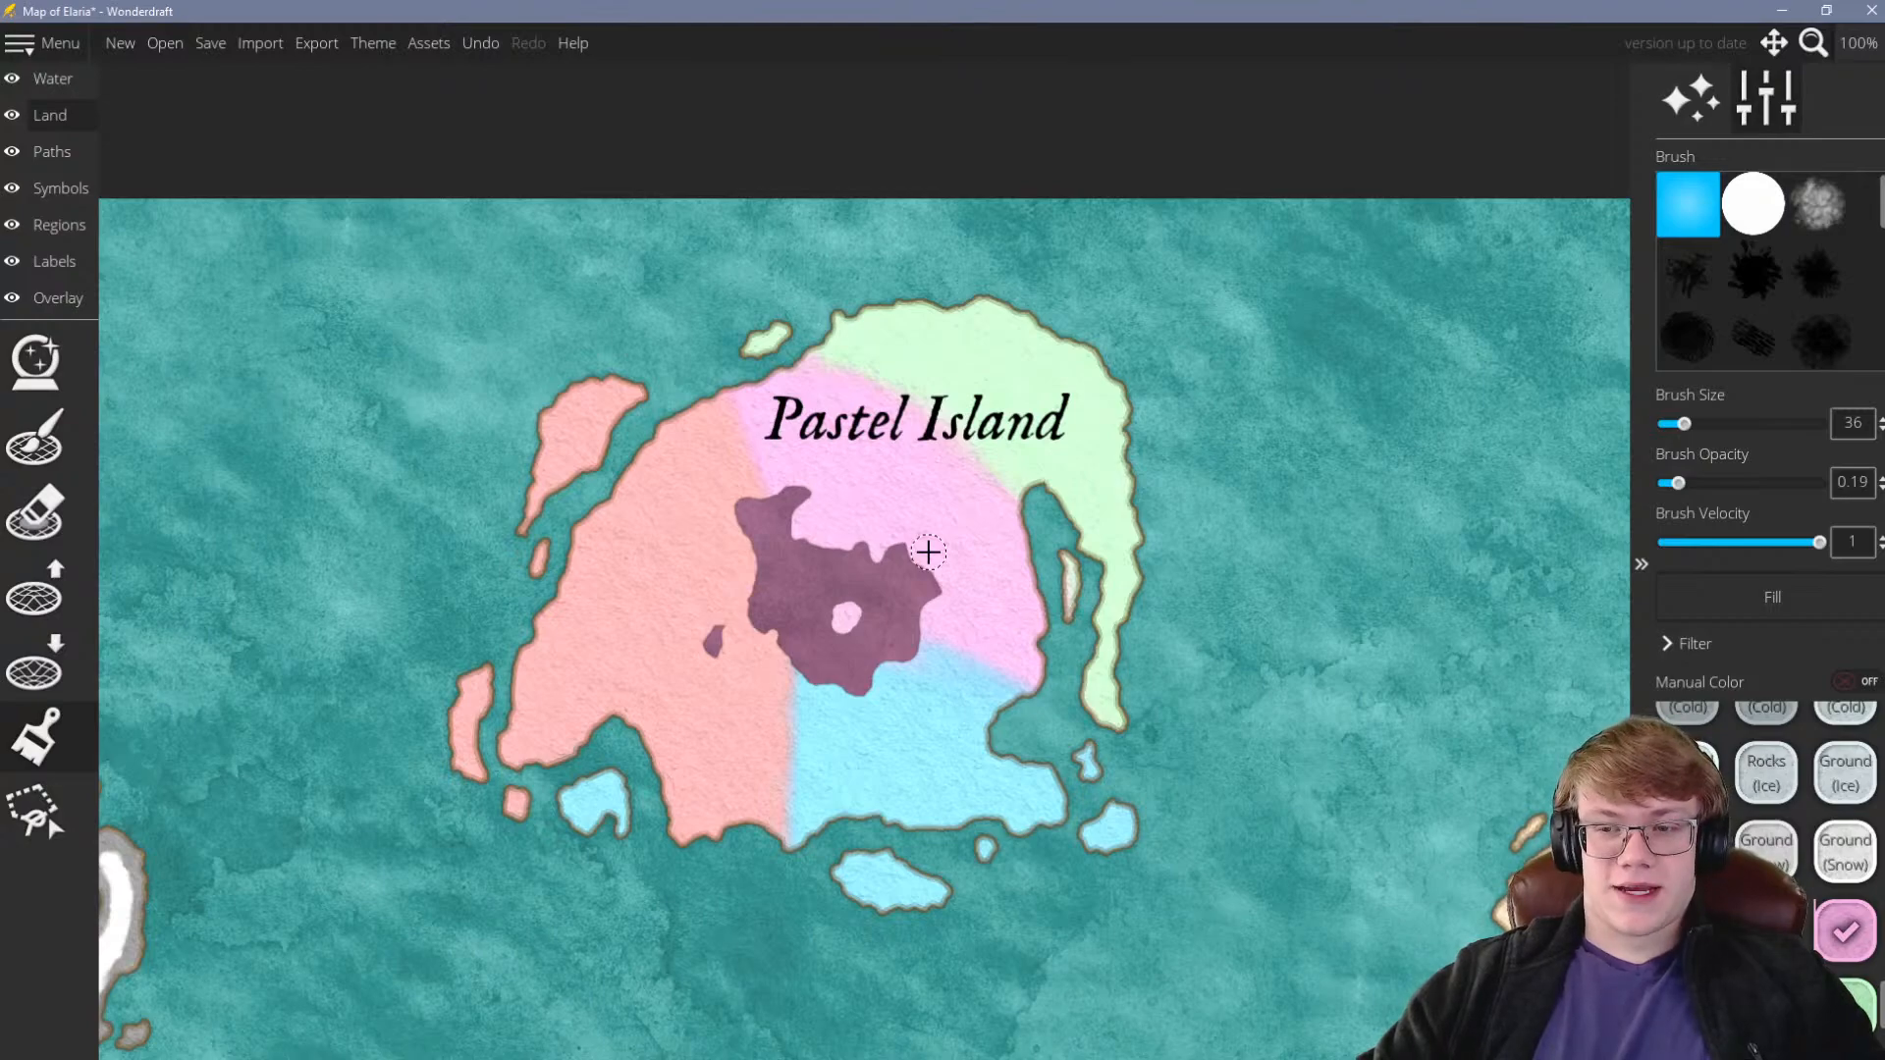
click(1675, 646)
click(1670, 610)
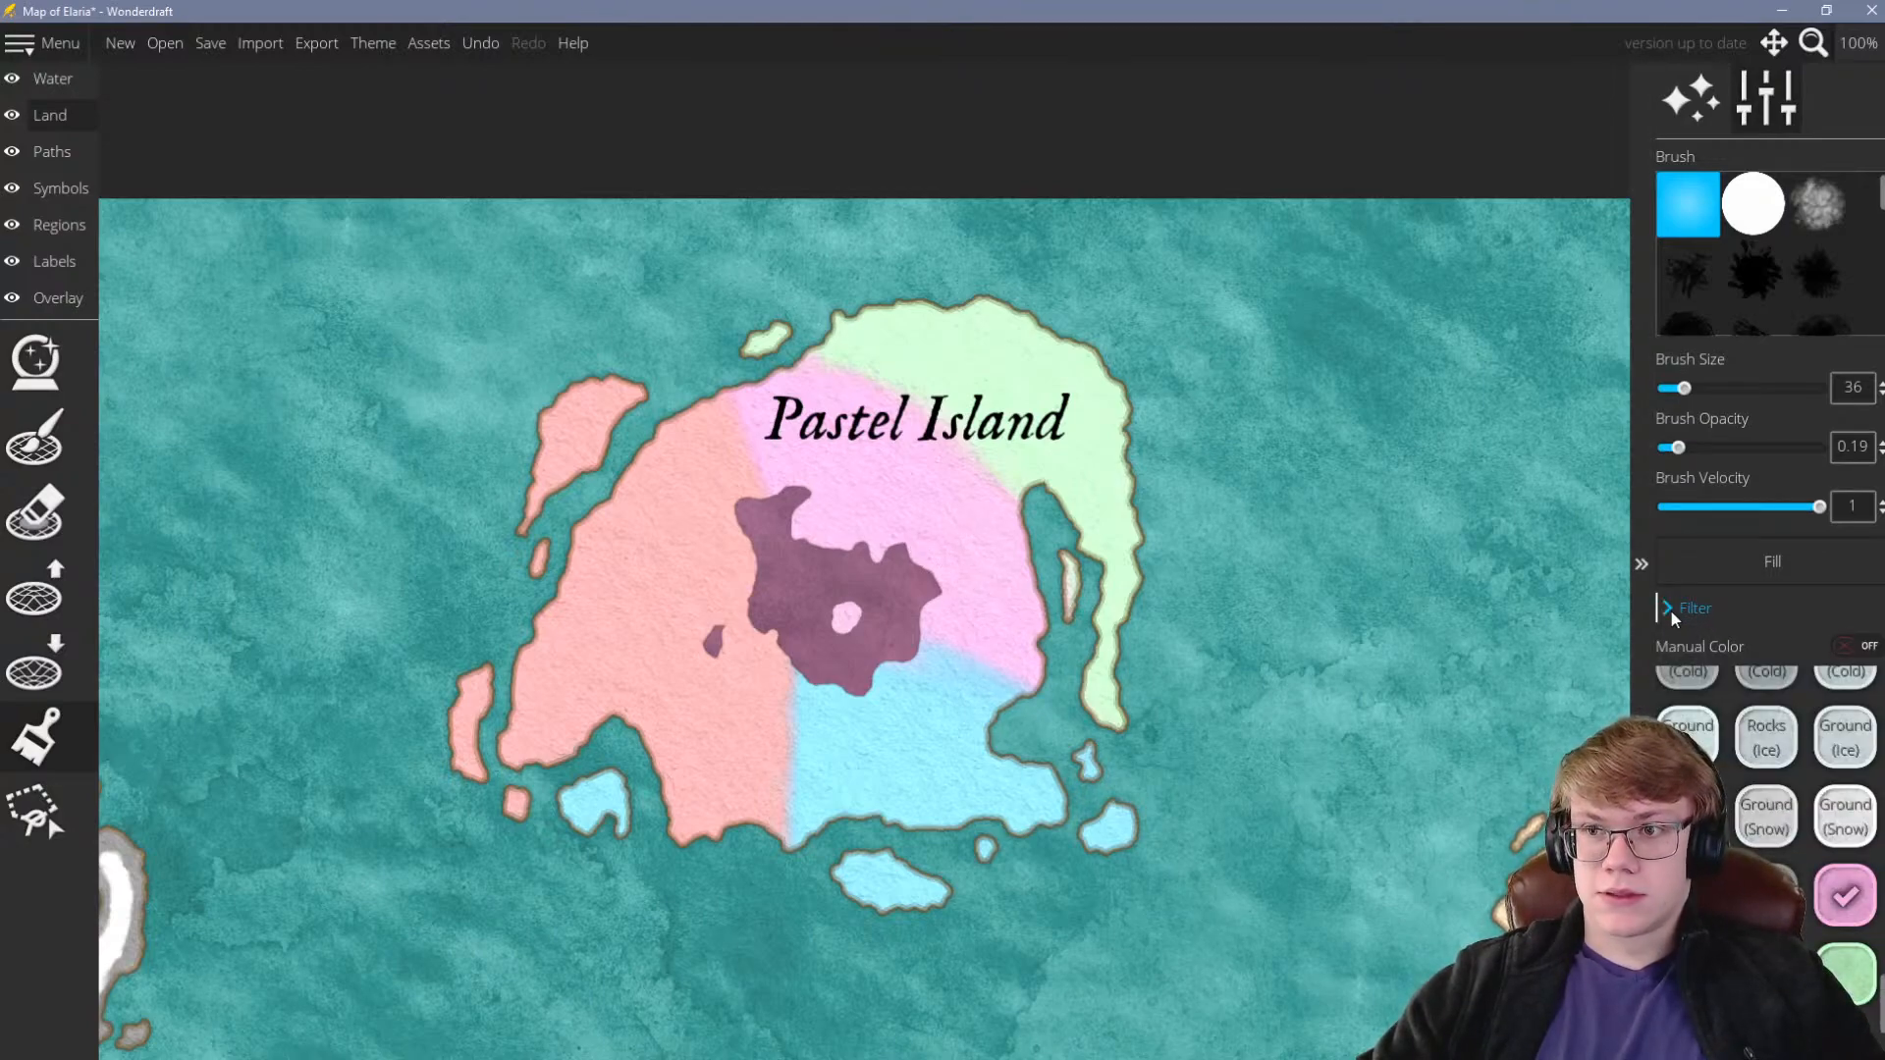
scroll(1787, 290, down, 5)
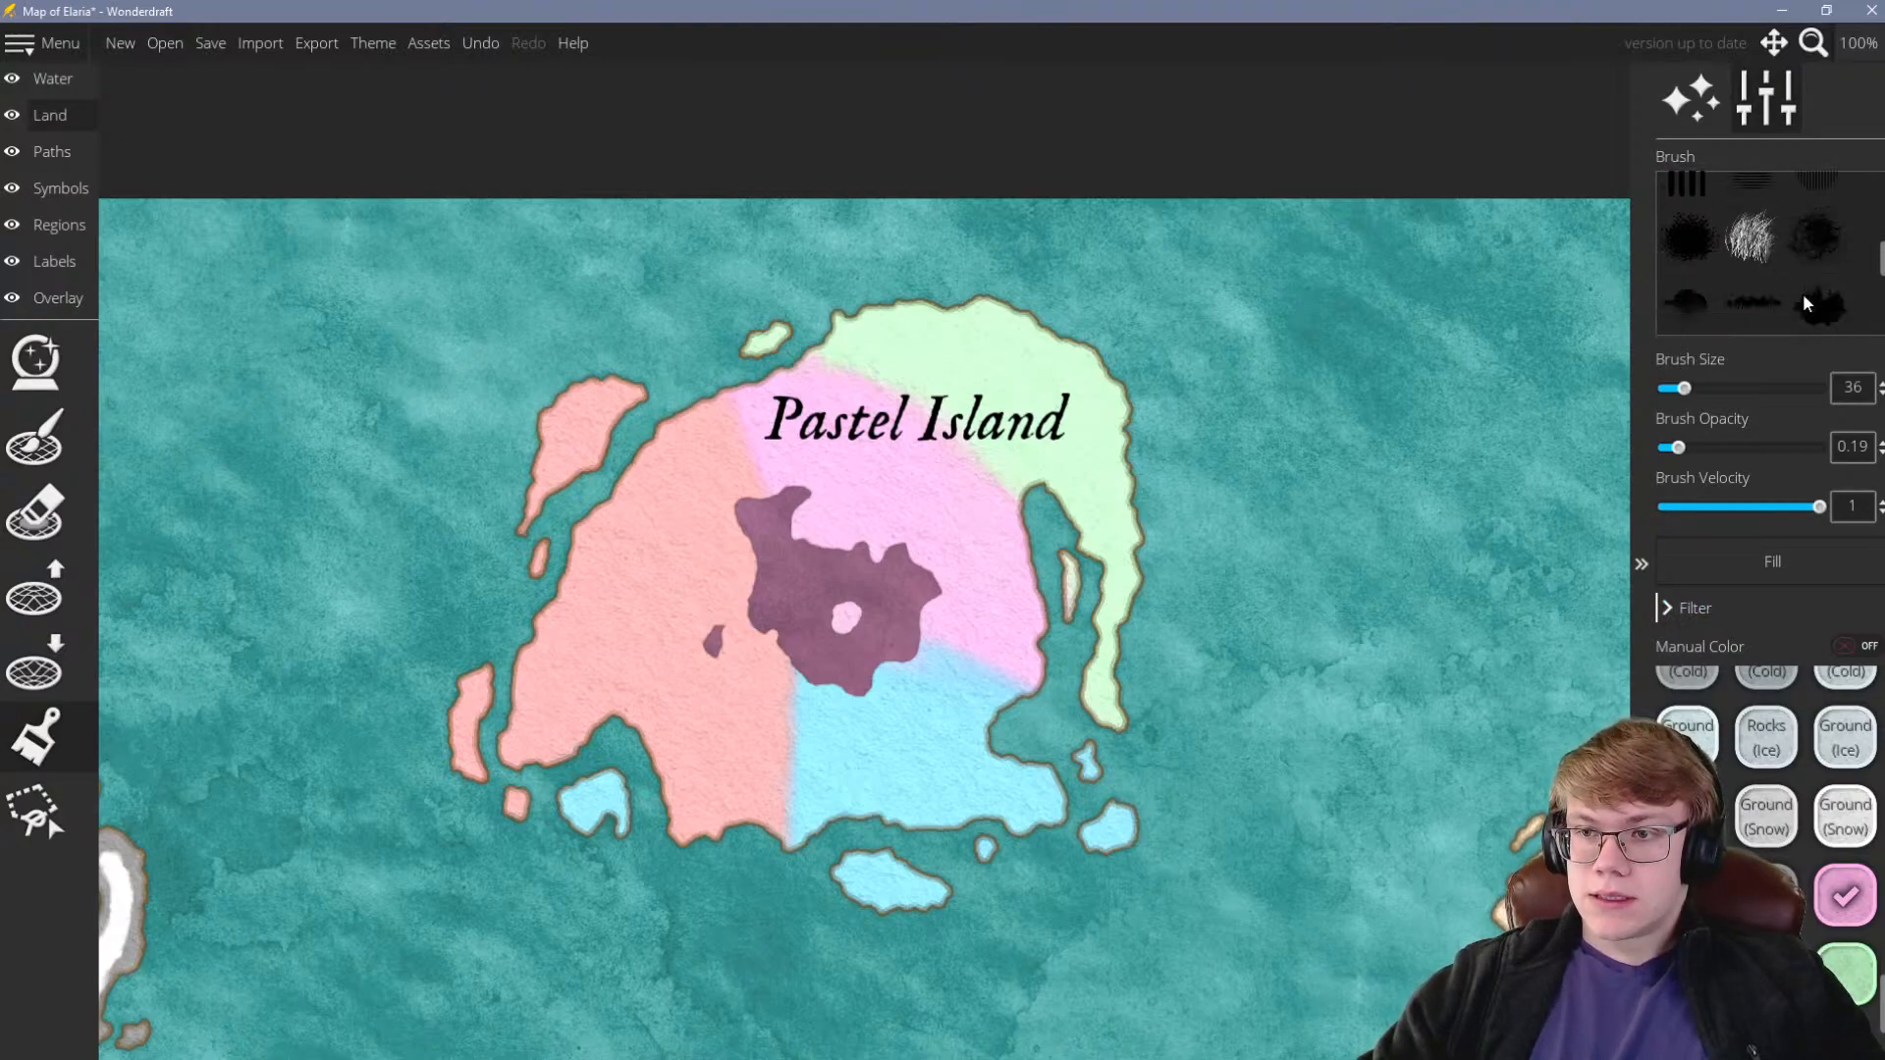
scroll(1803, 301, down, 1)
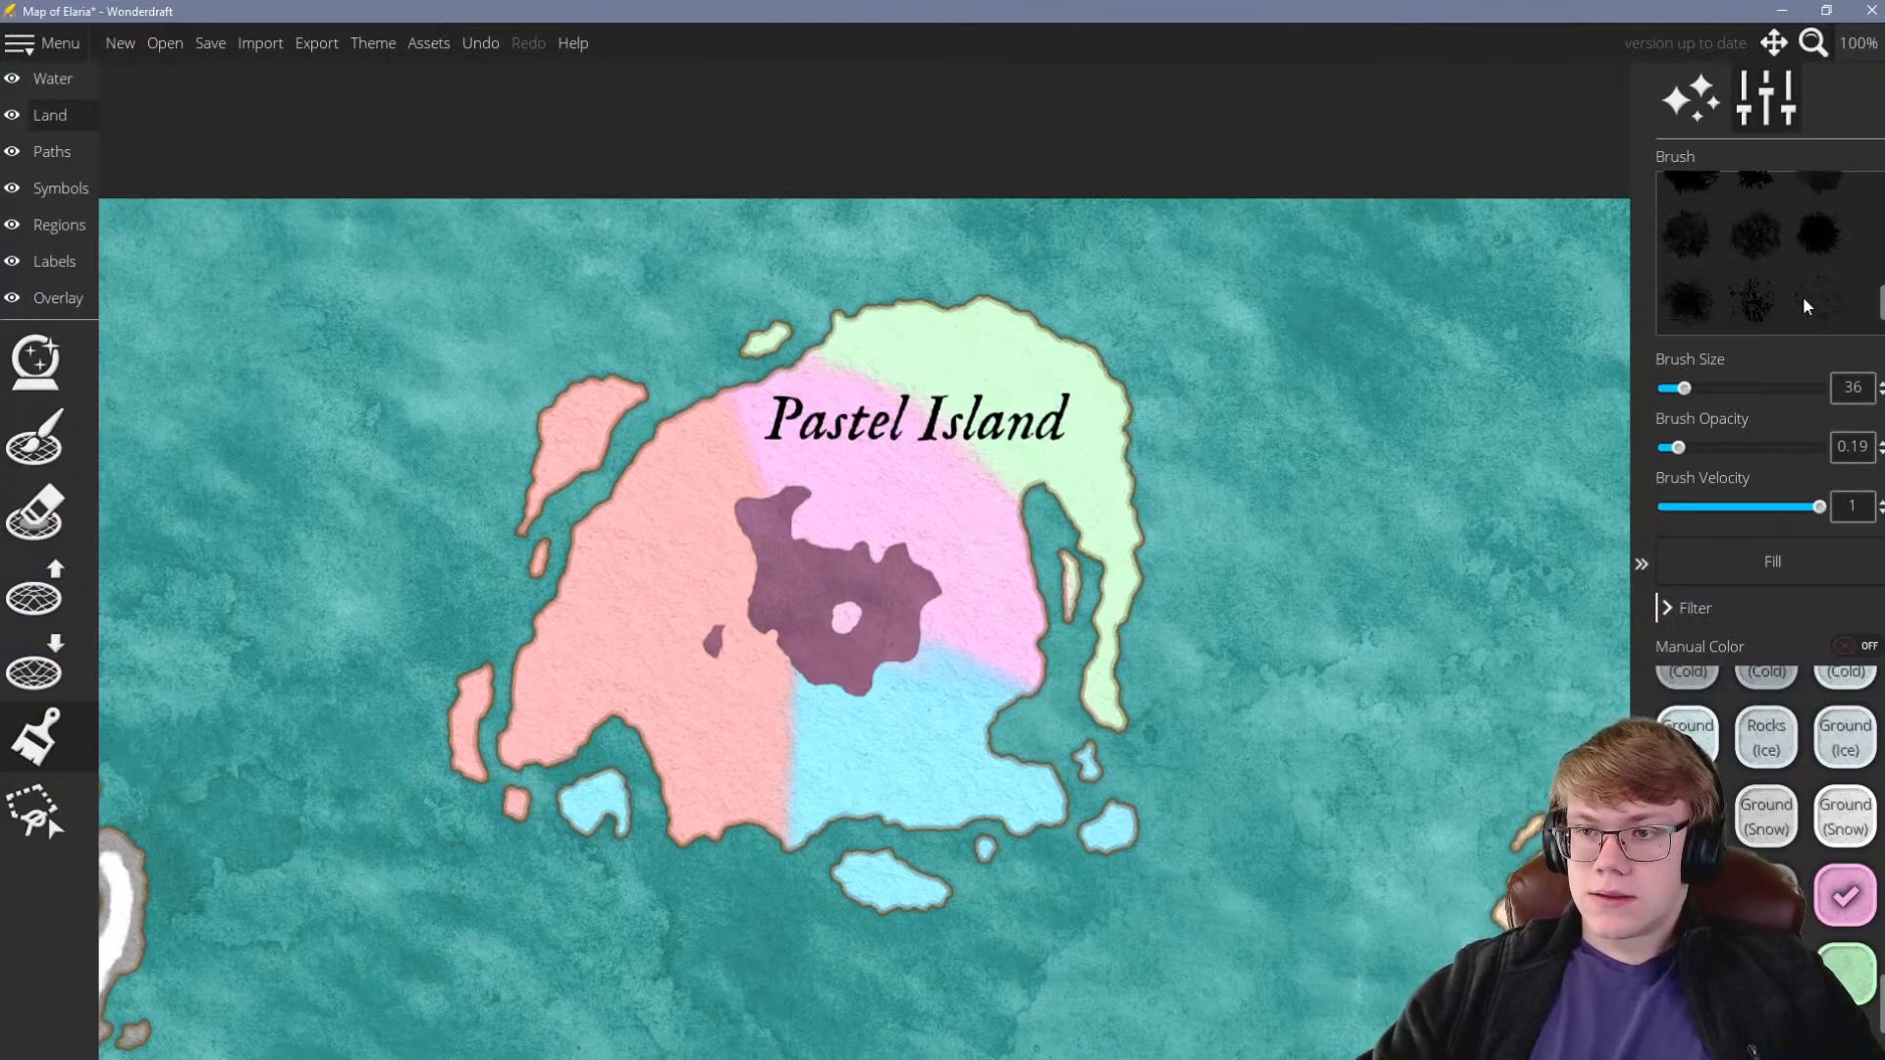
scroll(1803, 297, up, 6)
scroll(1019, 399, up, 1)
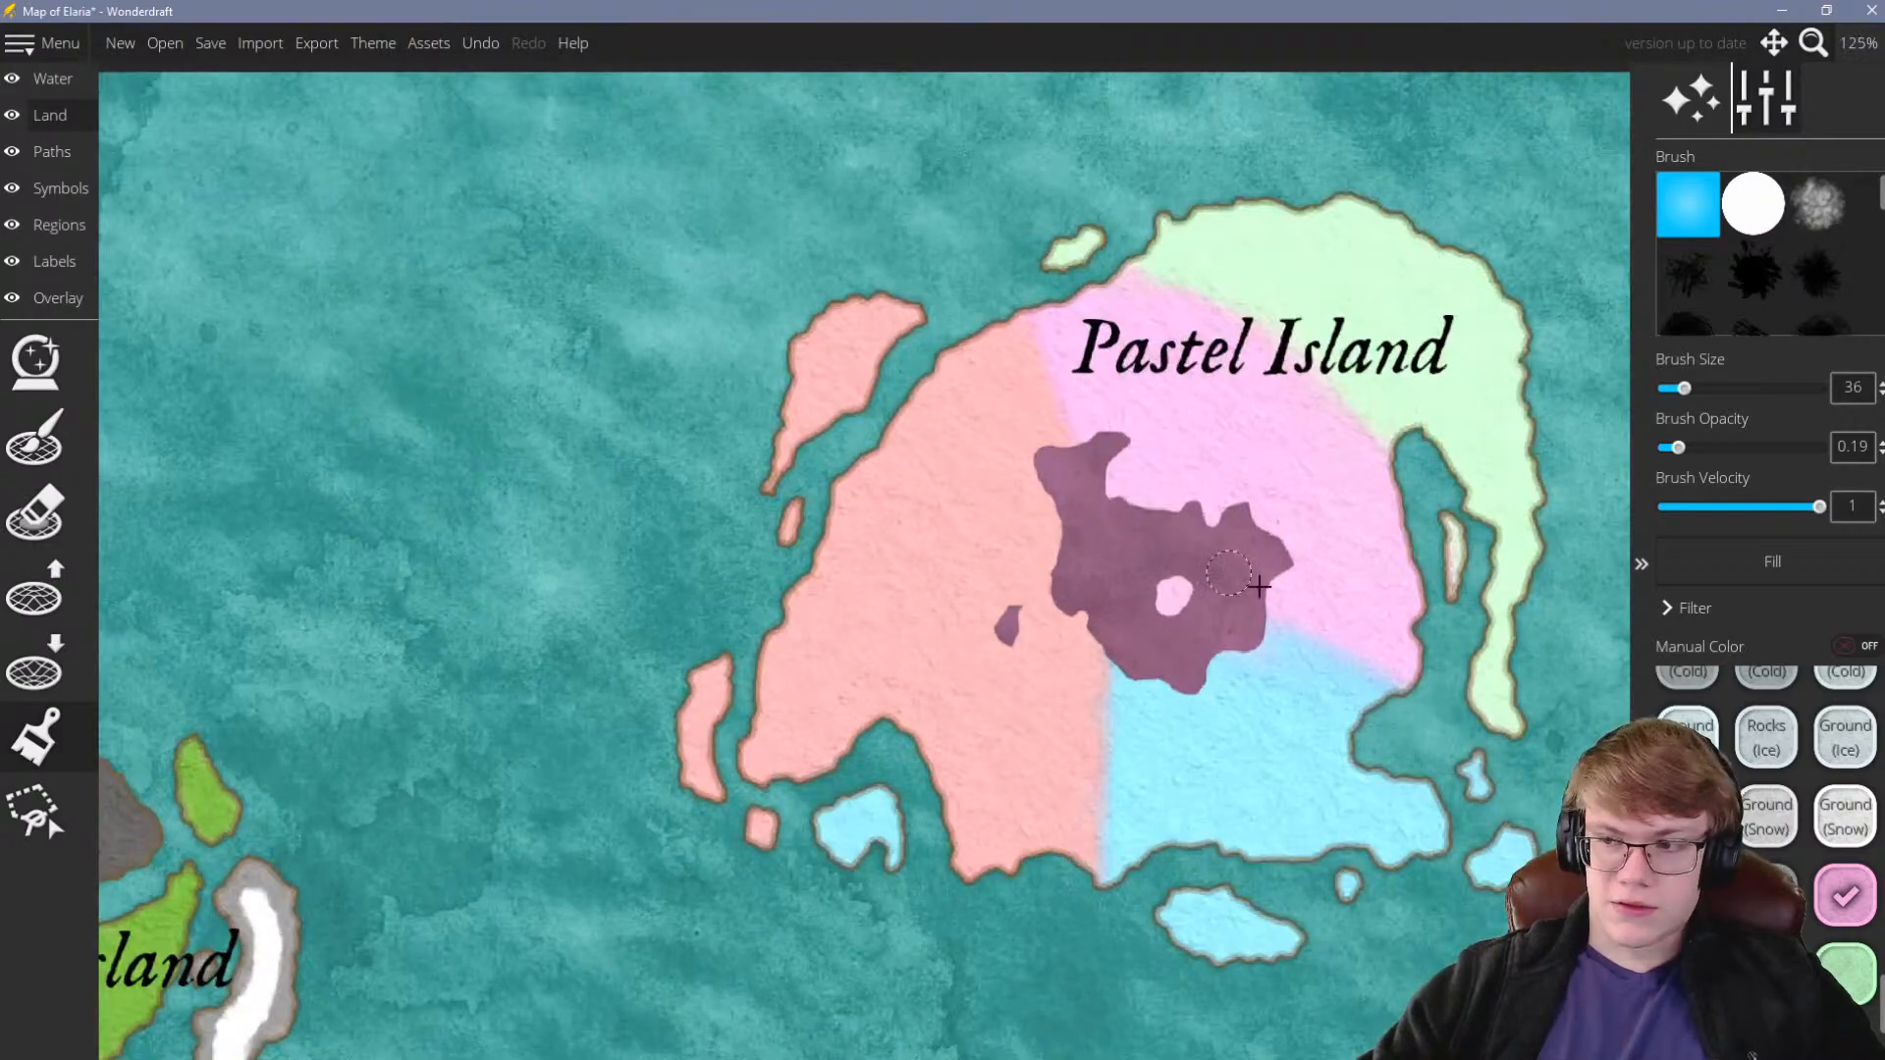
Add a pale yellow custom ground colour with the hex value fff5ba
scroll(1845, 931, down, 1)
right_click(1845, 931)
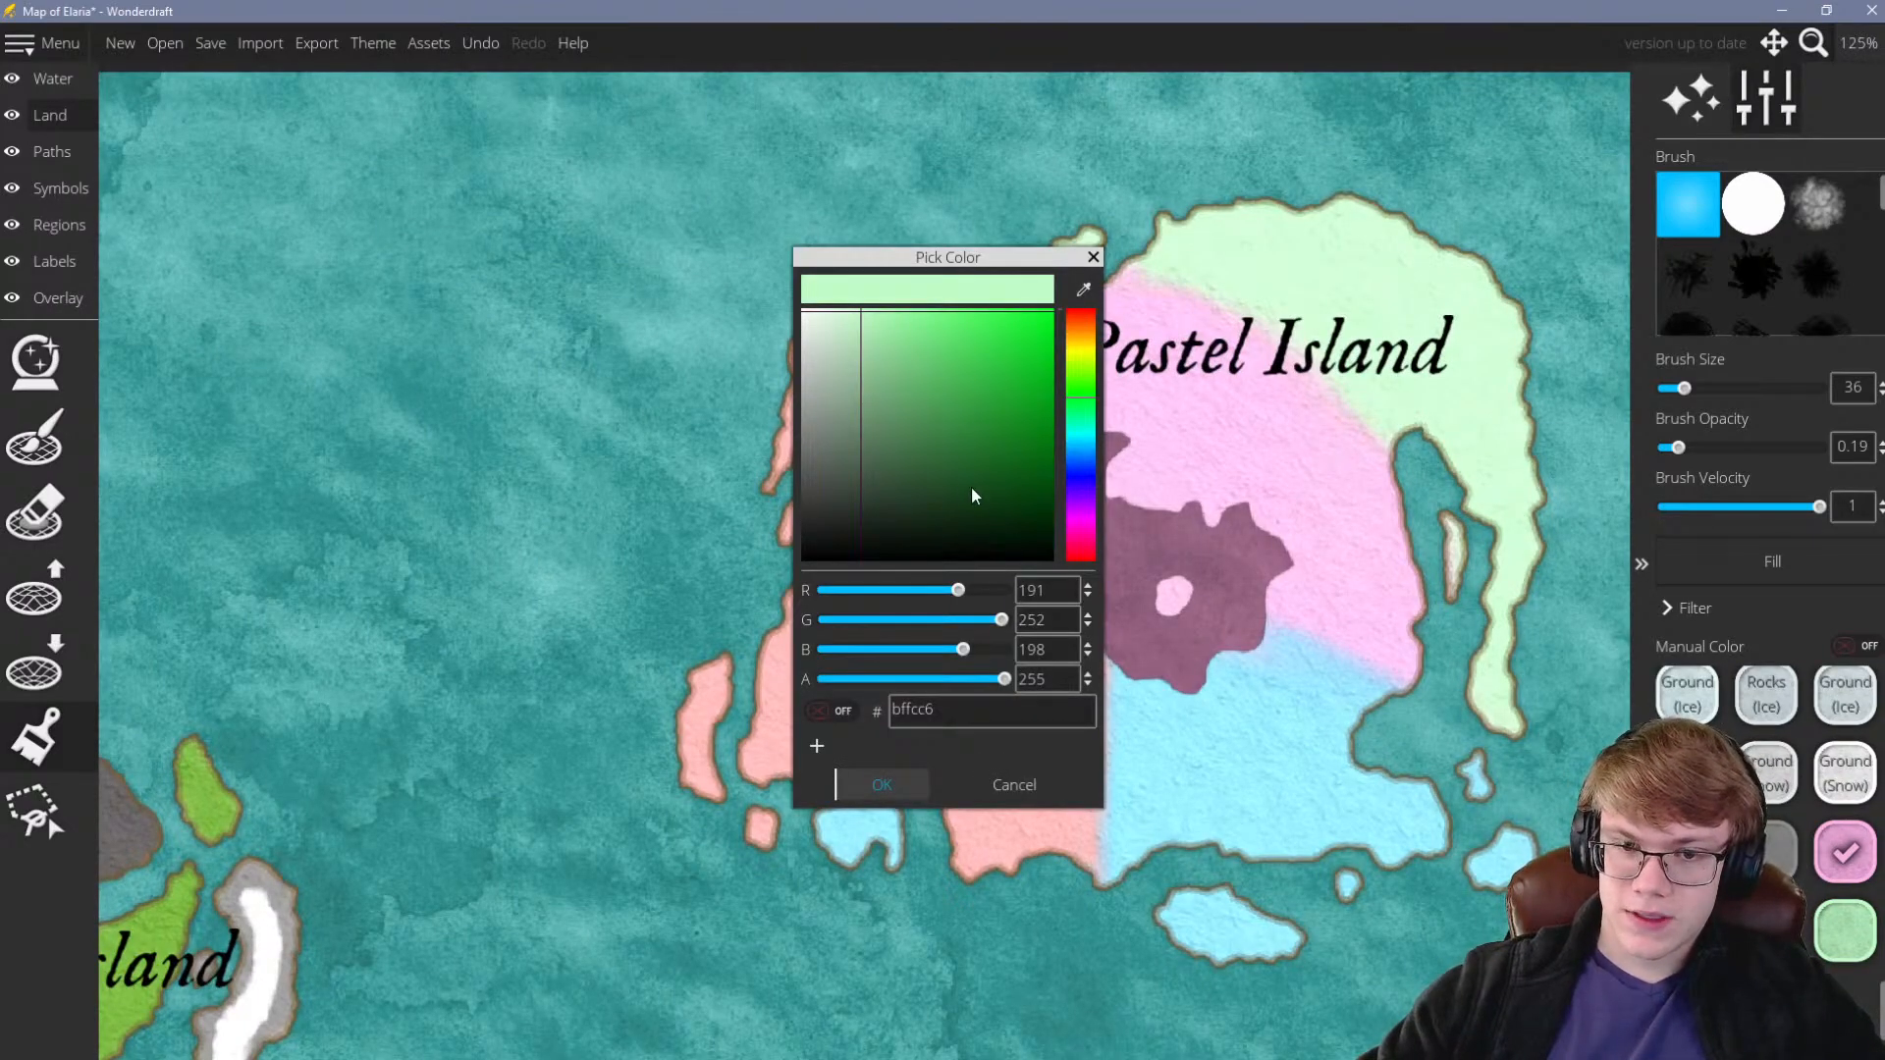
double_click(987, 707)
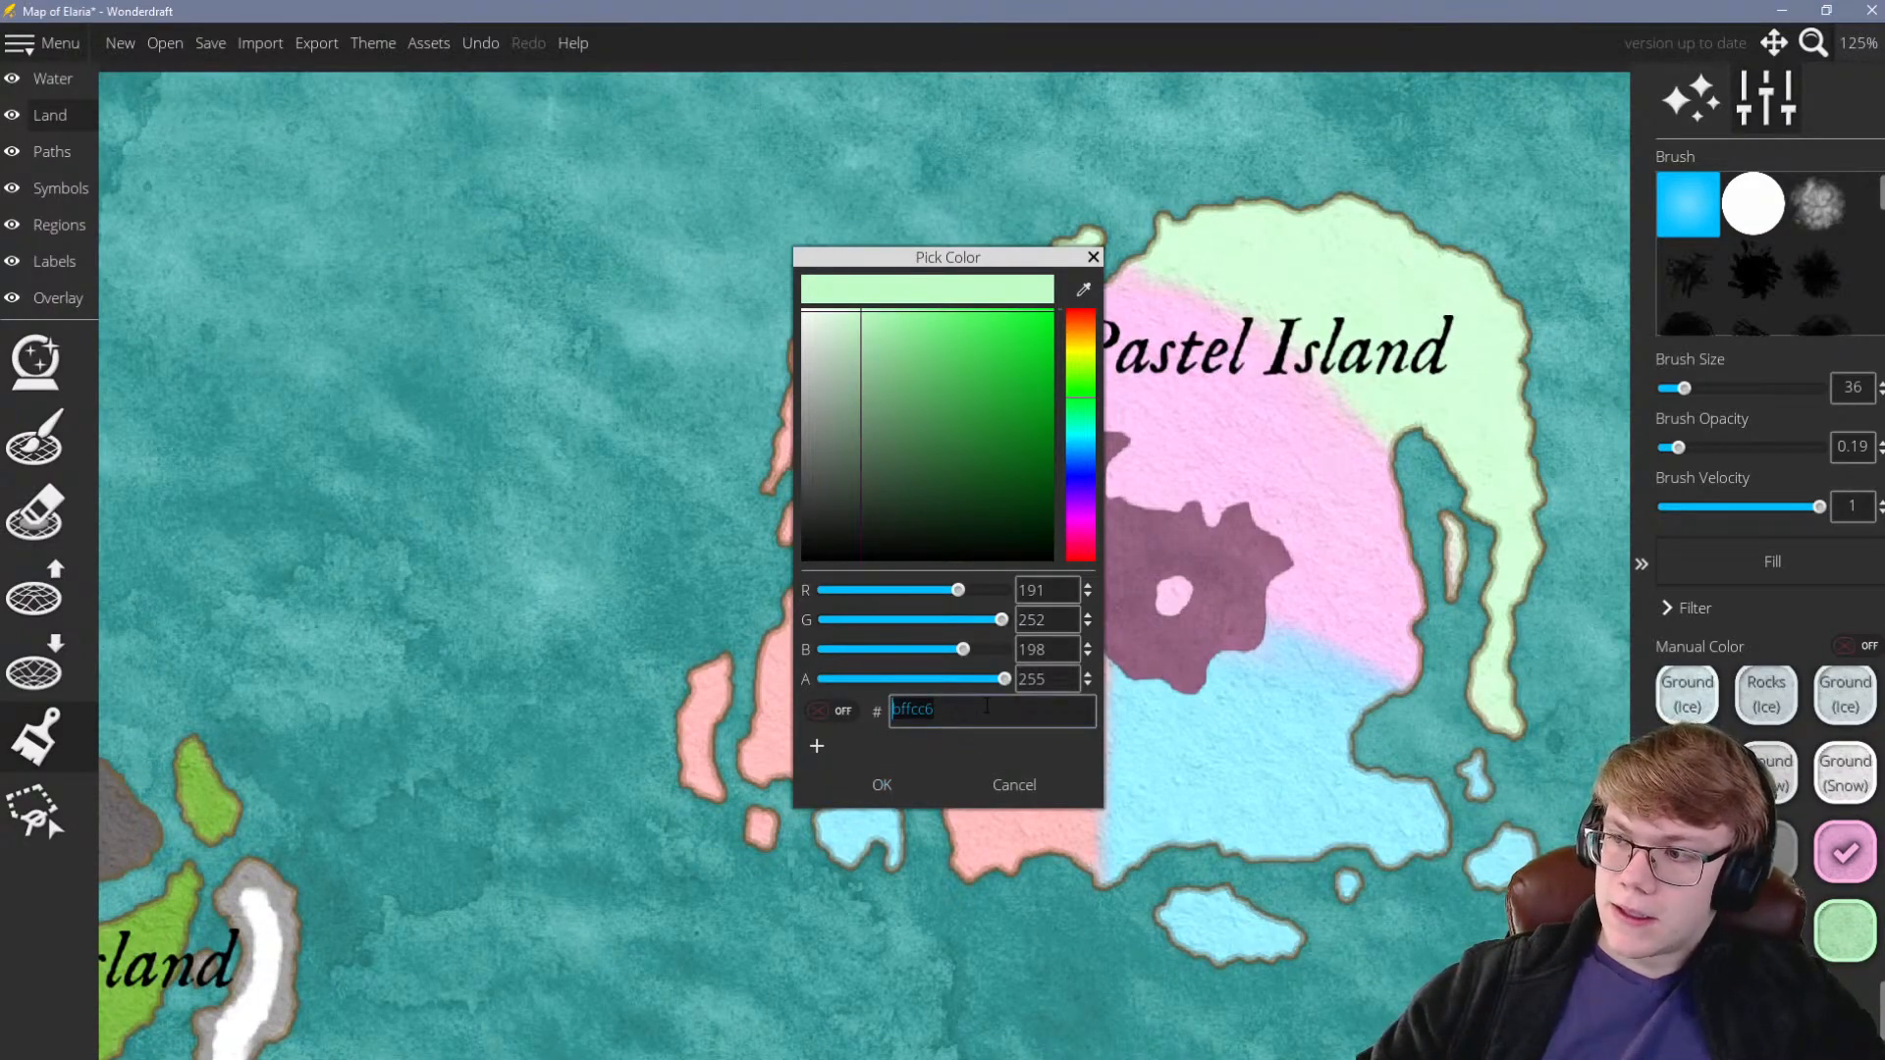
text(ff)
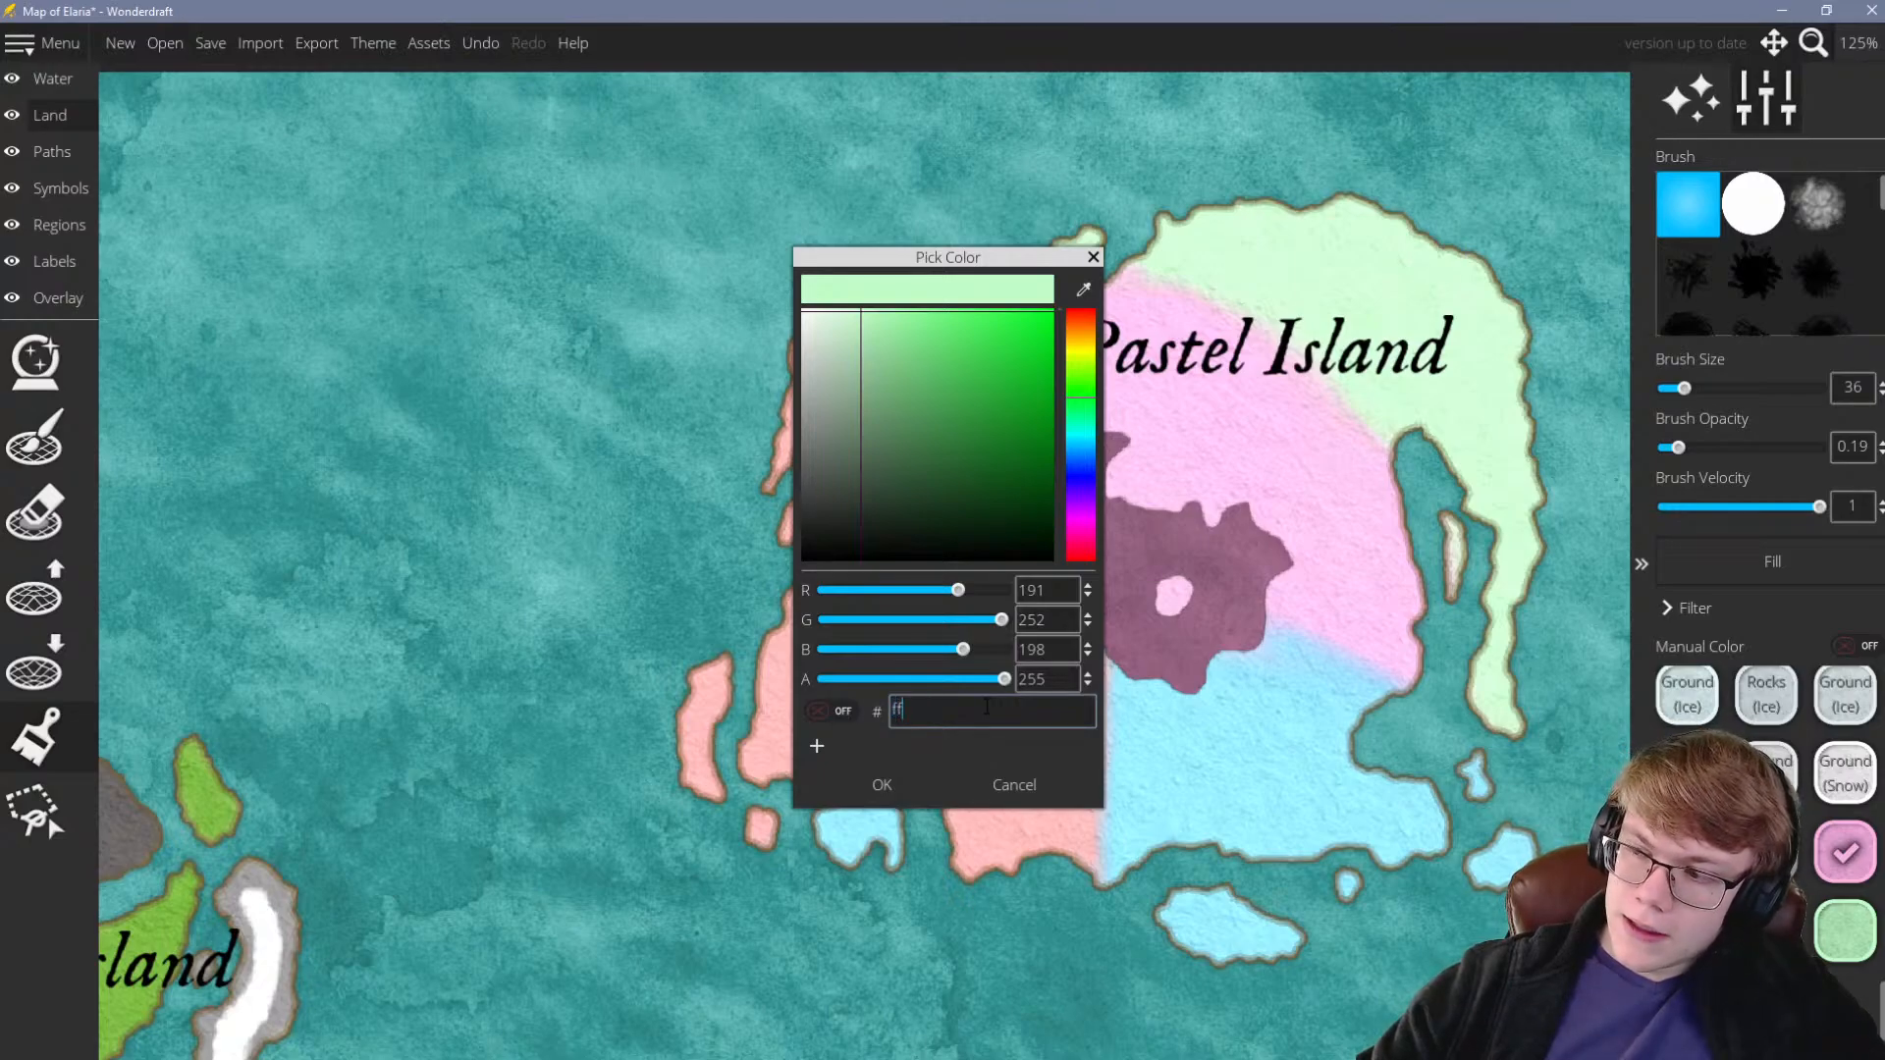
text(f)
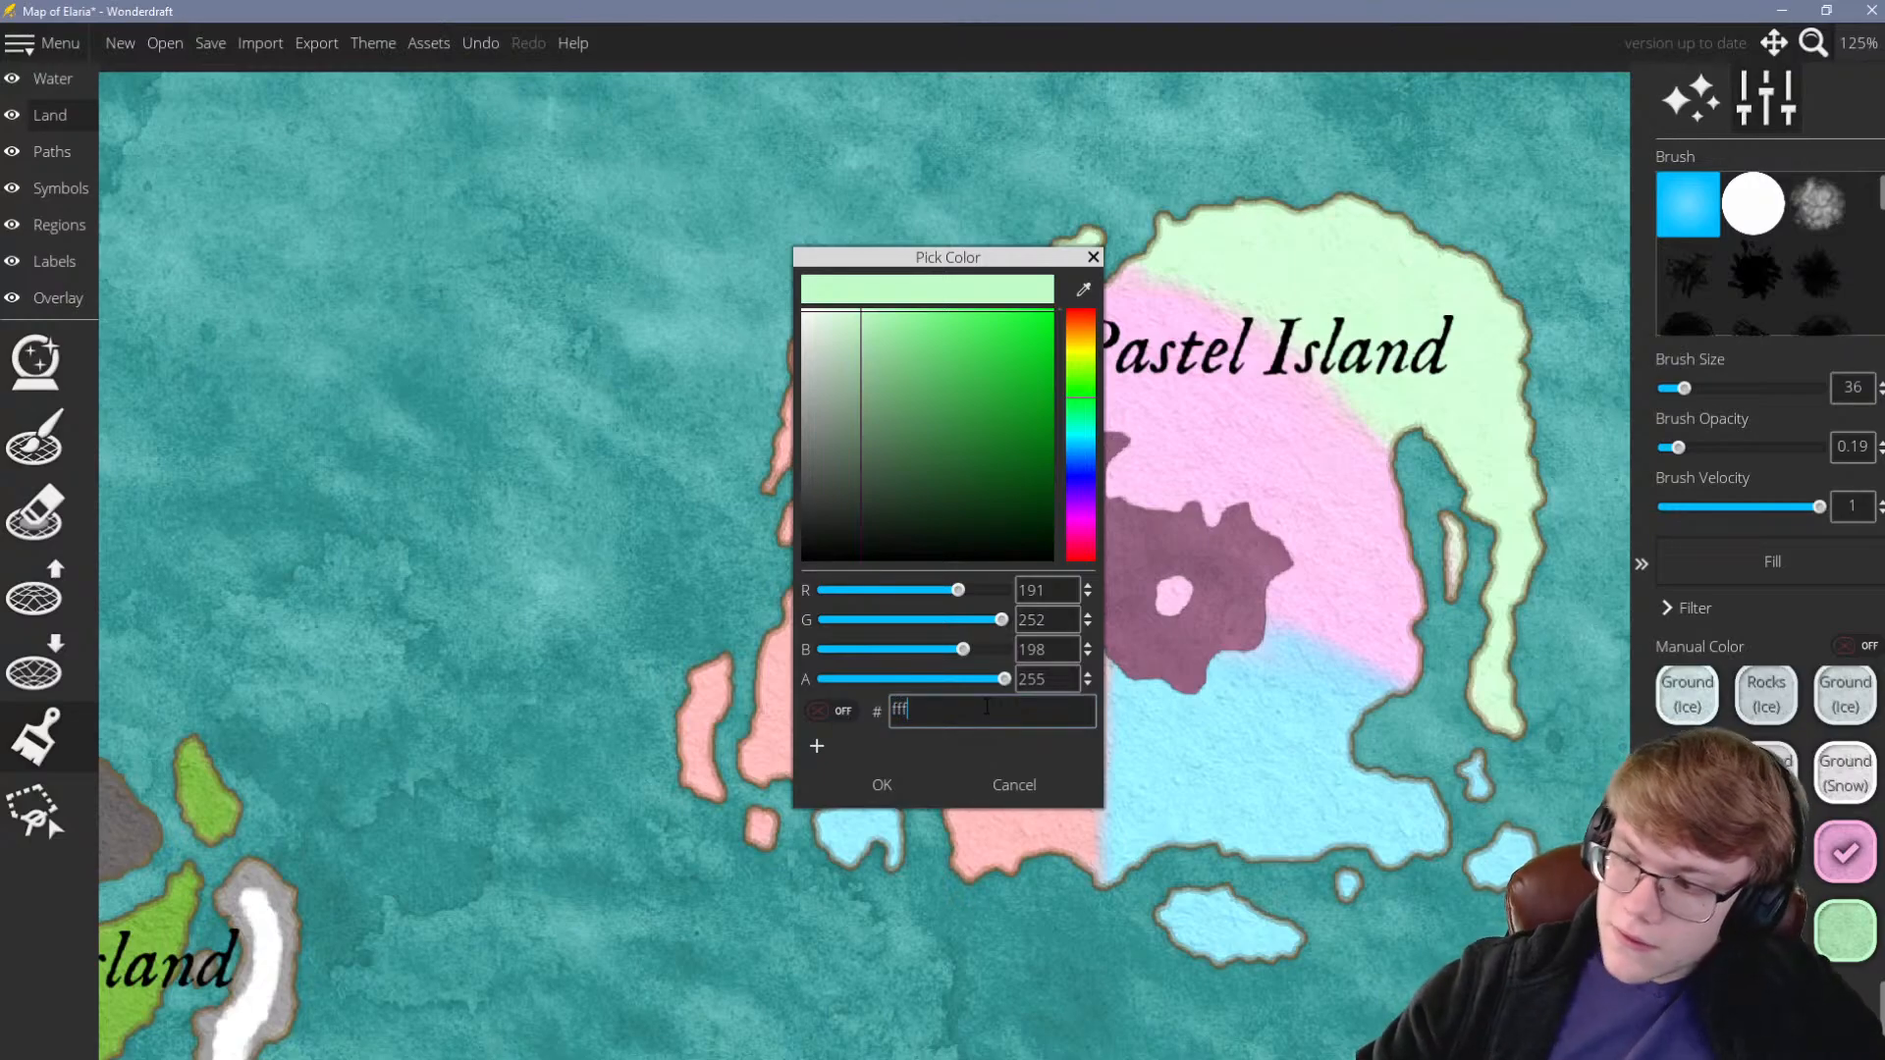
text(5ba)
key(Return)
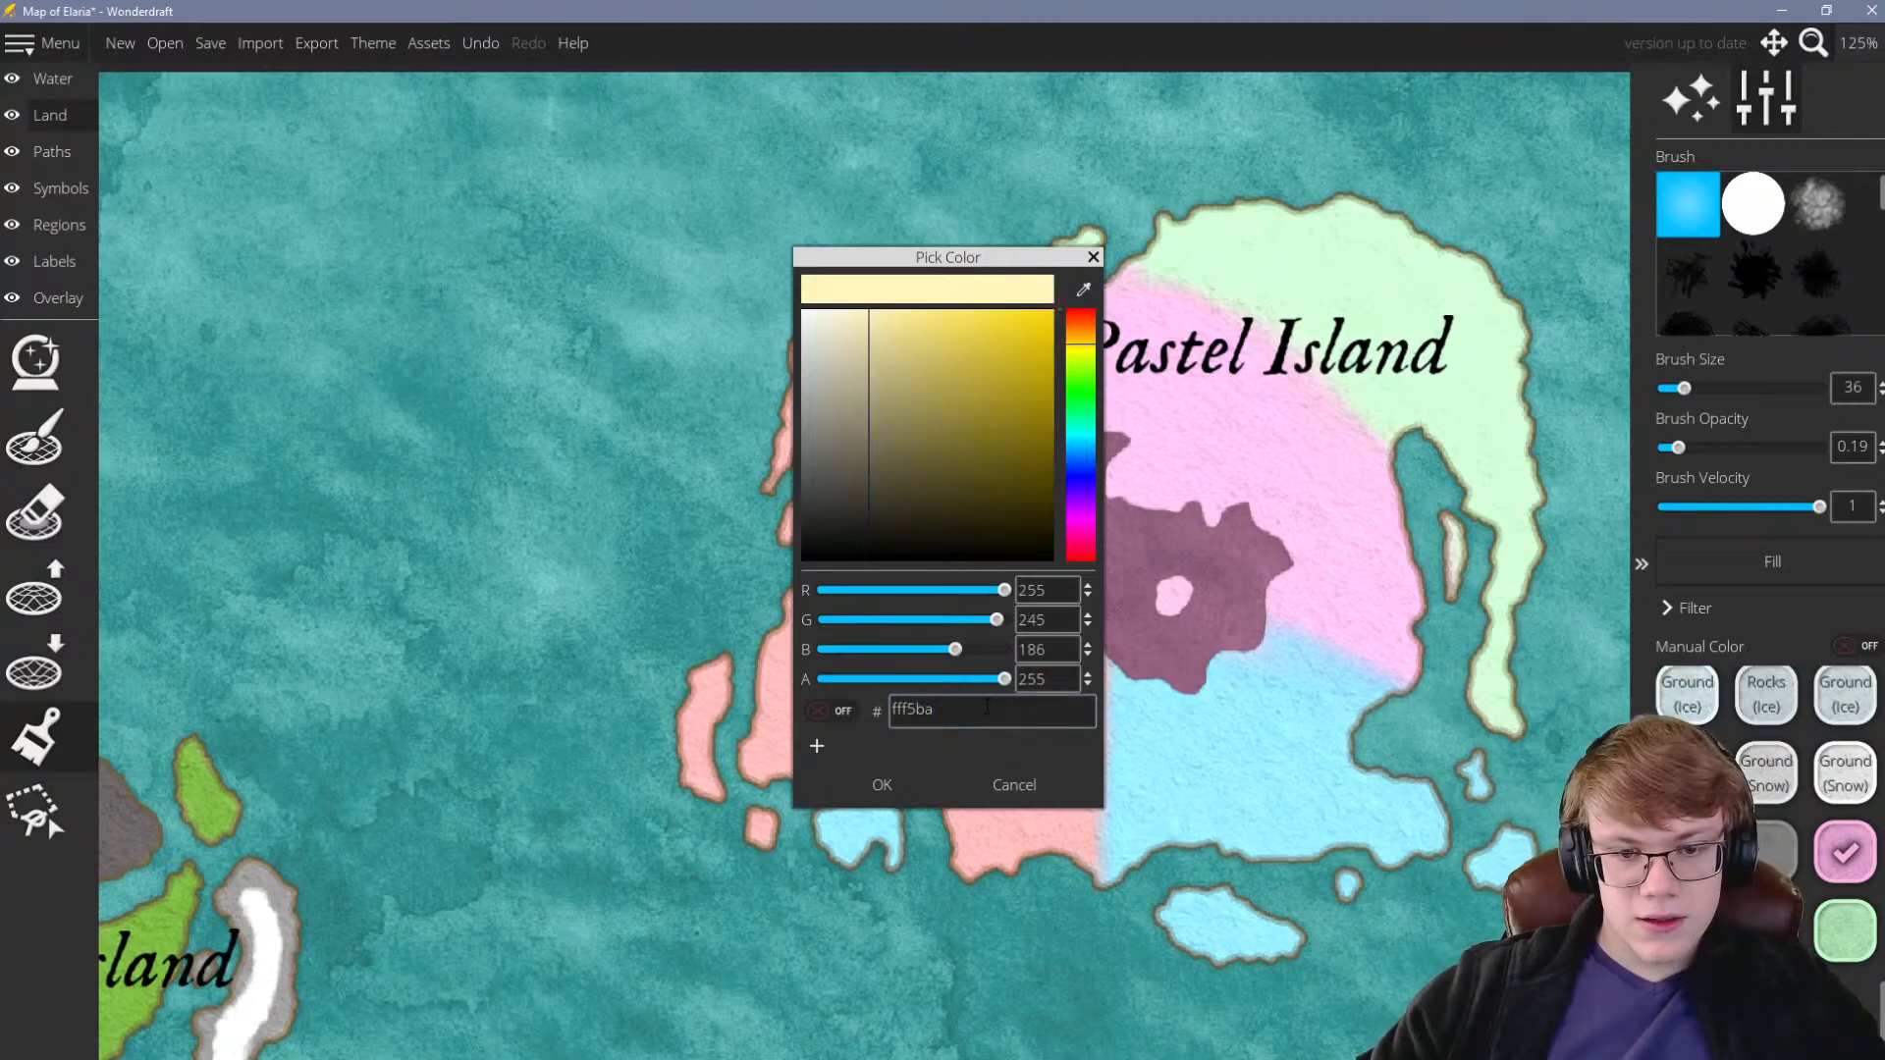
key(Return)
Paint Pastel Island's southwestern part and its two small southwestern islets pale yellow at brush size 104 and full opacity
scroll(952, 652, up, 1)
scroll(957, 649, down, 1)
scroll(962, 648, up, 1)
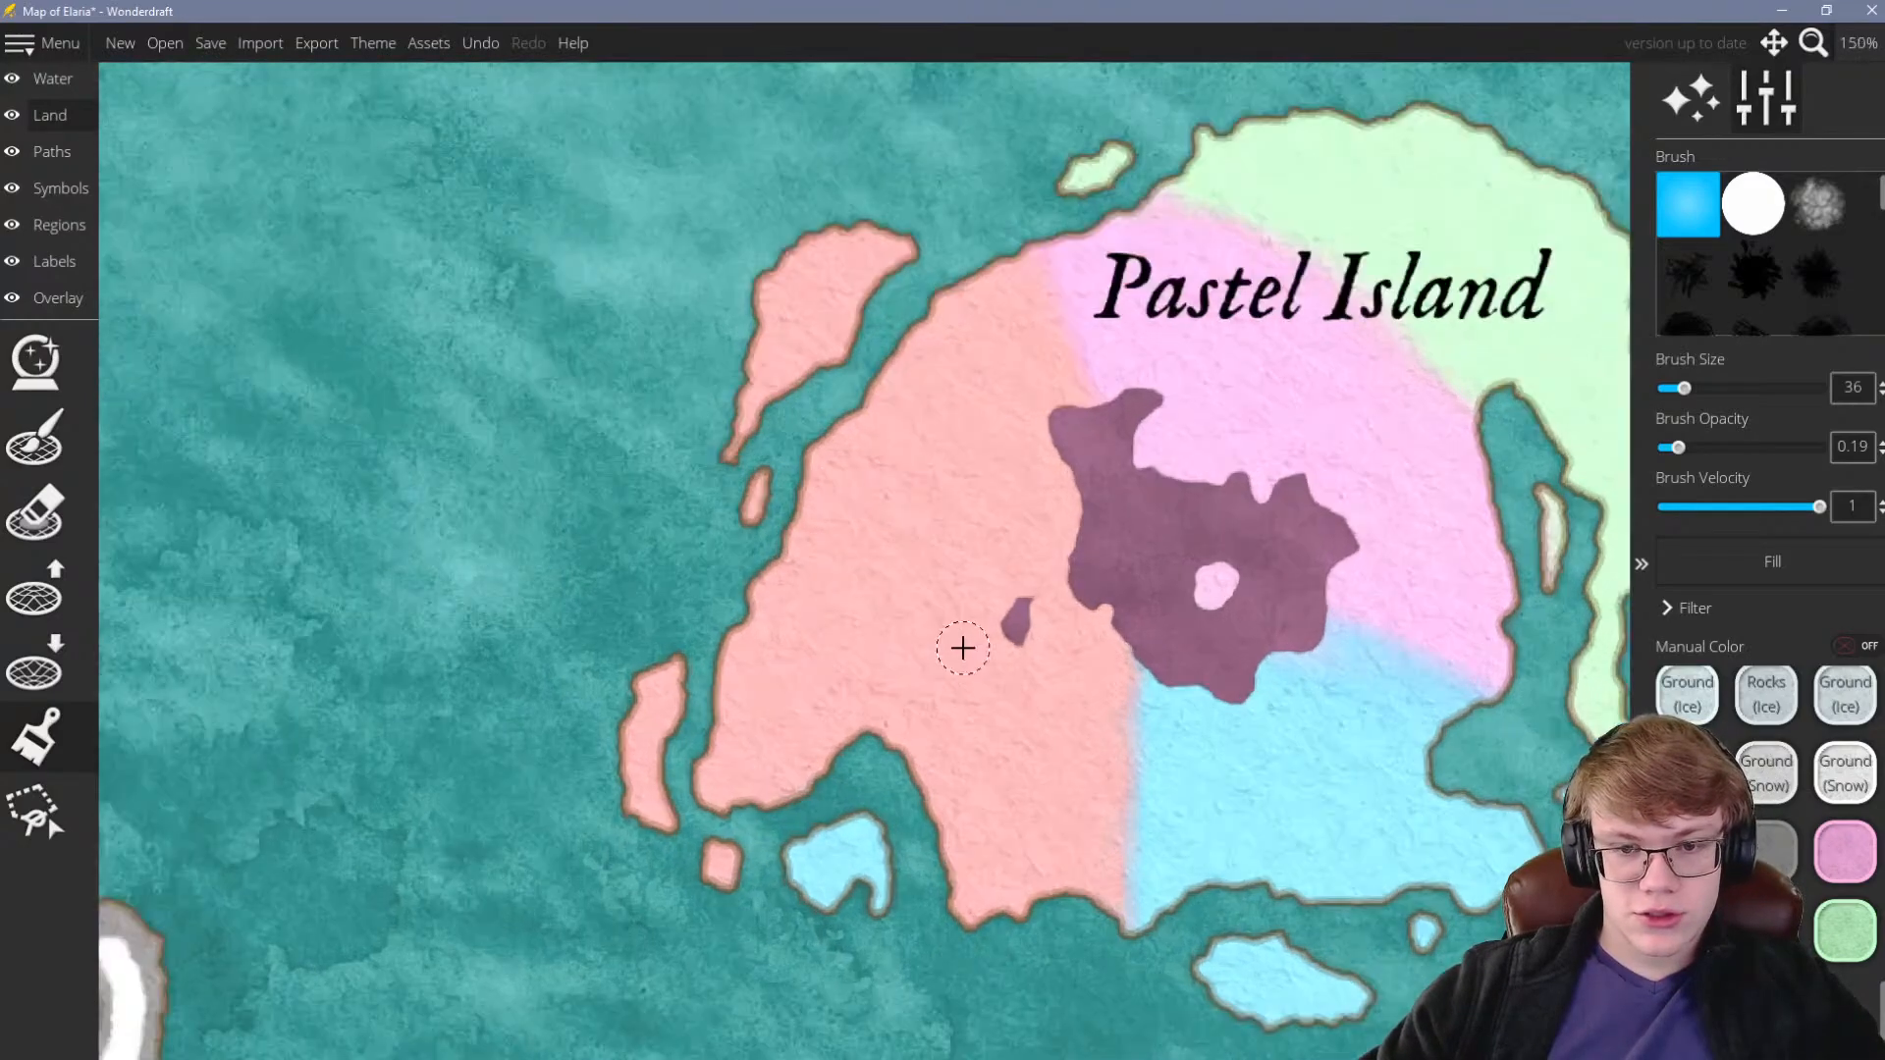
scroll(989, 743, up, 2)
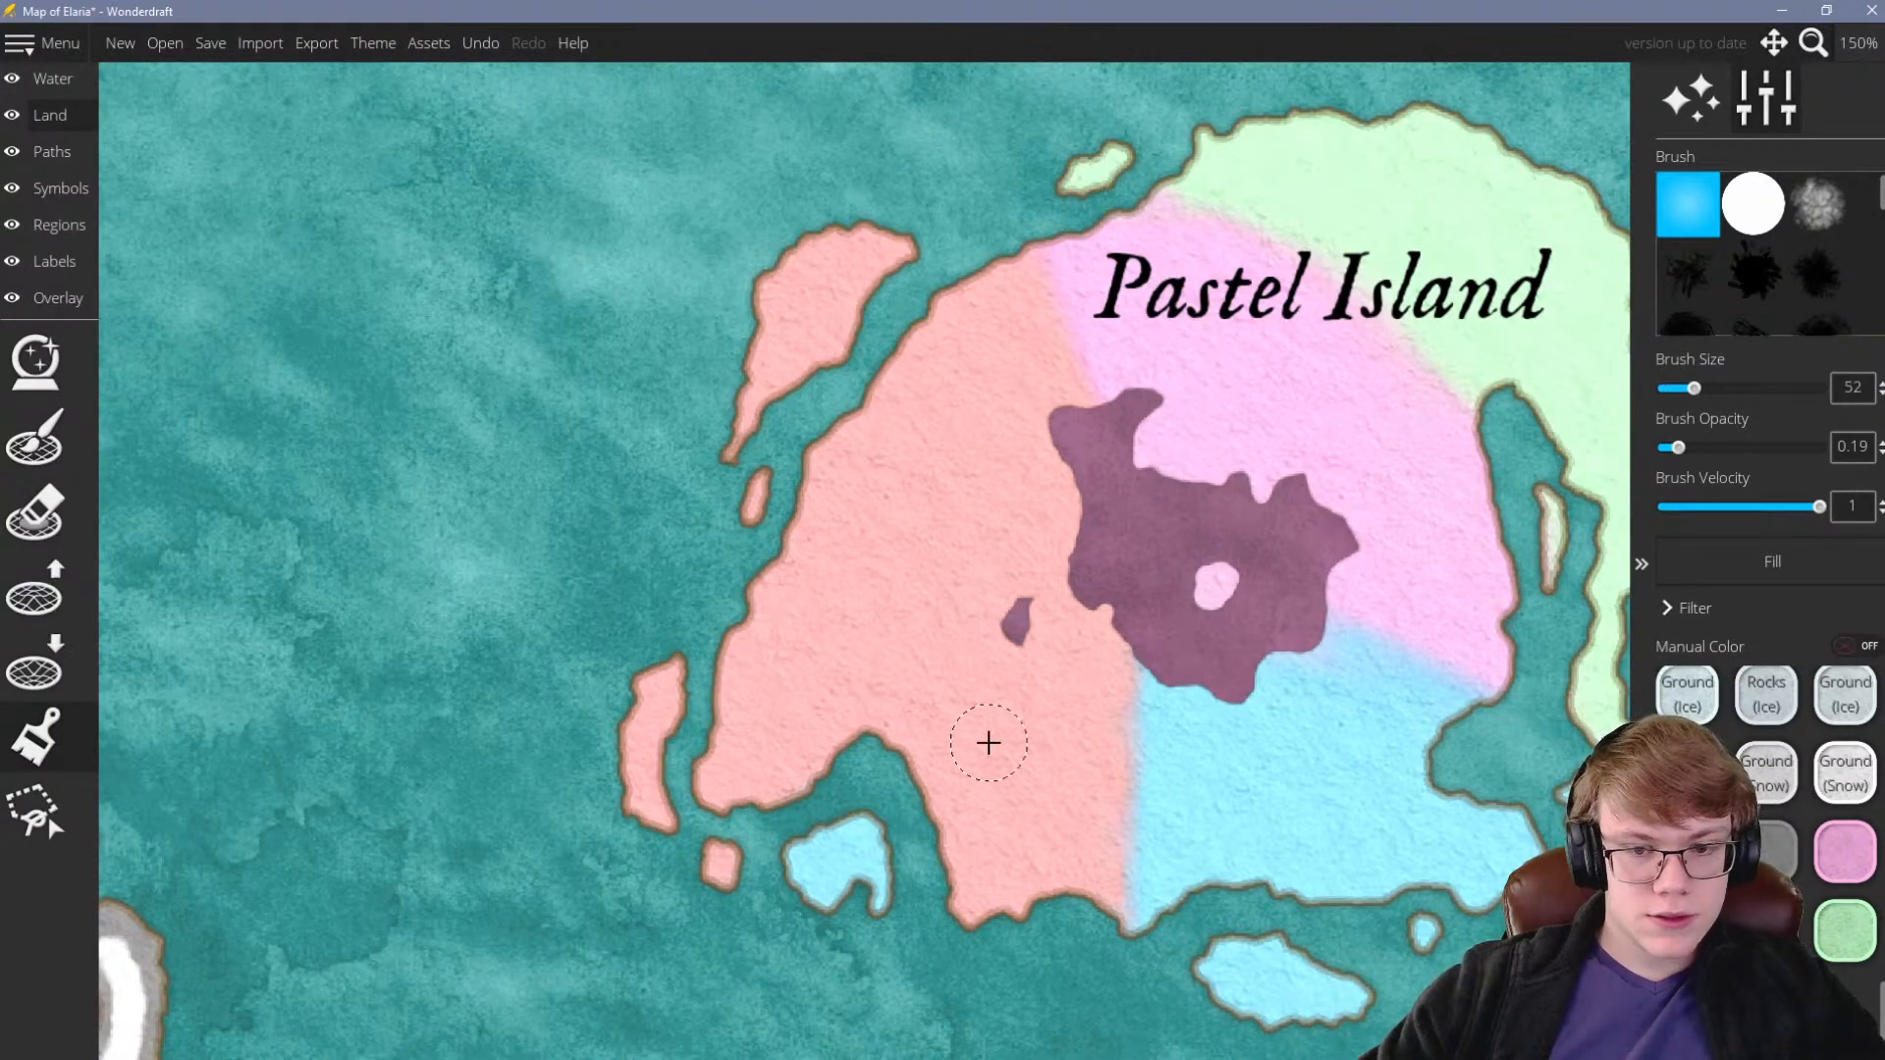
scroll(1024, 776, up, 2)
mouse_move(1023, 776)
mouse_down()
mouse_move(1056, 796)
mouse_move(1052, 863)
mouse_move(1083, 789)
mouse_move(1091, 846)
mouse_up()
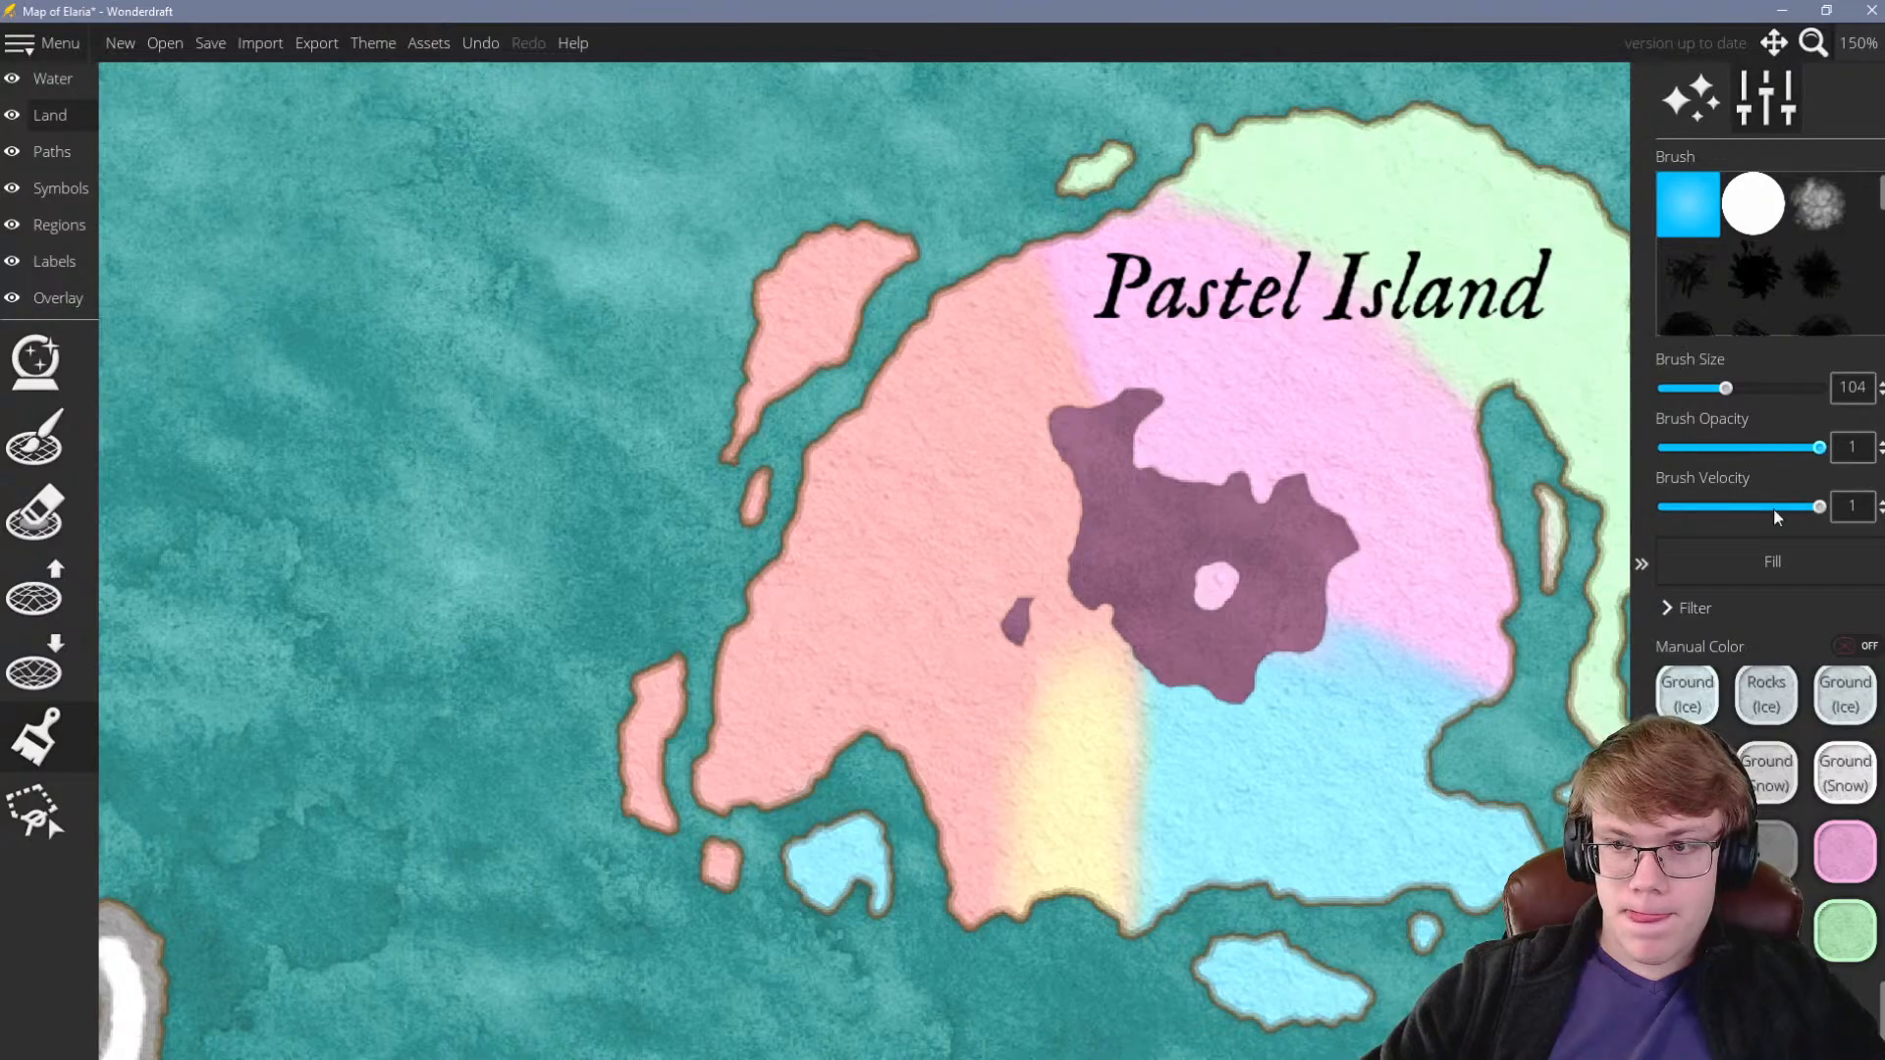
mouse_move(1050, 912)
mouse_down()
mouse_move(1045, 823)
mouse_move(1058, 905)
mouse_move(1071, 894)
mouse_move(1071, 649)
mouse_move(980, 782)
mouse_move(962, 874)
mouse_move(840, 876)
mouse_move(1026, 634)
mouse_move(900, 728)
mouse_move(1023, 667)
mouse_move(1063, 763)
mouse_move(1076, 681)
mouse_move(1086, 822)
mouse_move(1039, 870)
mouse_move(1068, 798)
mouse_move(1075, 954)
mouse_move(1020, 730)
mouse_move(825, 846)
mouse_up()
mouse_move(922, 721)
mouse_down()
mouse_move(886, 830)
mouse_move(1026, 674)
mouse_move(755, 775)
mouse_move(776, 719)
mouse_move(870, 706)
mouse_move(791, 722)
mouse_move(778, 702)
mouse_move(973, 700)
mouse_move(897, 719)
mouse_move(756, 673)
mouse_move(884, 687)
mouse_move(975, 667)
mouse_move(751, 889)
mouse_up()
Examine the pale yellow region against Pastel Island's other colours and the neighbouring islands
scroll(835, 786, down, 5)
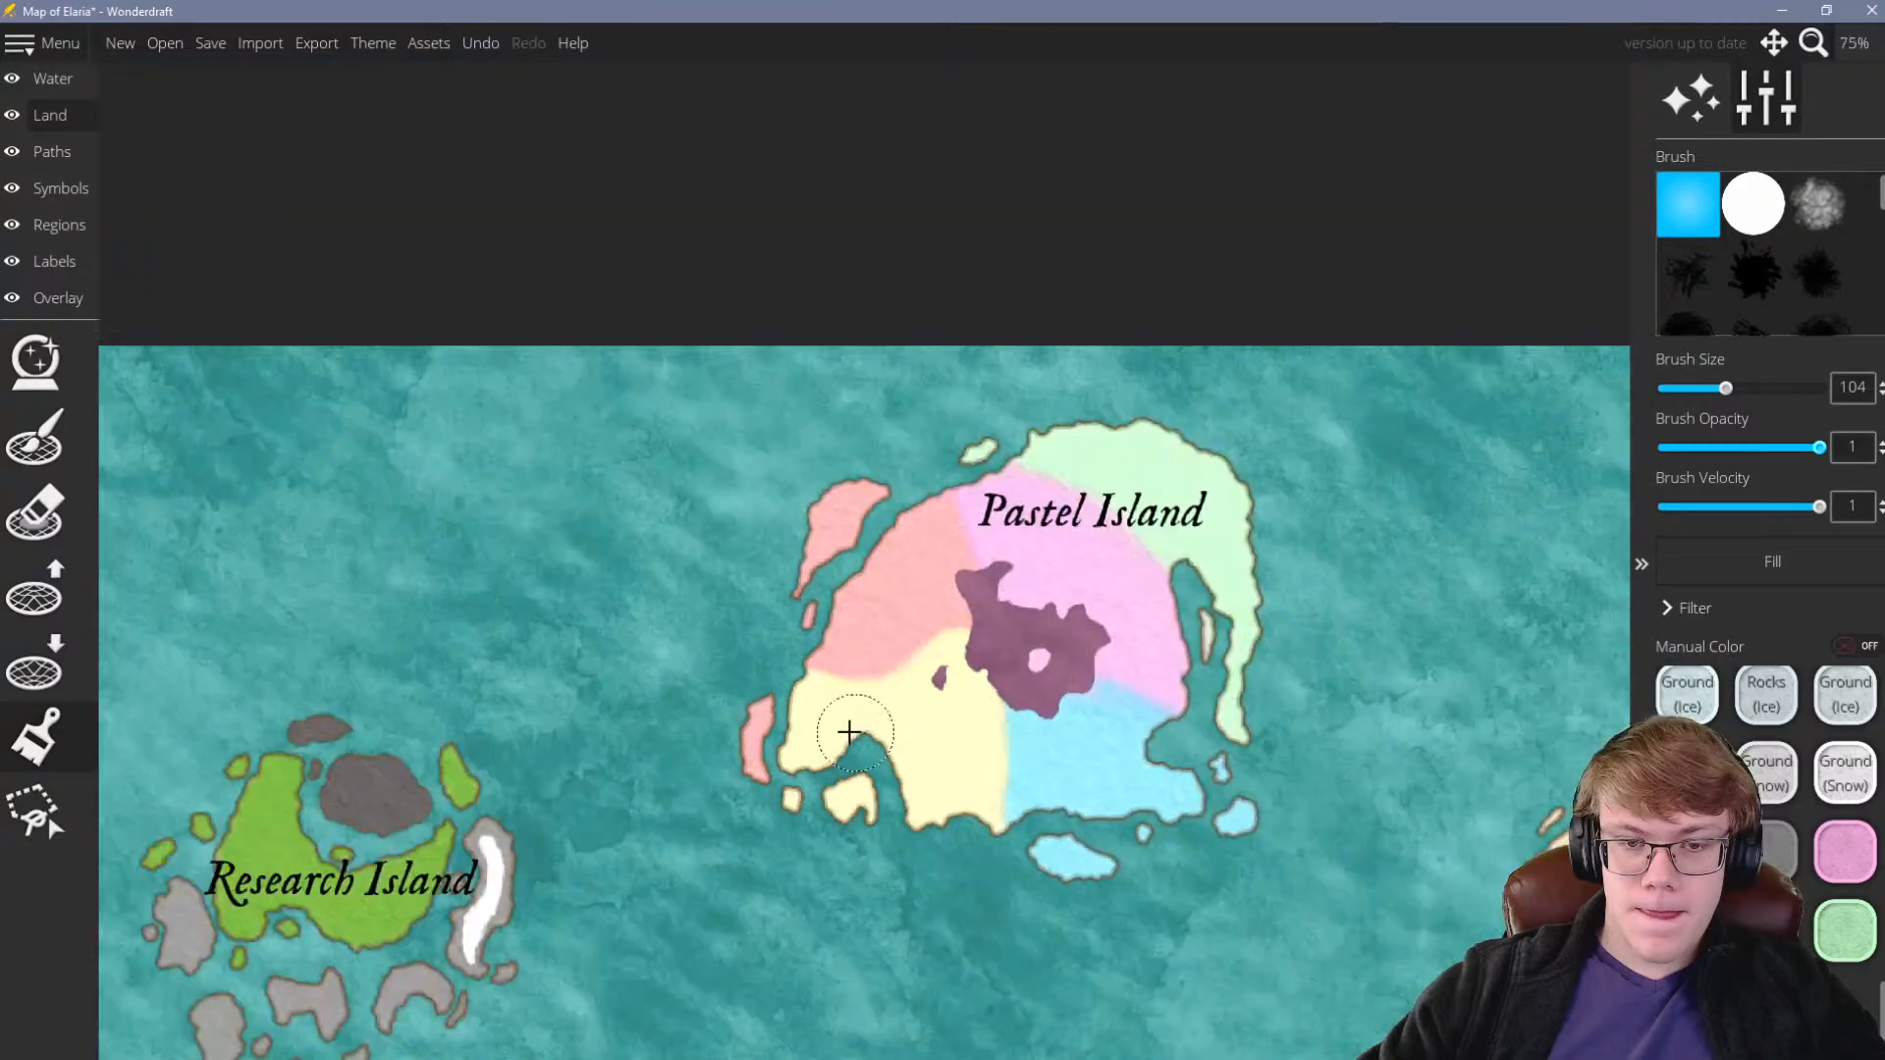
scroll(912, 682, up, 3)
scroll(912, 683, down, 4)
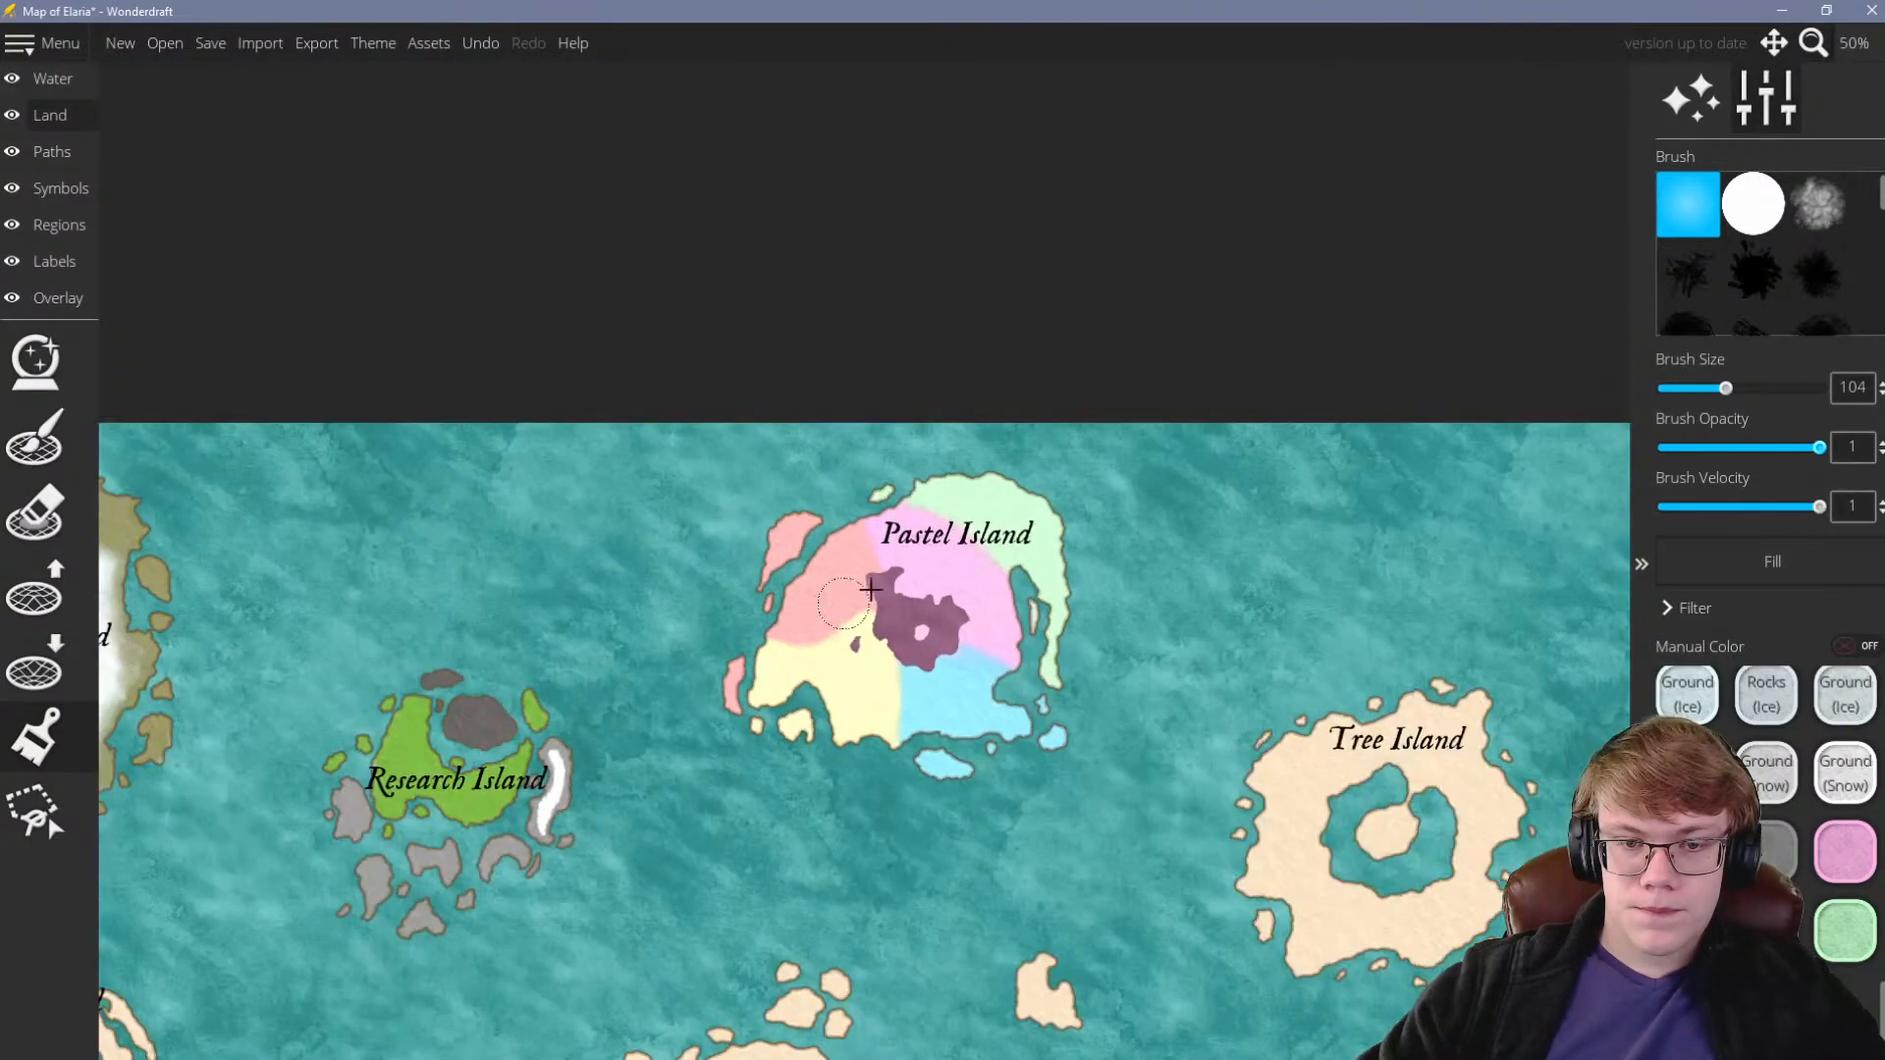
scroll(928, 521, up, 3)
scroll(943, 550, down, 5)
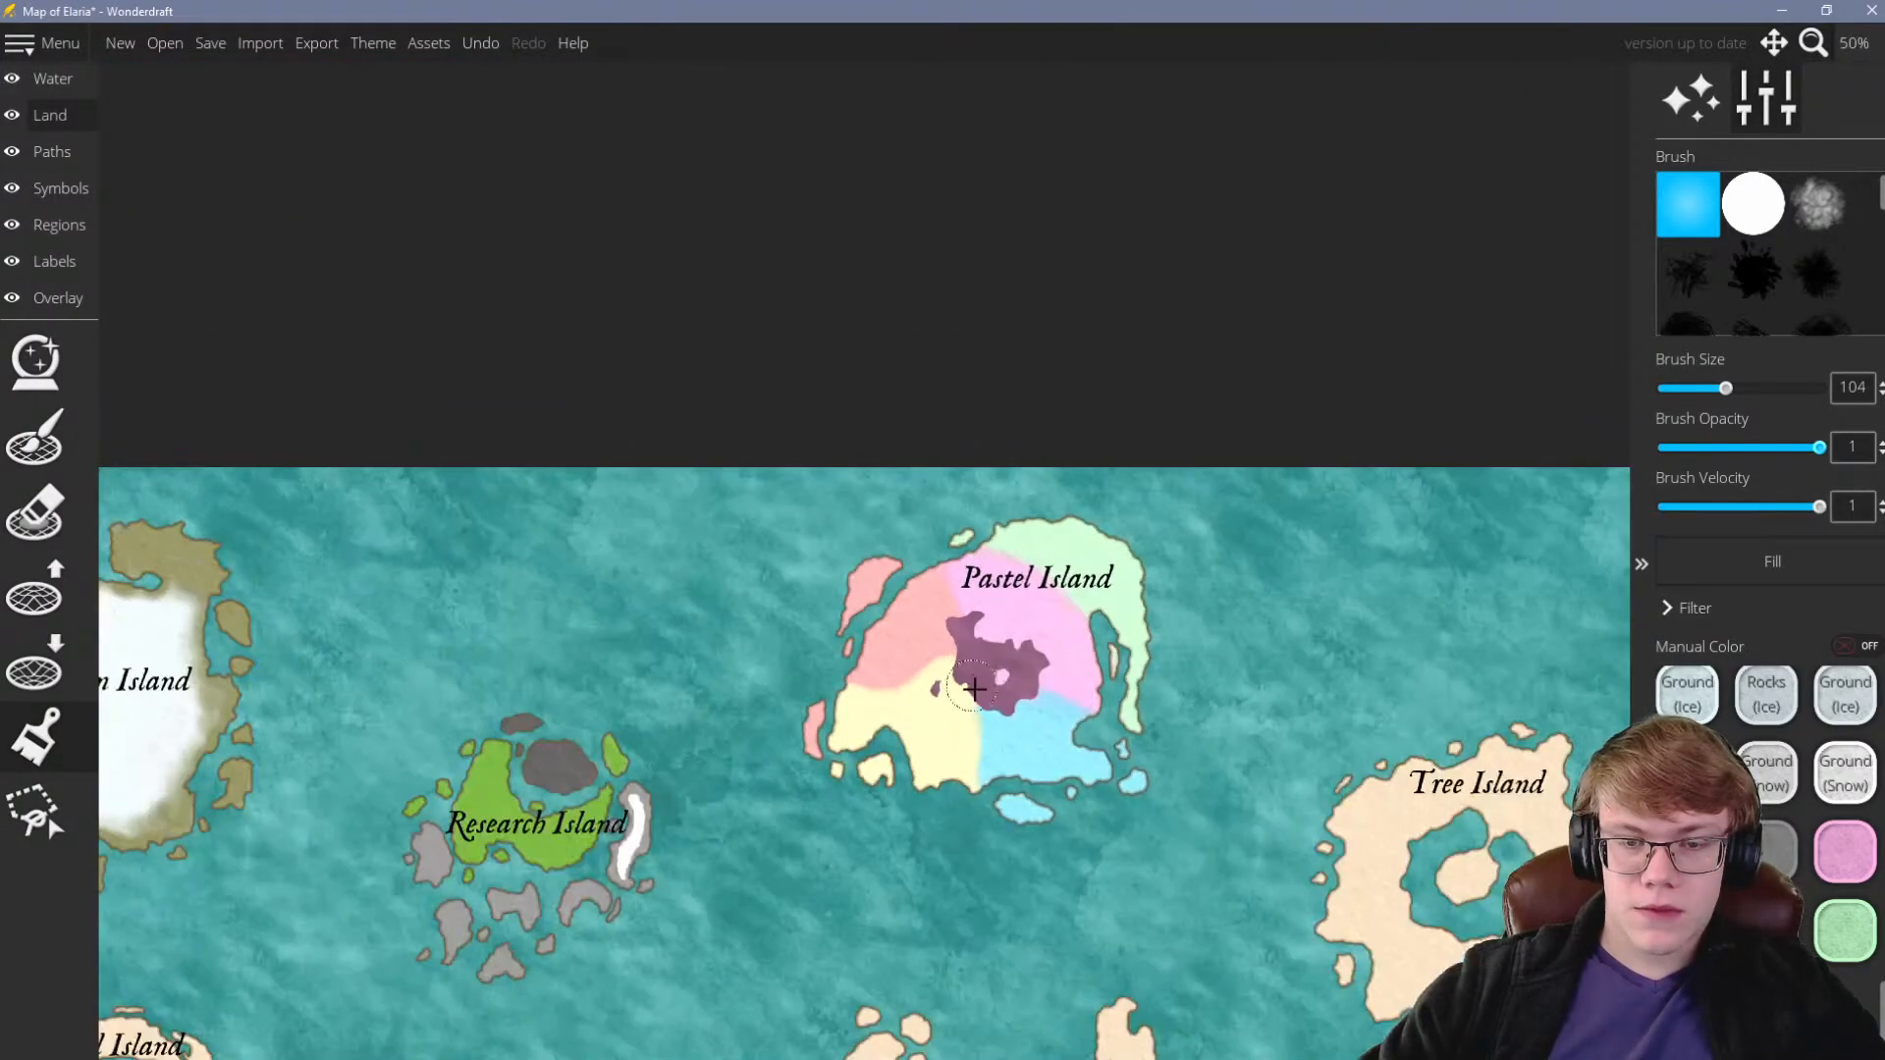
scroll(1080, 569, up, 4)
scroll(1098, 575, up, 1)
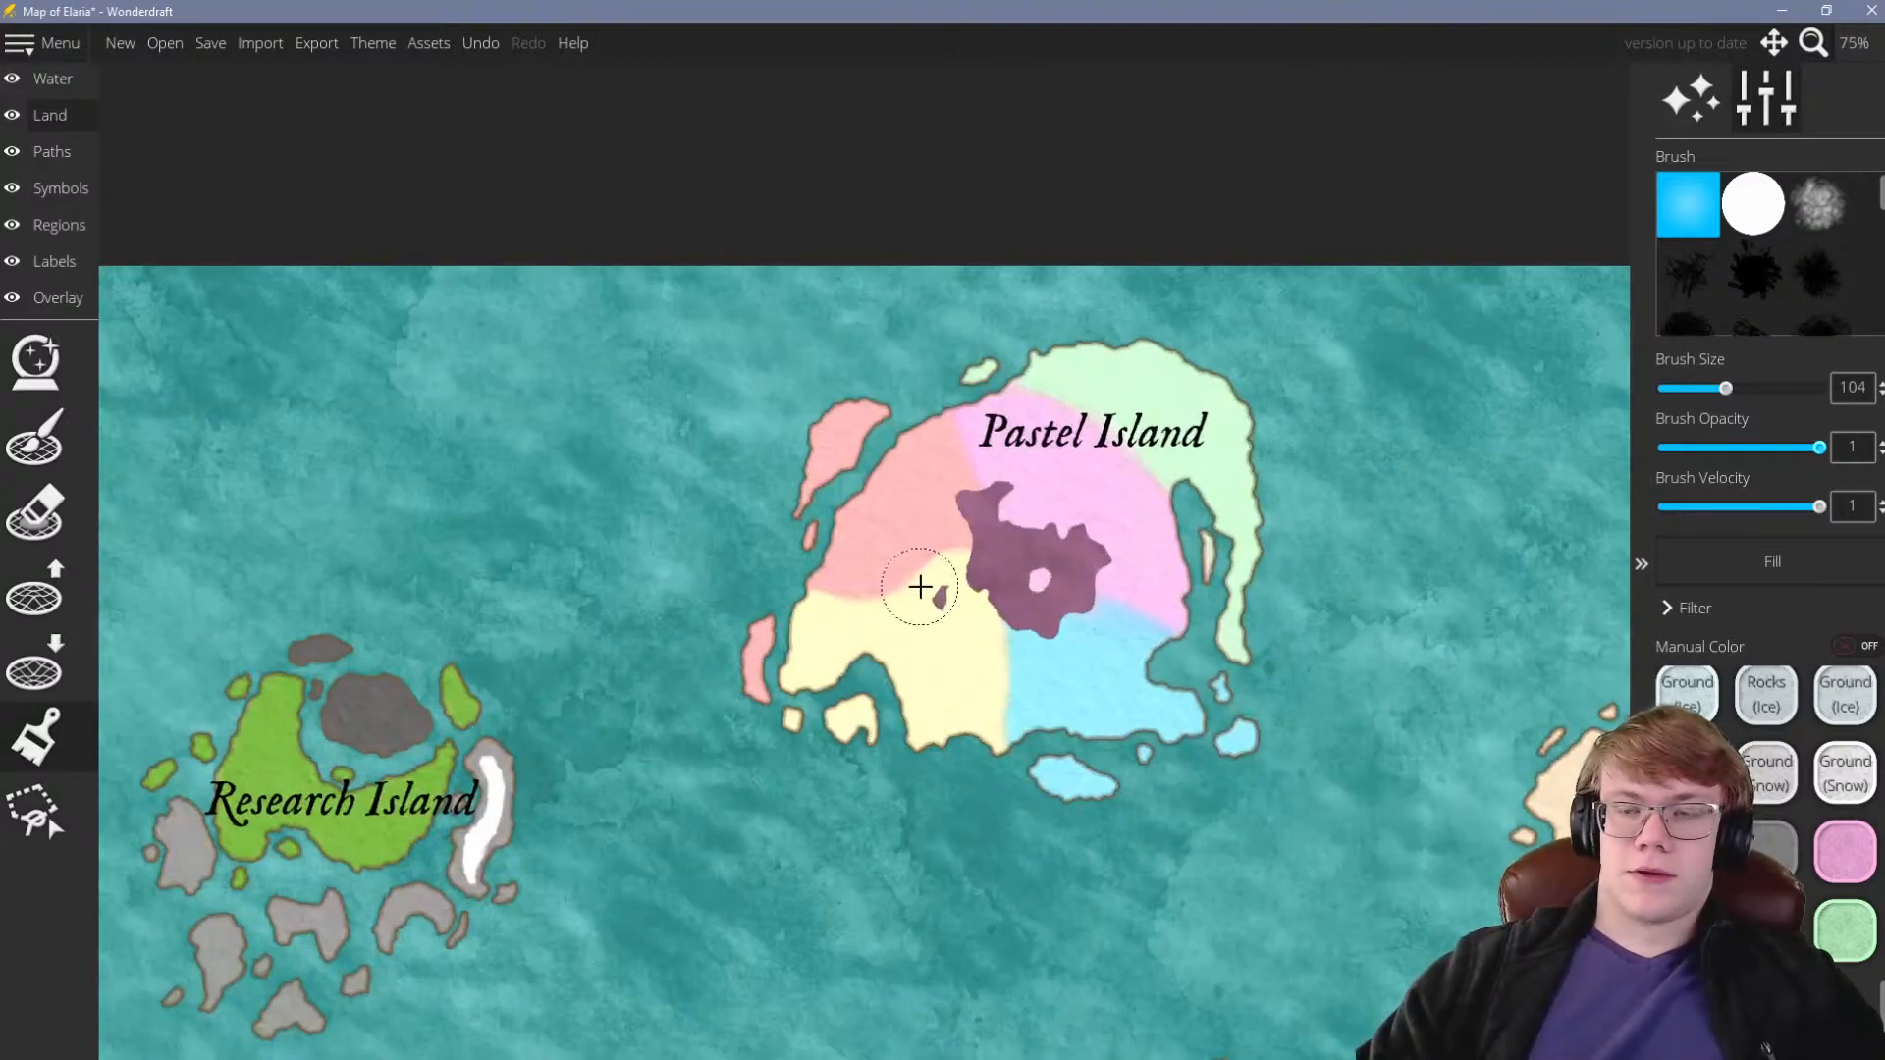
scroll(1078, 488, up, 1)
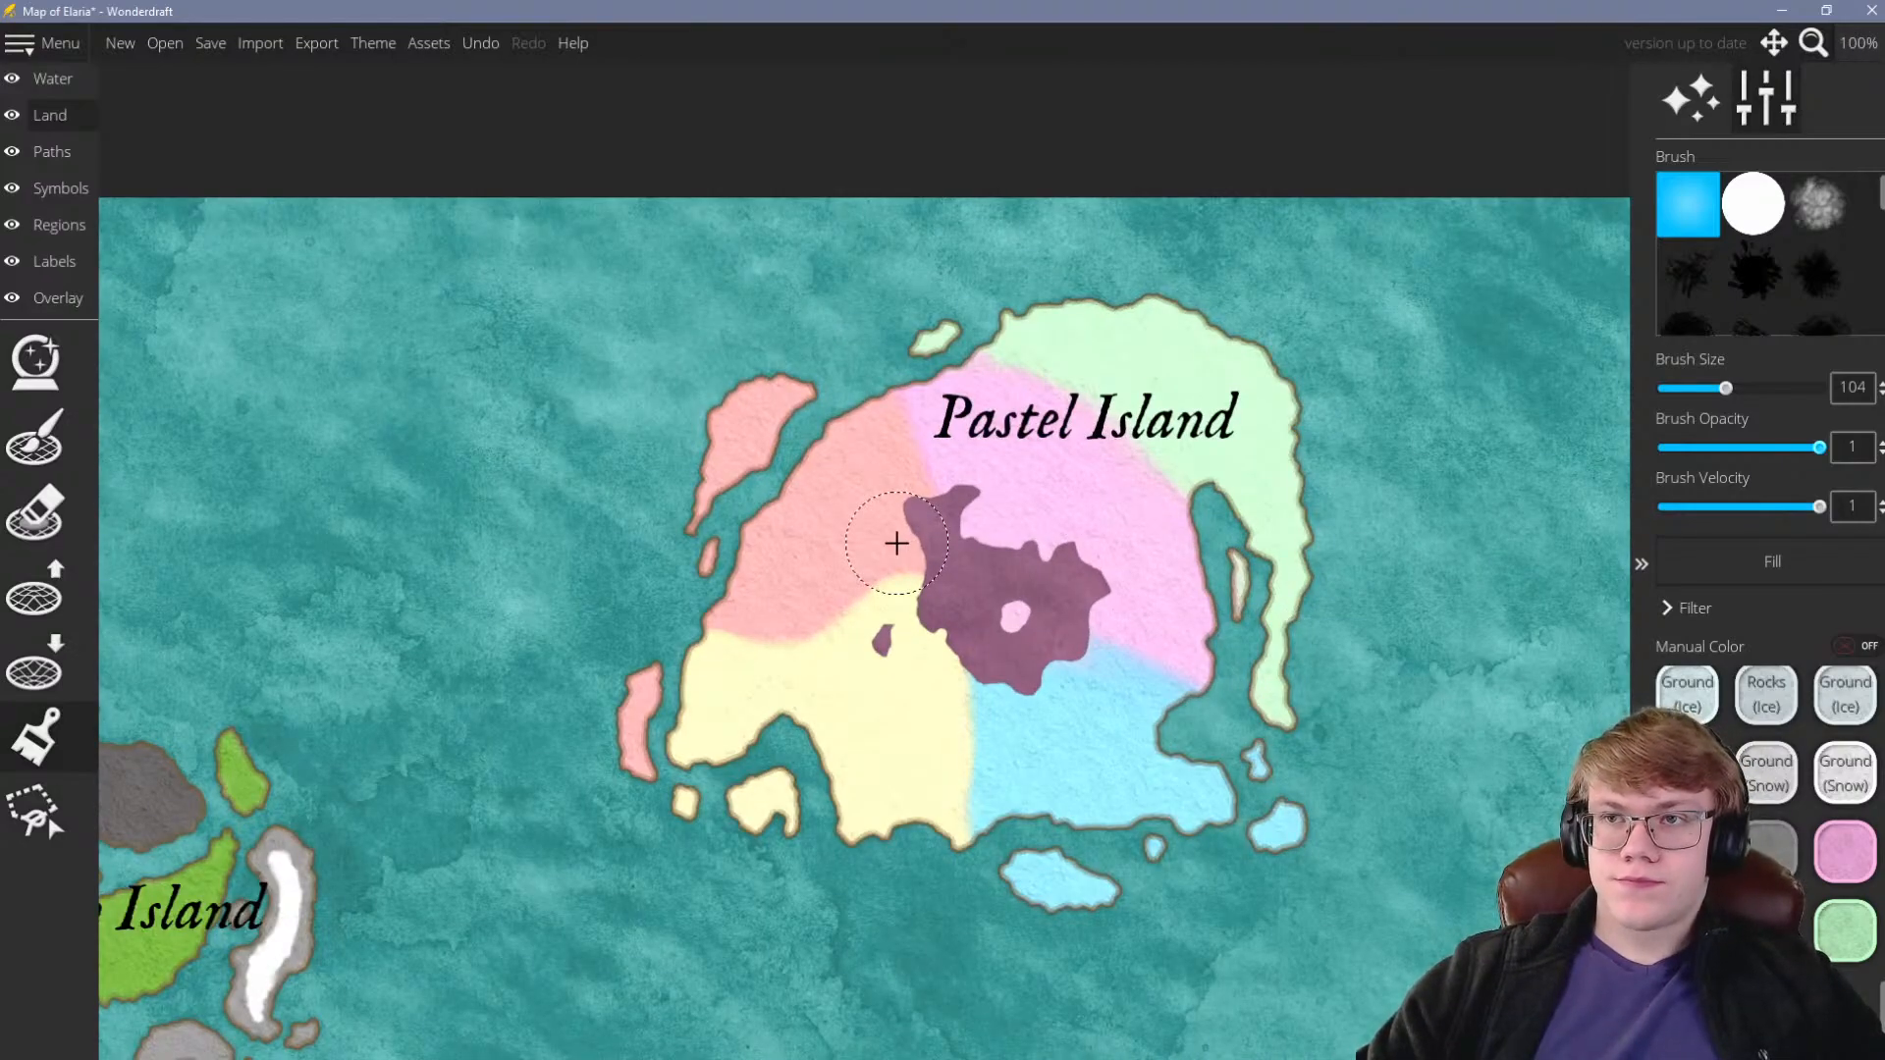
scroll(835, 589, down, 1)
scroll(778, 632, up, 1)
scroll(858, 652, down, 1)
scroll(932, 643, up, 1)
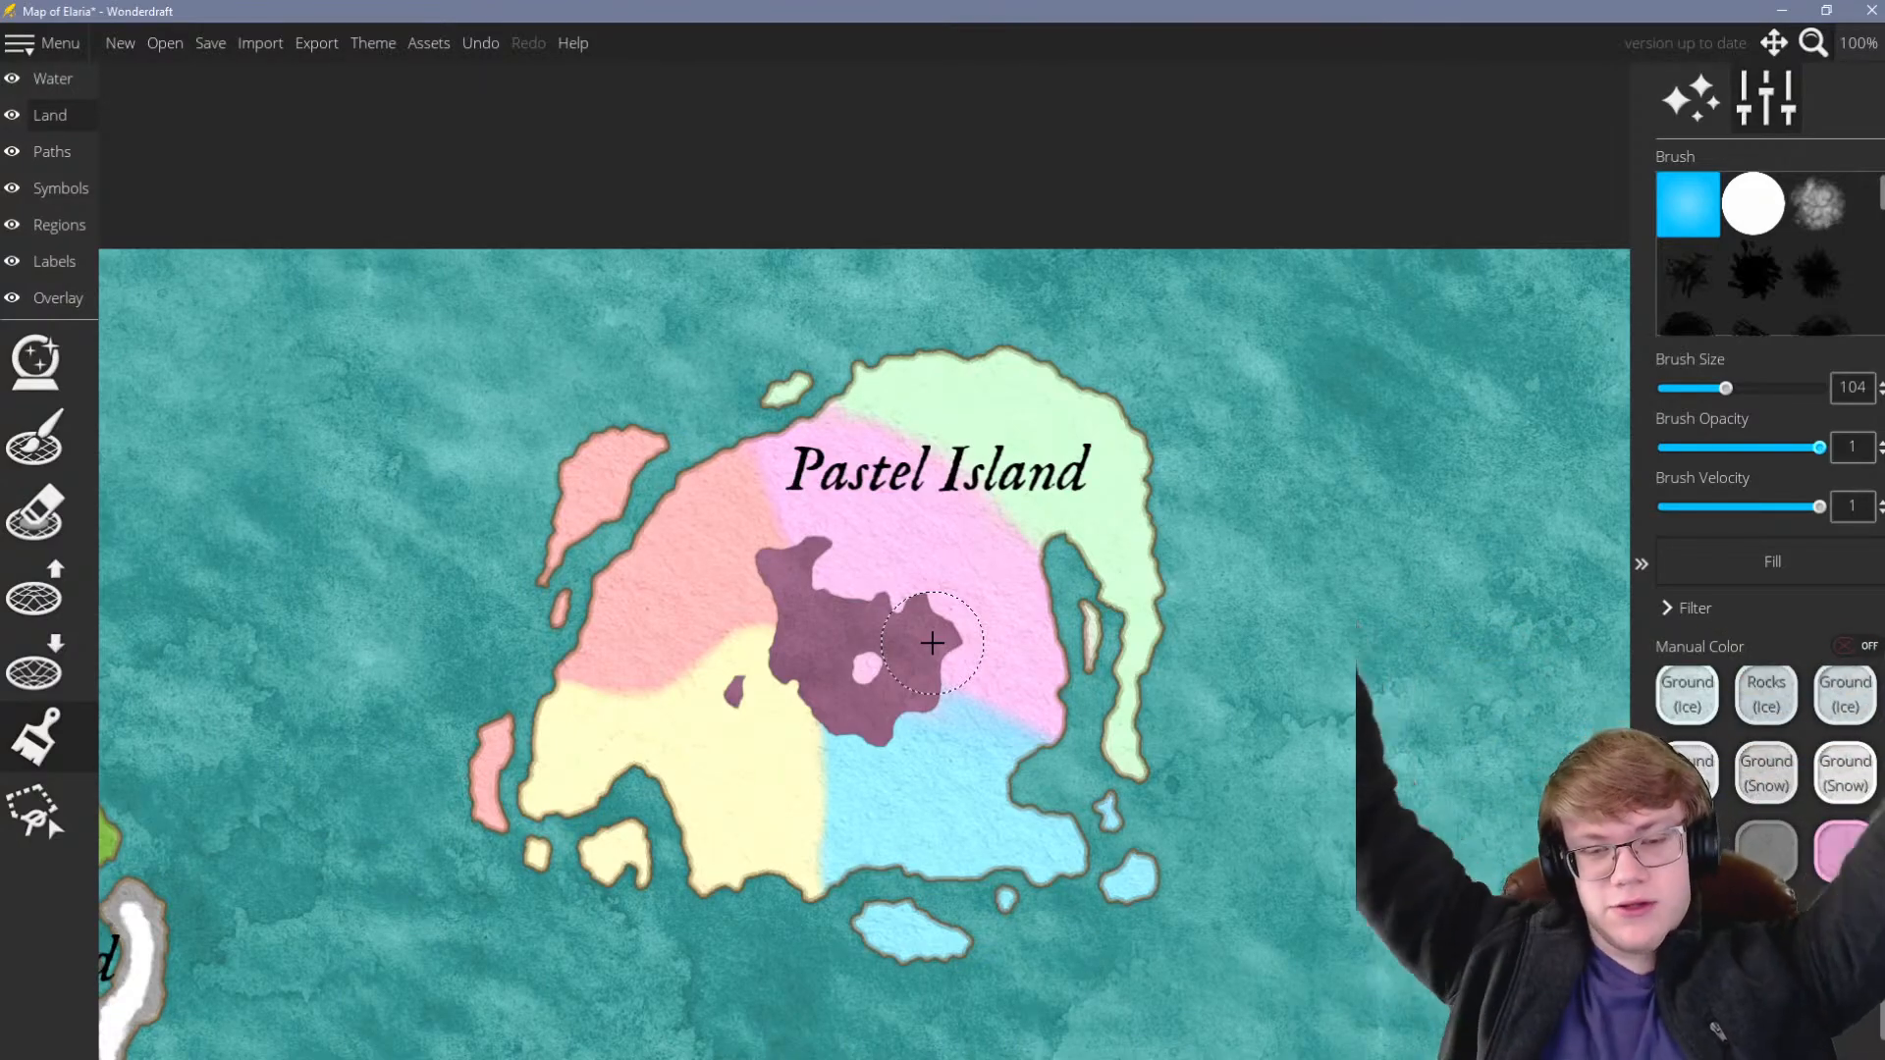
Soften the border between the salmon and yellow regions with a yellow stroke at brush size 104 and opacity 0.35
scroll(572, 728, up, 2)
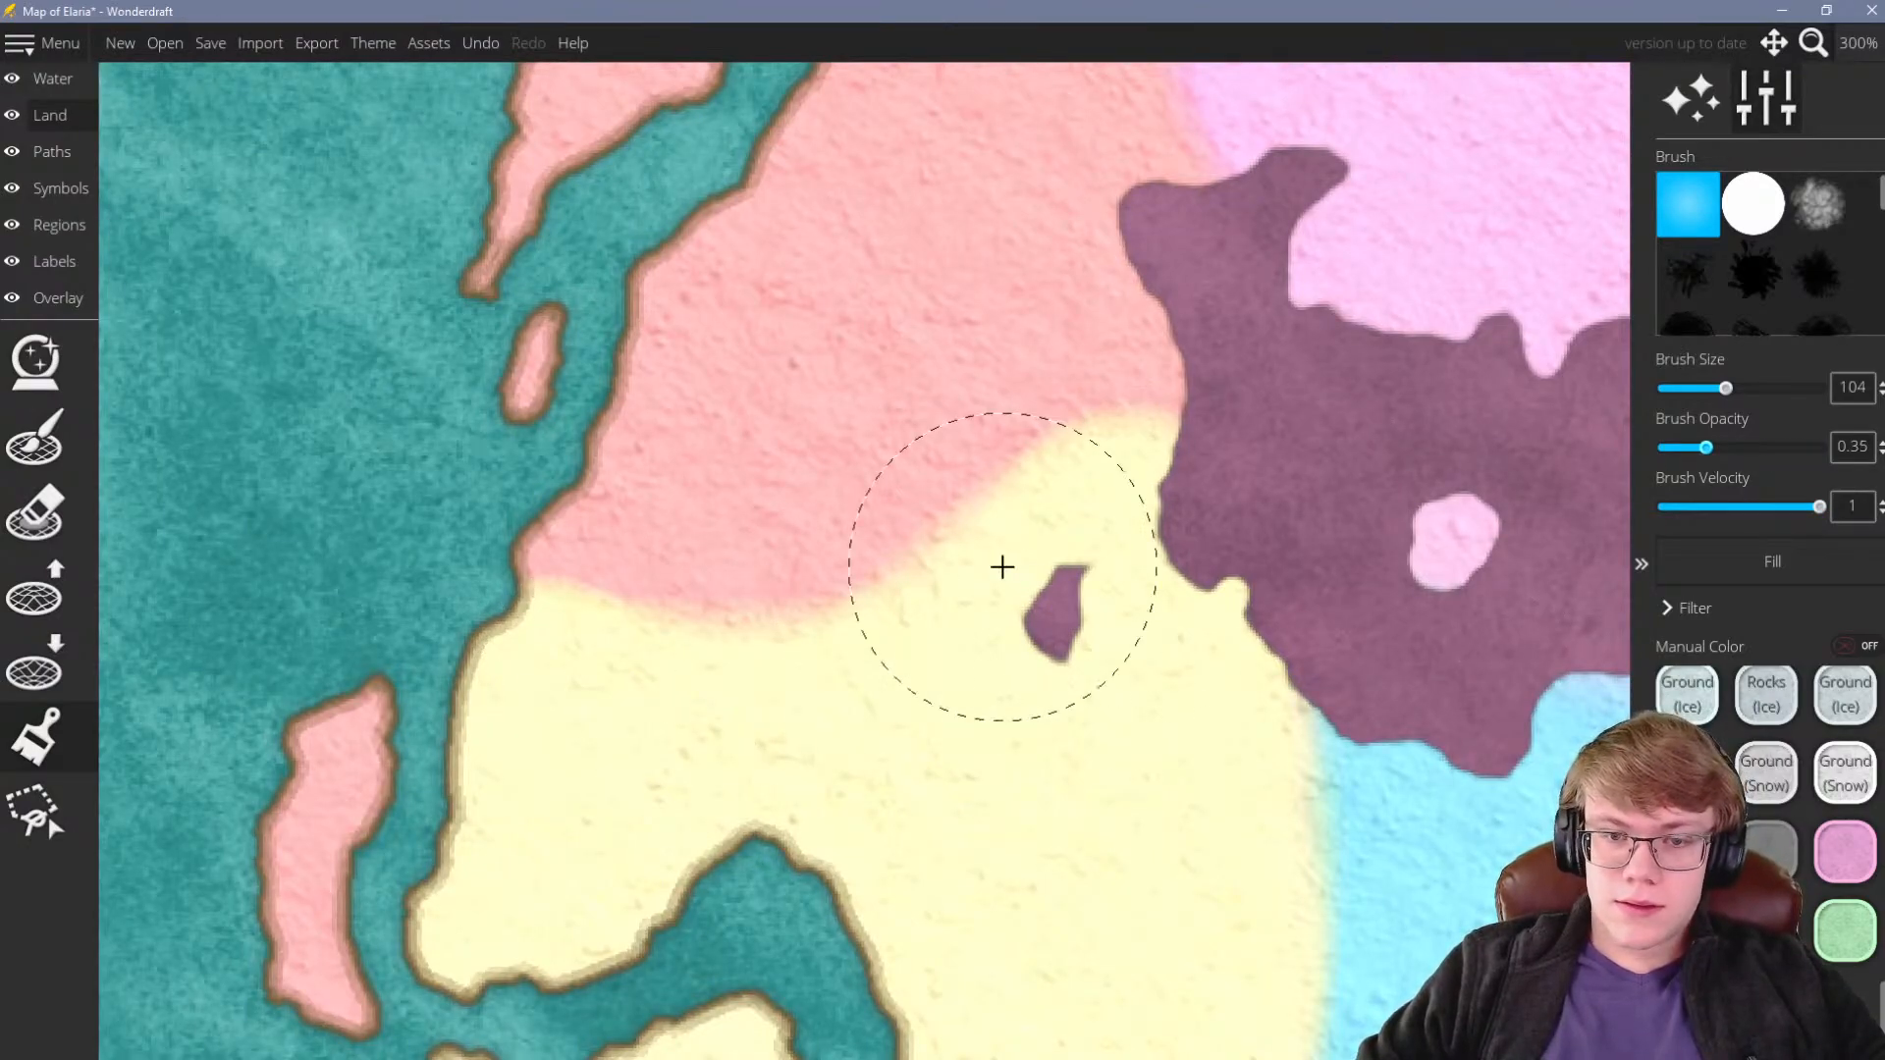
mouse_move(1110, 488)
mouse_down()
mouse_move(987, 594)
mouse_move(872, 651)
mouse_move(670, 663)
mouse_move(606, 652)
mouse_up()
scroll(661, 703, down, 4)
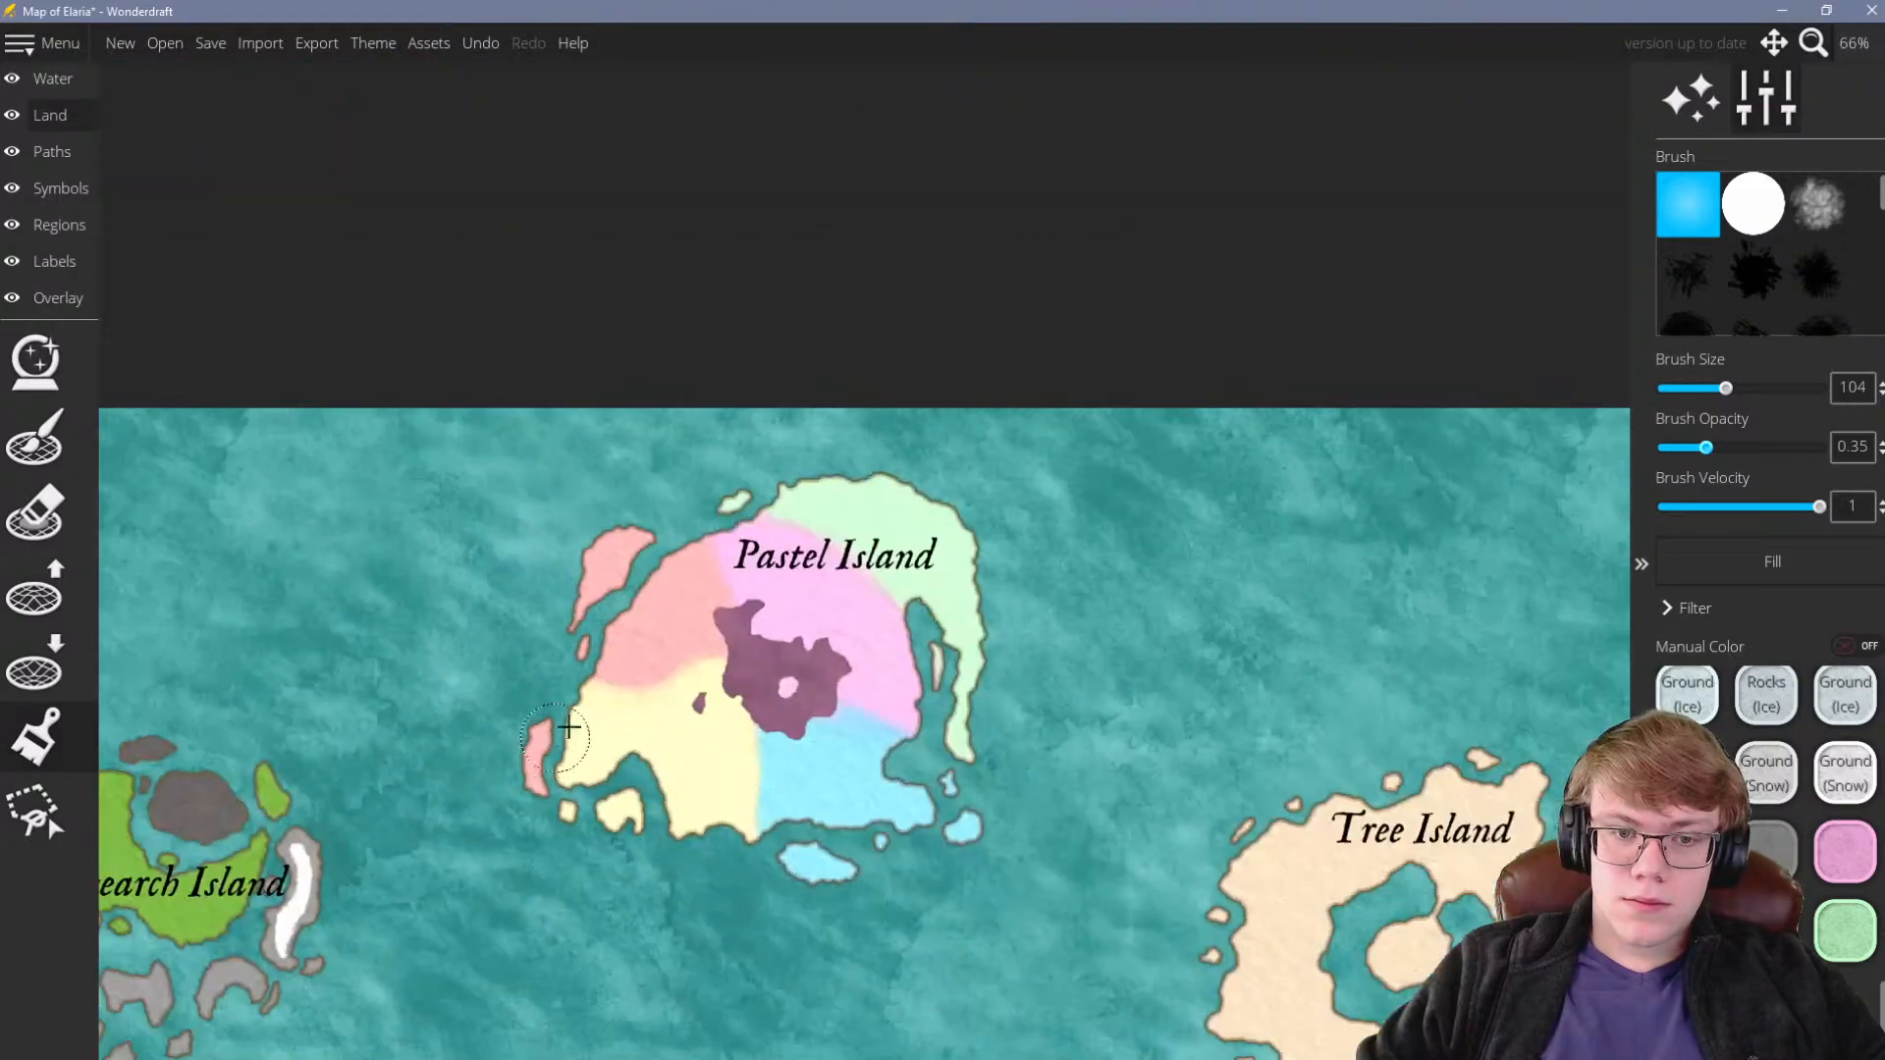
scroll(962, 649, down, 2)
scroll(800, 835, up, 6)
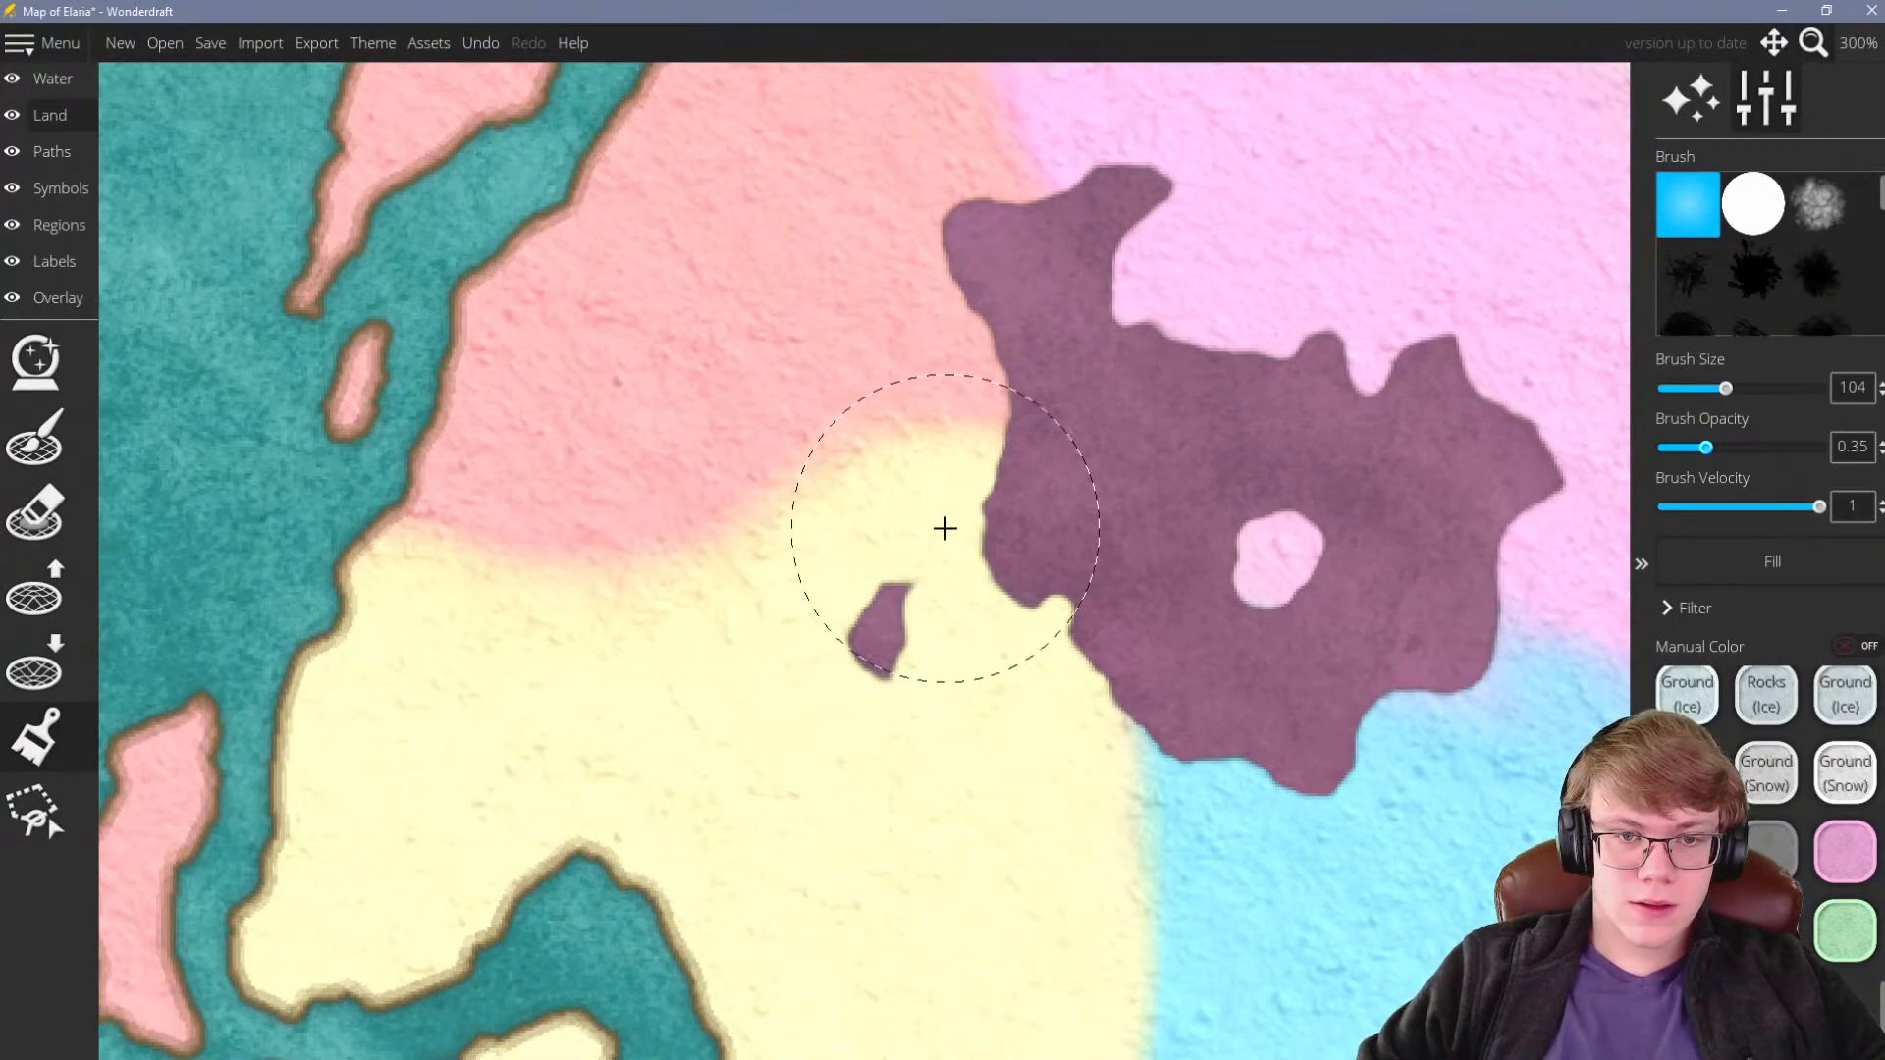
scroll(407, 588, down, 5)
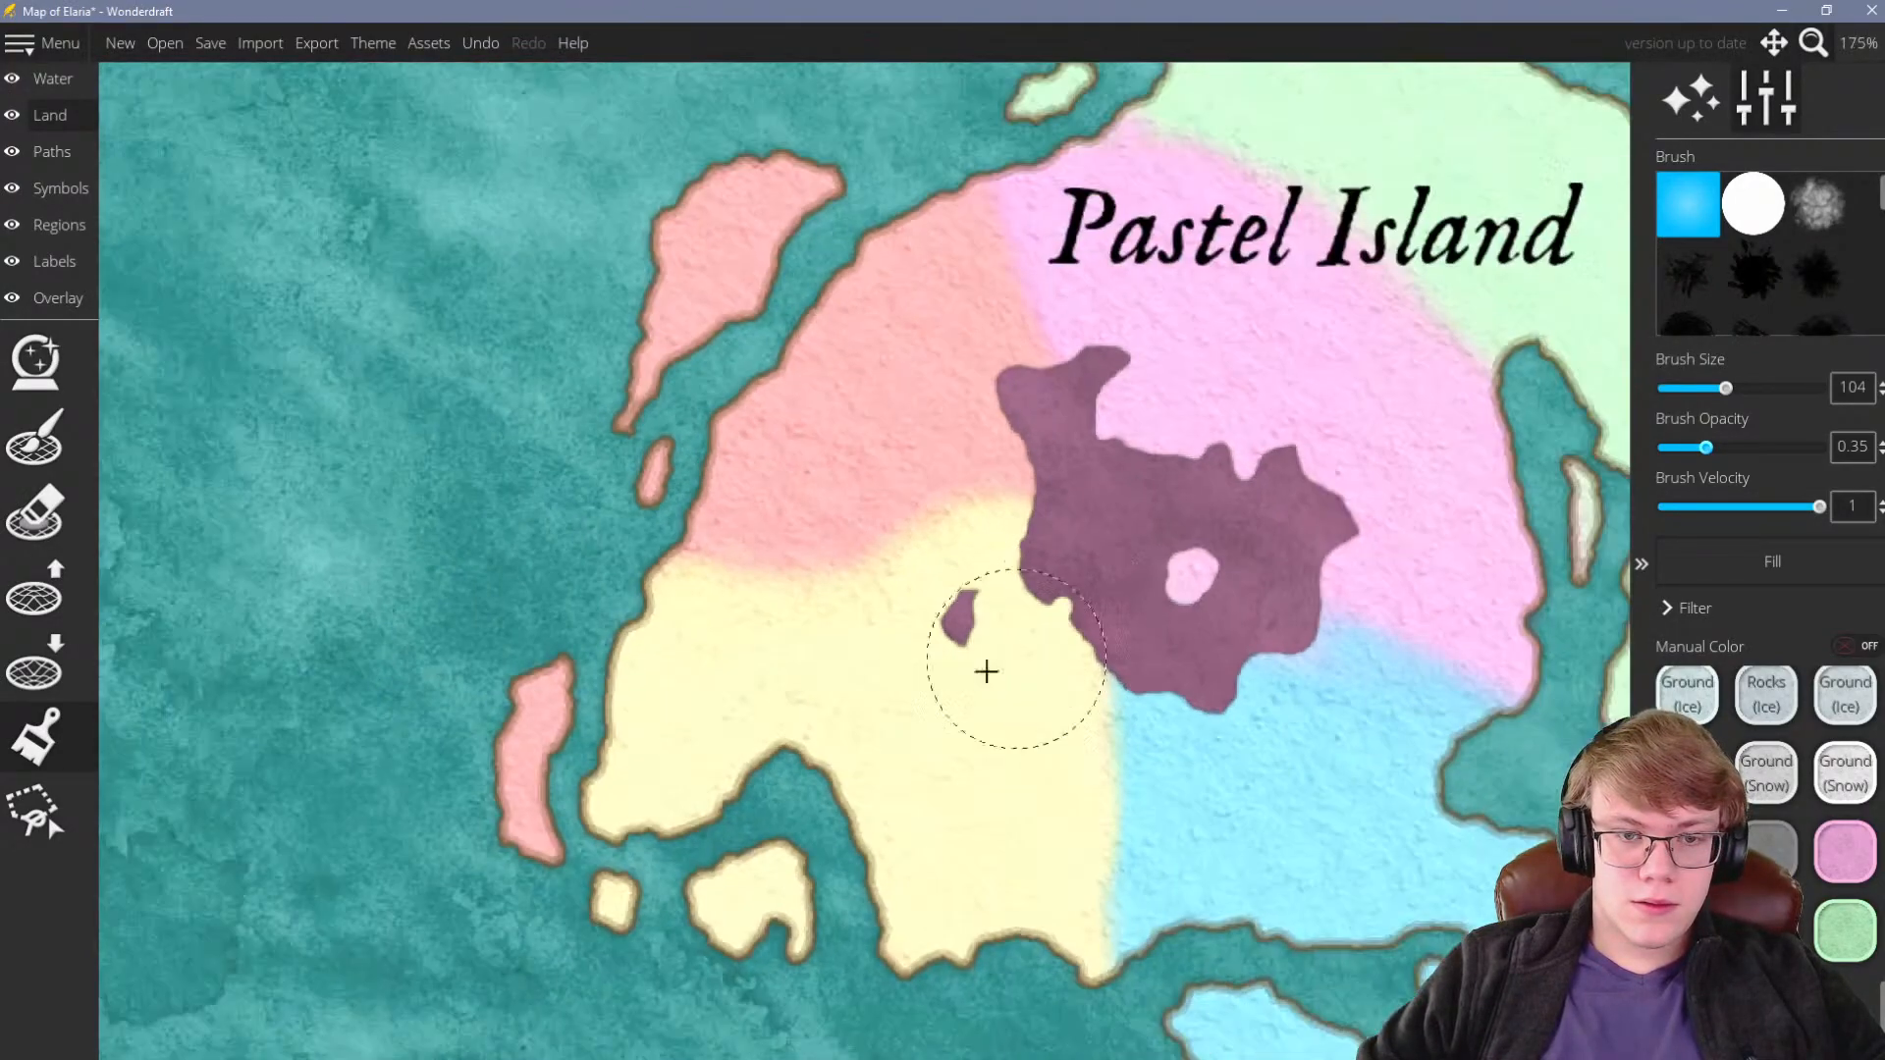
scroll(1011, 497, down, 2)
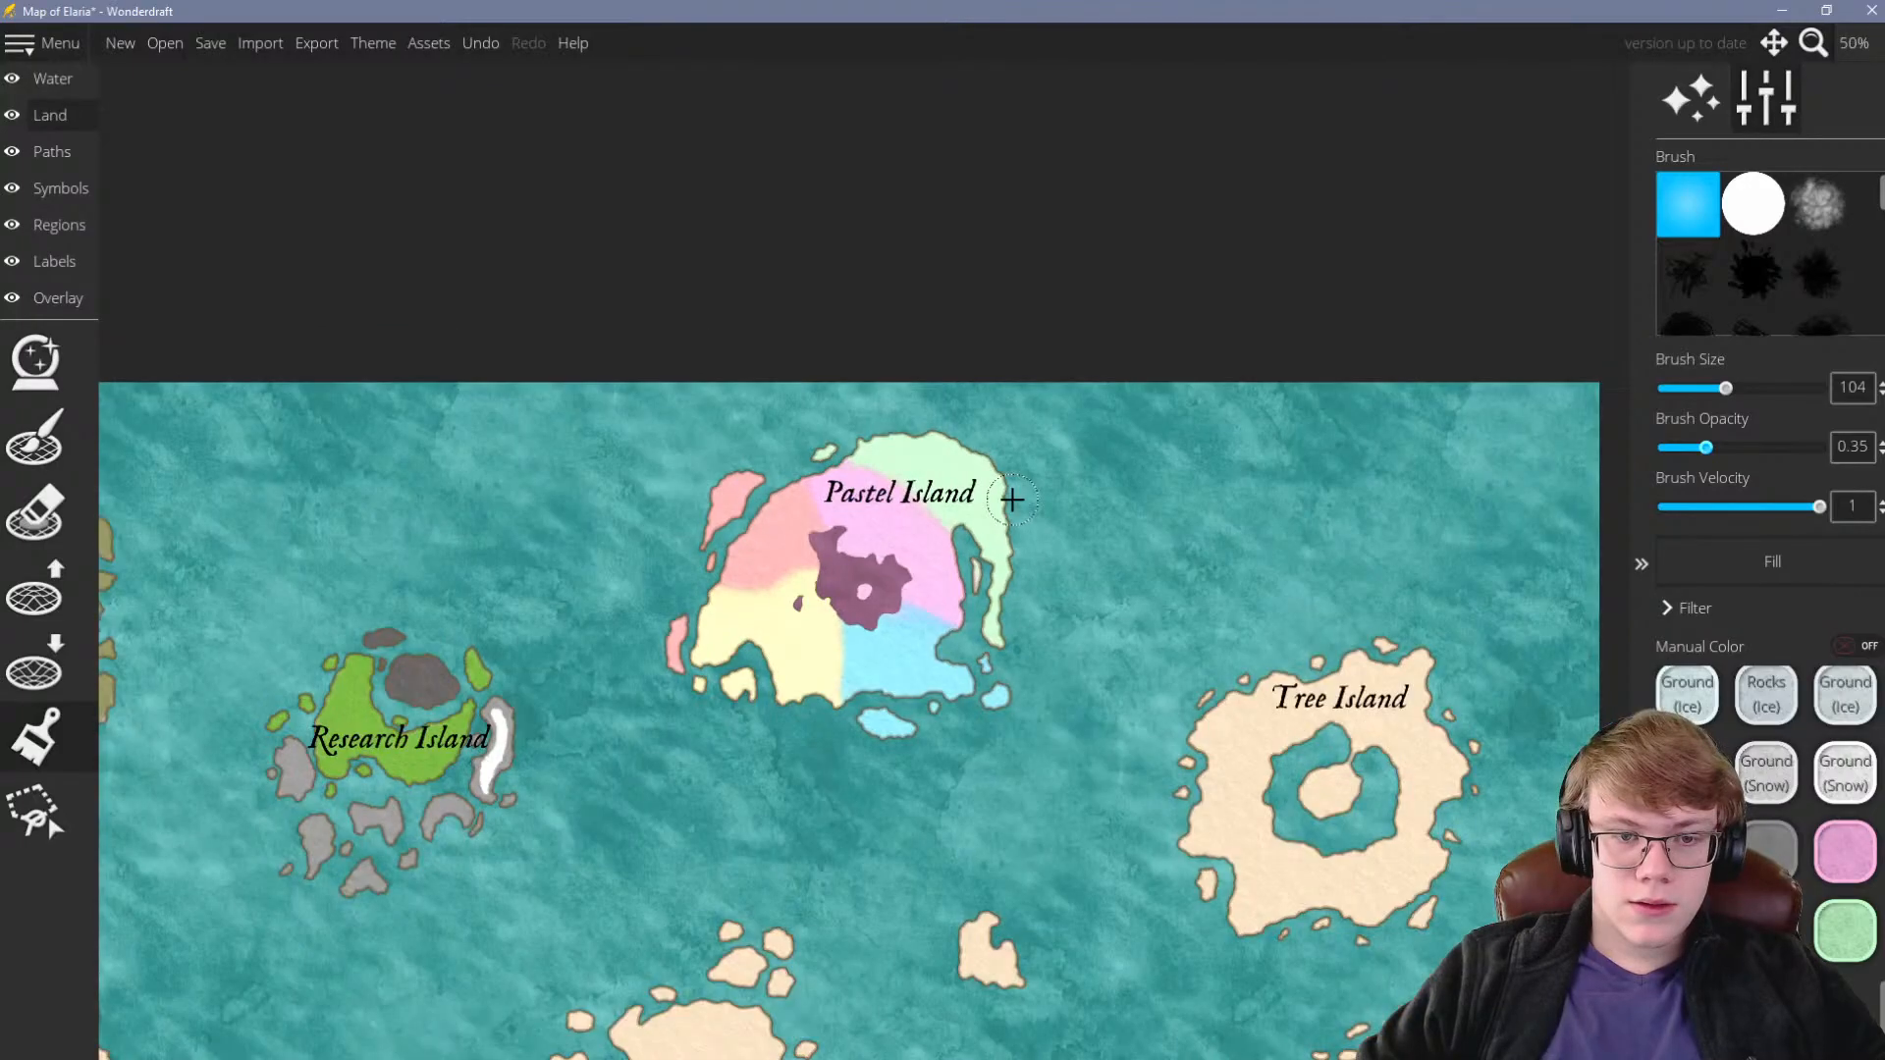
Blend the border between the yellow and light blue regions with yellow strokes at opacity 0.35
scroll(905, 597, up, 8)
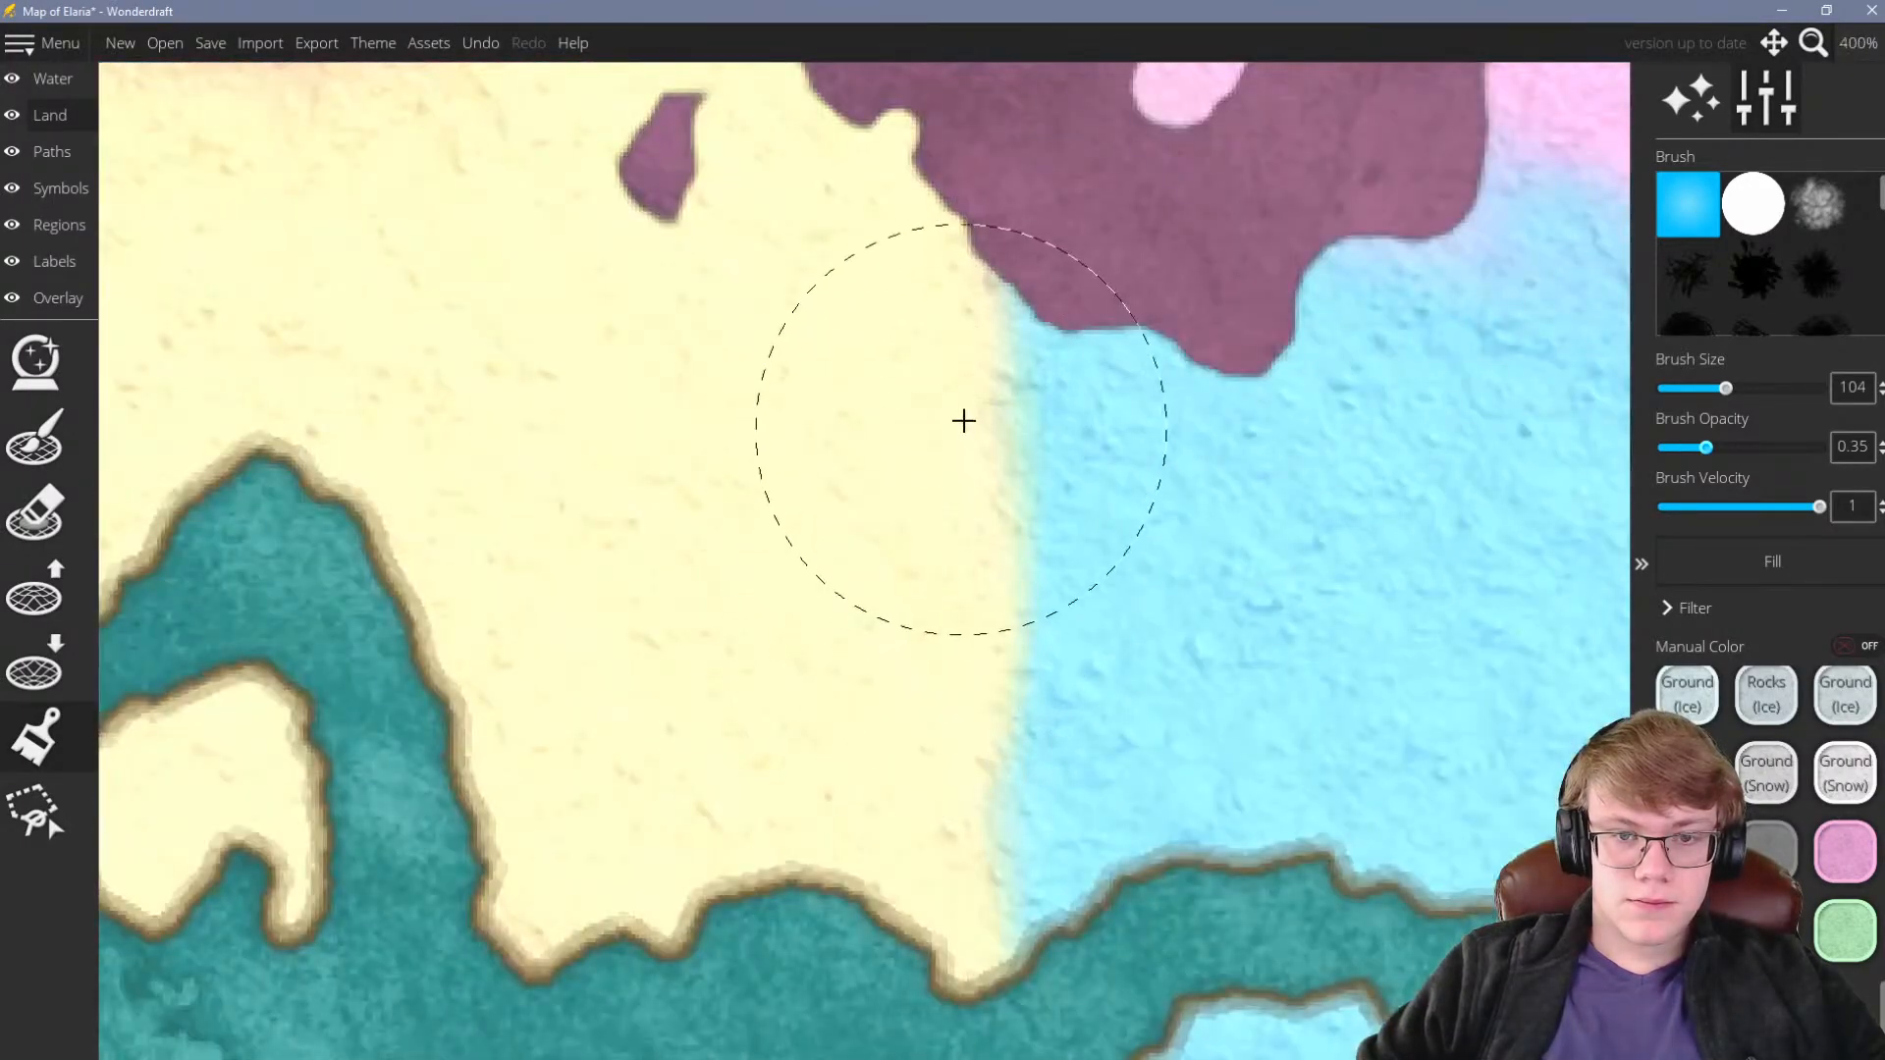
scroll(846, 716, down, 6)
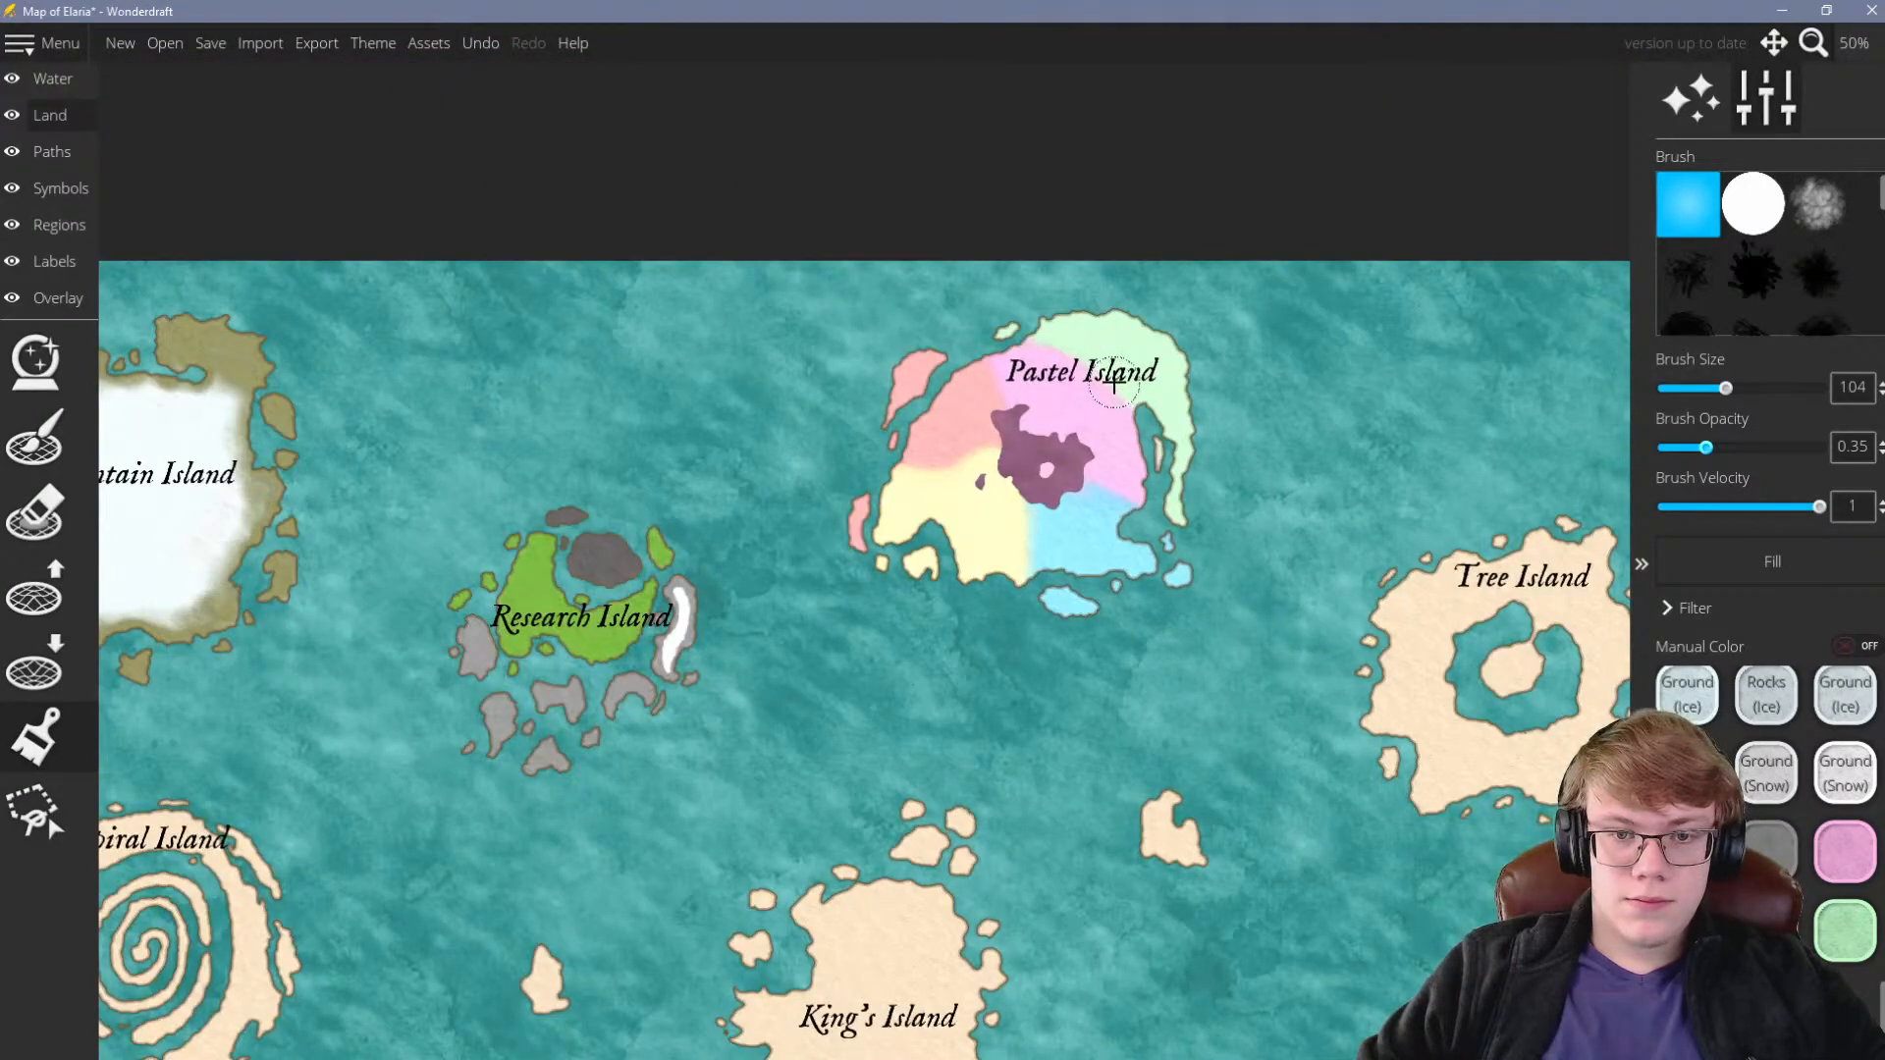
scroll(1065, 521, up, 7)
scroll(982, 557, down, 3)
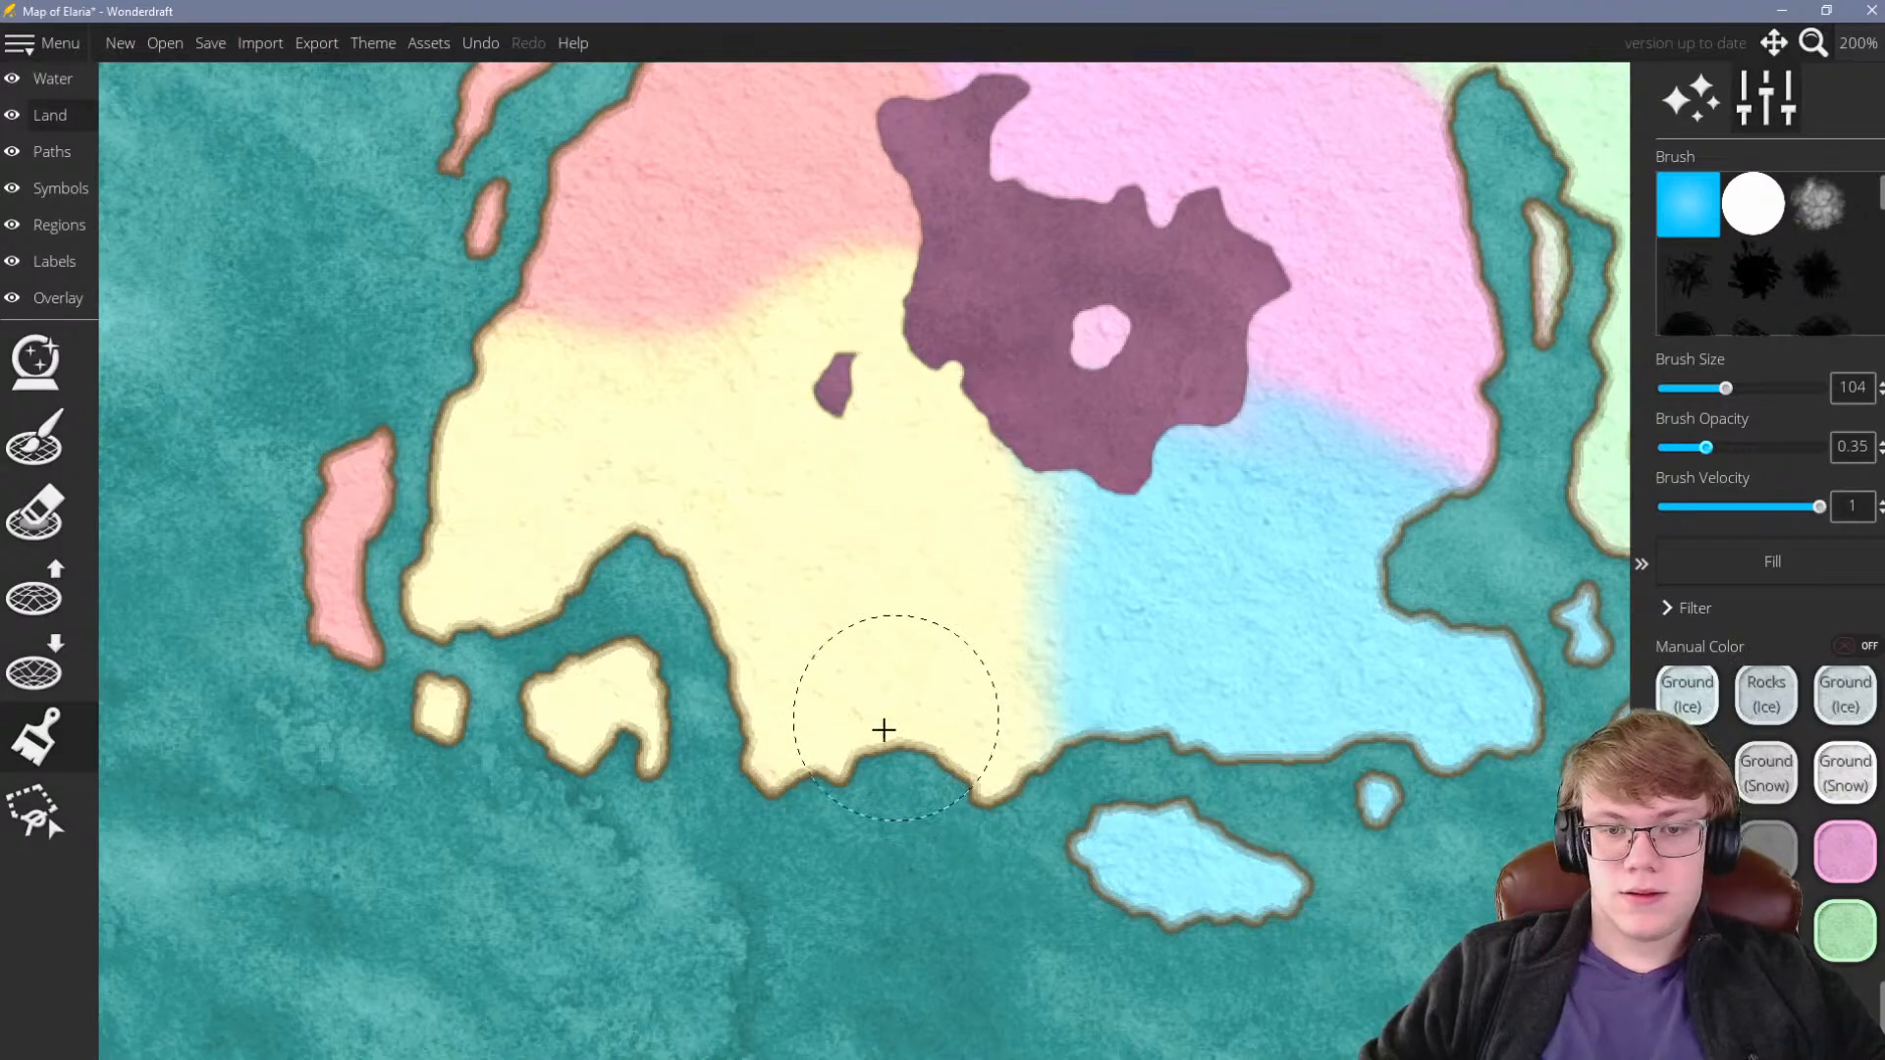
scroll(892, 722, down, 3)
scroll(956, 643, up, 1)
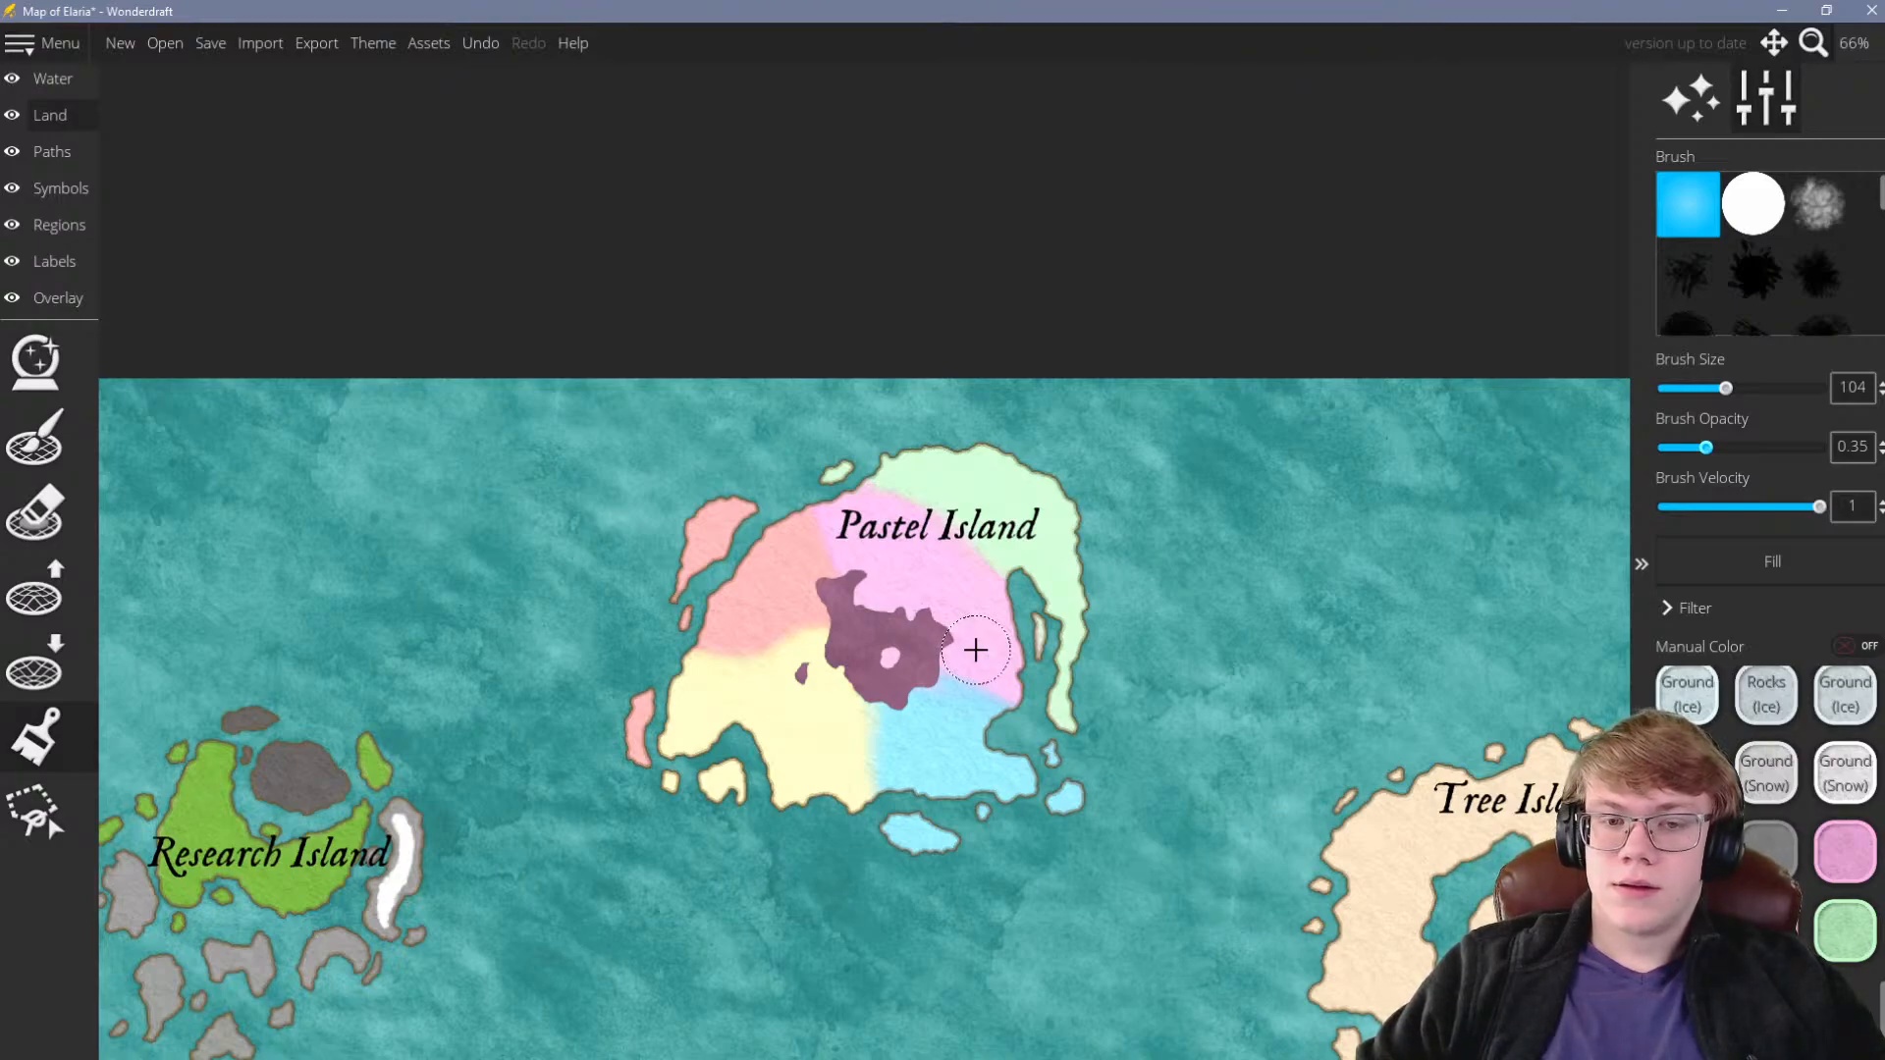
Extend the yellow region eastward into the light blue along Pastel Island's south coast, making their soft border slanted
scroll(780, 648, up, 3)
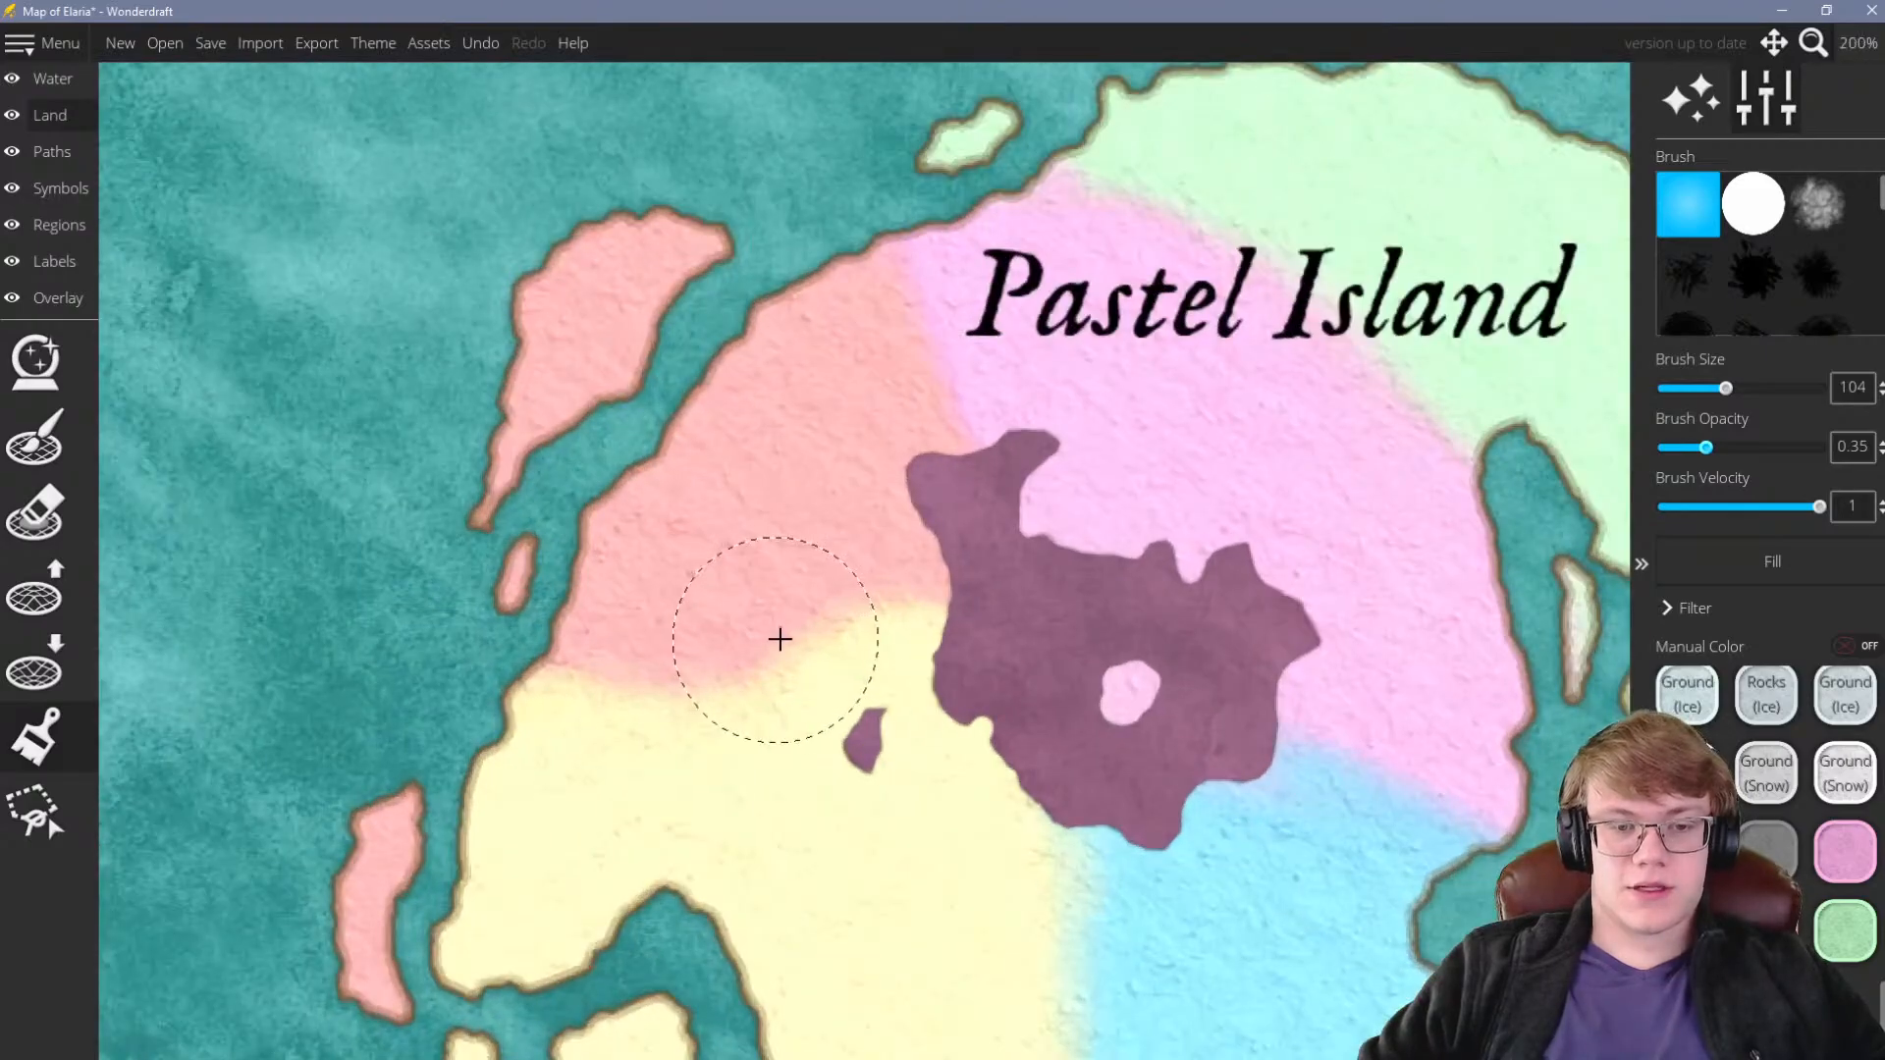
scroll(720, 665, up, 1)
scroll(716, 661, down, 4)
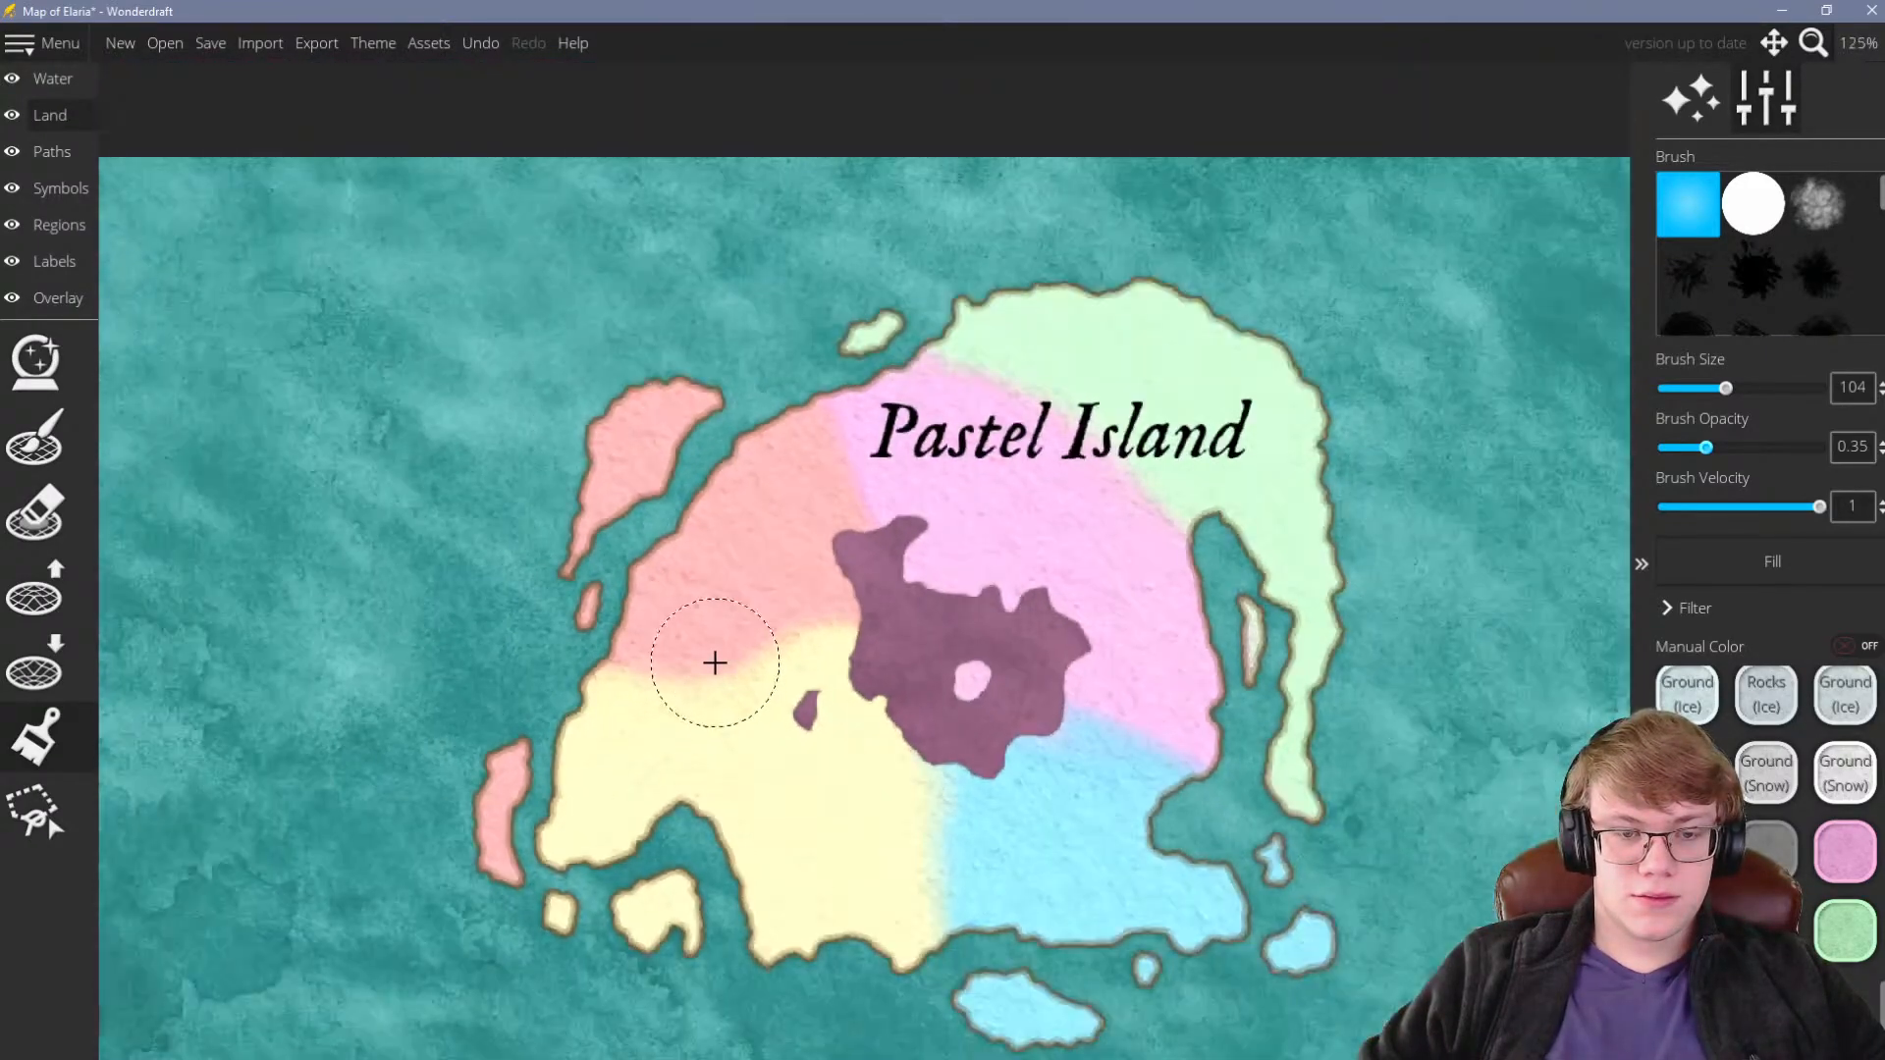
scroll(715, 663, down, 2)
scroll(716, 639, up, 5)
scroll(681, 673, down, 4)
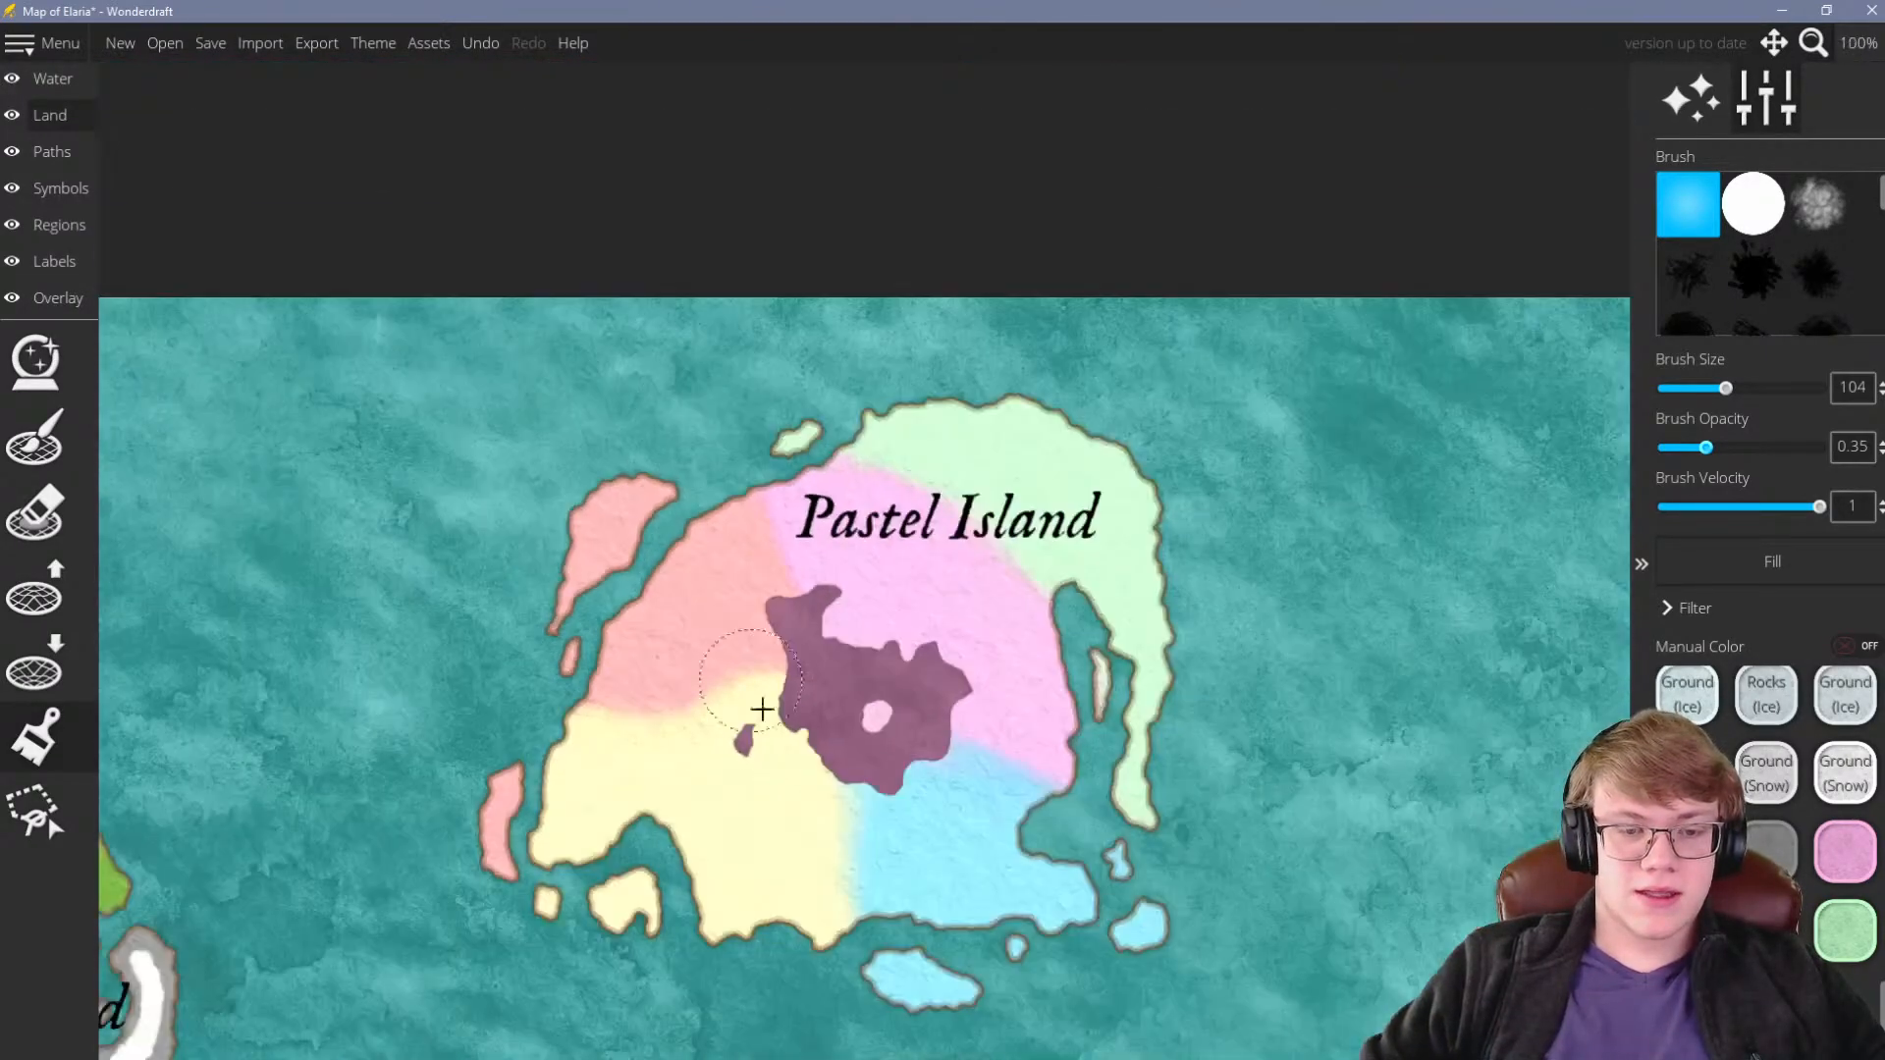
scroll(843, 903, up, 2)
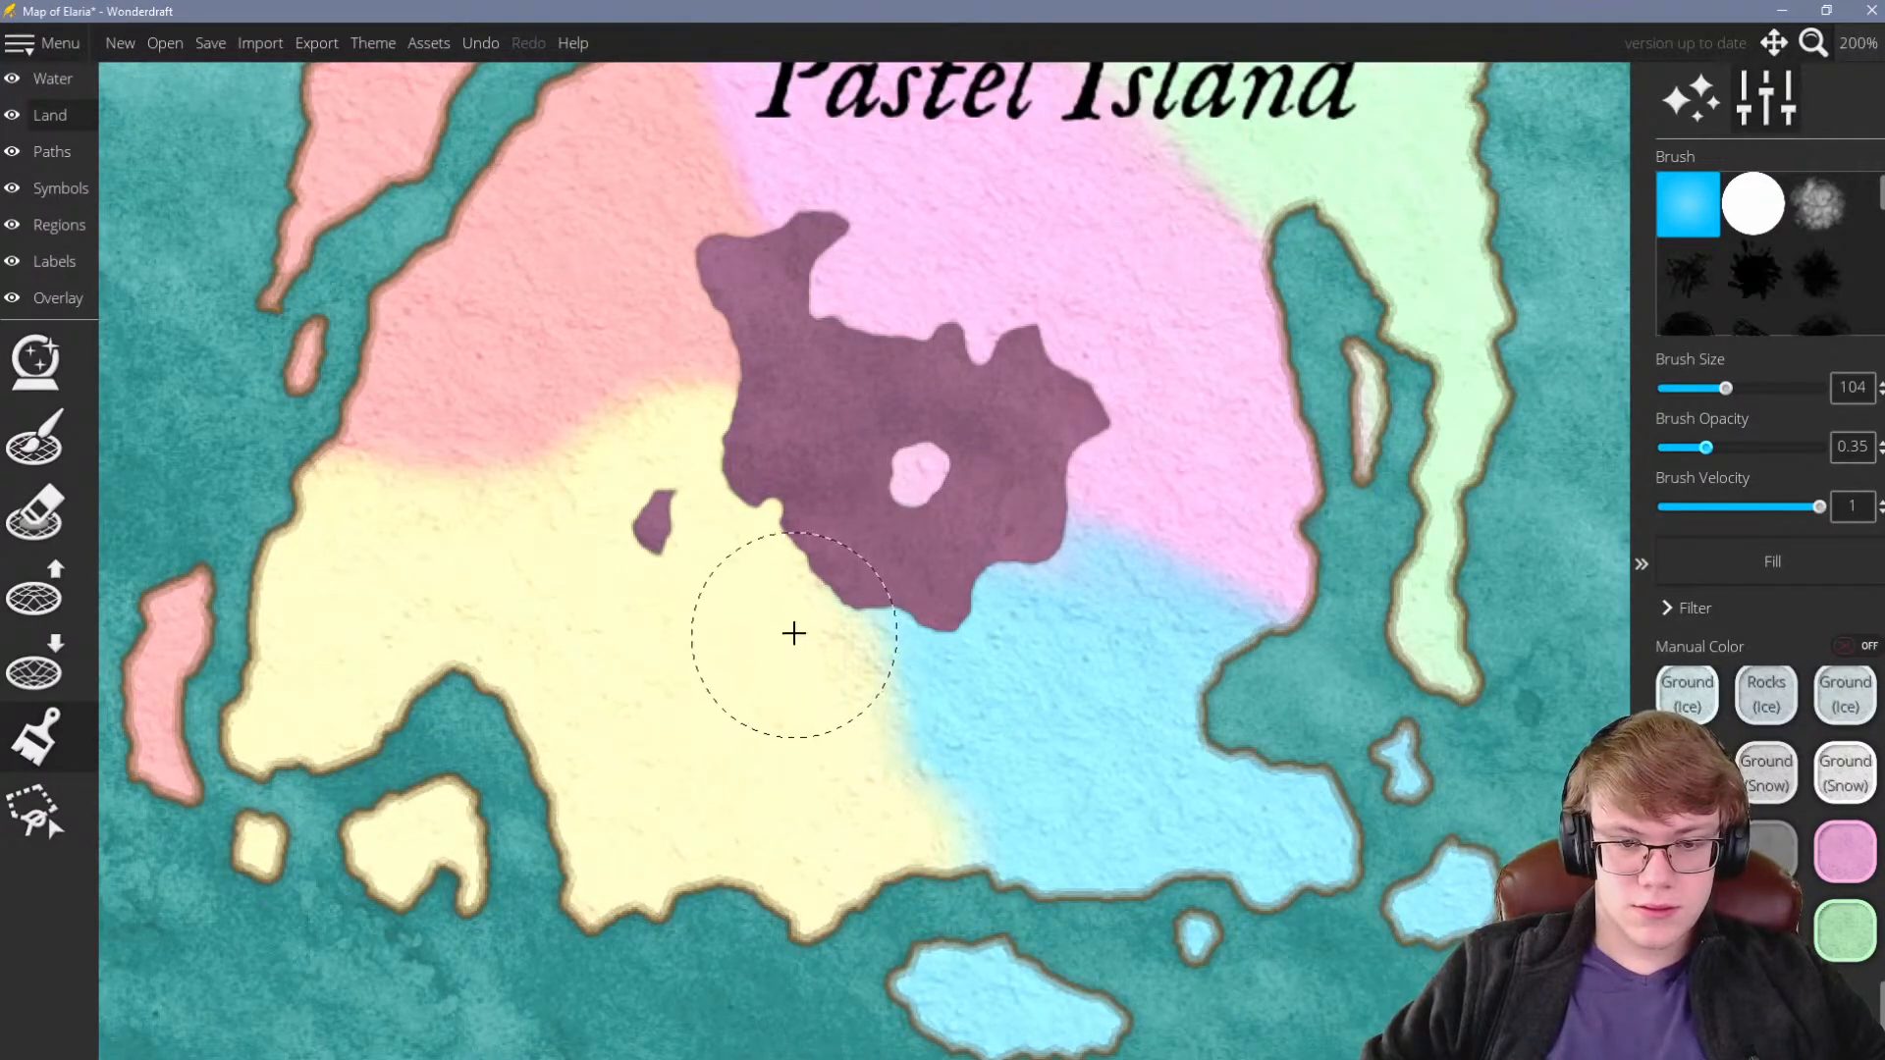
scroll(771, 744, down, 4)
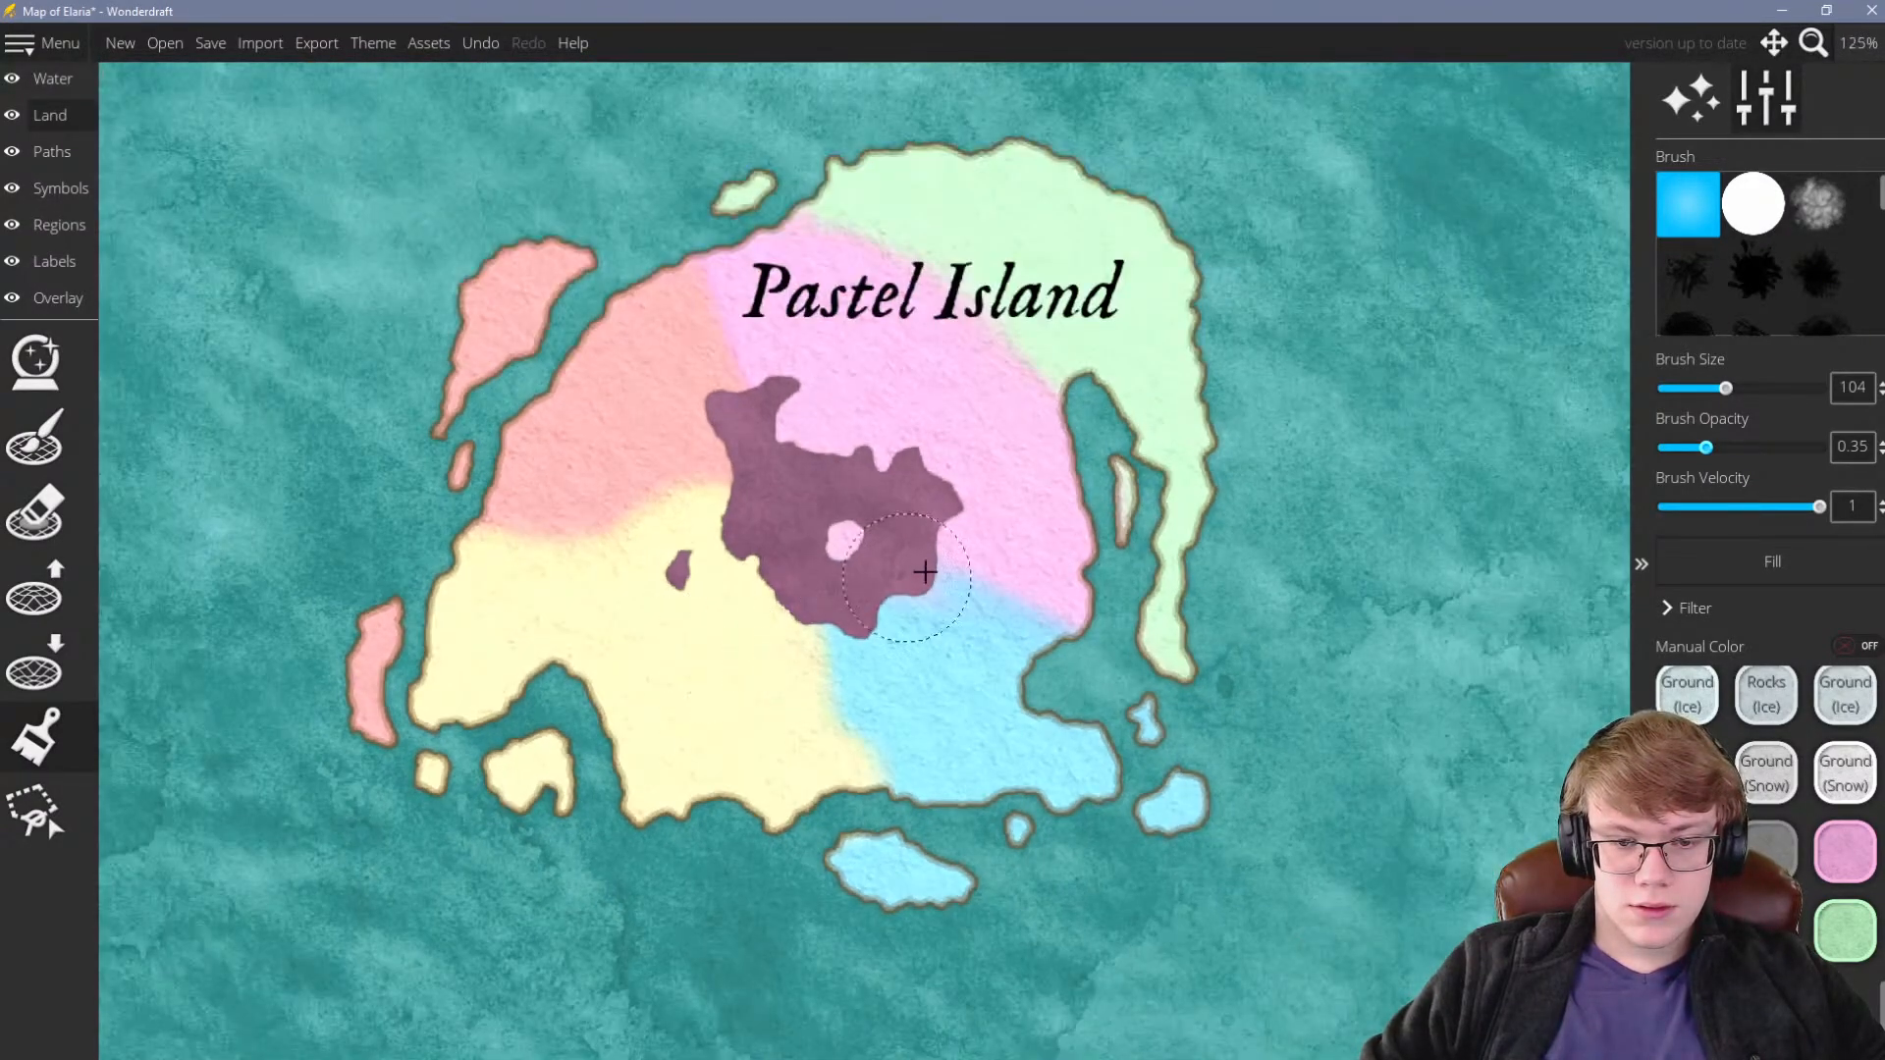
Extend the pink region southward into the light blue along Pastel Island's east coast, using brush size 104 and opacity 0.35
scroll(1002, 480, up, 4)
click(1834, 859)
scroll(1198, 639, up, 3)
mouse_move(1092, 685)
mouse_down()
mouse_move(1010, 730)
mouse_move(978, 629)
mouse_up()
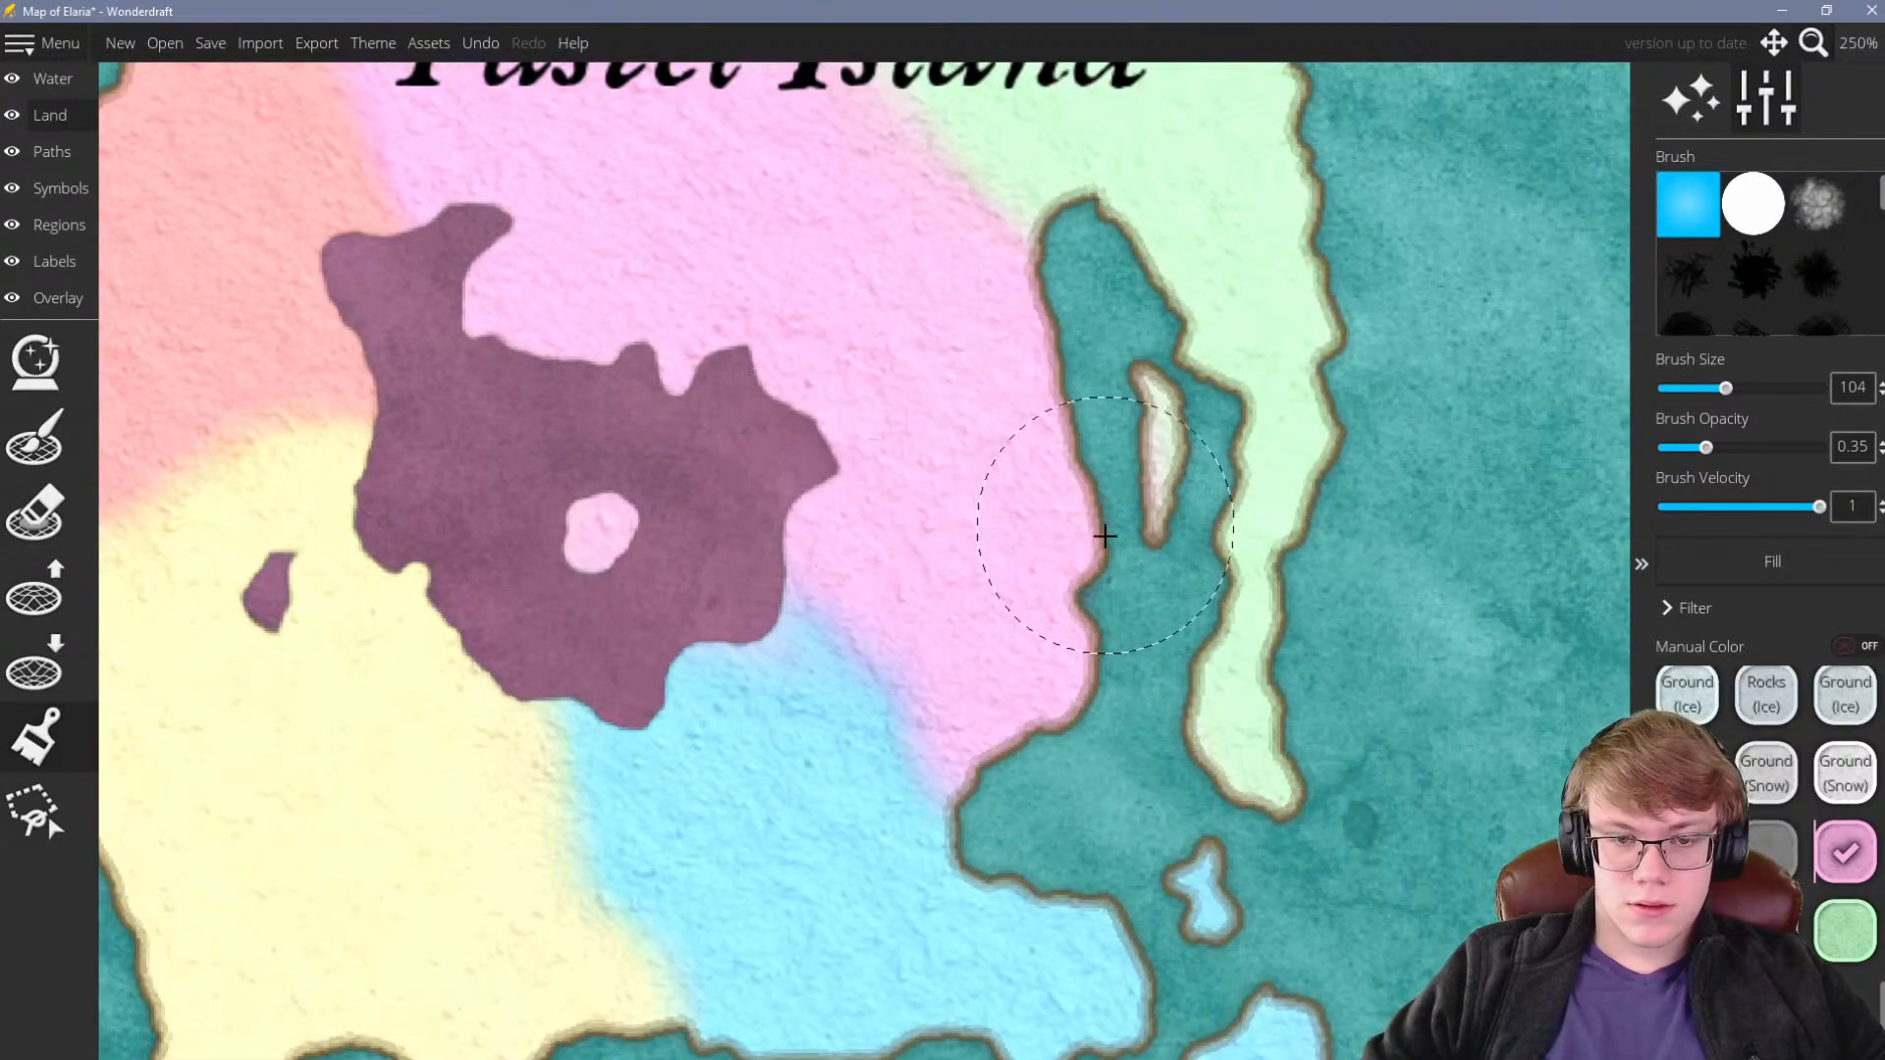
scroll(1100, 604, down, 7)
scroll(1095, 619, up, 5)
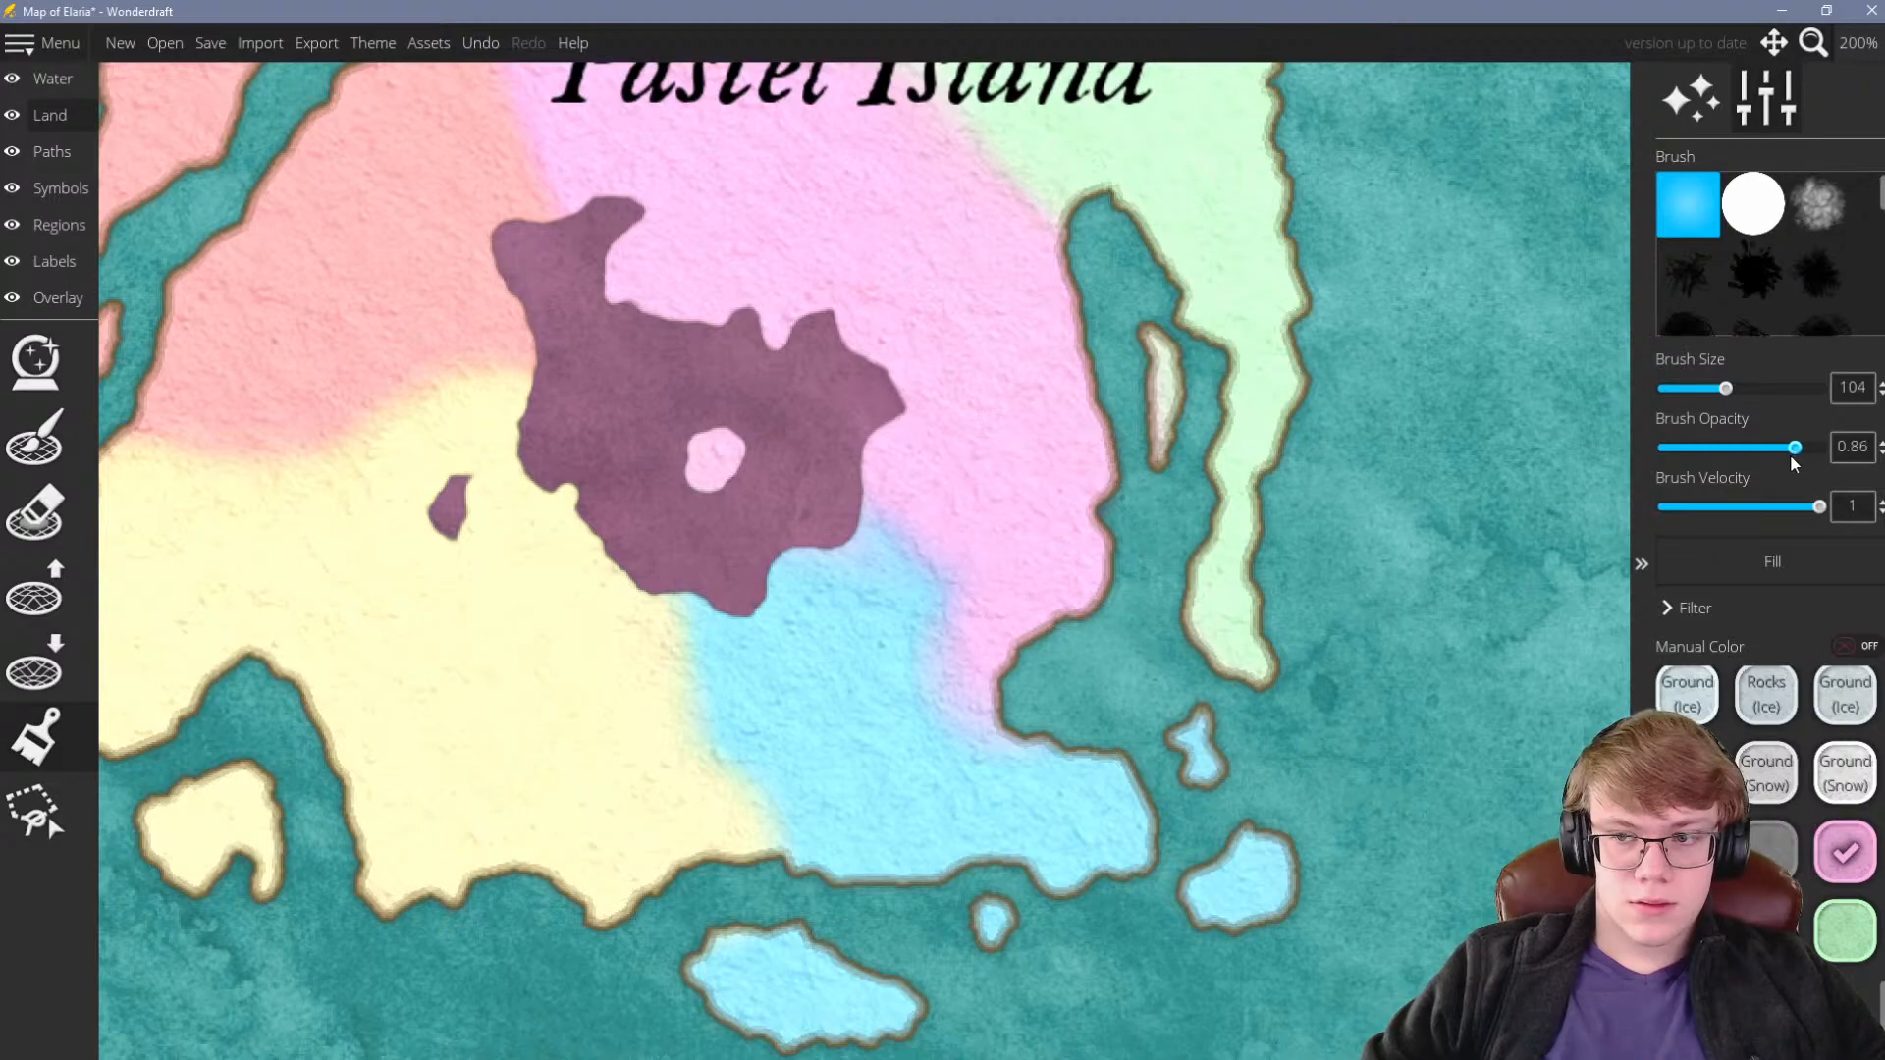
Extend the pink region into the salmon and along the north coast into the pale green with brush size 76 and opacity 0.81
scroll(1069, 534, down, 5)
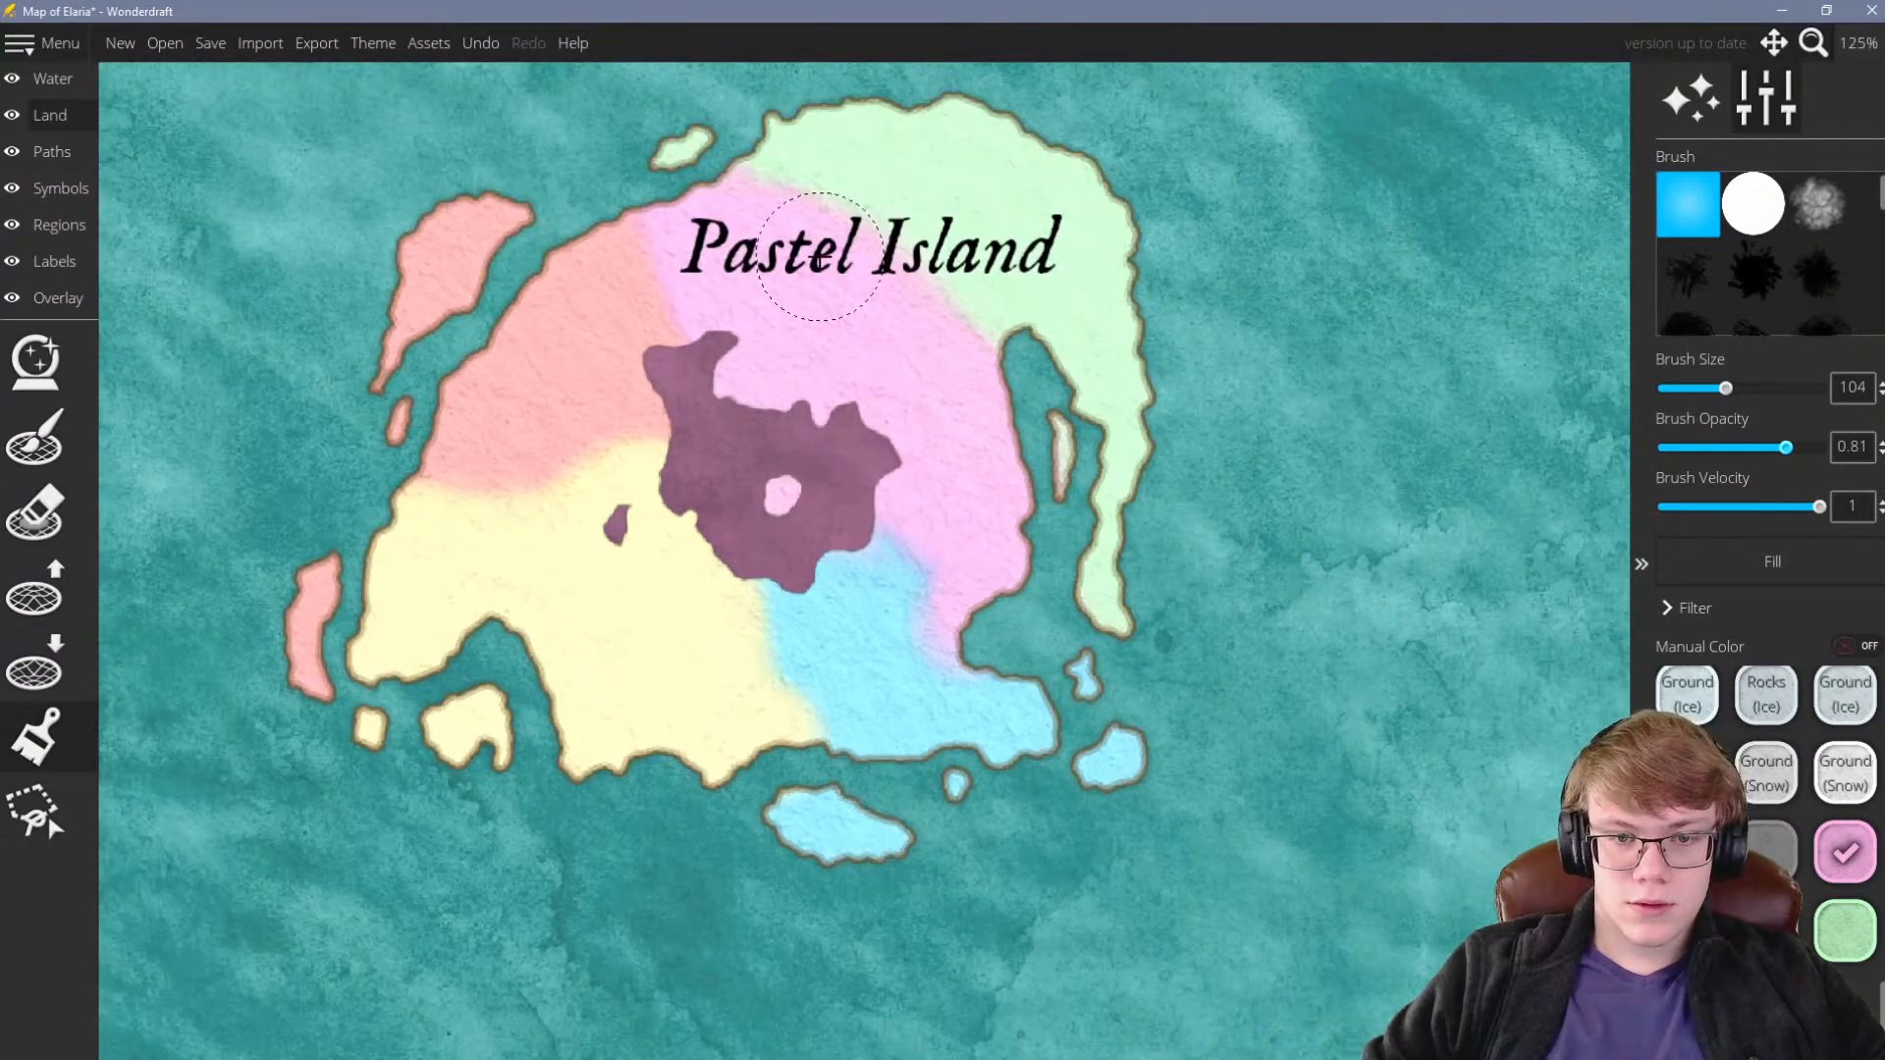
scroll(825, 269, up, 4)
scroll(628, 325, up, 1)
scroll(942, 398, down, 6)
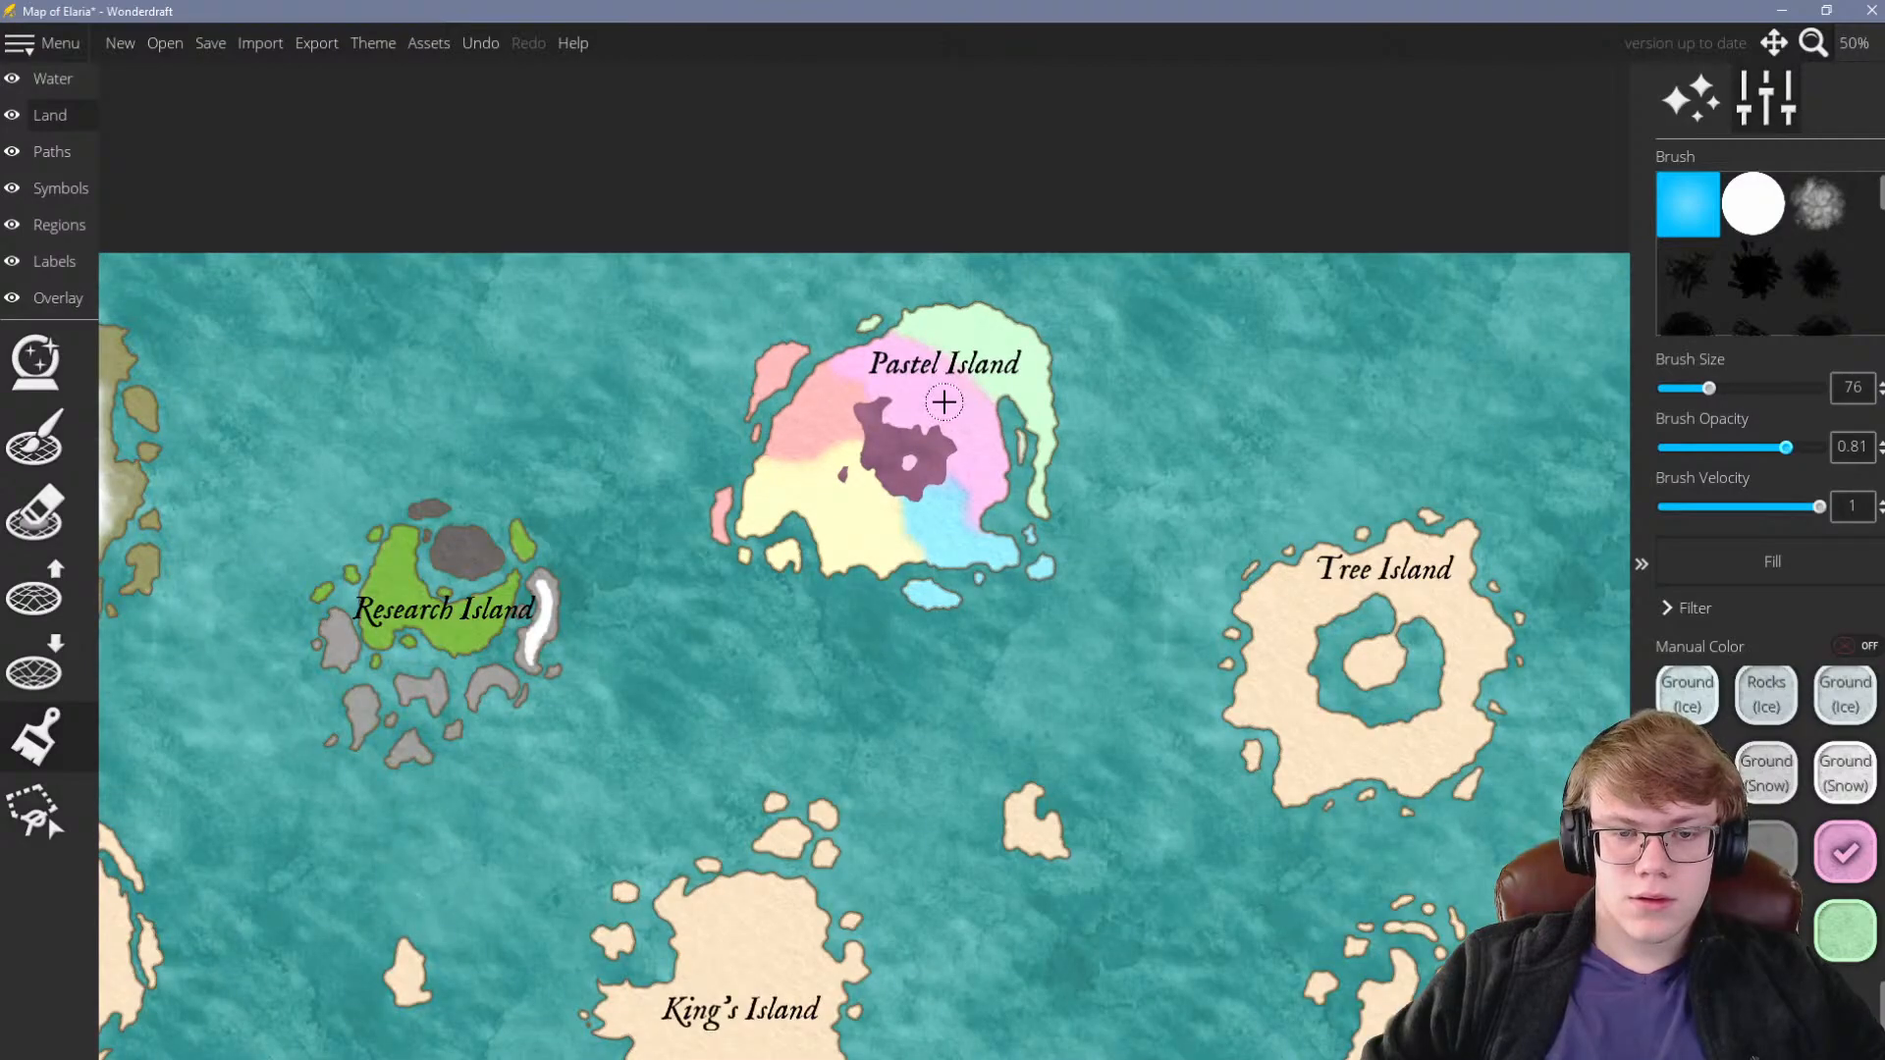
scroll(932, 258, up, 3)
mouse_move(871, 467)
mouse_down()
mouse_move(866, 403)
mouse_move(865, 470)
mouse_move(898, 405)
mouse_move(1002, 372)
mouse_move(914, 381)
mouse_up()
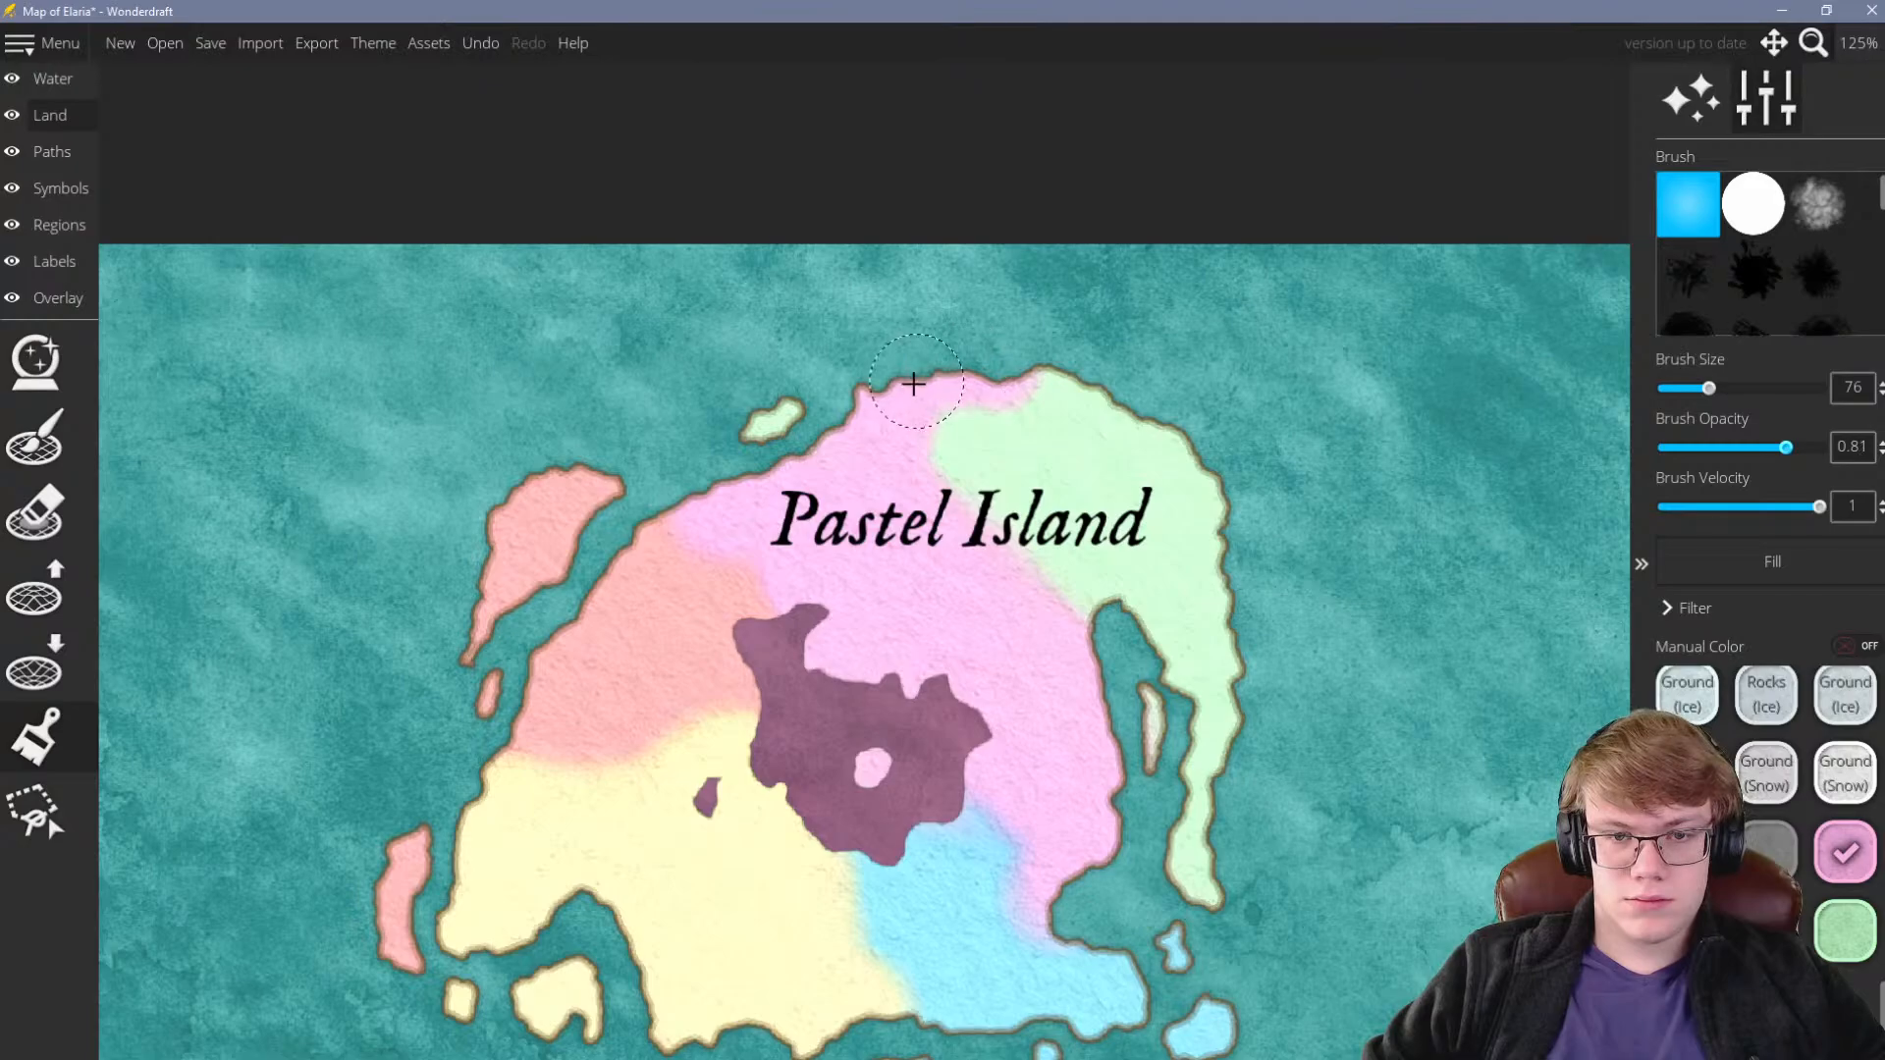
drag(1064, 643, 1076, 610)
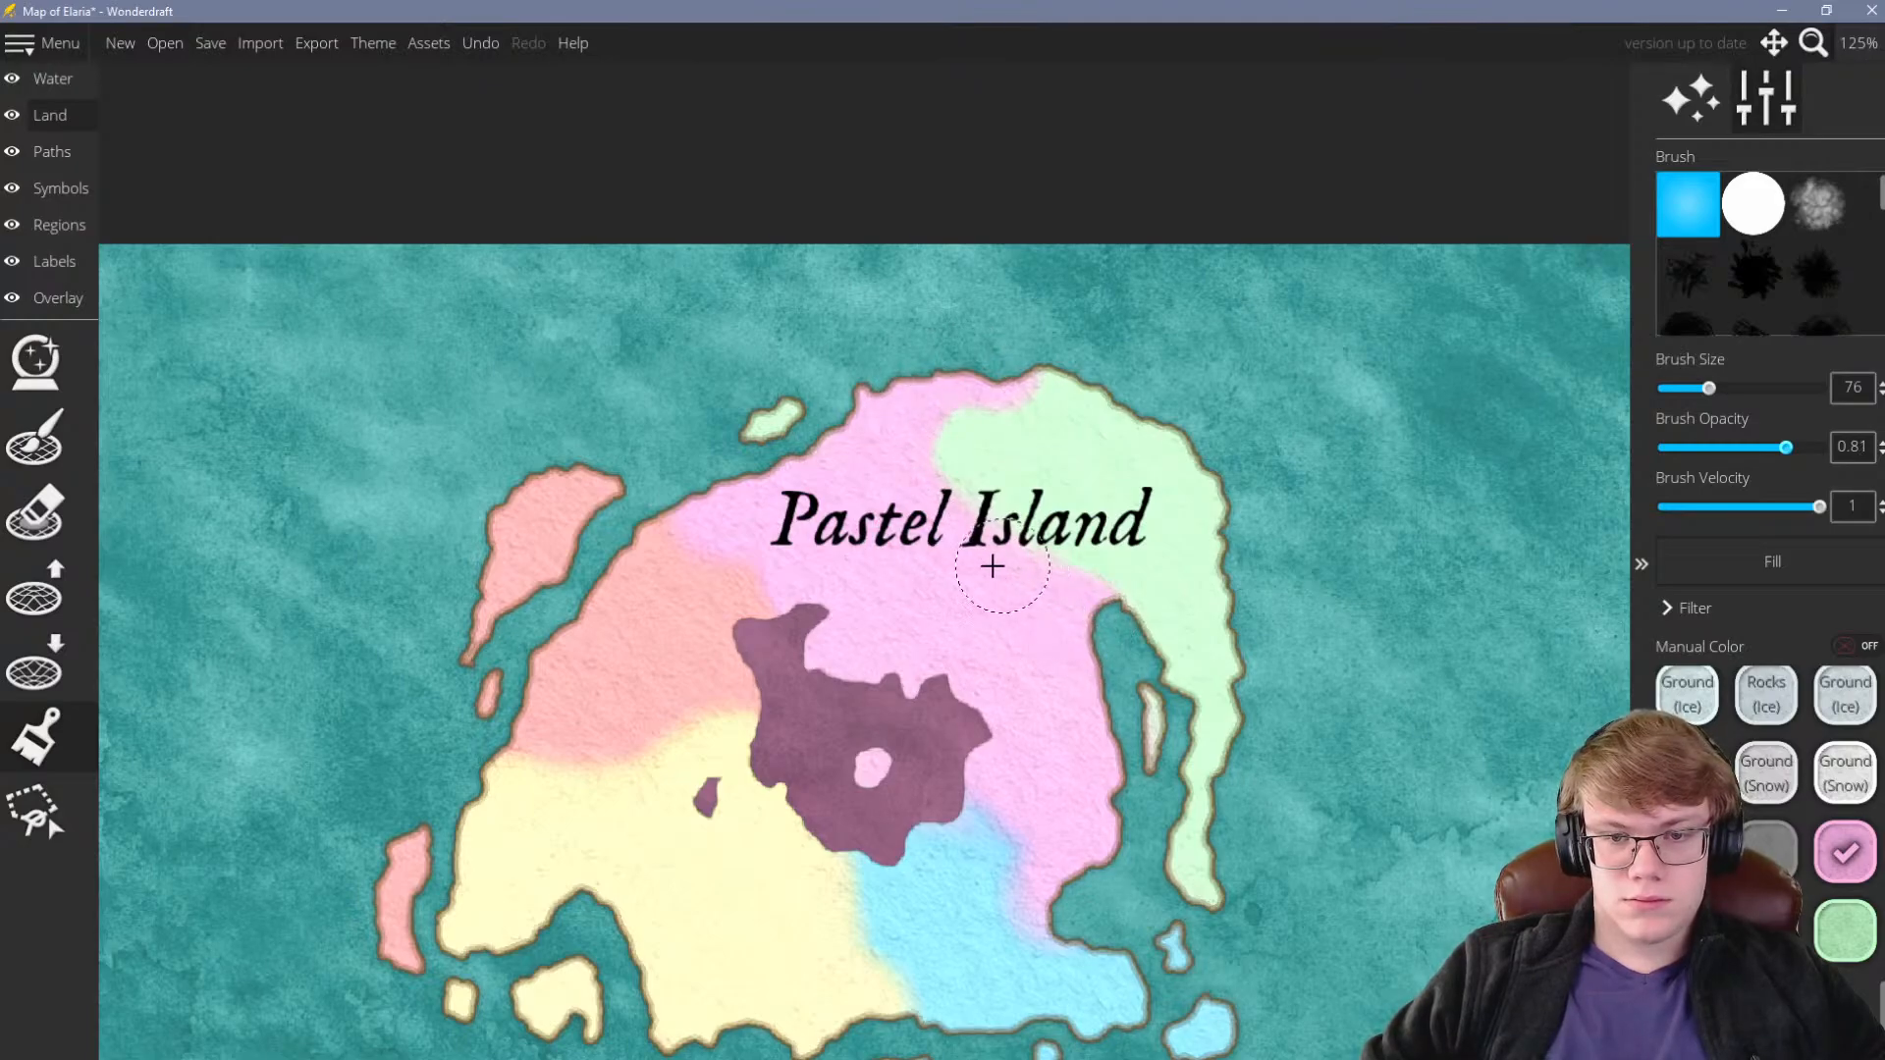
Paint the small islet off Pastel Island's northwest coast pink
scroll(861, 481, down, 4)
scroll(997, 491, up, 3)
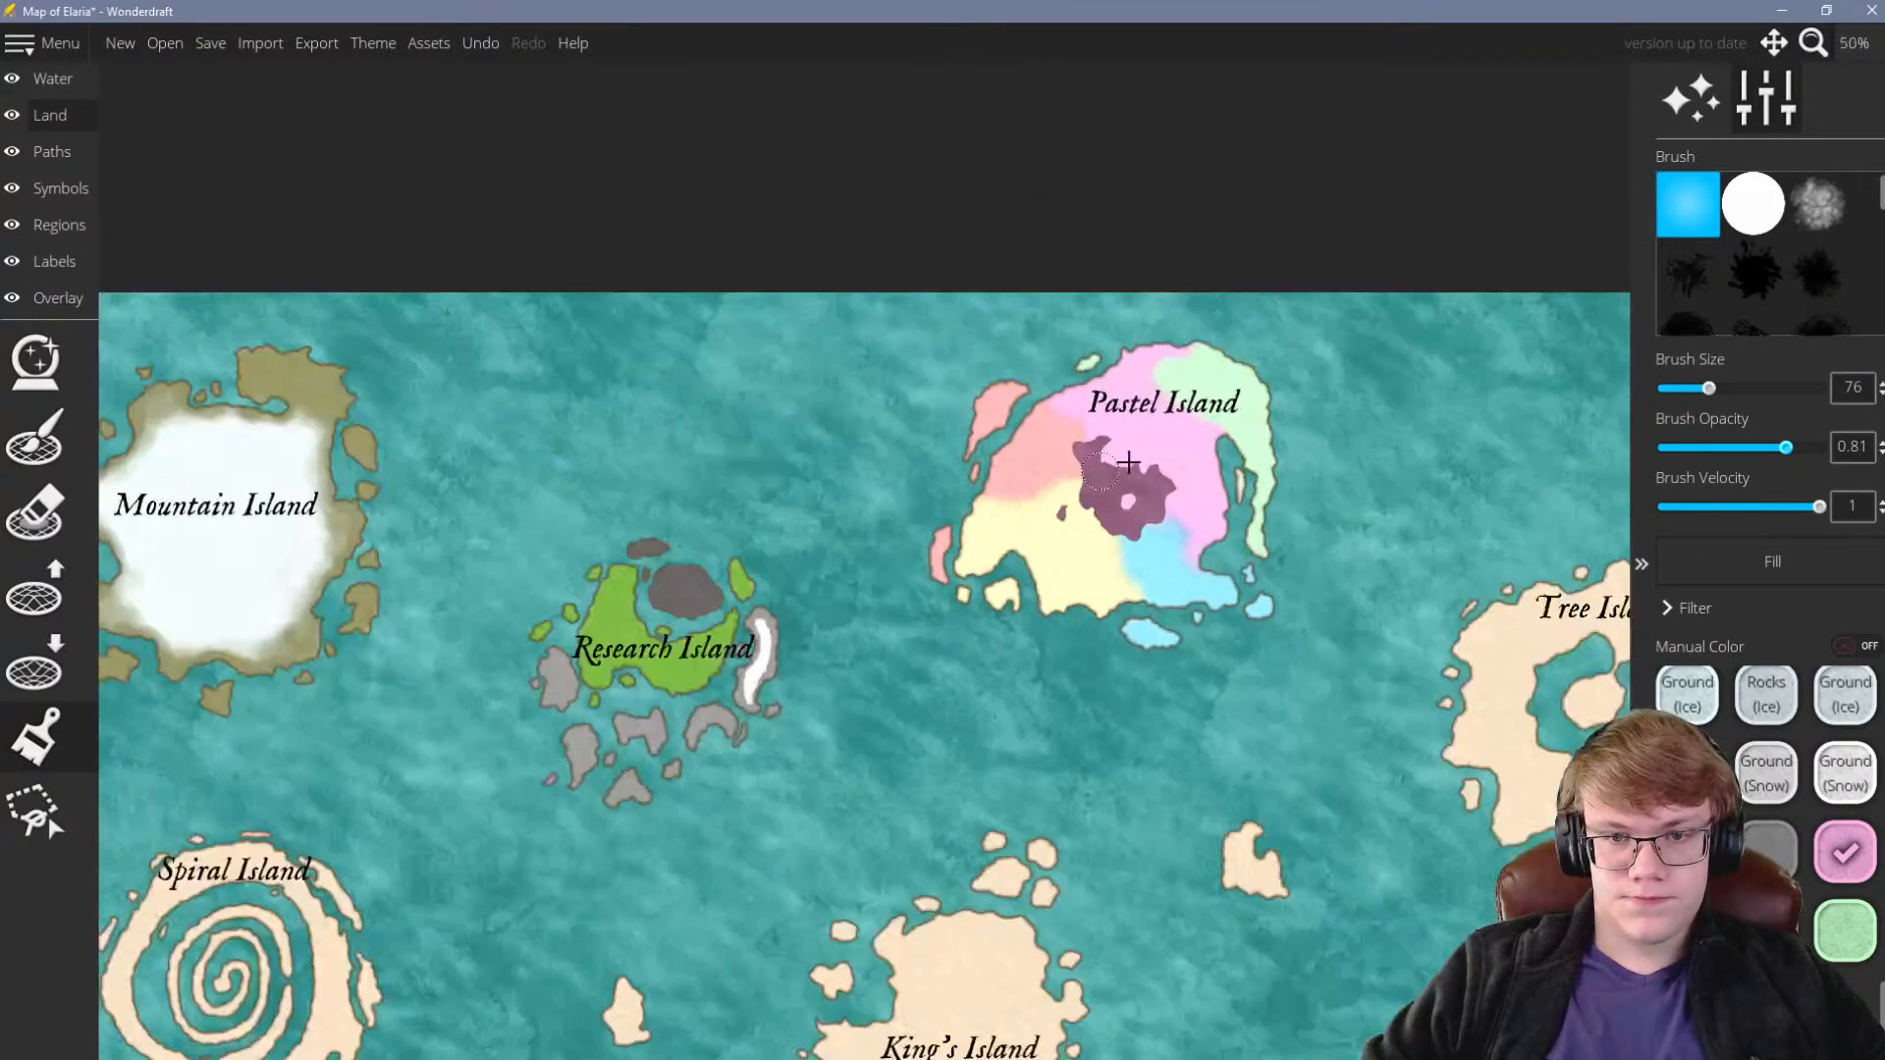
scroll(1169, 486, up, 2)
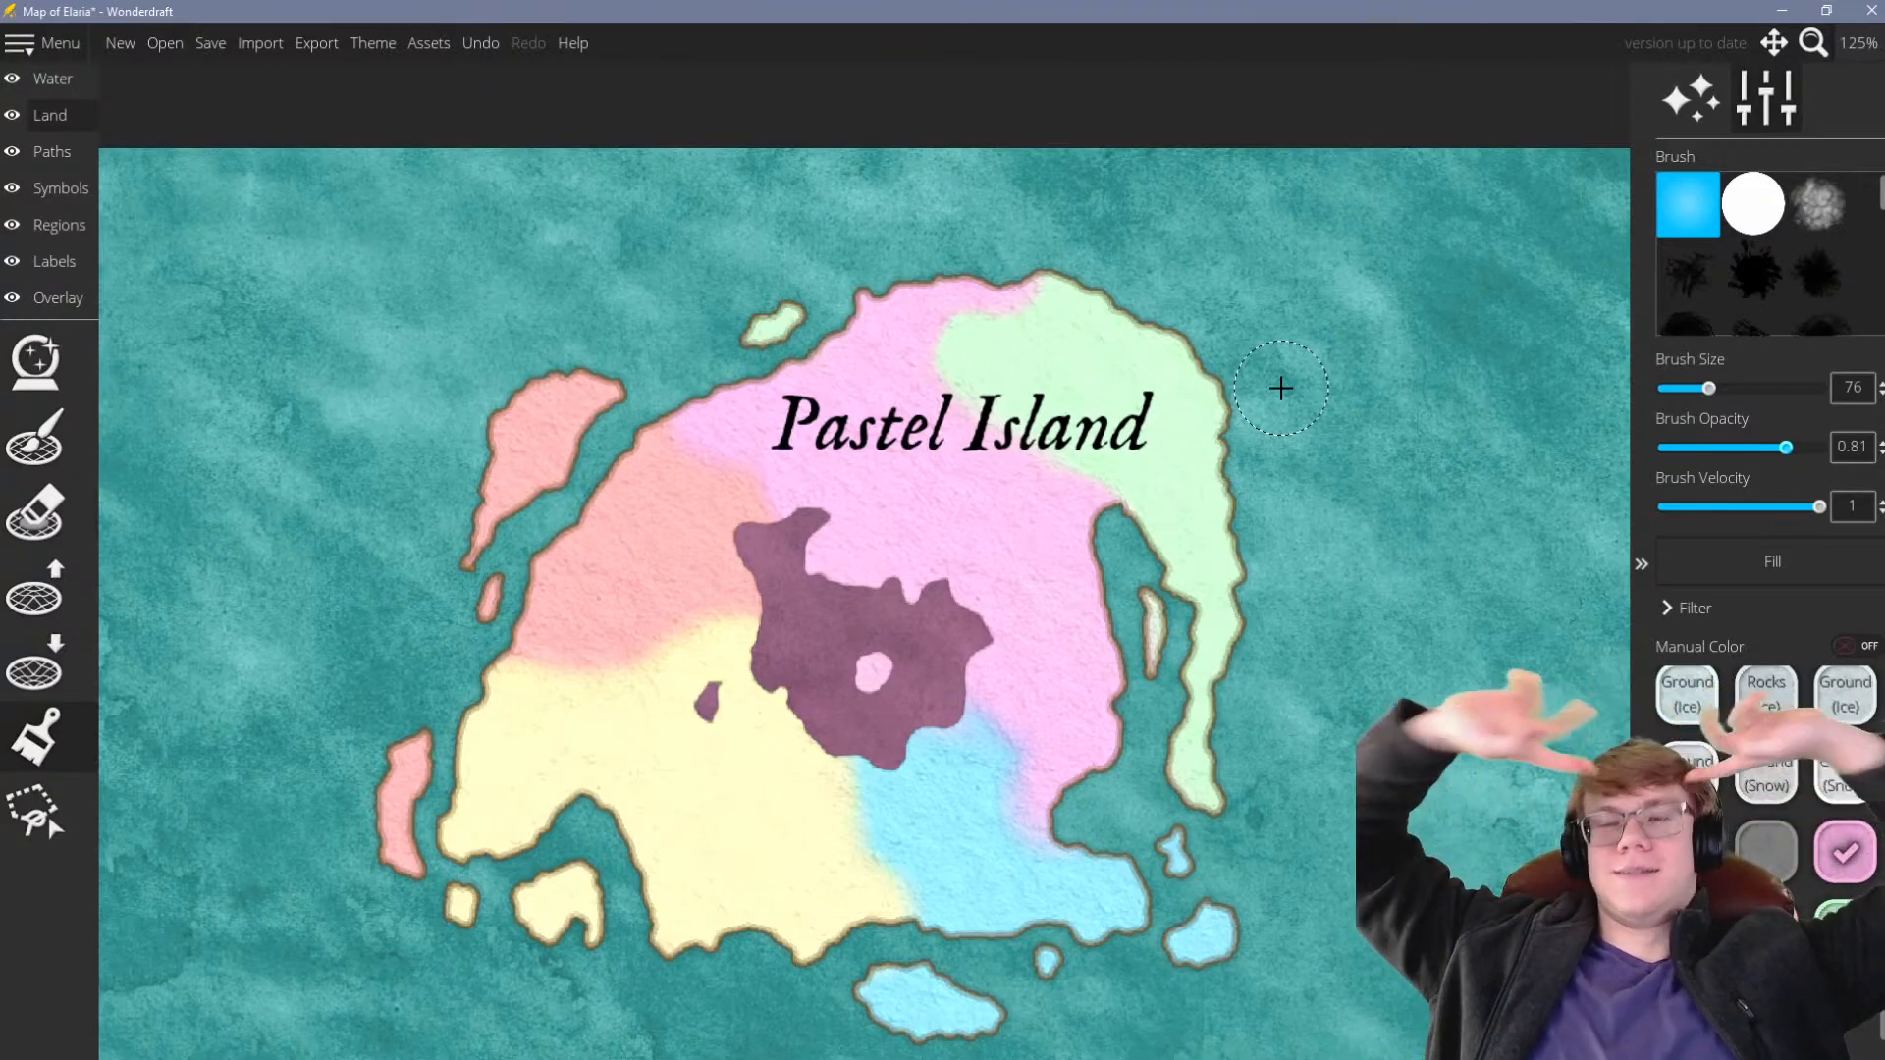
scroll(727, 256, up, 3)
drag(799, 356, 763, 398)
scroll(846, 342, down, 4)
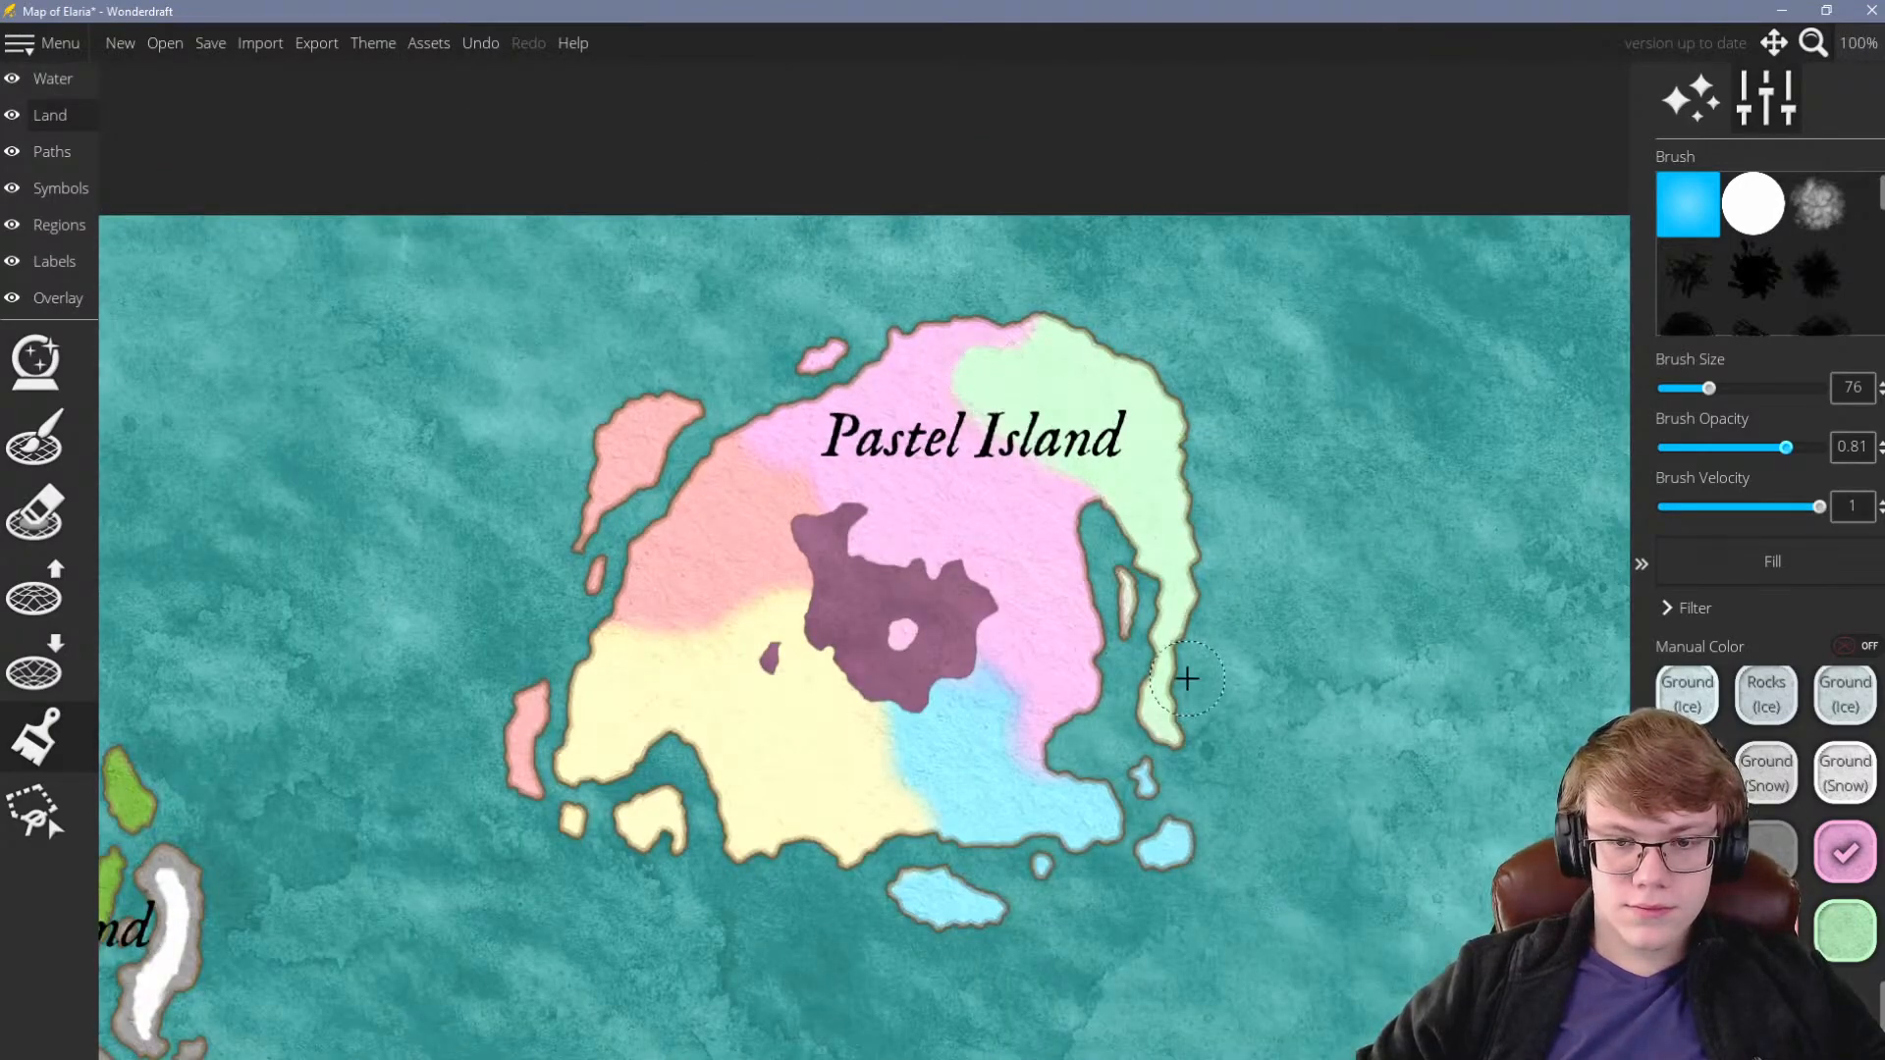
Paint the narrow islet in Pastel Island's eastern channel pale green
scroll(1186, 677, up, 3)
click(1816, 925)
scroll(1118, 545, up, 2)
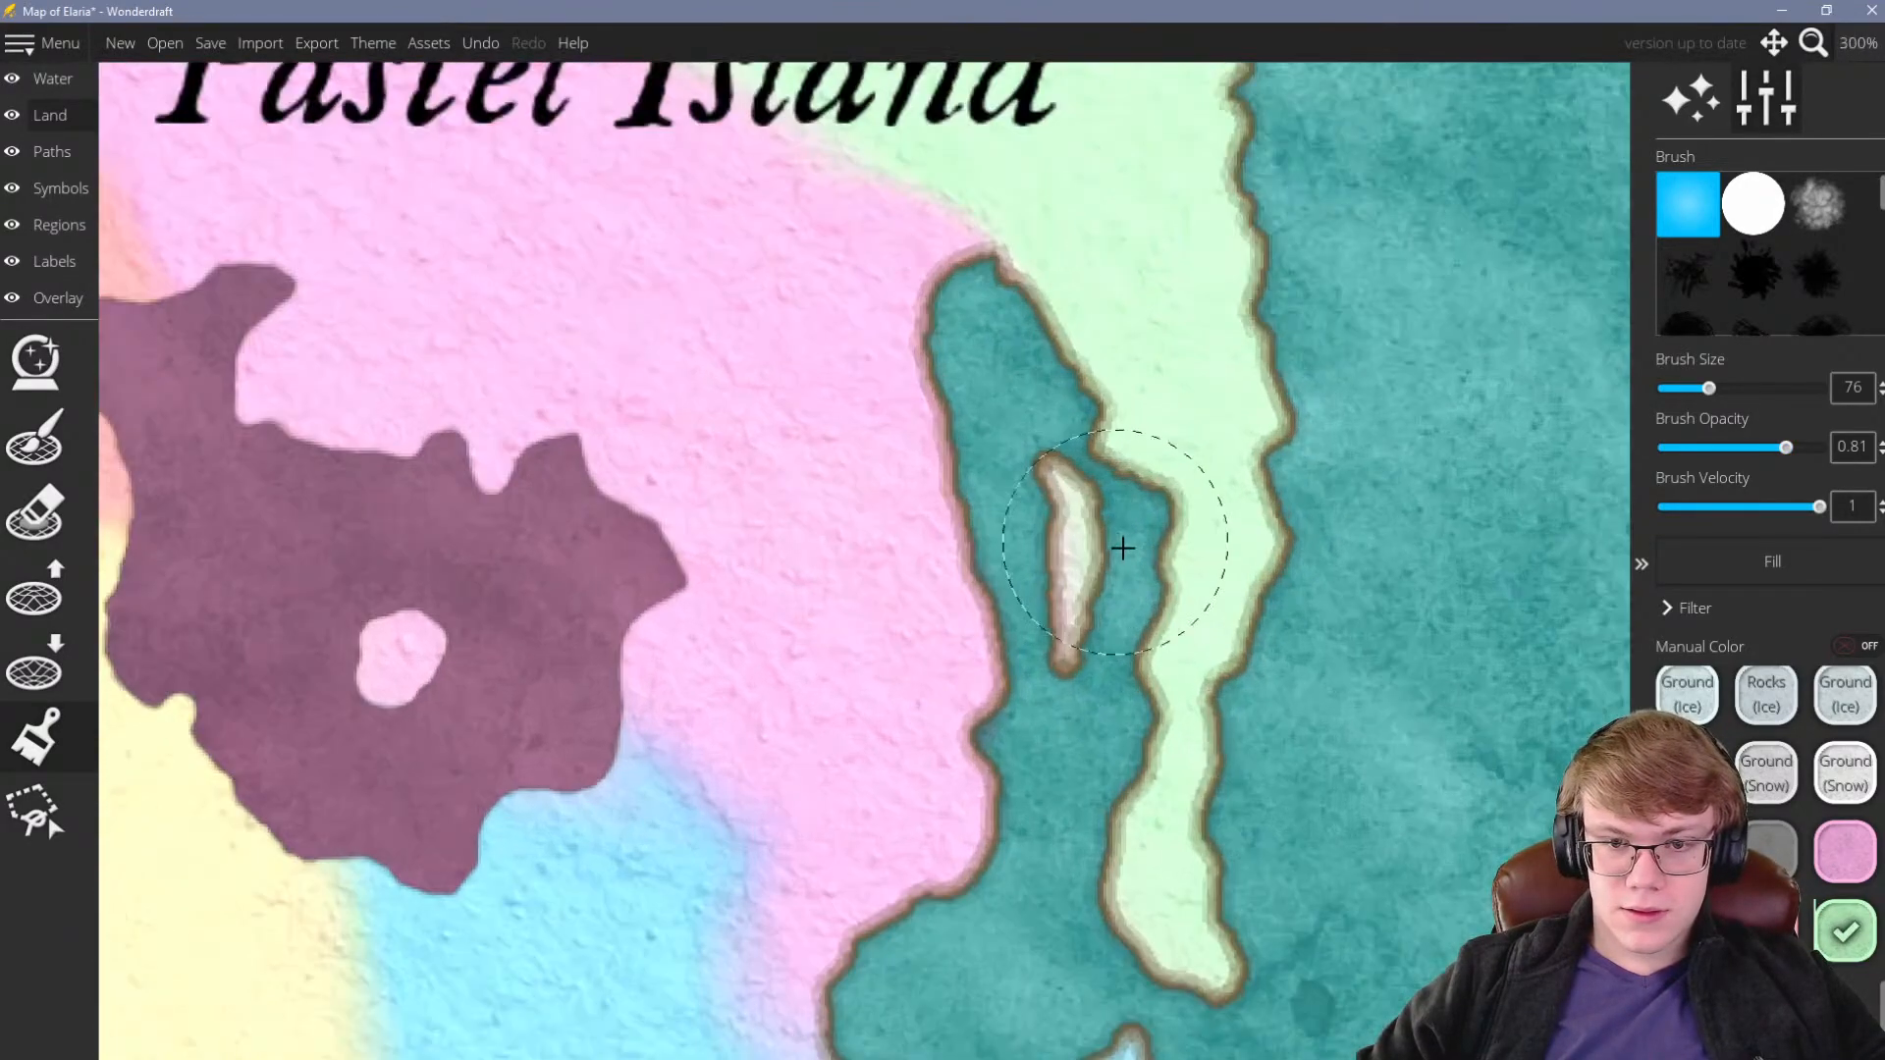
scroll(1267, 432, down, 4)
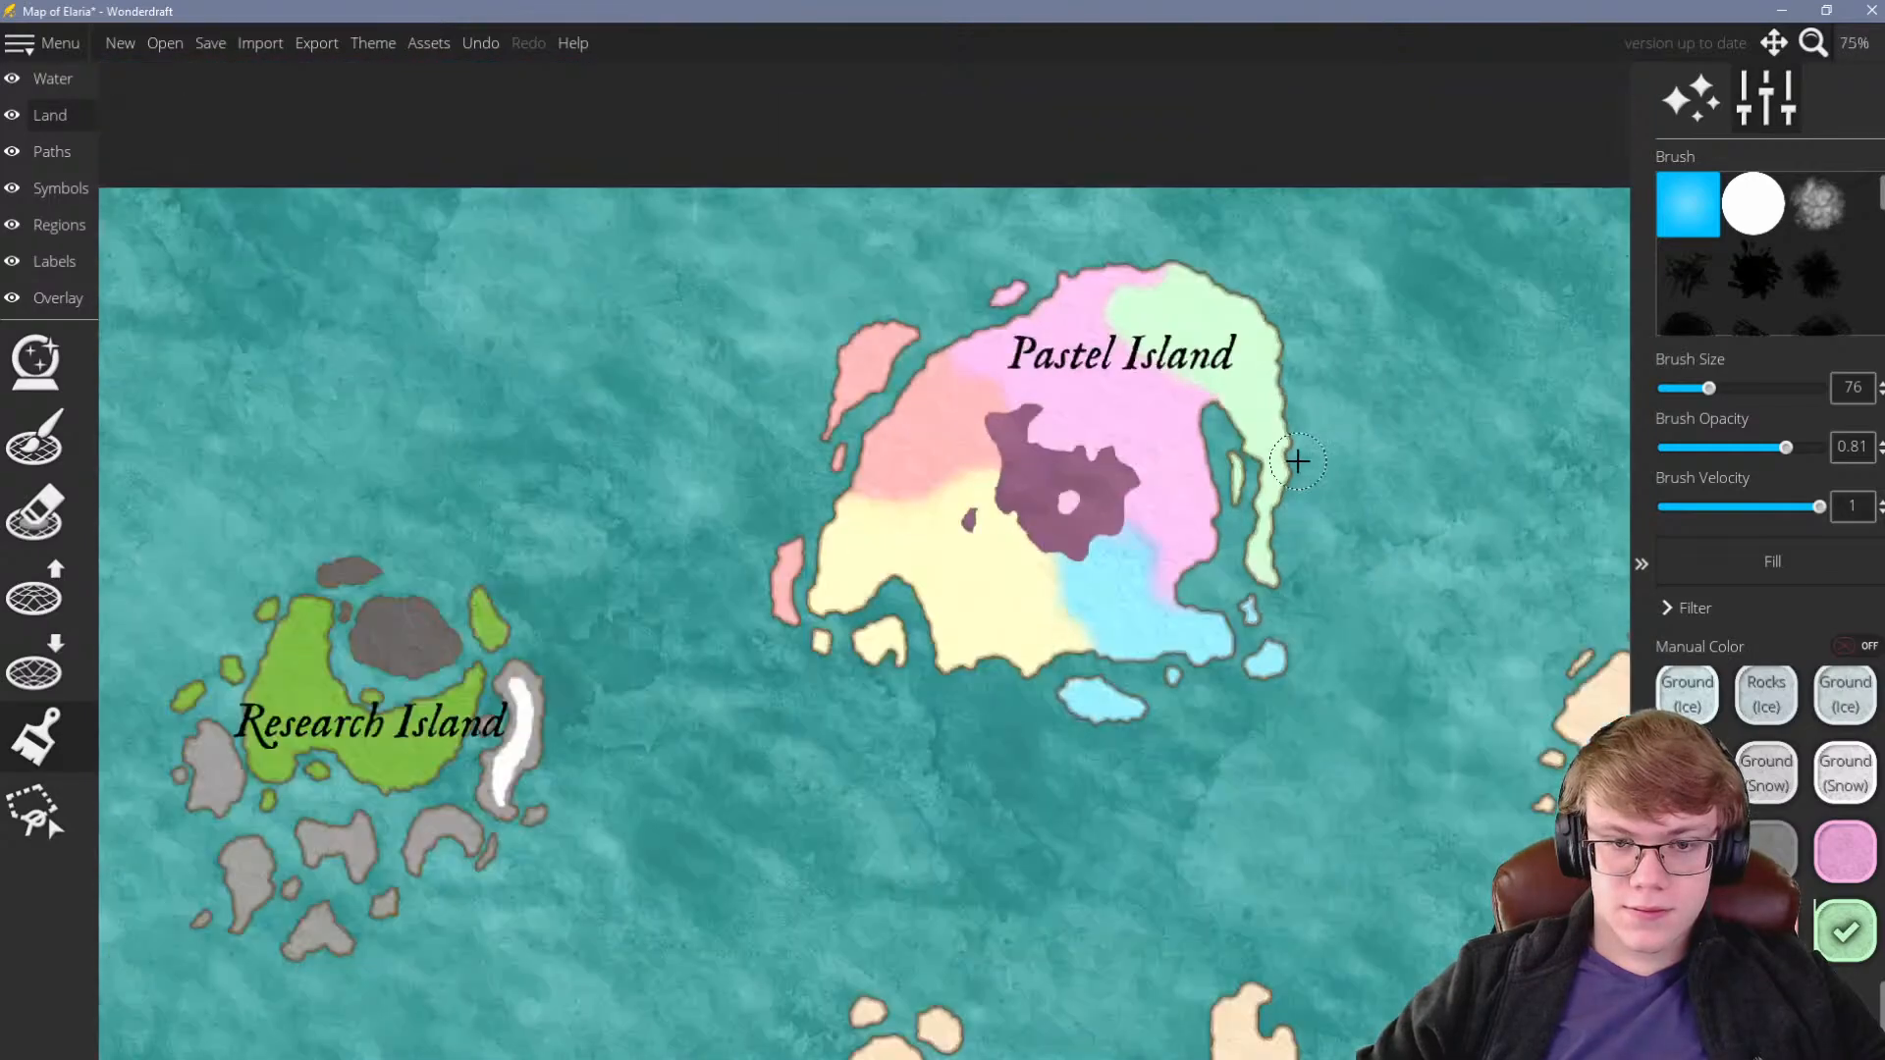
Examine how Pastel Island's pastel regions and their borders fit around the central purple area at different scales
scroll(1044, 455, down, 1)
scroll(1047, 455, up, 1)
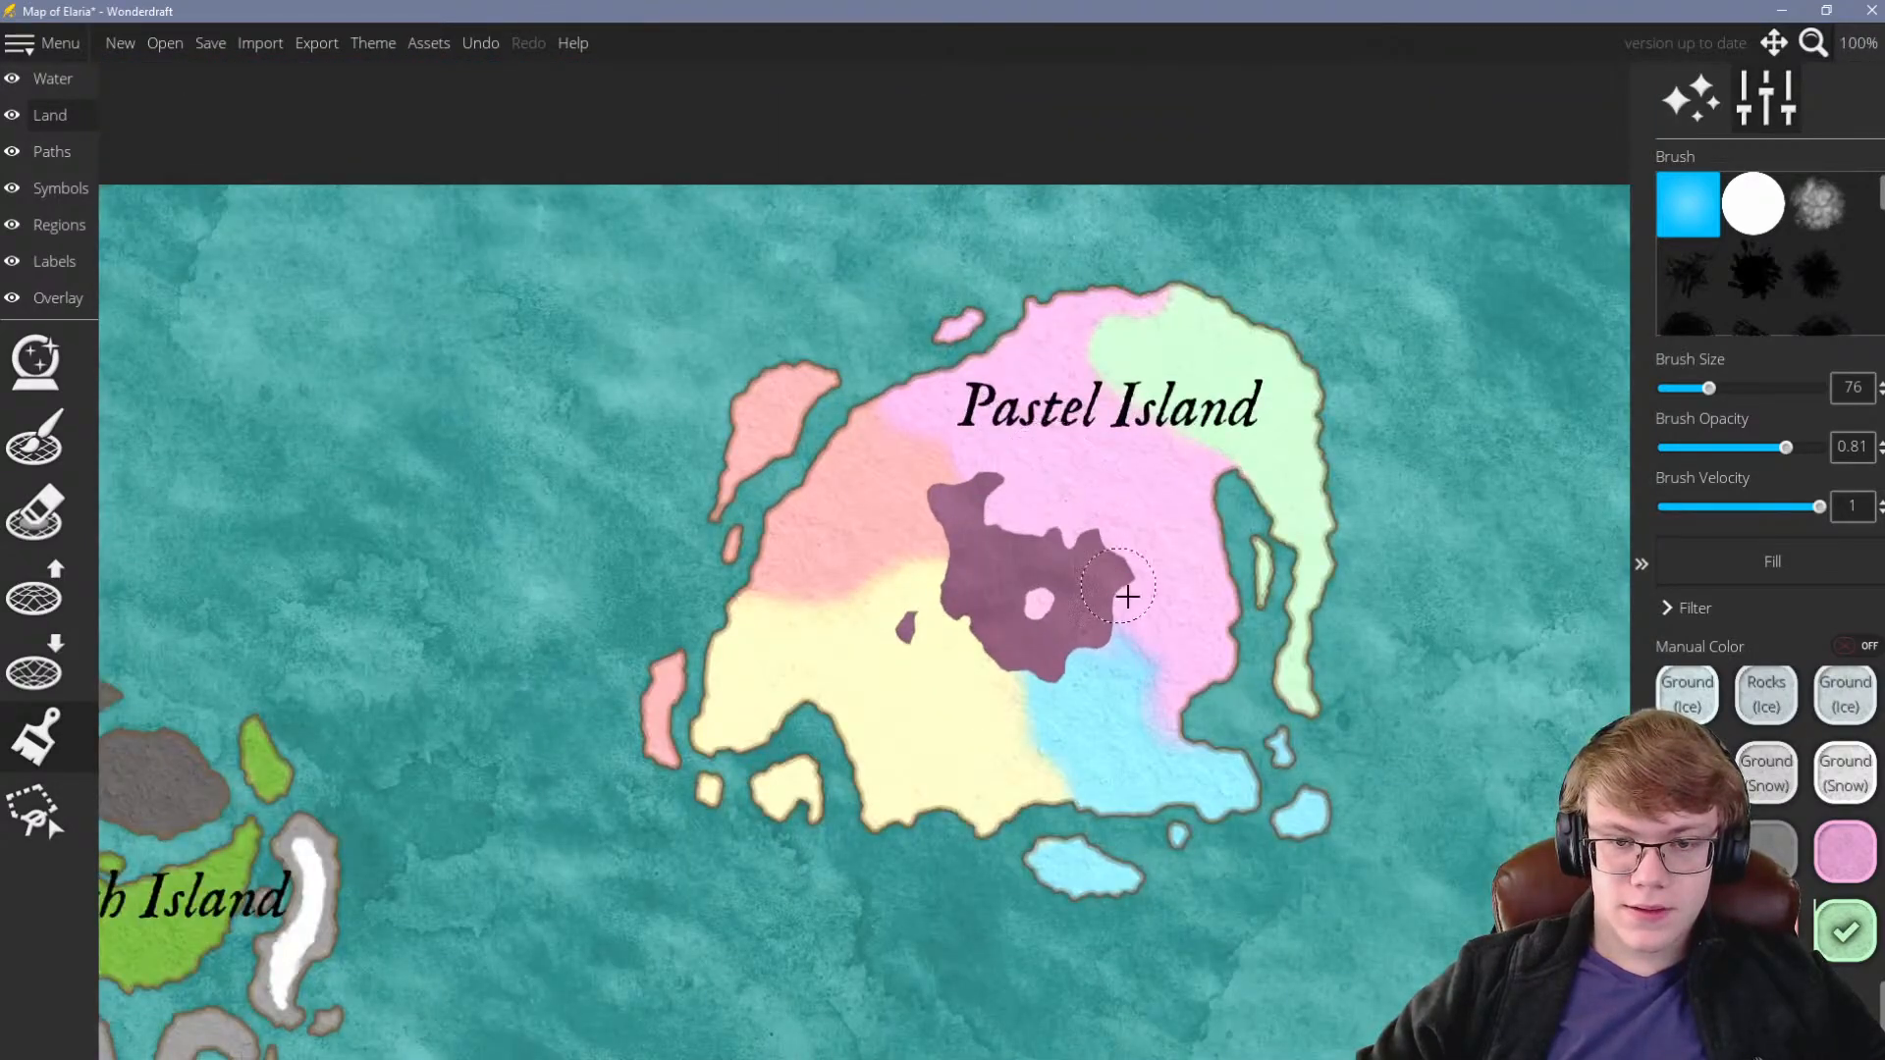
scroll(1137, 586, down, 1)
scroll(1136, 580, up, 2)
scroll(976, 539, down, 2)
scroll(989, 547, up, 3)
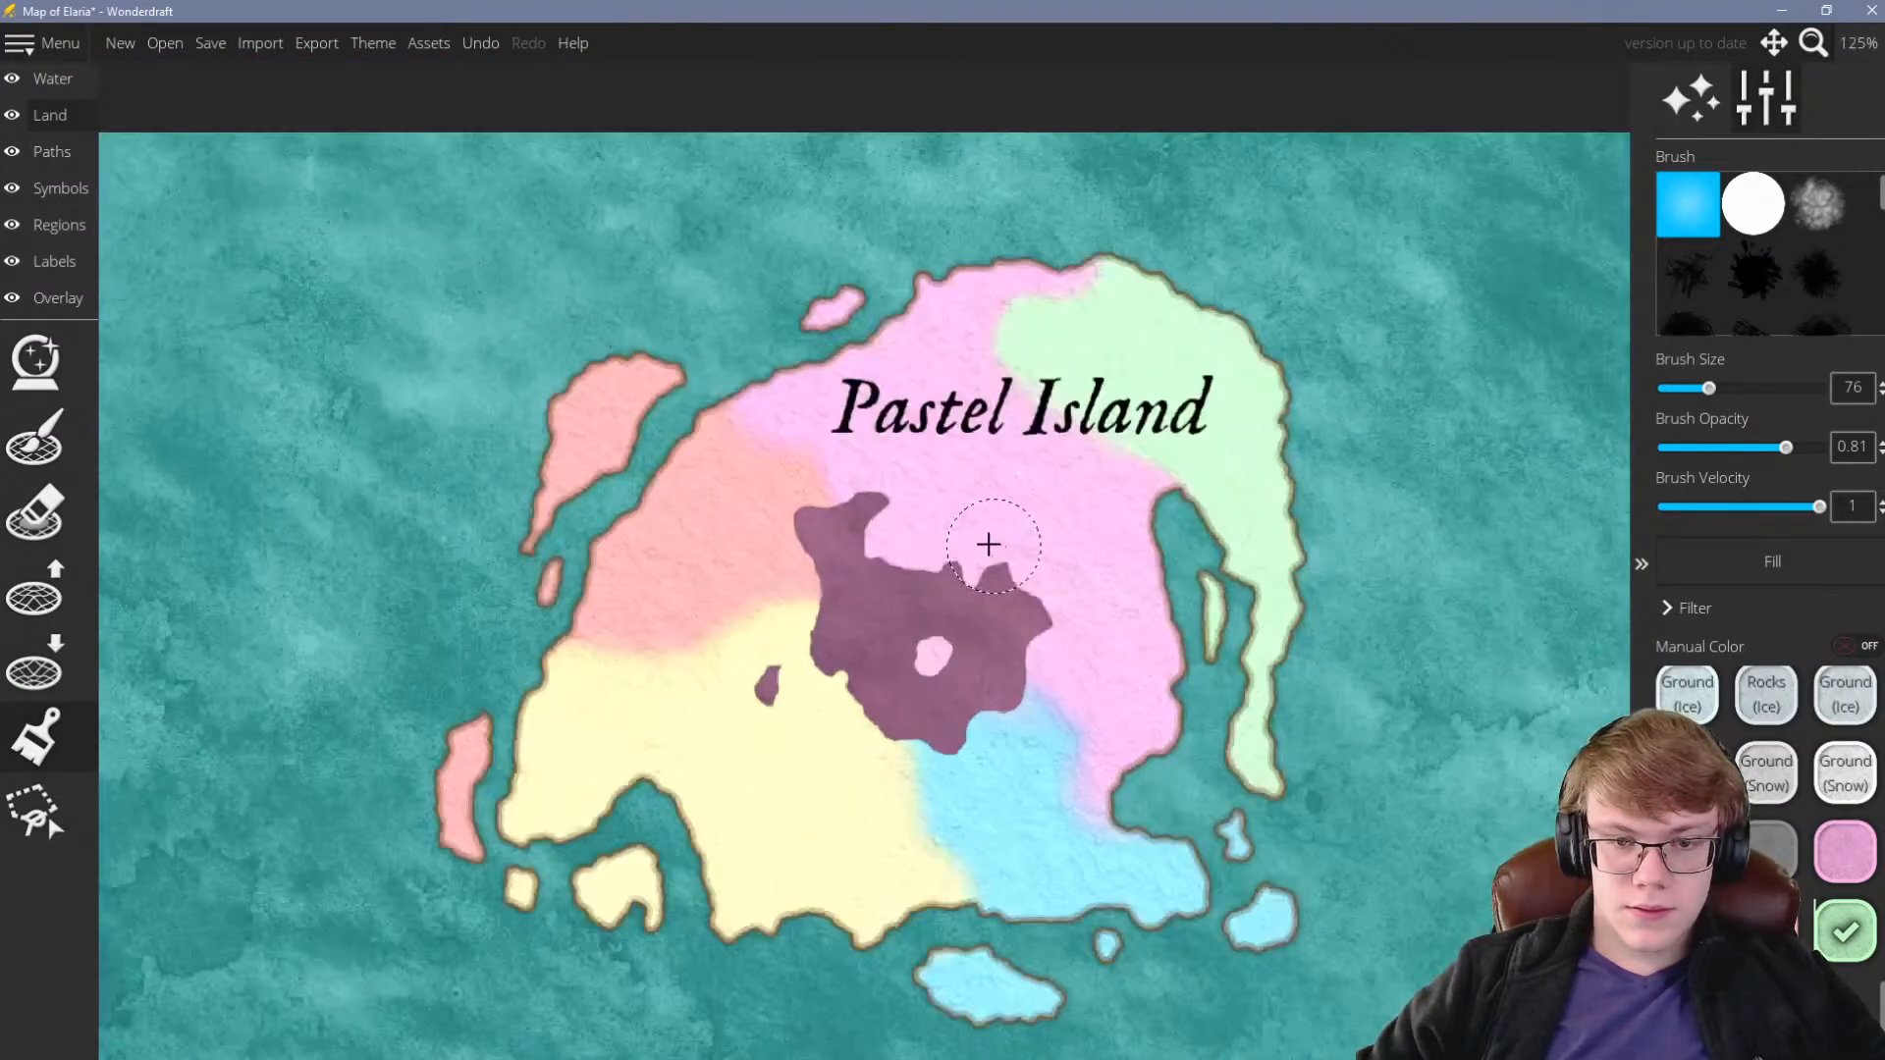
scroll(971, 549, down, 2)
scroll(971, 550, up, 2)
scroll(971, 550, up, 1)
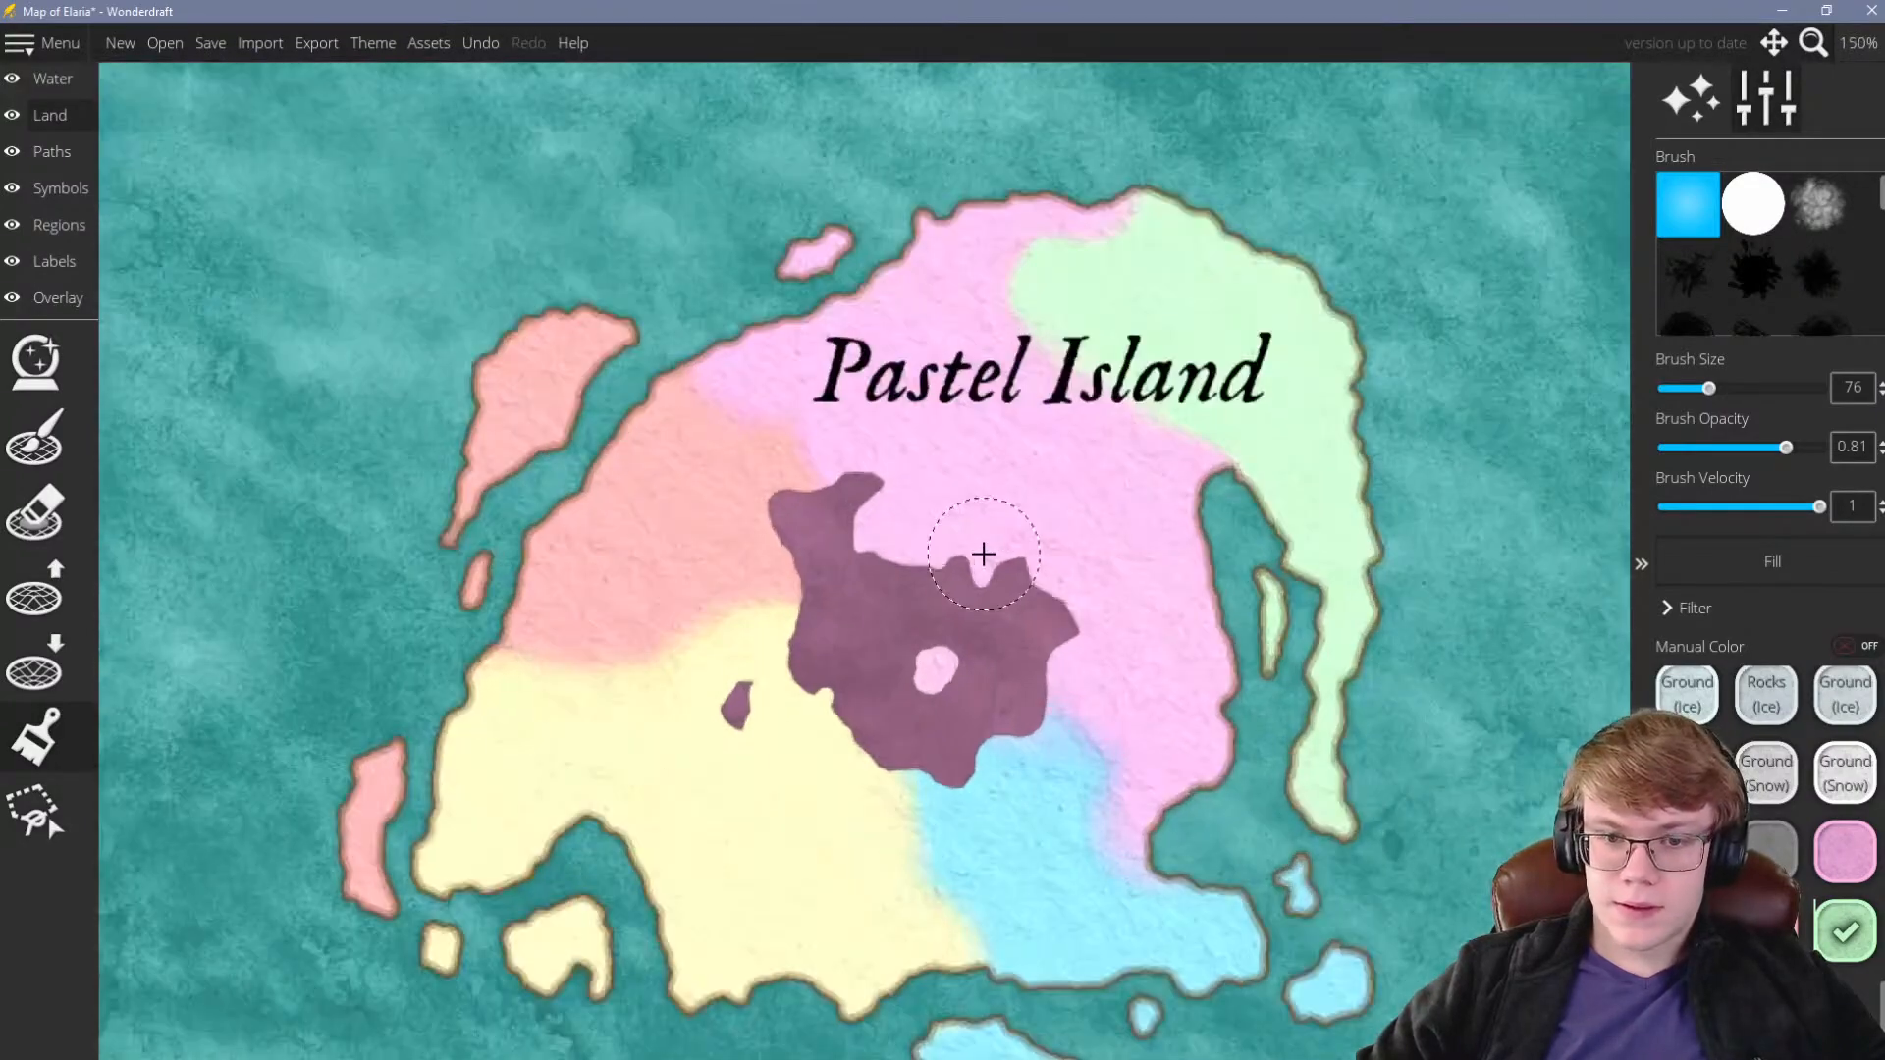
scroll(969, 641, down, 1)
scroll(969, 641, down, 1)
scroll(963, 657, up, 1)
scroll(943, 638, up, 1)
scroll(928, 622, up, 1)
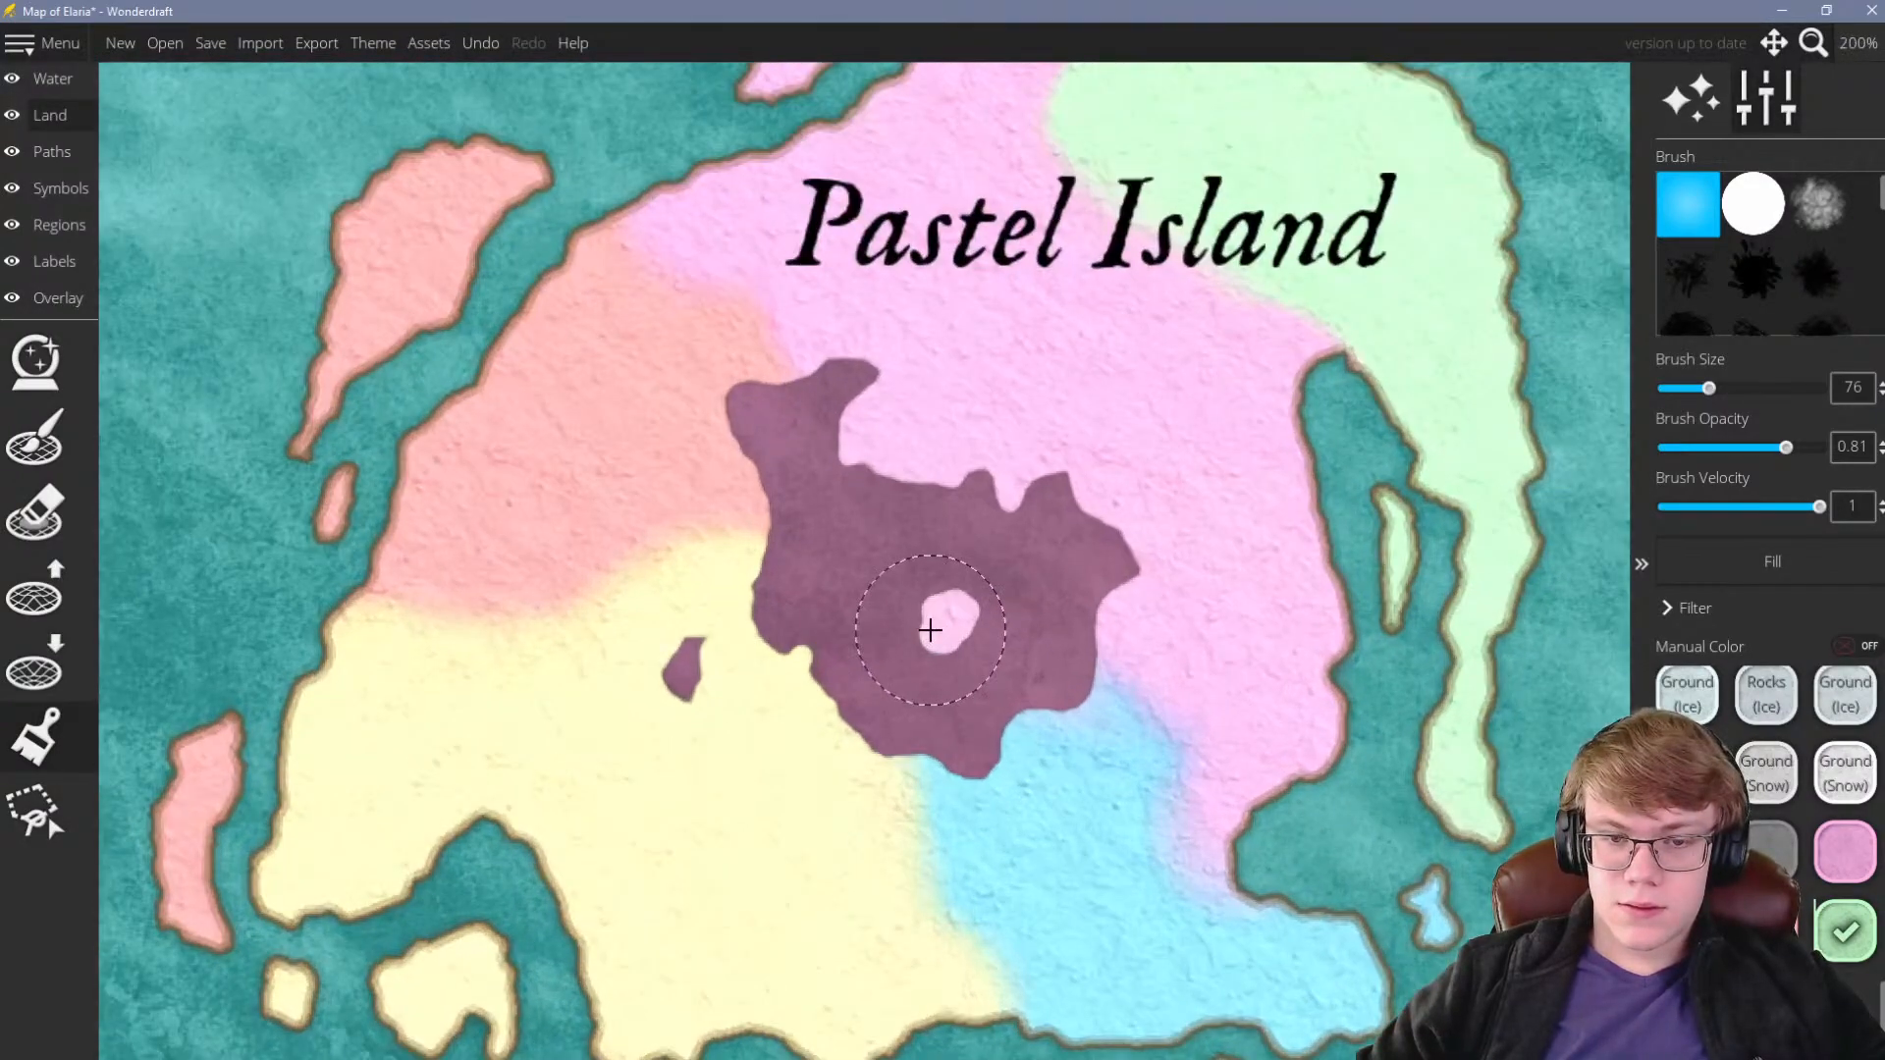
scroll(934, 628, down, 2)
scroll(934, 633, up, 2)
scroll(934, 631, down, 1)
scroll(933, 632, up, 1)
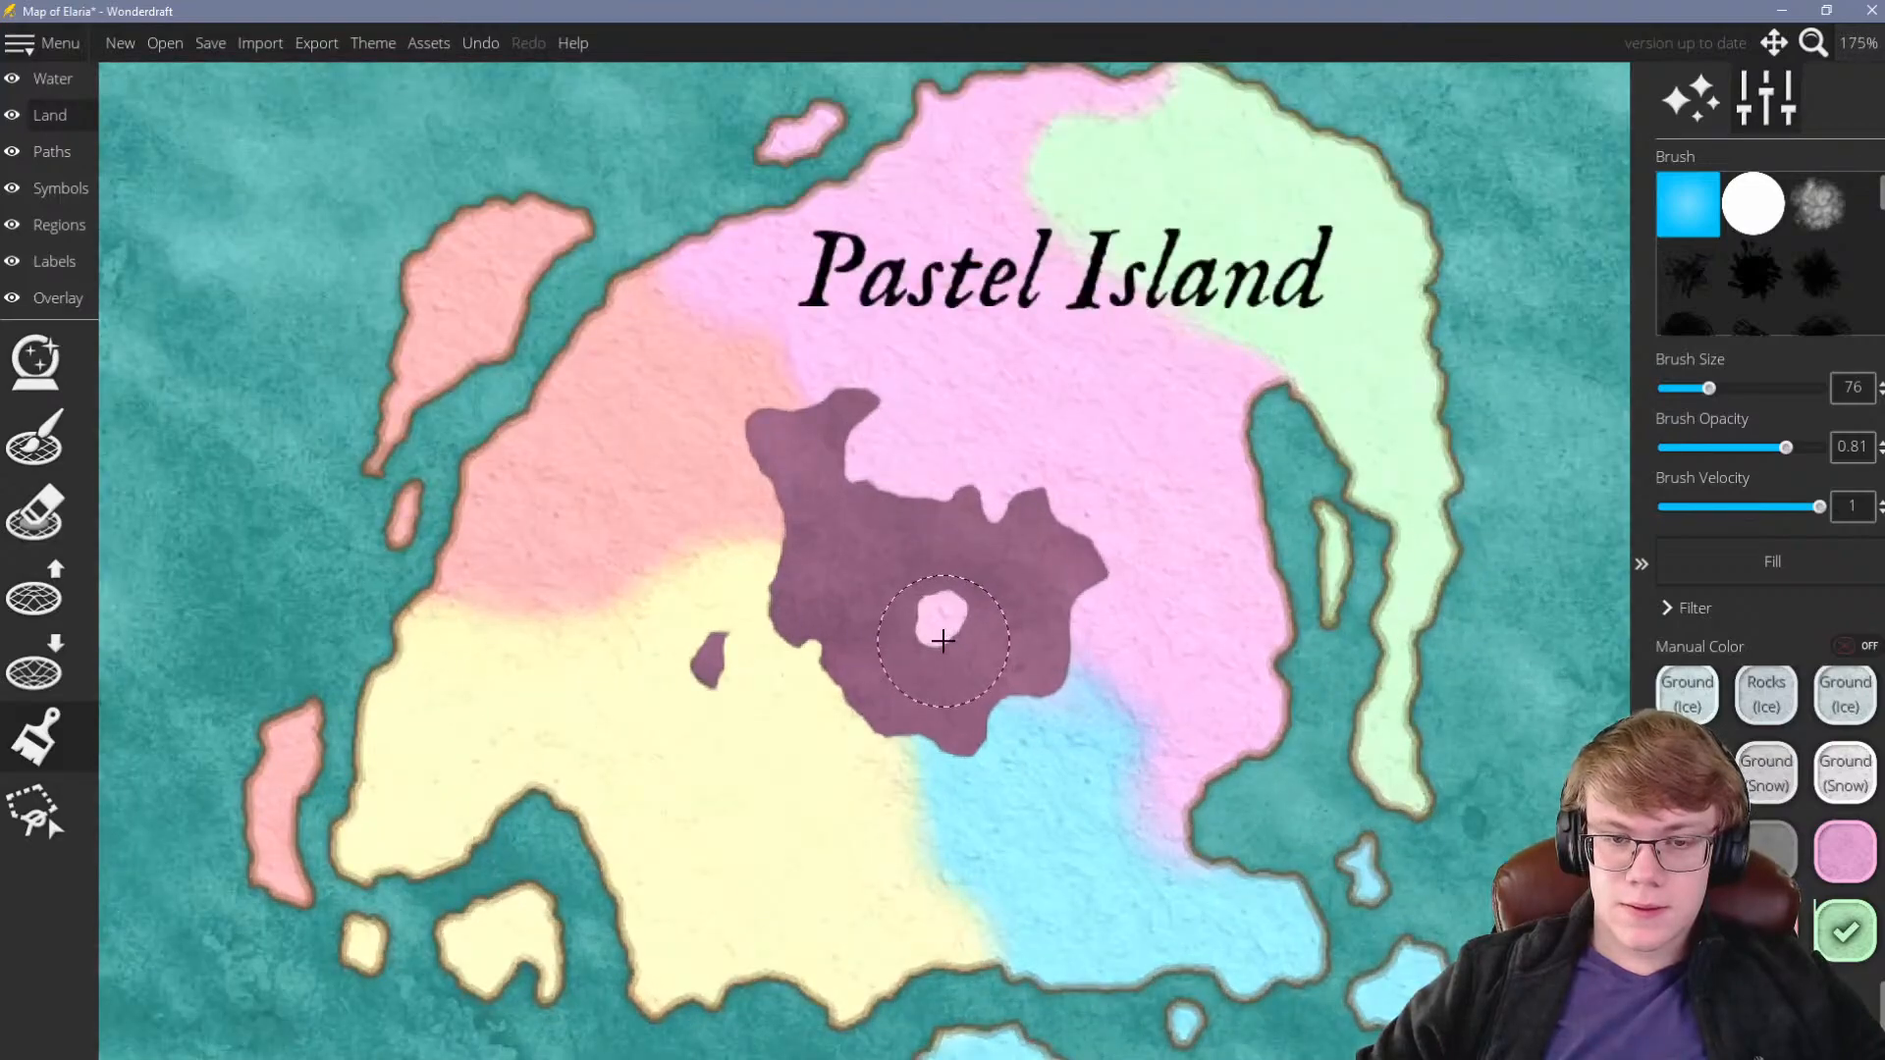
scroll(937, 636, down, 2)
scroll(943, 641, down, 1)
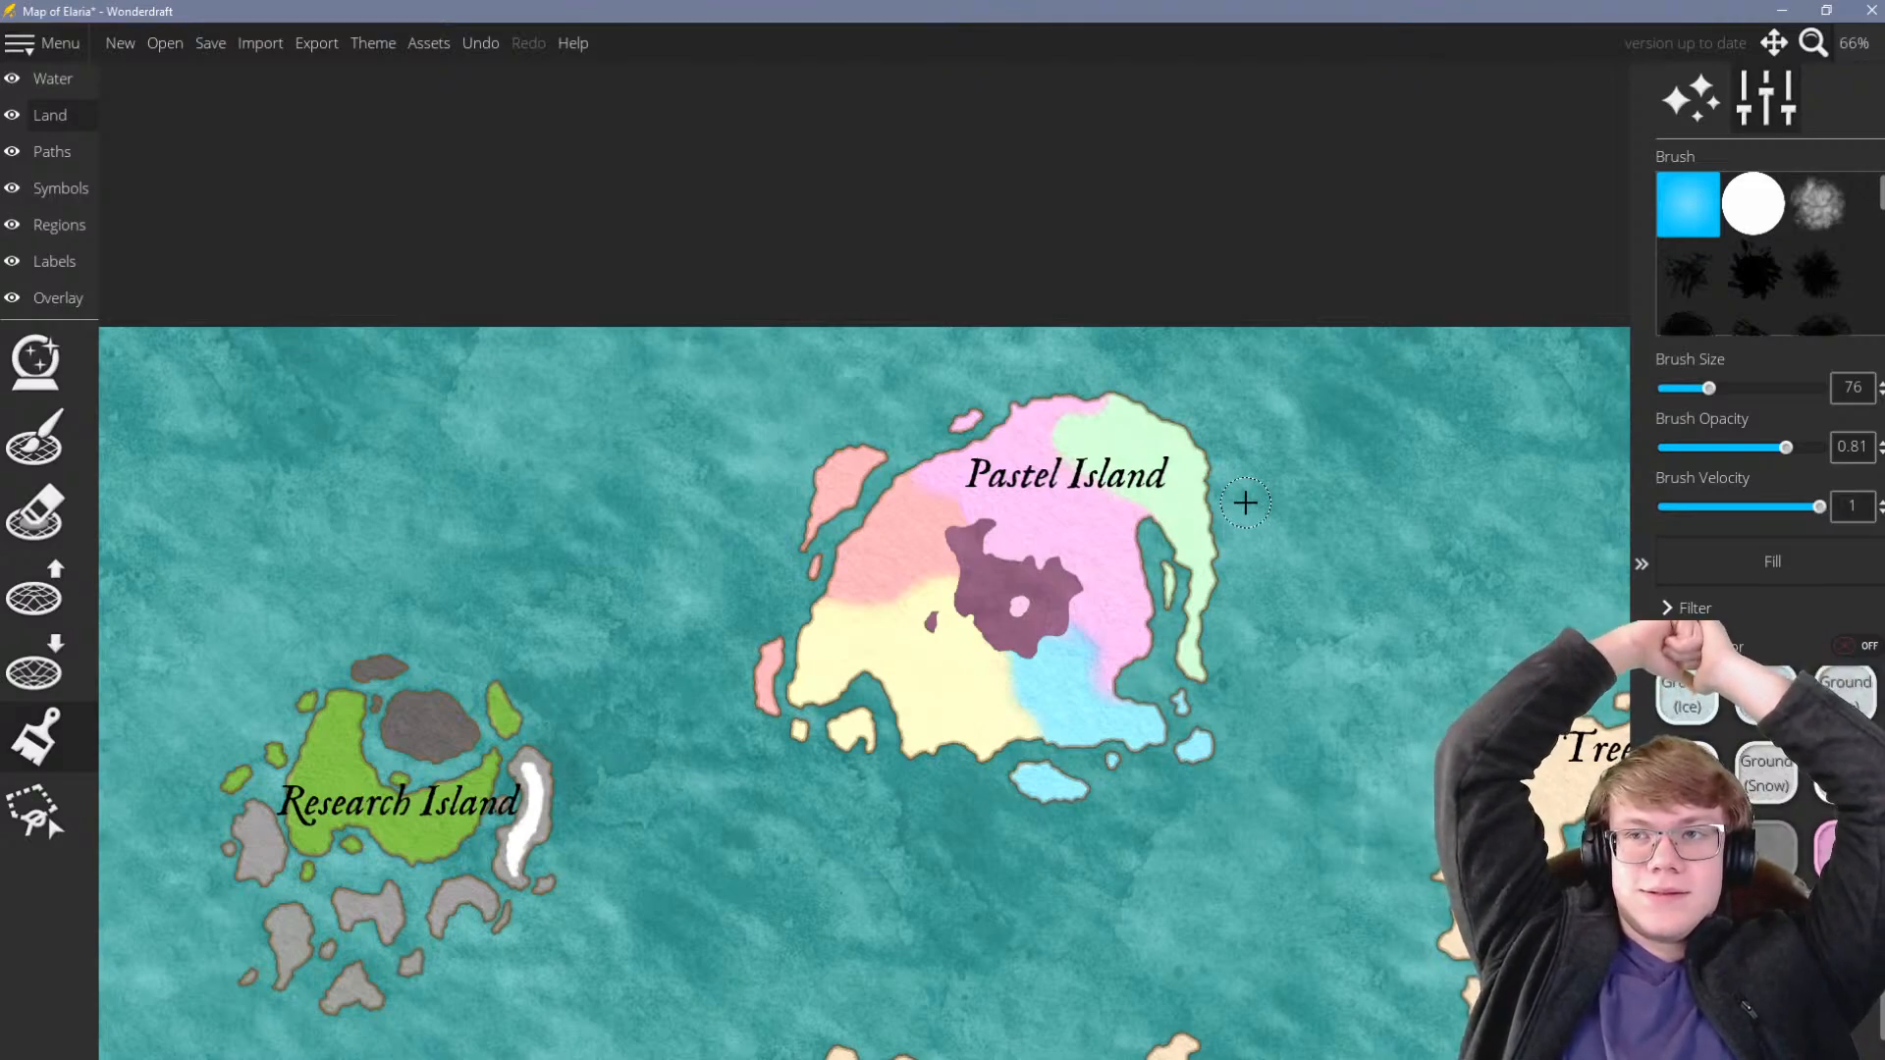
Extend the pale green region over the pink along Pastel Island's north coast with brush size 76 and opacity 0.81
scroll(1193, 601, down, 2)
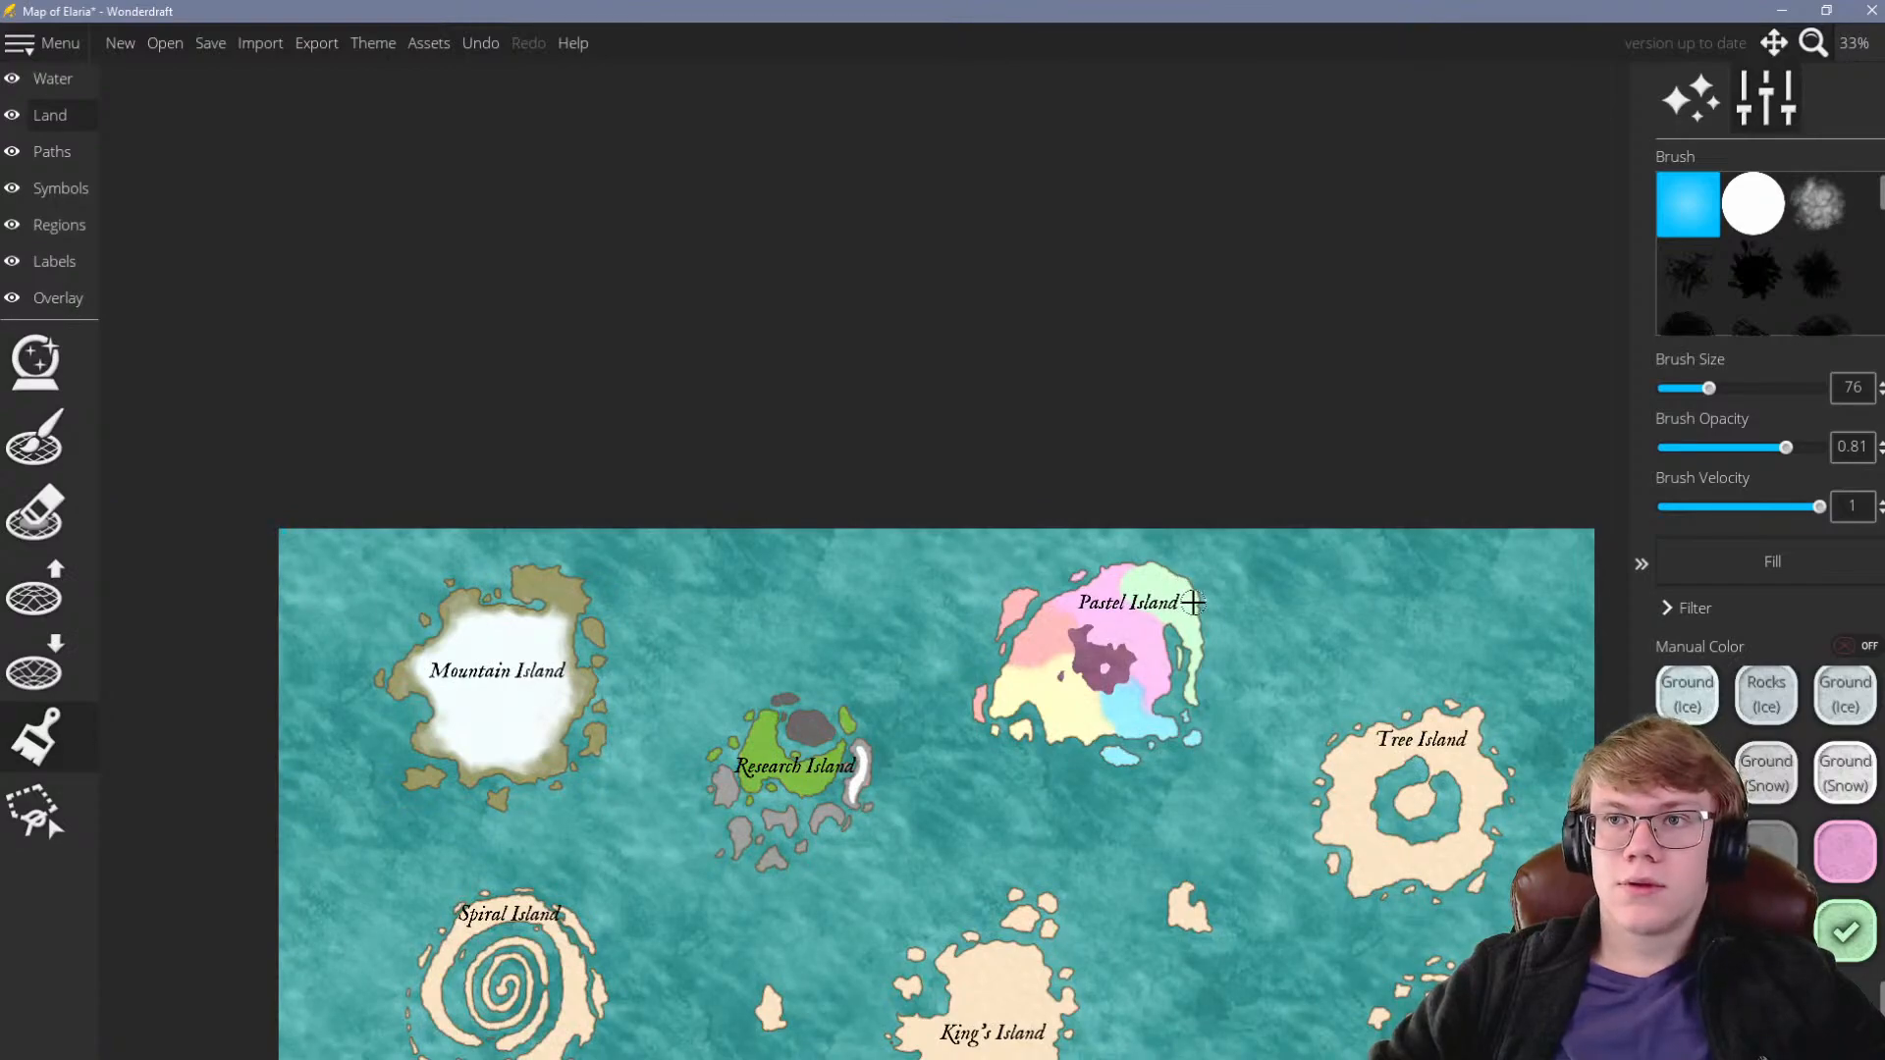
scroll(1165, 604, up, 3)
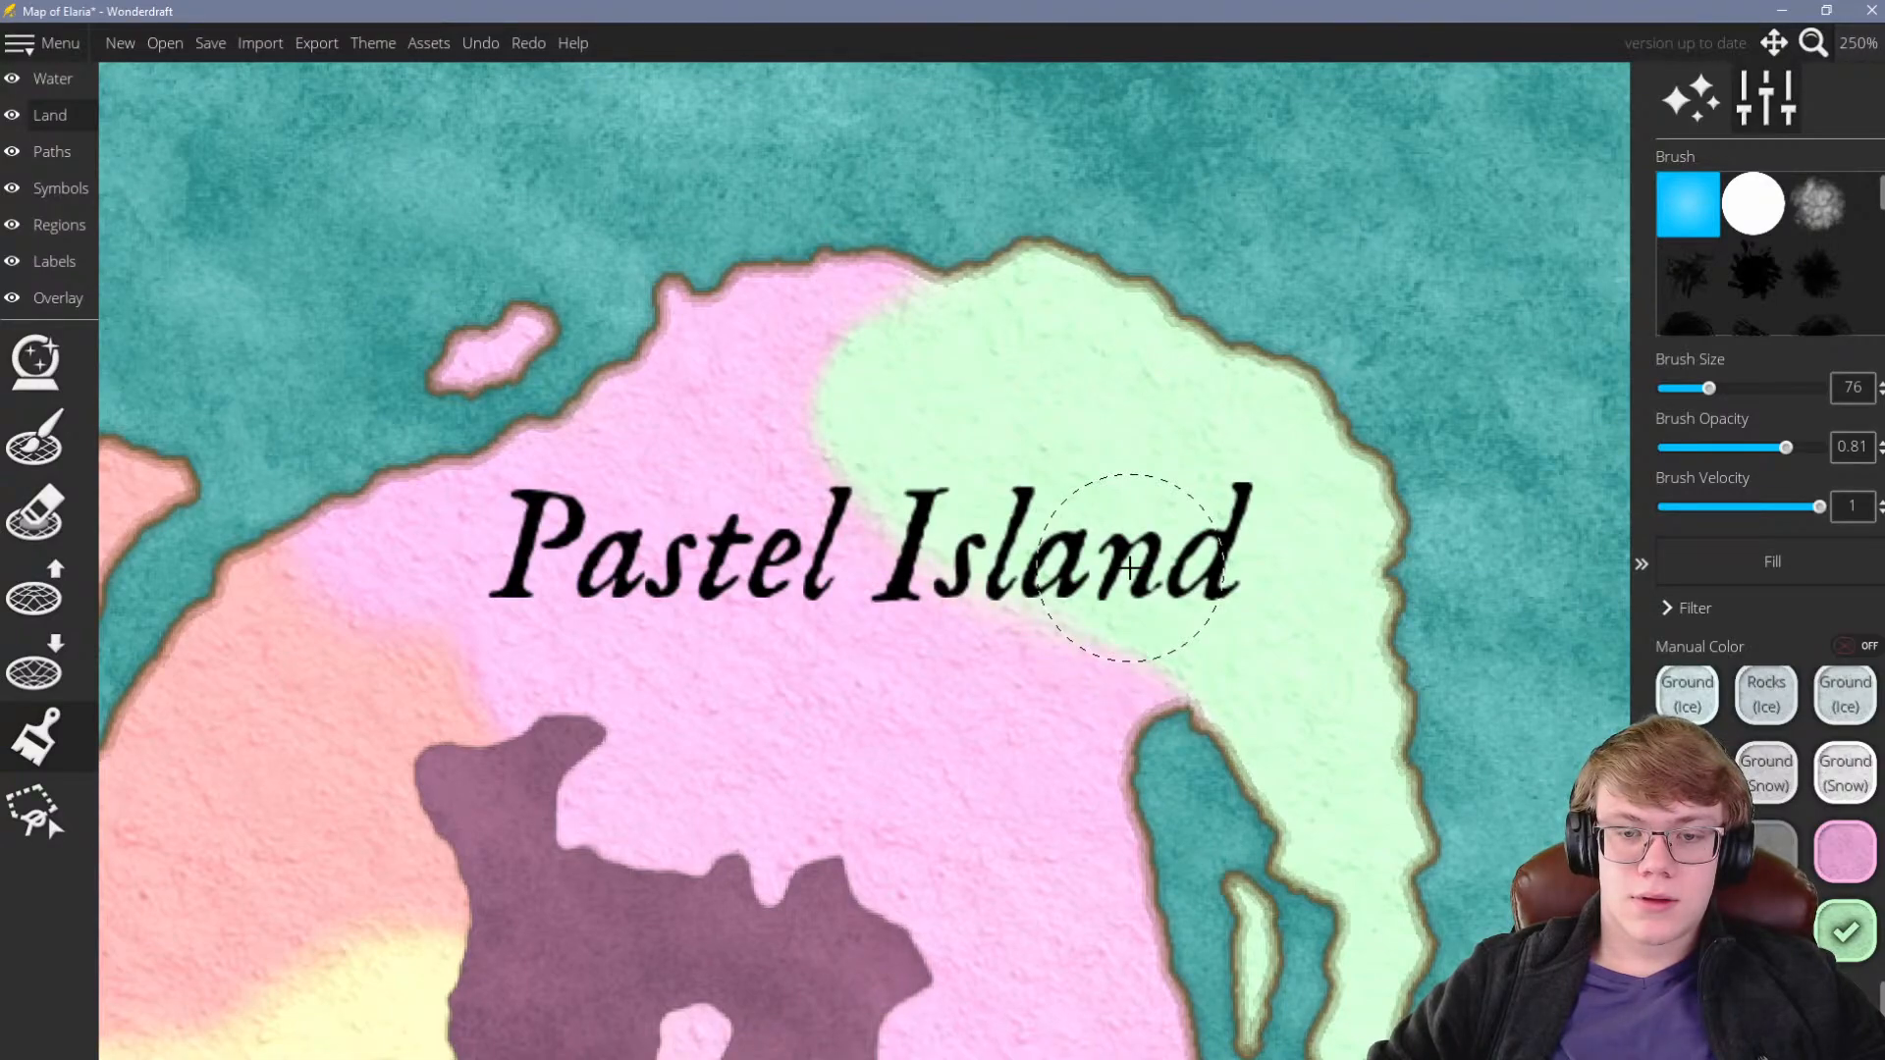
Try dotting pale green spots along the pink side of the pink and green border with brush size 16
key(bracketleft)
scroll(1123, 691, up, 3)
key(bracketright)
click(1106, 723)
click(947, 635)
click(632, 537)
scroll(1240, 701, down, 4)
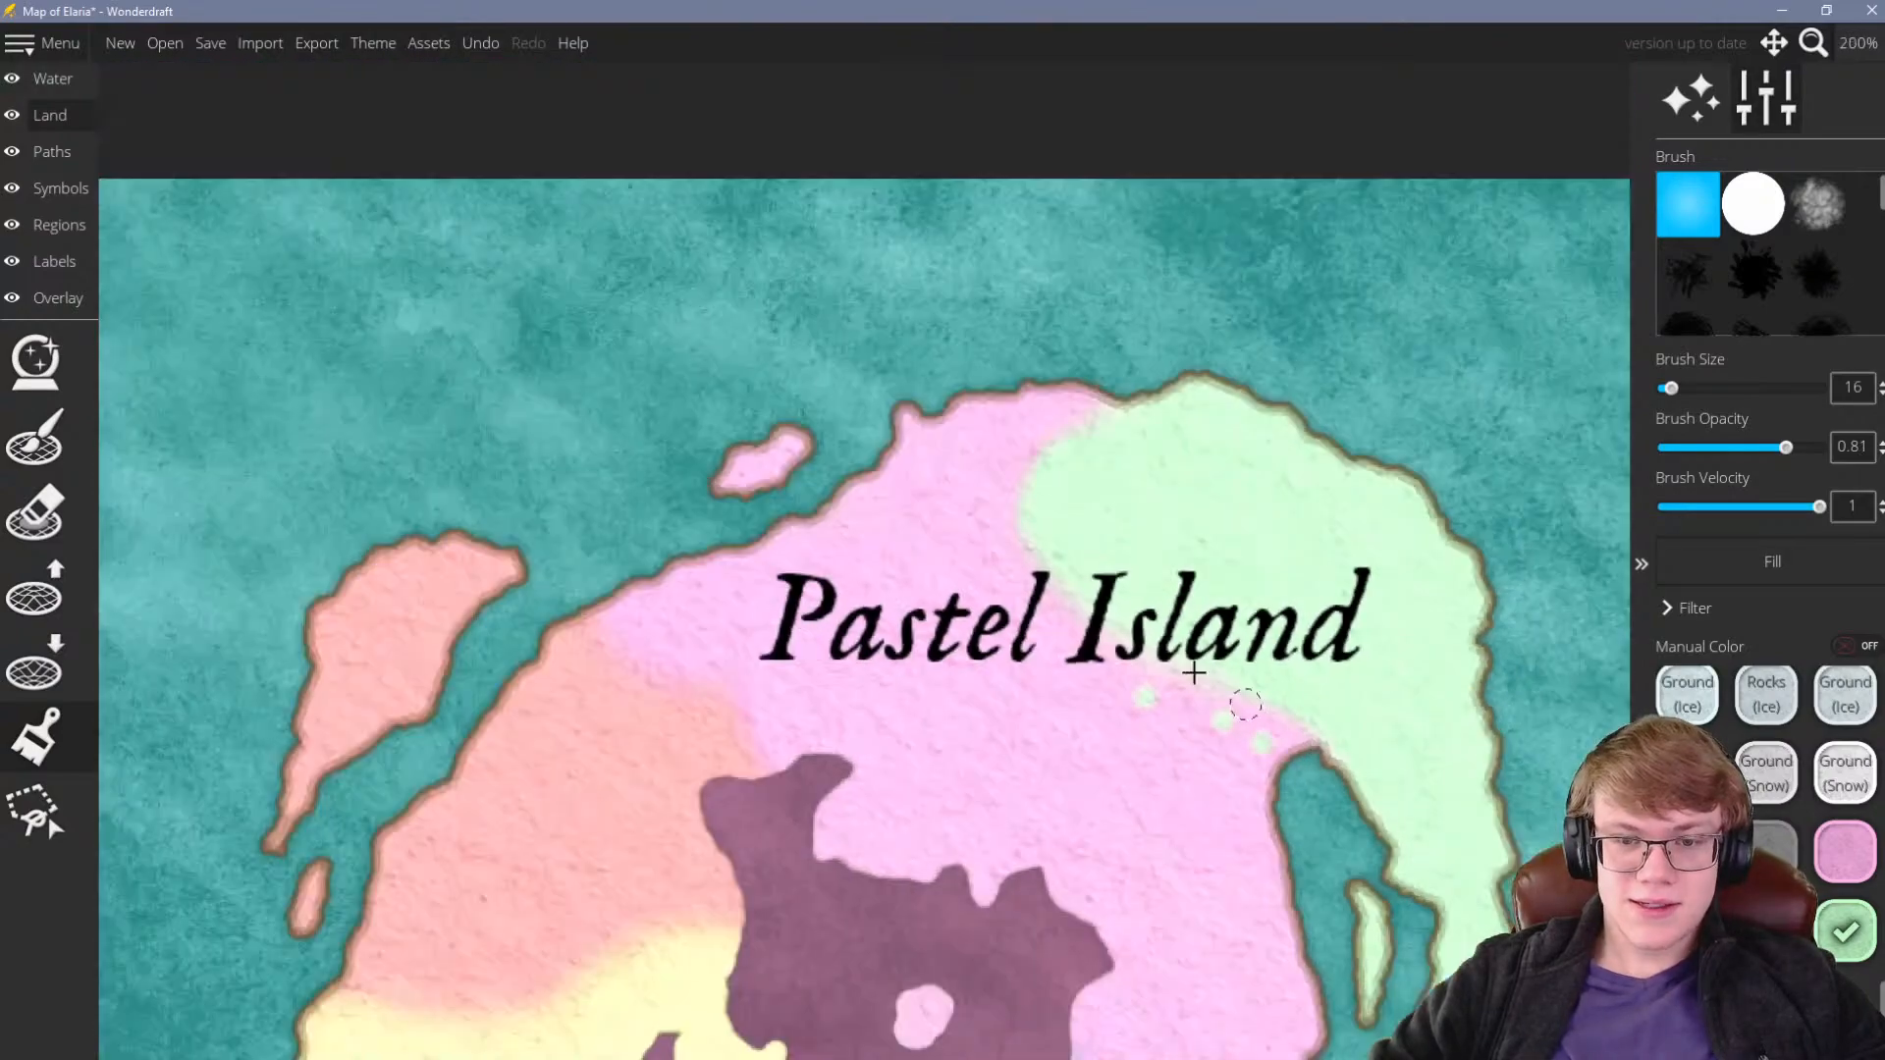
scroll(1240, 701, up, 2)
click(1173, 765)
click(1100, 707)
click(967, 521)
click(951, 417)
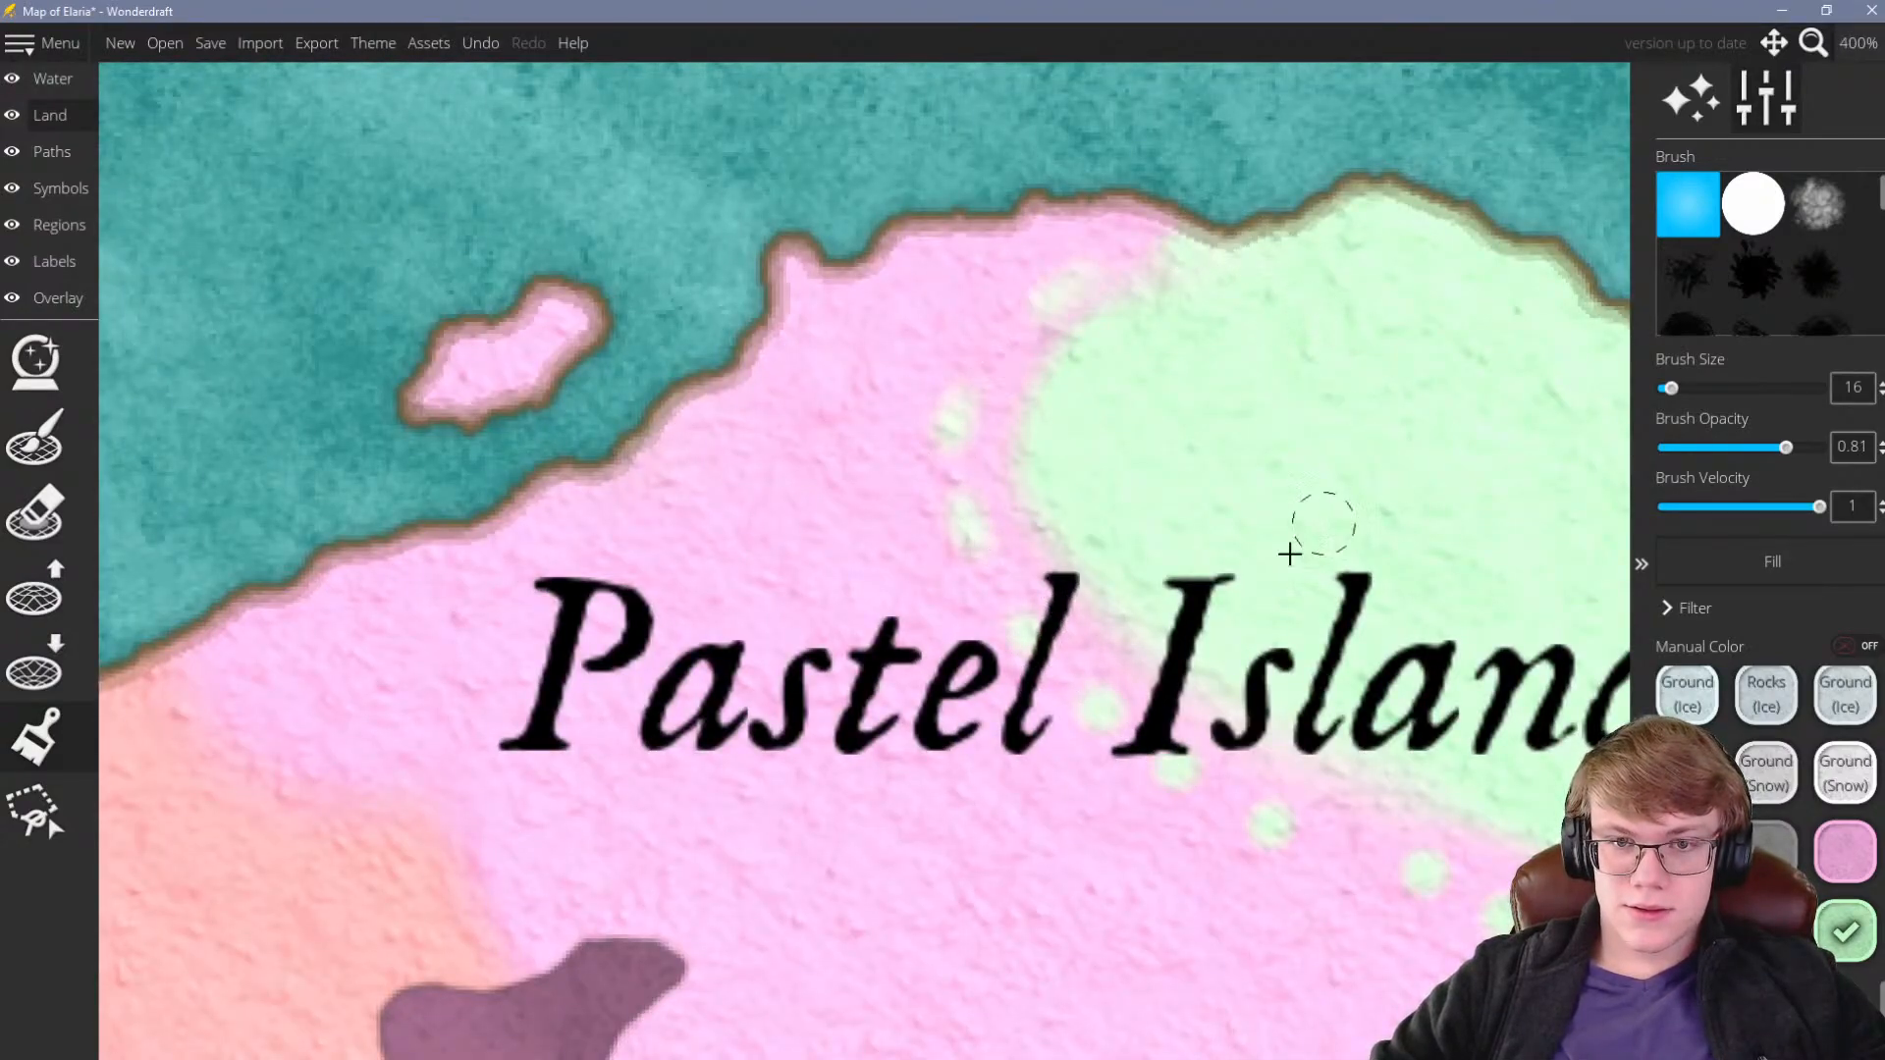
scroll(1323, 525, down, 4)
scroll(1035, 753, up, 2)
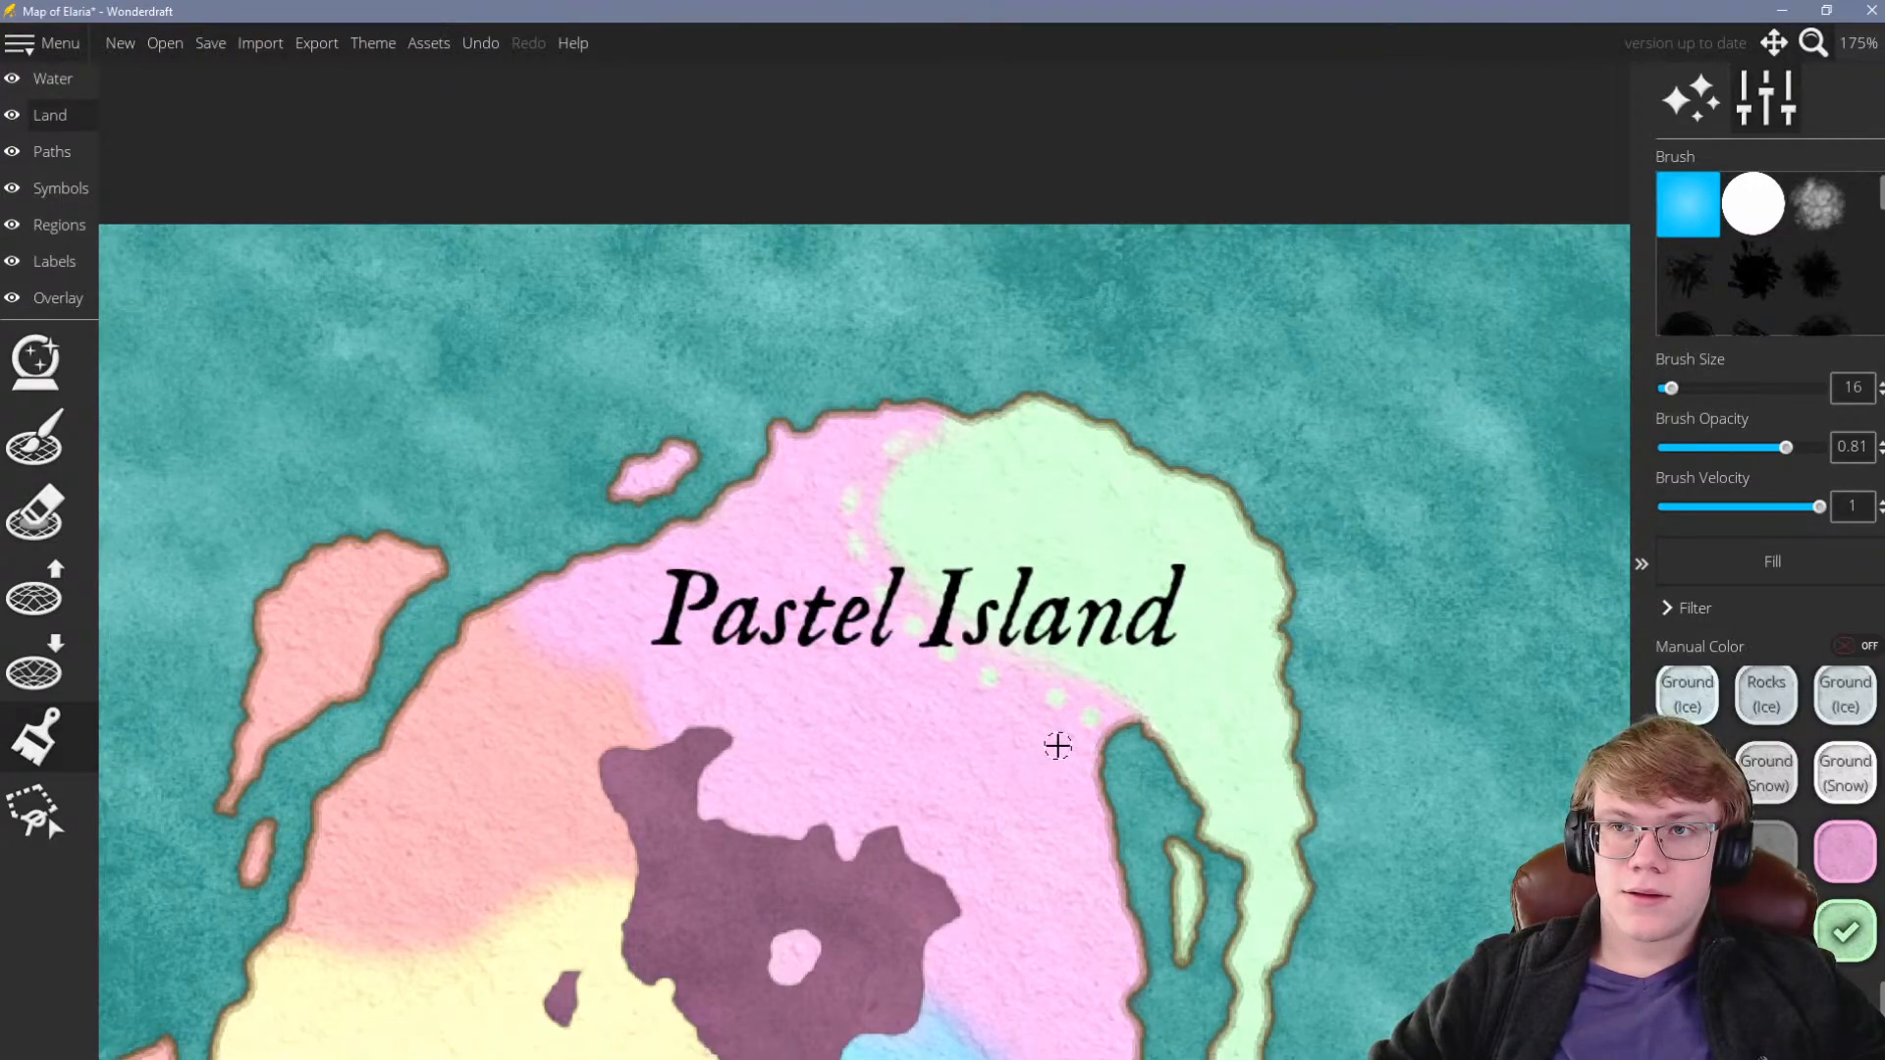
Undo the pale green dots along the pink and green border
scroll(1057, 746, up, 2)
key(ctrl+z)
key(ctrl+z)
key(ctrl+z)
key(ctrl+z)
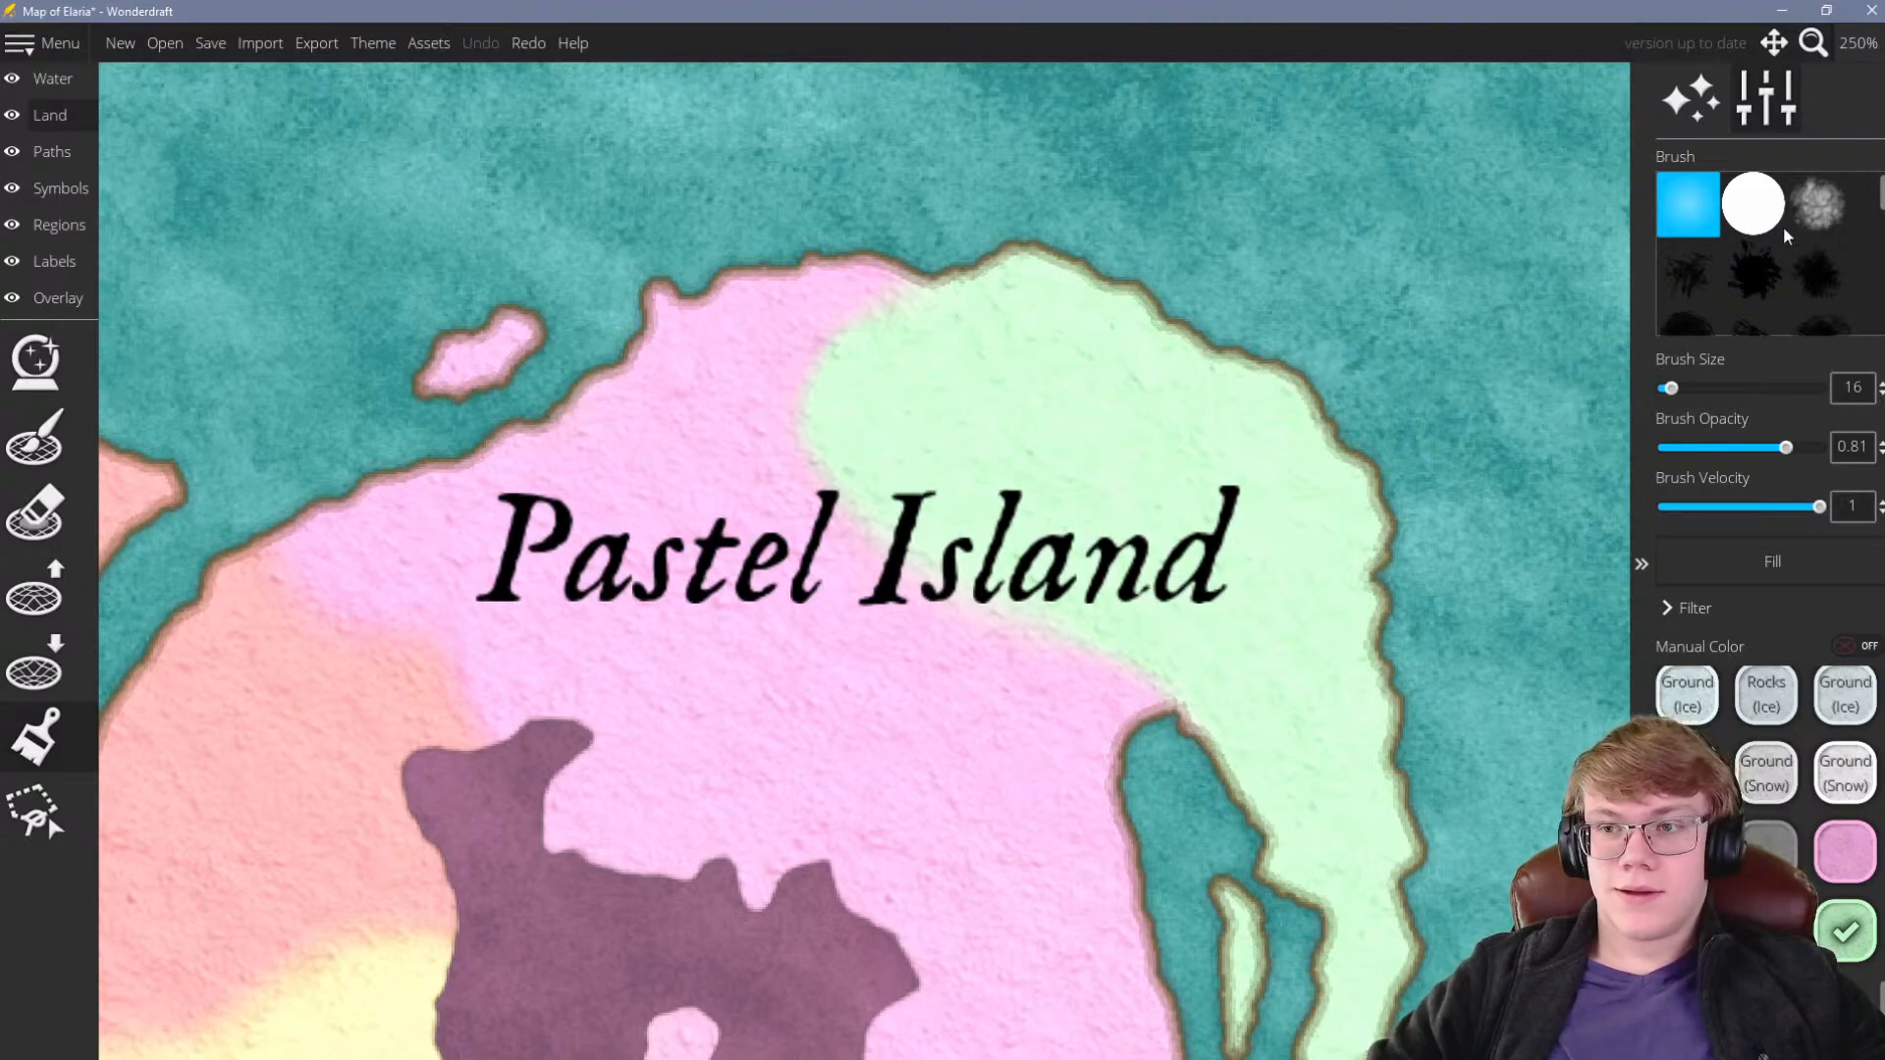
Roughen the pink and pale green border with green strokes, using the cloudy textured brush at size 72 and opacity 0.81
click(1818, 204)
scroll(1126, 714, up, 5)
mouse_move(1123, 707)
mouse_down()
mouse_move(998, 639)
mouse_move(846, 425)
mouse_move(840, 363)
mouse_move(989, 589)
mouse_move(1135, 725)
mouse_up()
scroll(1205, 475, down, 4)
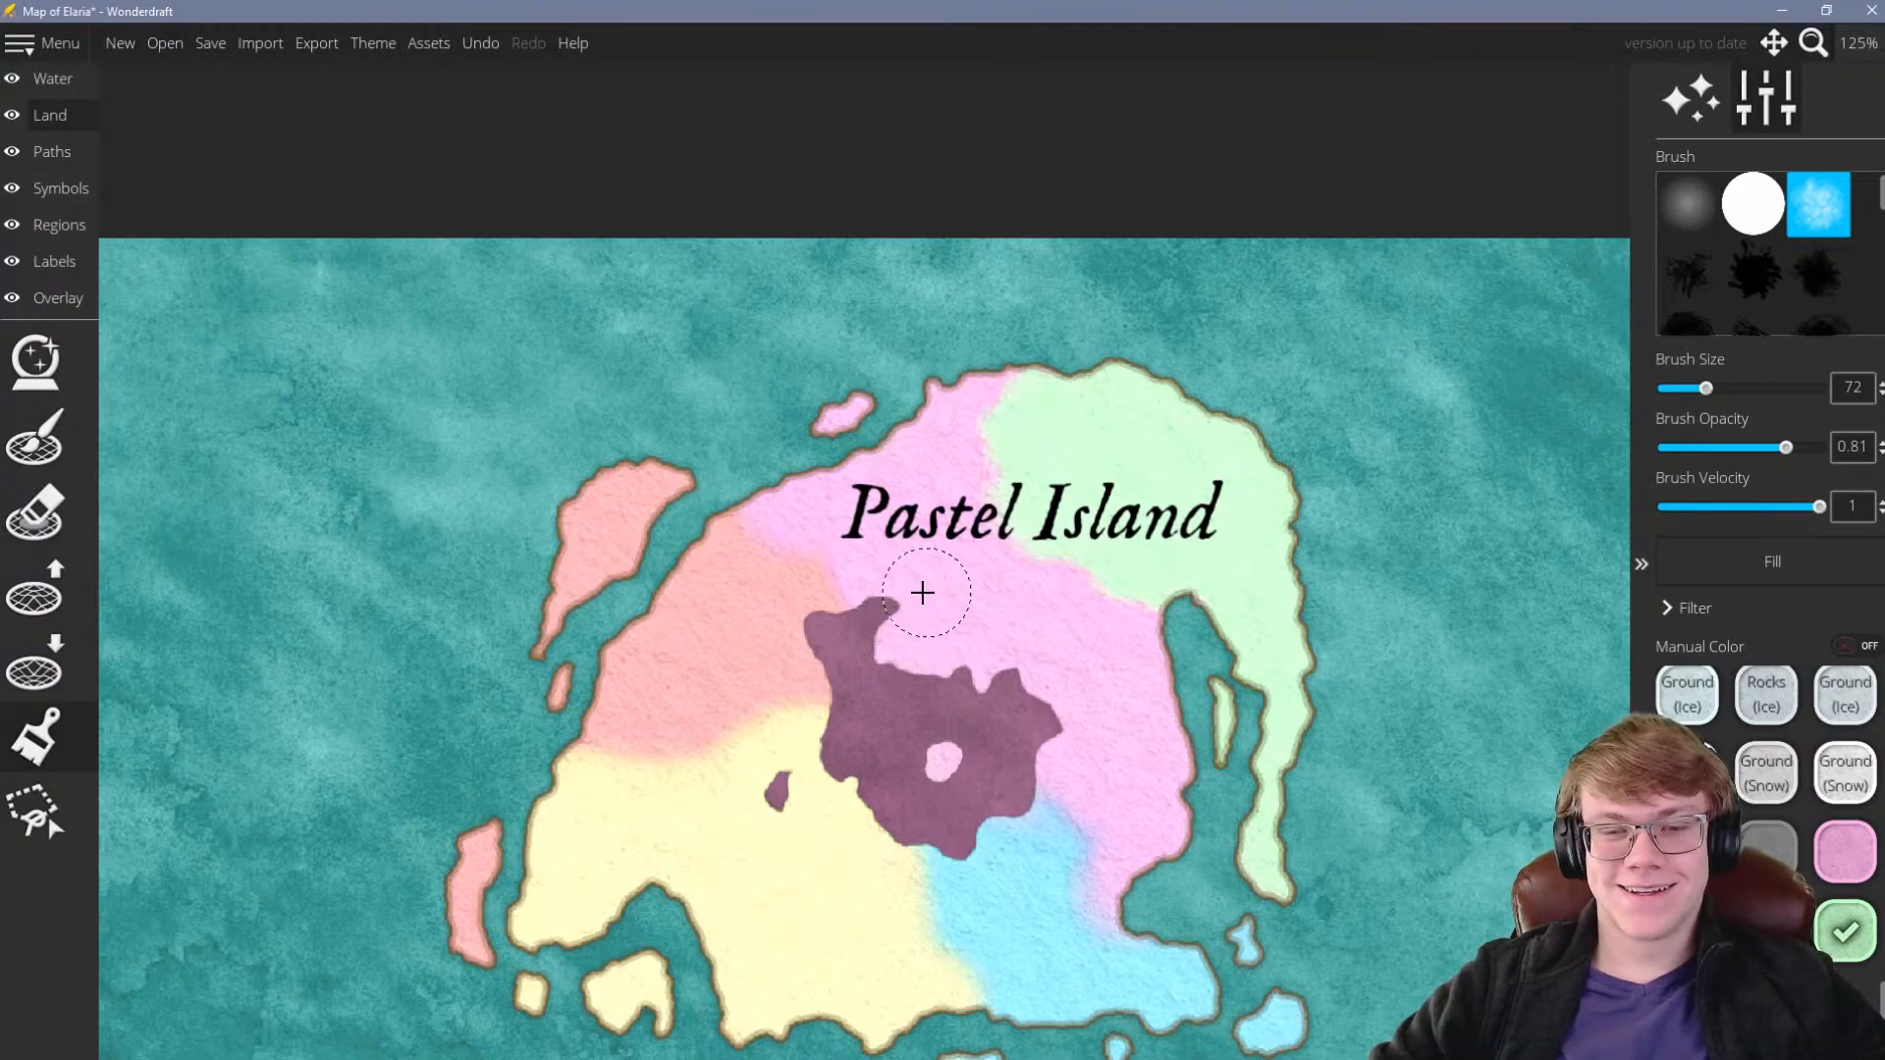
Rework the border between the salmon and pink regions with pink strokes of the textured brush at size 72
scroll(771, 589, up, 4)
click(1836, 858)
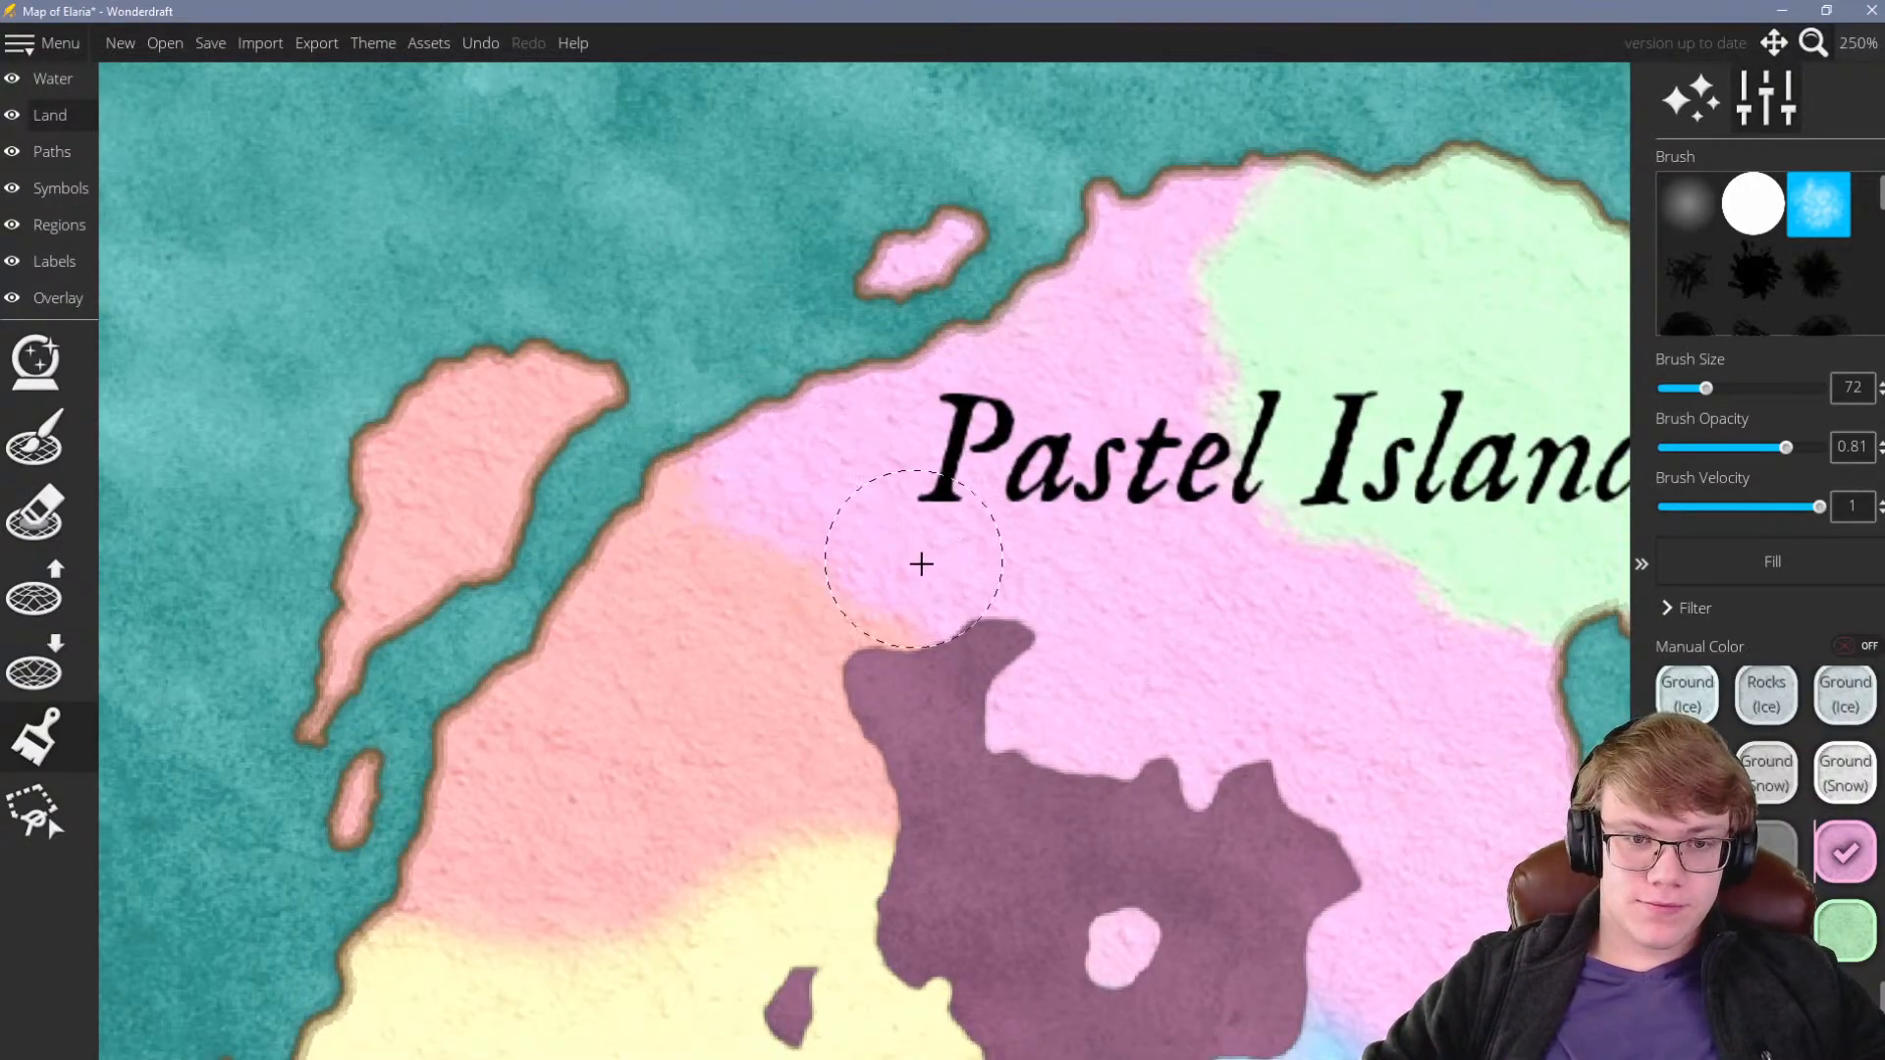
scroll(907, 638, down, 4)
scroll(1136, 837, up, 3)
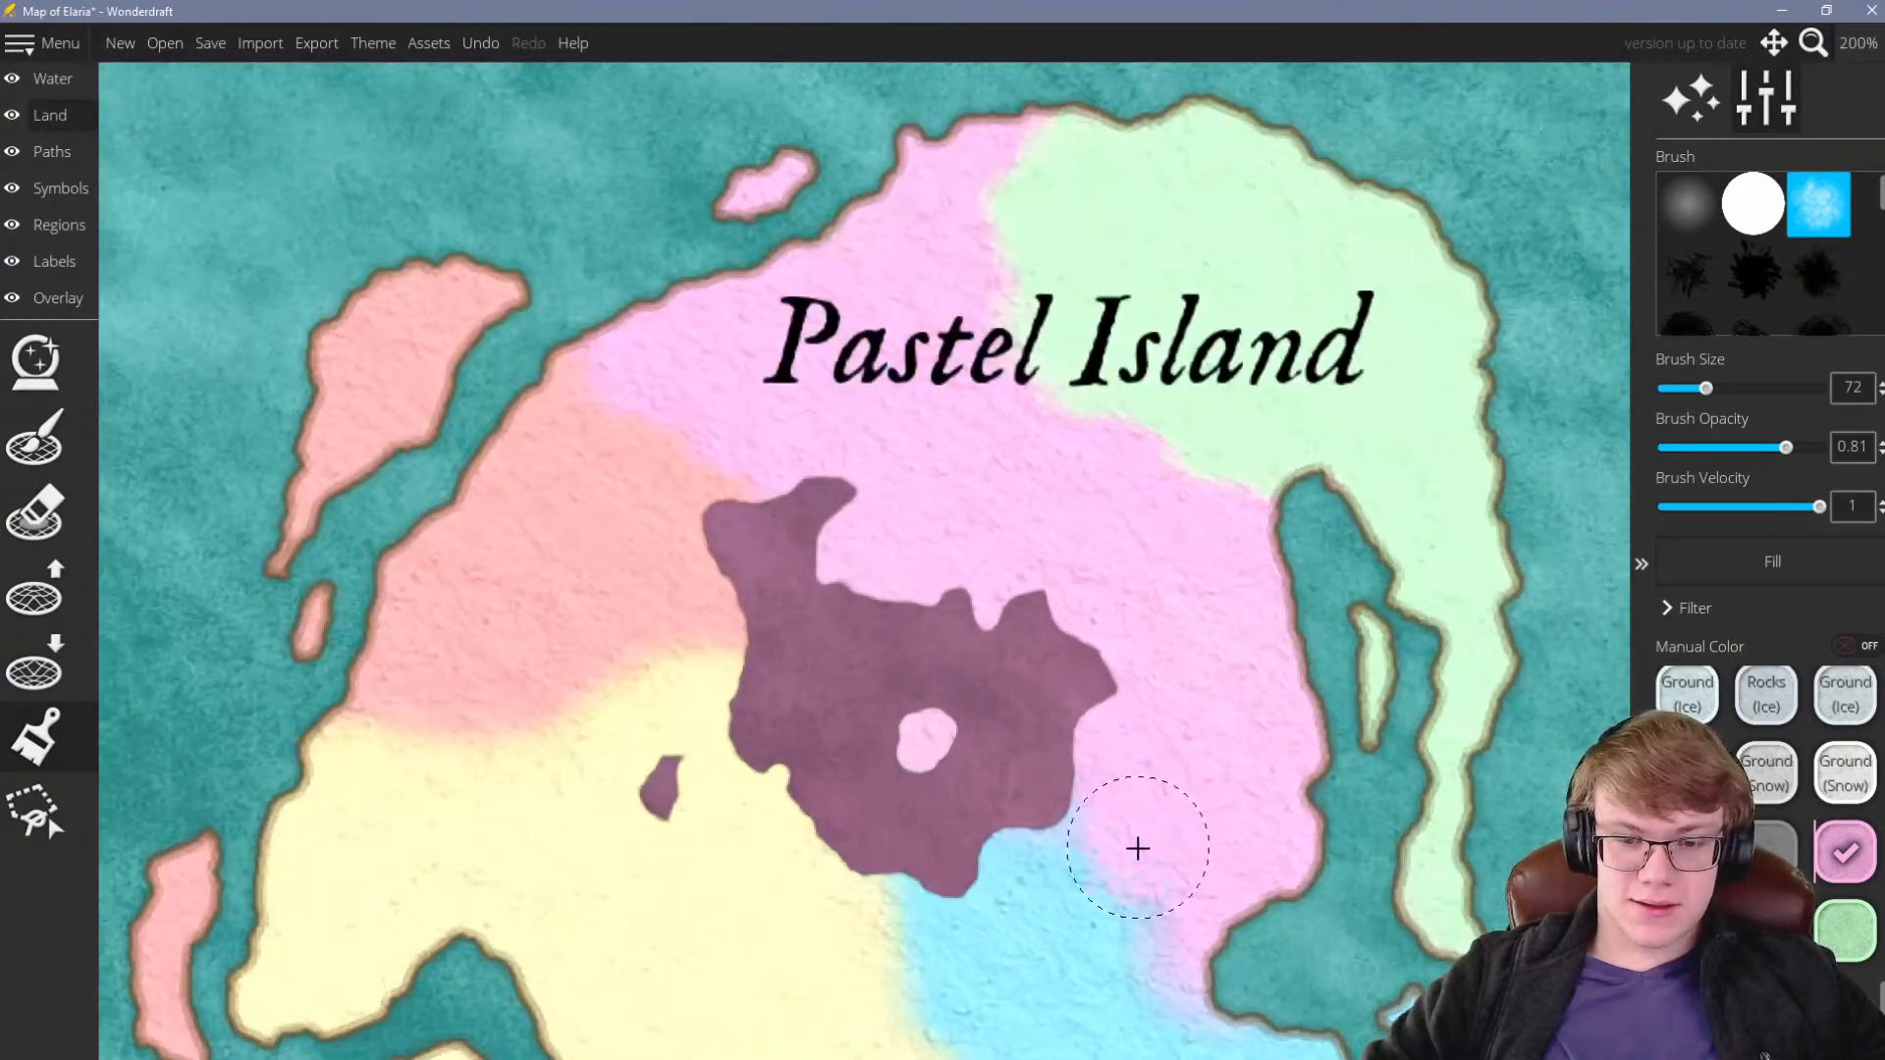
Roughen the light blue region's borders with the pink and yellow regions, using the textured brush at size 72 and opacity 0.81
scroll(1168, 869, down, 4)
scroll(1081, 779, up, 9)
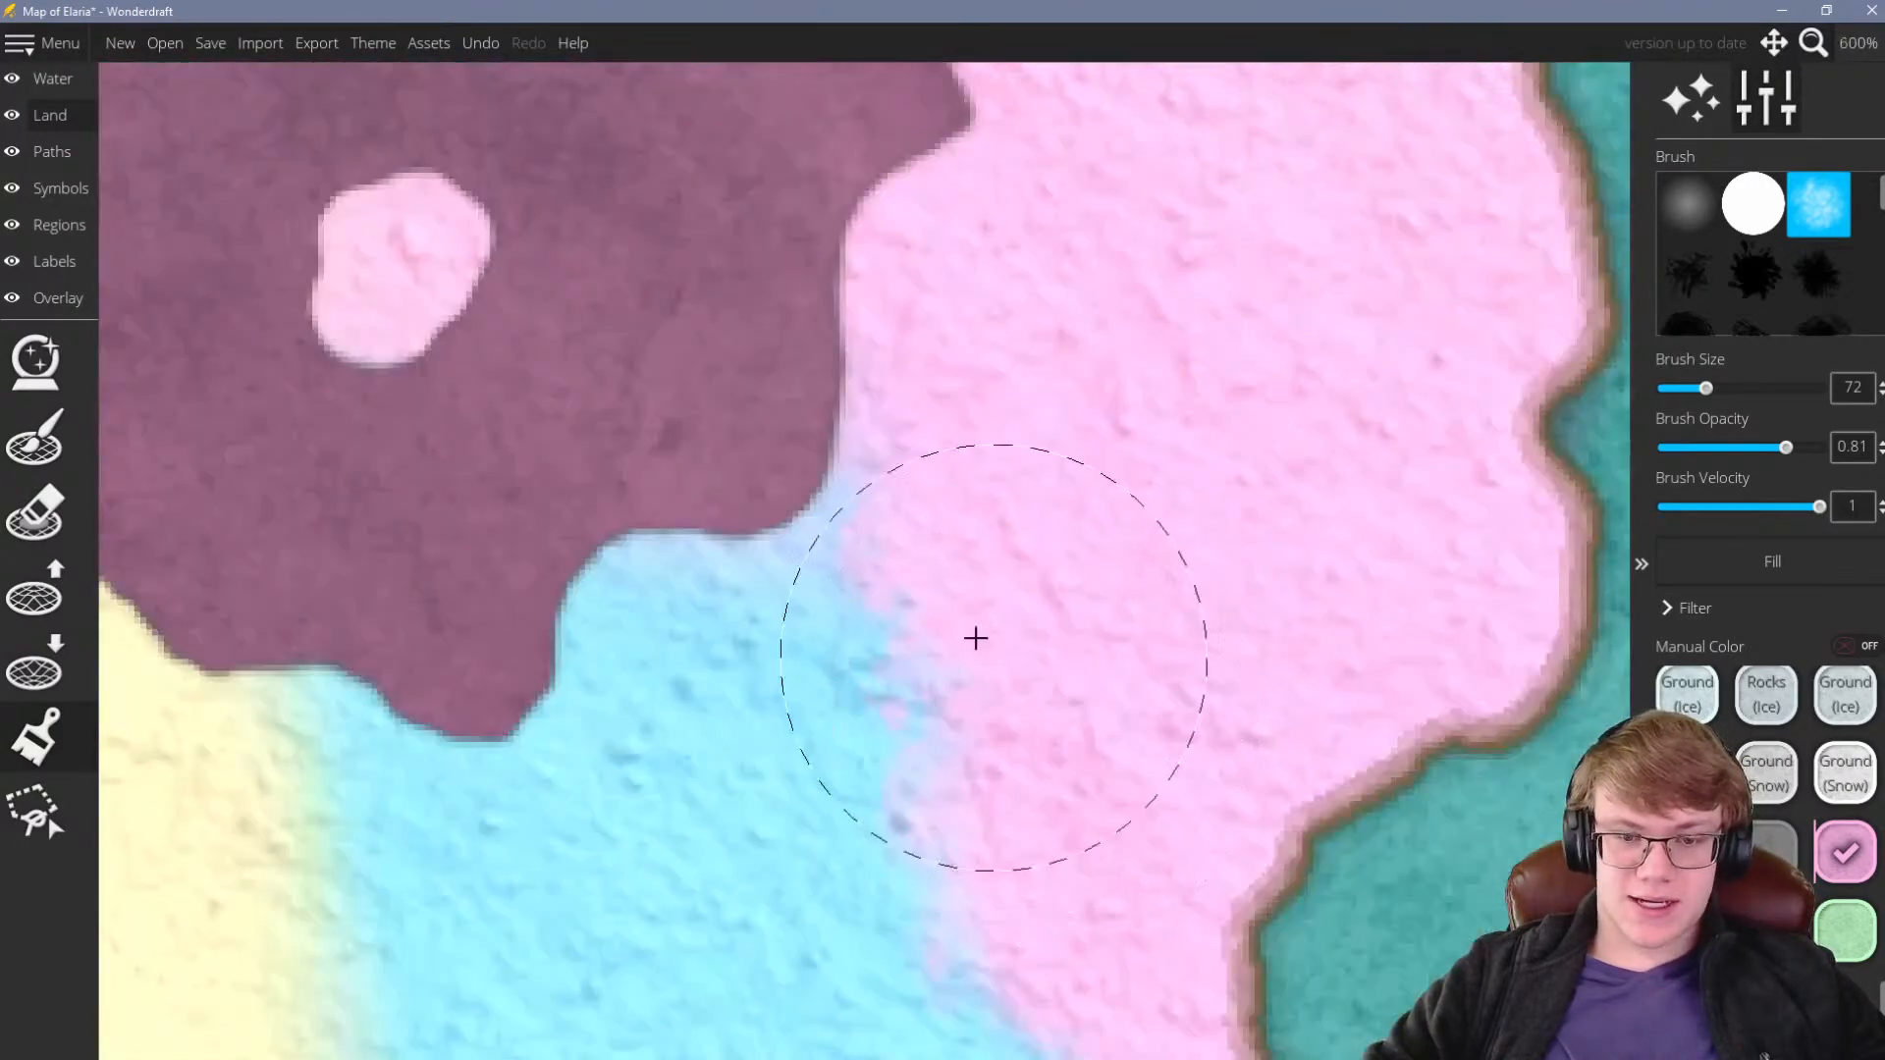
scroll(1254, 556, down, 6)
scroll(1139, 509, down, 2)
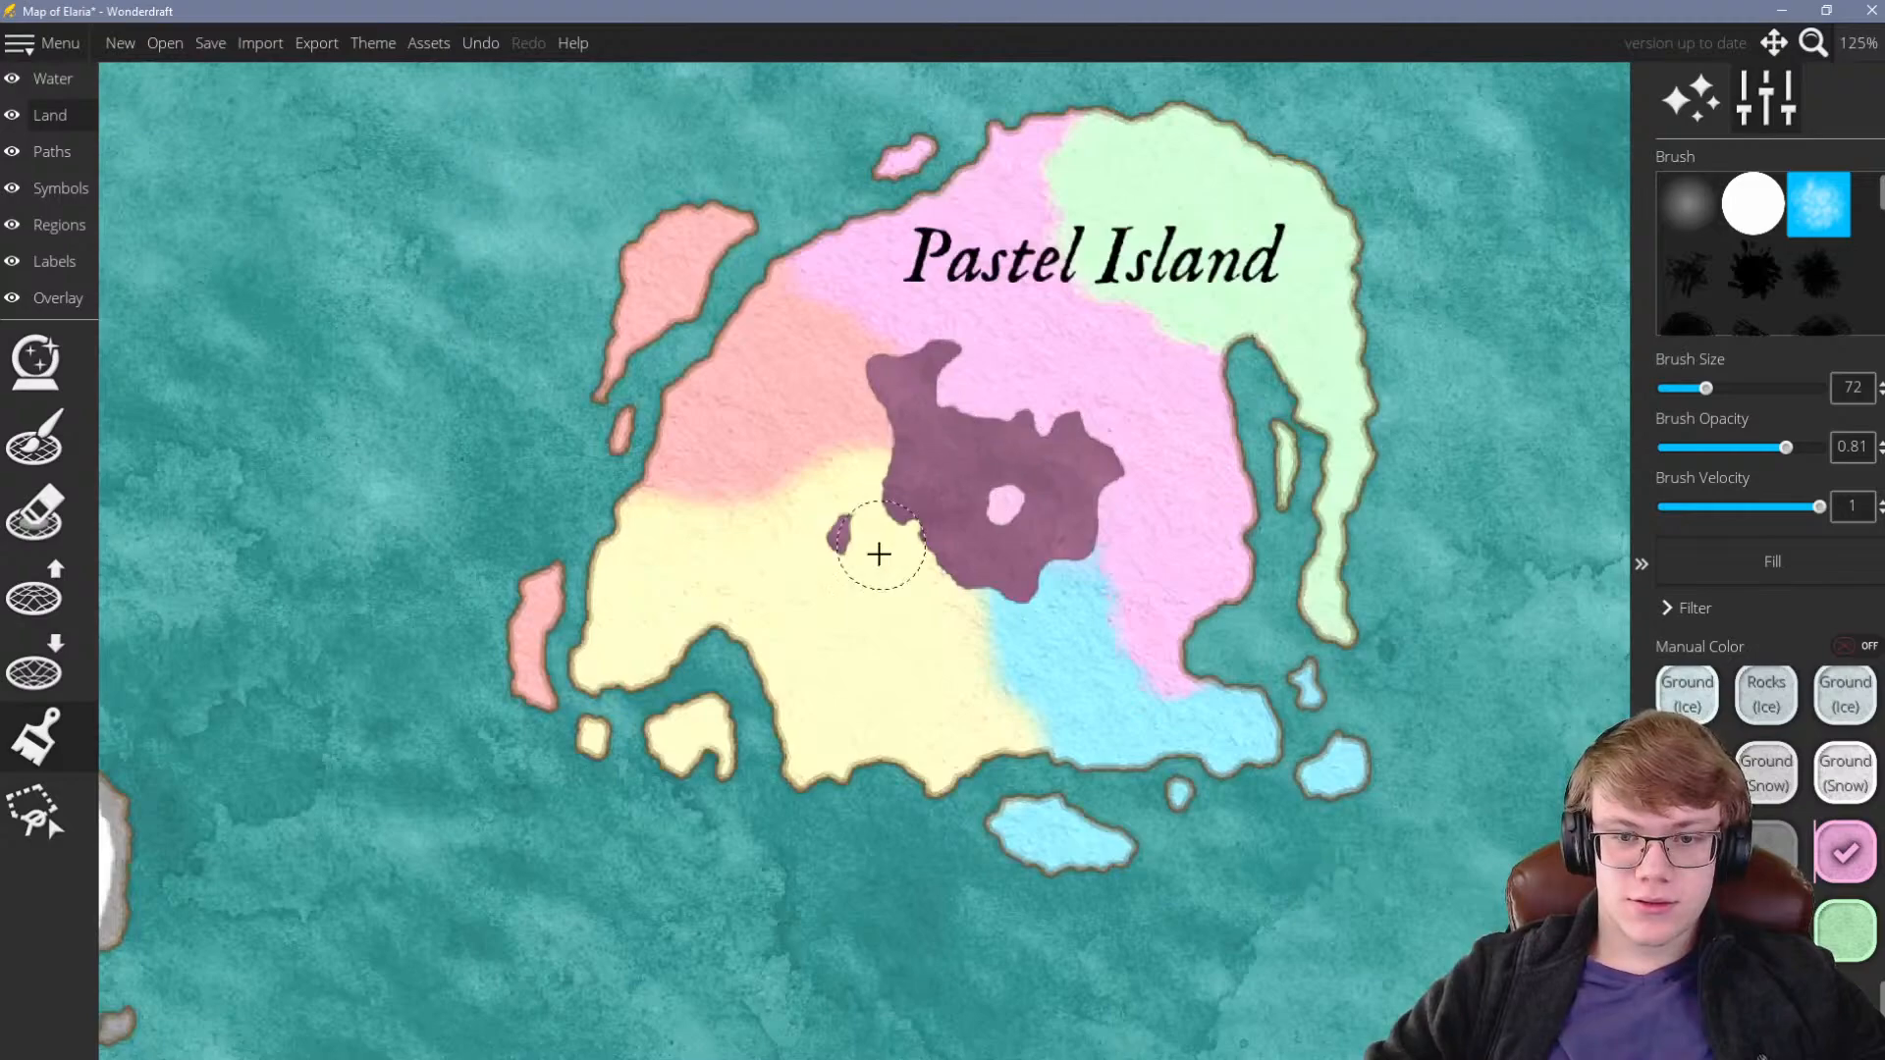
scroll(884, 540, up, 1)
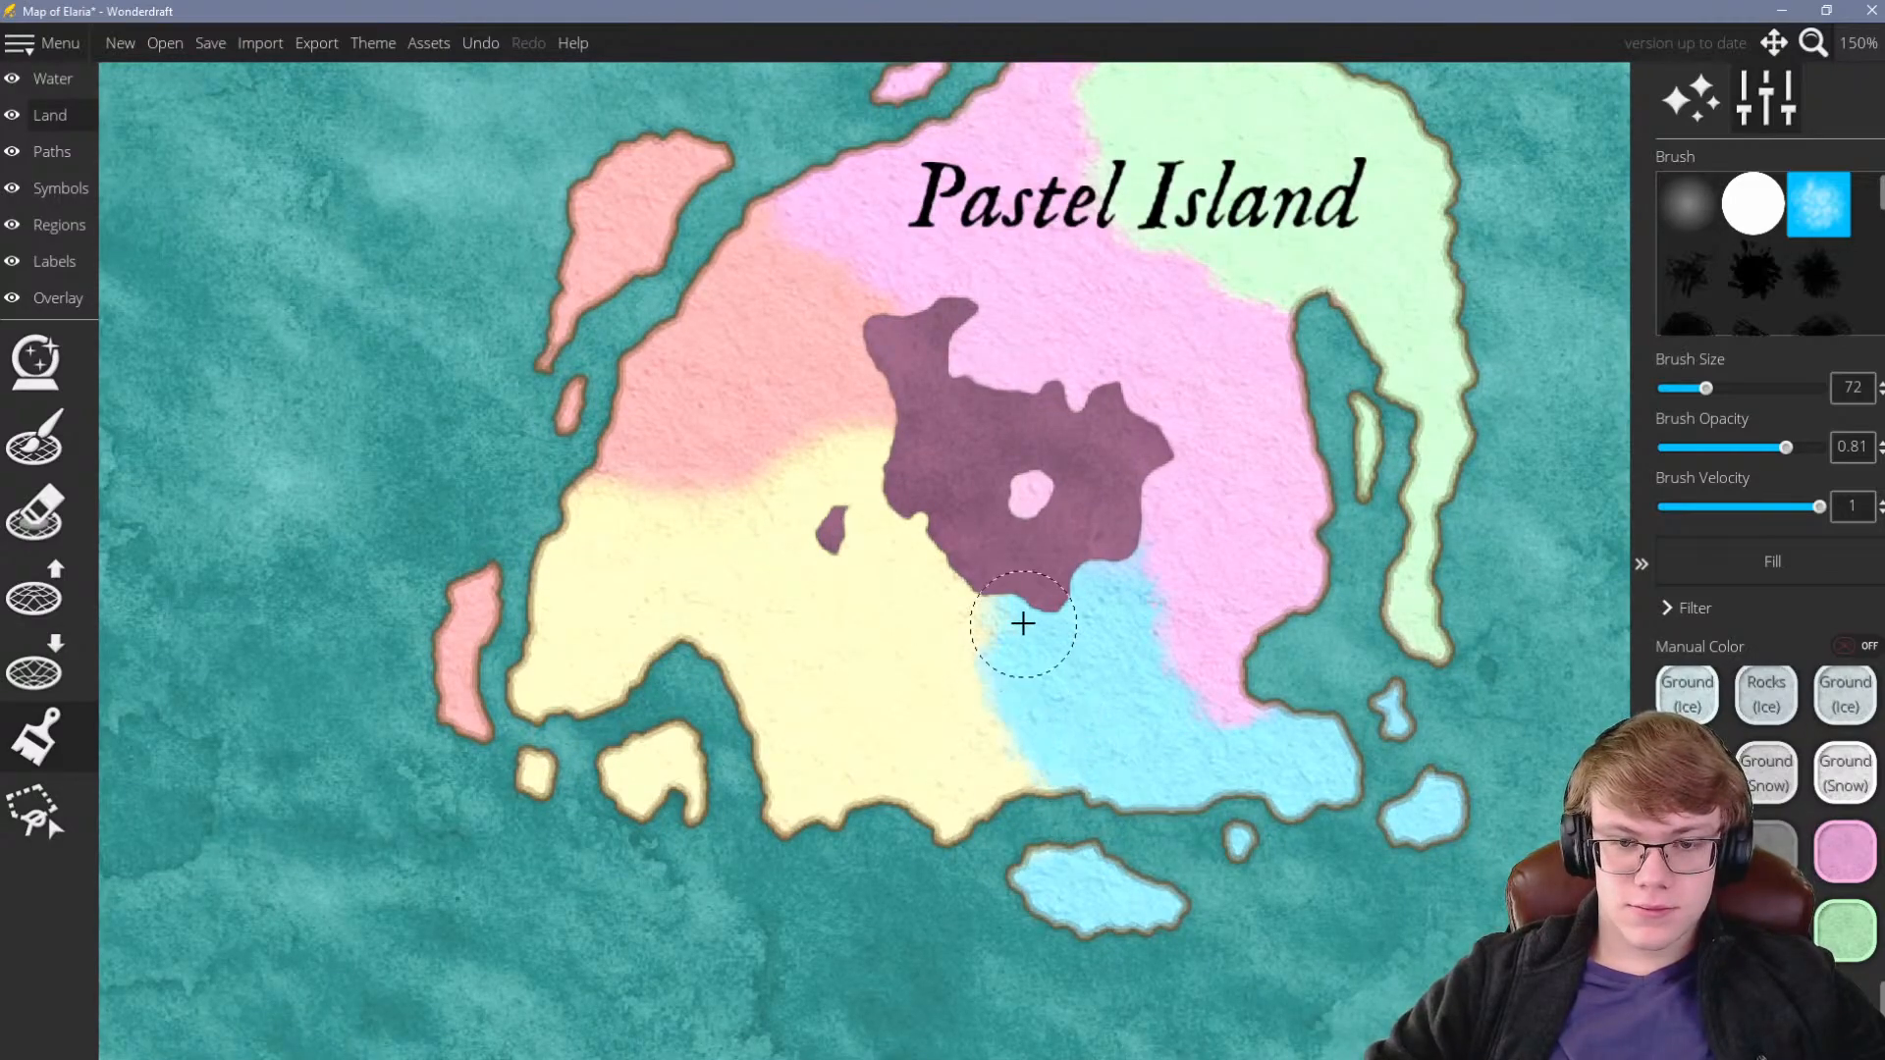
scroll(656, 388, up, 2)
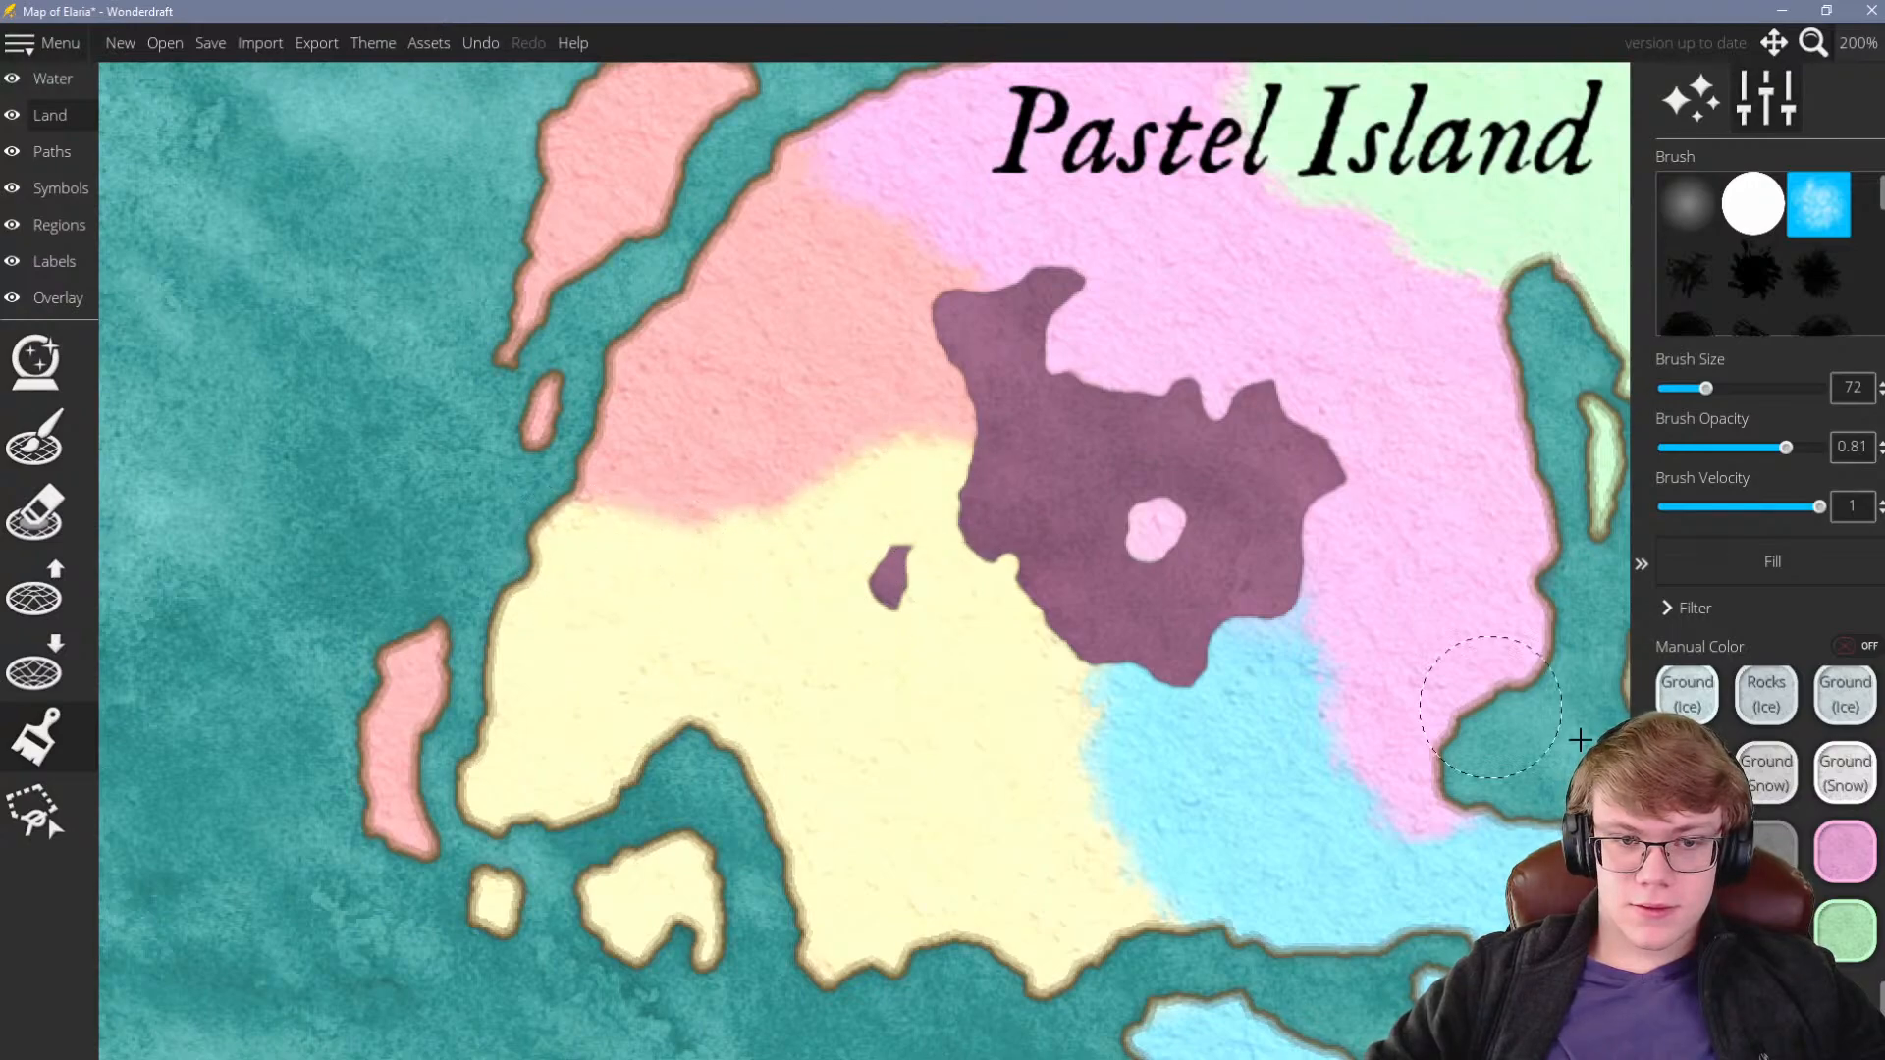
Extend the salmon region down into the yellow with the textured brush at size 72, giving their border a rough edge
mouse_move(875, 499)
mouse_down()
mouse_move(884, 431)
mouse_move(655, 485)
mouse_move(579, 478)
mouse_move(613, 509)
mouse_move(752, 488)
mouse_up()
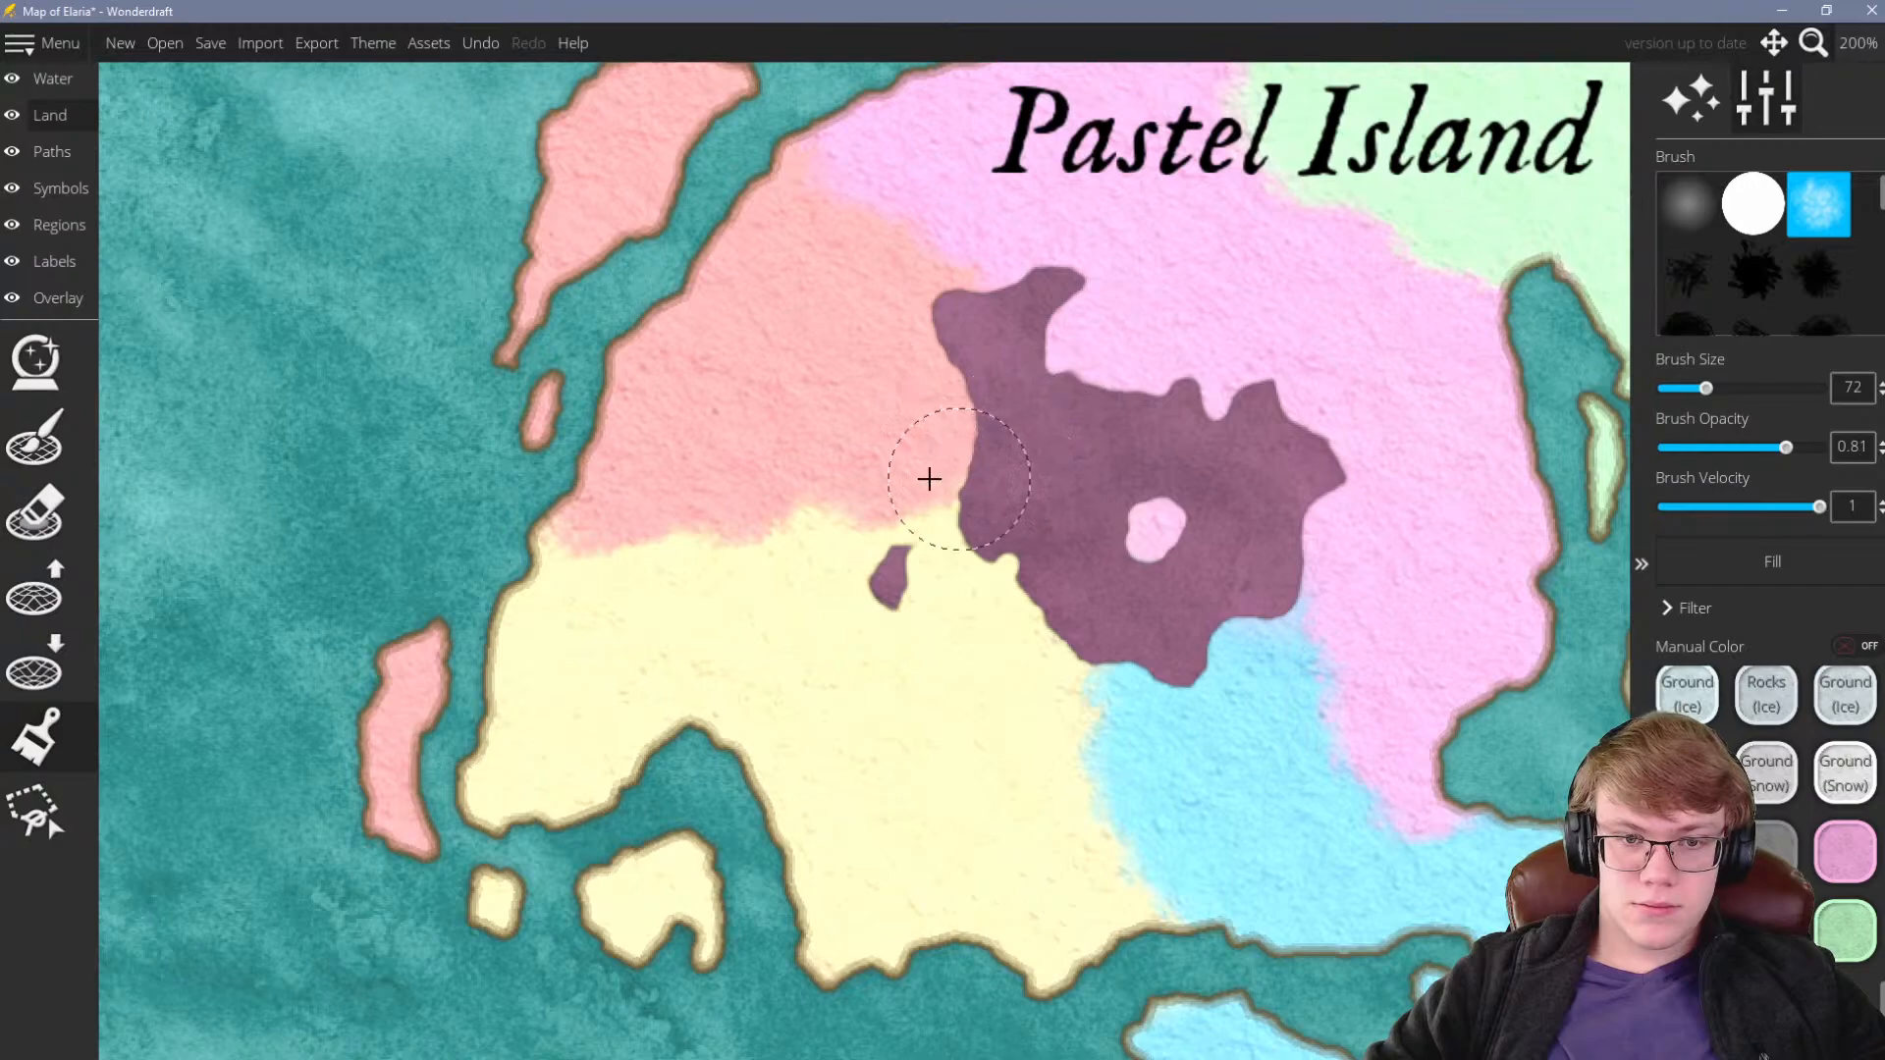
scroll(950, 475, down, 5)
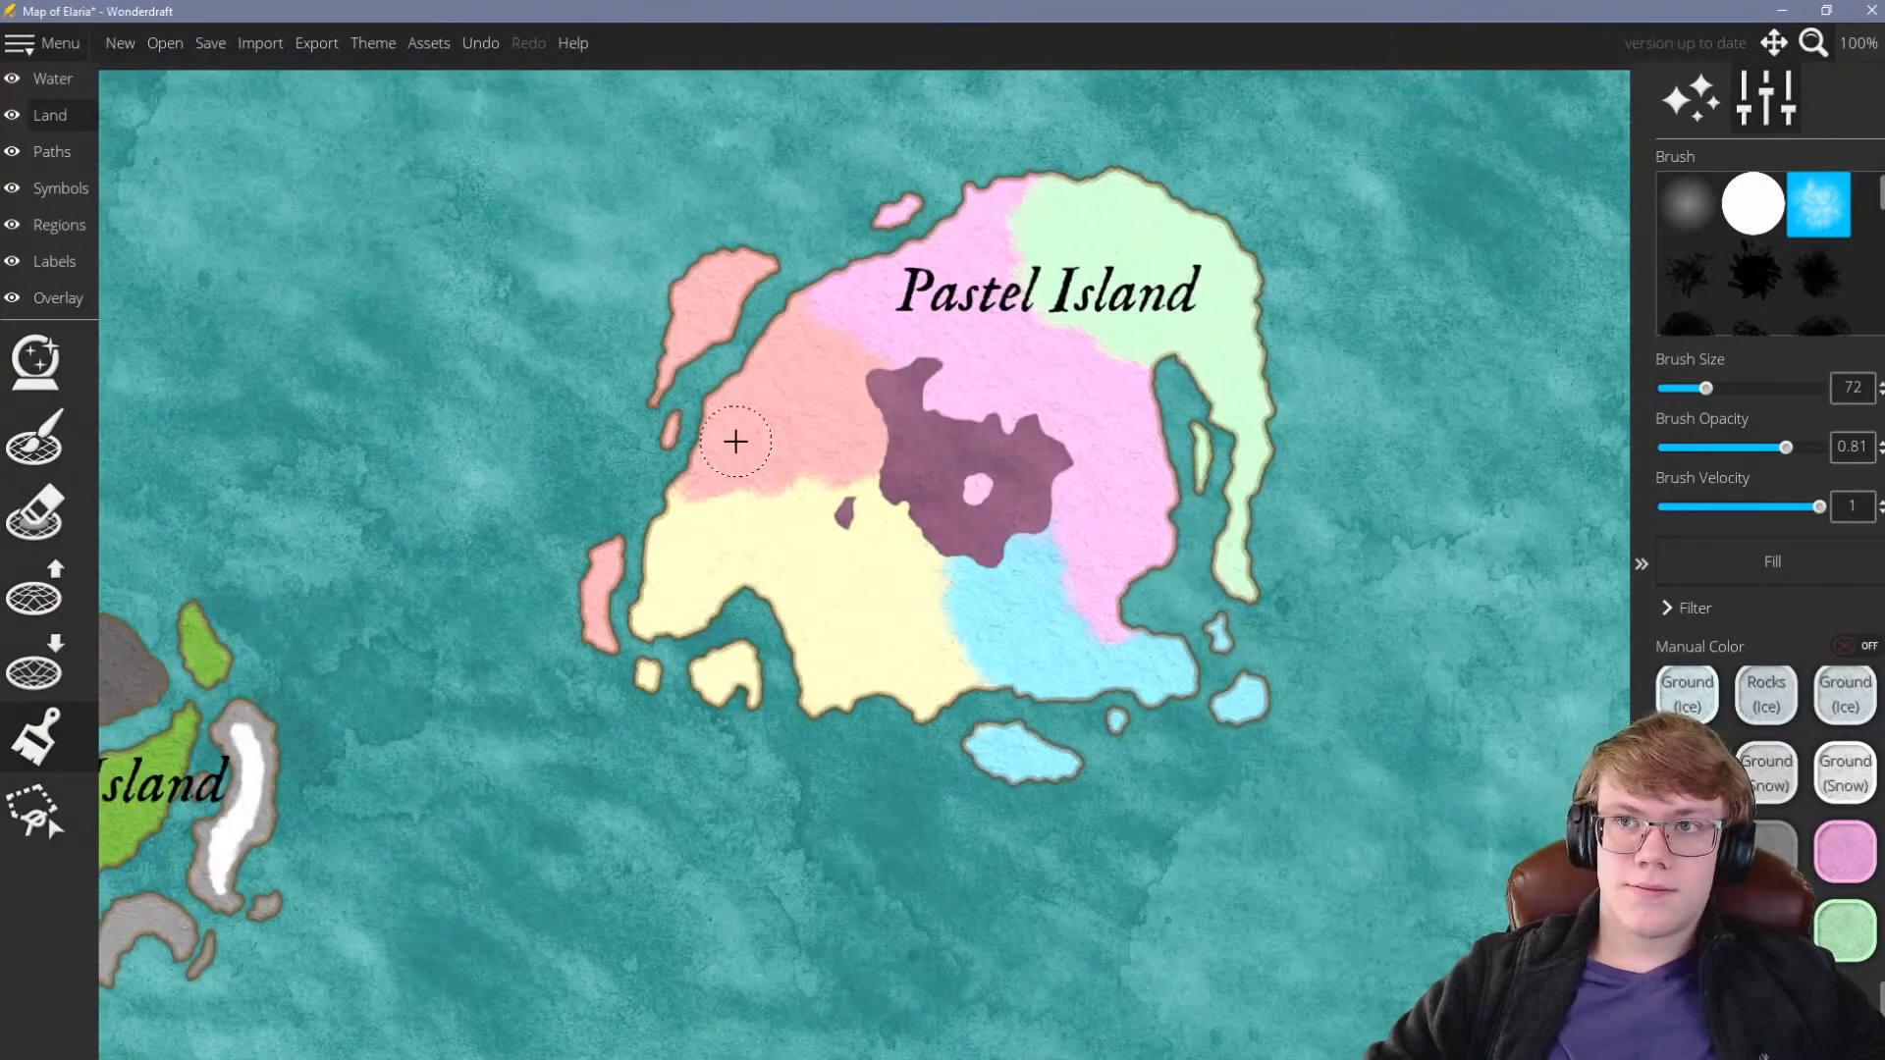
scroll(686, 403, up, 1)
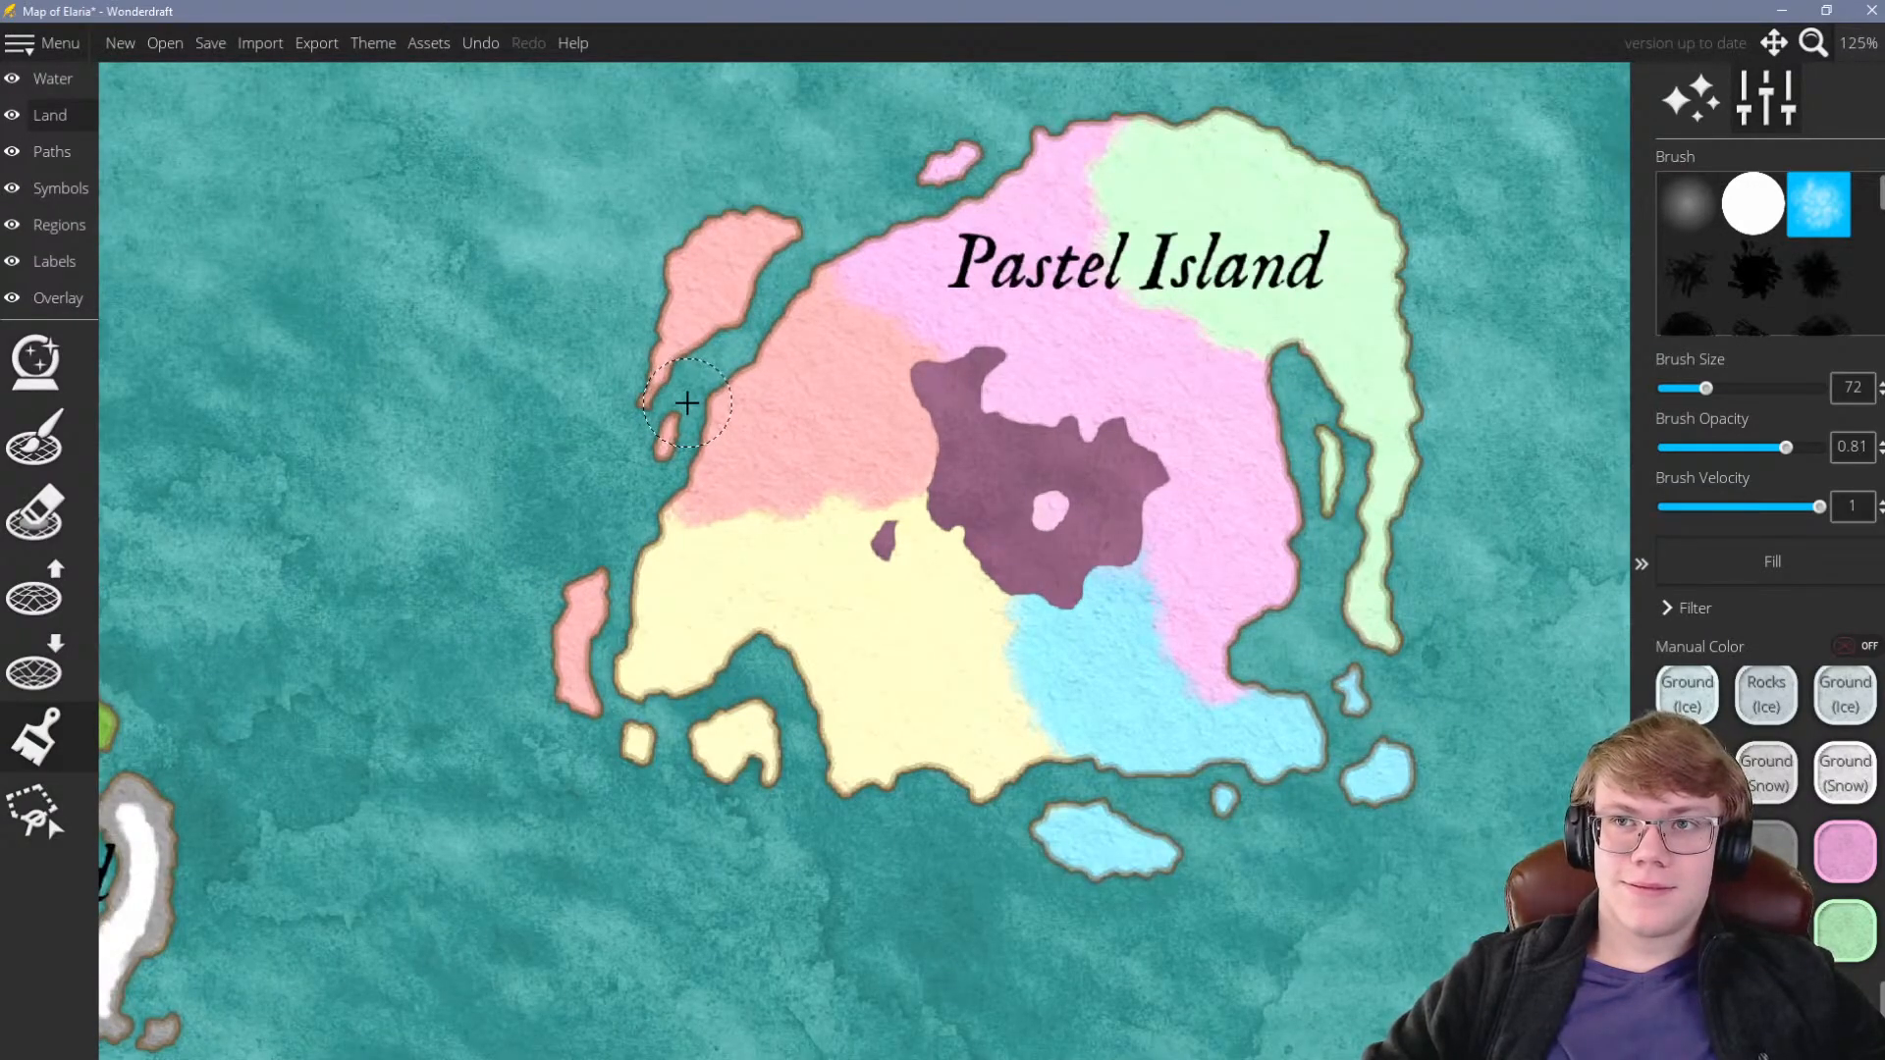
scroll(697, 422, down, 1)
scroll(767, 392, up, 1)
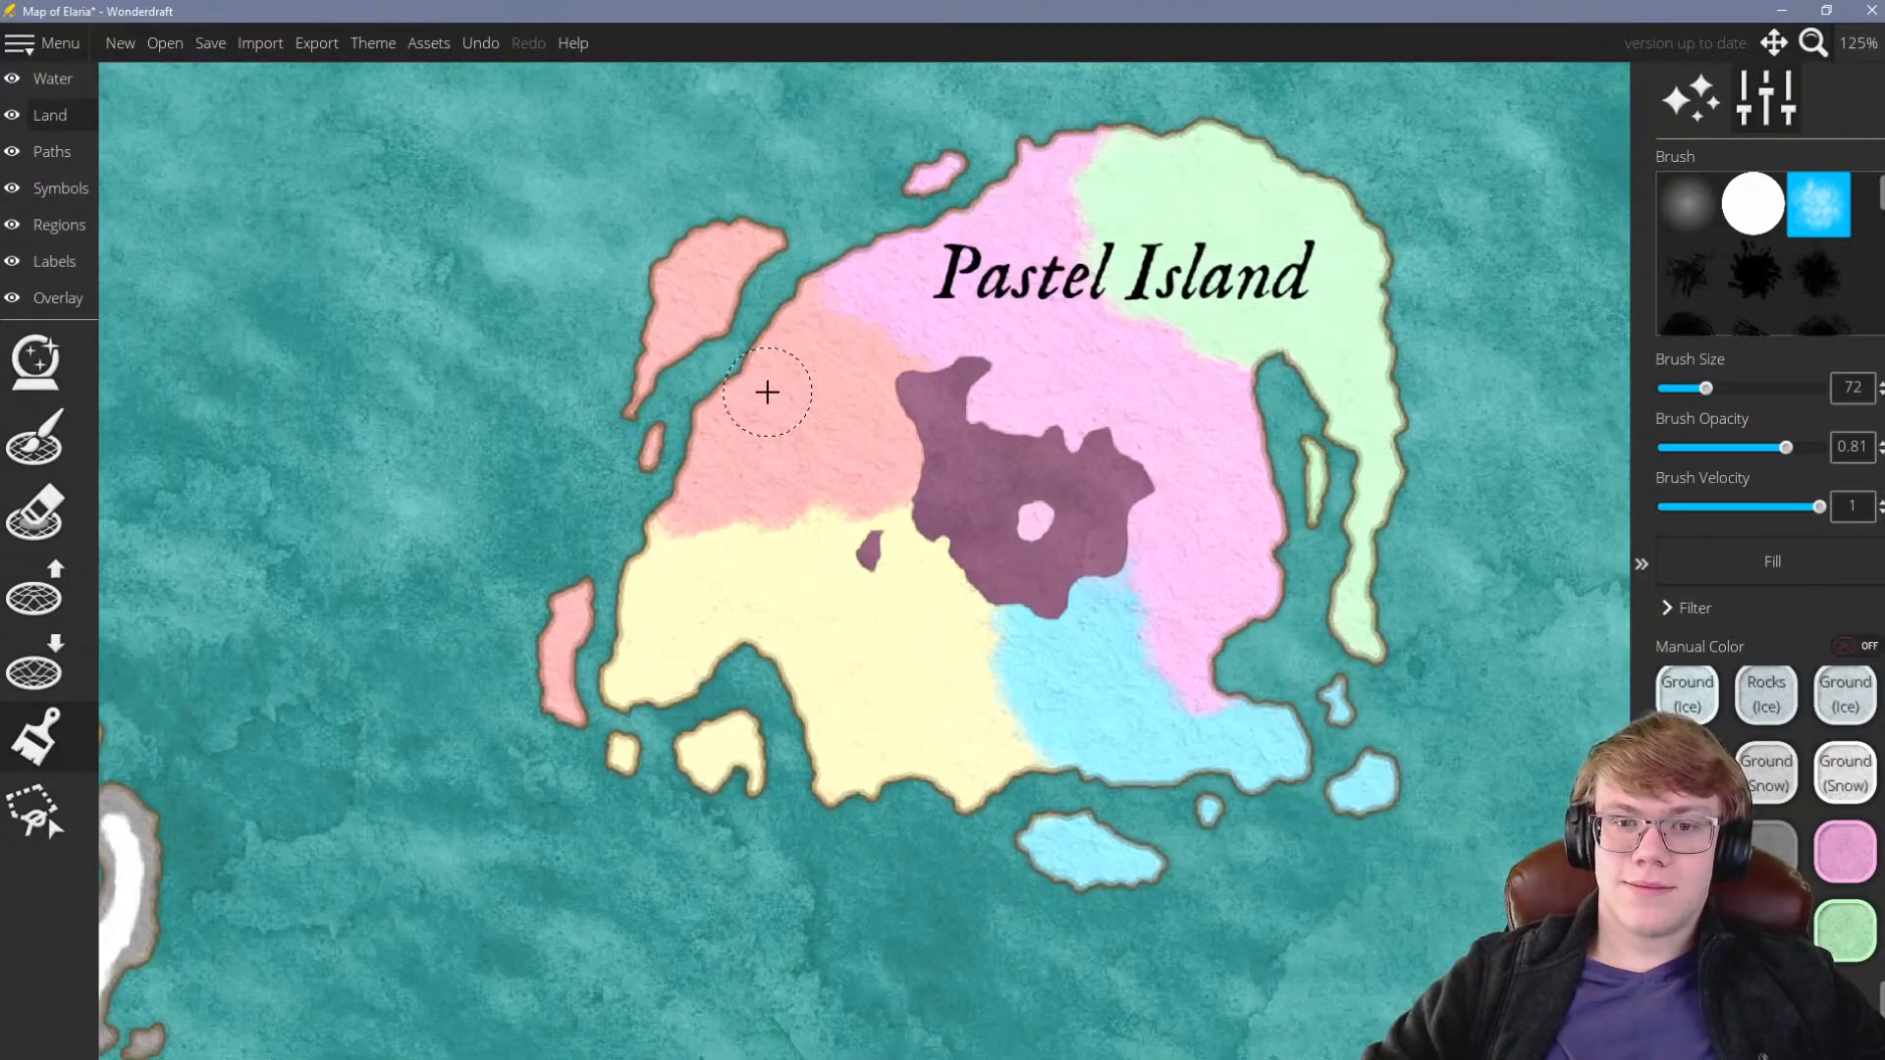
scroll(766, 392, up, 3)
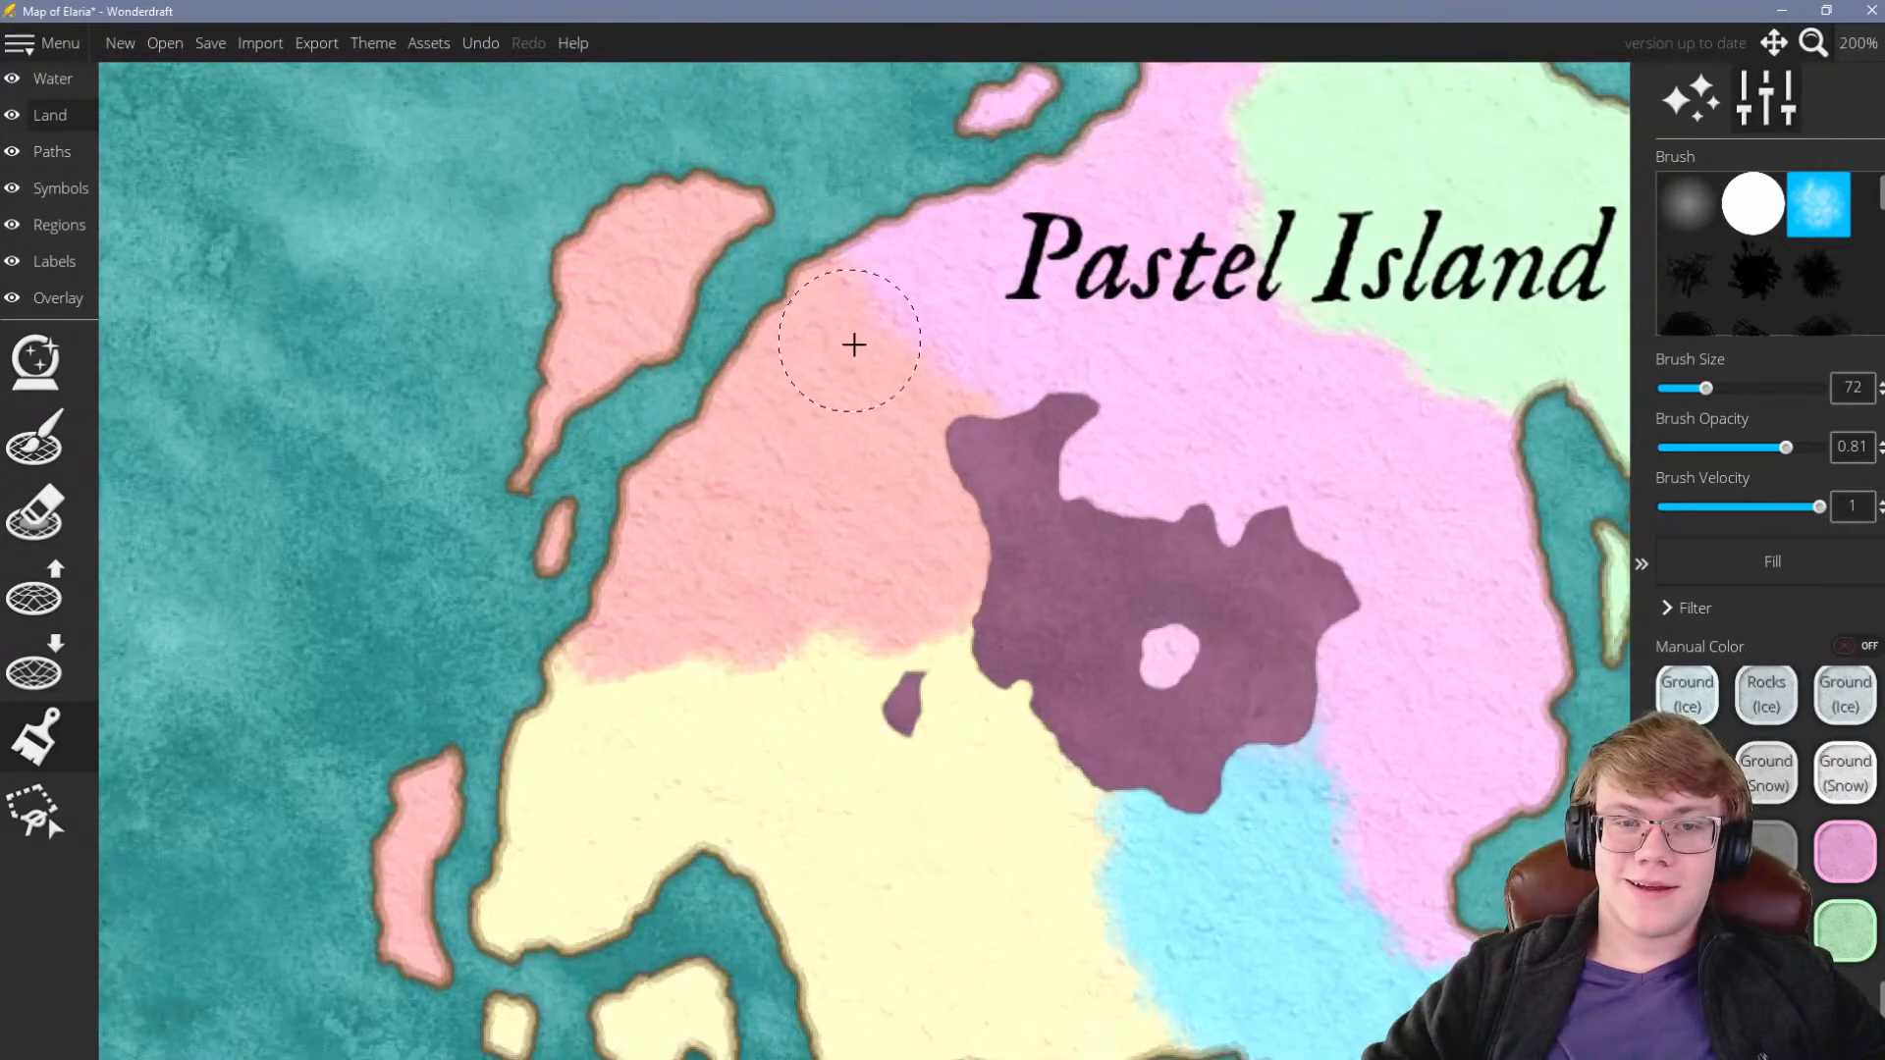
Dab small salmon spots along the border between the salmon and pink regions, using the textured brush reduced to sizes 8 and 4
scroll(781, 278, down, 3)
scroll(878, 278, up, 3)
scroll(875, 409, down, 4)
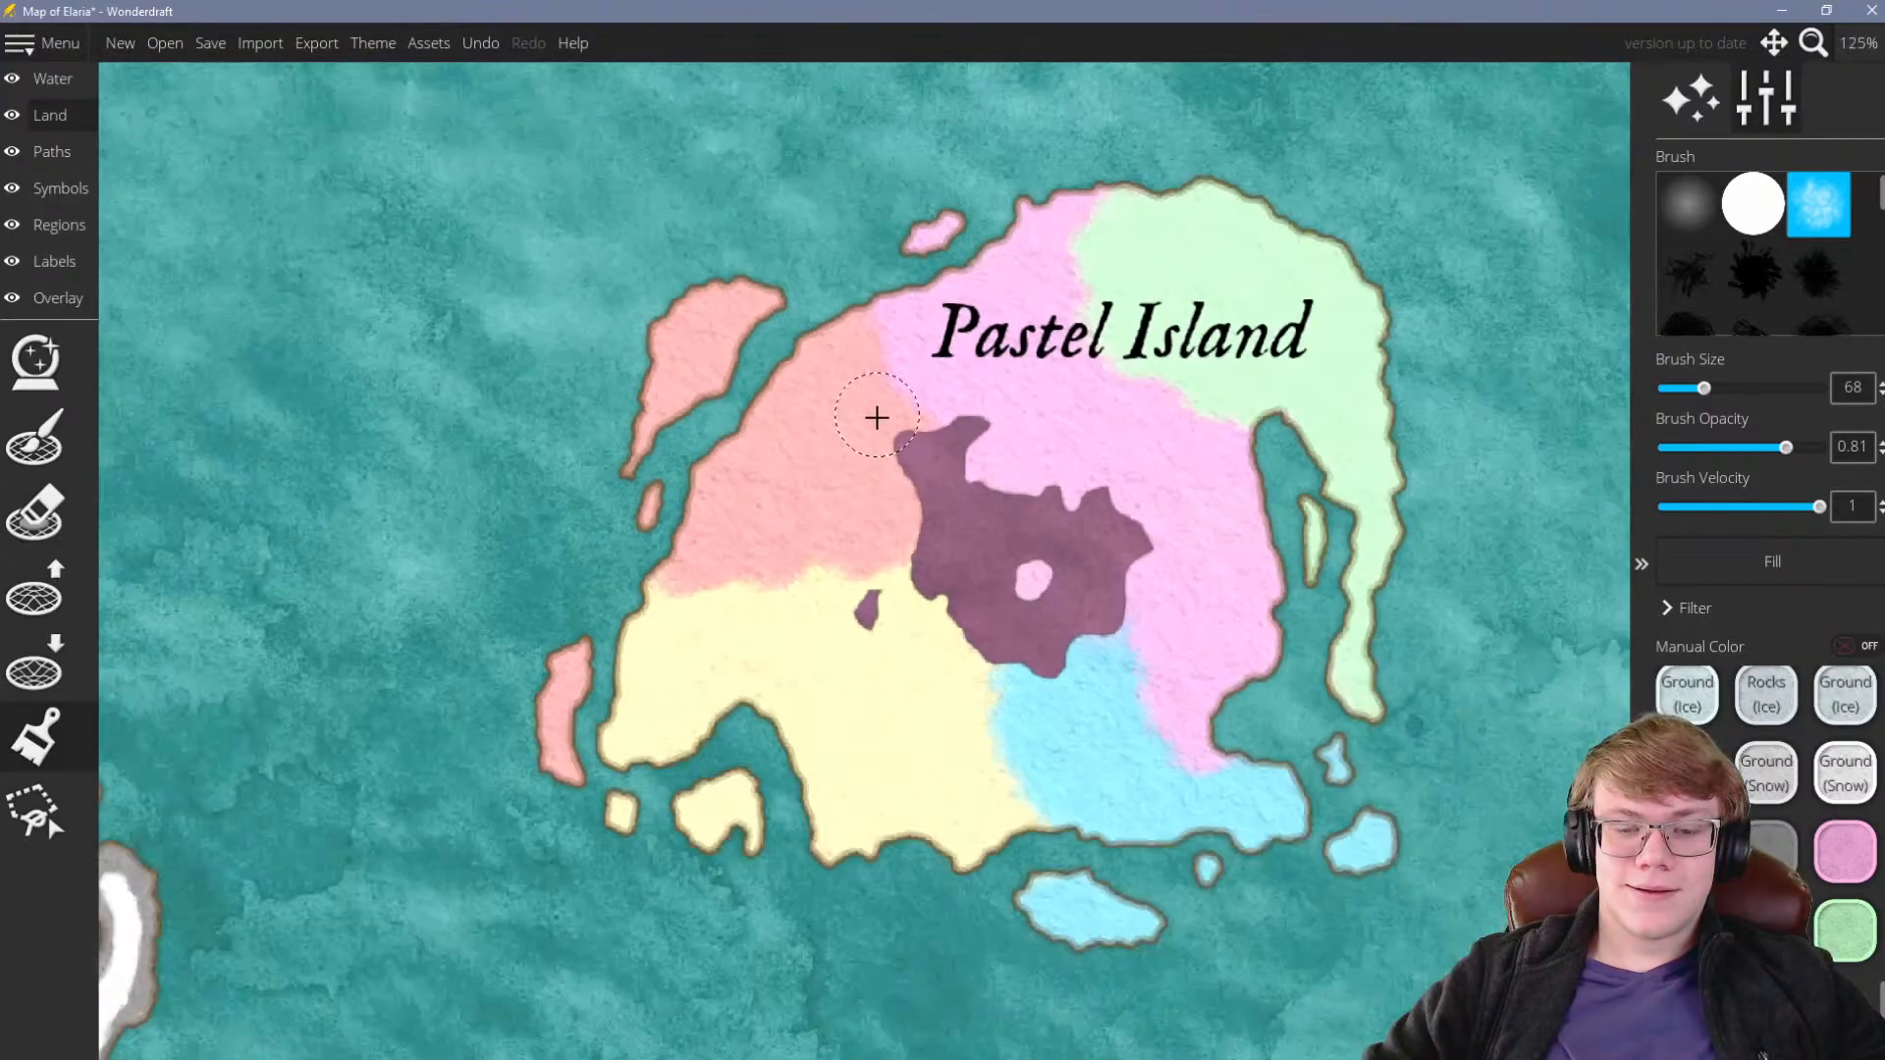
scroll(1096, 545, up, 1)
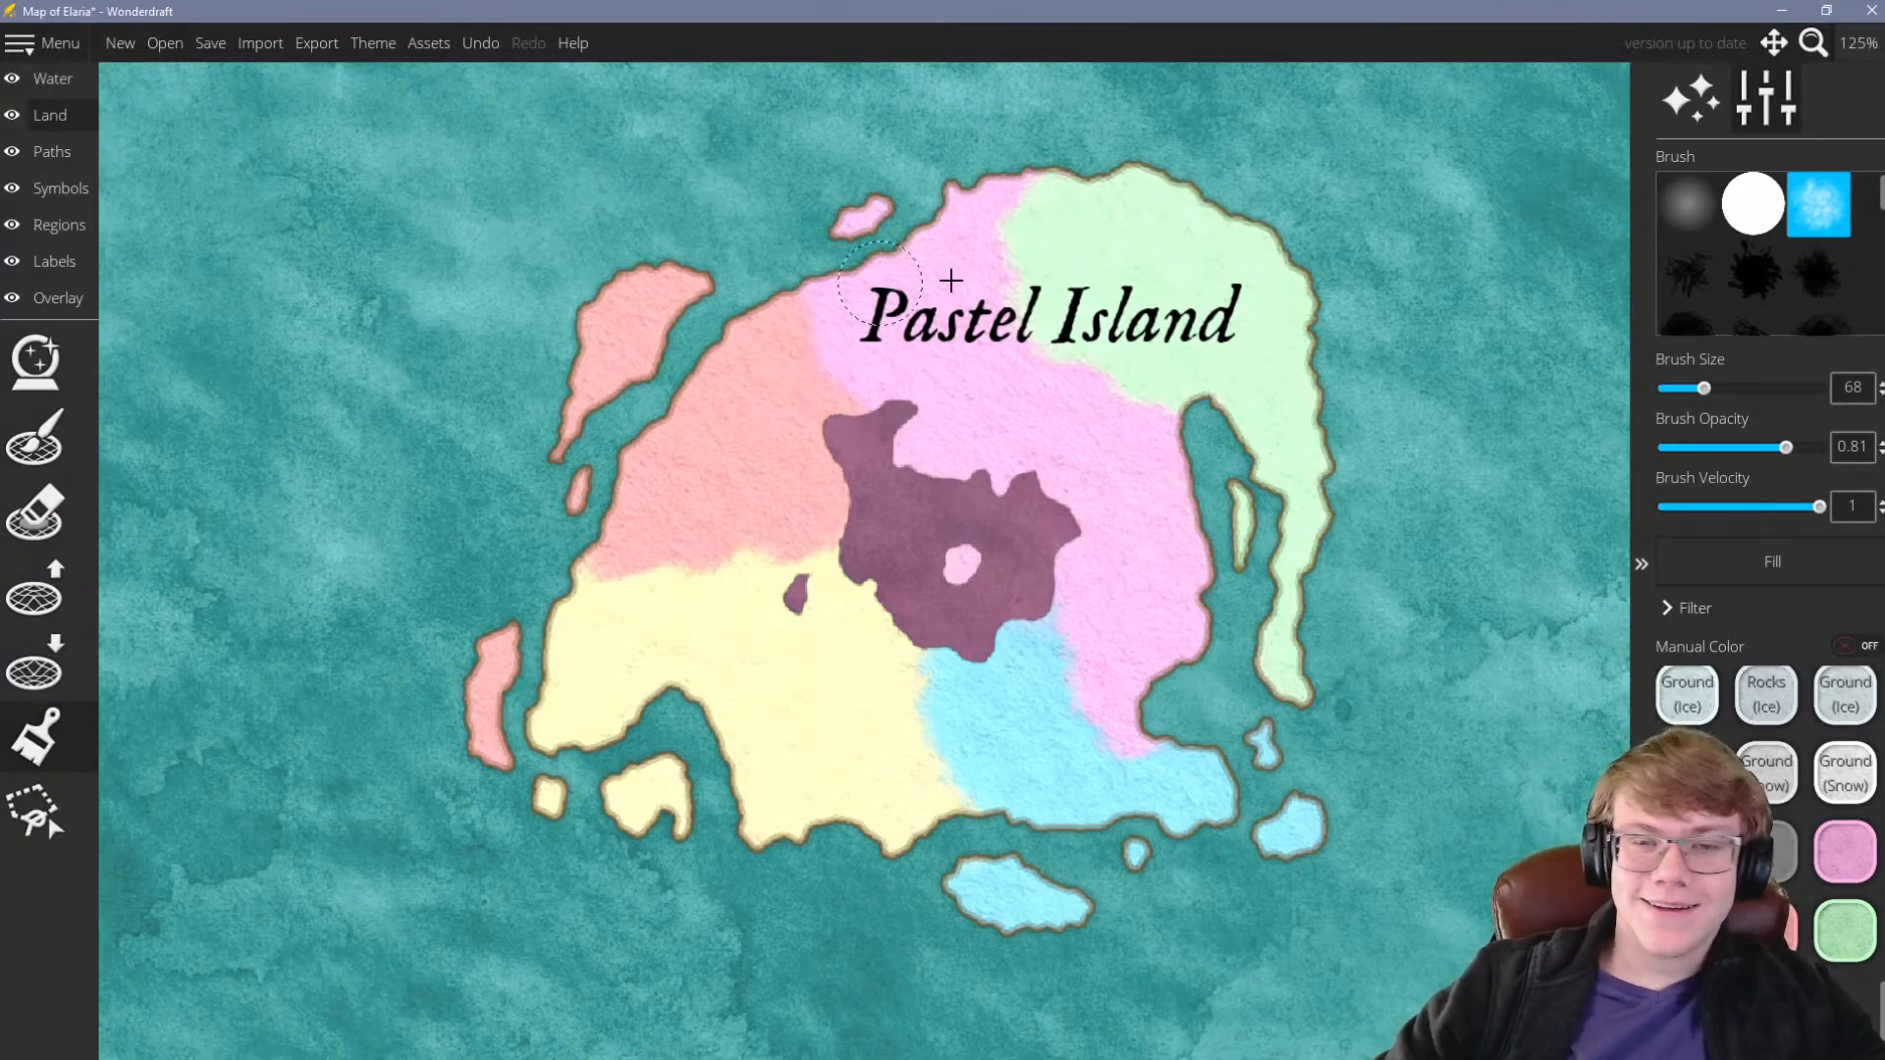
scroll(825, 291, up, 8)
key(bracketleft)
key(bracketleft)
key(bracketleft)
key(bracketleft)
key(bracketleft)
key(bracketleft)
key(bracketleft)
key(bracketleft)
key(bracketleft)
key(bracketleft)
key(bracketleft)
key(bracketleft)
key(bracketleft)
key(bracketleft)
key(bracketleft)
mouse_move(1127, 706)
mouse_down()
mouse_move(966, 621)
mouse_move(879, 585)
mouse_move(811, 493)
mouse_move(839, 409)
mouse_move(757, 100)
mouse_move(751, 129)
mouse_move(888, 293)
mouse_move(778, 400)
mouse_move(798, 381)
mouse_move(897, 506)
mouse_move(886, 593)
mouse_move(854, 551)
mouse_move(1068, 789)
mouse_move(1085, 705)
mouse_move(876, 497)
mouse_move(795, 551)
mouse_up()
scroll(744, 395, down, 5)
scroll(743, 395, up, 4)
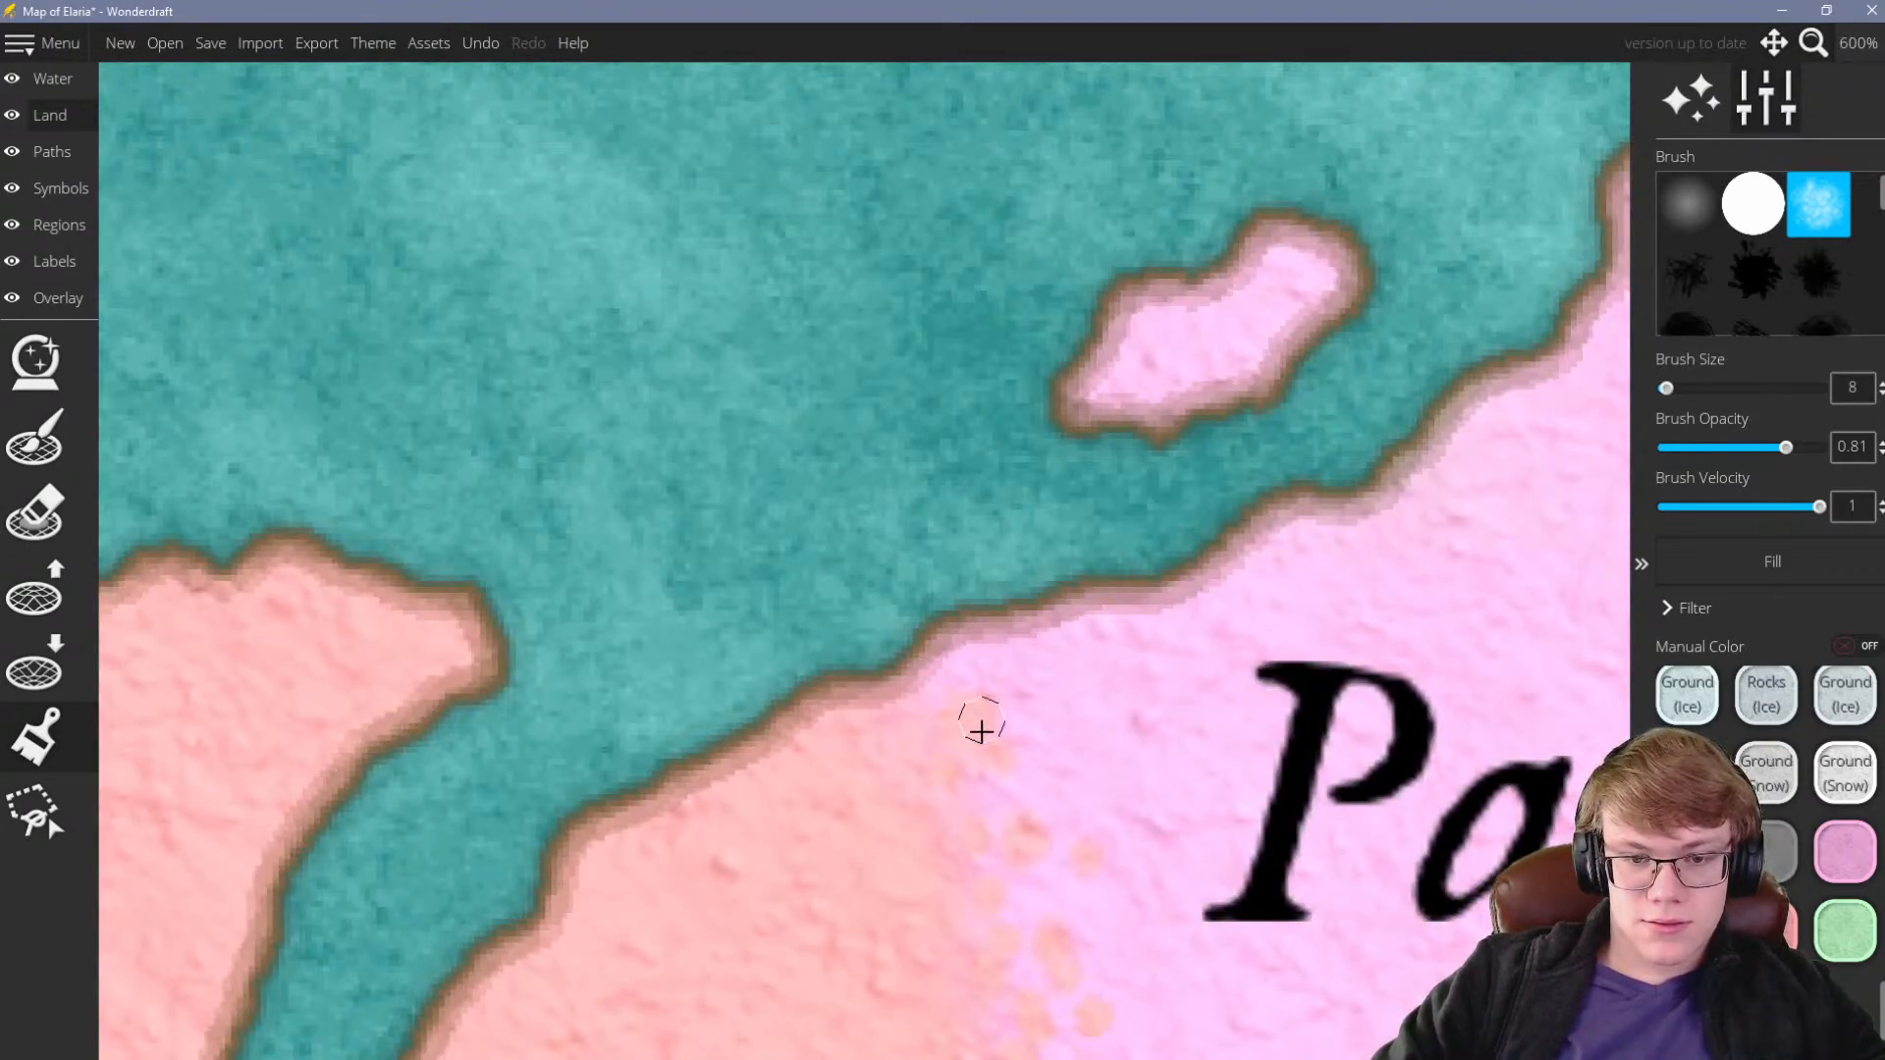
scroll(981, 727, down, 4)
scroll(802, 474, up, 4)
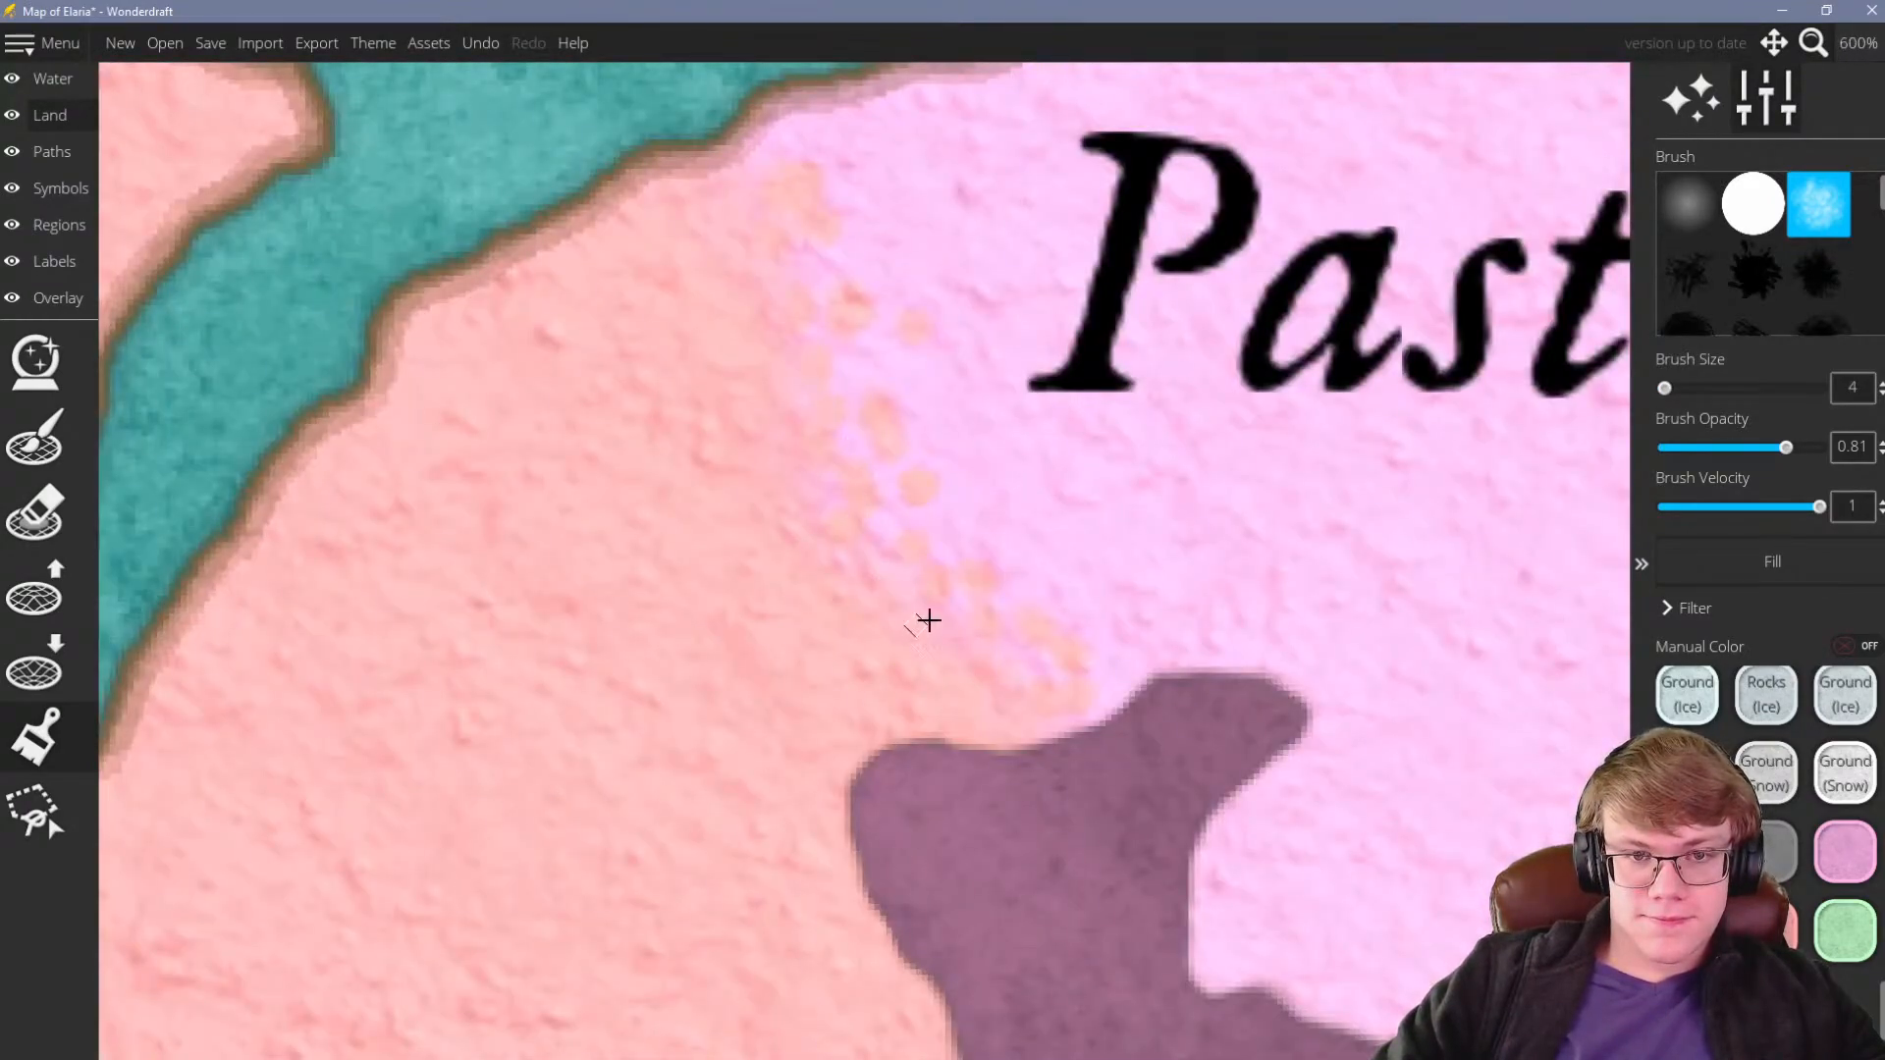
Examine the spotted salmon and pink border on Pastel Island both close up and from the whole-map view
scroll(918, 625, down, 6)
scroll(765, 563, up, 6)
scroll(806, 475, down, 3)
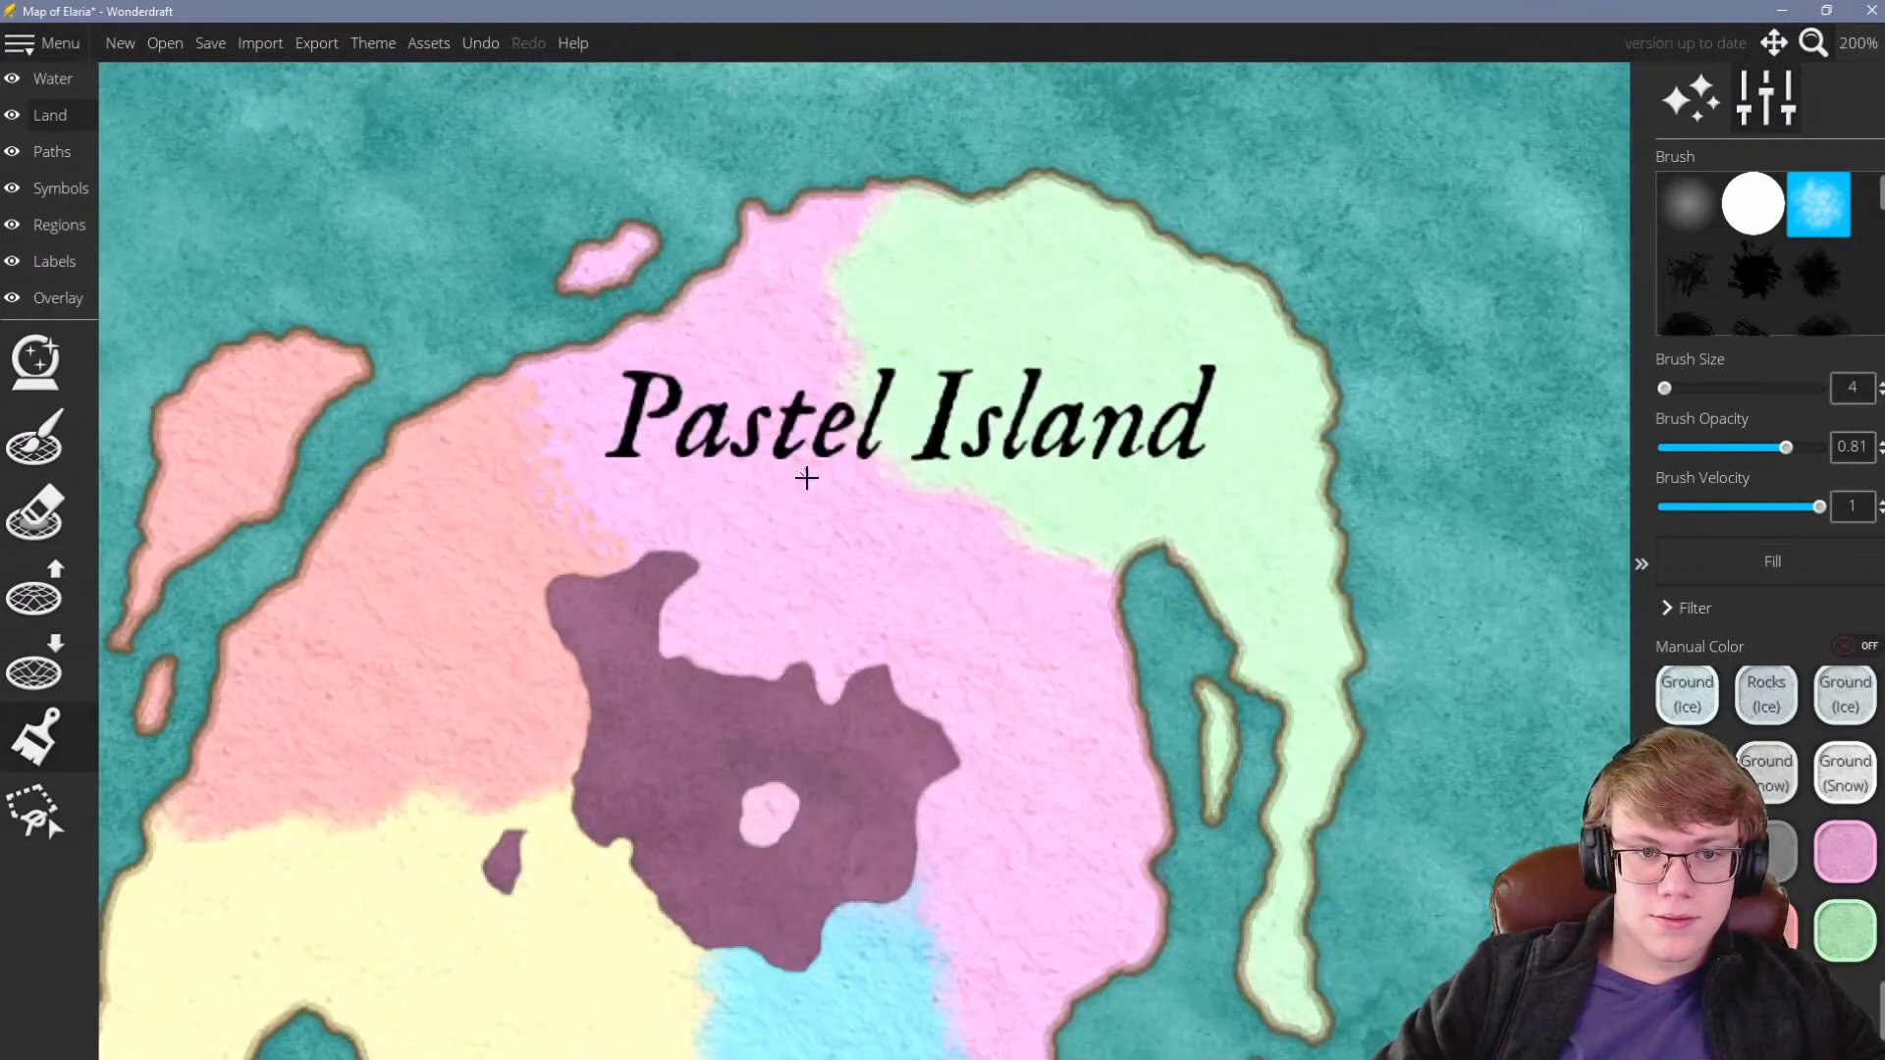
scroll(805, 475, down, 3)
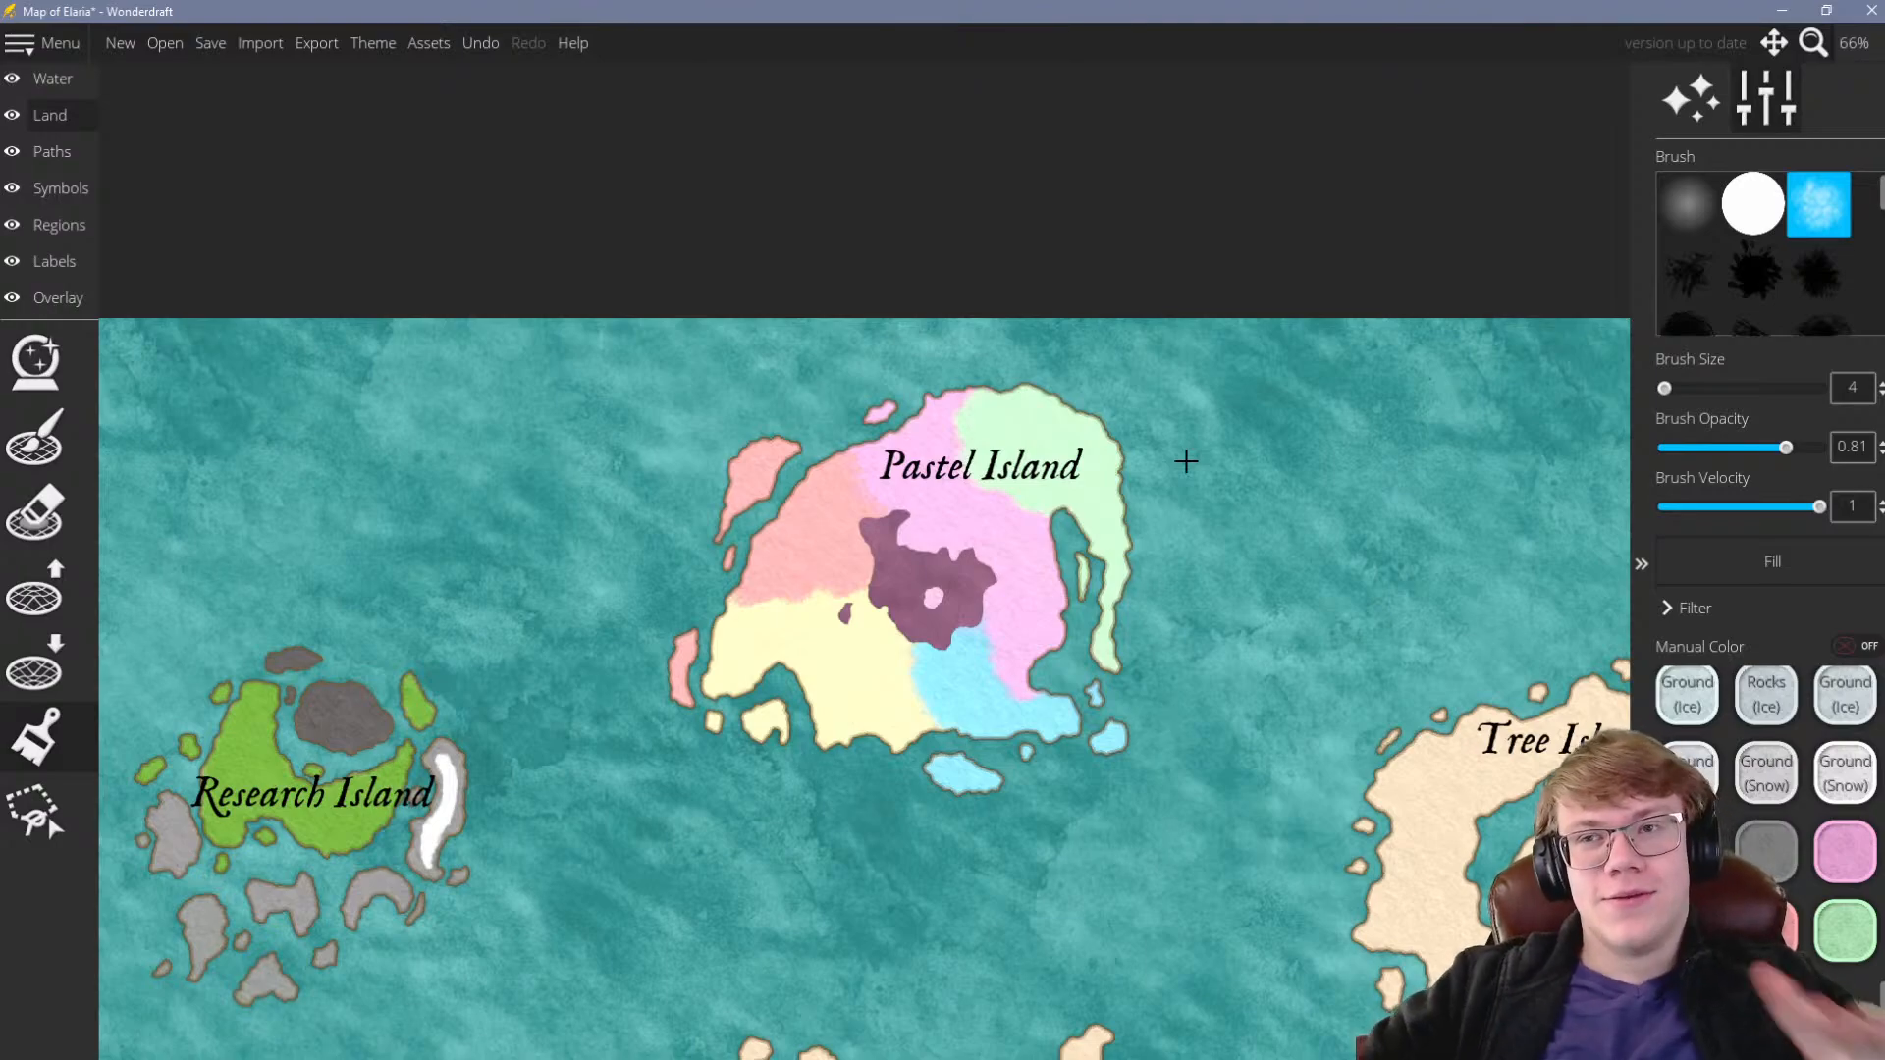
scroll(964, 361, down, 5)
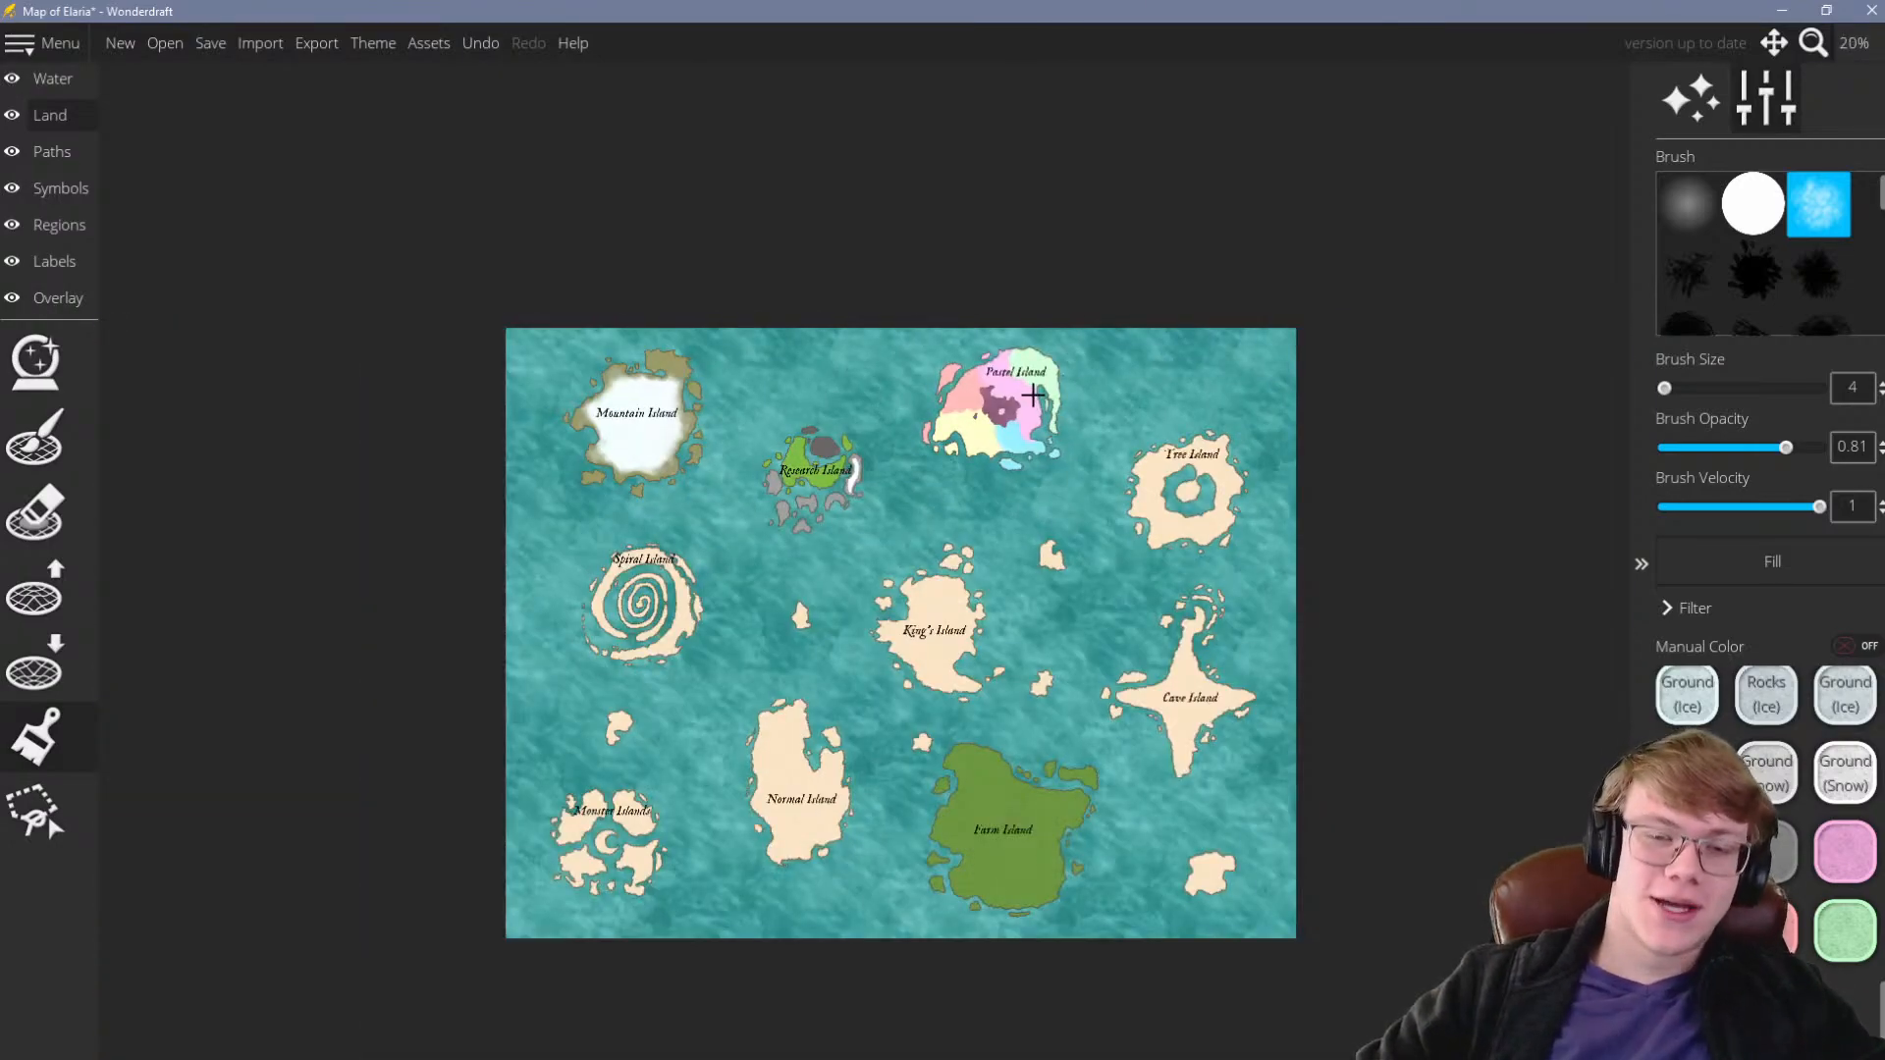
scroll(970, 358, up, 1)
scroll(991, 358, up, 4)
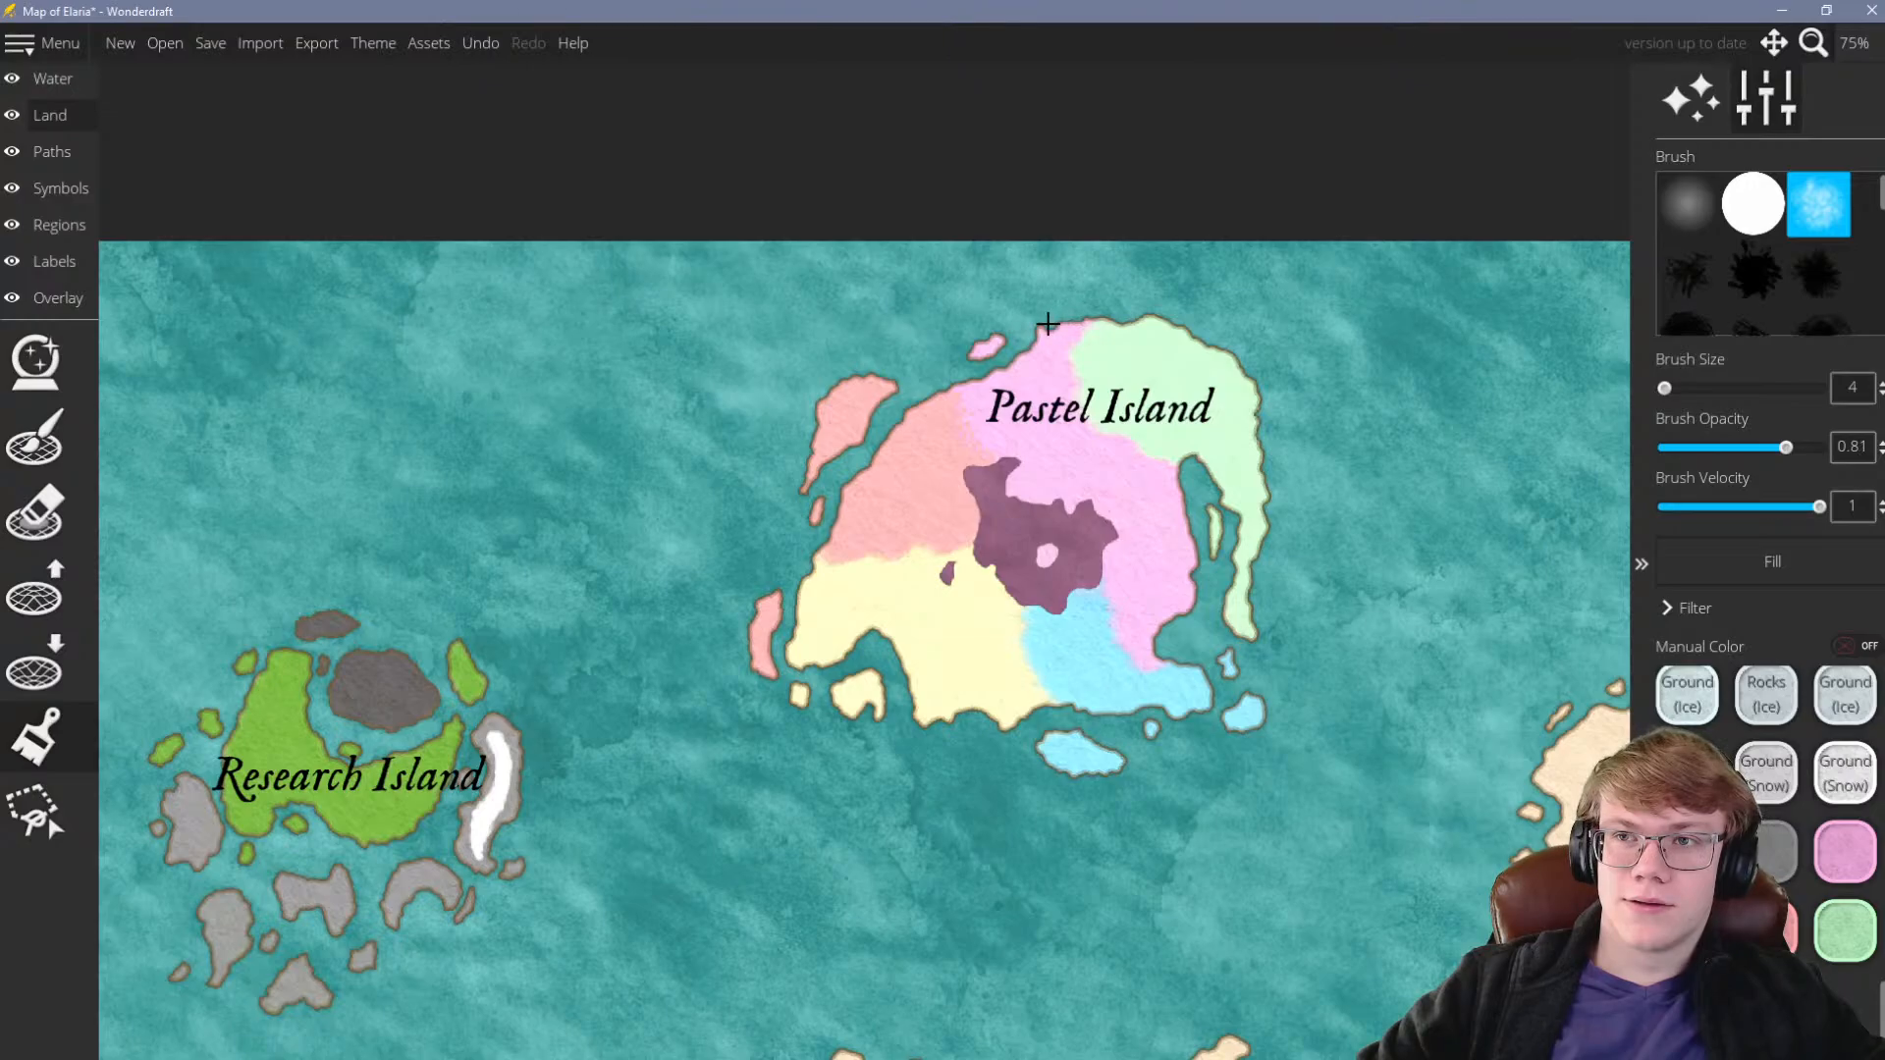
scroll(982, 413, up, 7)
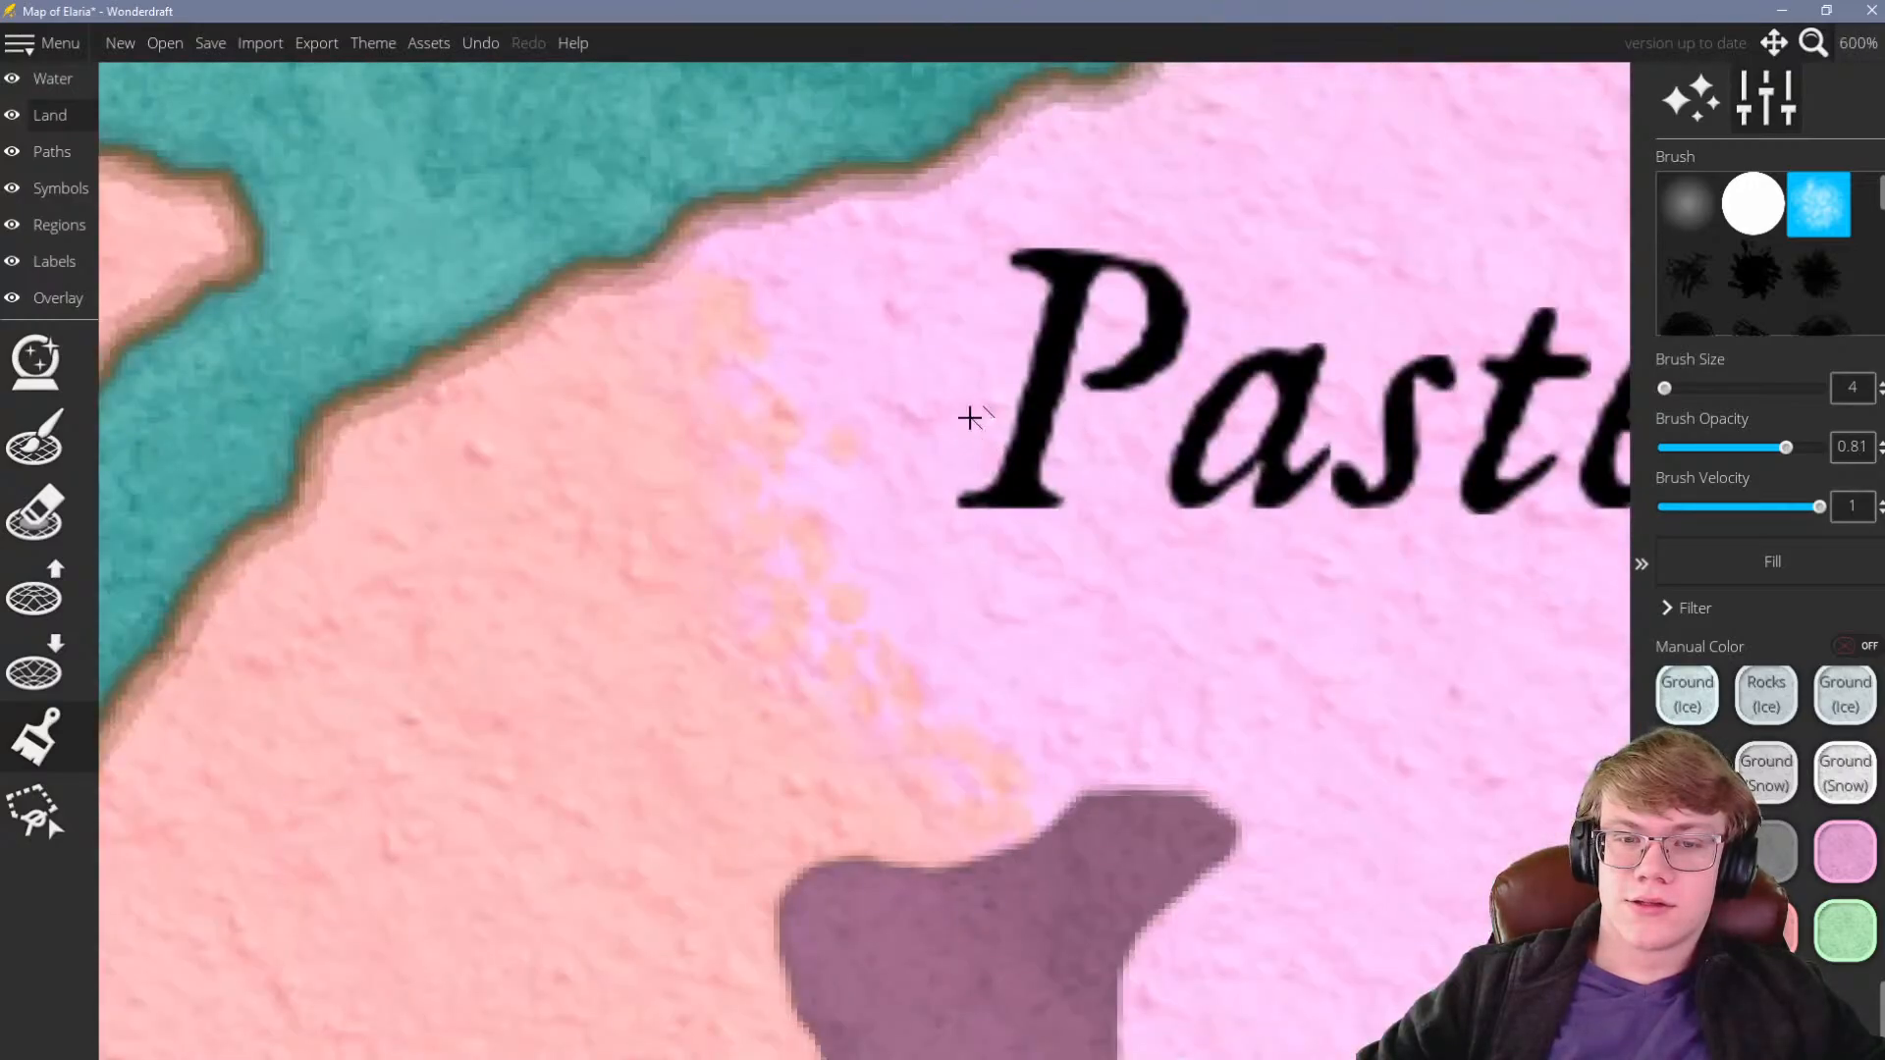
scroll(728, 423, down, 5)
scroll(950, 416, down, 3)
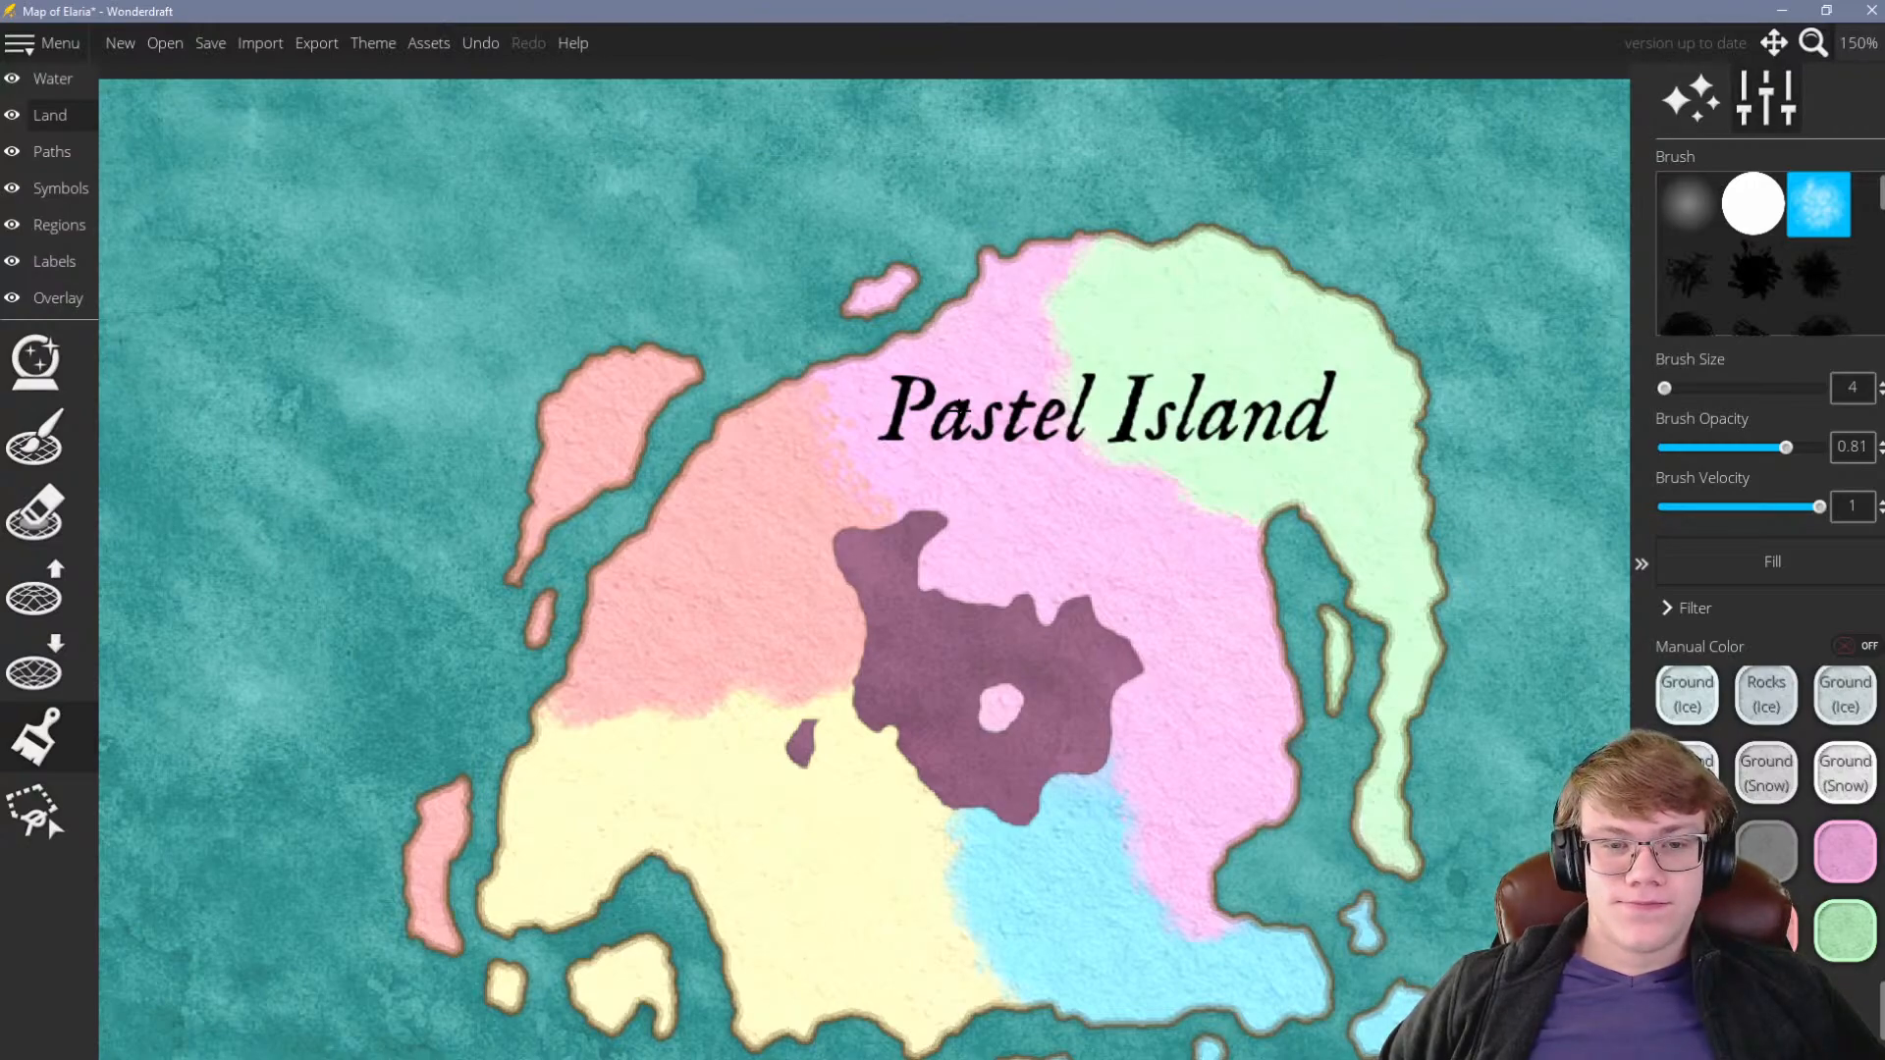
scroll(854, 409, up, 5)
scroll(815, 441, down, 5)
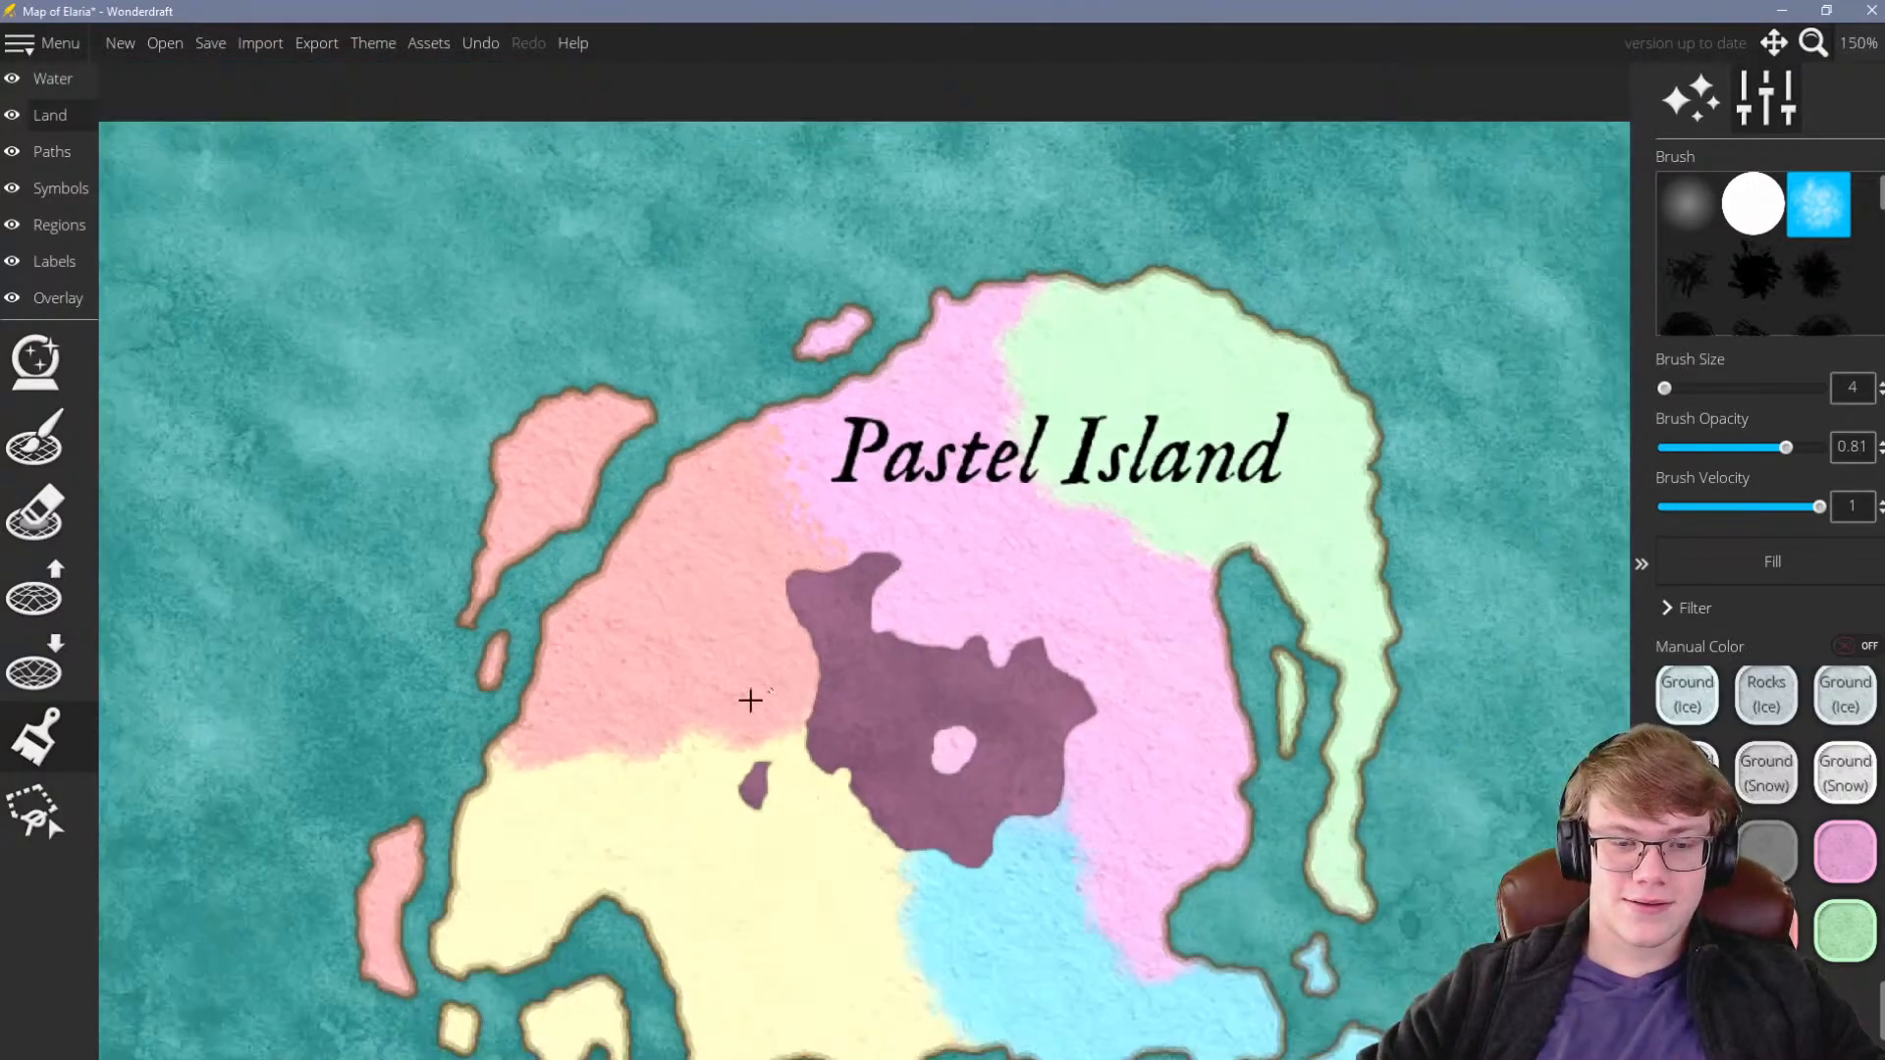
Try dabbing a row of salmon spots along the yellow region's upper border with the textured brush at size 10
scroll(884, 727, up, 5)
scroll(912, 734, down, 2)
scroll(618, 779, up, 3)
key(bracketleft)
scroll(530, 891, down, 2)
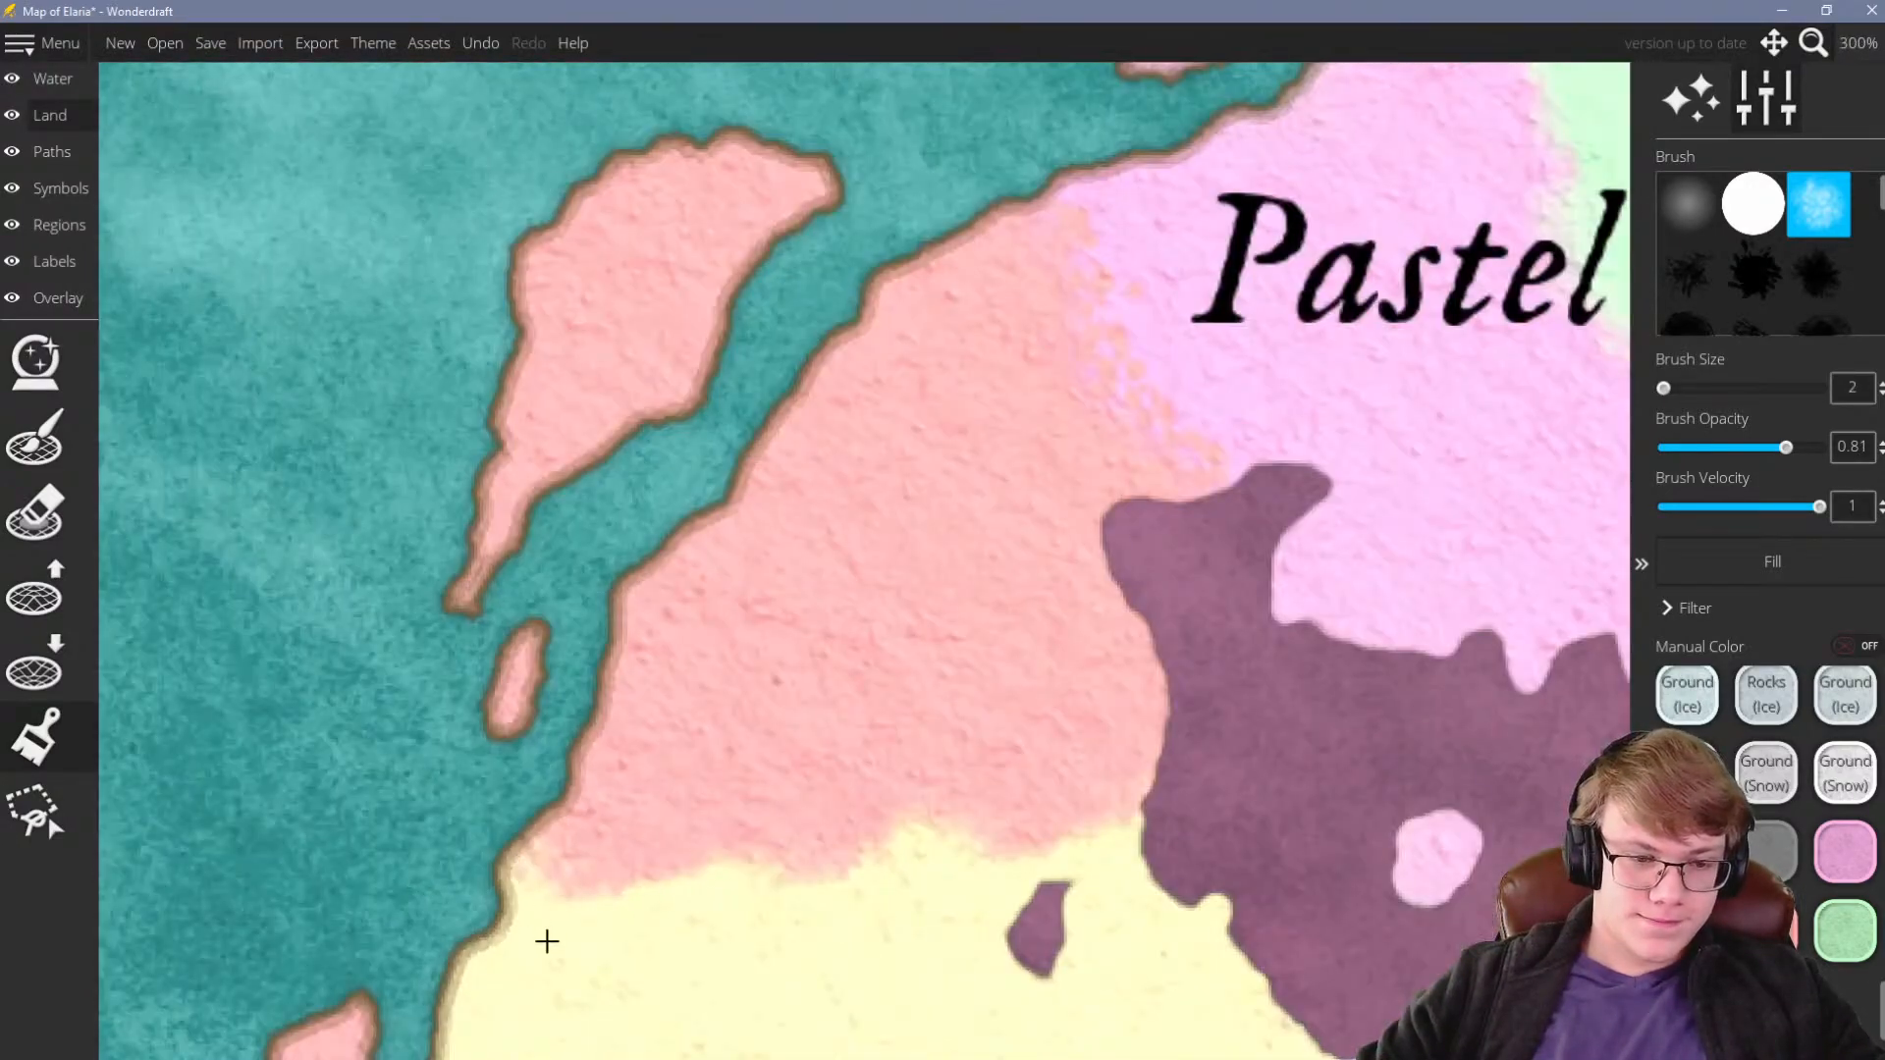
scroll(546, 947, up, 3)
key(bracketright)
key(bracketright)
key(bracketright)
key(bracketleft)
key(bracketleft)
mouse_move(572, 842)
mouse_down()
mouse_move(509, 823)
mouse_move(575, 810)
mouse_up()
scroll(565, 804, down, 2)
scroll(731, 870, up, 2)
mouse_move(685, 797)
mouse_down()
mouse_move(775, 732)
mouse_move(734, 777)
mouse_up()
drag(1129, 812, 893, 773)
scroll(754, 697, down, 8)
scroll(923, 592, up, 2)
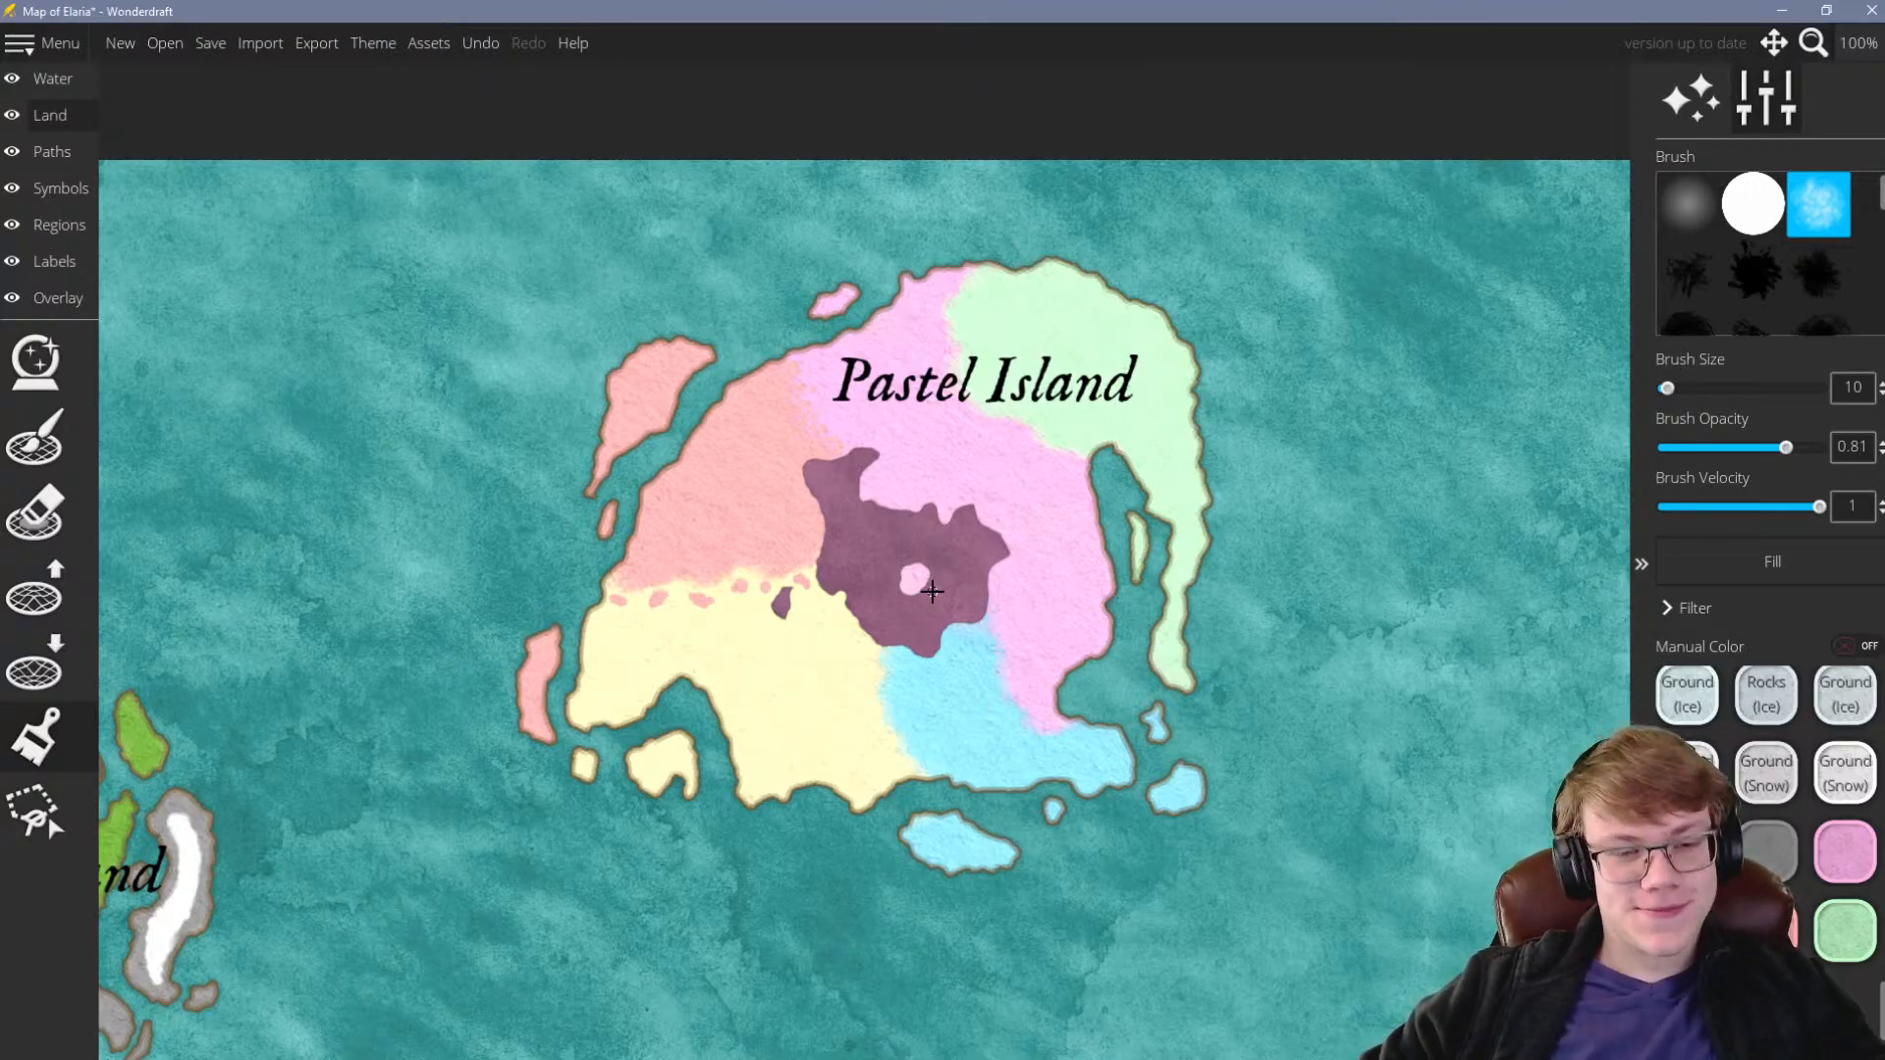
scroll(648, 592, up, 4)
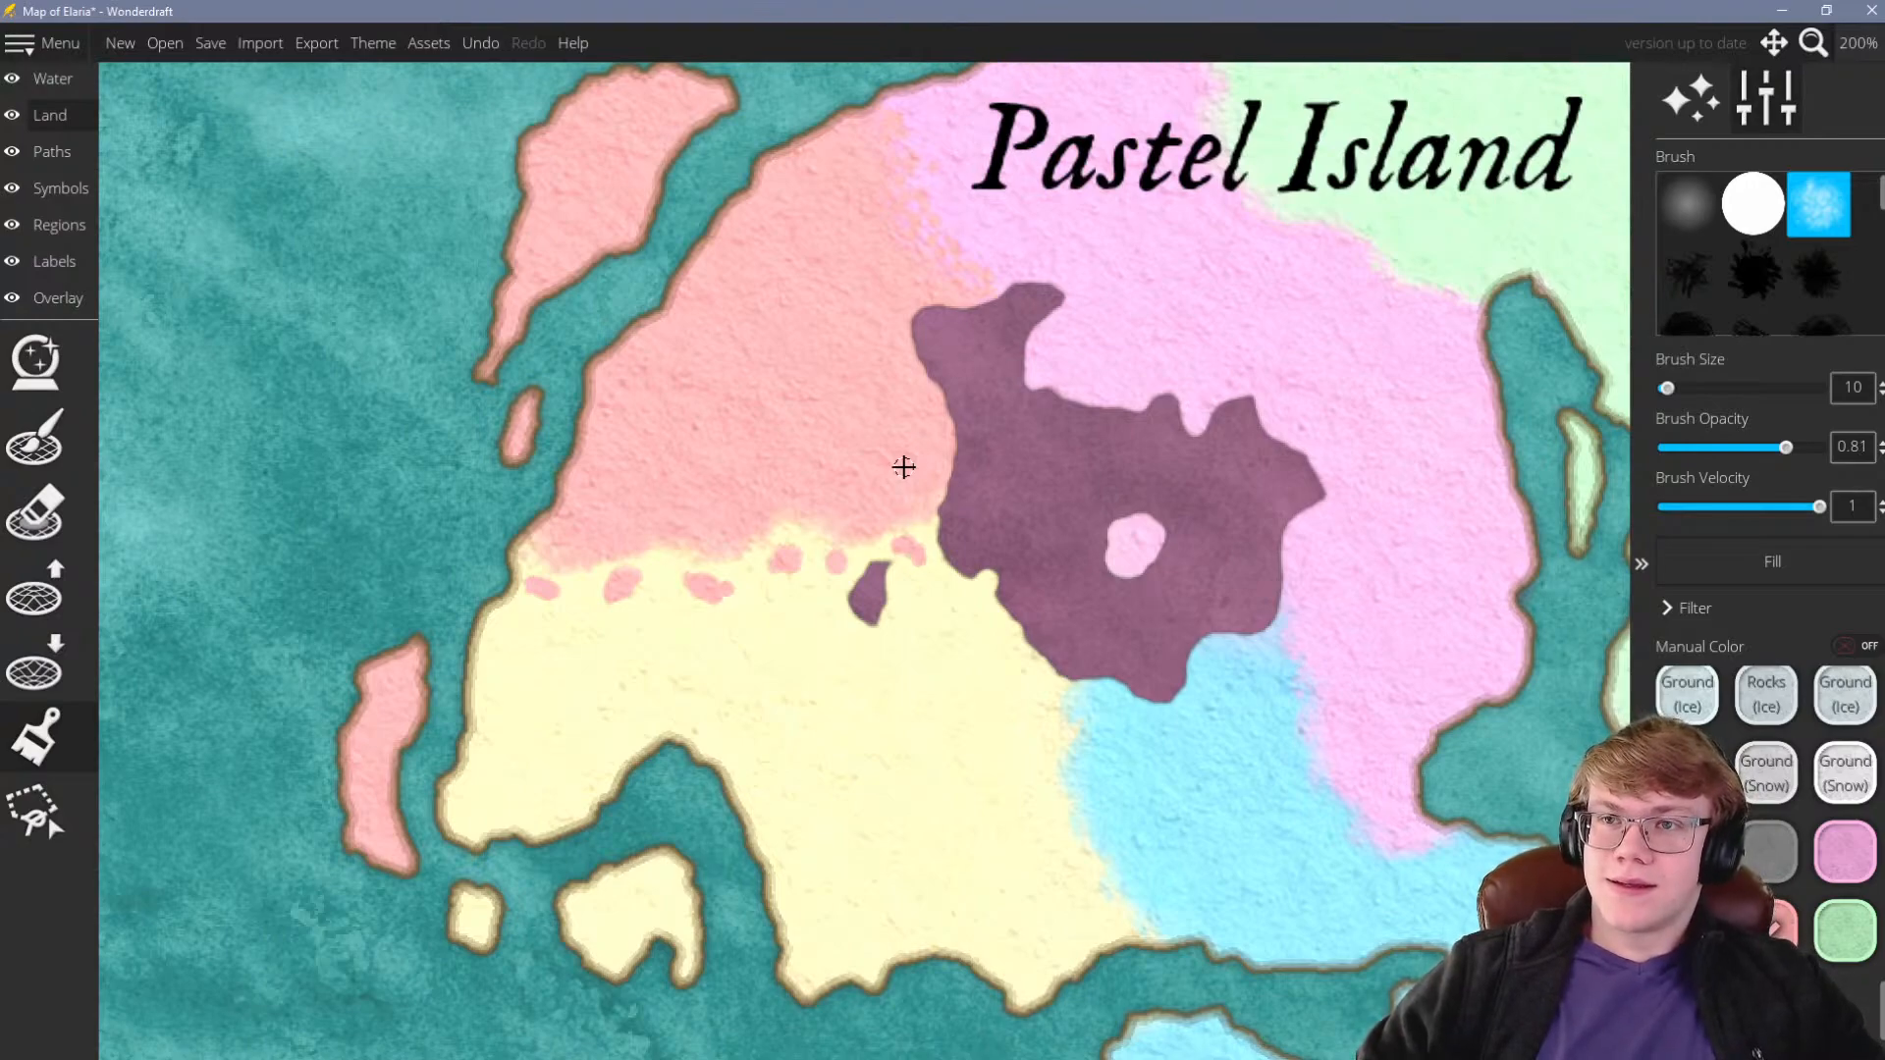
Undo the salmon spots dabbed along the border between the salmon and yellow regions
key(ctrl+z)
key(ctrl+z)
key(ctrl+z)
key(ctrl+z)
key(ctrl+z)
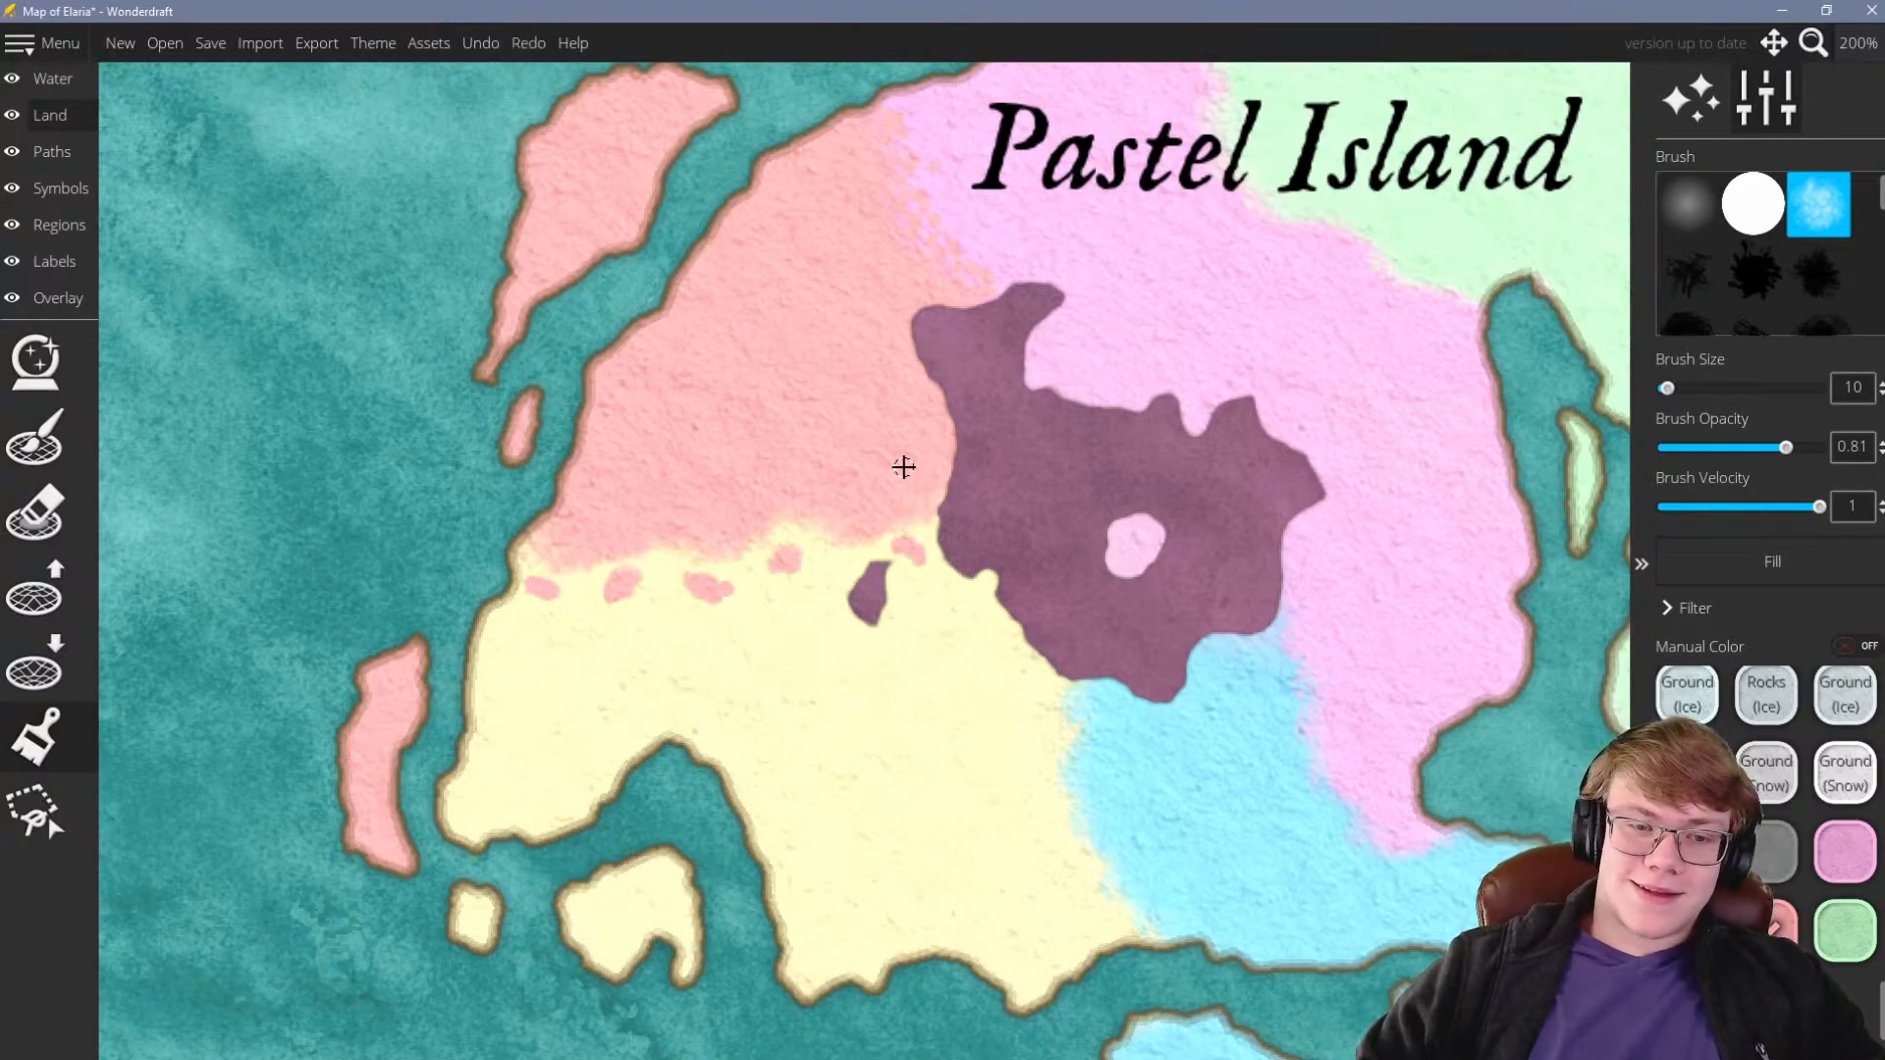
key(ctrl+z)
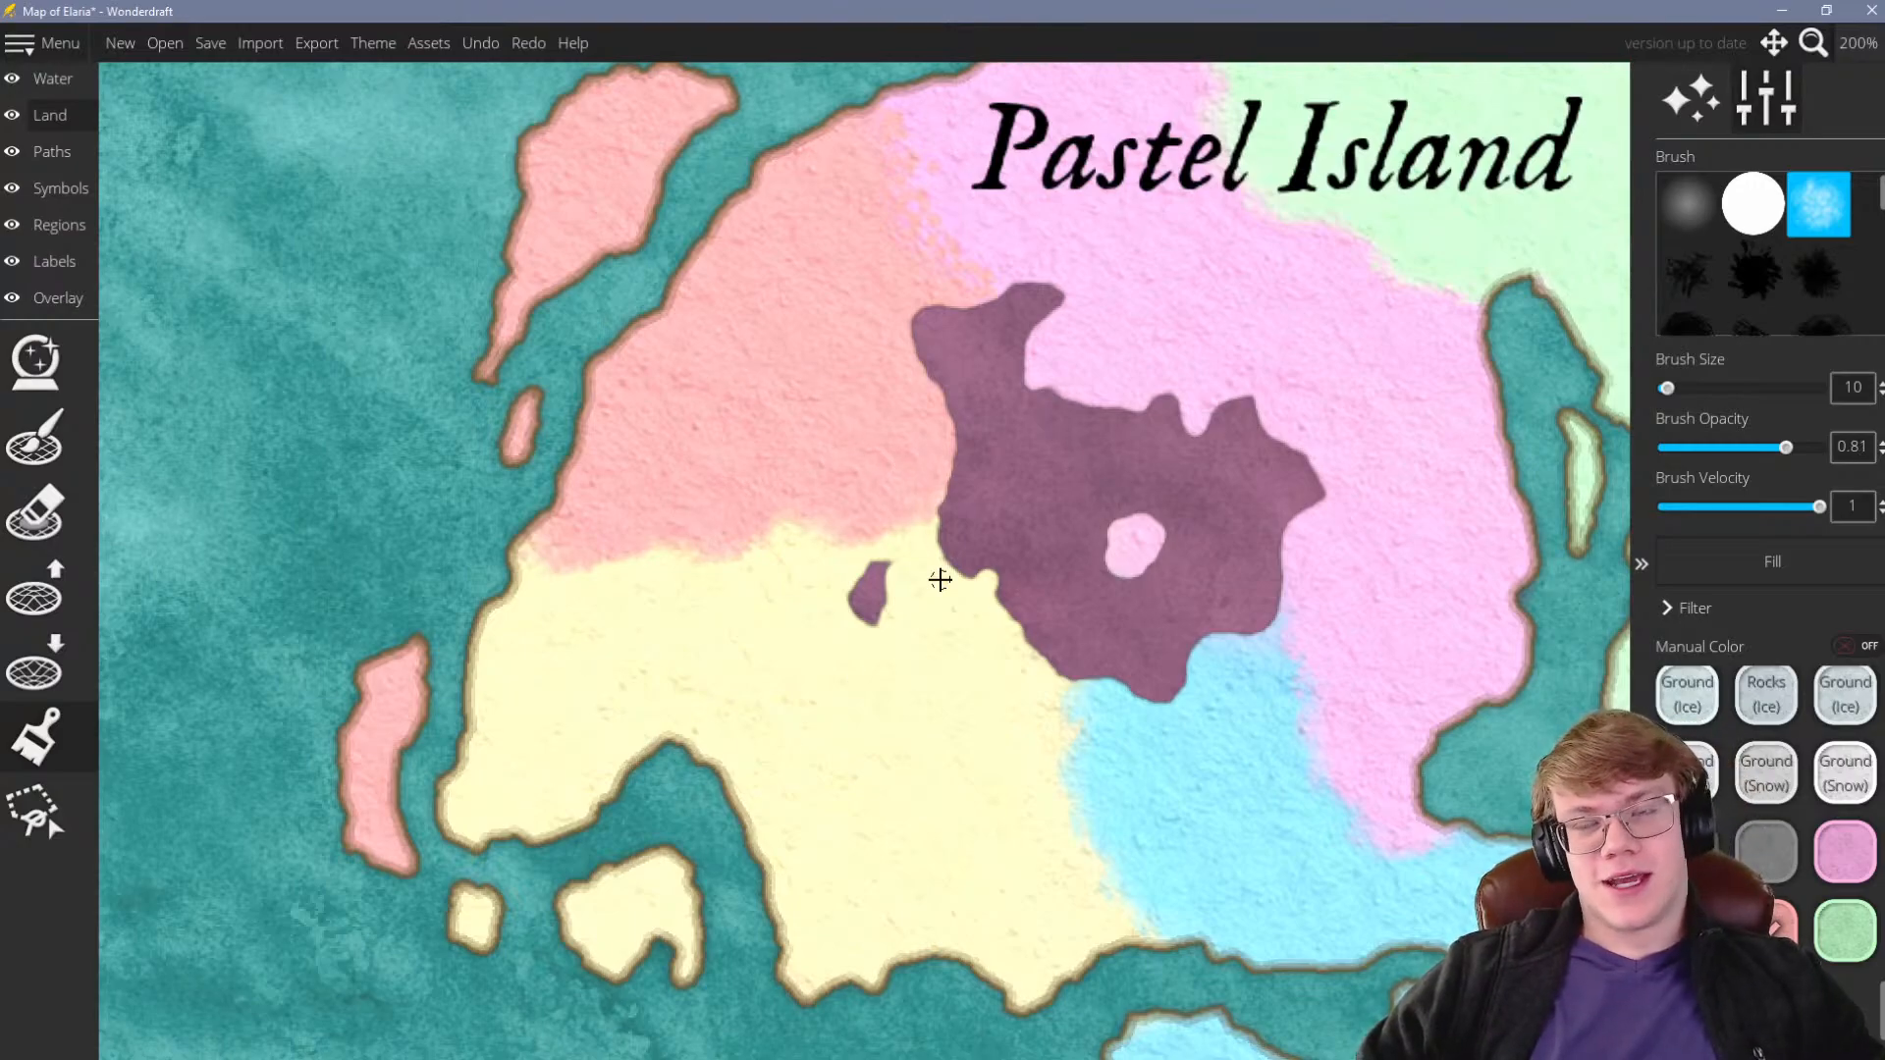
Check the islands across the whole map and save the map
scroll(940, 580, down, 10)
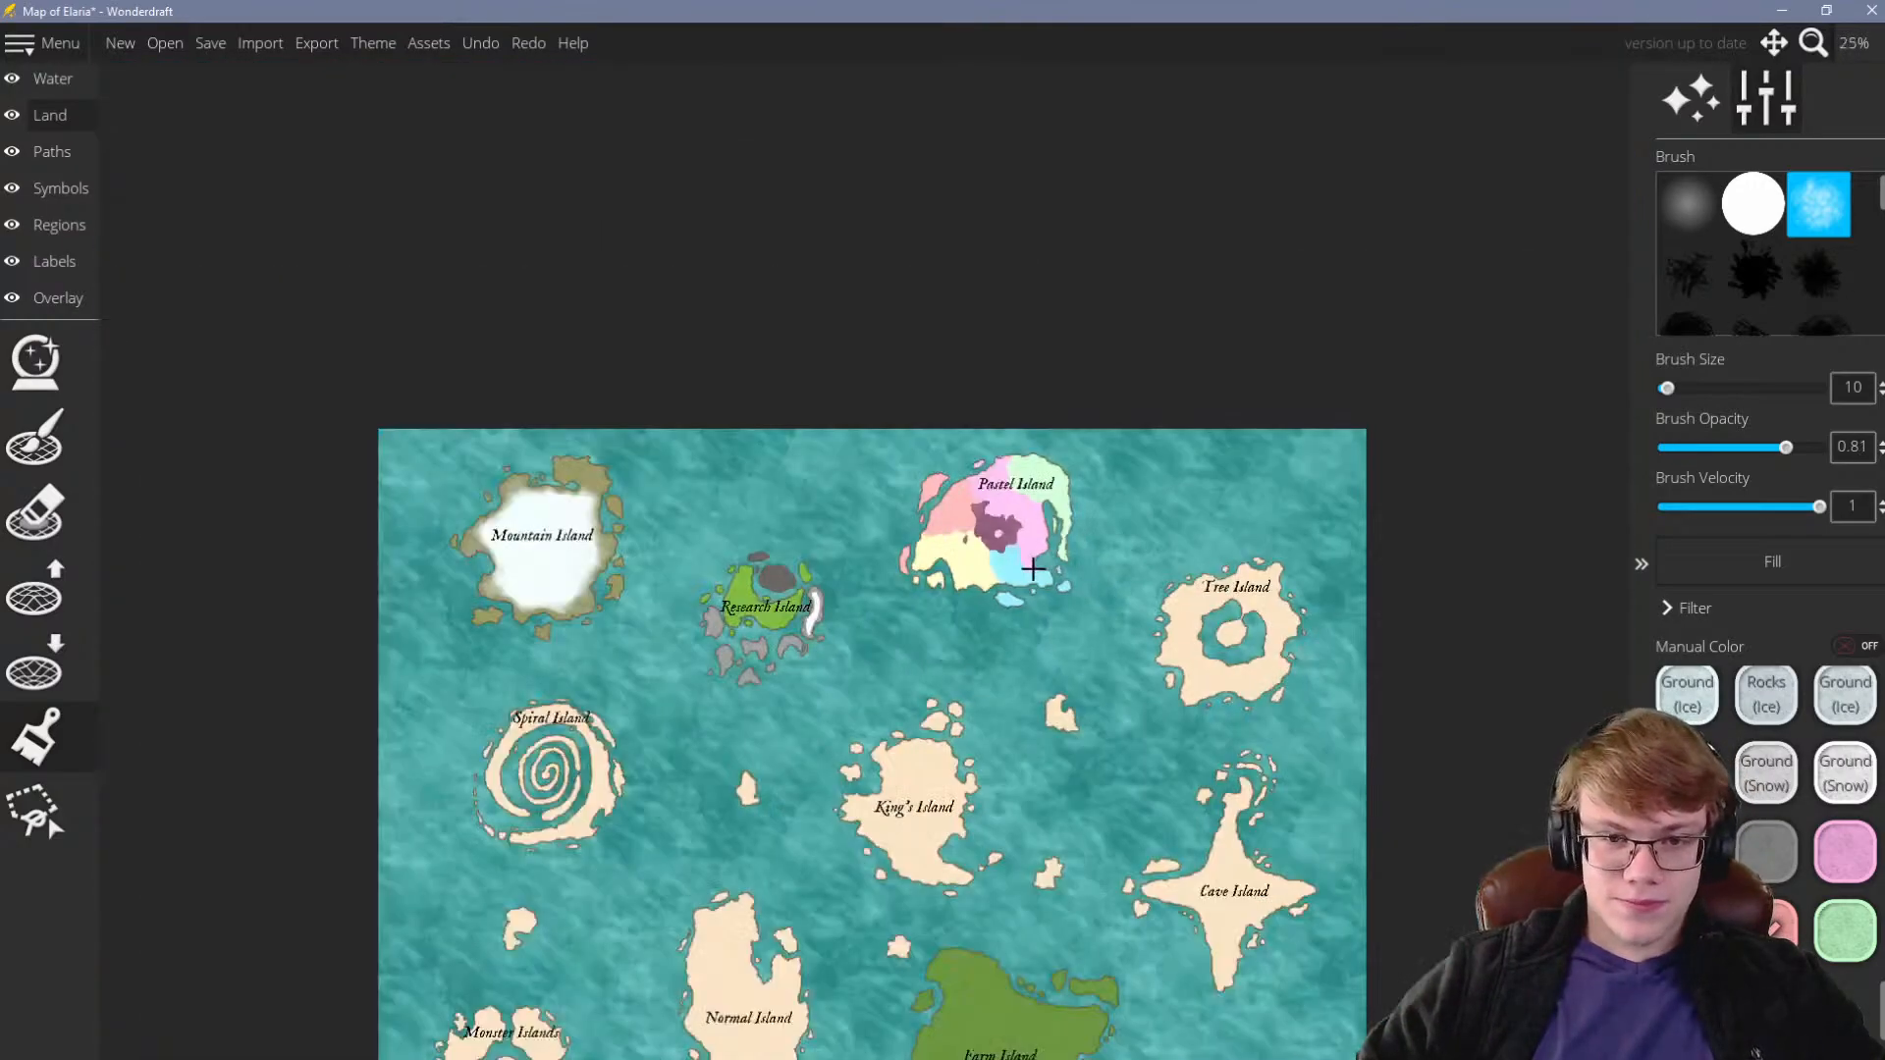
scroll(991, 613, up, 3)
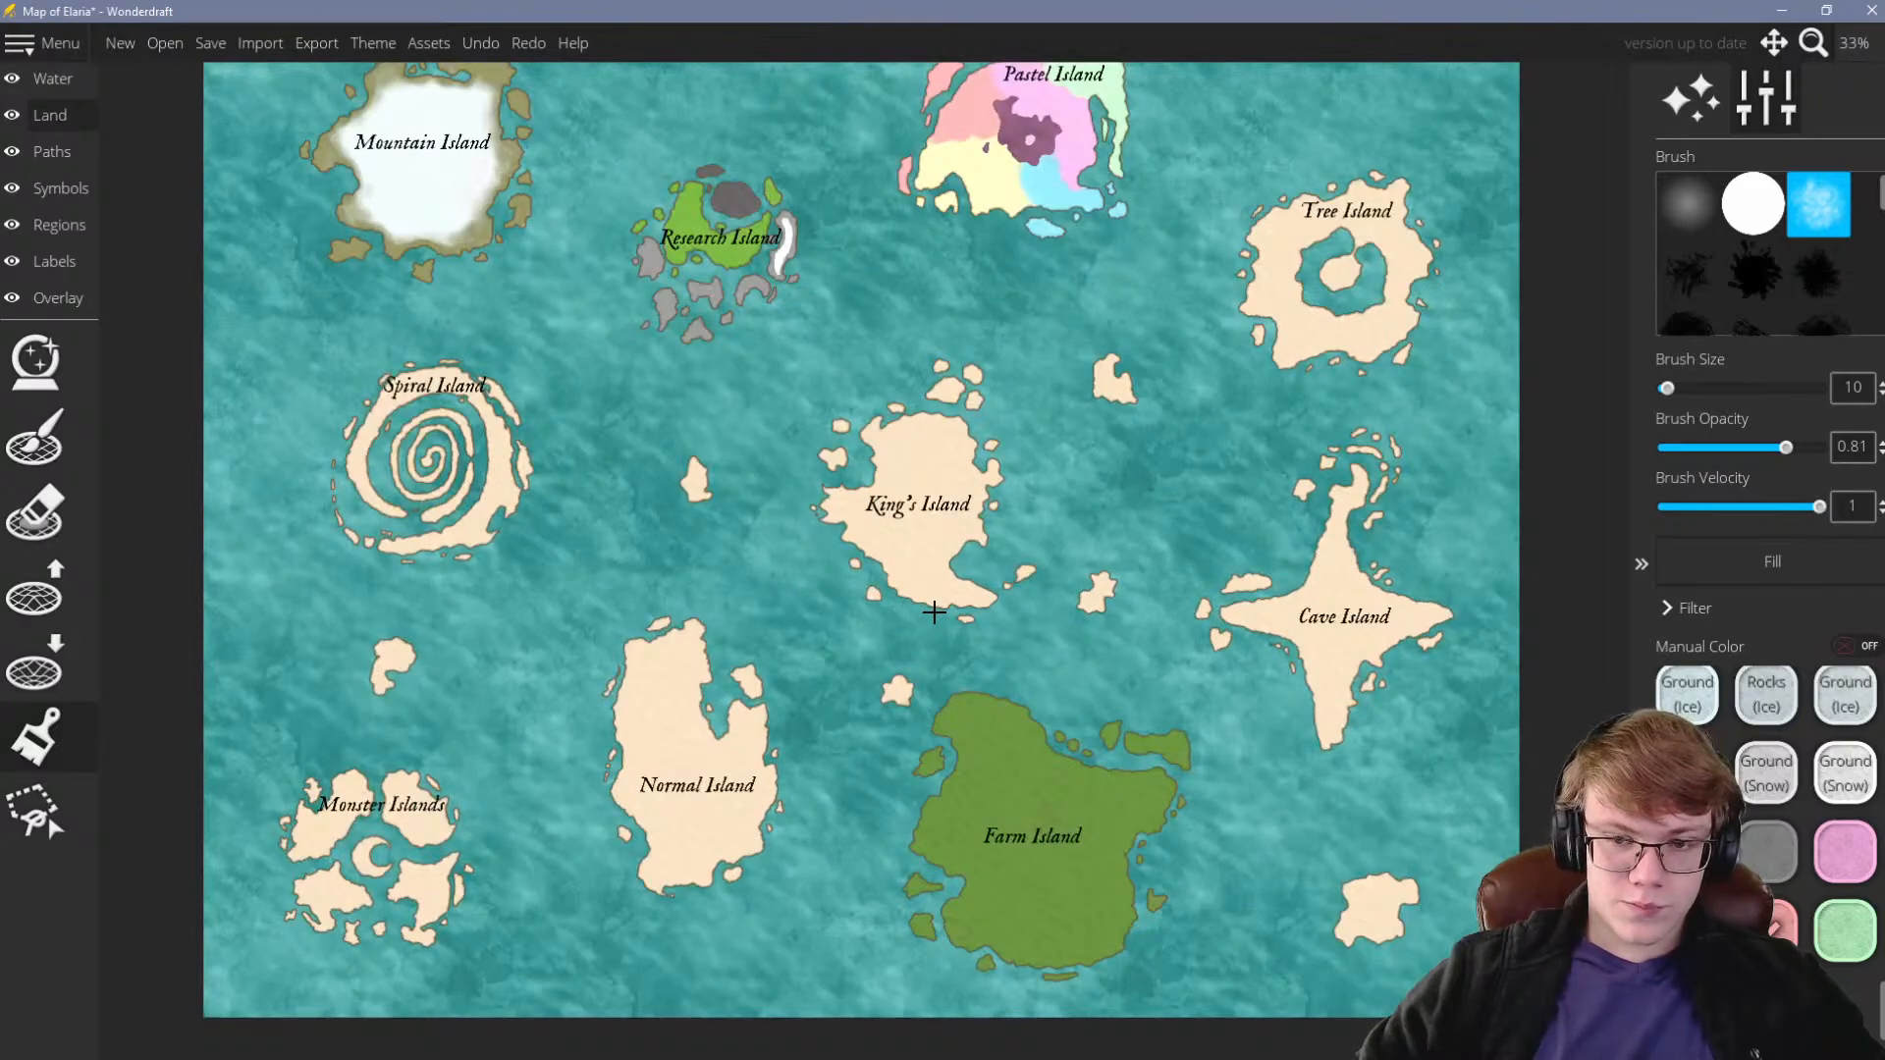
scroll(934, 611, down, 2)
scroll(928, 457, up, 5)
click(210, 43)
Review the colouring of Mountain Island and Research Island up close and against the whole map
scroll(775, 324, down, 3)
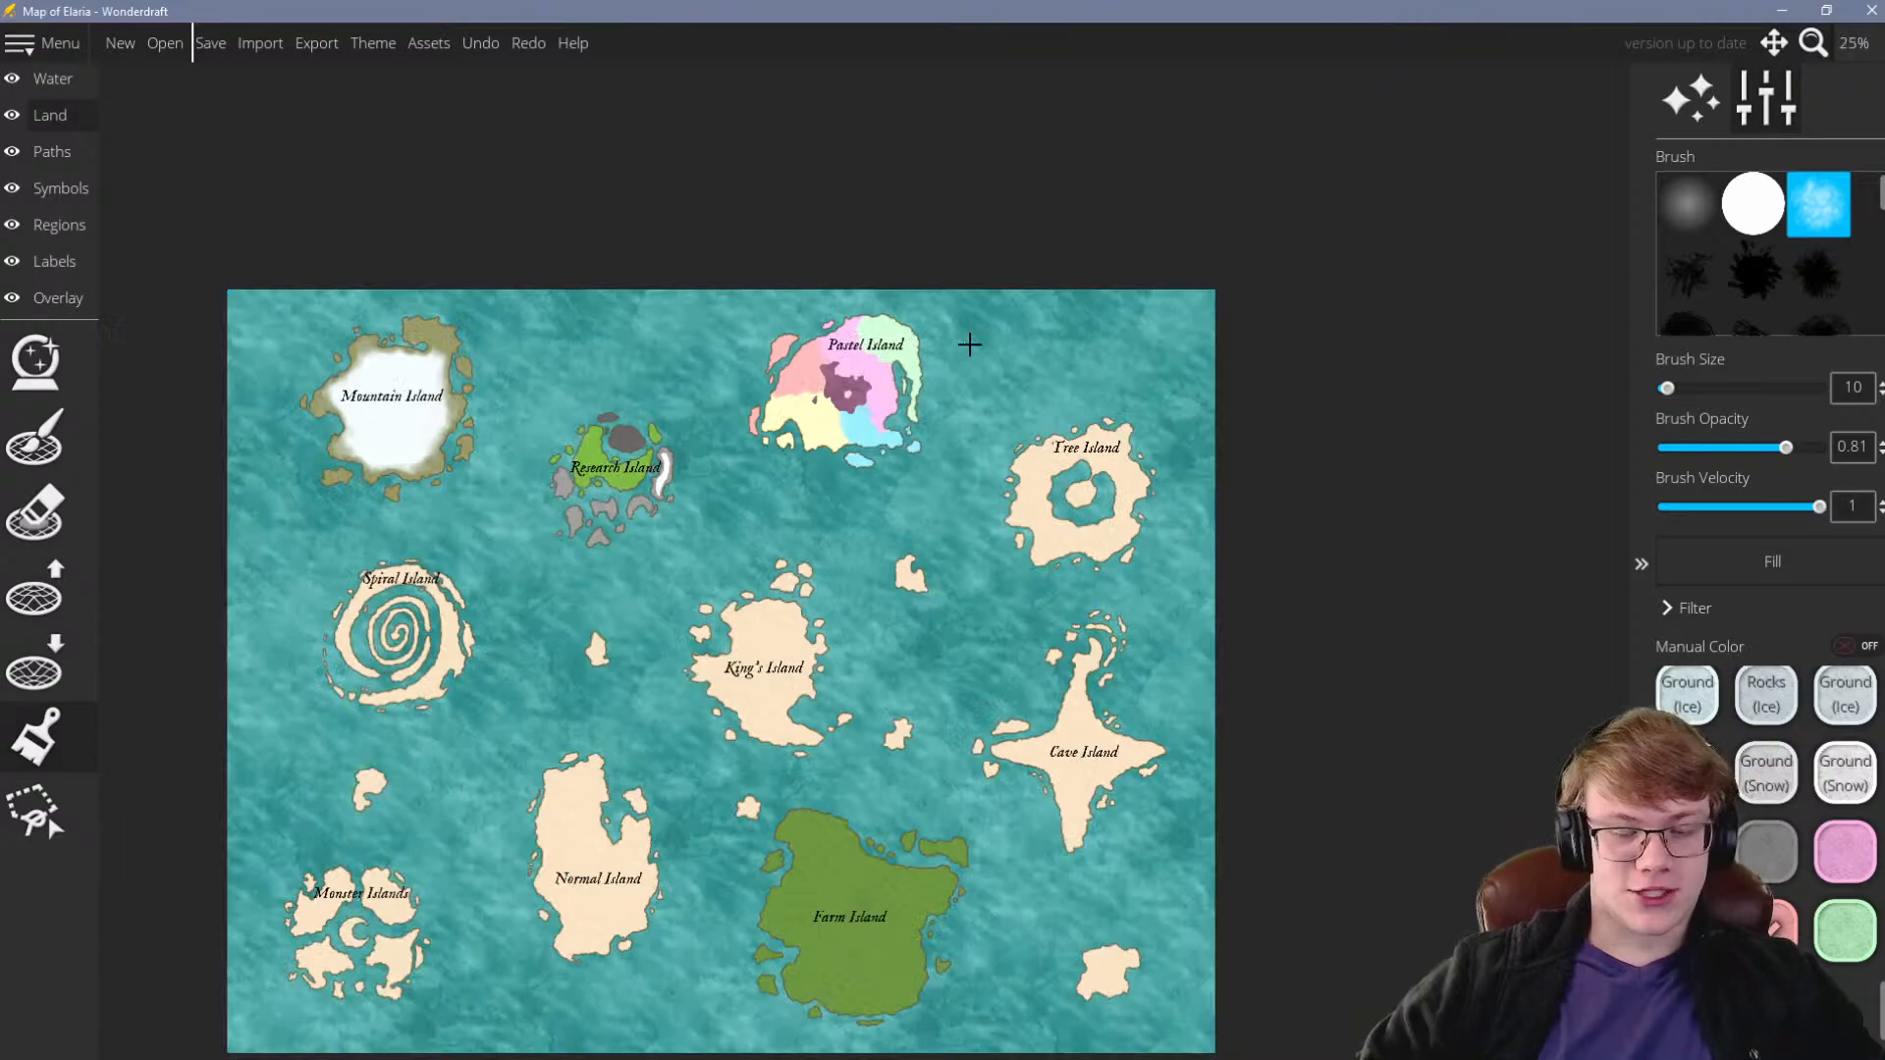
scroll(1107, 249, down, 1)
scroll(986, 317, up, 1)
scroll(933, 309, down, 1)
scroll(1101, 252, up, 1)
scroll(687, 334, up, 1)
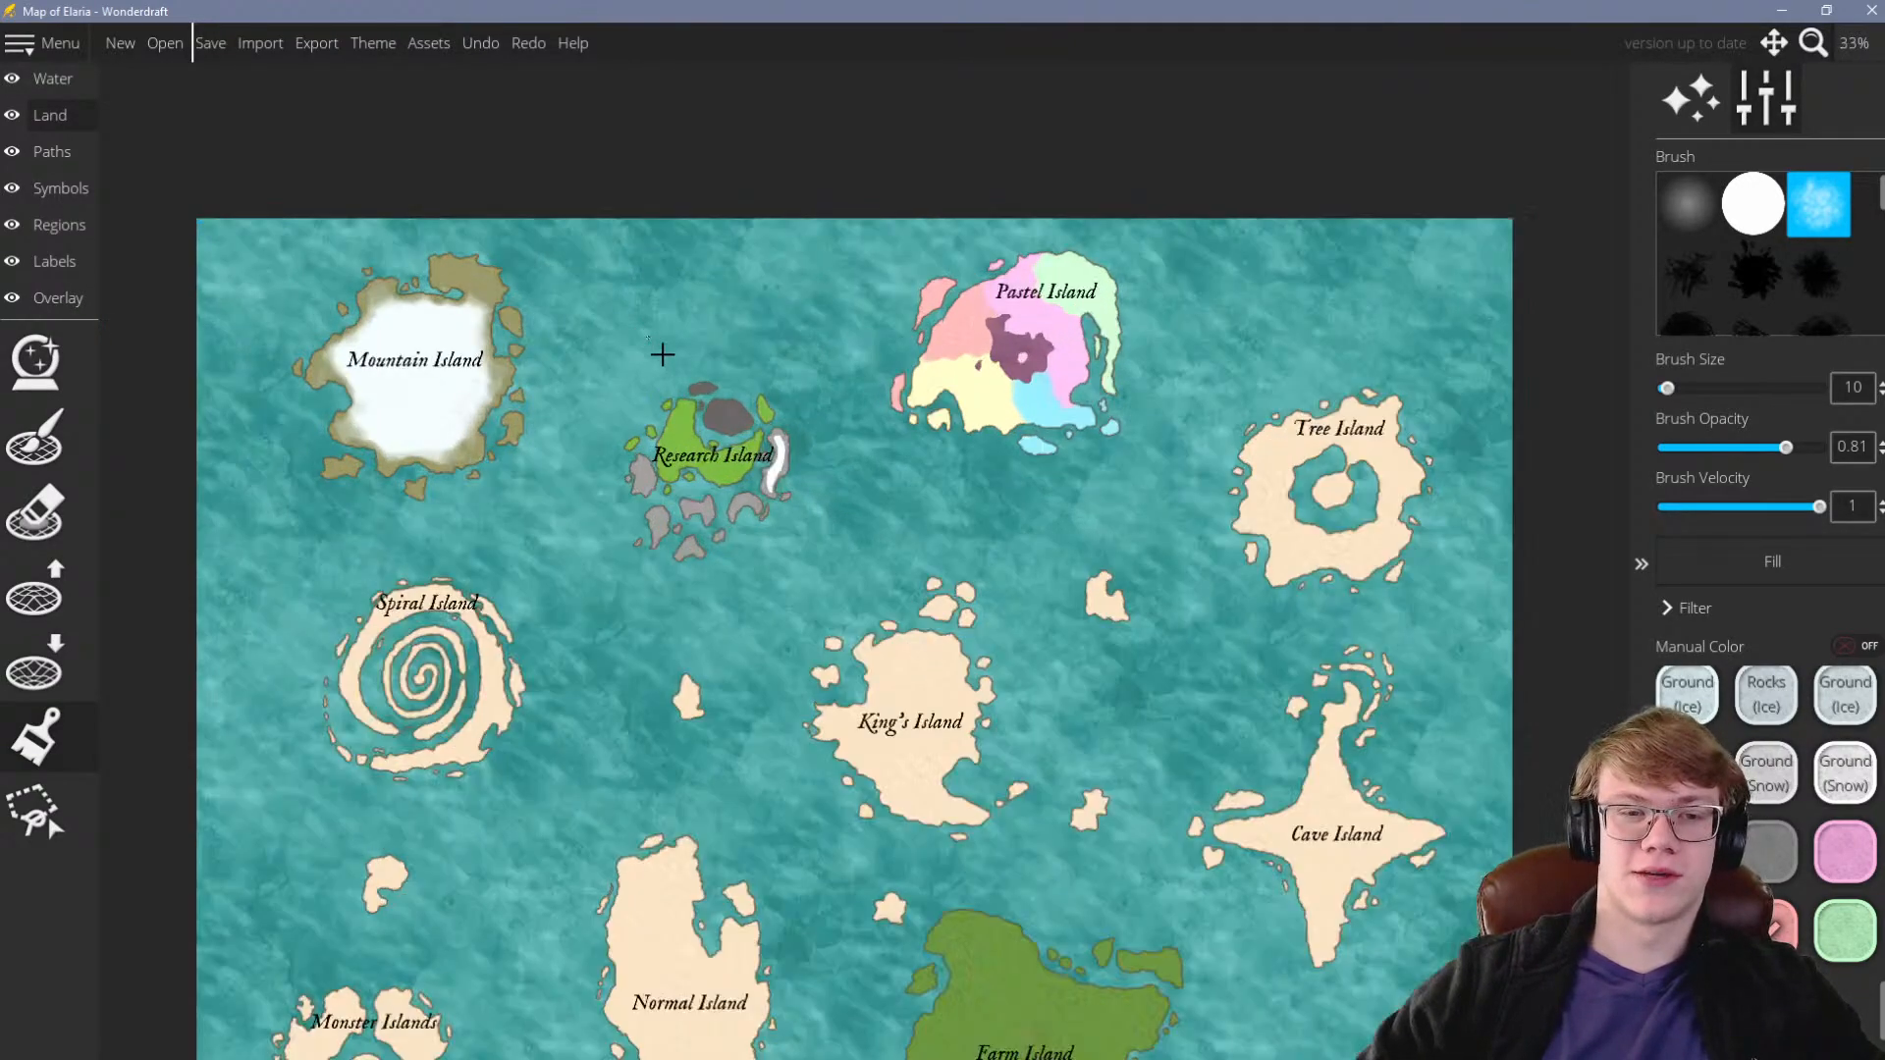
scroll(698, 387, down, 1)
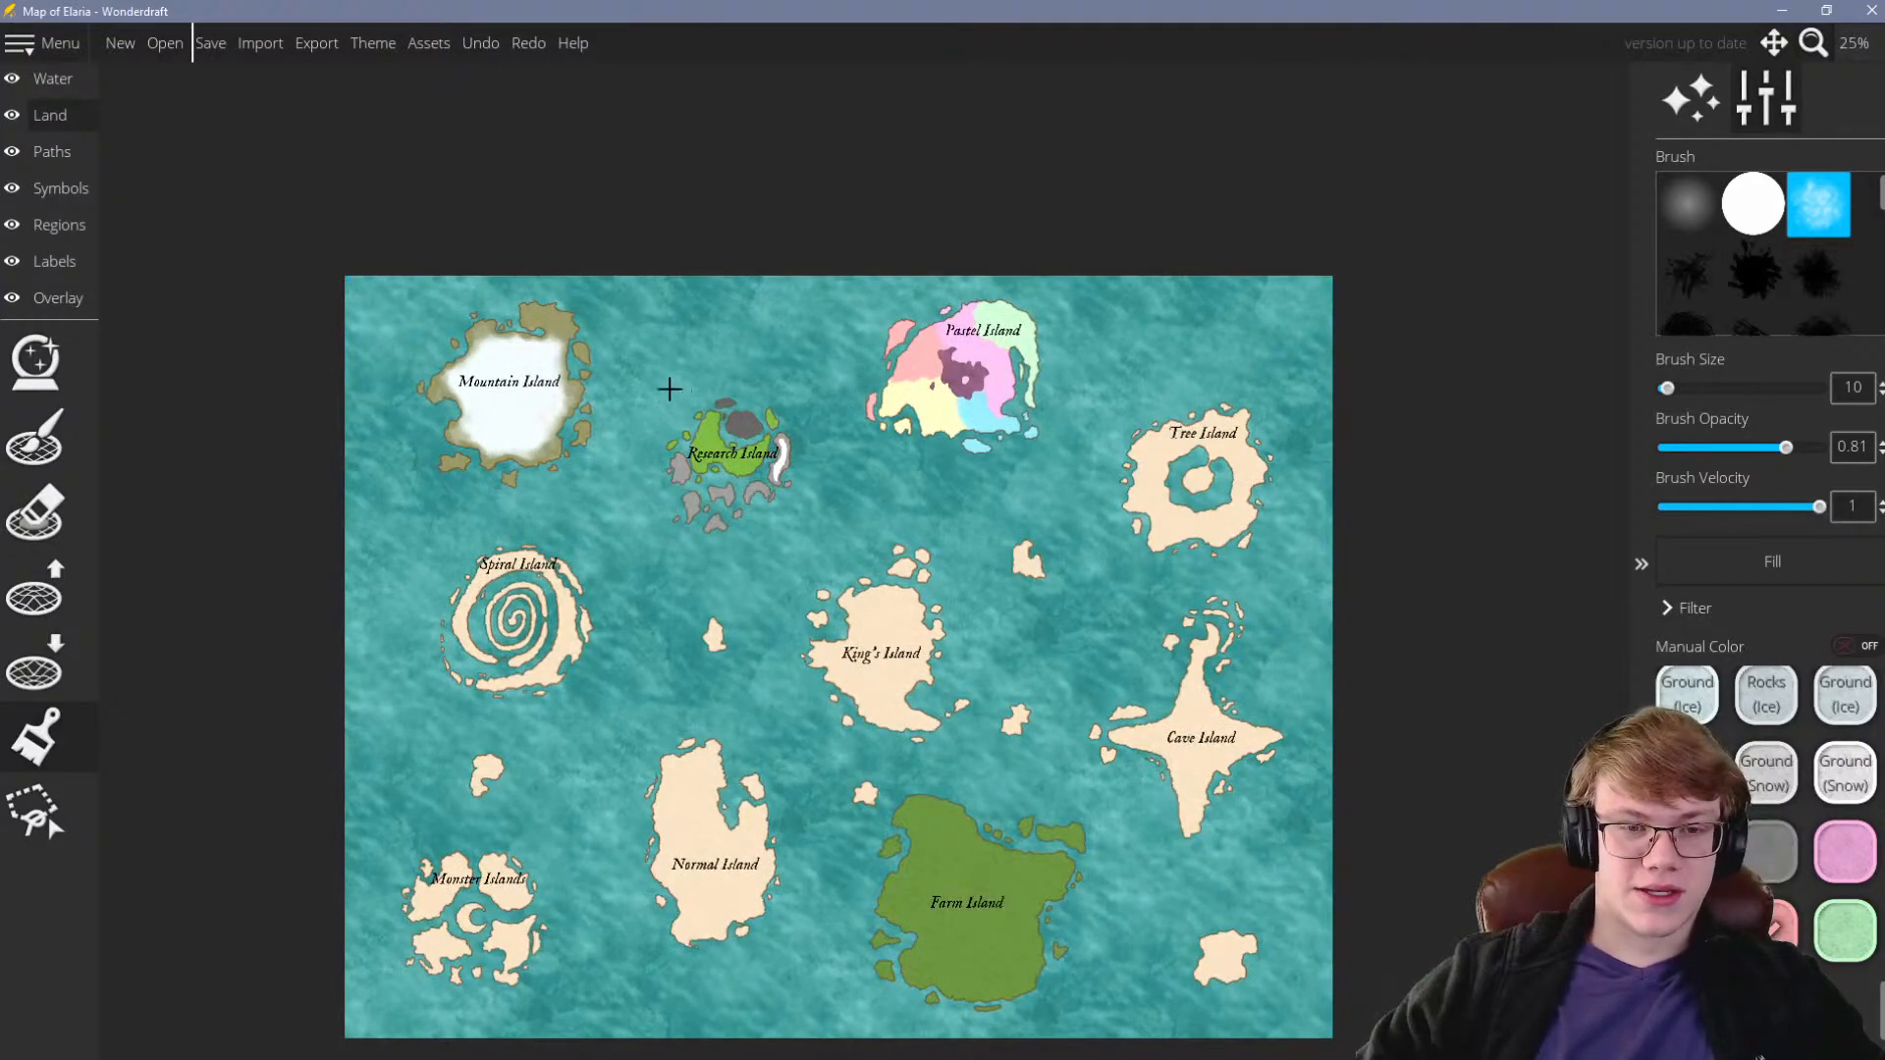
scroll(526, 382, up, 3)
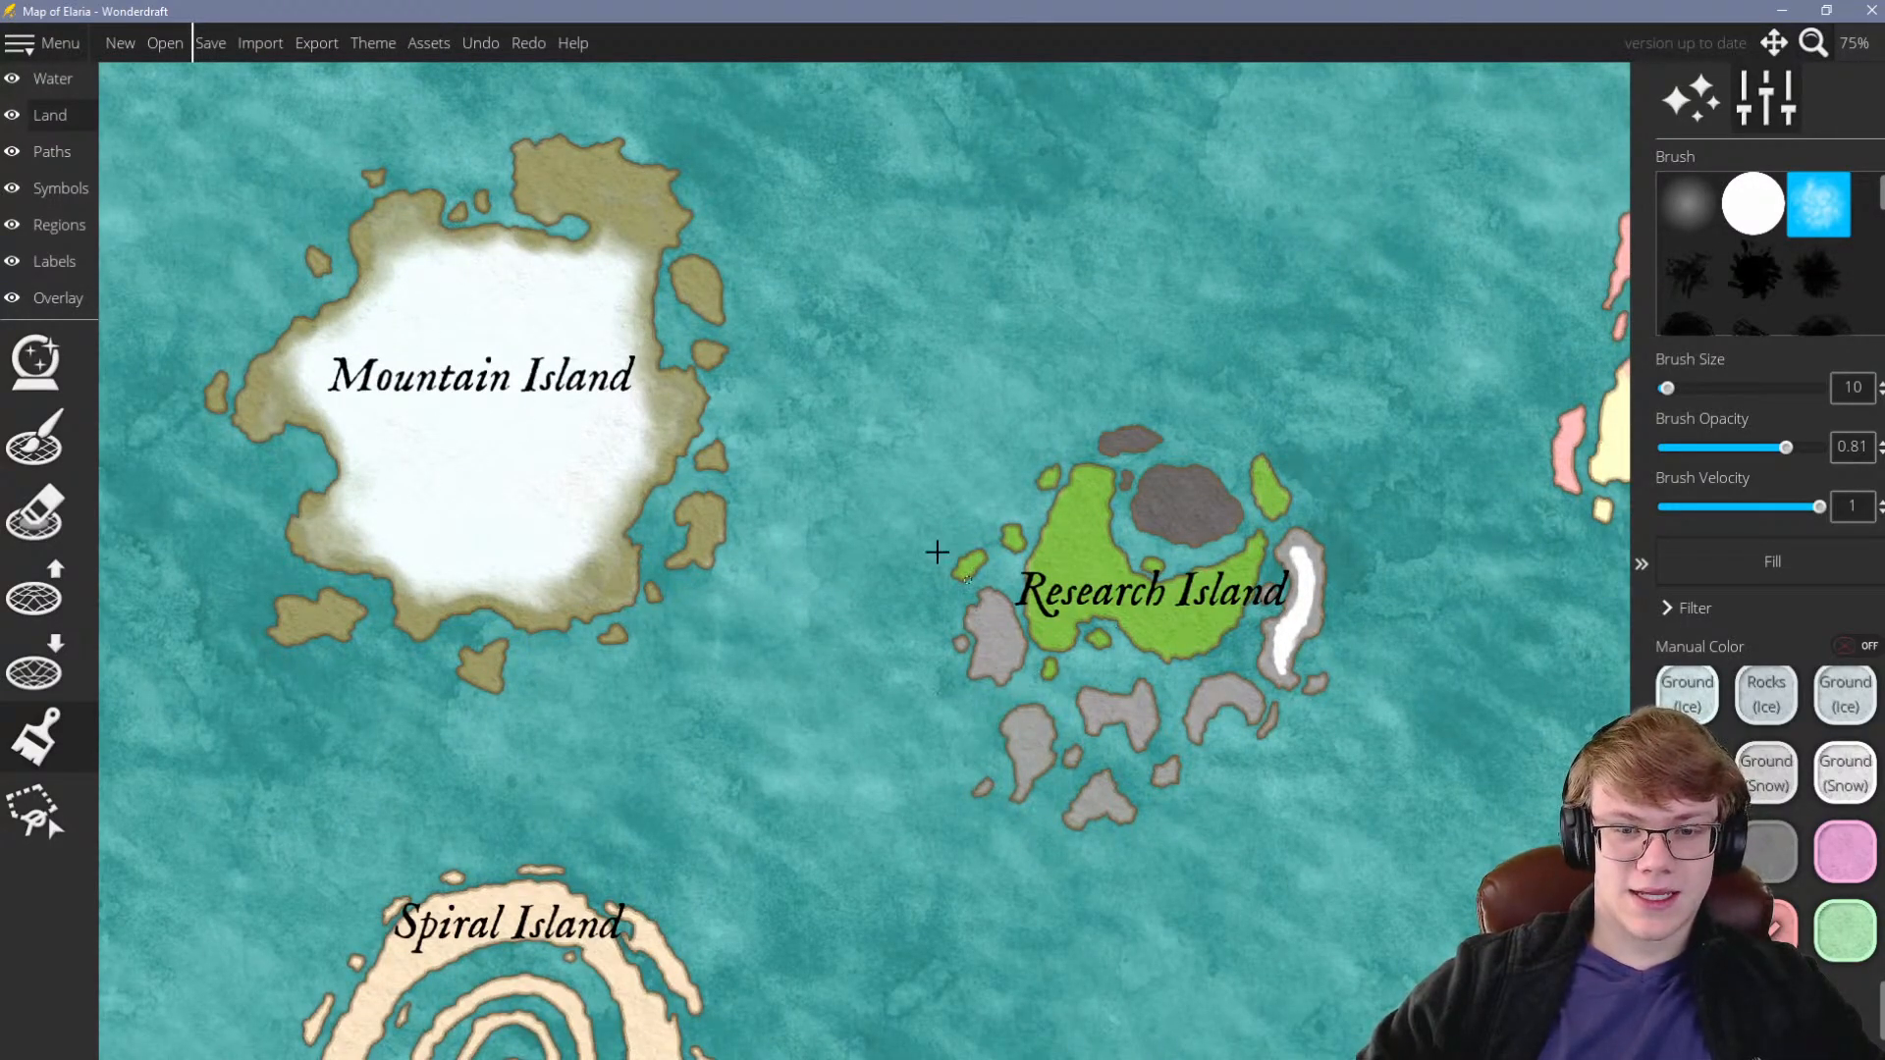
scroll(944, 559, down, 5)
scroll(826, 530, up, 3)
scroll(942, 787, down, 3)
scroll(934, 786, up, 2)
scroll(934, 786, down, 1)
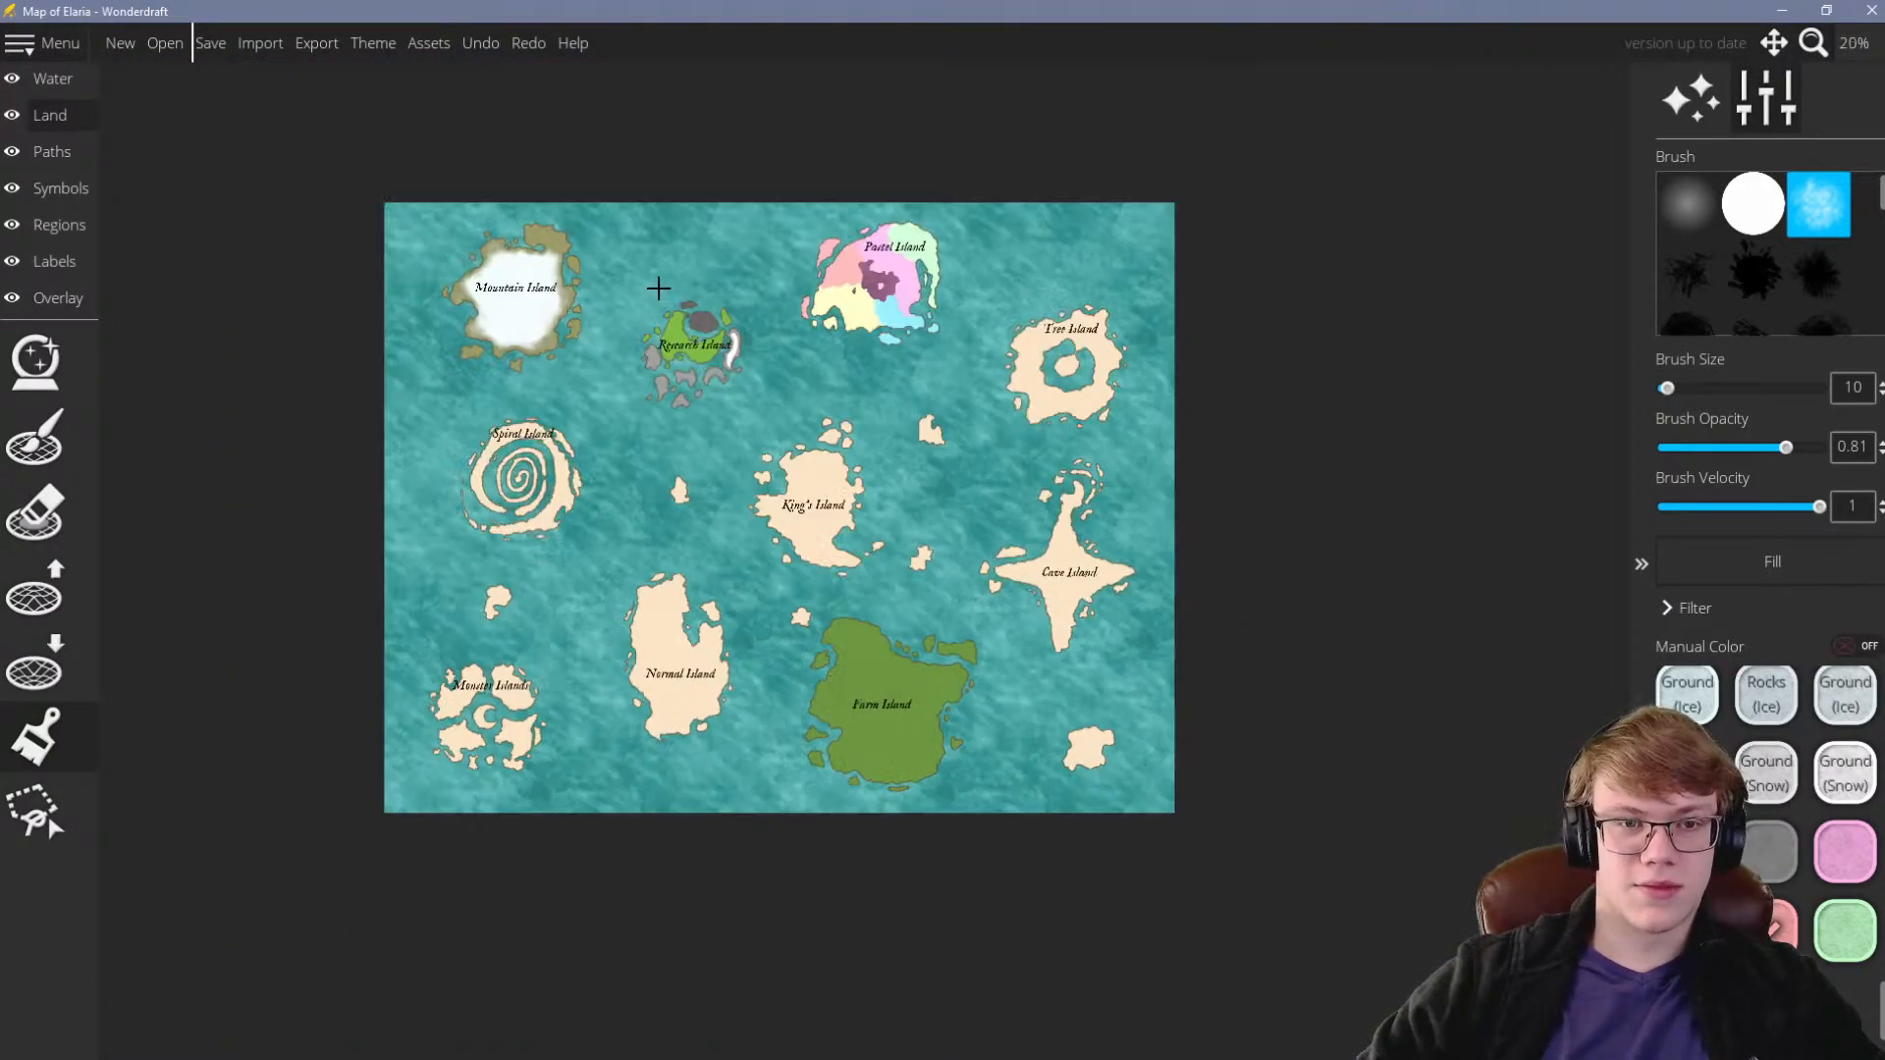
scroll(657, 288, up, 5)
scroll(618, 559, down, 1)
scroll(618, 560, up, 1)
scroll(464, 437, up, 1)
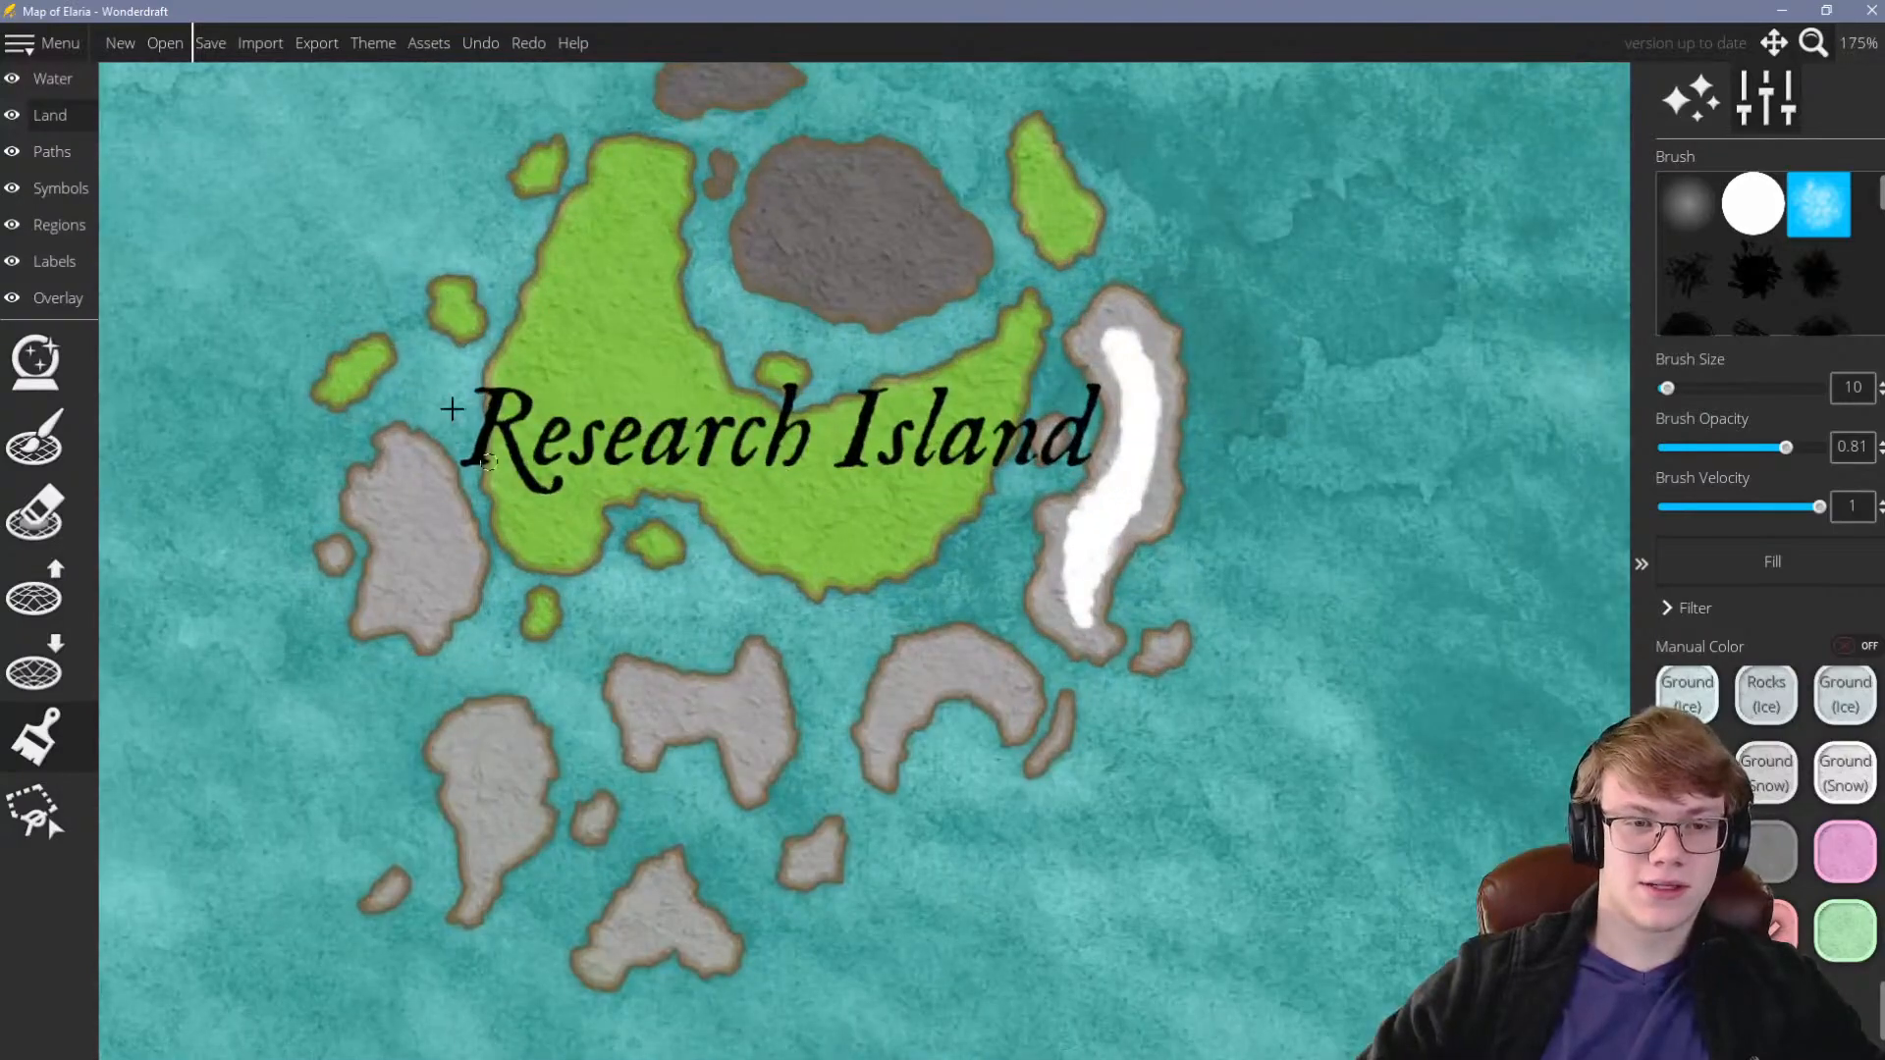
scroll(707, 407, down, 5)
scroll(763, 435, up, 4)
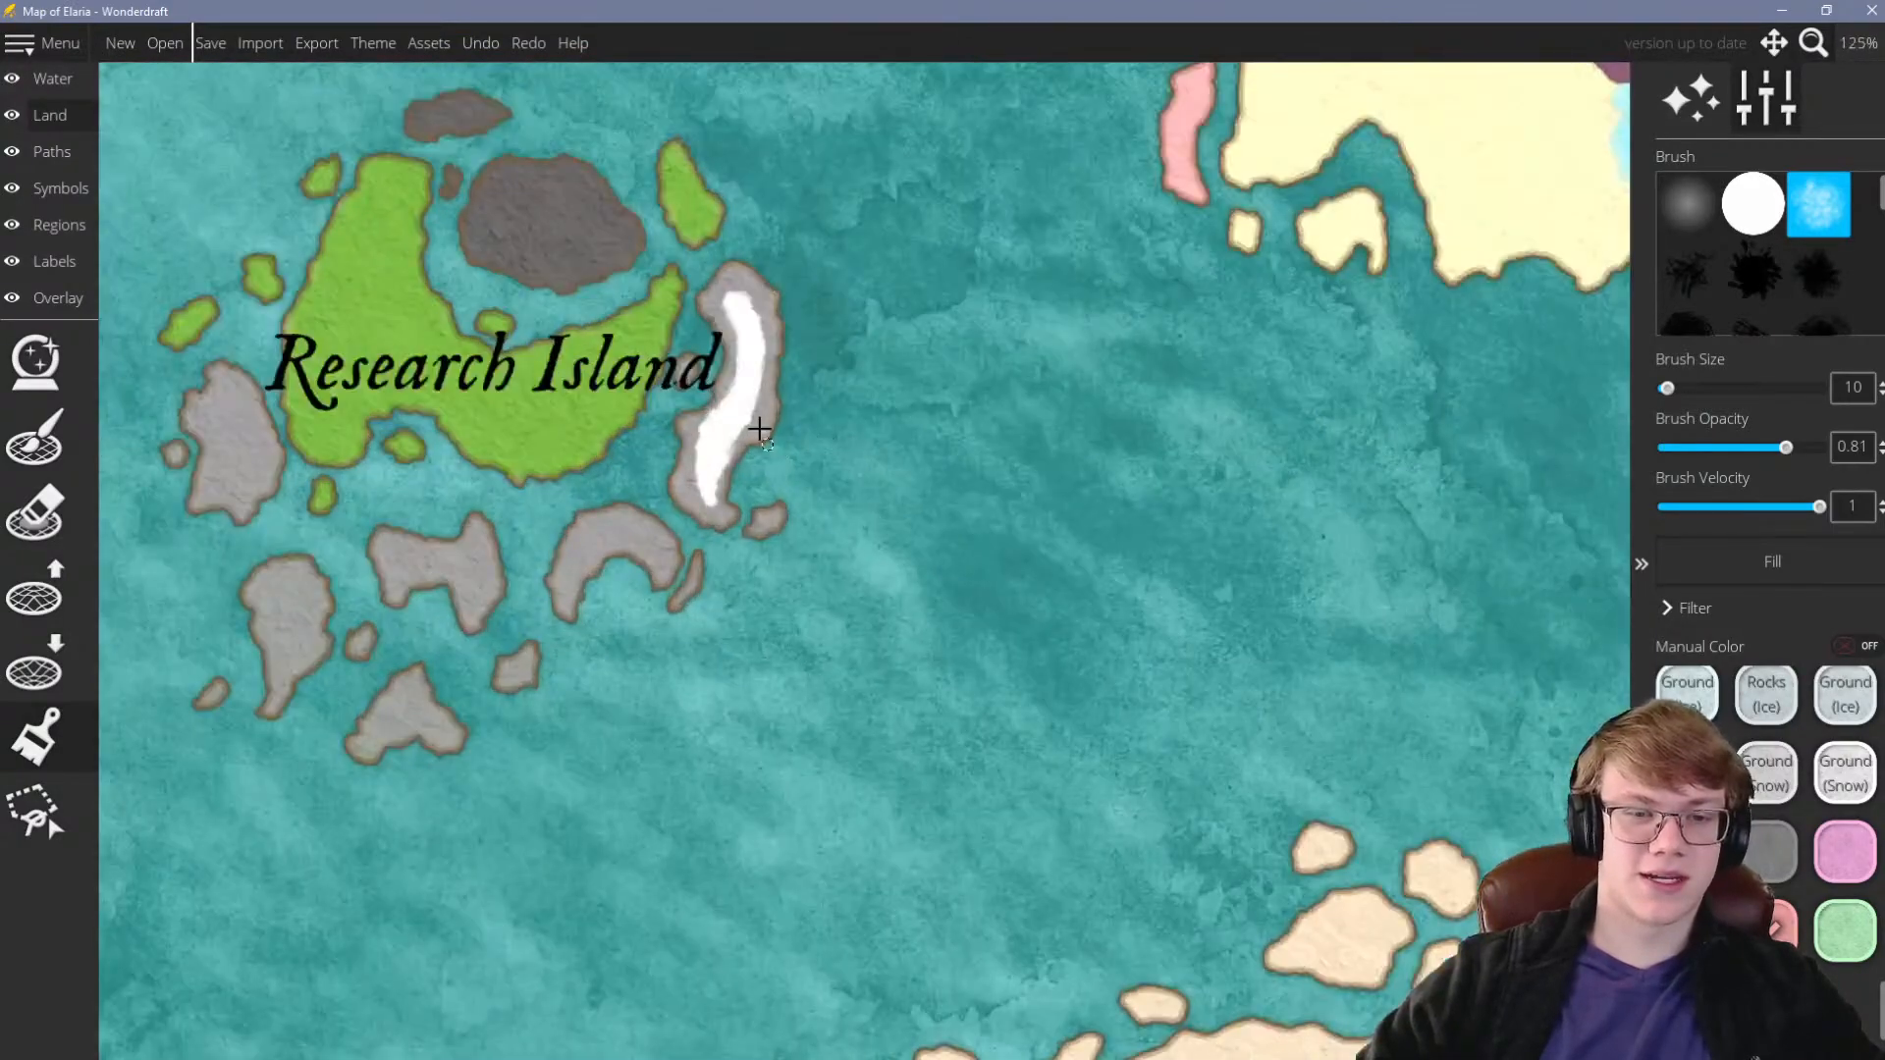
scroll(763, 435, up, 2)
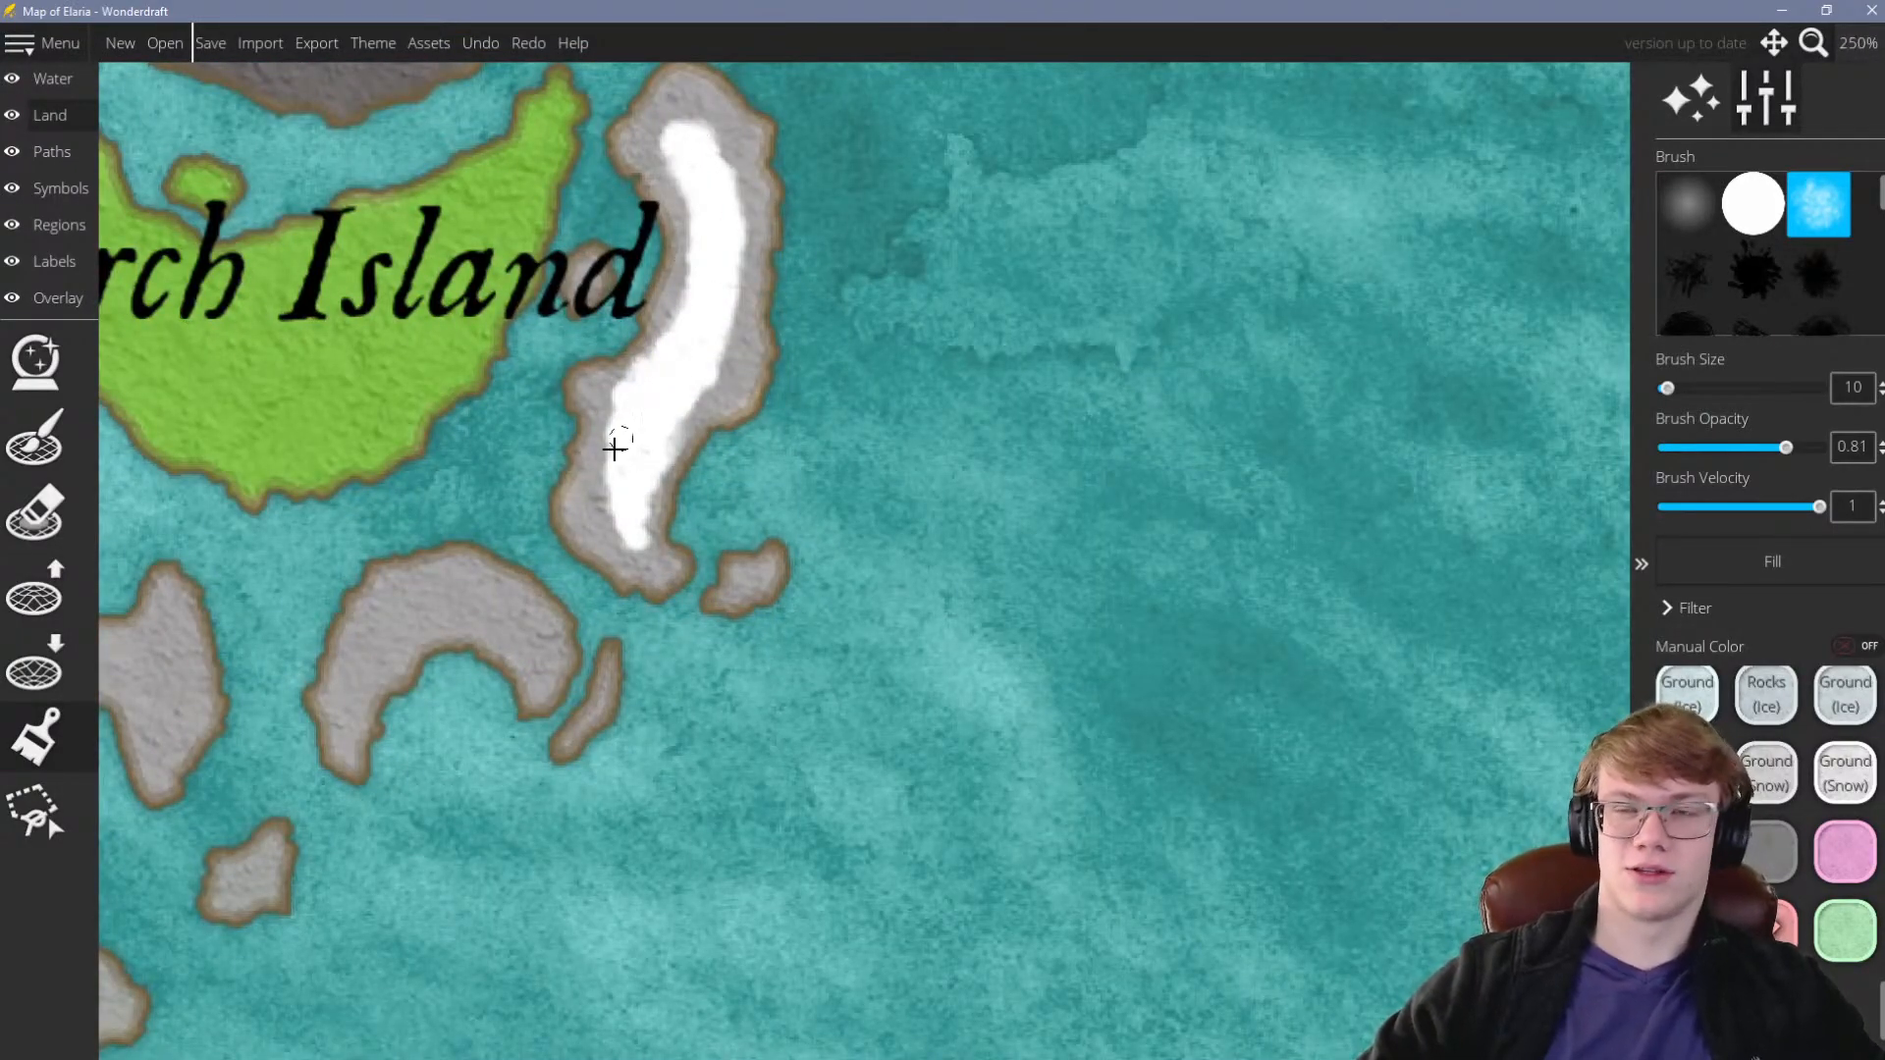
scroll(661, 504, down, 6)
scroll(951, 282, down, 2)
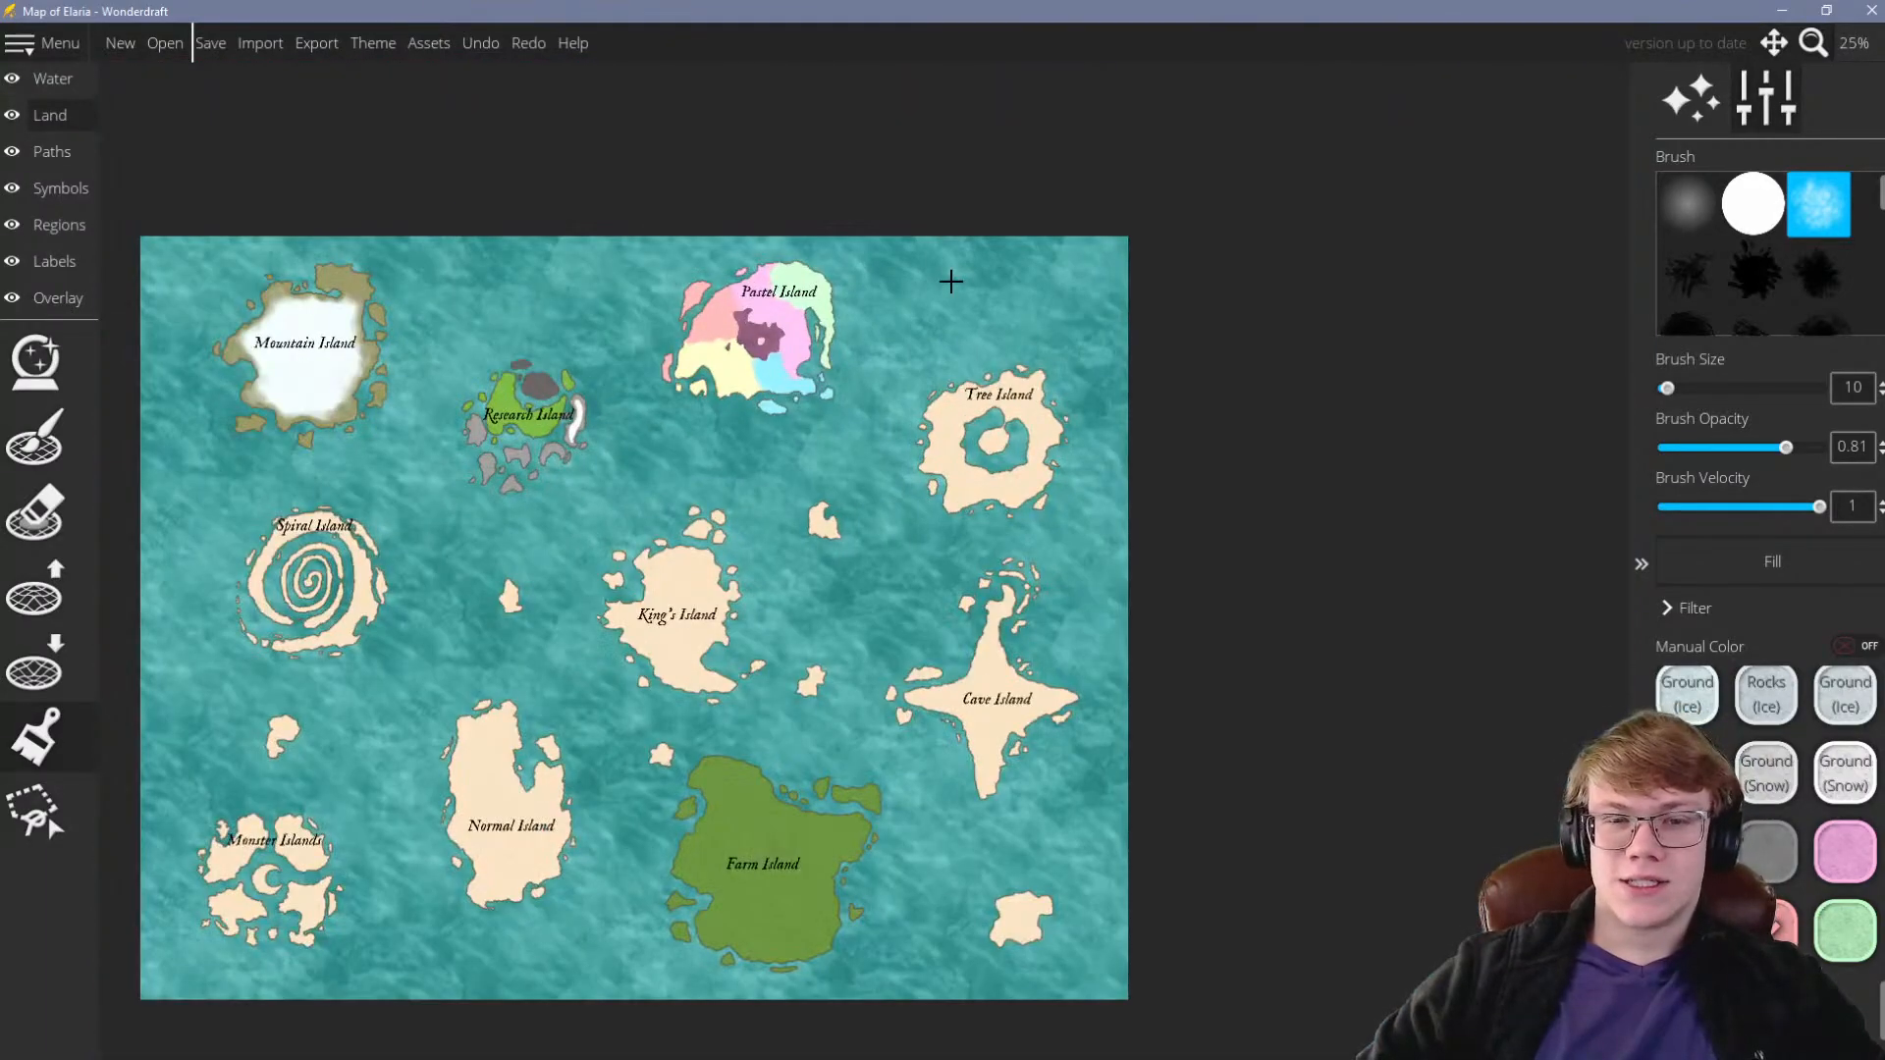
Review Pastel Island's coloured regions up close and compare them with the other islands on the map
scroll(1129, 334, down, 2)
scroll(982, 548, up, 2)
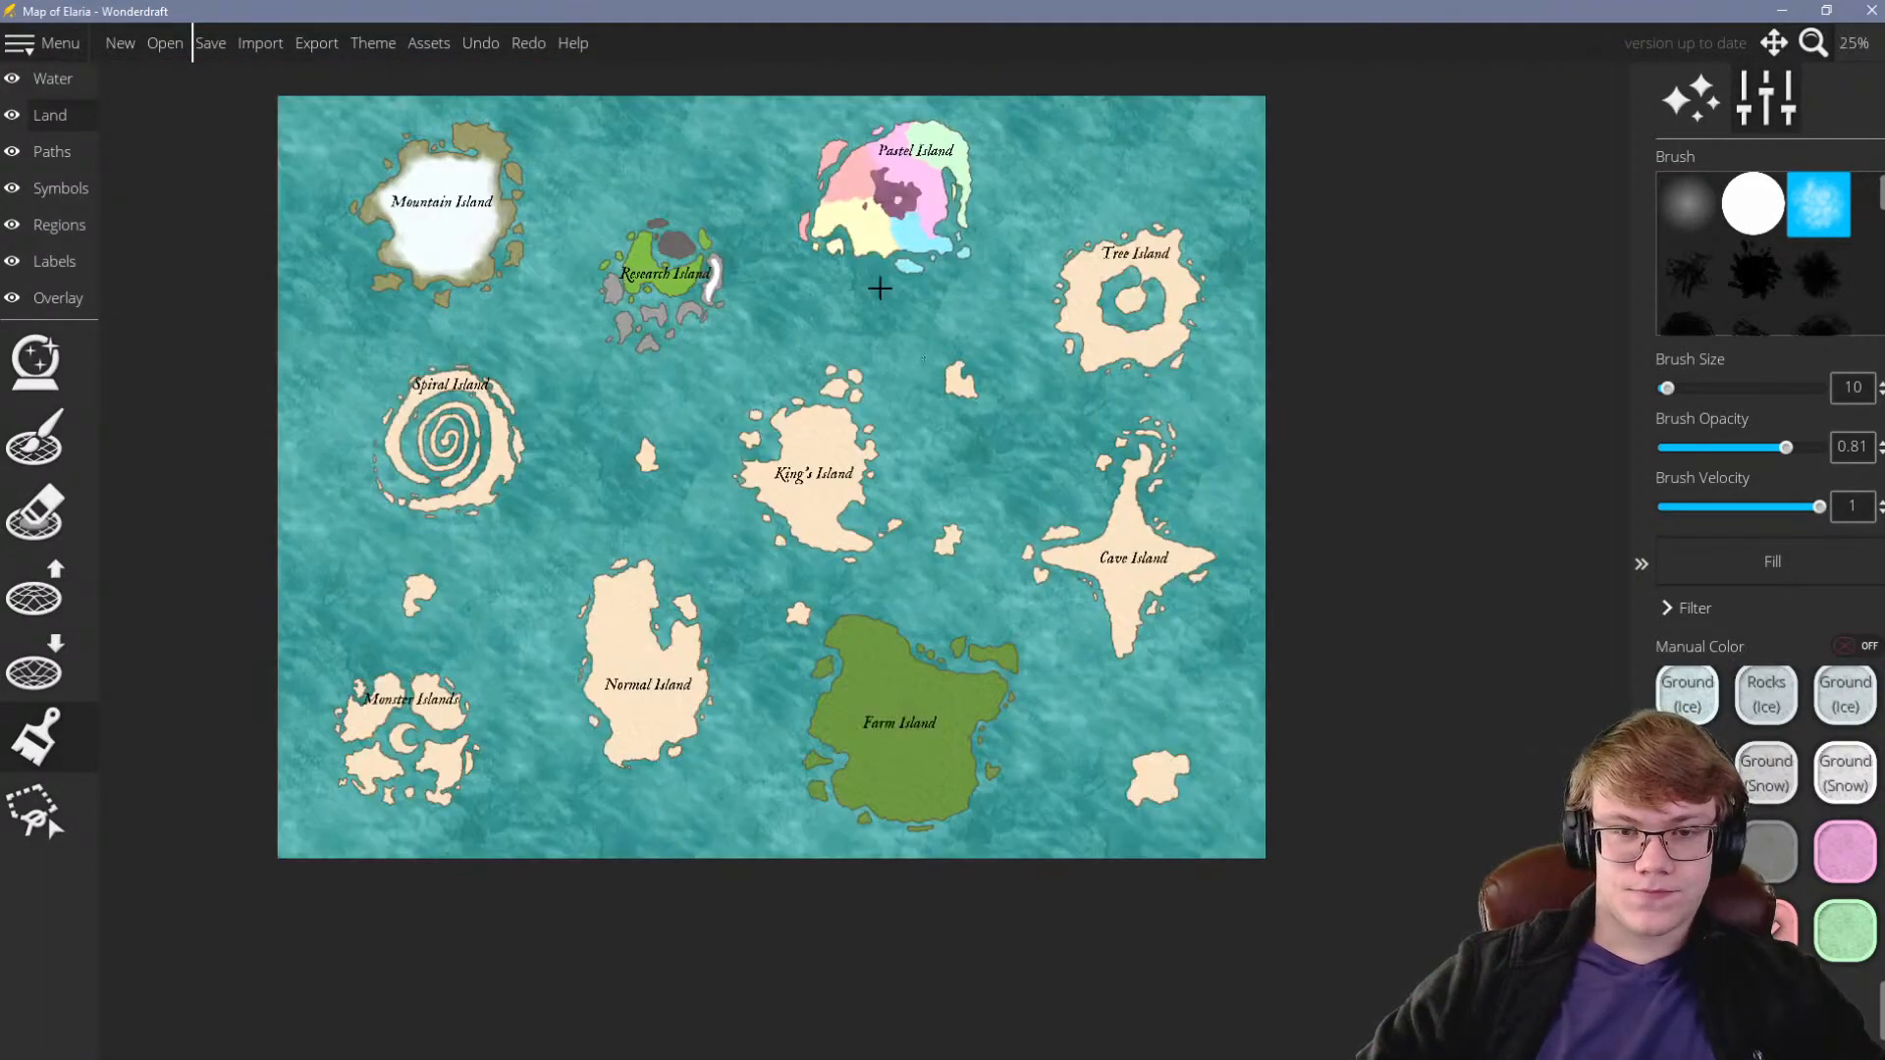
scroll(897, 319, up, 5)
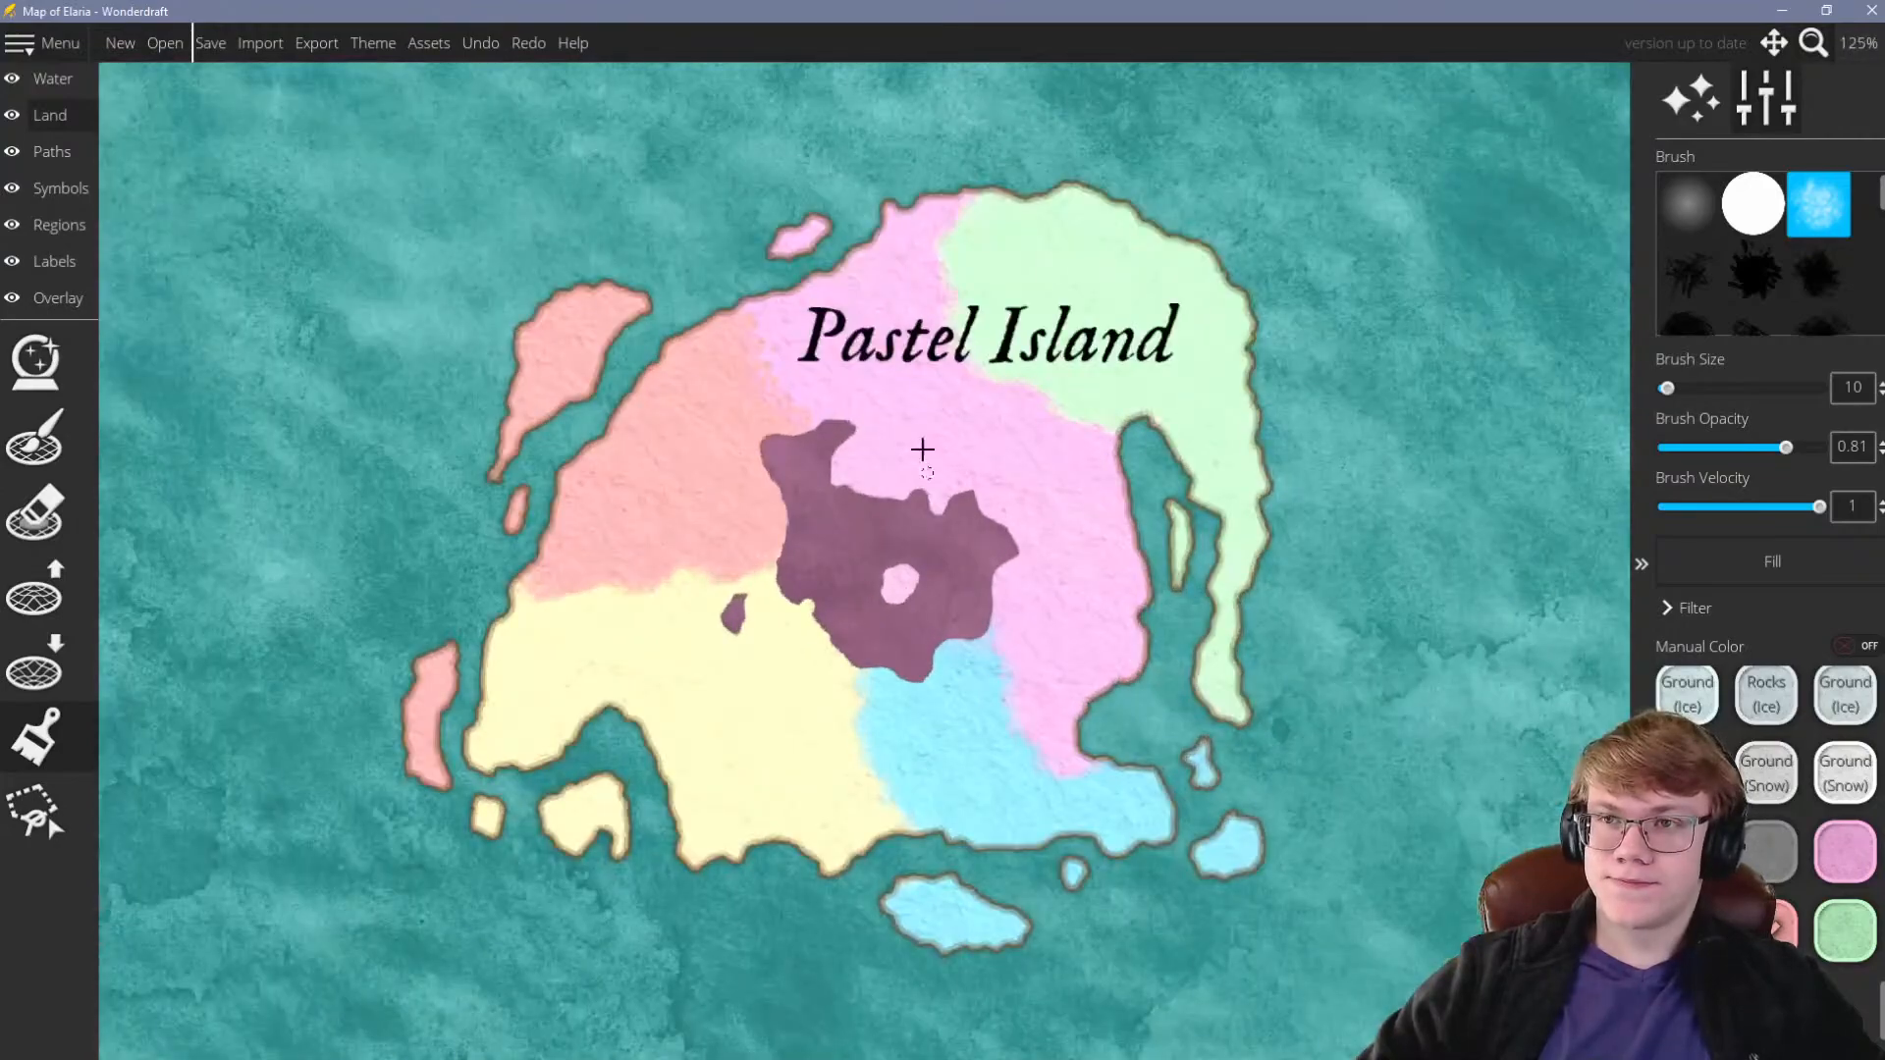
scroll(925, 464, down, 2)
scroll(954, 396, up, 2)
scroll(883, 466, down, 1)
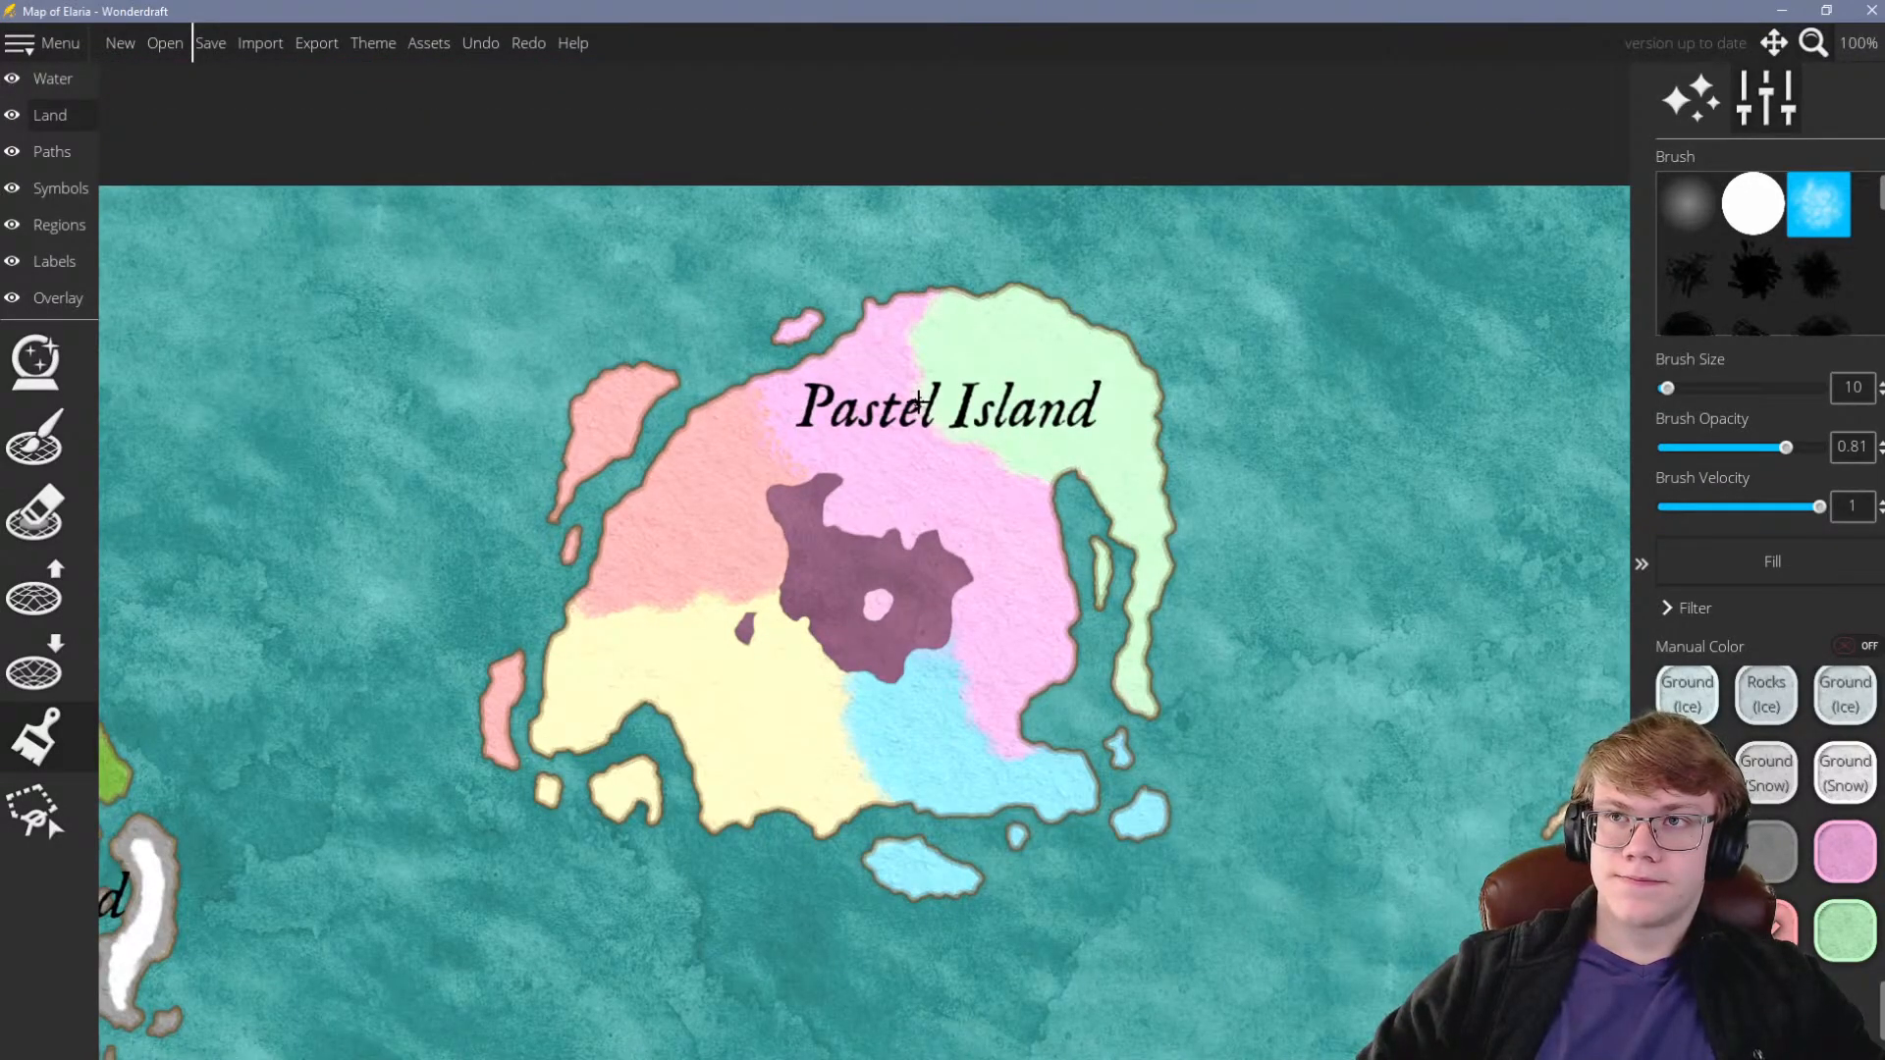
scroll(918, 403, down, 3)
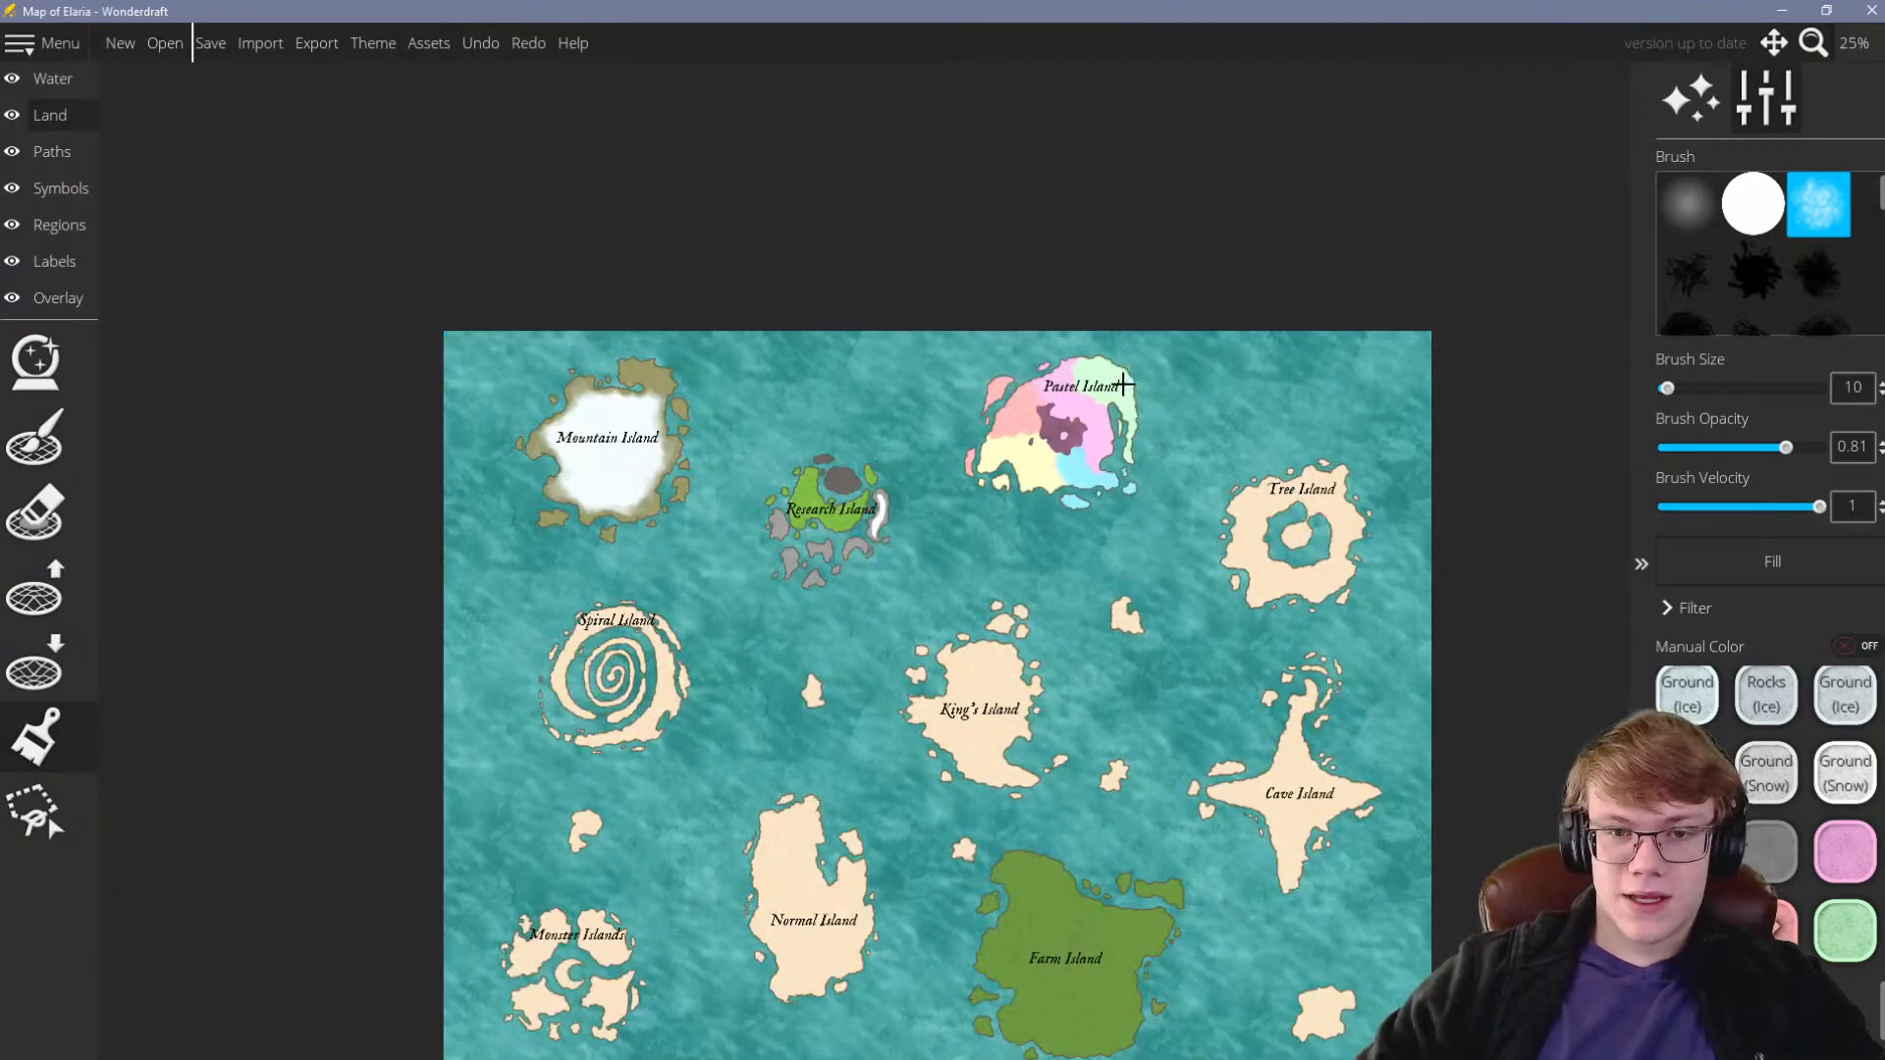
scroll(1135, 389, up, 1)
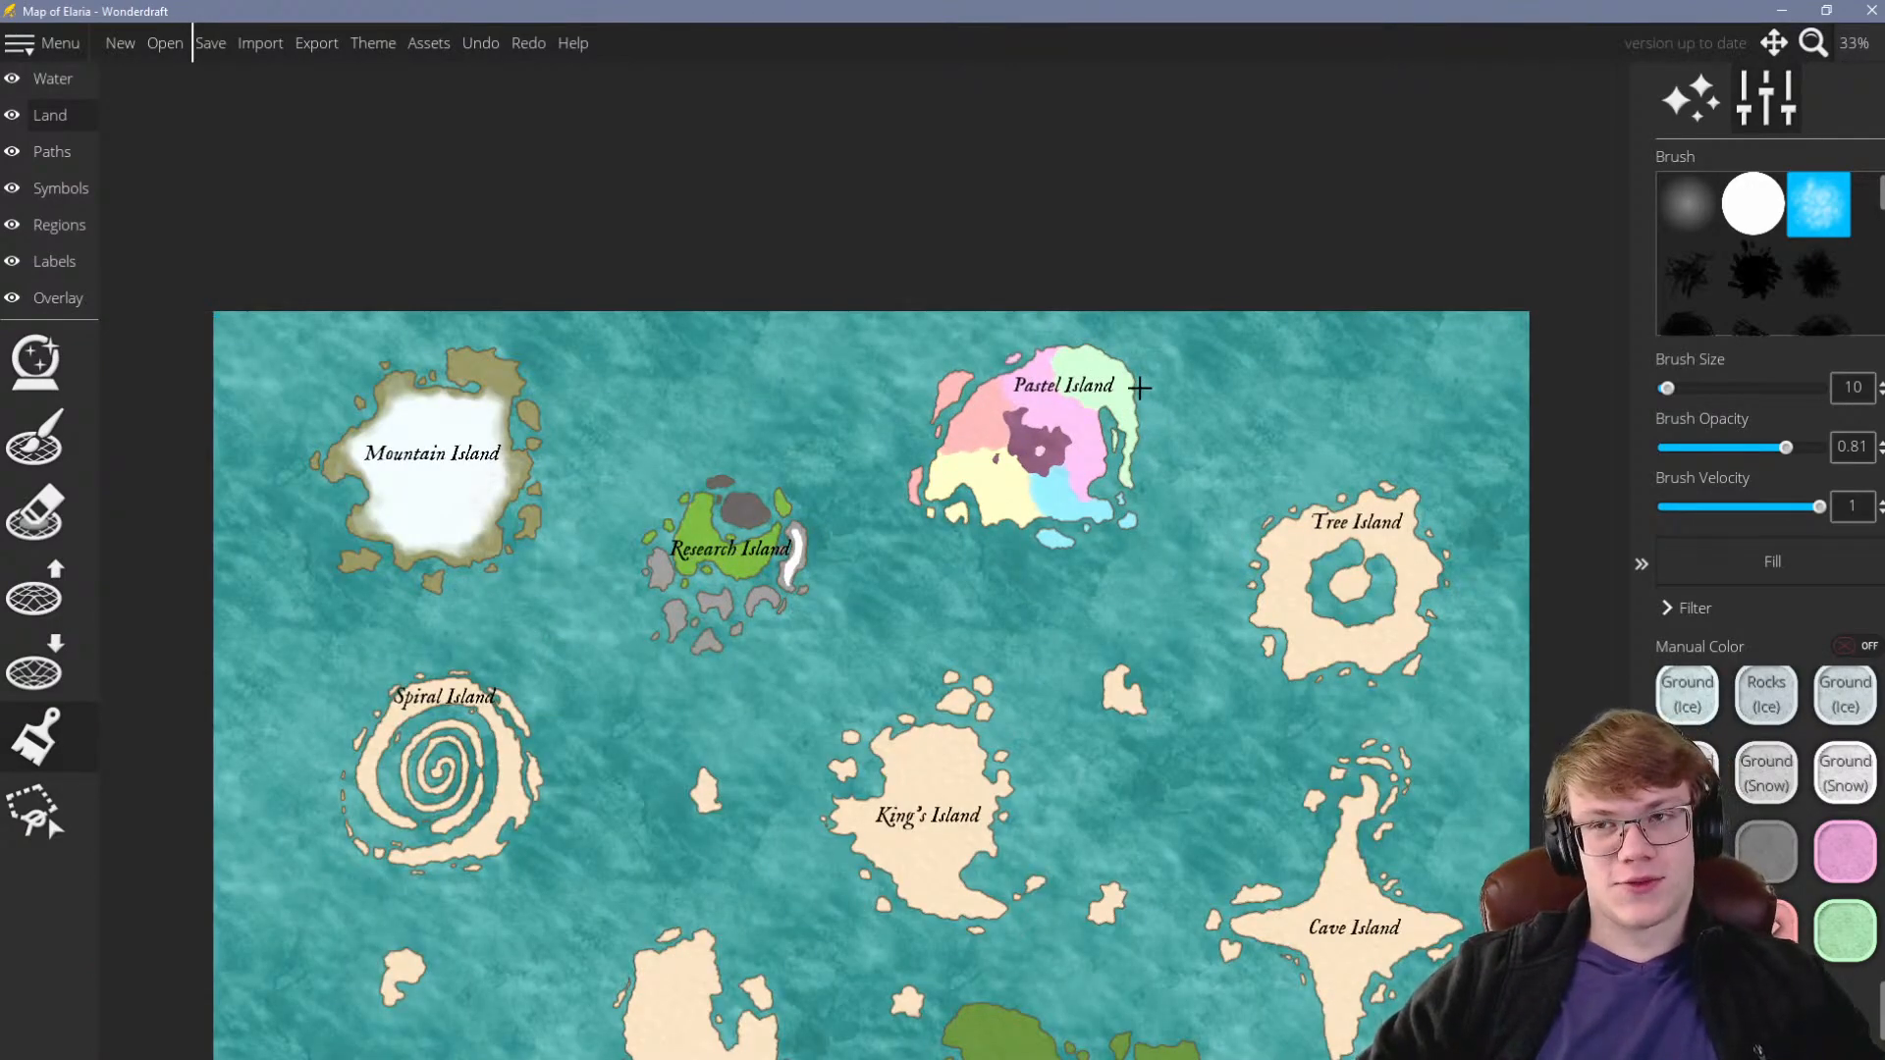